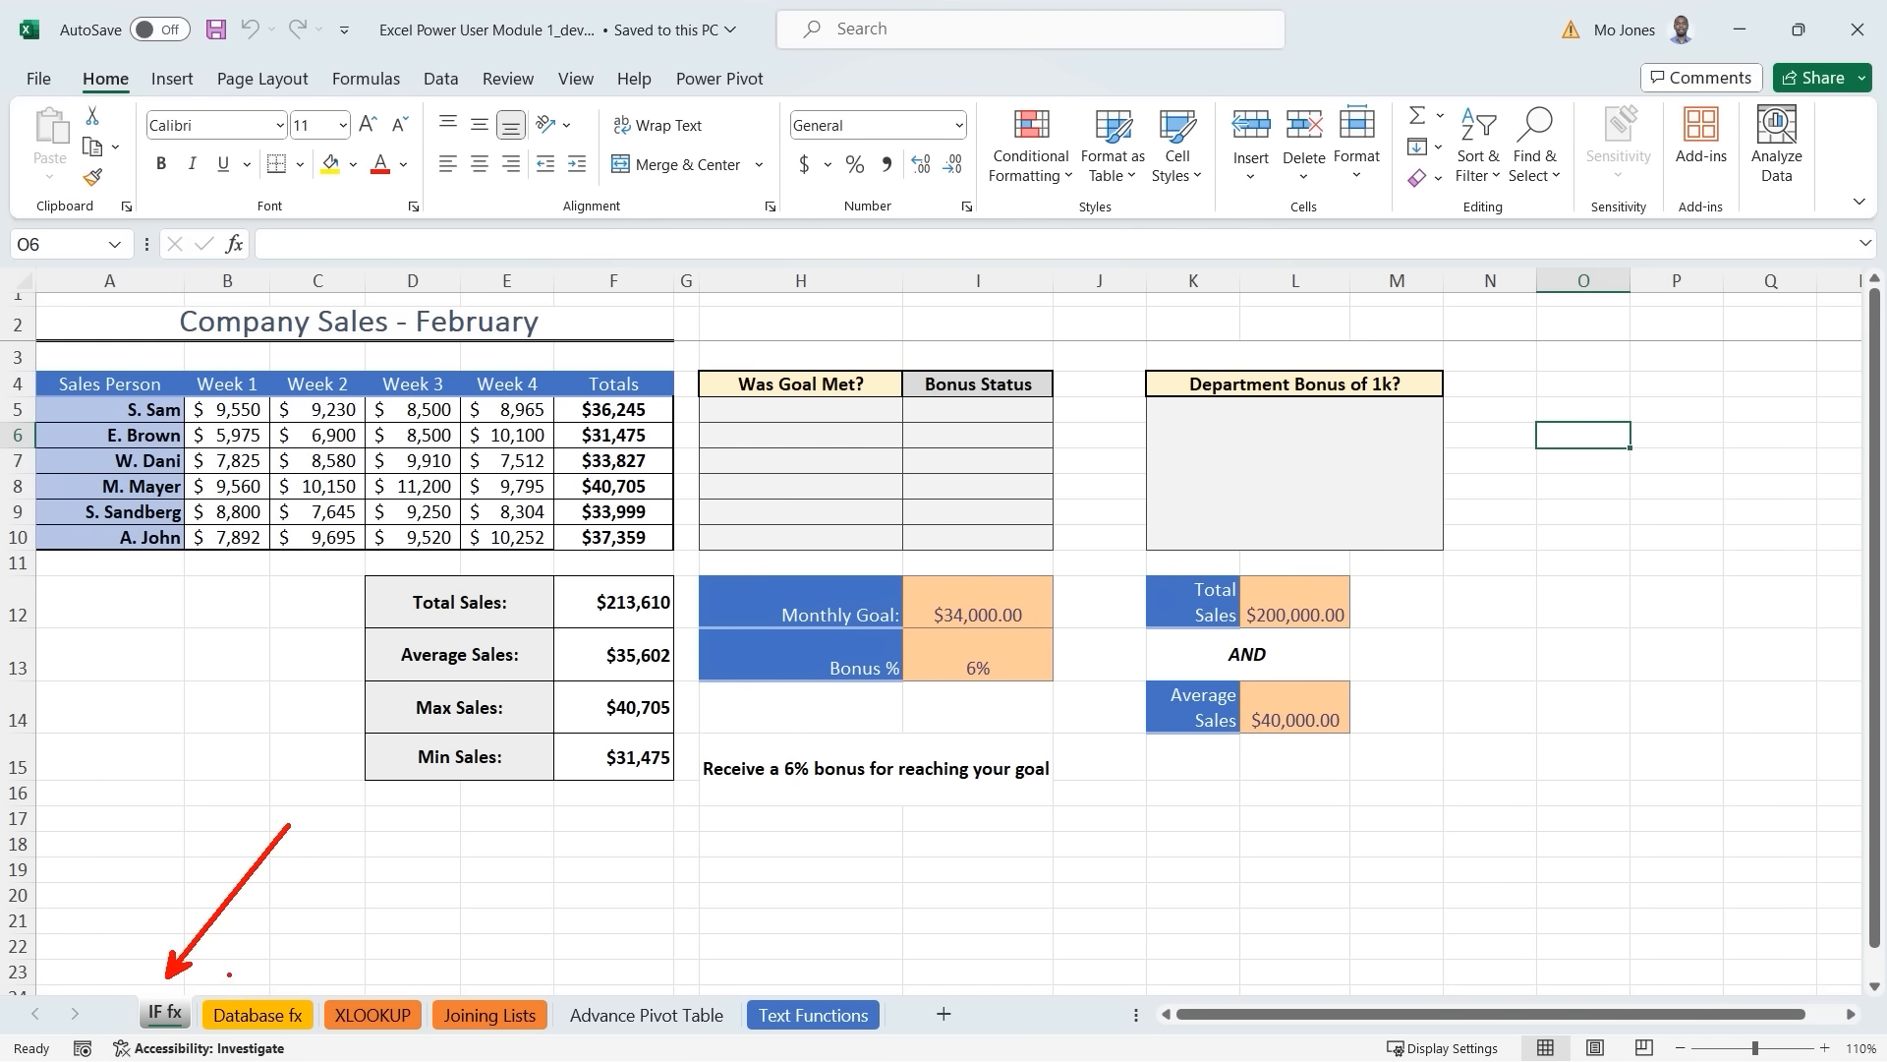
Point out the Database fx sheet, then start an =IF entry in H5 and cancel it.
mouse_move(204, 957)
mouse_down()
mouse_move(262, 956)
mouse_move(270, 986)
mouse_move(249, 965)
mouse_move(294, 963)
mouse_up()
key(Escape)
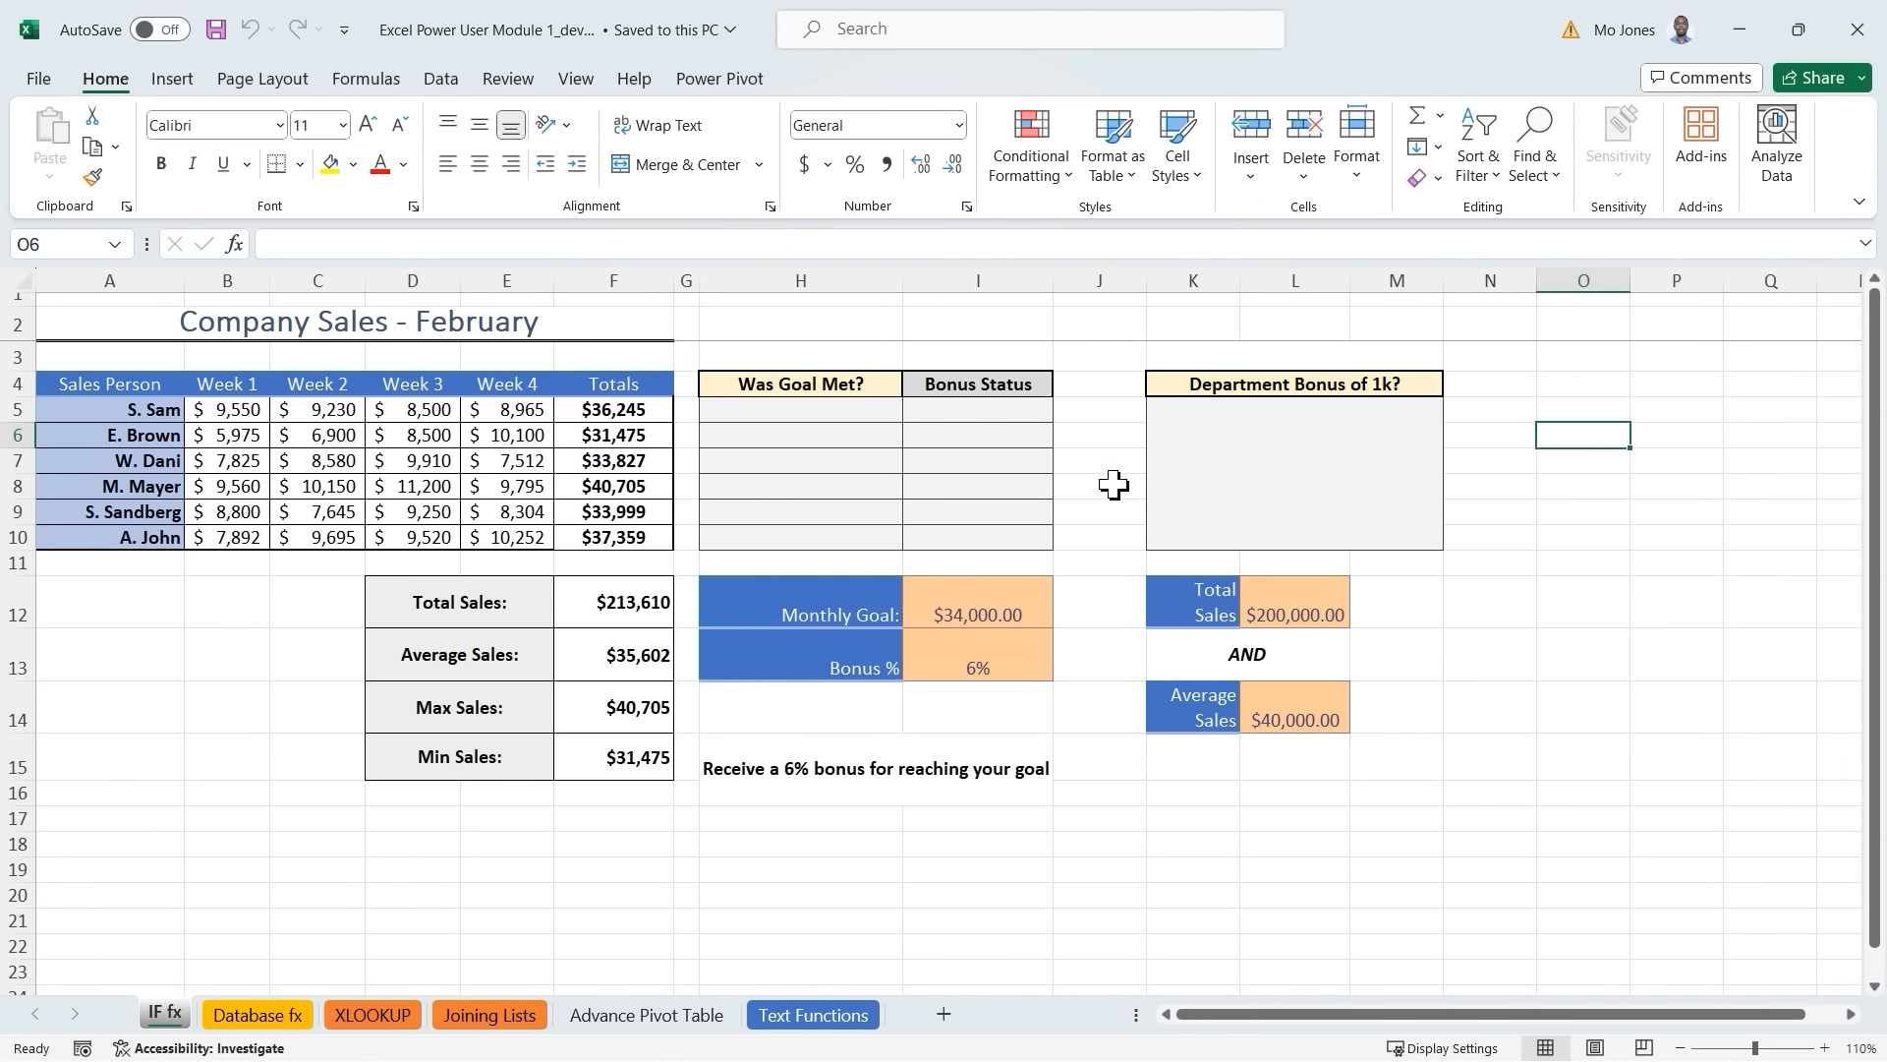
click(784, 416)
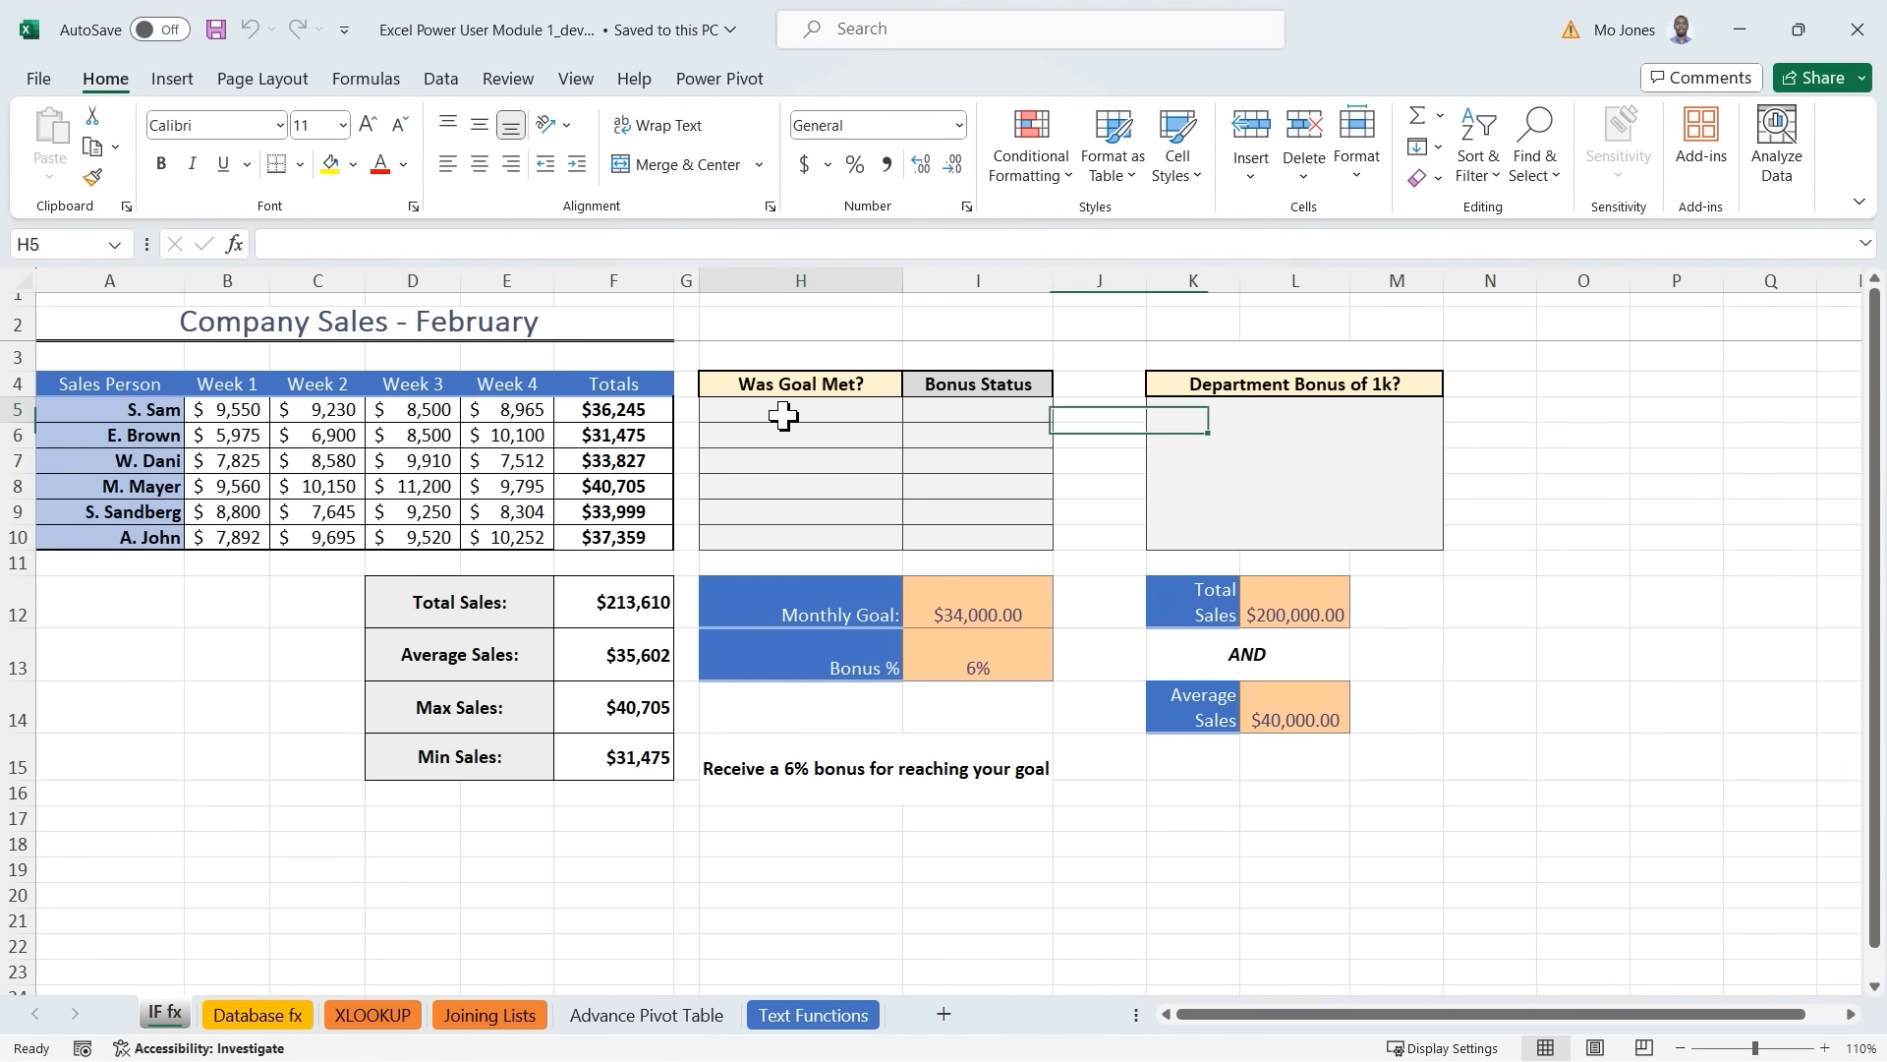
text(=if)
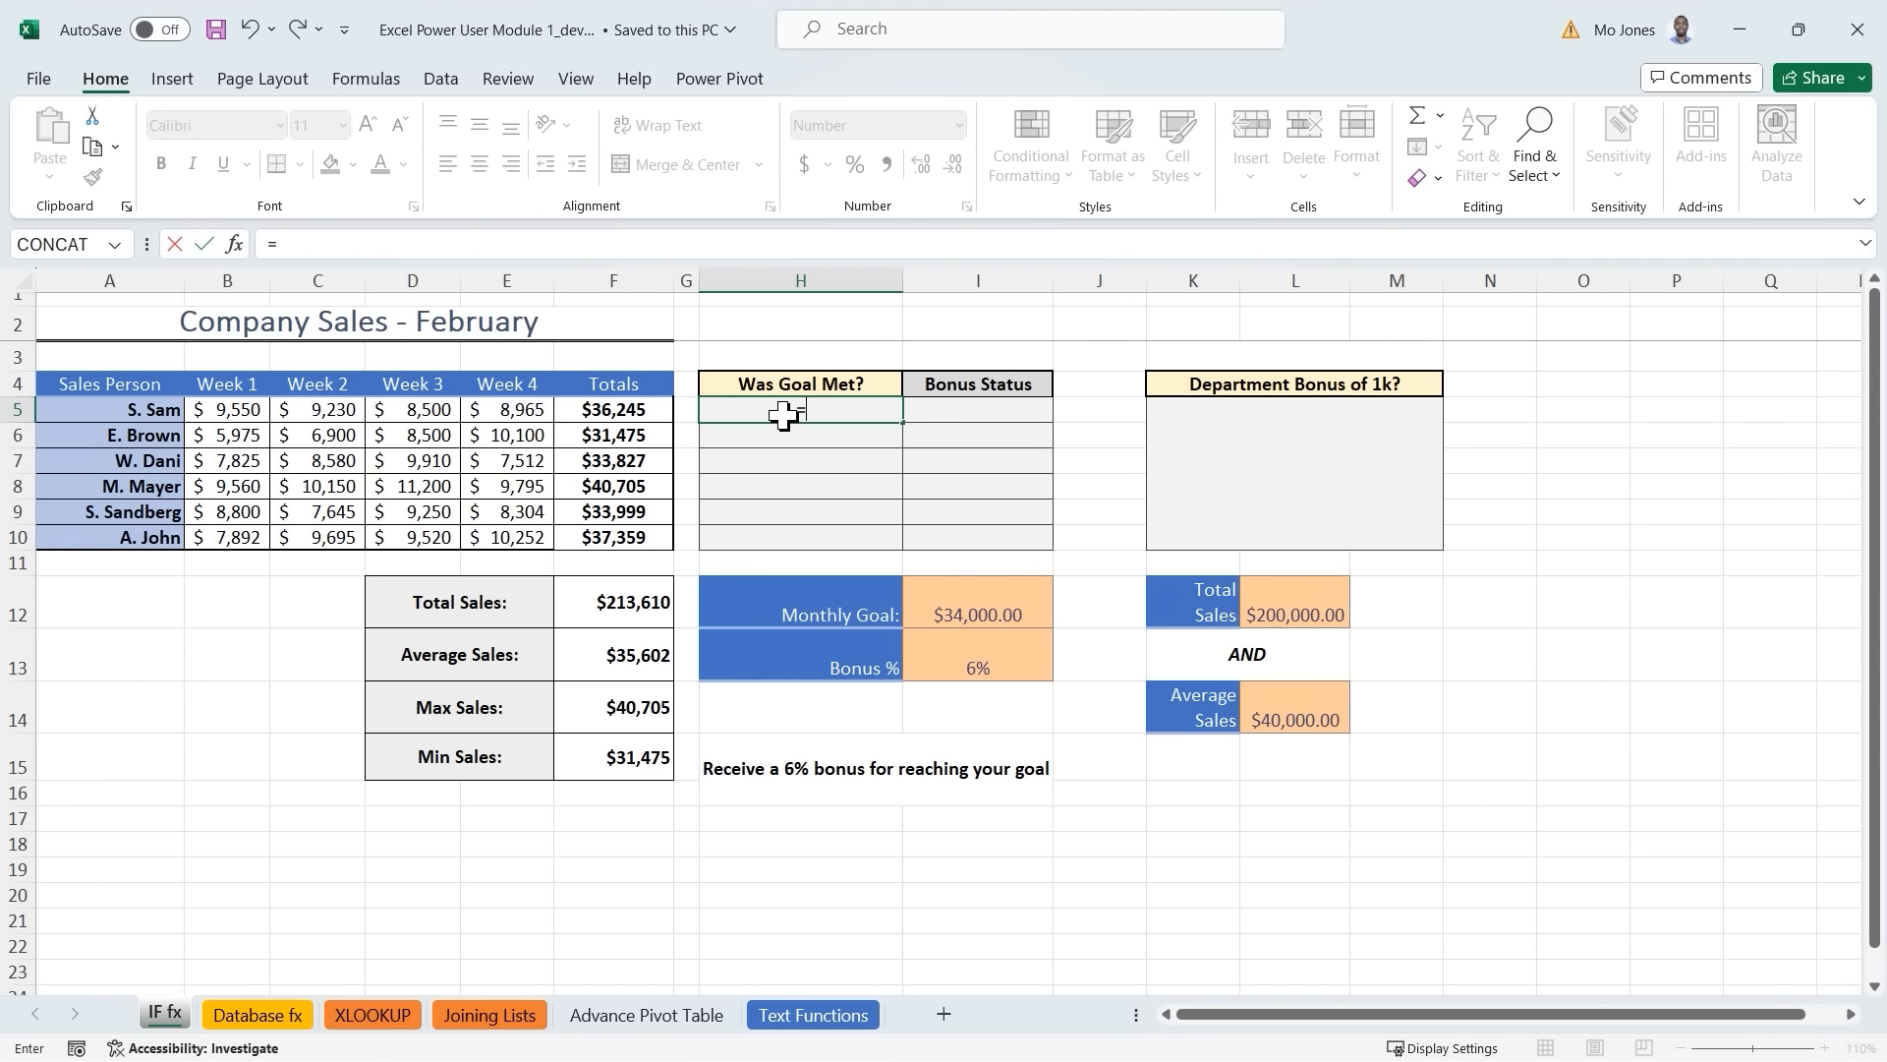
key(Escape)
key(Escape)
click(468, 244)
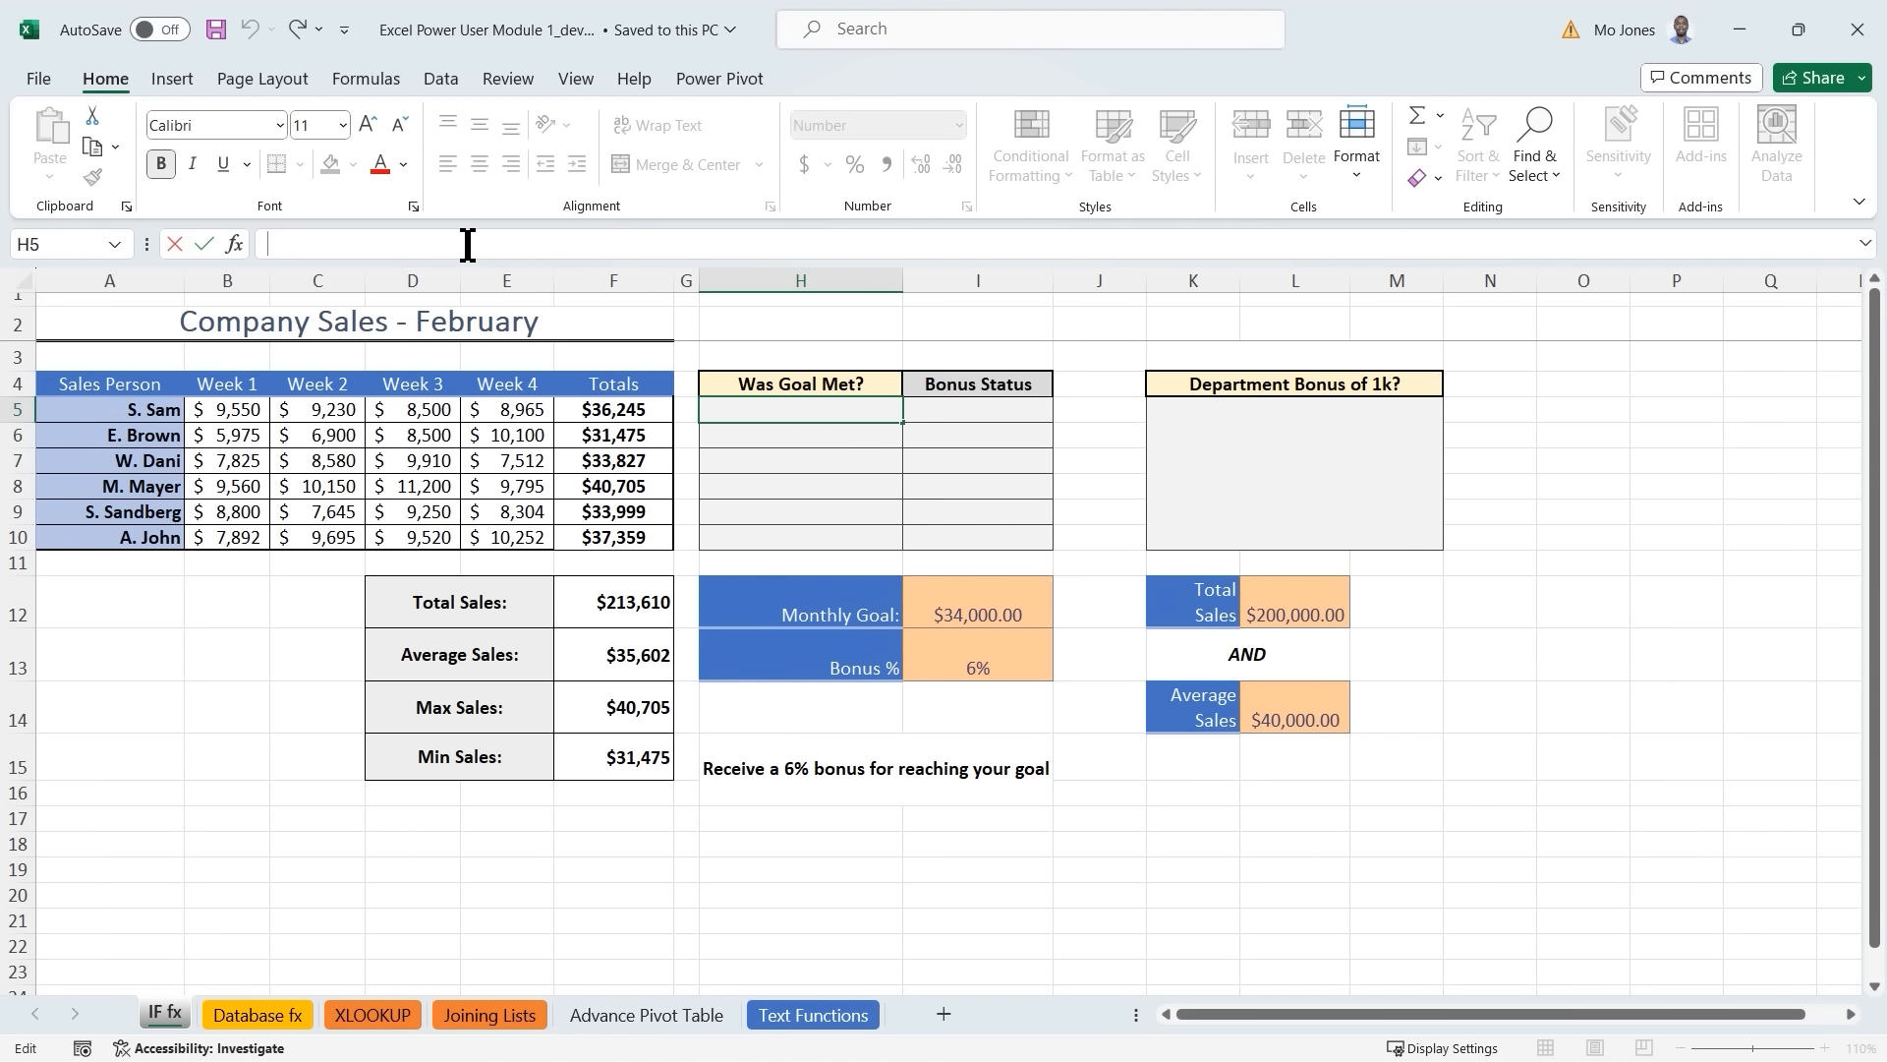
text(=if`)
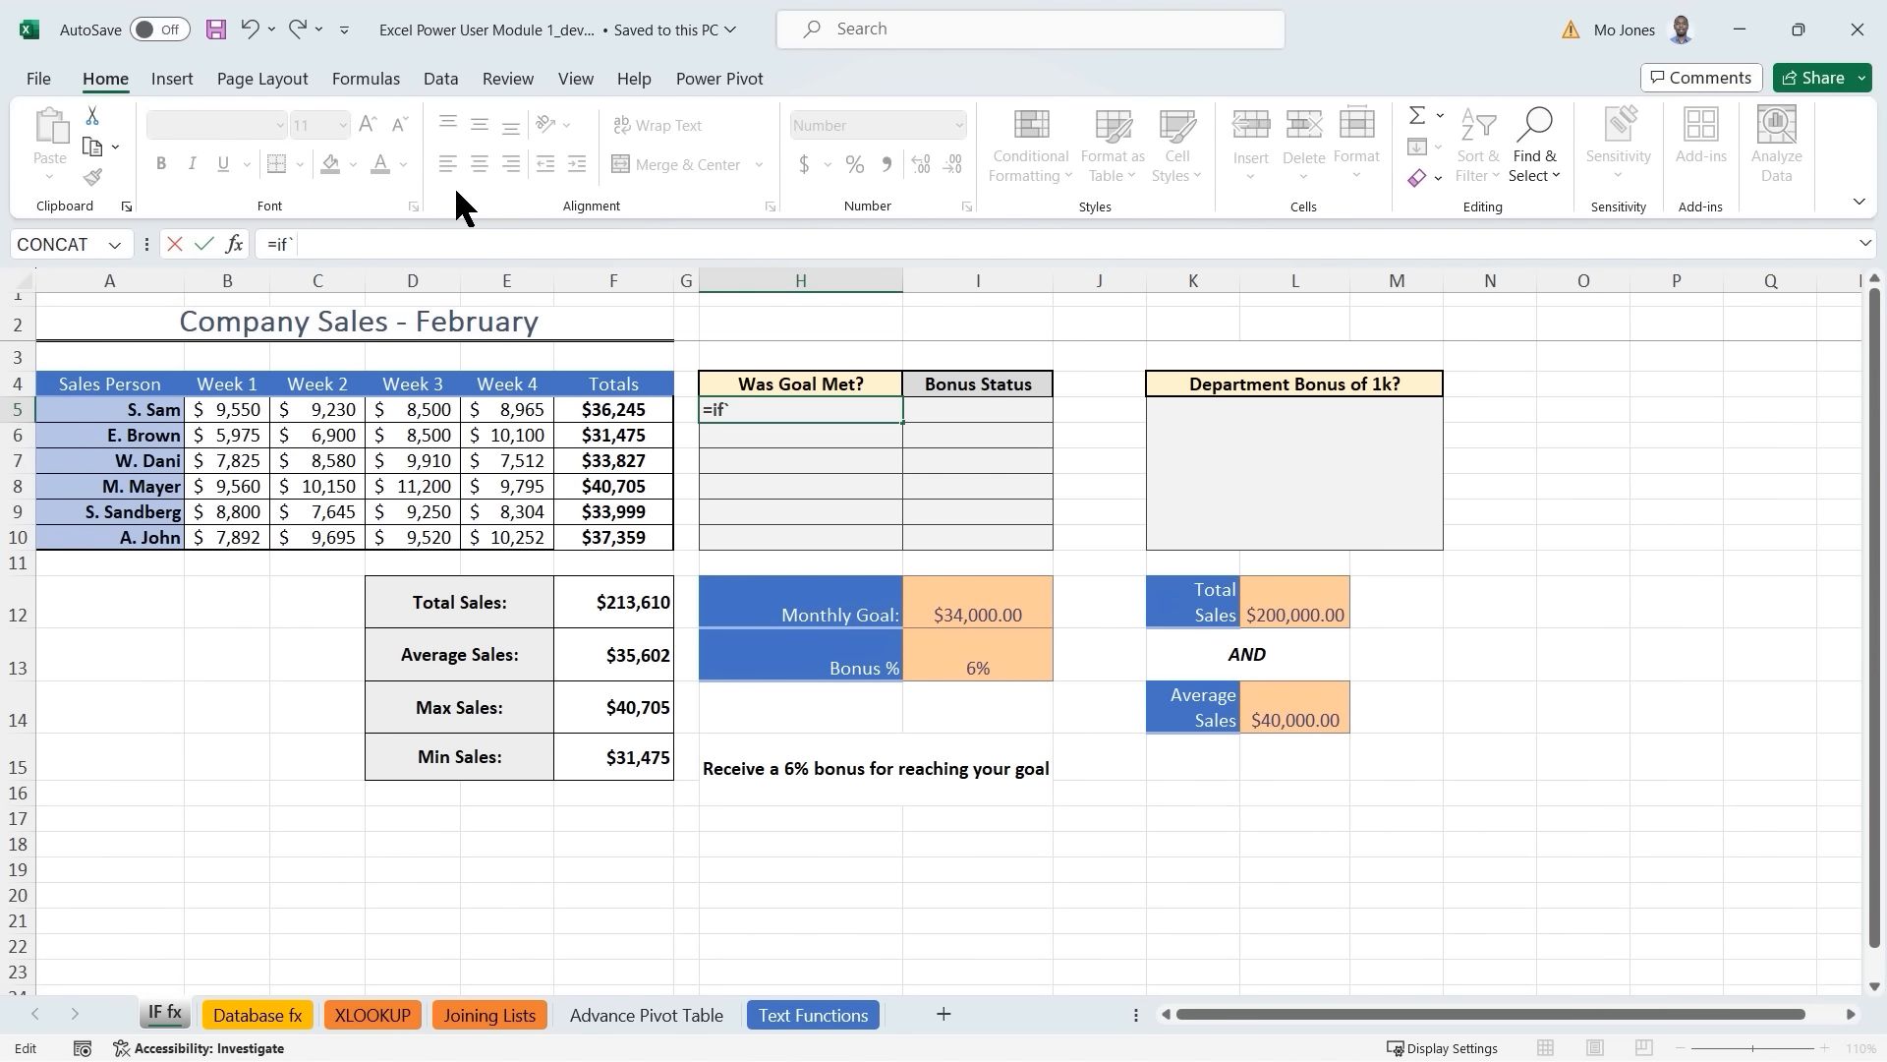
key(Escape)
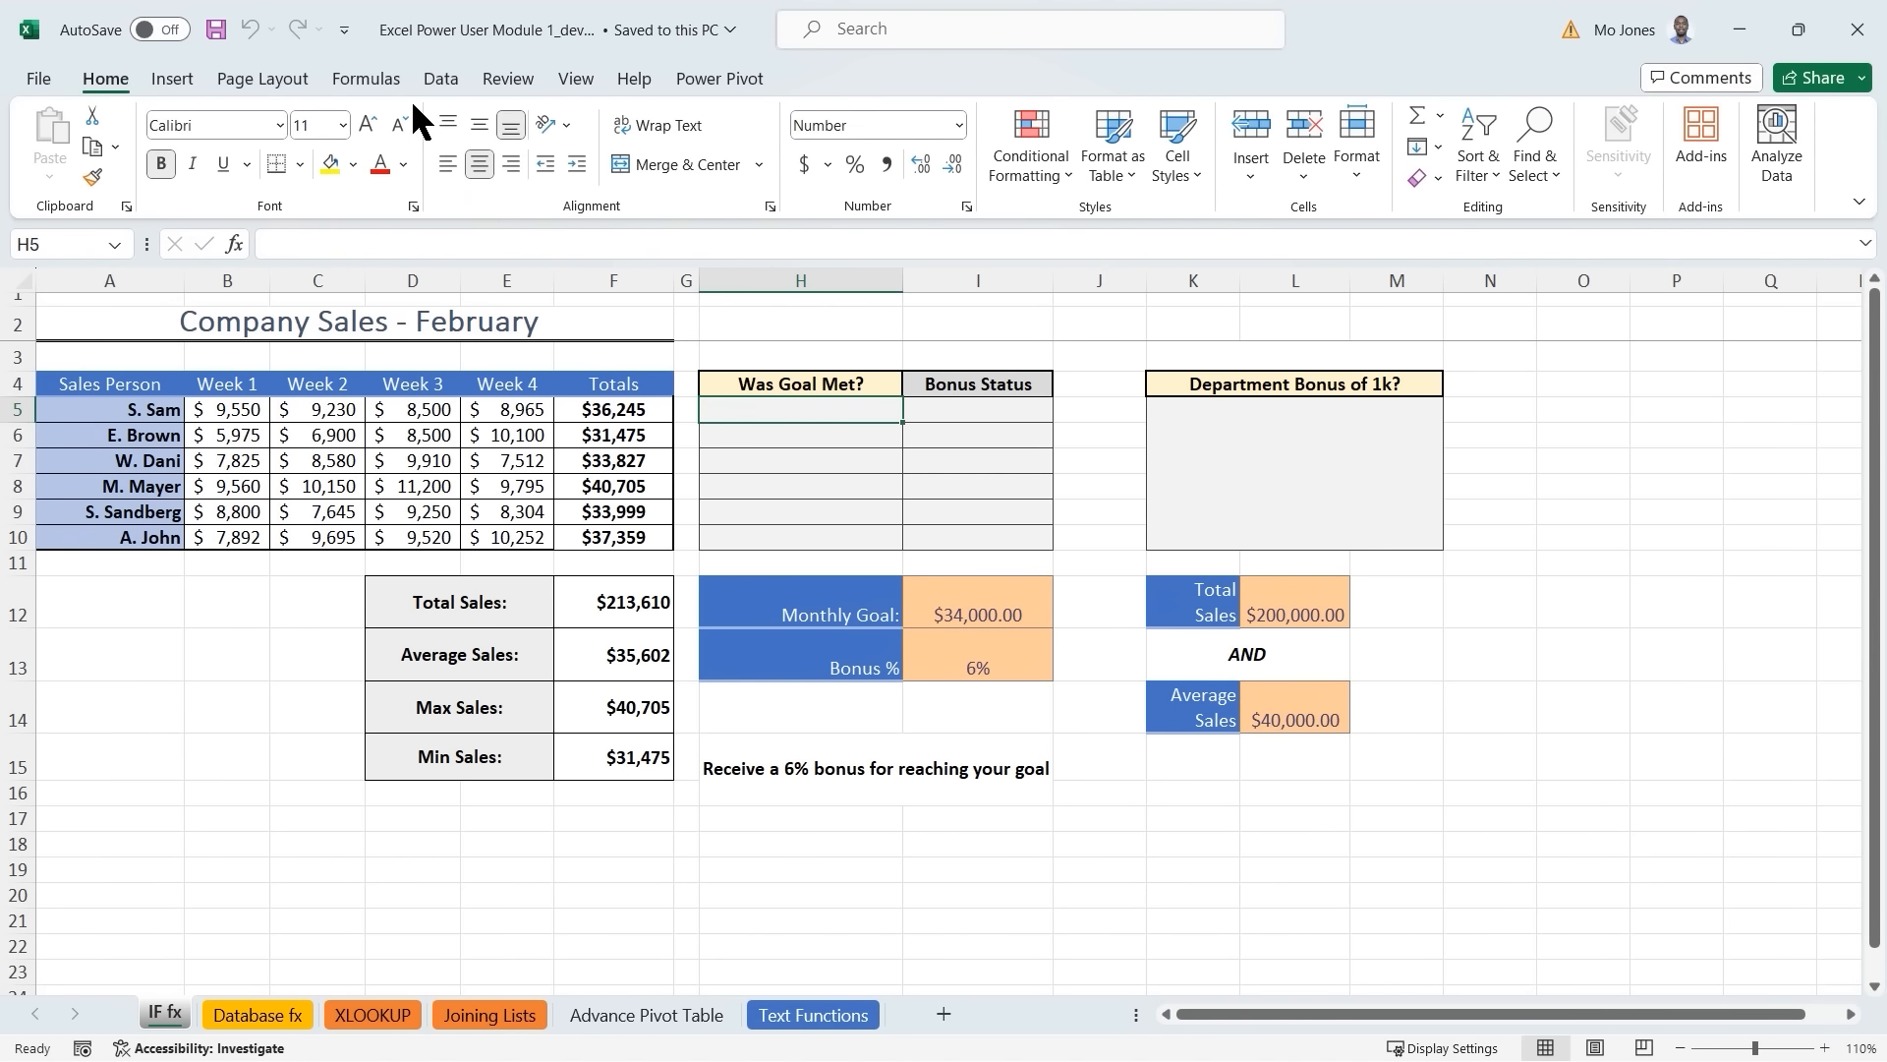
Show the Formulas function library and walk through the salesperson names and S. Sam's Week 1–4 sales.
click(371, 79)
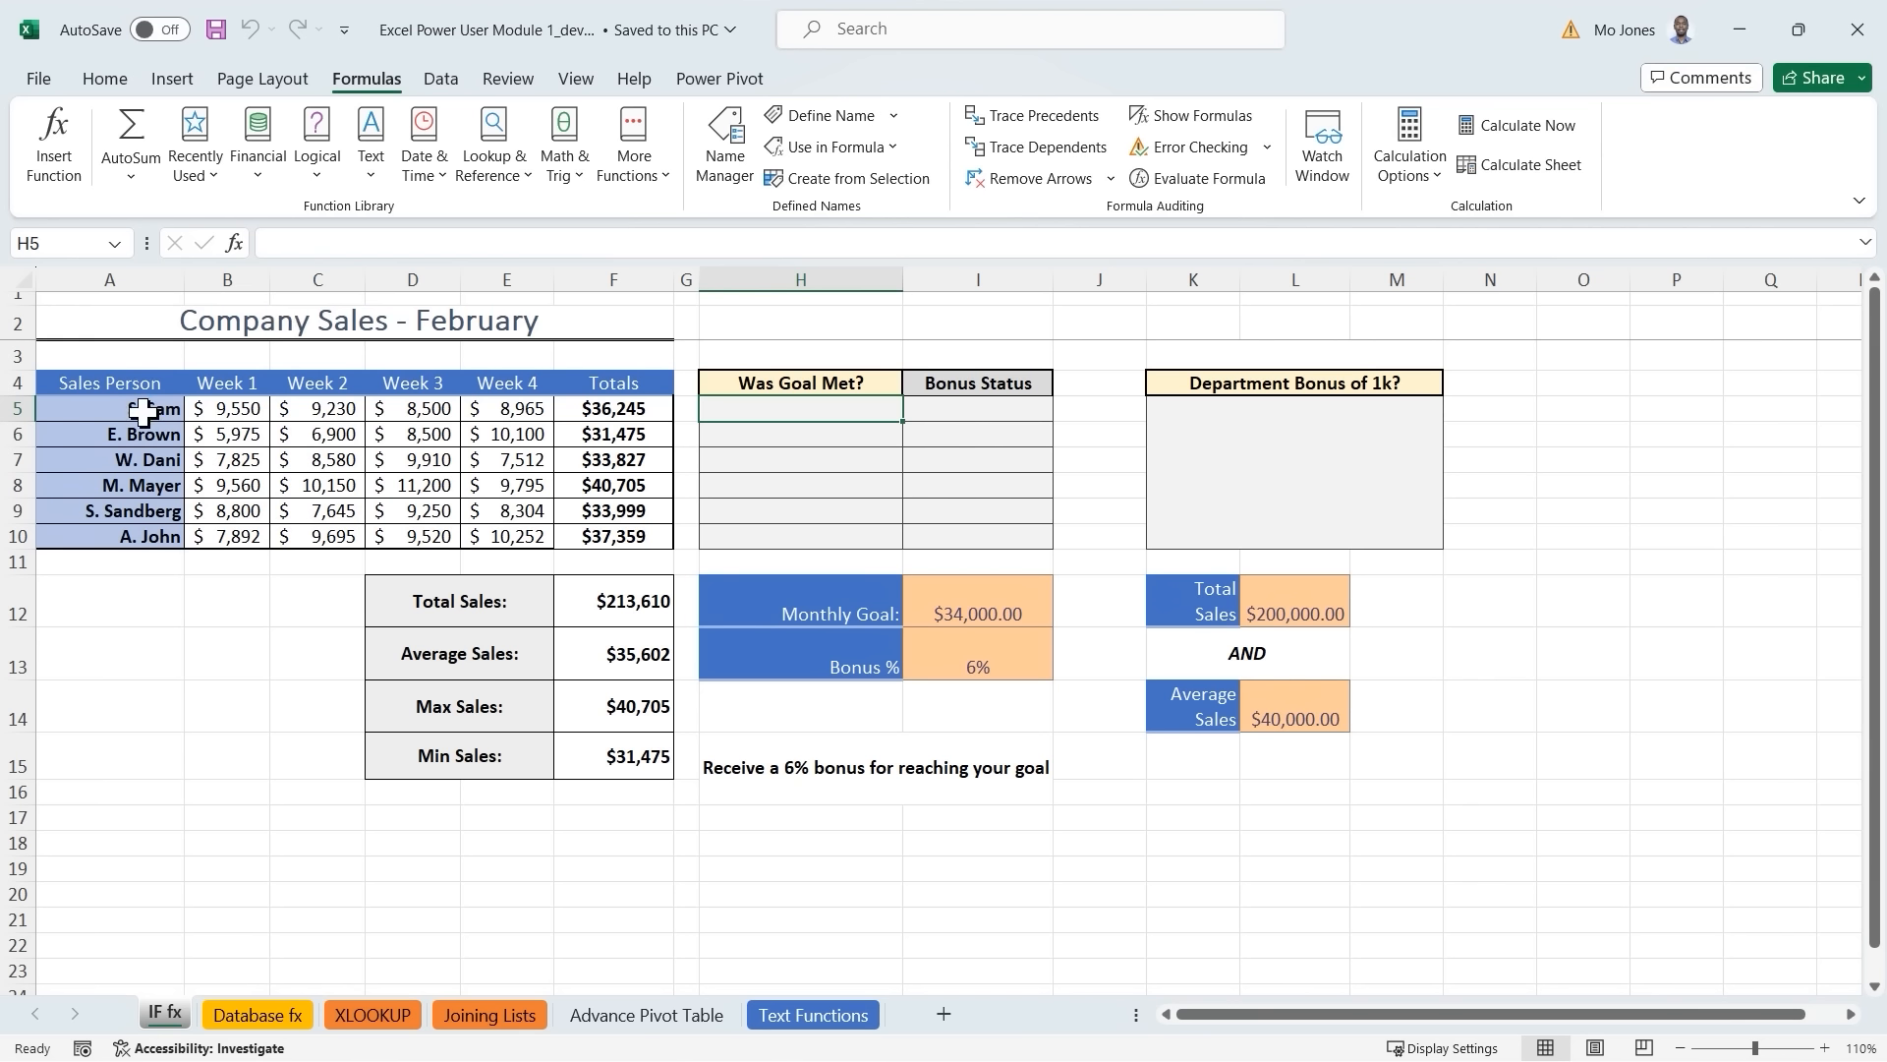
drag(147, 408, 135, 536)
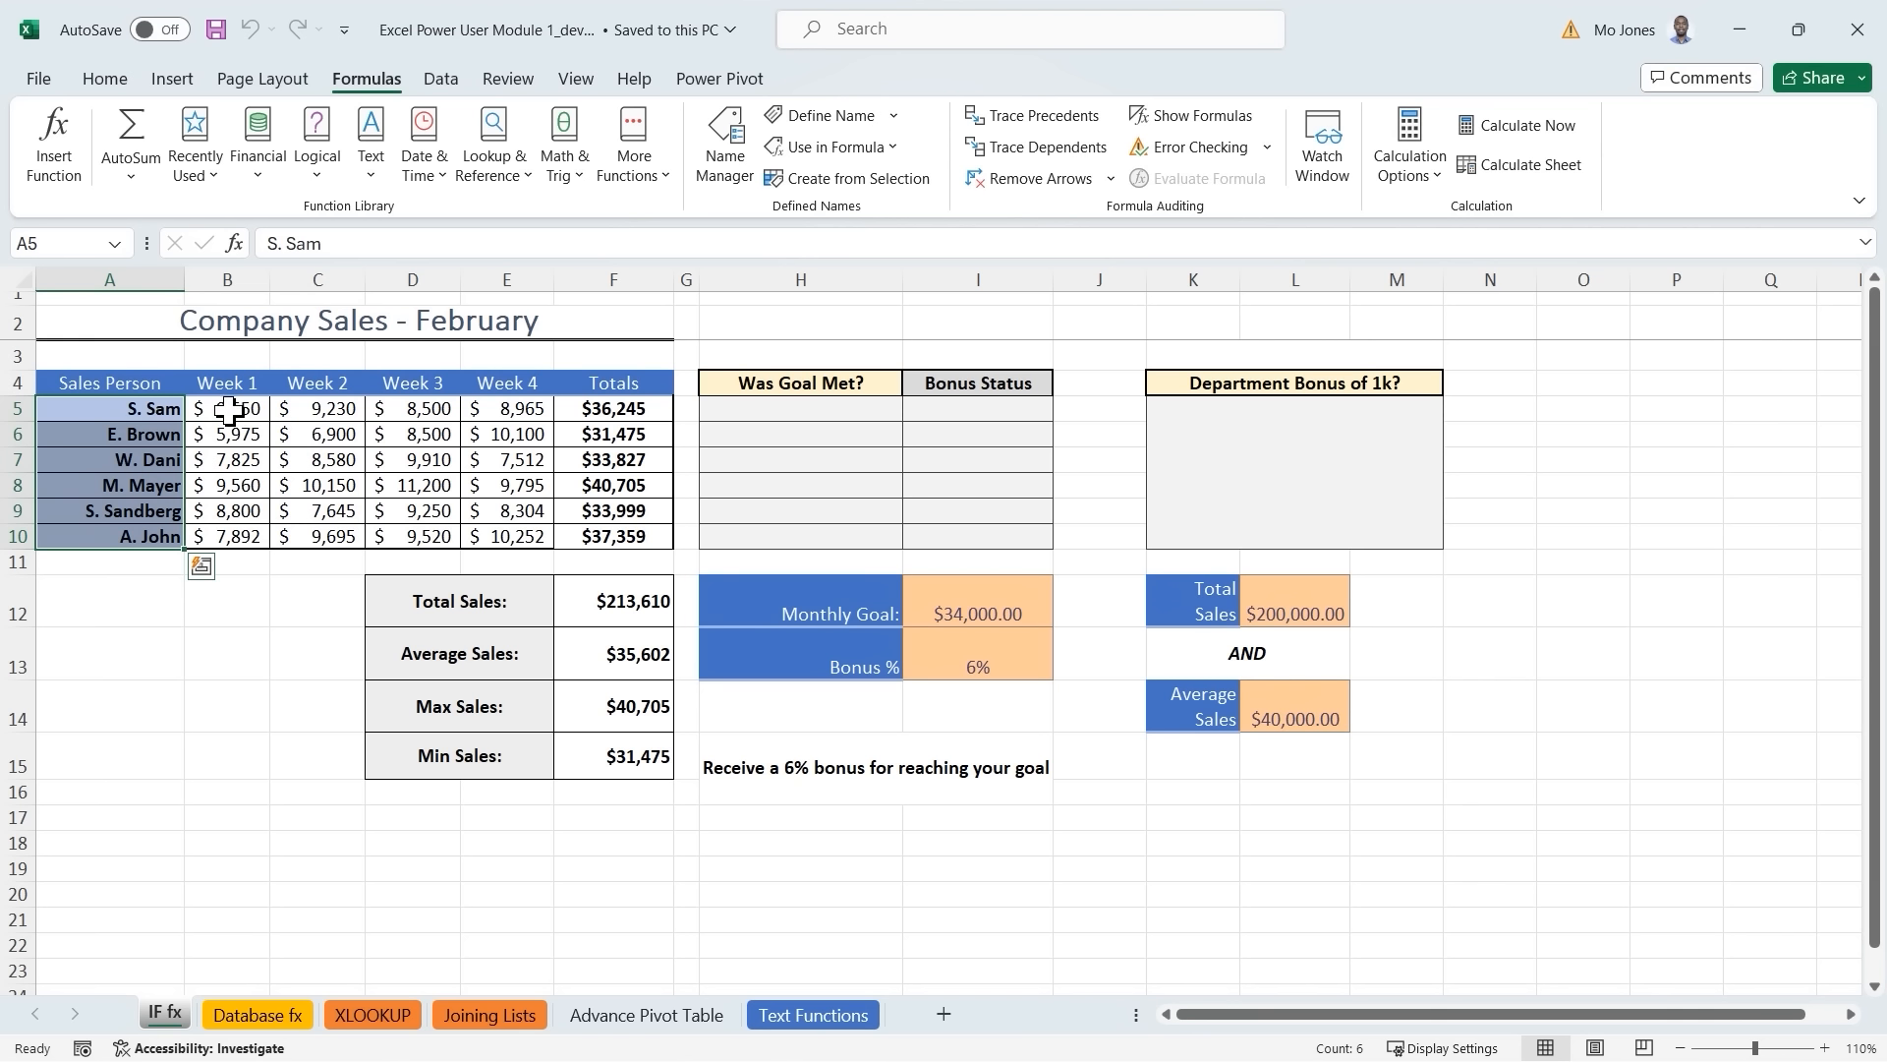
click(229, 409)
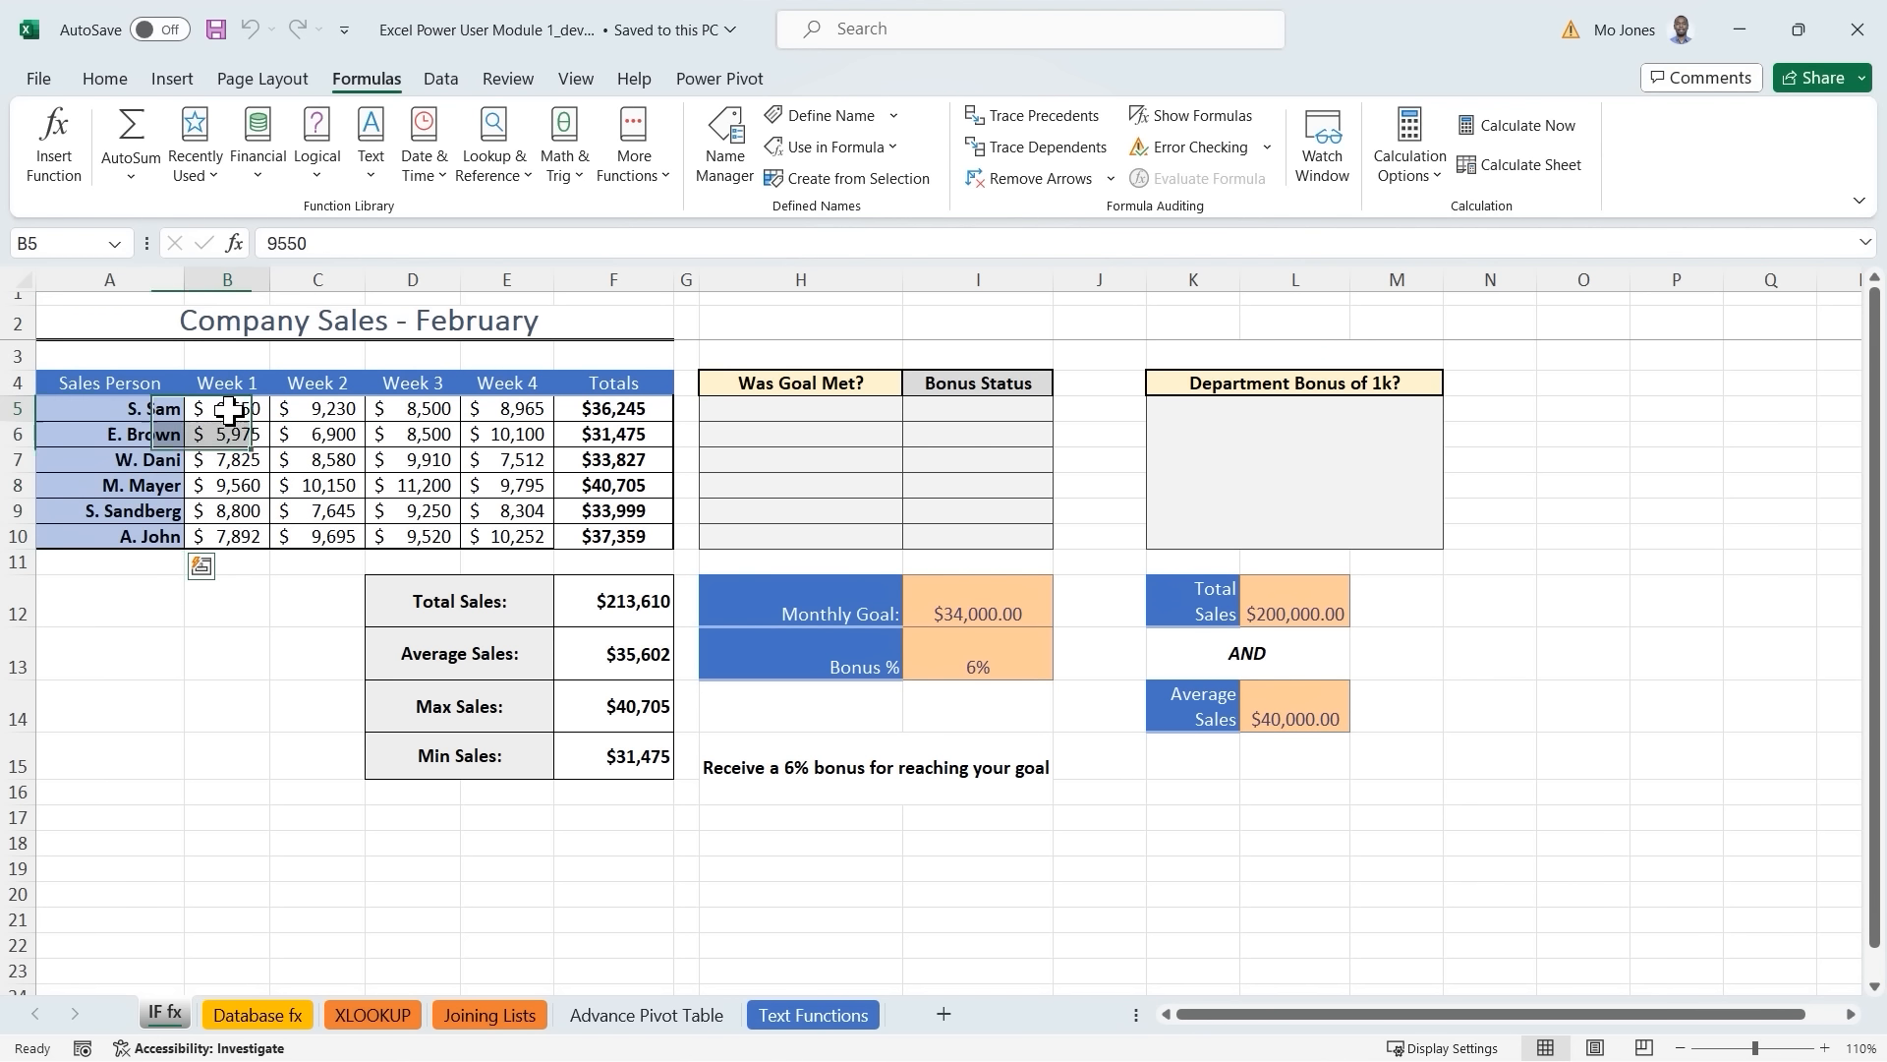
click(329, 413)
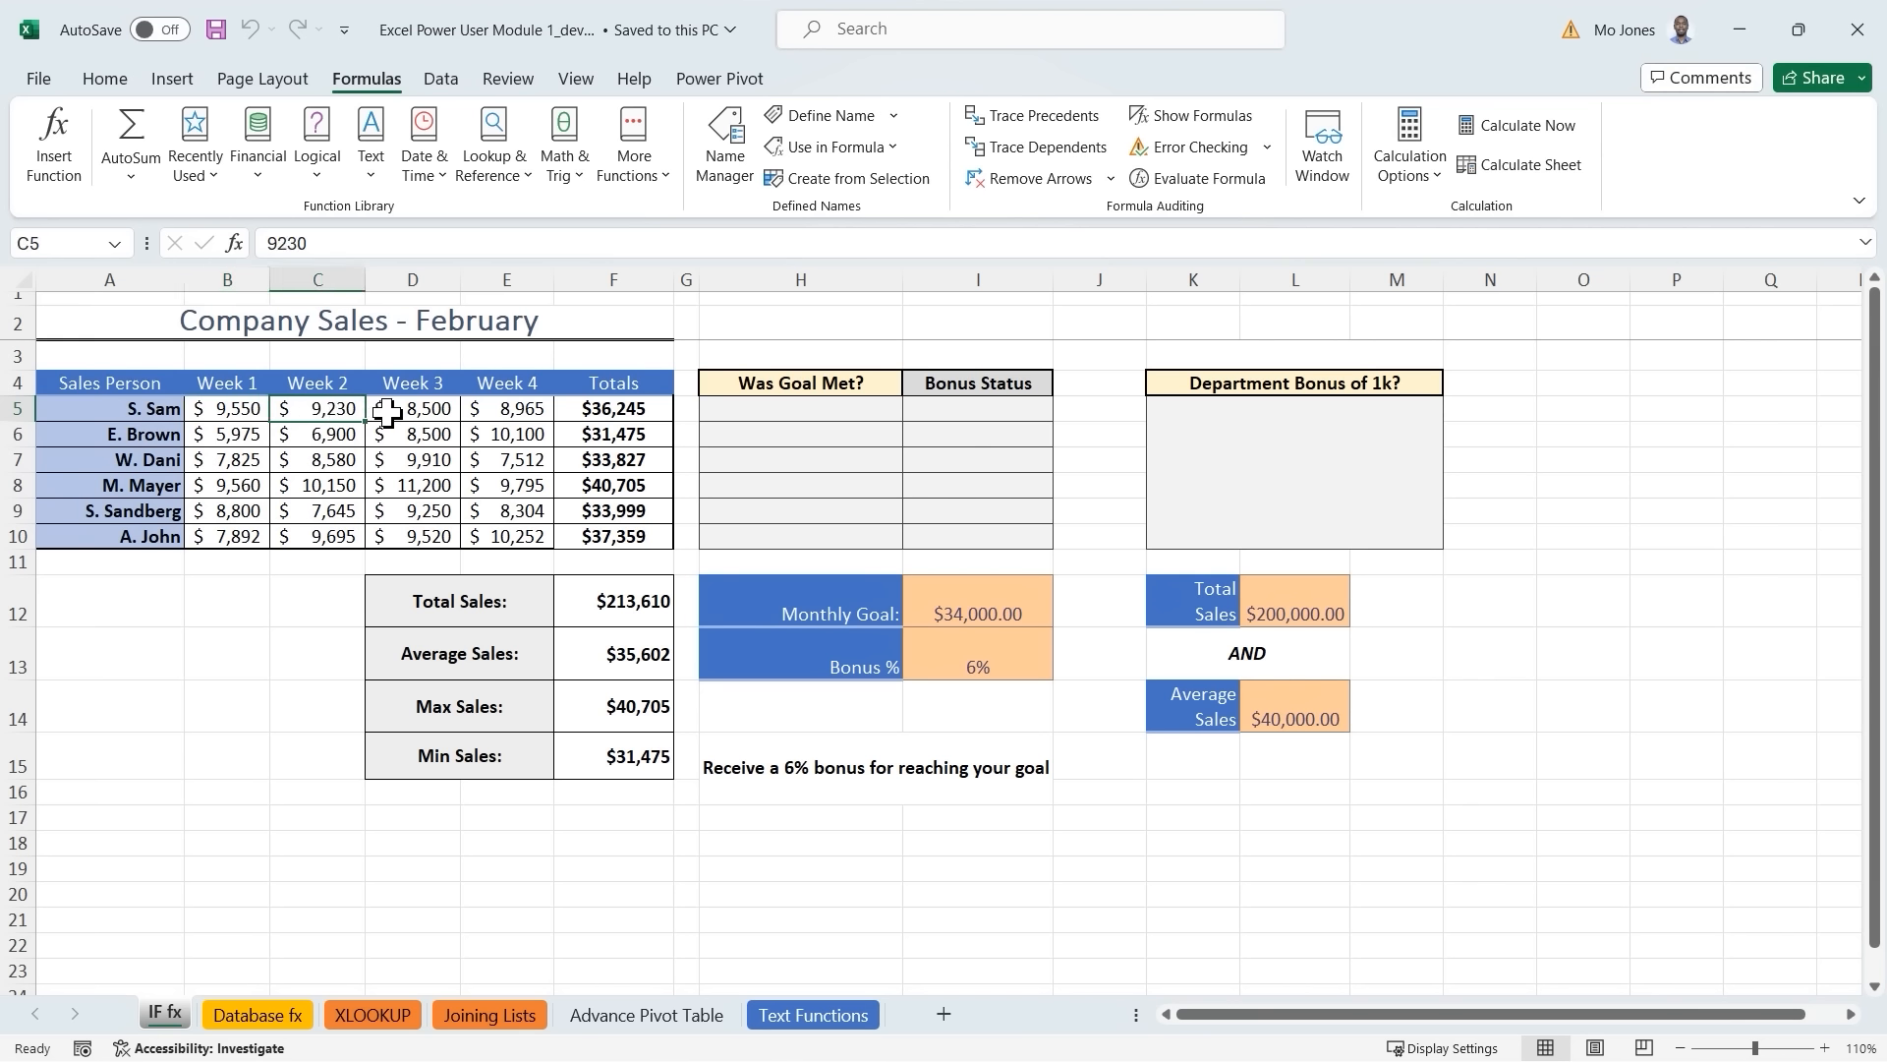
click(439, 412)
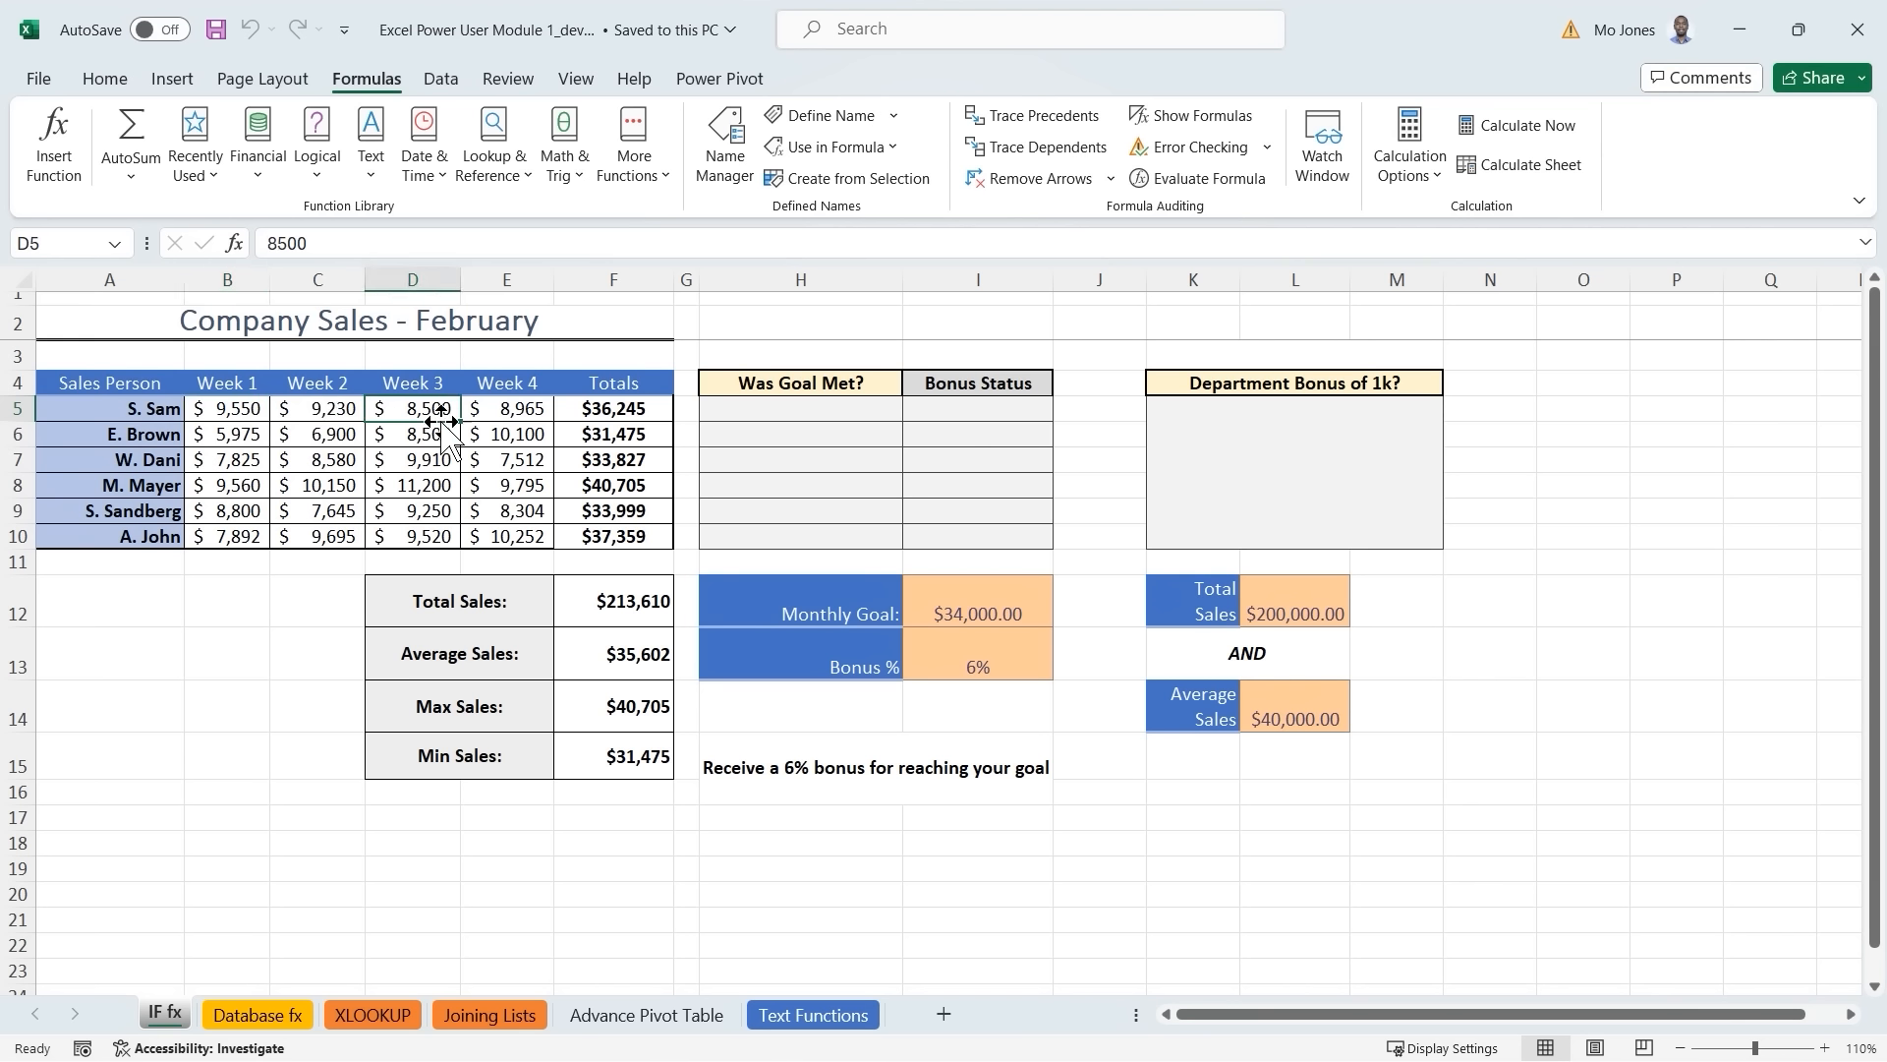
click(528, 413)
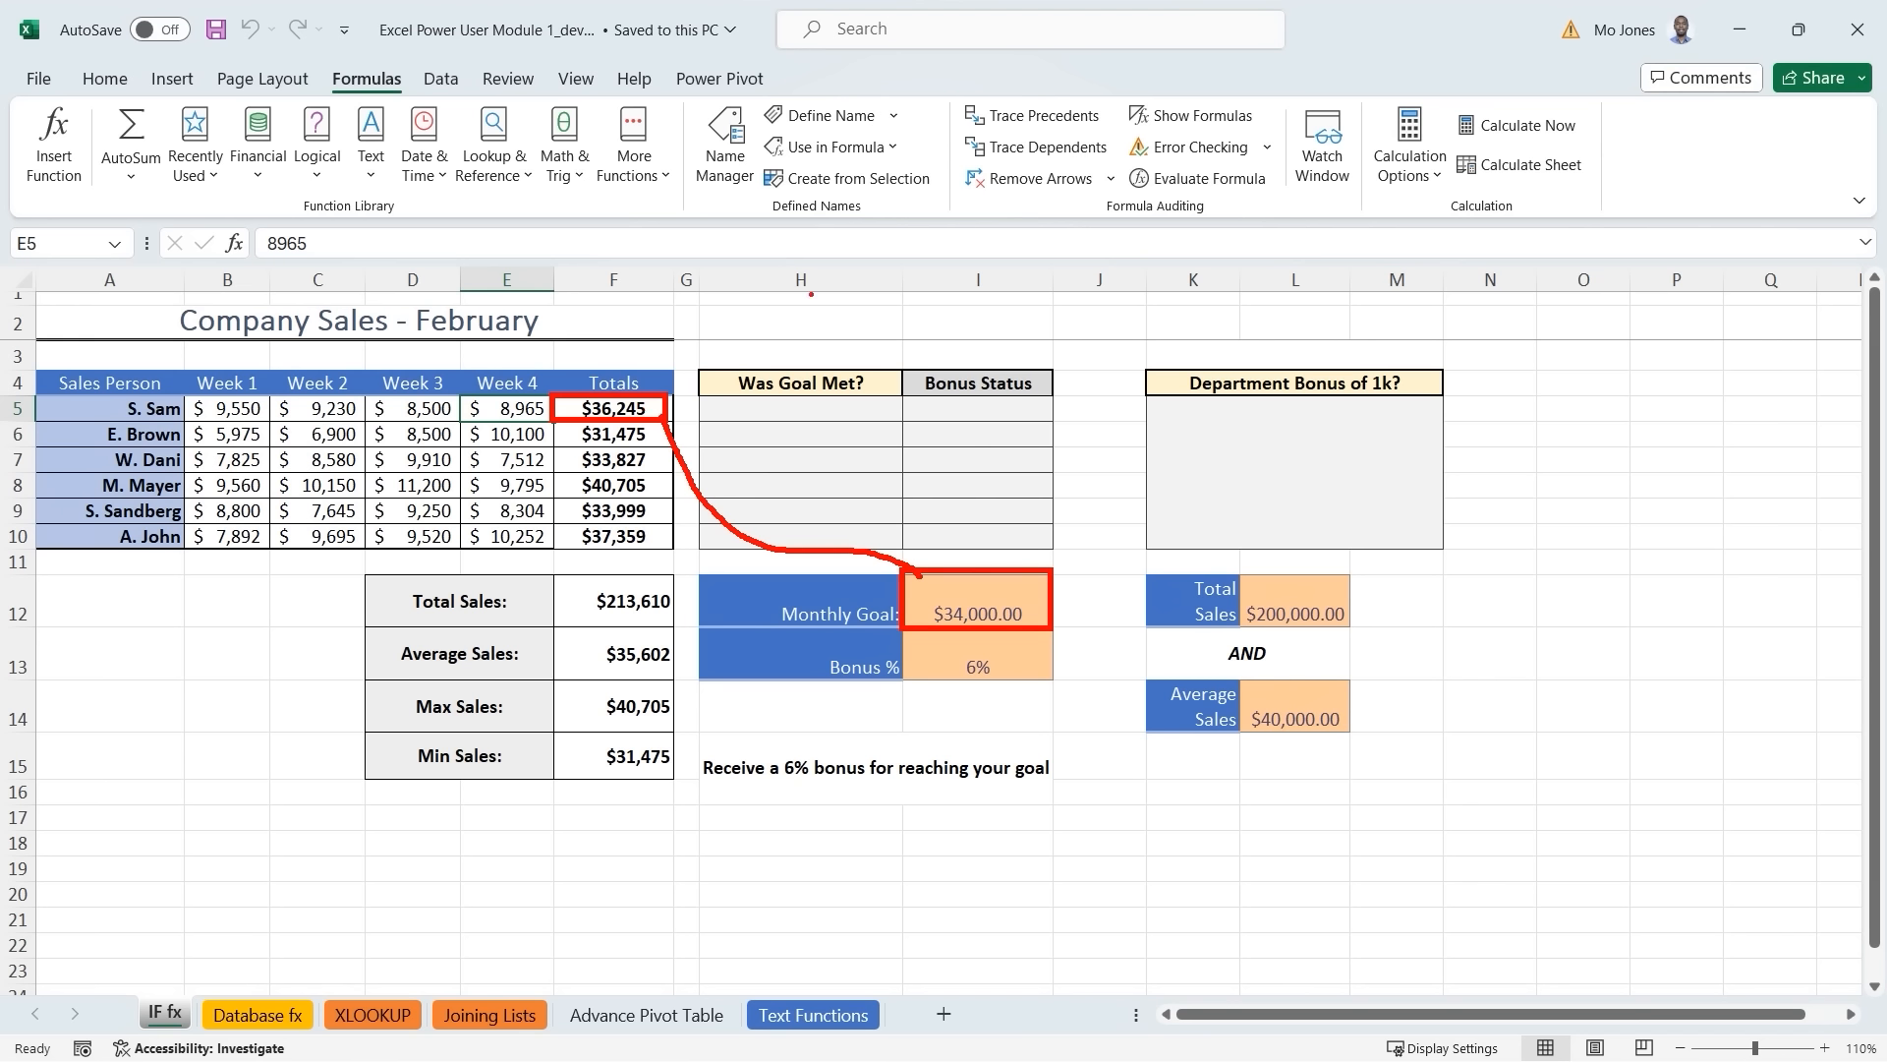
key(t)
text(F5>=I12)
mouse_move(737, 401)
mouse_down()
mouse_move(747, 415)
mouse_move(783, 399)
mouse_move(788, 422)
mouse_up()
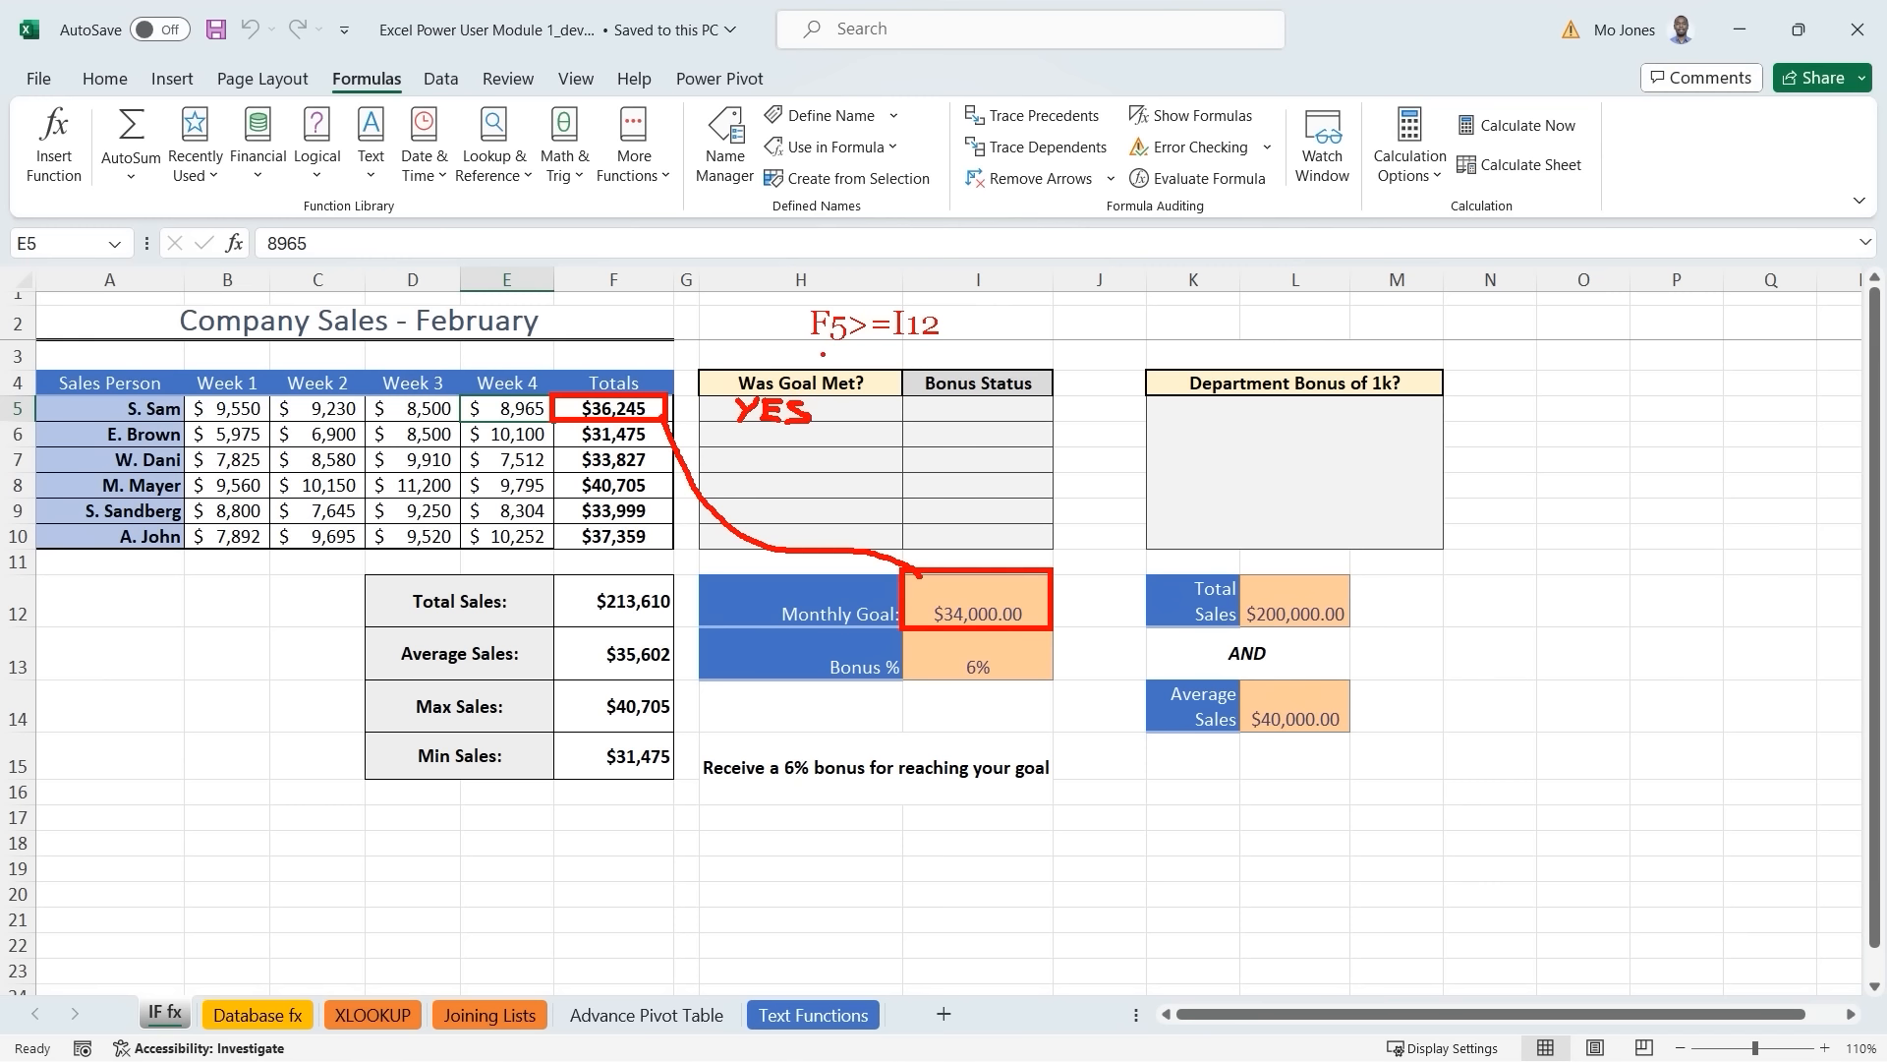
key(Escape)
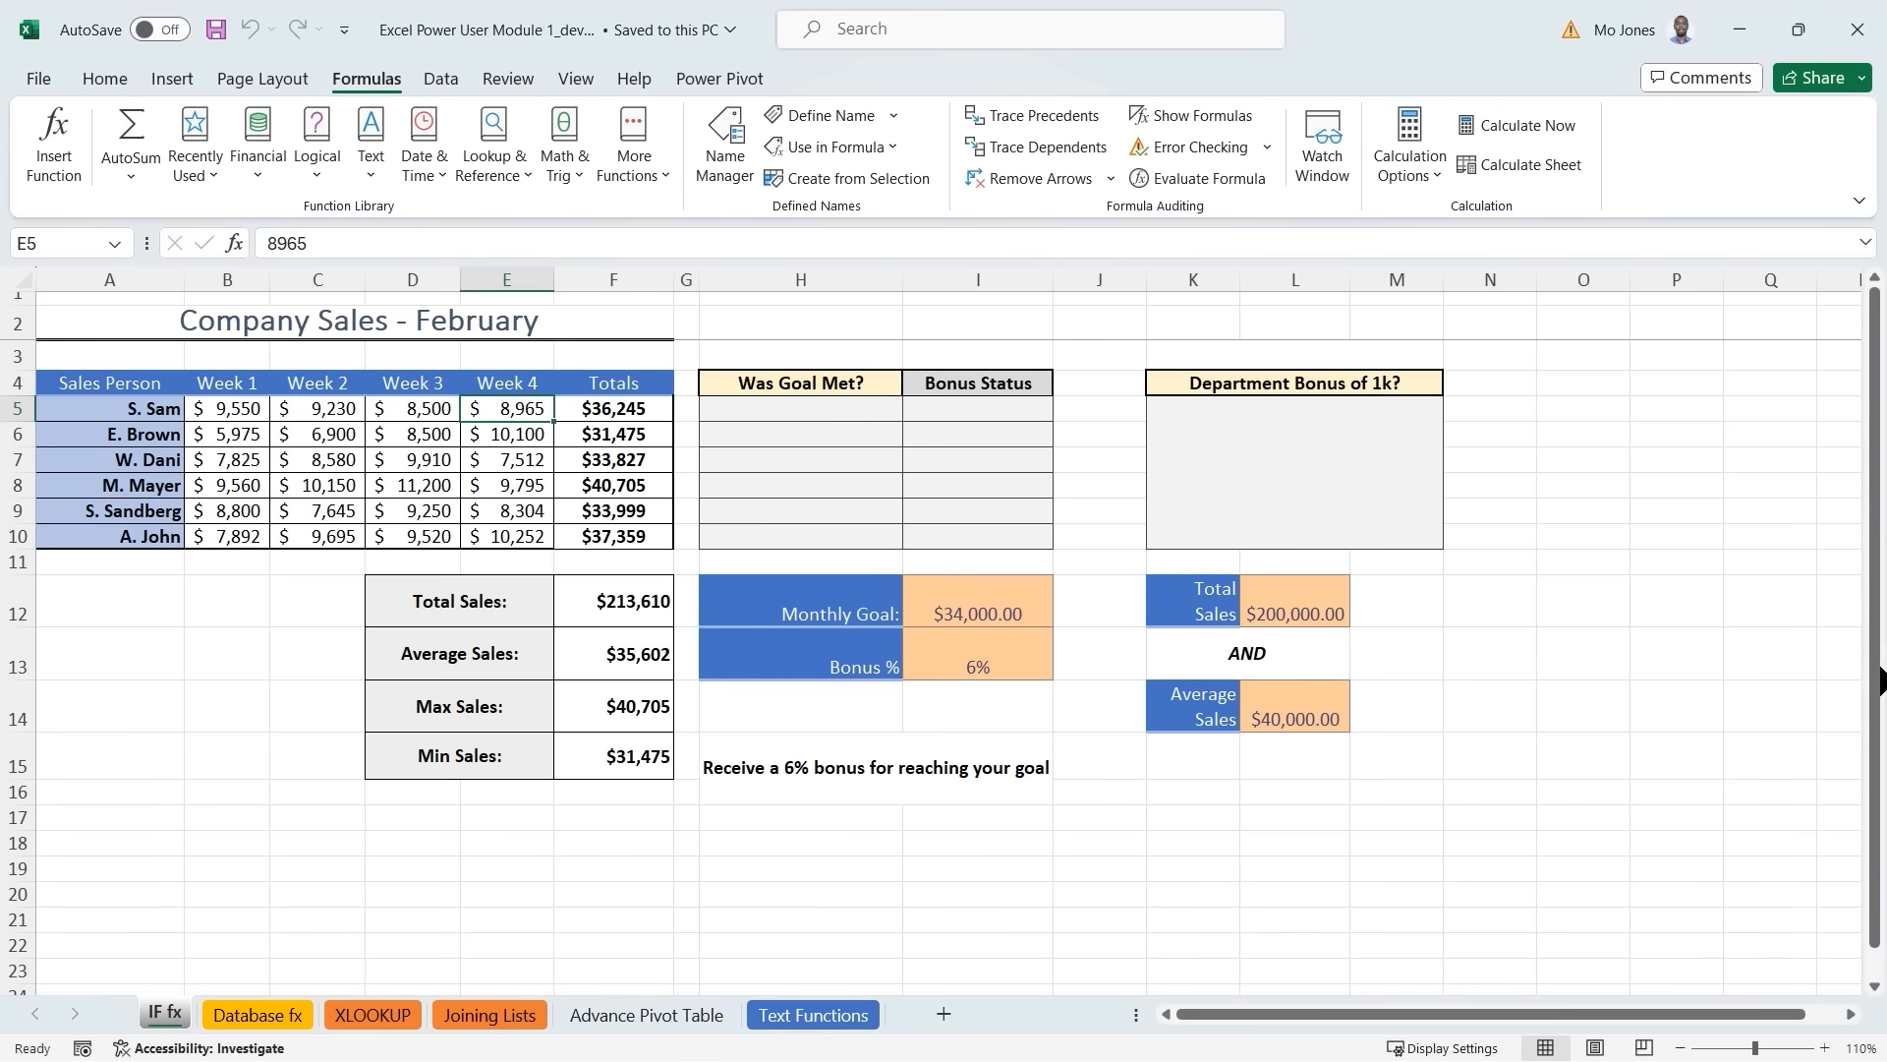
Select H5, highlight the Formulas tab and Insert Function button, and open the function list.
click(813, 401)
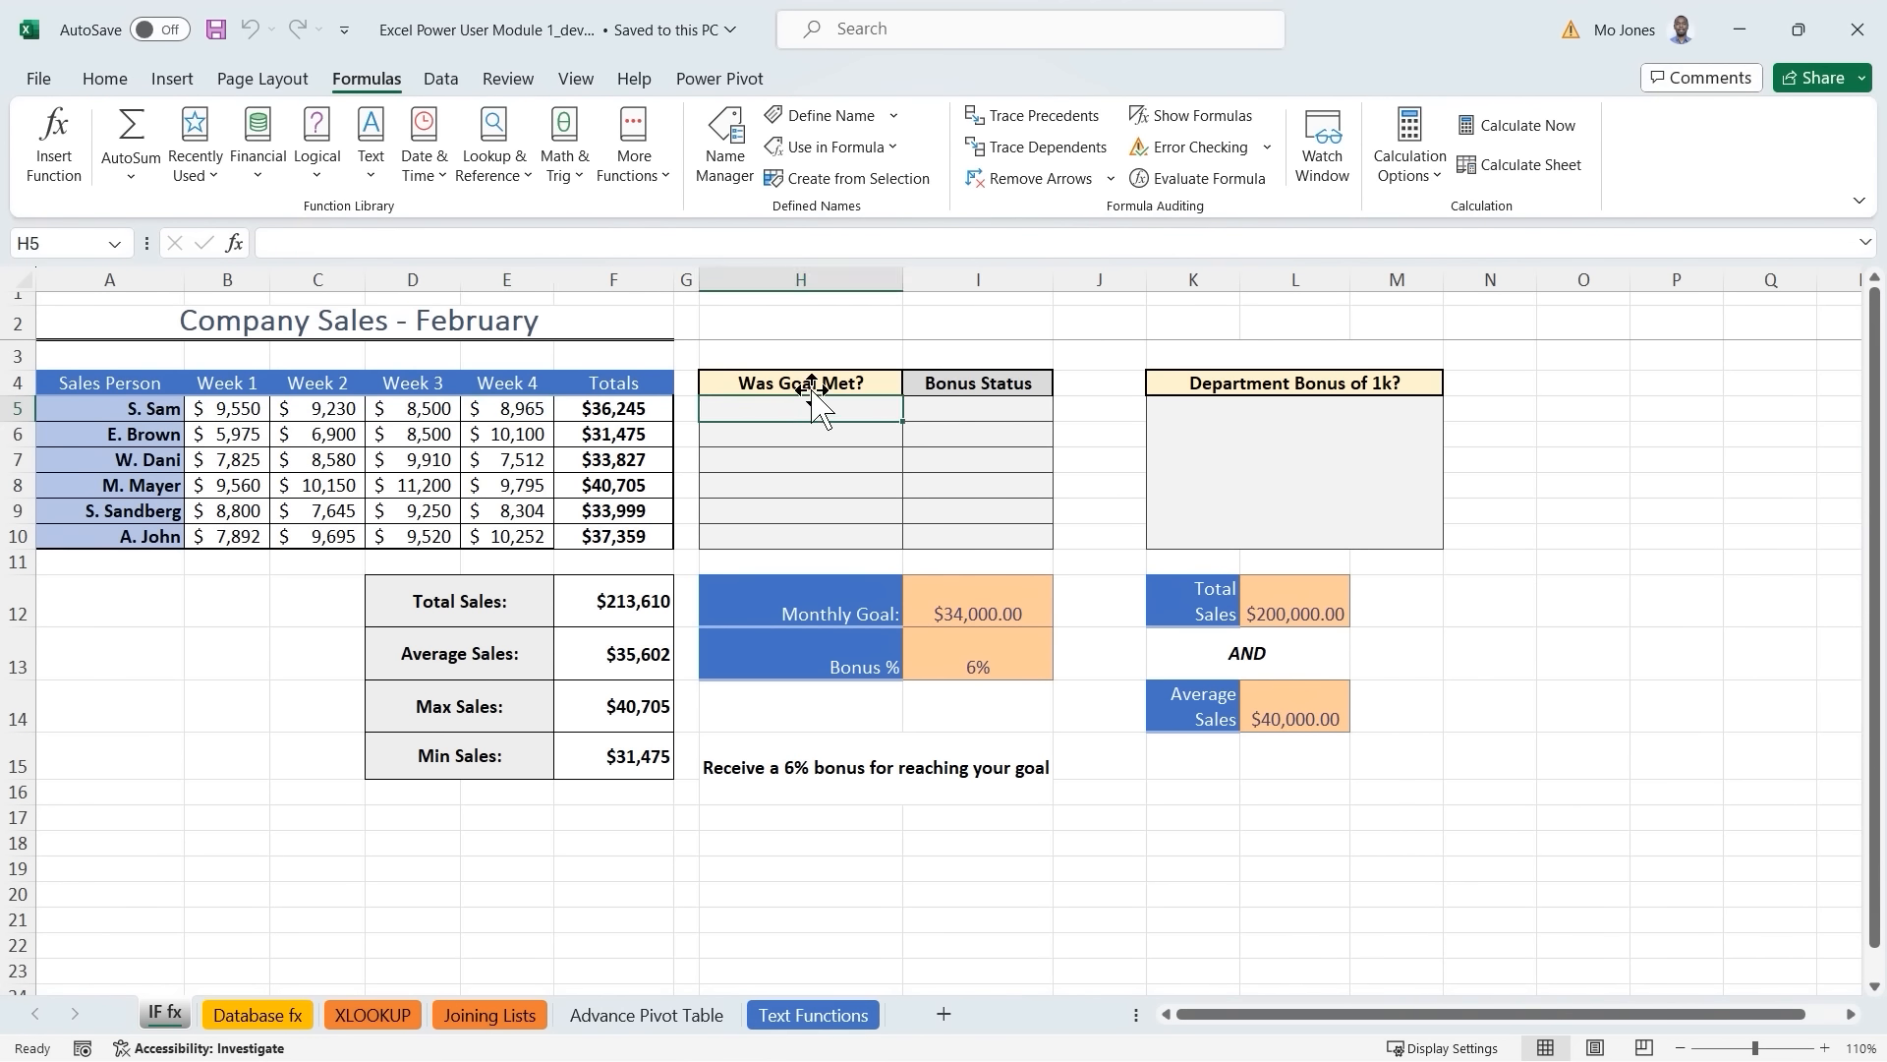
key(ctrl+2)
mouse_move(701, 393)
mouse_down()
mouse_move(792, 424)
mouse_move(903, 426)
mouse_up()
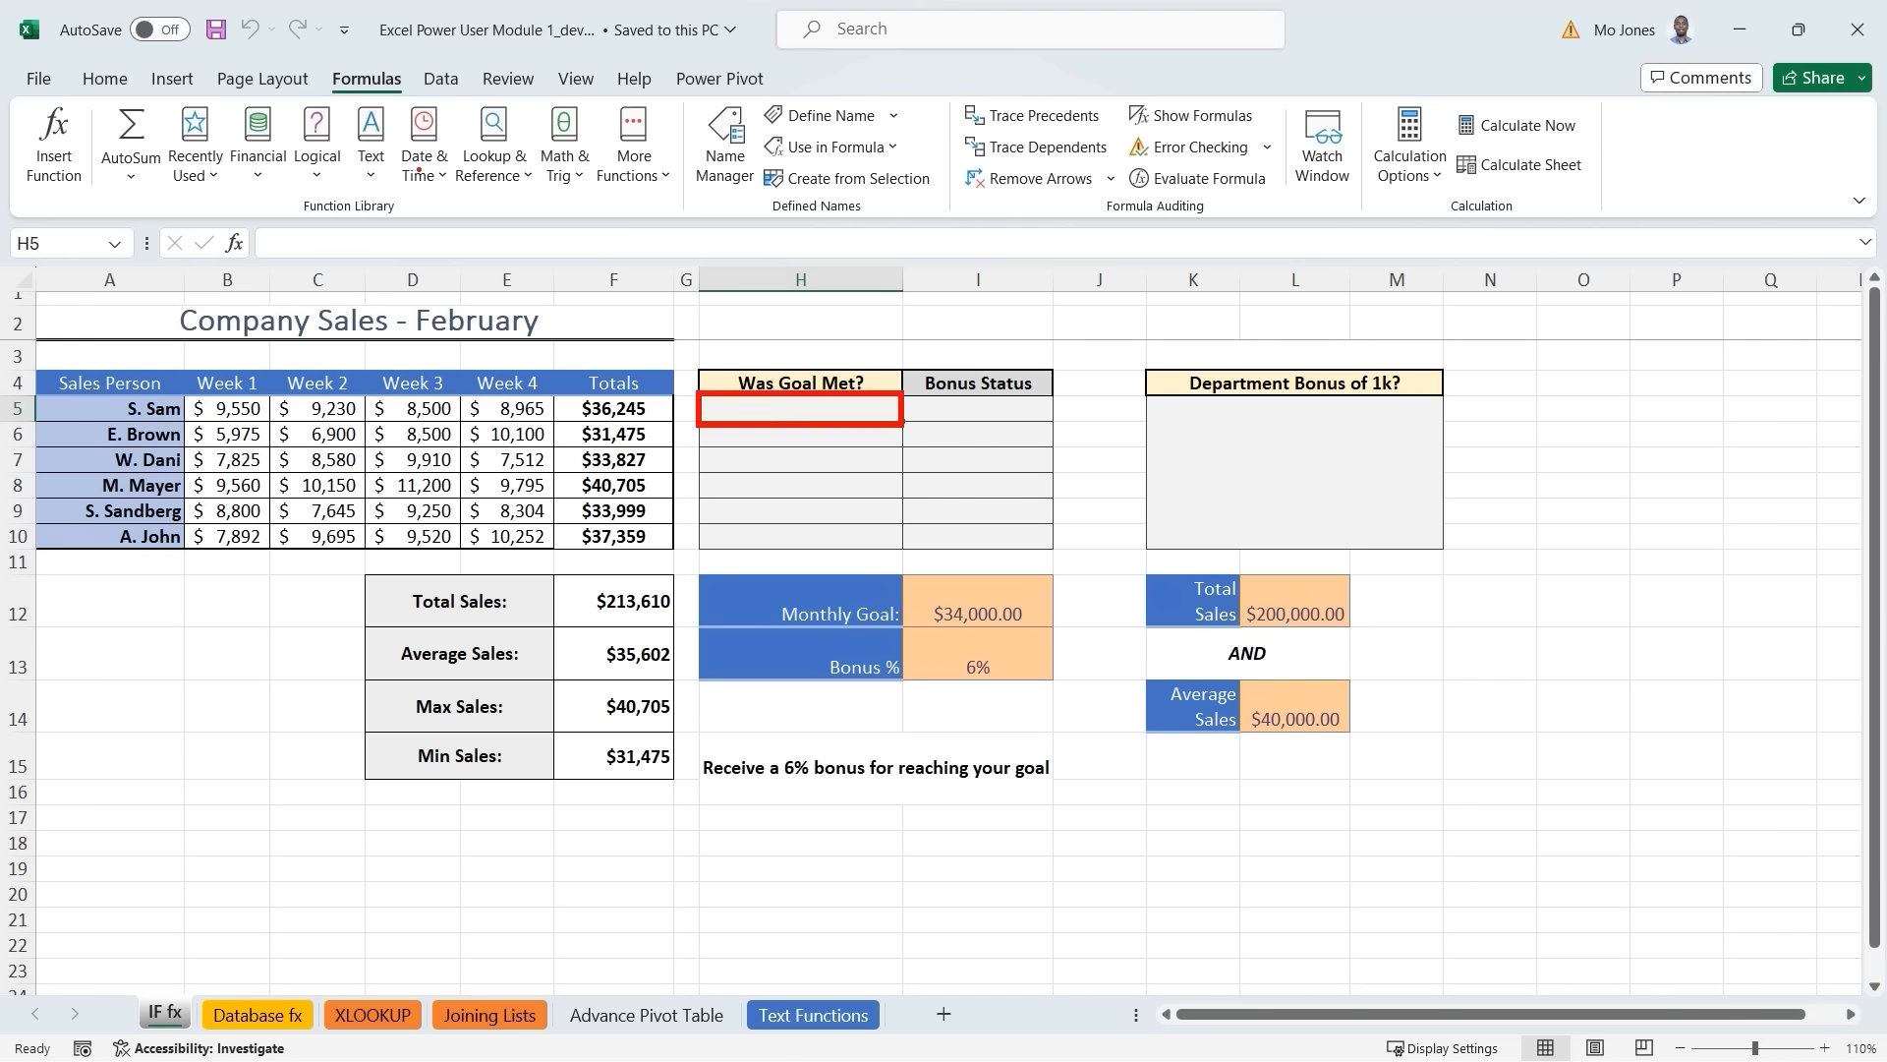
drag(318, 63, 407, 95)
drag(22, 97, 94, 199)
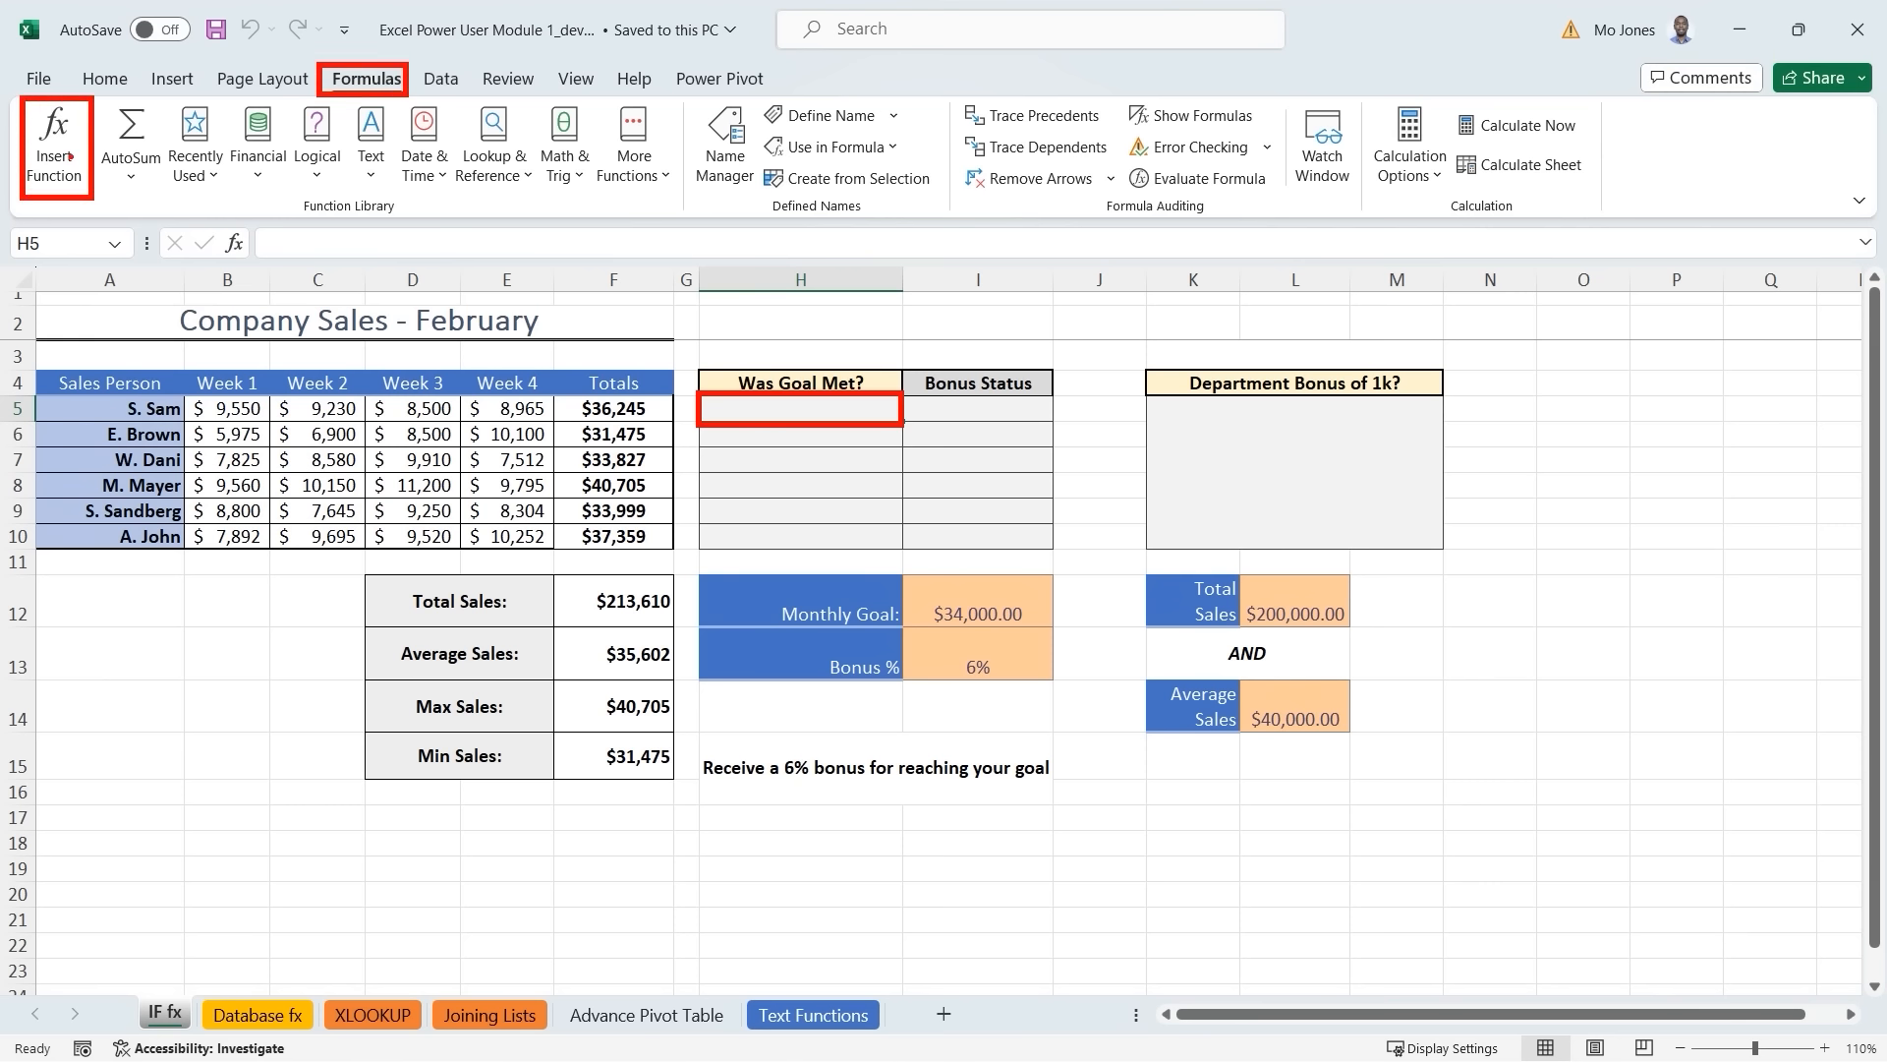
key(Escape)
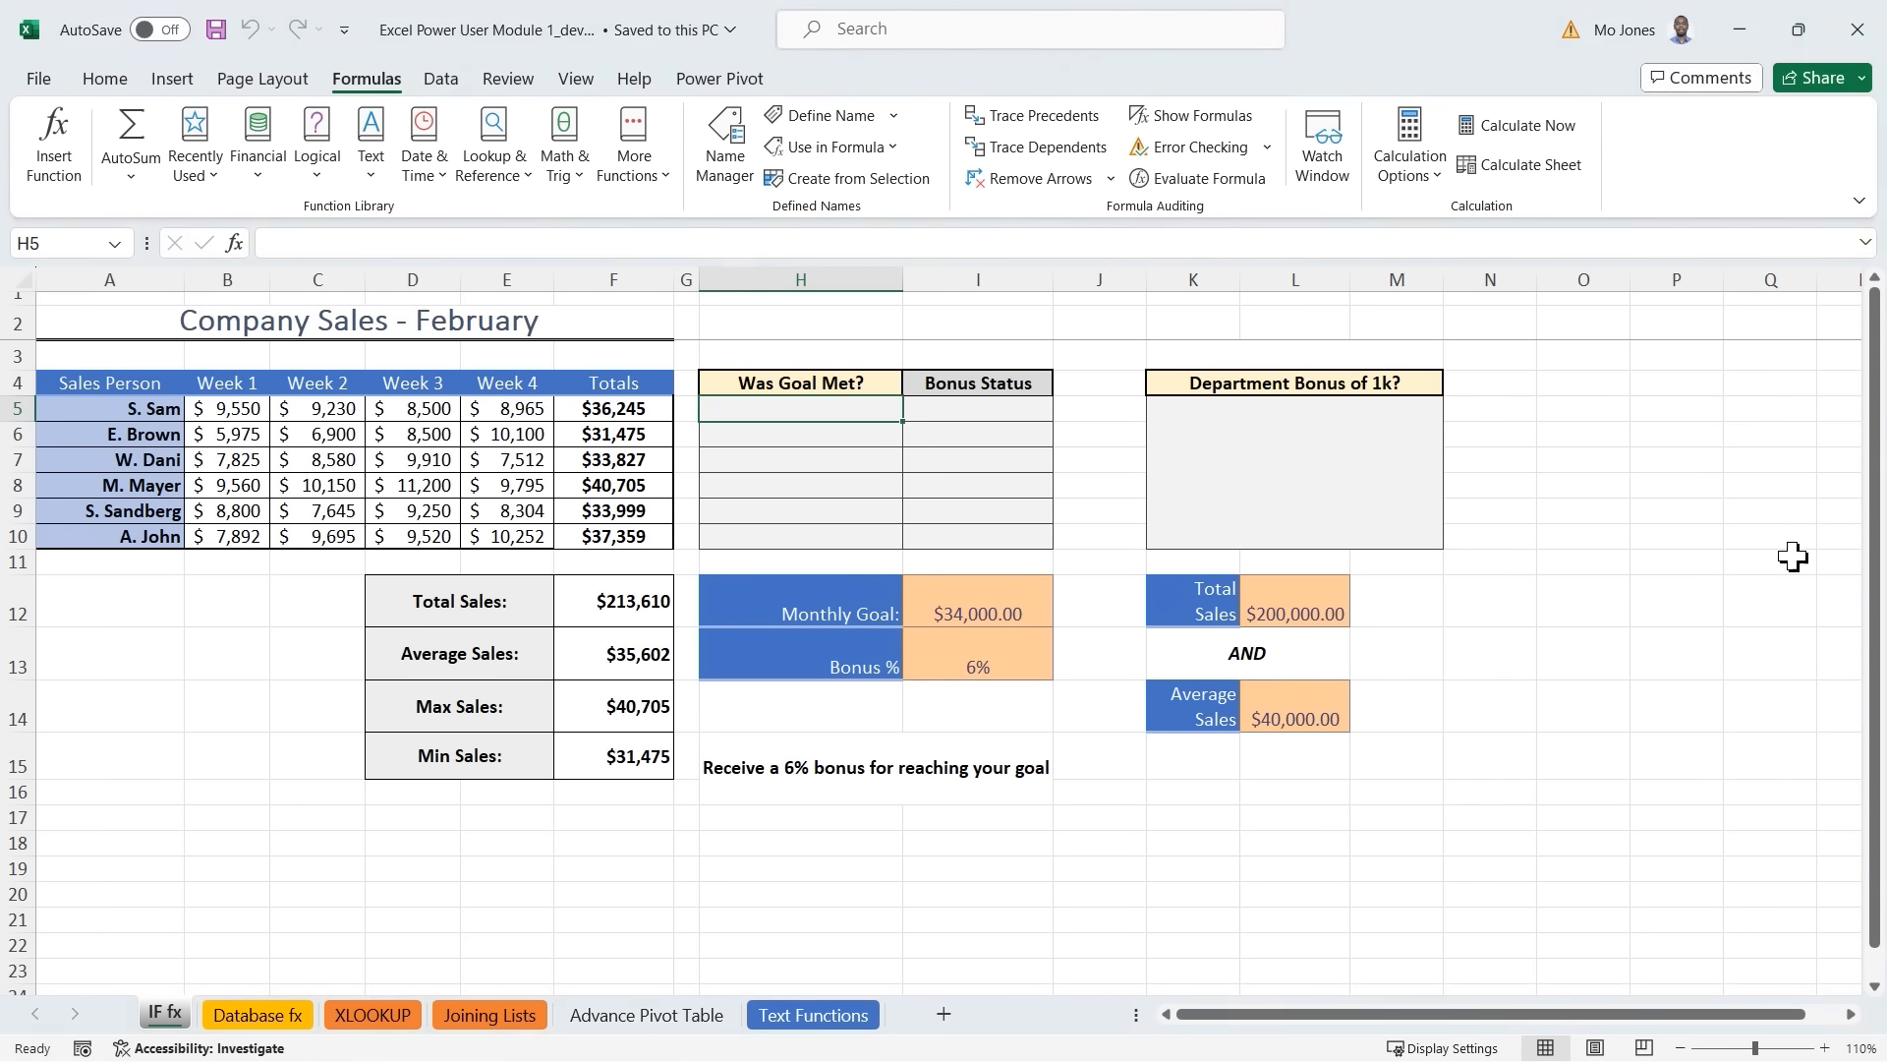
click(55, 156)
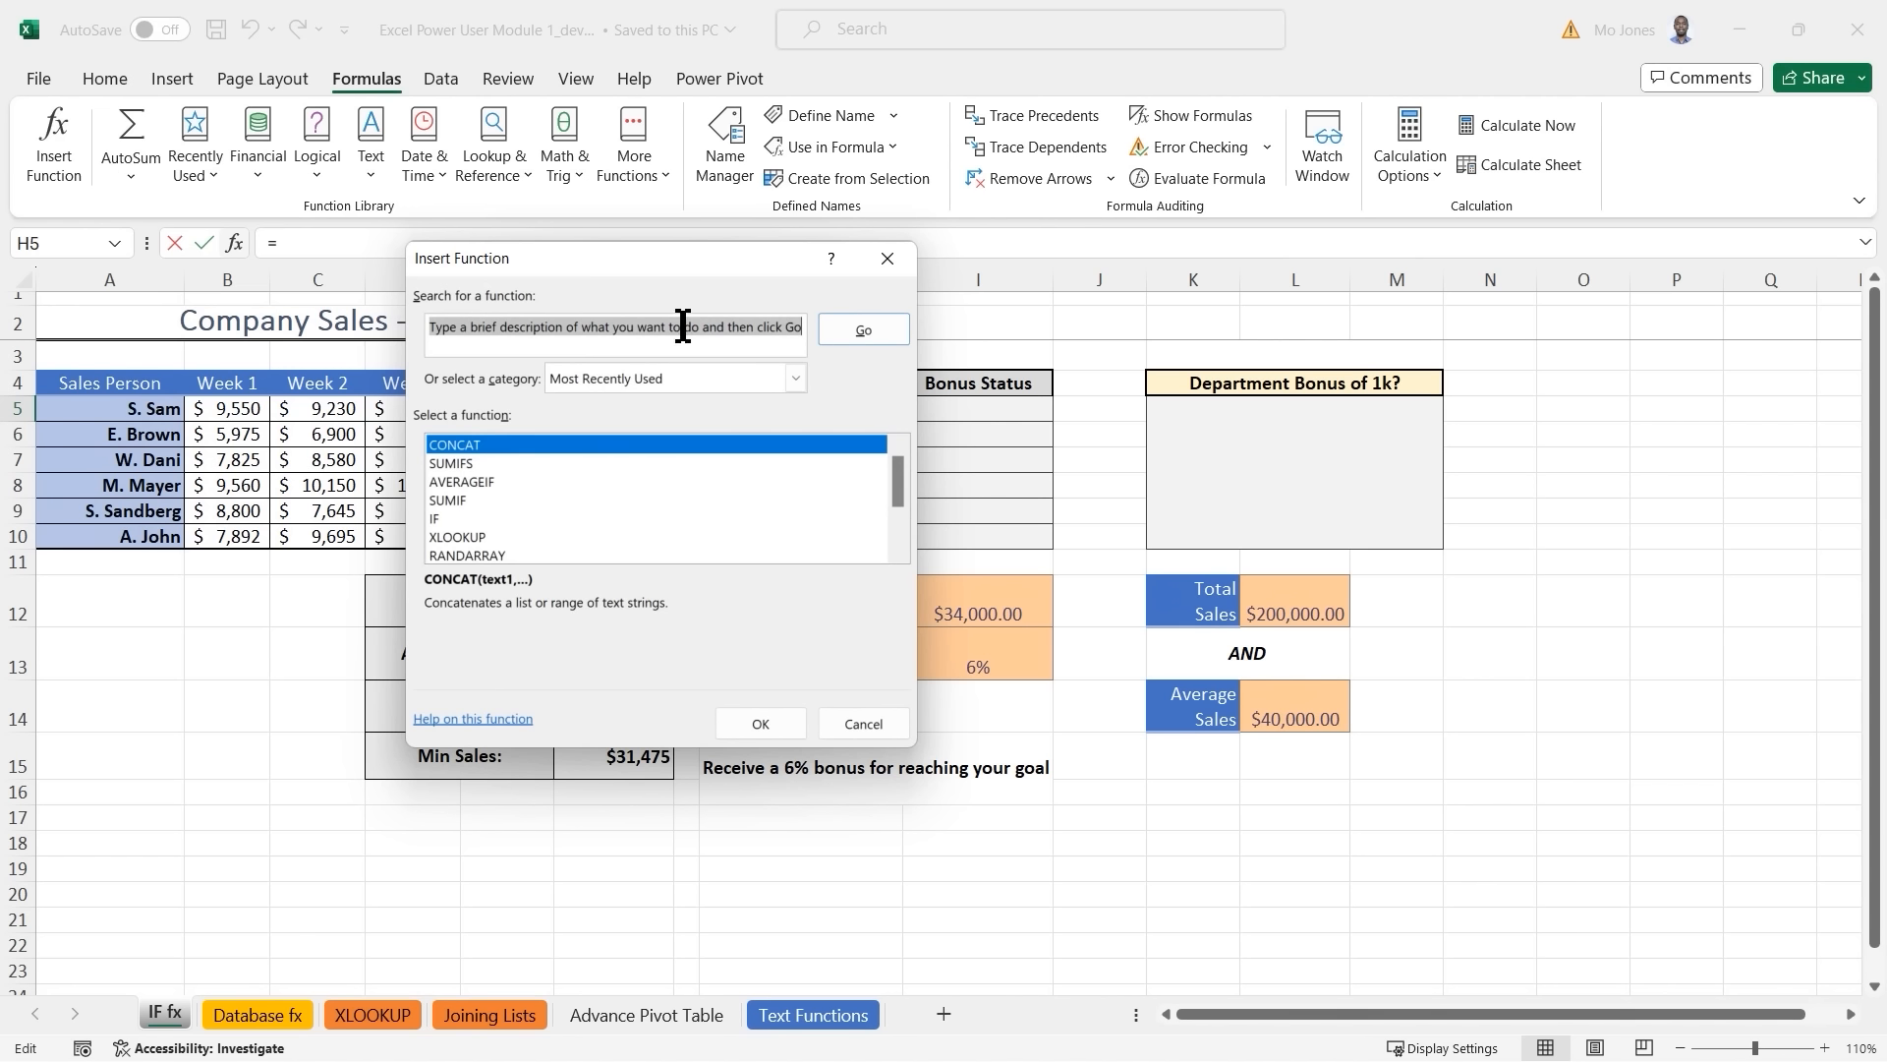
Search for 'if', choose the IF function, and move its arguments dialog off the sales table.
text(if)
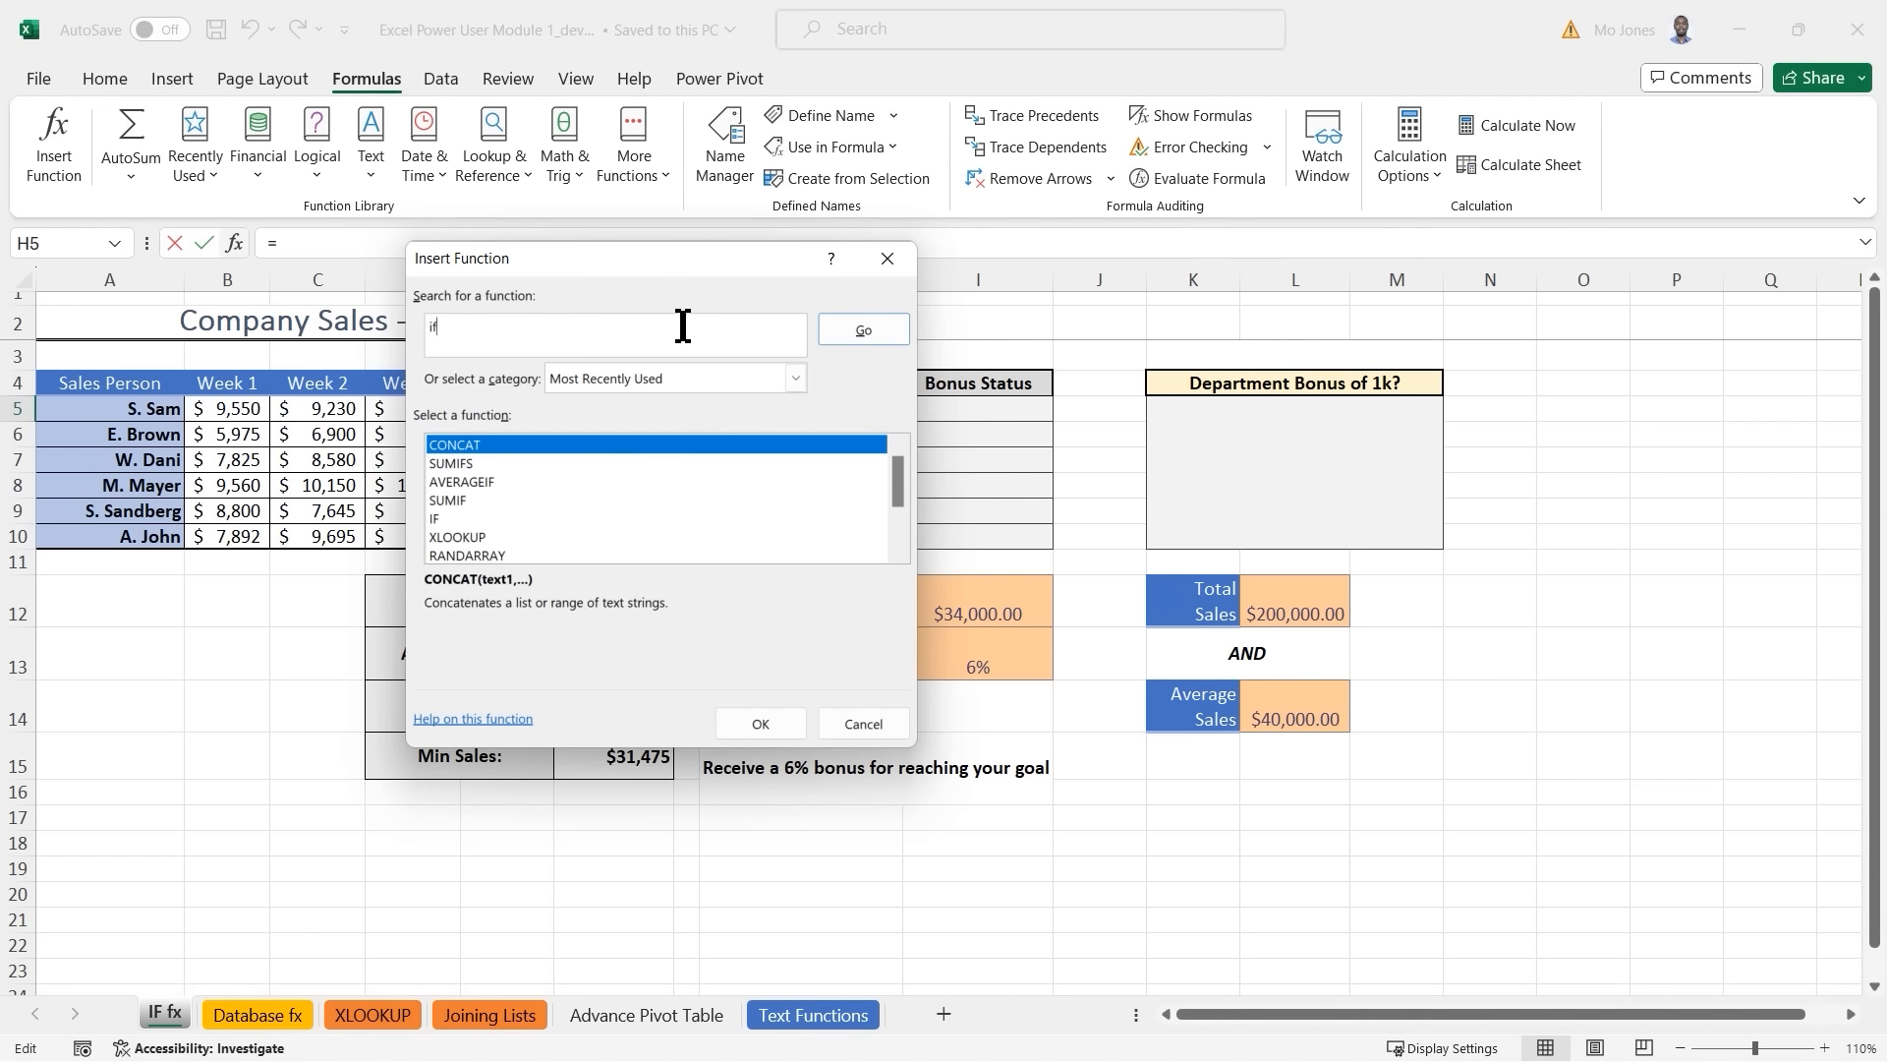
click(861, 332)
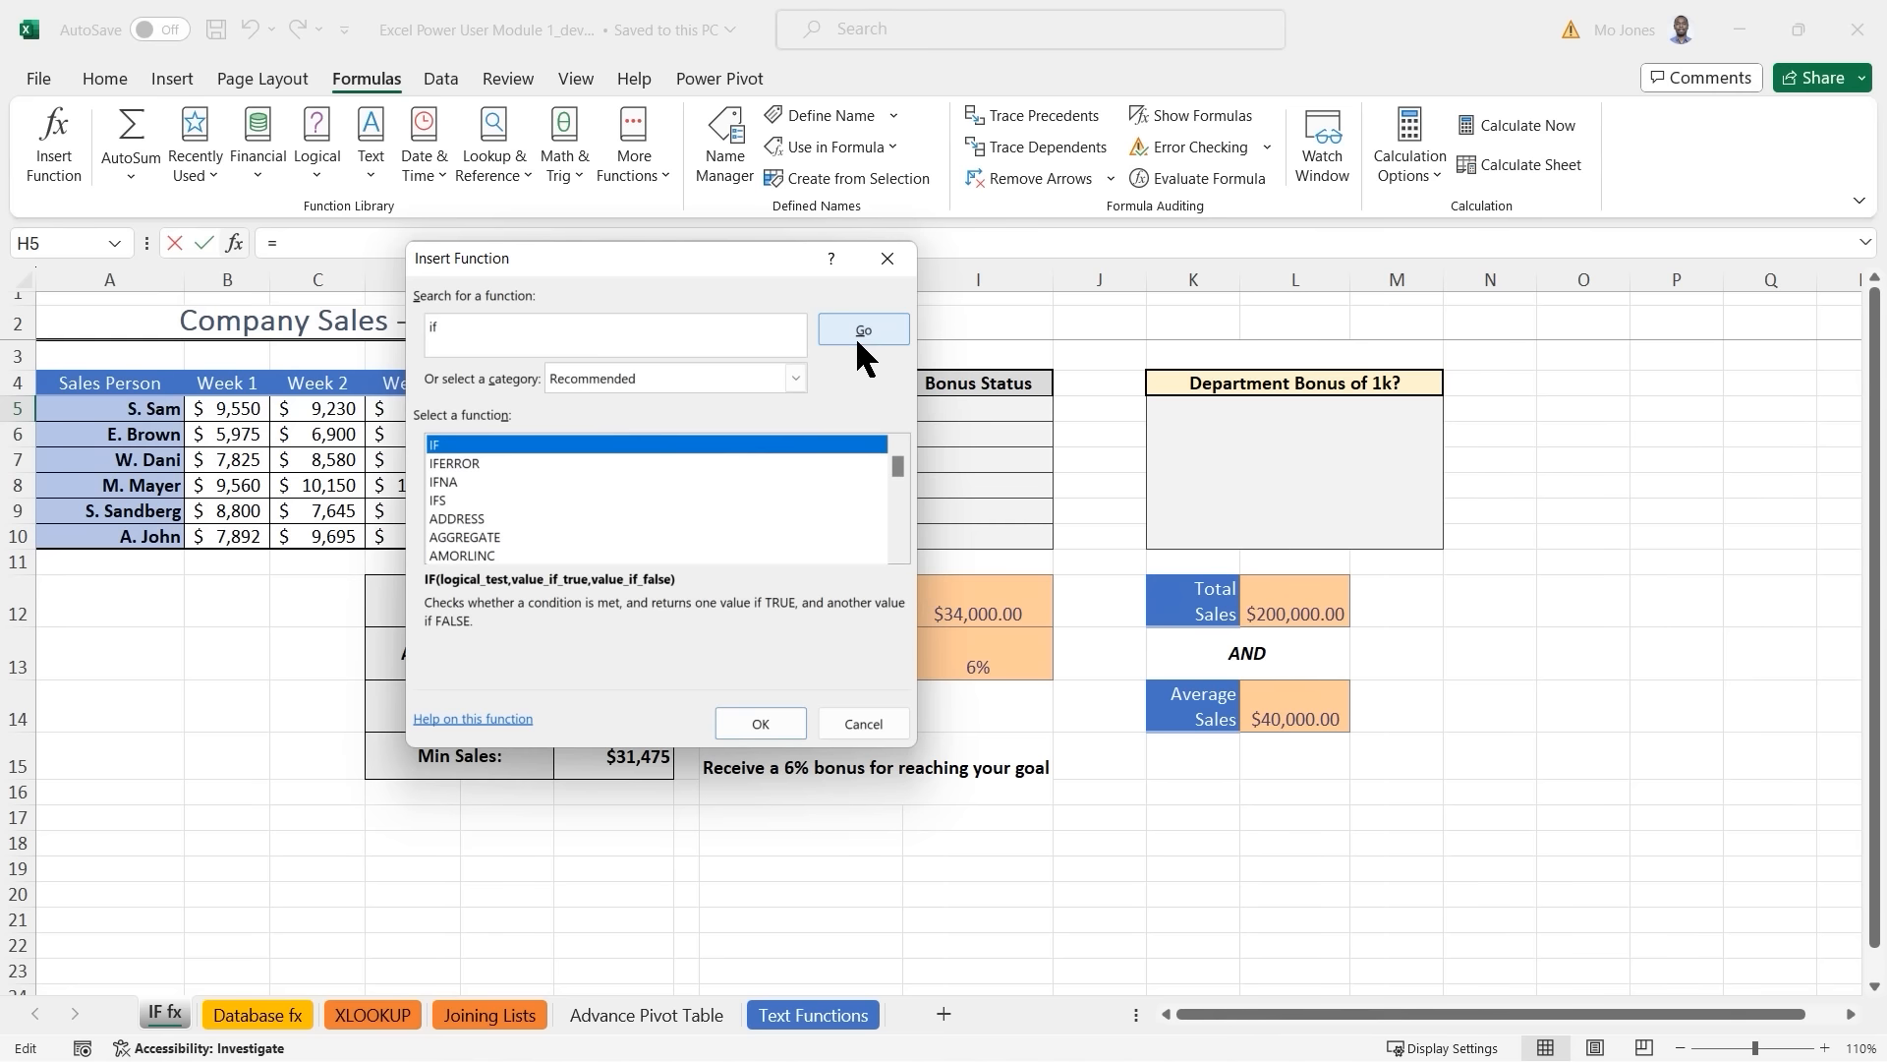
click(760, 724)
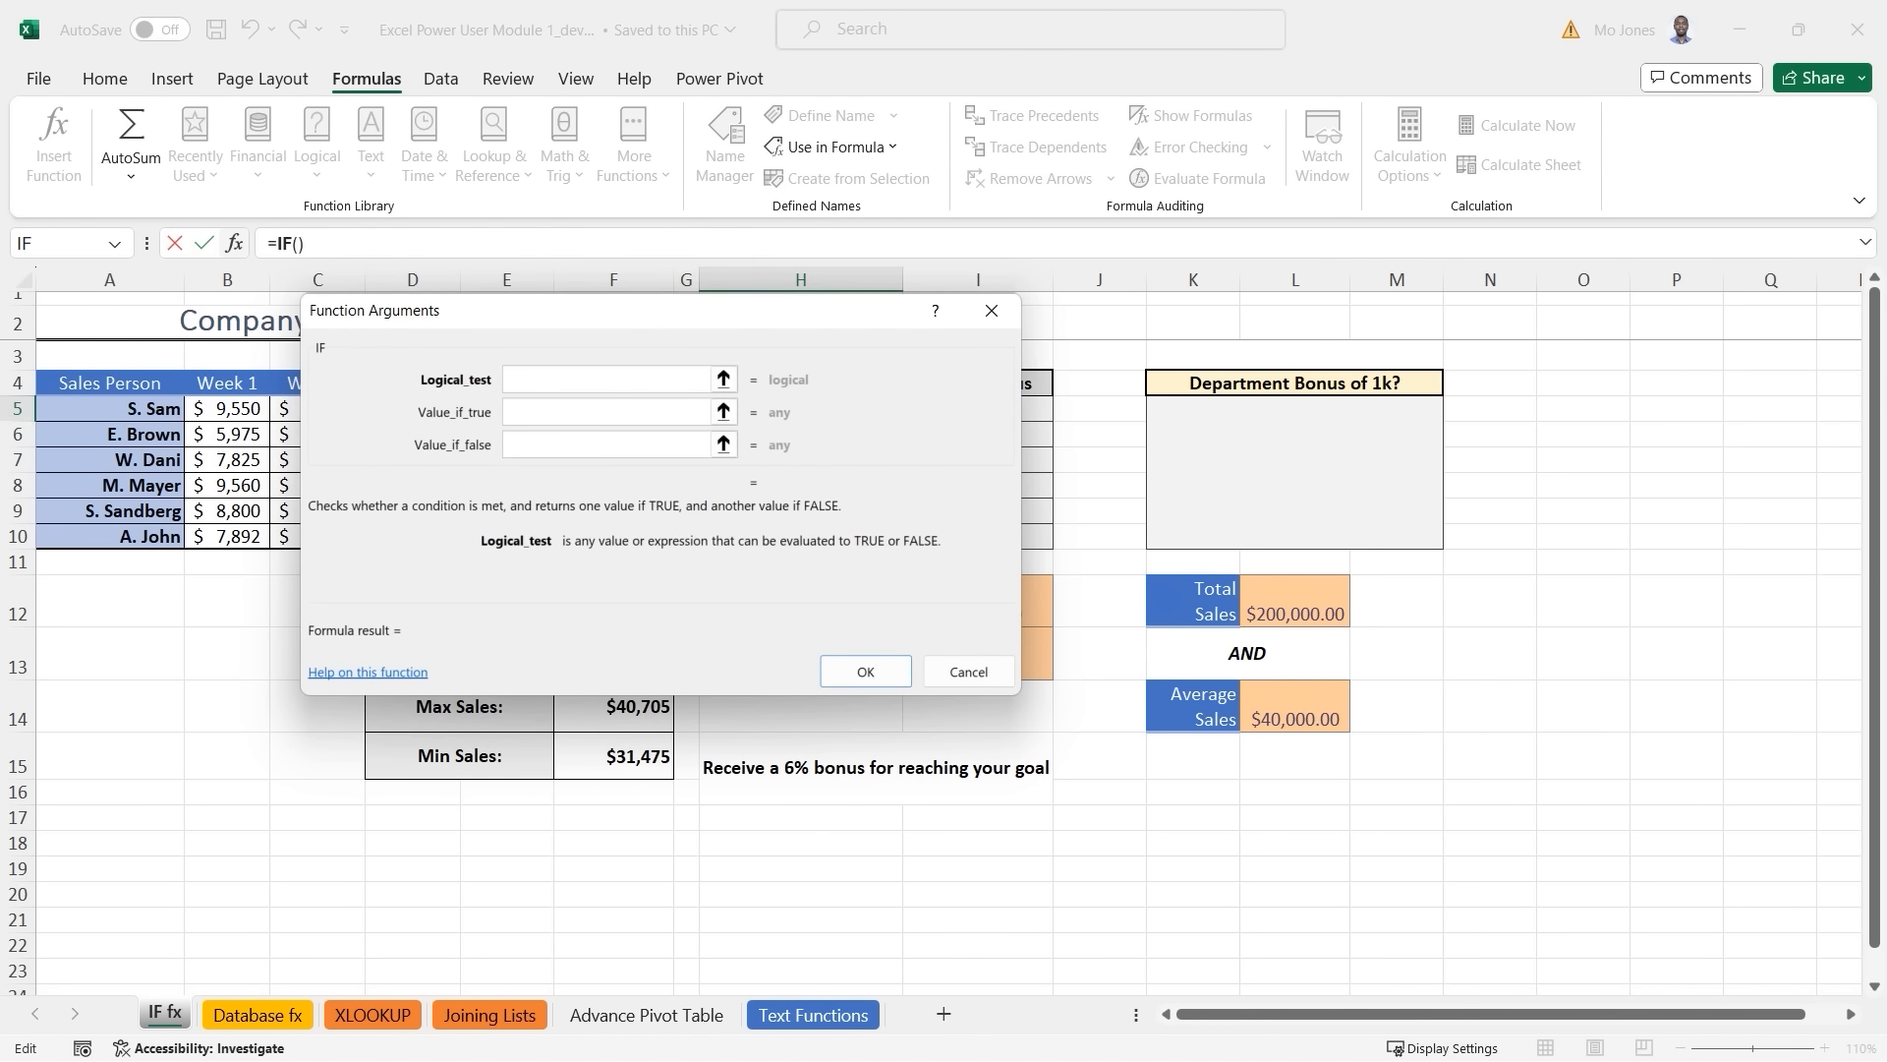
drag(615, 305, 761, 312)
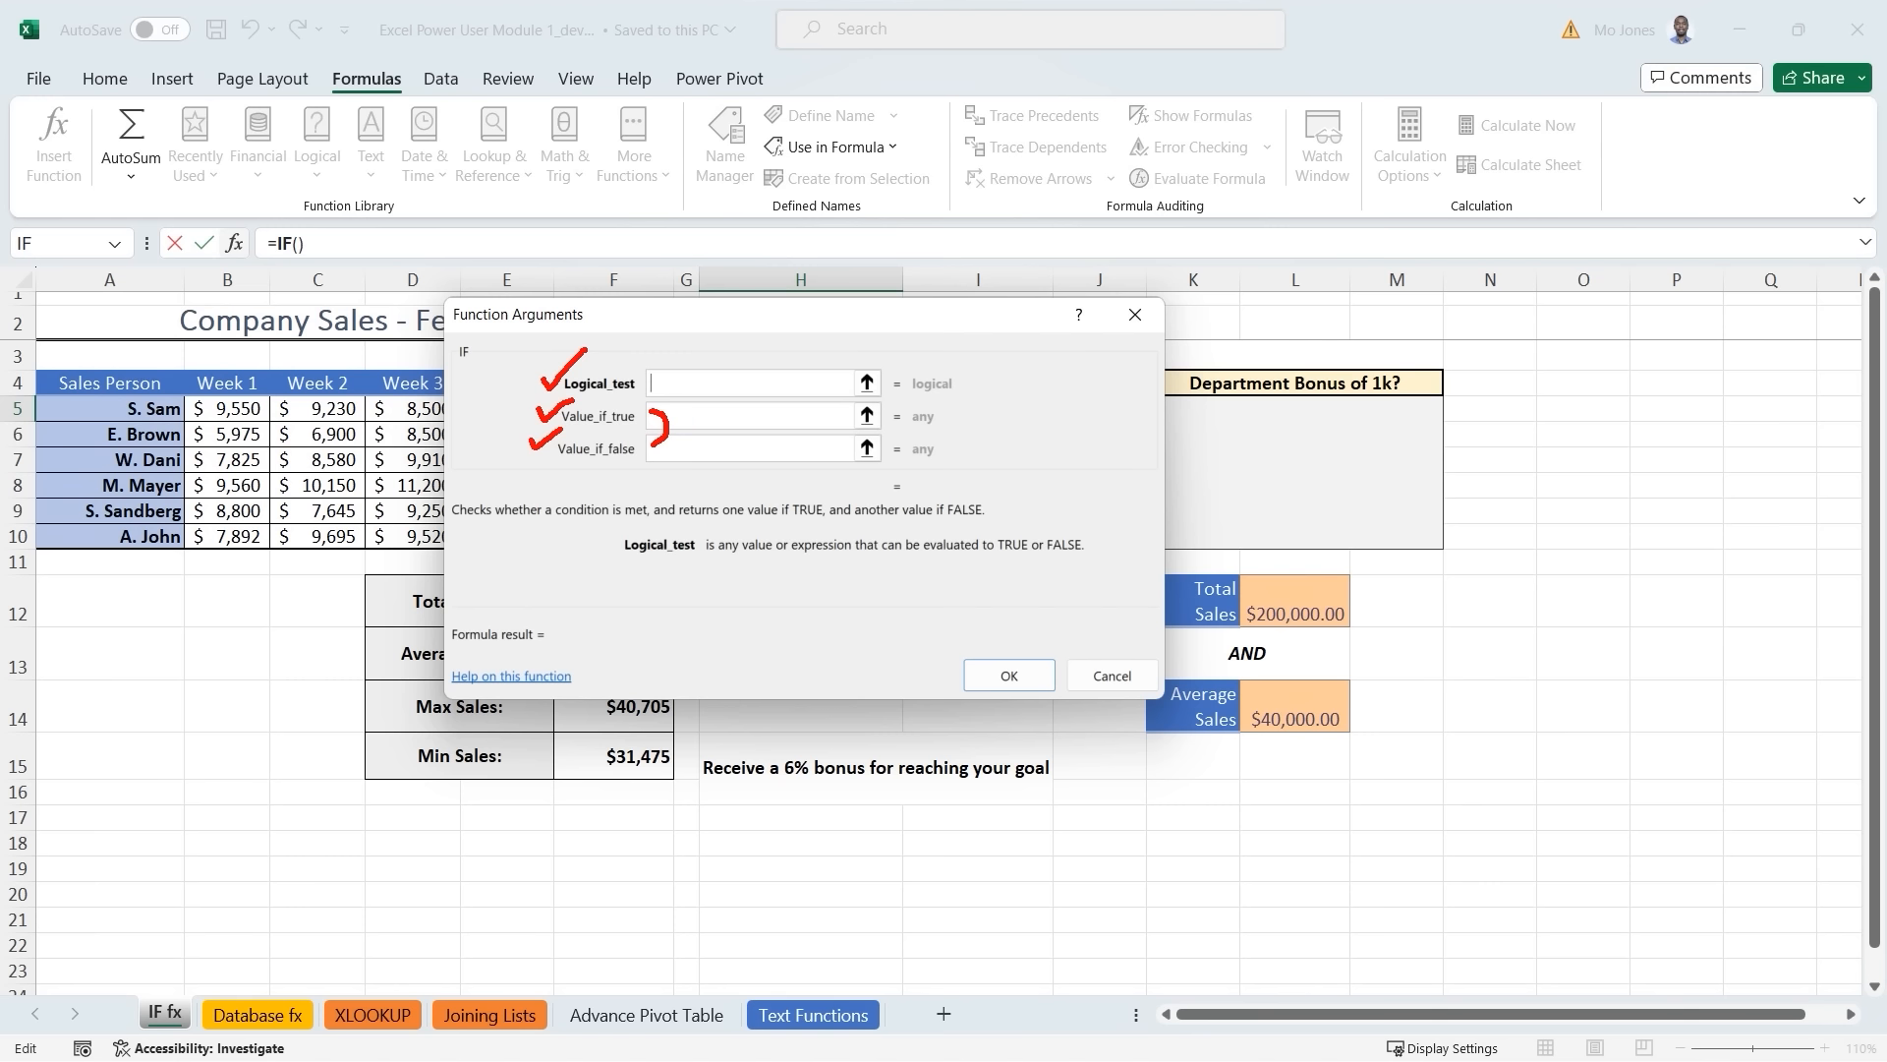
mouse_move(836, 322)
mouse_down()
mouse_move(1029, 444)
mouse_move(1123, 441)
mouse_move(505, 464)
mouse_move(388, 446)
mouse_move(311, 466)
mouse_up()
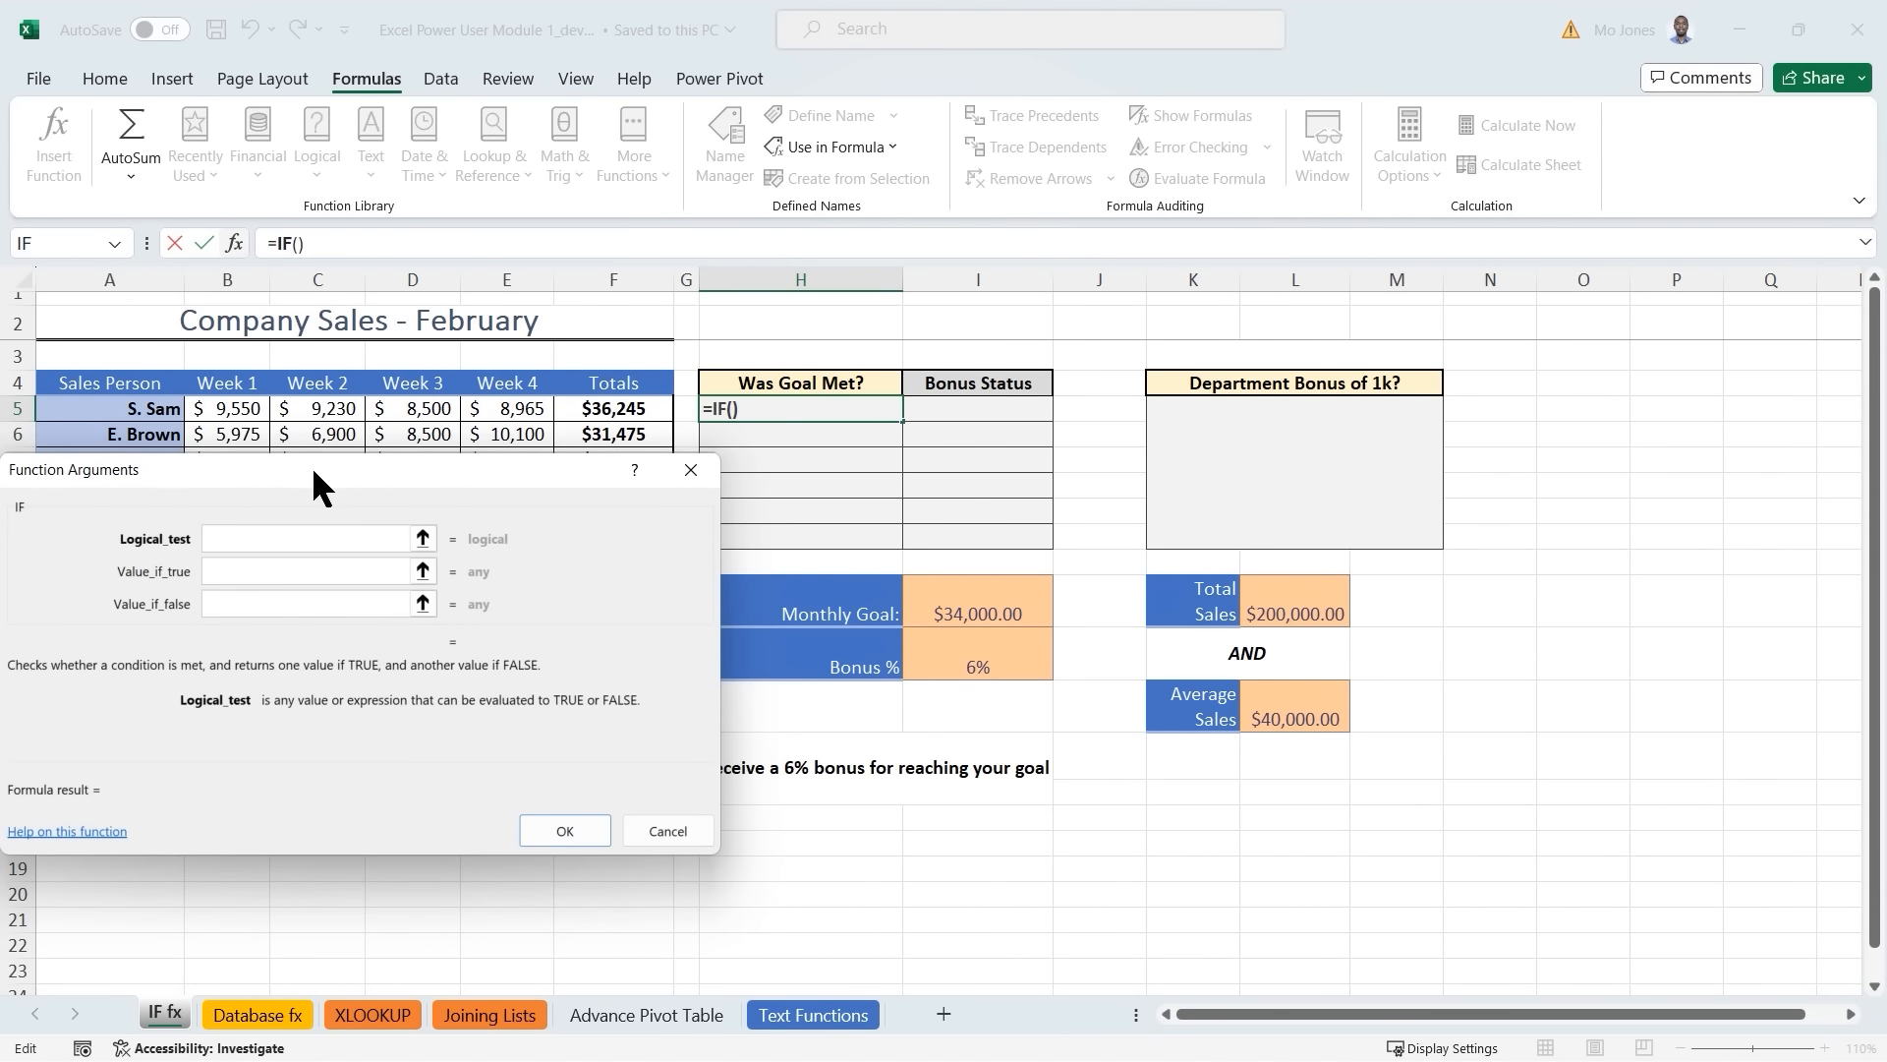
Set the IF logical test to F5>=I12, comparing S. Sam's total with the monthly goal.
click(612, 411)
text(>=)
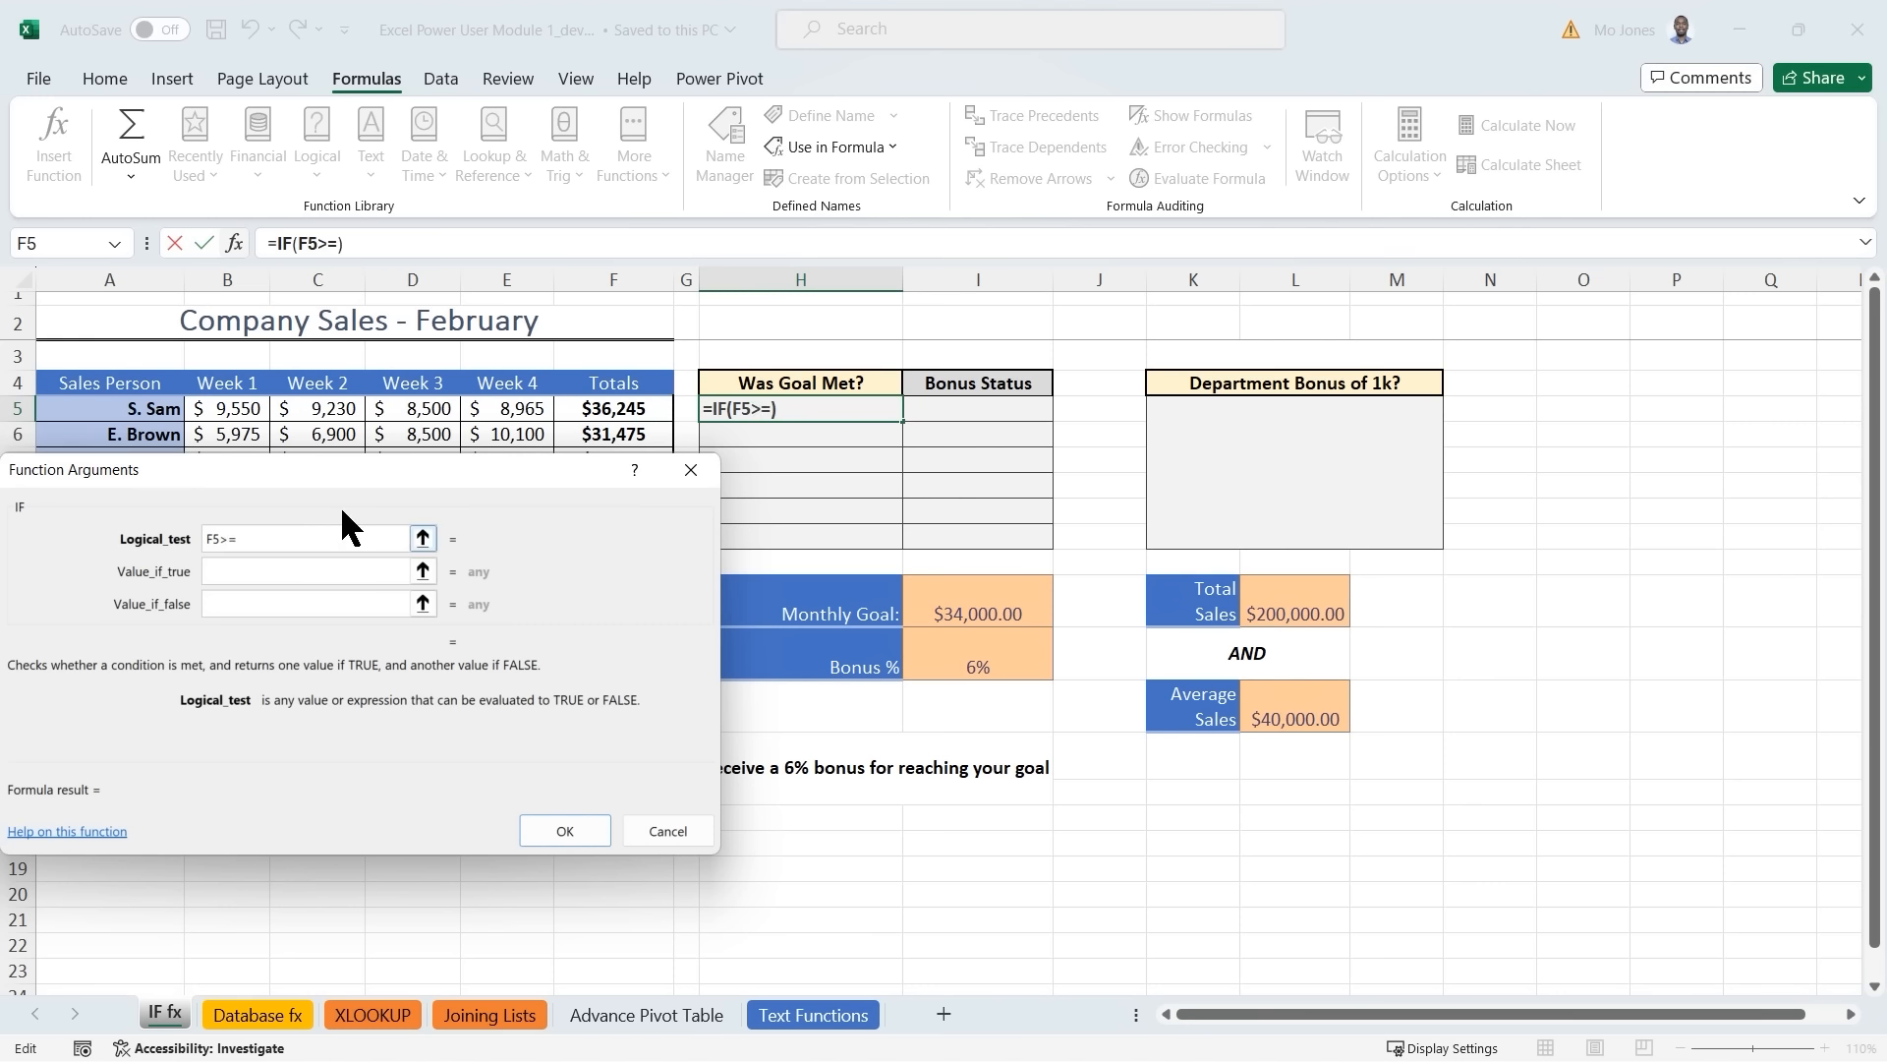
scroll(986, 585, down, 1)
click(980, 554)
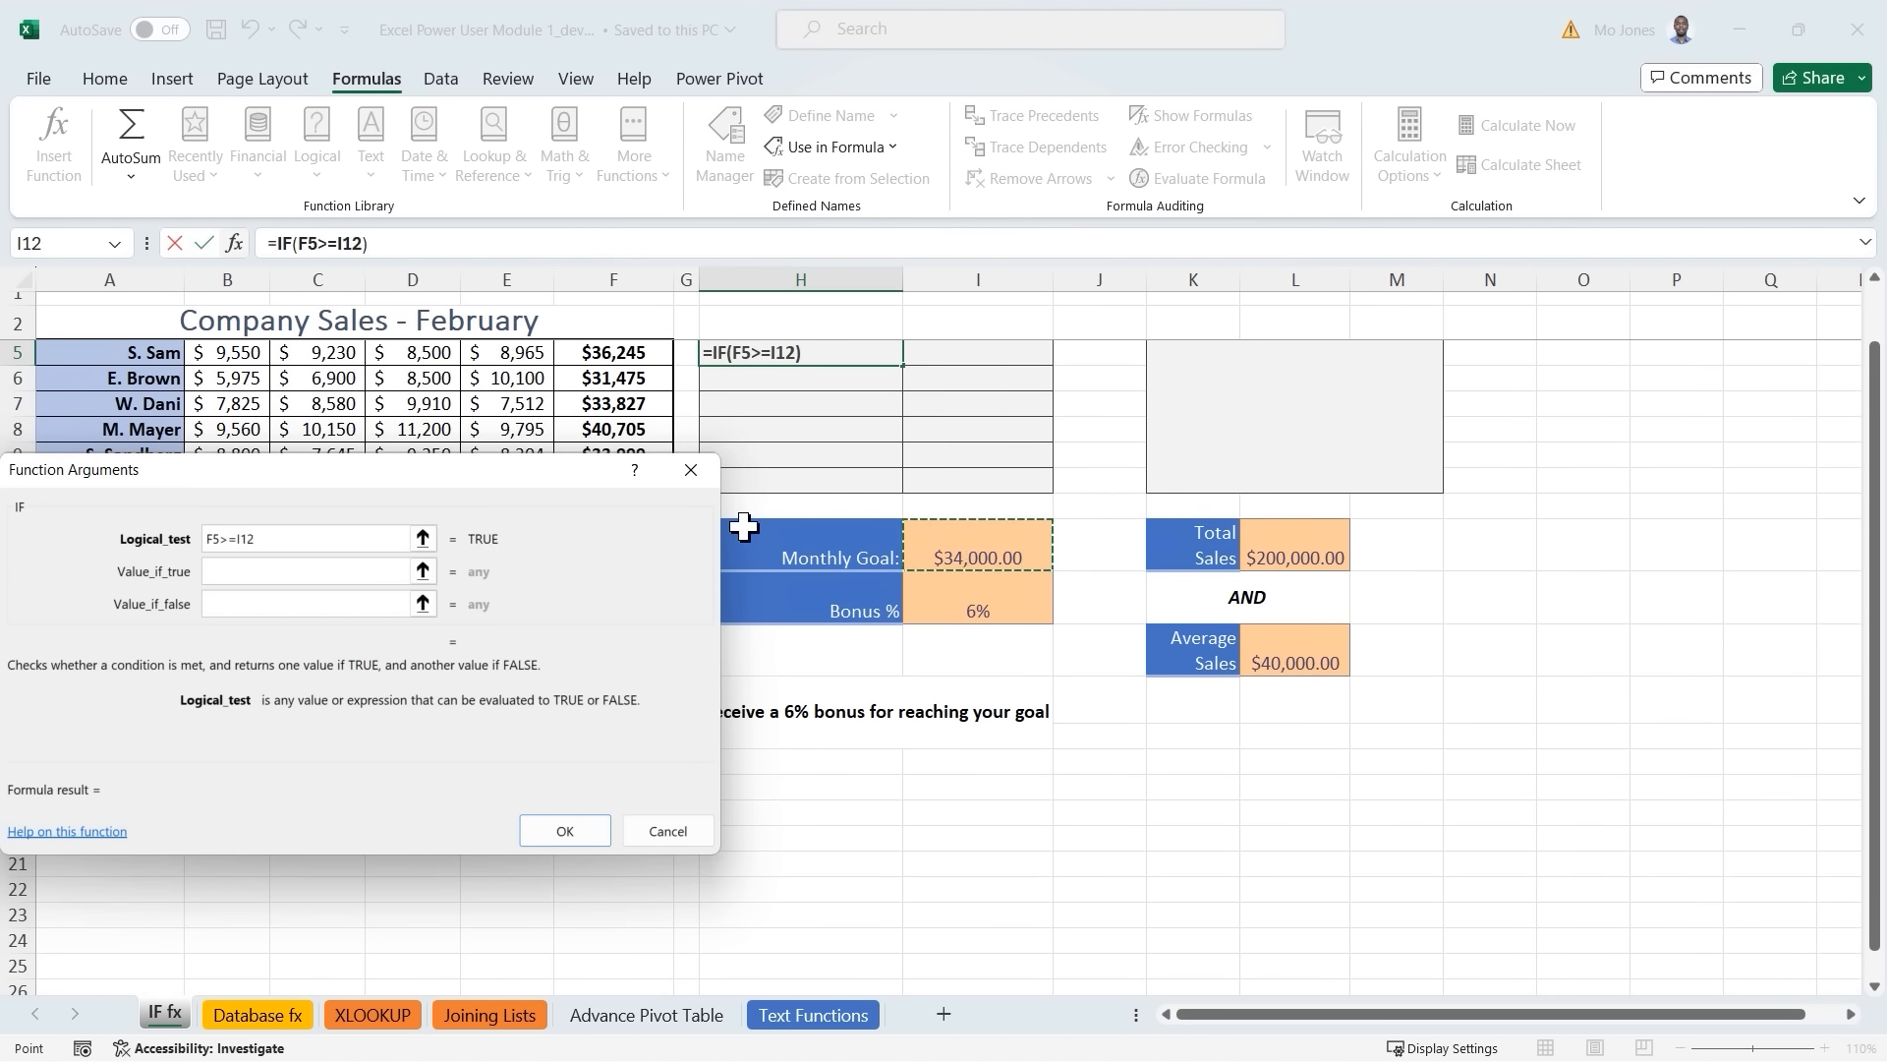
scroll(597, 544, up, 1)
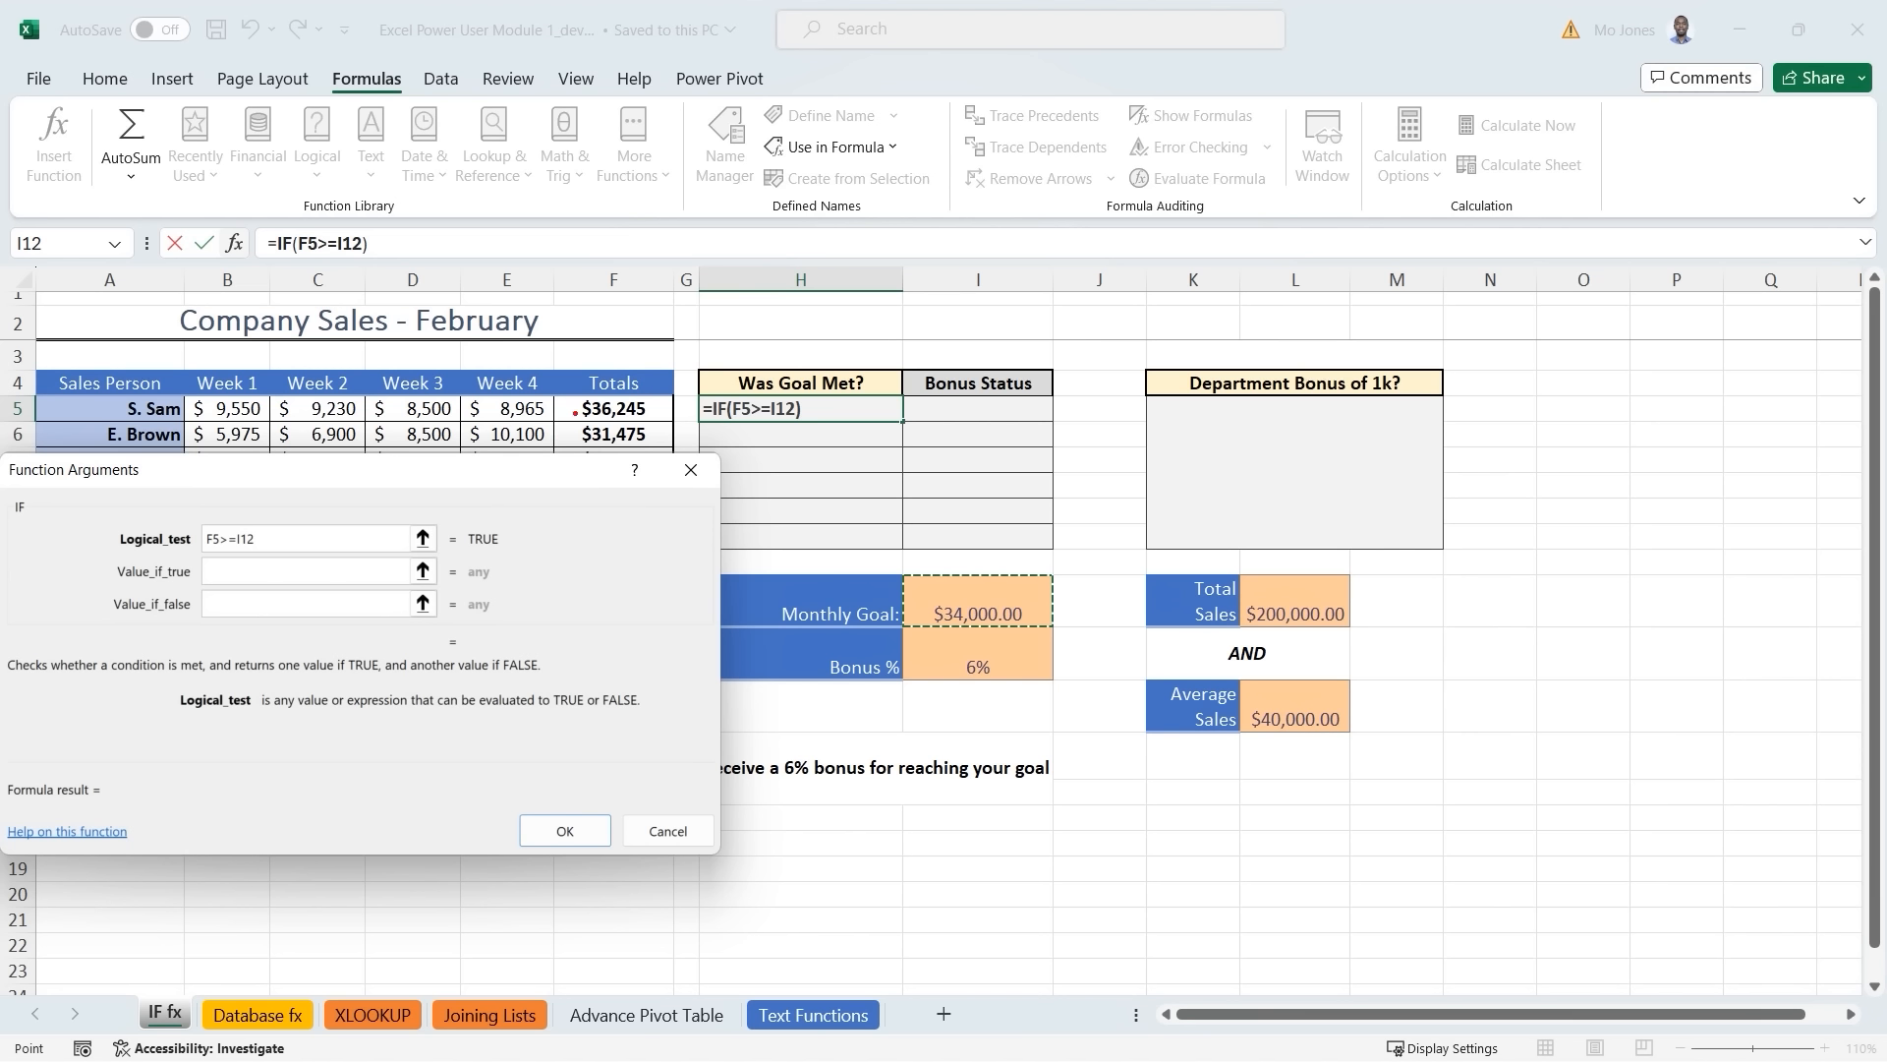
mouse_move(575, 411)
mouse_down()
mouse_move(217, 524)
mouse_move(799, 621)
mouse_move(919, 602)
mouse_up()
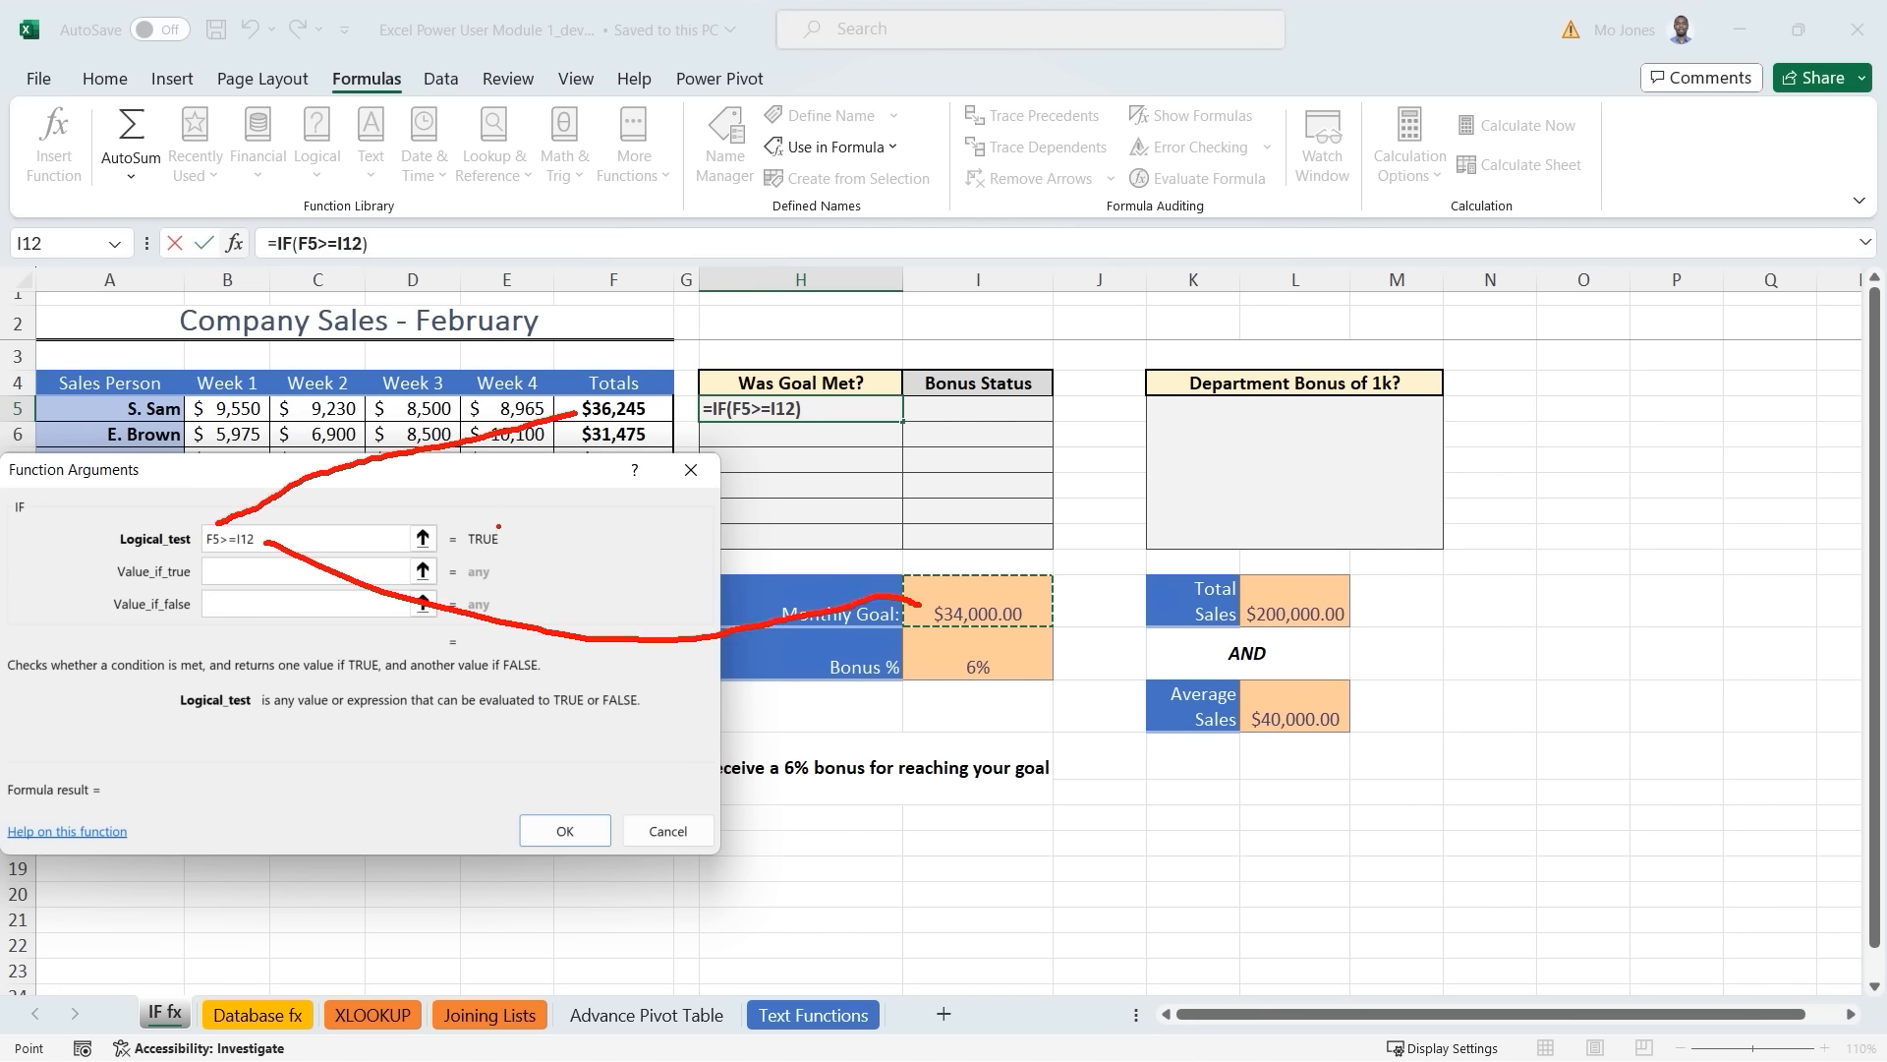
mouse_move(499, 527)
mouse_down()
mouse_move(450, 540)
mouse_move(509, 552)
mouse_move(503, 523)
mouse_up()
key(Escape)
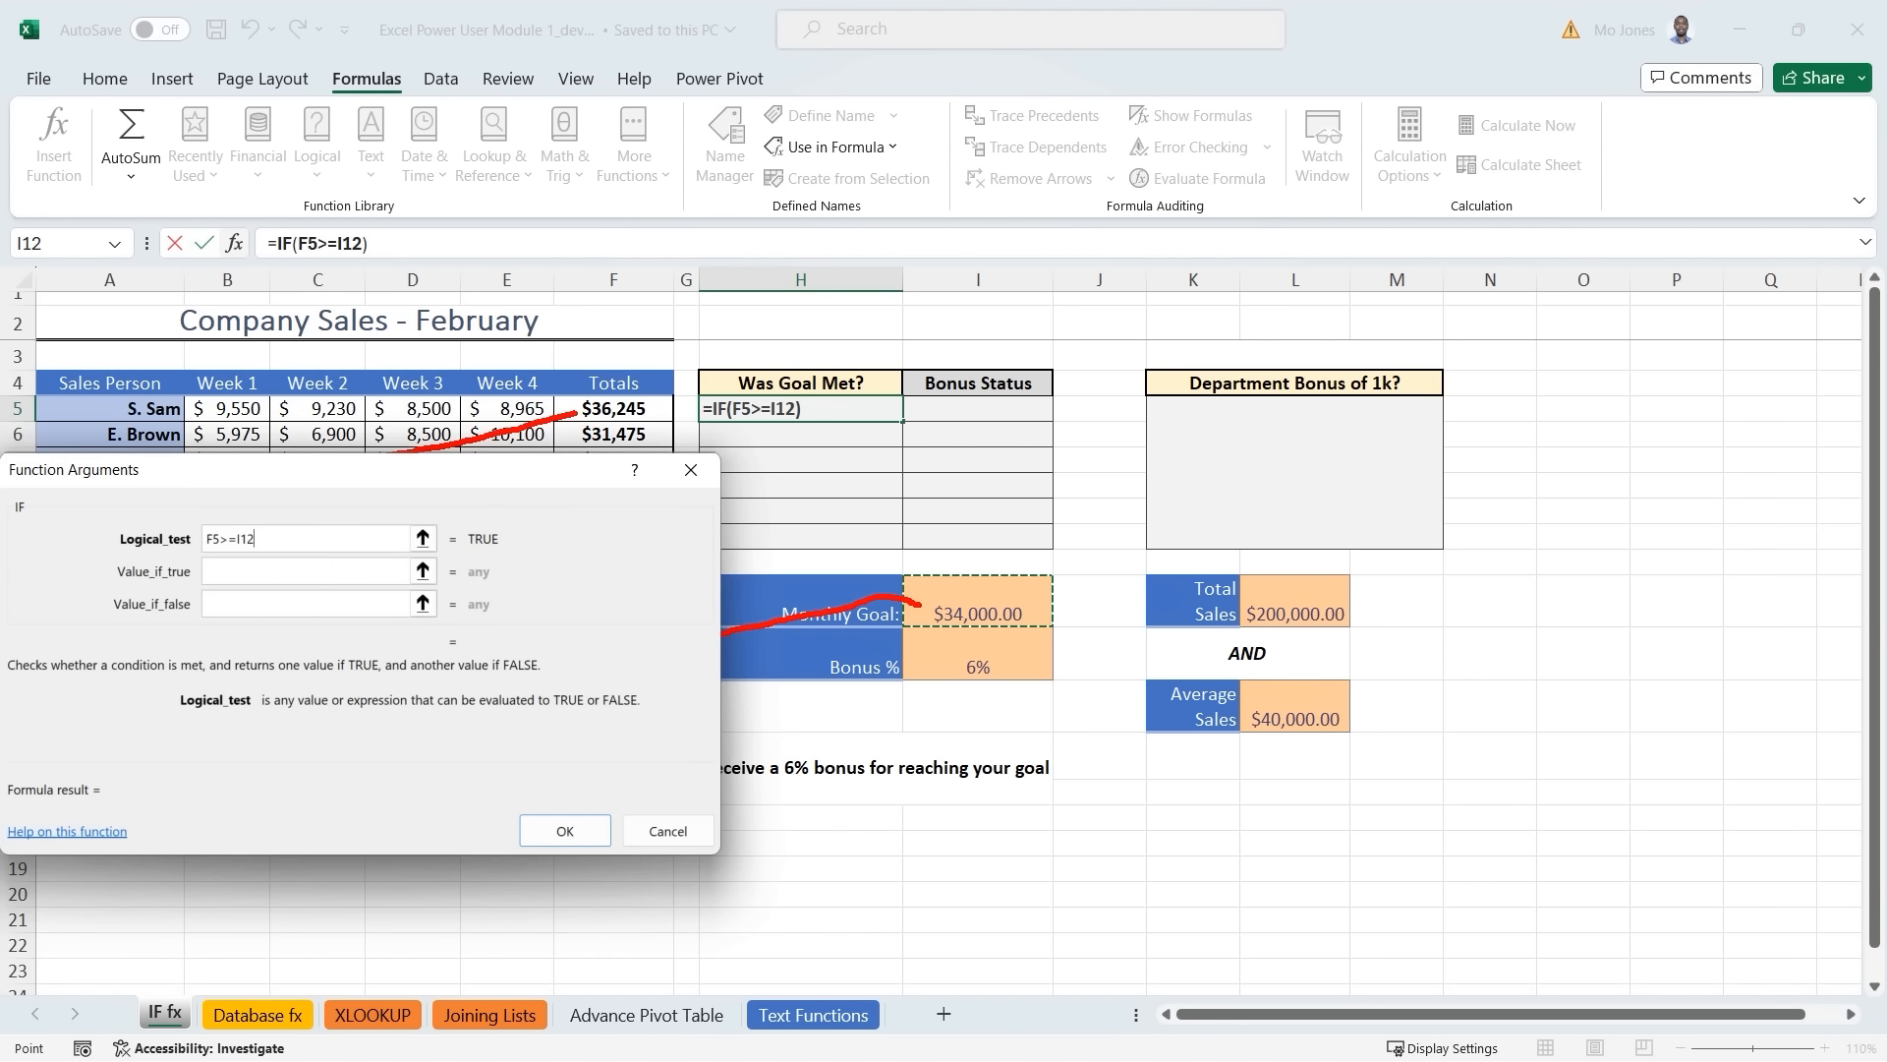
Enter "Yes" as the true value and "No" as the false value, then confirm the formula.
click(281, 570)
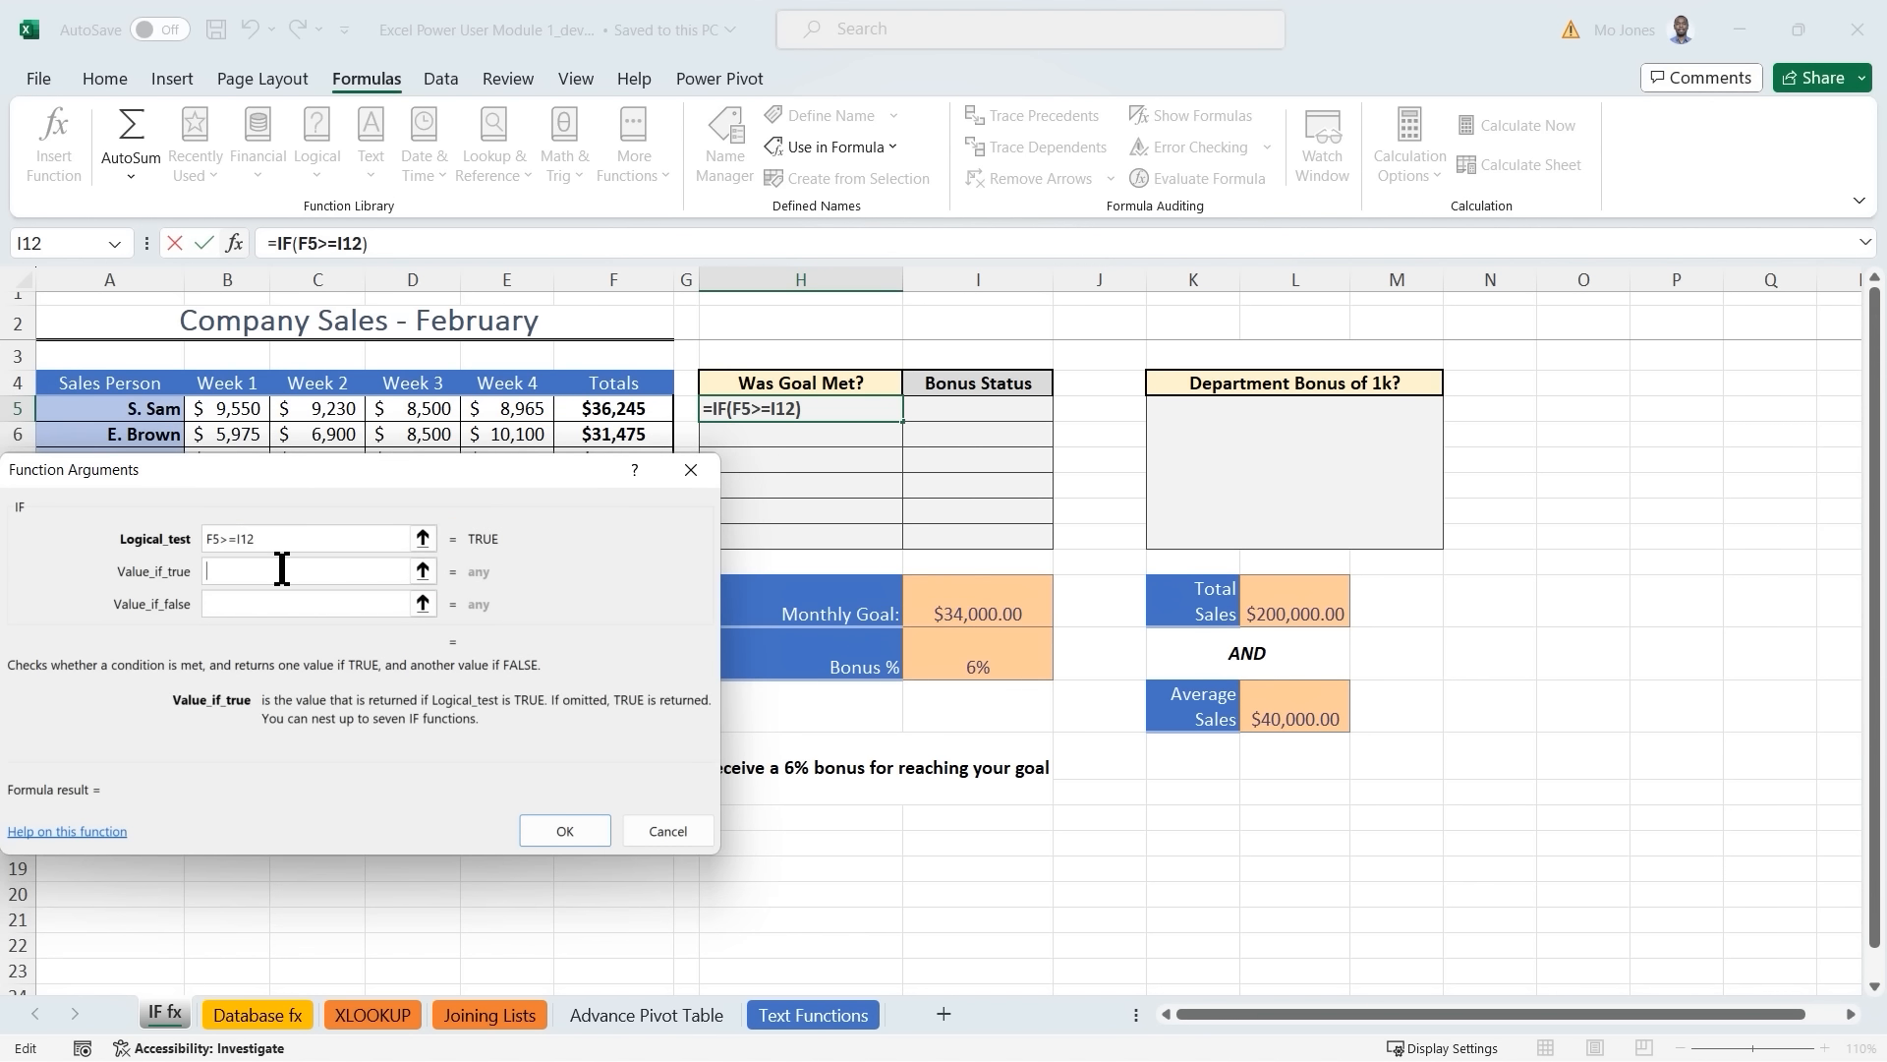
text("Yes")
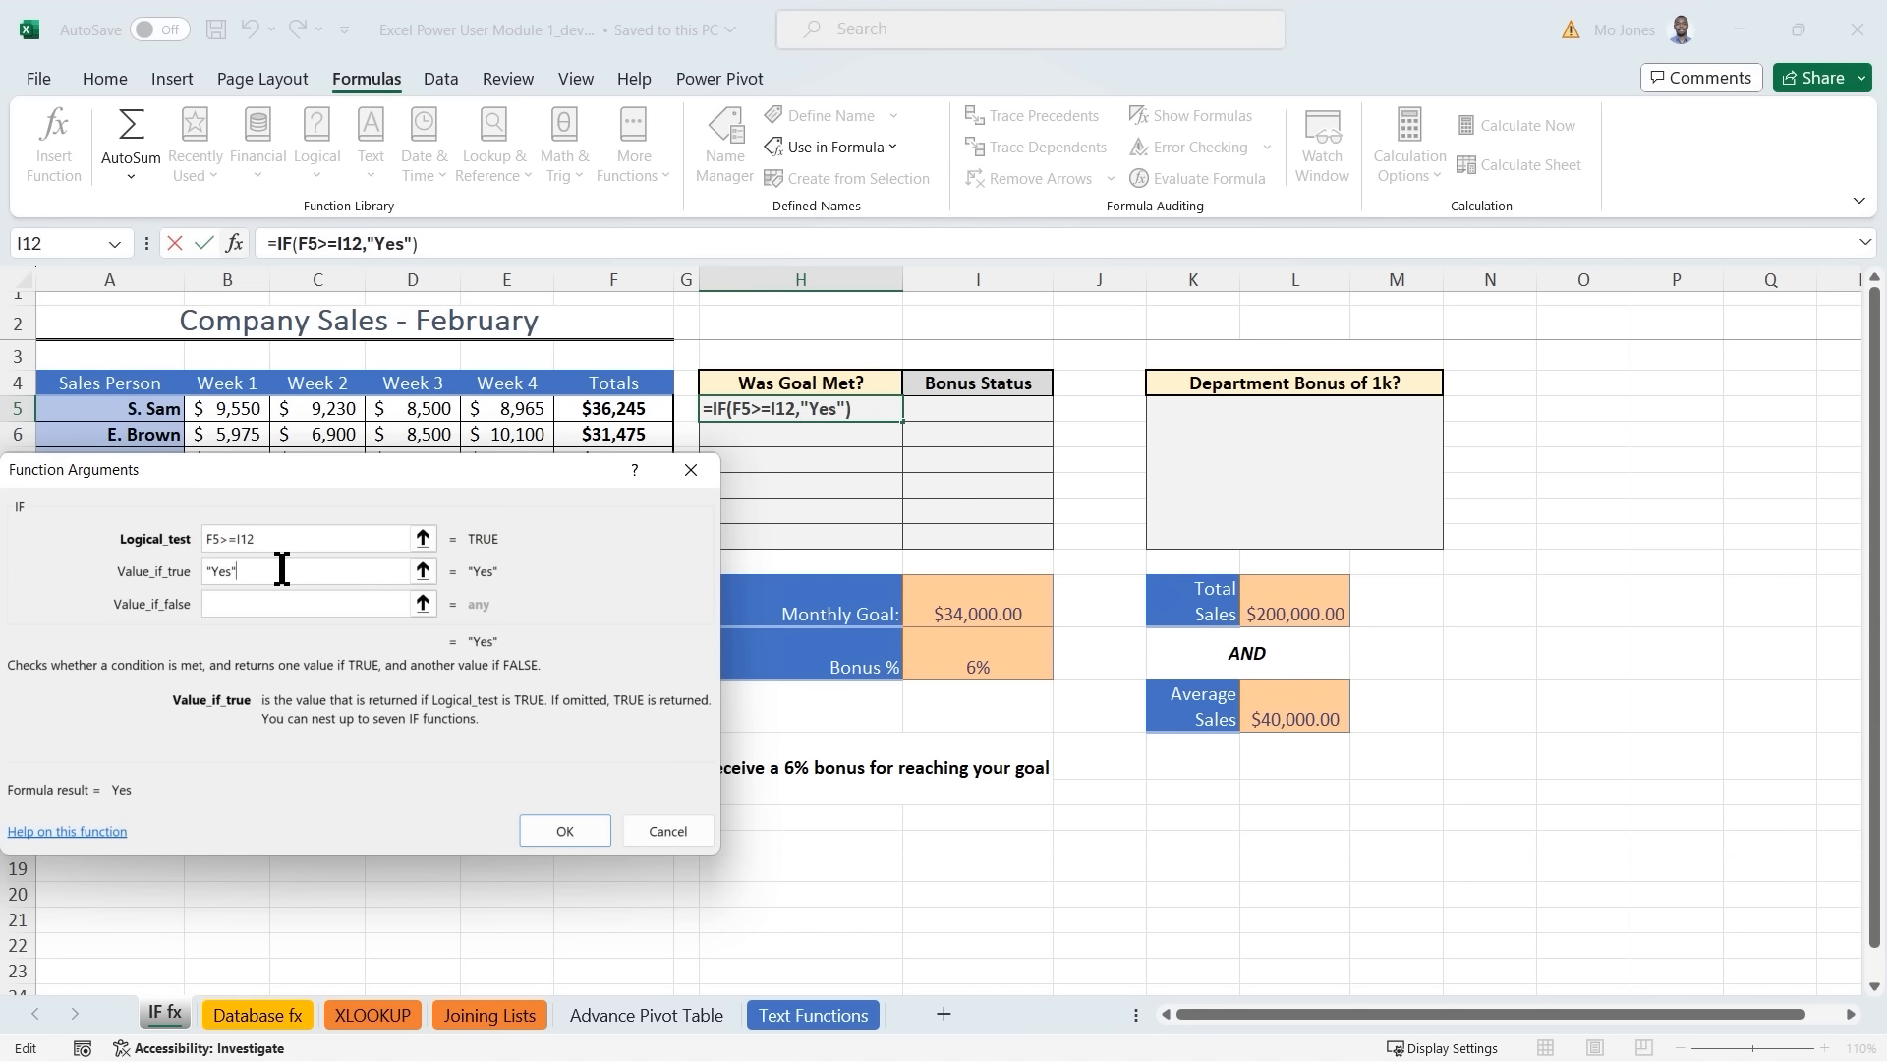
click(267, 599)
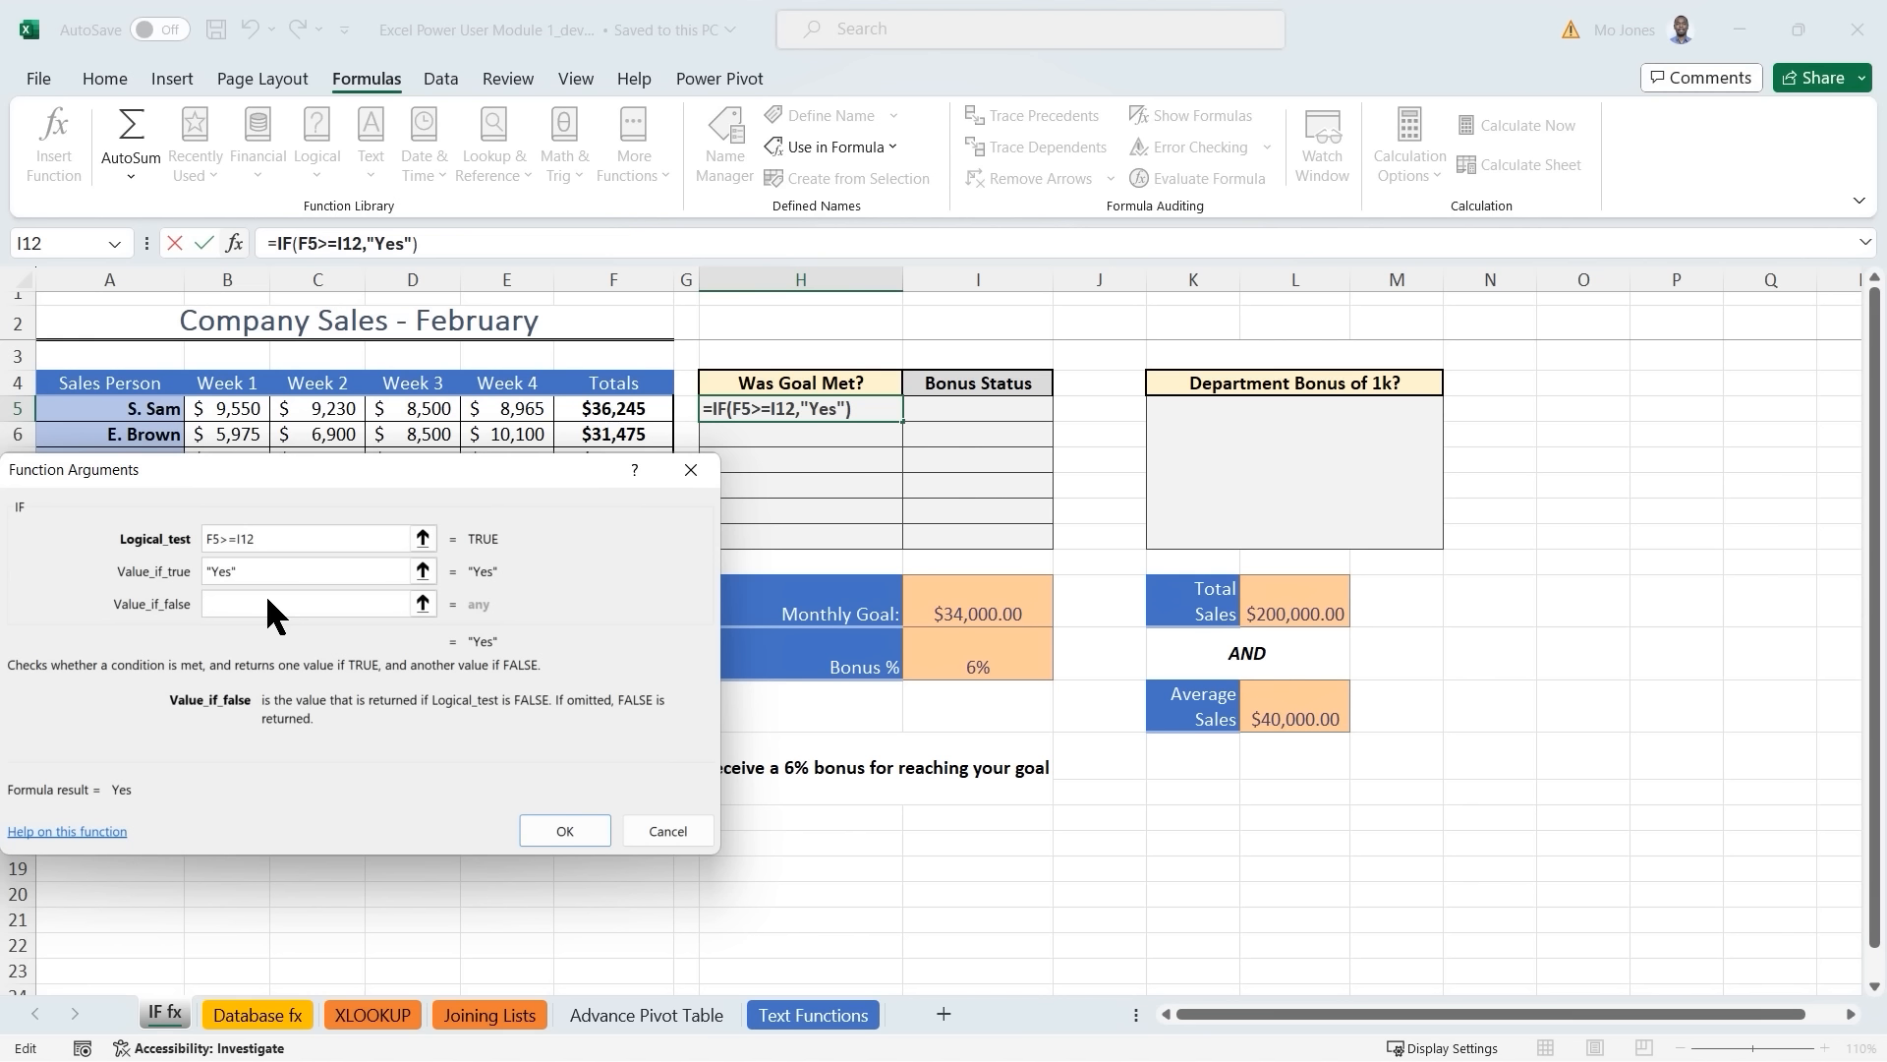
text("No")
drag(94, 767, 180, 808)
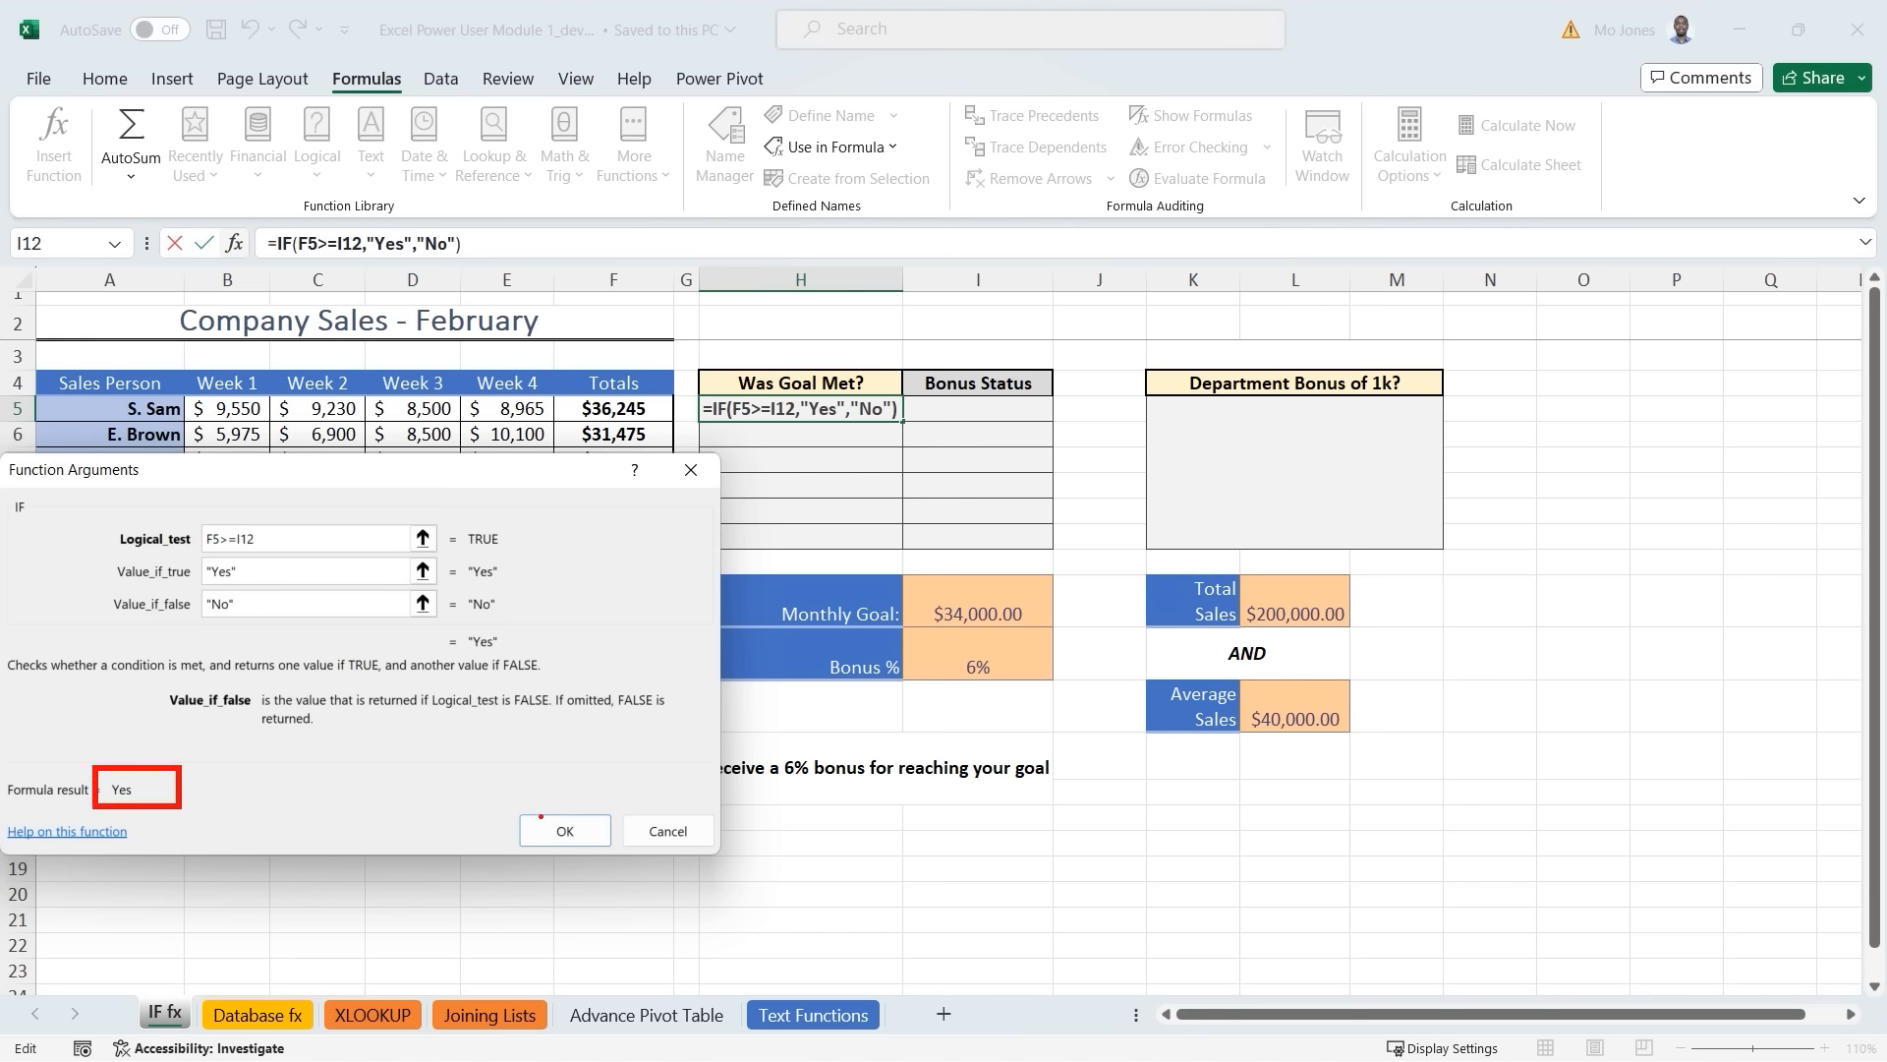
drag(538, 805, 691, 727)
key(Escape)
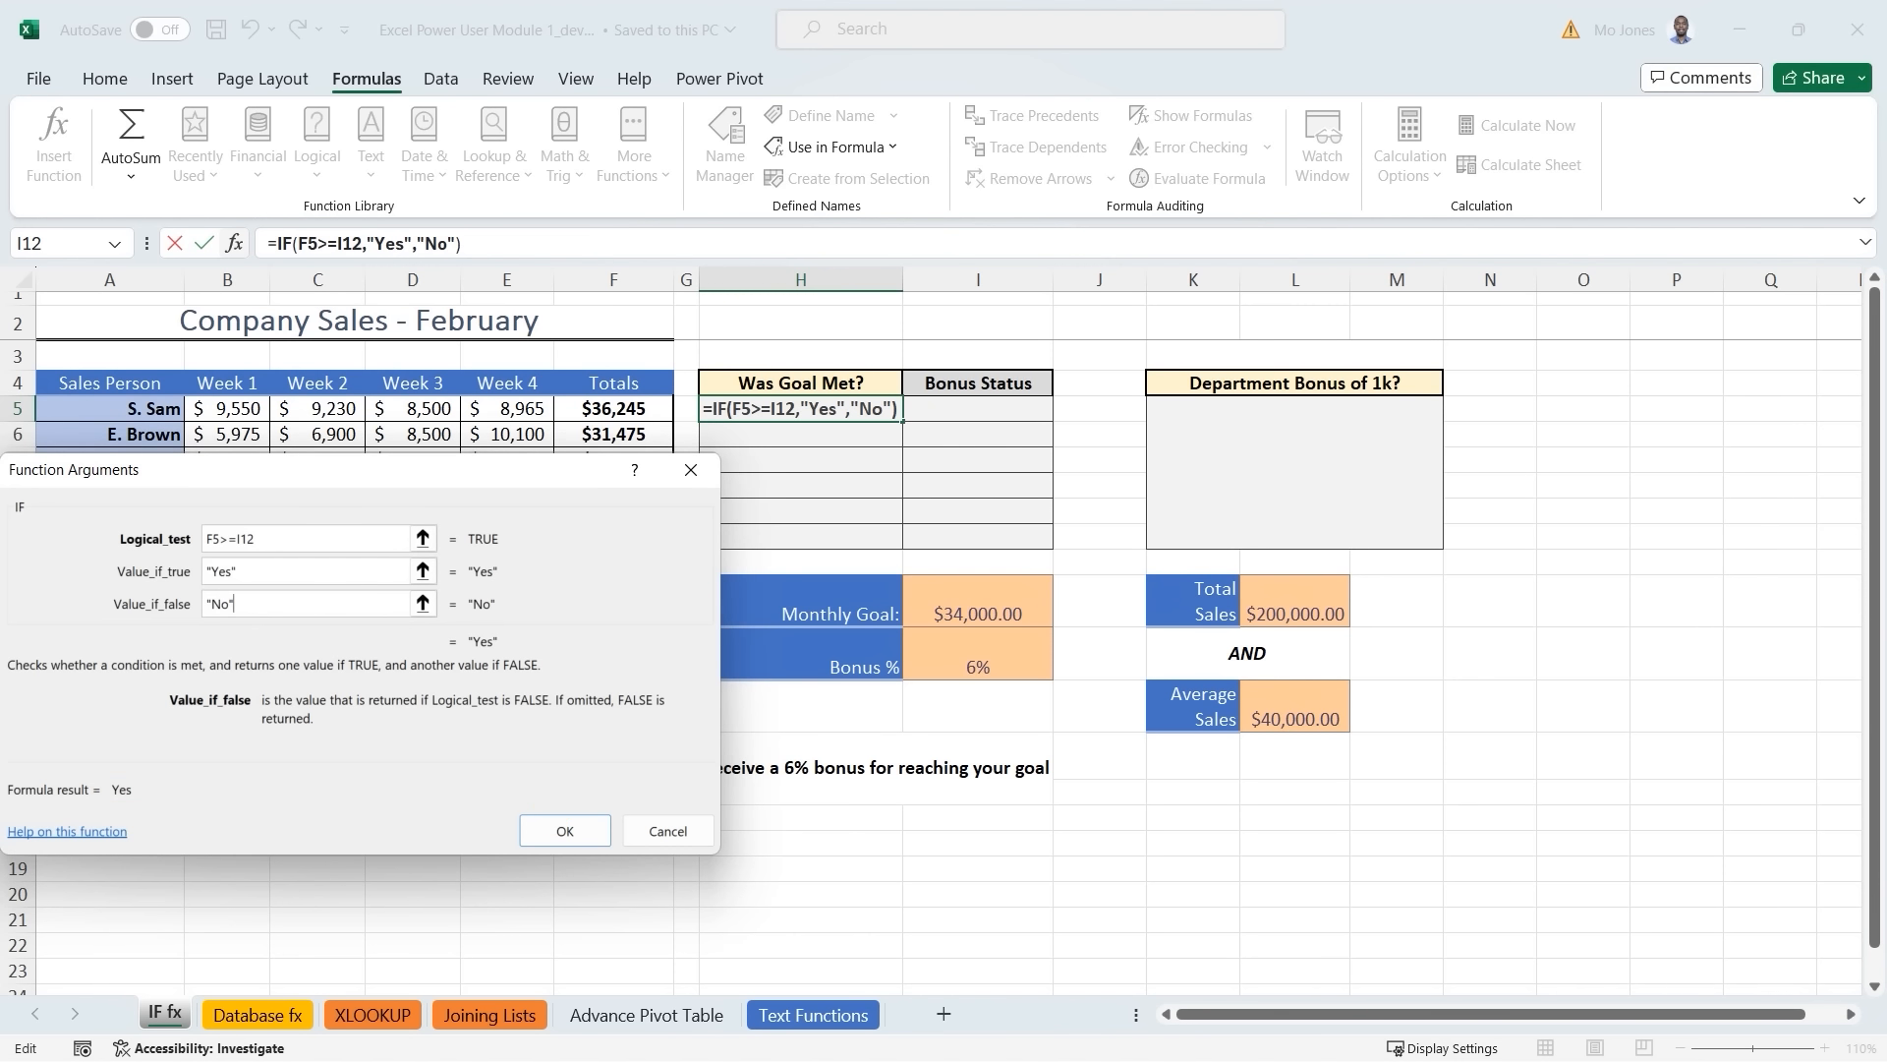
click(563, 830)
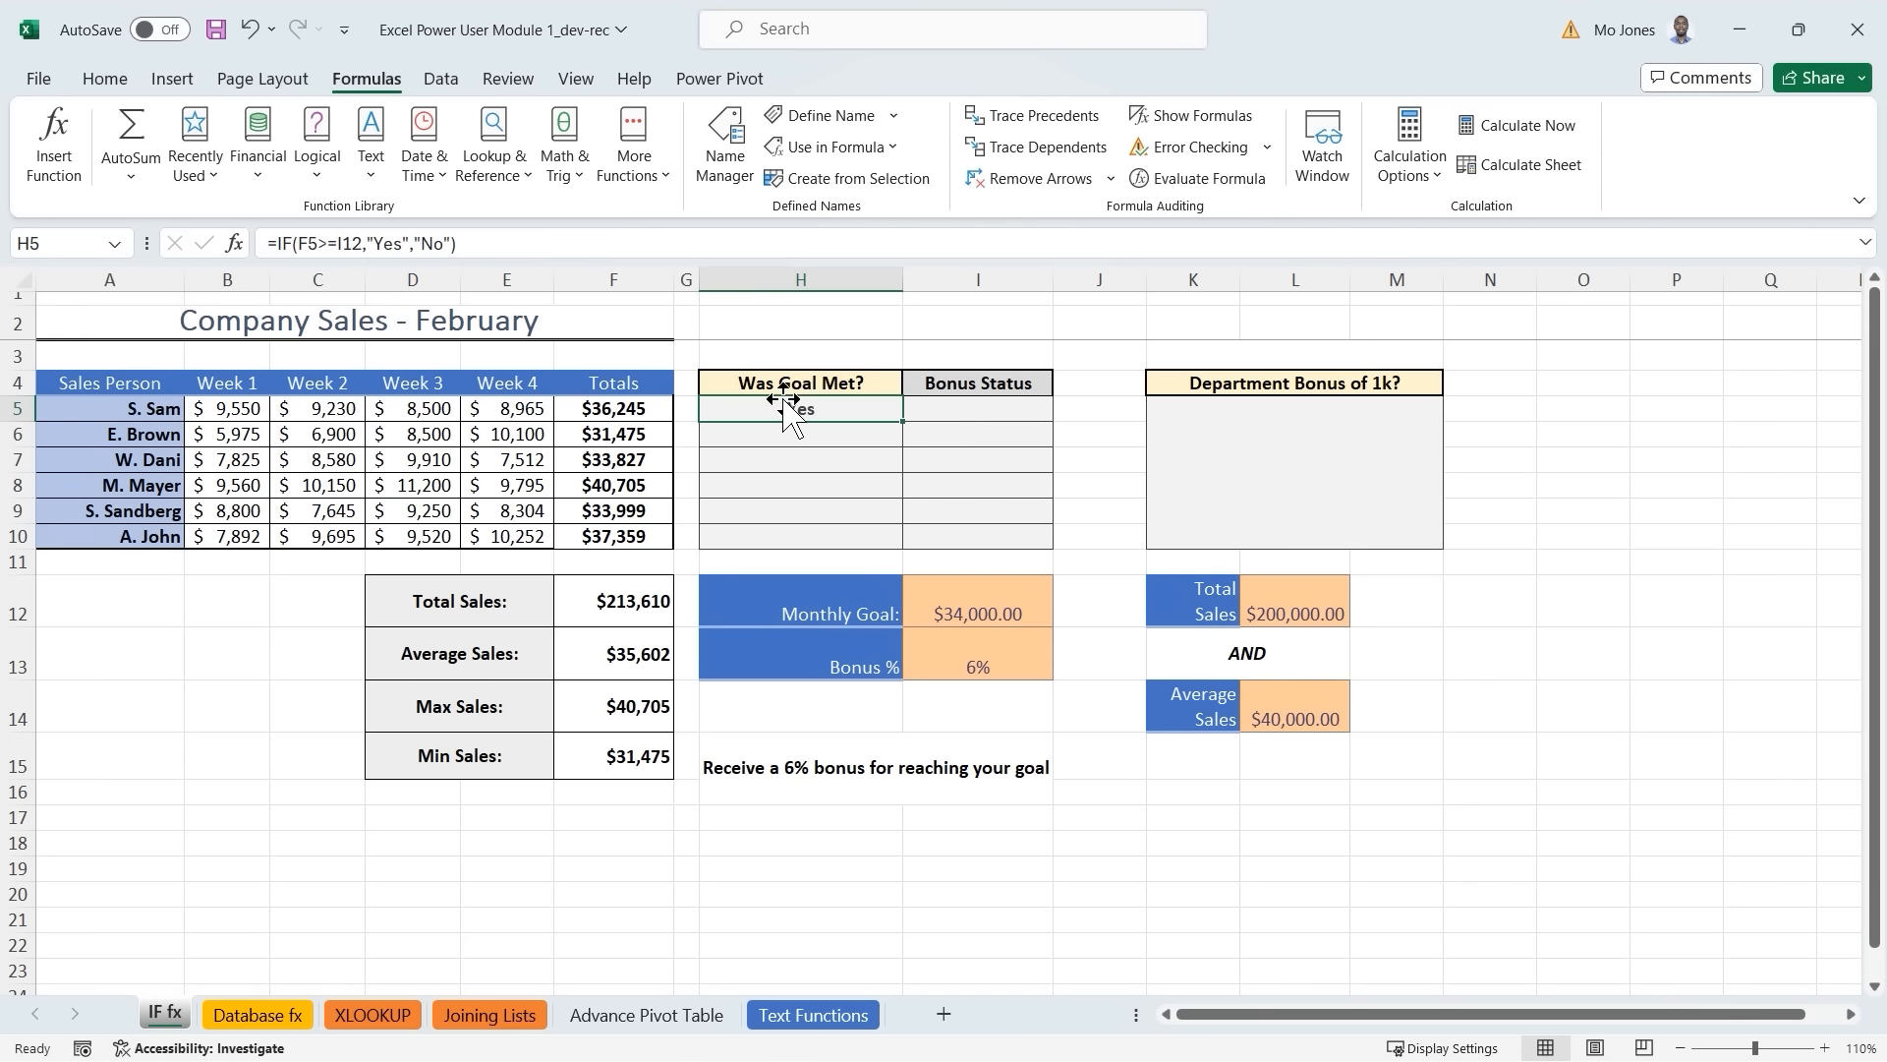
Annotate the note F5>=$I$12, marking the sales totals and the $34,000.00 goal in I12.
mouse_move(909, 409)
mouse_down()
mouse_move(878, 423)
mouse_move(910, 413)
mouse_move(884, 530)
mouse_move(921, 528)
mouse_up()
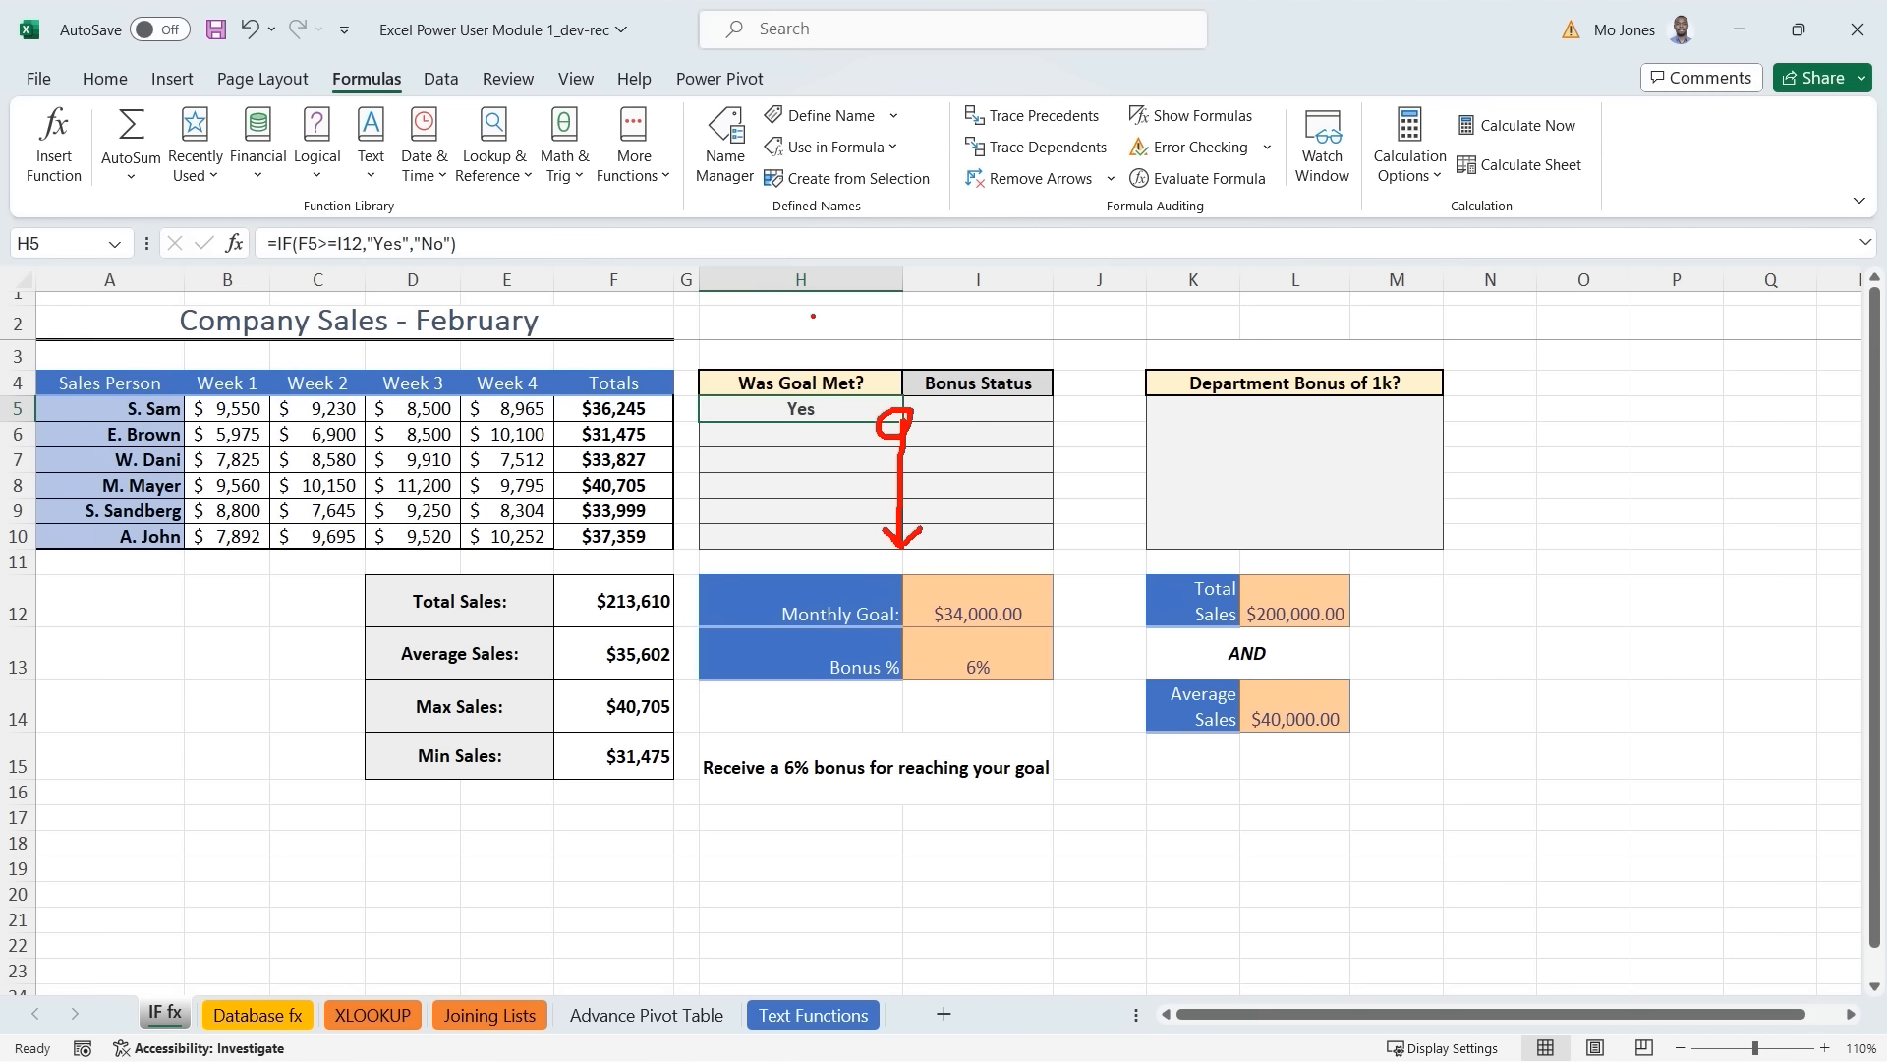
drag(805, 315, 809, 305)
text(F5>=$I$)
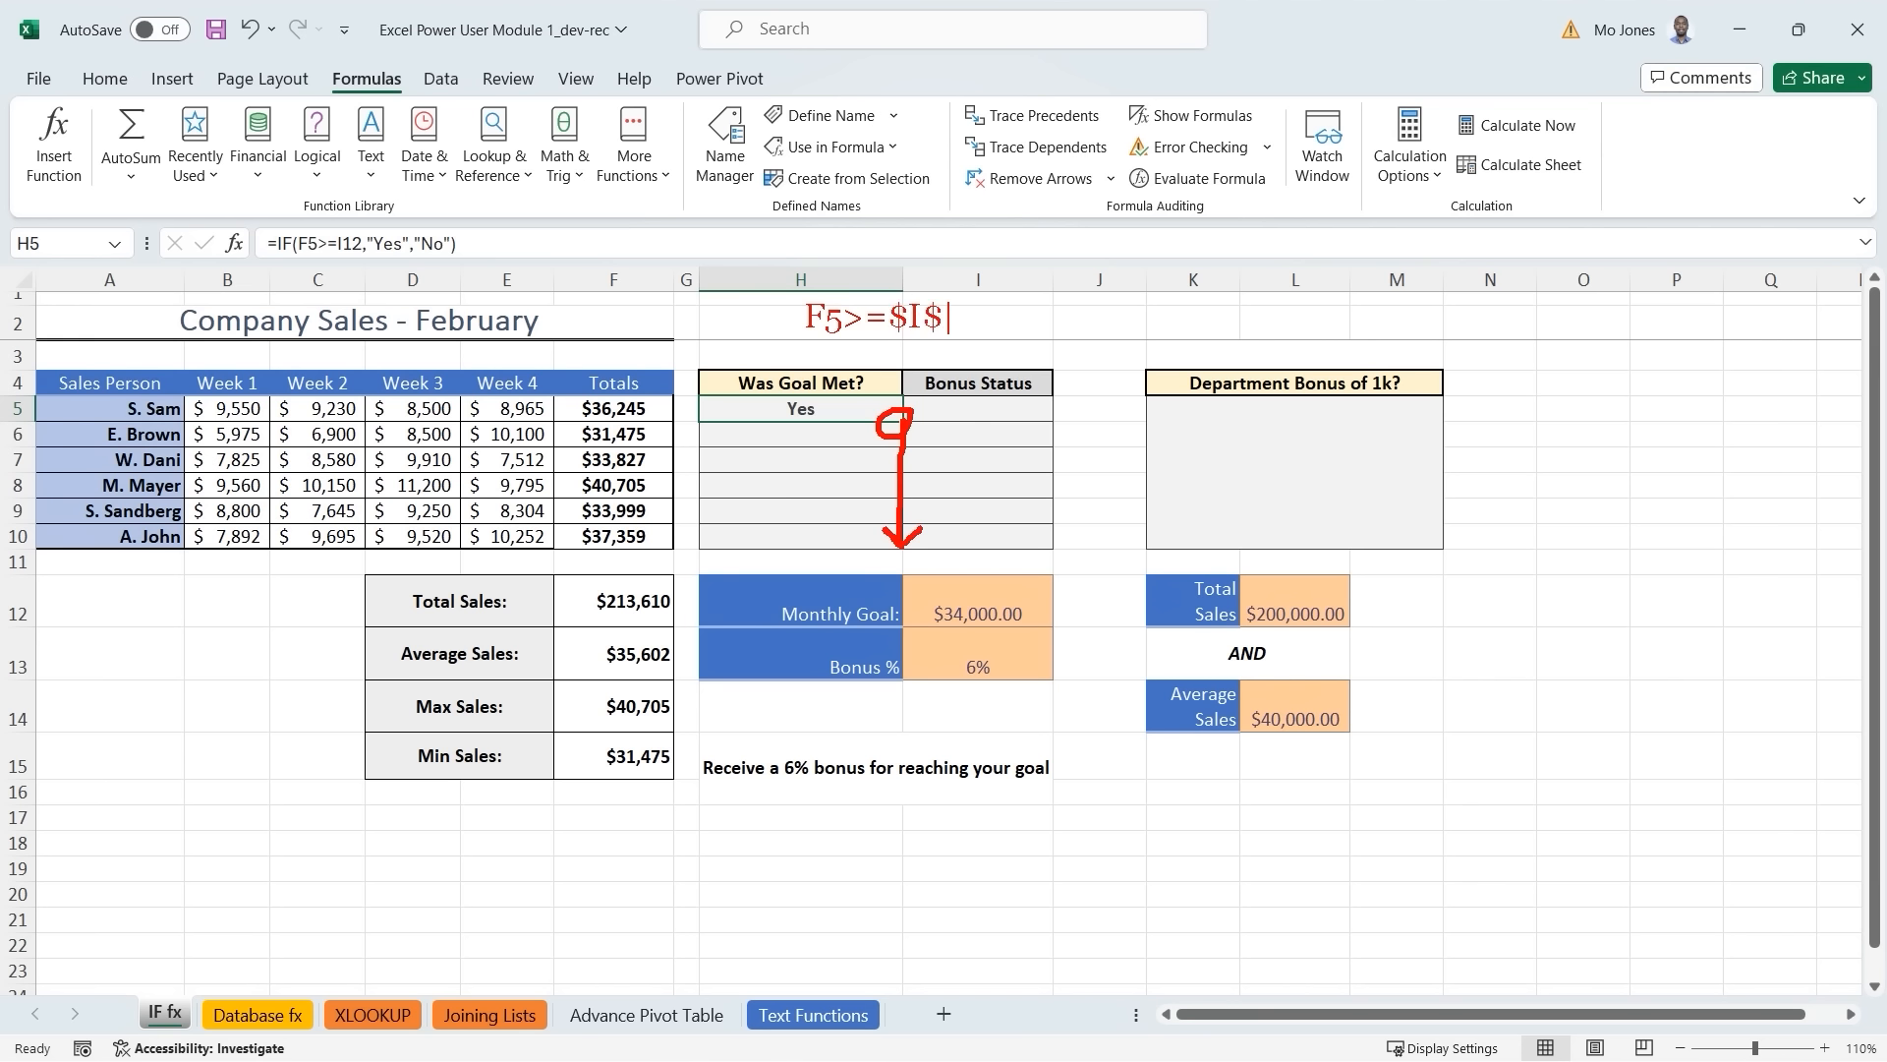
text(12)
drag(672, 403, 674, 529)
mouse_move(908, 578)
mouse_down()
mouse_move(950, 617)
mouse_move(1050, 631)
mouse_up()
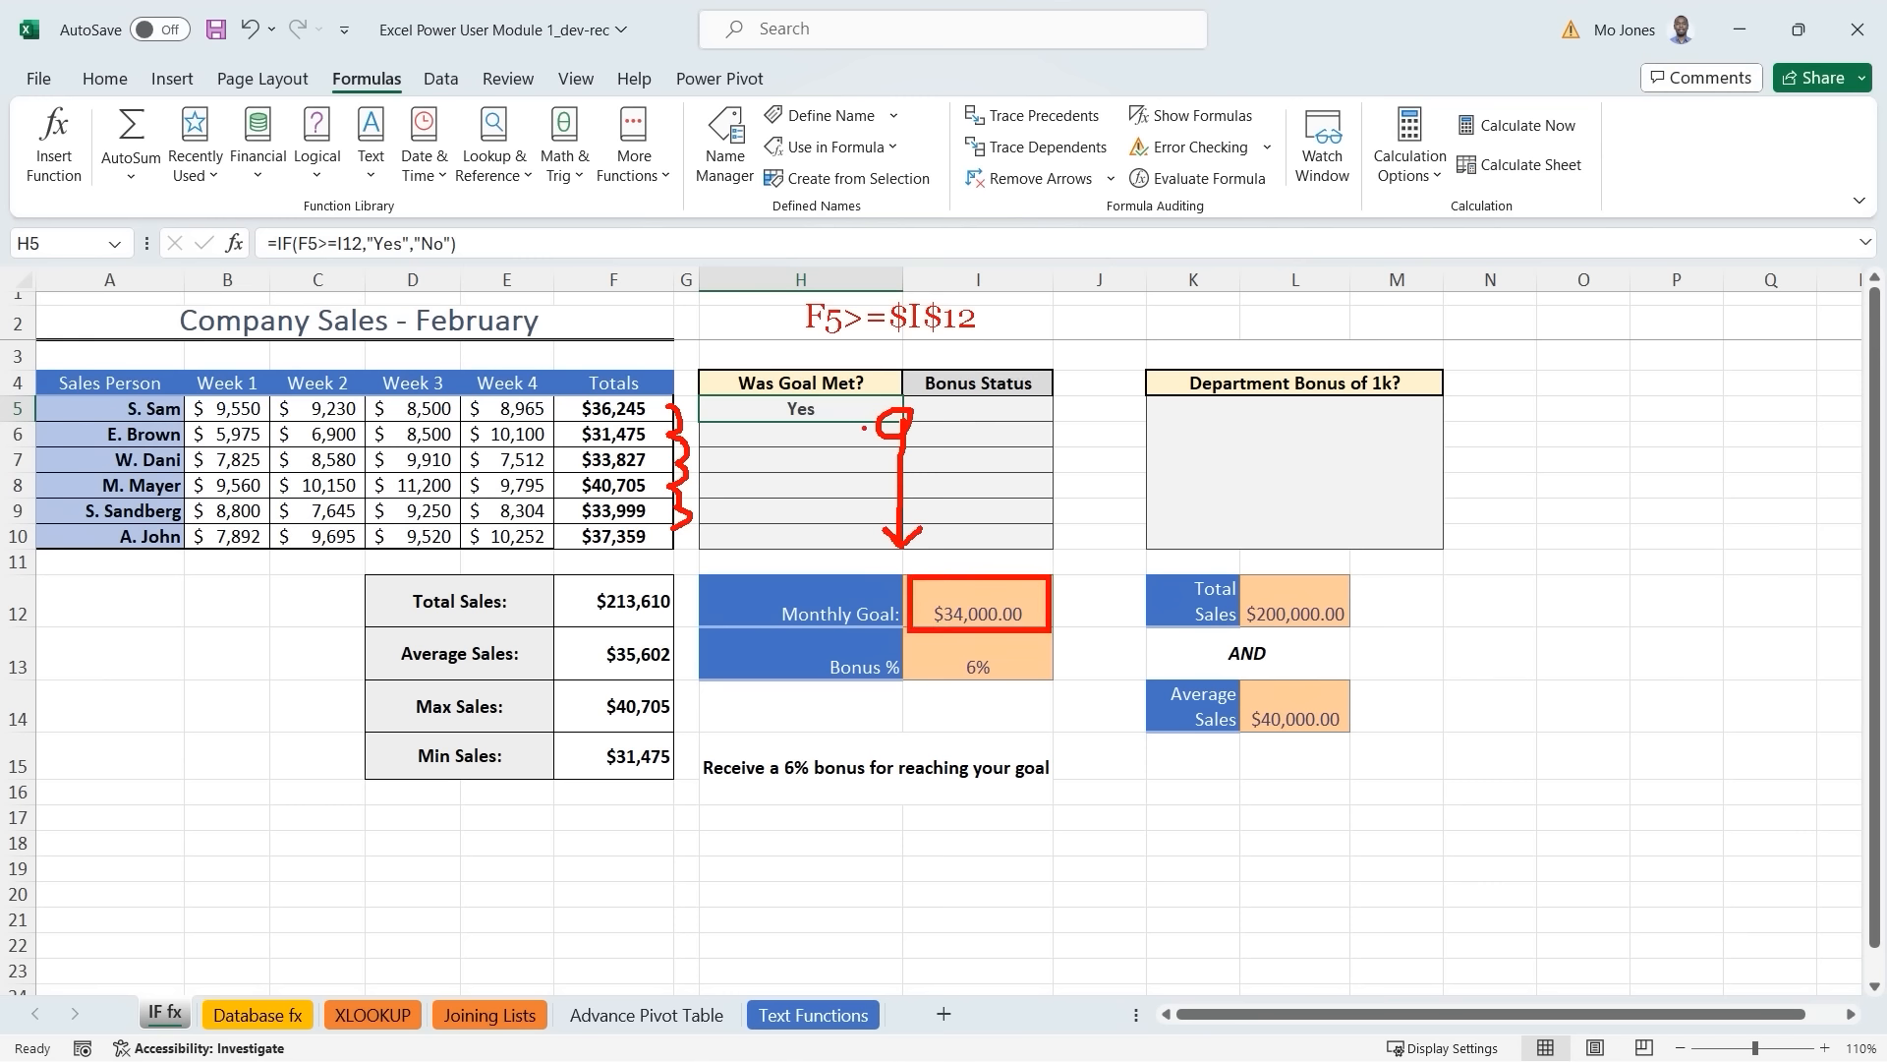
key(Escape)
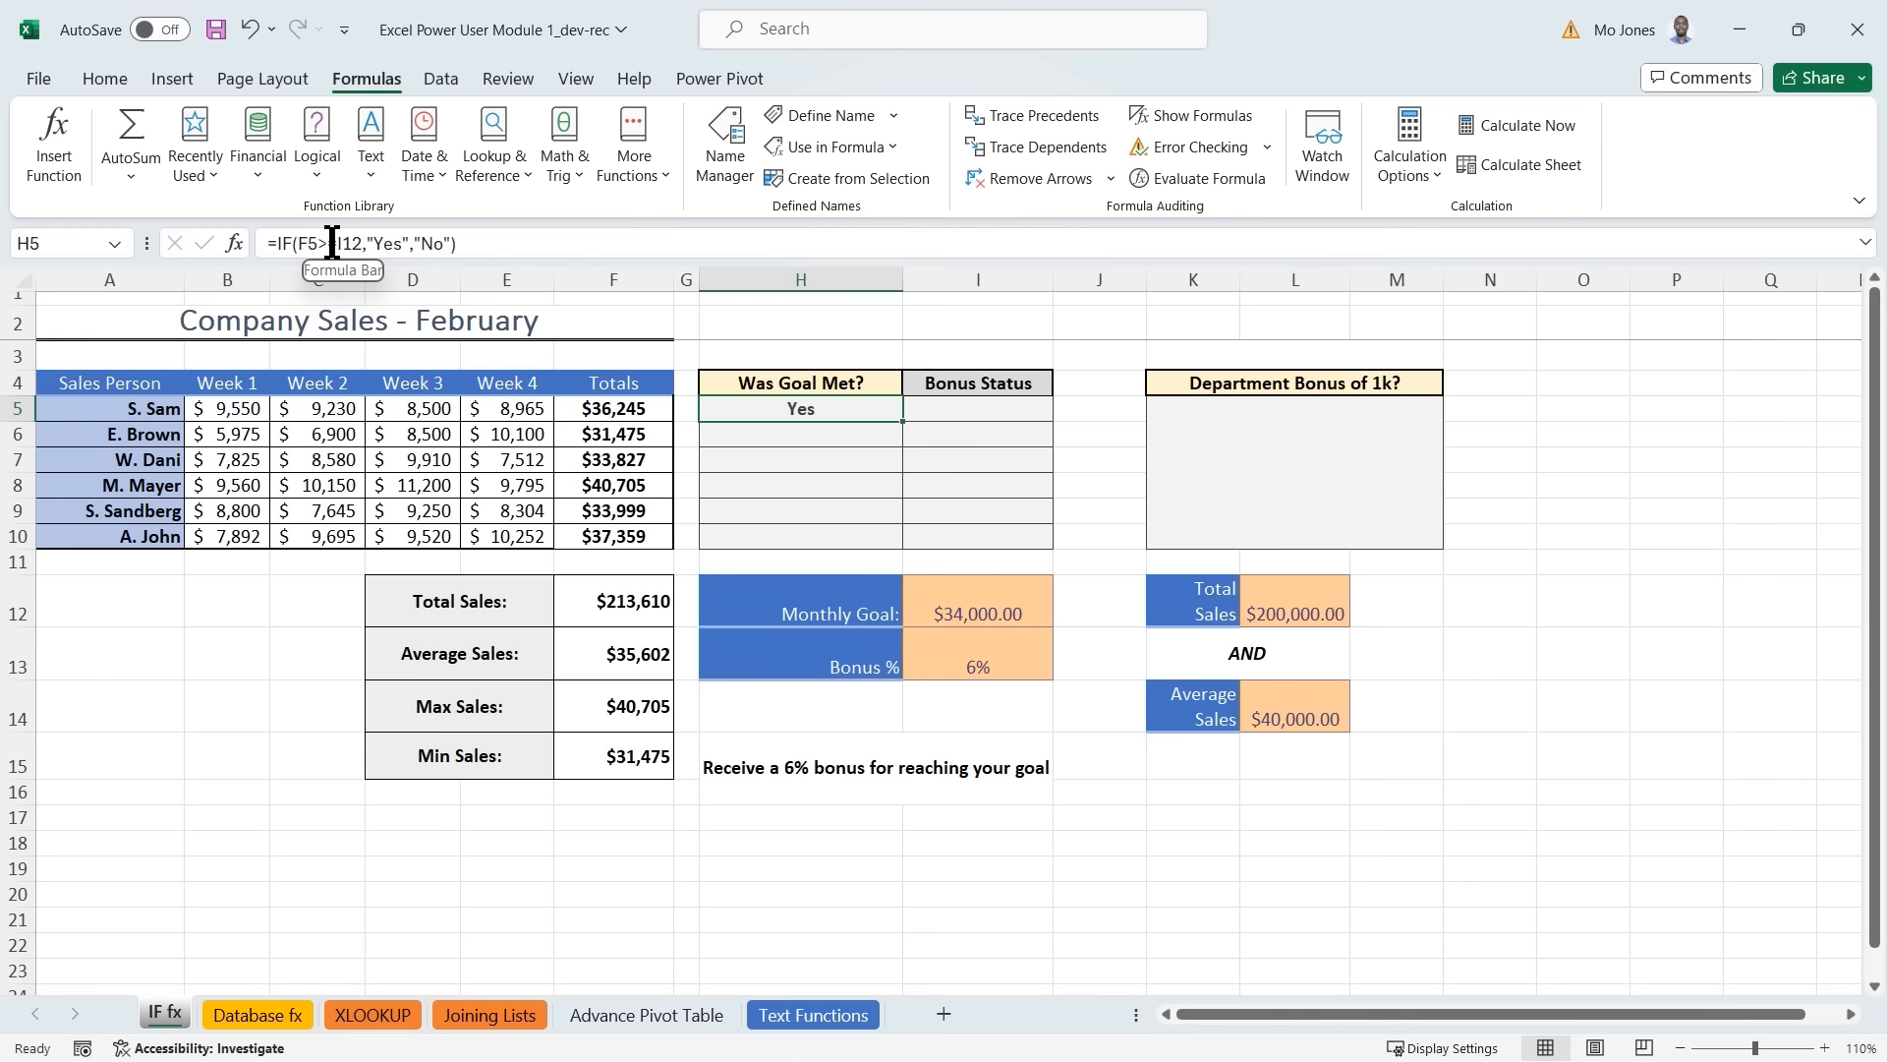
Change H5's I12 reference to the absolute $I$12 with F4 and commit the formula.
double_click(801, 411)
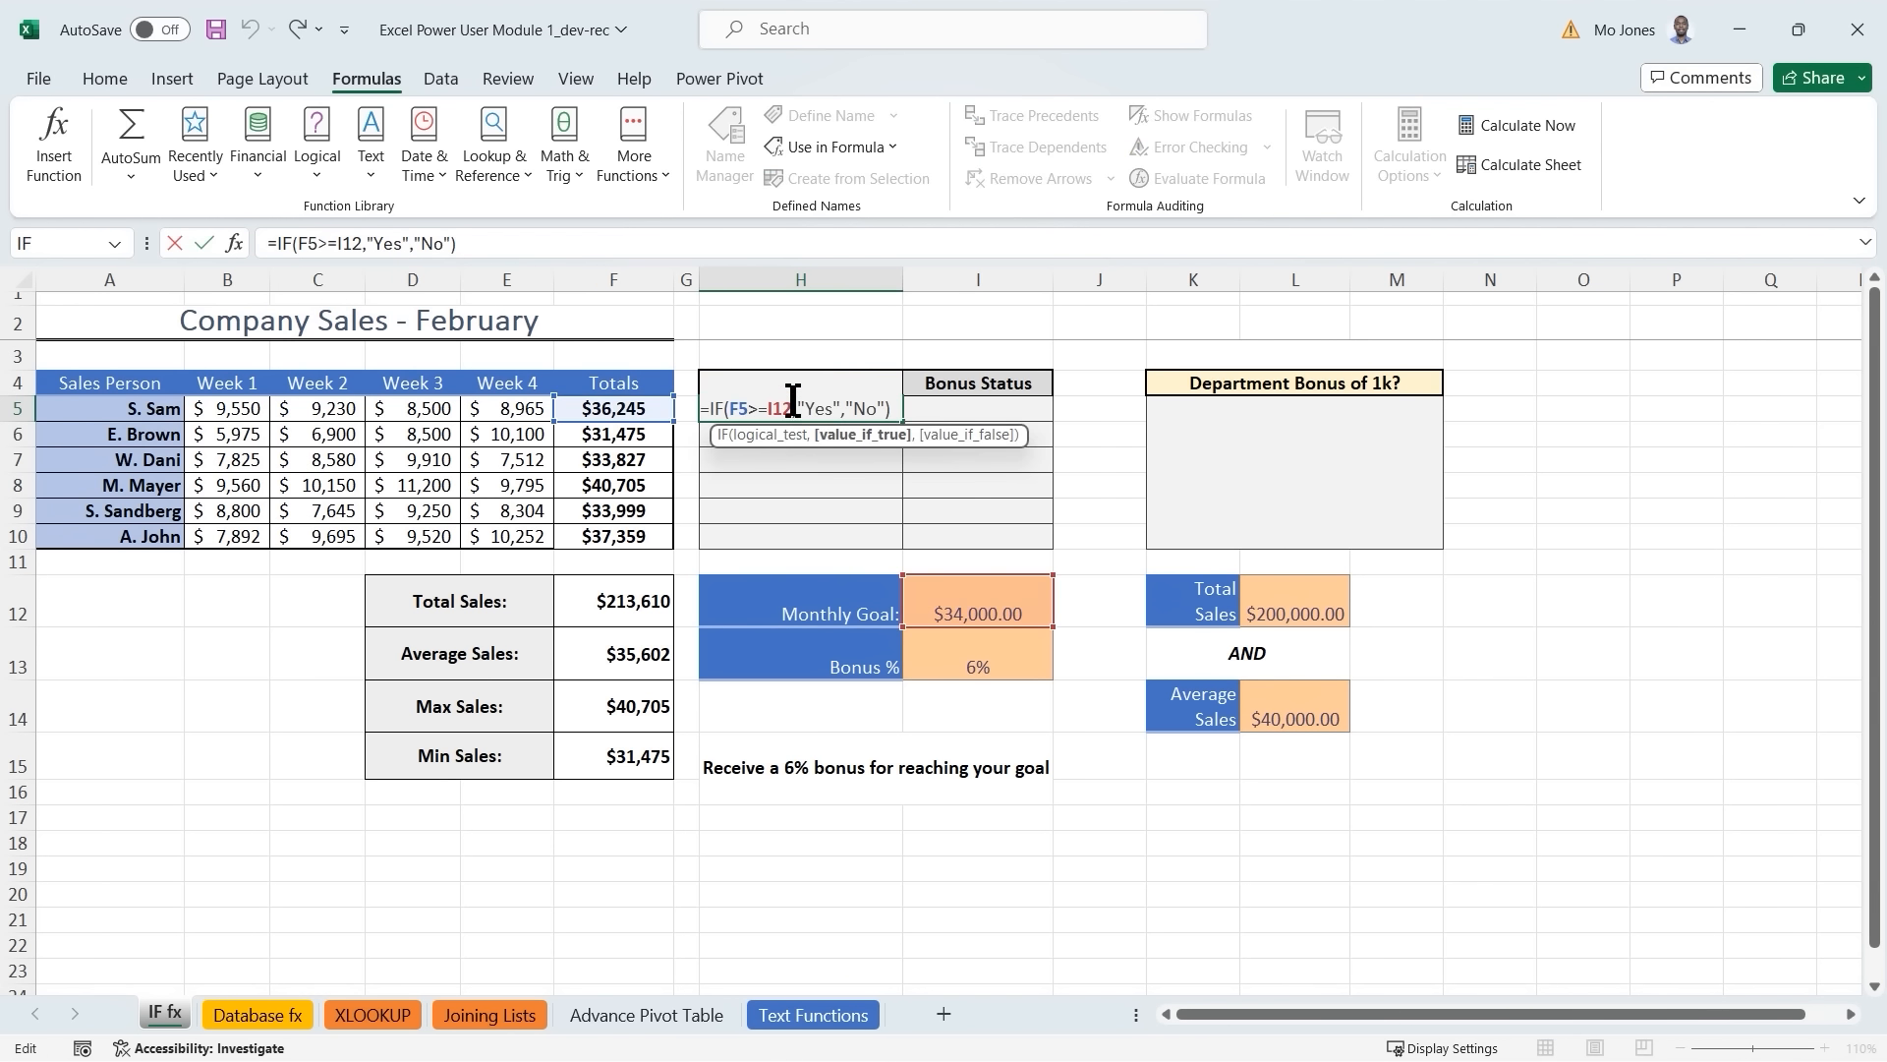
drag(793, 408, 768, 409)
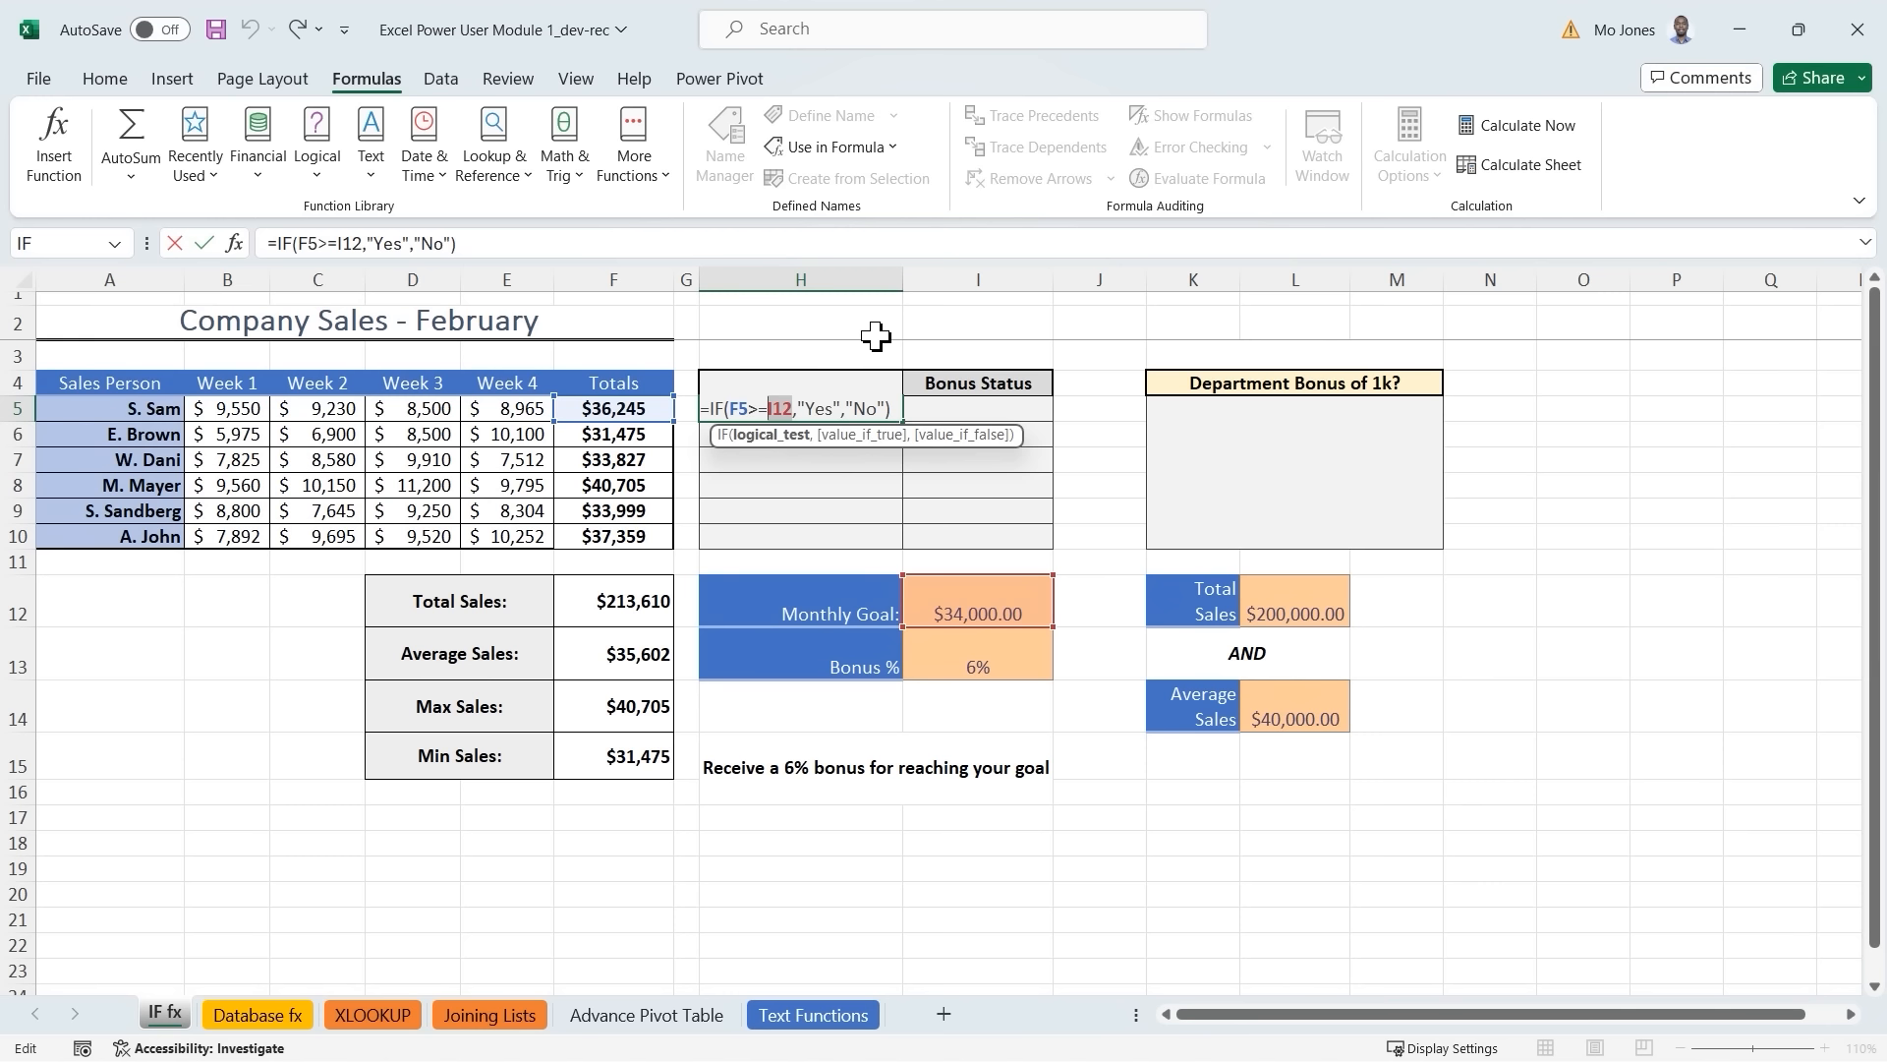
key(F4)
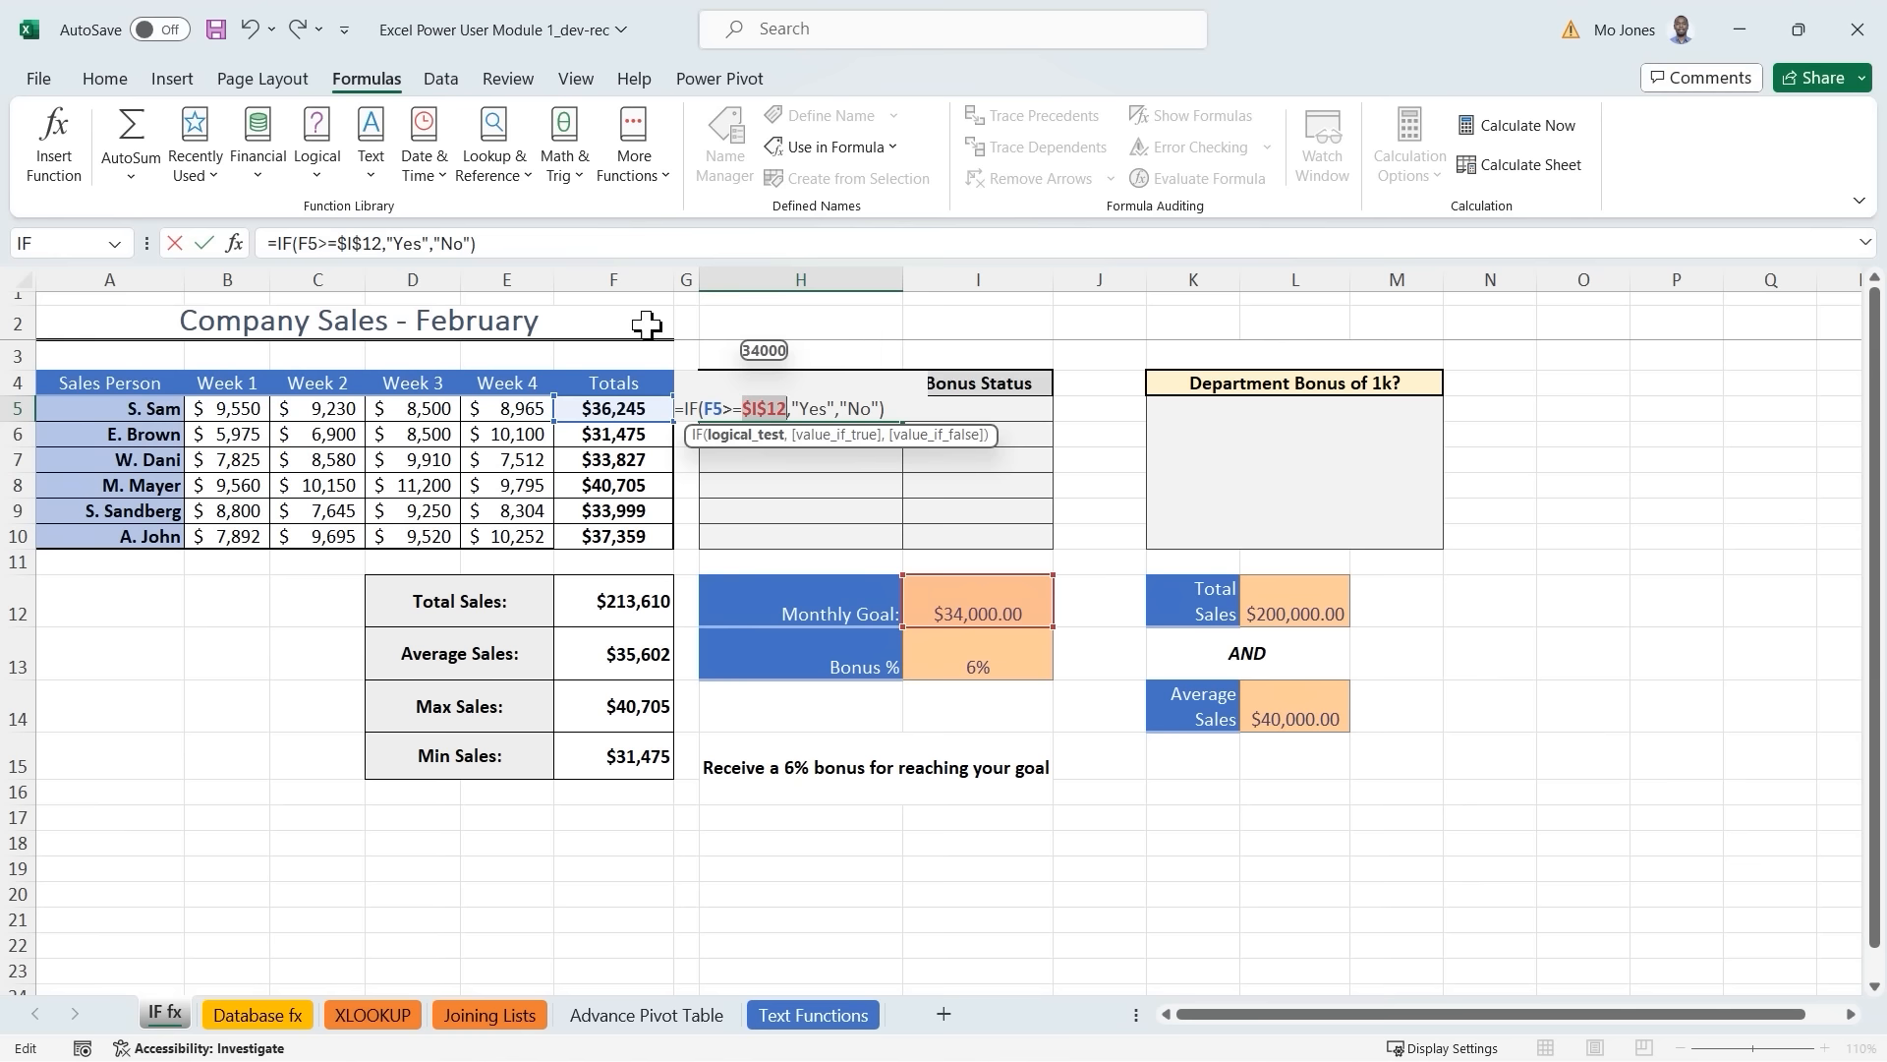
click(543, 241)
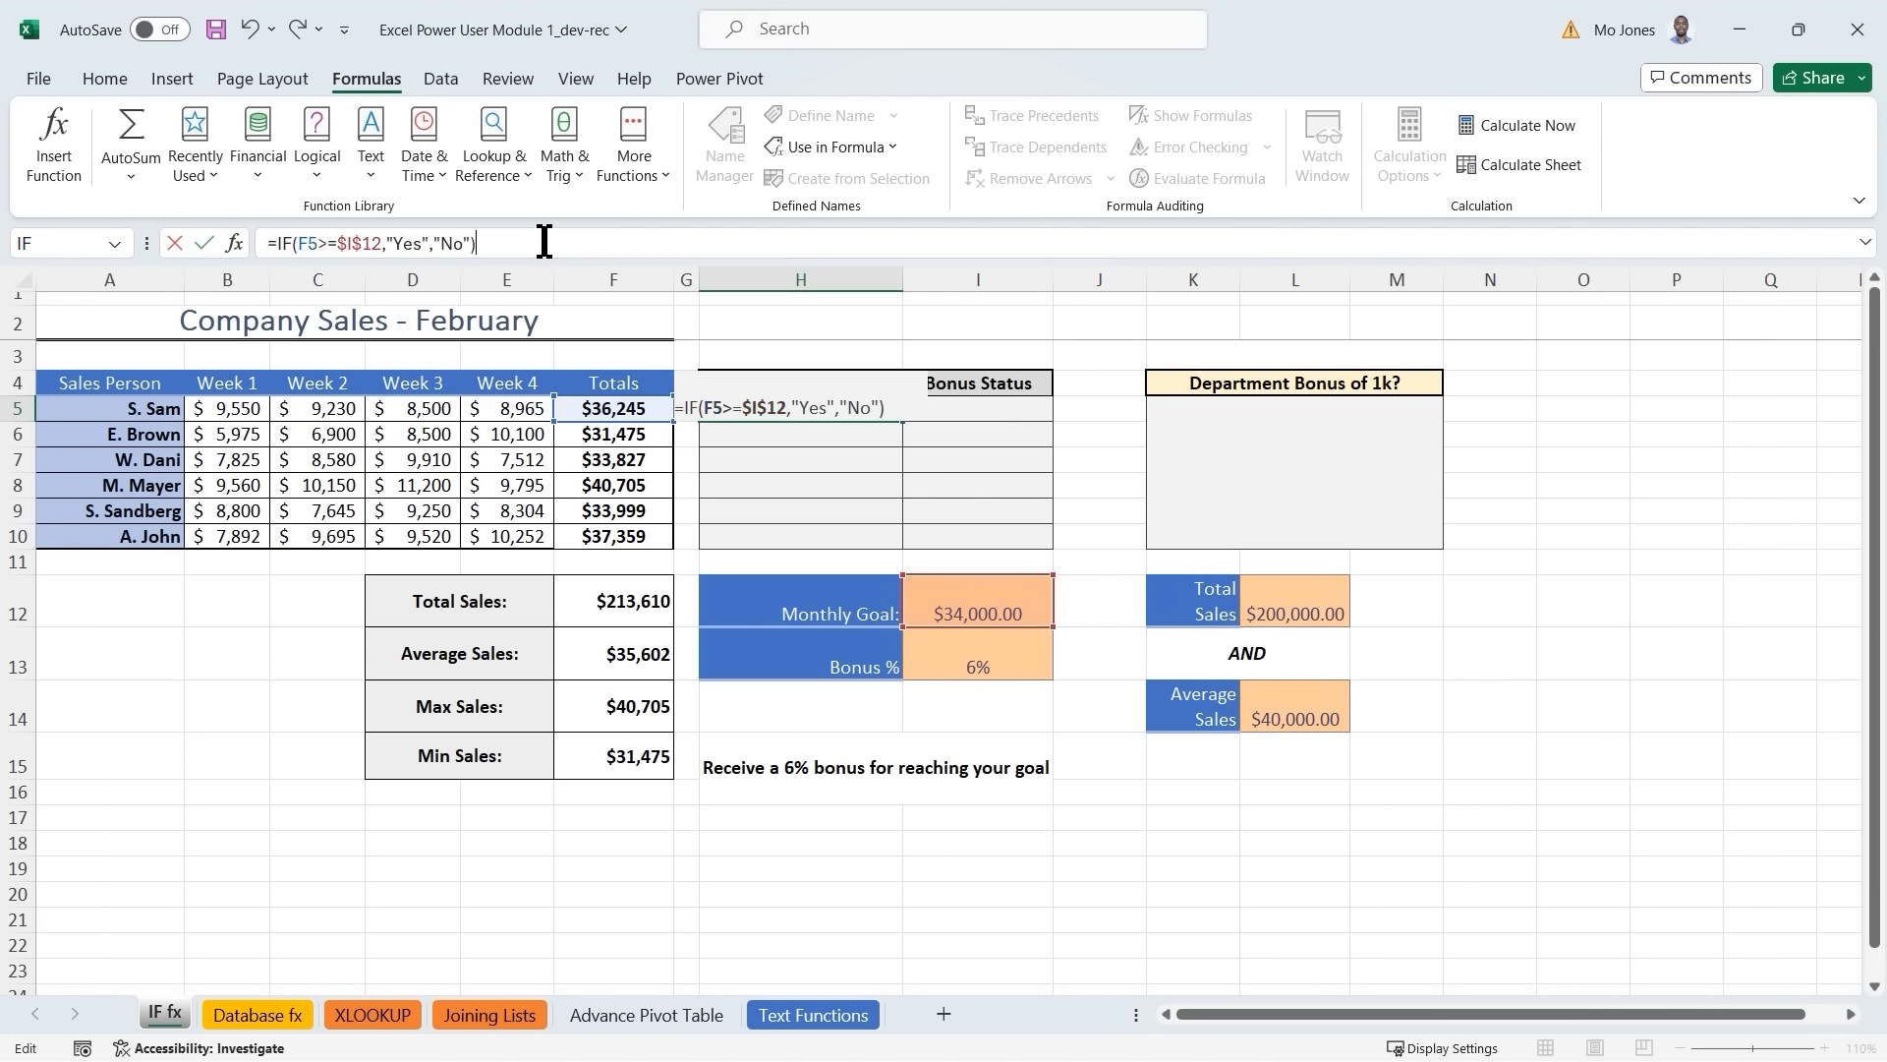
key(Return)
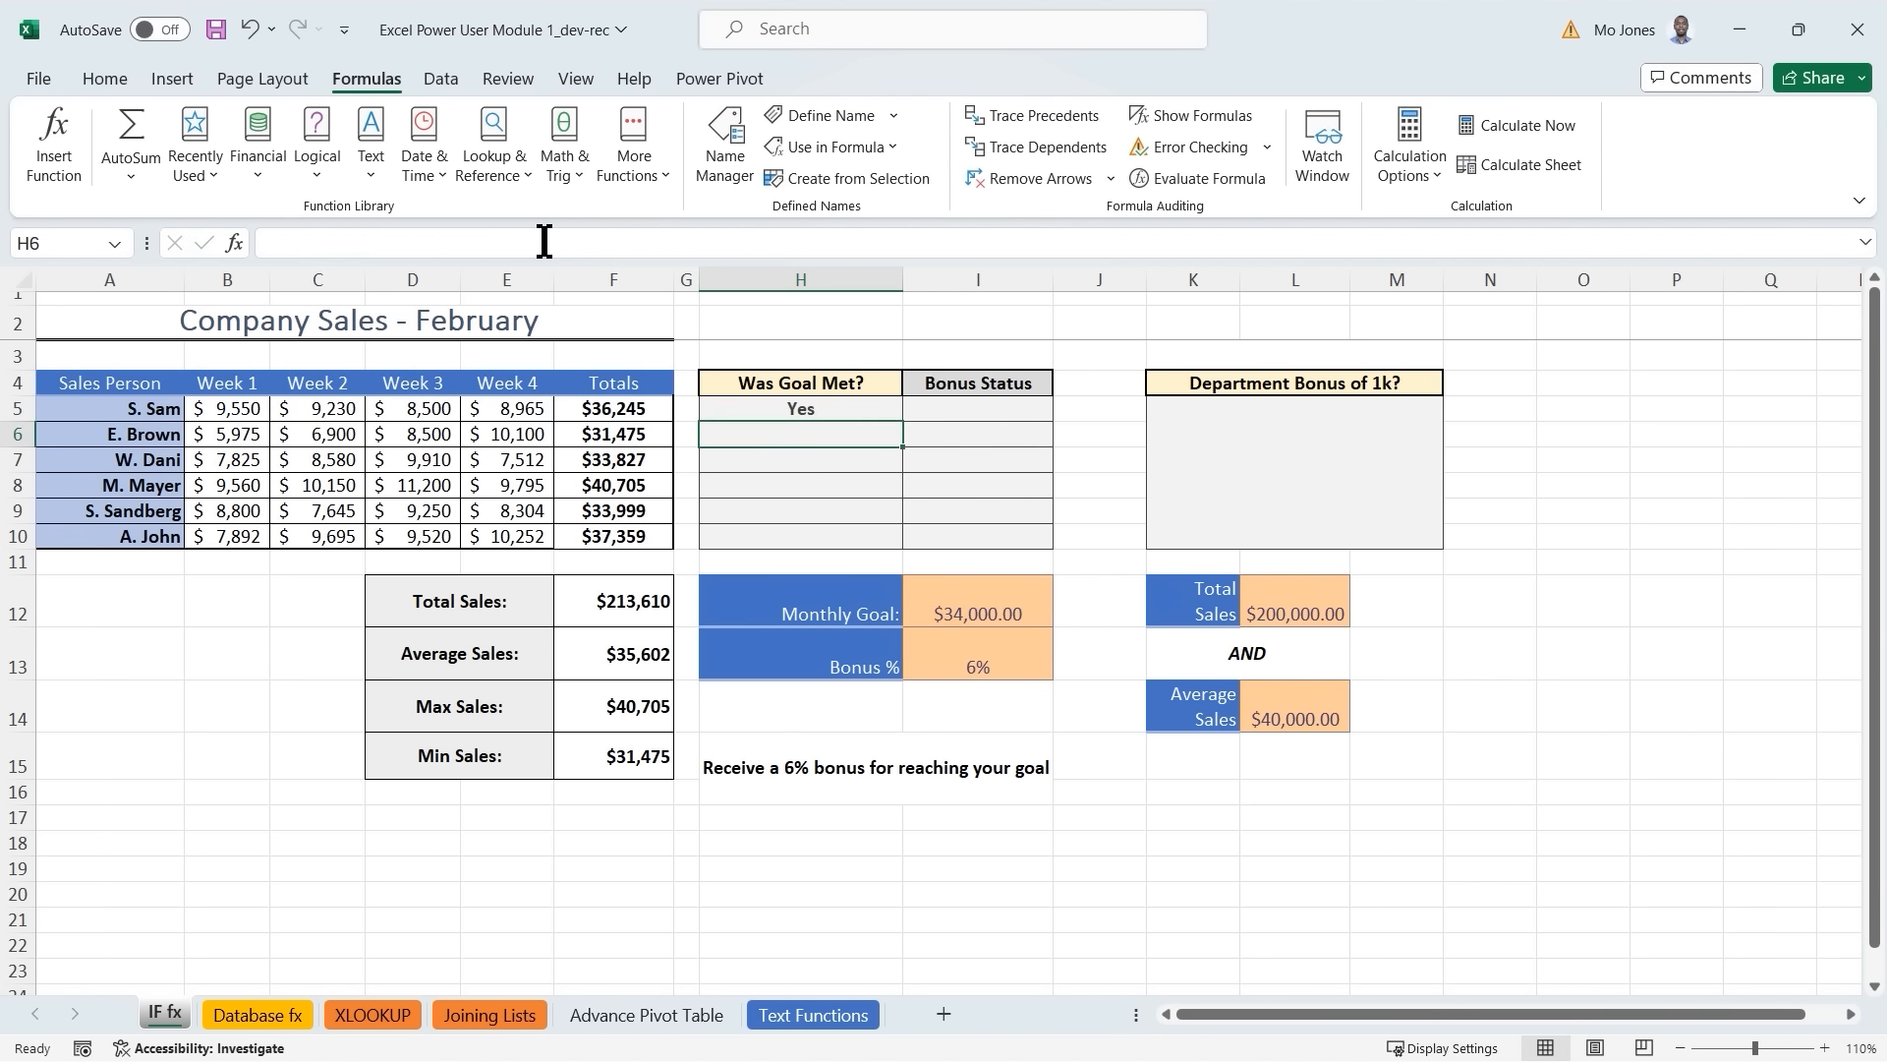
Fill H5's formula down to H10 and inspect the copied formulas in H6 and H7.
click(861, 409)
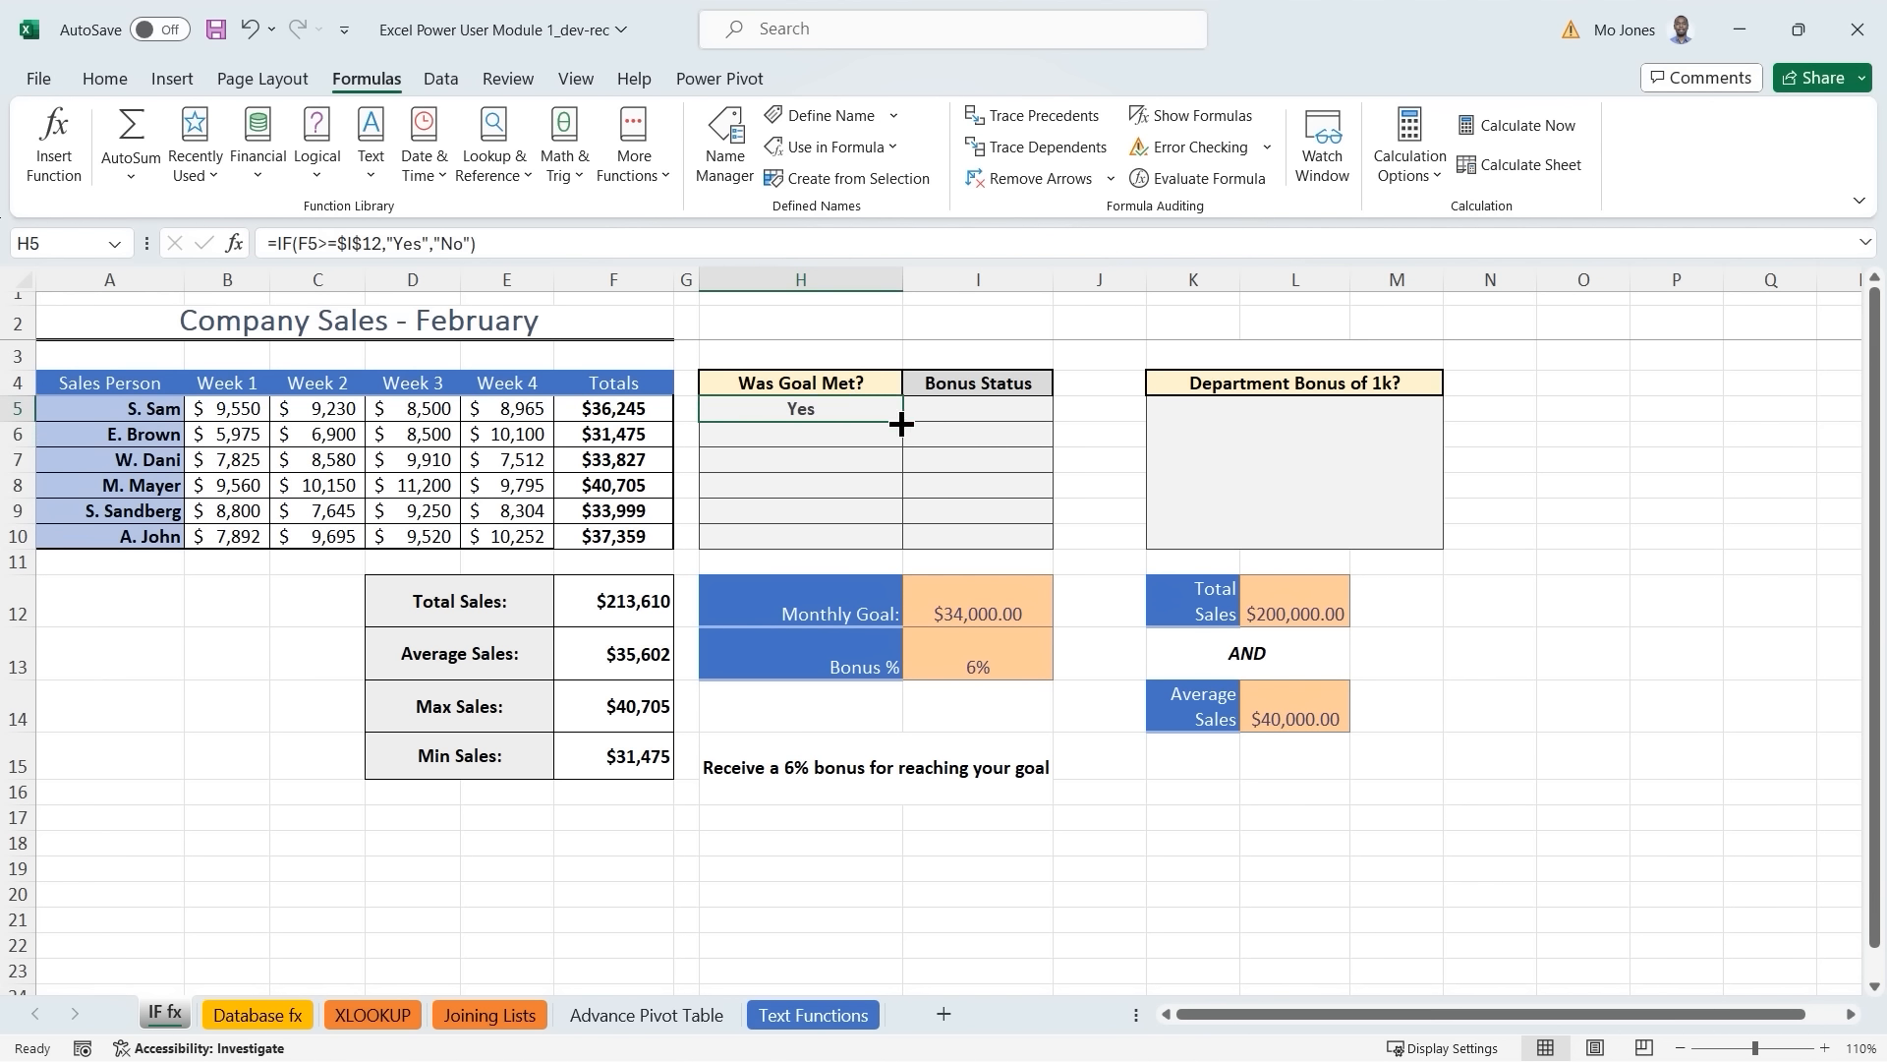
drag(901, 422, 900, 536)
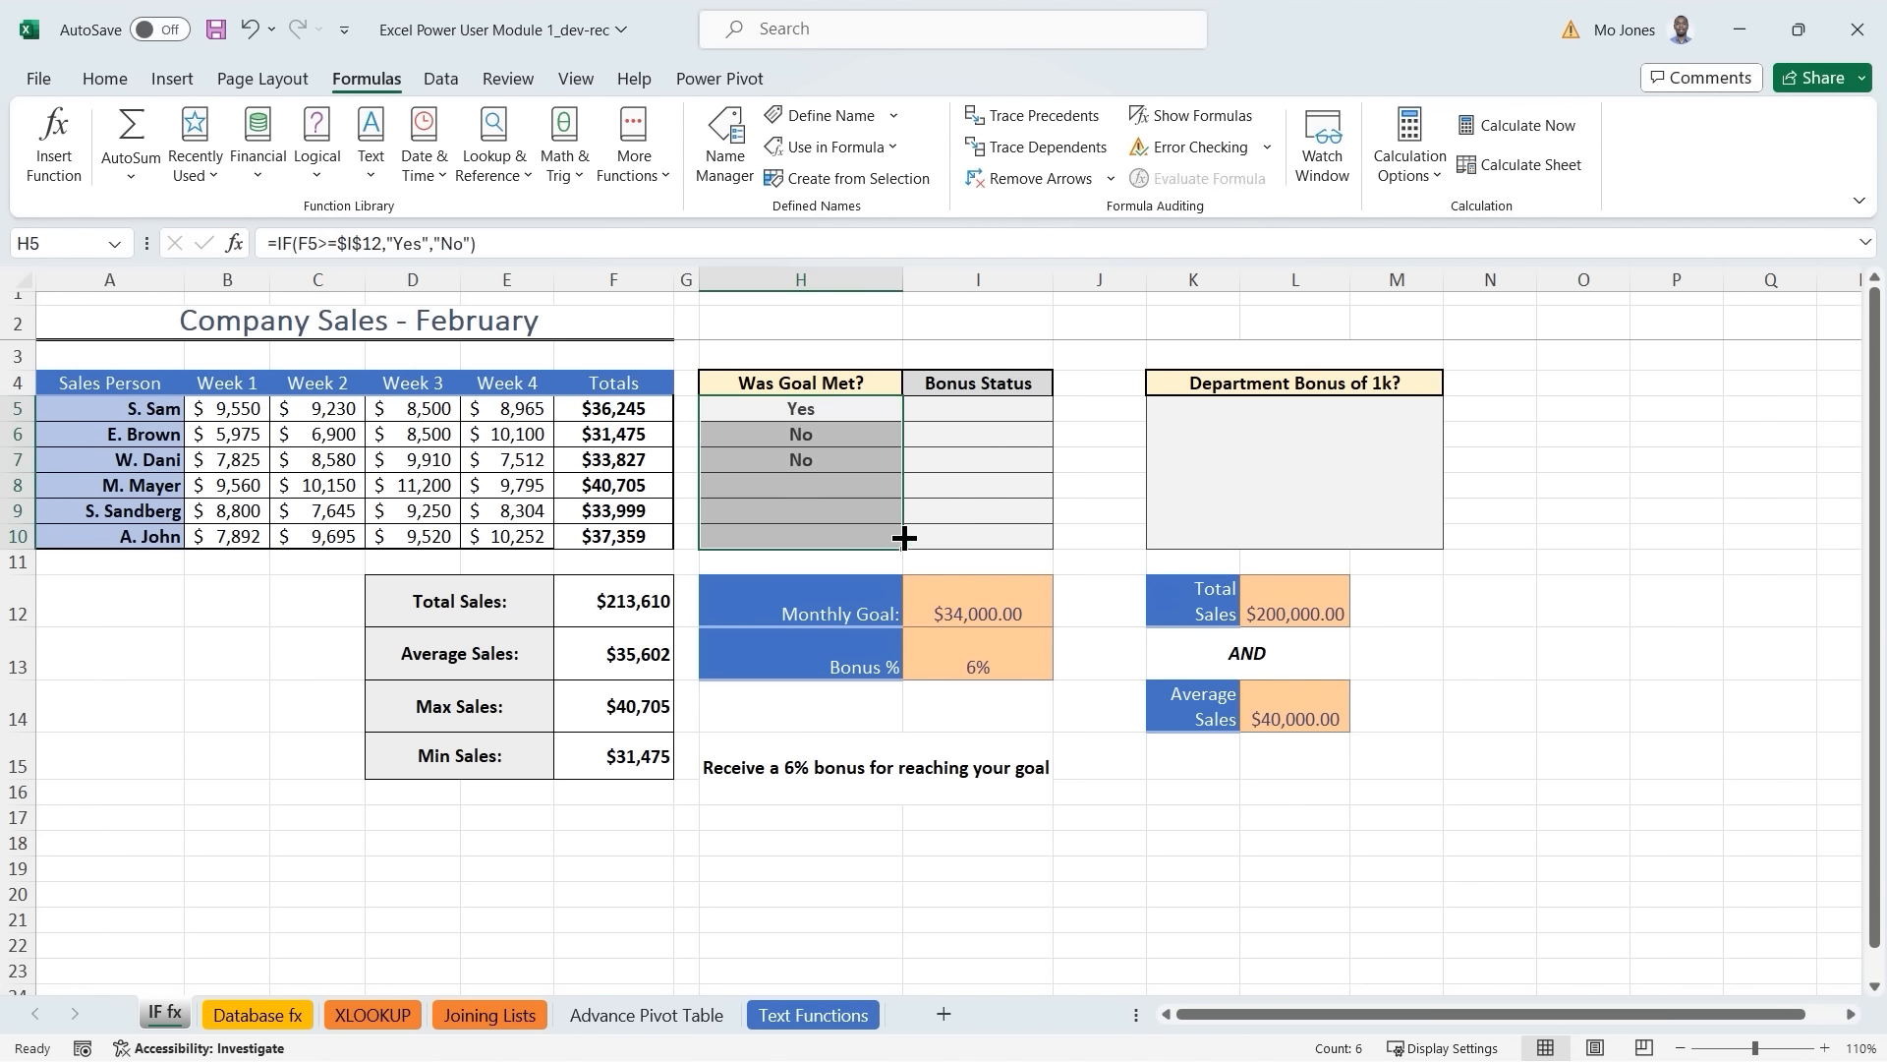
click(847, 411)
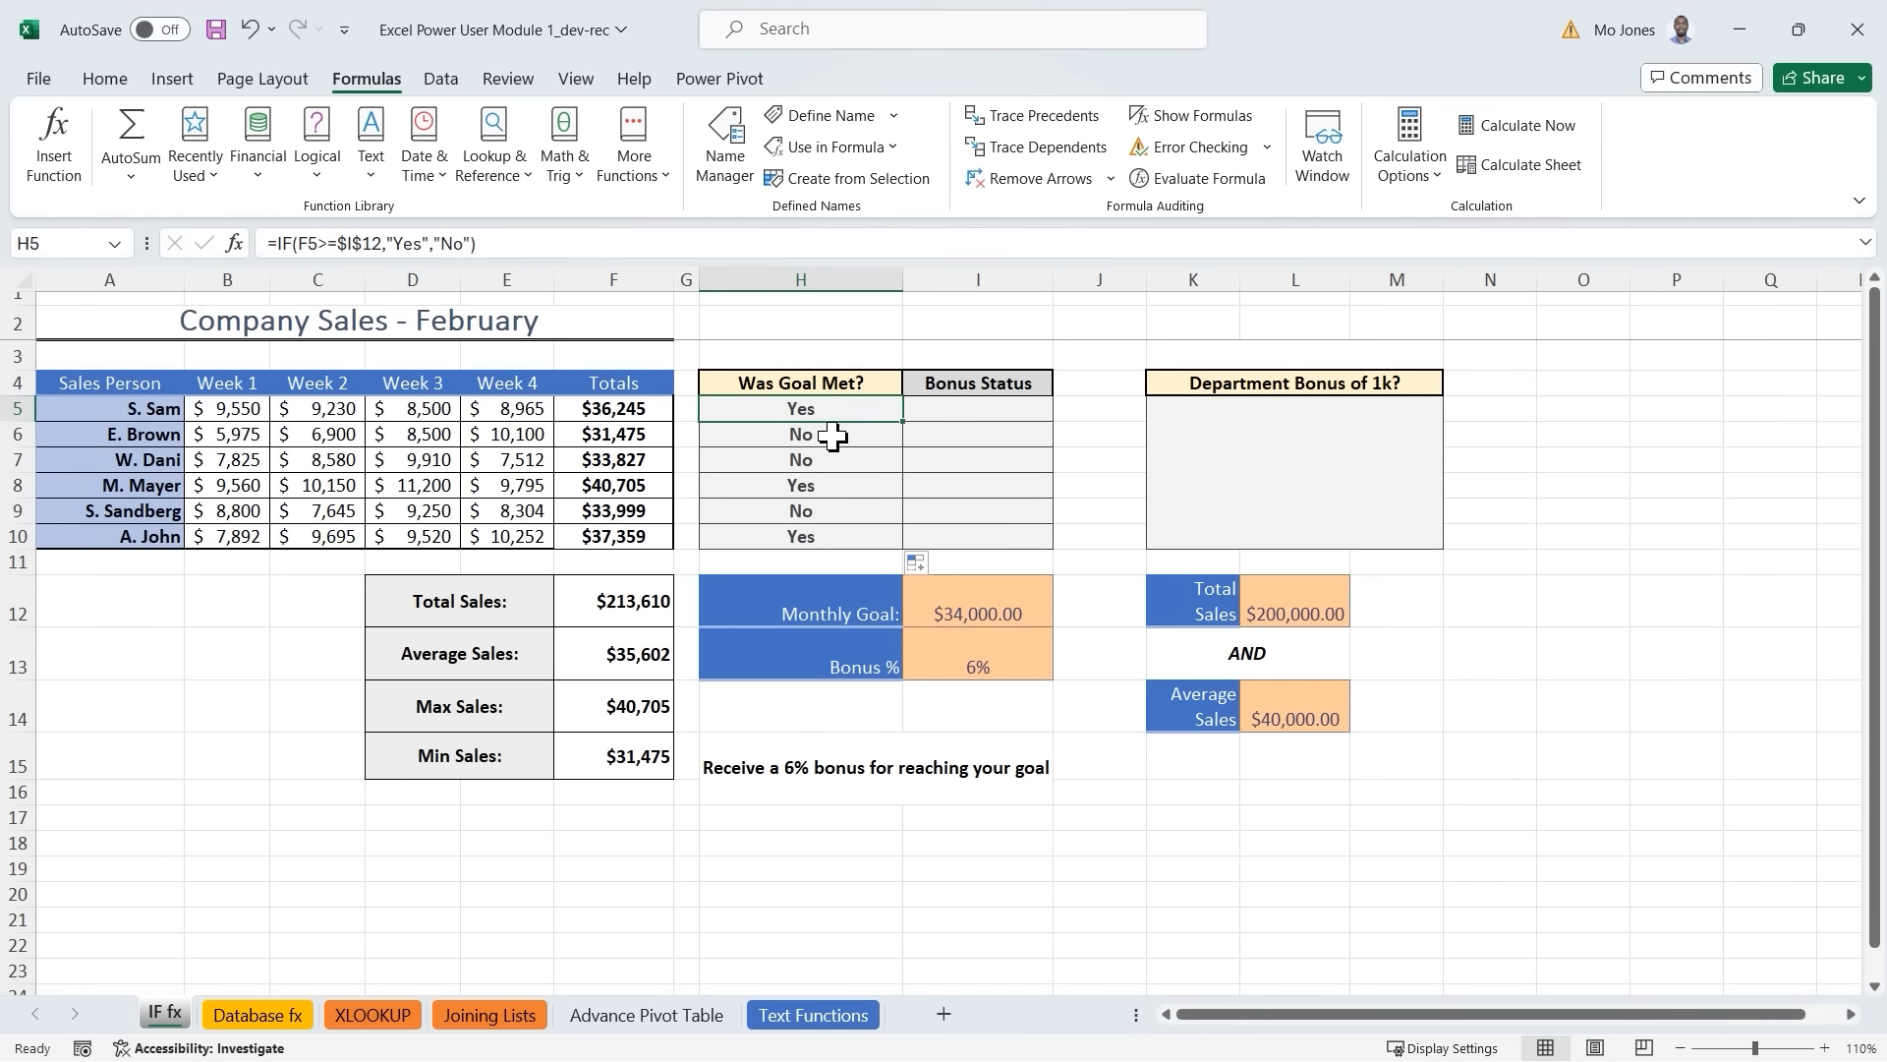
double_click(833, 436)
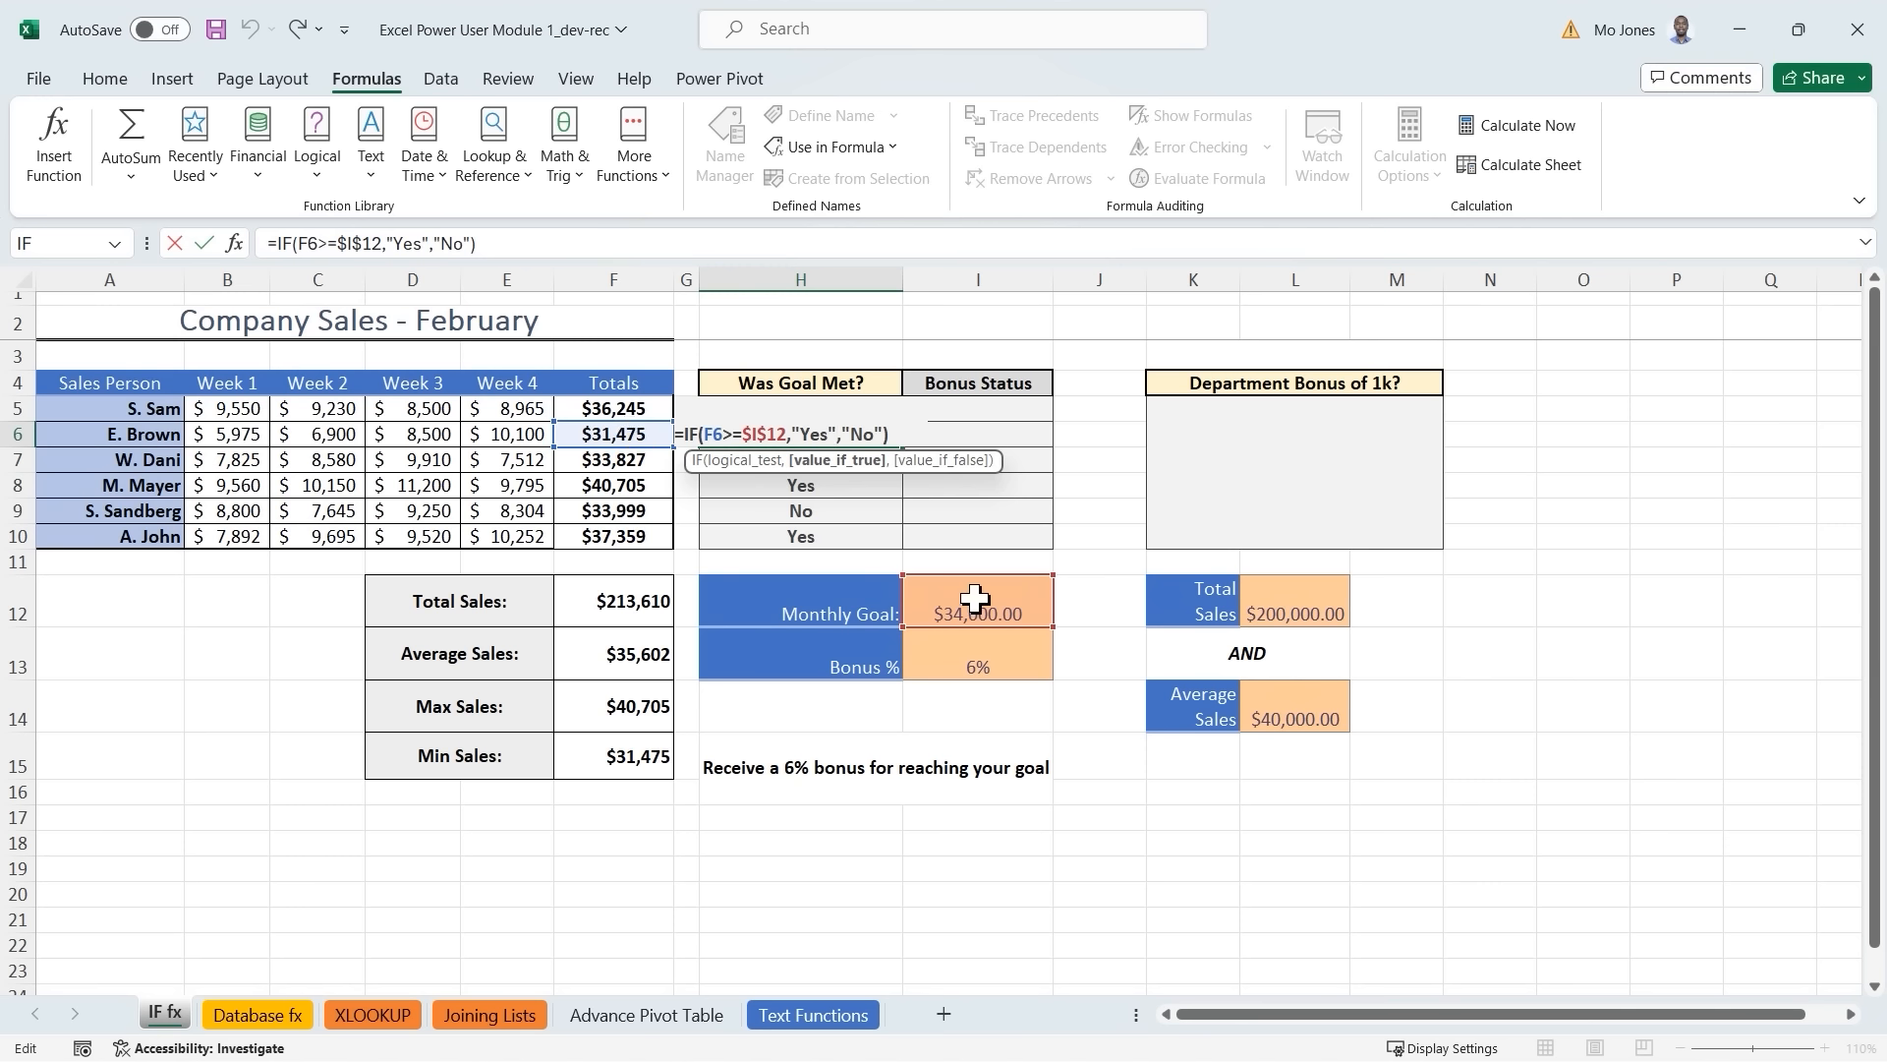
key(Return)
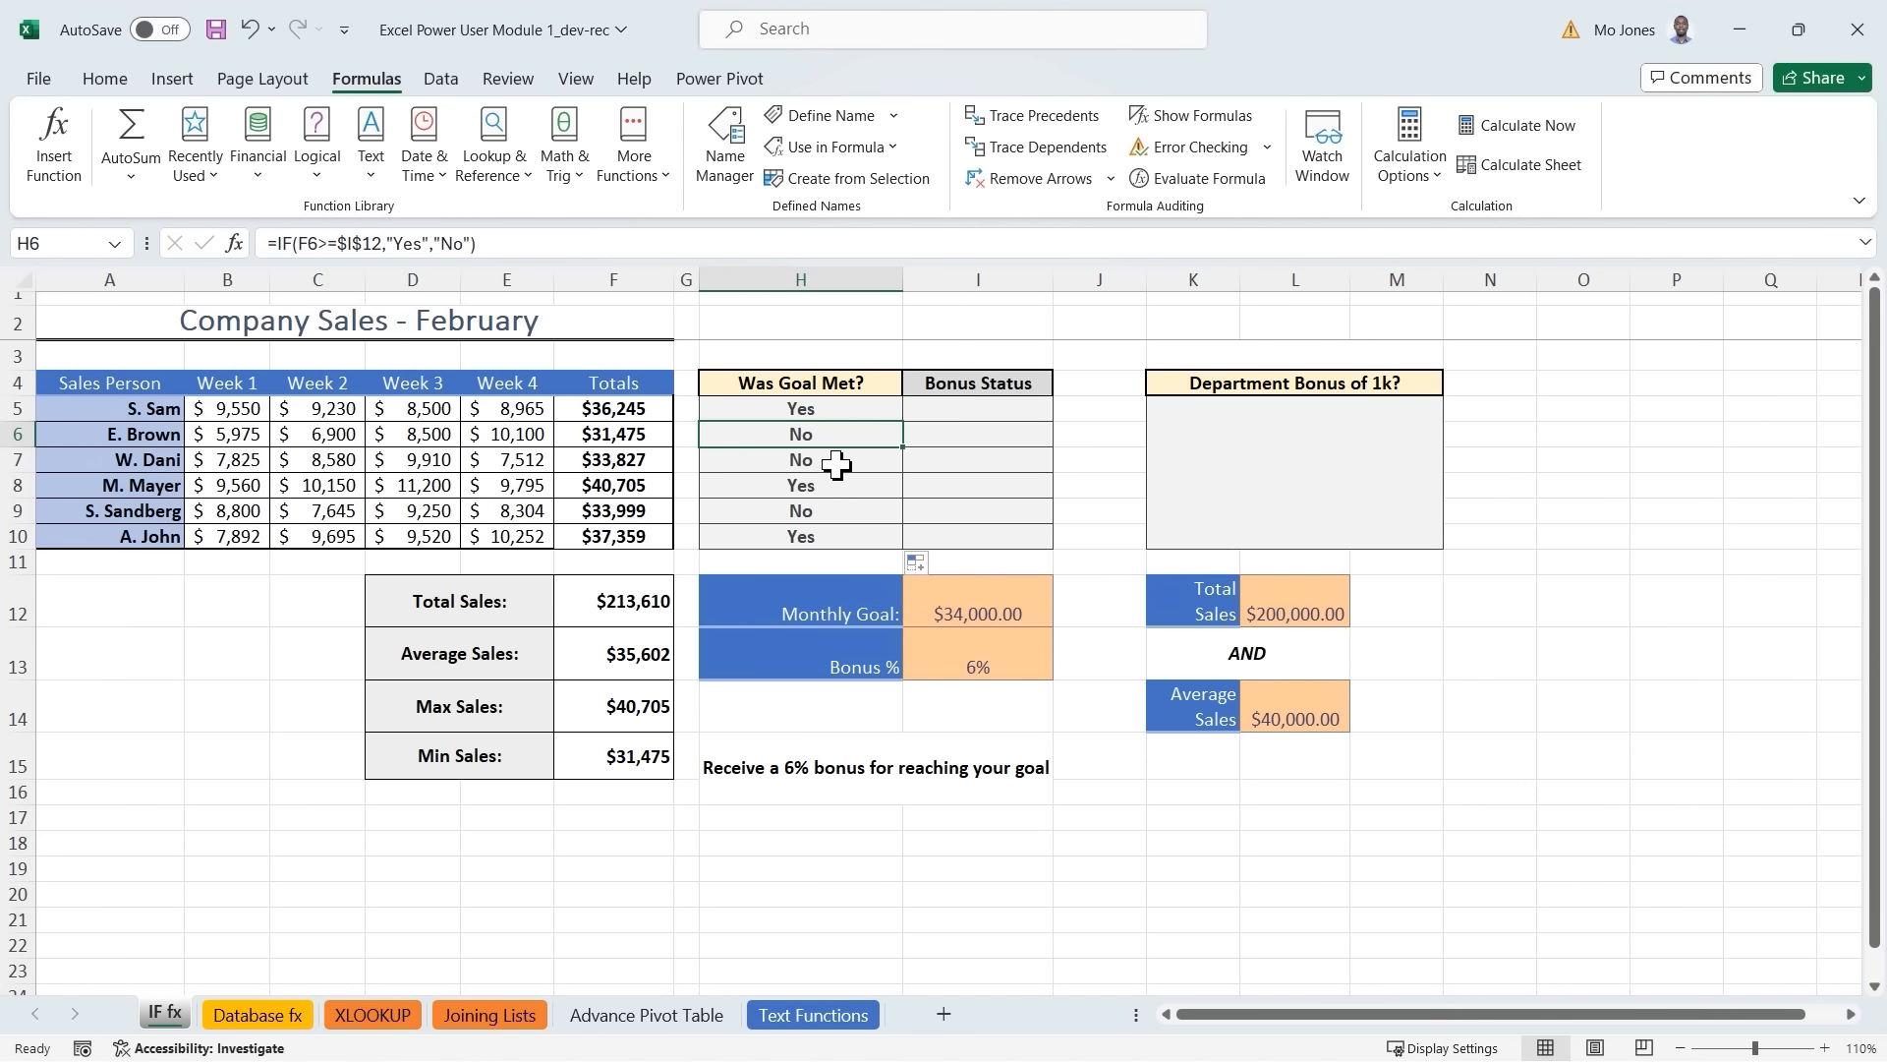
double_click(837, 460)
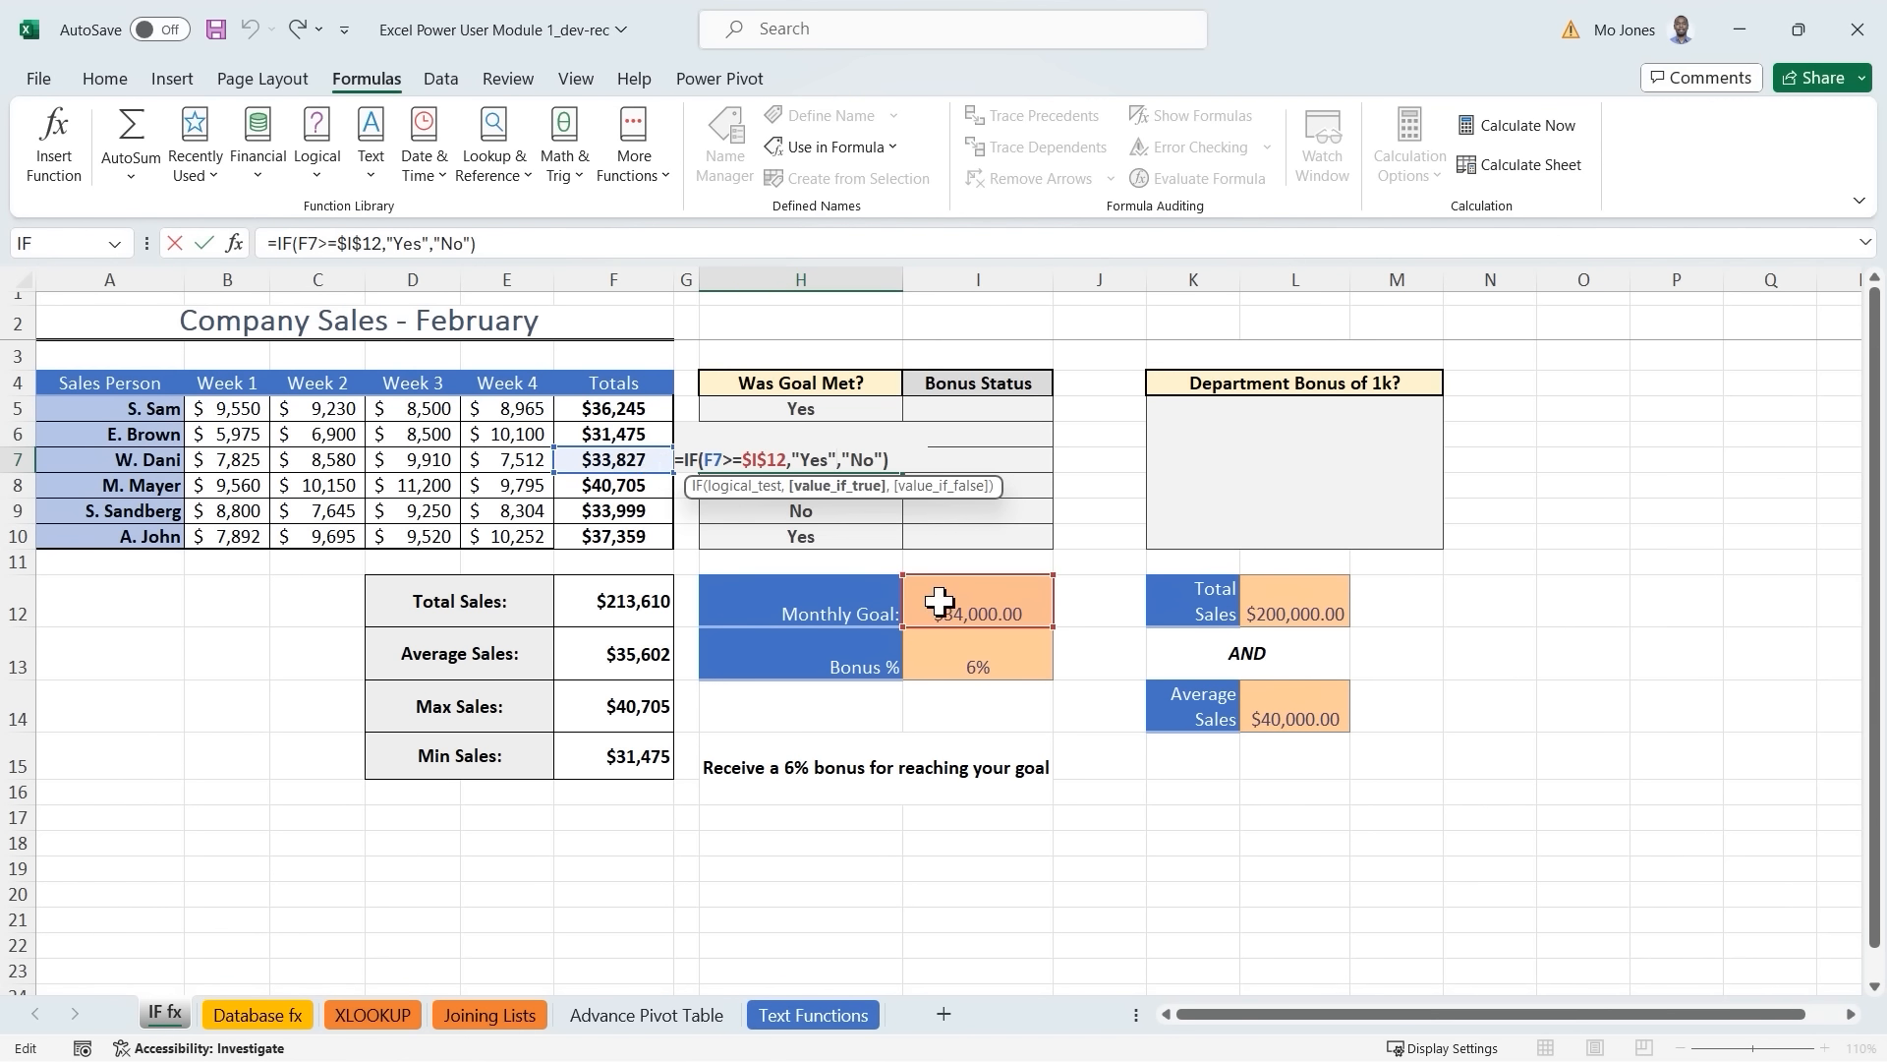
key(ctrl+Return)
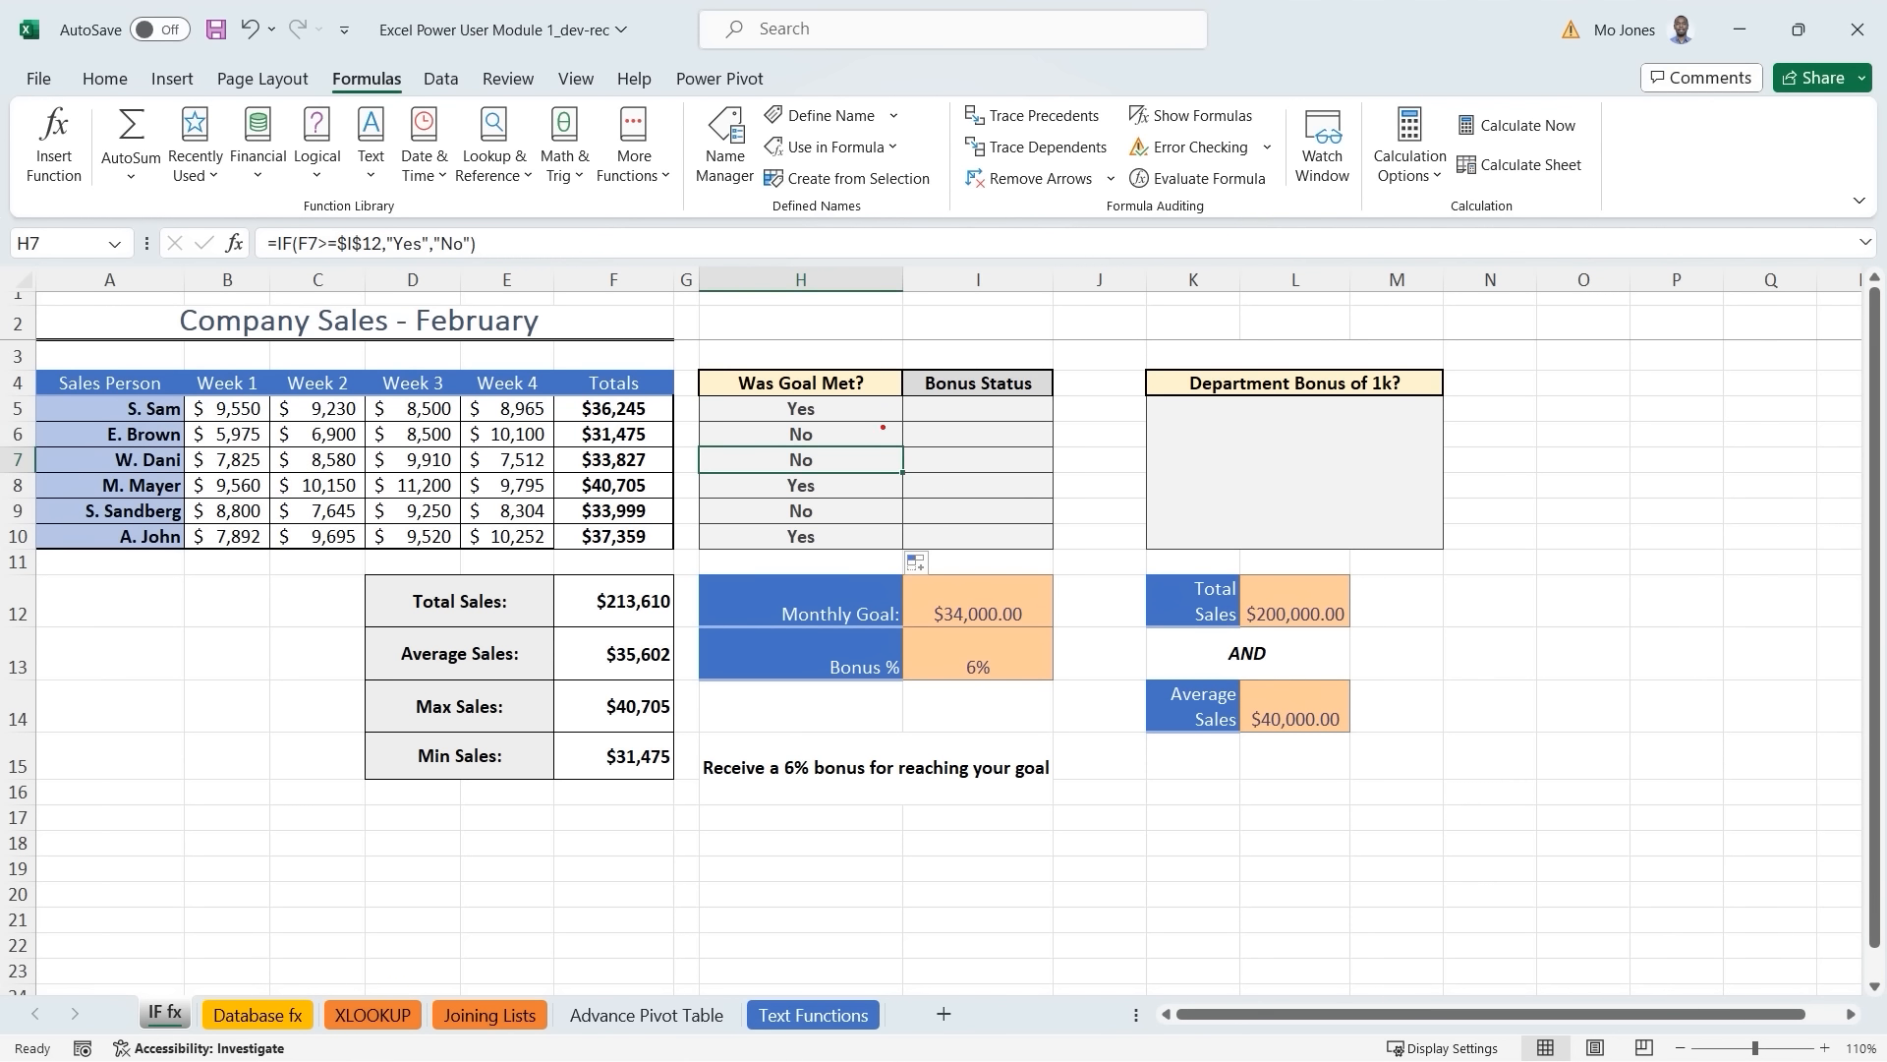
Mark the No results in rows 6, 7 and 9, then review the formulas in H5 through H8.
mouse_move(848, 430)
mouse_down()
mouse_move(898, 414)
mouse_move(905, 441)
mouse_up()
drag(883, 509, 918, 482)
key(Escape)
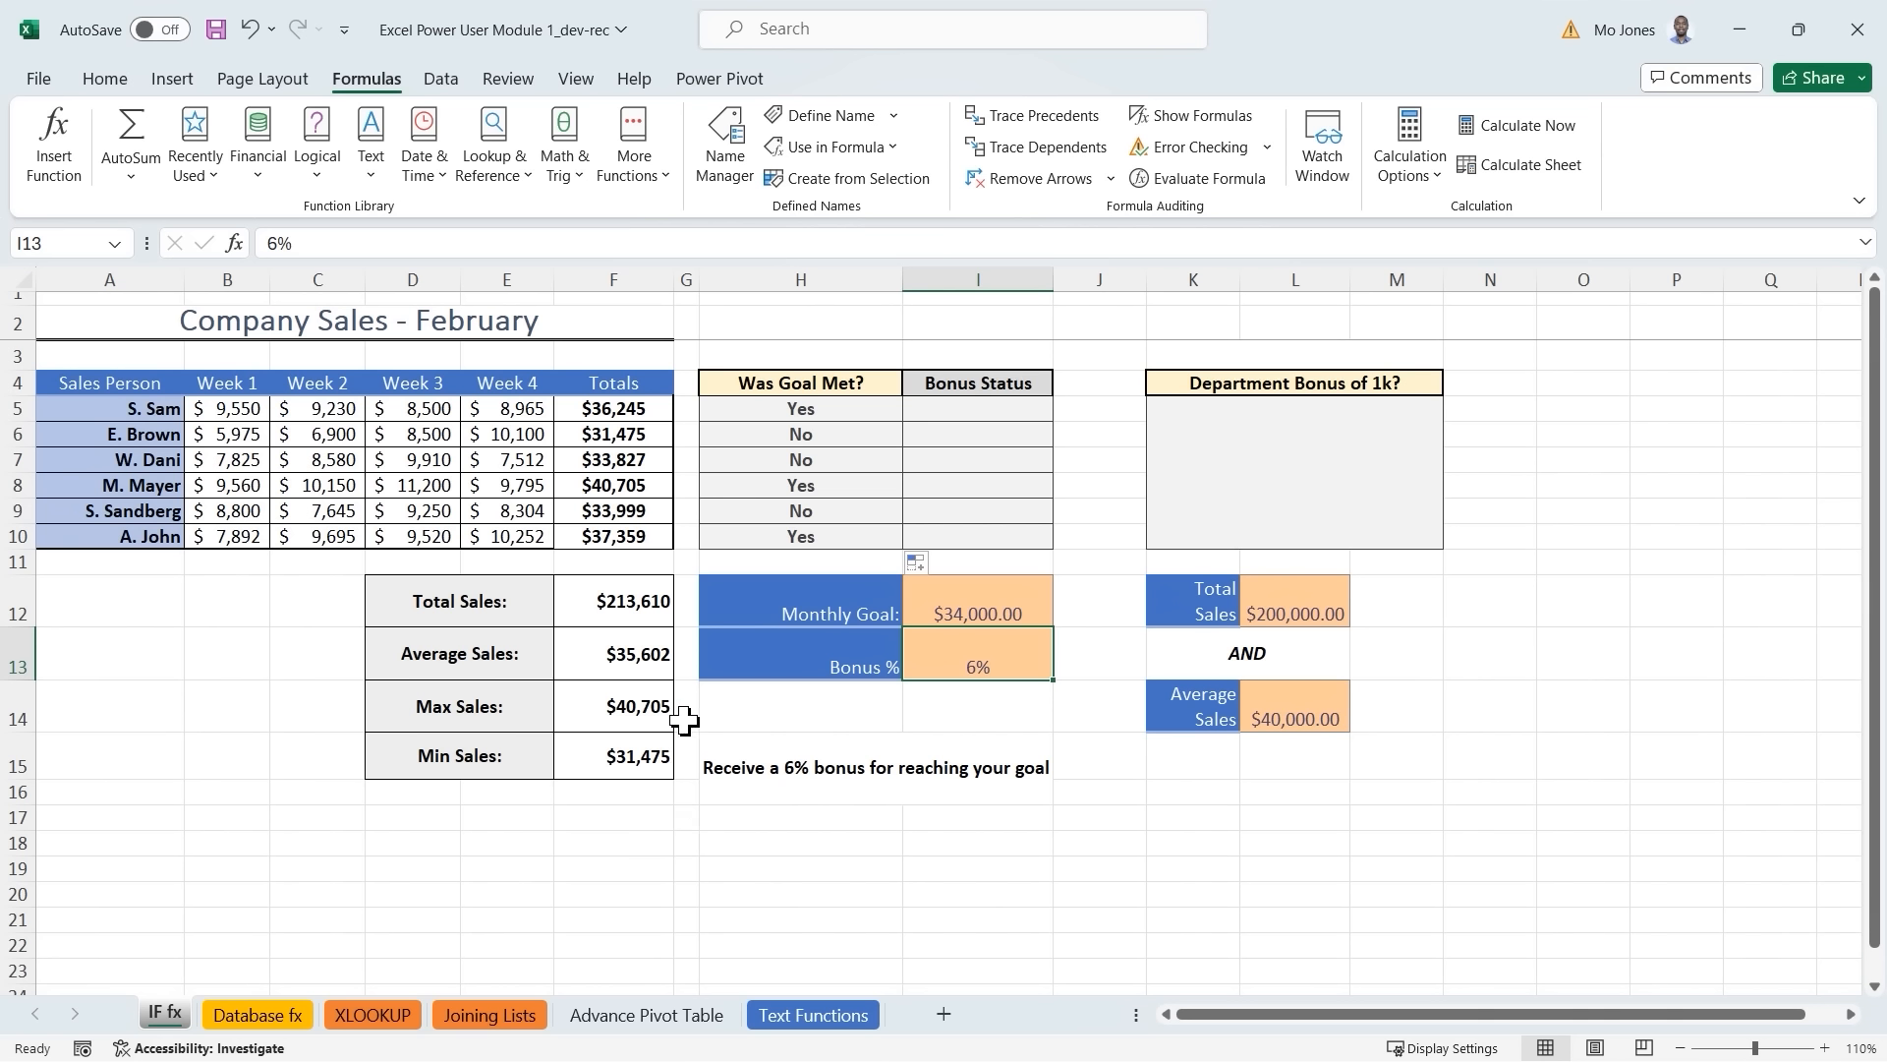
click(806, 408)
click(799, 434)
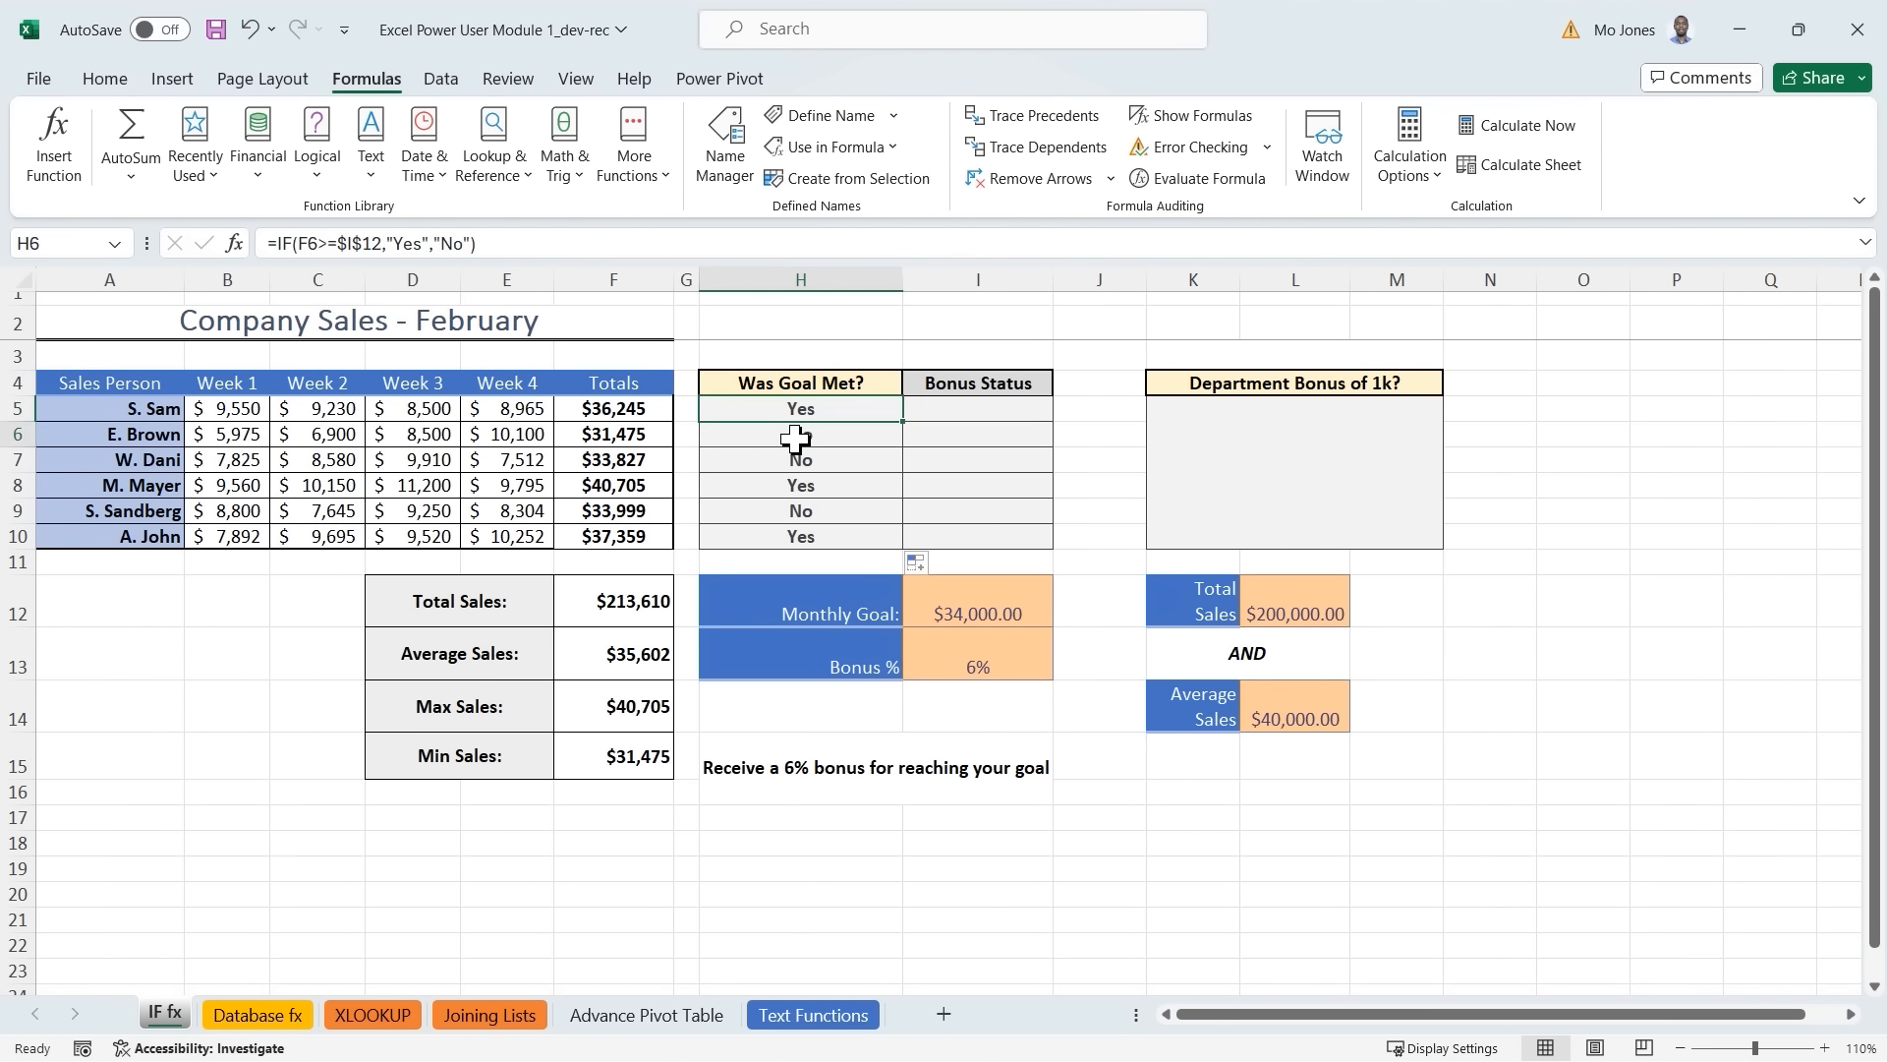
click(798, 459)
click(798, 484)
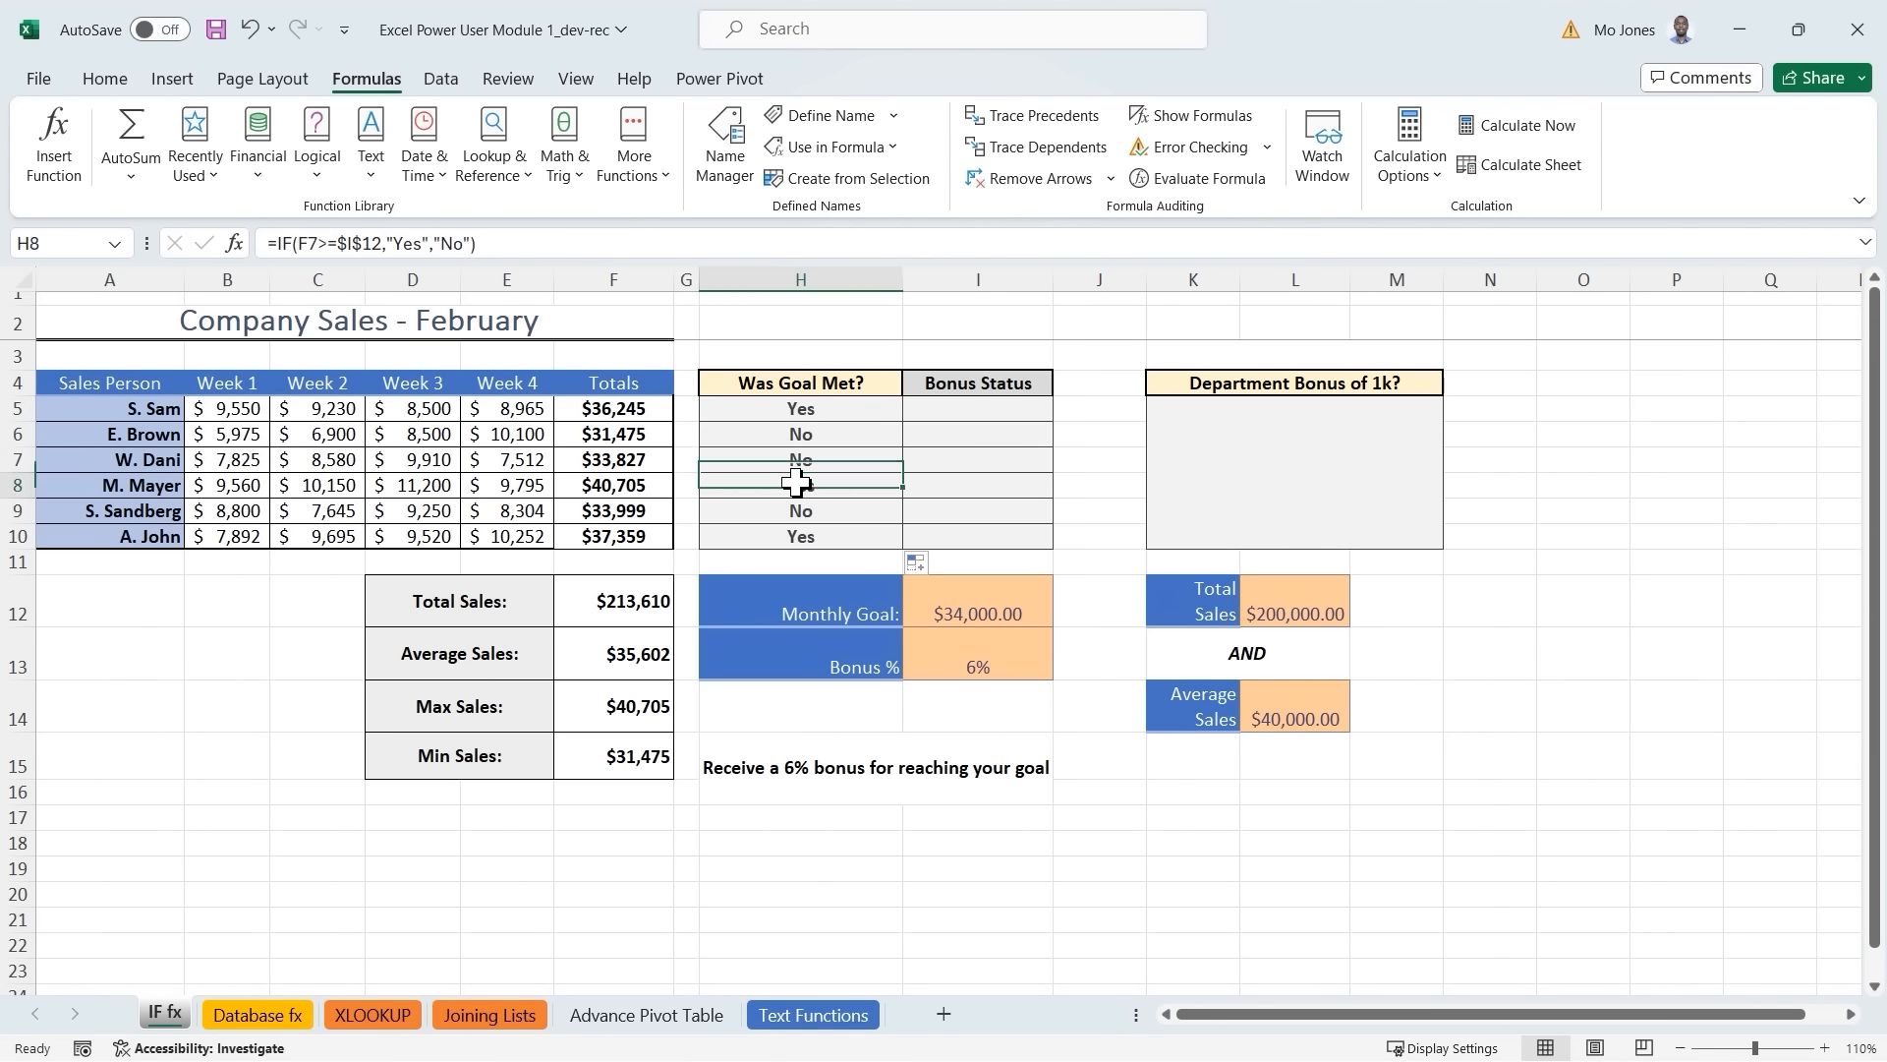
click(973, 410)
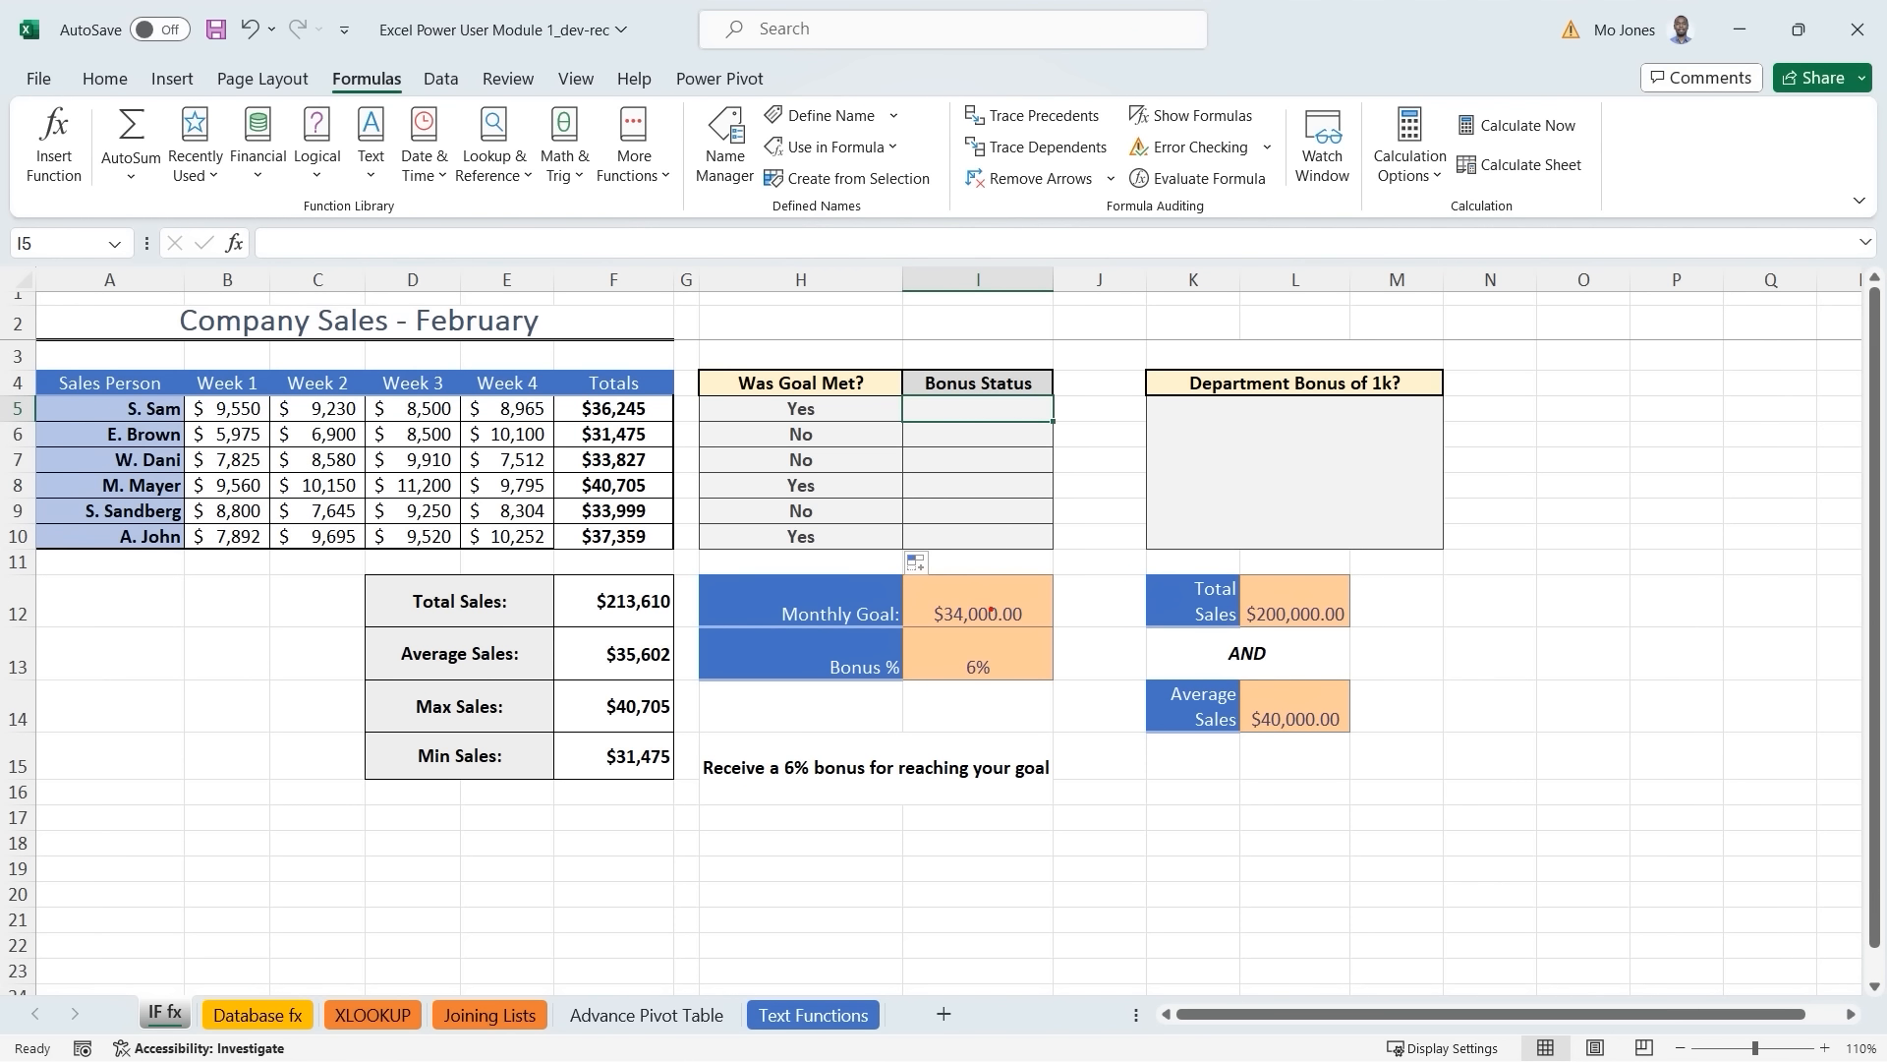
Annotate the 6% bonus rate, H5's Yes result, and a planned F5*I13 bonus note in I5.
mouse_move(992, 644)
mouse_down()
mouse_move(951, 672)
mouse_move(982, 706)
mouse_move(1016, 671)
mouse_move(998, 646)
mouse_up()
mouse_move(828, 398)
mouse_down()
mouse_move(794, 392)
mouse_move(769, 418)
mouse_move(831, 396)
mouse_move(924, 404)
mouse_up()
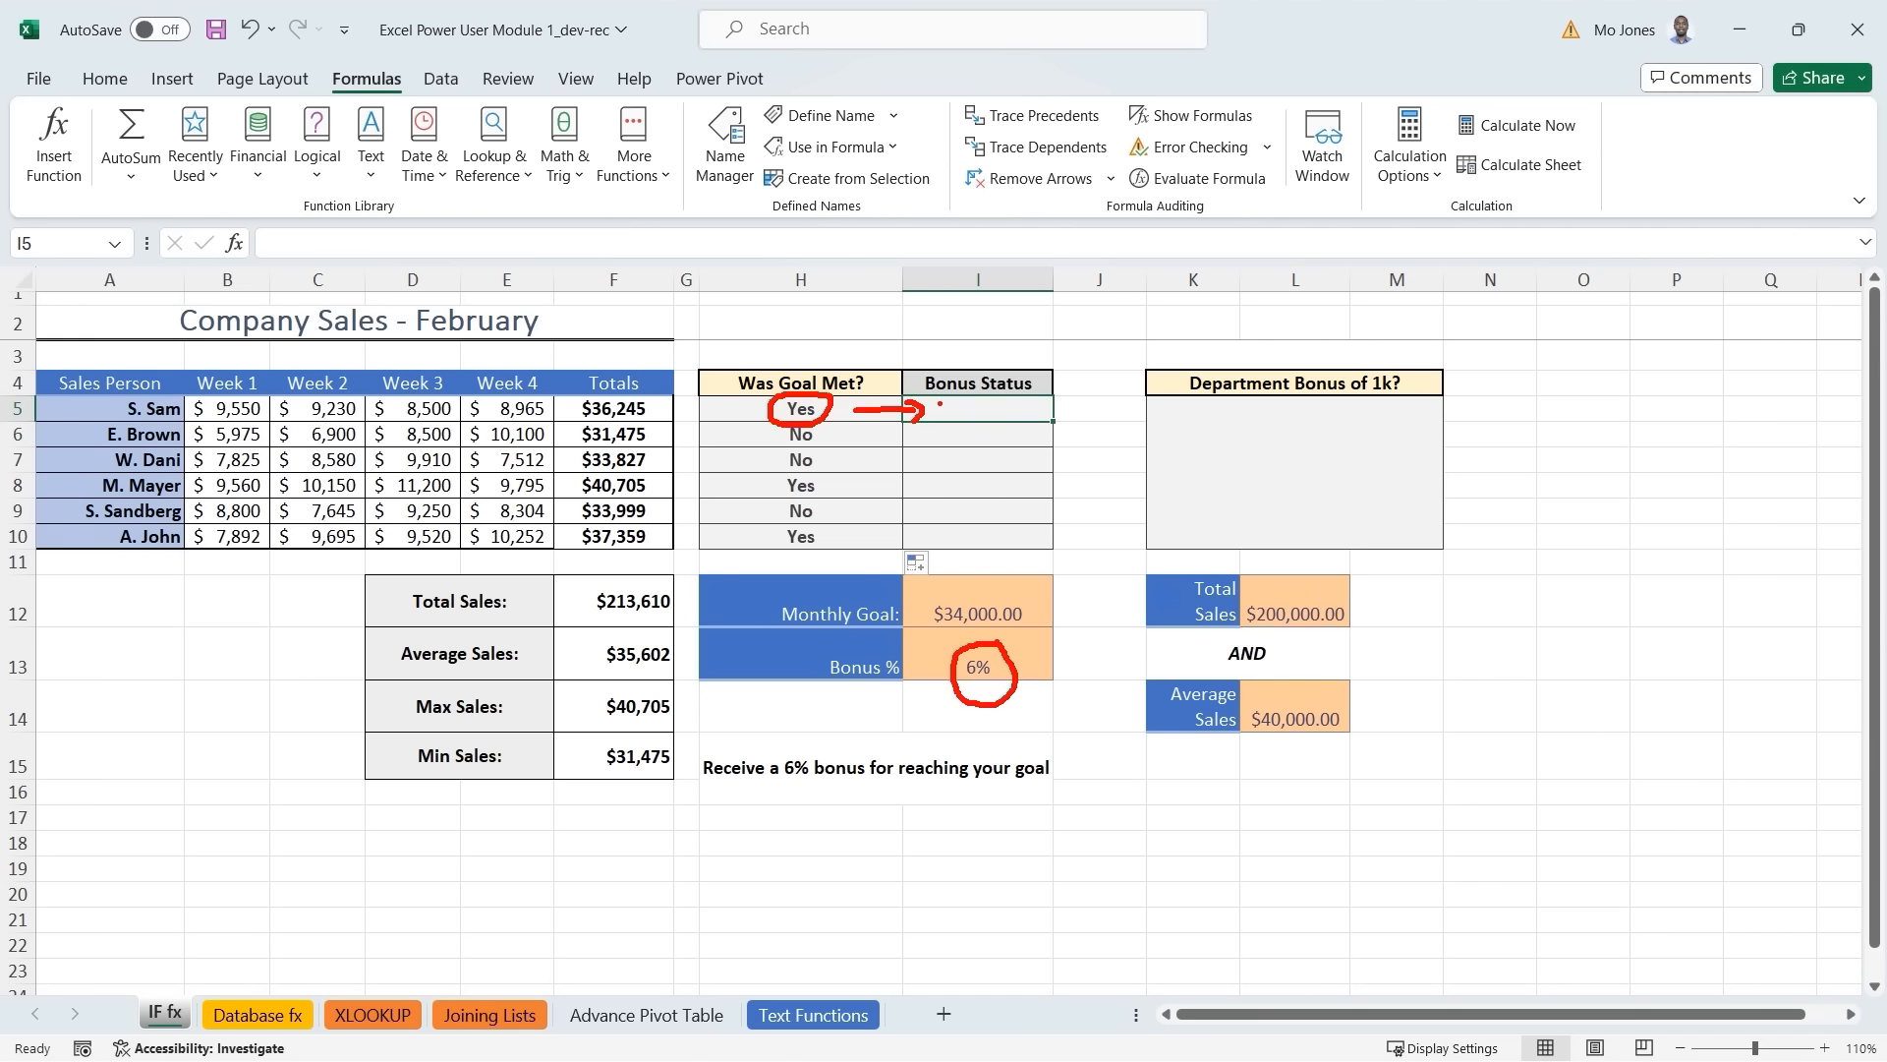
drag(940, 403, 938, 427)
text(F5*I13)
key(Escape)
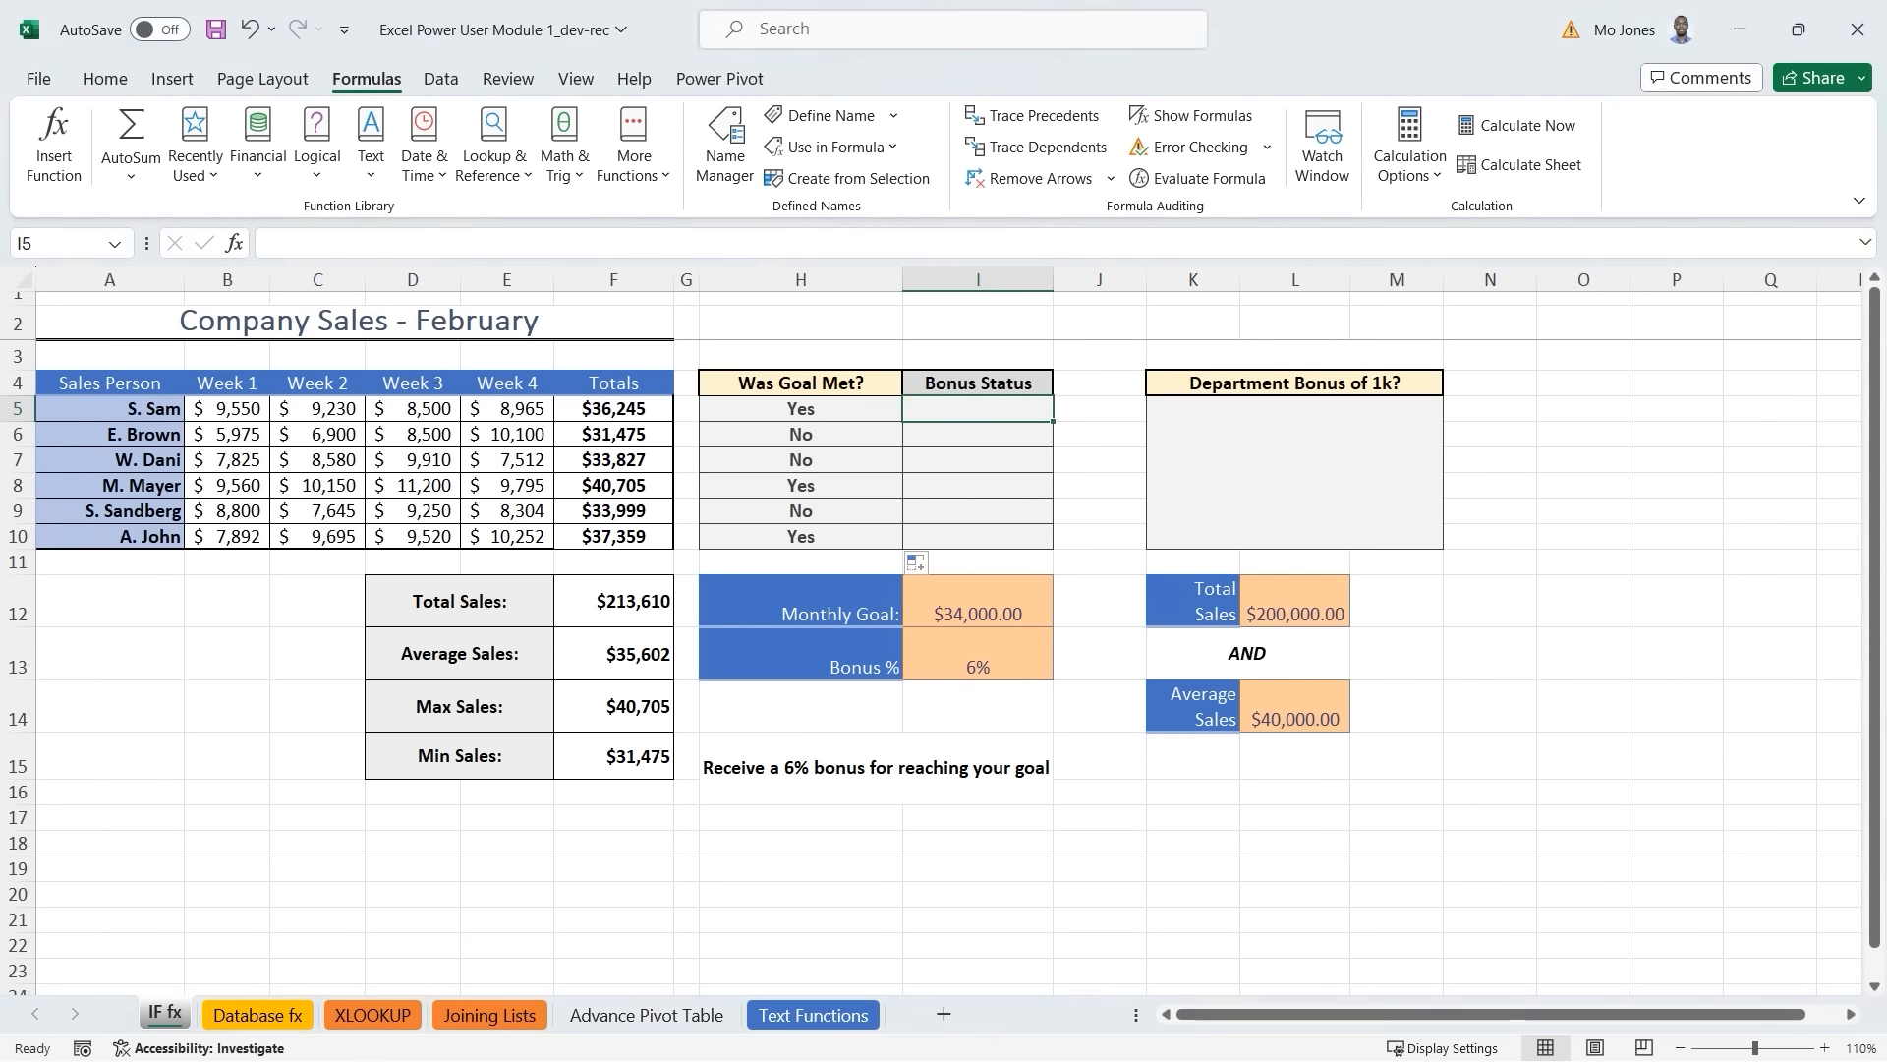
Display and recommit H5's =IF(F5>=$I$12,"Yes","No") formula, annotating the F5*I13 bonus idea.
click(845, 411)
double_click(846, 411)
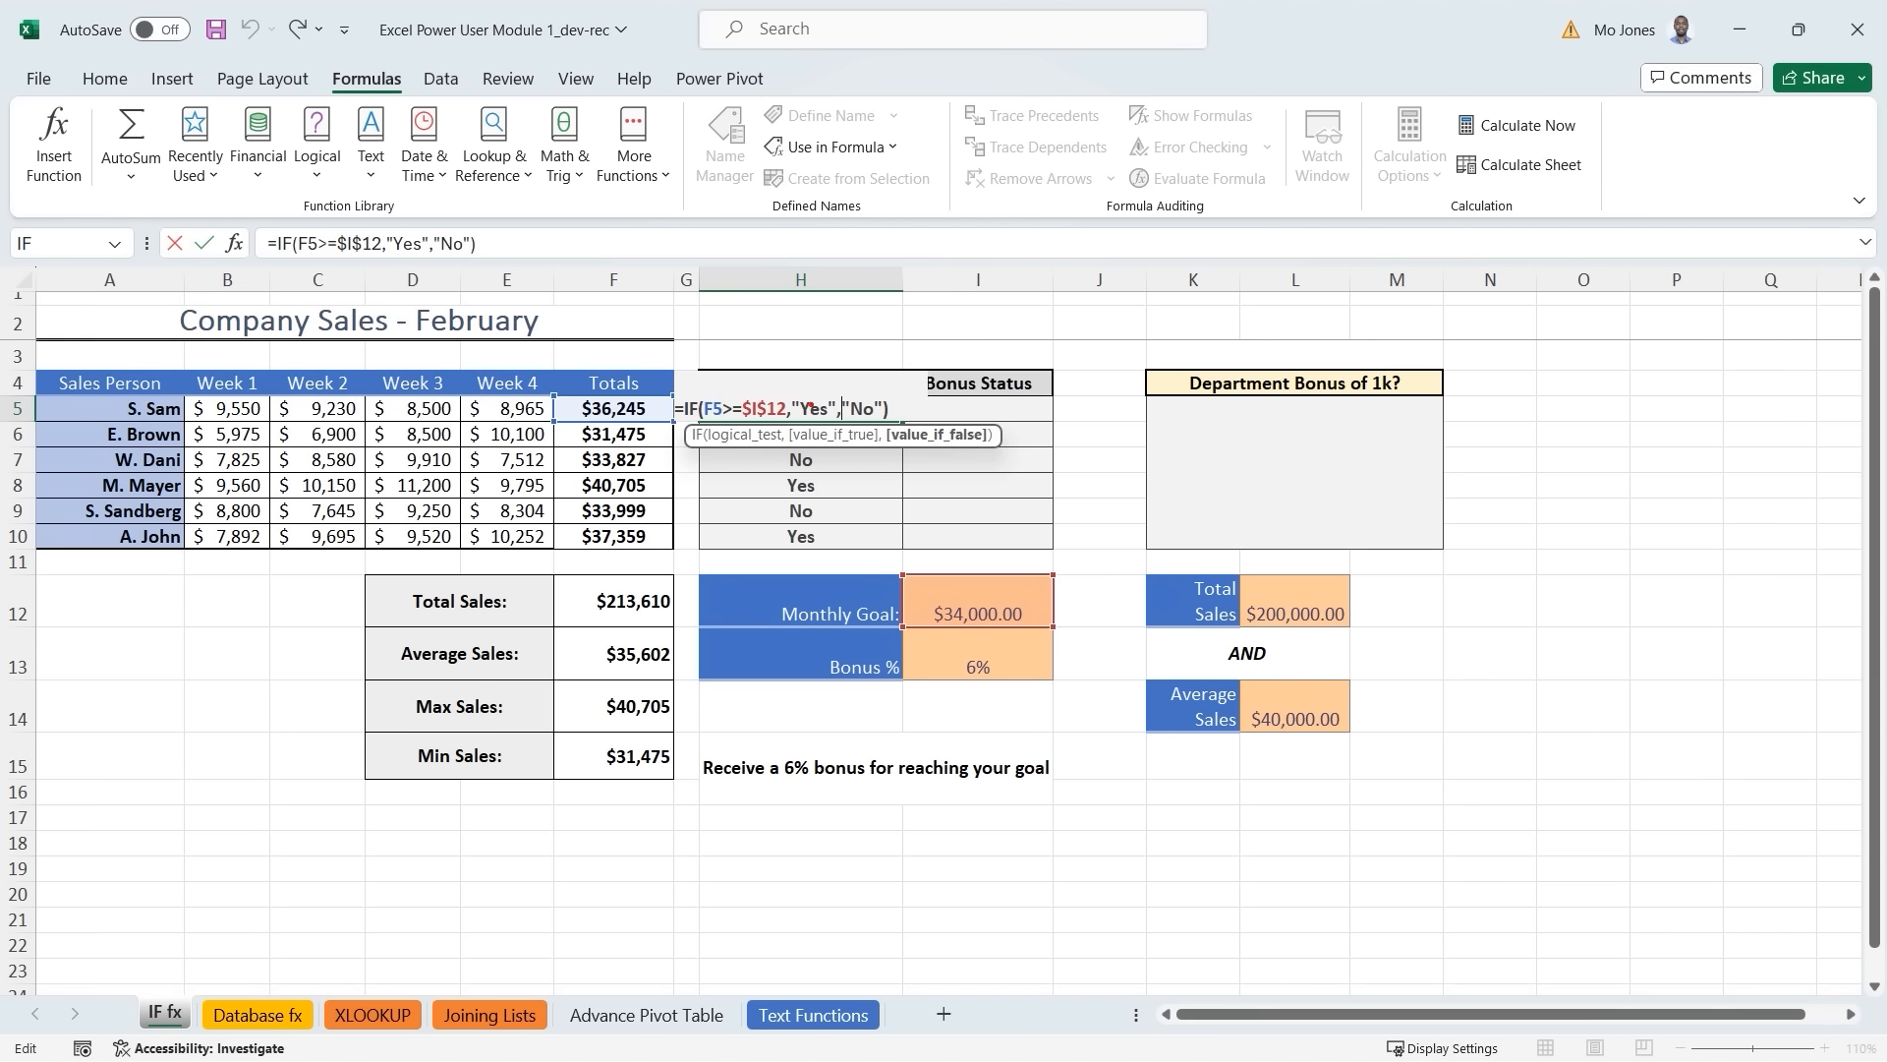
drag(819, 391, 848, 336)
text(F5*I13)
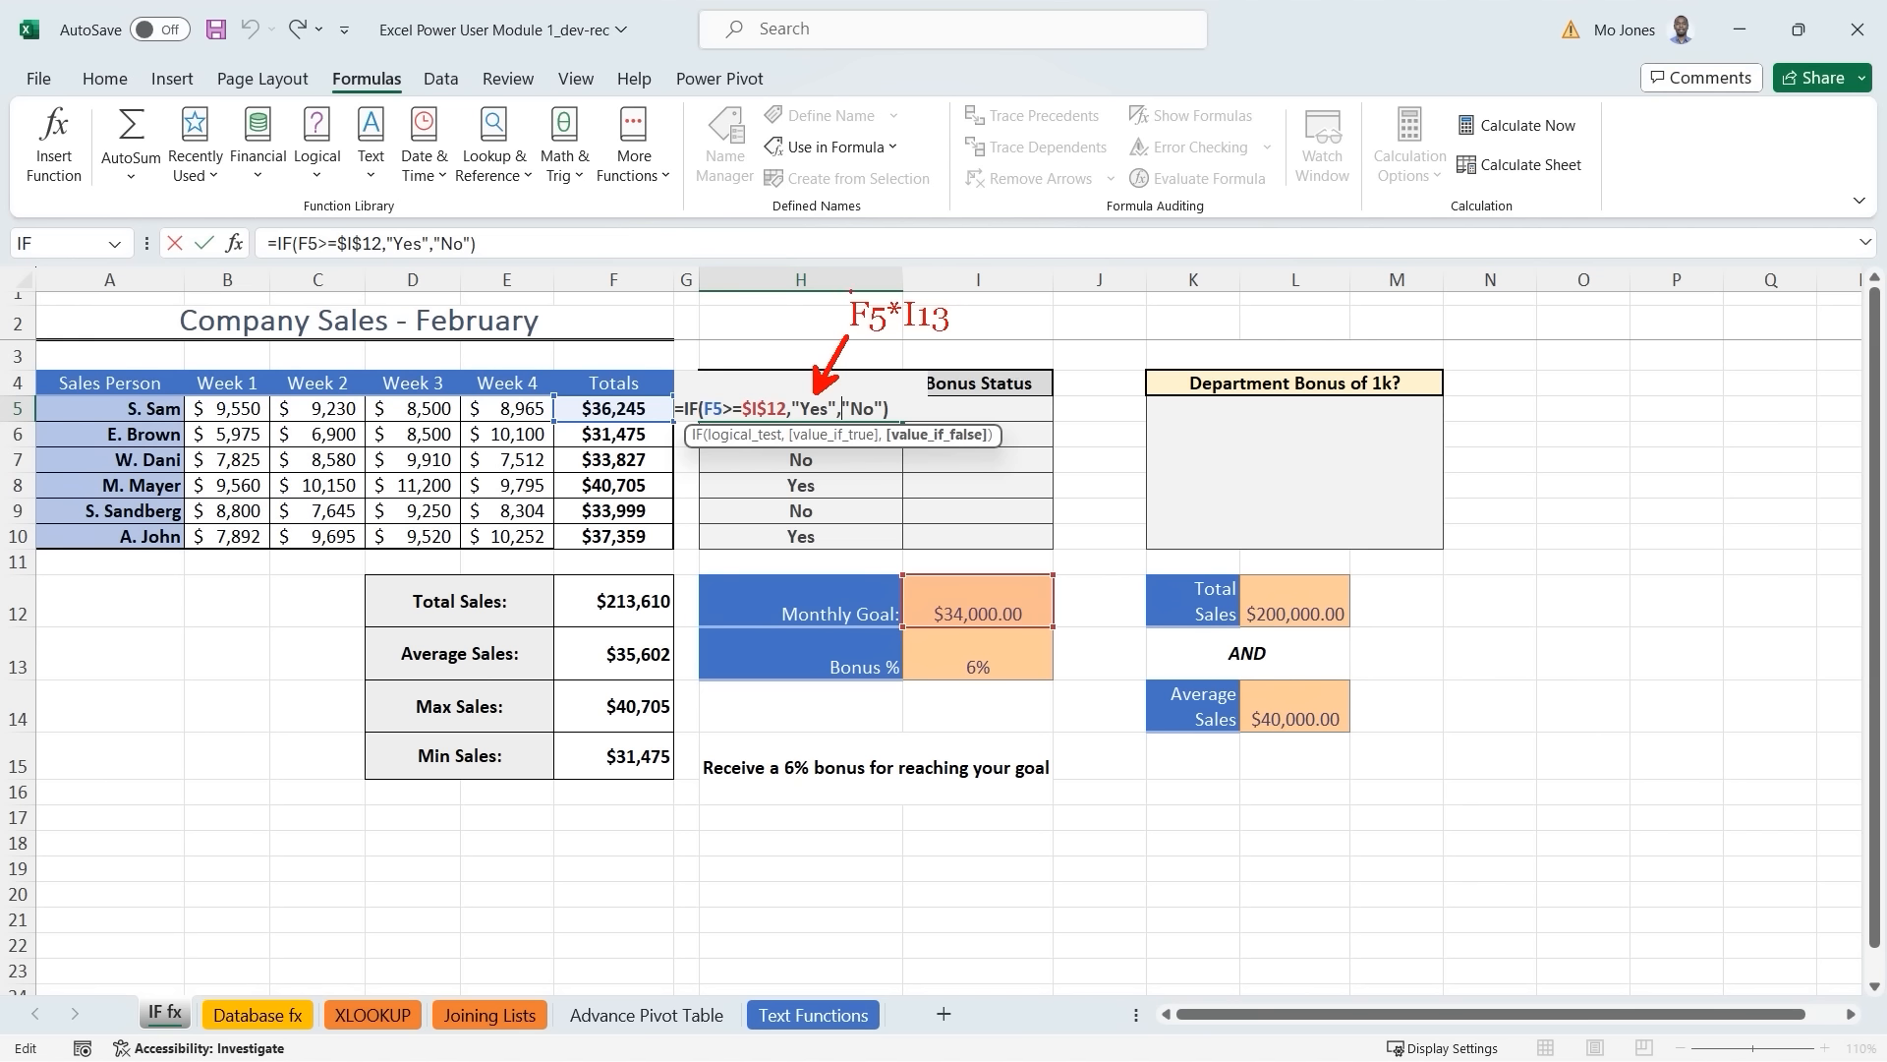
mouse_move(916, 287)
mouse_down()
mouse_move(835, 315)
mouse_move(956, 334)
mouse_move(904, 292)
mouse_up()
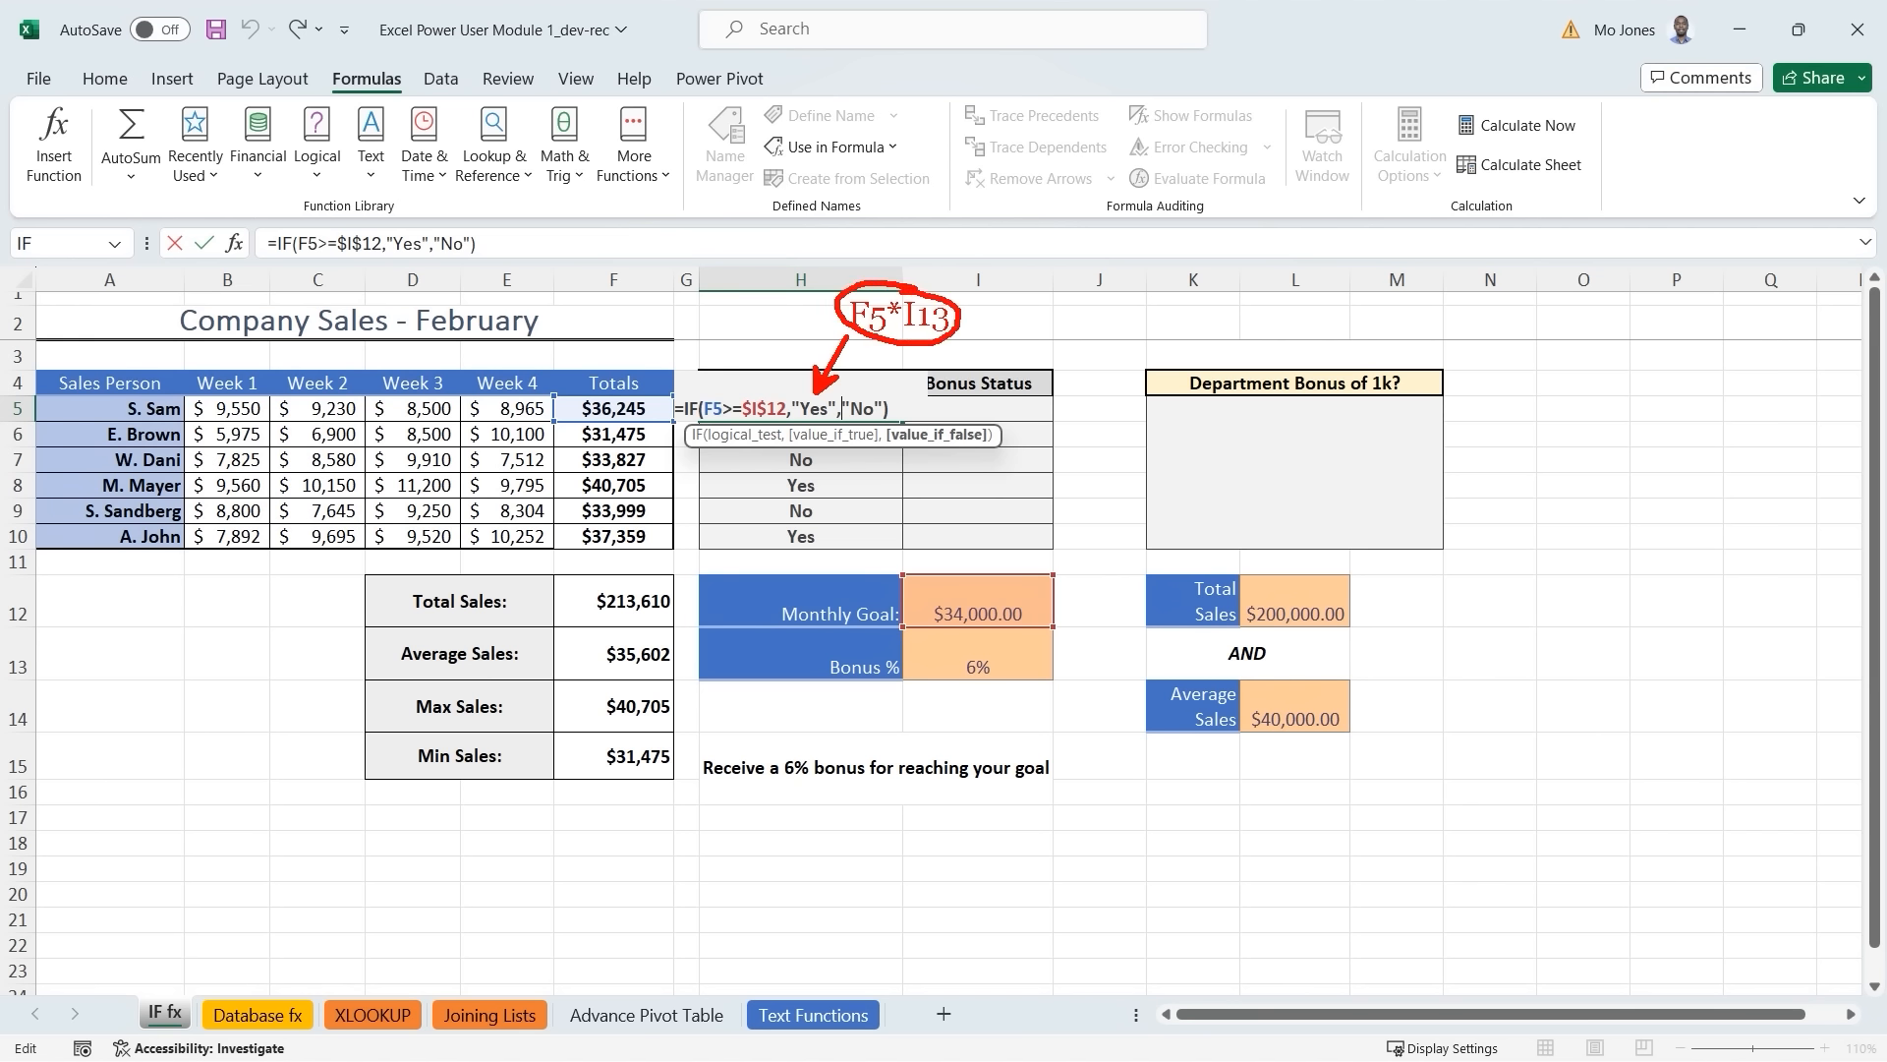
key(Escape)
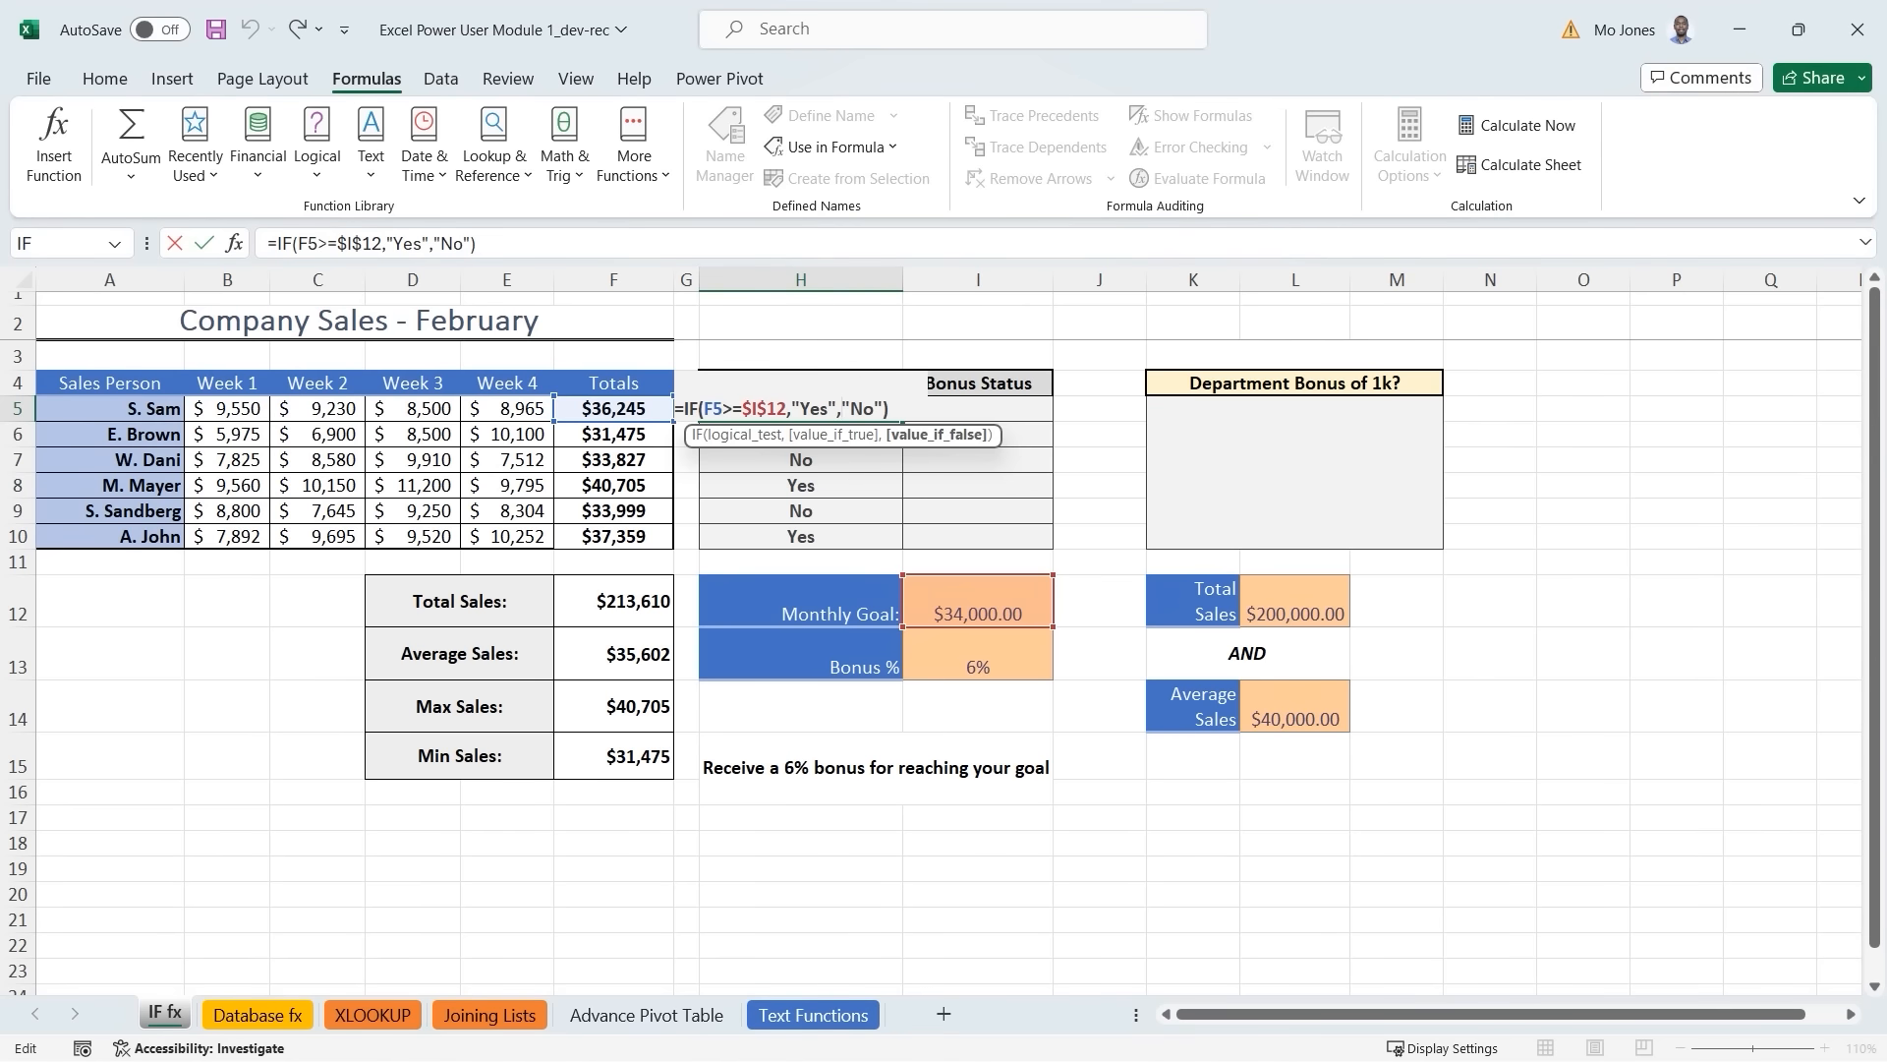
key(ctrl+Return)
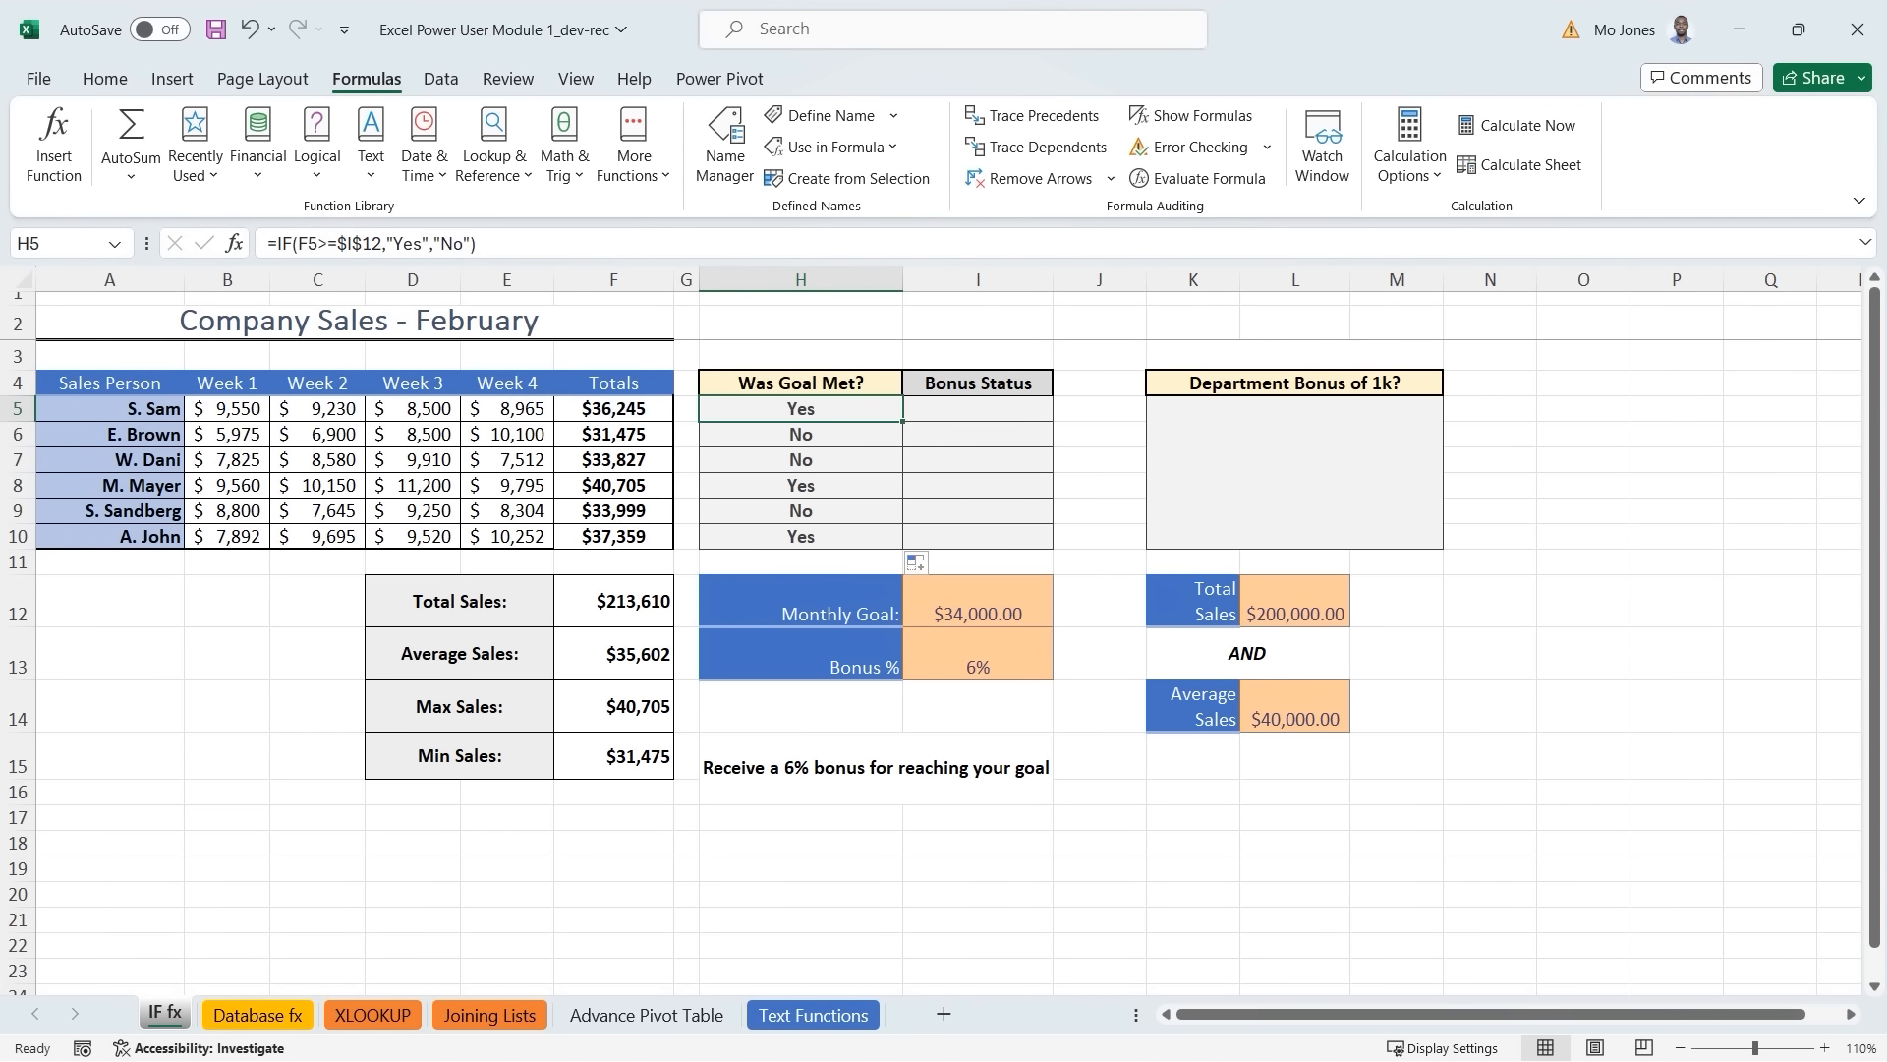
click(1001, 411)
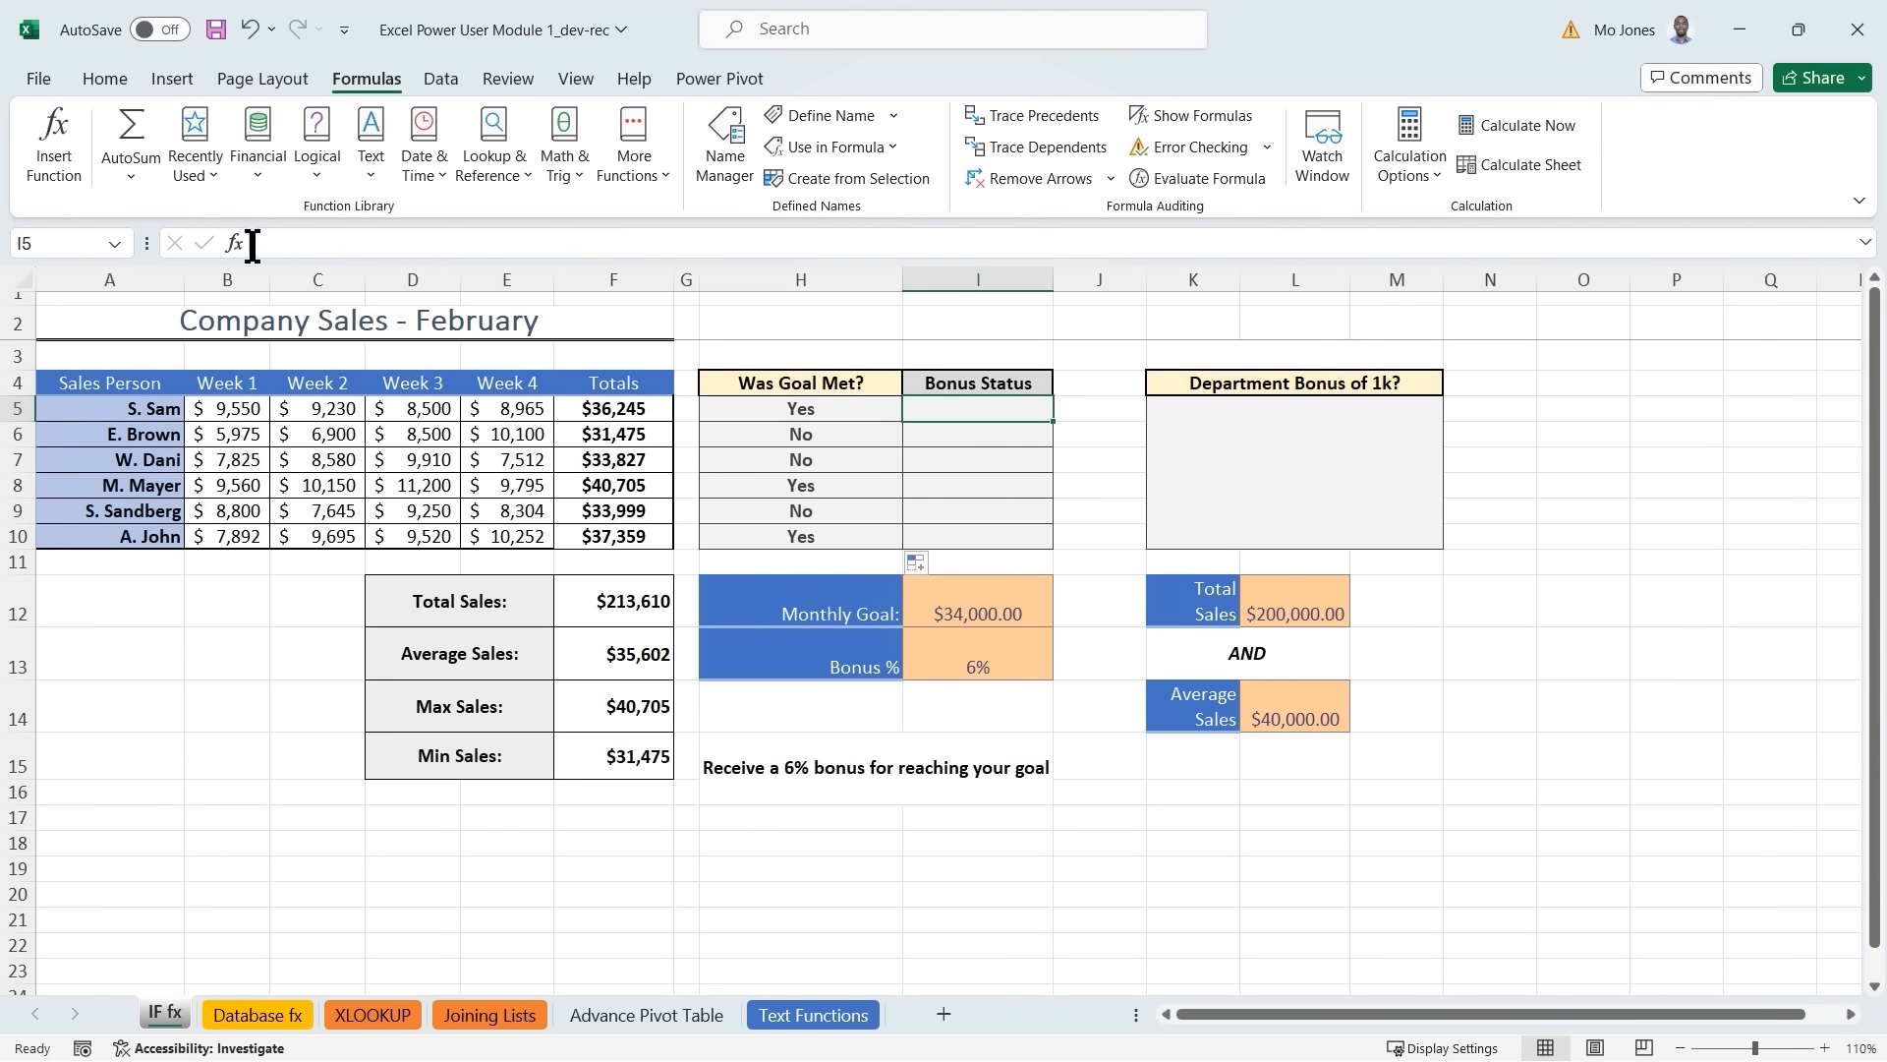
Insert an IF function in I5 and begin its logical test with F5>=.
click(62, 133)
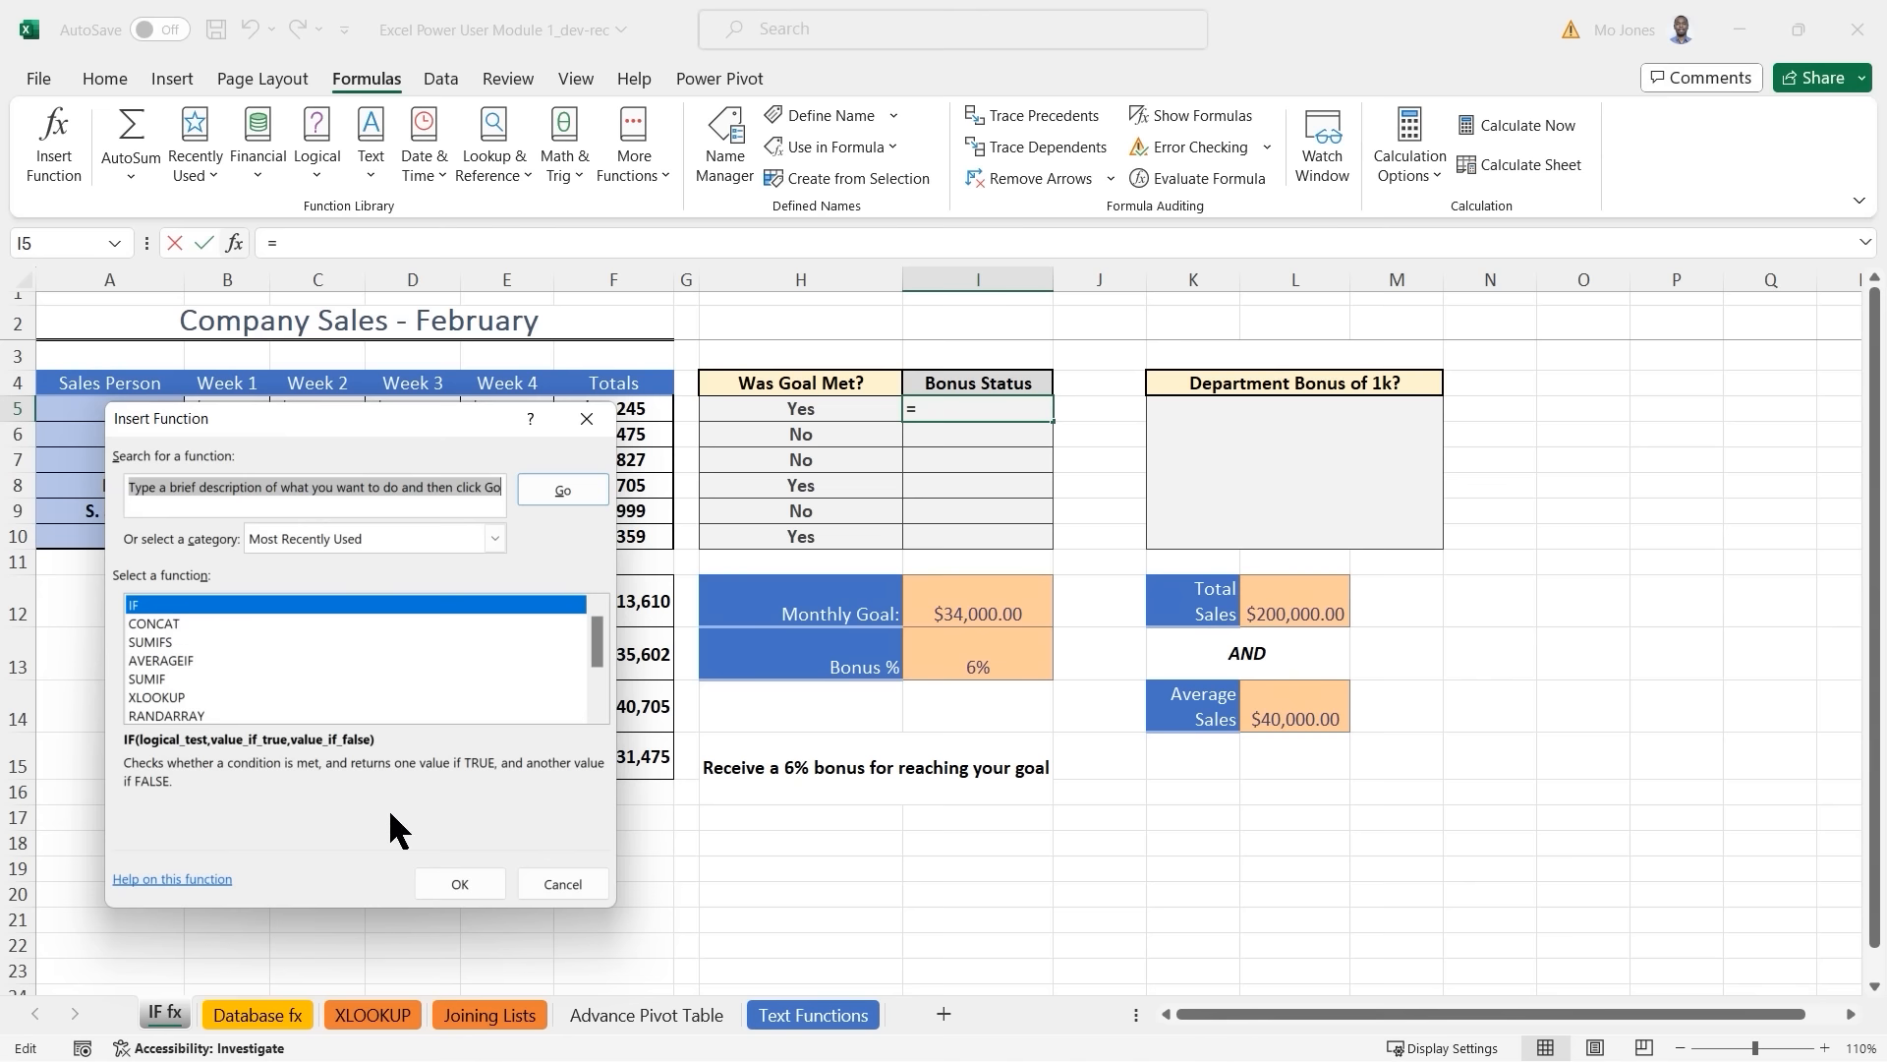
click(460, 884)
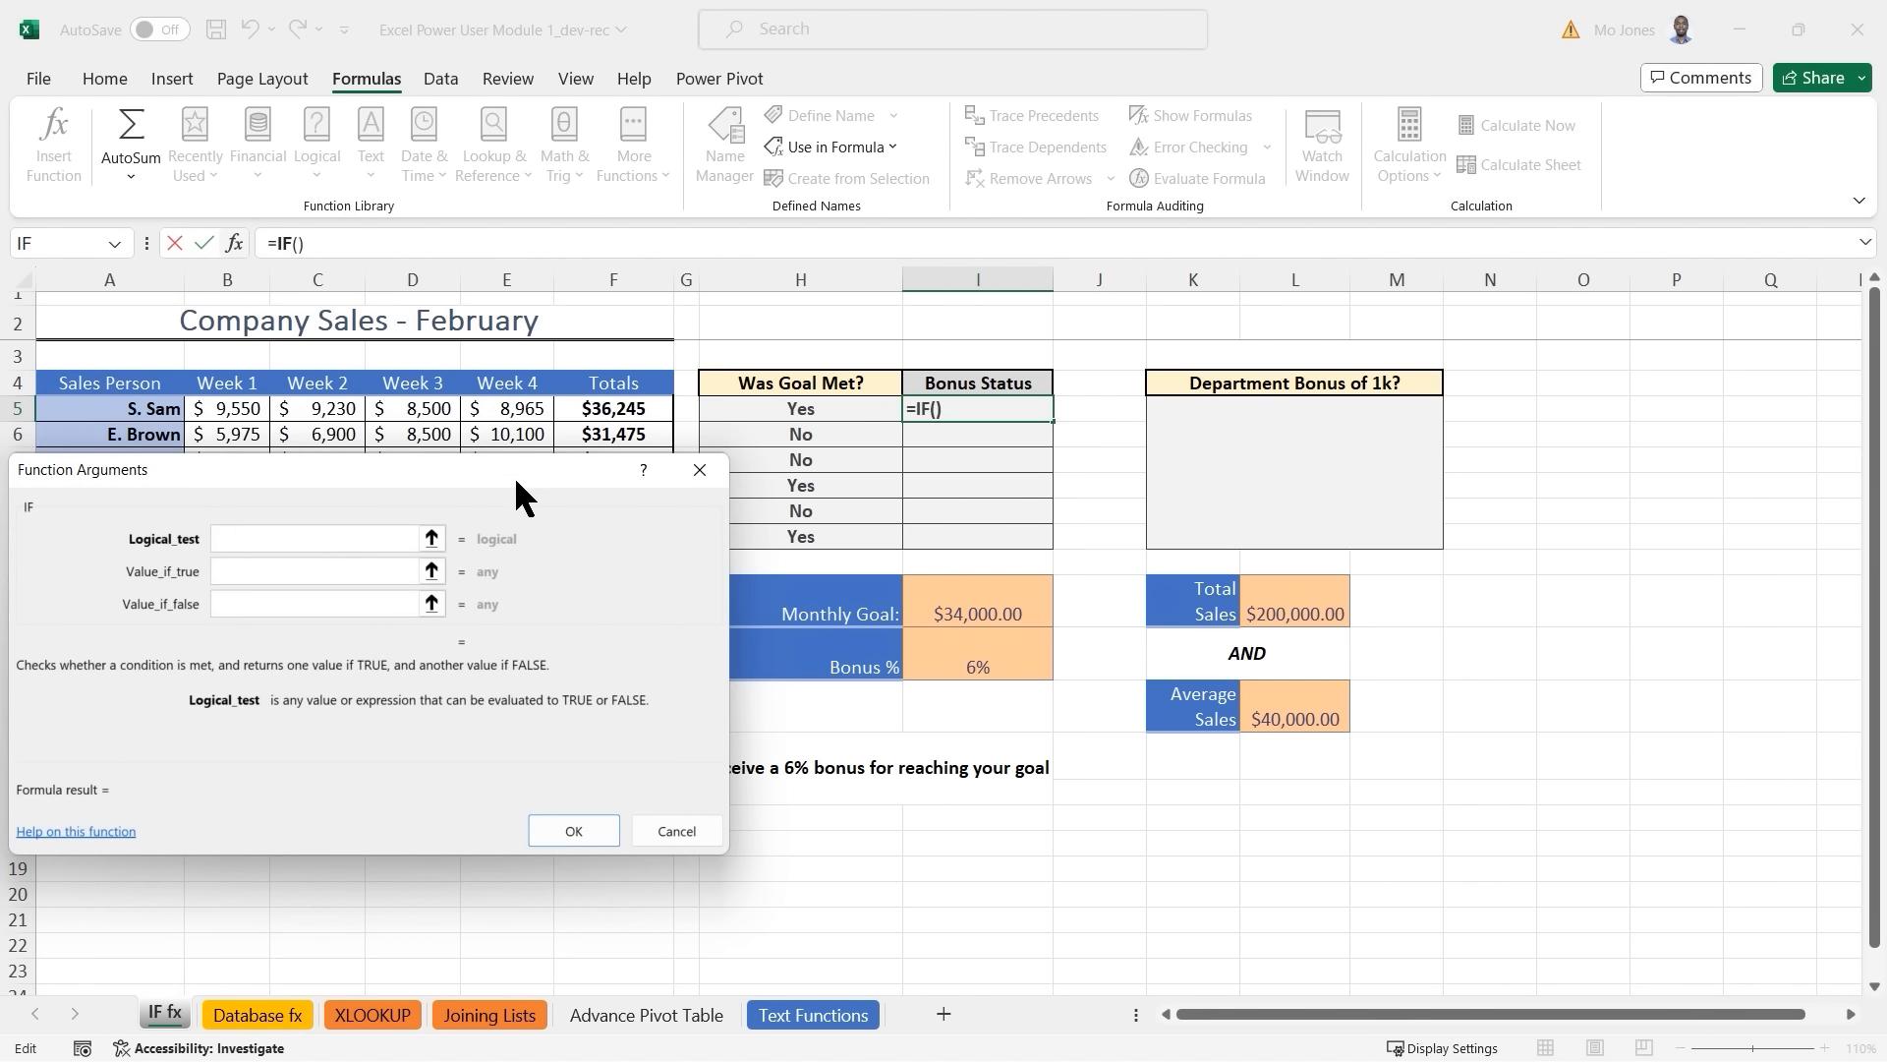
drag(517, 483, 1253, 506)
click(1003, 572)
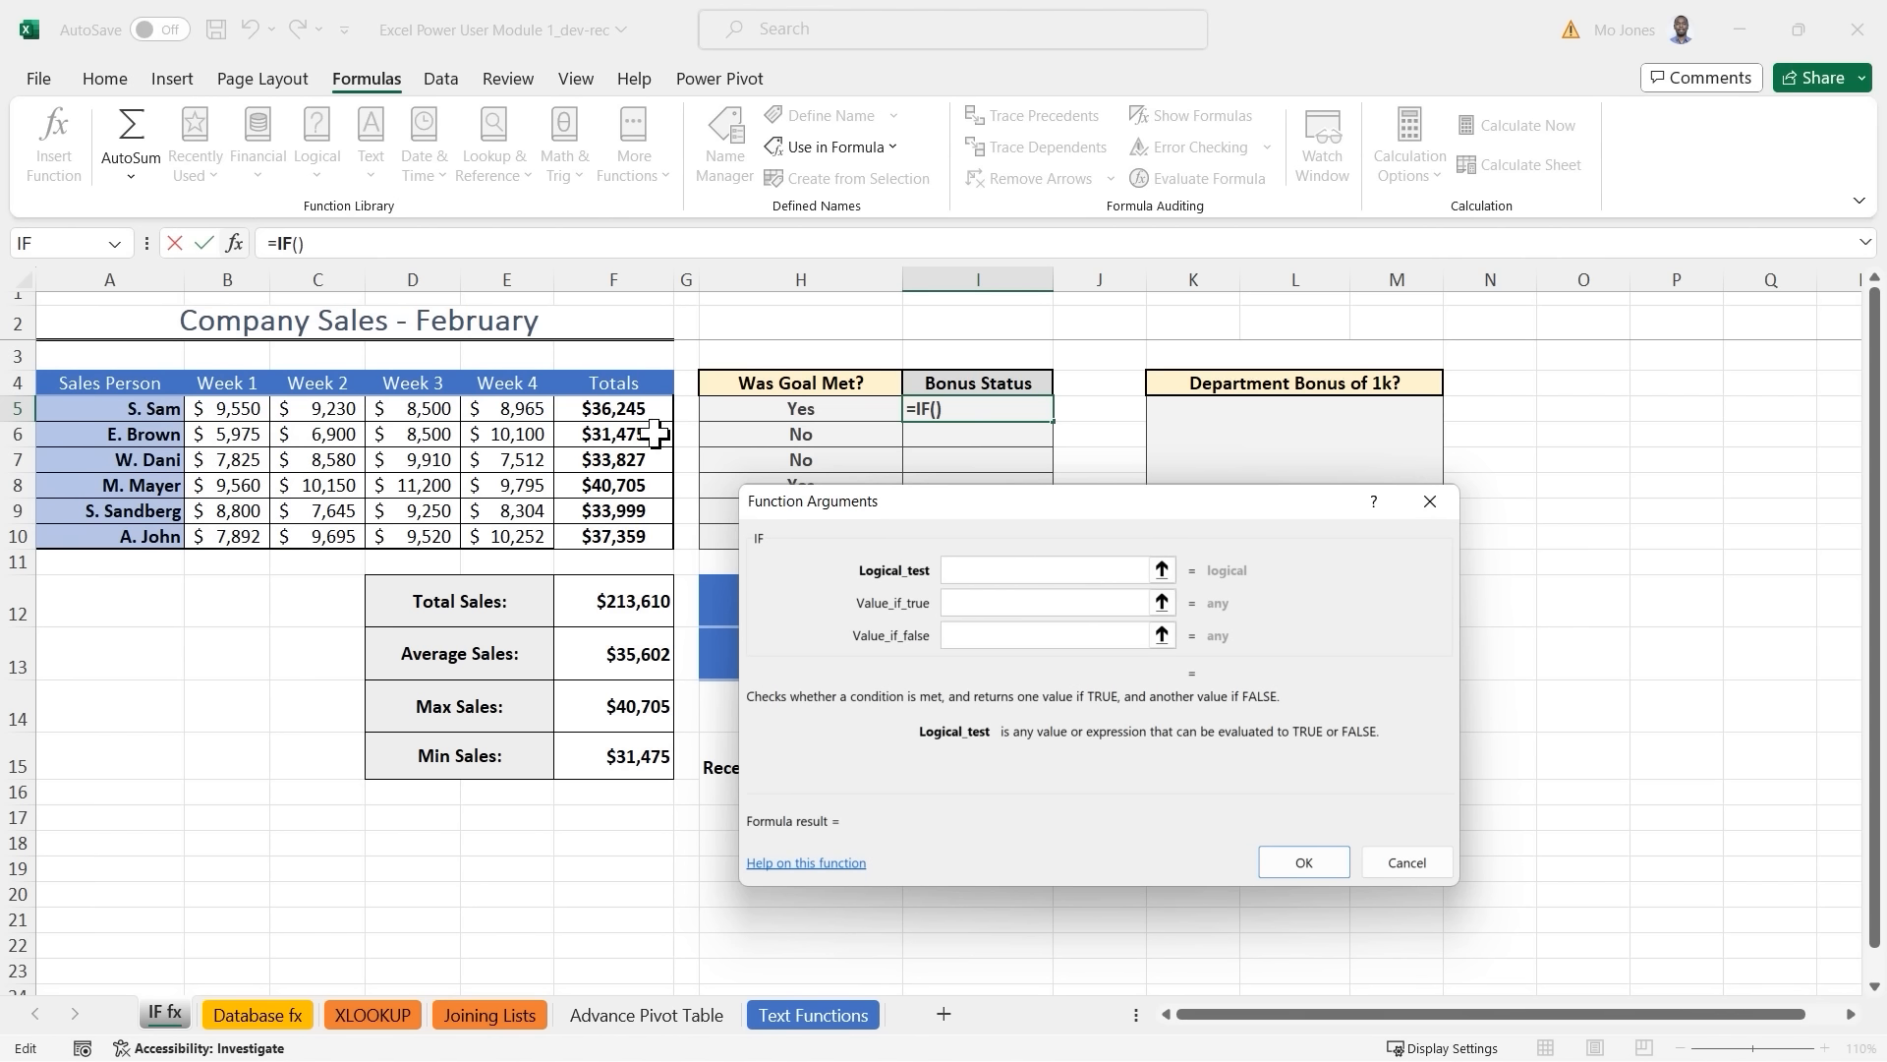
click(613, 408)
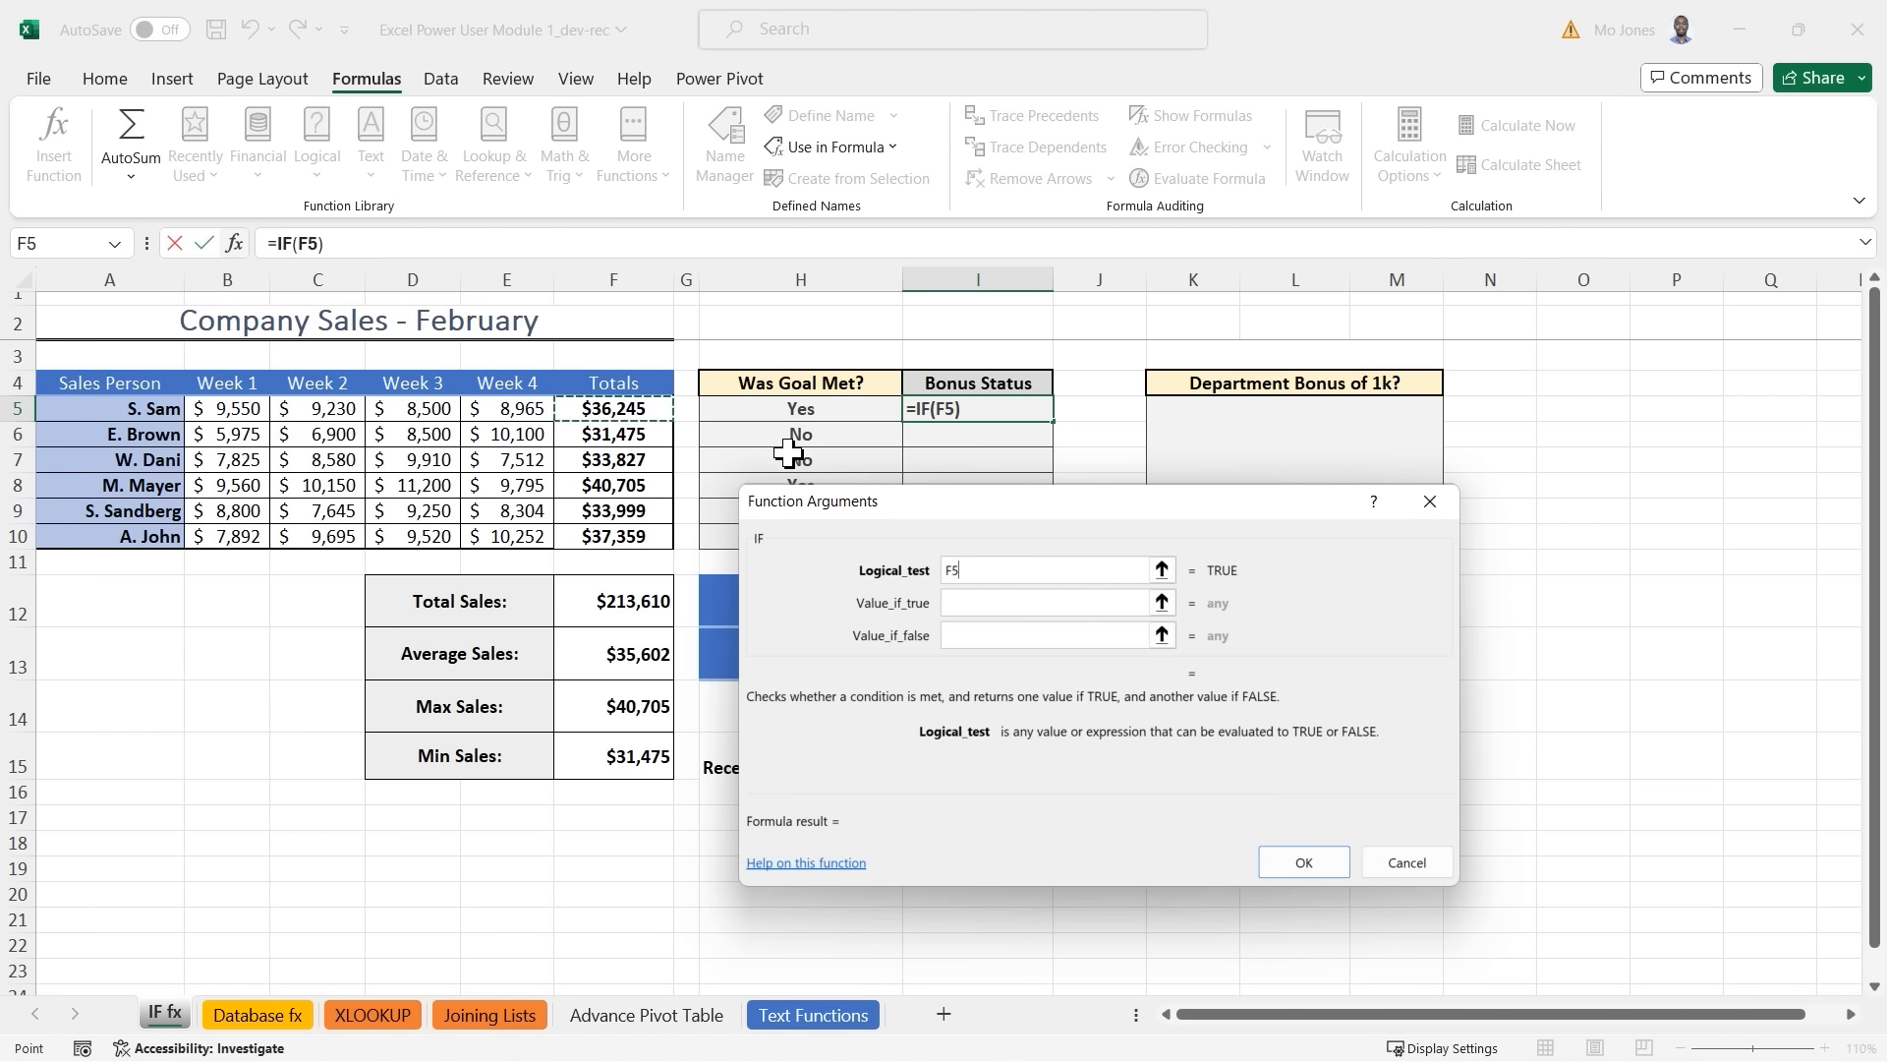
text(>=)
drag(1036, 507, 1346, 366)
Complete the test against the monthly goal, locked as $I$12 with F4.
click(978, 611)
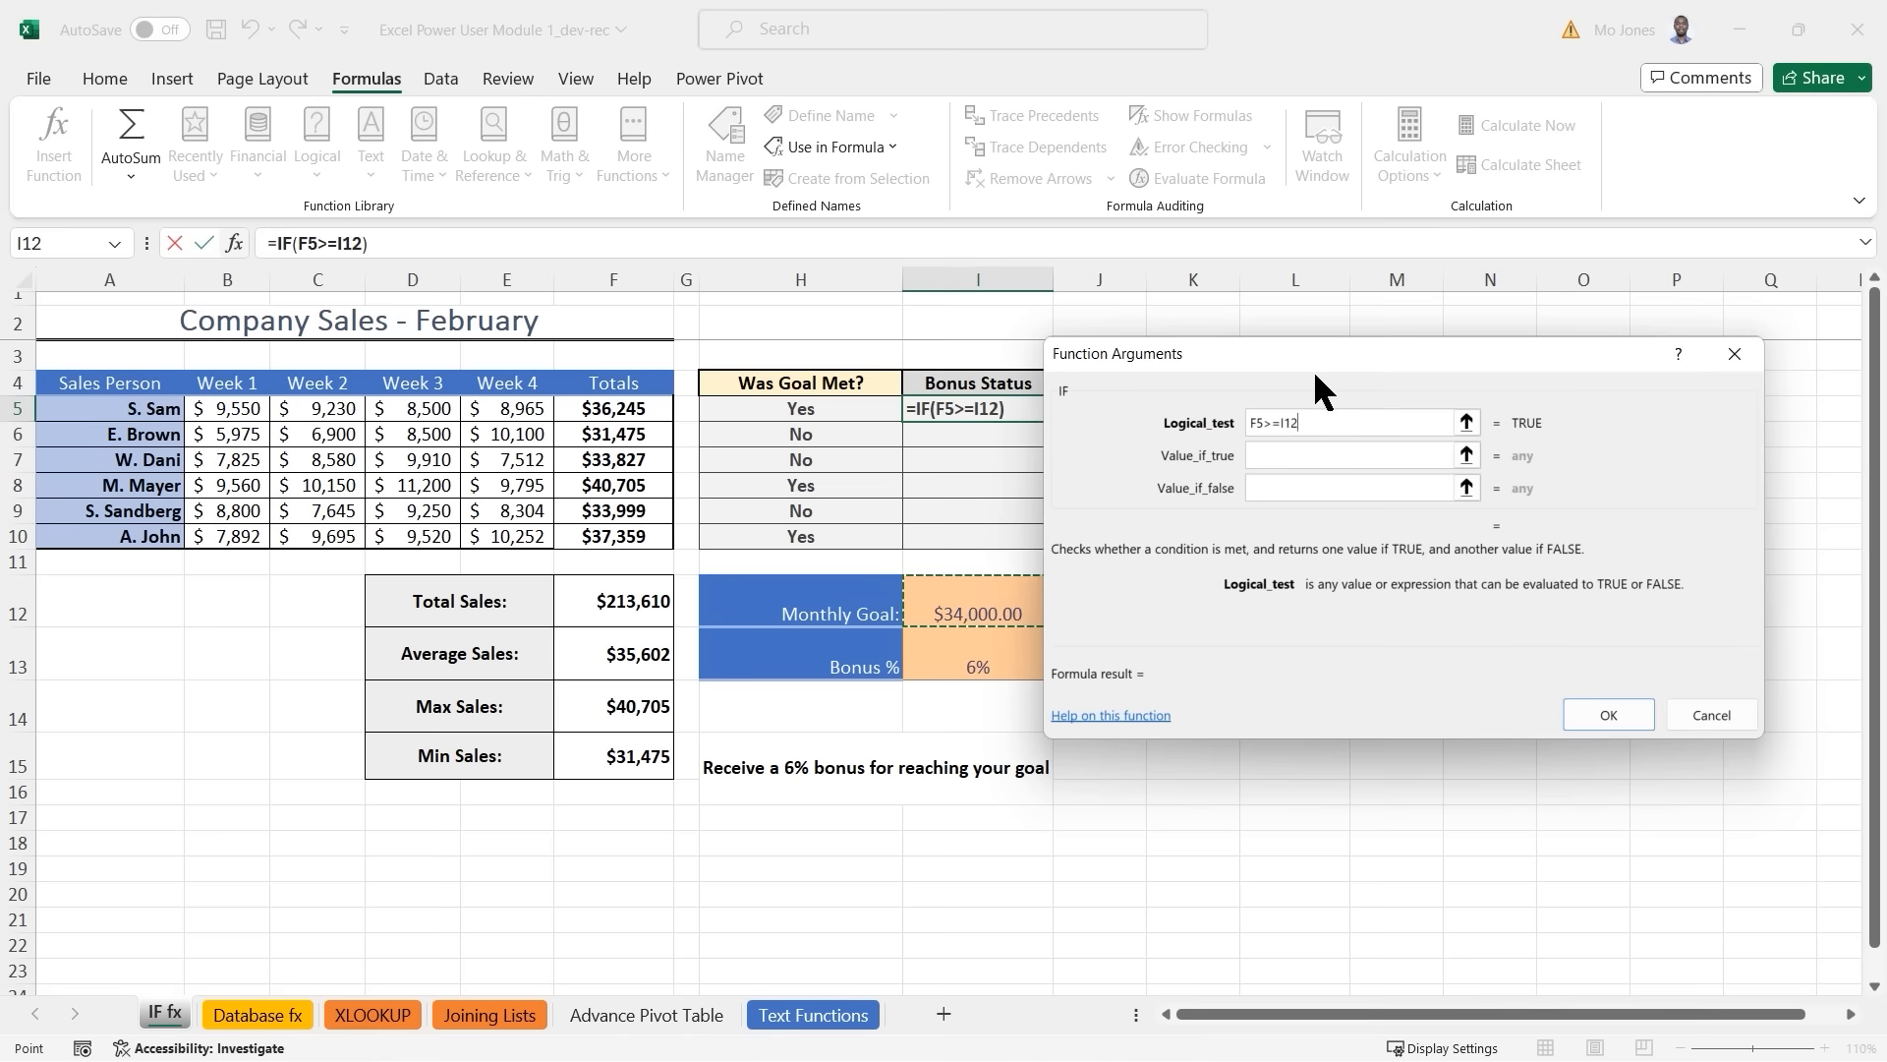
drag(1307, 369, 1037, 444)
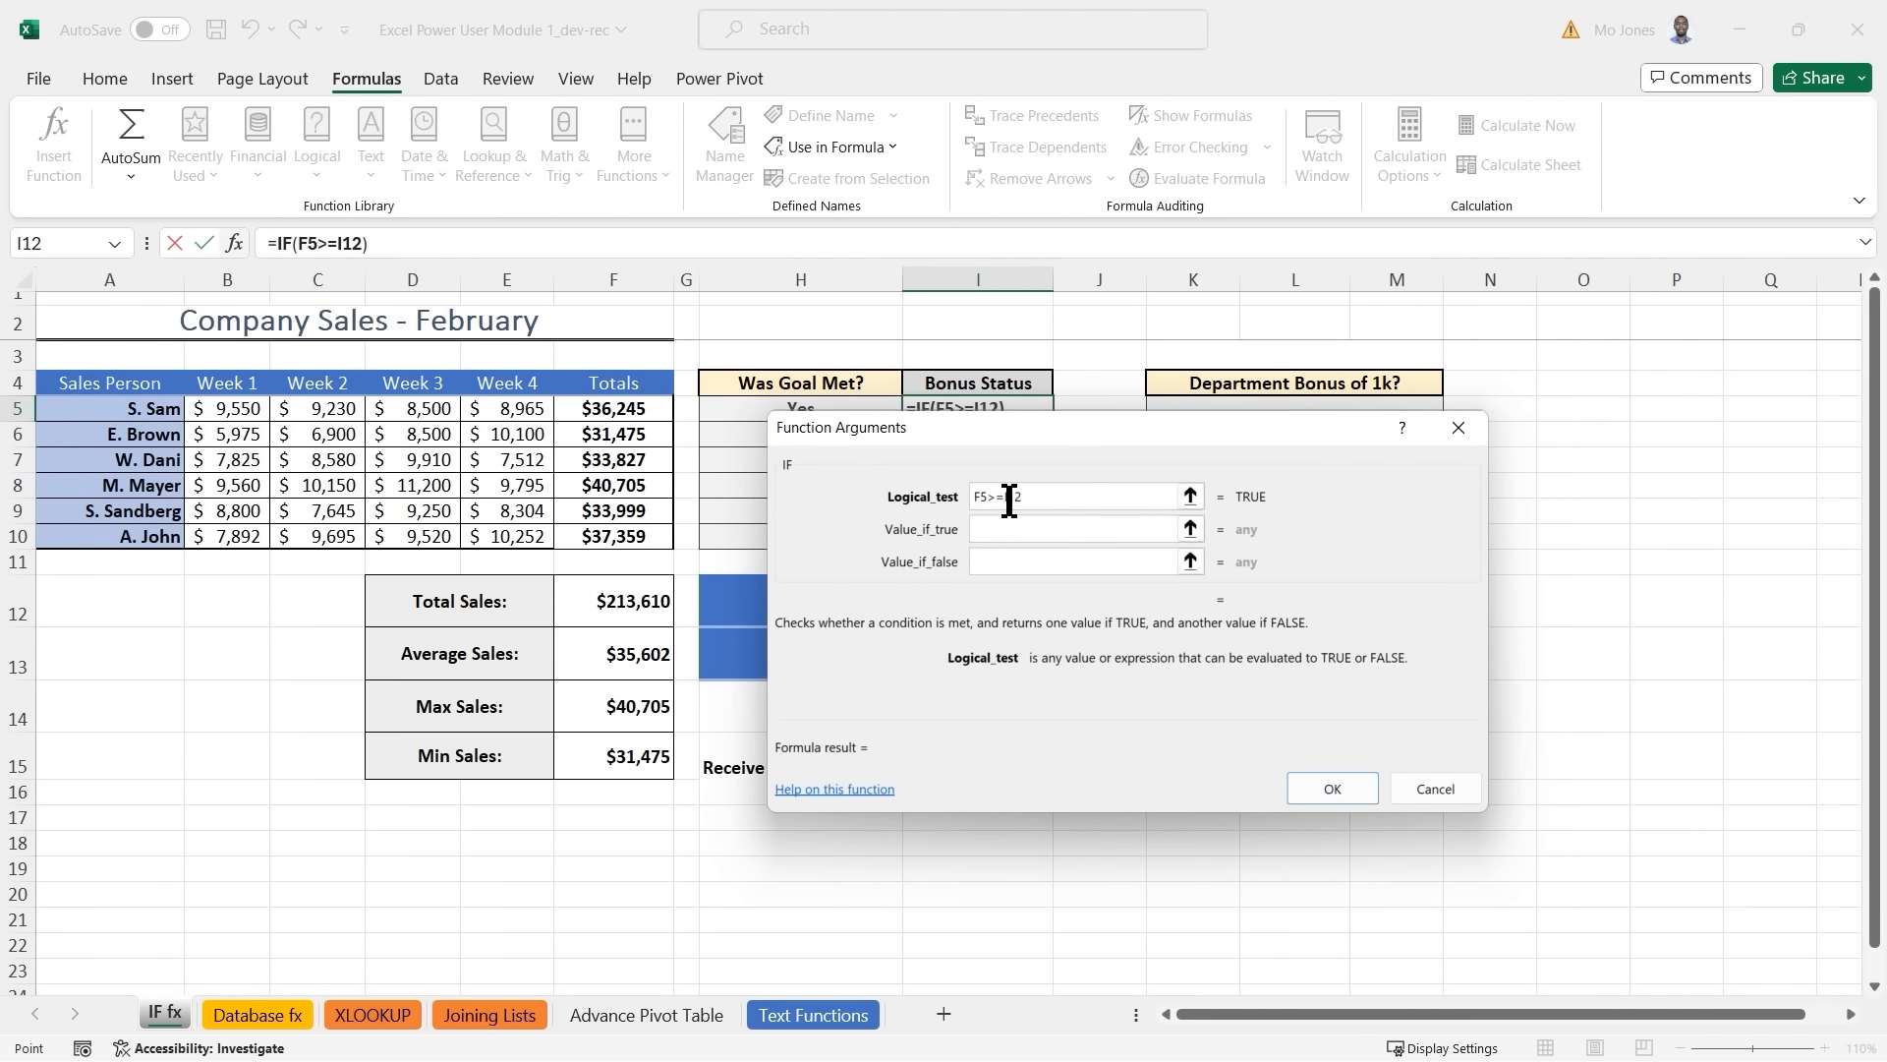
double_click(1014, 496)
key(F4)
click(994, 529)
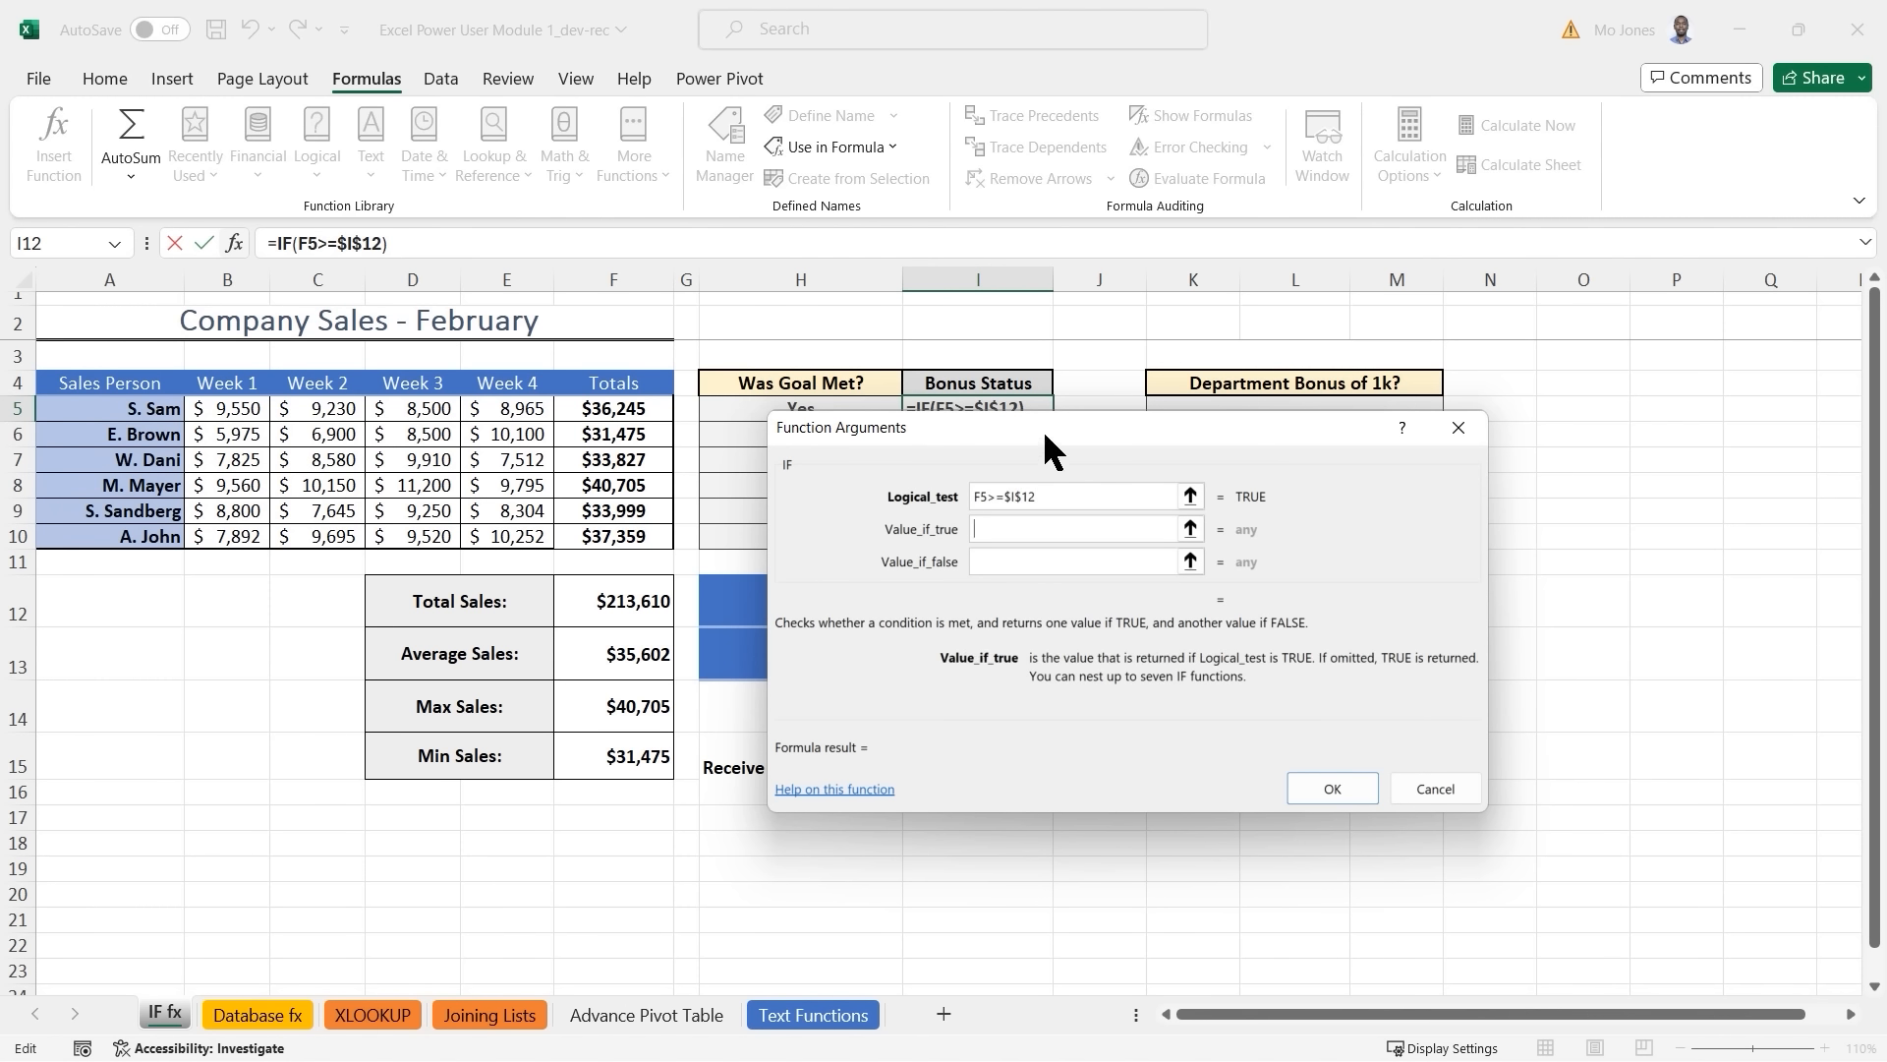
drag(1046, 427, 1335, 352)
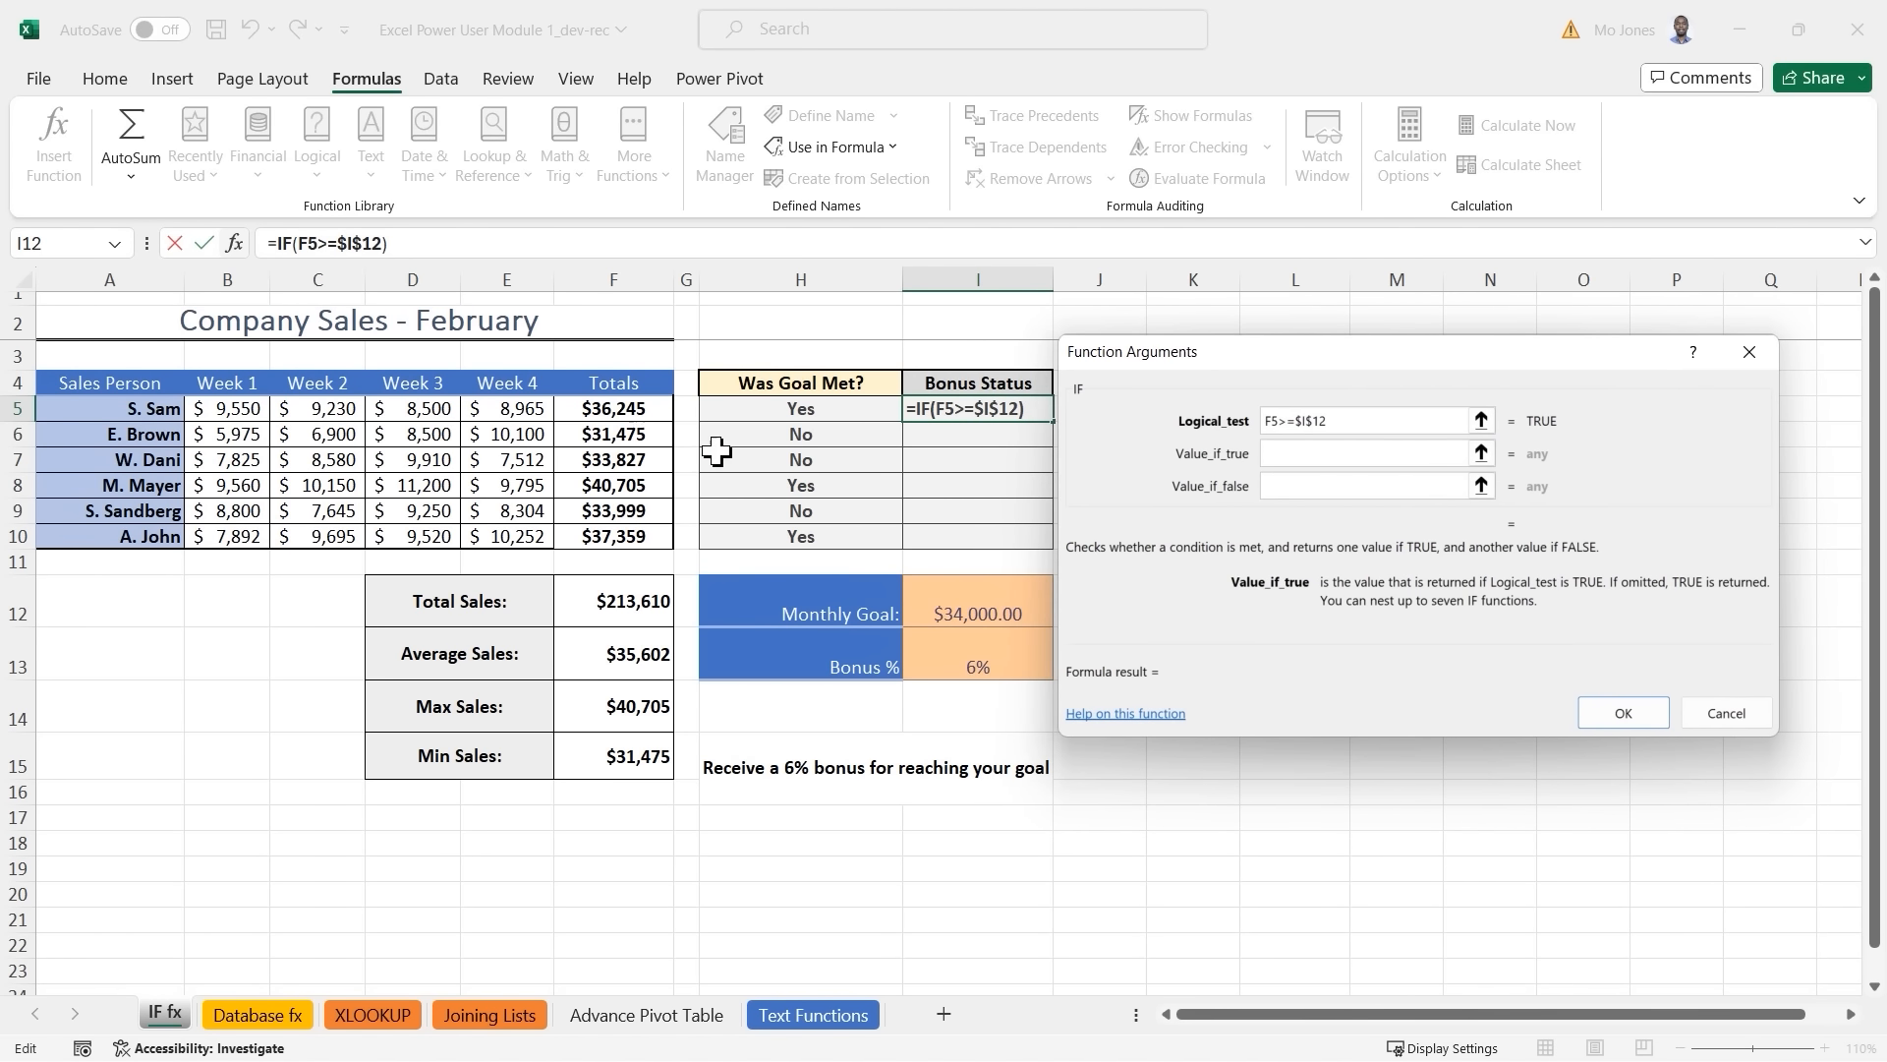
Set Value_if_true to F5*$I$13, locking the bonus rate reference with F4.
click(619, 414)
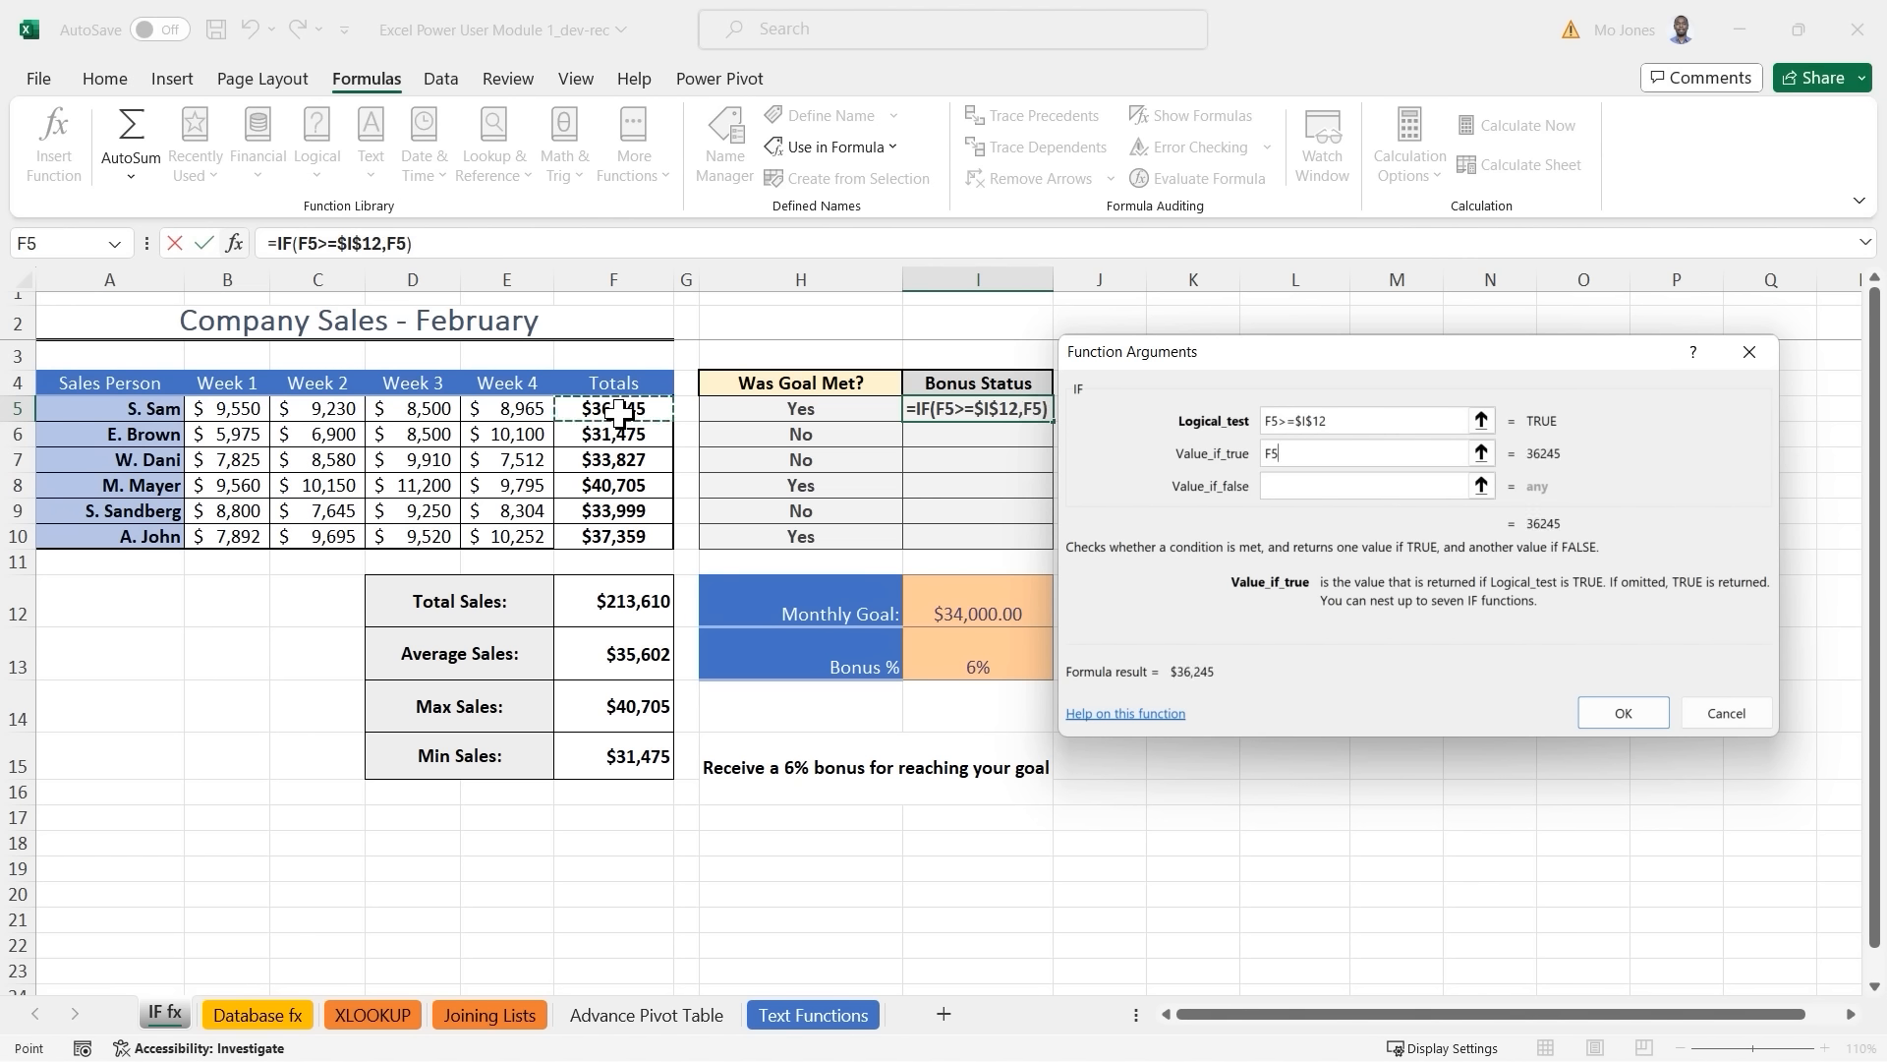
text(*)
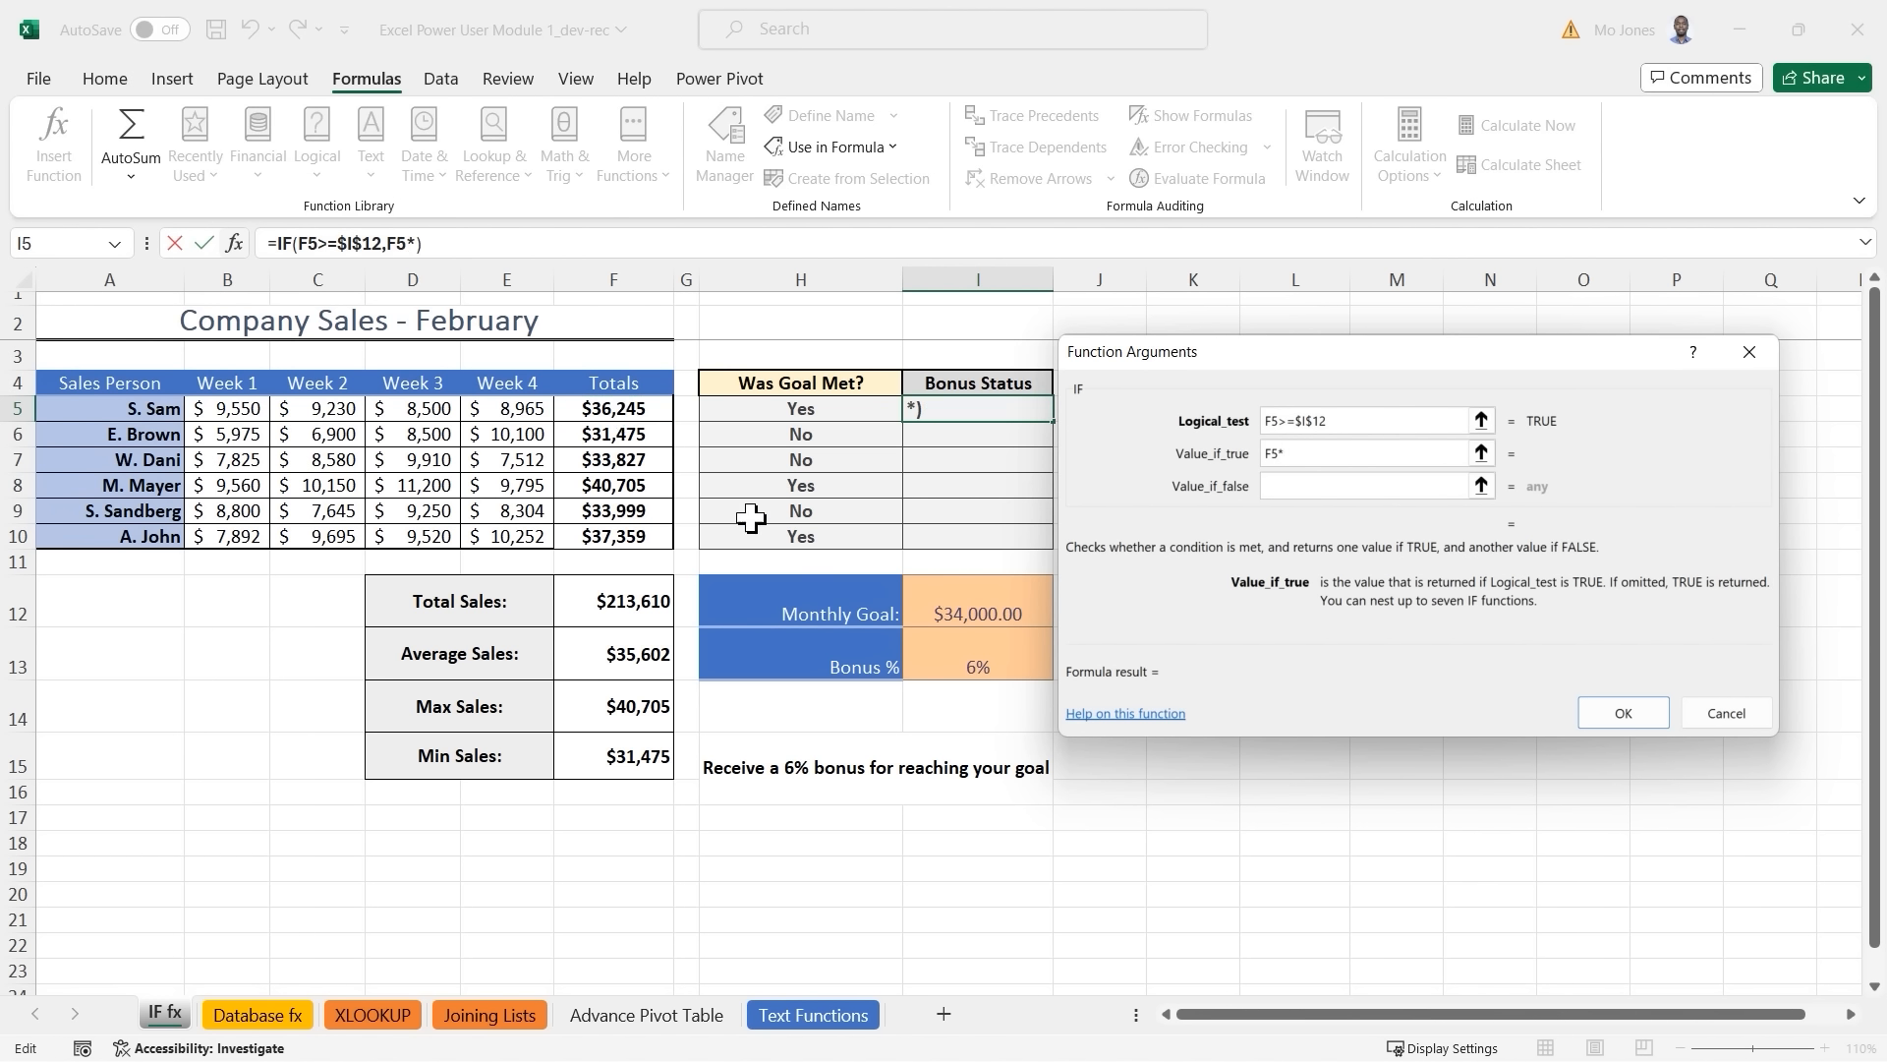
click(982, 660)
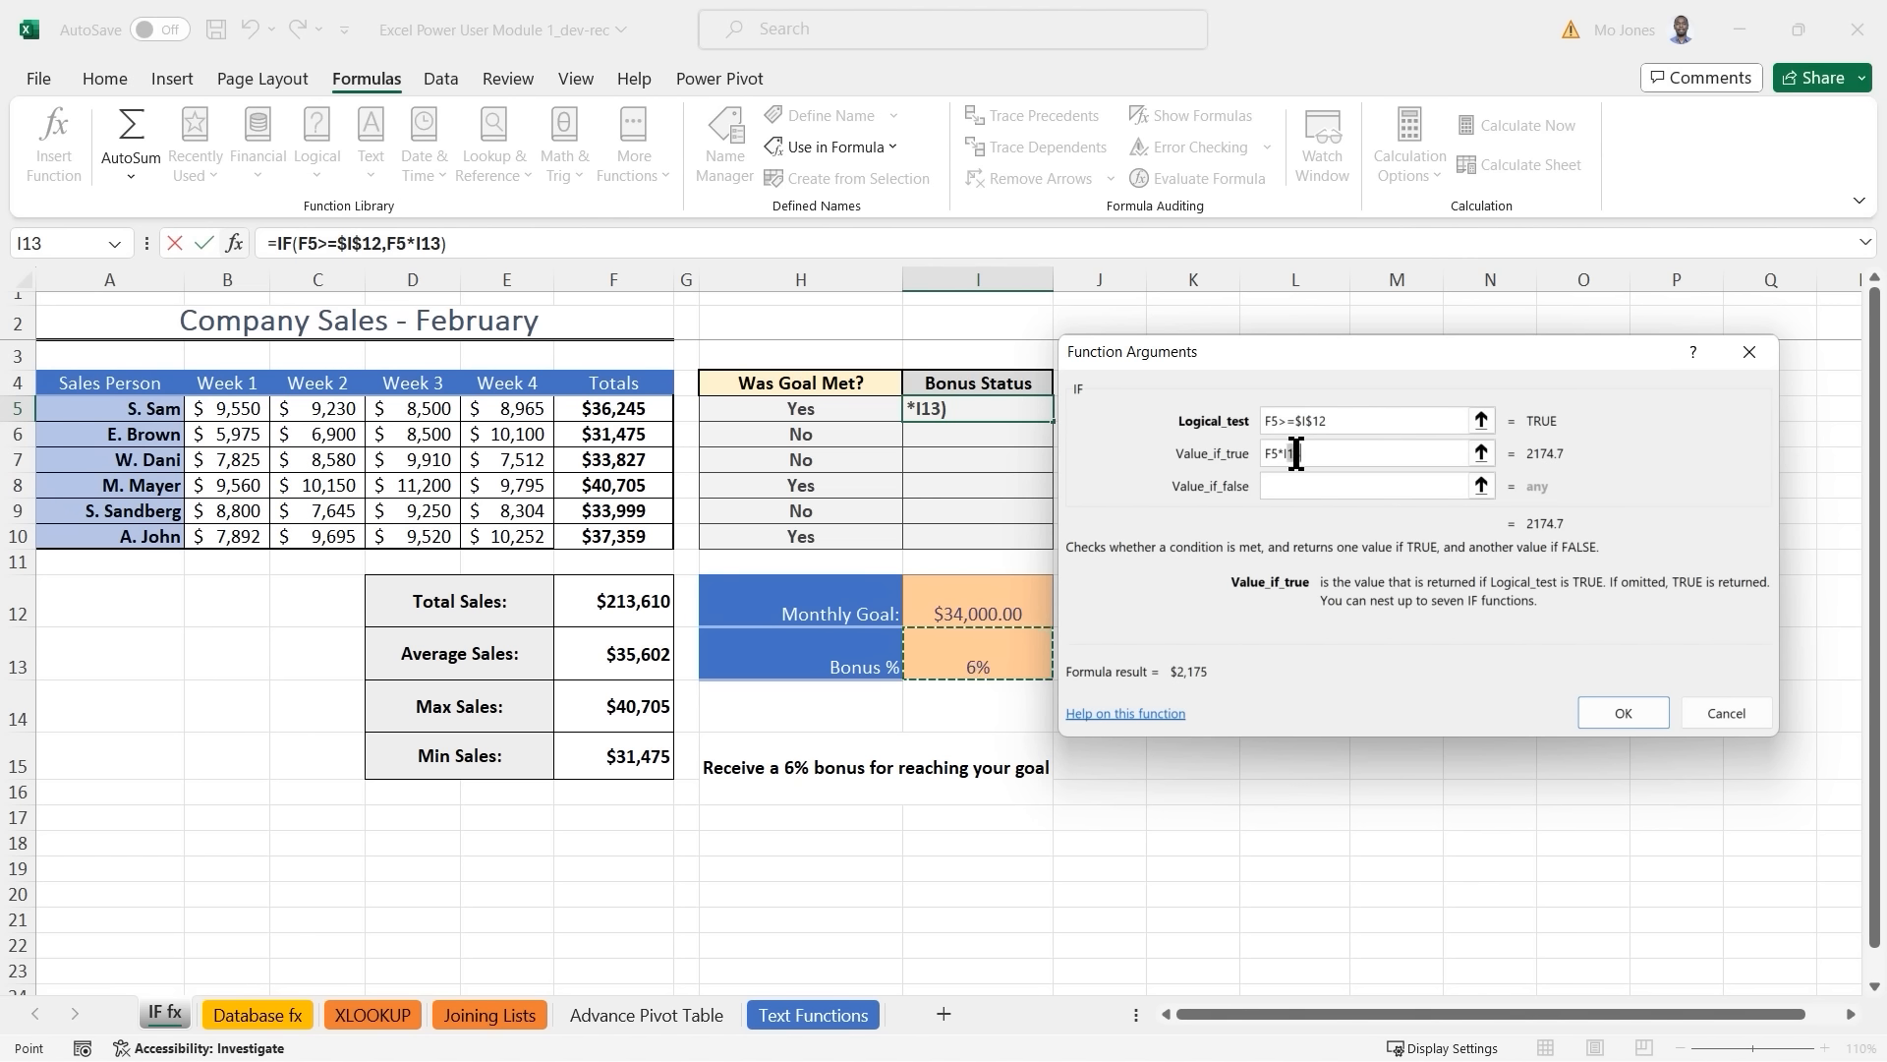
drag(1287, 453, 1320, 460)
key(F4)
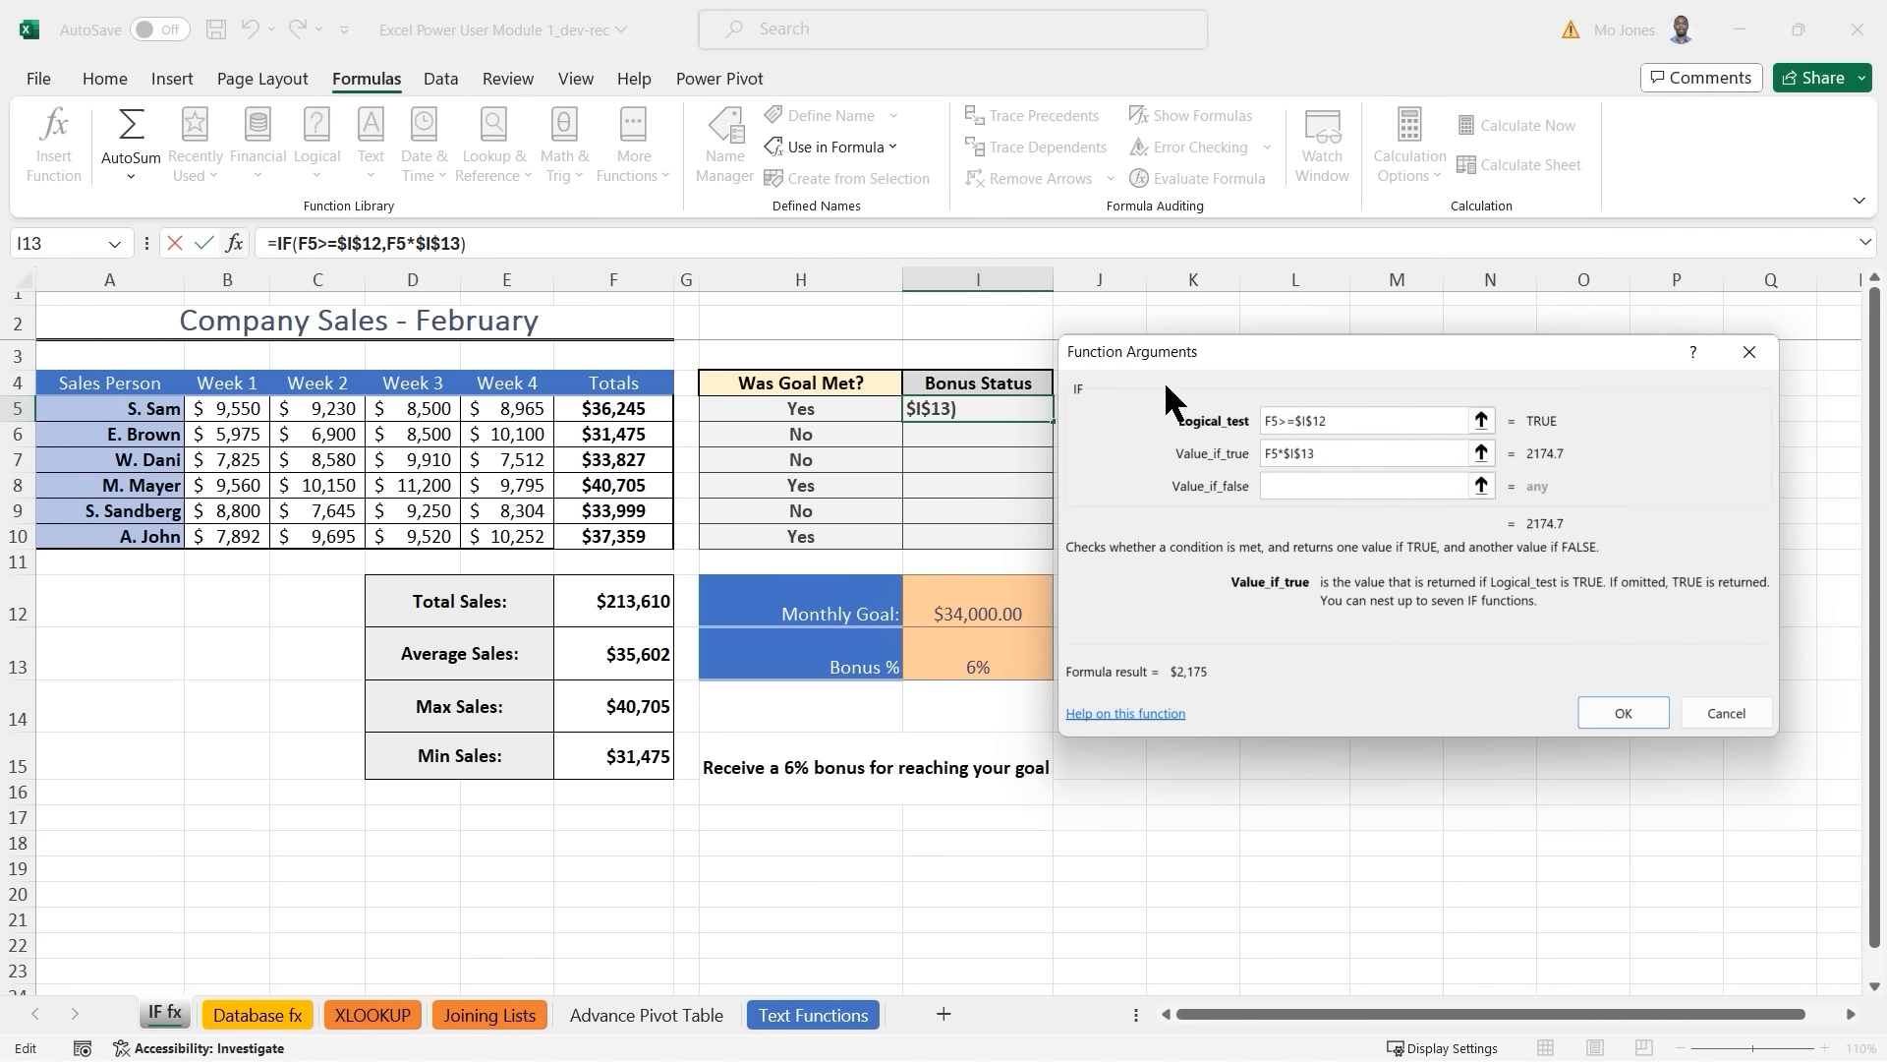
Set Value_if_false to "NA" and confirm the bonus formula.
click(1323, 486)
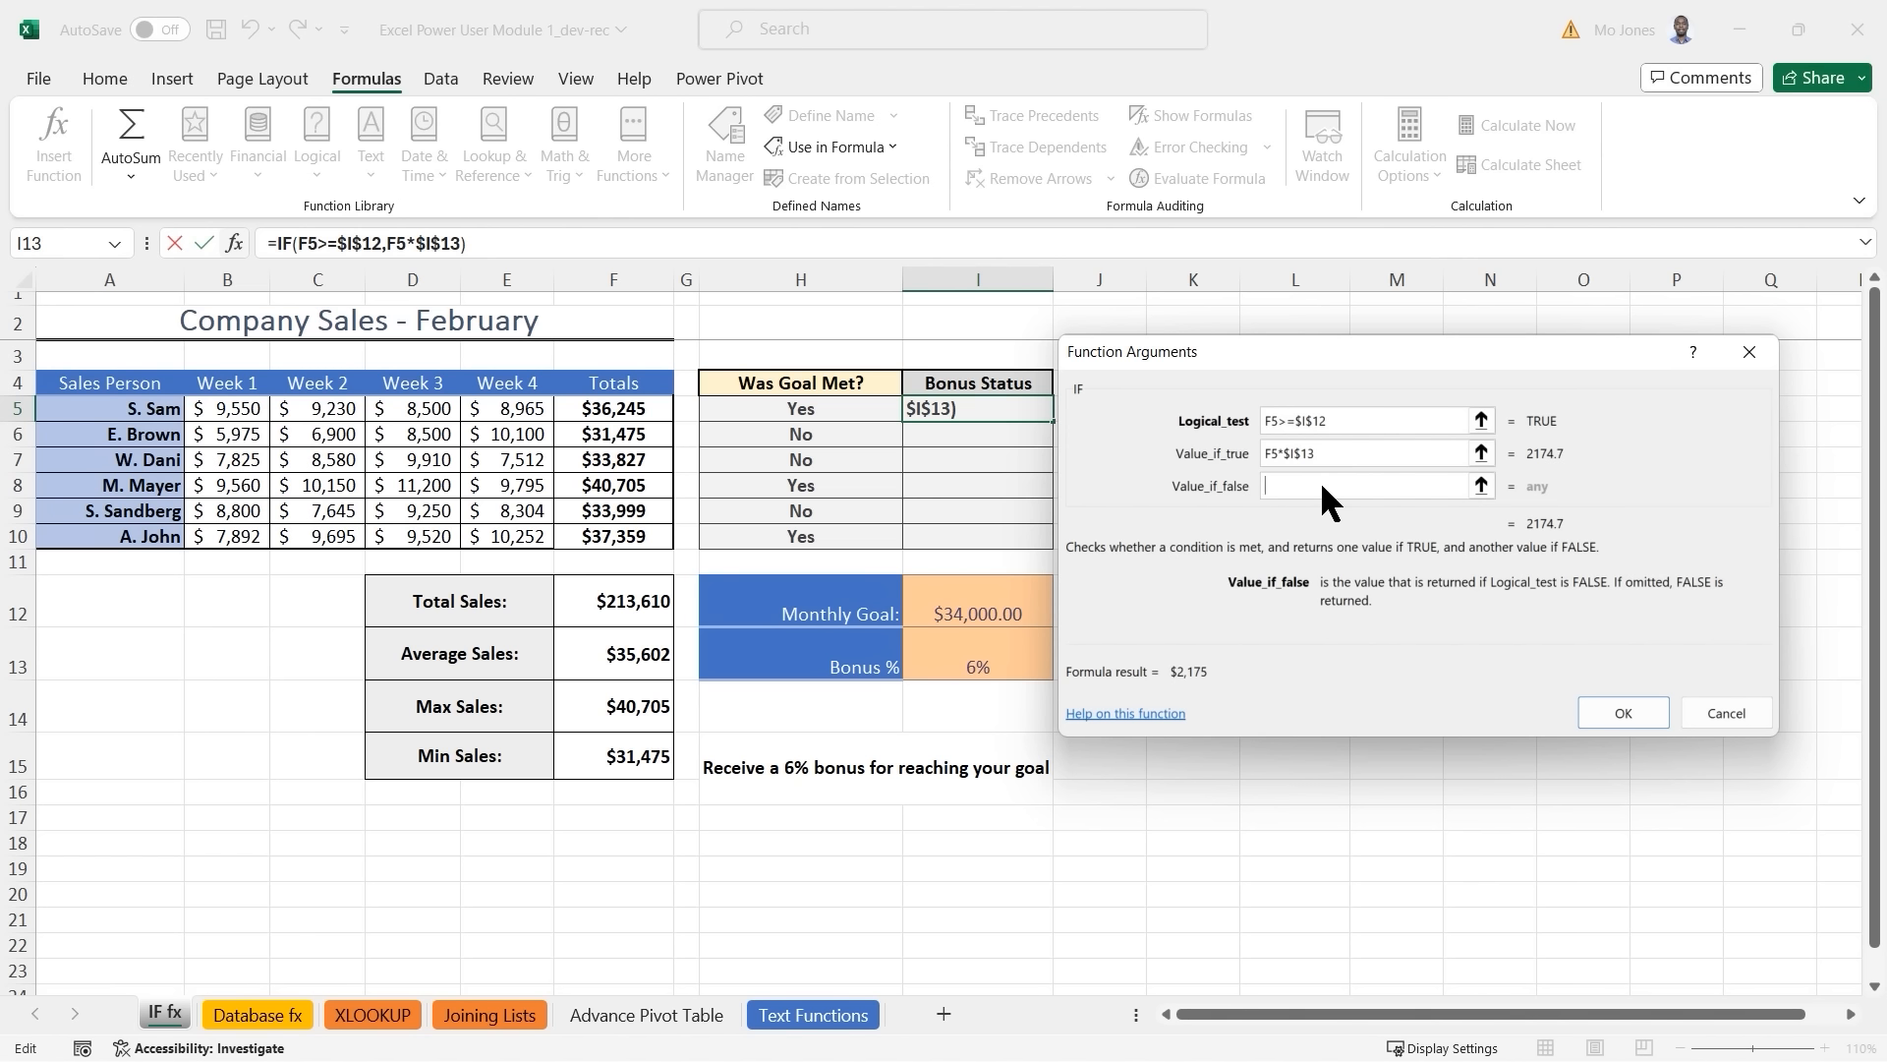
text("NA)
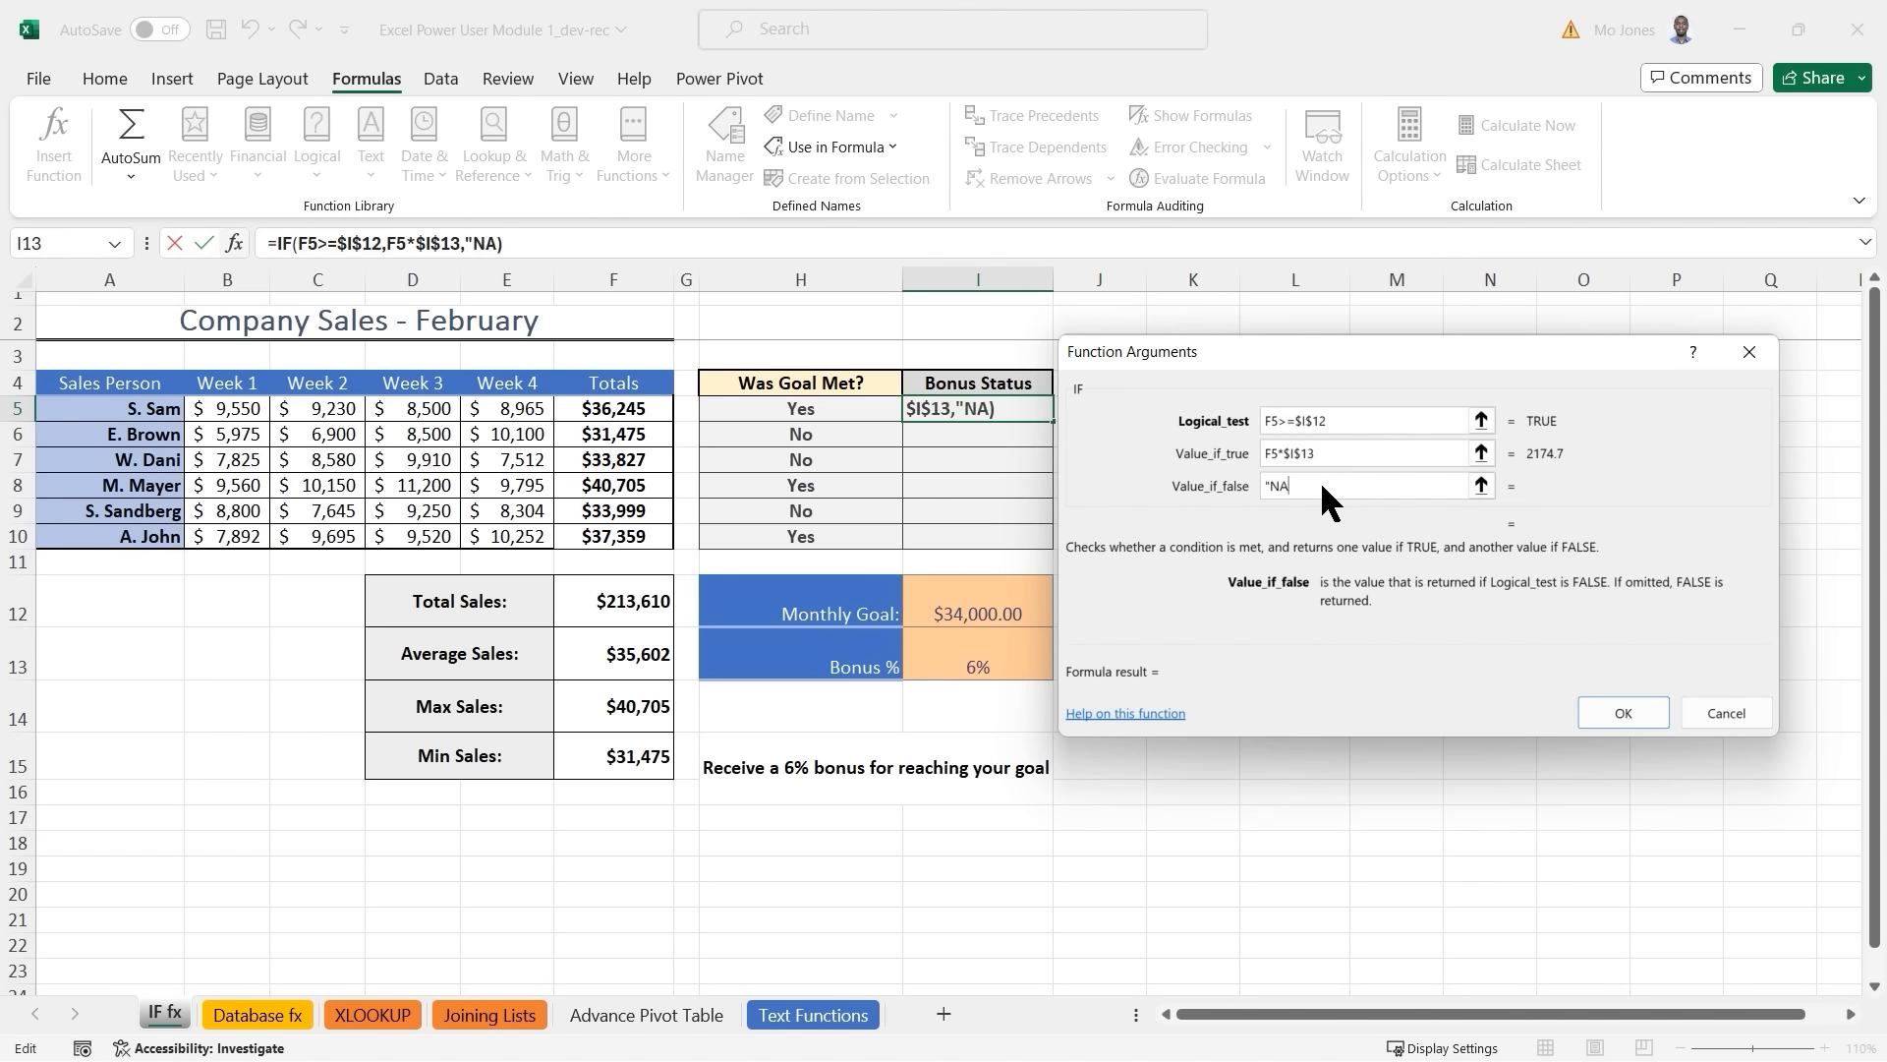
text(")
mouse_move(585, 395)
mouse_down()
mouse_move(611, 431)
mouse_move(668, 388)
mouse_move(590, 383)
mouse_up()
drag(985, 587, 914, 599)
key(Escape)
click(1611, 702)
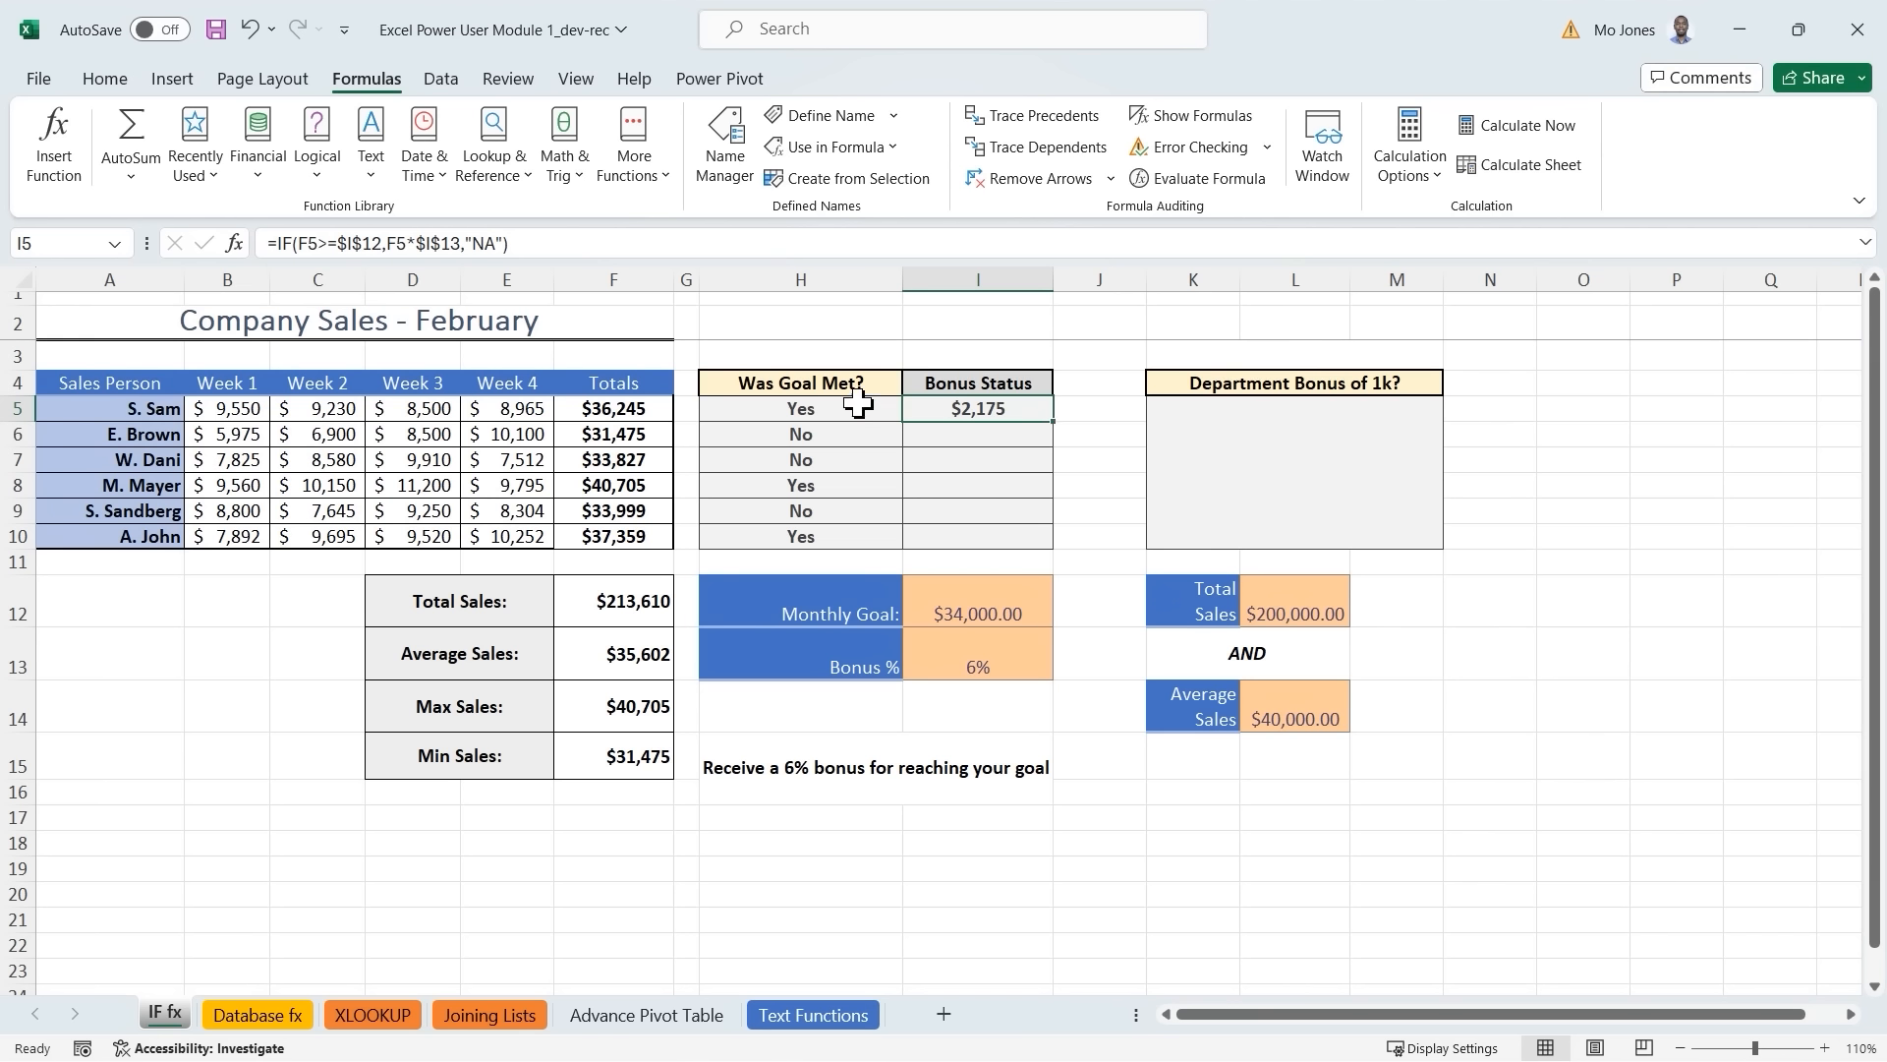
Fill I5's bonus formula down through I10, giving $2,175, NA, NA, $2,442, NA, $2,242.
double_click(1054, 420)
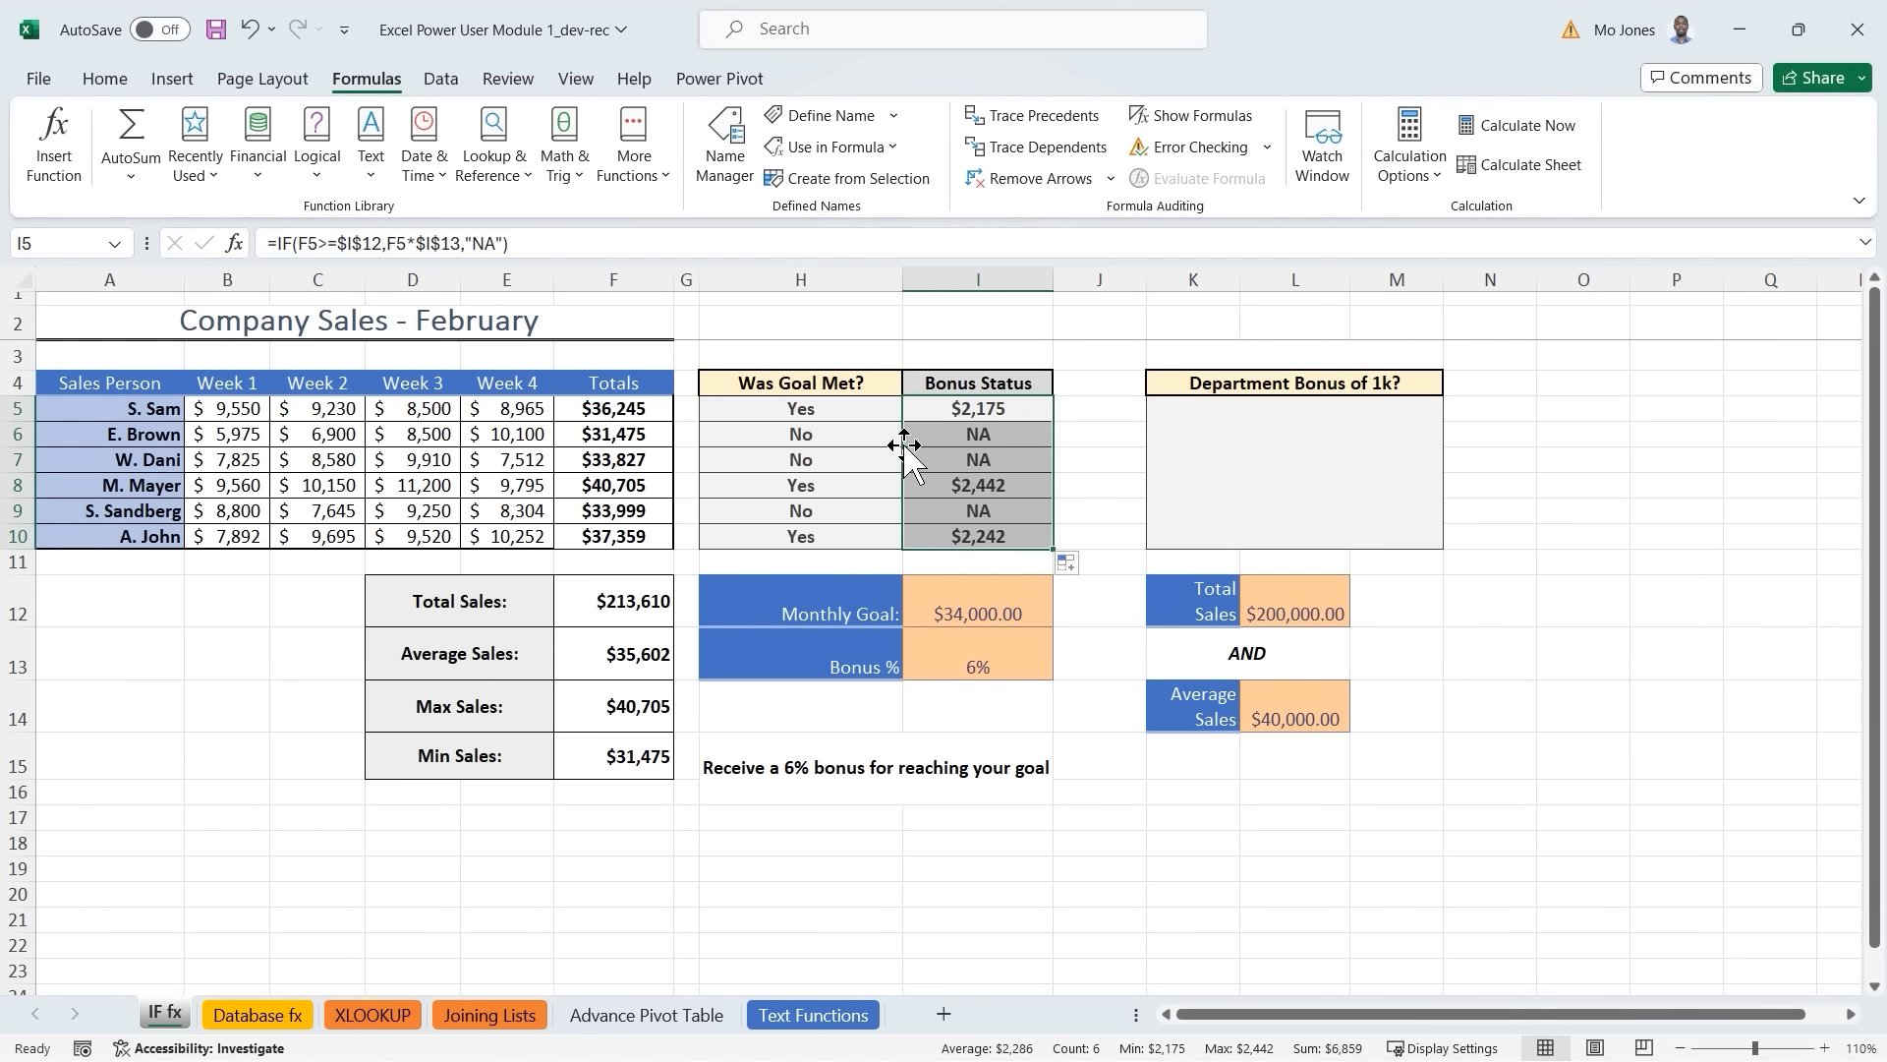
click(756, 436)
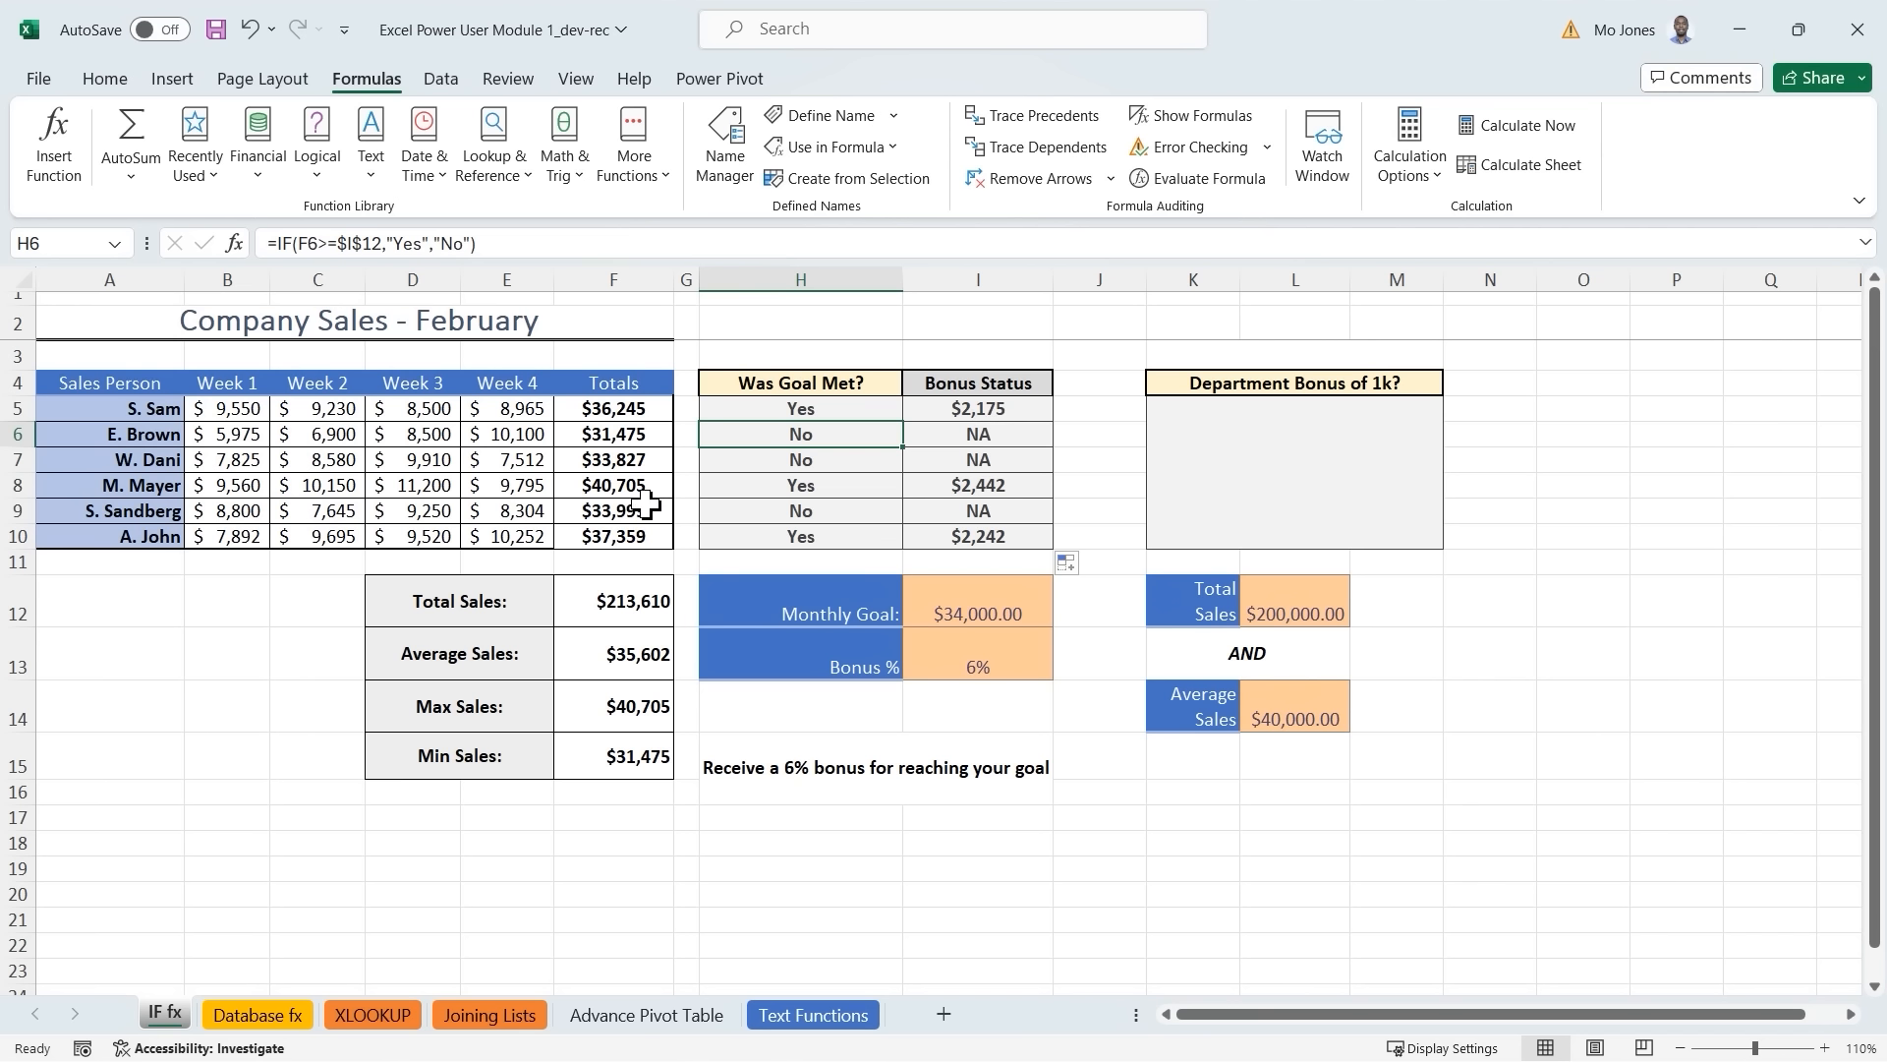
click(617, 511)
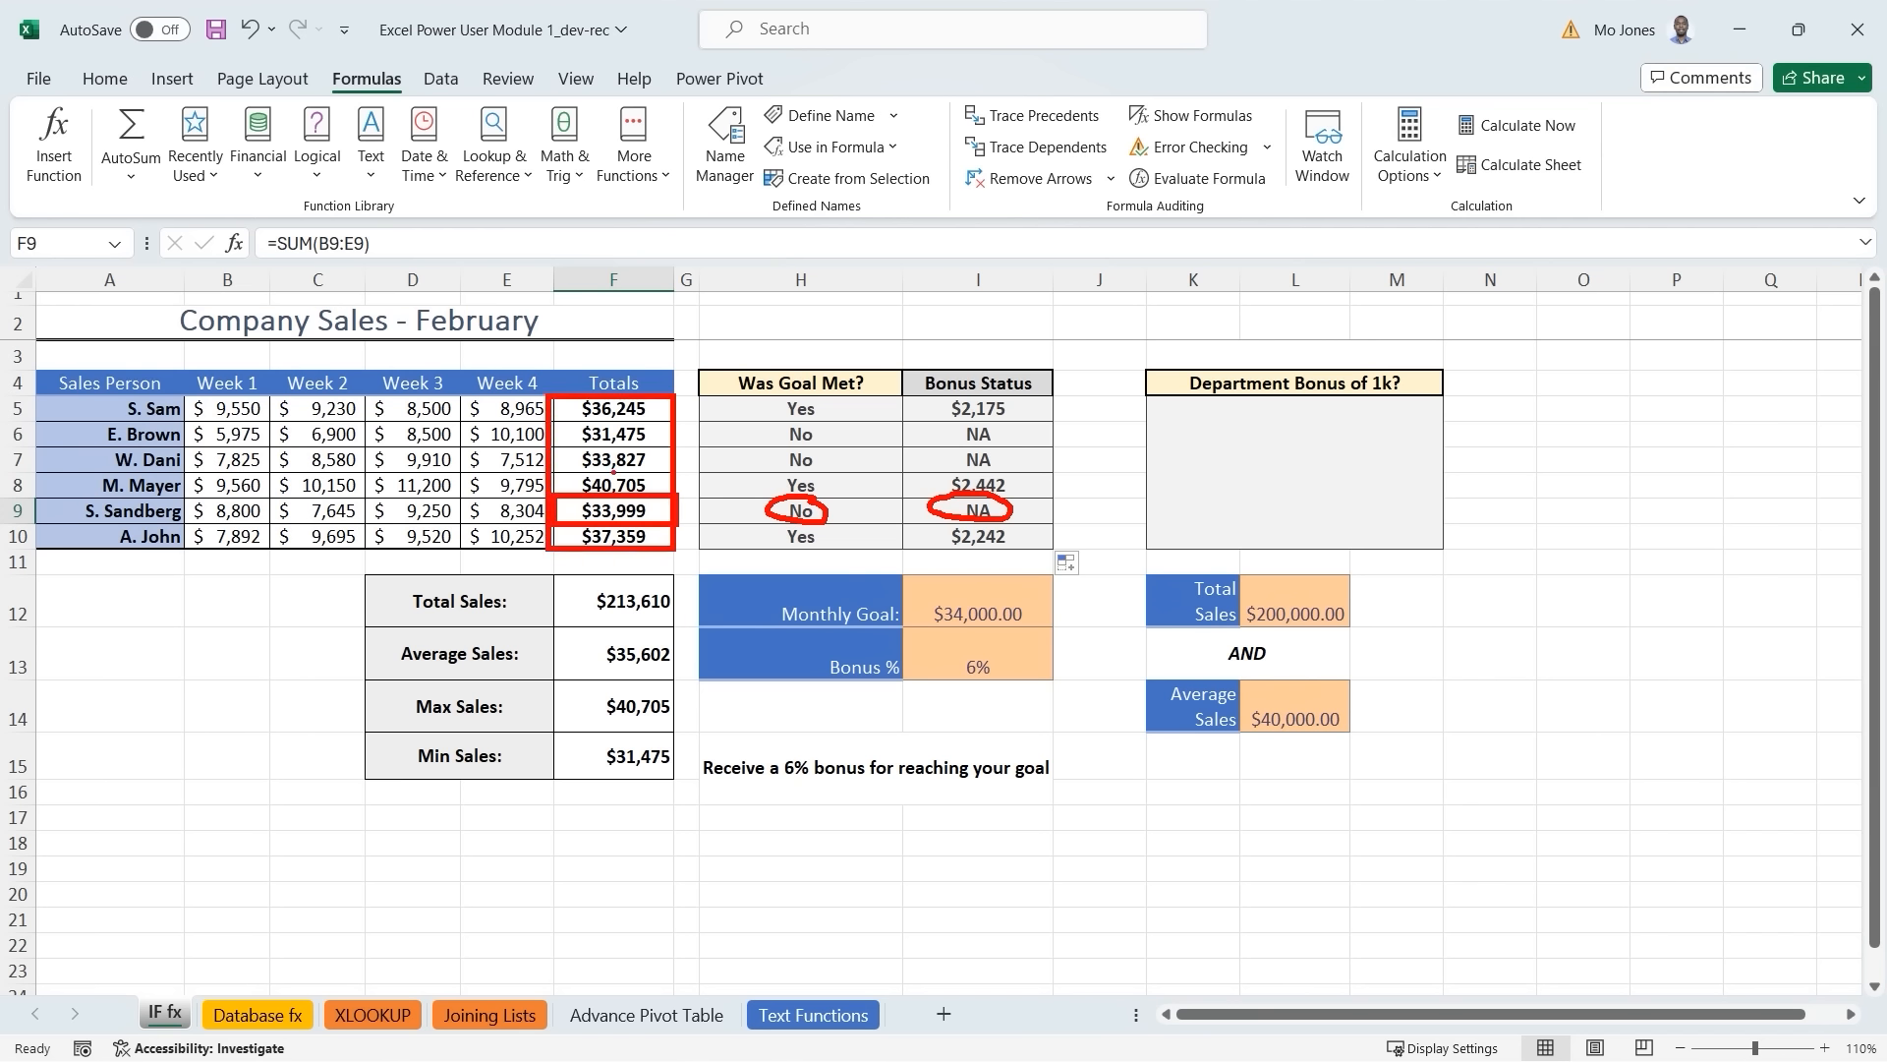
mouse_move(191, 403)
mouse_down()
mouse_move(334, 442)
mouse_move(545, 548)
mouse_up()
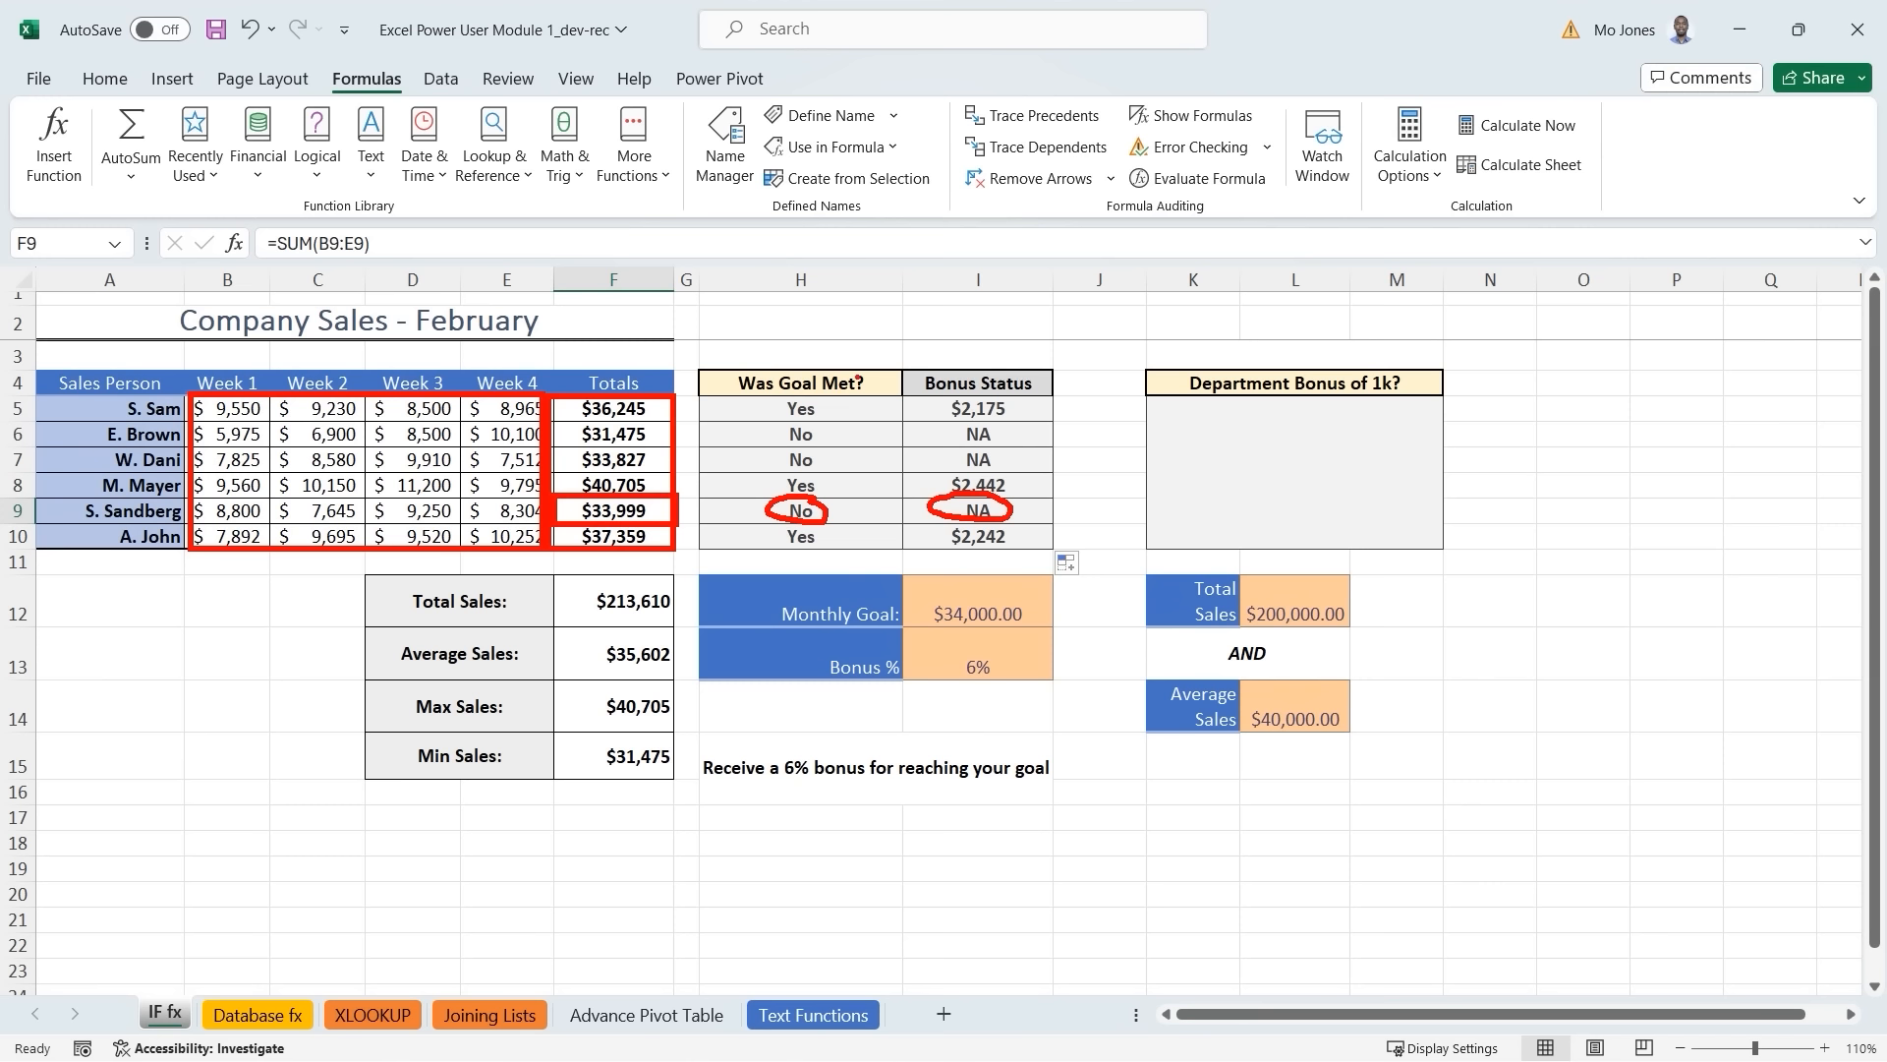
Overwrite row 9's SUM total in F9 with 34000, earning the $2,040 bonus.
mouse_move(866, 362)
mouse_down()
mouse_move(912, 326)
mouse_move(984, 377)
mouse_move(1045, 317)
mouse_up()
key(Escape)
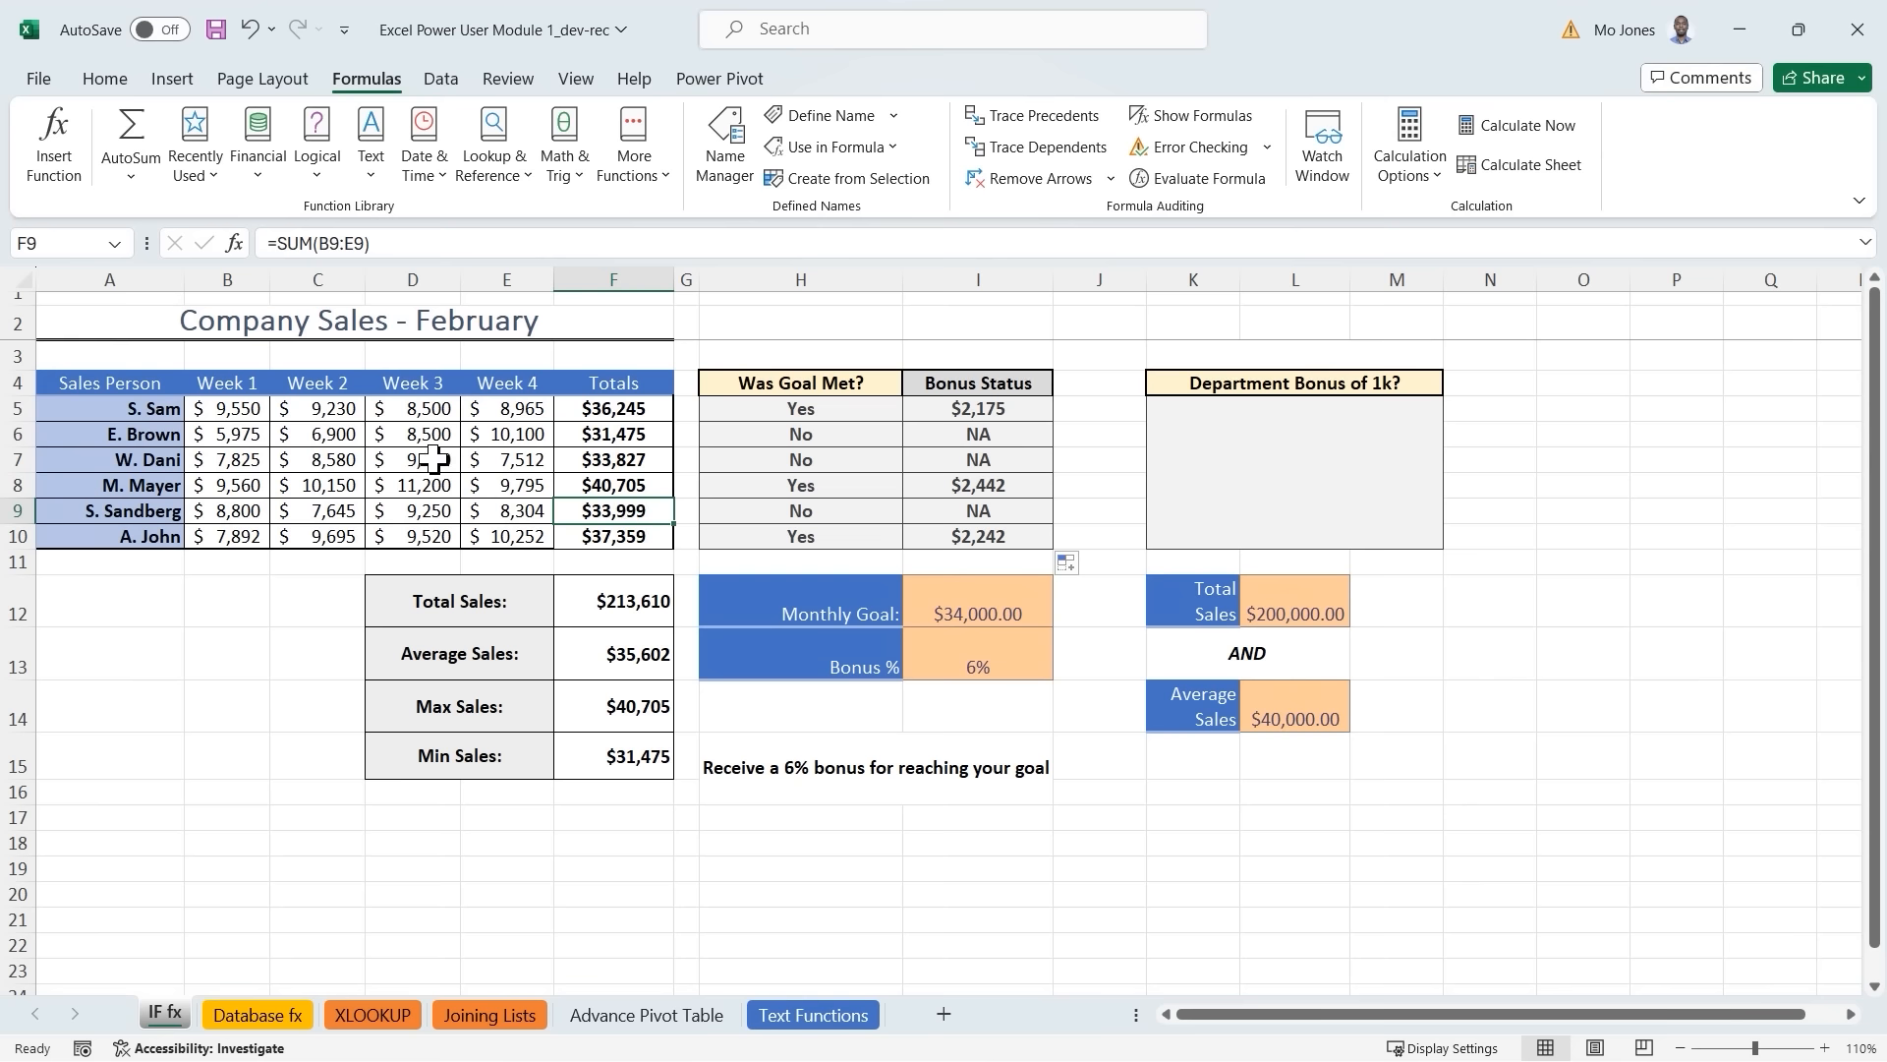
text(34000)
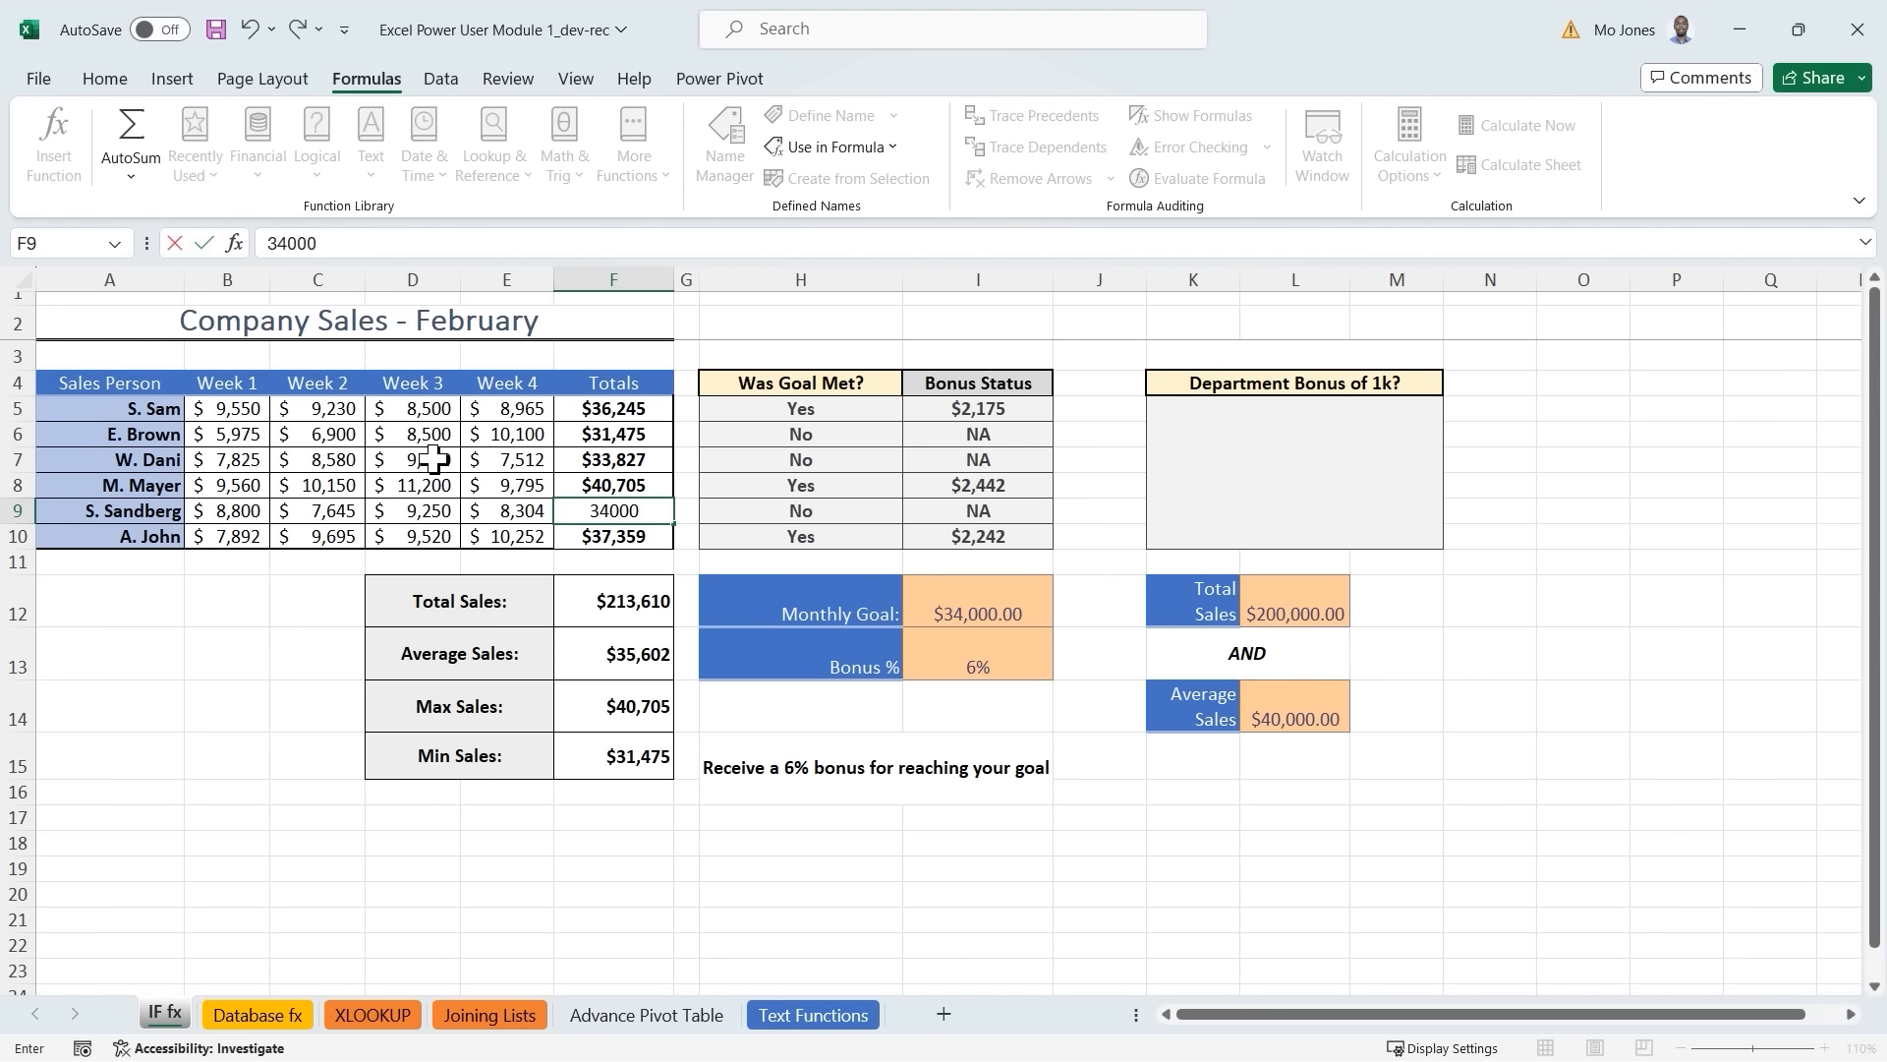
key(Return)
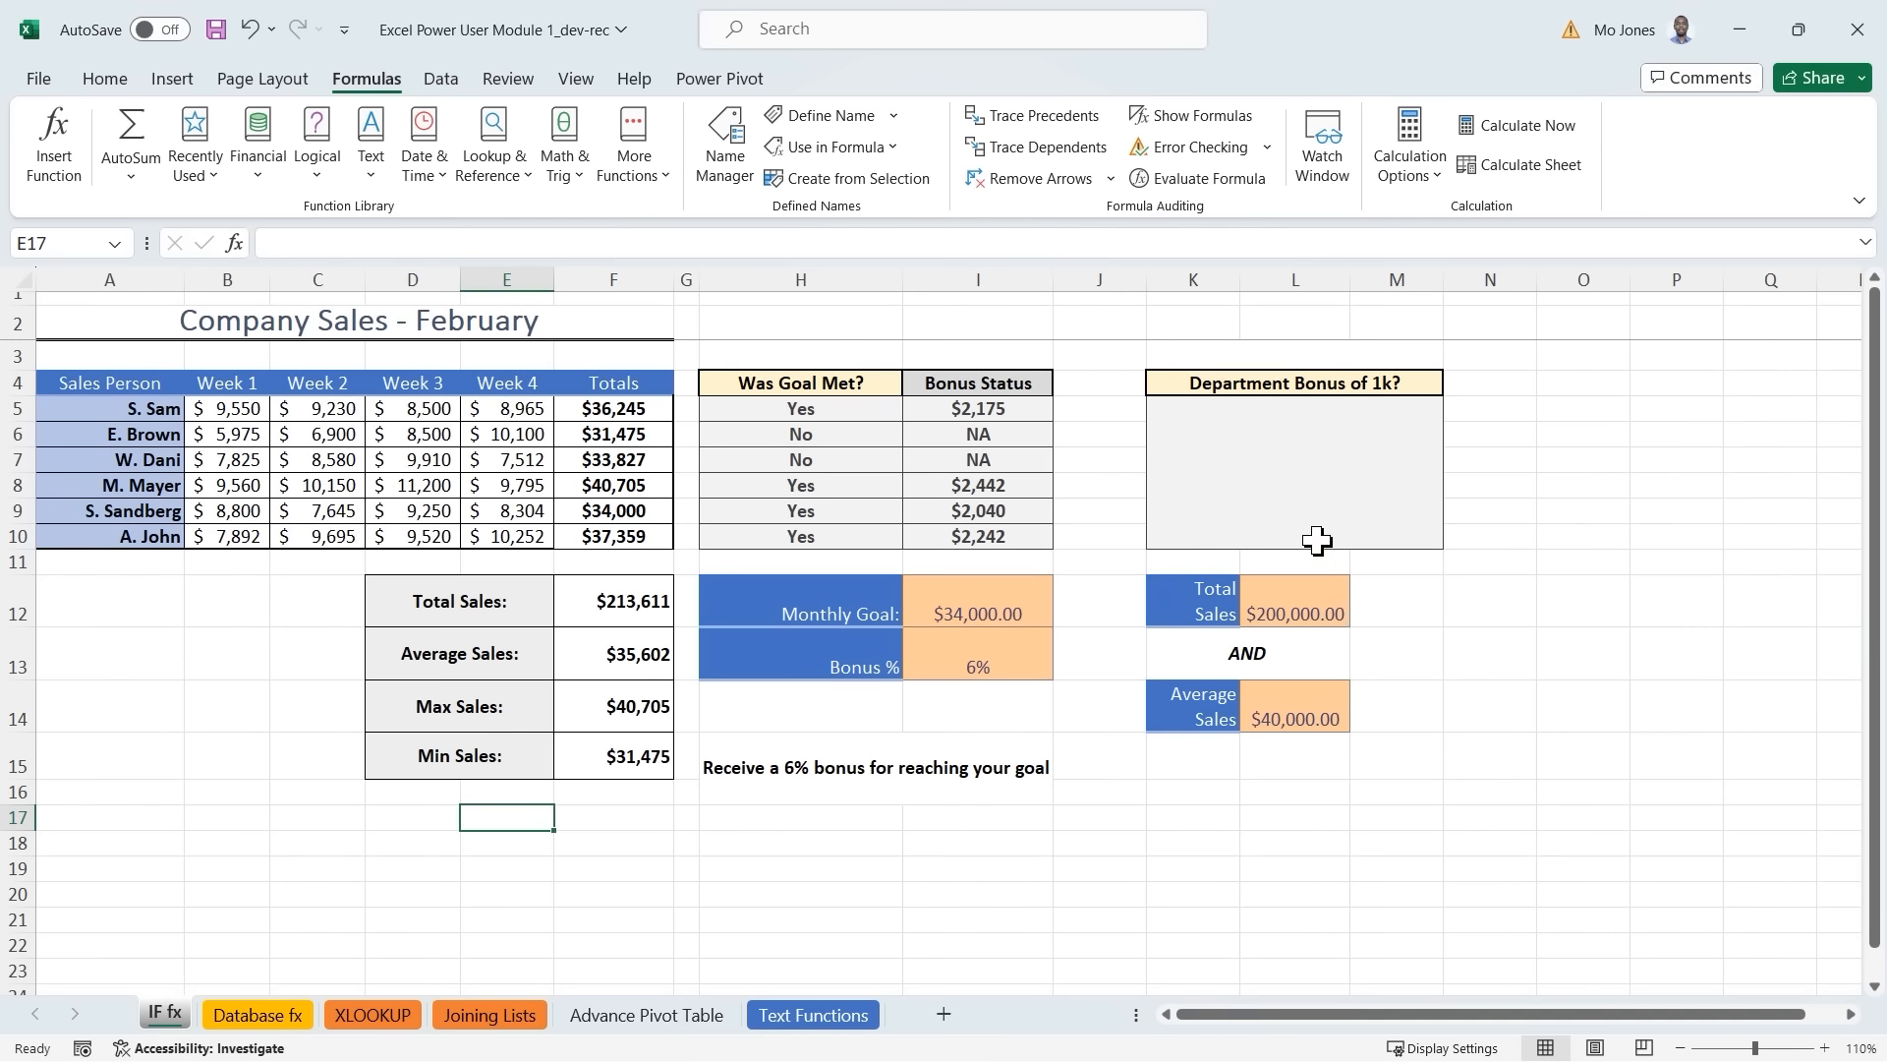
click(1312, 483)
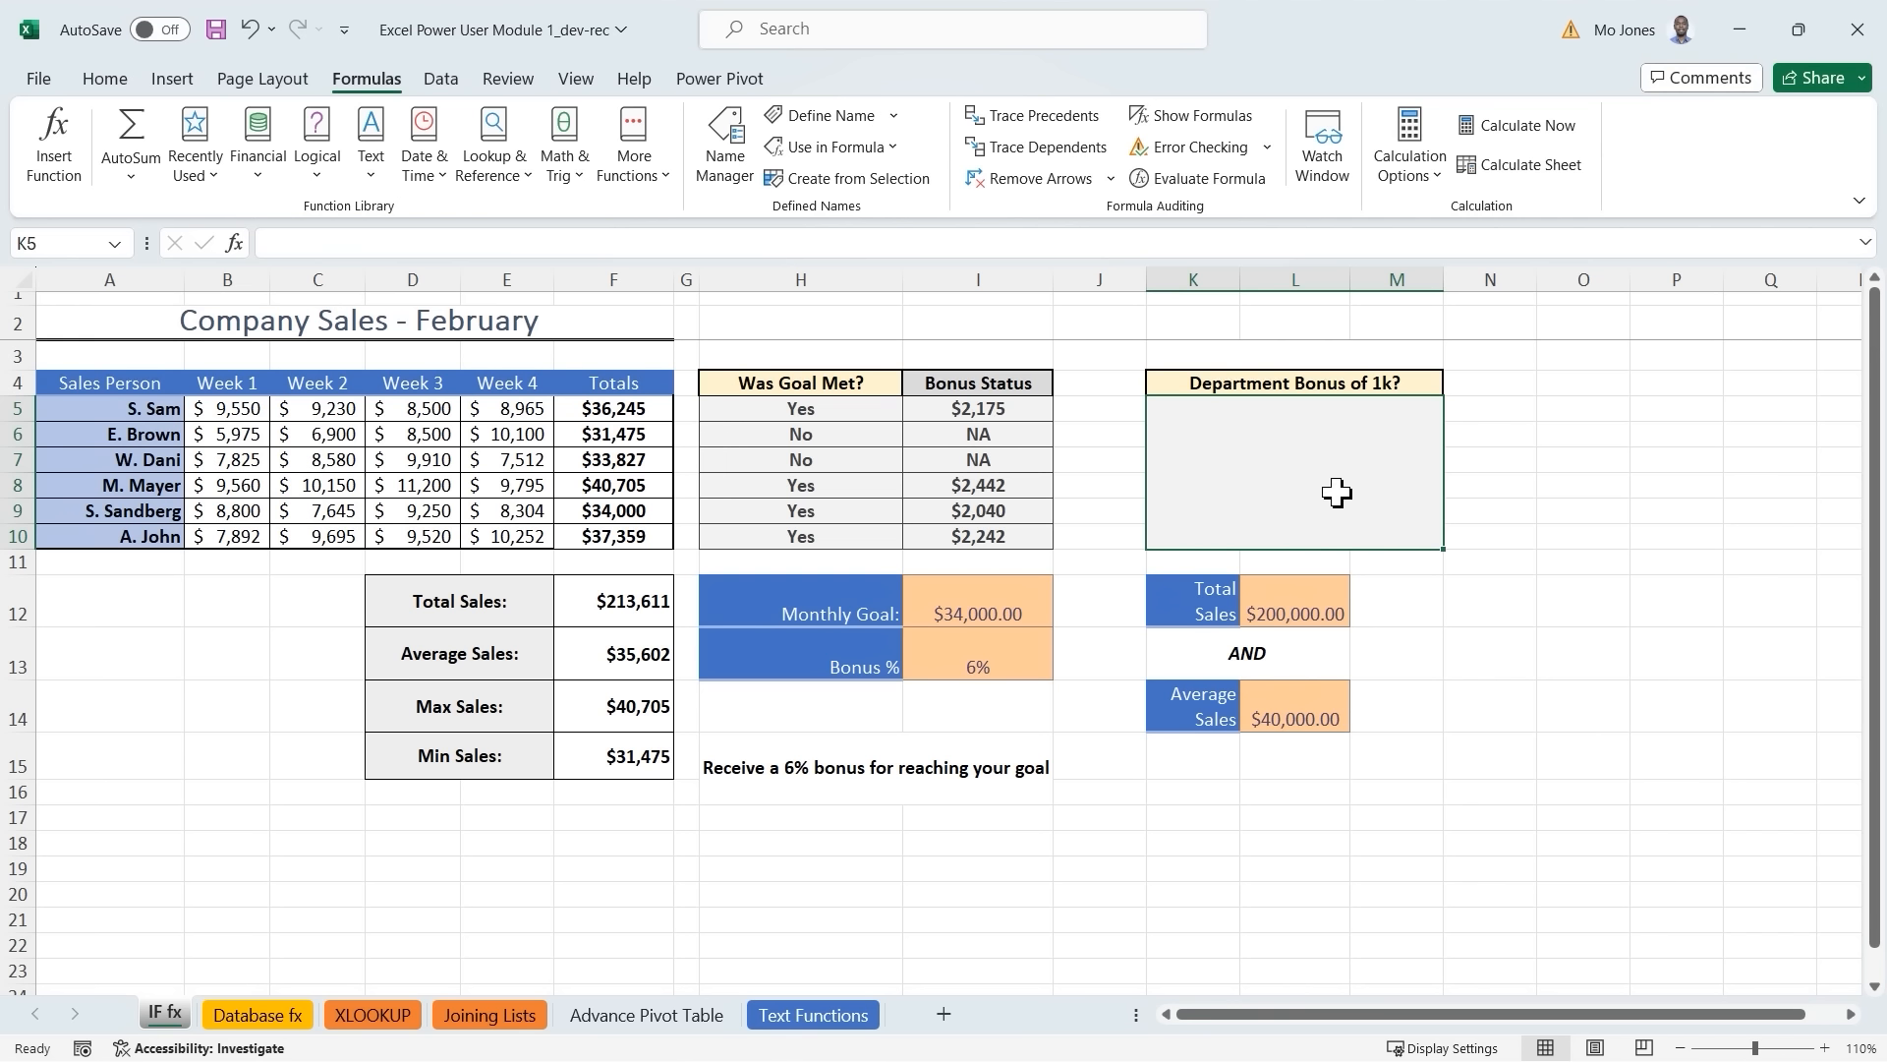
click(1377, 386)
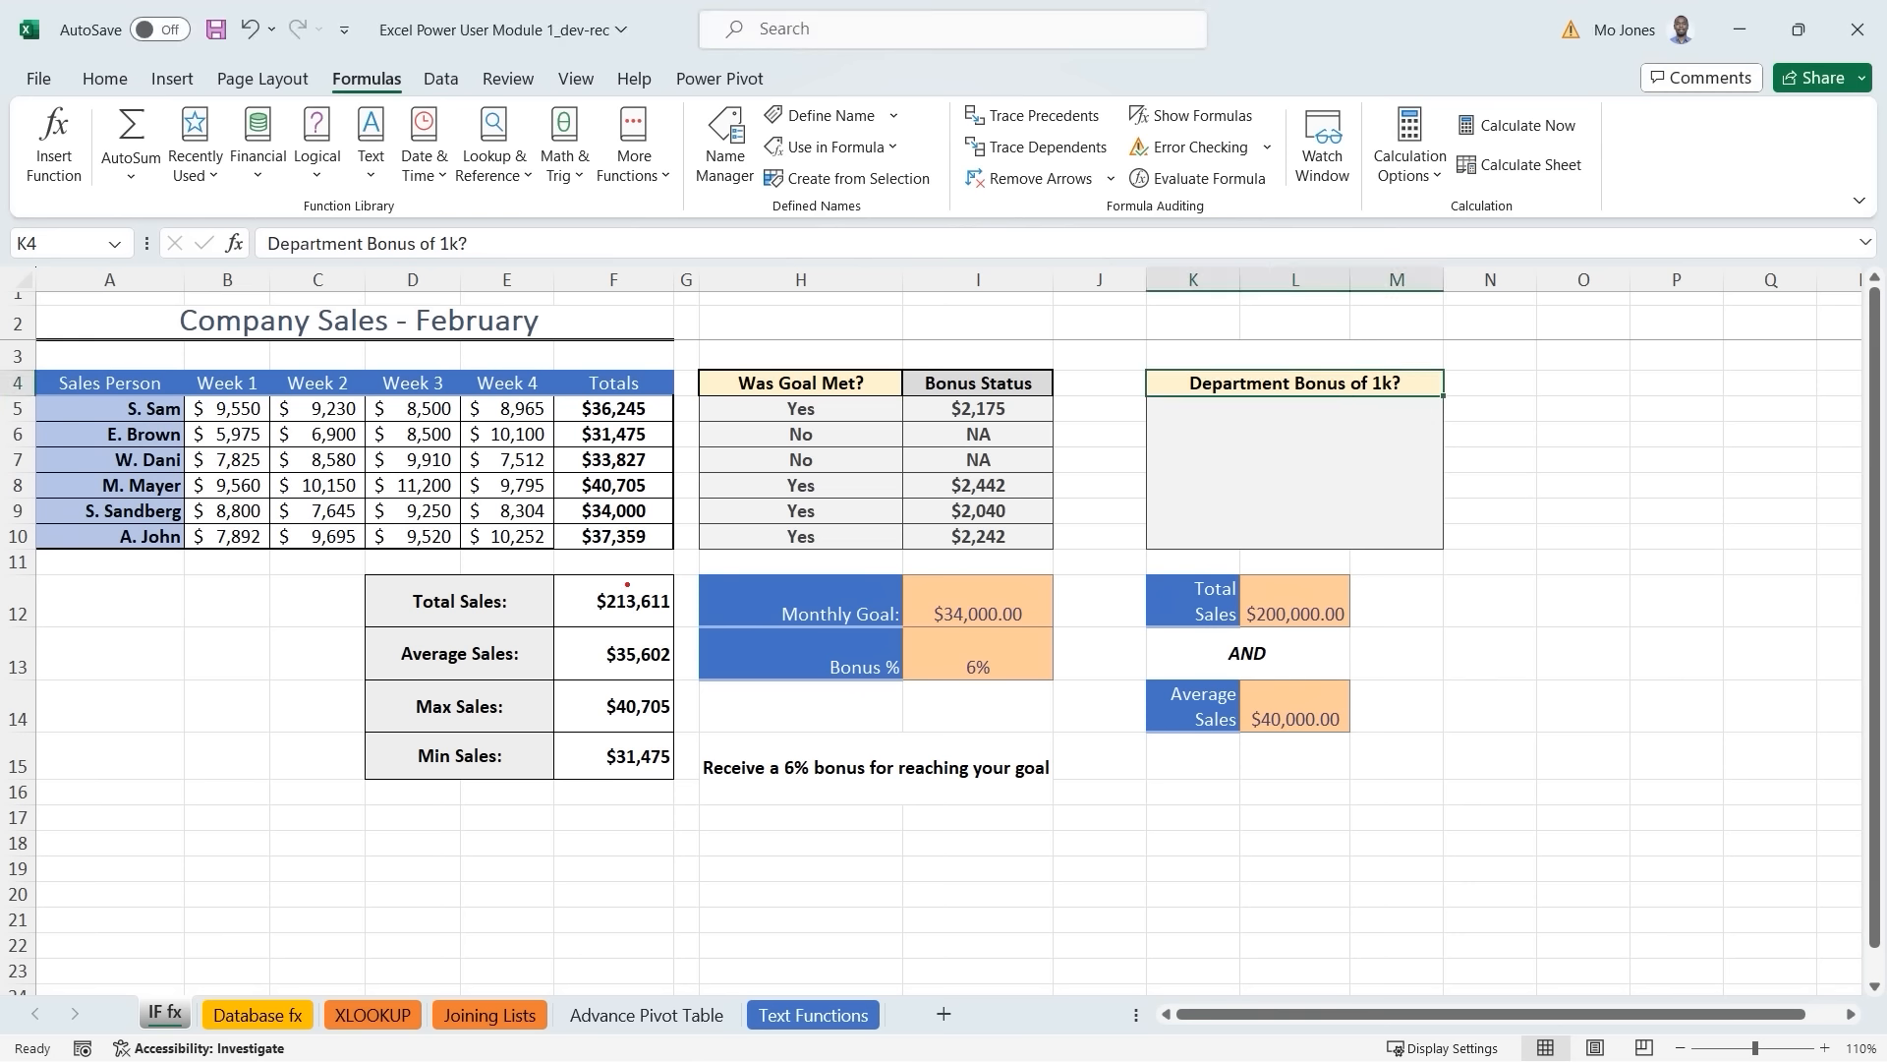
mouse_move(627, 584)
mouse_down()
mouse_move(587, 574)
mouse_move(628, 637)
mouse_move(692, 590)
mouse_move(637, 574)
mouse_move(831, 535)
mouse_move(1194, 536)
mouse_move(1274, 587)
mouse_move(1263, 570)
mouse_move(1278, 593)
mouse_move(1262, 597)
mouse_up()
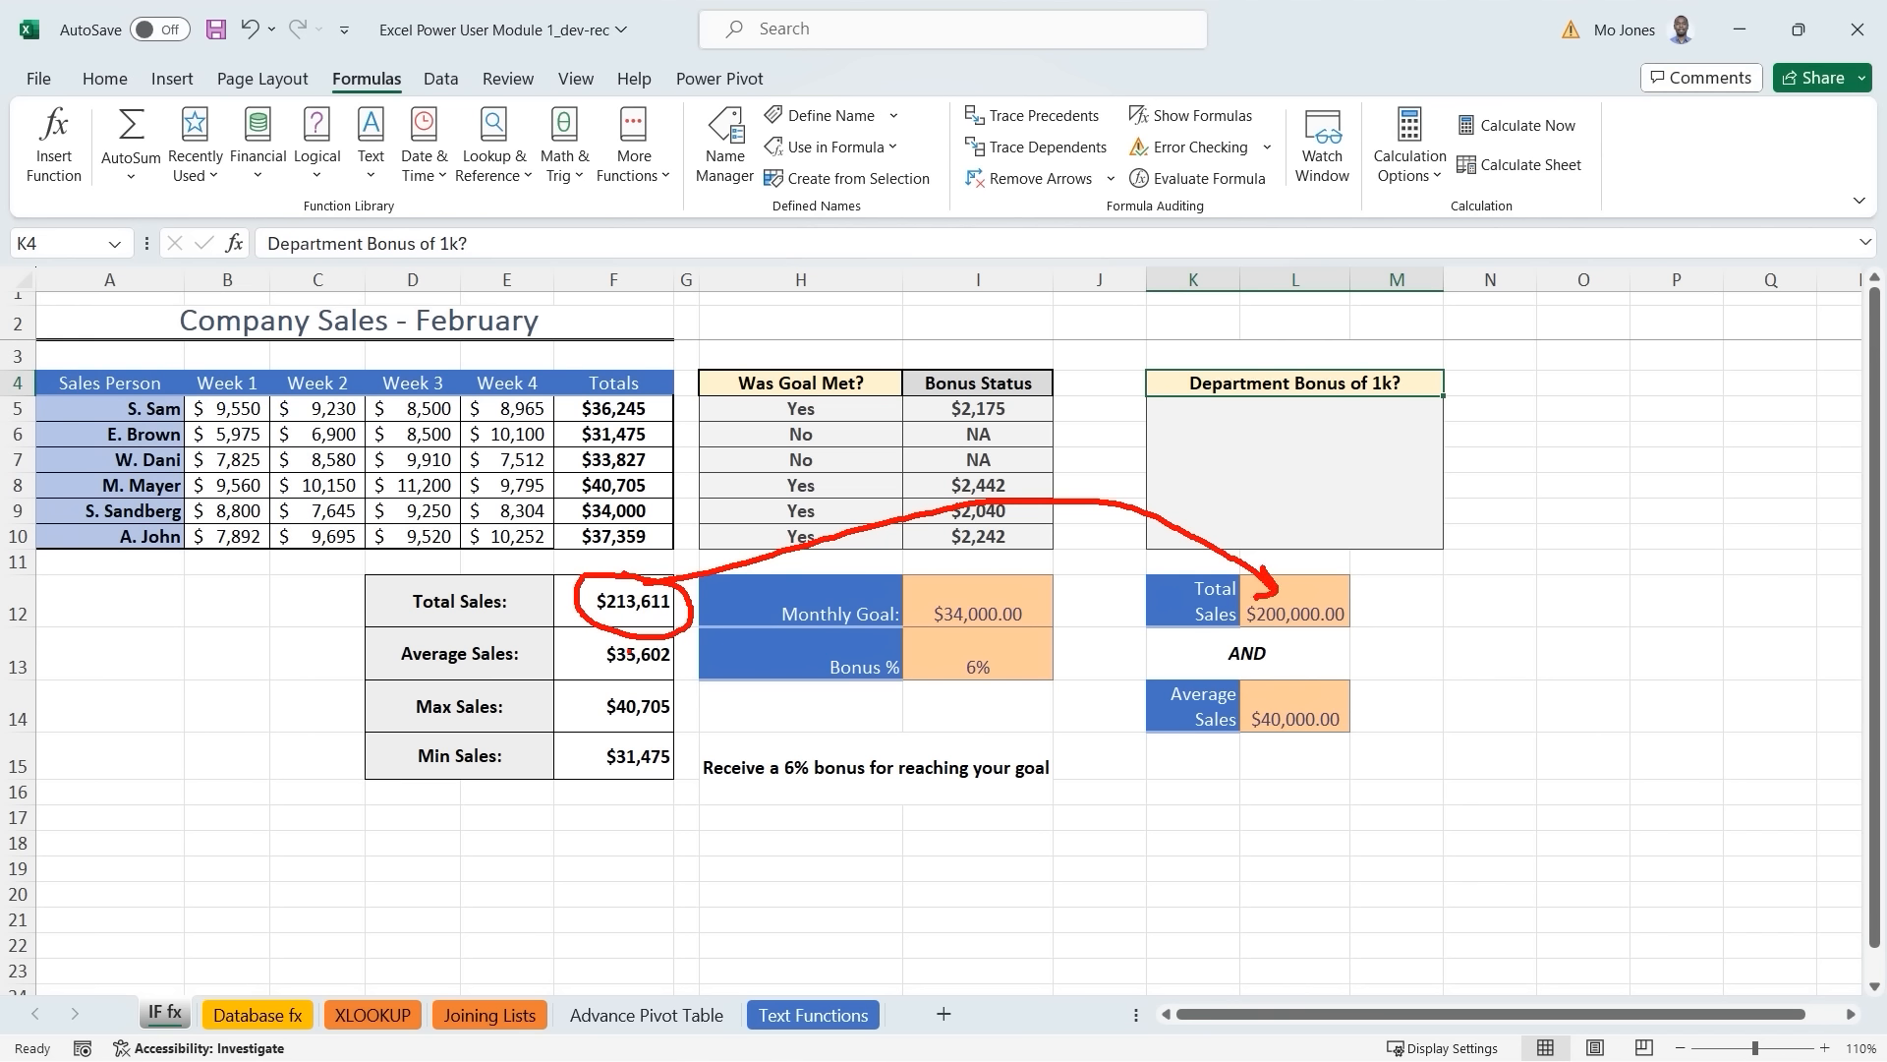
mouse_move(629, 645)
mouse_down()
mouse_move(590, 658)
mouse_move(700, 652)
mouse_move(621, 646)
mouse_move(1052, 784)
mouse_move(1219, 762)
mouse_move(1236, 742)
mouse_up()
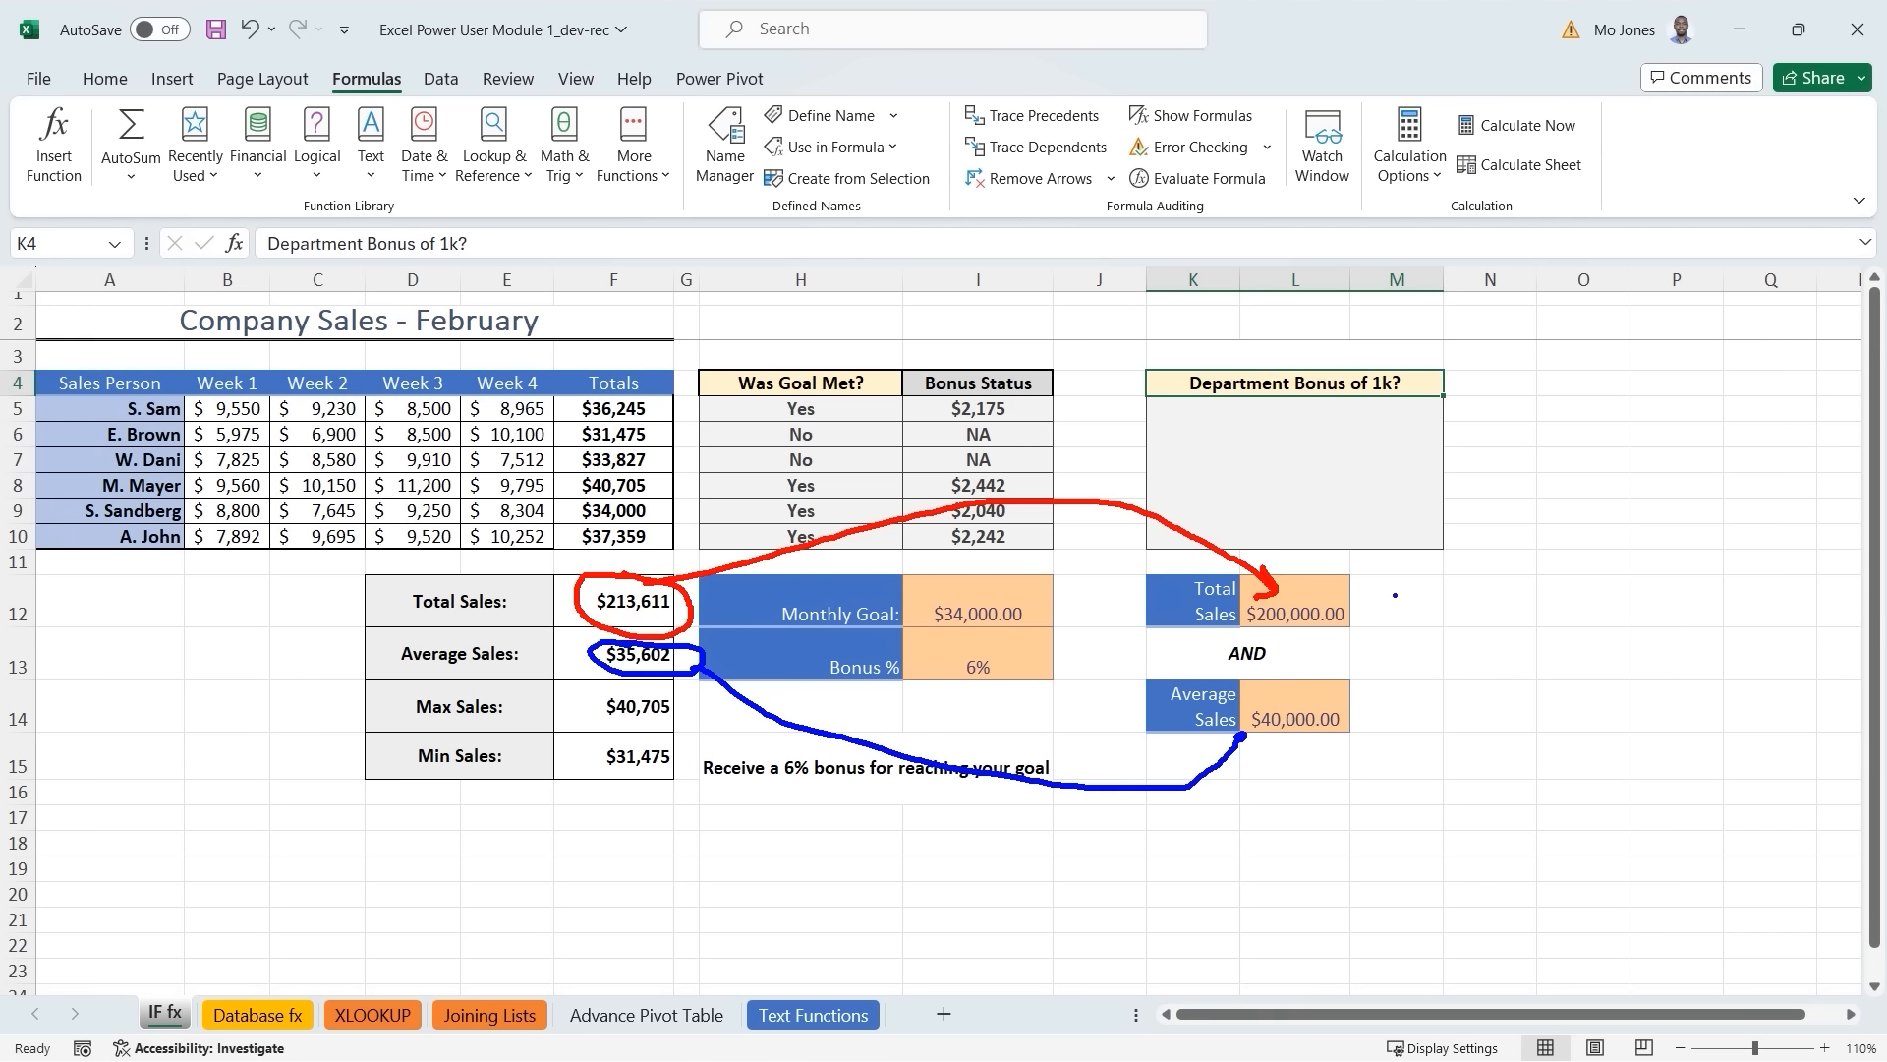
mouse_move(1394, 591)
mouse_down()
mouse_move(1400, 619)
mouse_move(1421, 590)
mouse_up()
mouse_move(1397, 701)
mouse_down()
mouse_move(1406, 725)
mouse_move(1427, 707)
mouse_up()
click(1431, 699)
mouse_move(1265, 635)
mouse_down()
mouse_move(1197, 651)
mouse_move(1241, 673)
mouse_move(1294, 655)
mouse_move(1270, 634)
mouse_up()
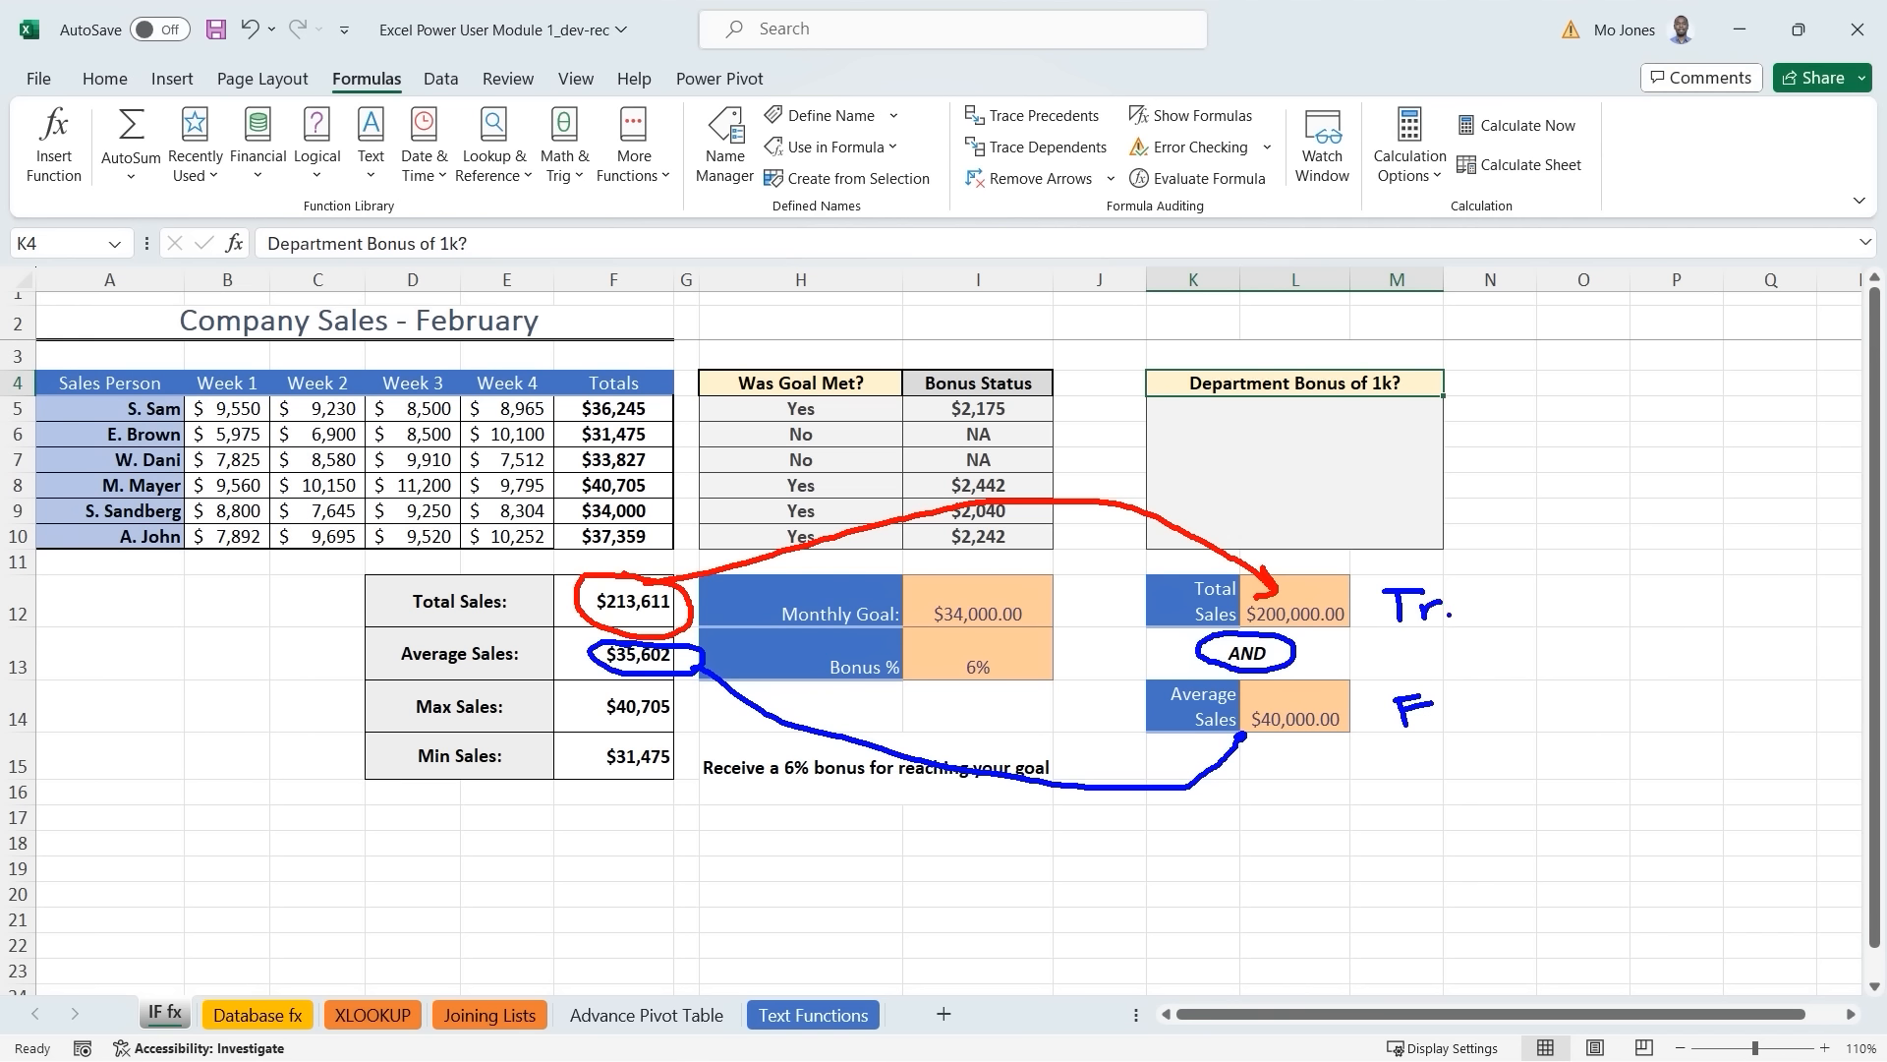
drag(1442, 710, 1466, 727)
key(Escape)
click(1287, 478)
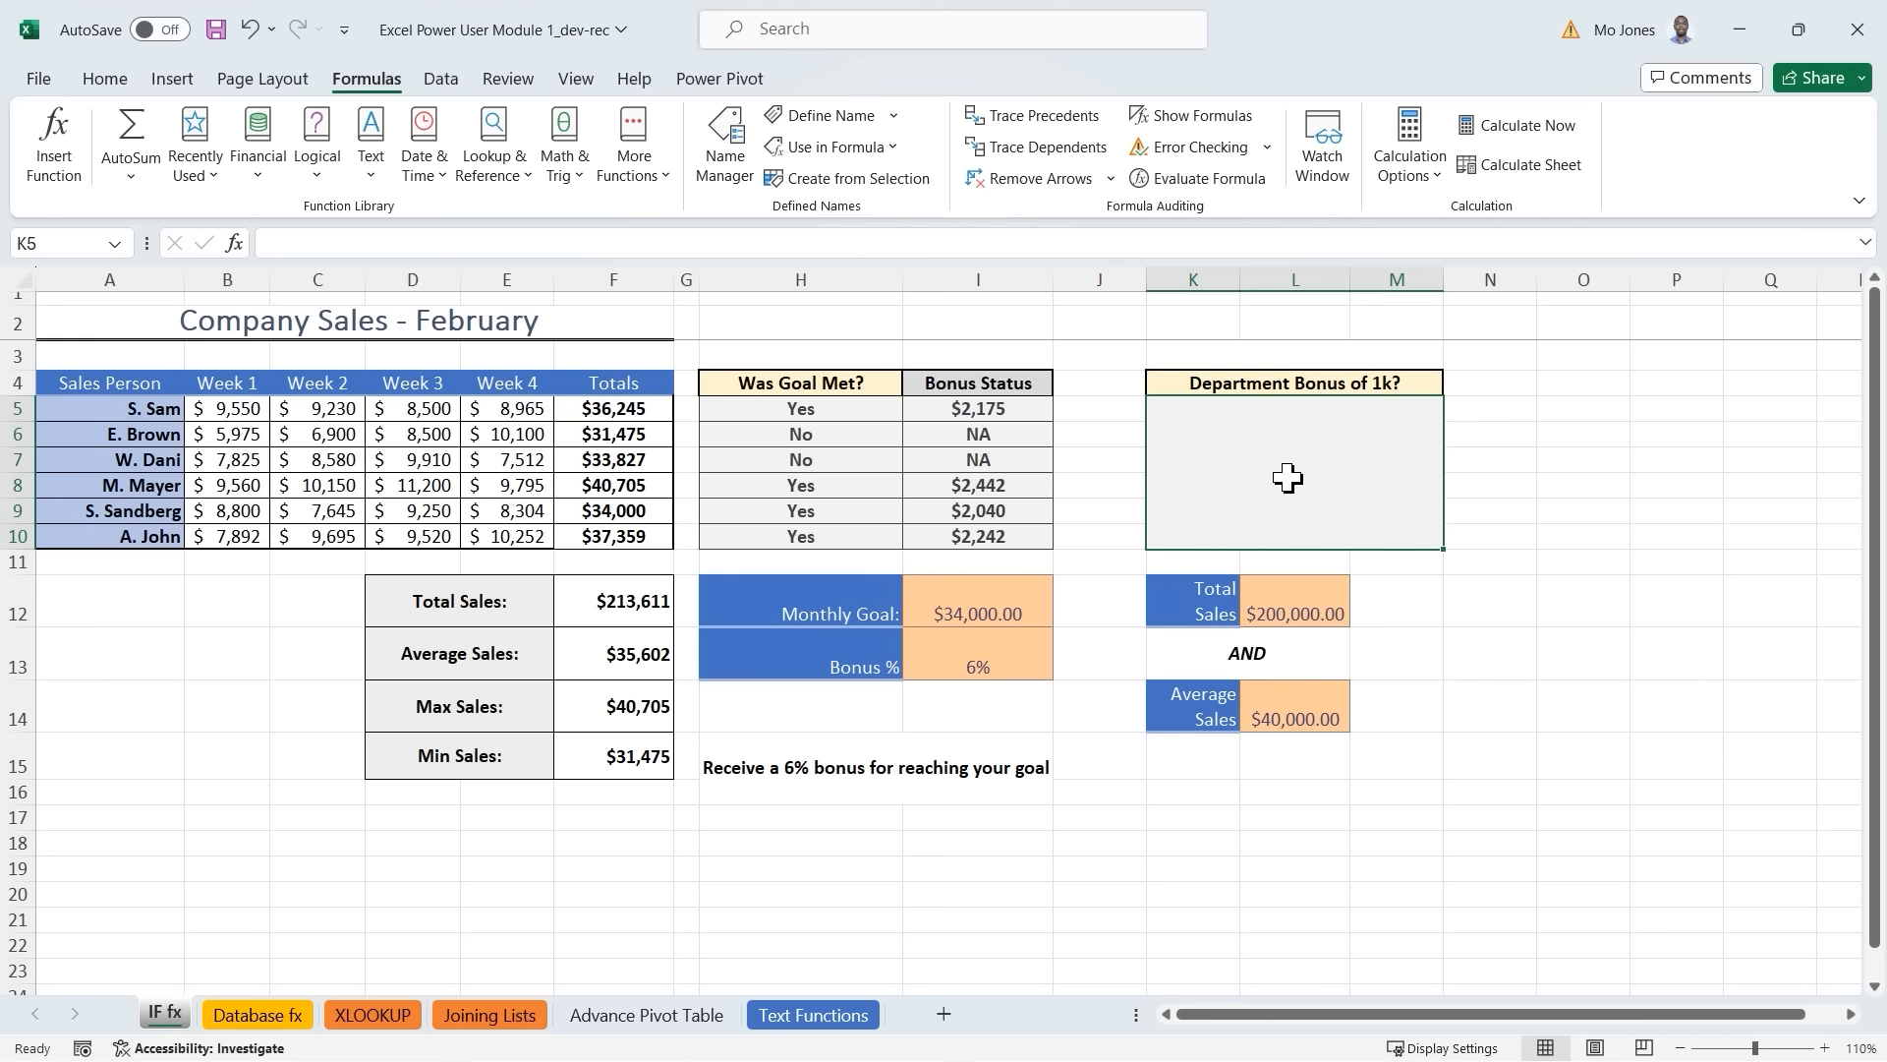
Start an IF formula in the Department Bonus cell, then abandon it and clear the cell.
text(=if)
key(Tab)
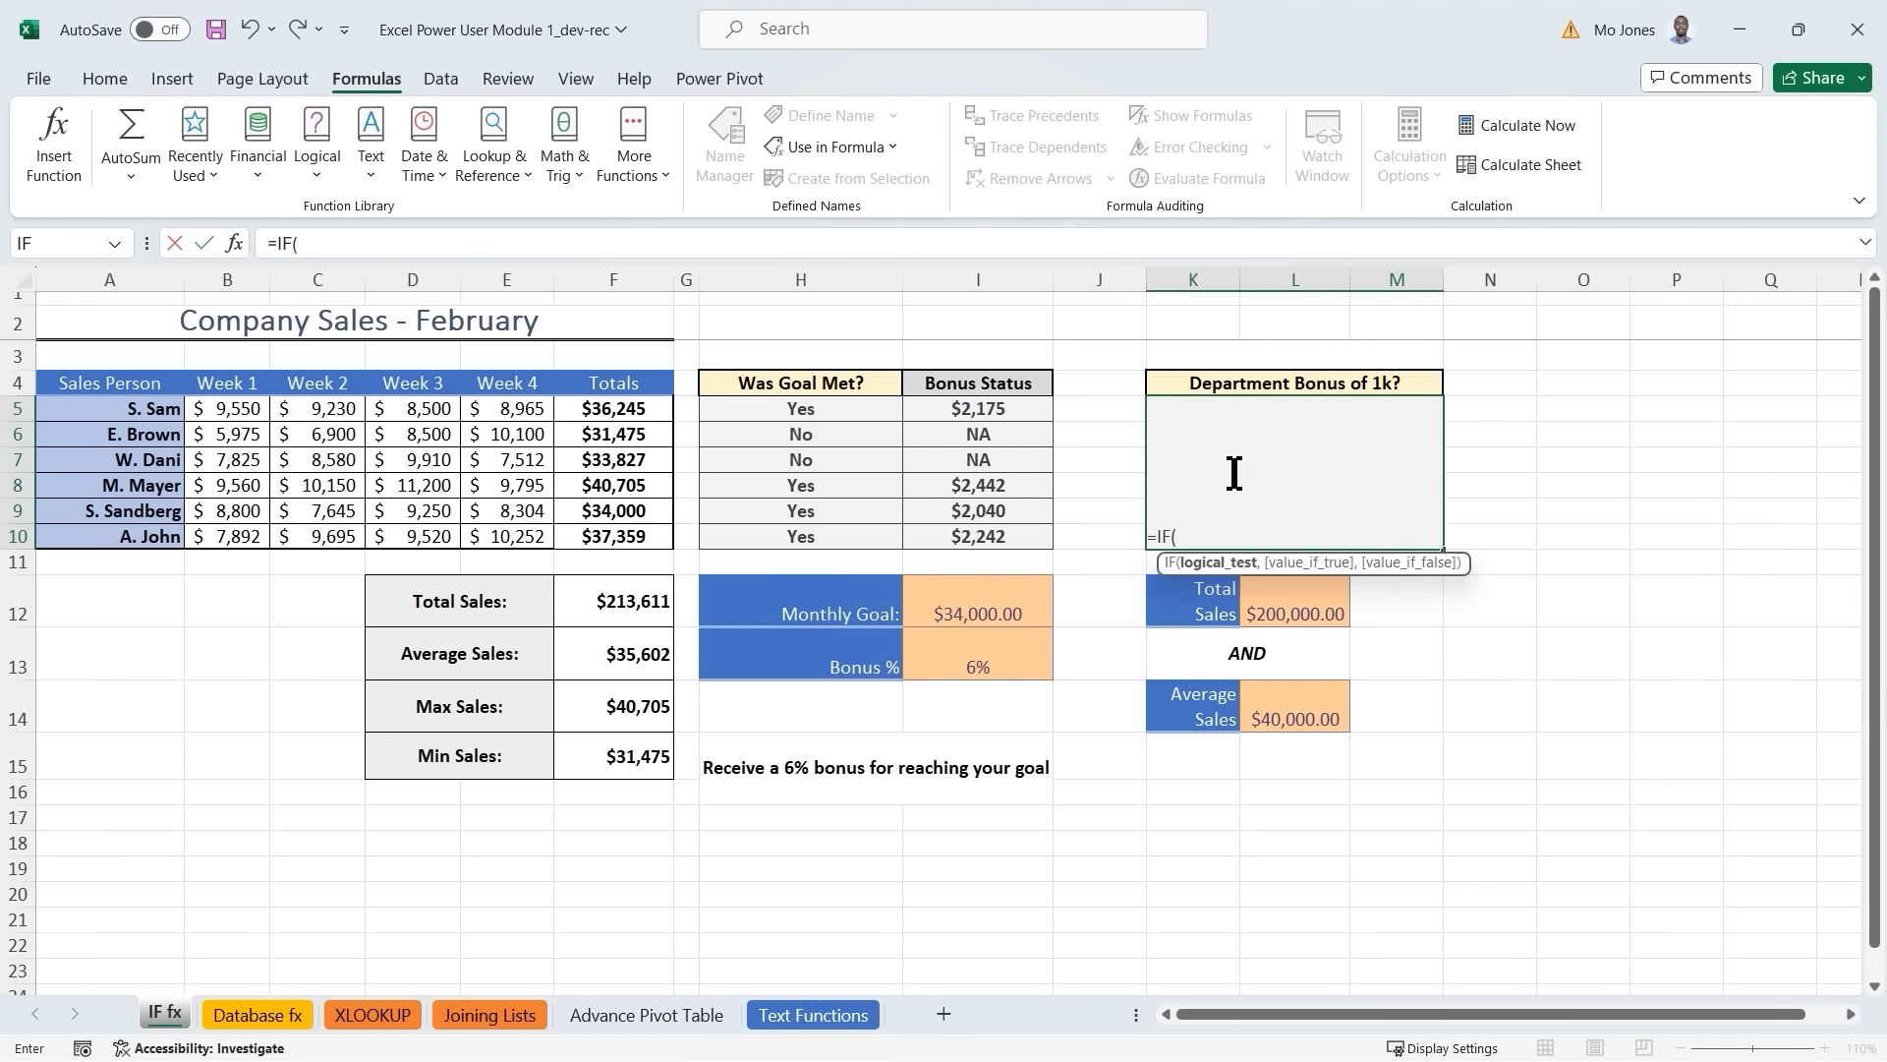
click(233, 243)
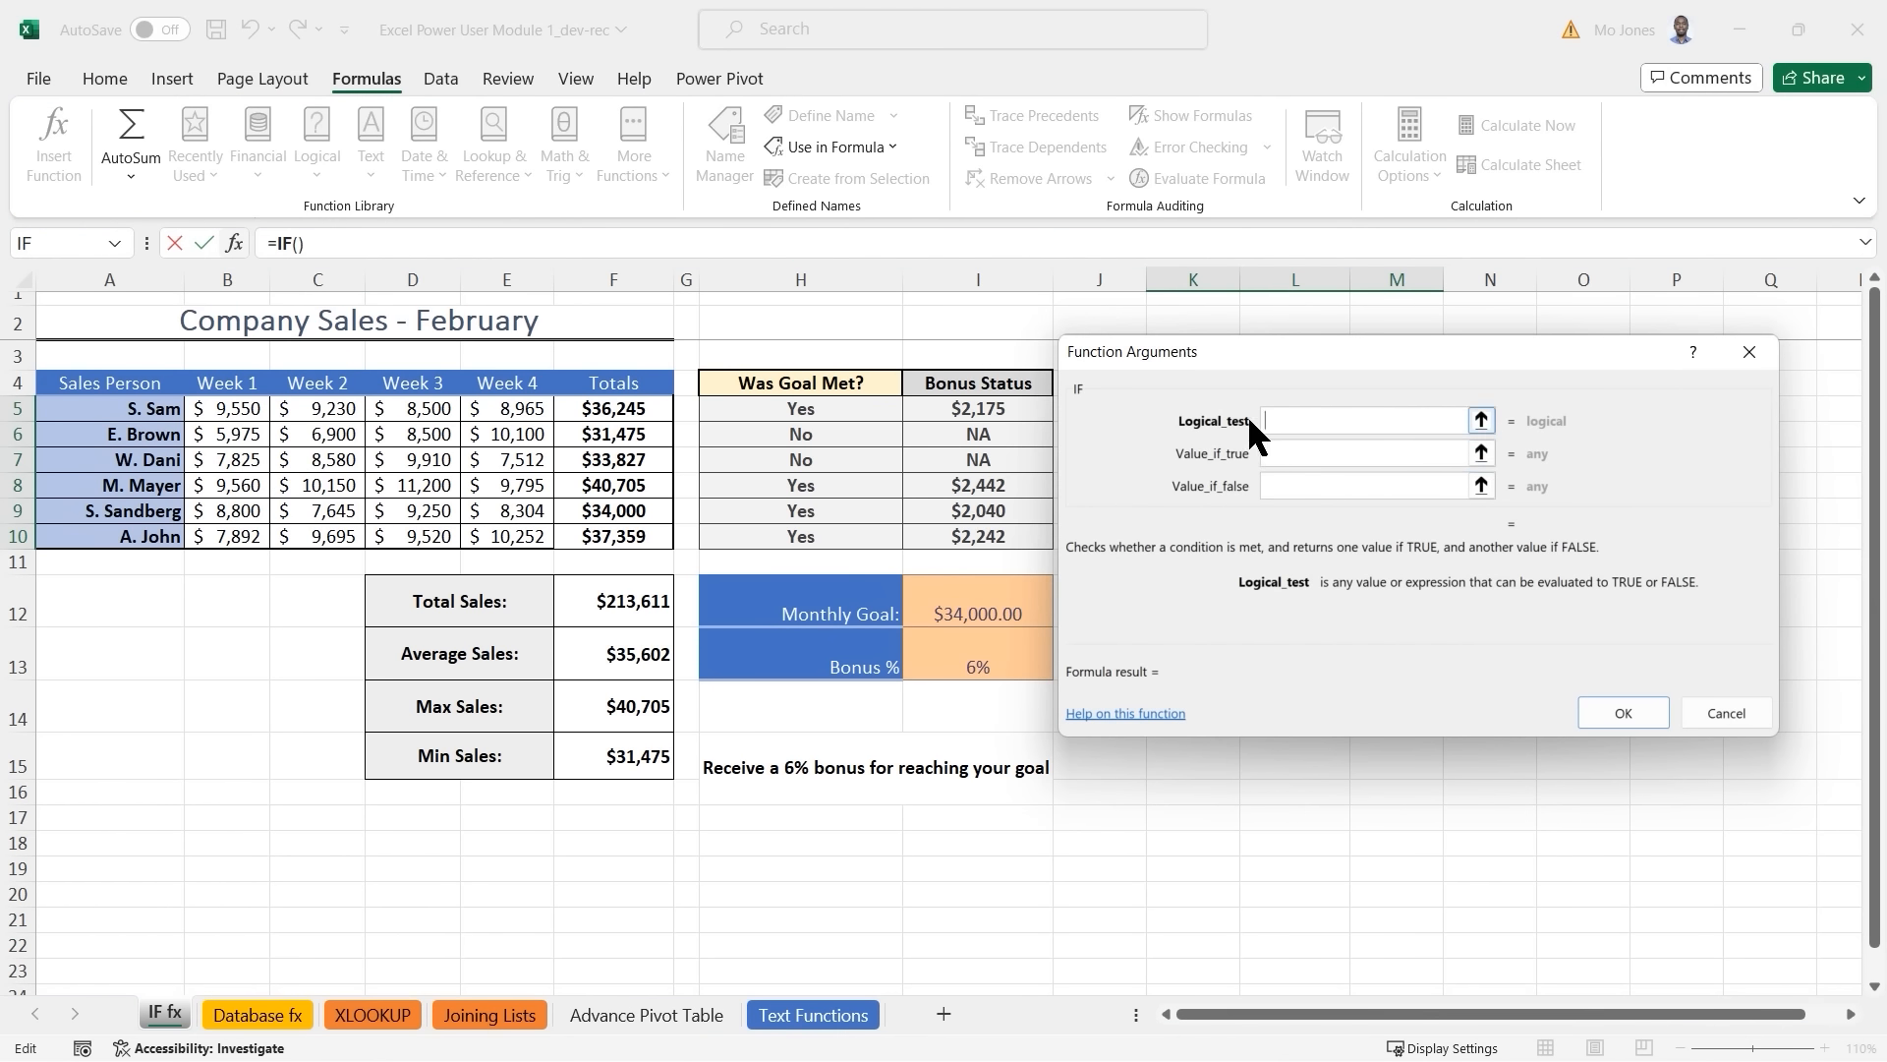
click(1726, 712)
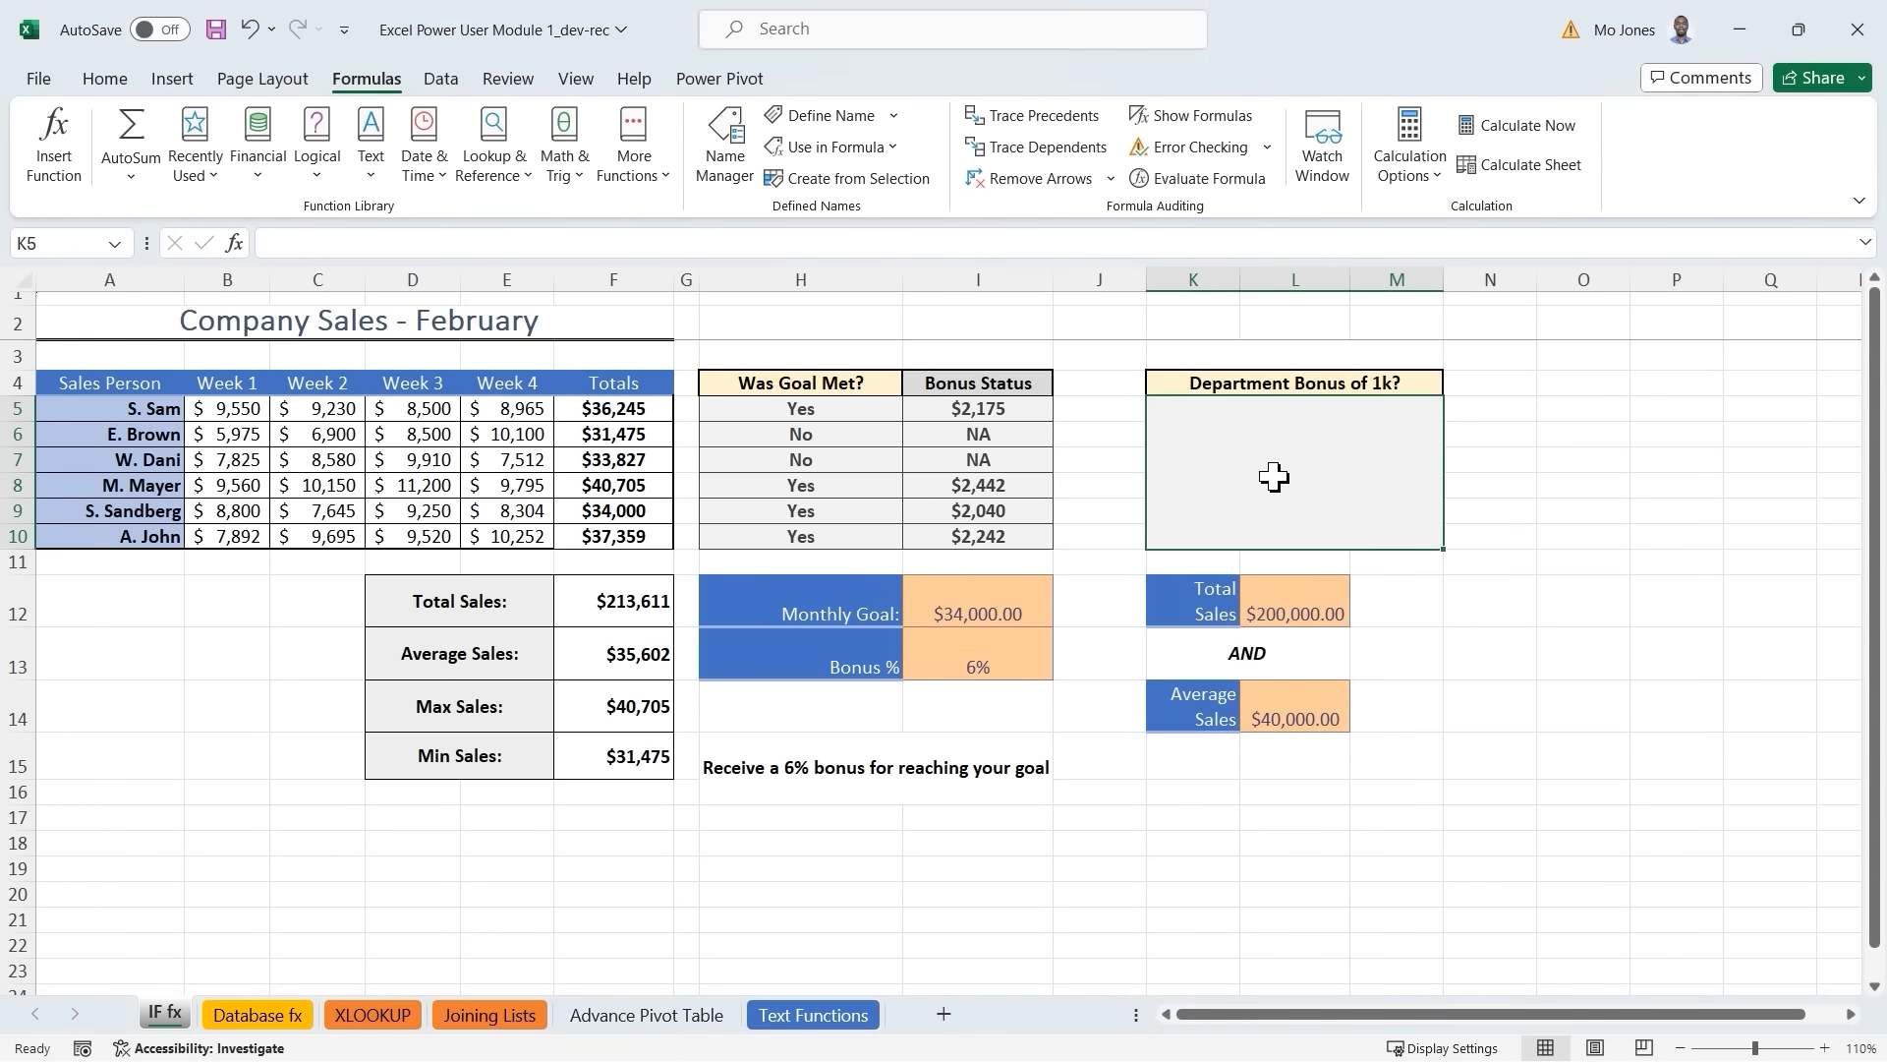
Search for 'and' in Insert Function and insert the AND function into K5.
click(63, 122)
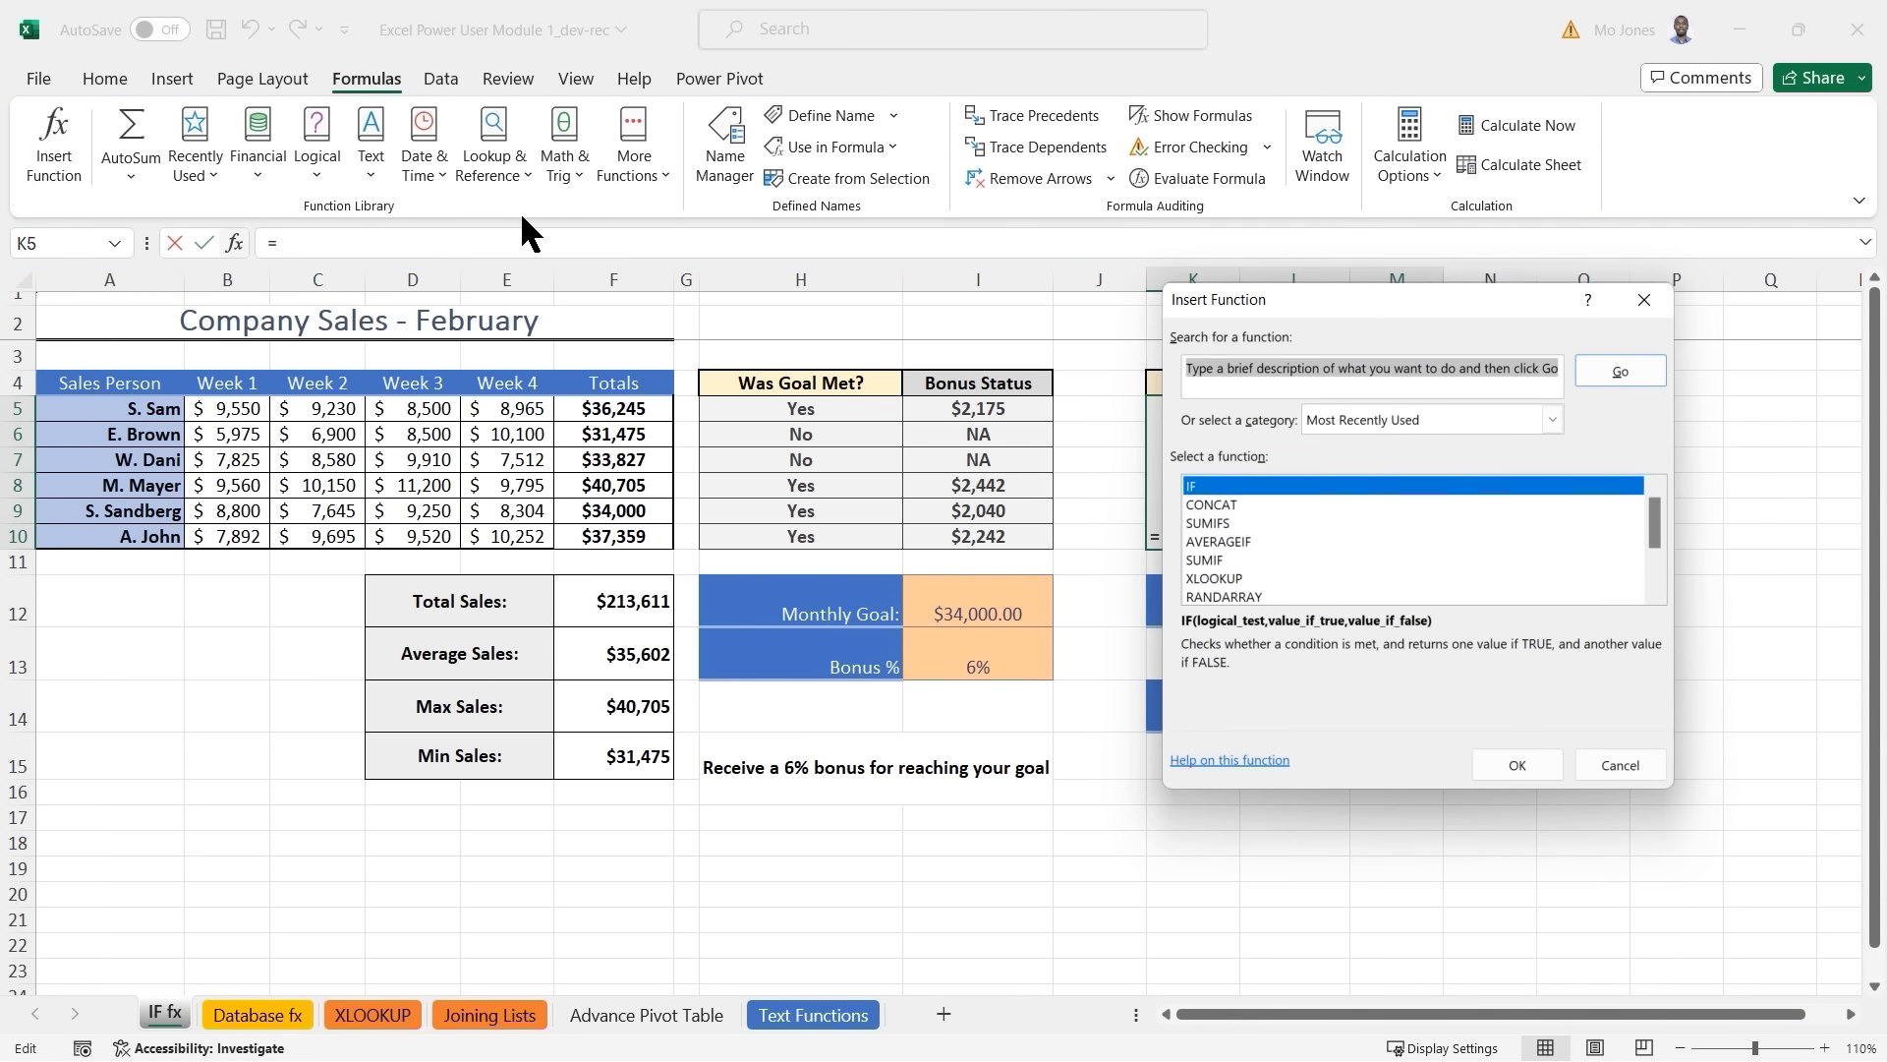
text(and)
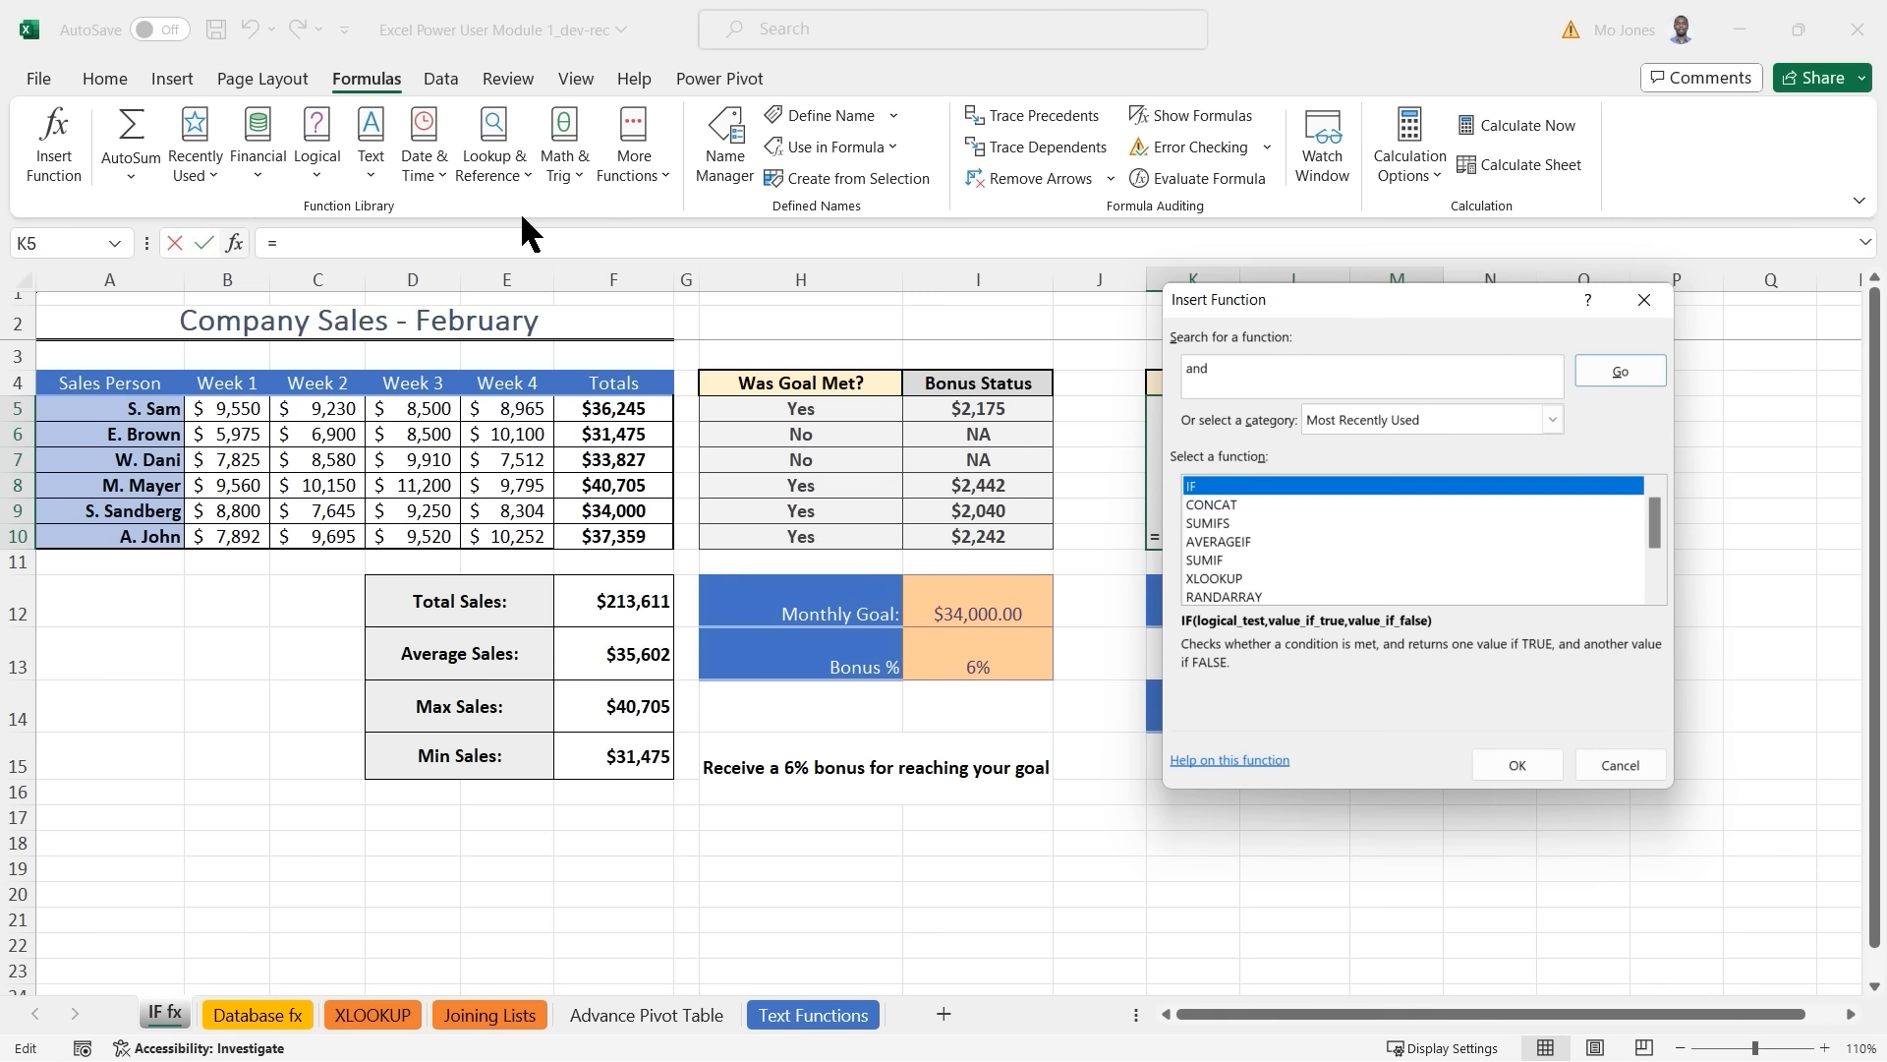
click(1618, 371)
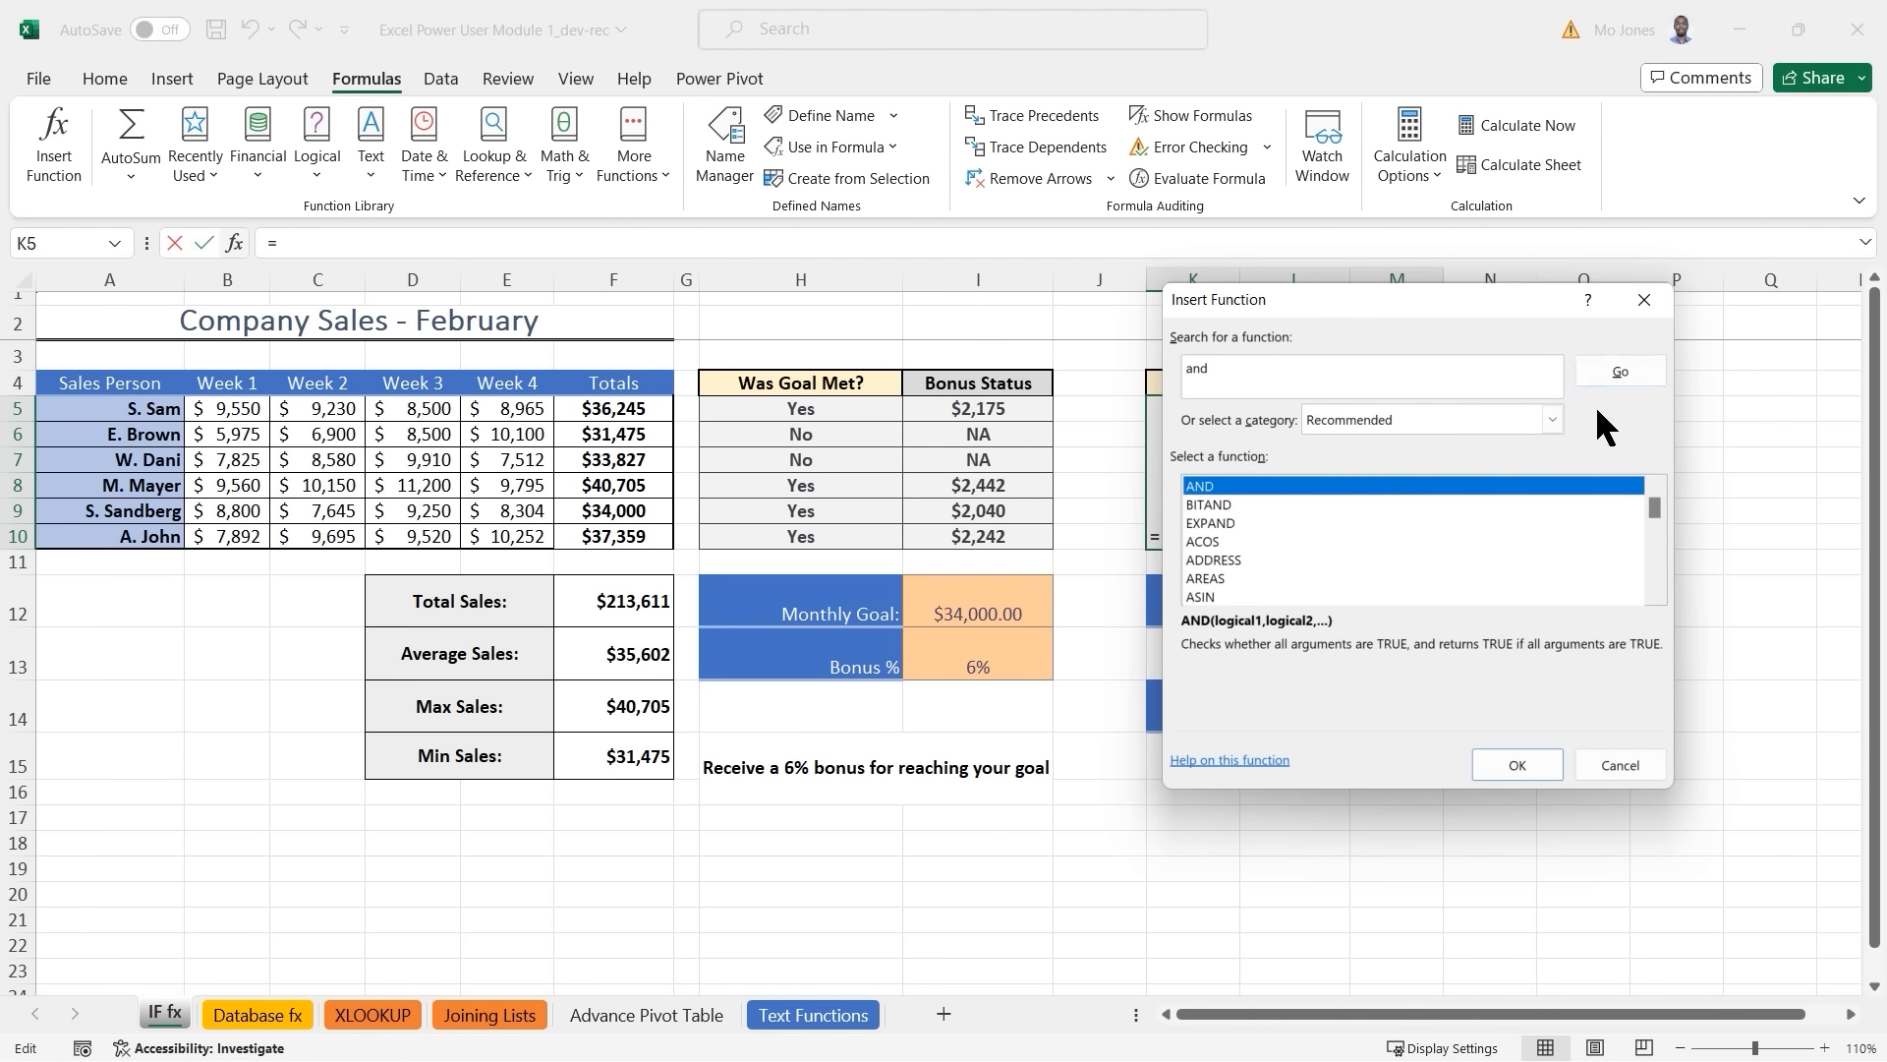
click(1516, 765)
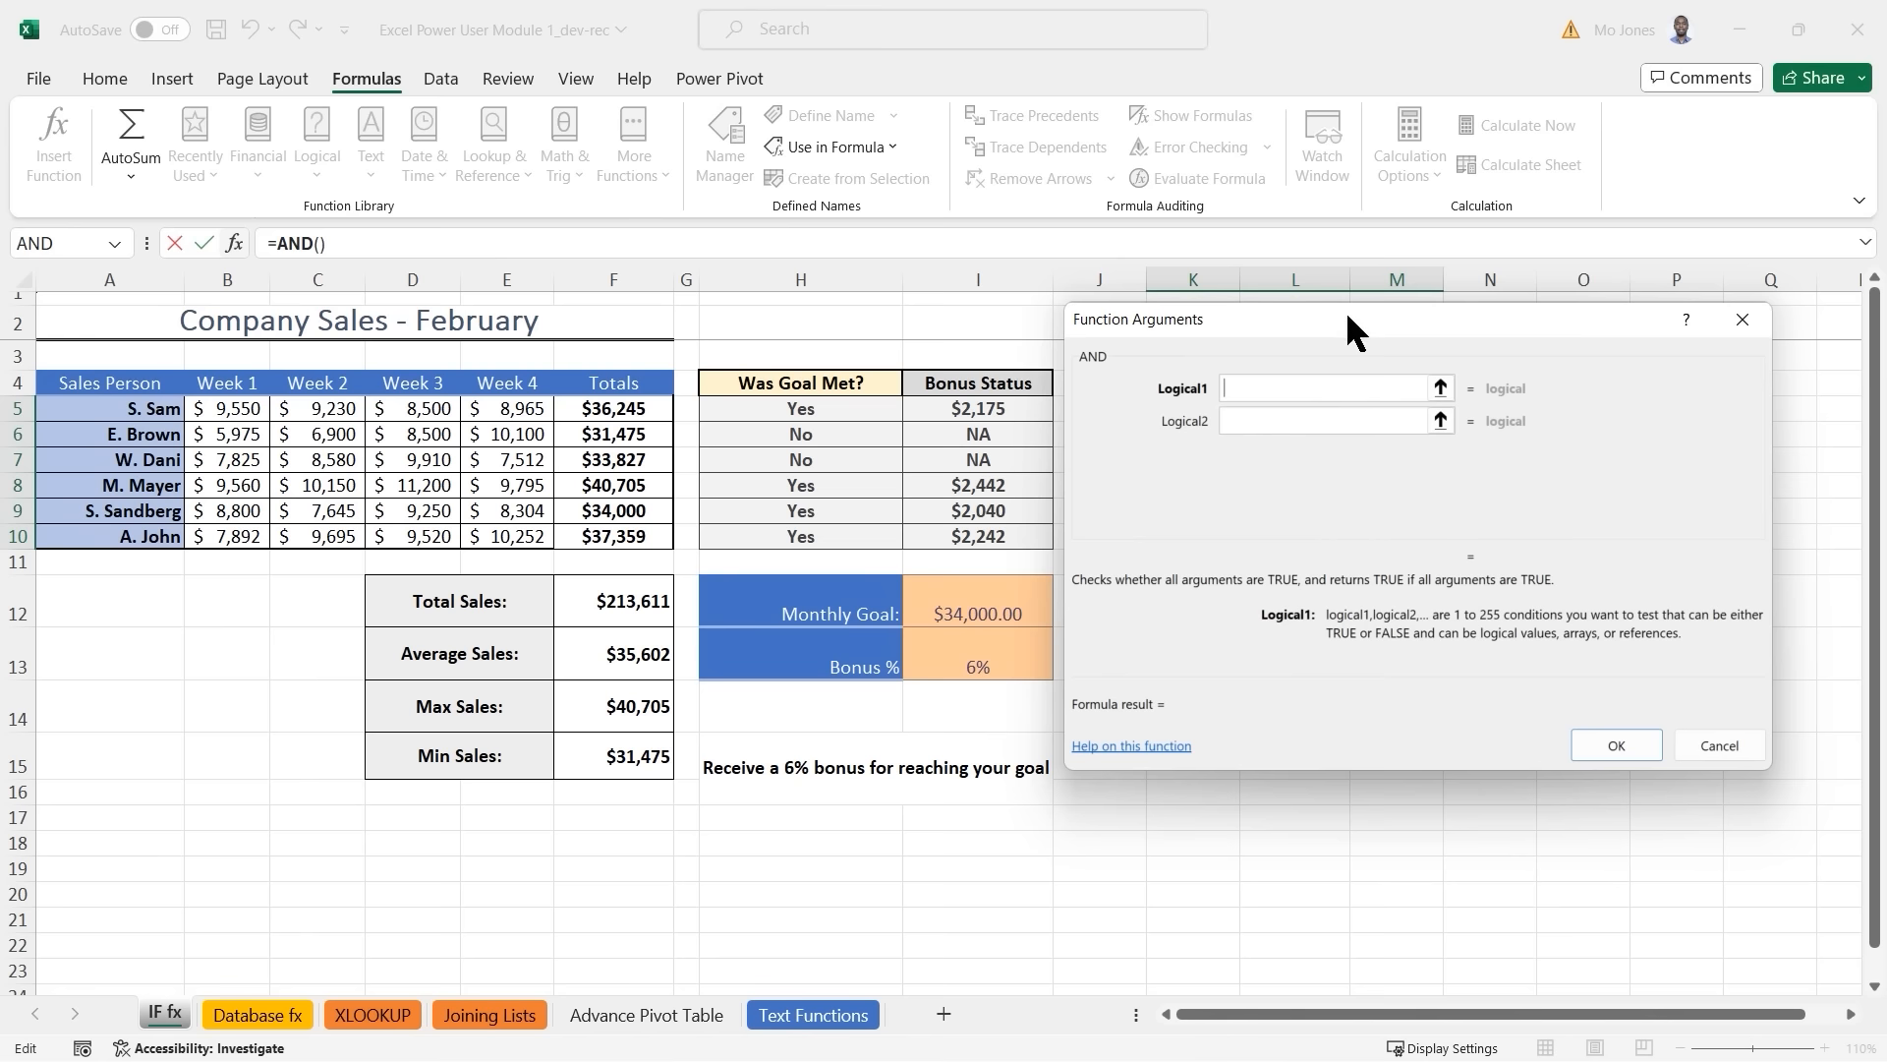
Move the AND Function Arguments dialog away from the bonus targets.
drag(1348, 316, 1352, 318)
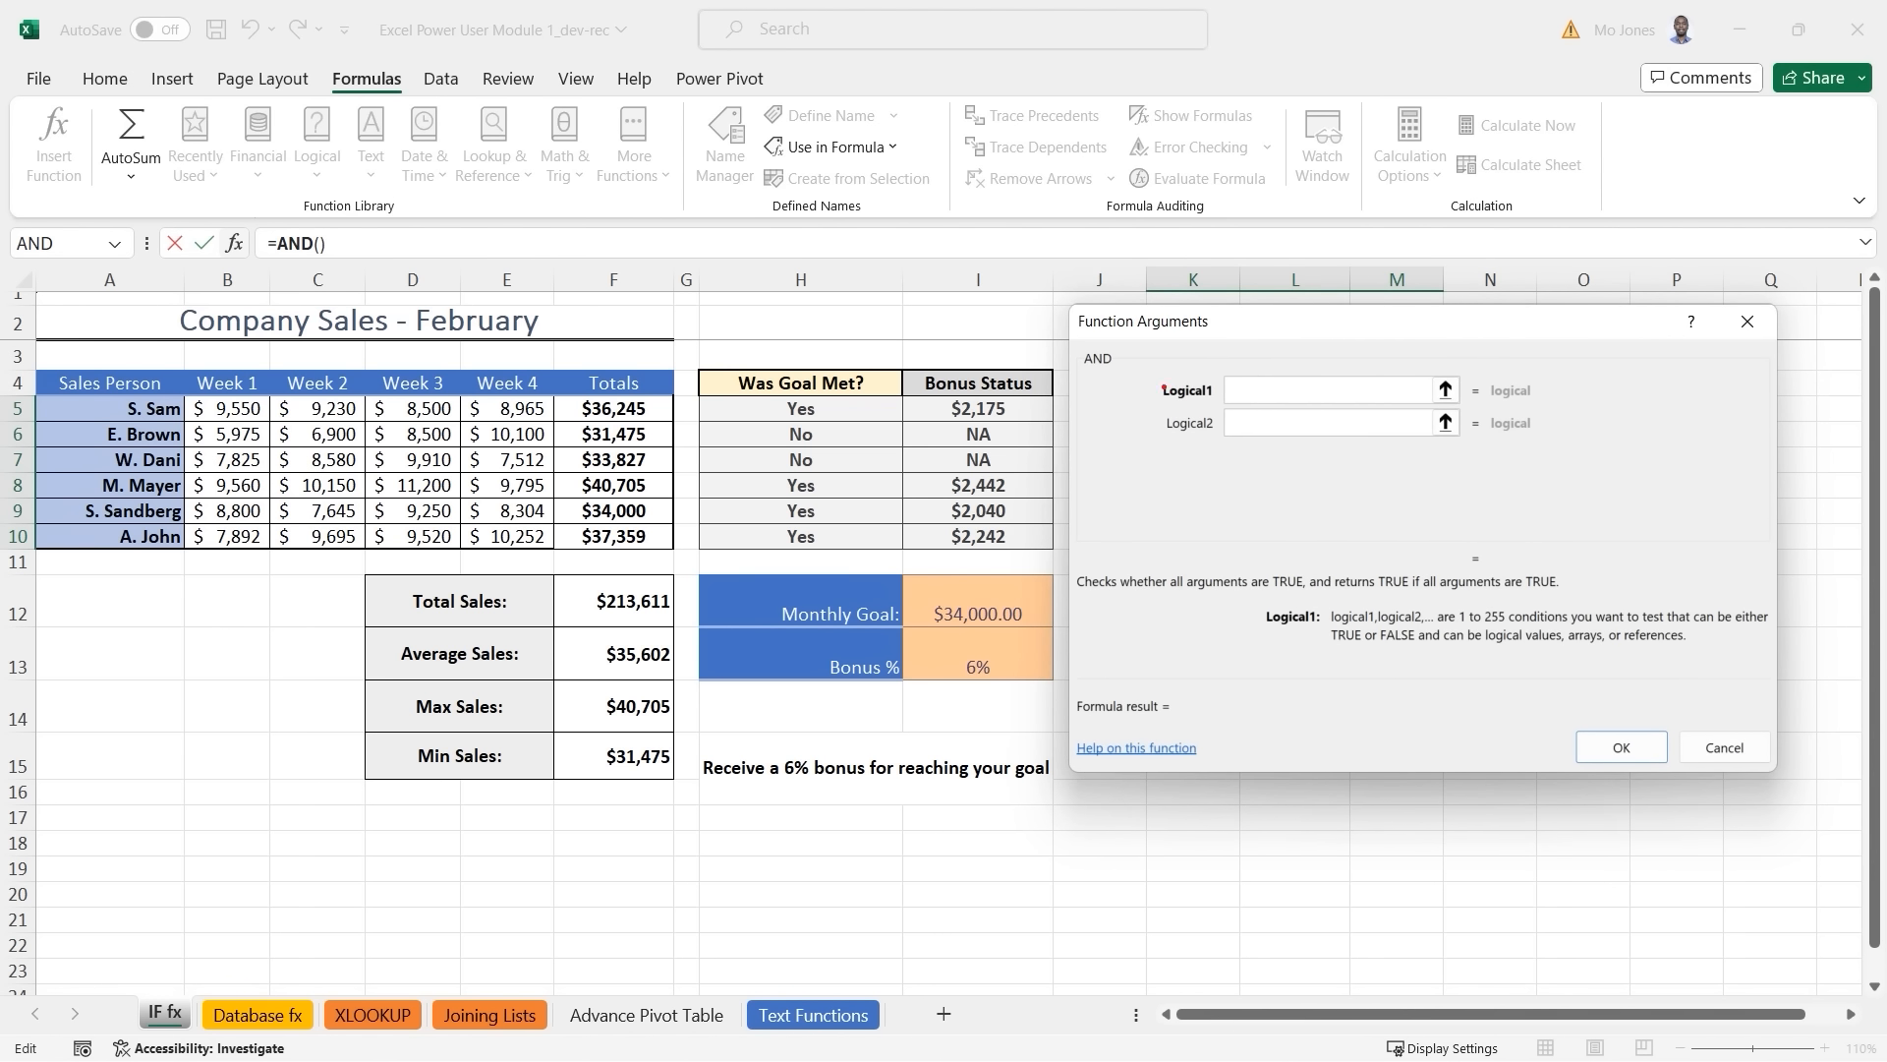
mouse_move(1160, 389)
mouse_down()
mouse_move(1141, 446)
mouse_move(1185, 484)
mouse_up()
drag(1494, 626, 1576, 624)
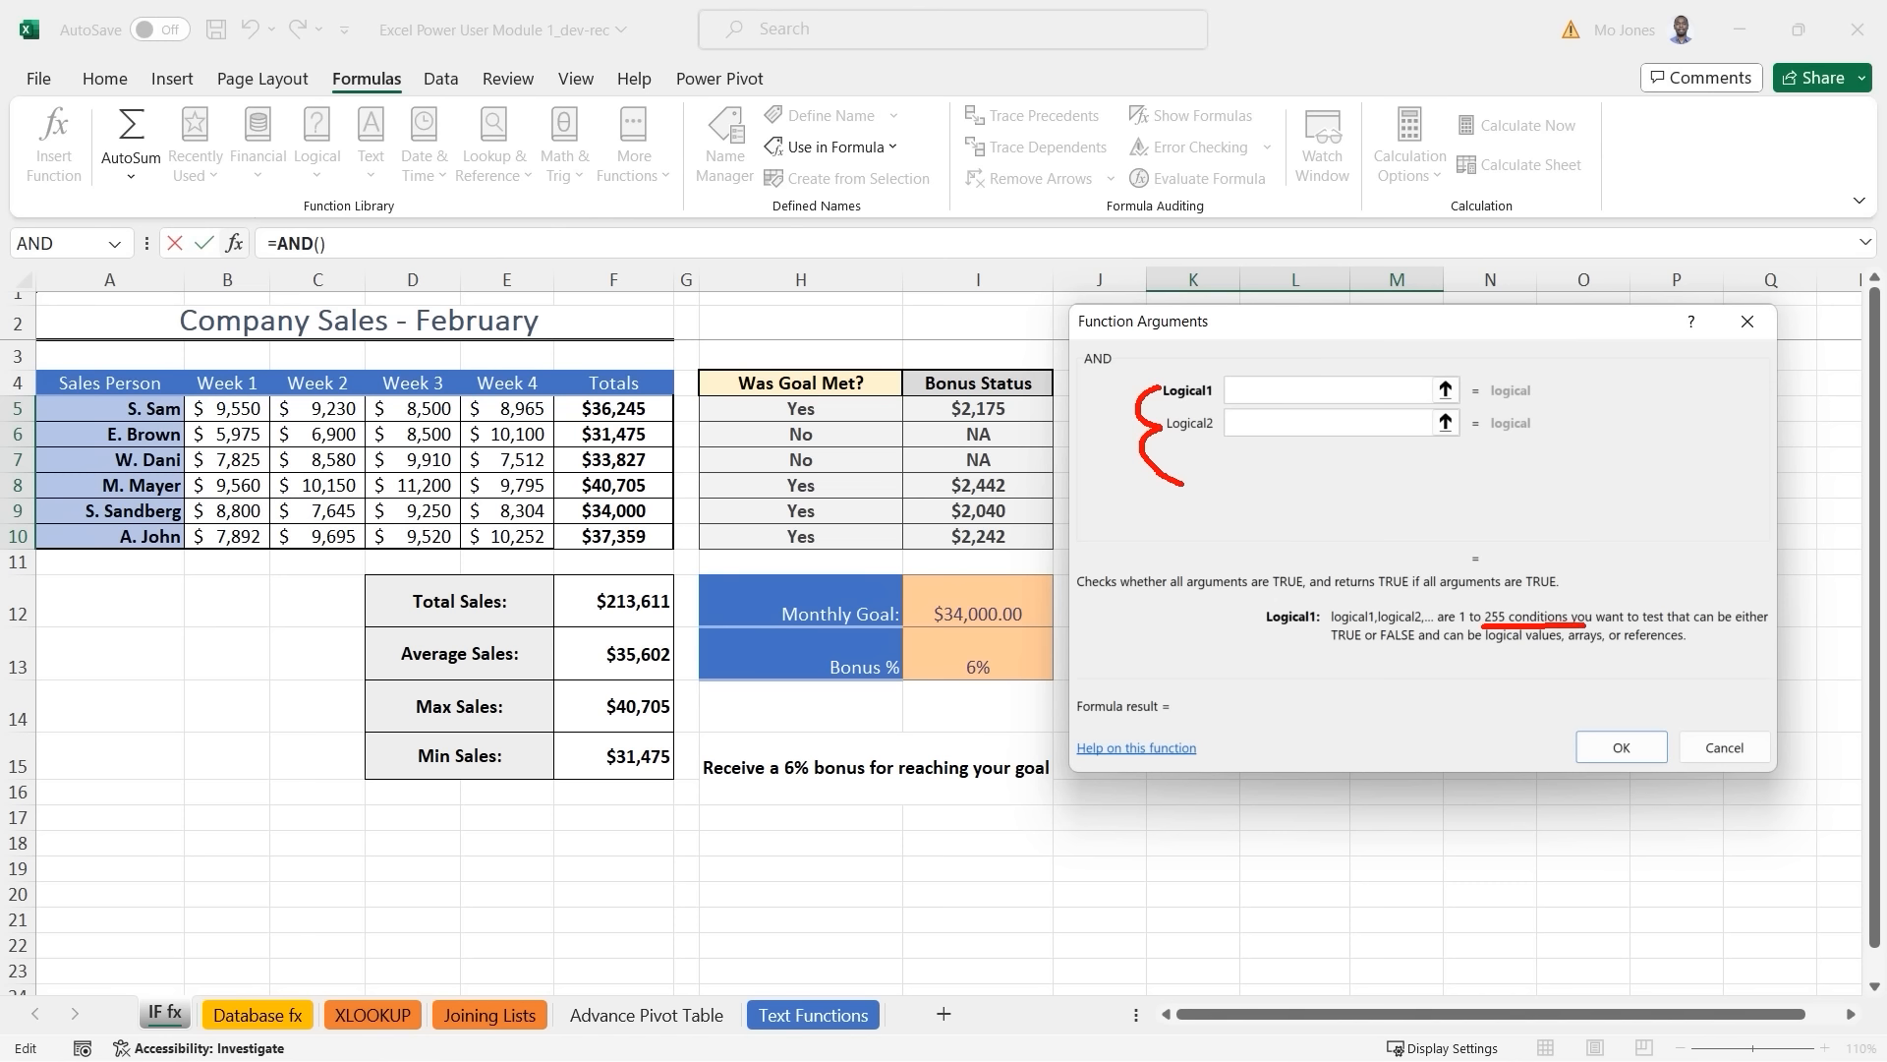
key(Escape)
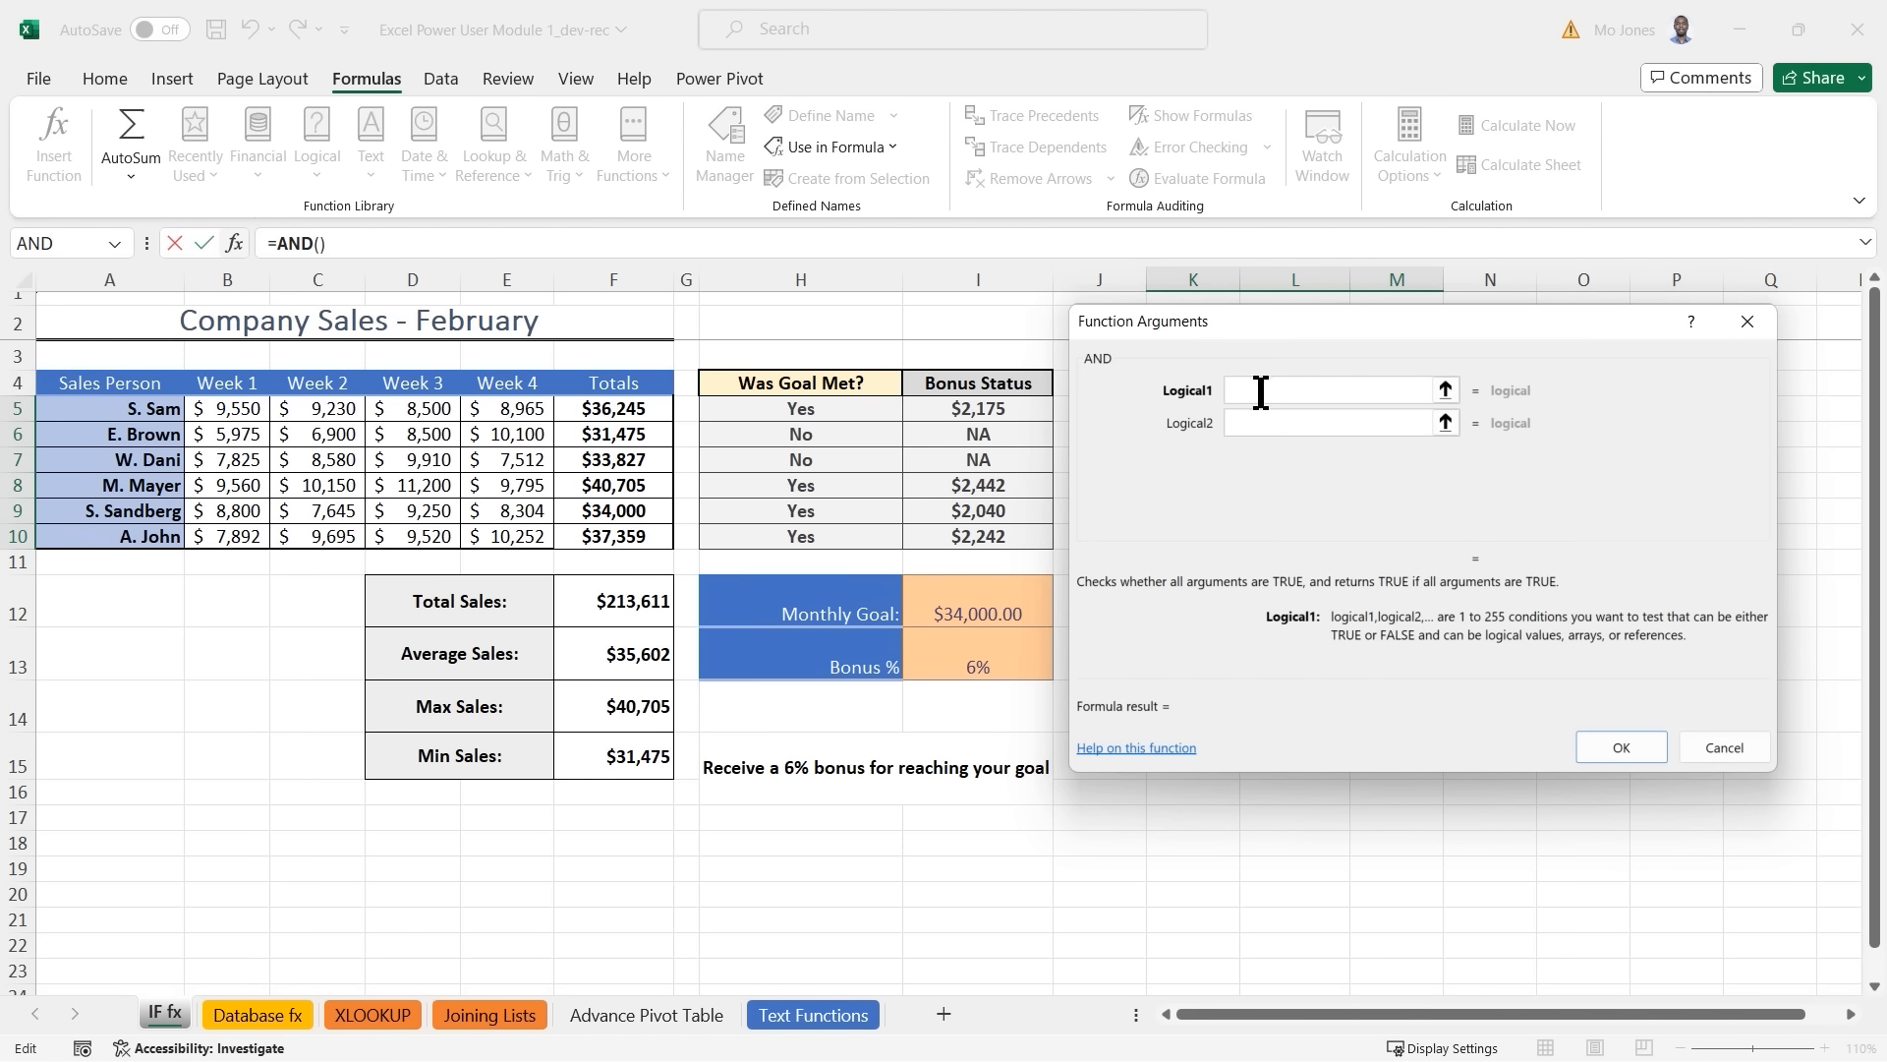
drag(1283, 312, 775, 99)
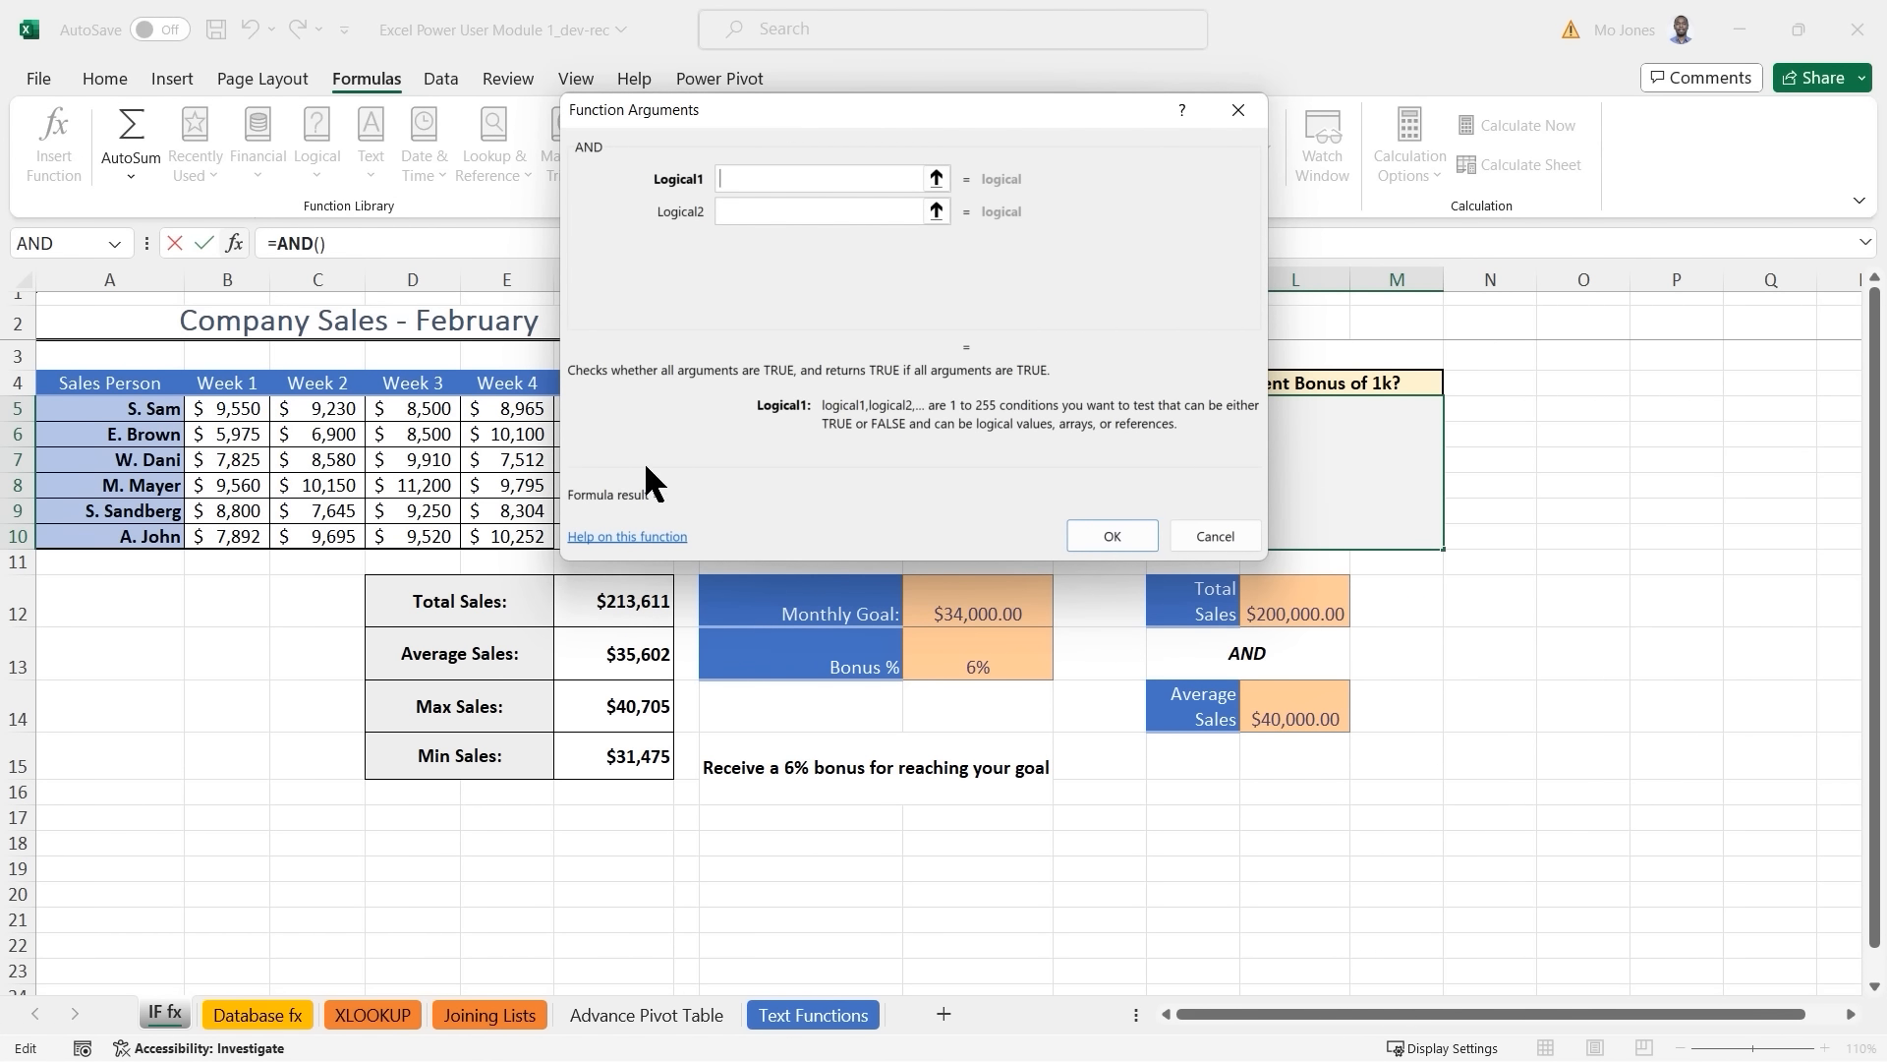
Enter F12>=L12 as the AND formula's first condition.
click(611, 605)
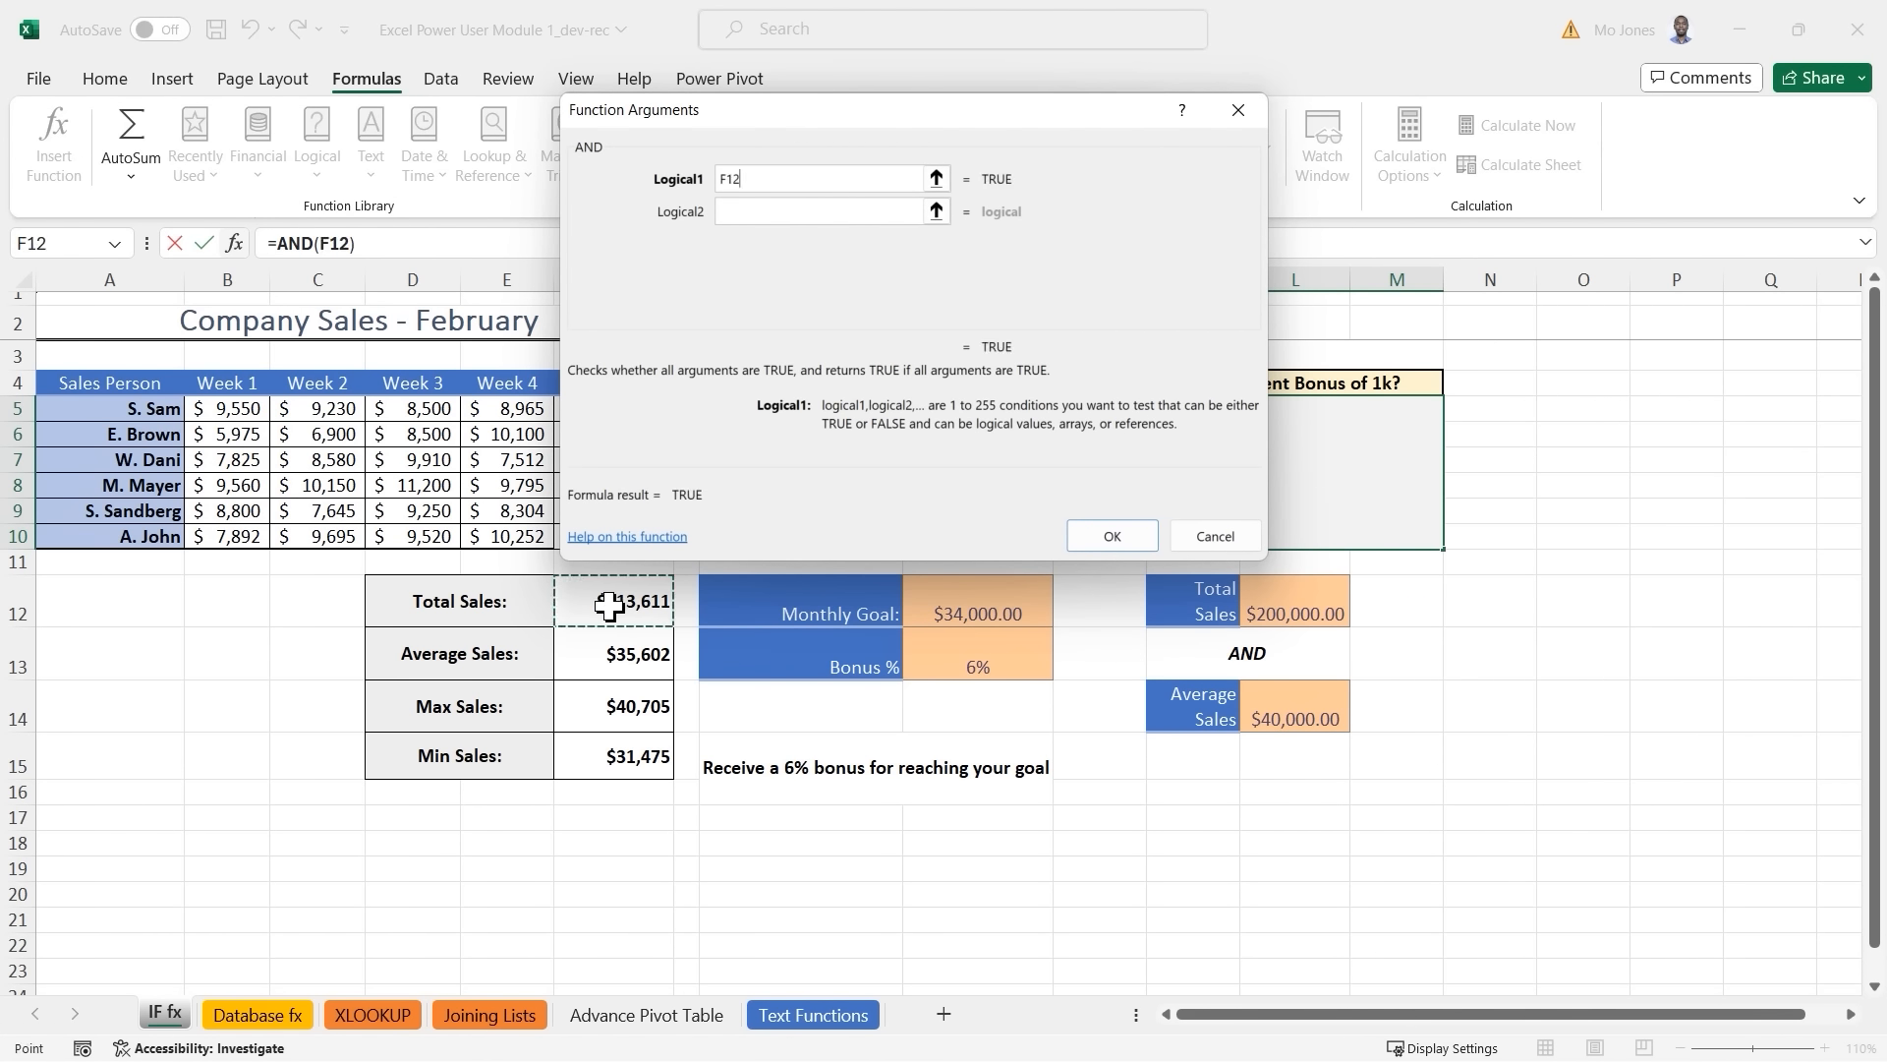
text(>=)
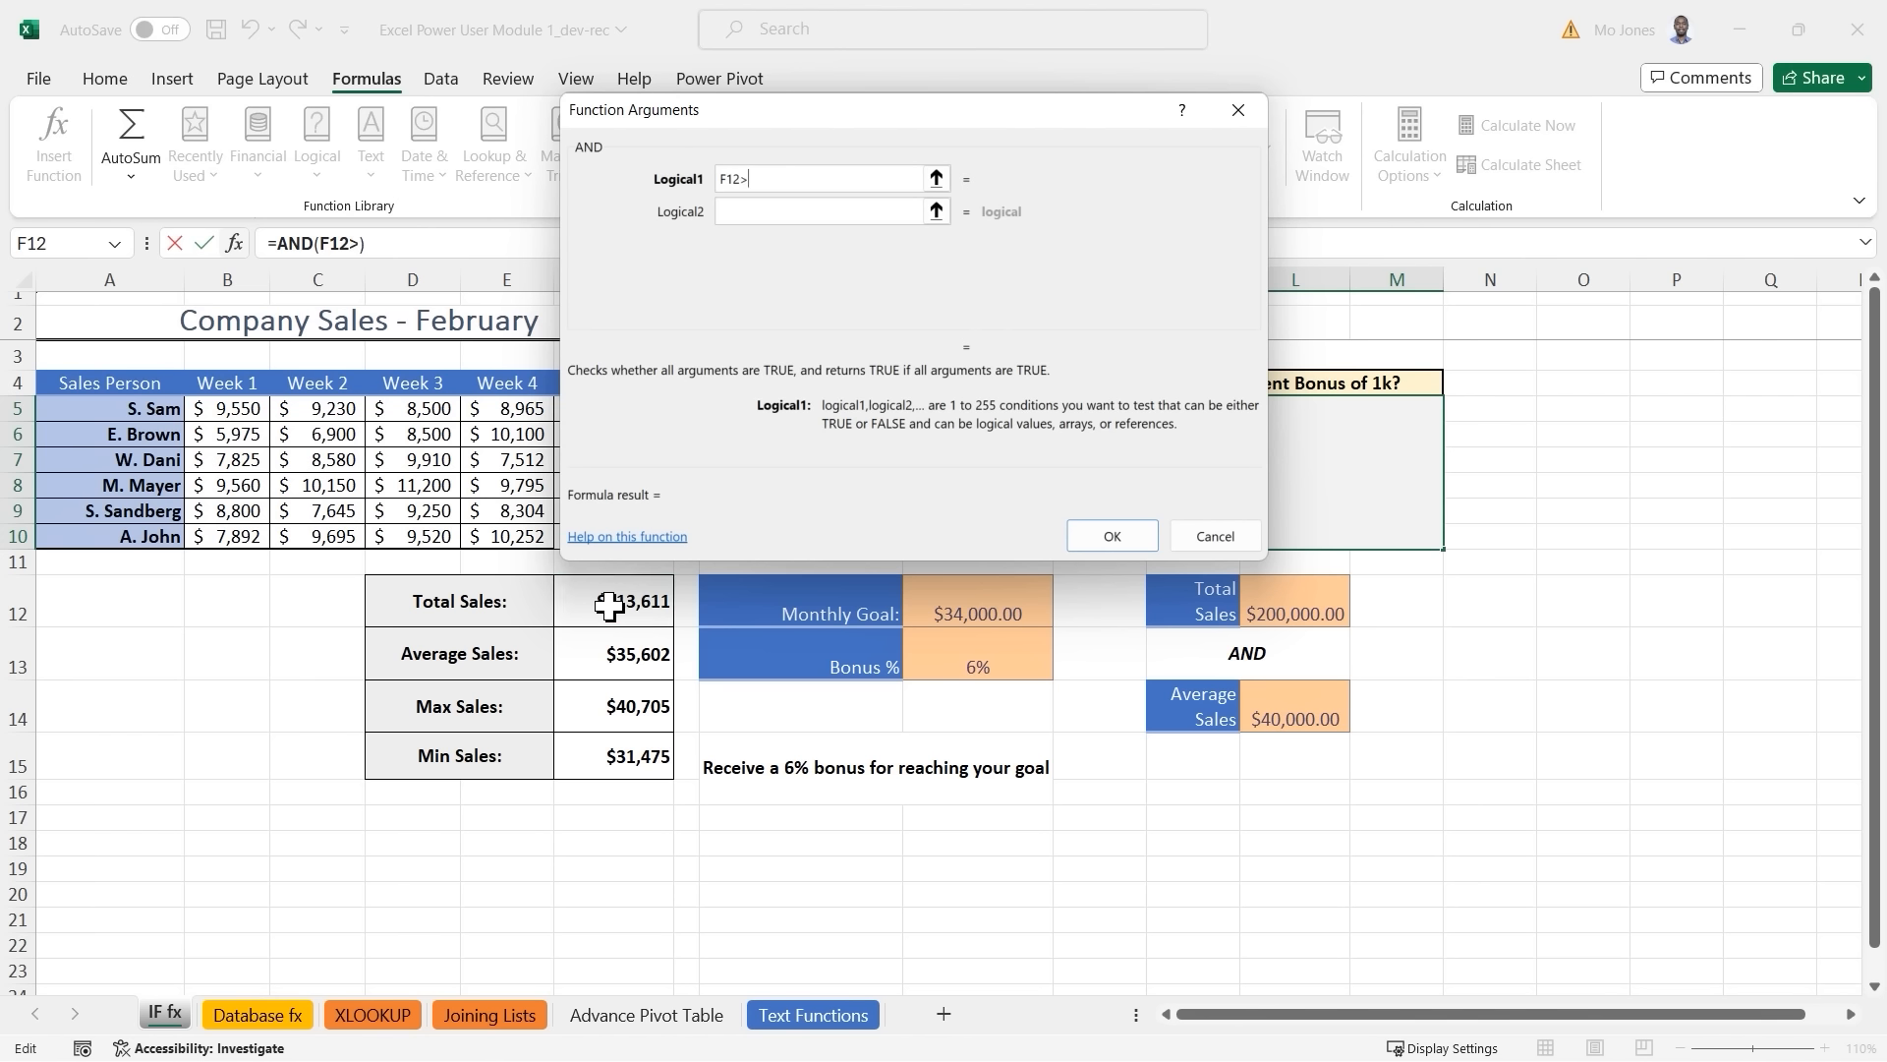
click(1310, 610)
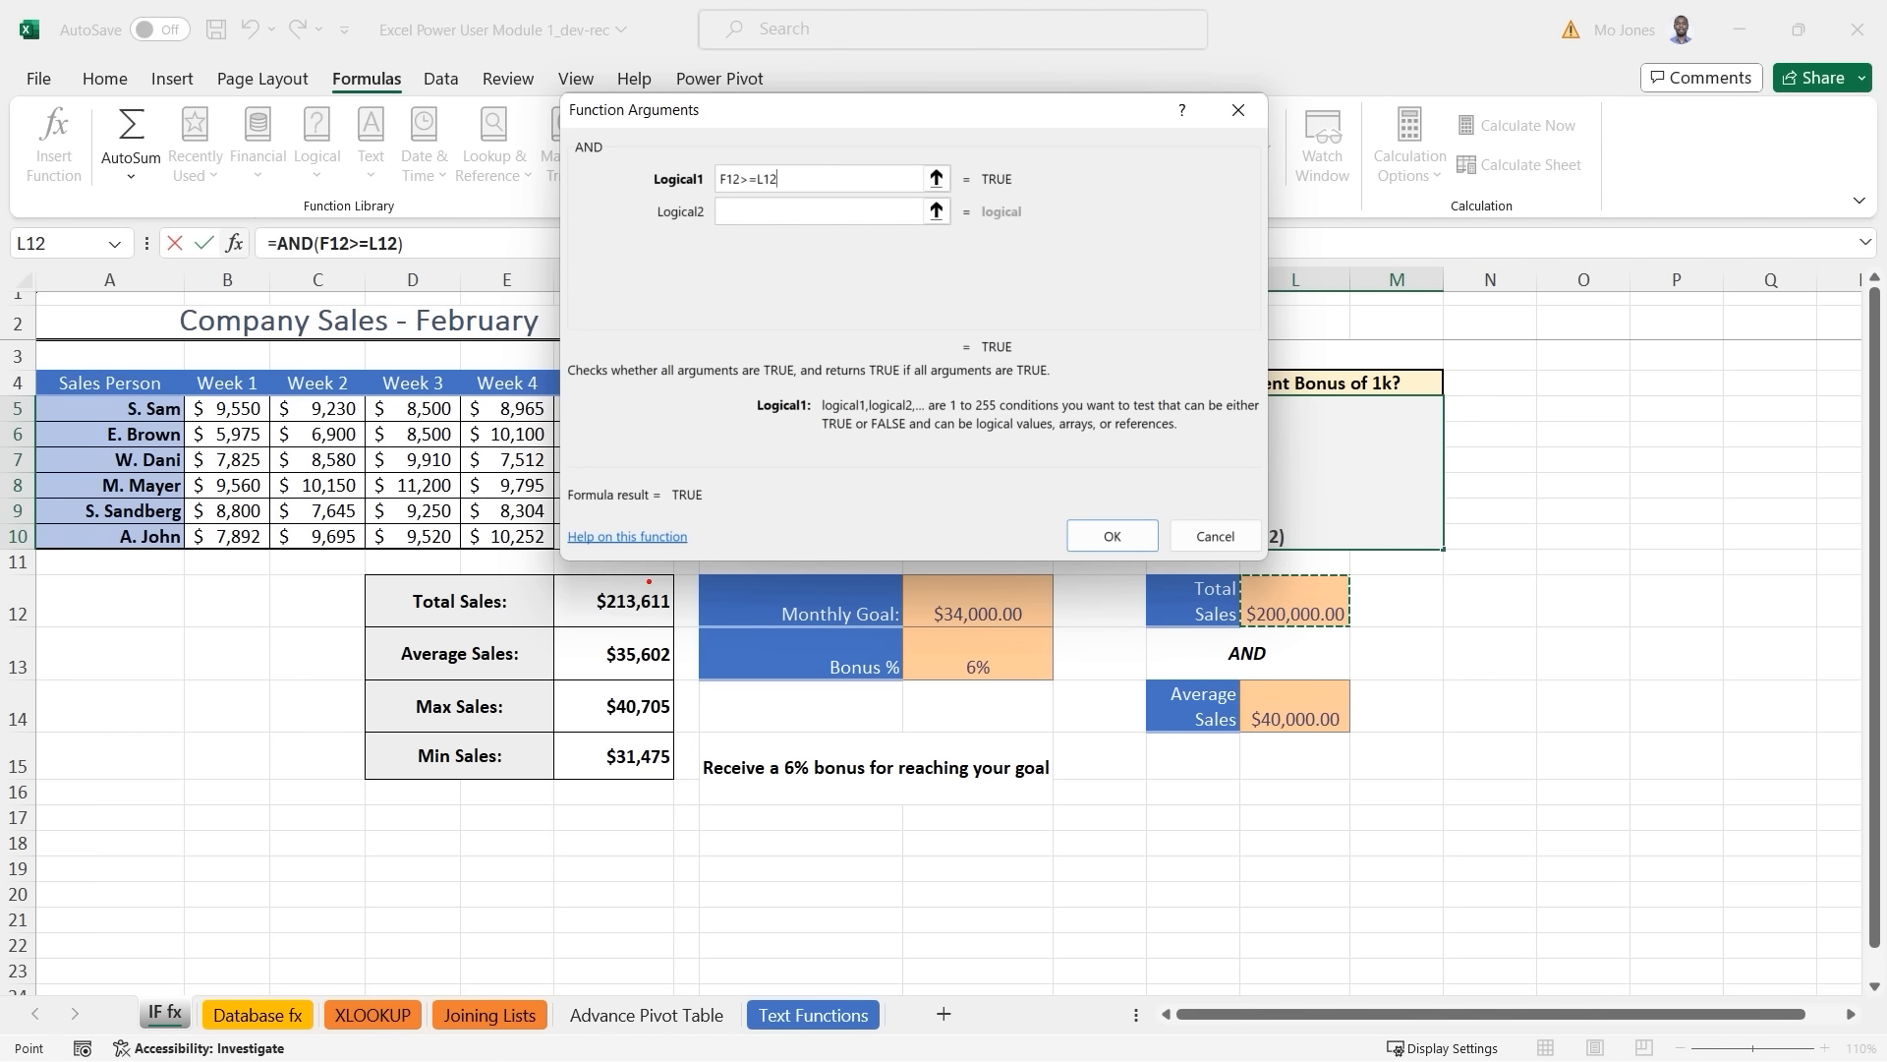
mouse_move(648, 581)
mouse_down()
mouse_move(598, 571)
mouse_move(647, 629)
mouse_move(660, 575)
mouse_up()
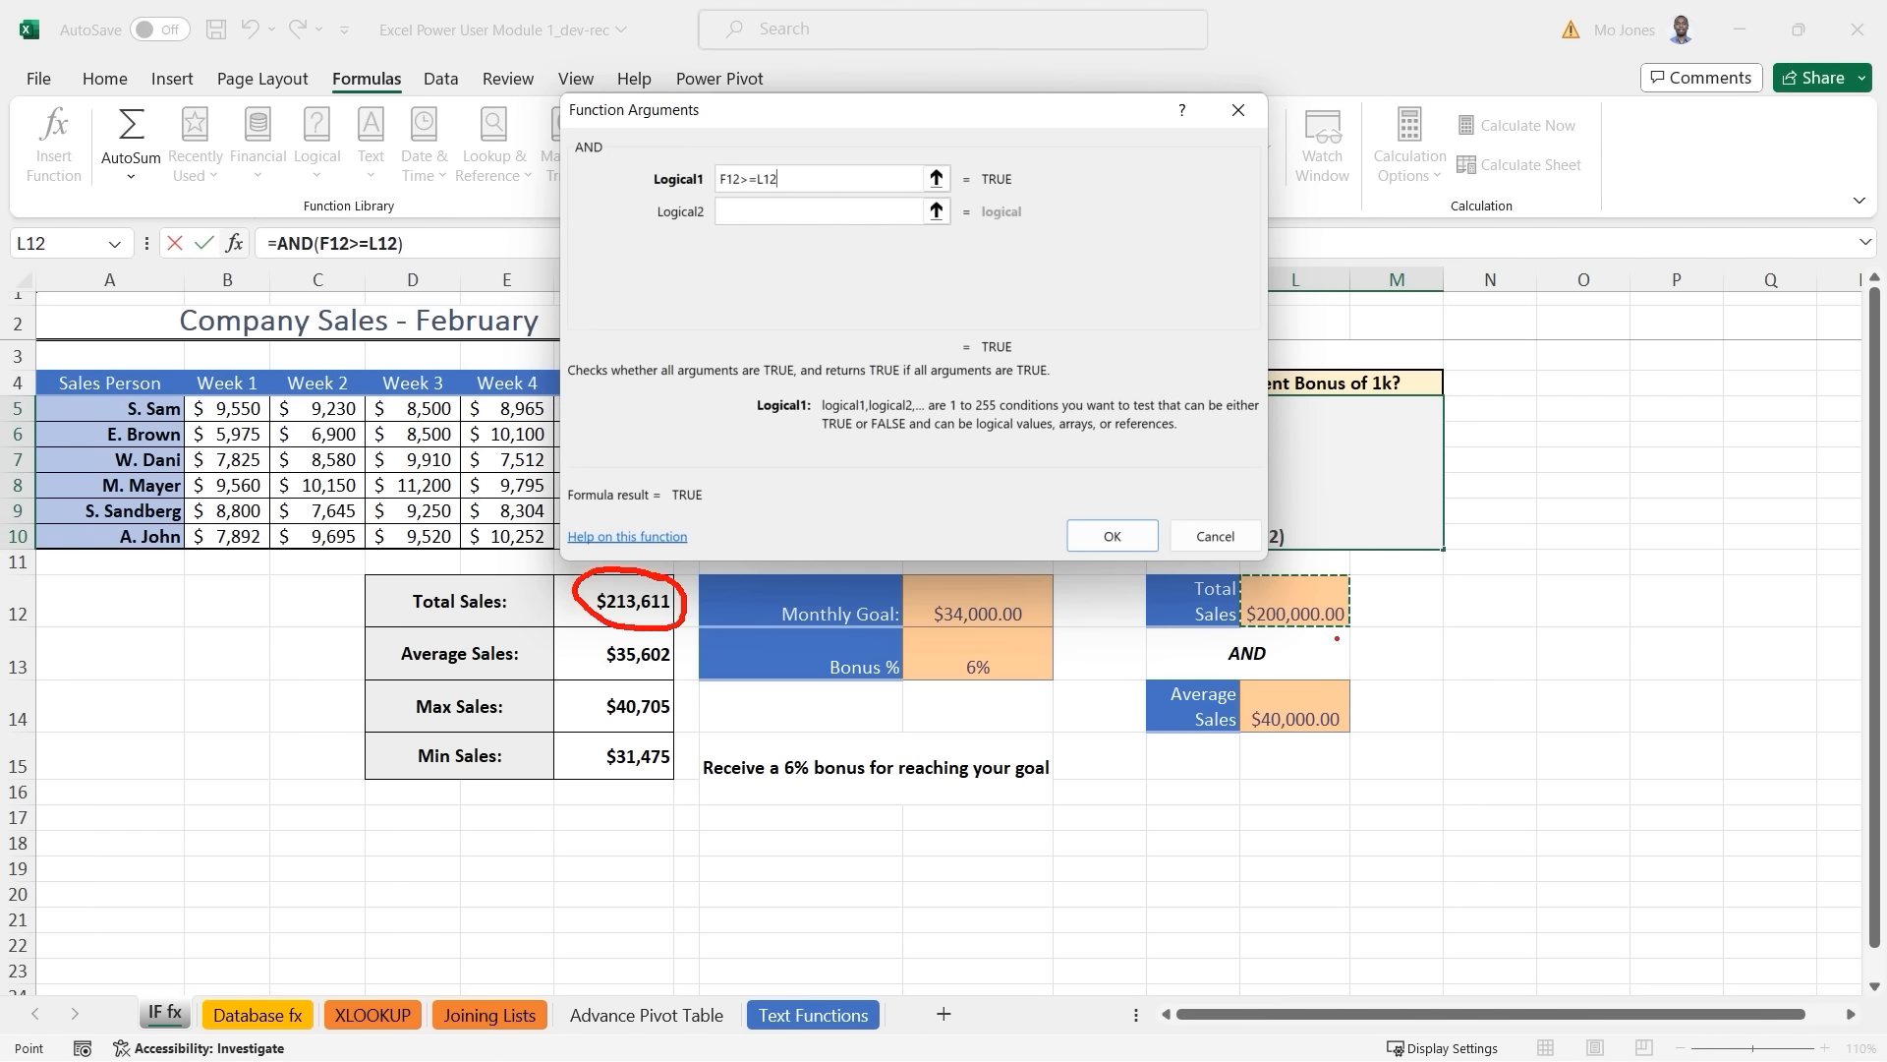
mouse_move(1331, 587)
mouse_down()
mouse_move(1240, 580)
mouse_move(1312, 641)
mouse_move(1337, 580)
mouse_up()
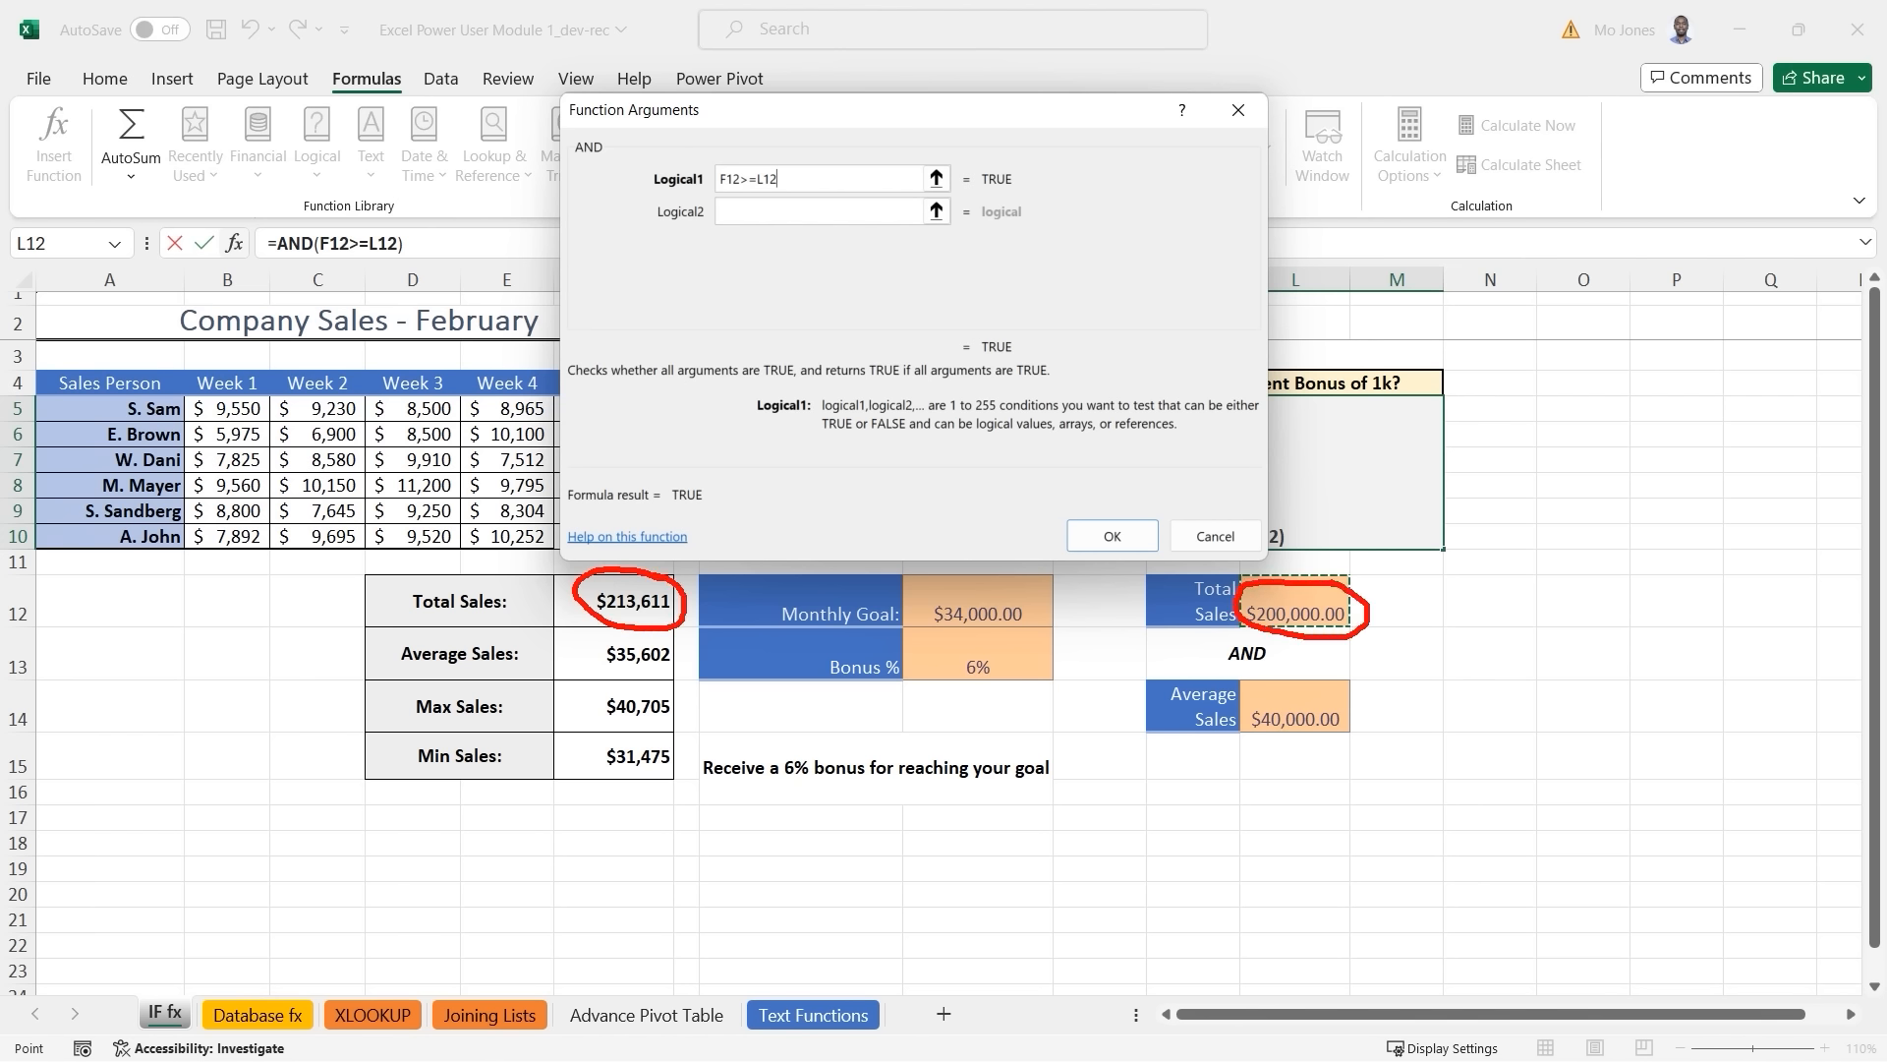
drag(1021, 178, 1059, 139)
key(Escape)
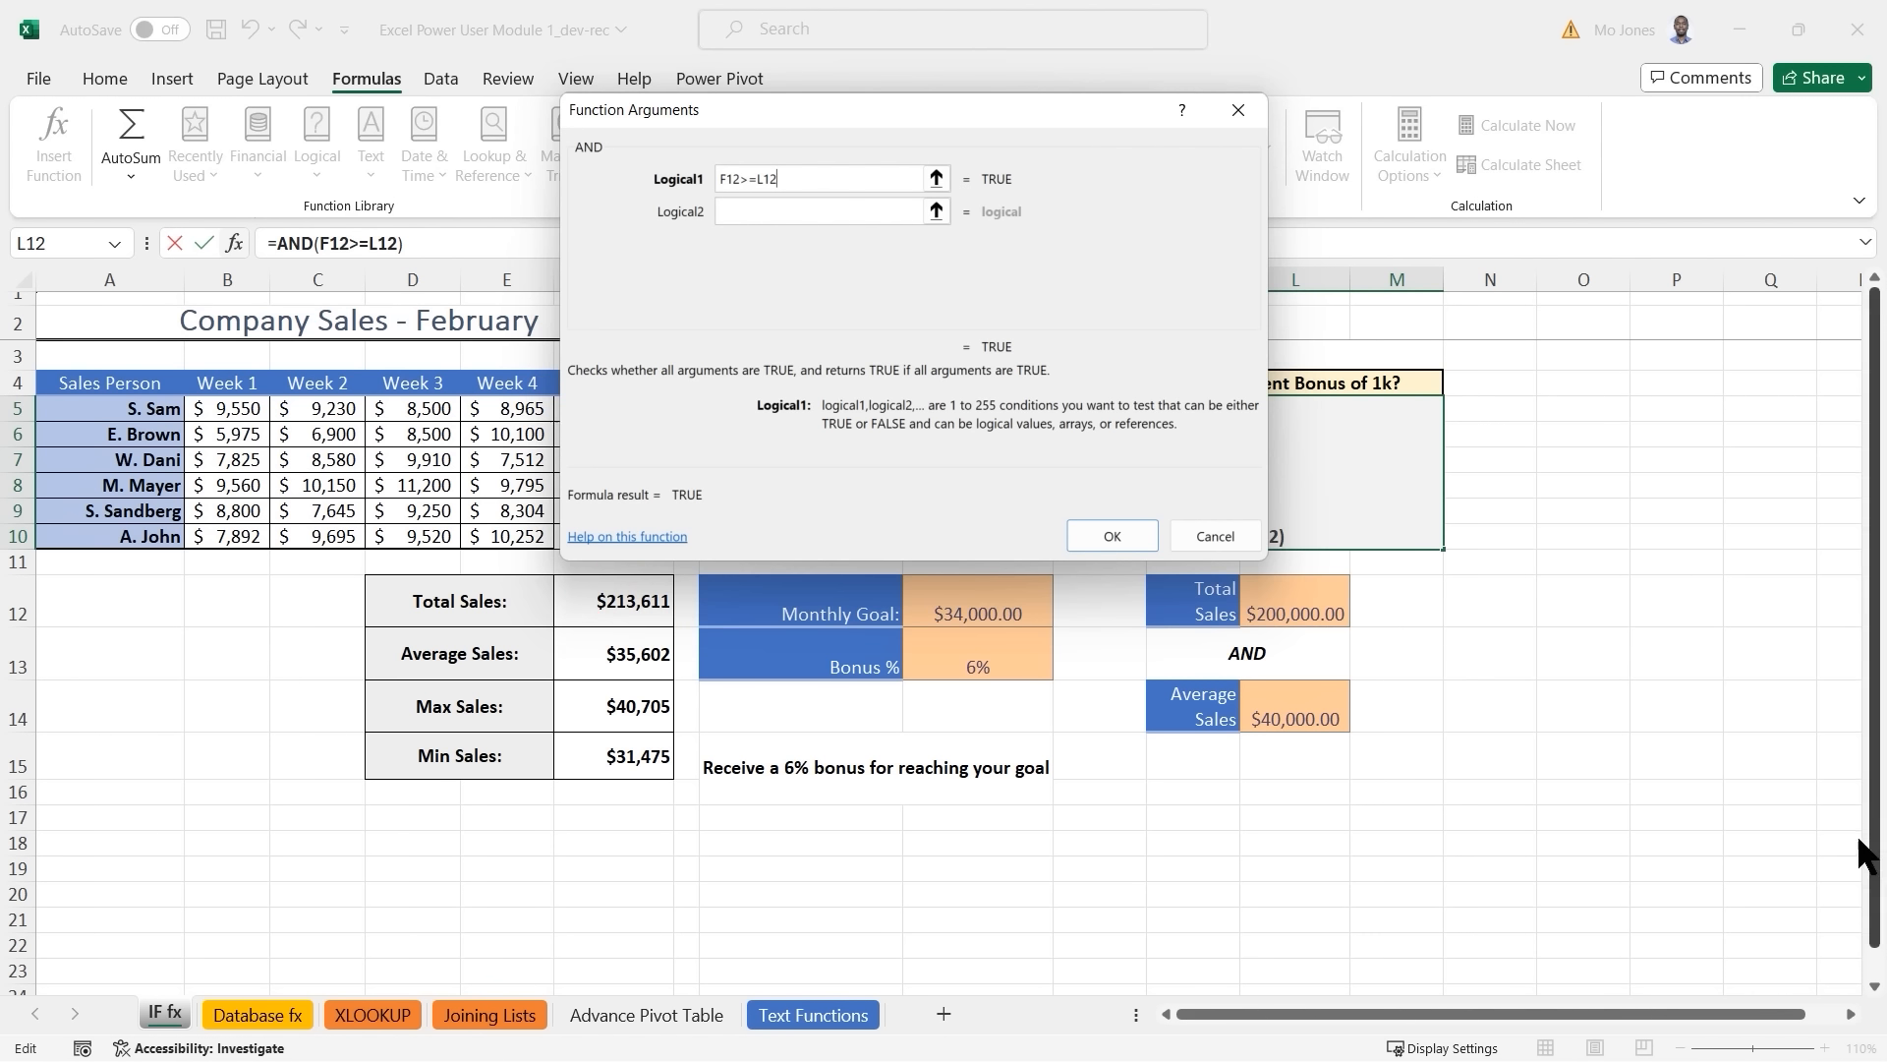
Add F13>=L14 as the second condition and confirm =AND(F12>=L12,F13>=L14), showing FALSE.
click(822, 210)
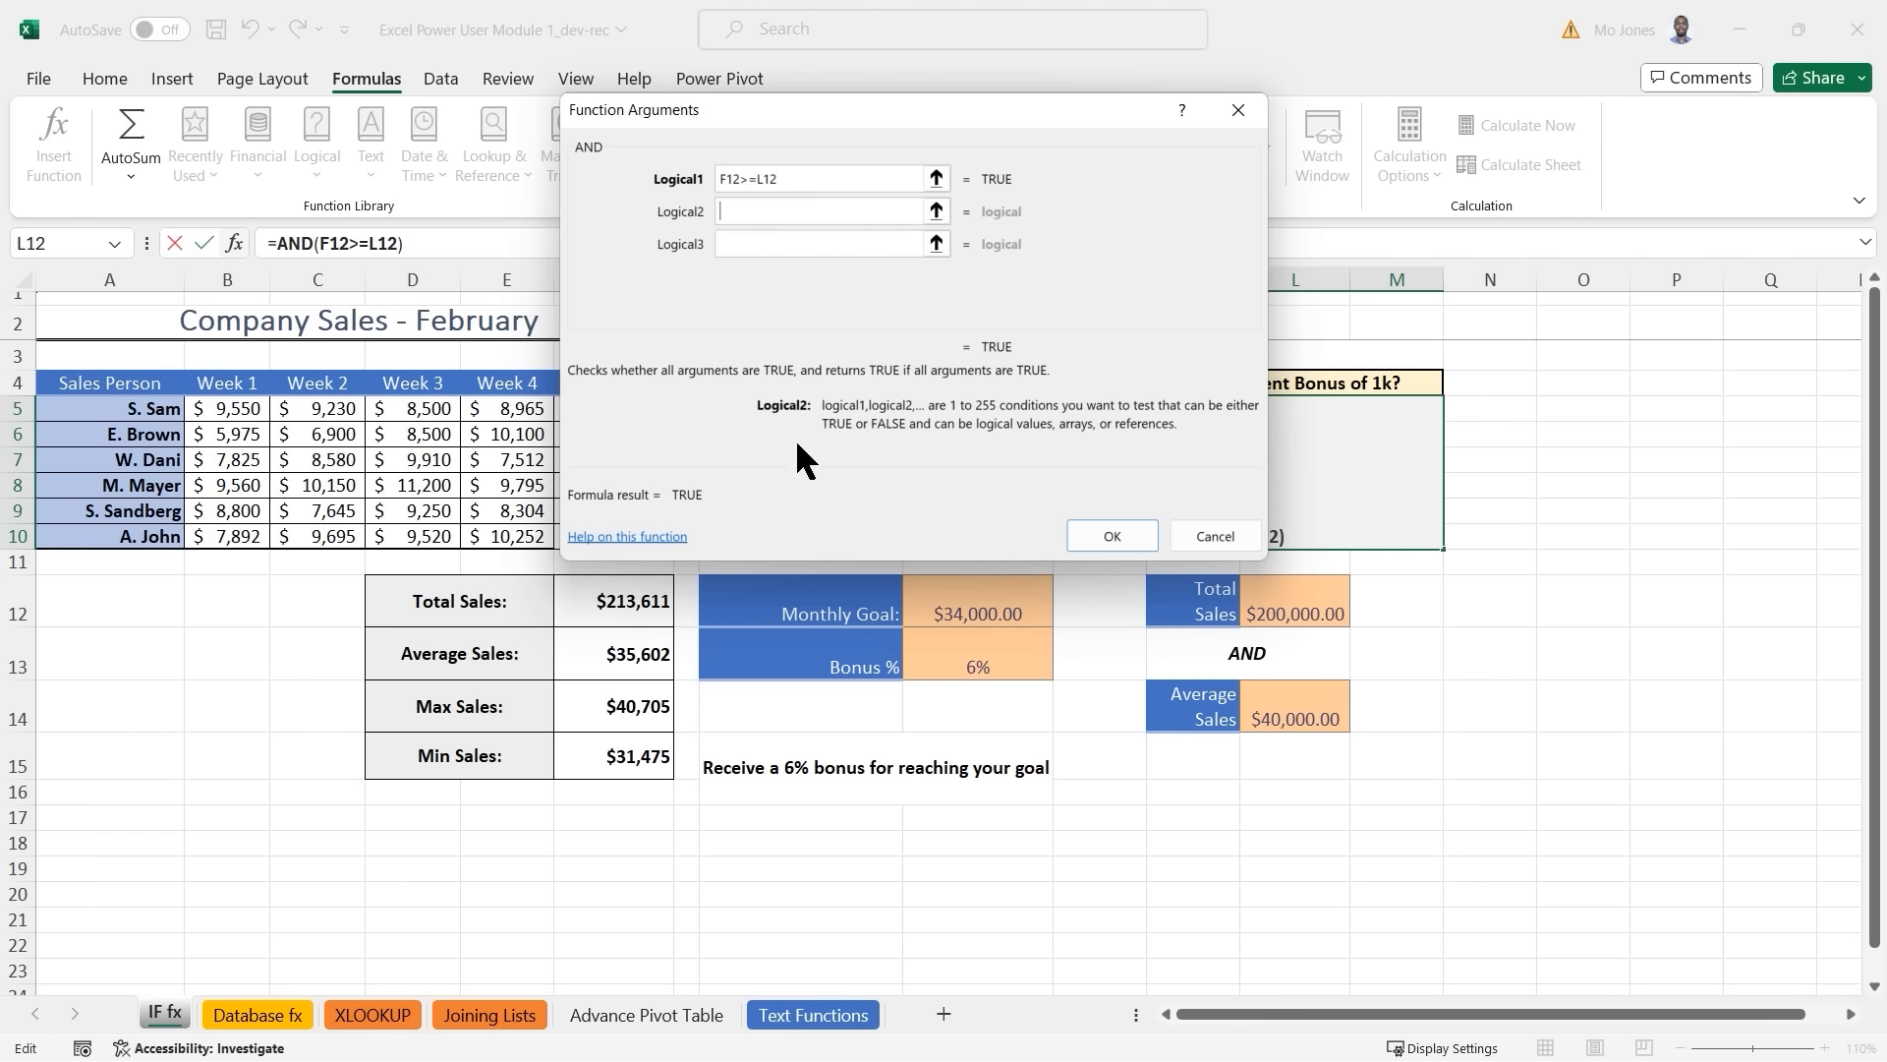
click(617, 655)
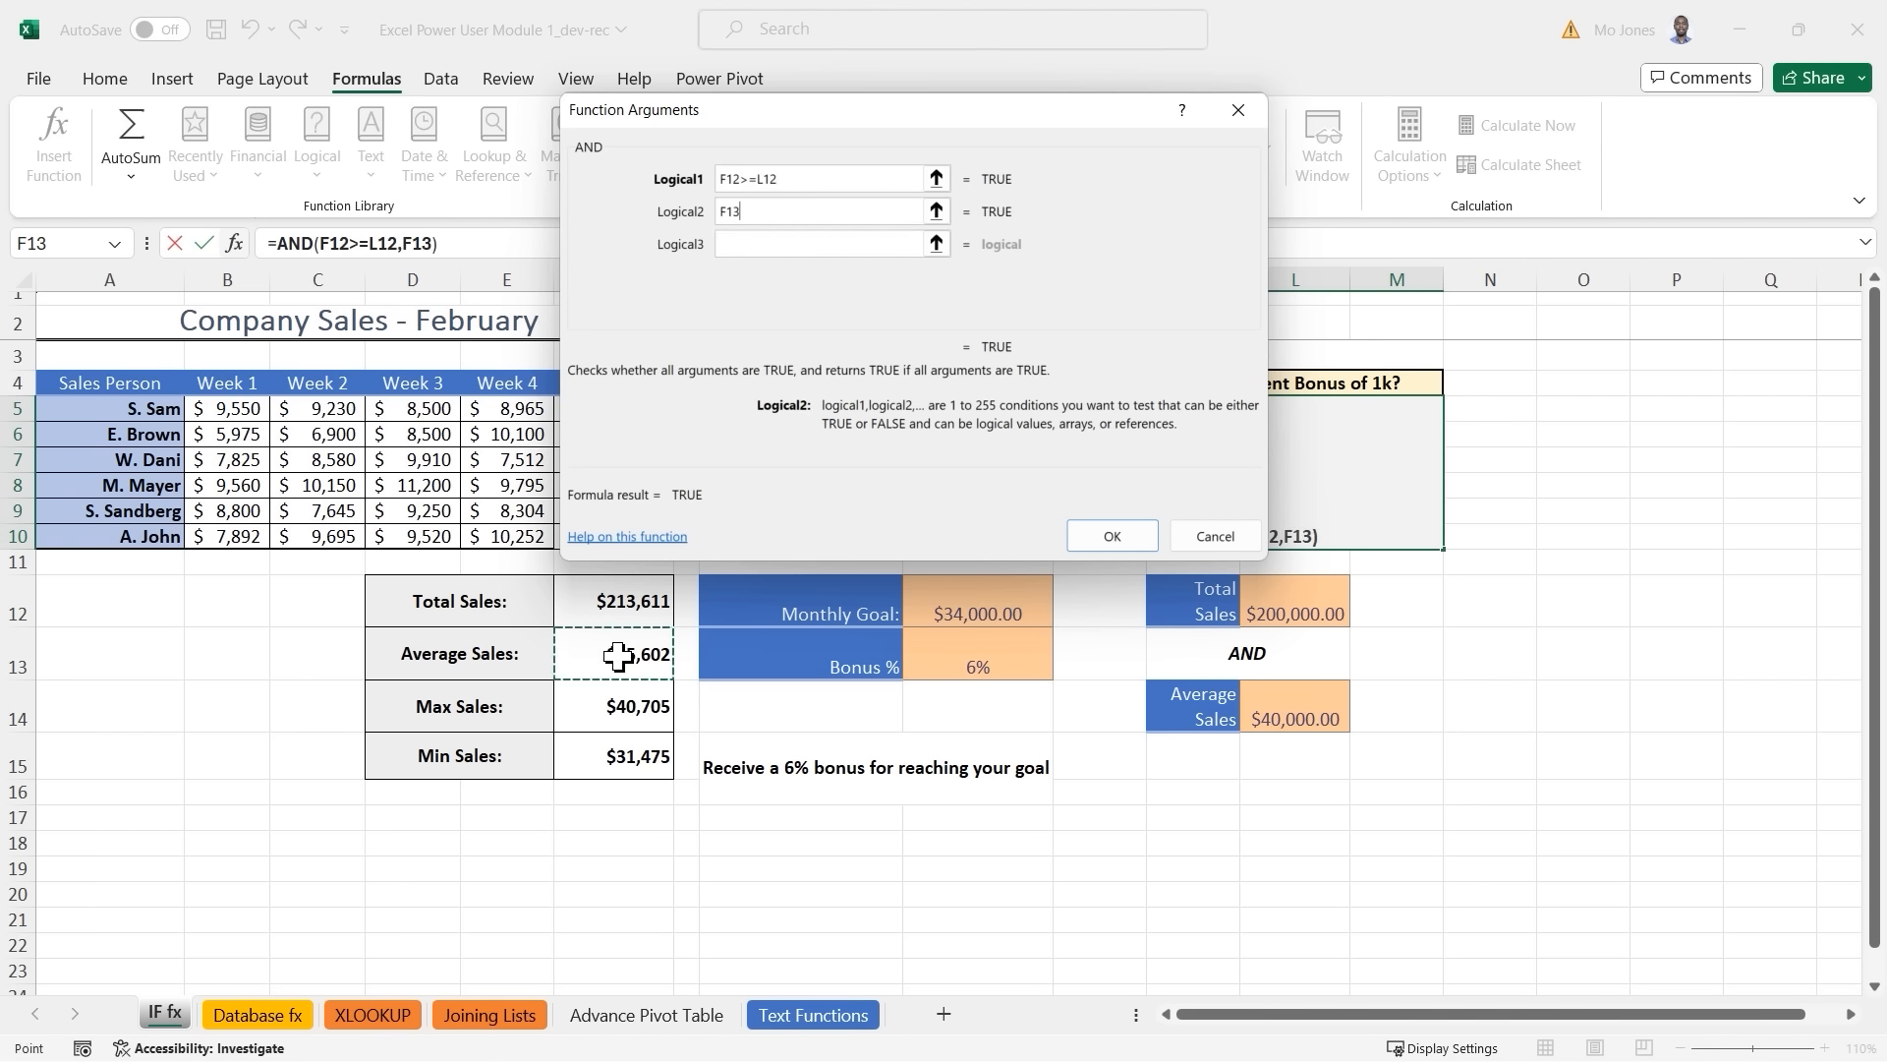
text(>=)
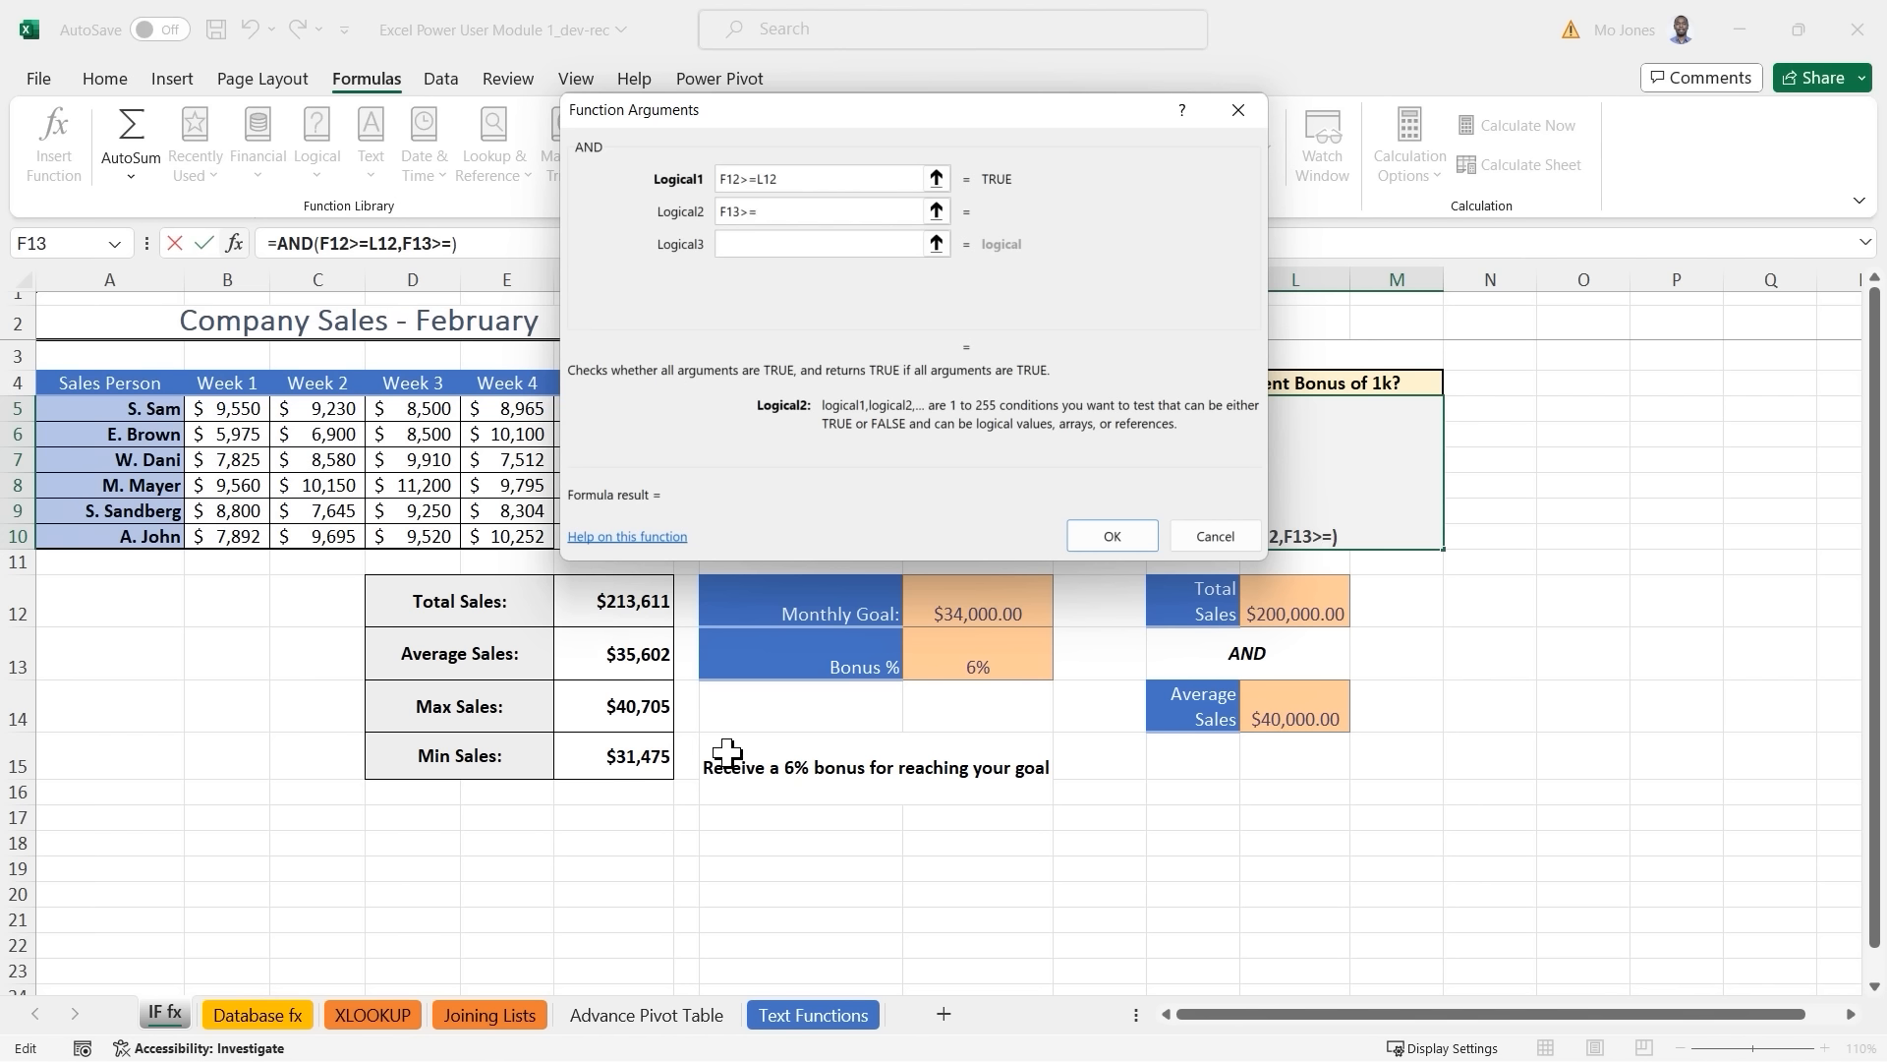
click(1302, 715)
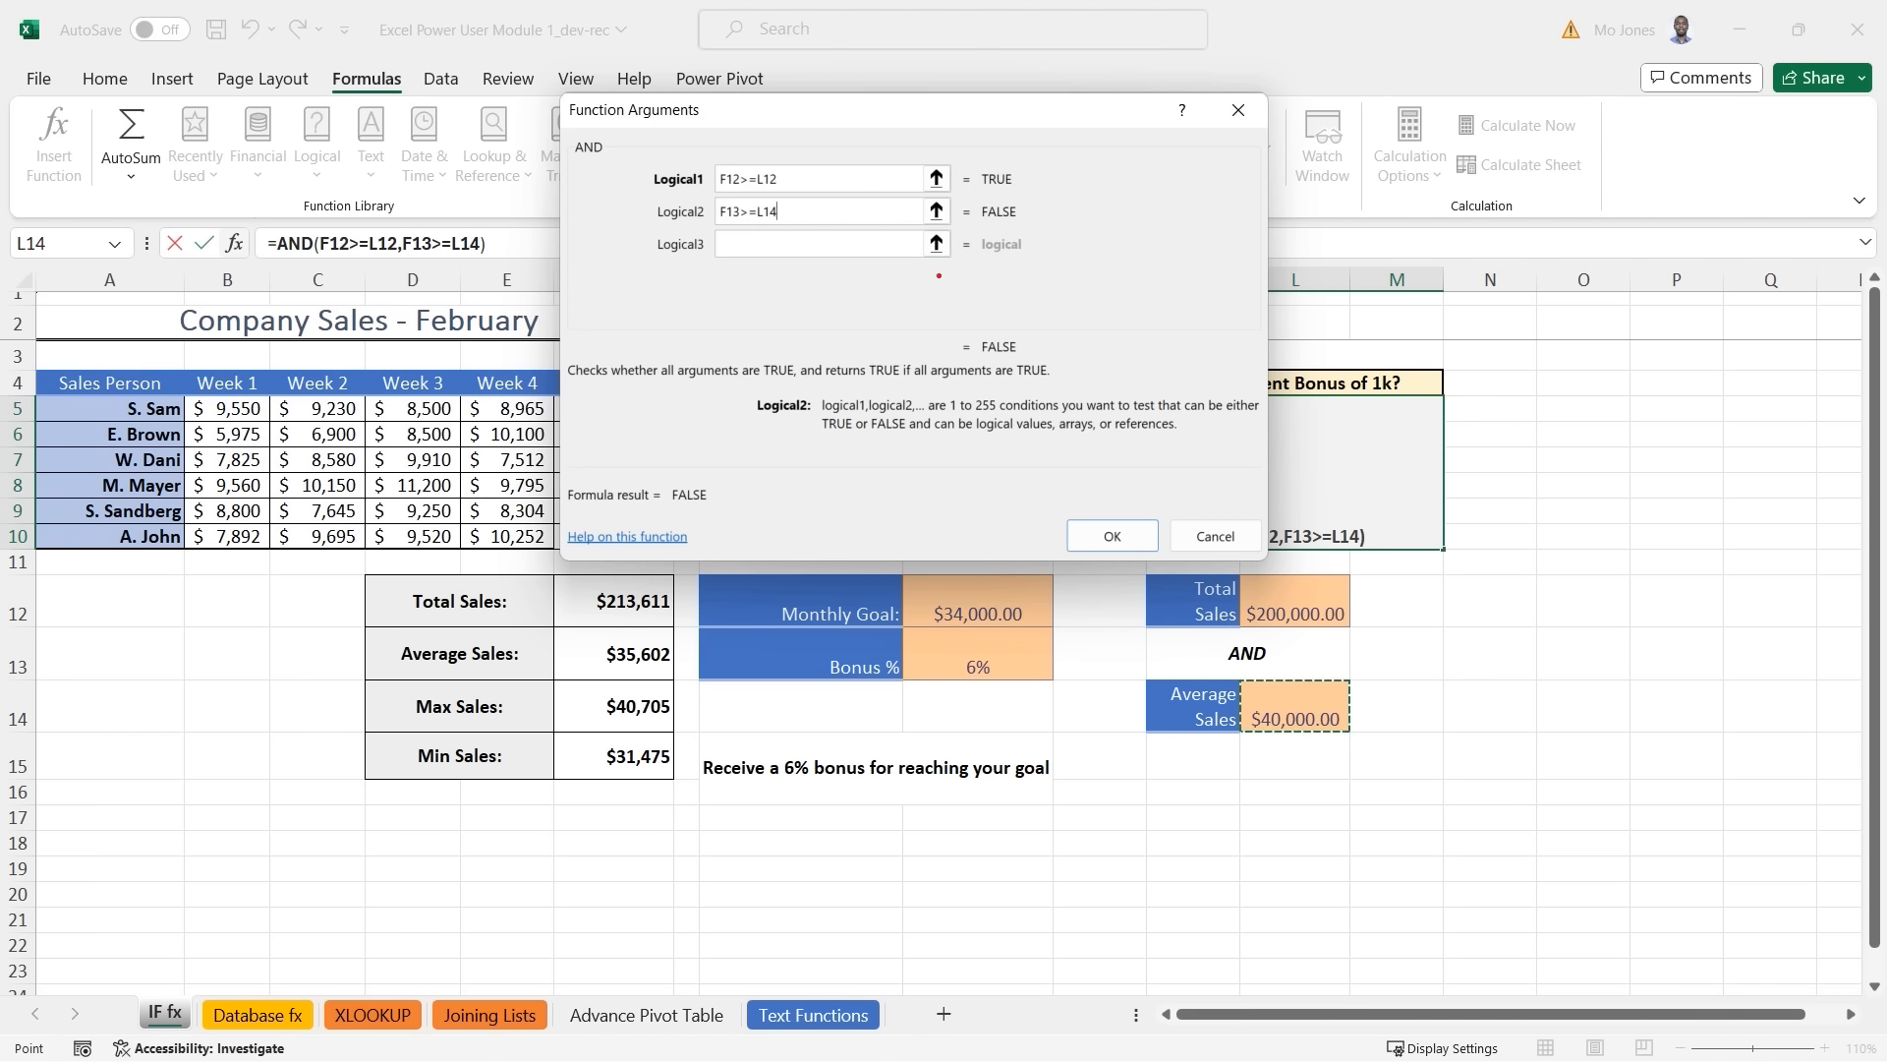
mouse_move(632, 630)
mouse_down()
mouse_move(589, 637)
mouse_move(639, 704)
mouse_move(661, 625)
mouse_move(619, 627)
mouse_up()
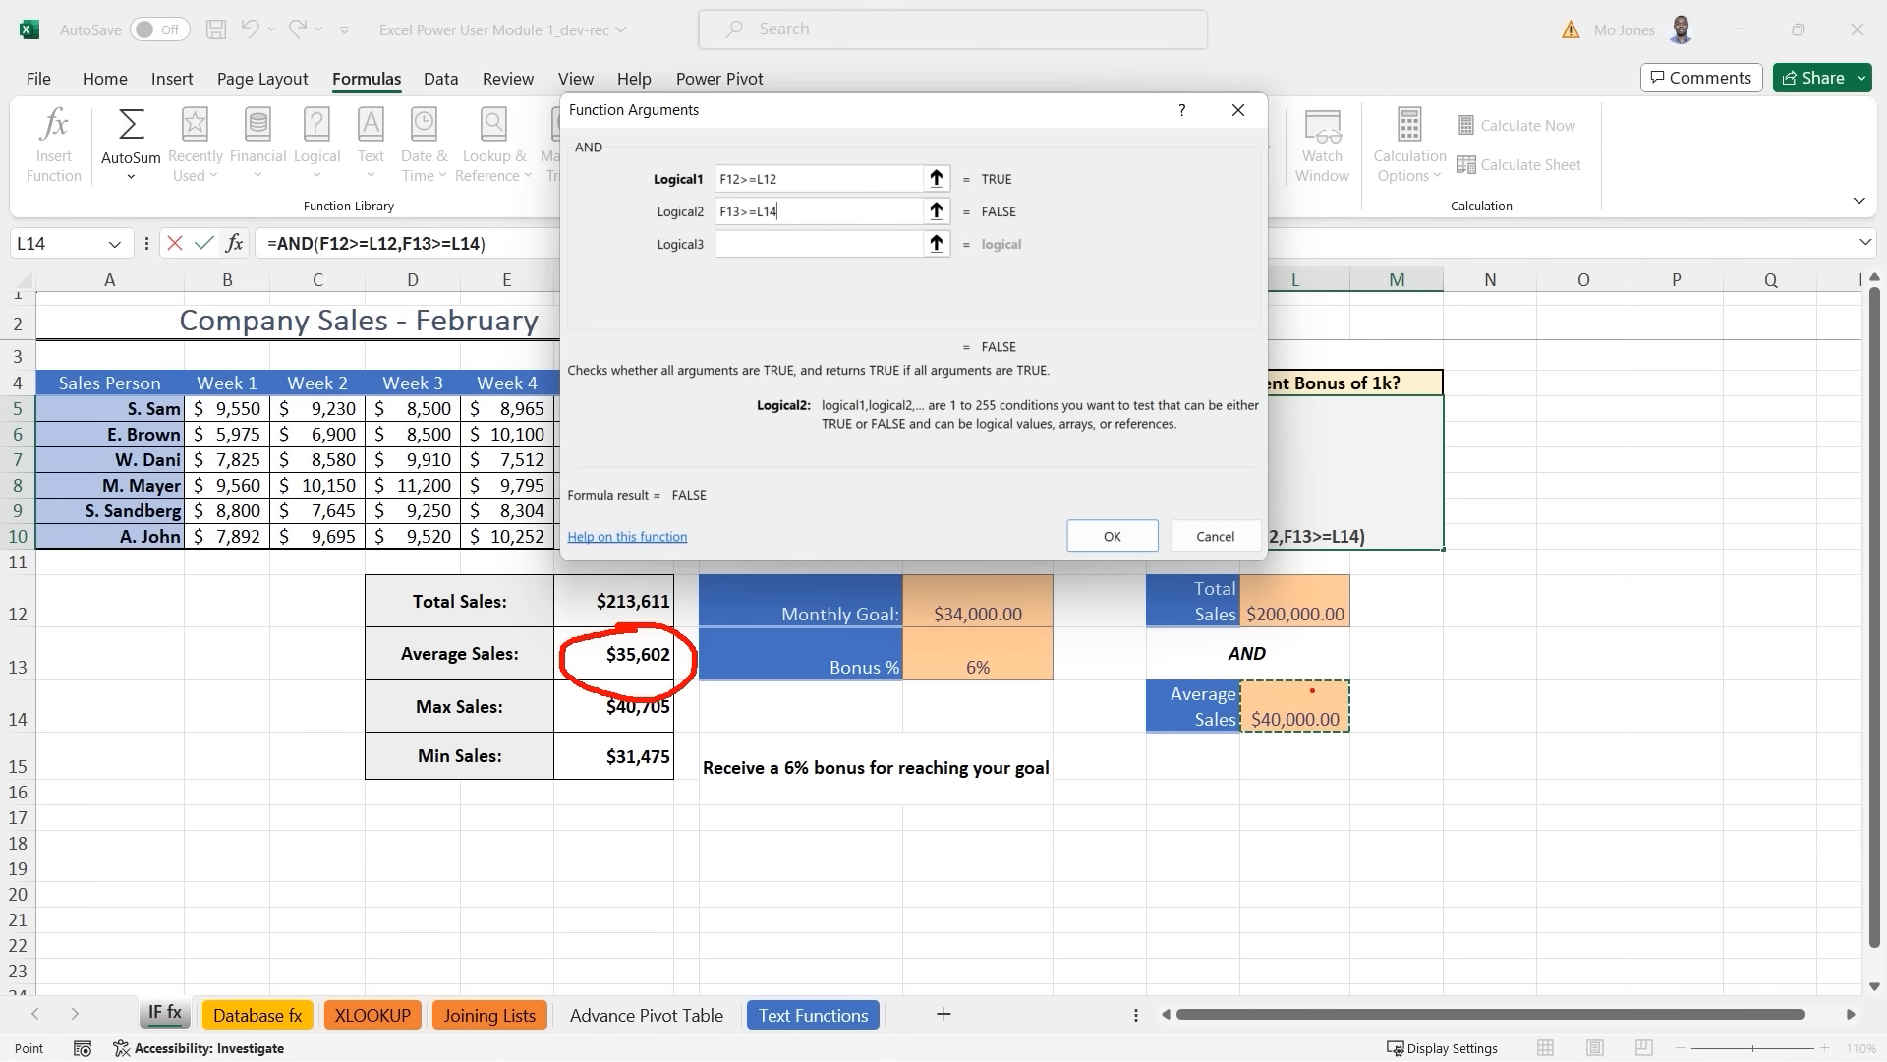
mouse_move(1322, 689)
mouse_down()
mouse_move(1241, 696)
mouse_move(1322, 755)
mouse_move(1354, 696)
mouse_move(1317, 689)
mouse_up()
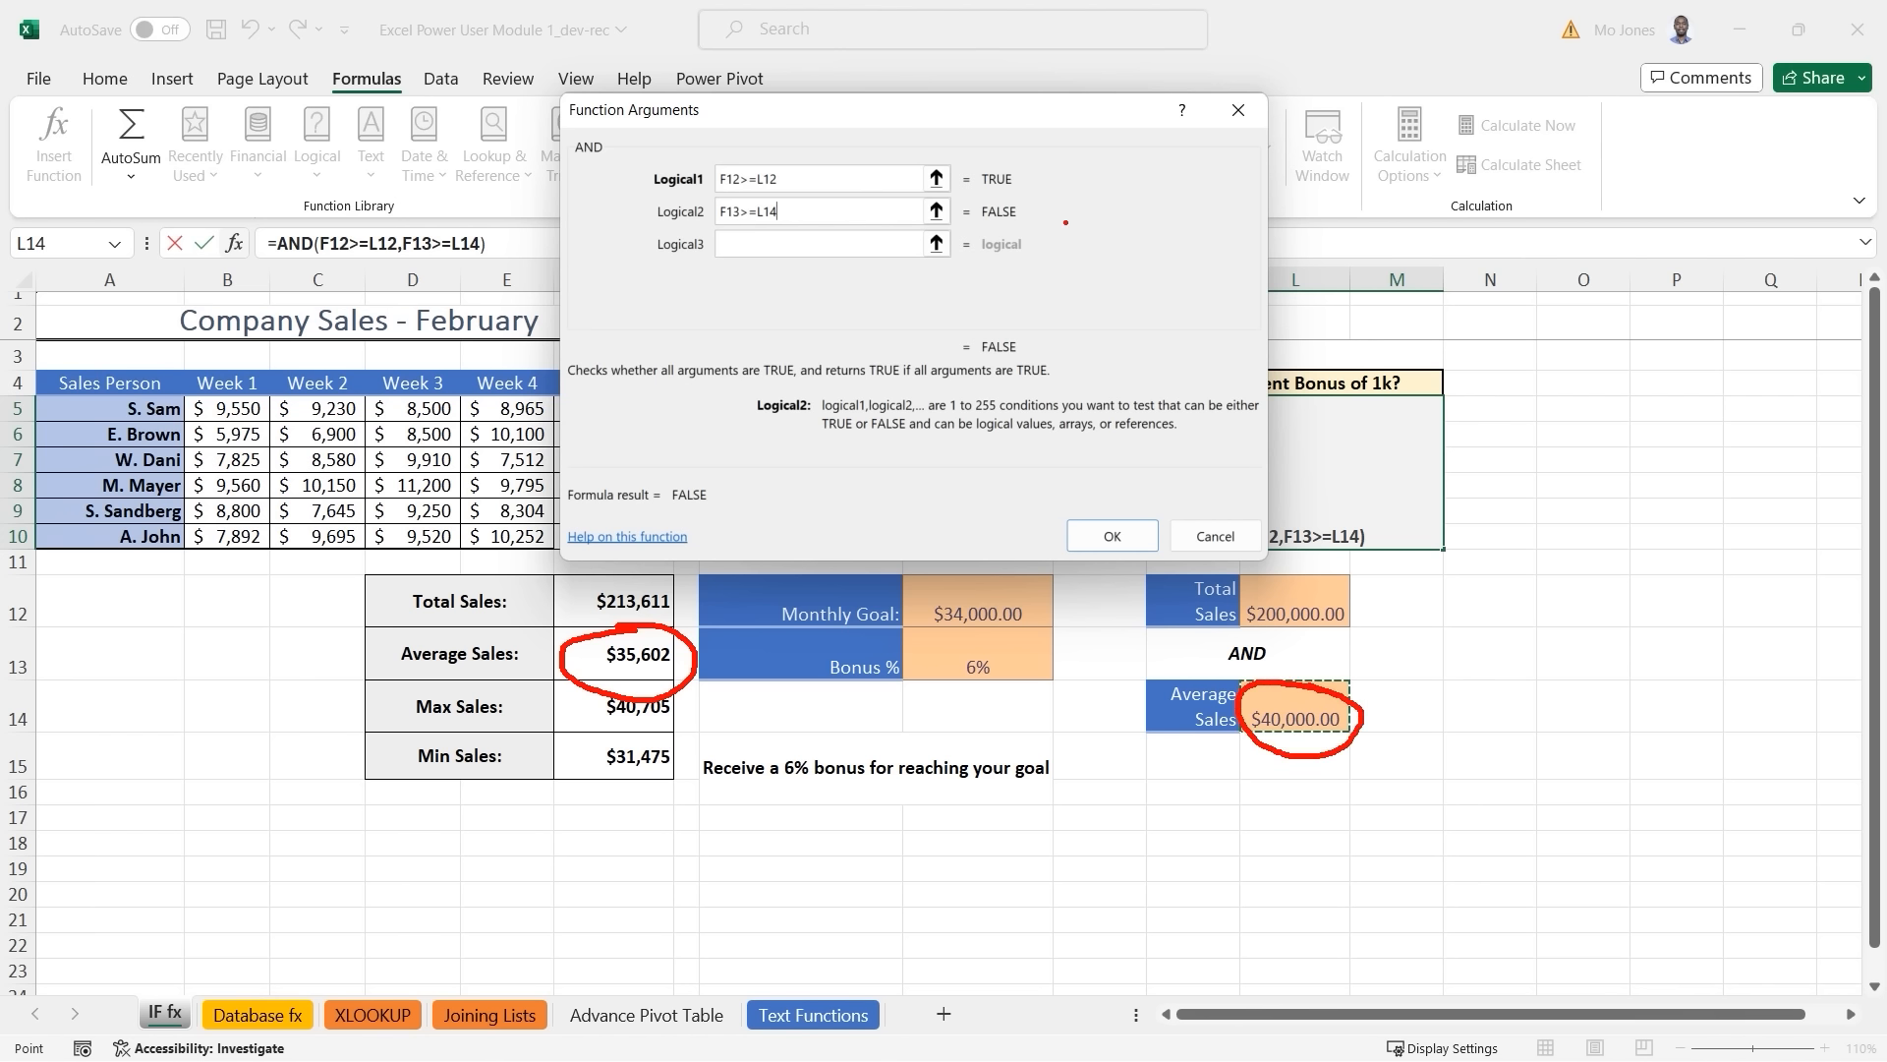
drag(1023, 170, 1065, 138)
mouse_move(1036, 205)
mouse_down()
mouse_move(1055, 220)
mouse_move(1034, 222)
mouse_up()
mouse_move(722, 480)
mouse_down()
mouse_move(664, 492)
mouse_move(724, 507)
mouse_move(718, 474)
mouse_up()
key(Escape)
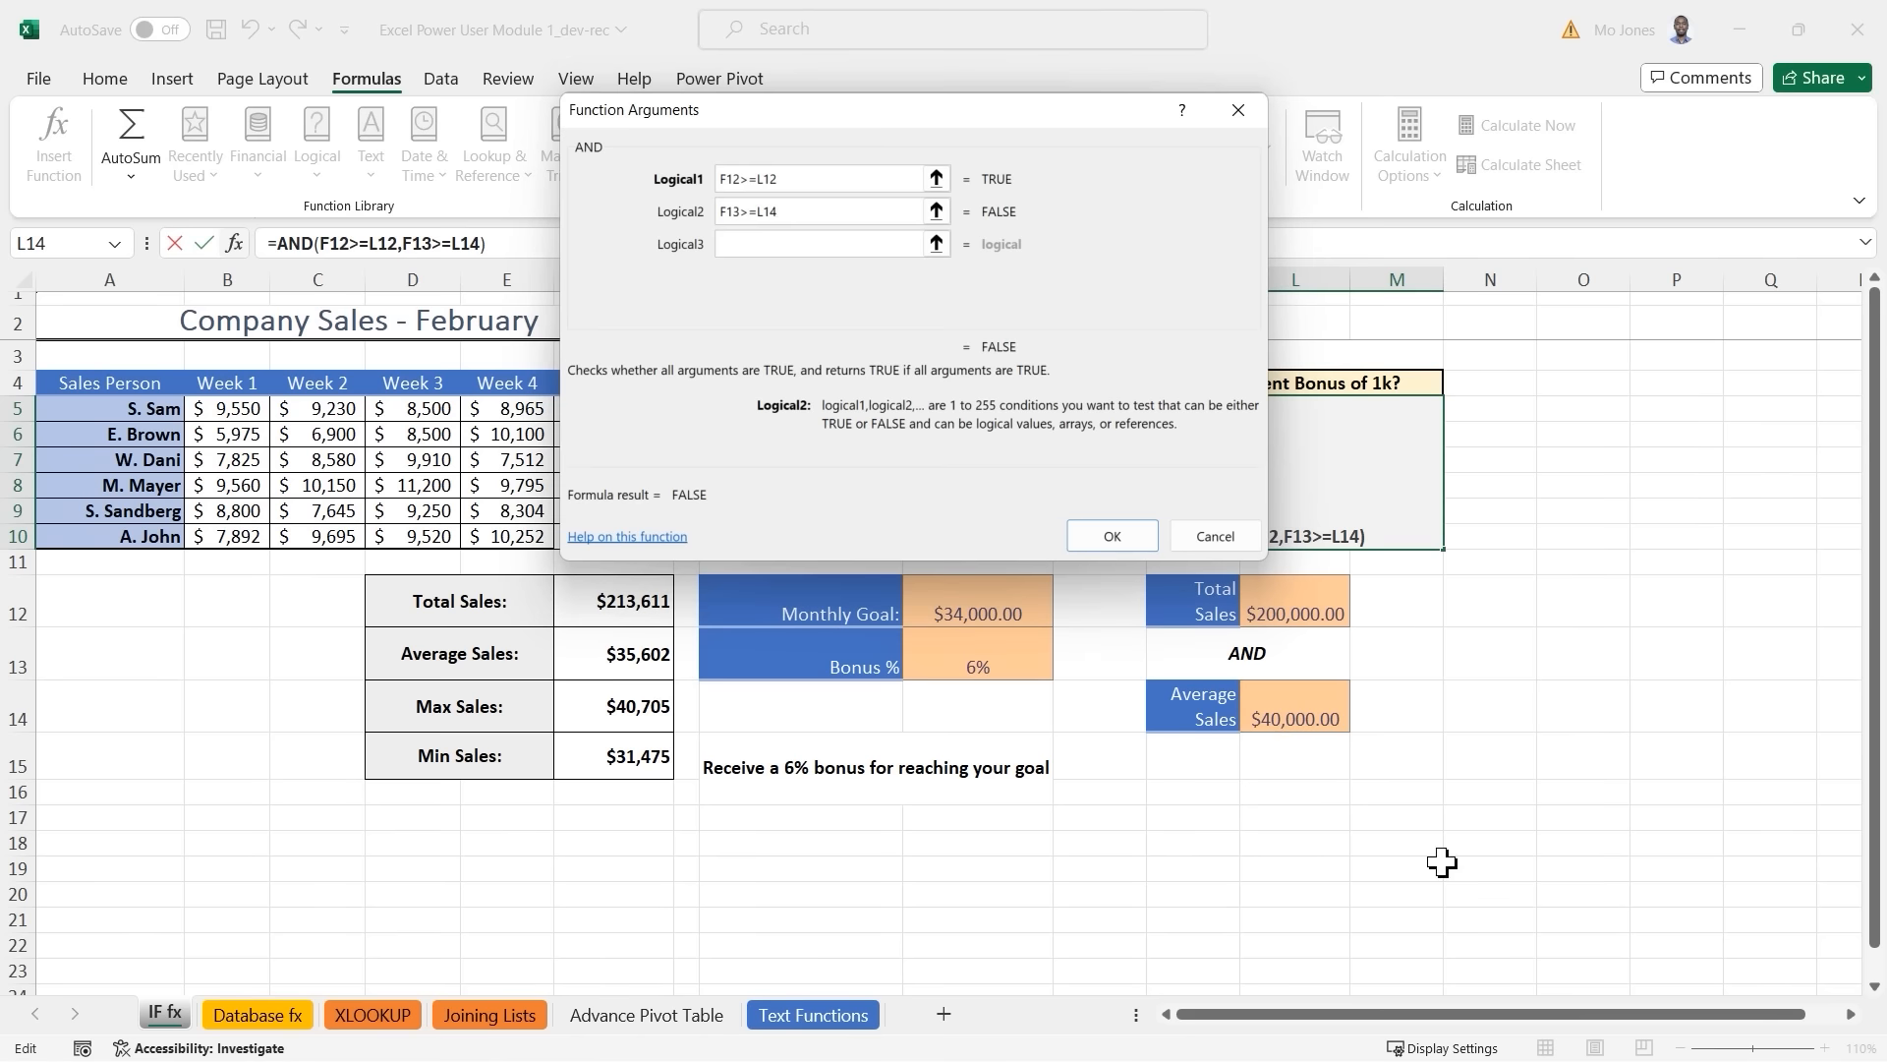
click(1136, 537)
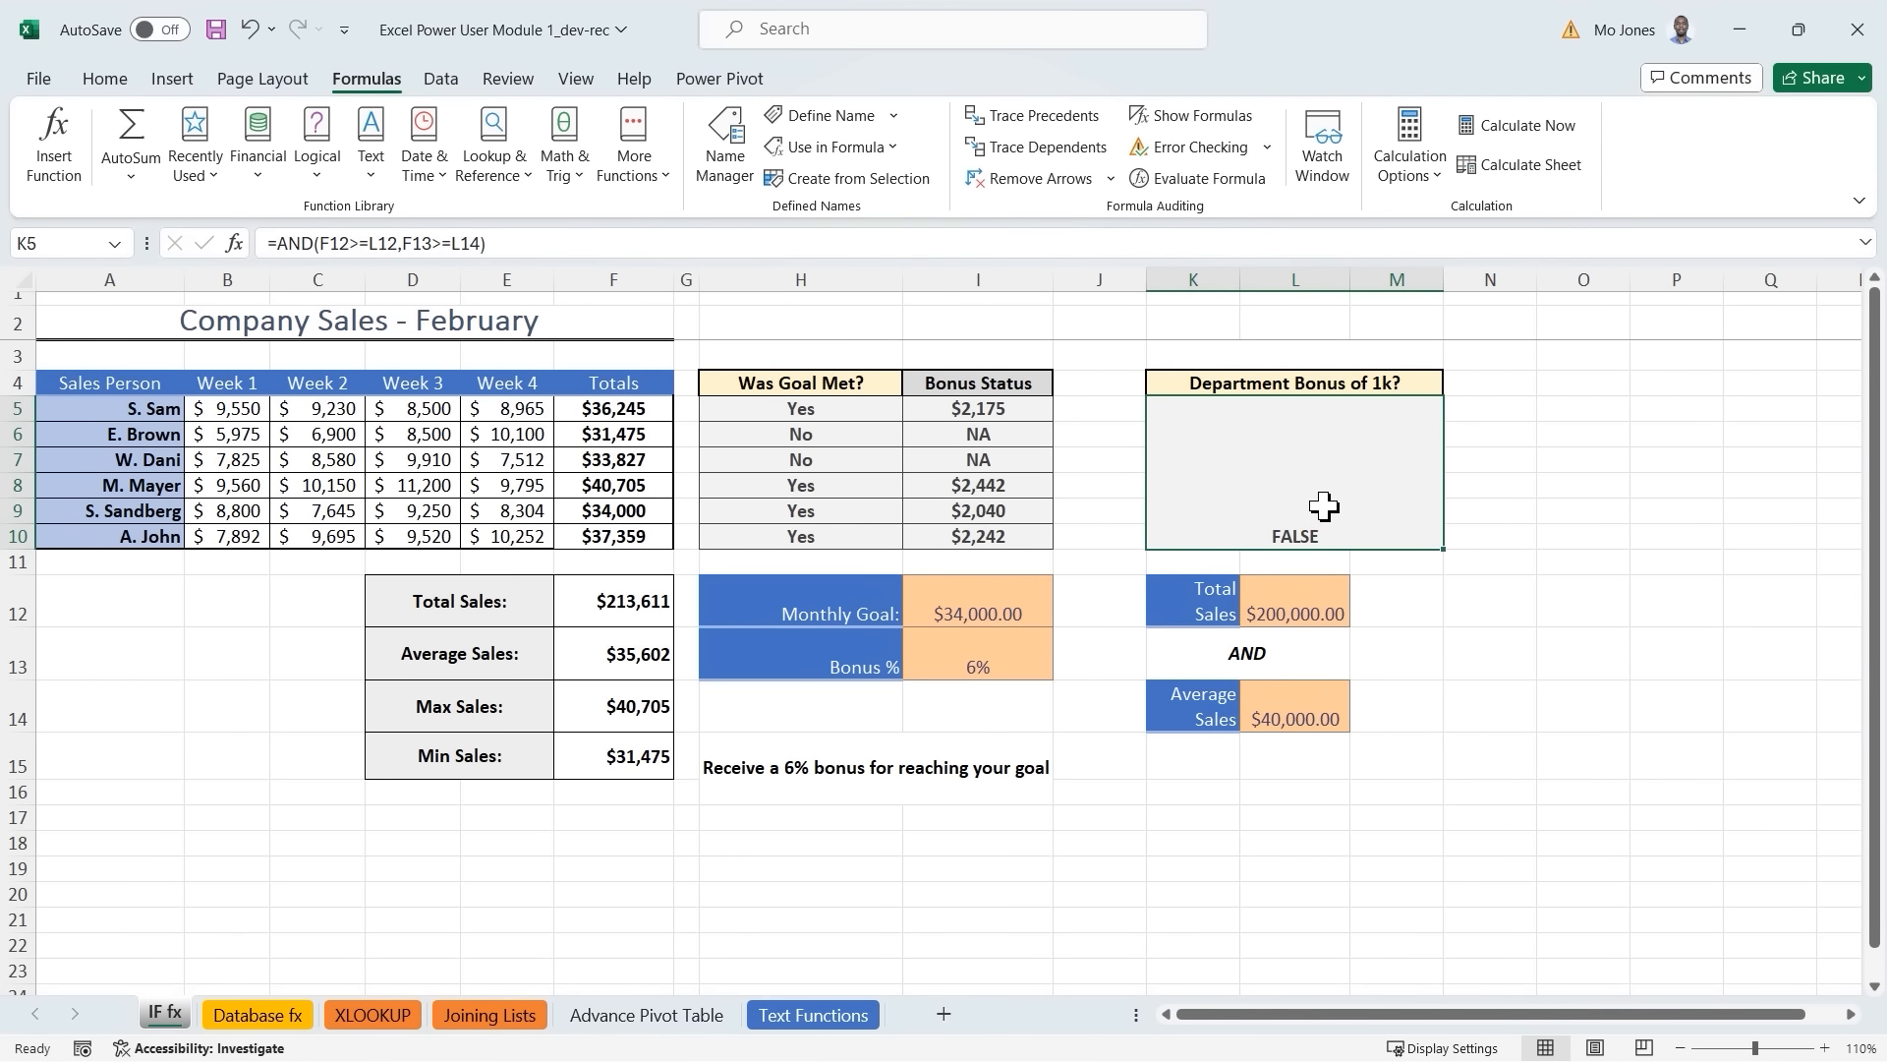
Middle-align the FALSE result vertically in the merged Department Bonus cell.
click(106, 78)
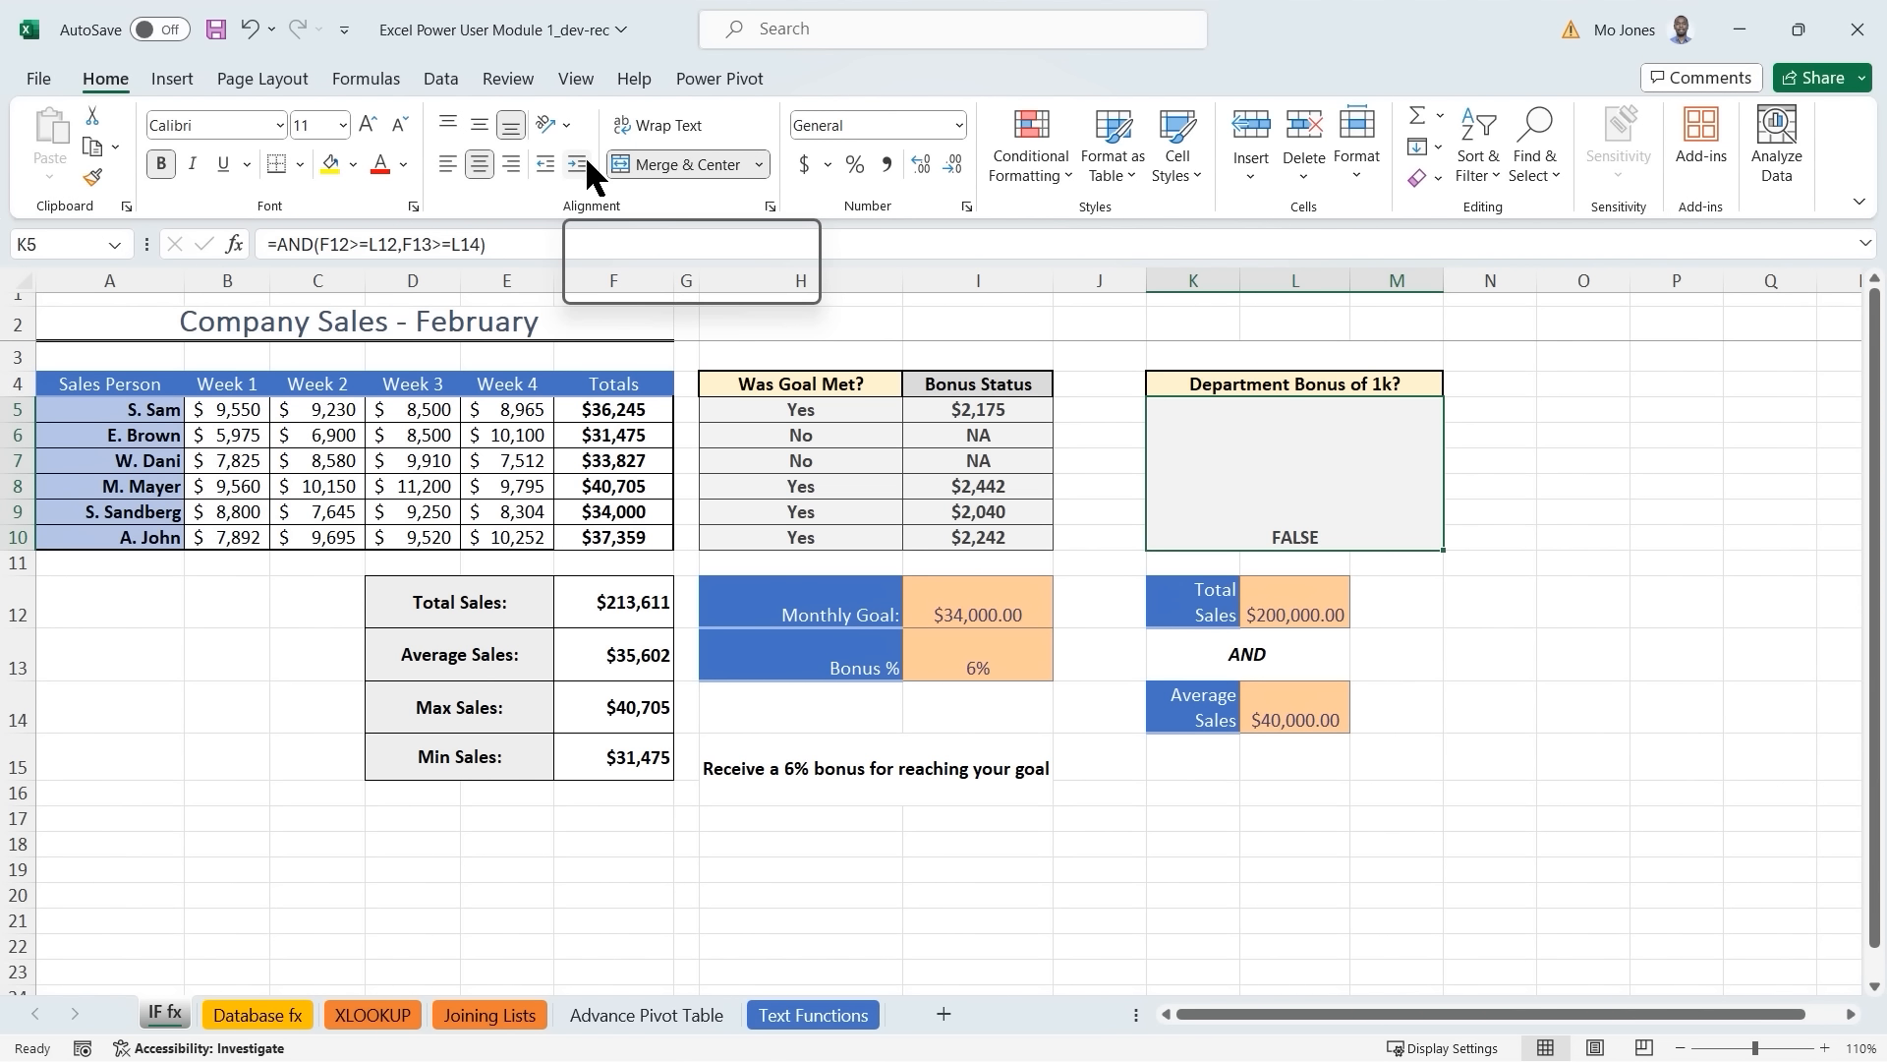
click(477, 123)
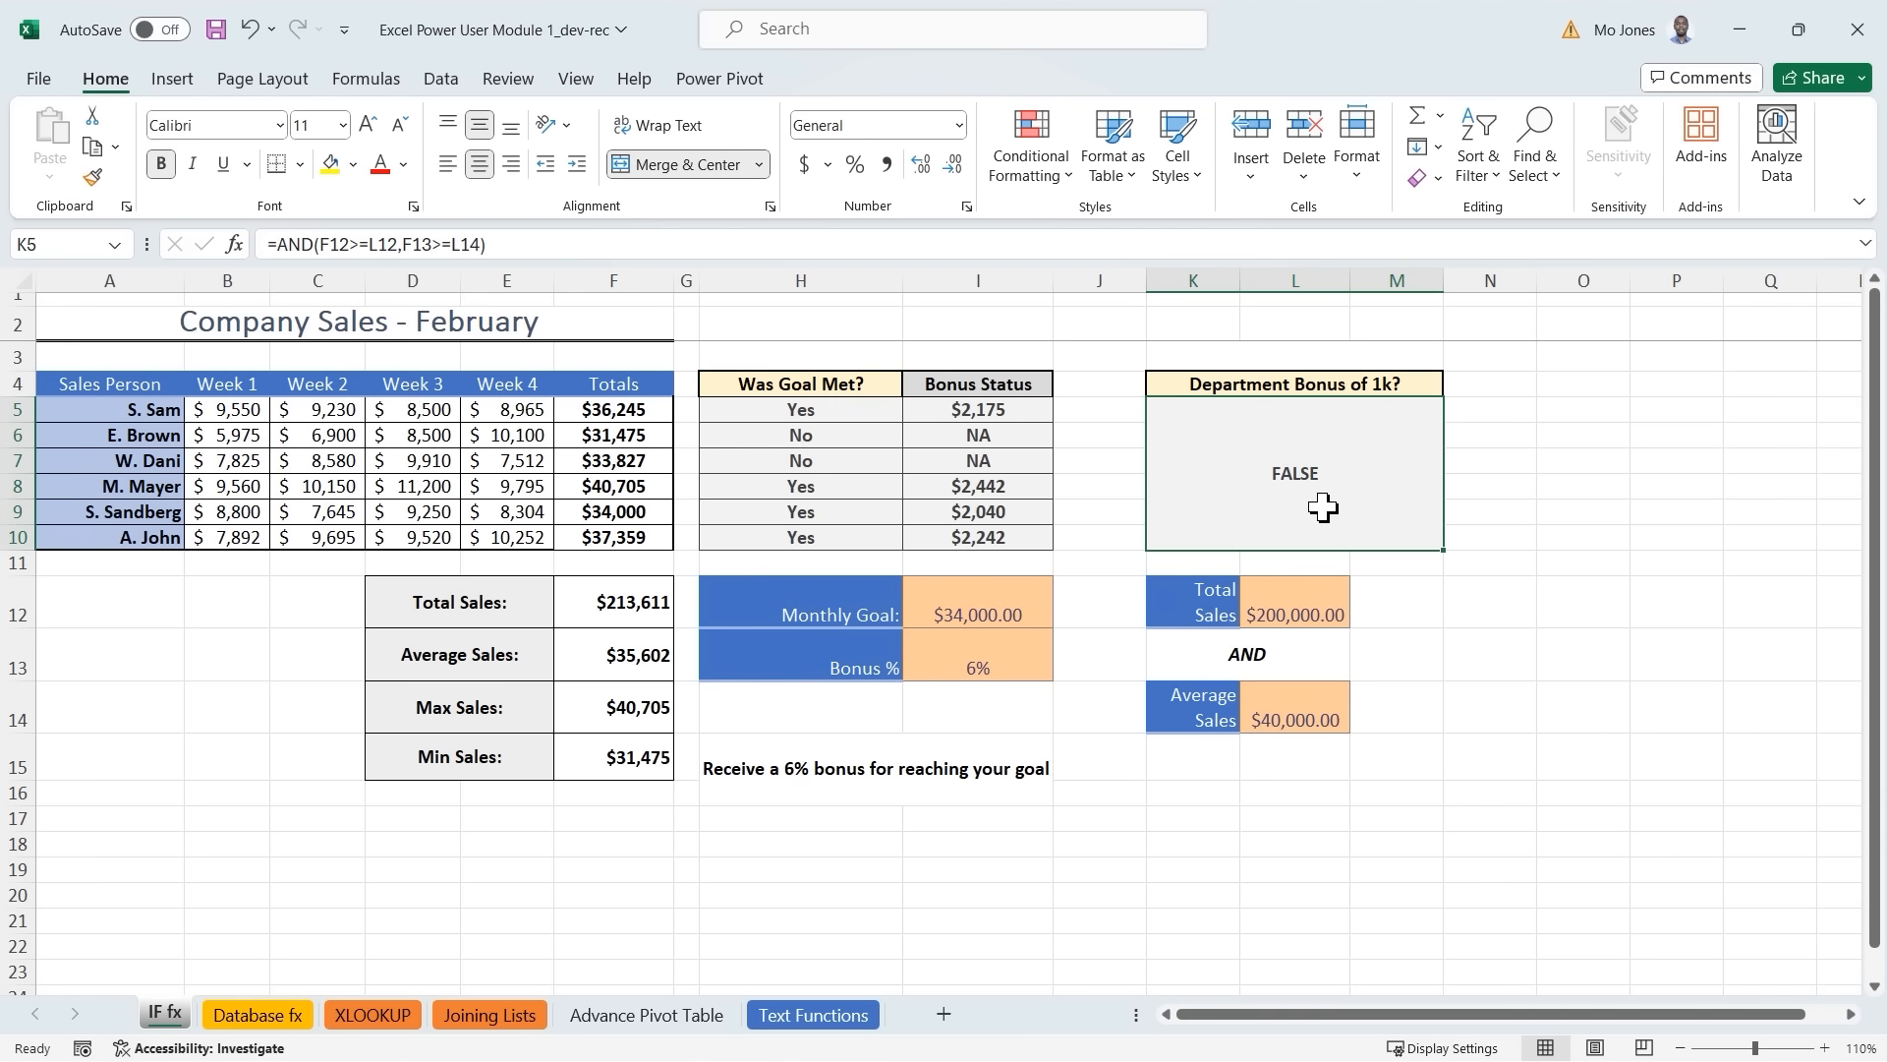
click(1506, 649)
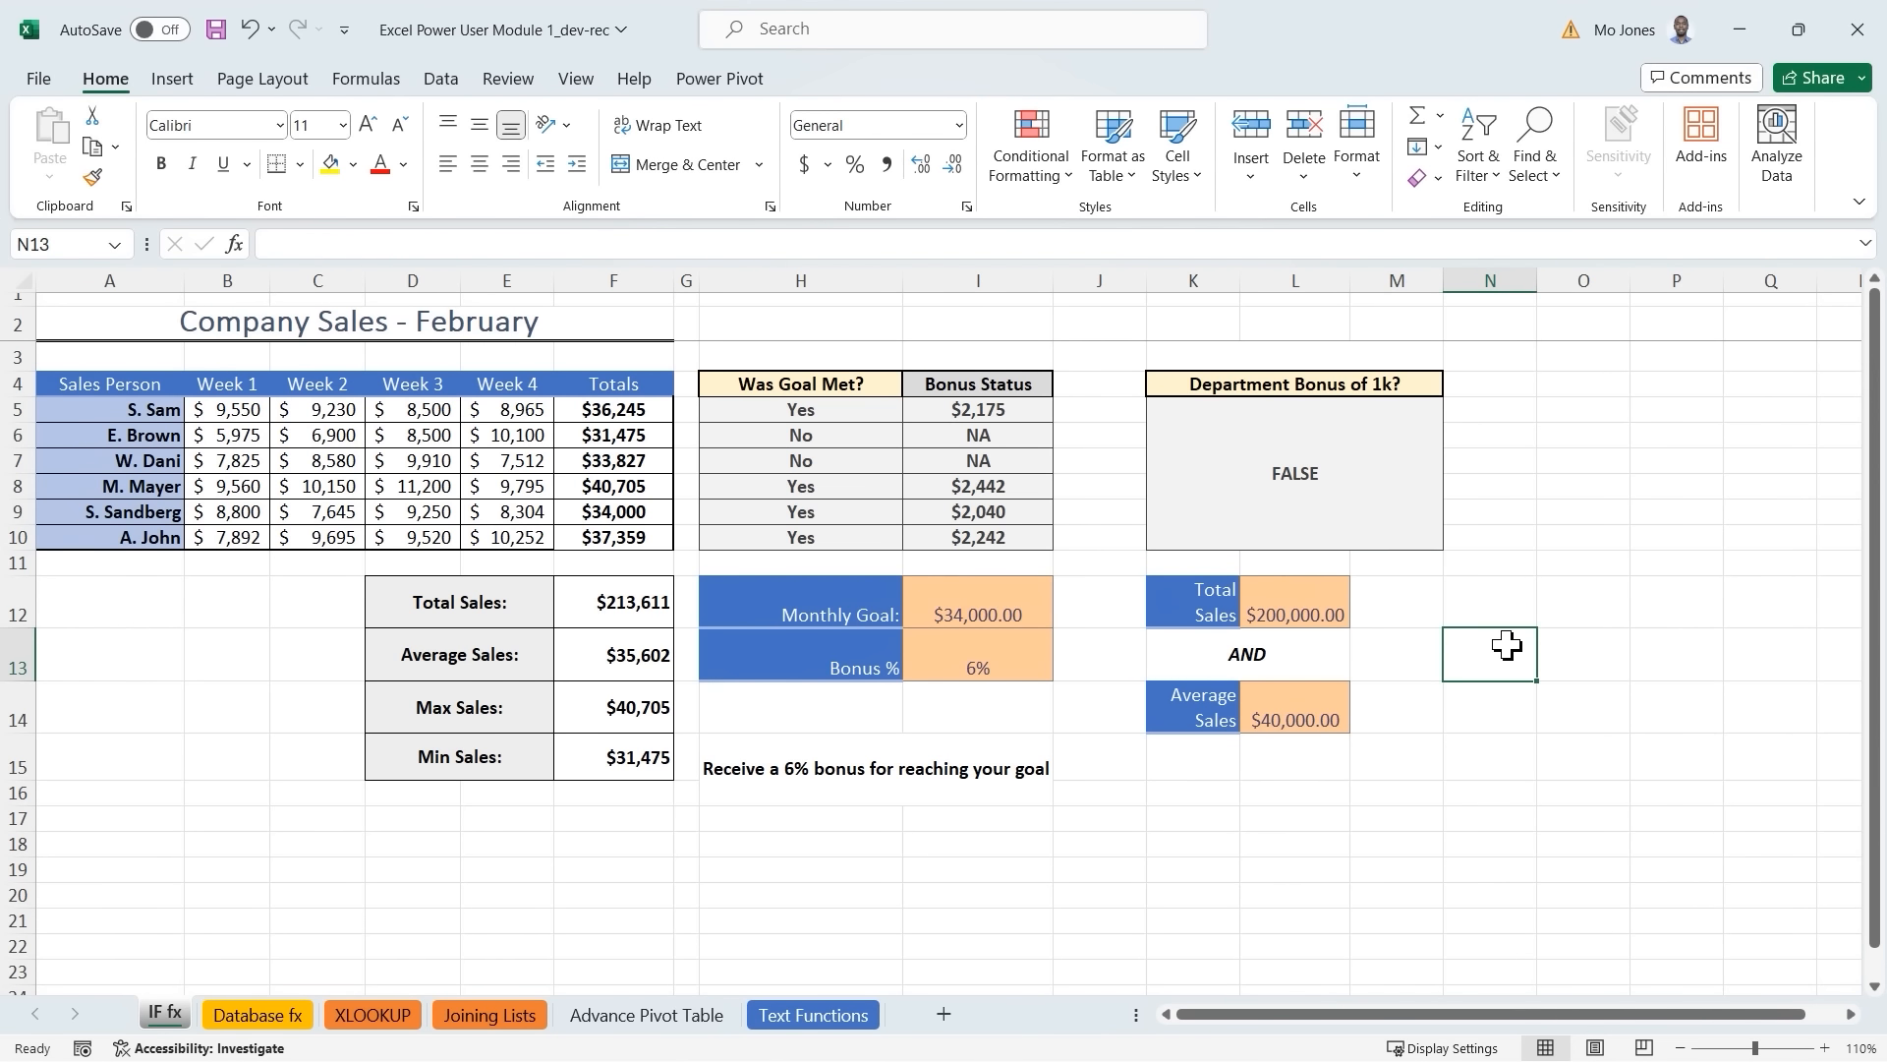
Enter 'Great job team' in N13 and 'Keep trying' in N14.
text(Great )
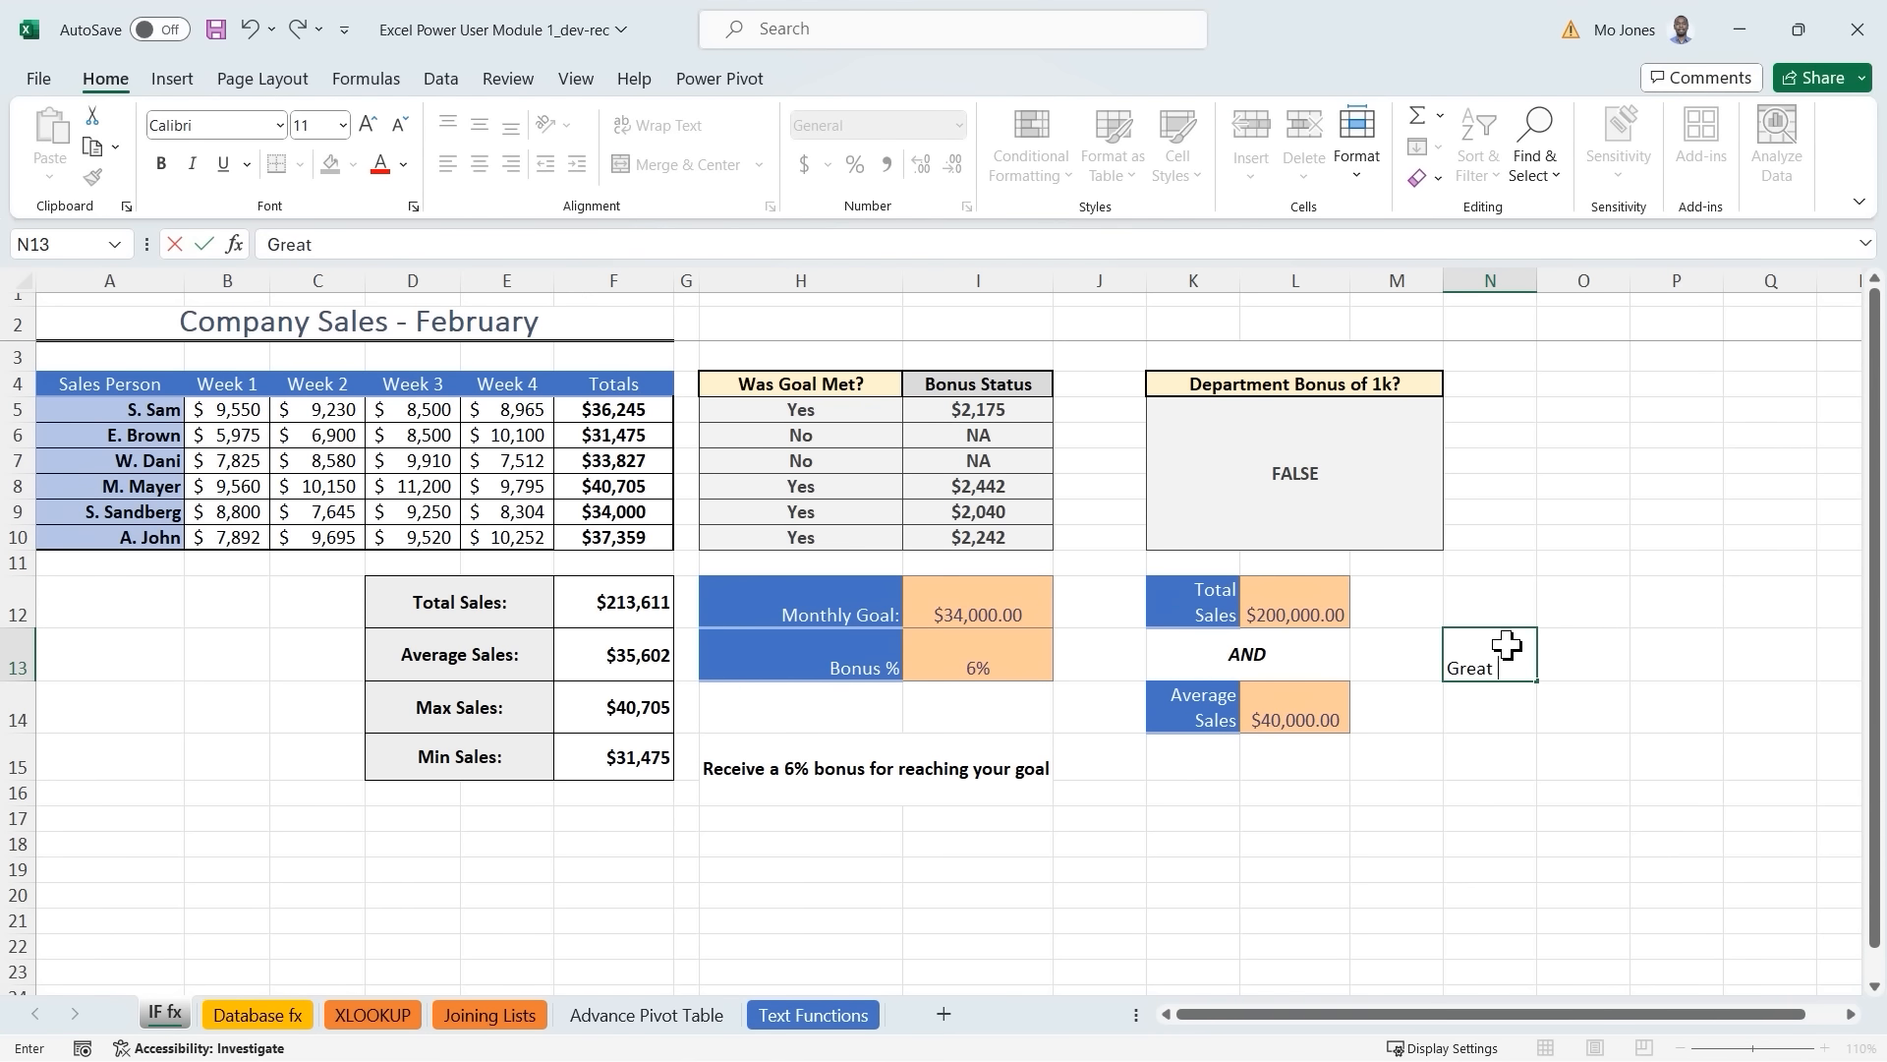
text(job team)
key(Return)
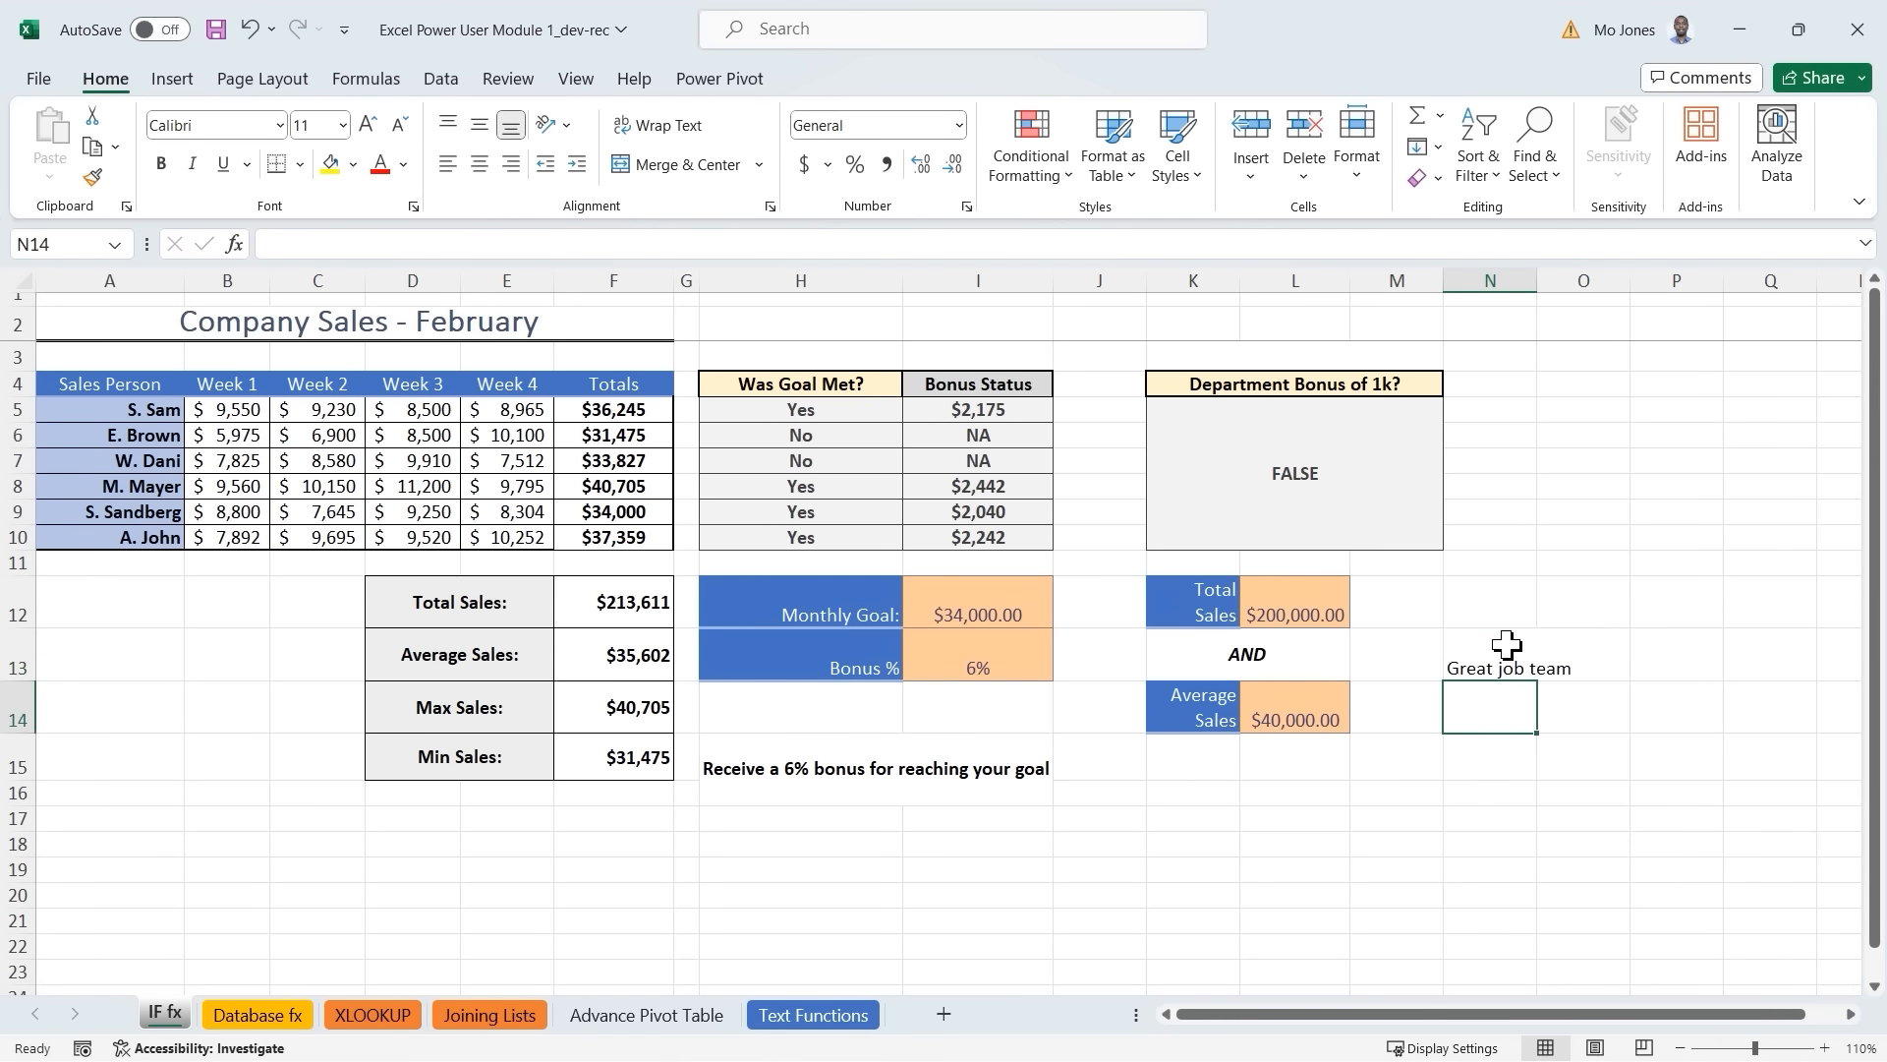
text(Ke)
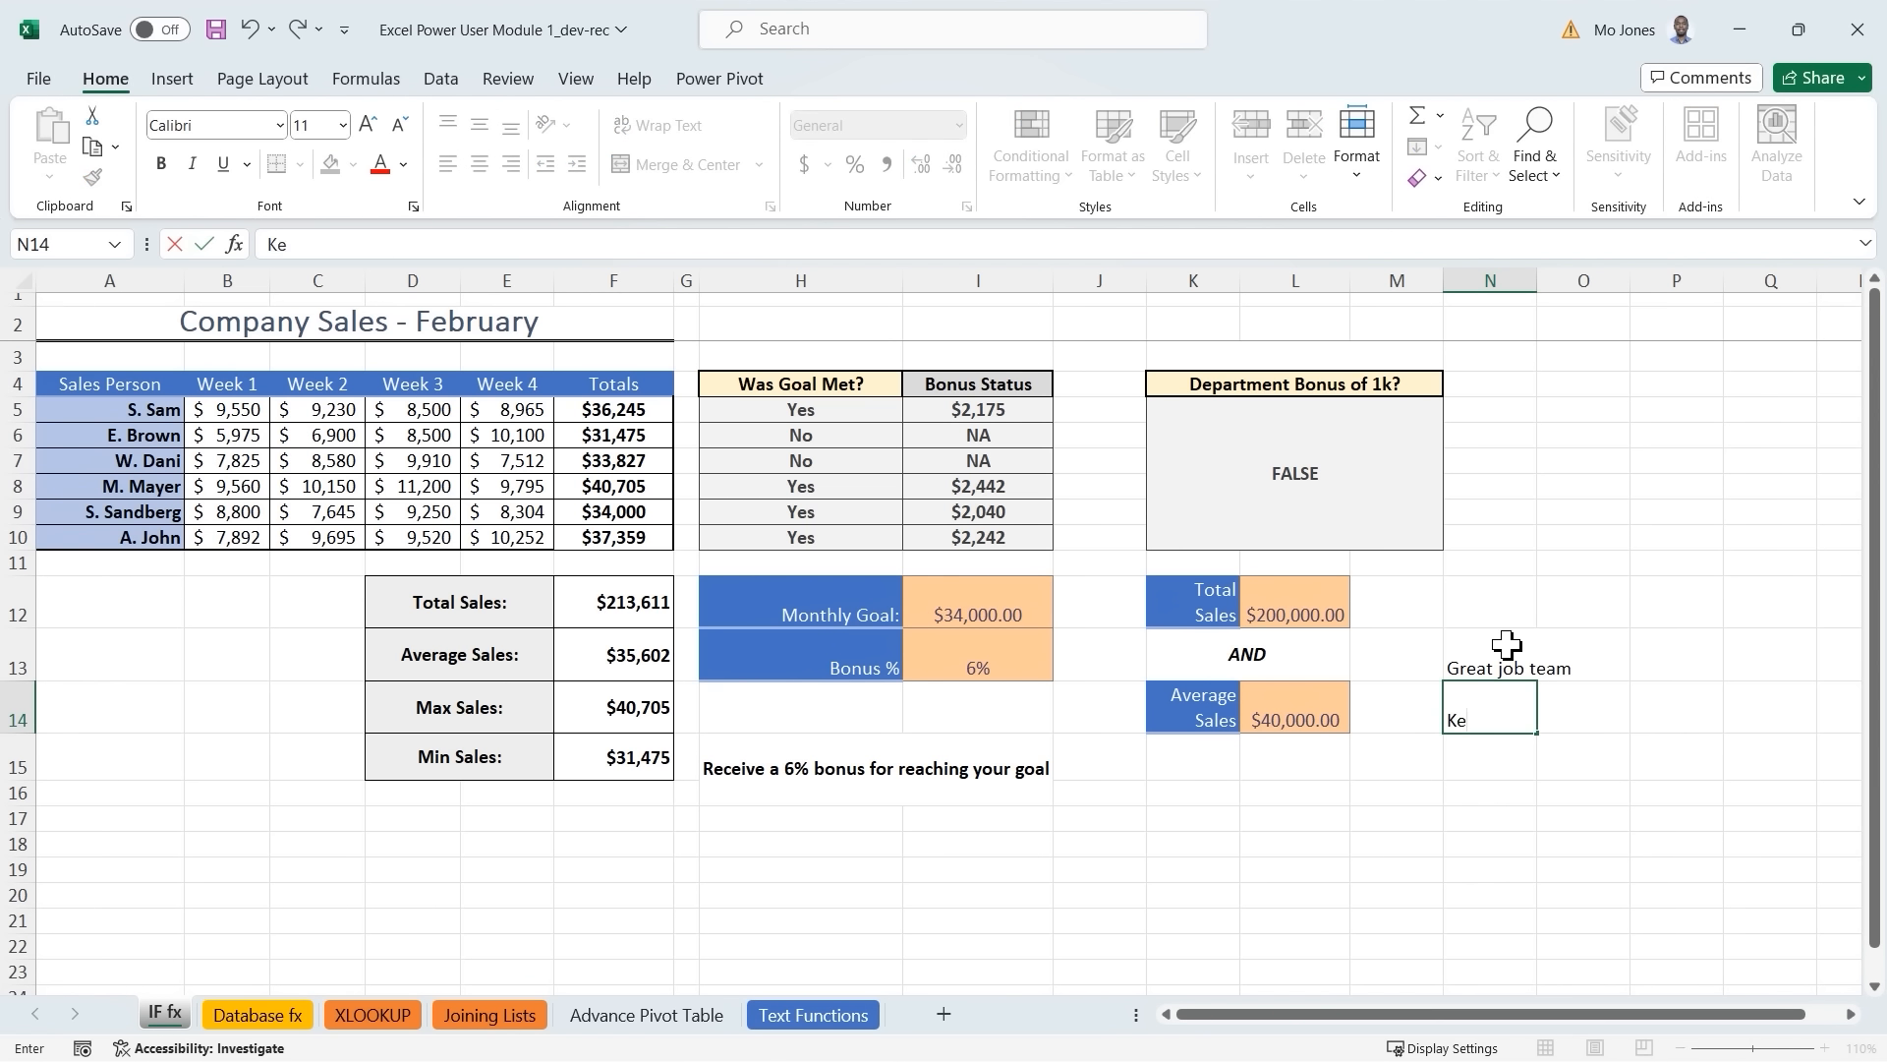
text(ep trying)
key(Return)
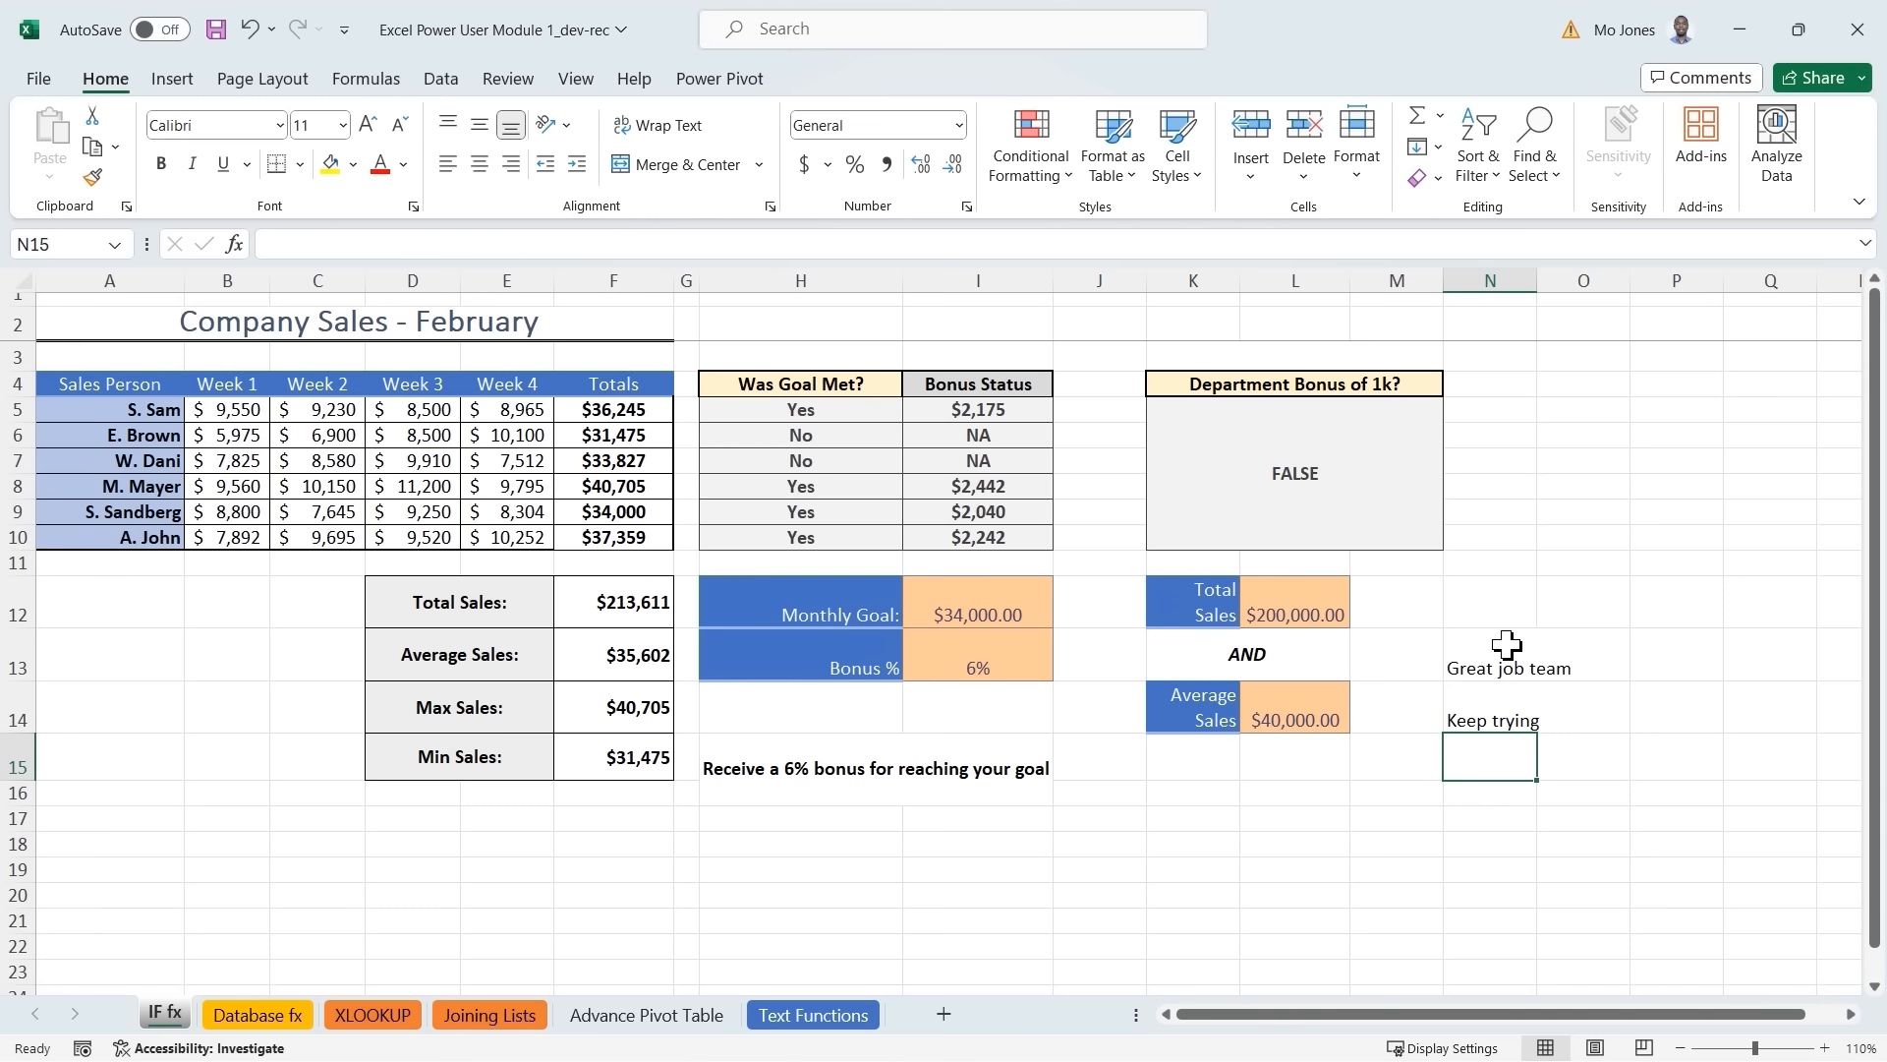
Copy the AND(F12>=L12,F13>=L14) text from K5's formula, leaving K5 intact, and select K16:M16.
click(1303, 479)
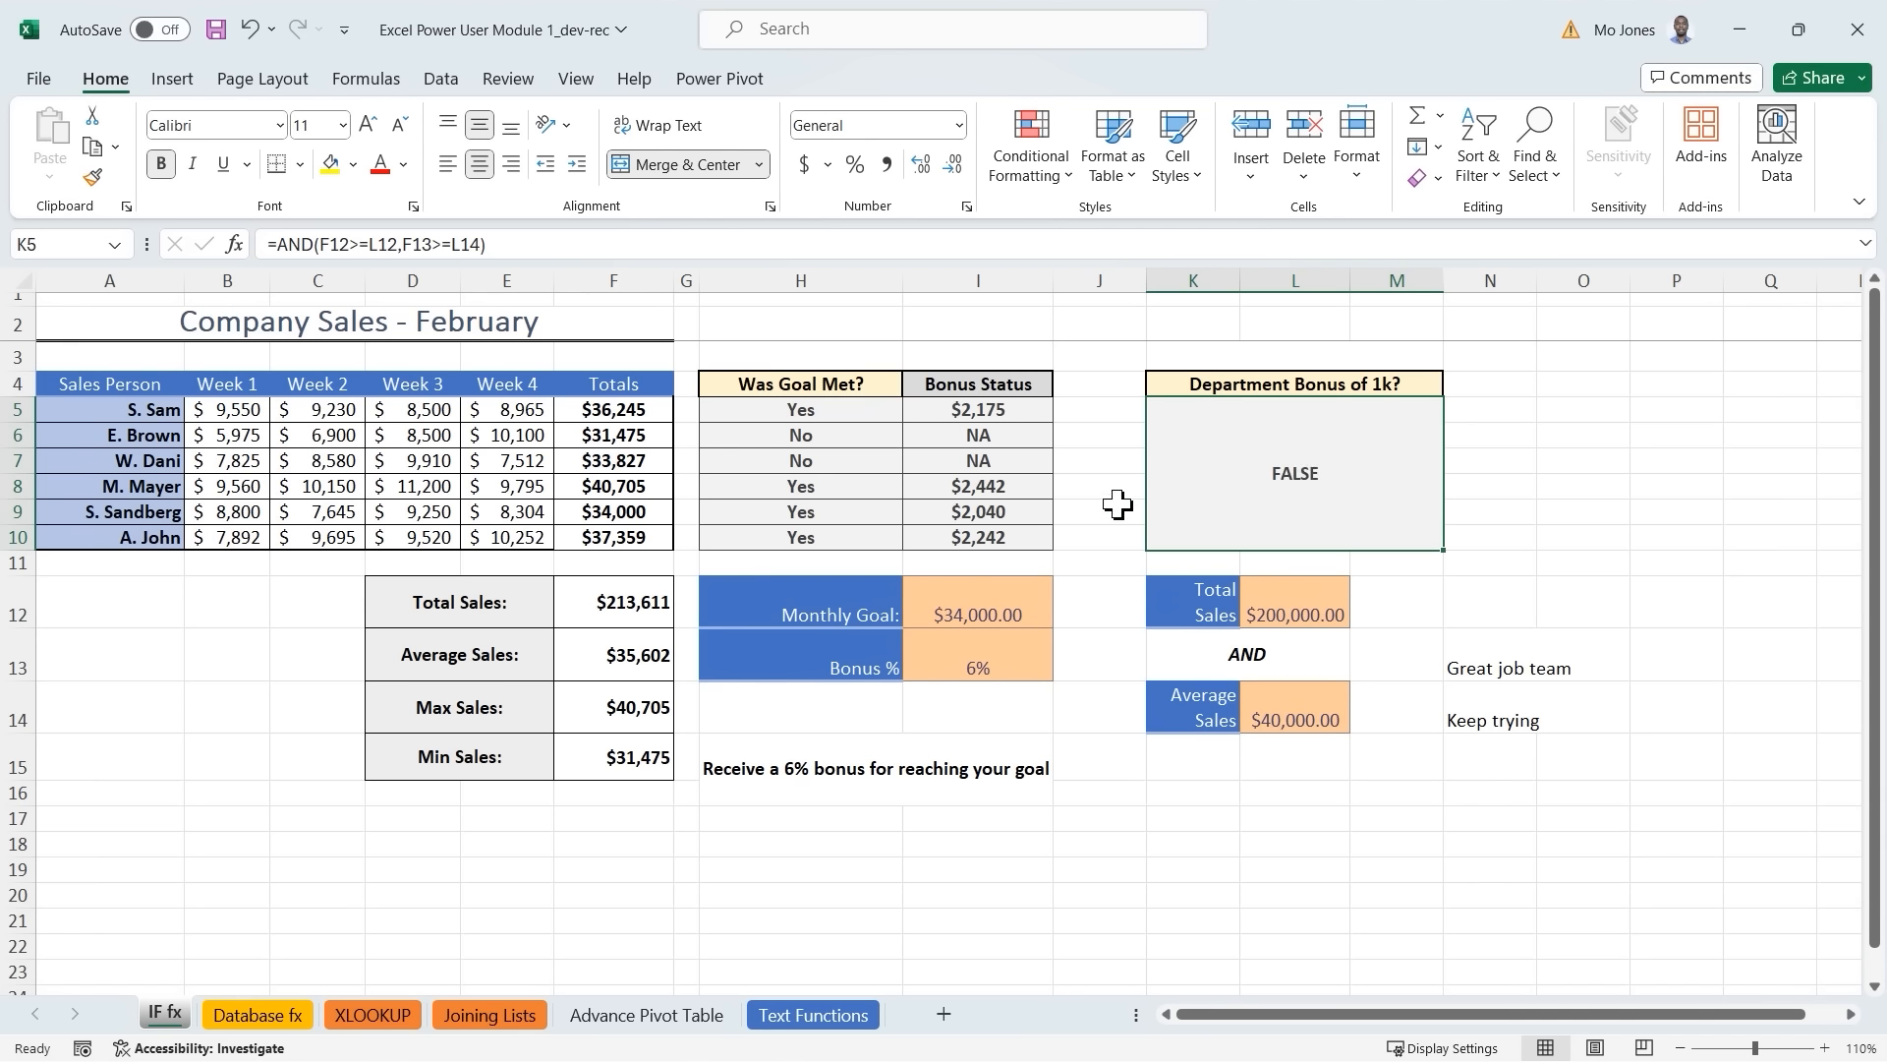
drag(493, 247, 276, 246)
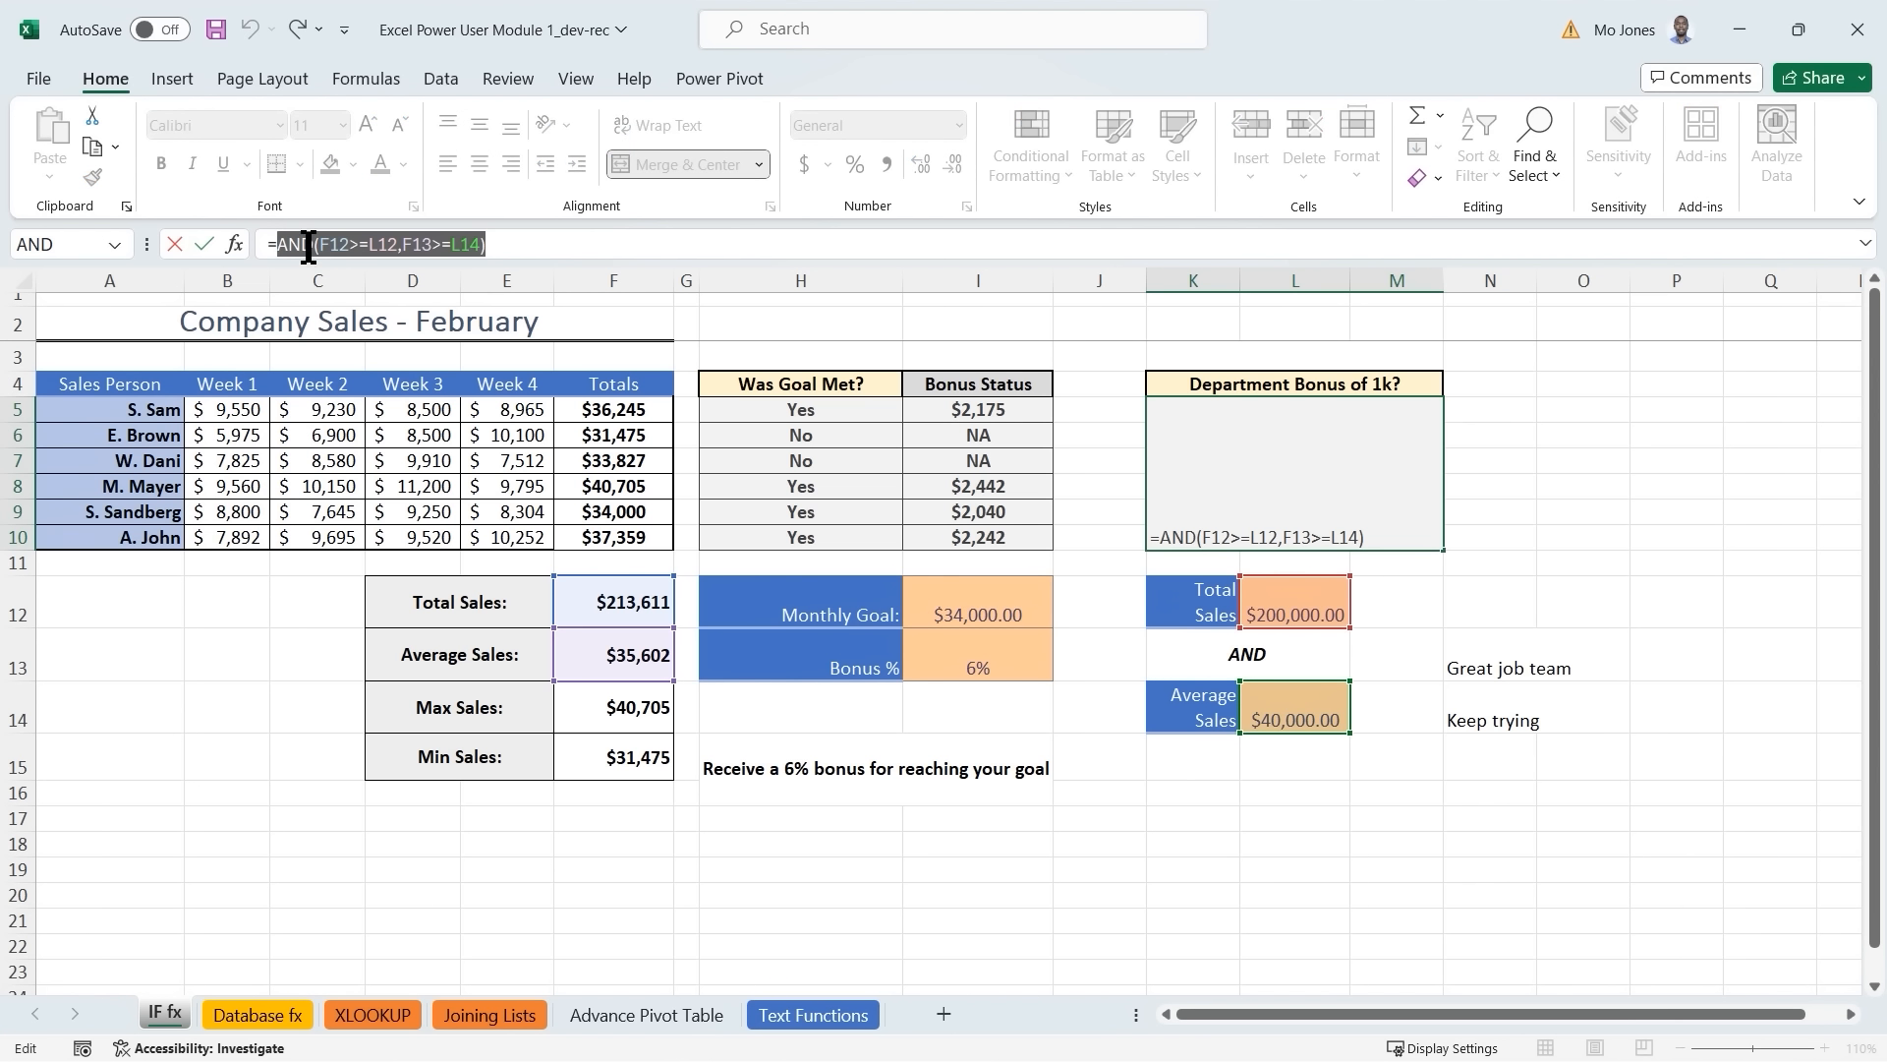
right_click(366, 258)
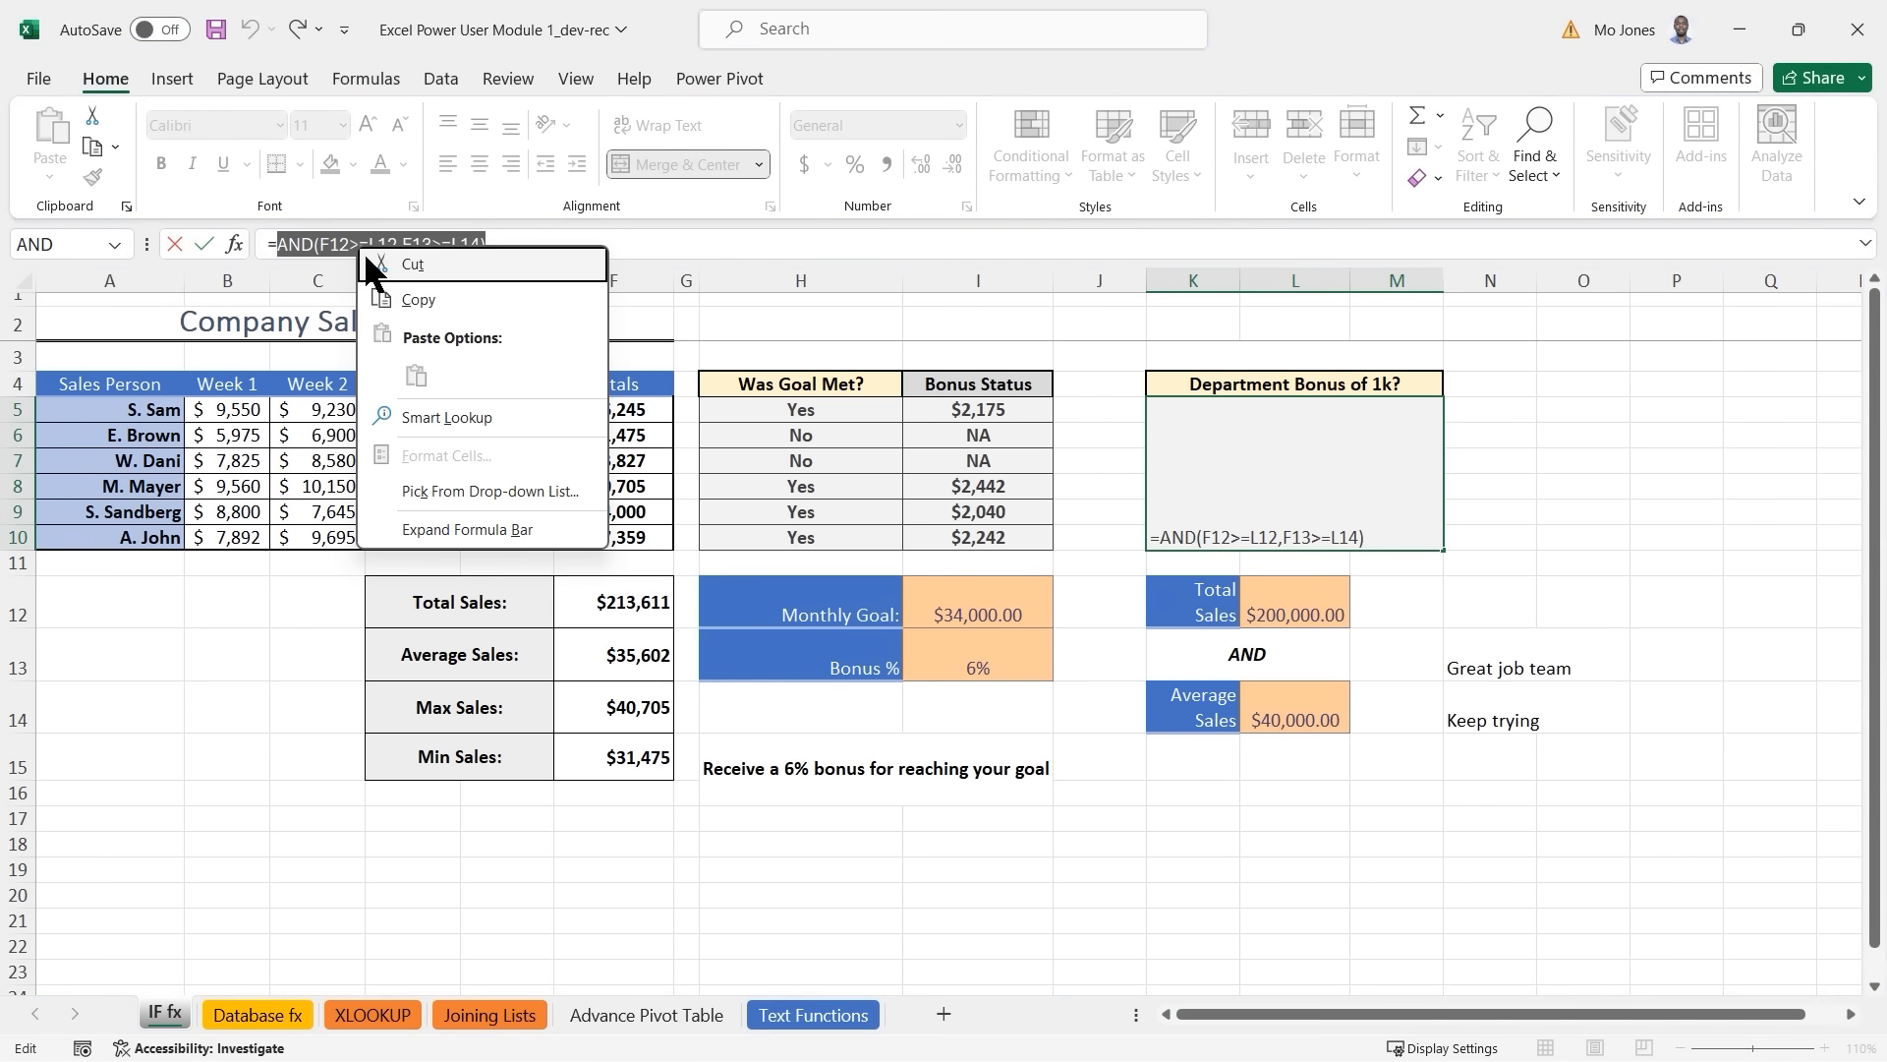
click(421, 297)
click(617, 246)
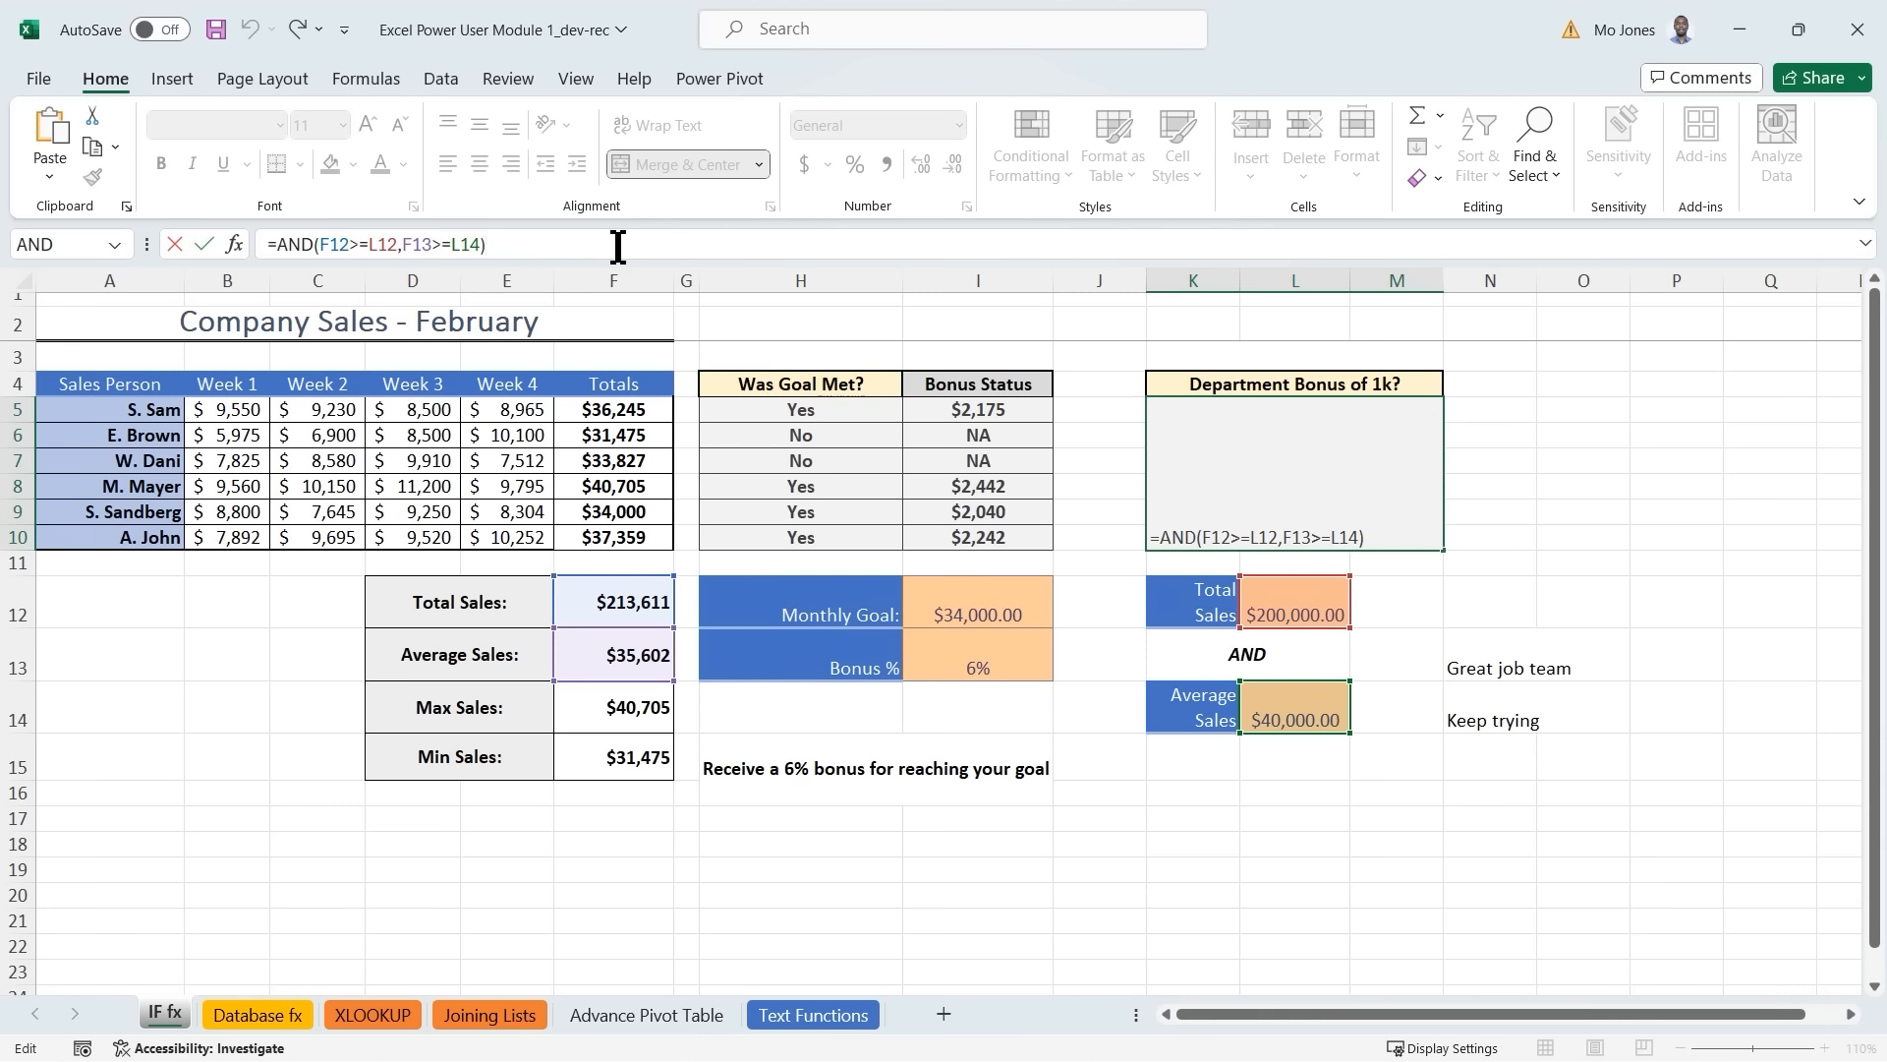
key(ctrl+Return)
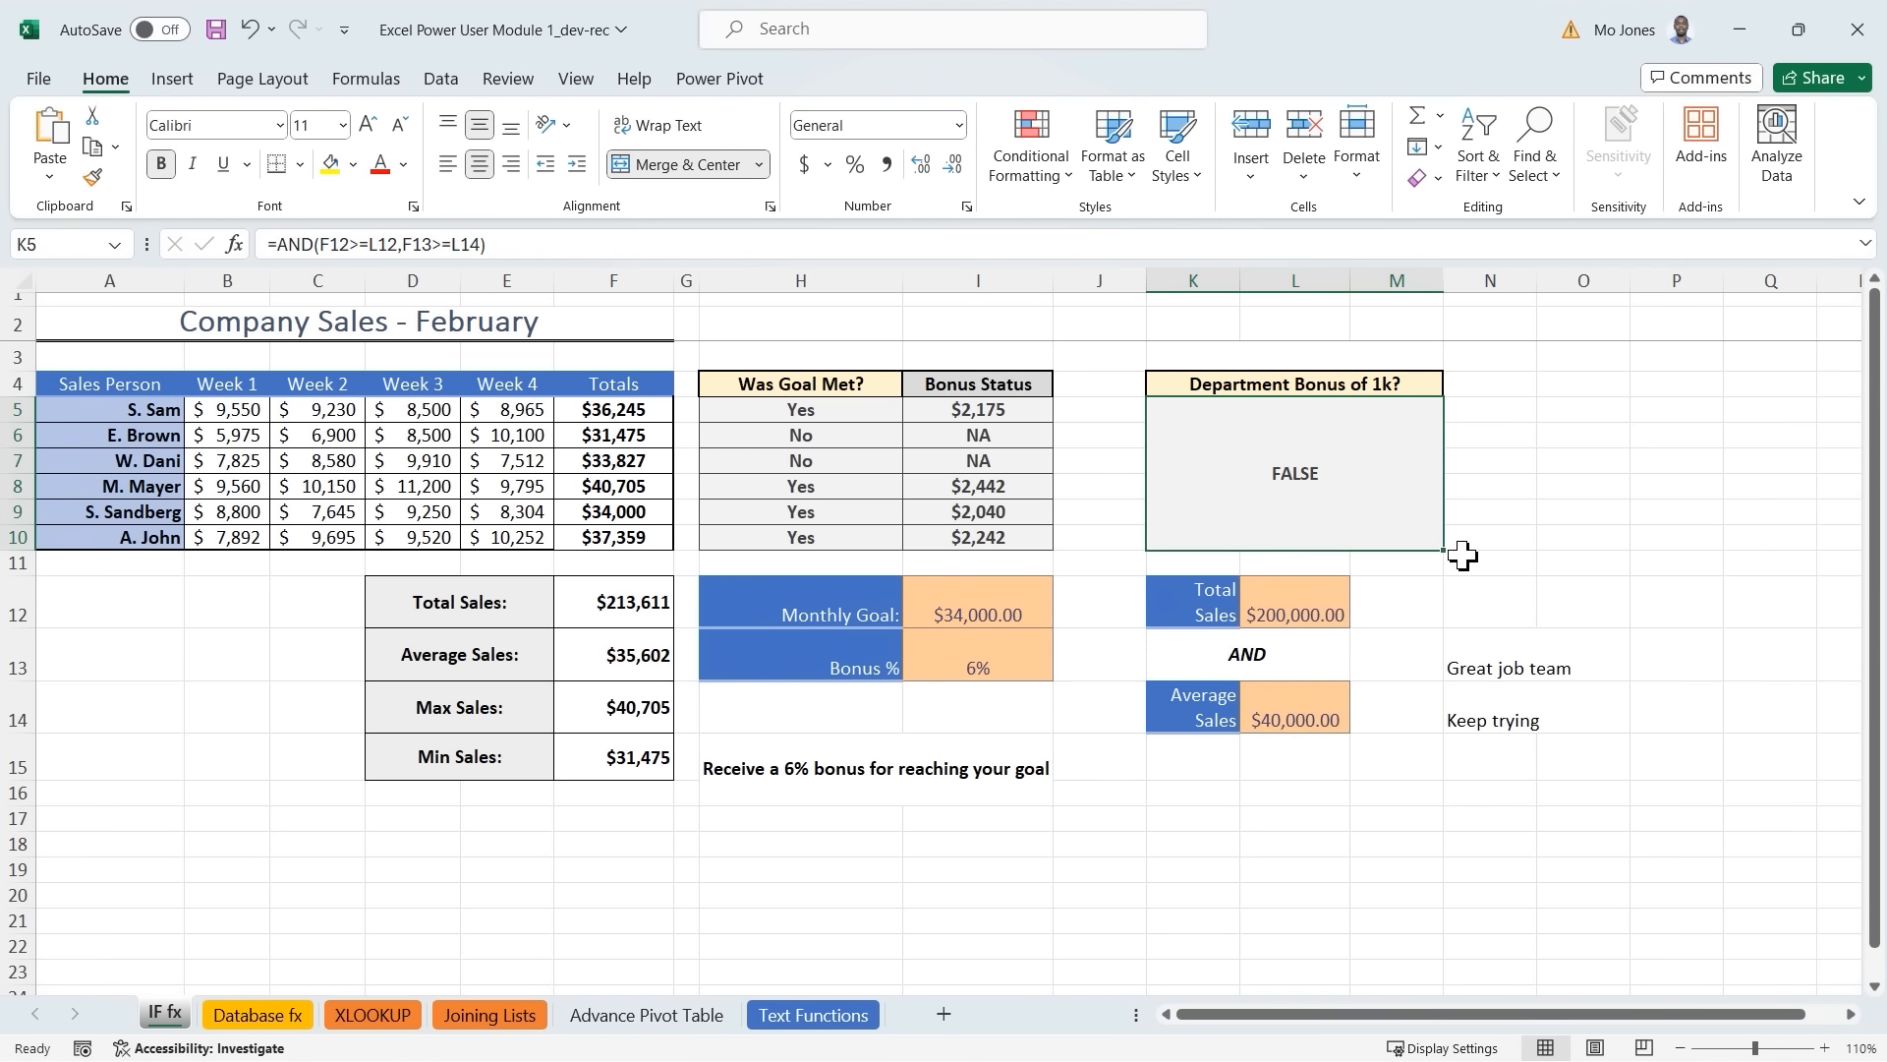
click(1217, 794)
drag(1217, 795, 1399, 787)
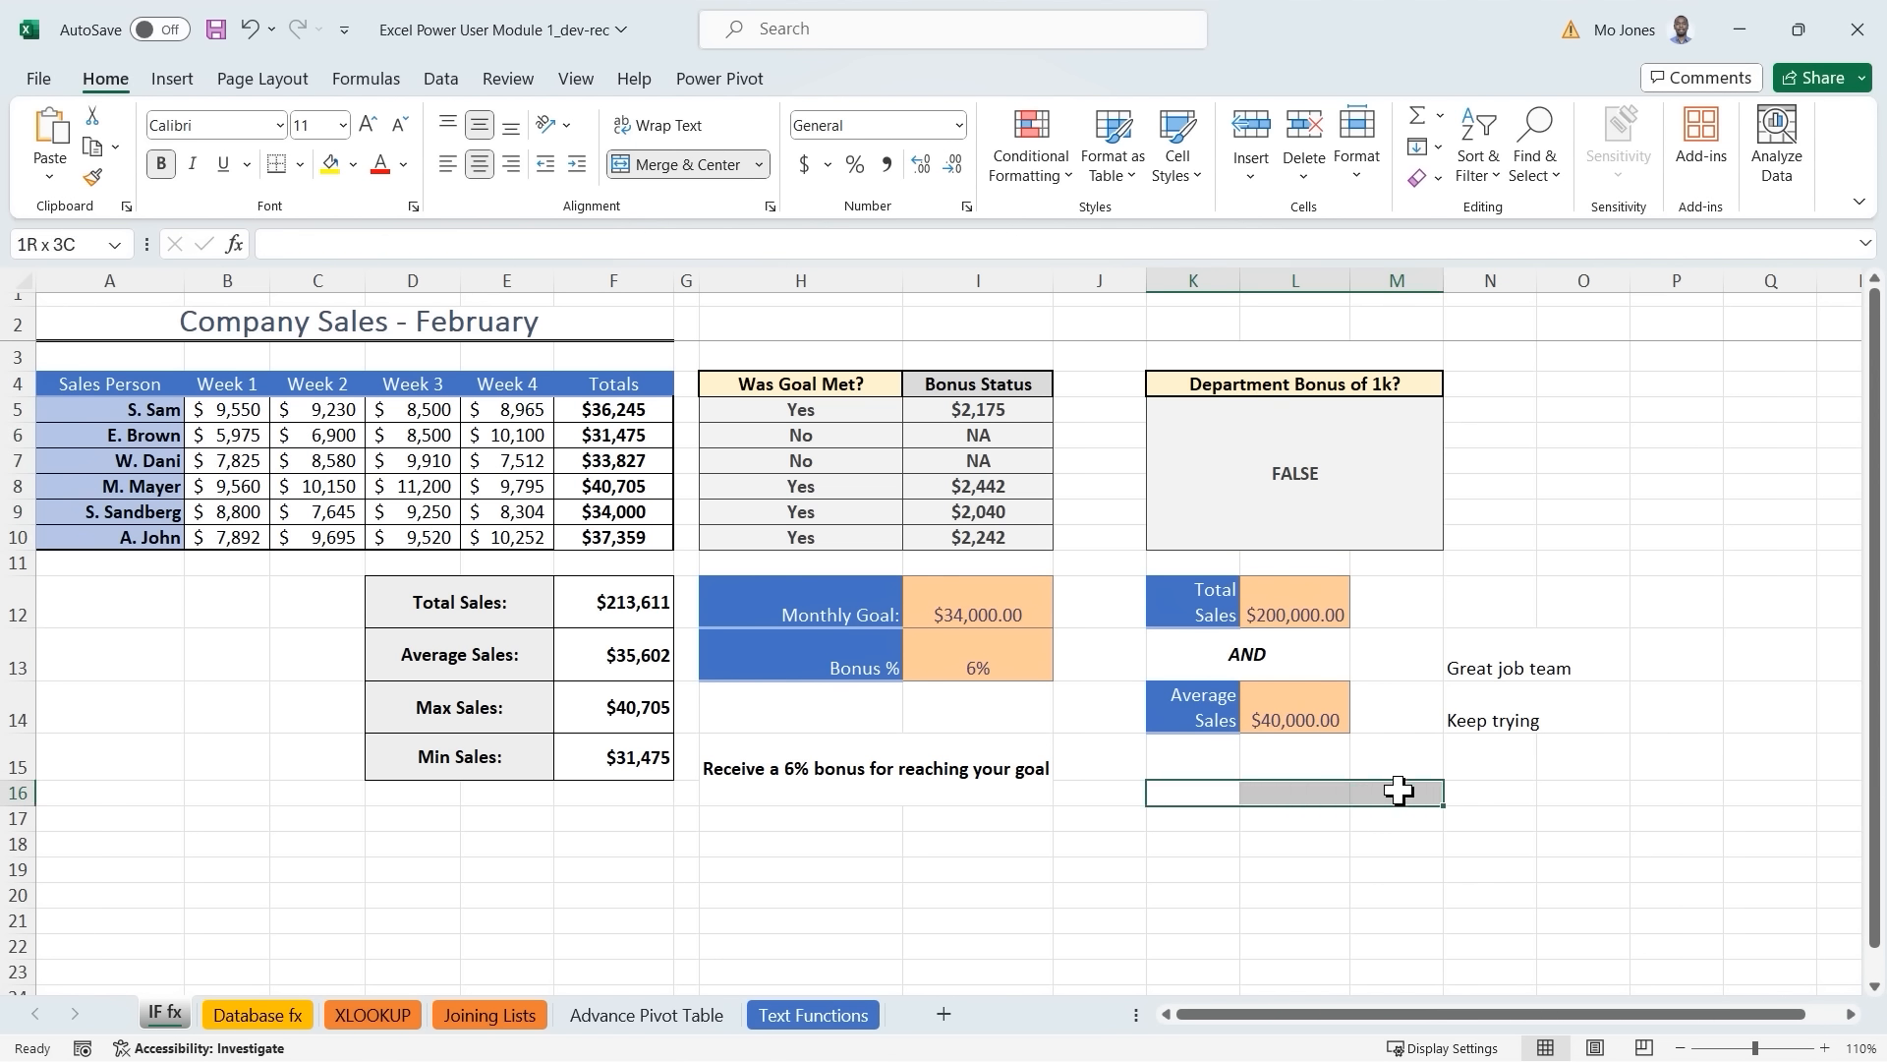
Merge and center K16:M16 into one cell.
click(677, 159)
click(1300, 875)
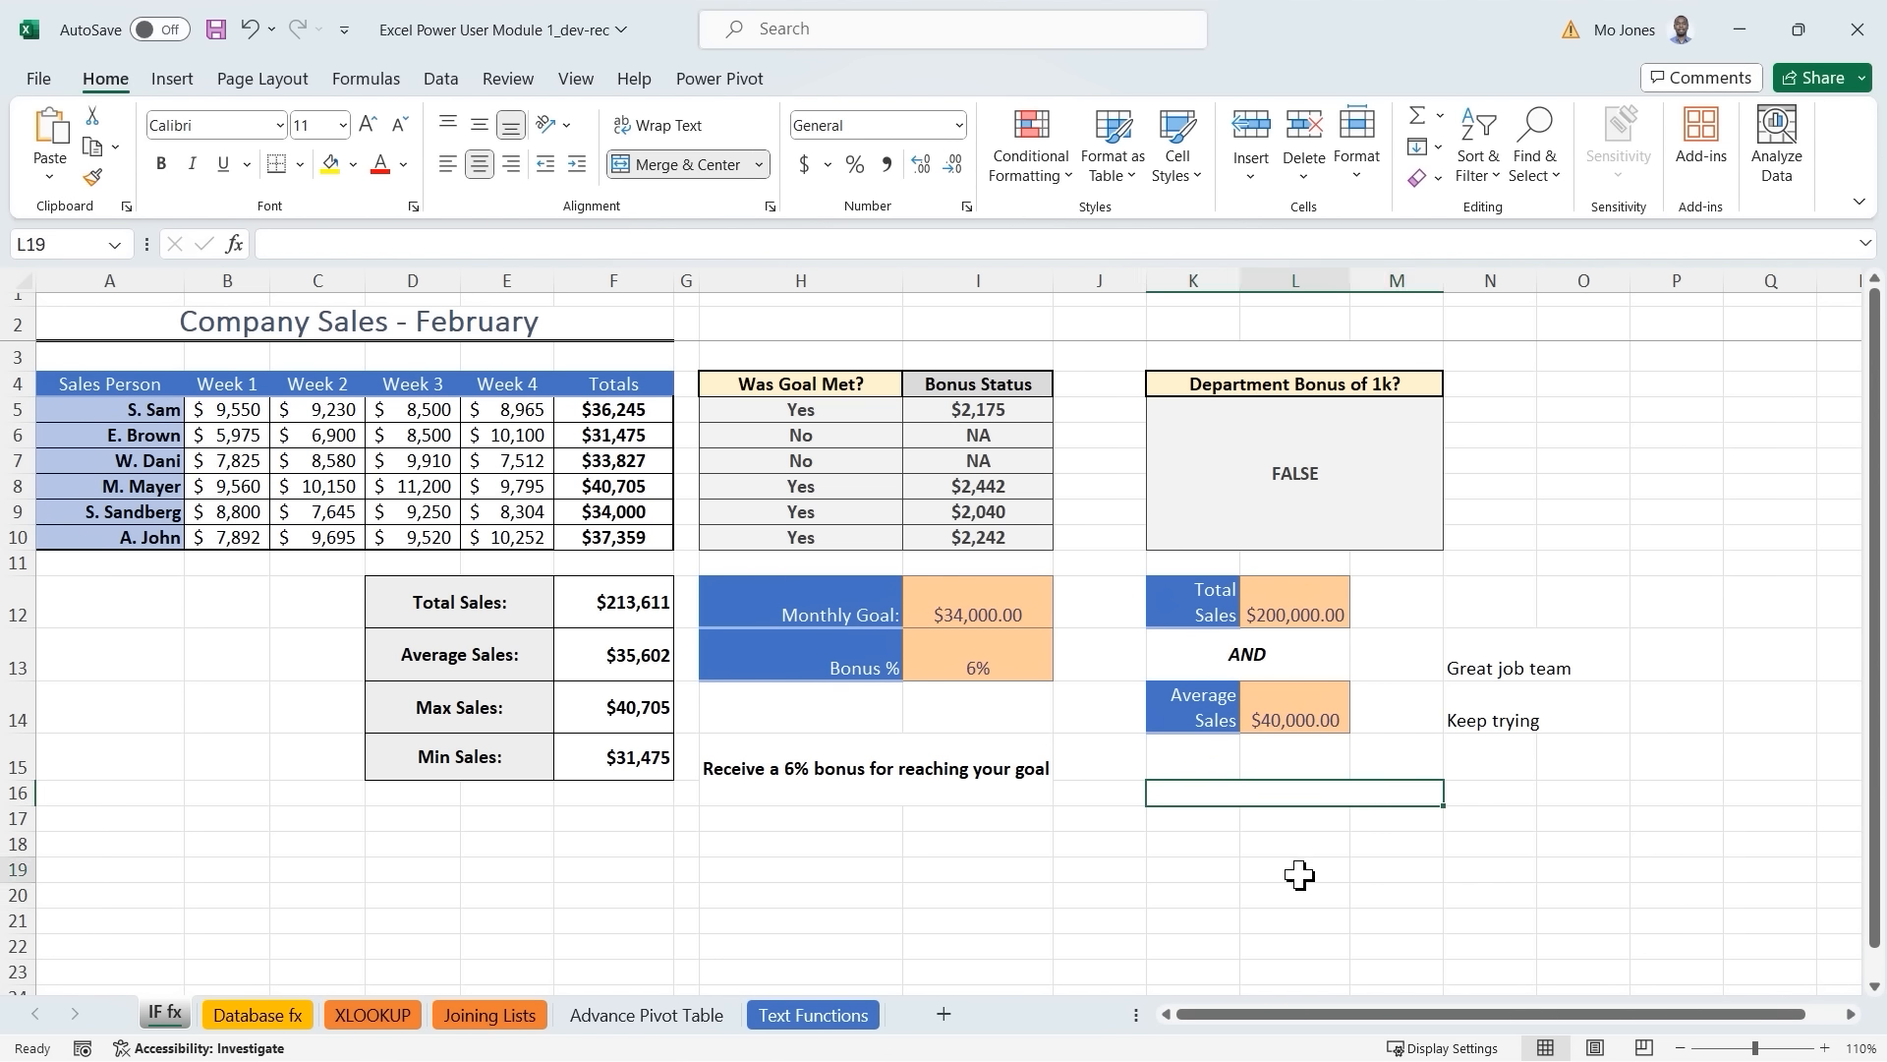
click(1209, 796)
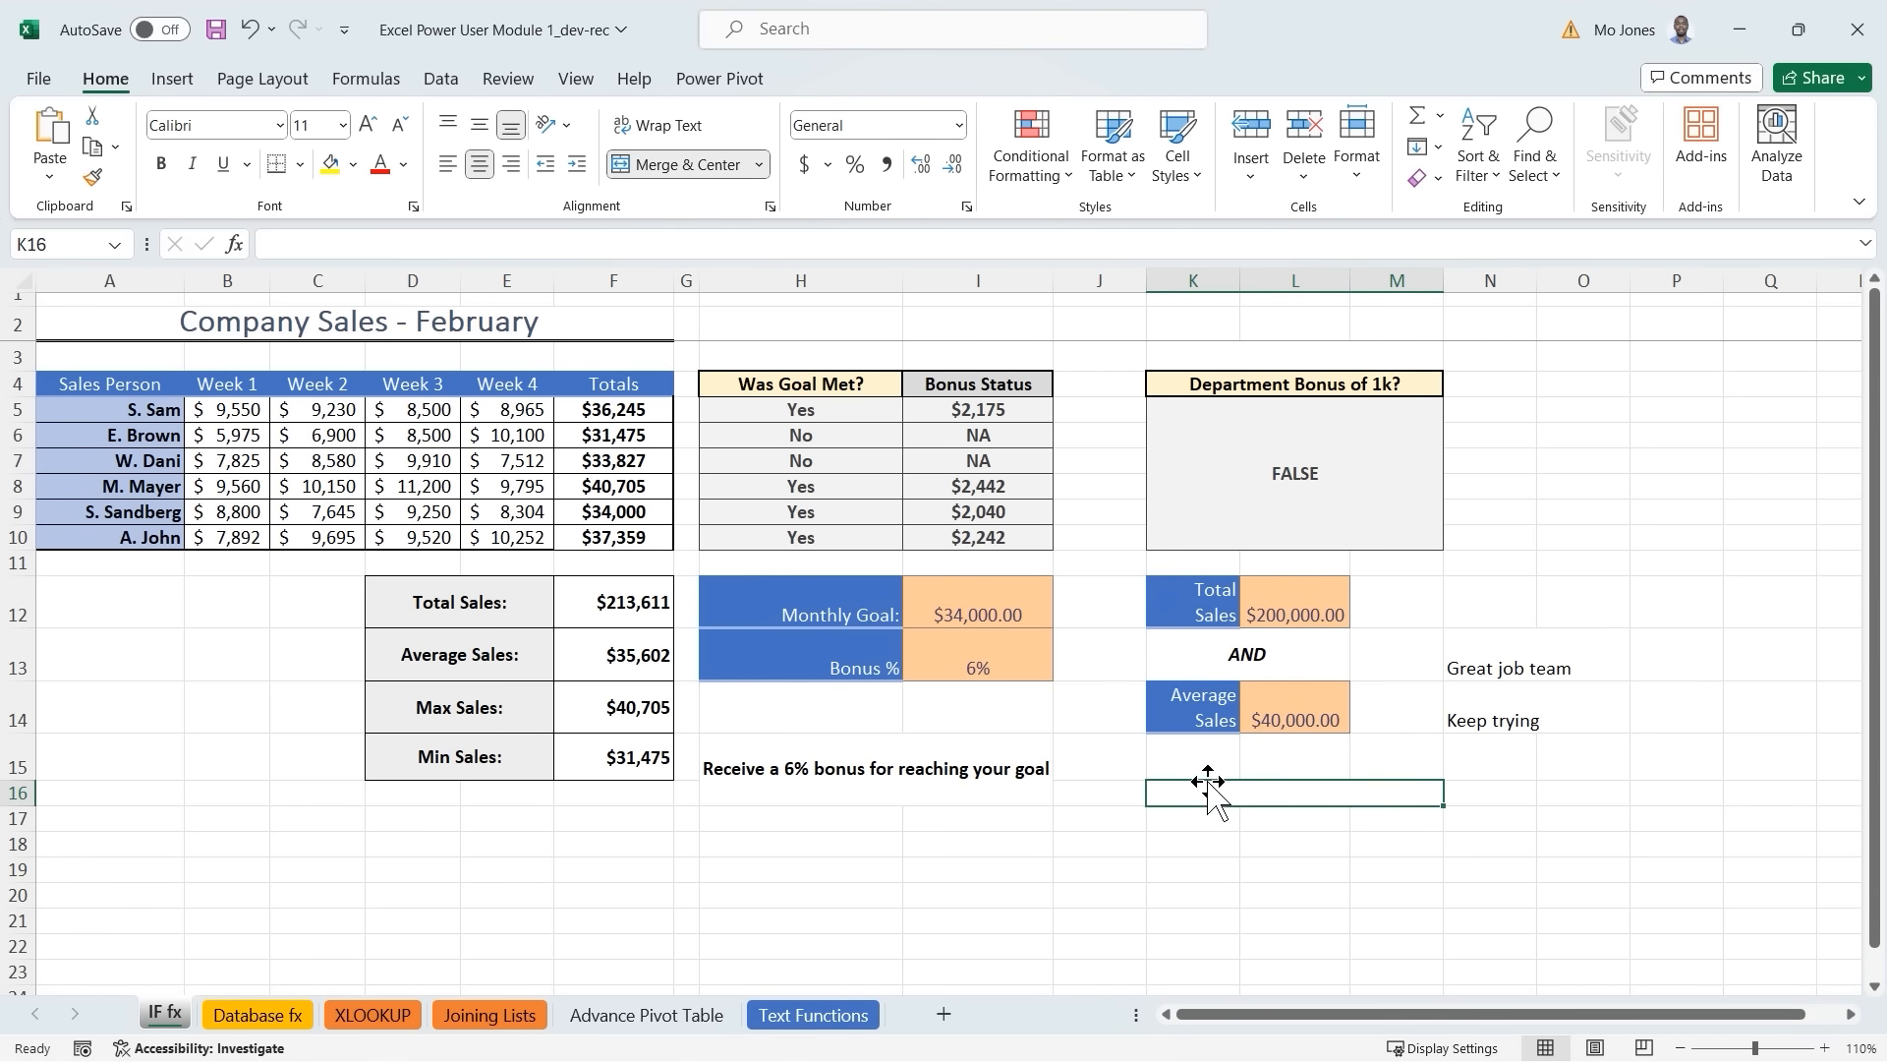
Insert an IF function into the merged K16 cell via Formulas > Insert Function.
click(366, 78)
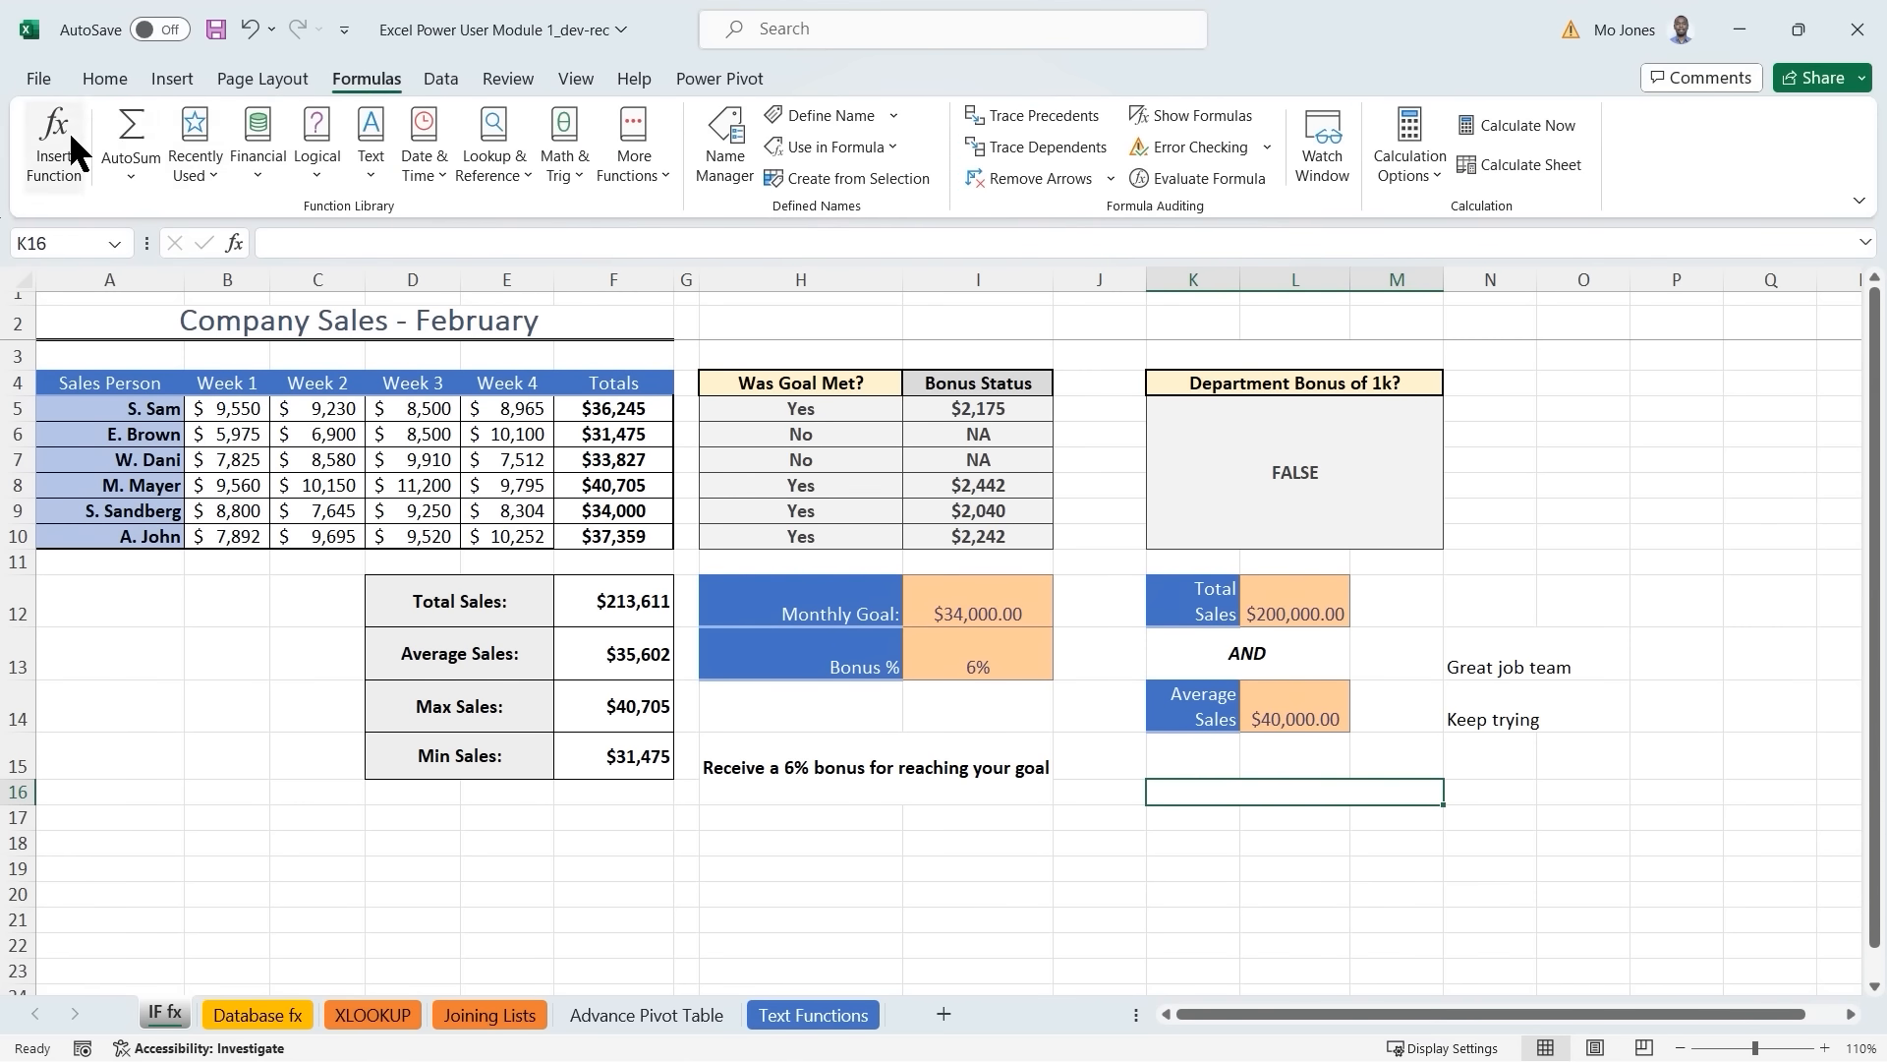
click(232, 243)
click(698, 295)
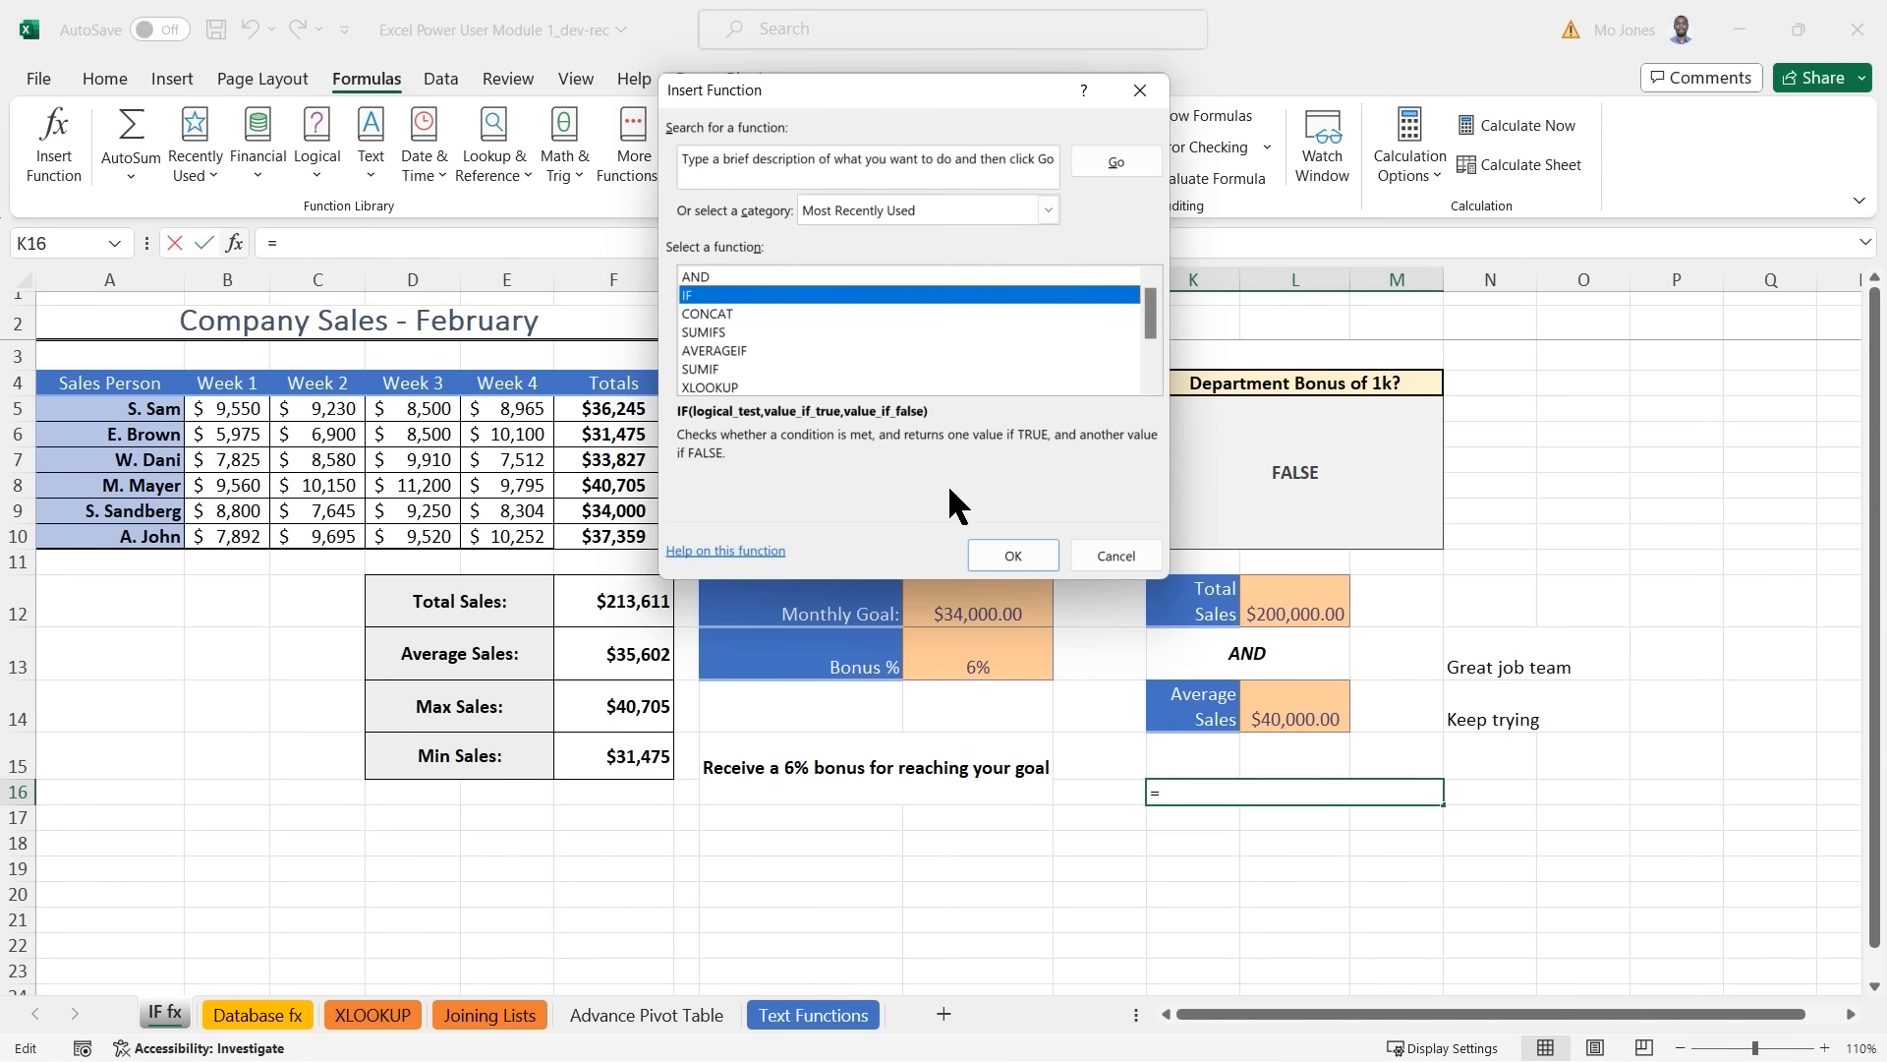
click(1012, 555)
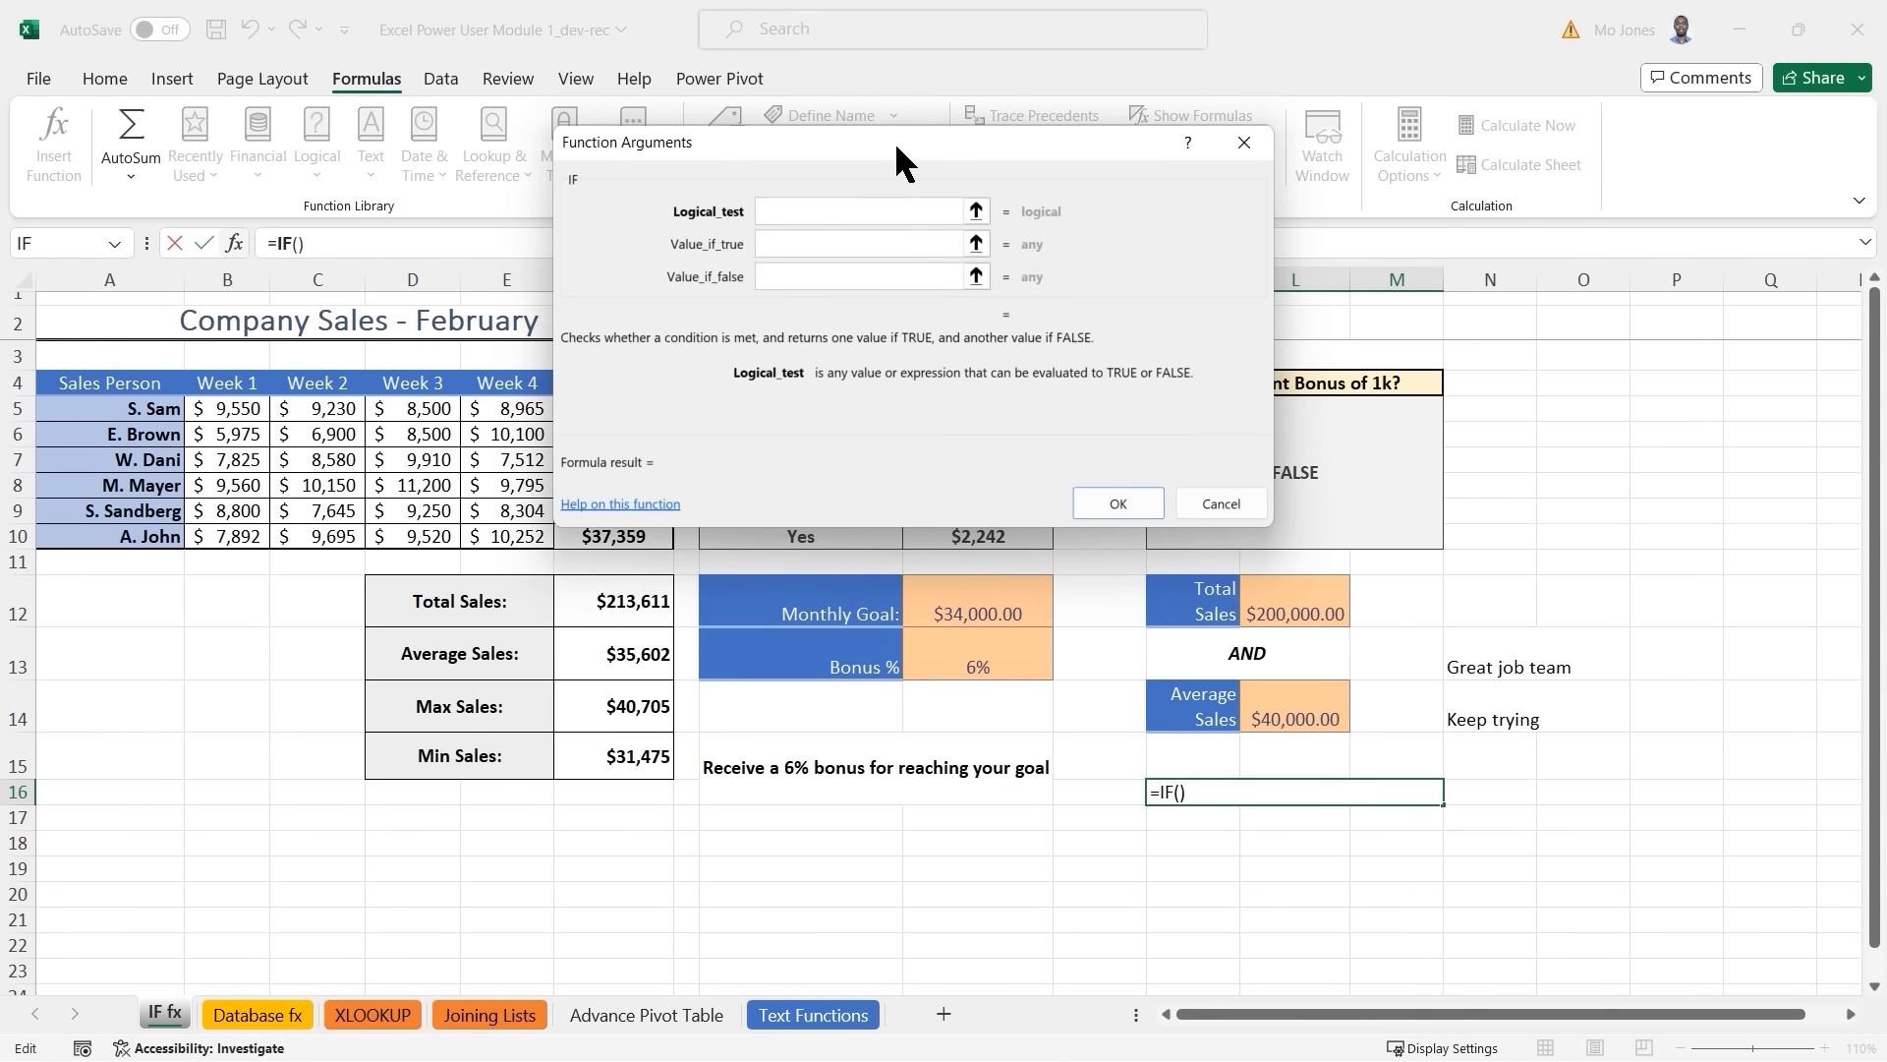
Fill the IF arguments: pasted AND test, "Great job team" if true, "Keep trying" if false.
drag(896, 149, 786, 260)
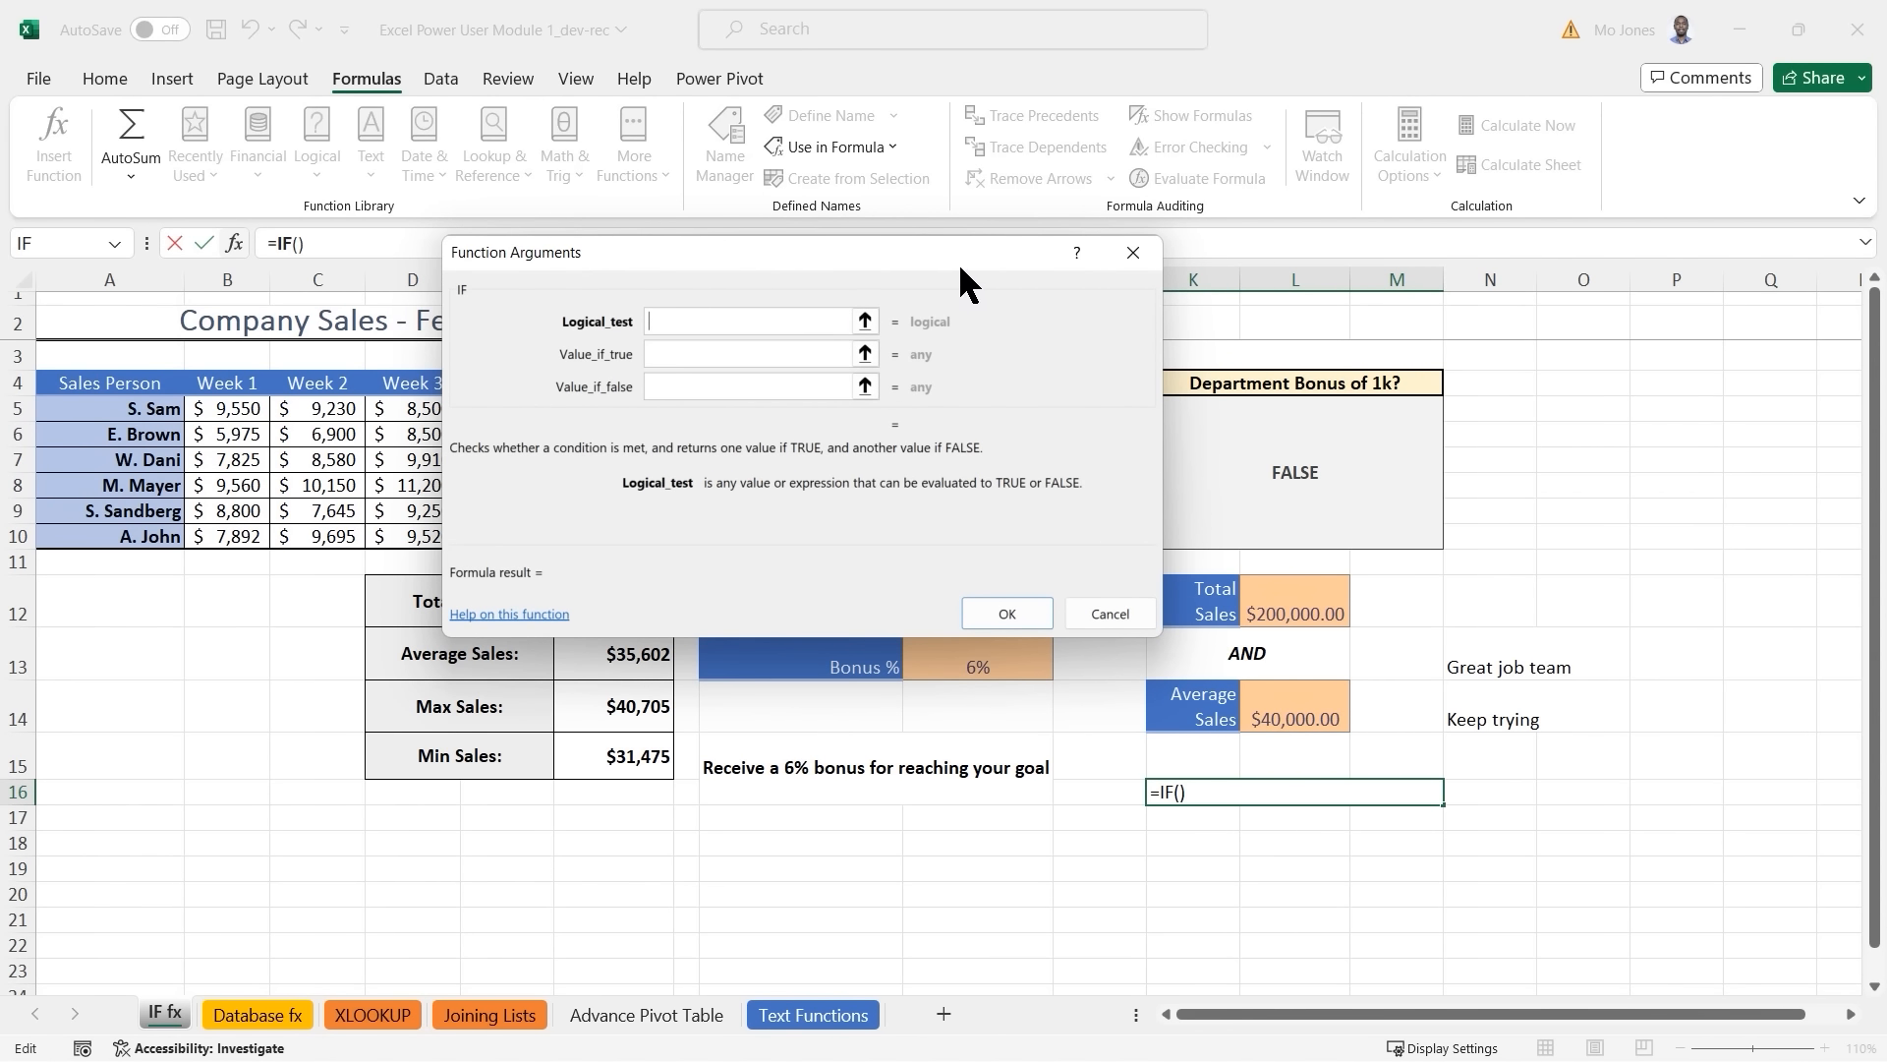
drag(960, 254, 935, 358)
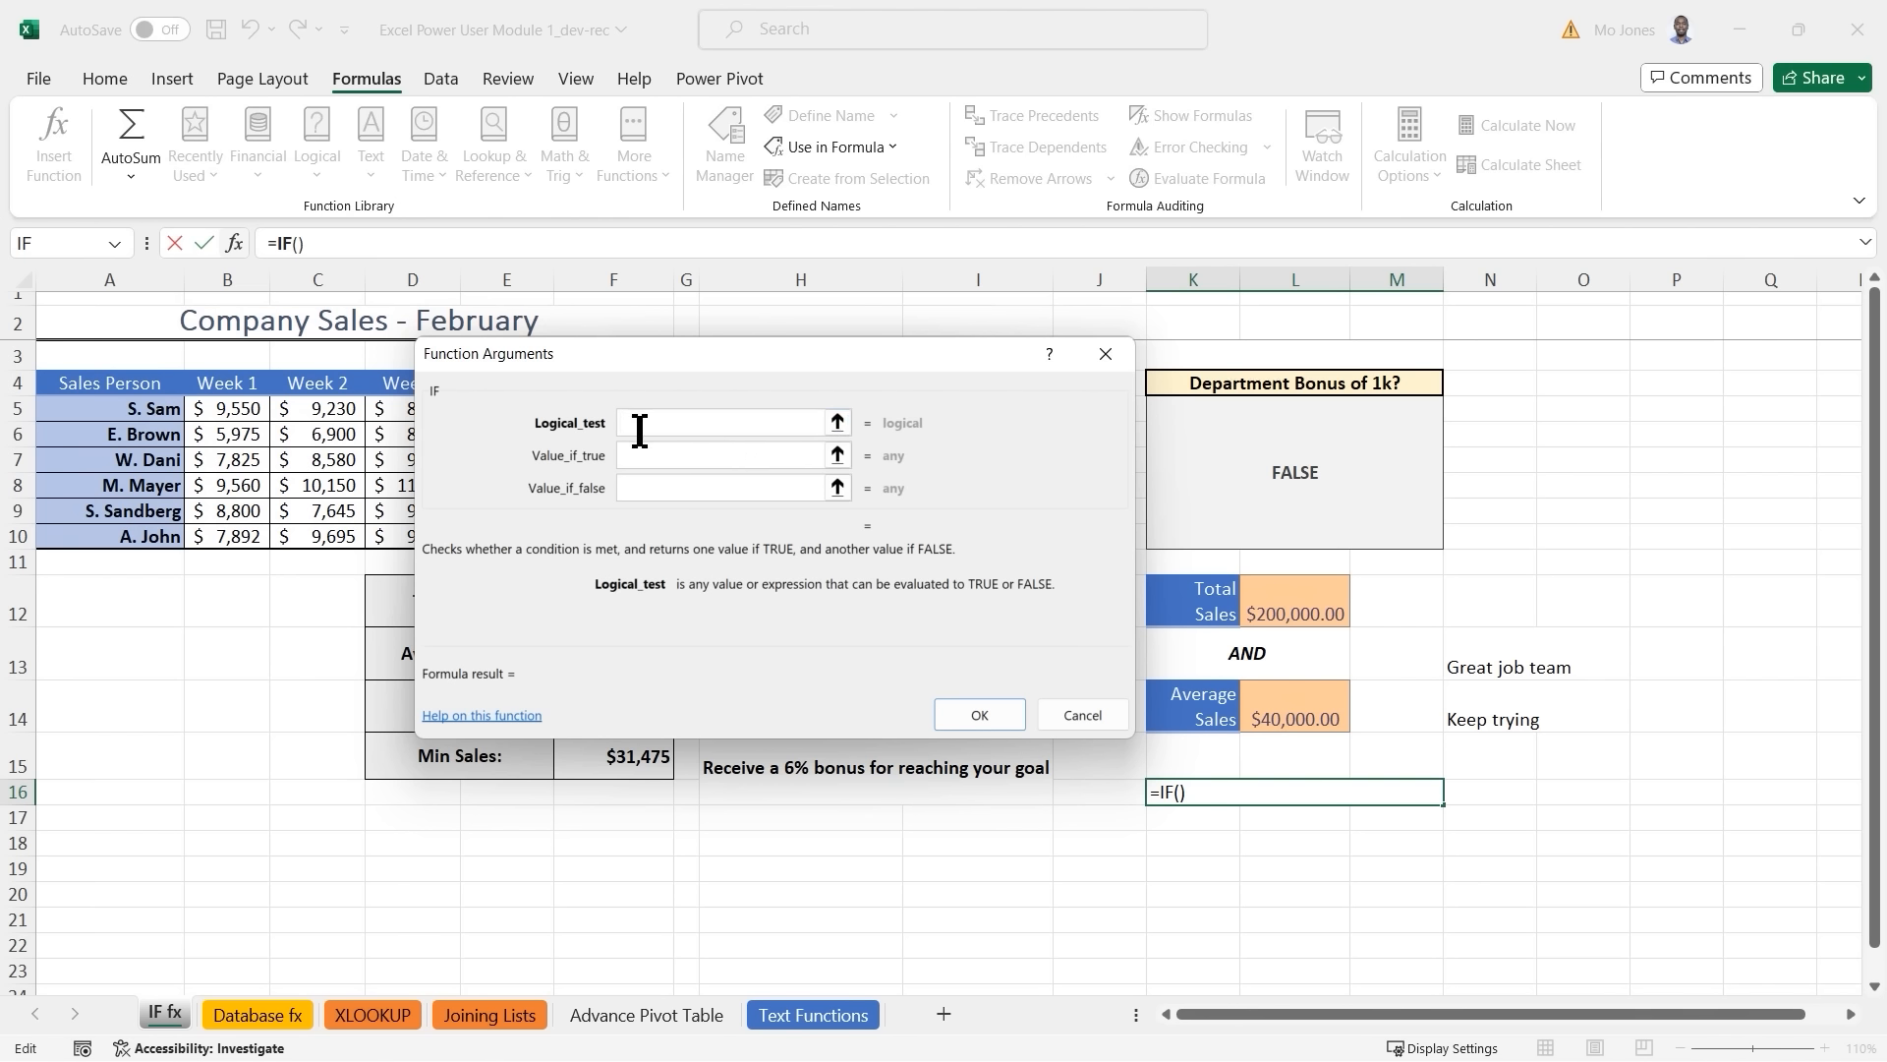
key(ctrl+v)
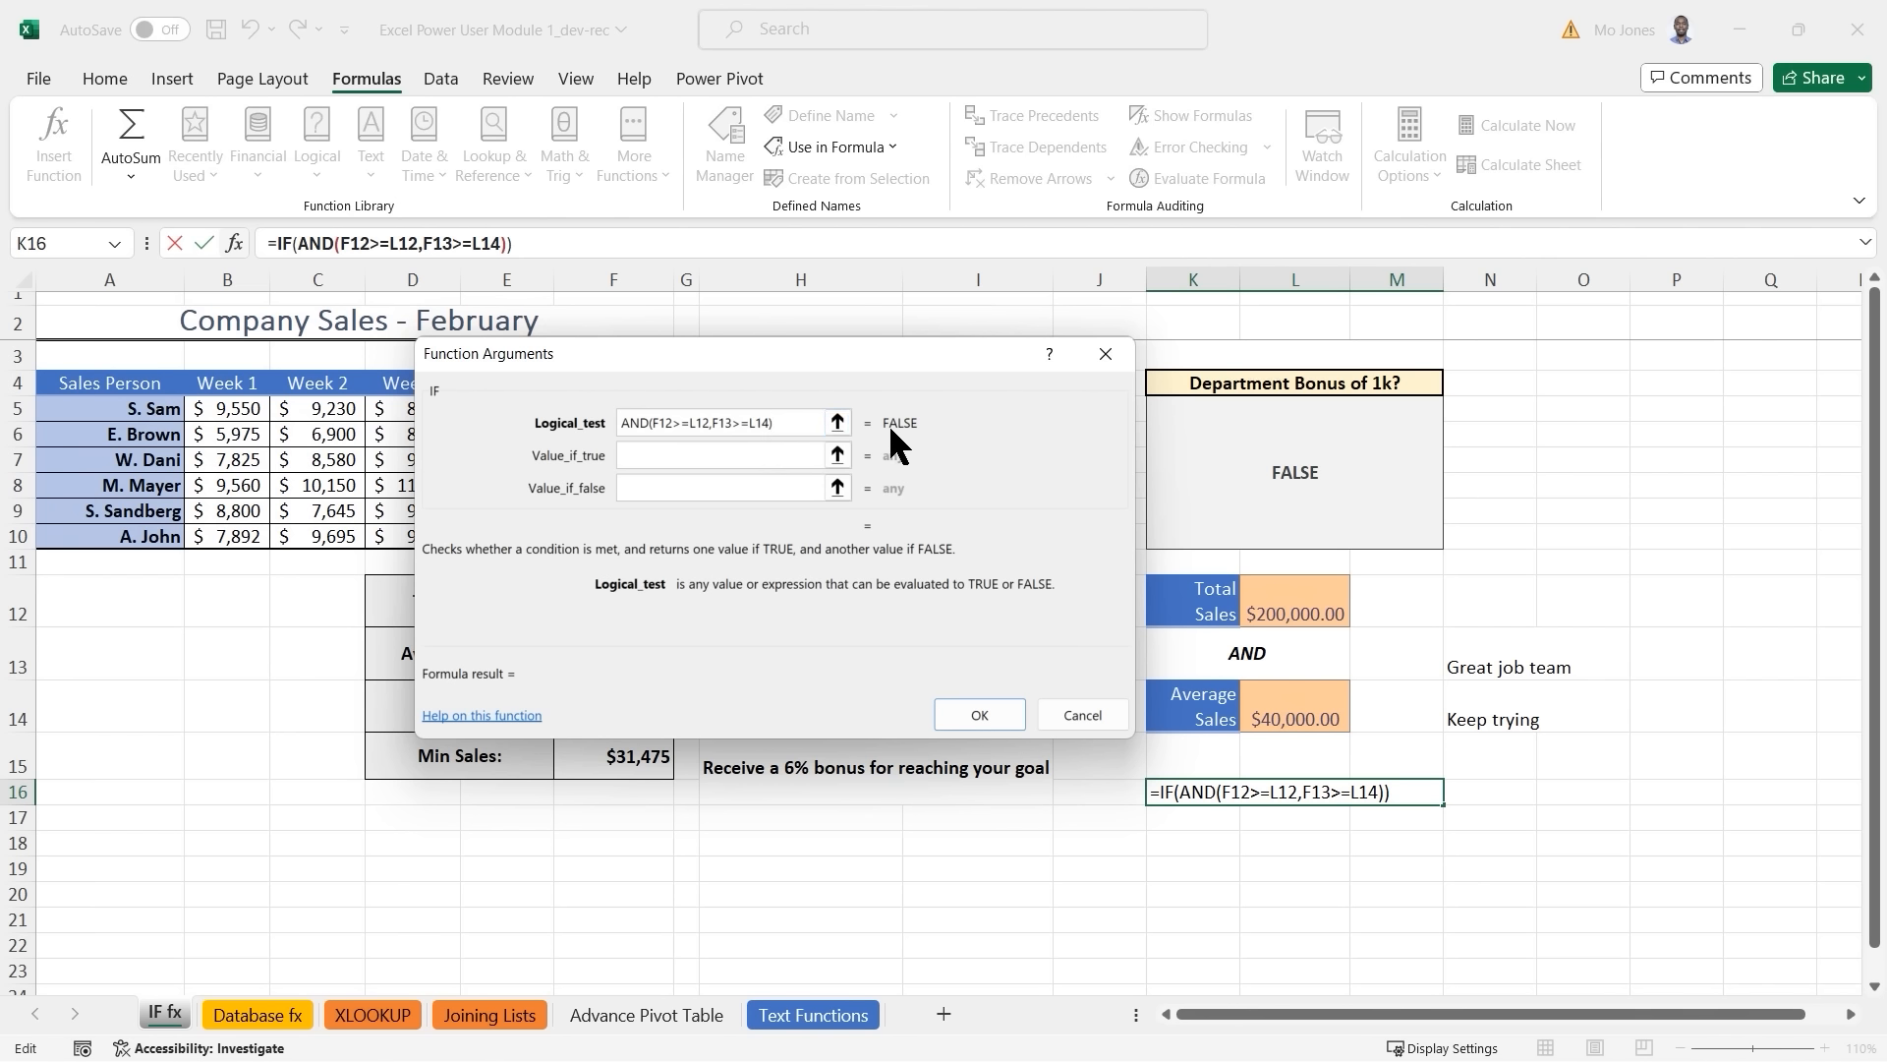
click(686, 456)
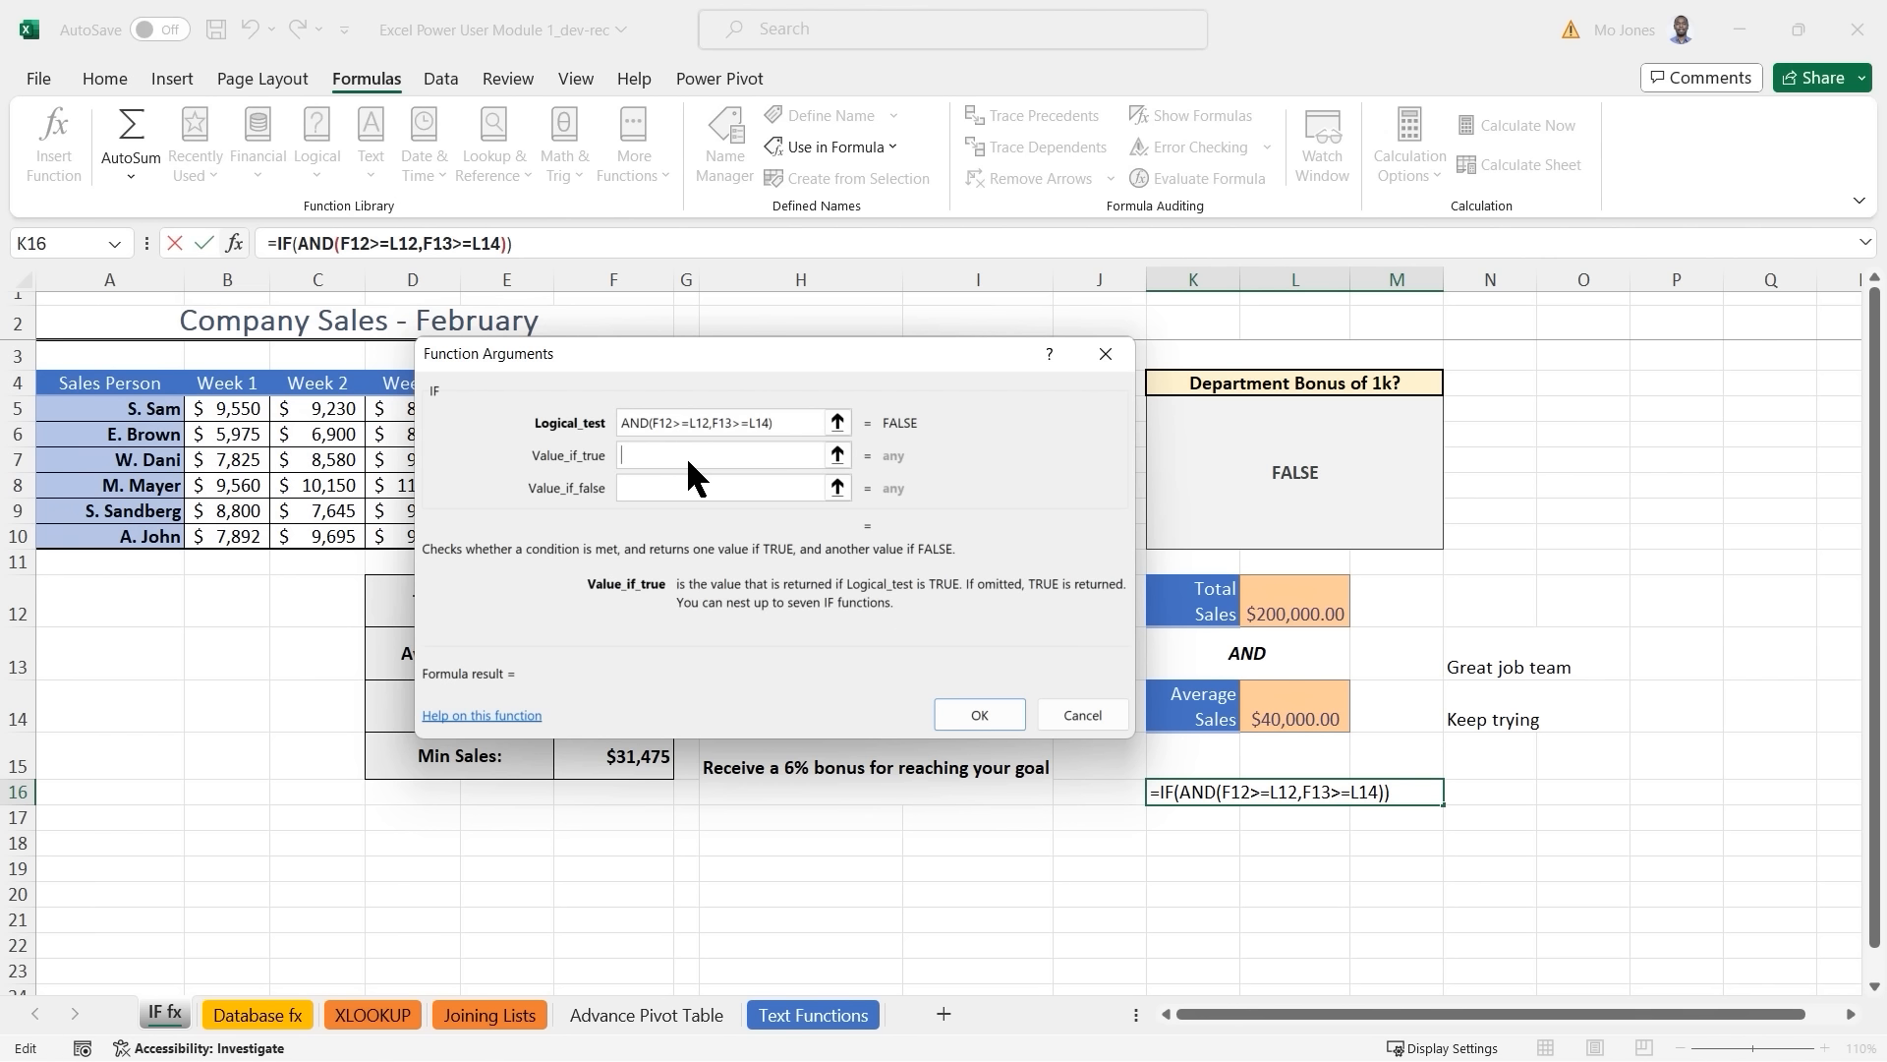
text("Great )
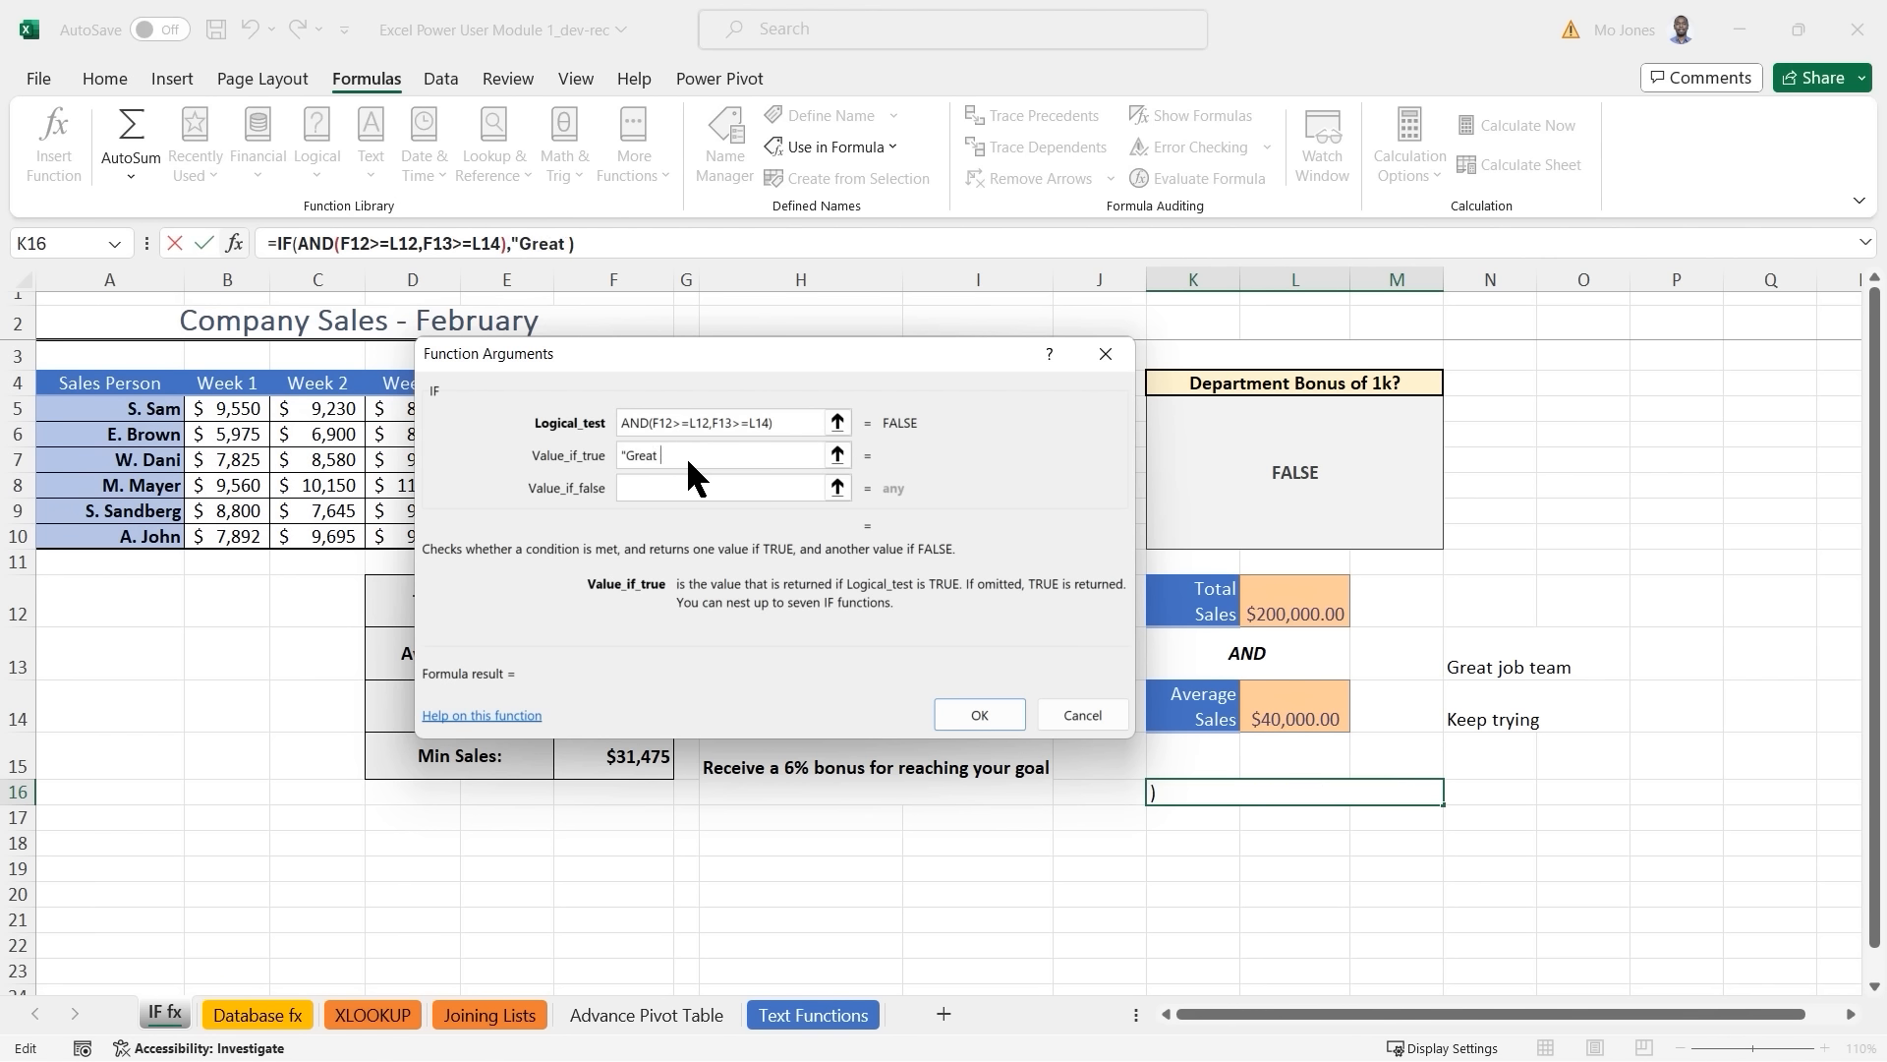
text(job team")
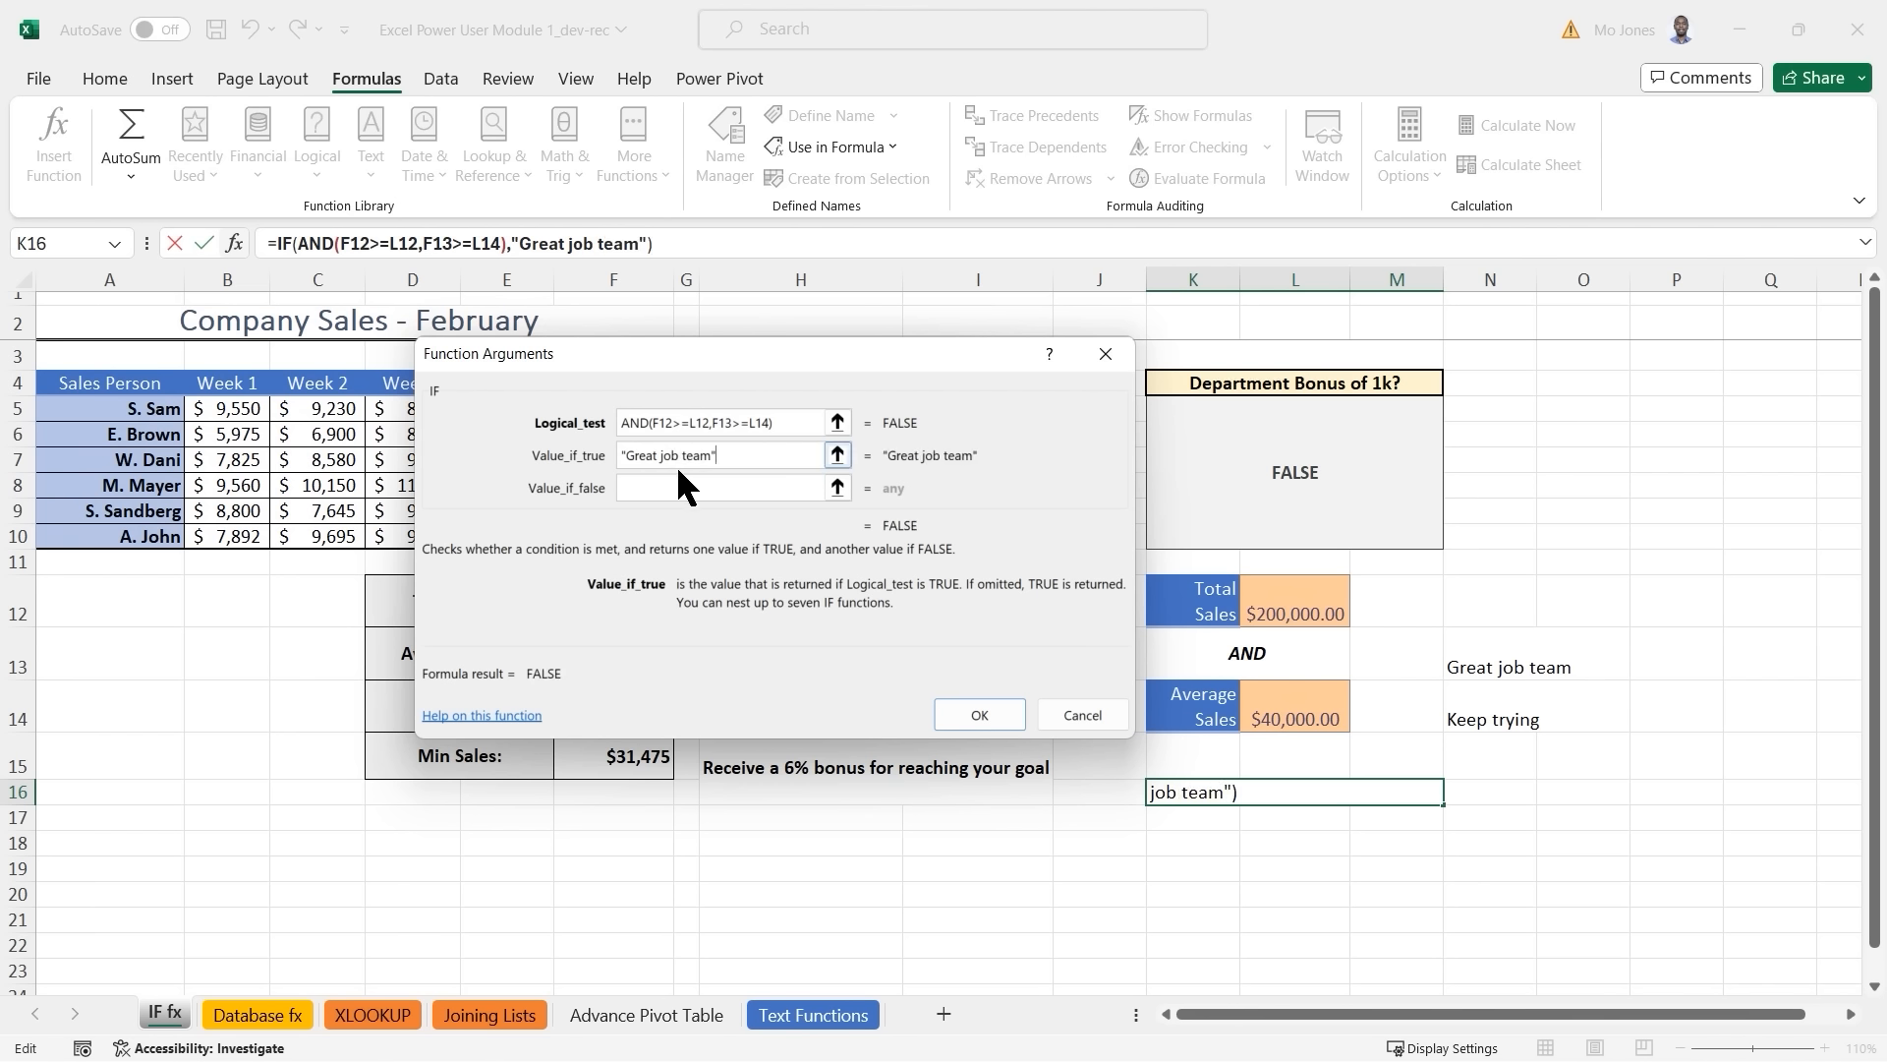
click(667, 488)
text(")
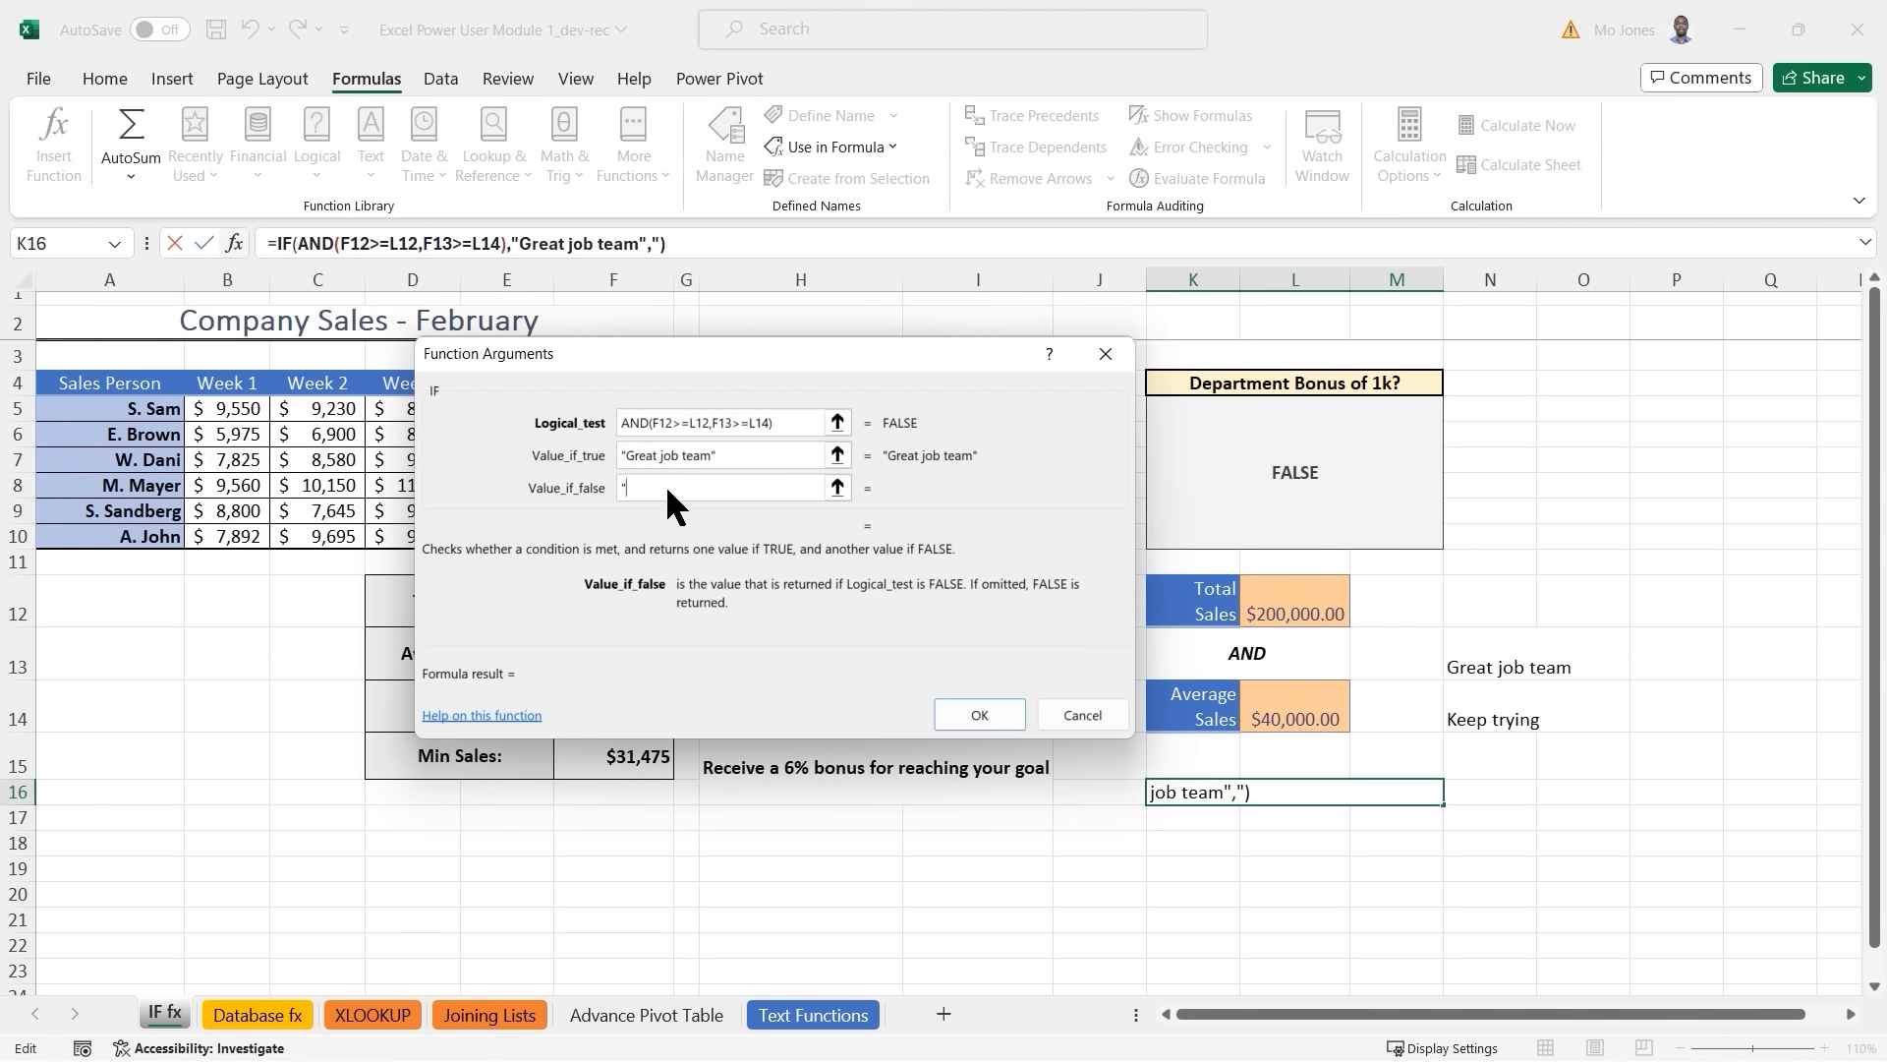
text(Keep trying")
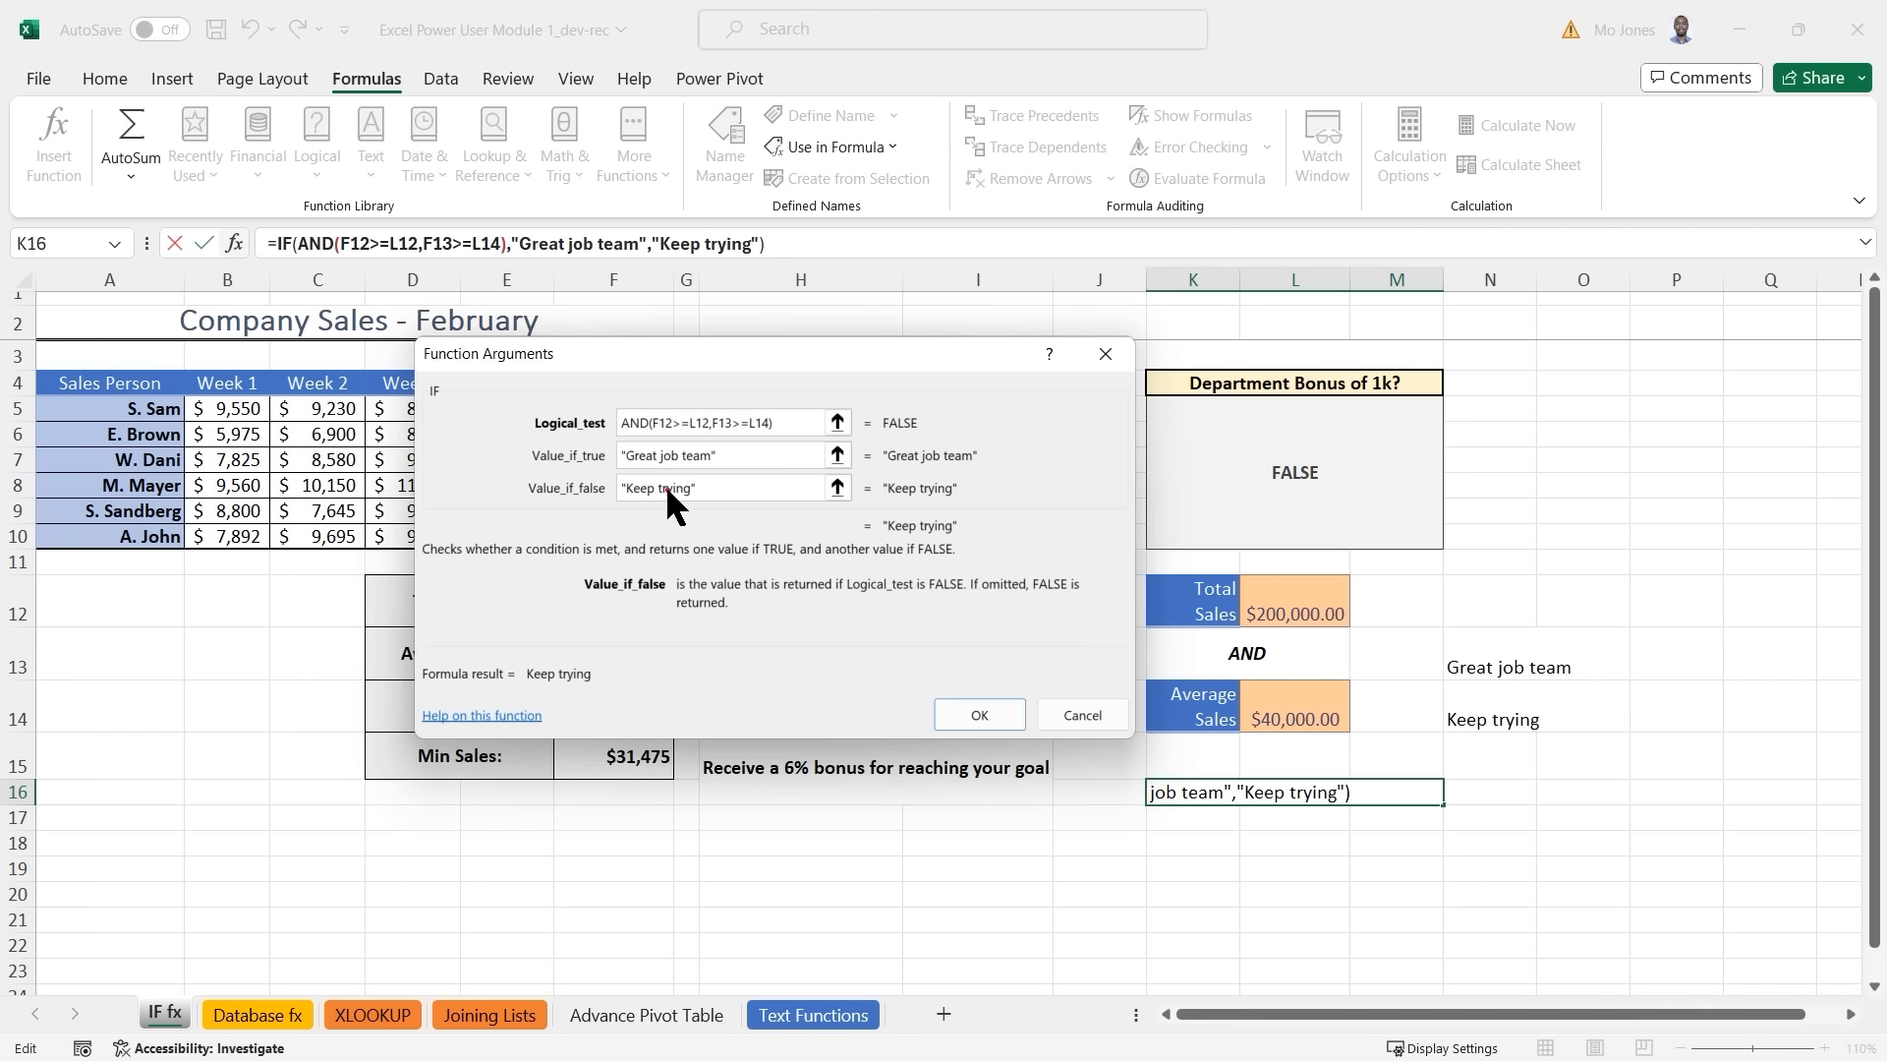
mouse_move(636, 409)
mouse_down()
mouse_move(857, 370)
mouse_move(900, 409)
mouse_up()
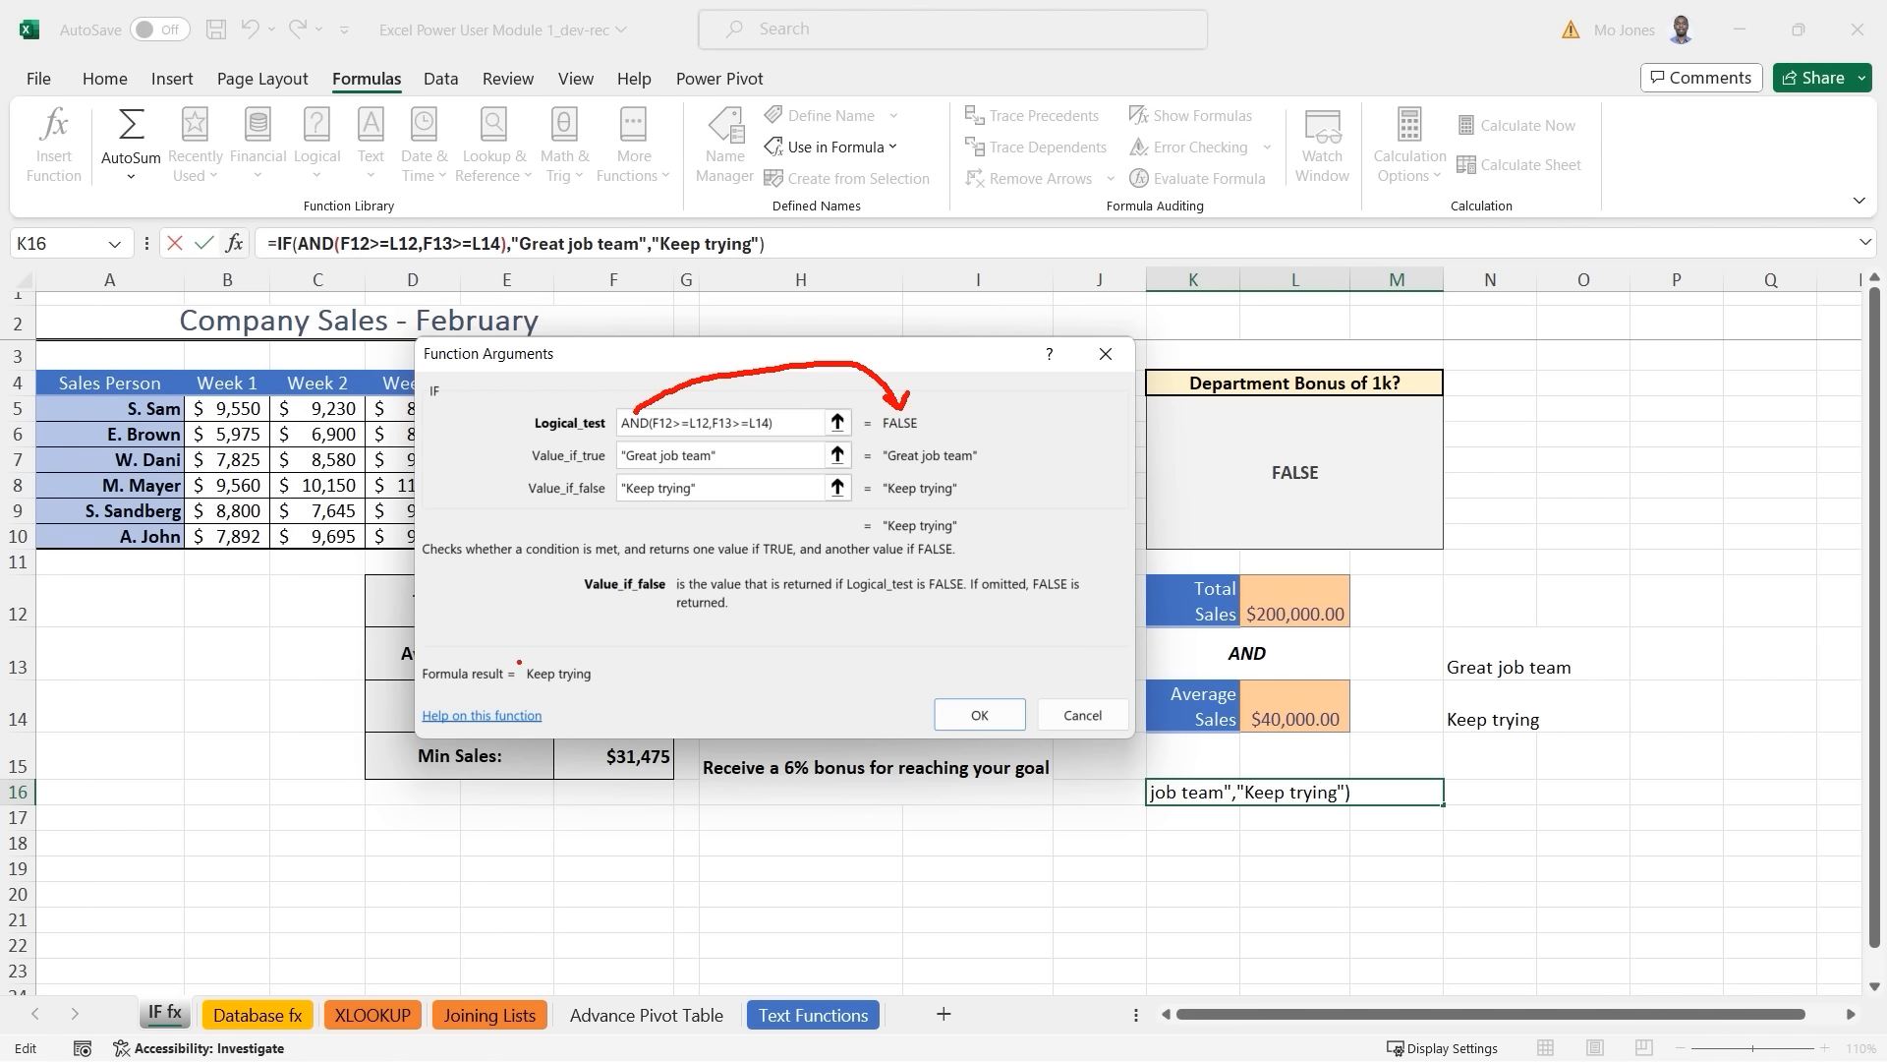
Inspect K16's nested IF/AND formula text in the formula bar.
drag(518, 662, 613, 691)
key(Escape)
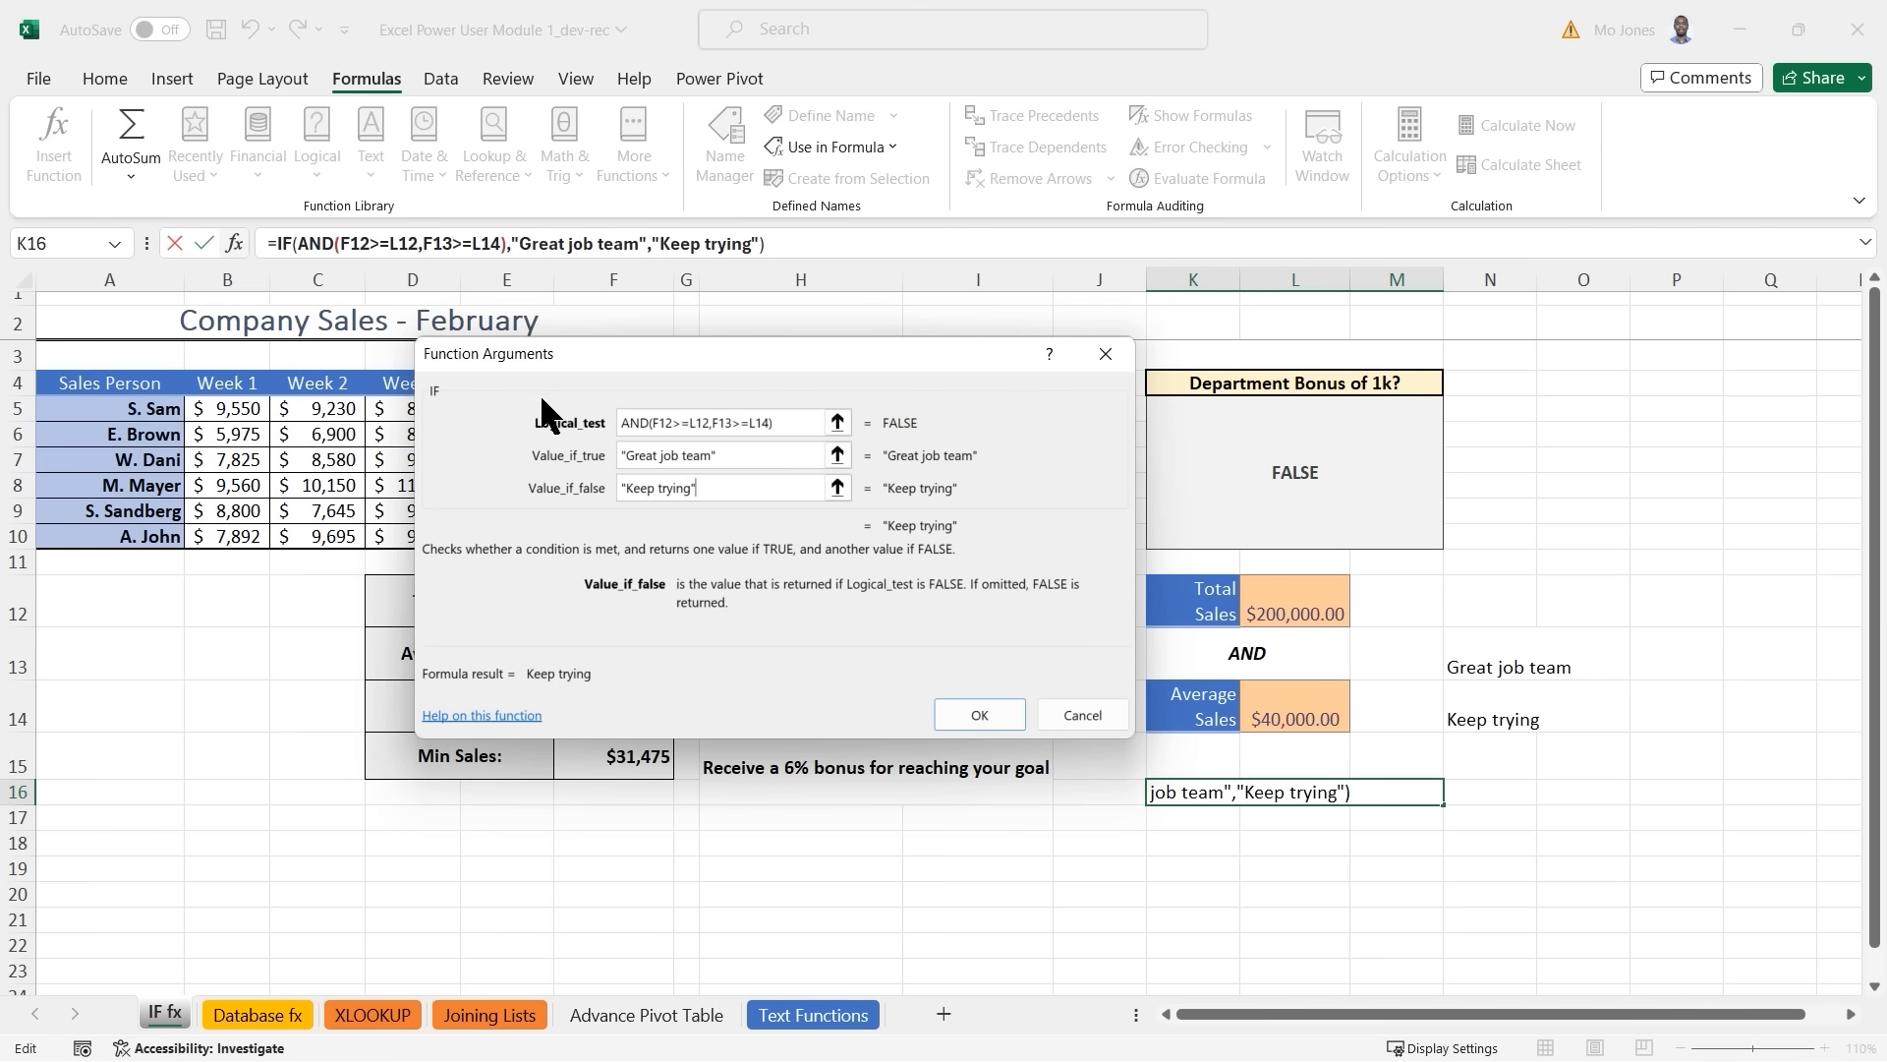
key(ctrl+2)
drag(276, 265, 220, 328)
drag(314, 266, 354, 336)
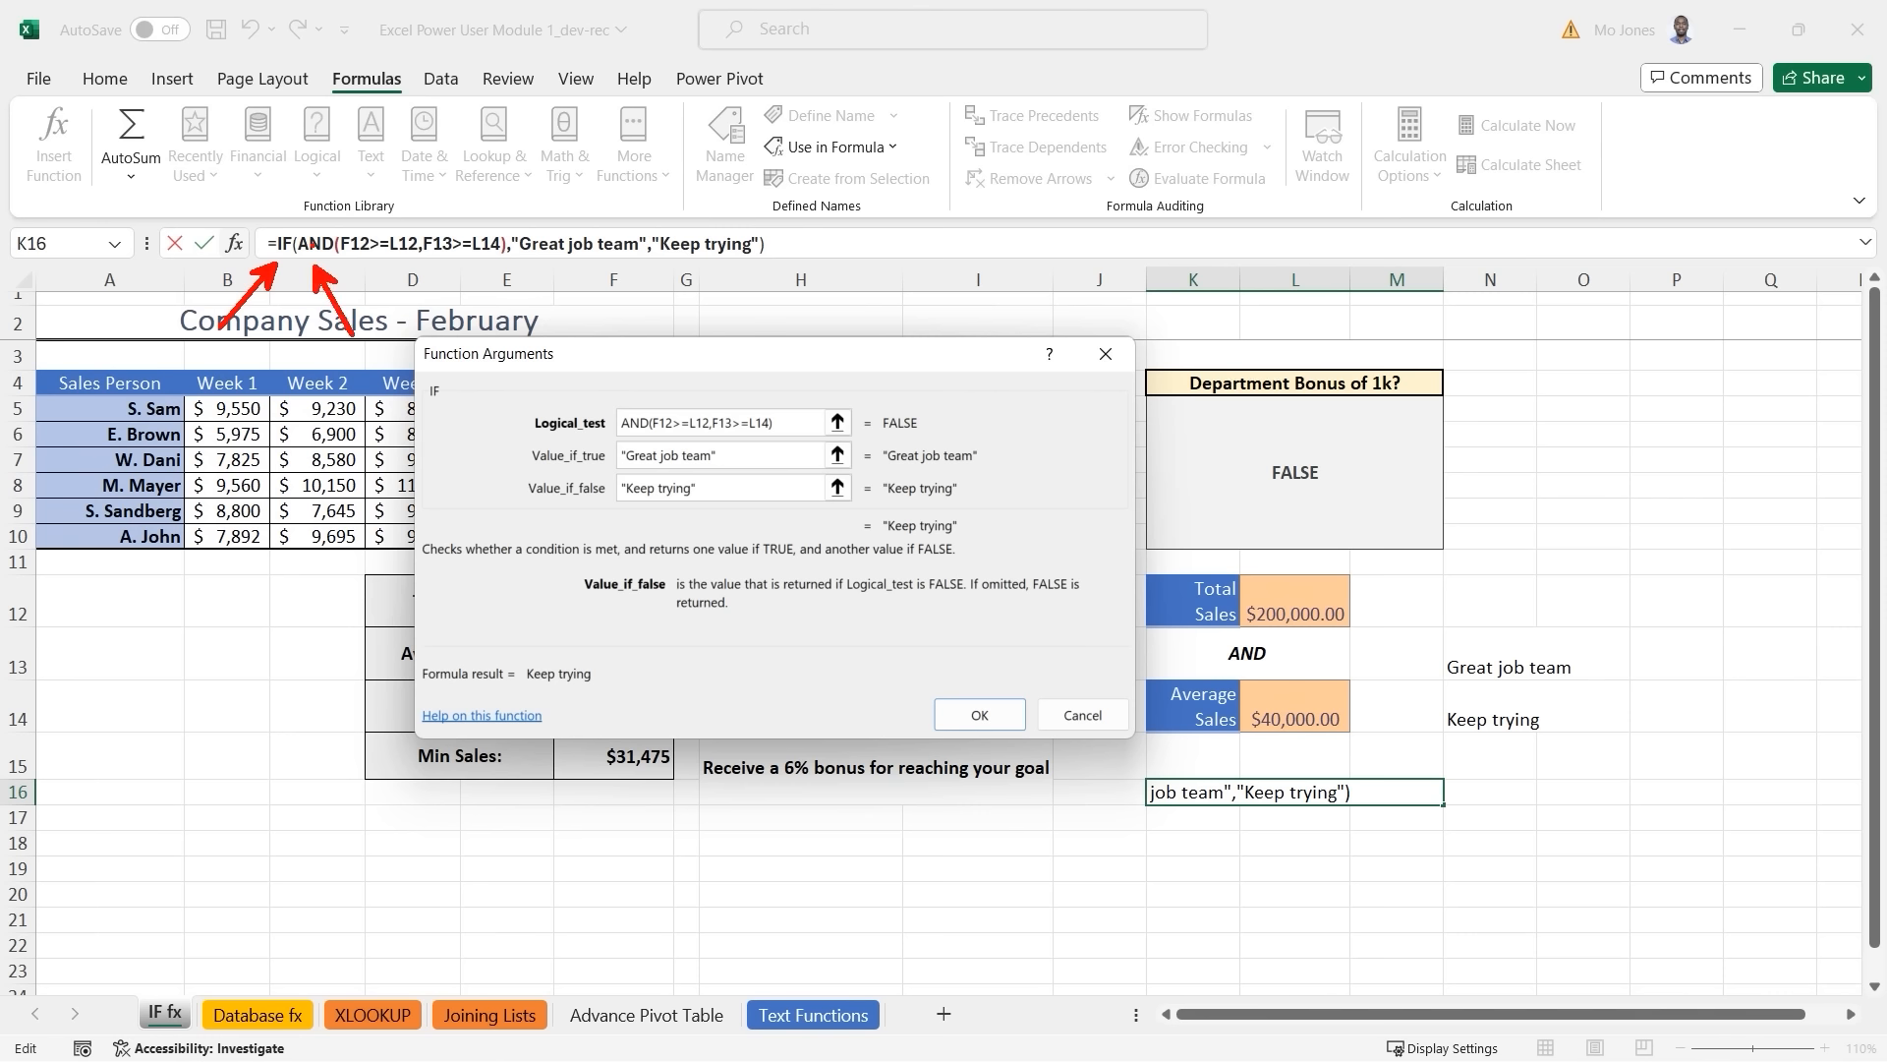
key(Escape)
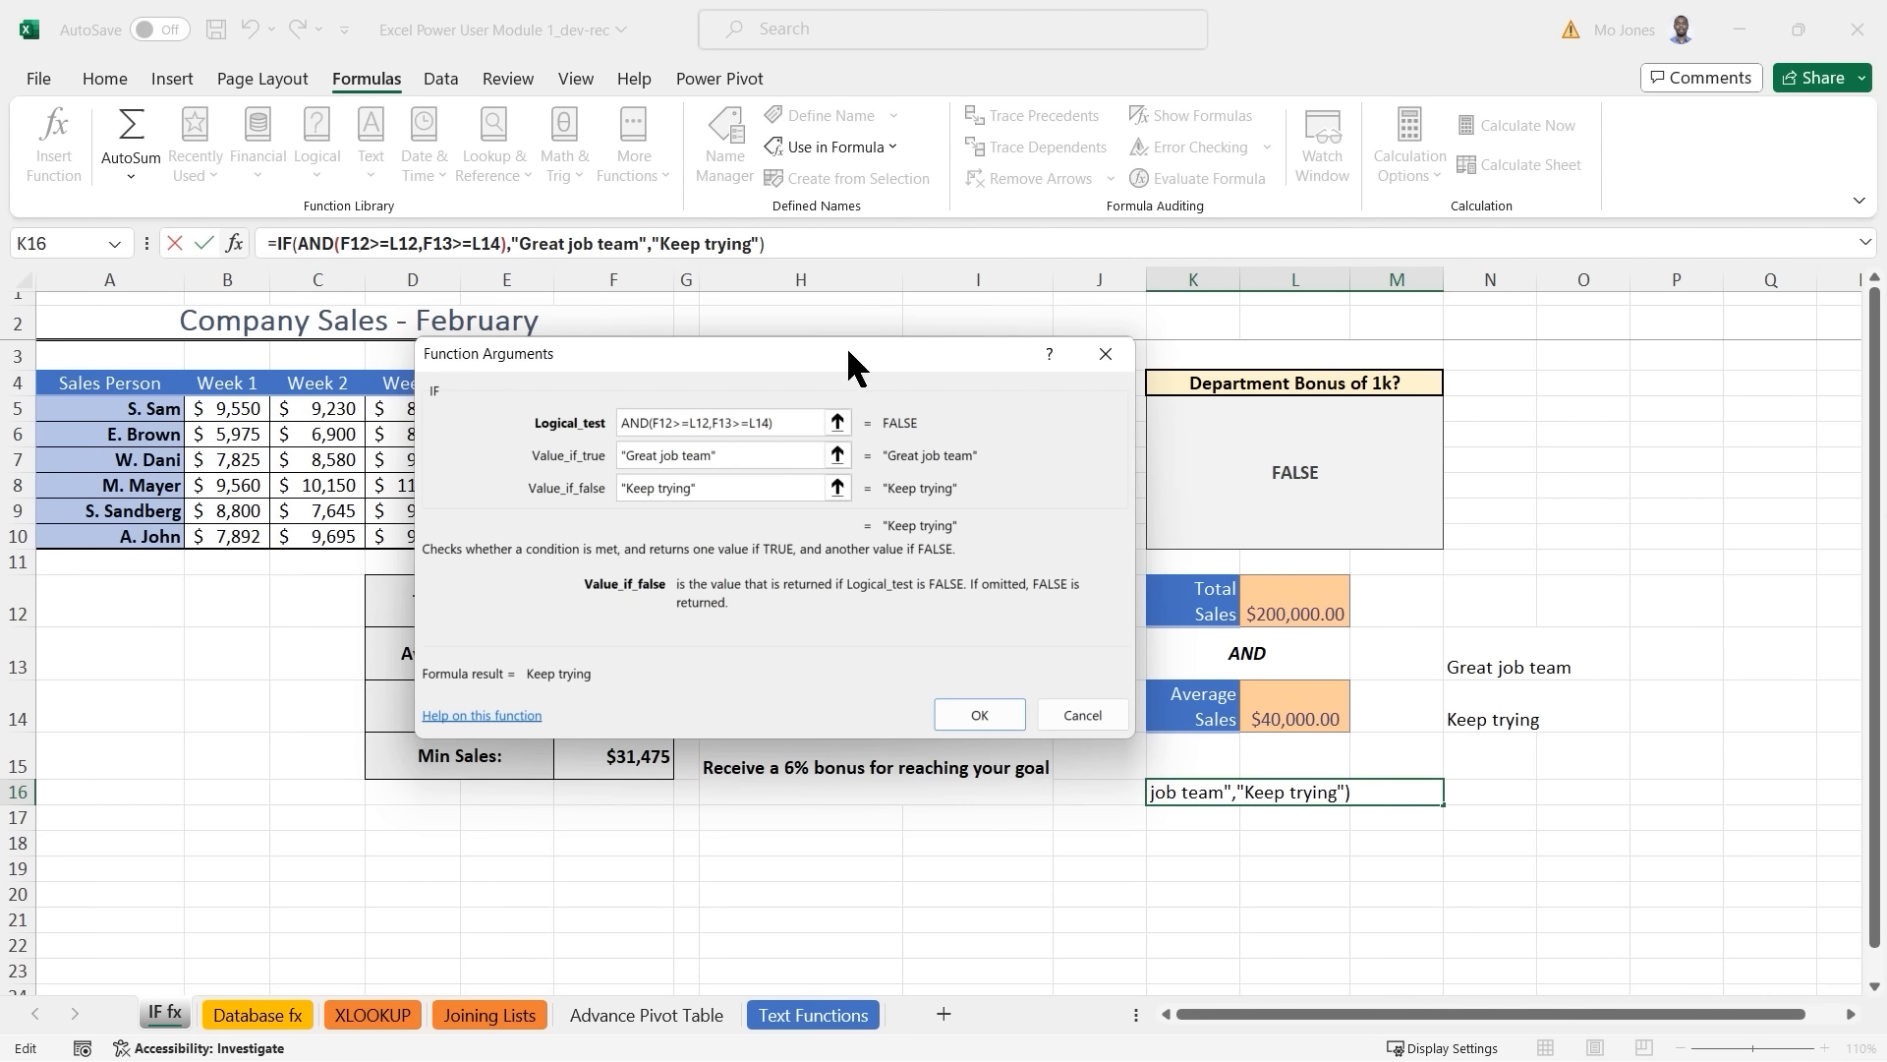
Review the AND and IF arguments, then confirm so K16 displays Keep trying.
click(315, 246)
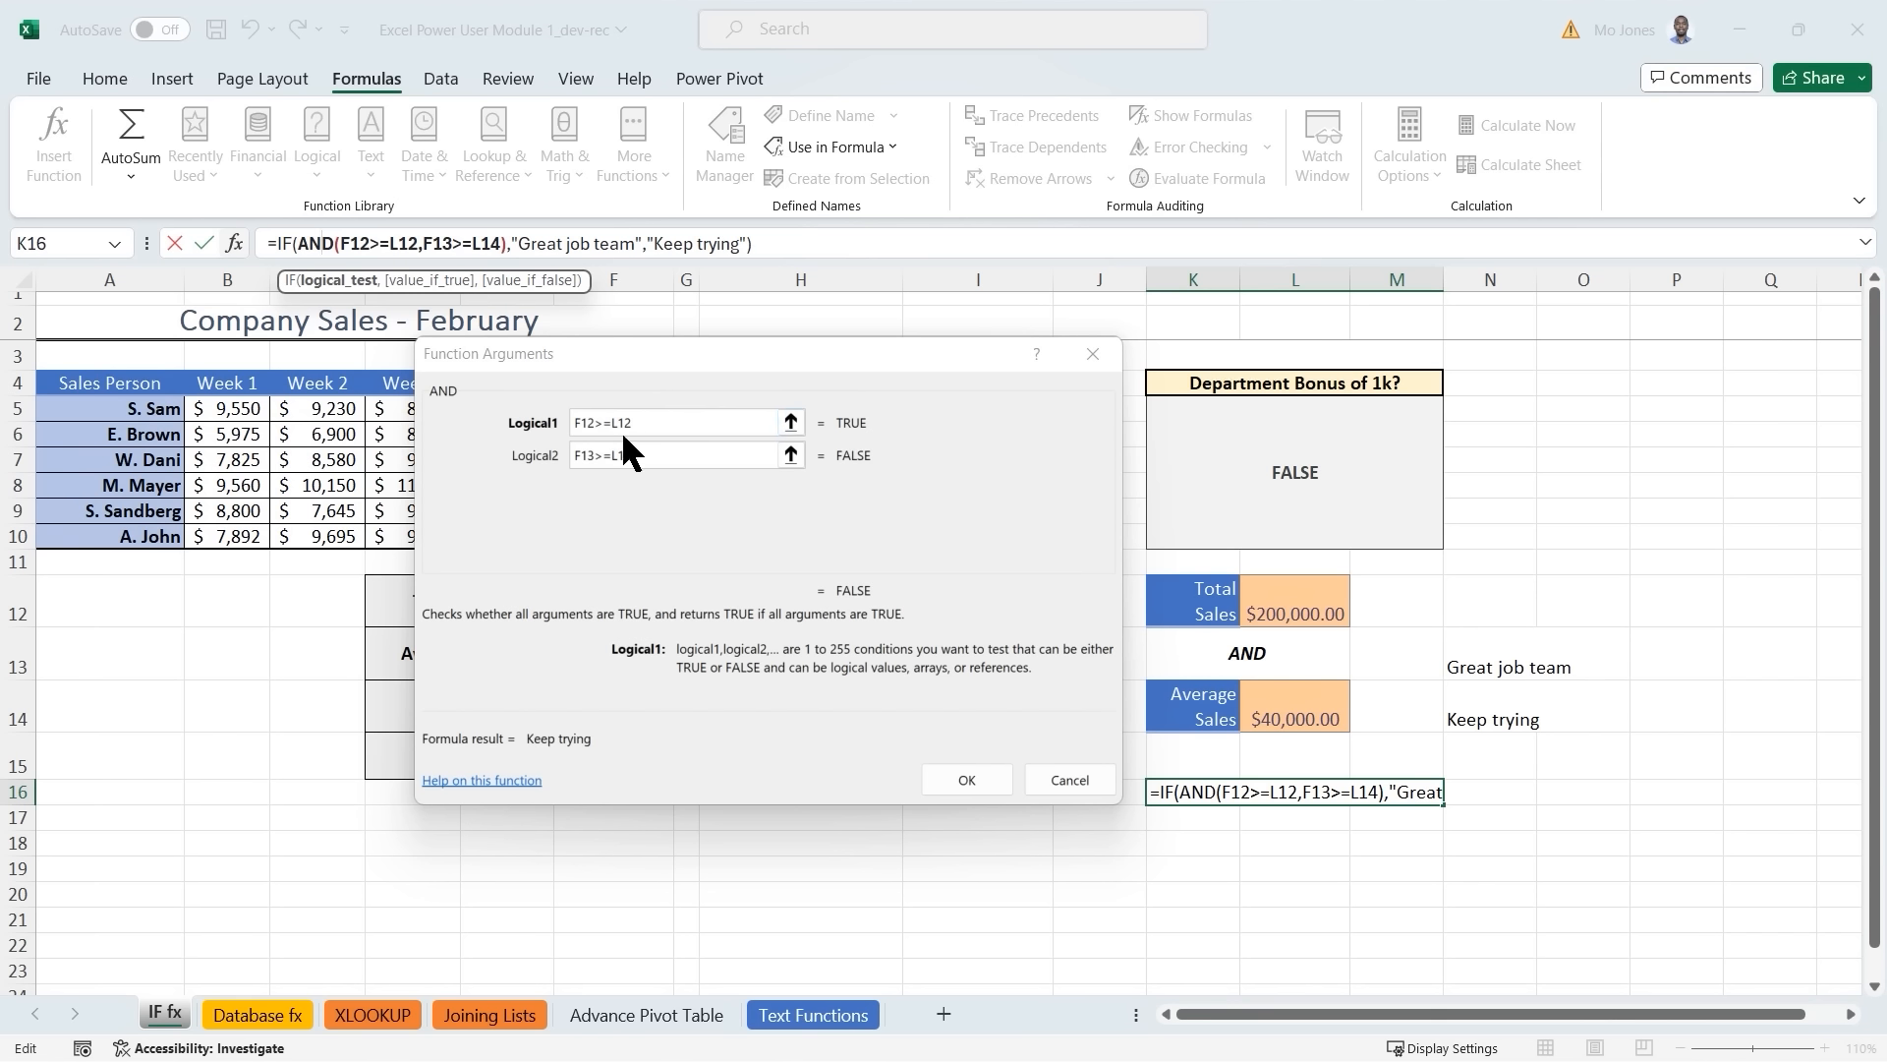
click(693, 430)
click(285, 244)
click(317, 244)
click(285, 244)
click(981, 706)
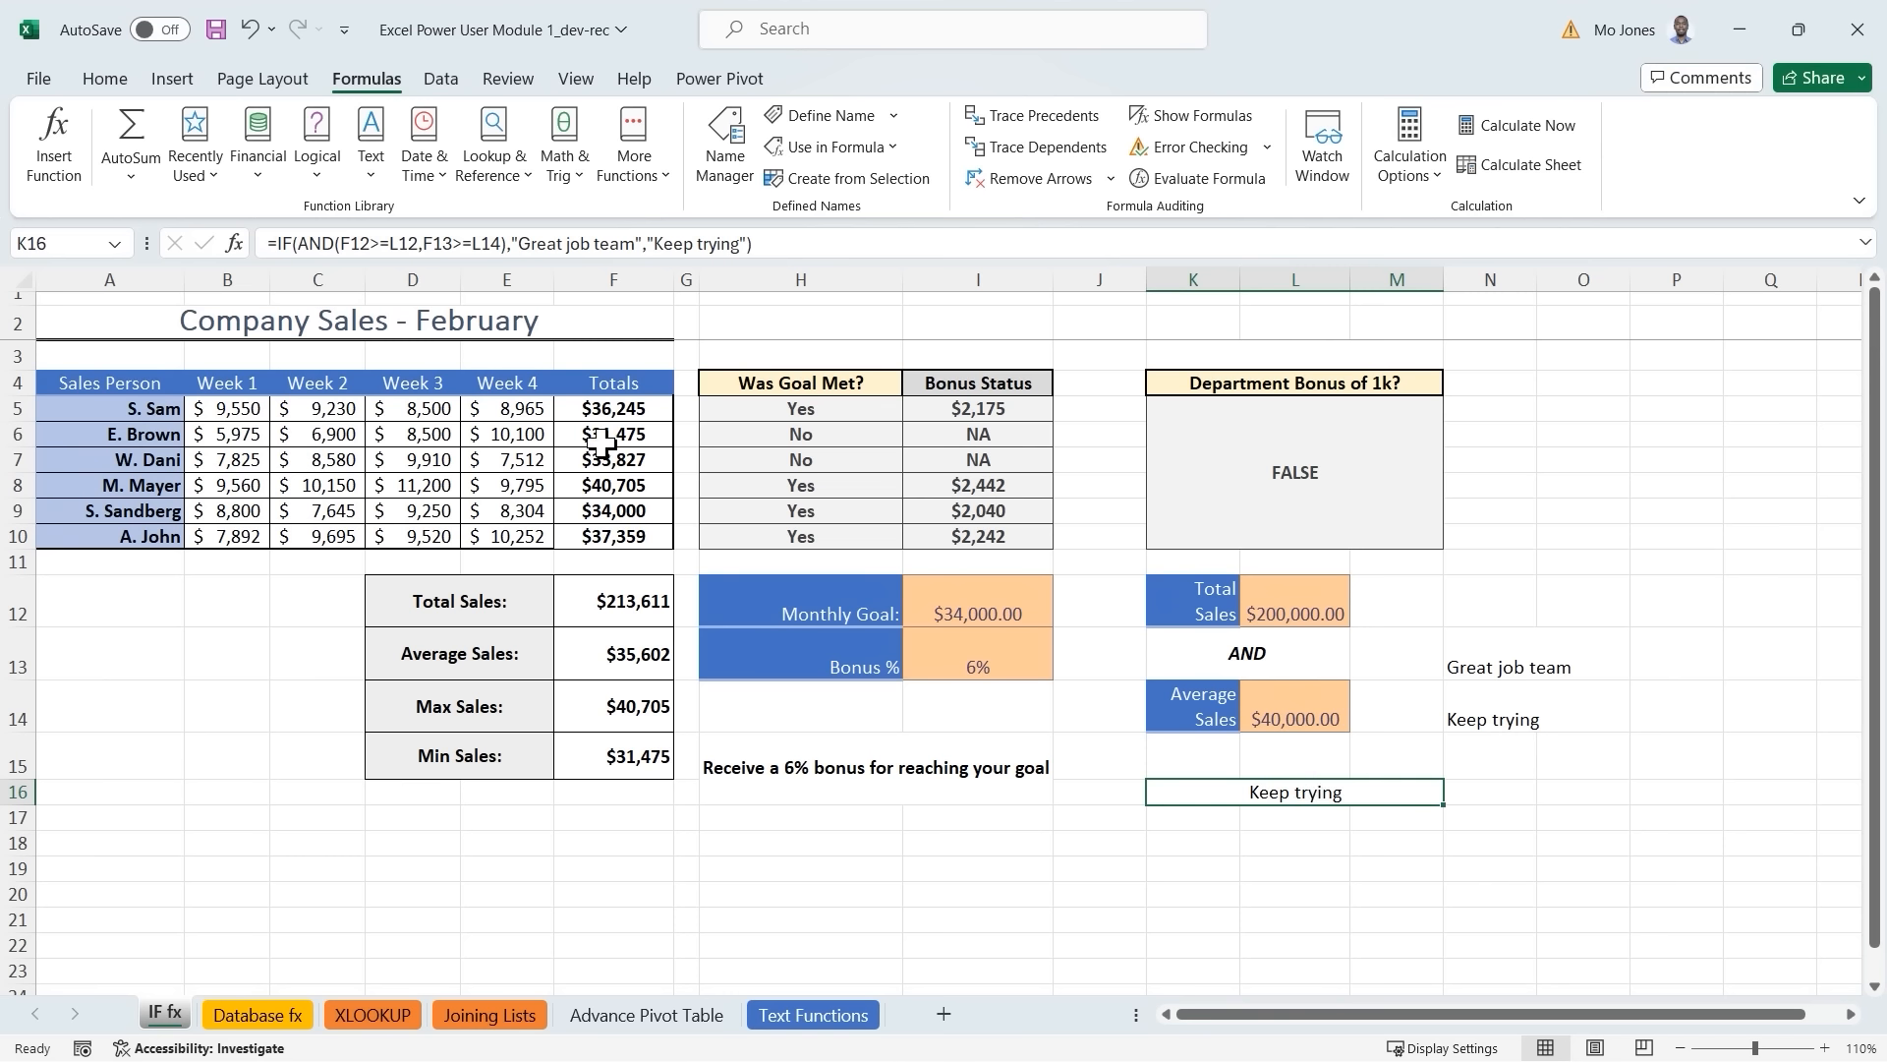
drag(246, 411, 512, 536)
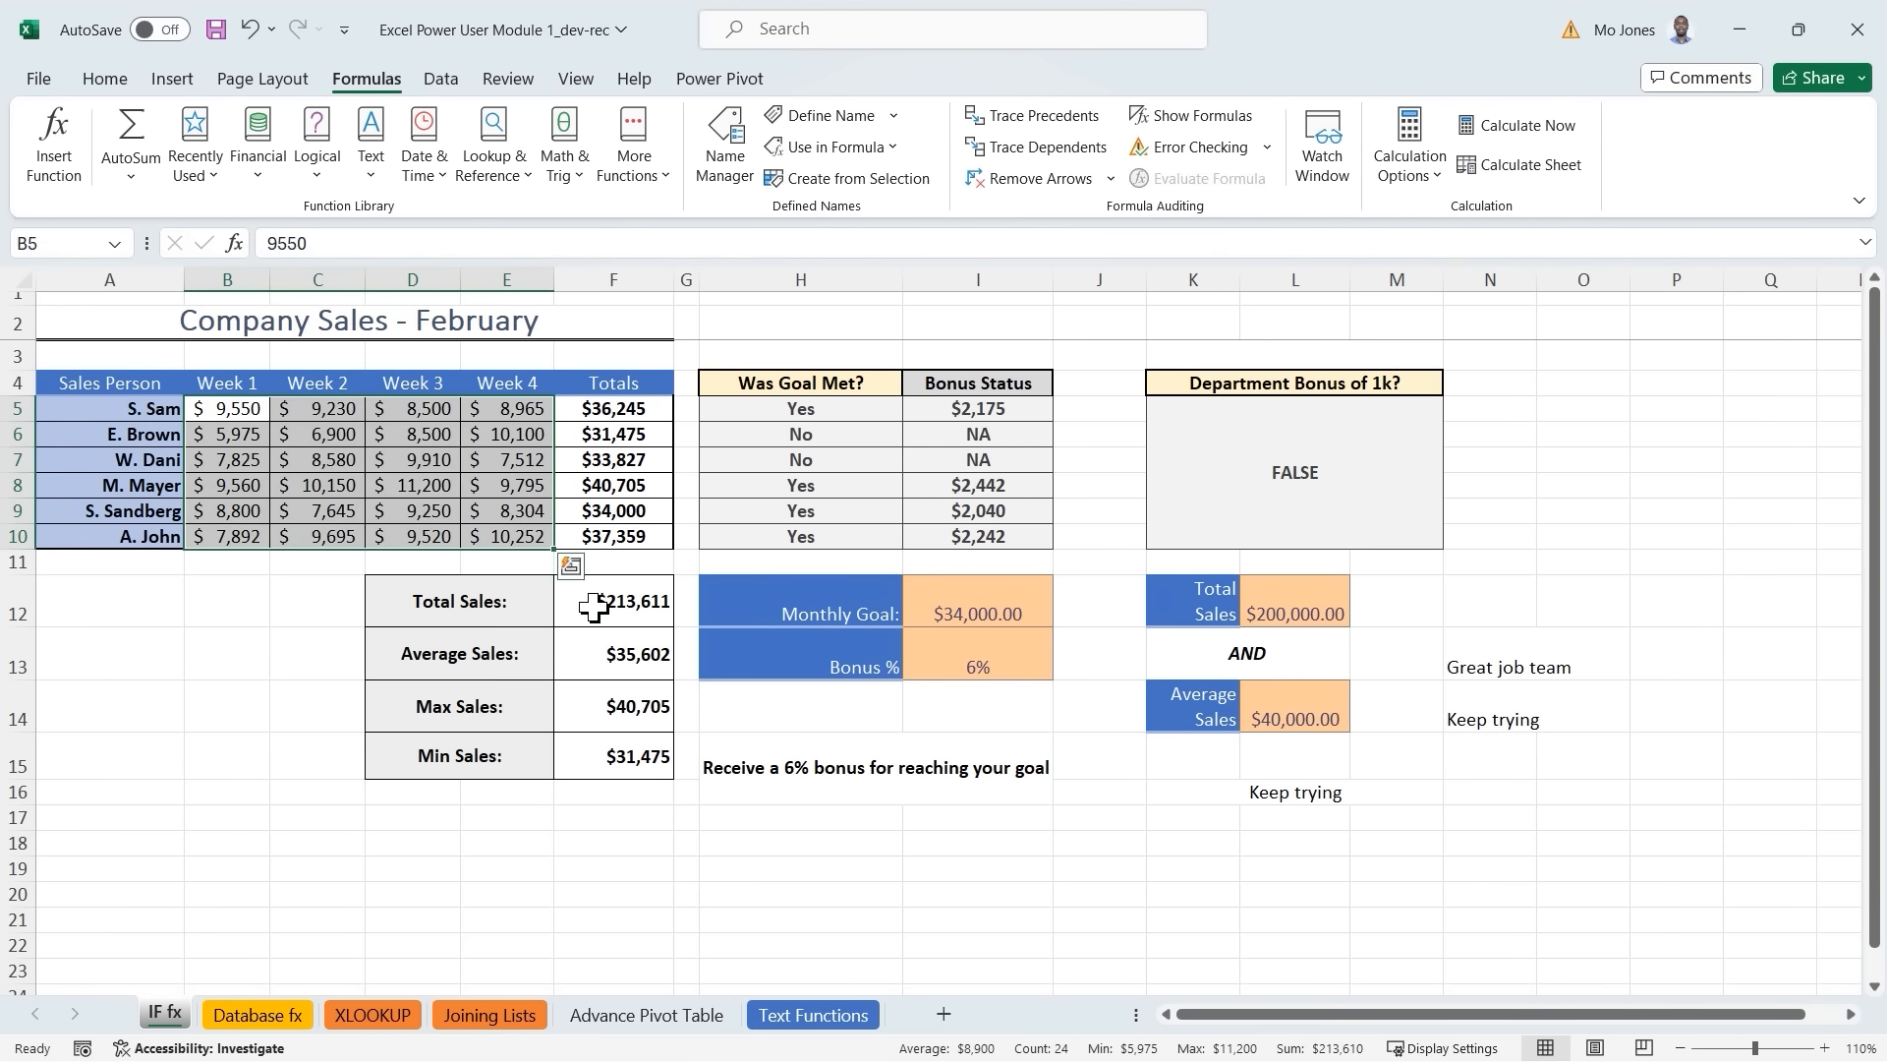
click(635, 655)
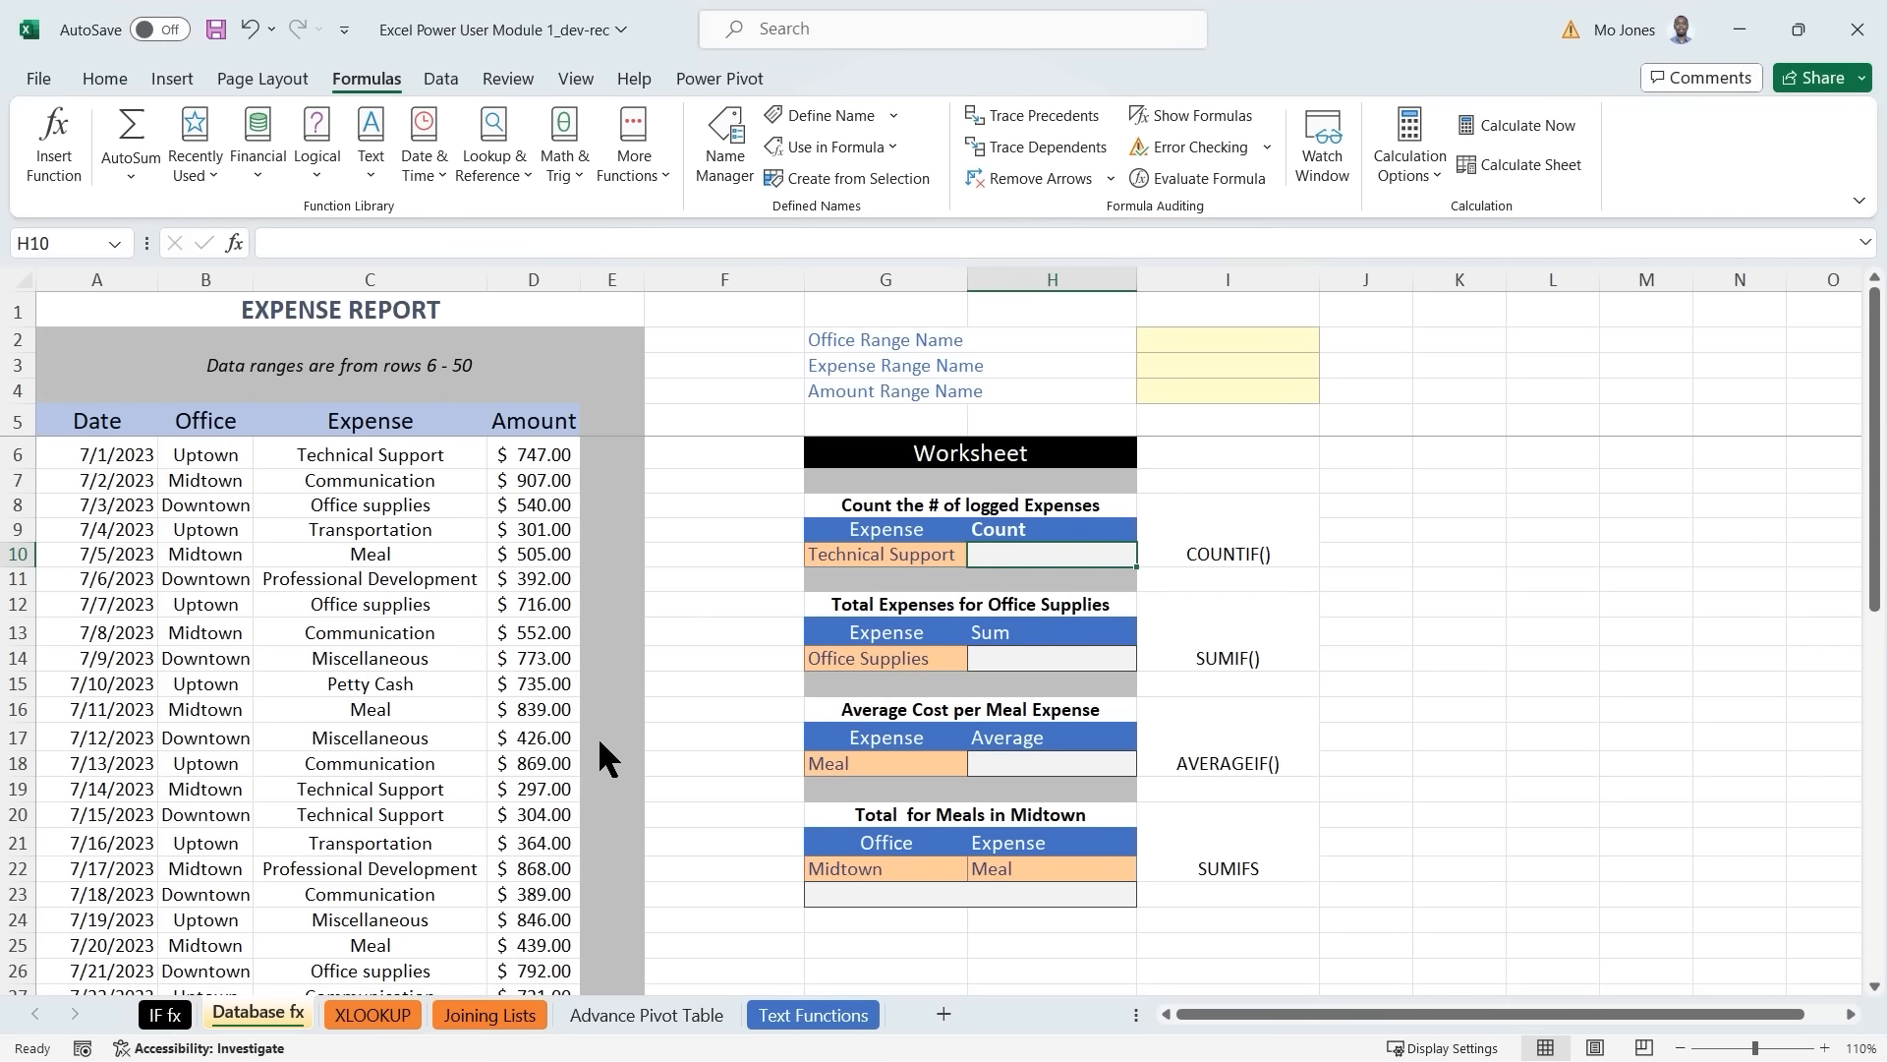
click(1232, 553)
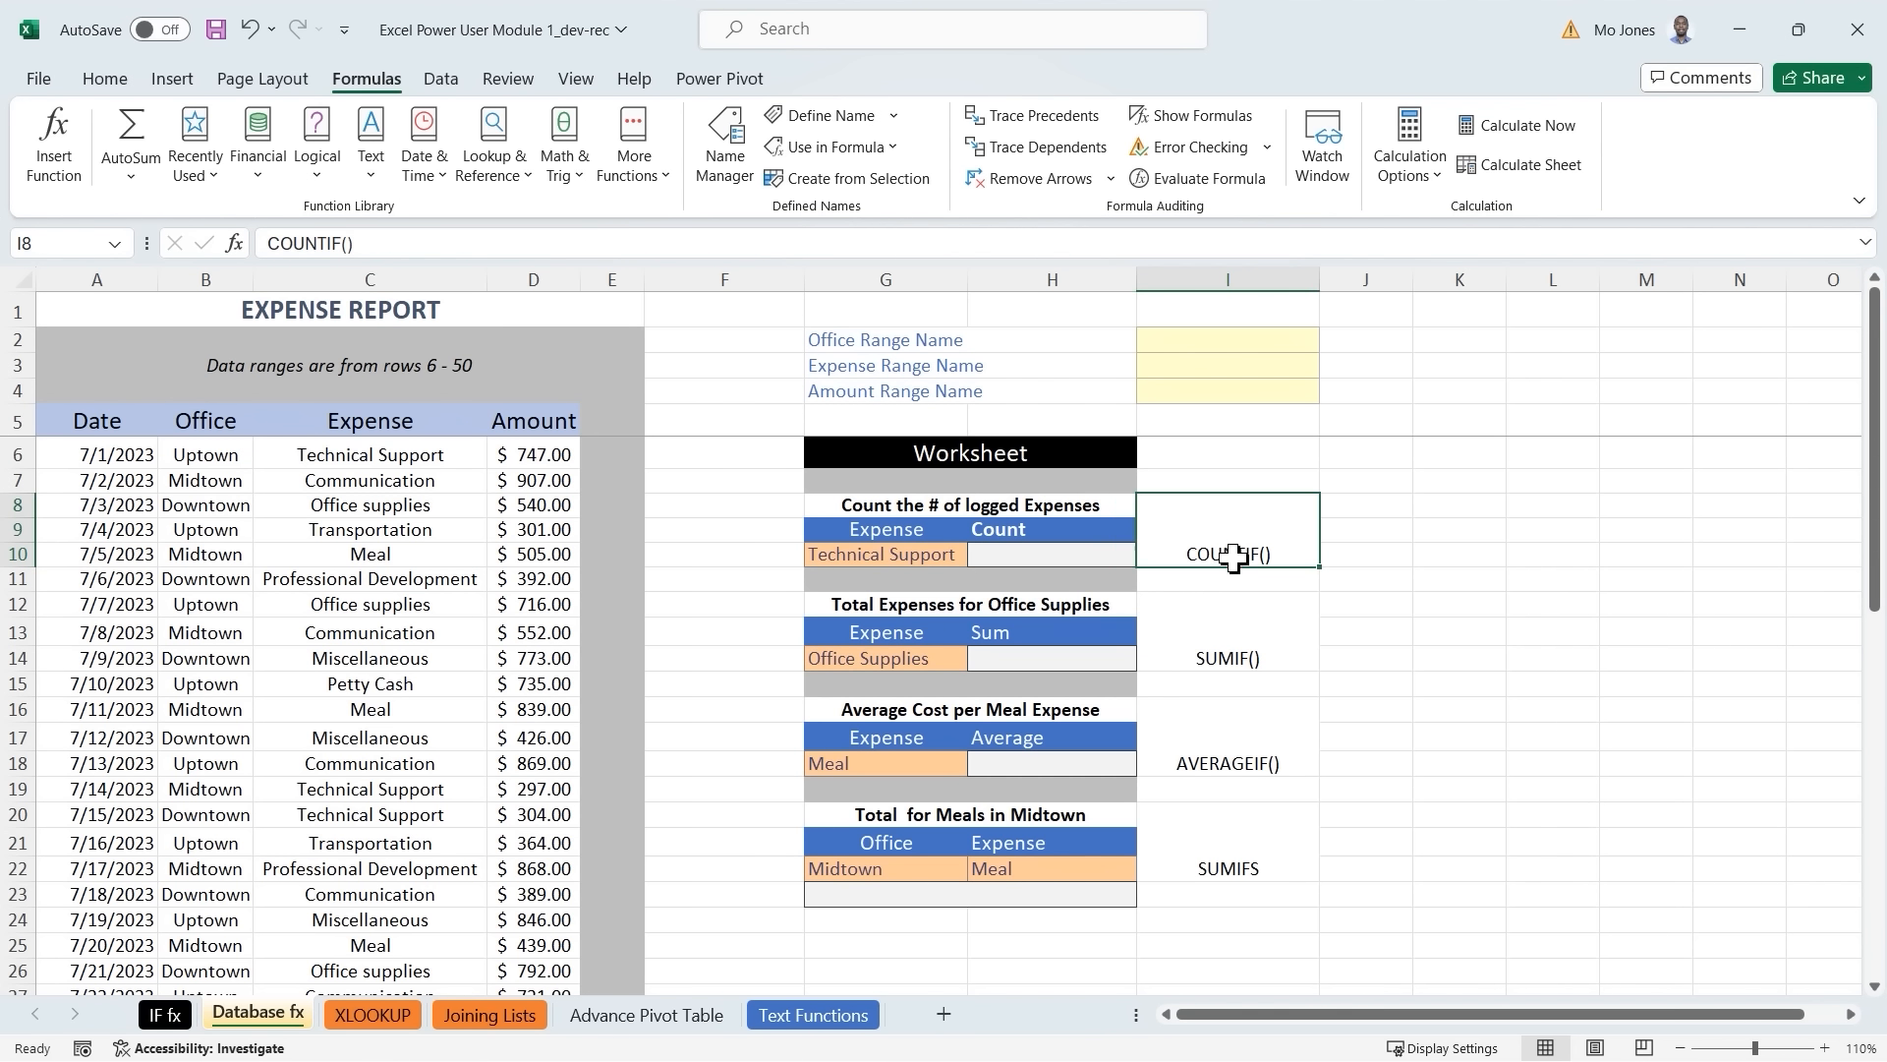
click(1273, 654)
click(1264, 752)
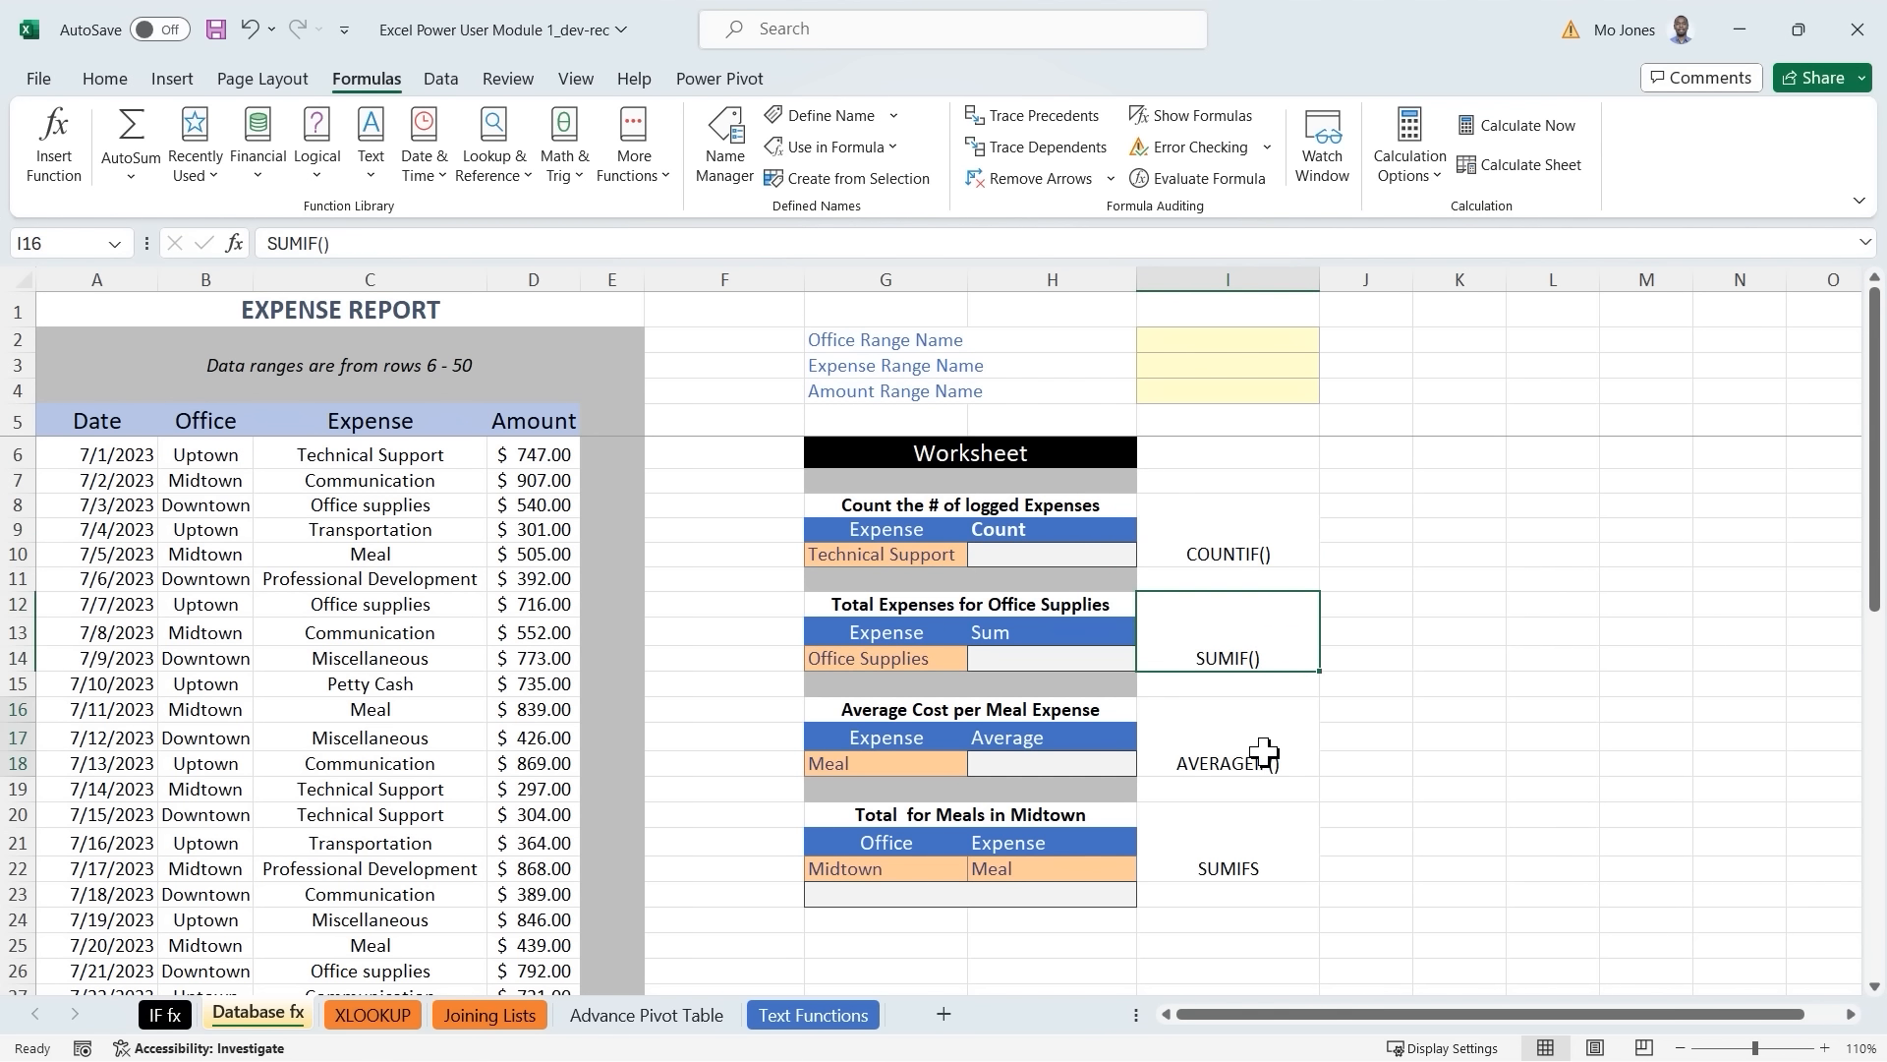
click(1256, 847)
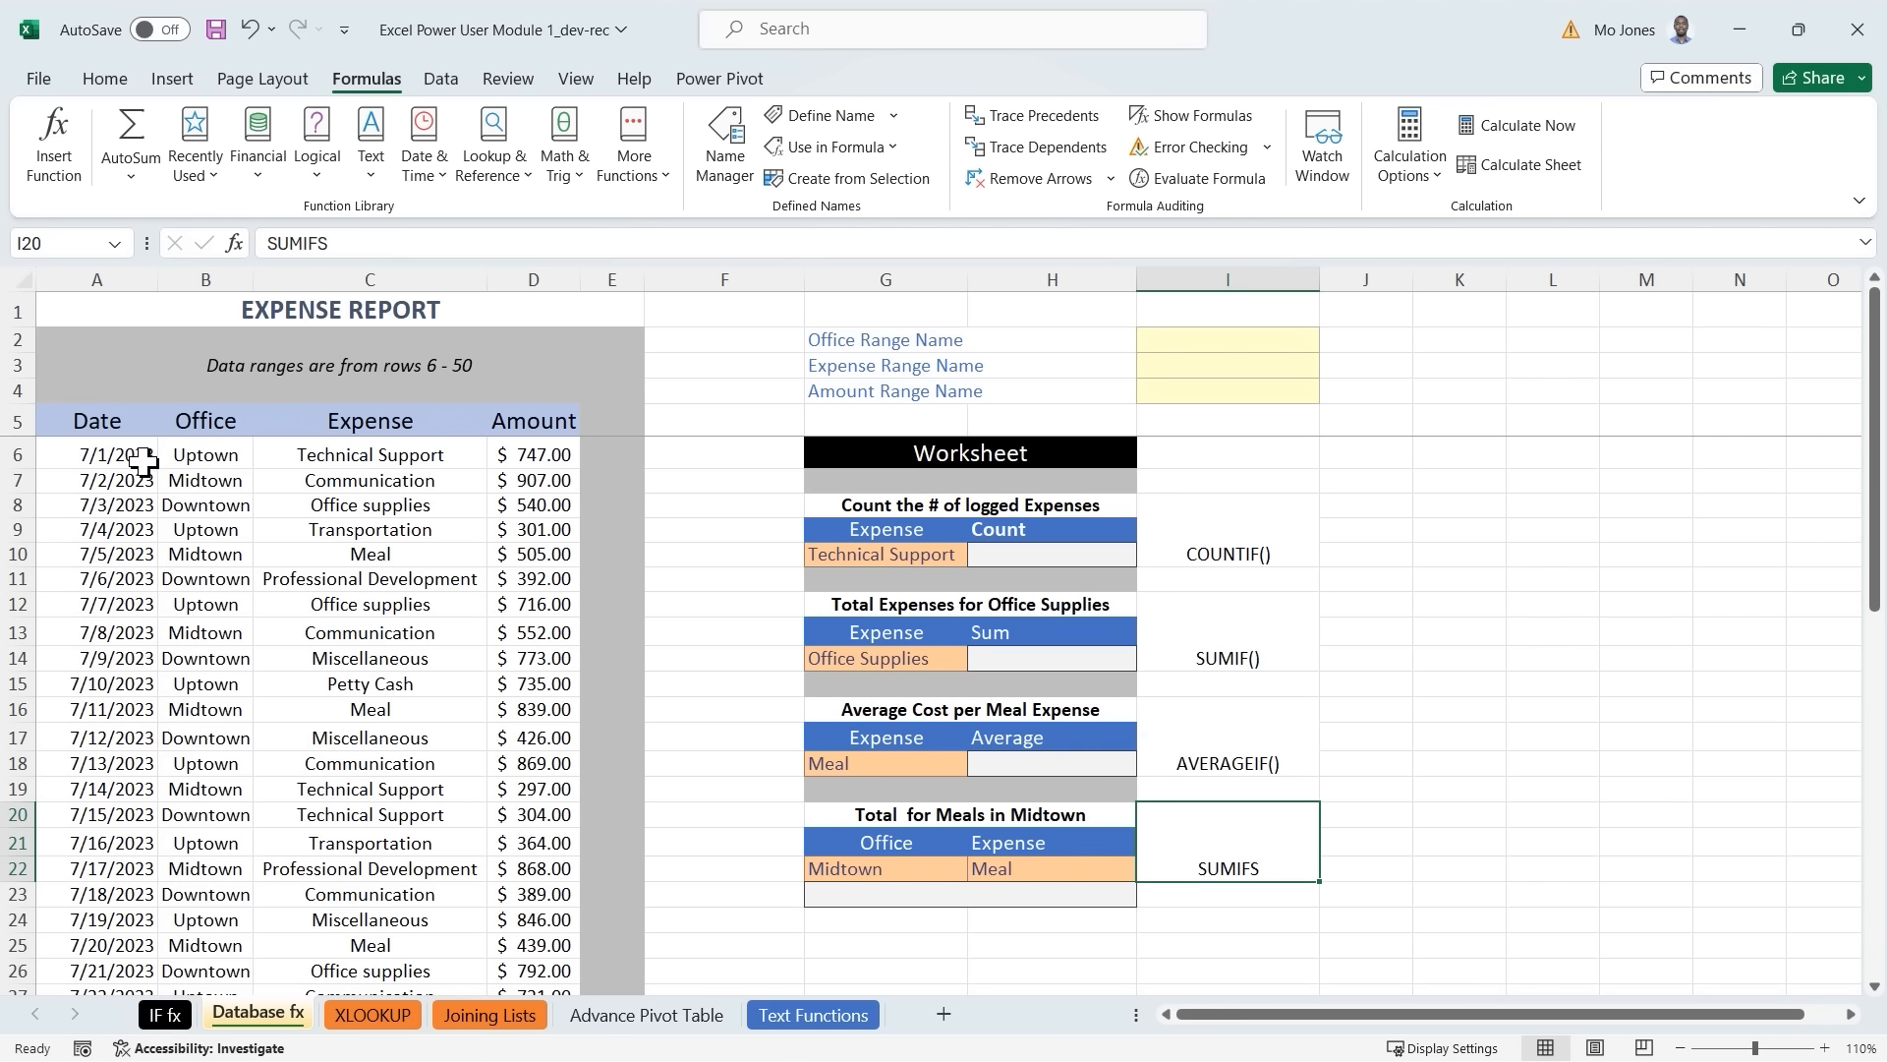
click(386, 531)
scroll(386, 535, down, 8)
scroll(385, 535, down, 3)
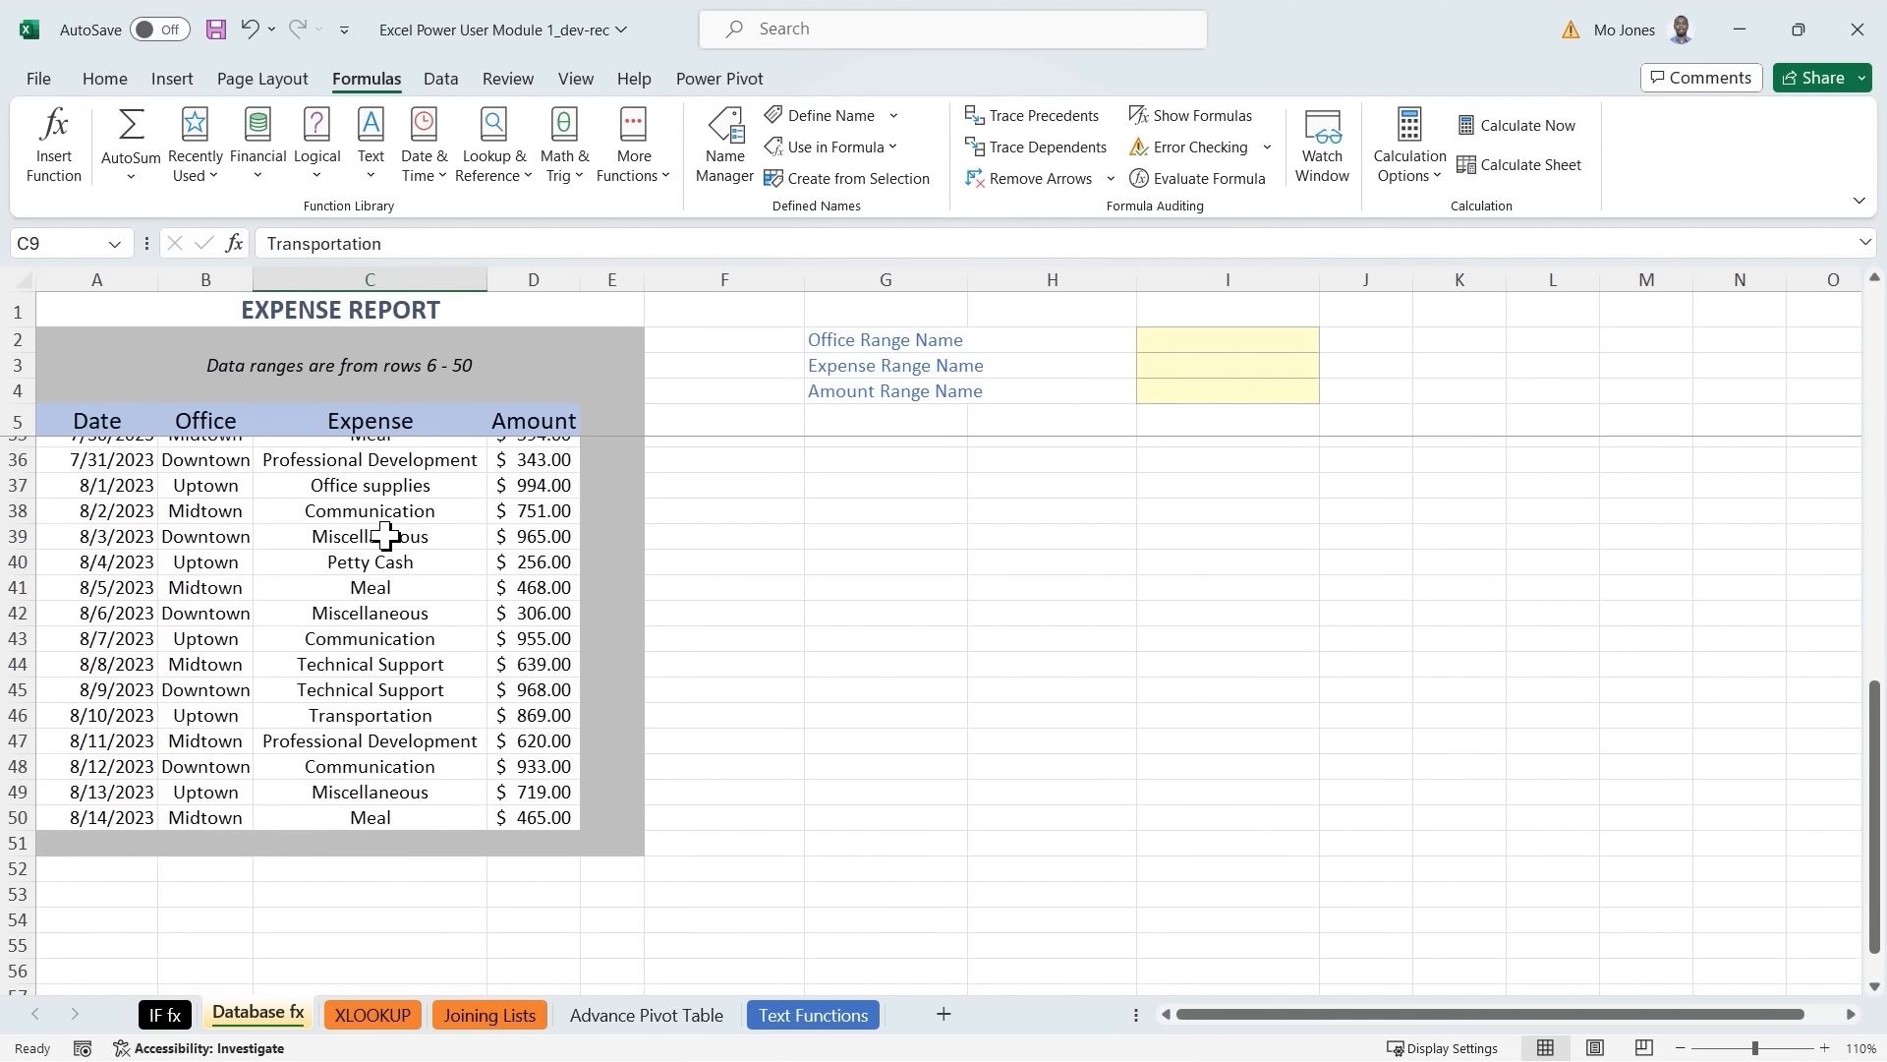
scroll(339, 739, up, 11)
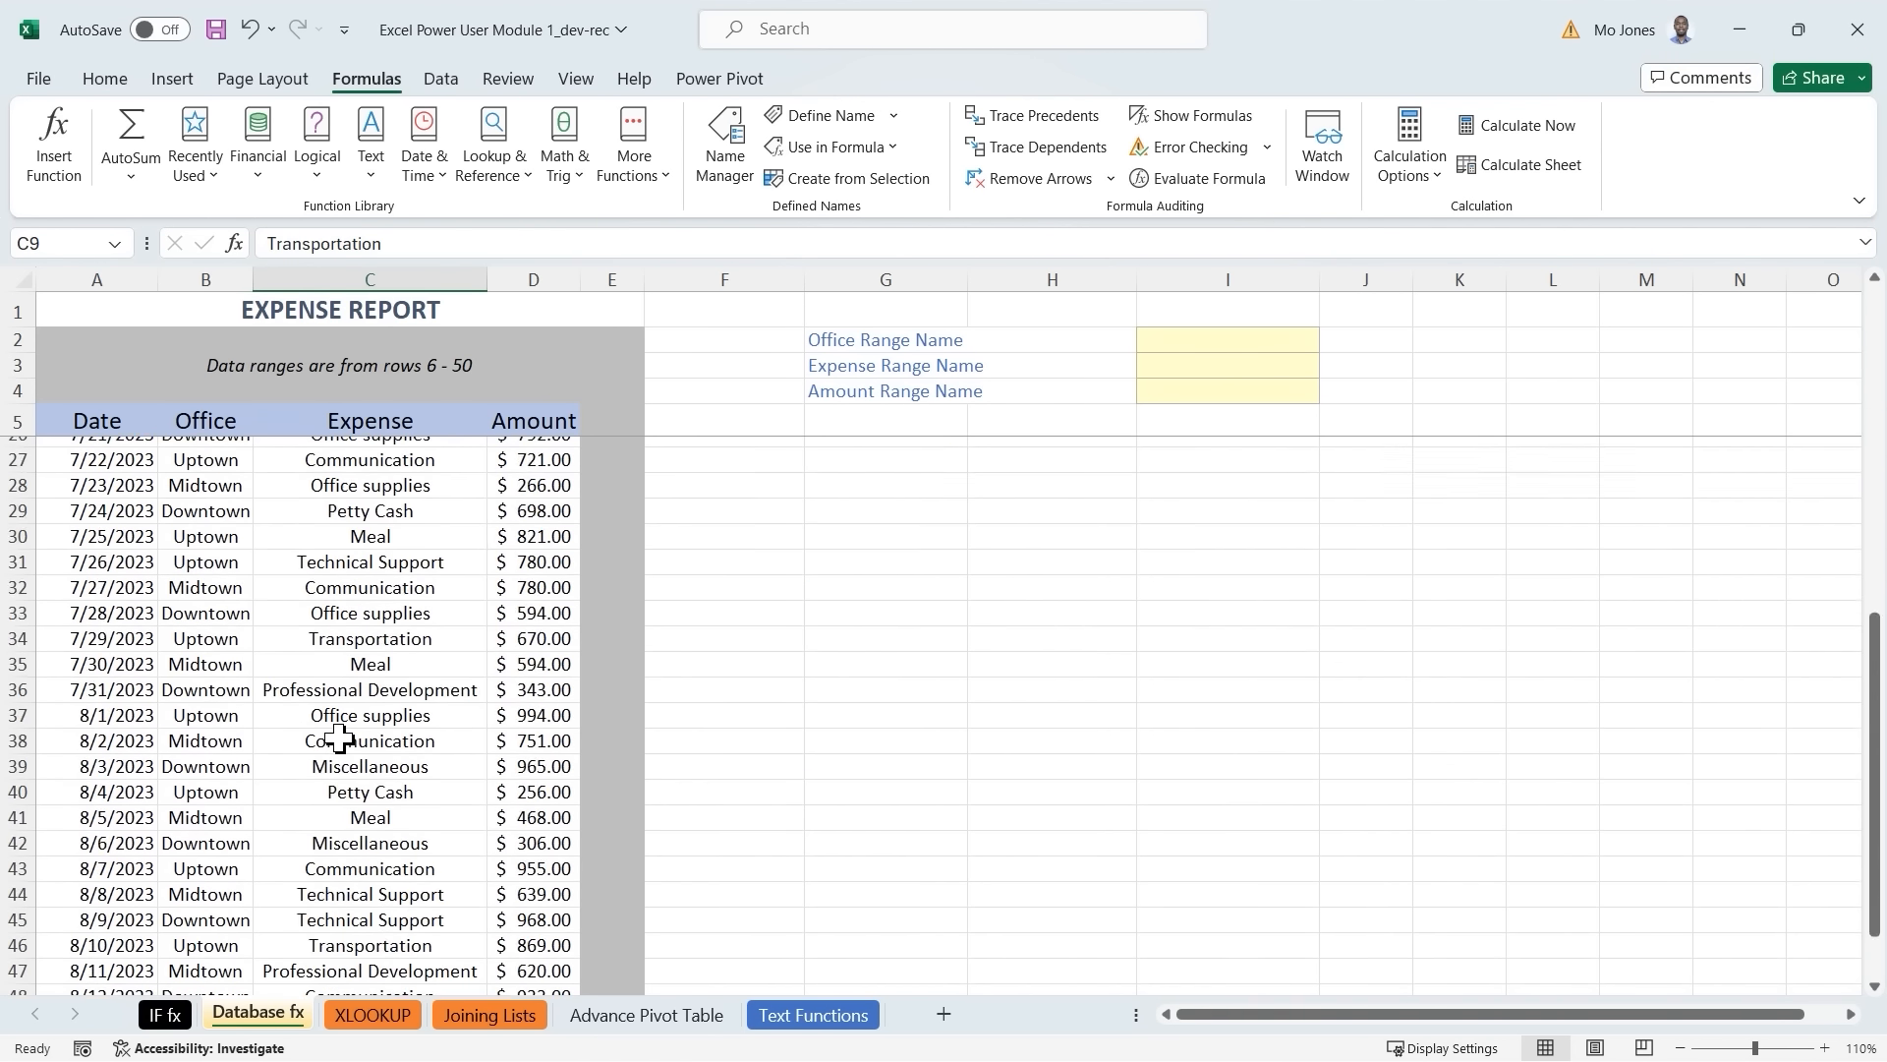
scroll(308, 747, down, 1)
scroll(245, 611, up, 1)
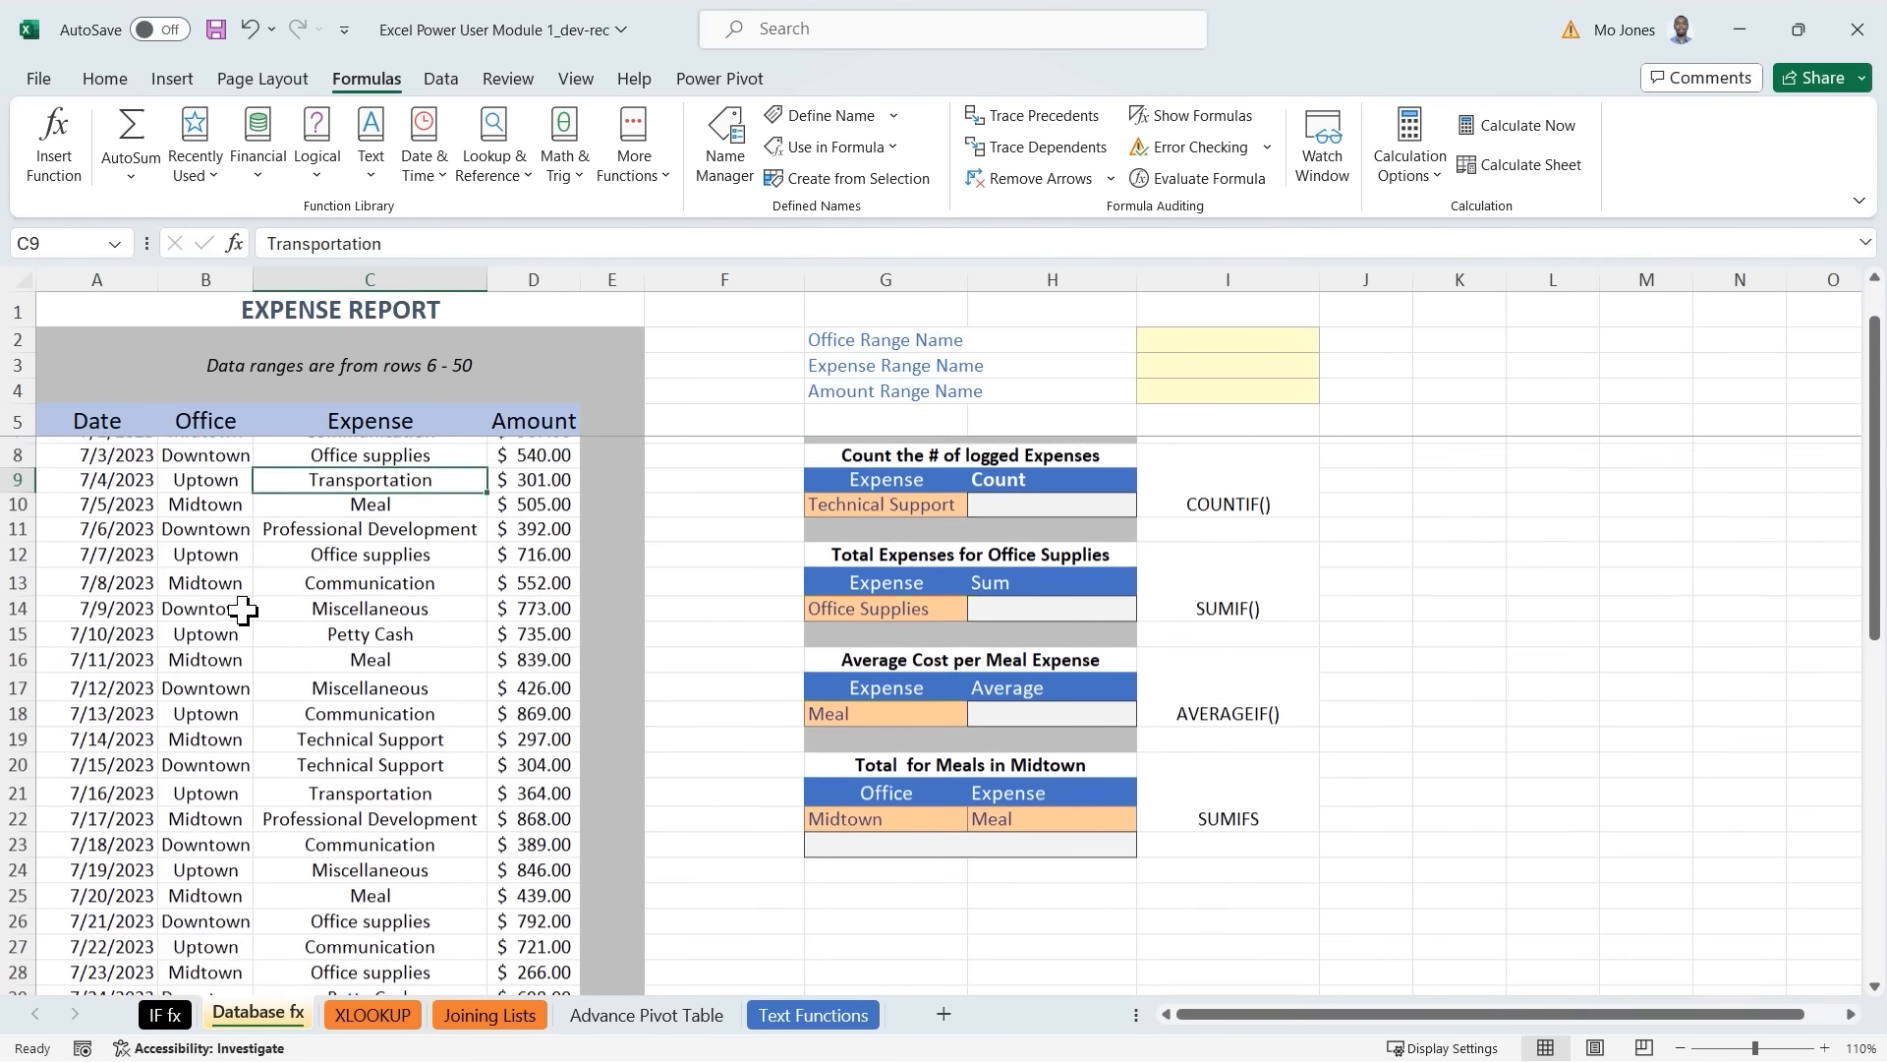
click(127, 456)
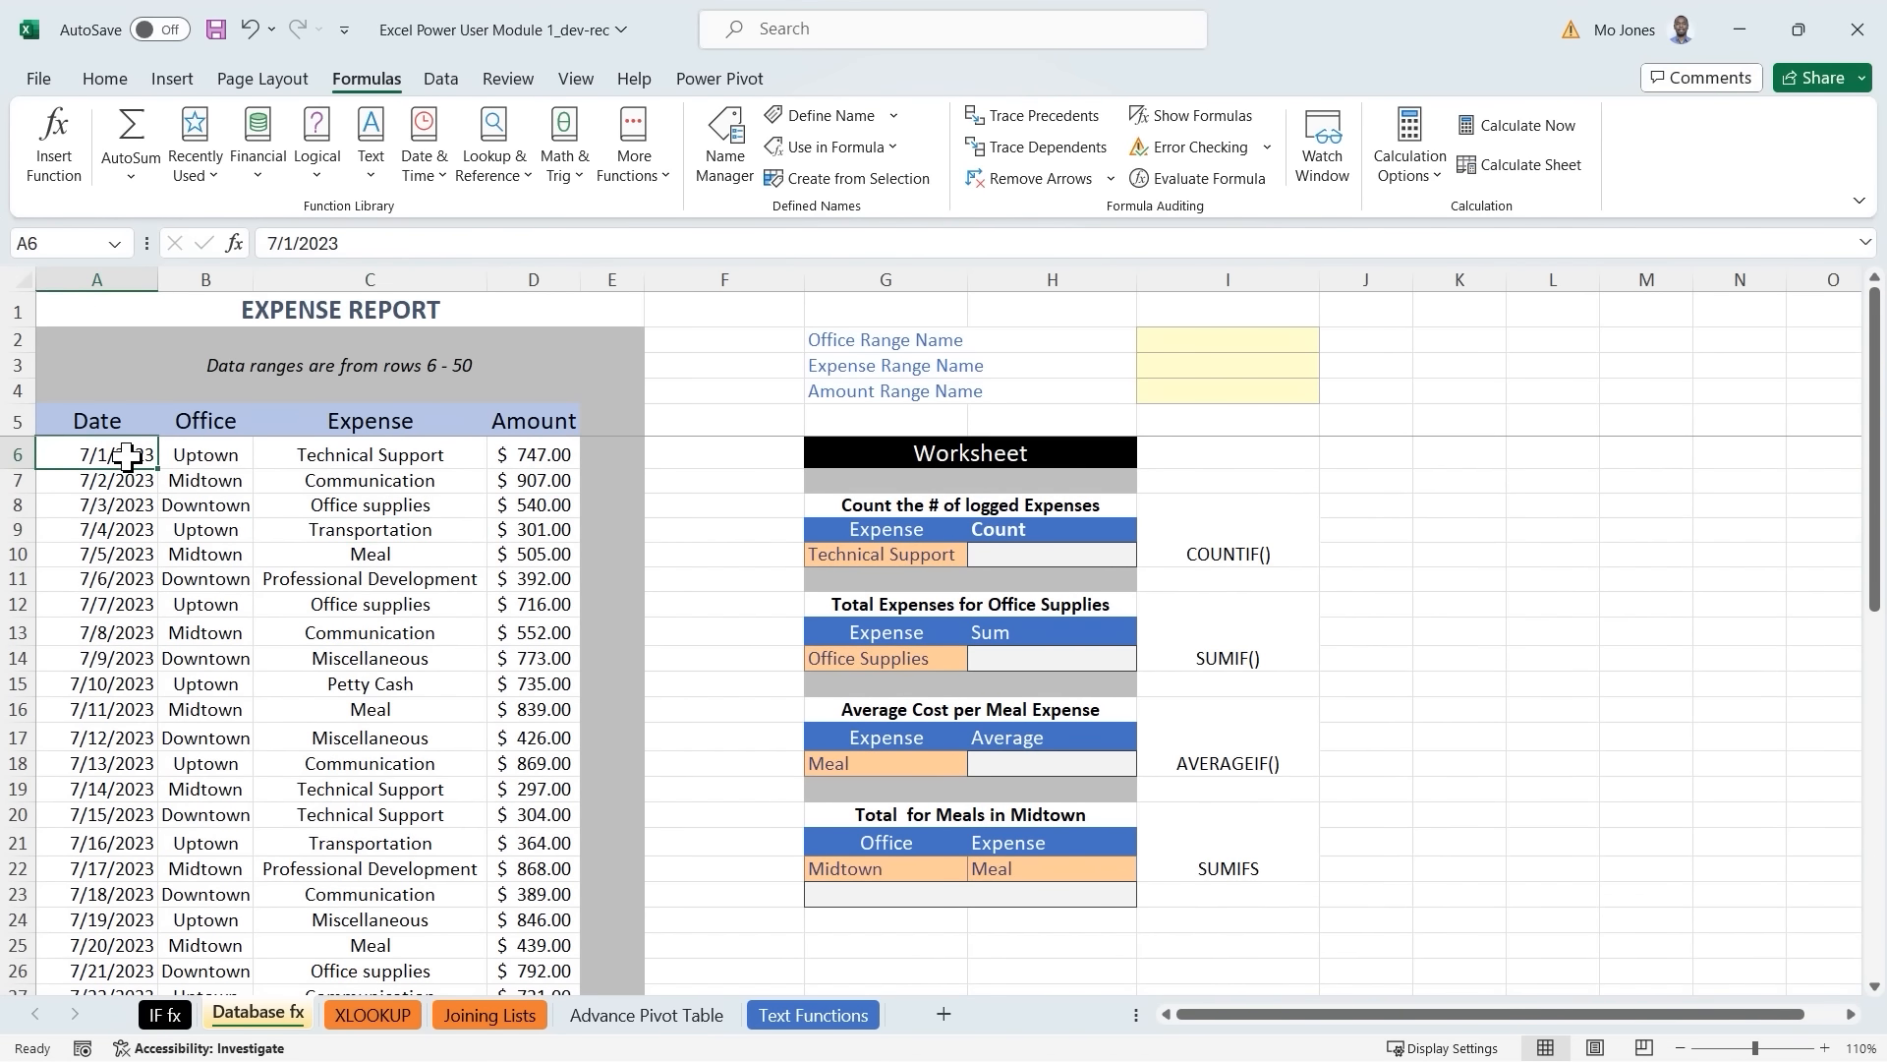
click(217, 456)
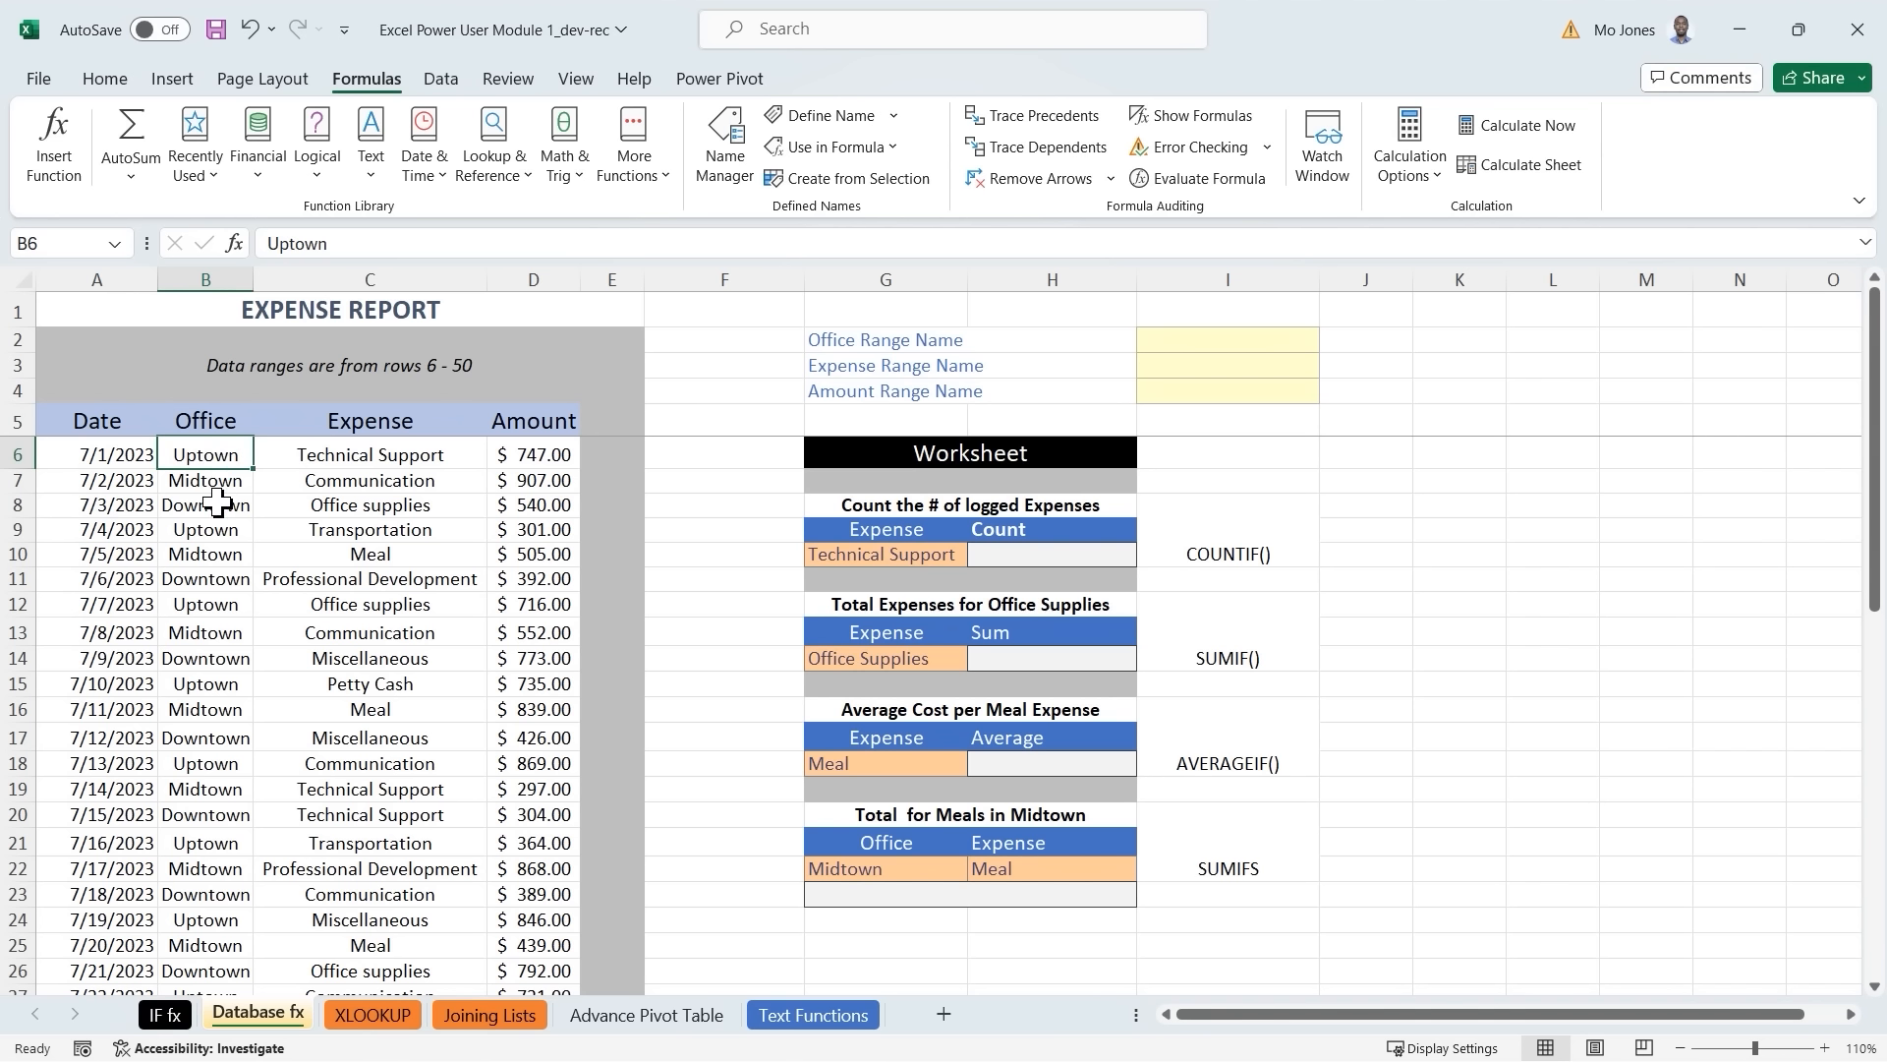
click(399, 459)
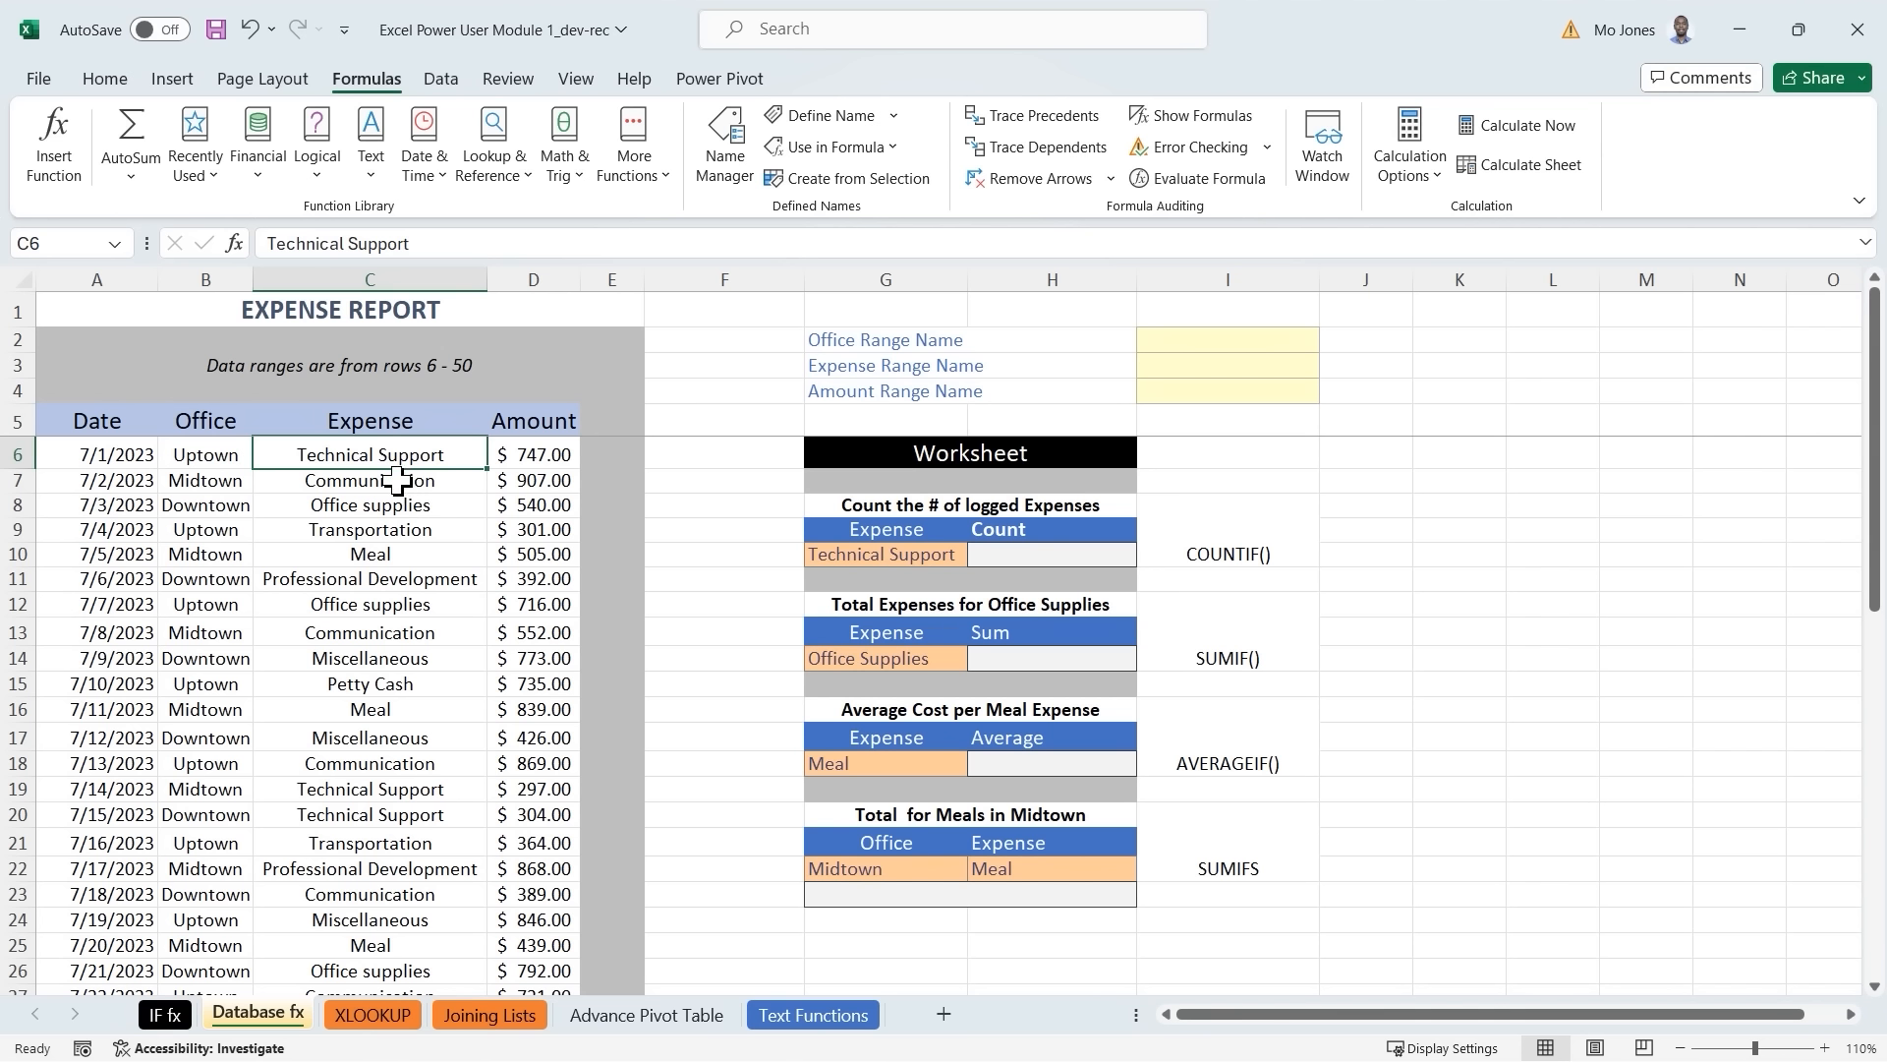
click(397, 480)
click(390, 504)
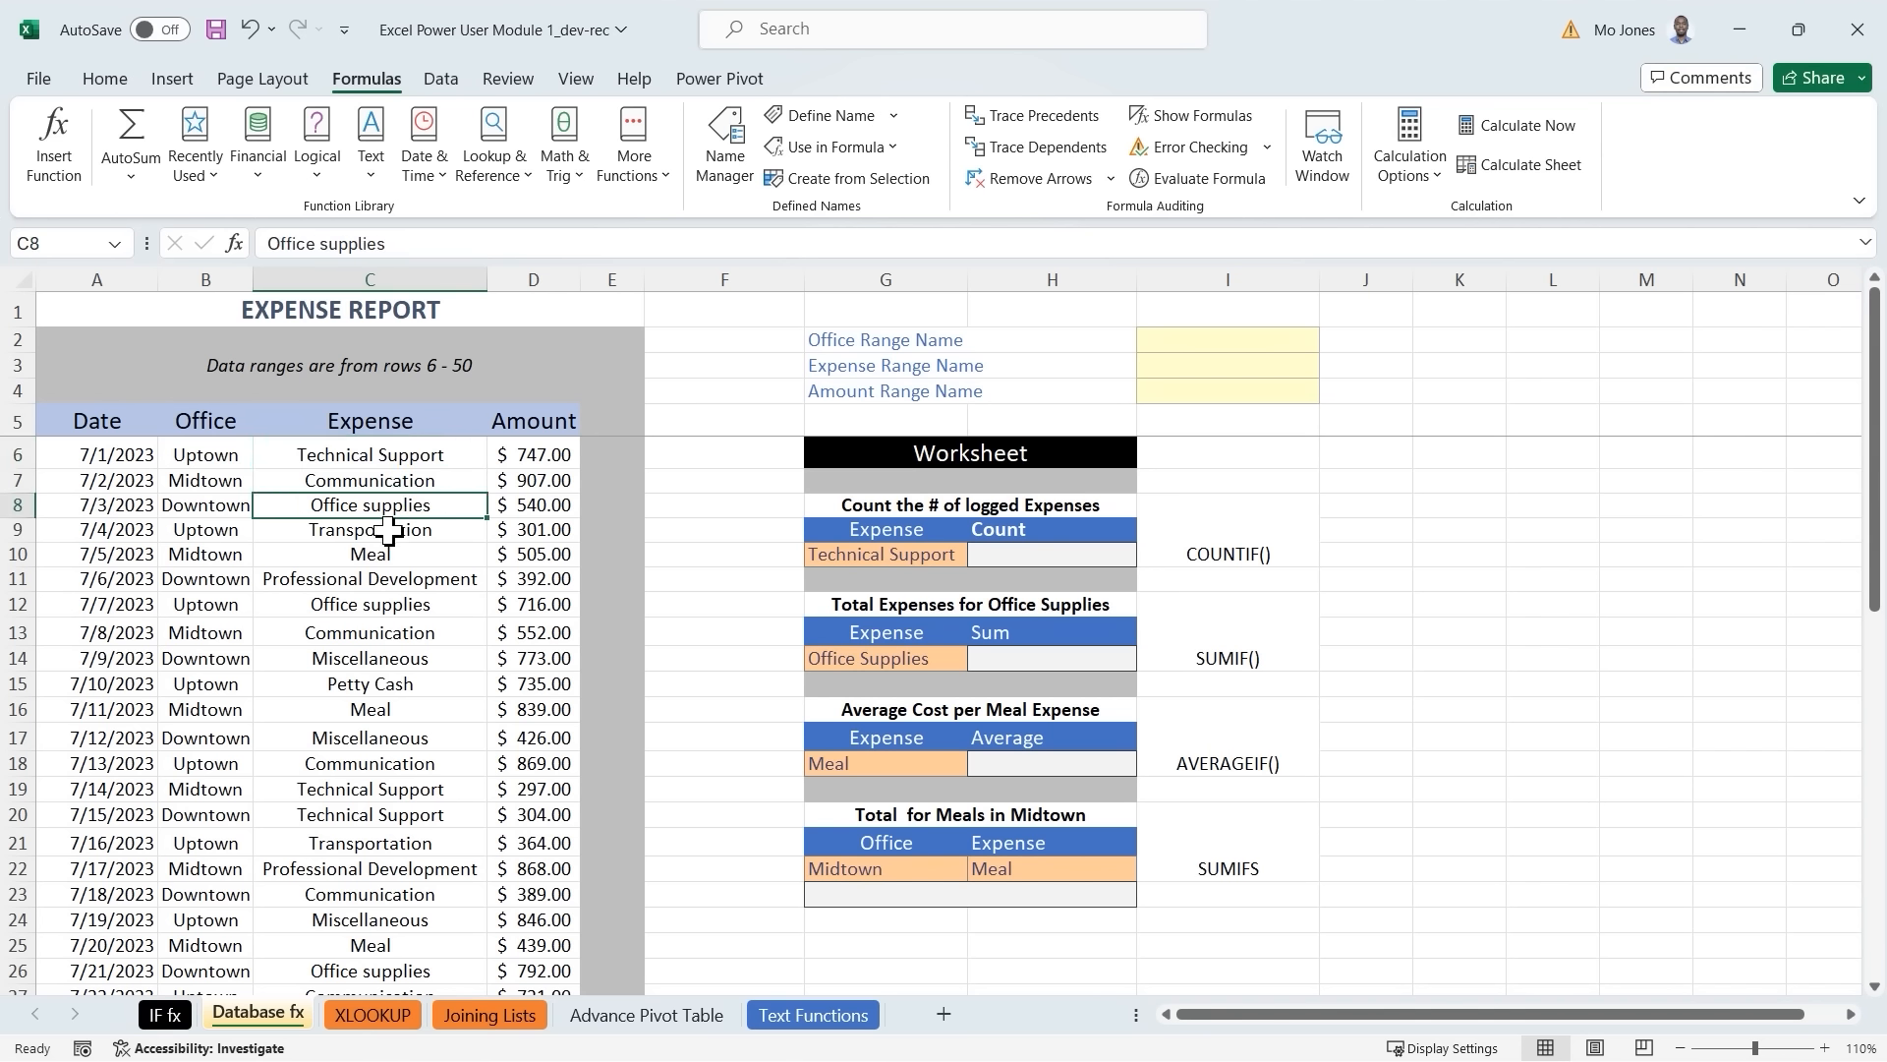
click(389, 530)
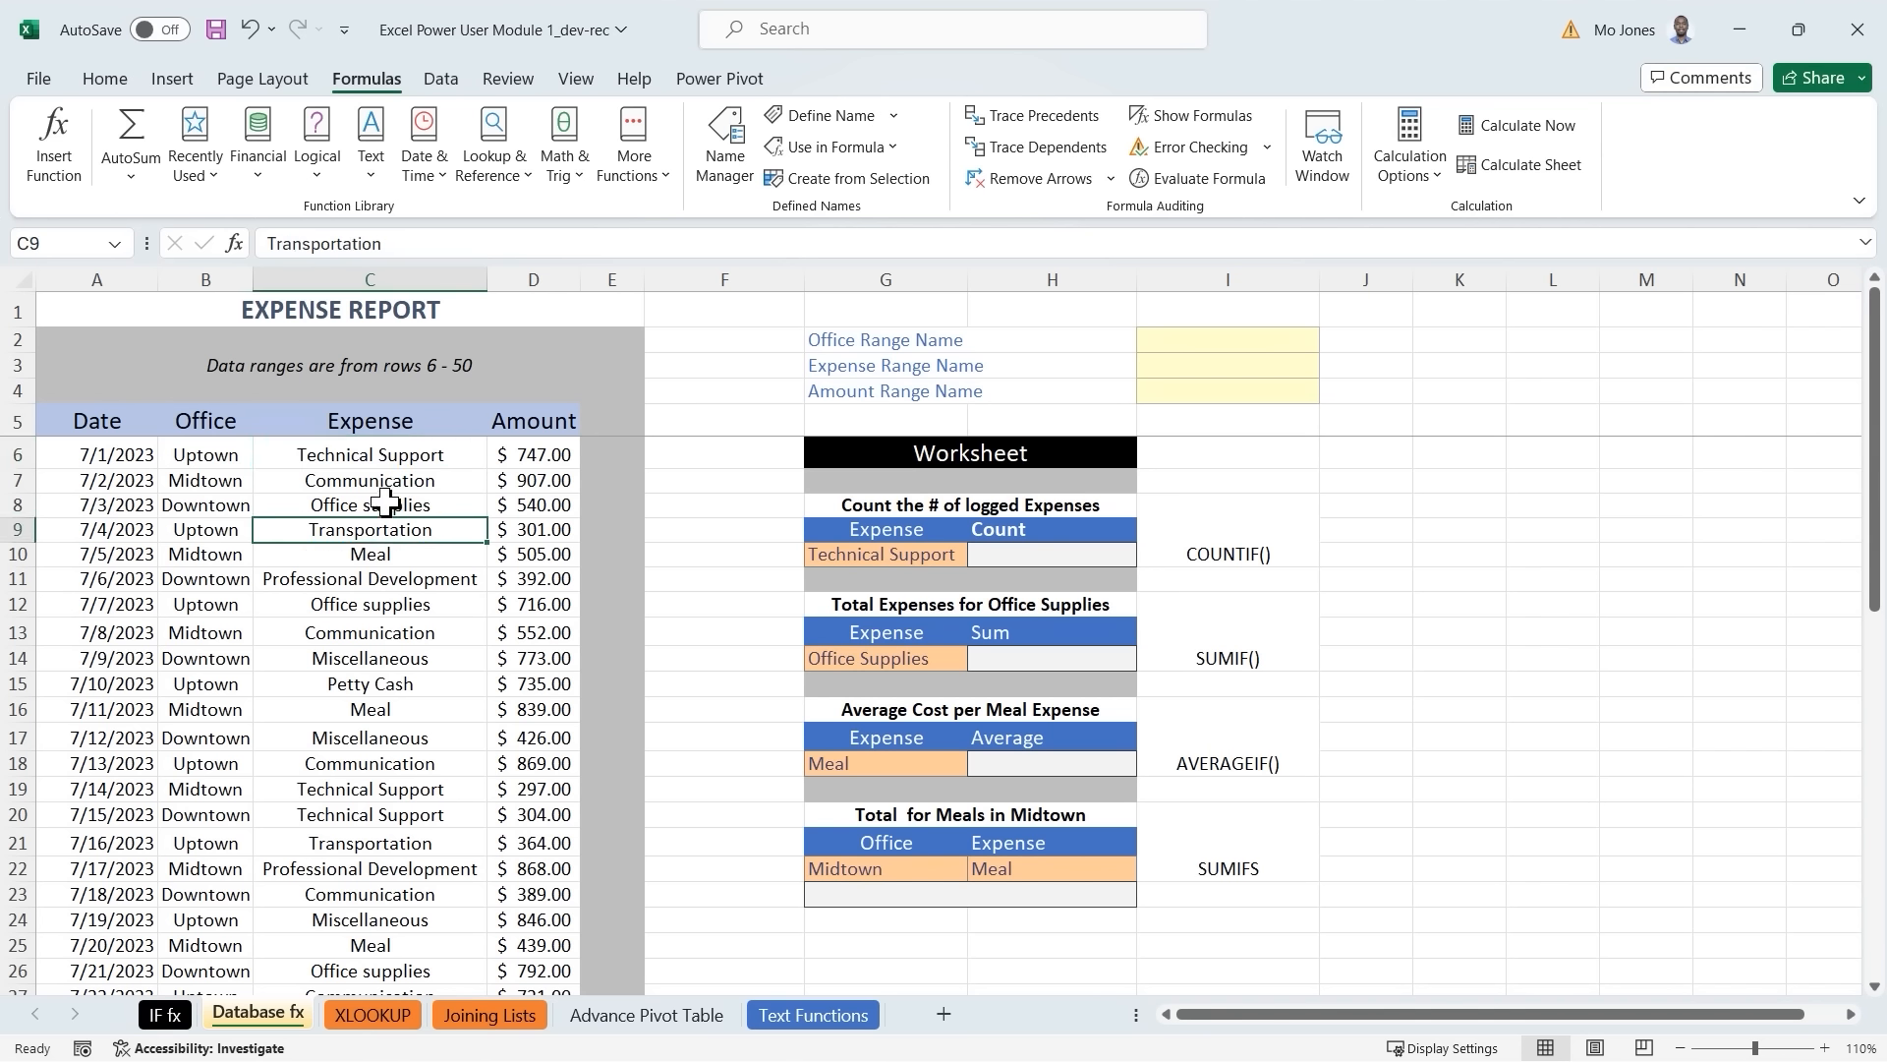
click(547, 453)
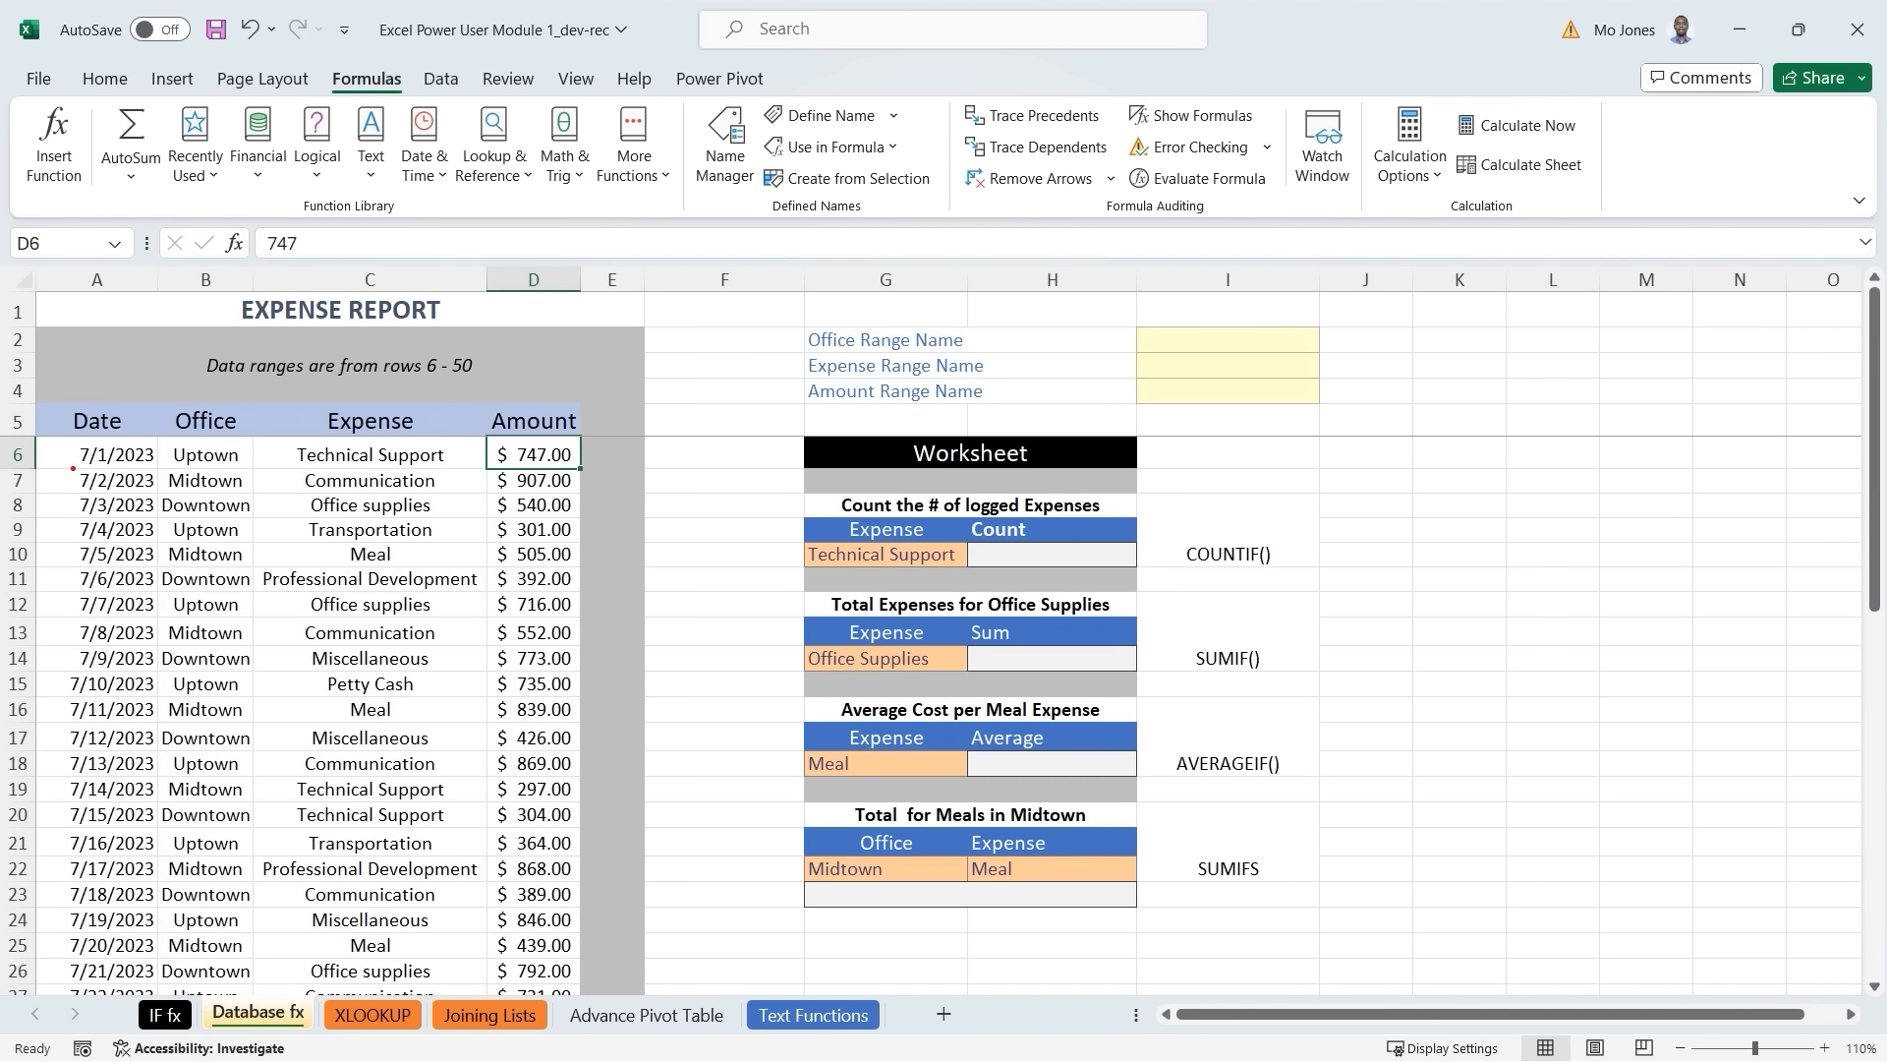
mouse_move(73, 469)
mouse_down()
mouse_move(543, 471)
mouse_move(580, 468)
mouse_move(590, 438)
mouse_move(504, 429)
mouse_move(482, 462)
mouse_move(499, 470)
mouse_up()
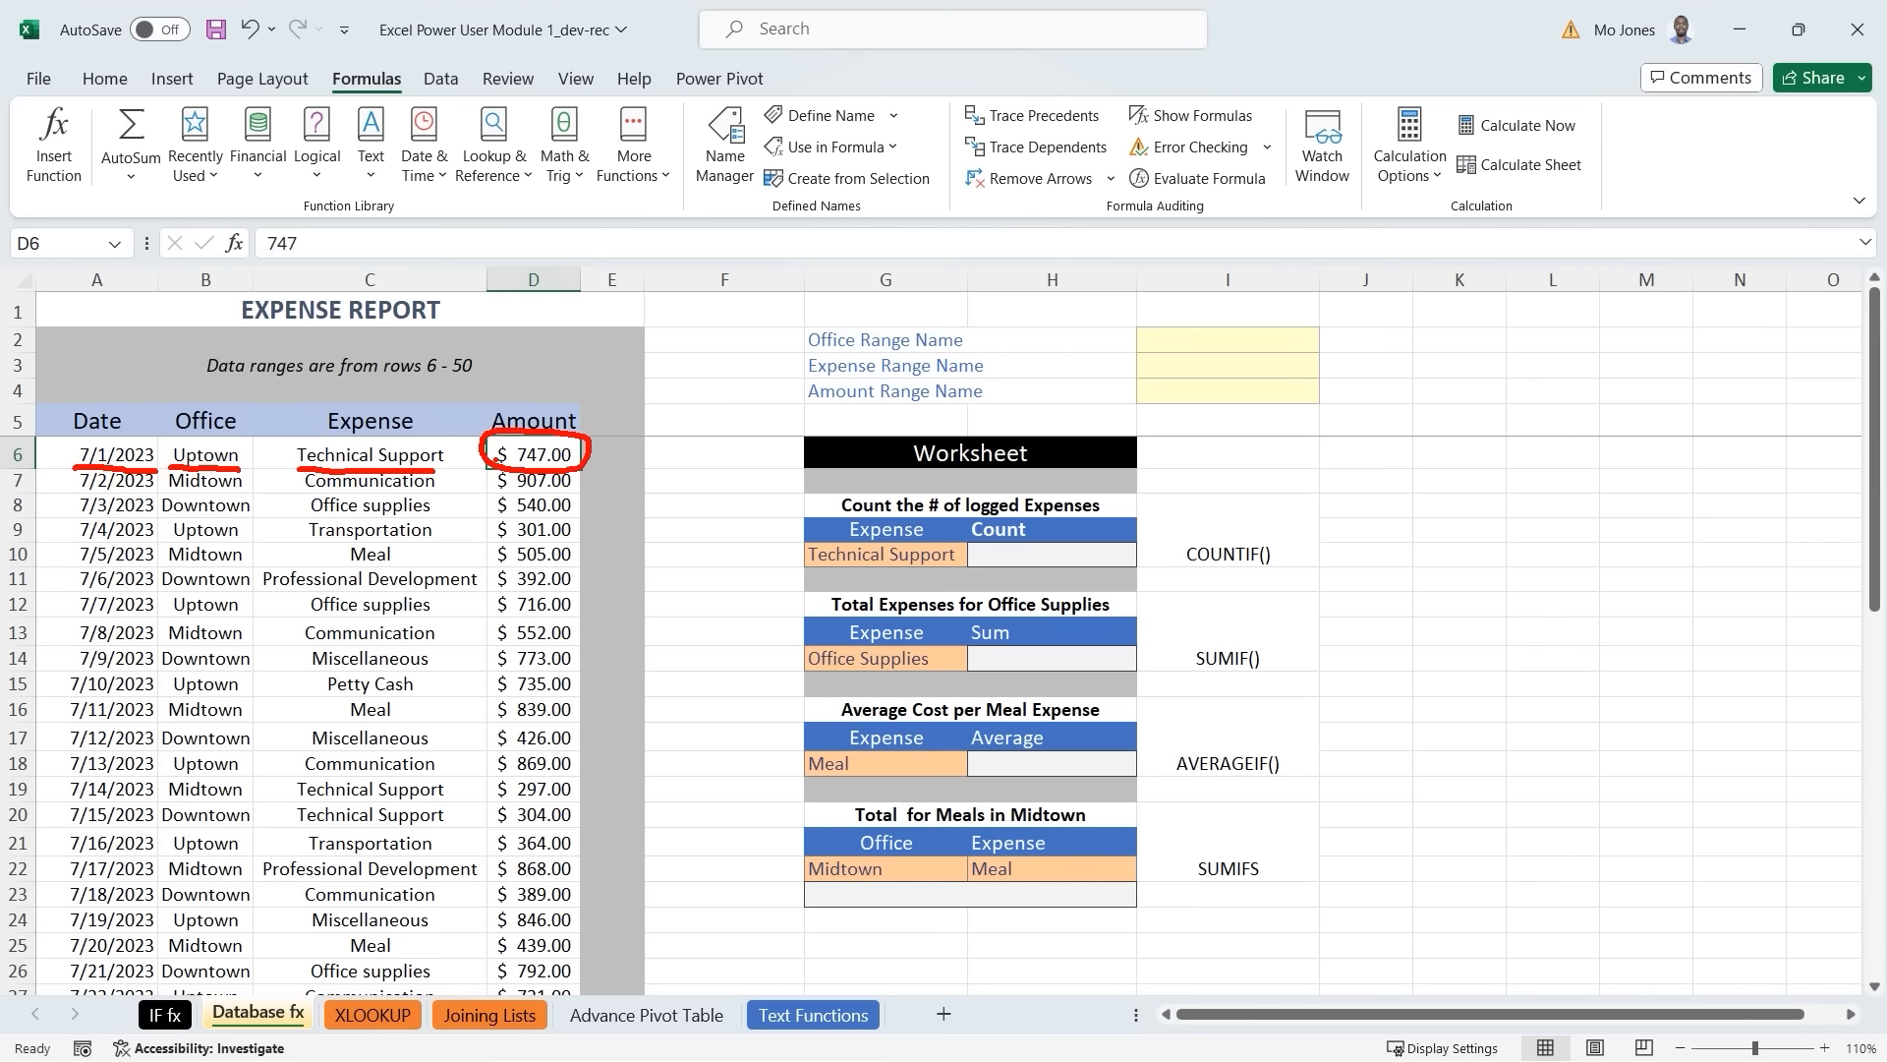
key(Escape)
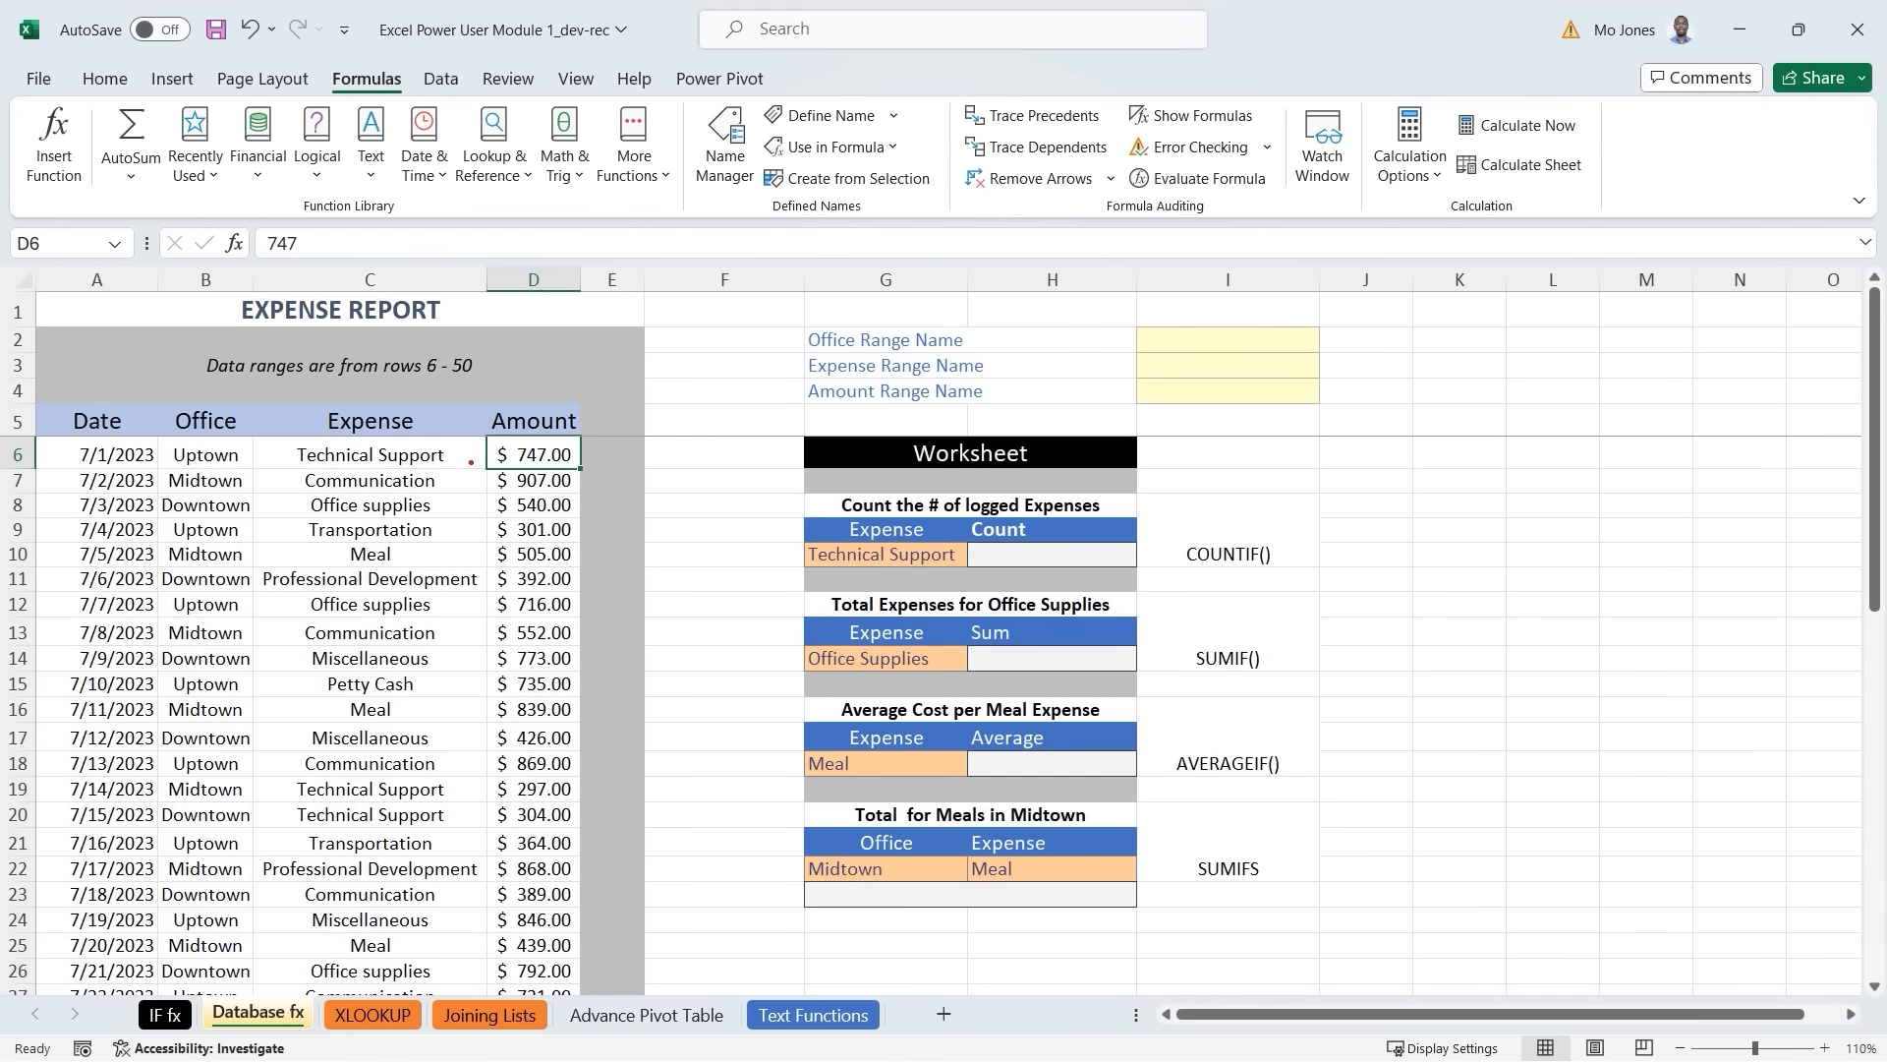
drag(462, 452, 462, 461)
drag(462, 807, 469, 822)
mouse_move(824, 543)
mouse_down()
mouse_move(794, 562)
mouse_move(961, 564)
mouse_move(956, 543)
mouse_move(820, 538)
mouse_up()
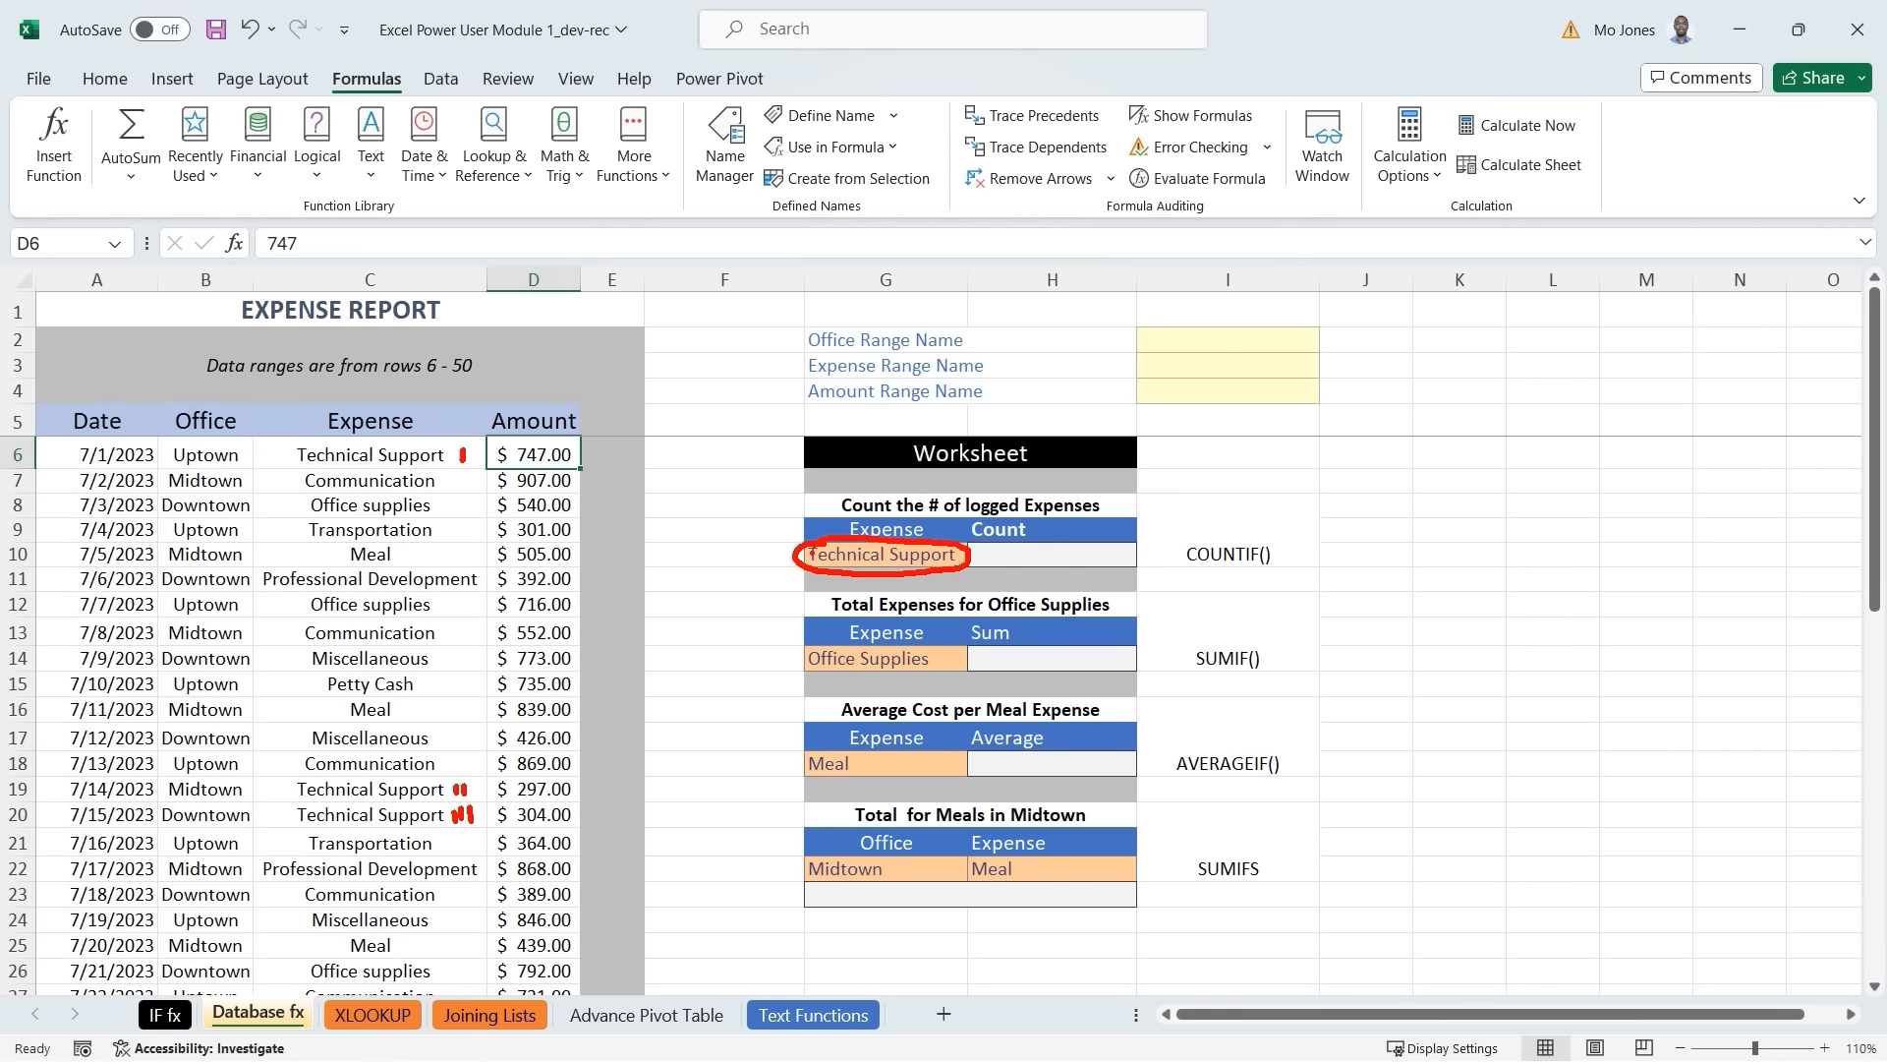
mouse_move(811, 552)
mouse_down()
mouse_move(774, 503)
mouse_move(612, 409)
mouse_move(518, 388)
mouse_move(440, 432)
mouse_move(468, 422)
mouse_up()
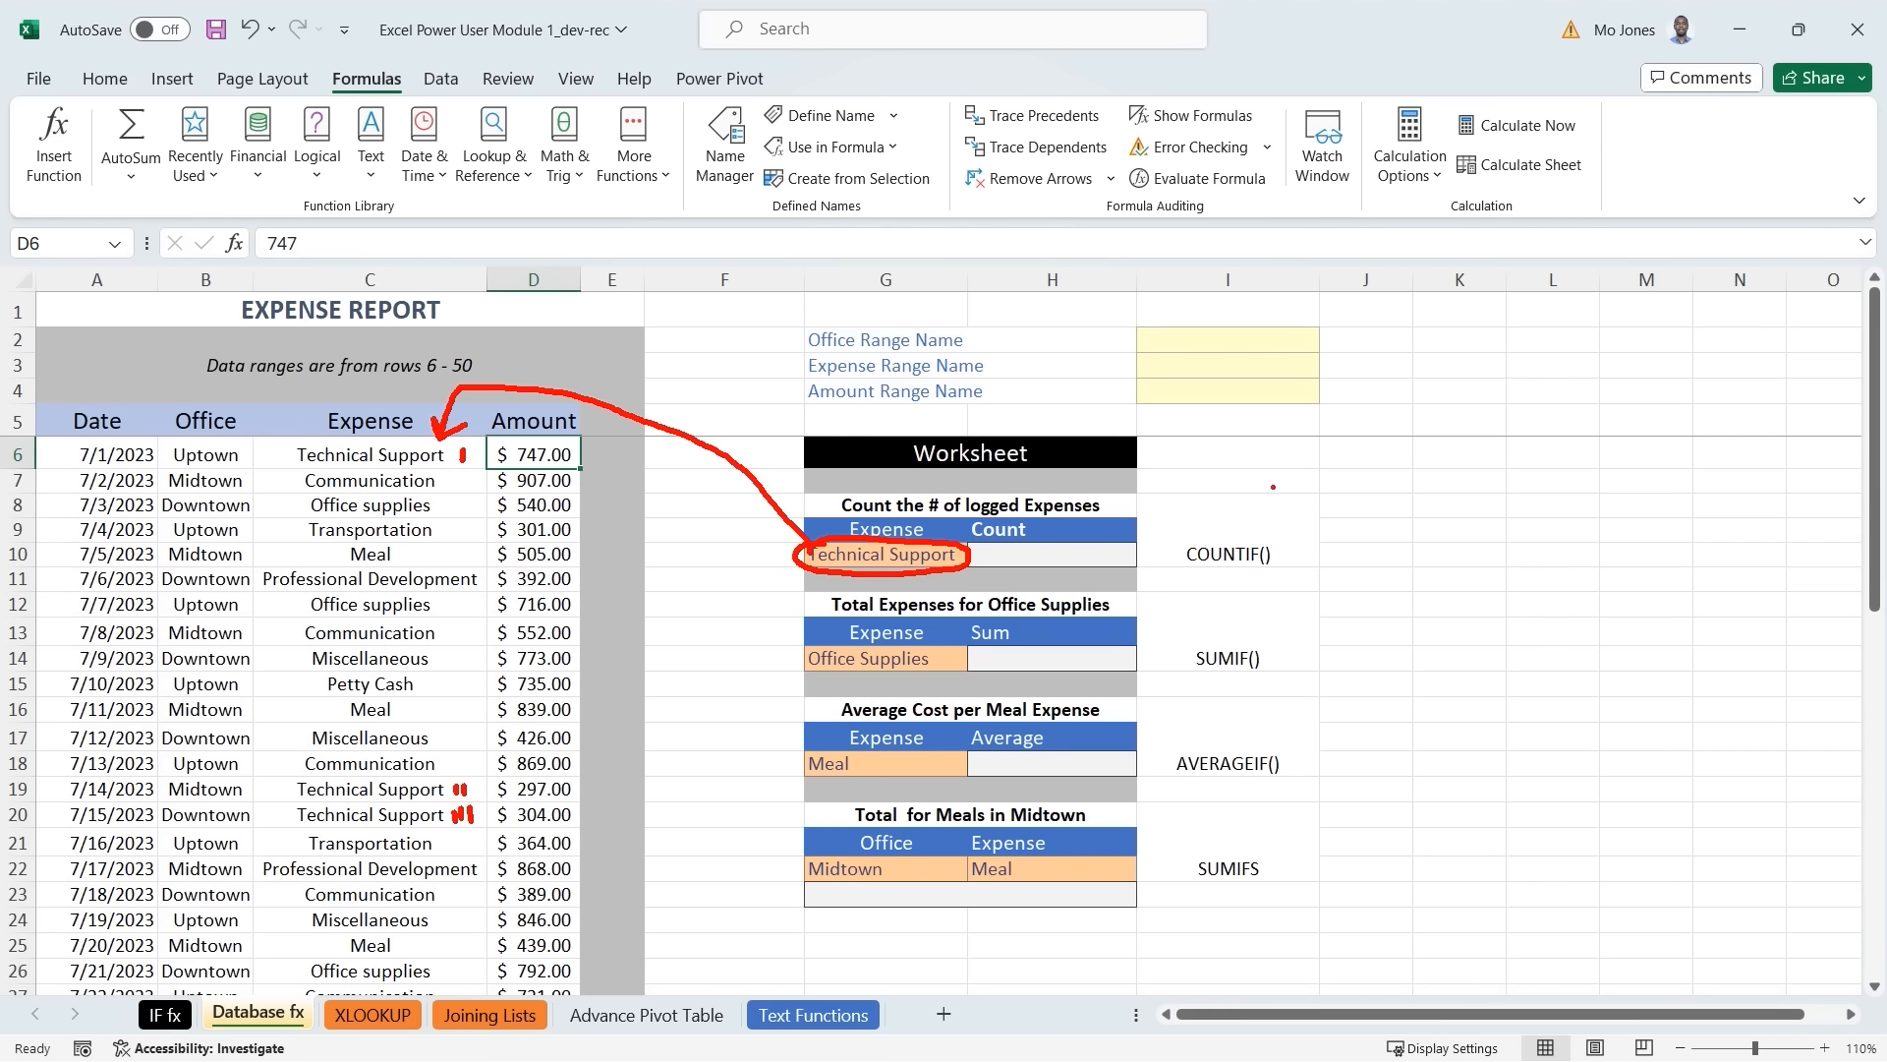
drag(1330, 479, 1330, 512)
text(Range)
key(Return)
text(Criteri)
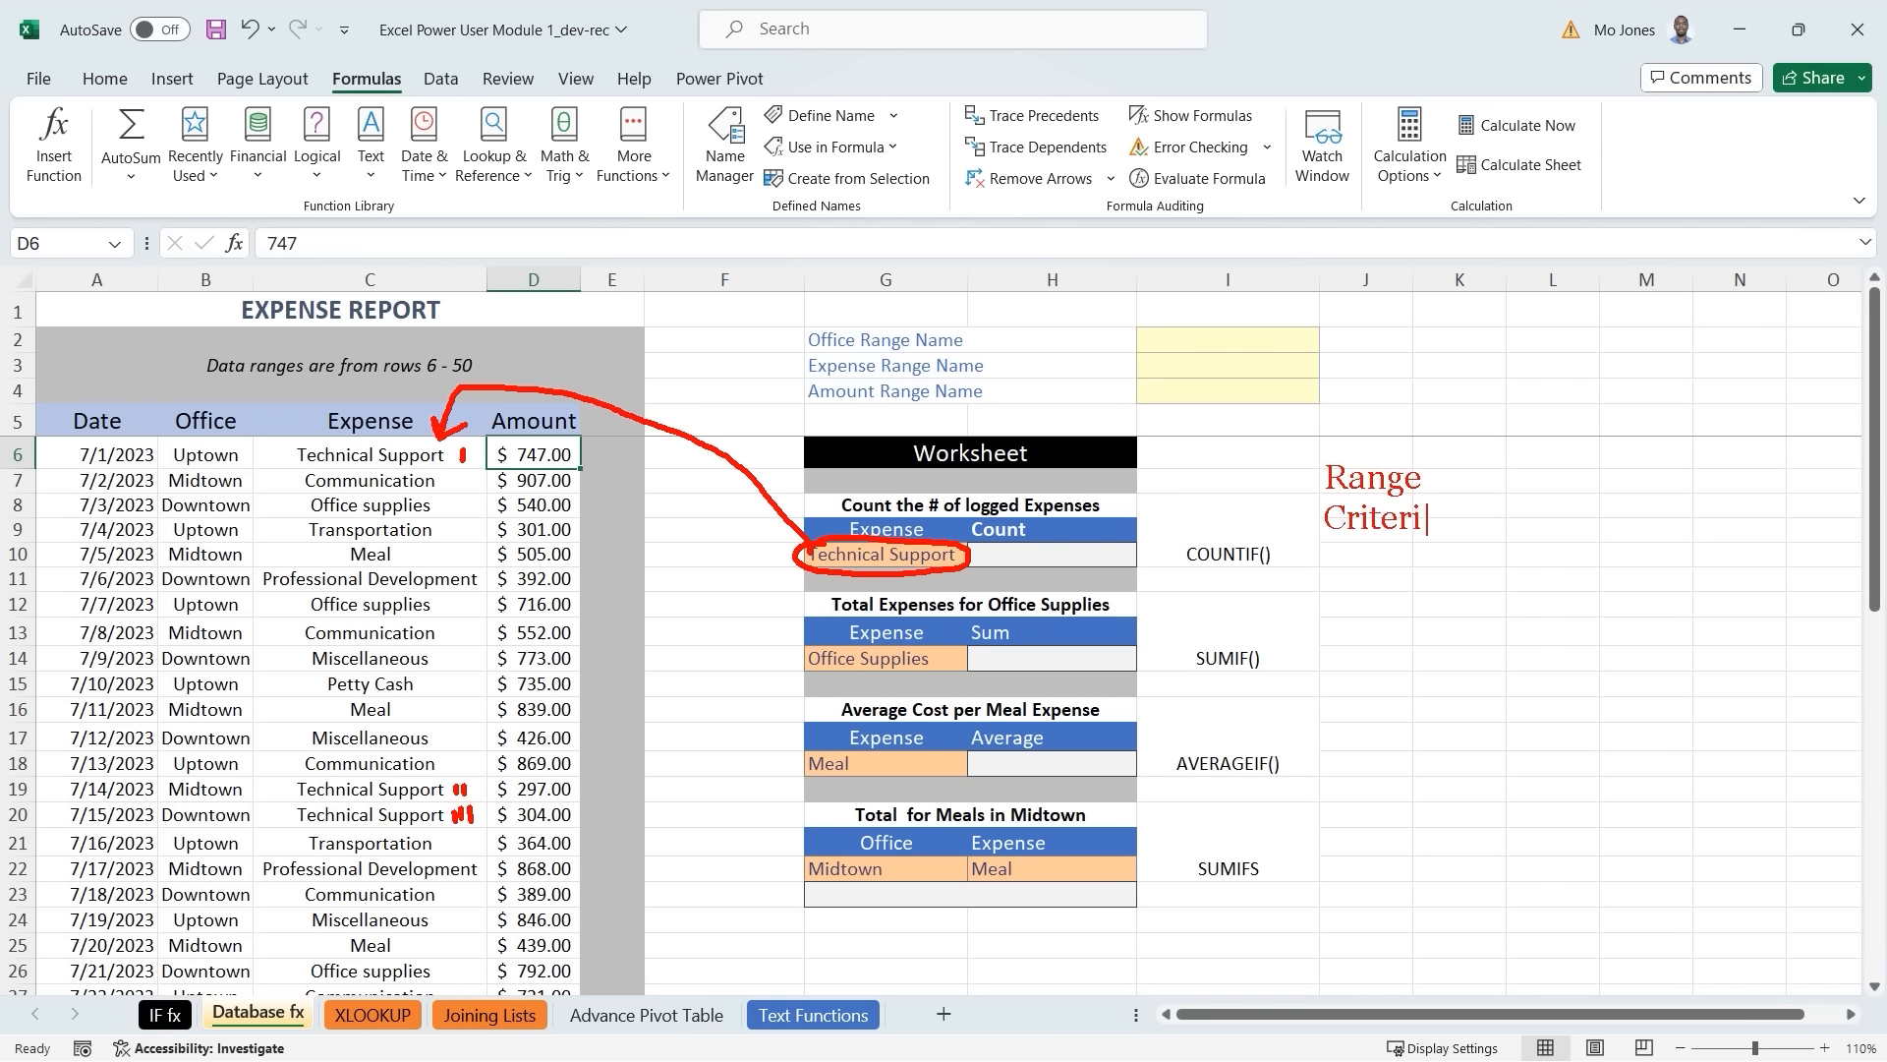
text(a)
key(Escape)
key(t)
text(C6:C50)
key(Escape)
key(t)
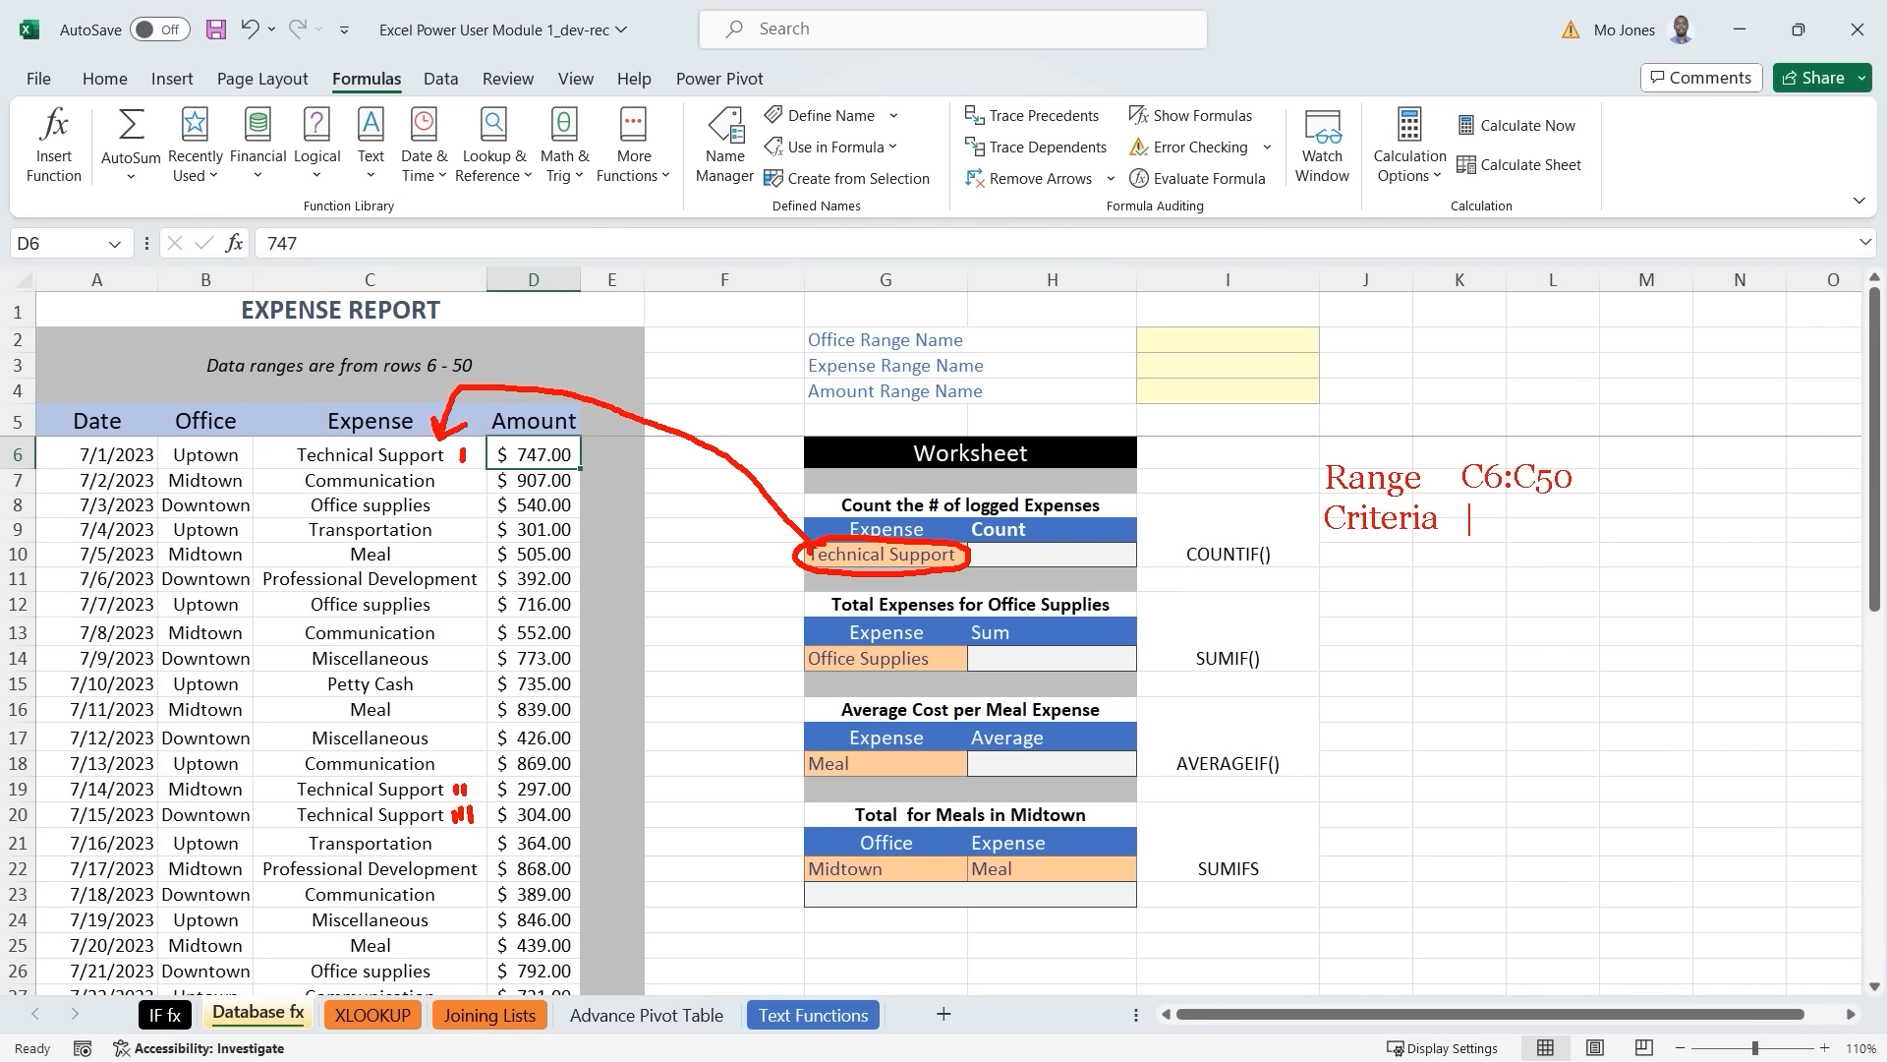
text(G10)
key(Escape)
drag(1049, 550, 1038, 556)
key(Escape)
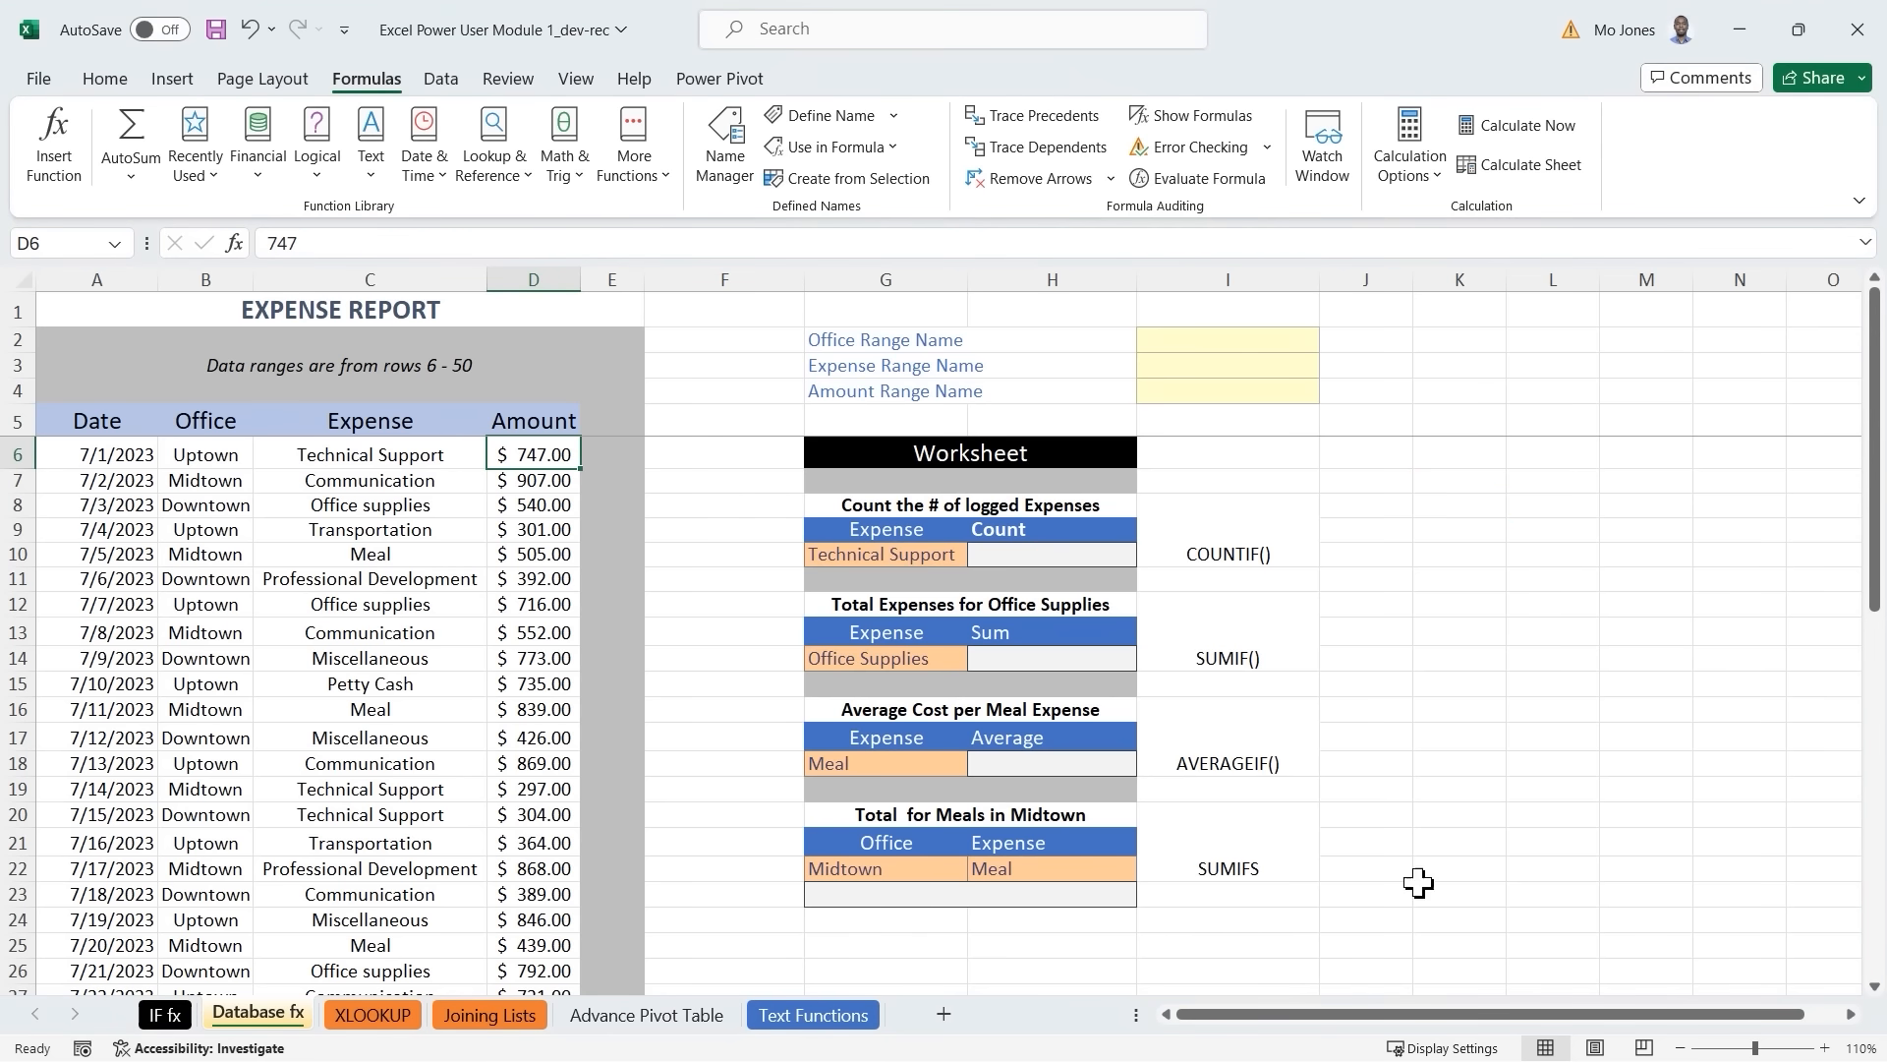
Select the expense types C6:C50 and name the range 'expenses' in the Name Box.
click(448, 454)
drag(448, 482, 413, 898)
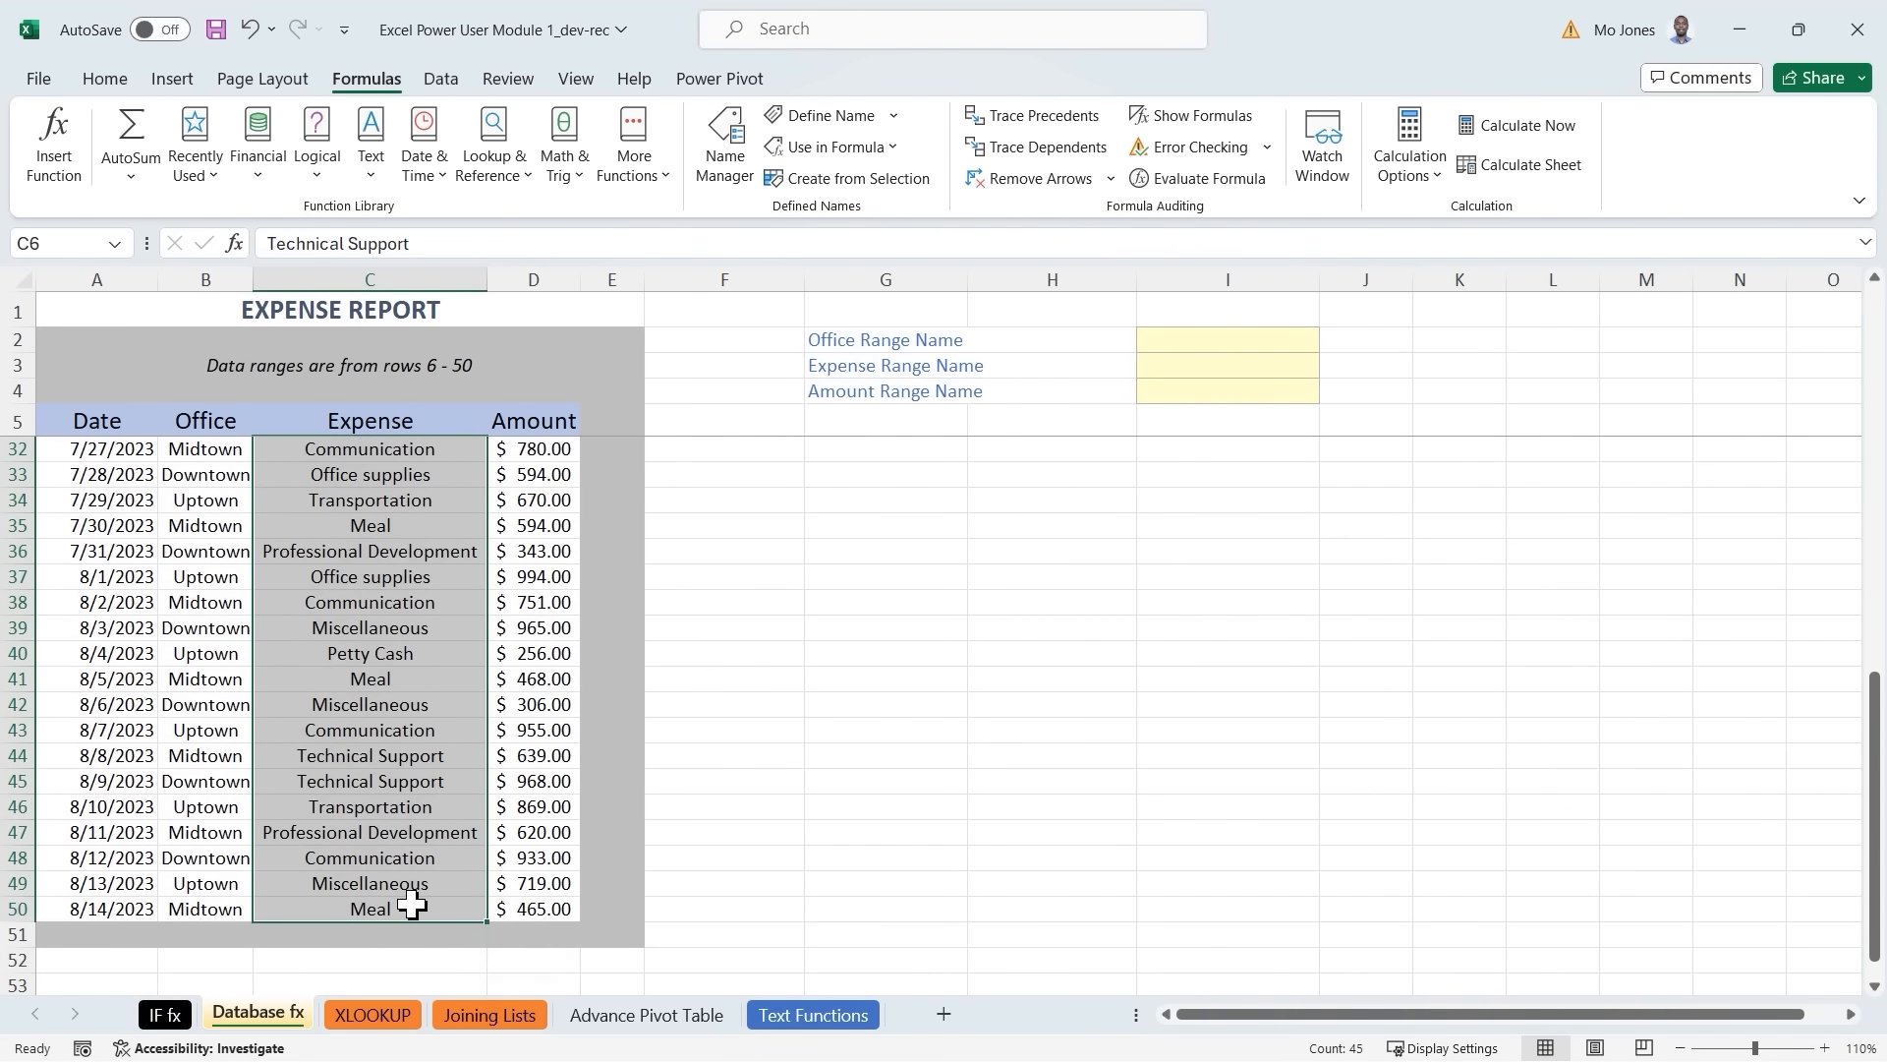
scroll(457, 685, up, 2)
scroll(457, 685, up, 7)
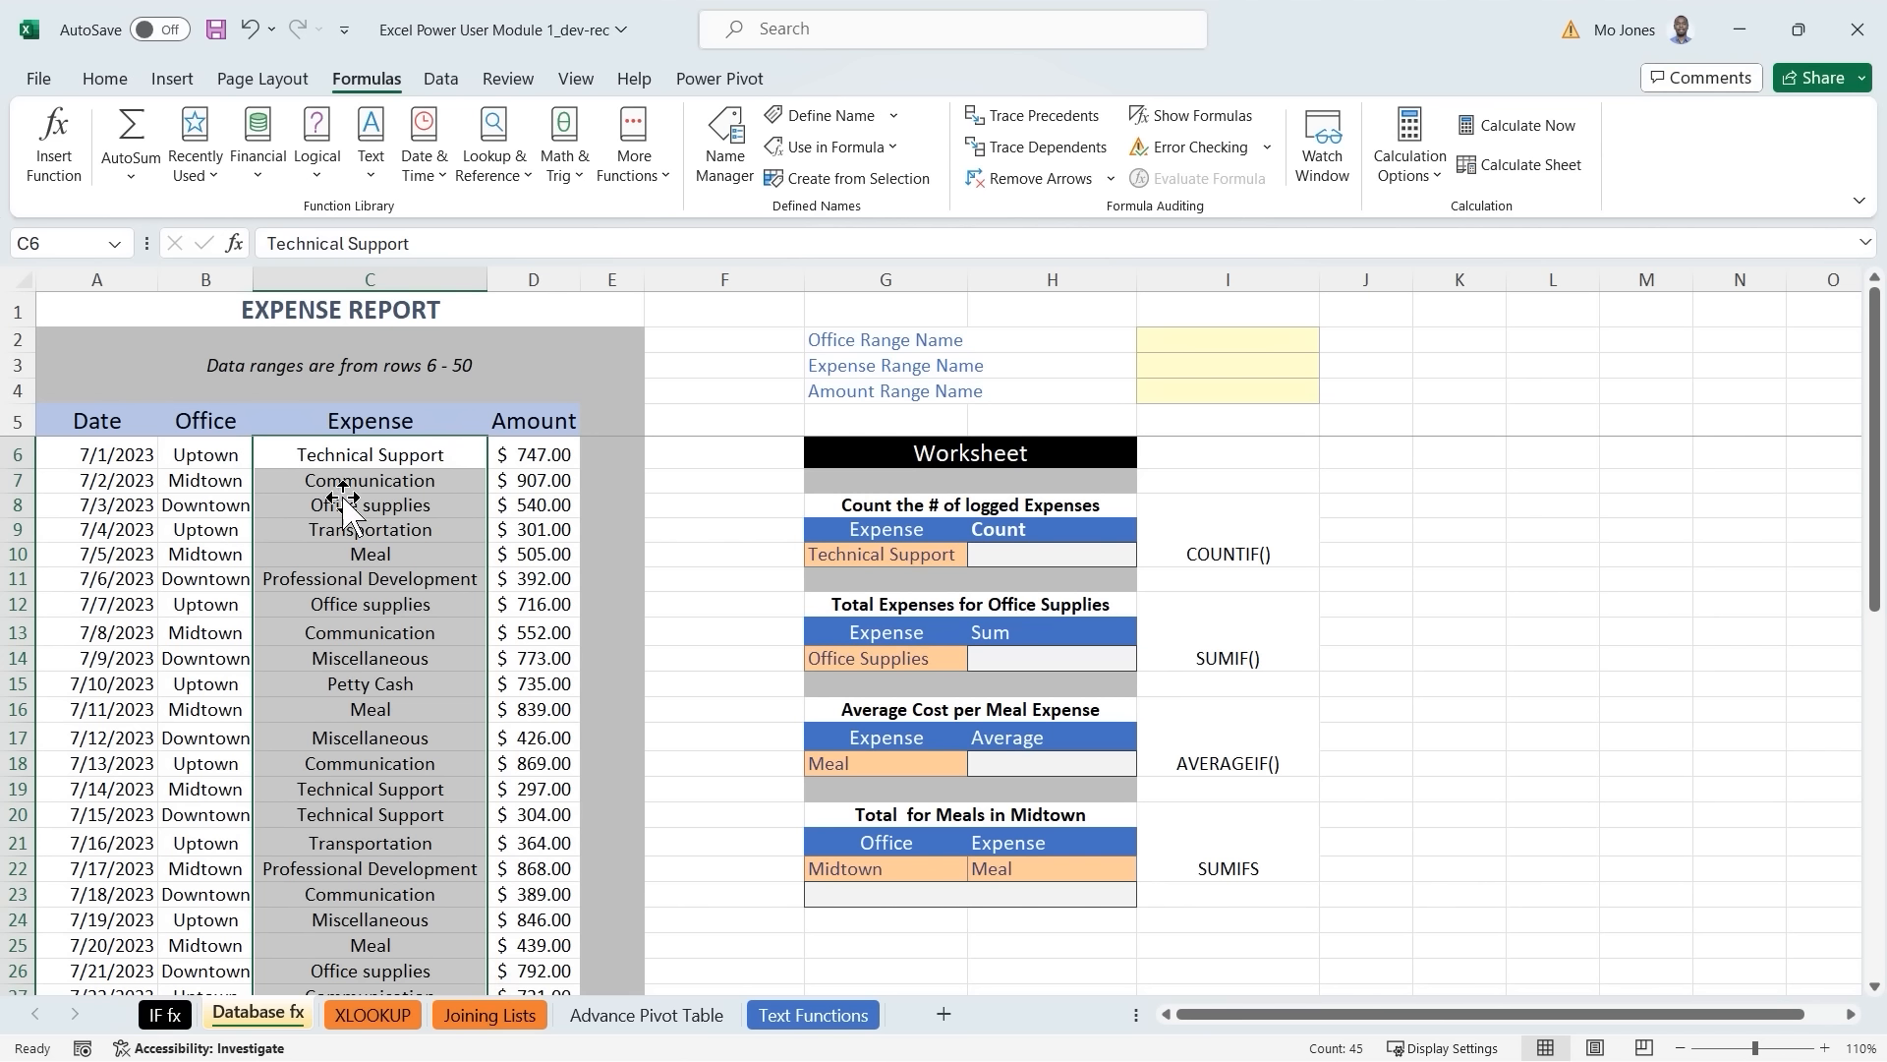
click(50, 243)
text(expenses)
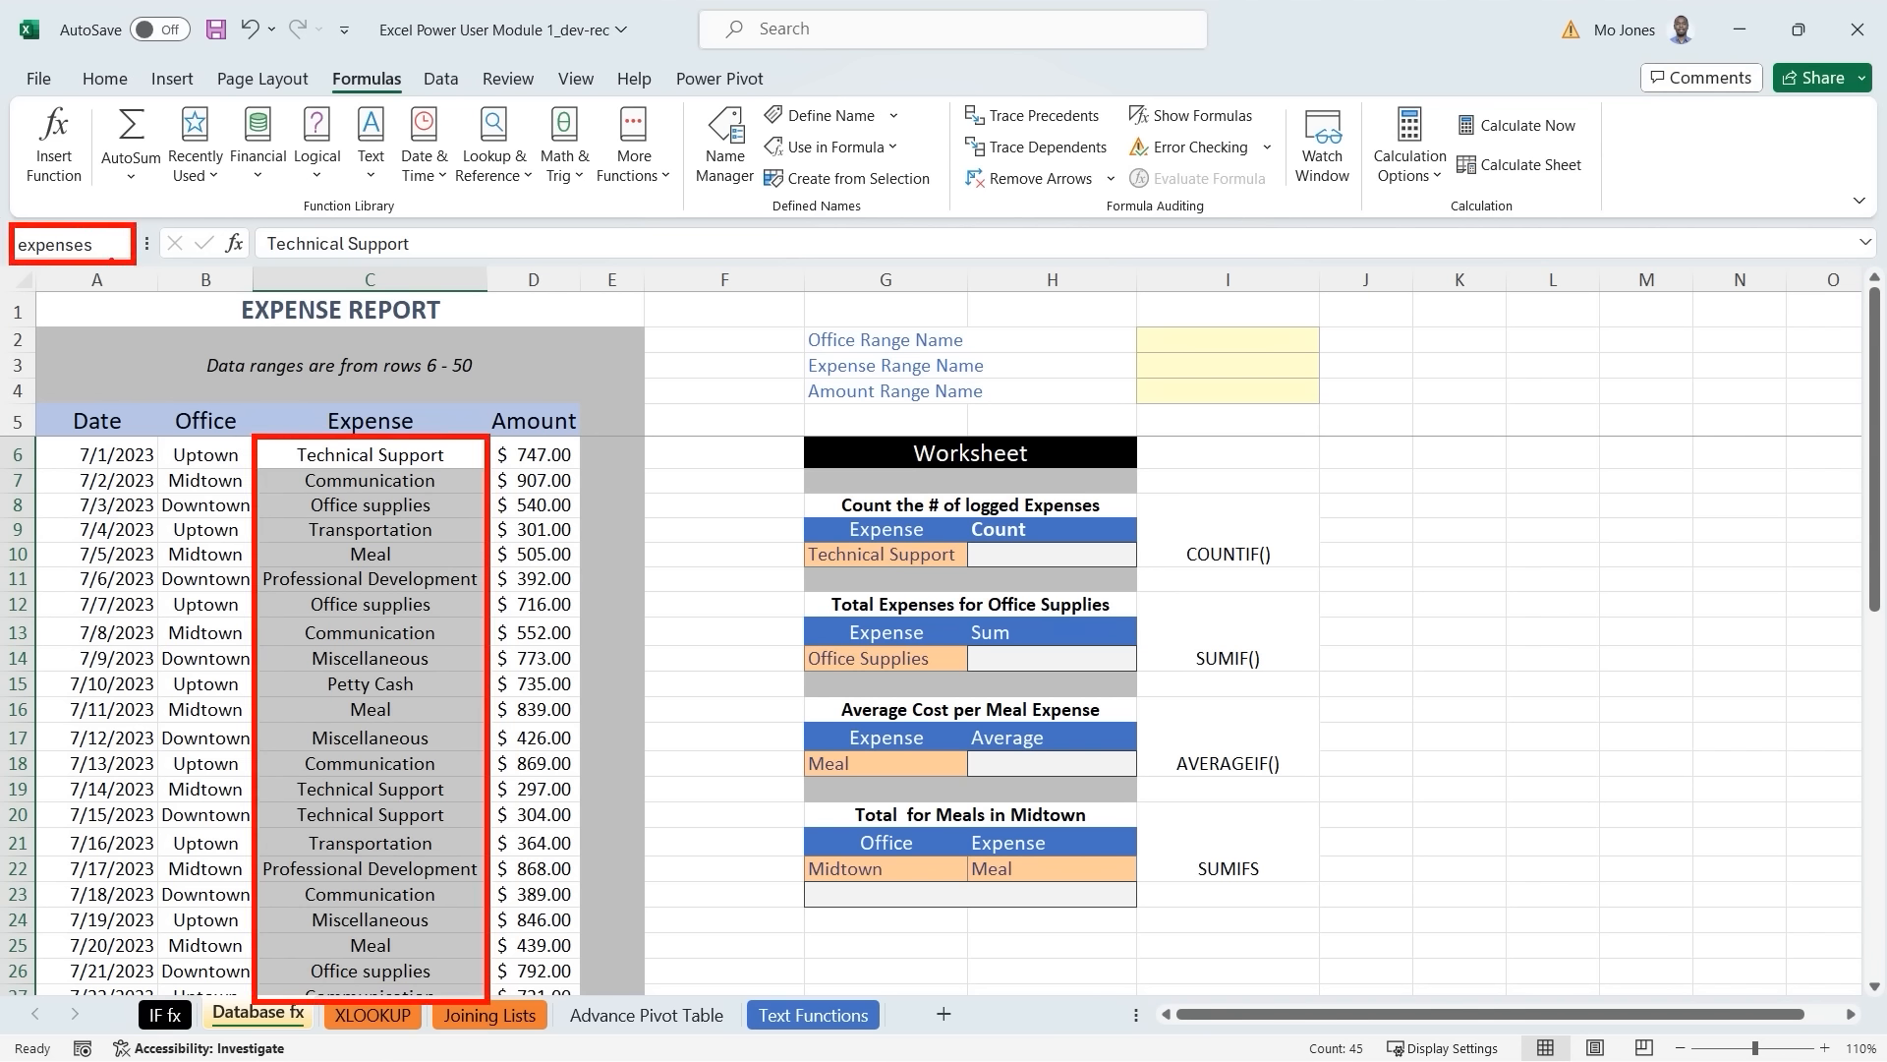
click(68, 245)
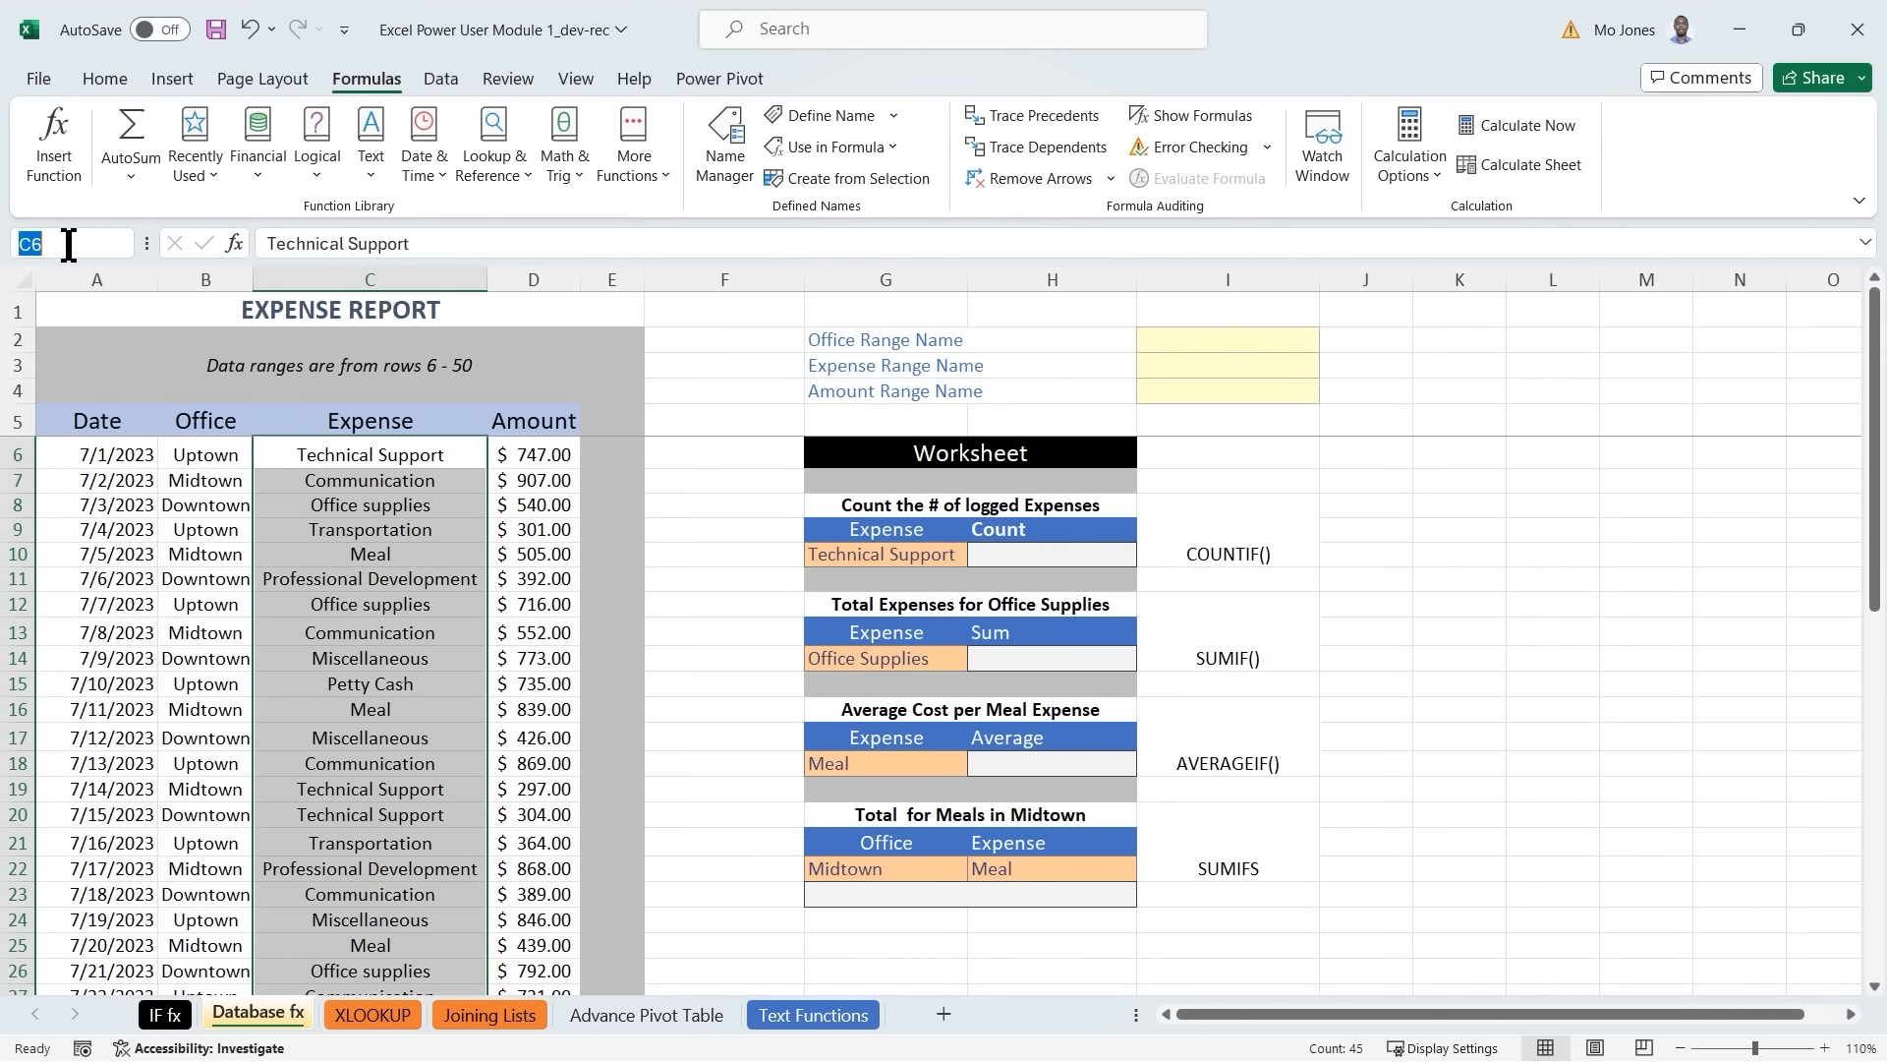
text(expenses)
key(Return)
click(1233, 369)
Enter 'expenses' in I3, then jump to the expenses name to confirm it covers C6:C50.
text(e)
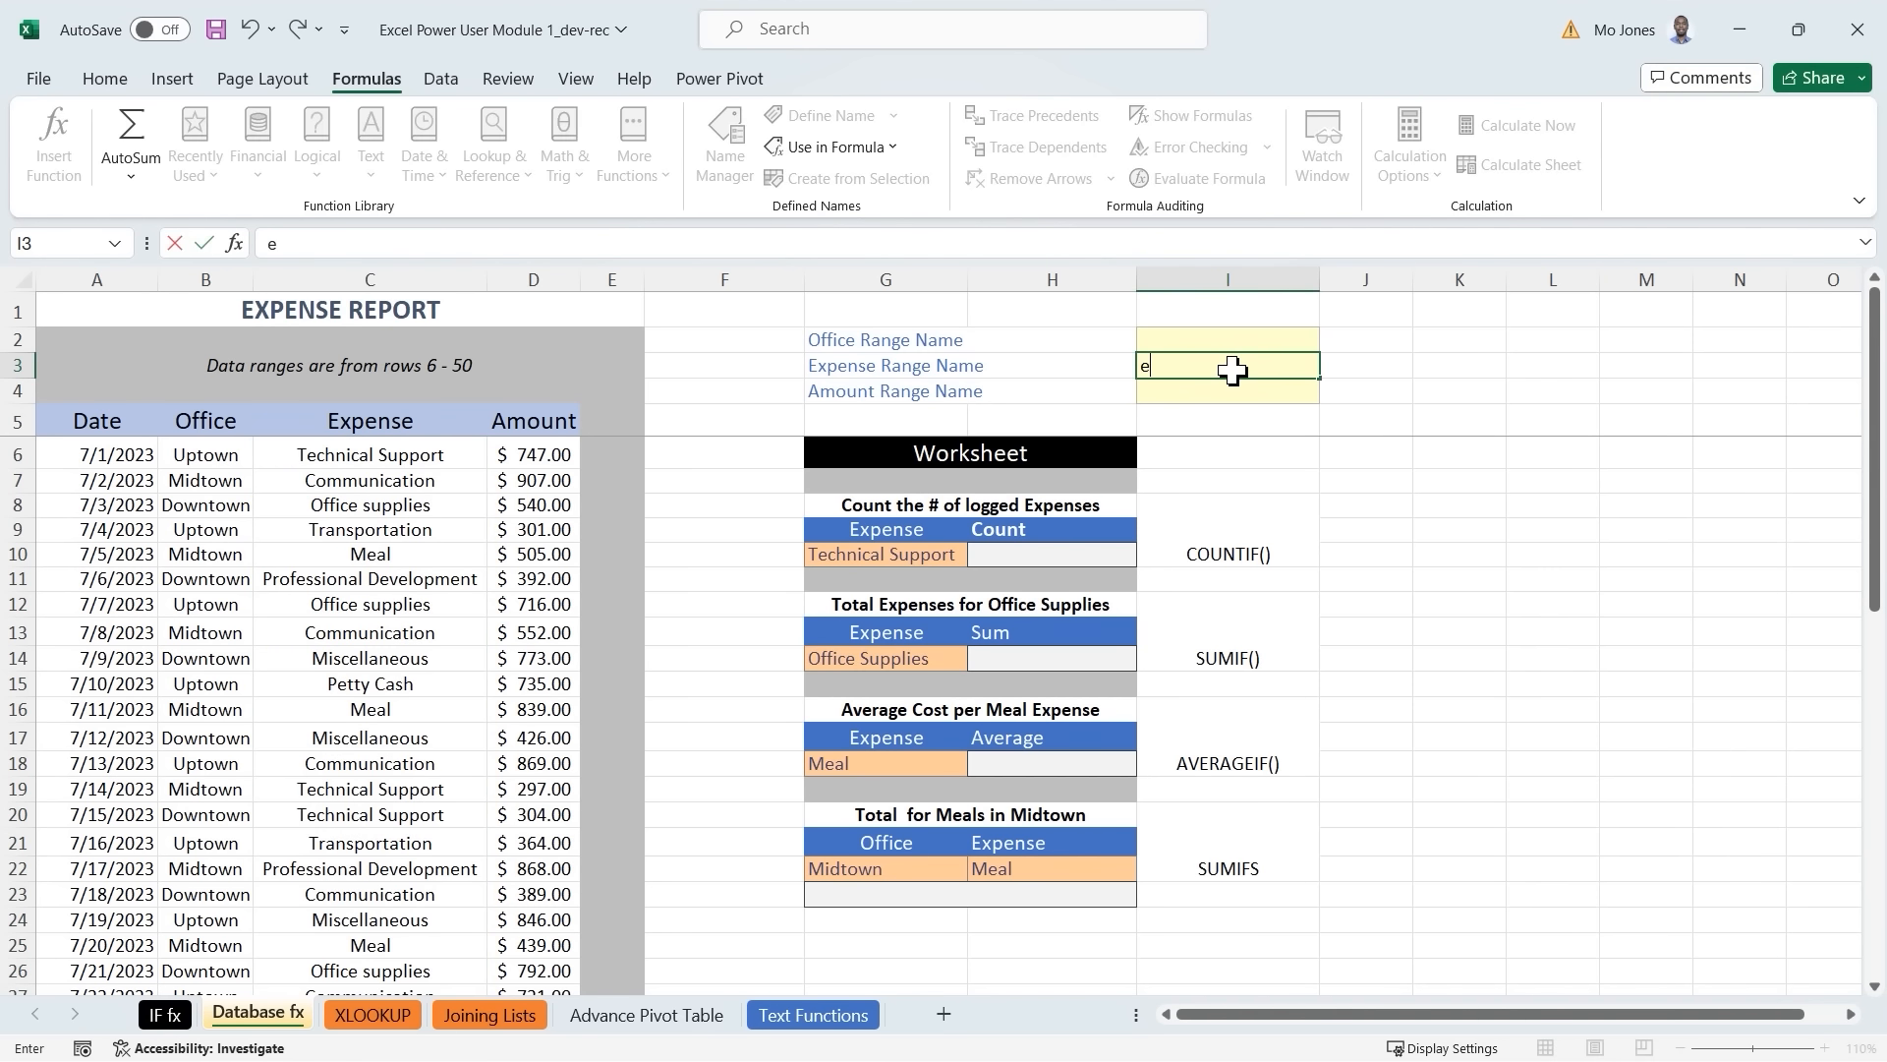
text(xpenses)
key(Return)
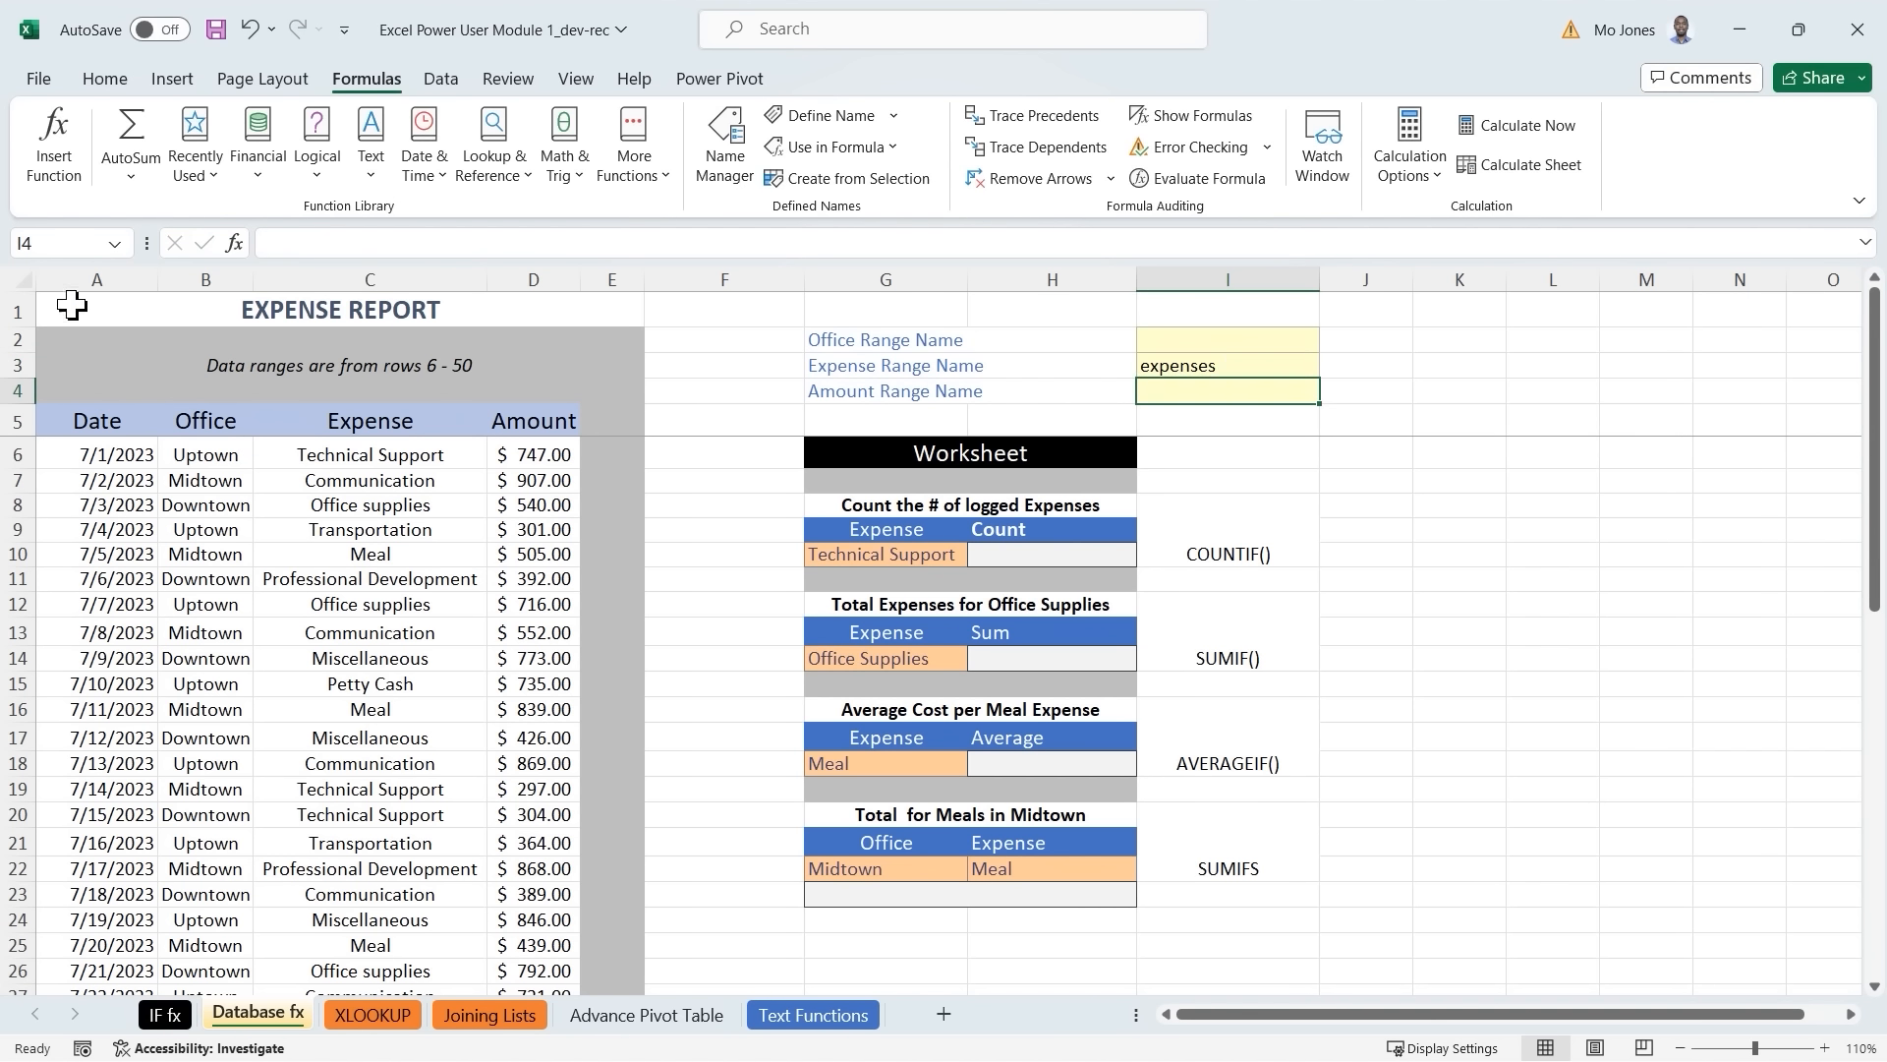
click(114, 241)
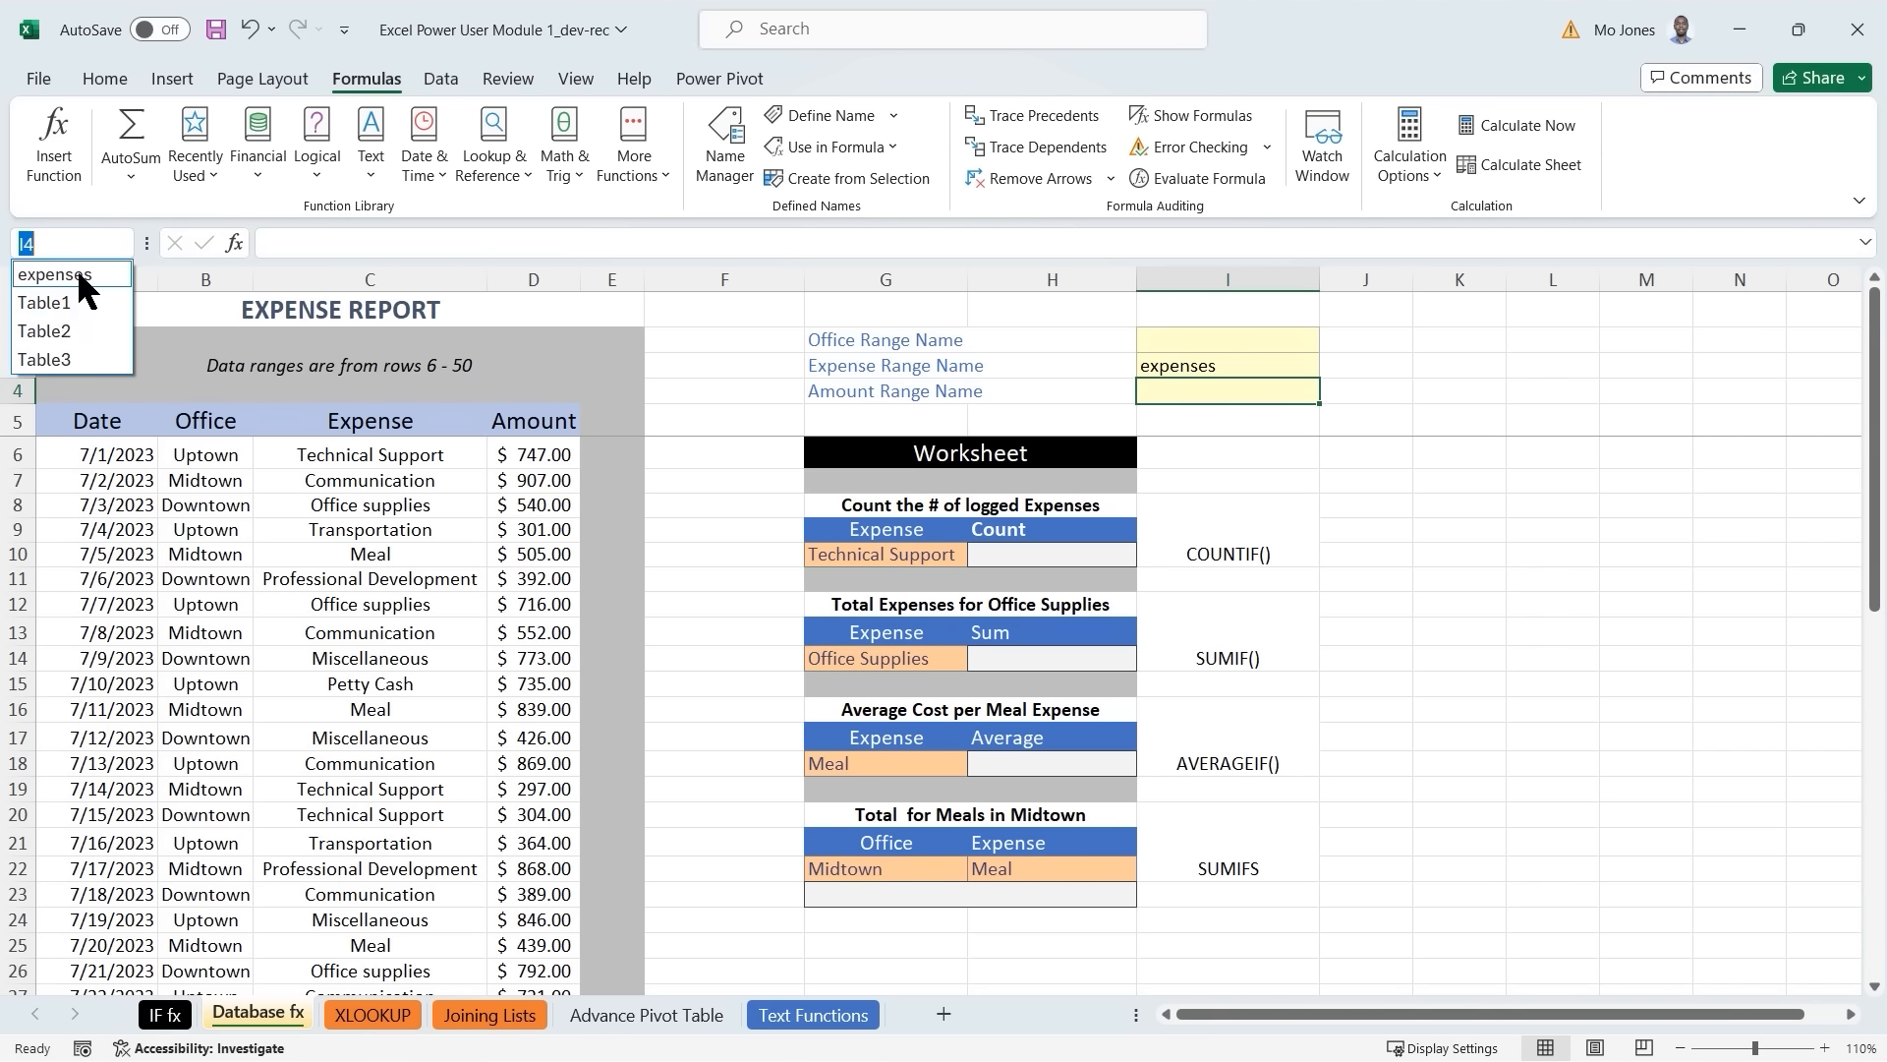
click(70, 272)
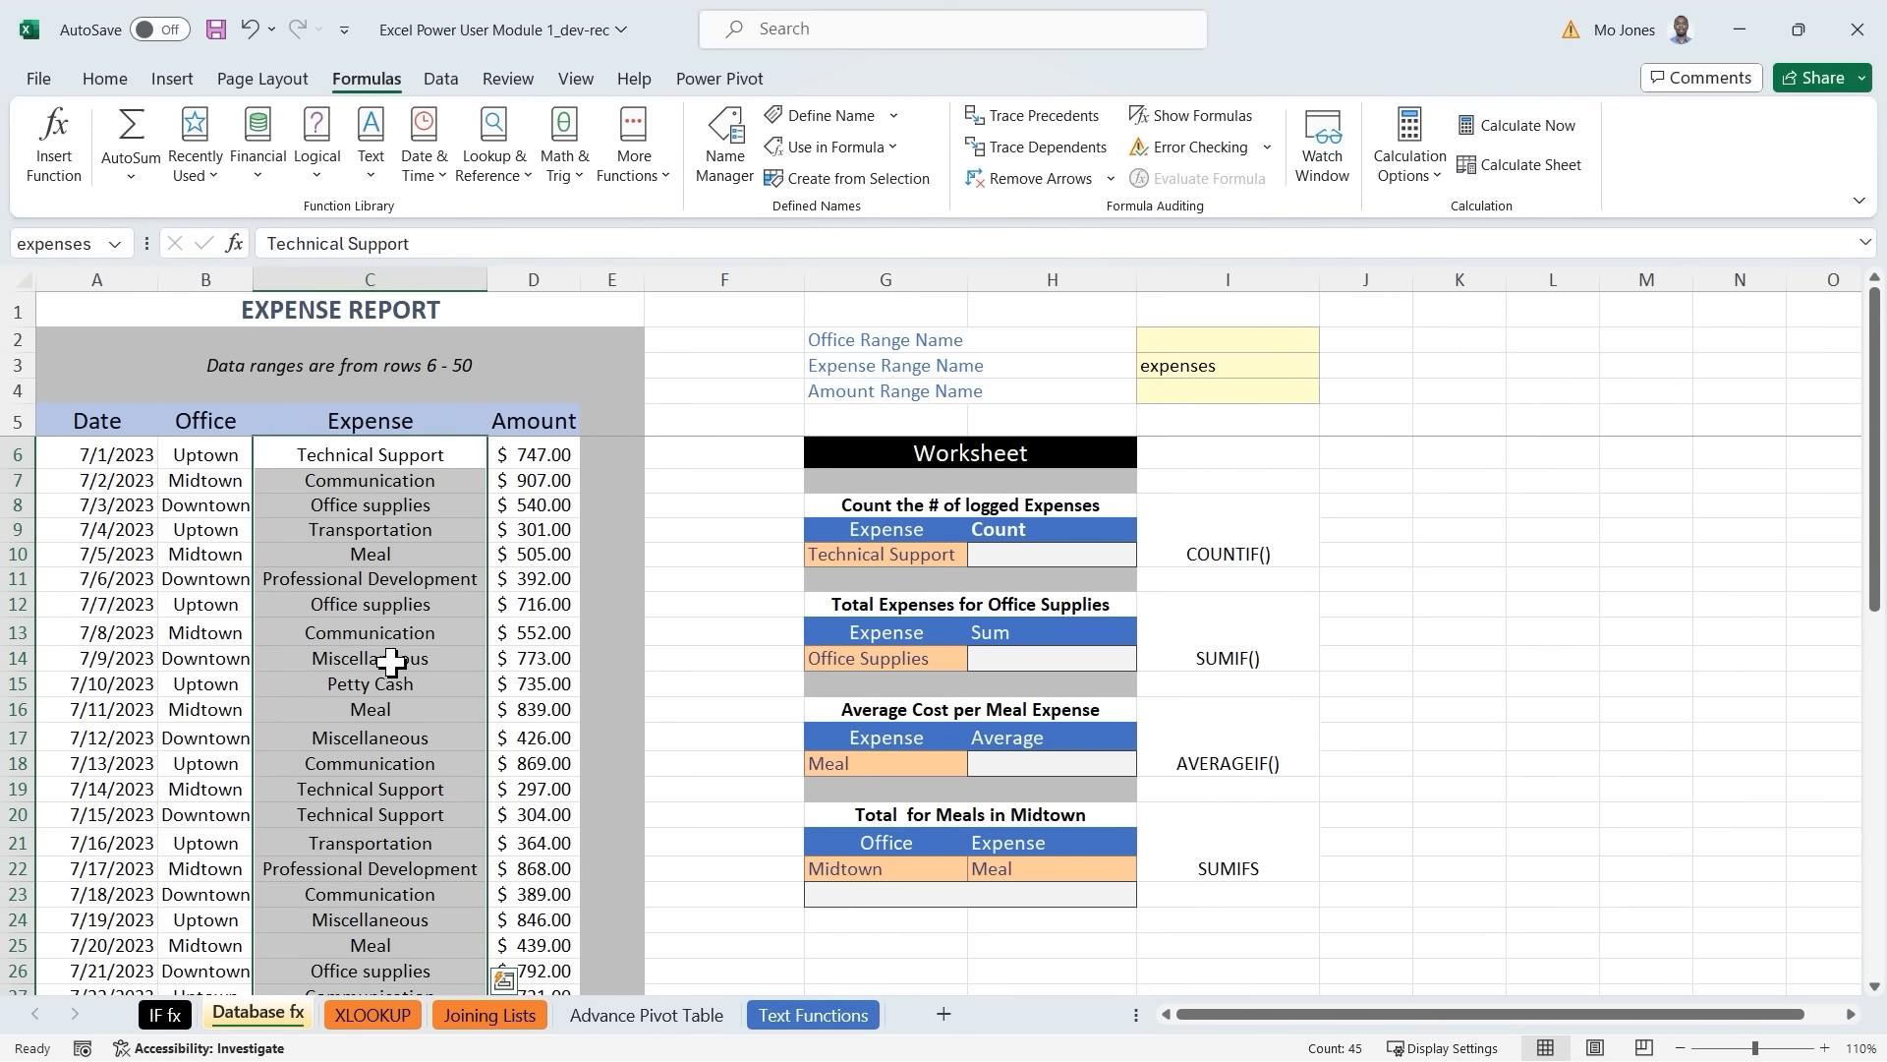
scroll(391, 664, down, 8)
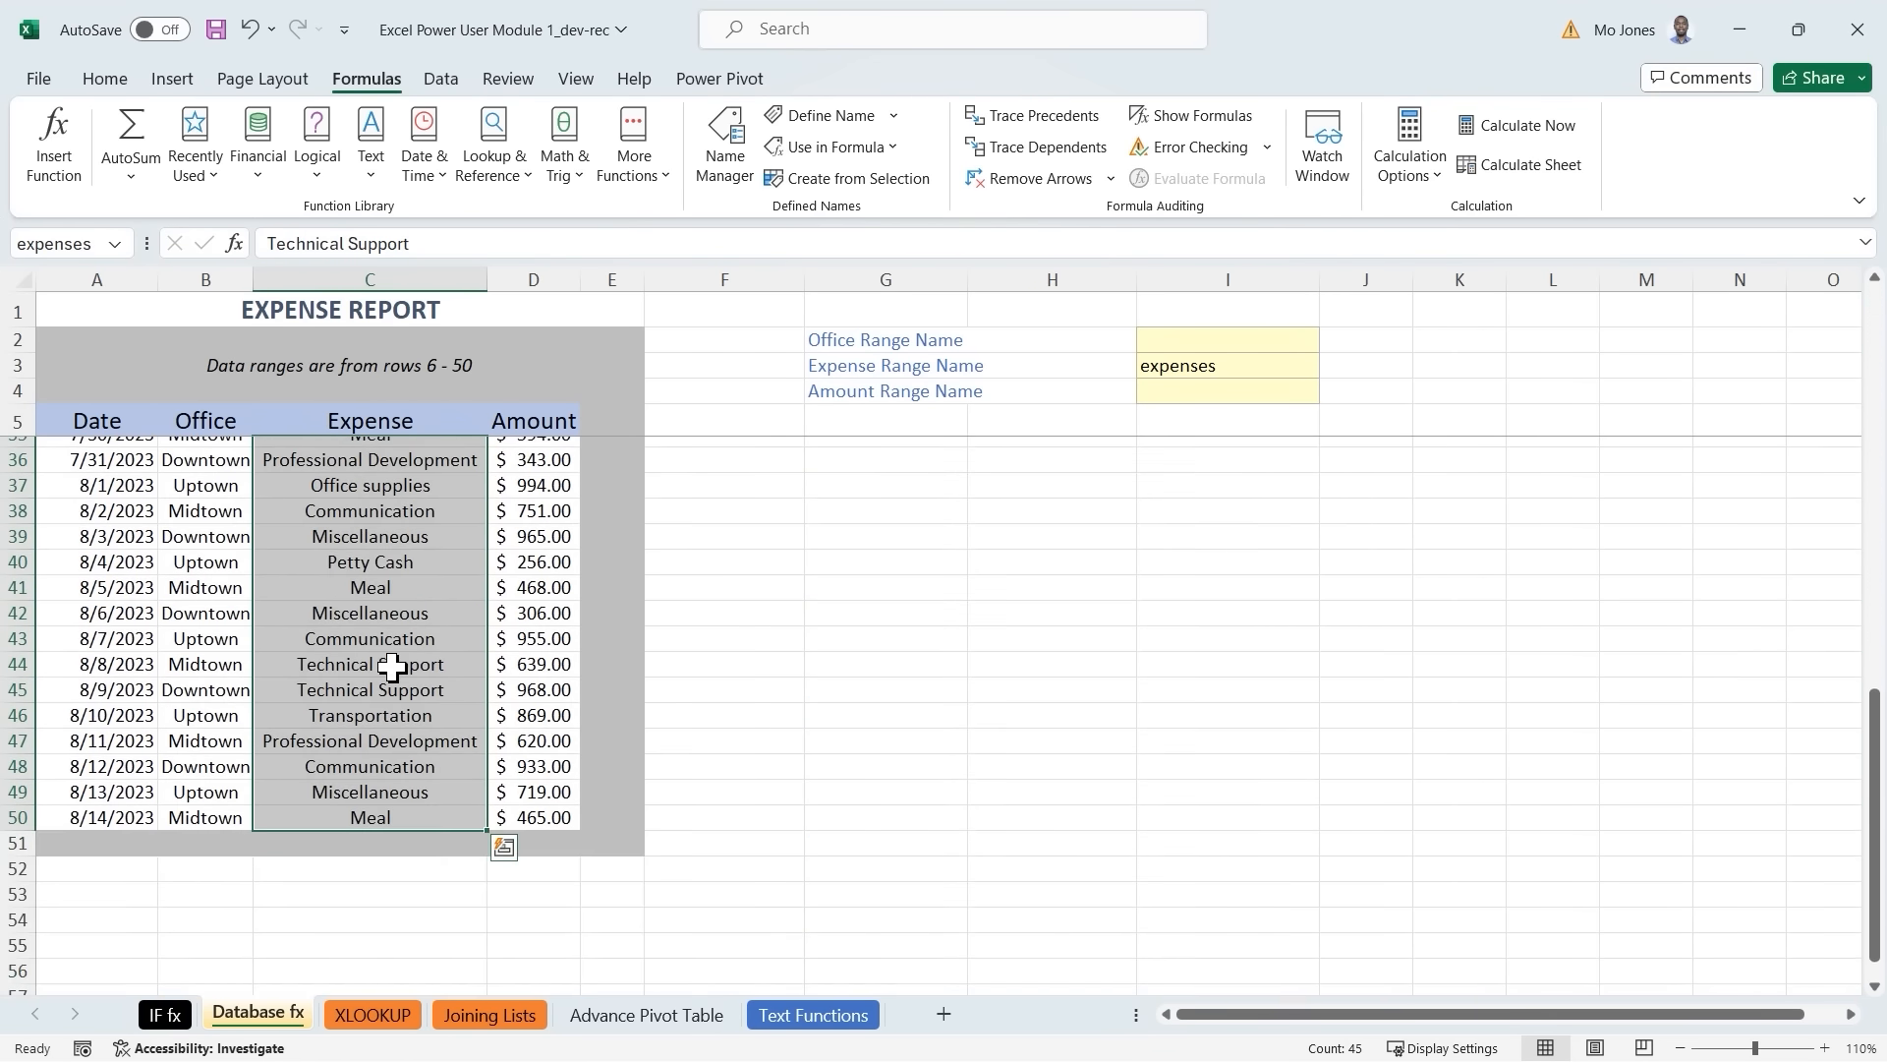
scroll(391, 666, up, 8)
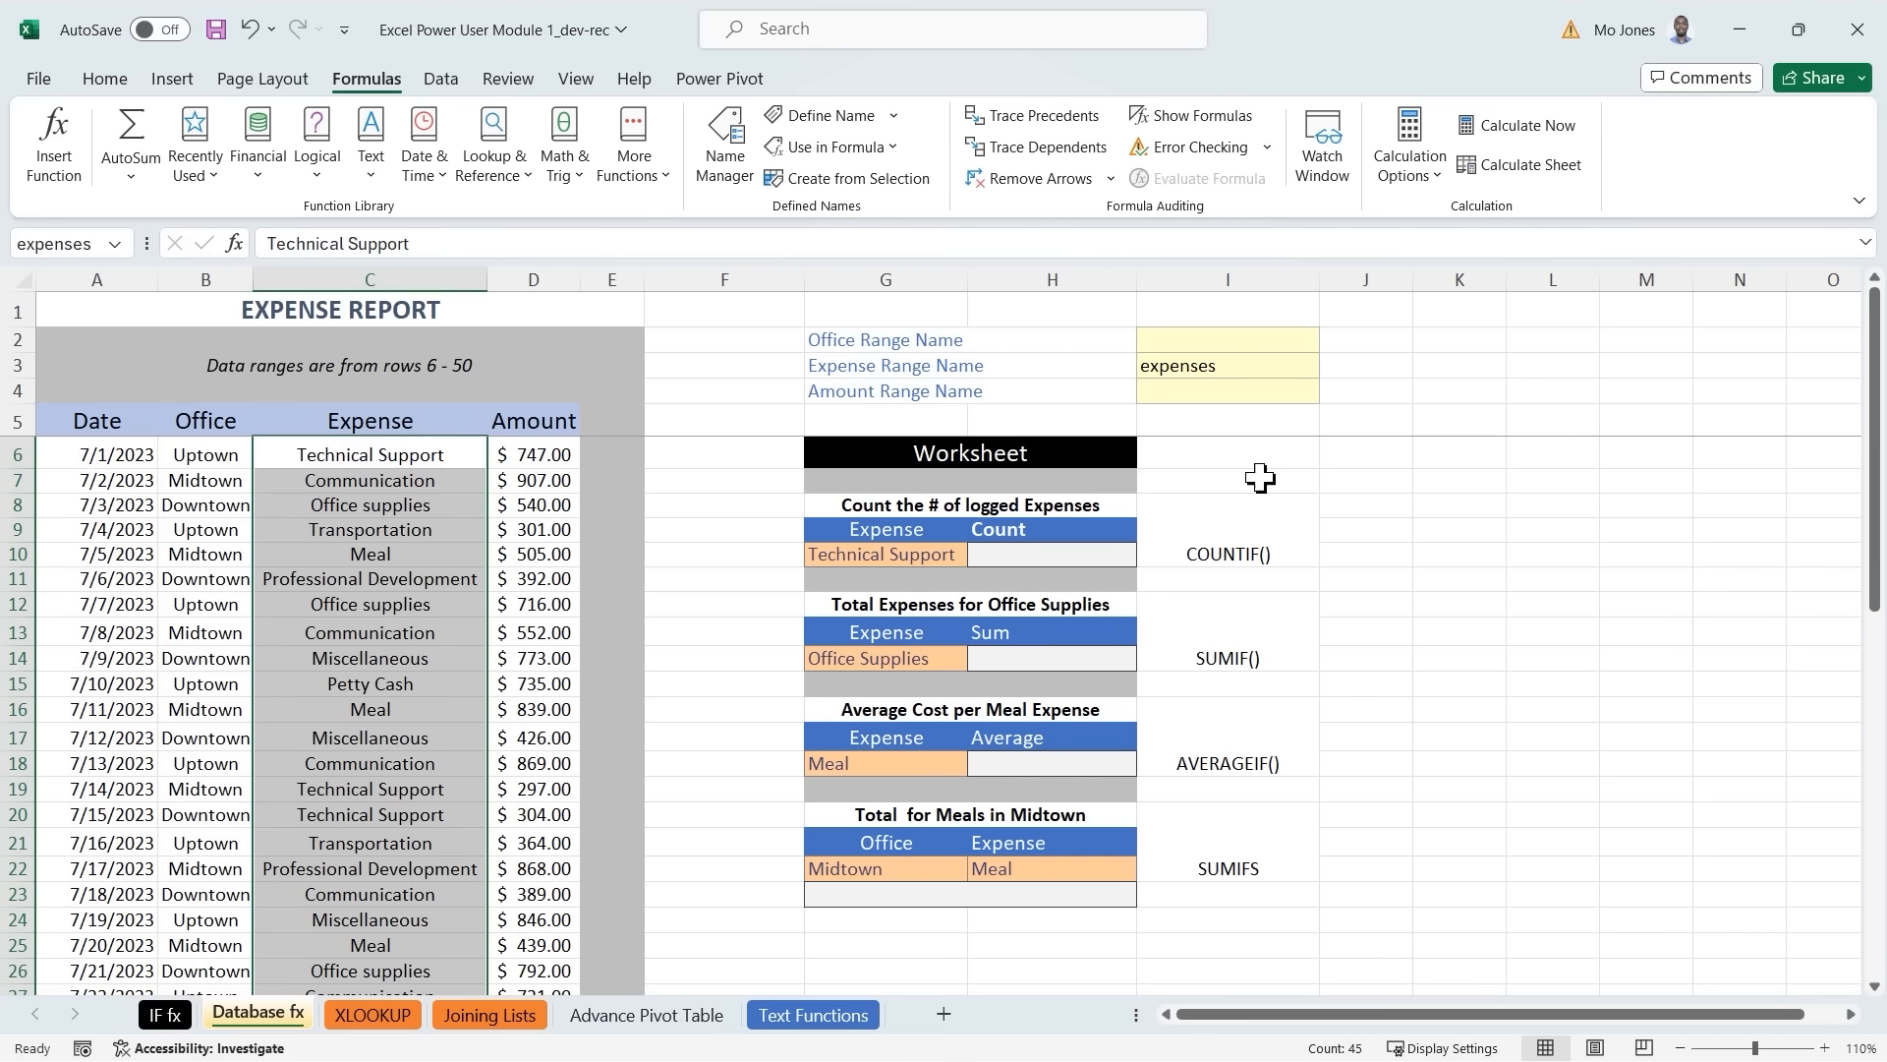
click(1457, 485)
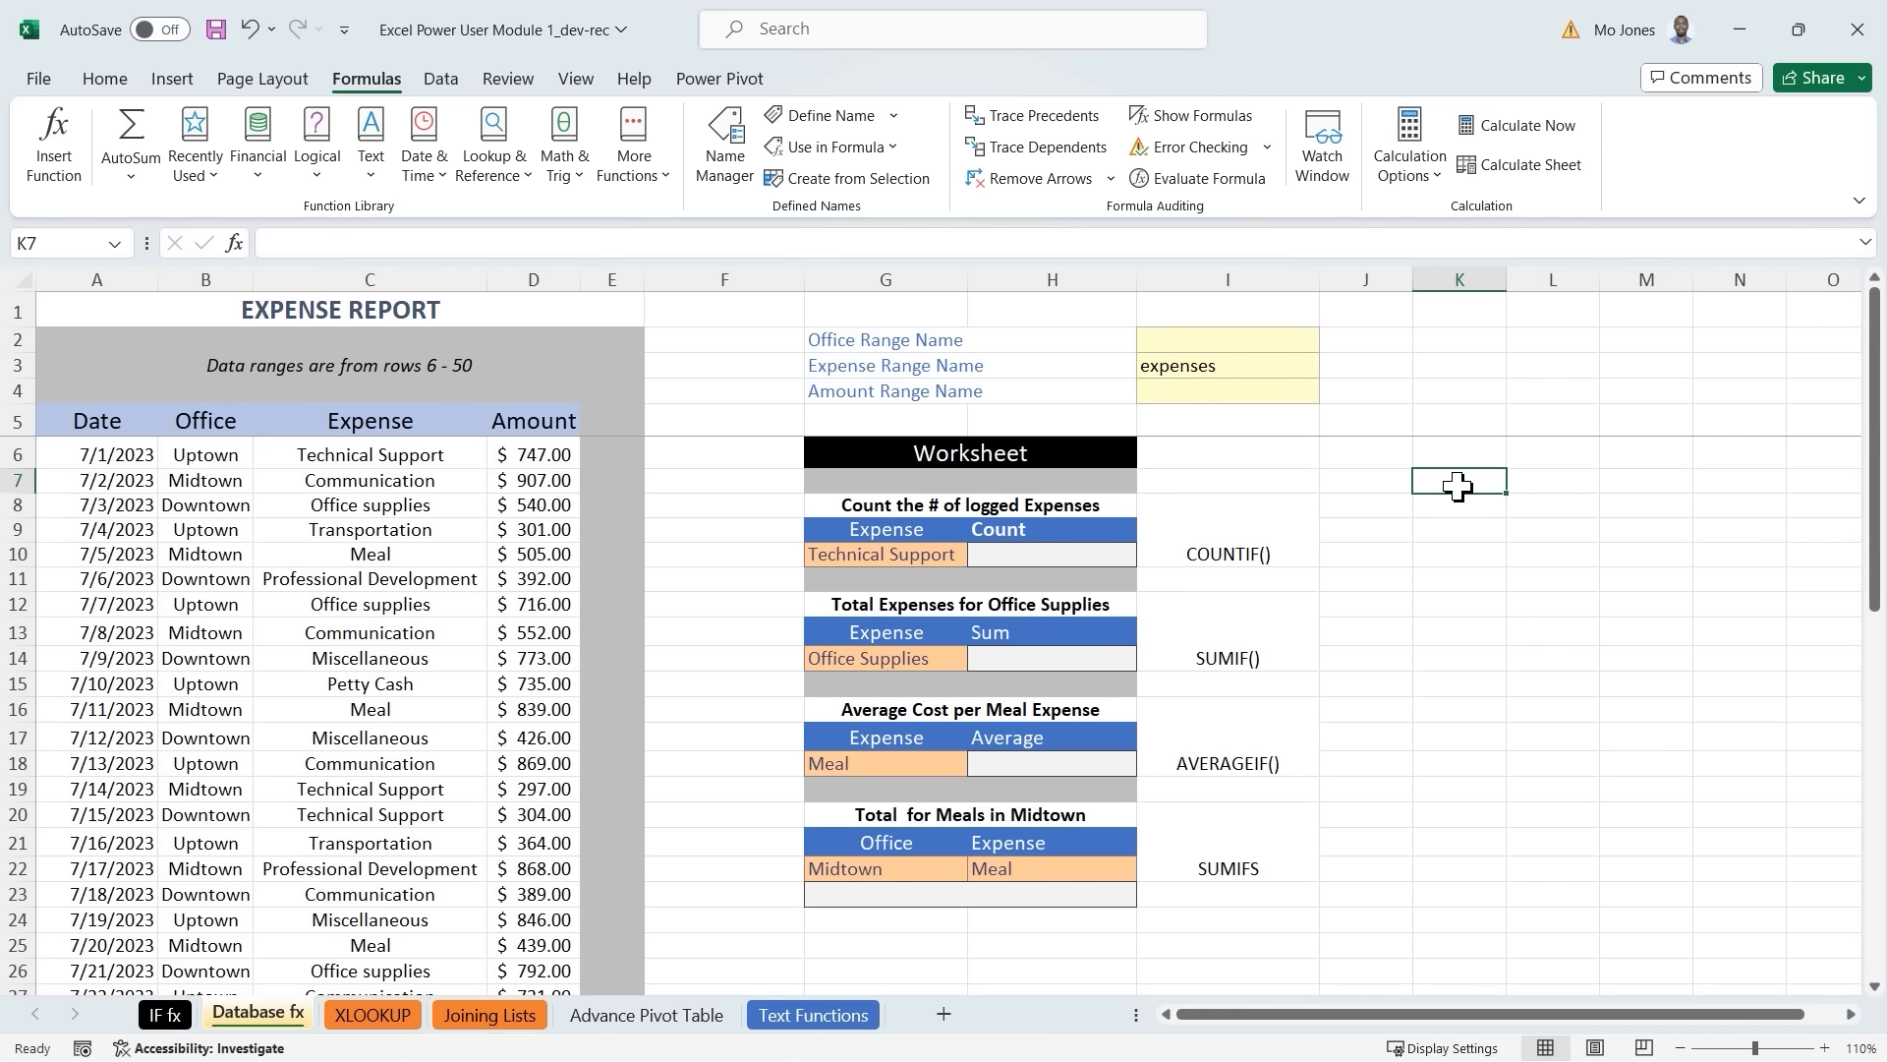
Insert COUNTIF into H10 with its Range argument set to expenses.
click(1039, 557)
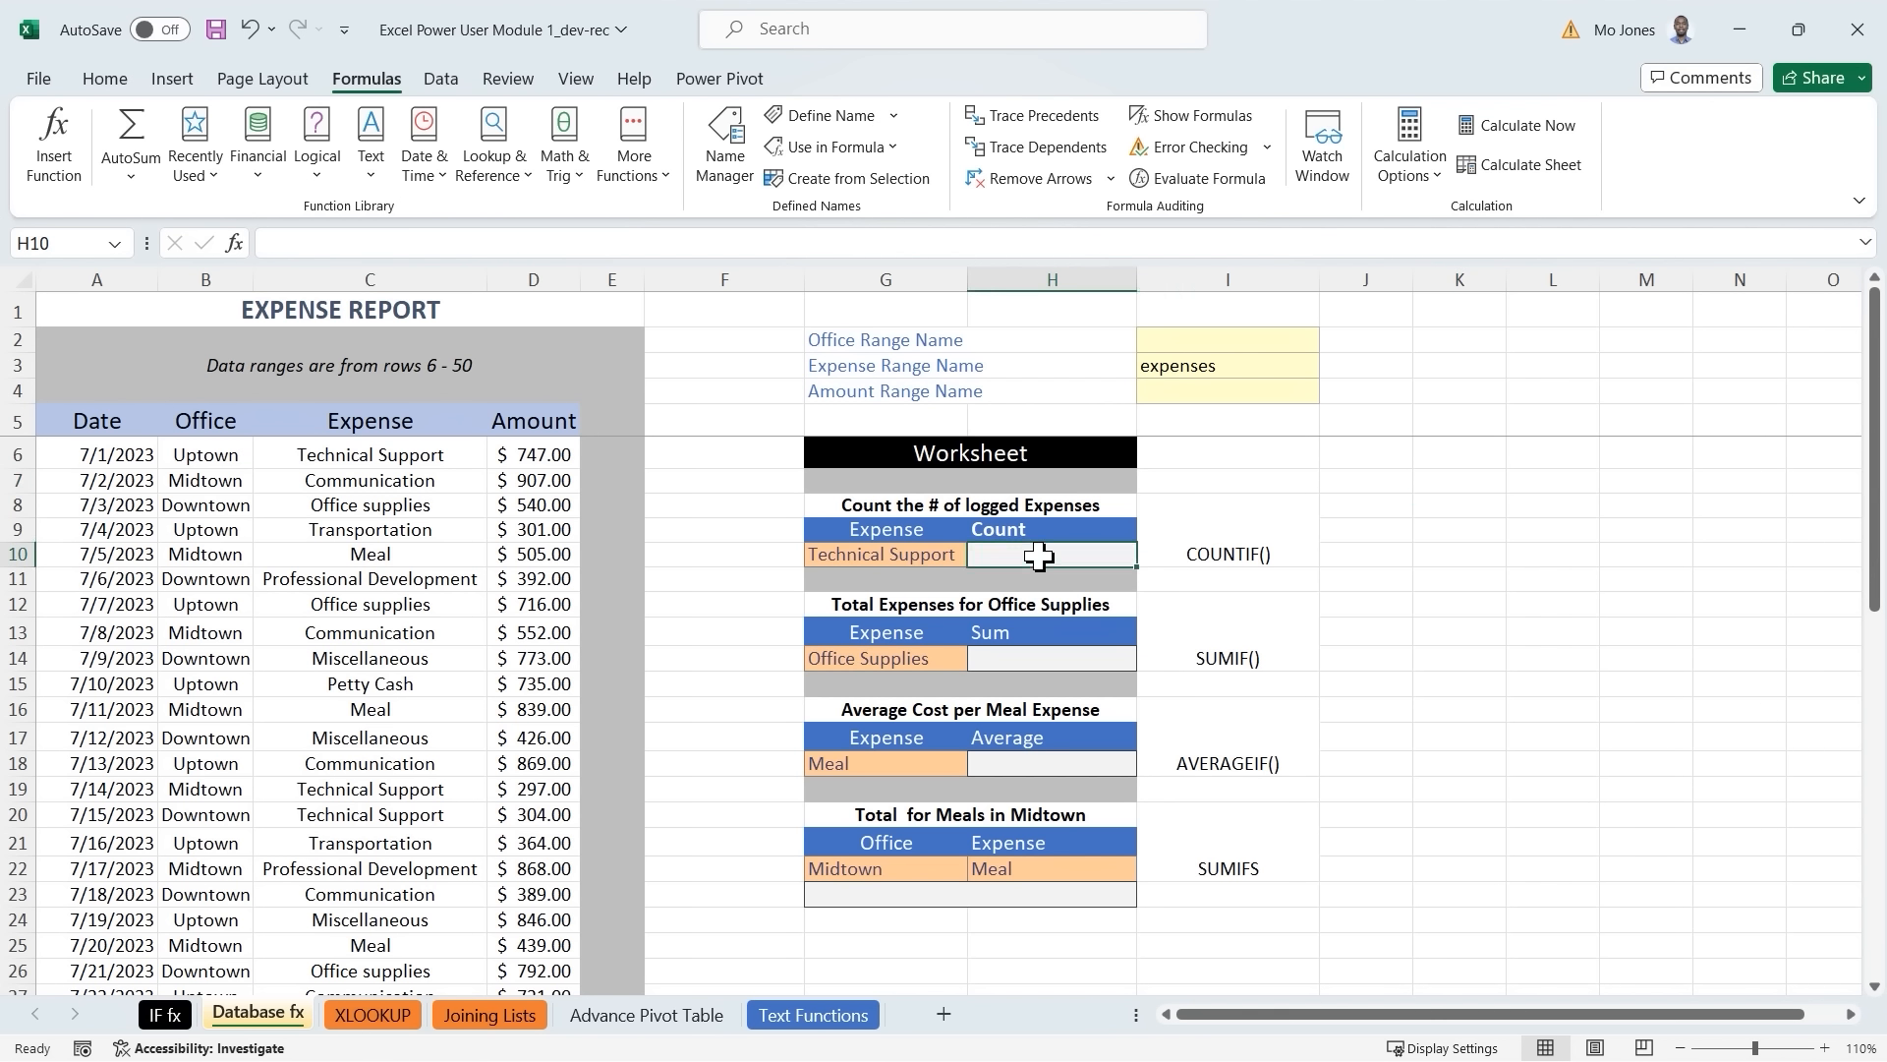
click(55, 152)
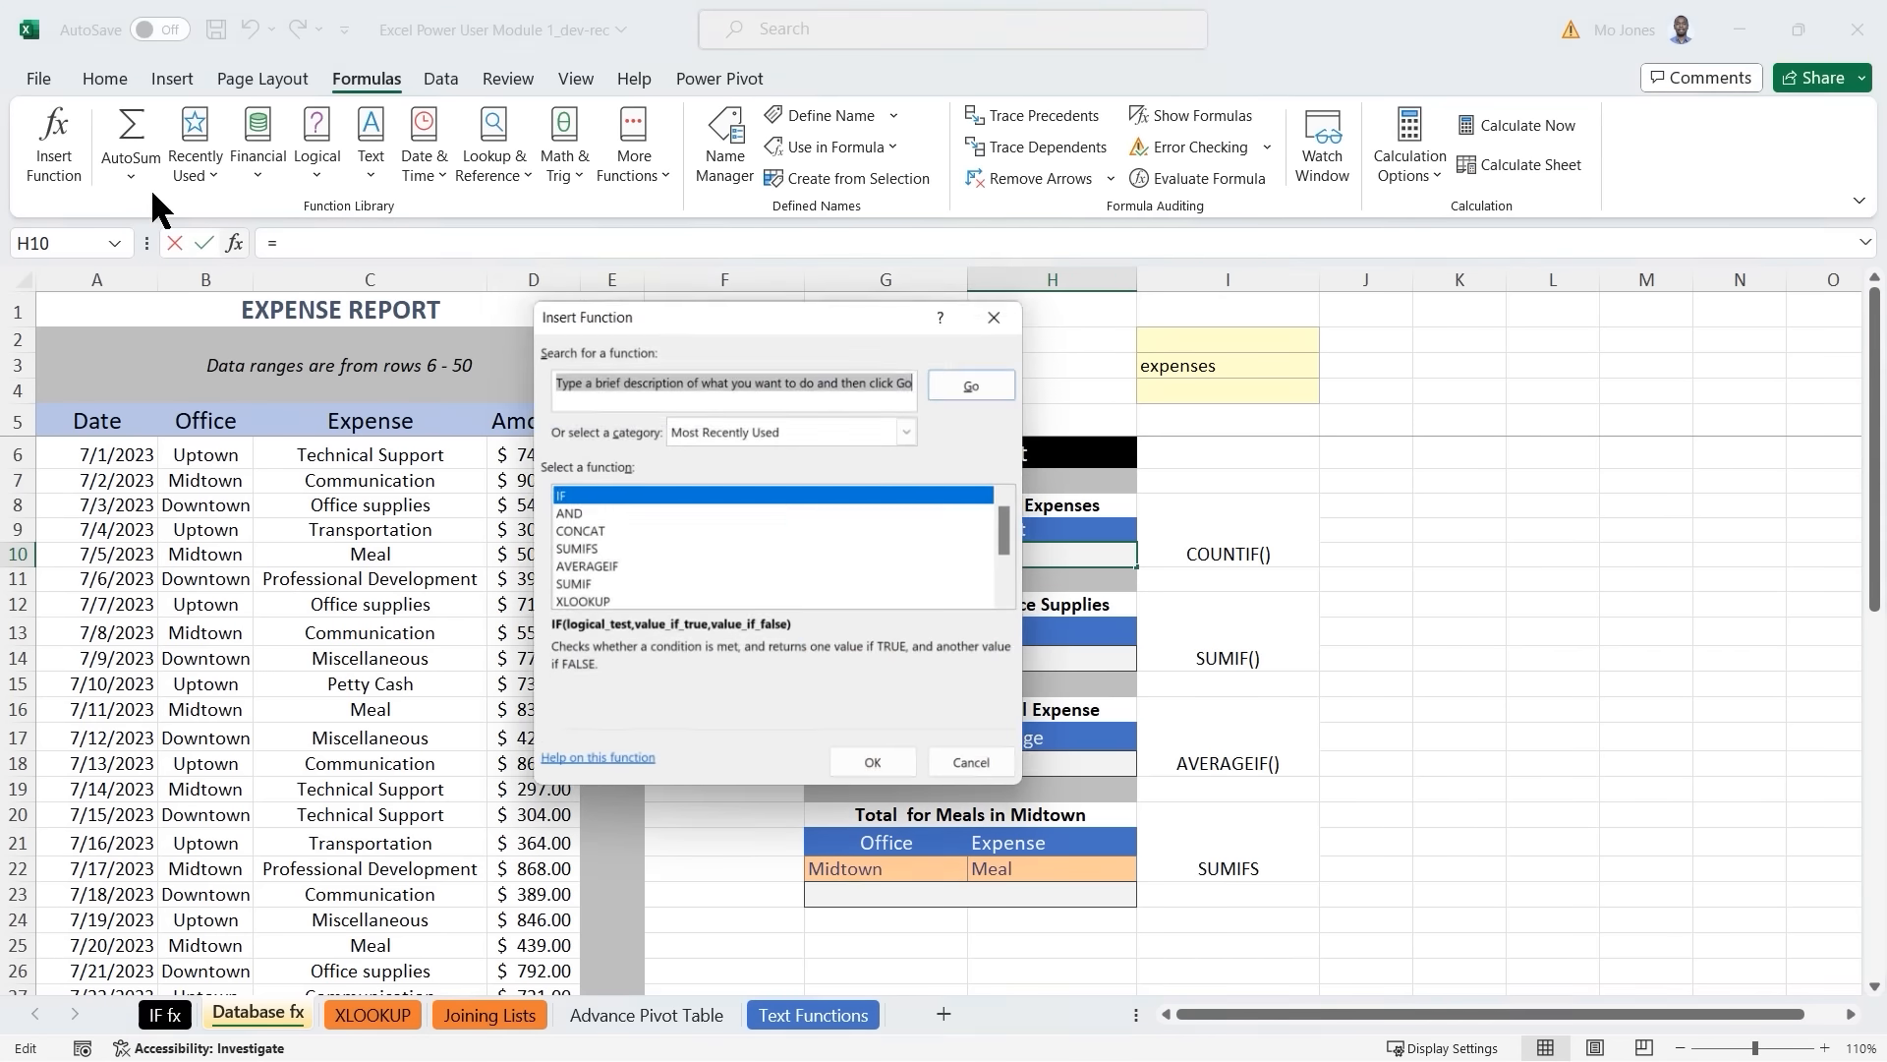
text(countif)
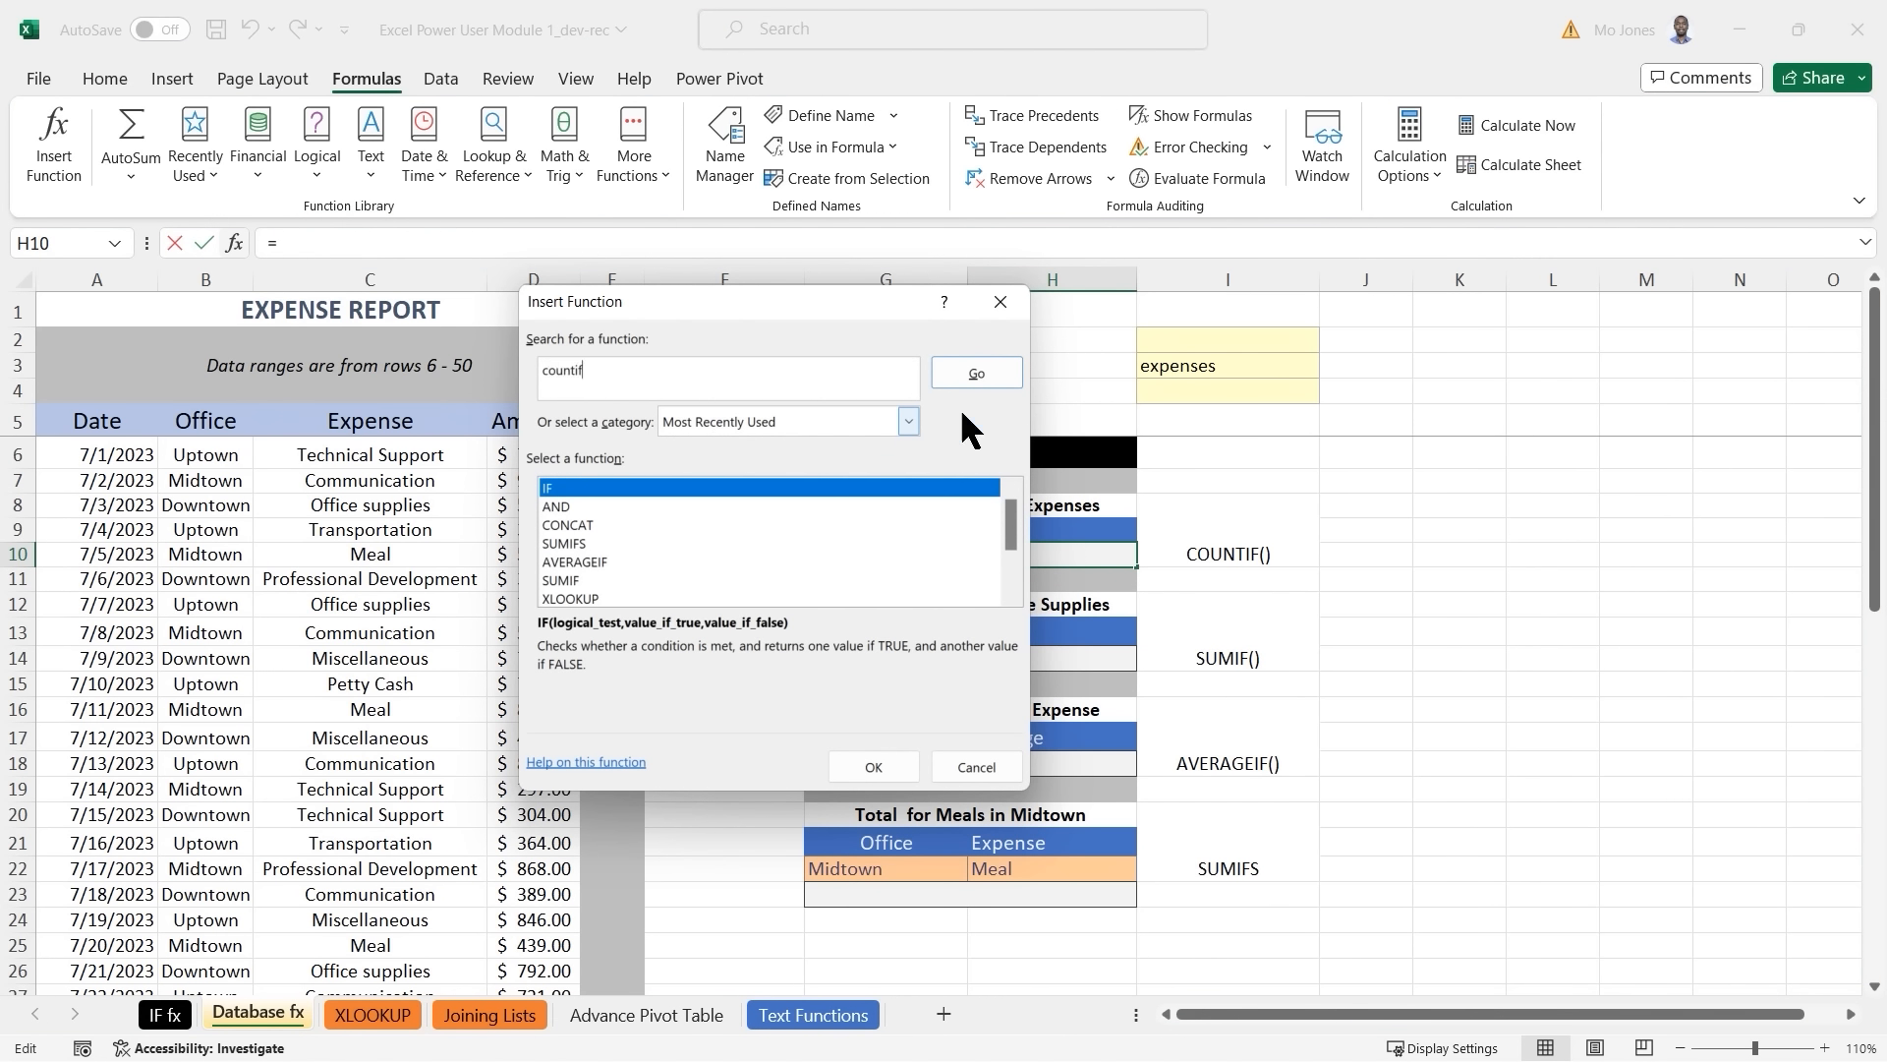
click(977, 373)
click(874, 765)
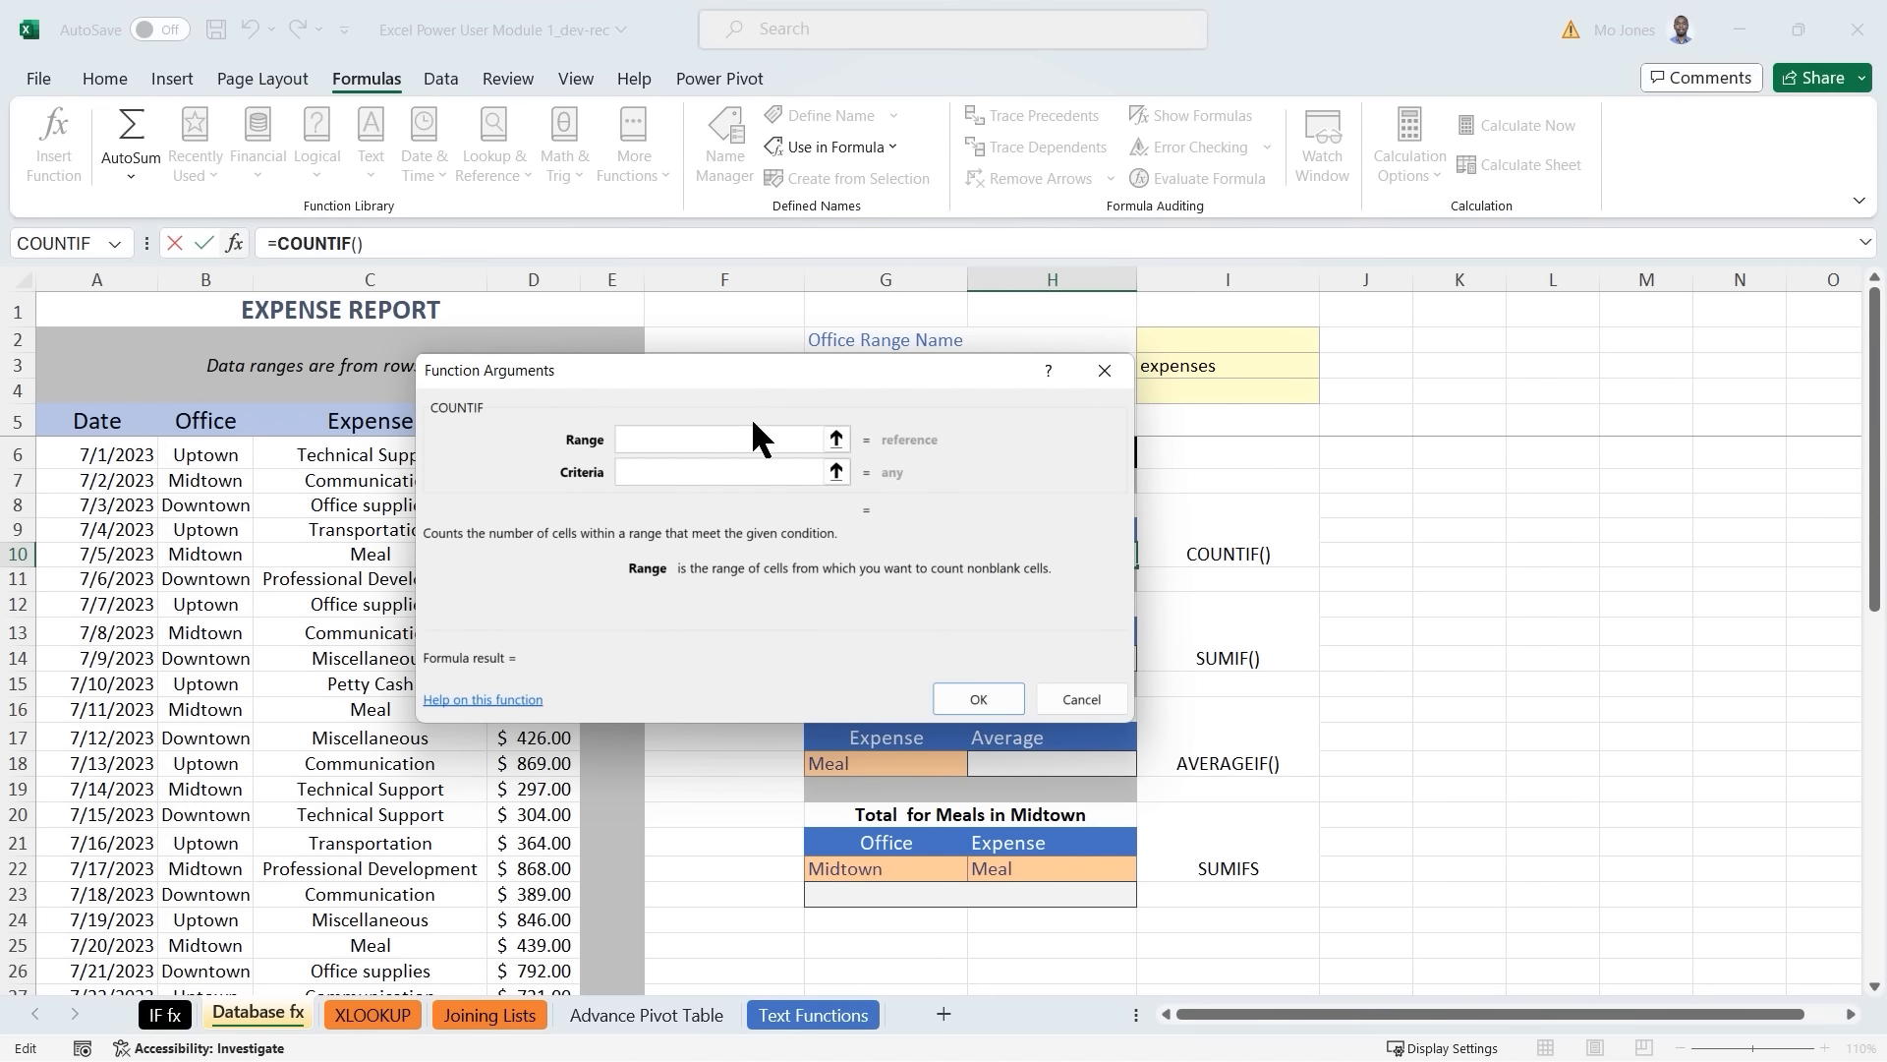
drag(753, 373, 860, 539)
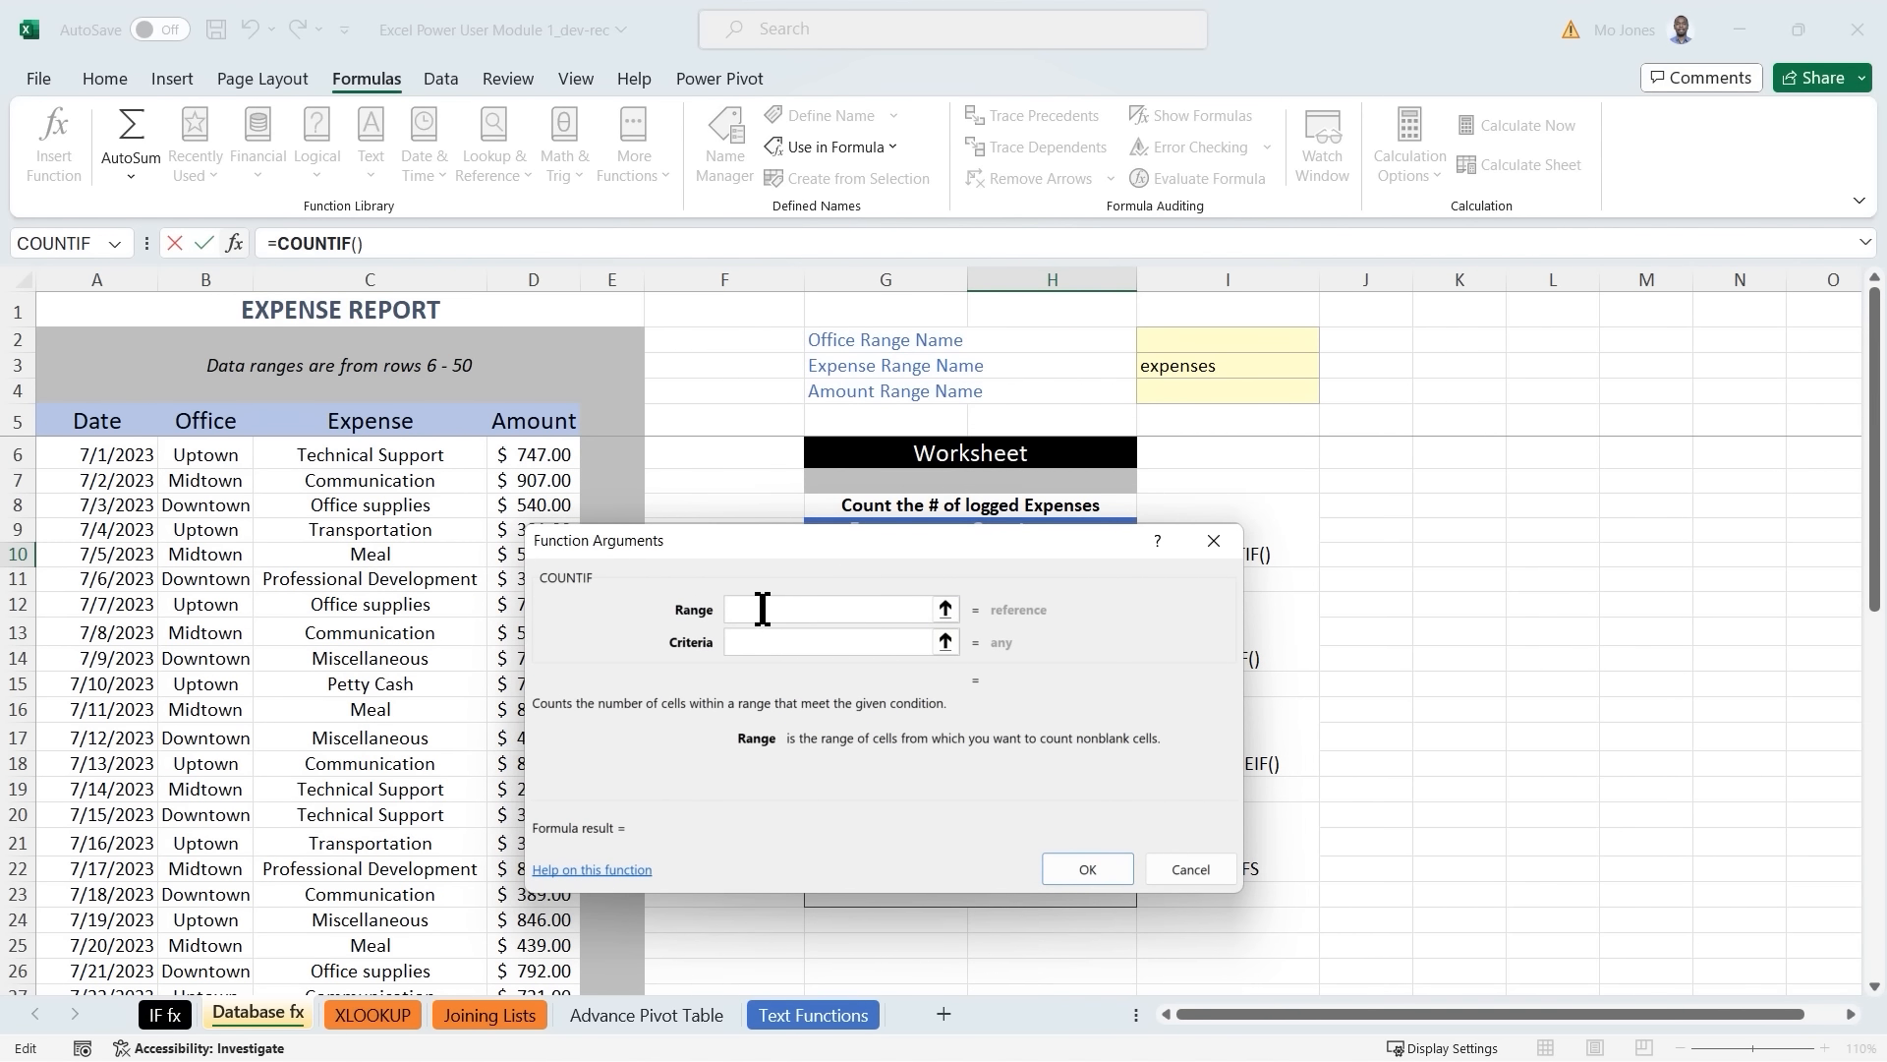
text(expenses)
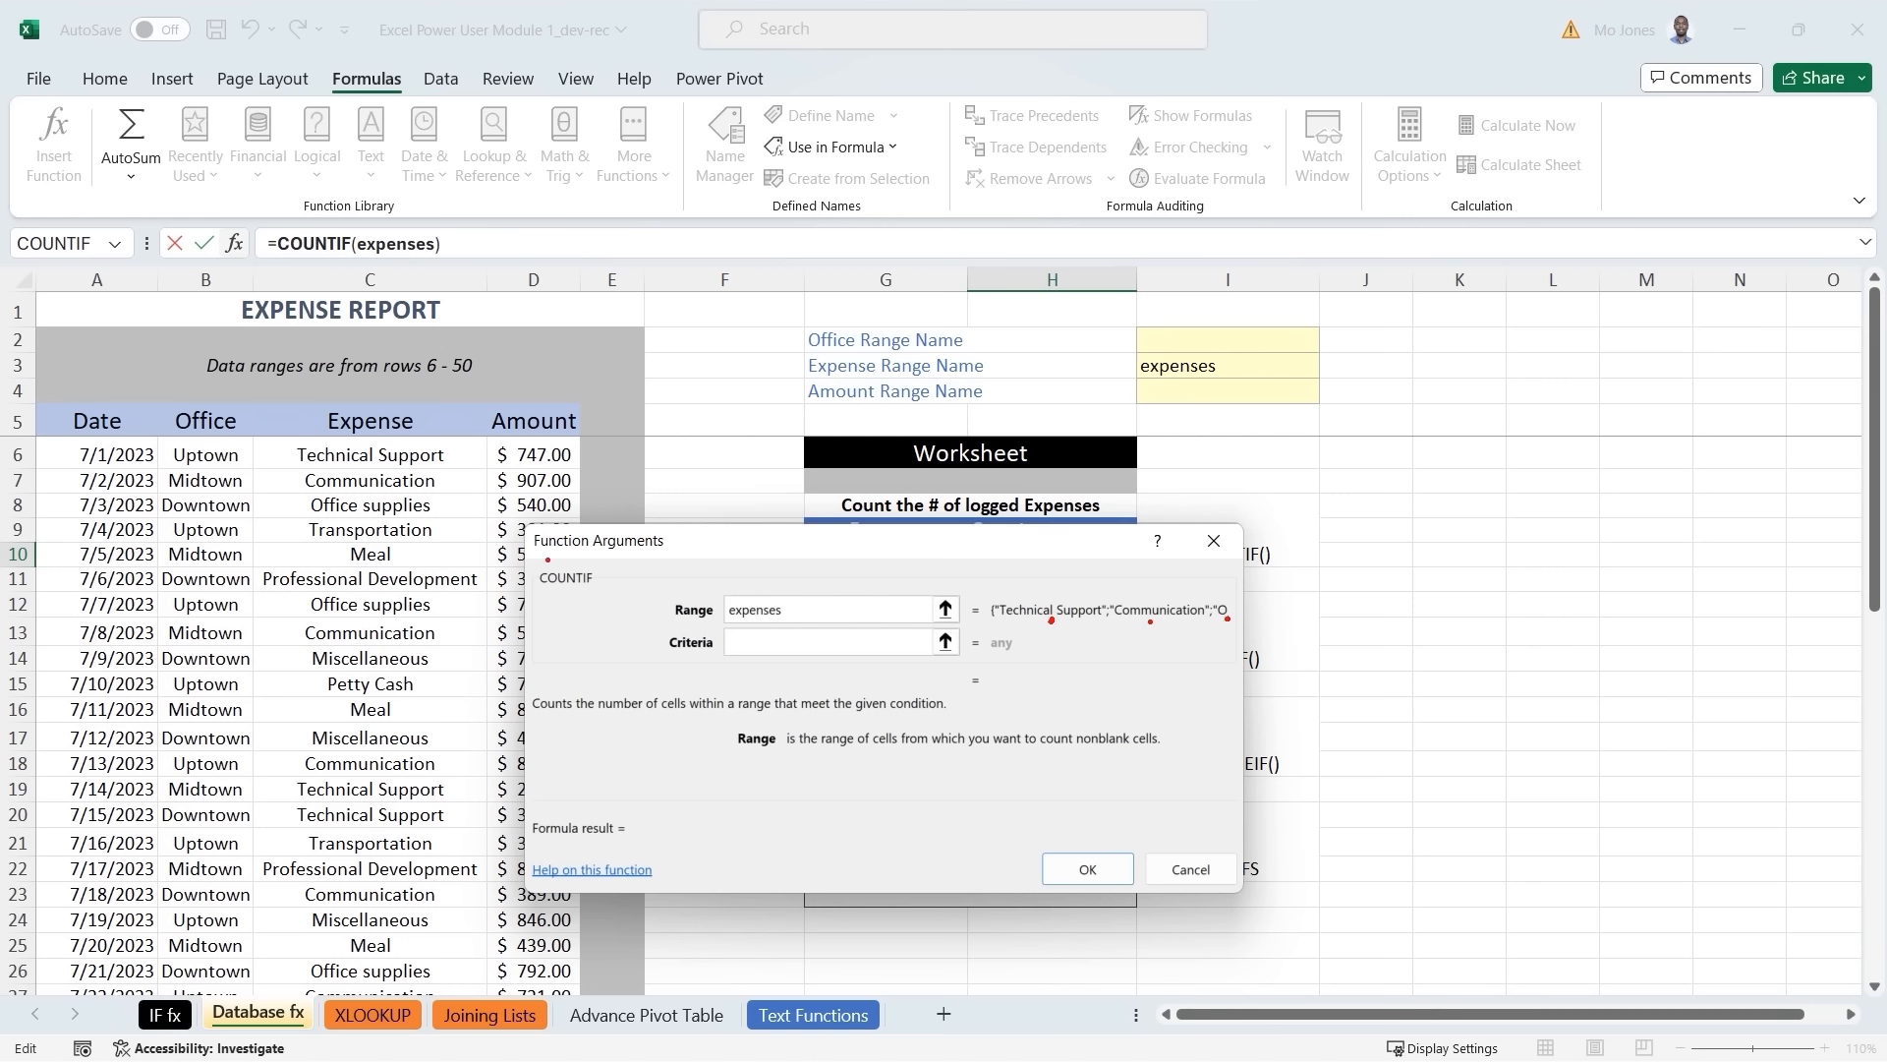
Replace the hard-coded "Technical Support" criteria with G10 and confirm, giving a count of 6.
click(764, 639)
drag(936, 529, 1081, 597)
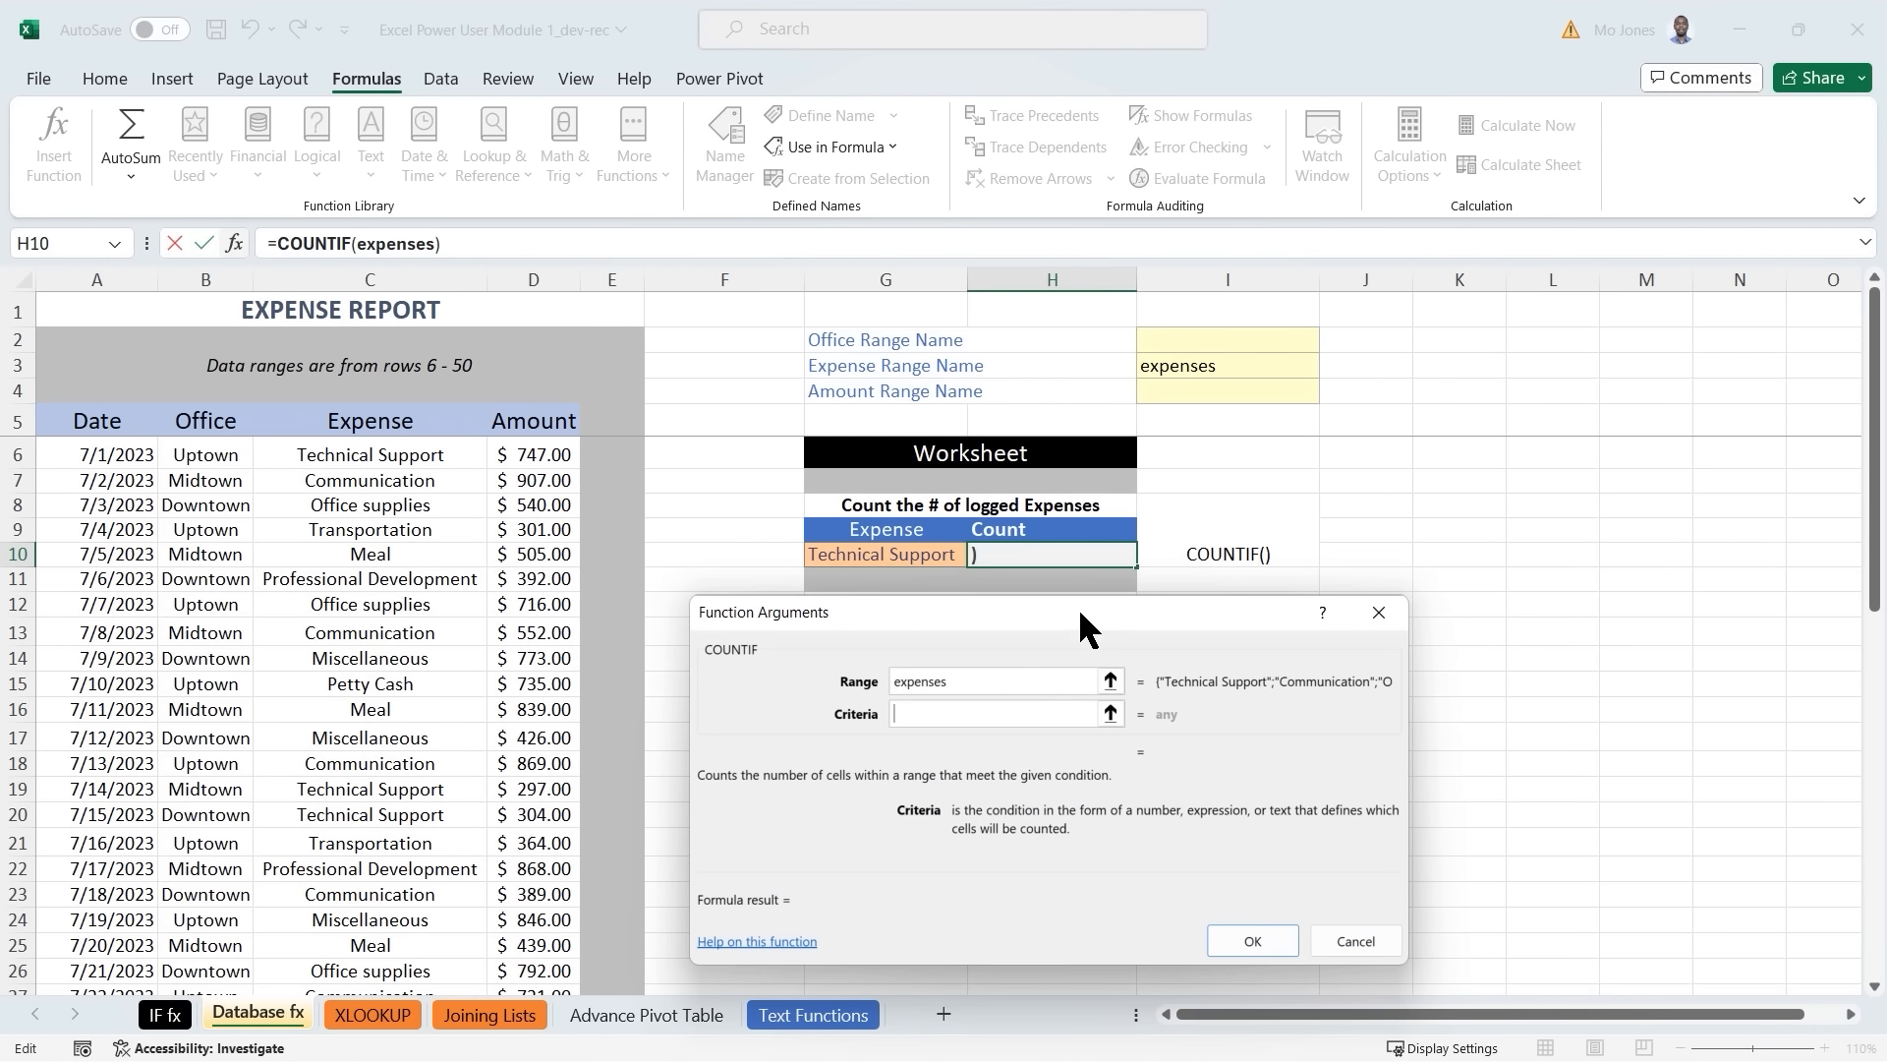
text("Technical S)
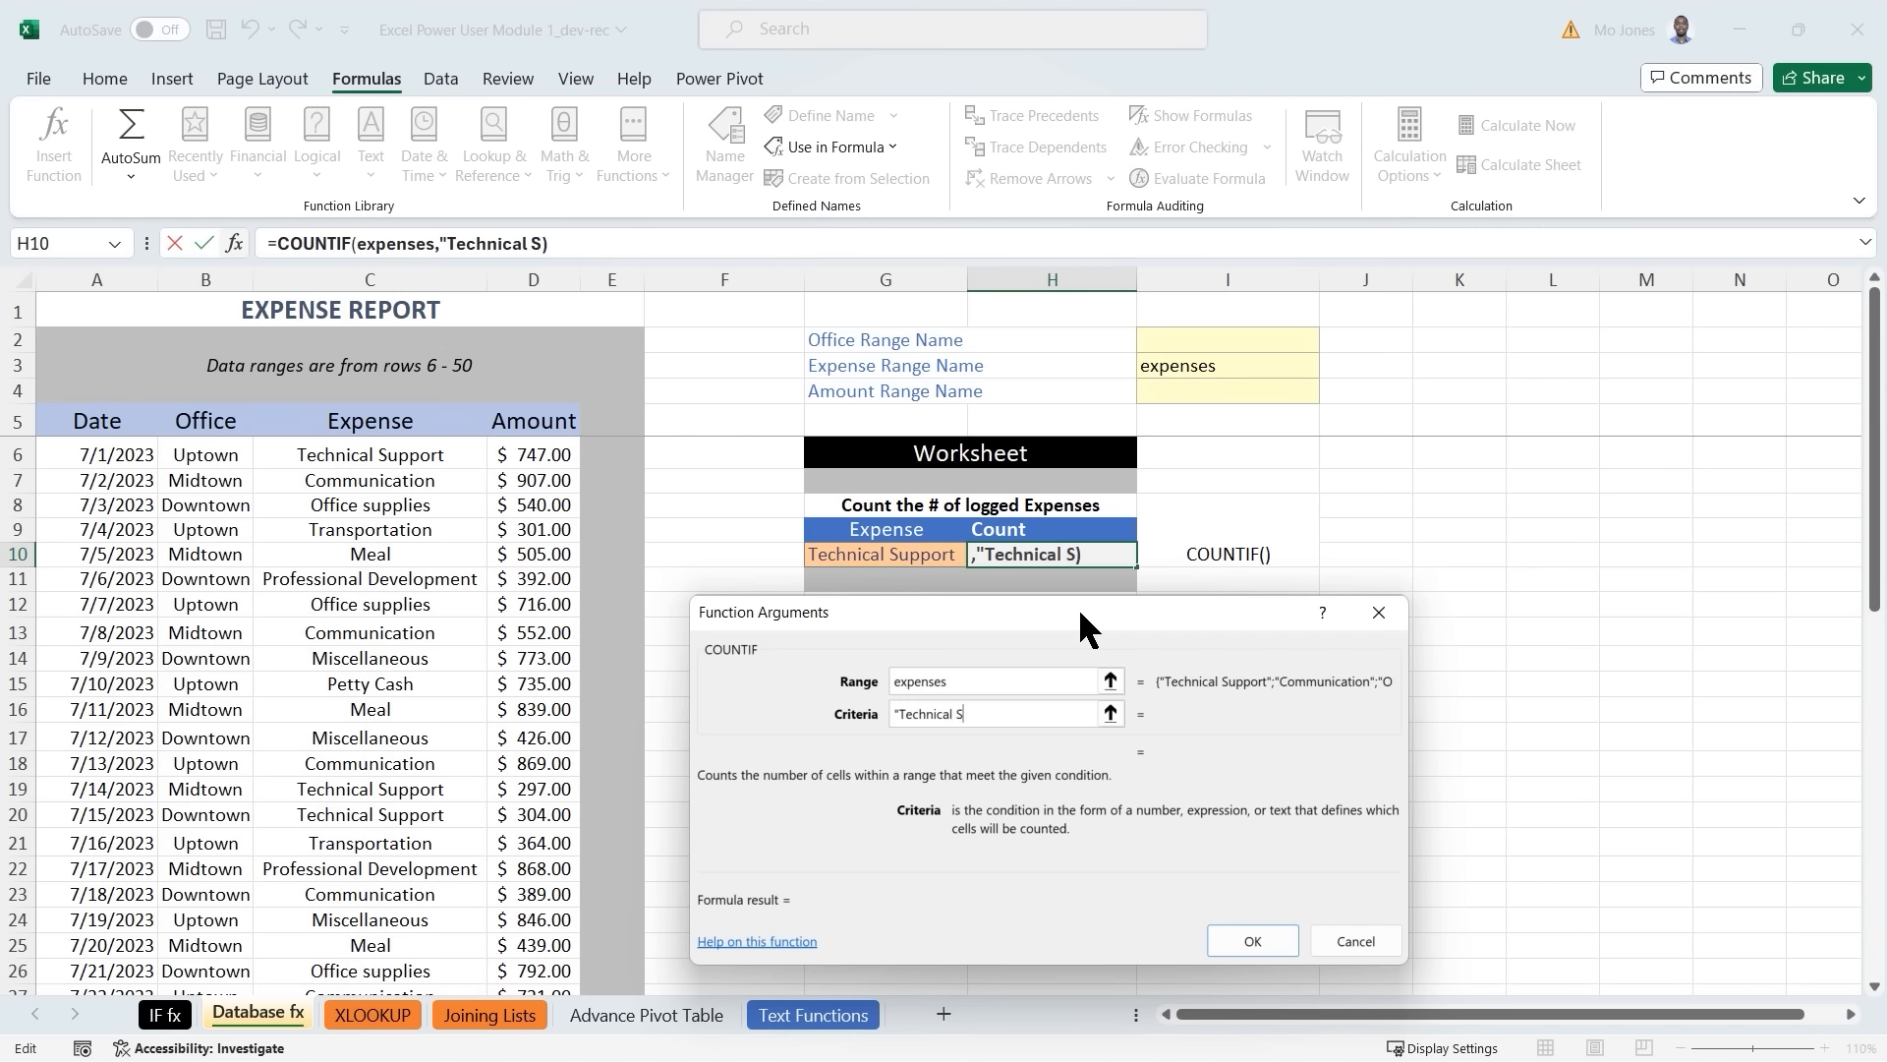
text(upport")
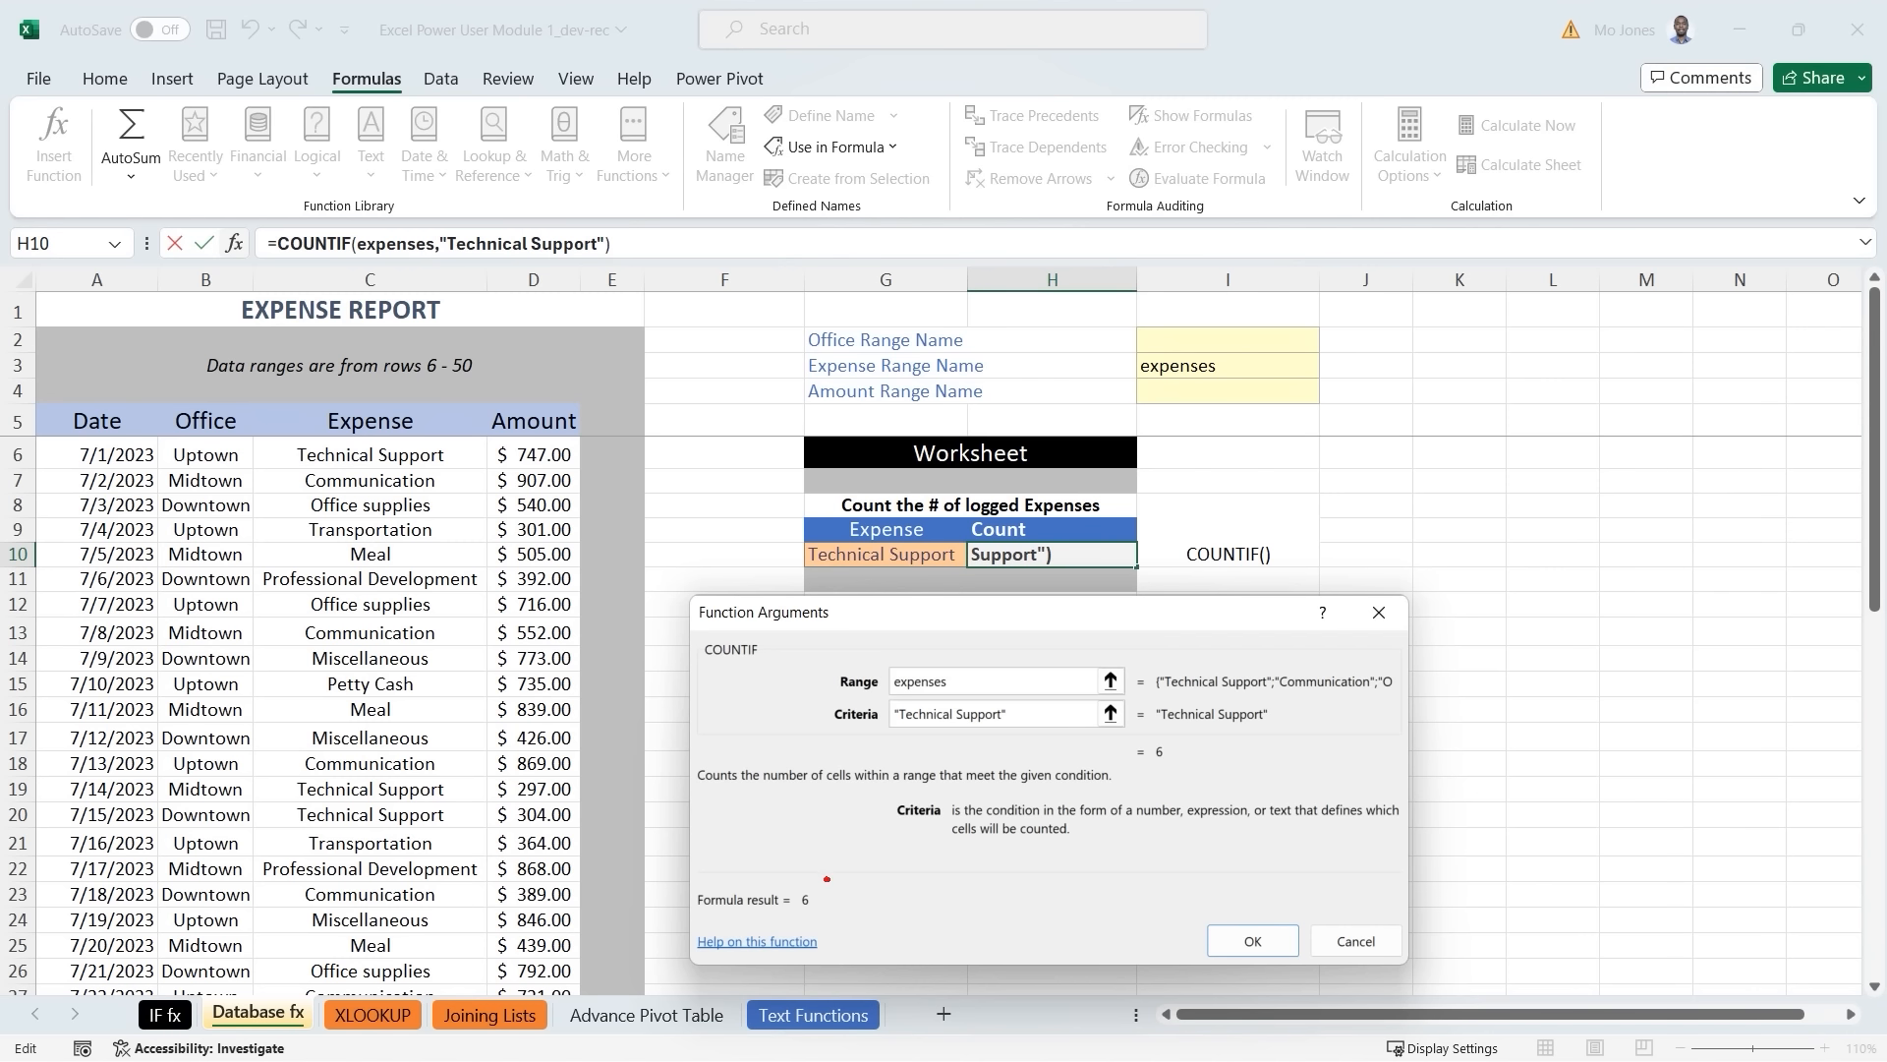
mouse_move(827, 879)
mouse_down()
mouse_move(788, 896)
mouse_move(829, 885)
mouse_up()
drag(1089, 717, 905, 570)
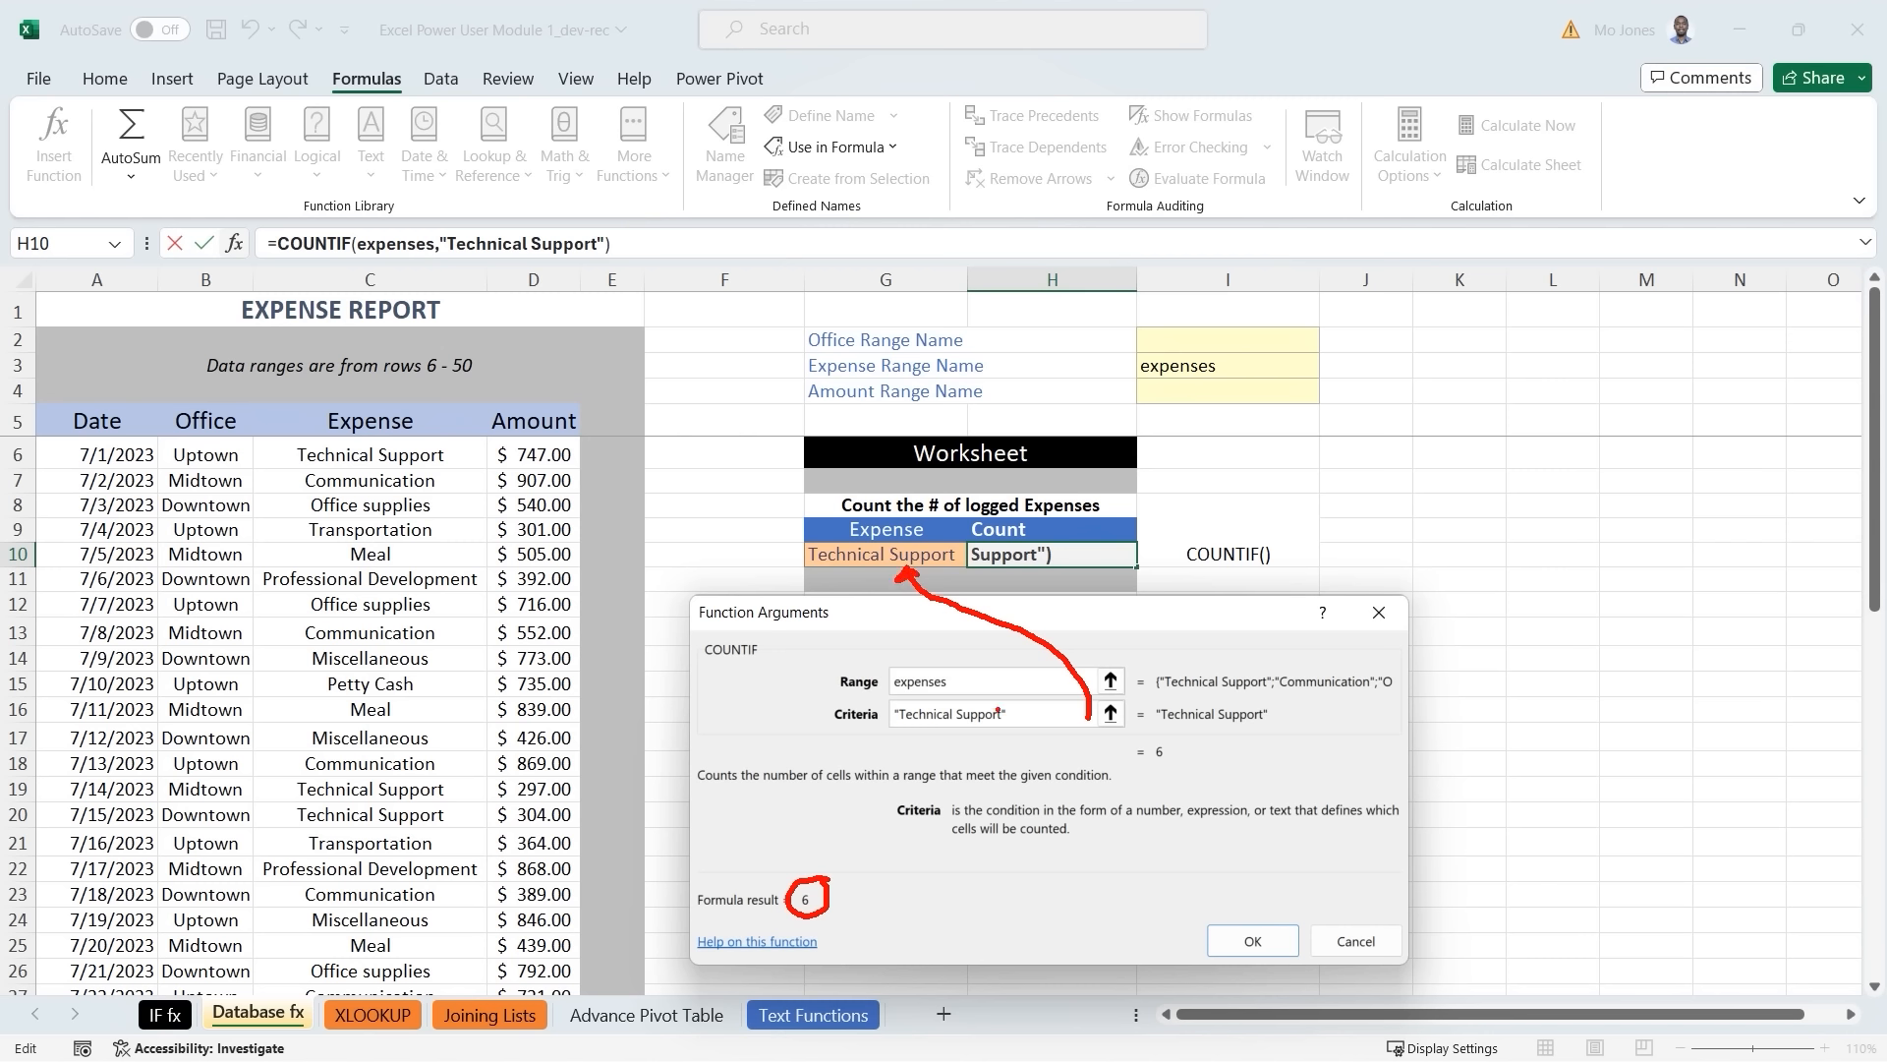
key(Escape)
drag(1037, 713, 864, 716)
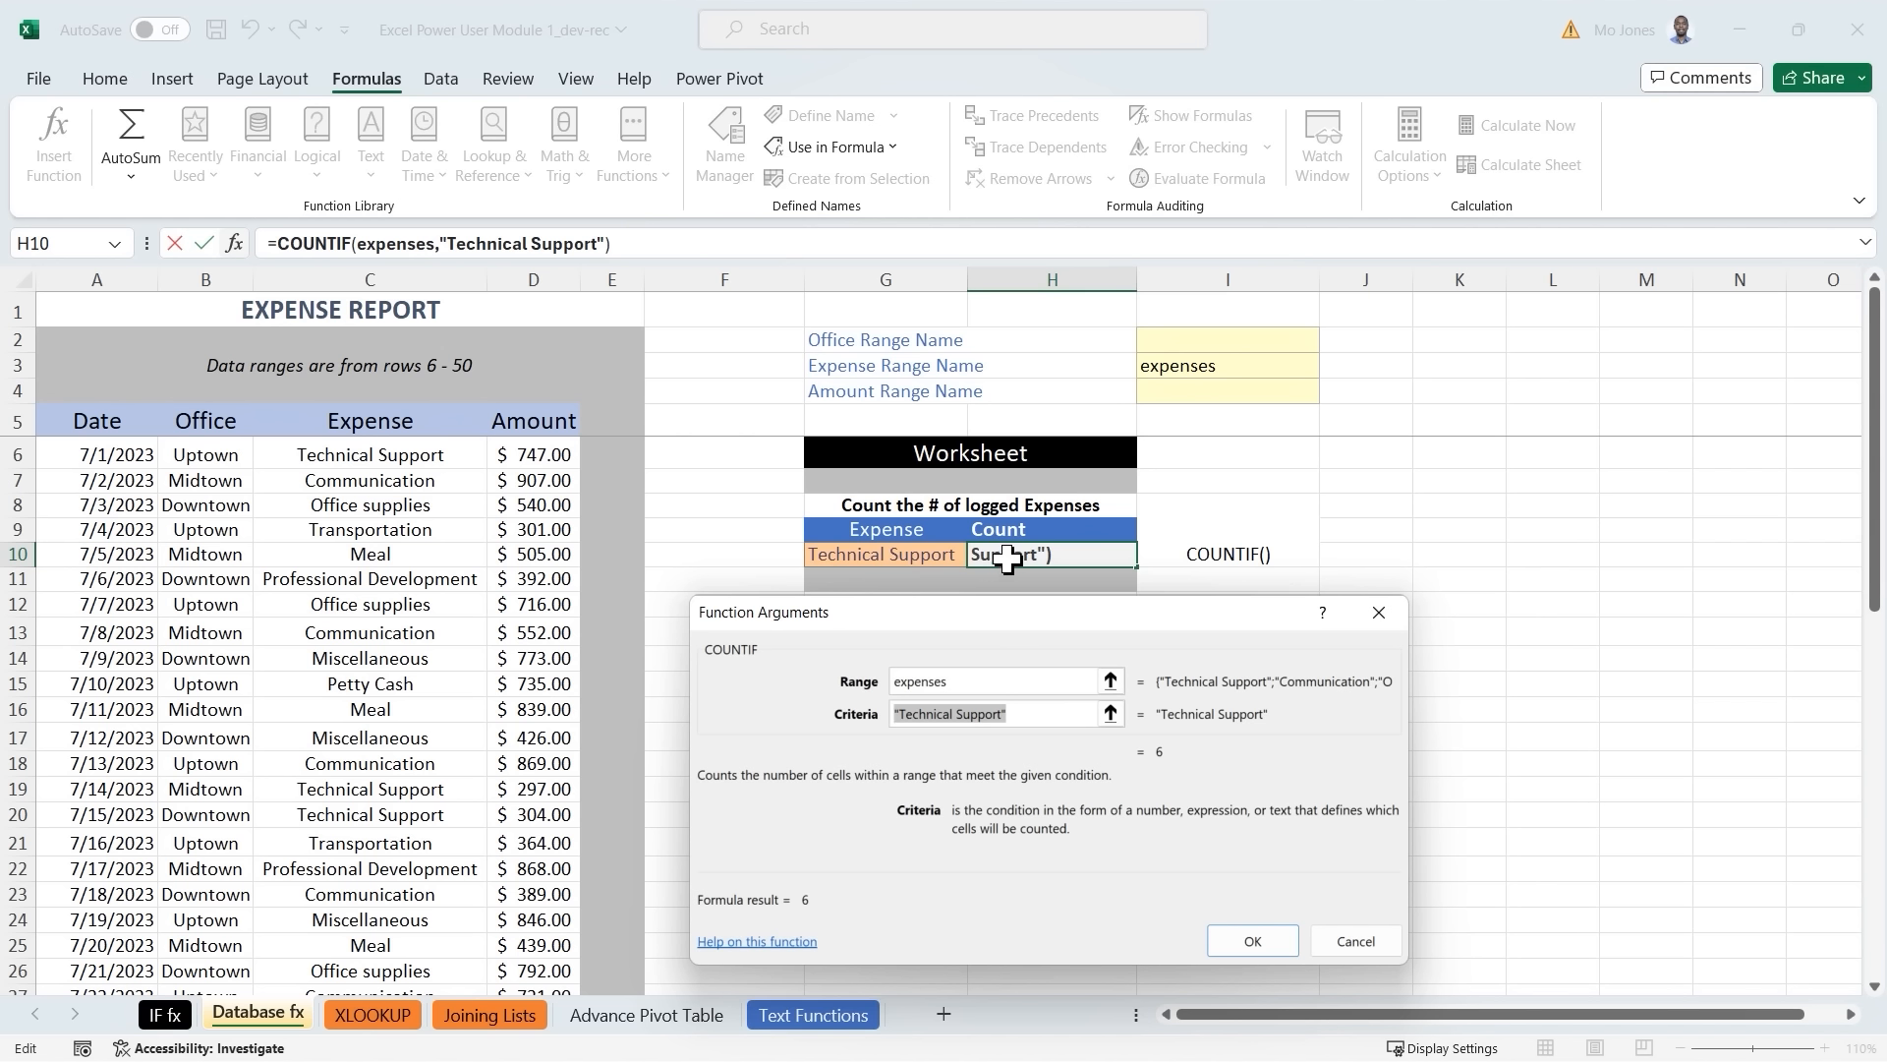
click(882, 554)
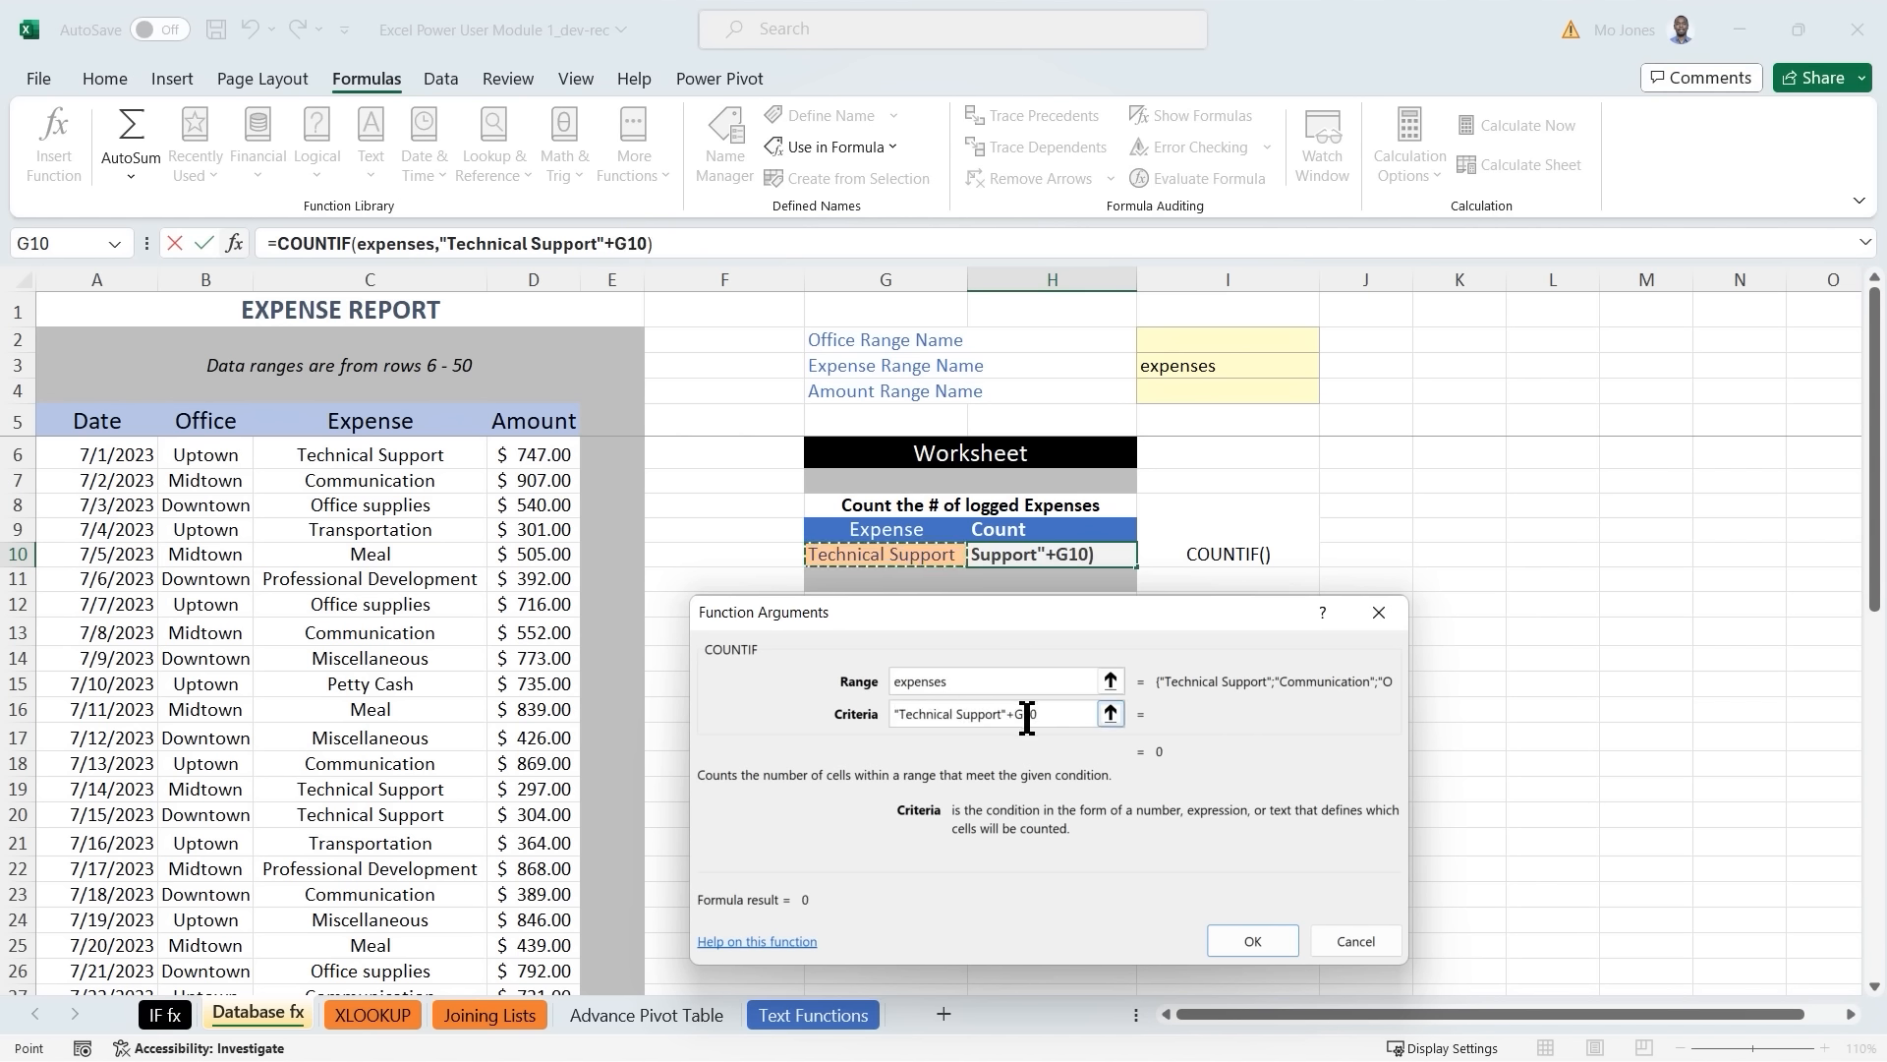
drag(1060, 715, 865, 704)
key(BackSpace)
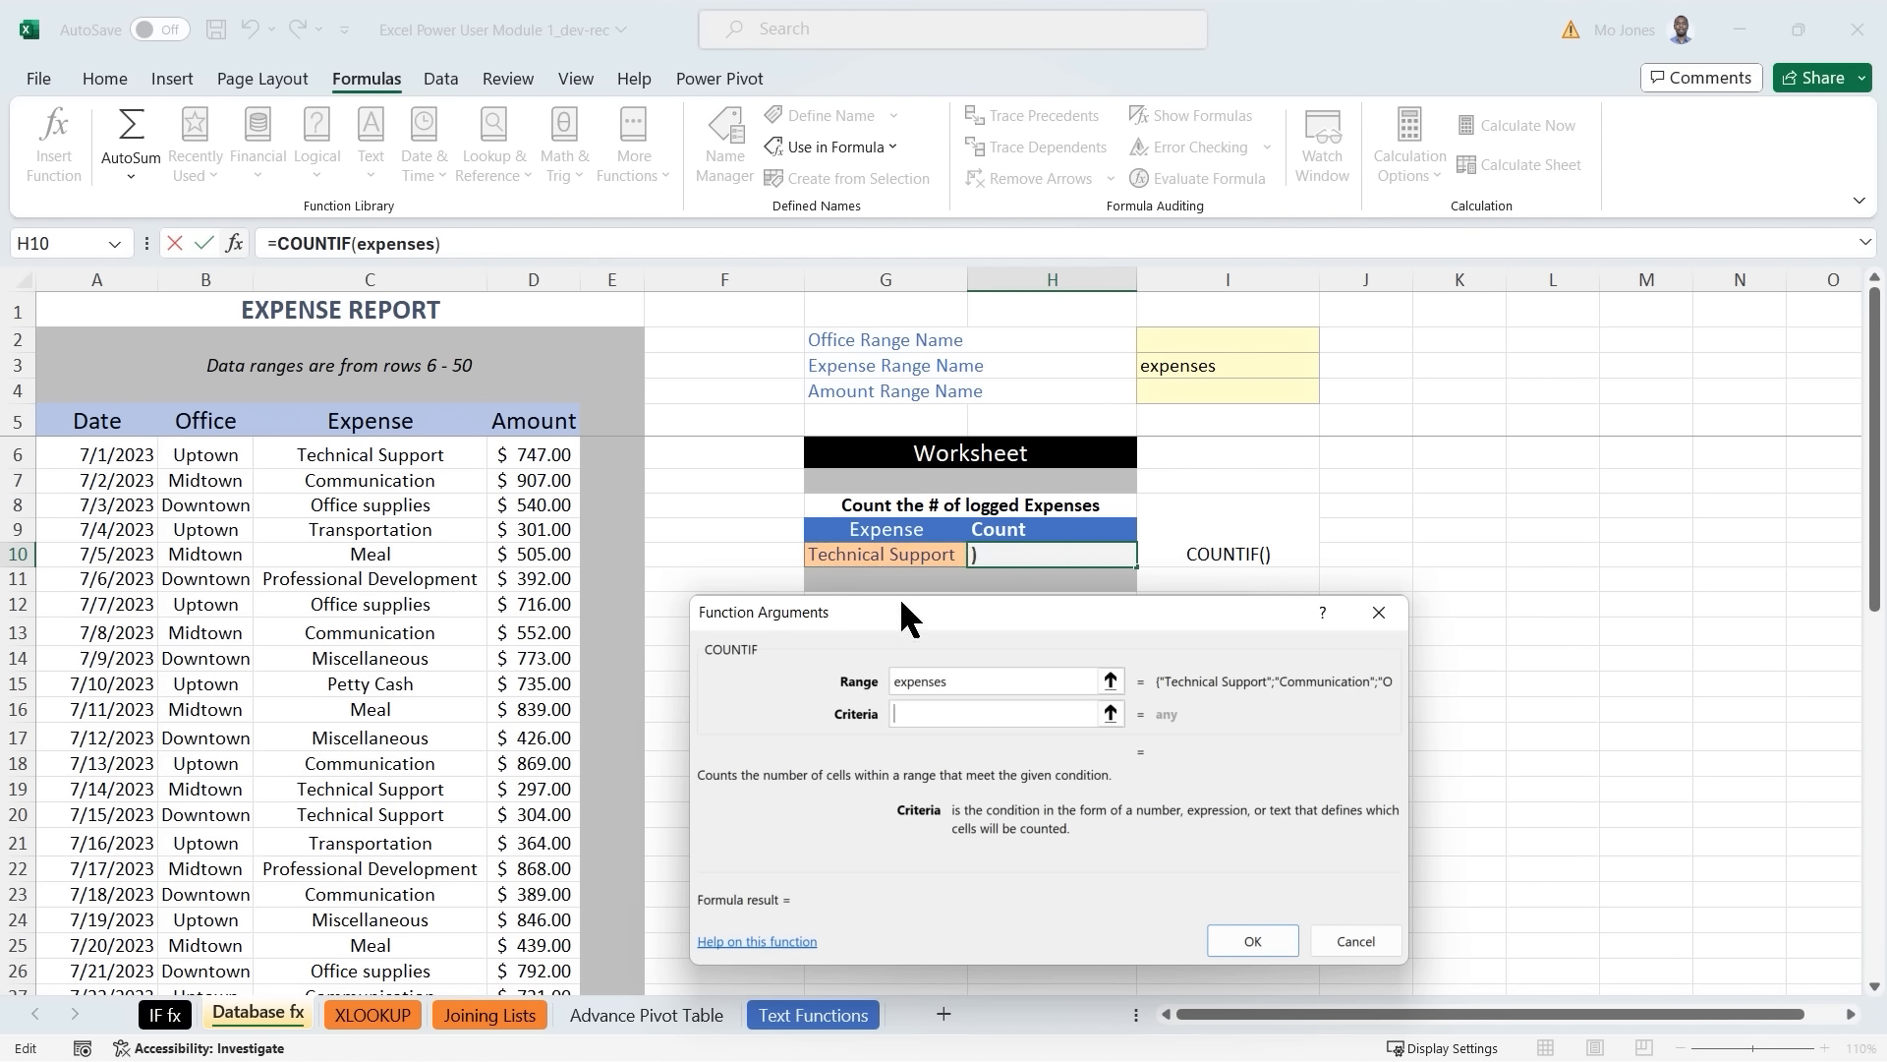
click(881, 555)
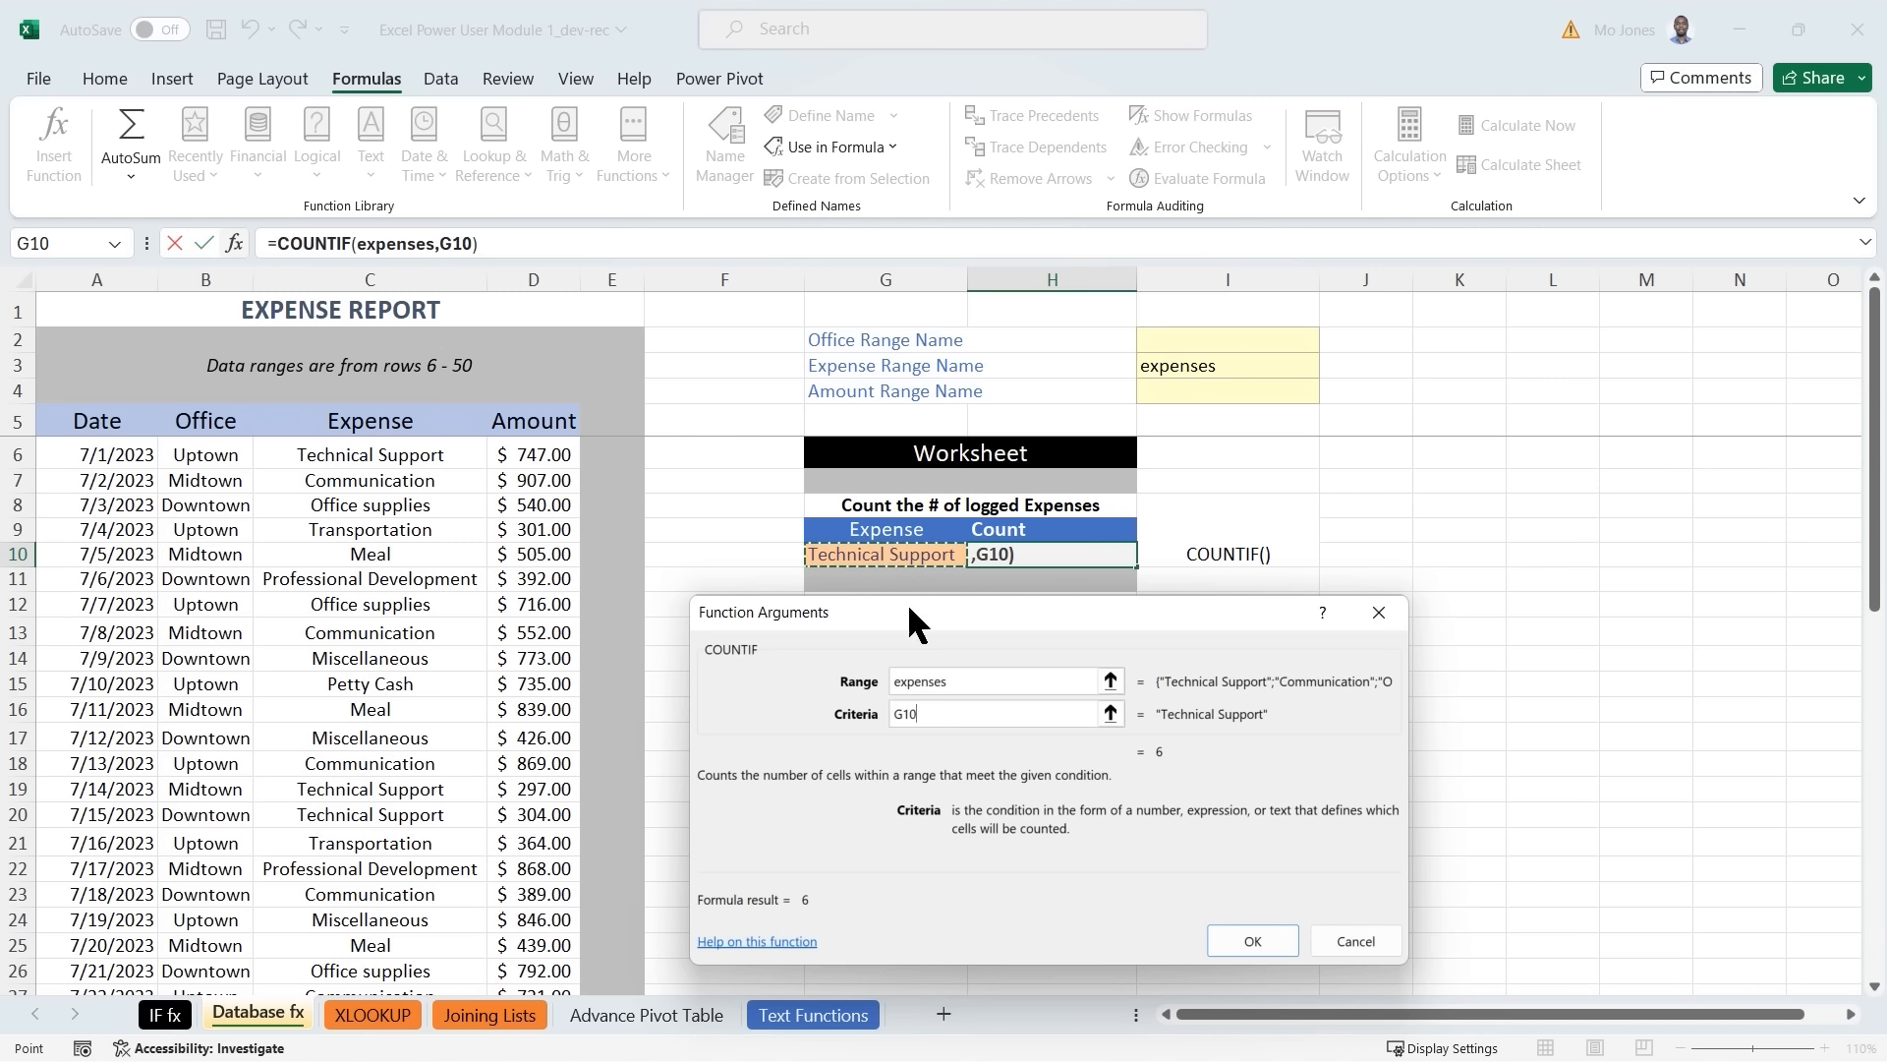
click(1260, 936)
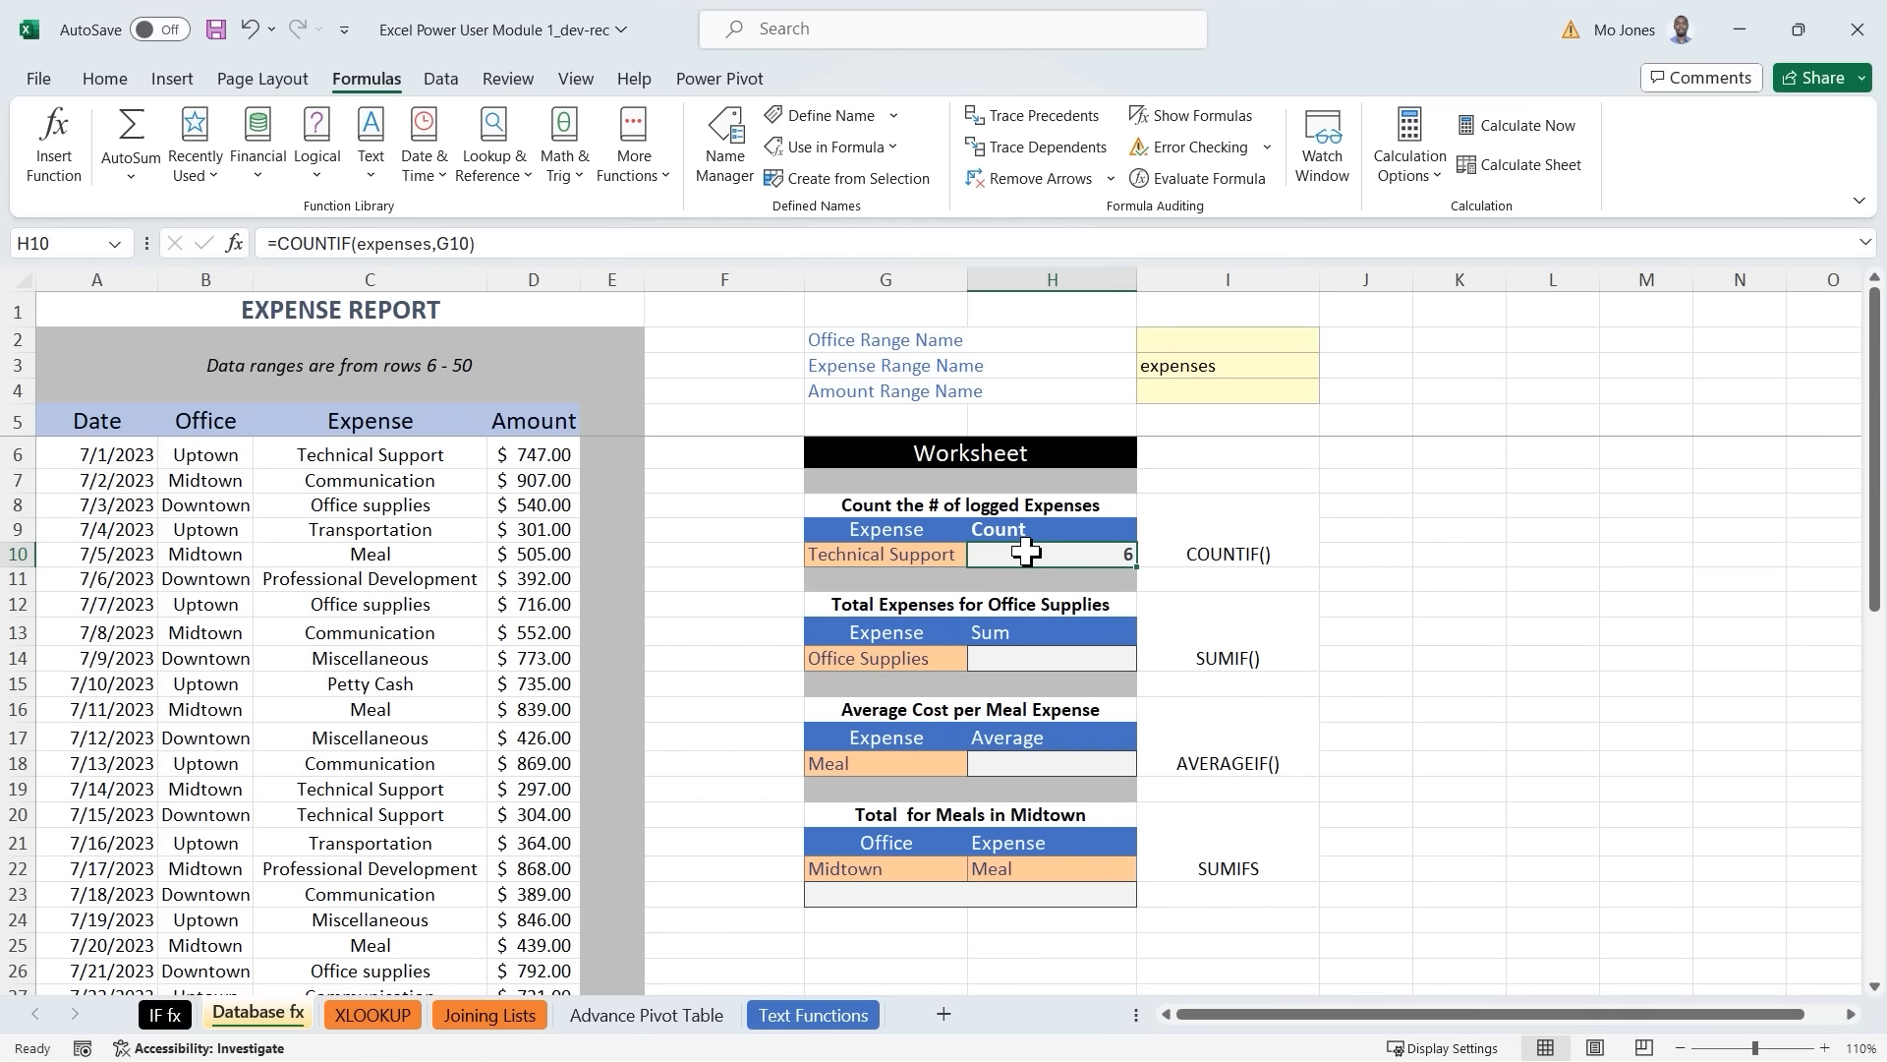
Change the expense type in G10 to Meal.
click(884, 558)
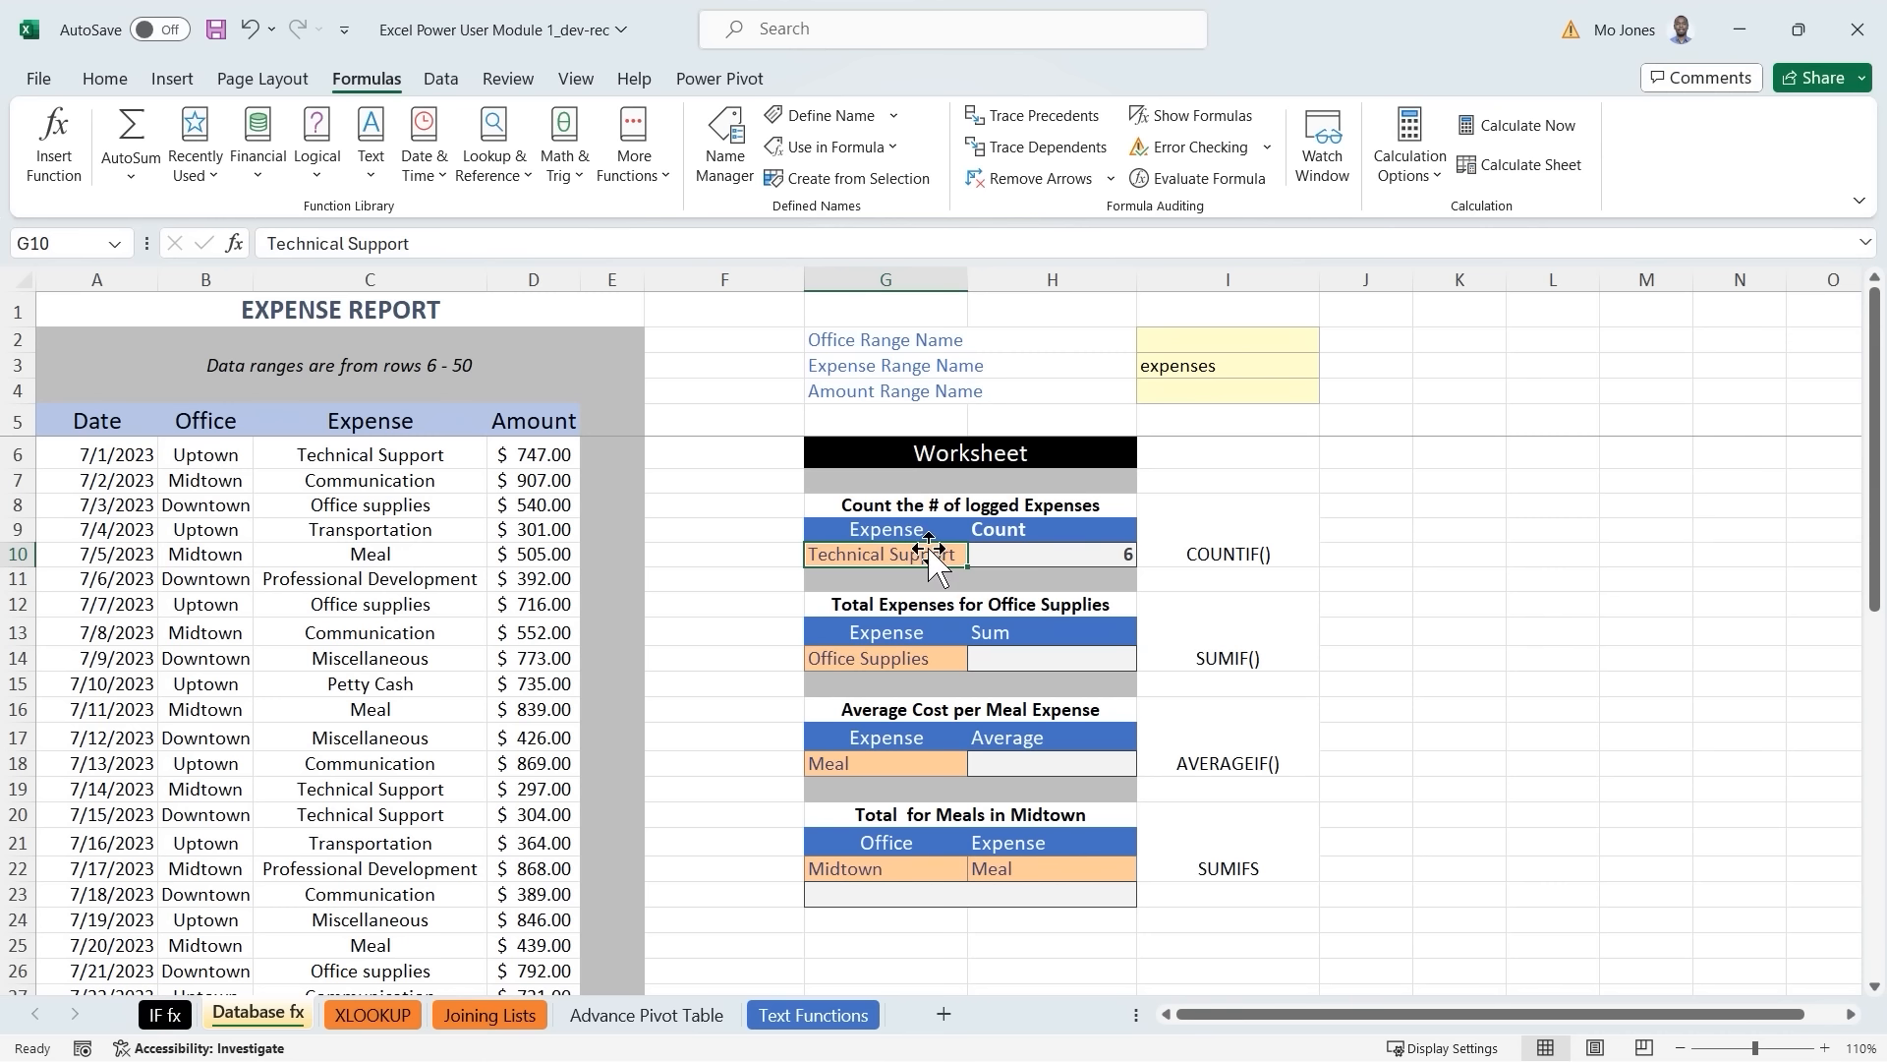
text(Meal)
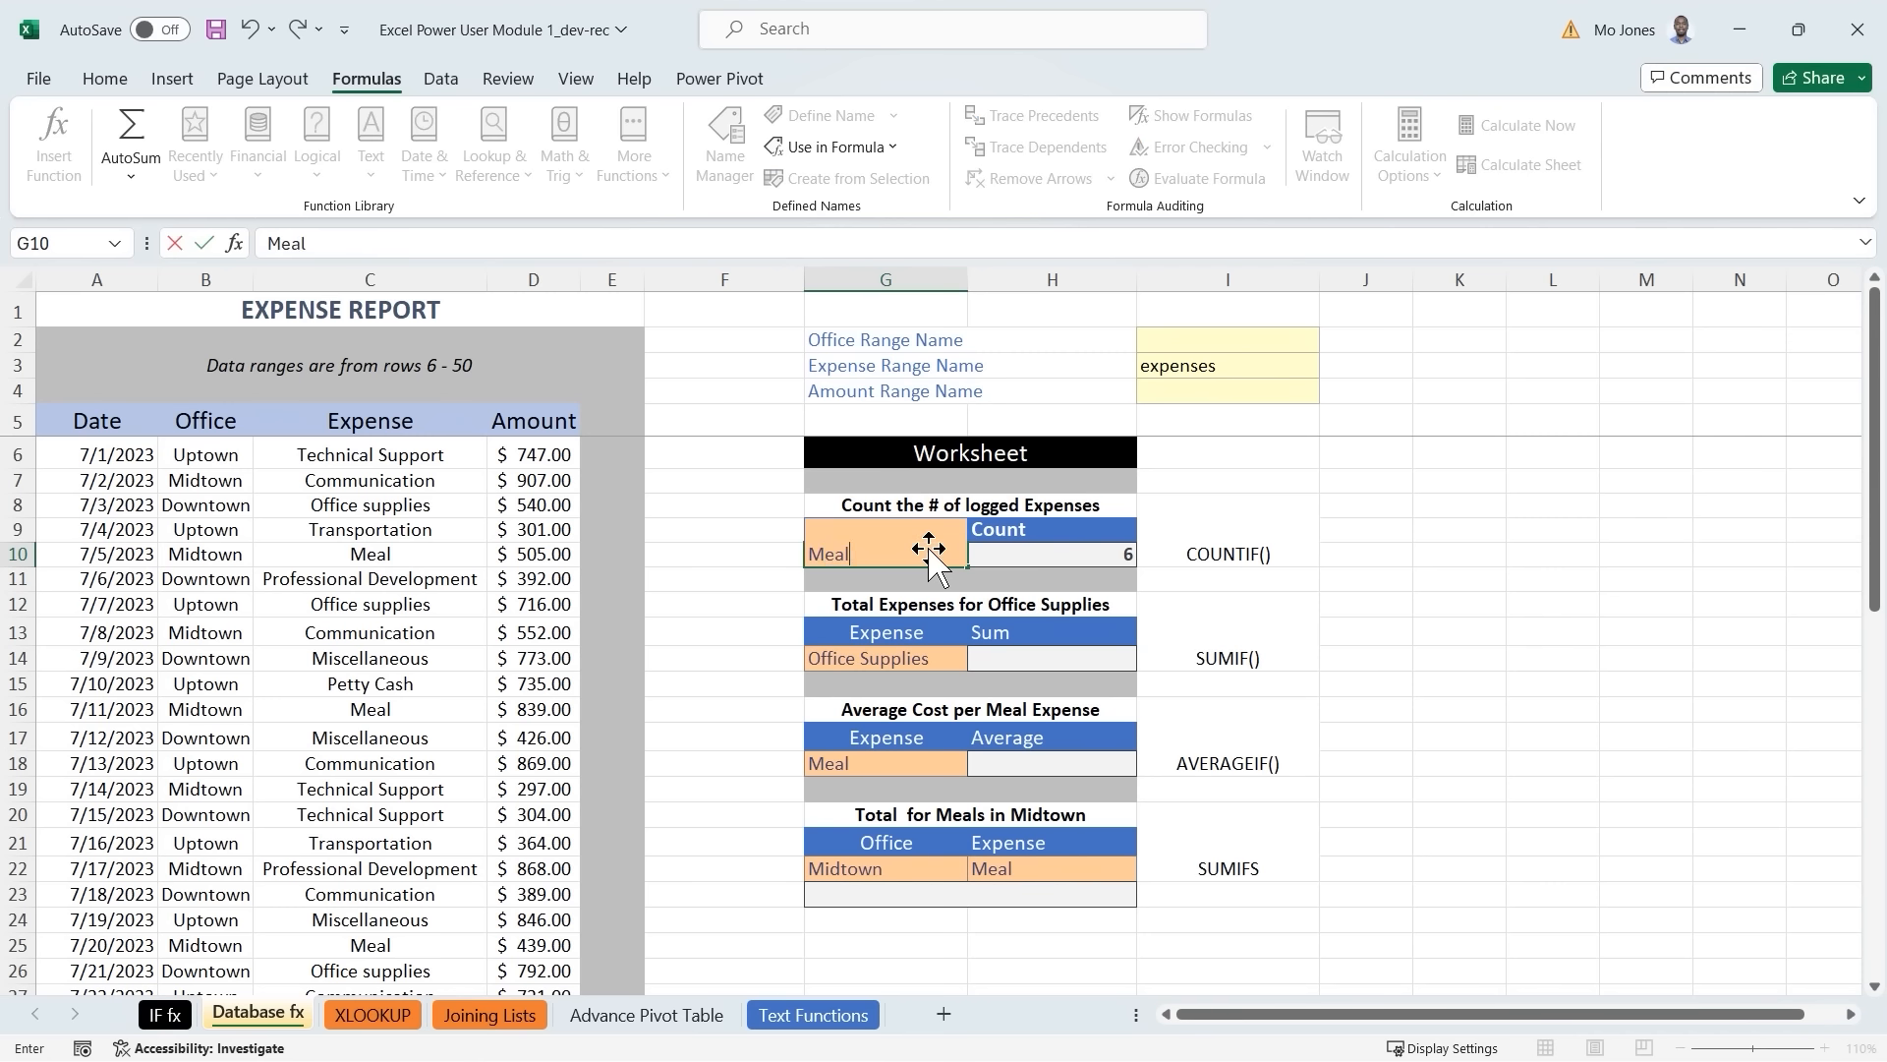
key(Return)
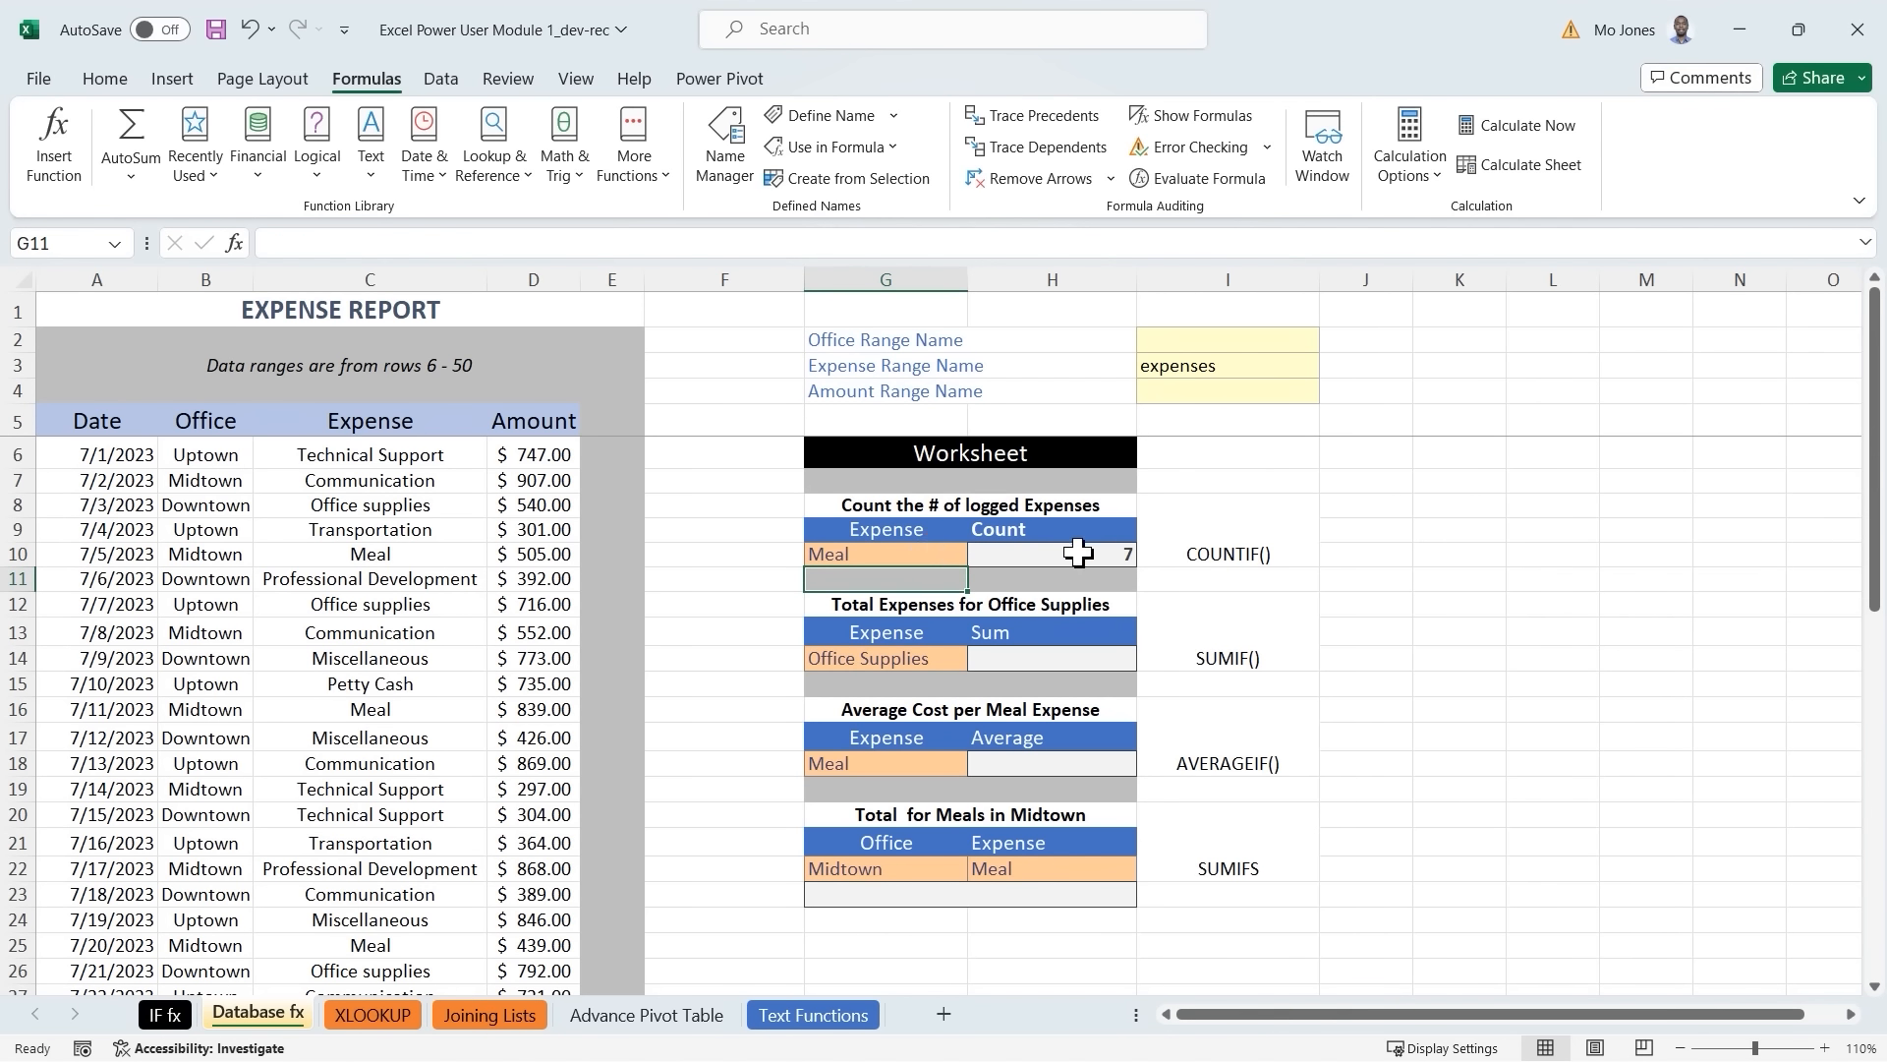
Check H10's updated count of 7 and the range name cells I2 through I4.
click(1114, 553)
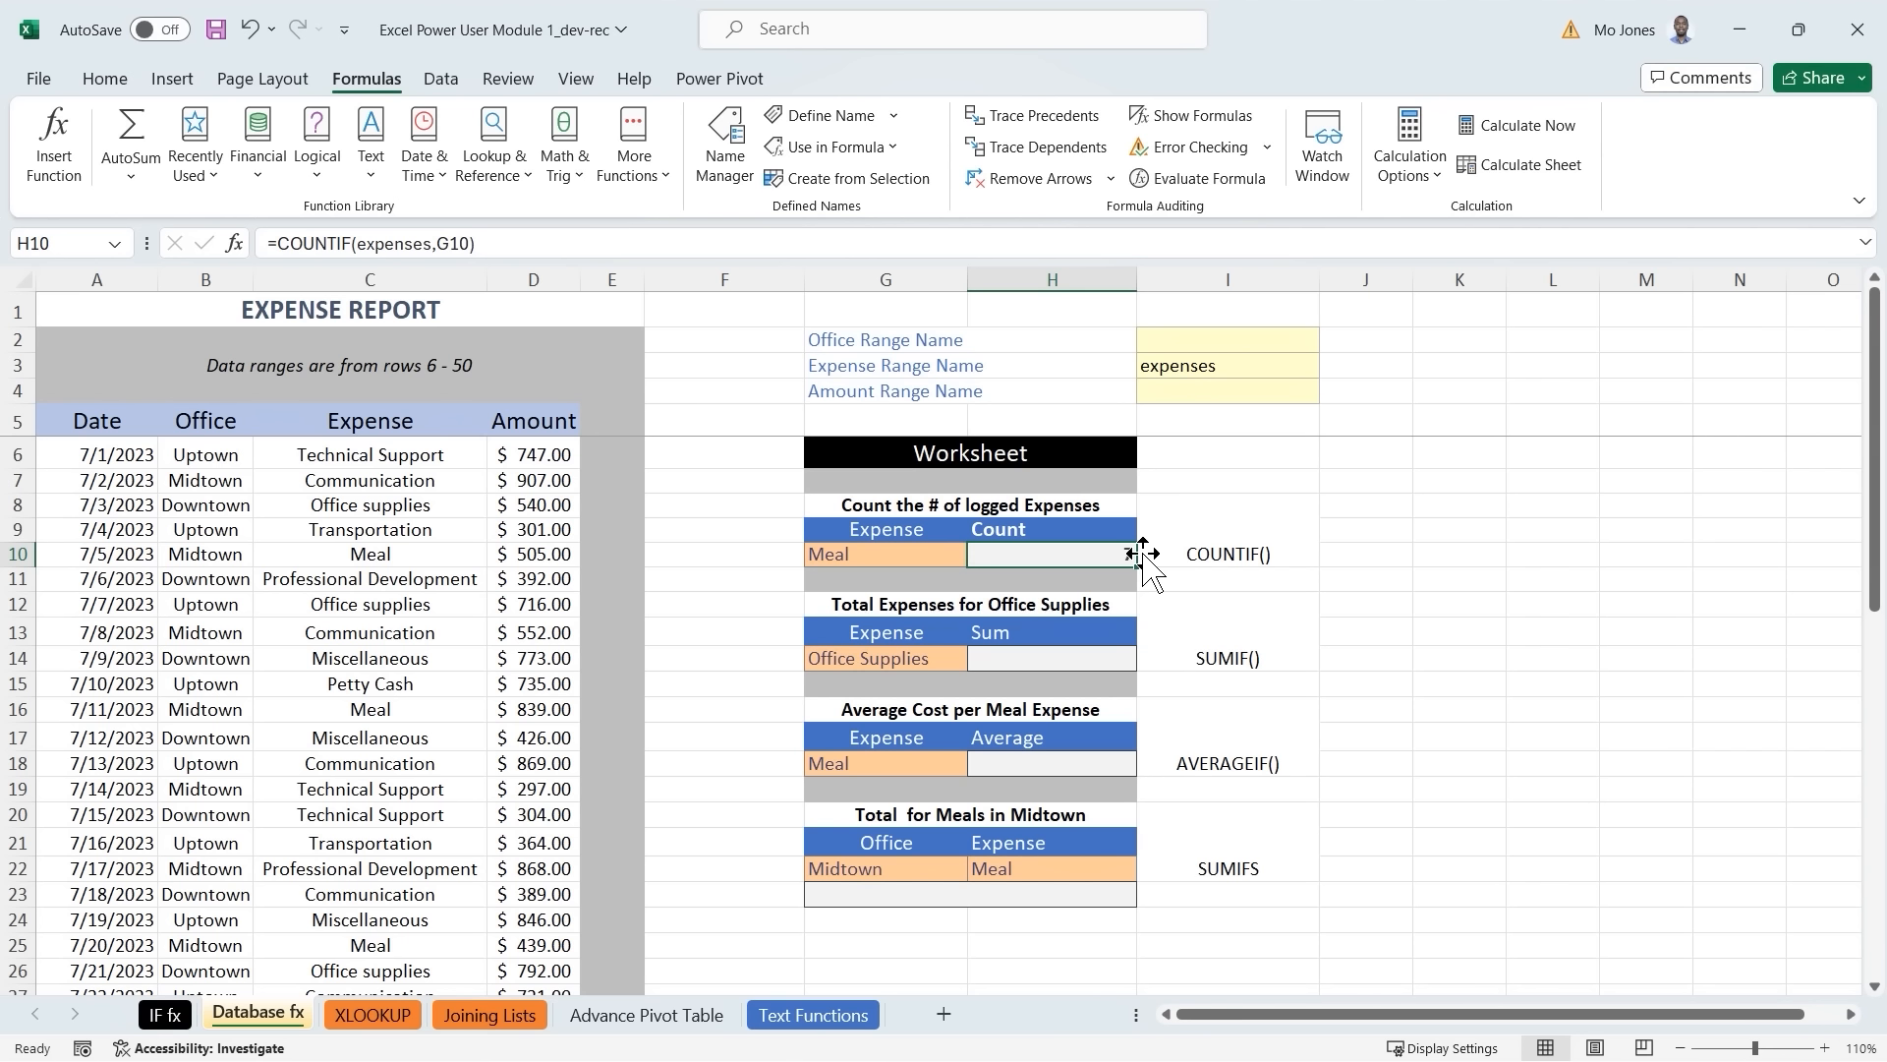
click(1197, 342)
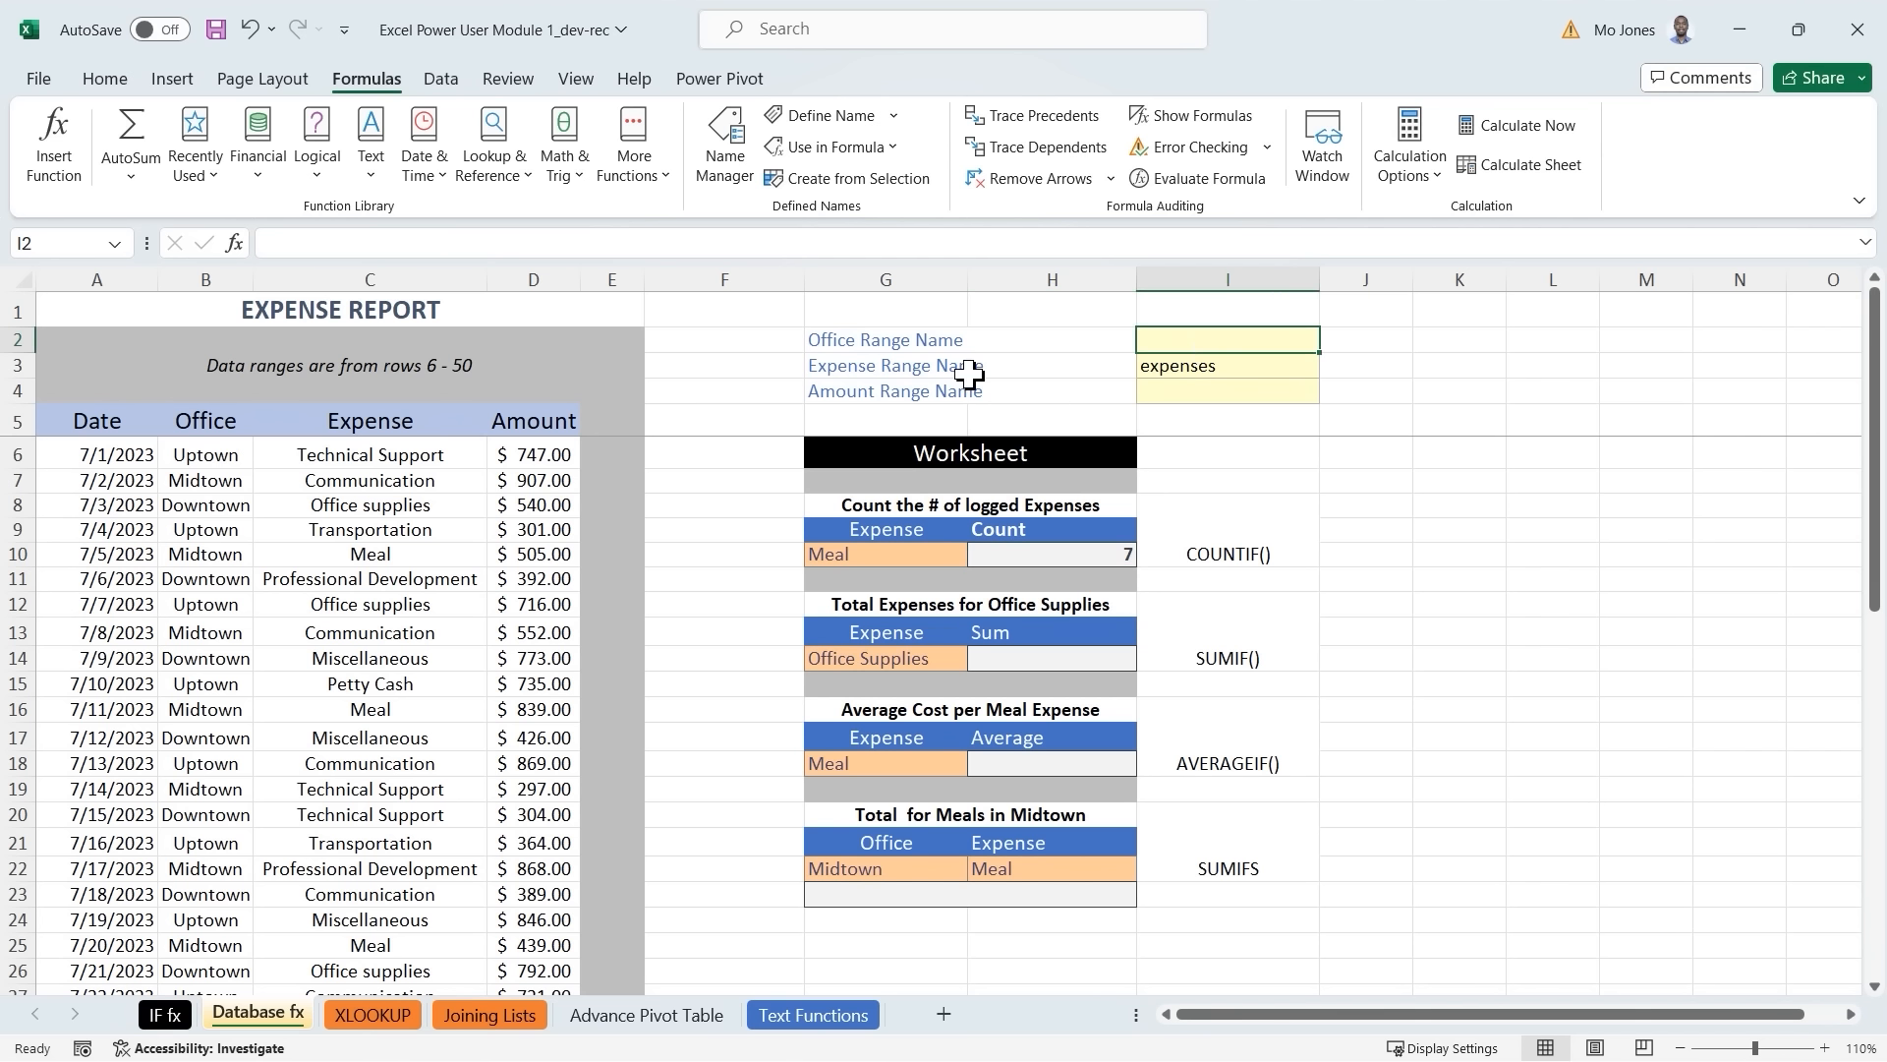
click(229, 454)
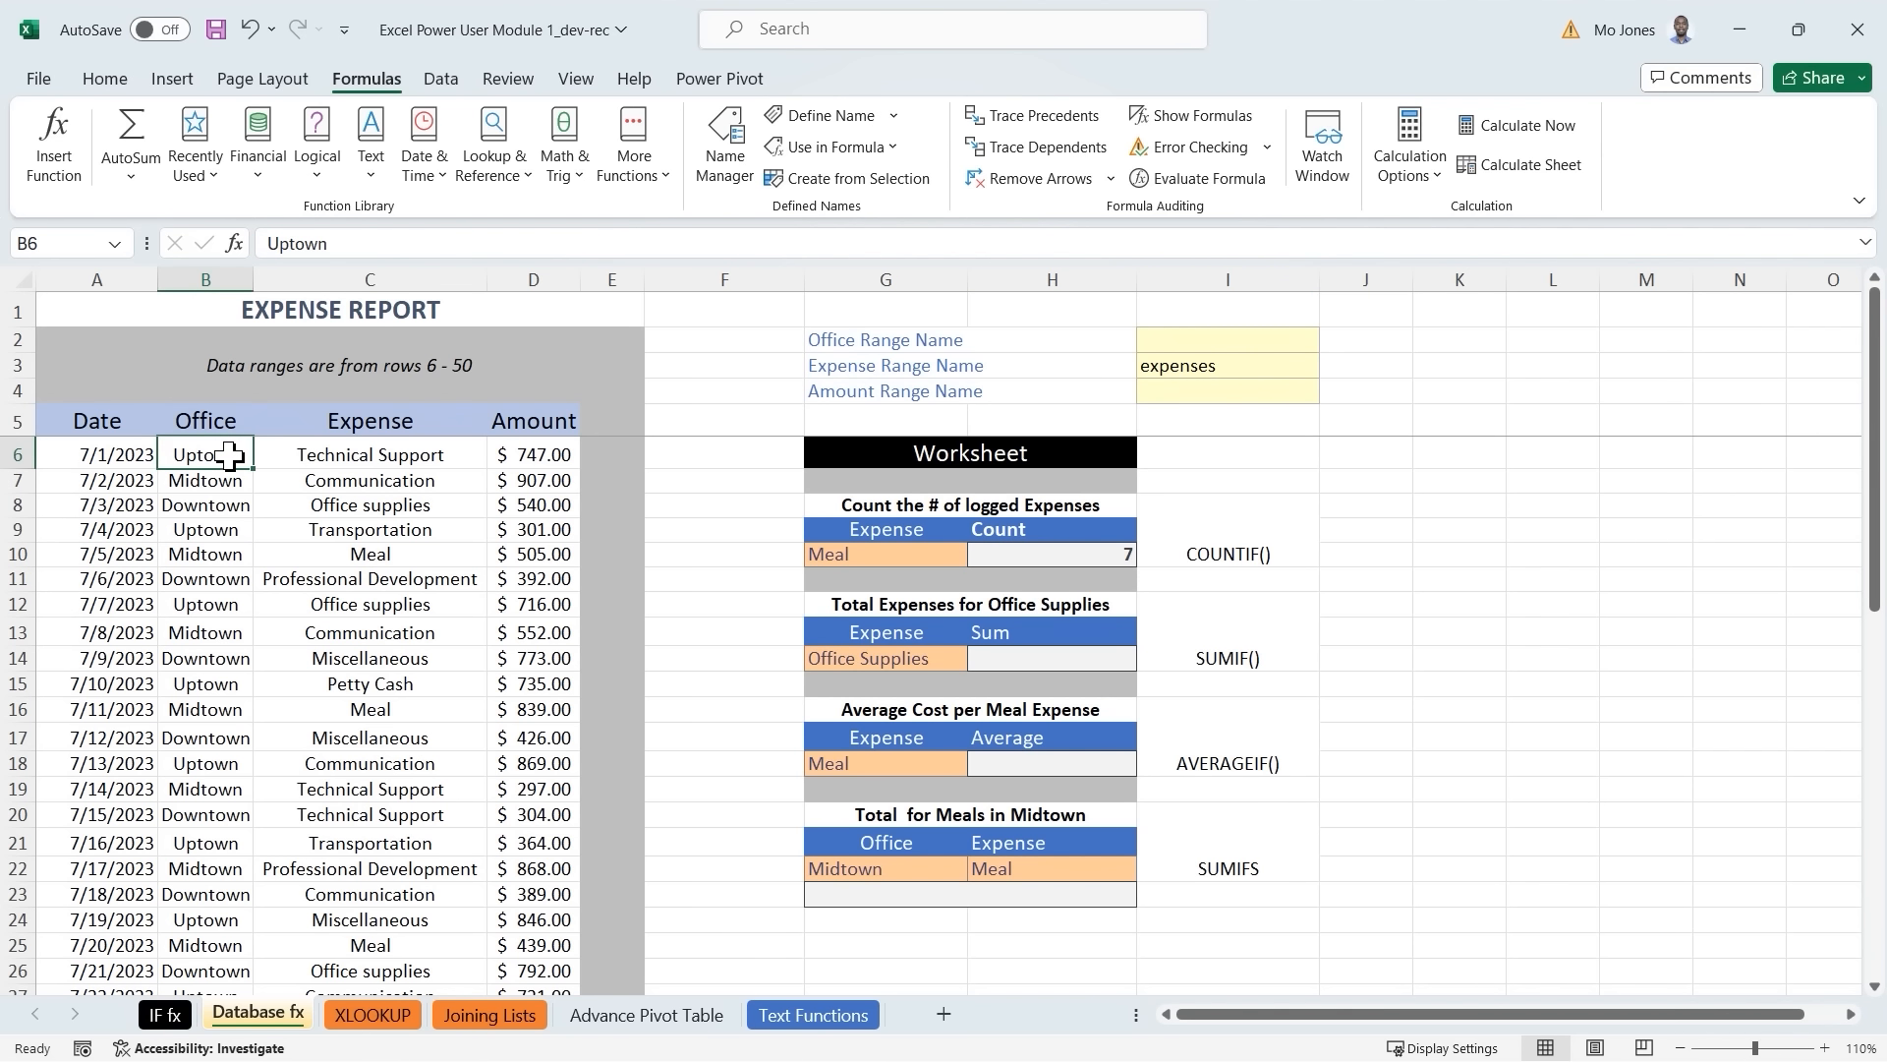
click(1203, 368)
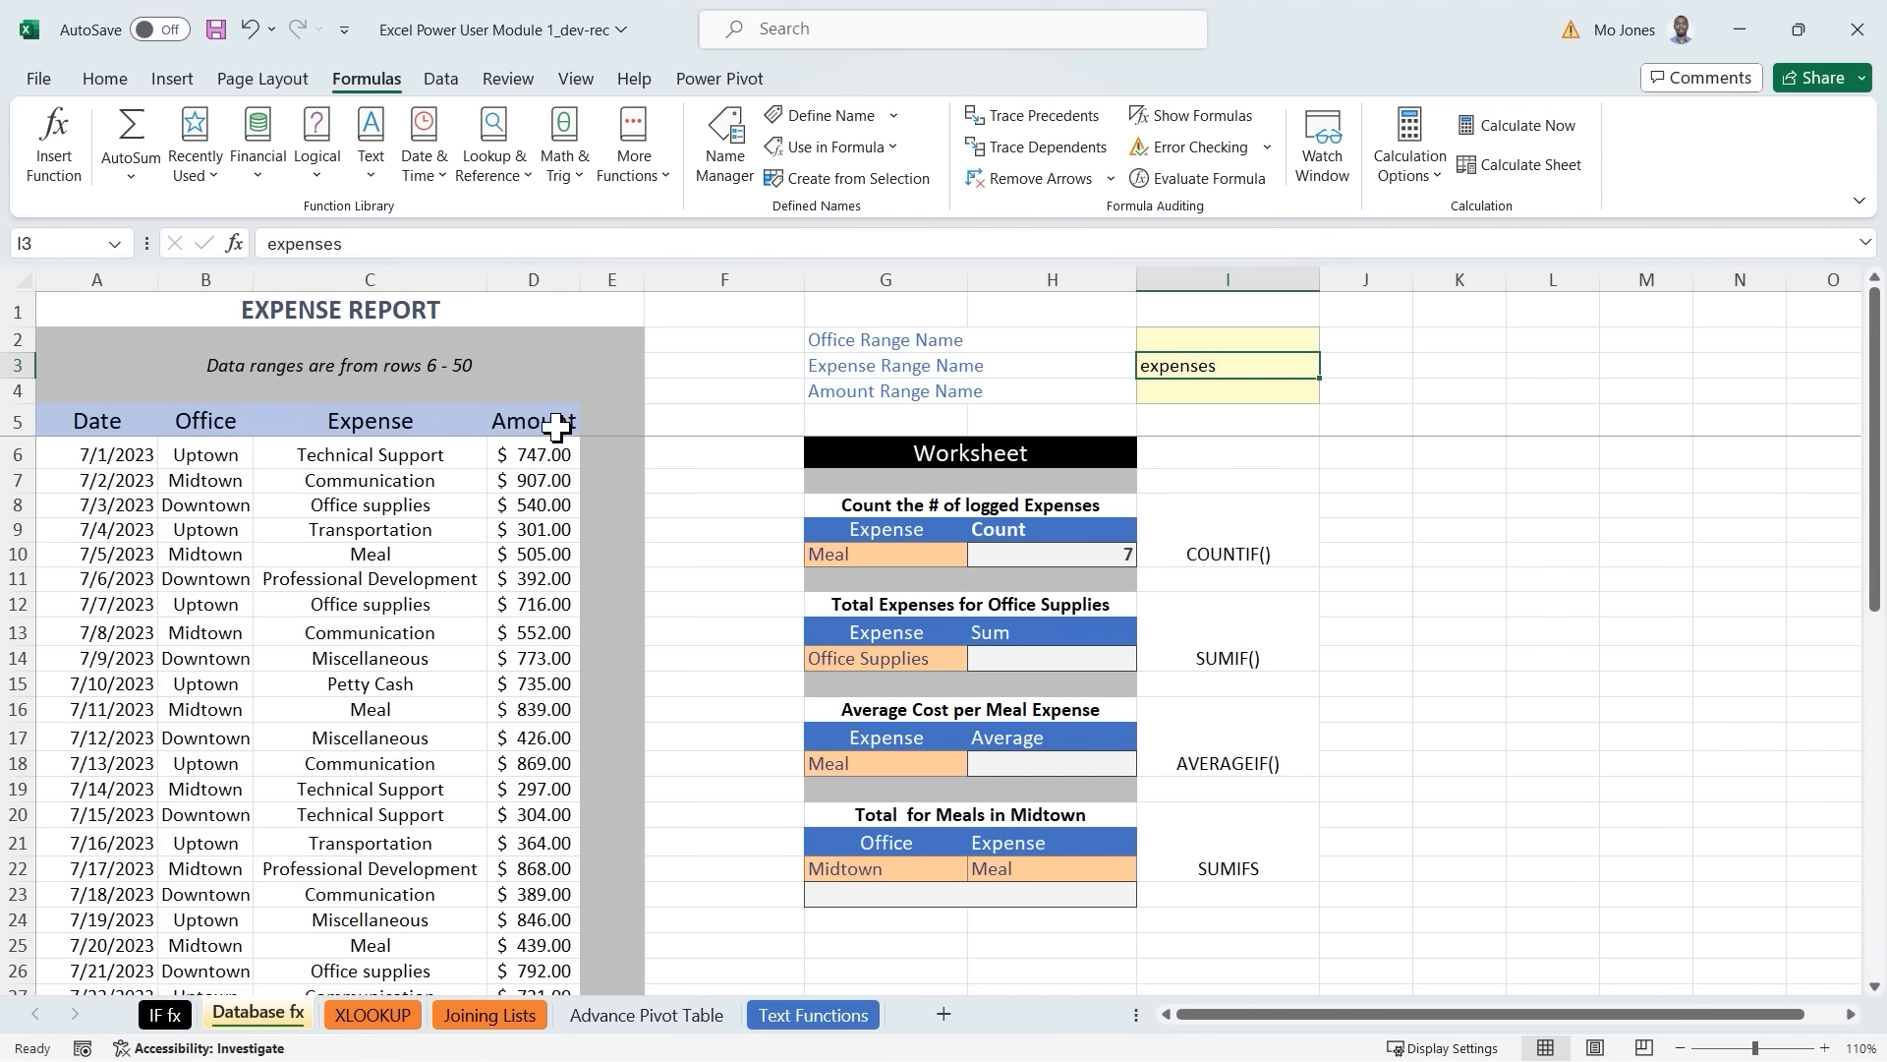
click(1183, 394)
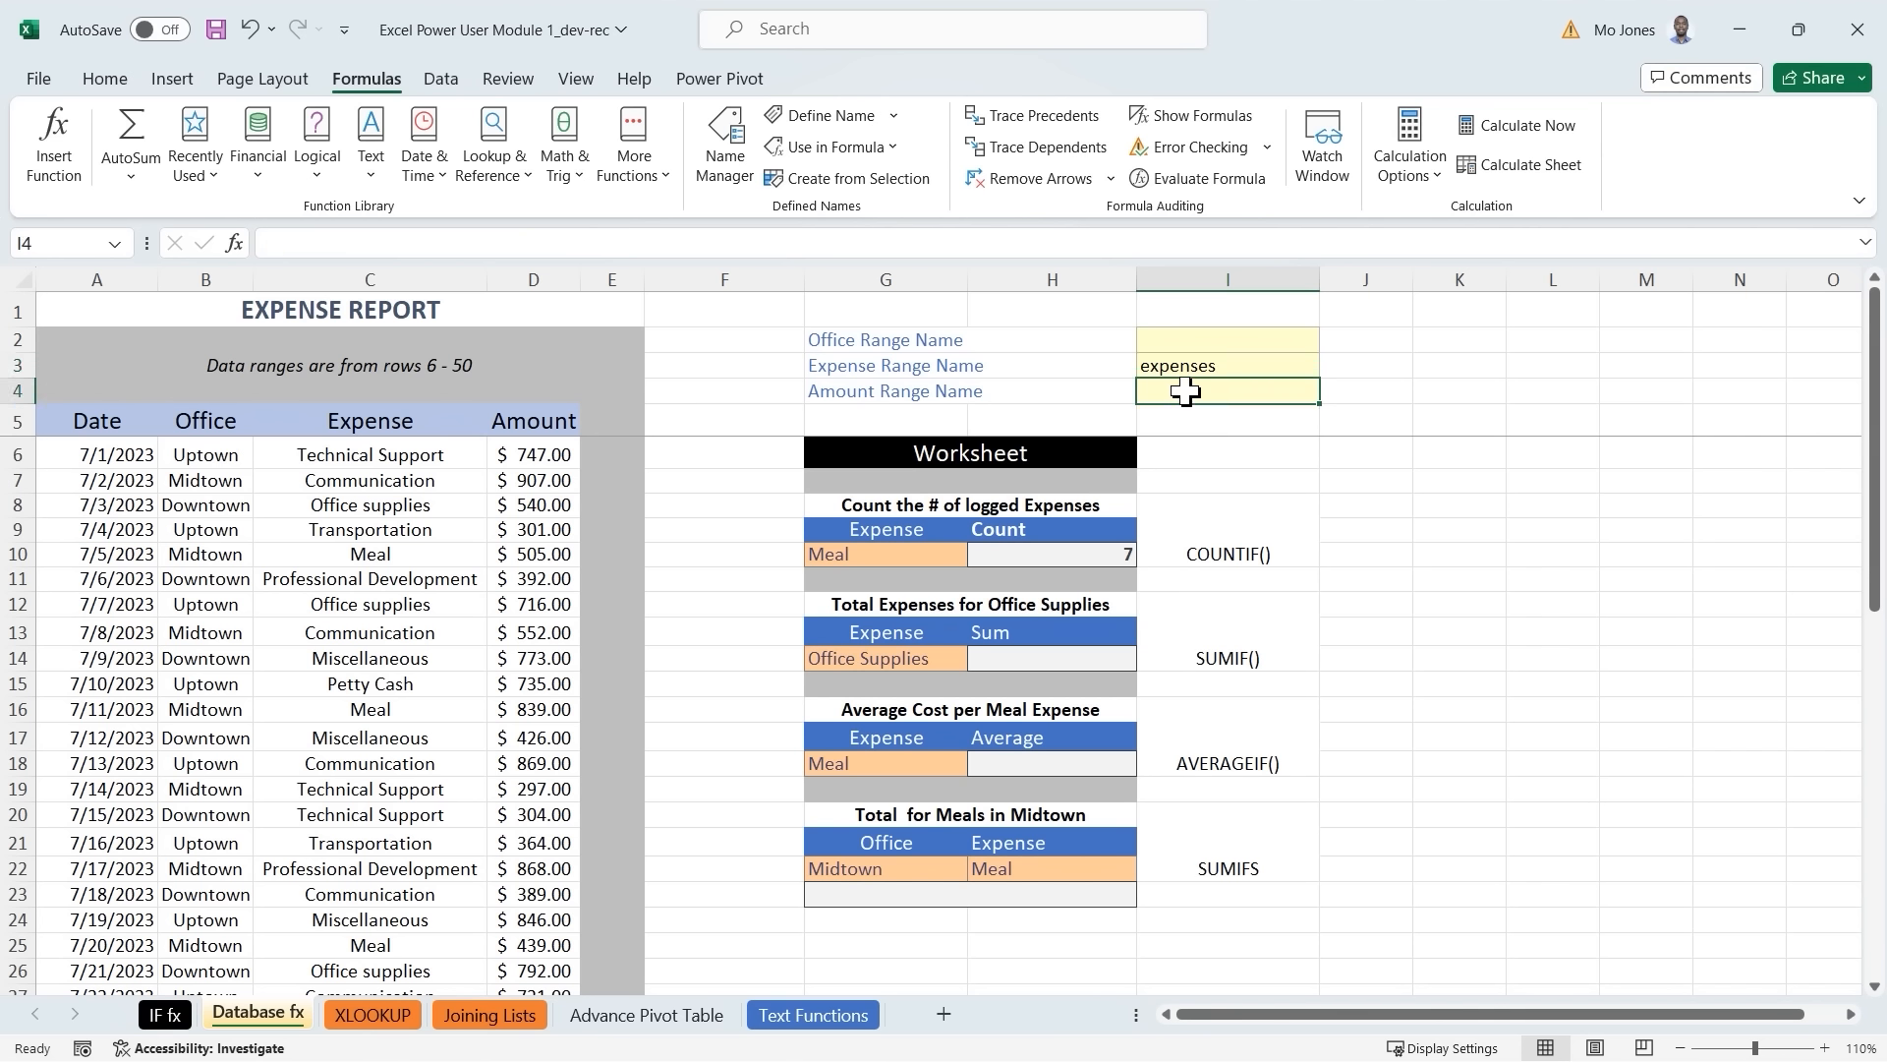
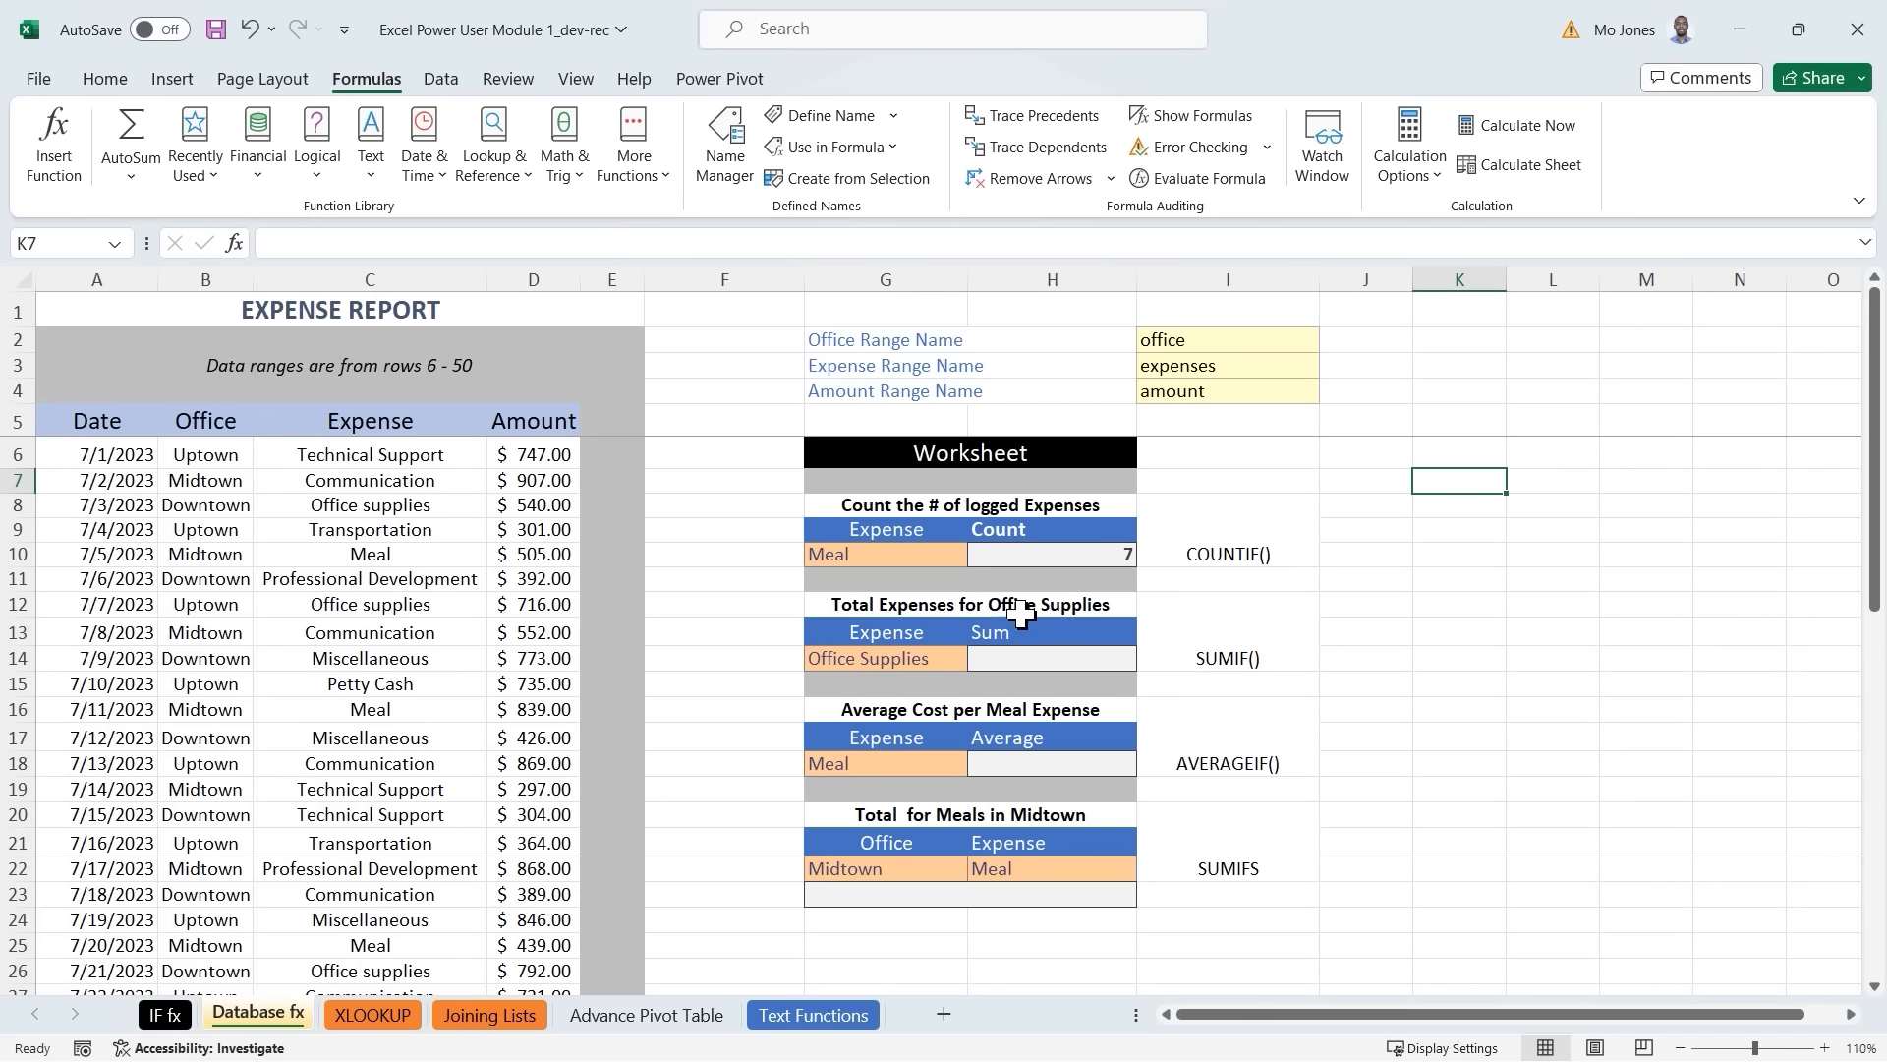
Select the Office Supplies total cell and mark up the surrounding data ranges.
click(1031, 659)
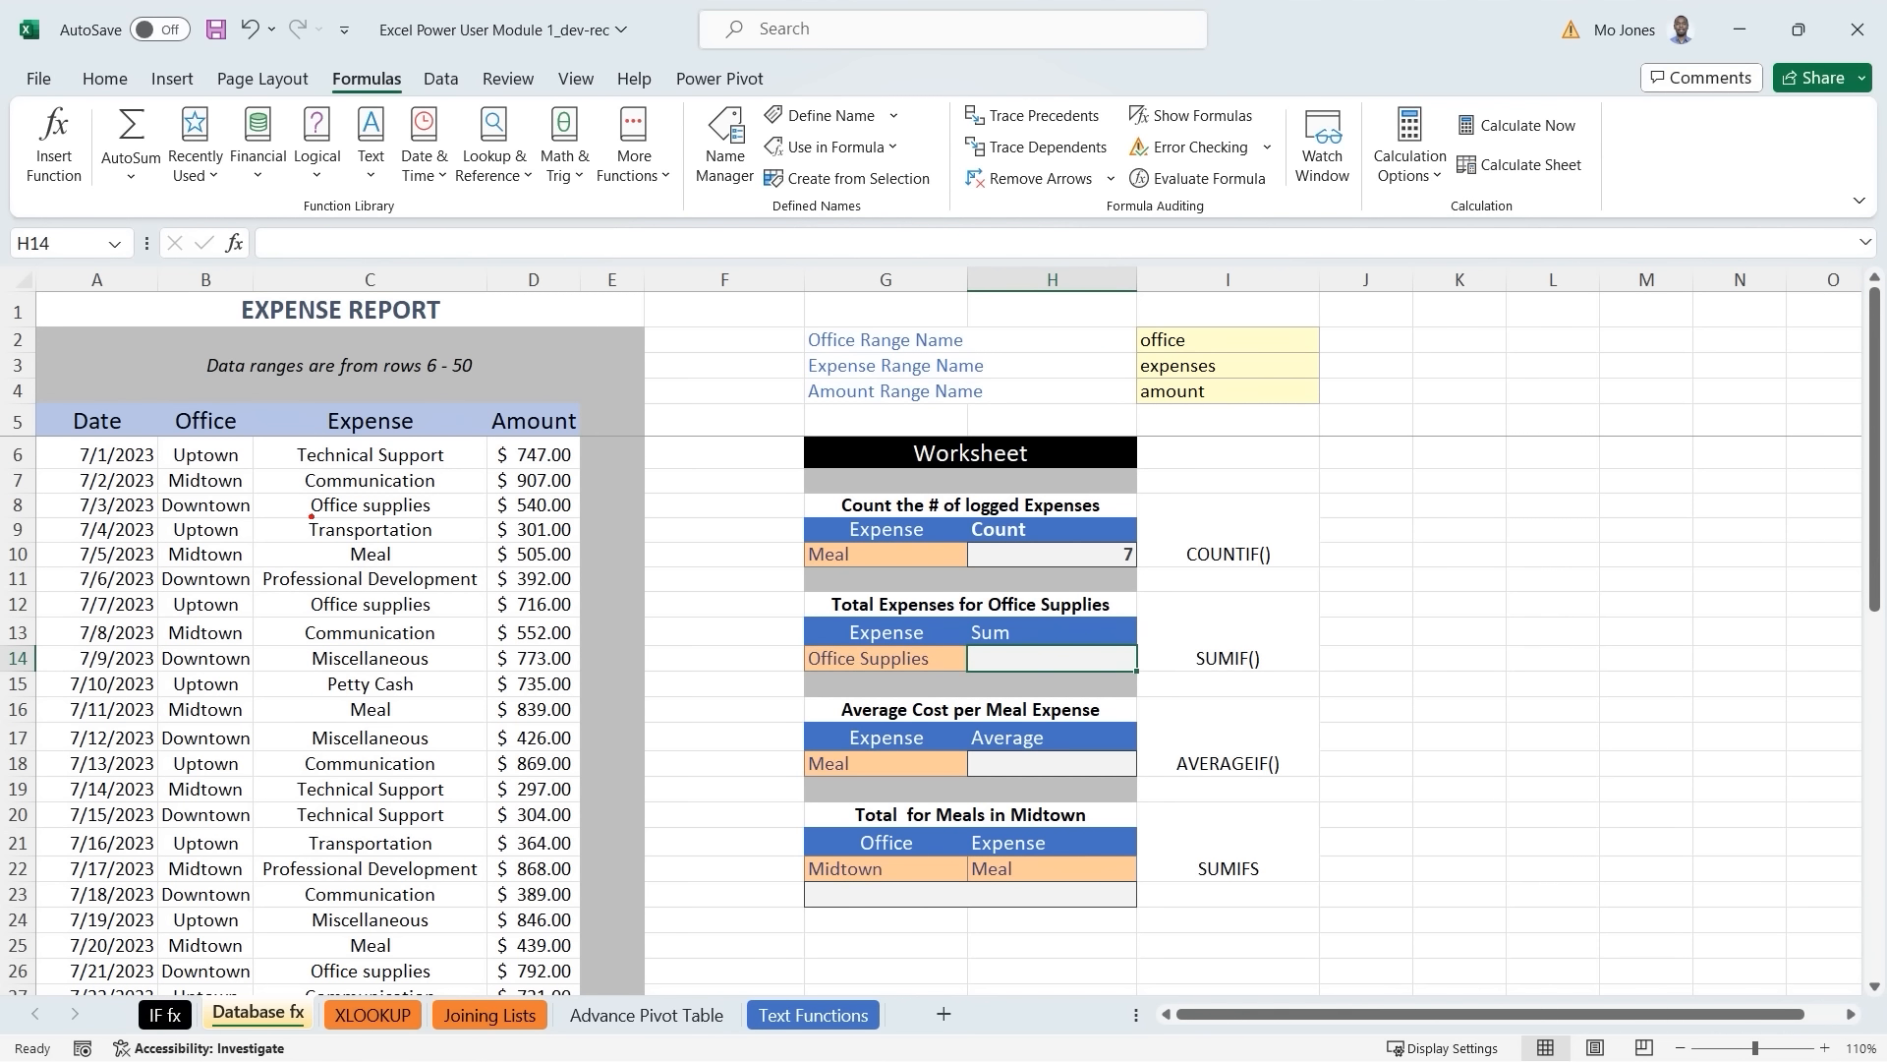
drag(310, 516, 442, 514)
mouse_move(552, 484)
mouse_down()
mouse_move(504, 484)
mouse_move(492, 519)
mouse_move(574, 523)
mouse_move(565, 489)
mouse_up()
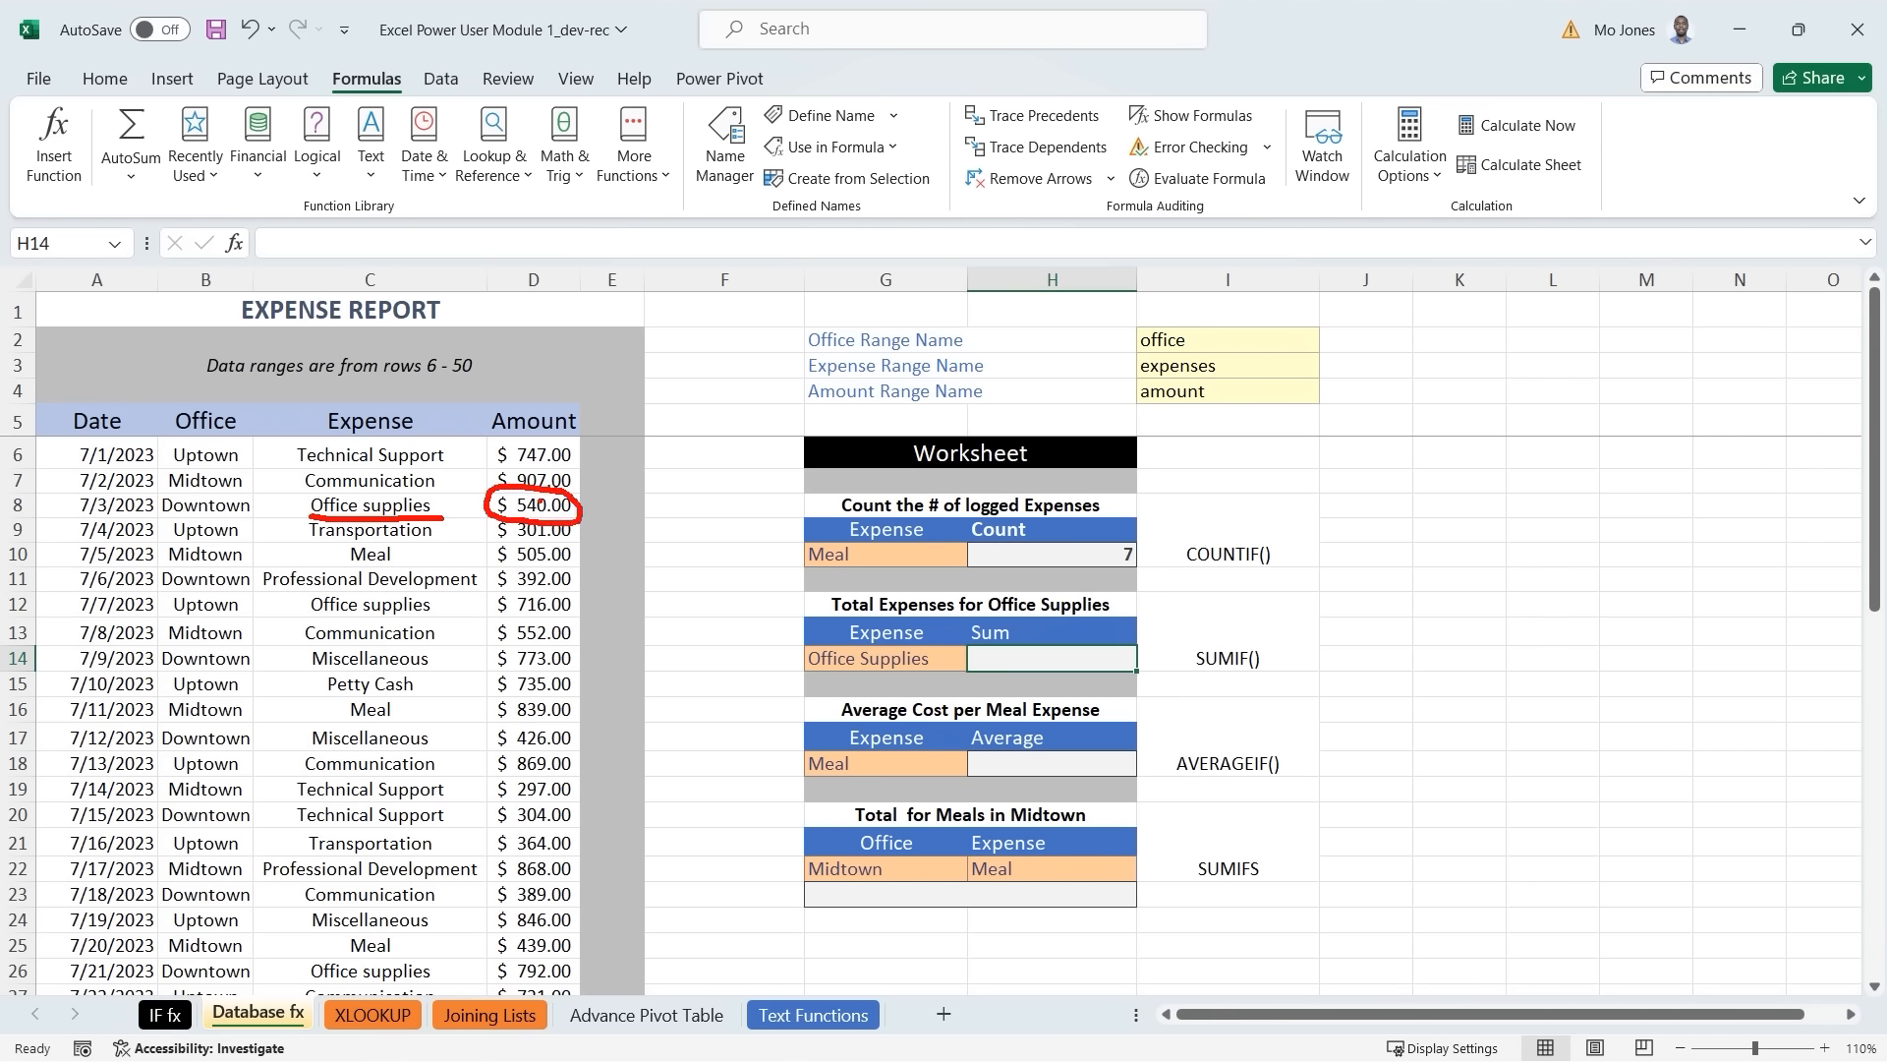
drag(330, 616, 430, 618)
mouse_move(536, 591)
mouse_down()
mouse_move(499, 591)
mouse_move(505, 616)
mouse_move(574, 619)
mouse_move(537, 590)
mouse_up()
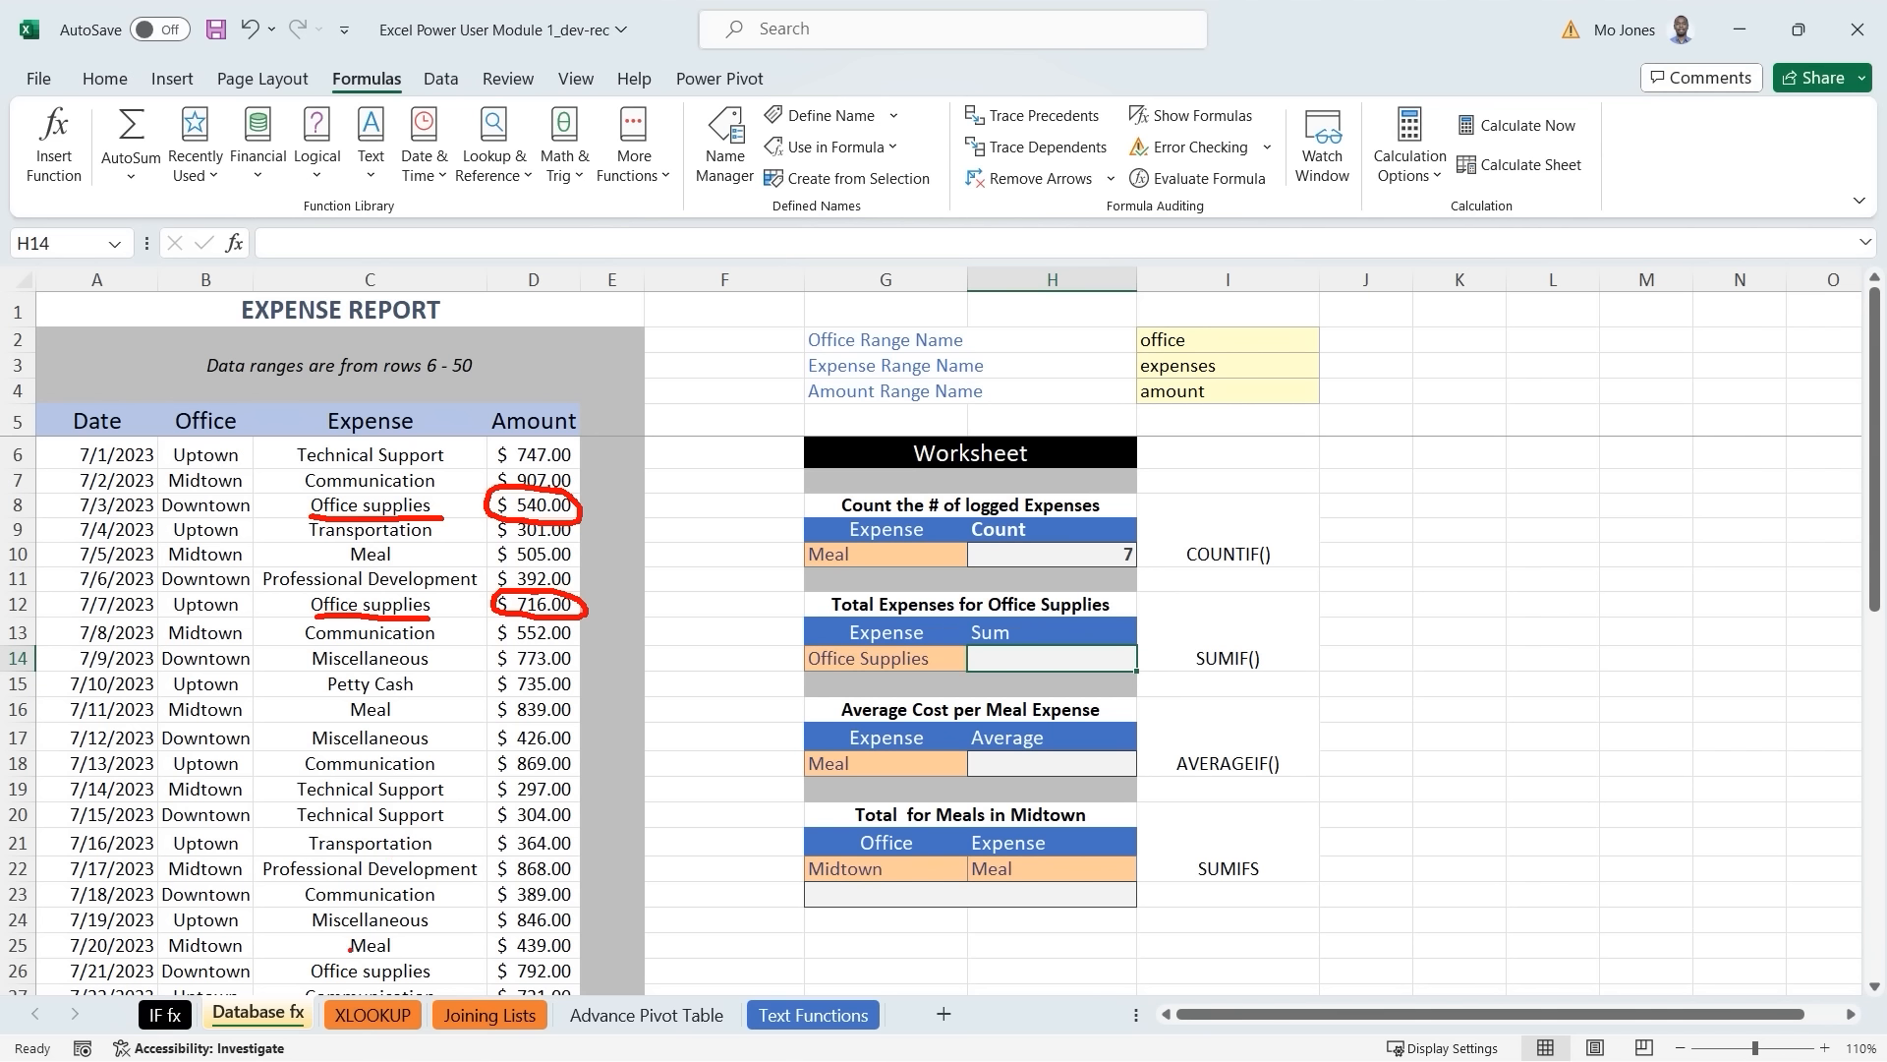
drag(310, 981, 428, 977)
mouse_move(539, 956)
mouse_down()
mouse_move(485, 966)
mouse_move(582, 981)
mouse_move(535, 951)
mouse_up()
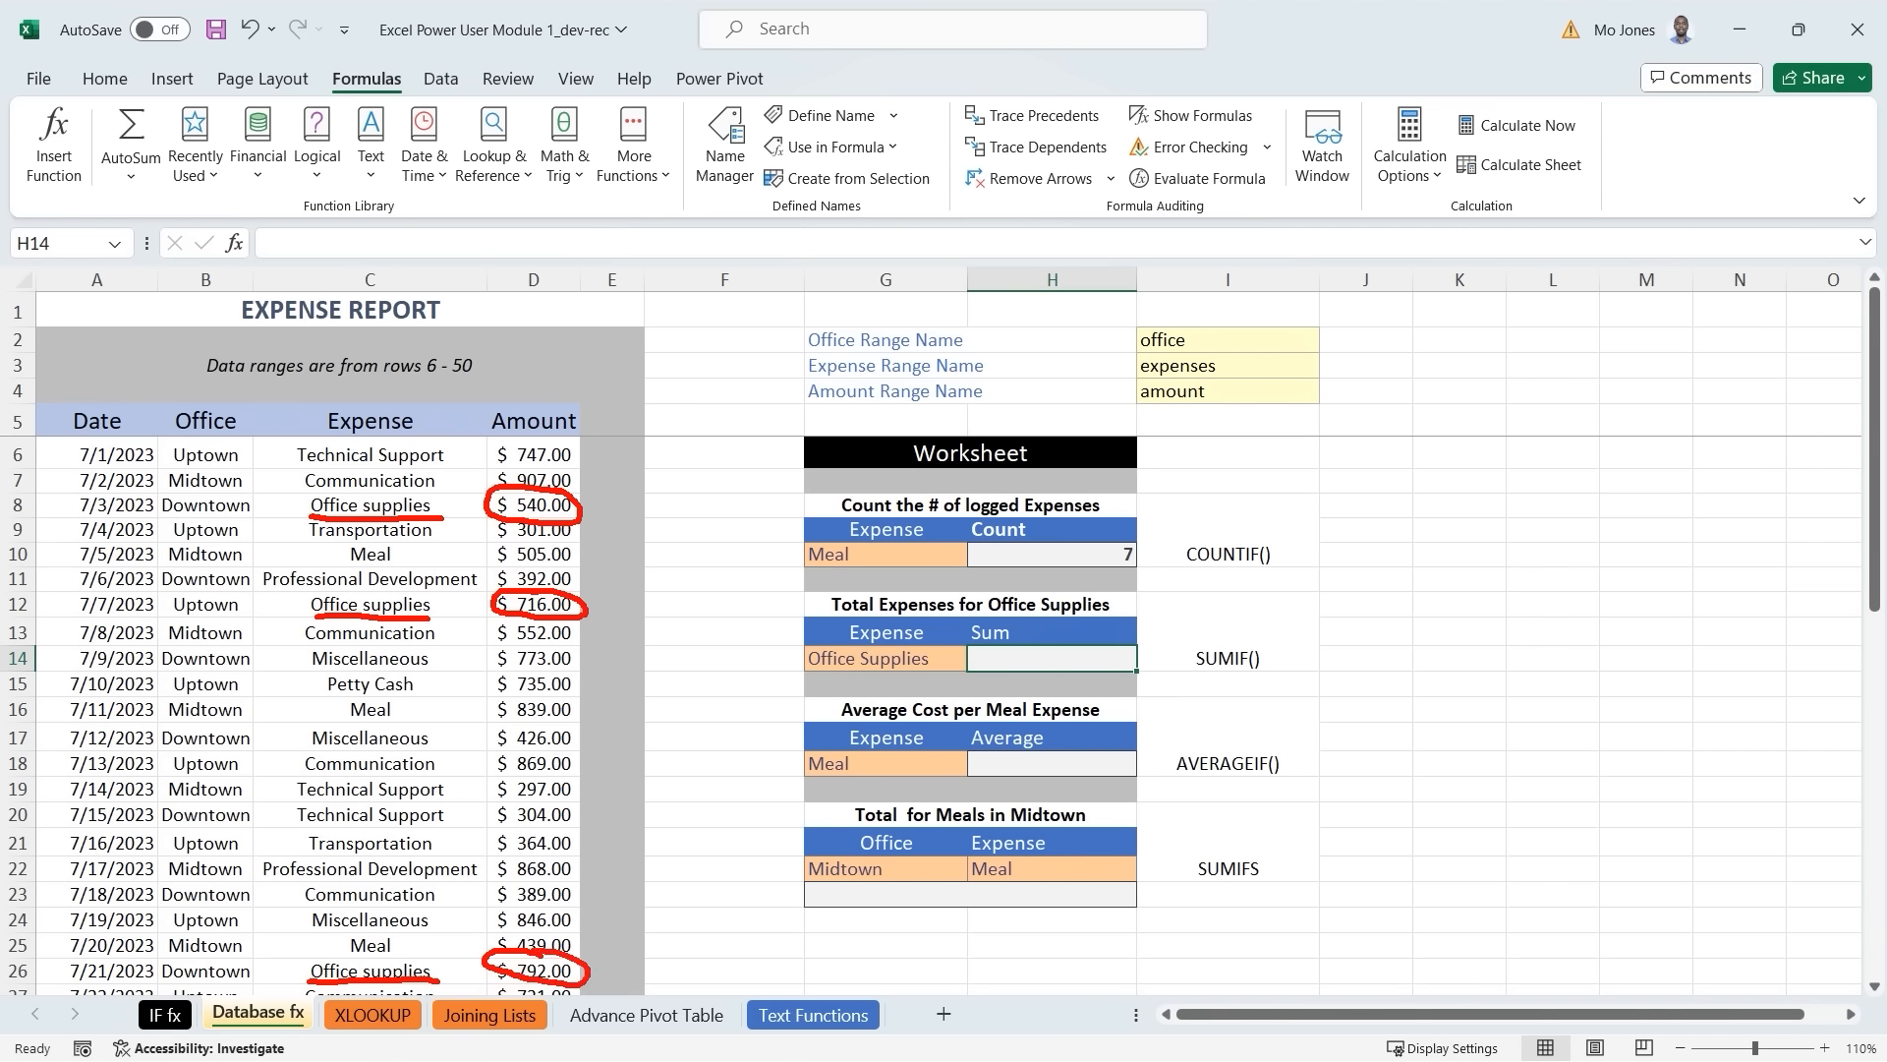
mouse_move(588, 508)
mouse_down()
mouse_move(646, 550)
mouse_move(590, 611)
mouse_move(670, 703)
mouse_move(590, 978)
mouse_up()
drag(629, 620, 1000, 662)
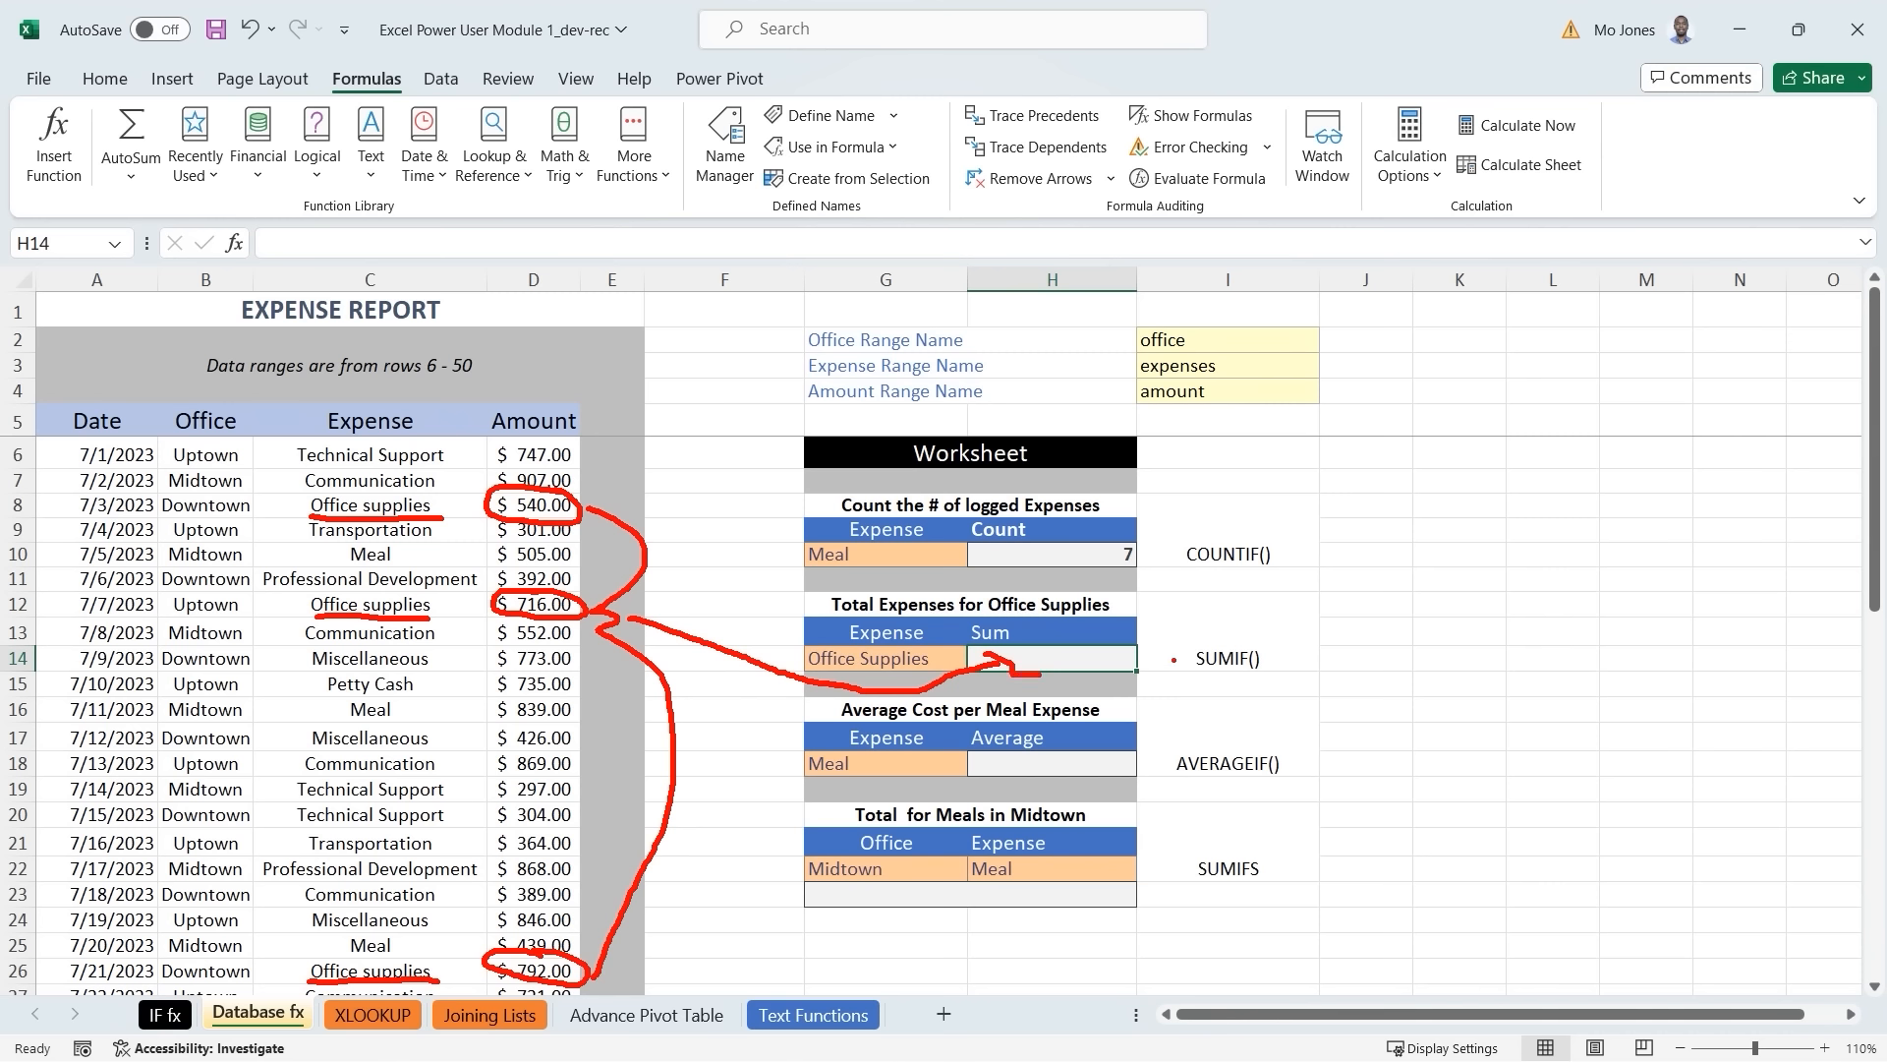
mouse_move(1259, 634)
mouse_down()
mouse_move(1191, 666)
mouse_move(1294, 657)
mouse_up()
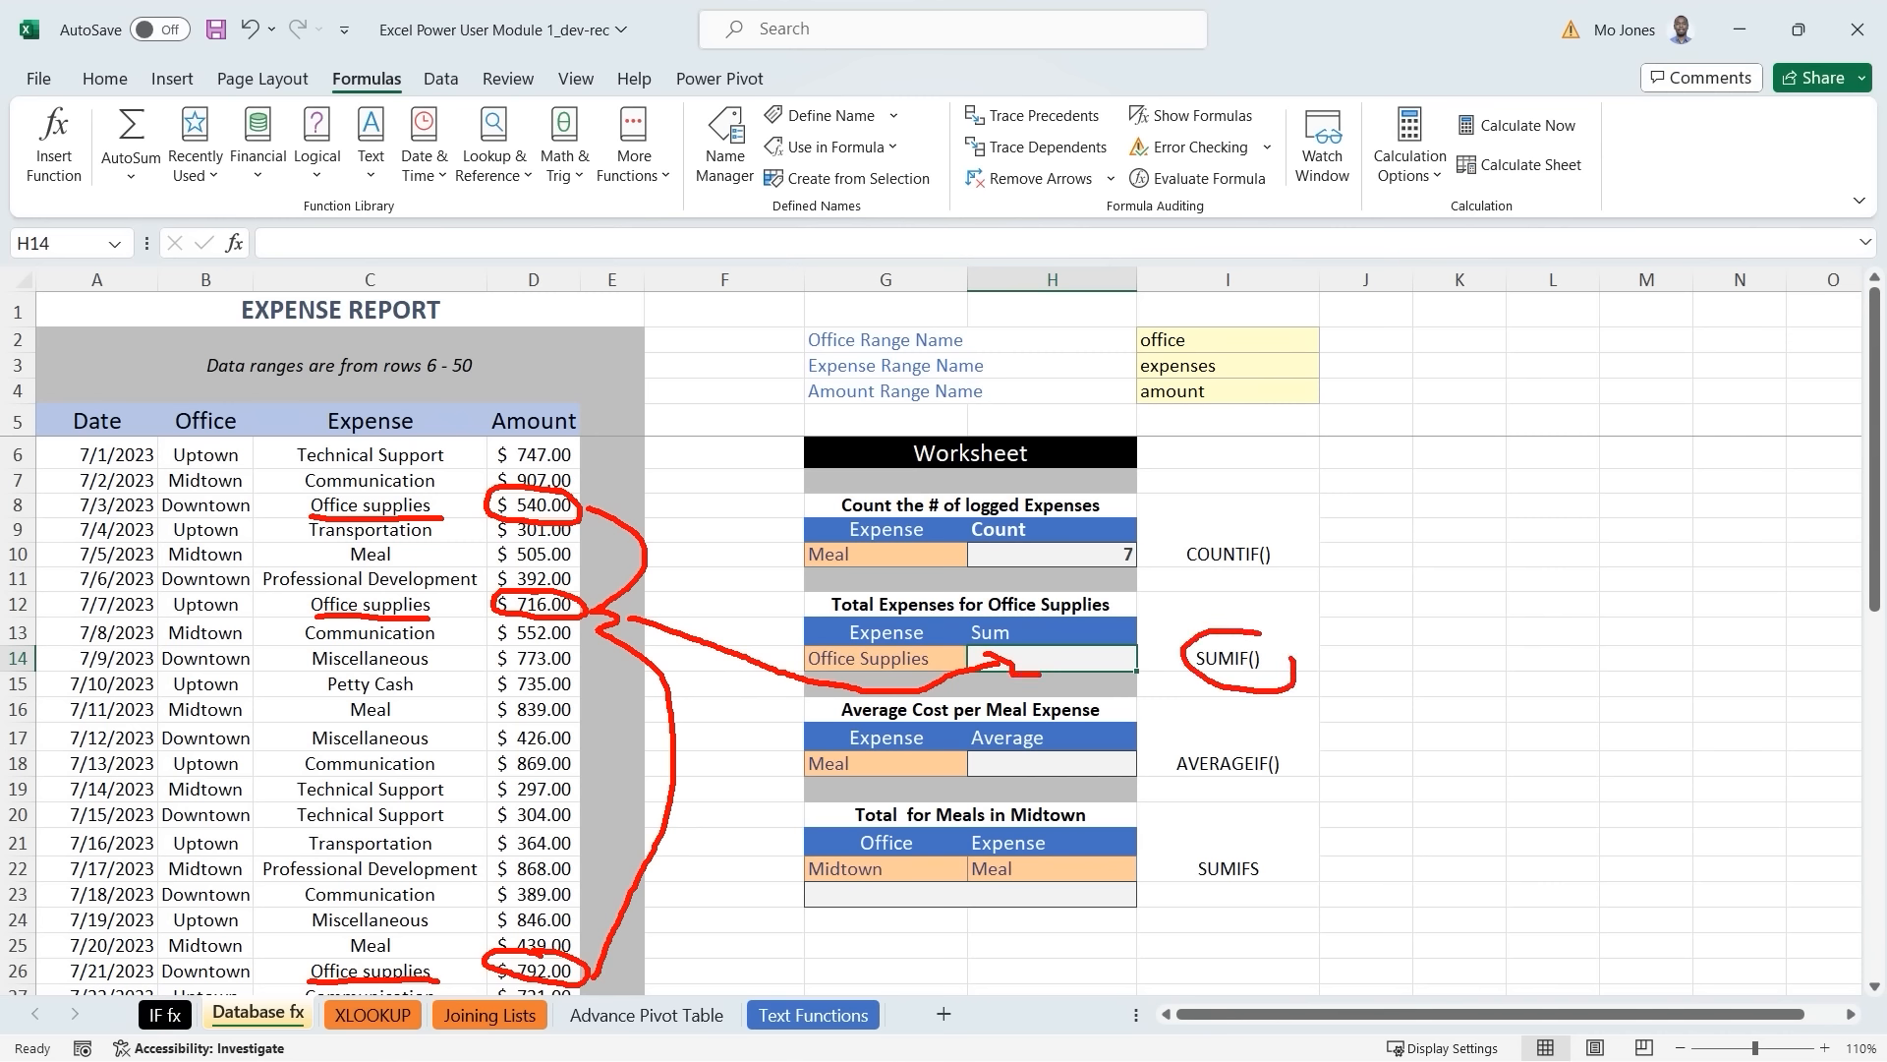
key(Escape)
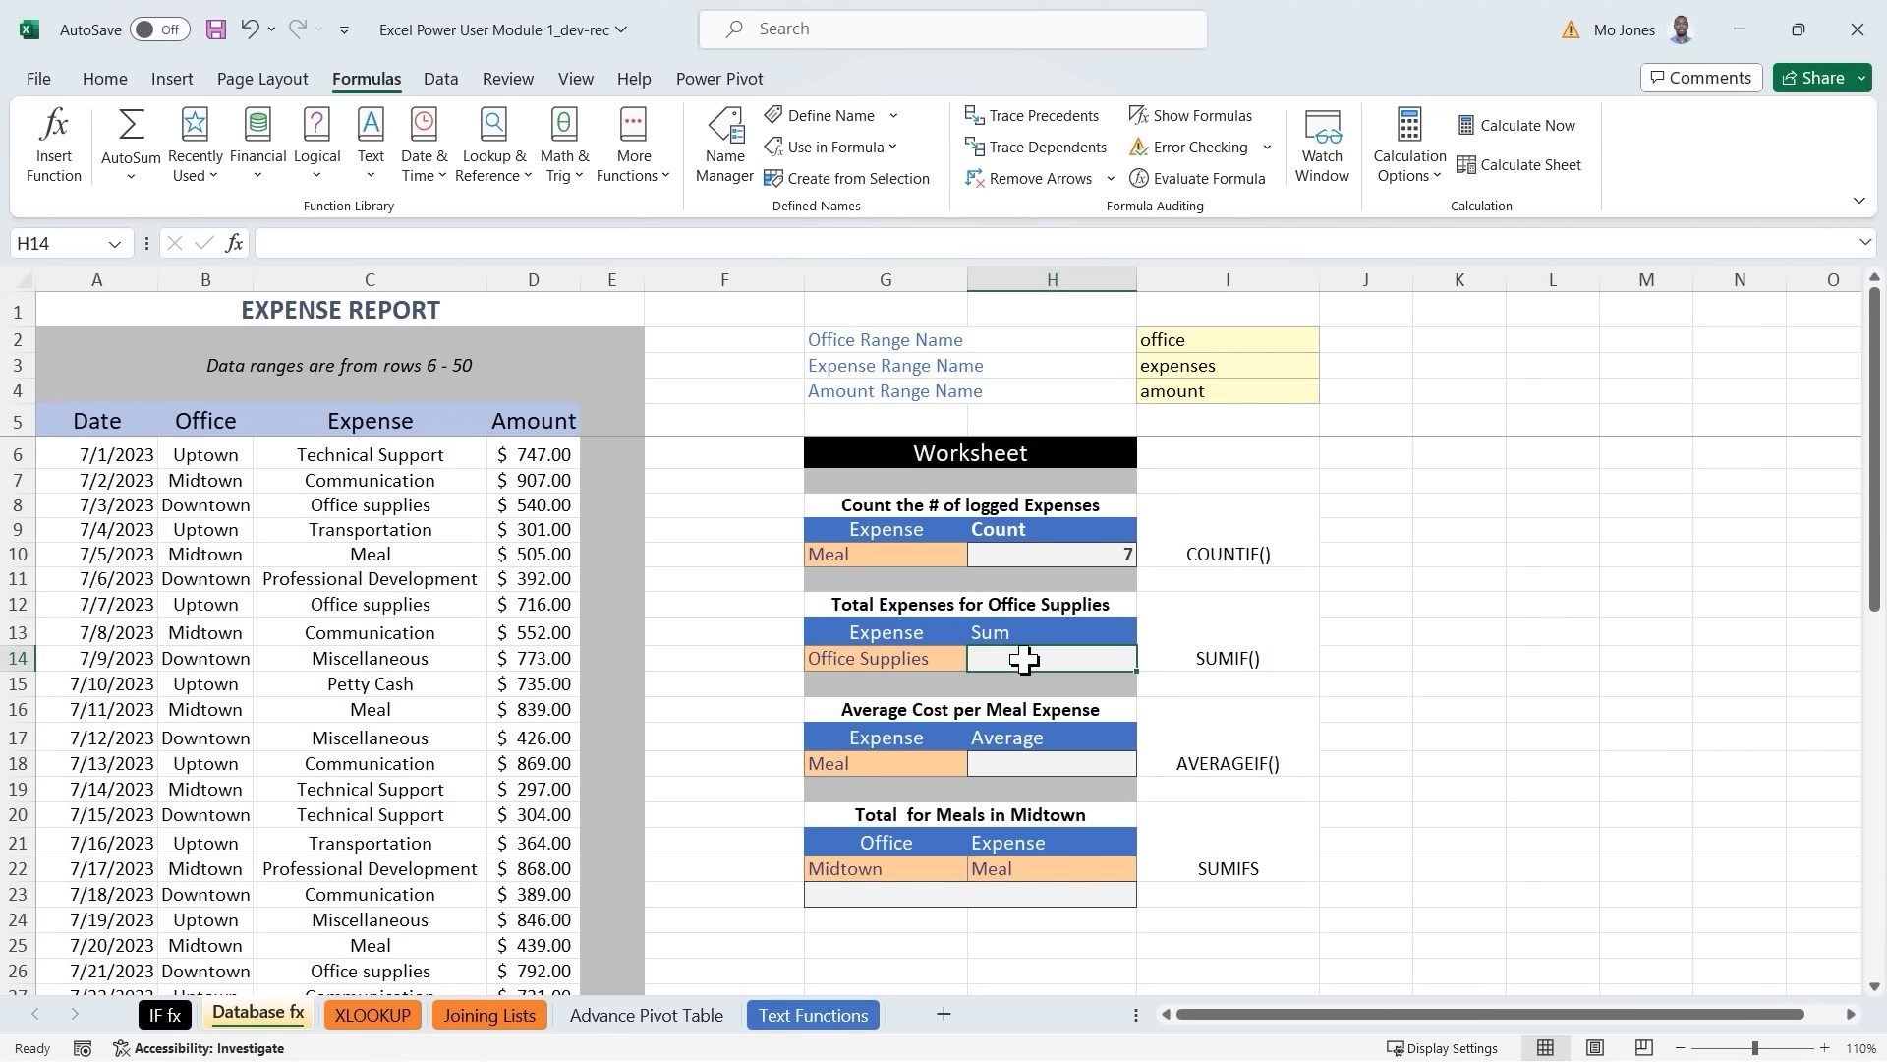
Insert a SUMIF function in H14 with expenses as its Range.
click(63, 122)
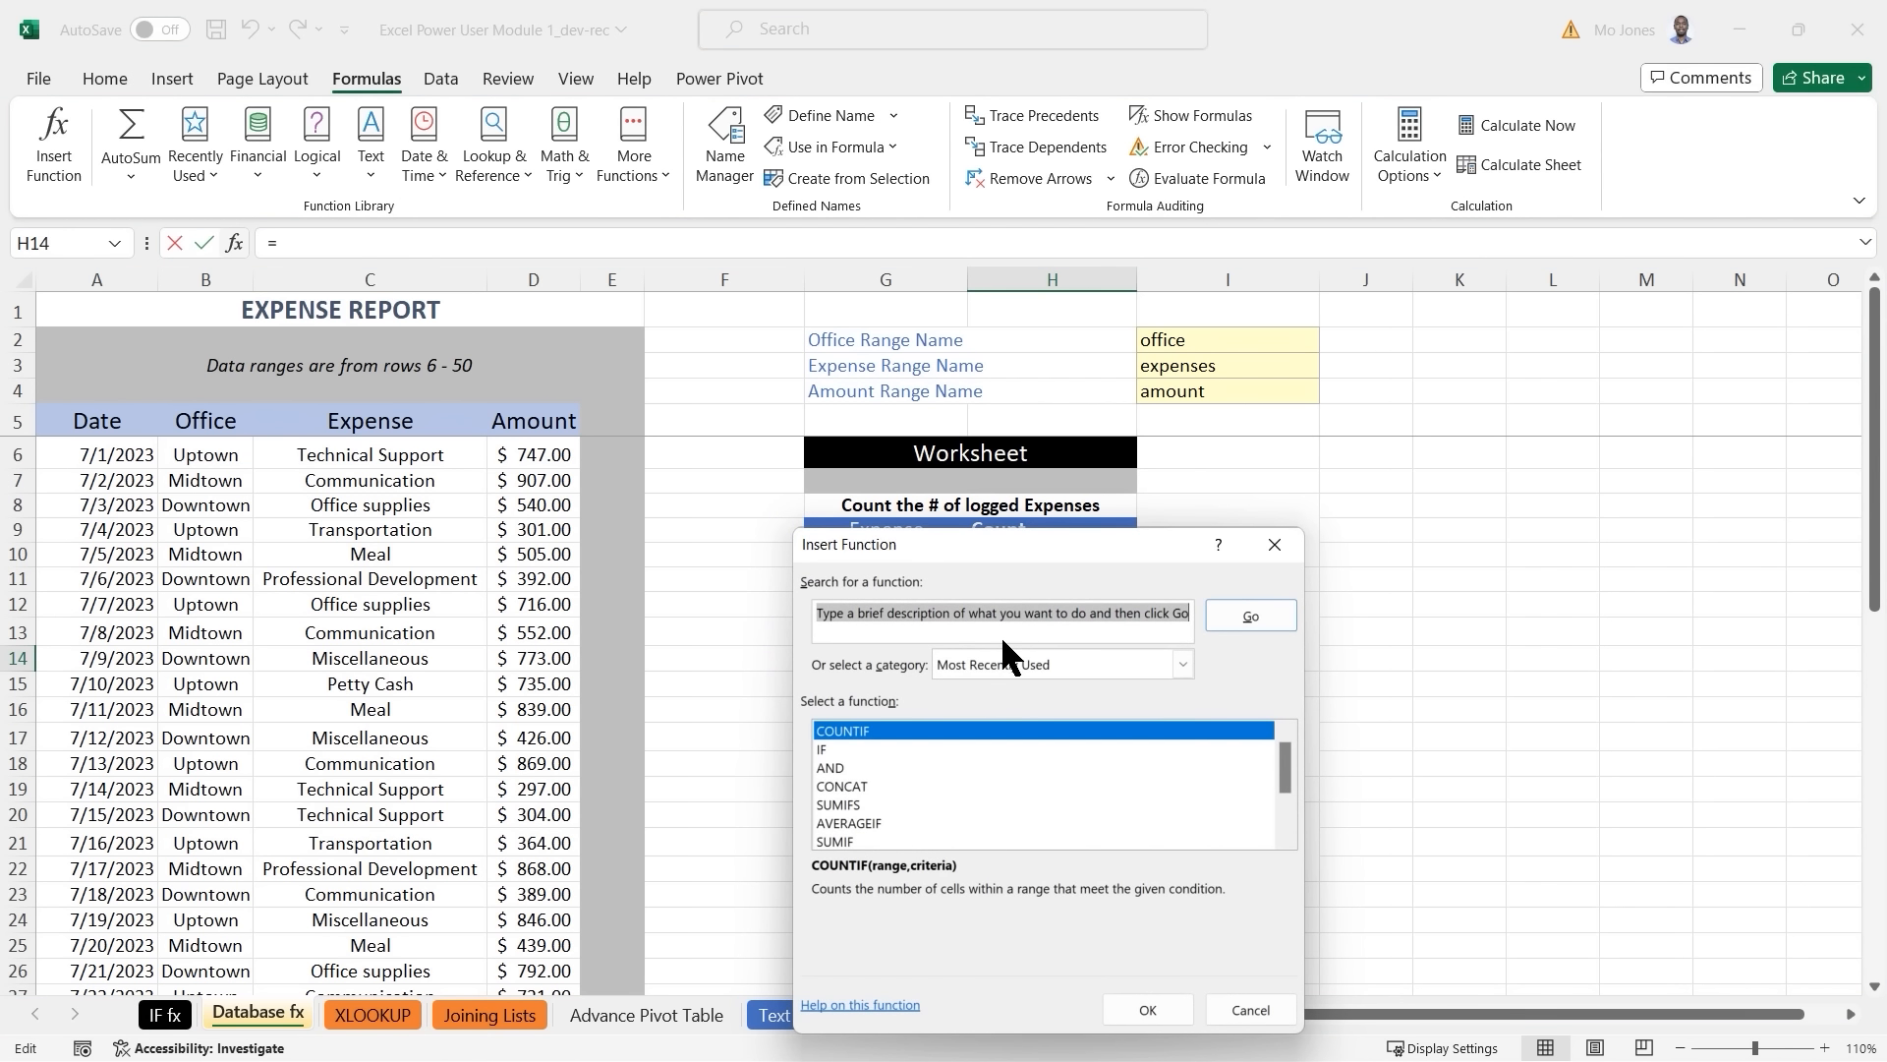
text(sumif)
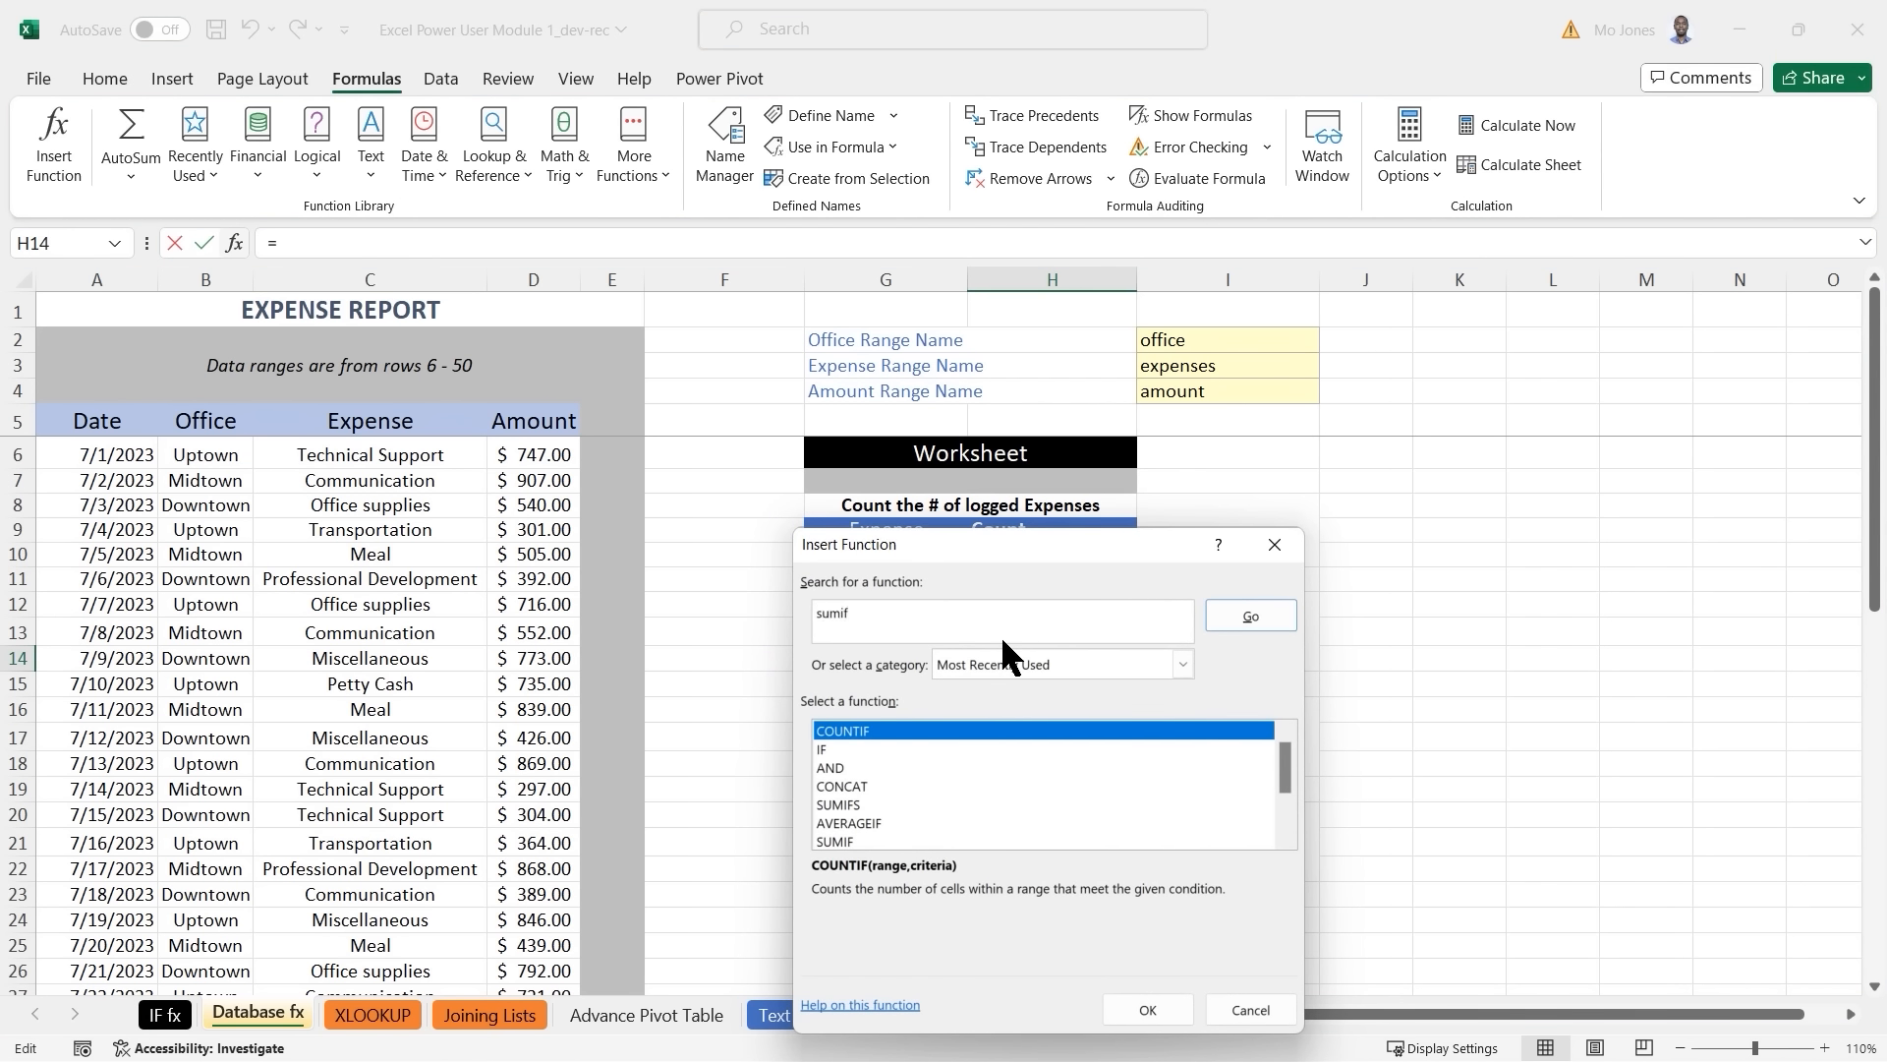
click(1249, 611)
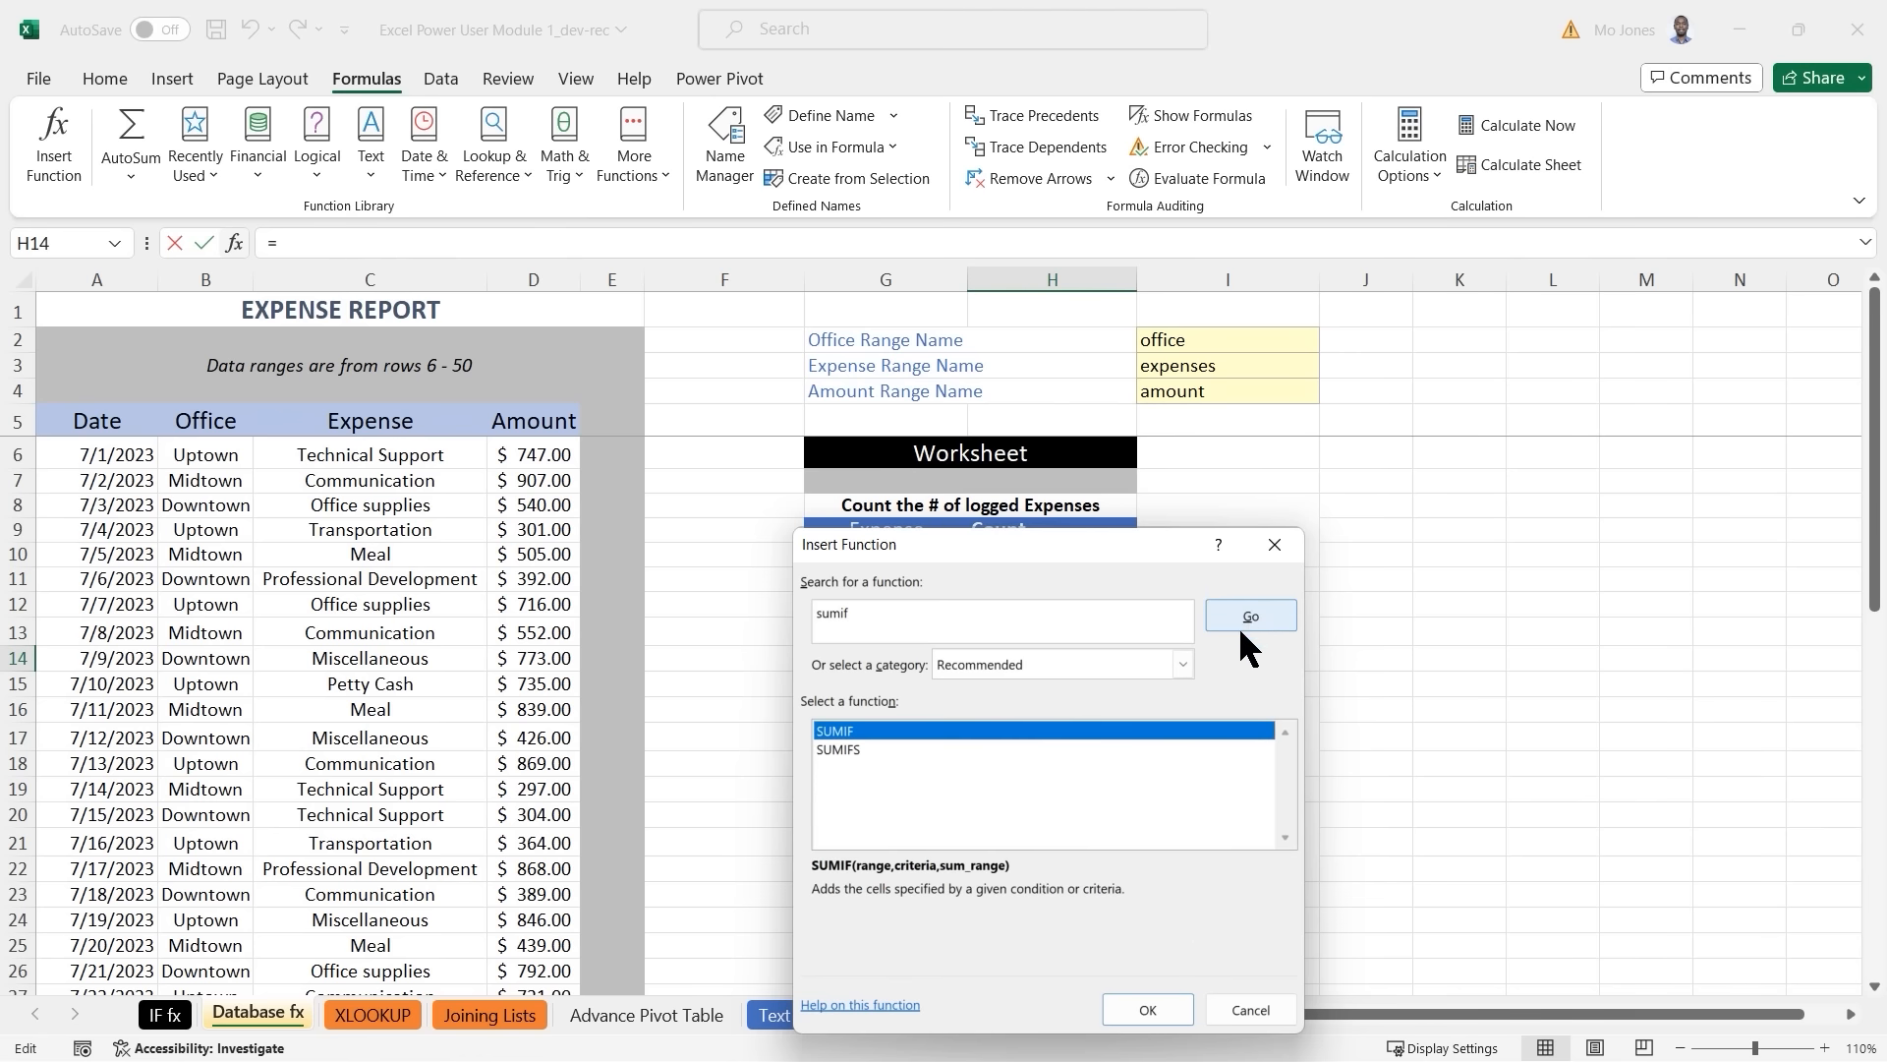
click(1176, 1010)
drag(999, 592, 1384, 458)
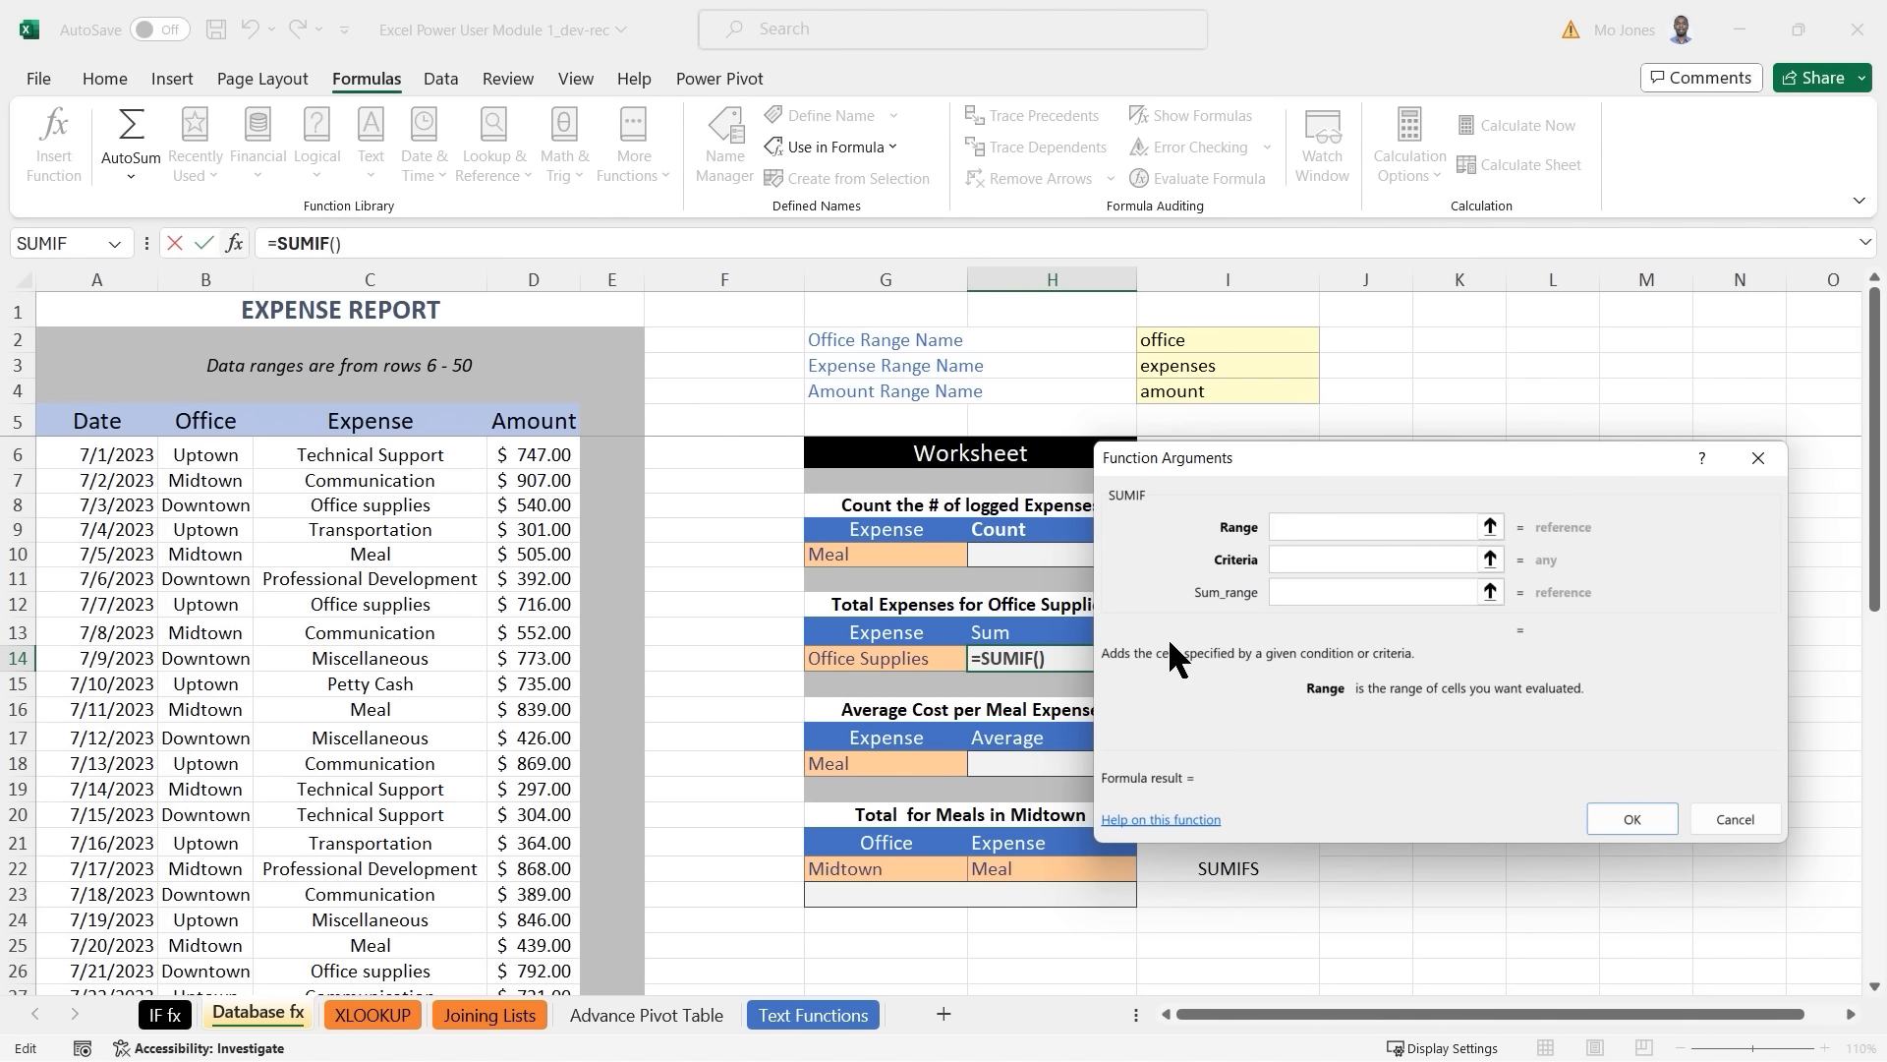
text(expenses)
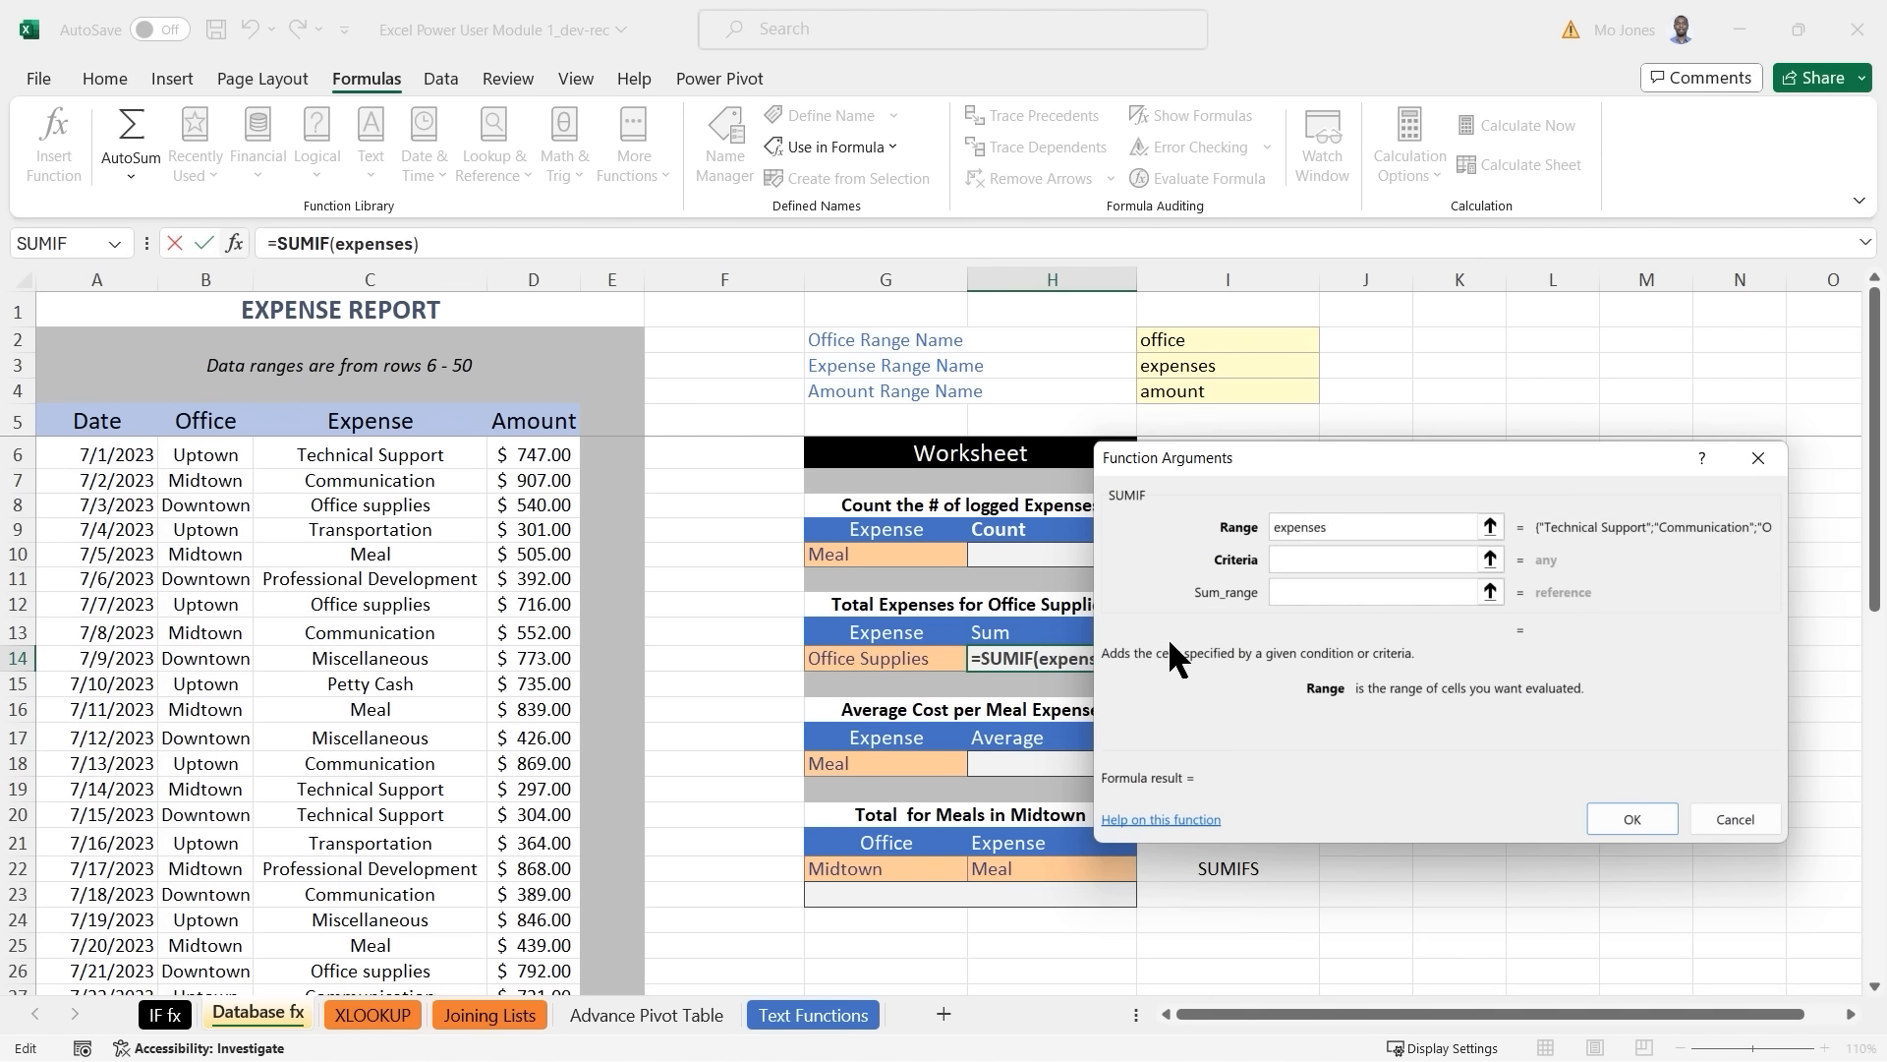
Set Criteria to G14 and Sum_range to amount, confirming the total of 3902.
click(1319, 560)
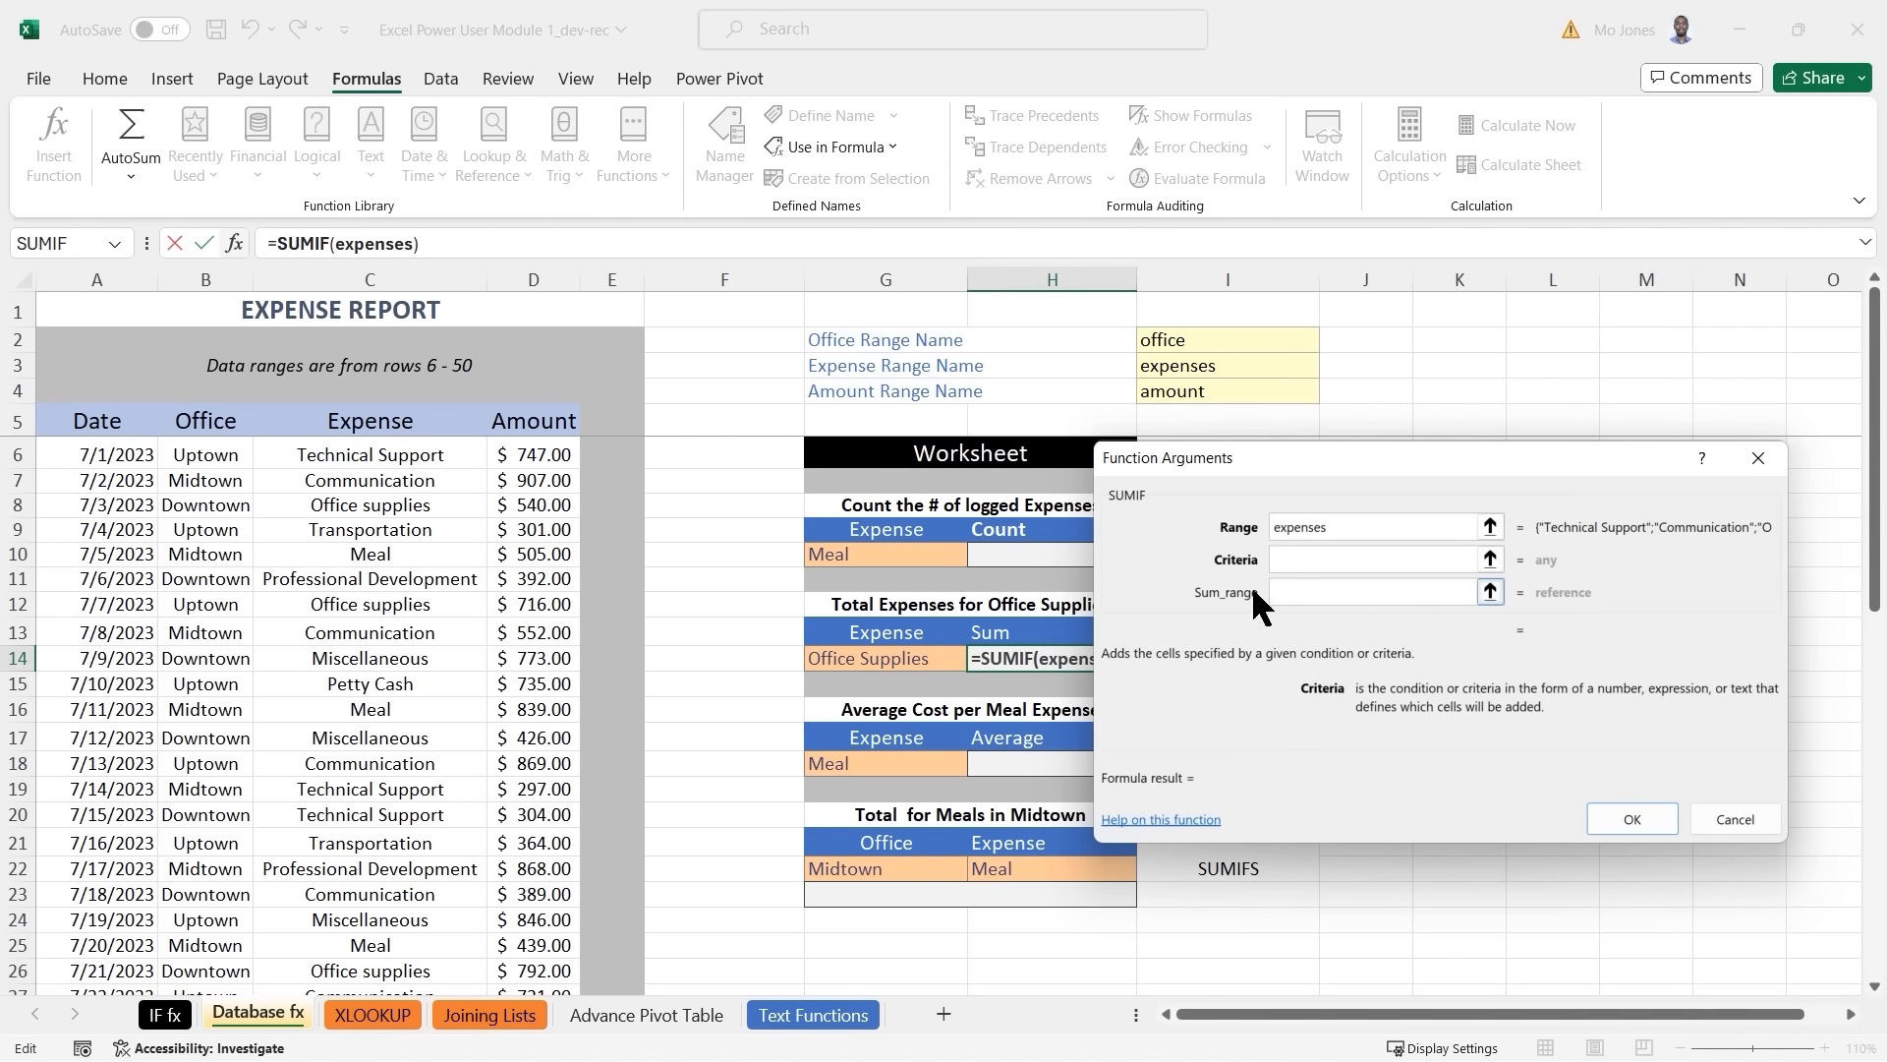
click(883, 659)
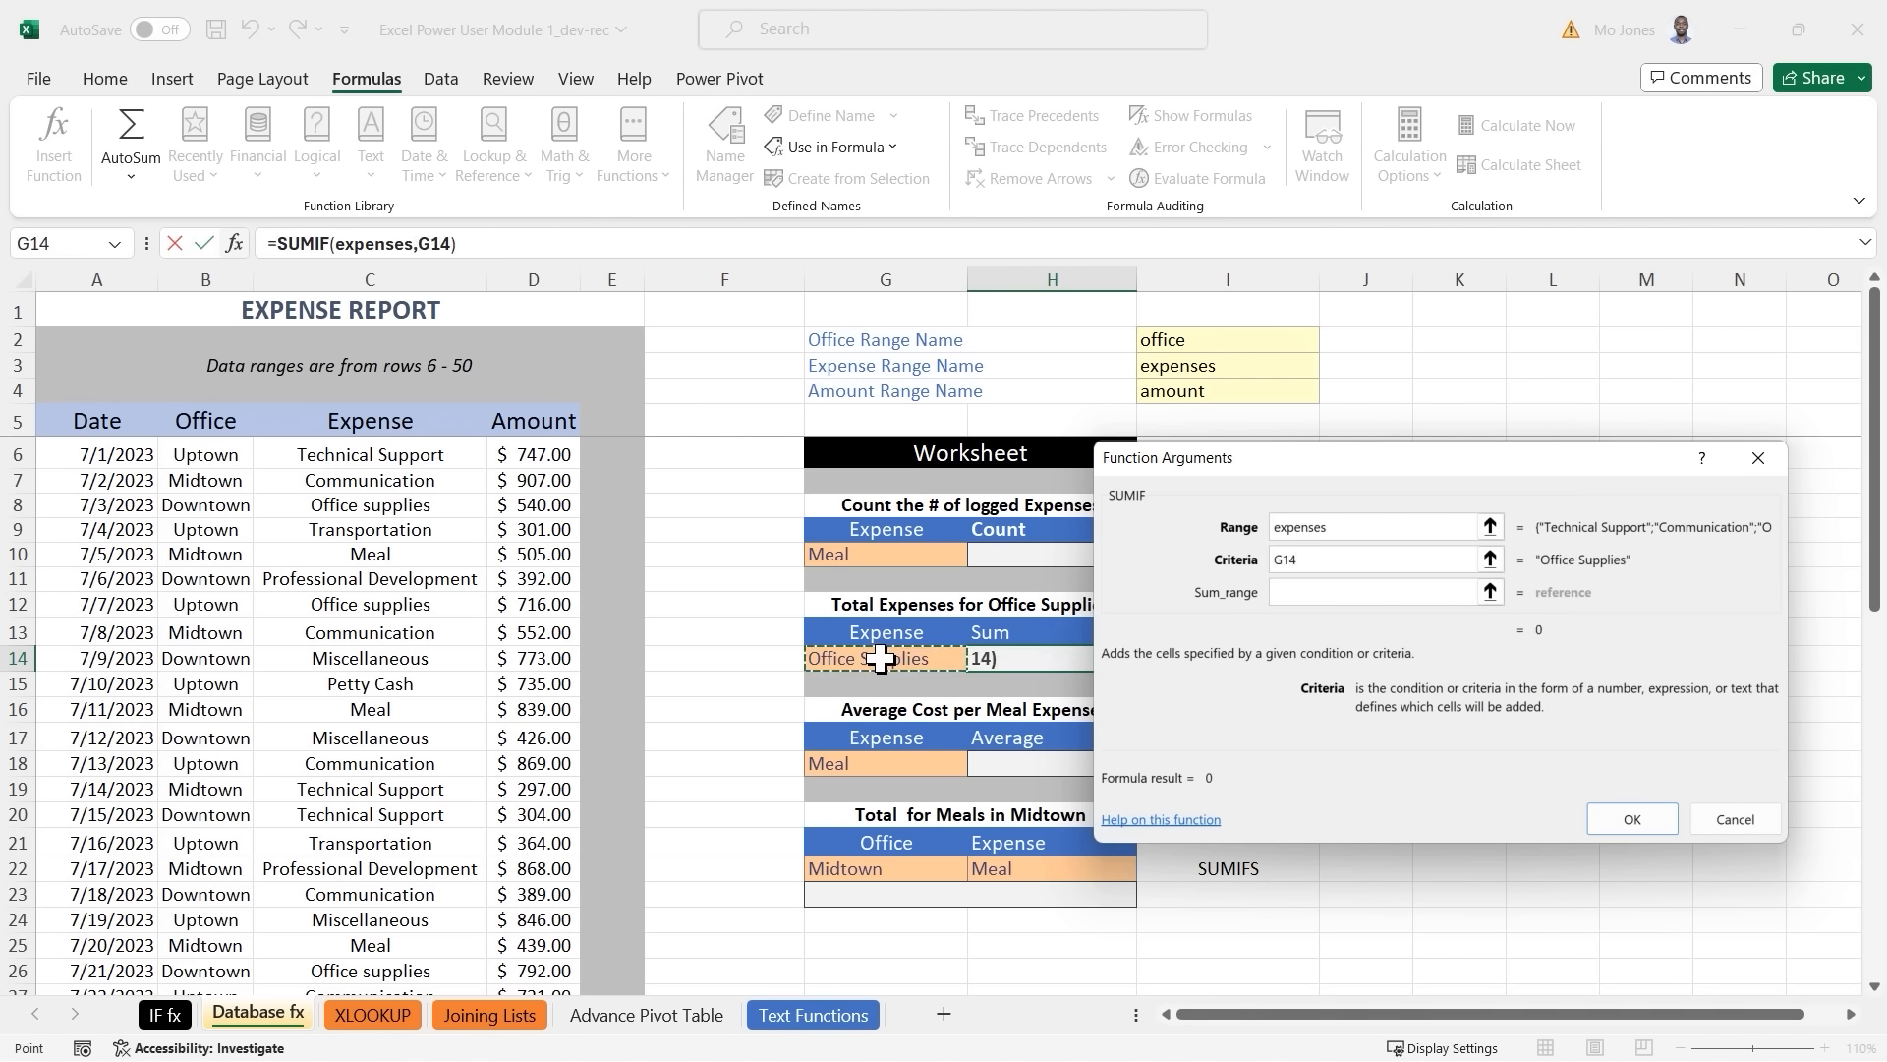
click(1321, 592)
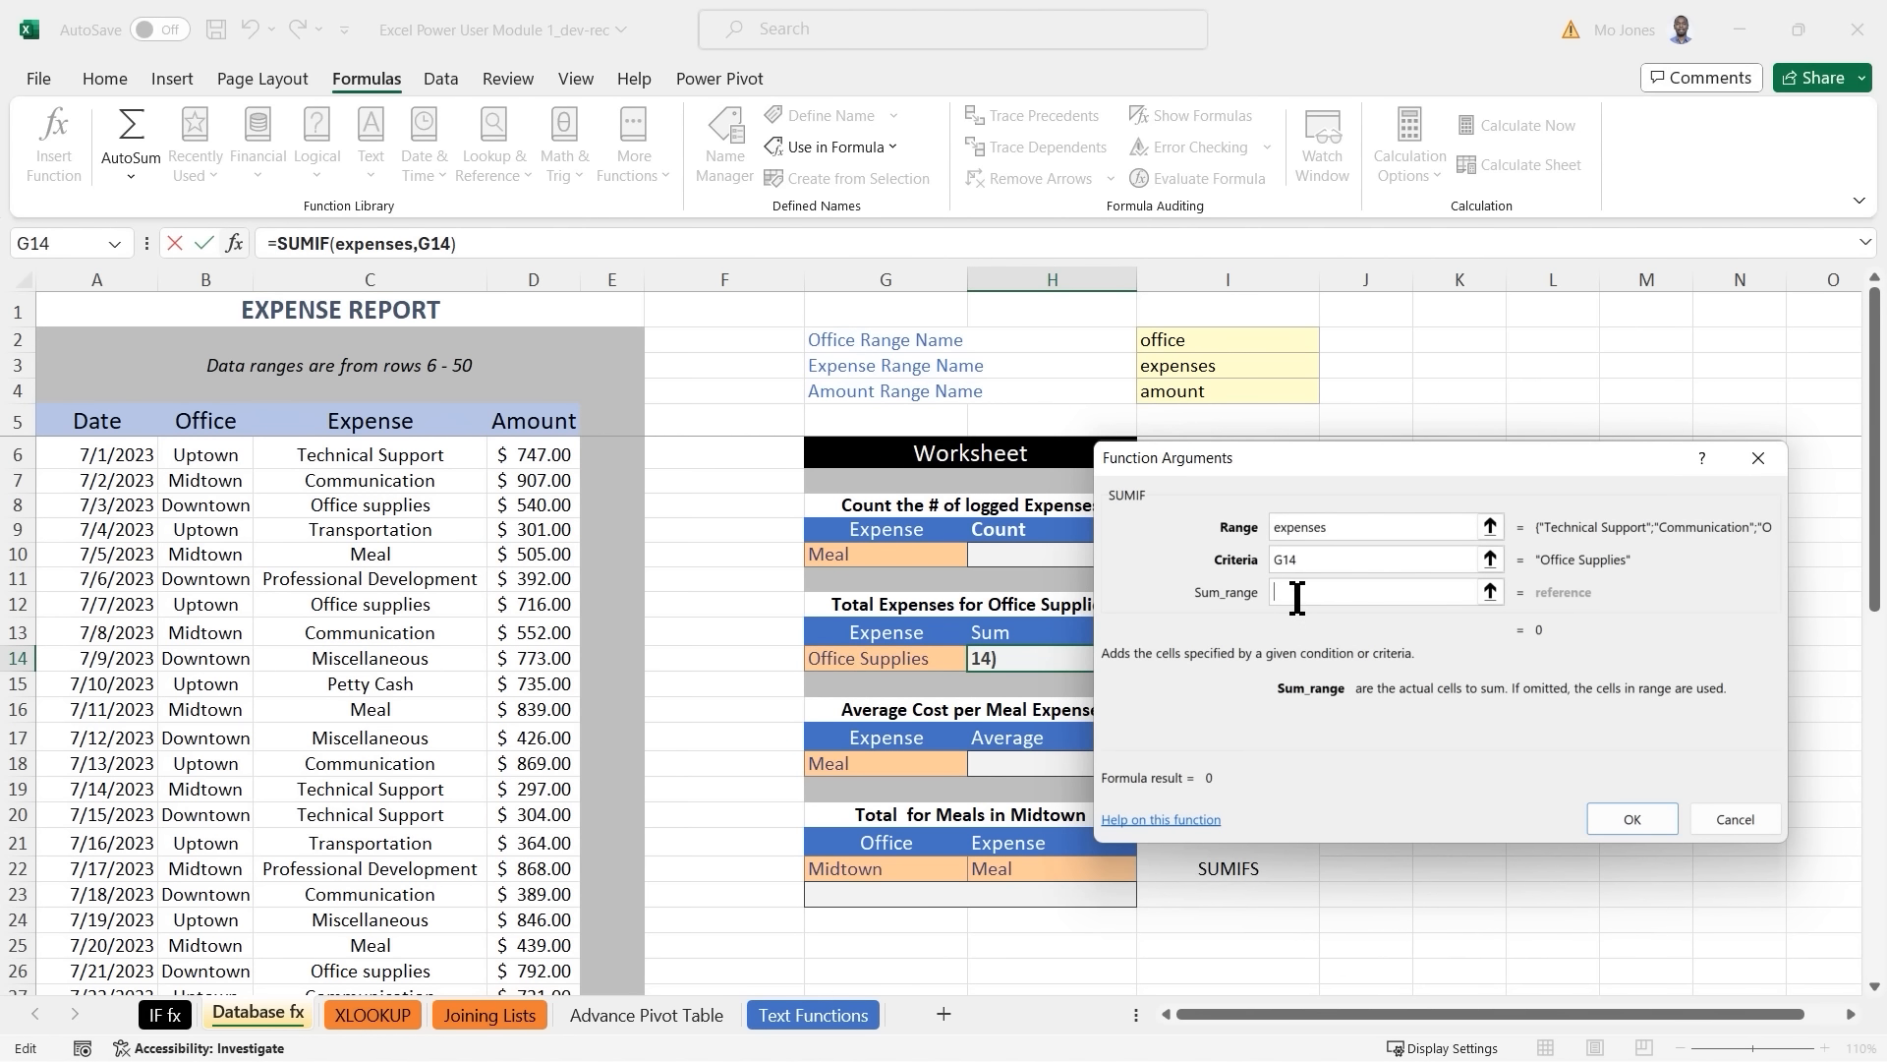
text(amount)
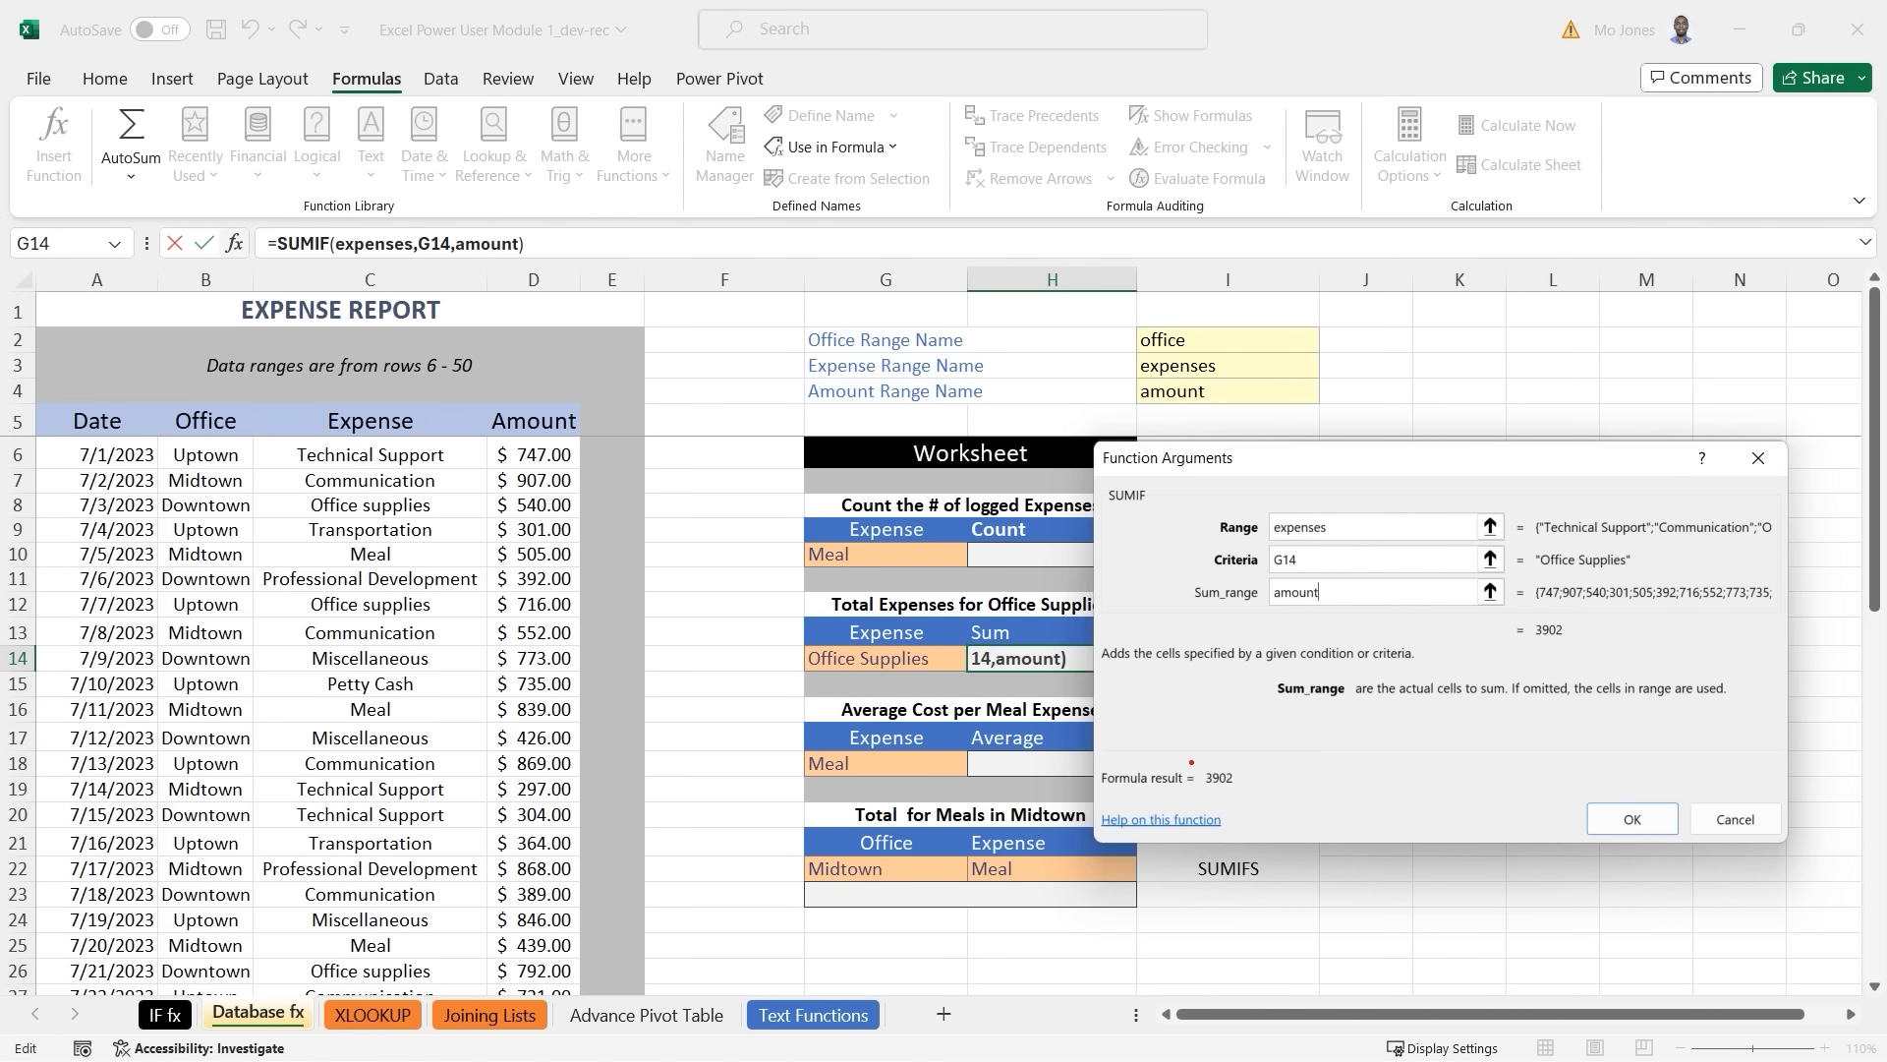
drag(1191, 760, 1257, 795)
key(Escape)
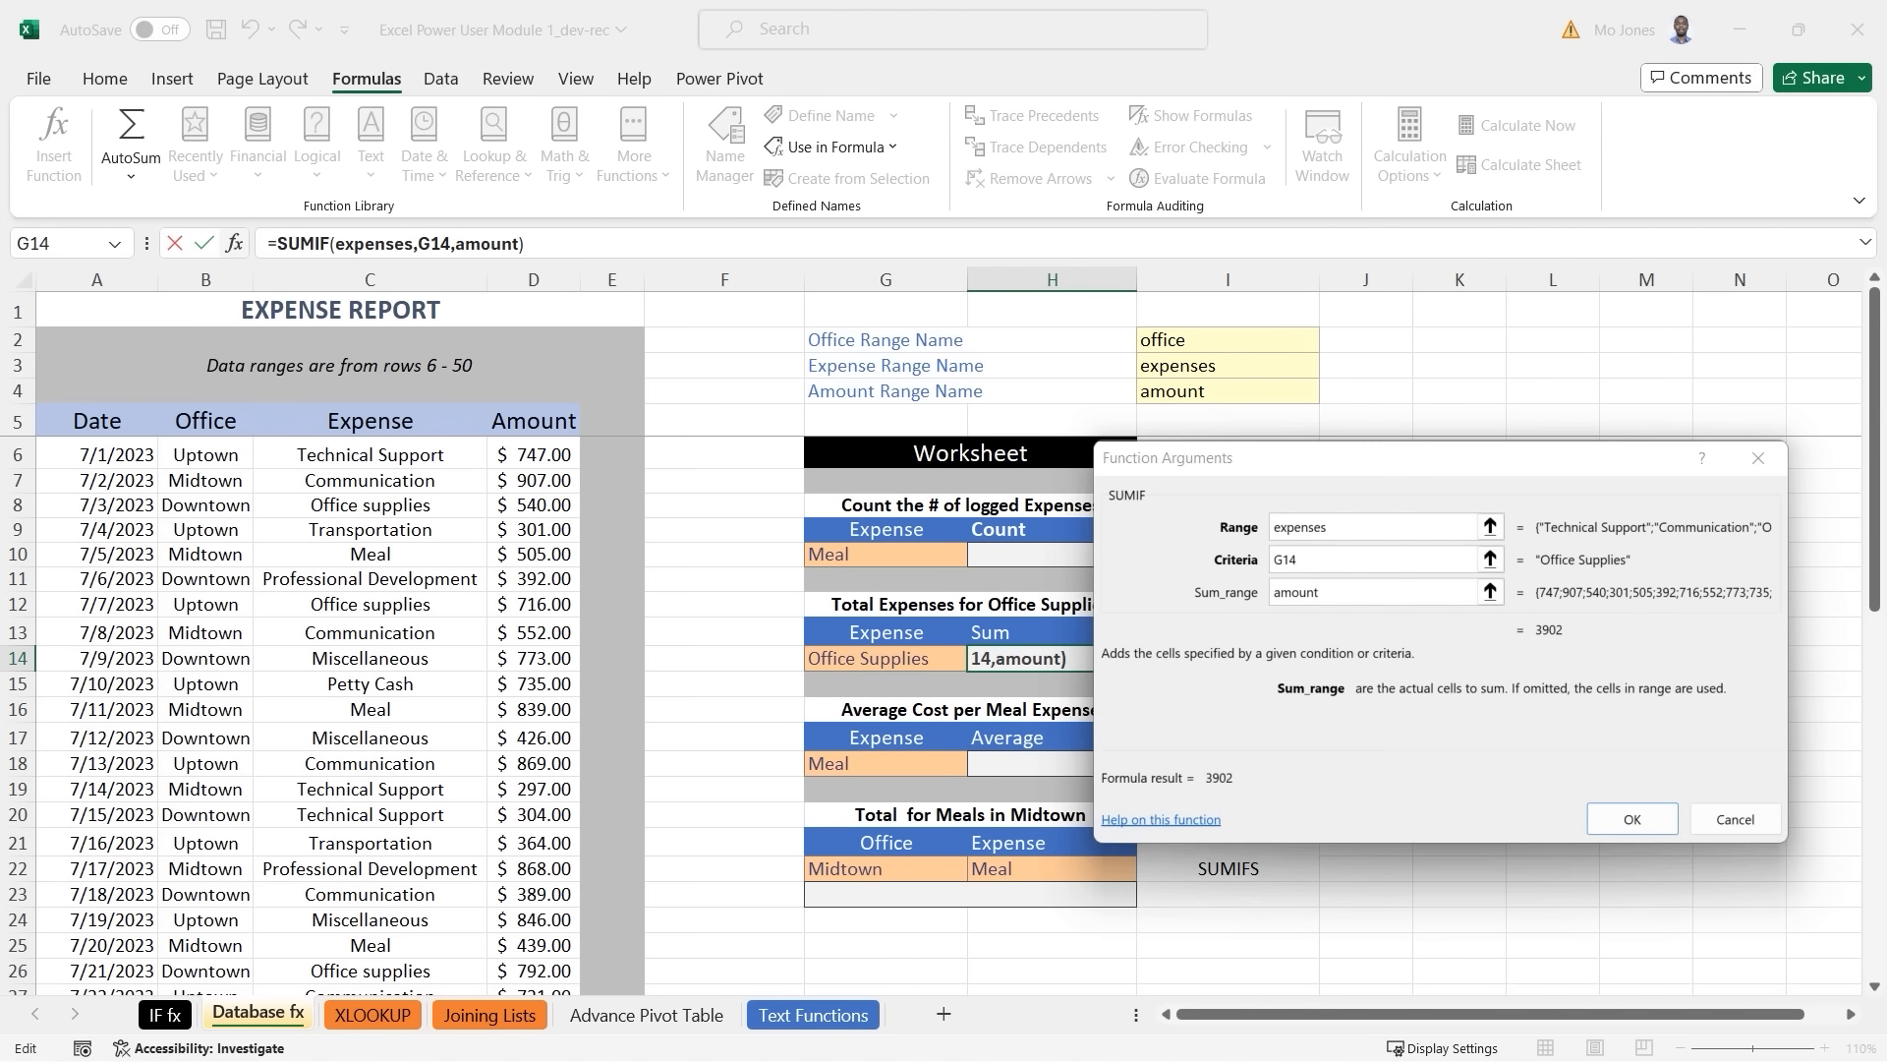
click(1635, 820)
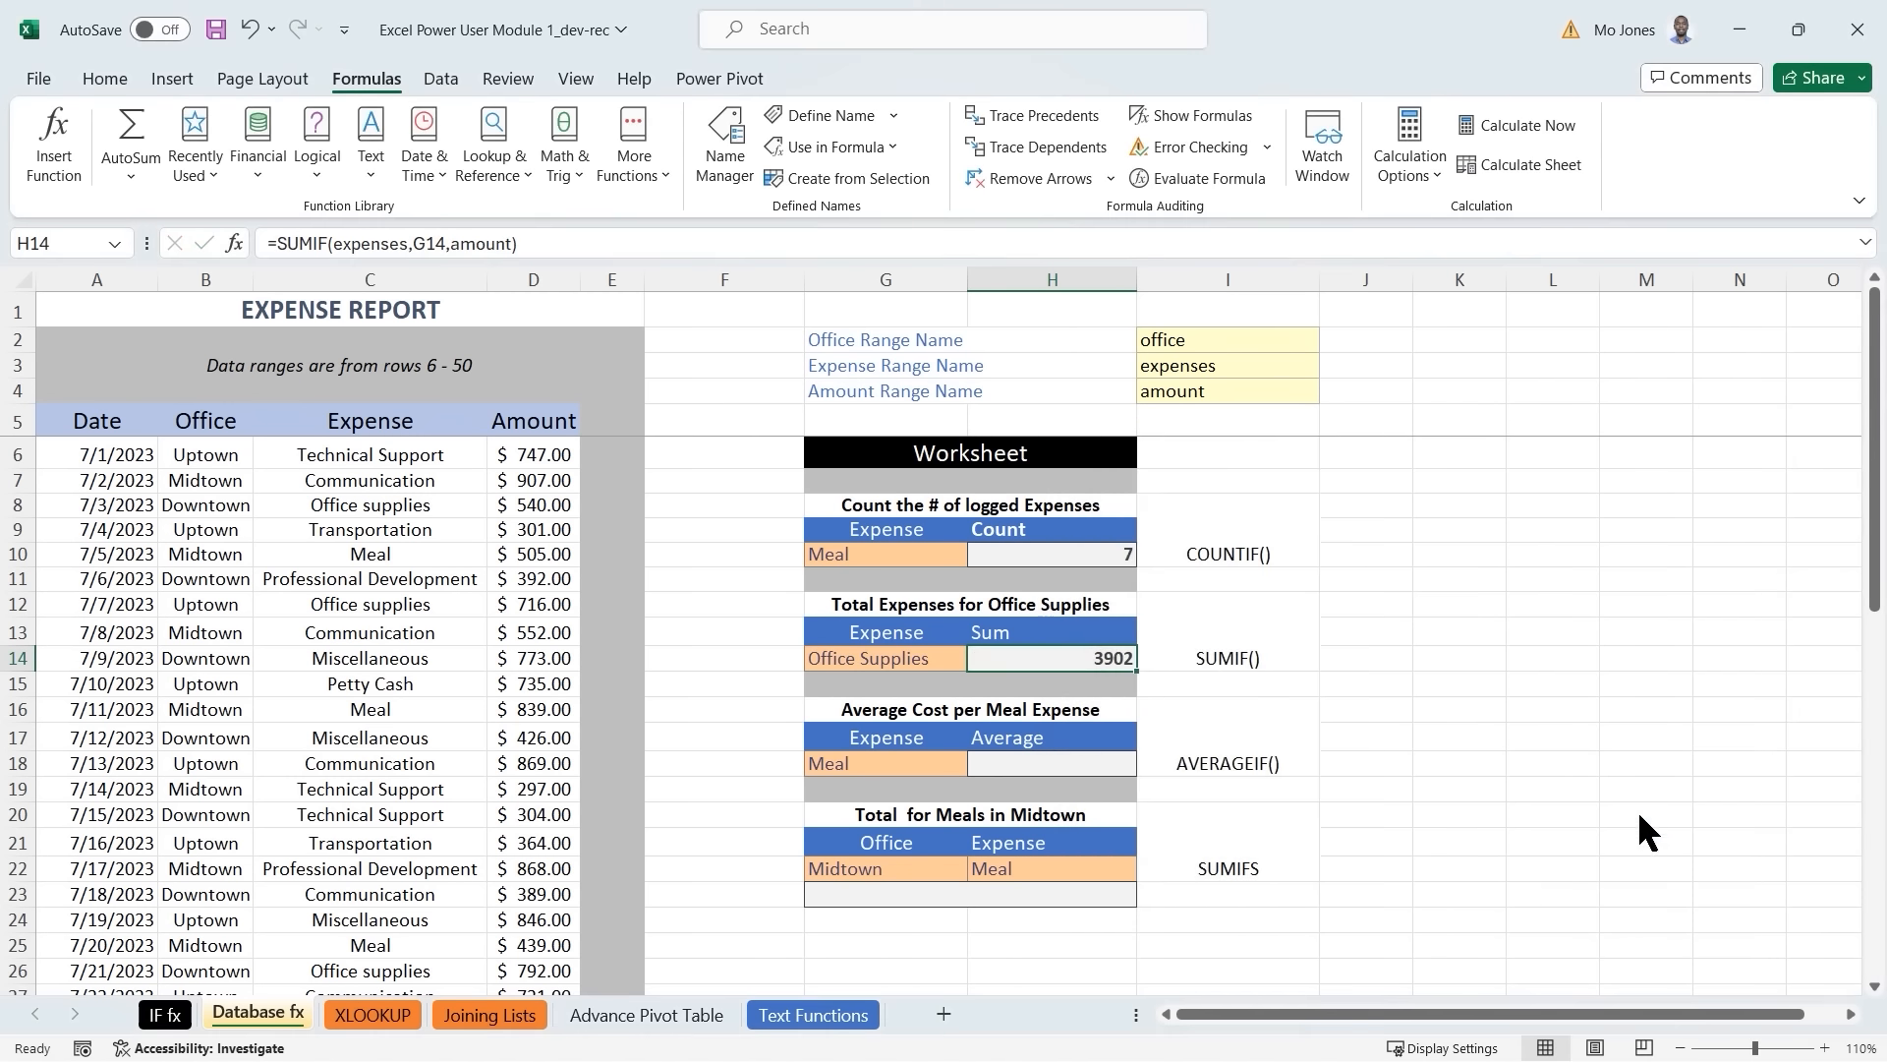
Format H14 as Currency so the Office Supplies total reads $3,902.00.
right_click(1060, 671)
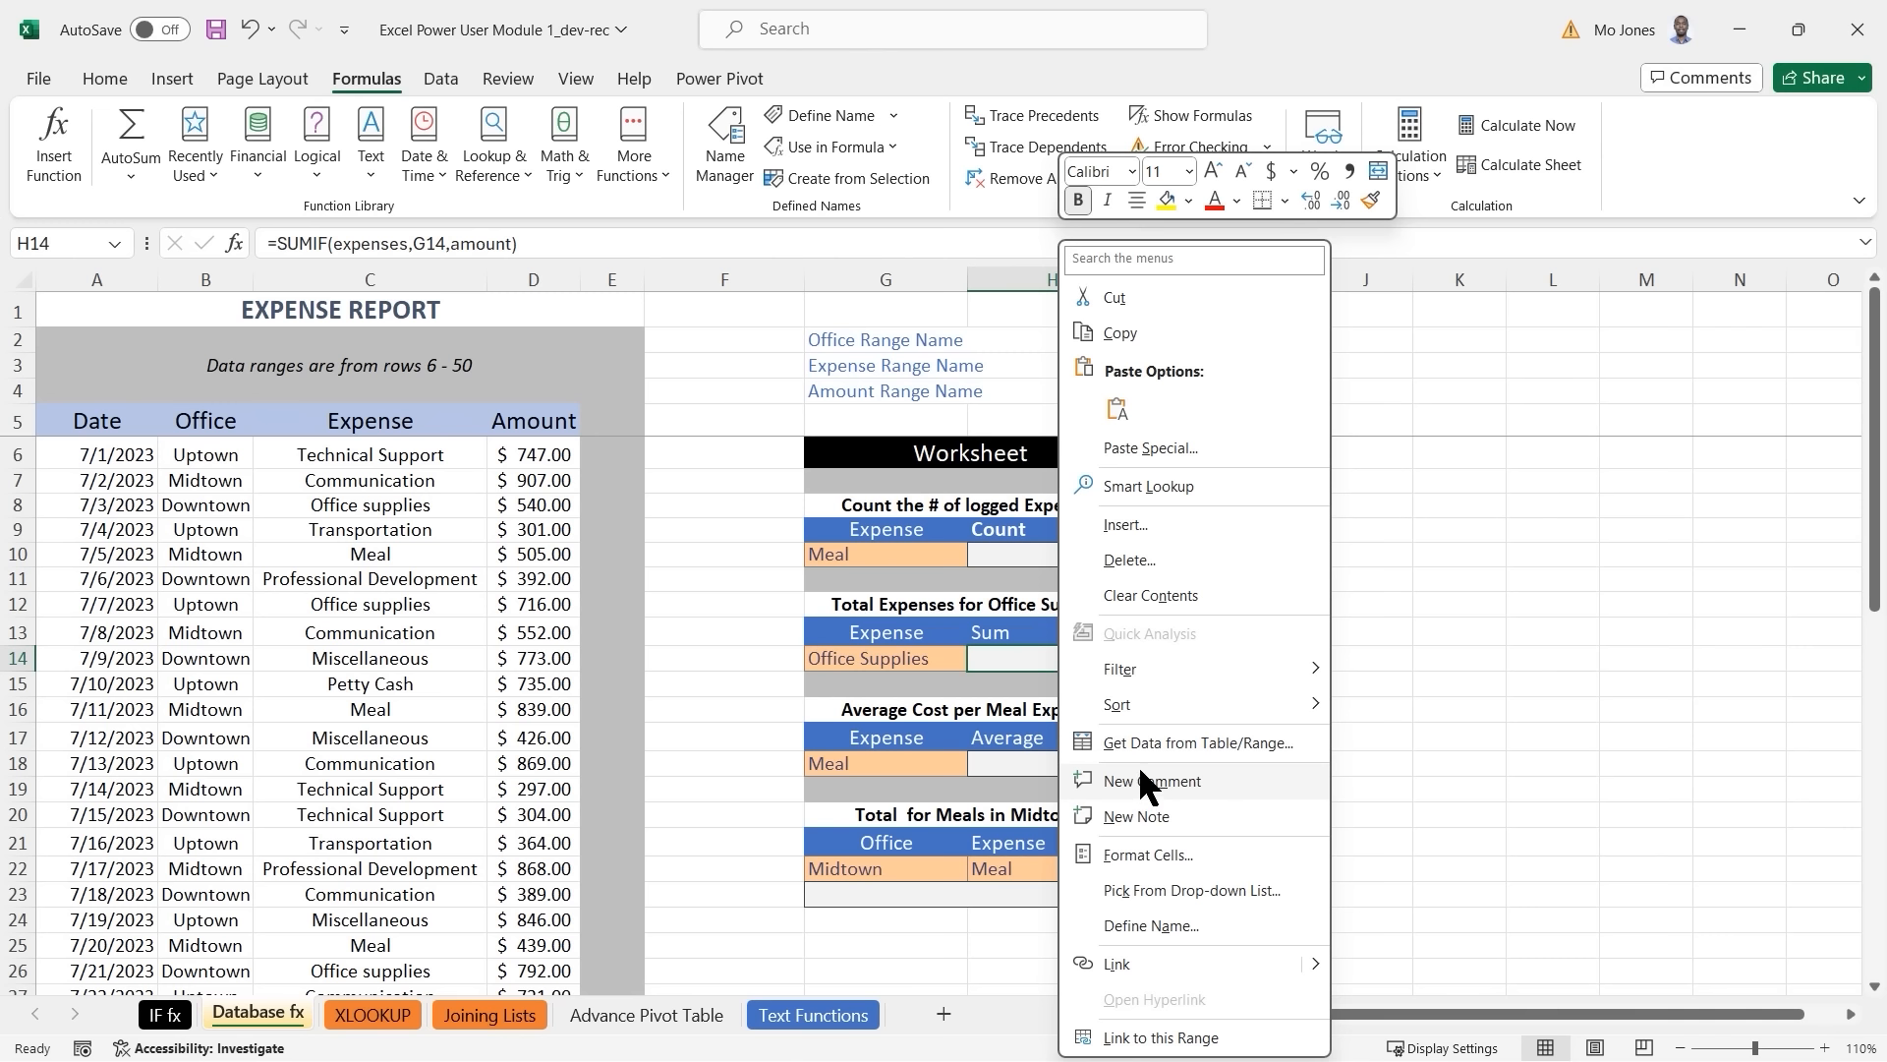
click(1148, 854)
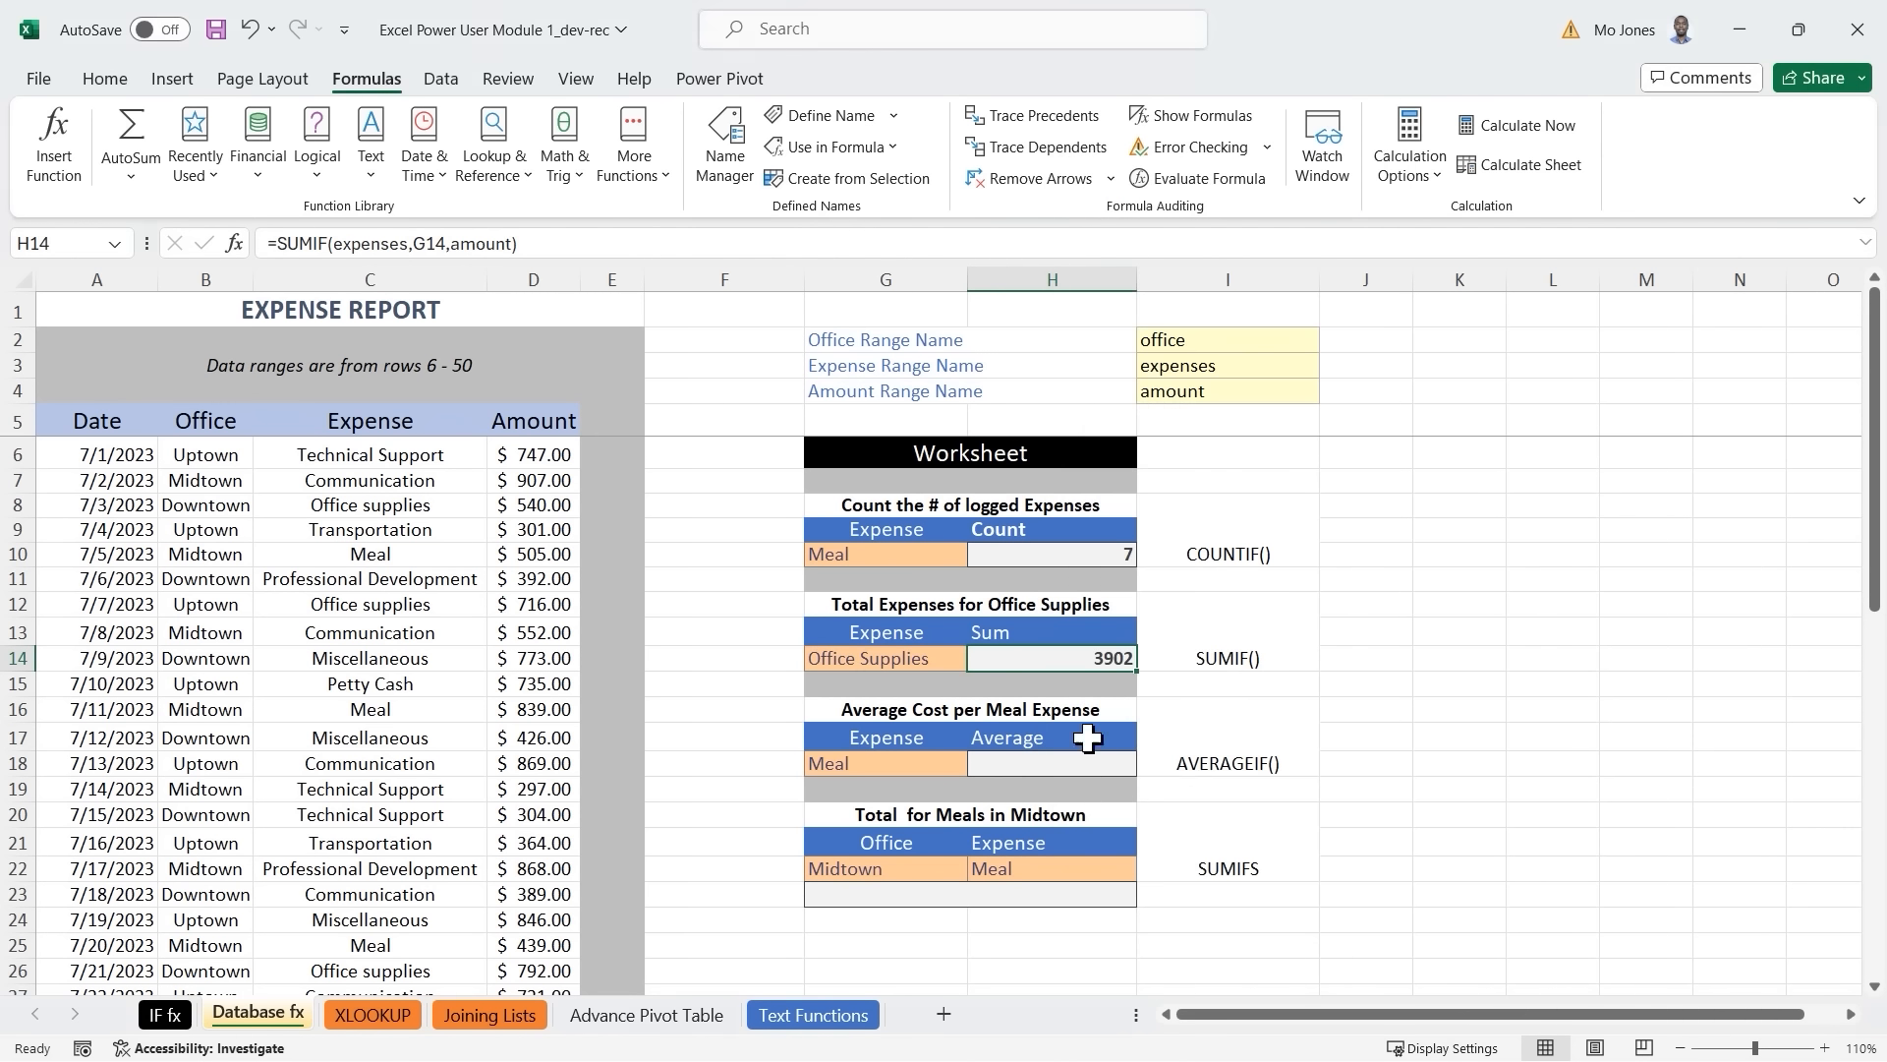
click(469, 331)
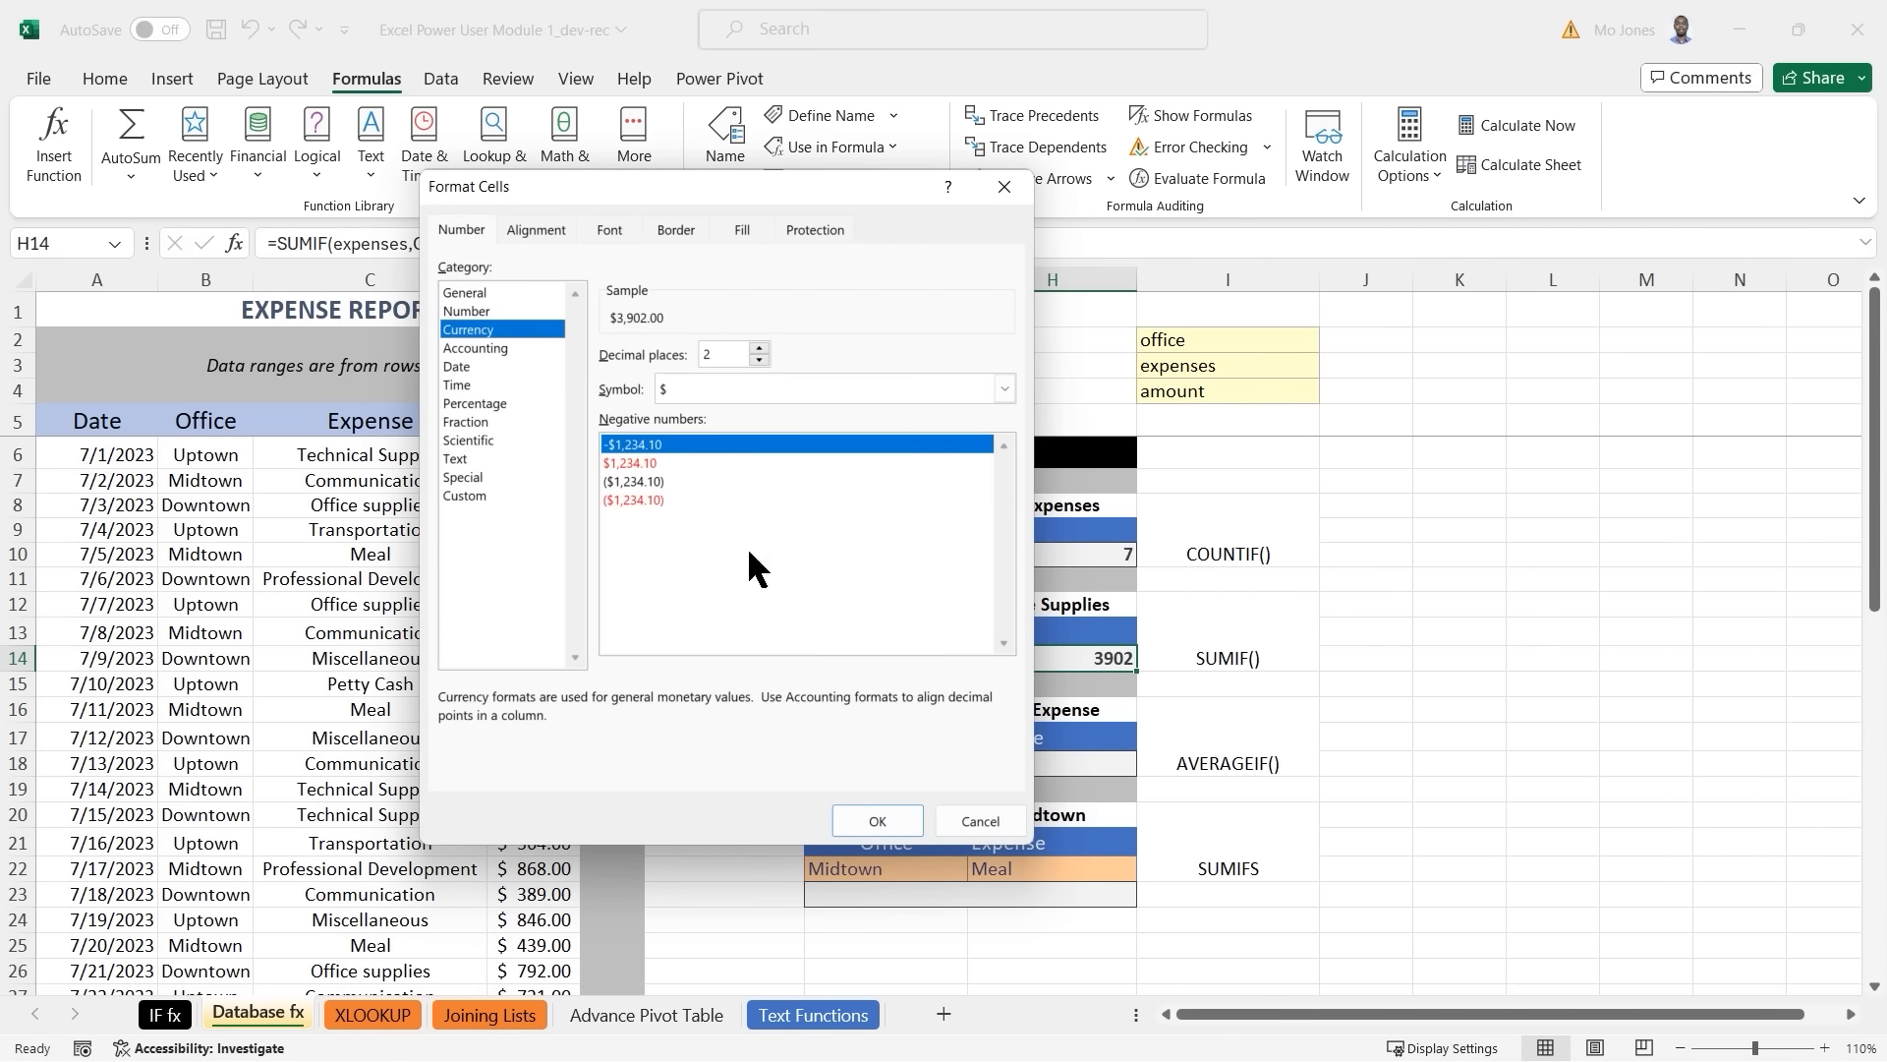
click(894, 818)
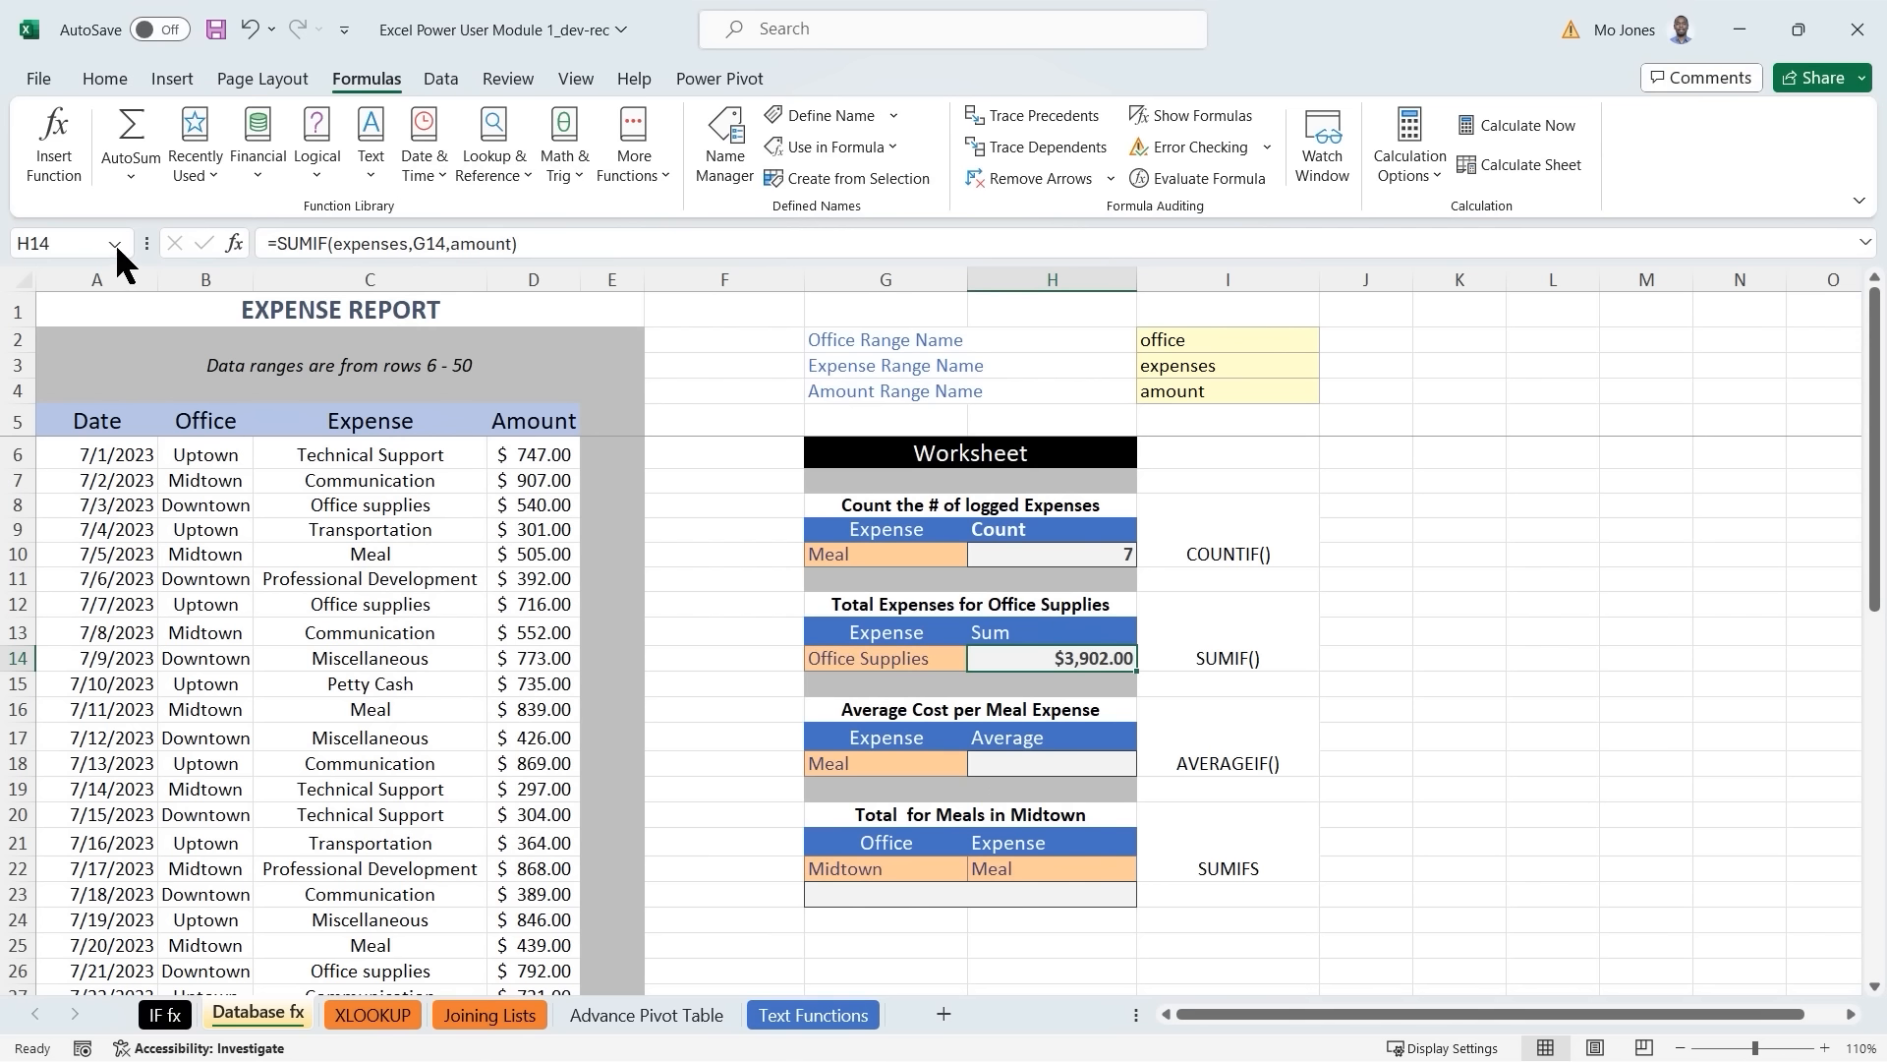
click(755, 481)
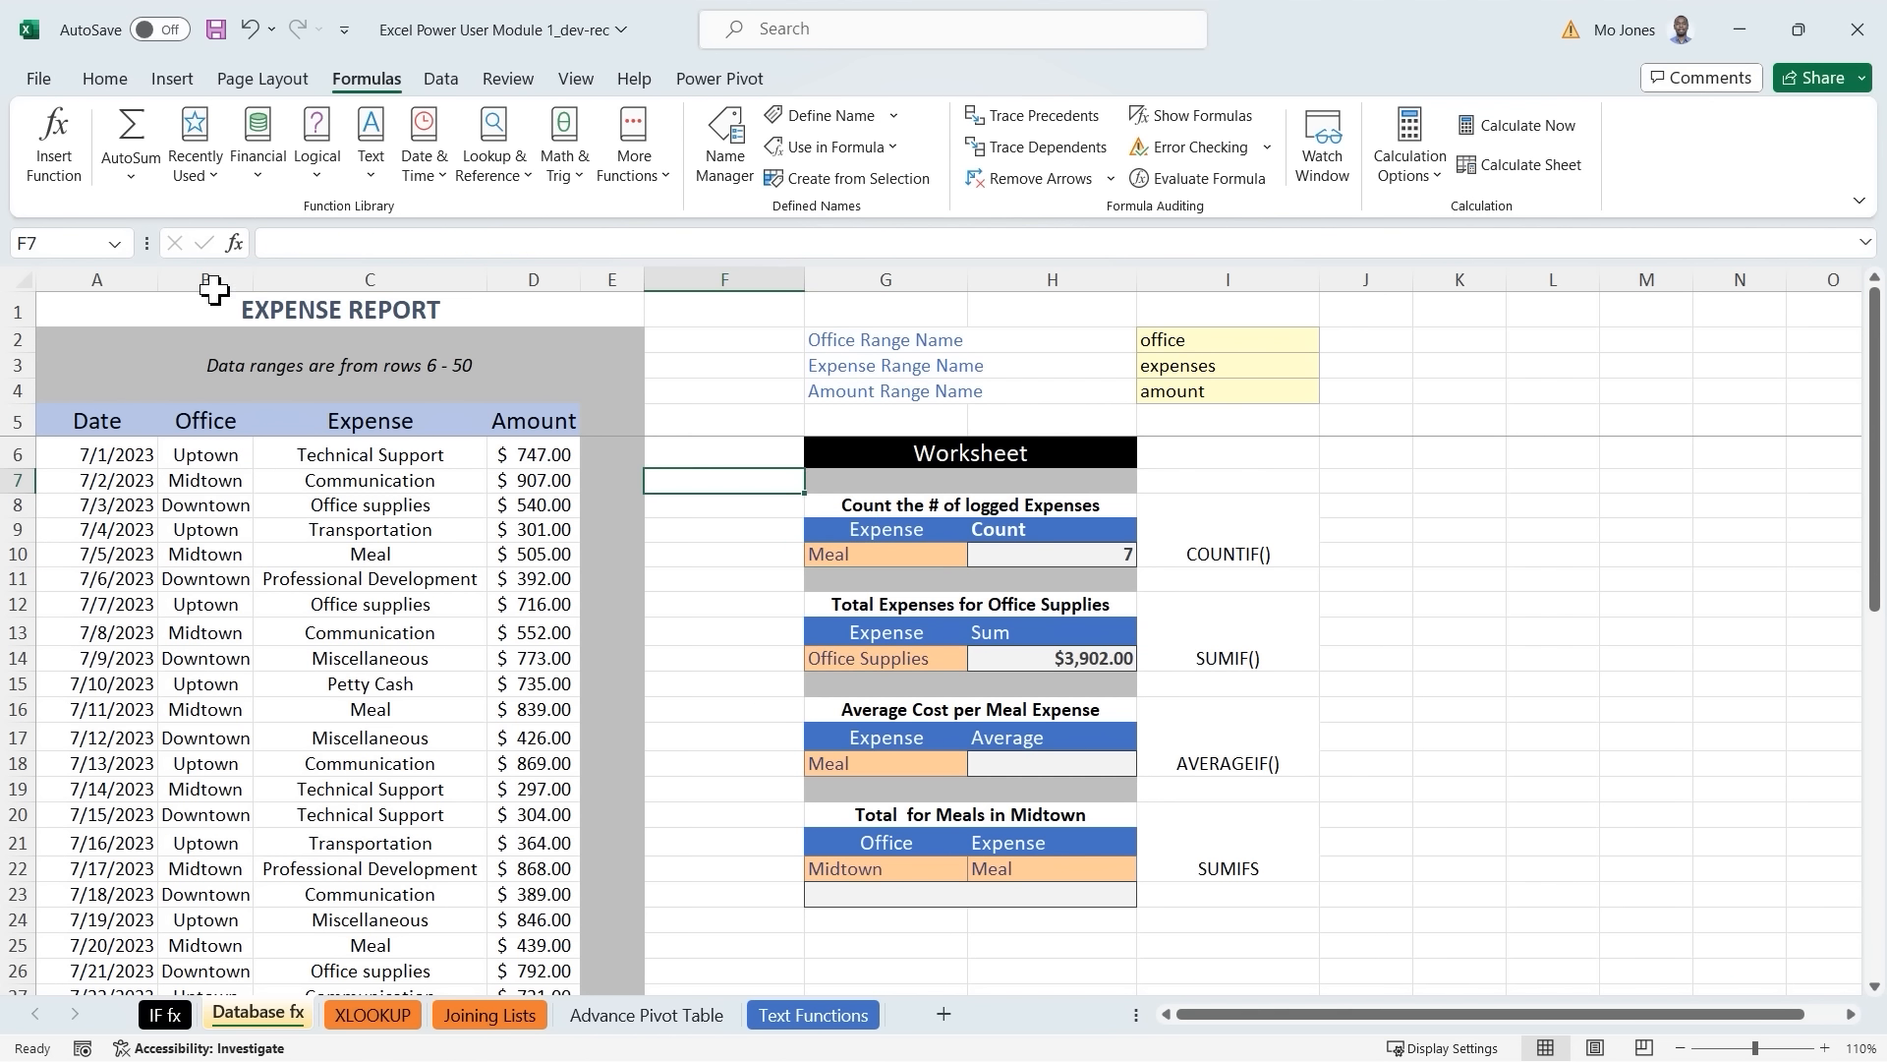
click(115, 243)
click(80, 274)
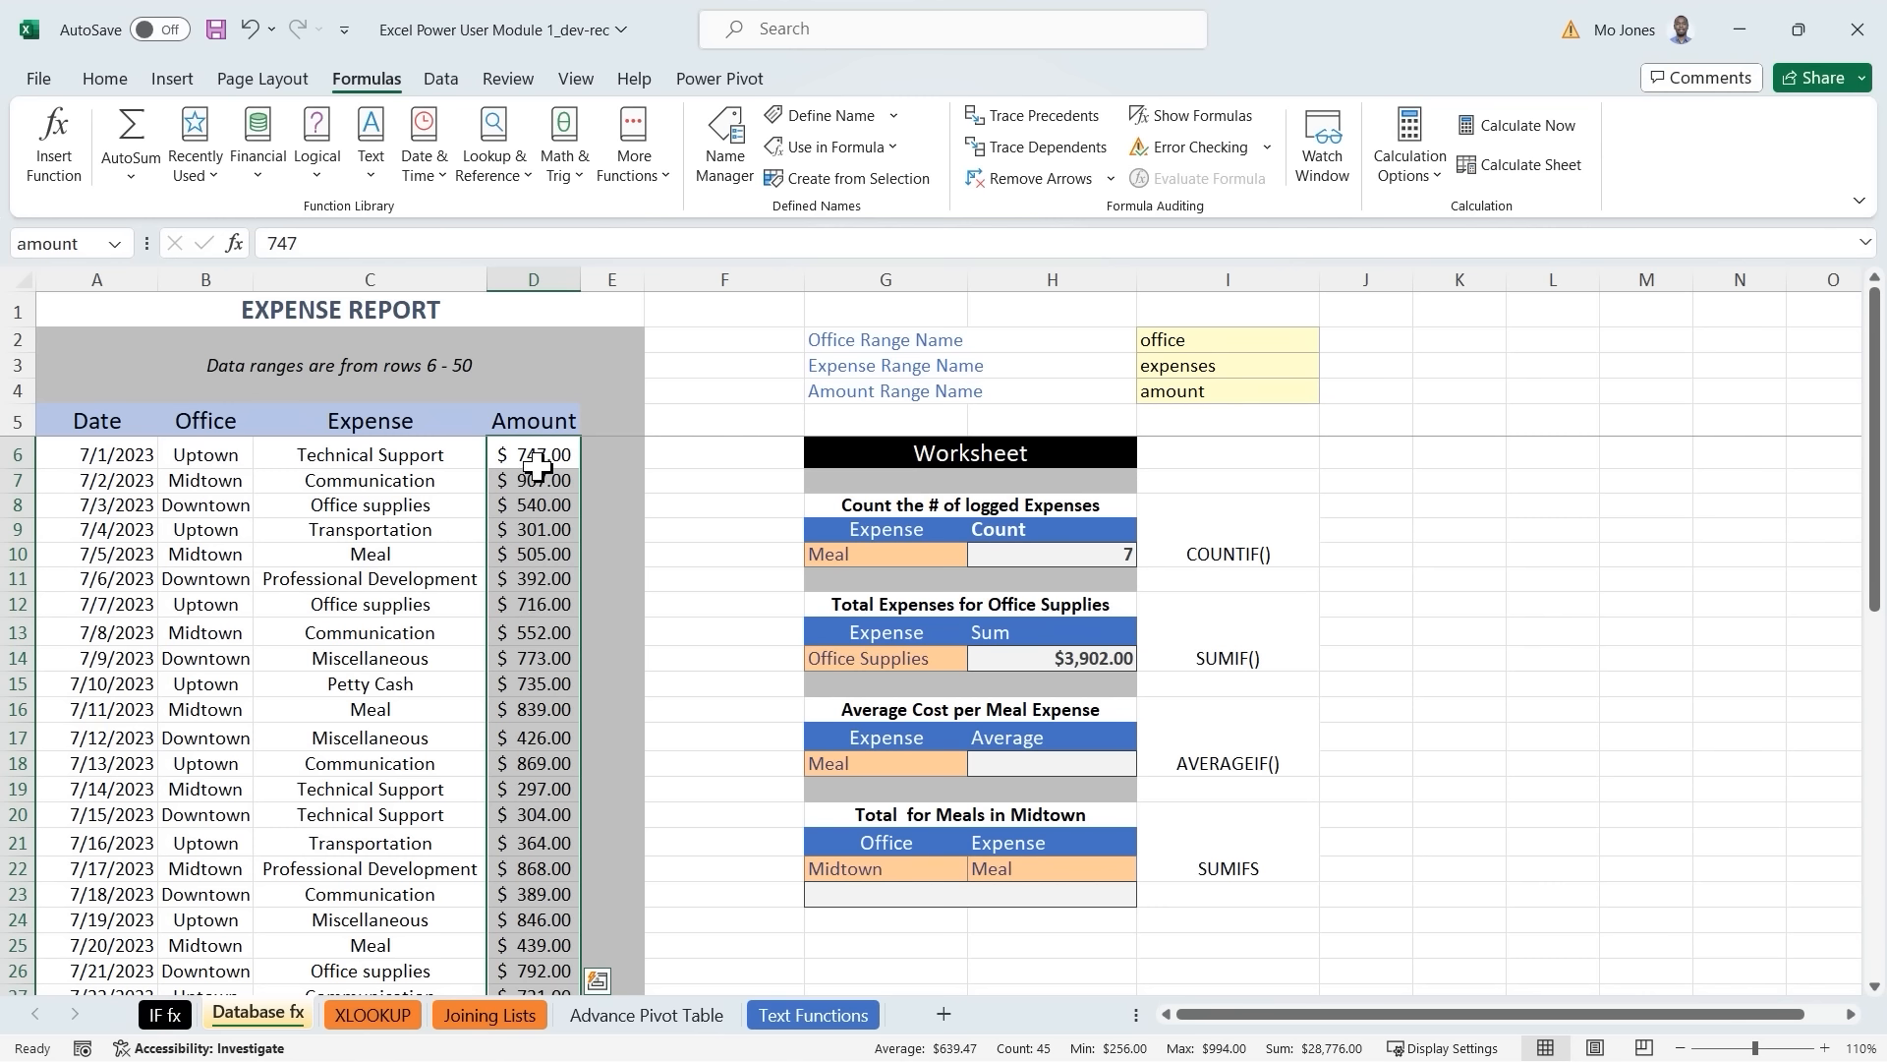
click(115, 244)
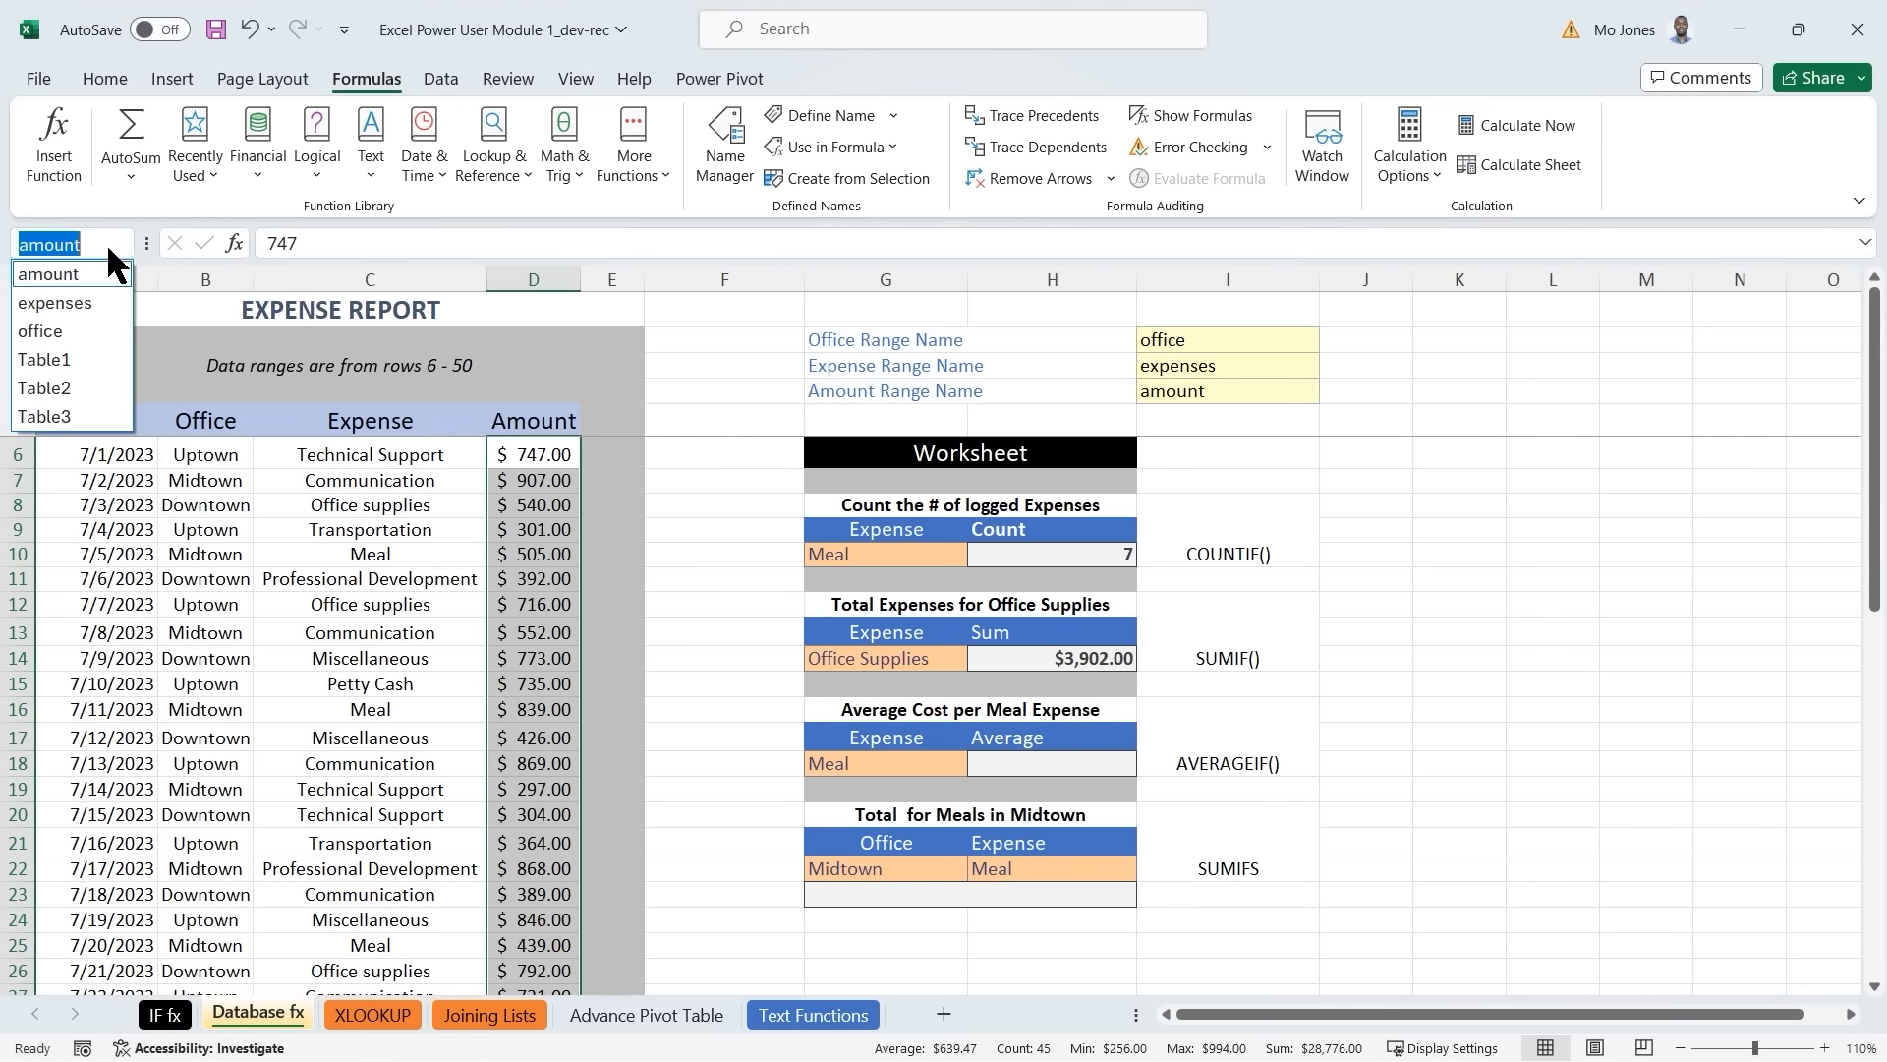
click(63, 303)
click(115, 243)
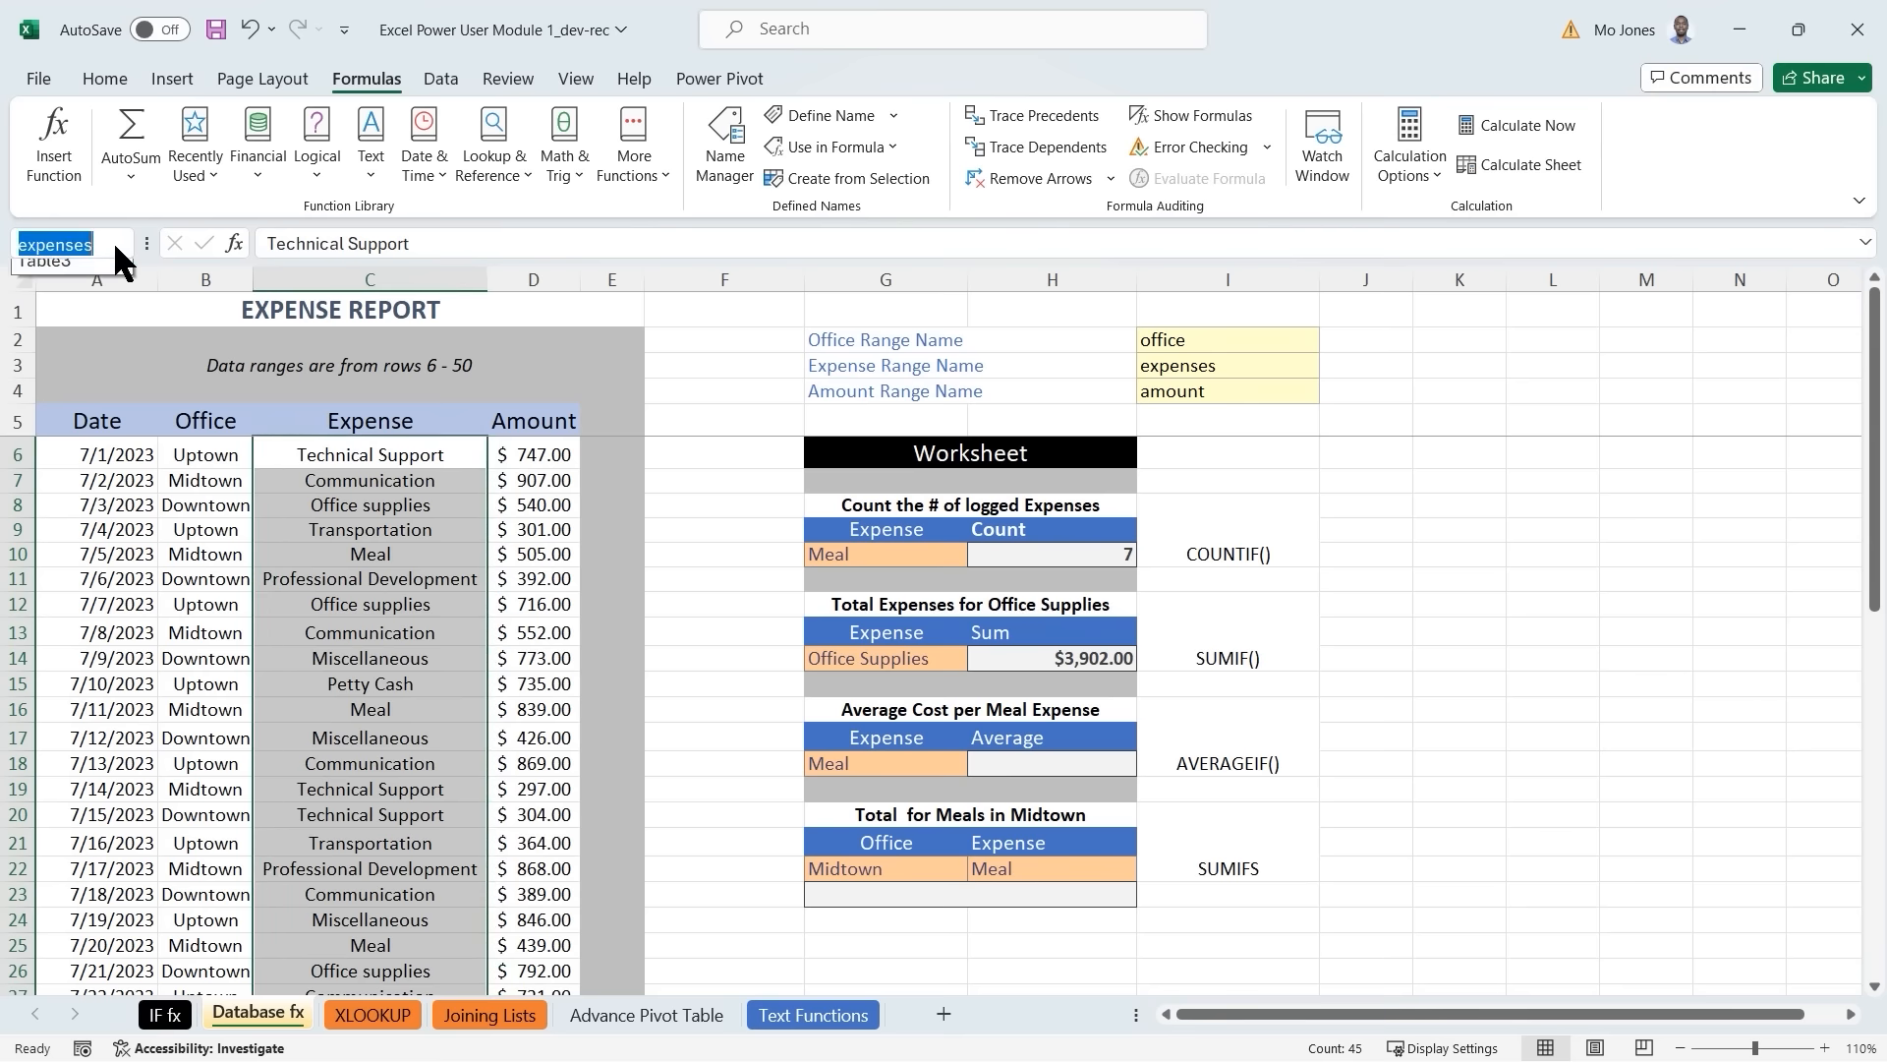
click(61, 328)
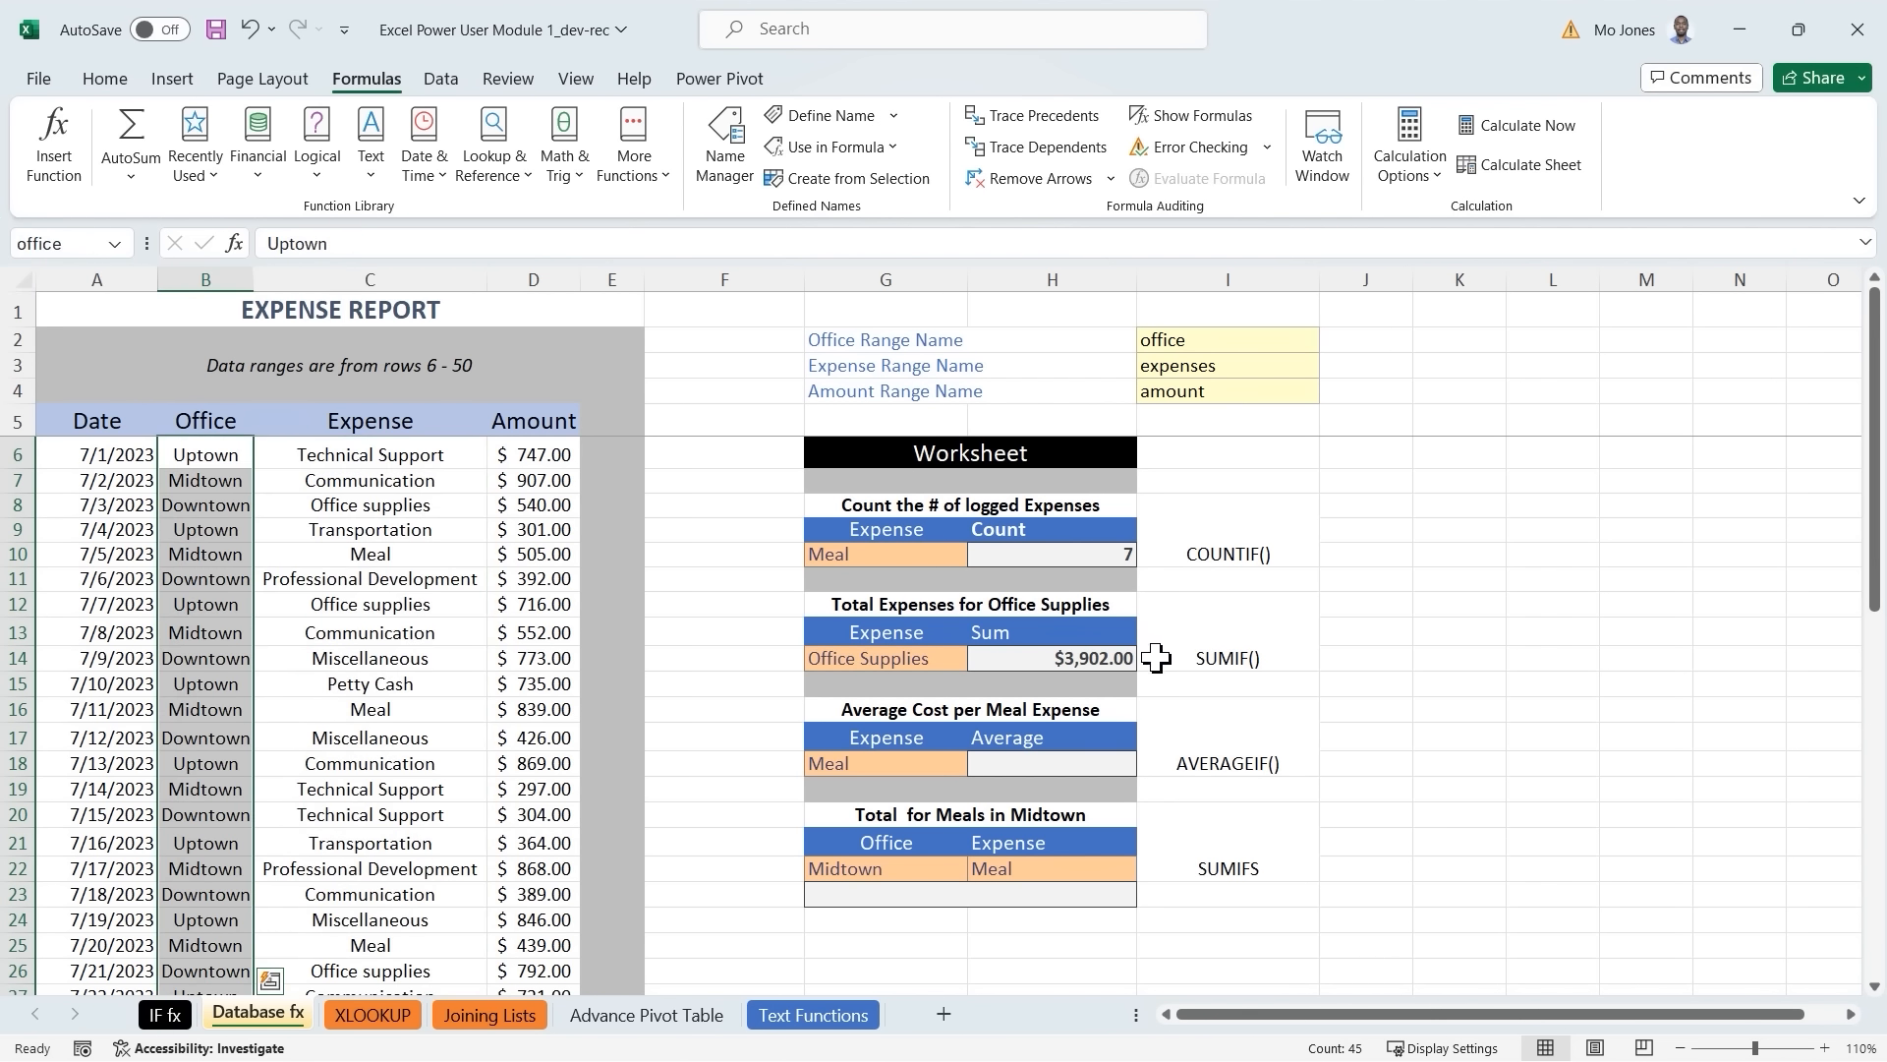
click(1042, 763)
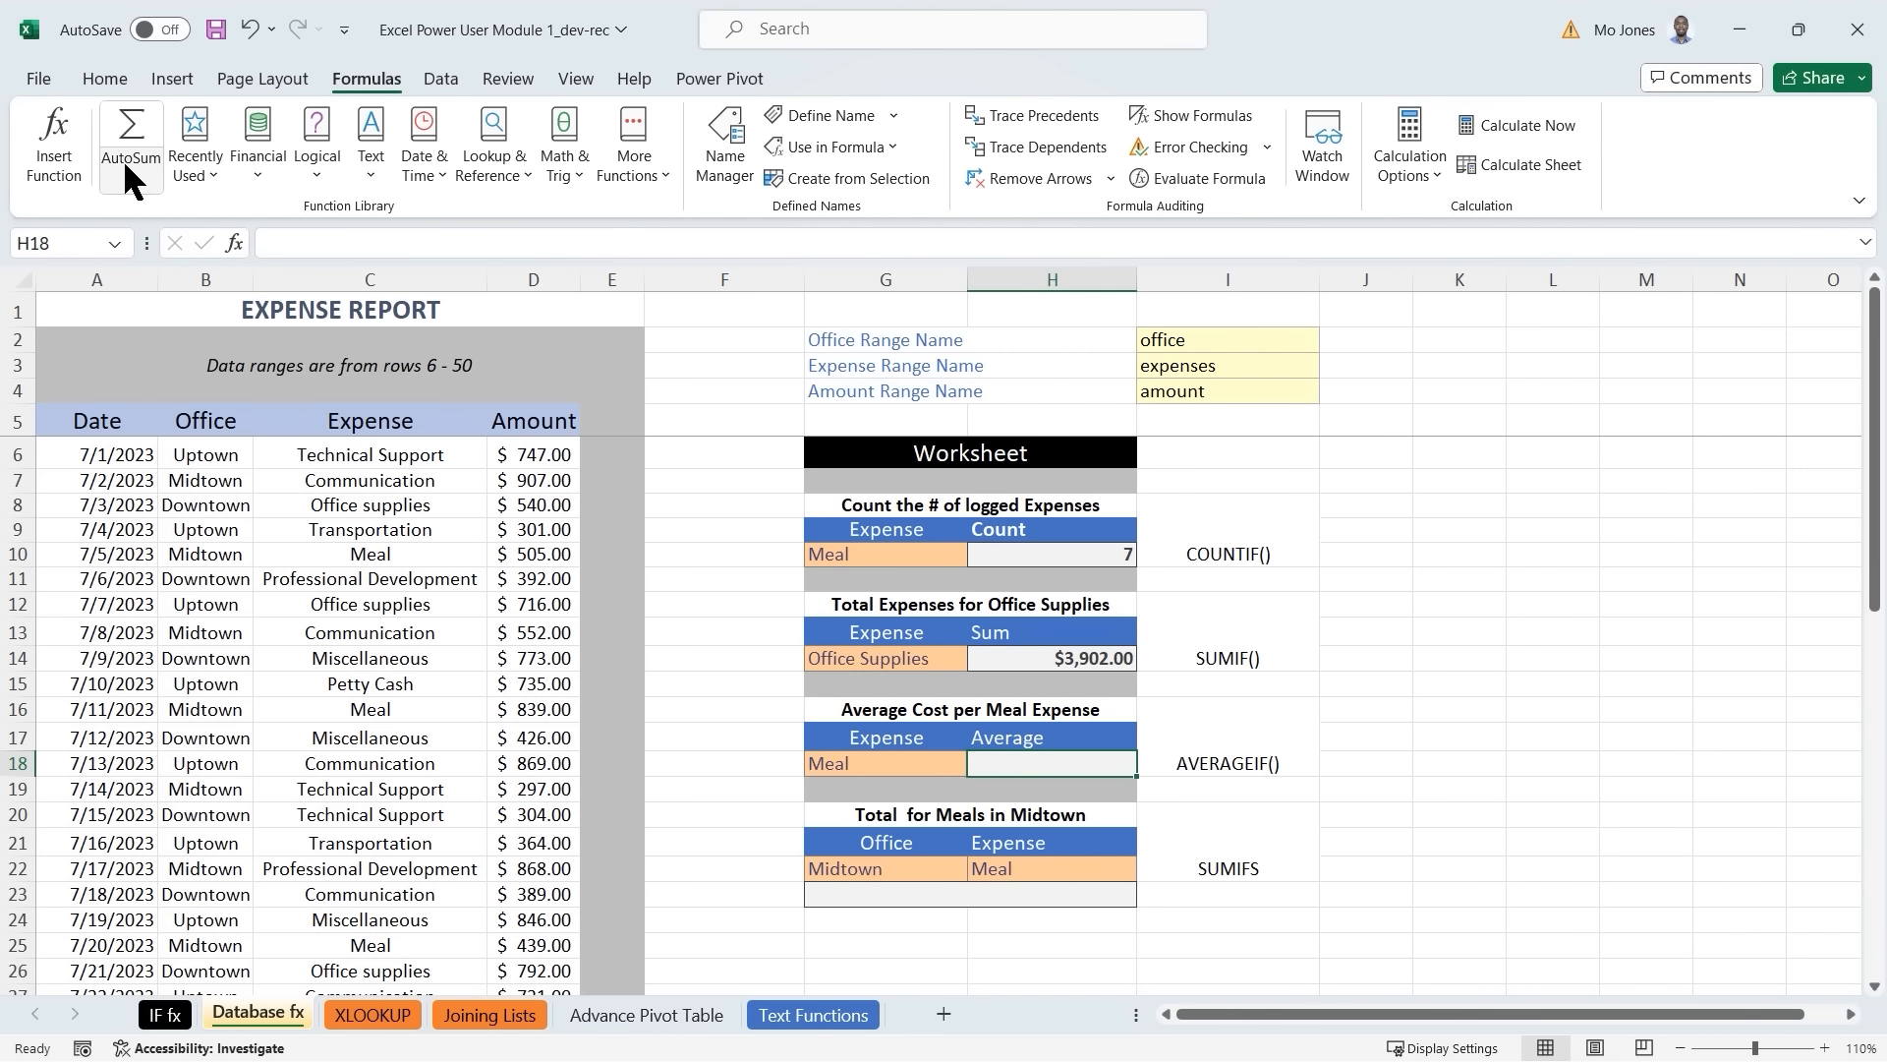
Insert AVERAGEIF in H18 with Range expenses, Criteria G18 and Average_range amount.
click(53, 147)
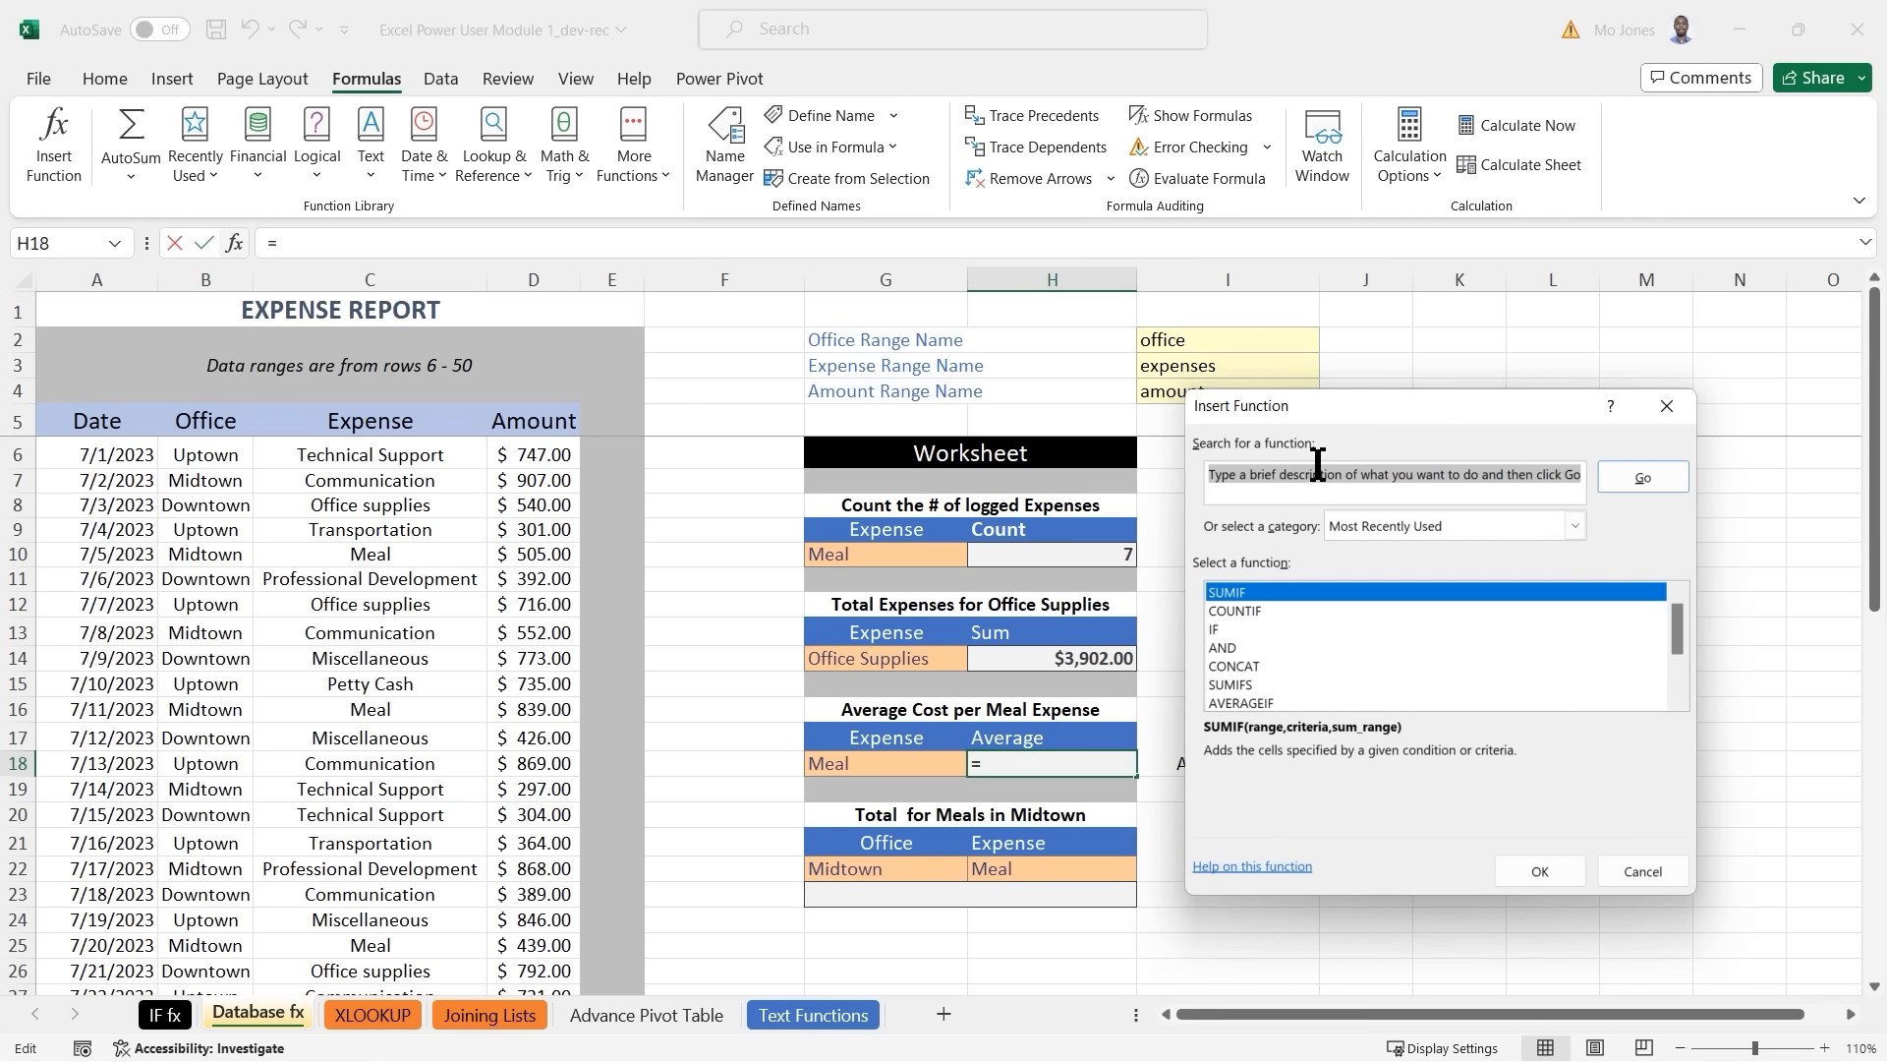
text(averag)
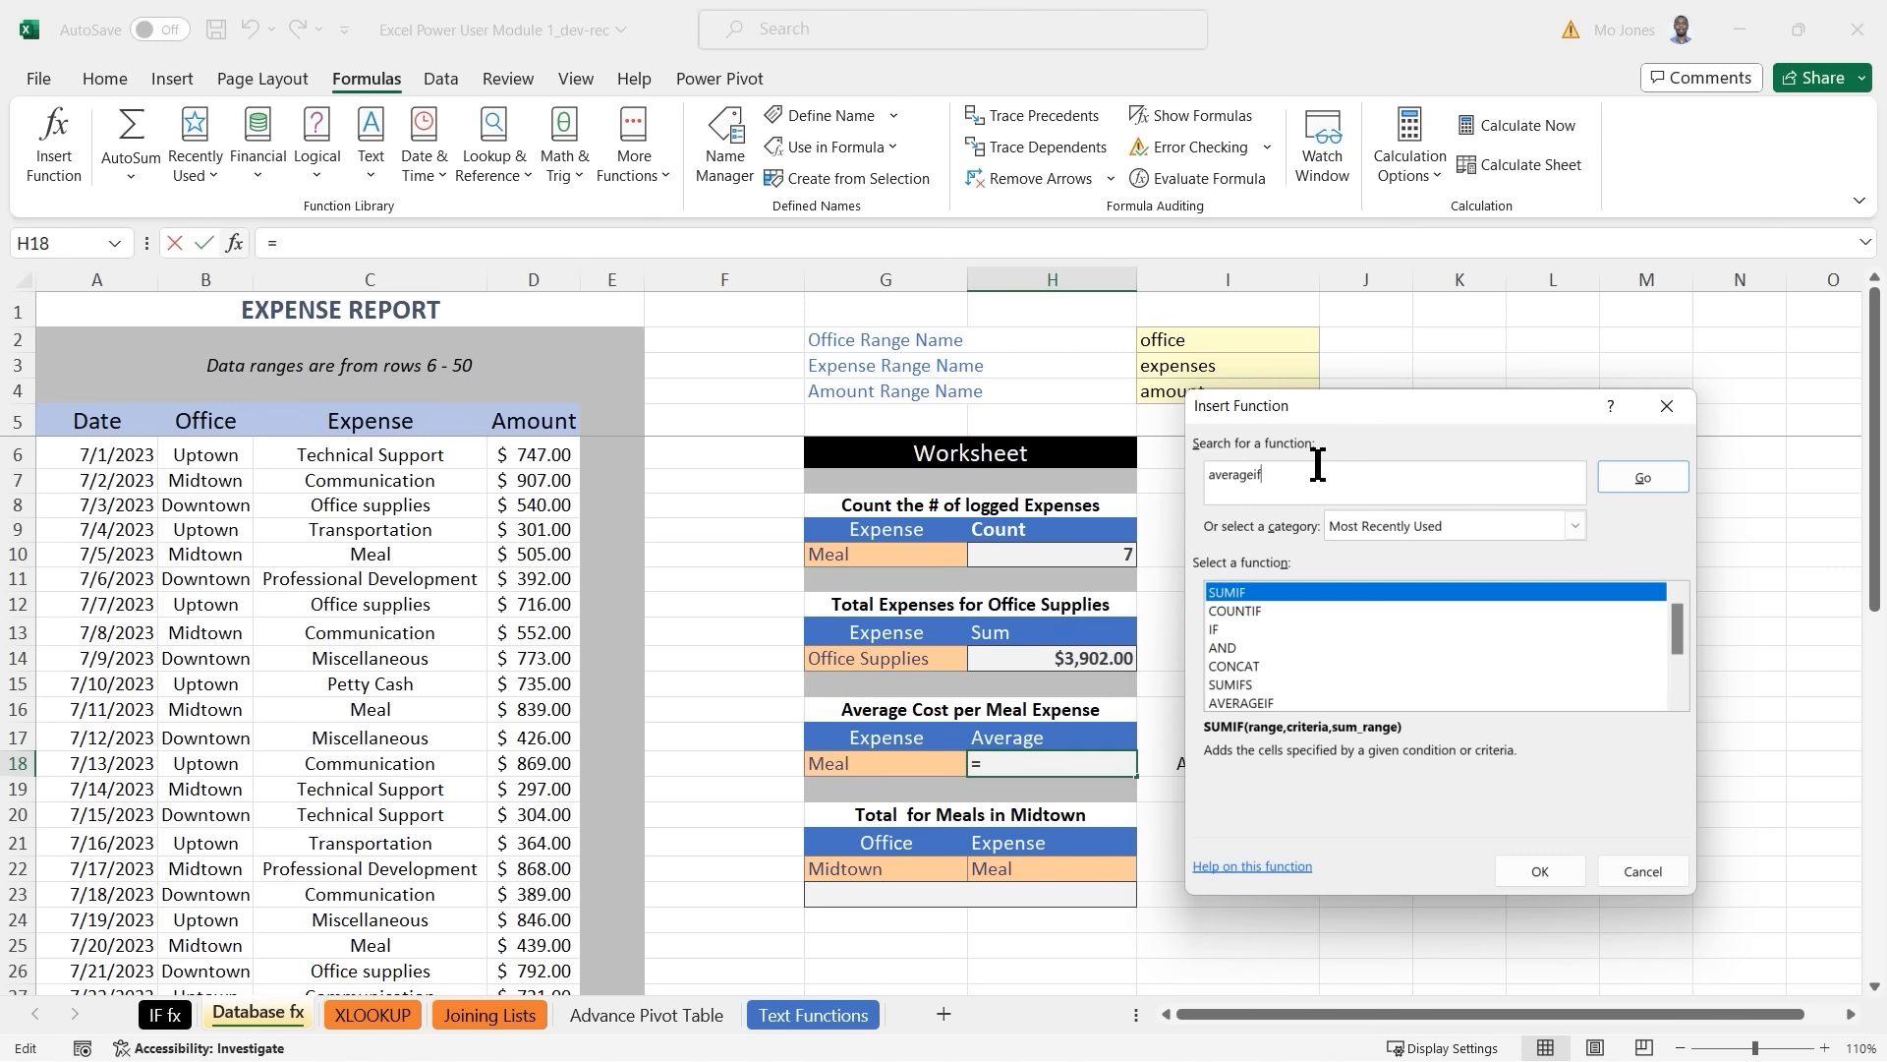
text(eif)
click(1632, 480)
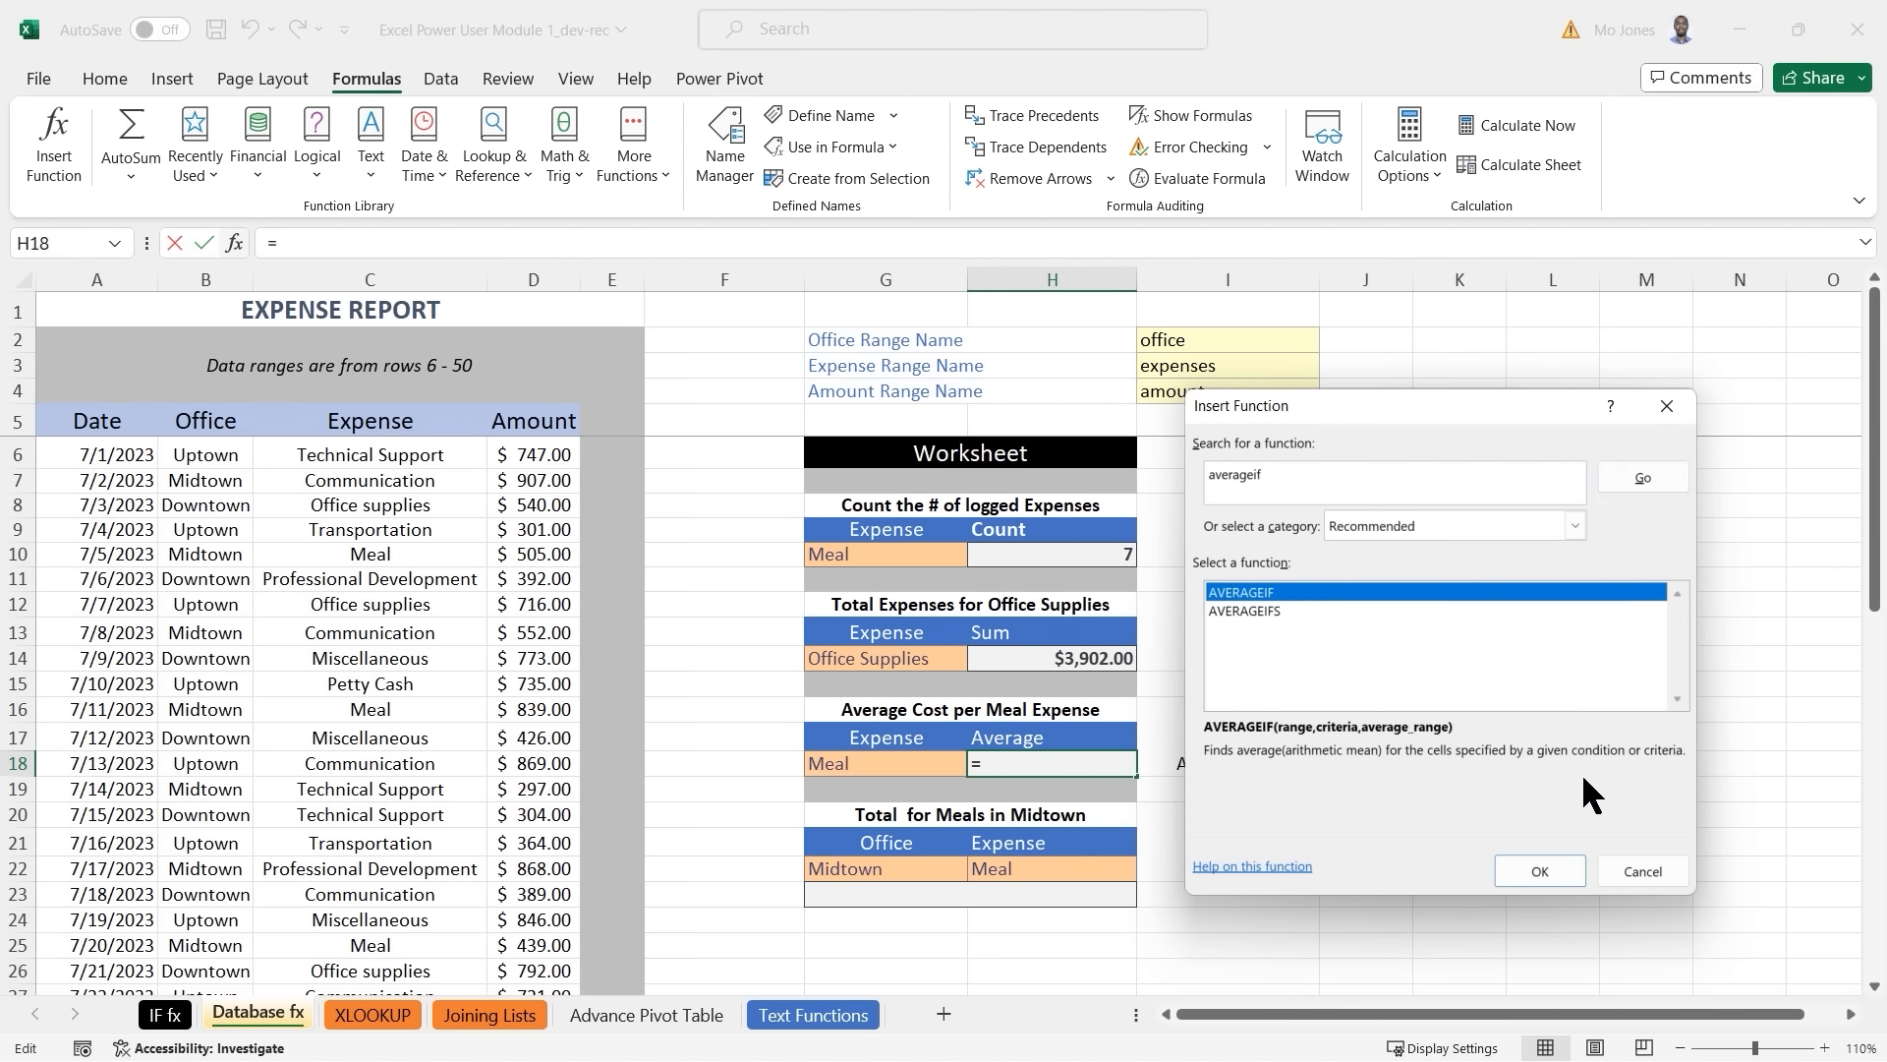
click(1537, 863)
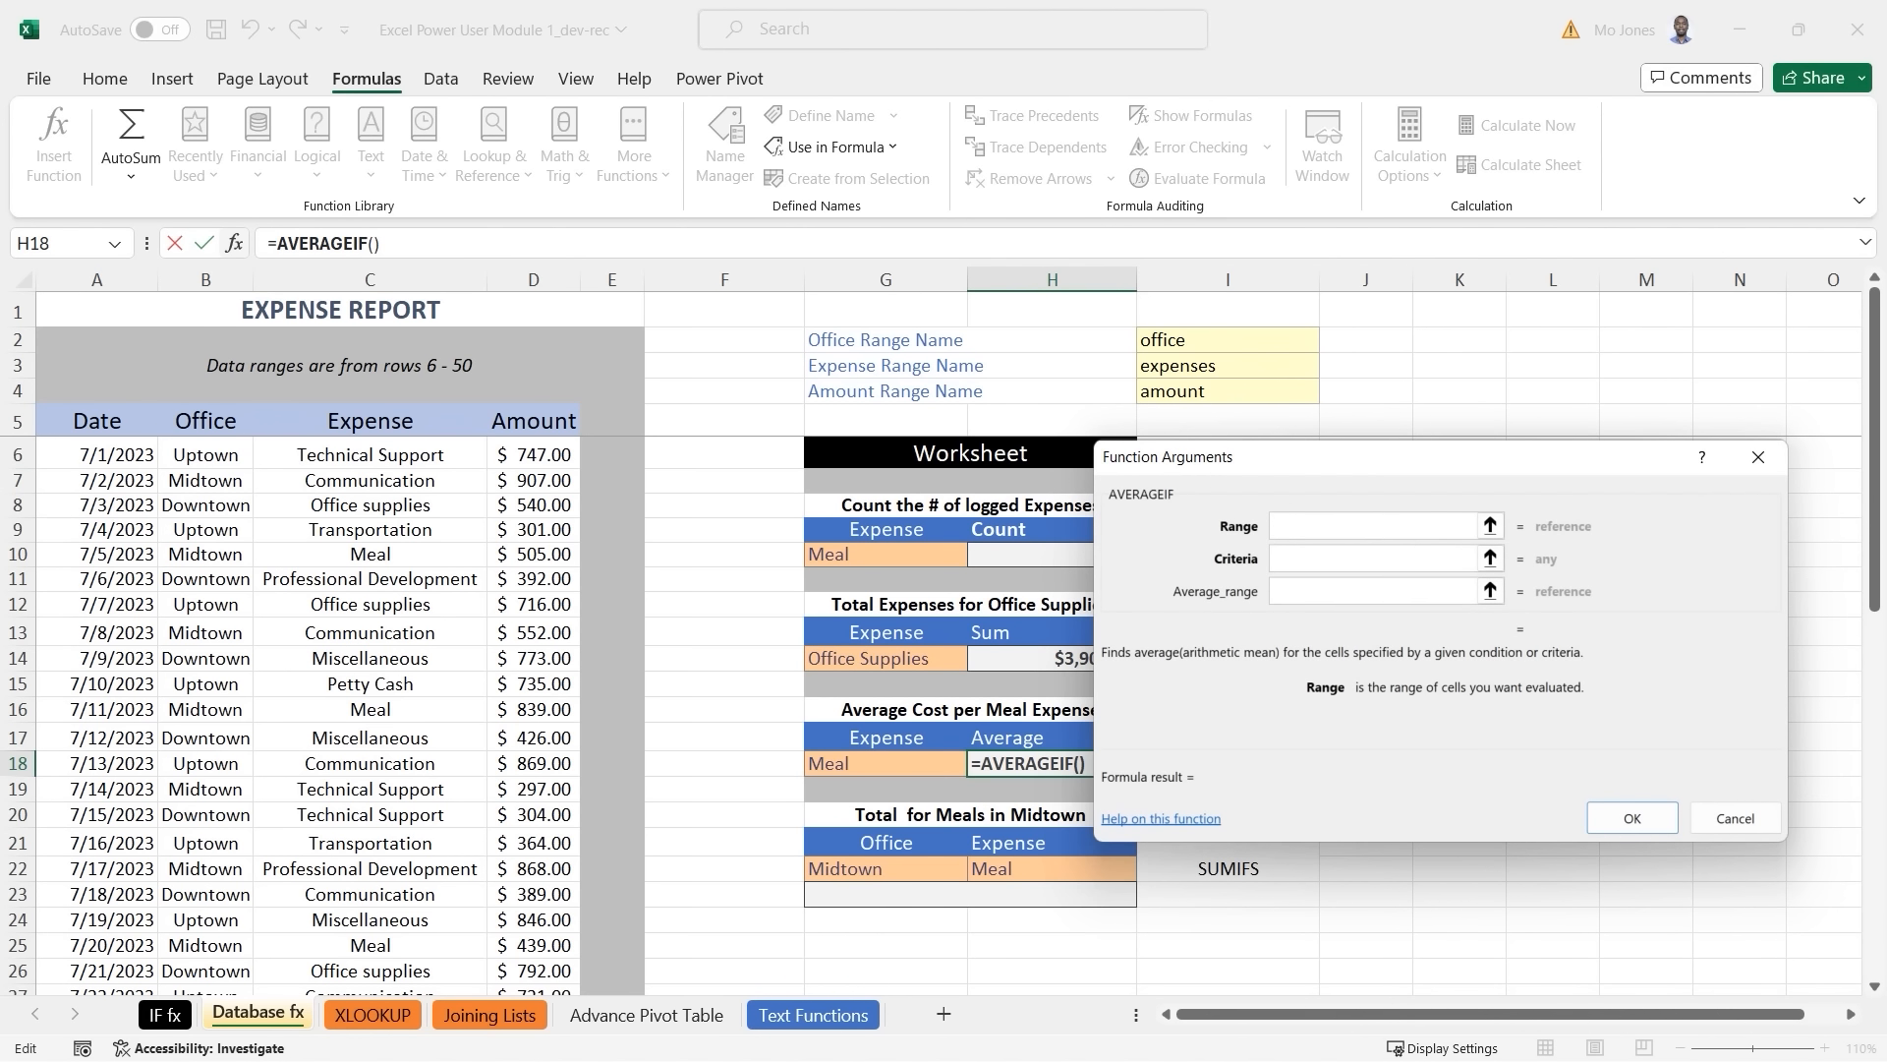
drag(1317, 462, 1360, 495)
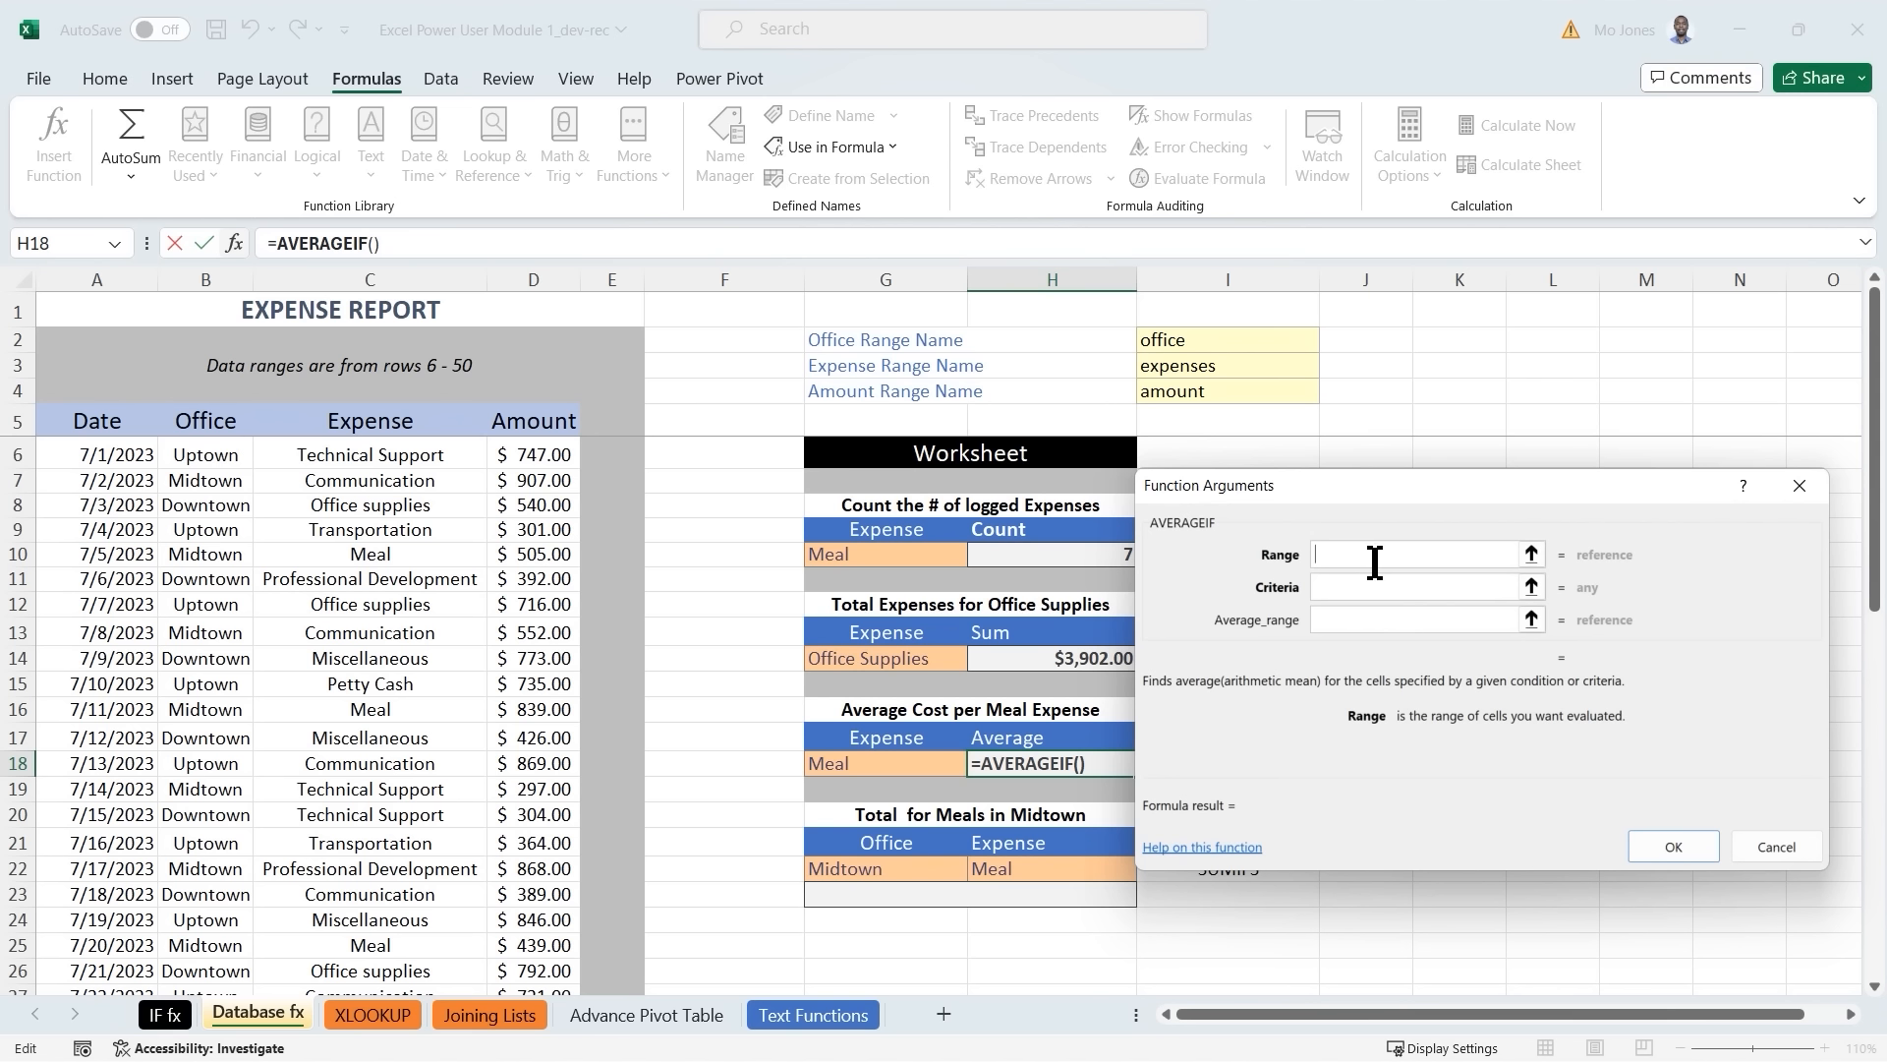
text(expenses)
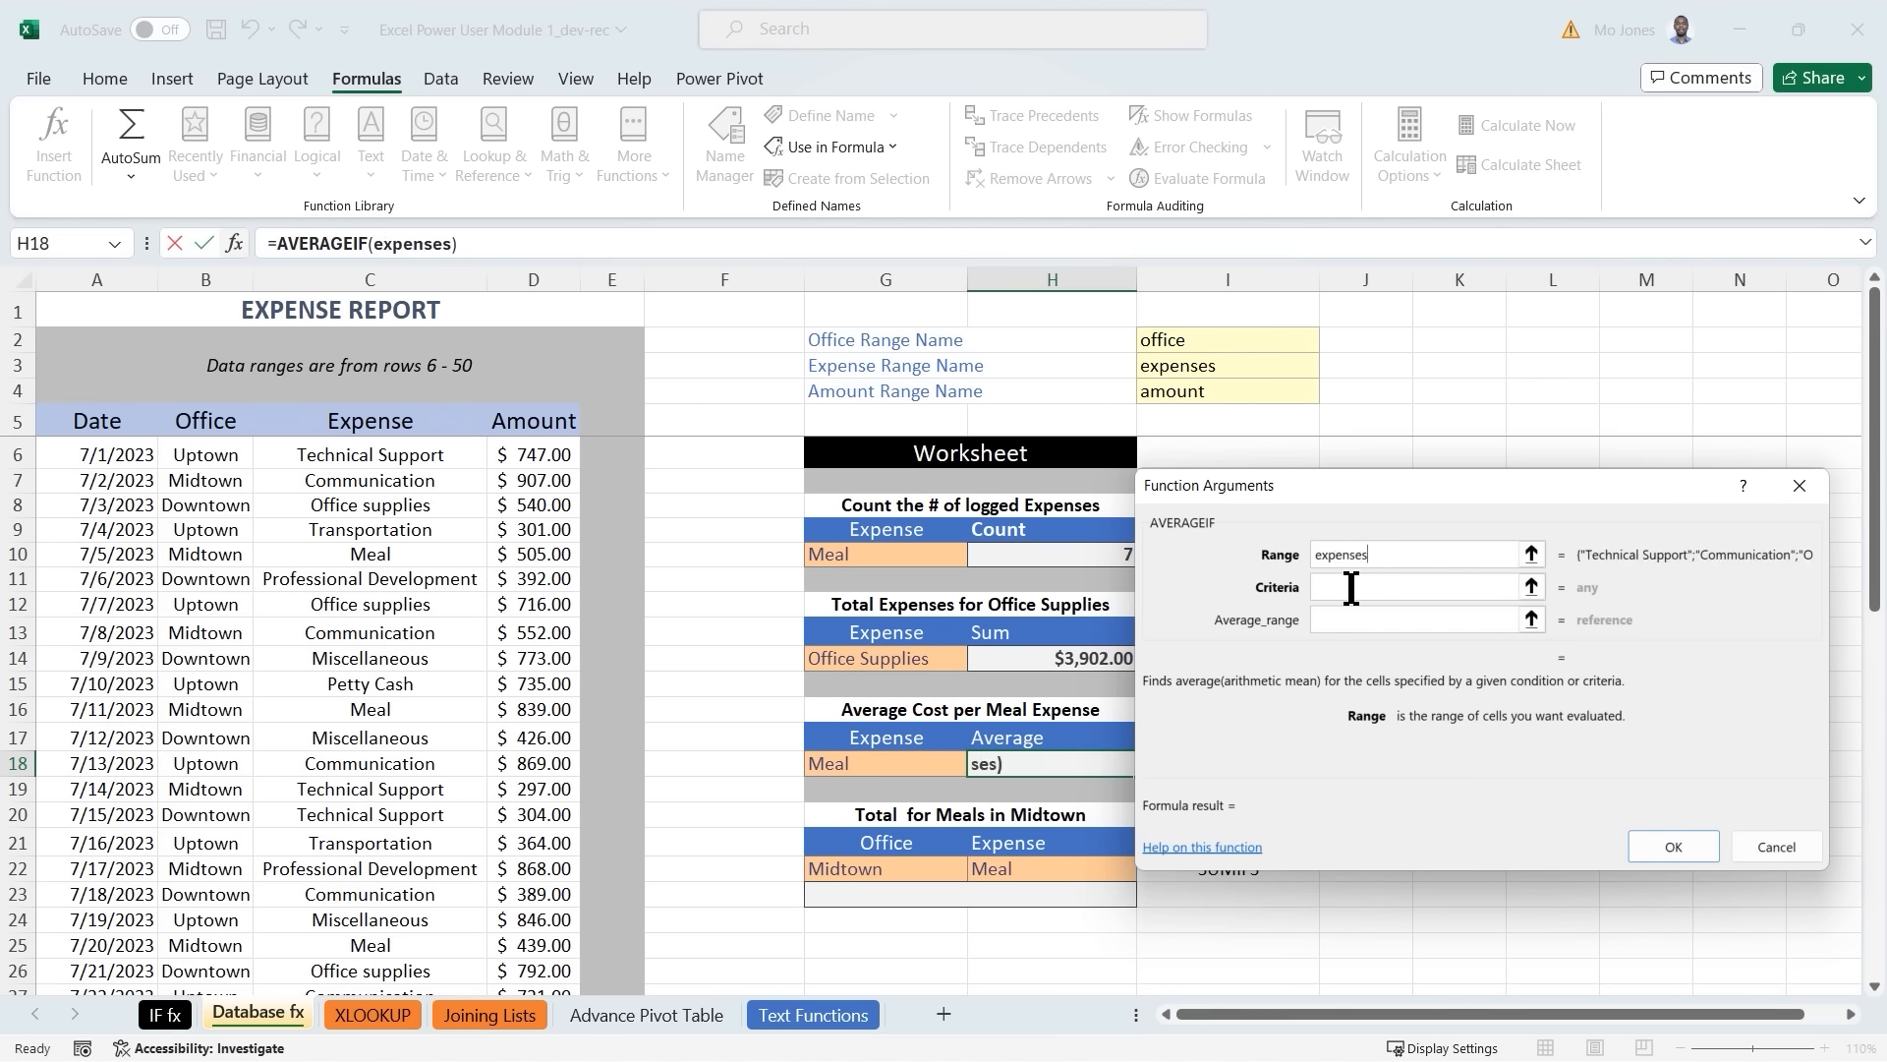
click(1349, 588)
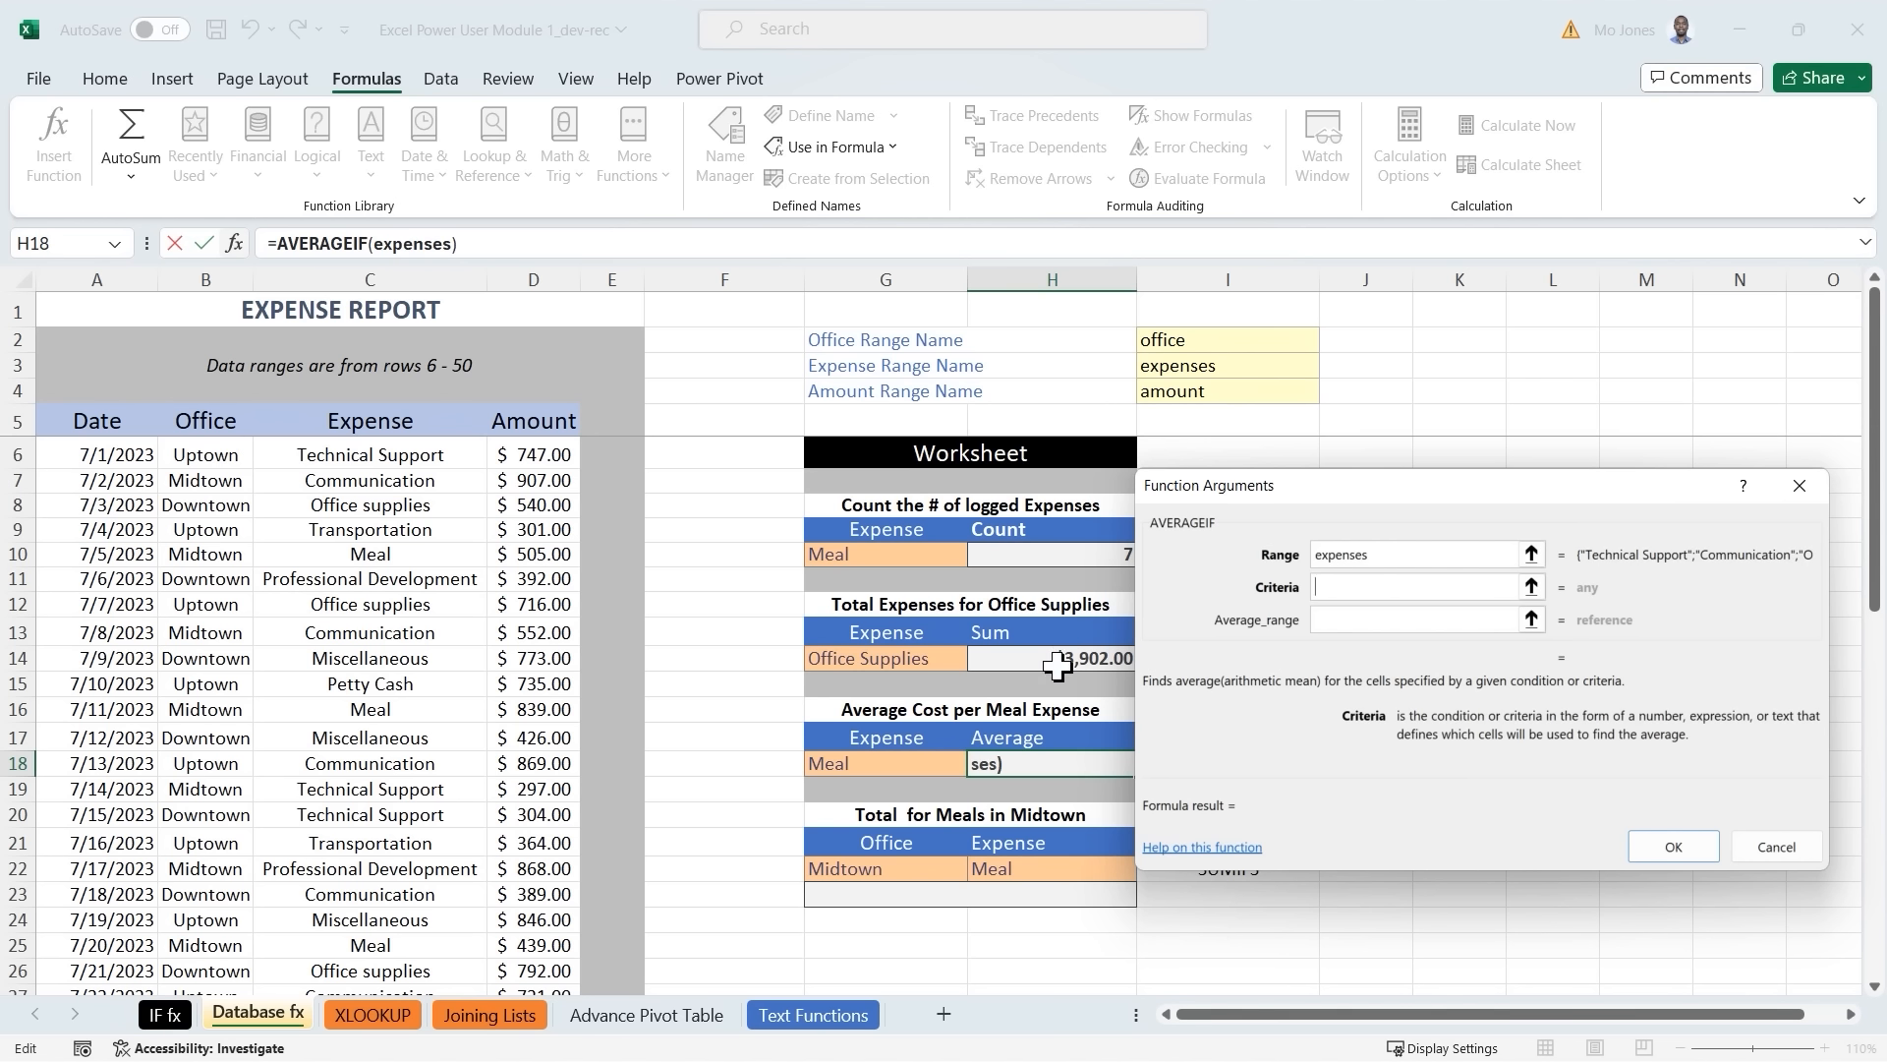
click(874, 762)
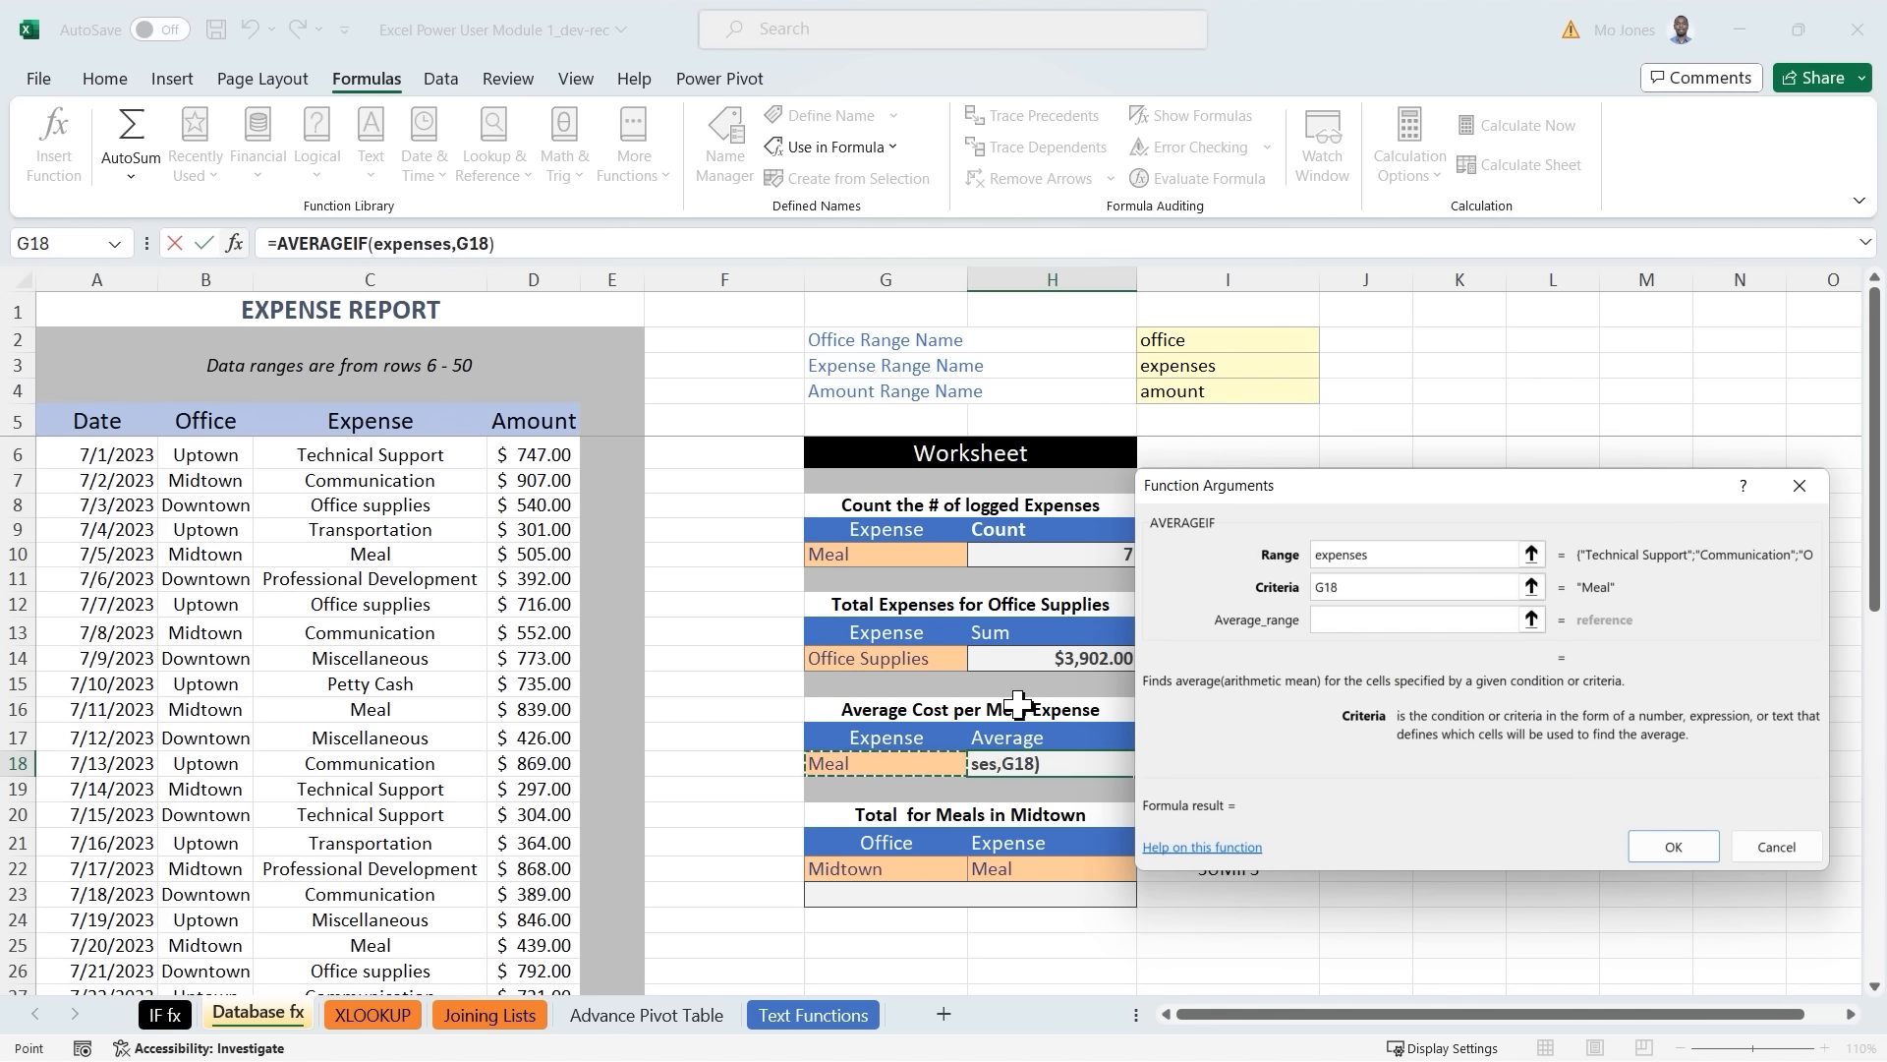
click(1354, 620)
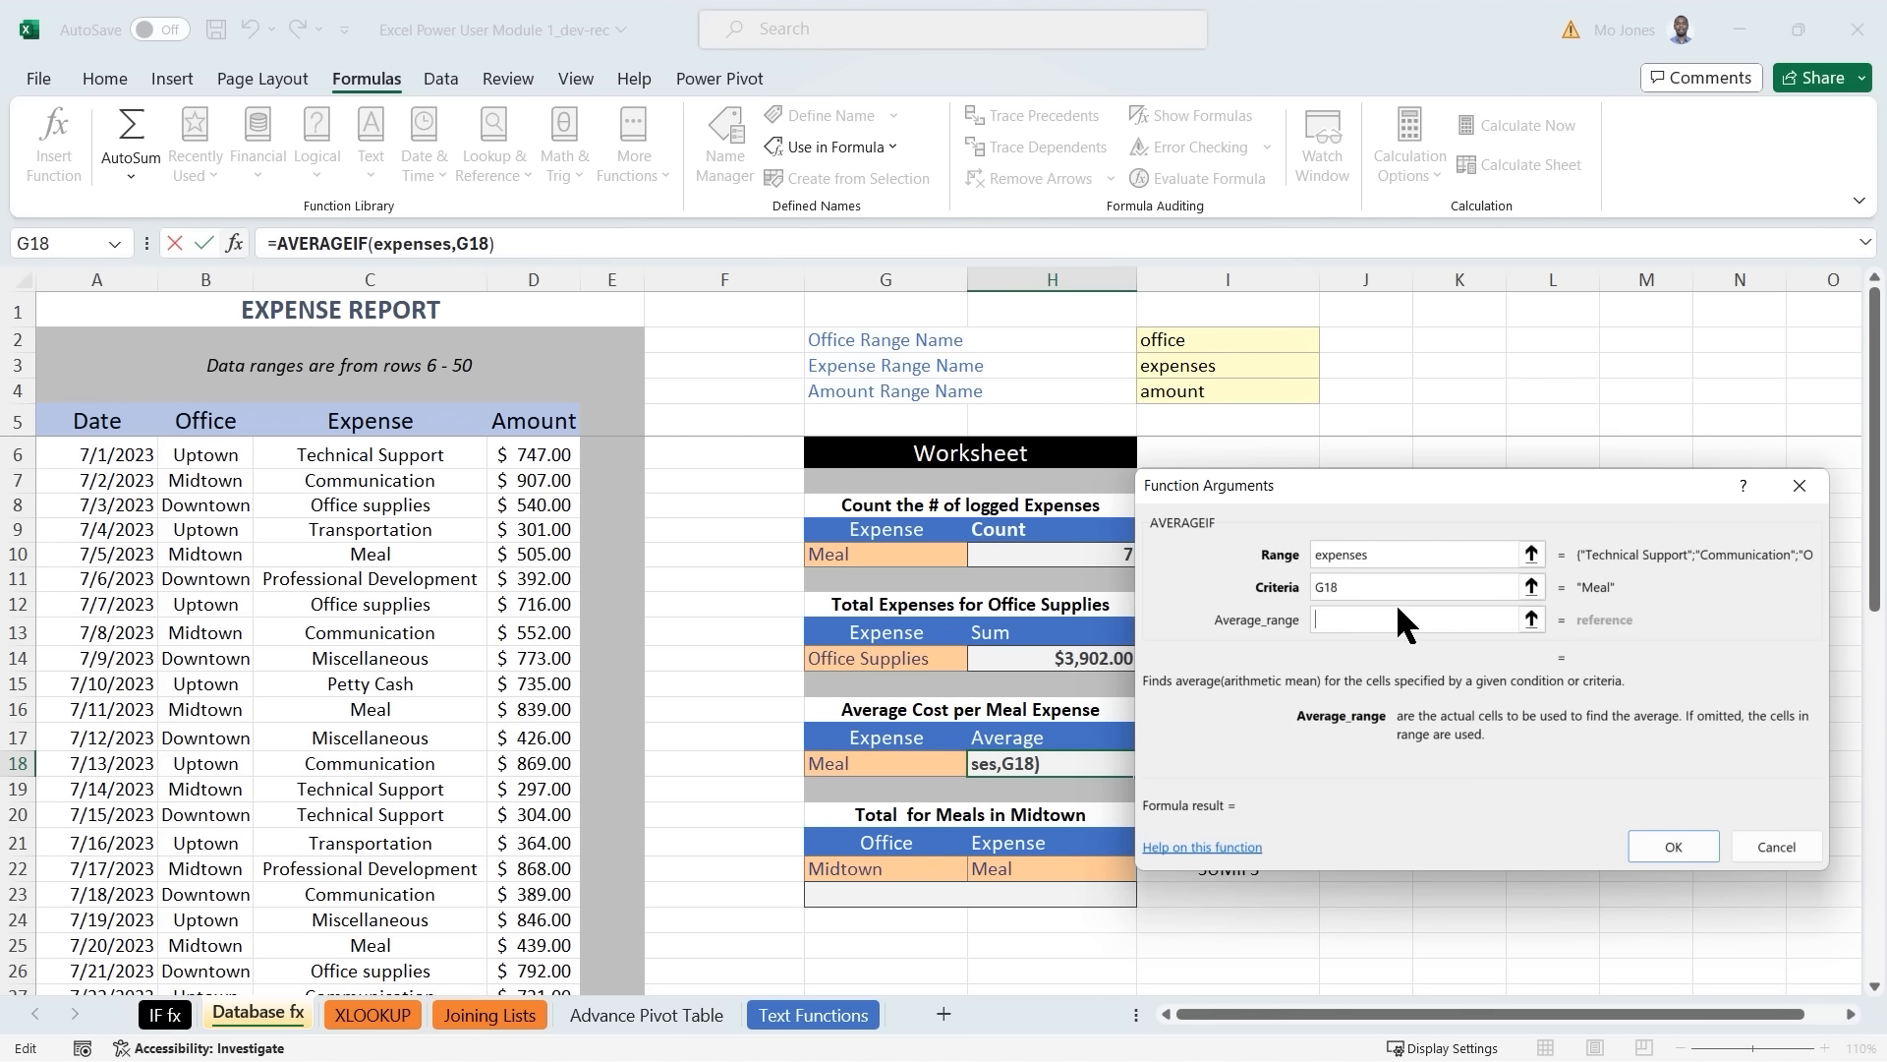
text(amount)
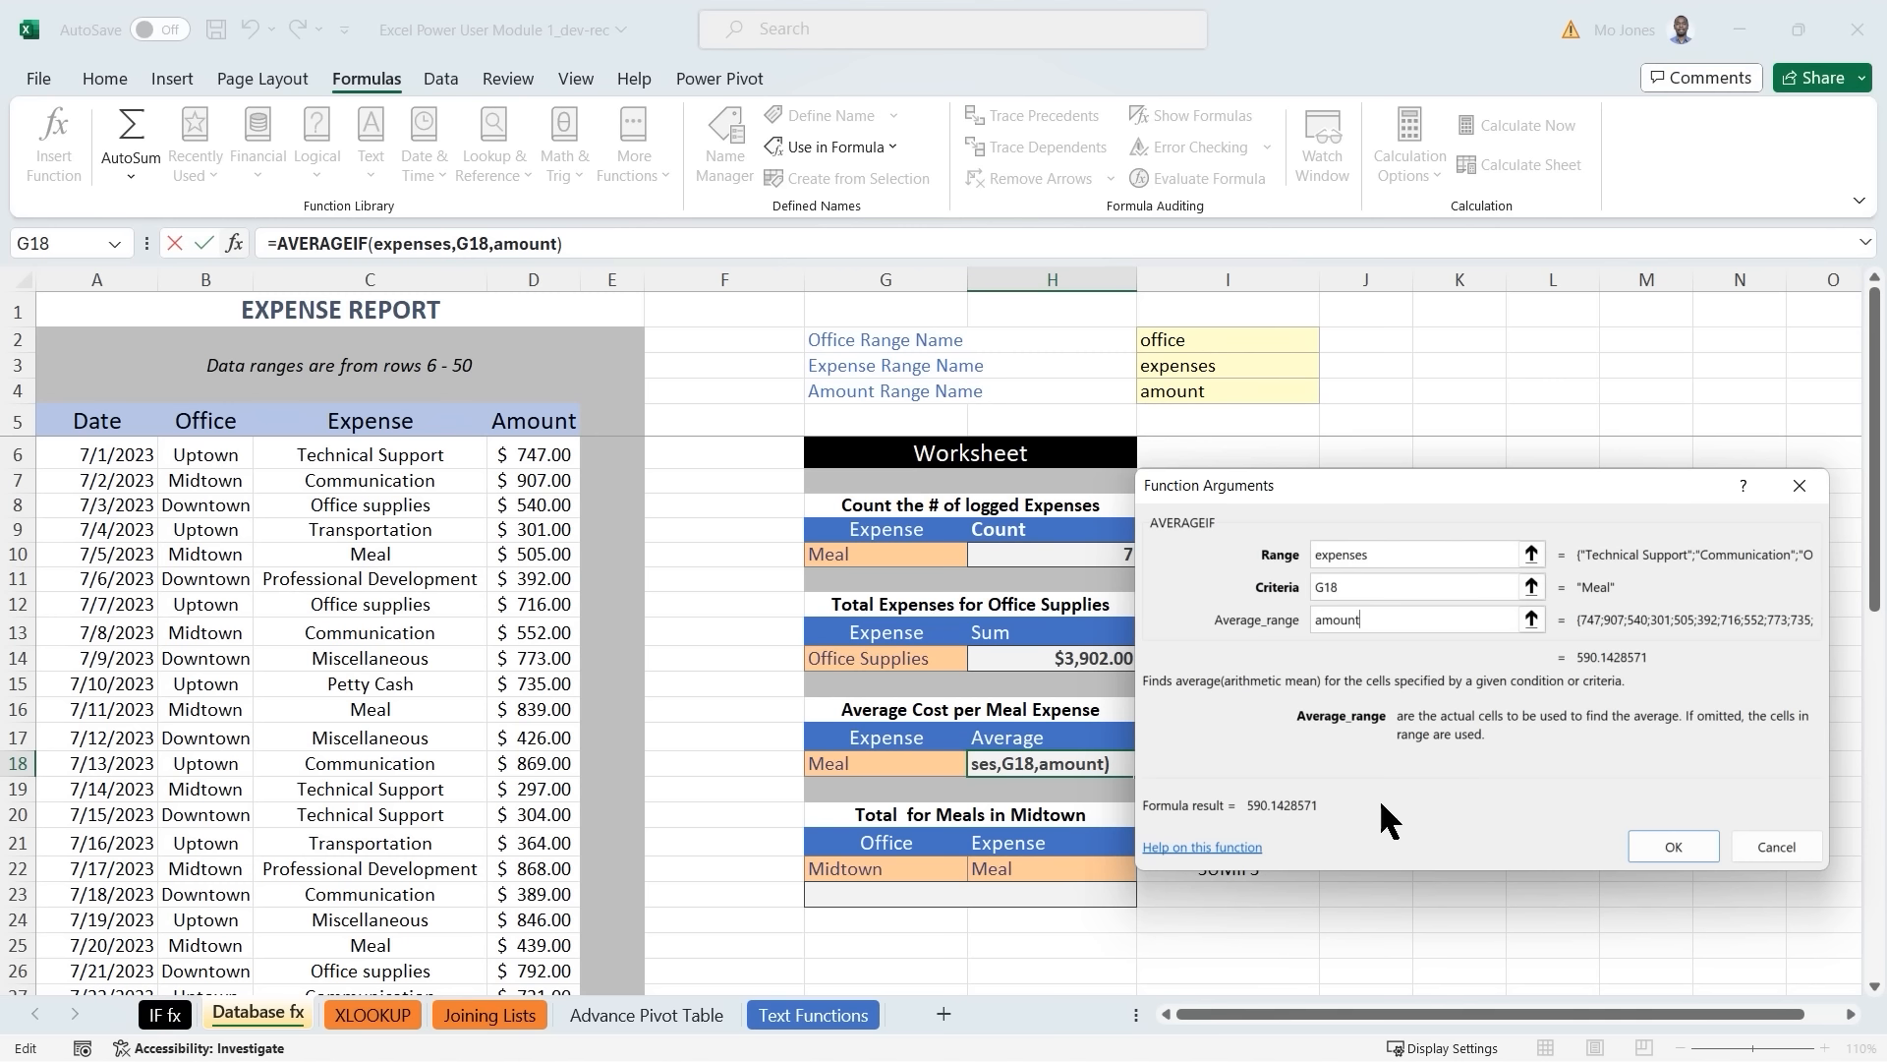
Confirm the AVERAGEIF formula so H18 shows the Meal average 590.1428571.
click(1668, 847)
right_click(1105, 766)
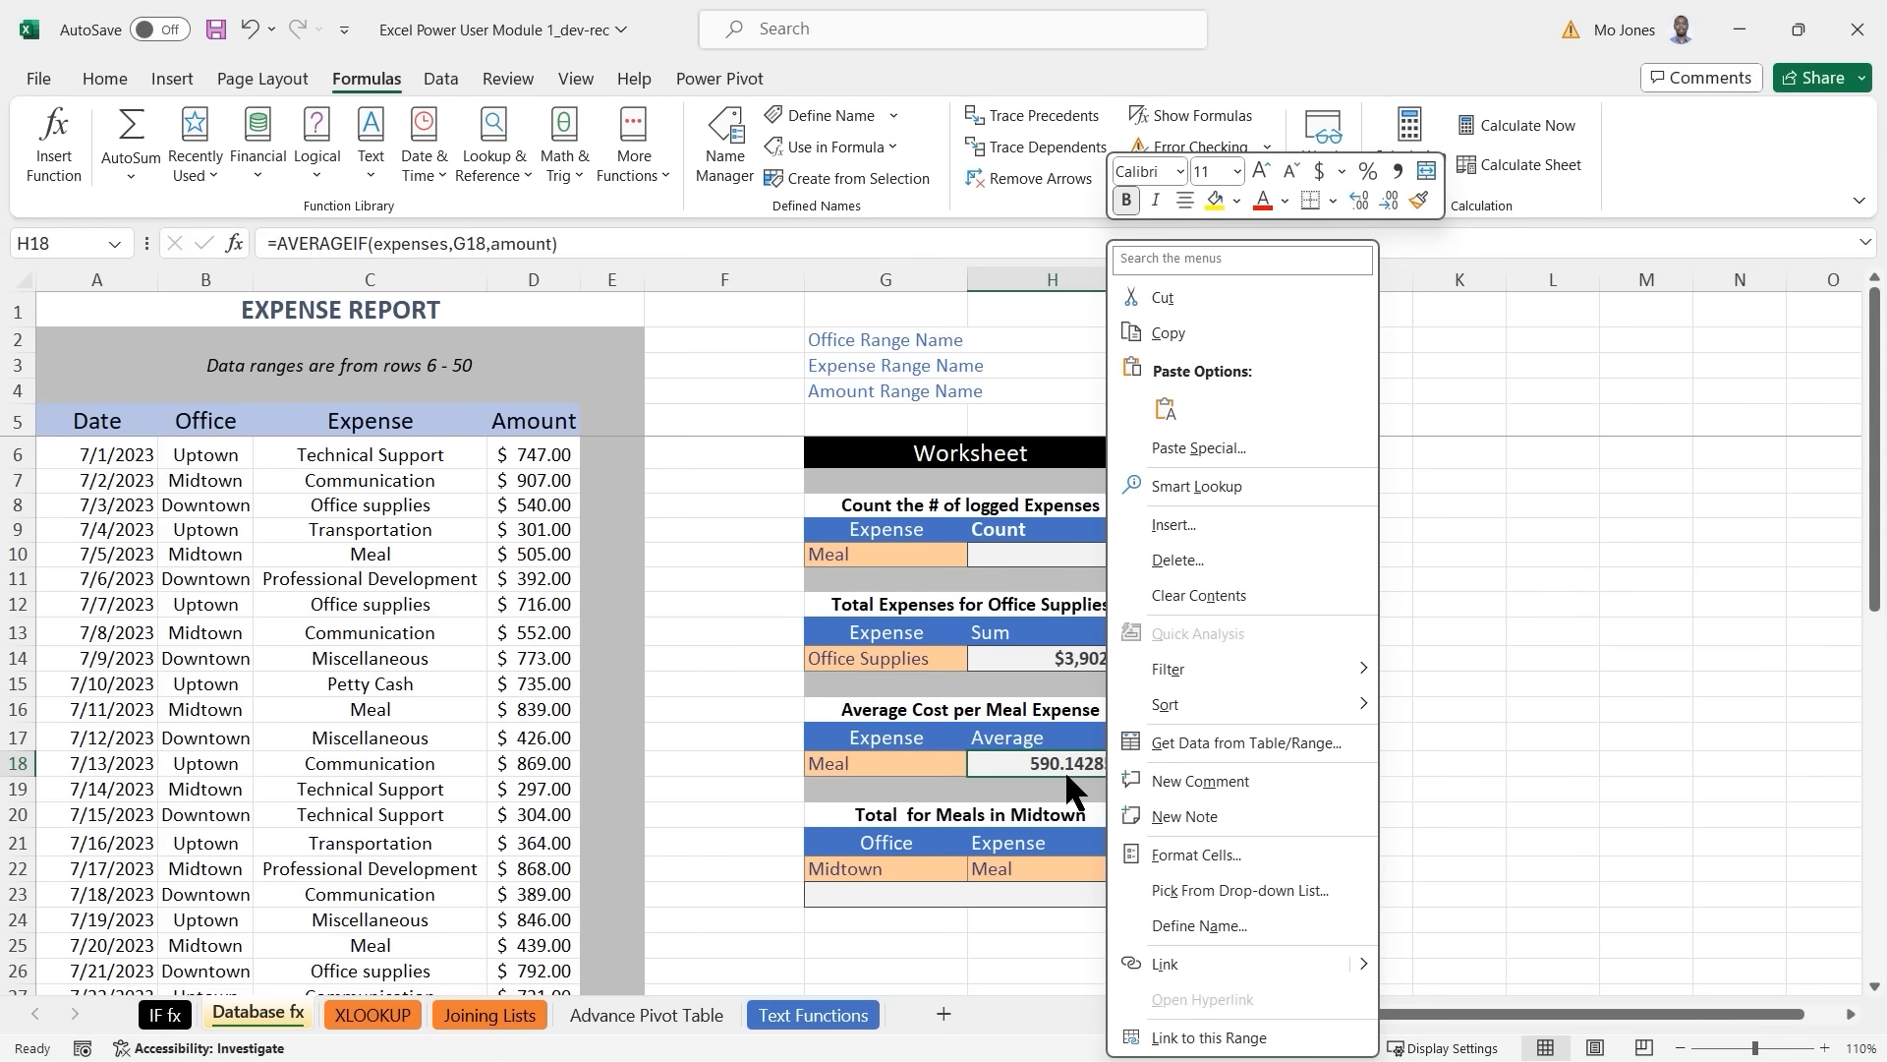
key(Escape)
Copy H14's currency format to H18 with Format Painter, showing $590.14, then select the Amount values.
click(1085, 659)
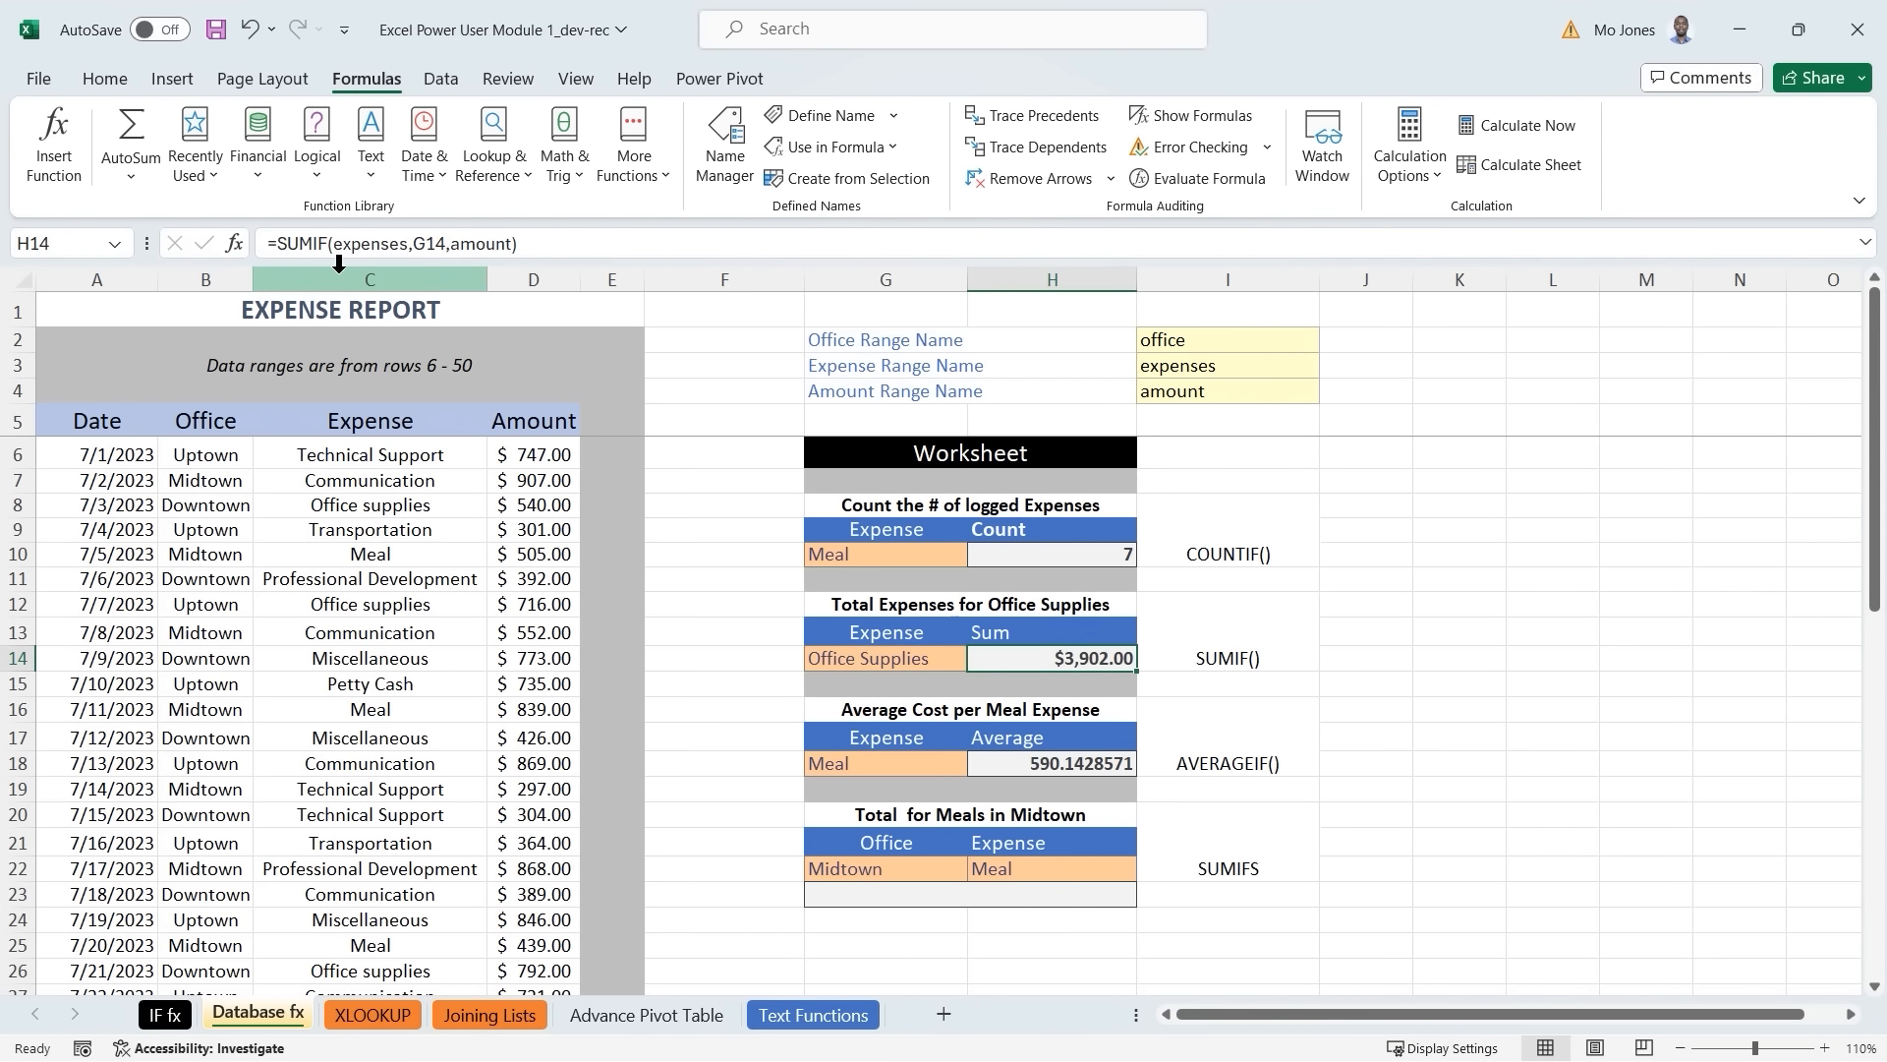
click(107, 77)
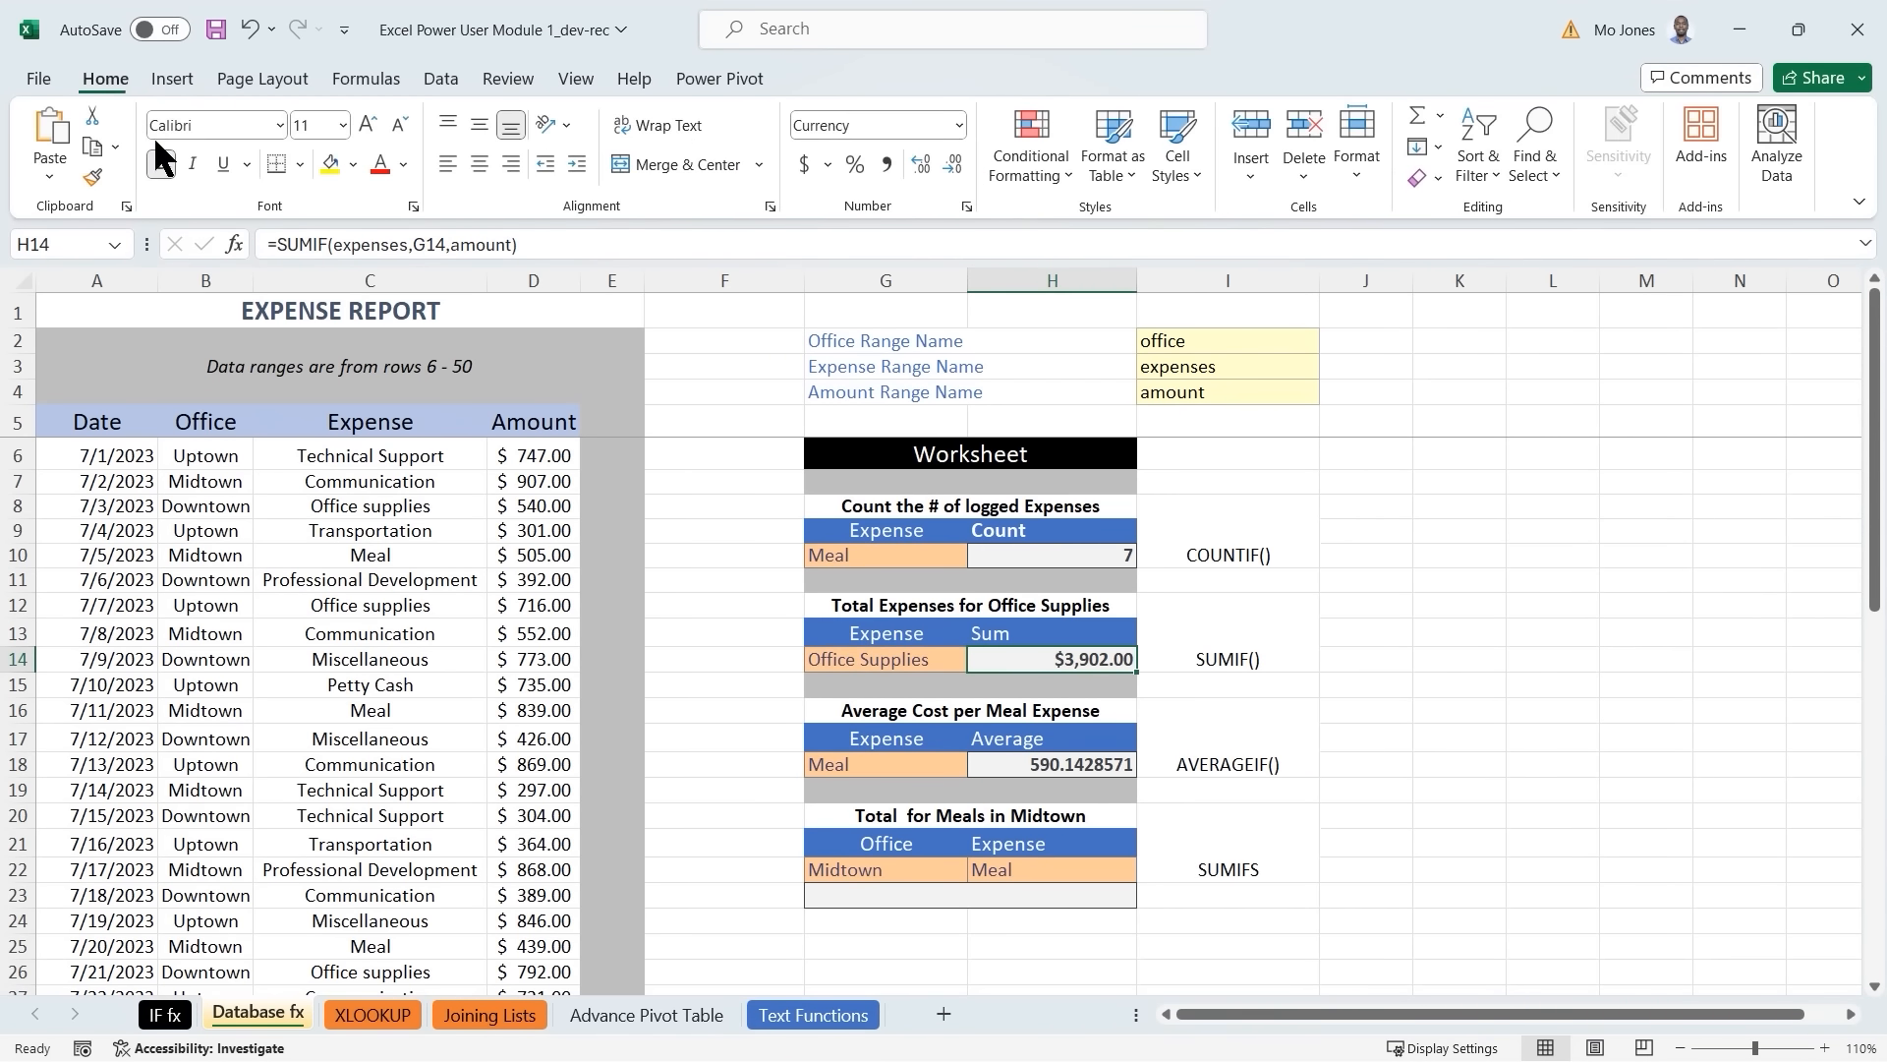
click(94, 173)
click(1059, 766)
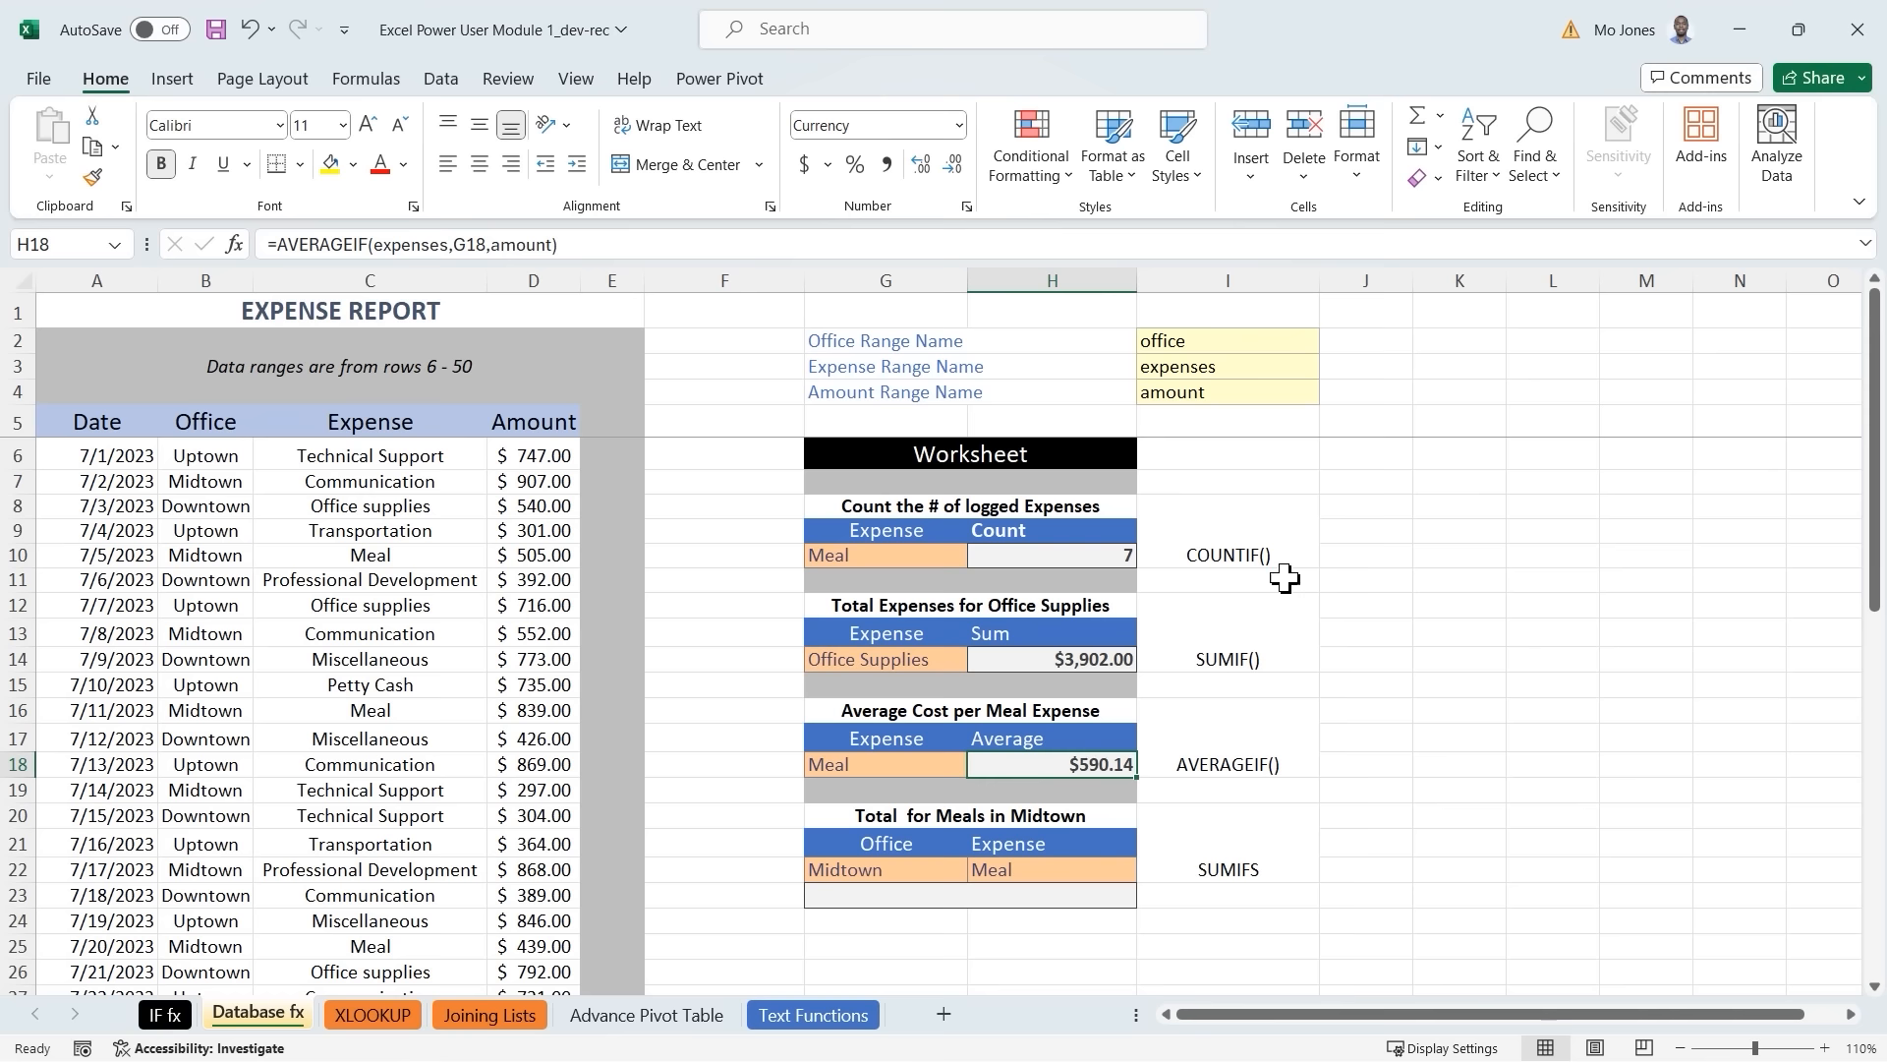
drag(539, 457, 522, 921)
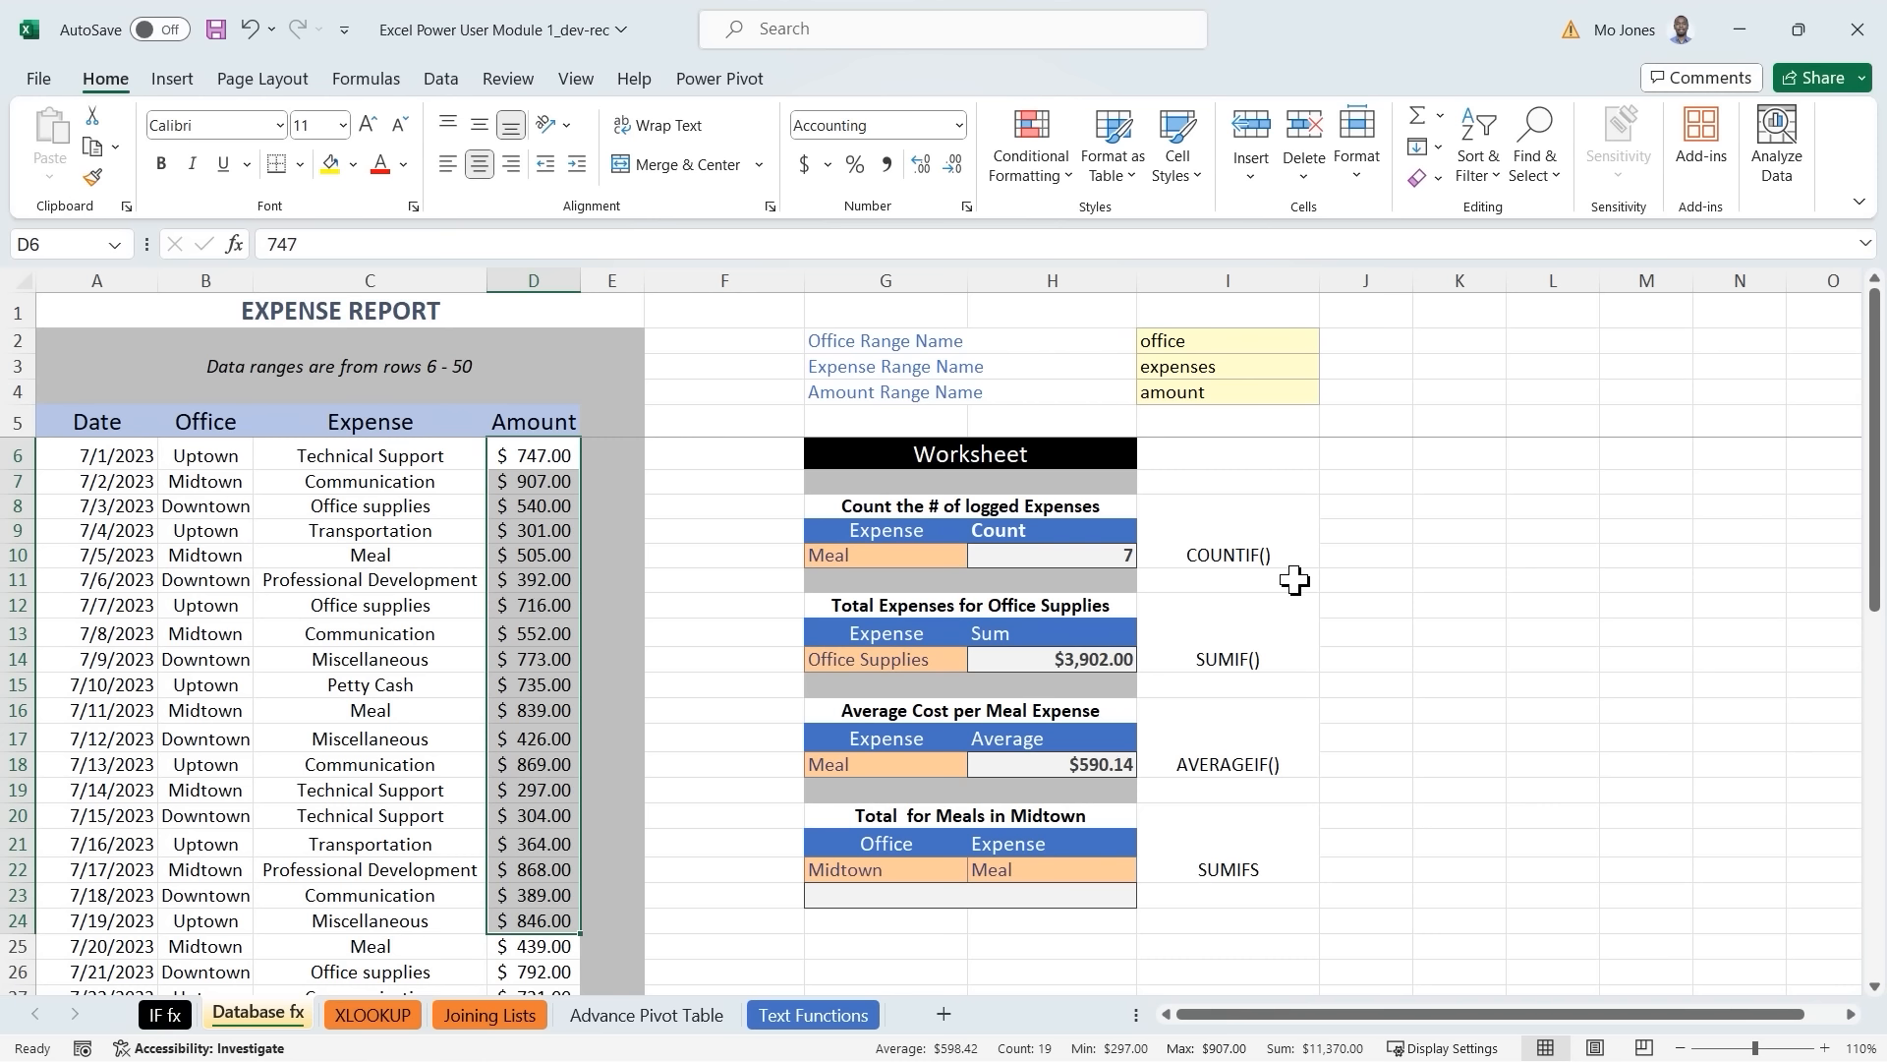
Replace Meal in G18 with 'office supplies' so the average recalculates to $650.33.
click(1345, 583)
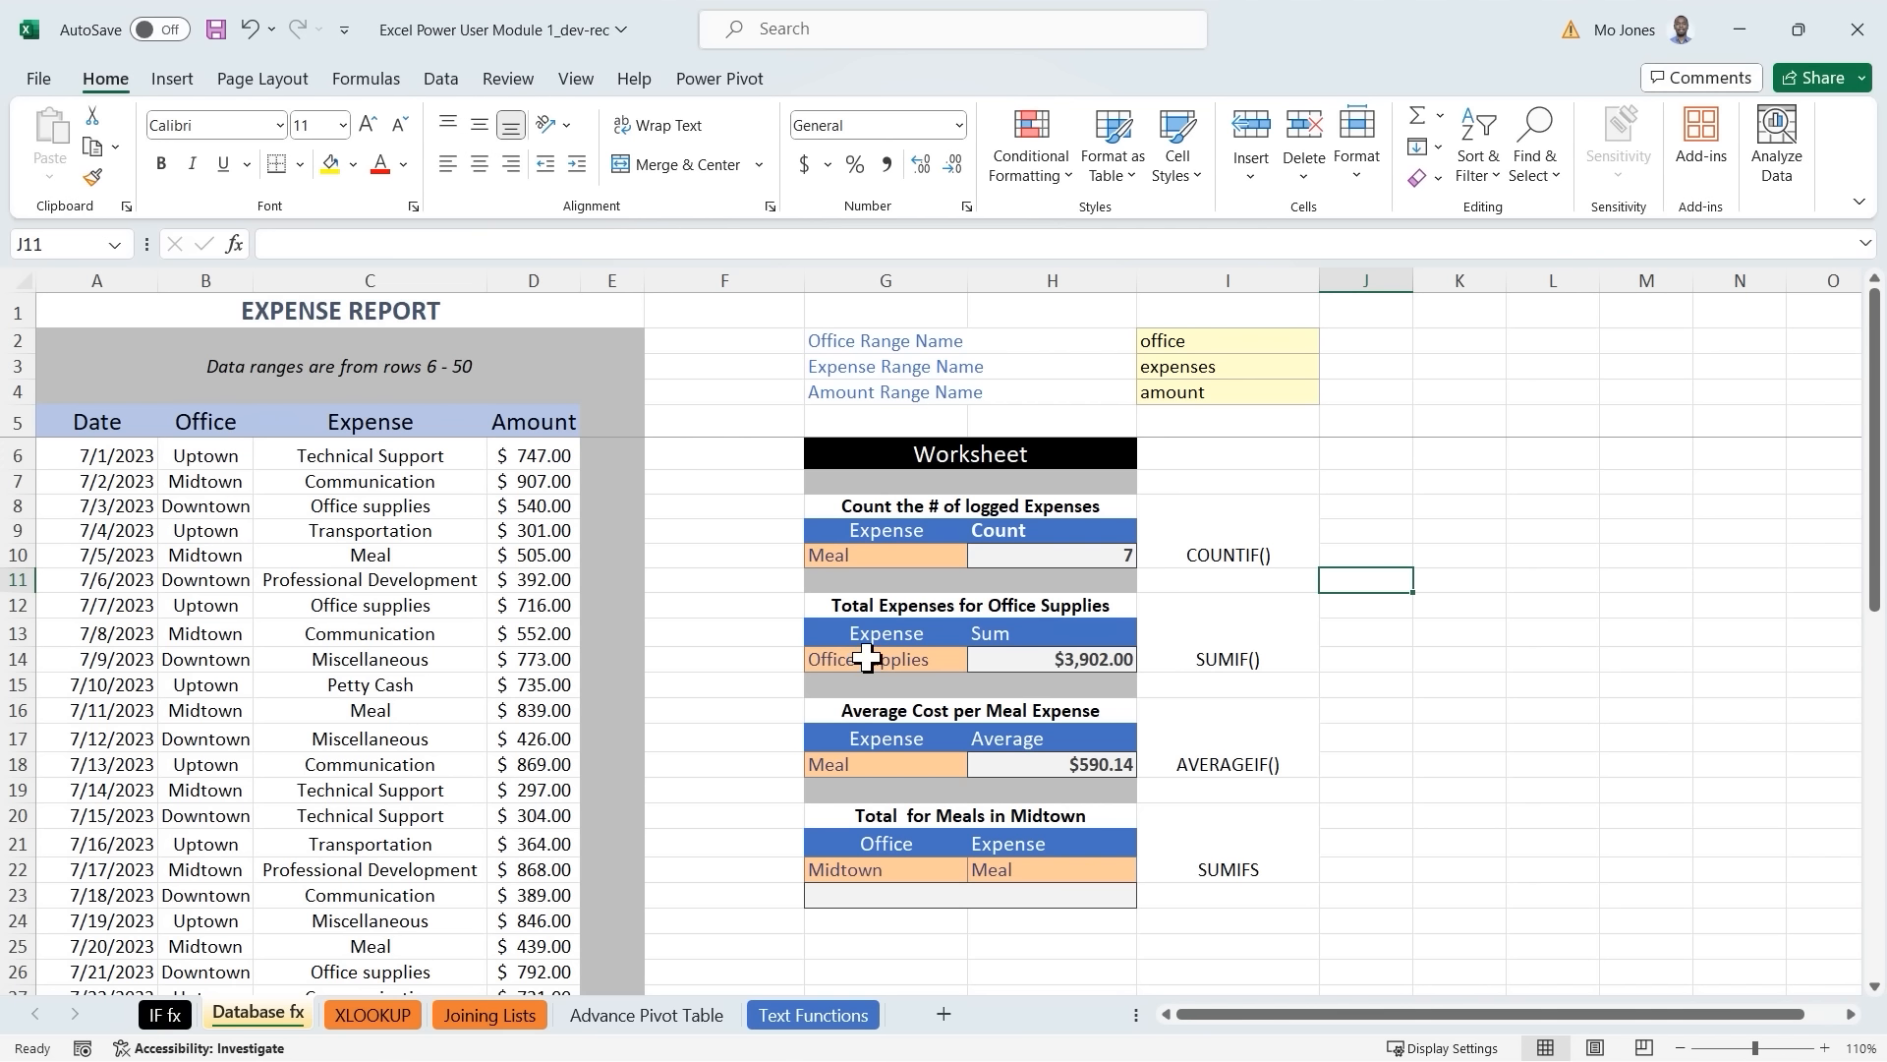
click(869, 766)
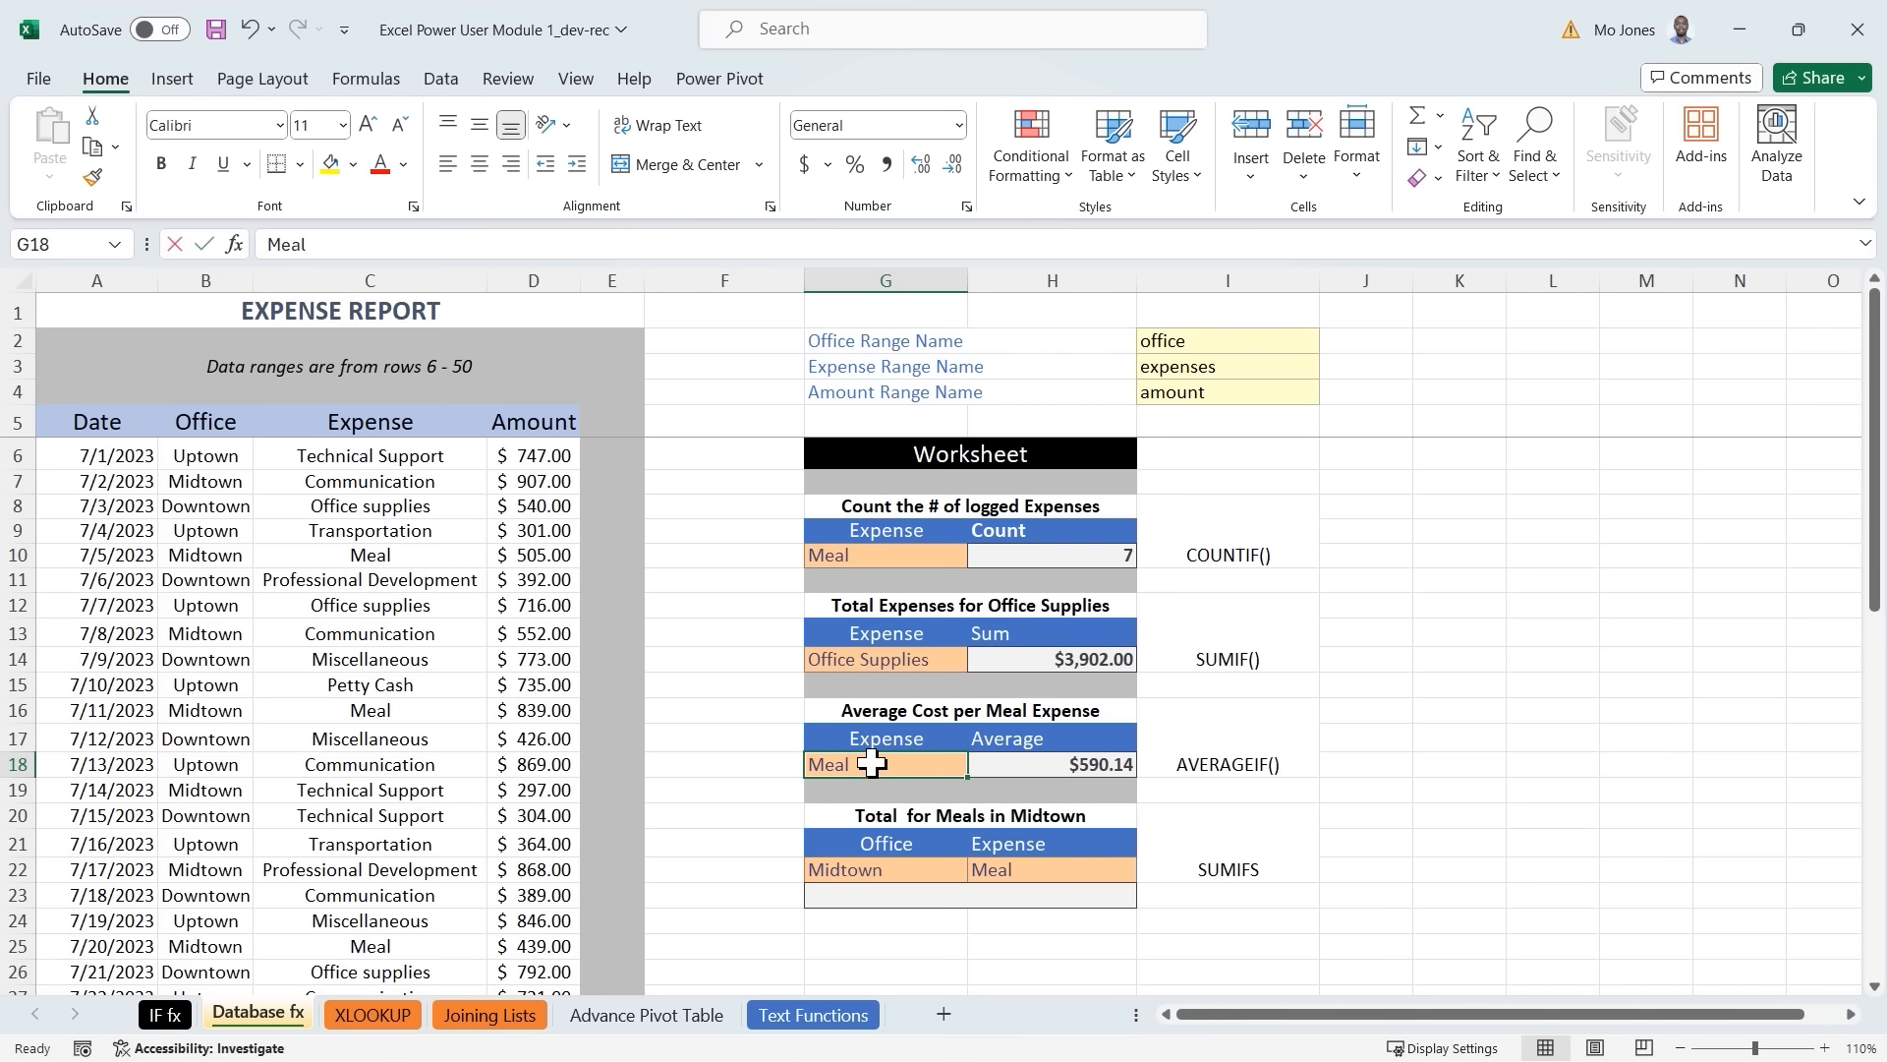
text(office suoo)
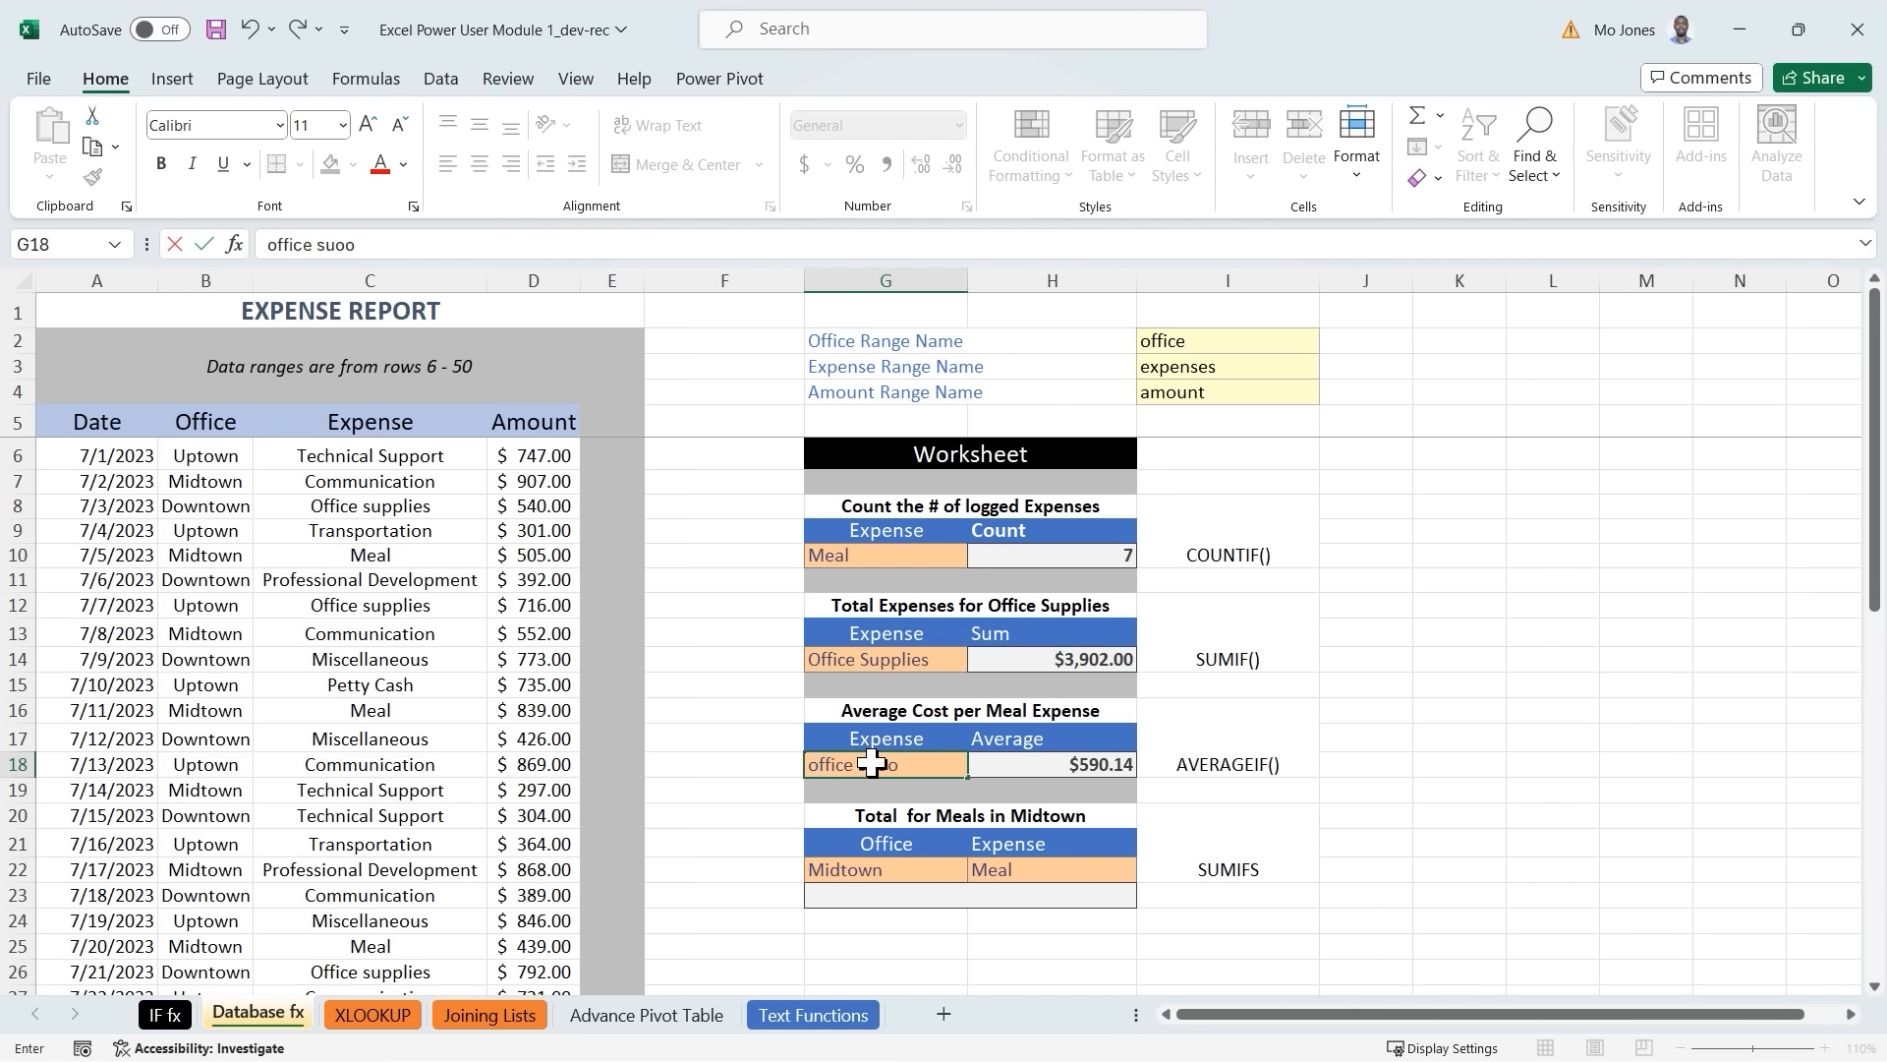
key(BackSpace)
key(BackSpace)
text(pplies)
key(Return)
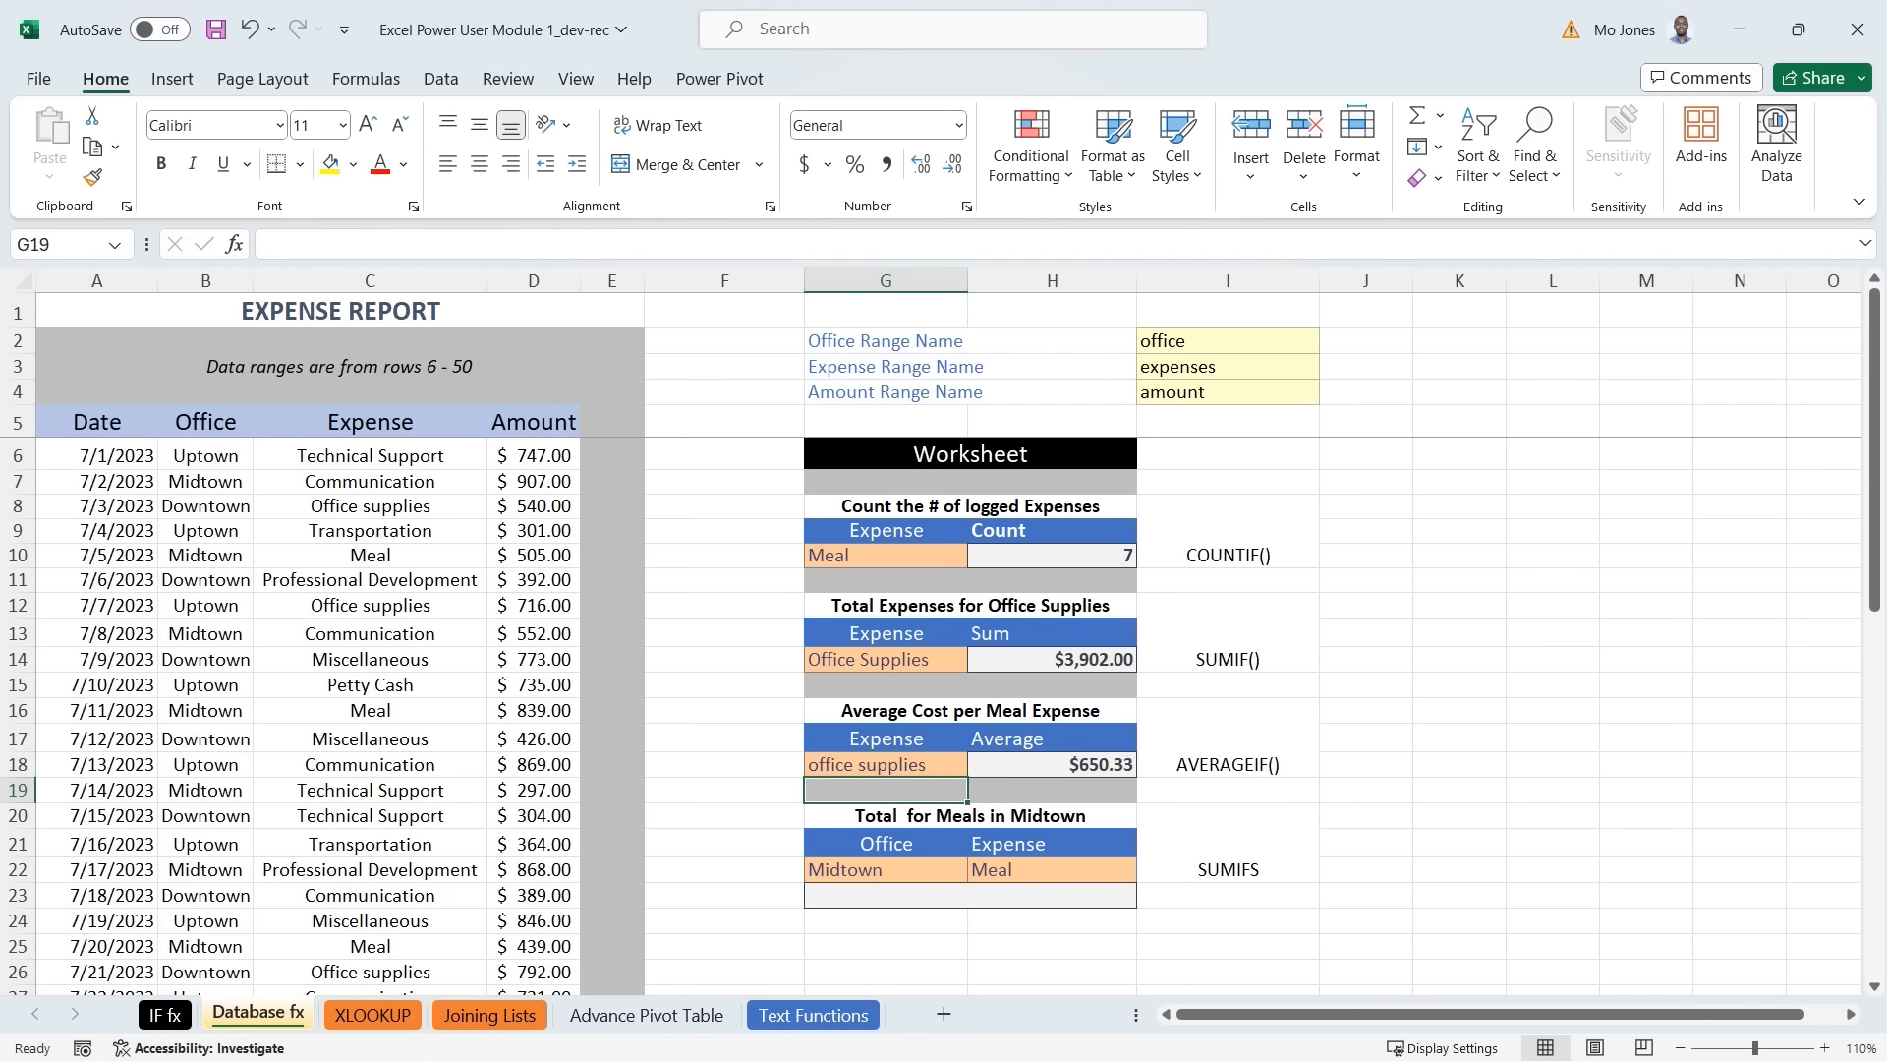
click(1045, 766)
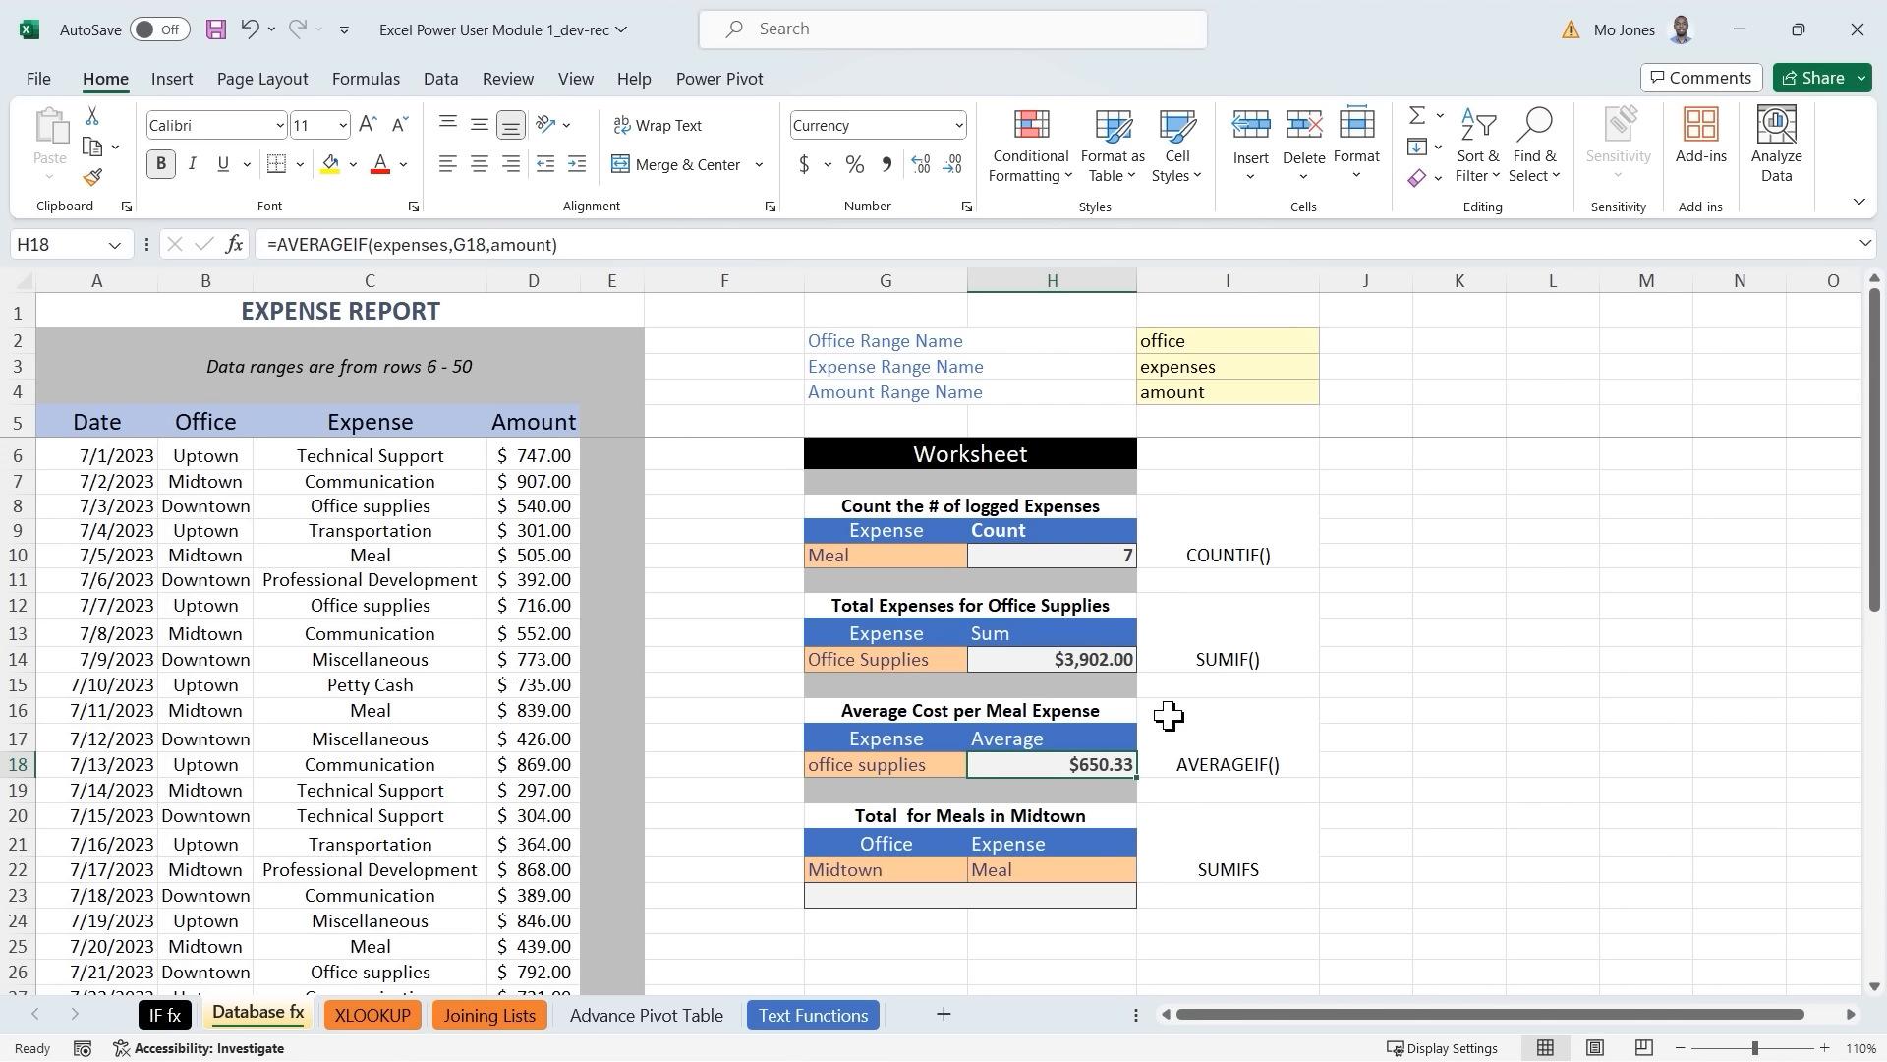
click(884, 660)
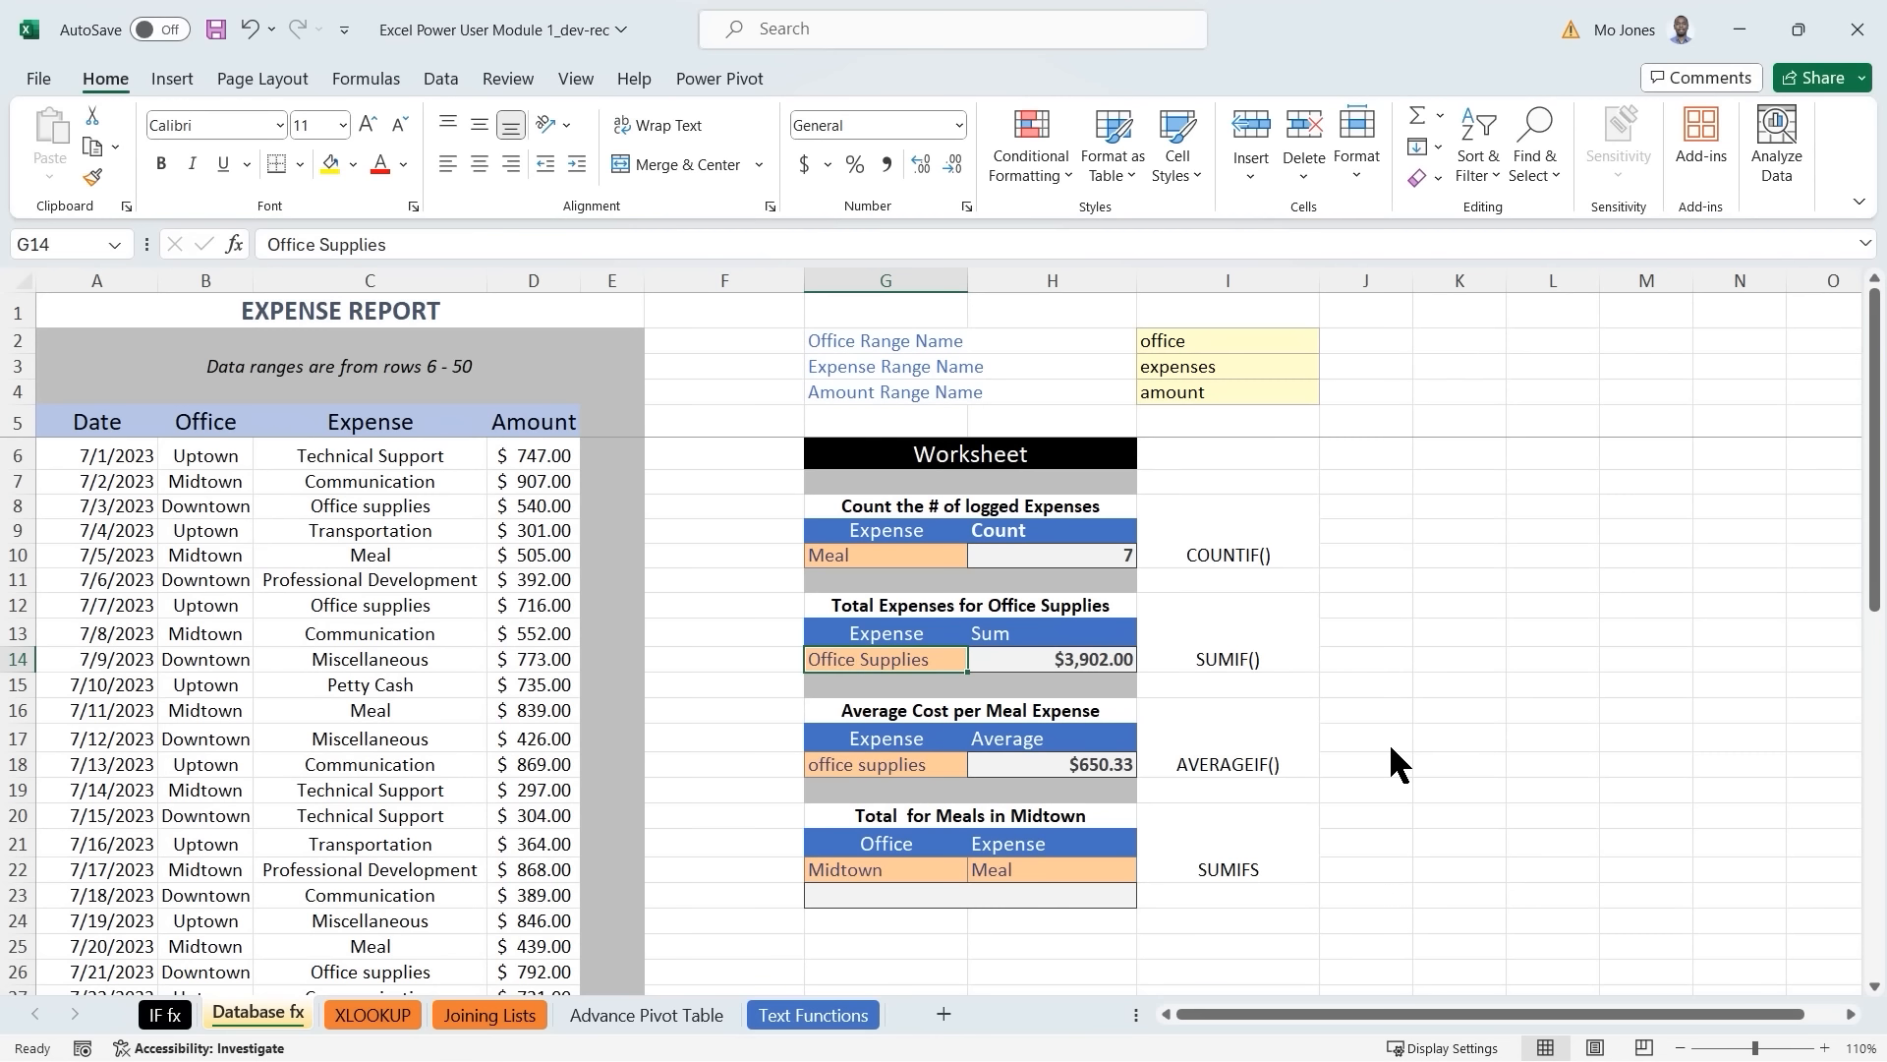
click(942, 821)
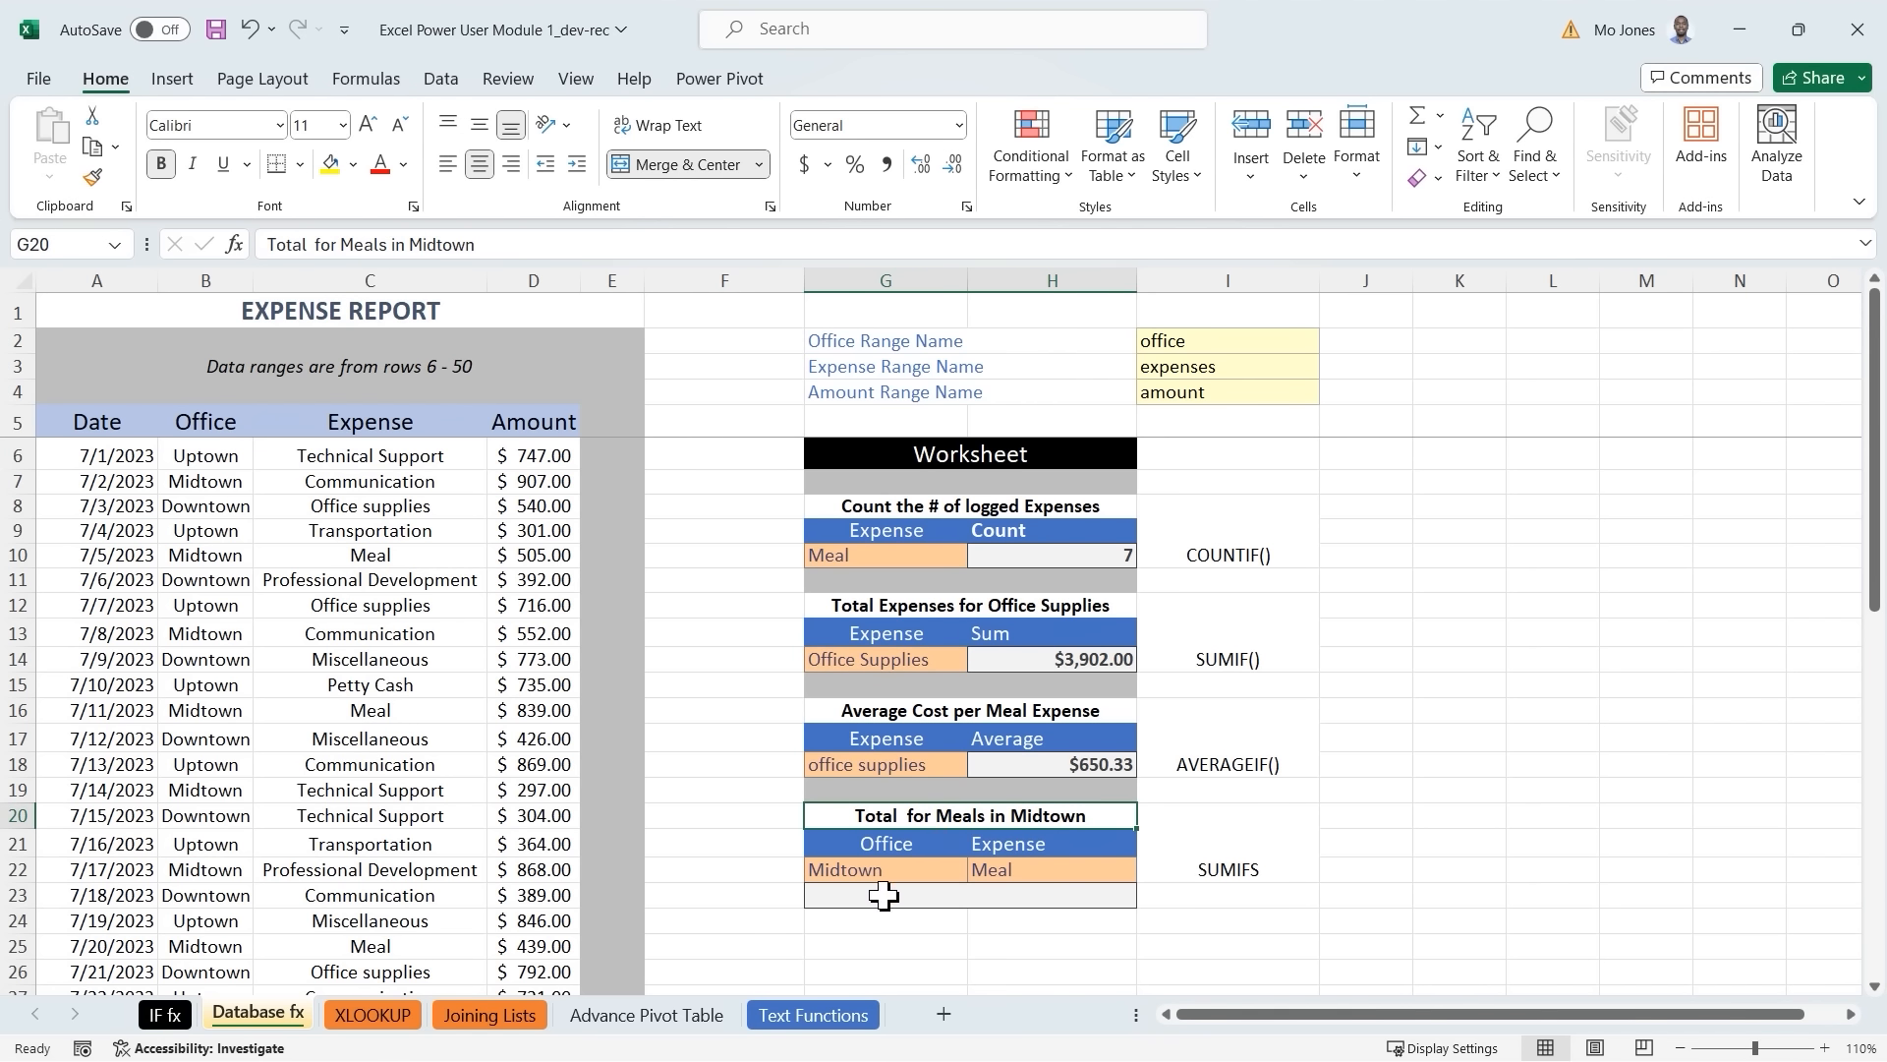
click(889, 843)
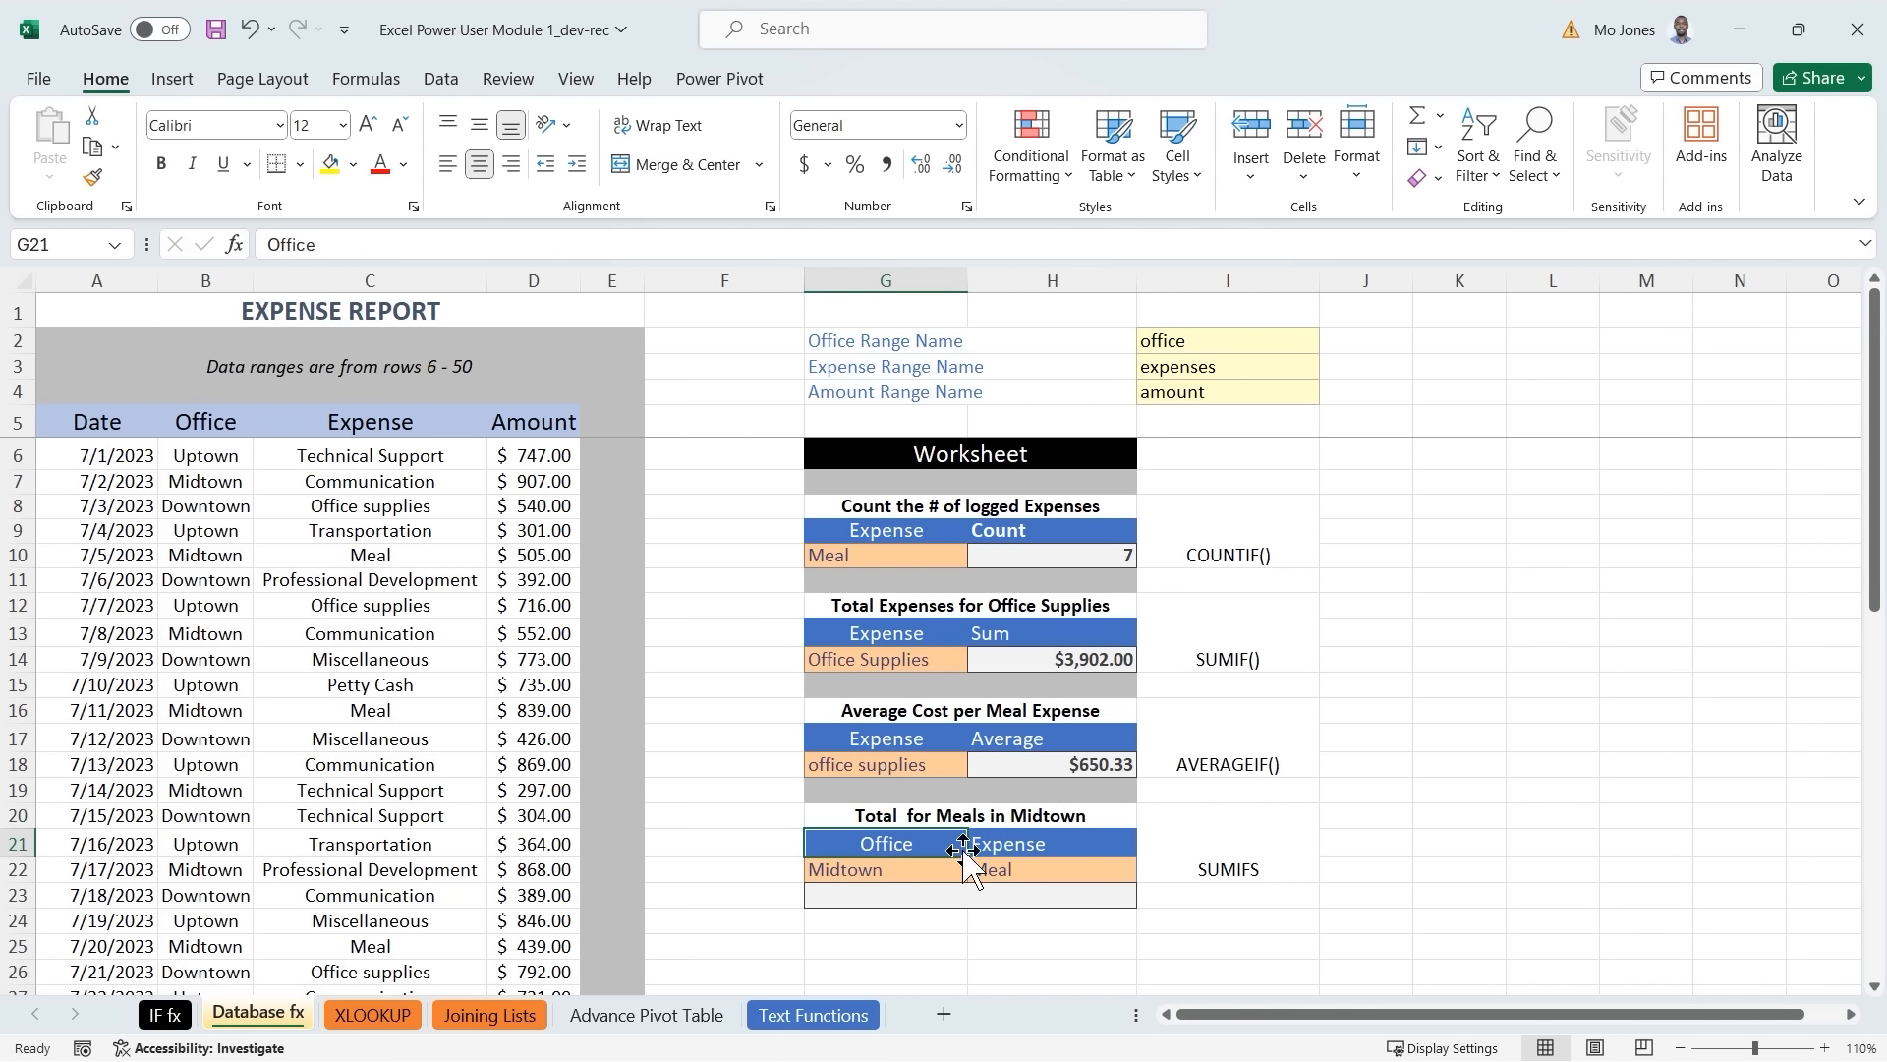
click(1032, 843)
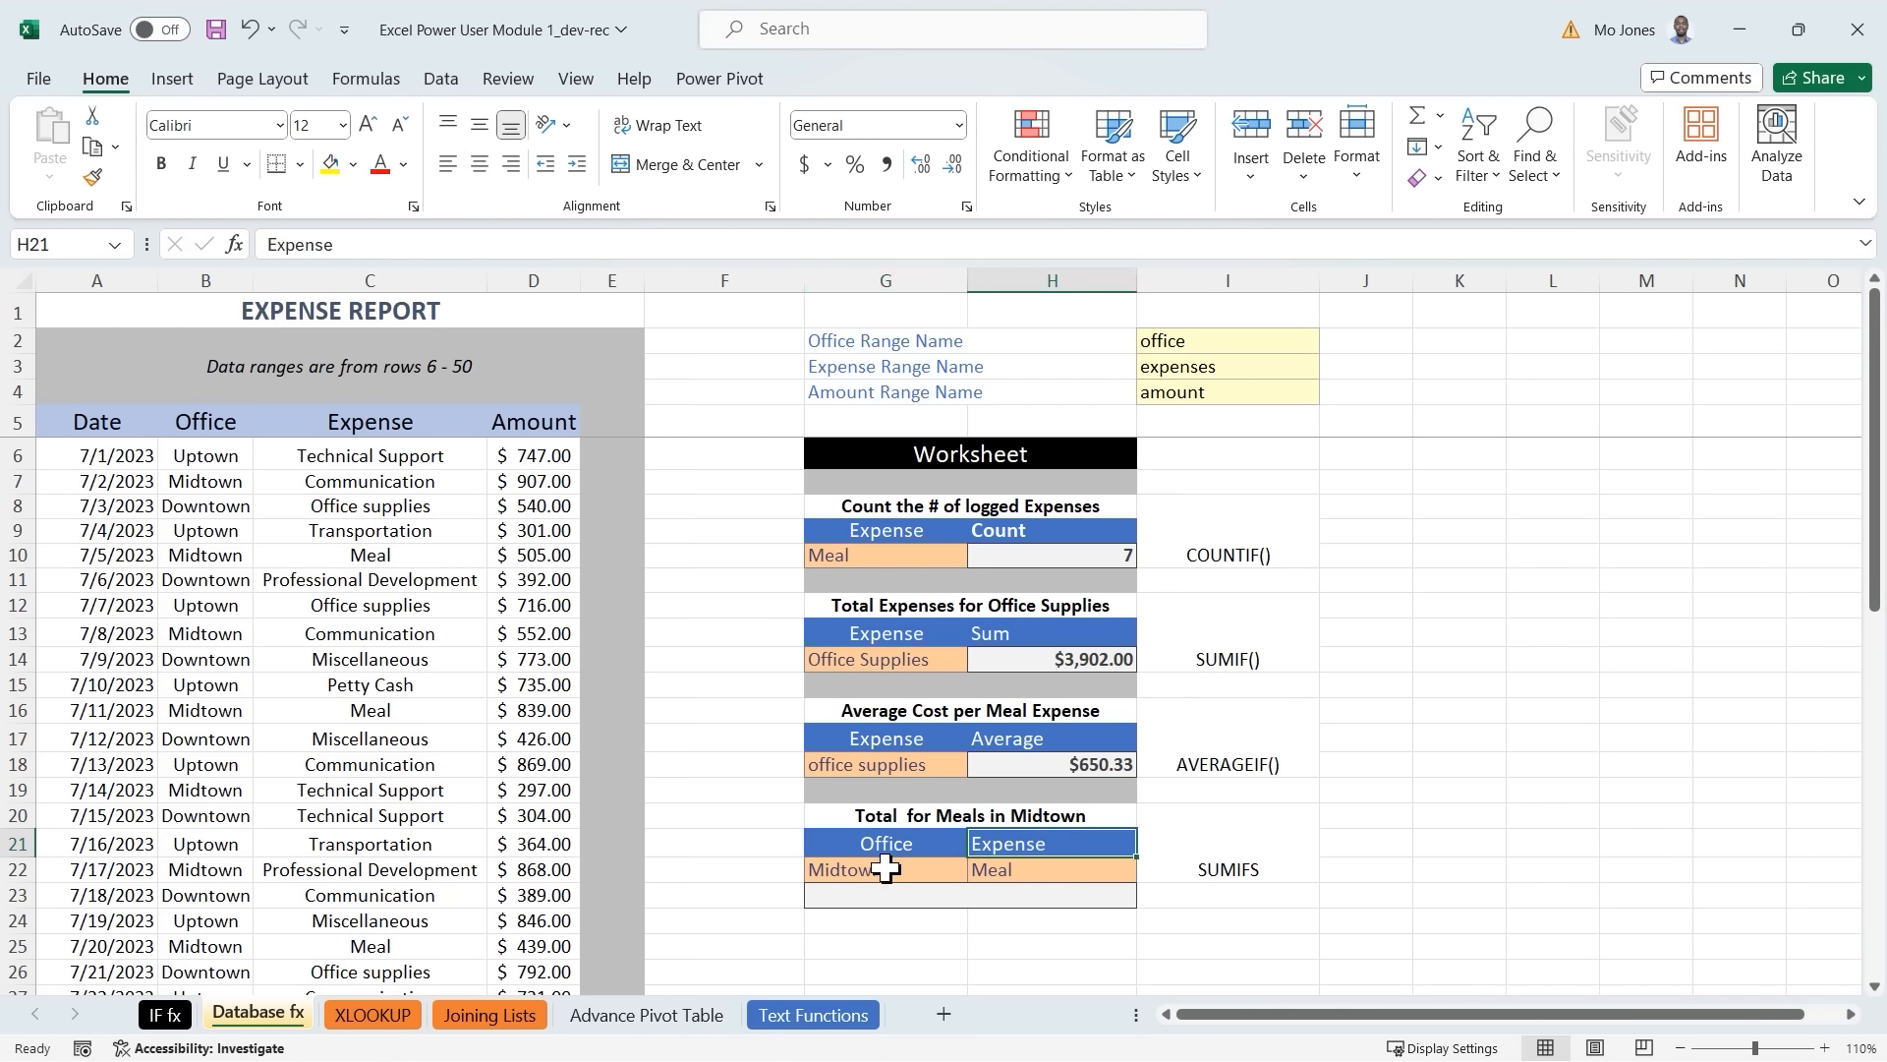
click(893, 871)
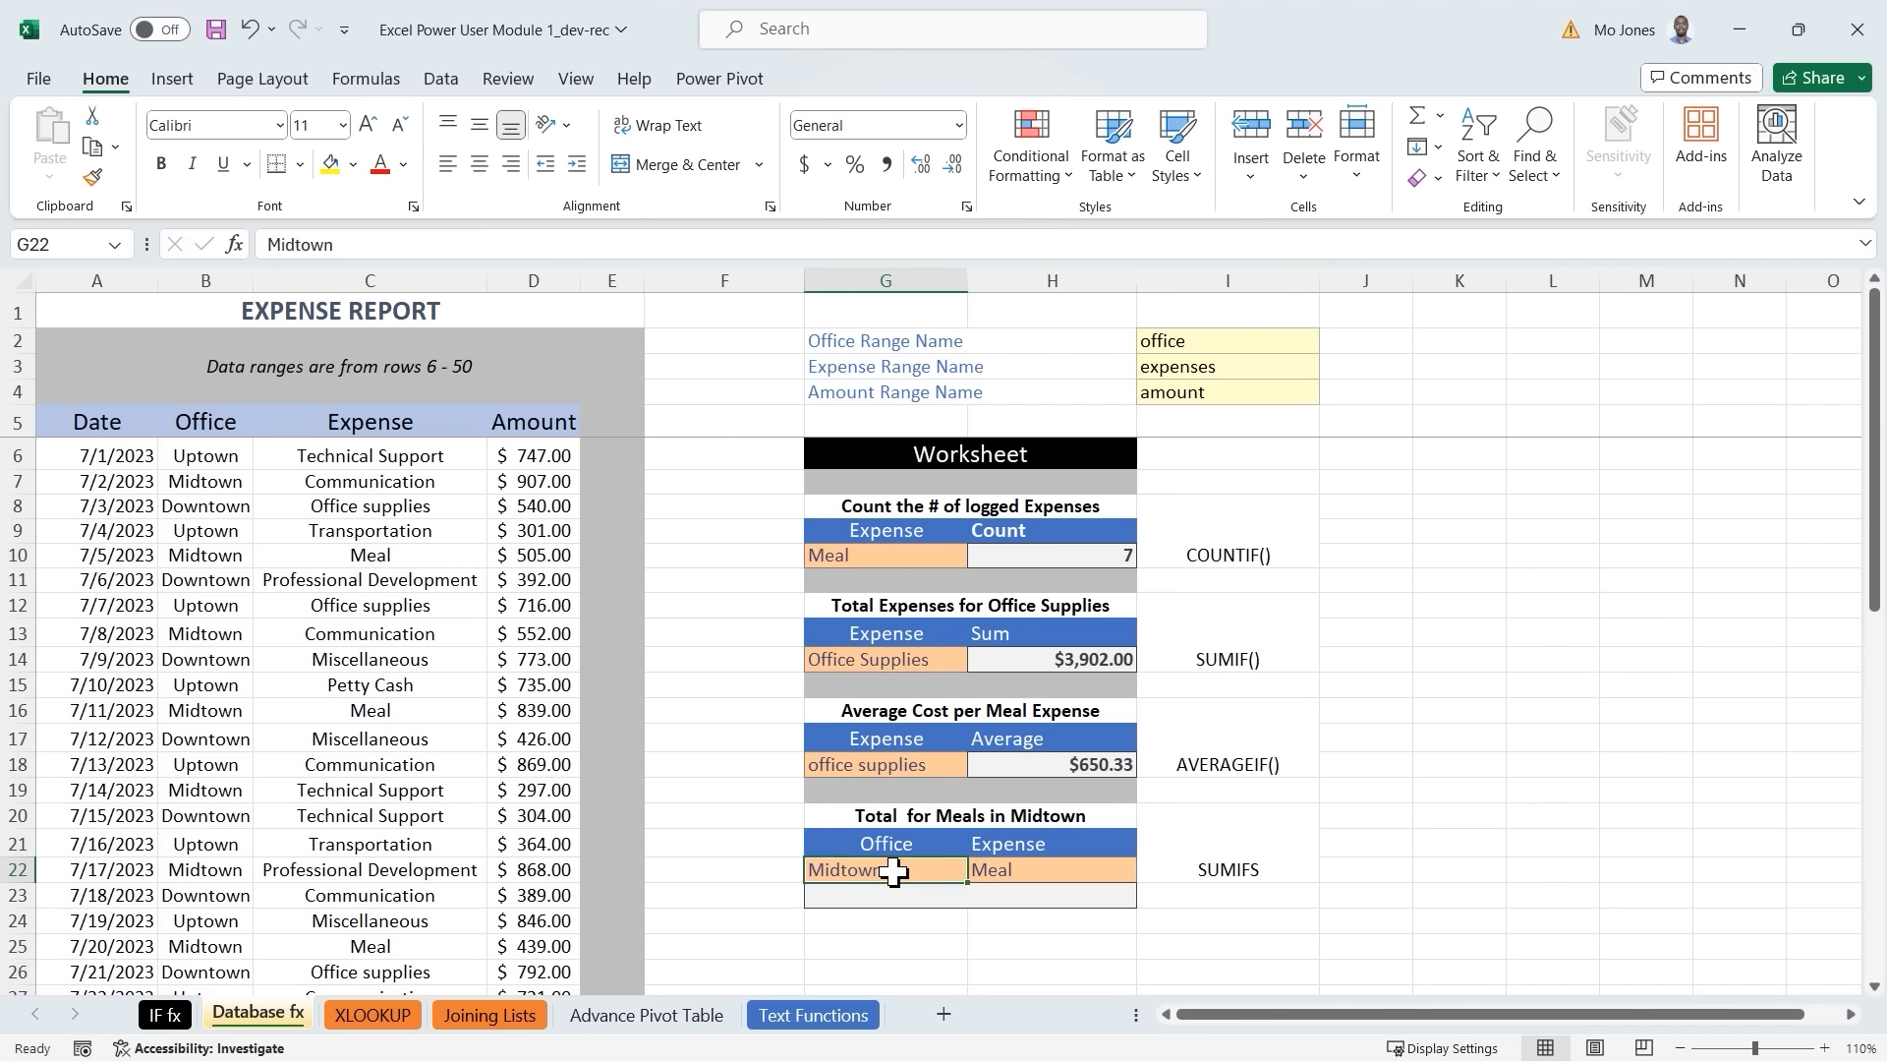
click(1009, 872)
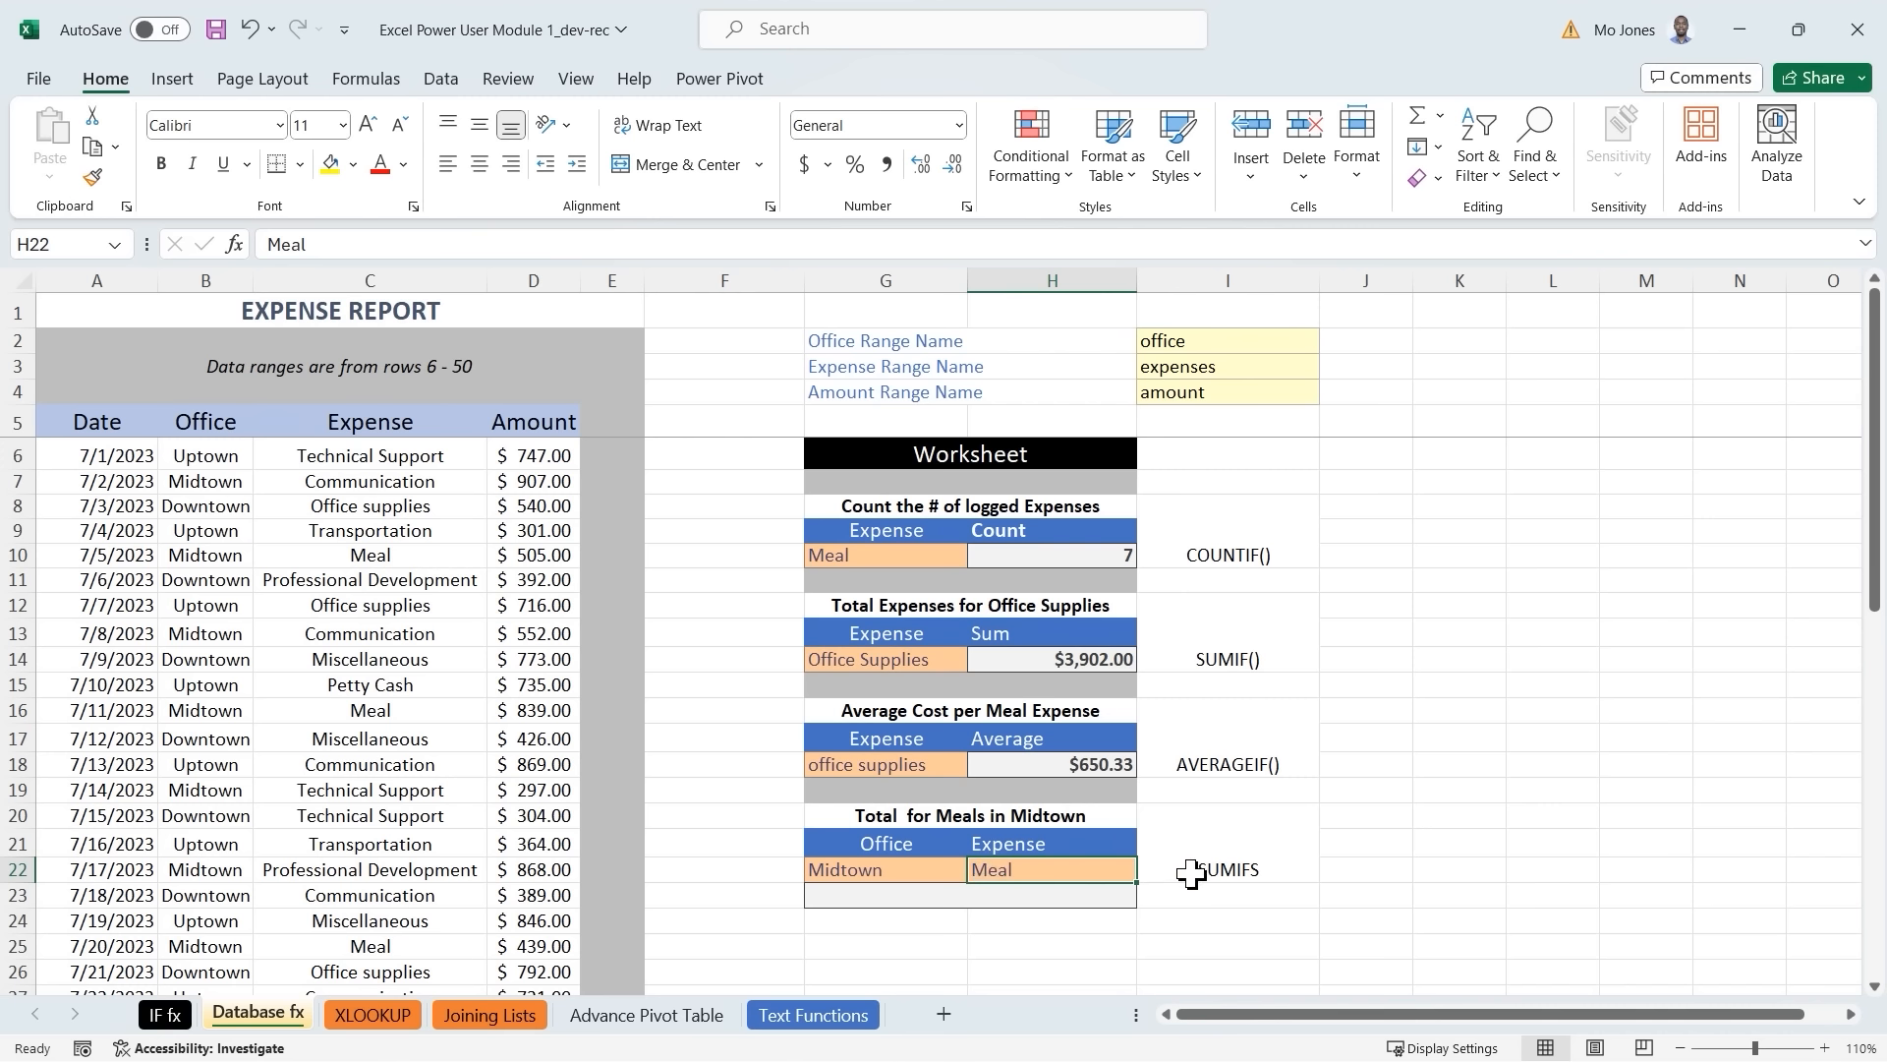
click(1236, 876)
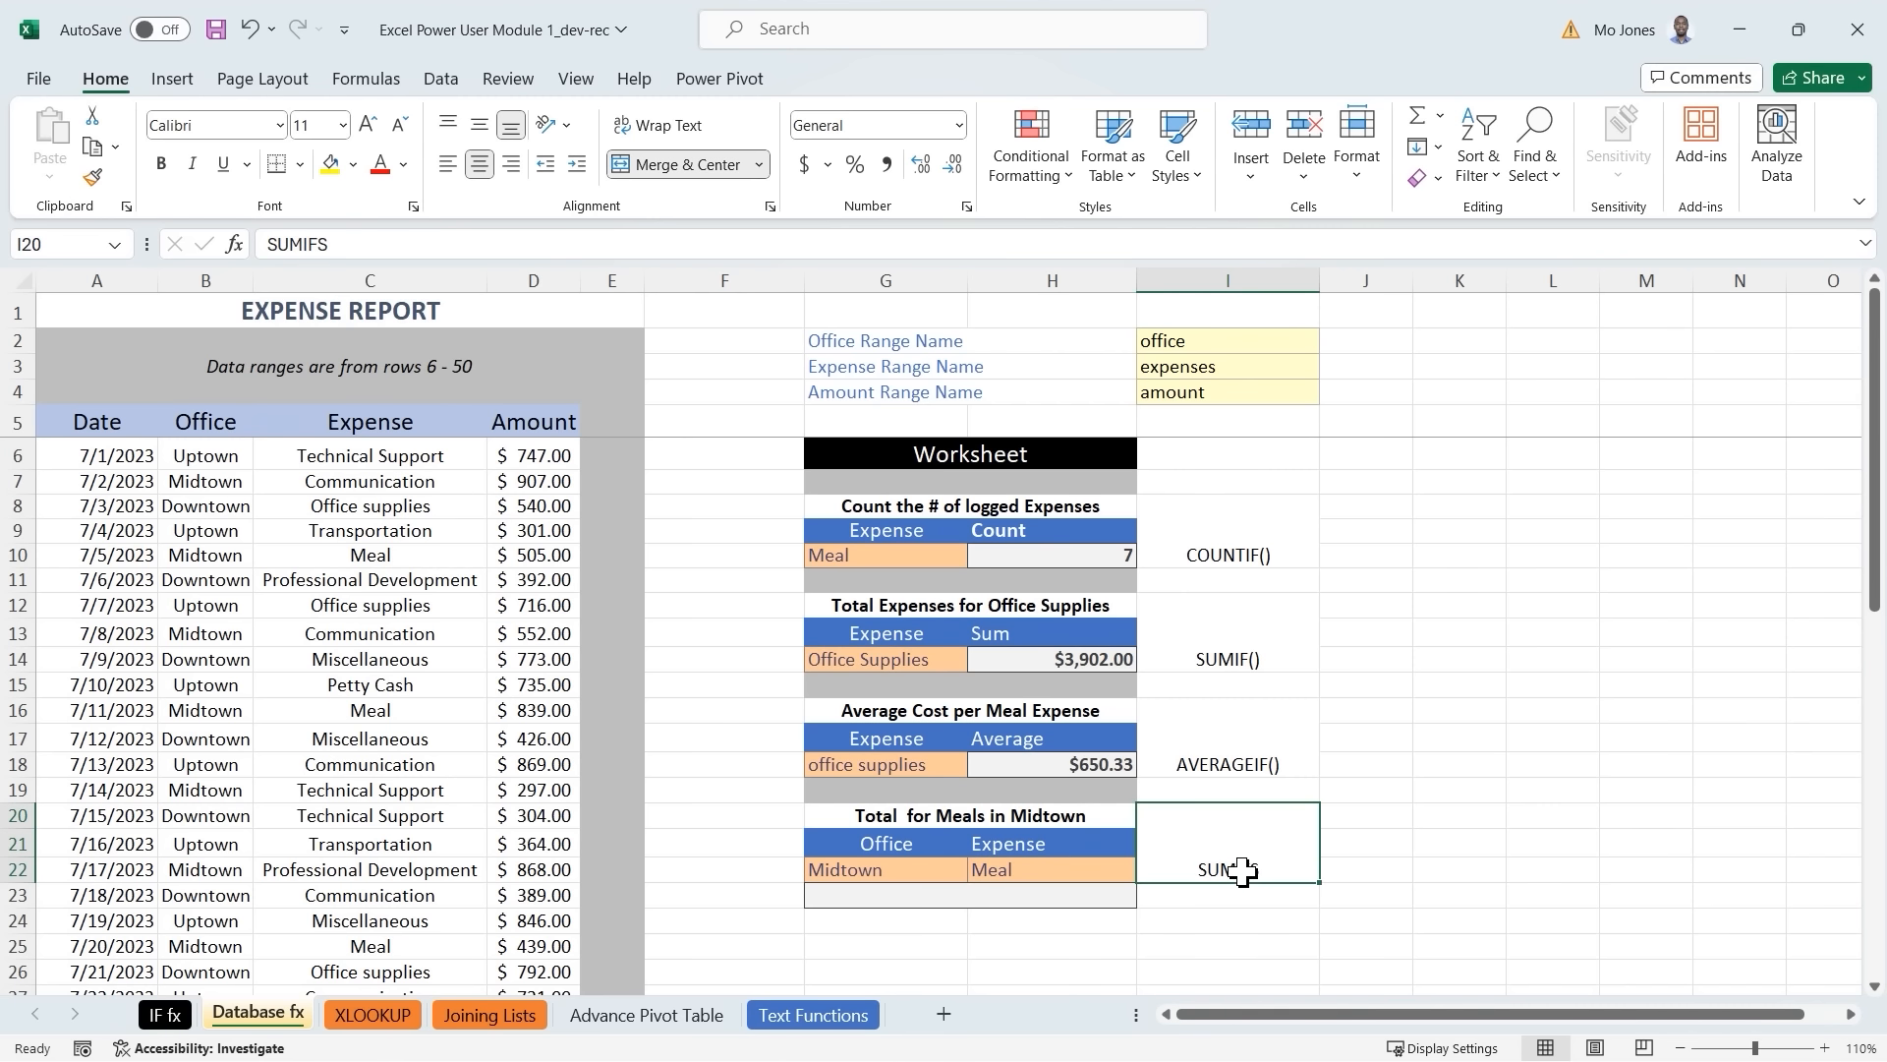
click(928, 895)
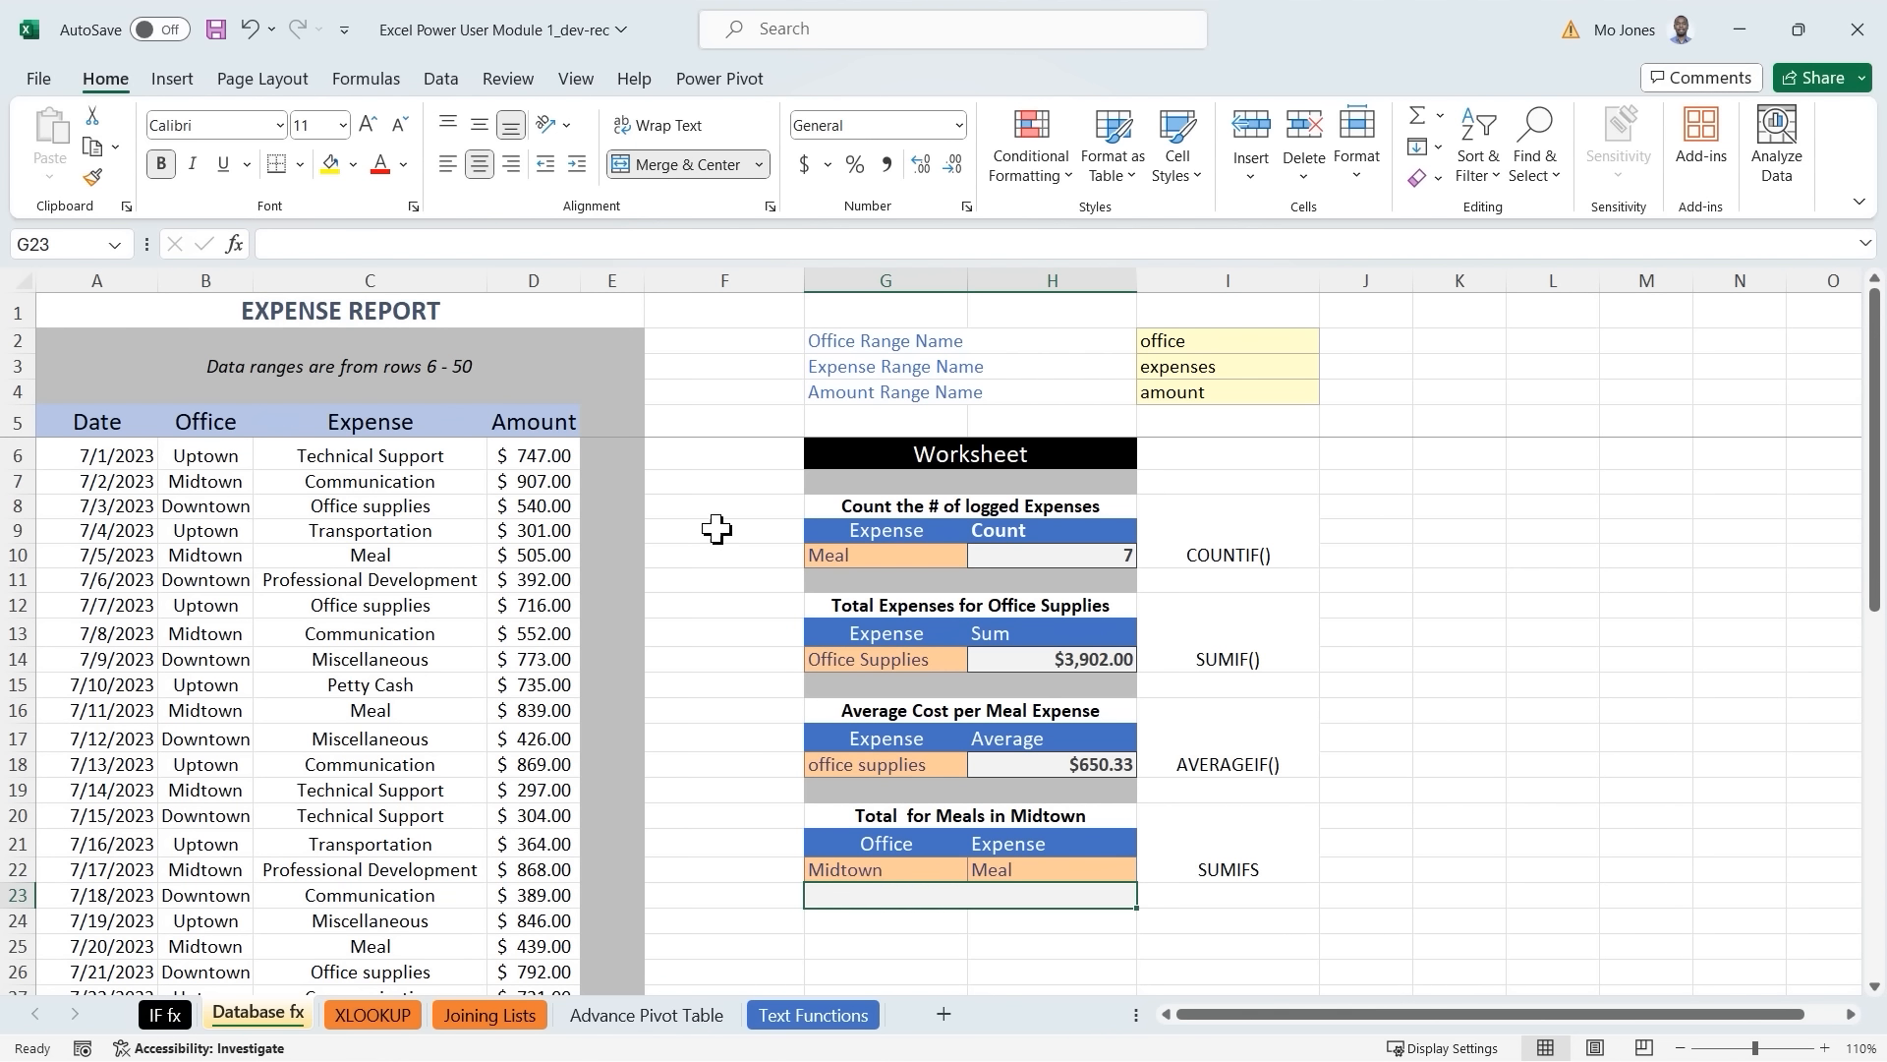
Insert SUMIFS into G23 from the Formulas tab function search, opening its arguments.
click(364, 78)
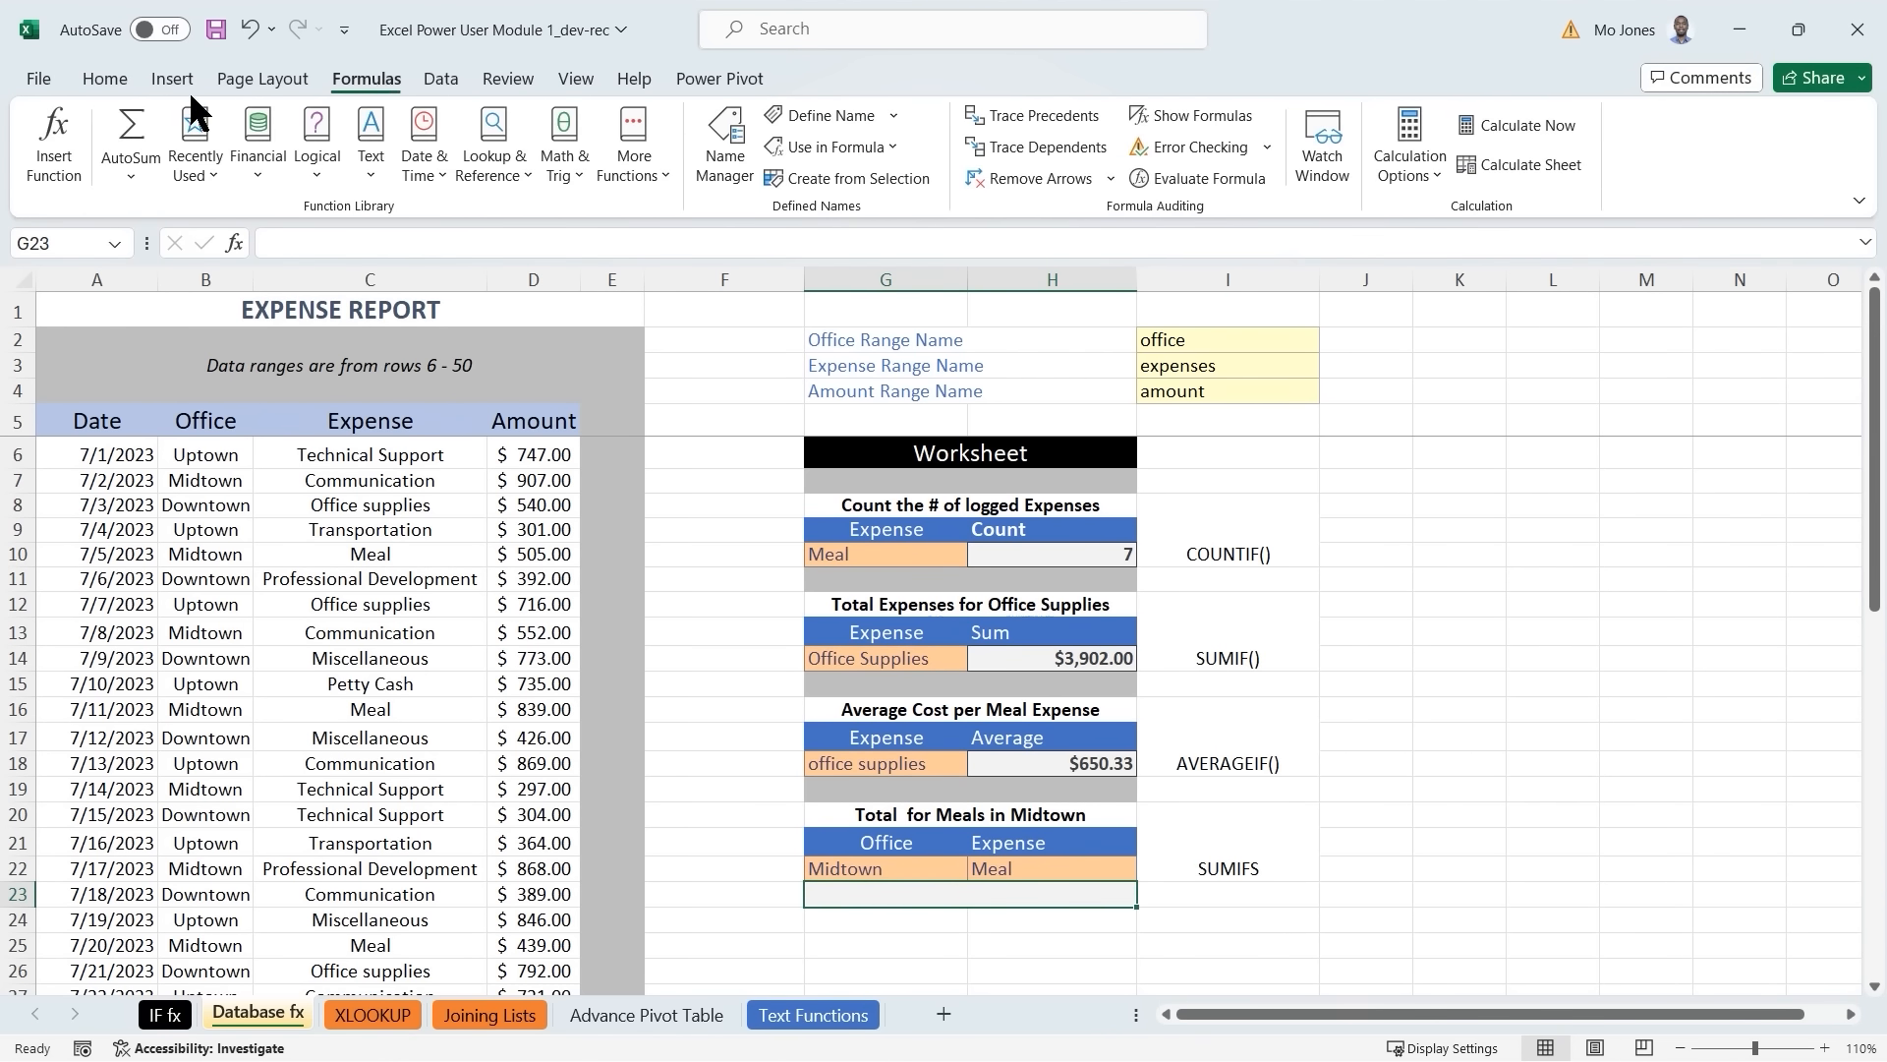
click(54, 157)
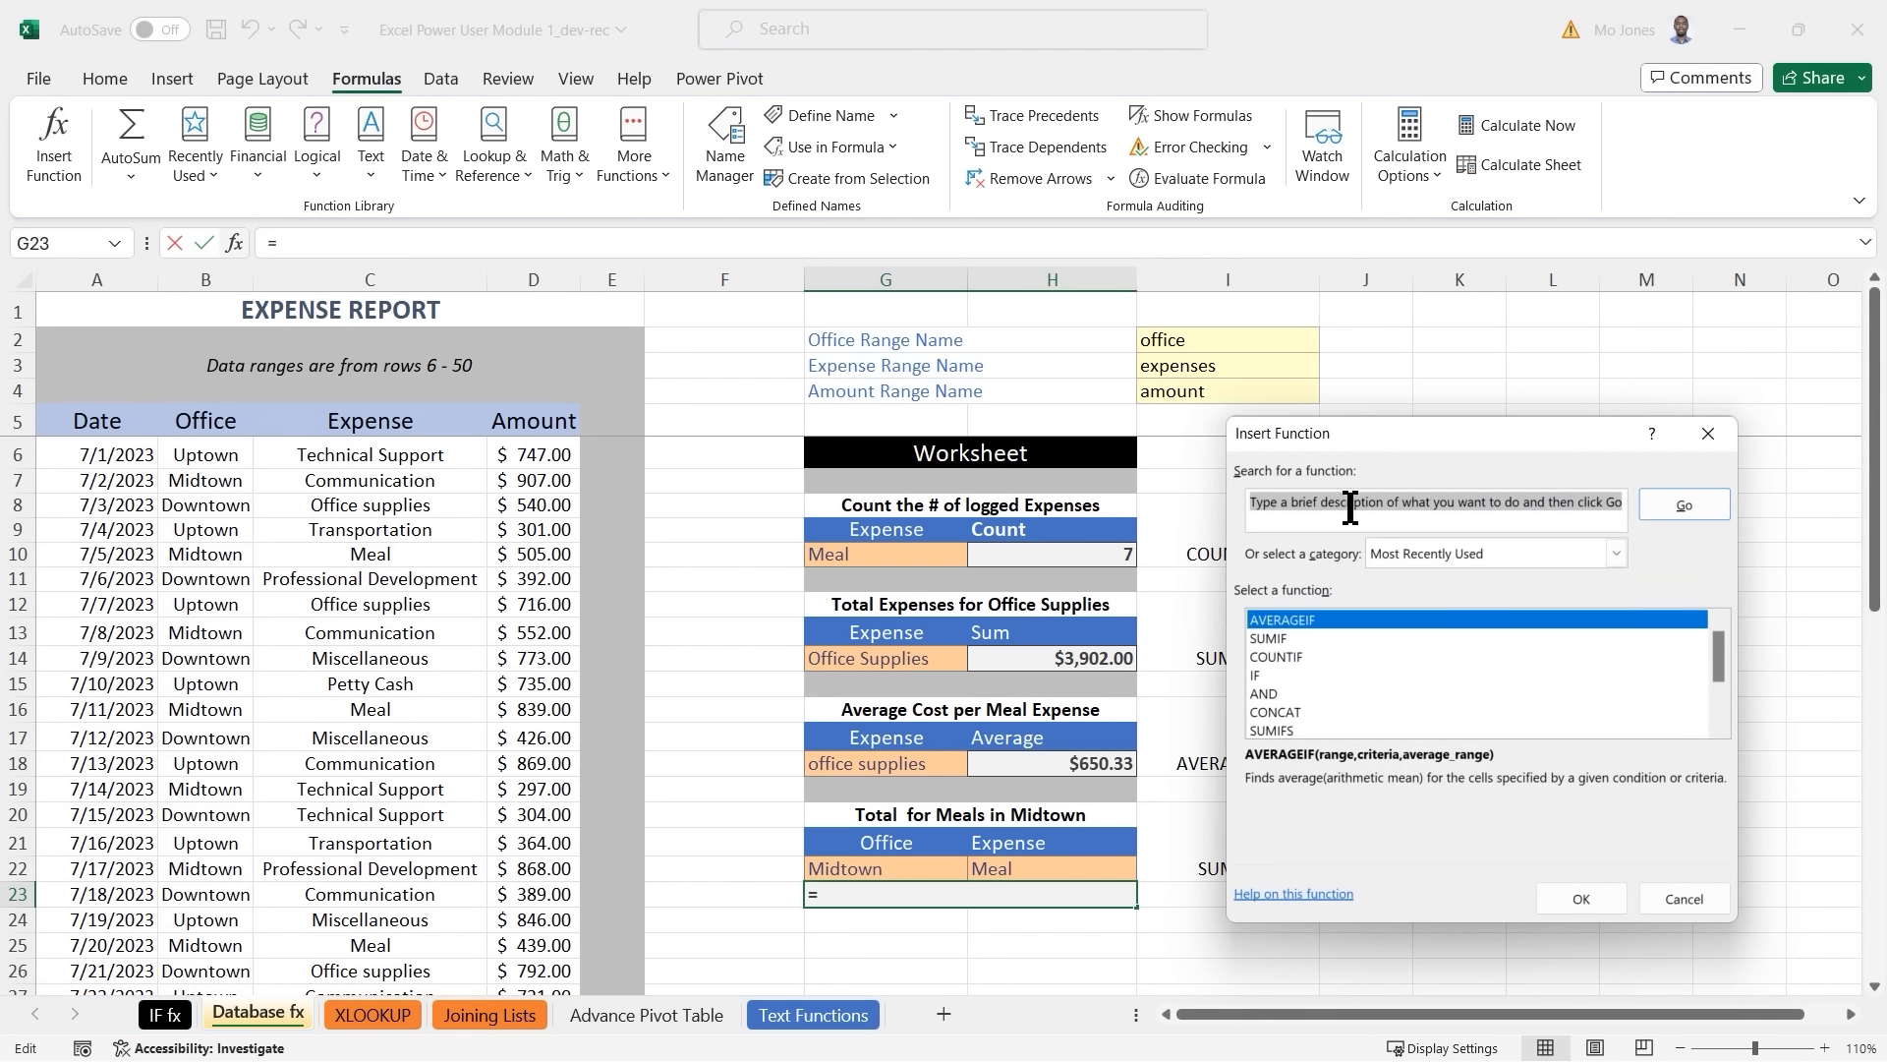
text(sumifs)
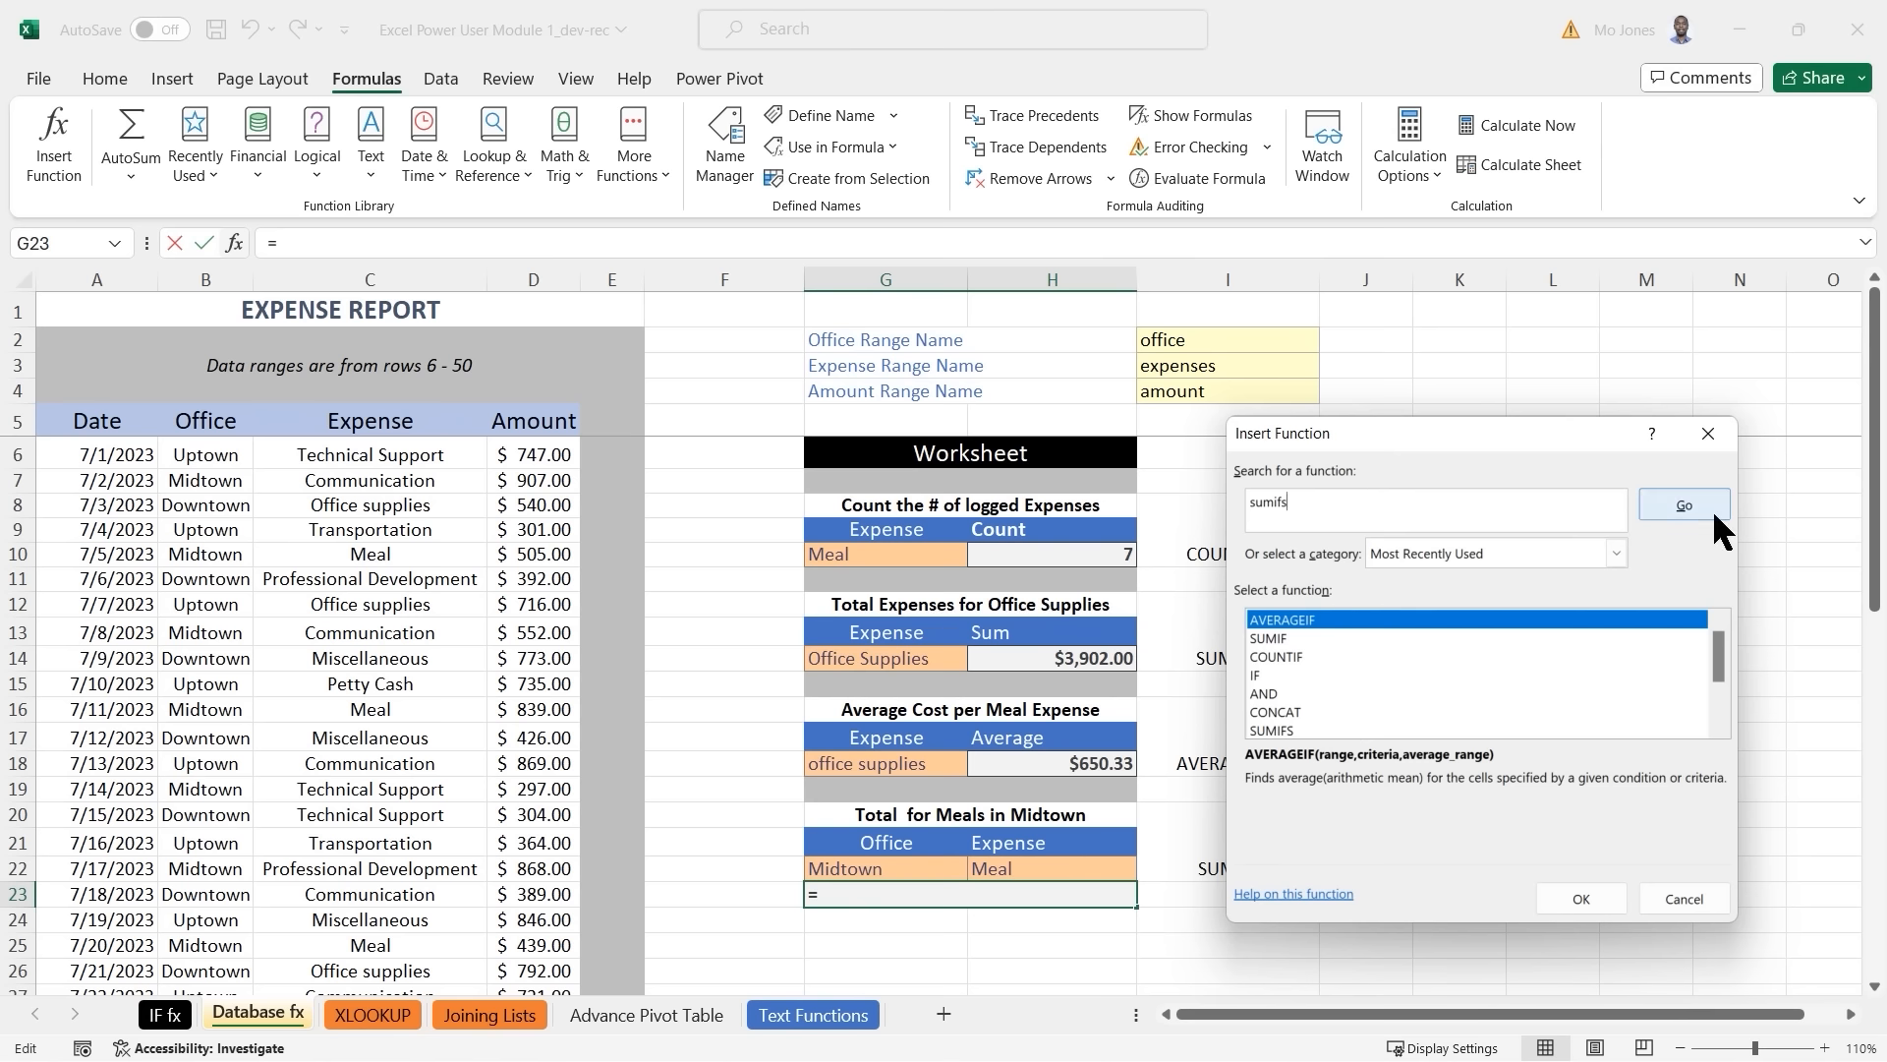
click(1669, 502)
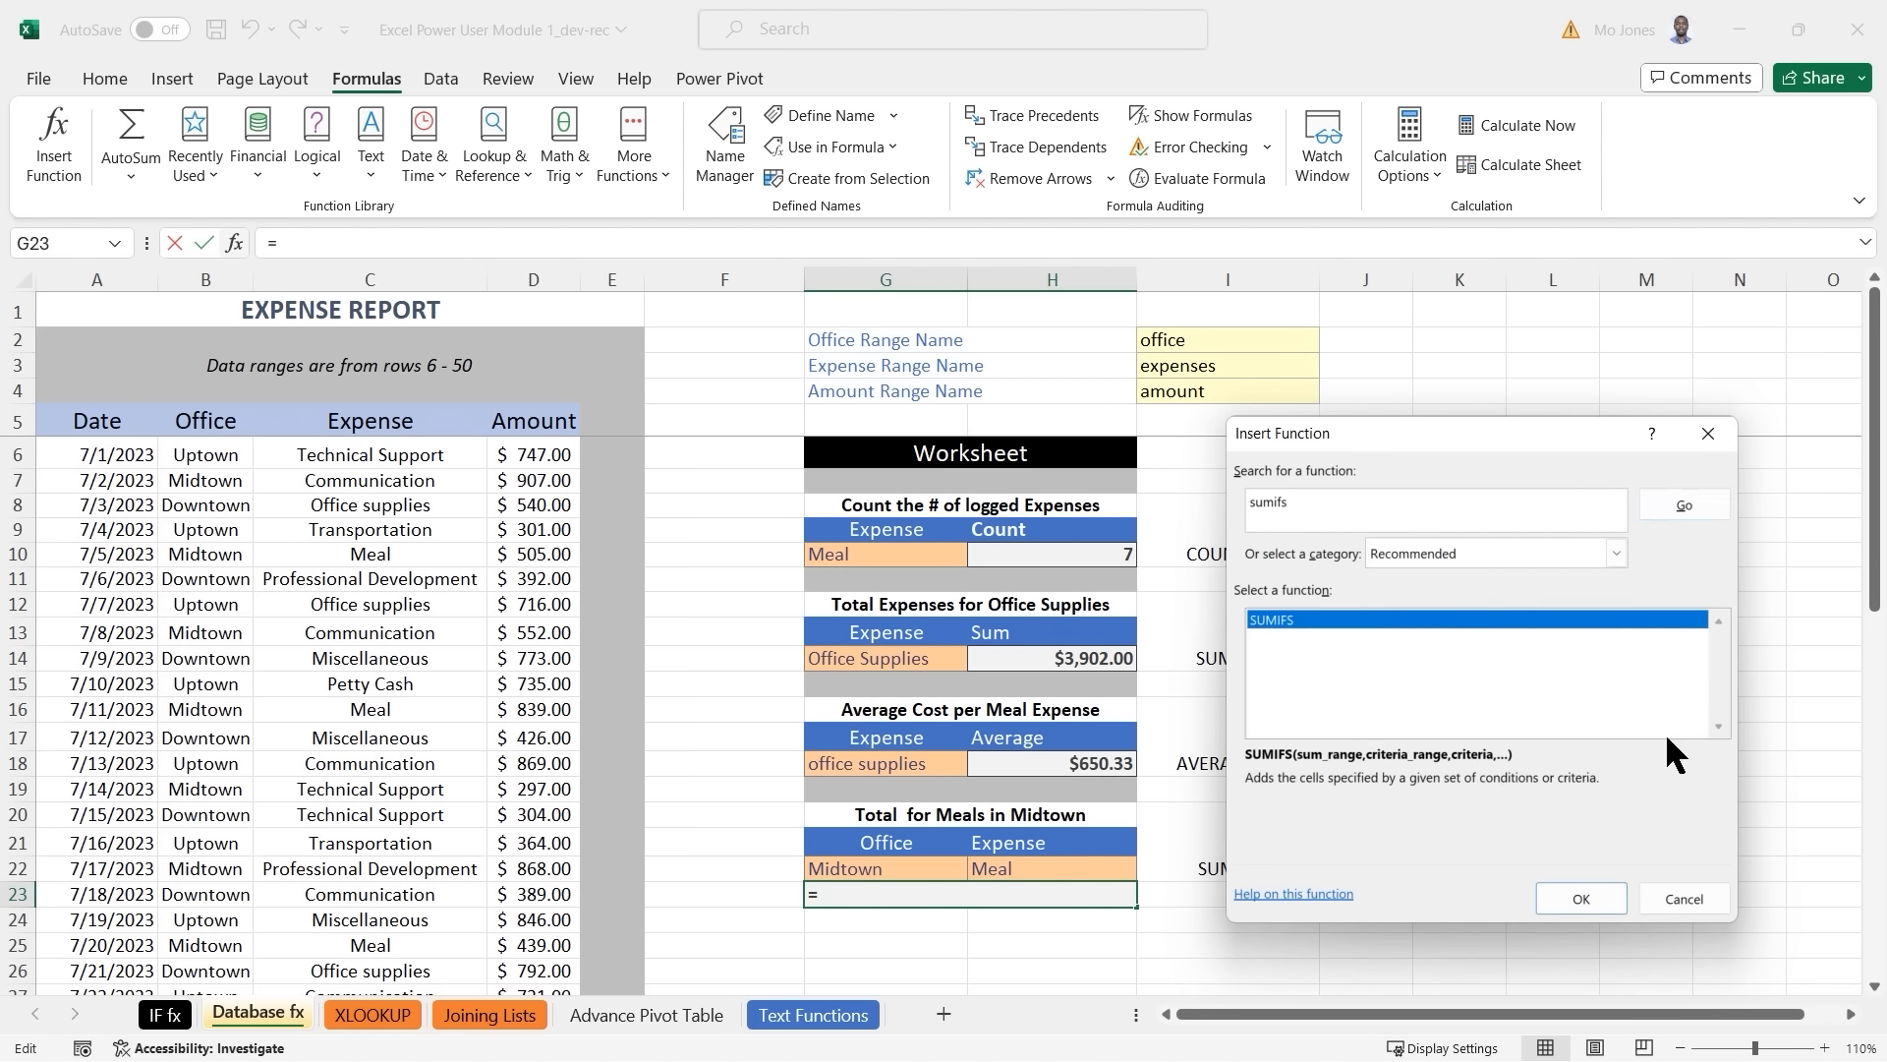
click(1583, 898)
drag(1467, 451, 1099, 345)
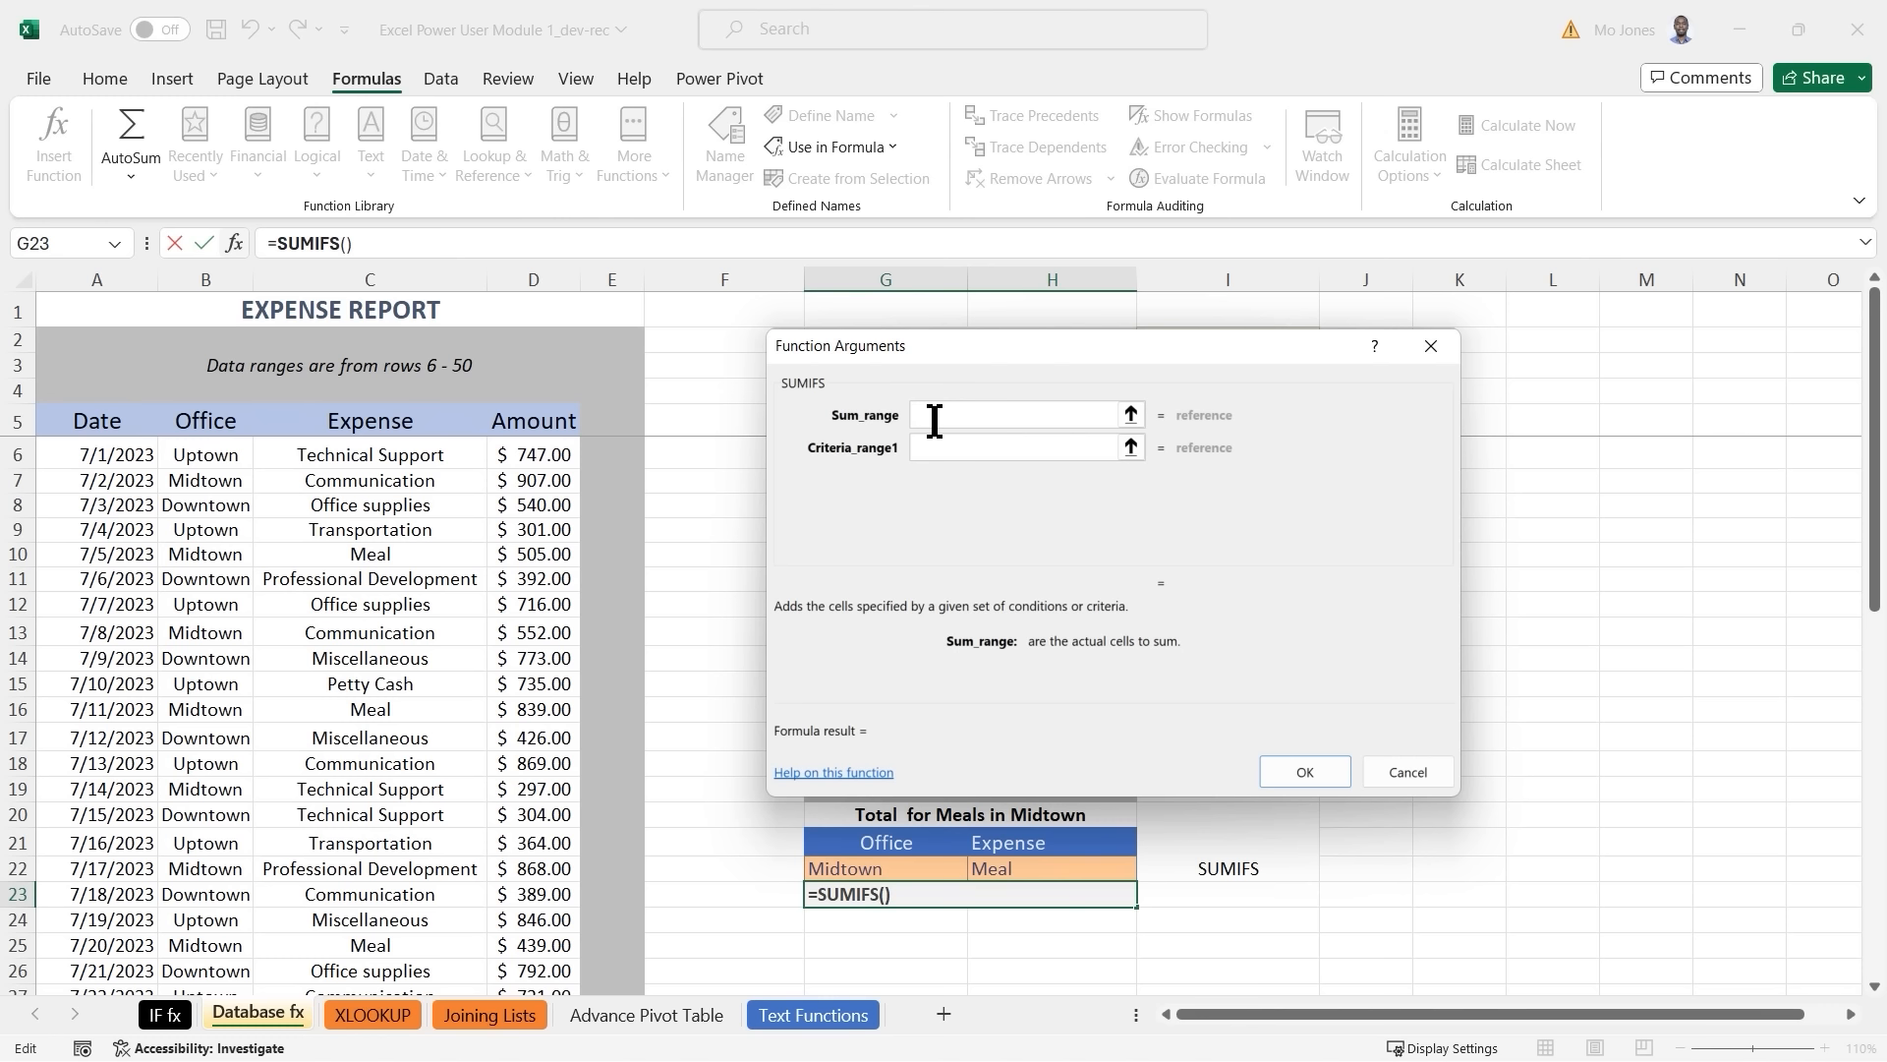
Enter amount as the SUMIFS Sum_range.
key(ctrl+2)
drag(816, 403, 907, 433)
drag(478, 407, 575, 987)
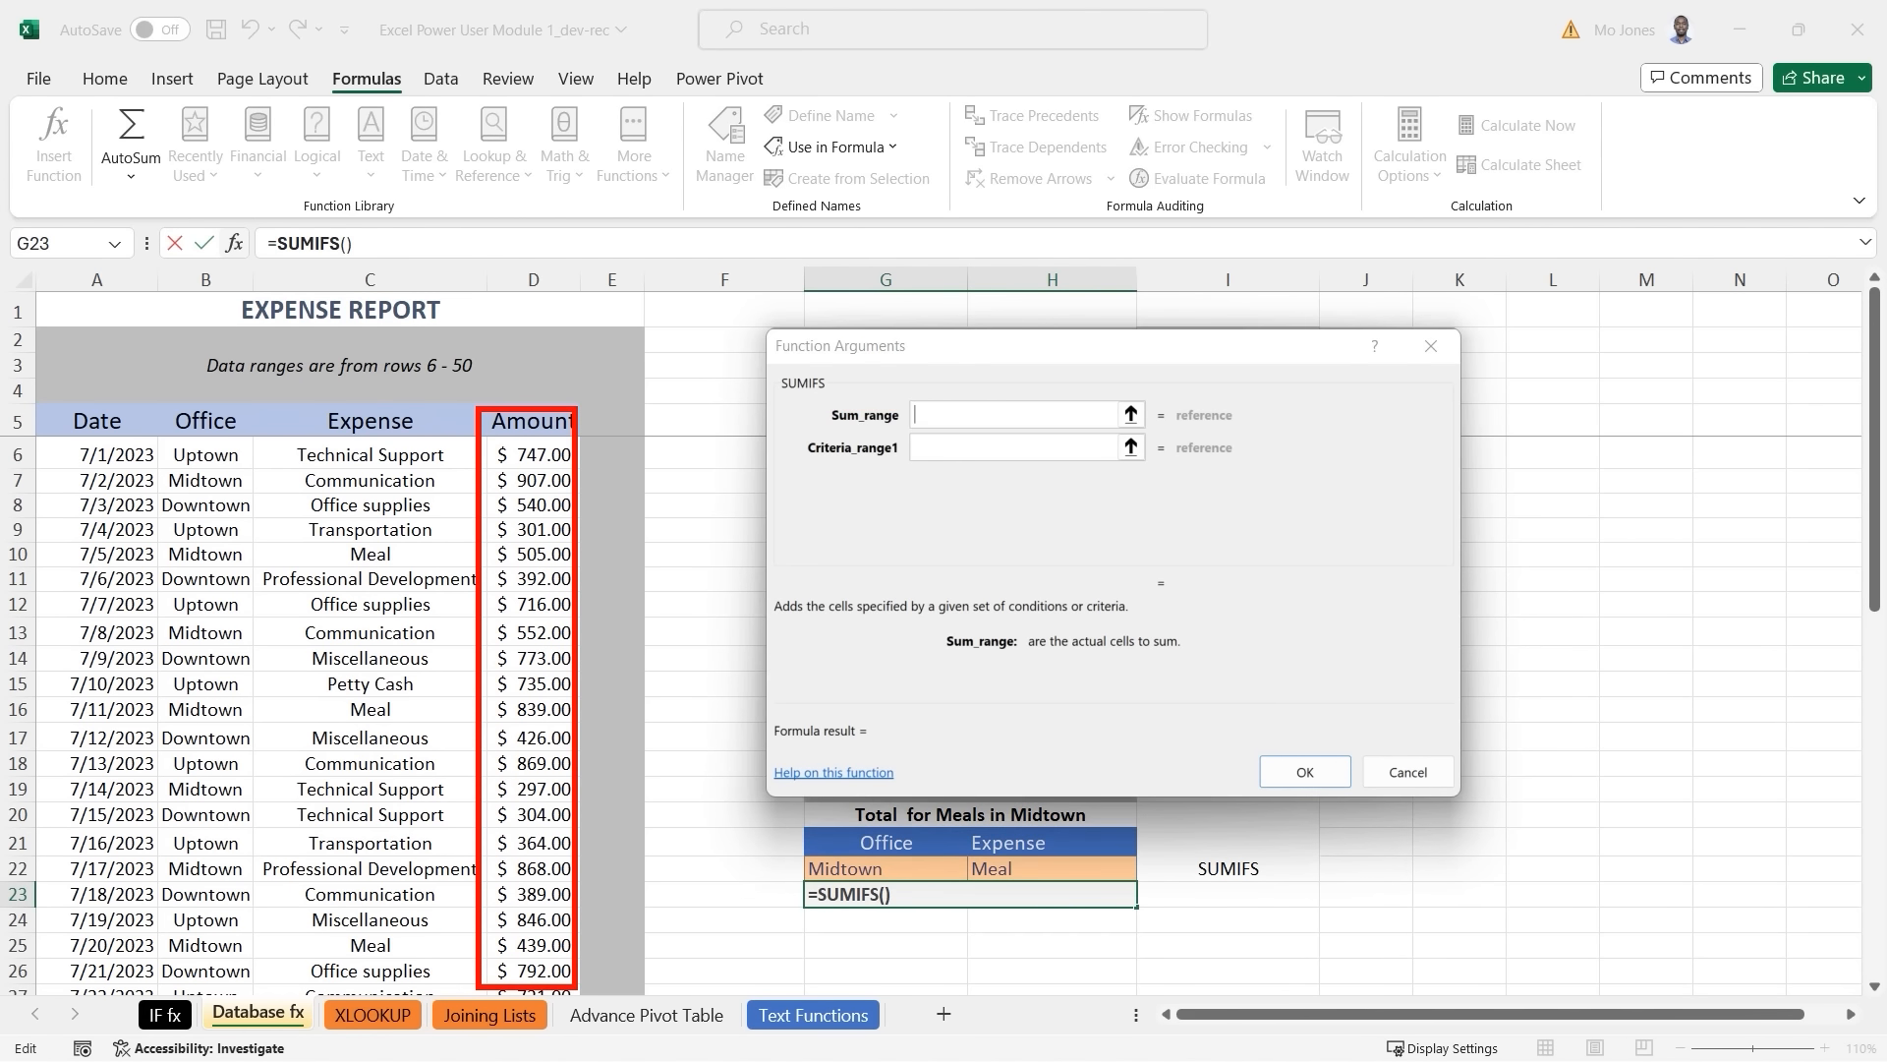
key(Escape)
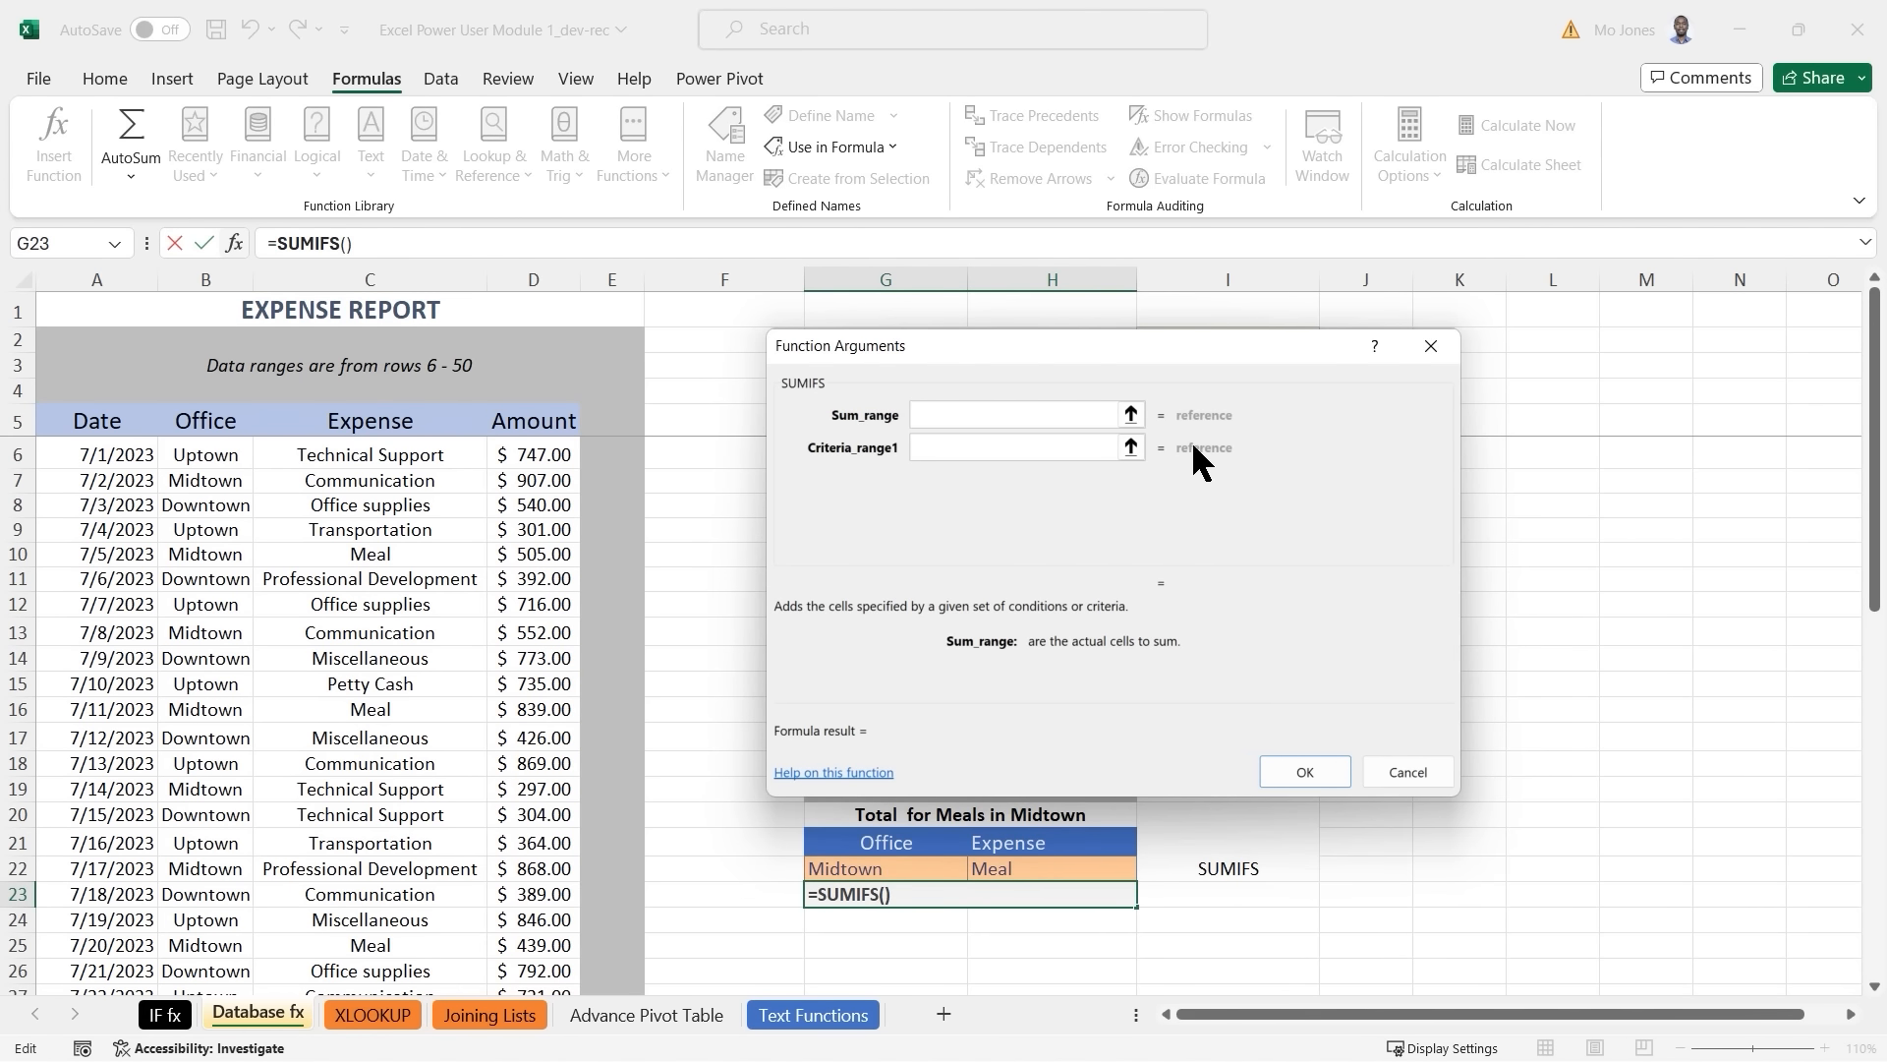
text(amount)
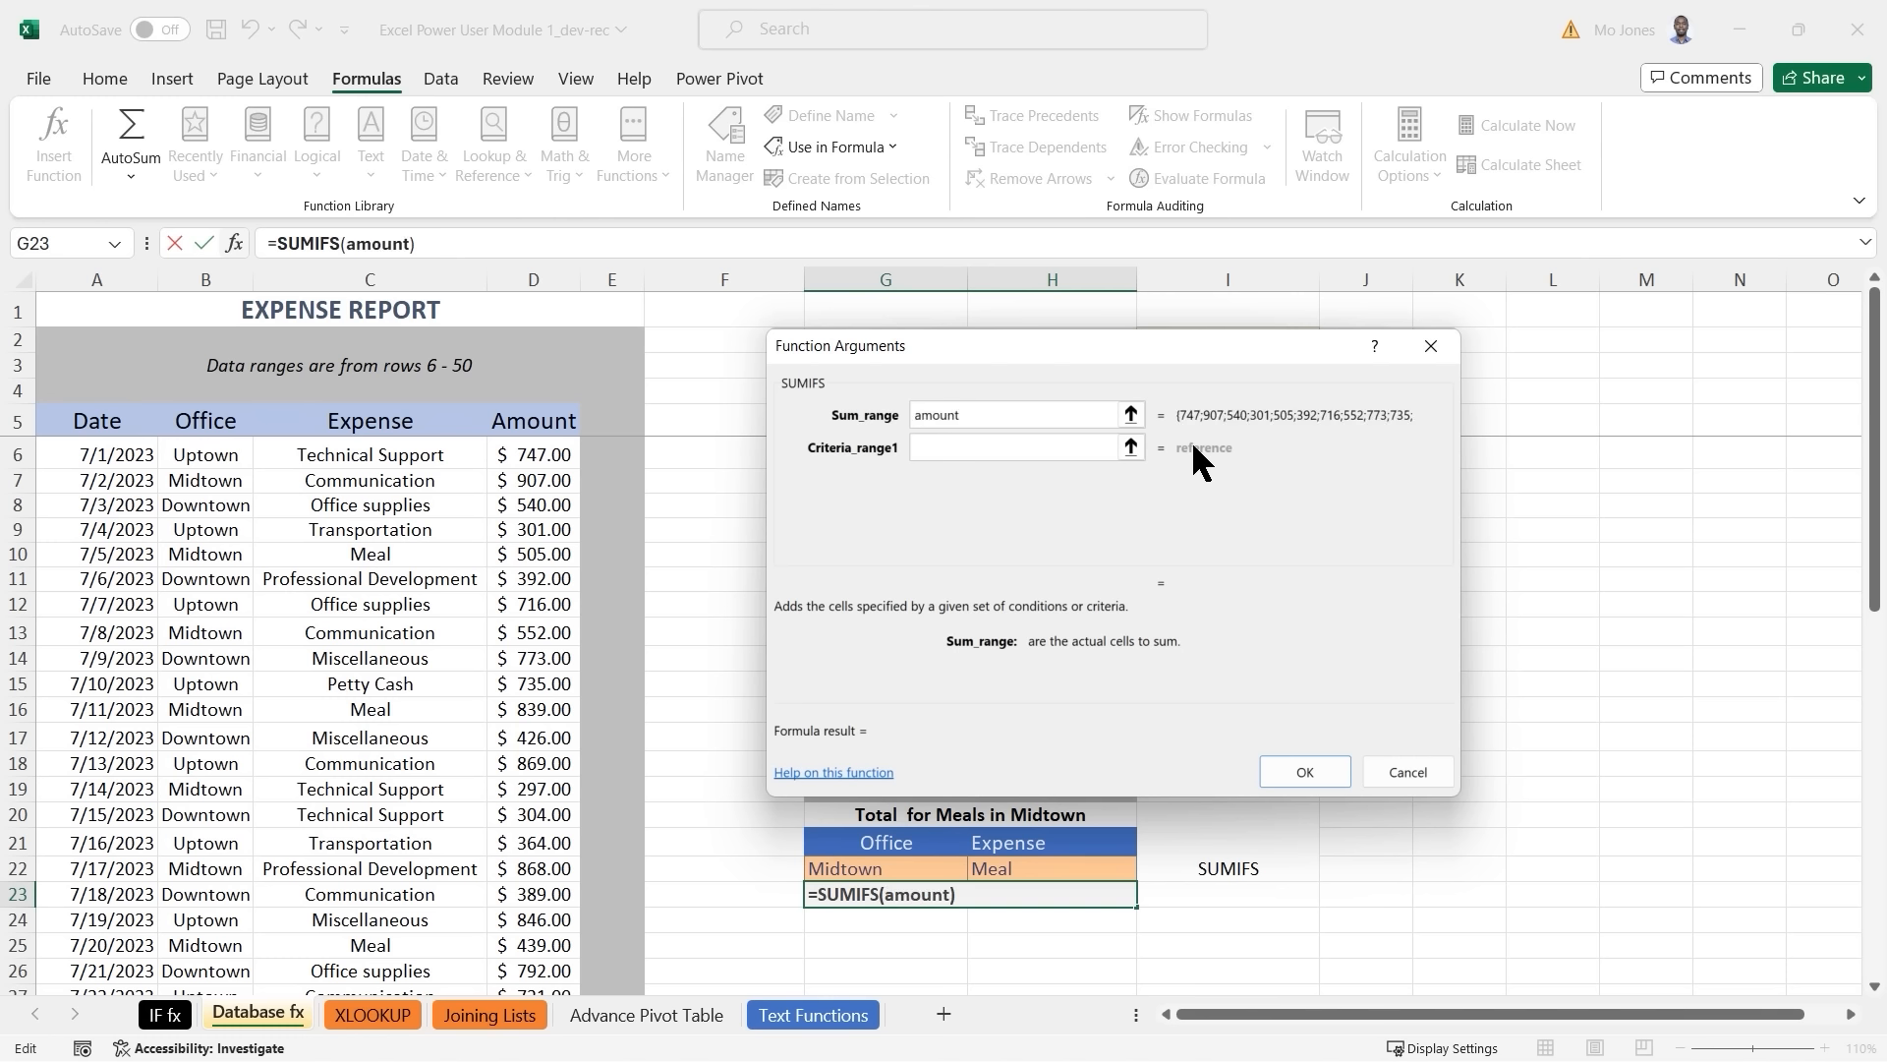
key(ctrl+2)
key(Escape)
Set Criteria_range1 to office and Criteria1 to G22 (Midtown), previewing 8990.
click(971, 451)
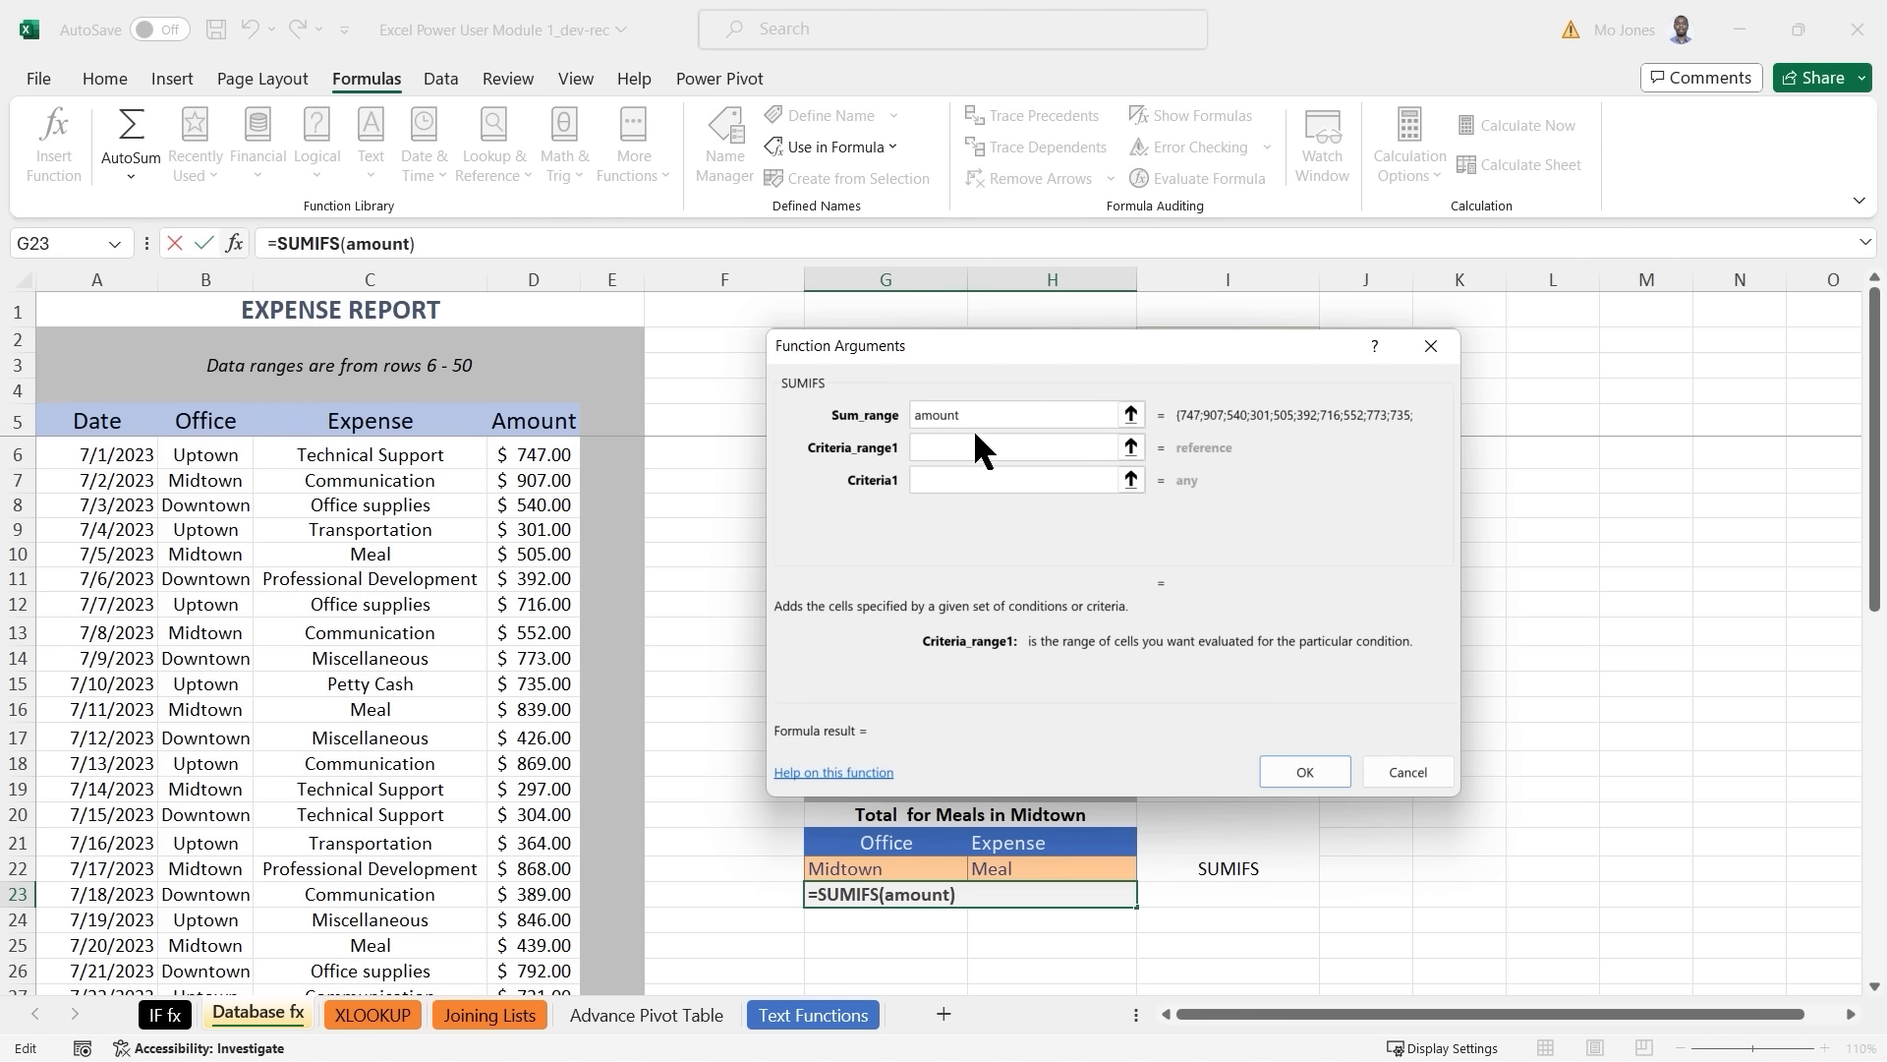
text(office)
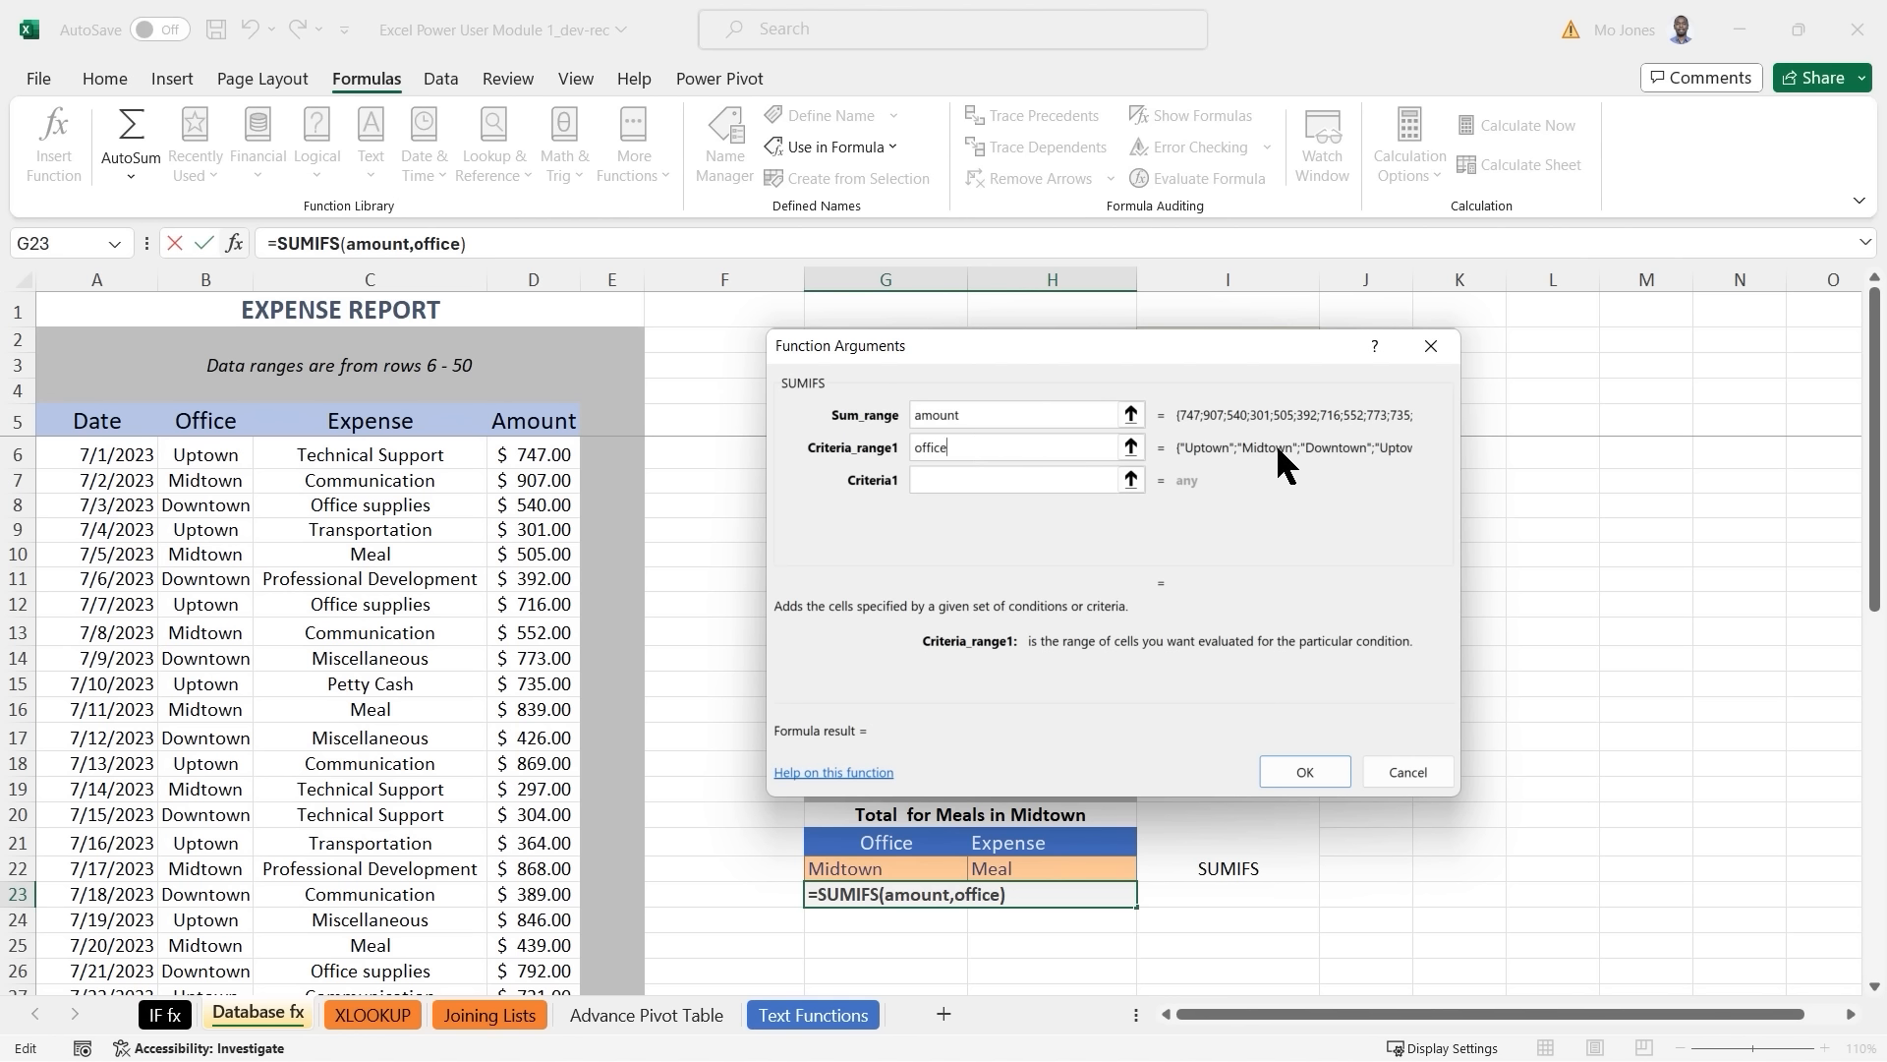
click(988, 480)
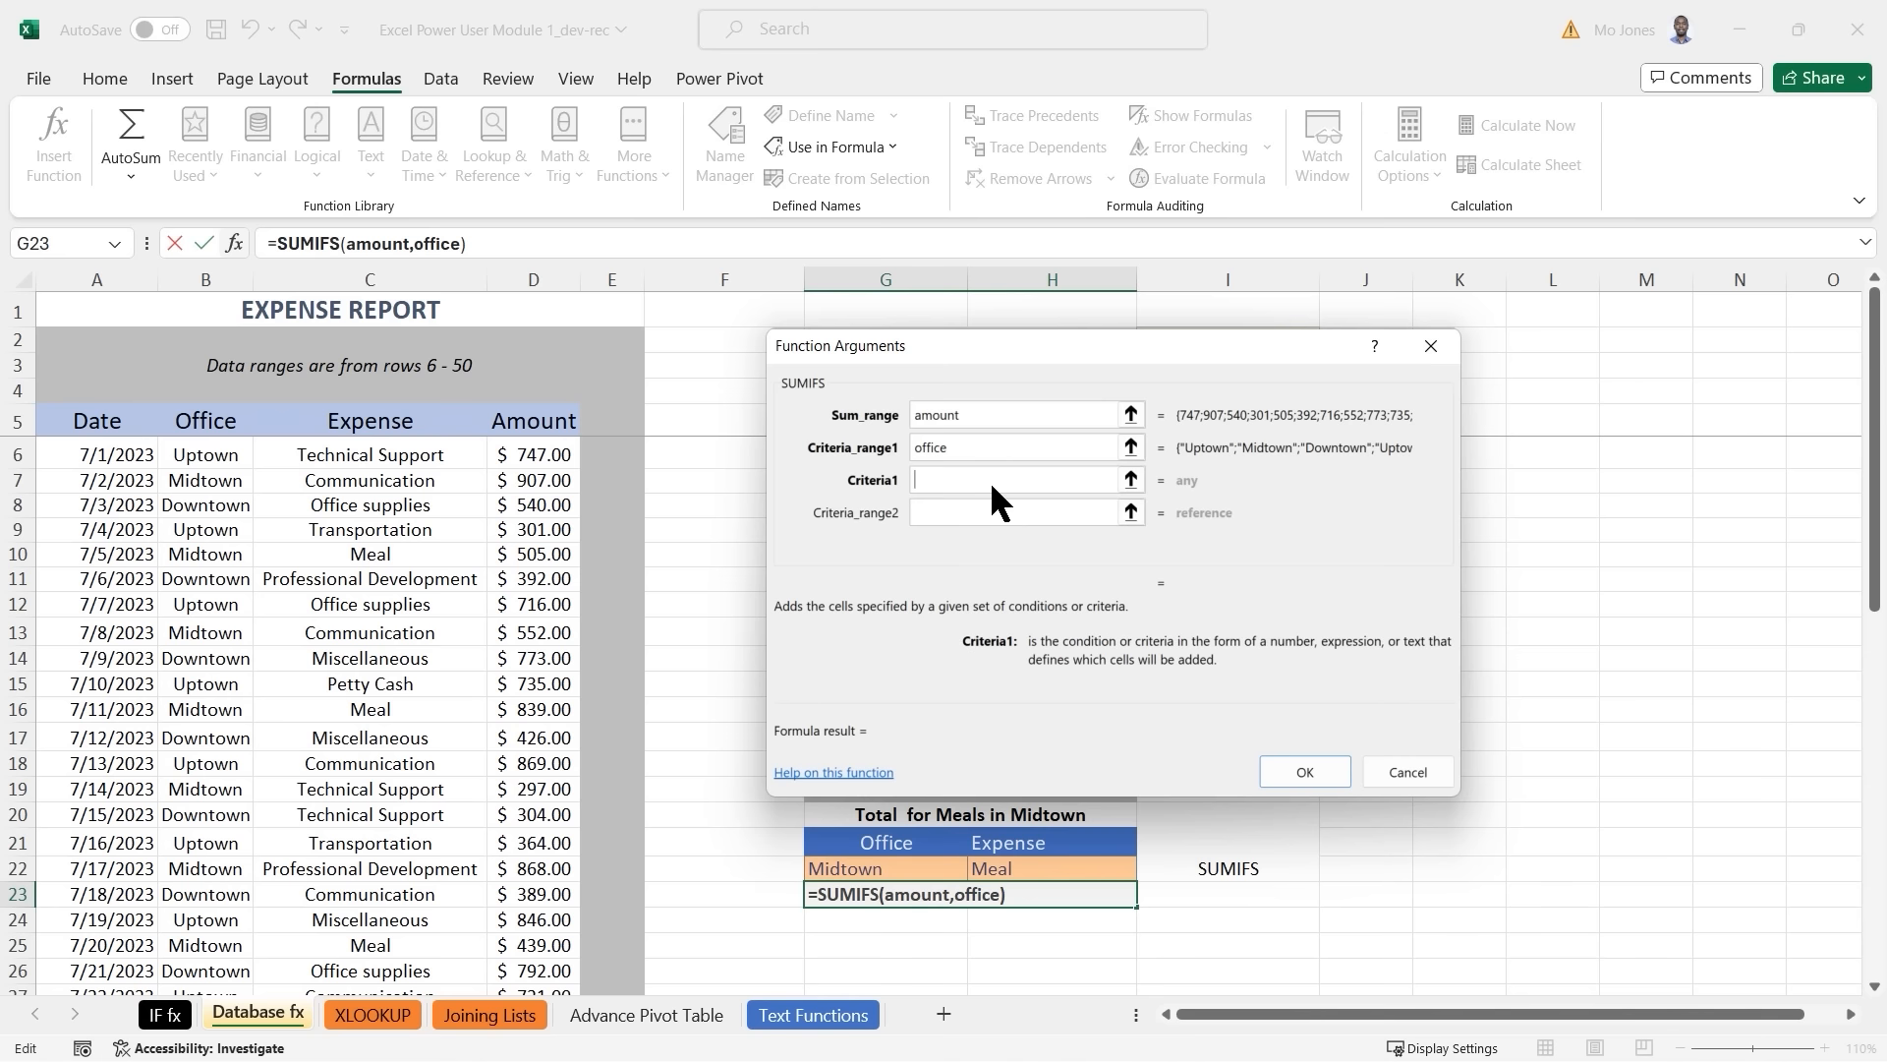
click(854, 871)
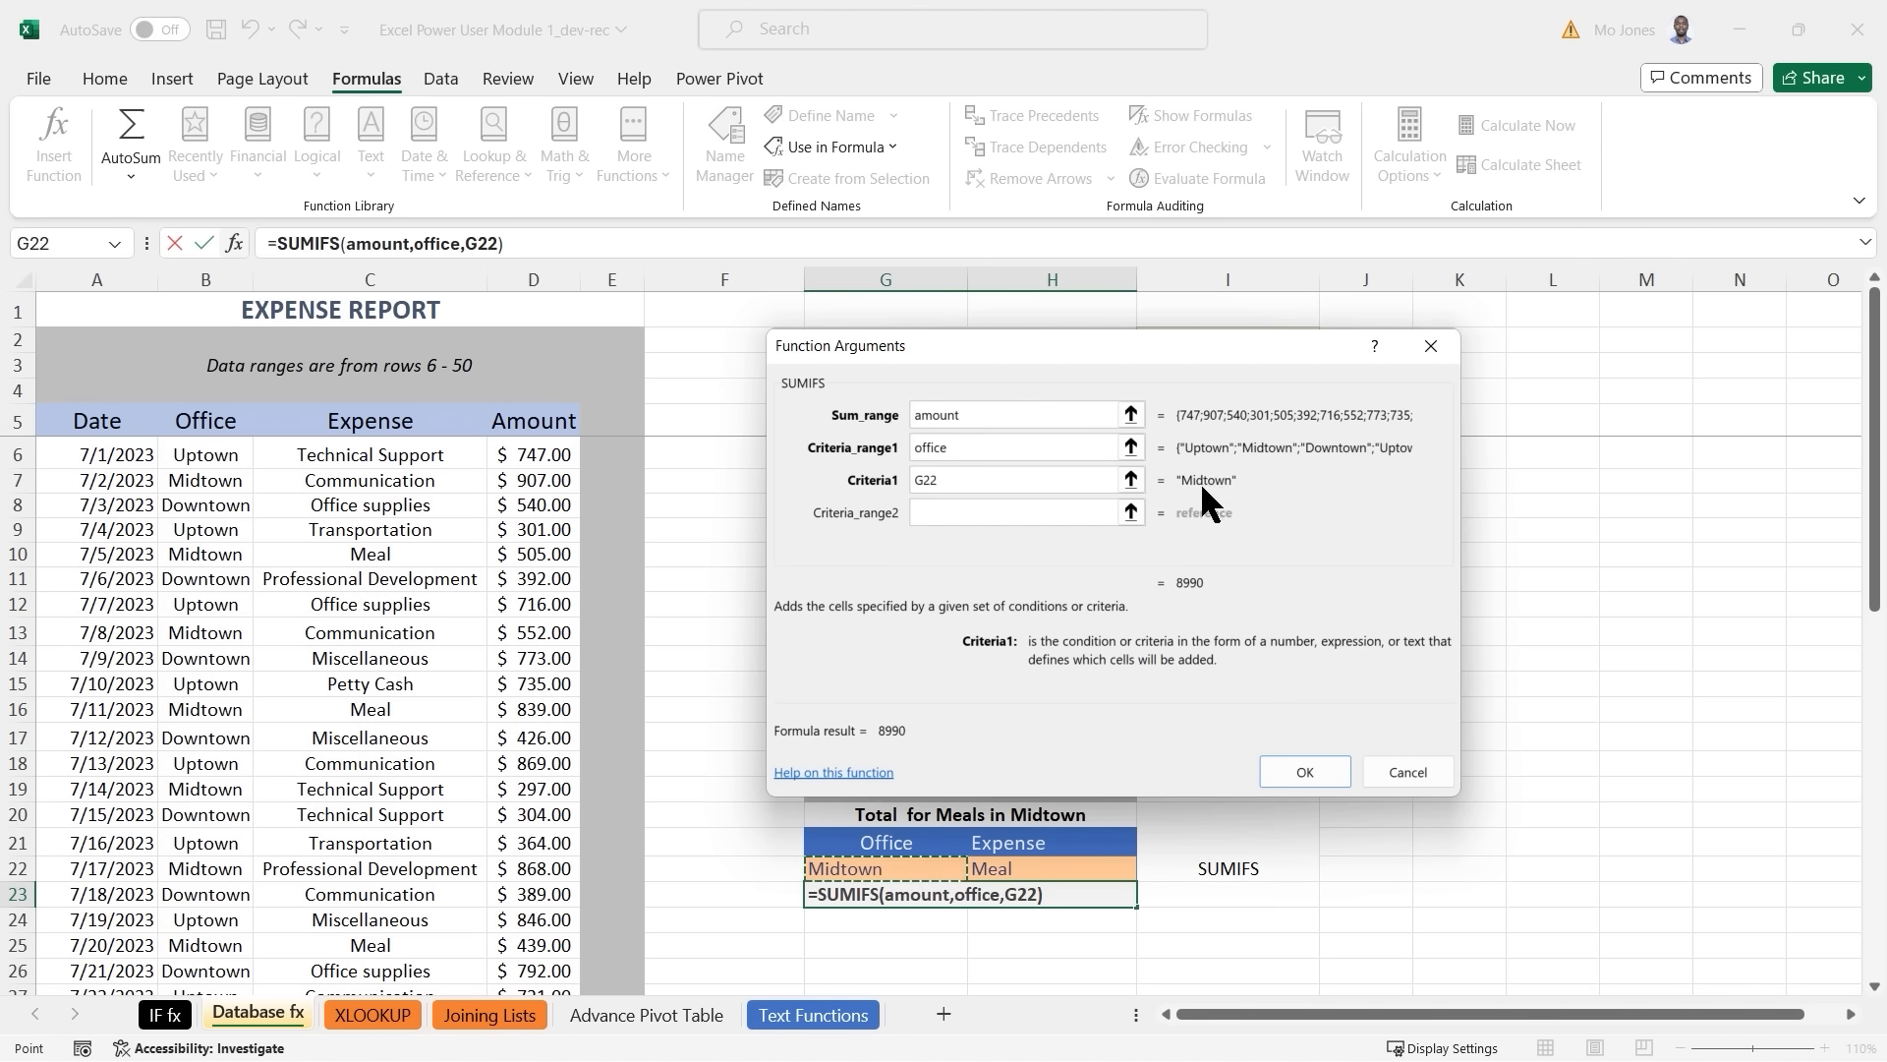
Add expenses as Criteria_range2 and H22 (Meal) as Criteria2, confirming a total of 3310.
click(963, 511)
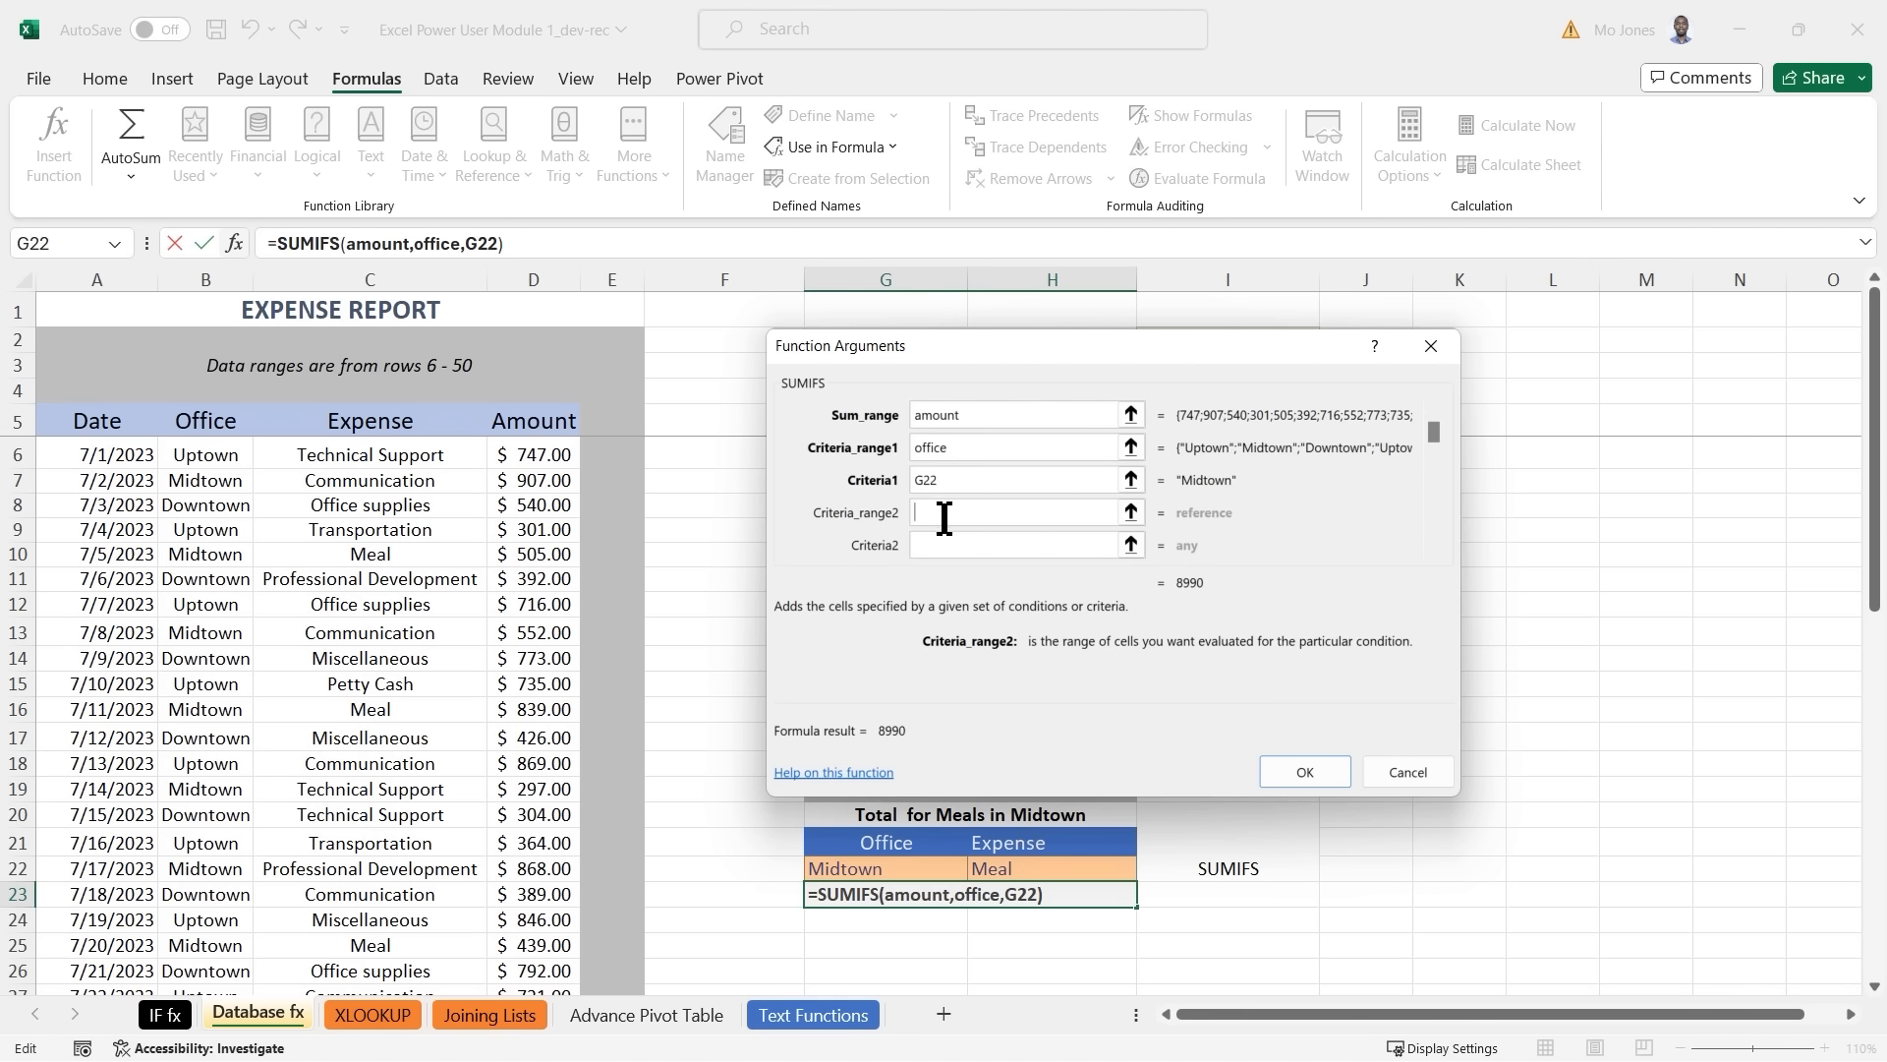
text(expenses)
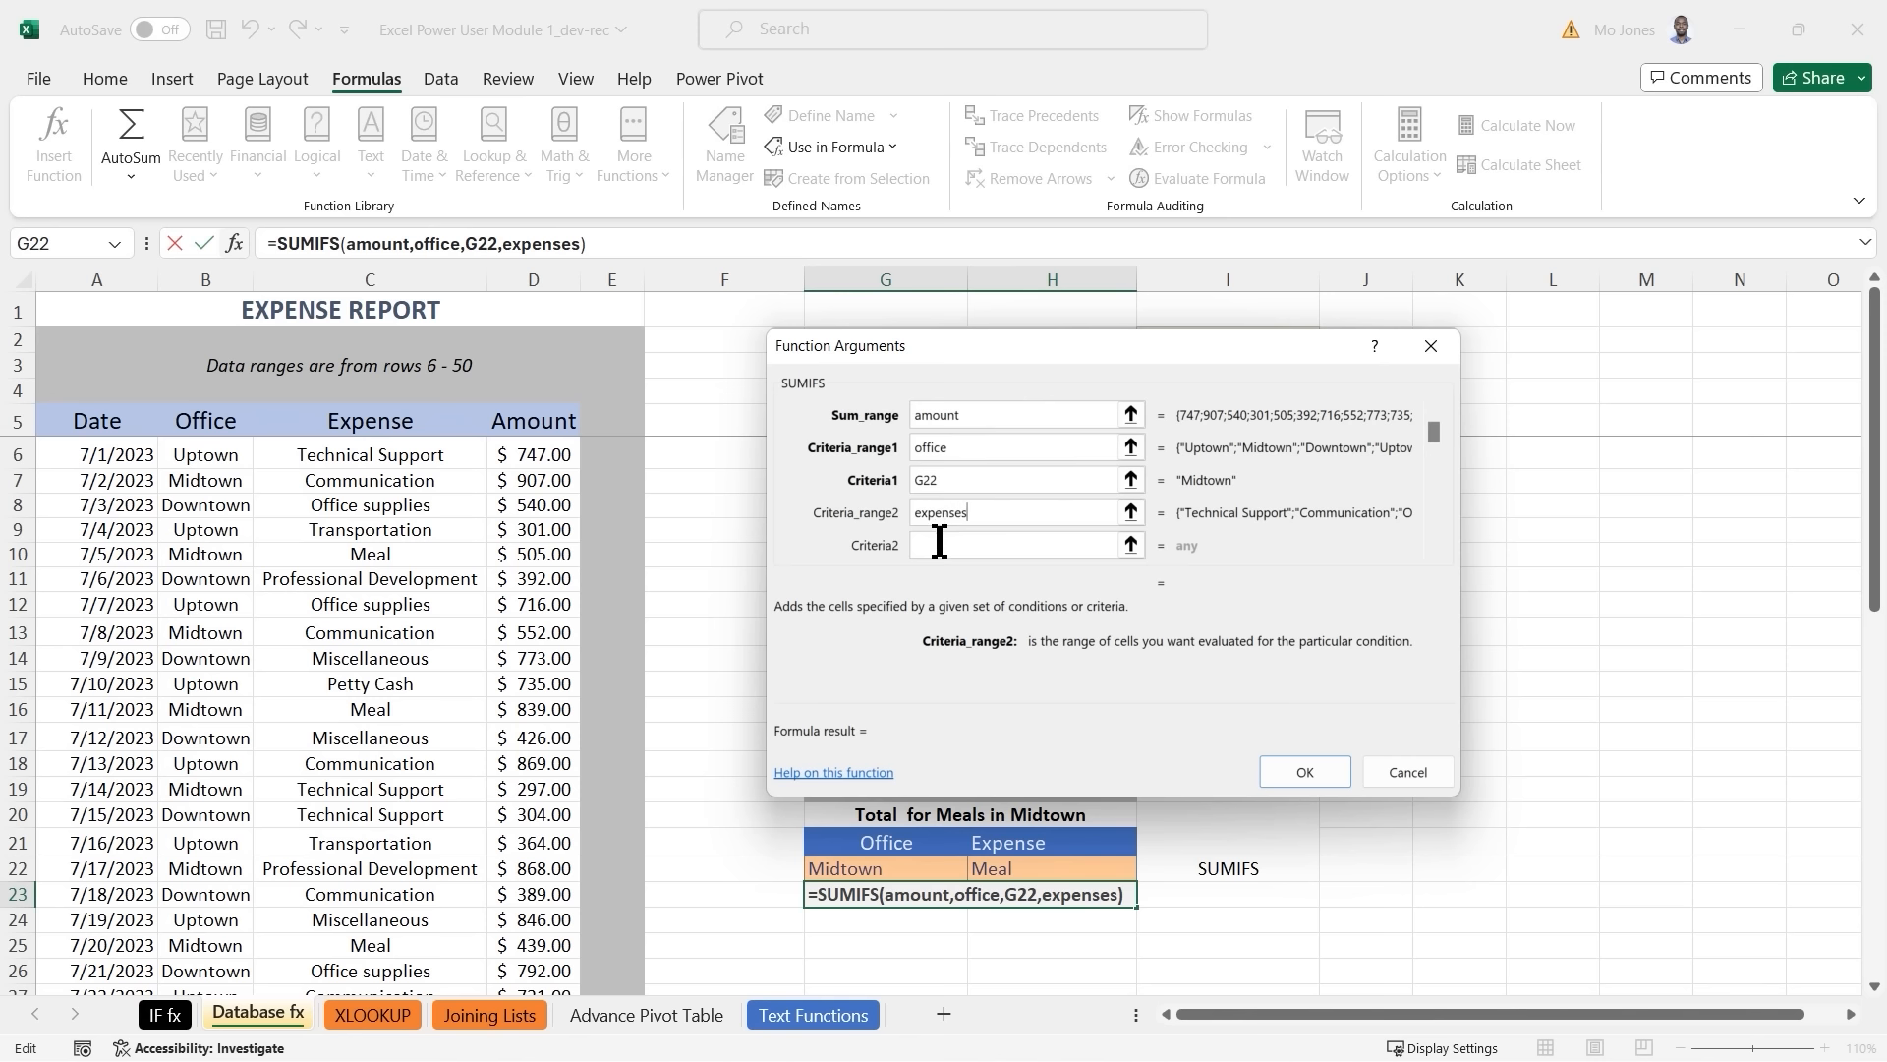
key(Tab)
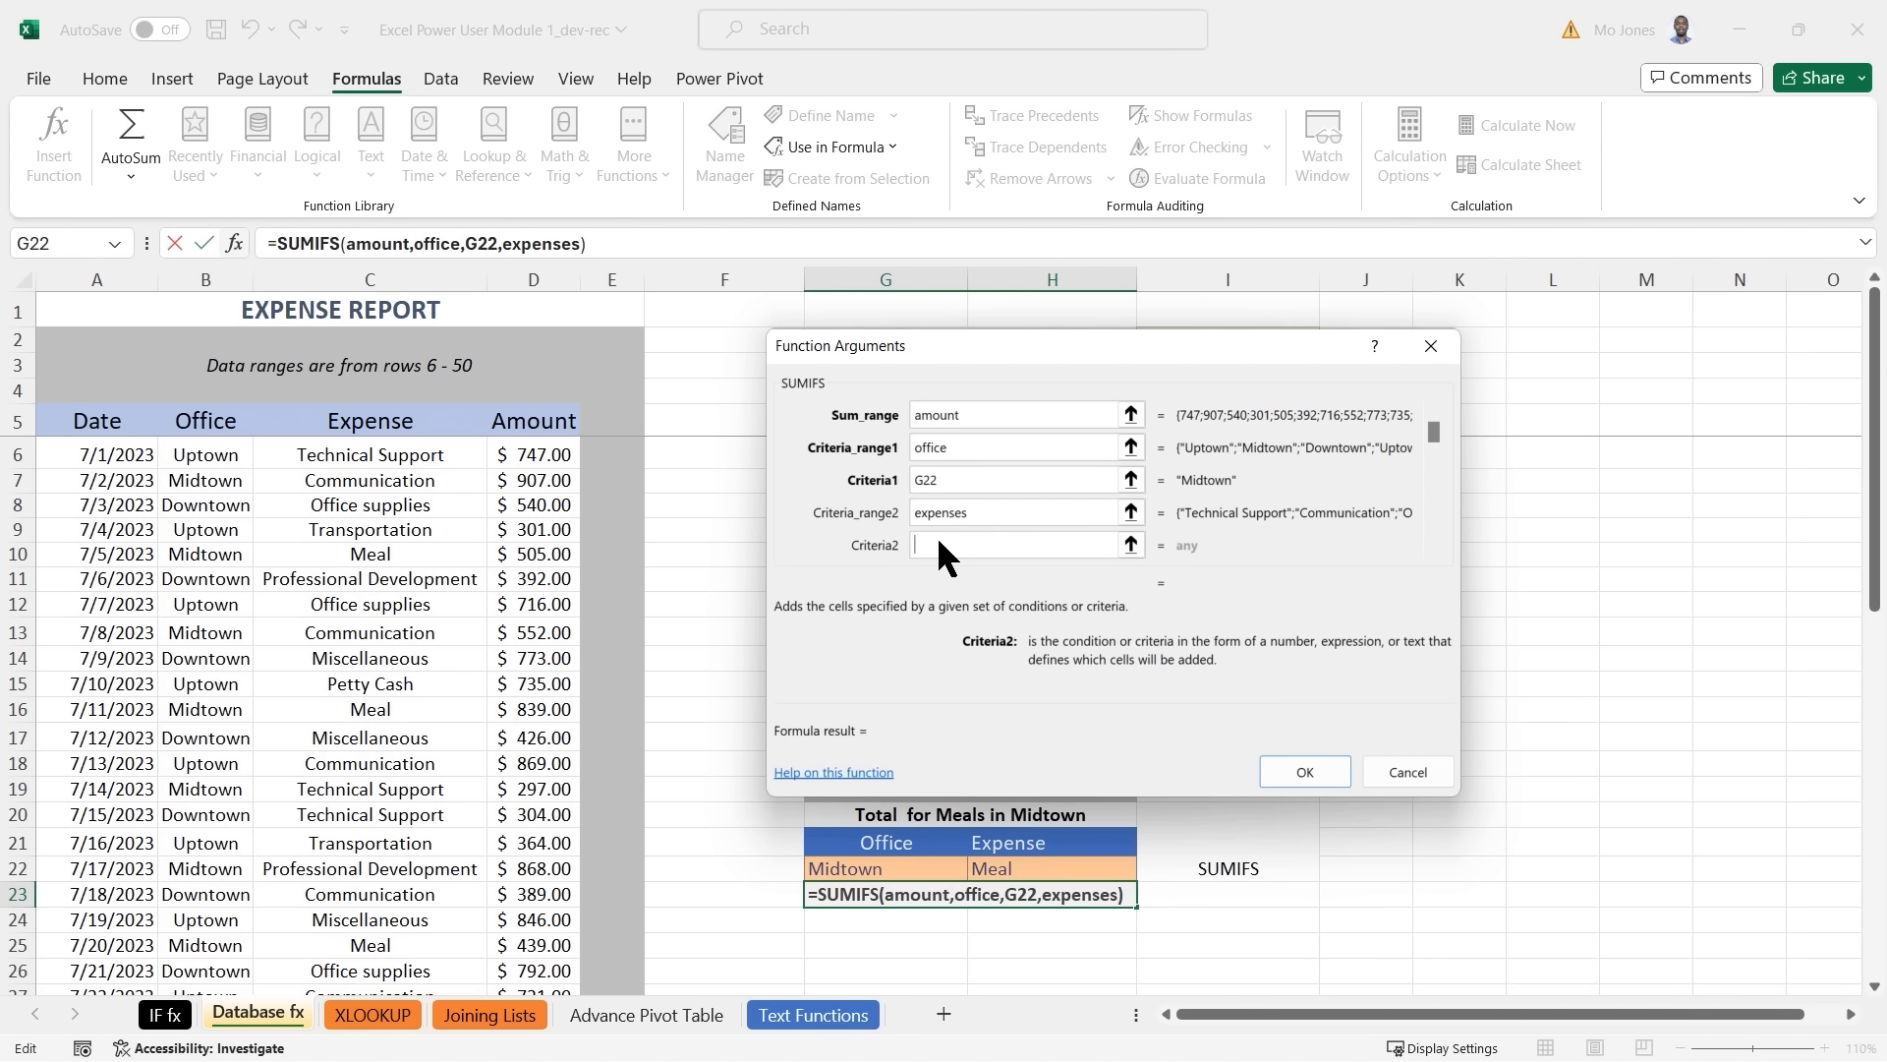
click(1025, 867)
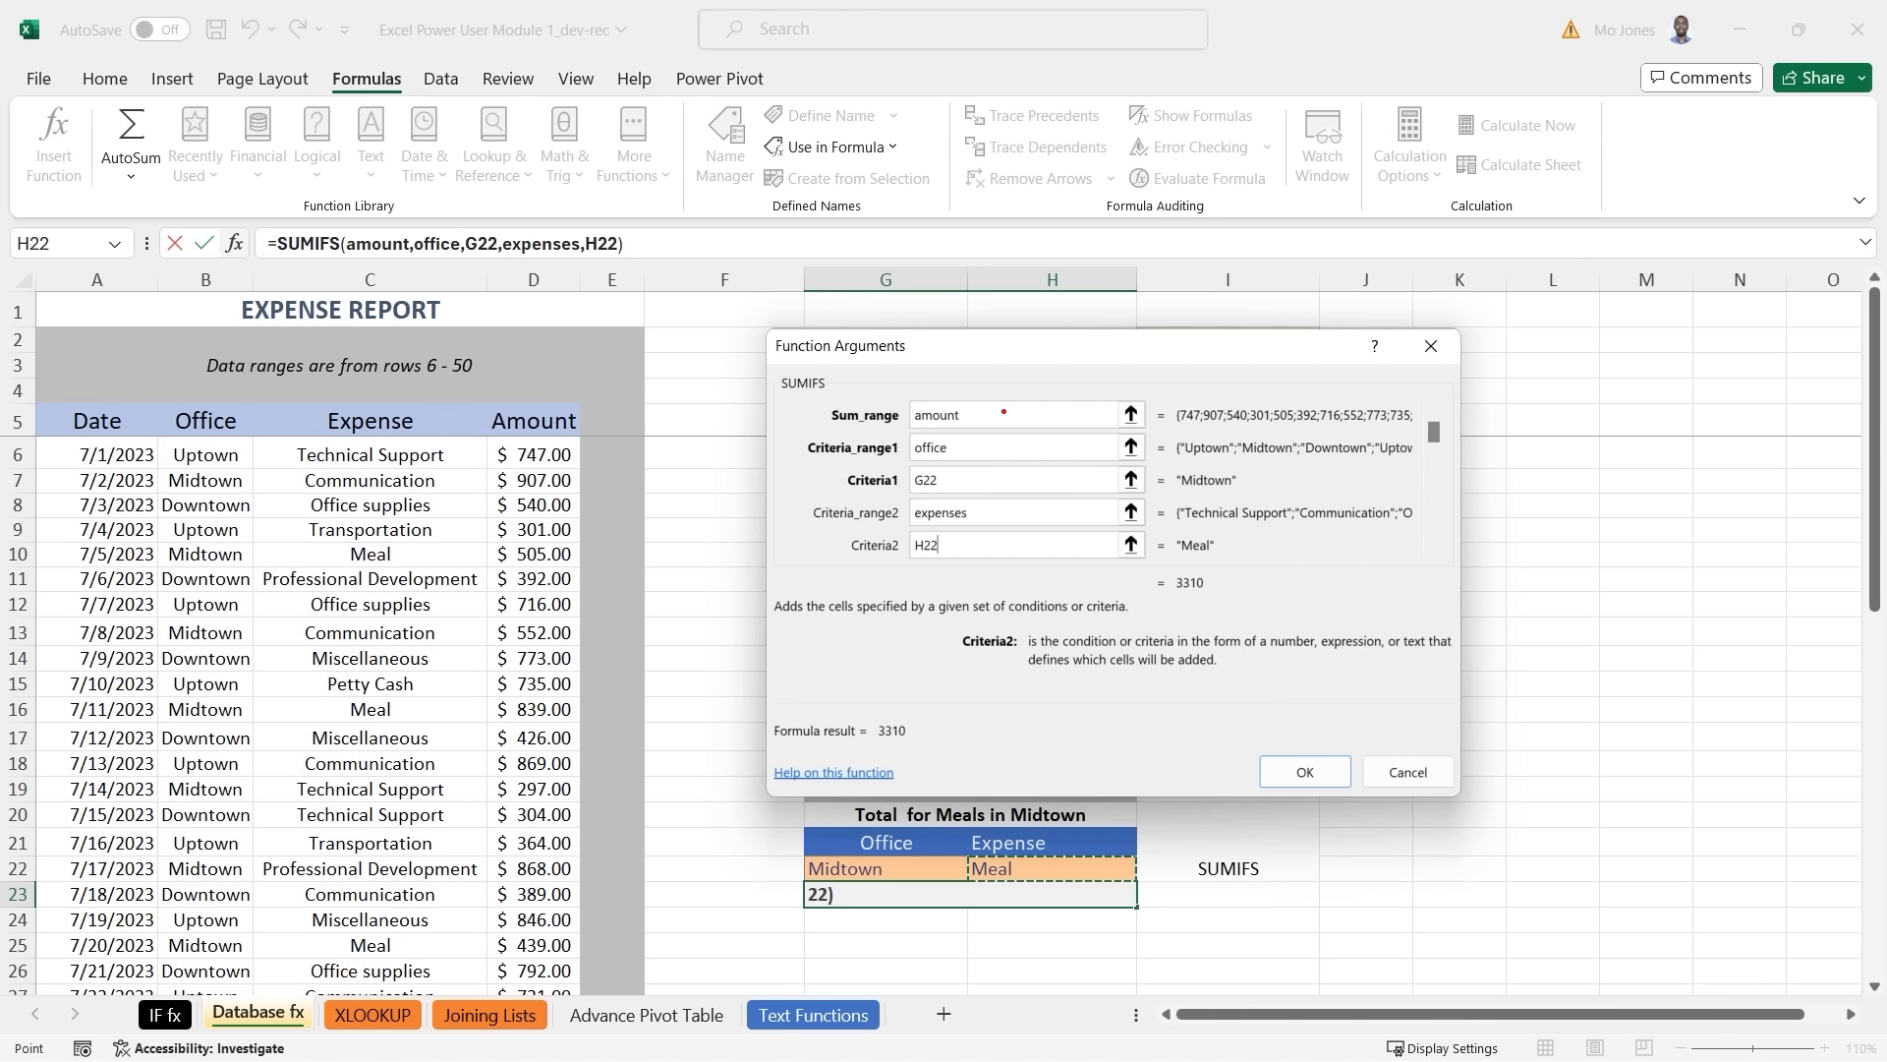
drag(1003, 412, 1078, 367)
mouse_move(1017, 446)
mouse_down()
mouse_move(1006, 481)
mouse_move(1049, 535)
mouse_move(1025, 548)
mouse_up()
mouse_move(939, 706)
mouse_down()
mouse_move(865, 717)
mouse_move(889, 749)
mouse_move(939, 708)
mouse_up()
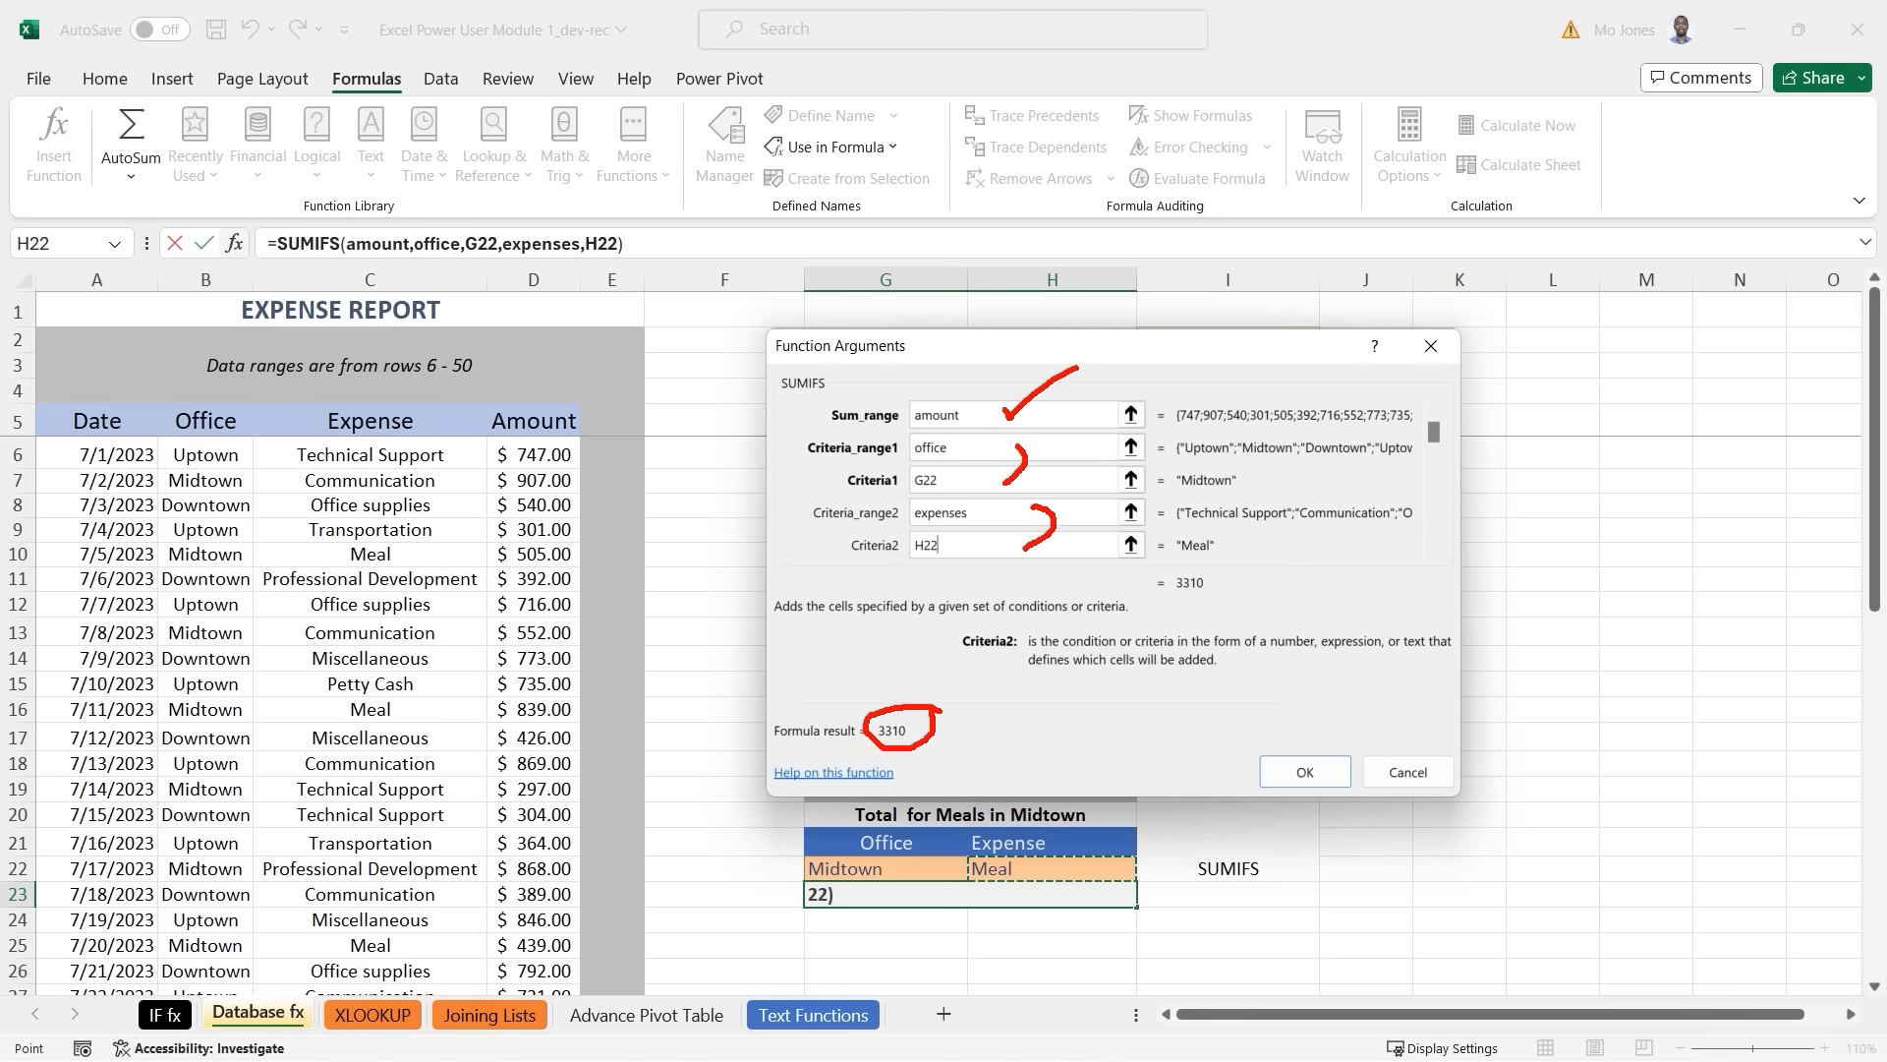
mouse_move(1278, 753)
mouse_down()
mouse_move(1290, 766)
mouse_move(1359, 686)
mouse_up()
key(Escape)
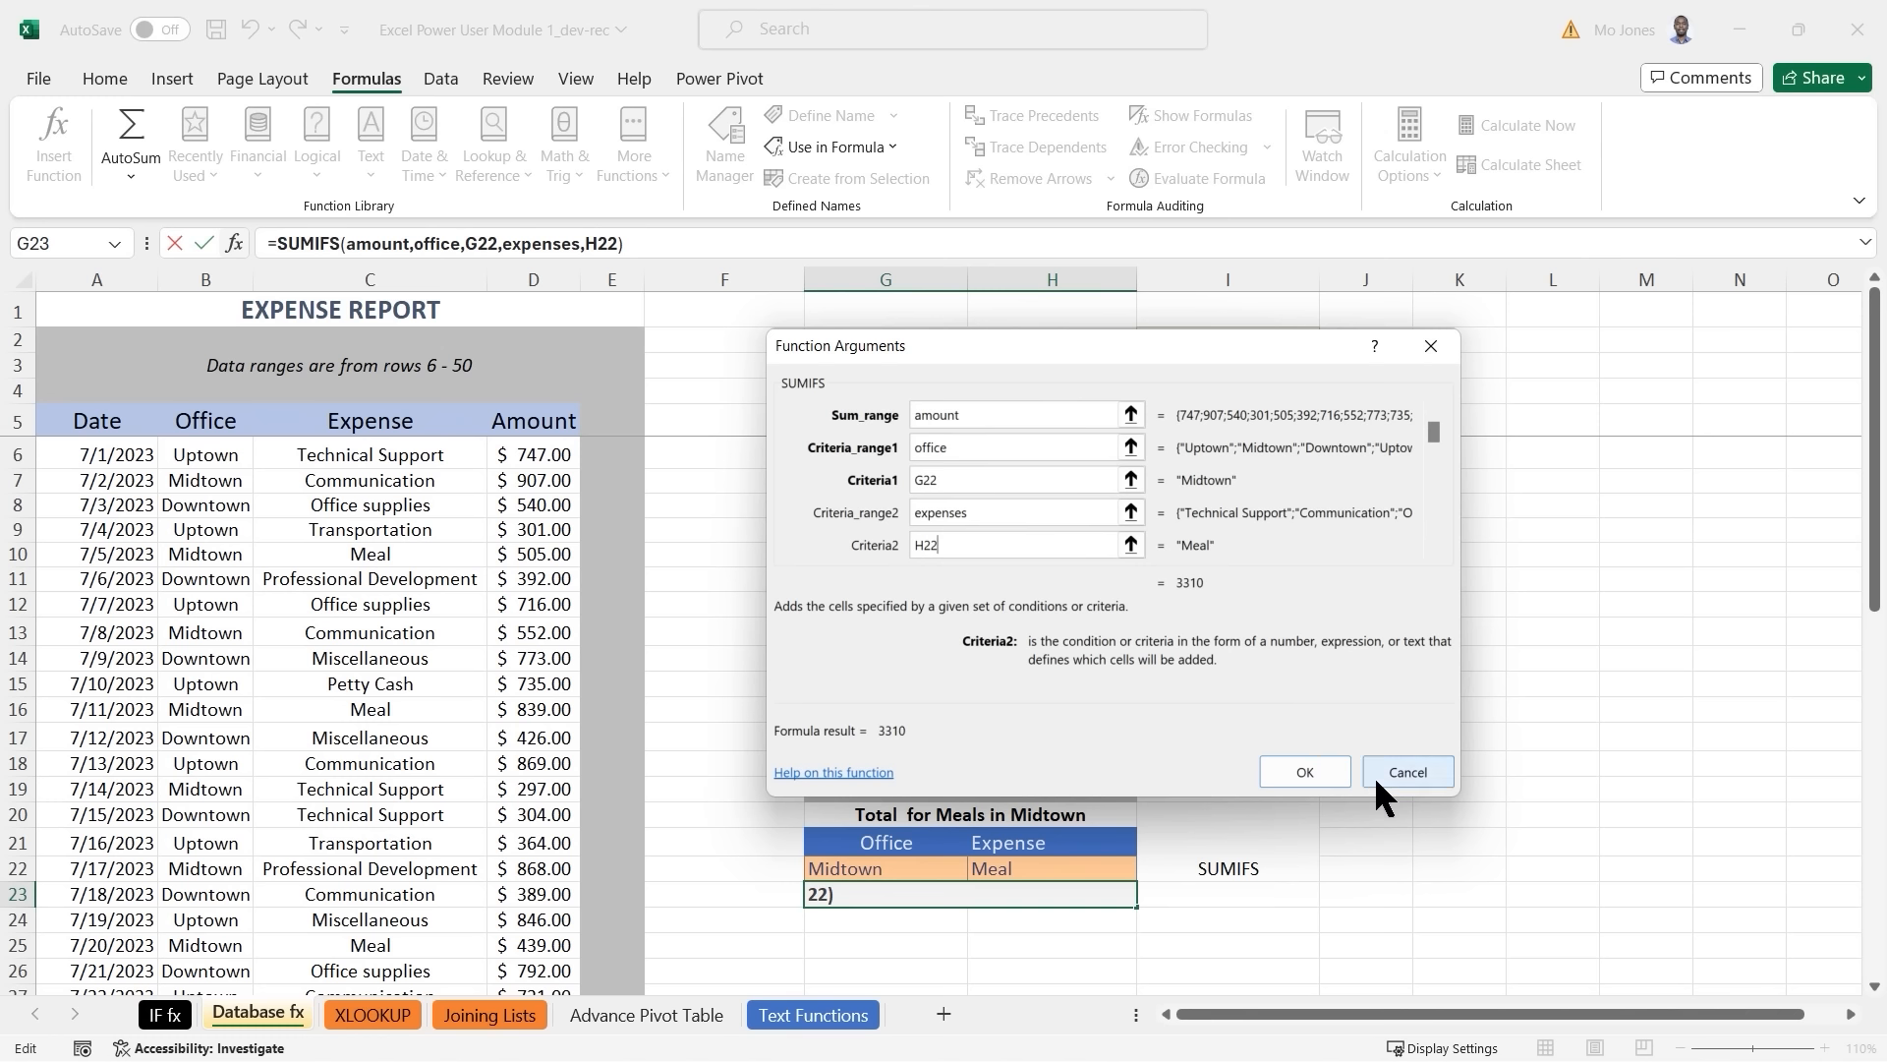
click(1306, 765)
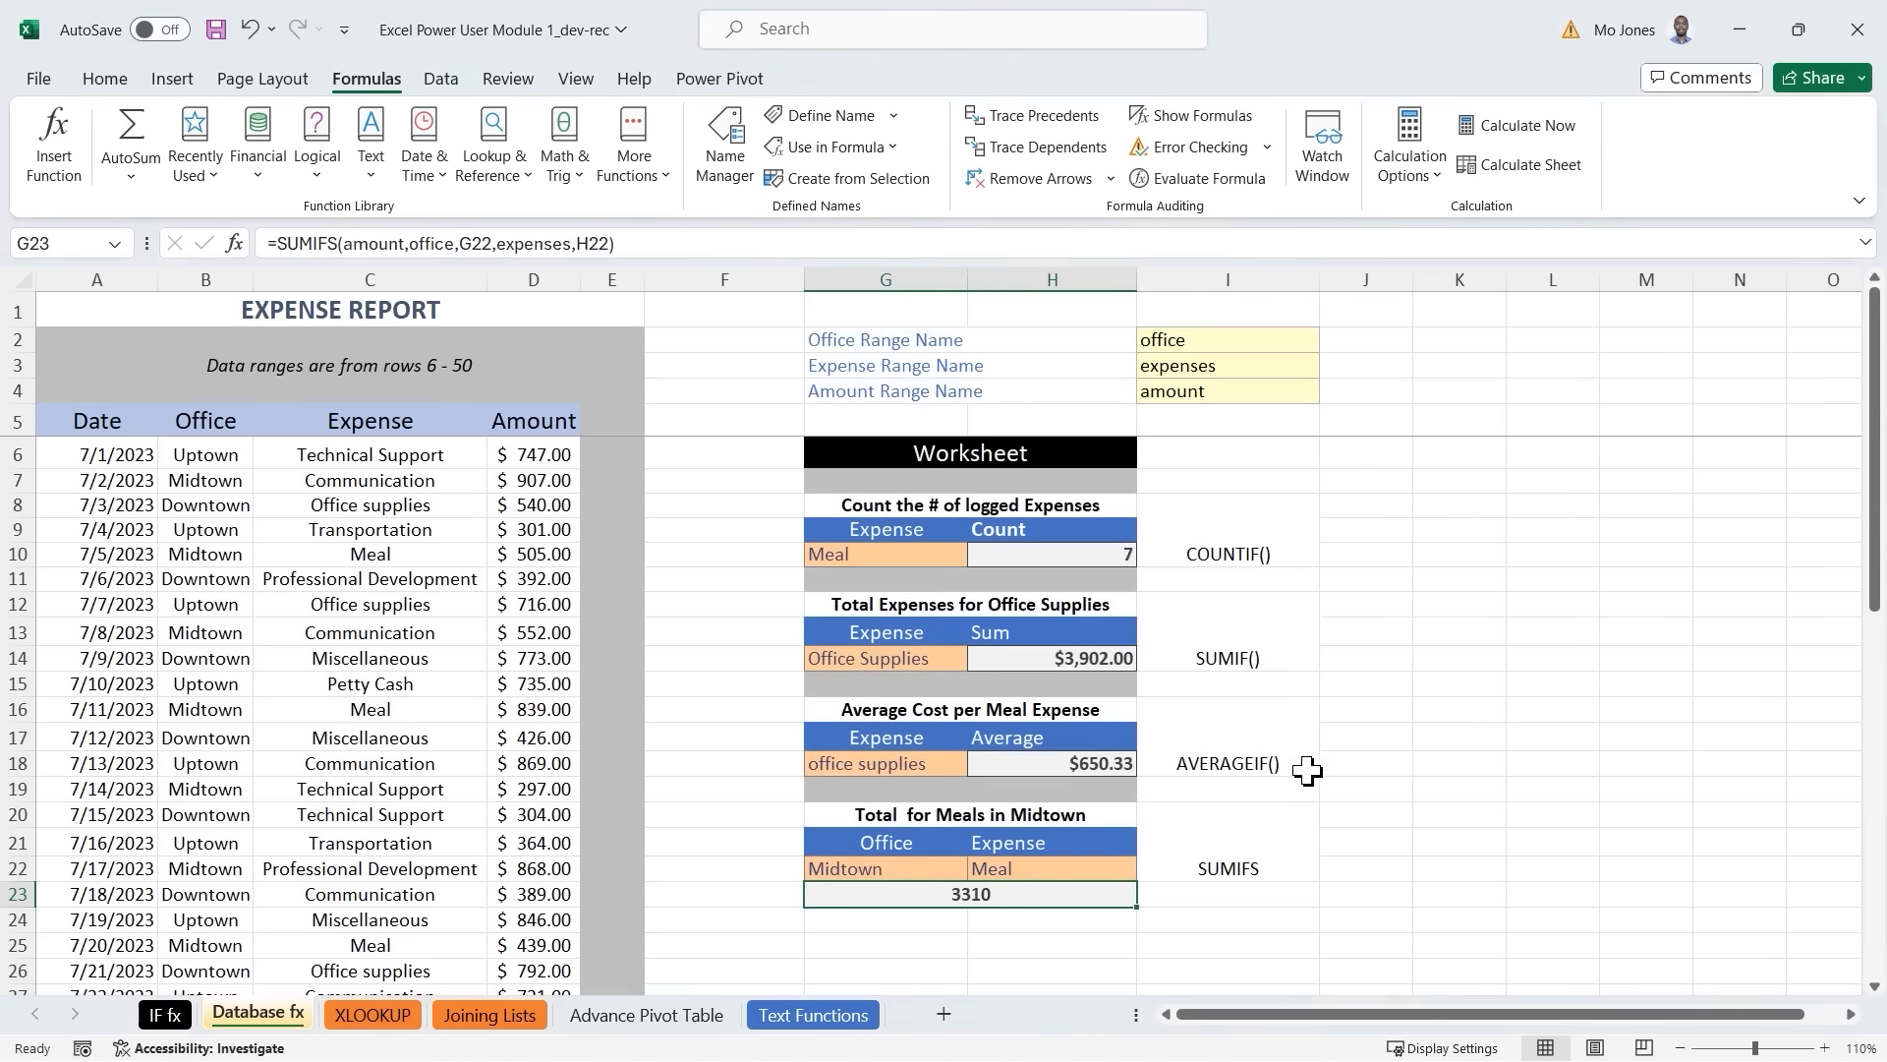
Format G23 as Currency to show $3,310.00, then select the G6:H23 block.
right_click(994, 894)
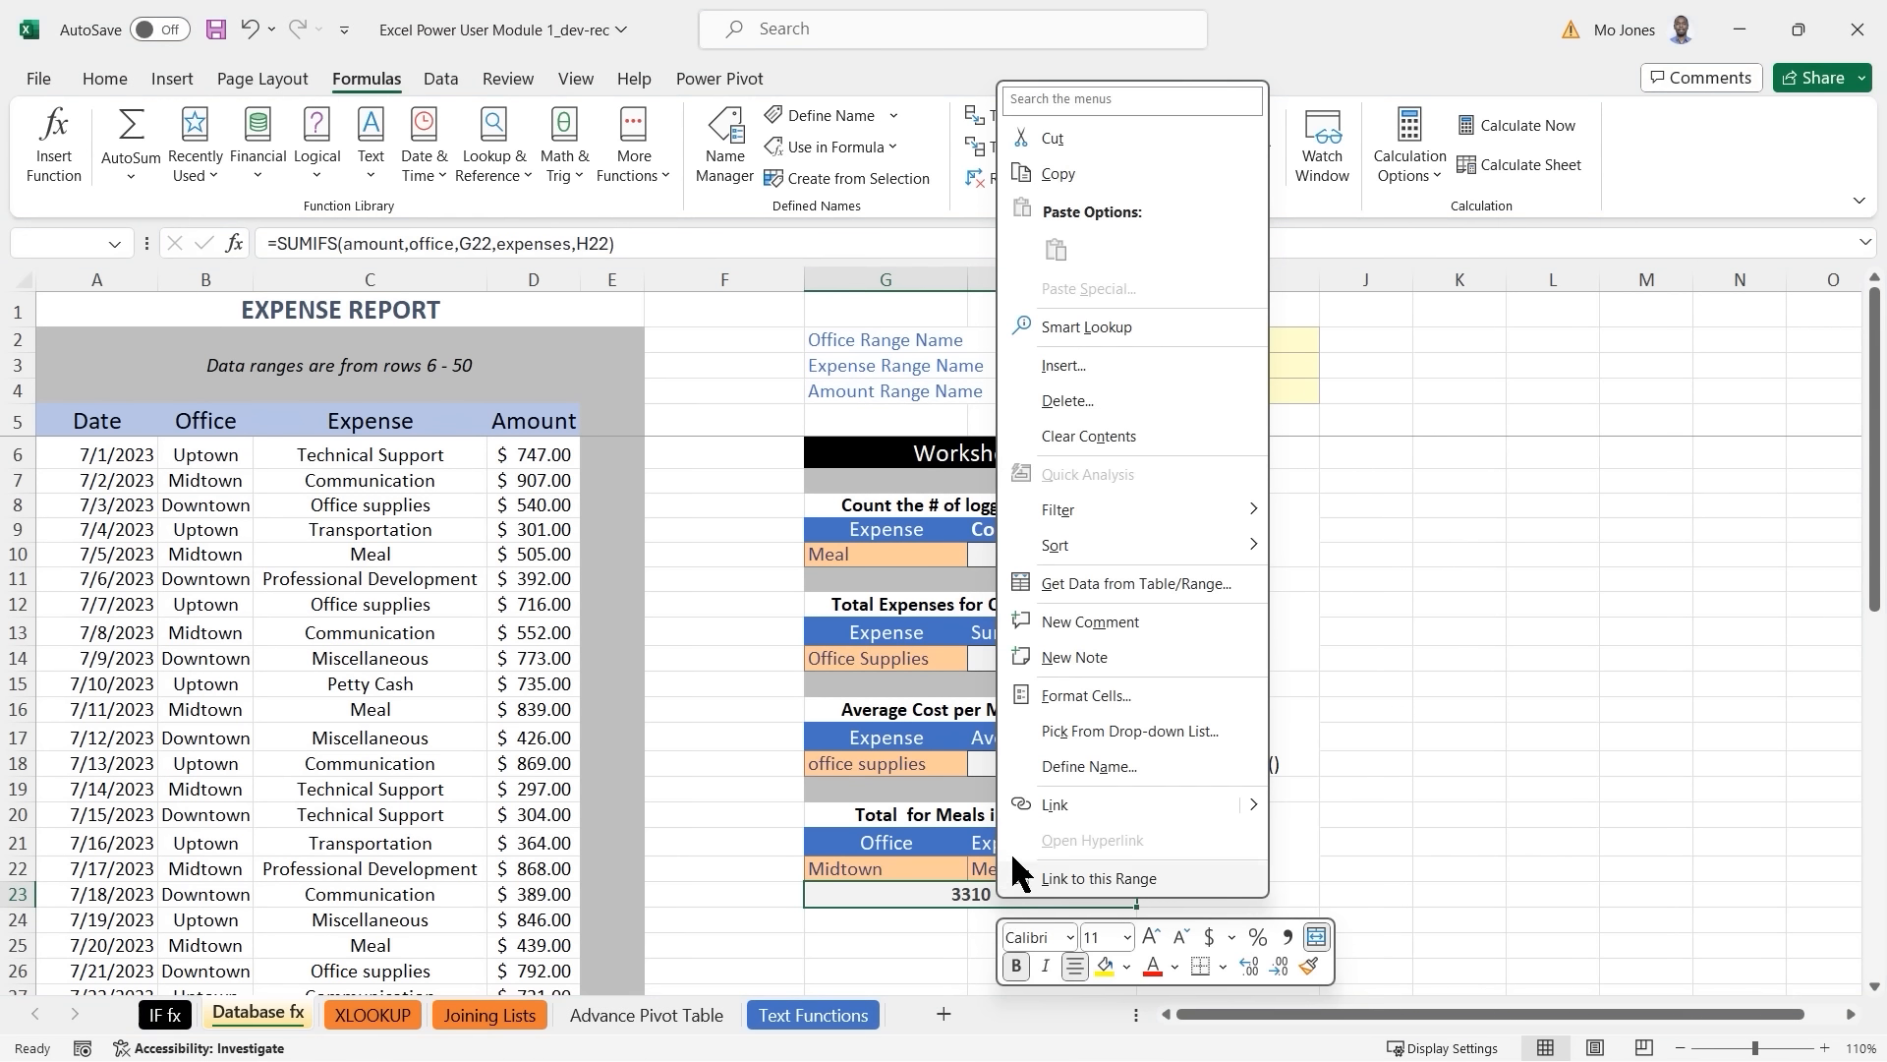
click(1081, 692)
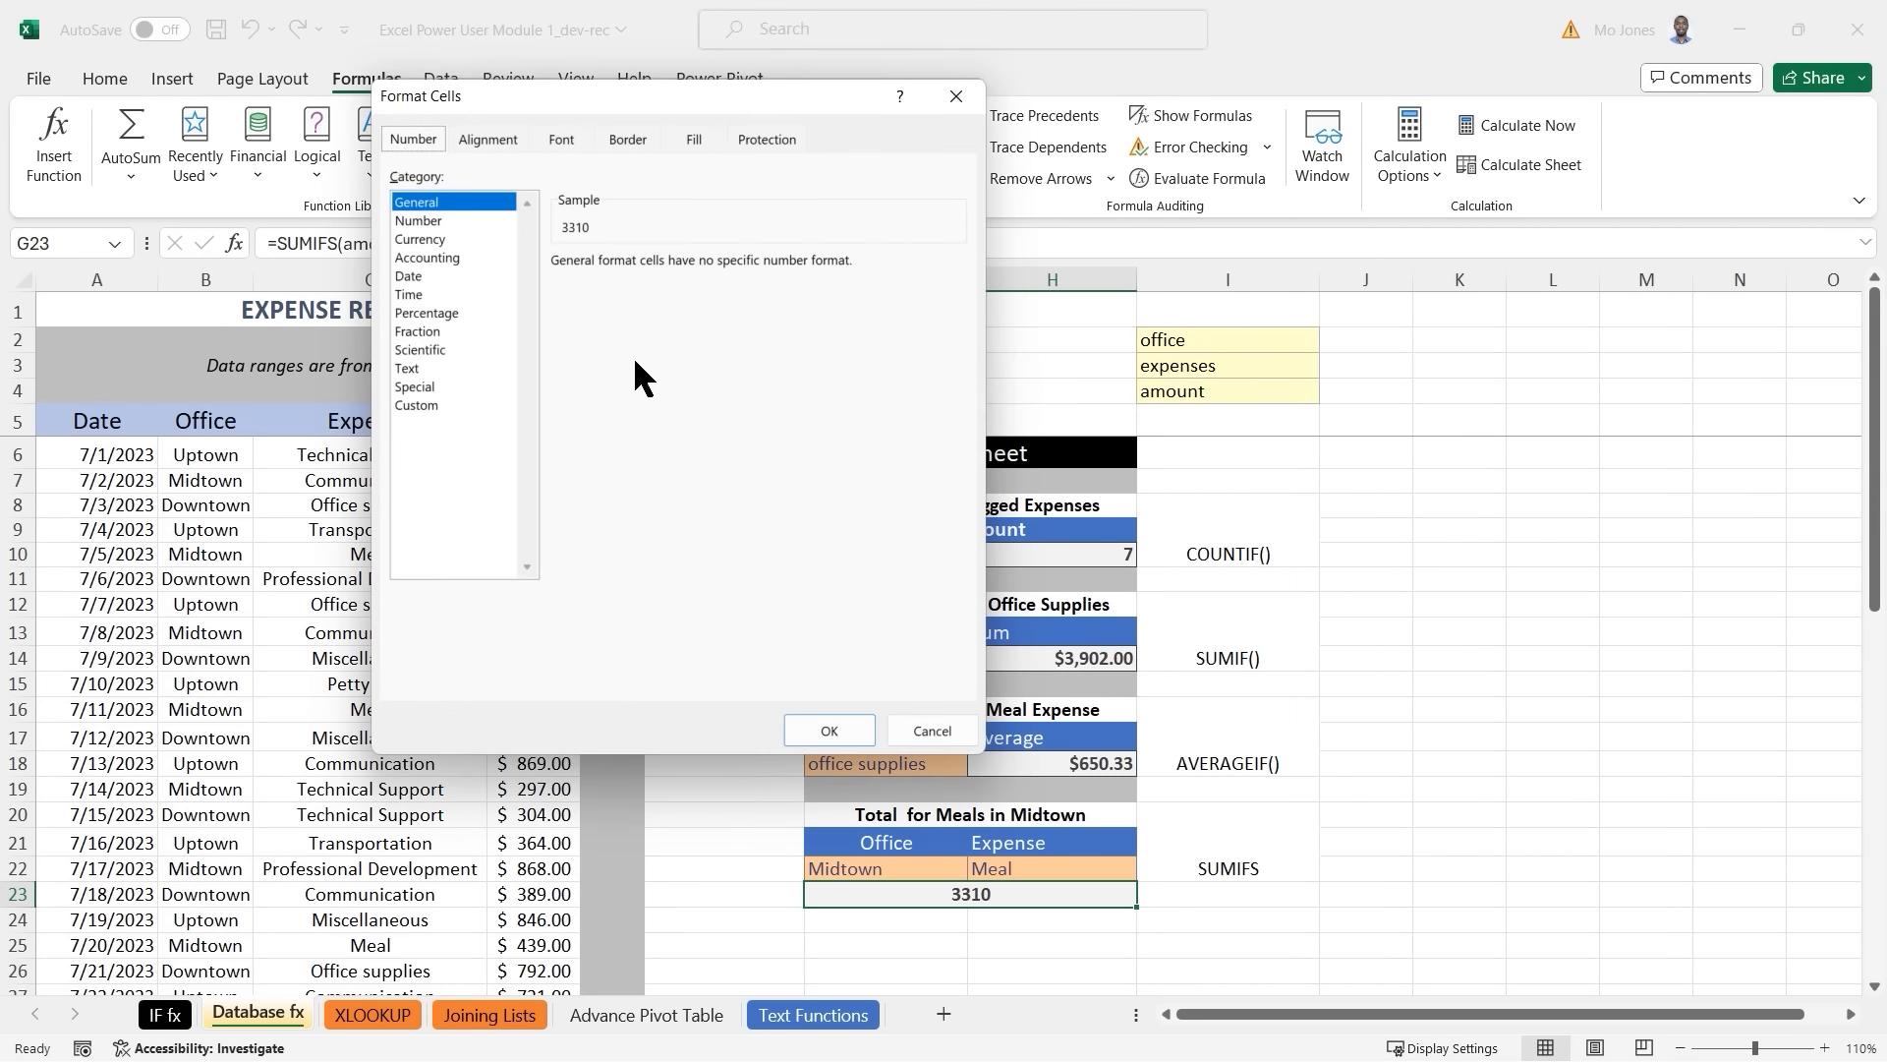
click(420, 238)
click(831, 730)
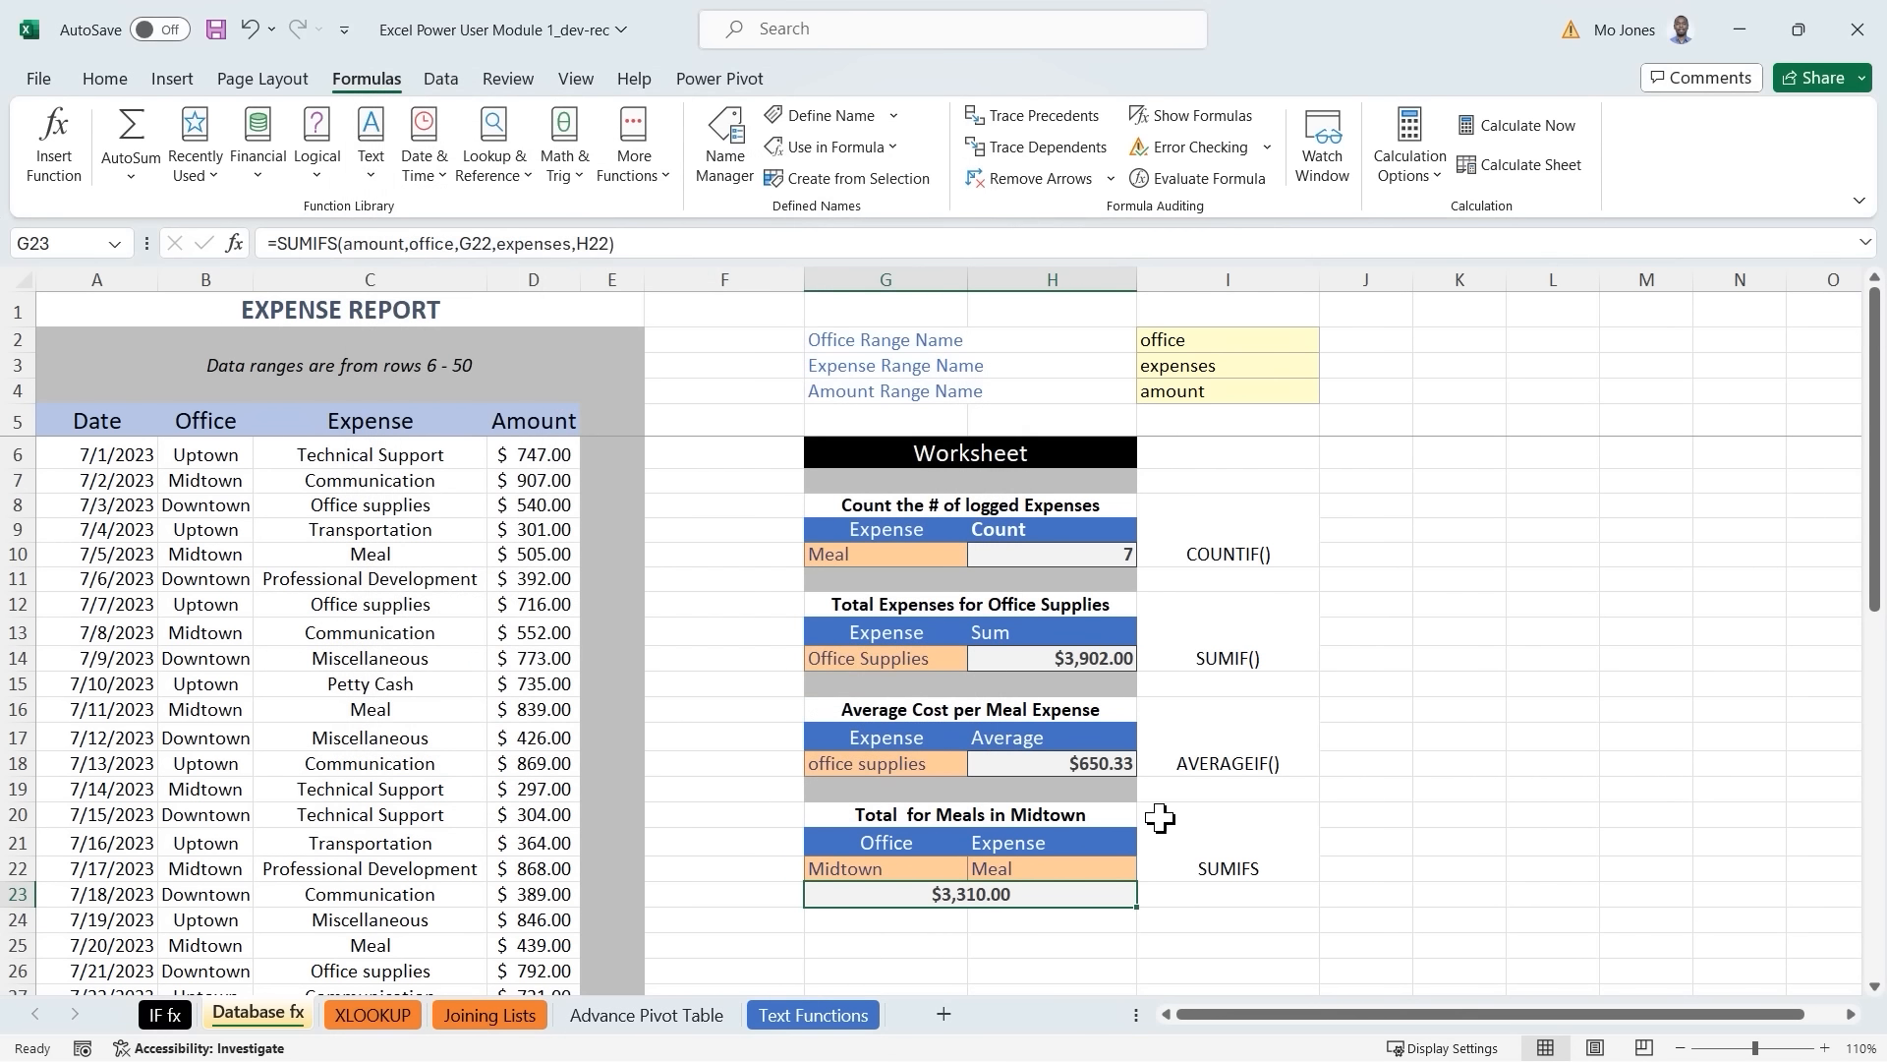
click(1418, 638)
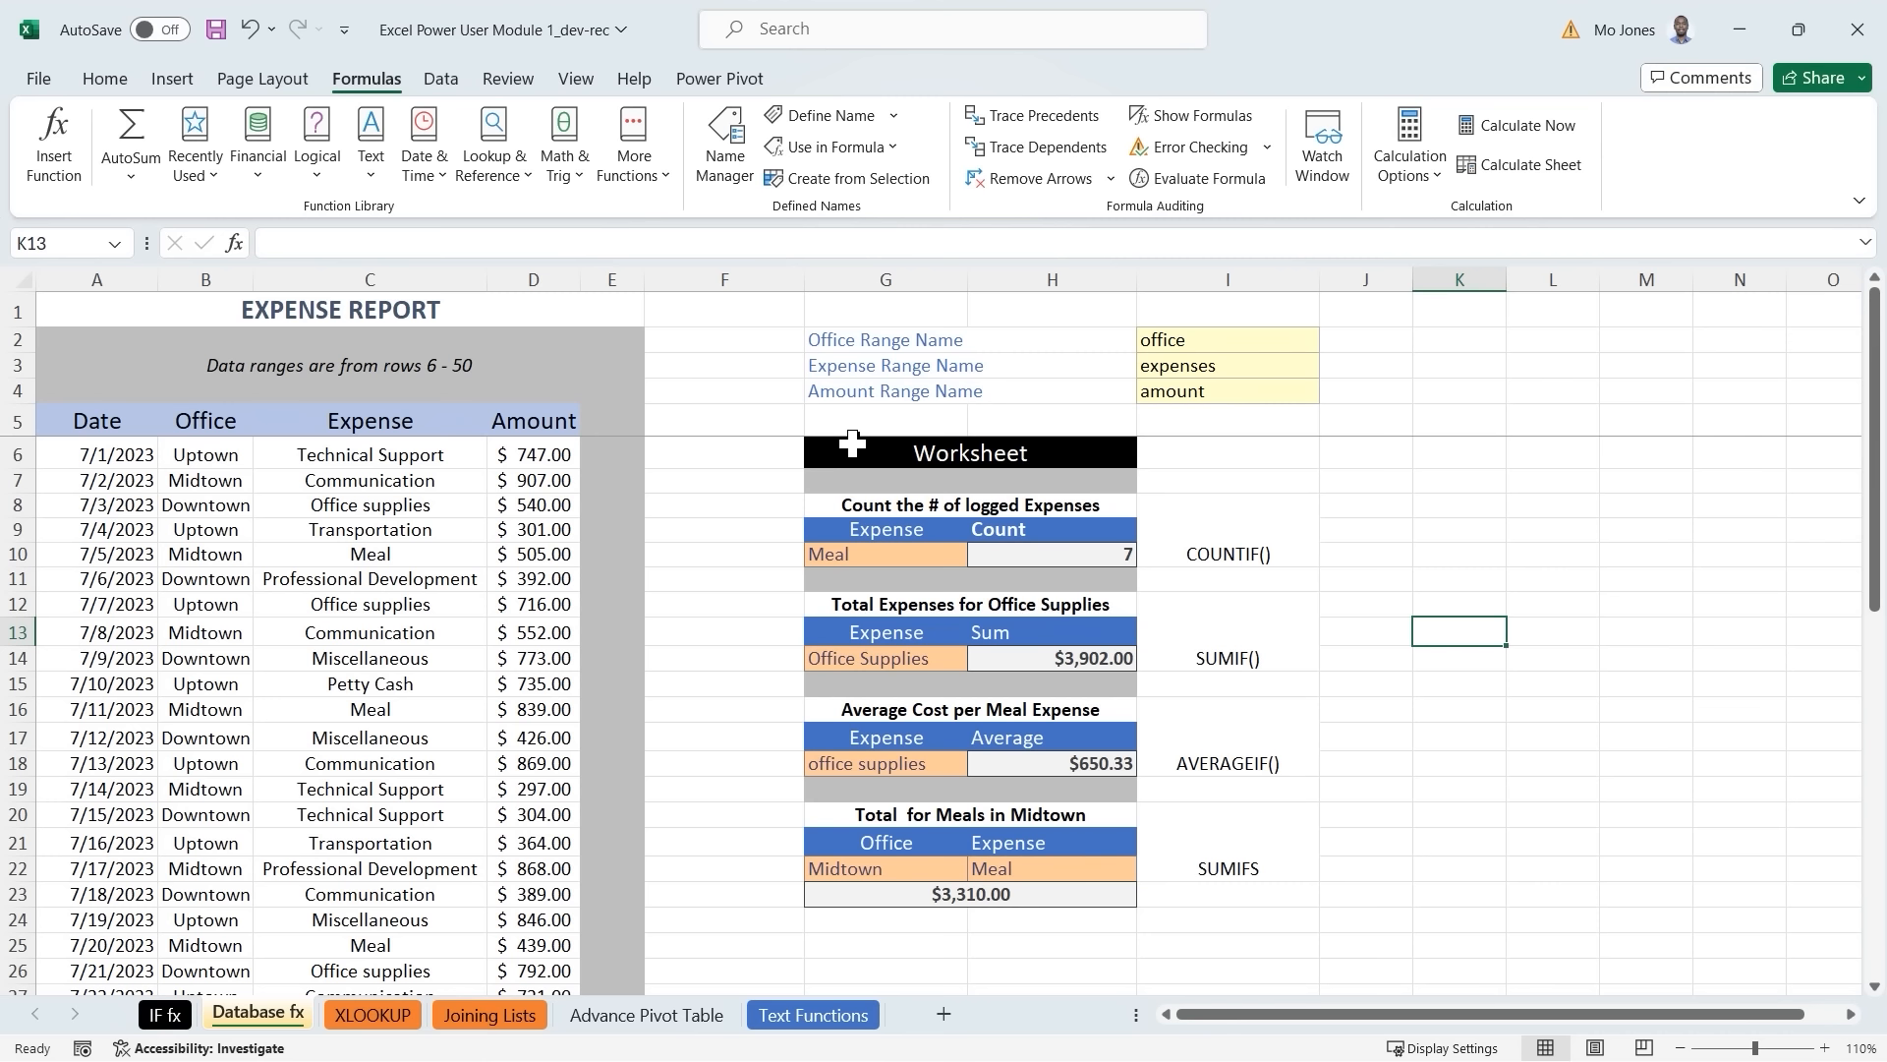
drag(852, 444, 1081, 889)
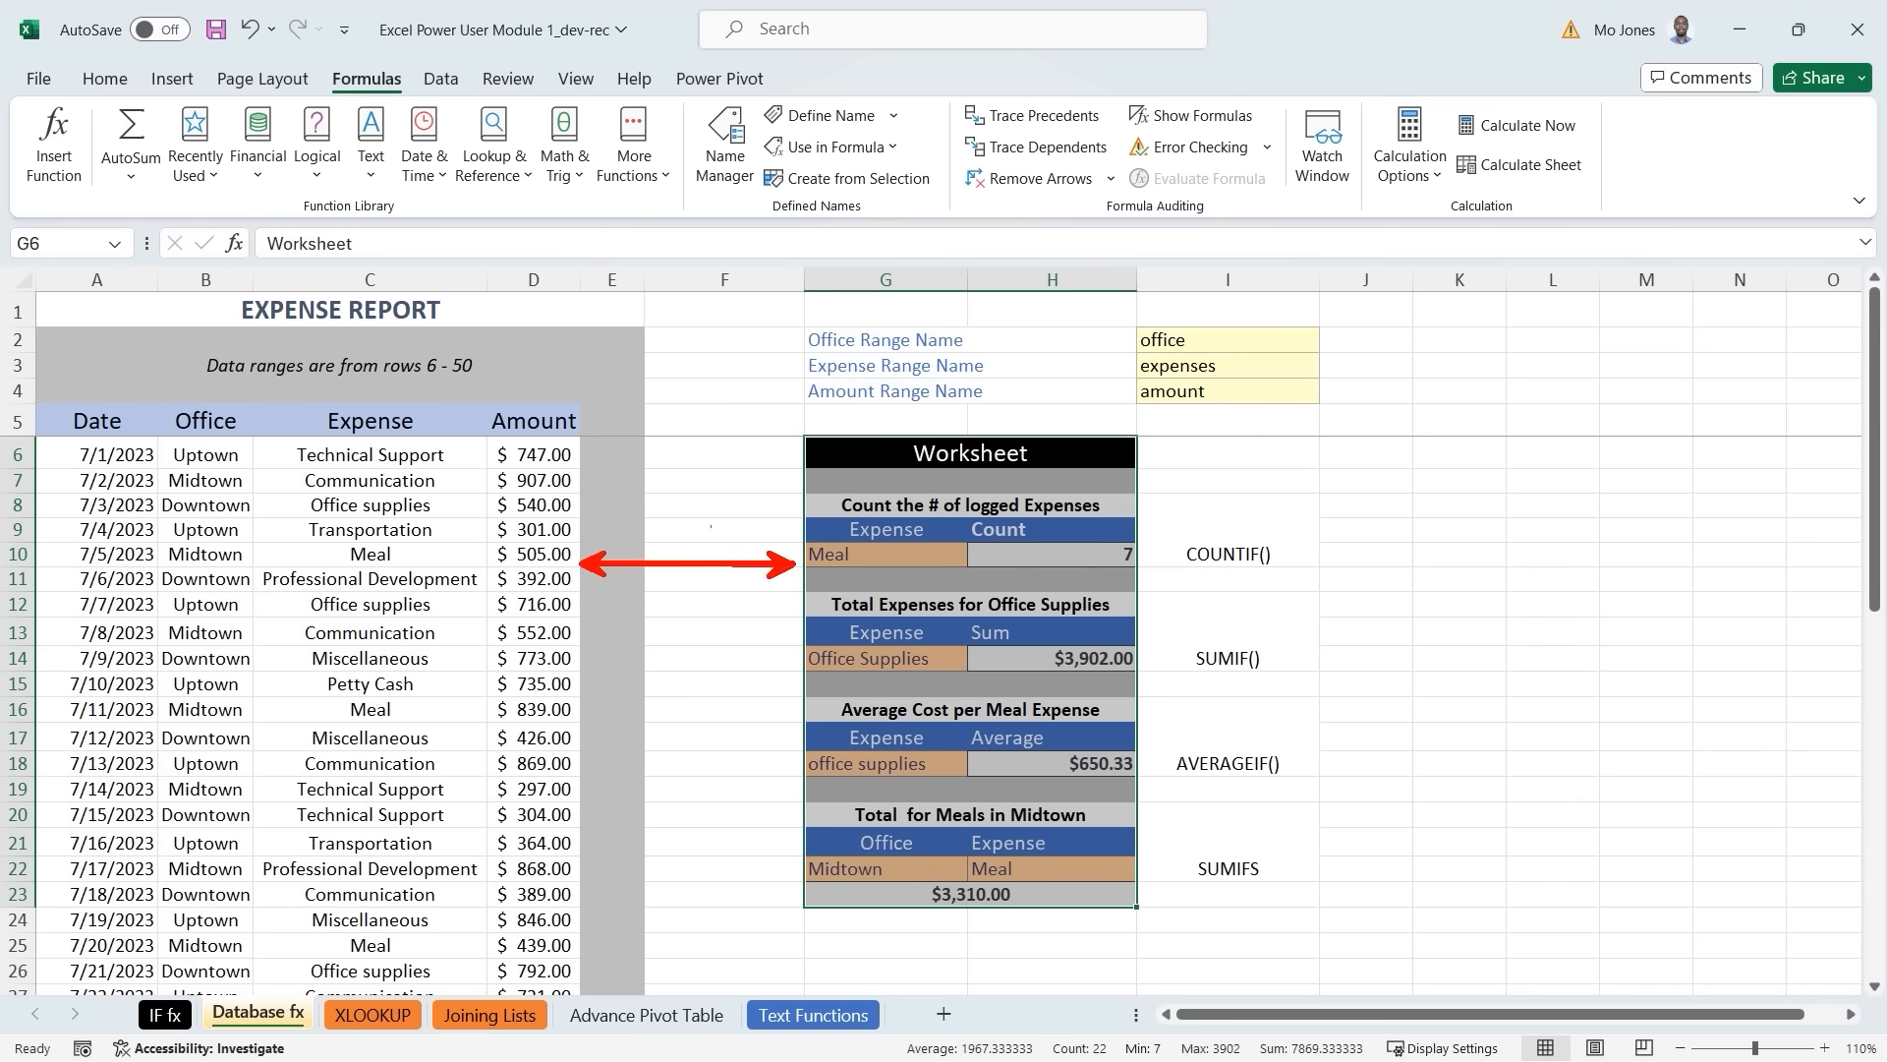
Change the criteria to Uptown in G22 and Communication in H22, making the total $2,545.00.
click(1167, 709)
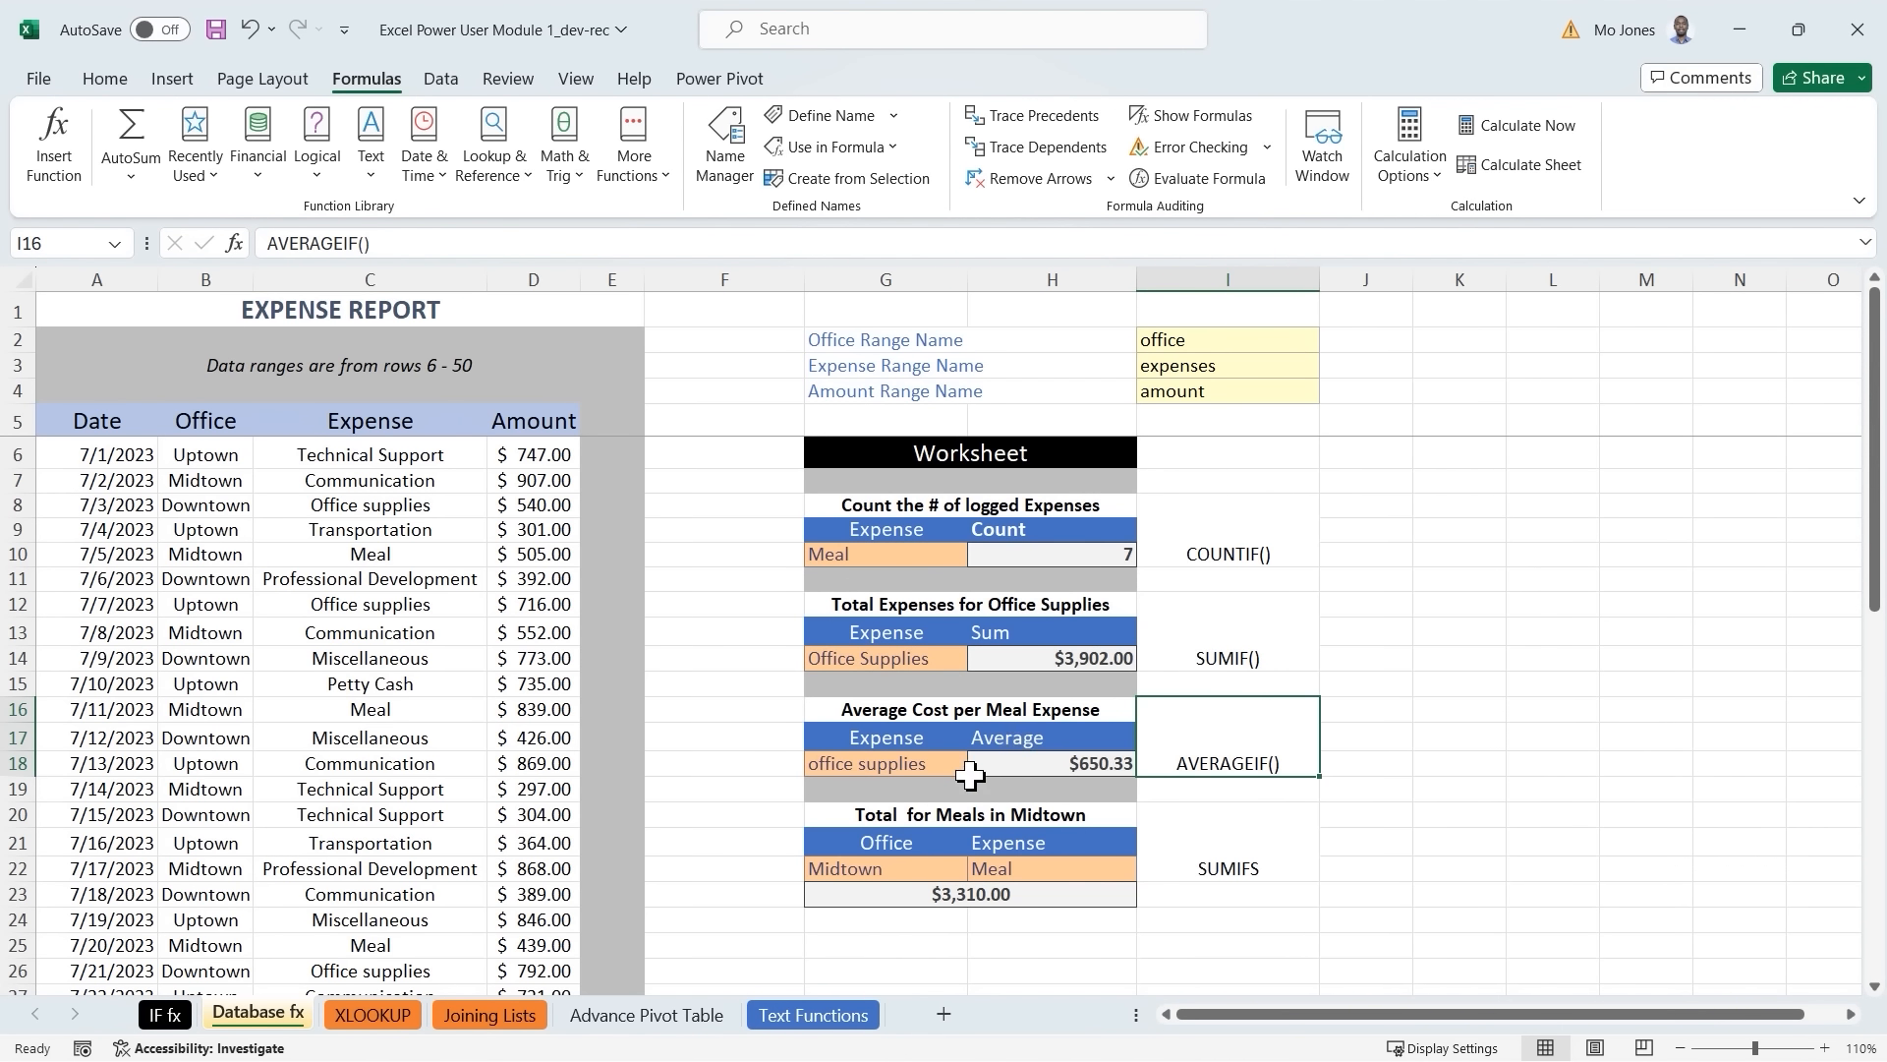
click(887, 868)
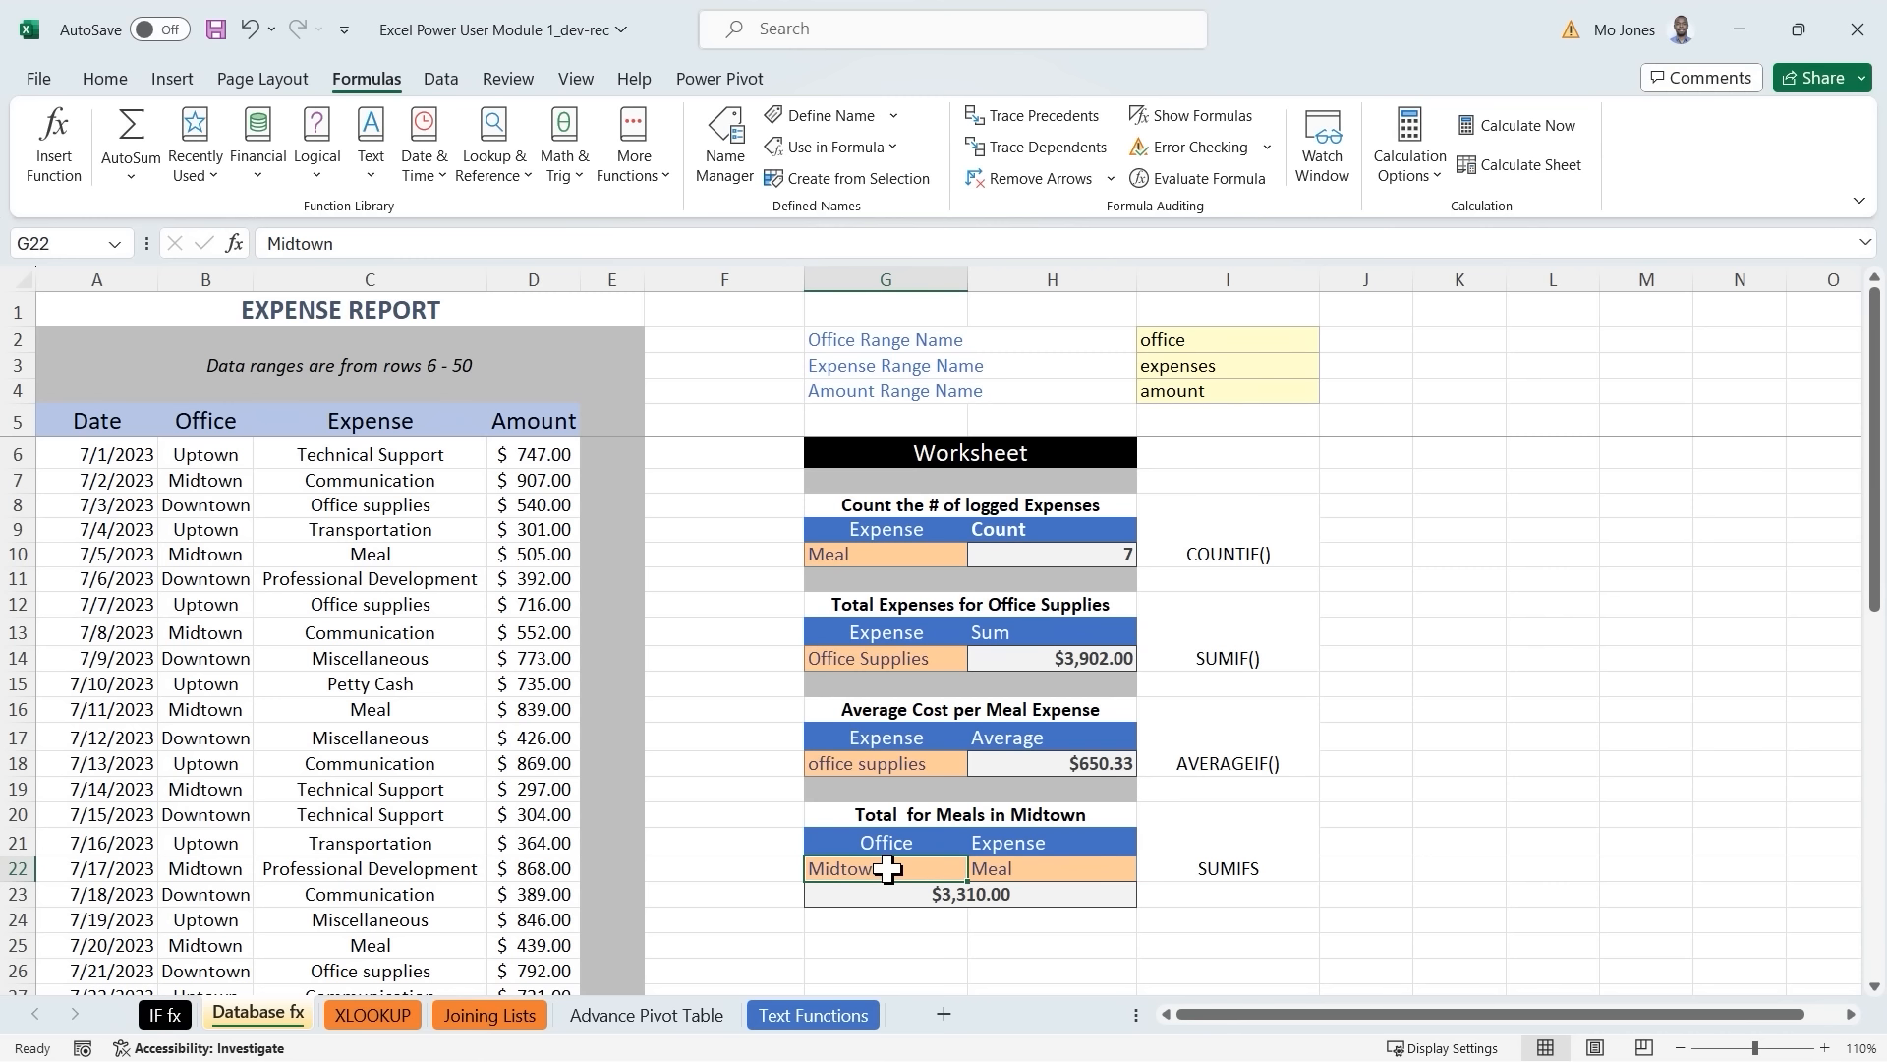
key(BackSpace)
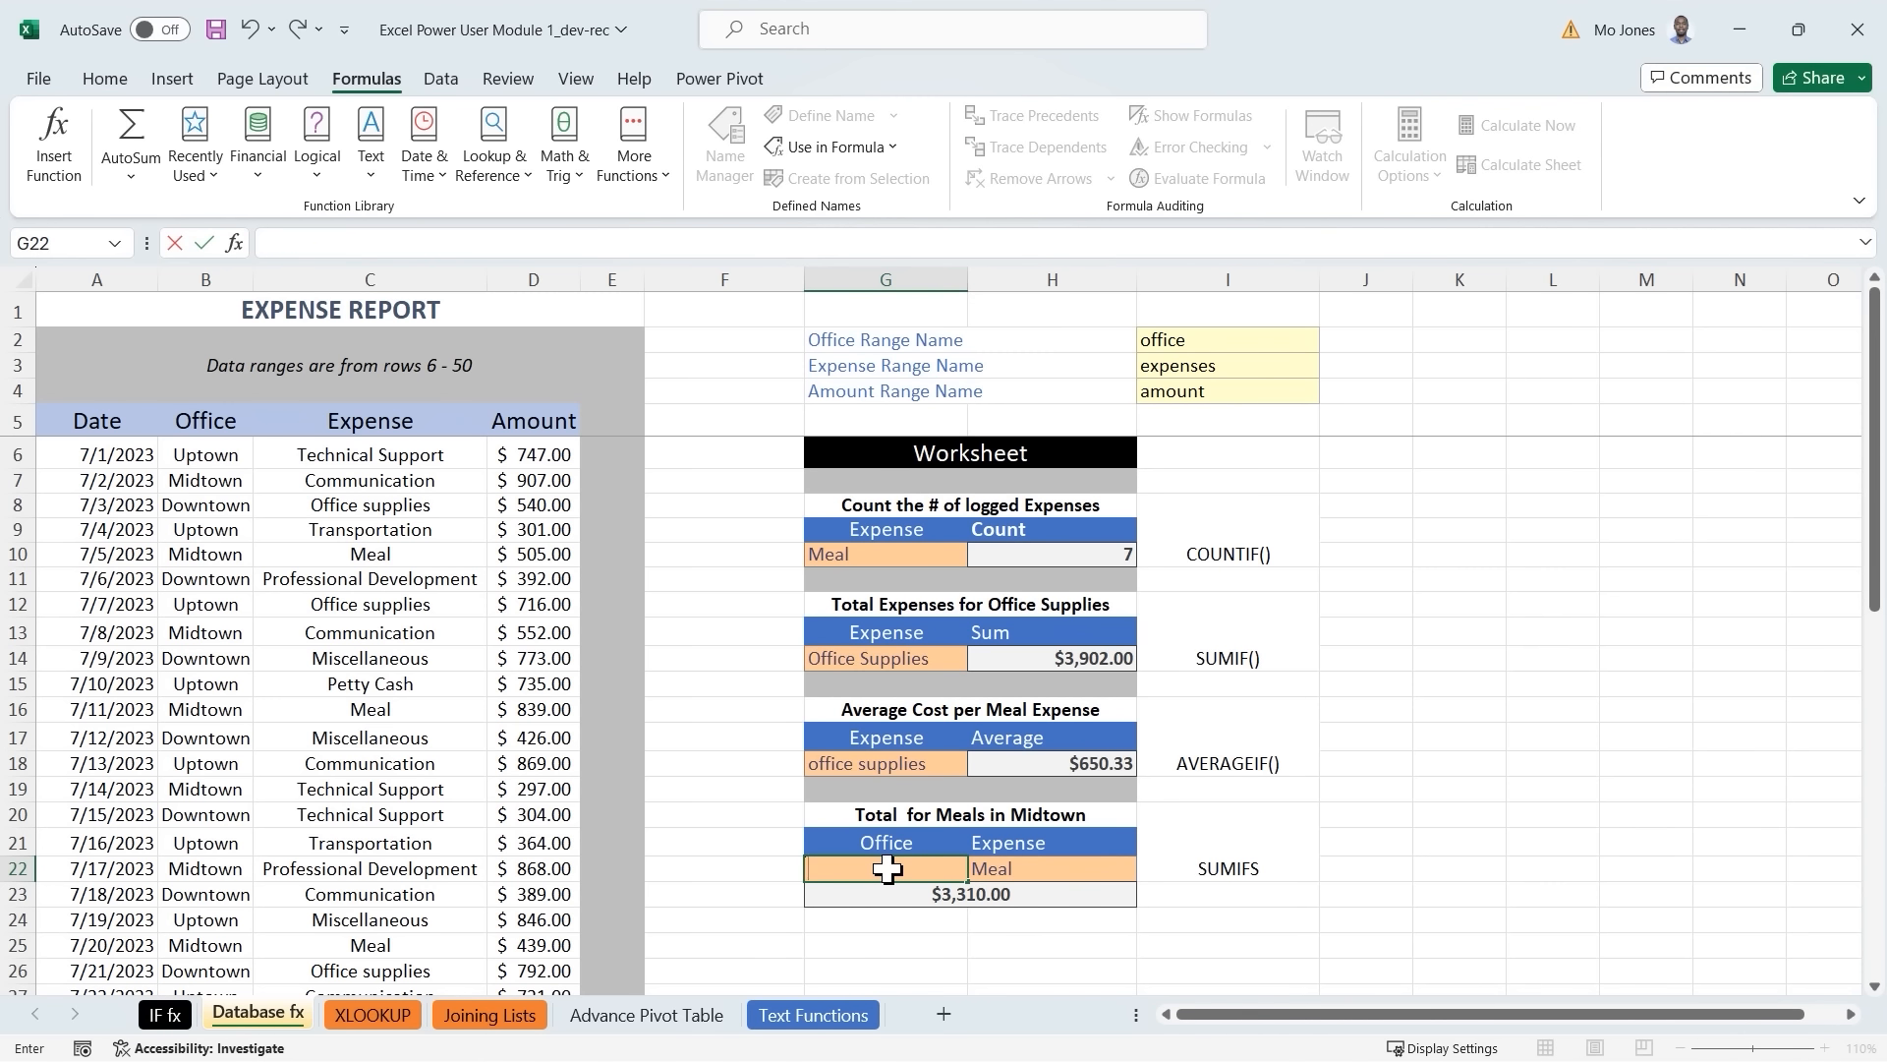
text(Upt)
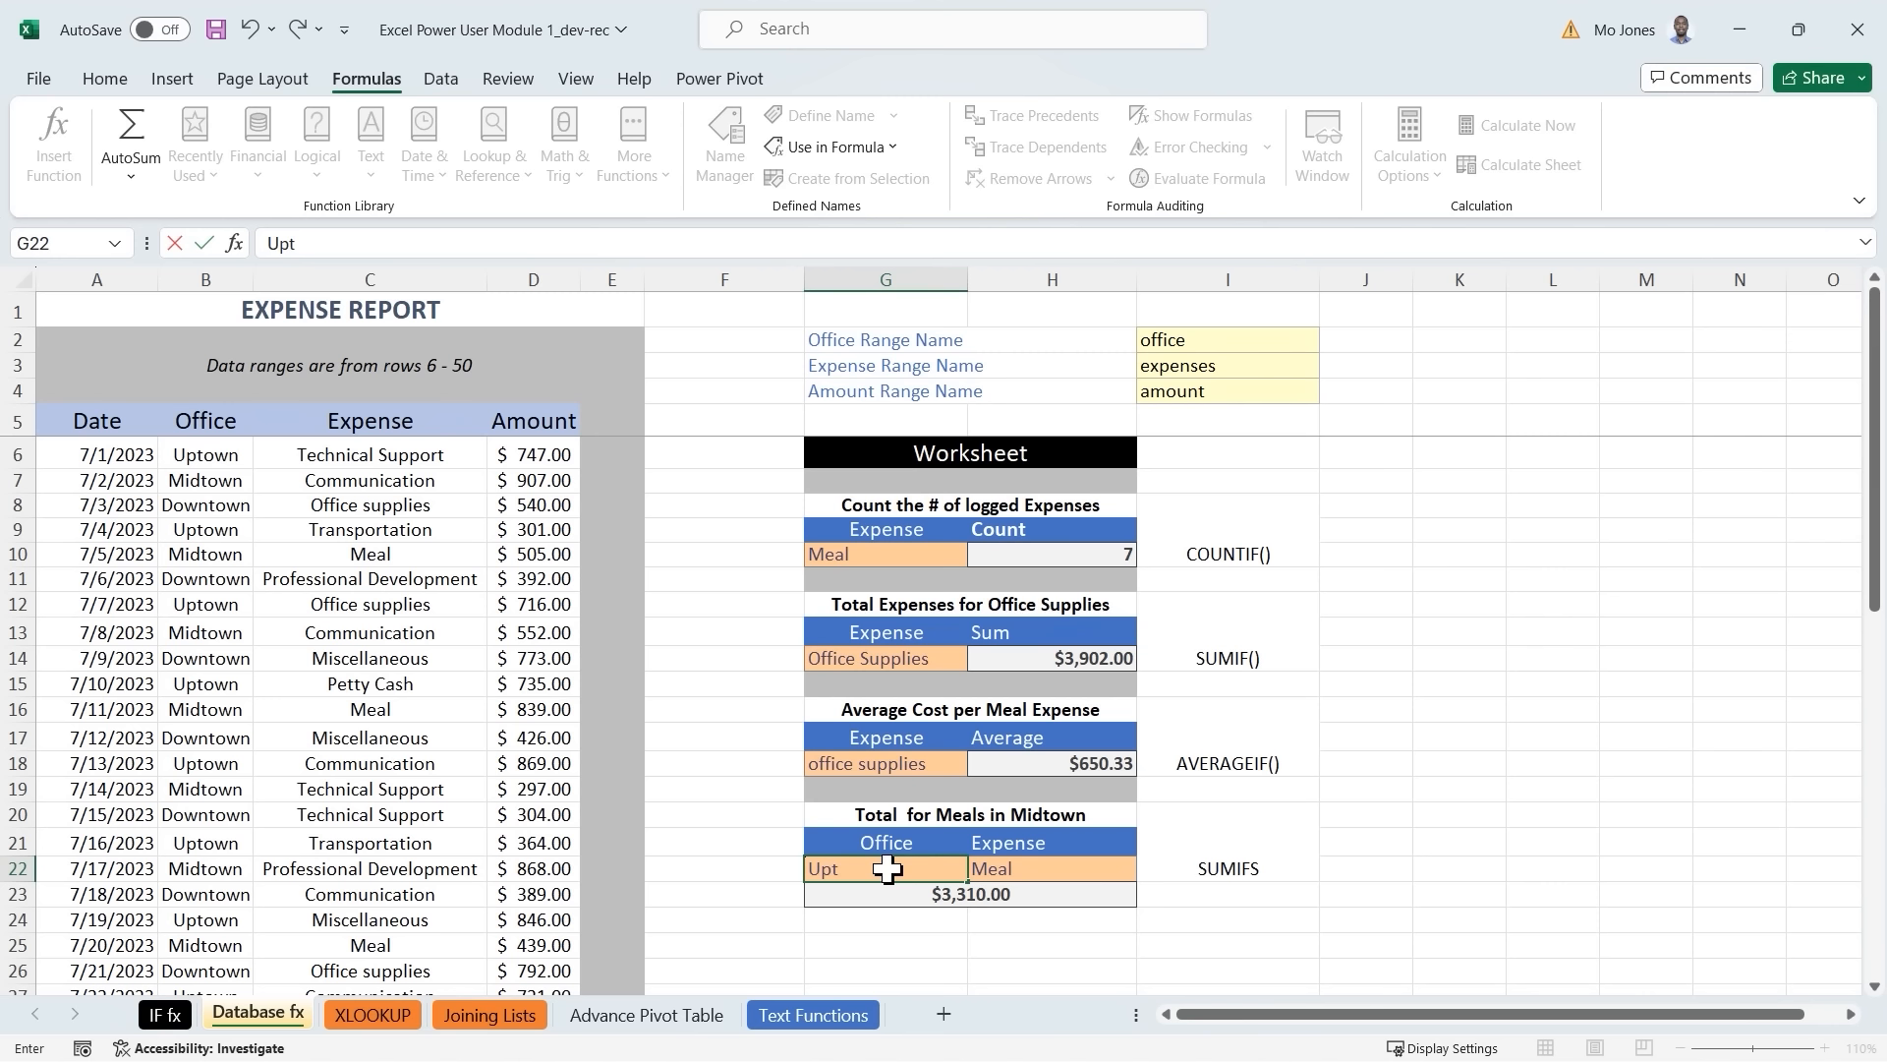
text(own)
key(Tab)
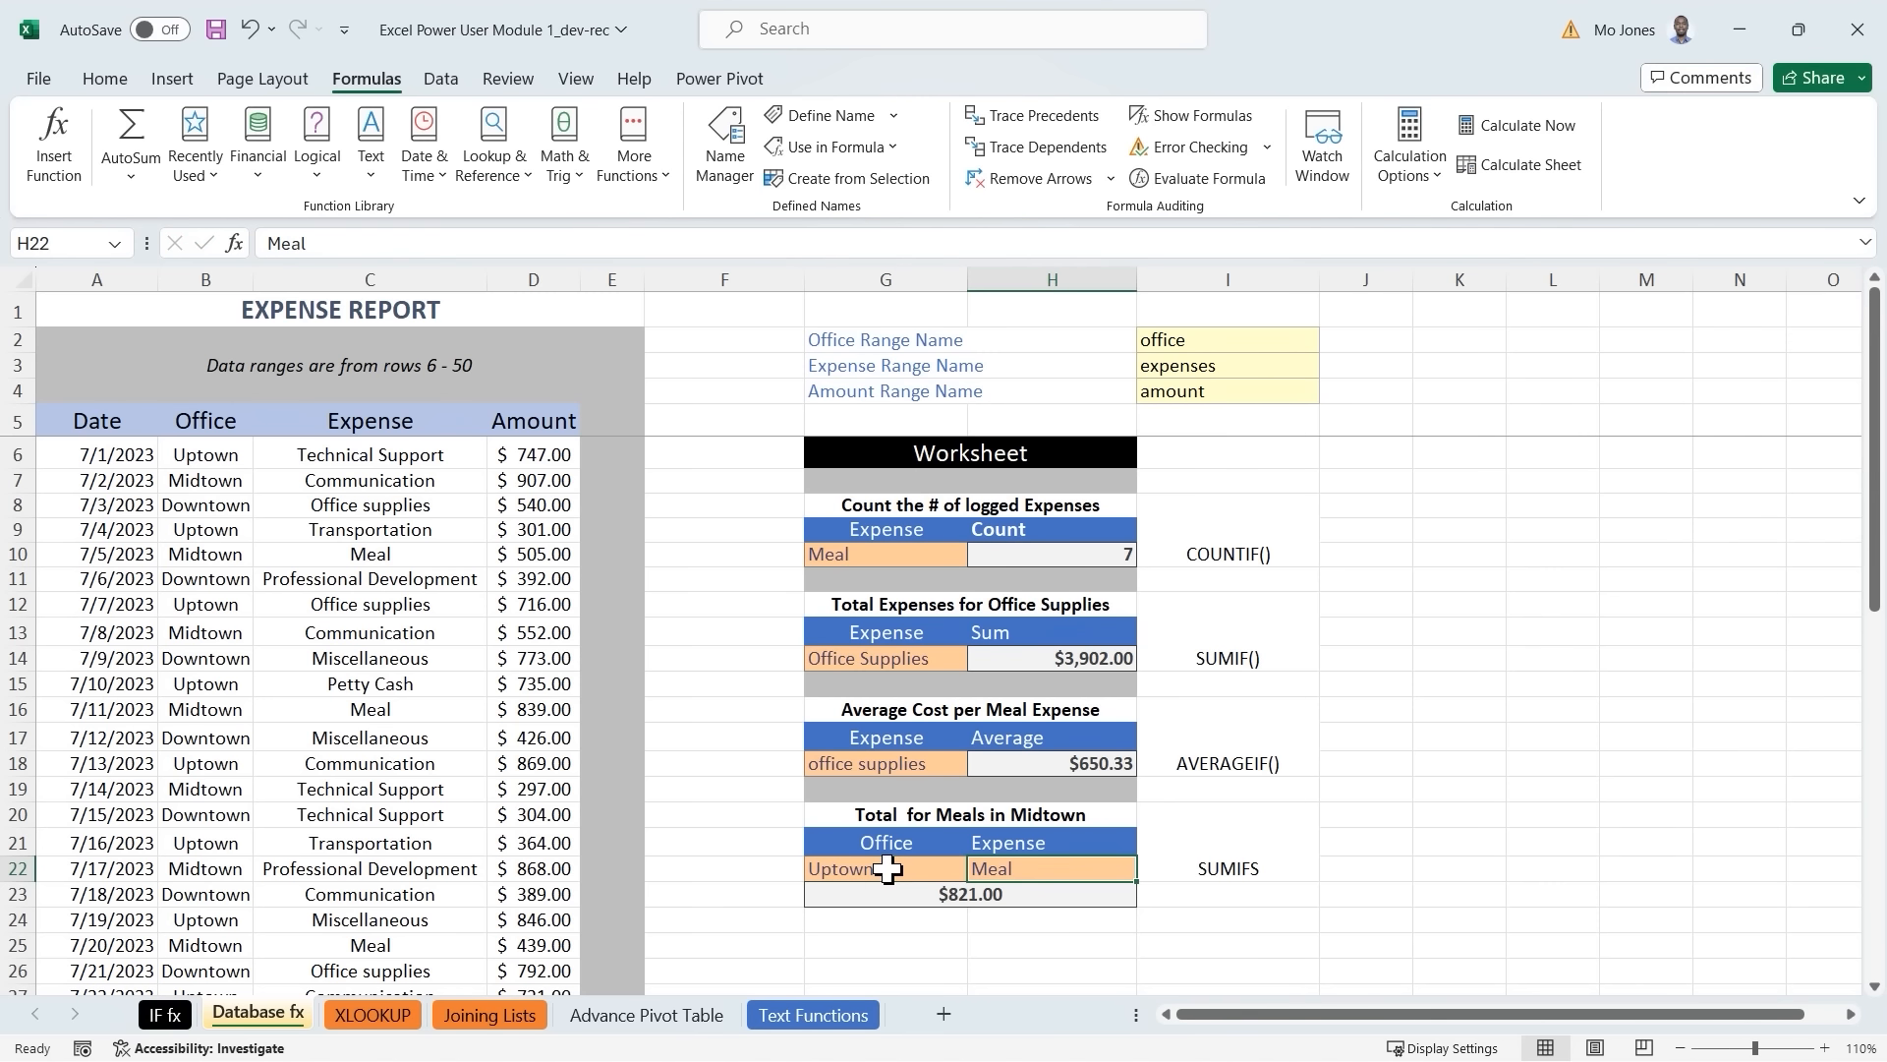
text(Commu)
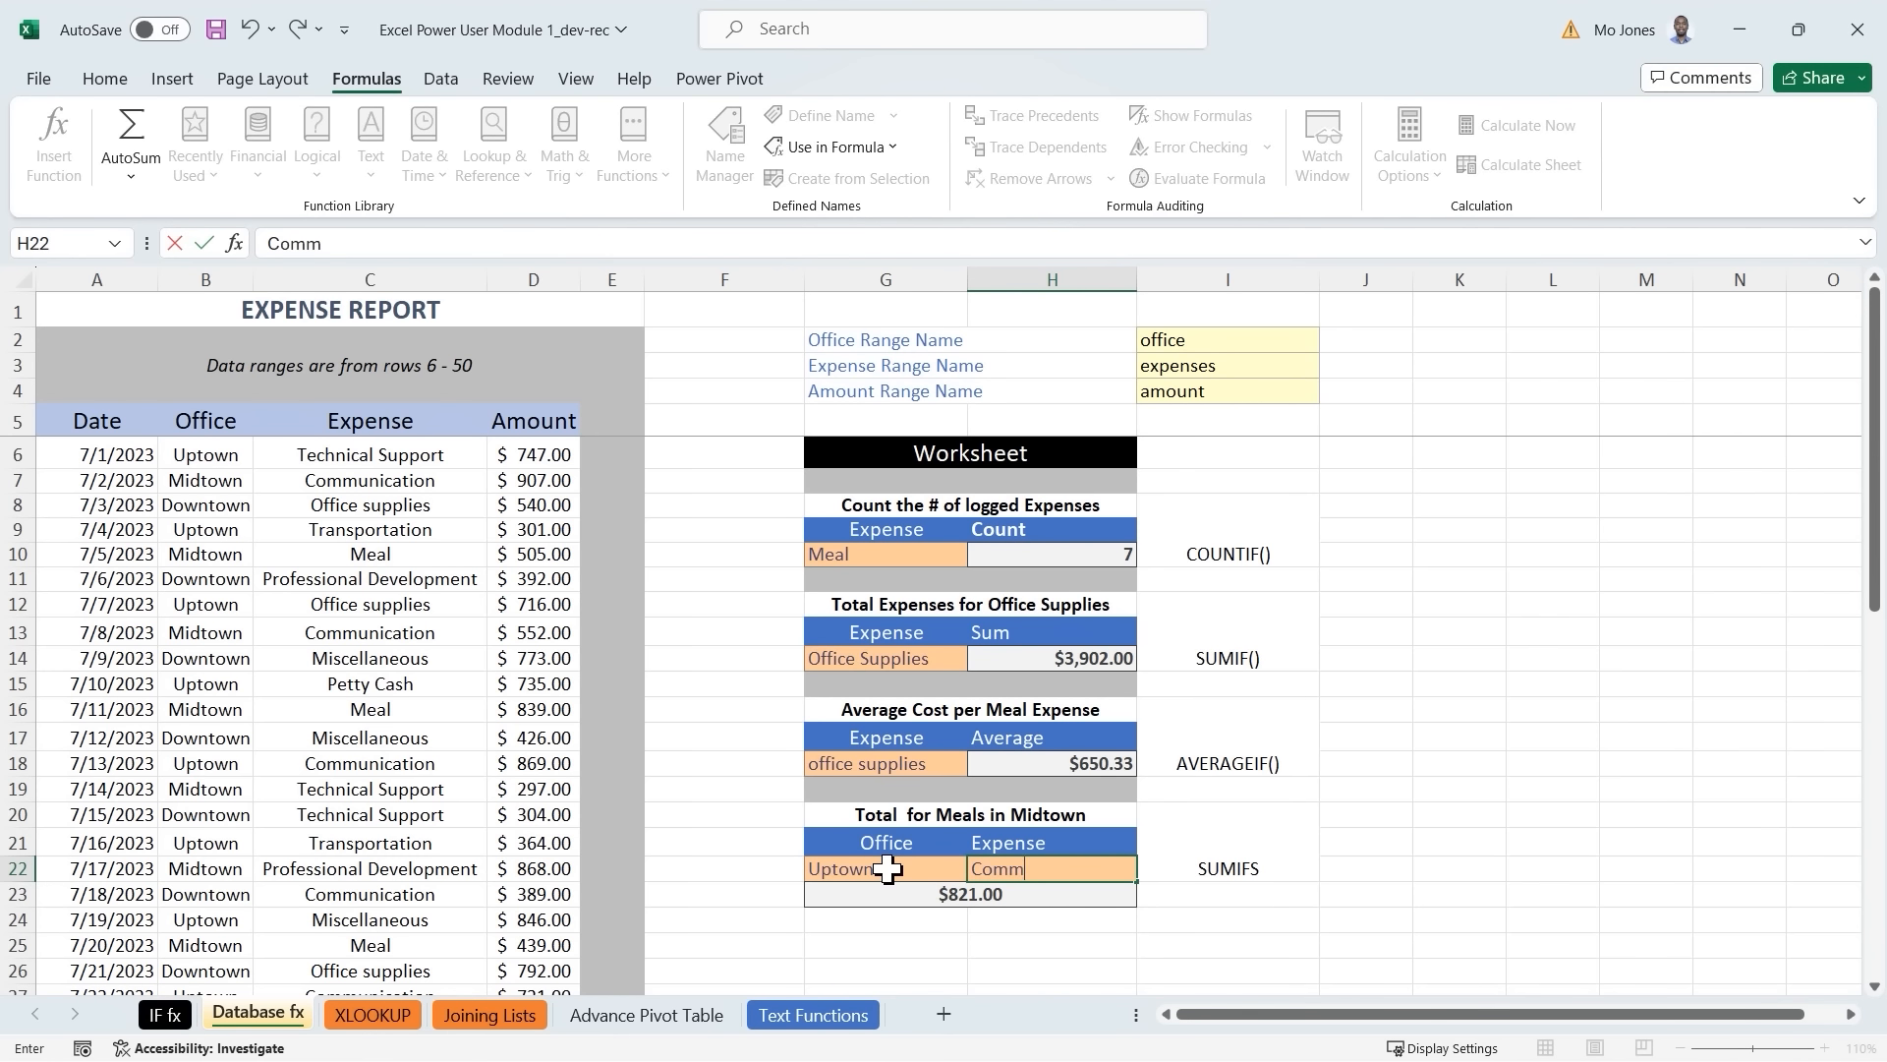
text(nication)
key(Return)
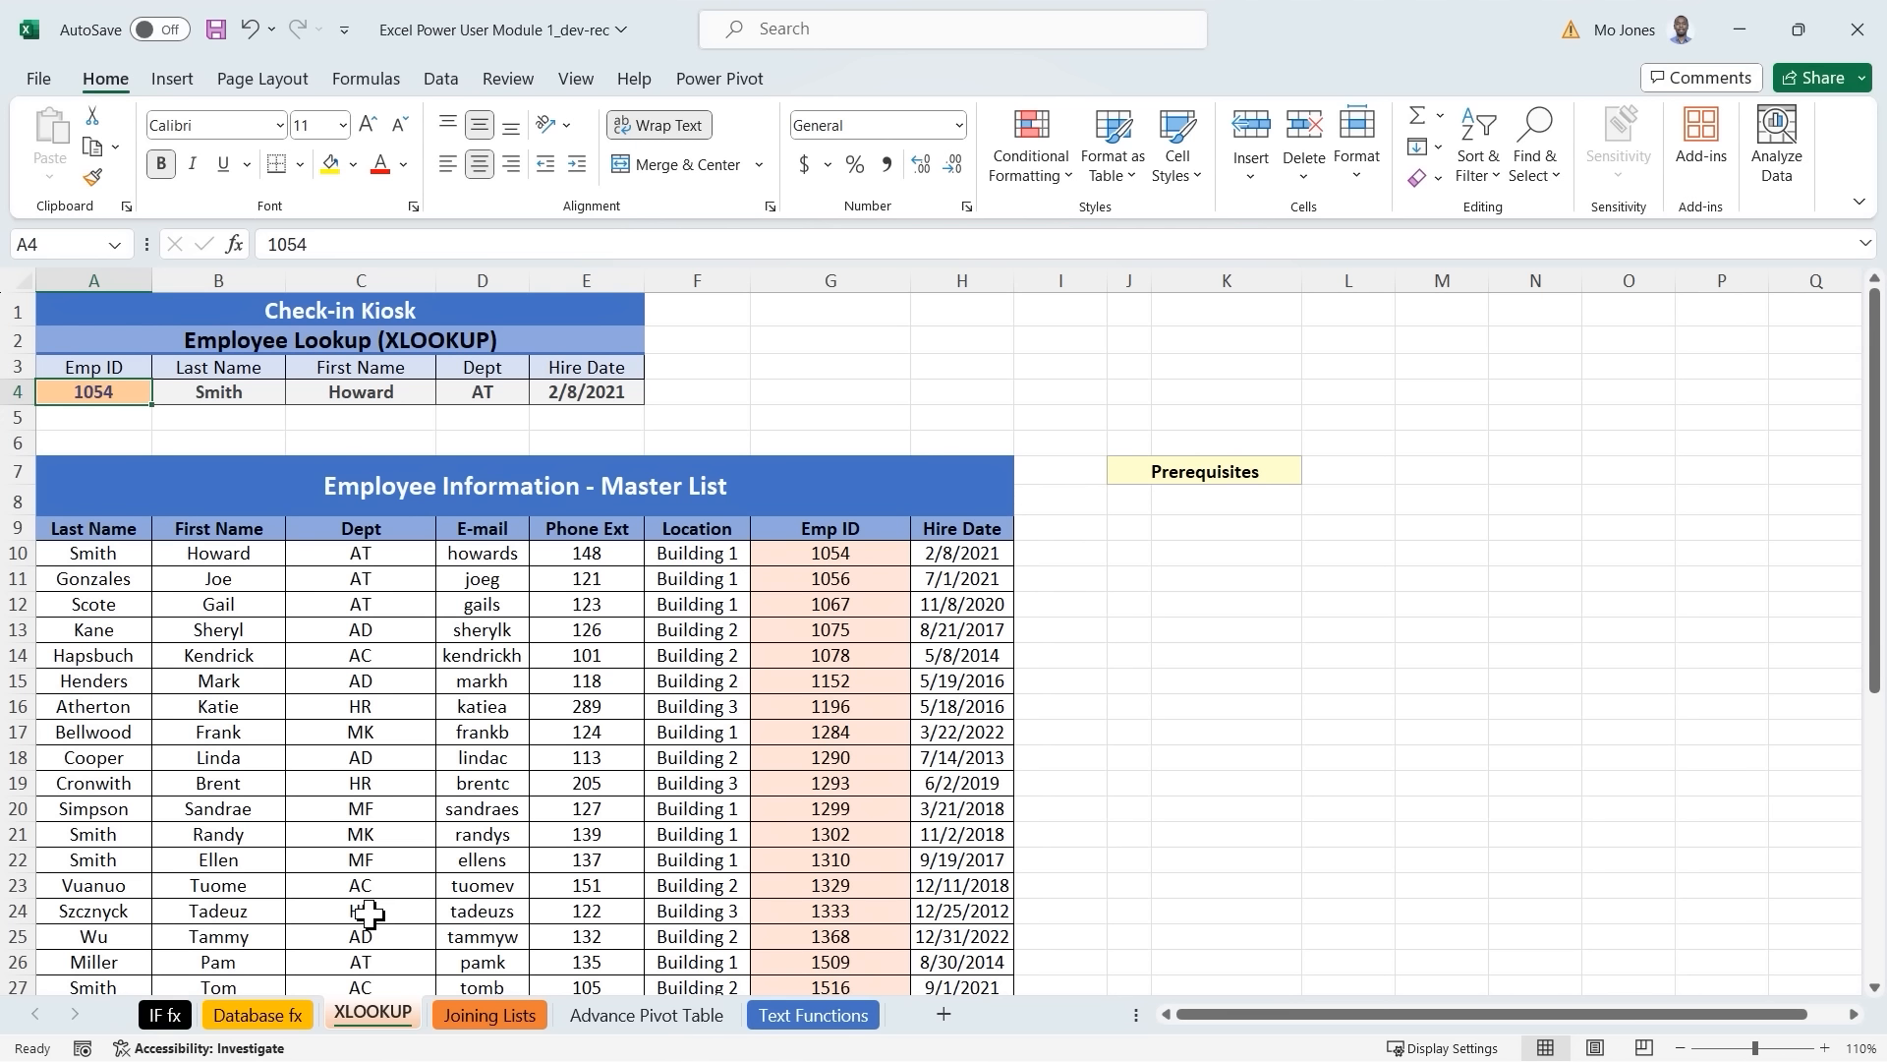
drag(367, 987, 501, 851)
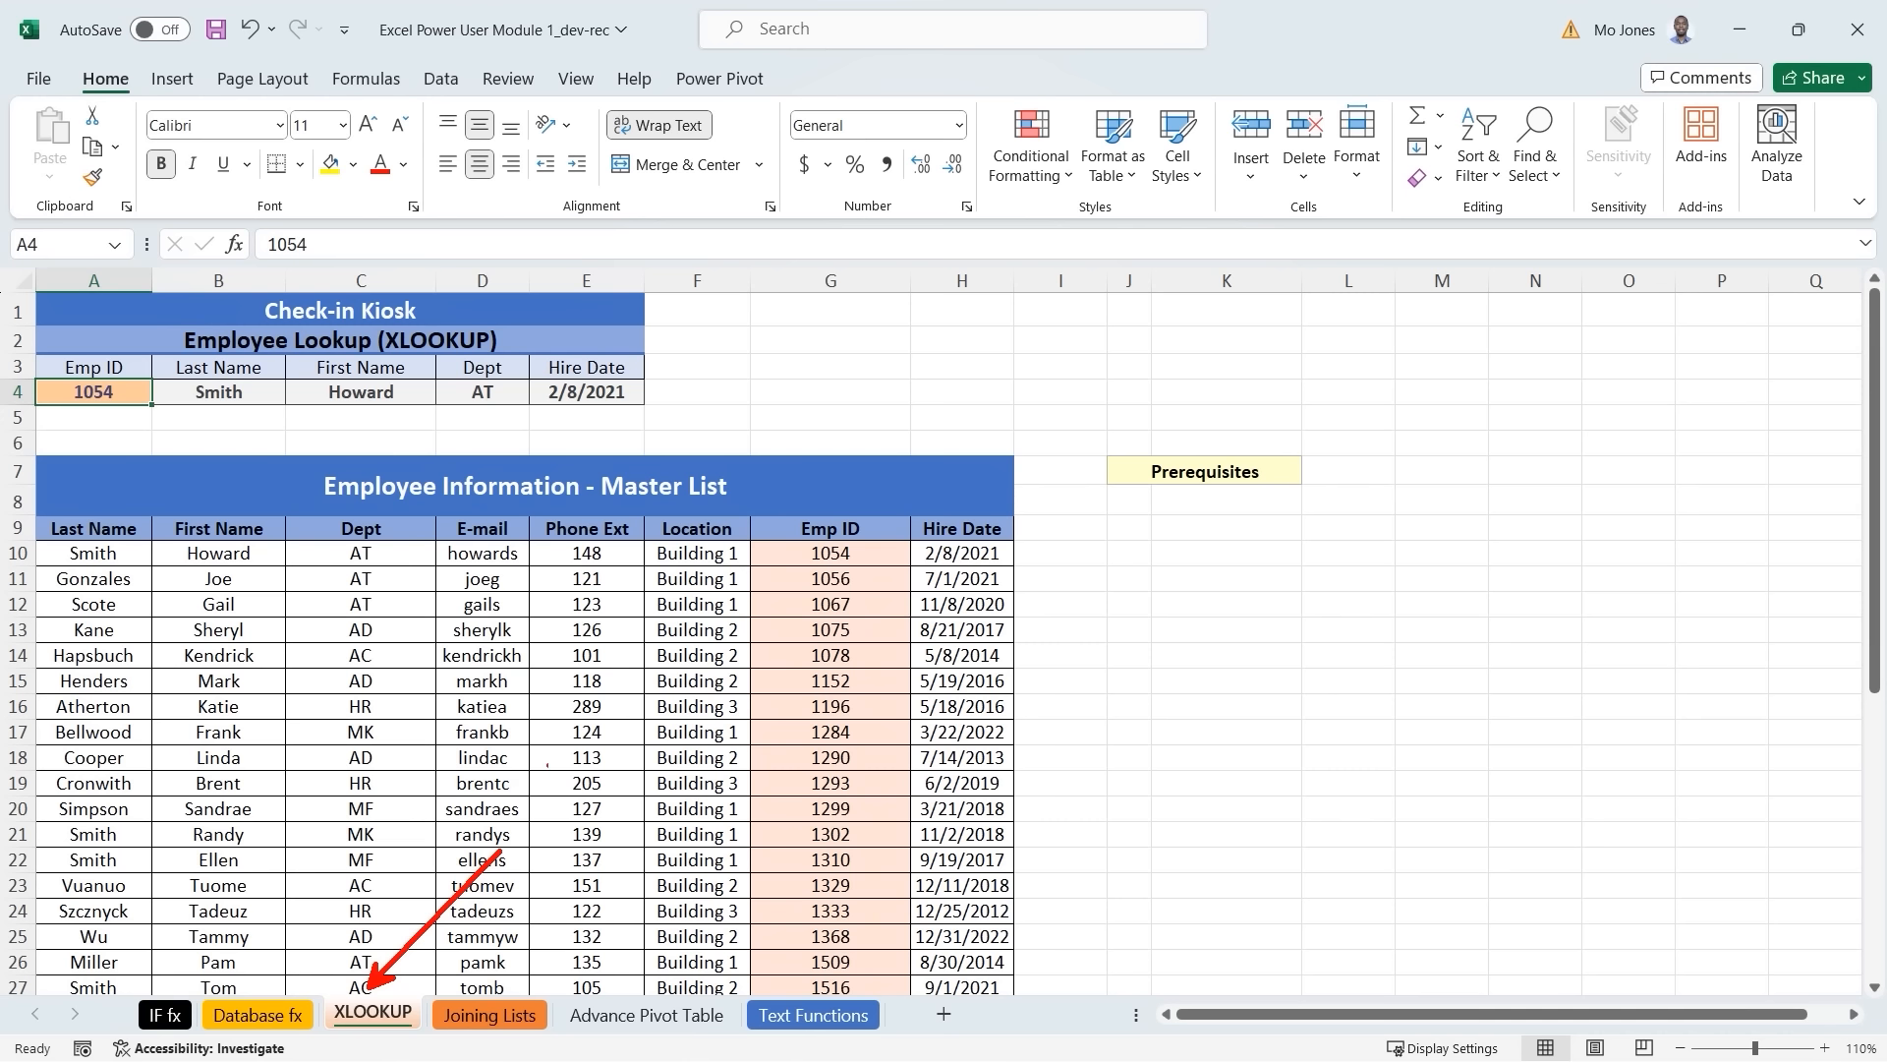
key(Escape)
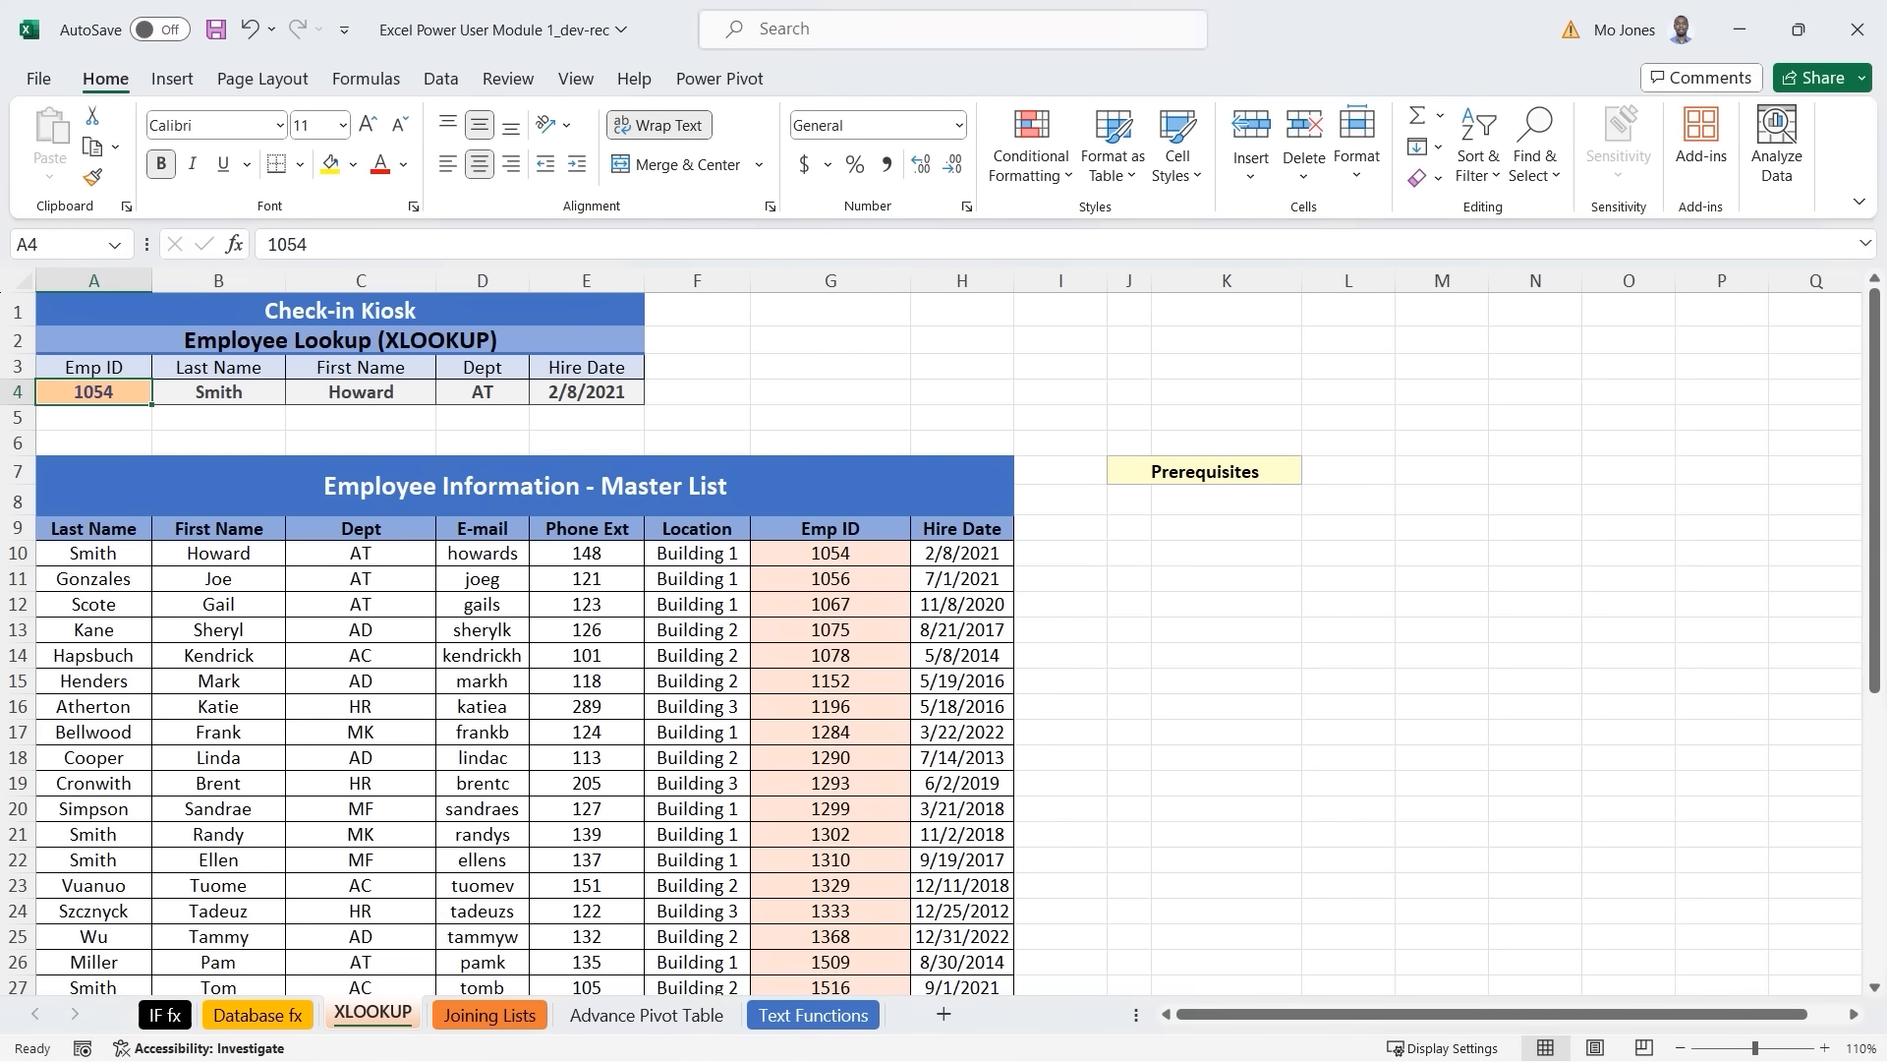
click(754, 688)
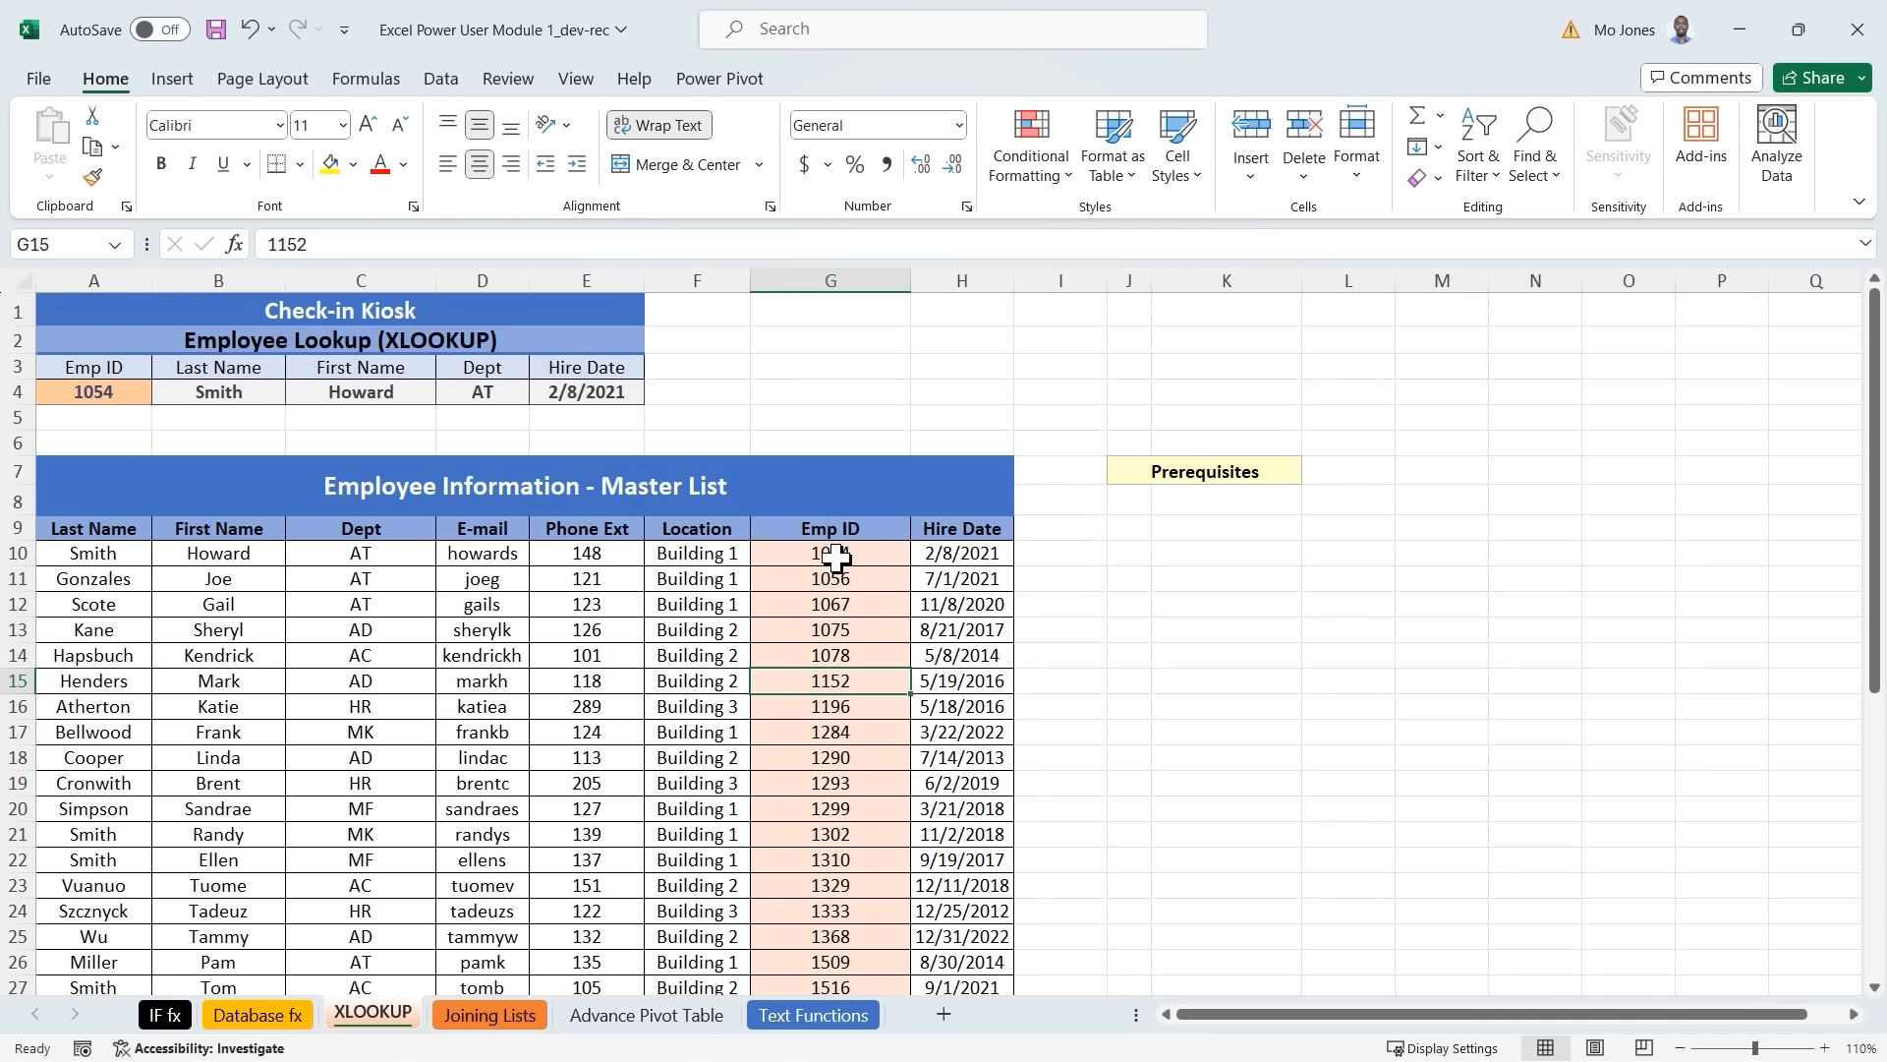
click(295, 313)
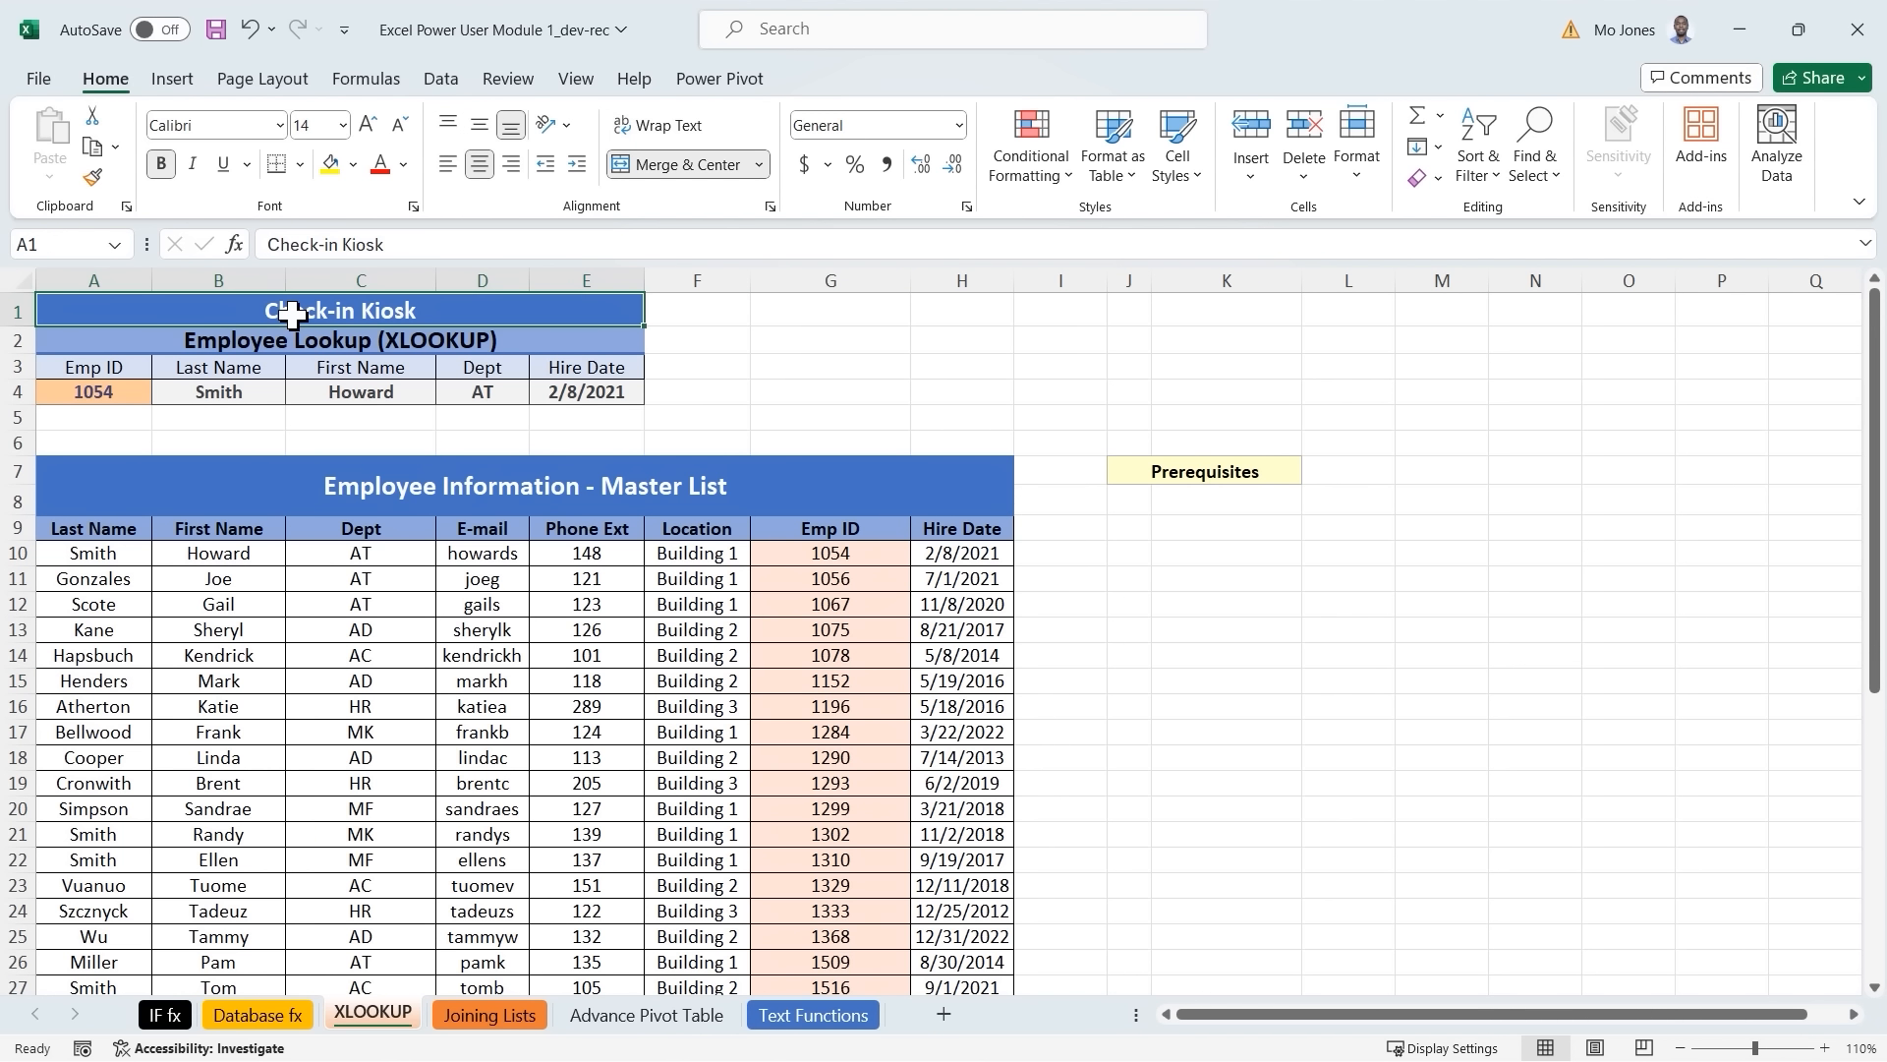
click(124, 392)
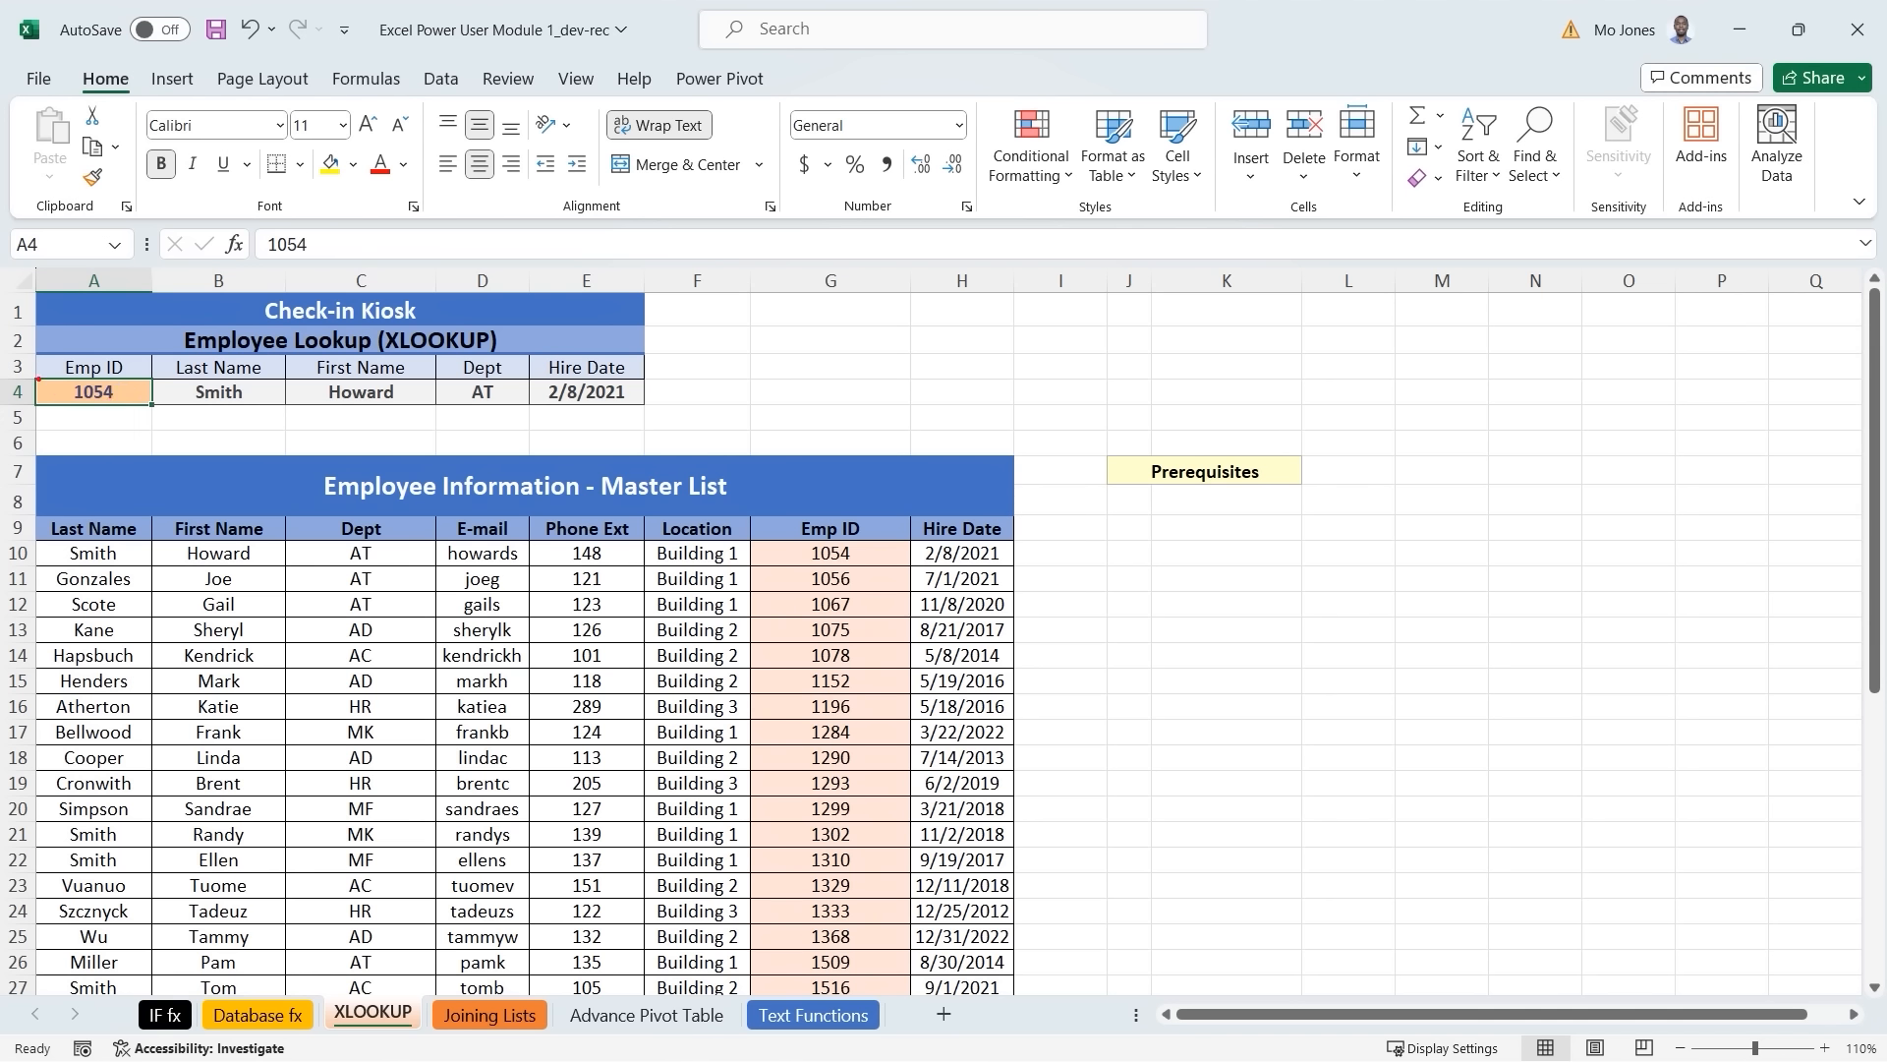
mouse_move(37, 378)
mouse_down()
mouse_move(168, 424)
mouse_move(616, 426)
mouse_move(842, 473)
mouse_move(866, 544)
mouse_move(790, 532)
mouse_move(804, 568)
mouse_move(858, 568)
mouse_move(853, 545)
mouse_up()
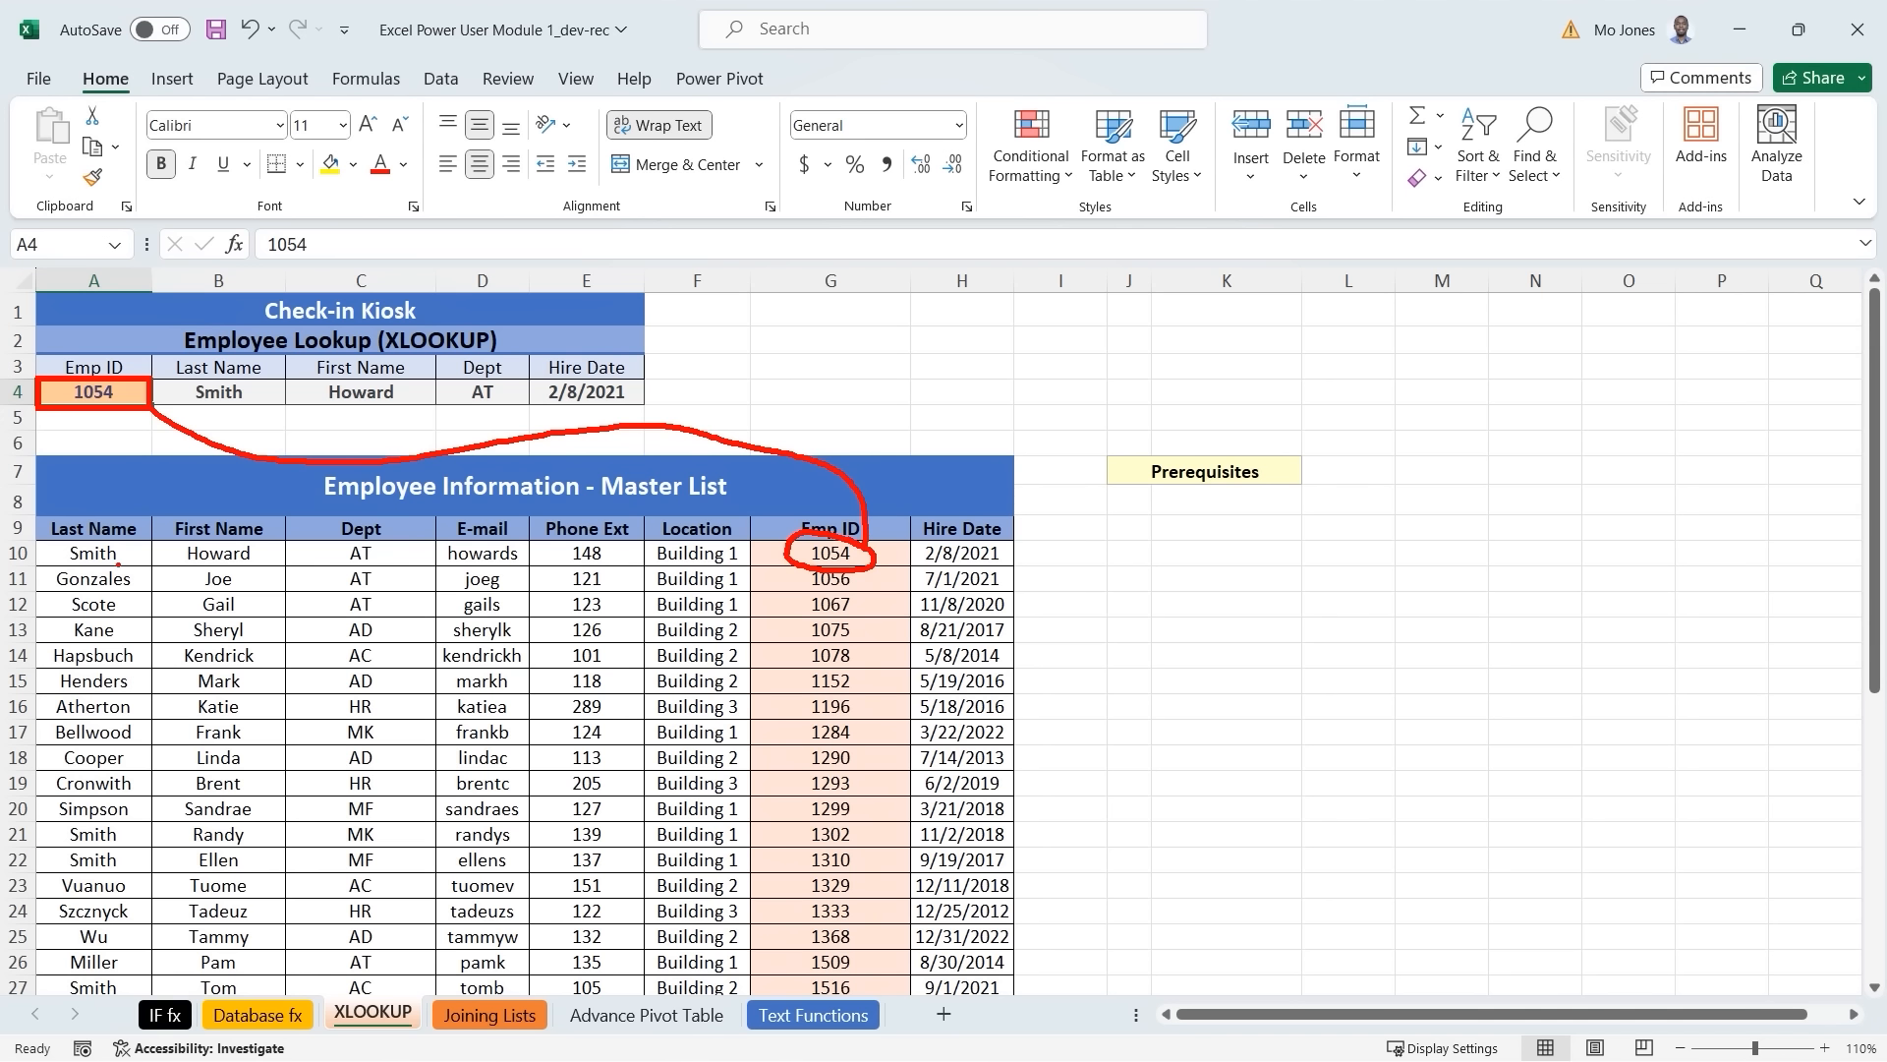
drag(67, 562, 388, 563)
drag(925, 566, 1011, 563)
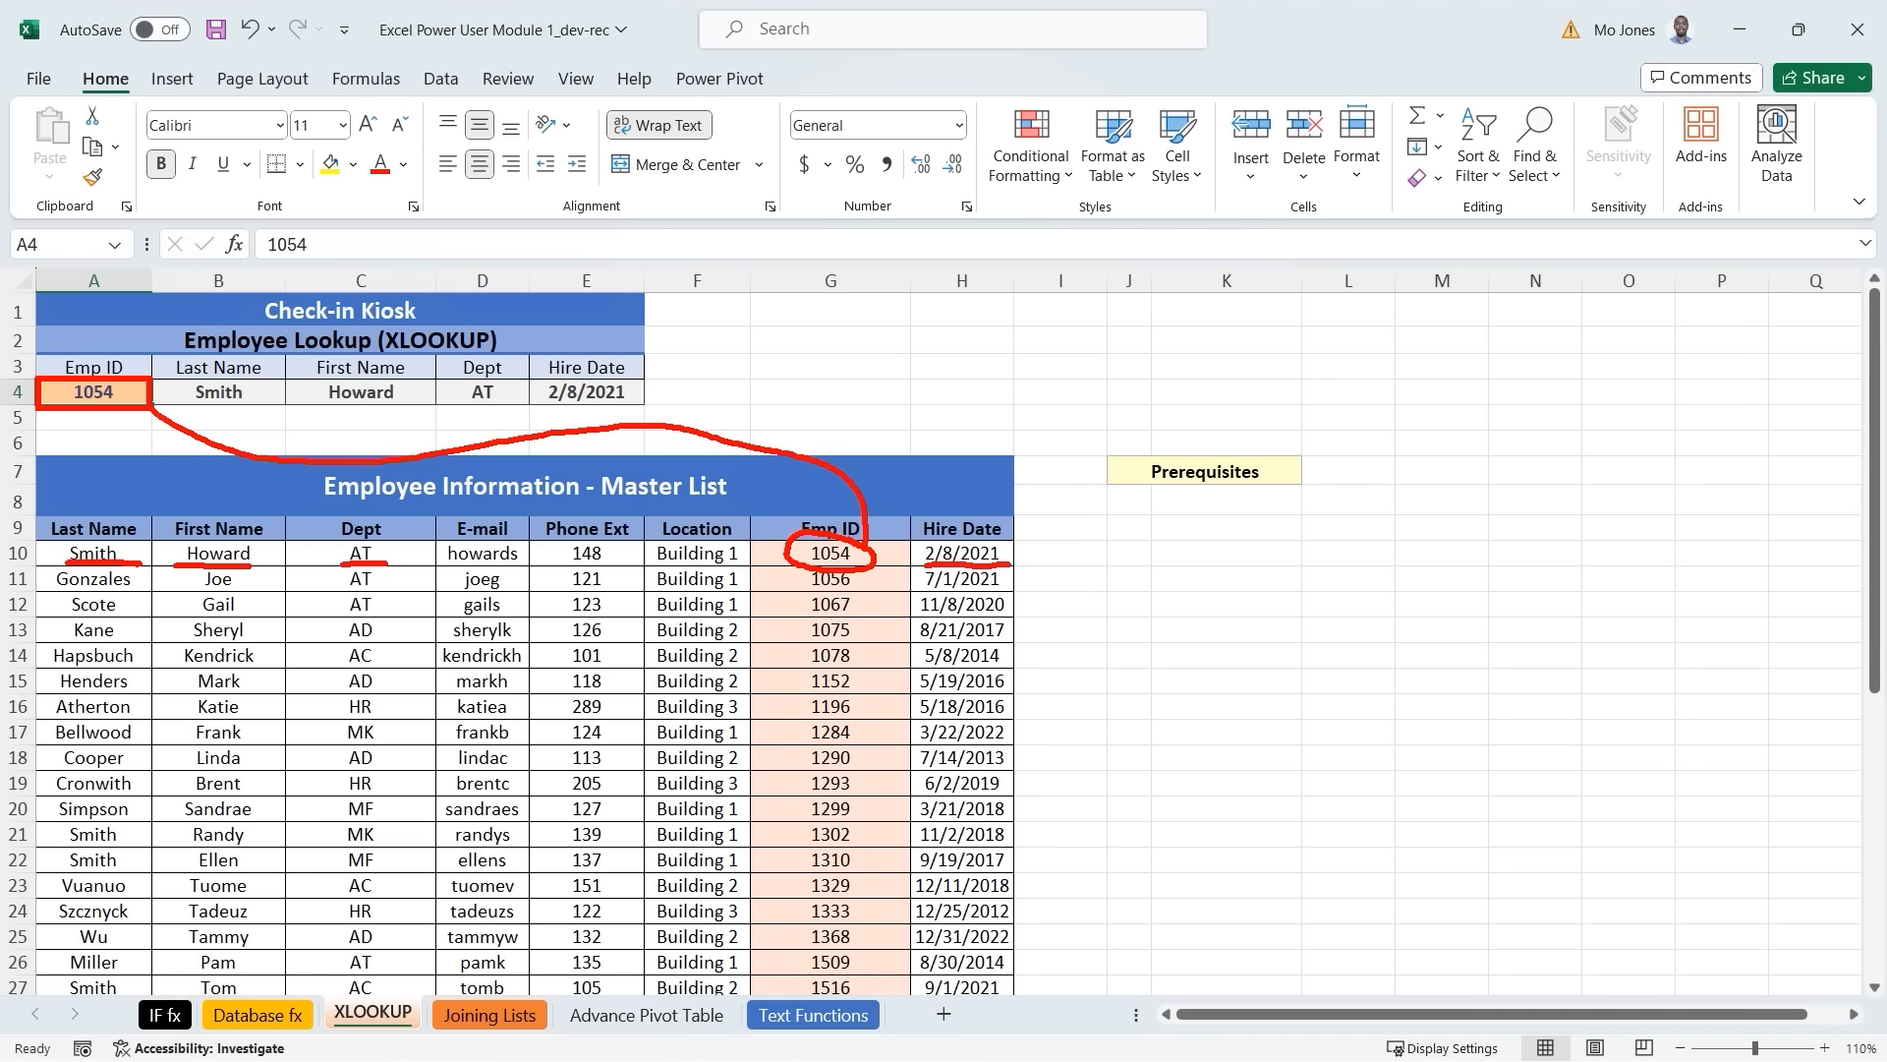
drag(120, 553, 225, 401)
drag(224, 562, 333, 401)
drag(366, 559, 458, 411)
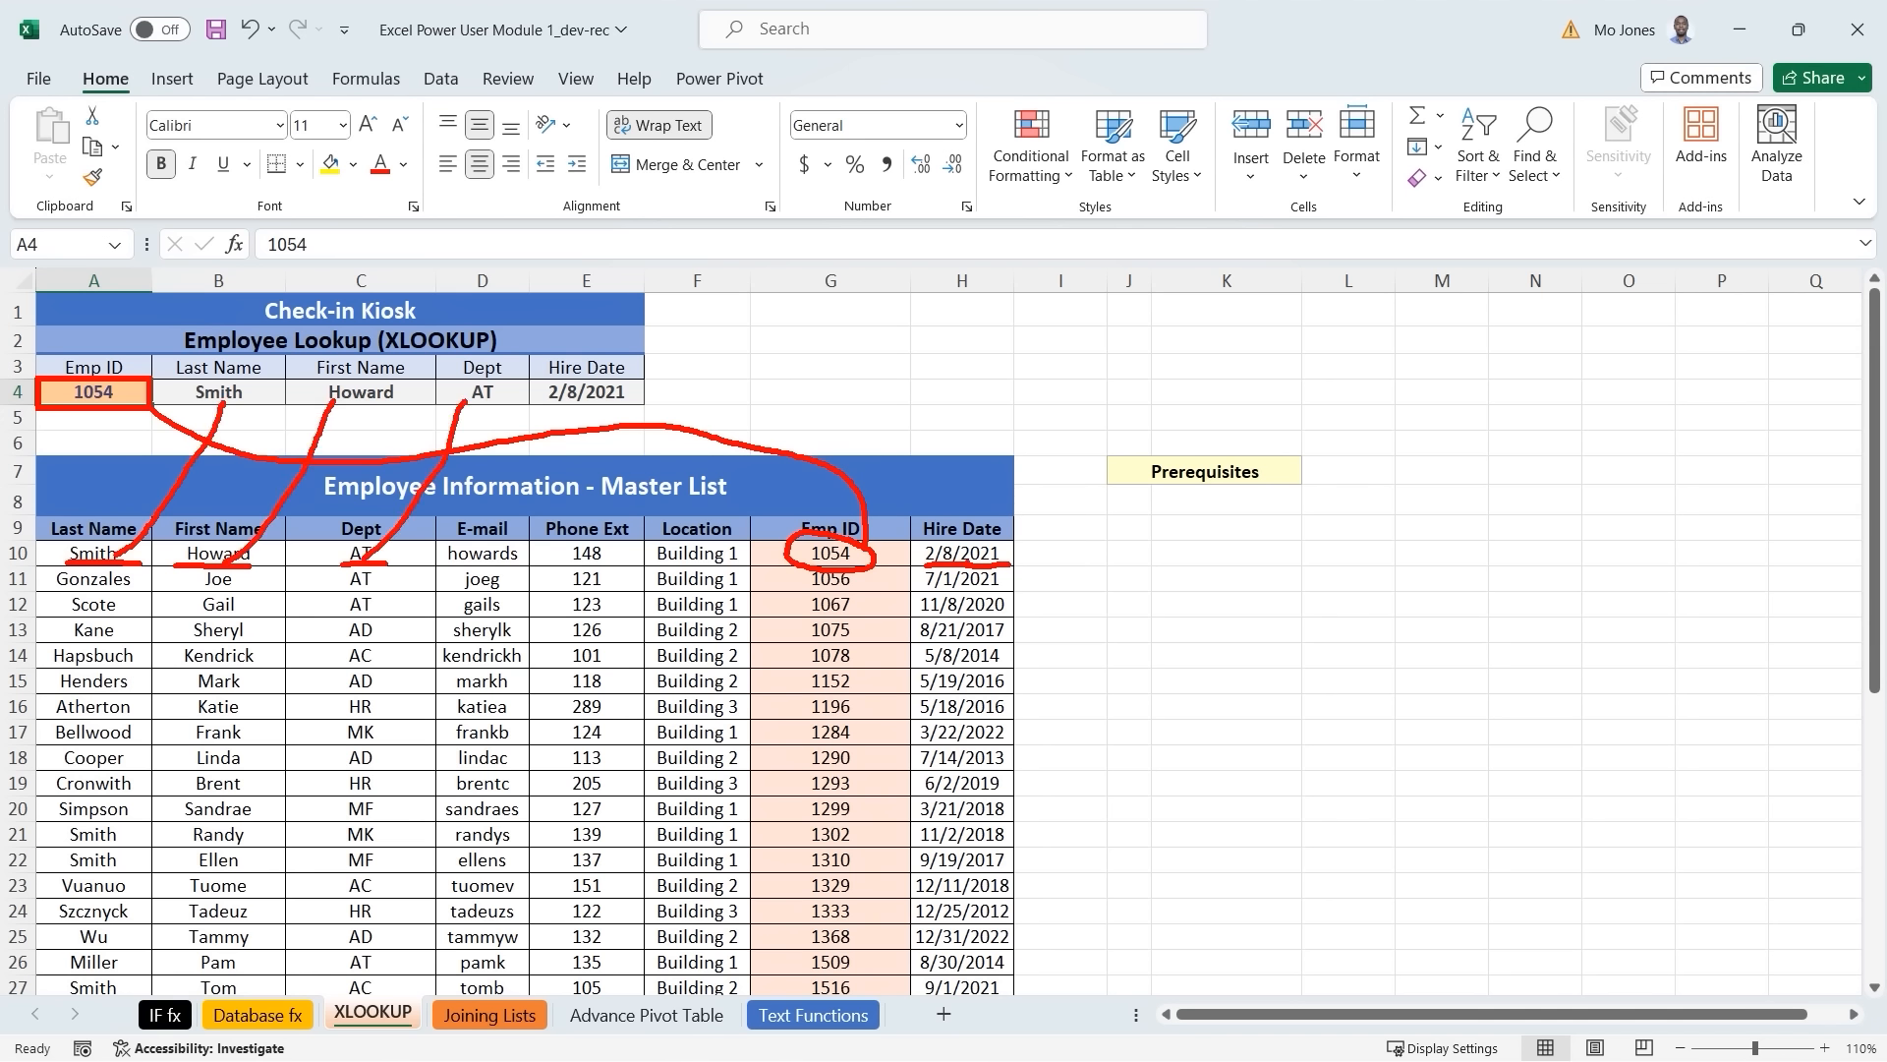
mouse_move(969, 564)
mouse_down()
mouse_move(825, 438)
mouse_move(639, 399)
mouse_up()
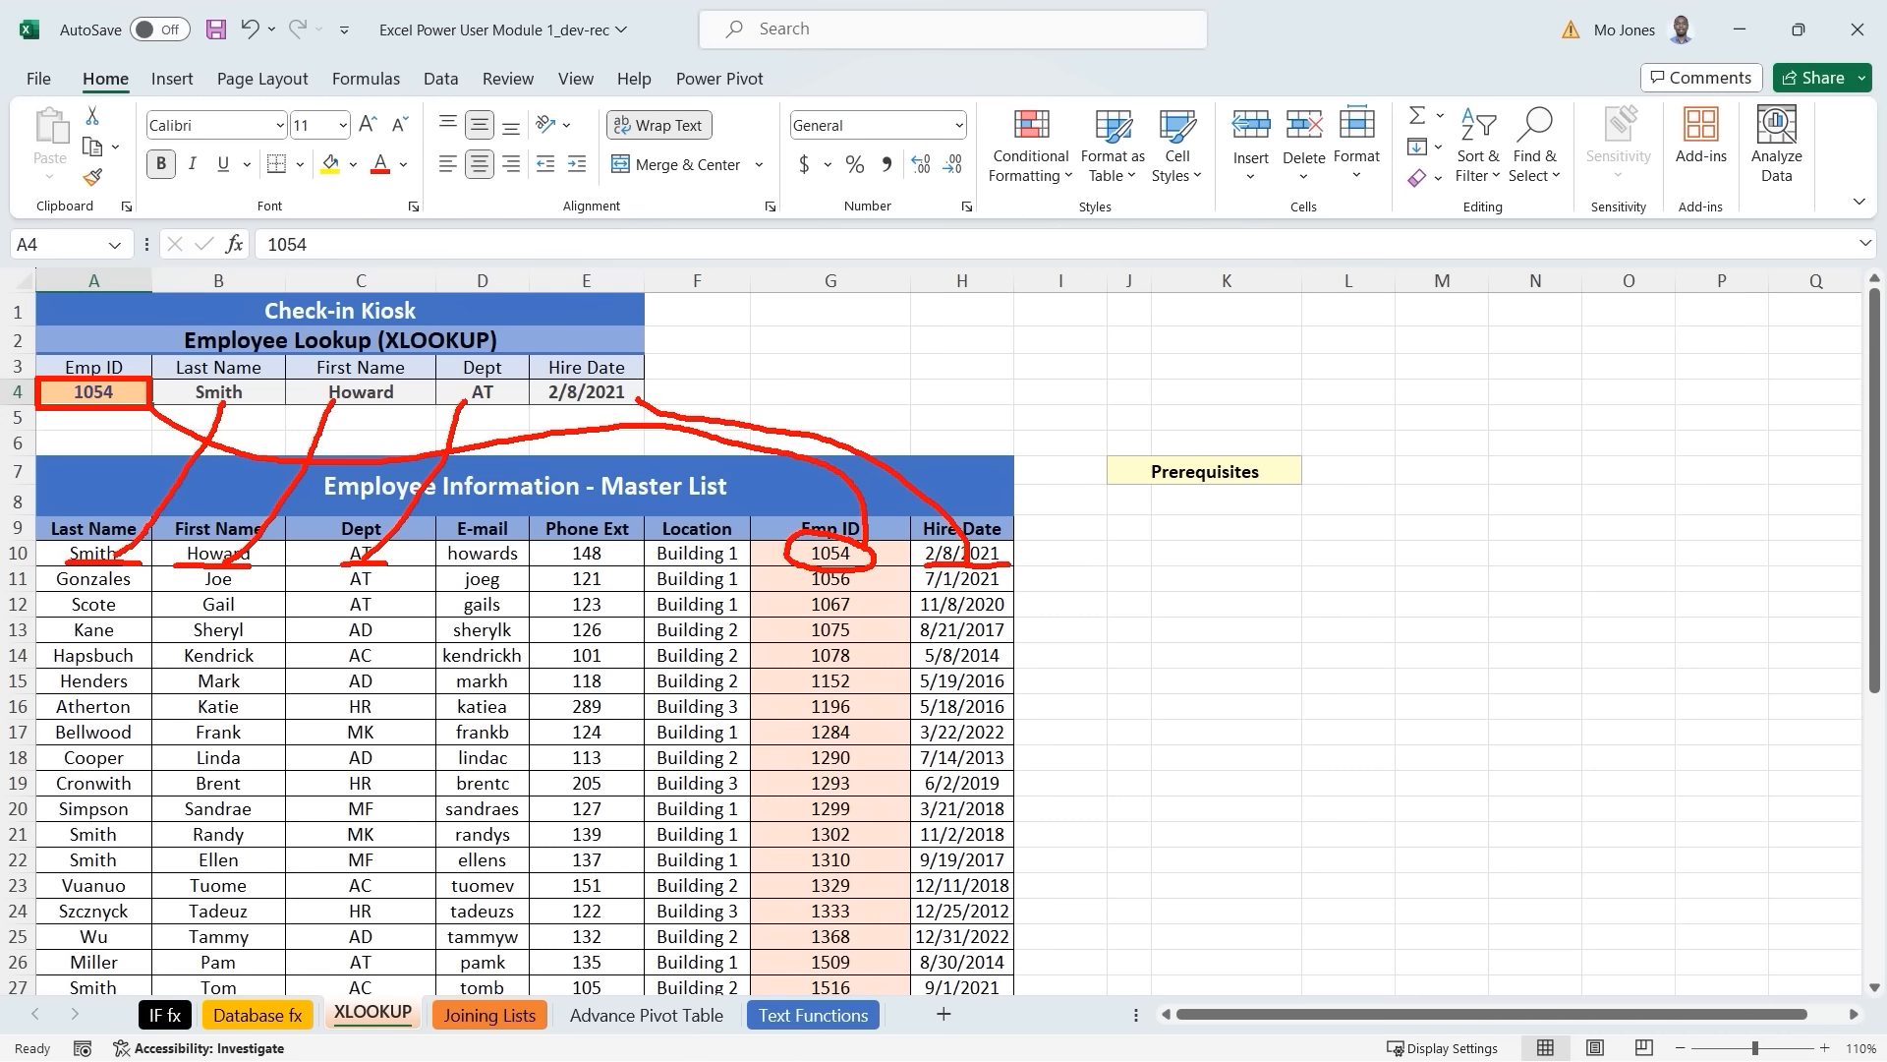
key(Escape)
click(898, 553)
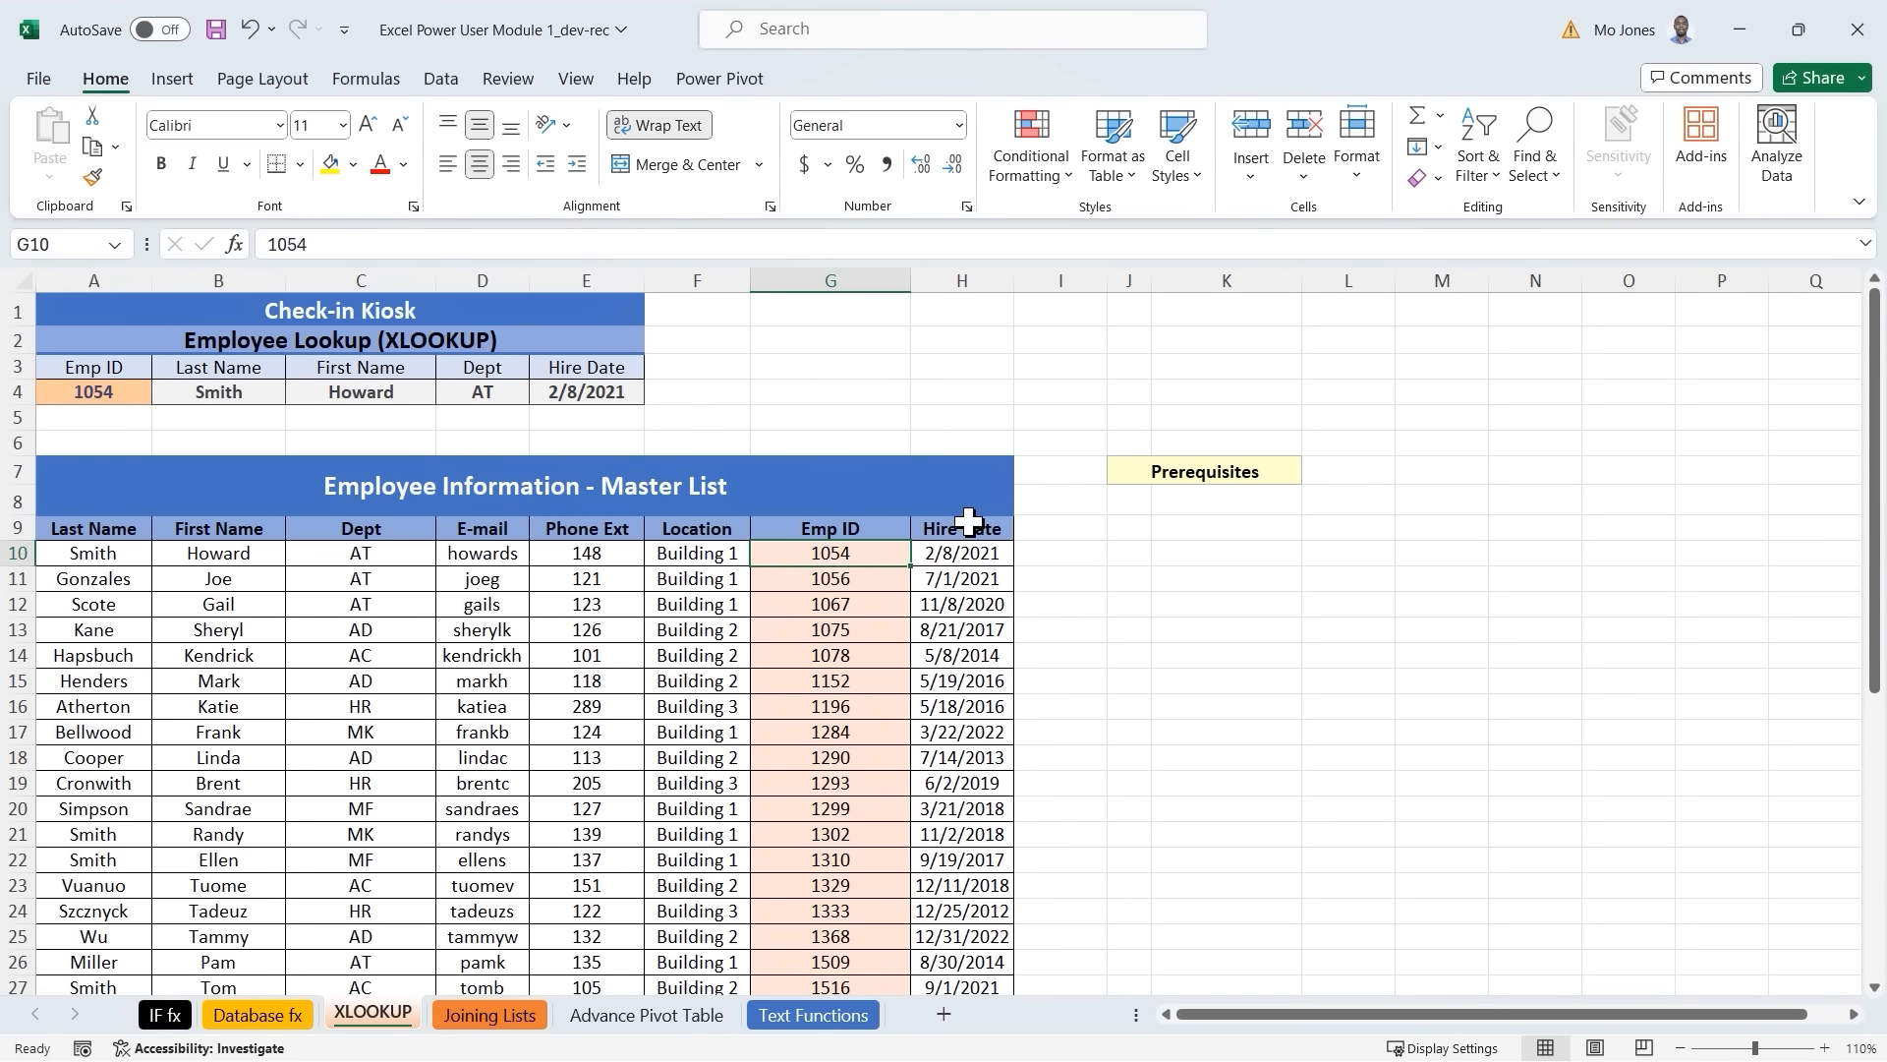
scroll(968, 521, down, 6)
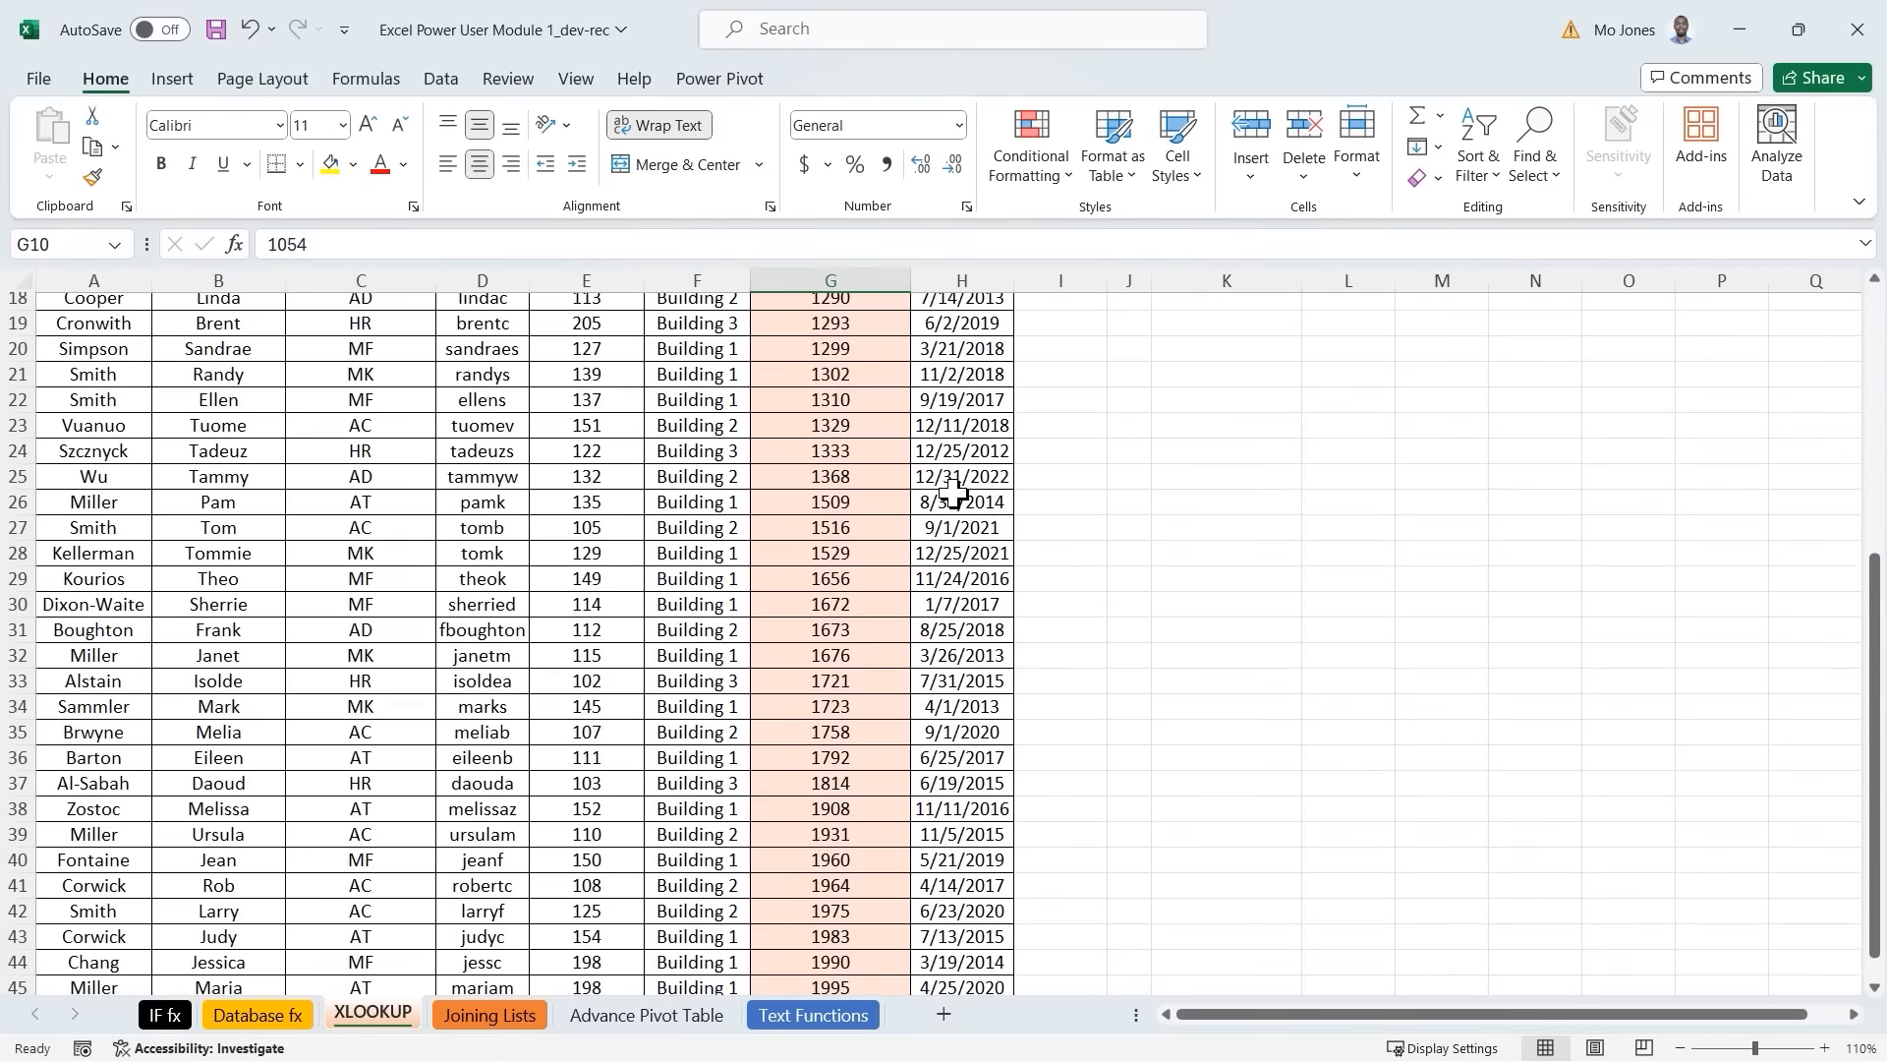
scroll(953, 491, down, 4)
scroll(944, 491, up, 7)
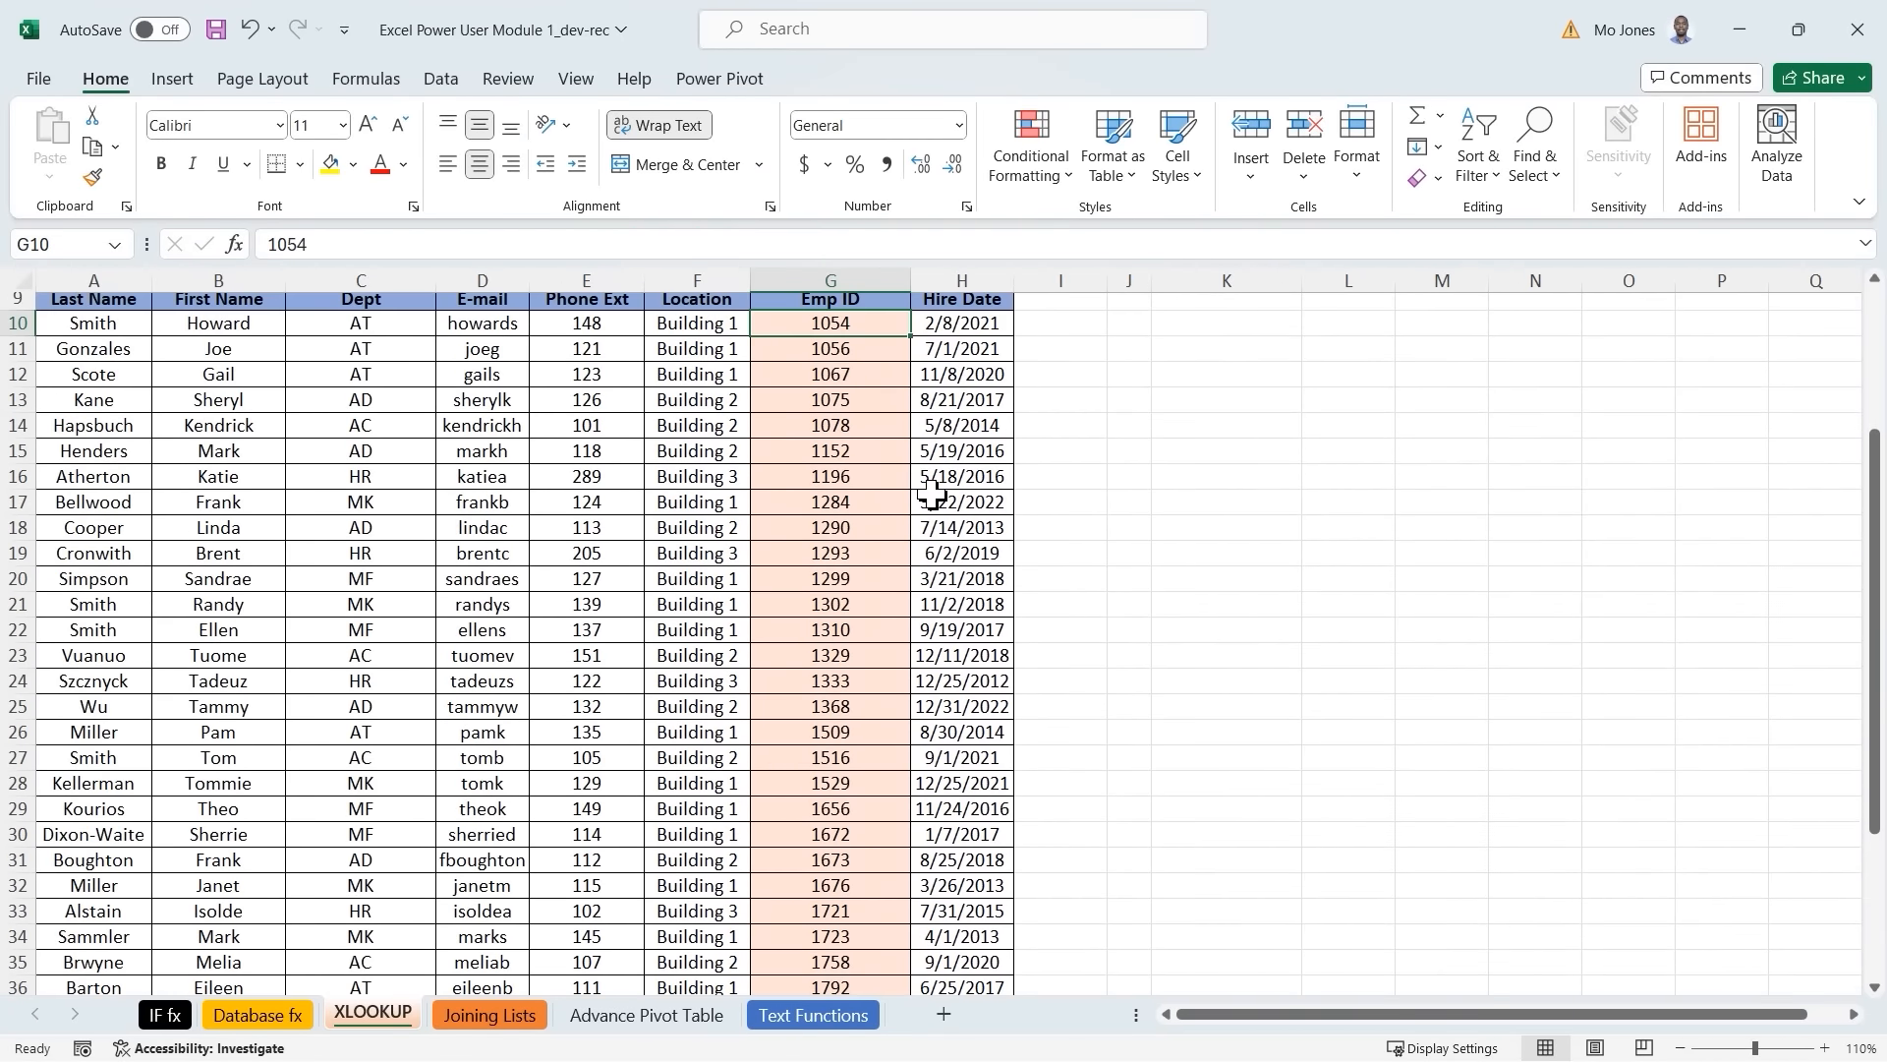
scroll(932, 489, up, 3)
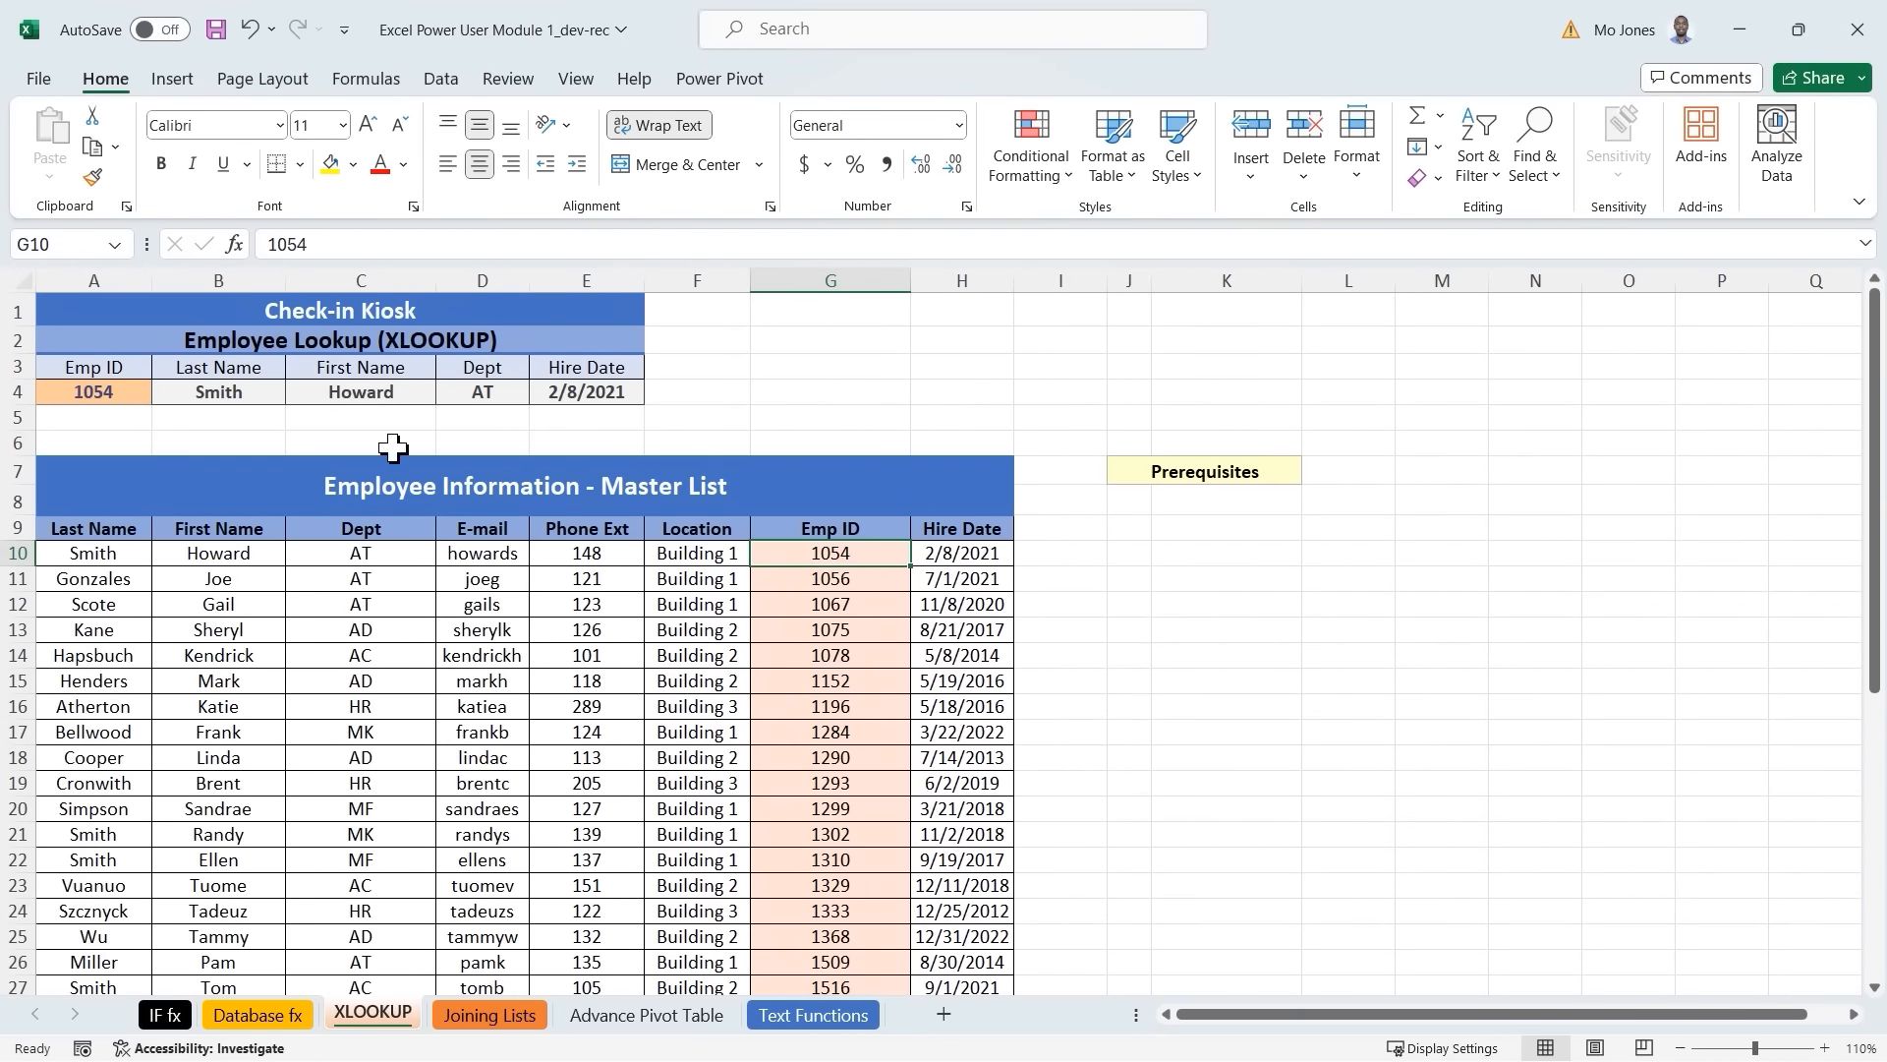
click(95, 394)
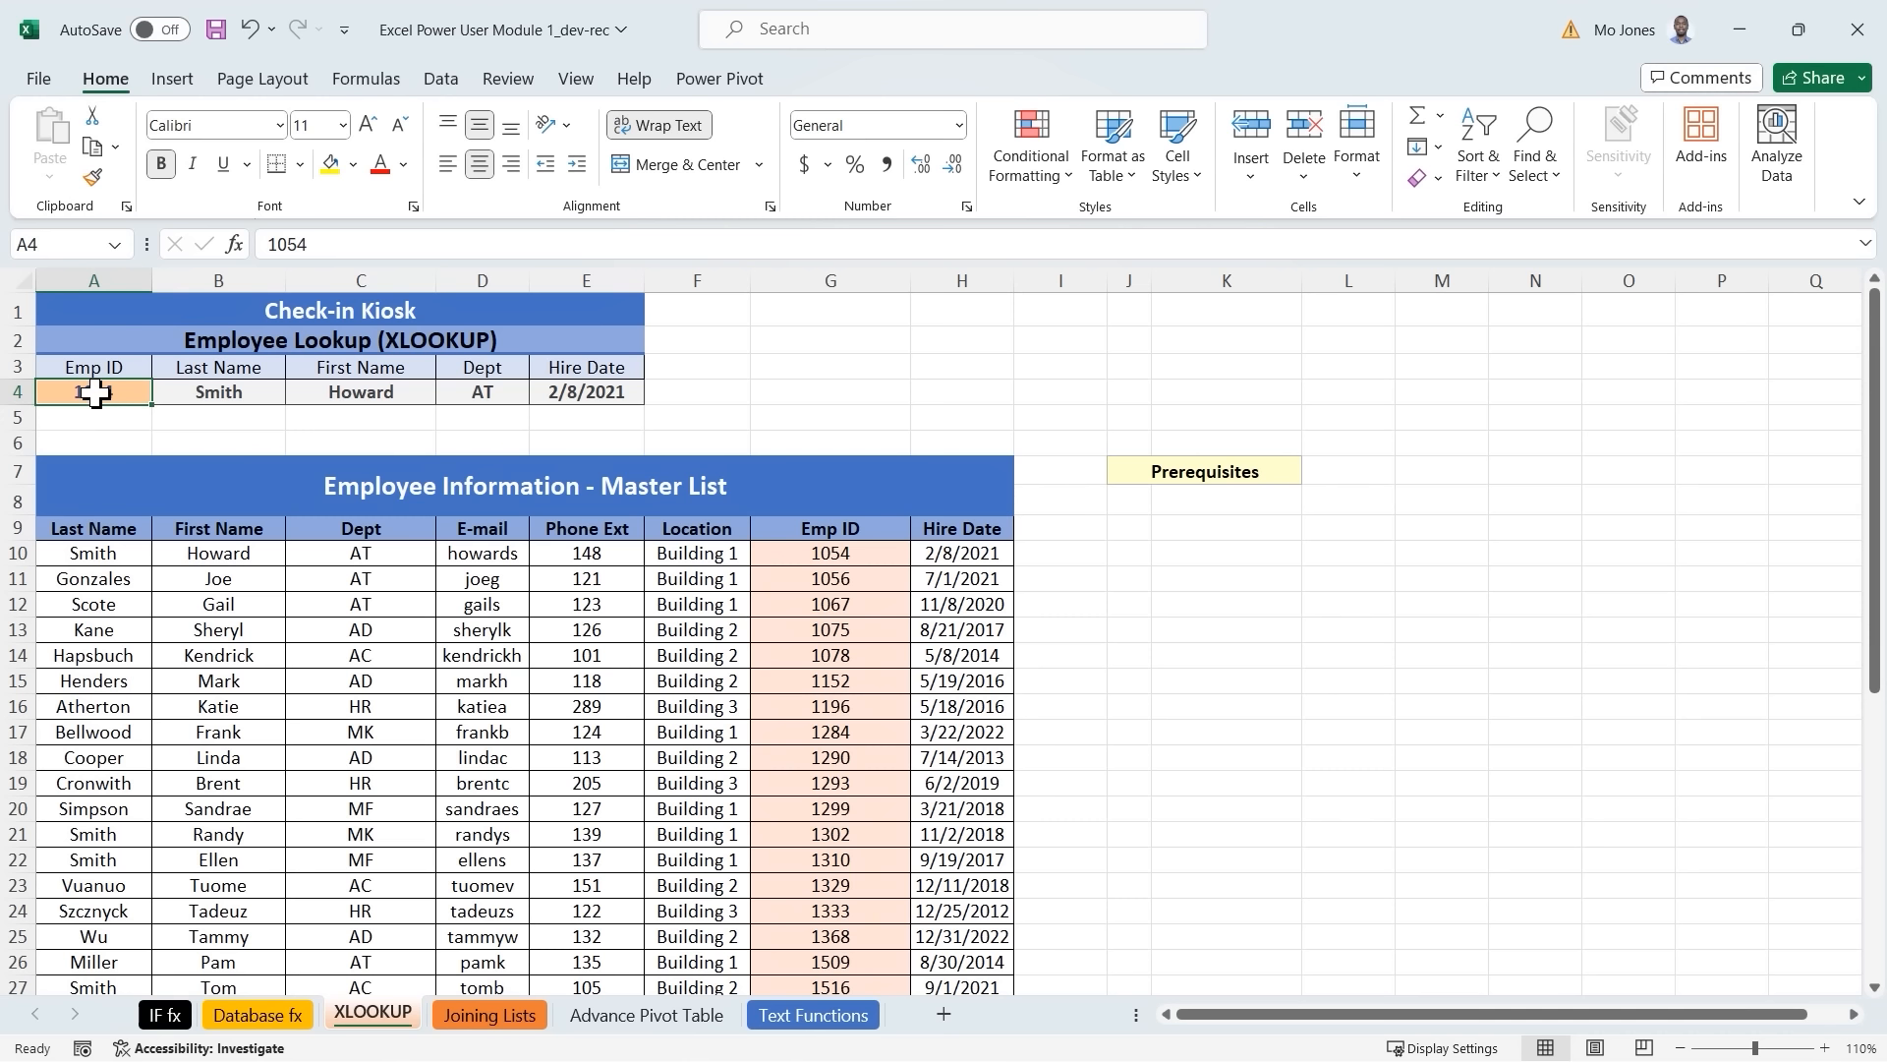
text(1368)
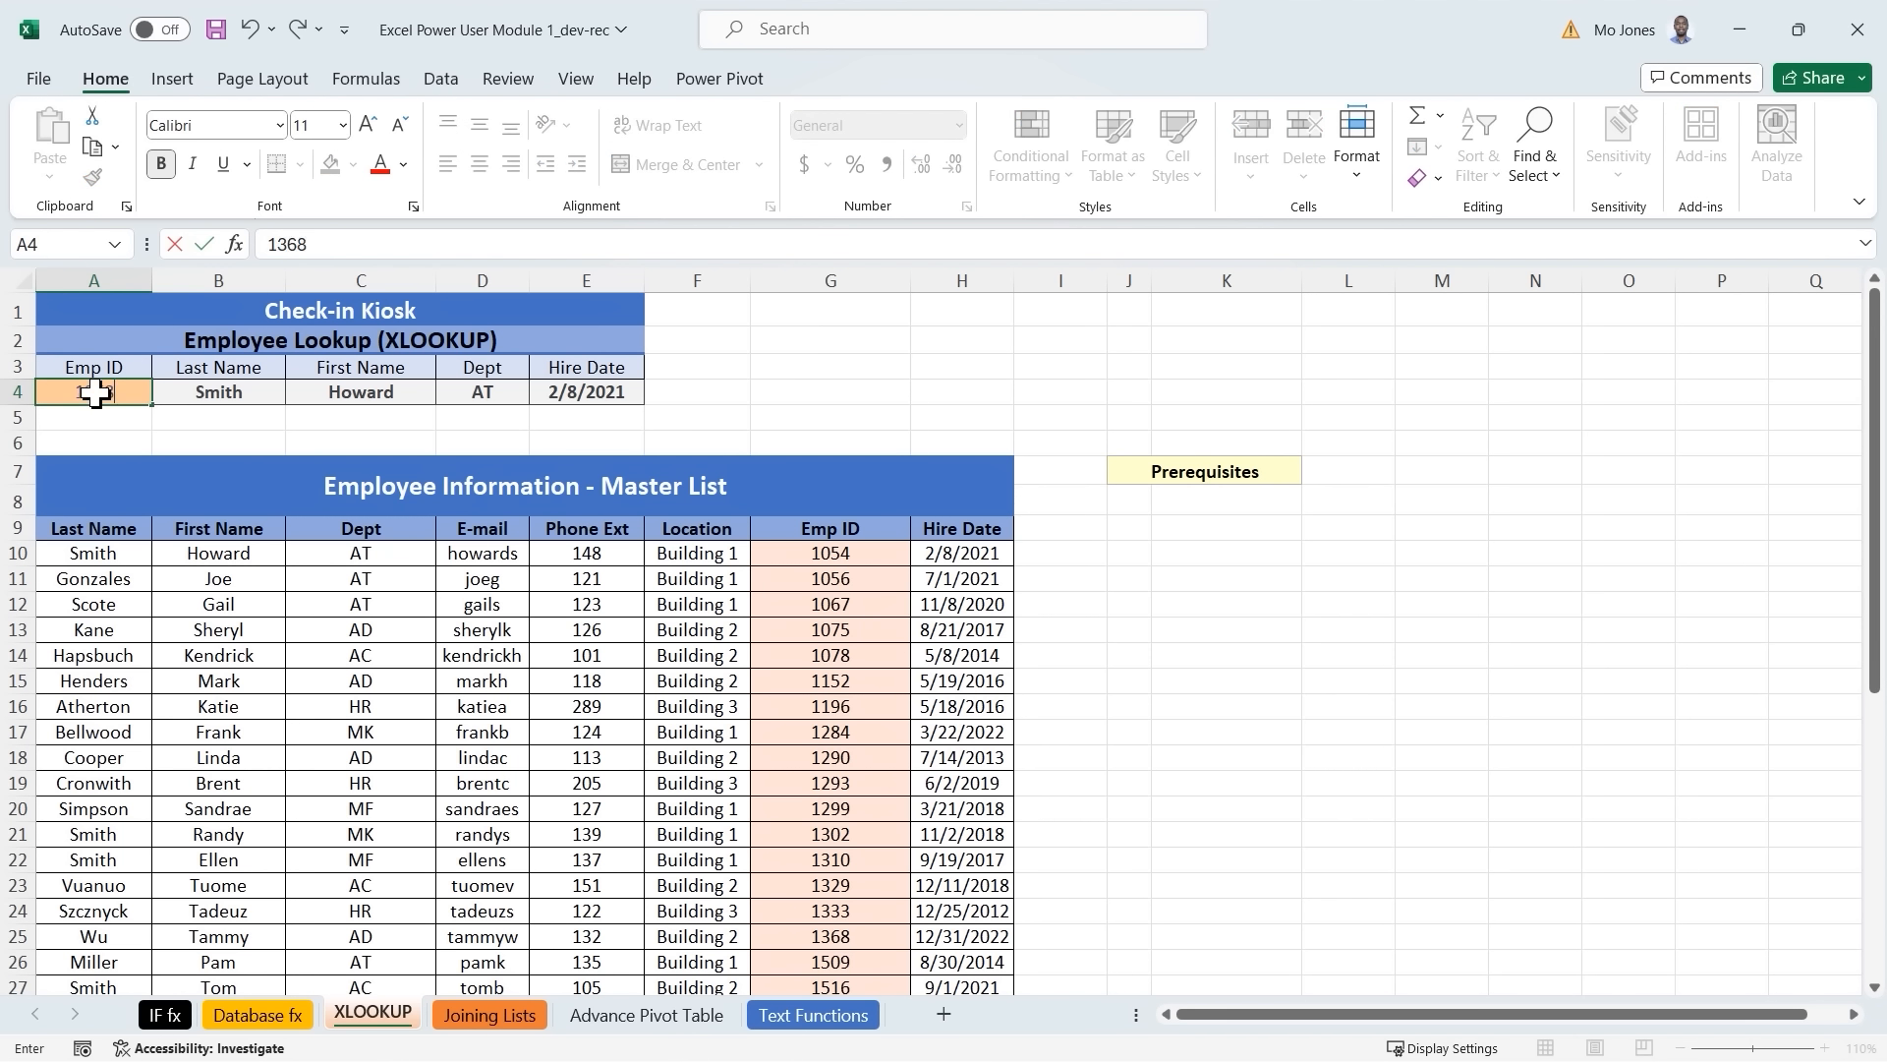
key(Return)
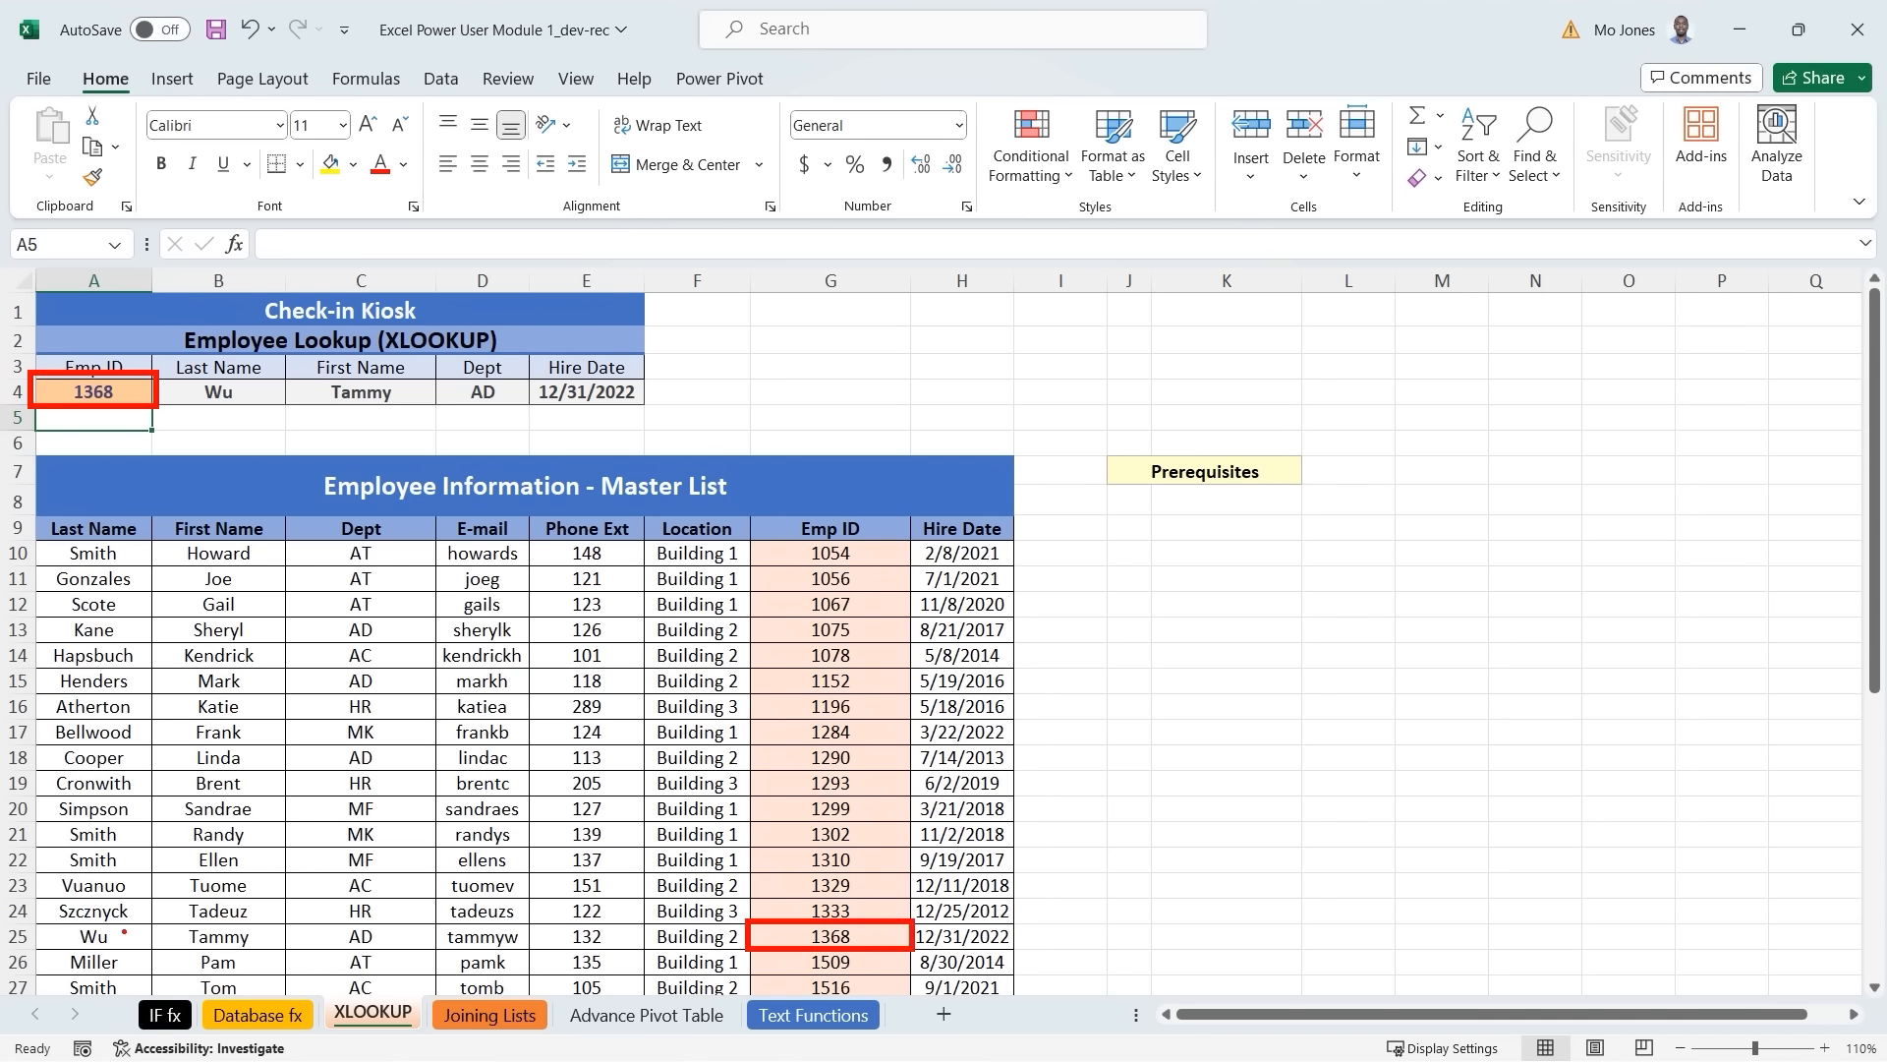
Tick Tammy's matching row and hire date, cross out the Prerequisites note, then clear annotations.
mouse_move(263, 938)
mouse_down()
mouse_move(319, 894)
mouse_move(494, 883)
mouse_up()
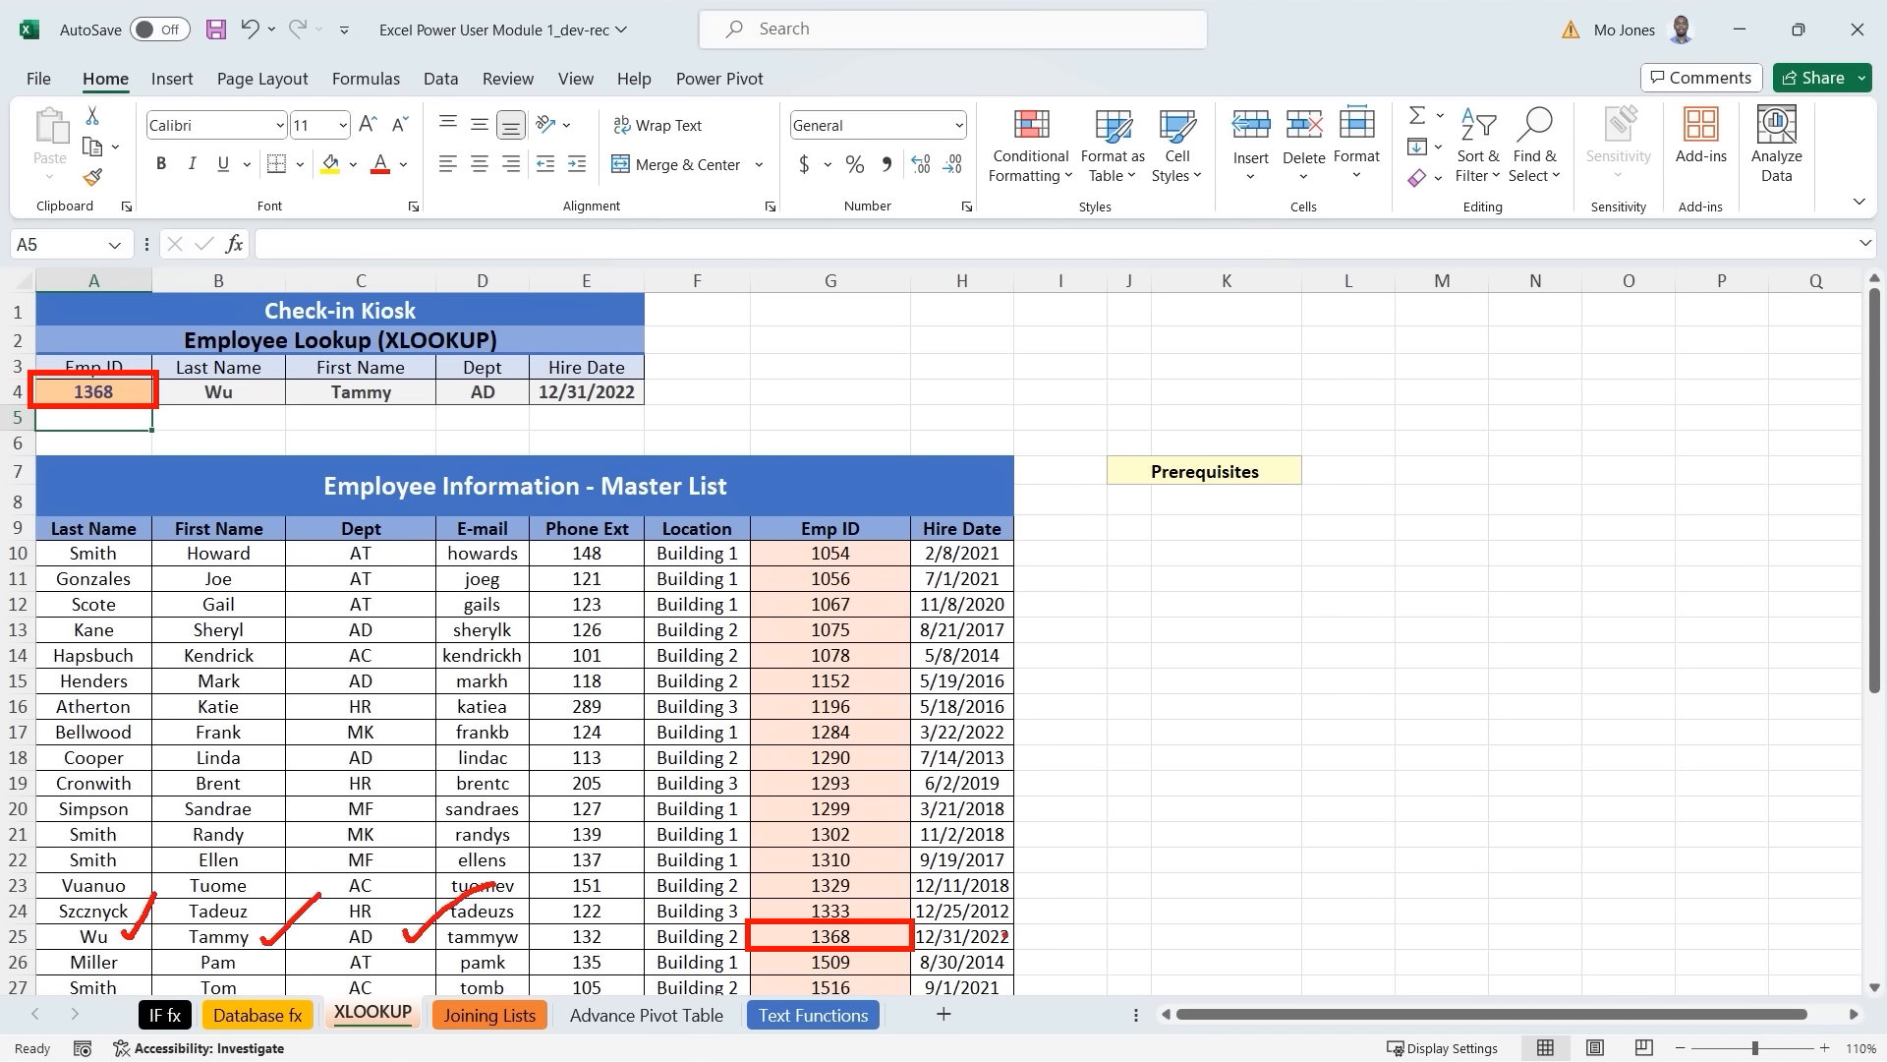
drag(1004, 935, 1070, 890)
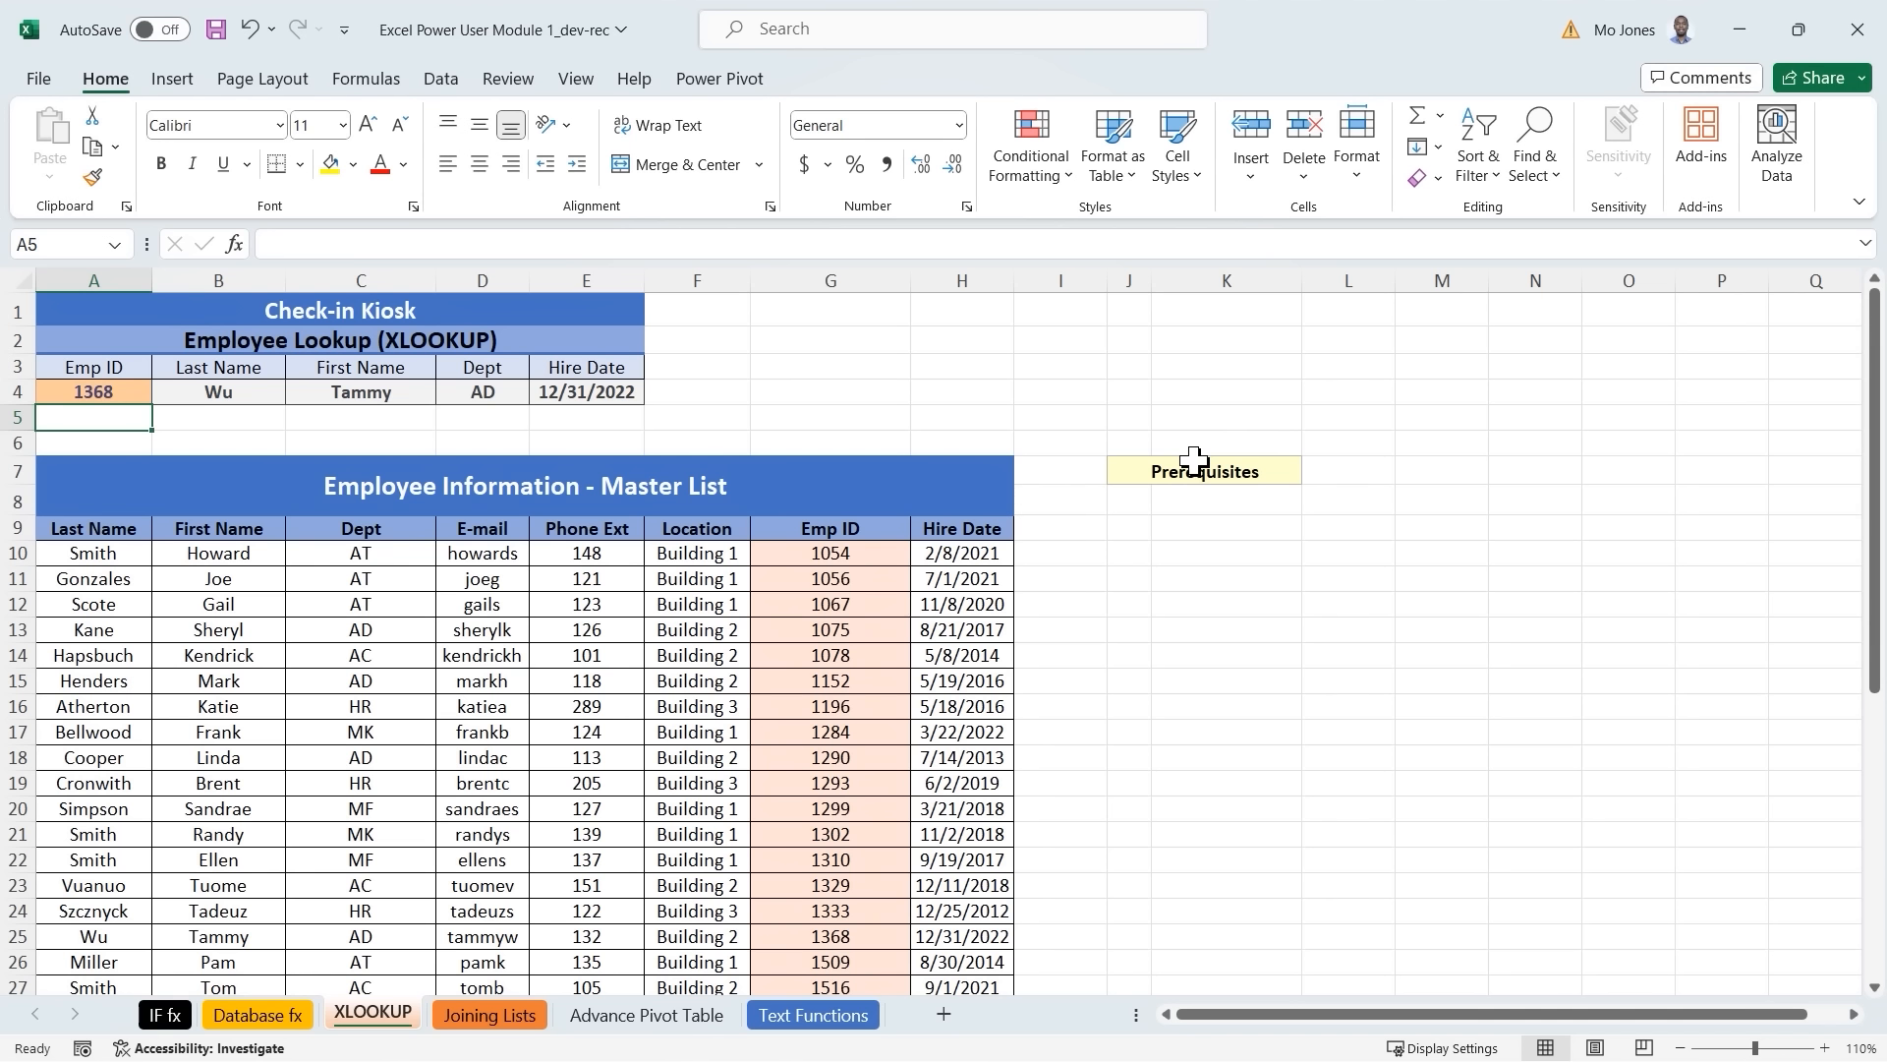
drag(1141, 430, 1258, 531)
drag(1244, 440, 1143, 544)
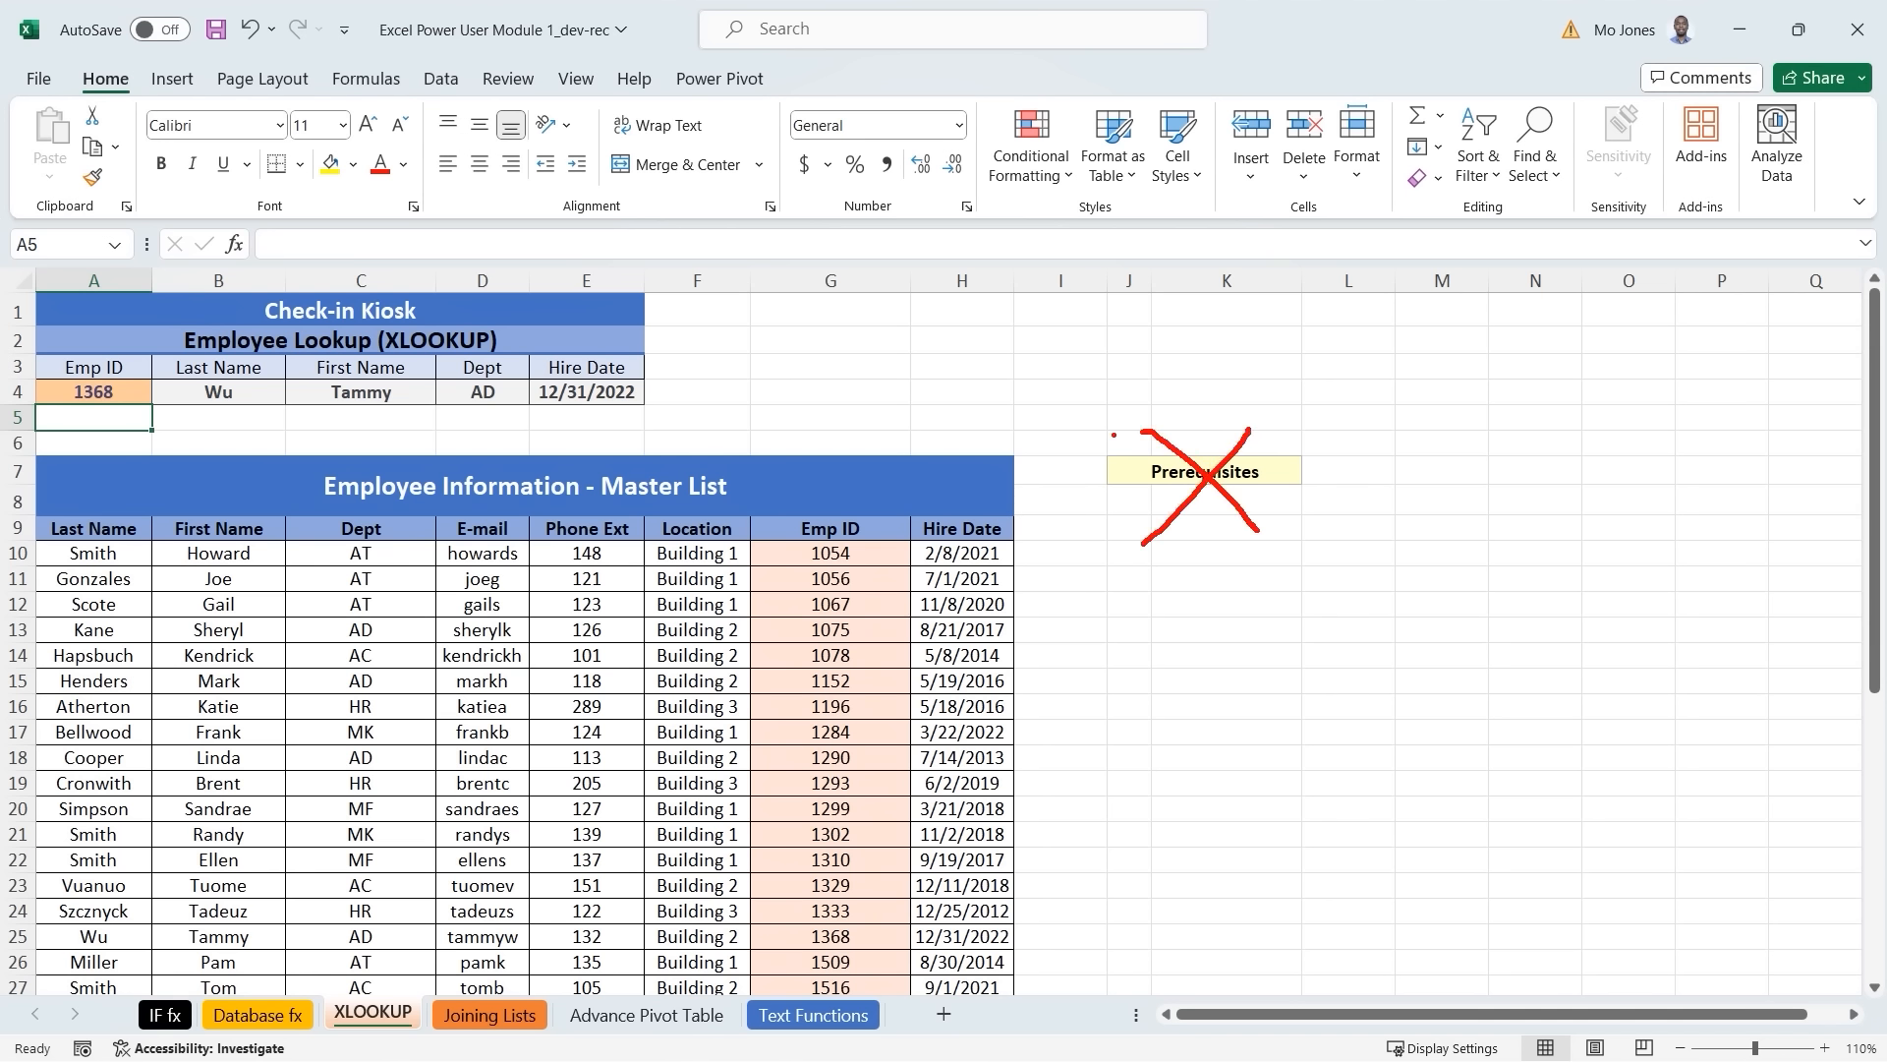
key(Escape)
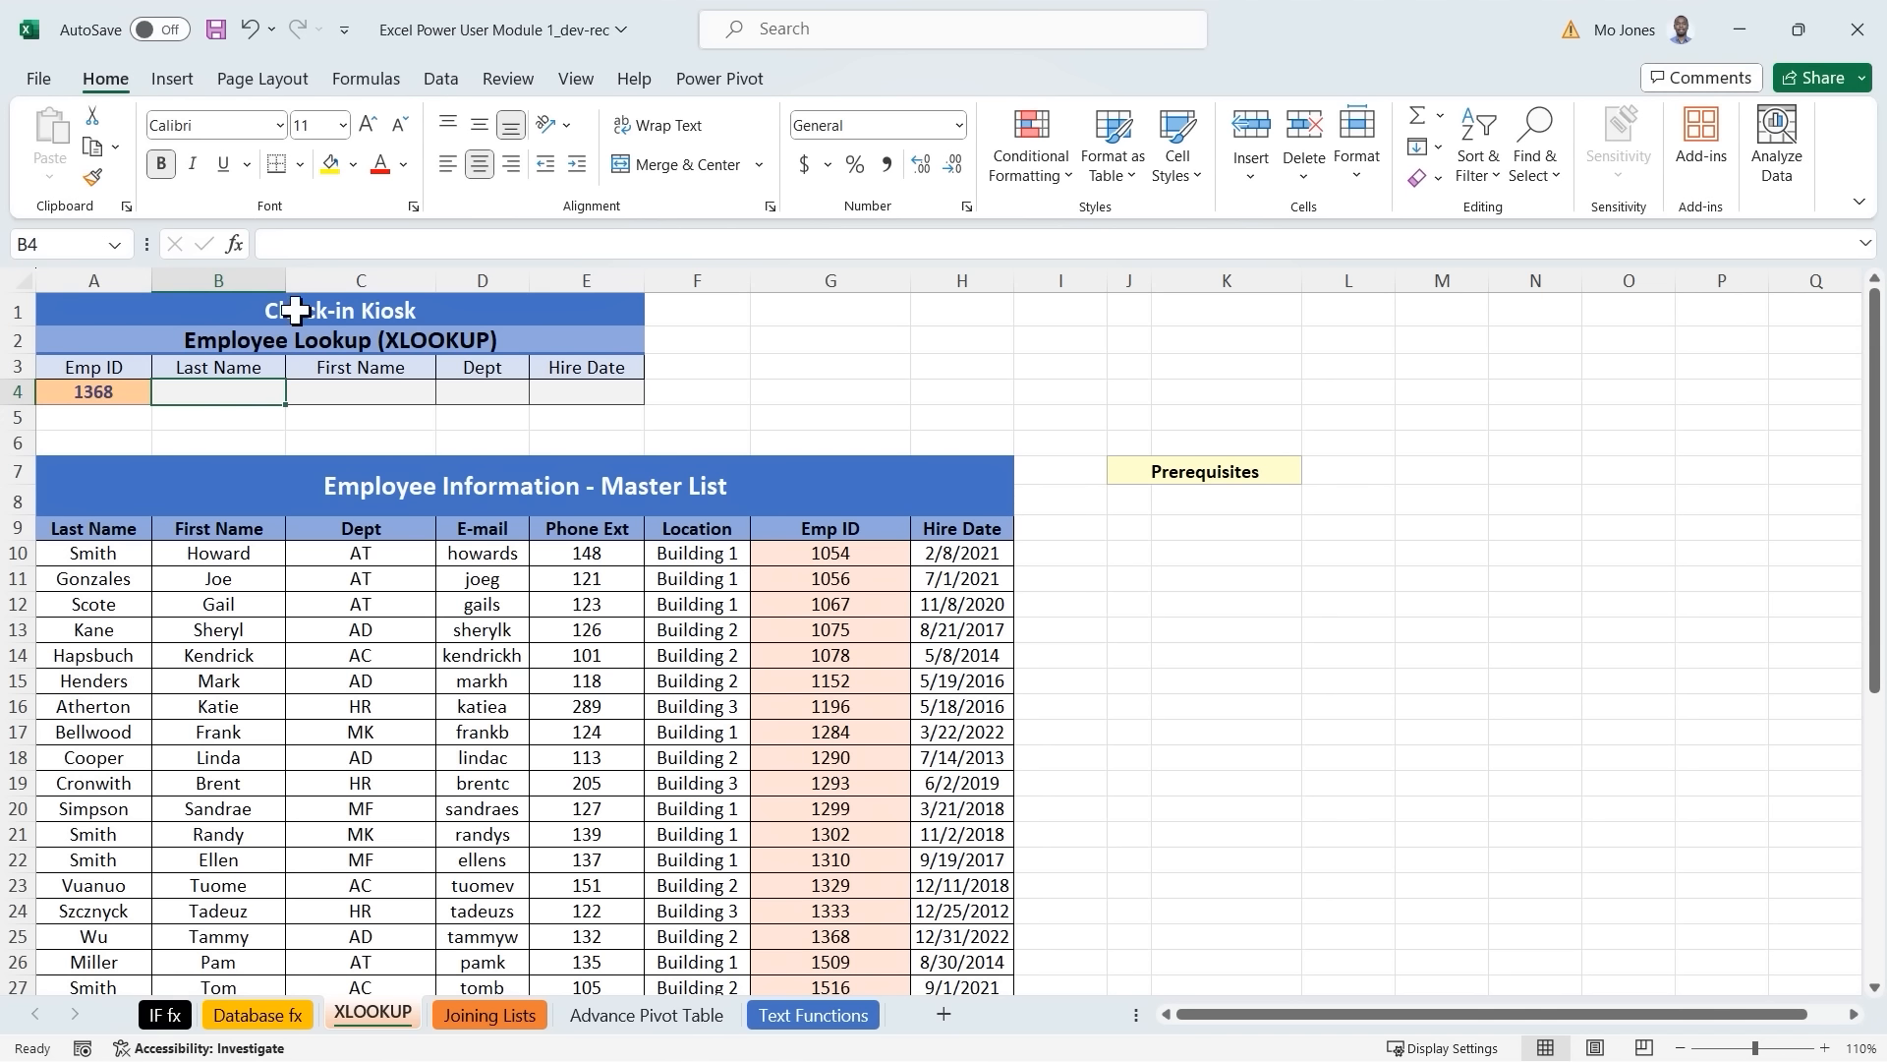
Insert the XLOOKUP function into B4 from the Formulas tab's Insert Function search.
click(363, 79)
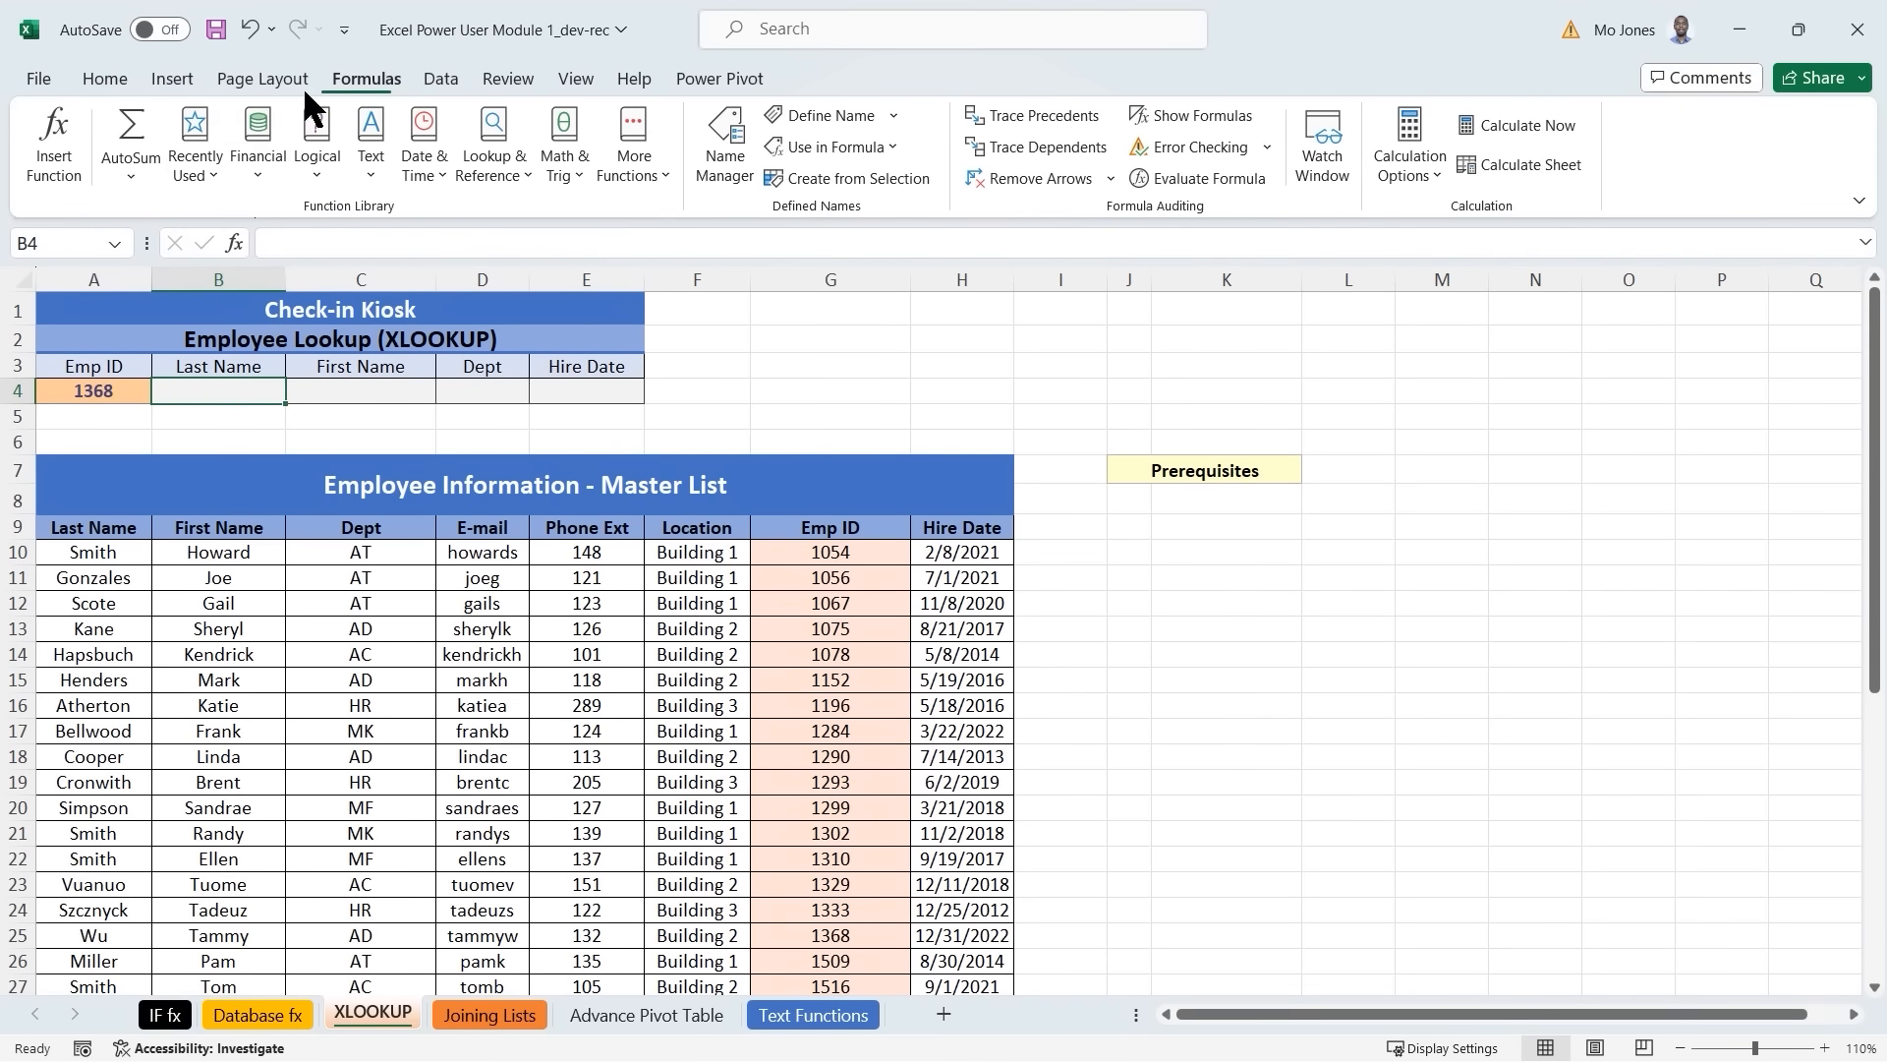
click(54, 152)
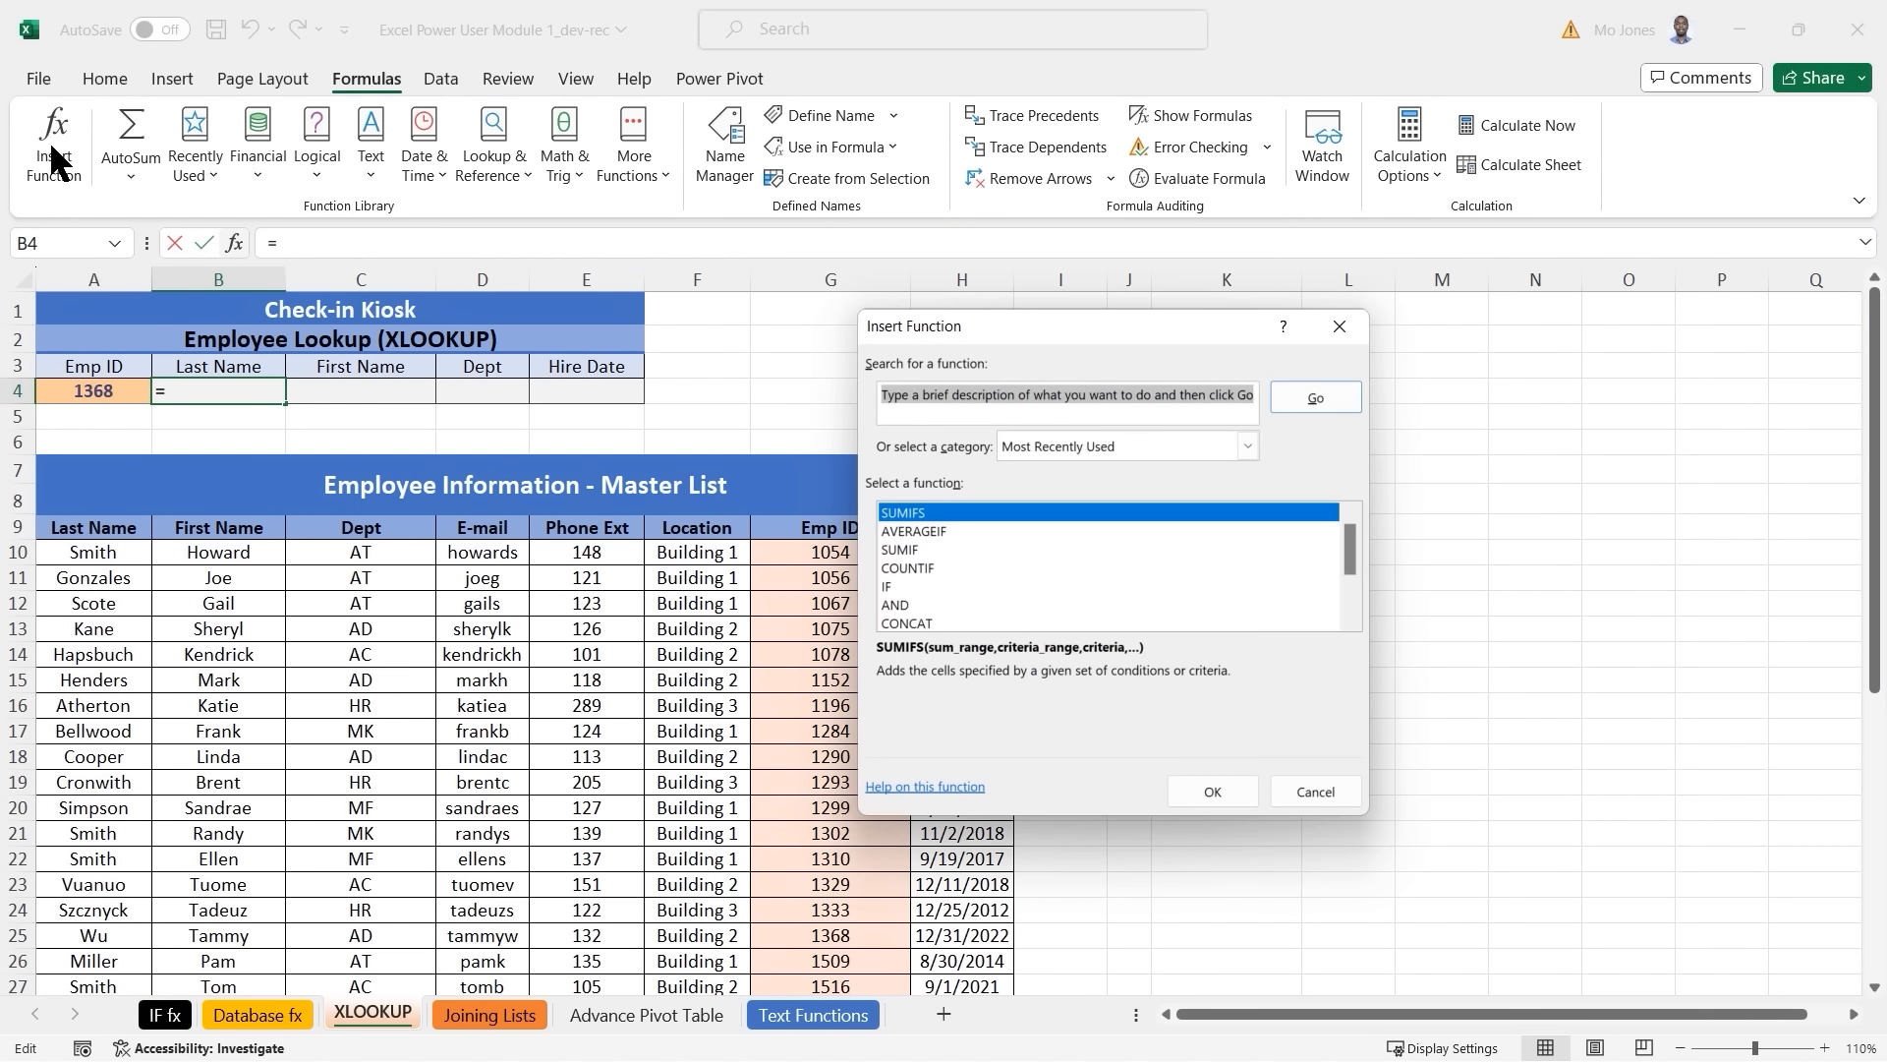
text(xl)
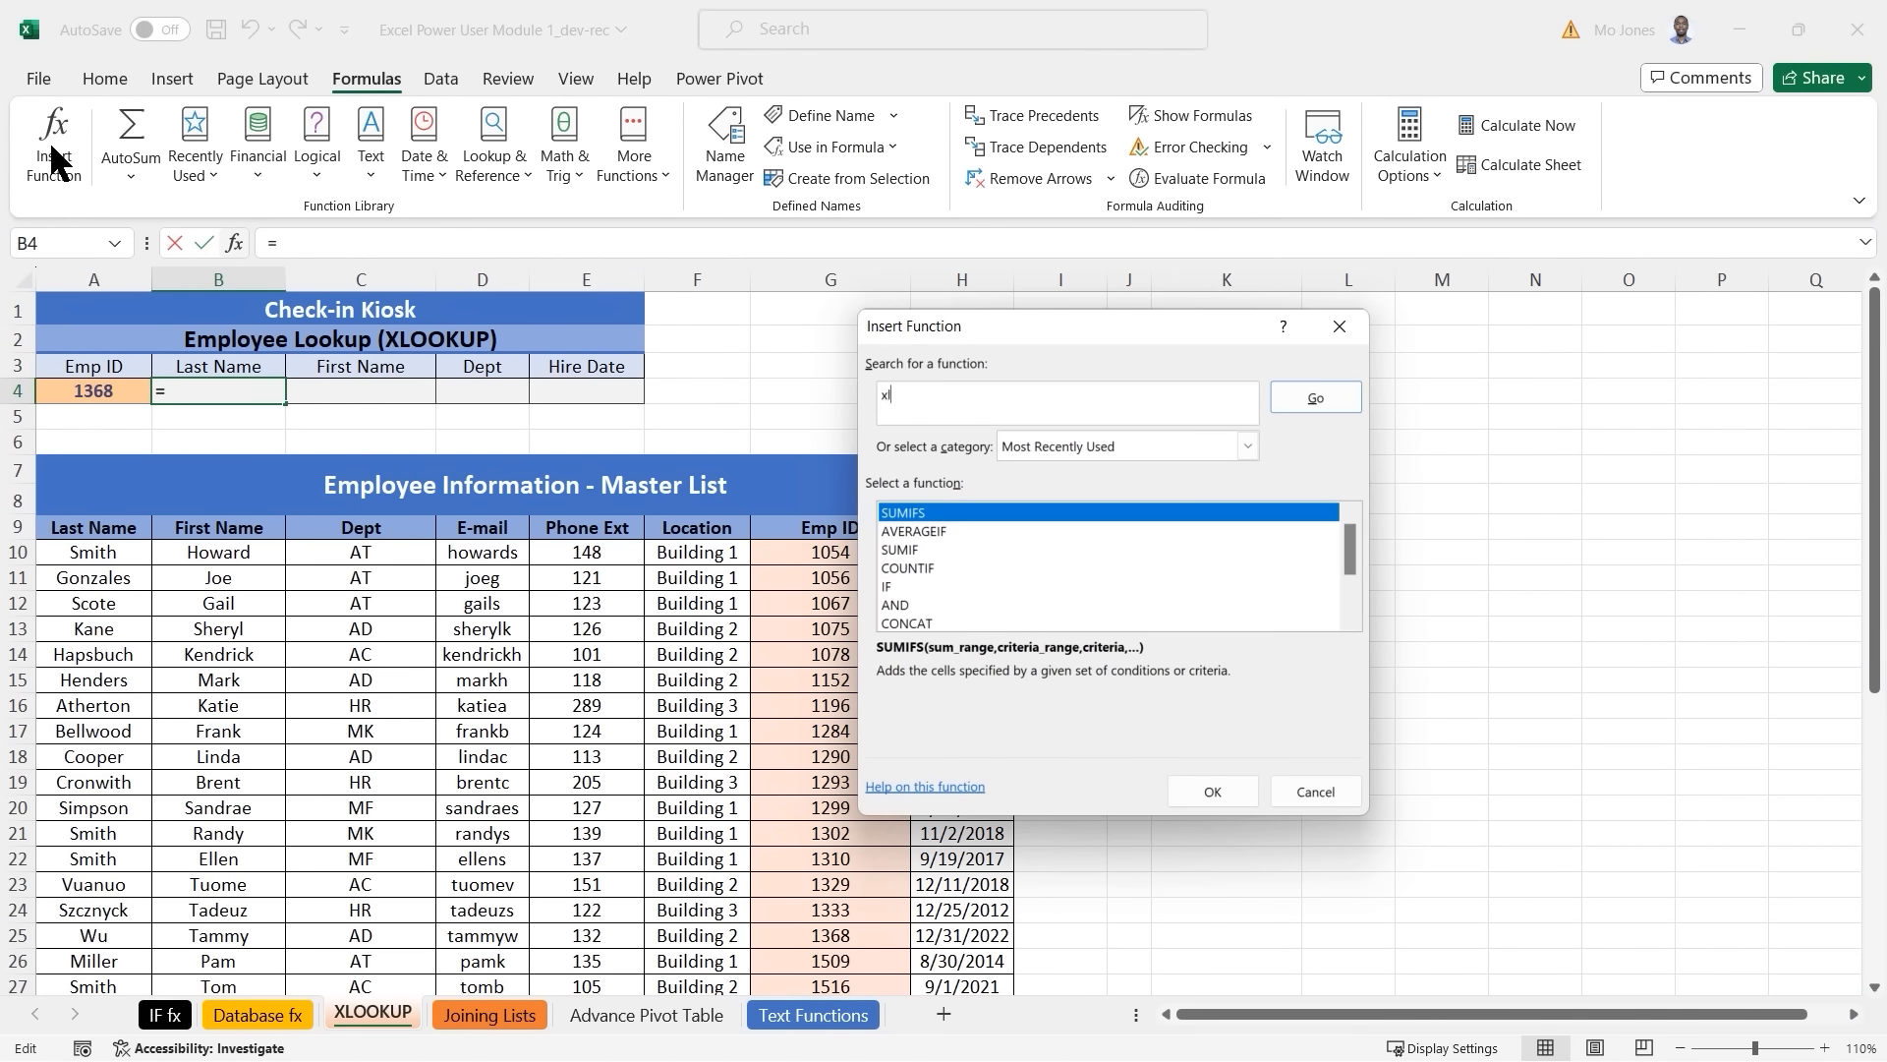
text(ookup)
click(1331, 399)
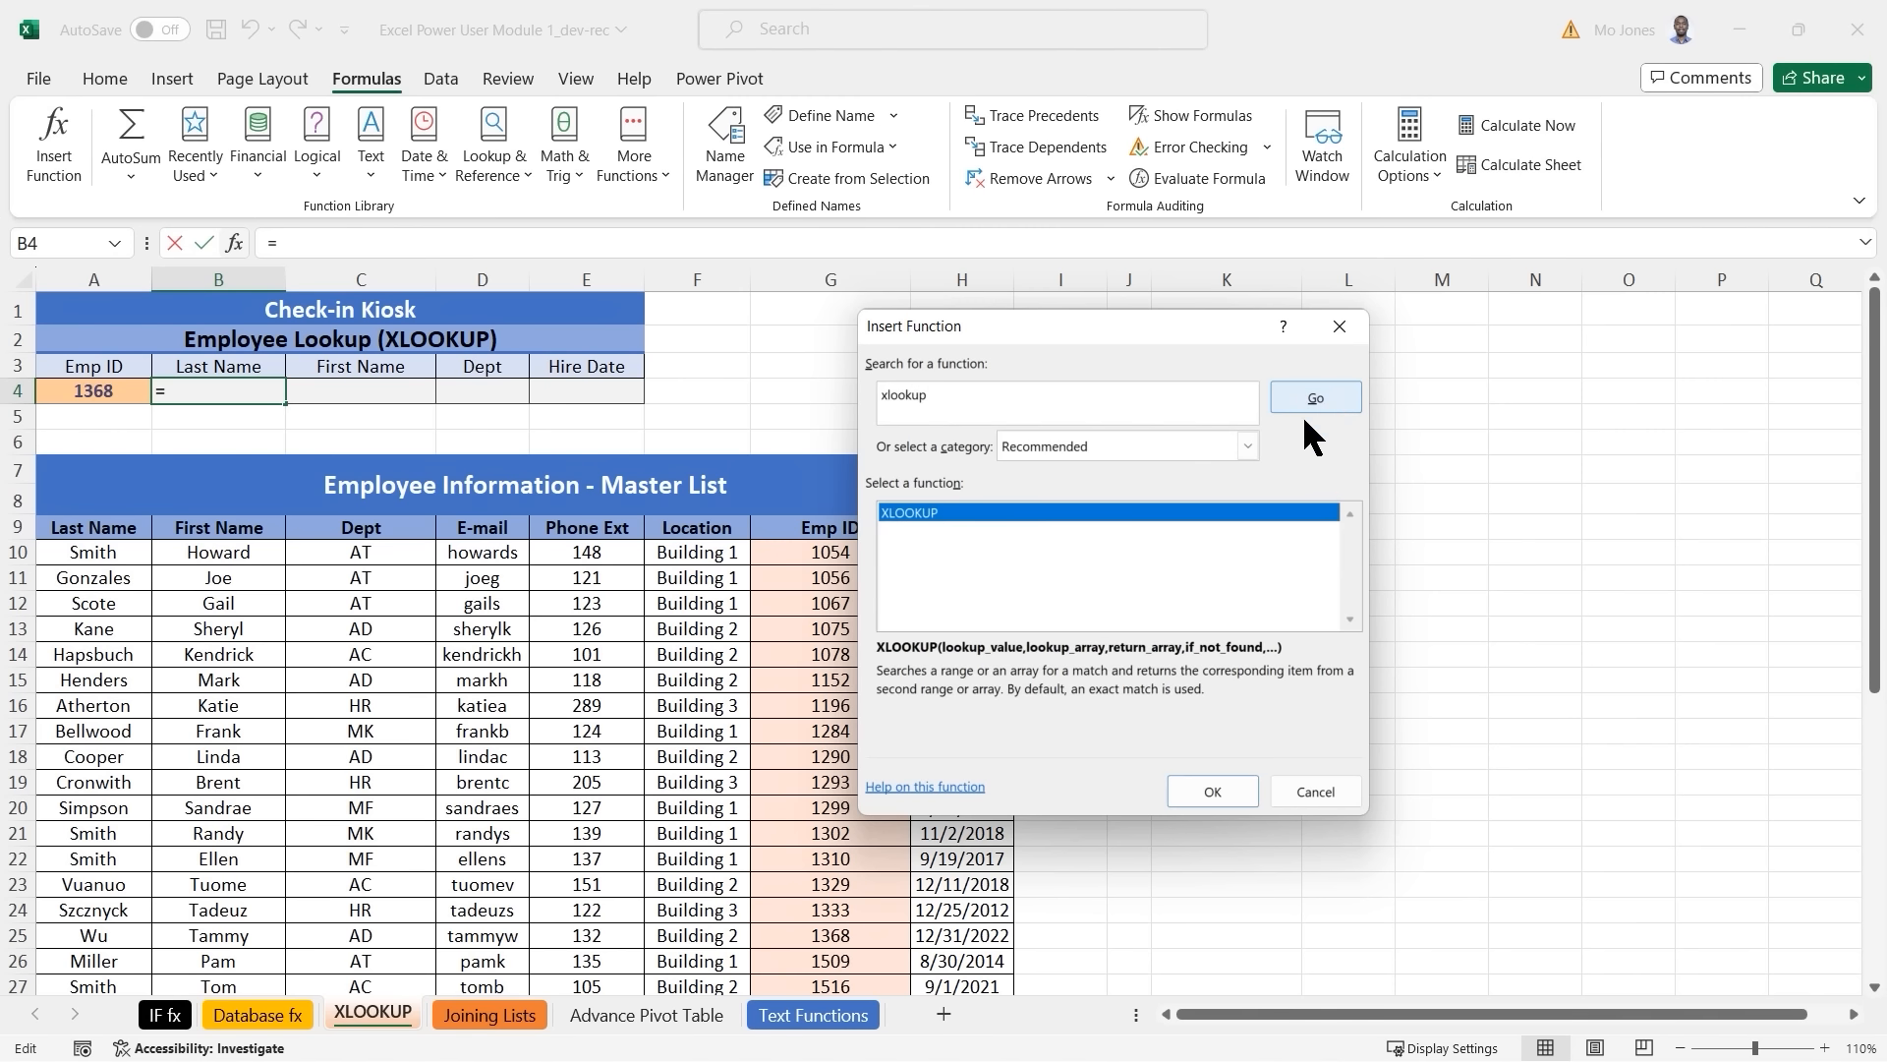
click(1212, 791)
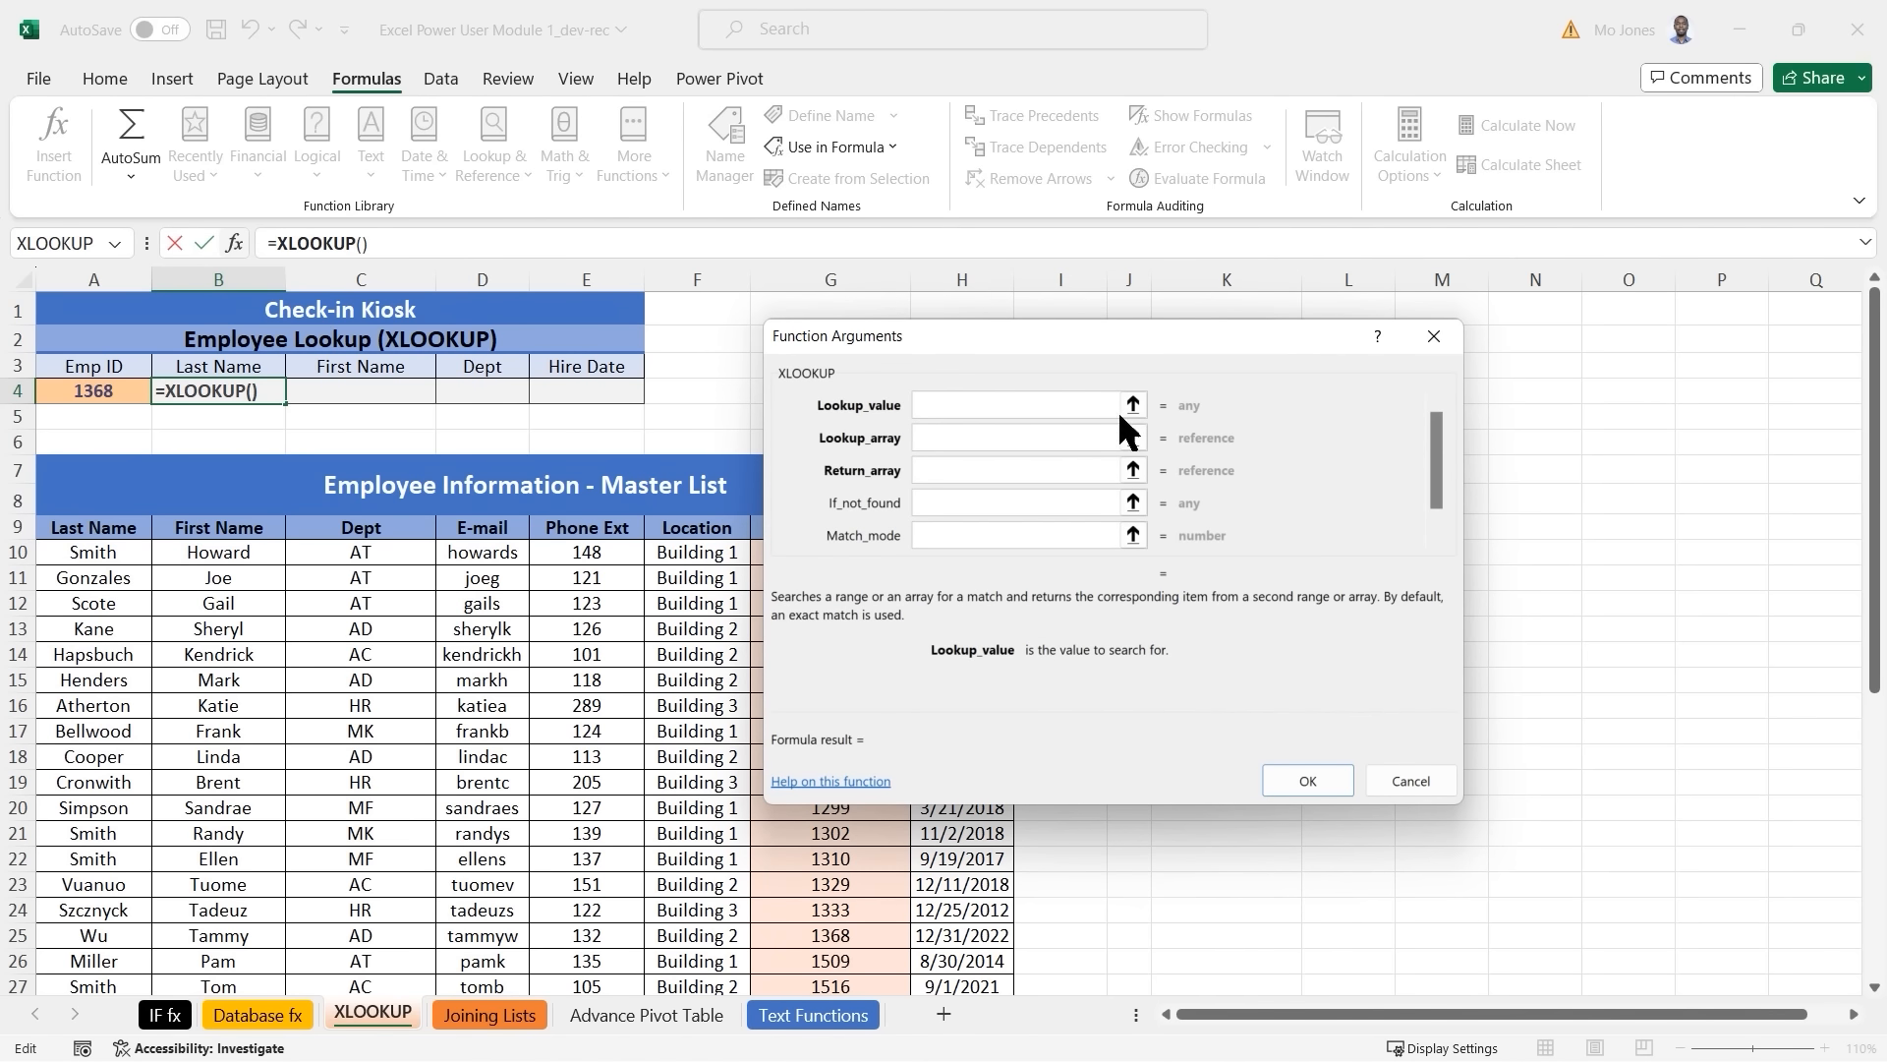
Drag the XLOOKUP Function Arguments dialog to the lower right, off the master list.
drag(1039, 348, 1307, 472)
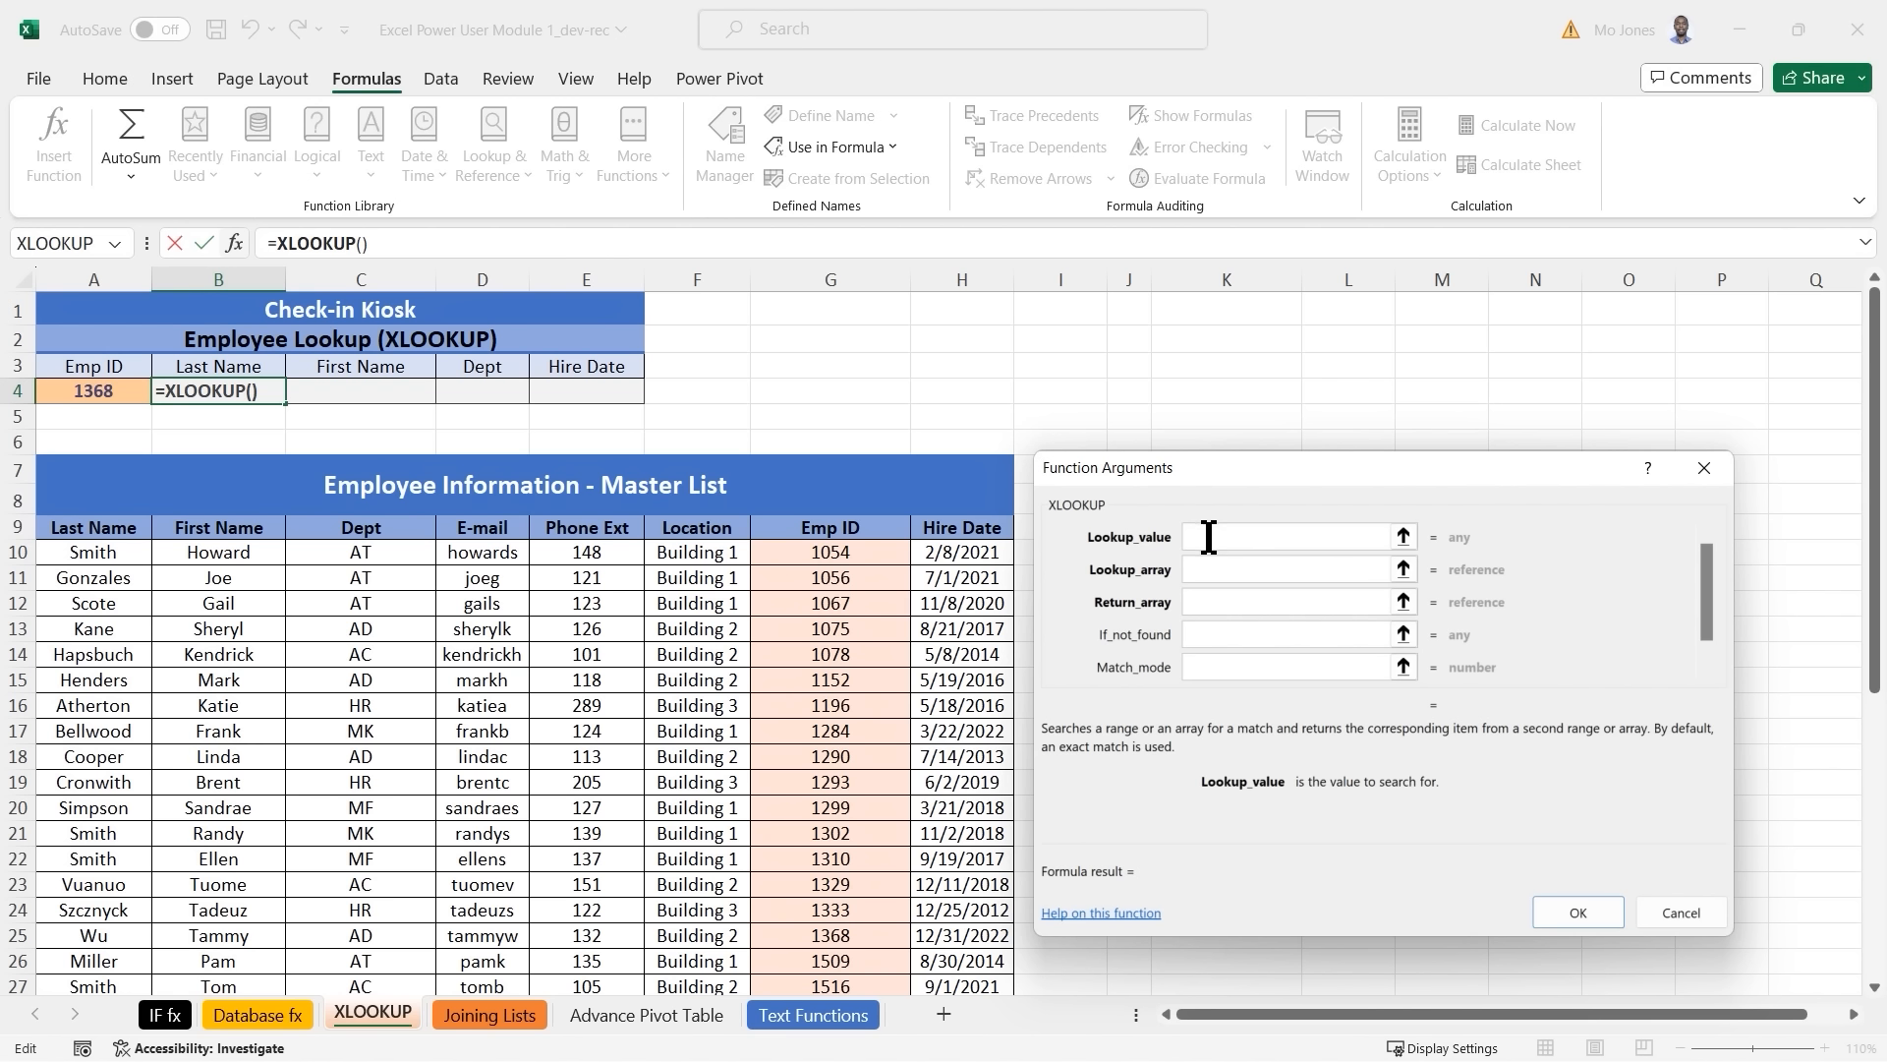
Set XLOOKUP's lookup value A4, lookup array G10:G46 and return array A10:A46, returning Wu.
click(84, 388)
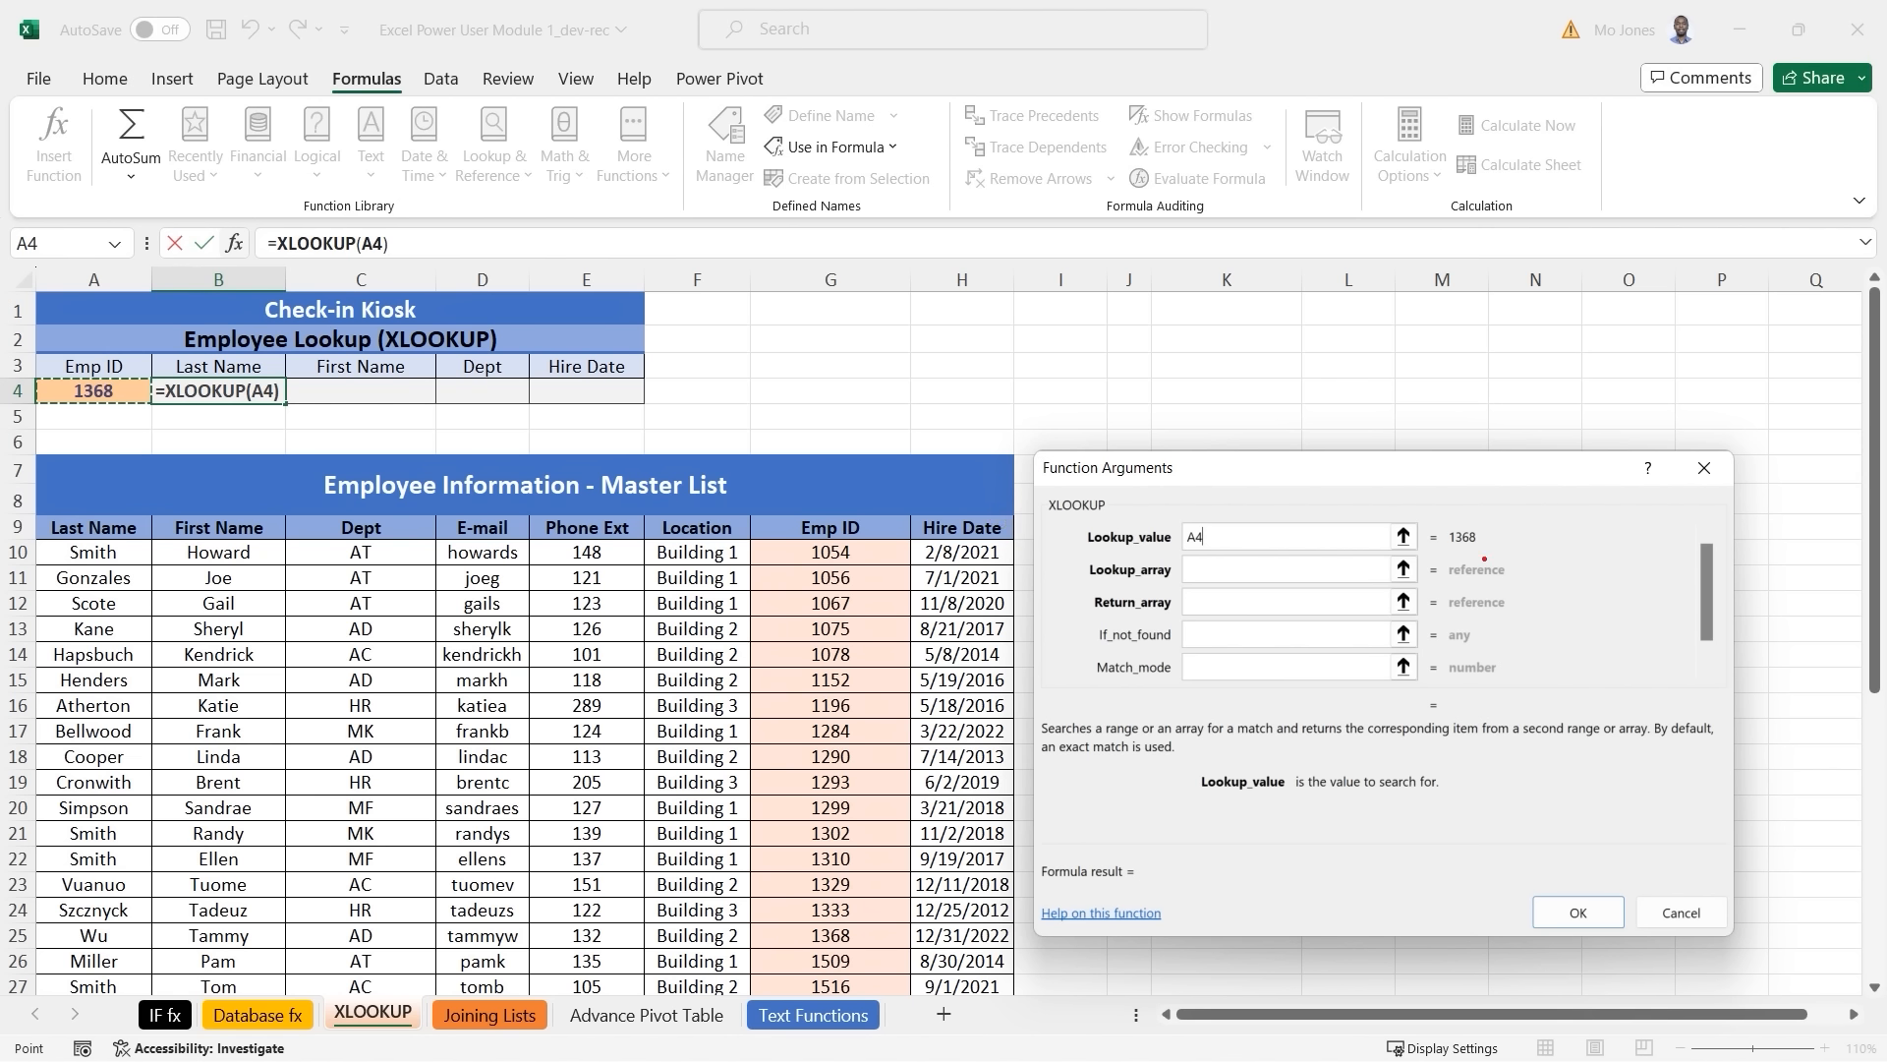
mouse_move(1457, 550)
mouse_down()
mouse_move(1486, 529)
mouse_move(1437, 536)
mouse_move(1452, 548)
mouse_up()
click(1210, 569)
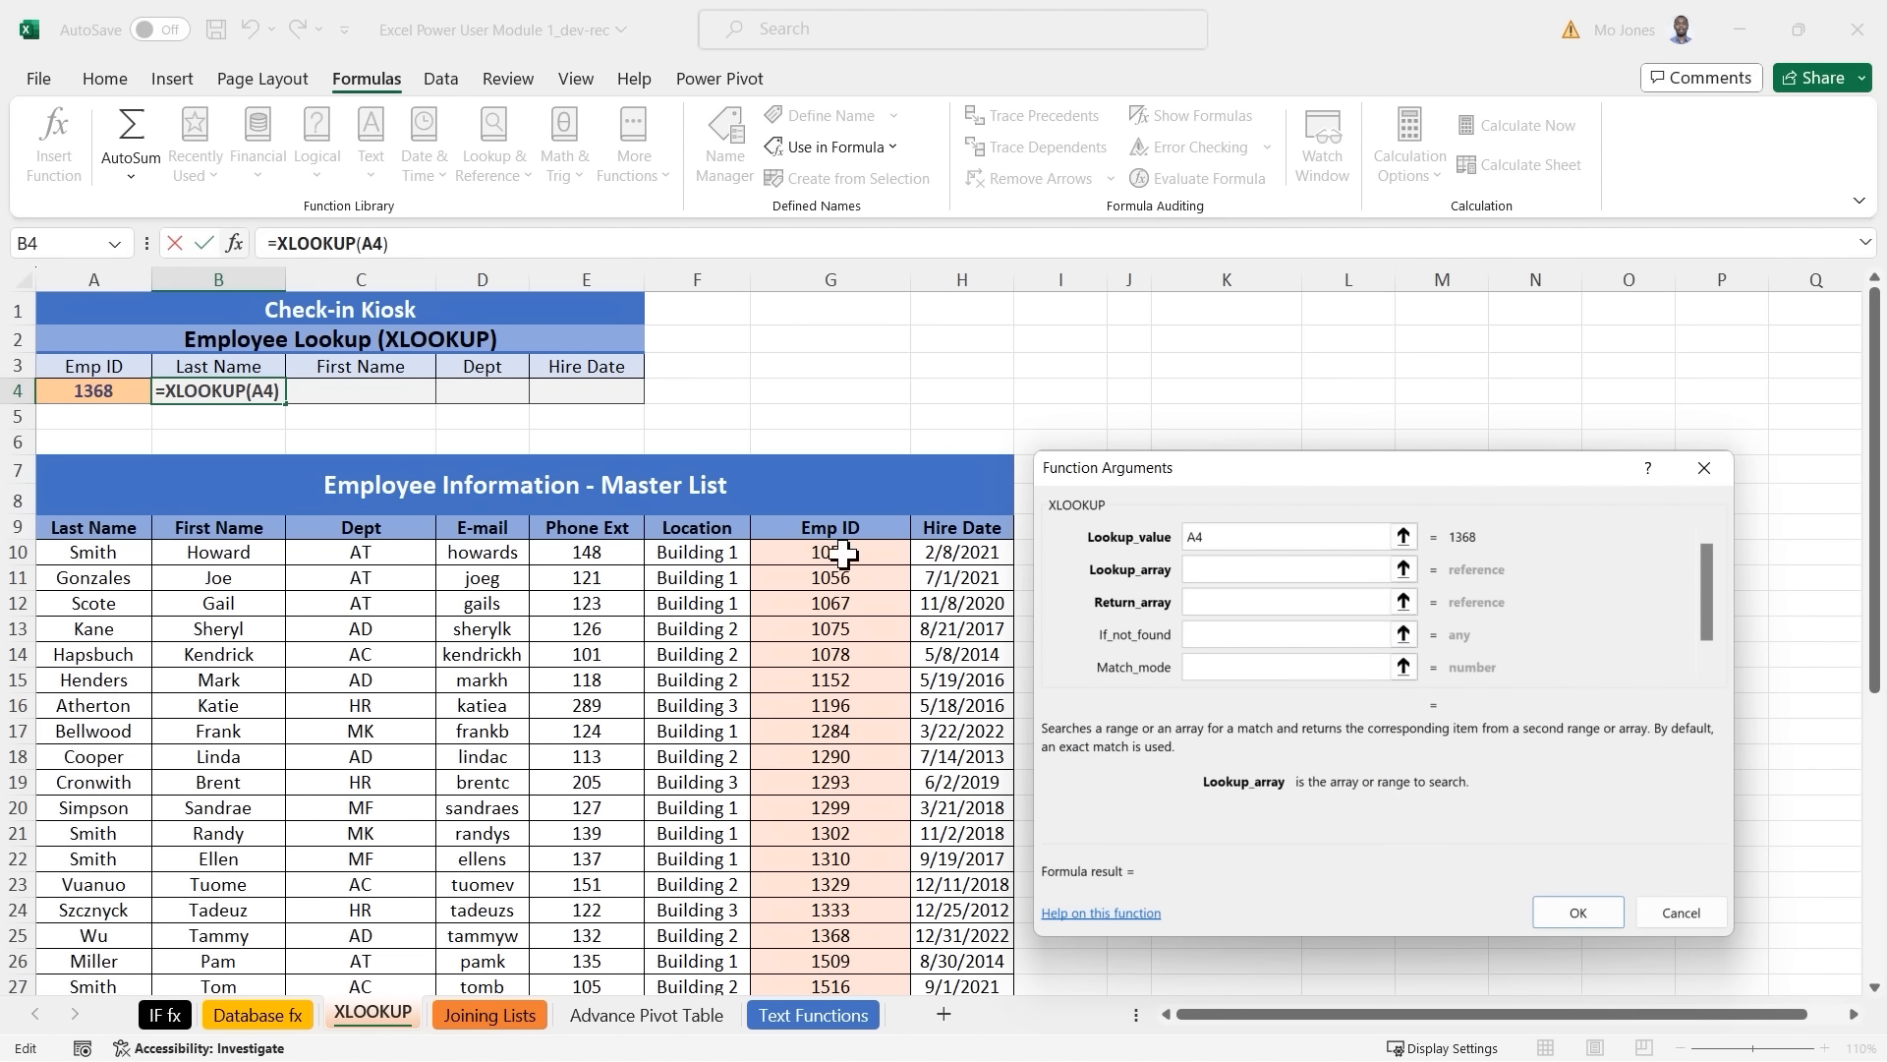
drag(845, 553, 848, 801)
drag(839, 1039, 839, 947)
click(1313, 601)
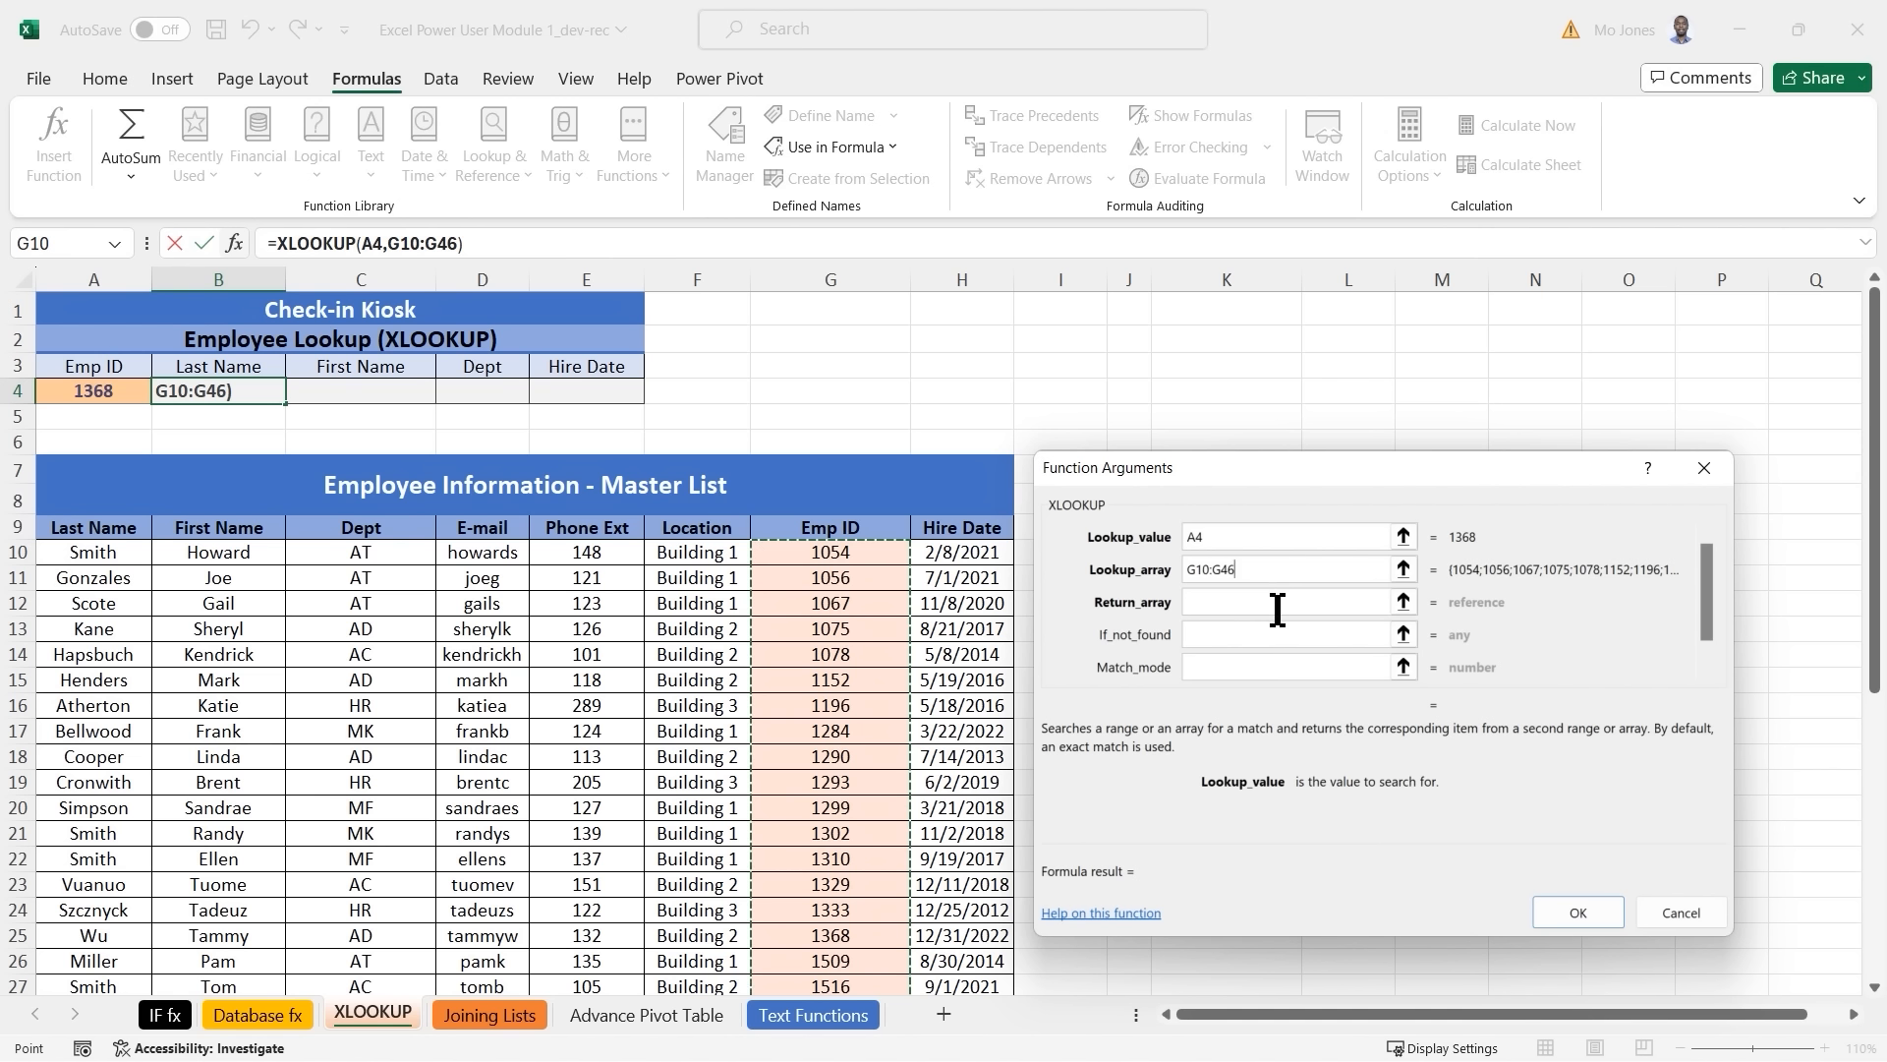
click(1219, 601)
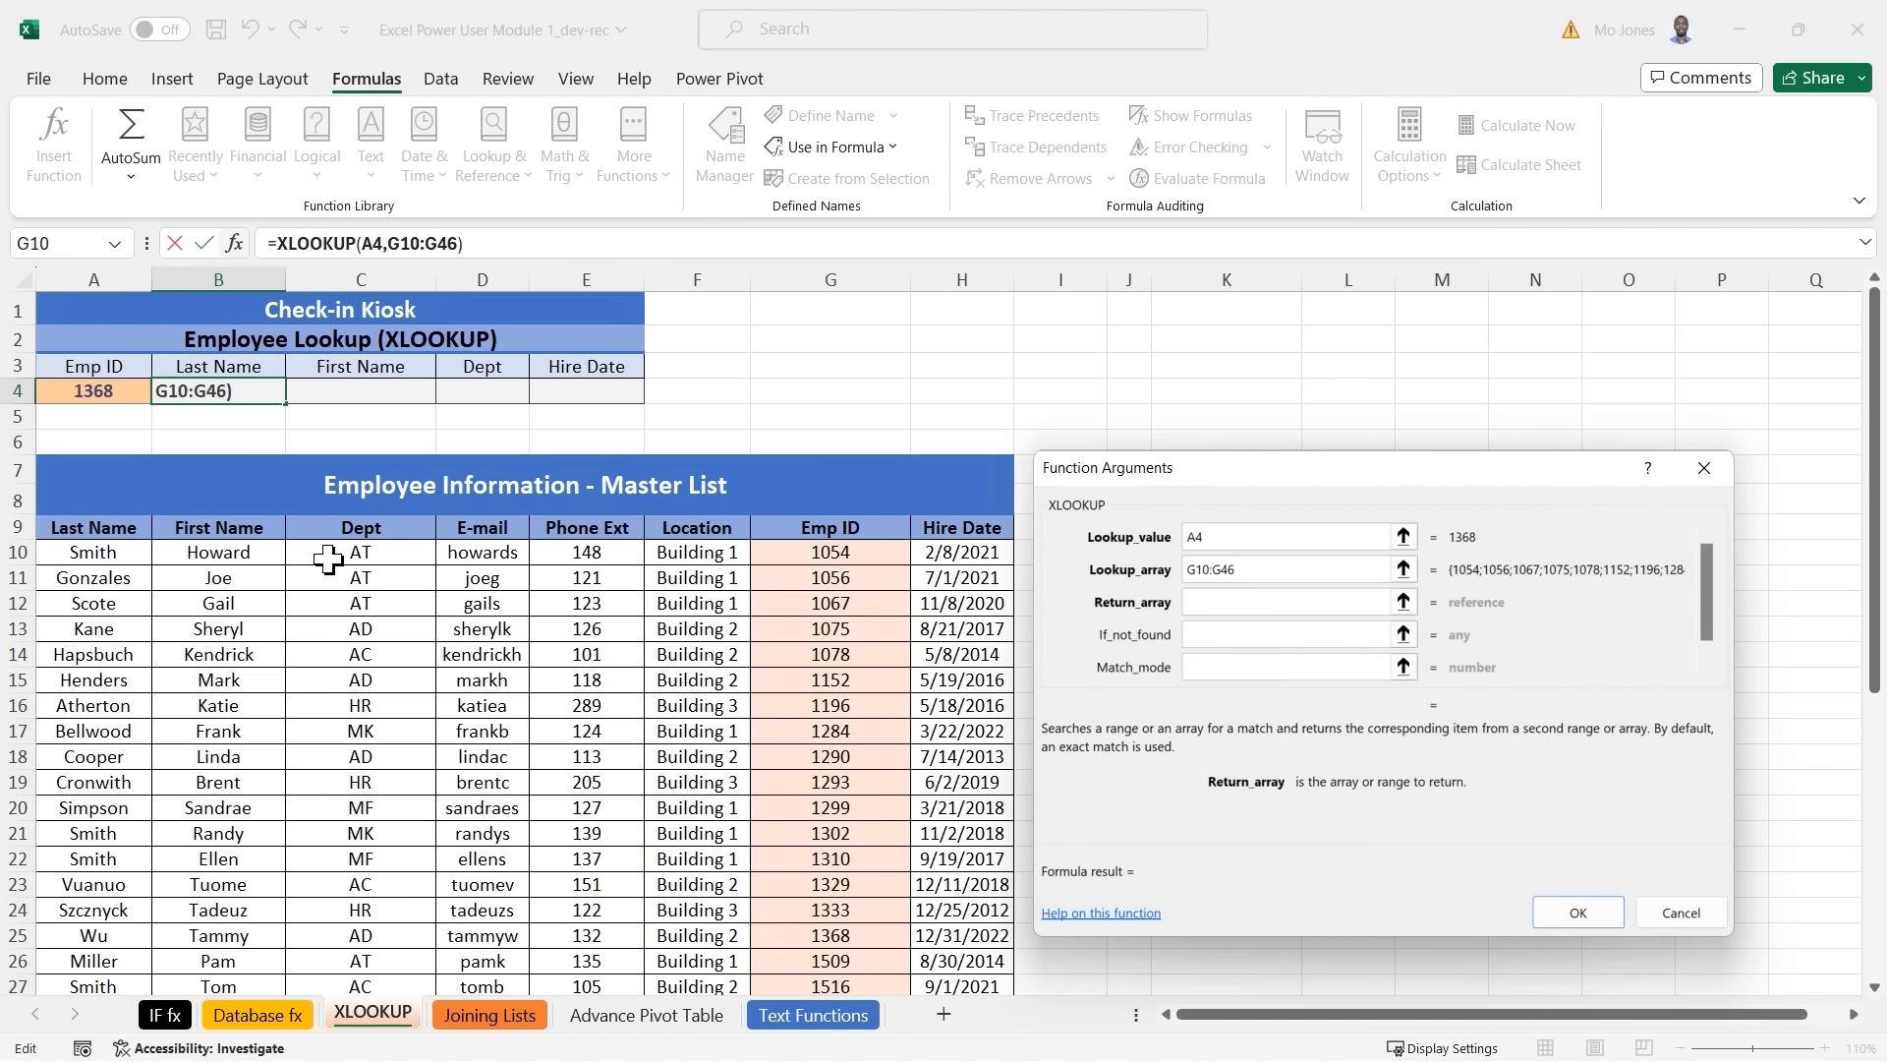
click(116, 555)
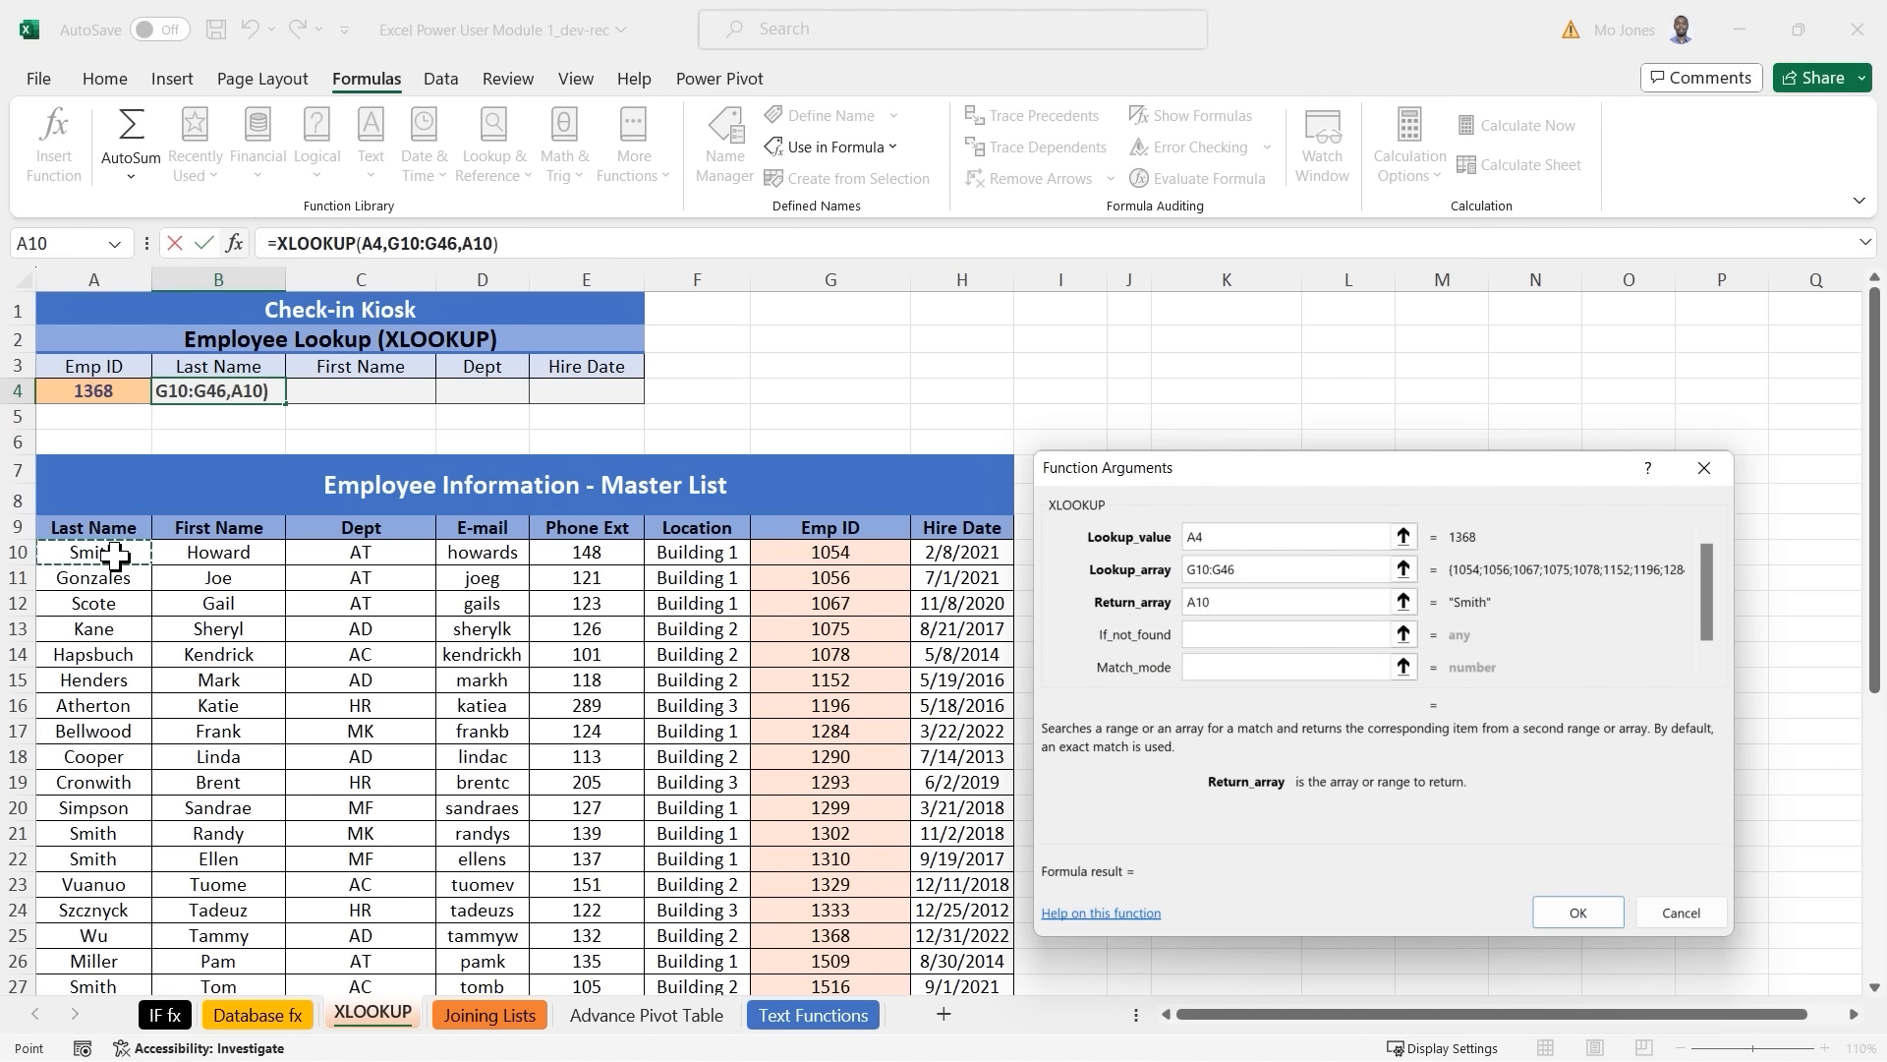
key(ctrl+shift+Down)
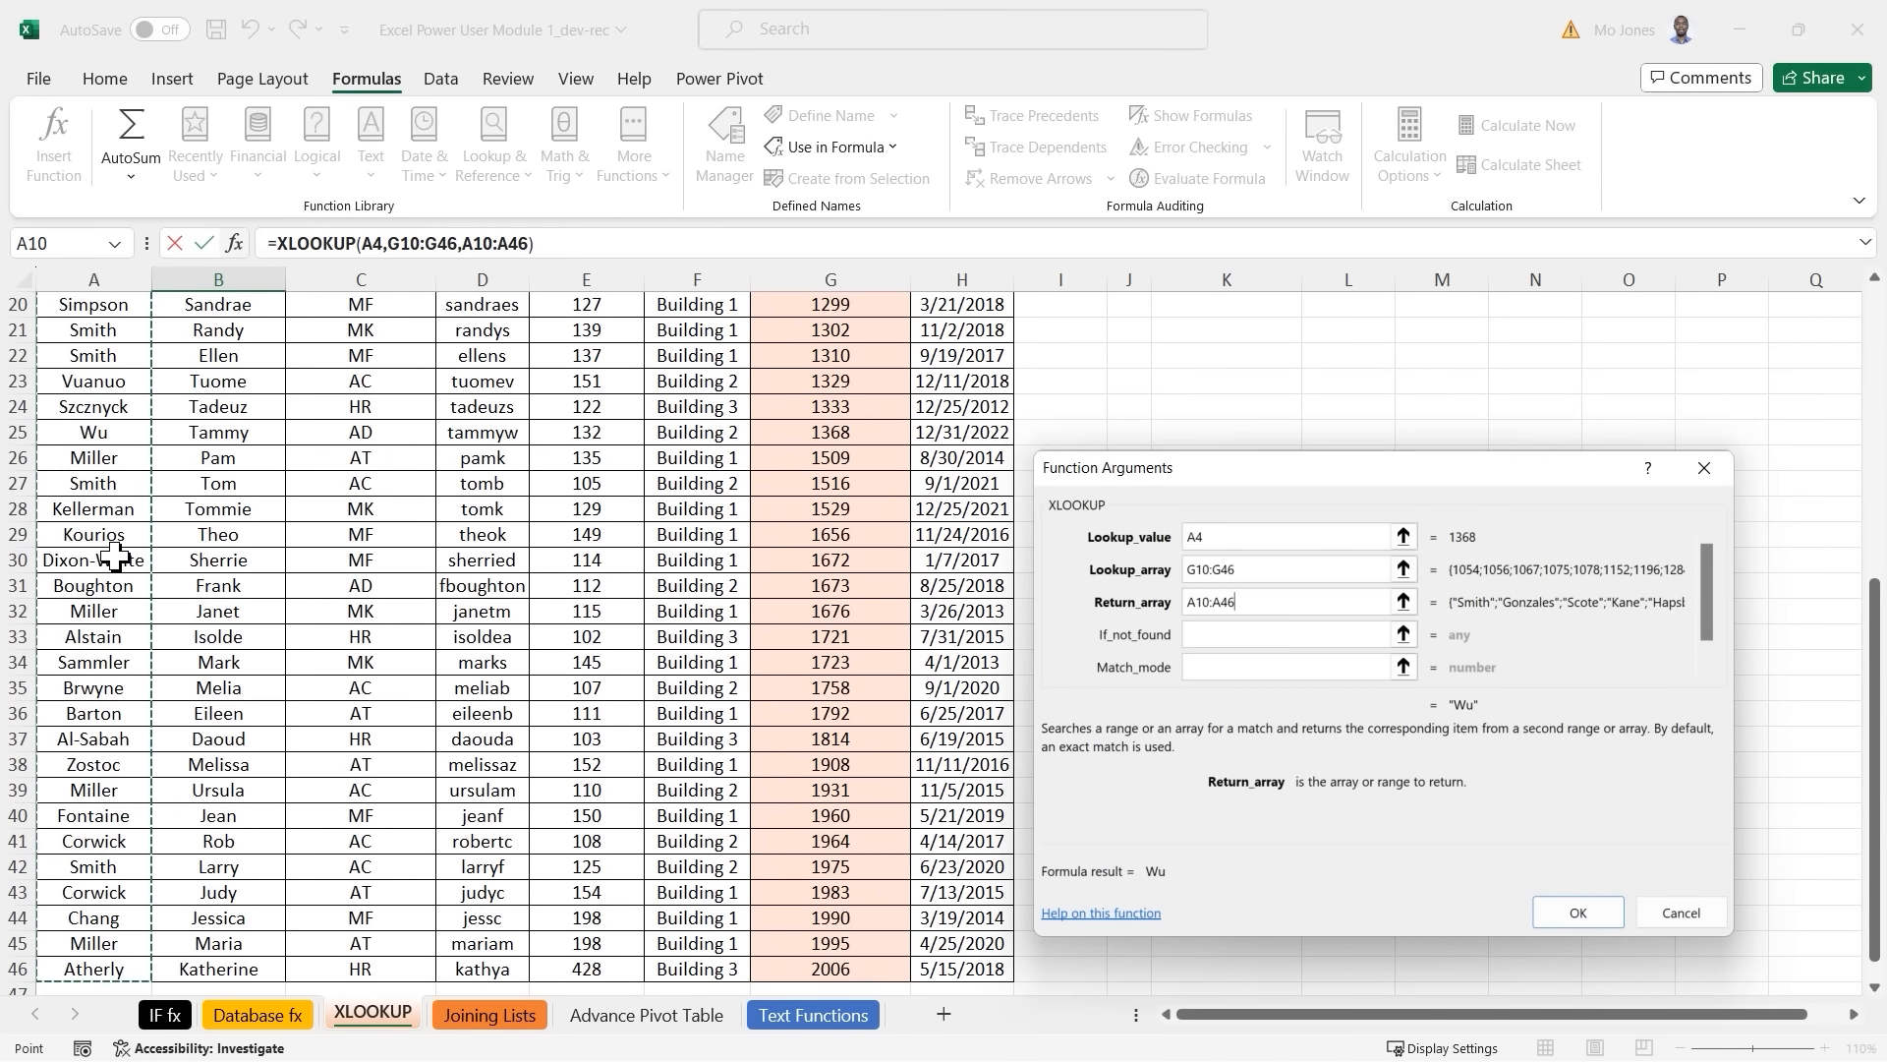
scroll(116, 556, up, 6)
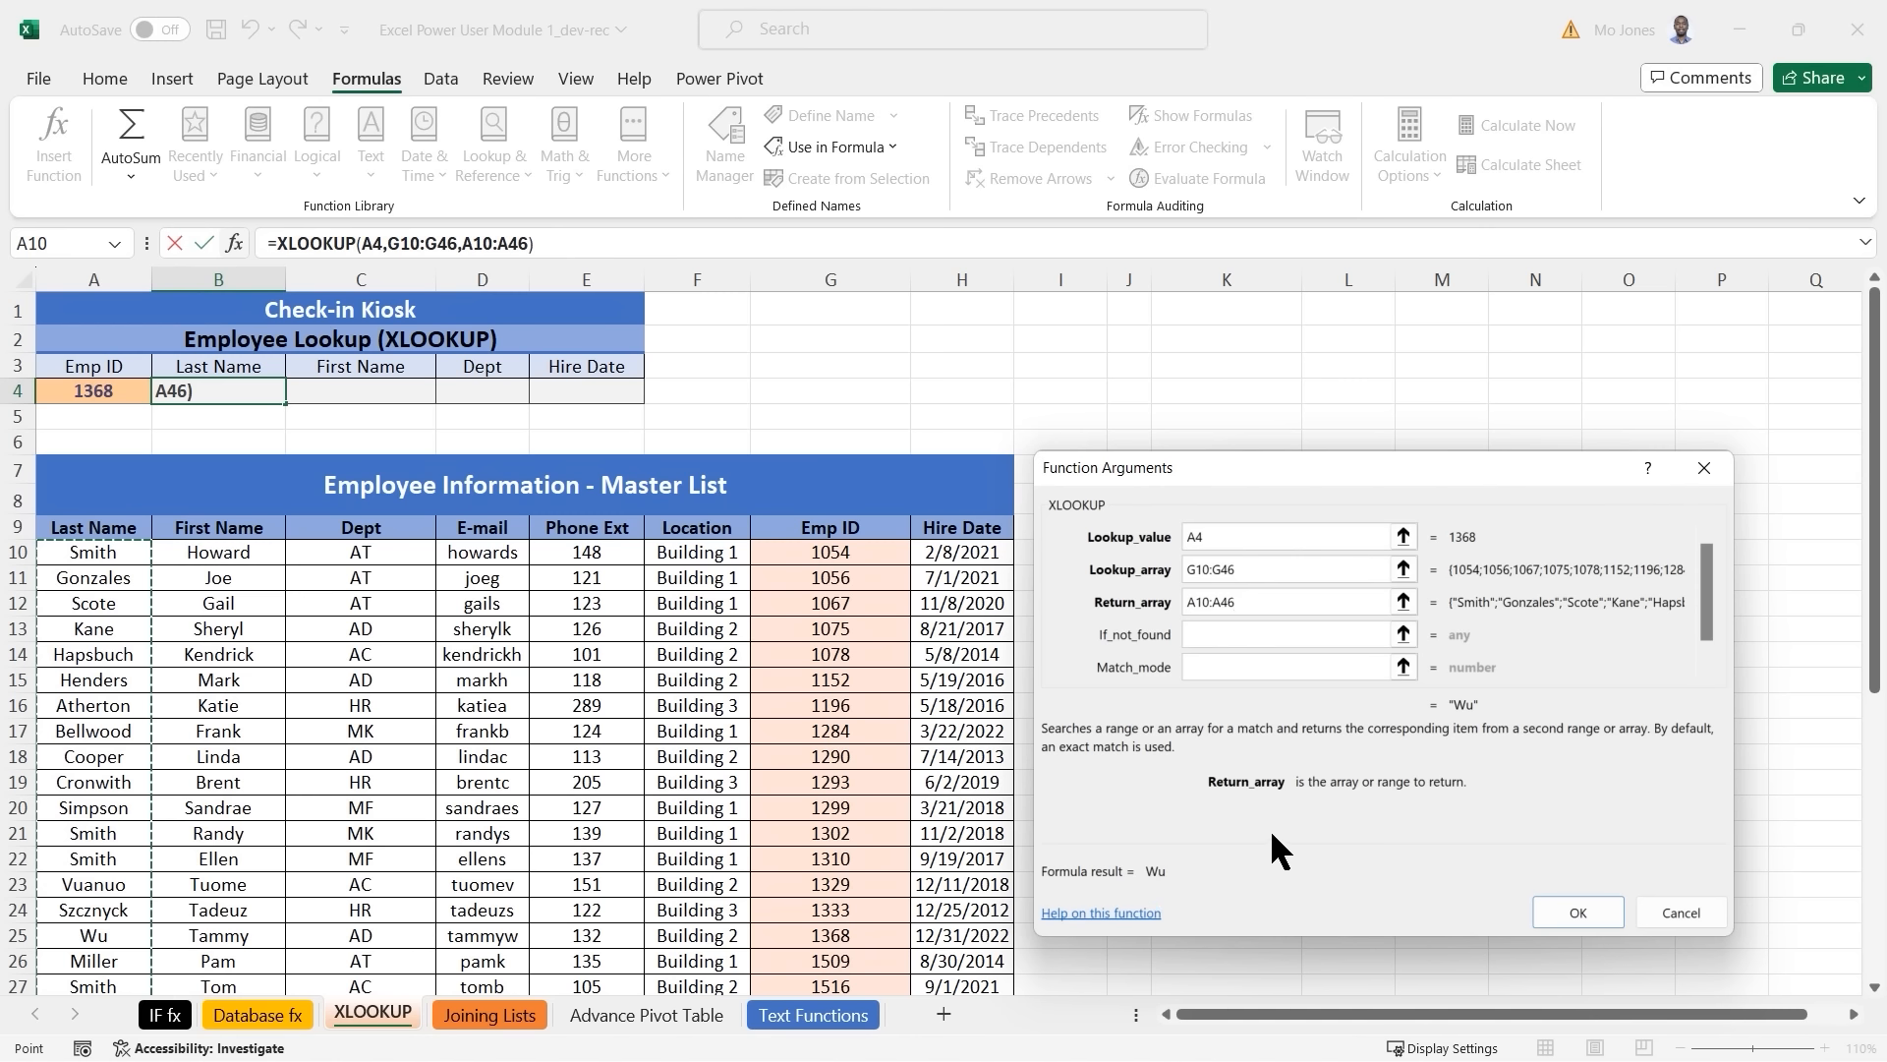
click(1577, 908)
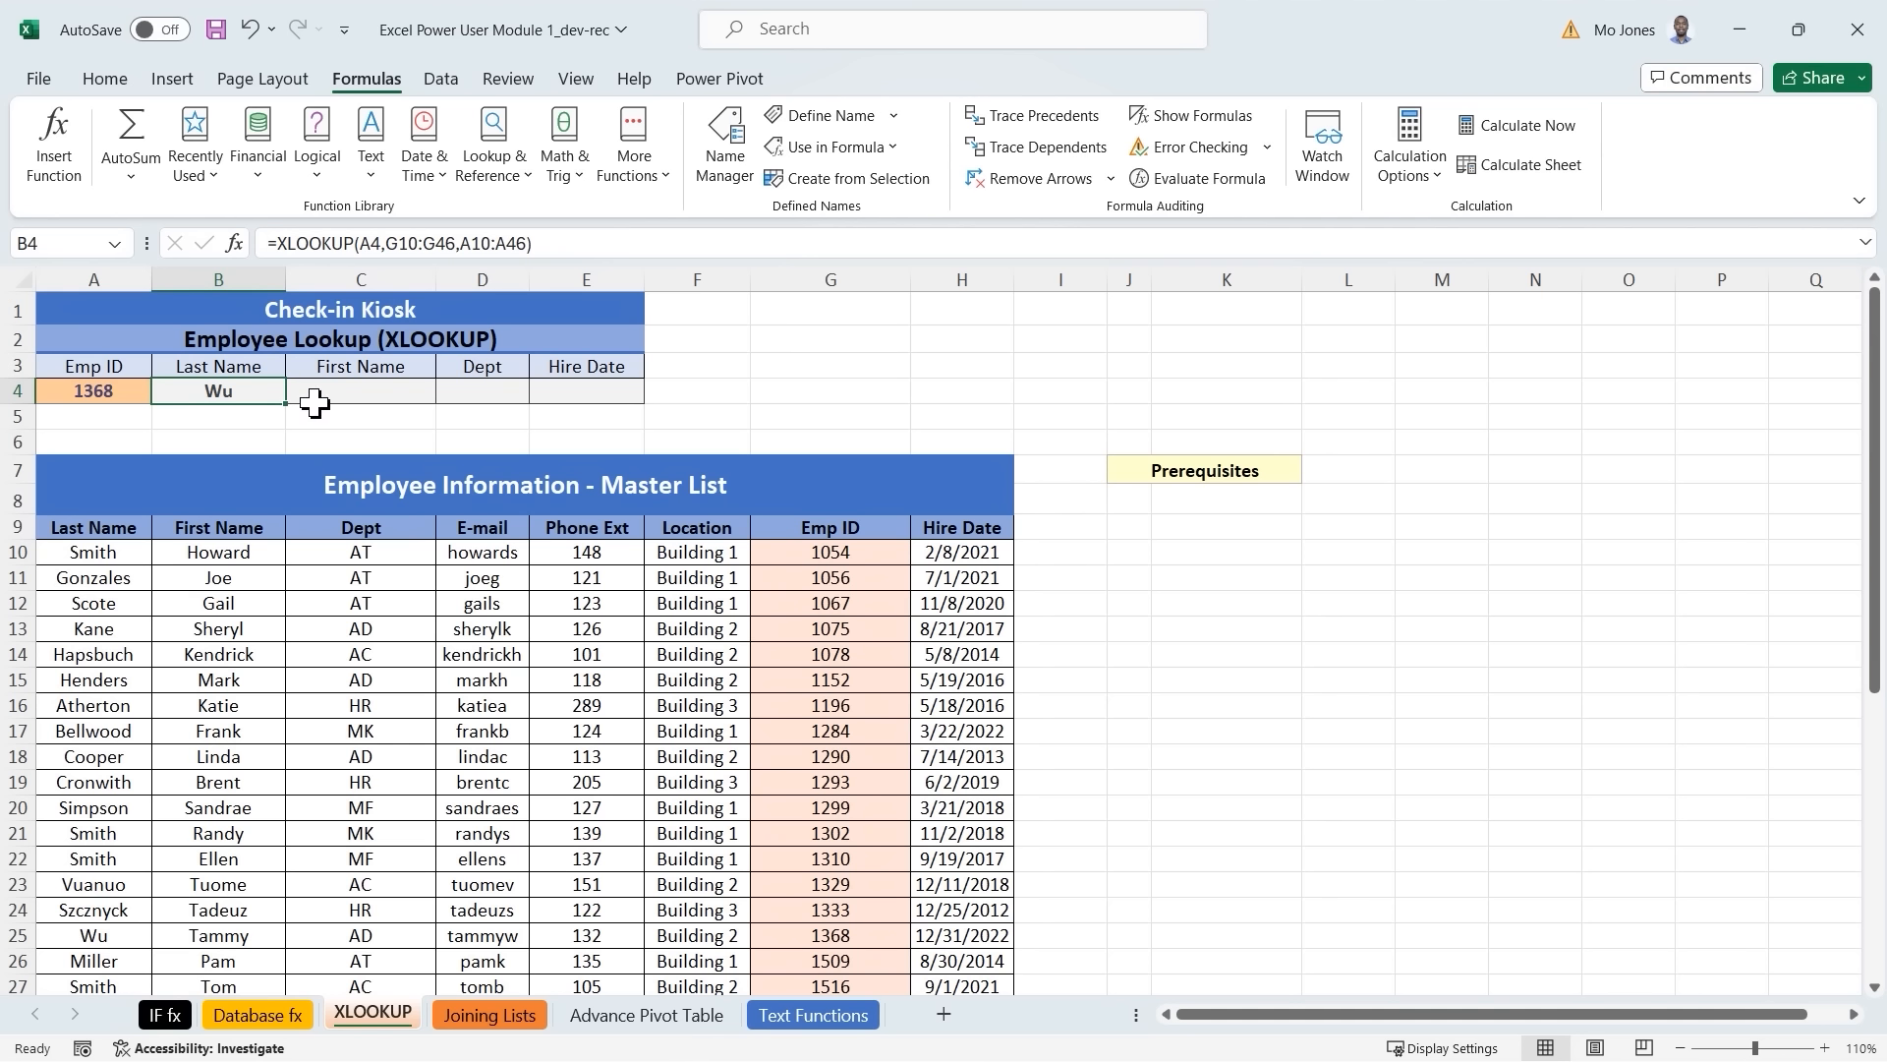
Change the kiosk Emp ID in A4 to 1054 so Last Name shows Smith.
click(122, 393)
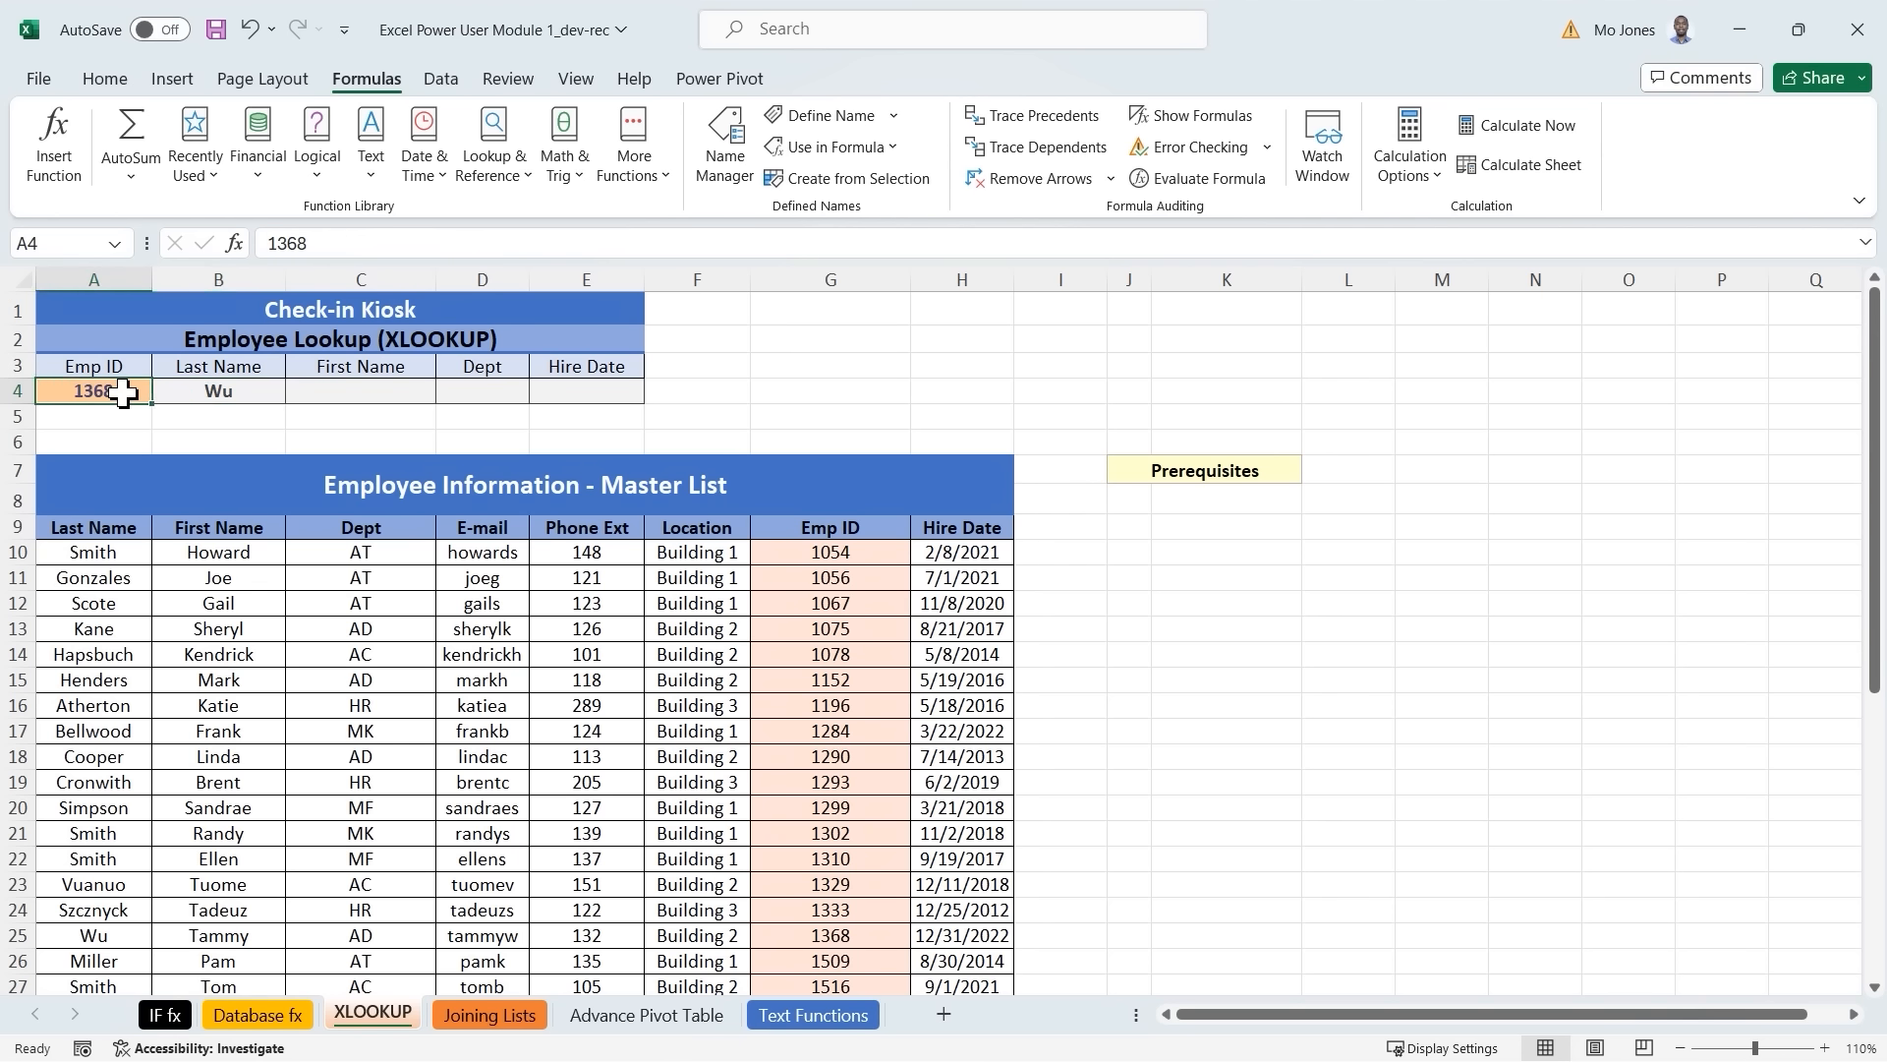
text(1054)
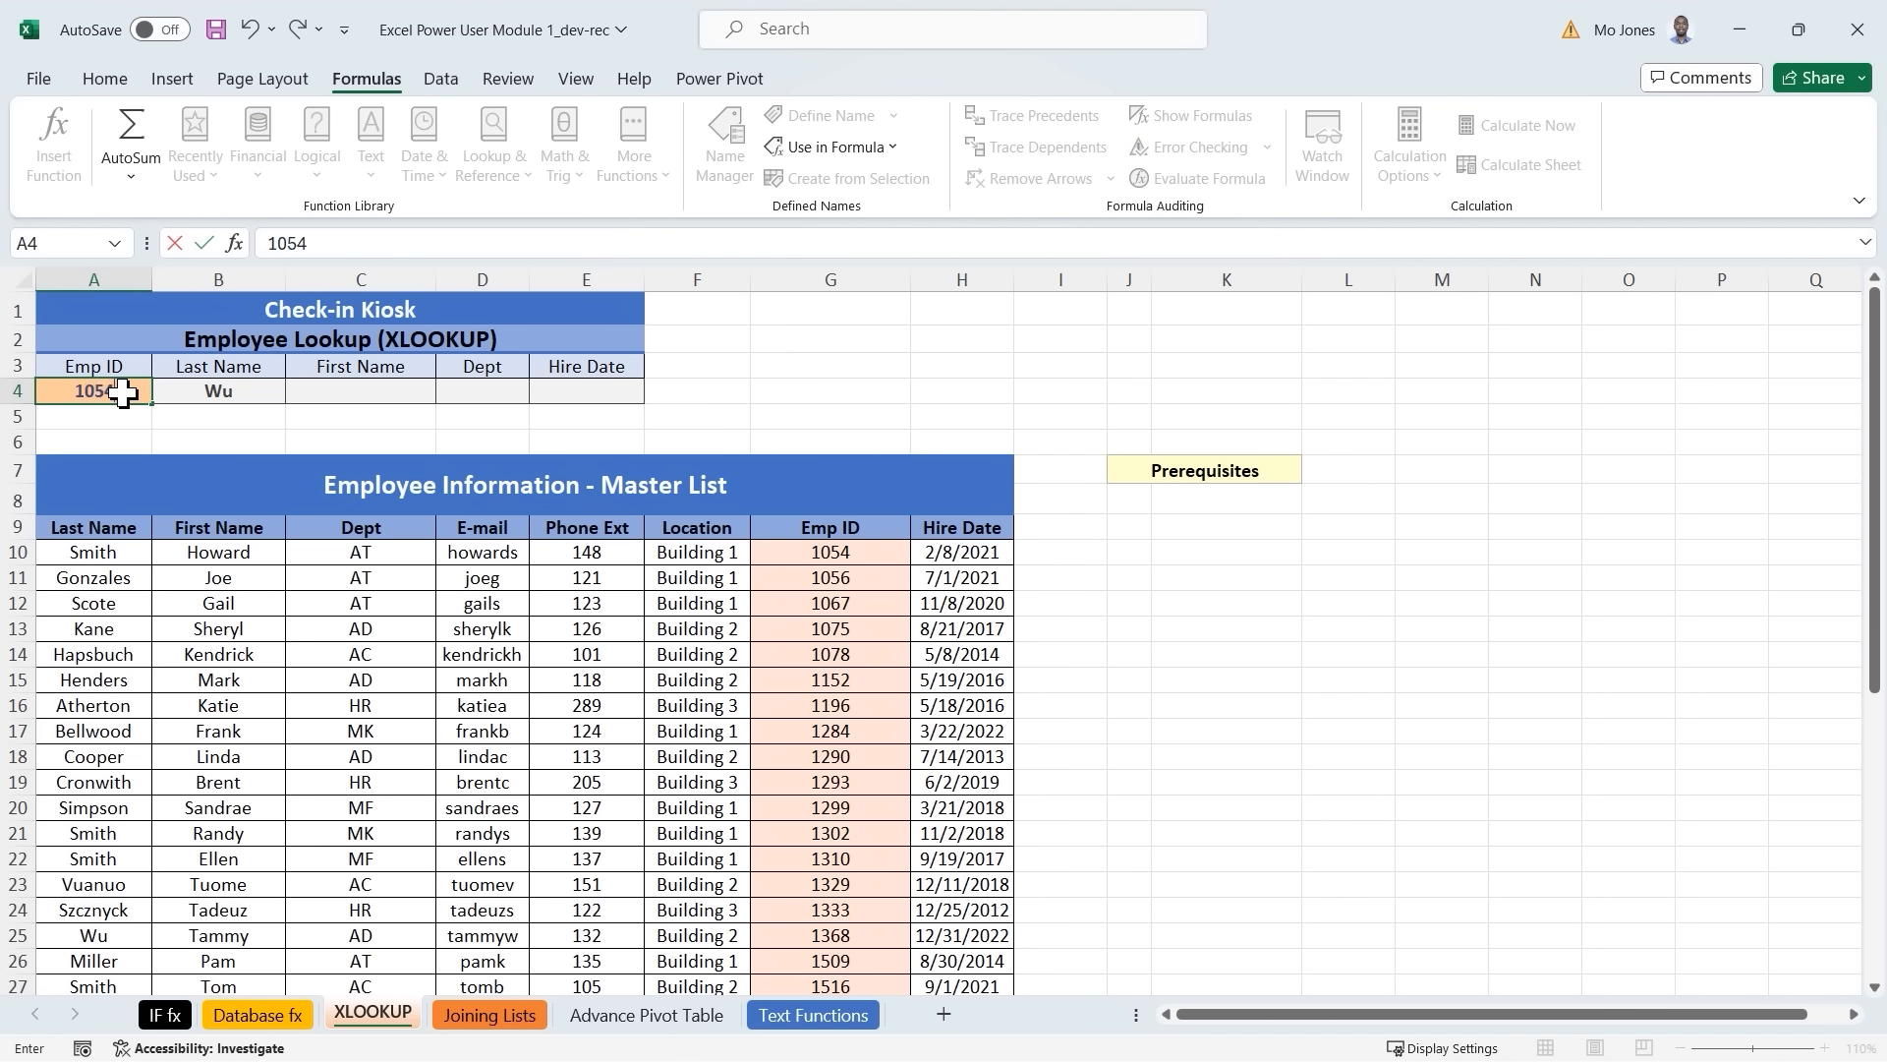
key(Return)
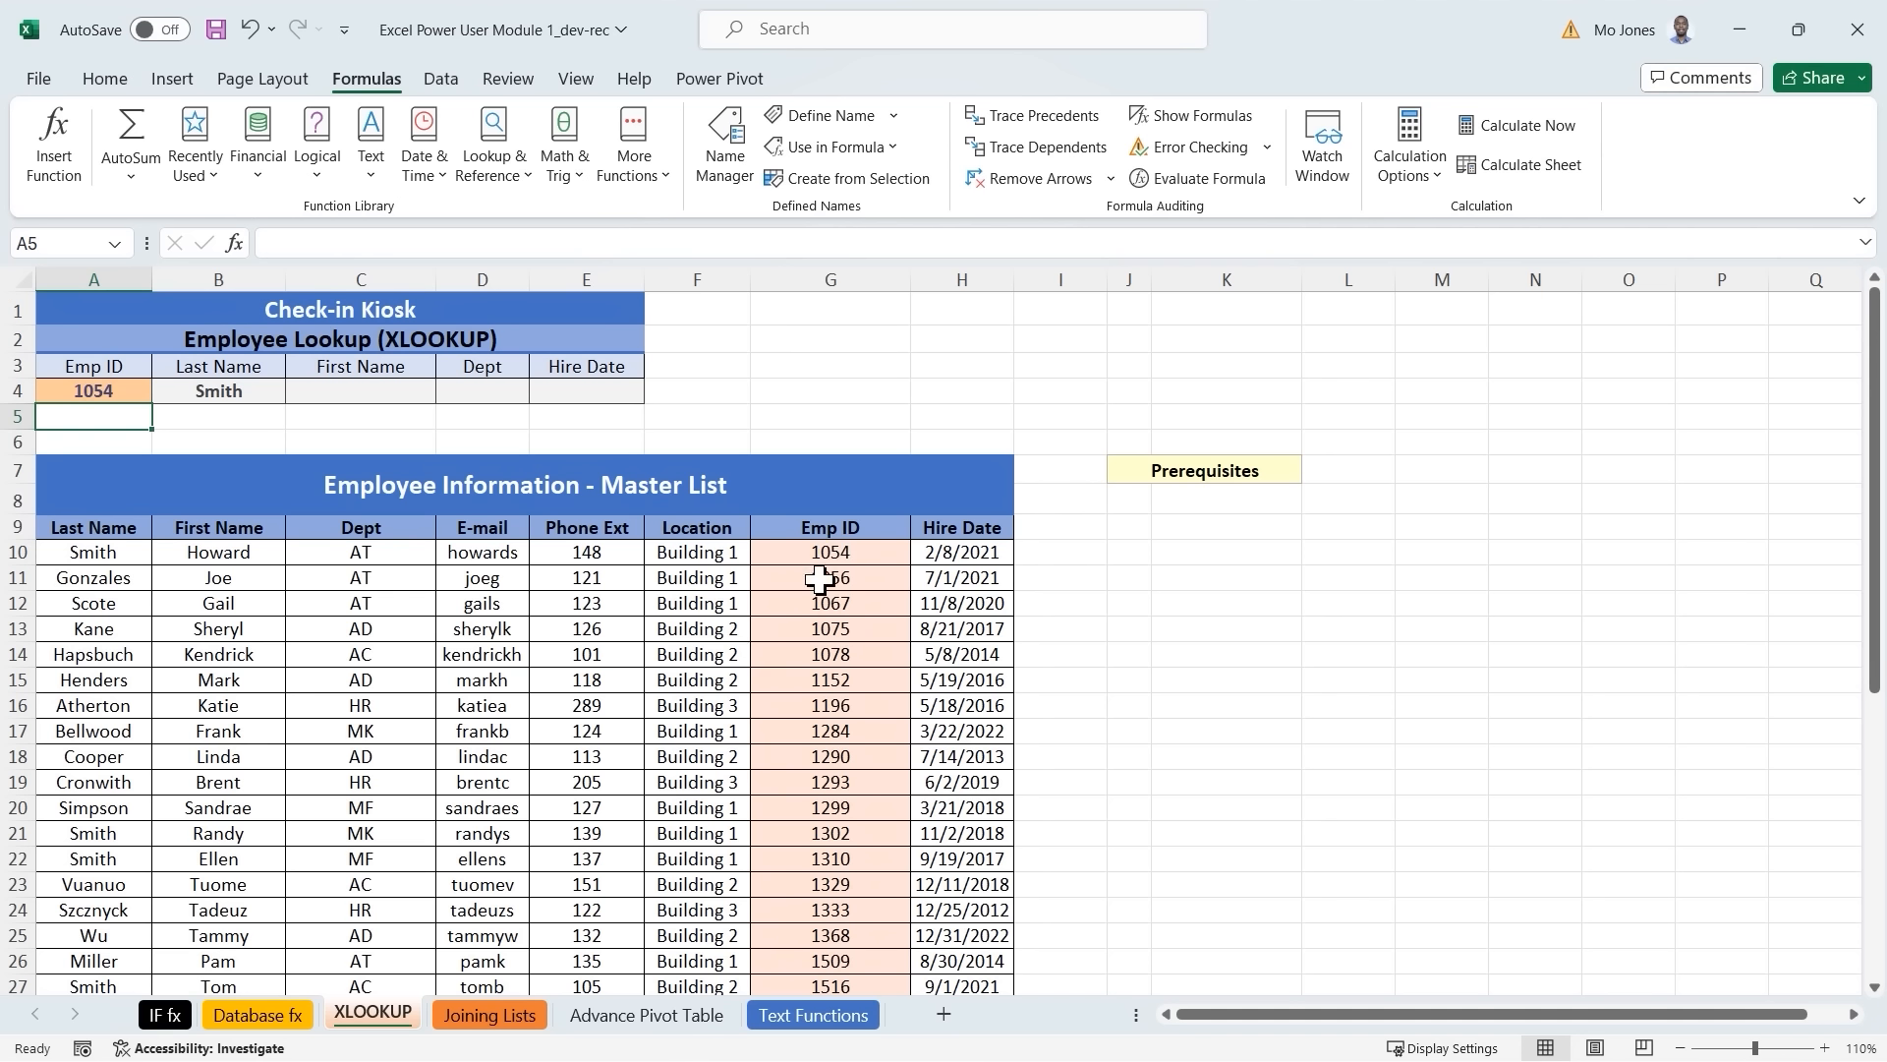
click(861, 555)
drag(861, 556, 872, 784)
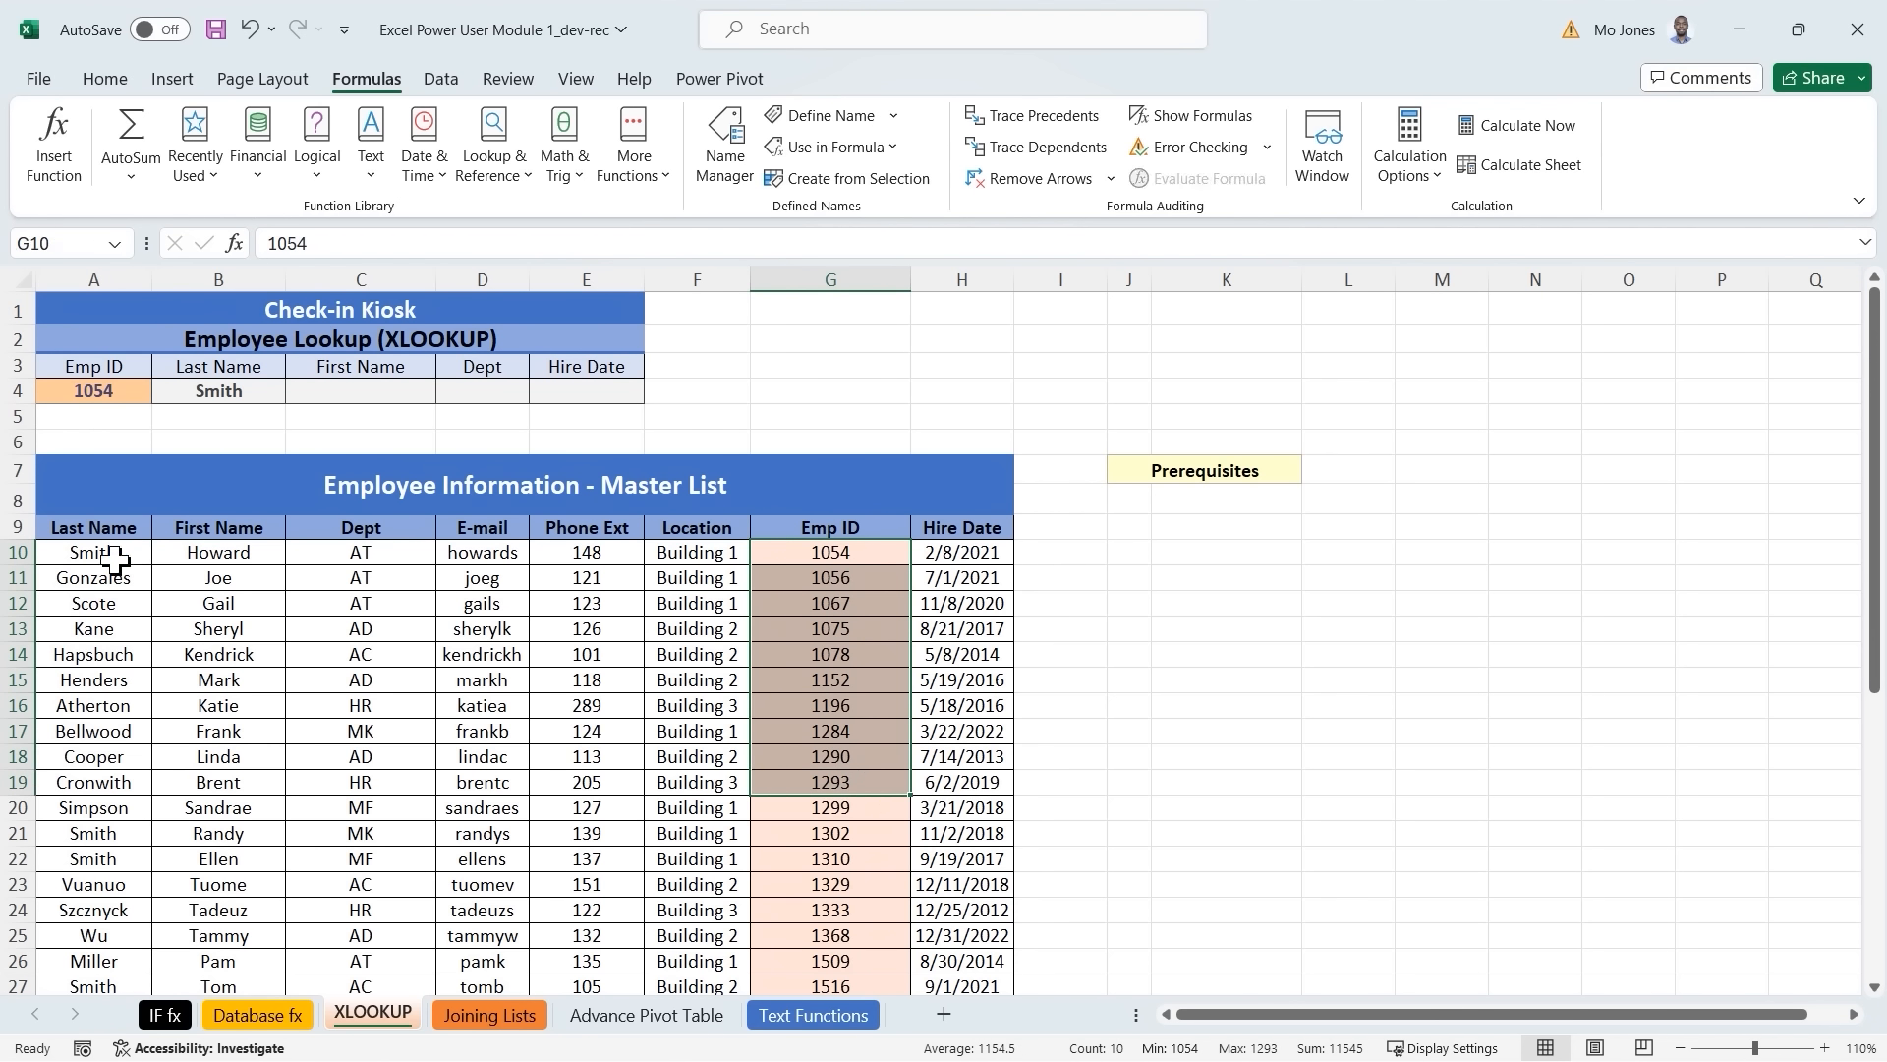
drag(114, 552, 123, 629)
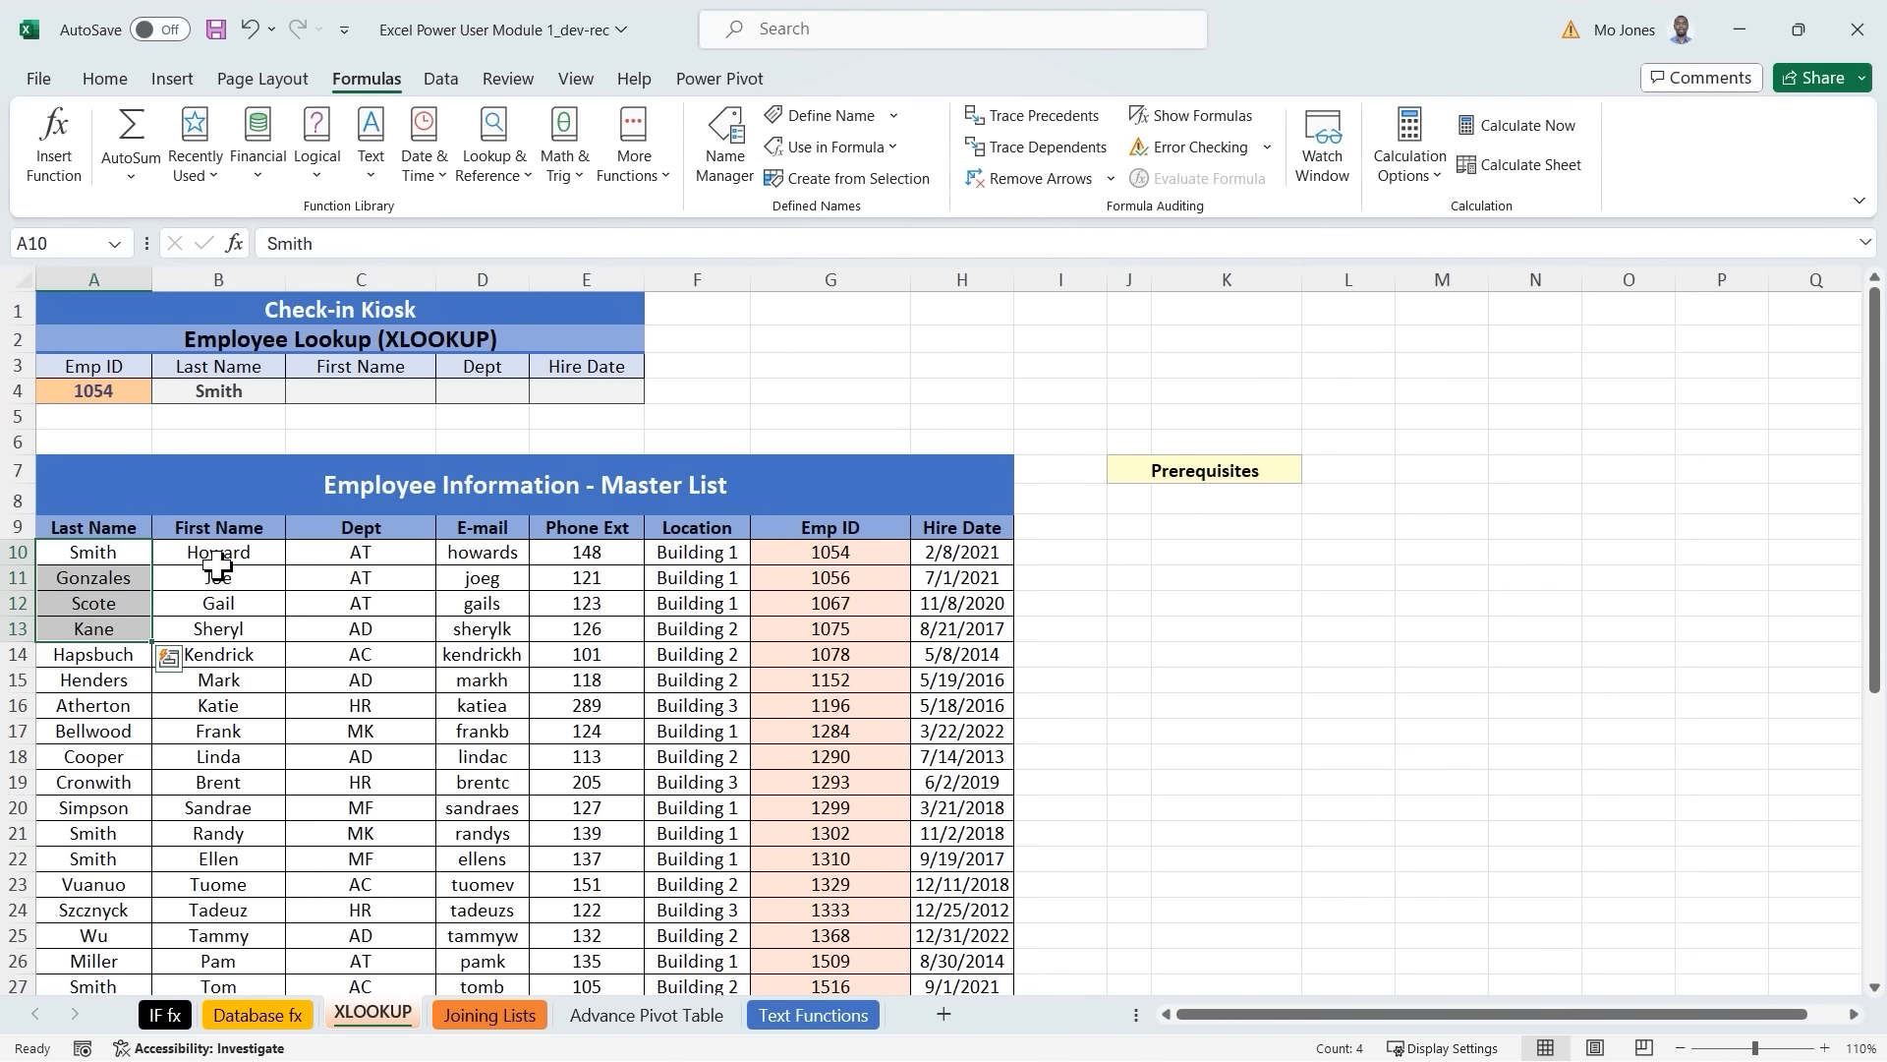
click(217, 554)
click(362, 577)
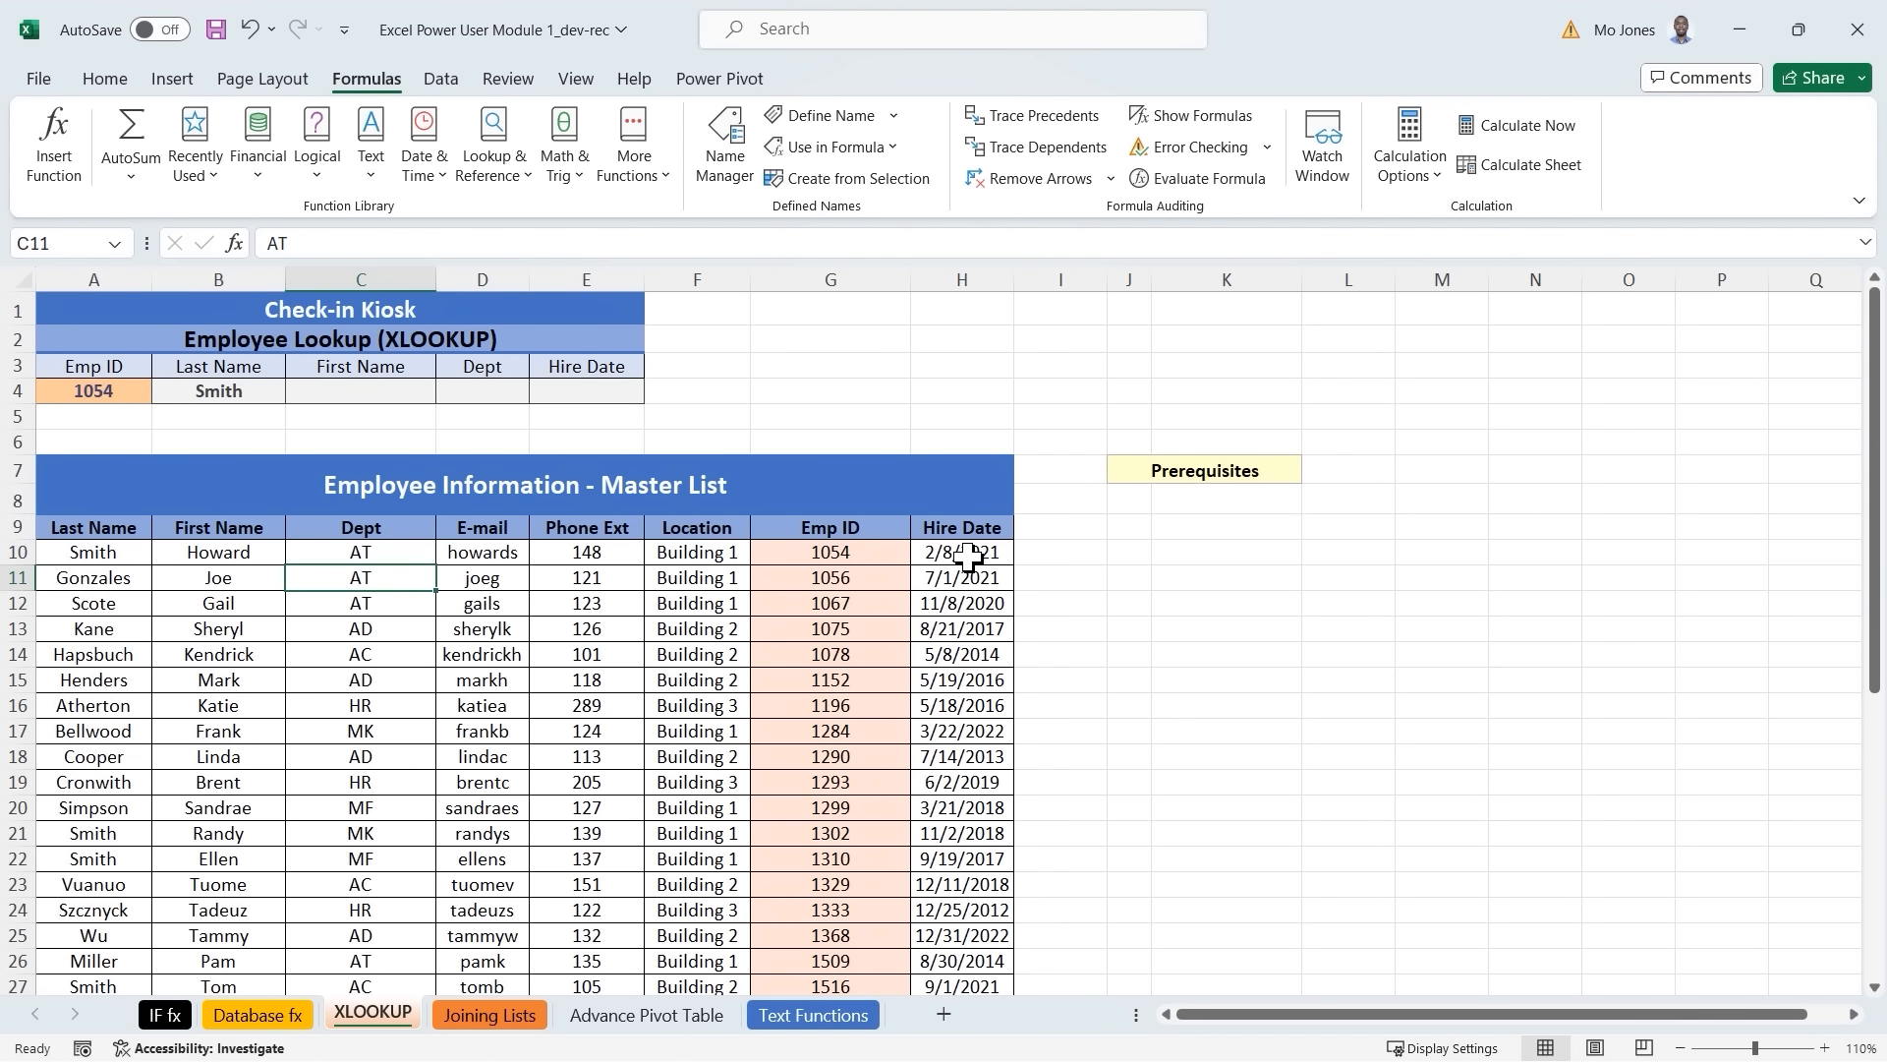
click(966, 552)
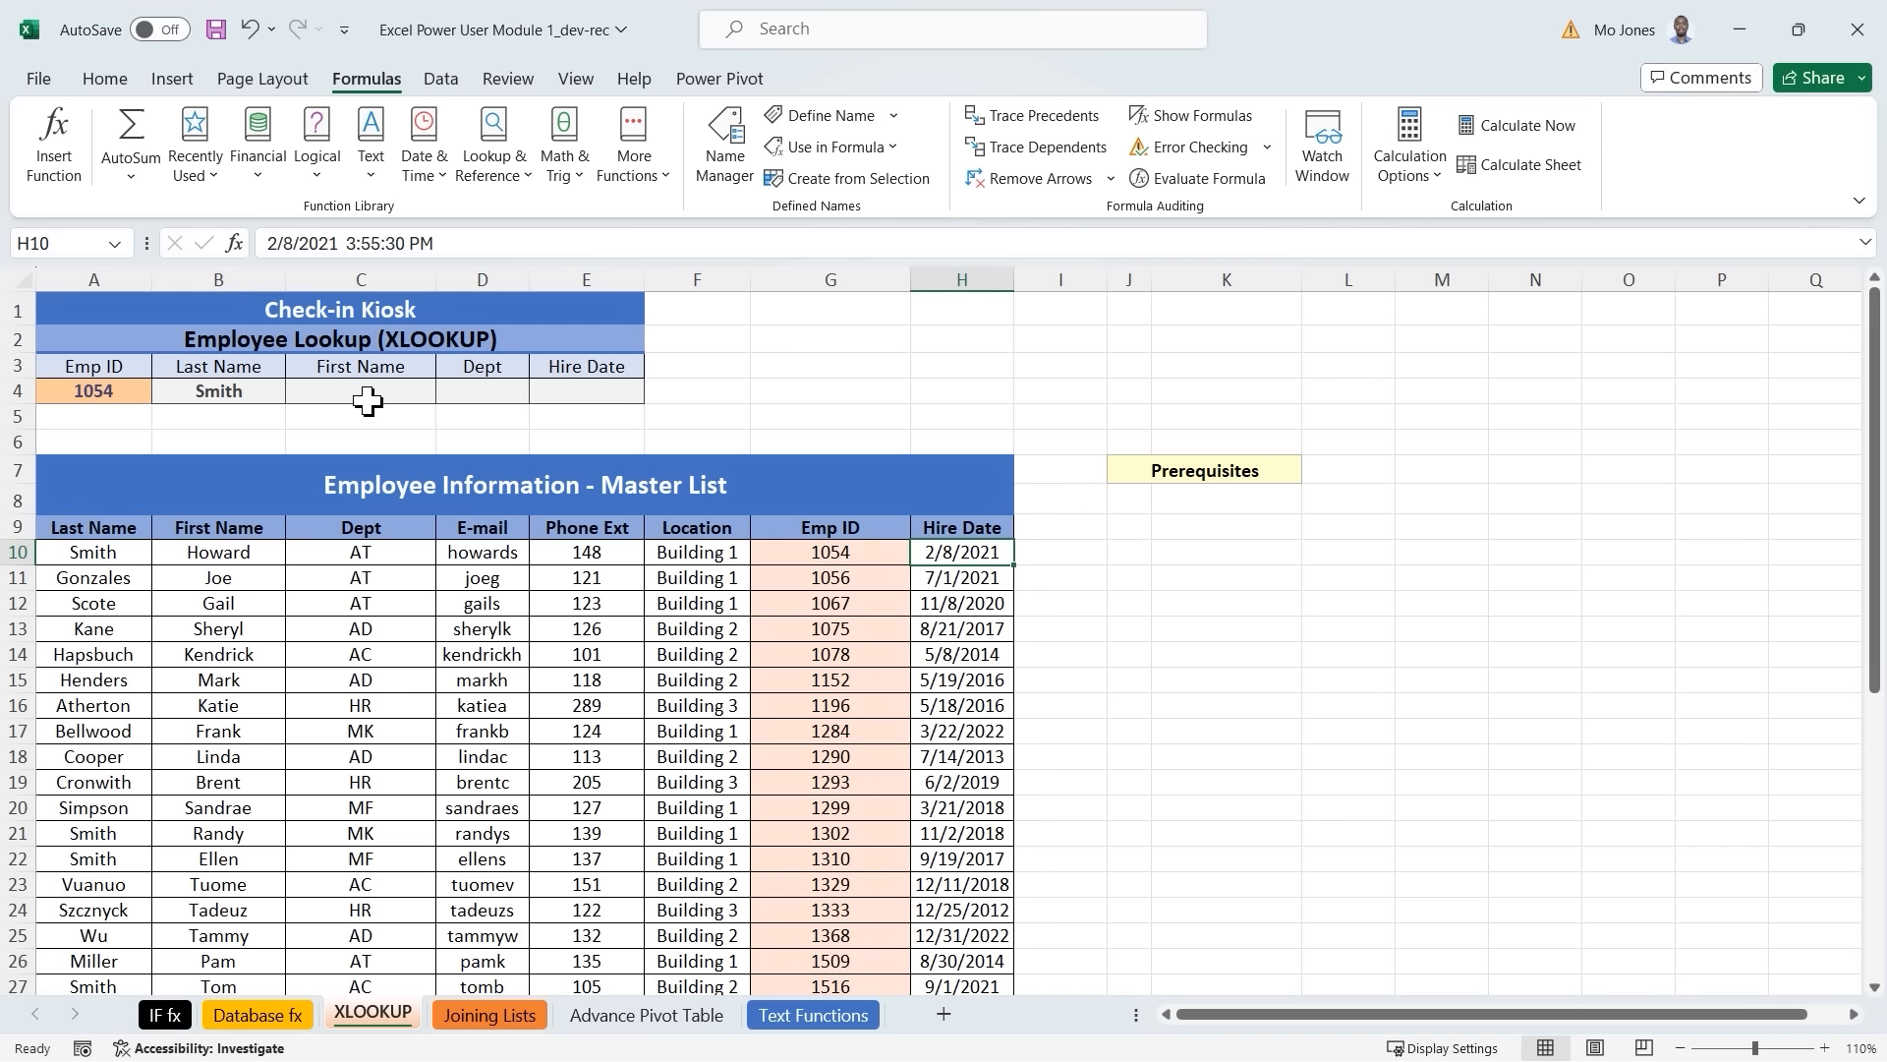
click(194, 391)
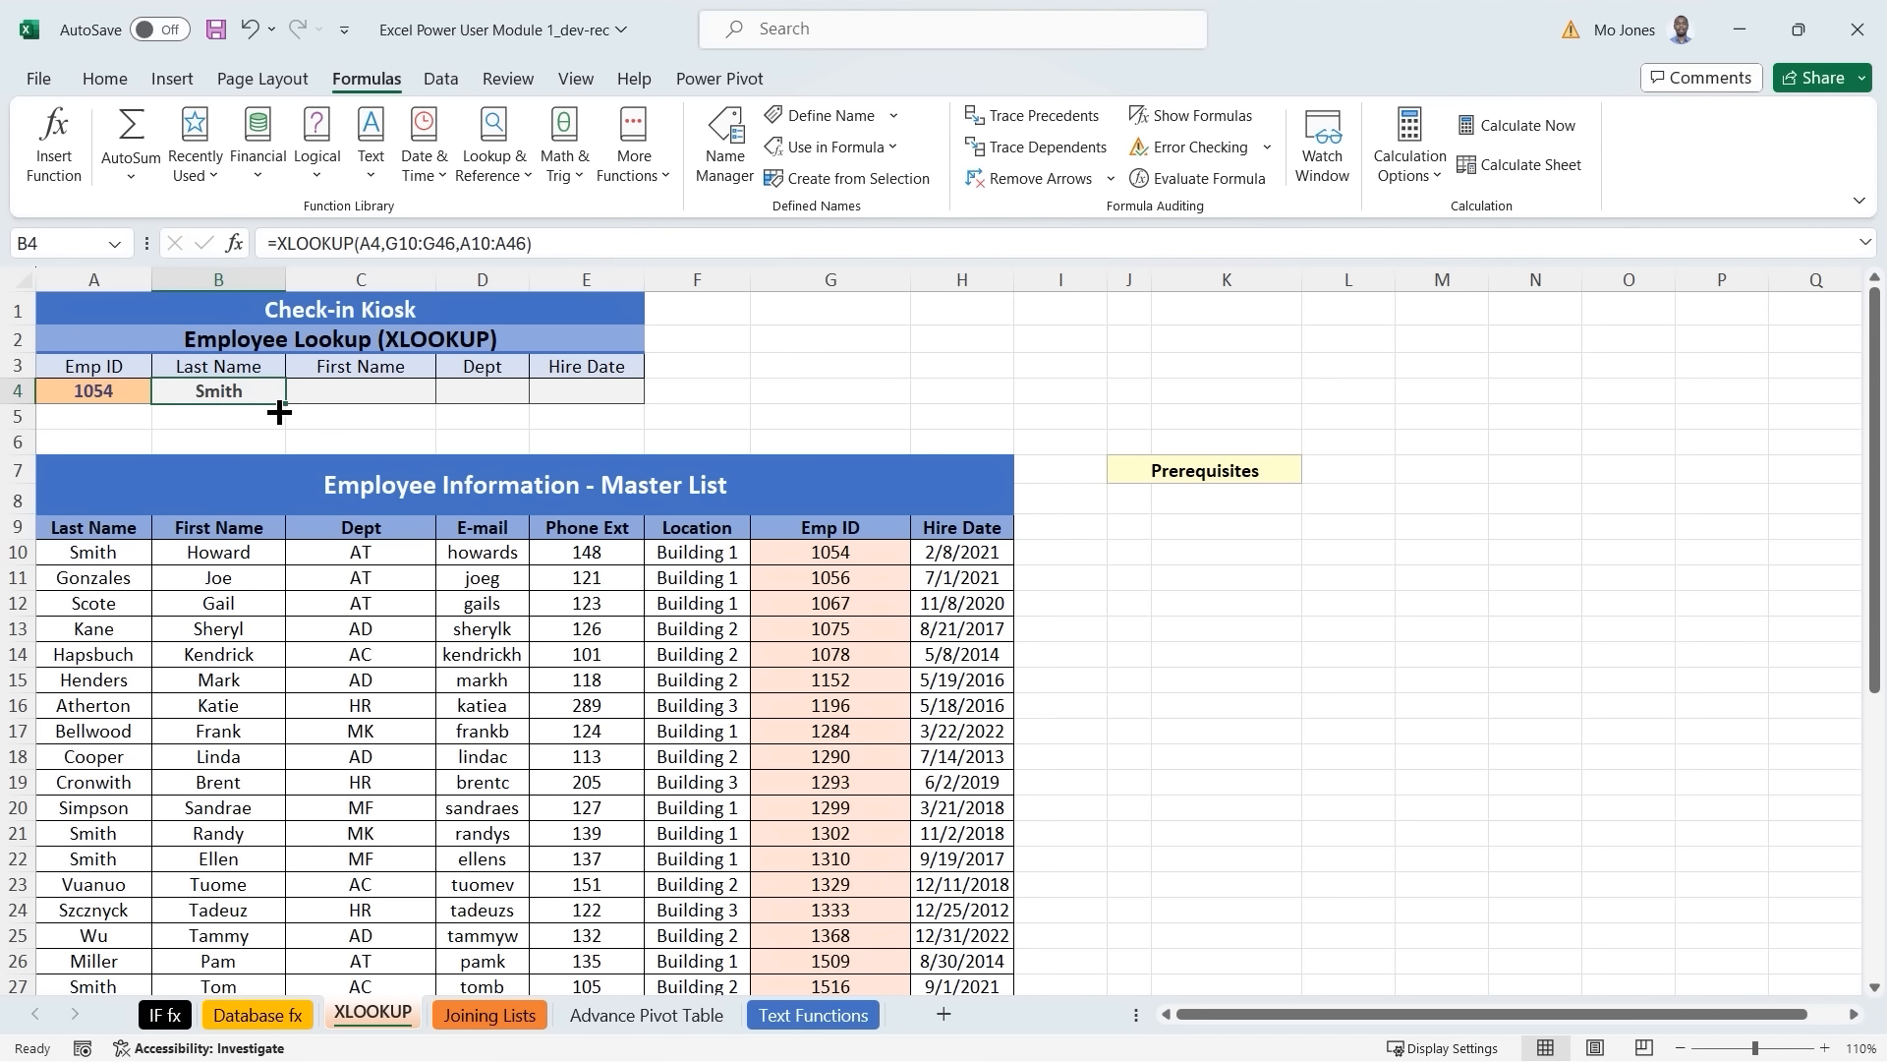
Edit B4's formula to =XLOOKUP($A$4,$G$10:$G$46,A10:A46) using F4 for absolute references.
click(361, 243)
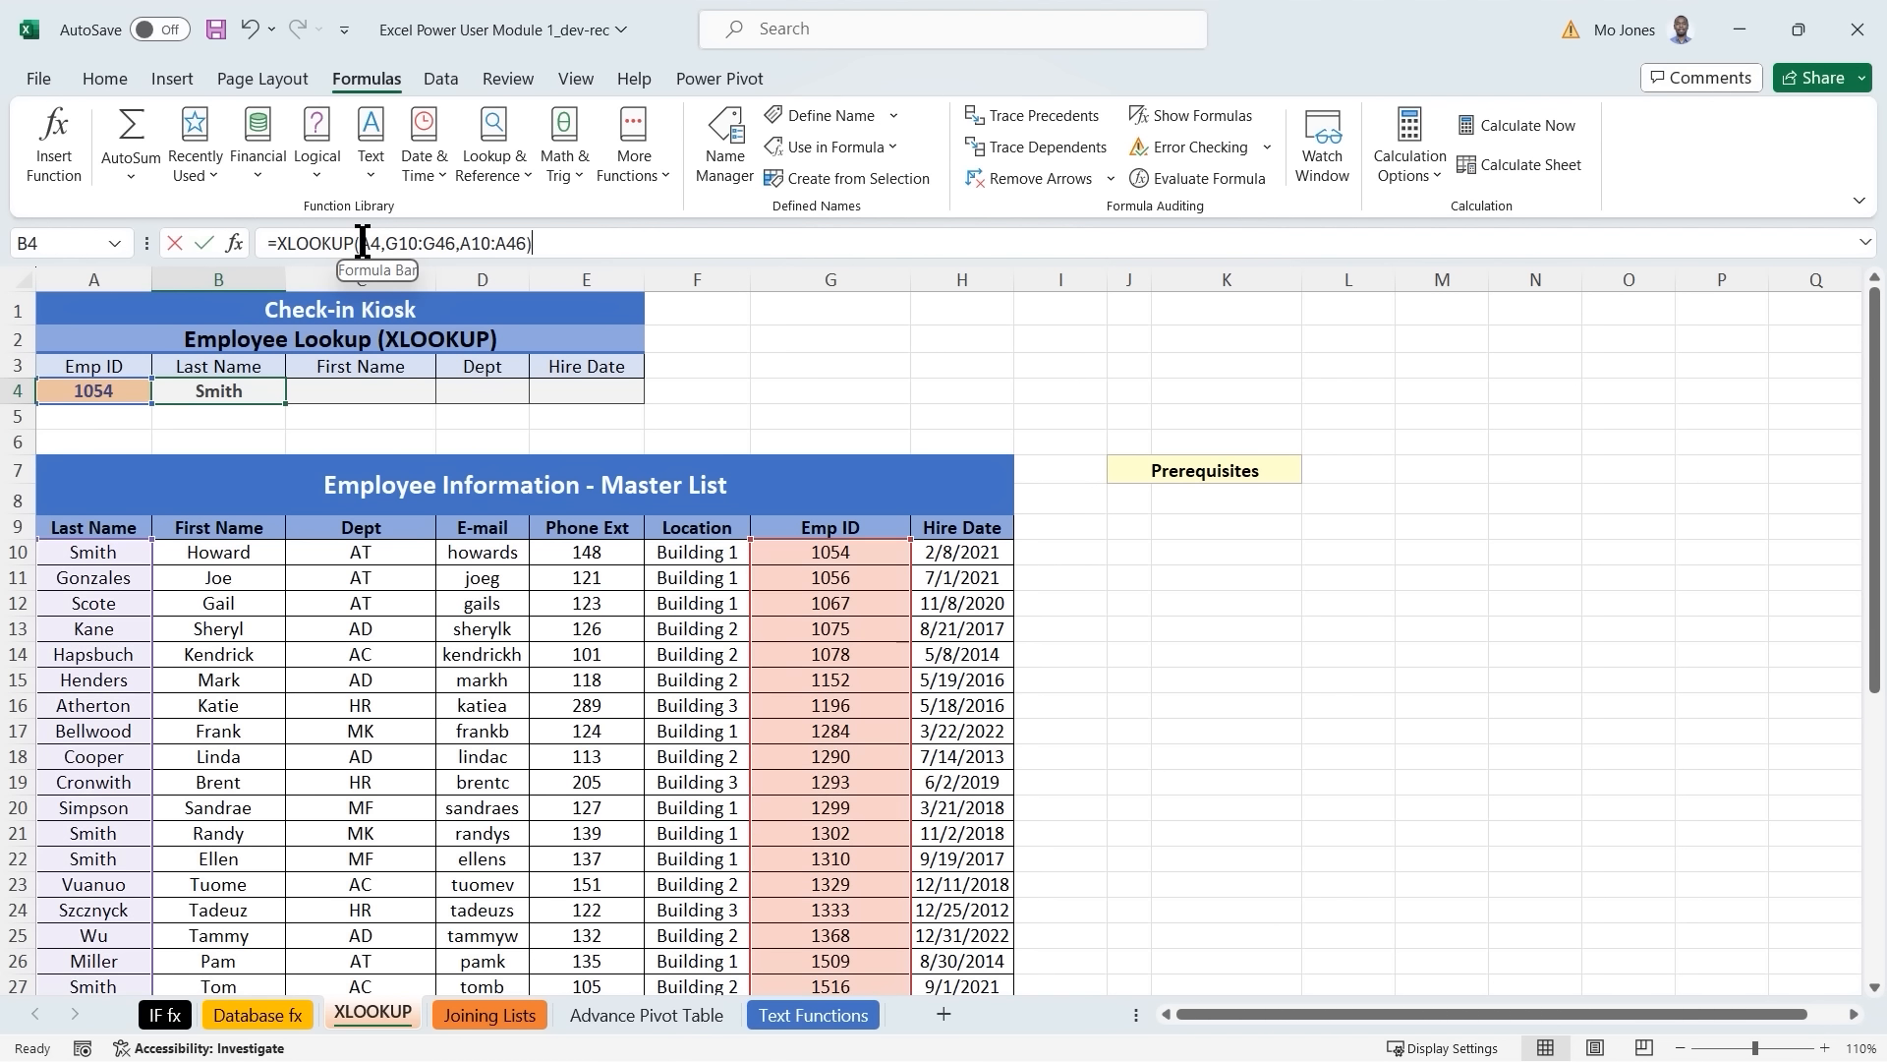
double_click(368, 243)
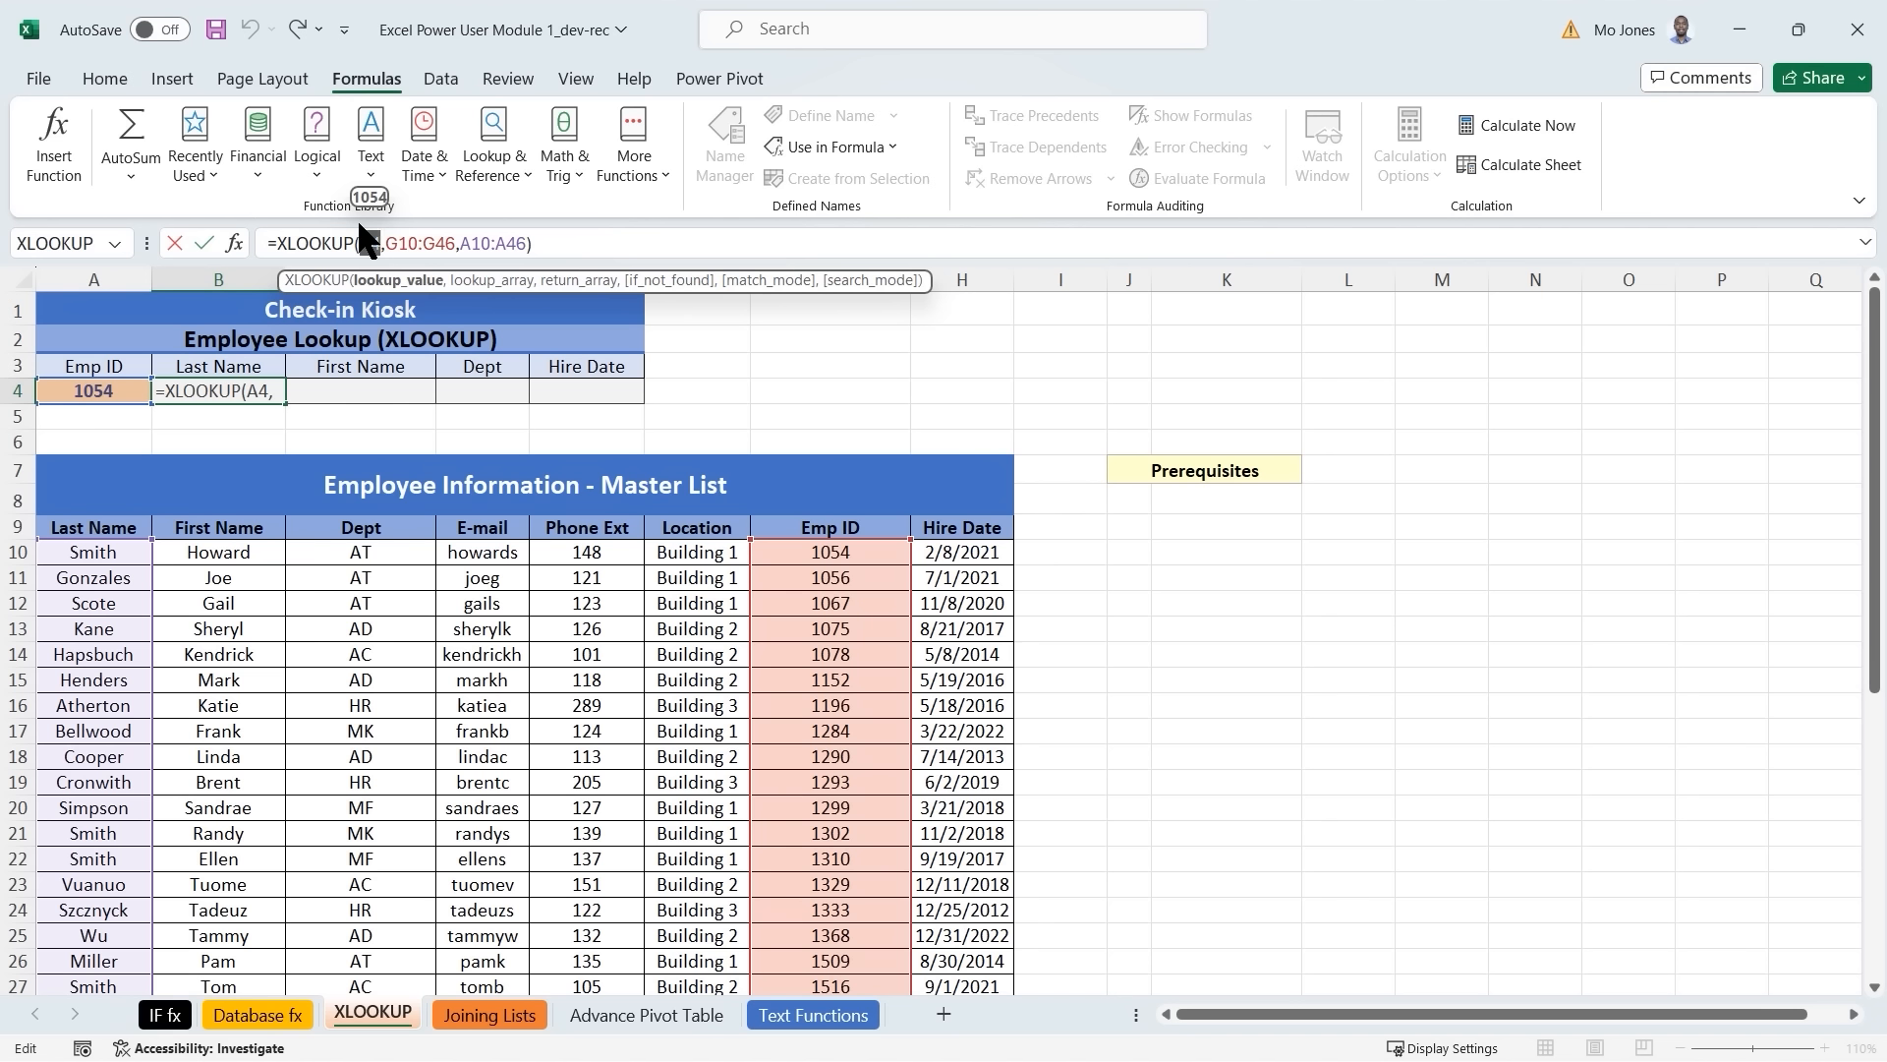
key(F4)
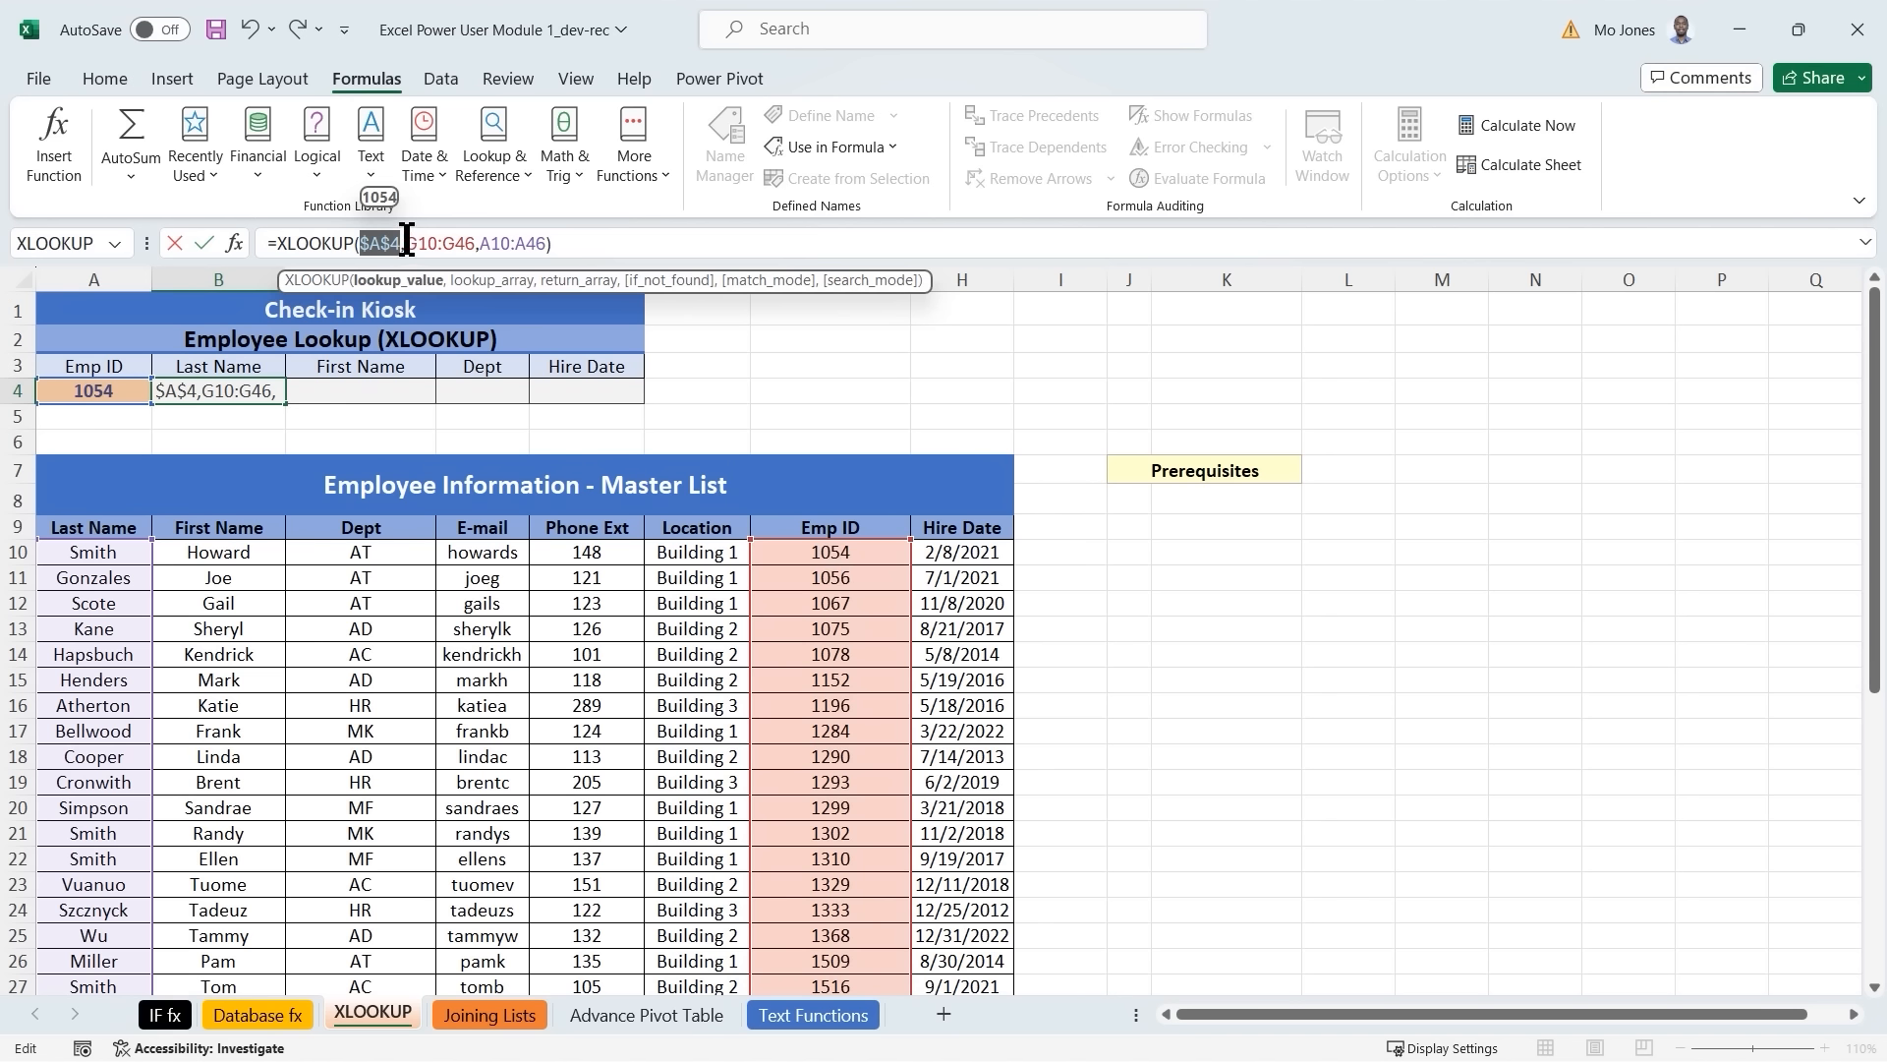
drag(405, 244, 477, 243)
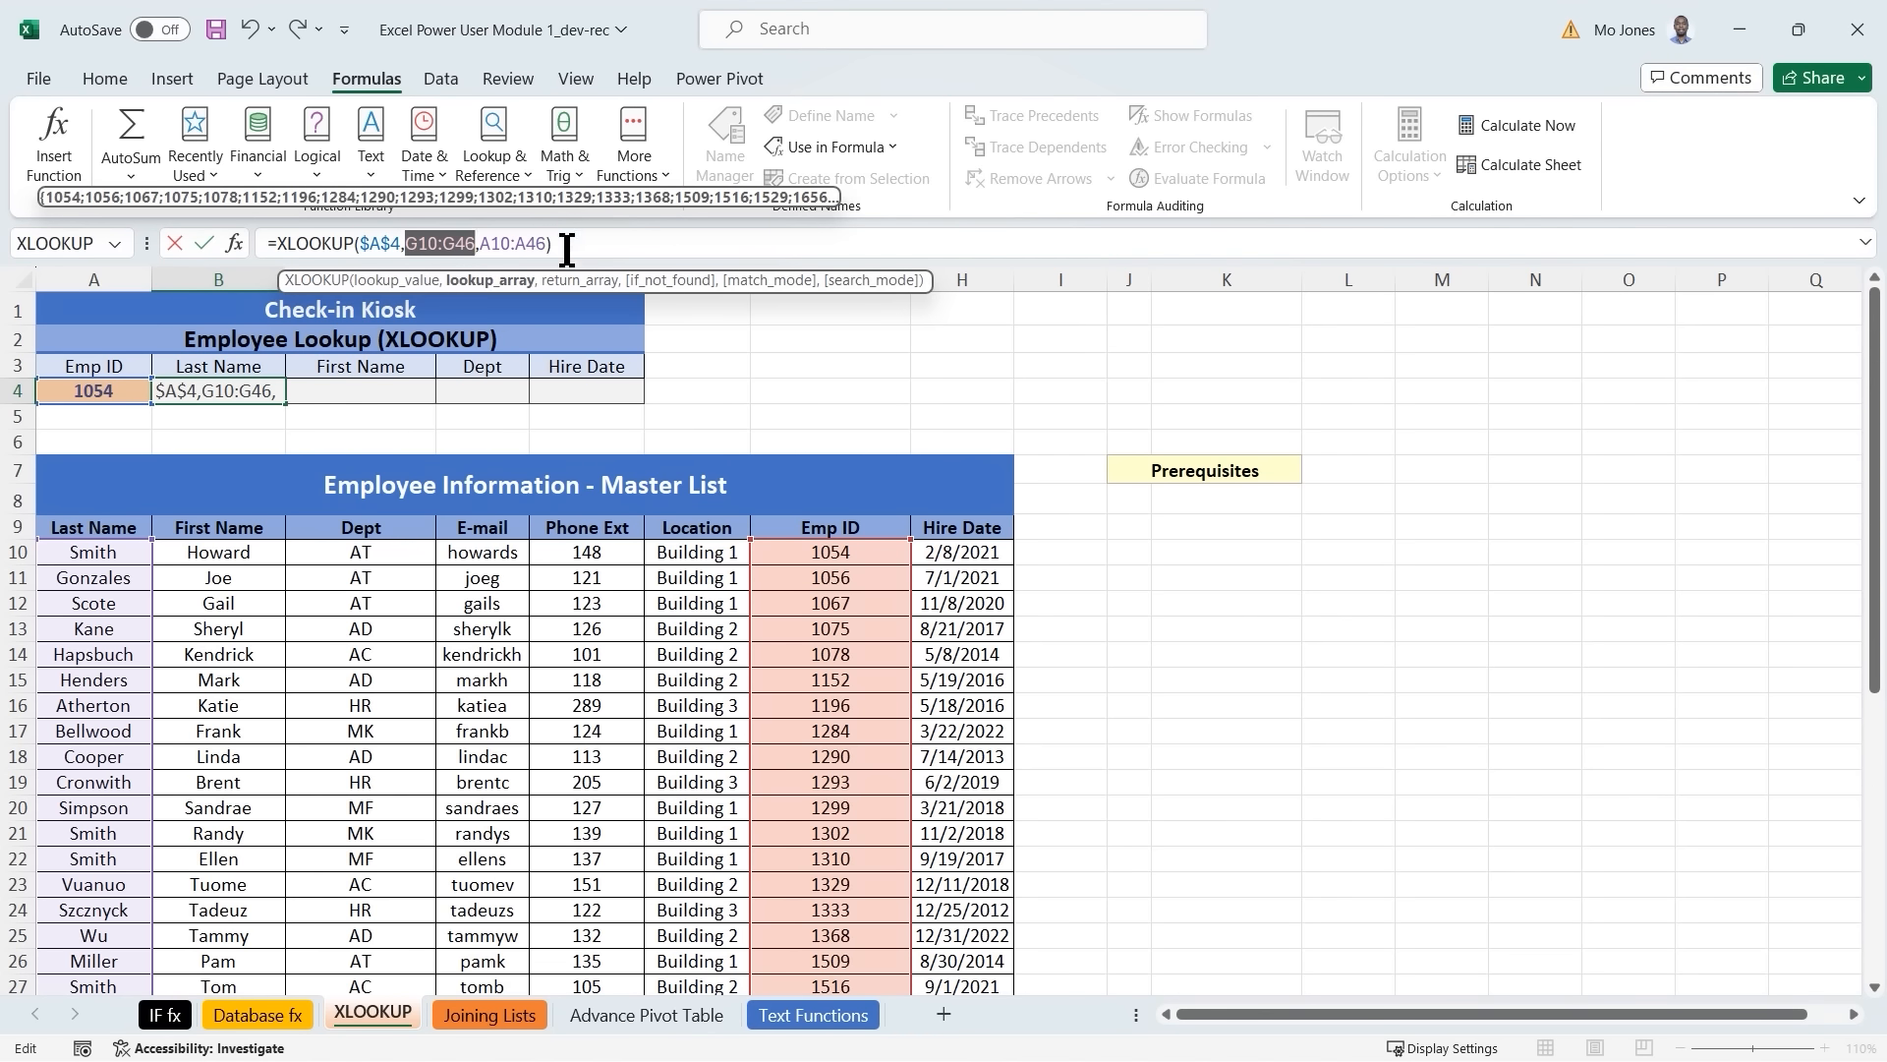
key(F4)
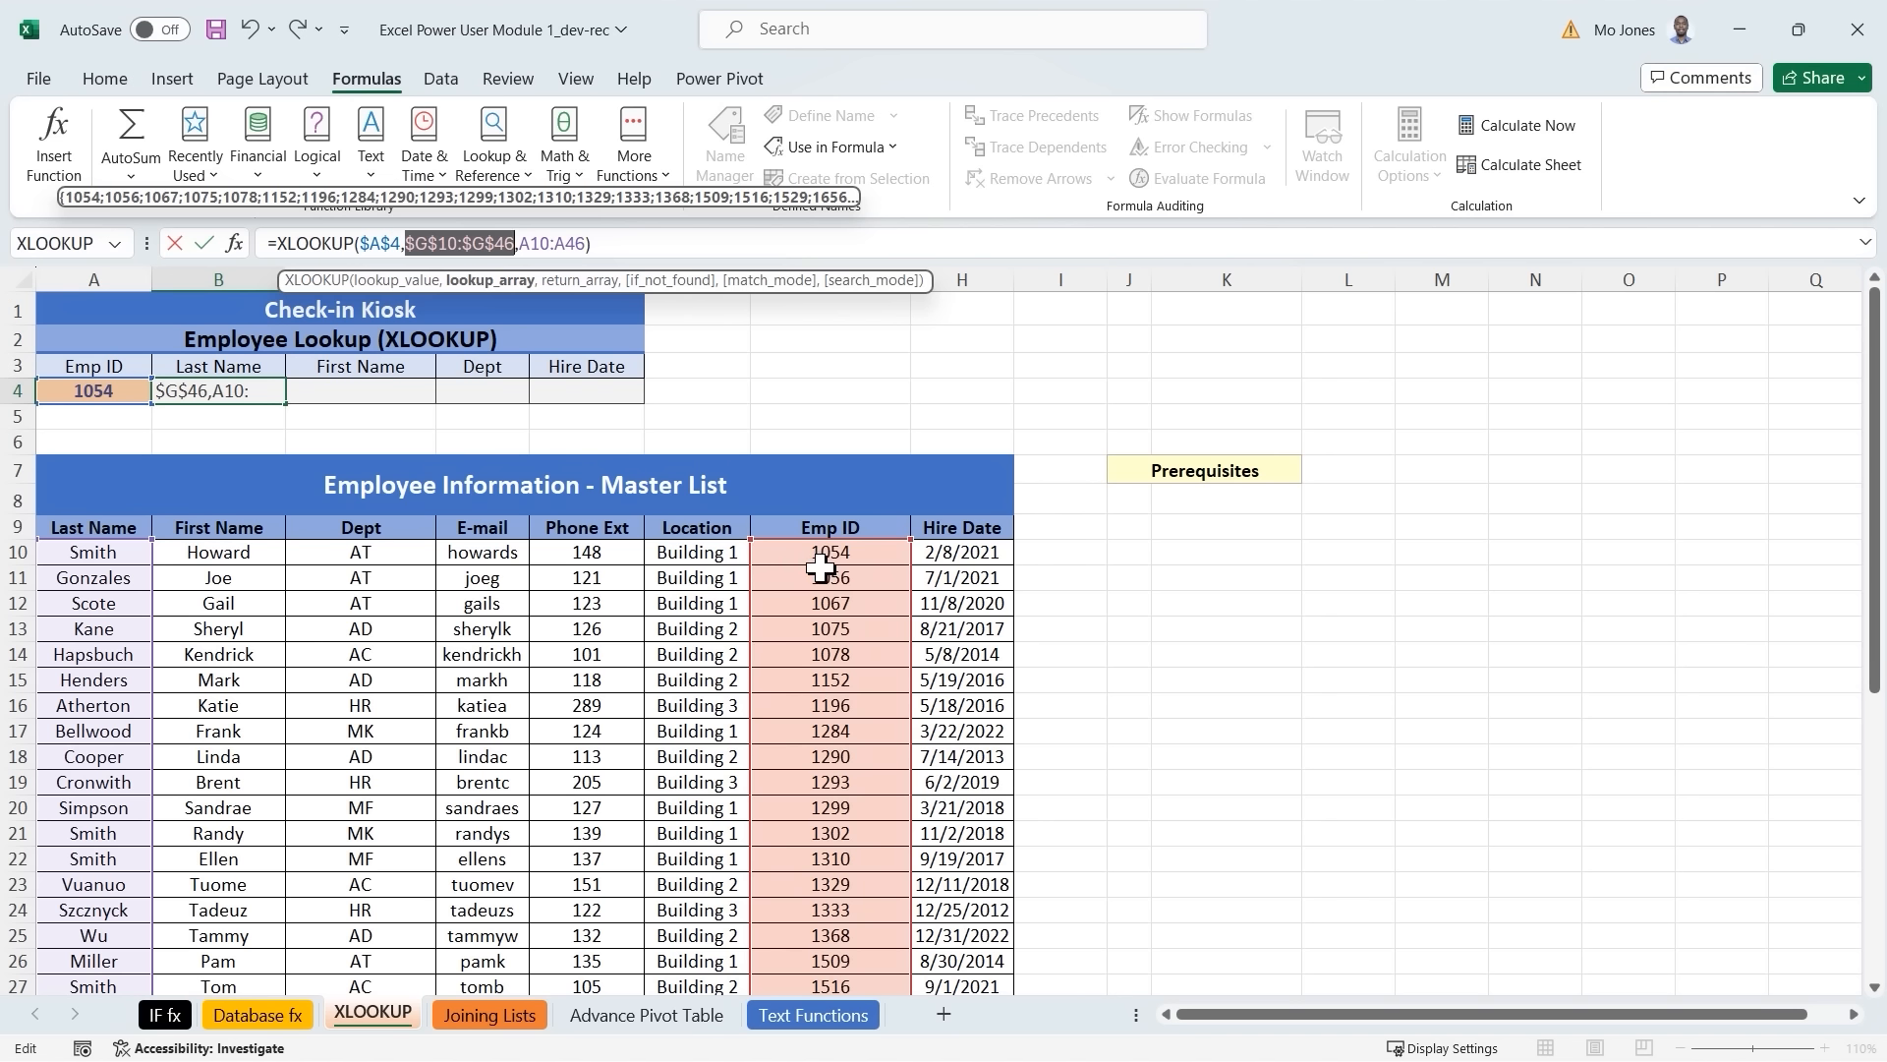
click(607, 241)
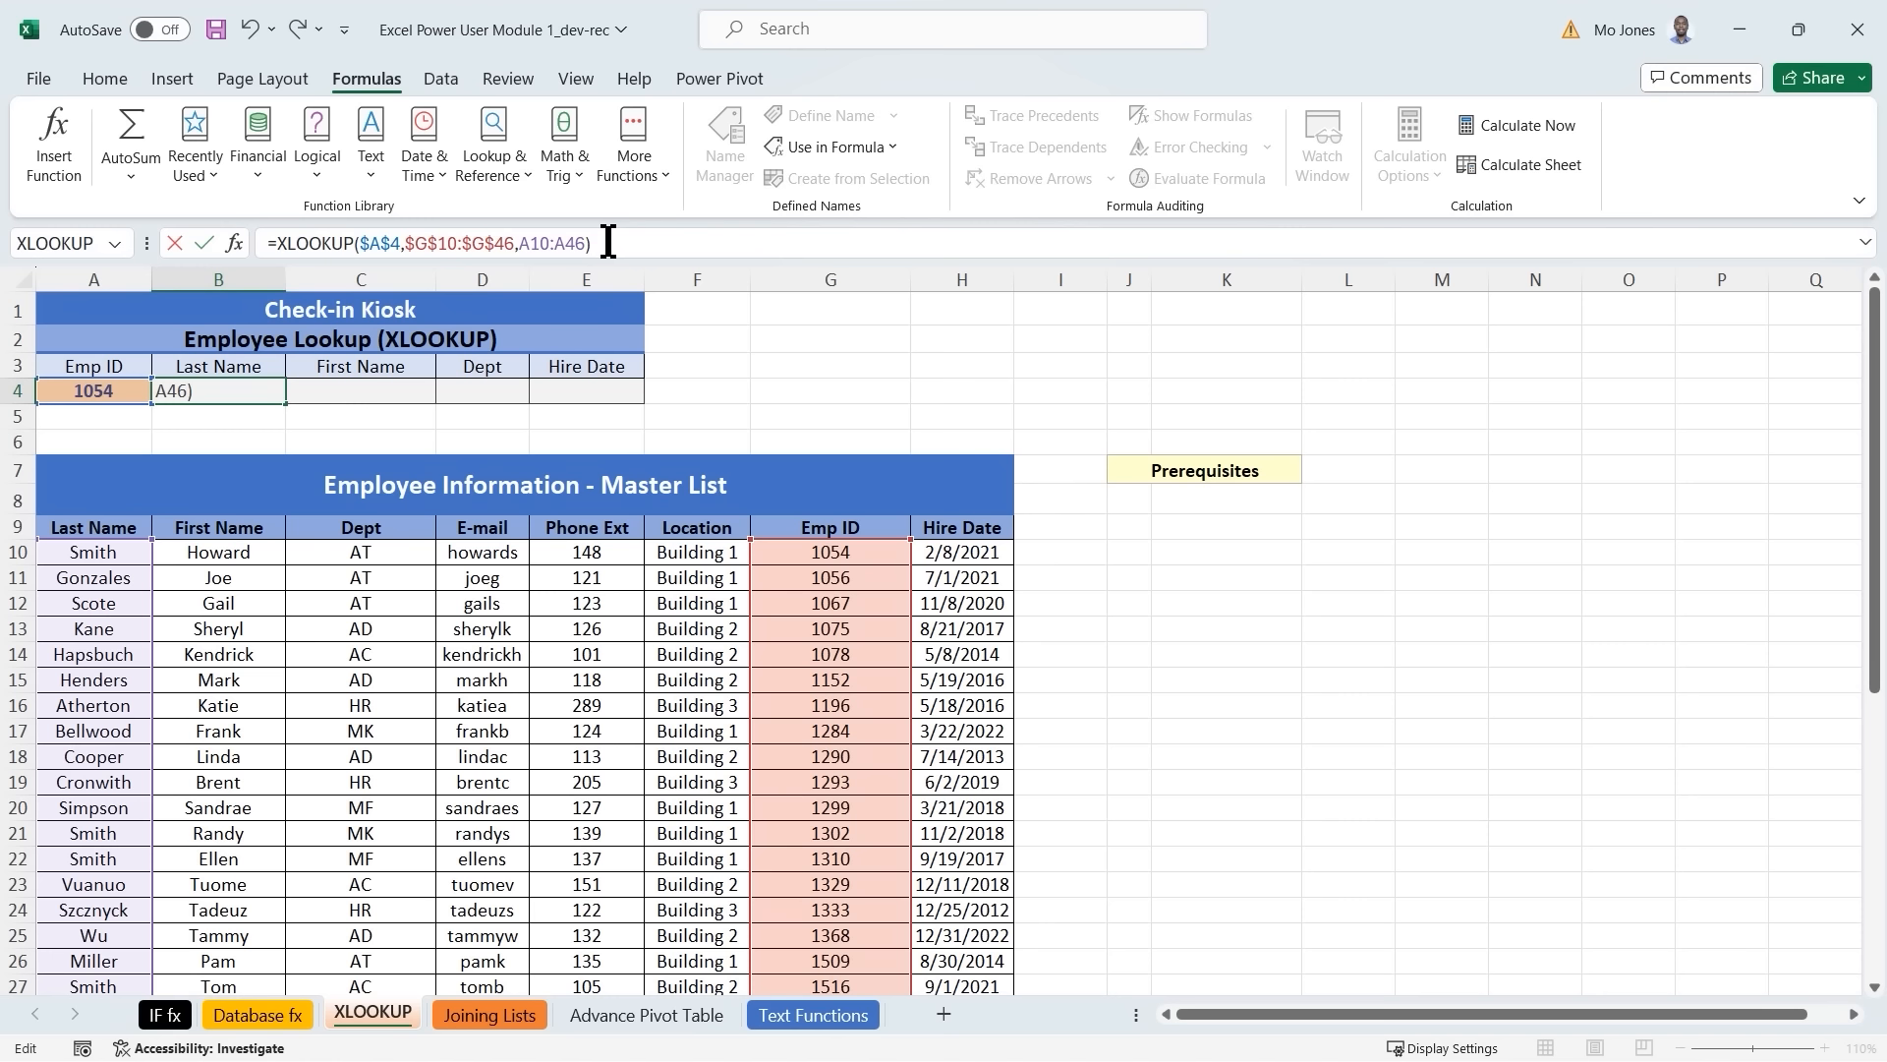
key(Return)
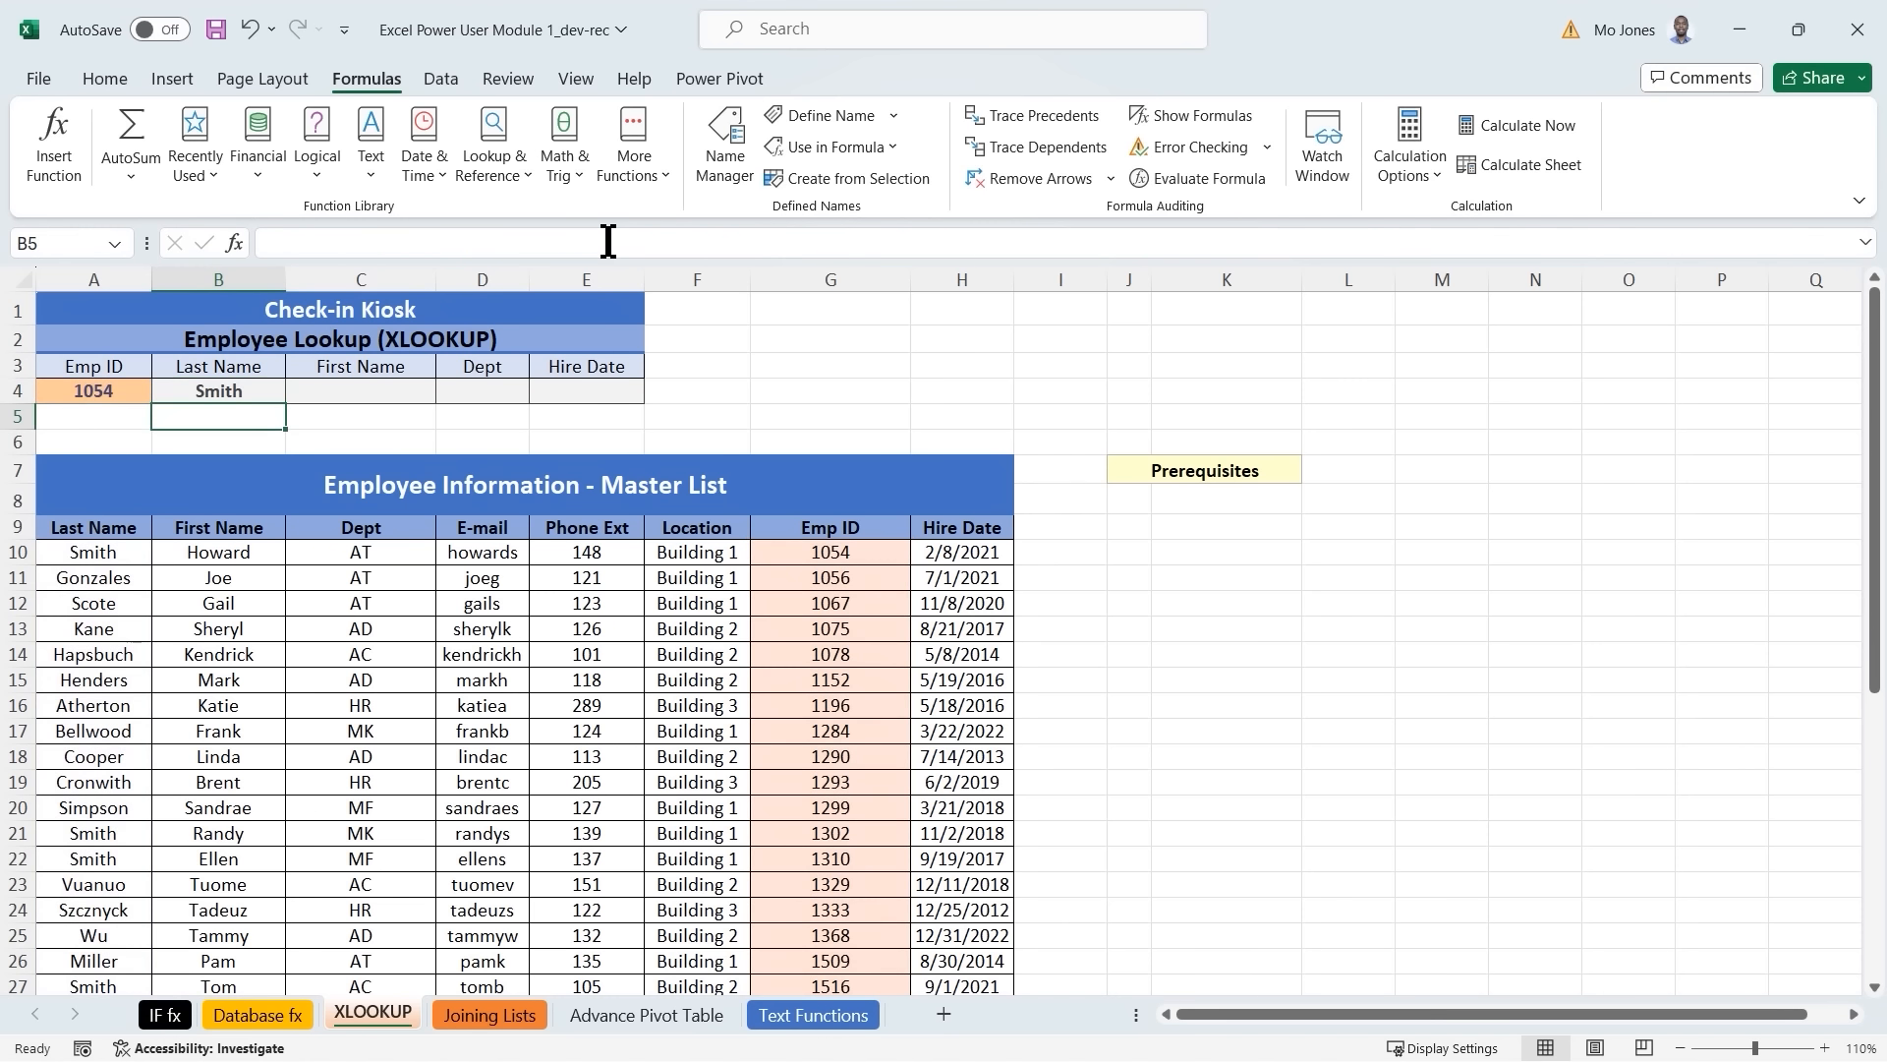
Fill B4's XLOOKUP right to E4, then inspect the copied formulas in C4, D4 and E4.
click(257, 393)
drag(286, 406, 618, 403)
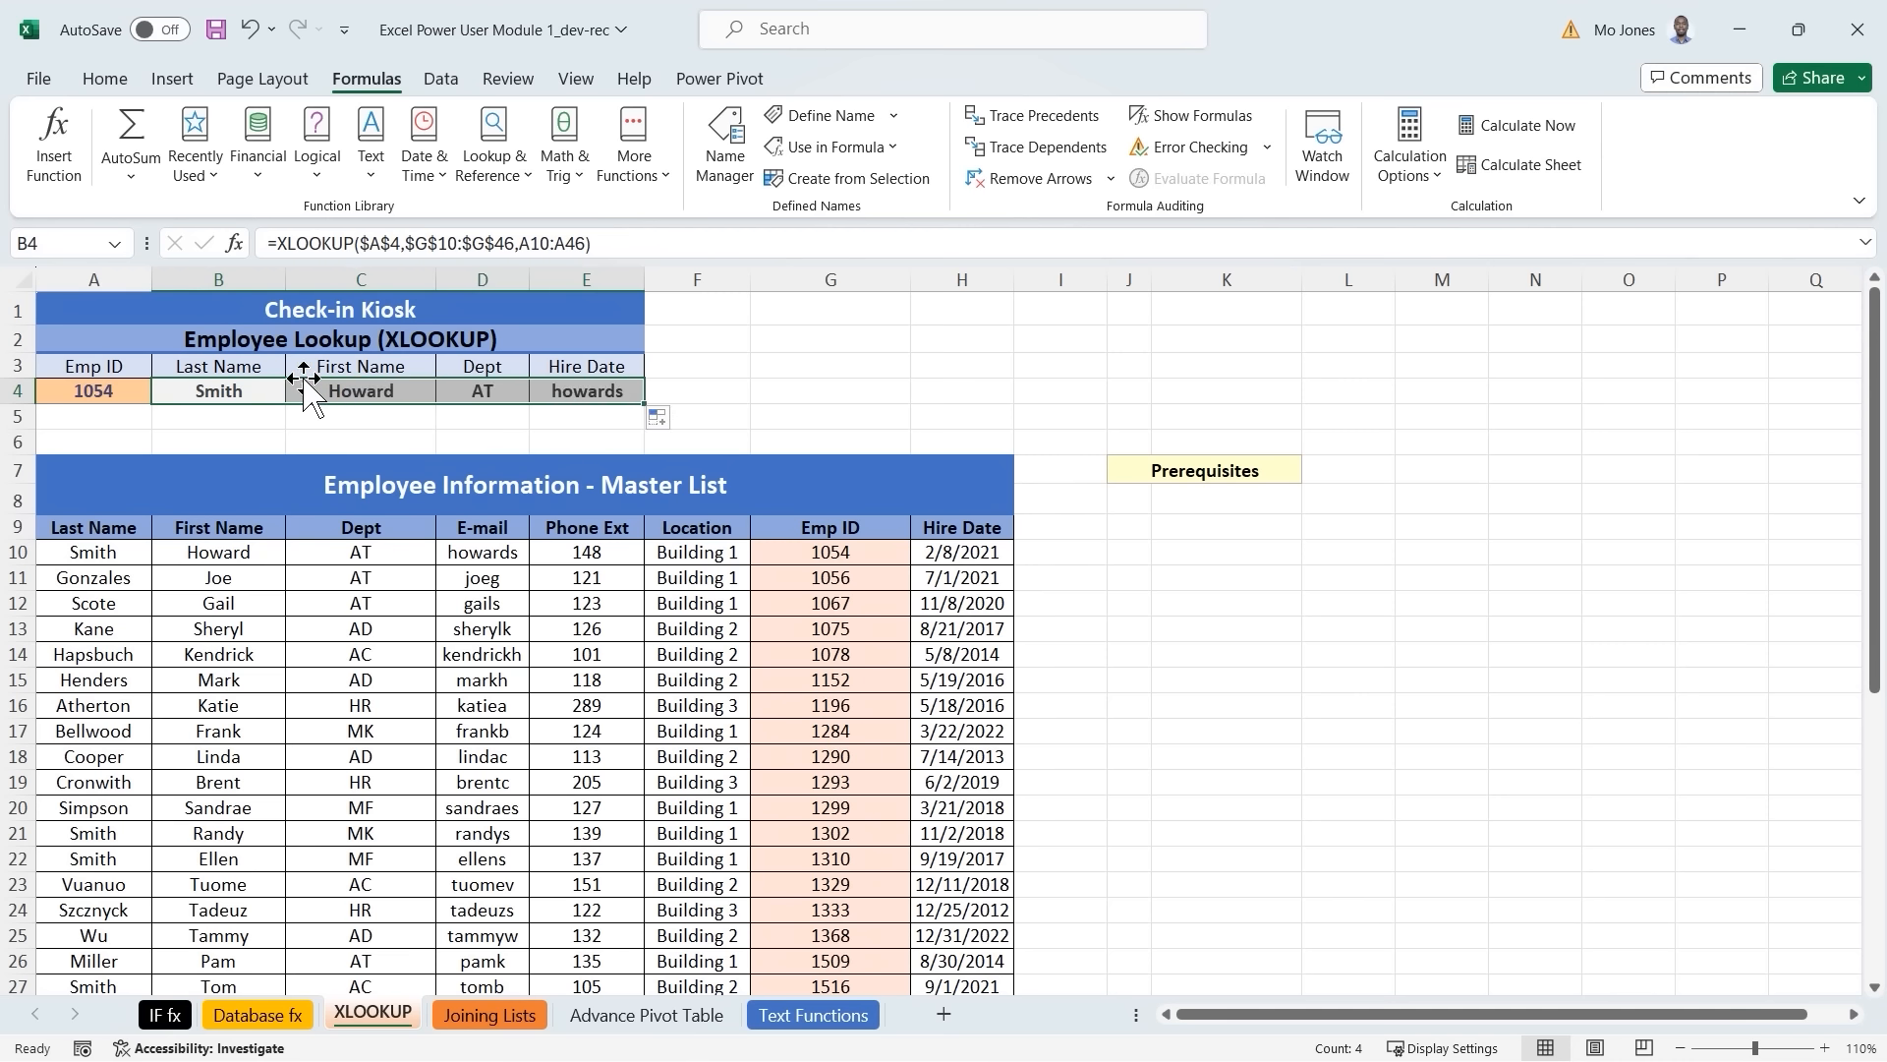
click(228, 390)
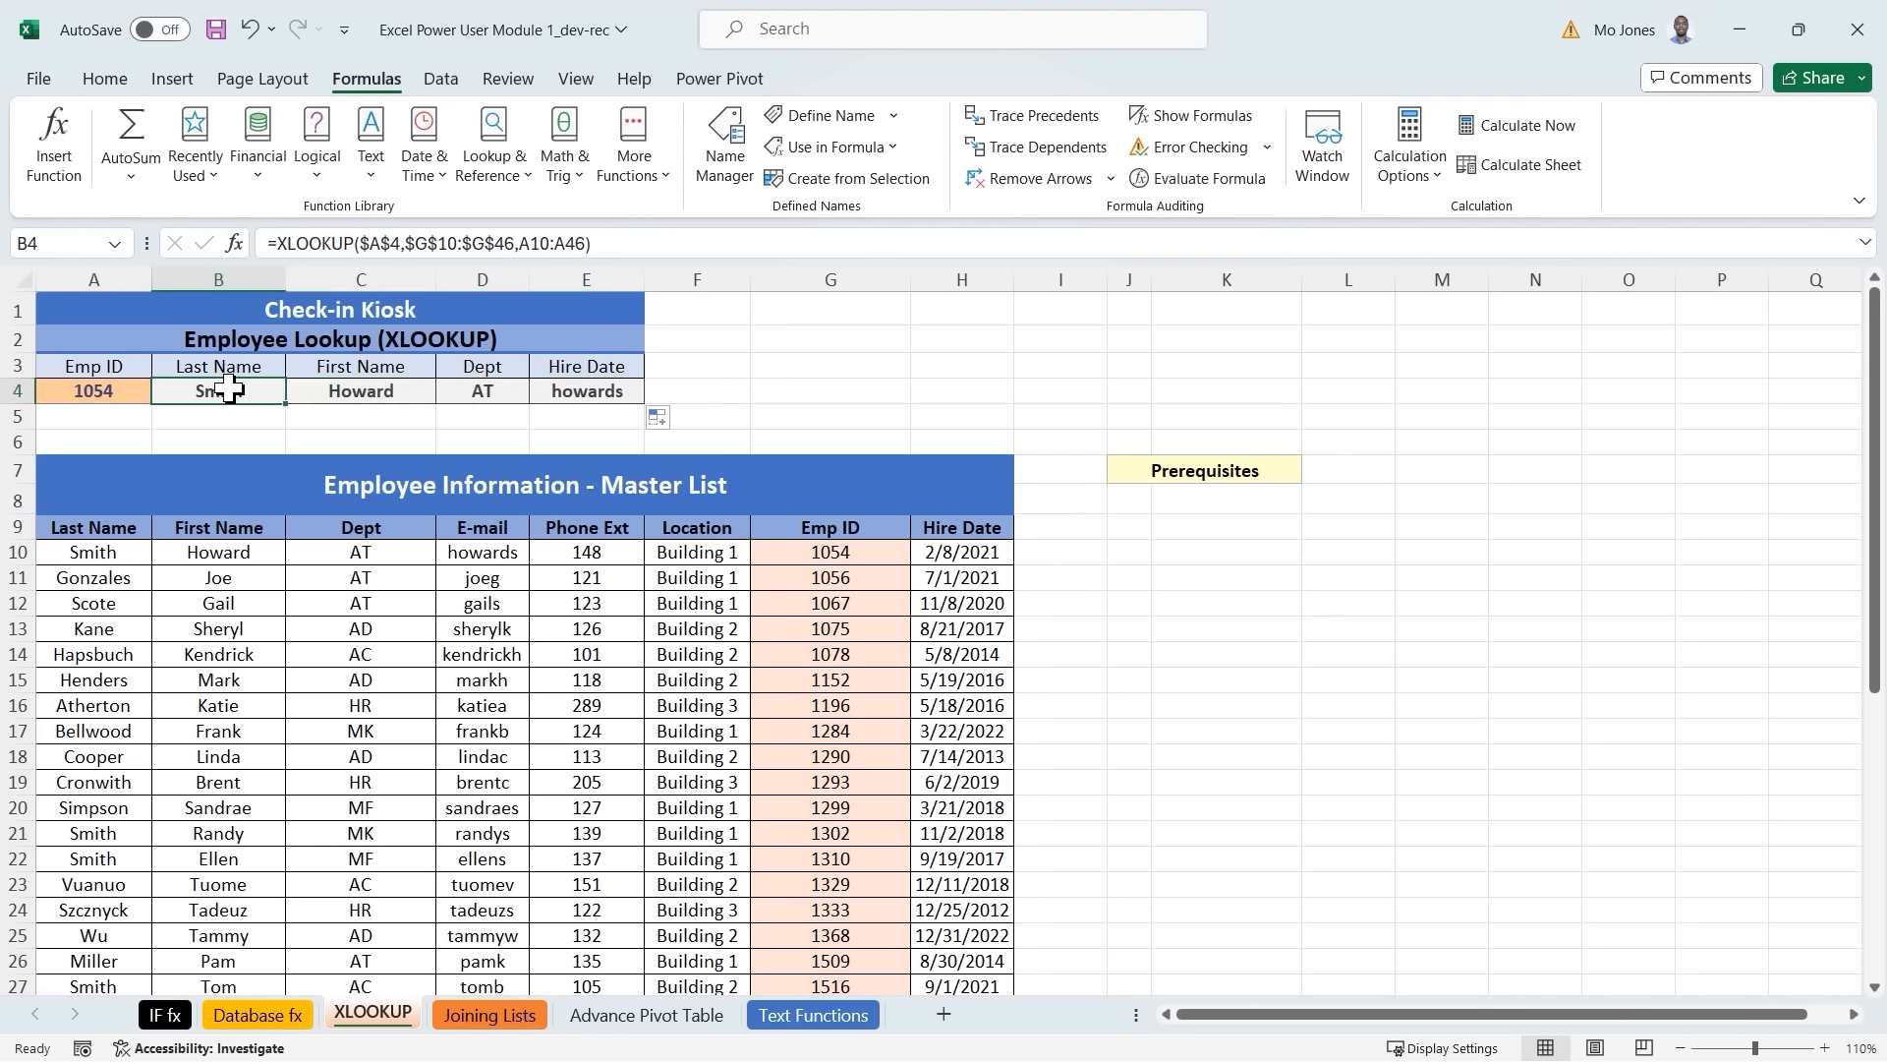
click(376, 392)
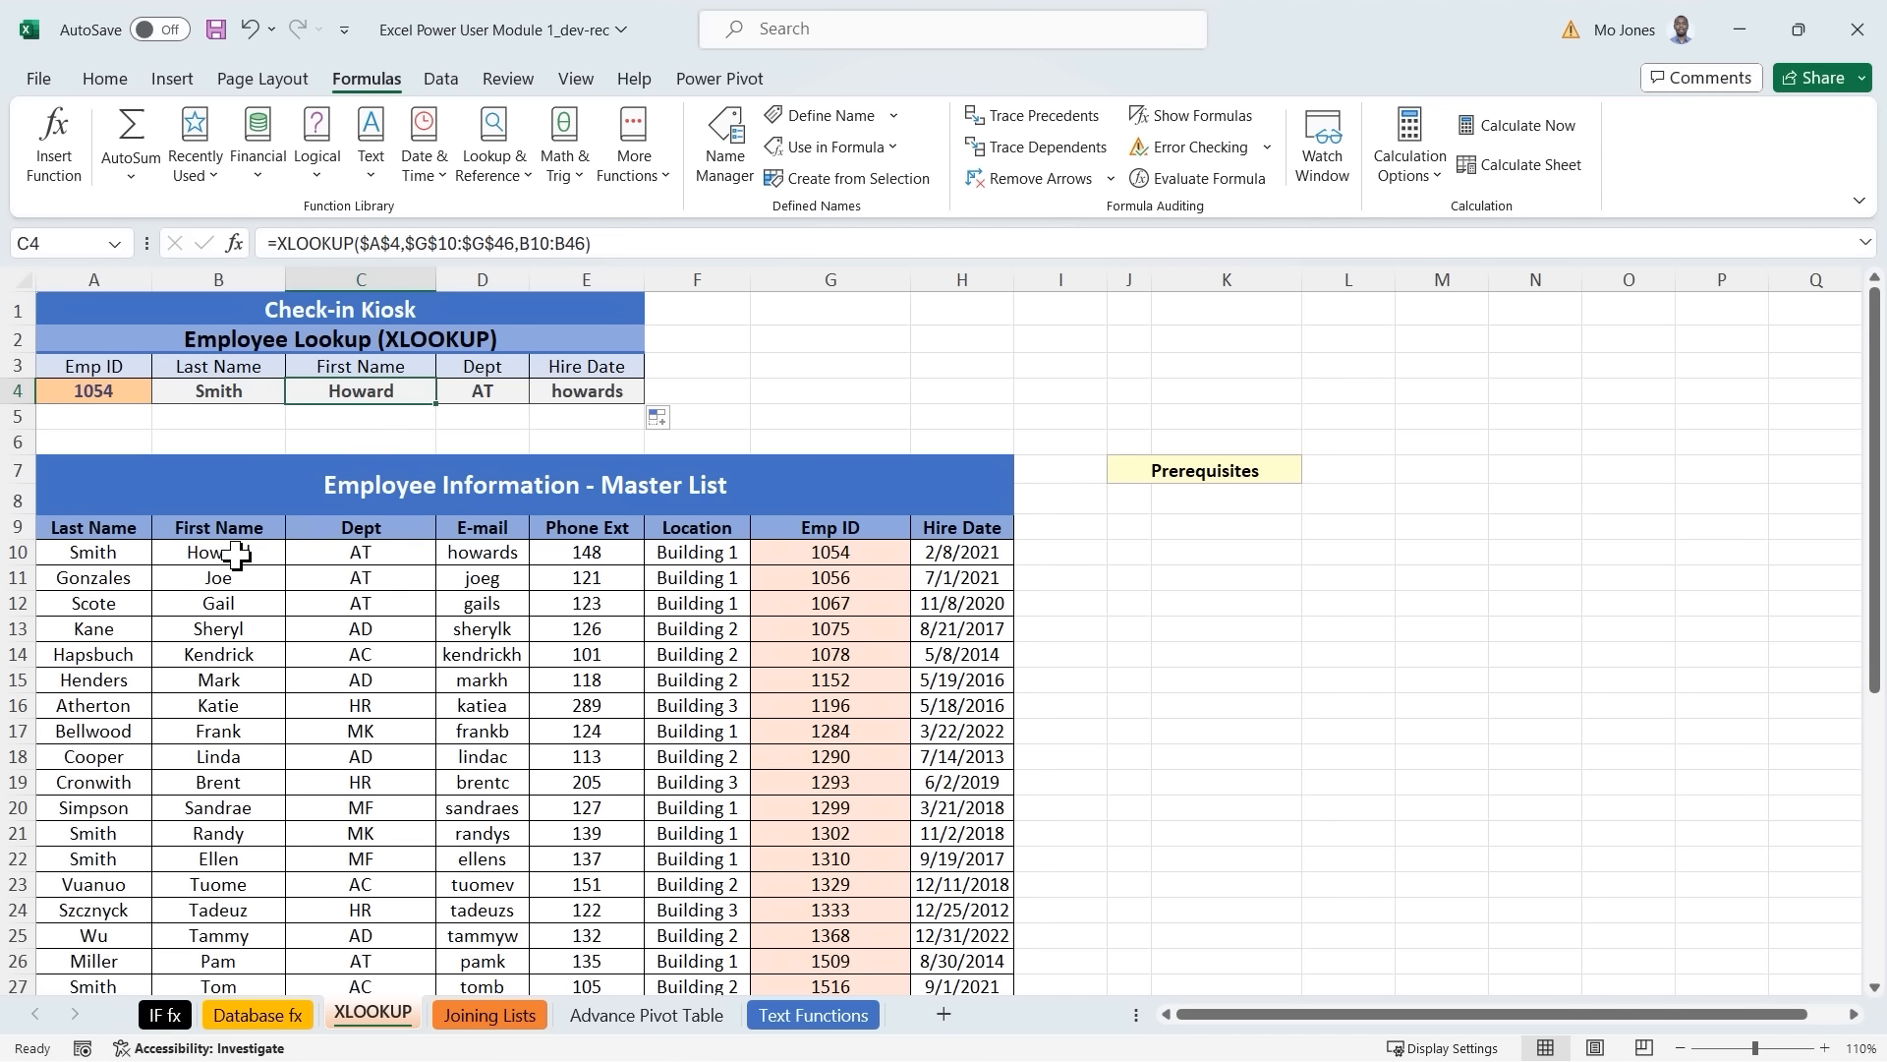
click(486, 393)
key(ctrl+r)
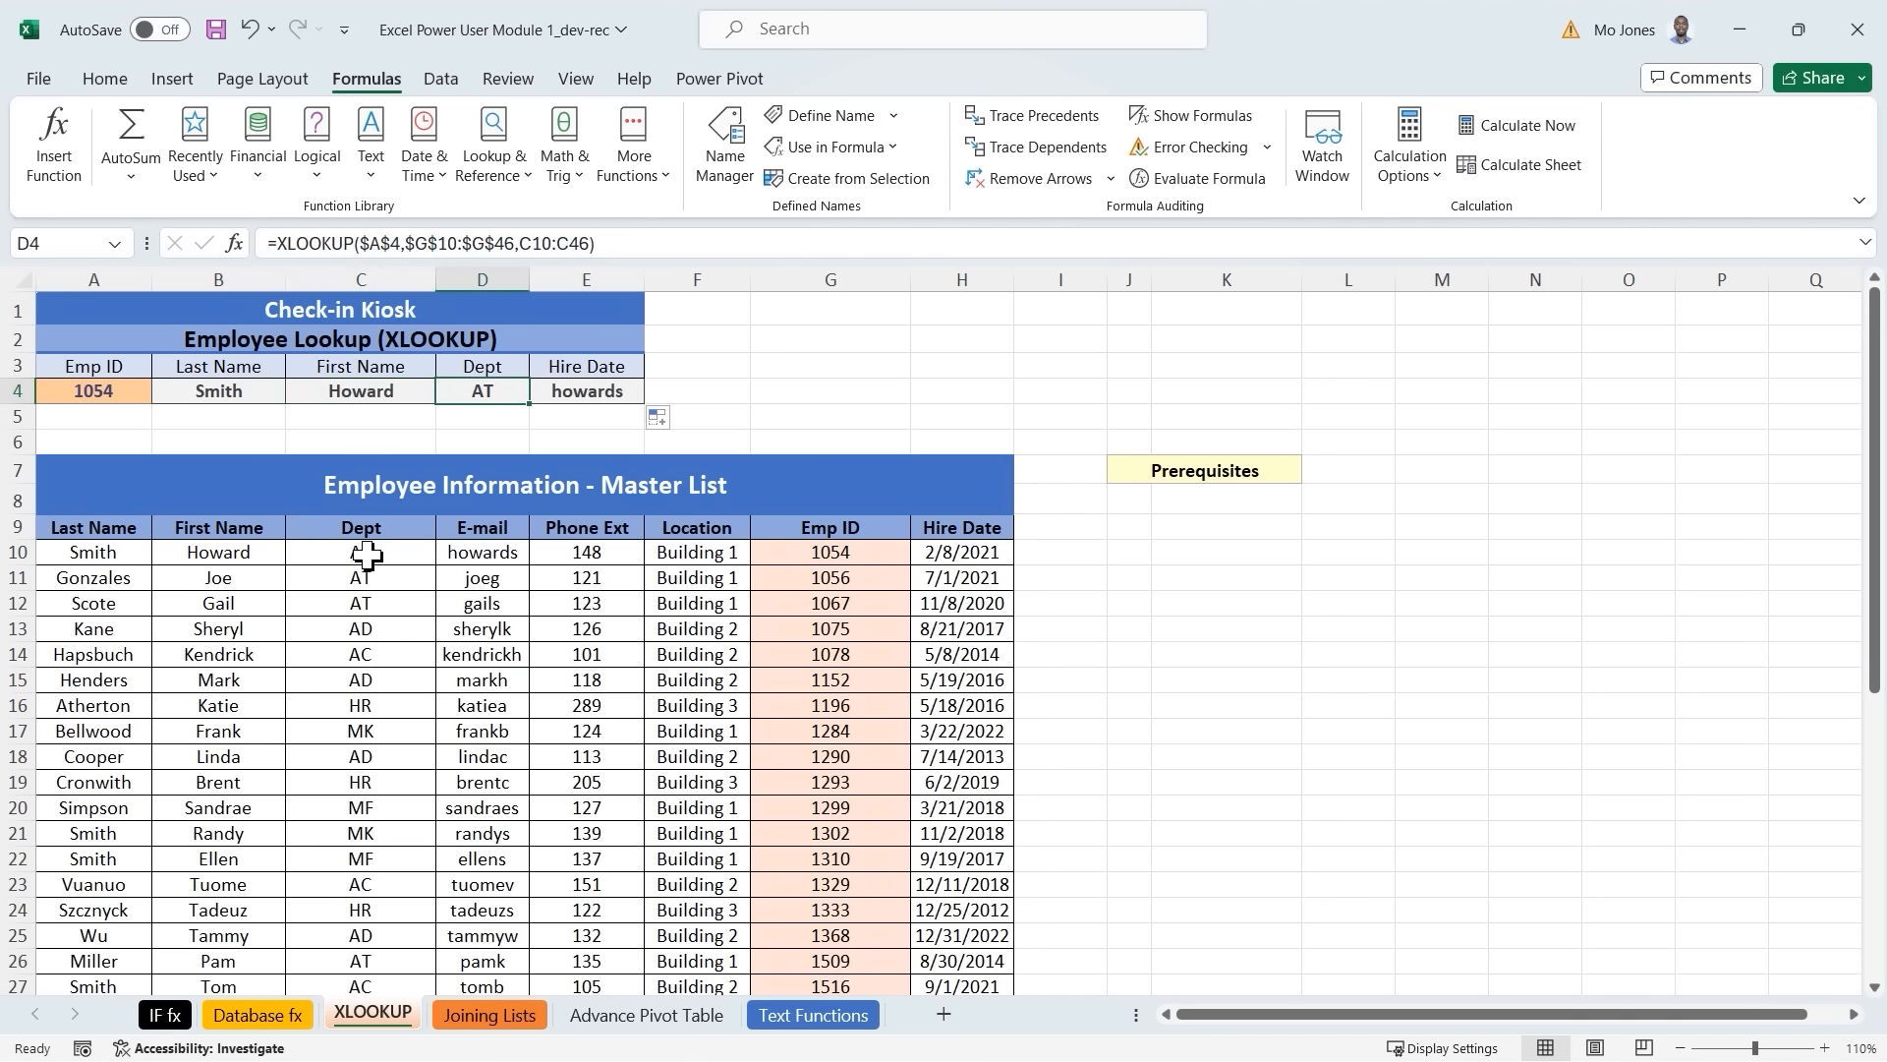
click(586, 392)
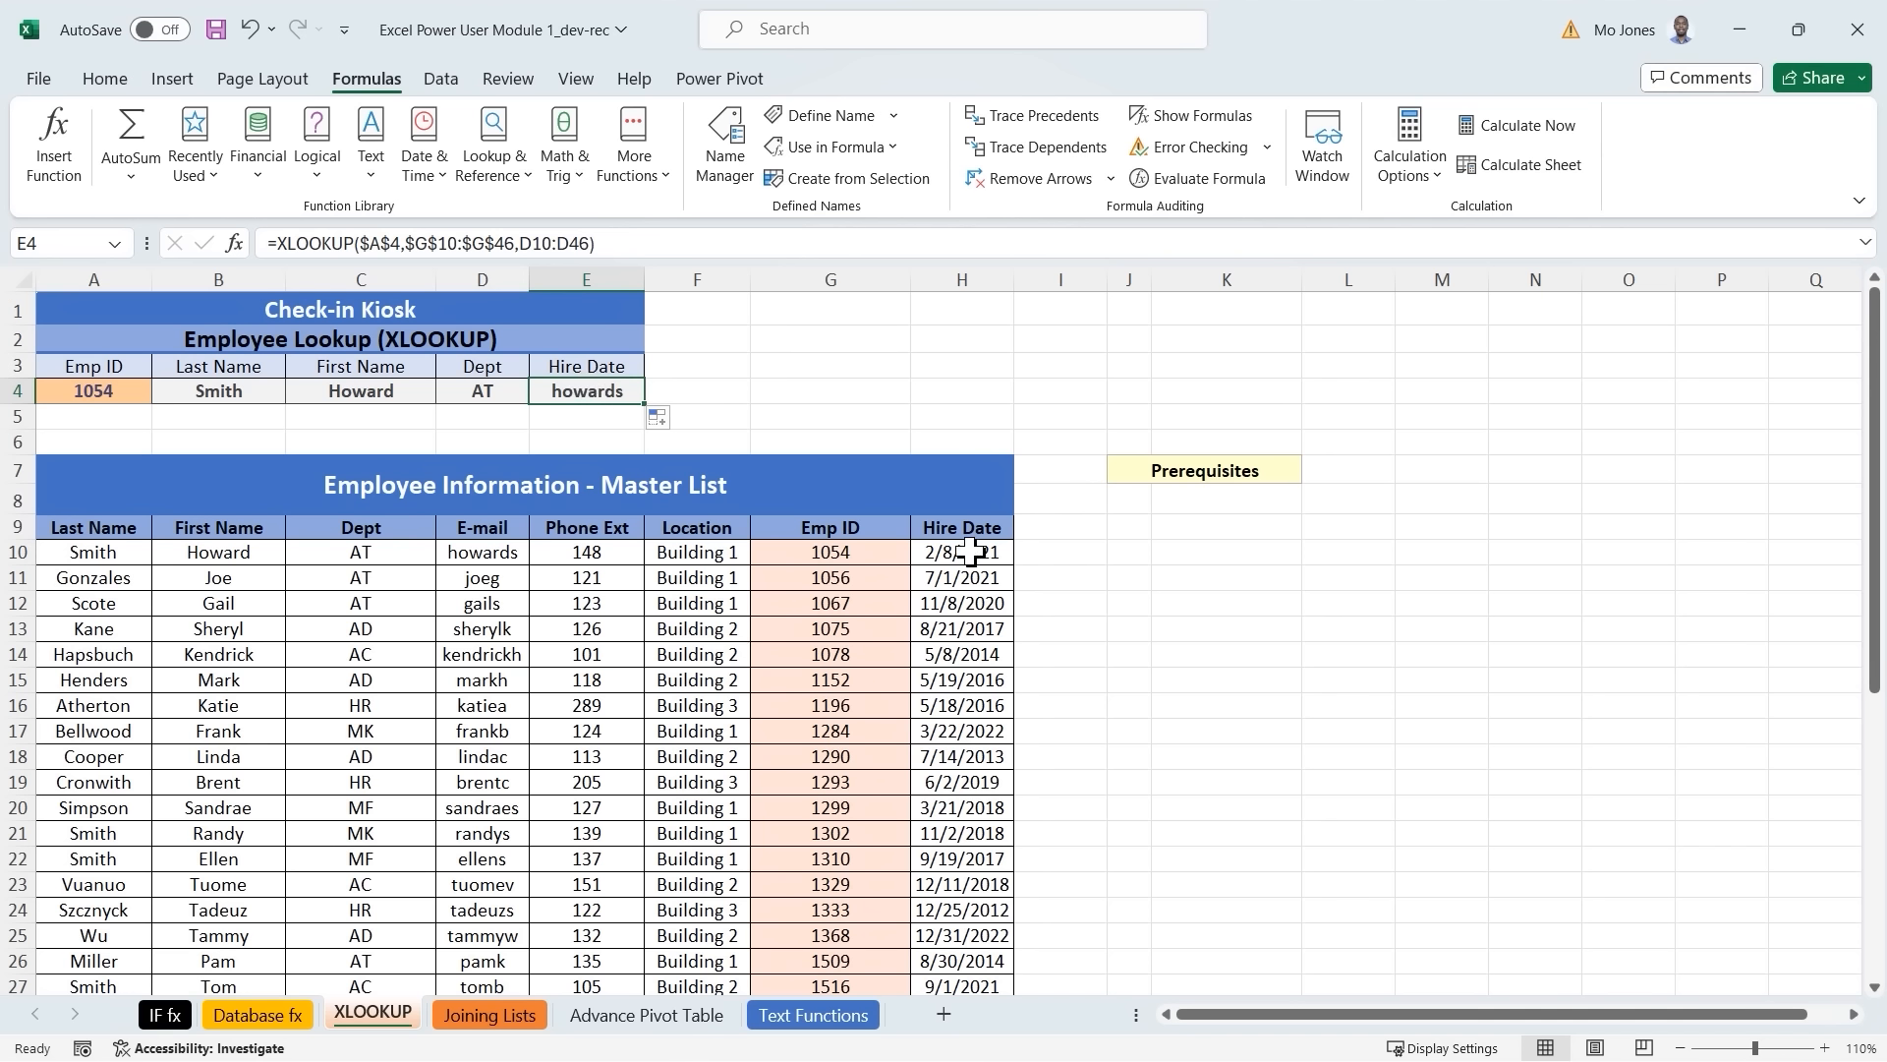
Change E4's XLOOKUP return array to H10:H46 so it returns the hire date.
click(522, 243)
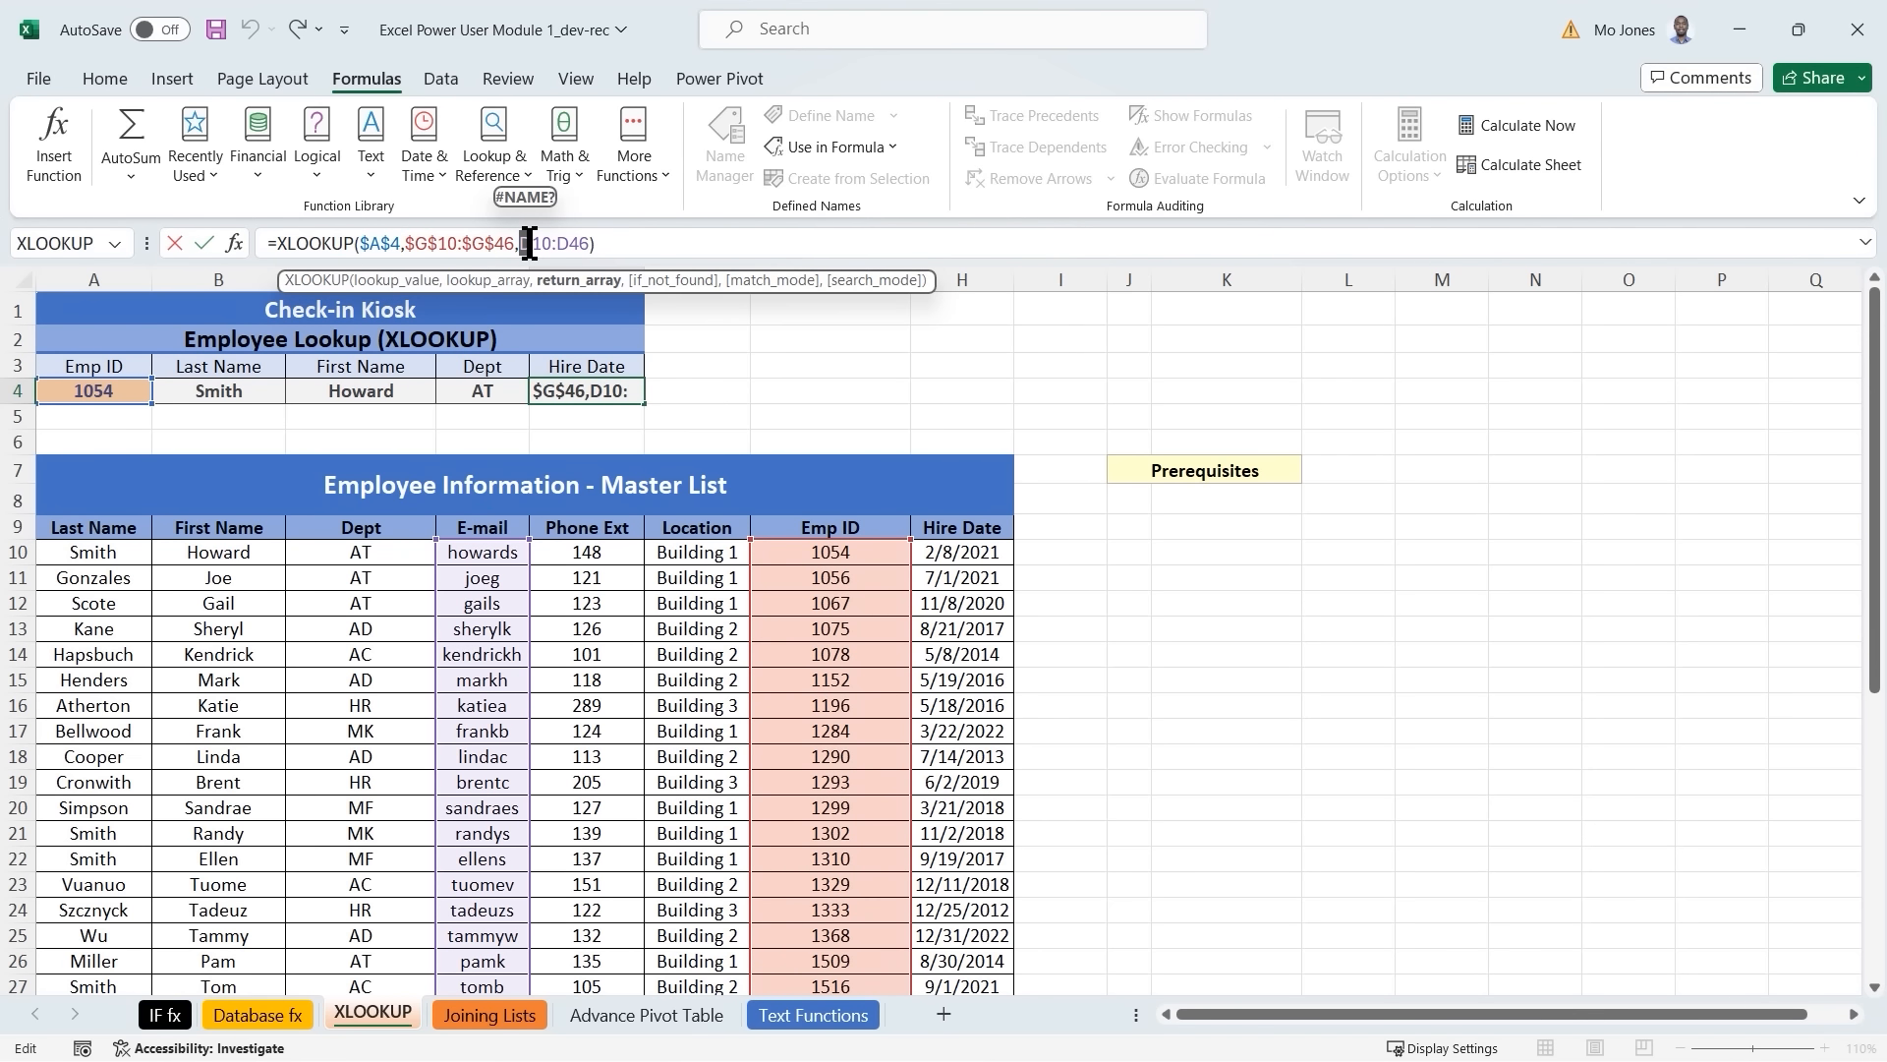
text(h)
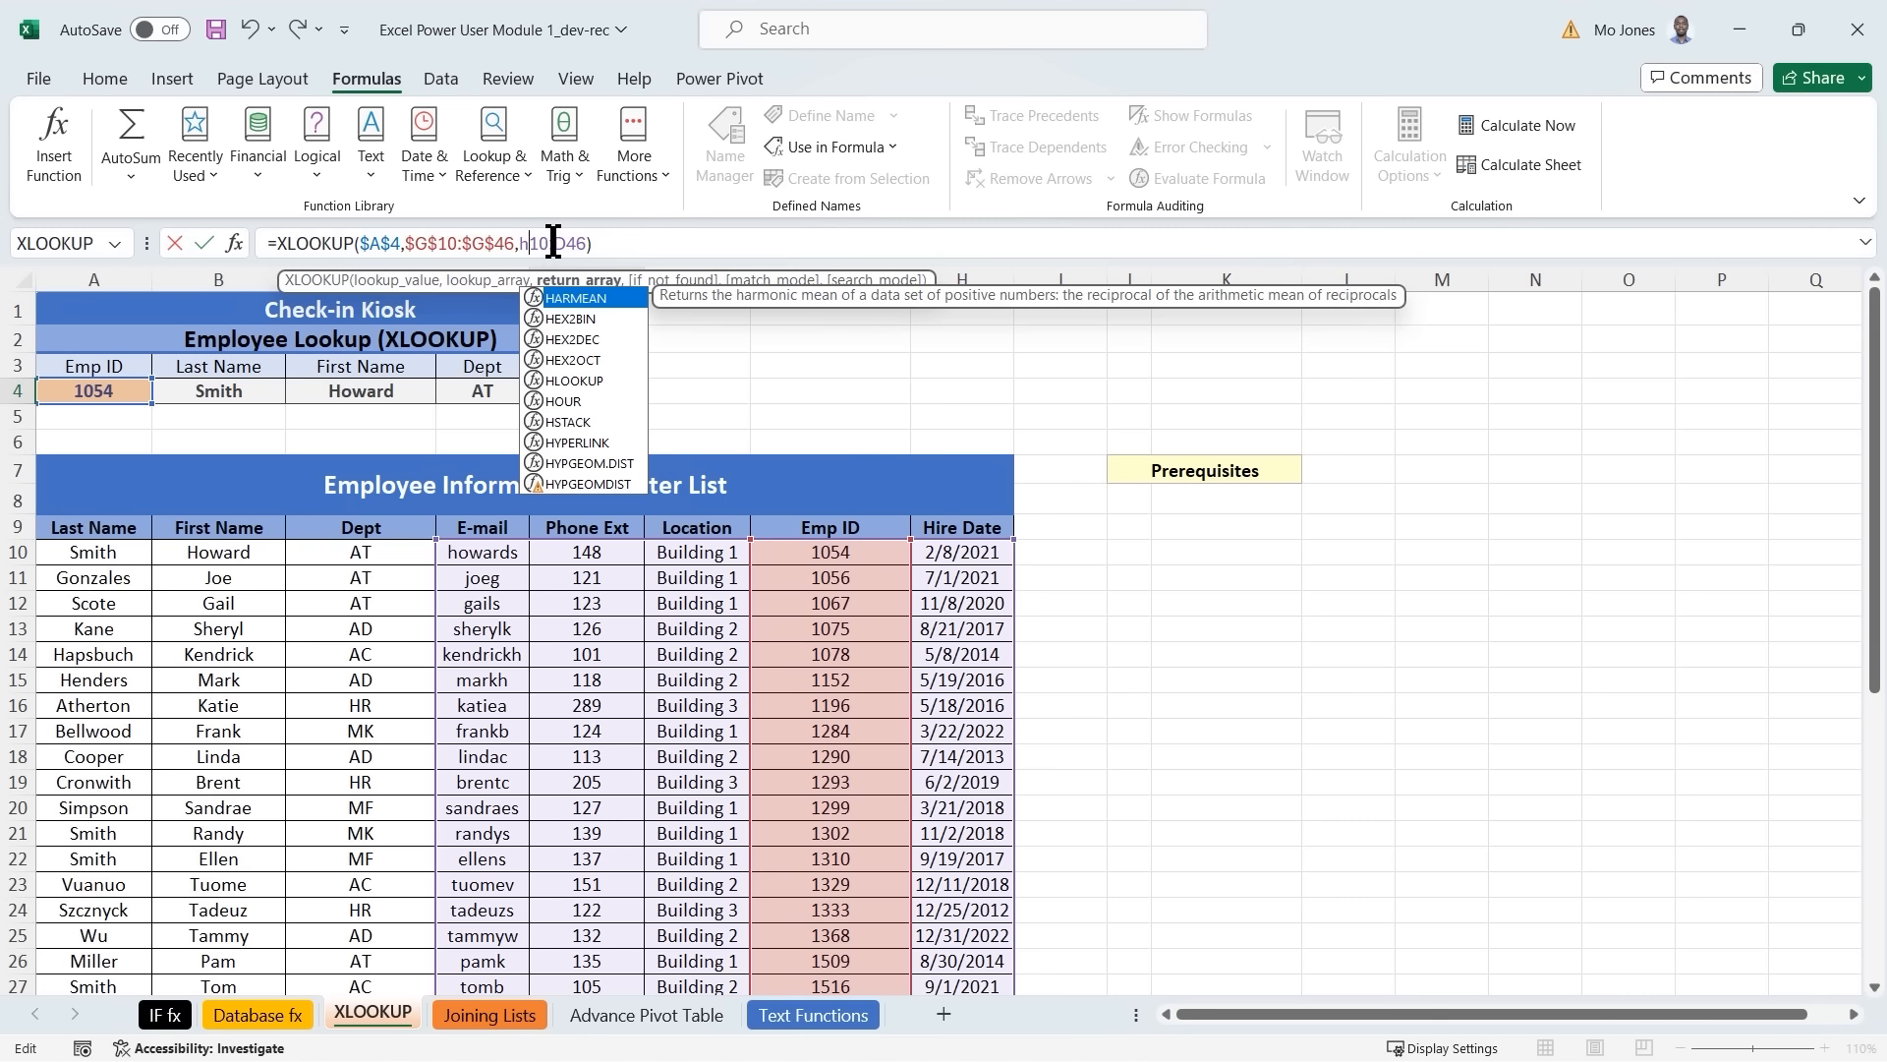
click(556, 243)
key(BackSpace)
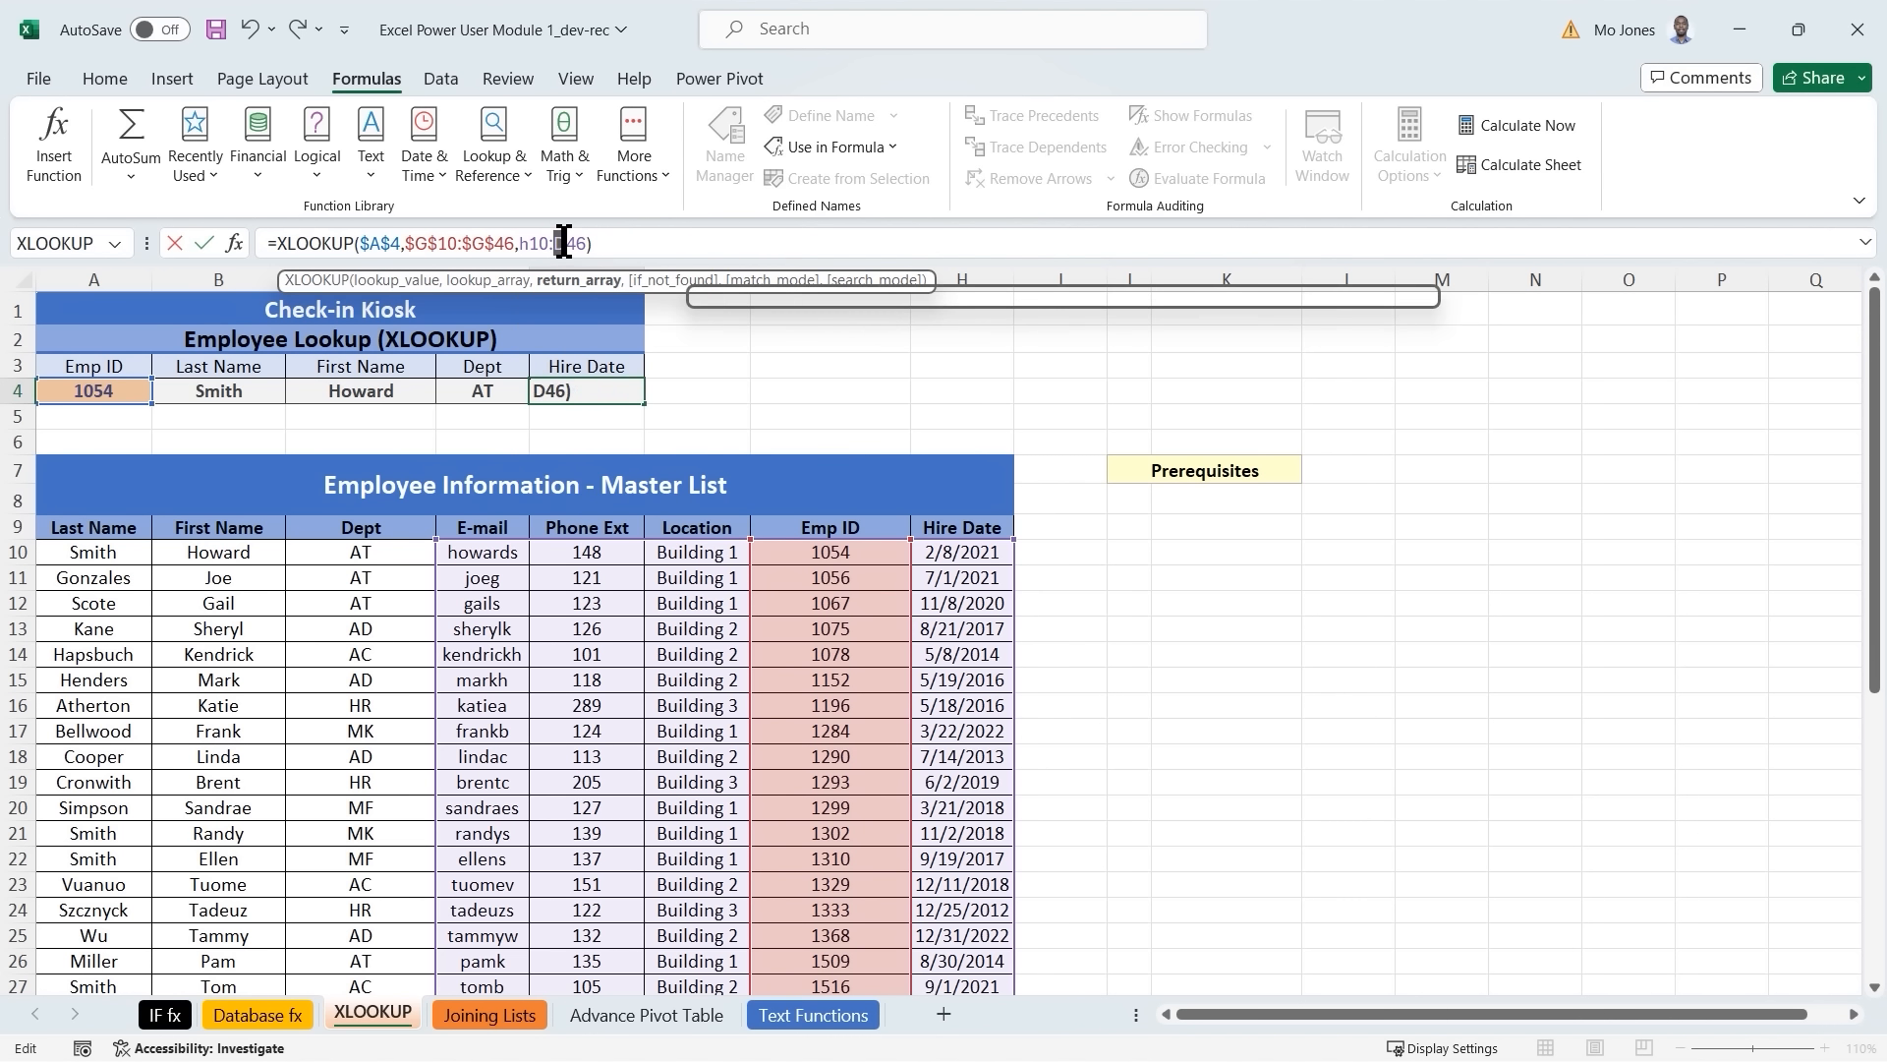
text(h)
click(592, 242)
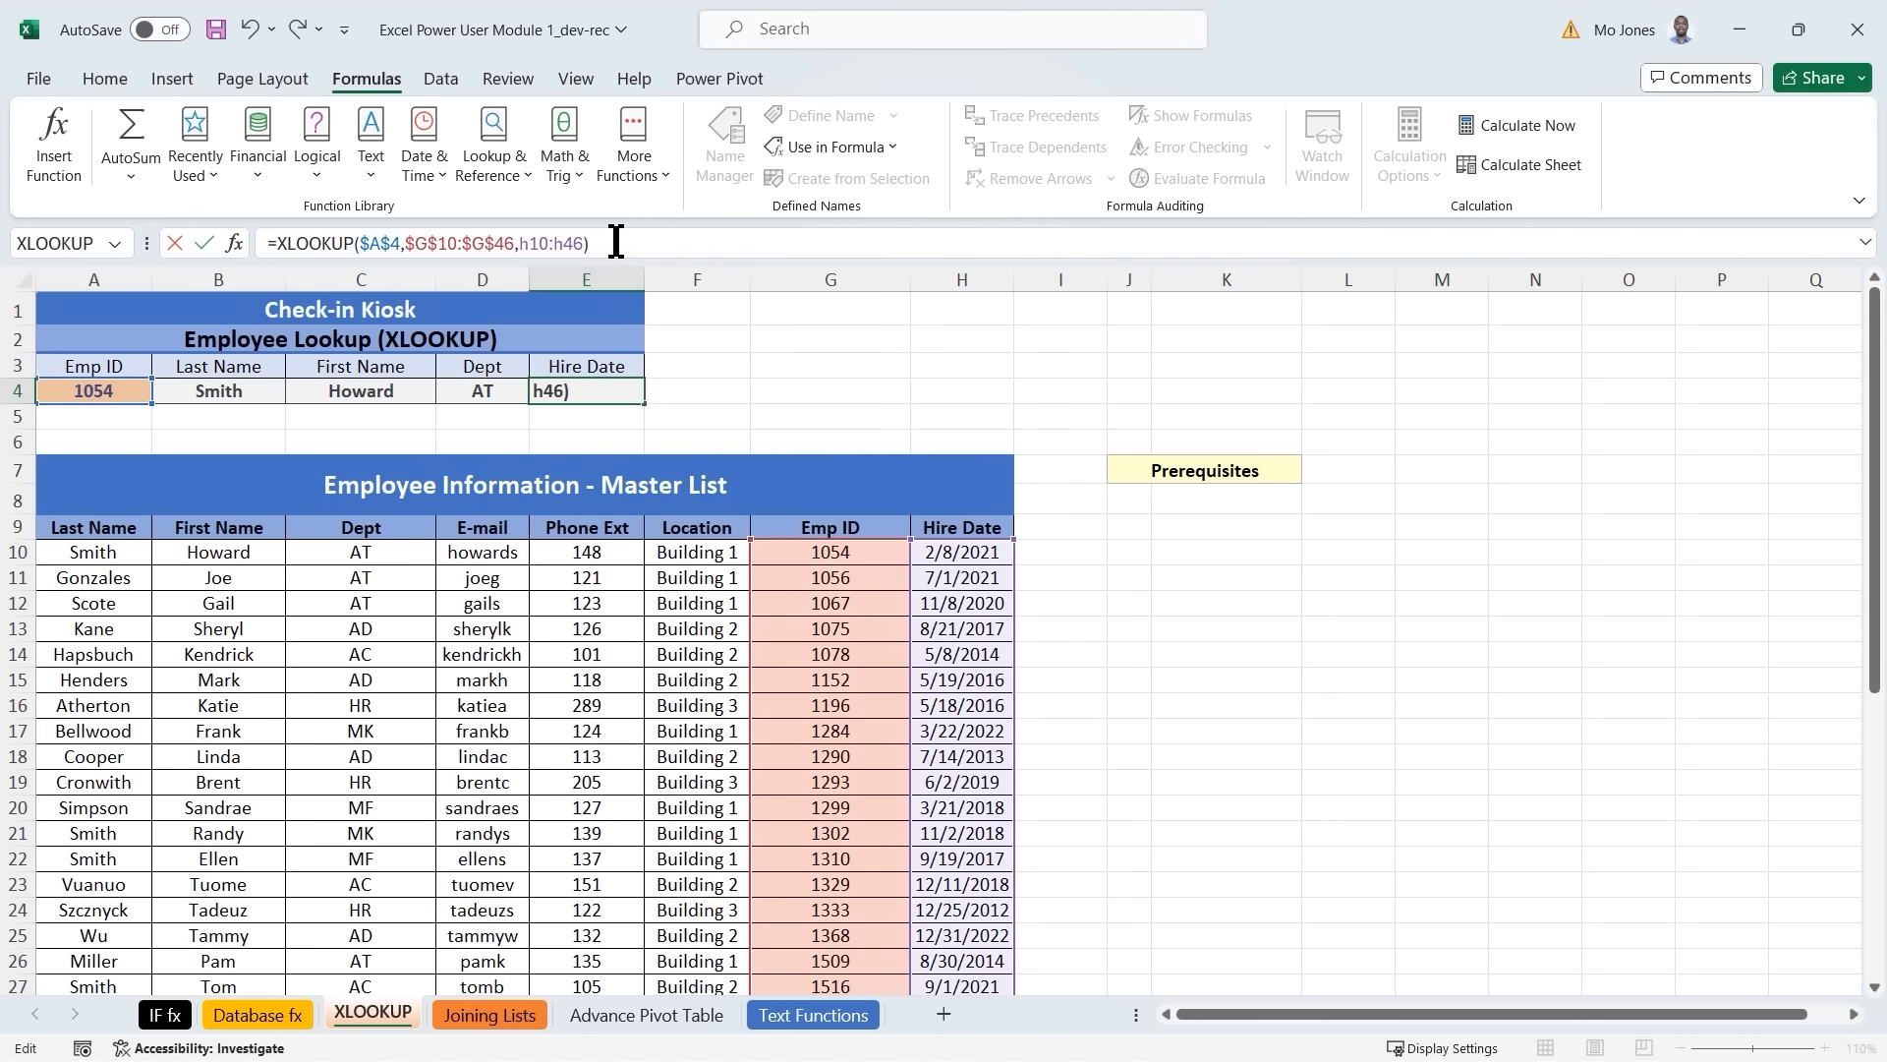
key(Return)
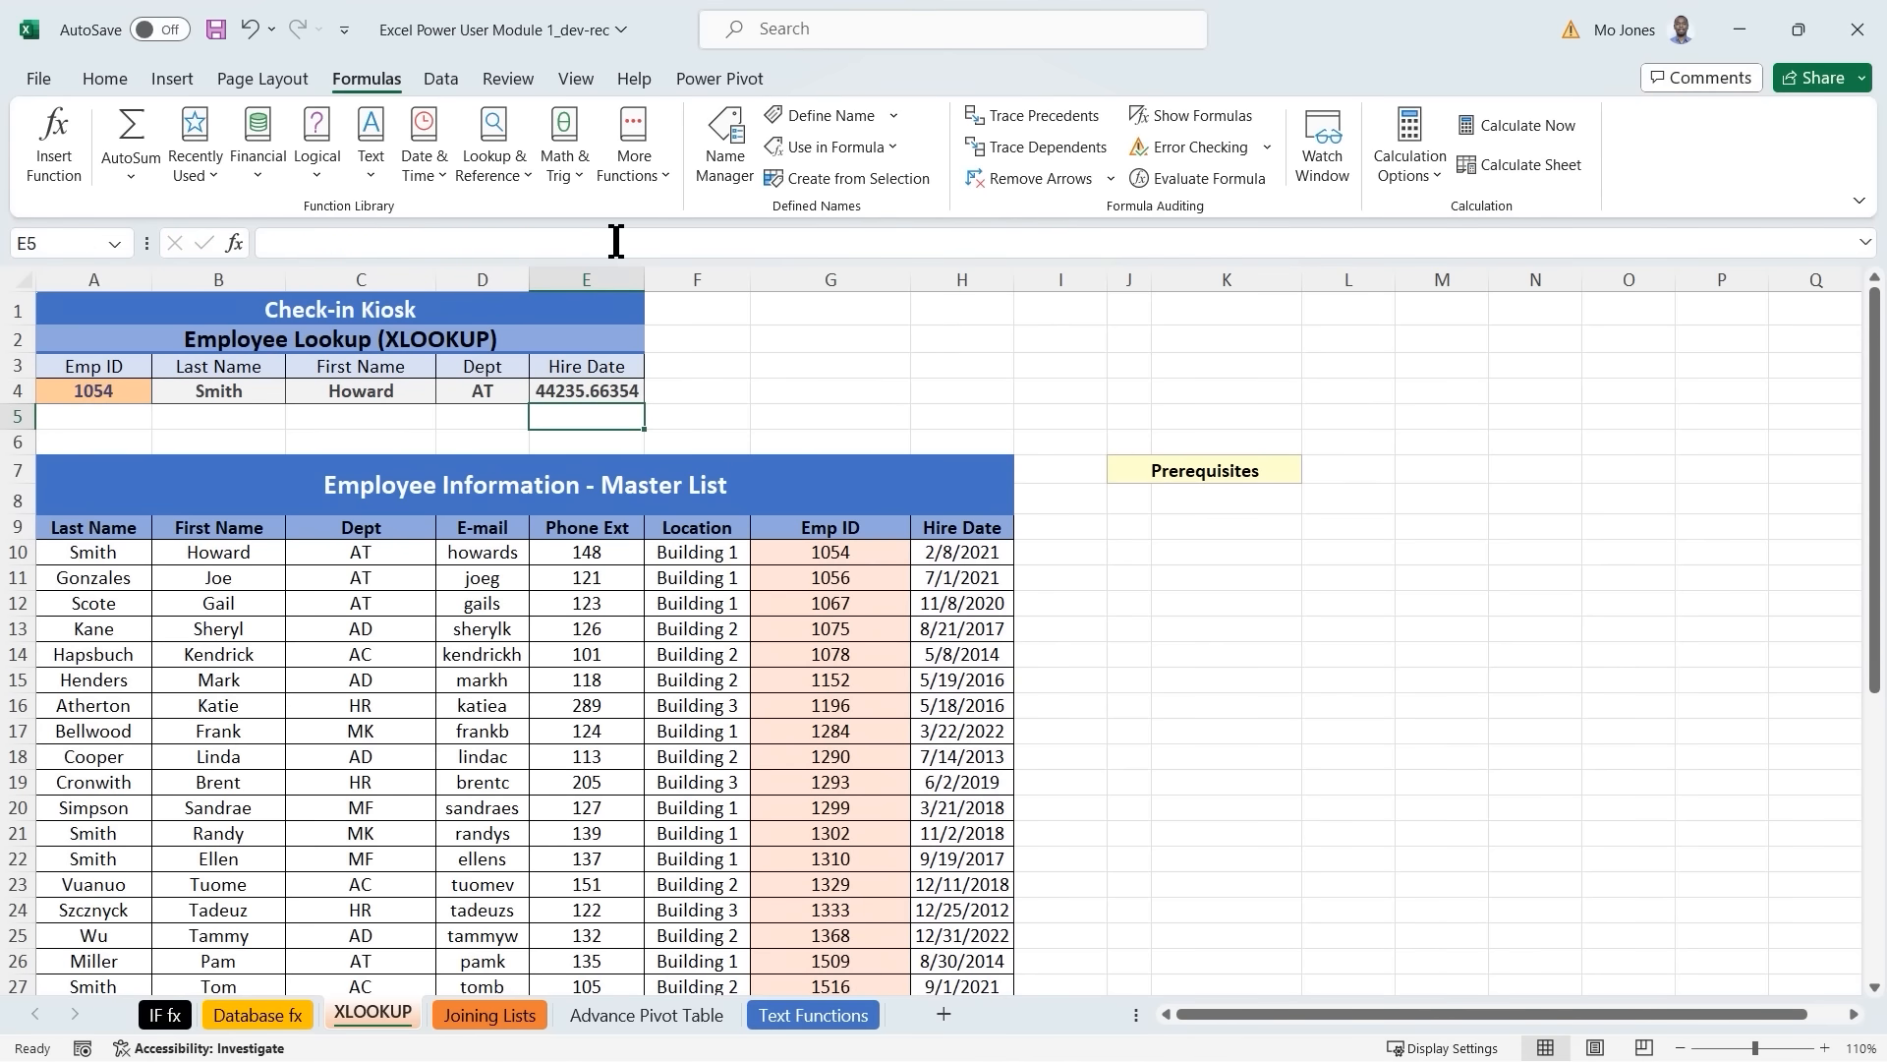
Format E4 with the short 3/14/12 date style so it shows 2/8/21.
click(588, 393)
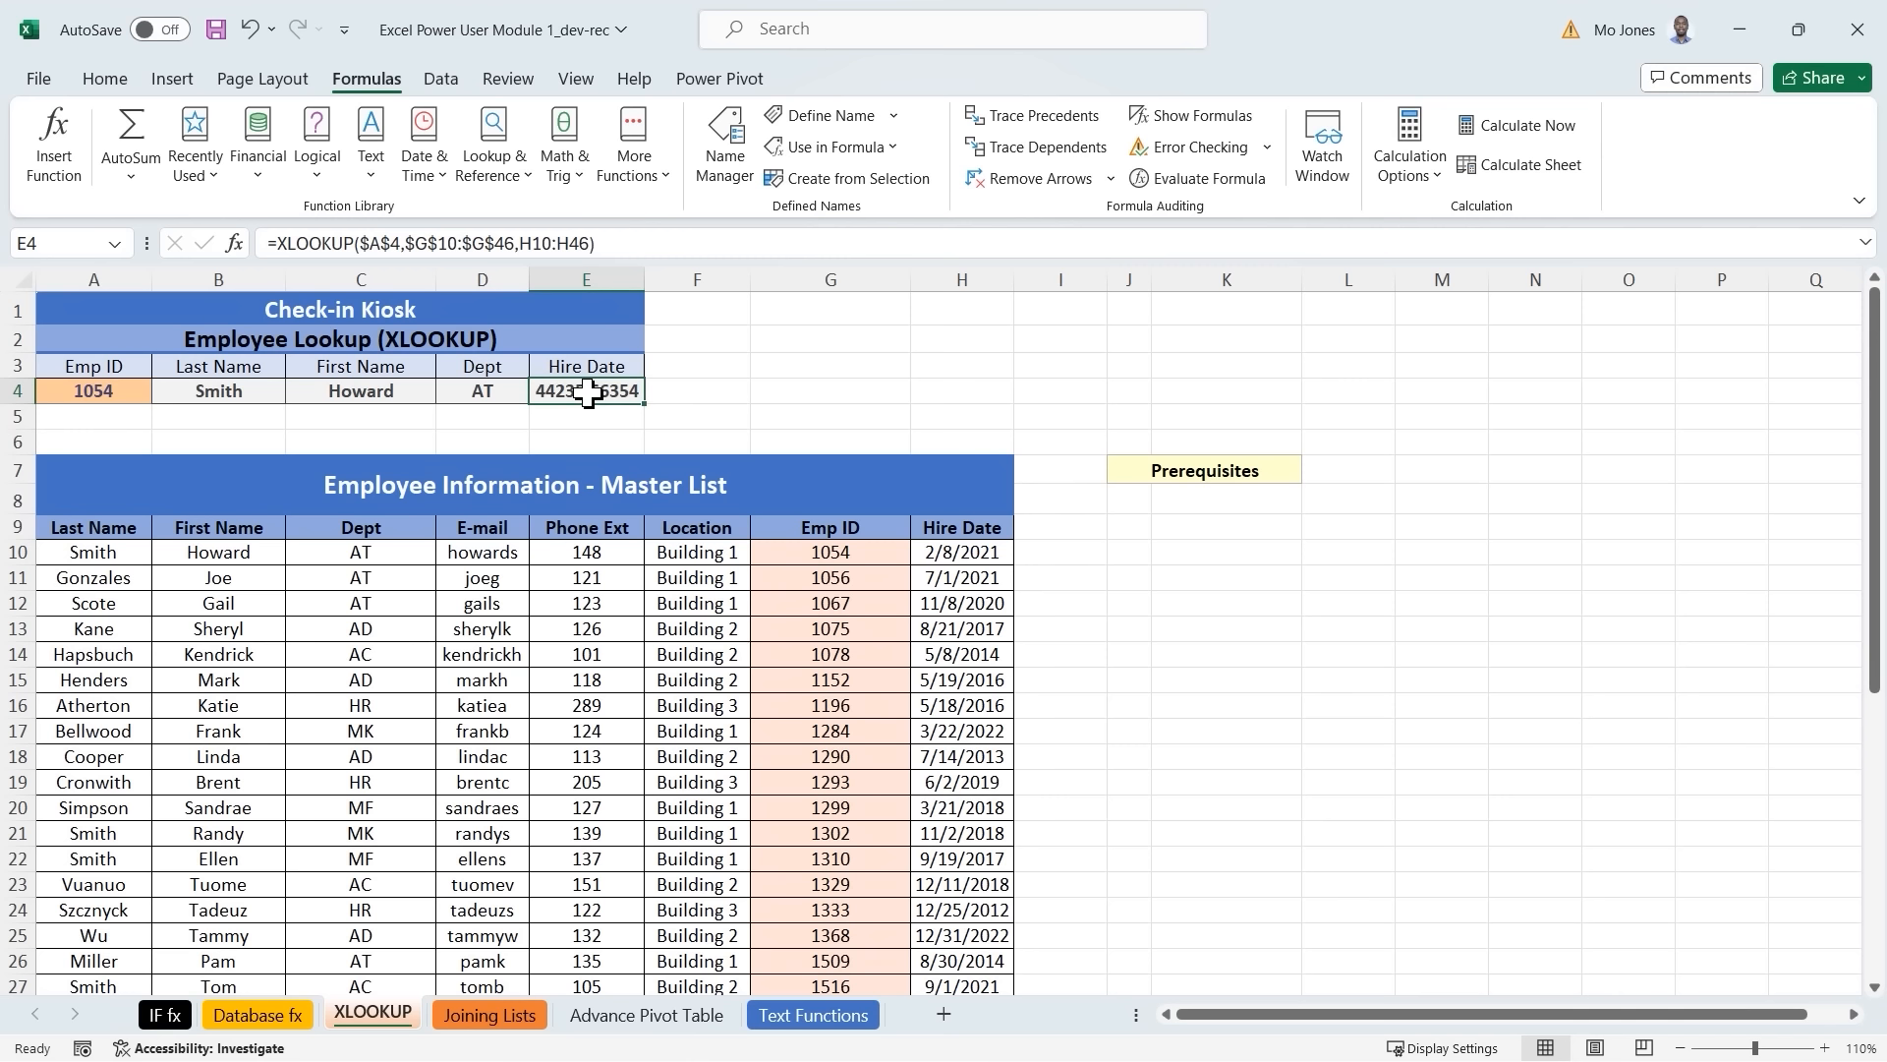
right_click(588, 394)
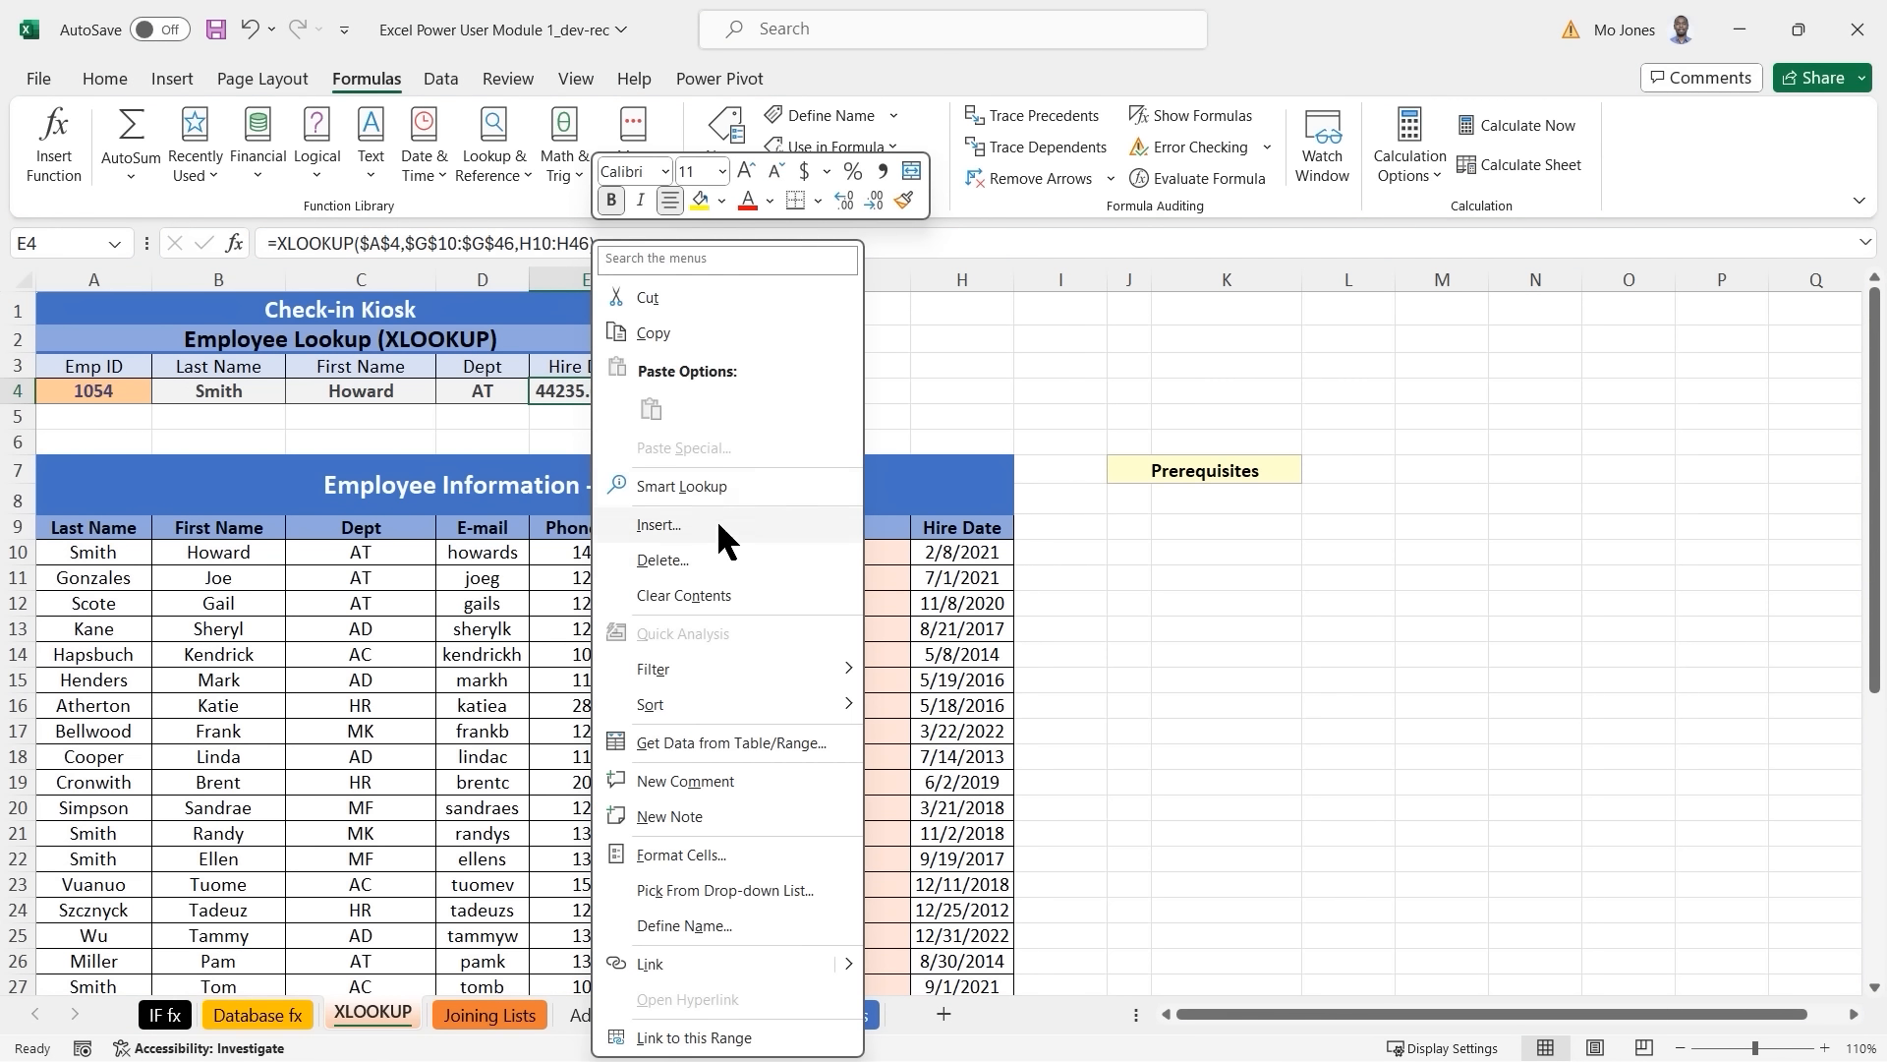
click(685, 851)
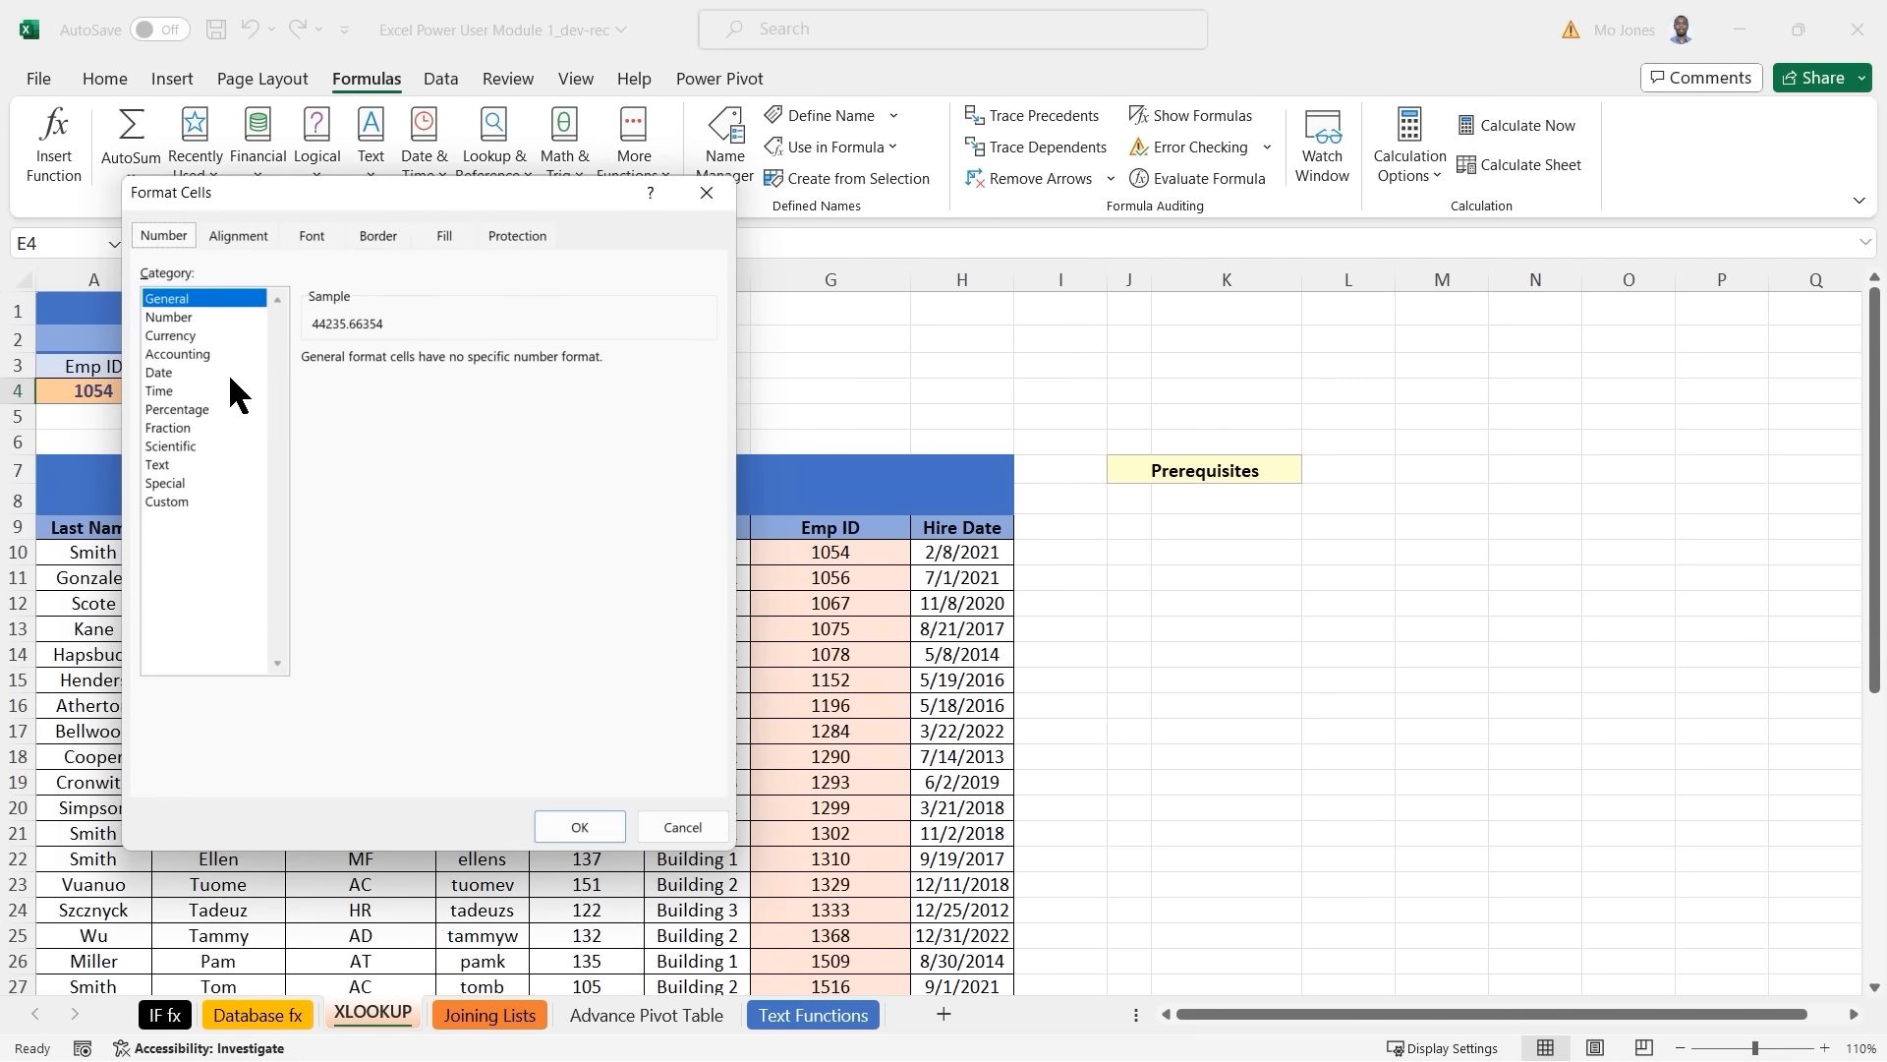
click(162, 372)
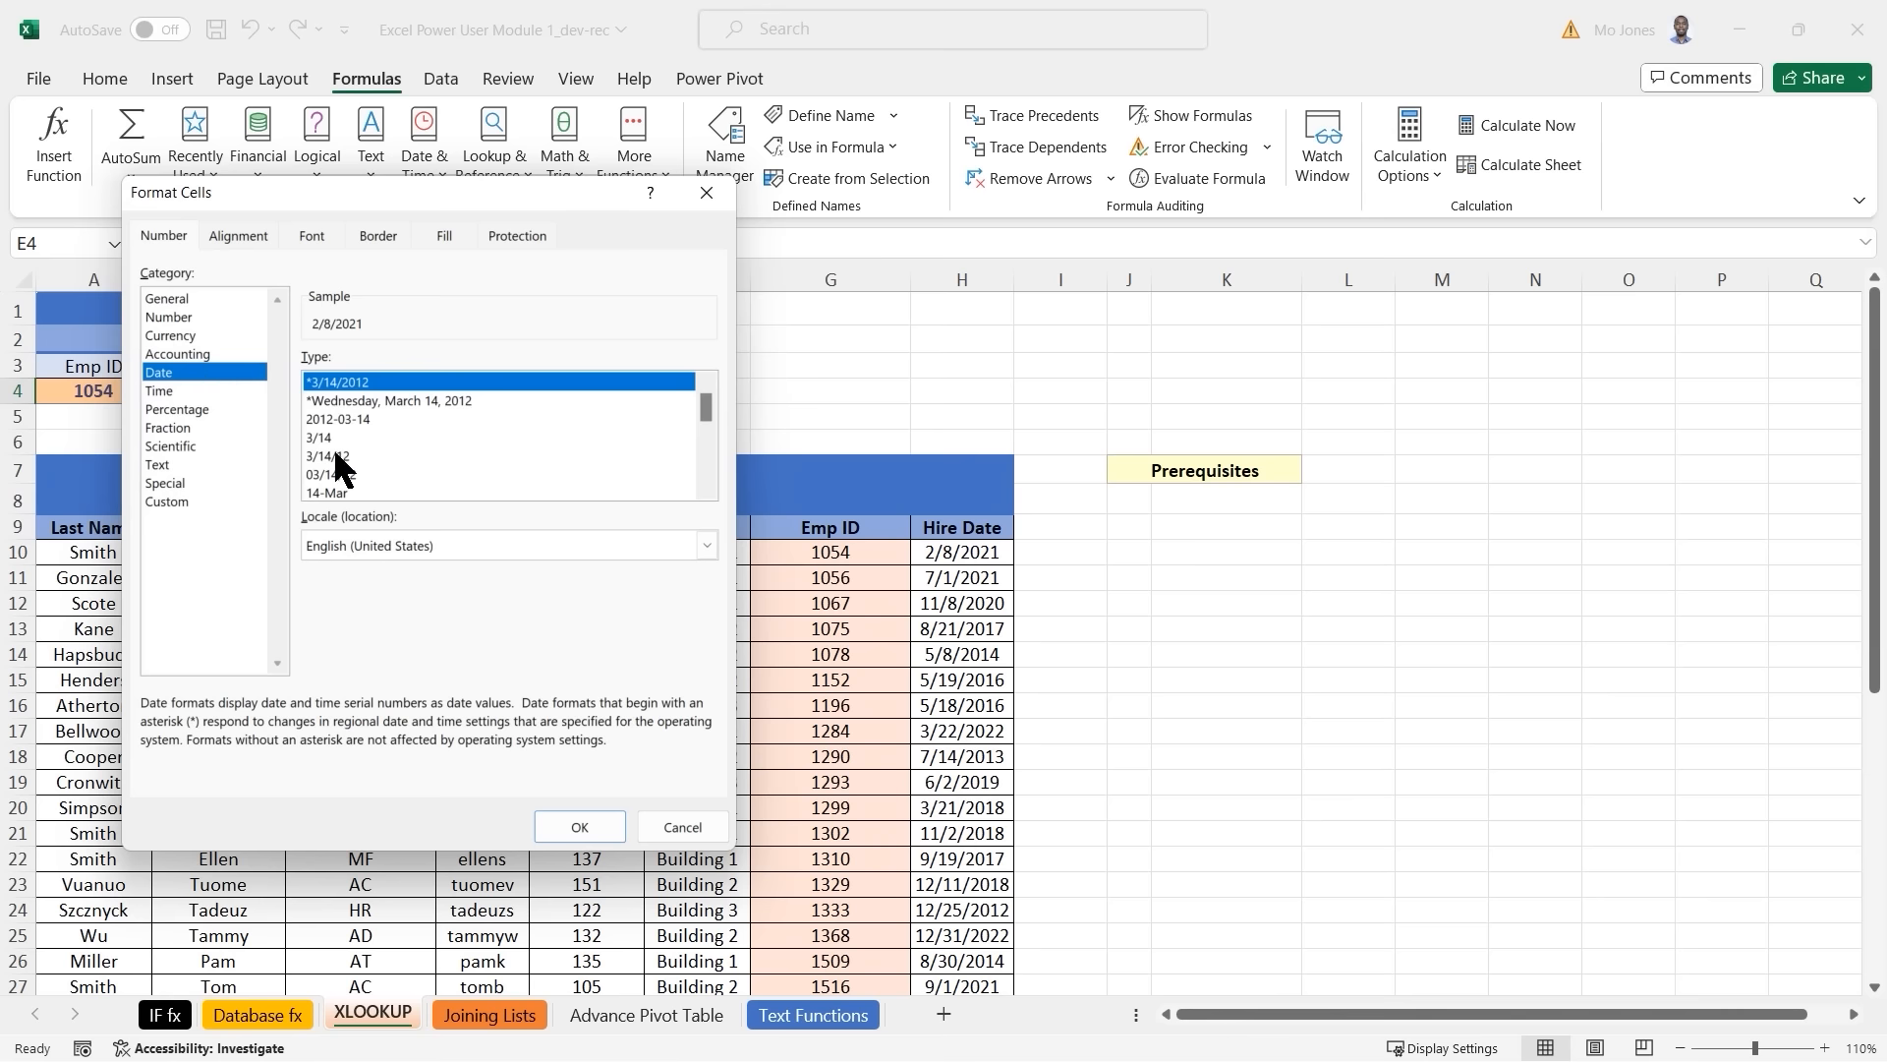
click(335, 457)
click(580, 827)
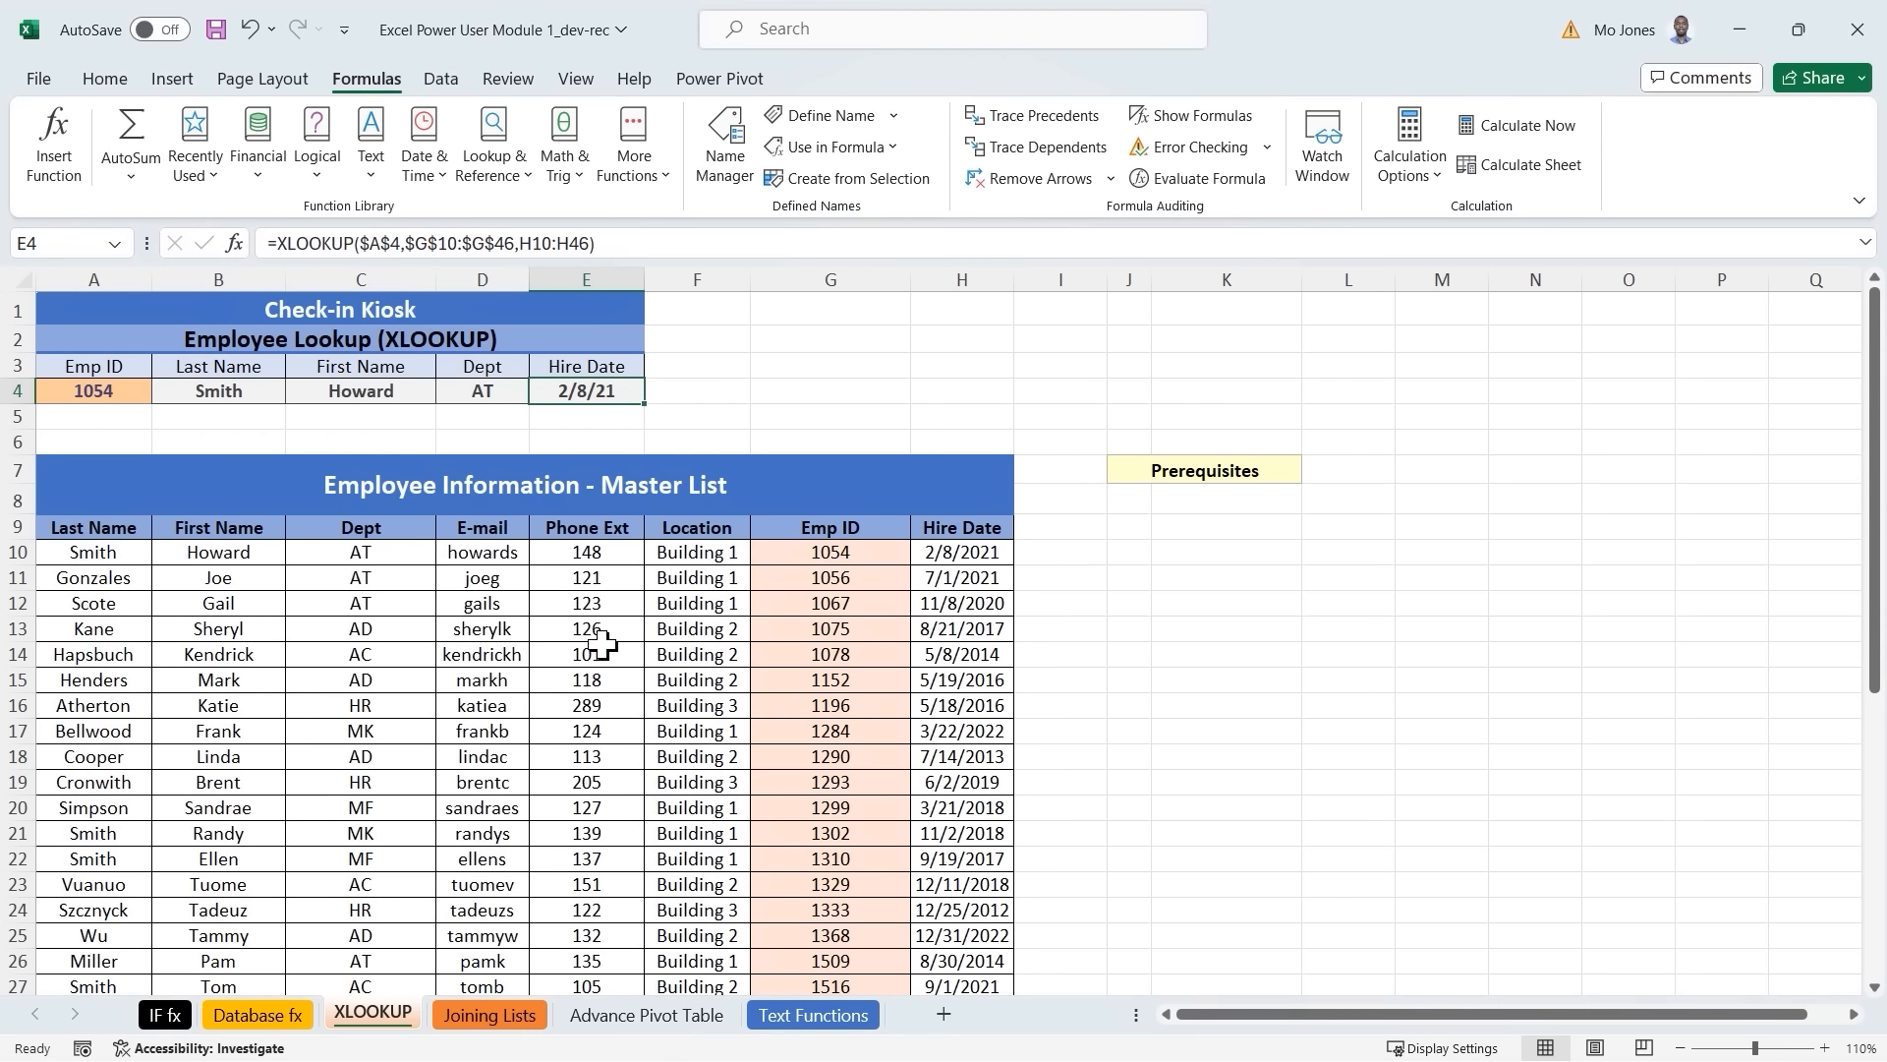
click(97, 386)
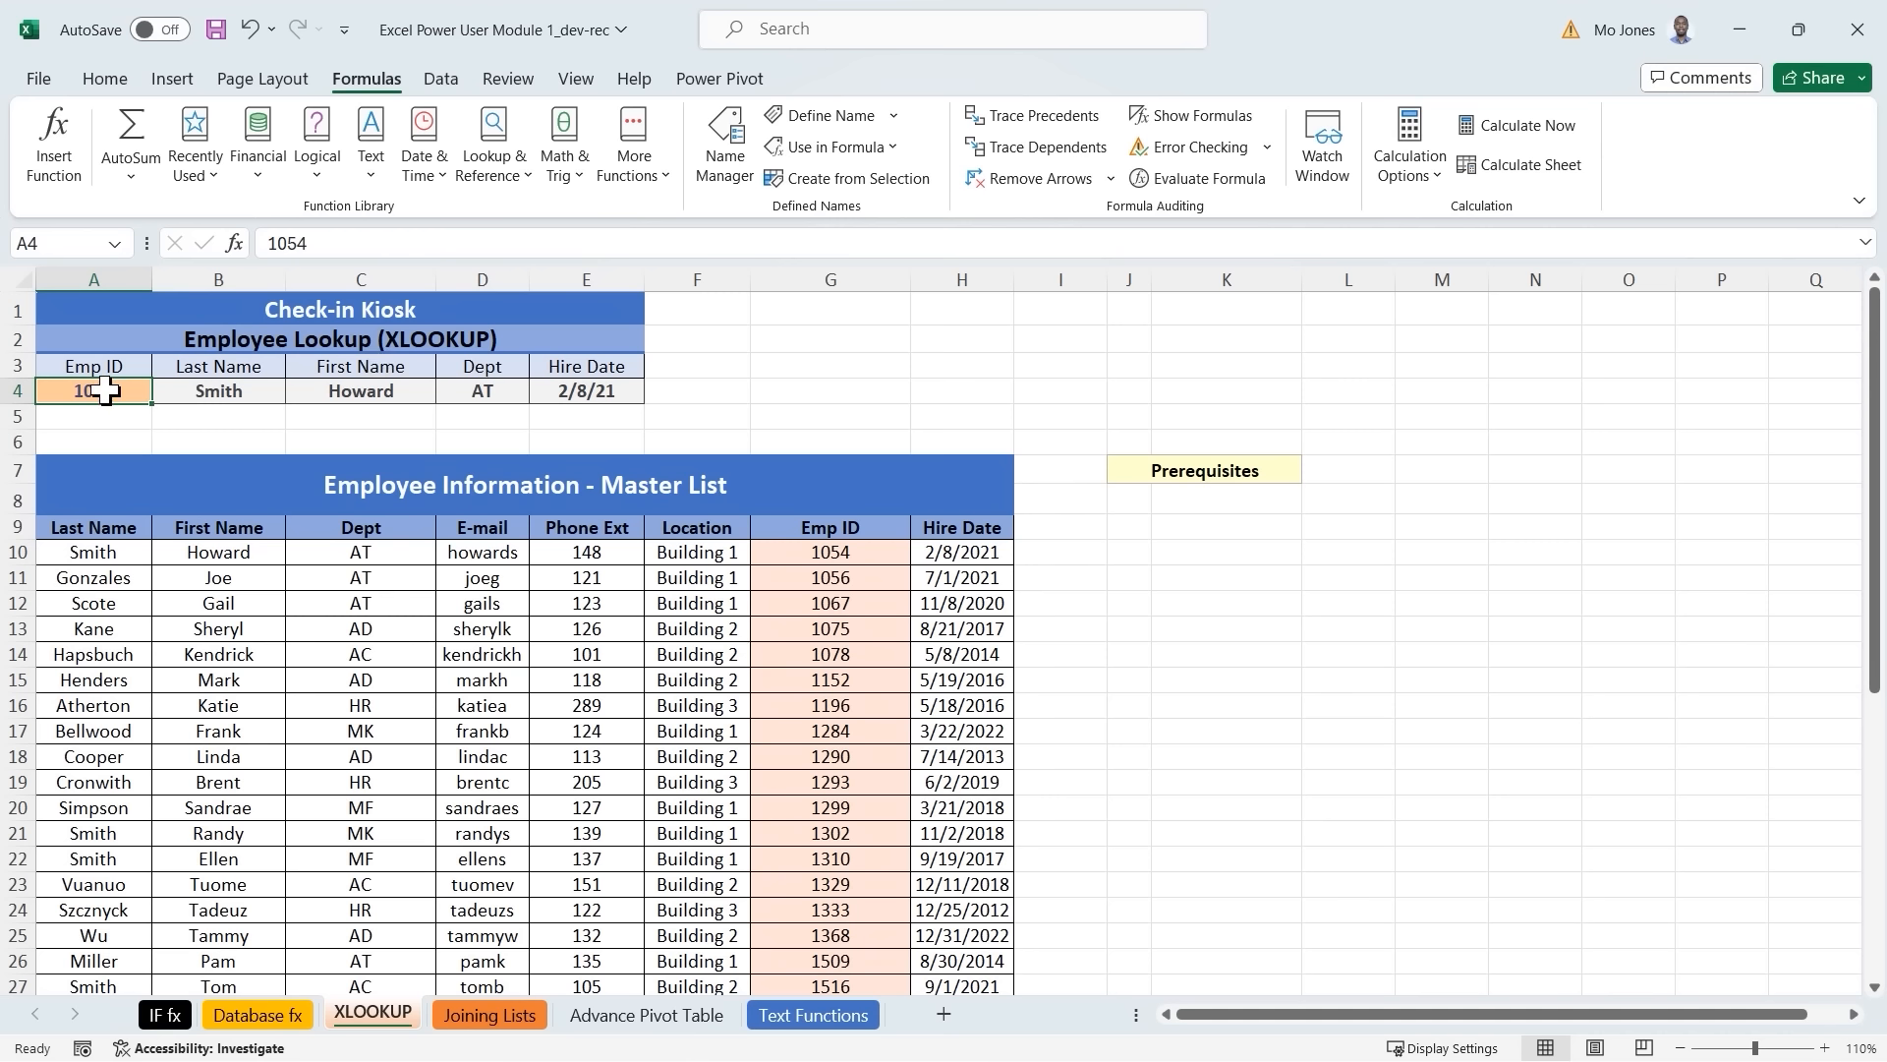
Enter Emp ID 1075 in A4 and highlight Kane's row 13 to compare results.
text(1)
key(Return)
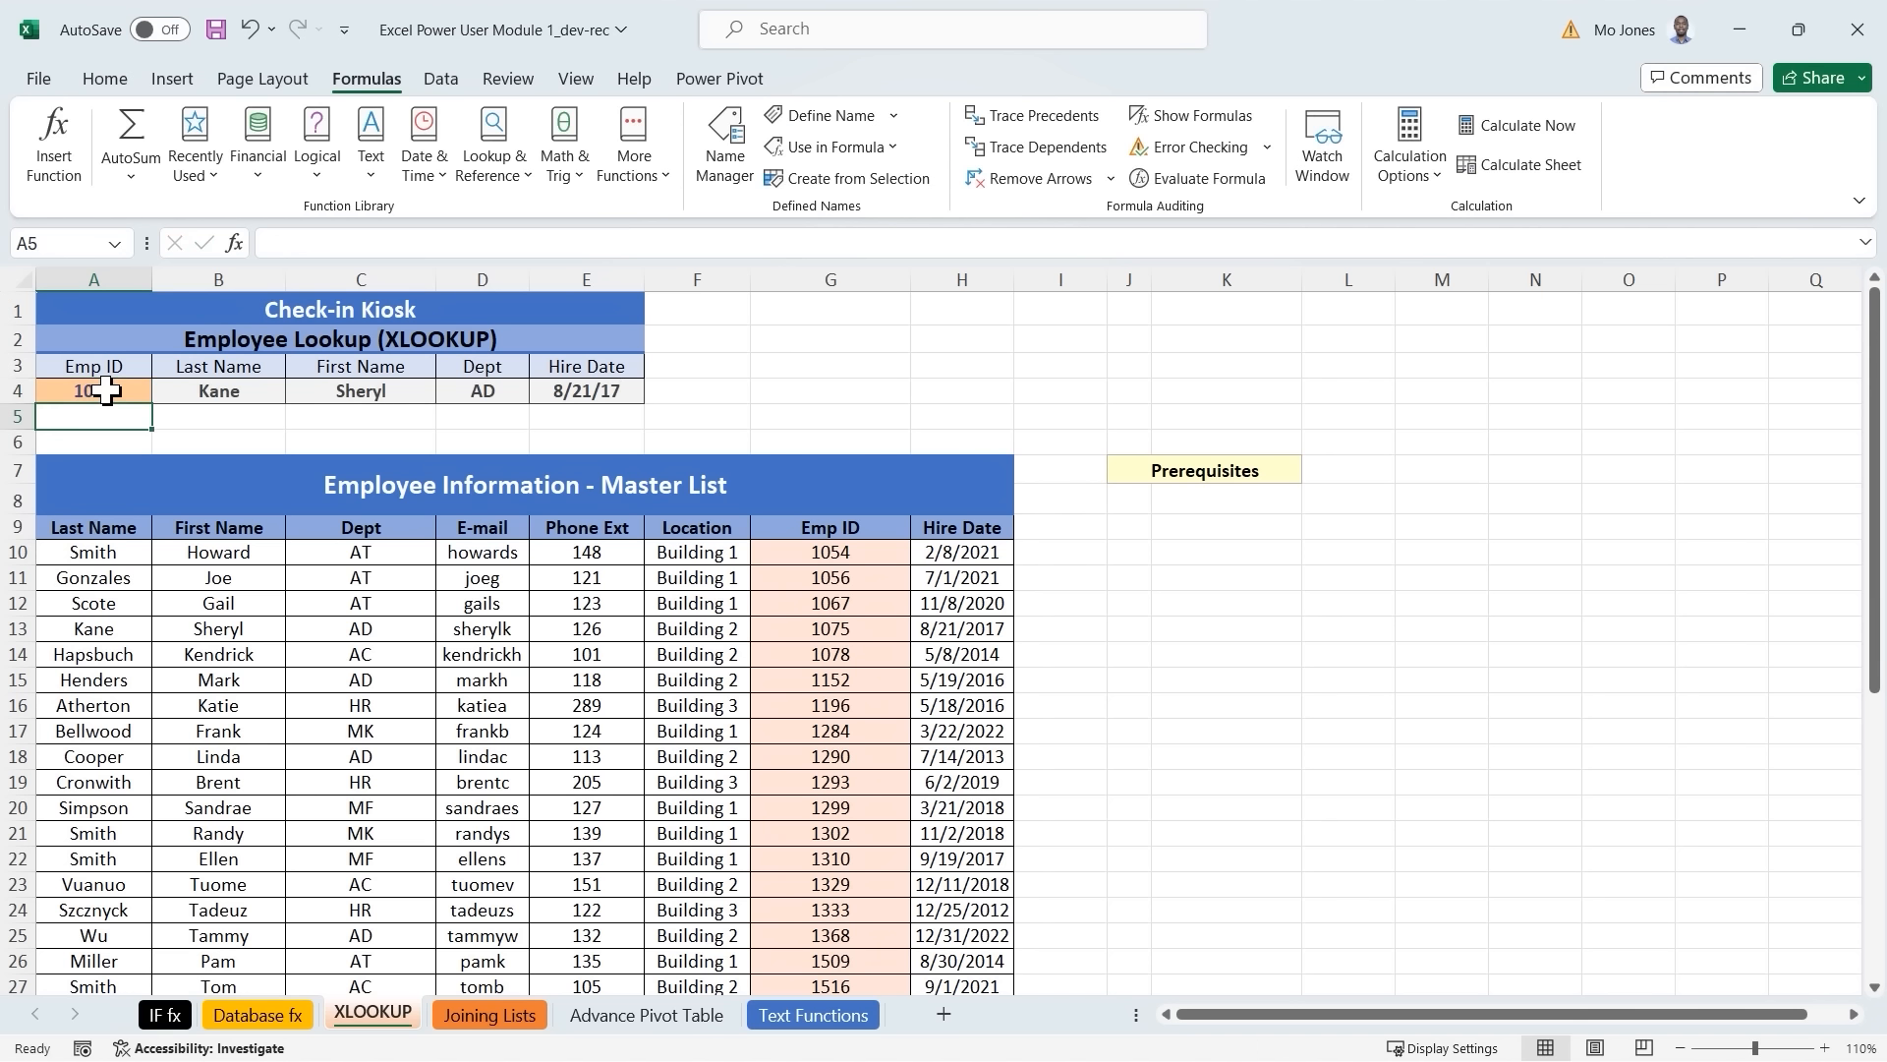
click(117, 631)
drag(117, 631, 958, 629)
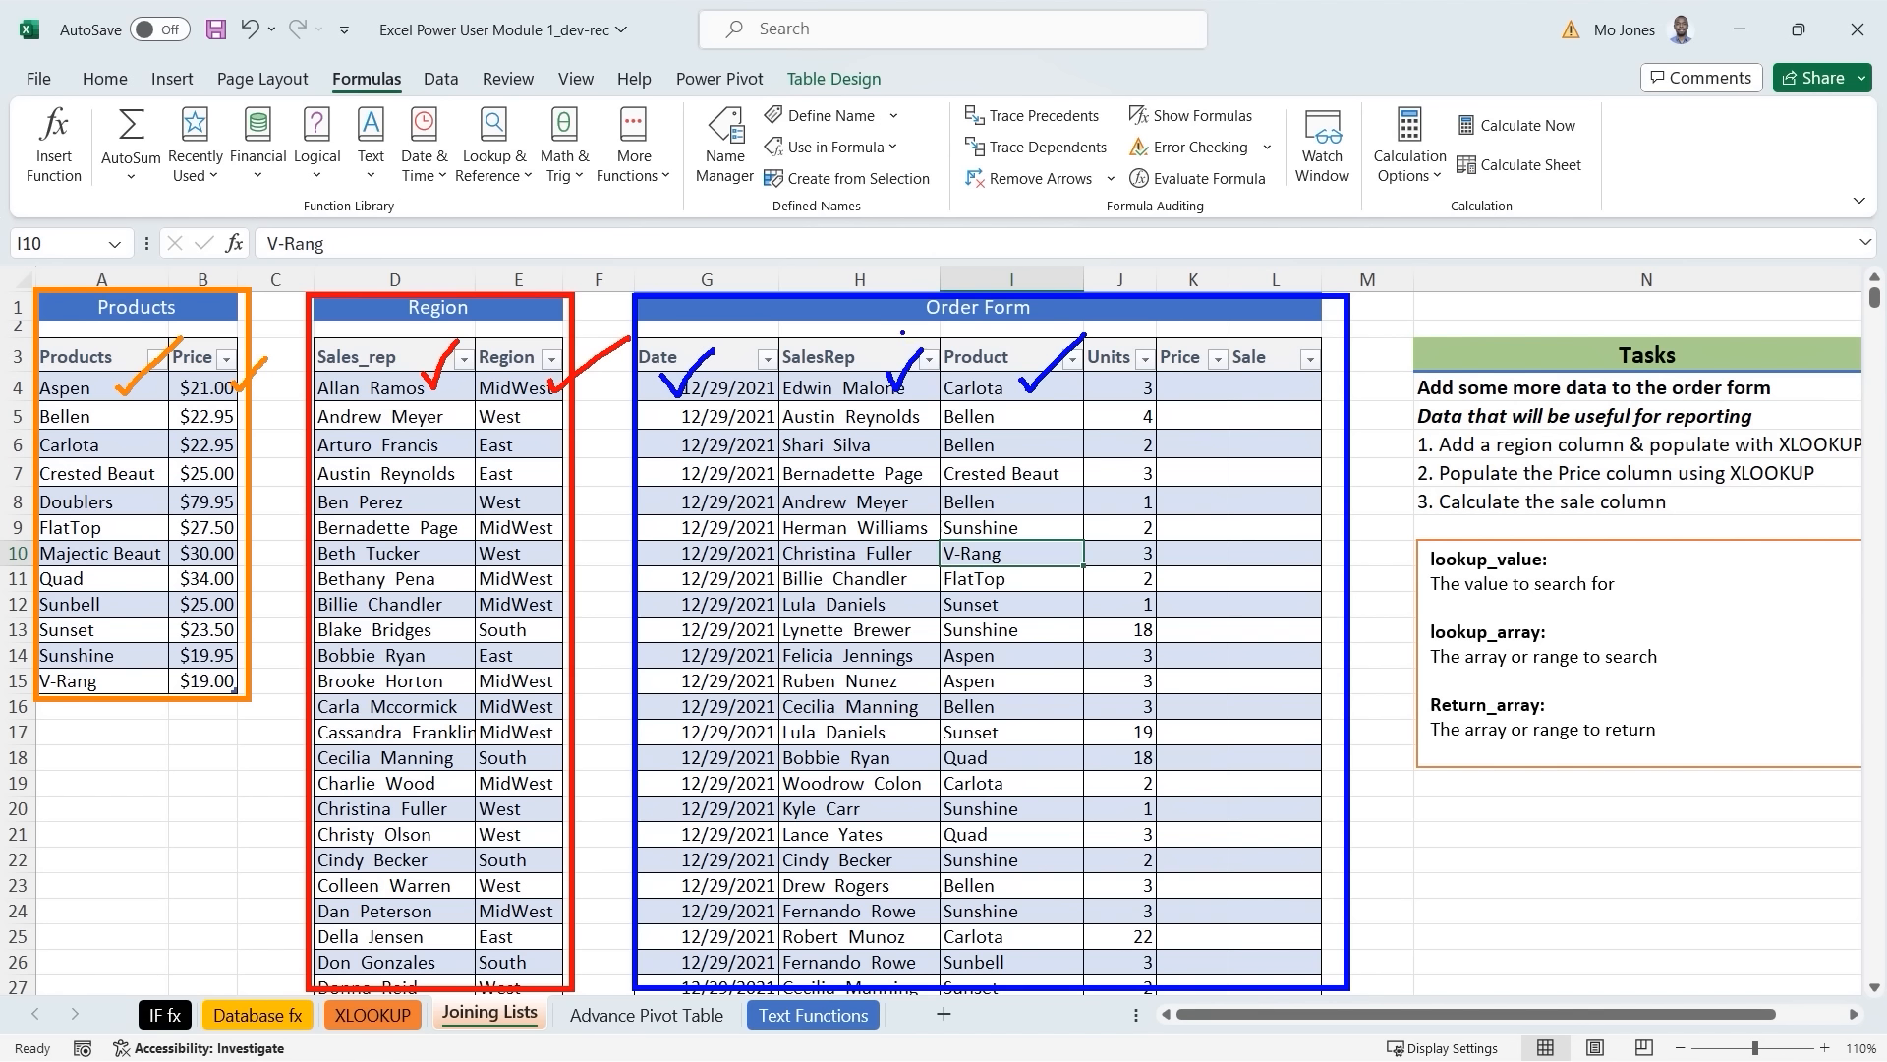
mouse_move(906, 332)
mouse_down()
mouse_move(950, 393)
mouse_move(982, 288)
mouse_move(1040, 231)
mouse_up()
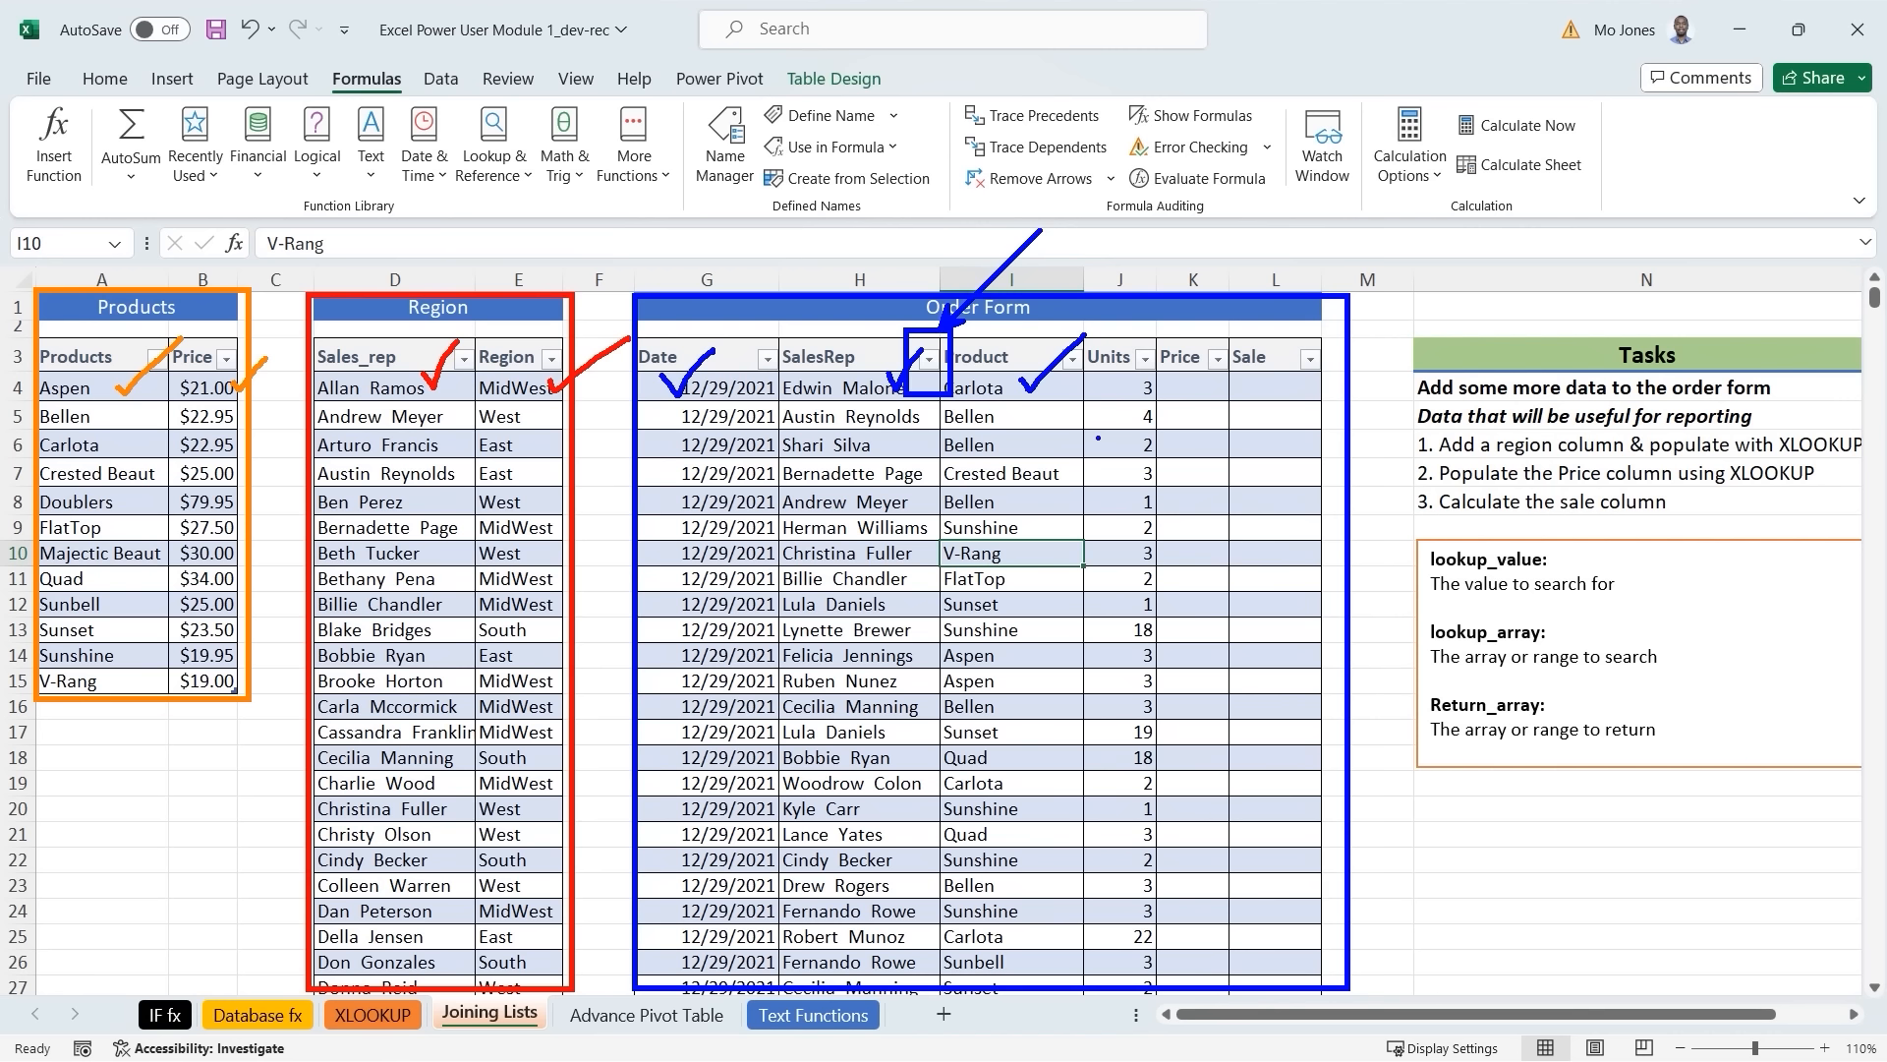
key(Escape)
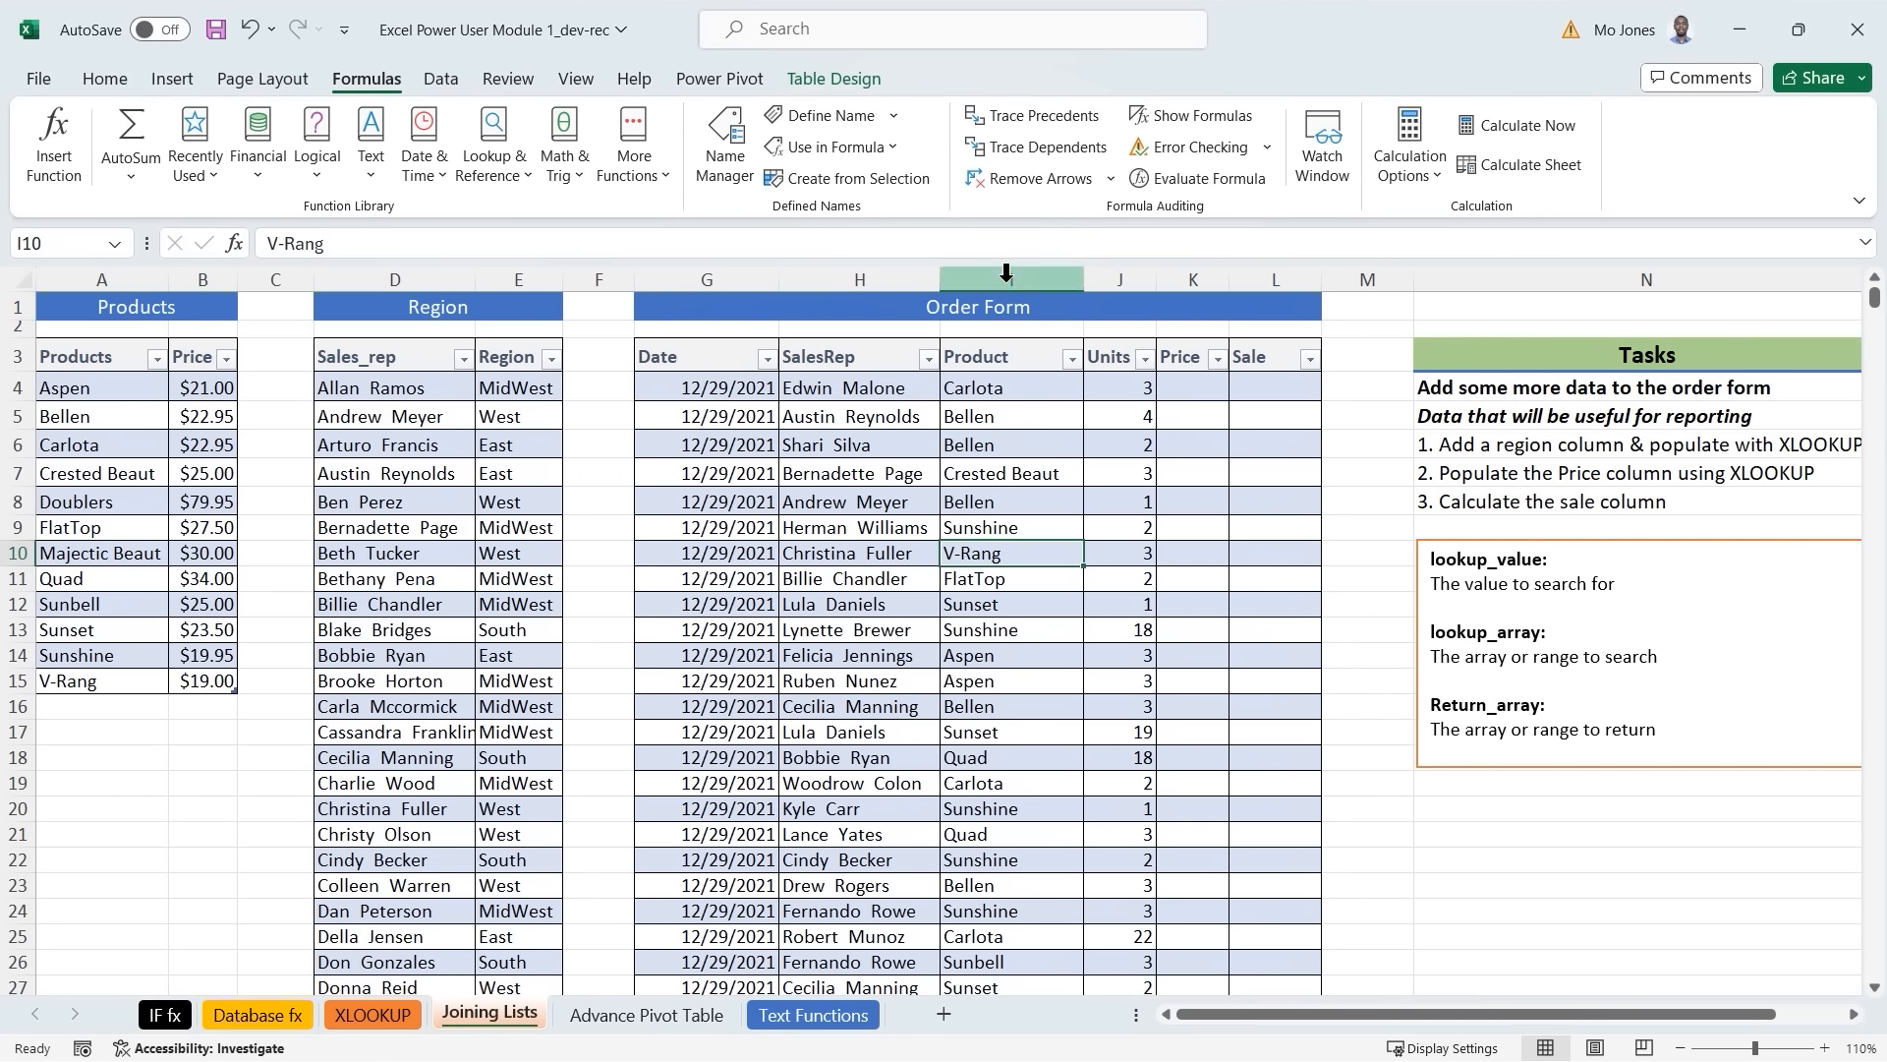
Insert a column before Product and rename its Column1 header to Region.
click(1006, 271)
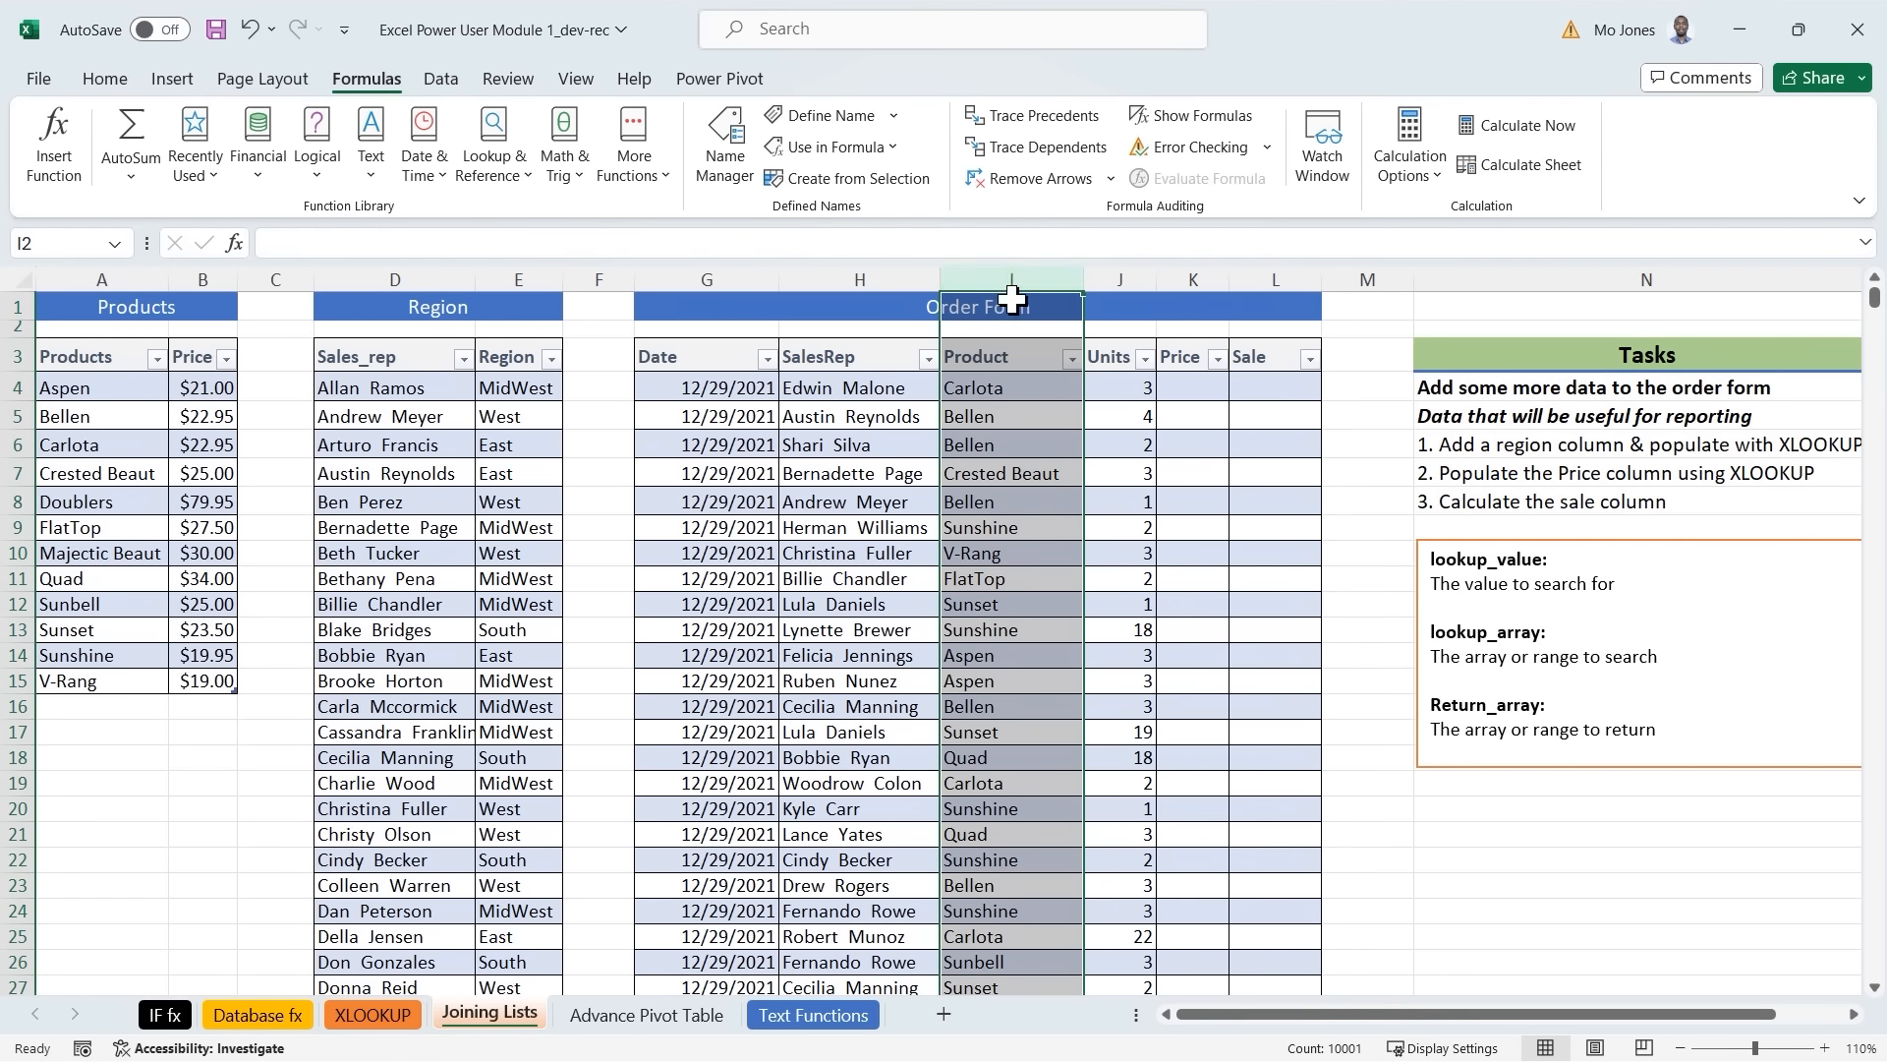
right_click(1020, 267)
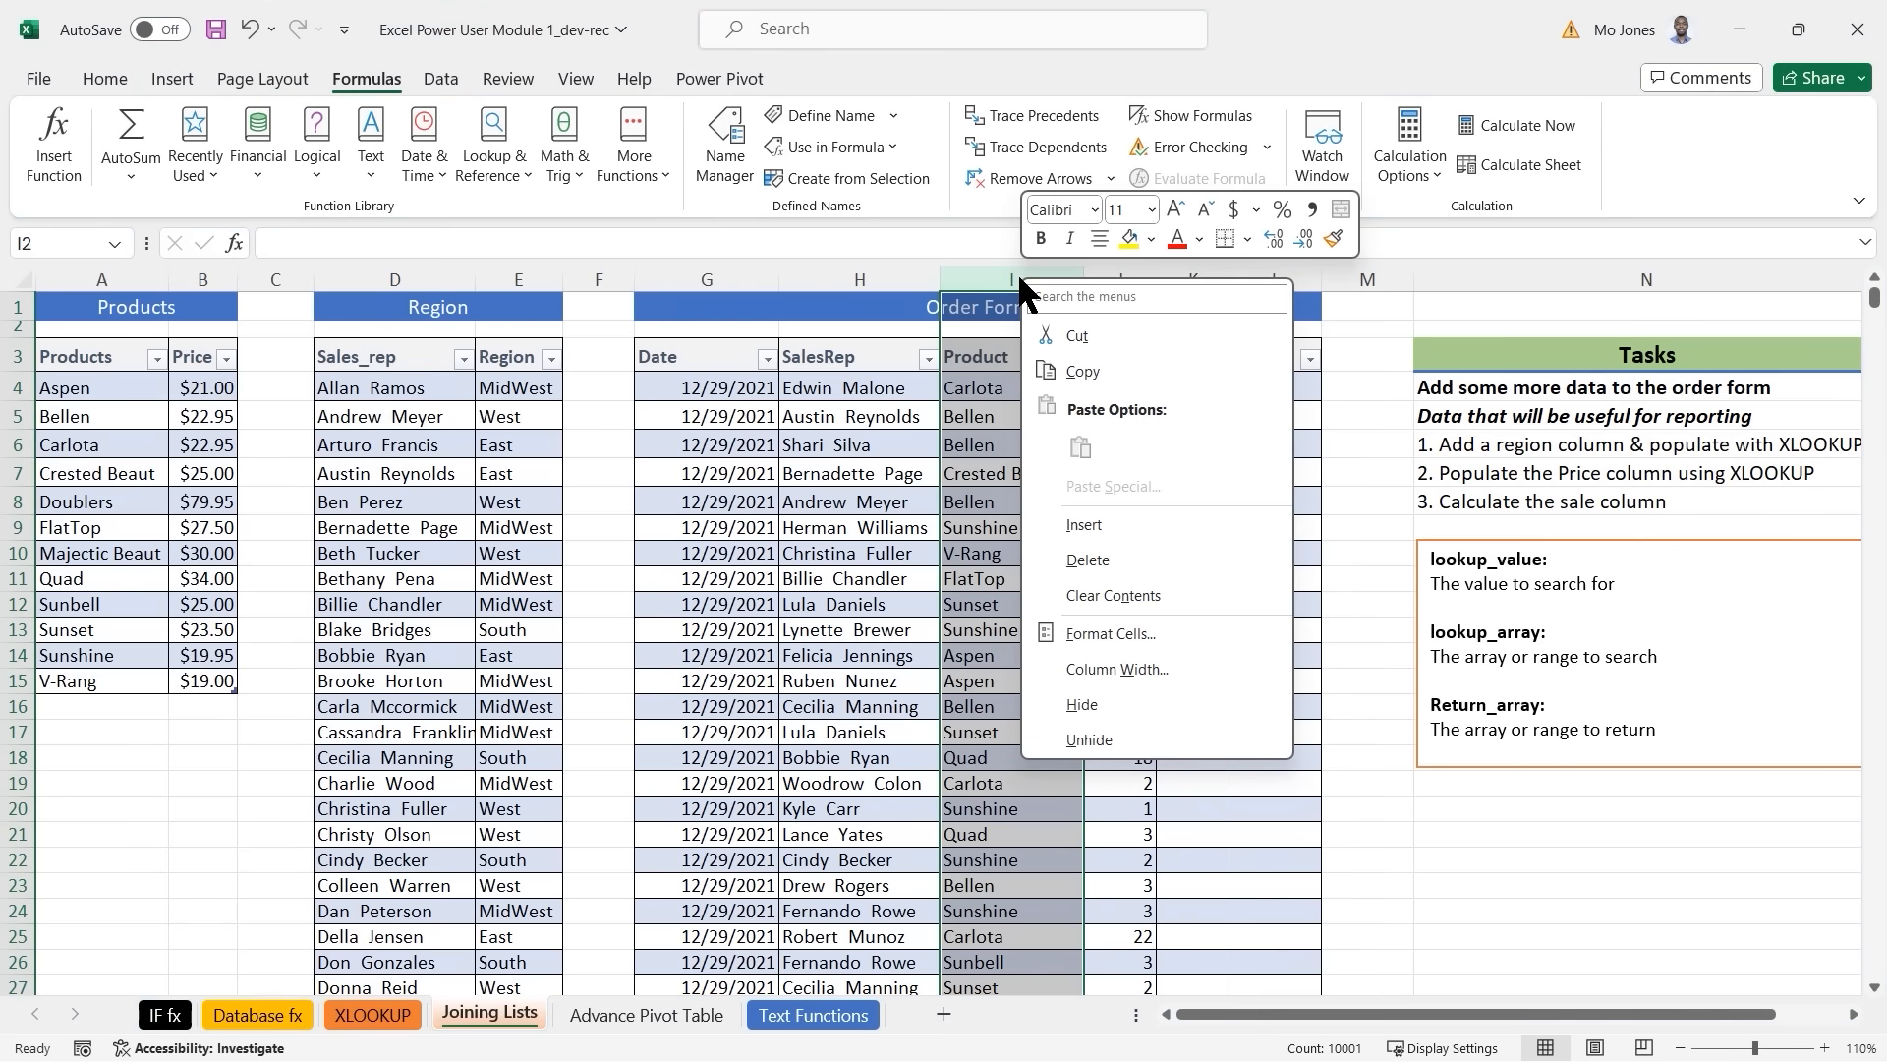
click(1098, 523)
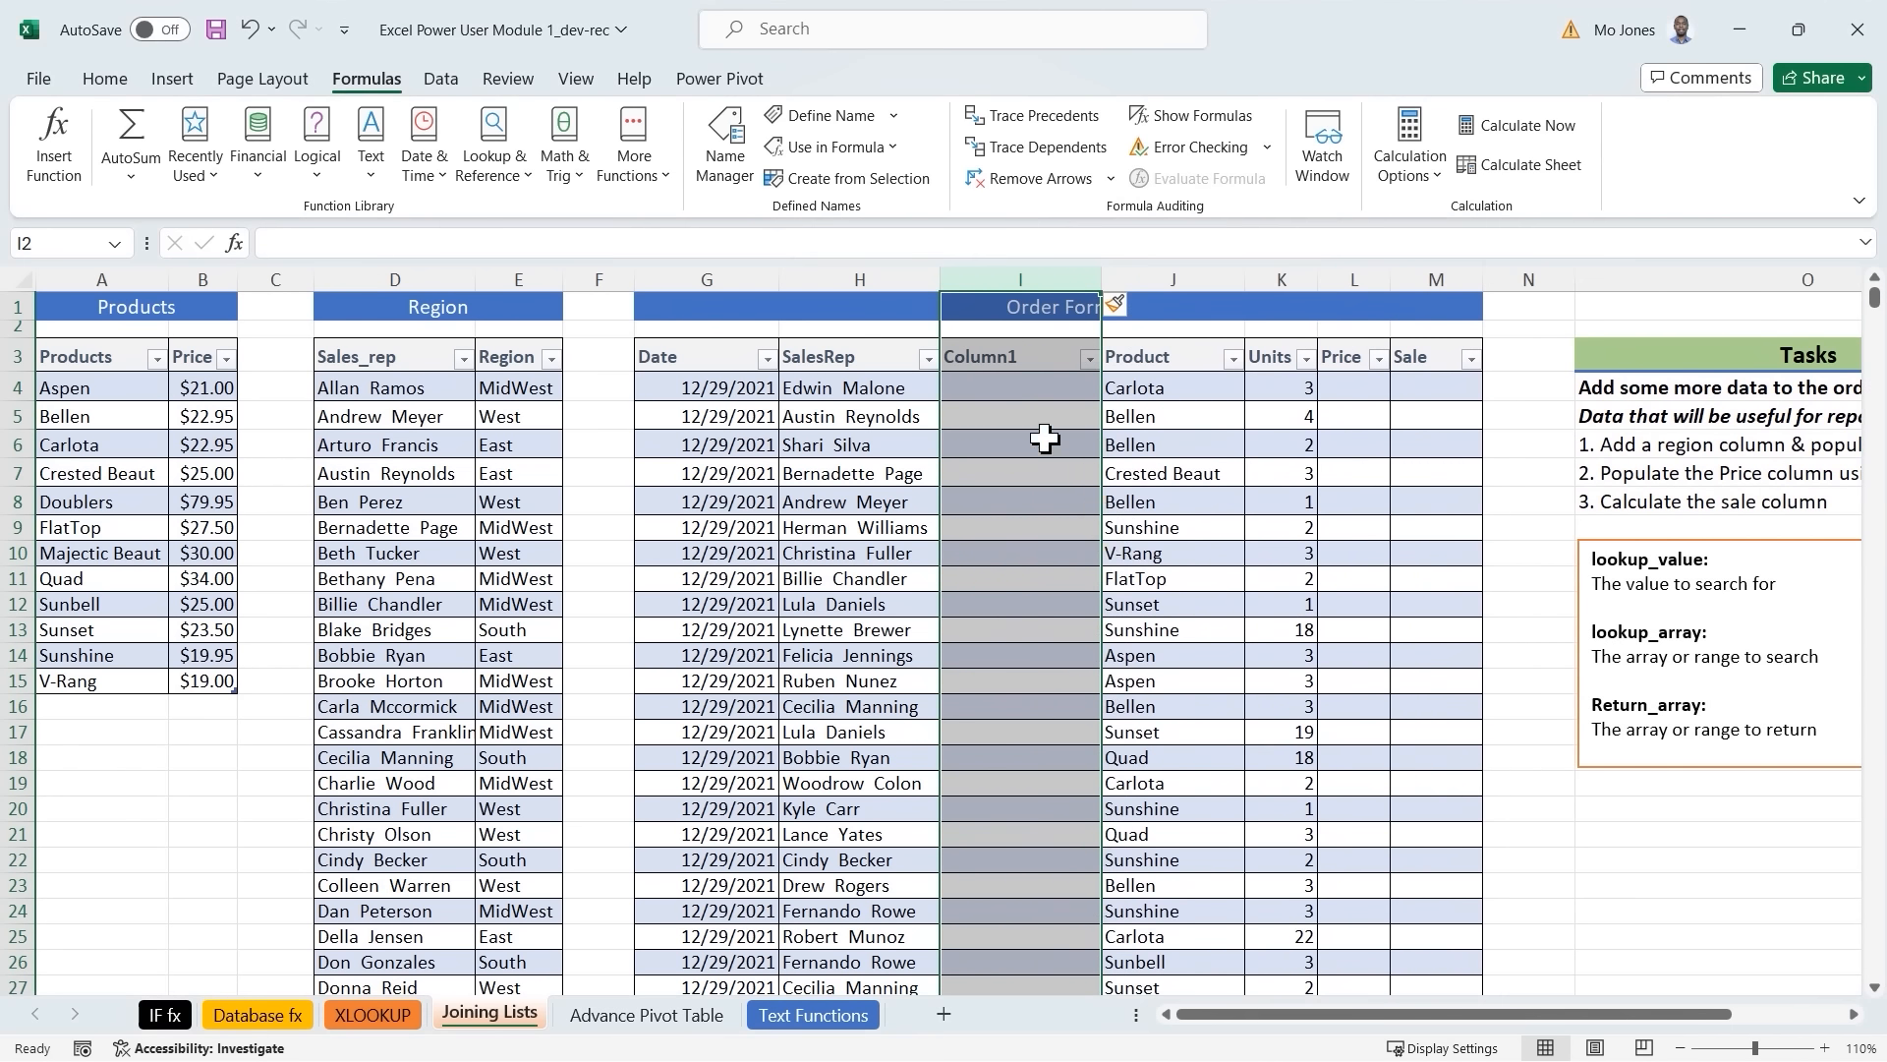
double_click(1013, 356)
double_click(1013, 355)
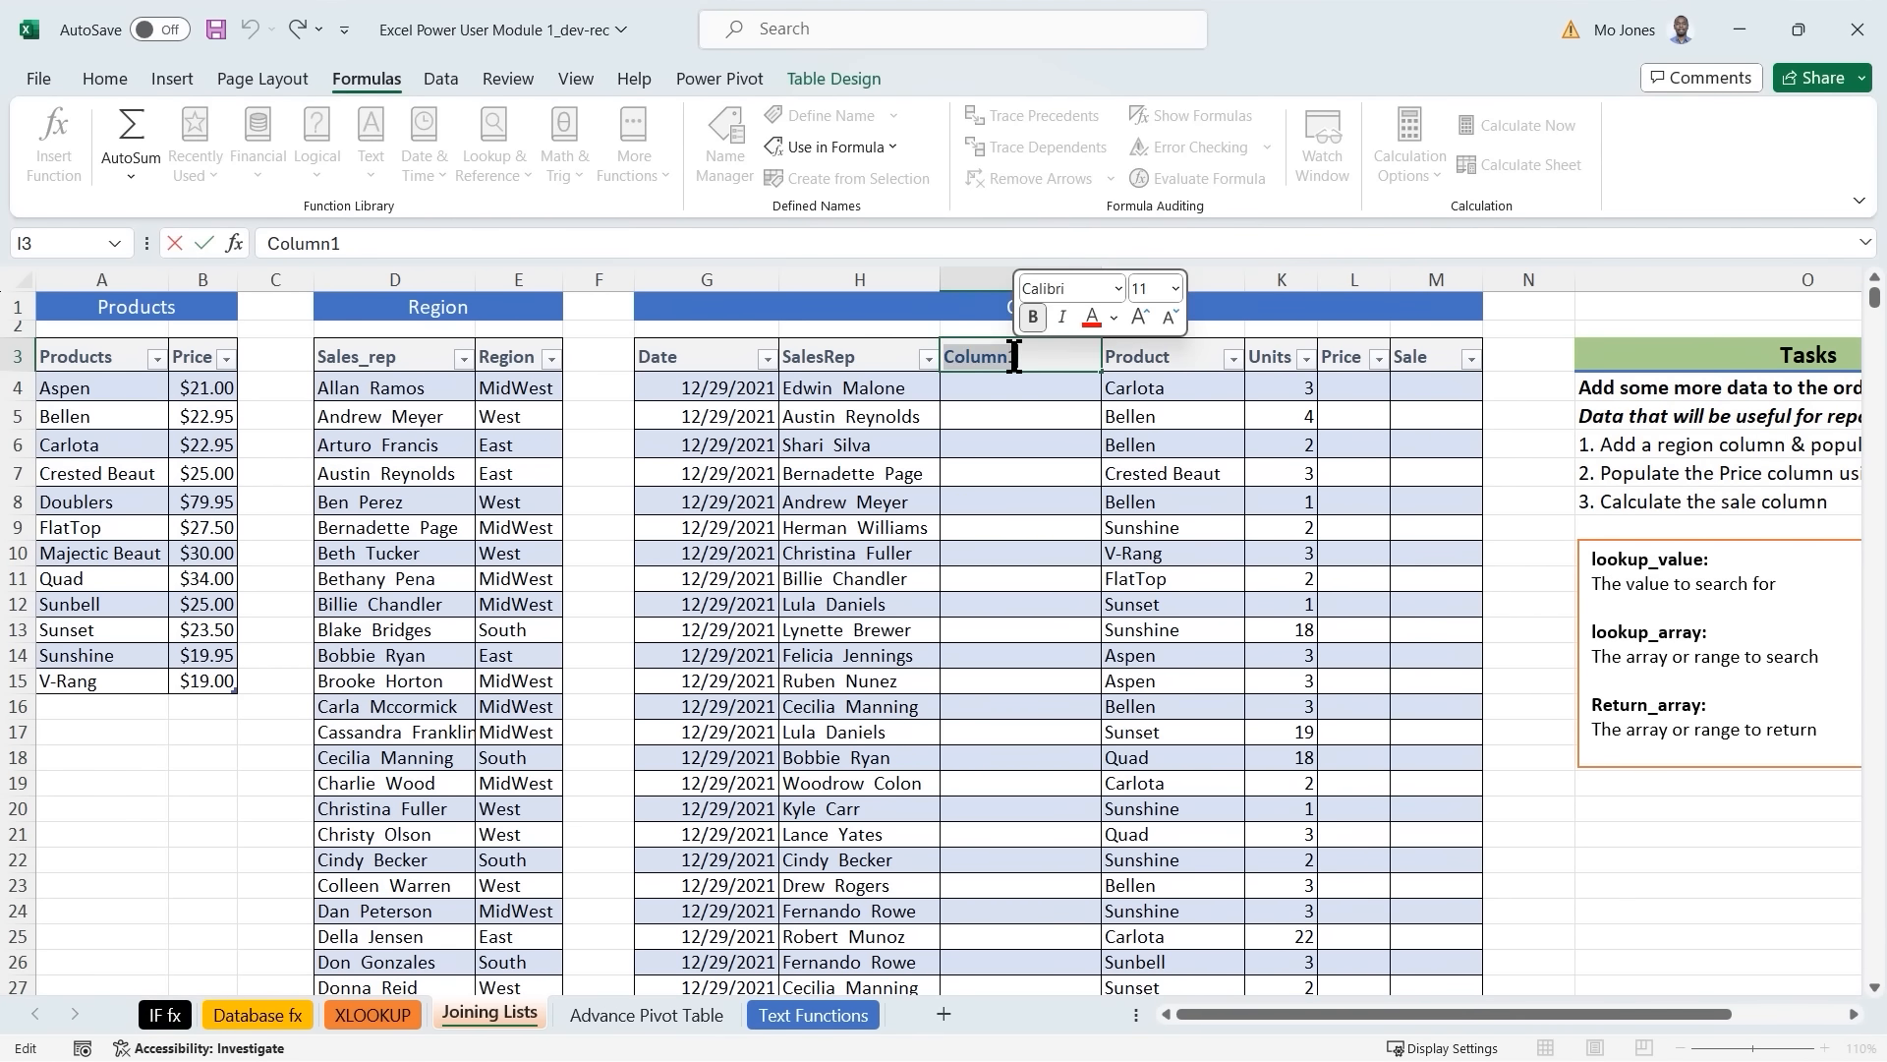
text(Region)
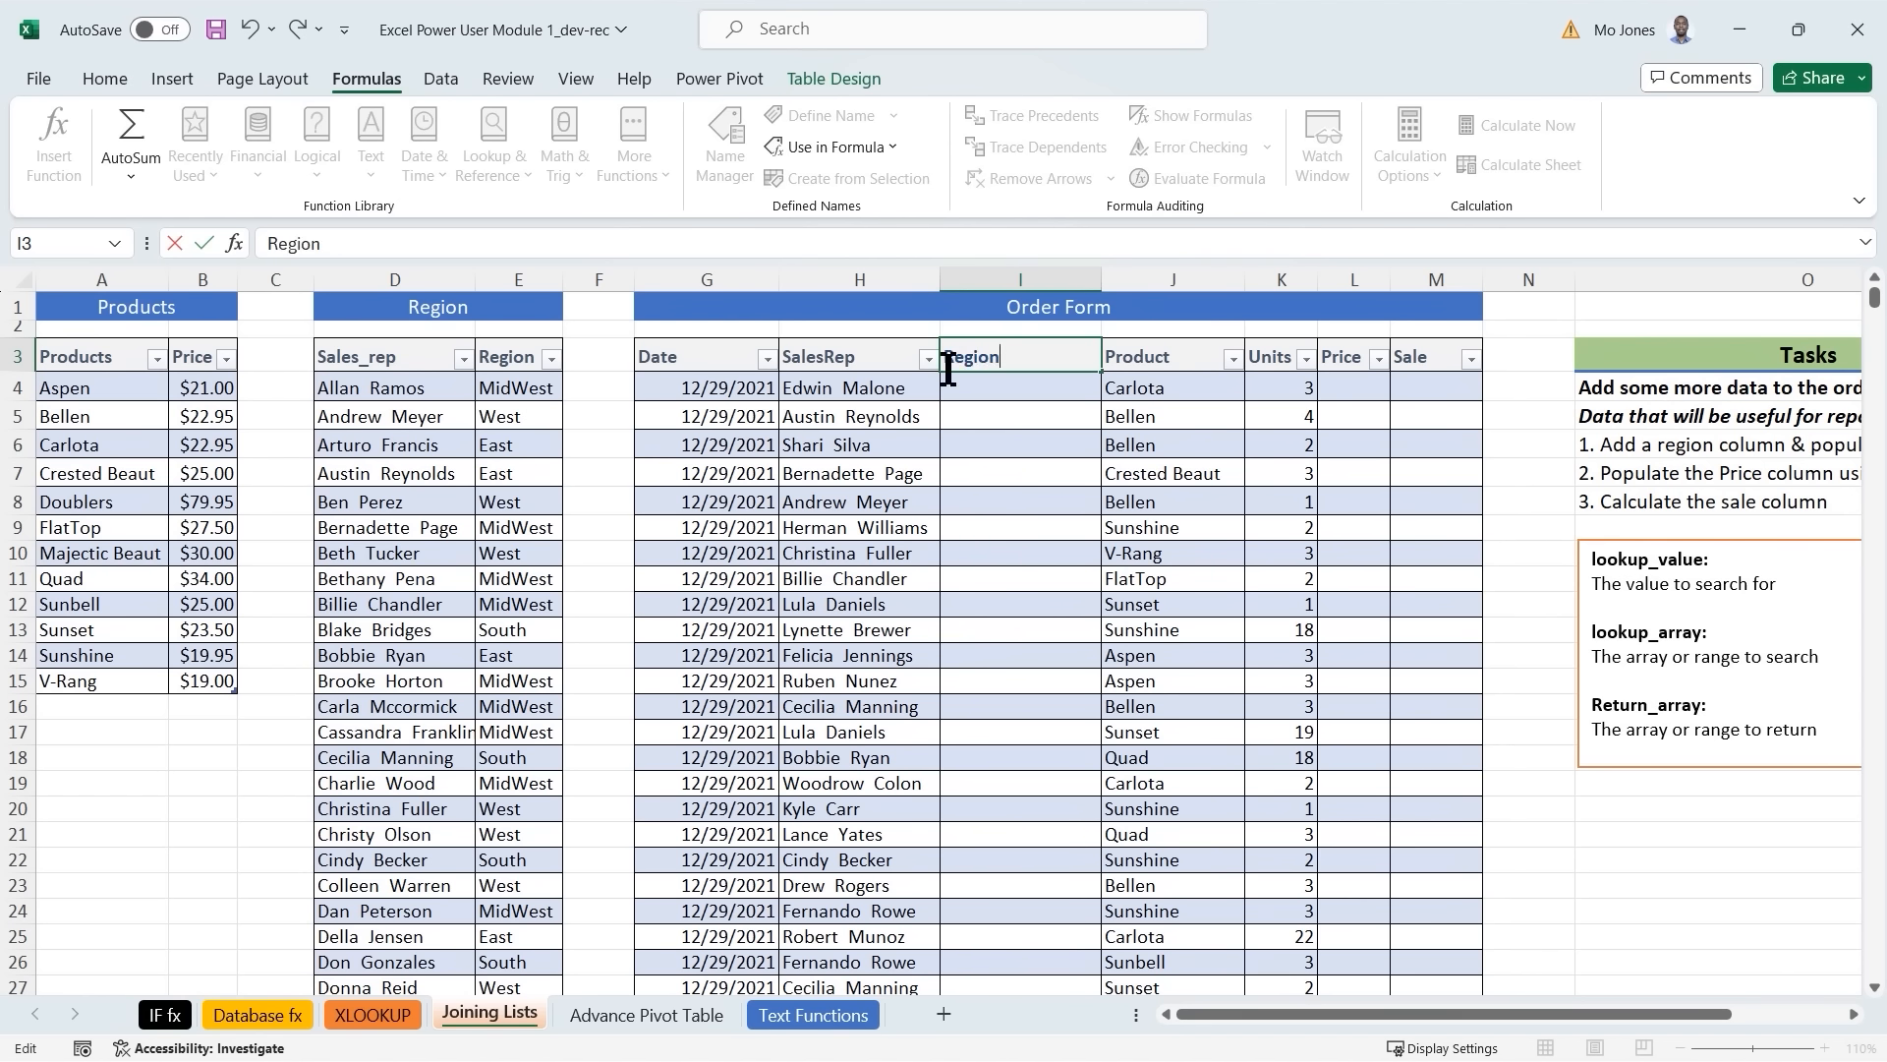
key(Return)
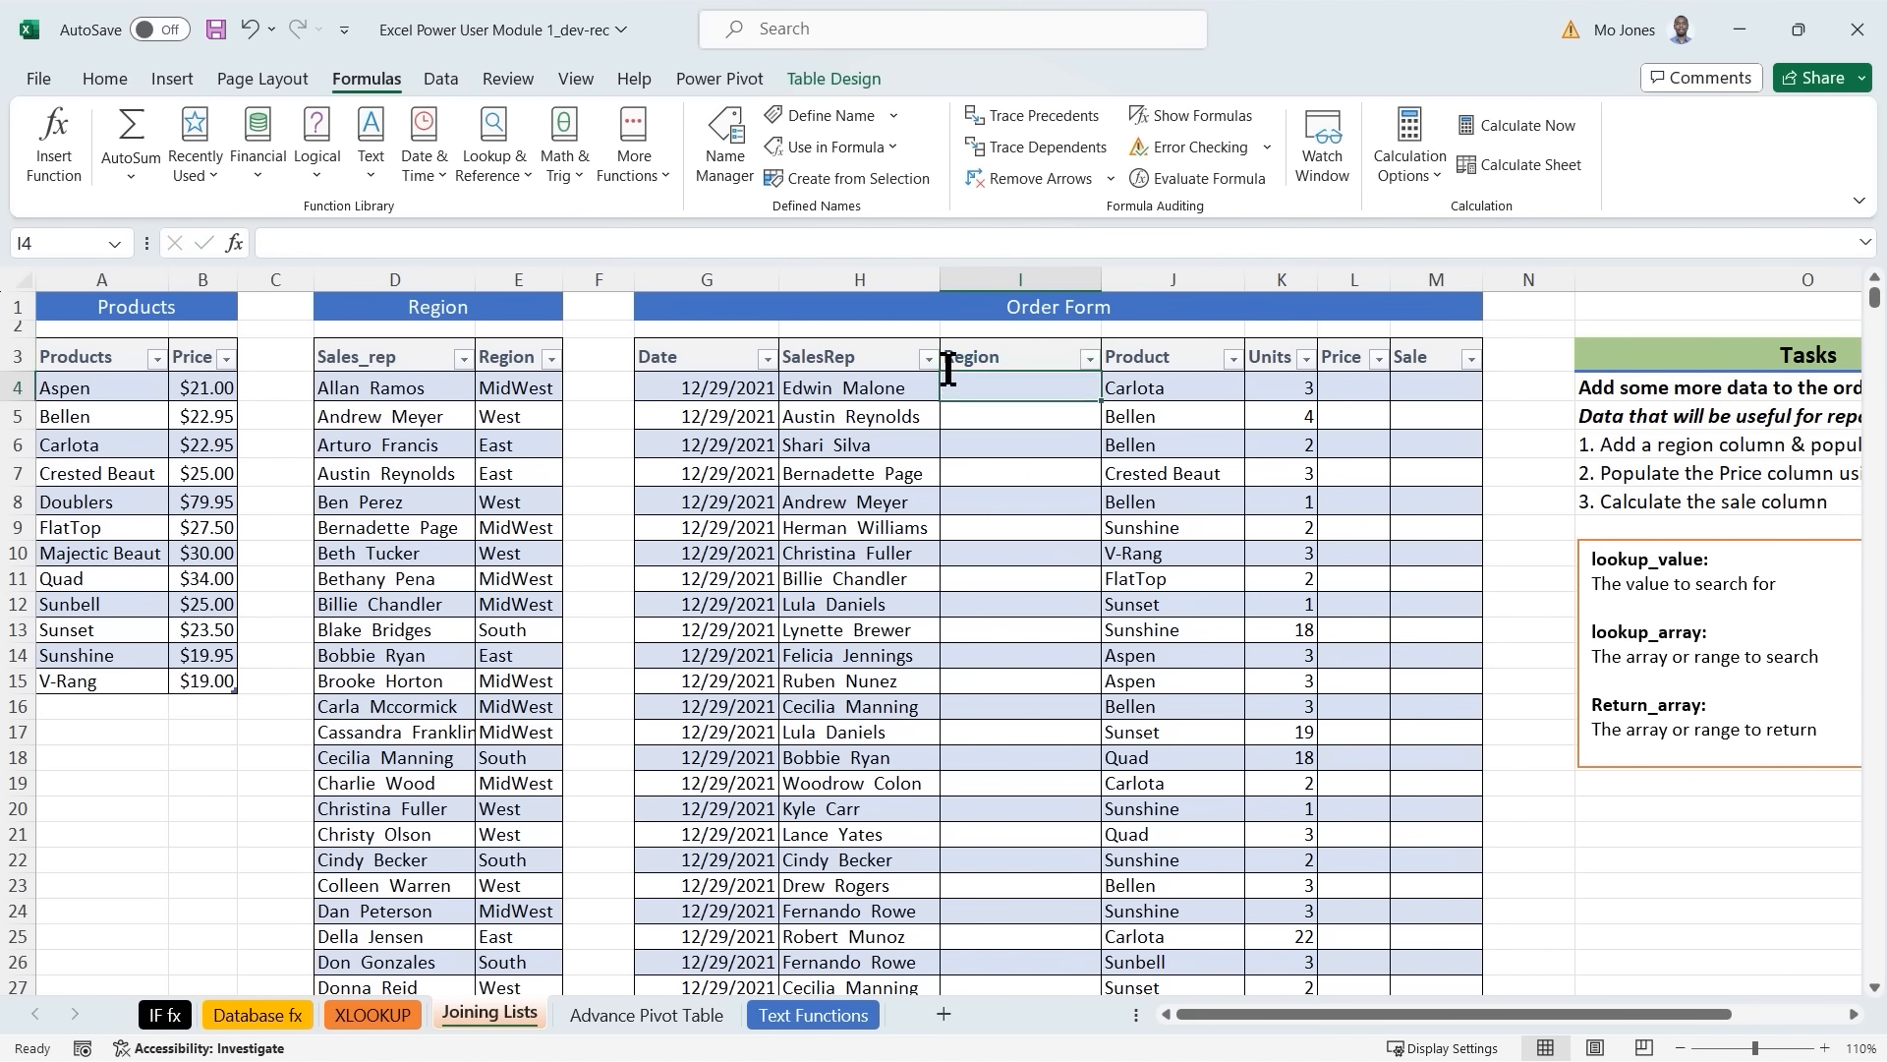
click(1027, 473)
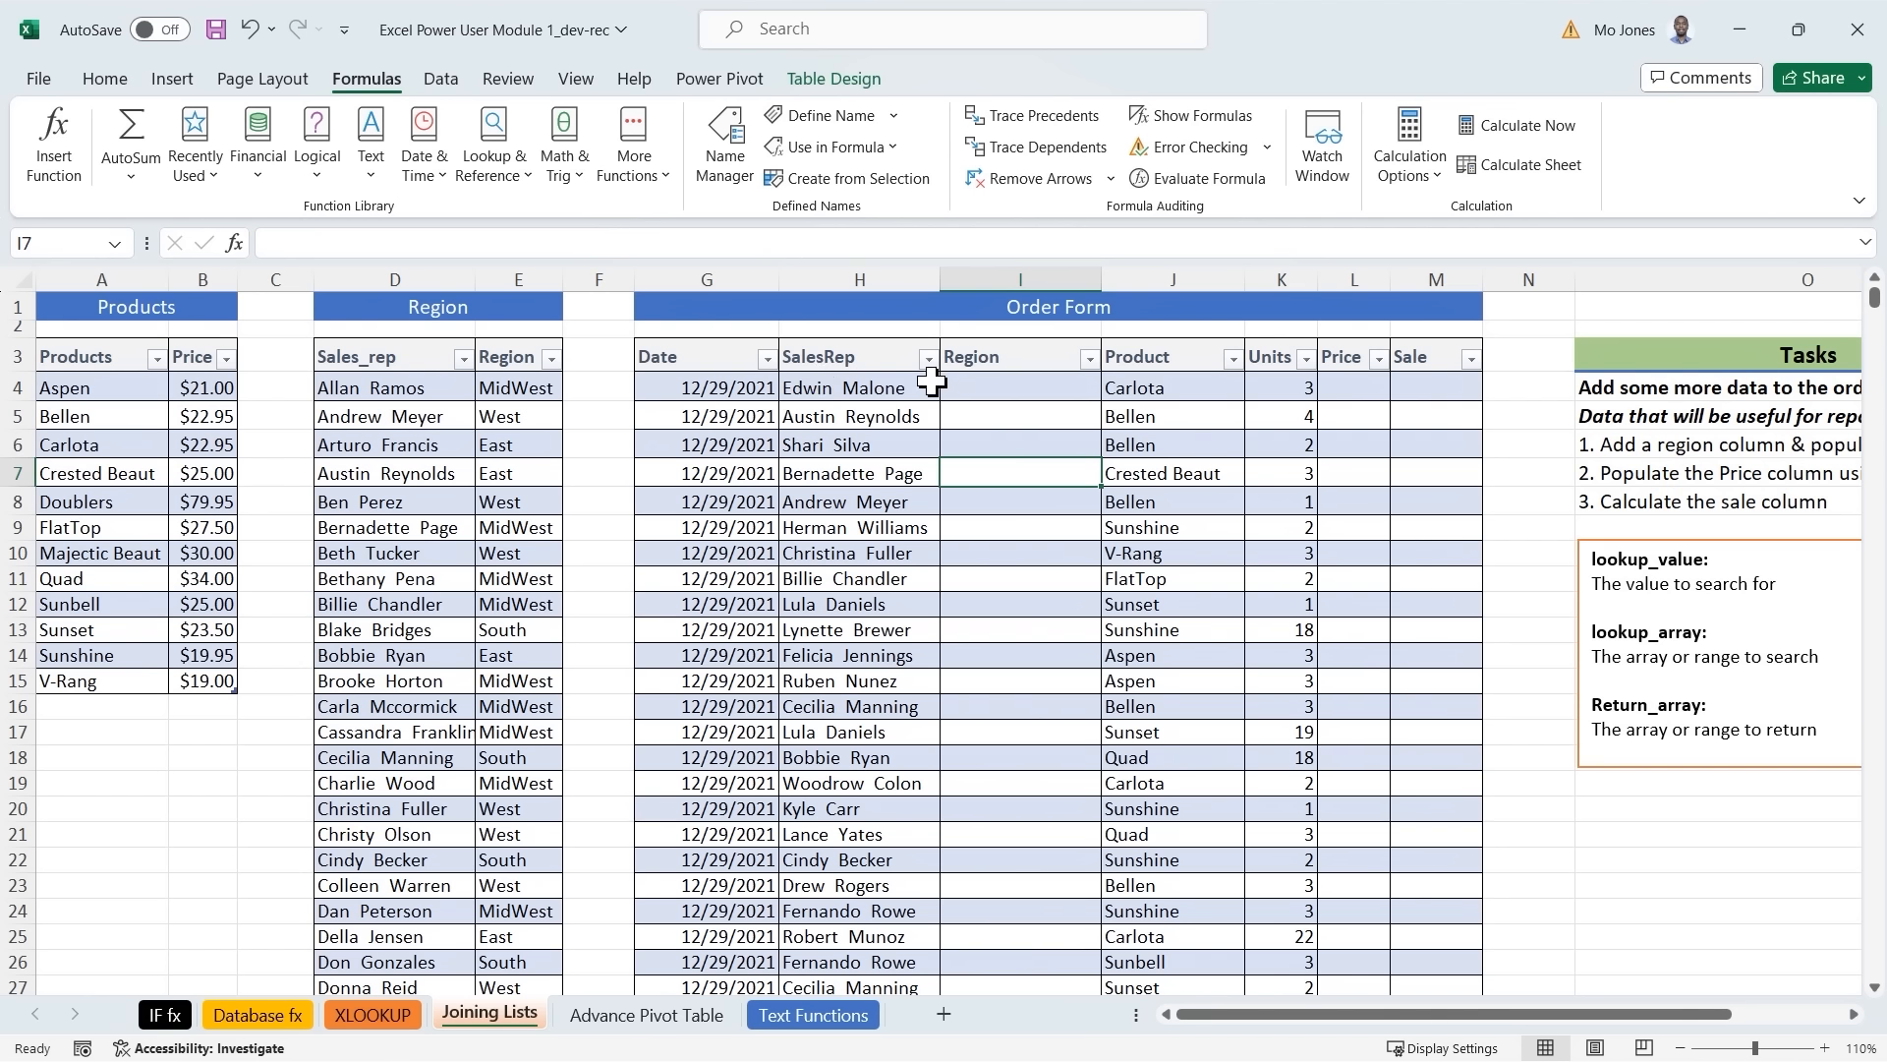
click(726, 396)
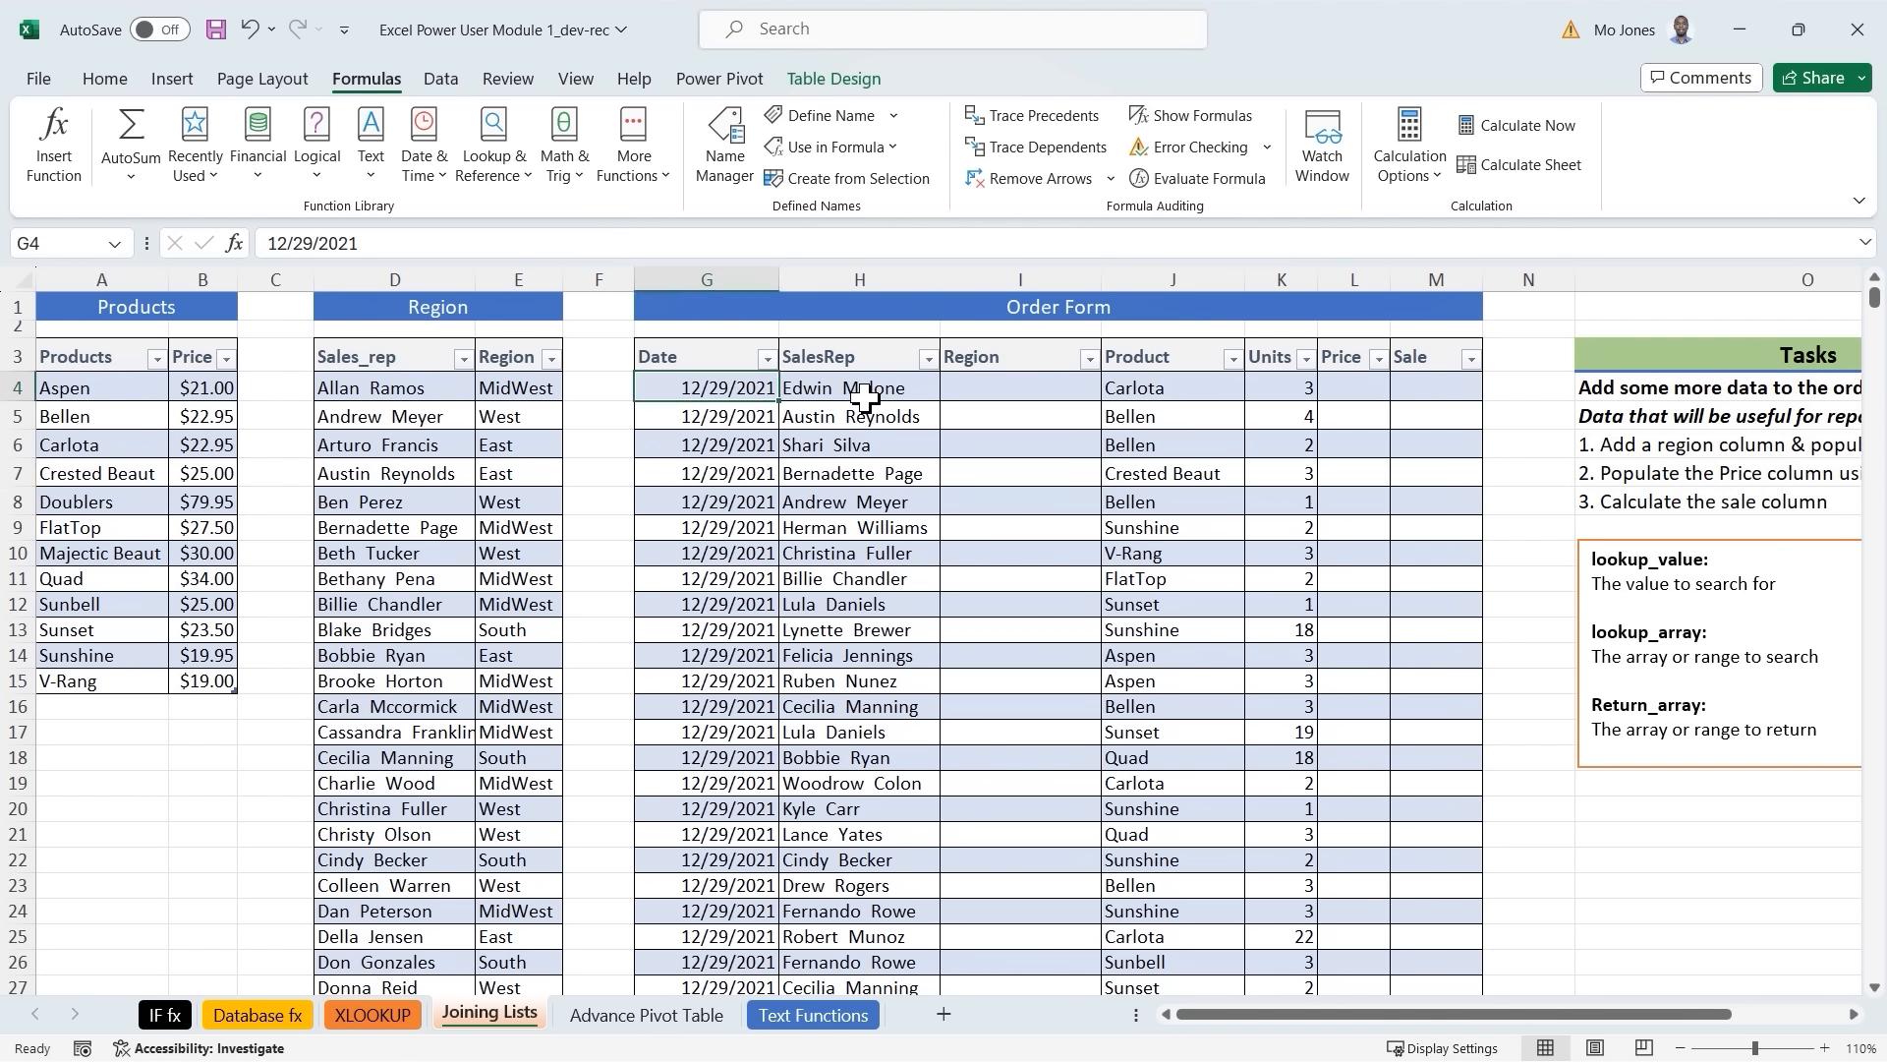
click(864, 398)
click(1031, 390)
click(1175, 389)
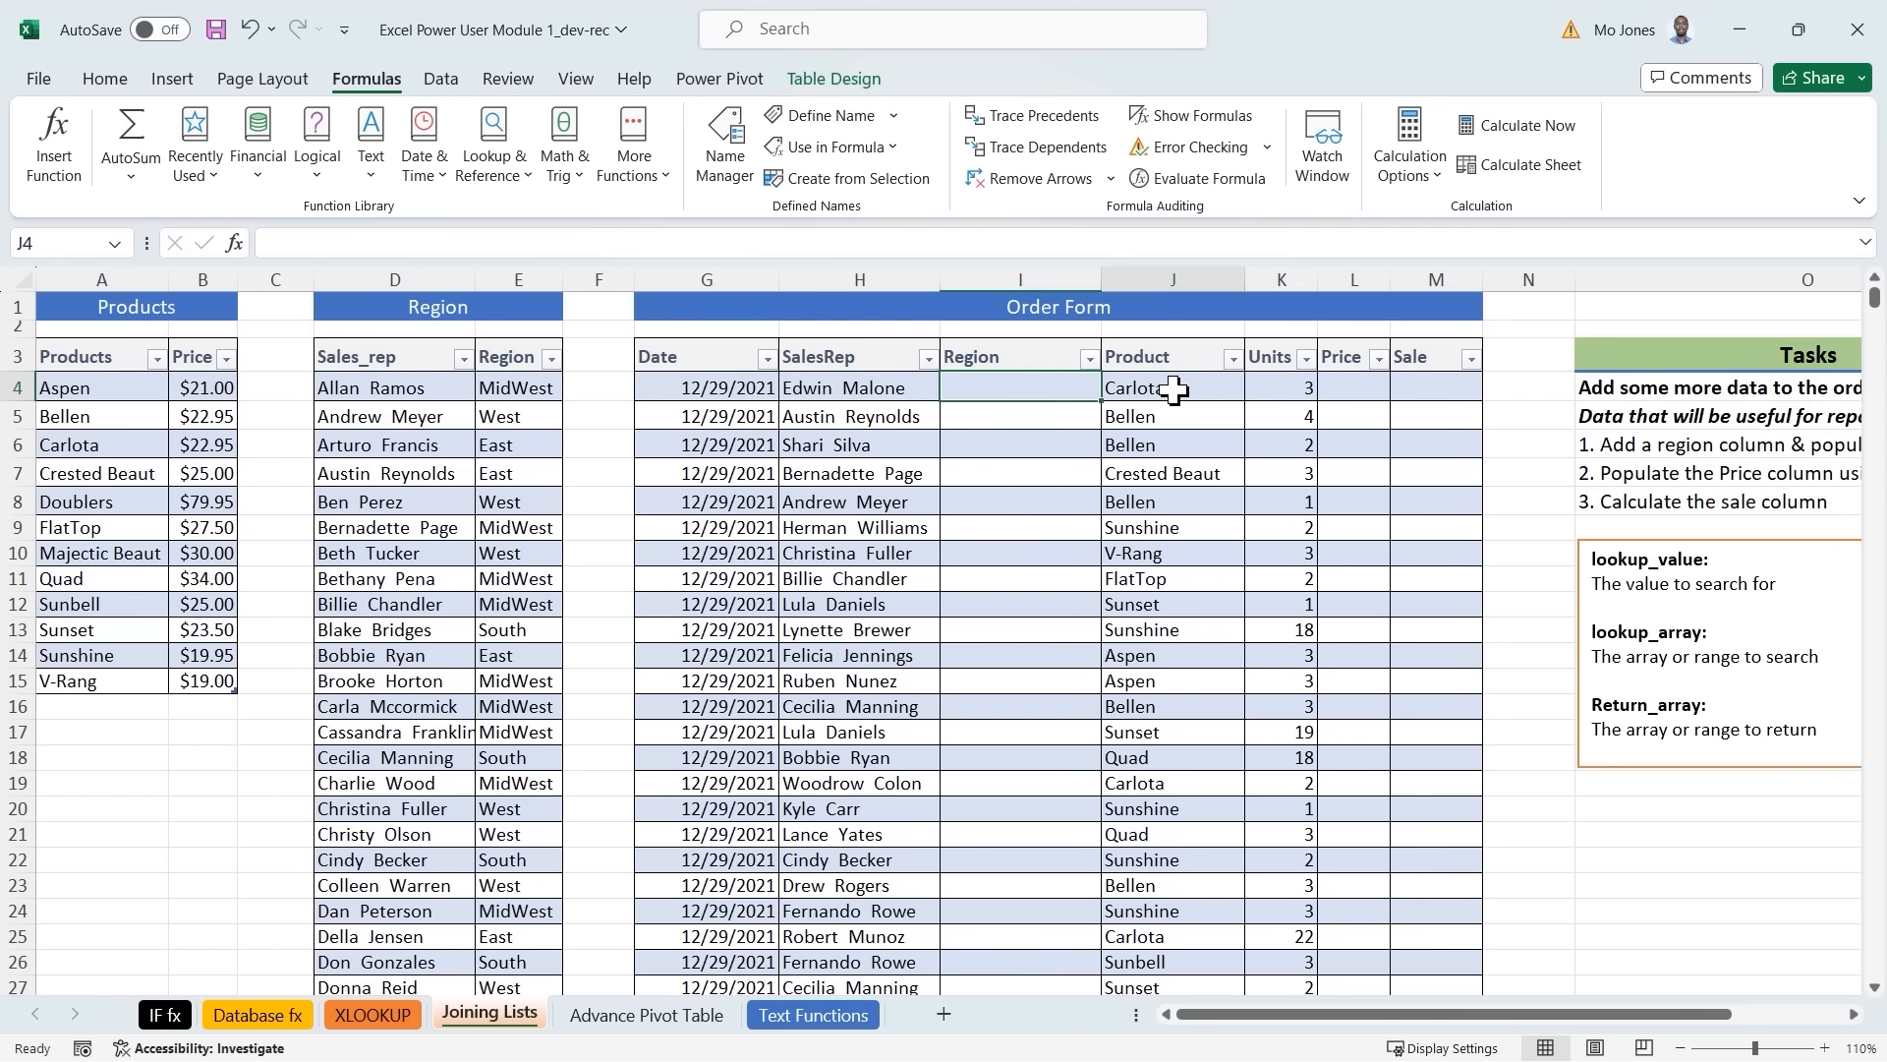
click(1416, 383)
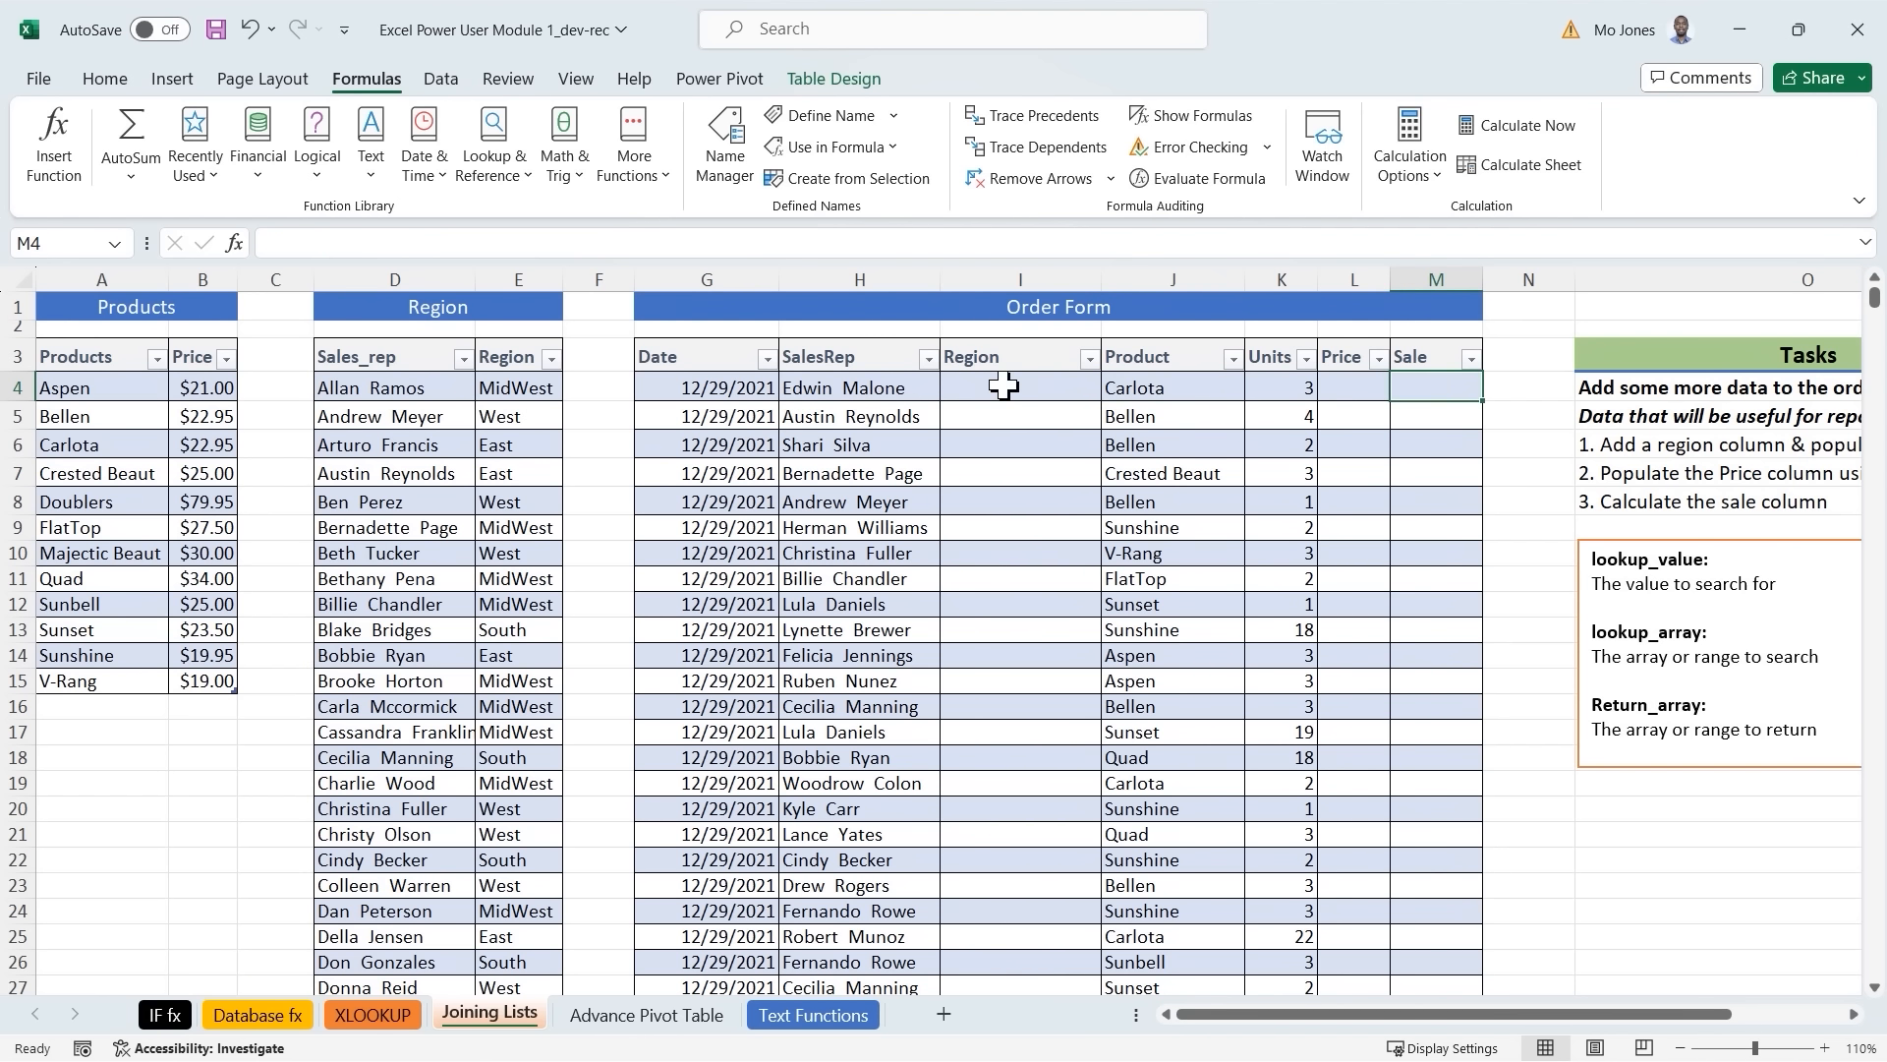
click(1002, 387)
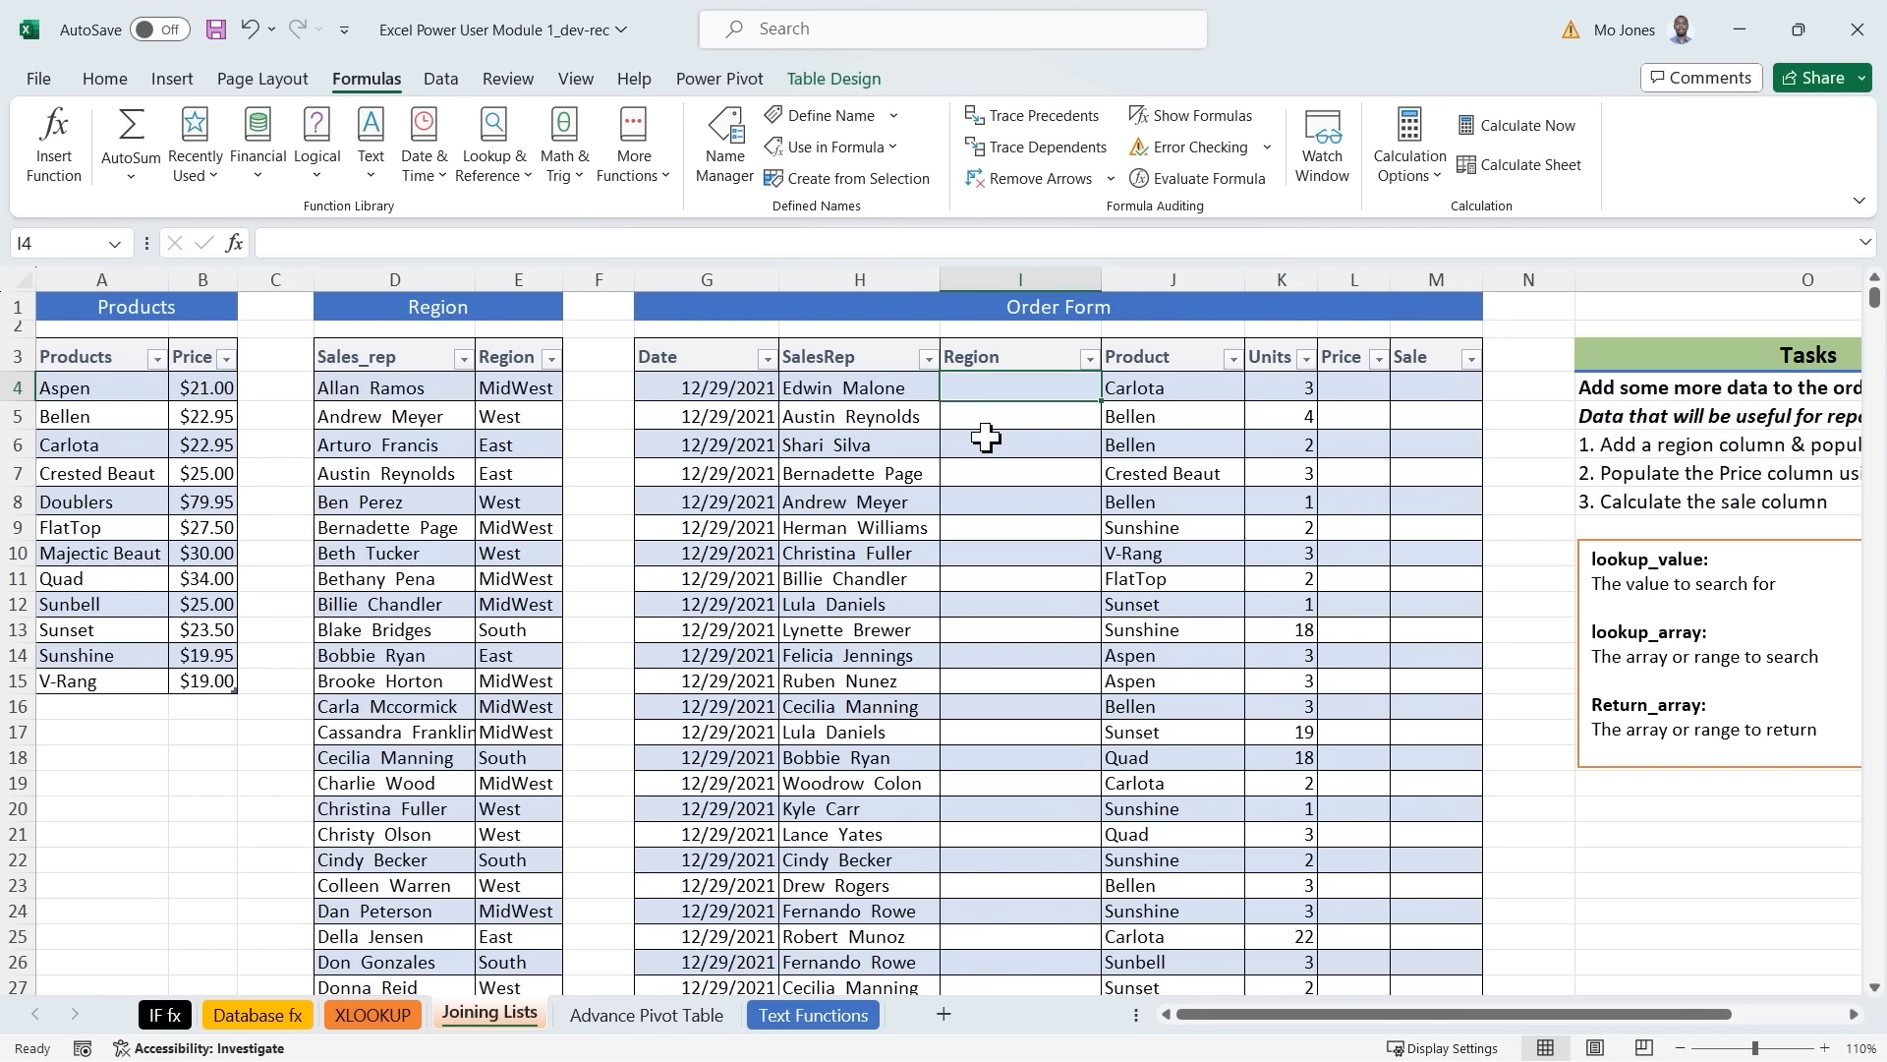
click(869, 422)
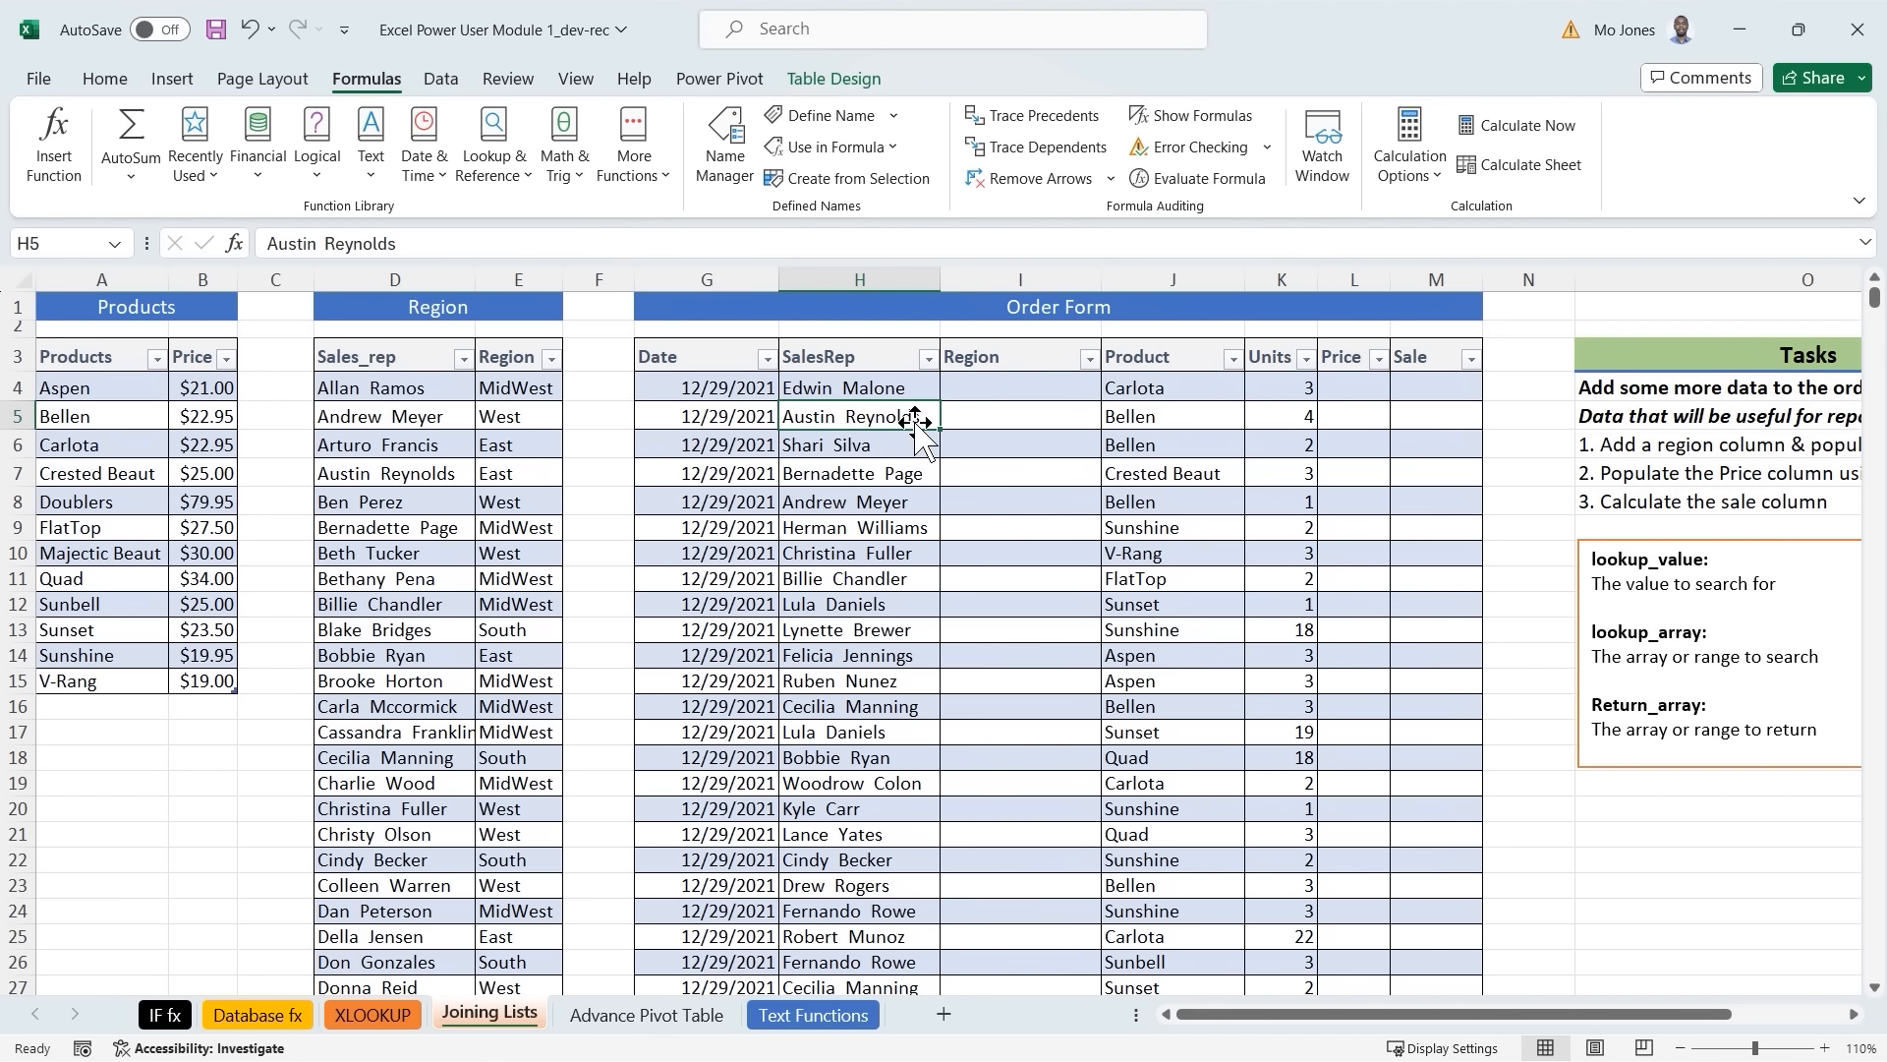
click(997, 421)
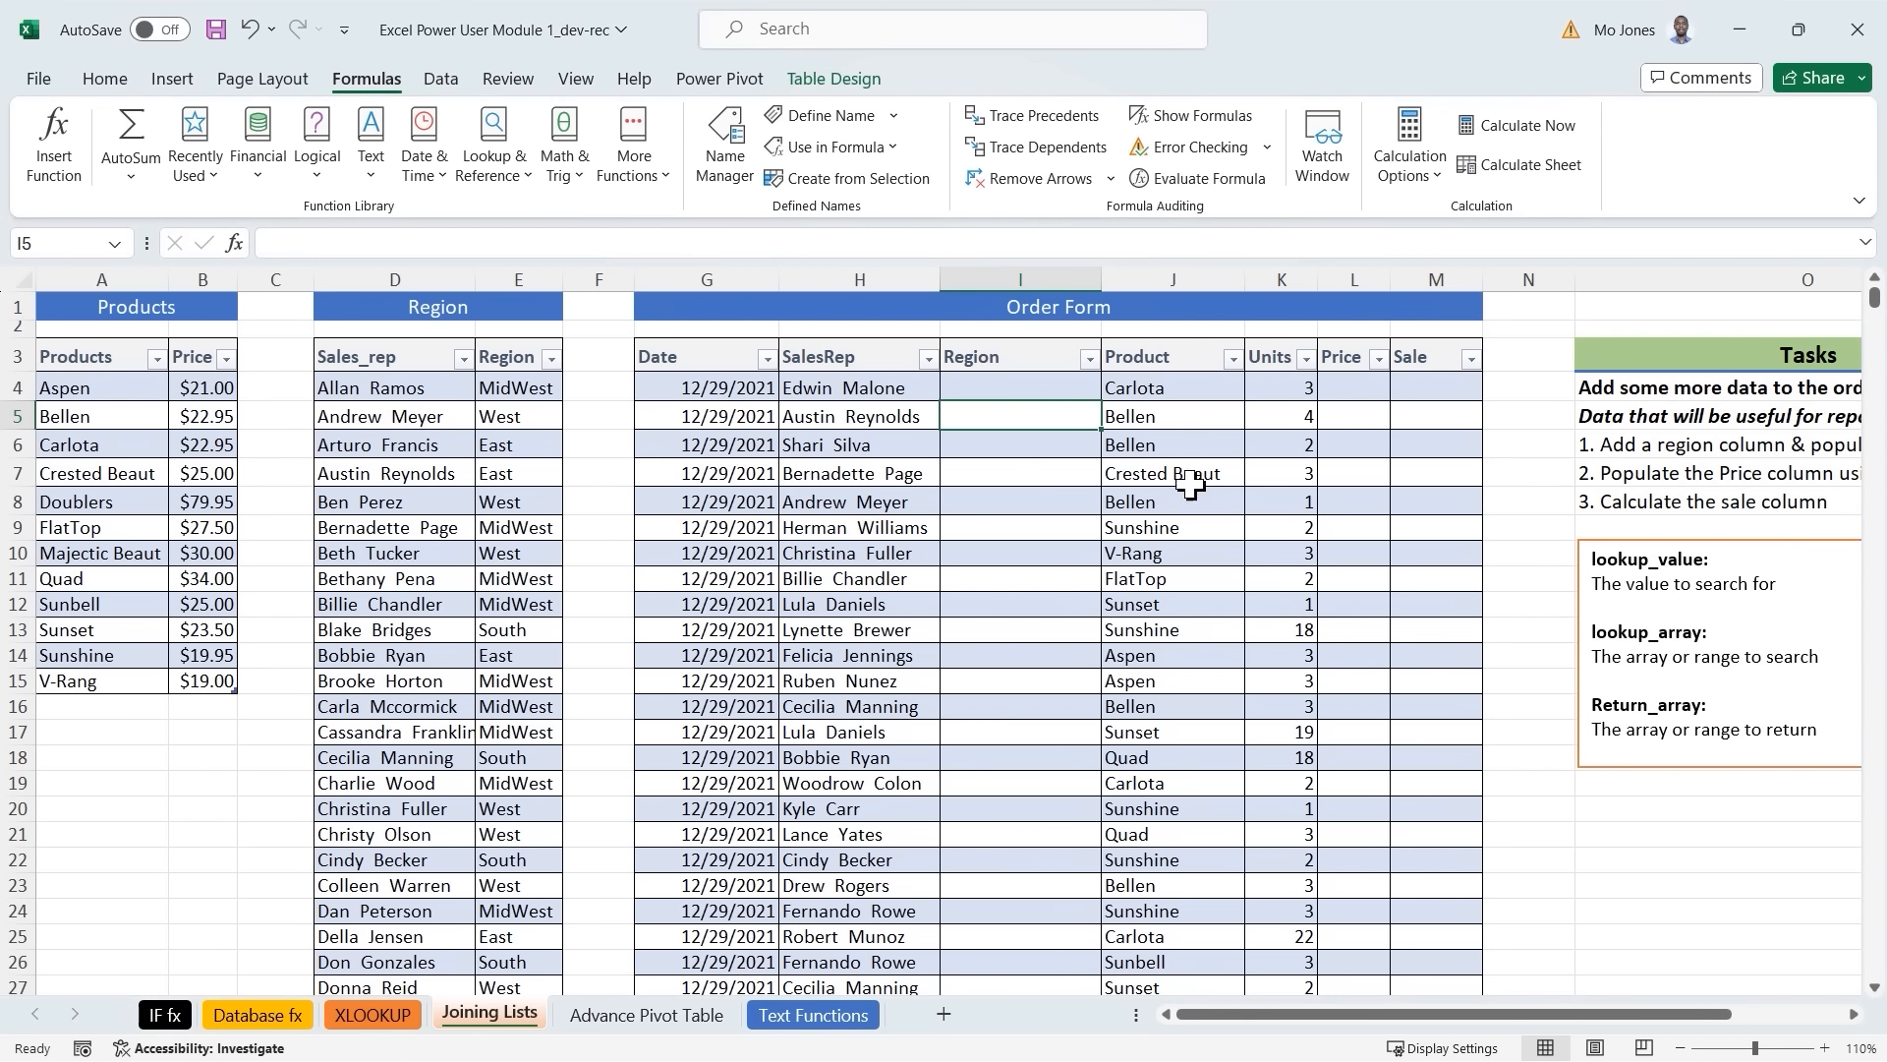
click(968, 462)
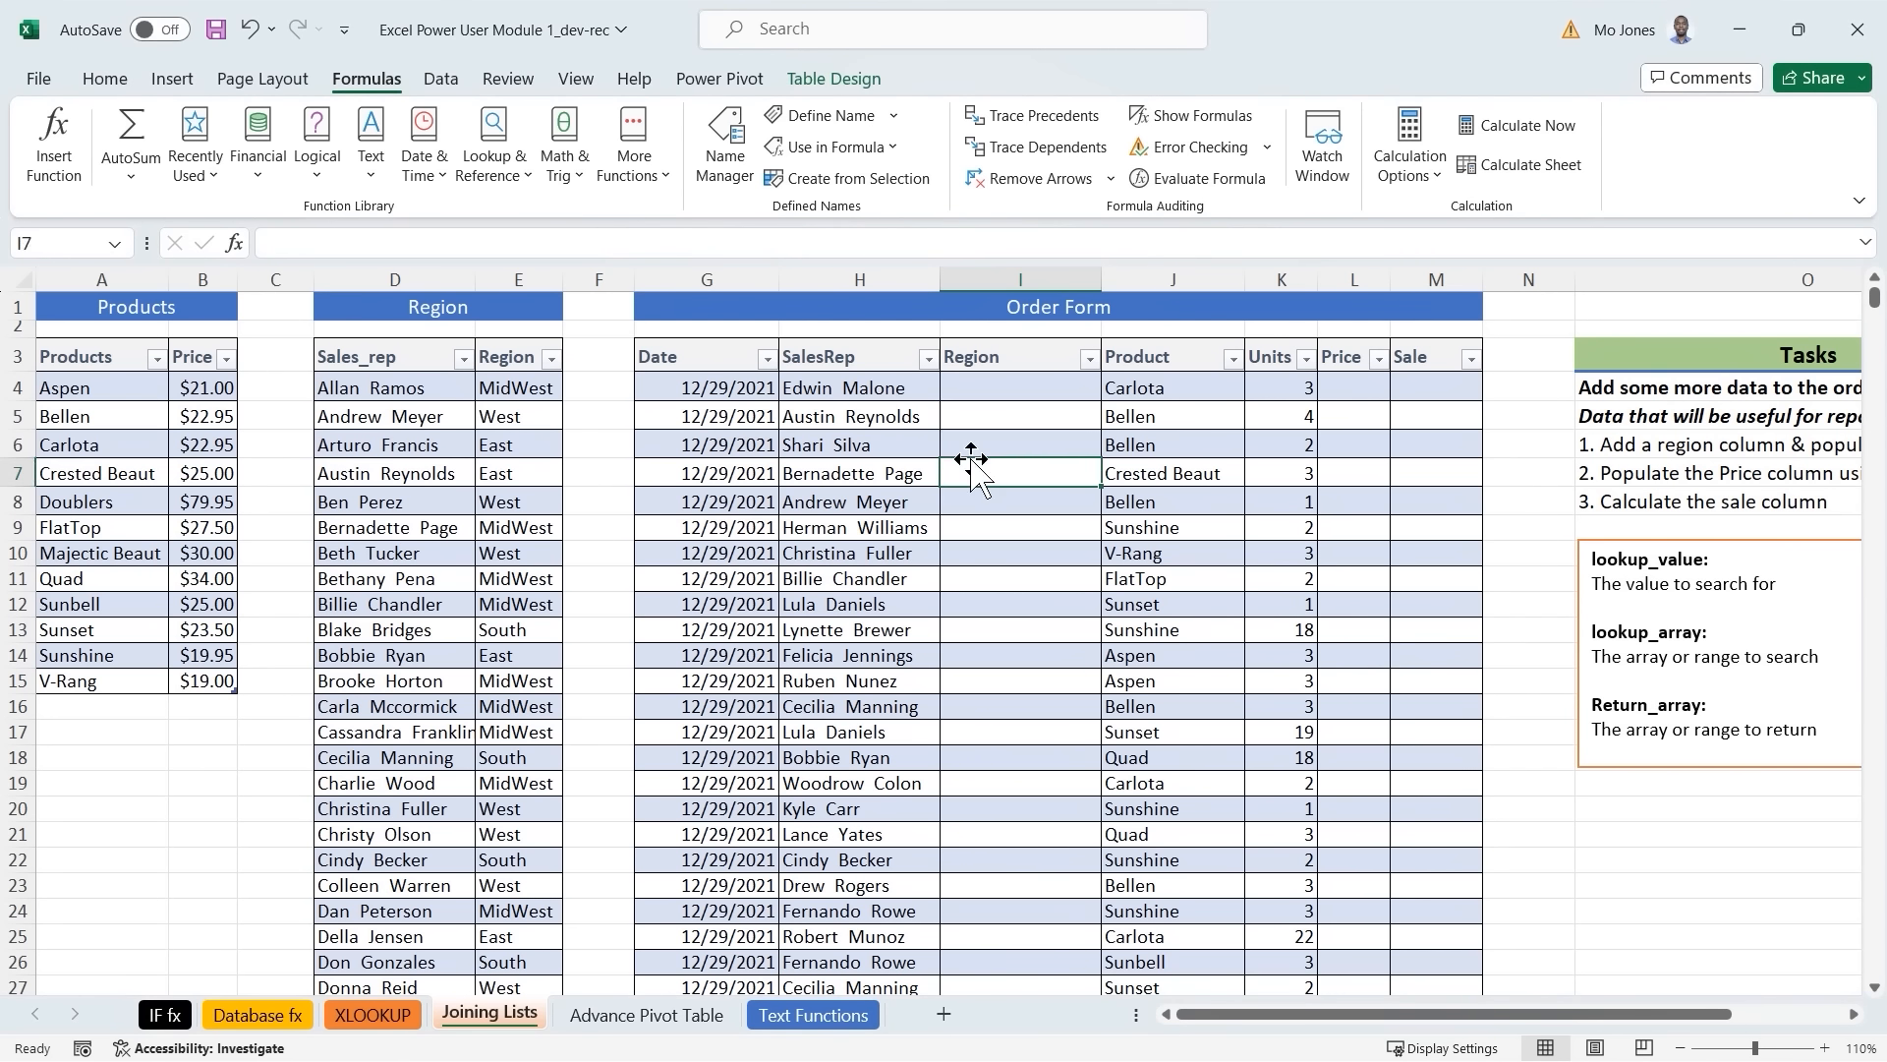
key(ctrl+End)
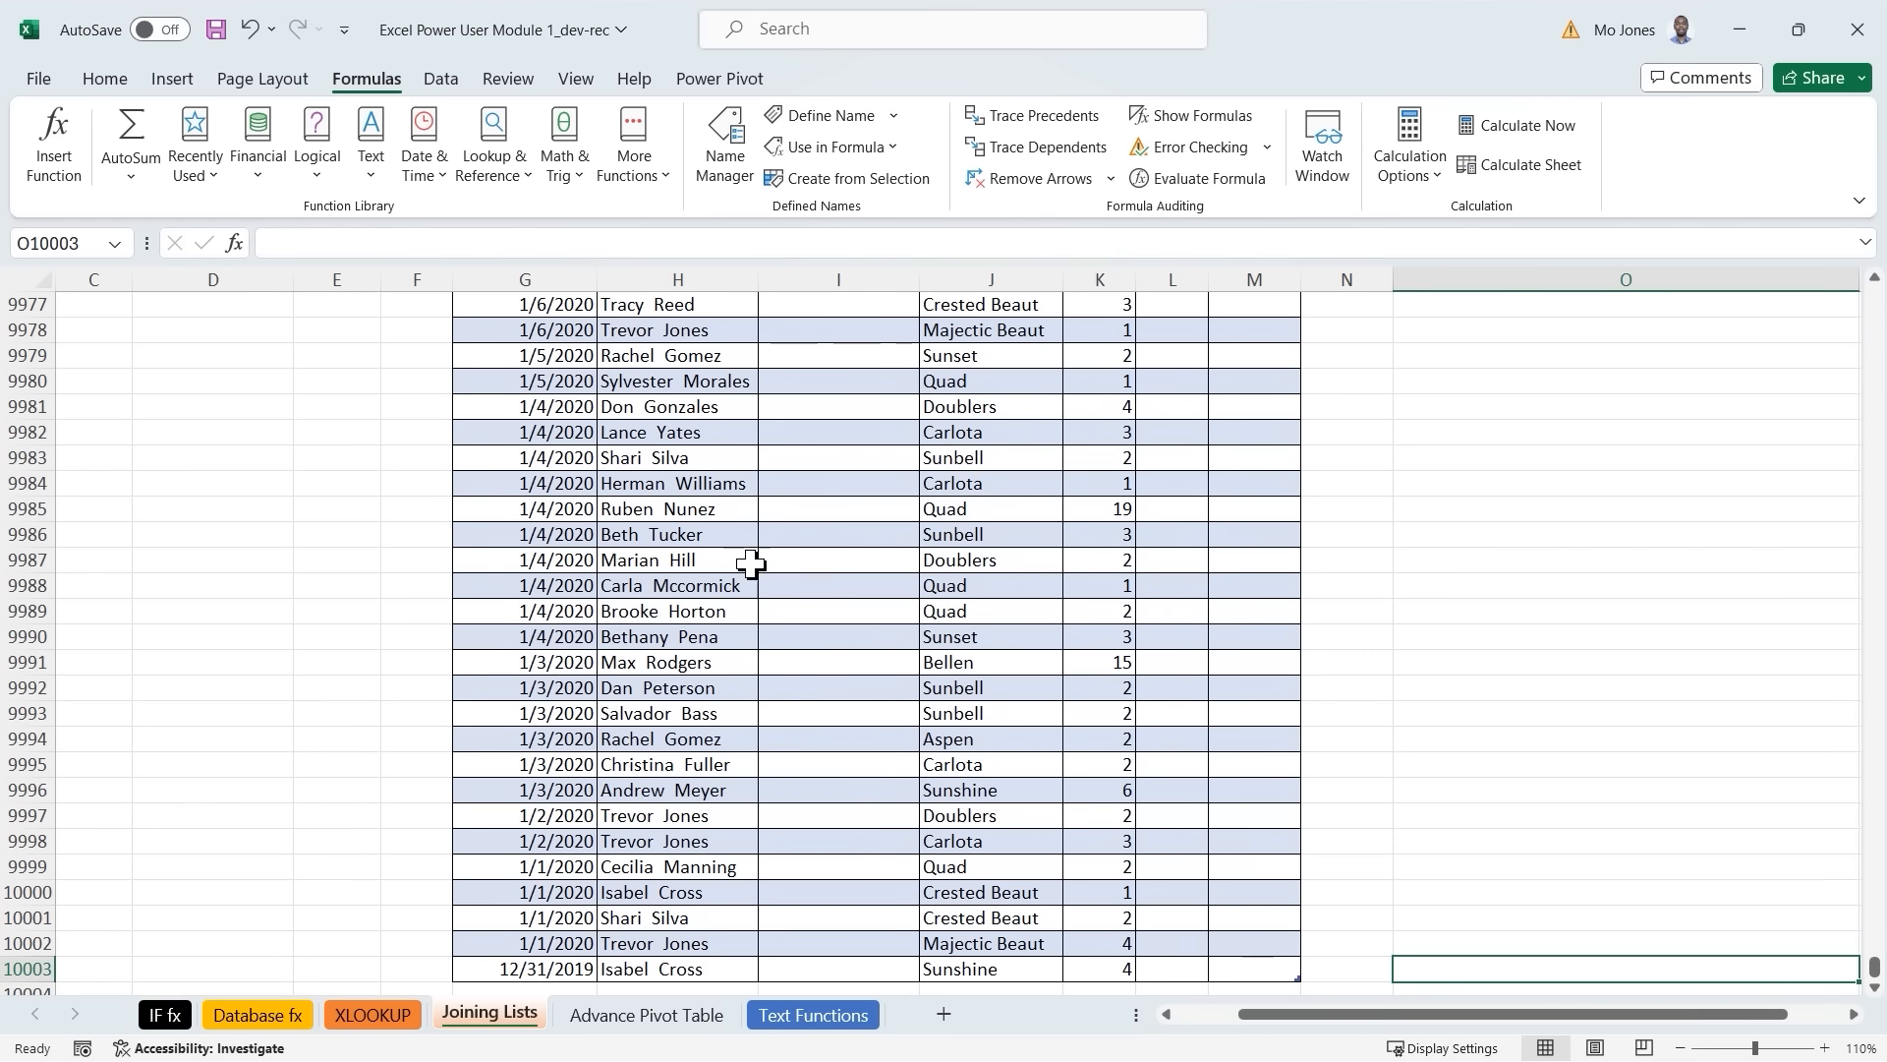
click(29, 968)
click(865, 685)
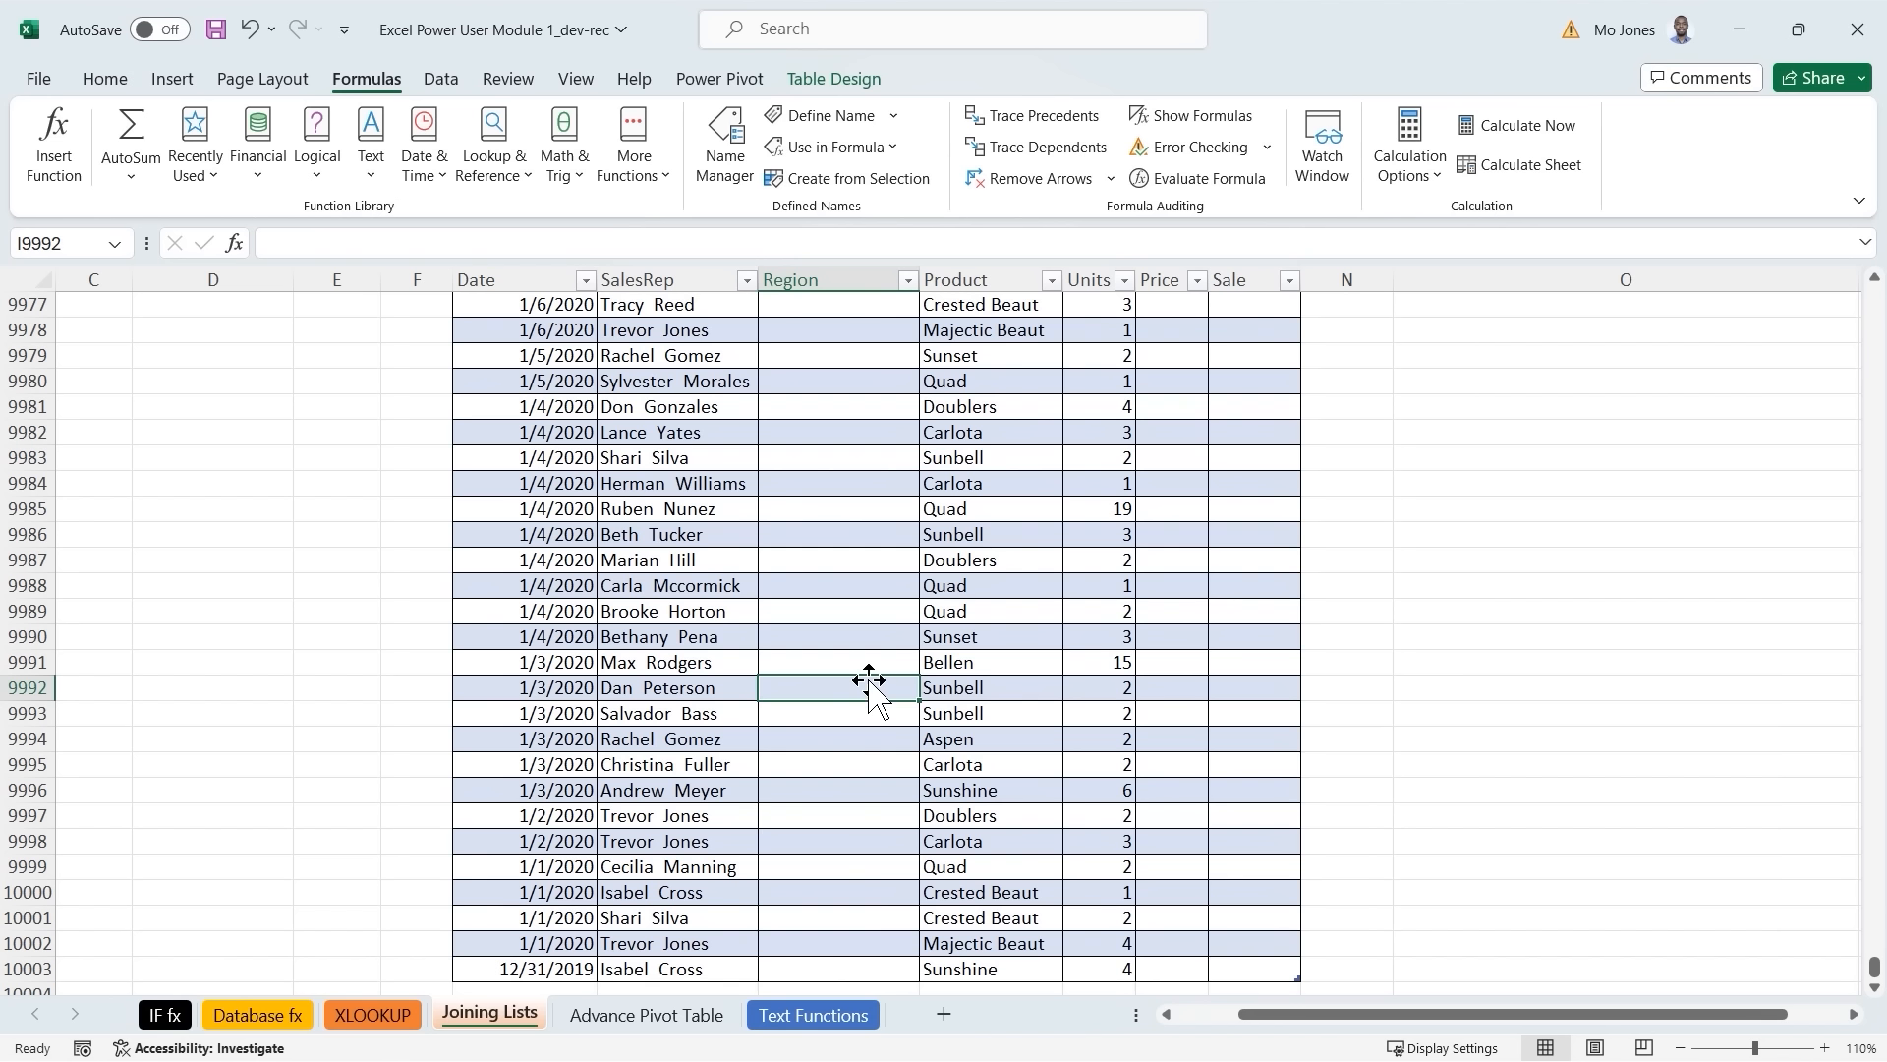
key(ctrl+Home)
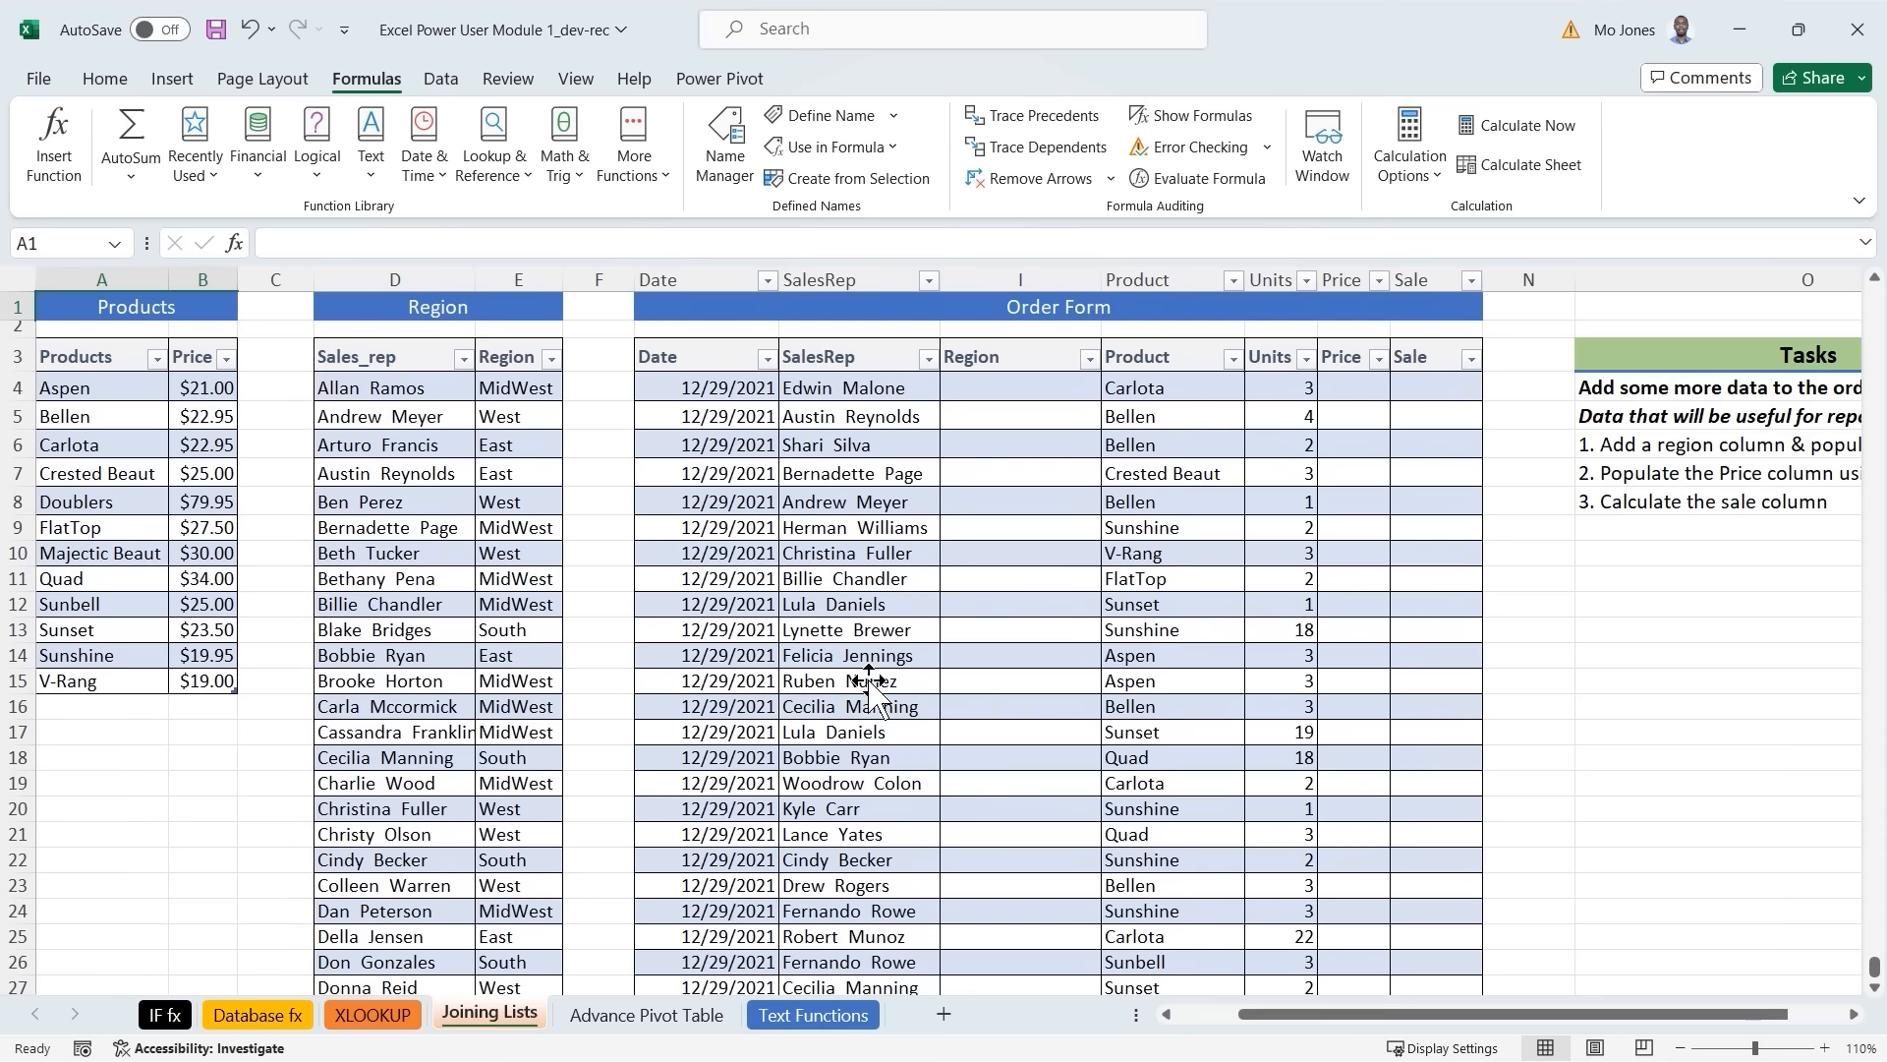
click(987, 393)
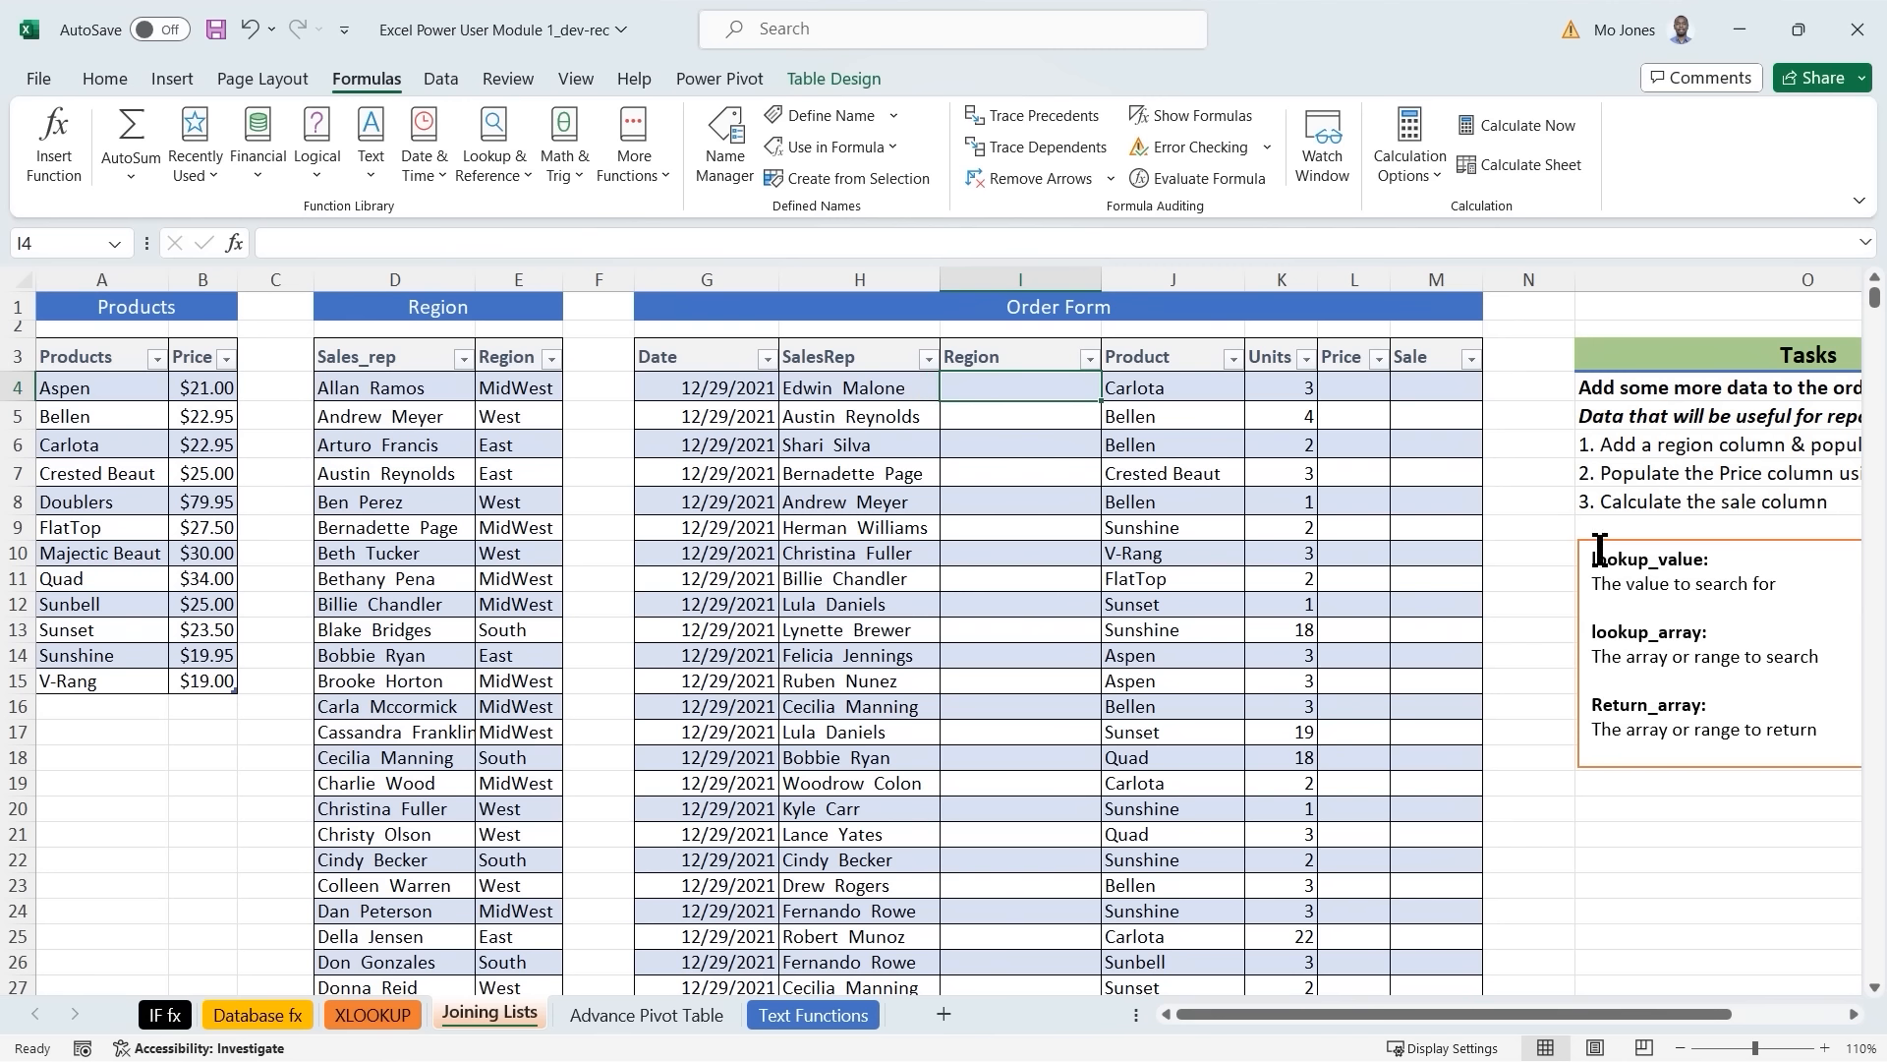
Add the H4 reference after the lookup_value label in the notes textbox.
click(1627, 569)
double_click(1626, 568)
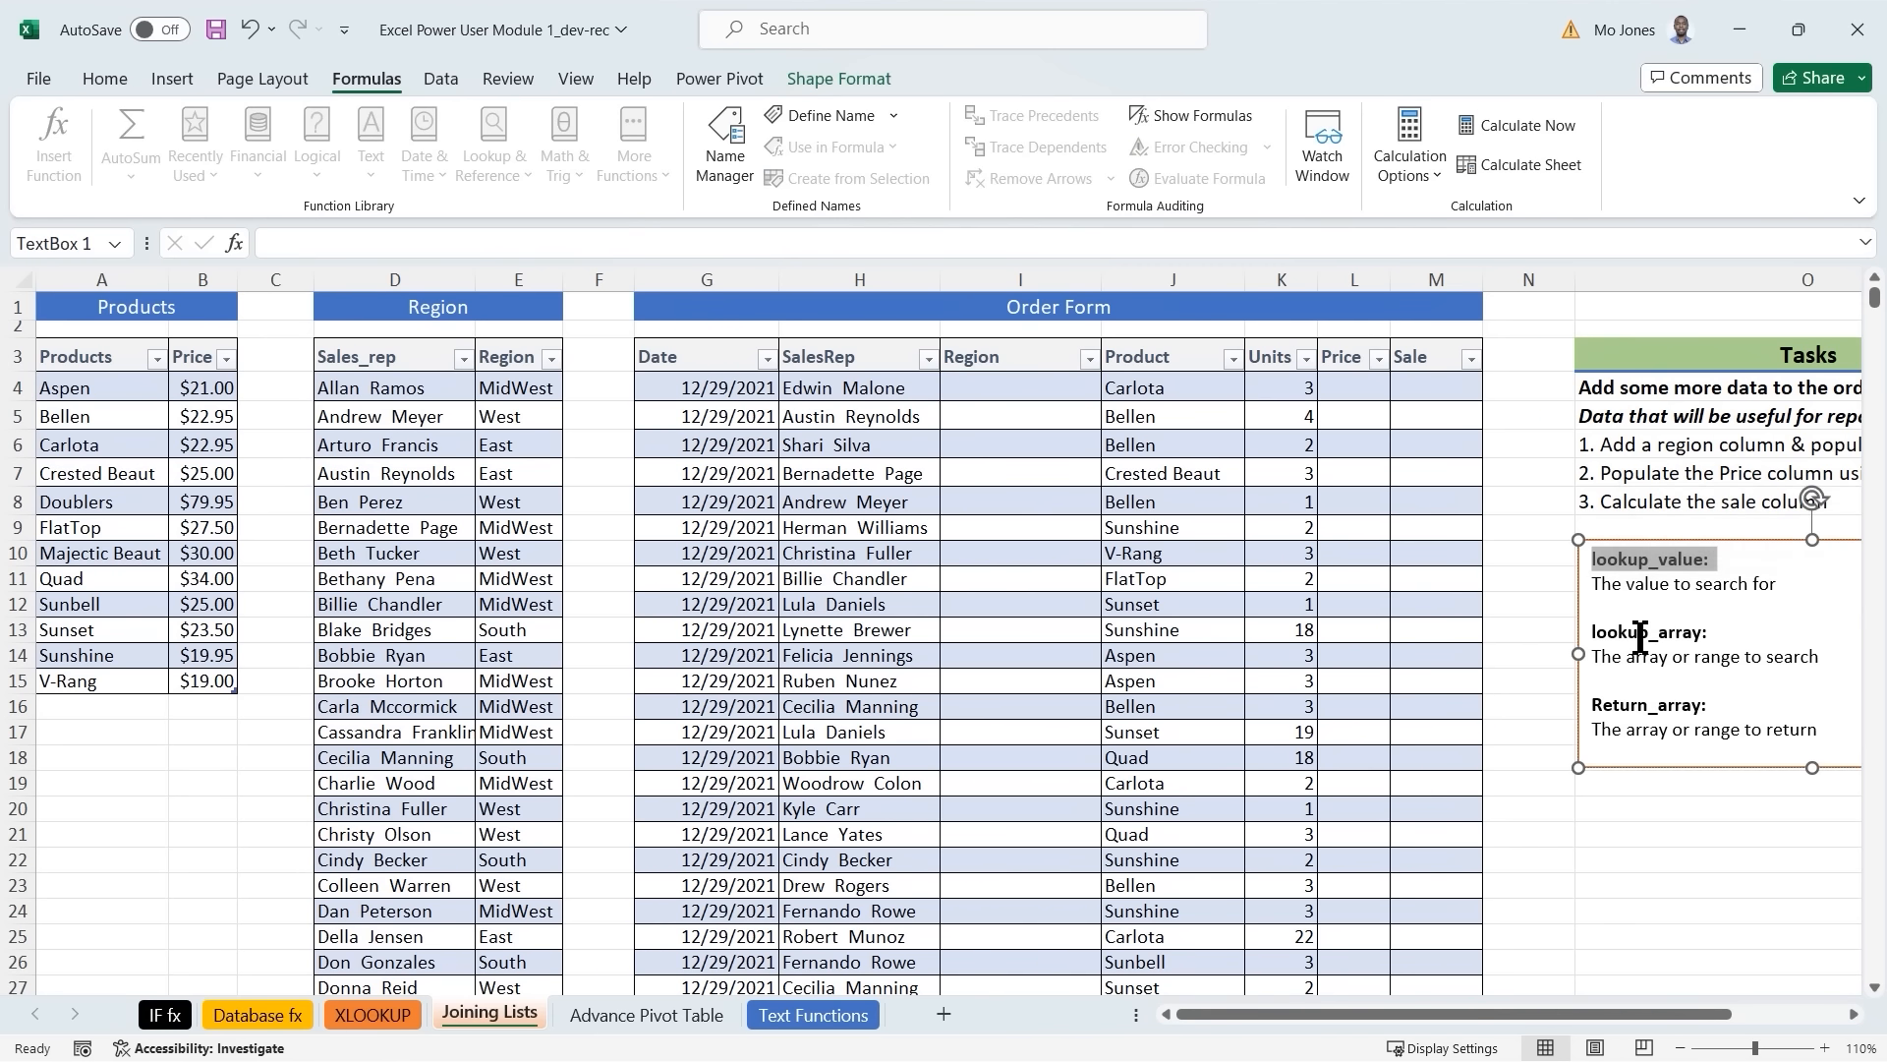
double_click(1639, 631)
double_click(1637, 703)
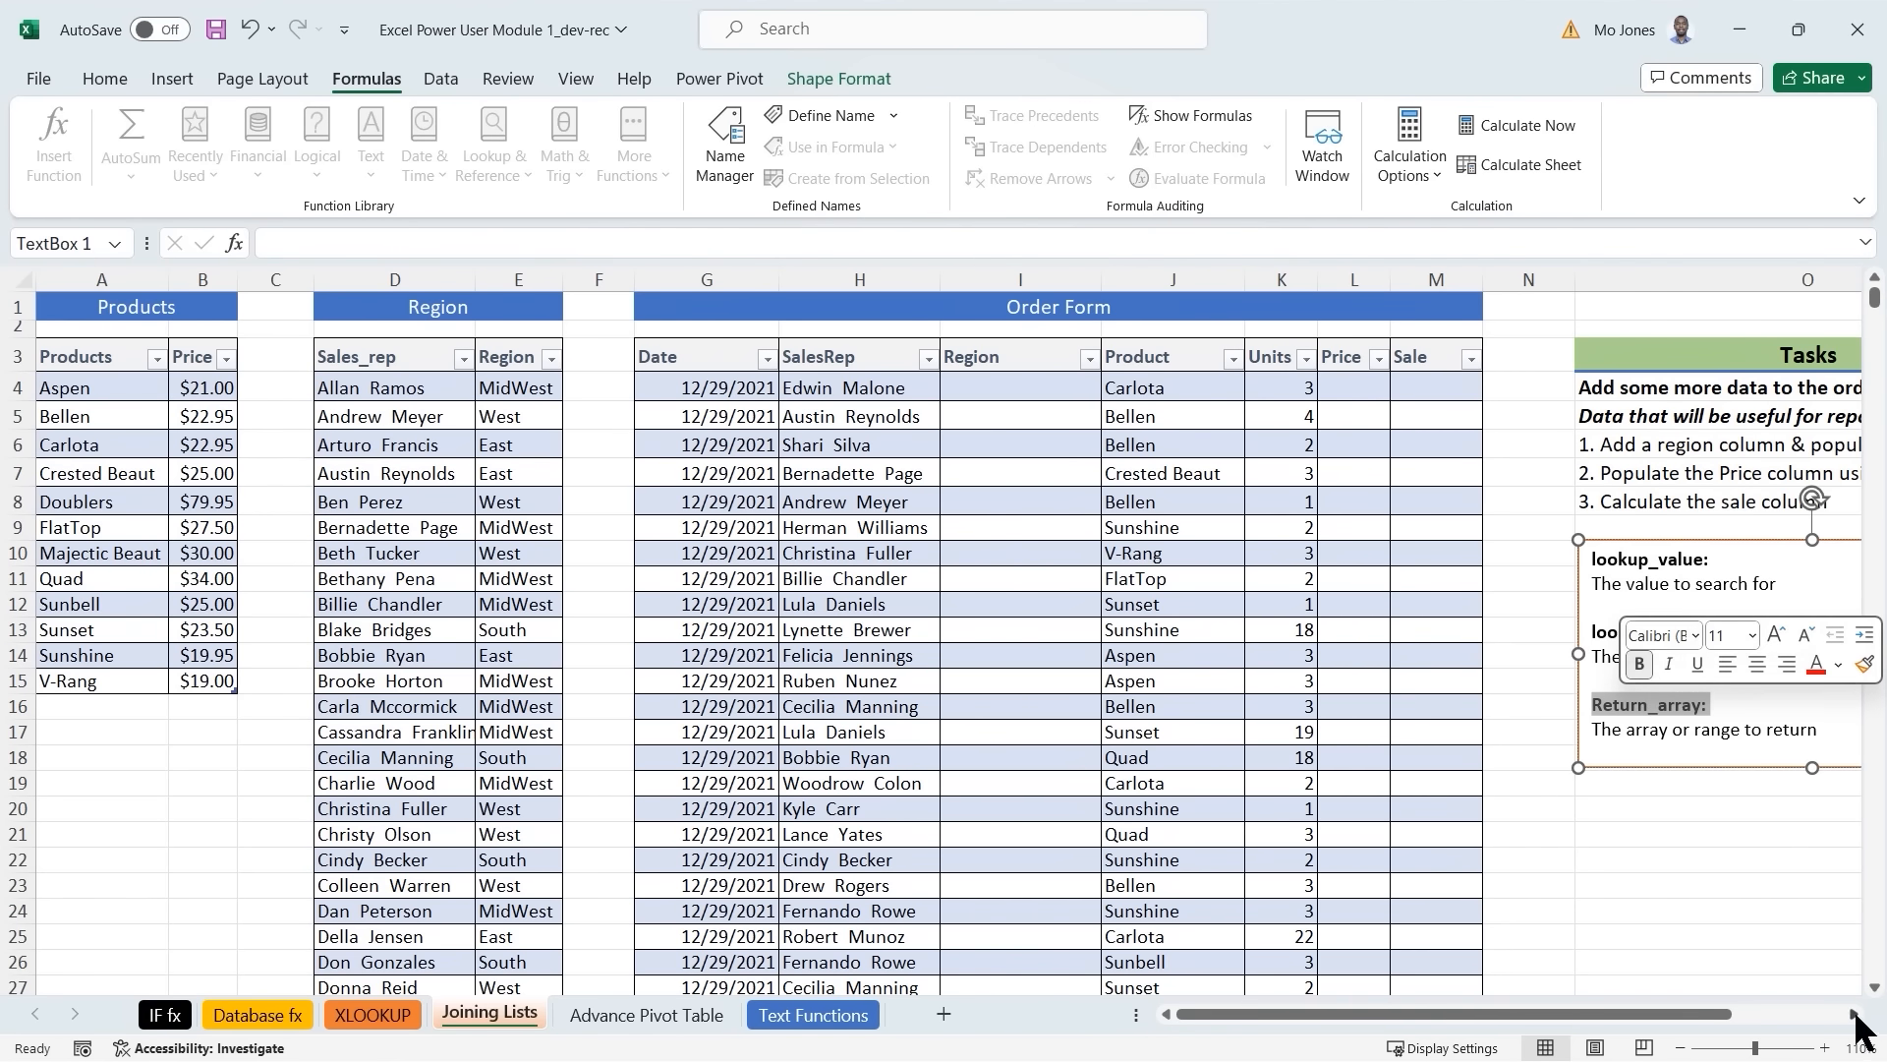
scroll(1647, 733, right, 2)
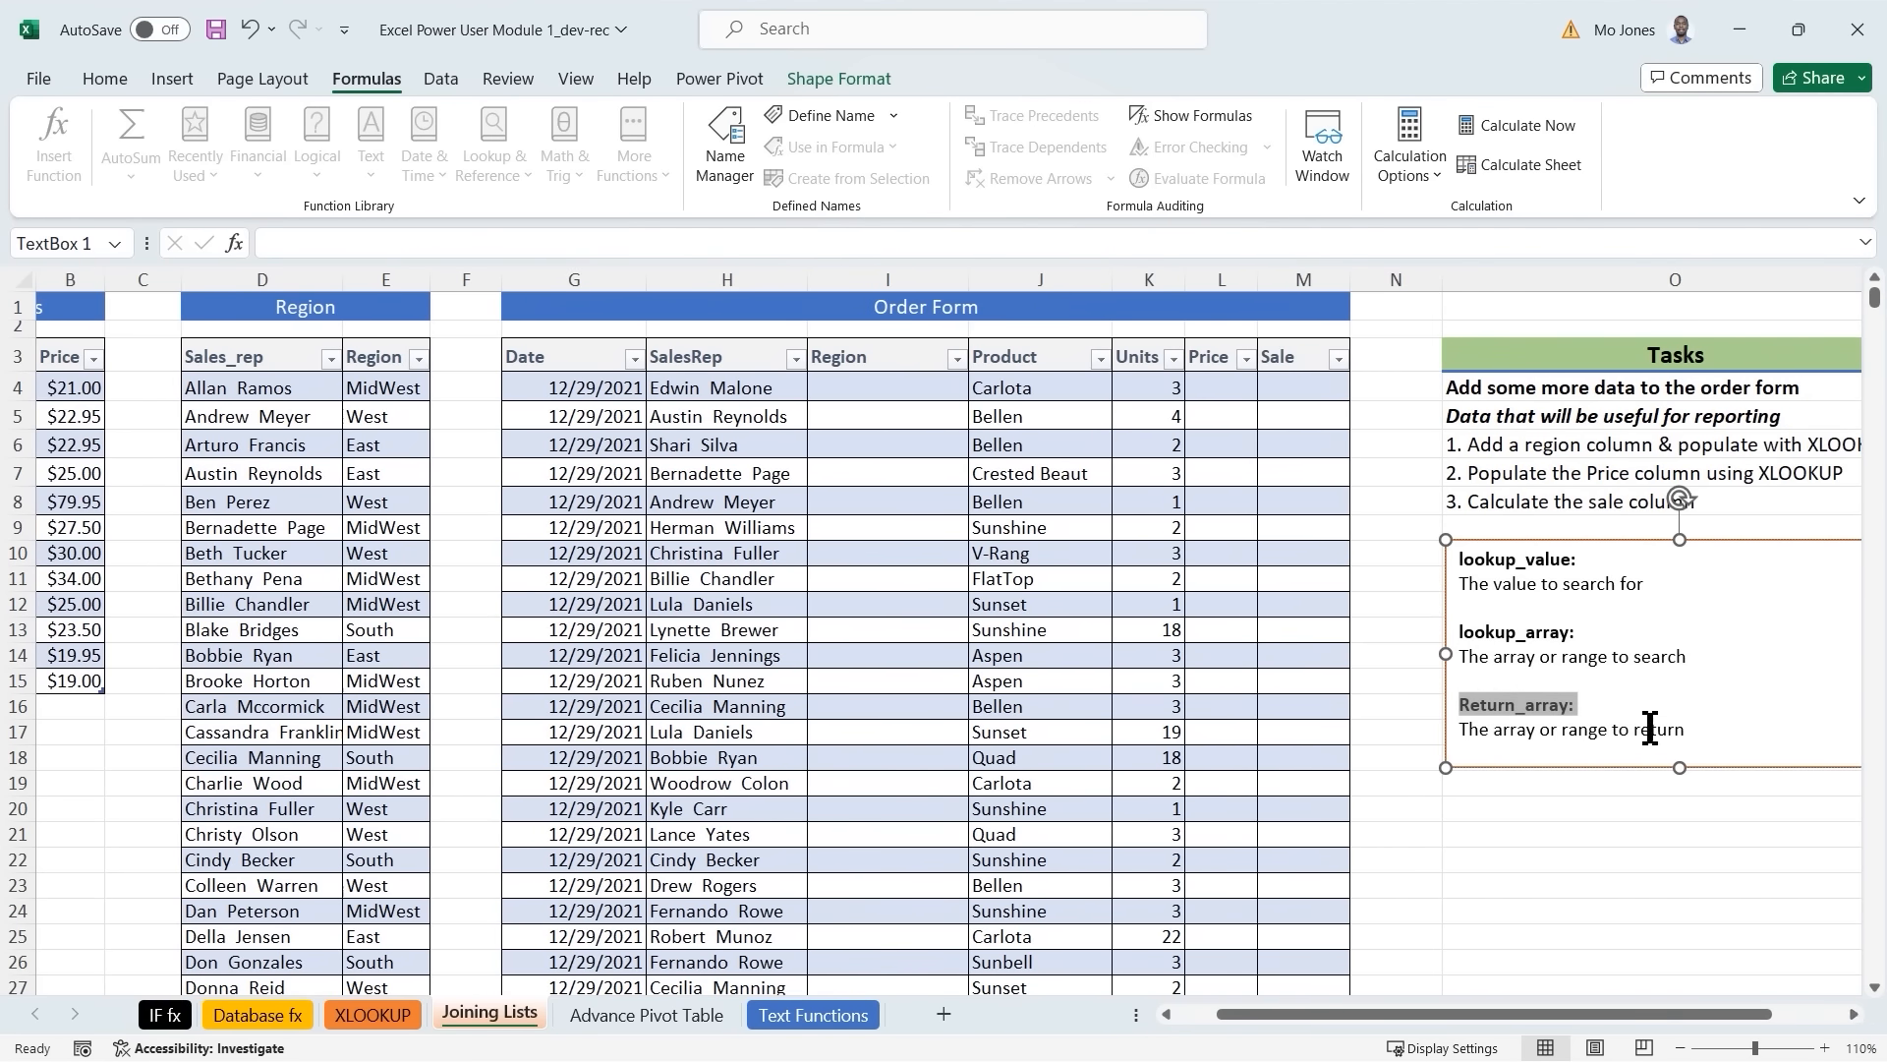
click(1622, 559)
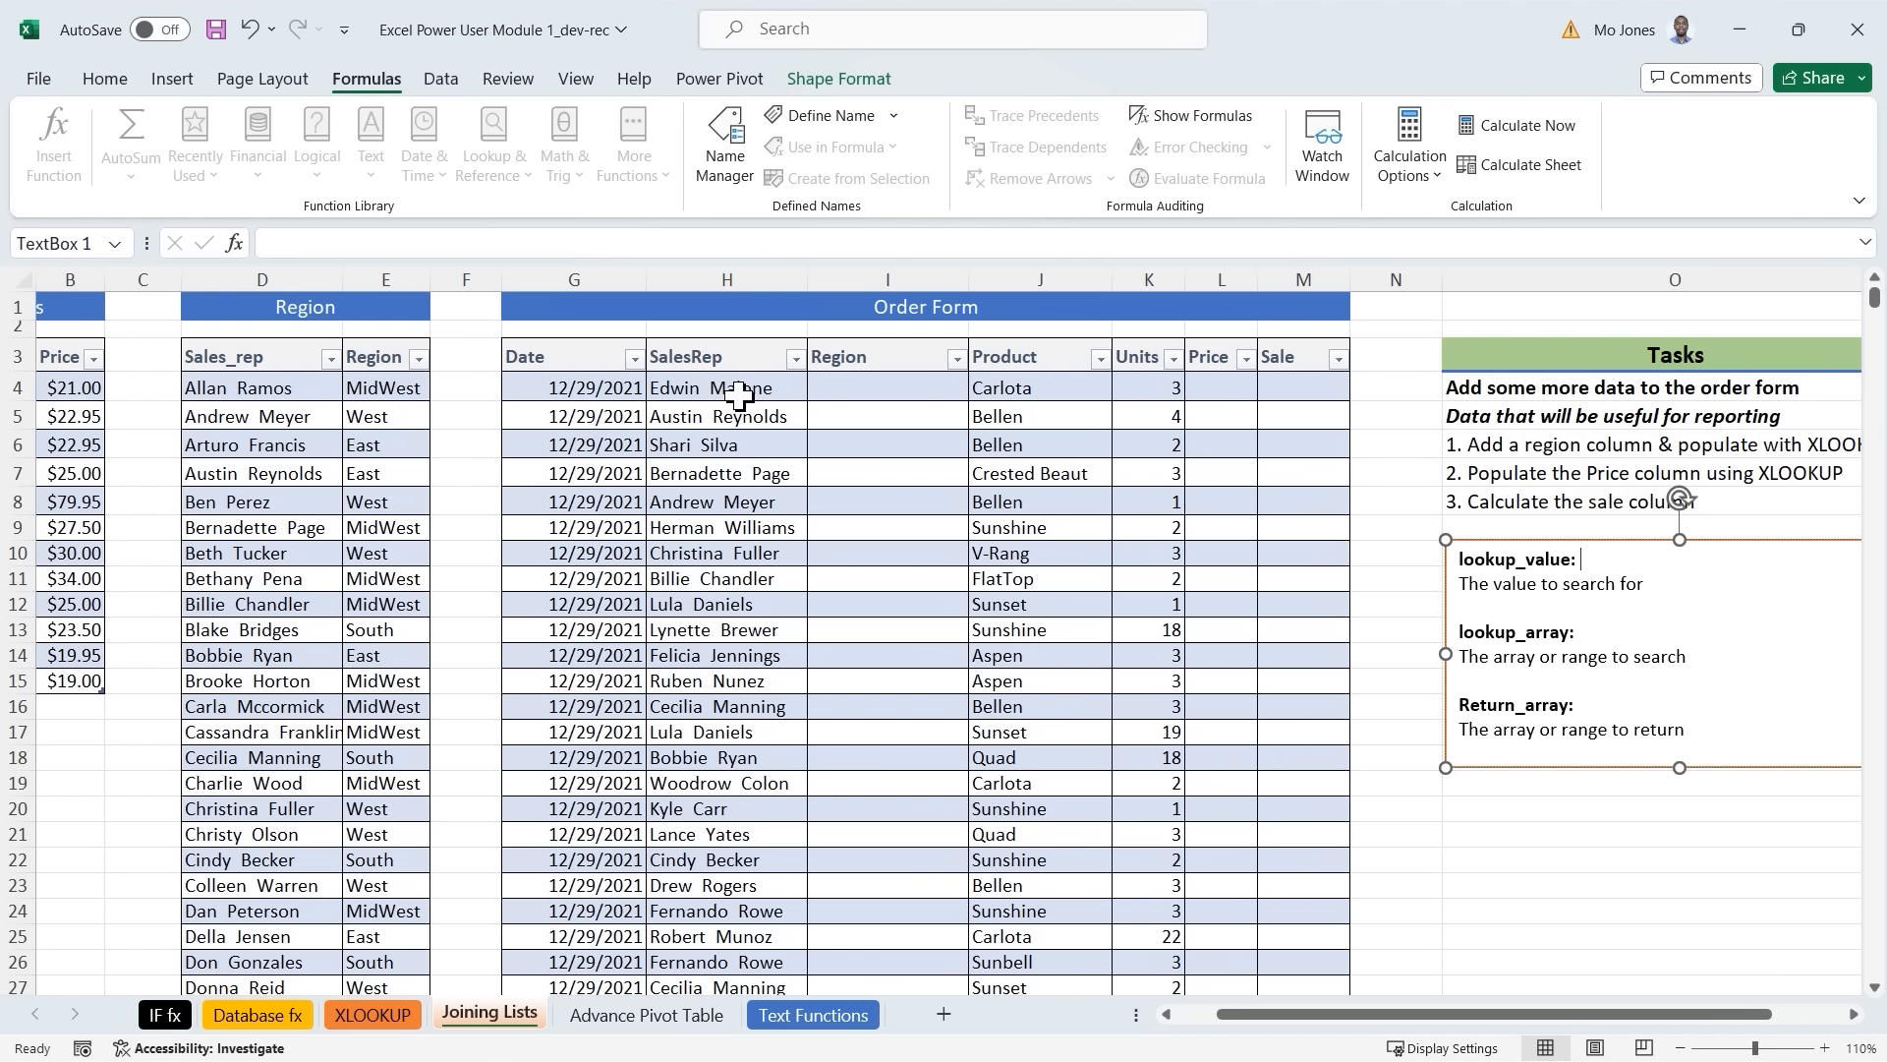
text(H4)
click(1603, 632)
Add D4:D75 after lookup_array and E4:E75 after Return_array in the notes, checking the Sales_rep range.
click(1164, 1013)
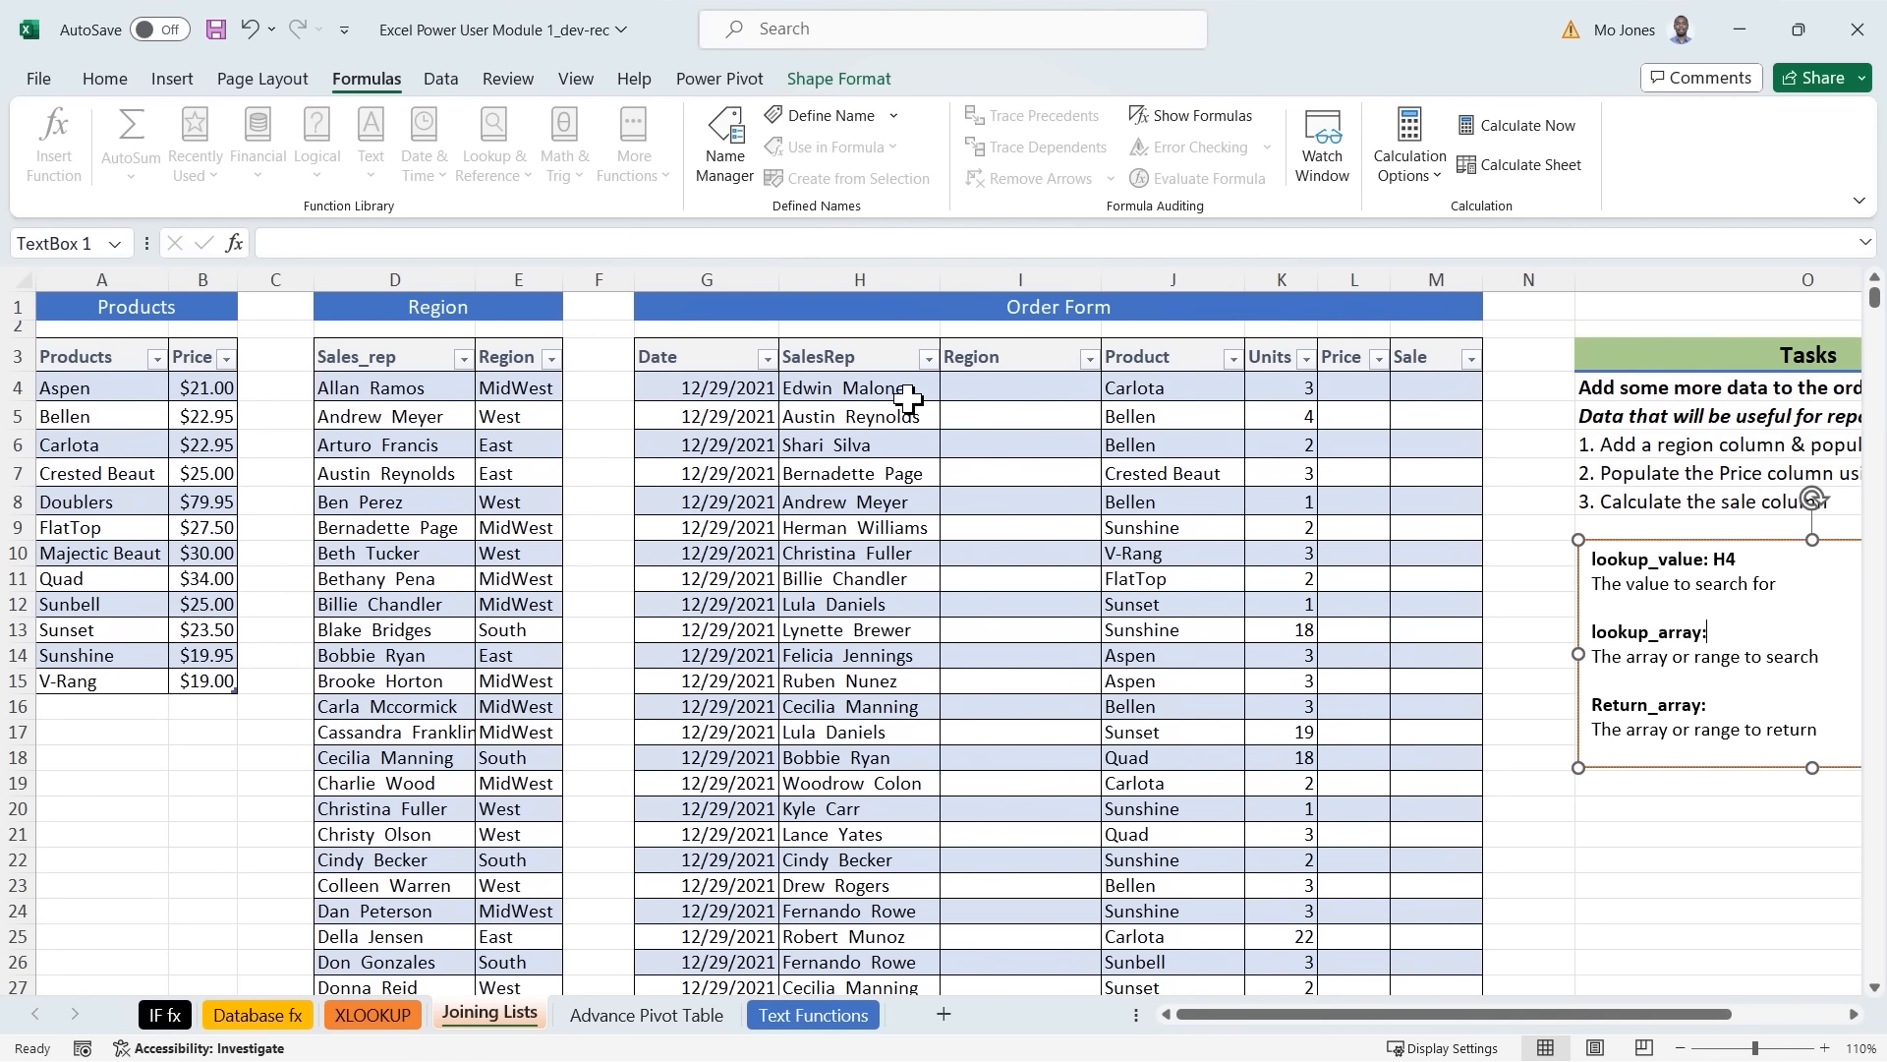
click(401, 396)
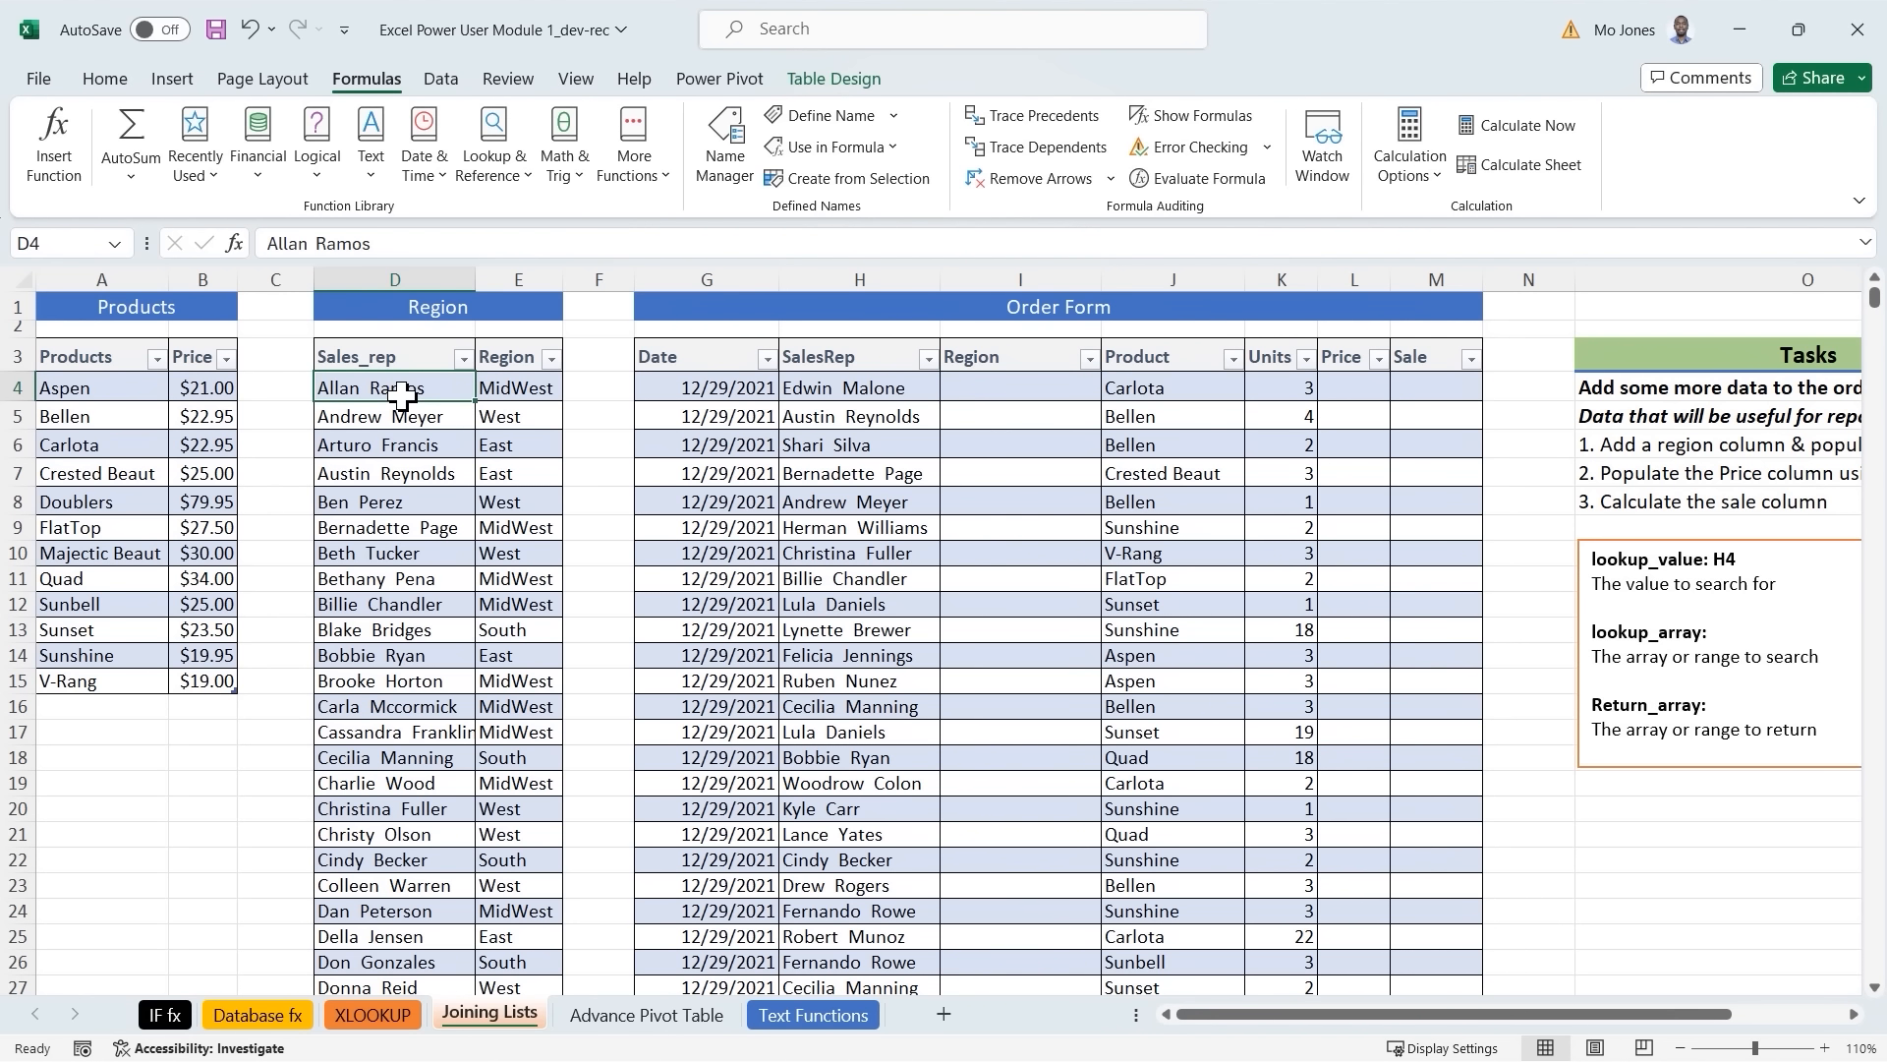
key(ctrl+shift+Down)
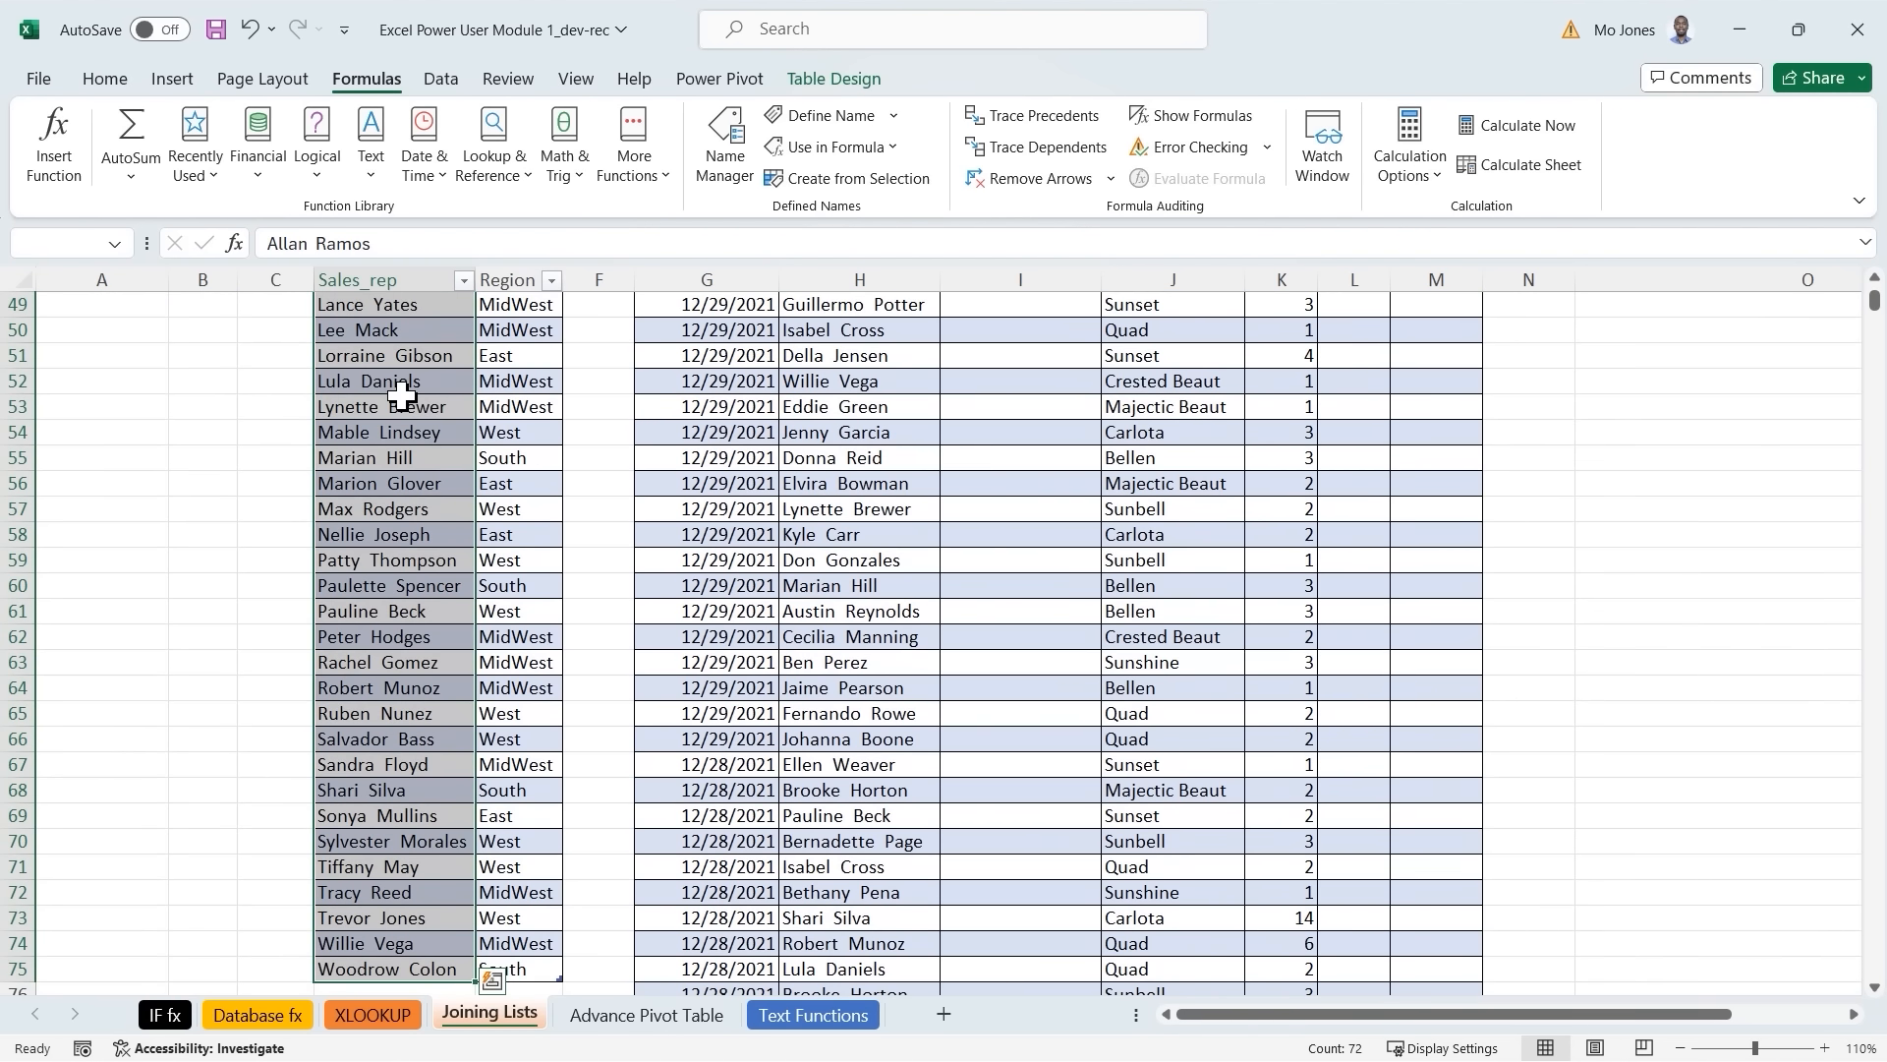
scroll(401, 396, up, 16)
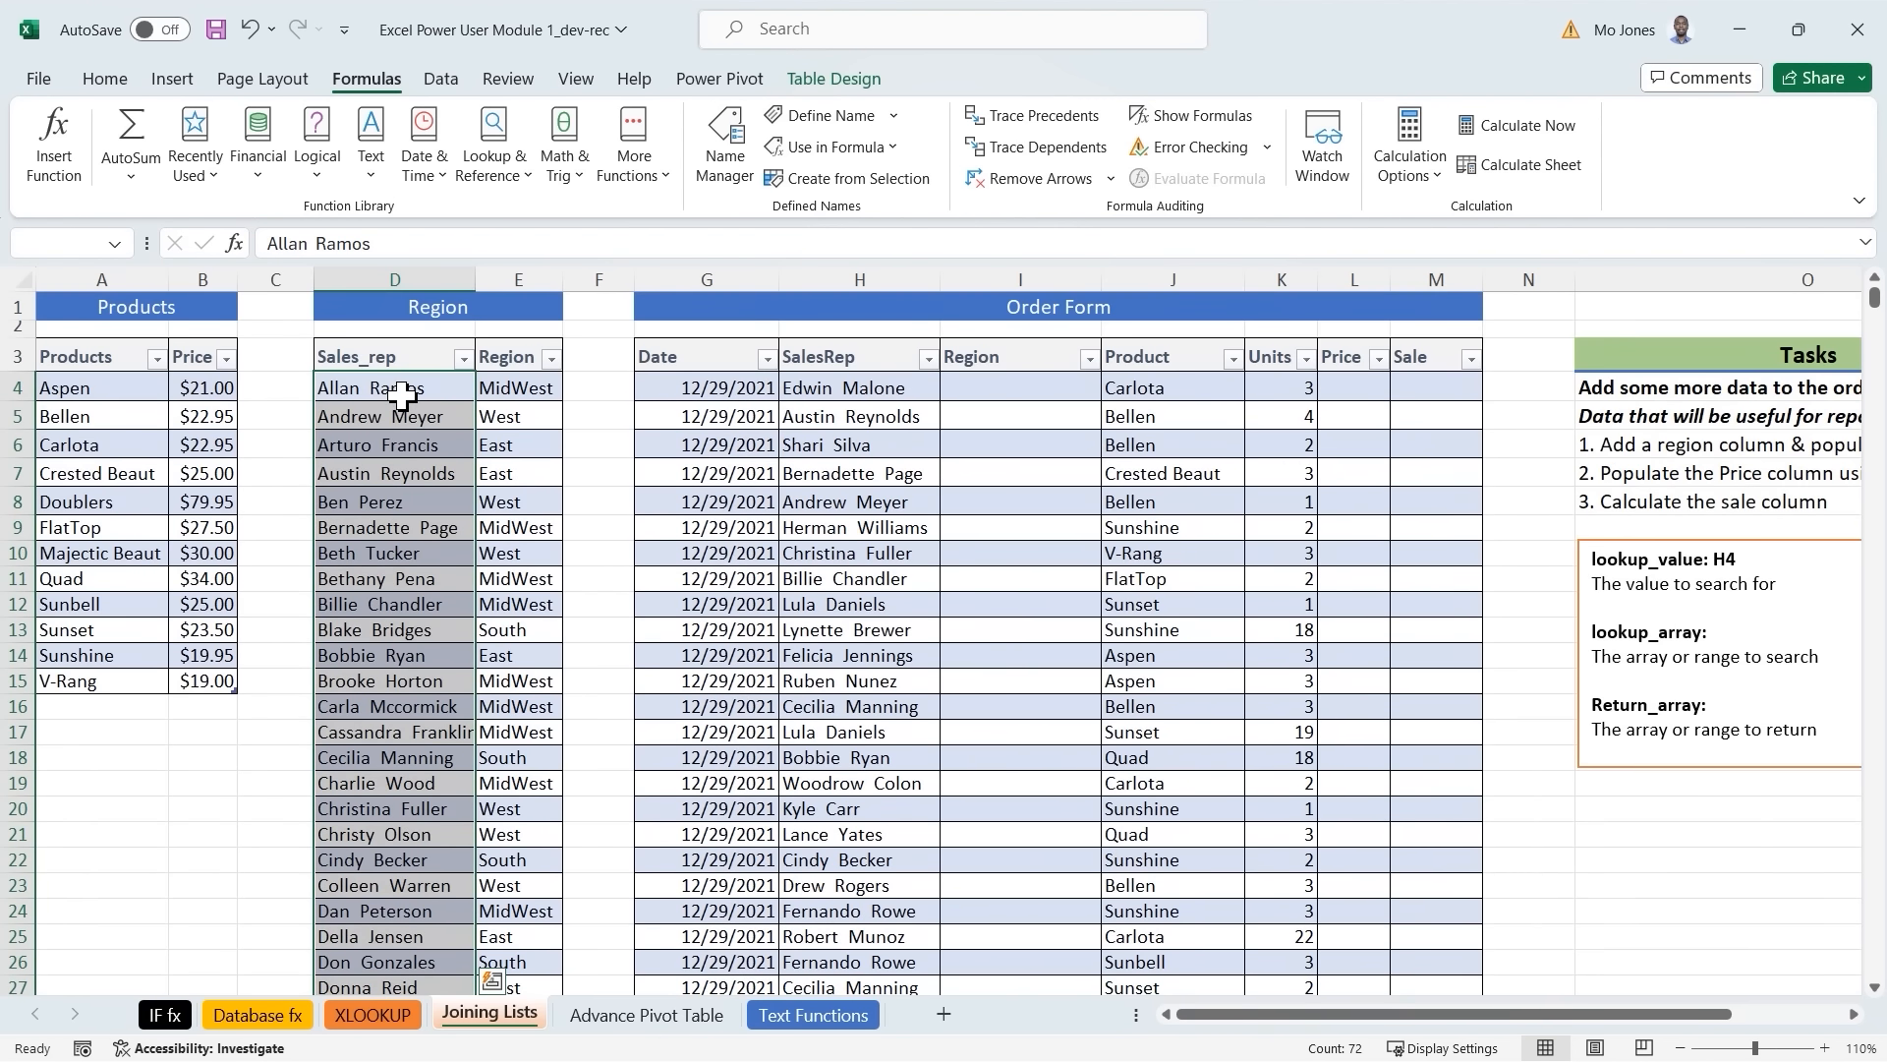
click(1759, 637)
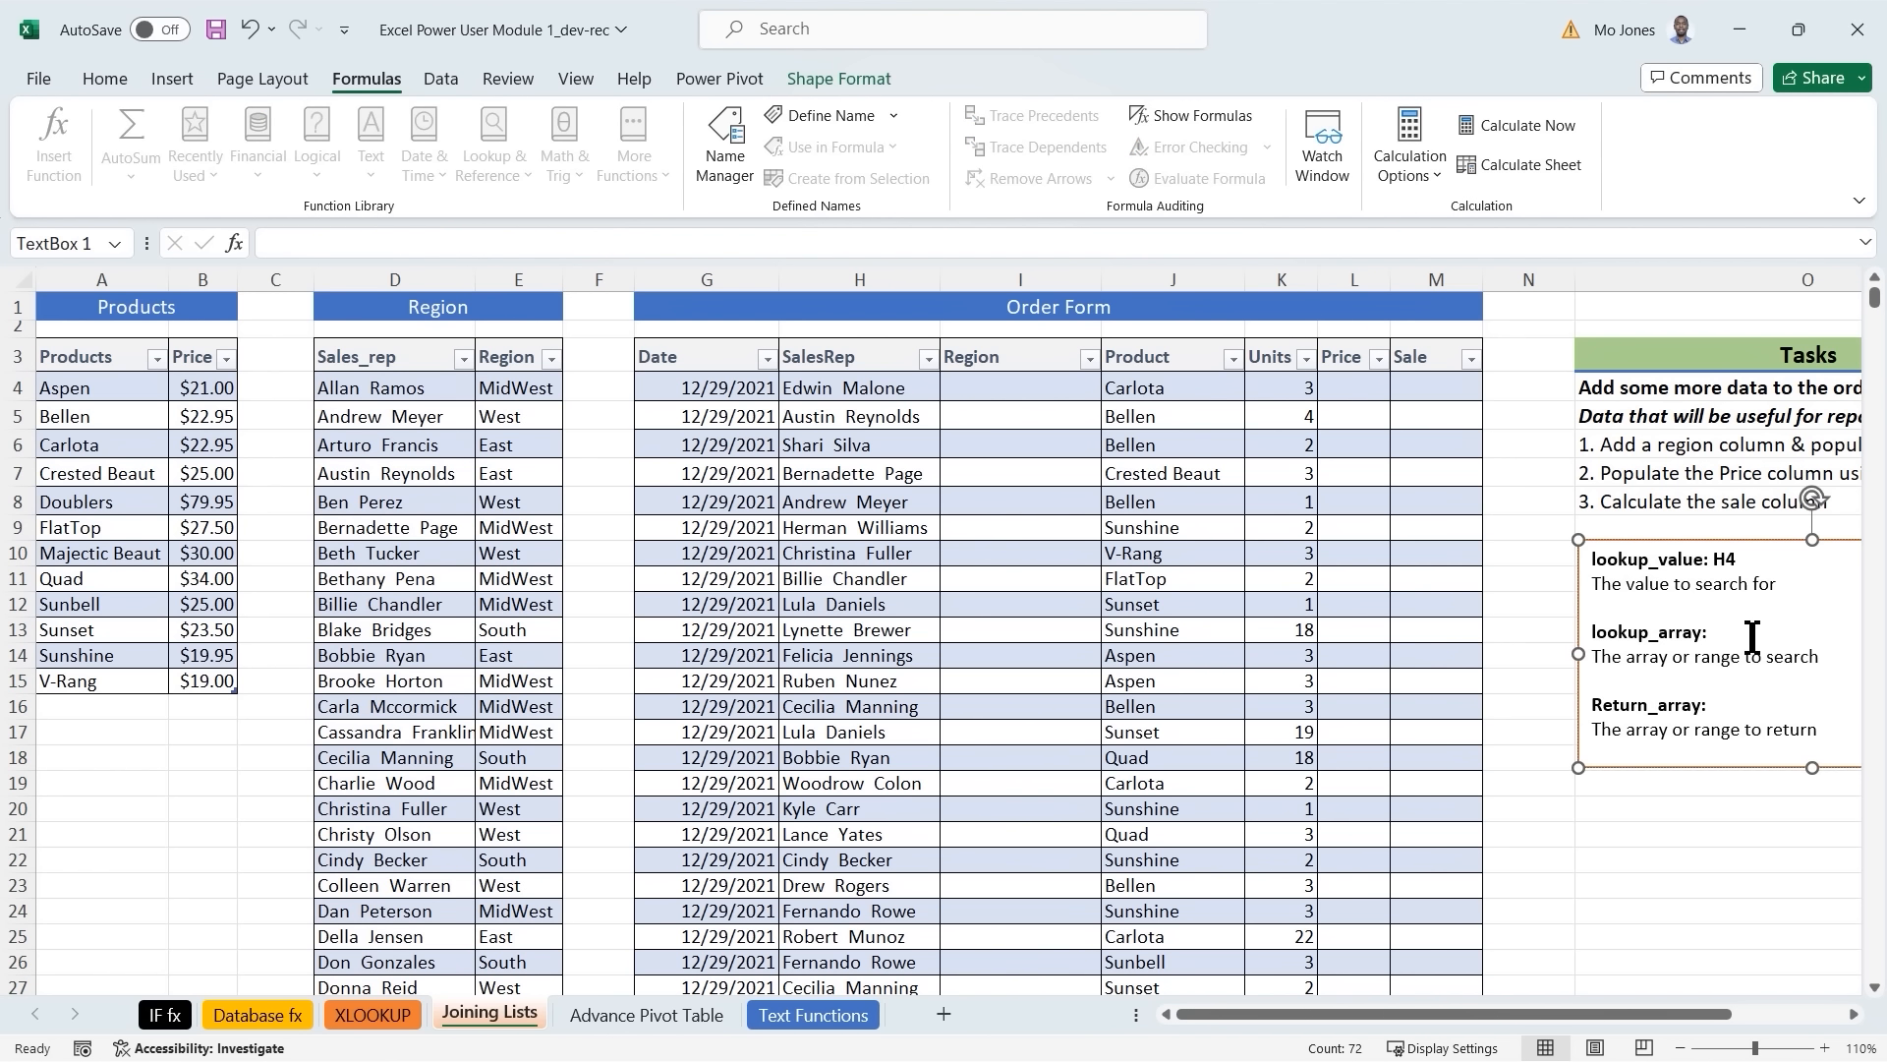
text(D$)
click(1729, 701)
text(E4:E75)
Colour the H4, D4:D75 and E4:E75 references in the notes orange.
double_click(1722, 559)
drag(1712, 632, 1773, 632)
drag(1712, 705, 1770, 705)
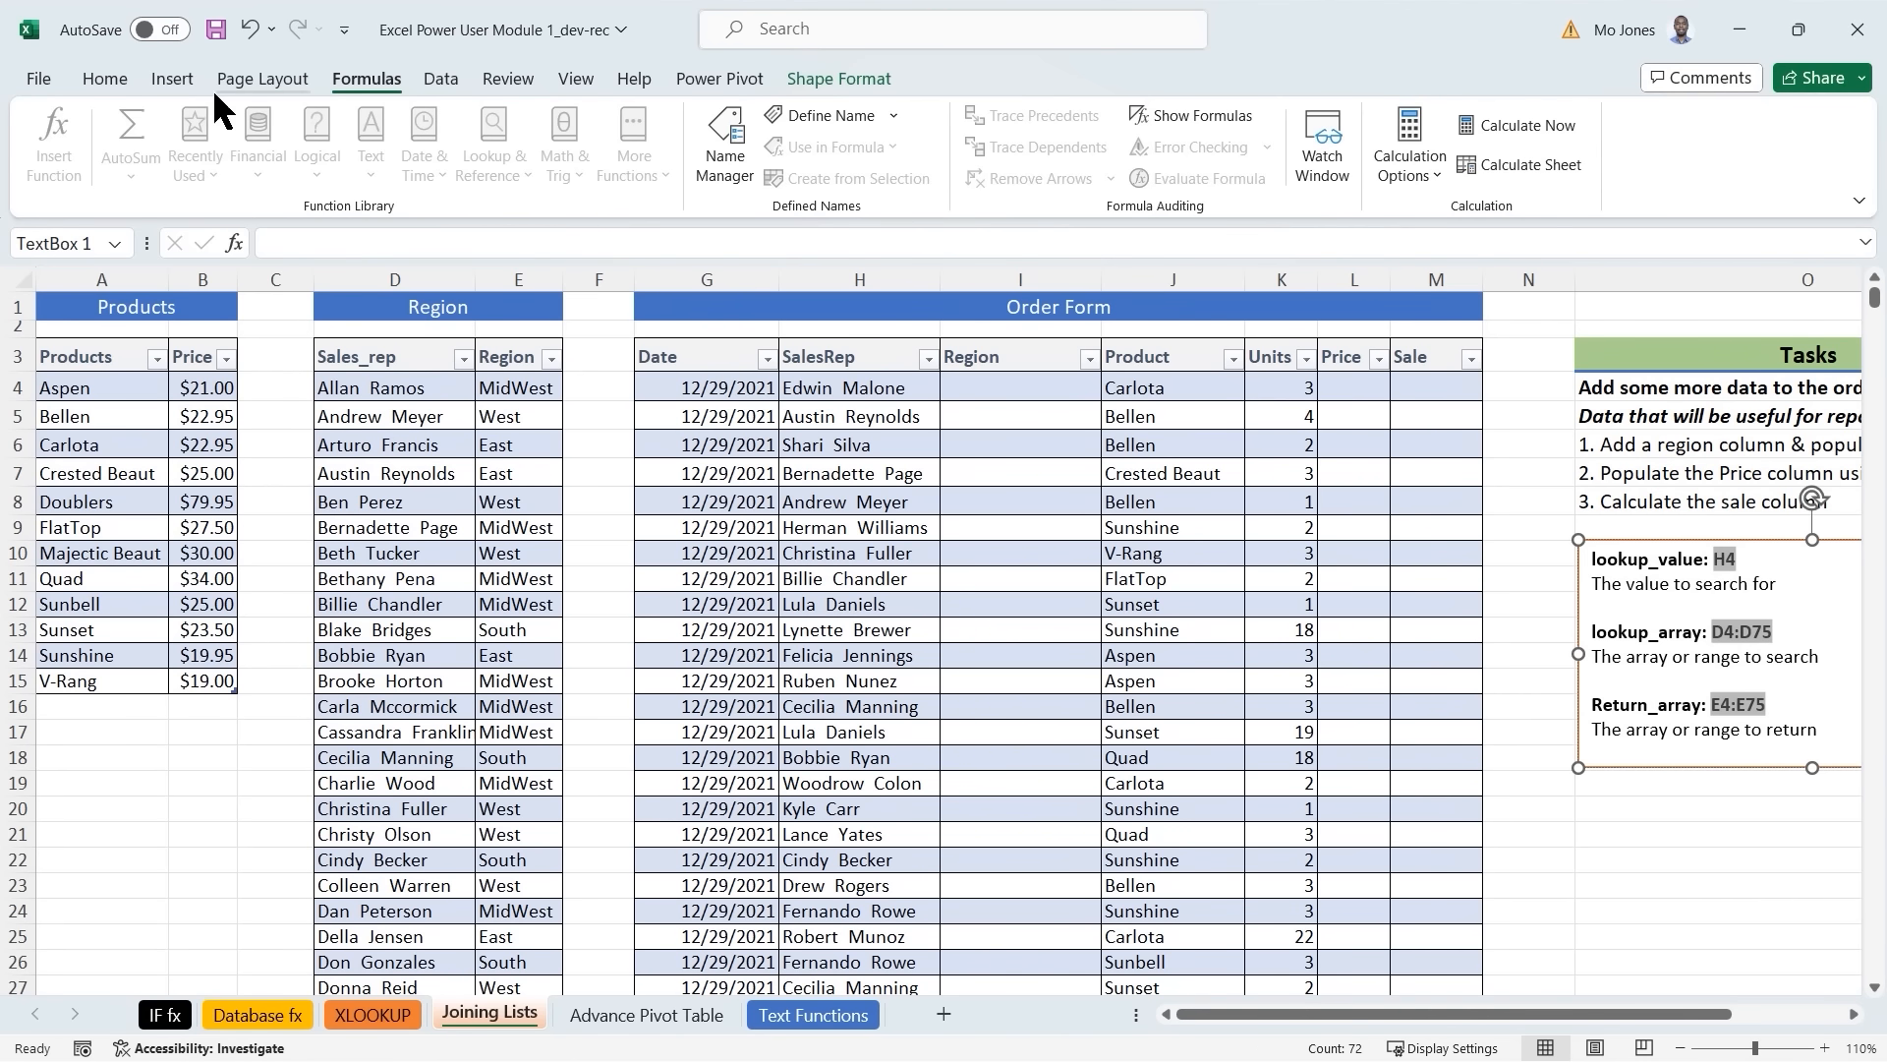
click(105, 78)
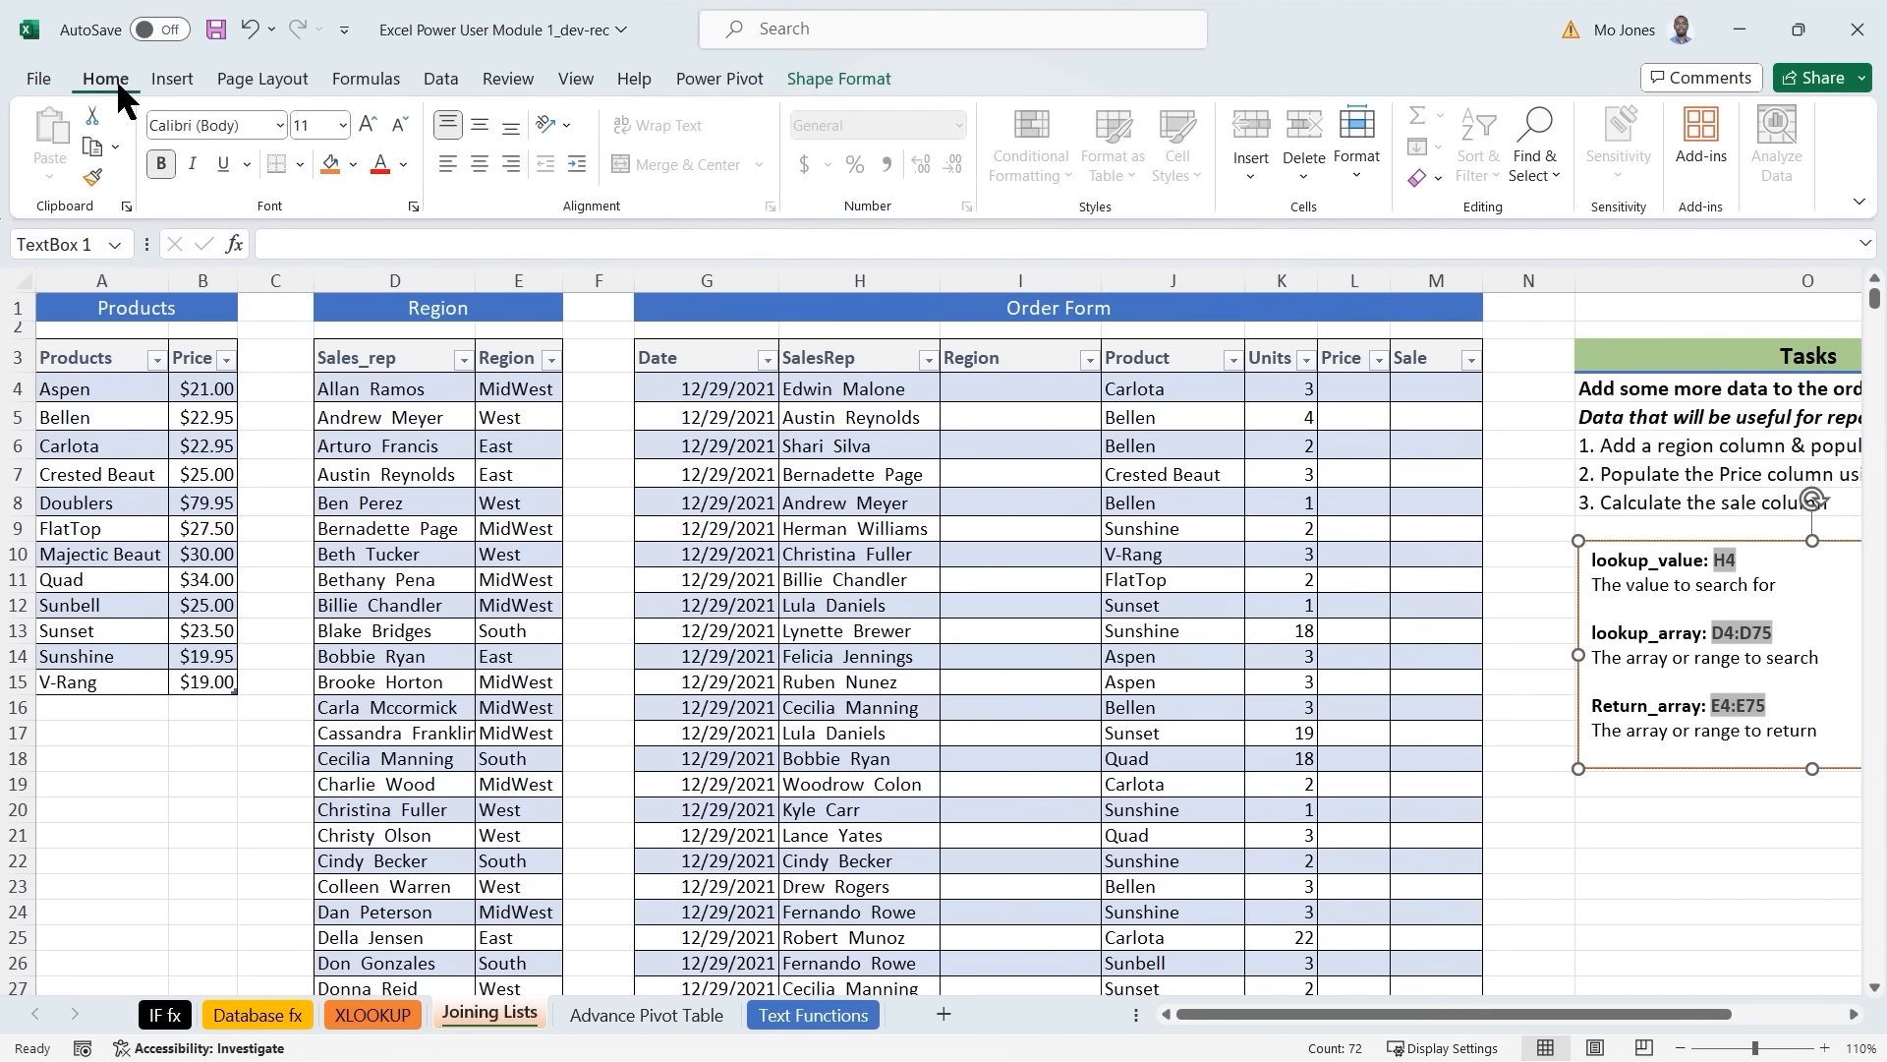
click(403, 164)
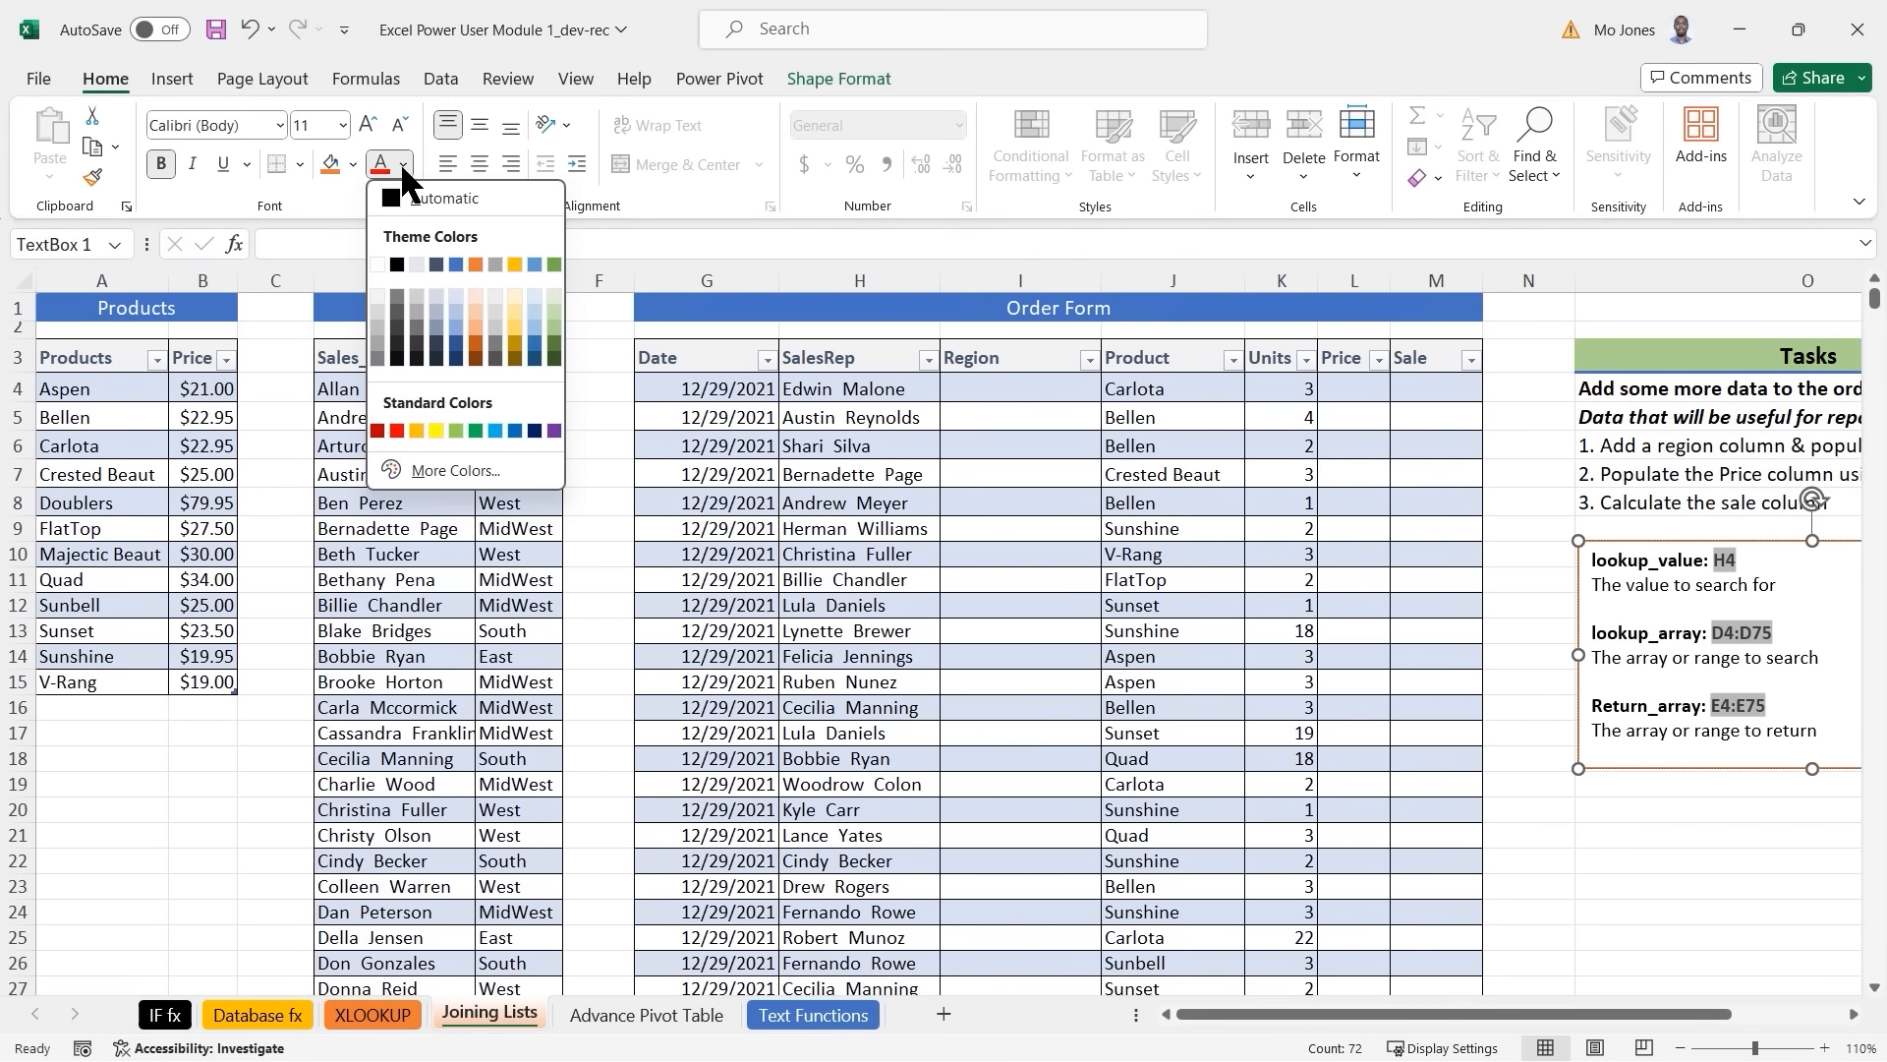
click(474, 257)
click(1152, 586)
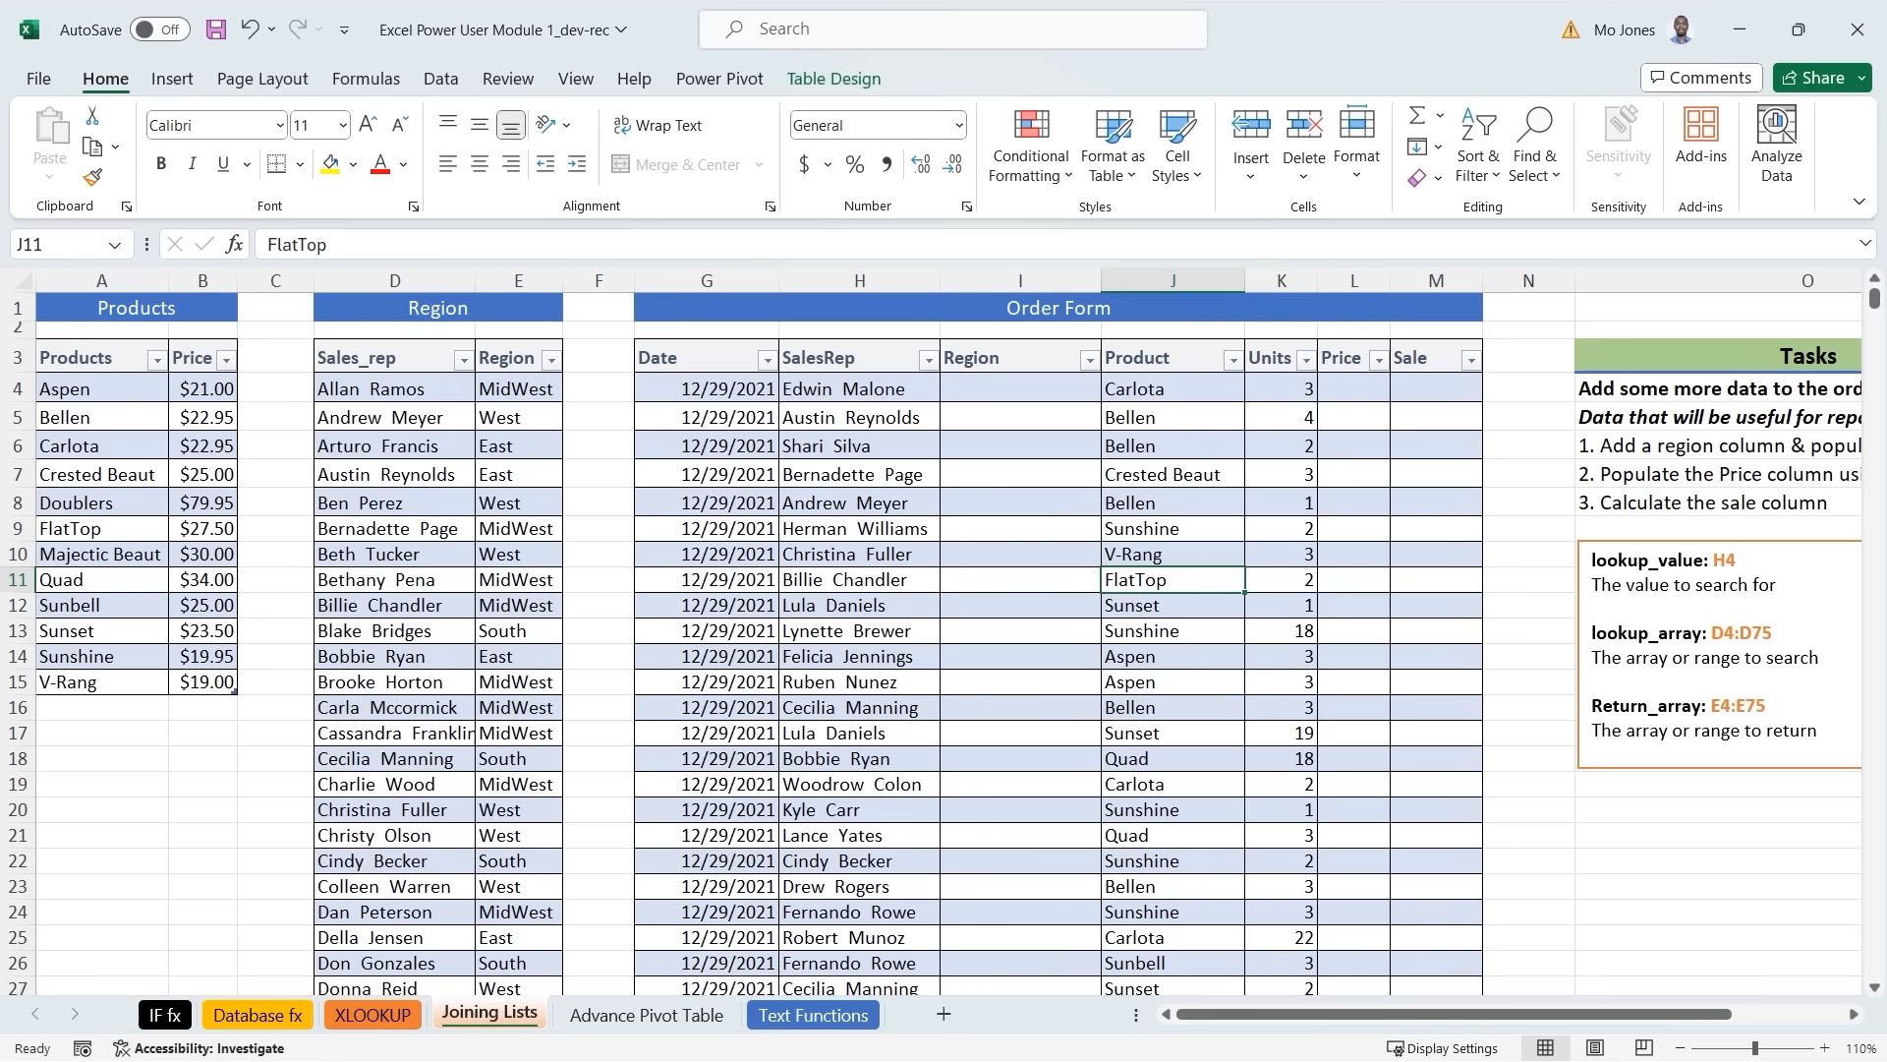
click(1008, 392)
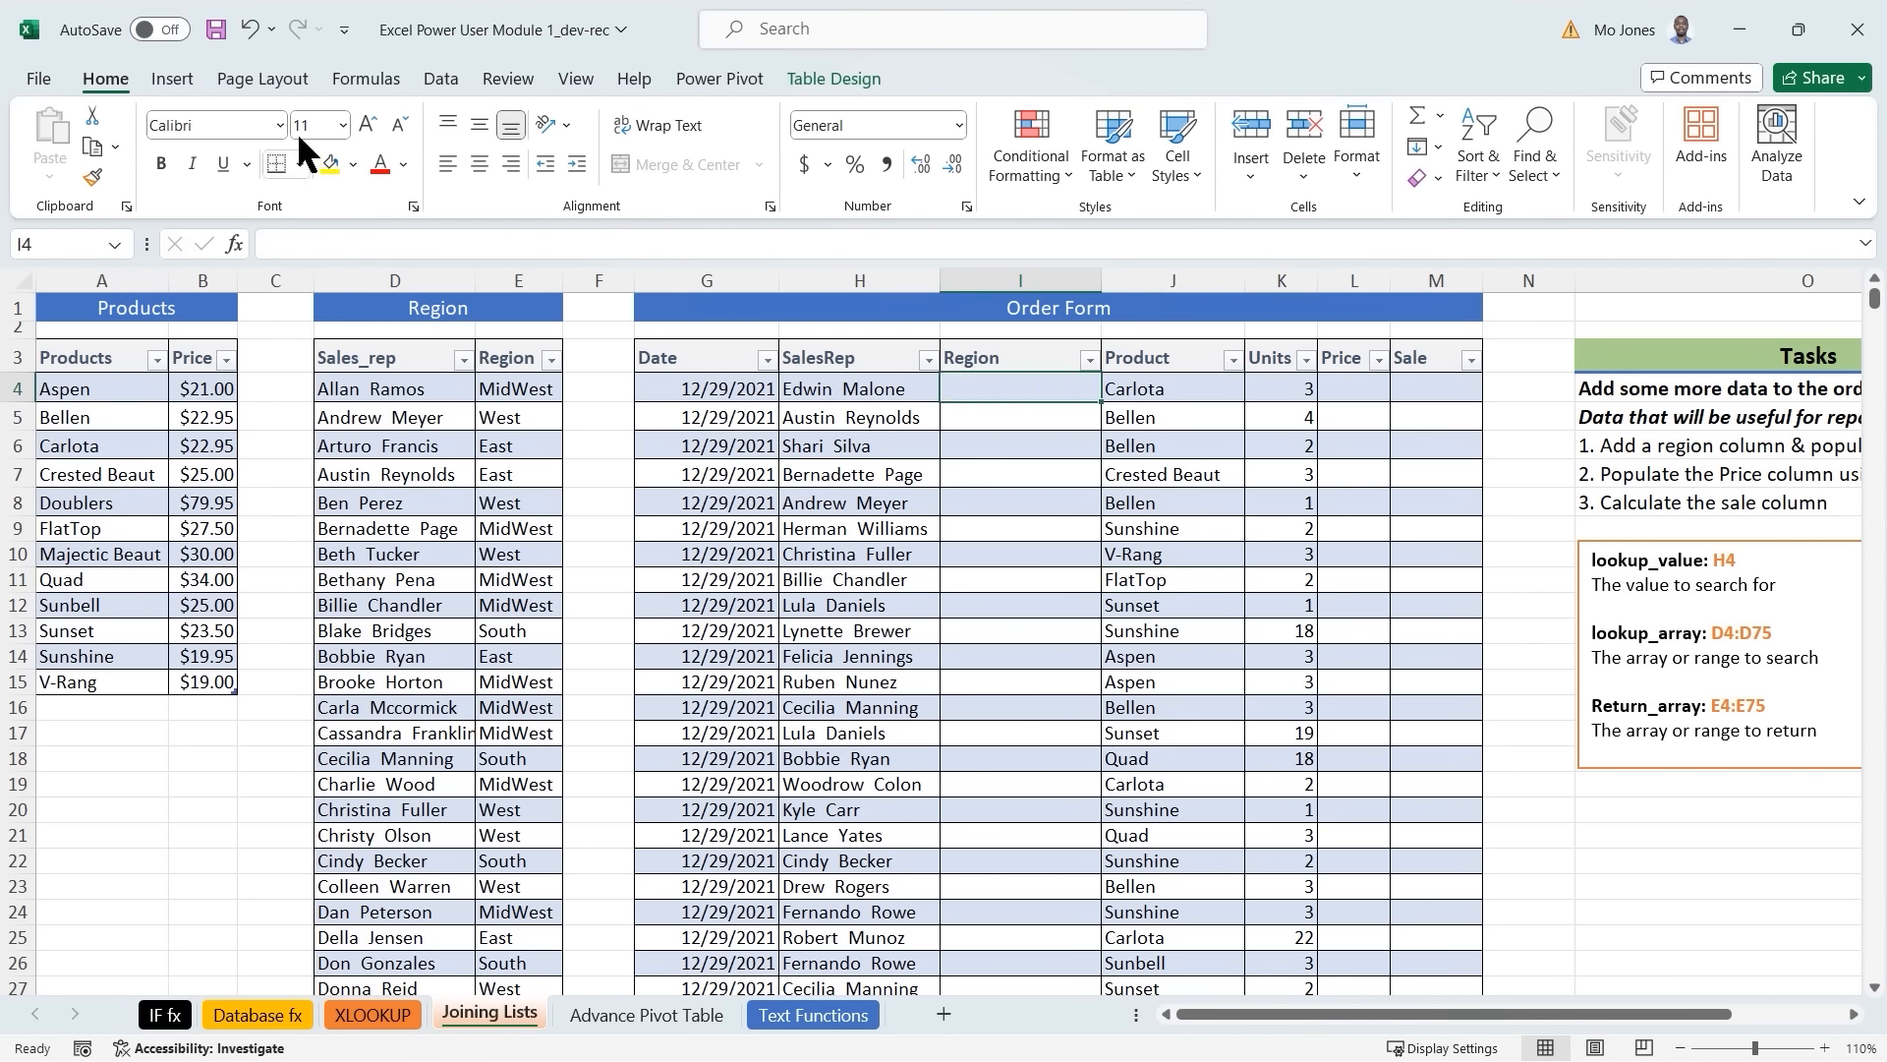
click(363, 79)
click(35, 138)
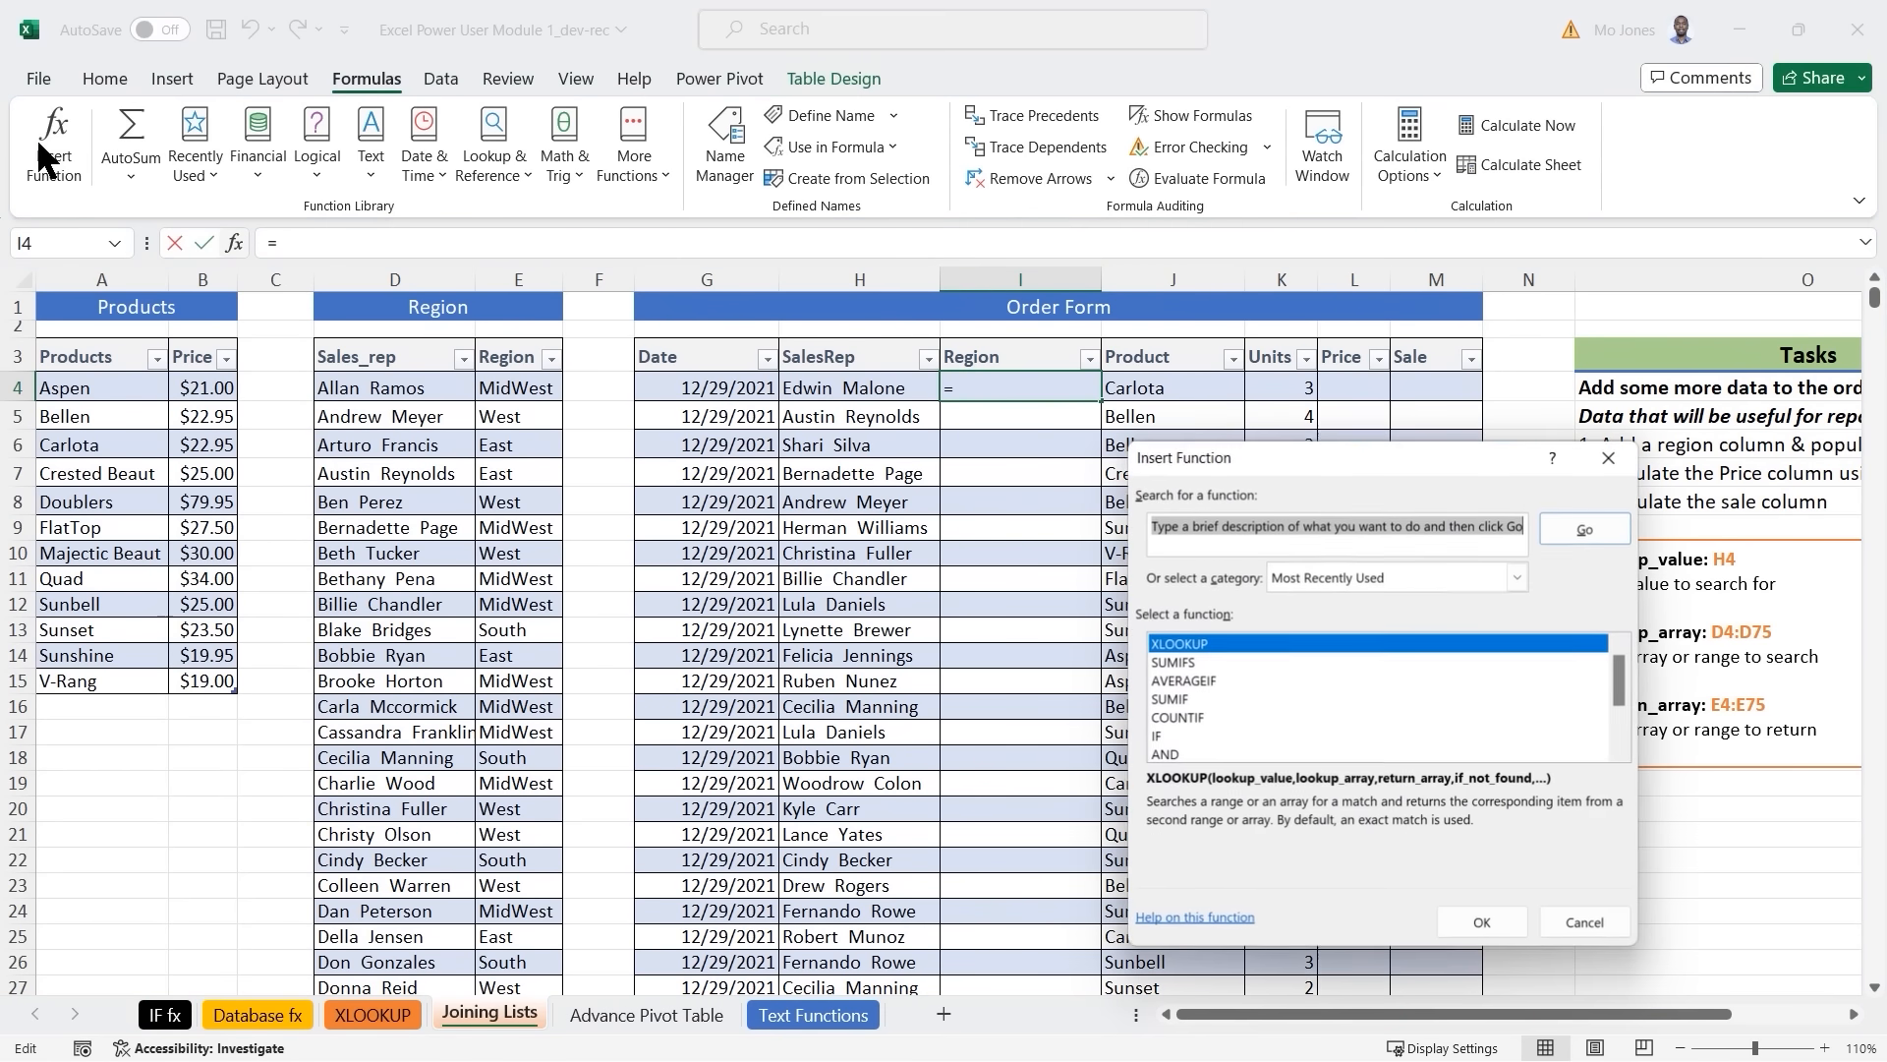
click(1484, 920)
drag(1248, 457, 977, 439)
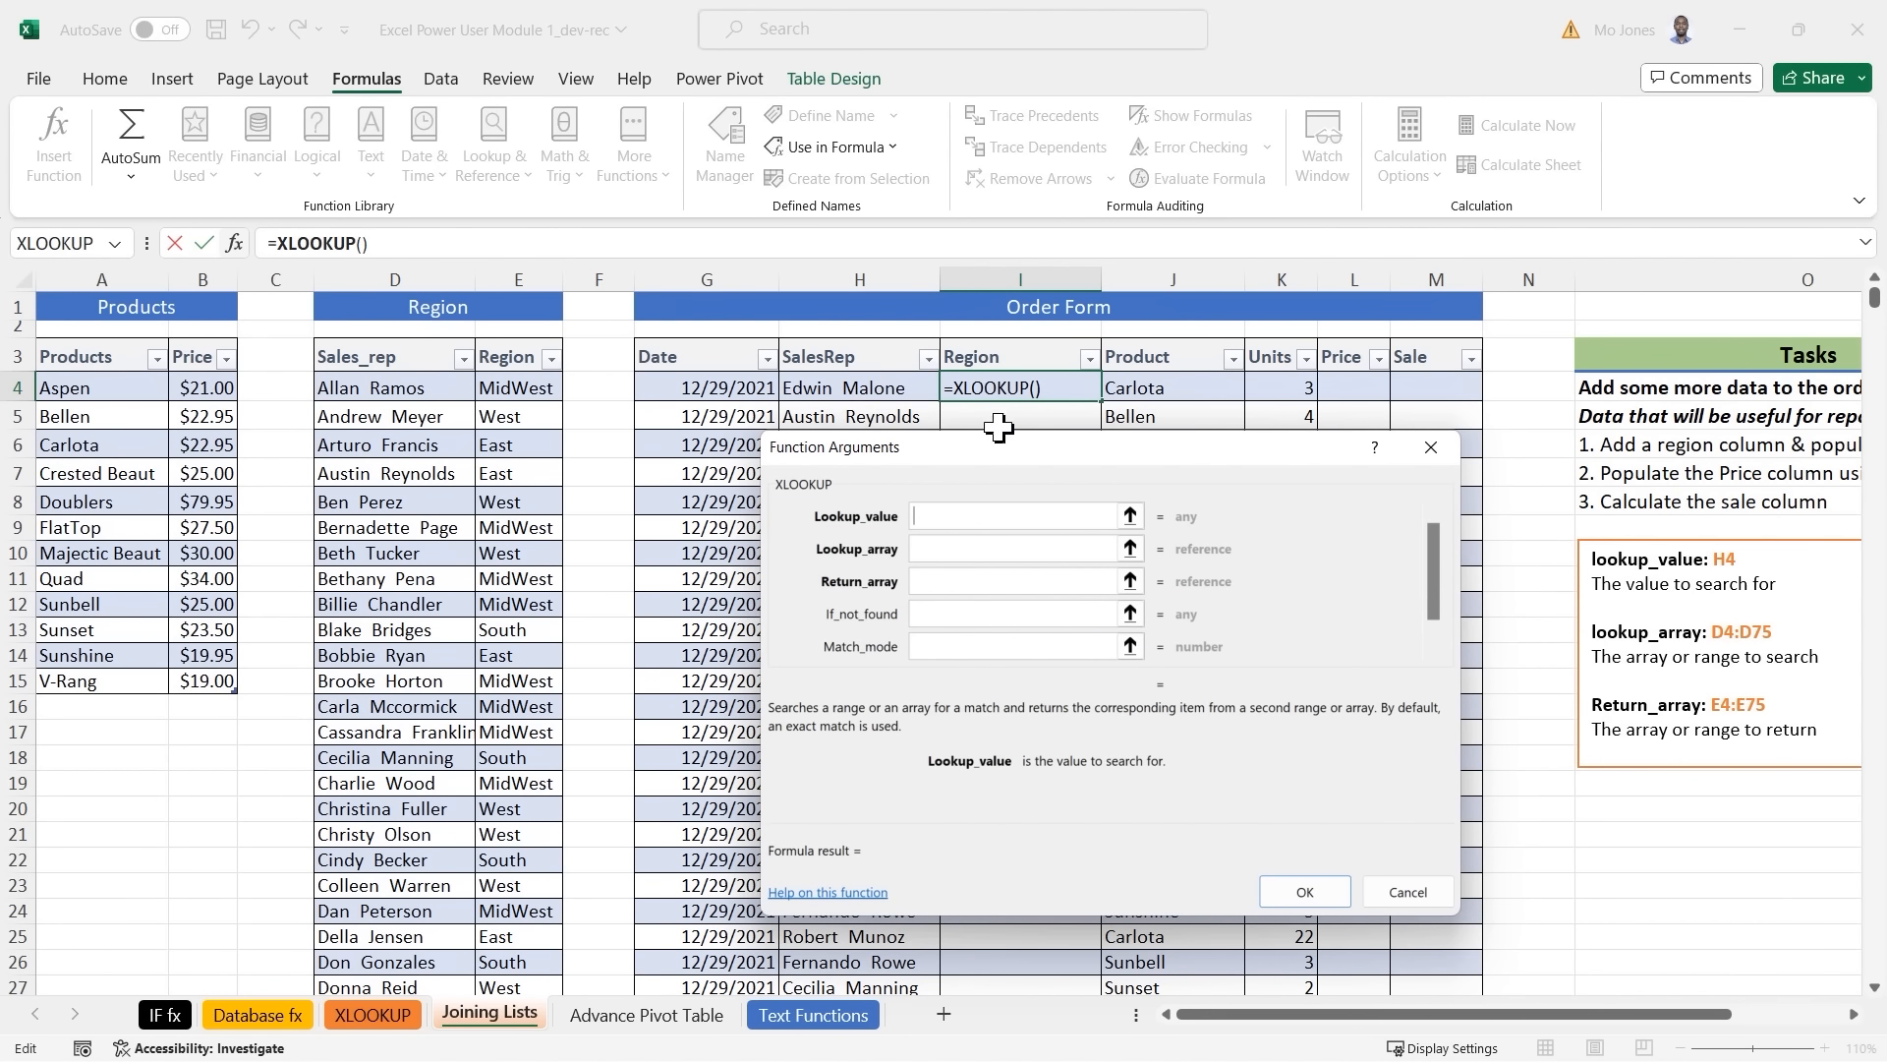
click(851, 386)
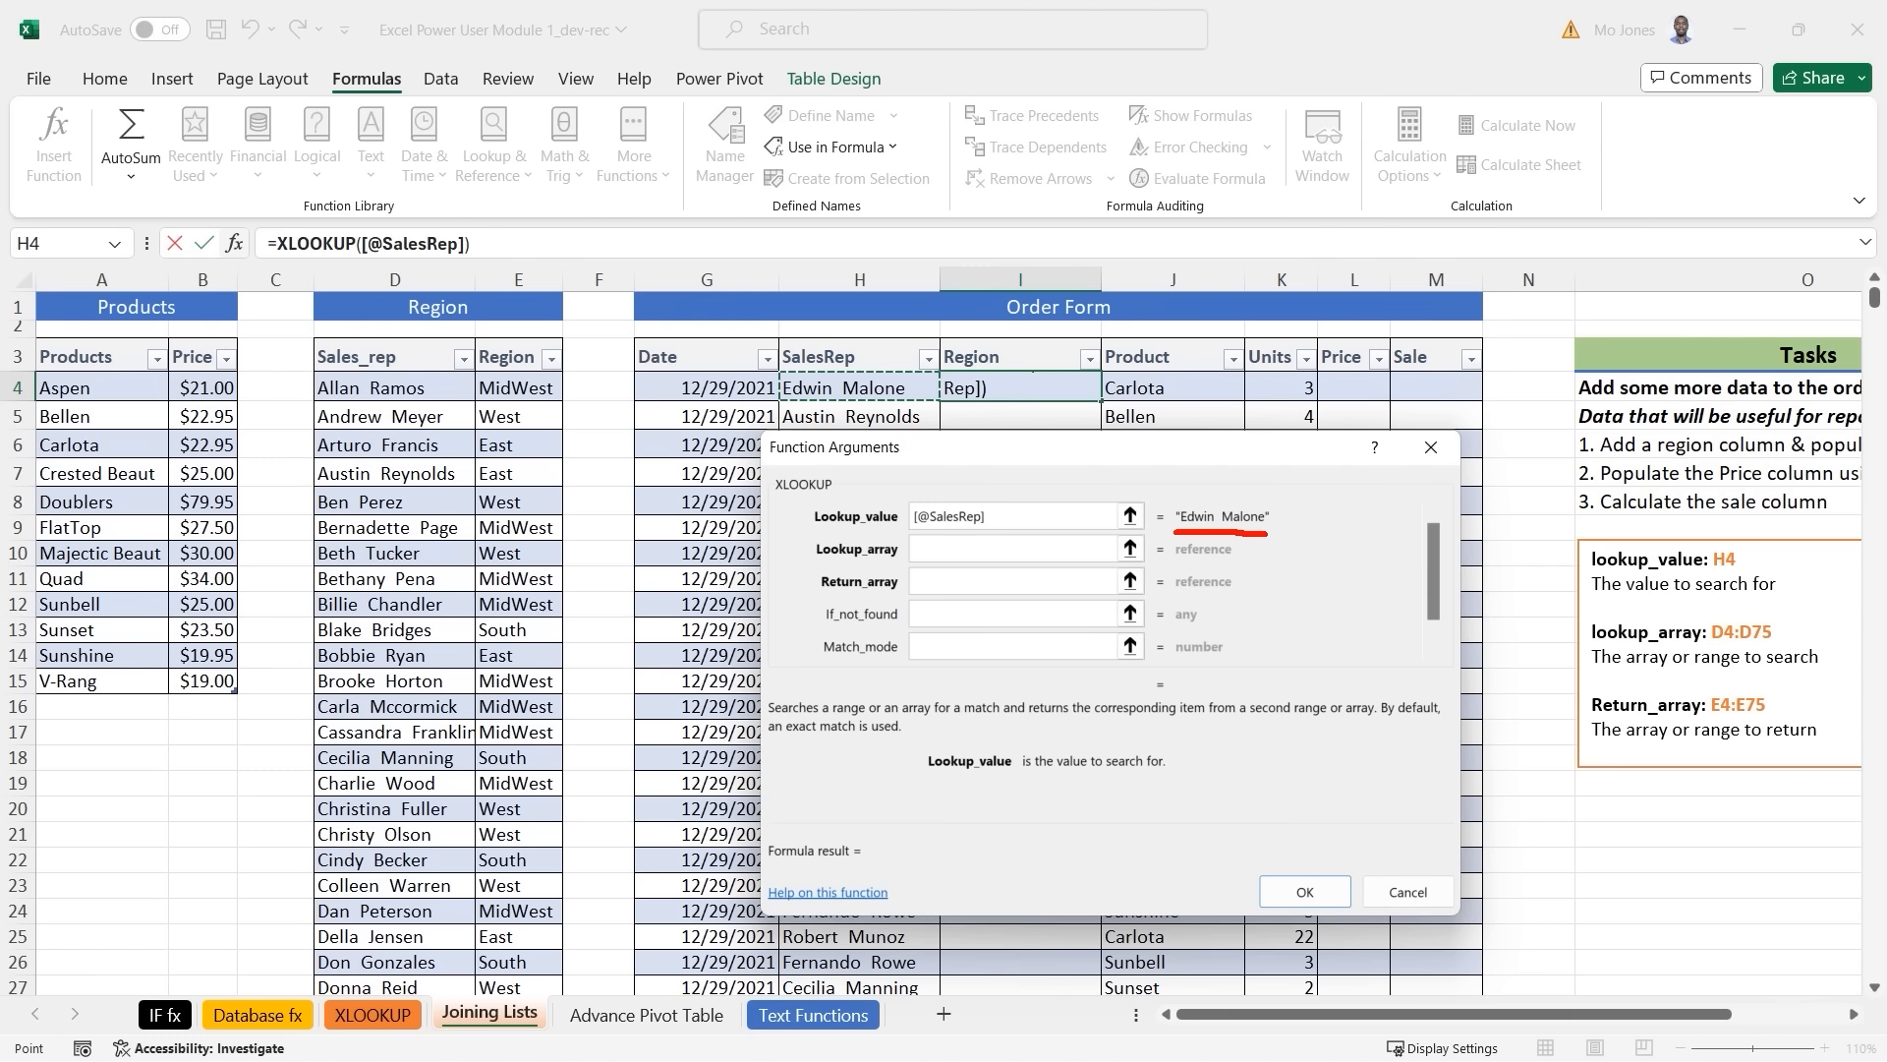
click(989, 550)
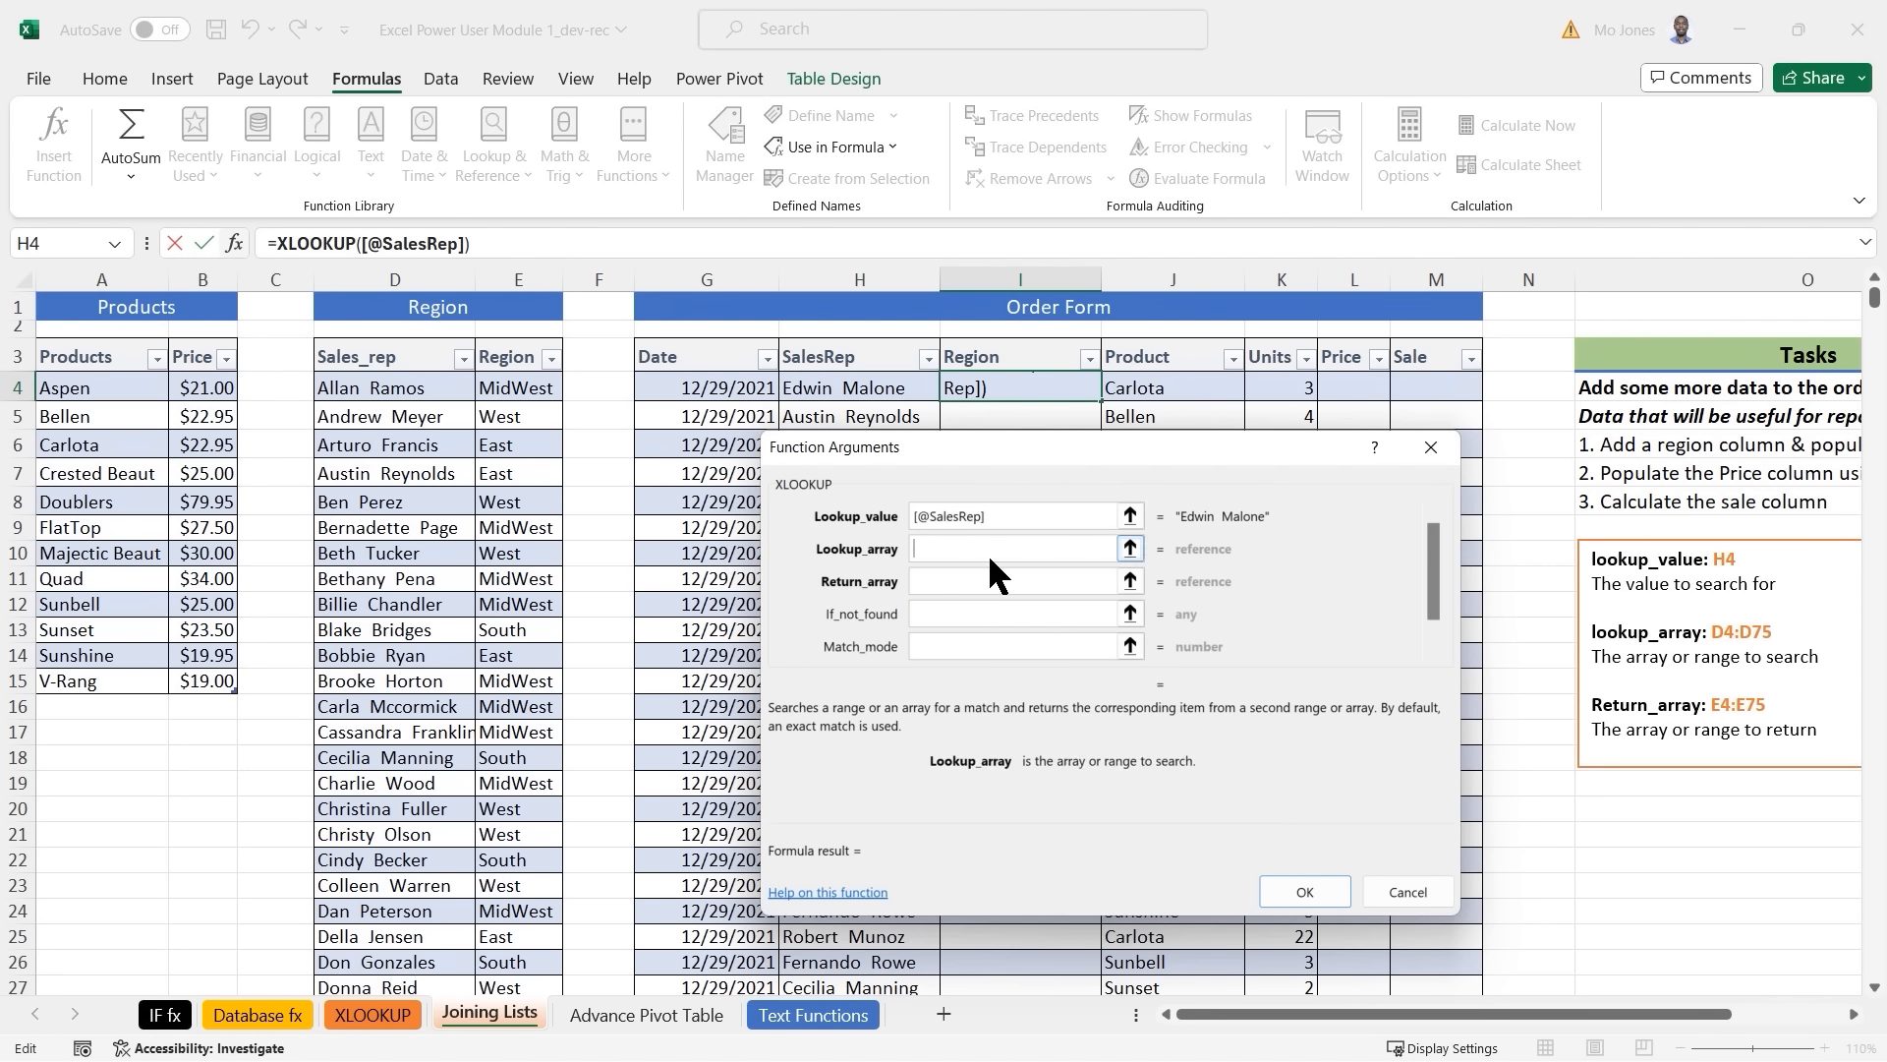
click(419, 389)
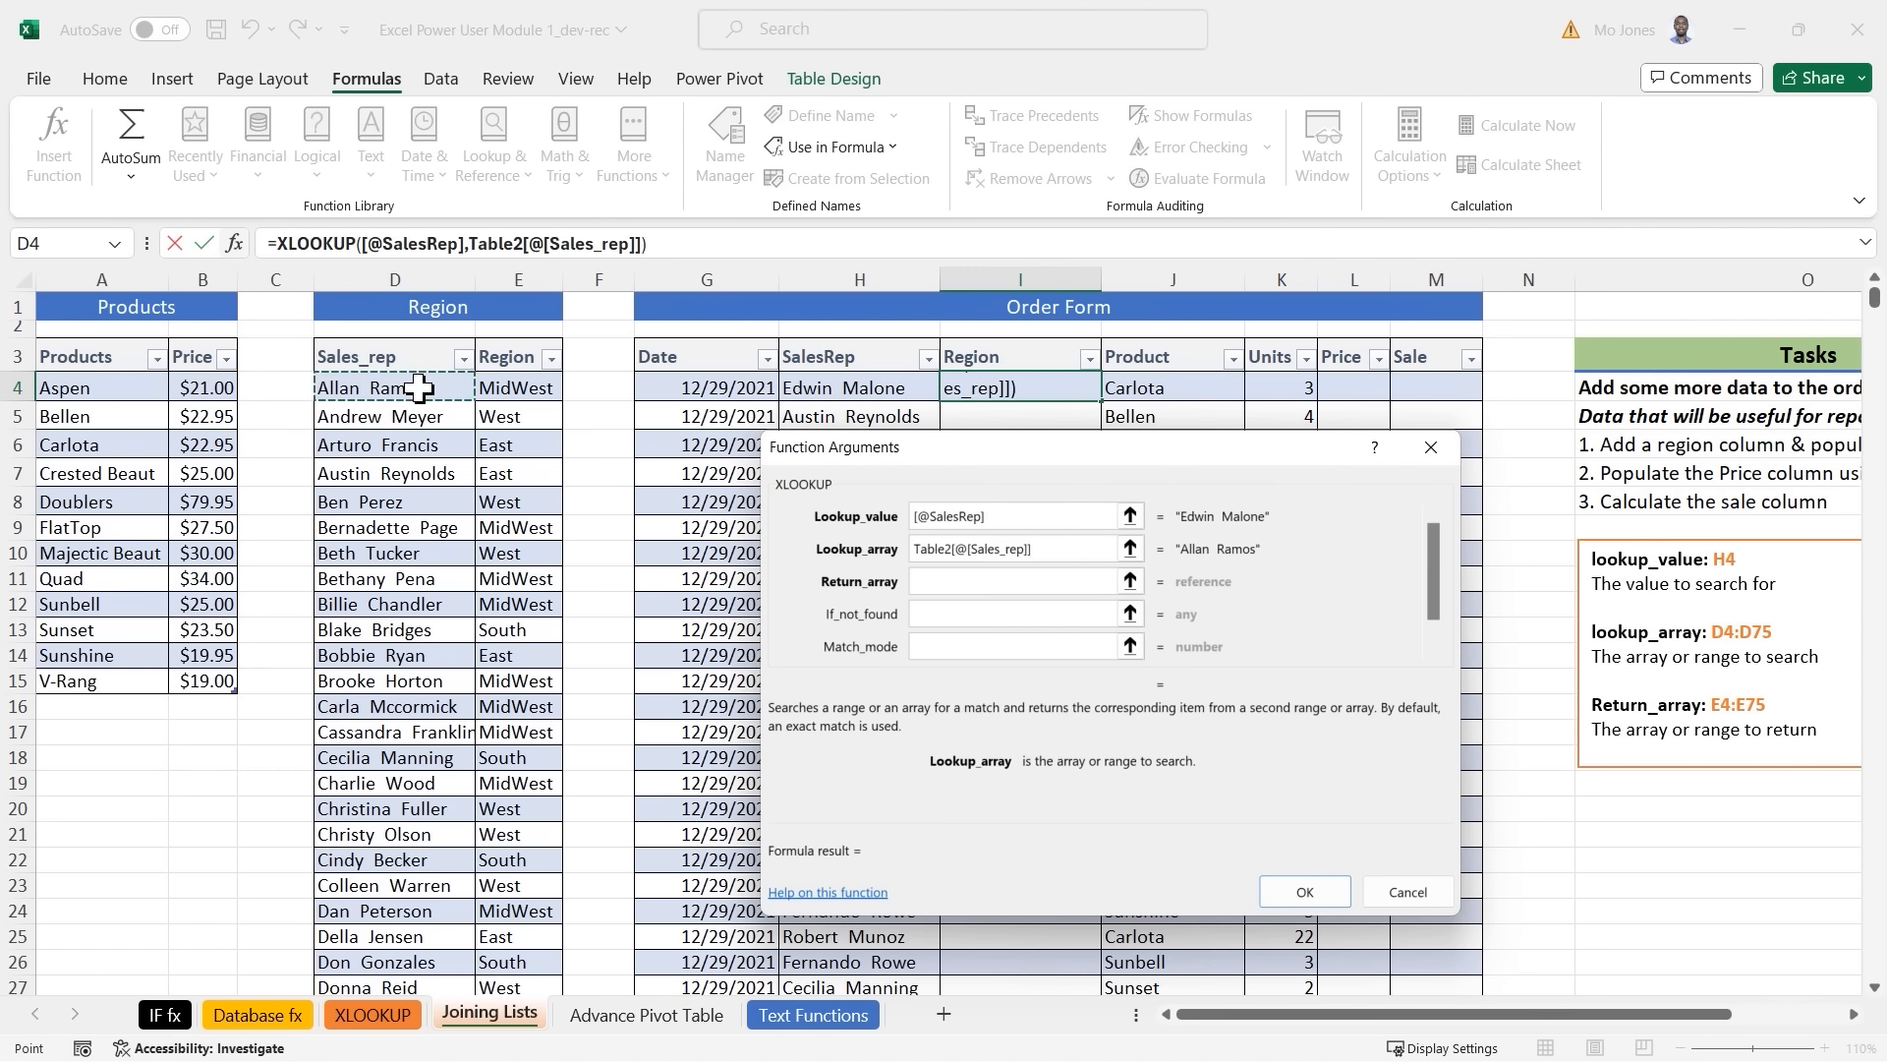
key(ctrl+shift+Down)
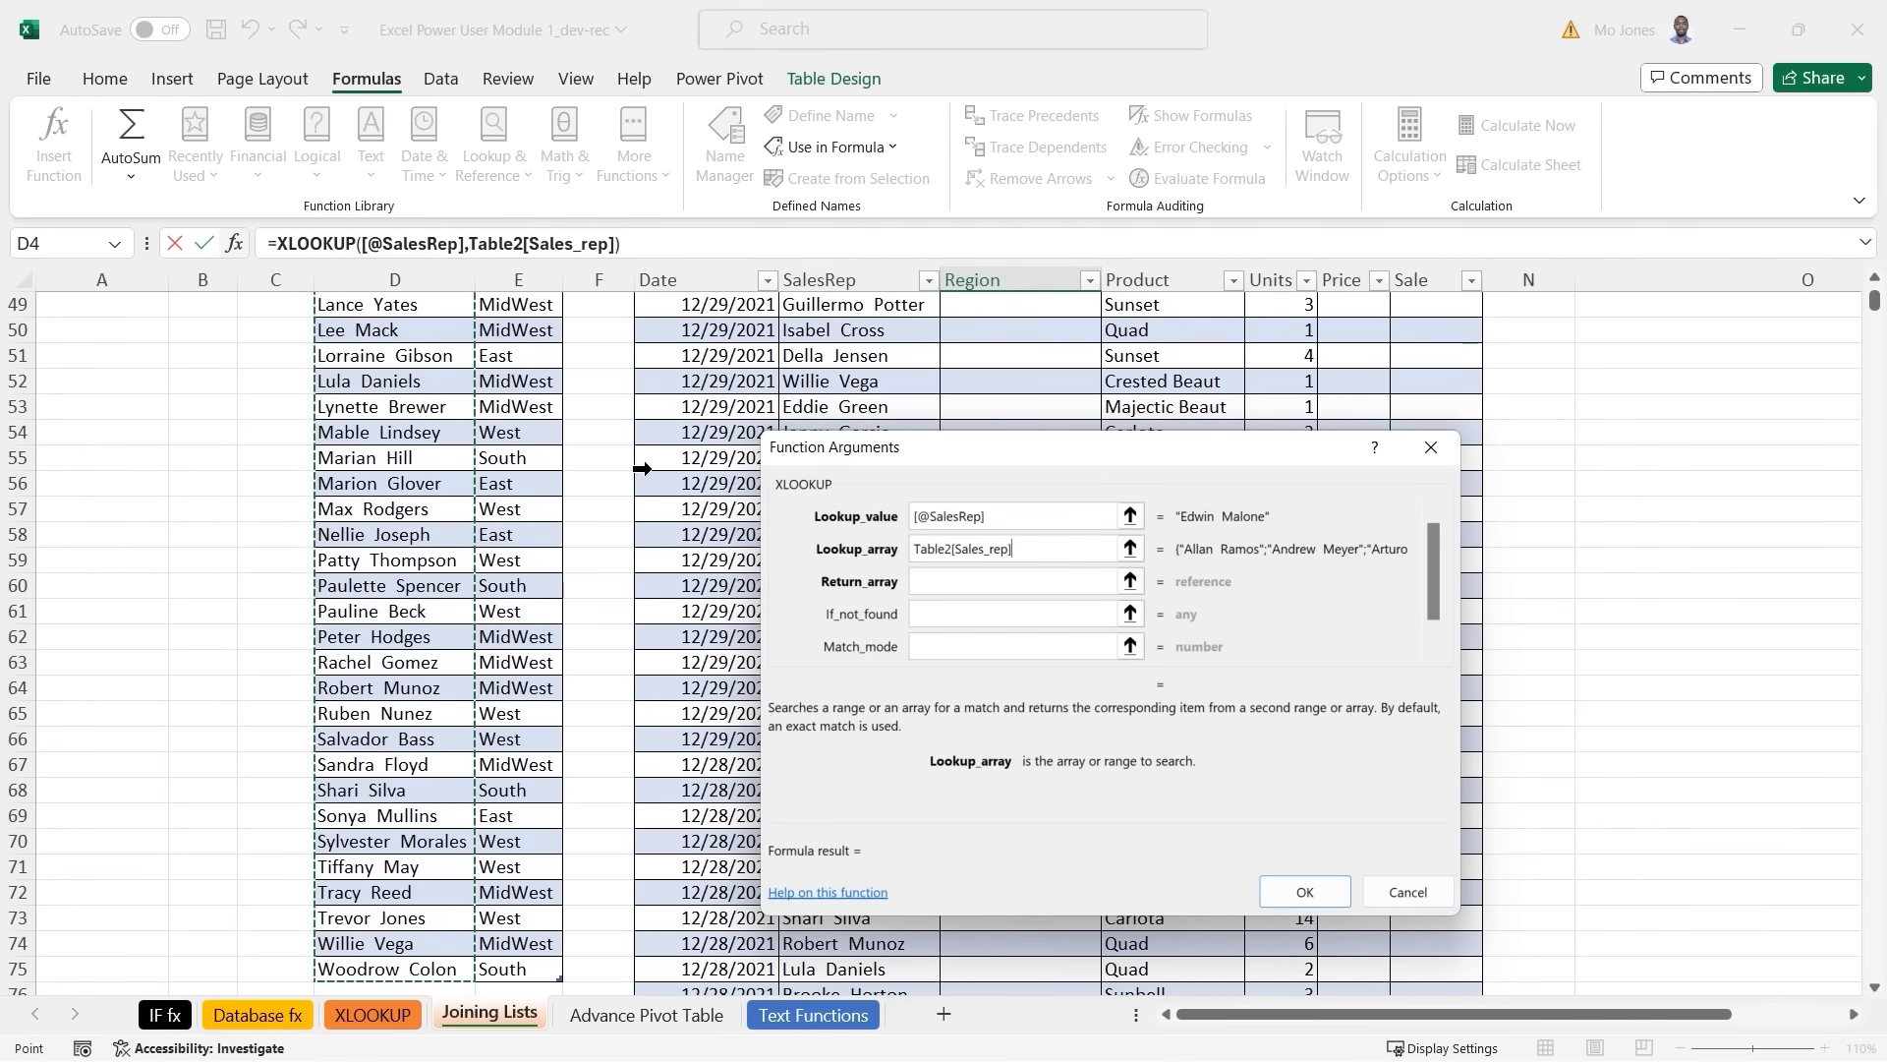
scroll(681, 475, up, 15)
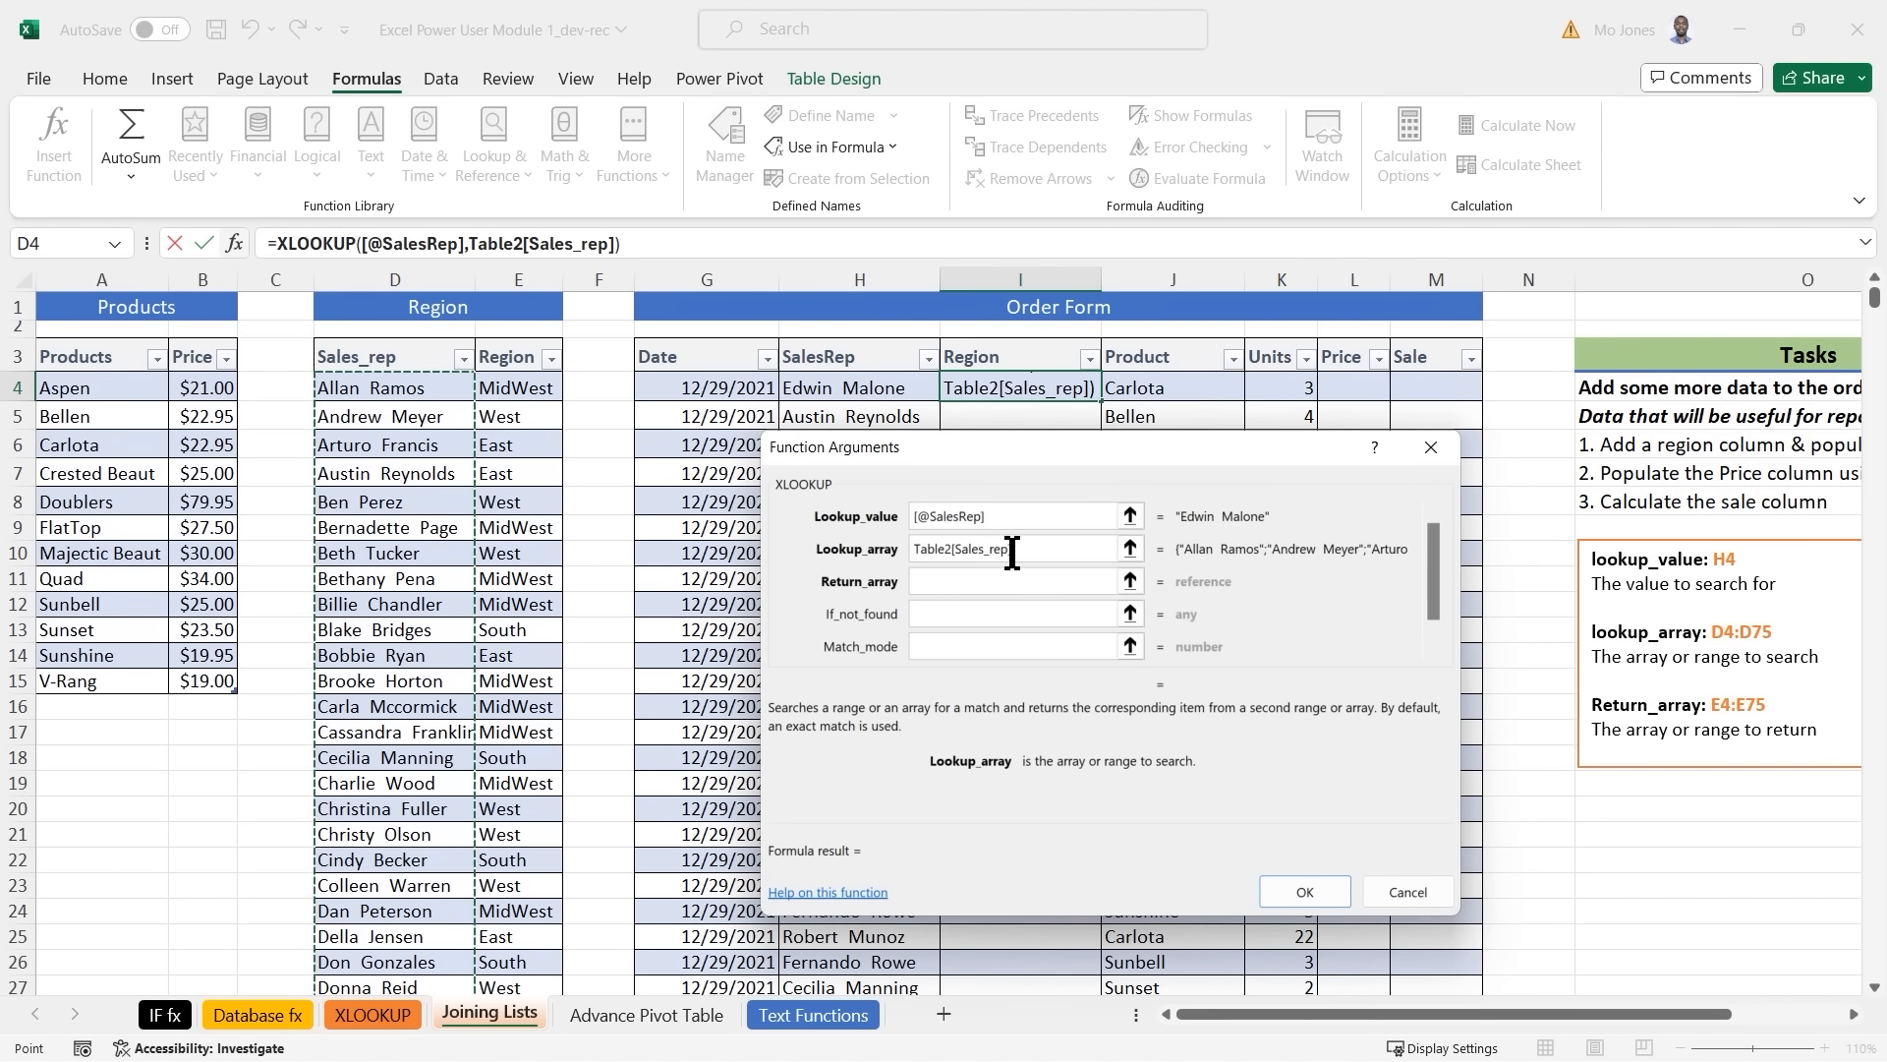
Set the return array to Table2[Region] and confirm, filling Region with East, South, MidWest, West.
click(942, 584)
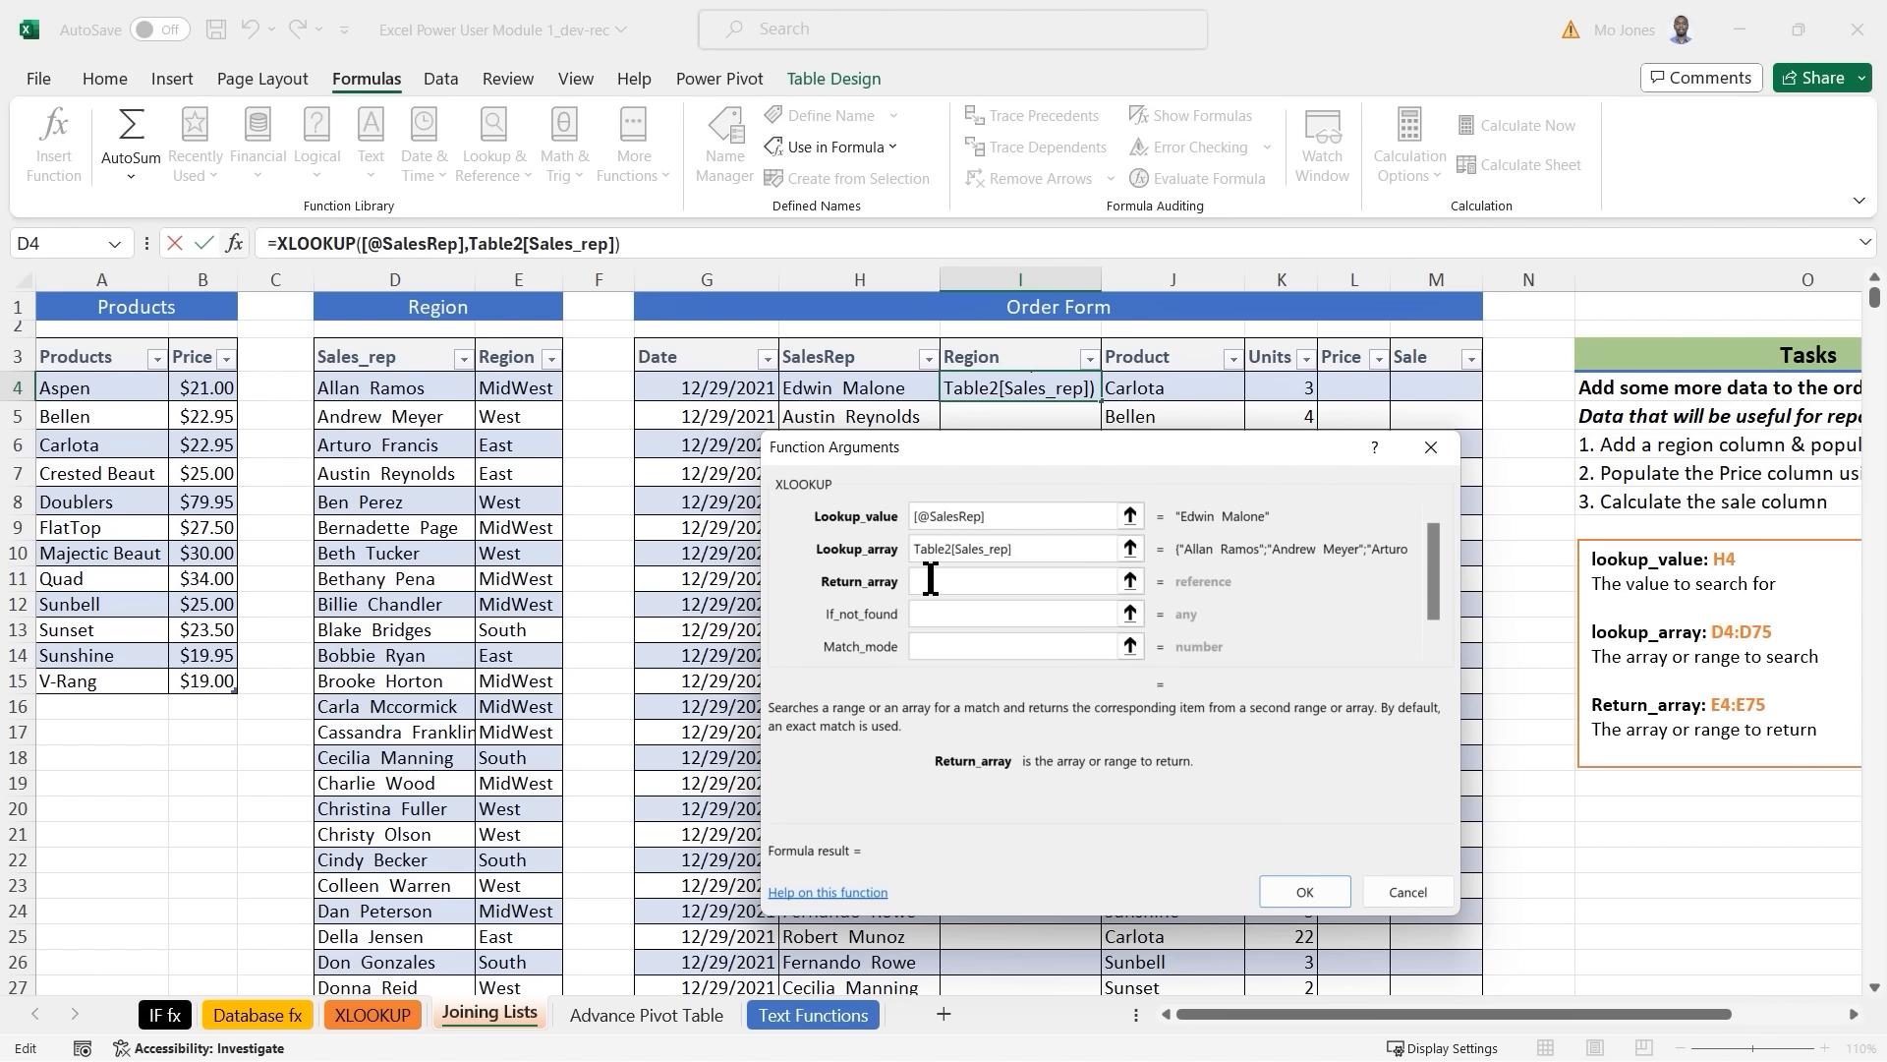
text(Table)
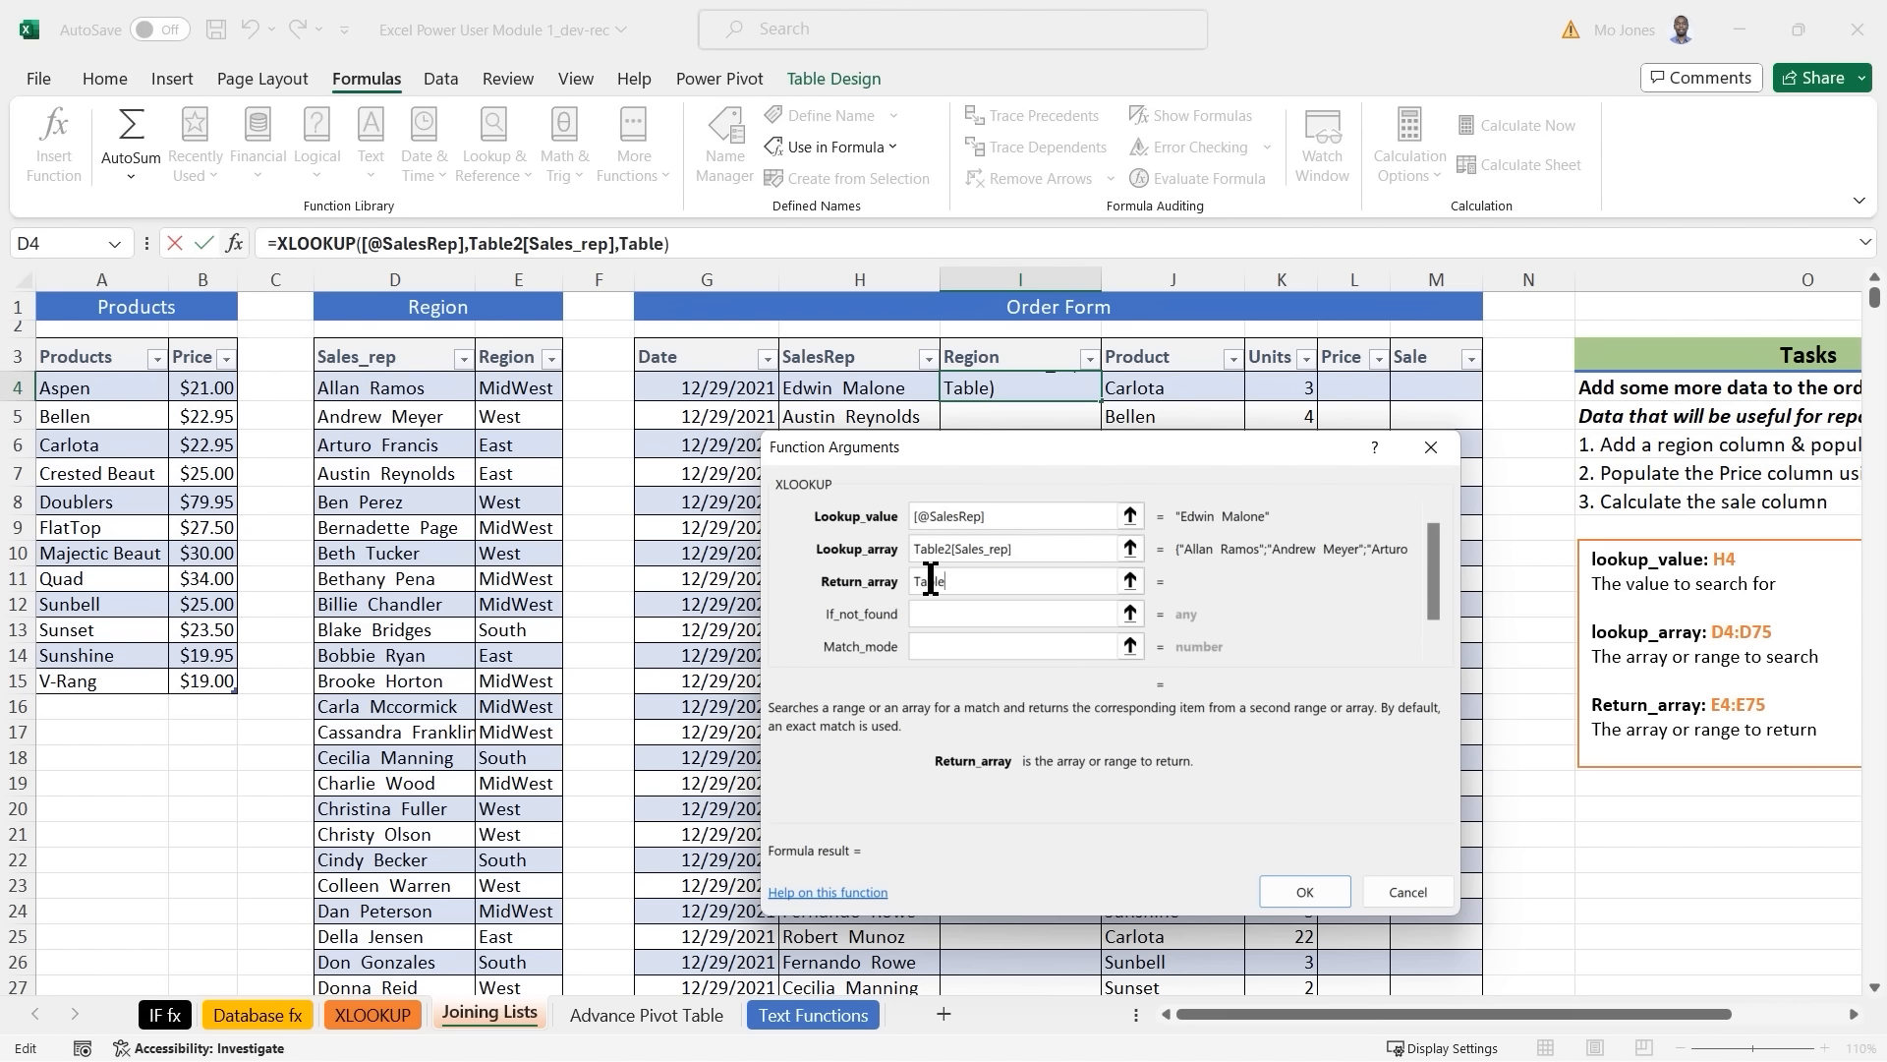
text(2)
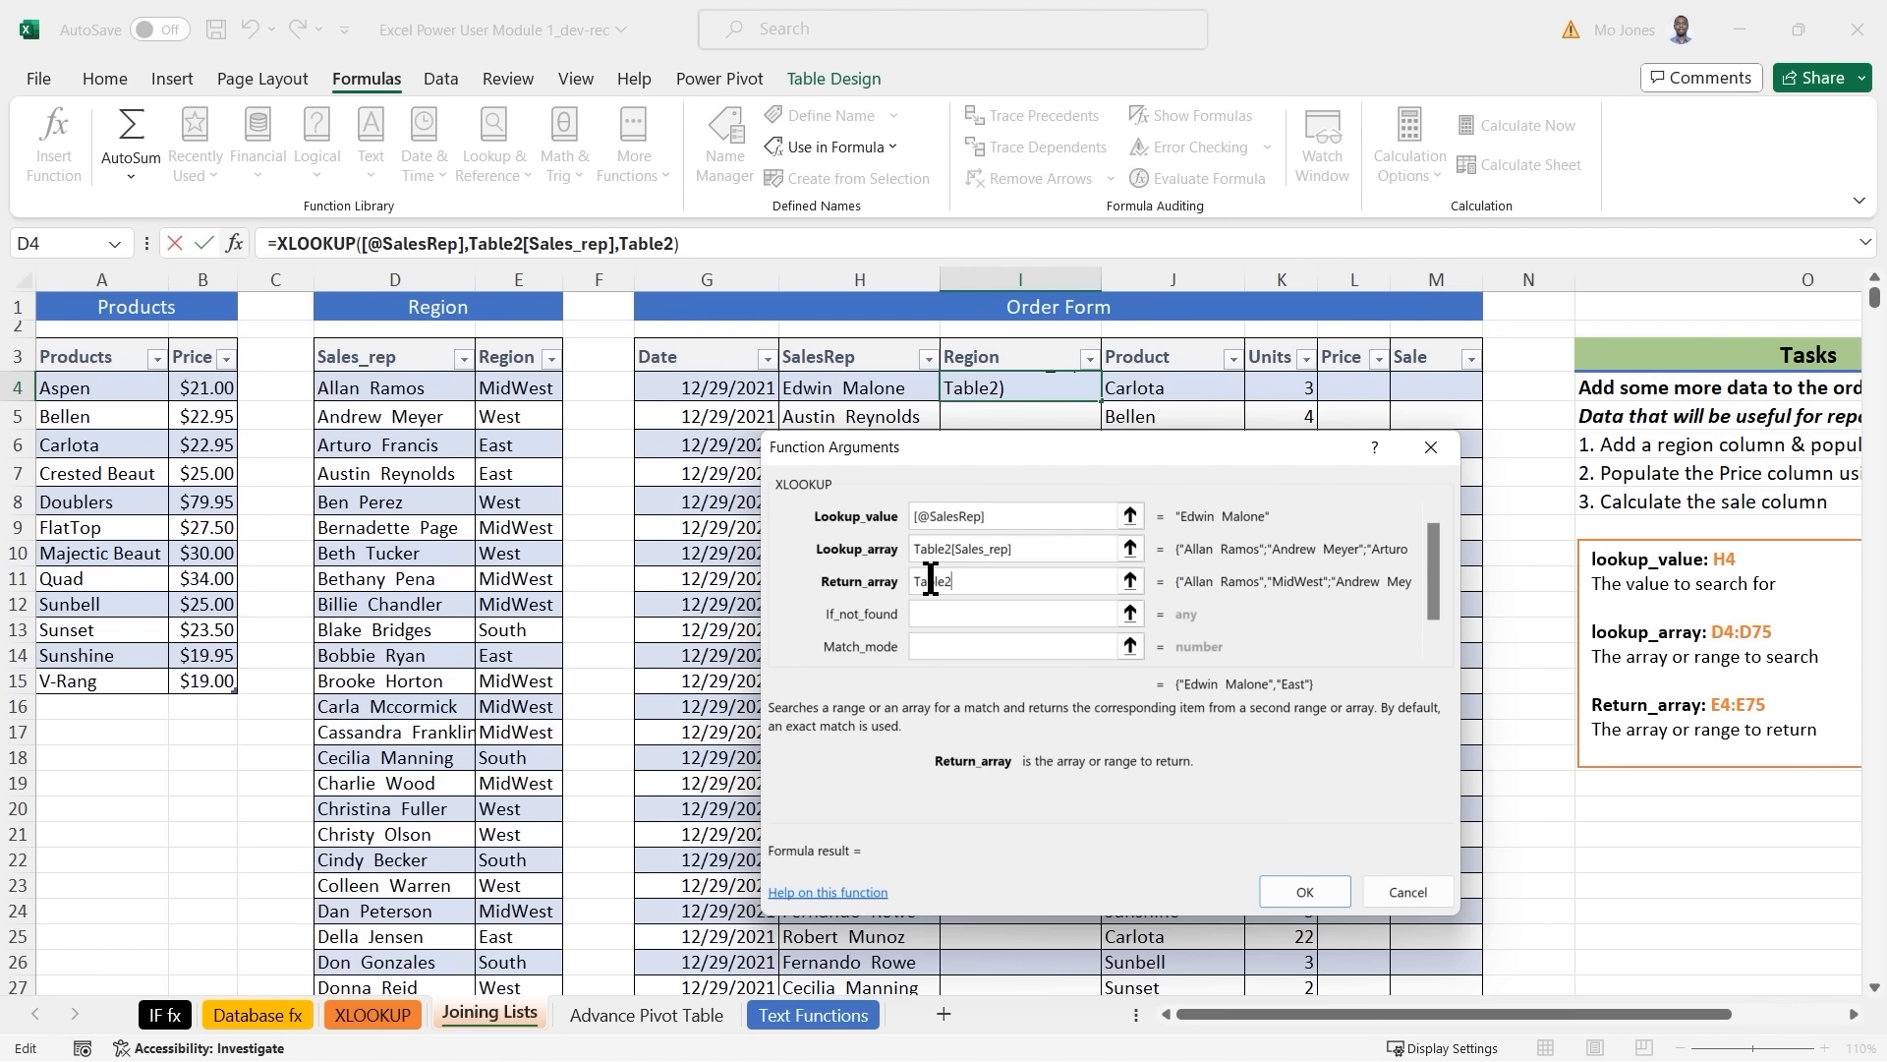
text([)
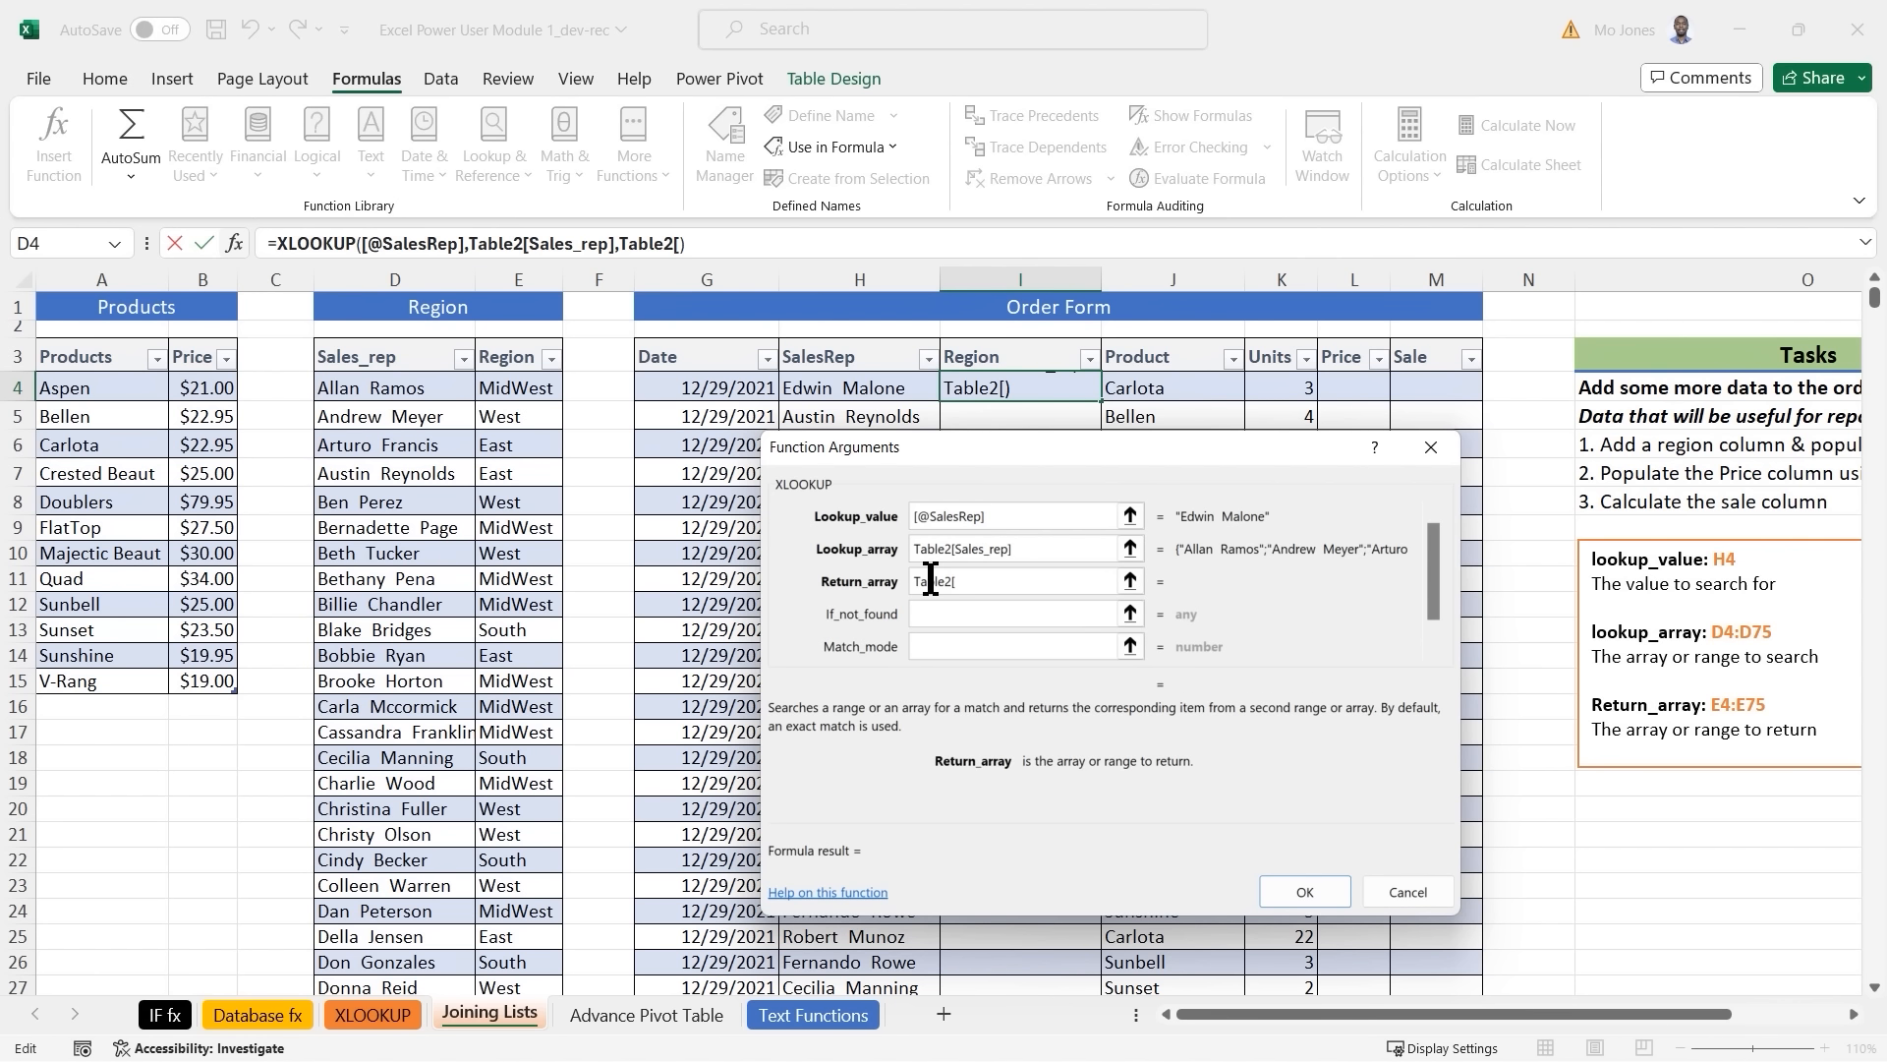
text(Region])
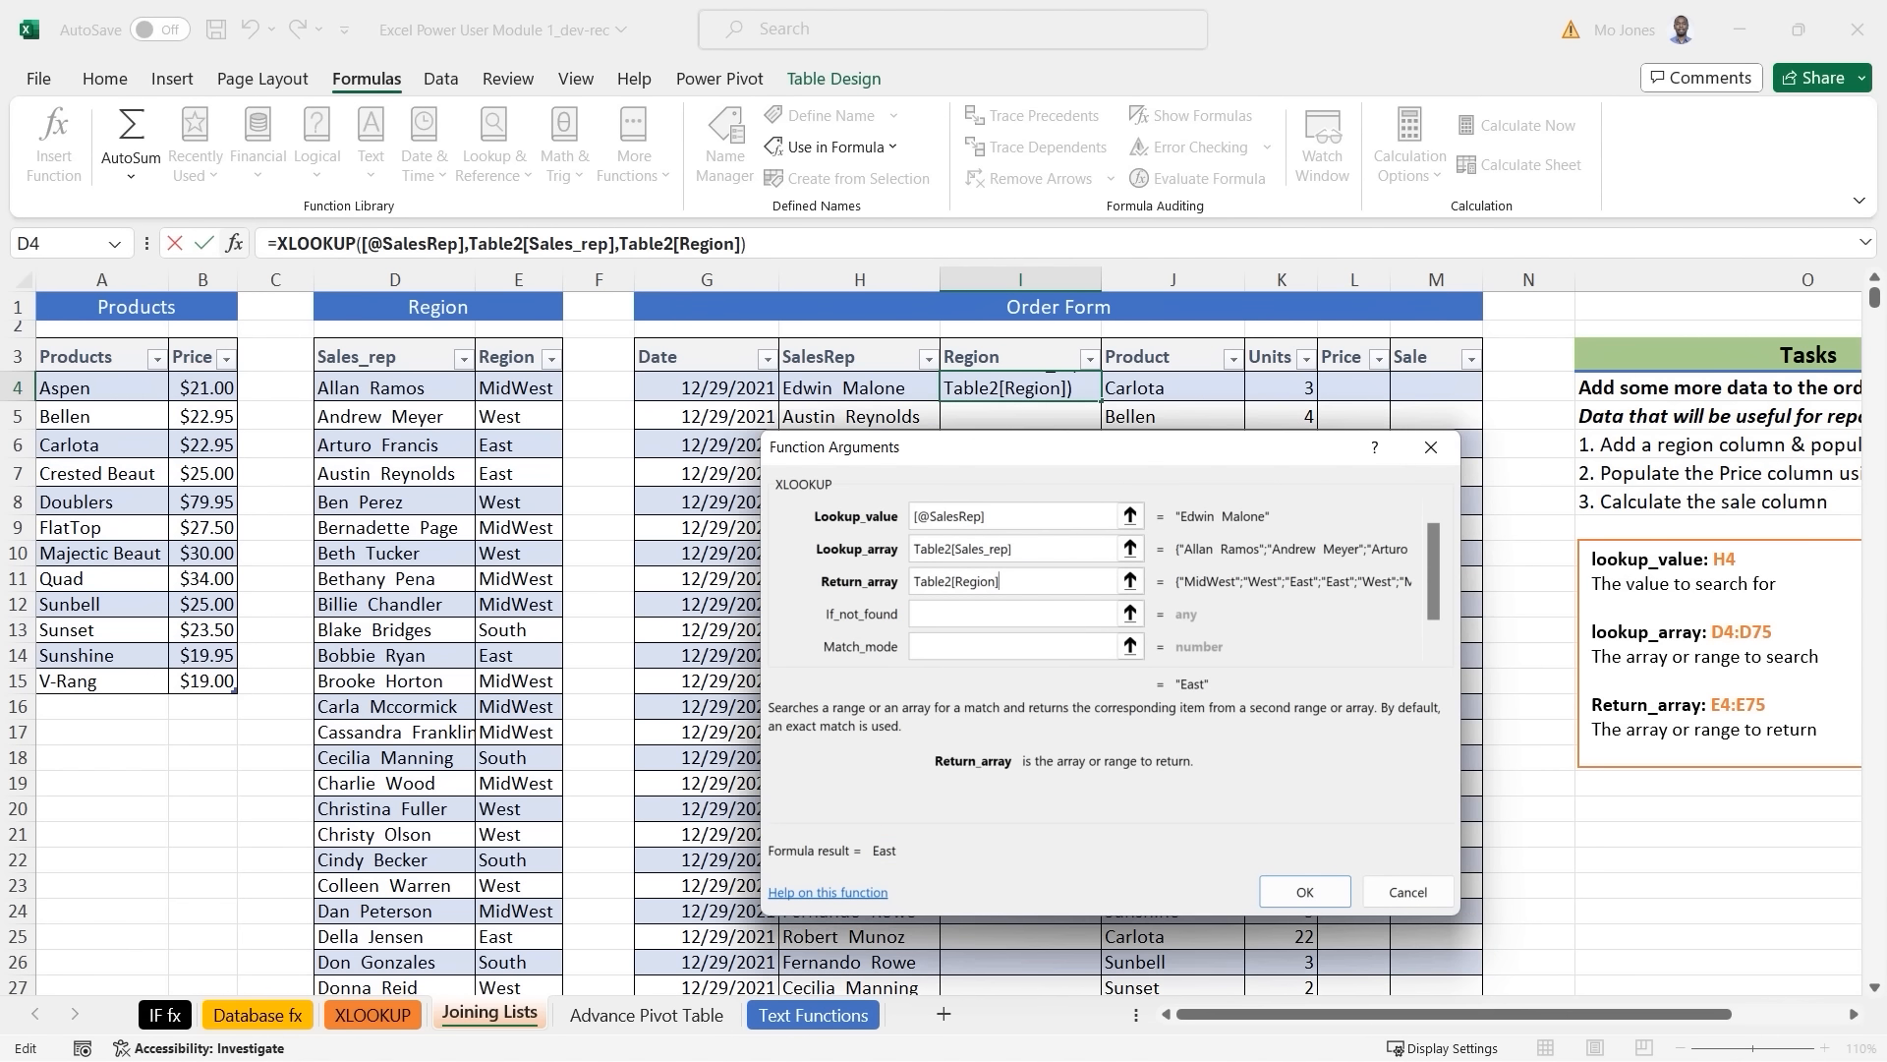
scroll(1653, 988, down, 1)
click(1307, 887)
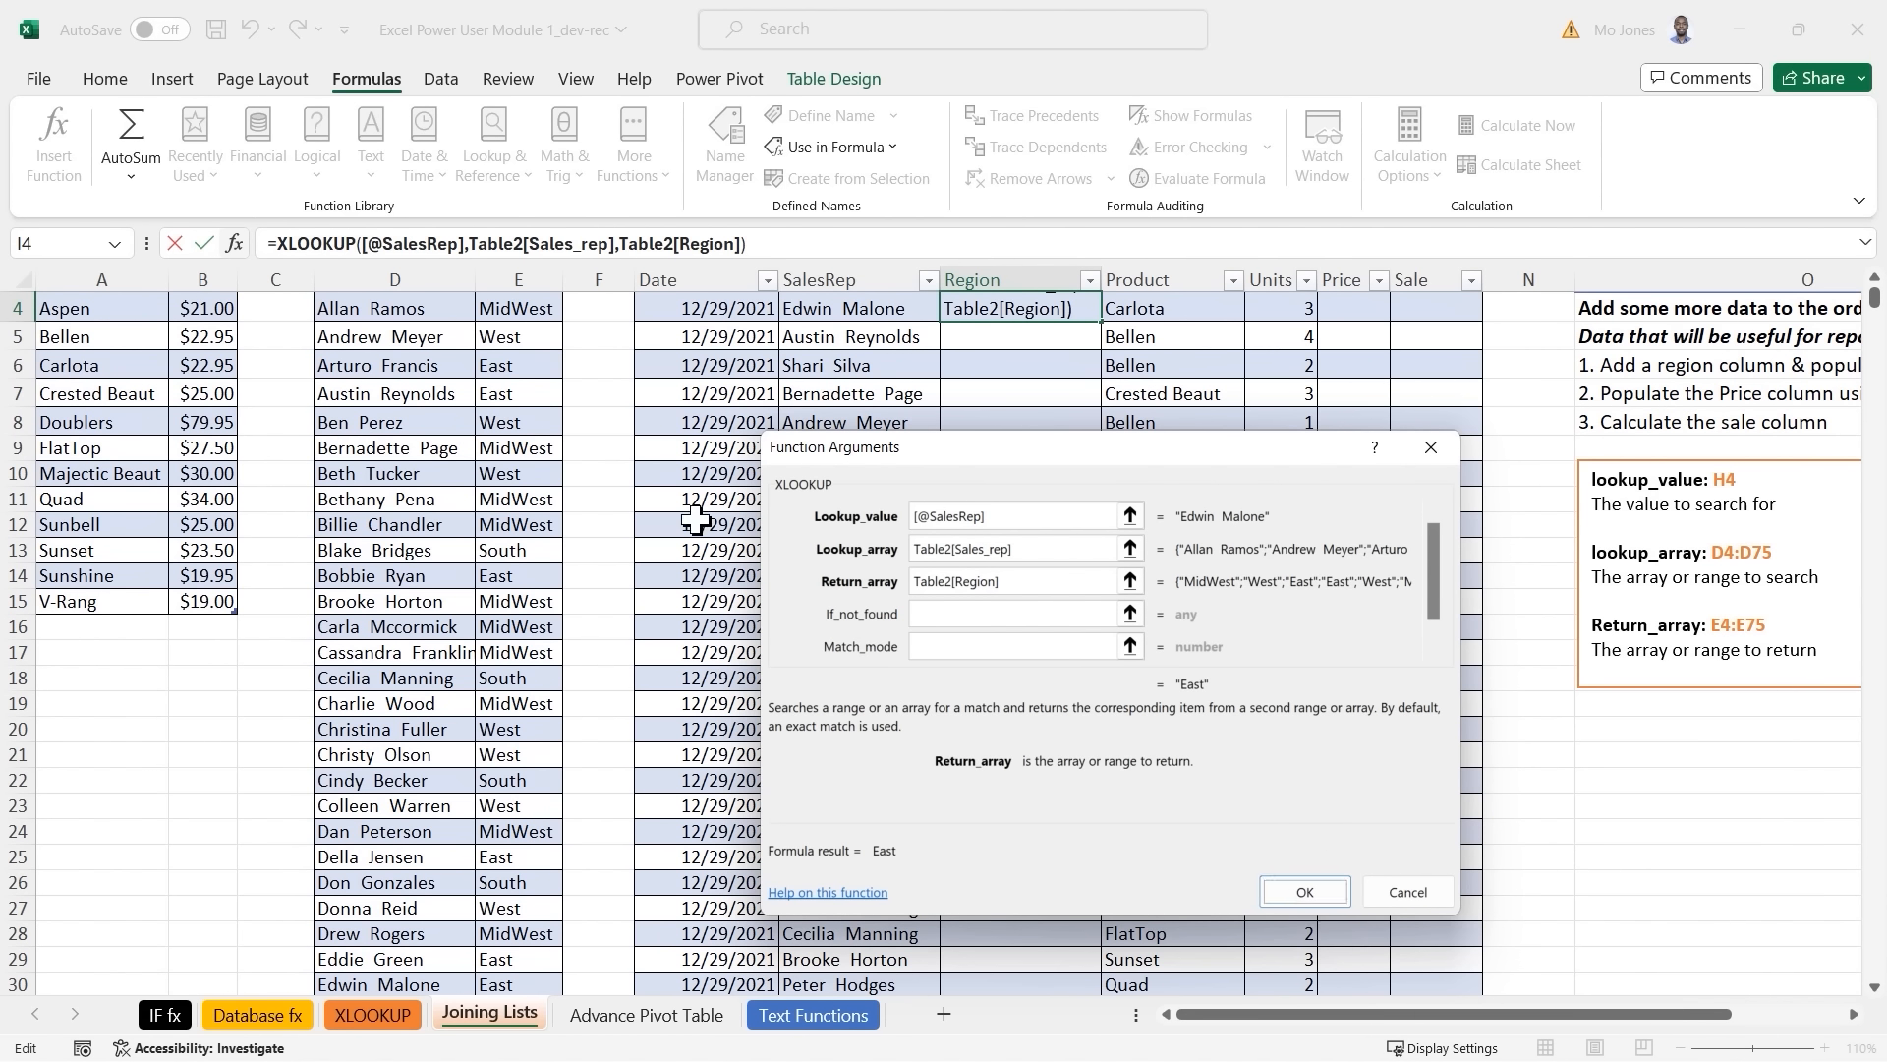
scroll(694, 511, up, 1)
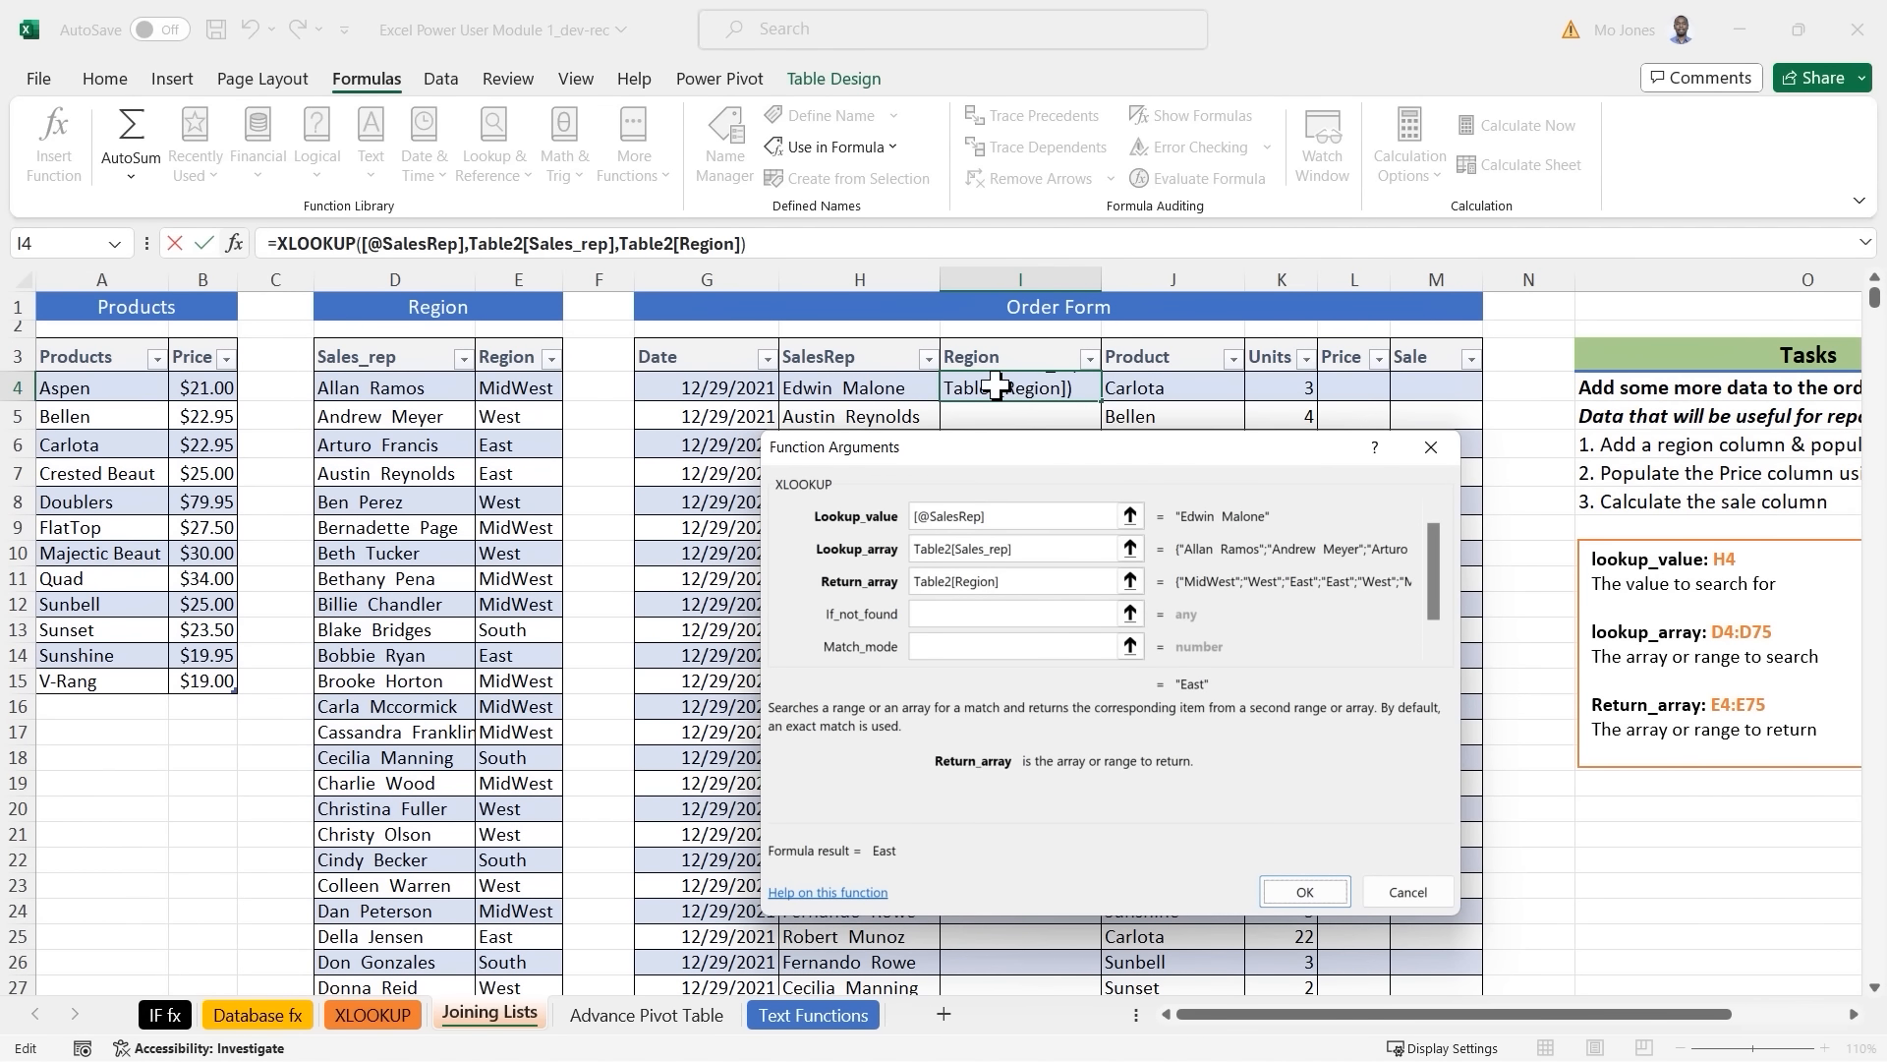
drag(1147, 452, 563, 344)
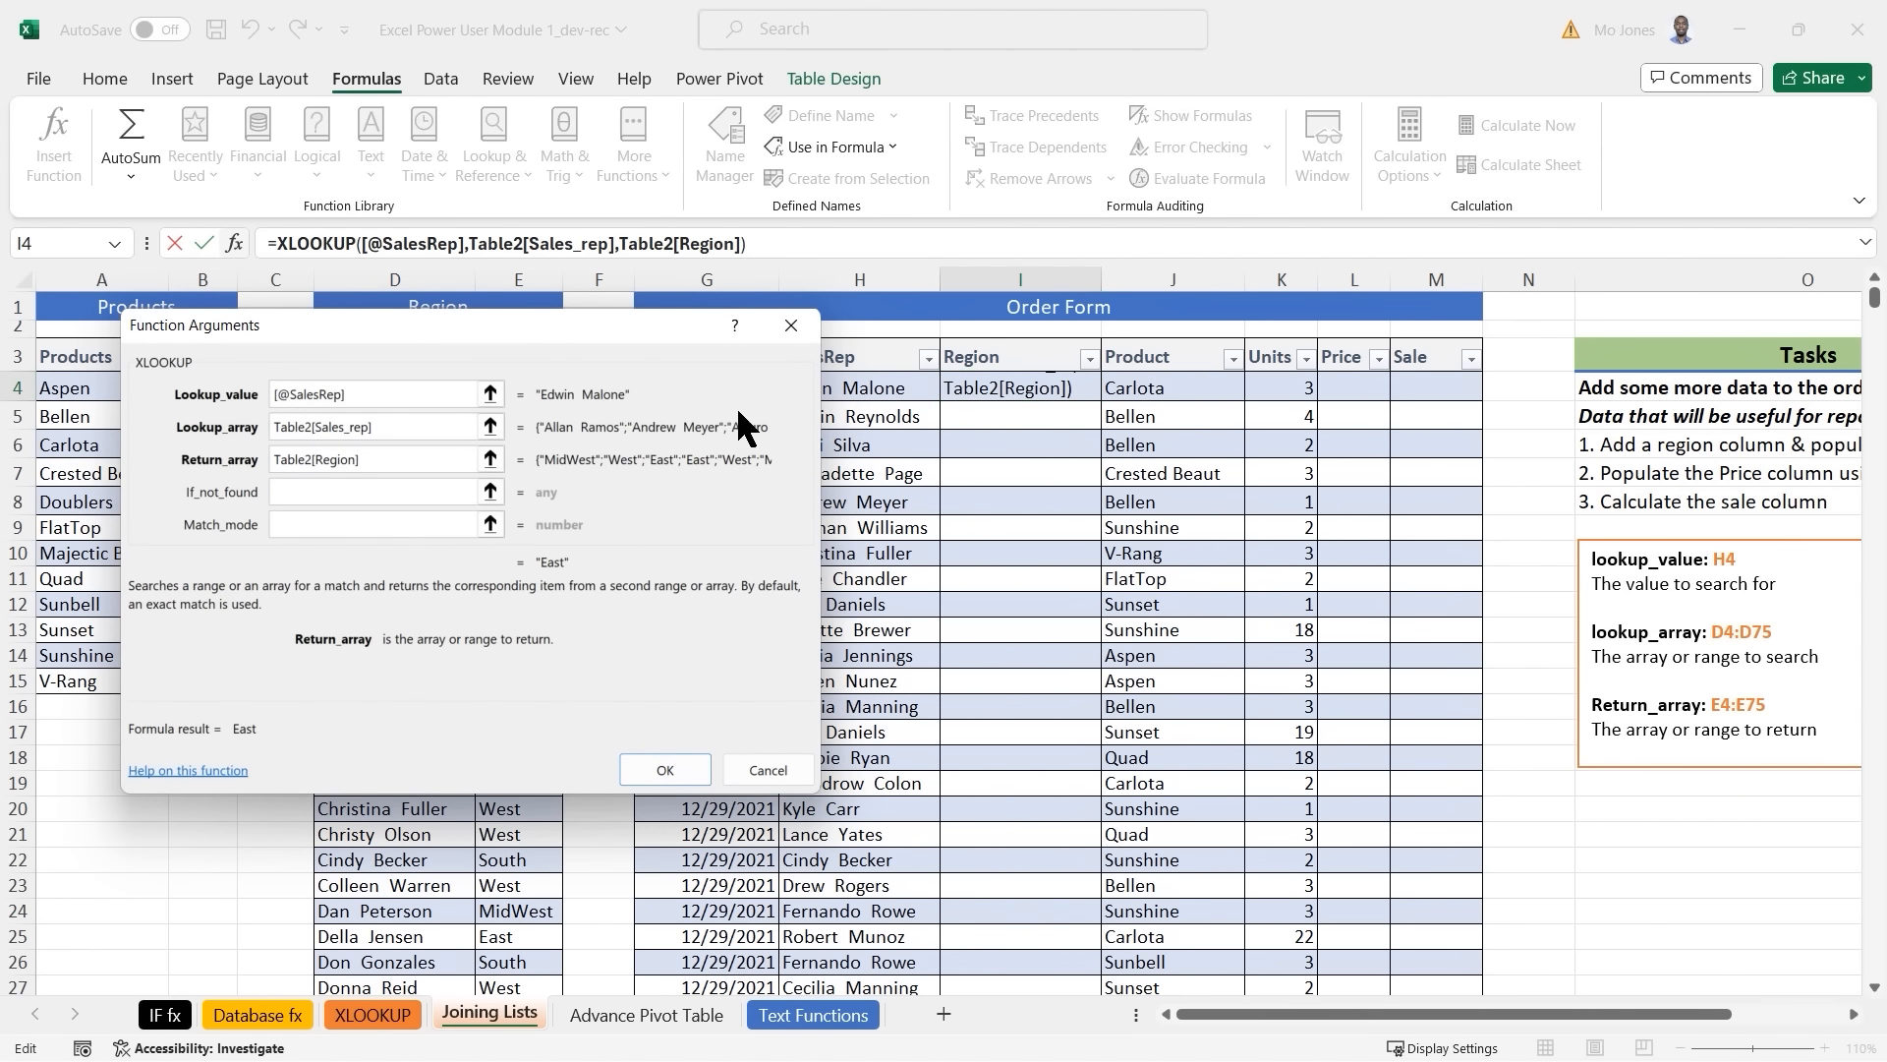
drag(1072, 935, 1041, 418)
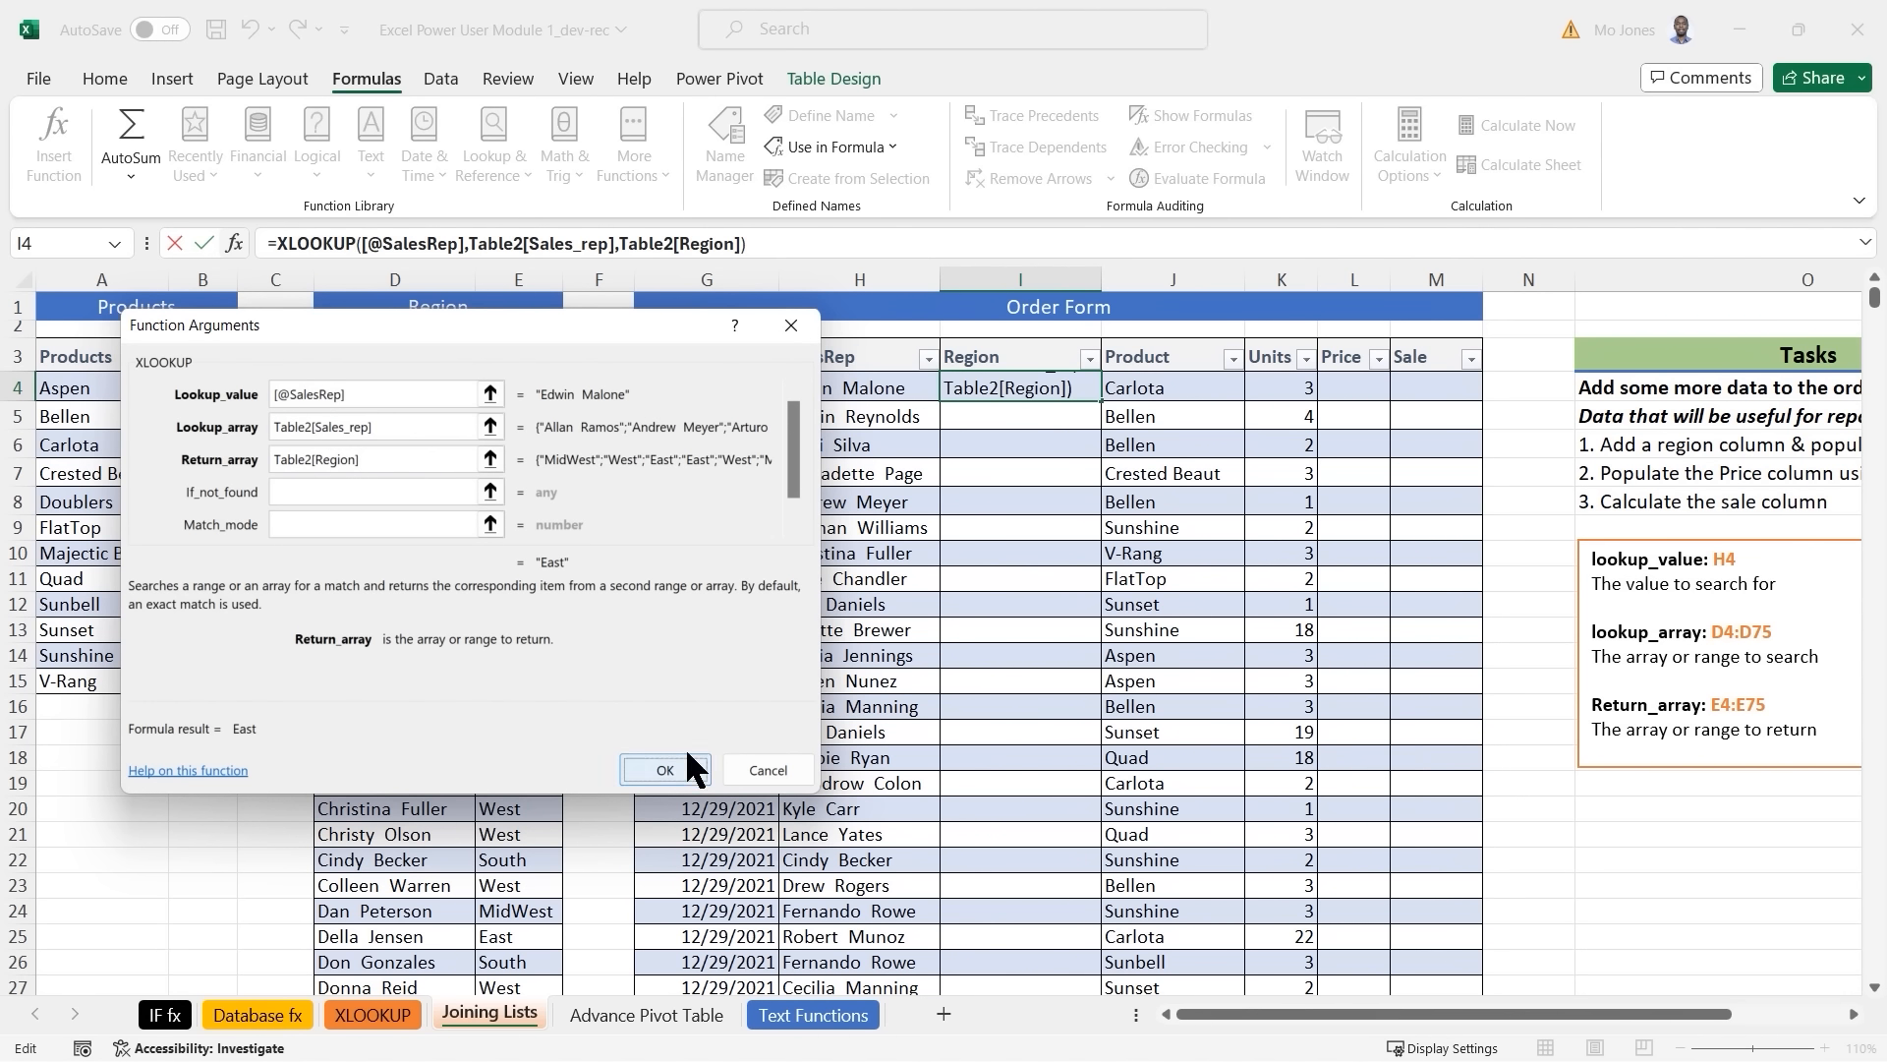
click(658, 769)
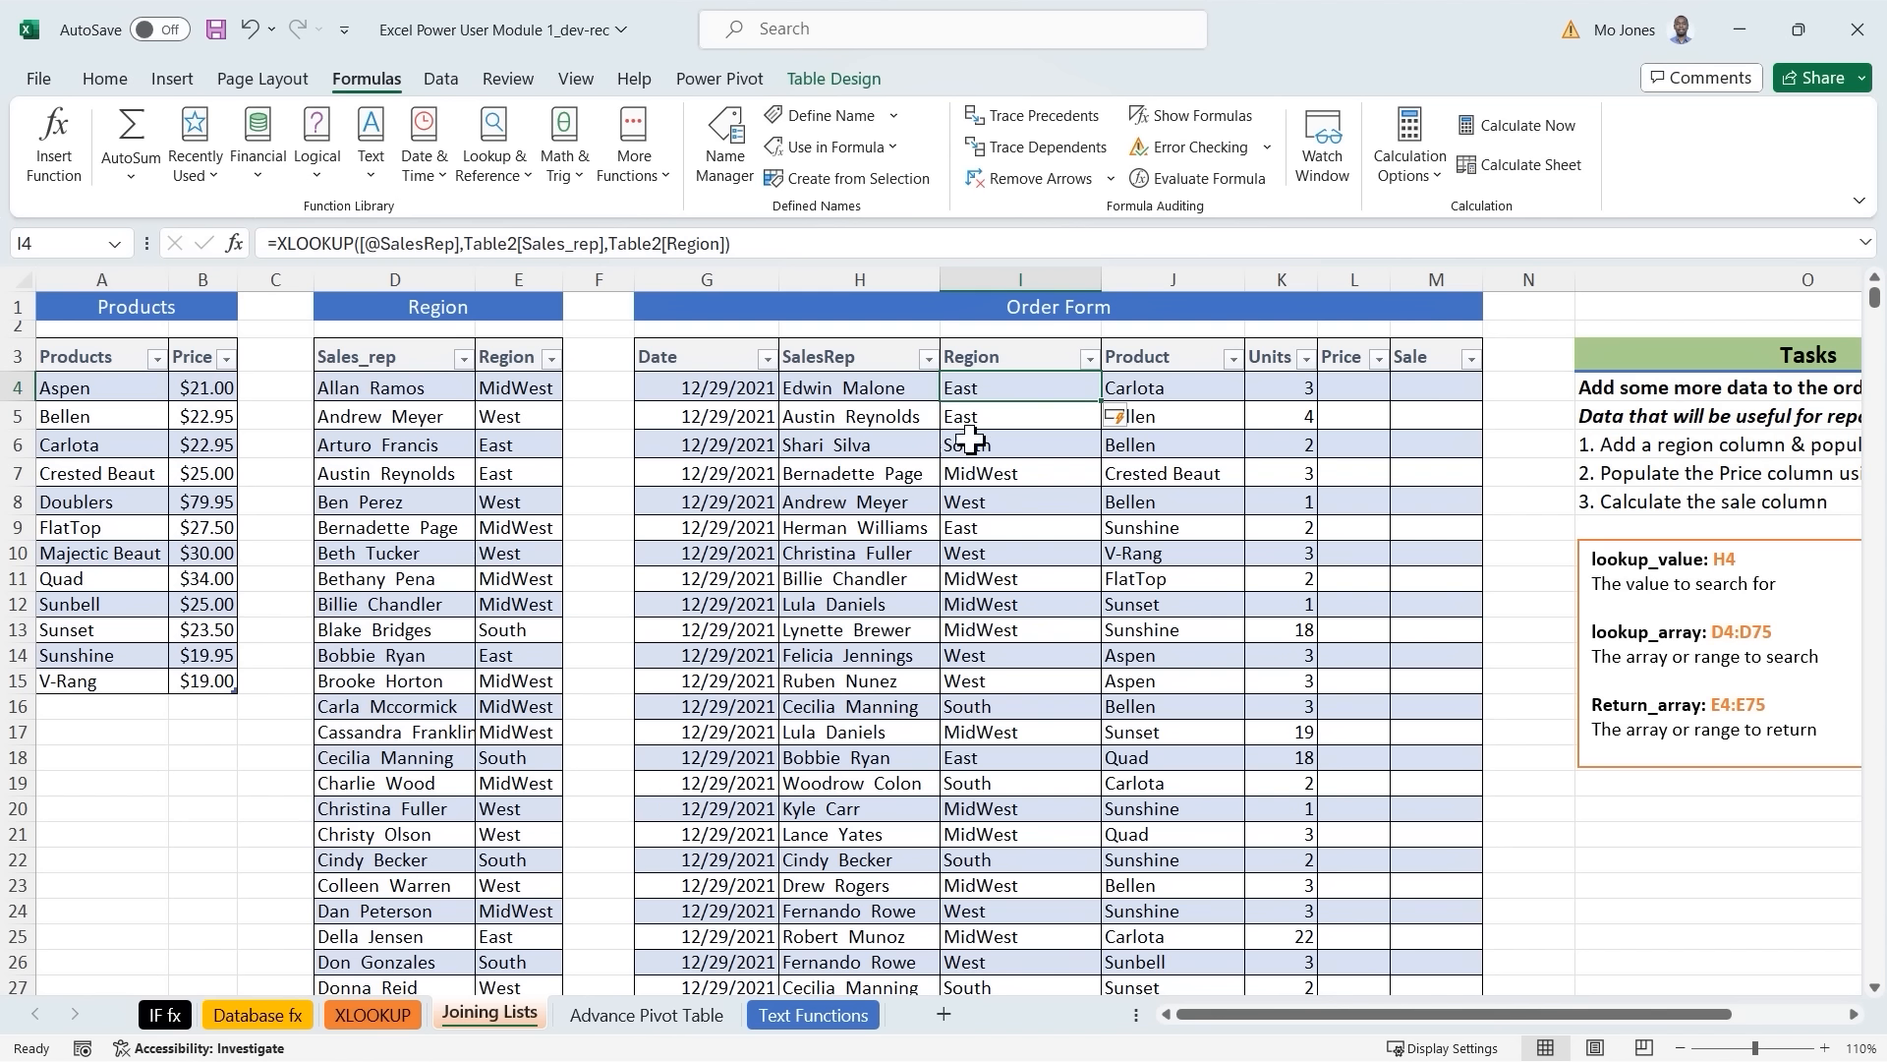
click(1023, 418)
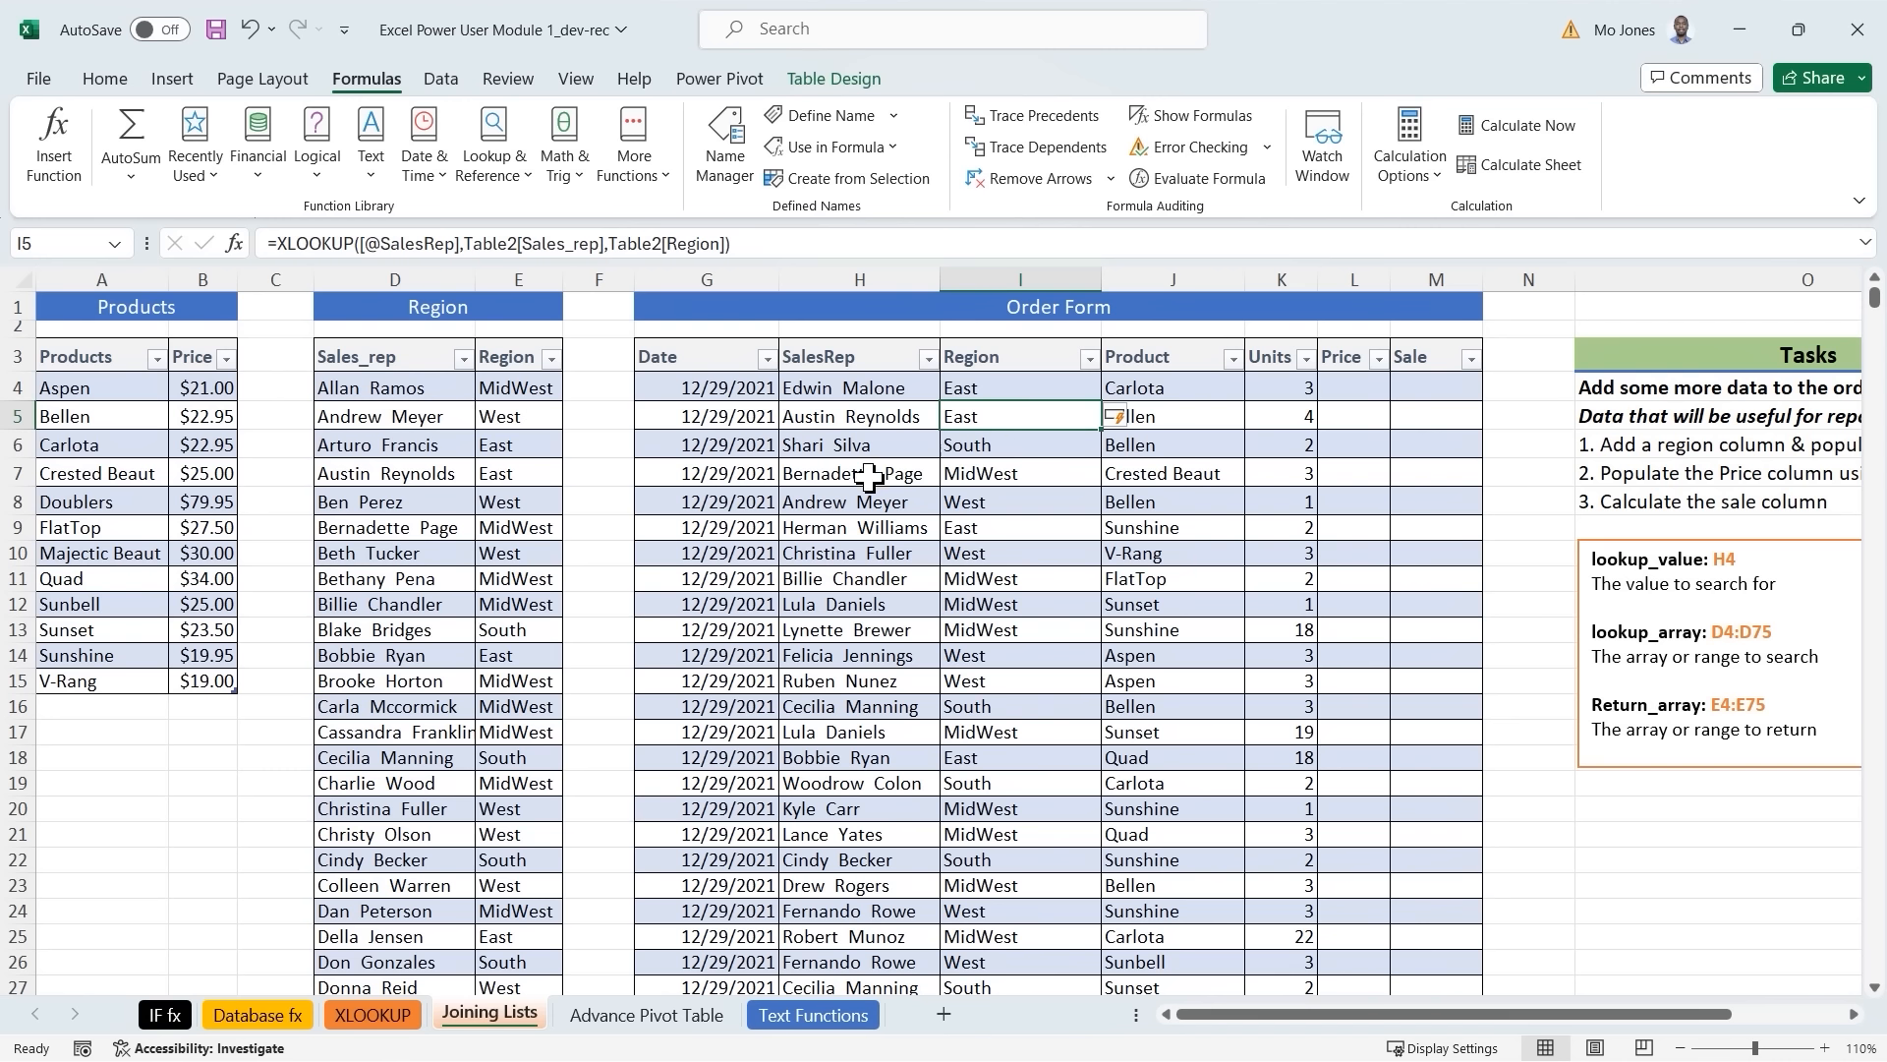
drag(816, 474, 1010, 482)
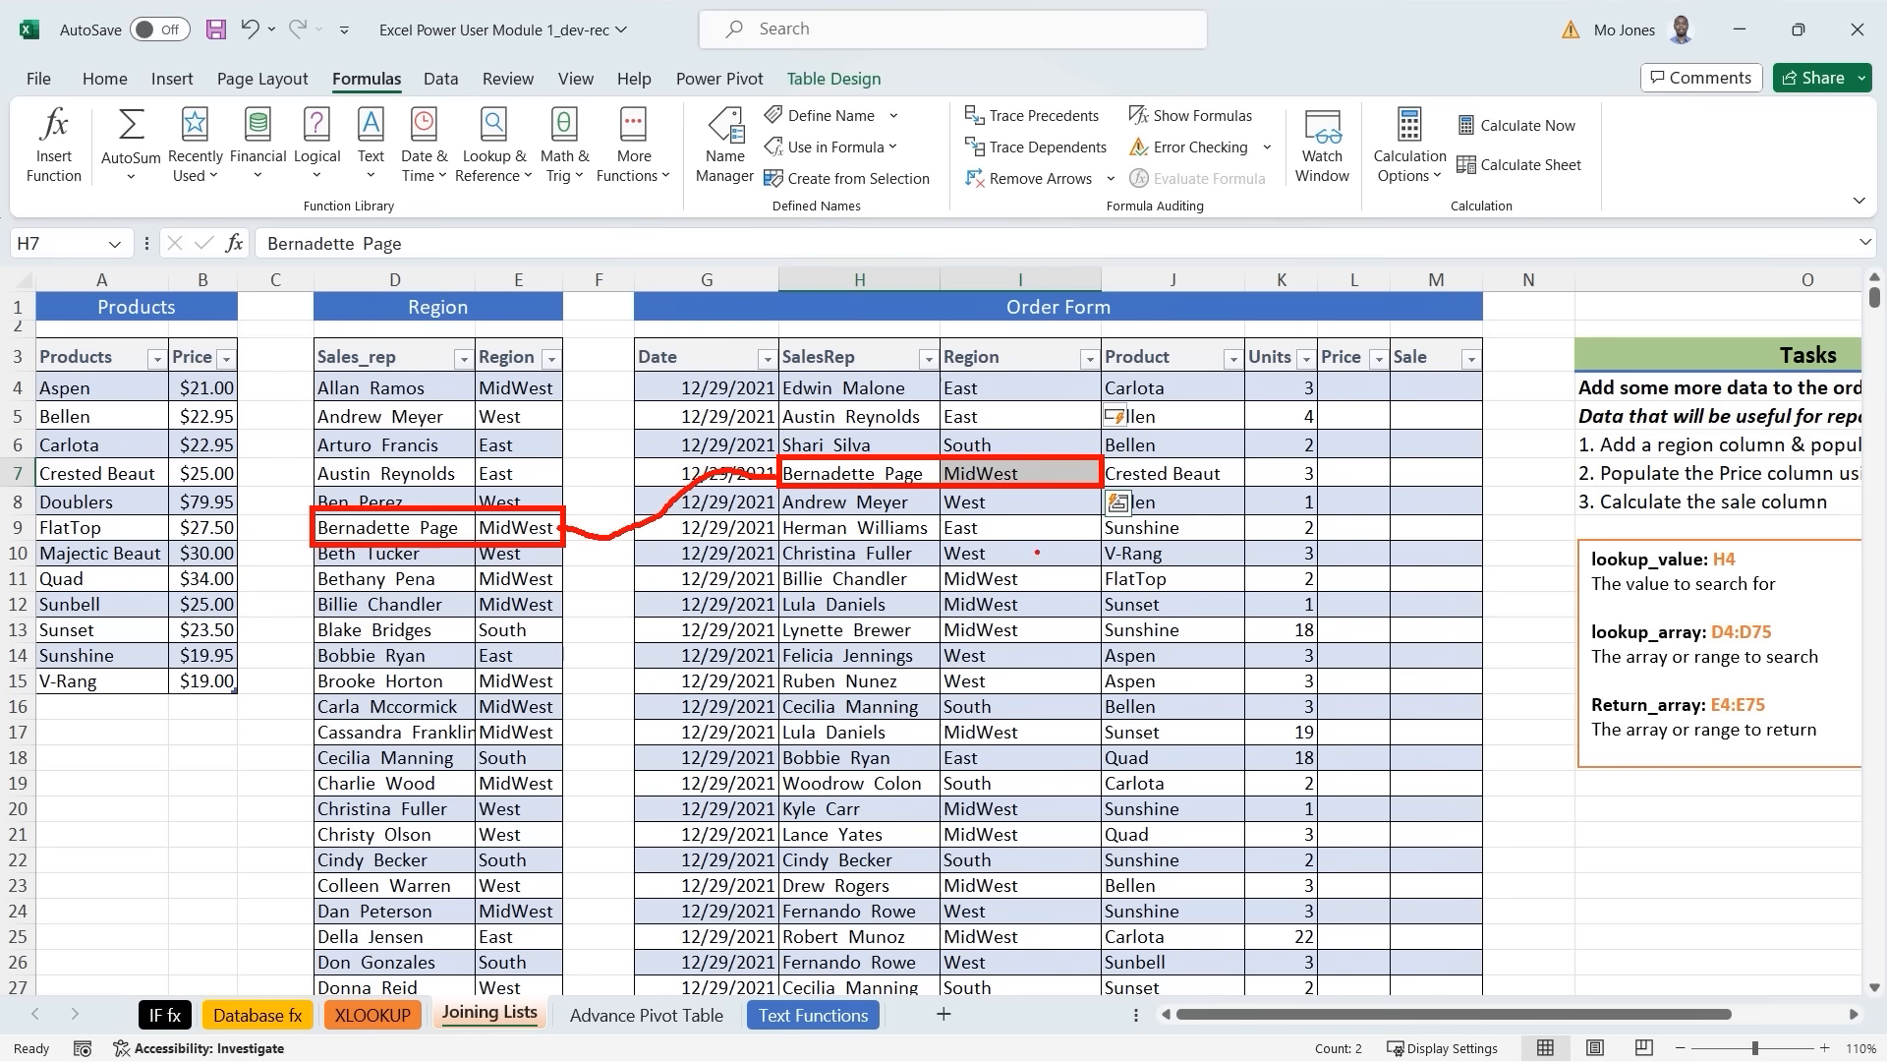
click(1018, 532)
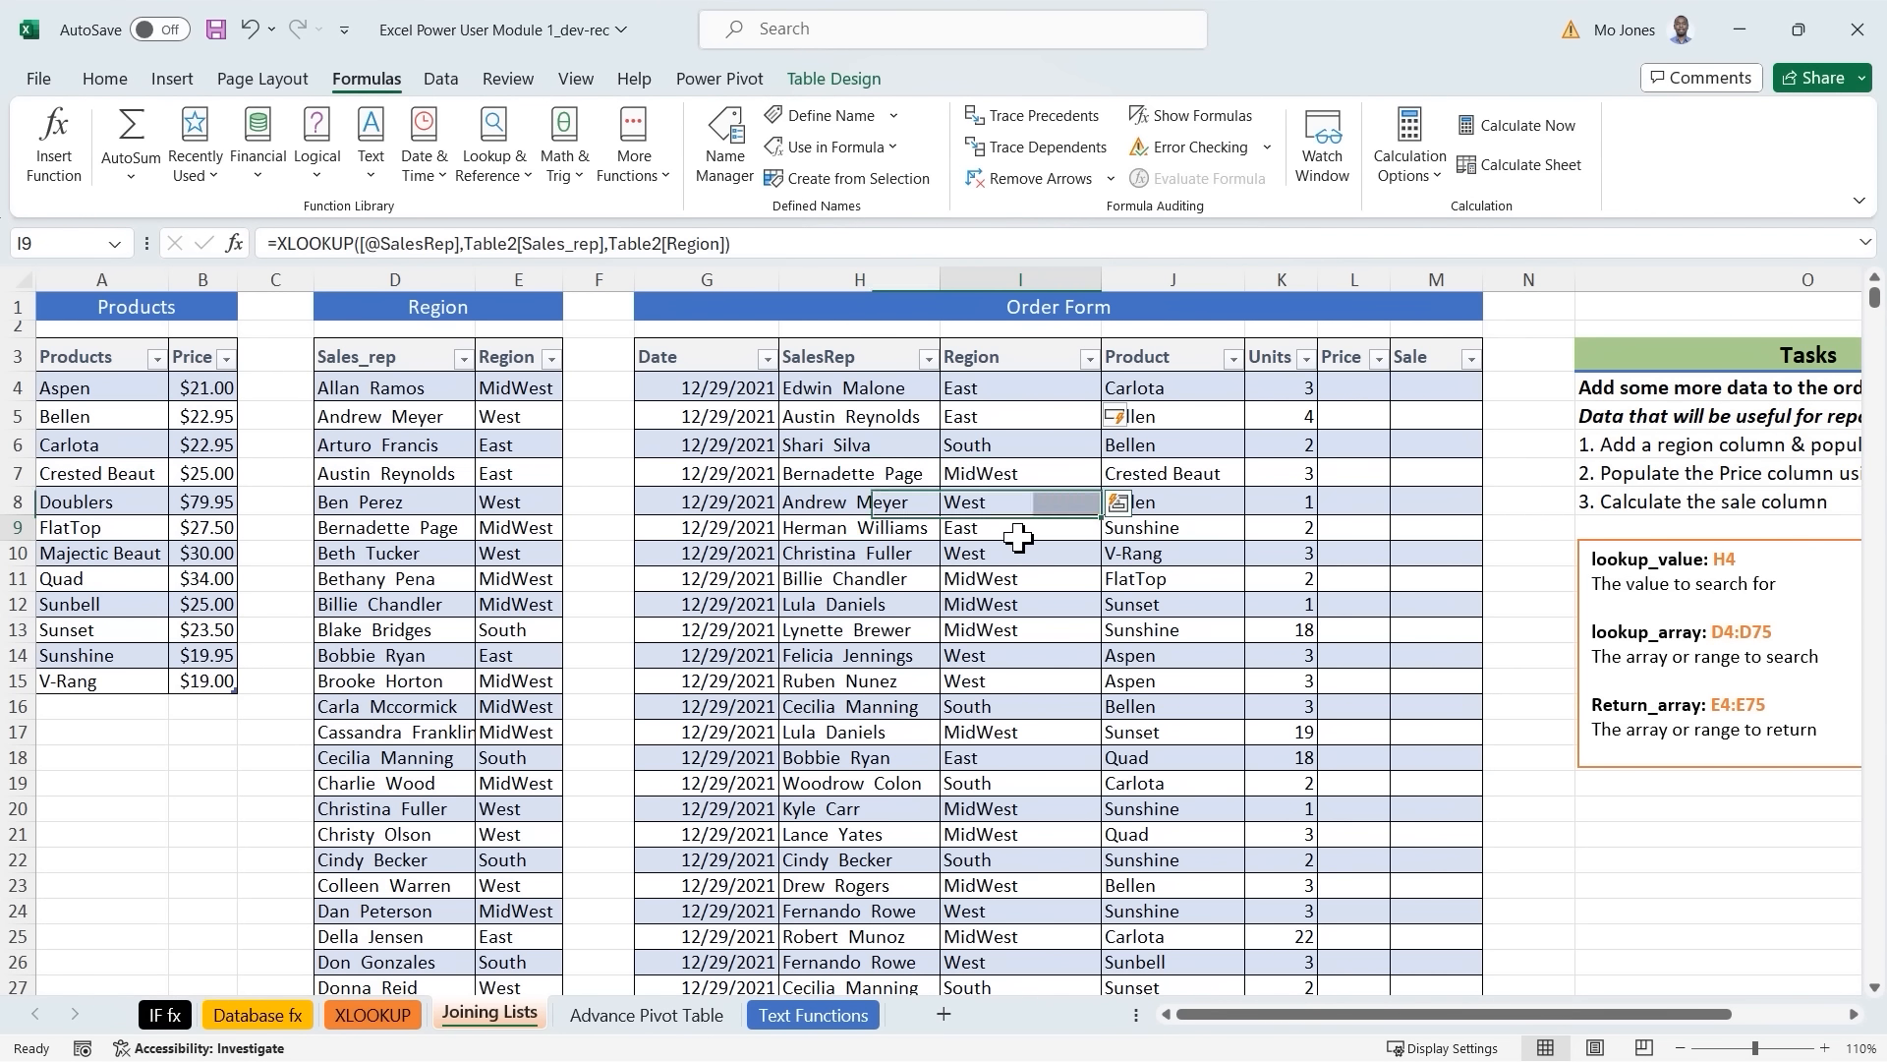
key(ctrl+End)
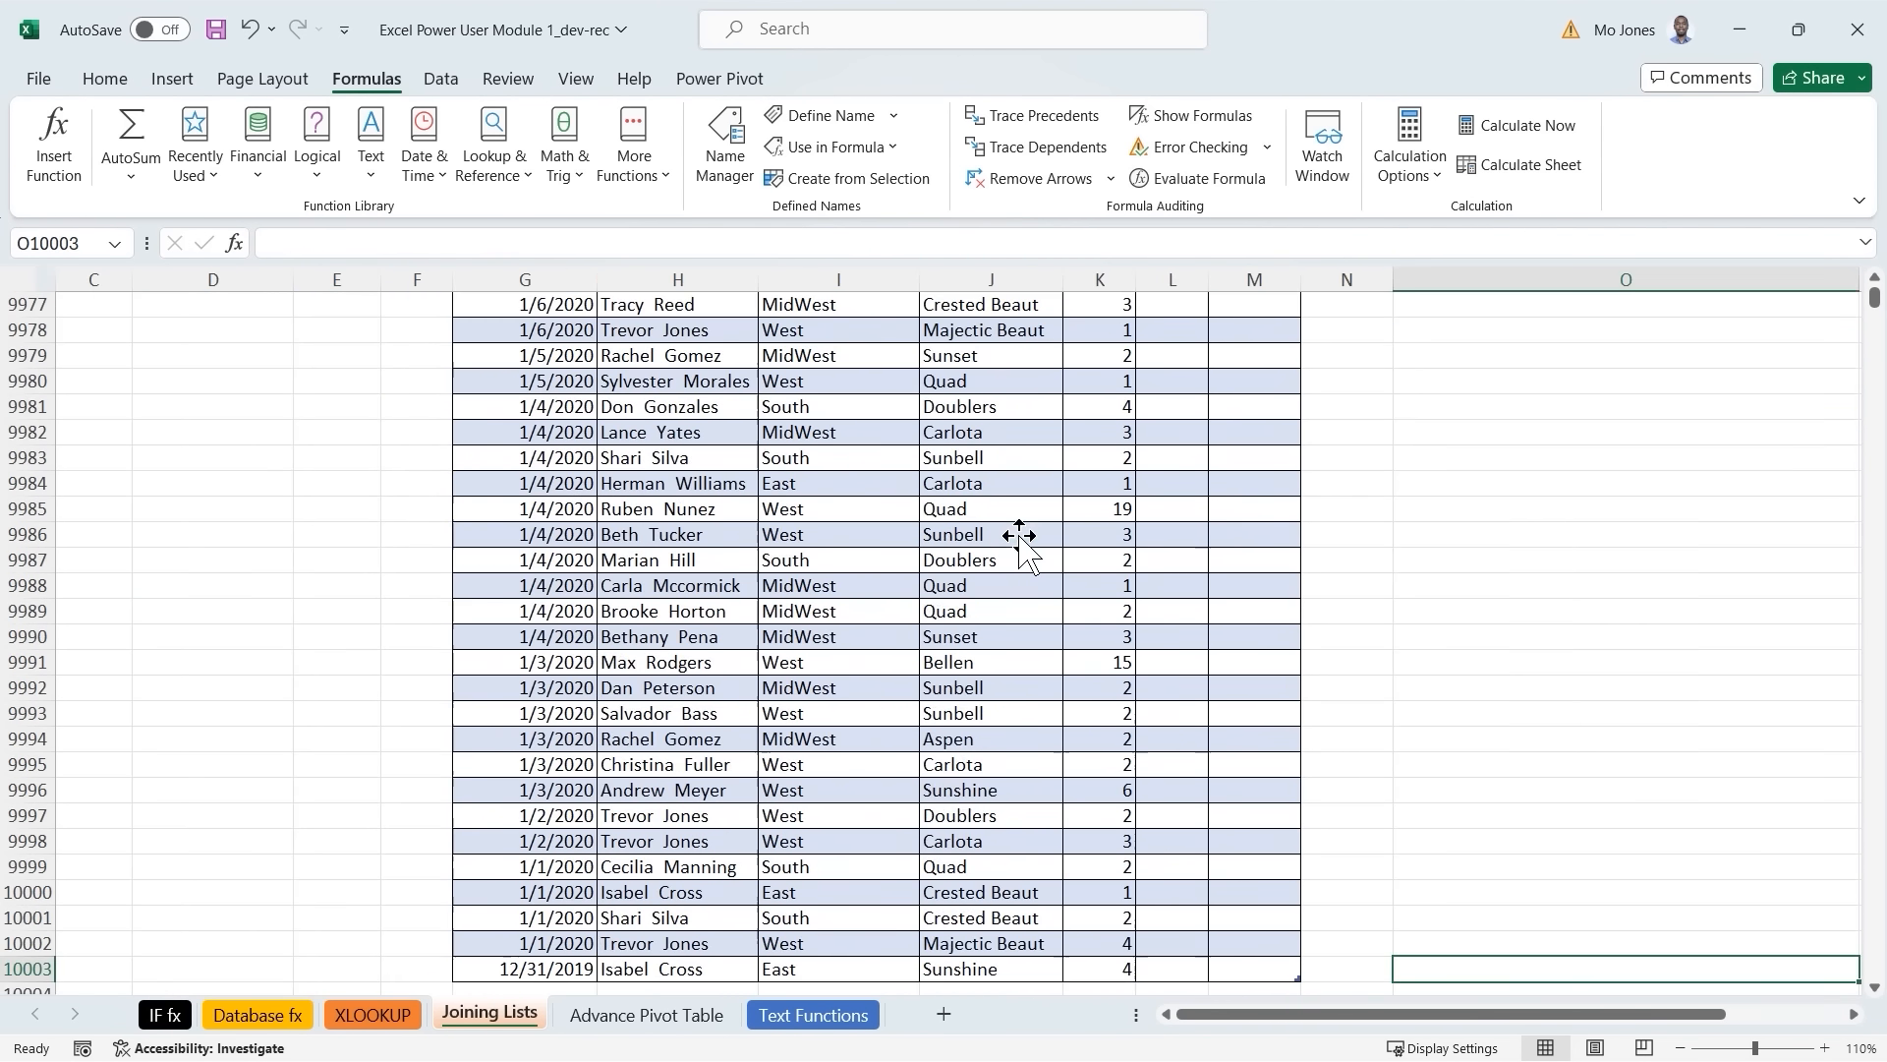
scroll(1012, 552, down, 2)
scroll(1013, 553, down, 2)
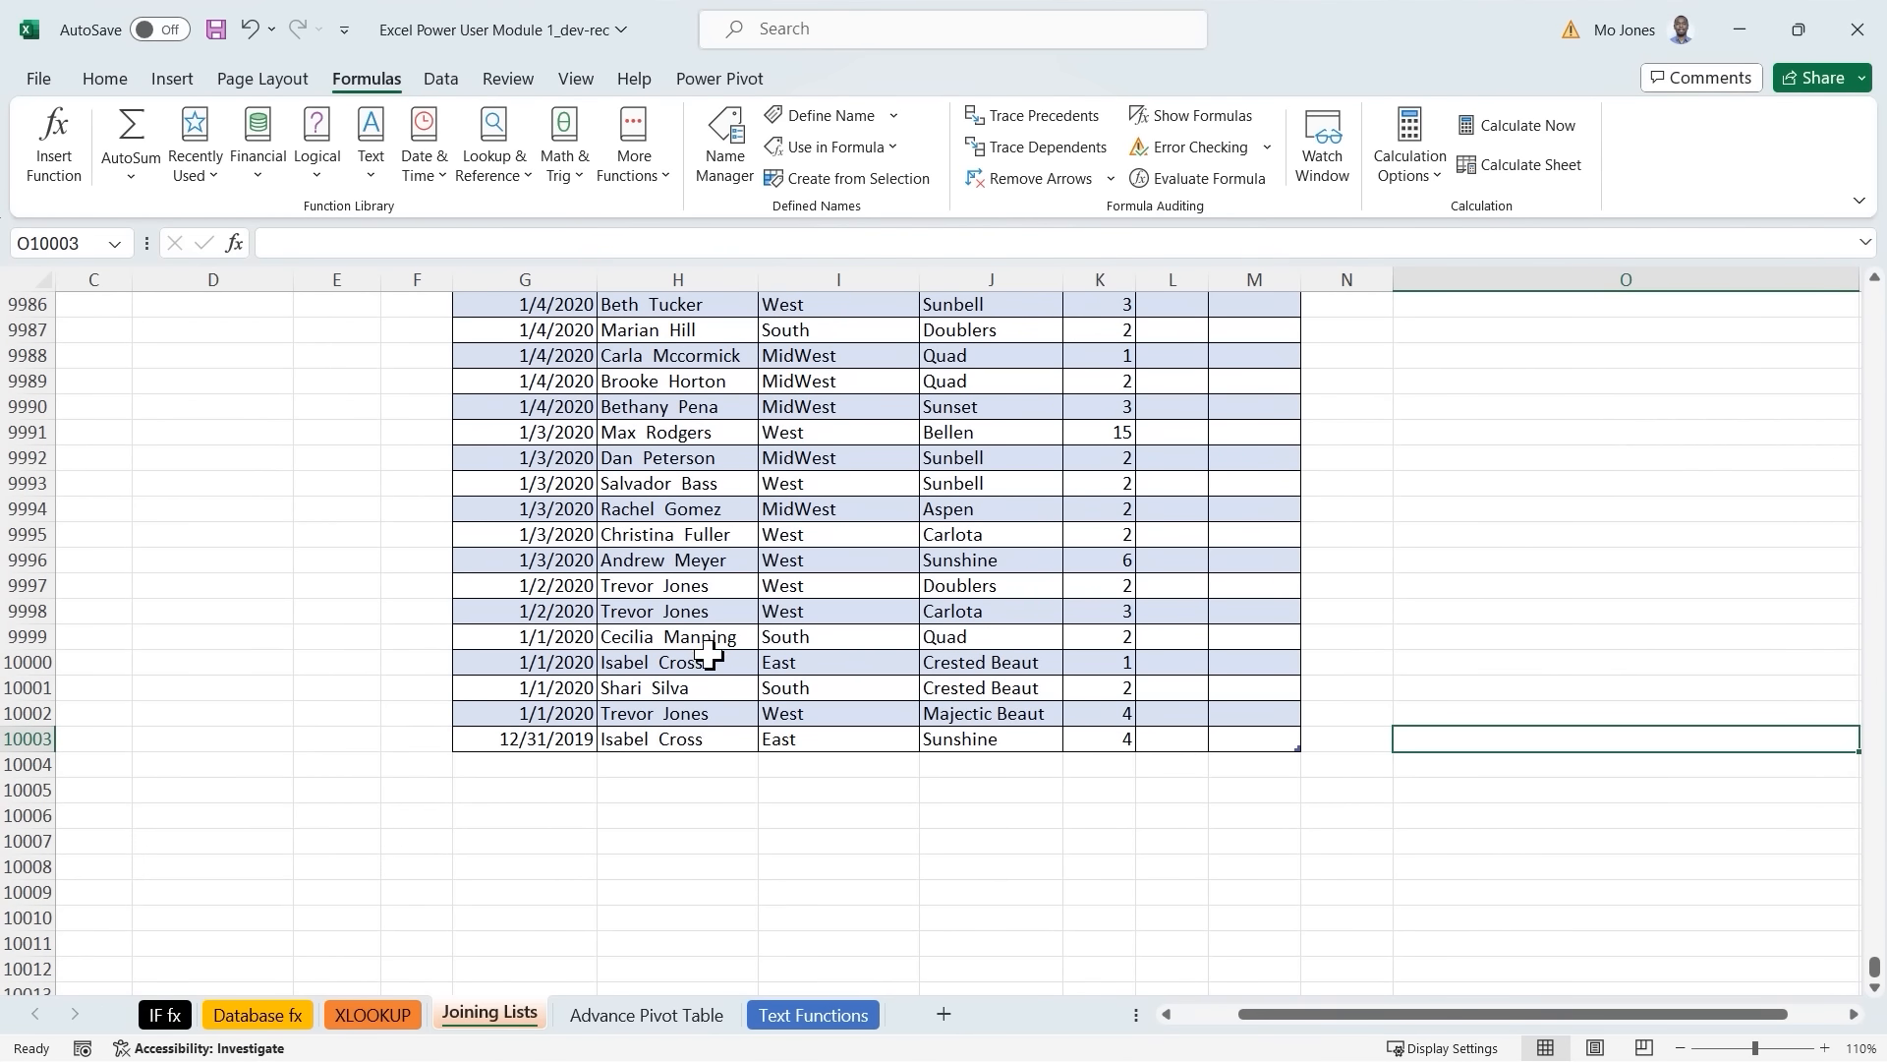
scroll(712, 634, up, 10)
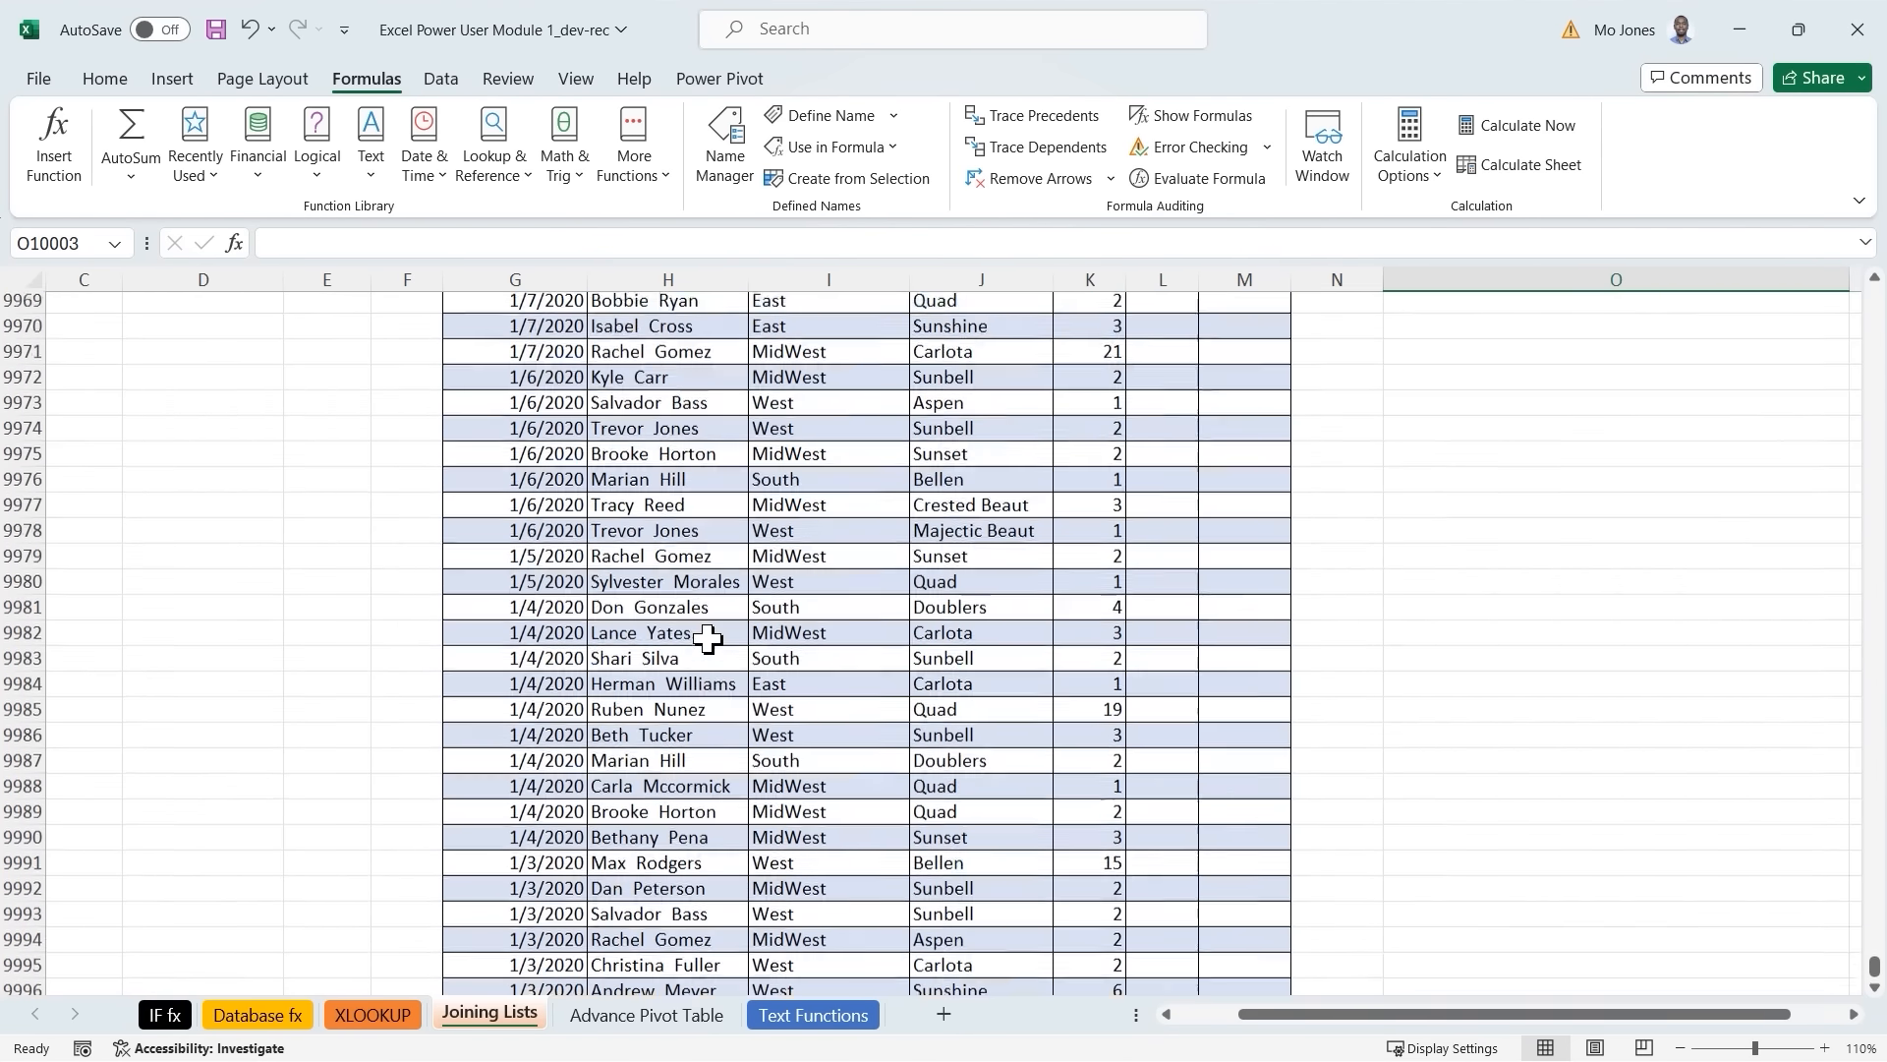
click(791, 556)
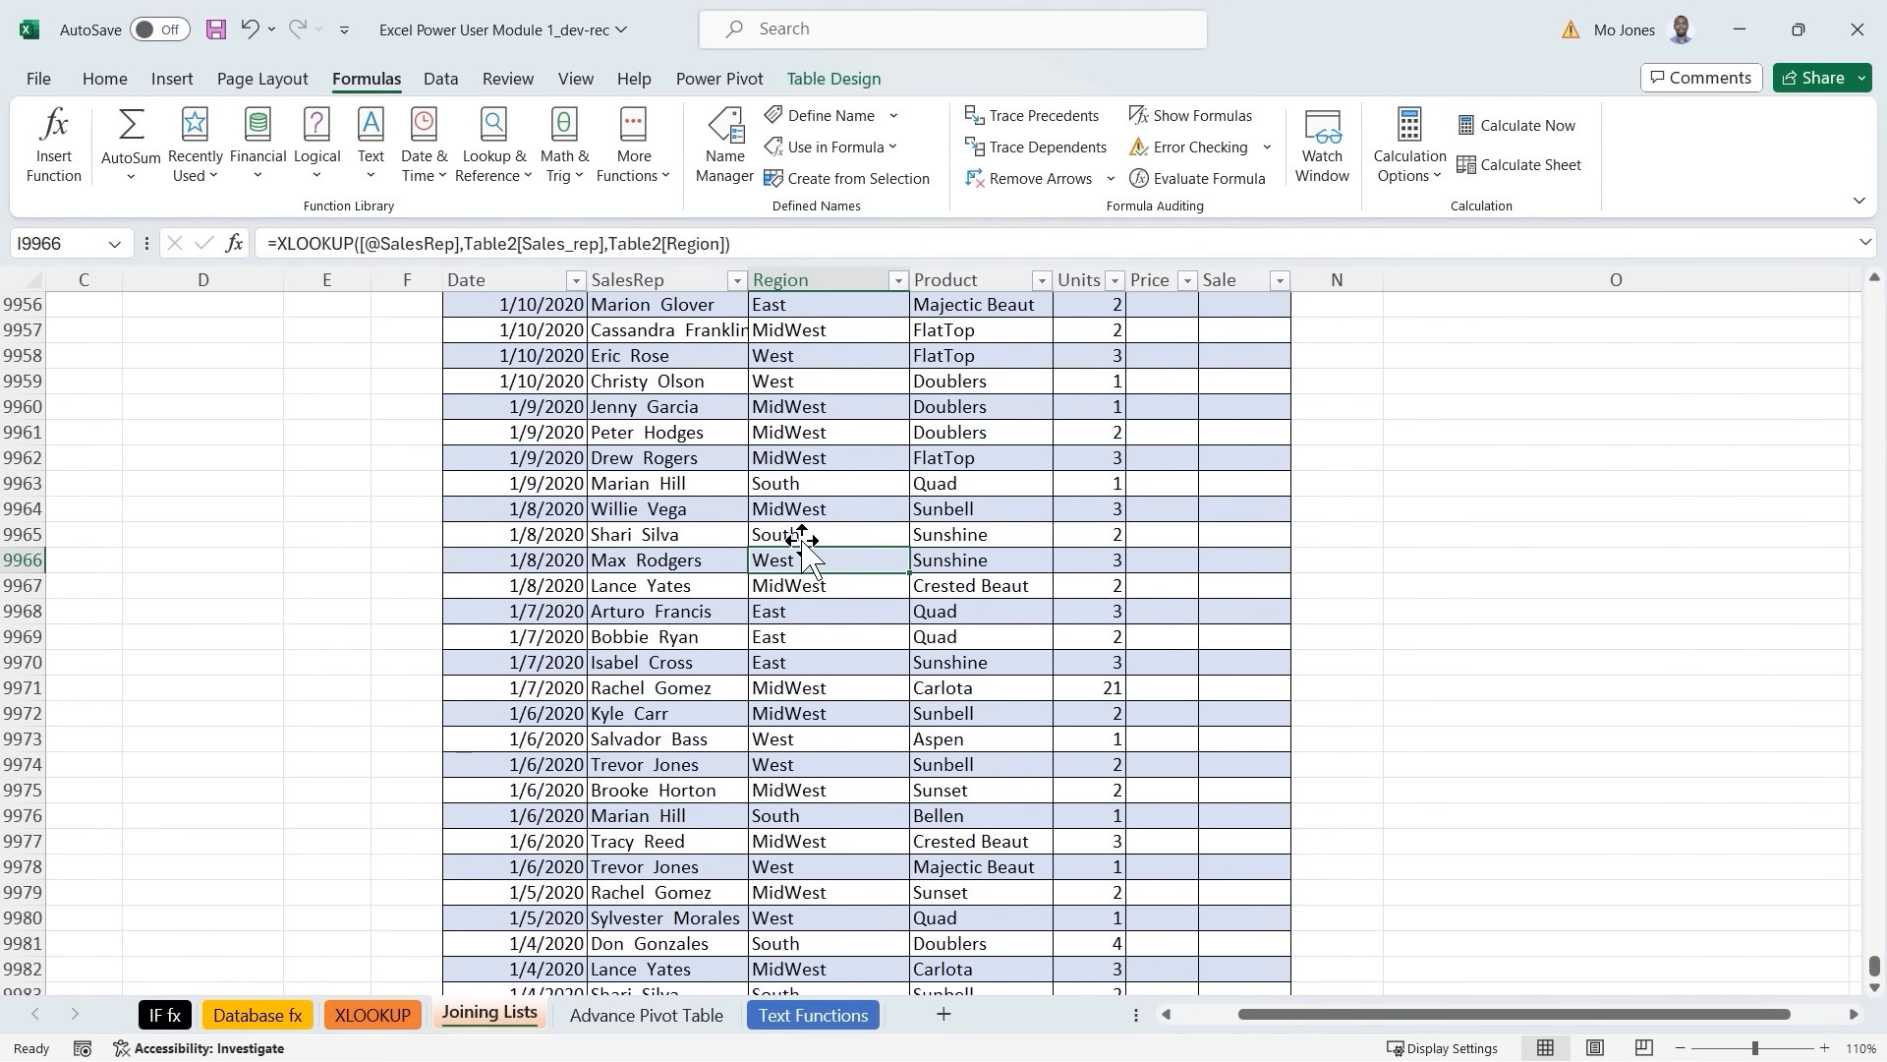
key(ctrl+Home)
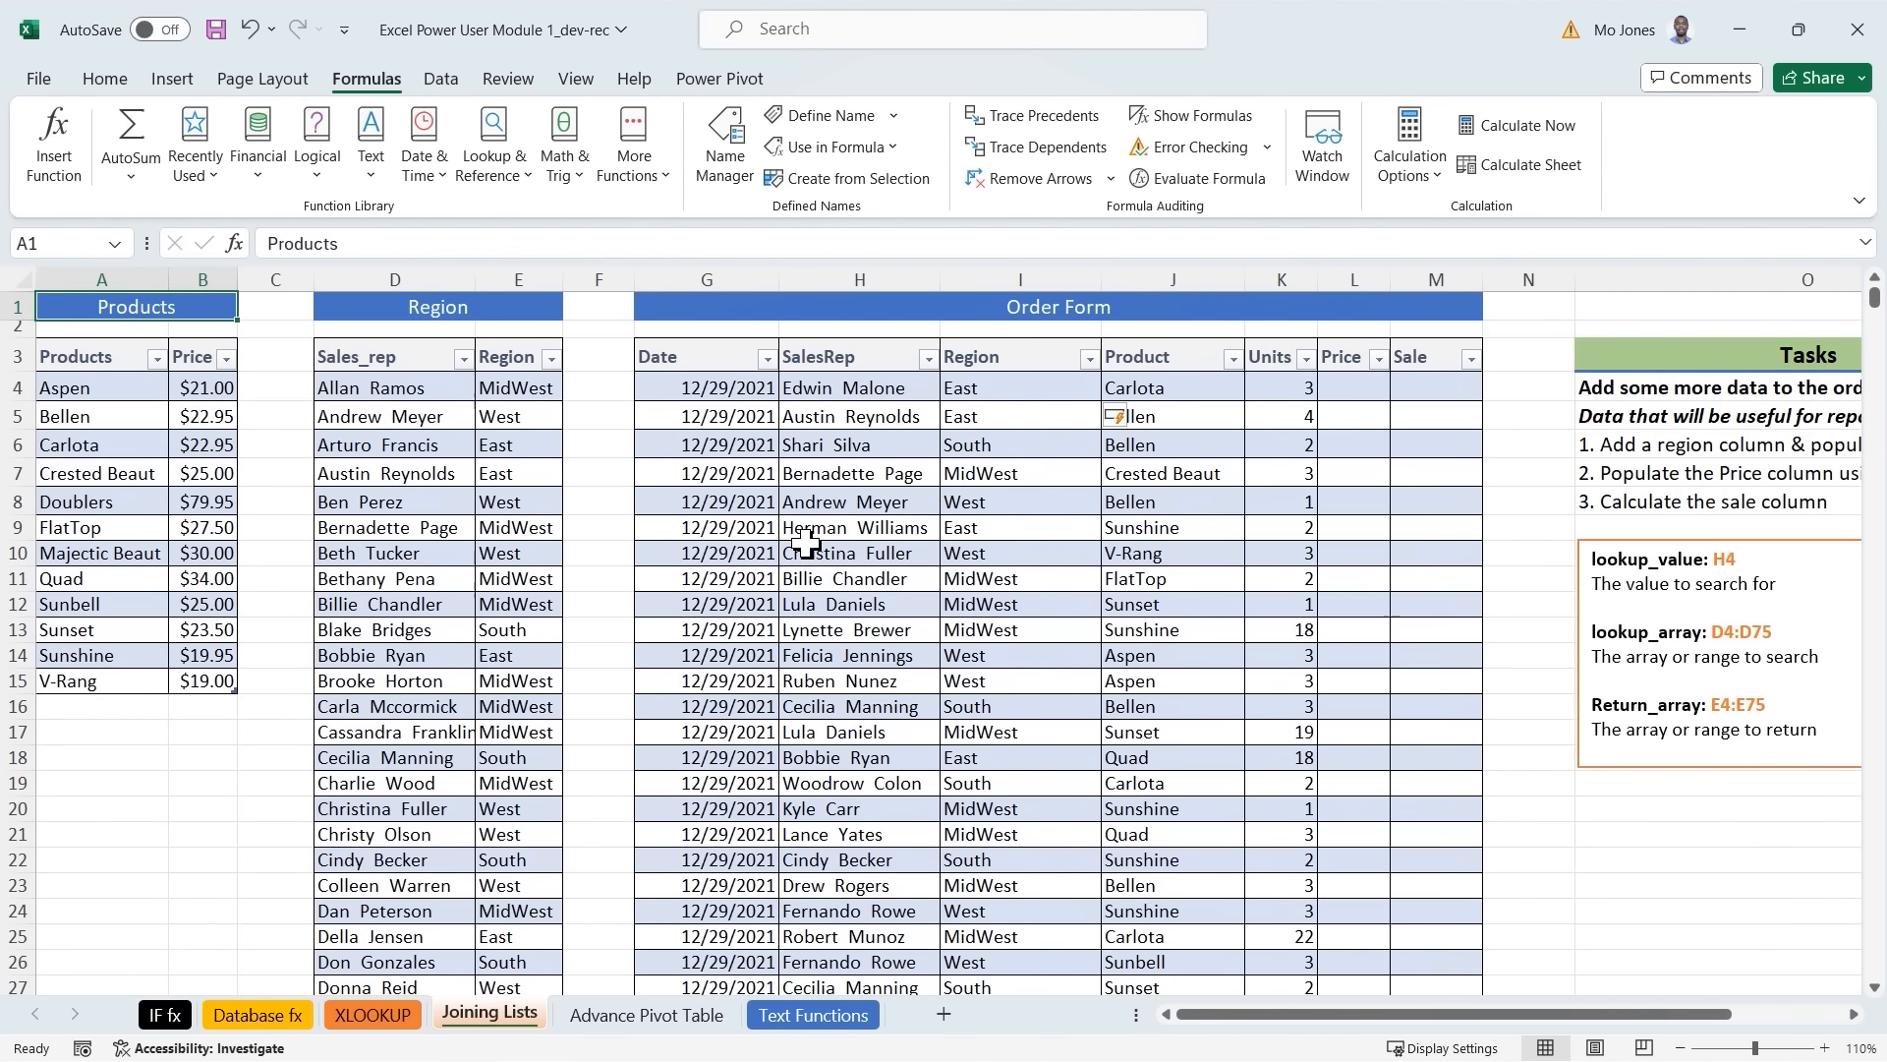
click(1346, 388)
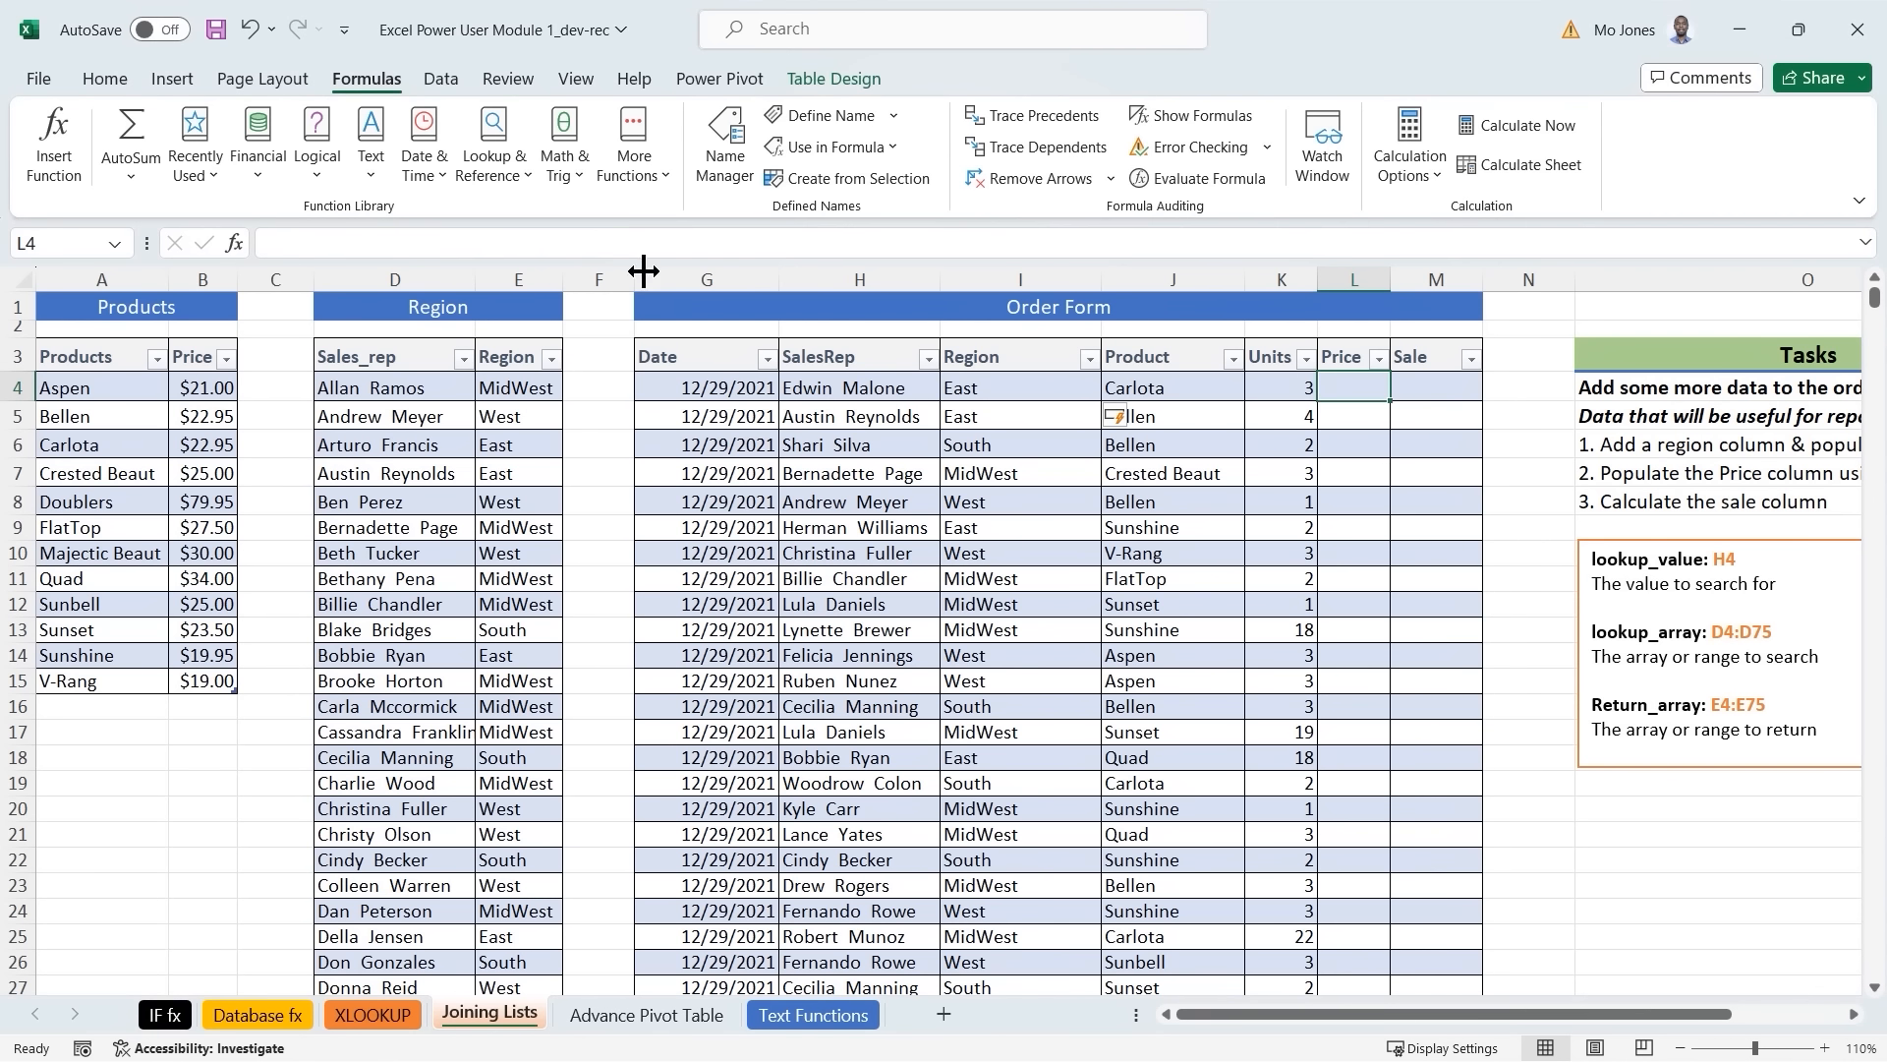
click(57, 146)
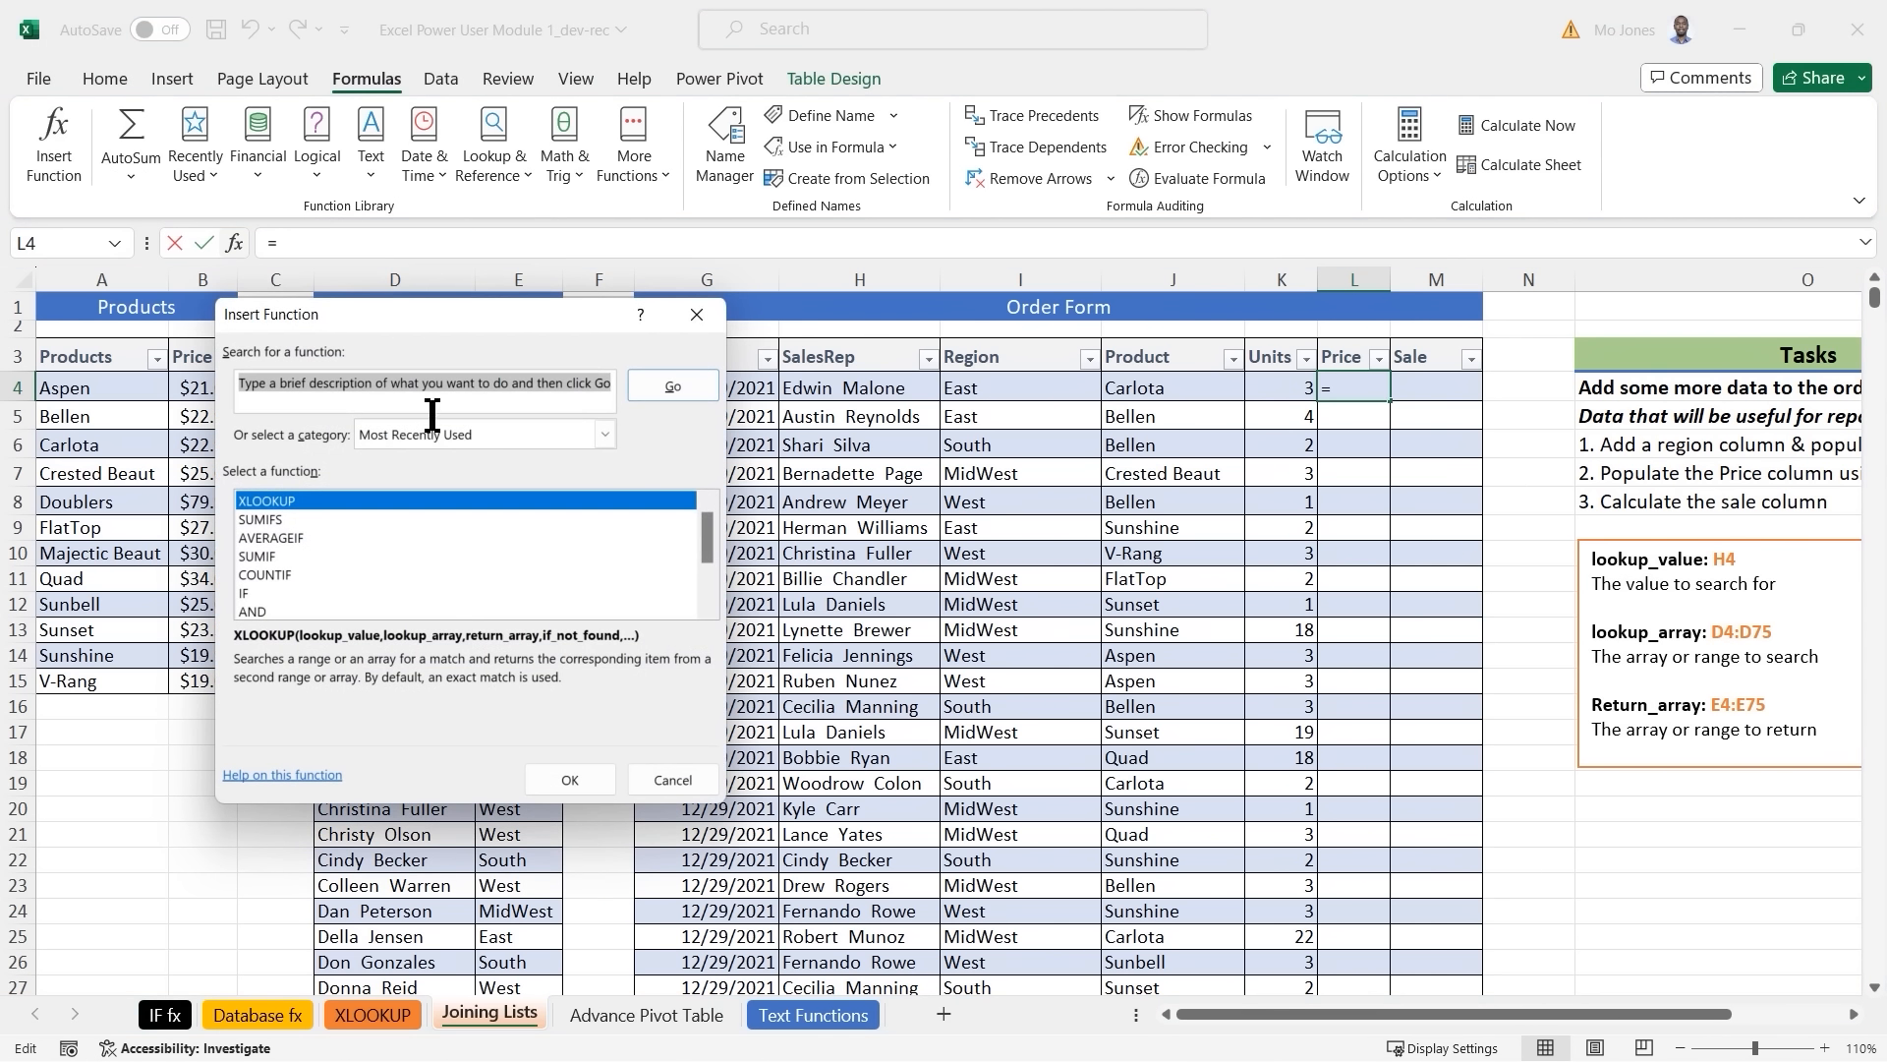
click(580, 775)
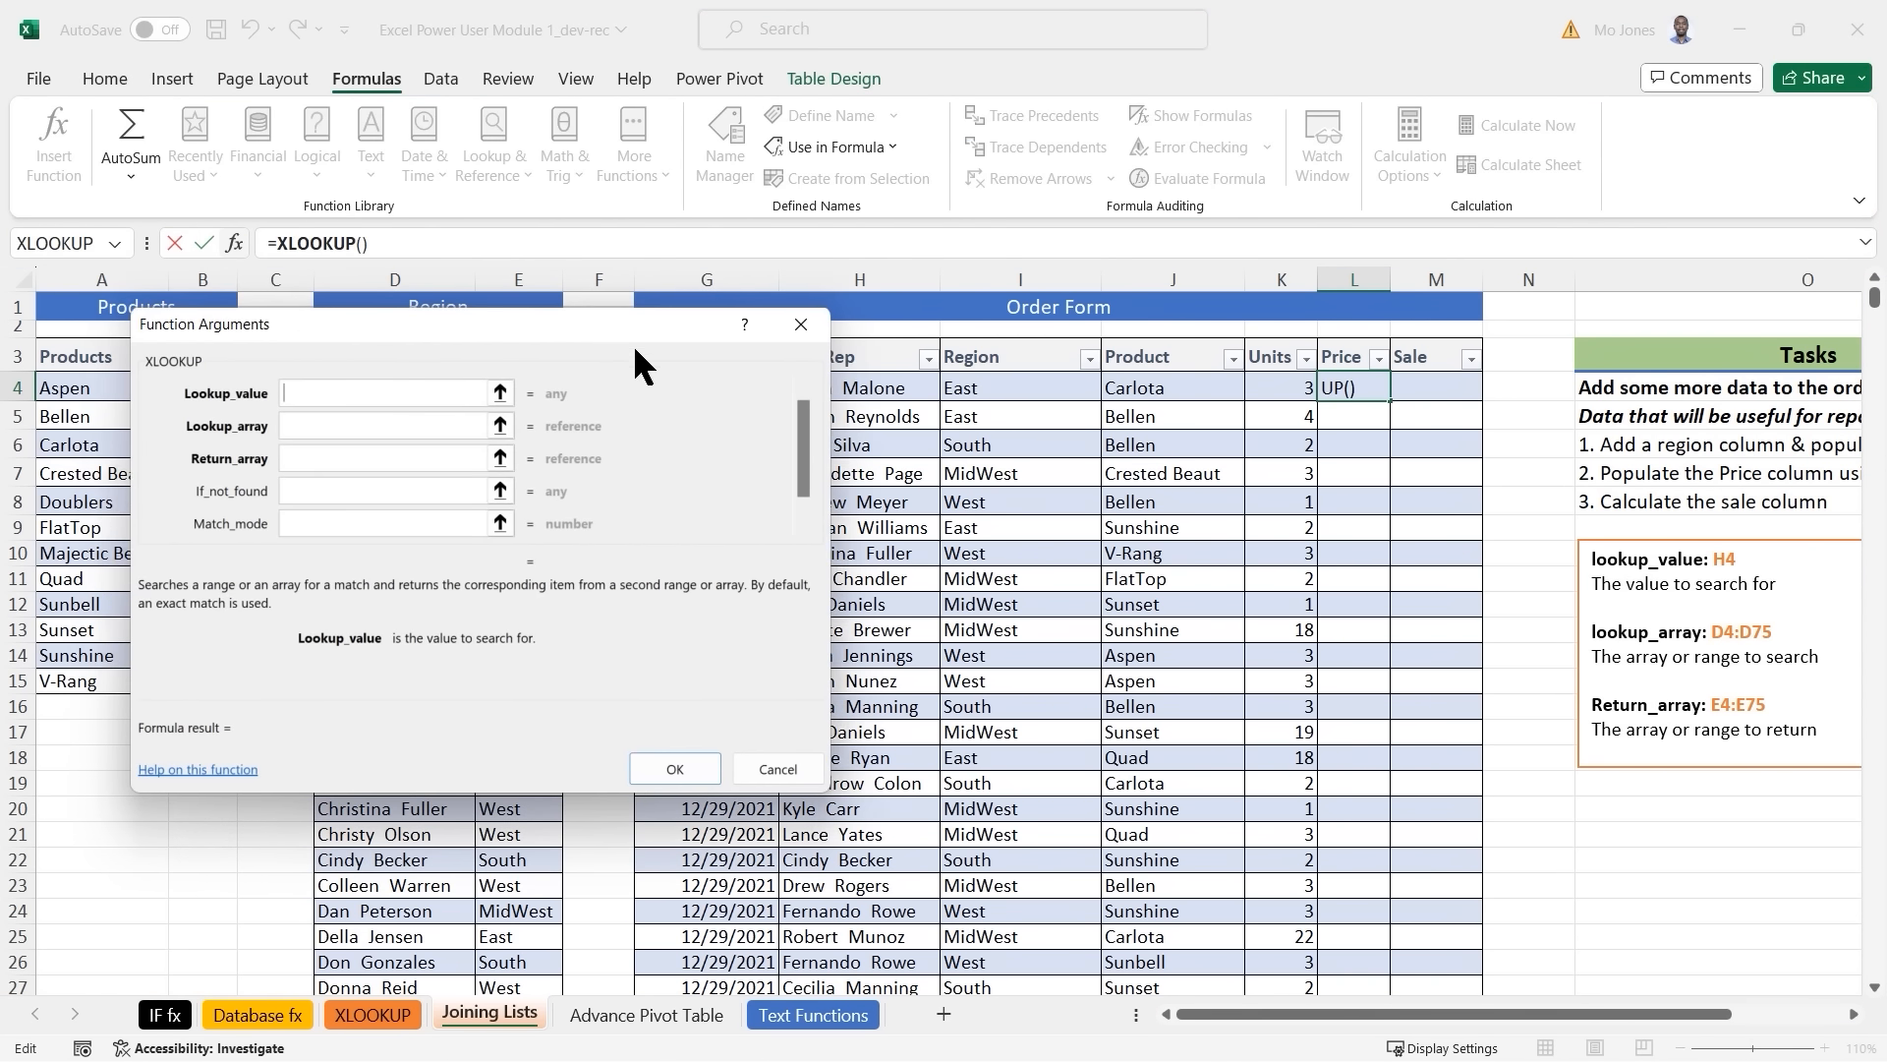
drag(633, 344, 1127, 463)
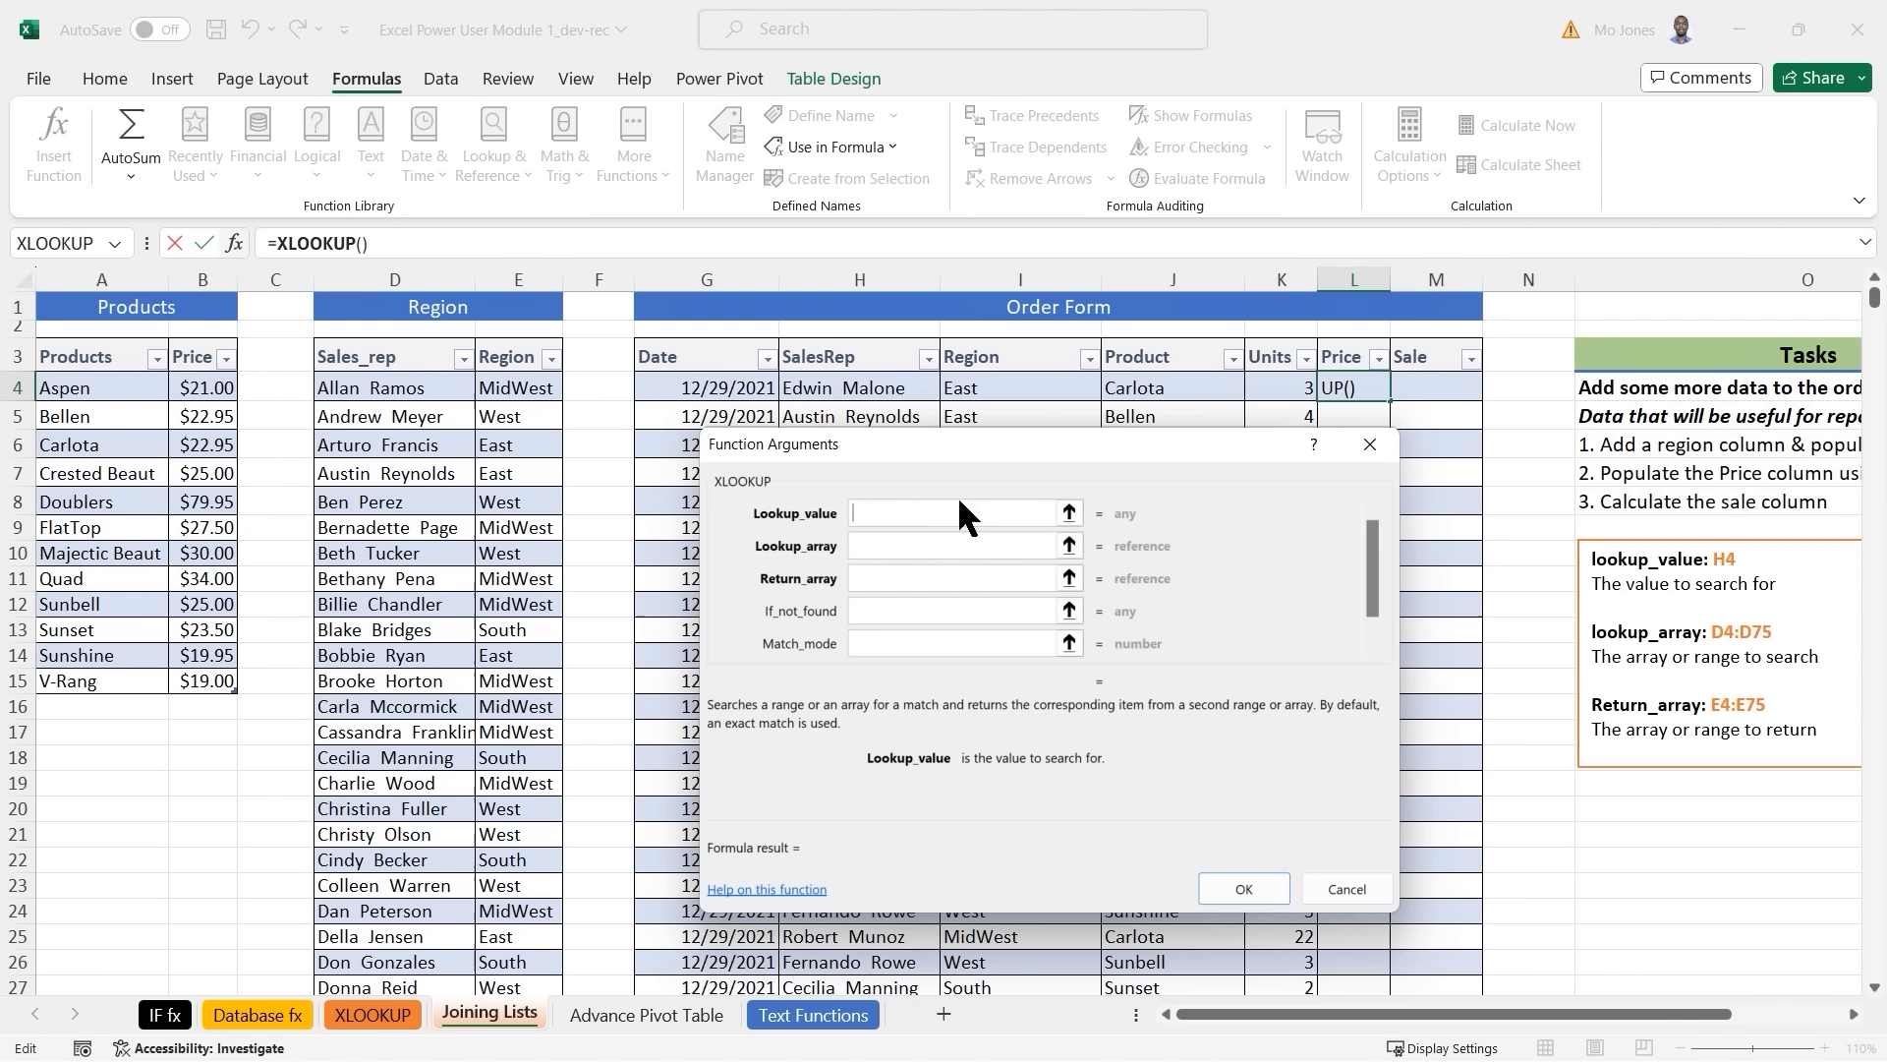
click(1162, 390)
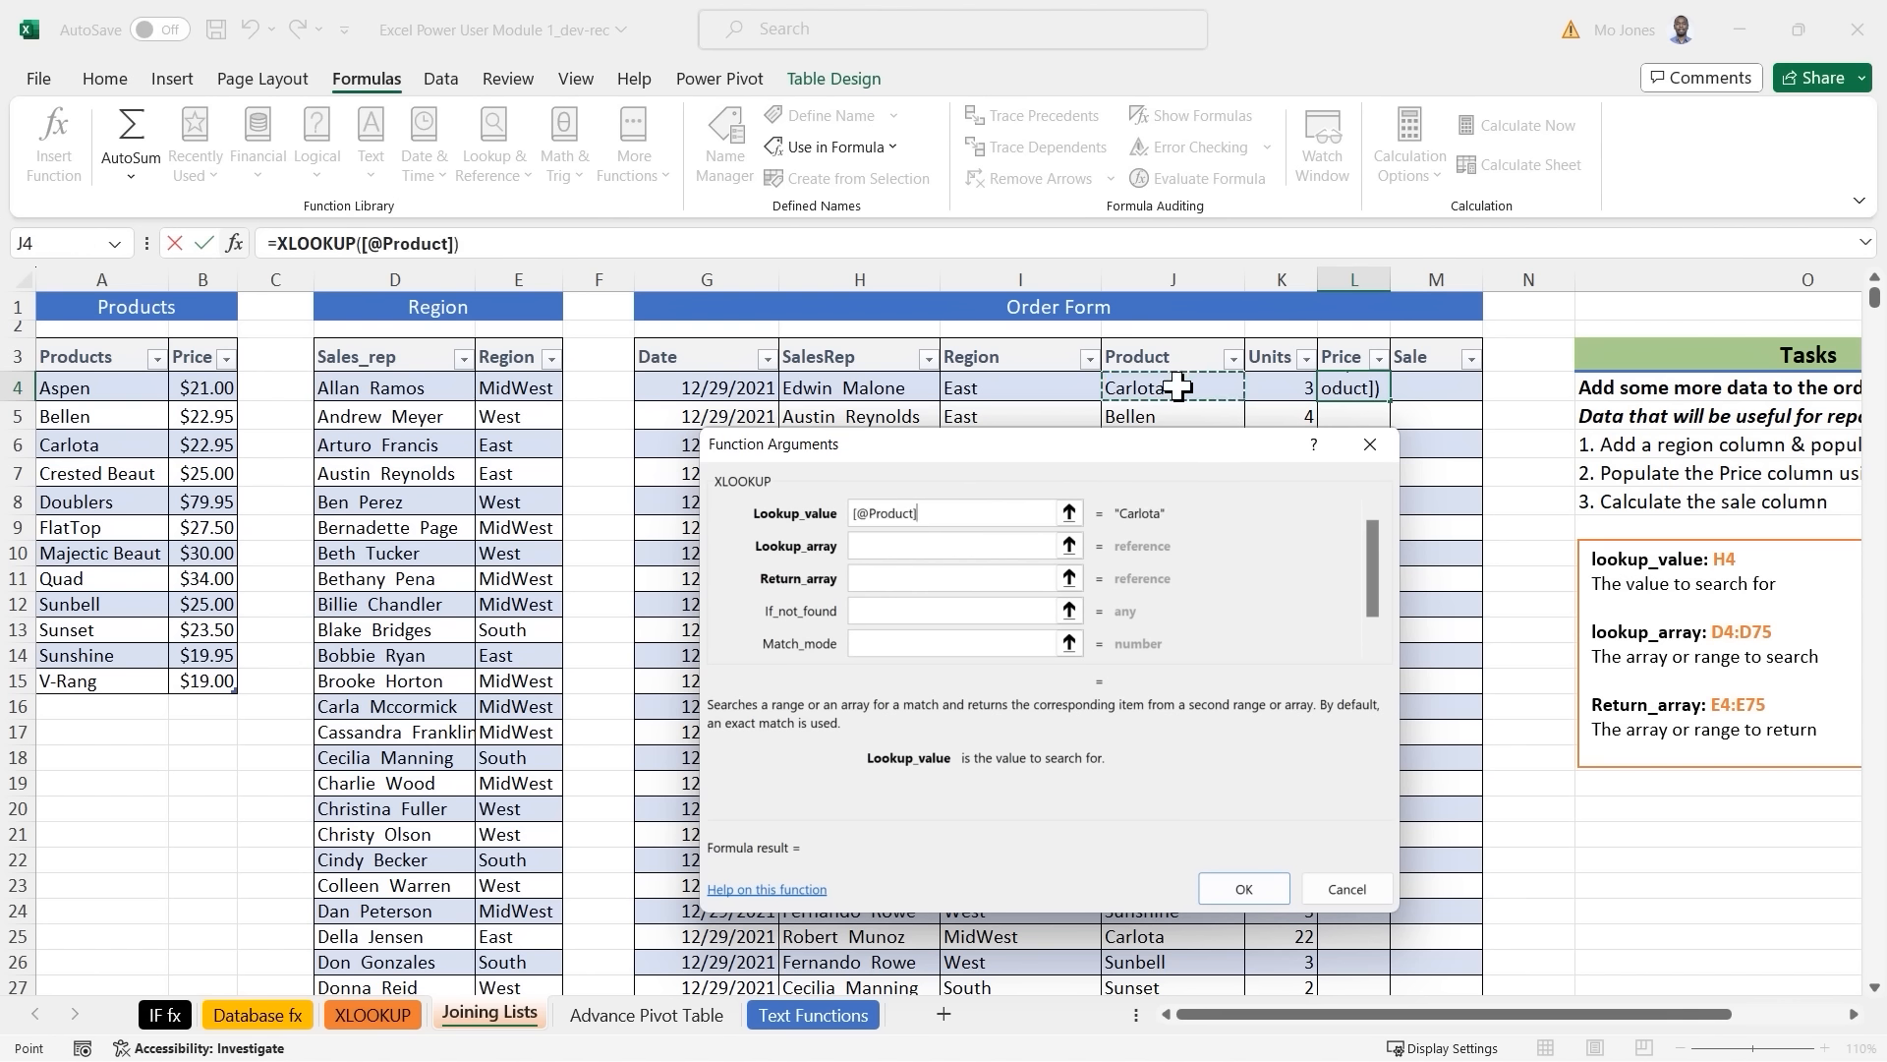
click(942, 547)
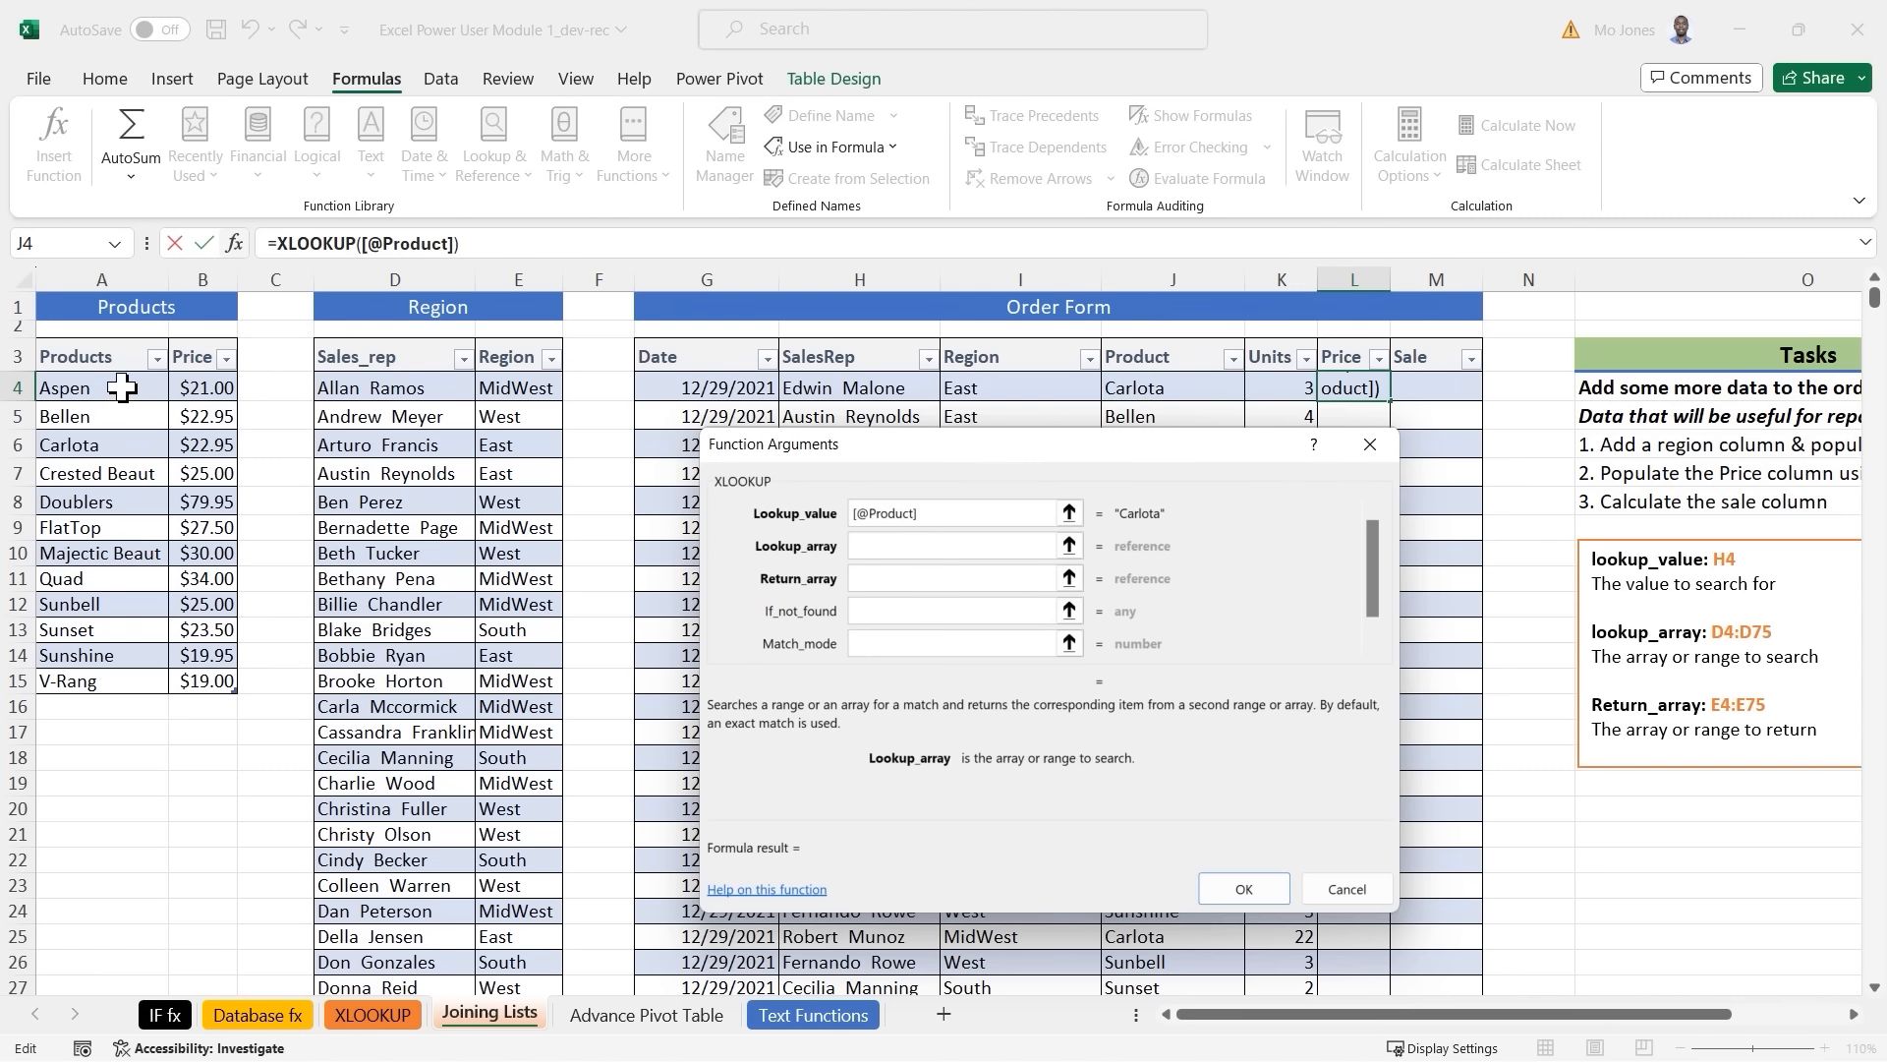
drag(127, 387, 129, 678)
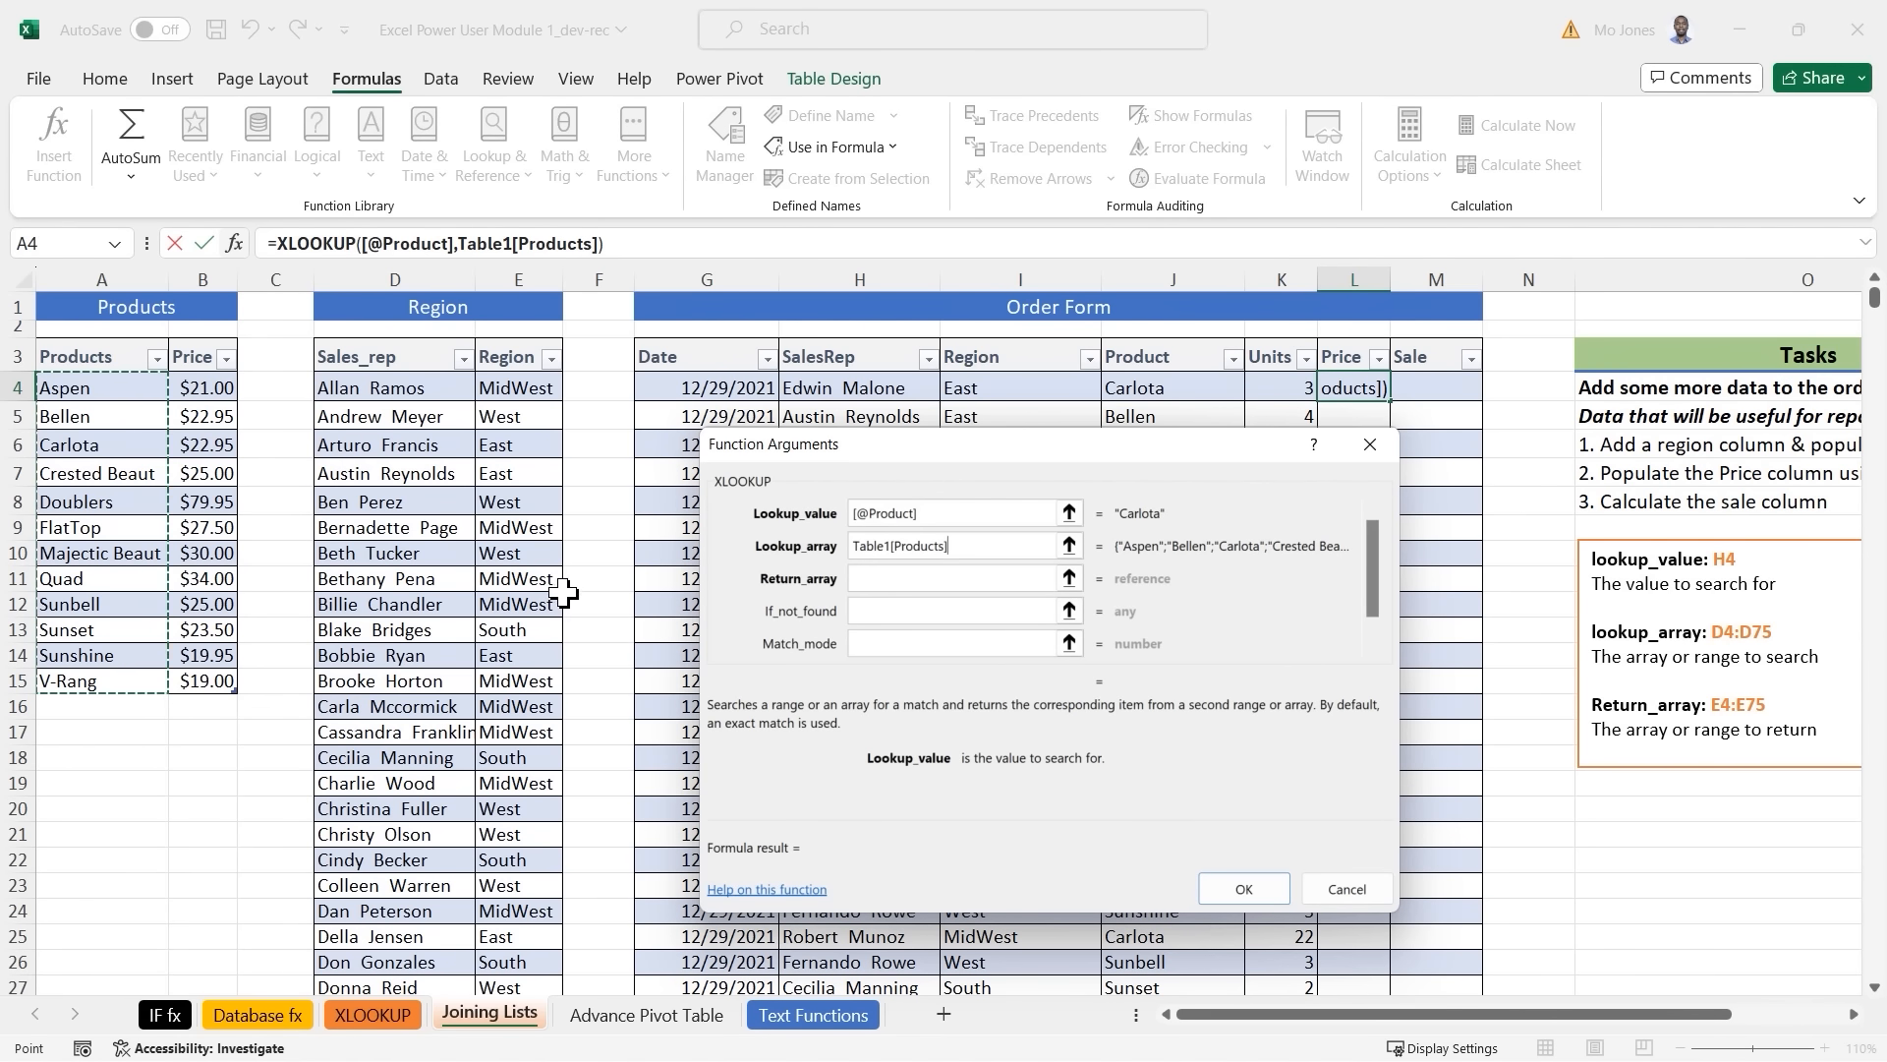
Set the Price column as return array and confirm, filling prices such as 22.95.
click(899, 579)
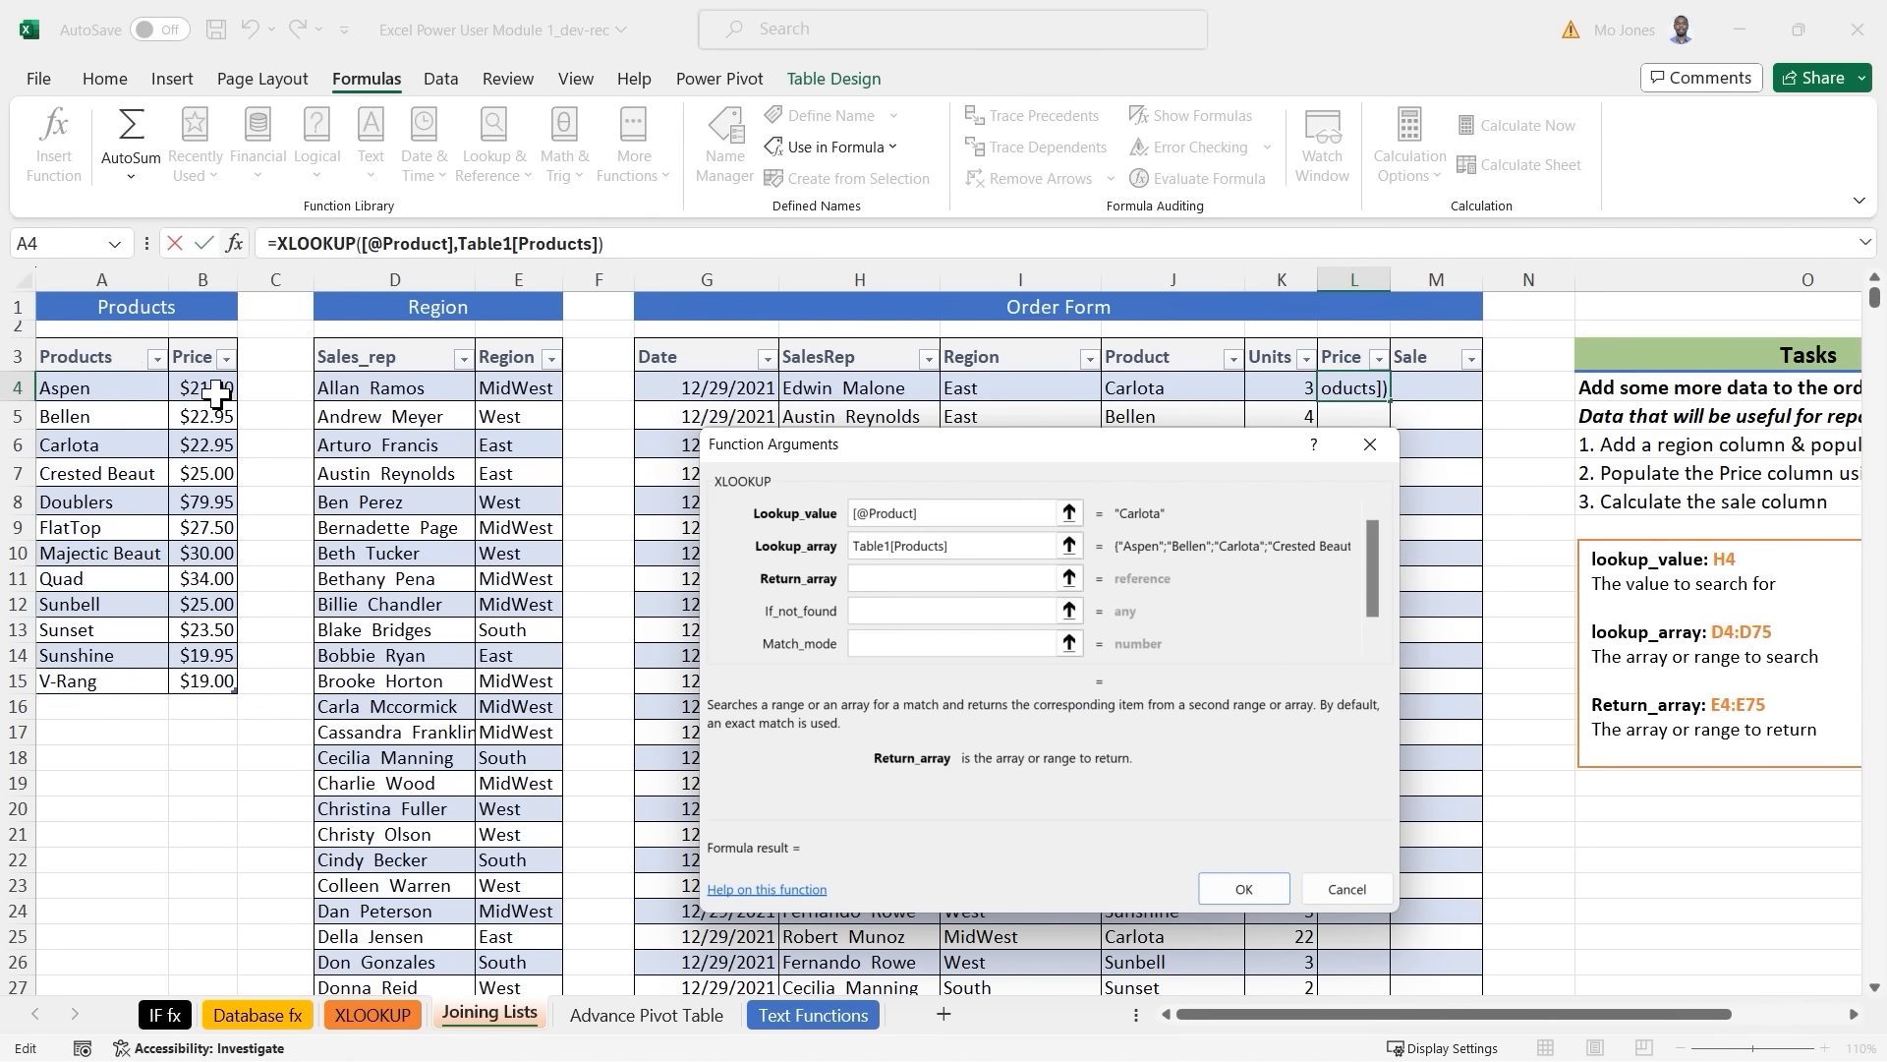
drag(216, 391, 215, 676)
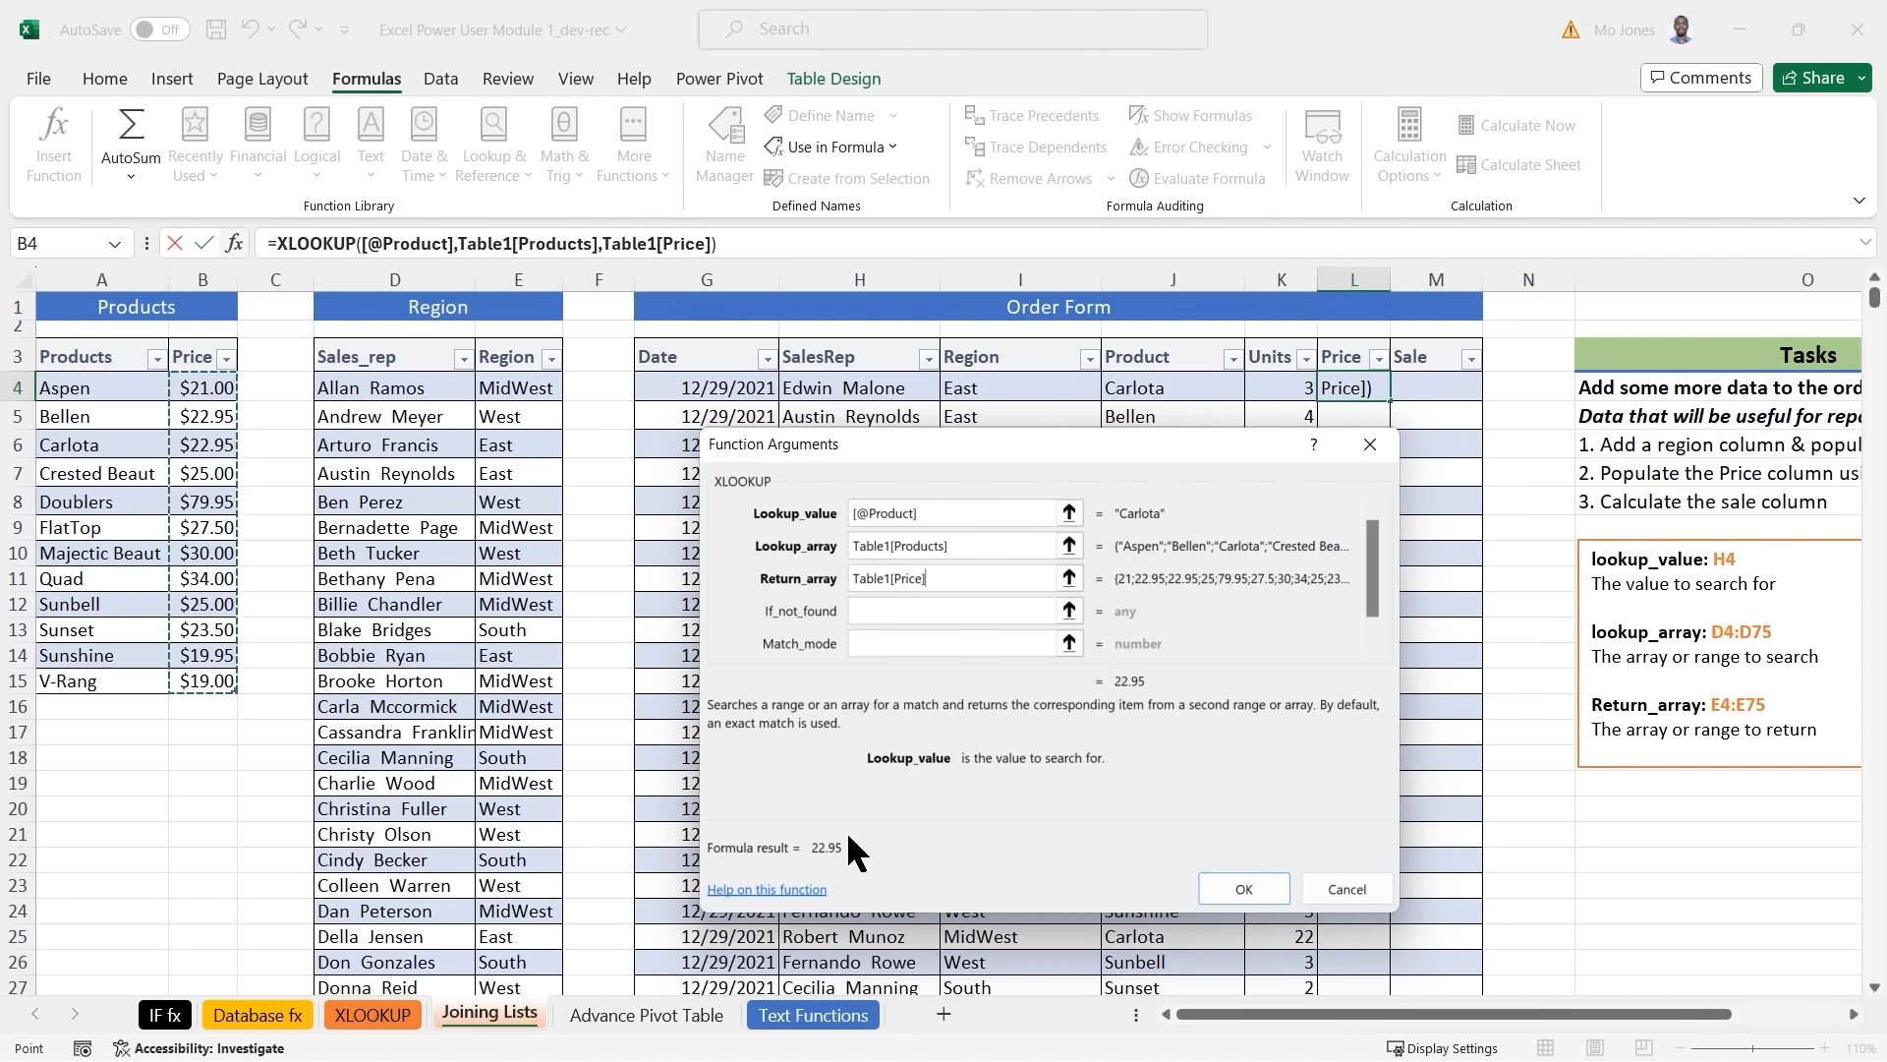
drag(801, 829, 857, 856)
drag(37, 430, 242, 462)
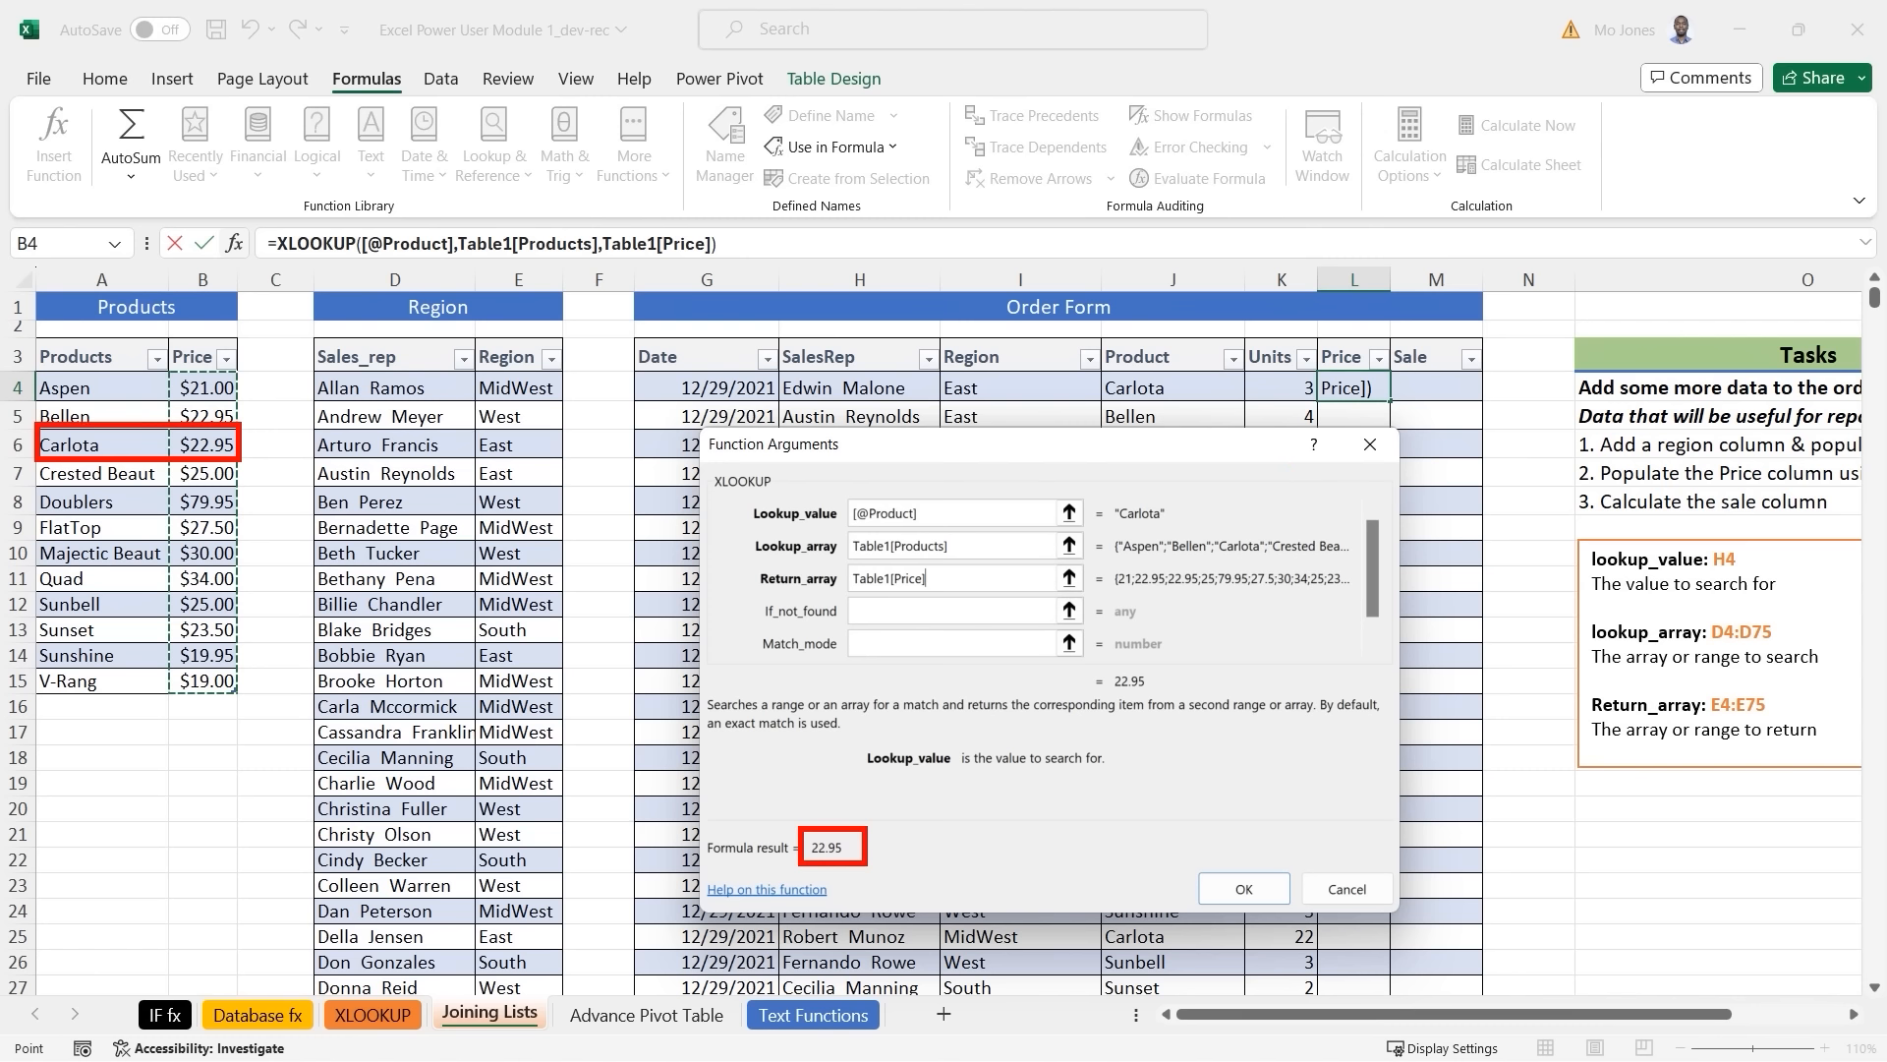
key(Escape)
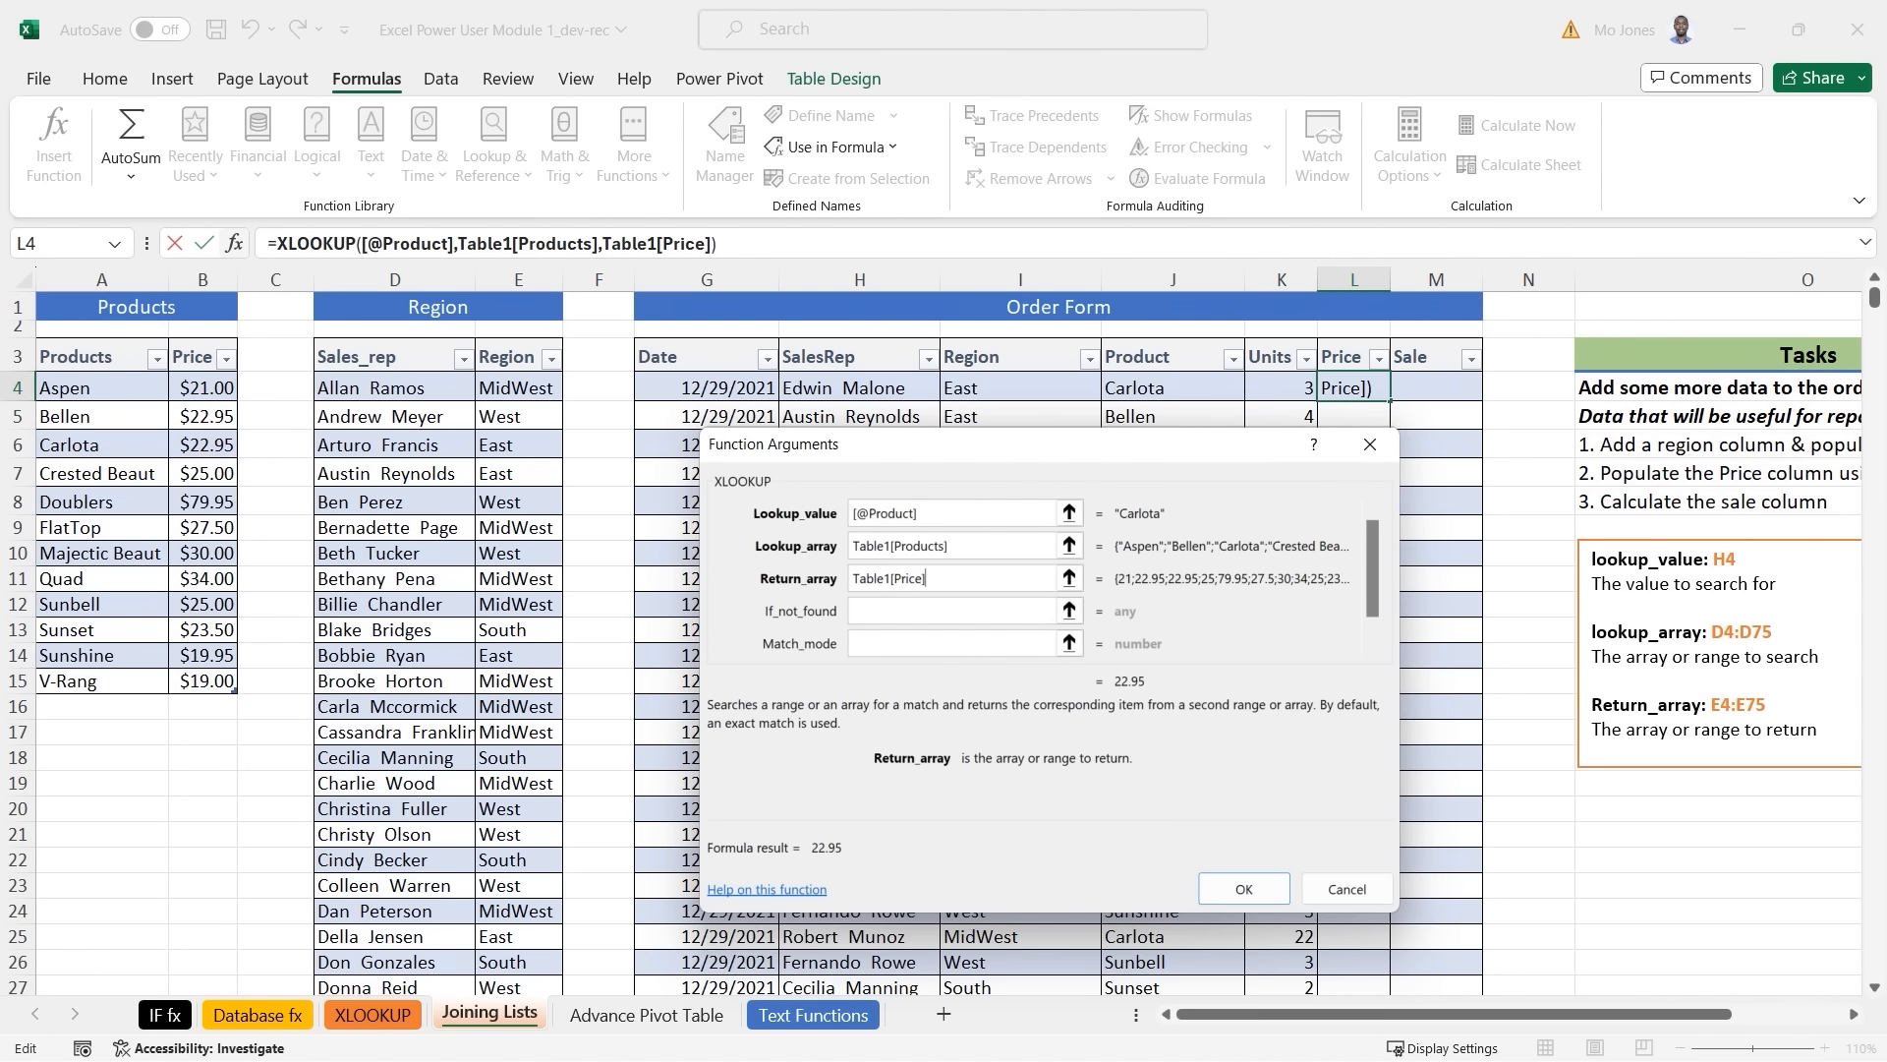
click(1253, 878)
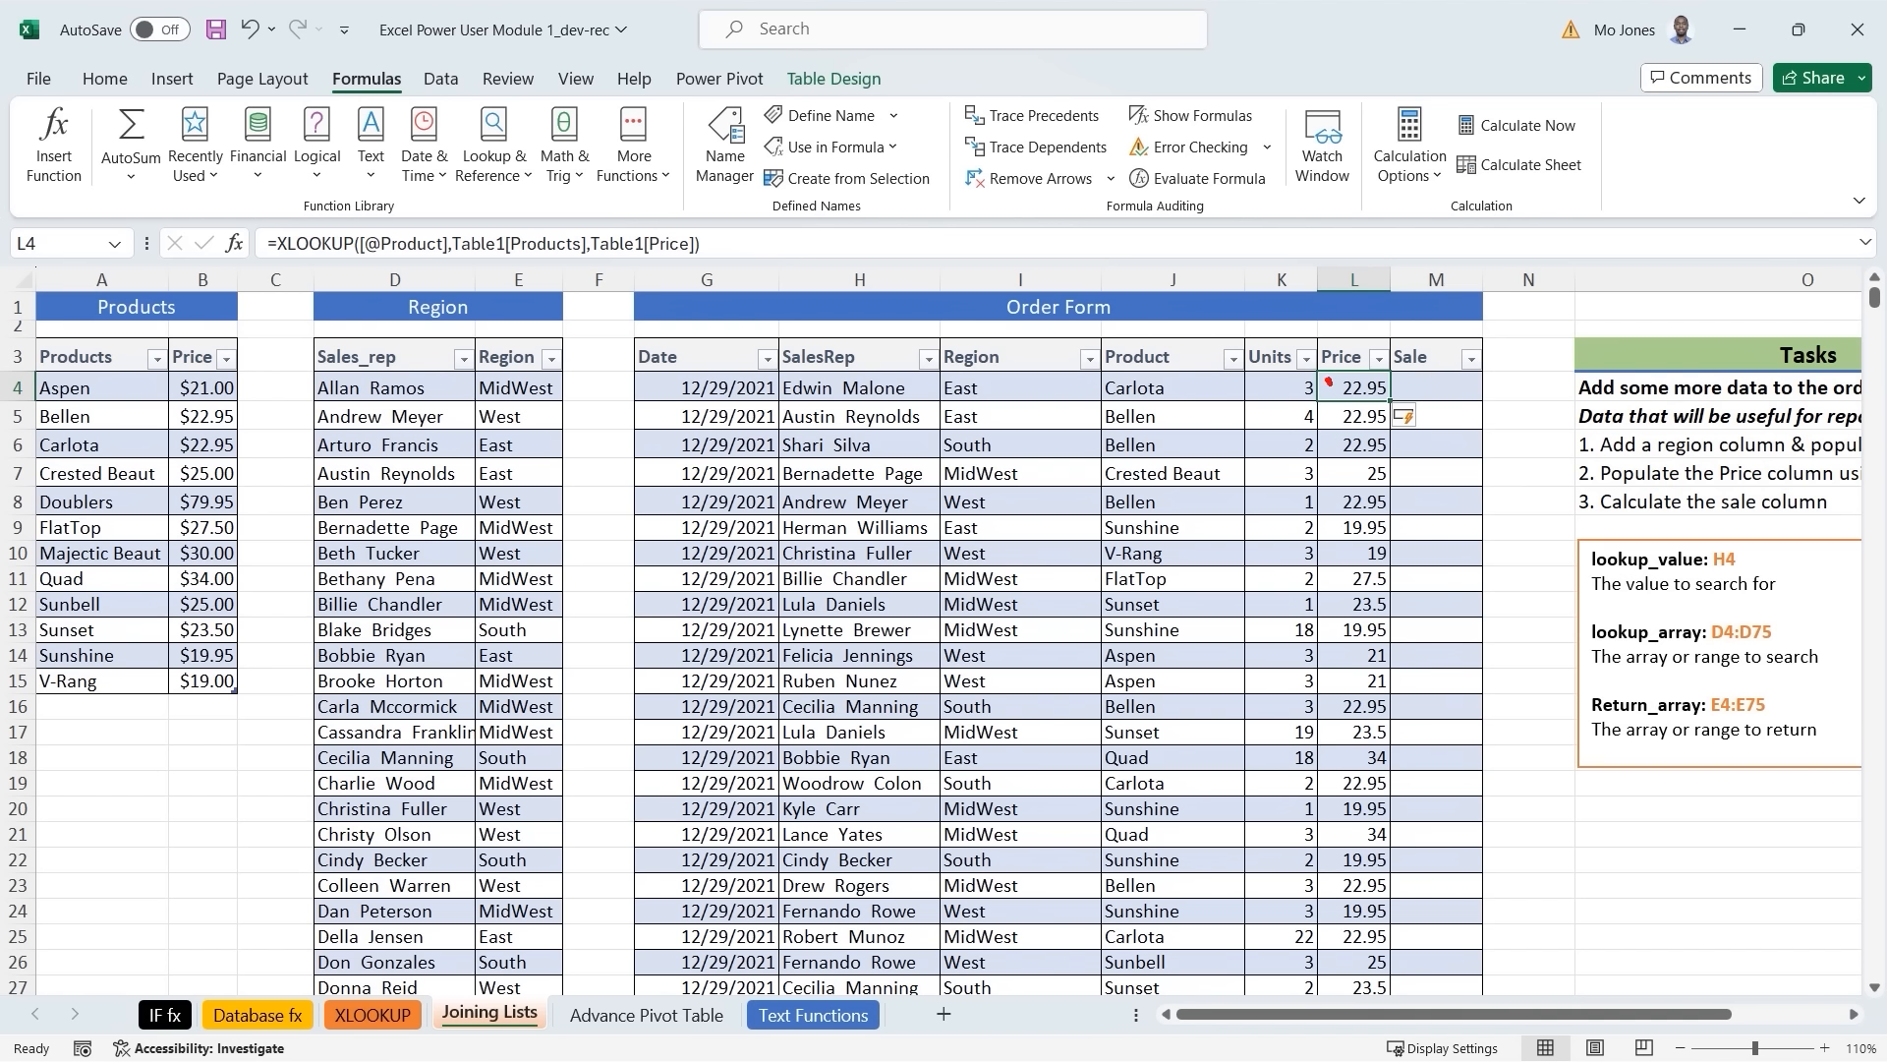
Enter =Units*Price in M4 so the Sale column fills for every order.
drag(1330, 382, 1344, 385)
drag(1279, 395, 1295, 394)
click(1446, 393)
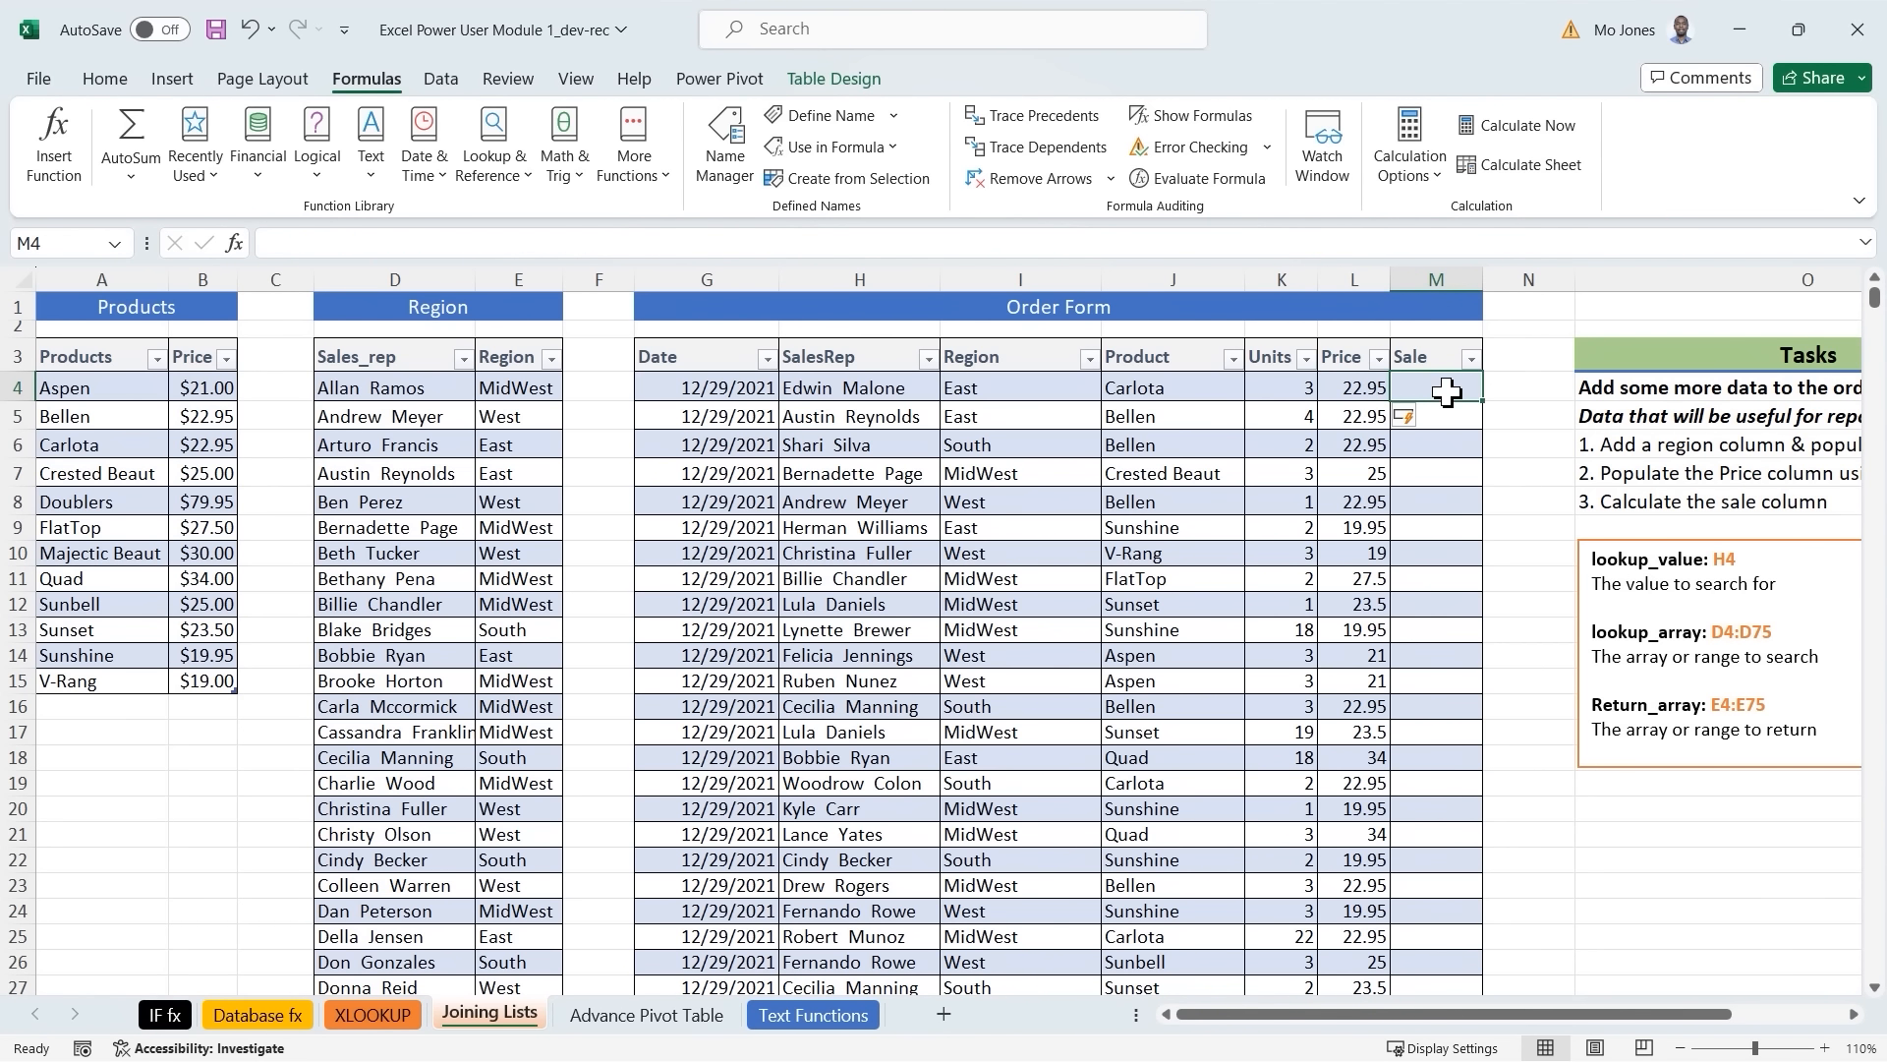
text(=)
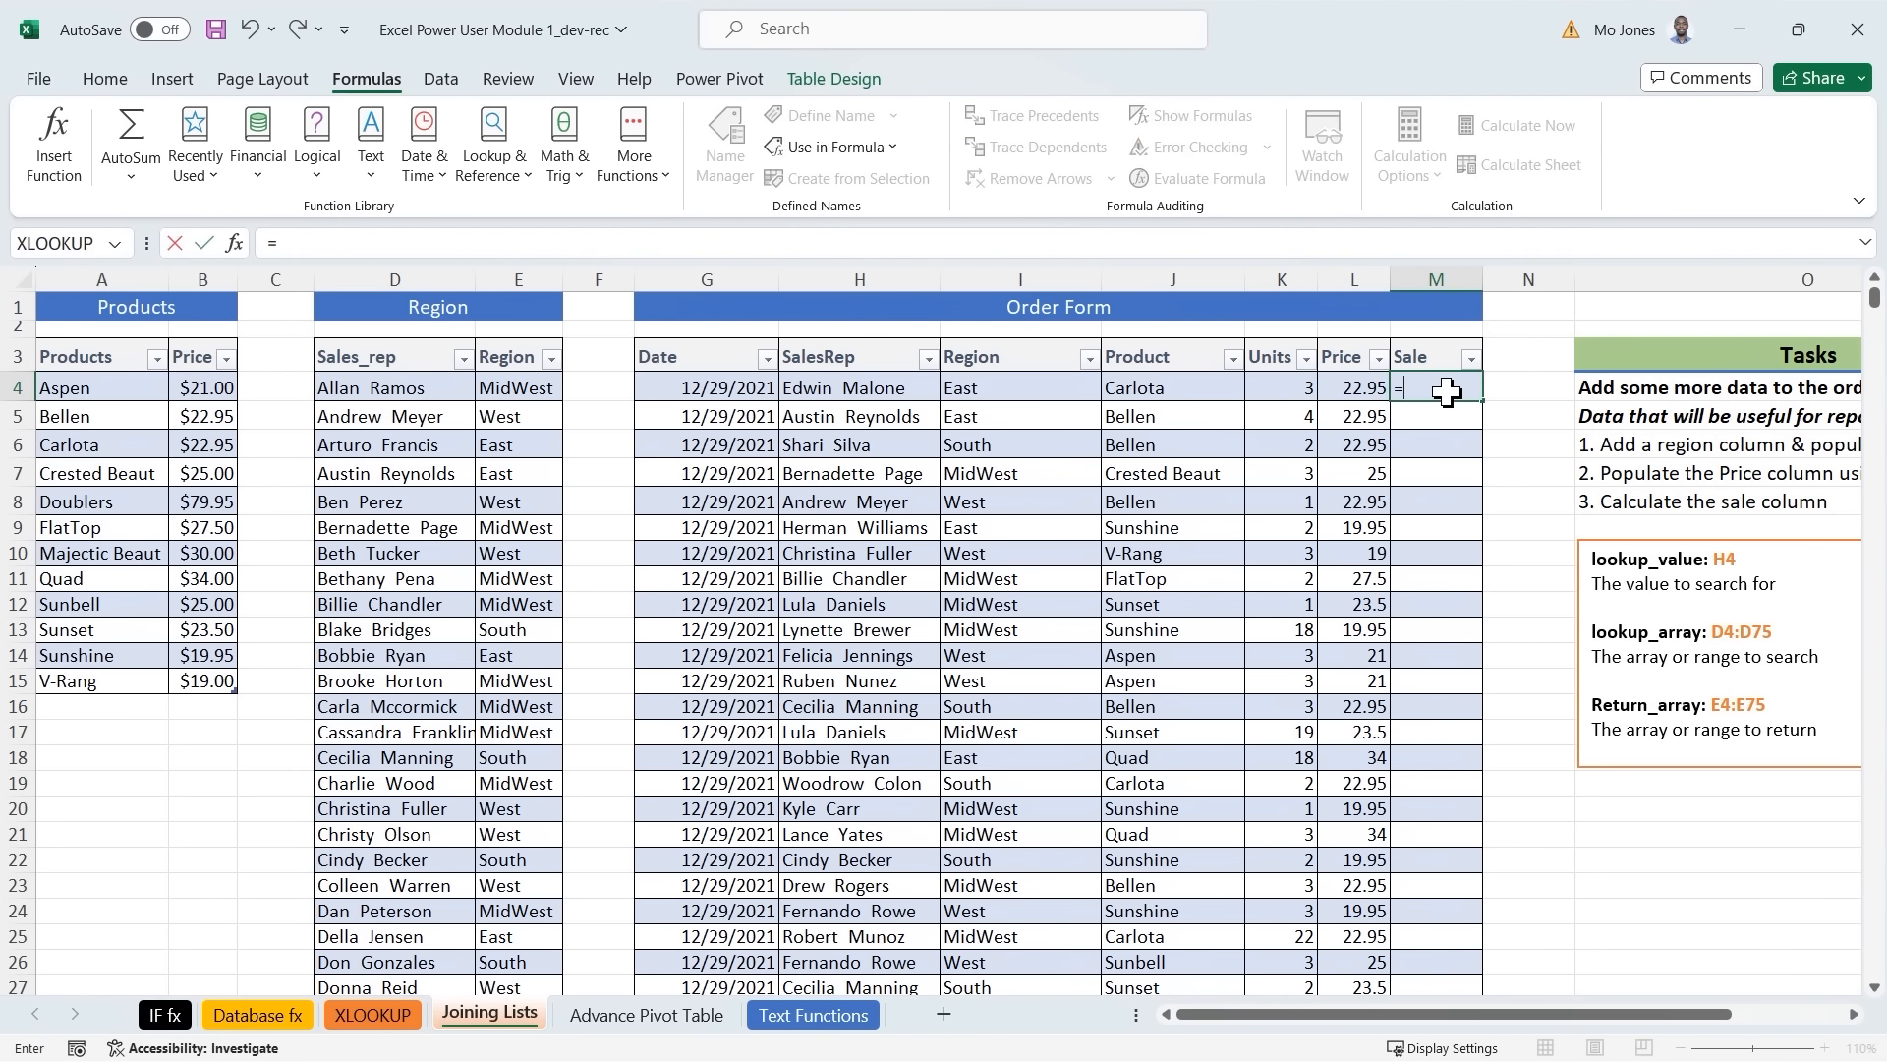
click(1297, 392)
text(*)
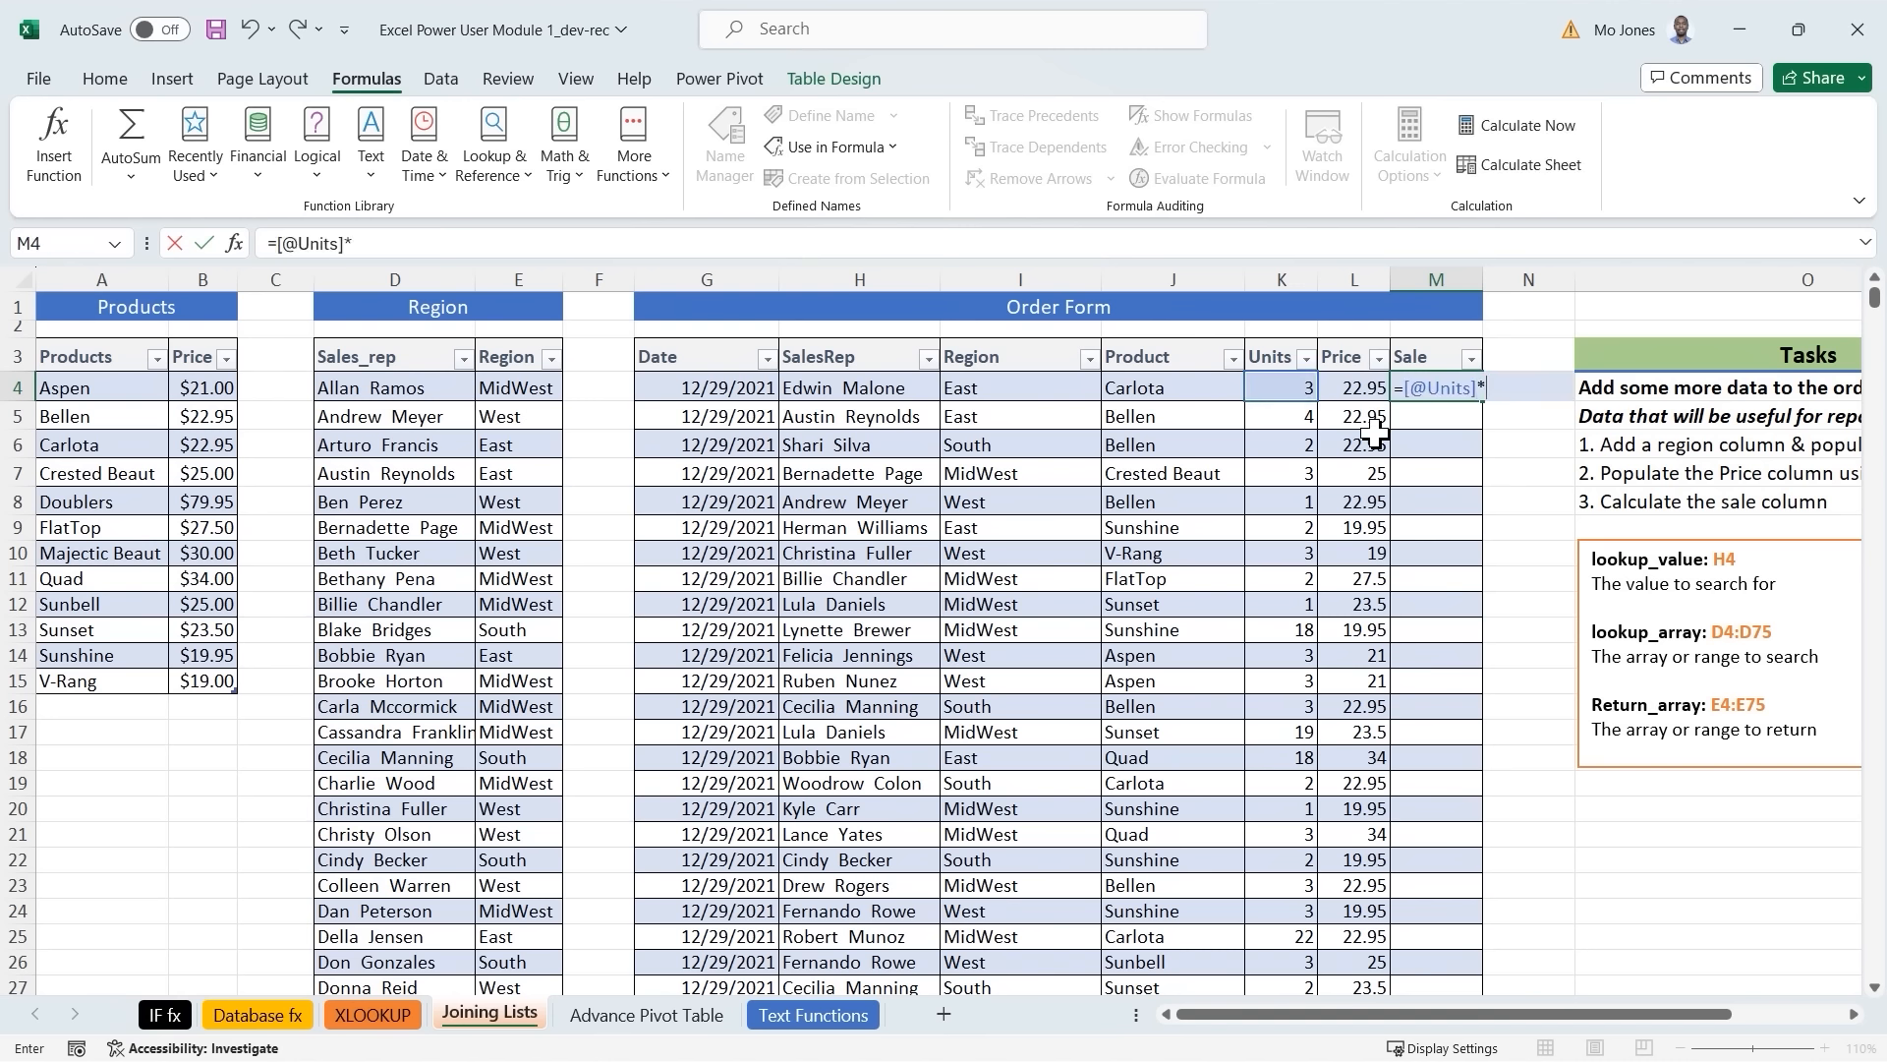
click(1355, 388)
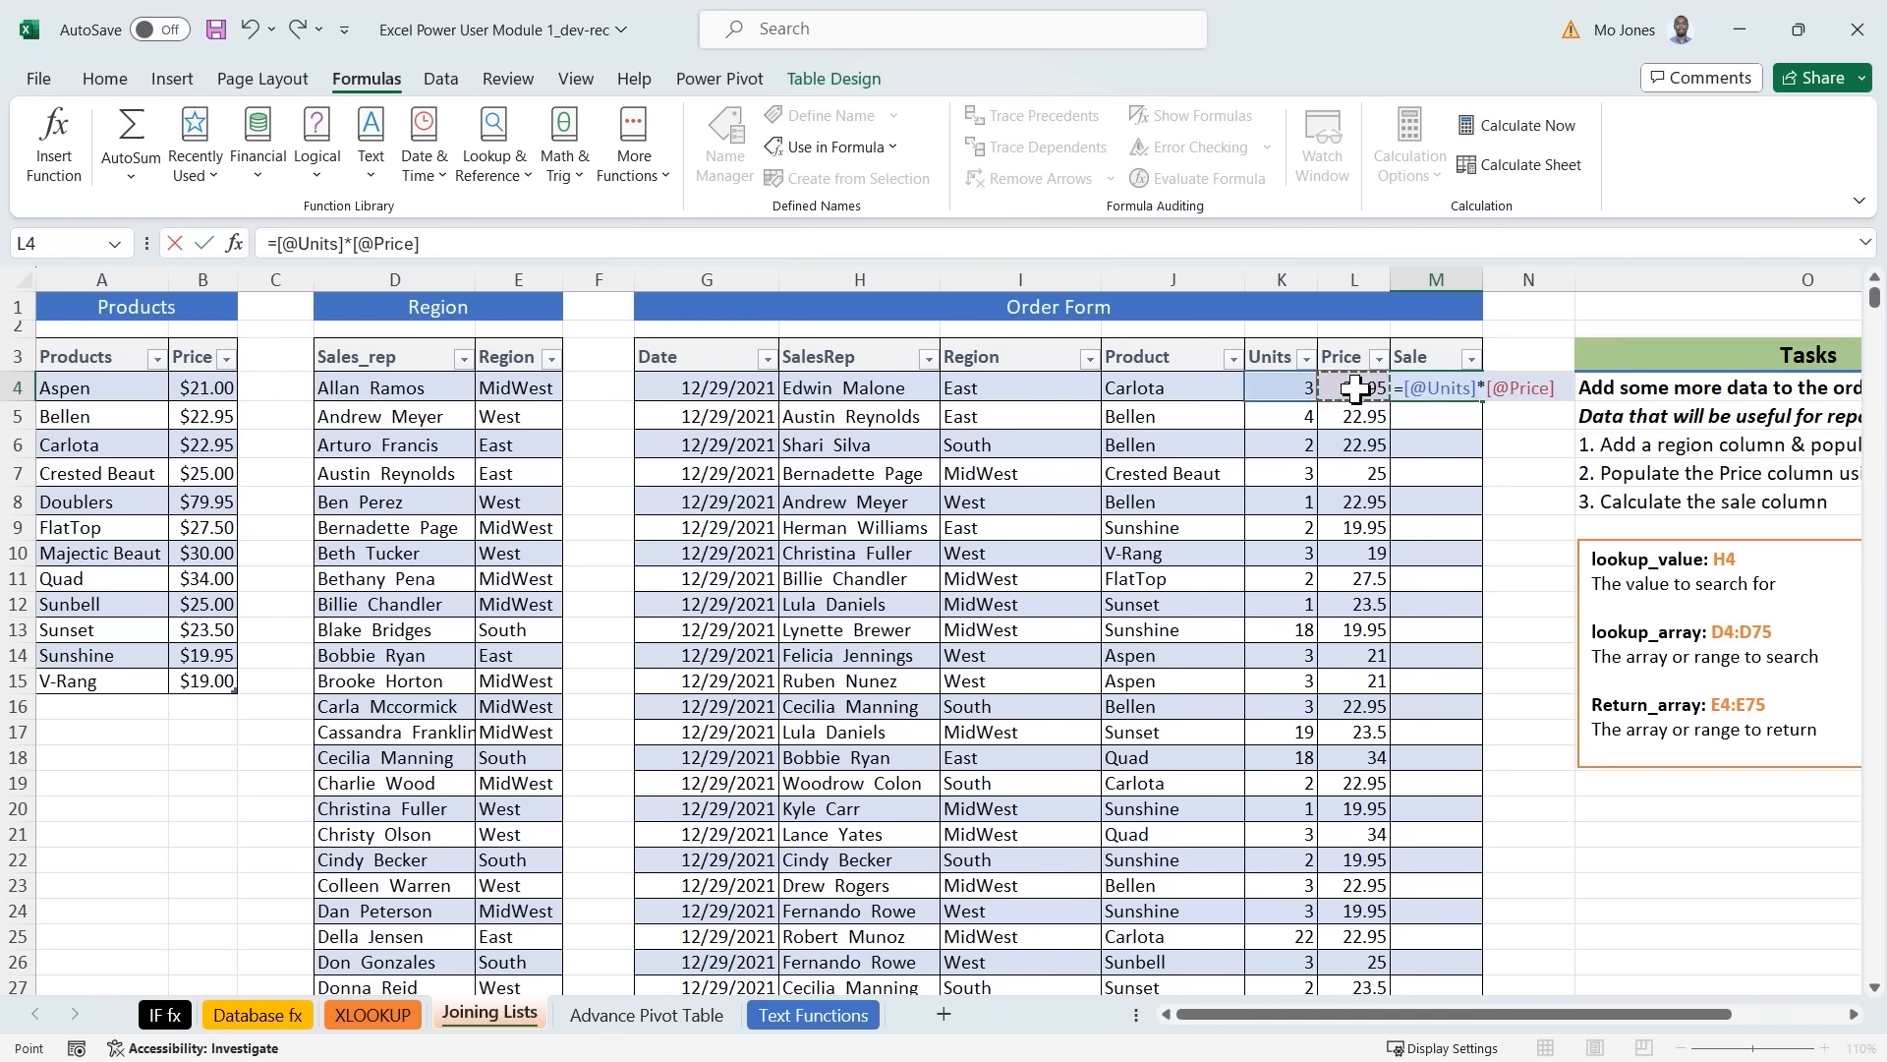
key(Return)
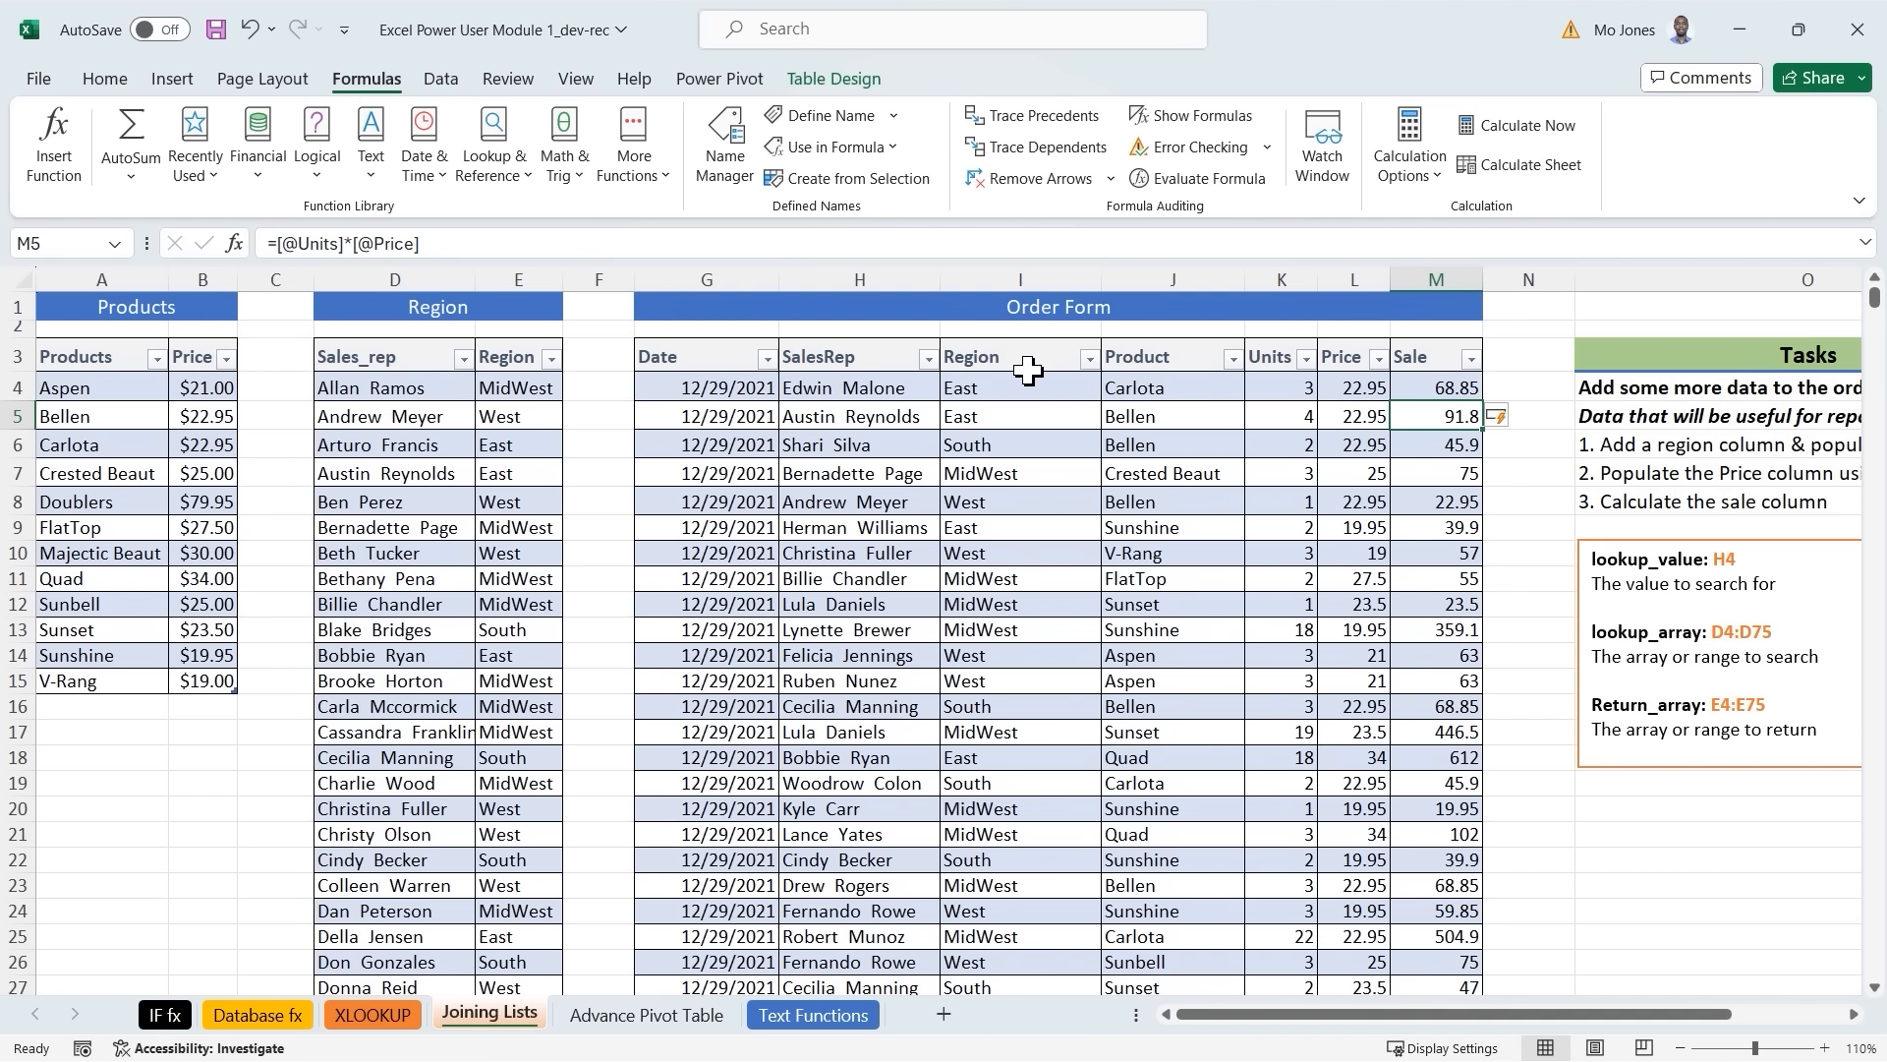
Draw check marks over the finished Region and Price columns, then clear them.
key(ctrl+2)
drag(1020, 356, 1101, 316)
mouse_move(1329, 343)
mouse_down()
mouse_move(1398, 297)
mouse_move(1453, 361)
mouse_move(1509, 305)
mouse_up()
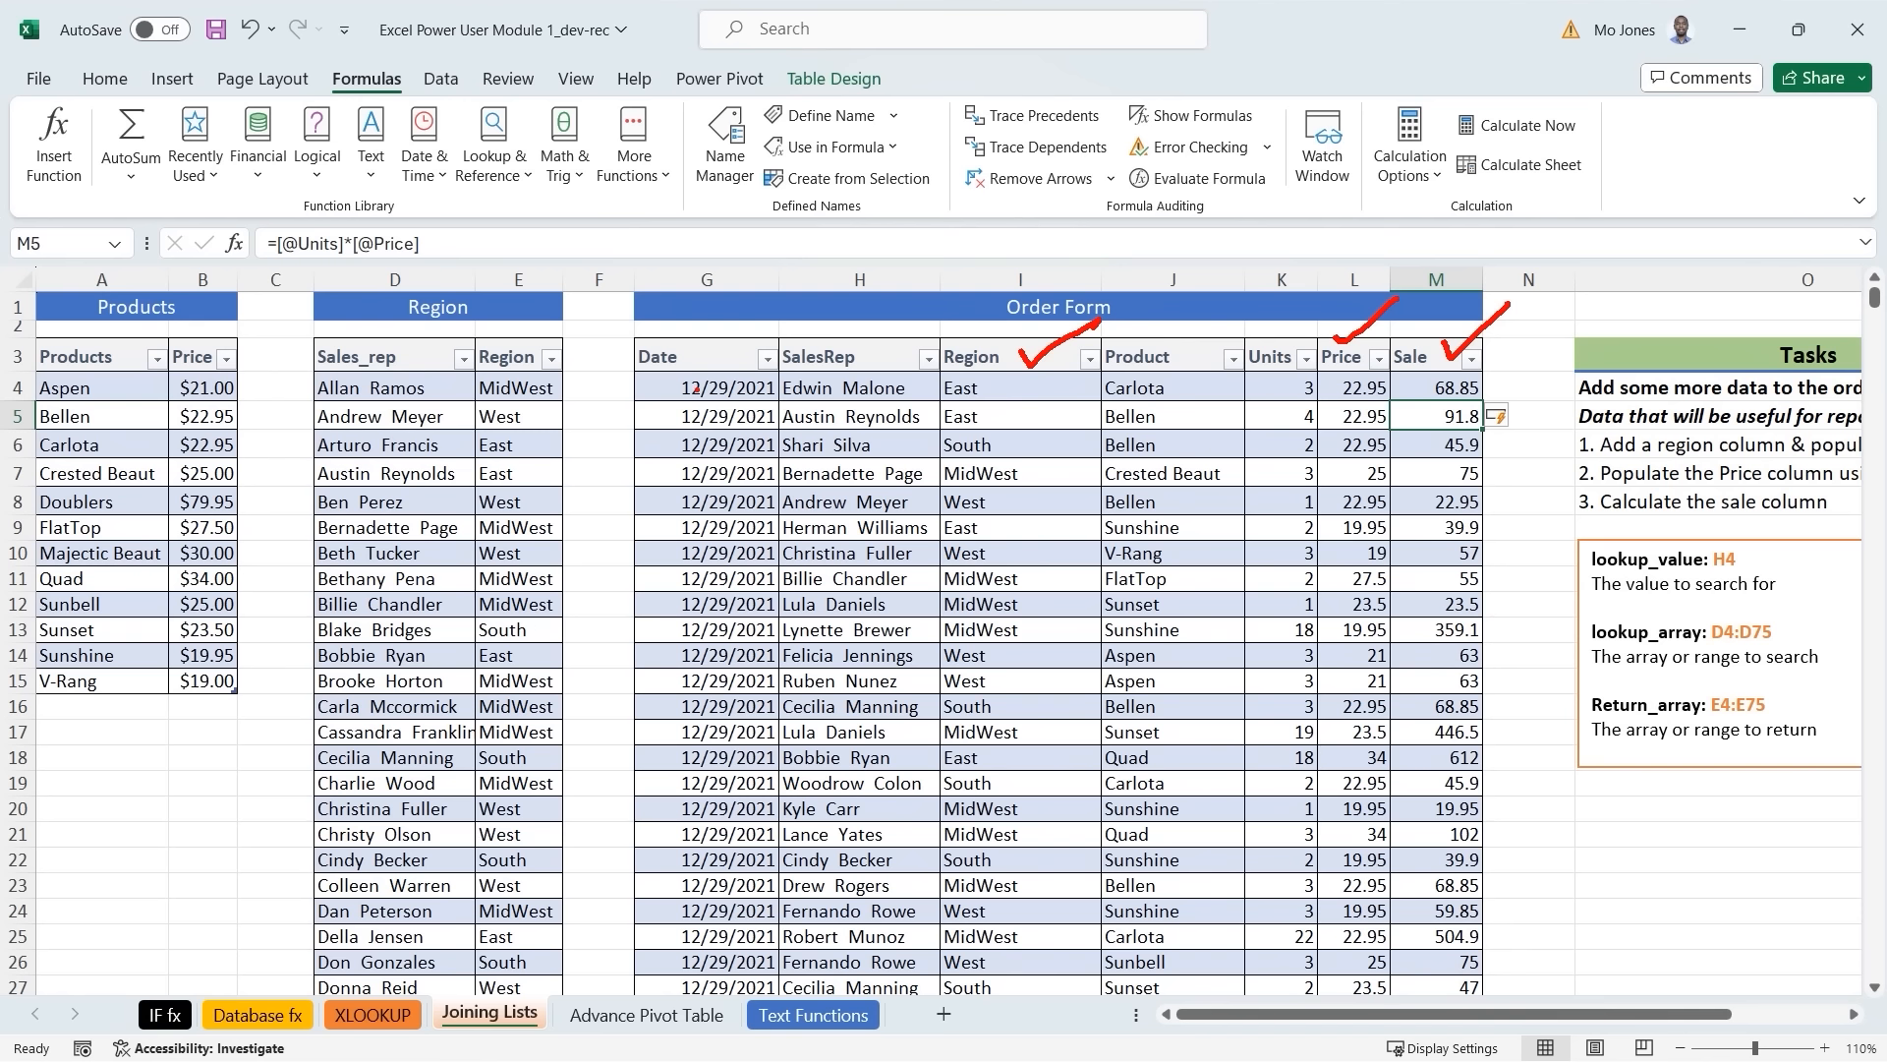
key(Escape)
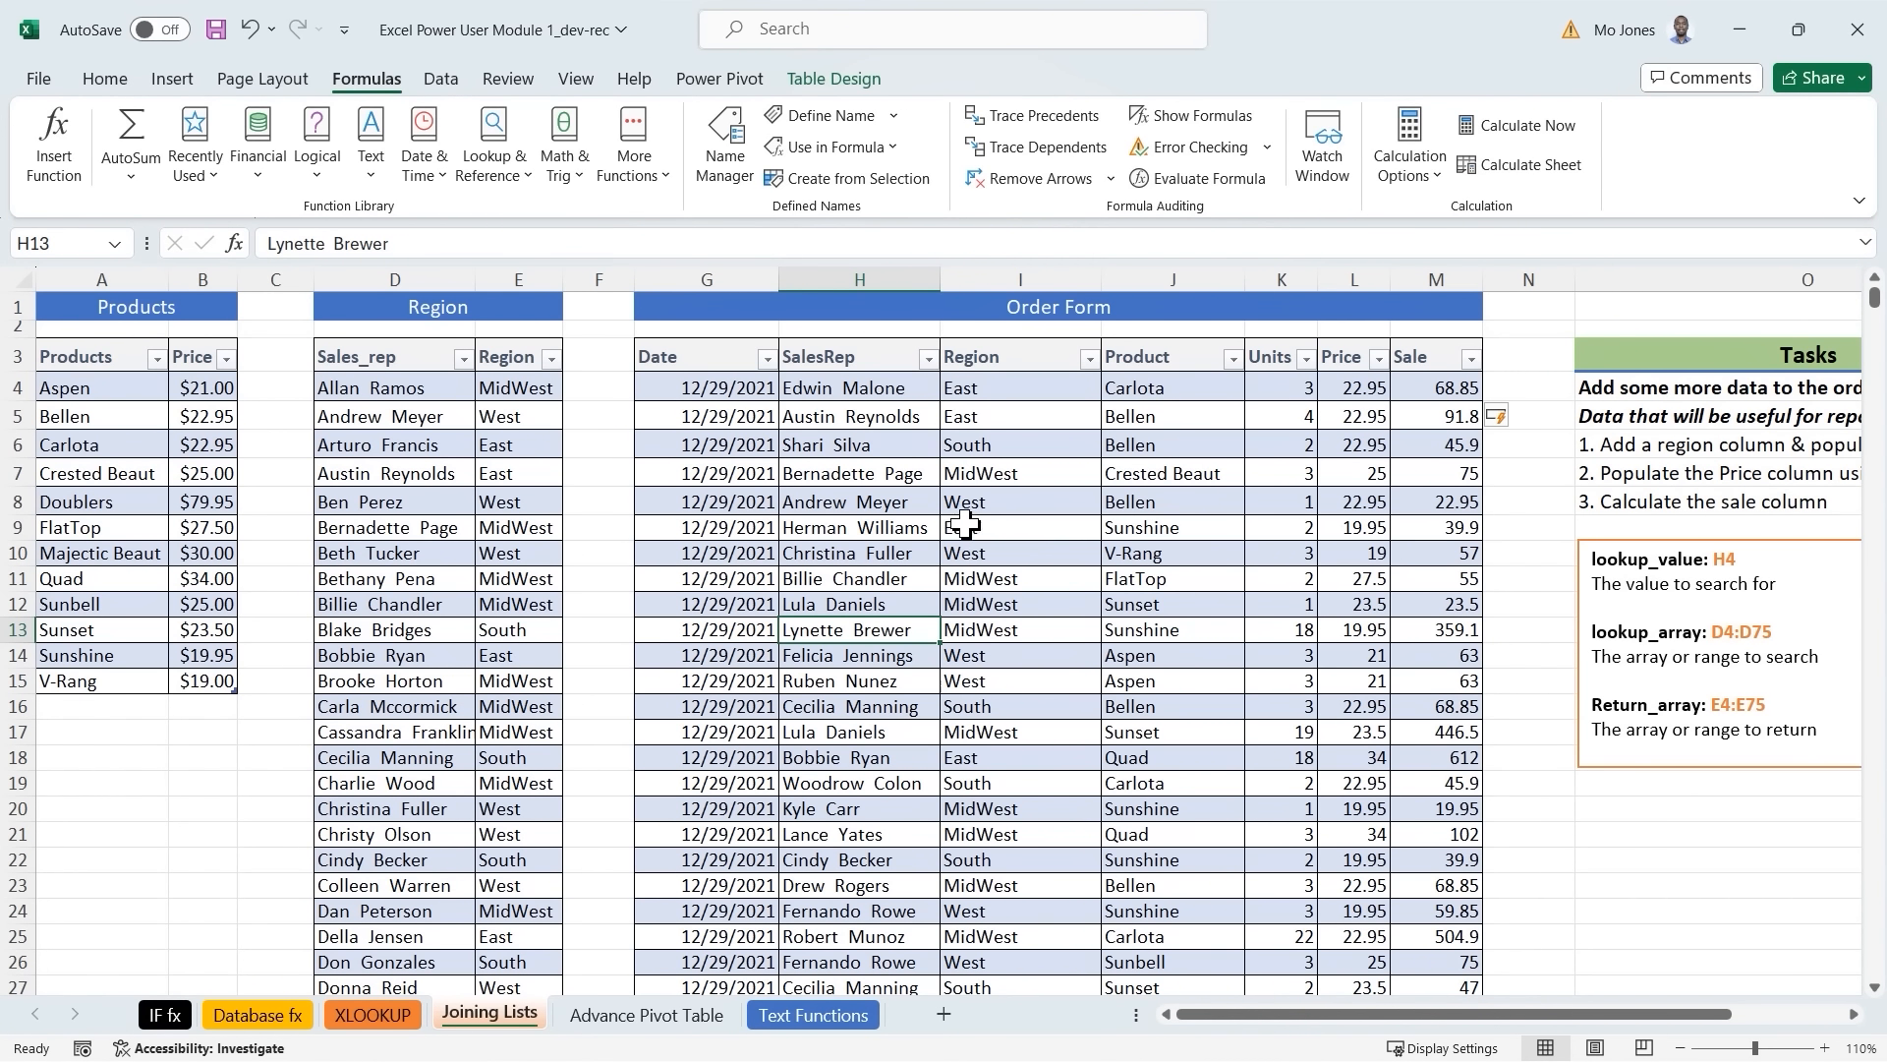
Summarize Table3 as a PivotTable placed at A2 on the Advance Pivot Table sheet.
click(1040, 469)
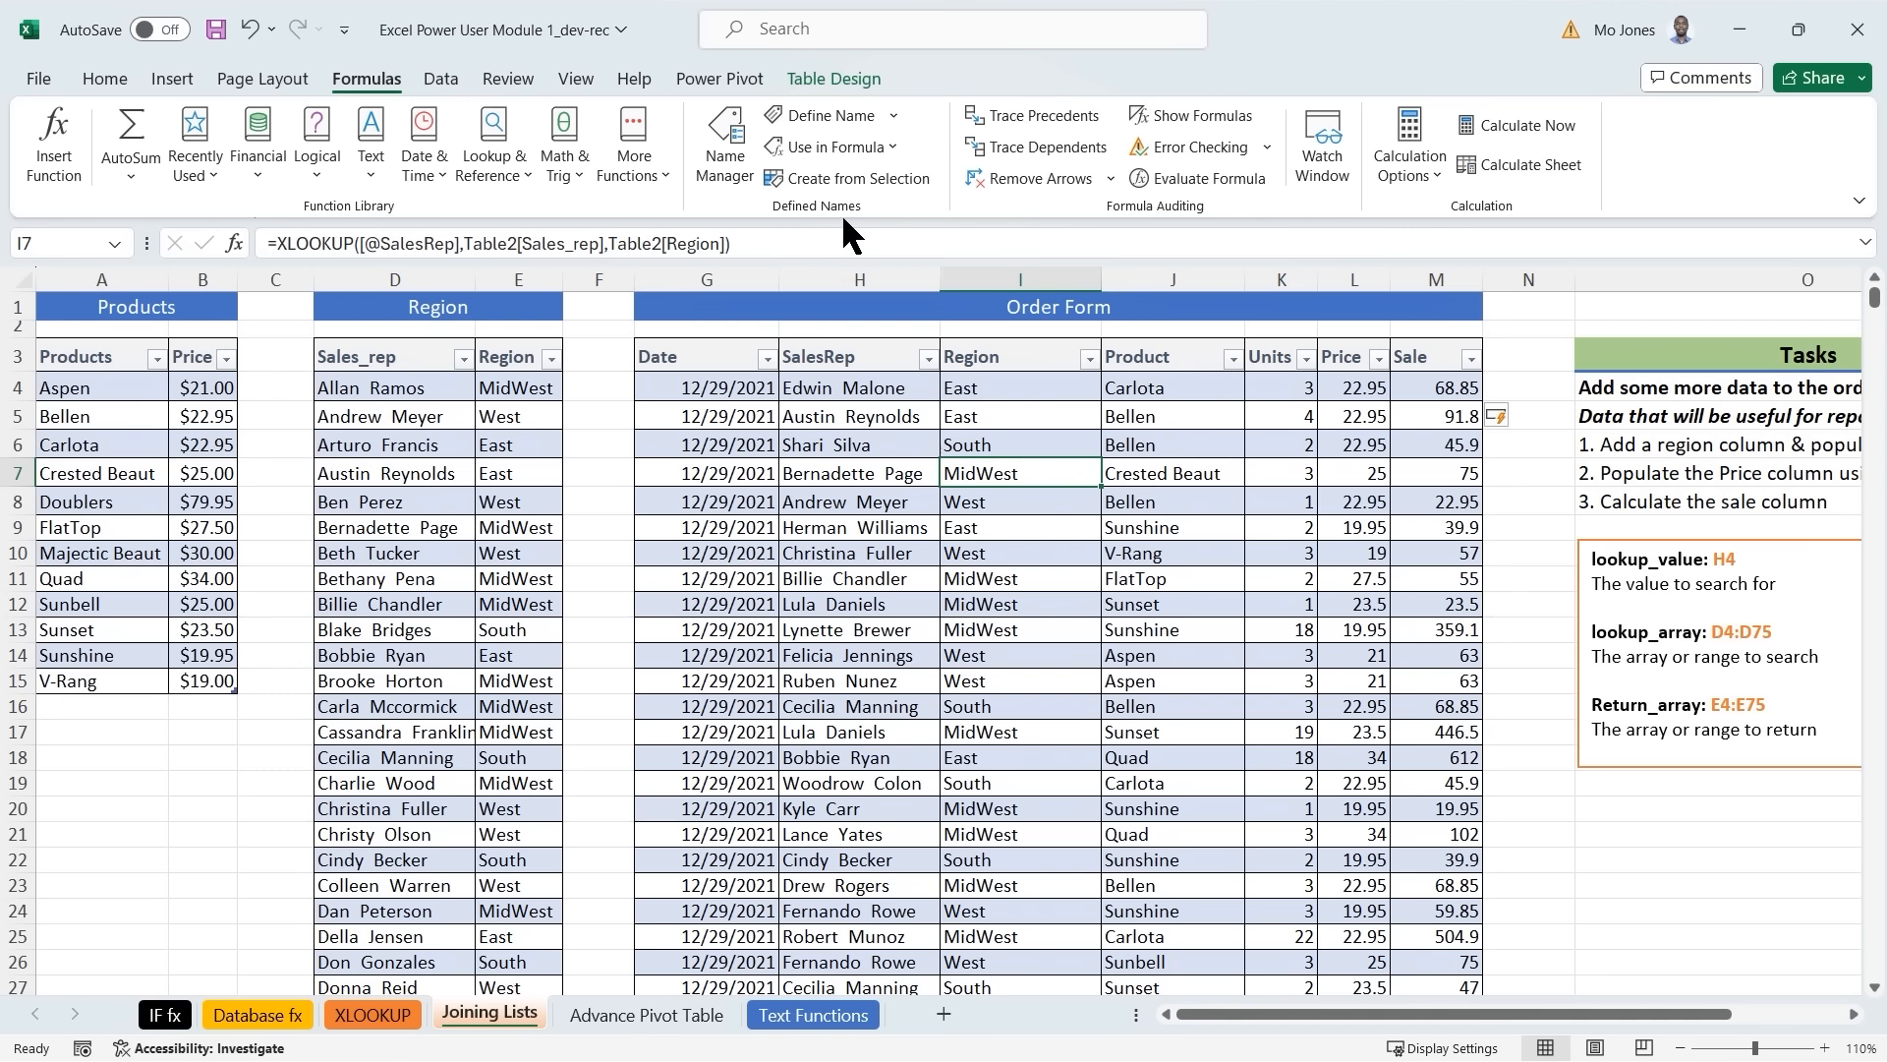
click(833, 77)
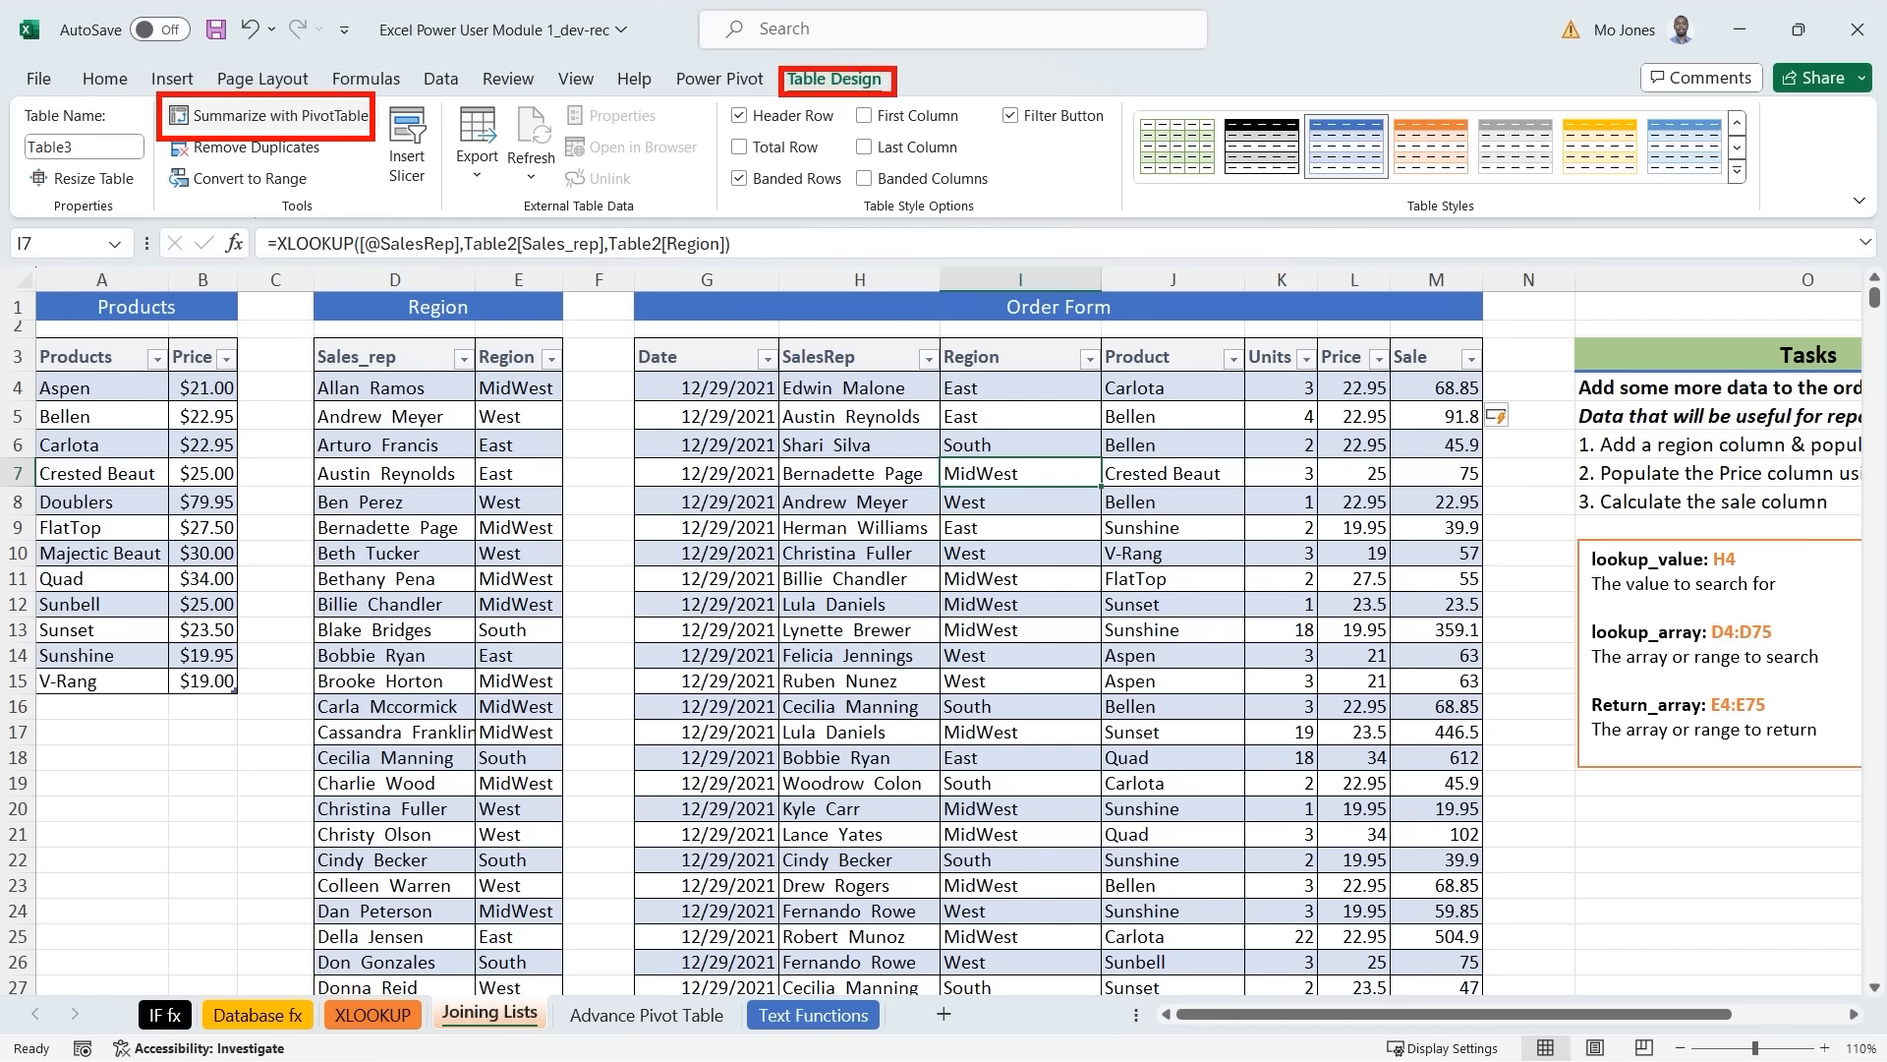
click(295, 104)
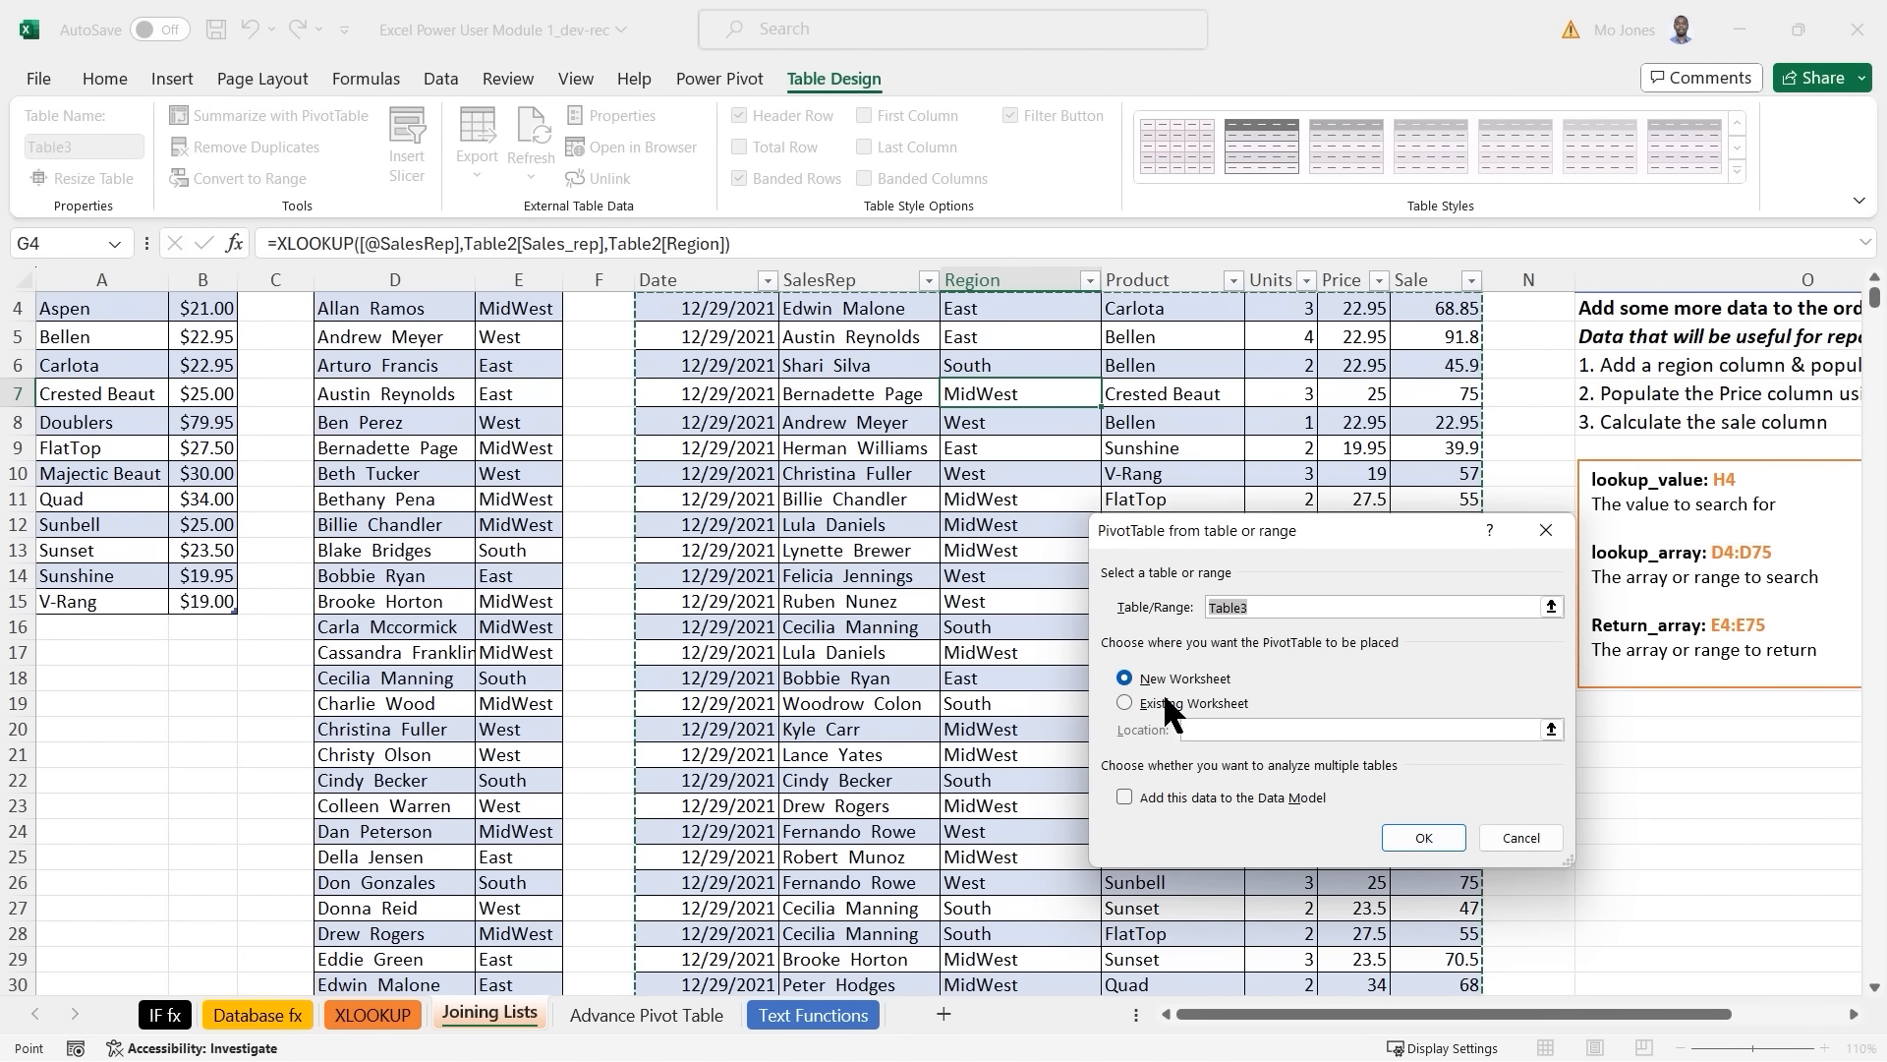
click(1124, 702)
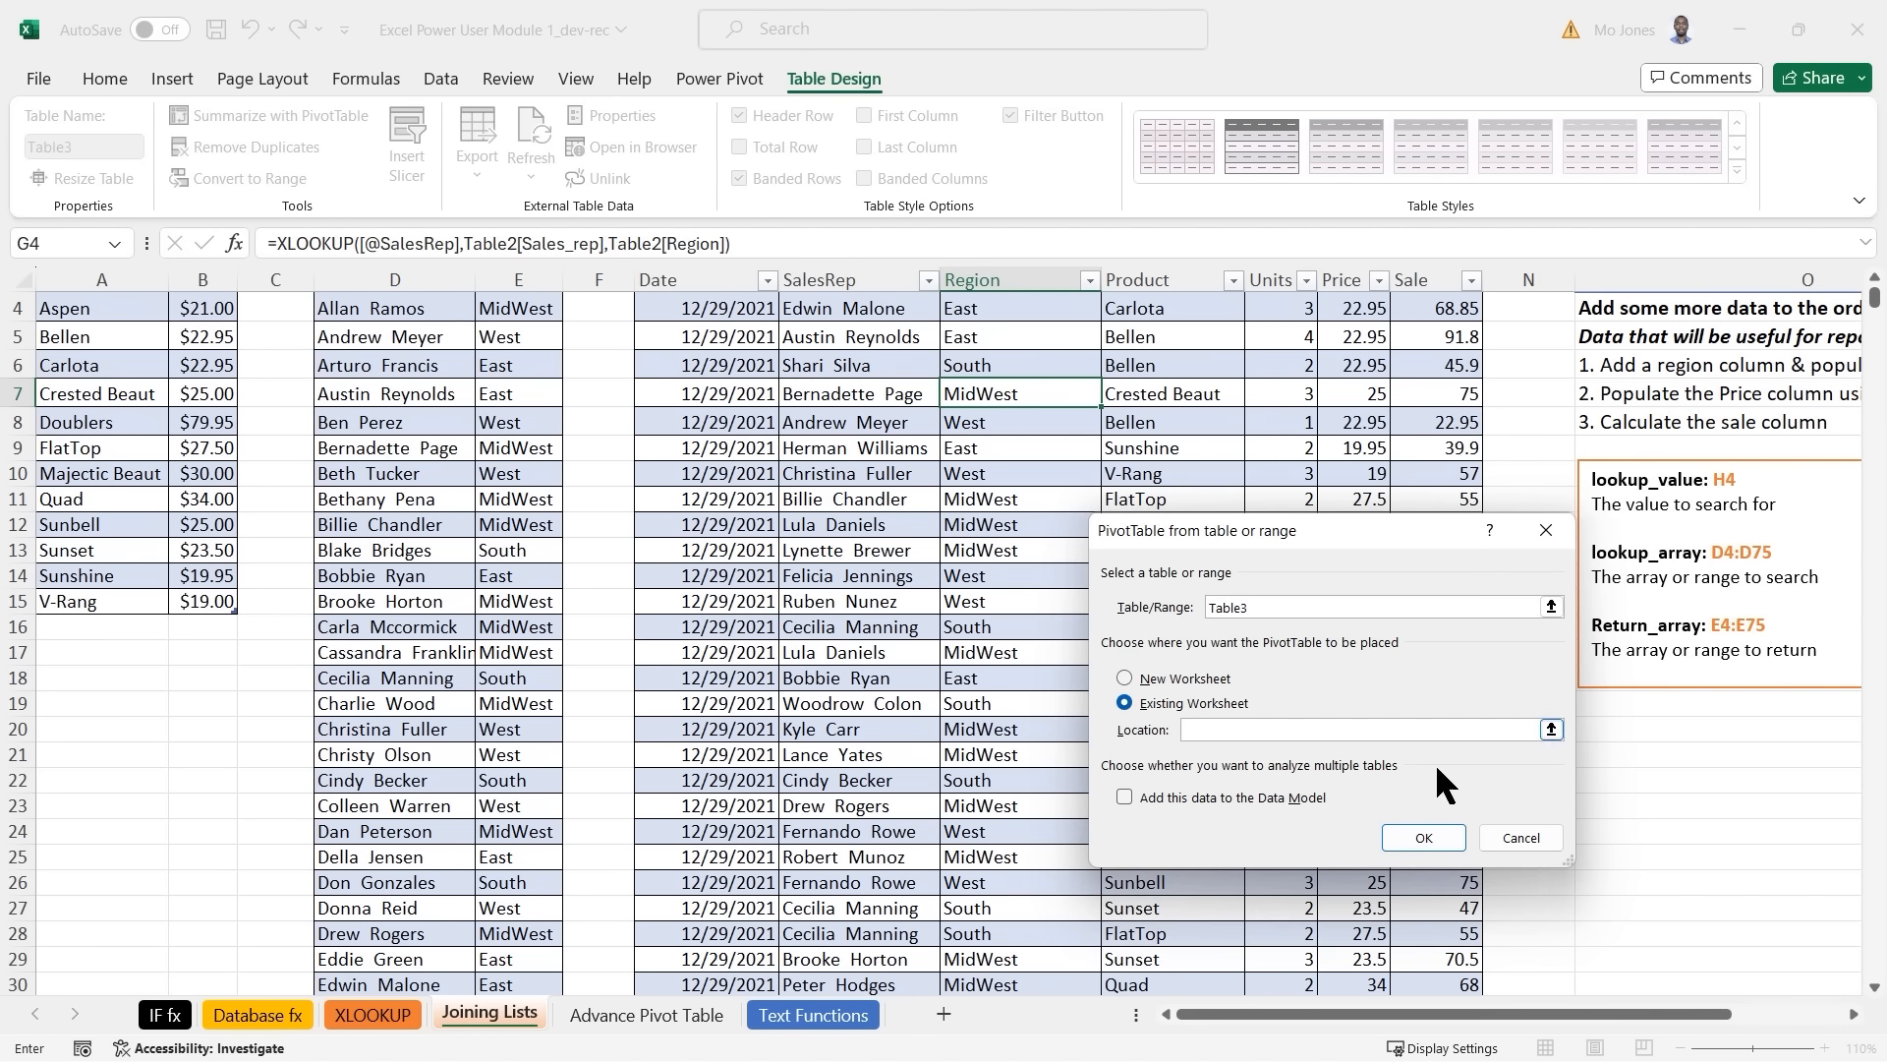
click(639, 1015)
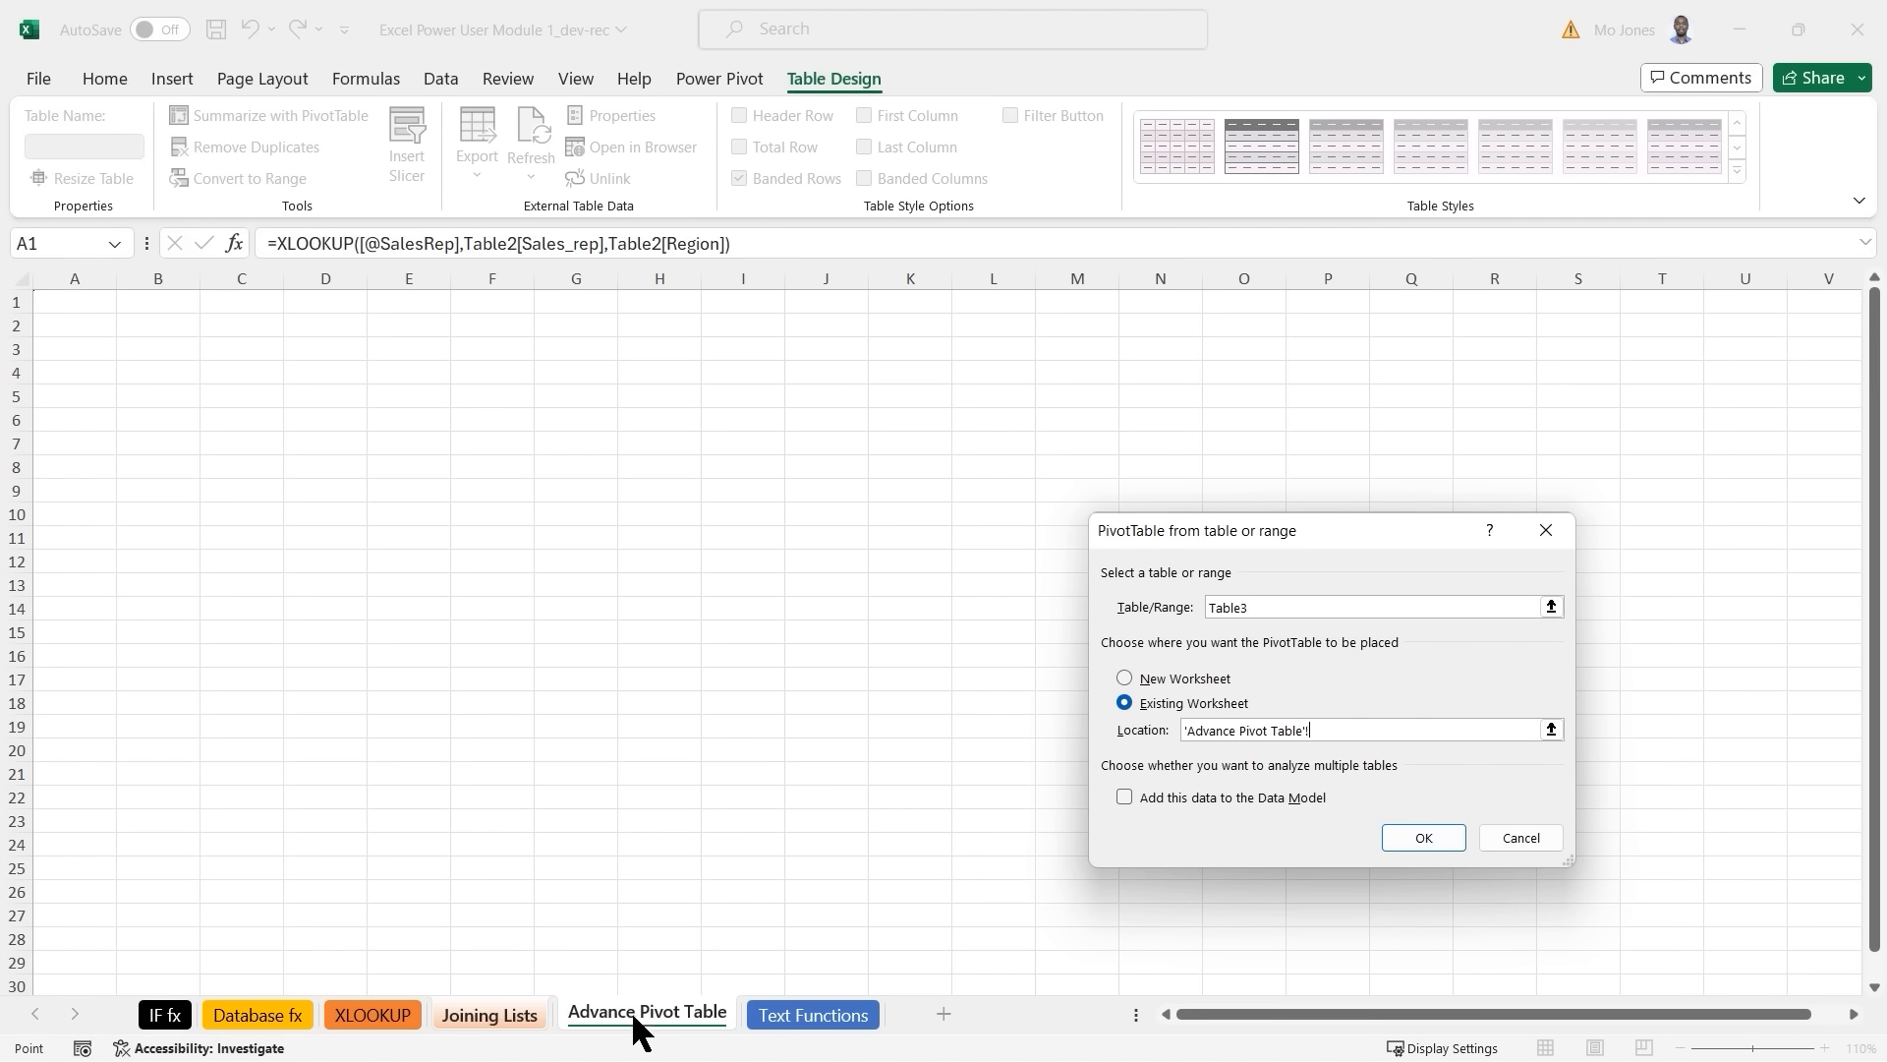
click(88, 328)
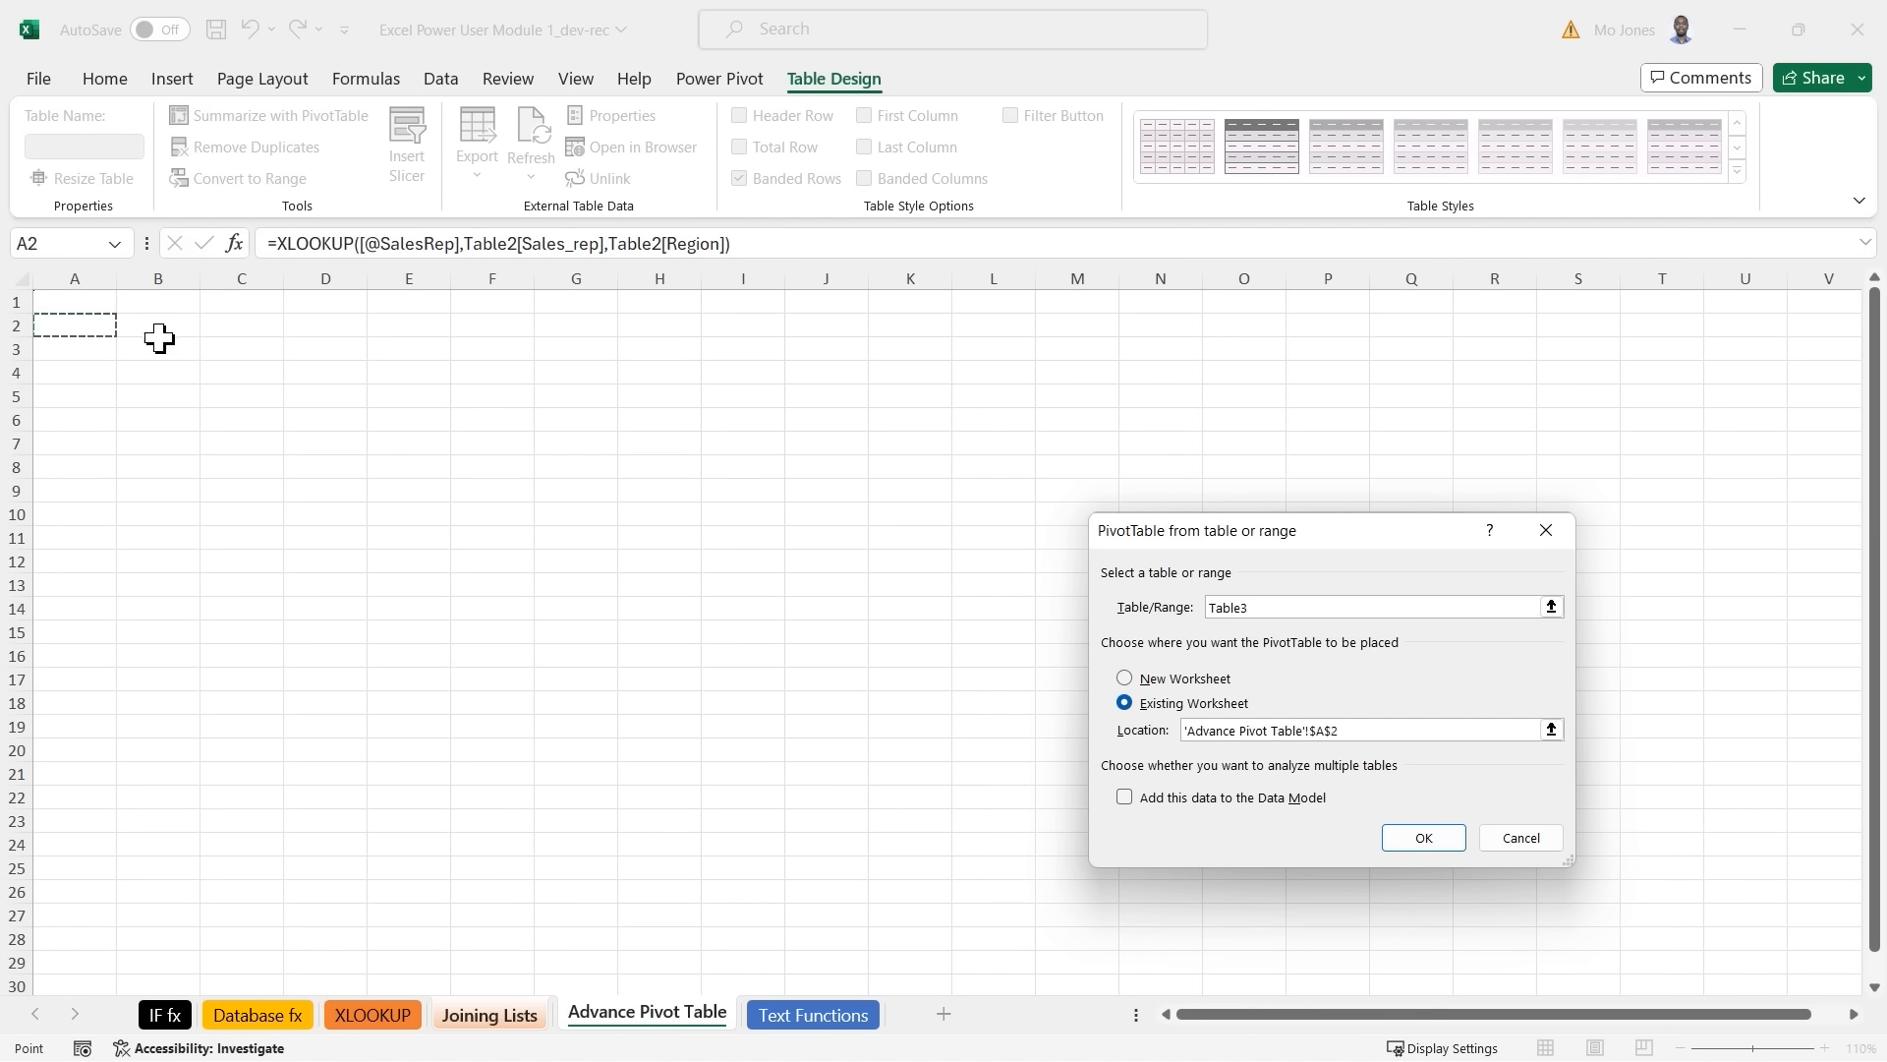
click(1429, 833)
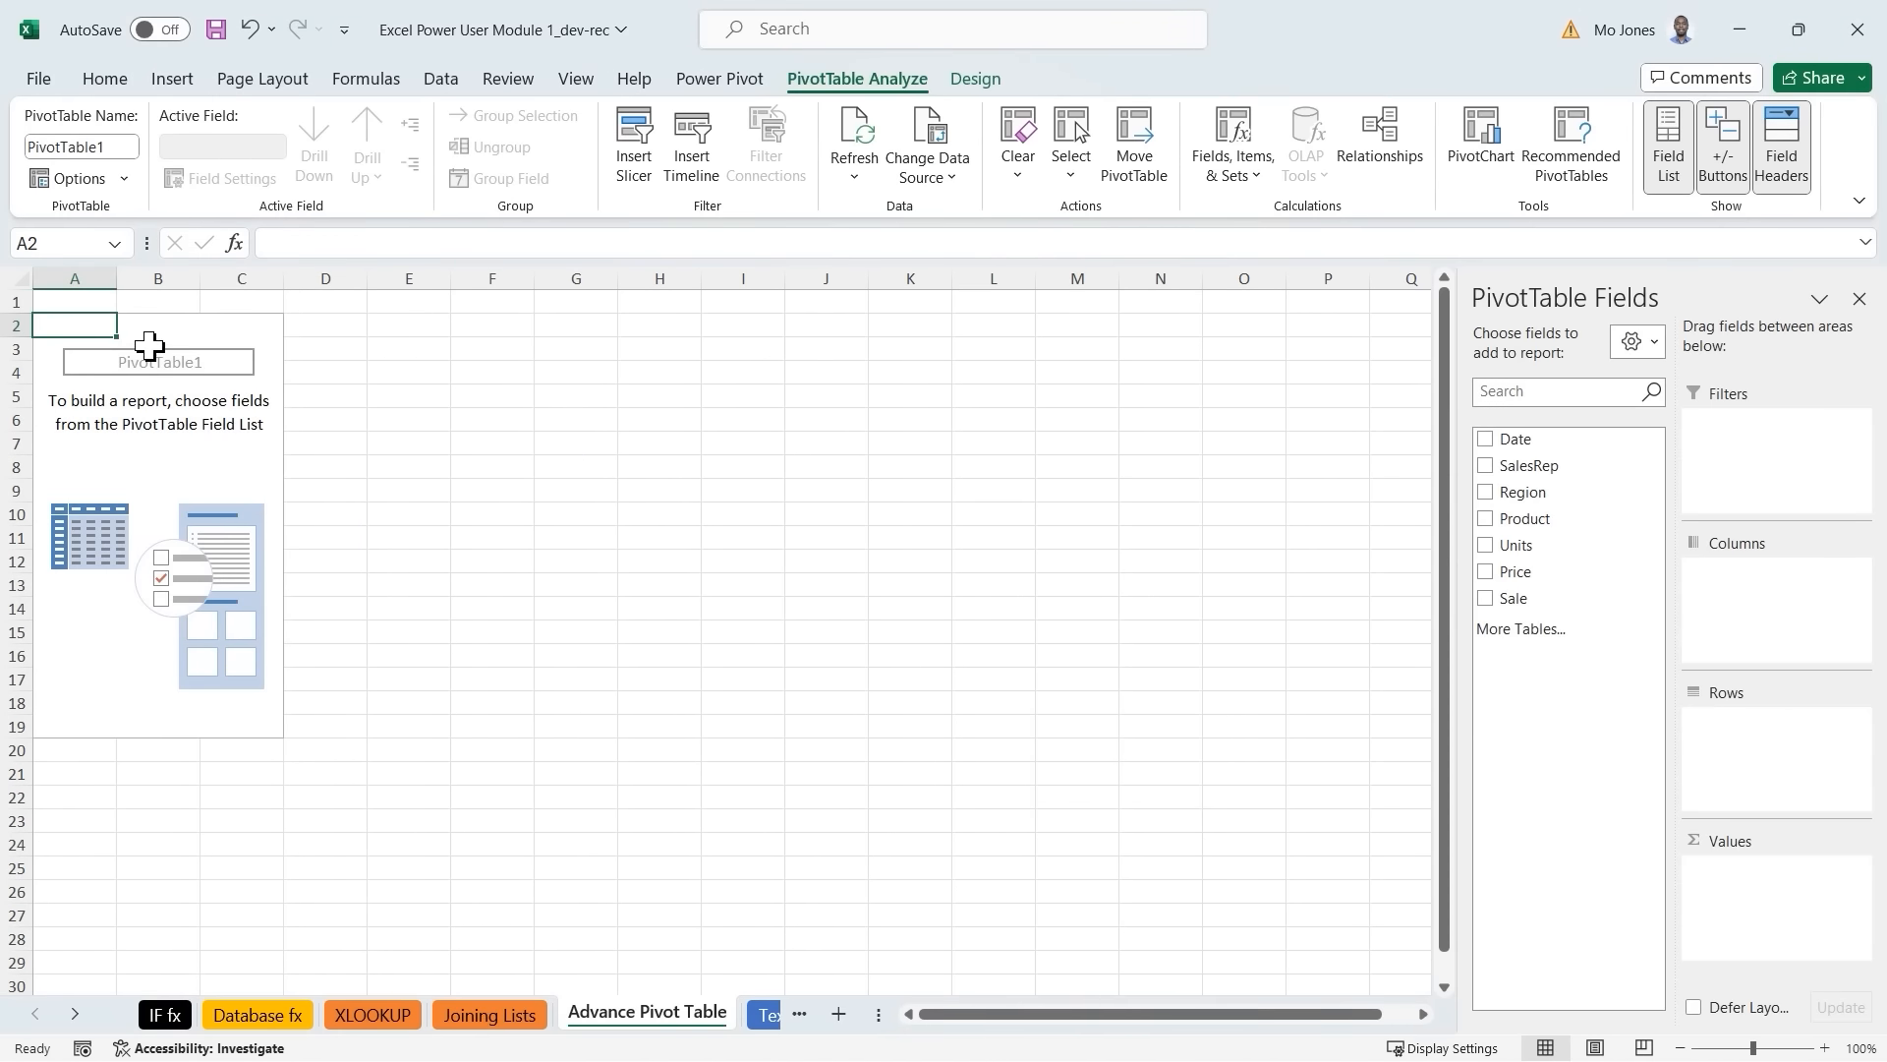
Set the field list to Fields and Areas Side-By-Side and sort fields A to Z.
click(165, 423)
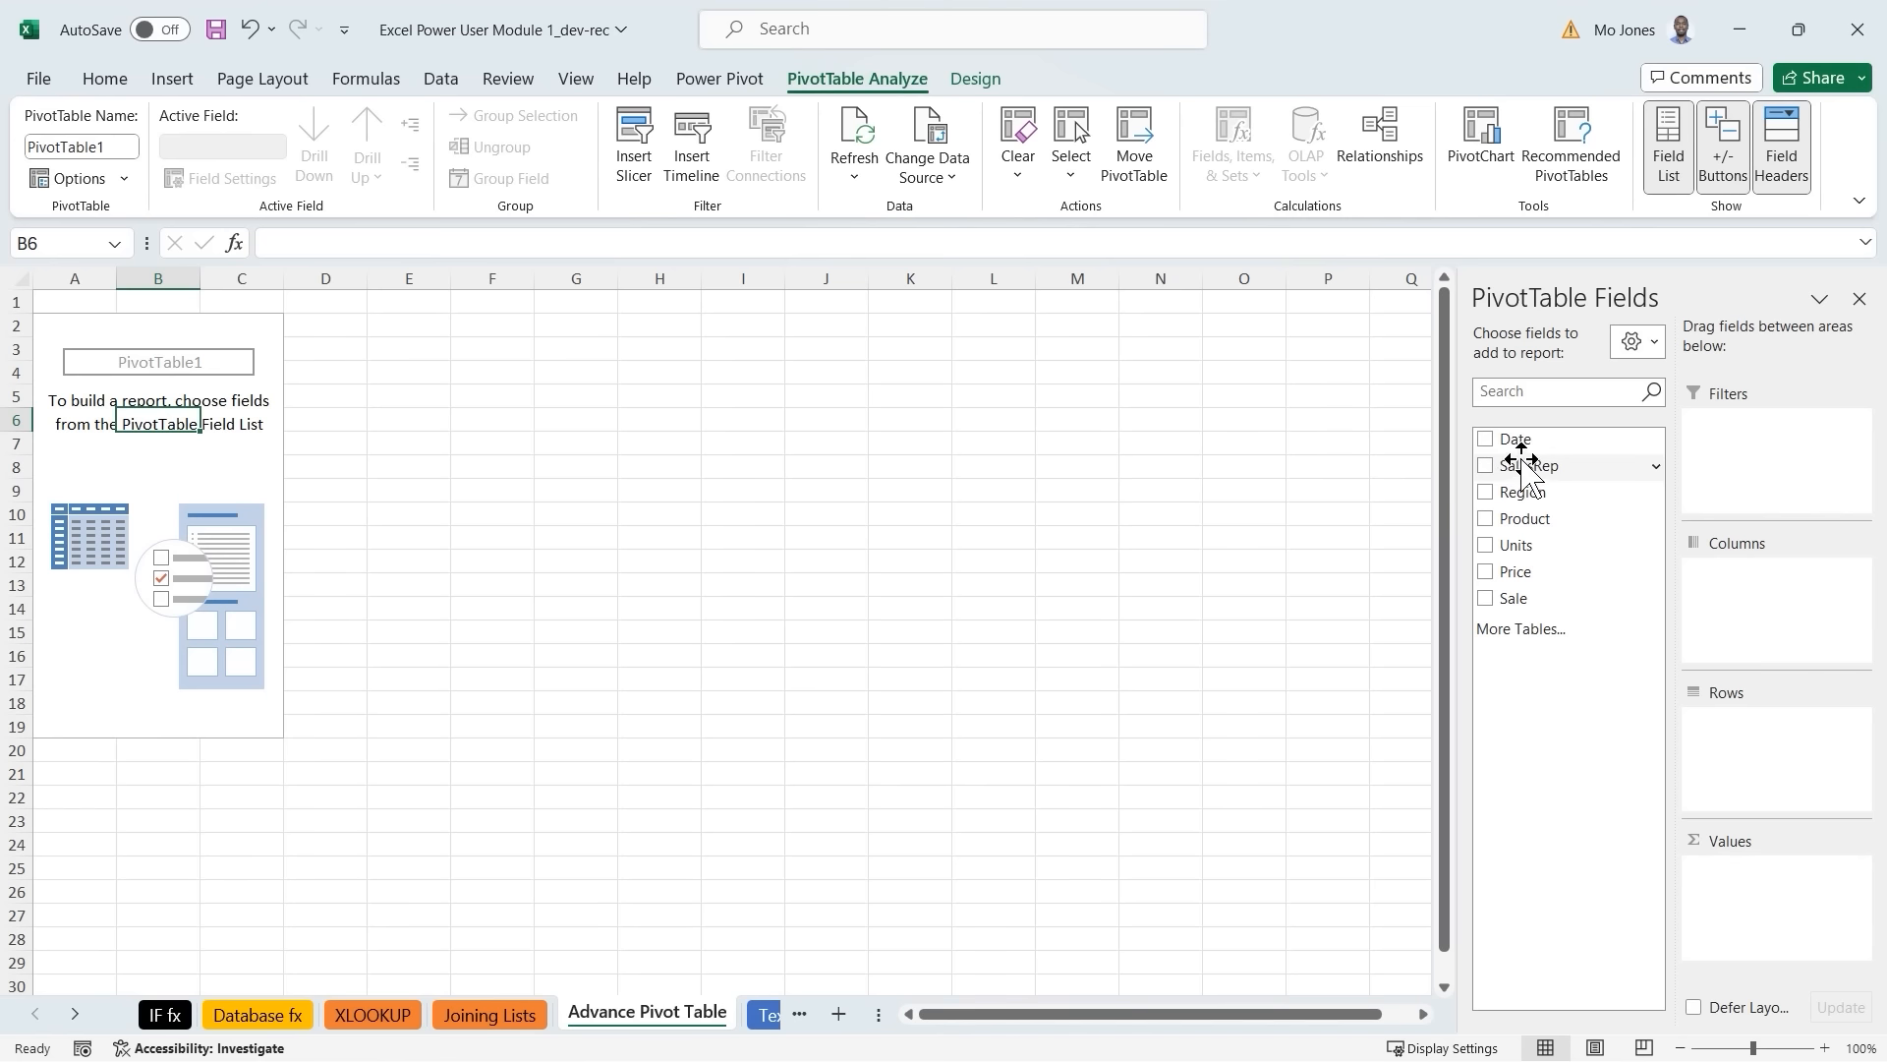
click(1653, 348)
click(1624, 393)
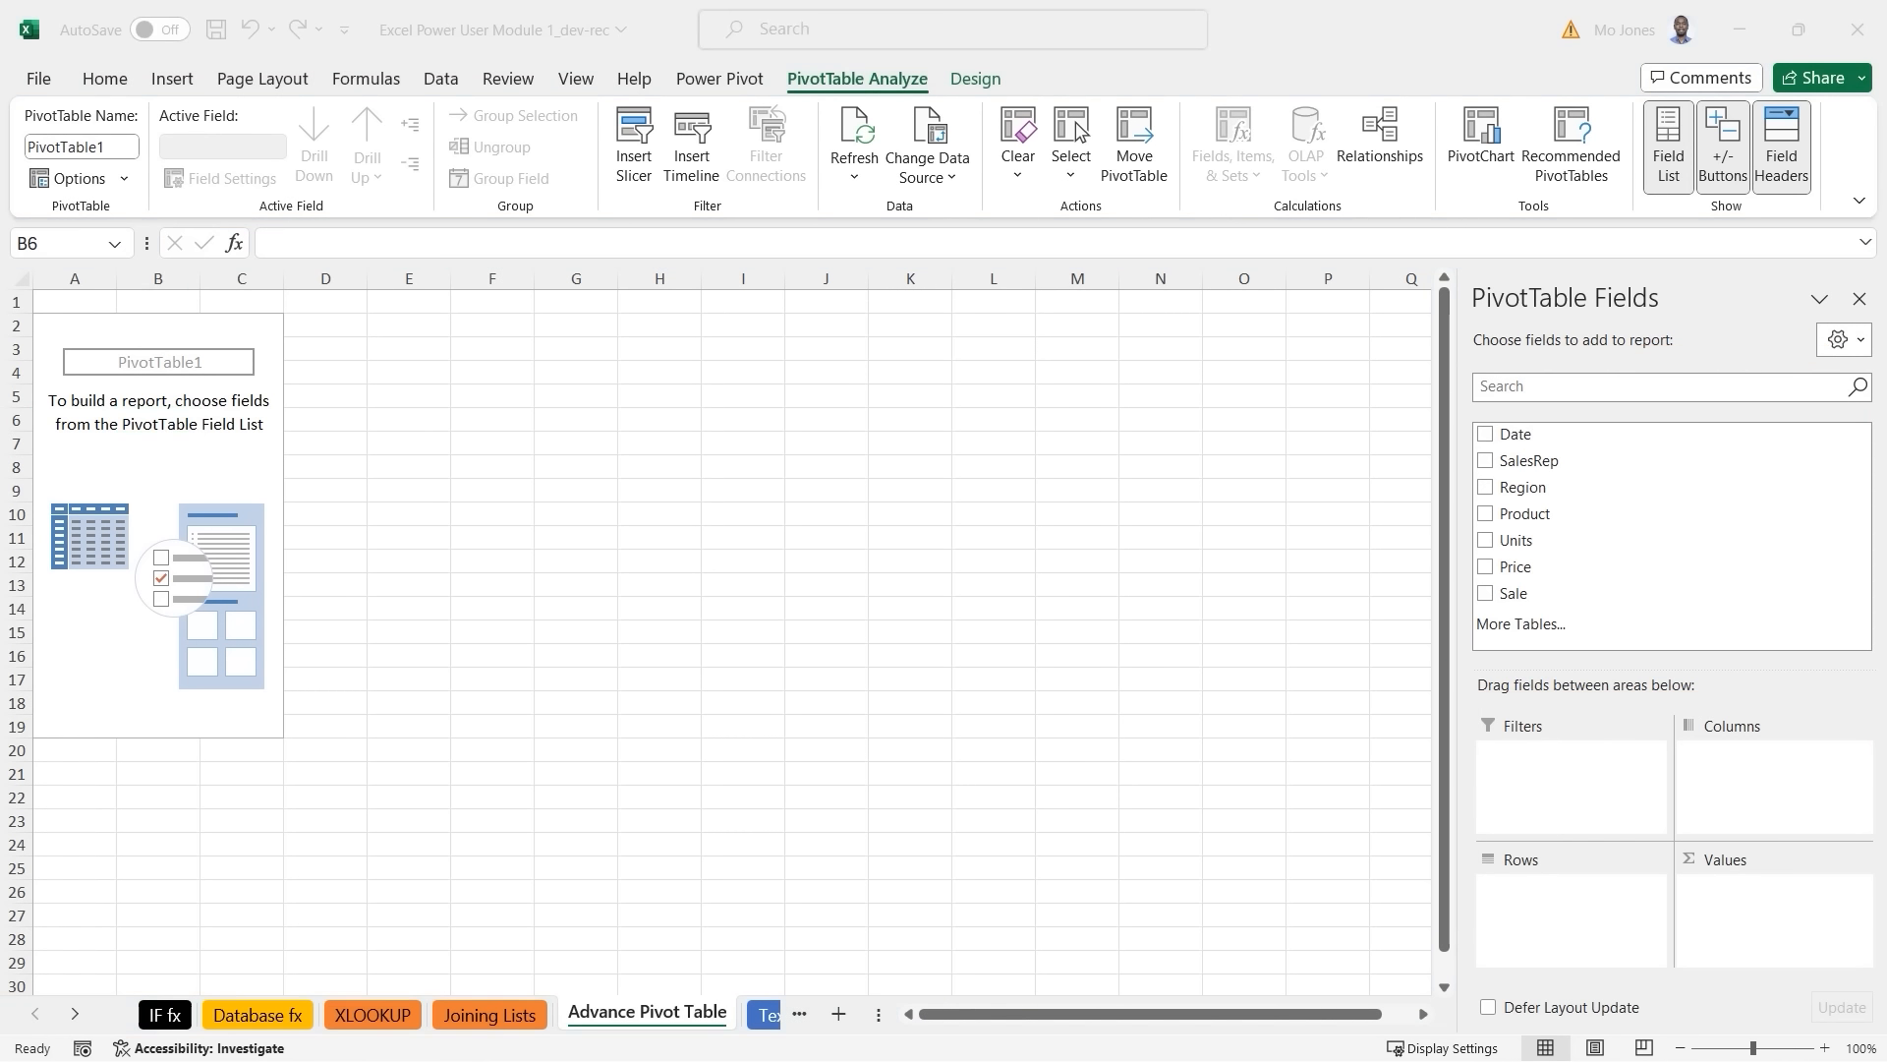
click(1861, 339)
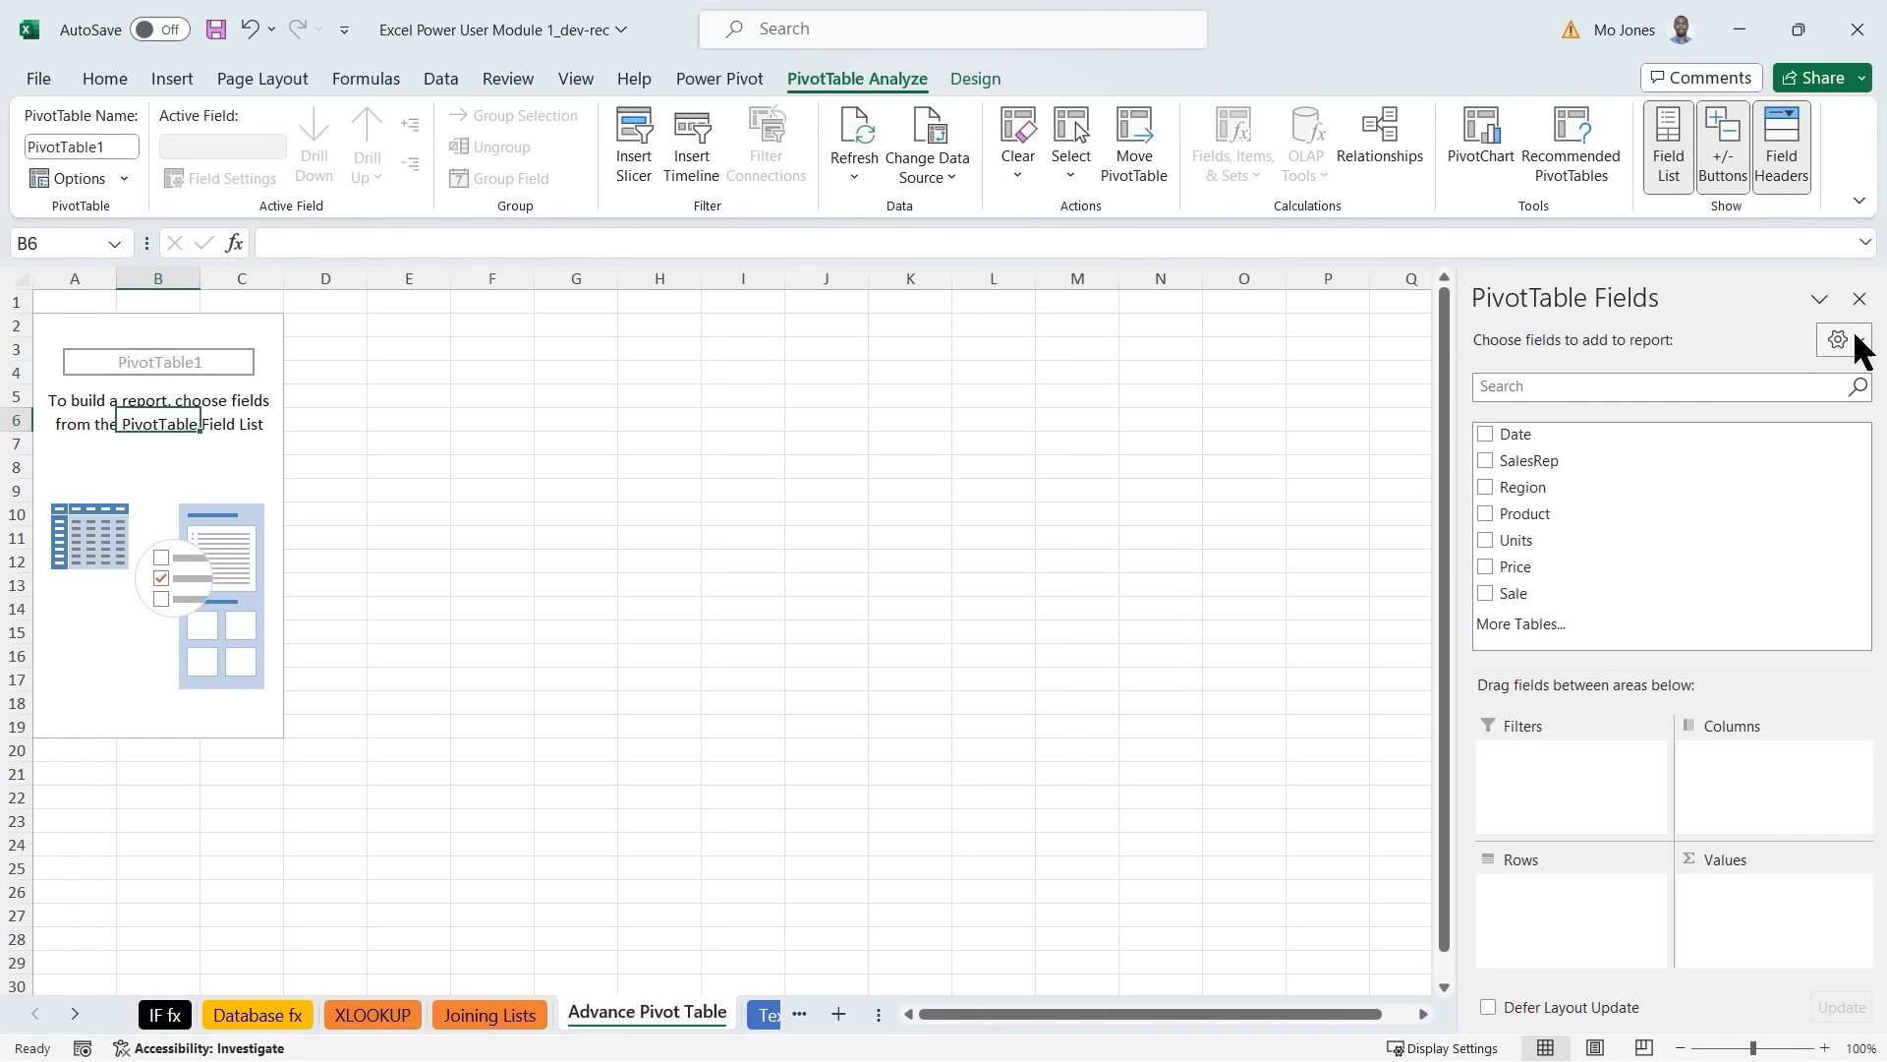
click(1850, 339)
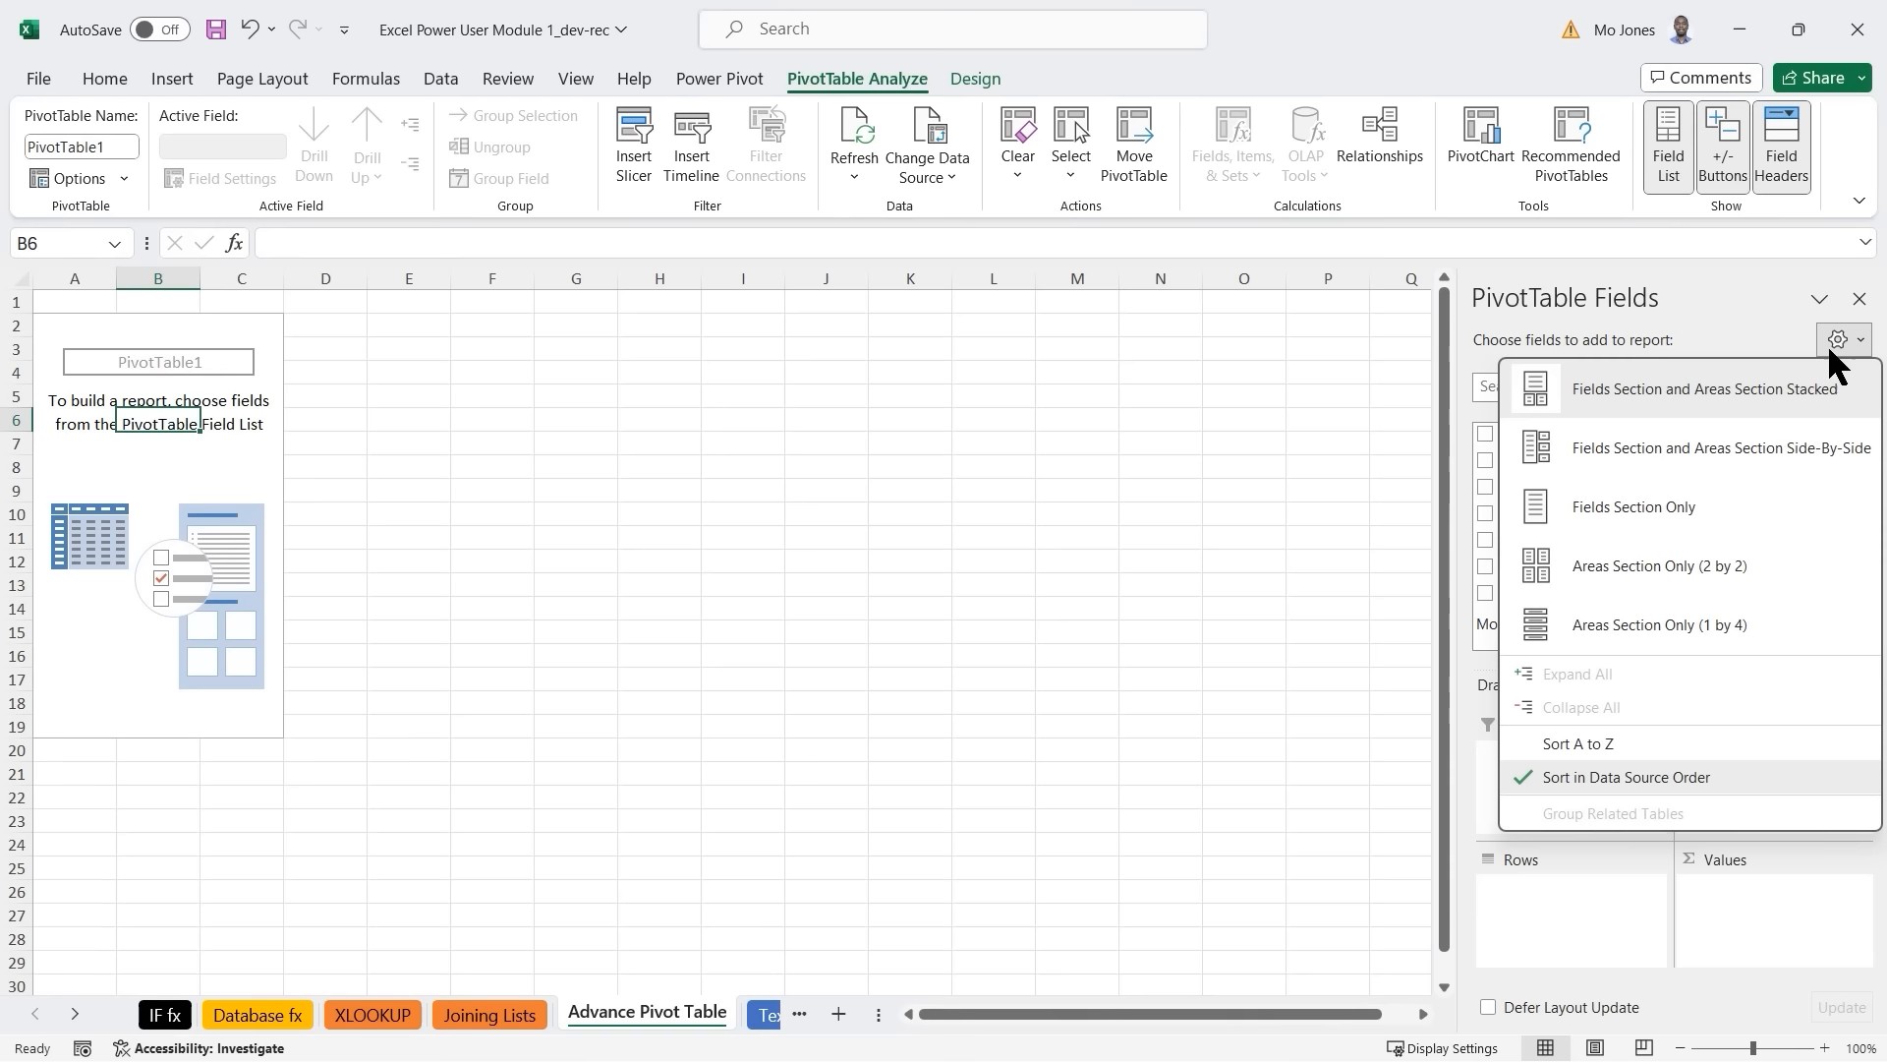
click(1668, 452)
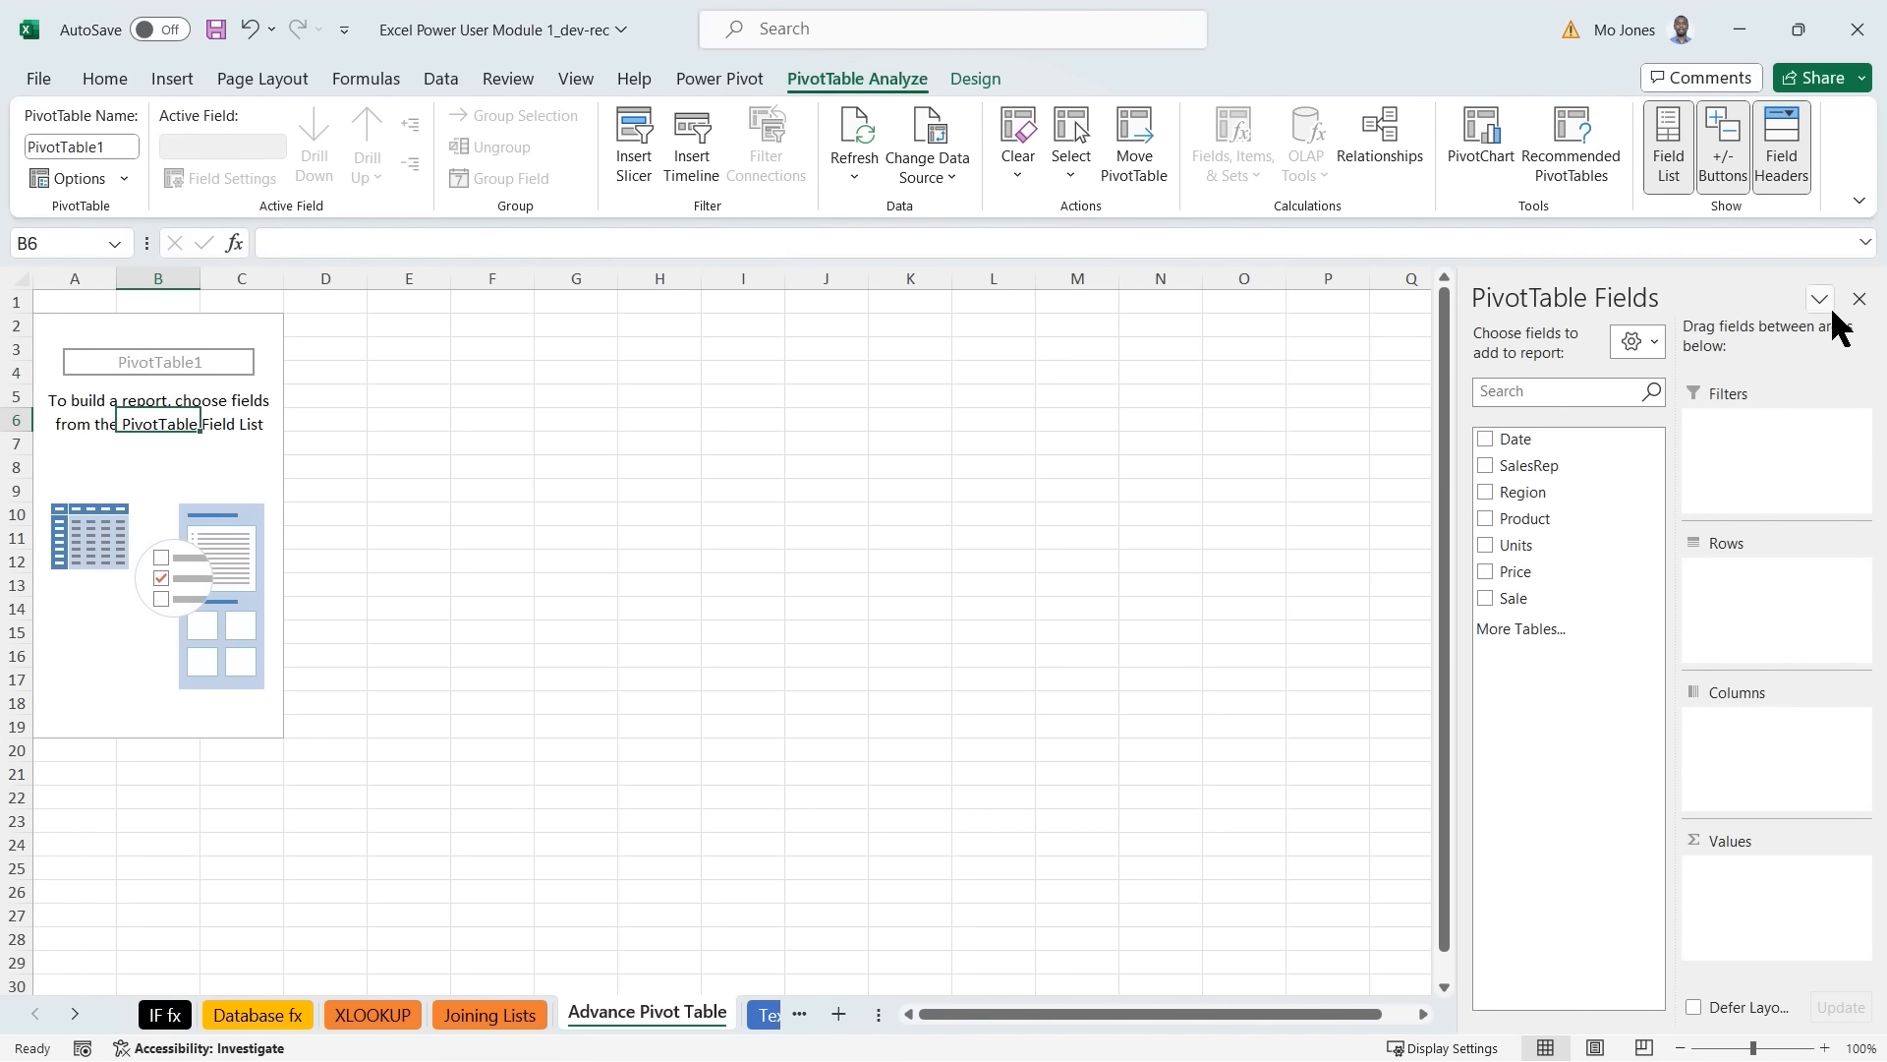
click(1651, 344)
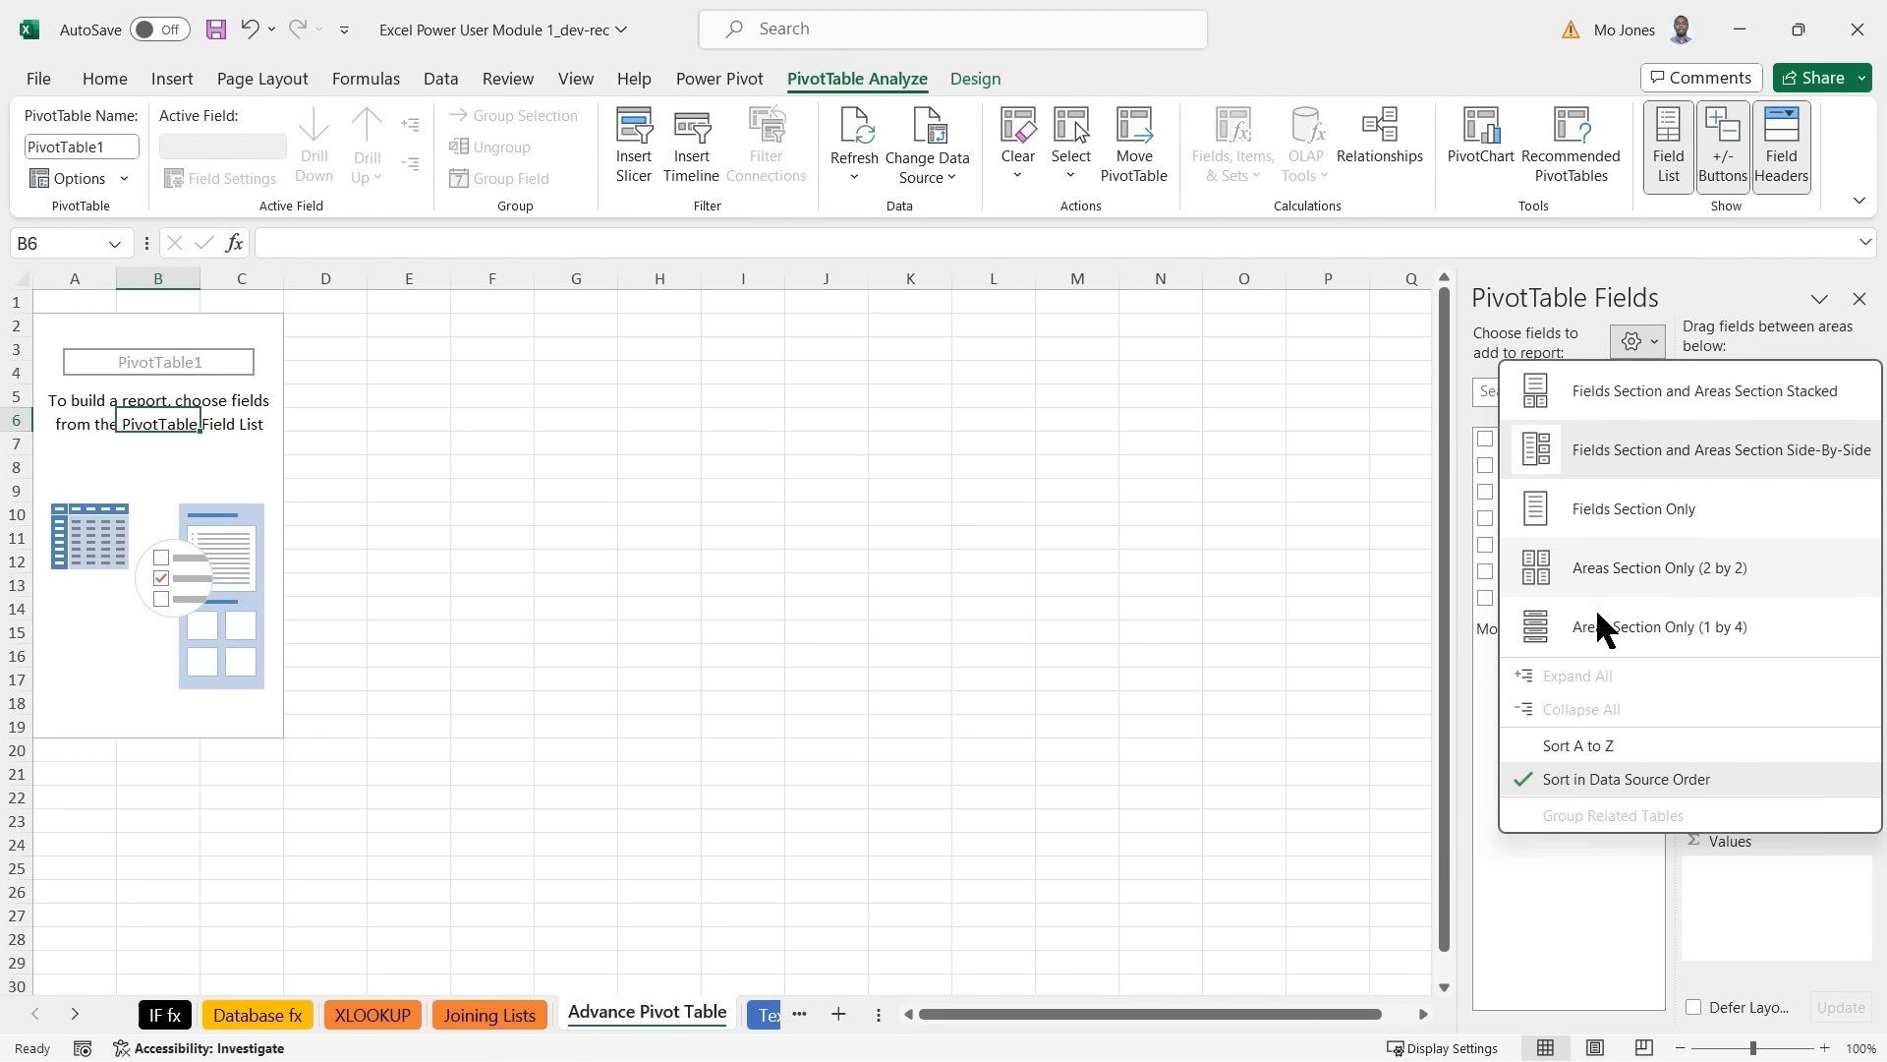
click(1582, 749)
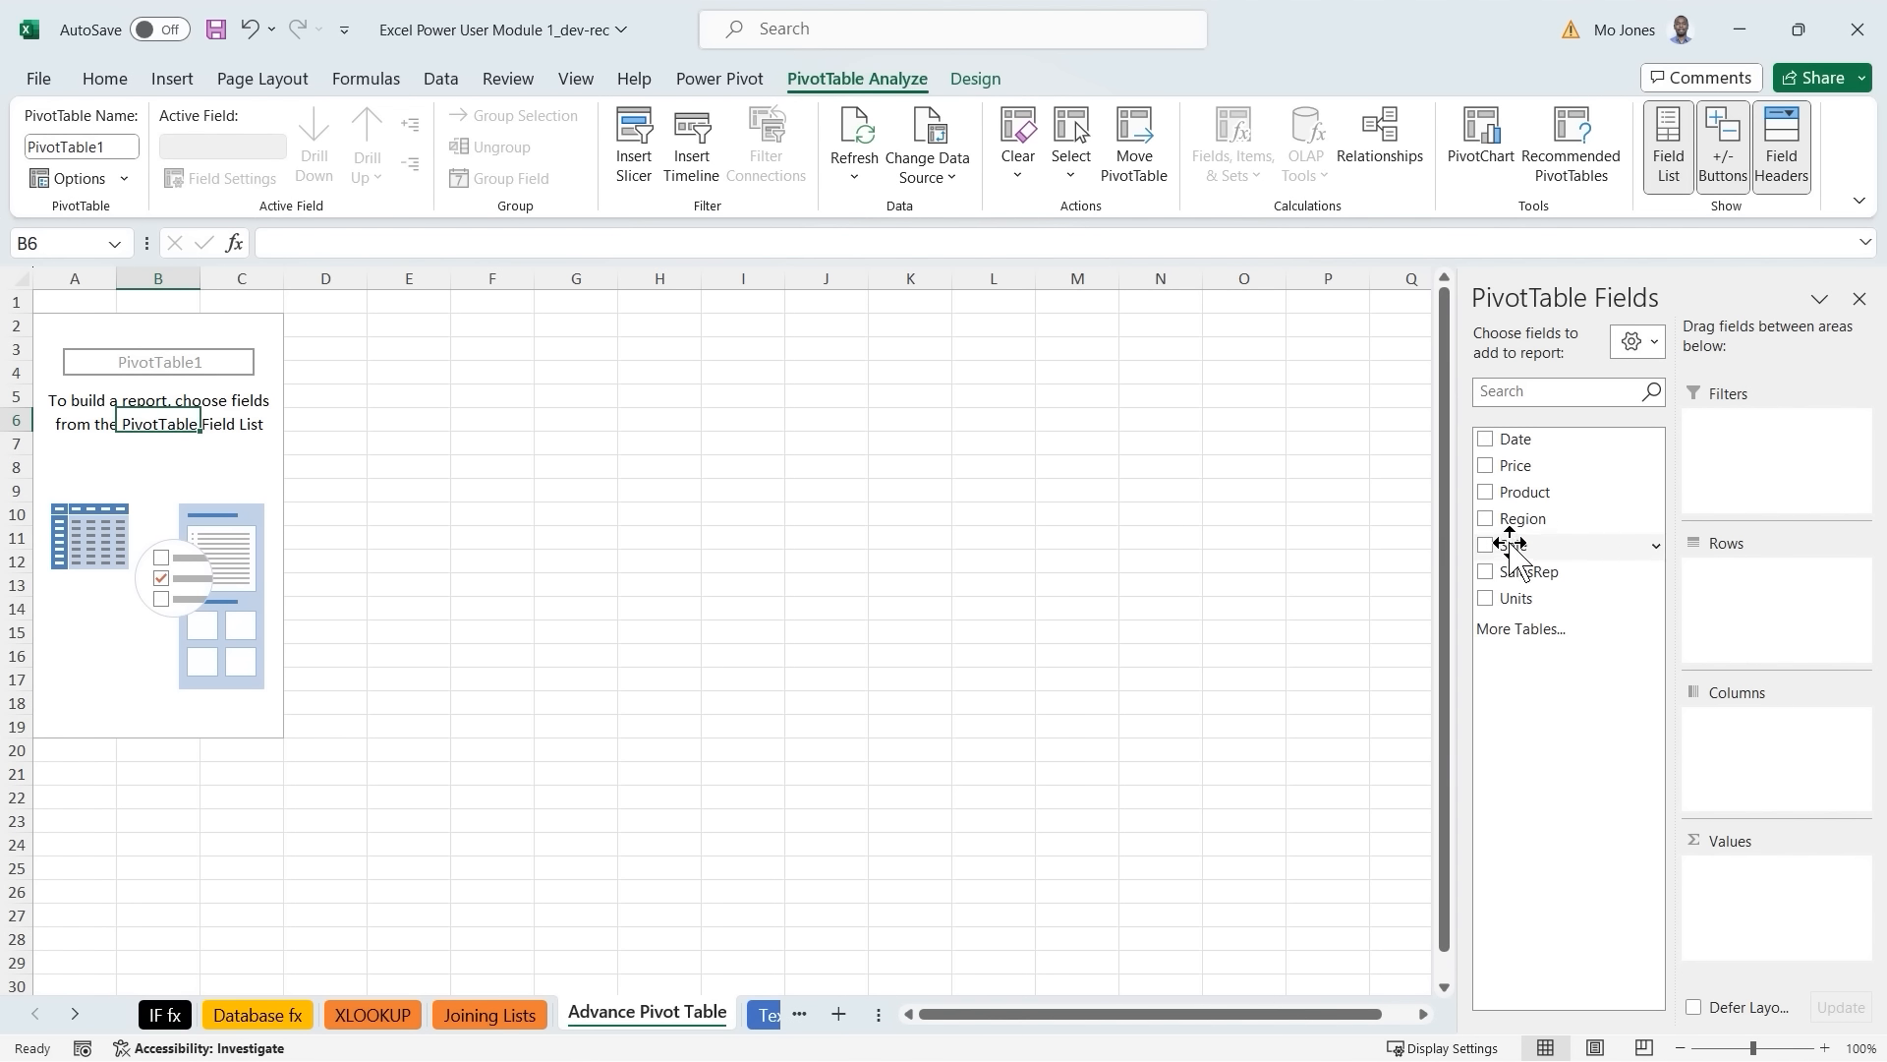
Put Sale in Values for a Sum of Sale of 915787.5, typing 'Transactions?' and 'Count'.
drag(1508, 543, 1755, 896)
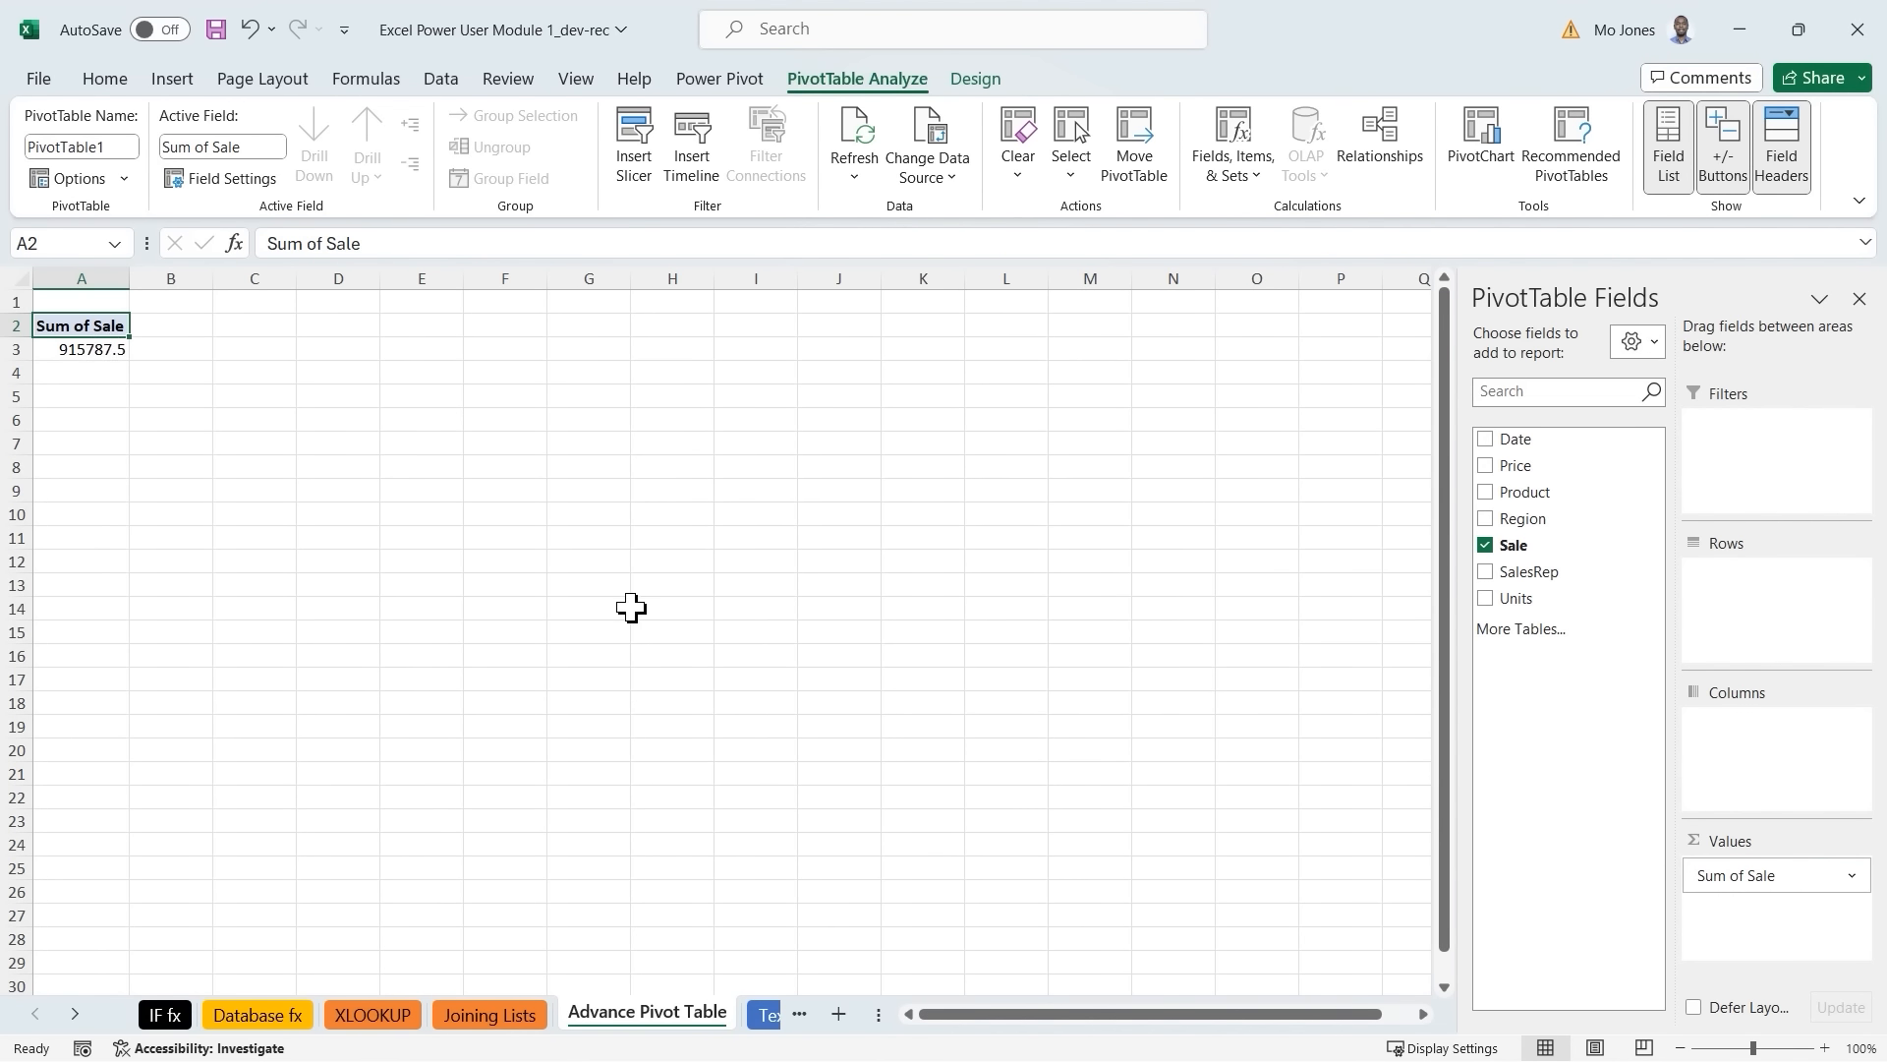
ctrl+scroll(626, 603, up, 1)
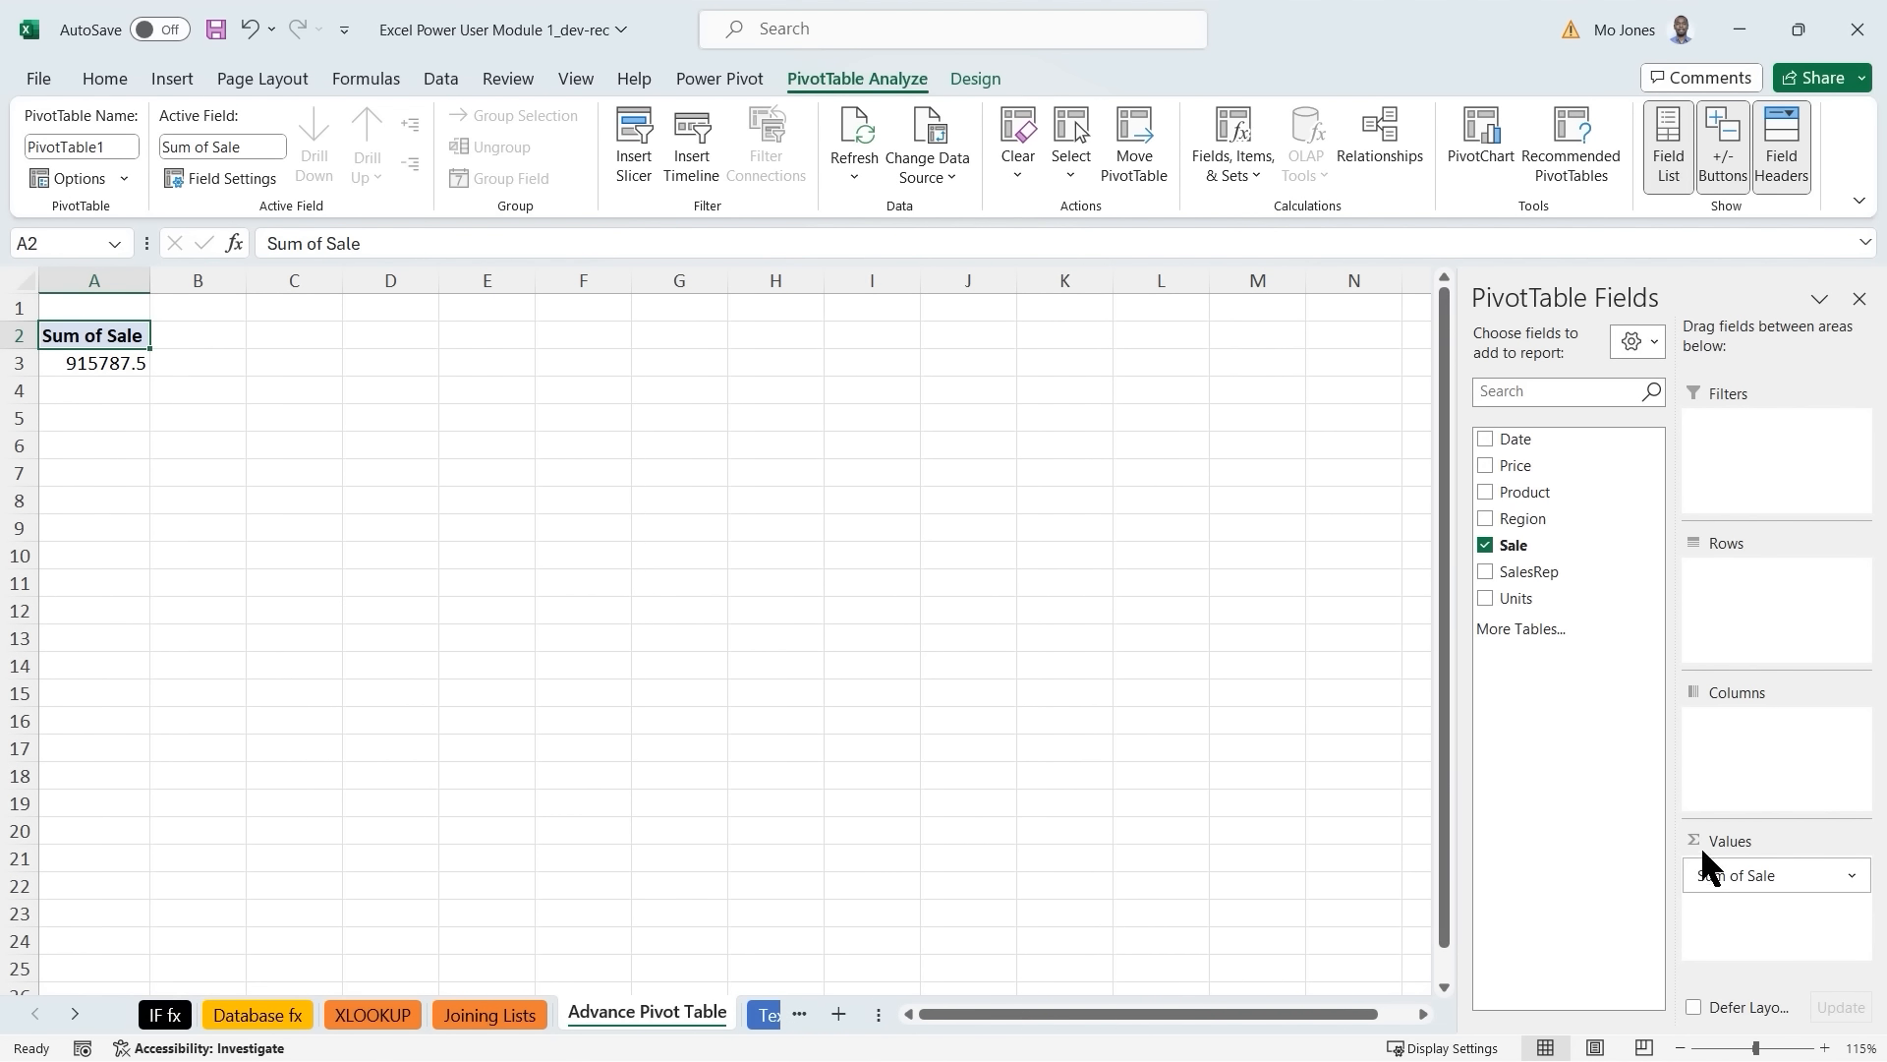
drag(1712, 891, 1677, 965)
text(tTr)
text(ansactions)
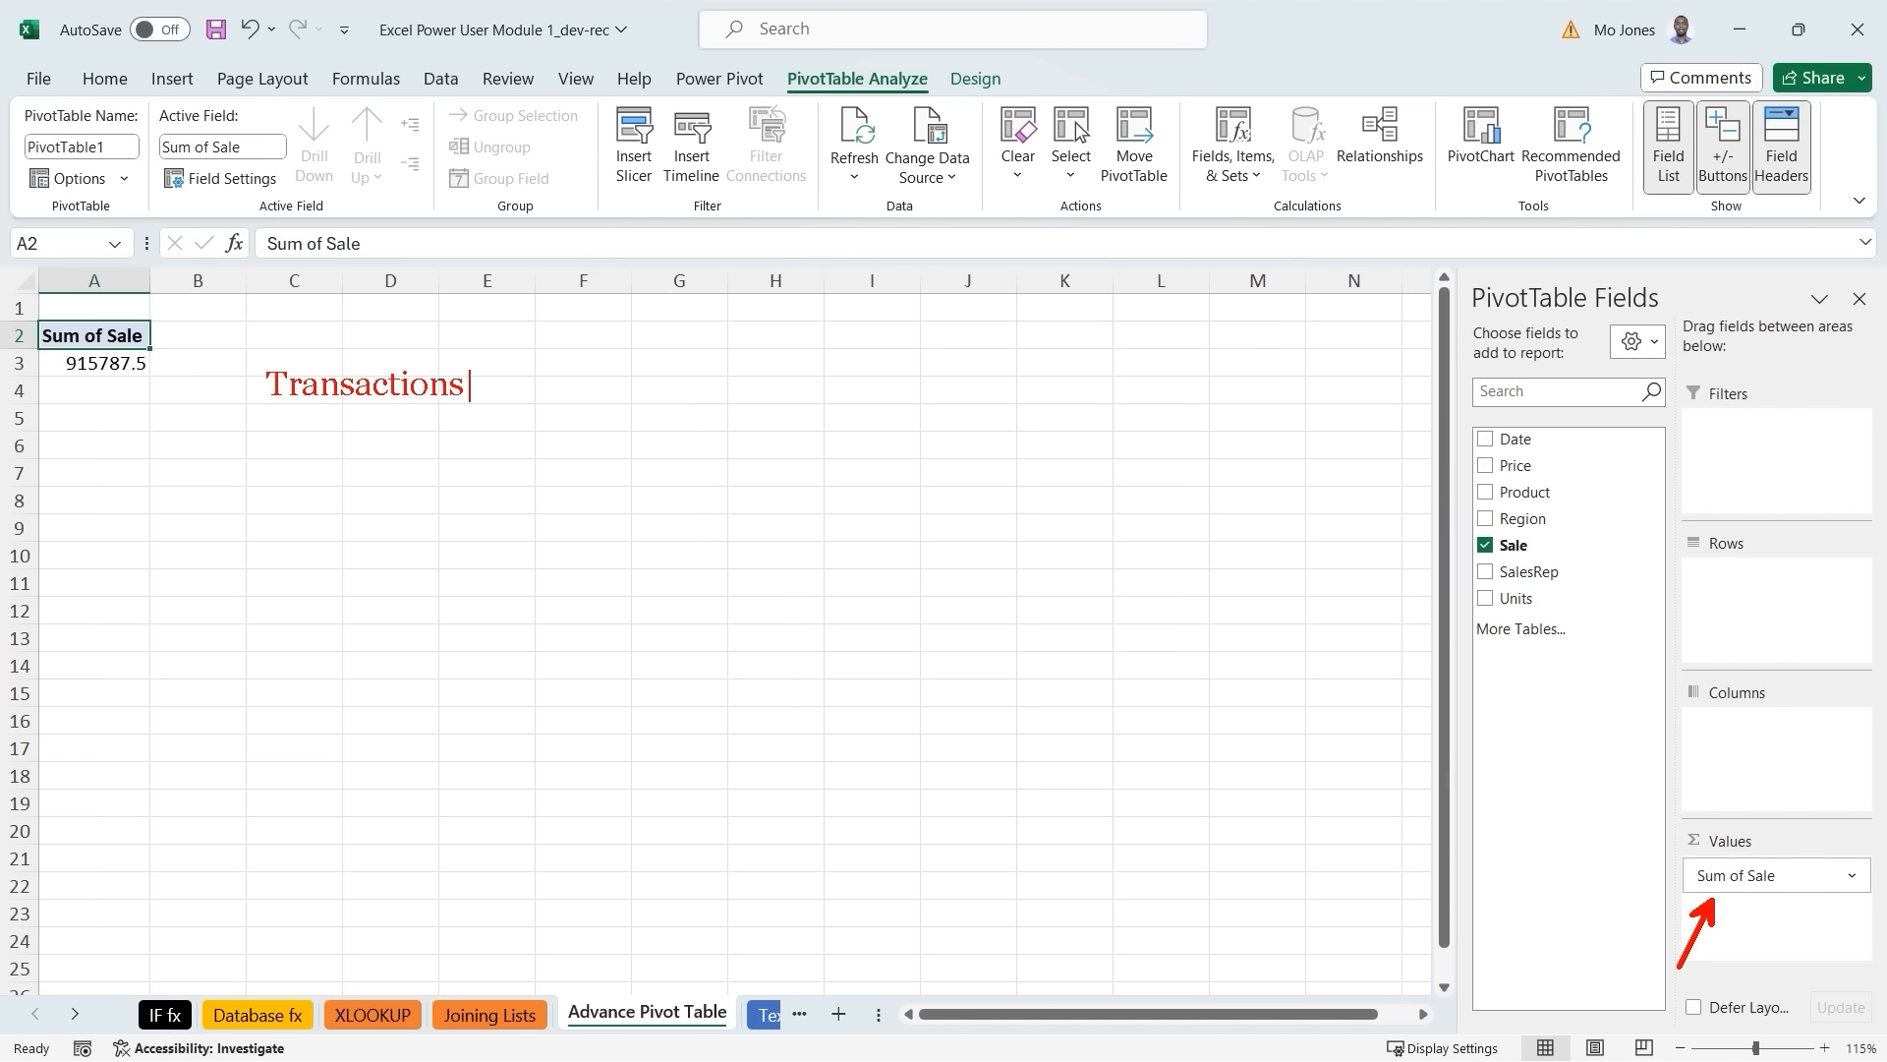
text(?)
key(Return)
text(Count)
key(Escape)
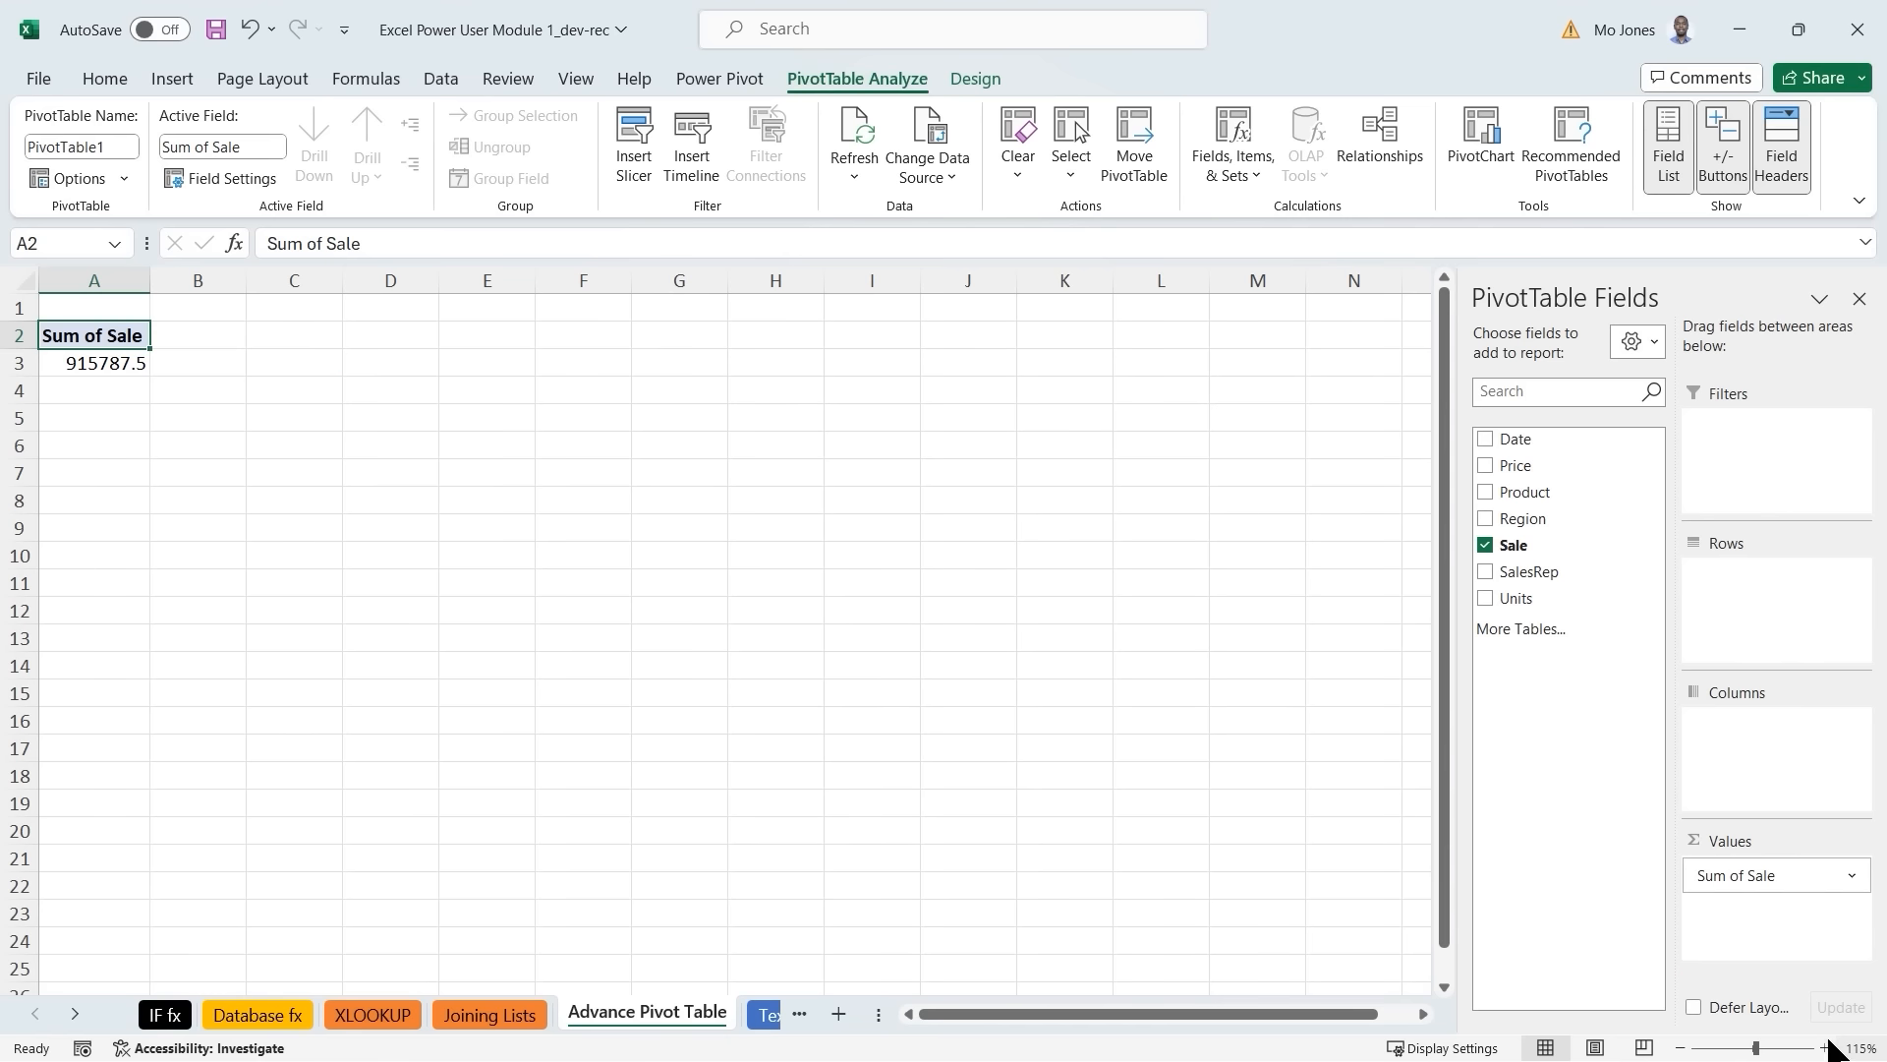
Change the Sum of Sale value field to Count and rename it Transaction.
click(1850, 875)
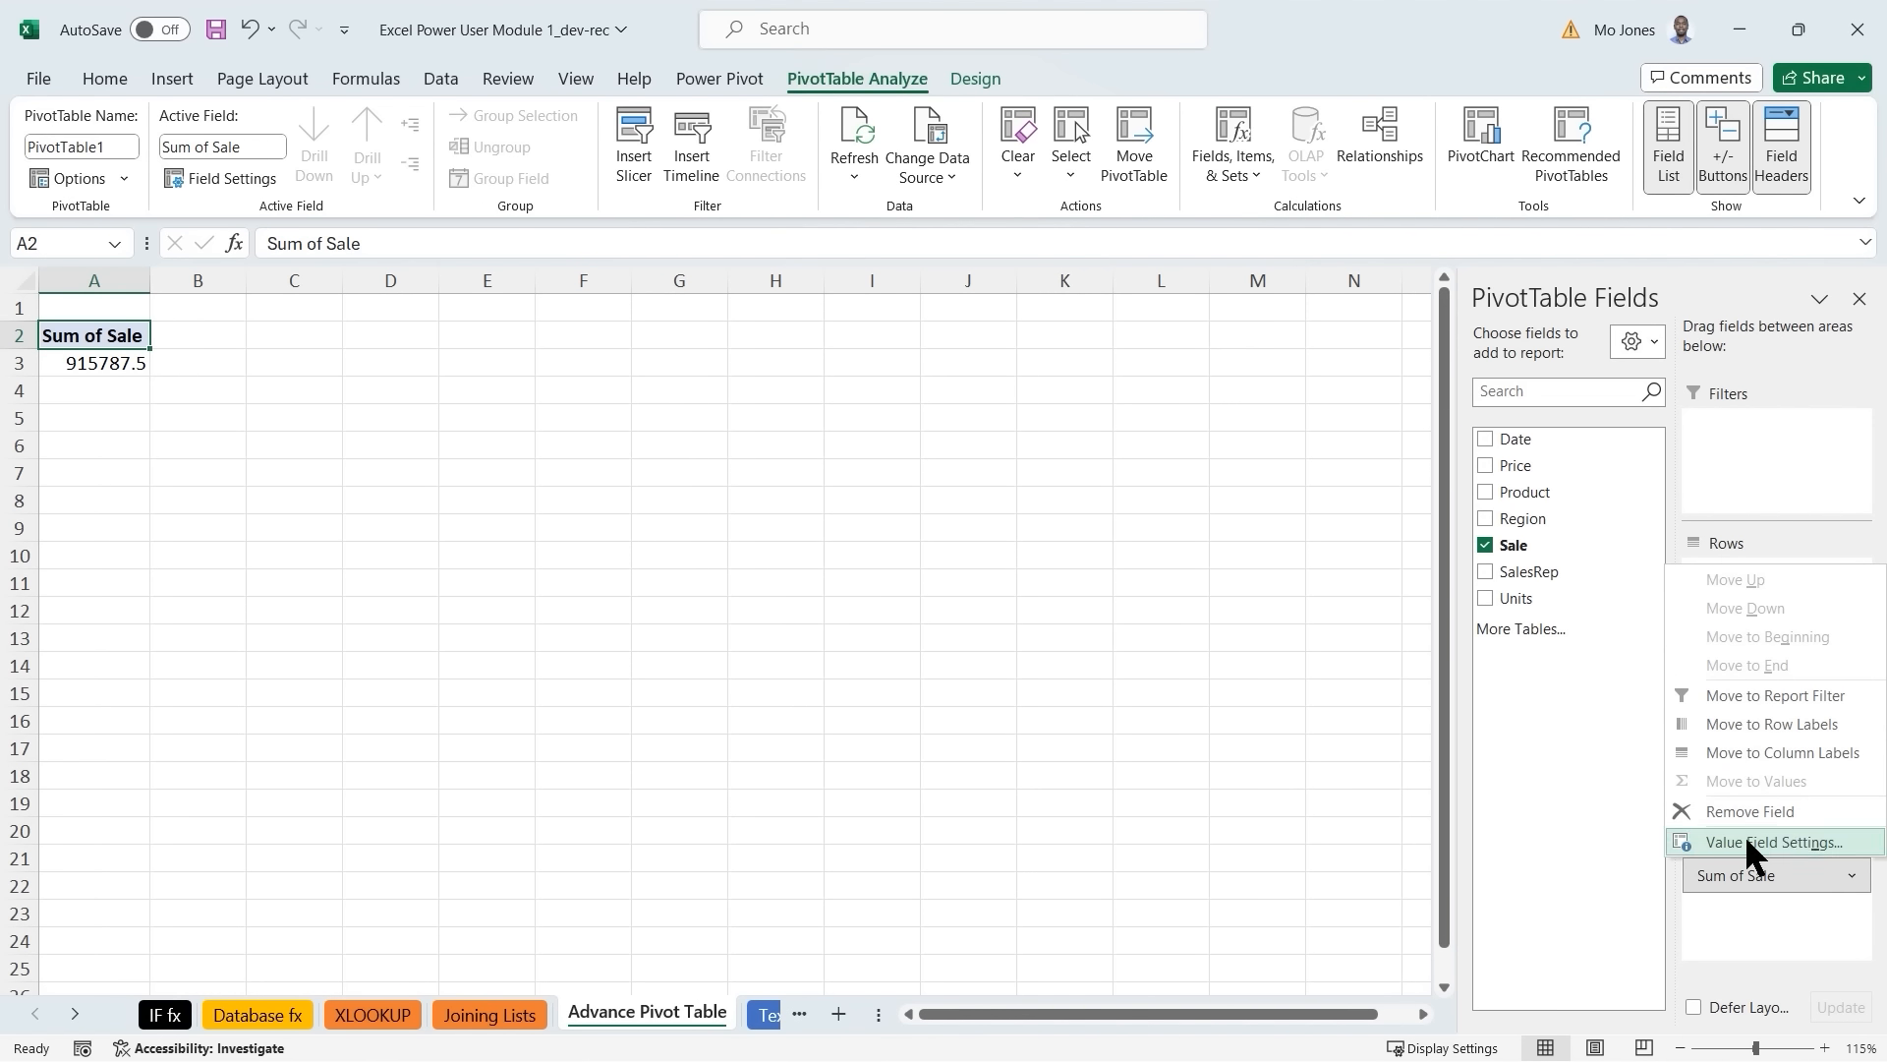
click(121, 364)
right_click(113, 363)
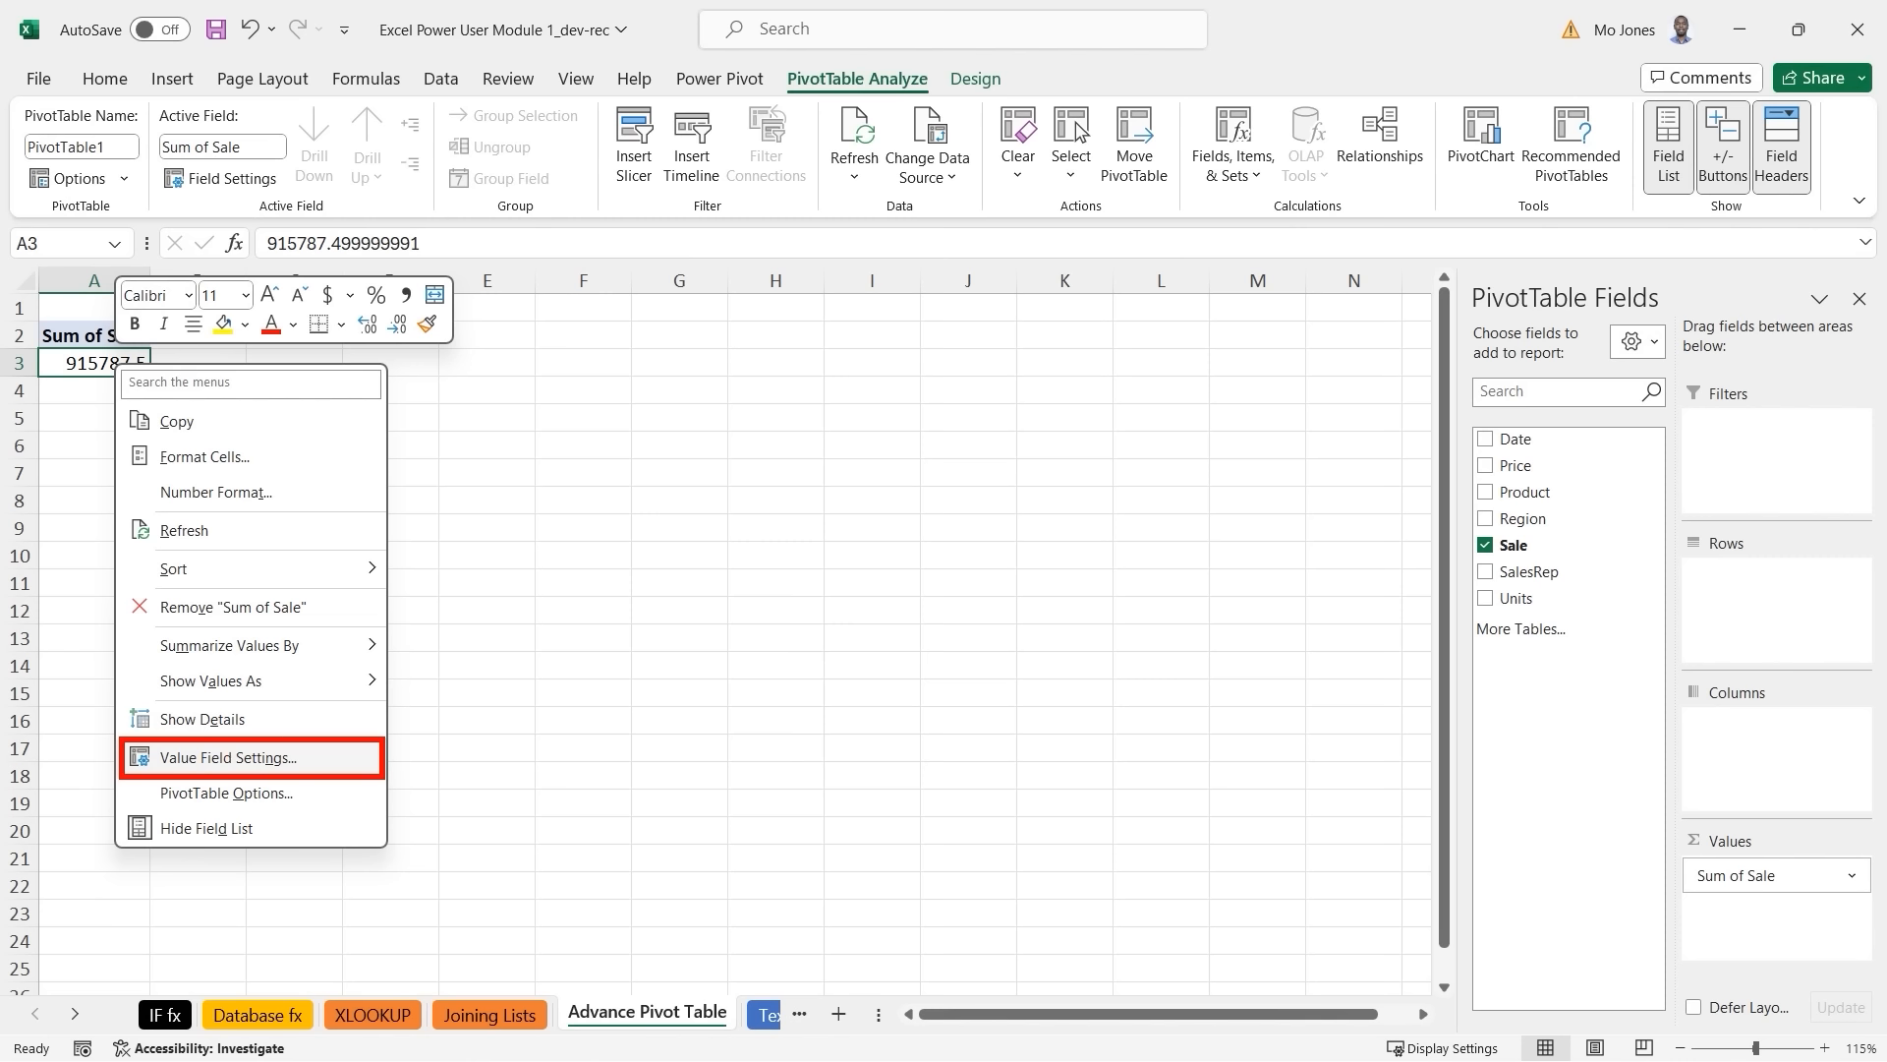
key(Escape)
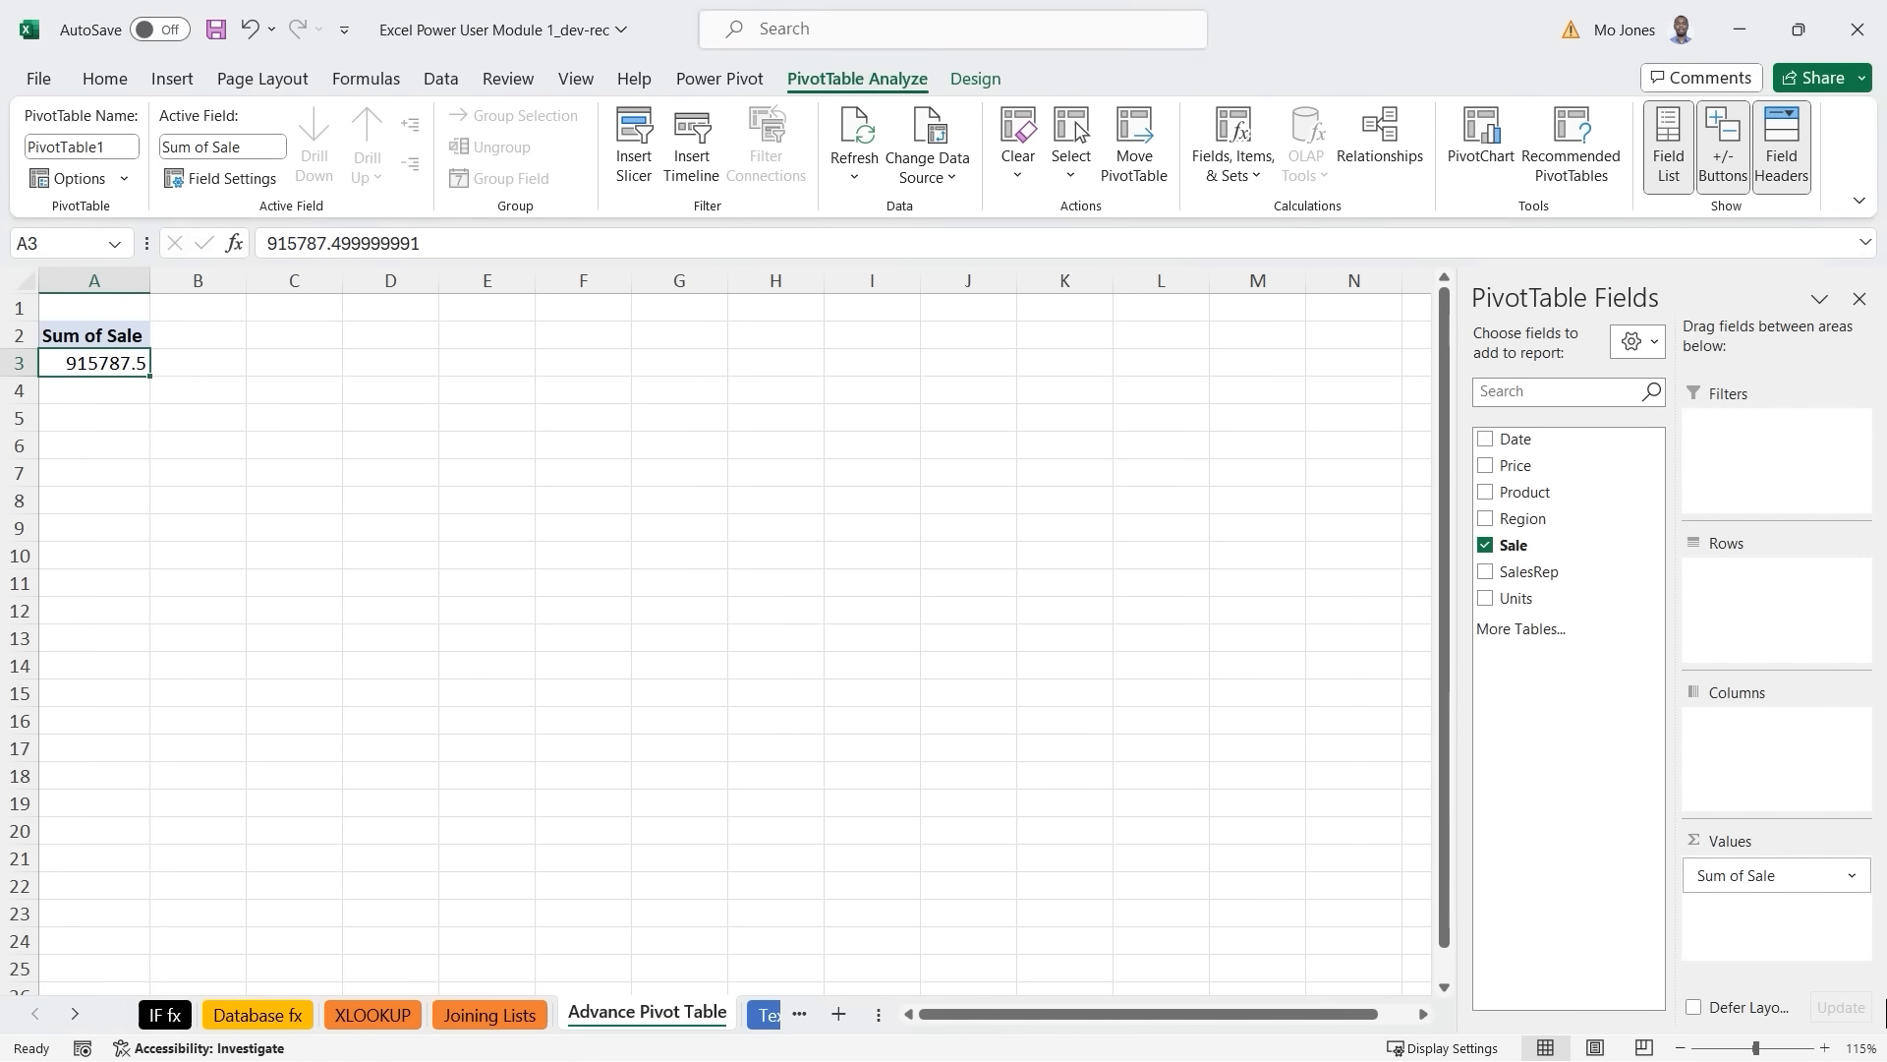
click(1853, 876)
click(1790, 839)
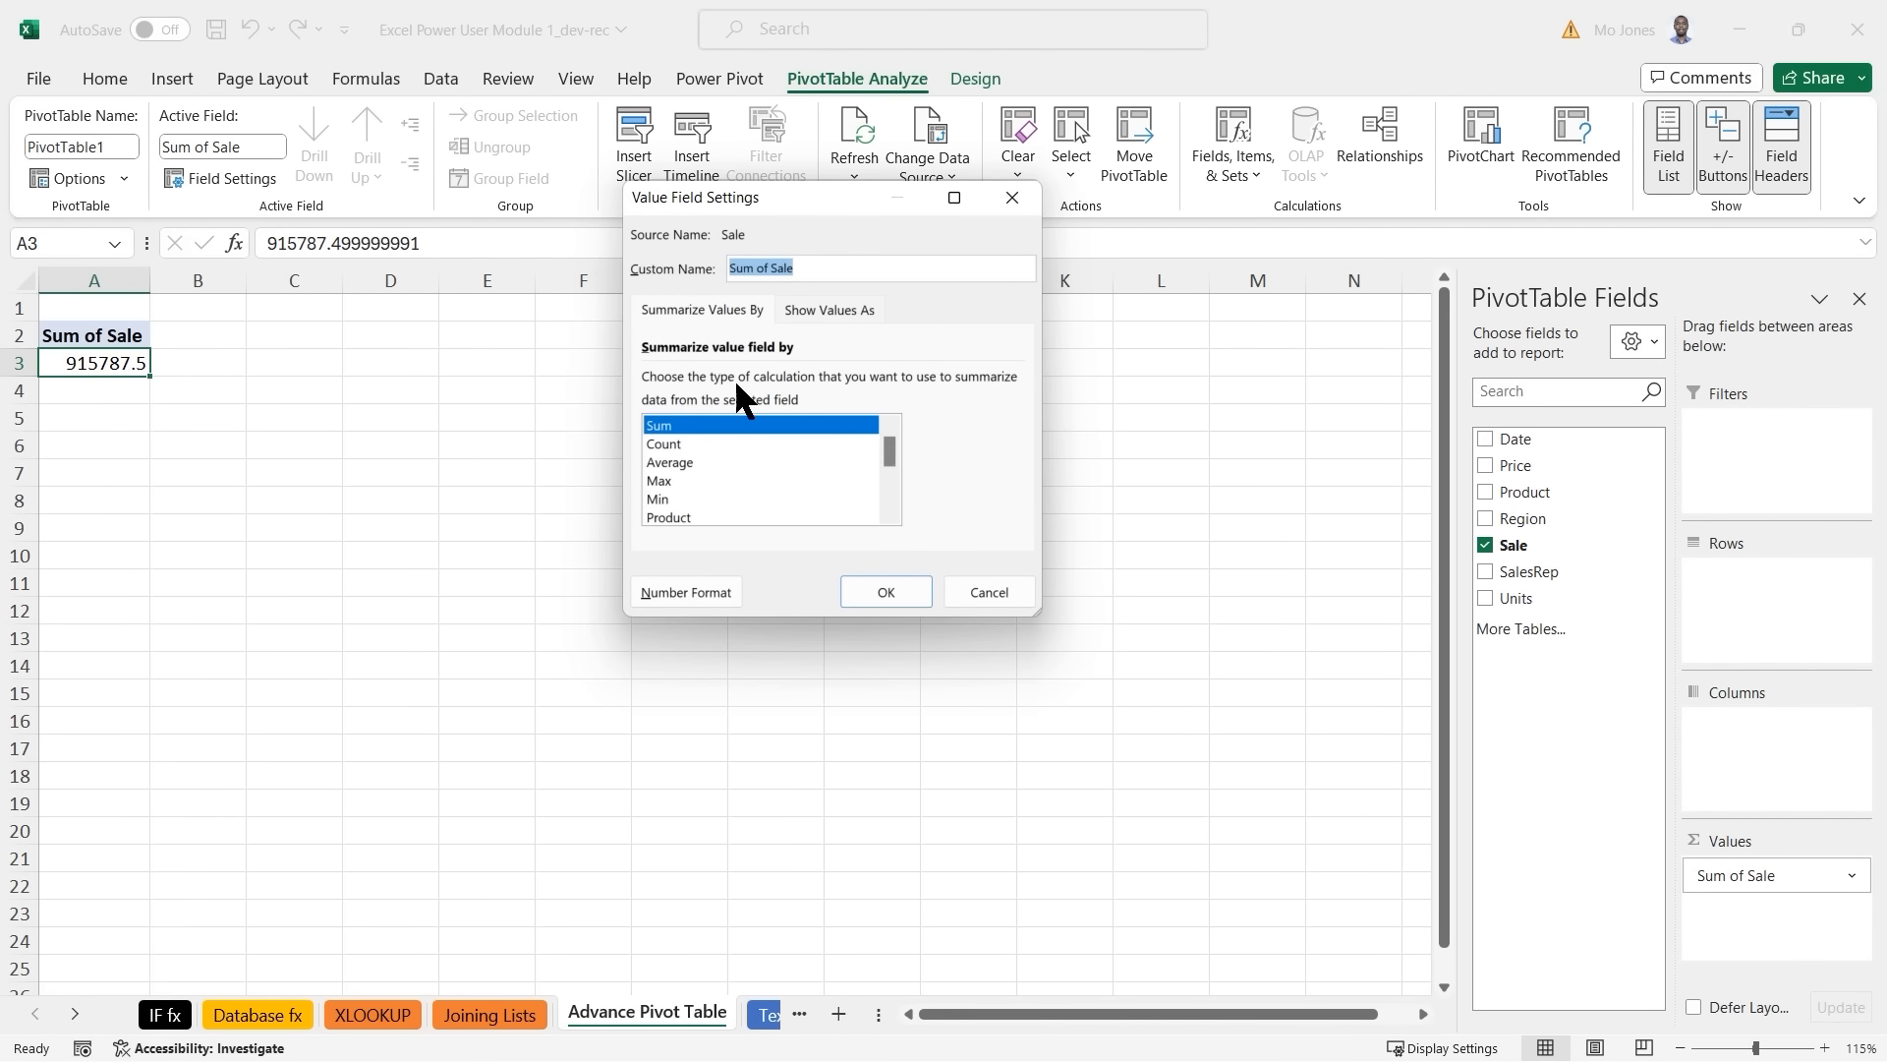
click(664, 442)
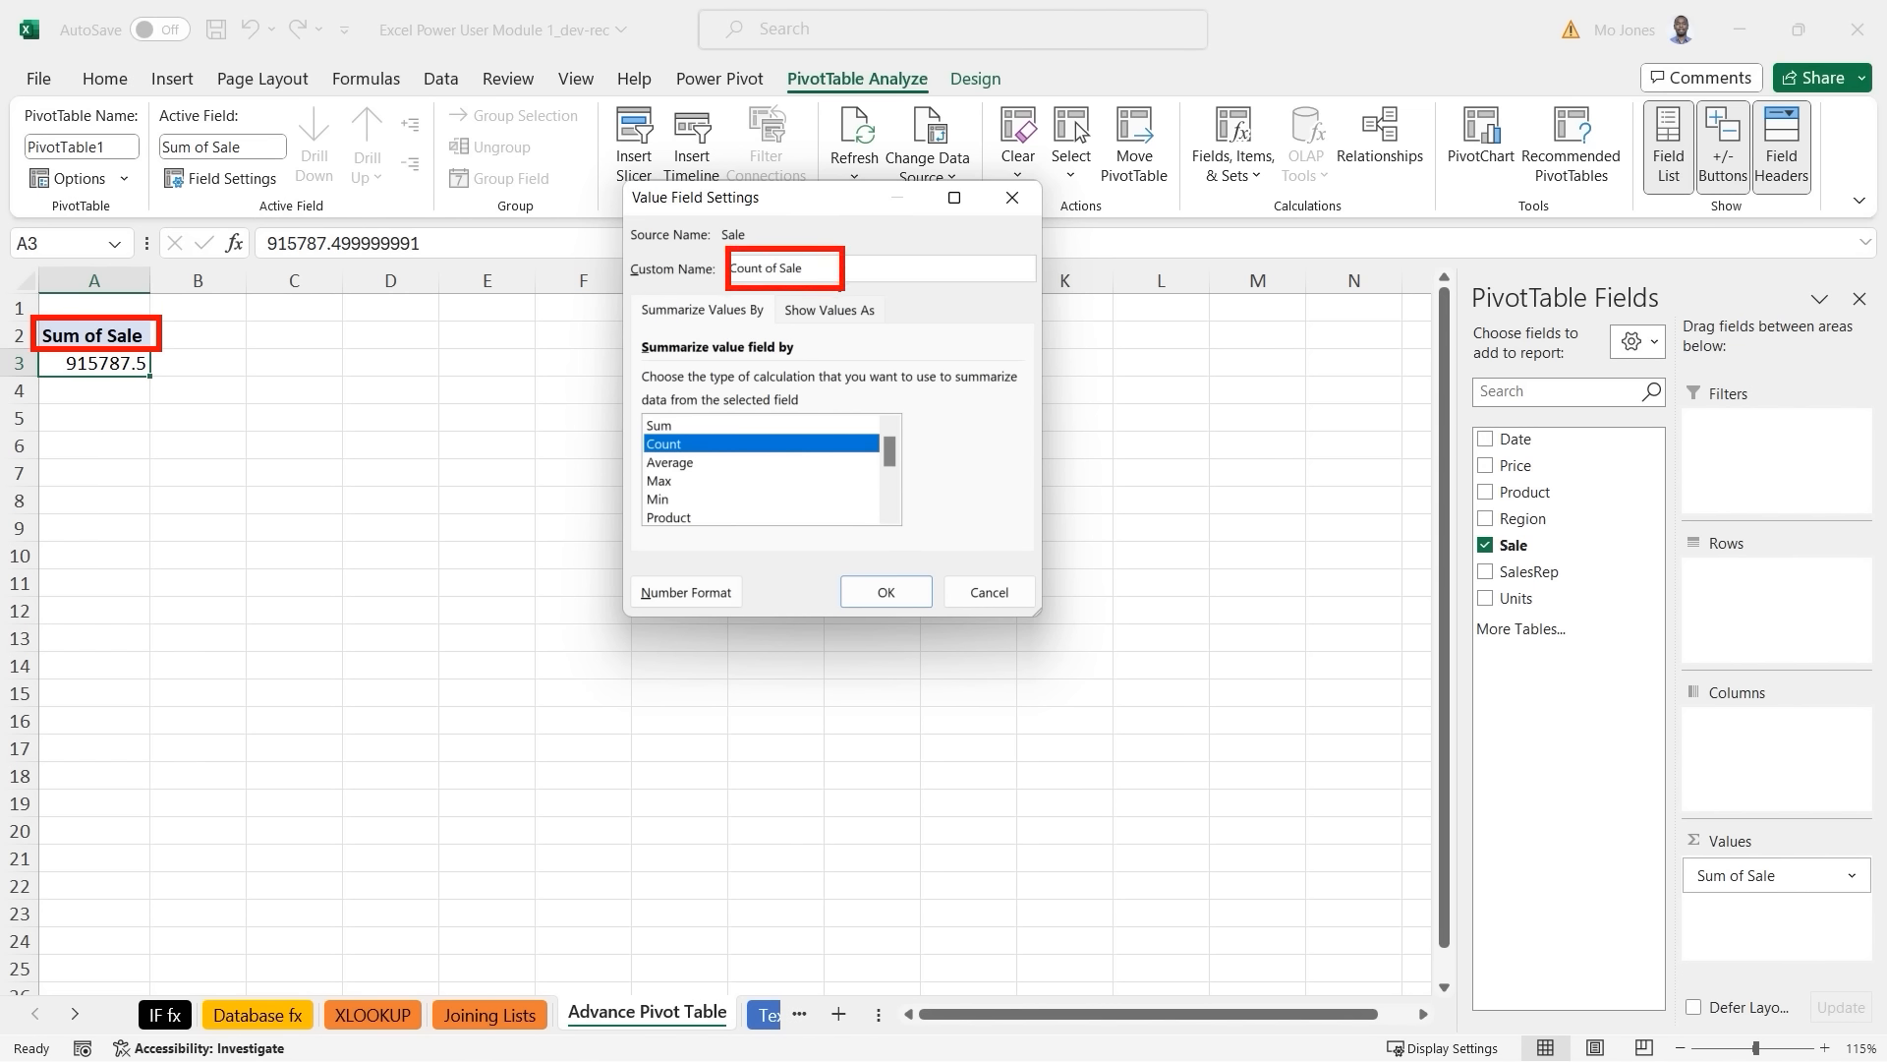
triple_click(784, 268)
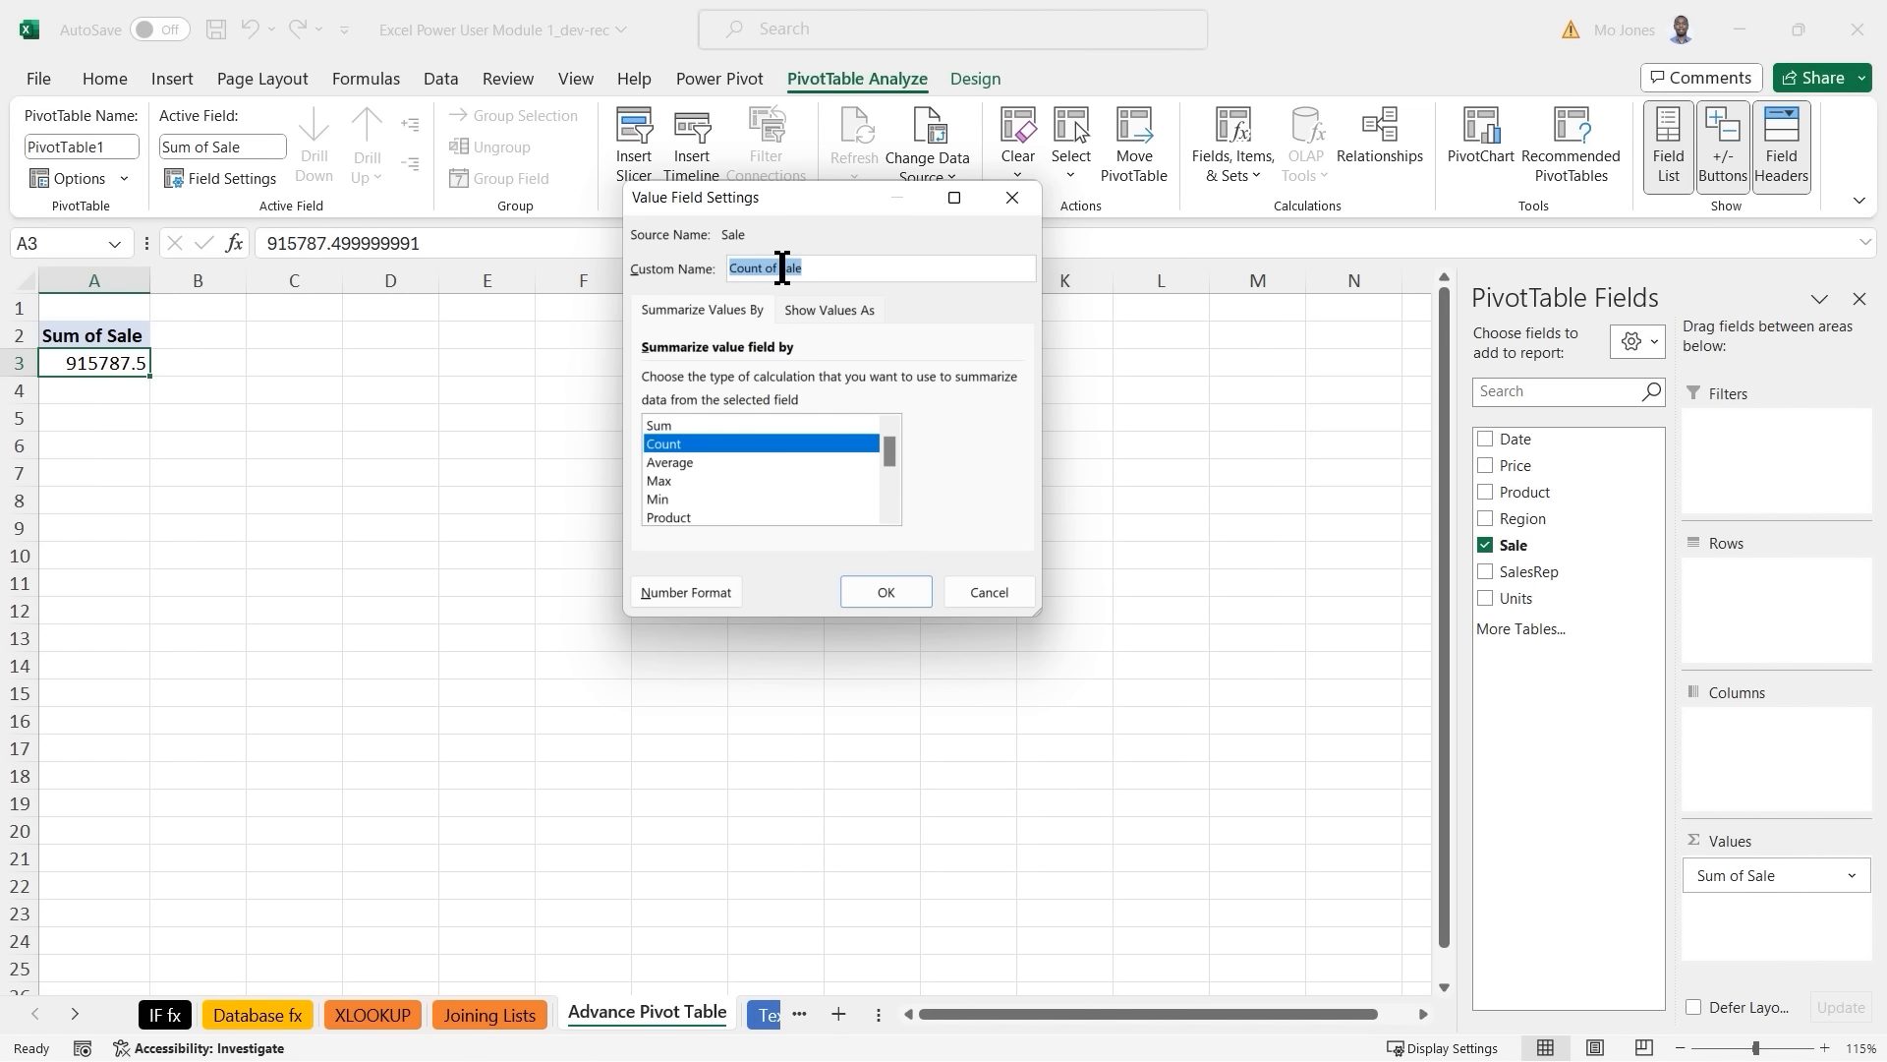
text(Transaction)
Give Transaction a Number format with 0 decimals and apply, showing 10000.
click(698, 583)
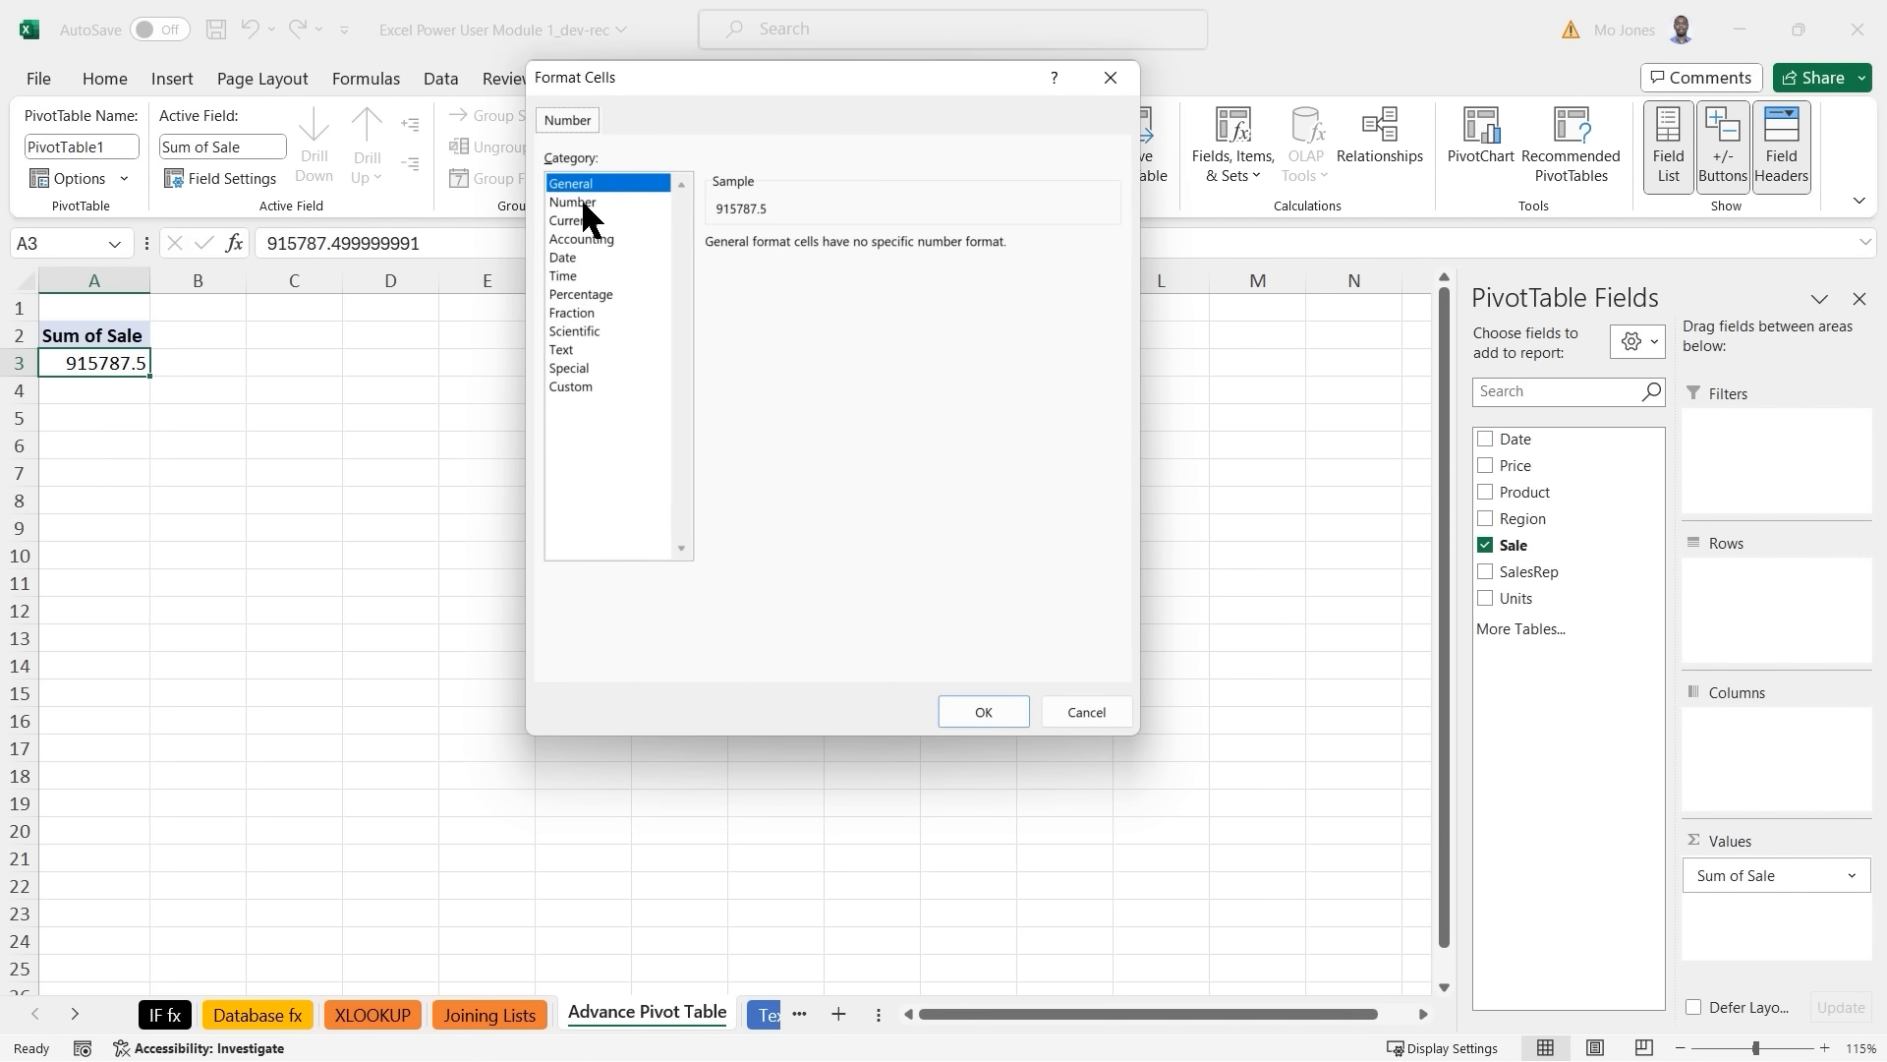
click(580, 202)
click(866, 250)
click(866, 249)
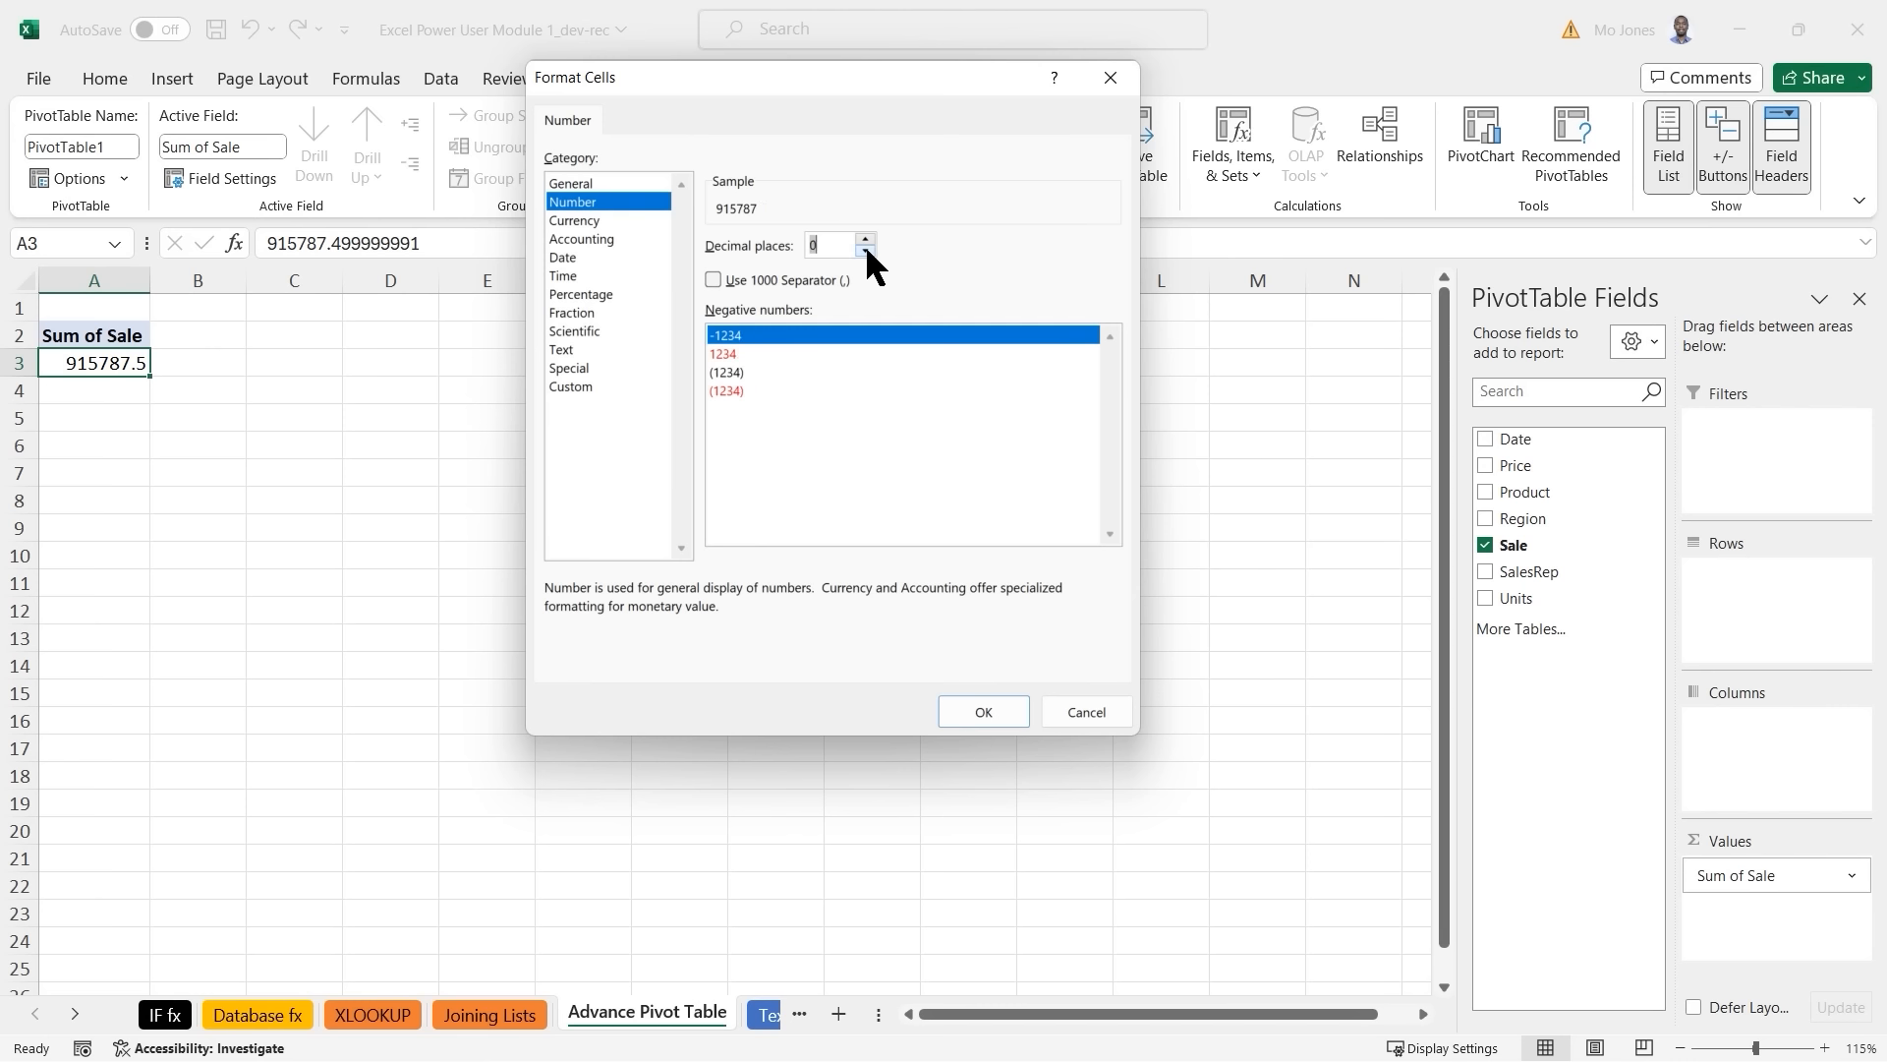
click(984, 711)
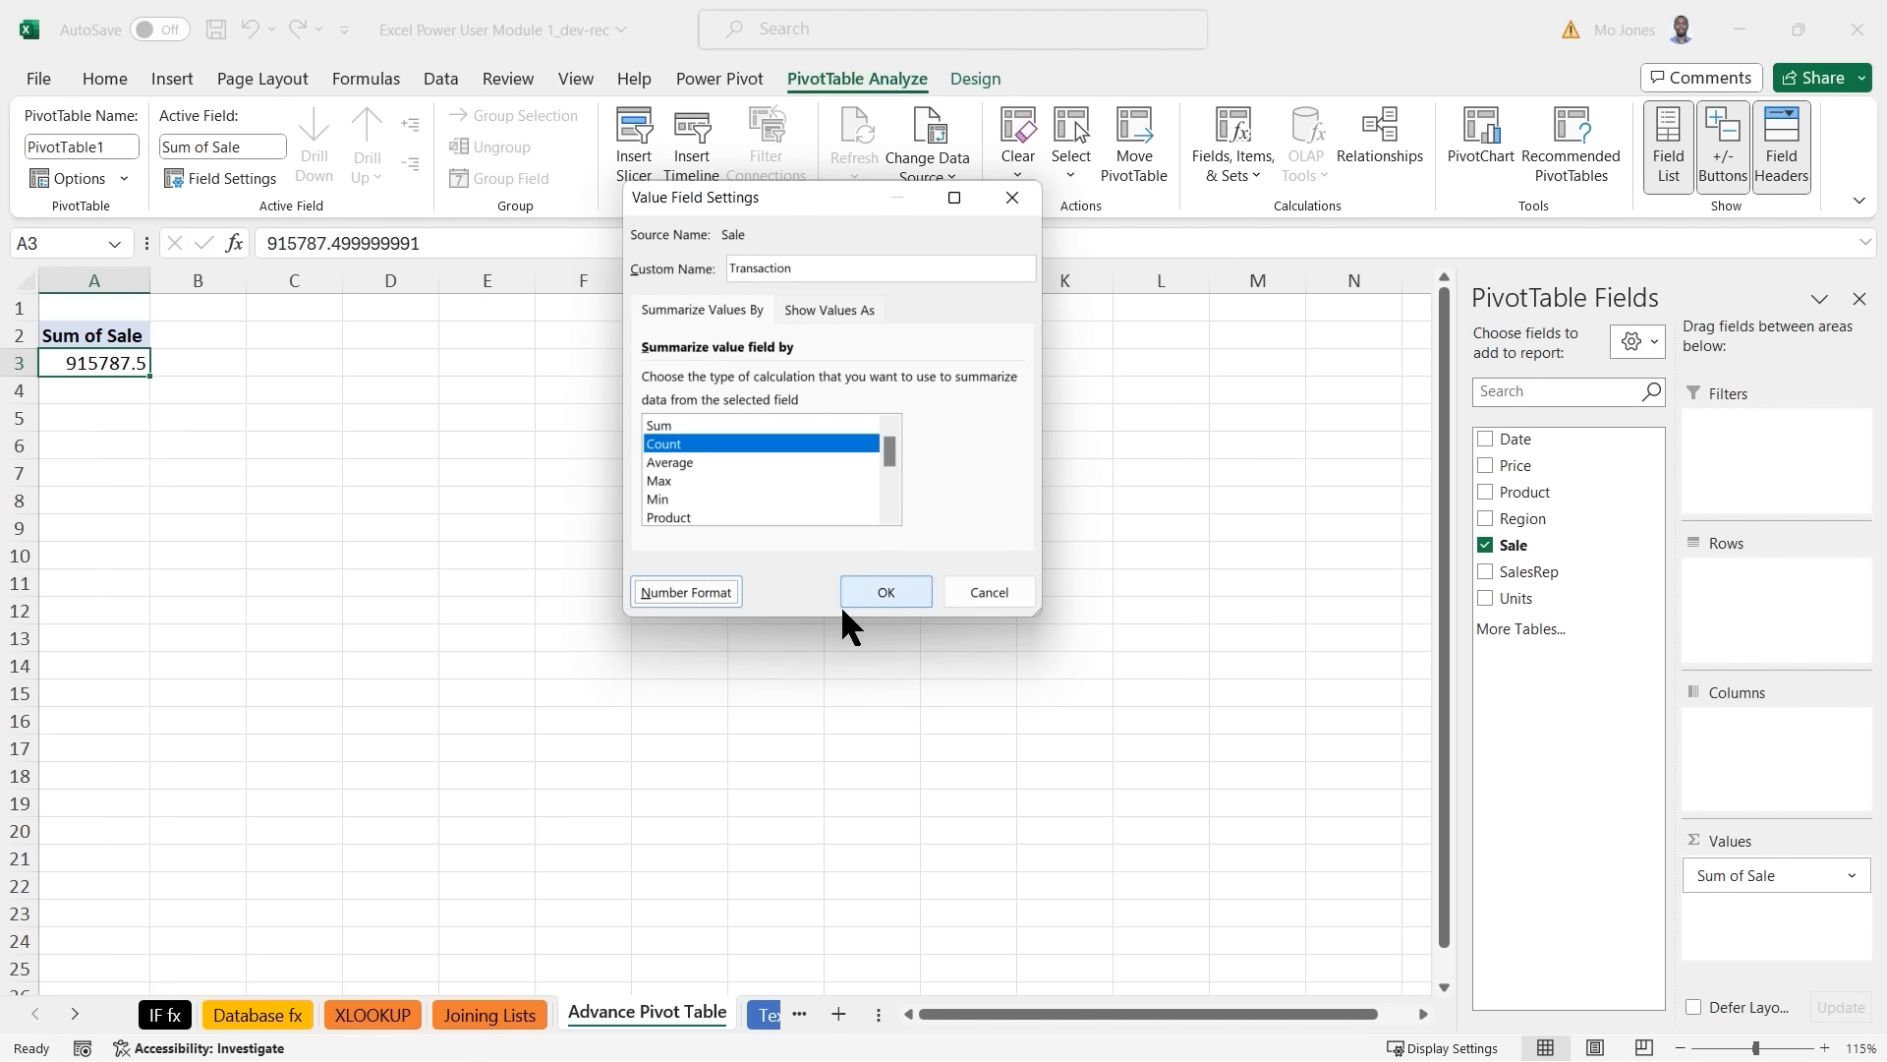
click(883, 592)
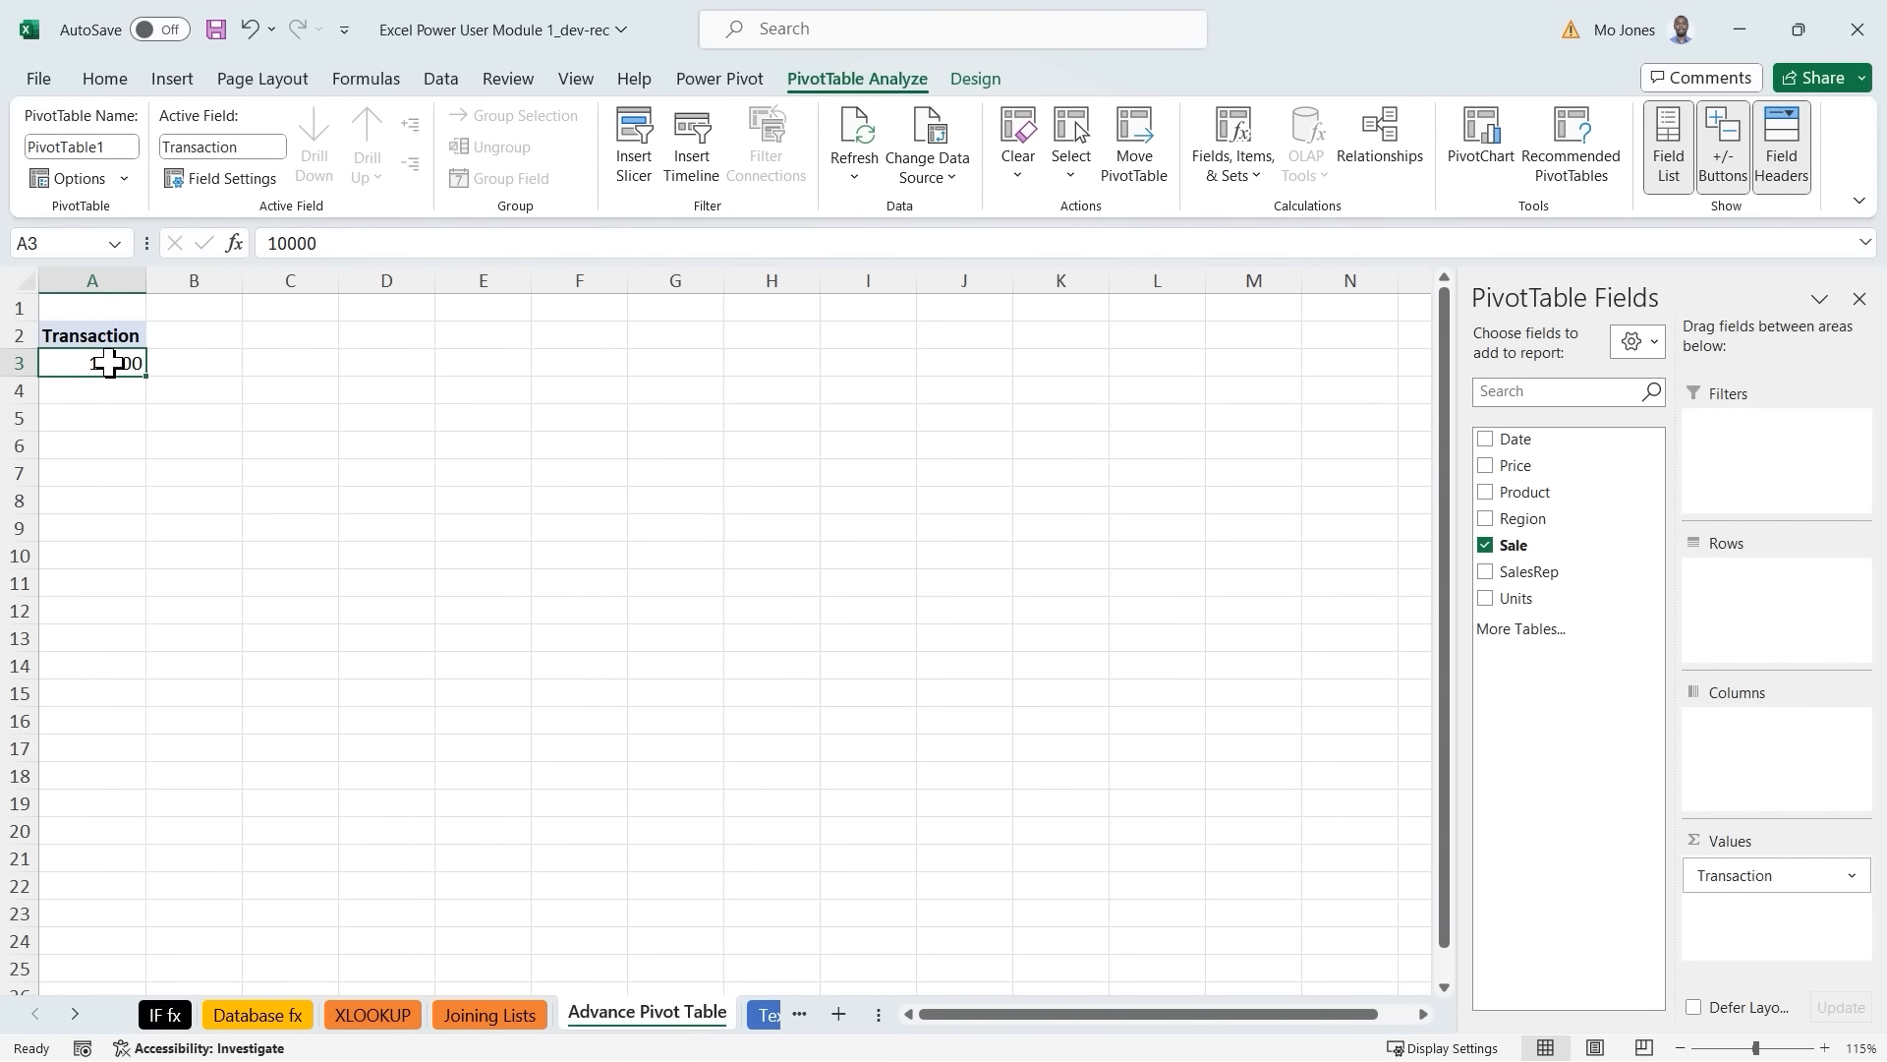
Add Region to rows: East 1703, MidWest 3603, South 1665, West 3029.
mouse_move(108, 363)
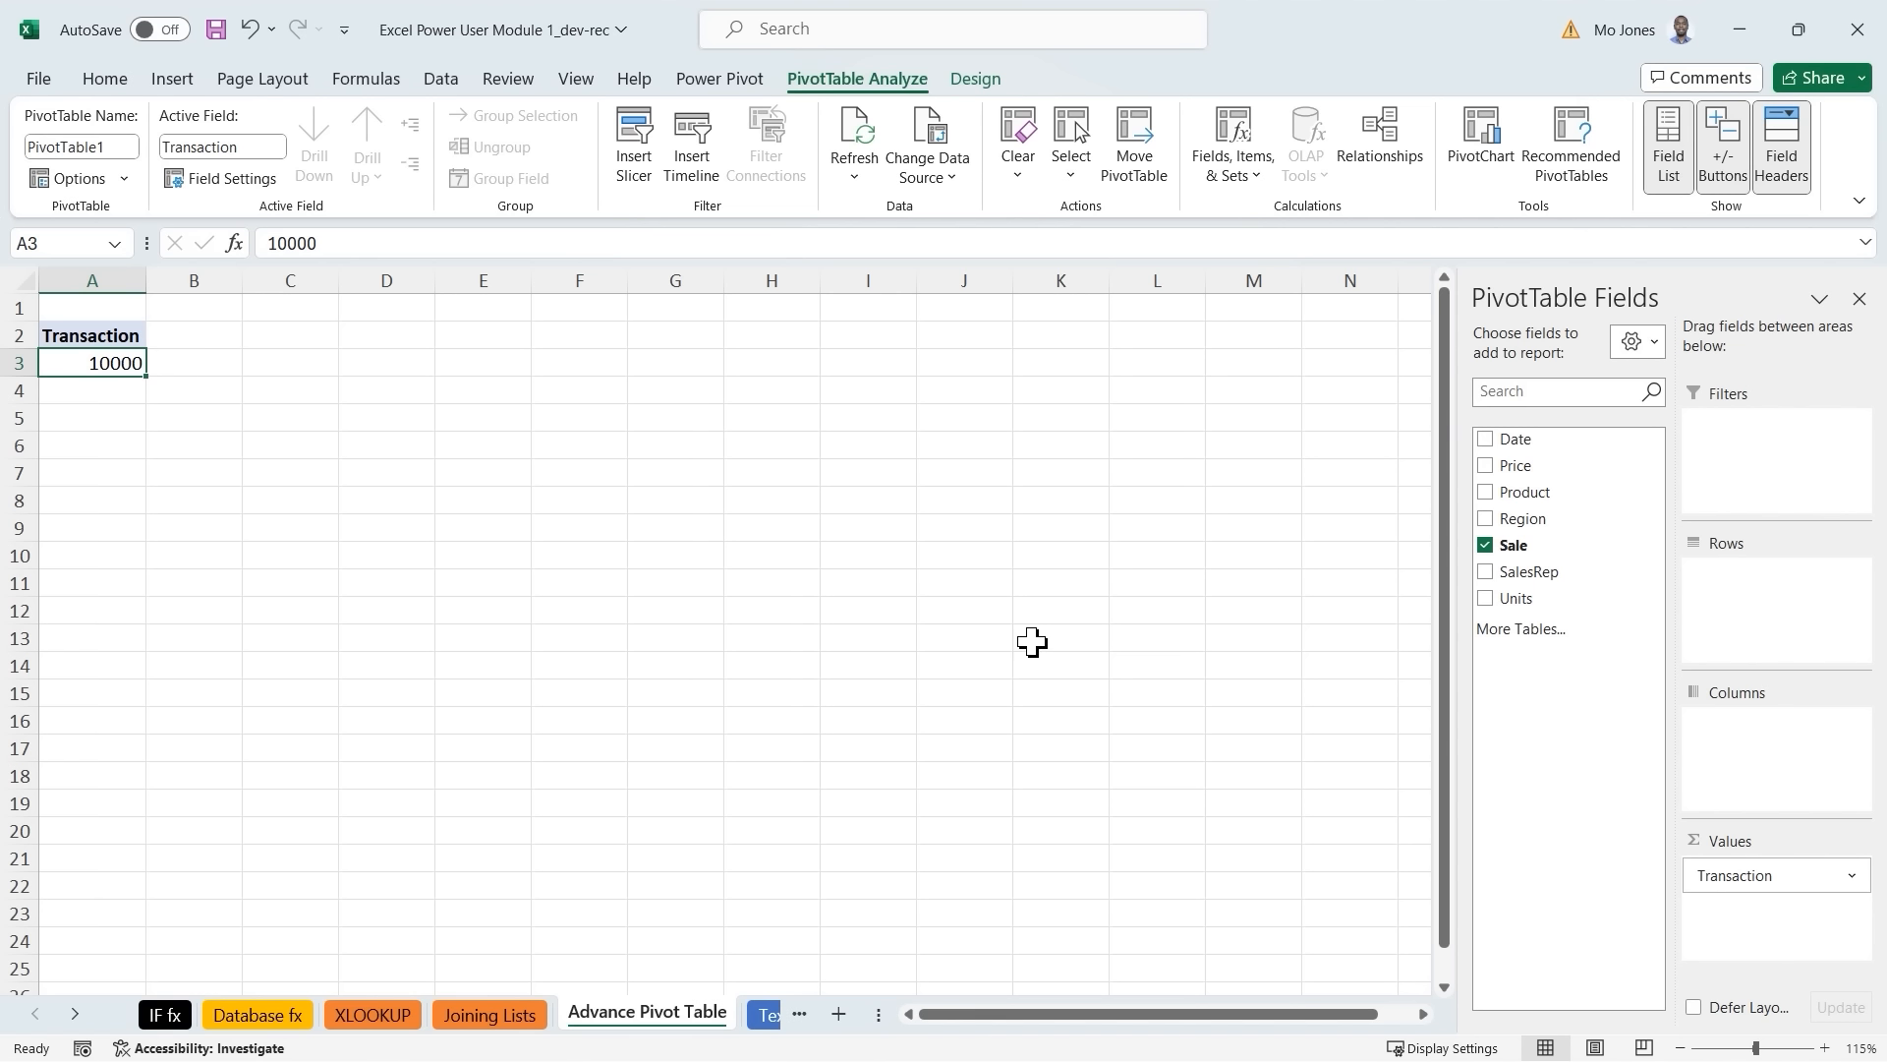
click(1485, 519)
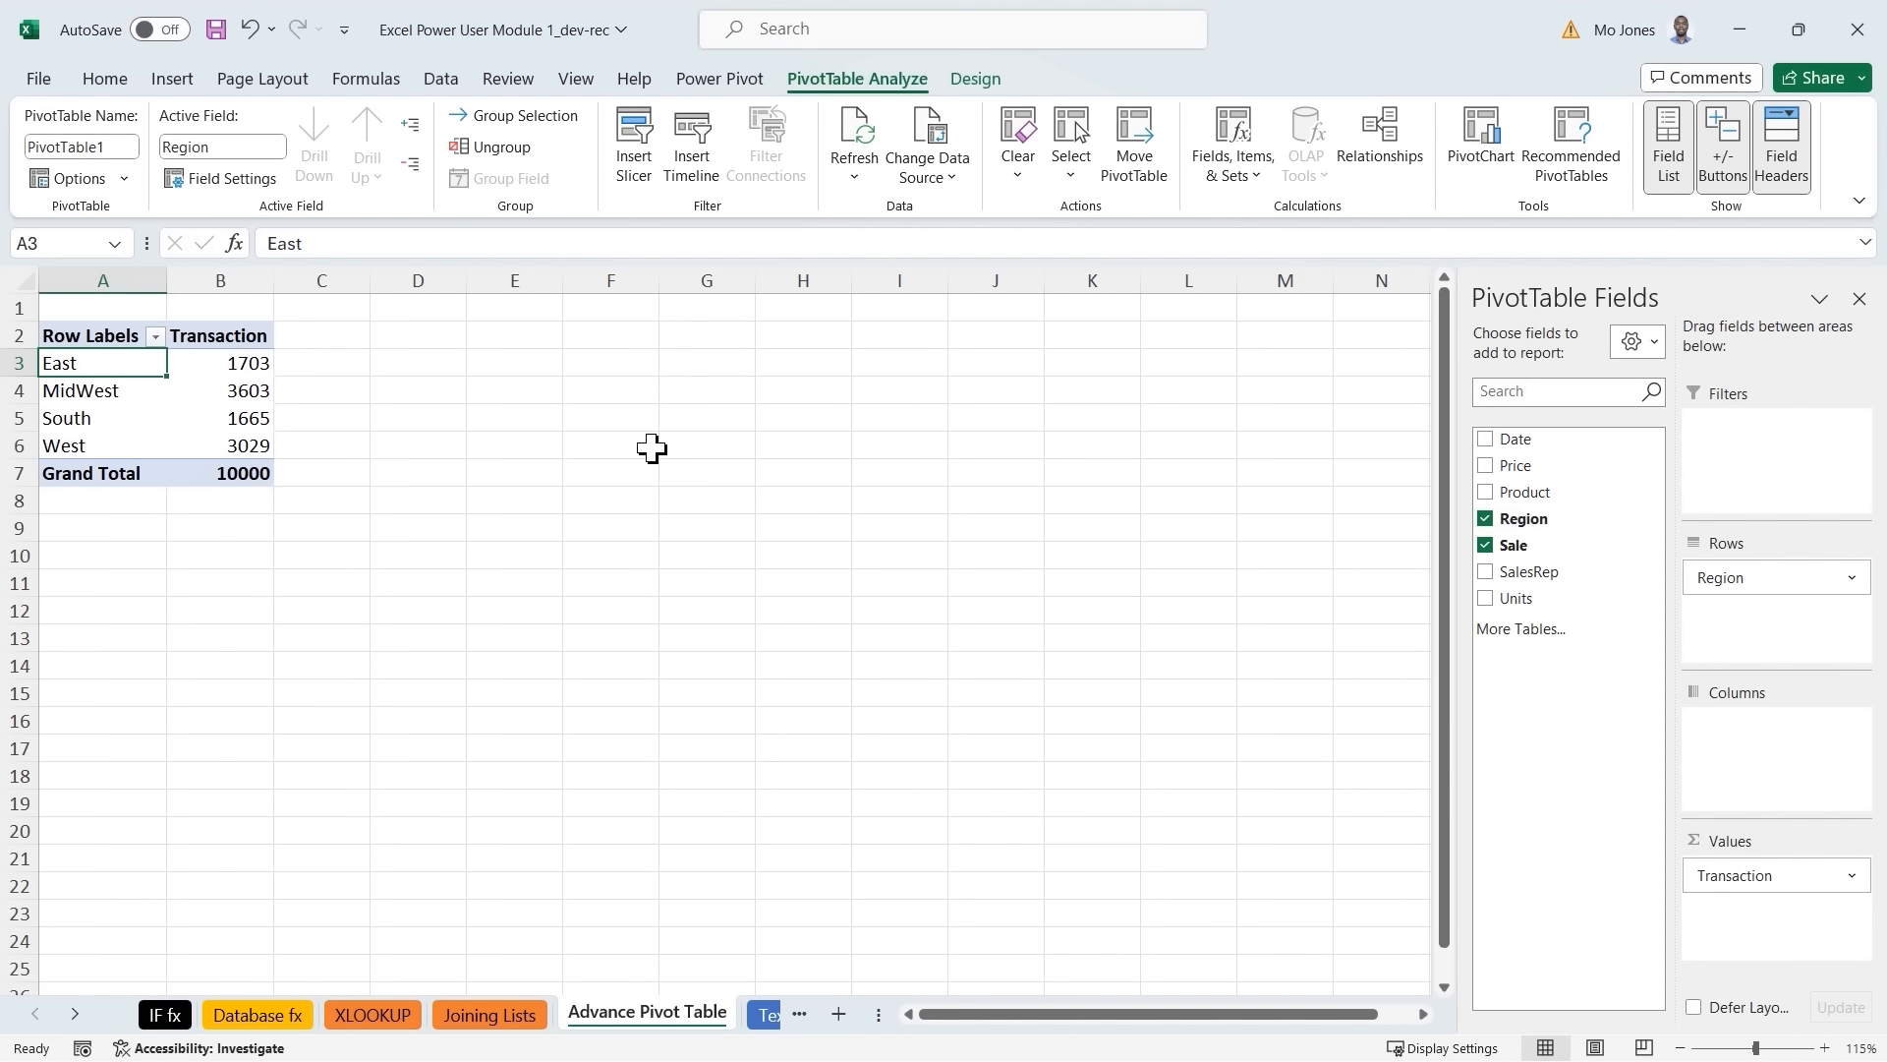
click(226, 390)
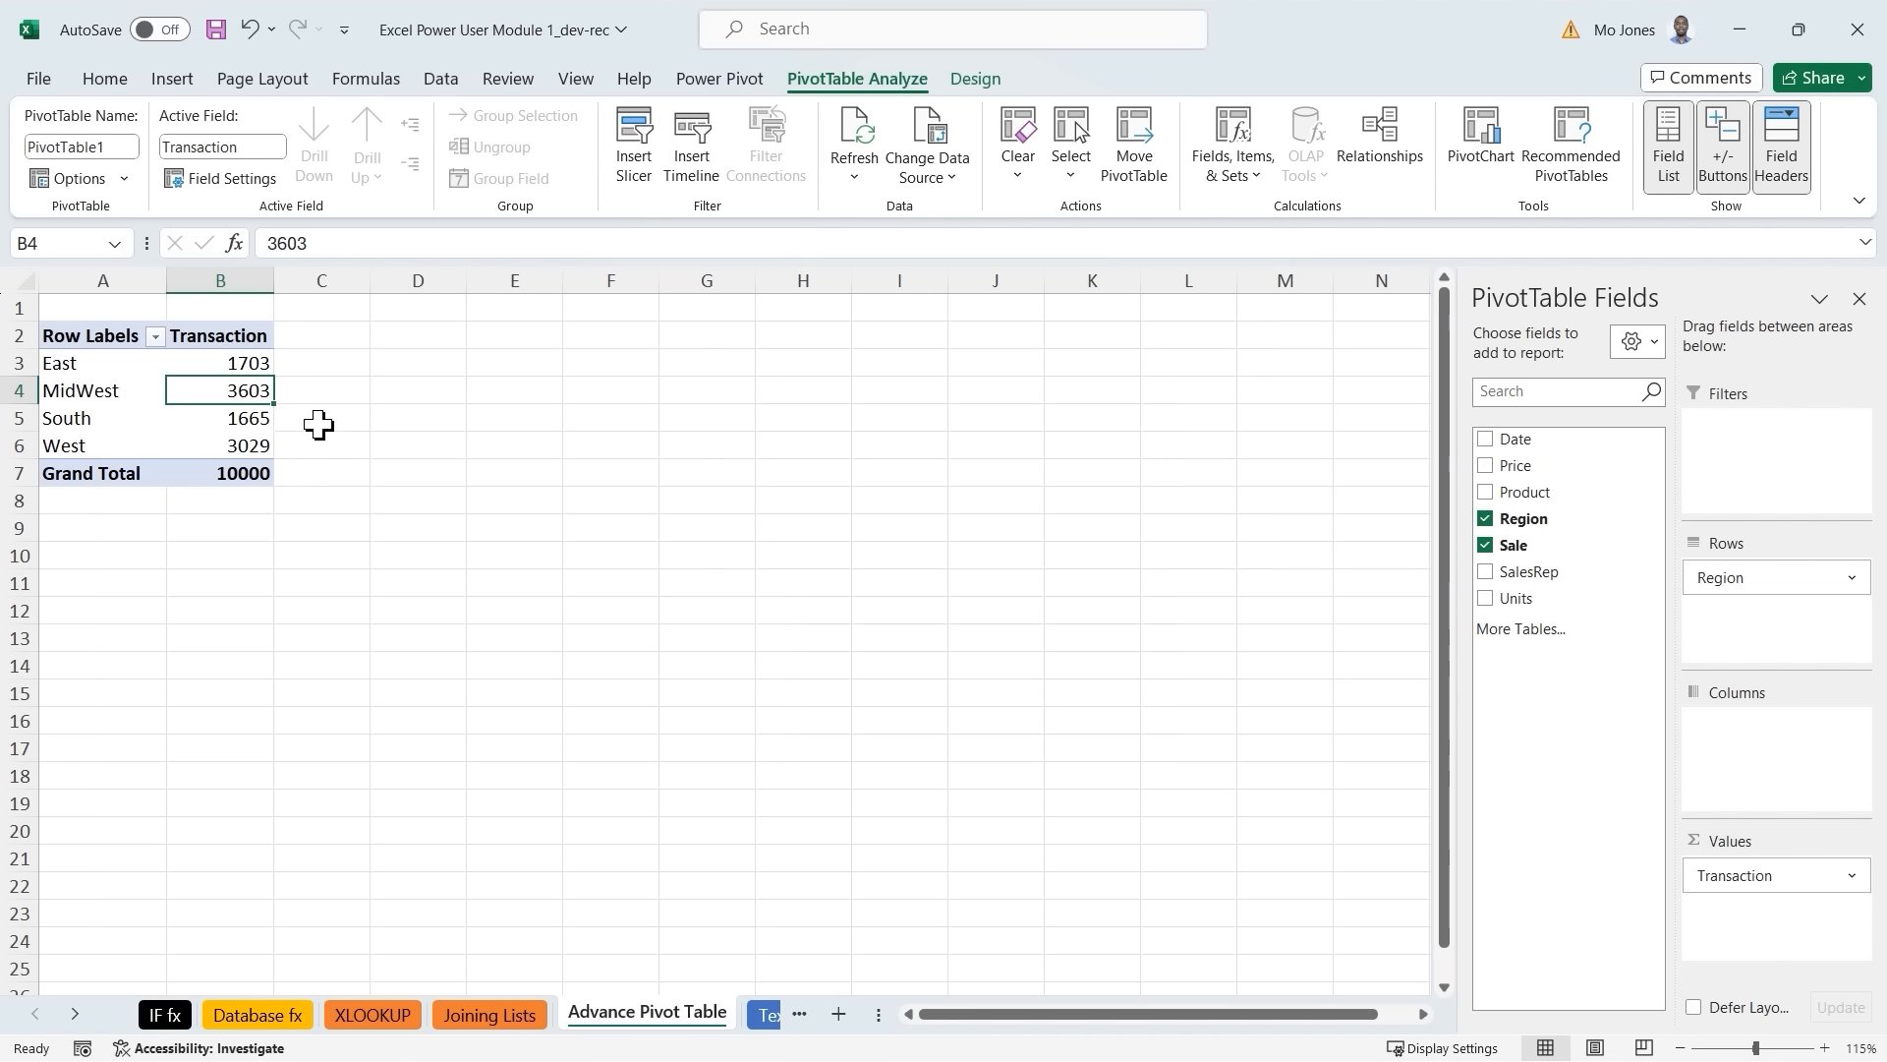
click(253, 418)
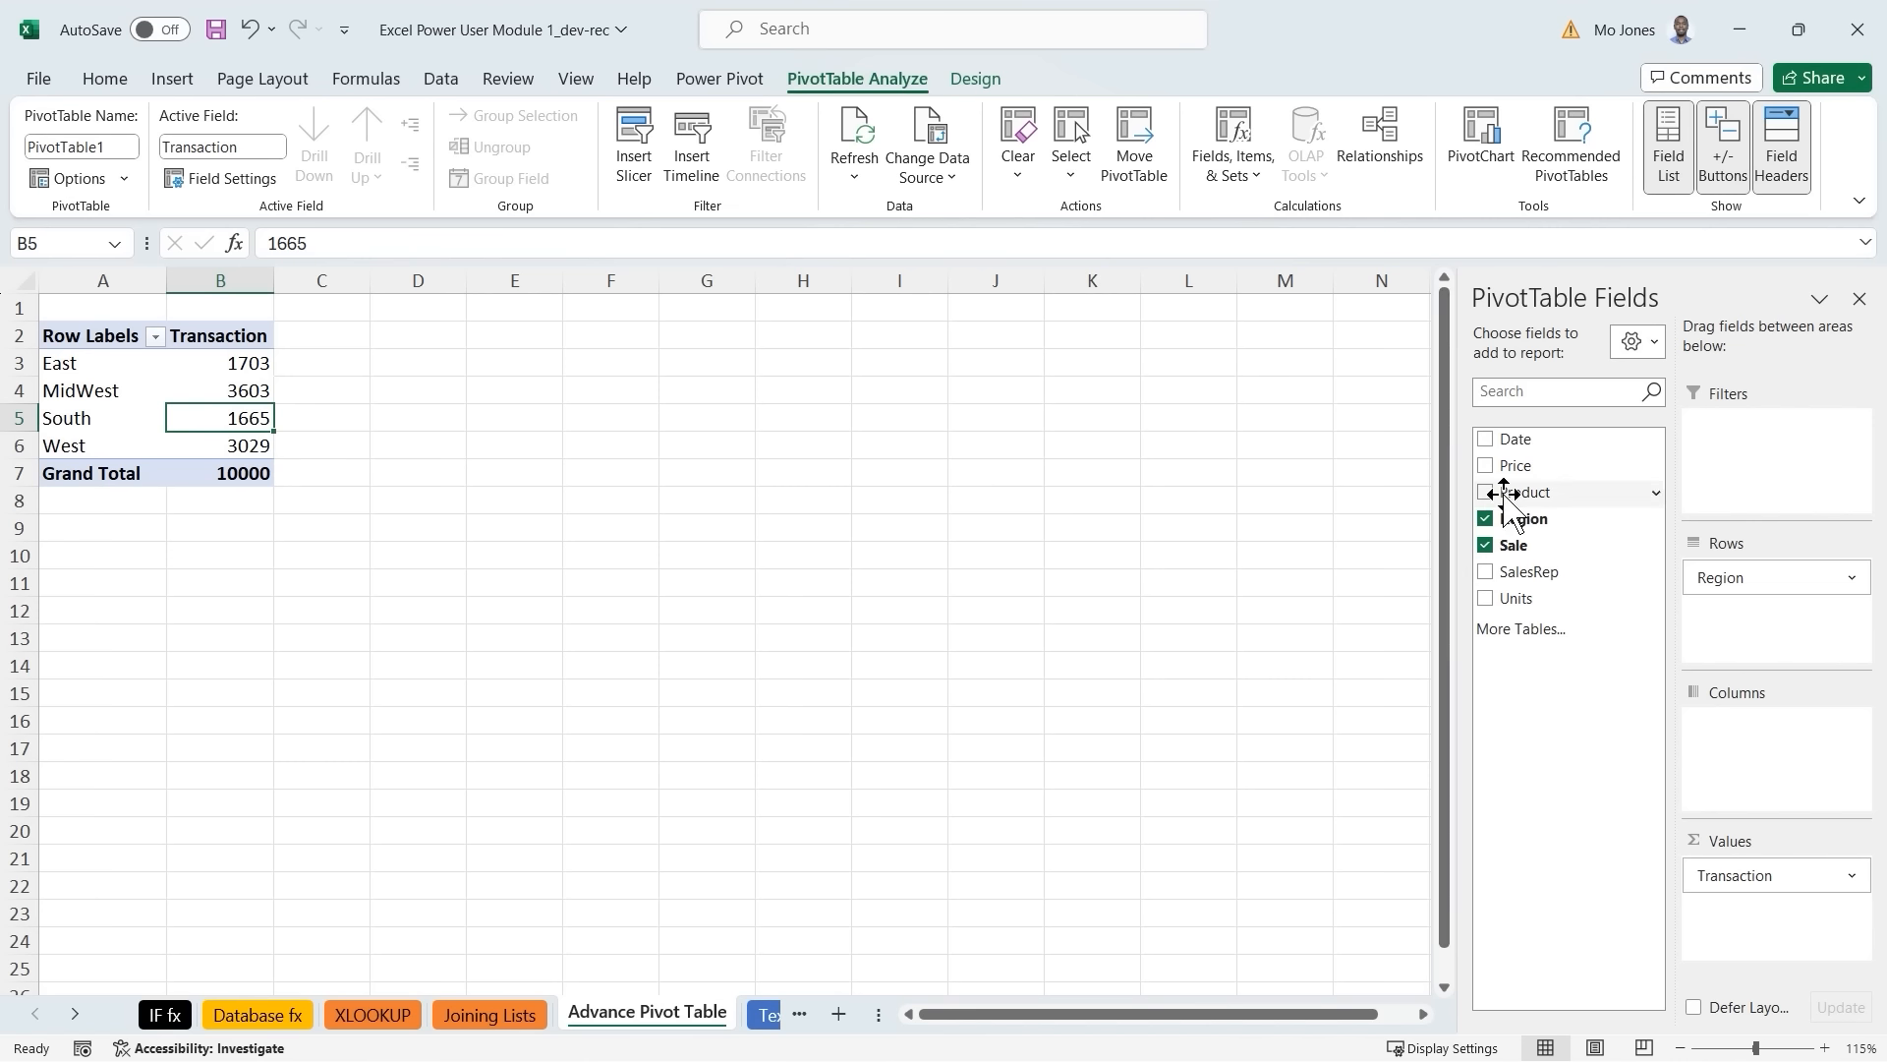
Move Region to Columns and add Product to Rows, e.g. Aspen East showing 125.
drag(1761, 581, 1764, 729)
drag(1525, 493, 1789, 613)
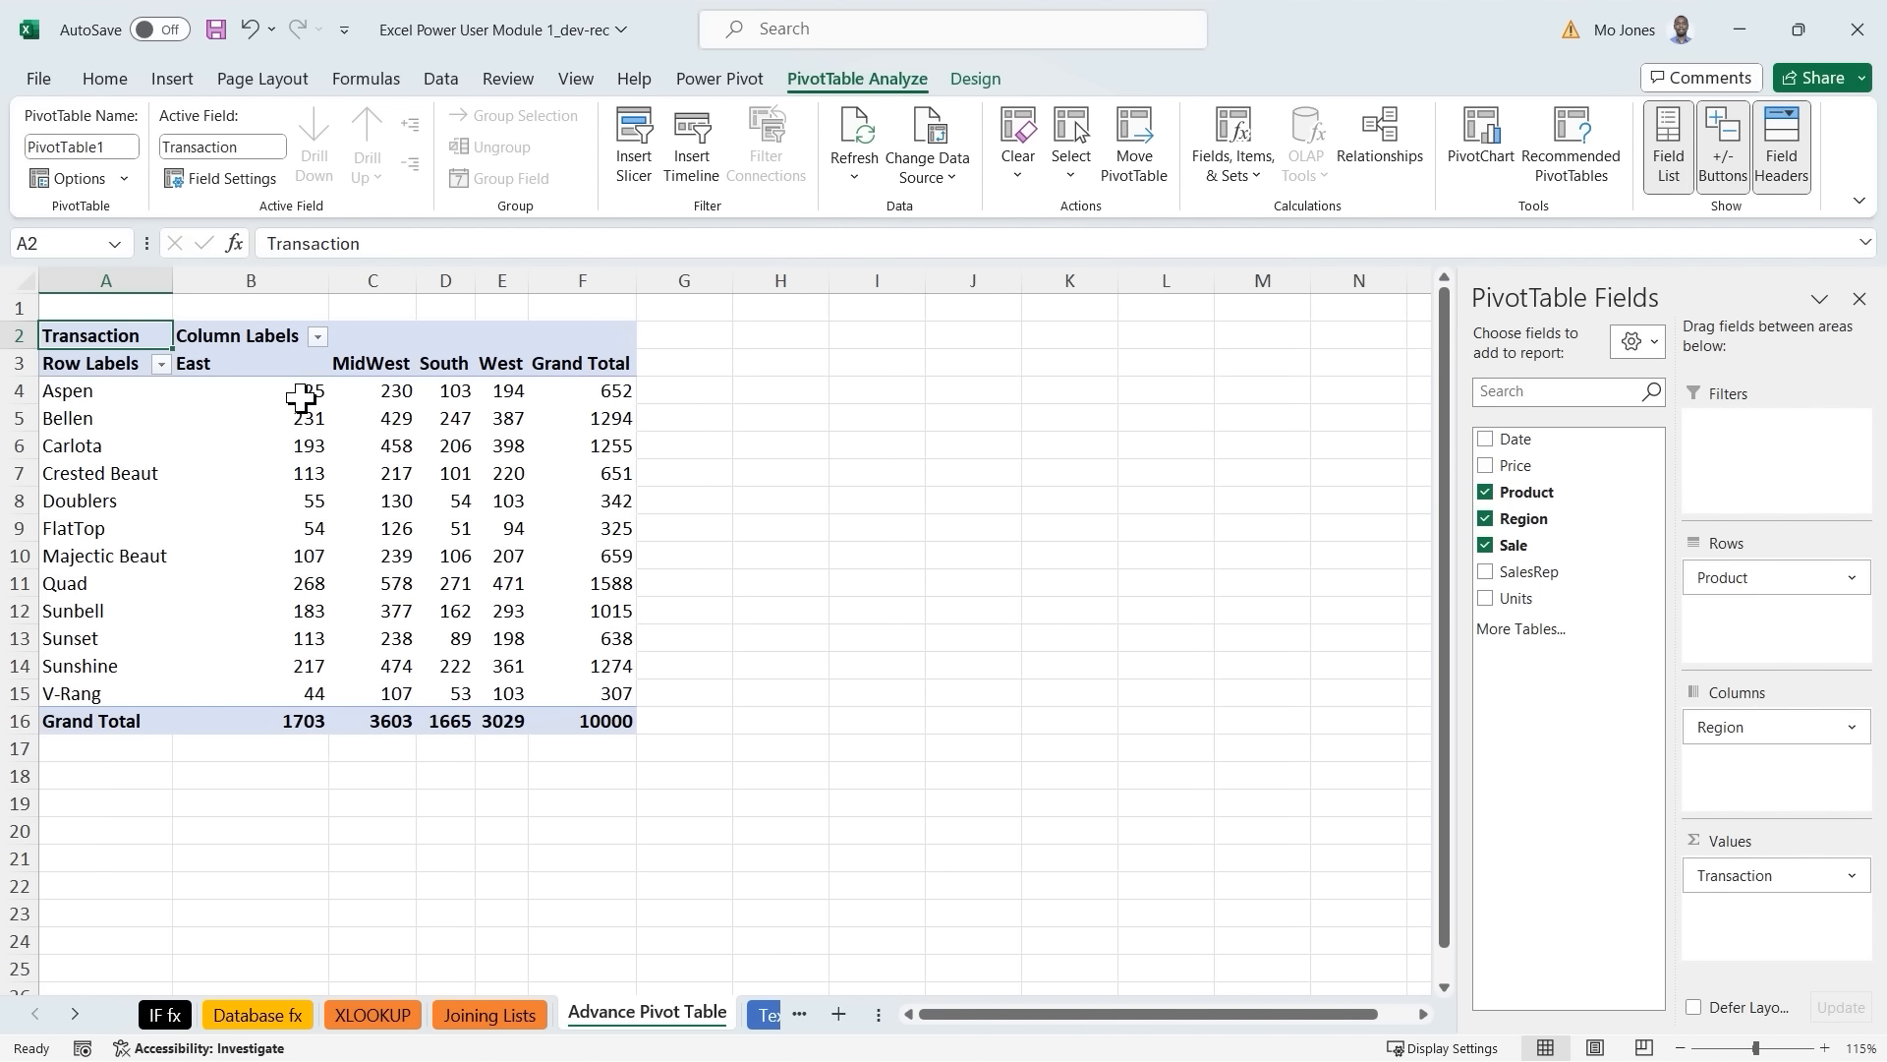
mouse_move(306, 393)
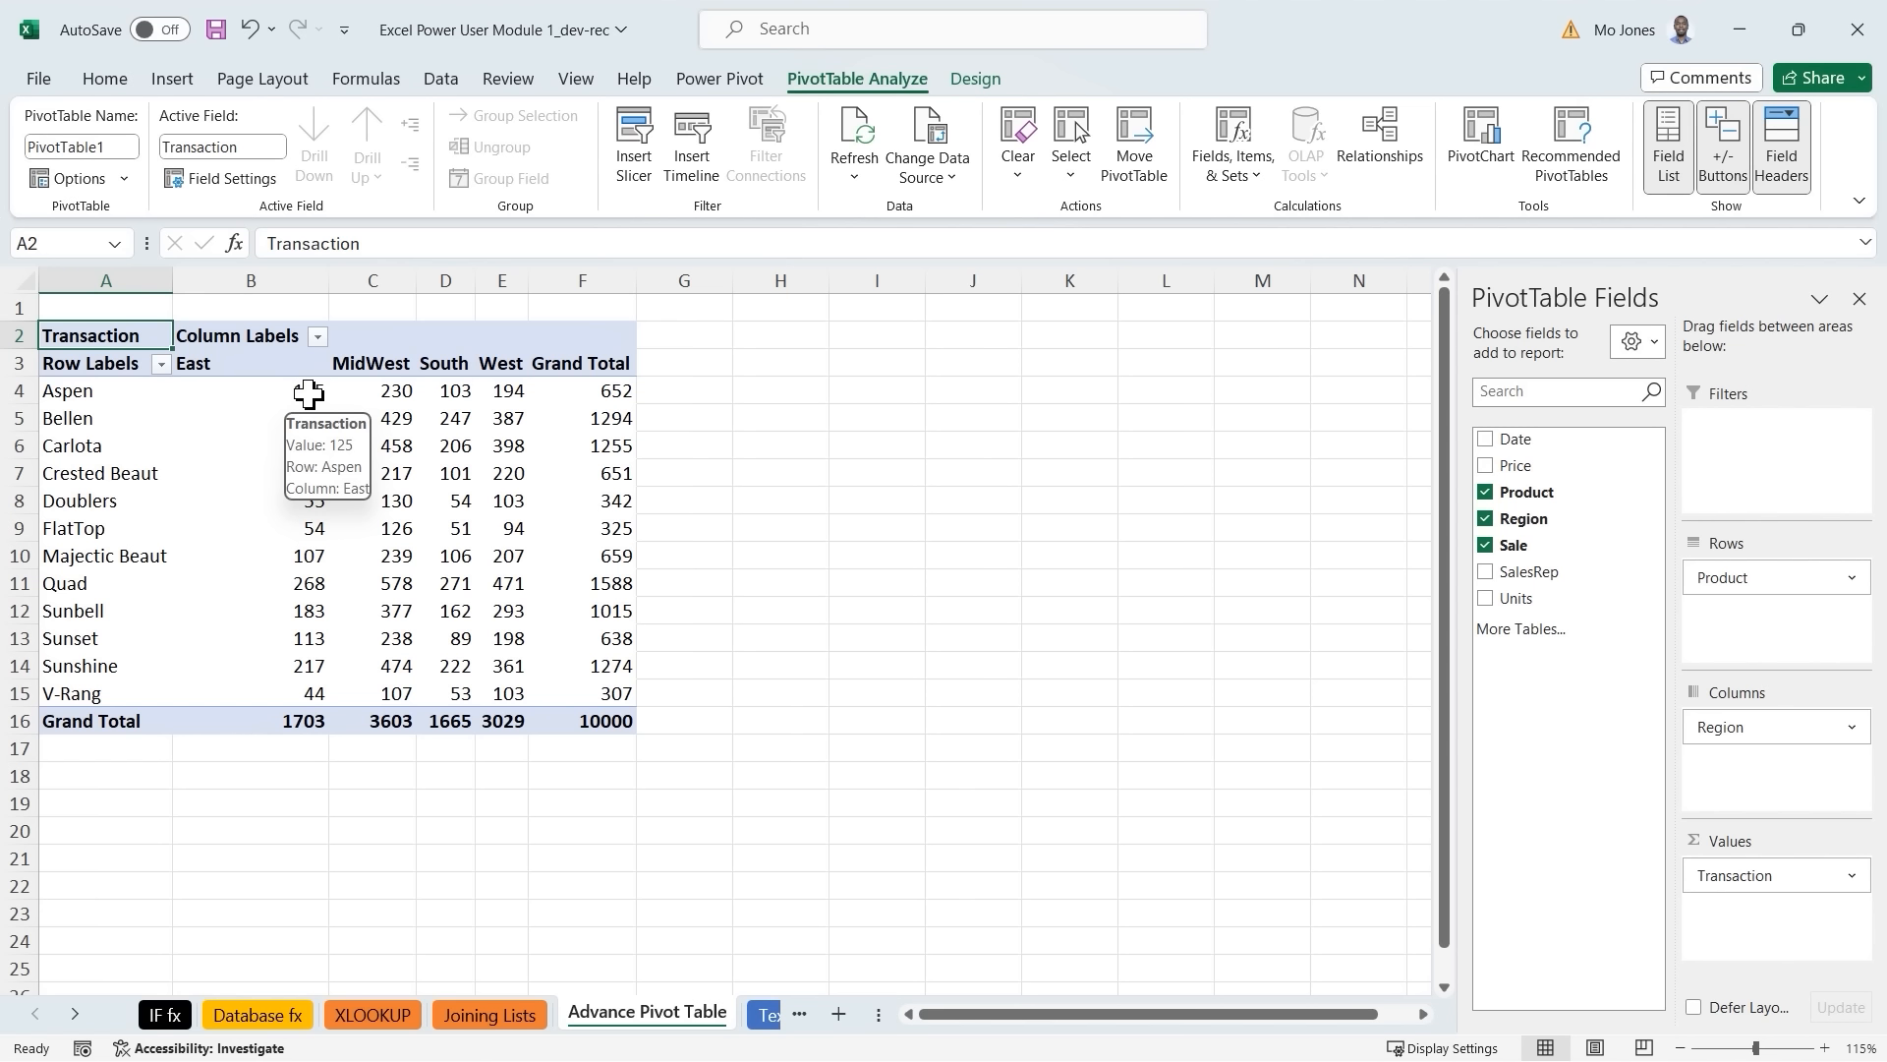
click(309, 393)
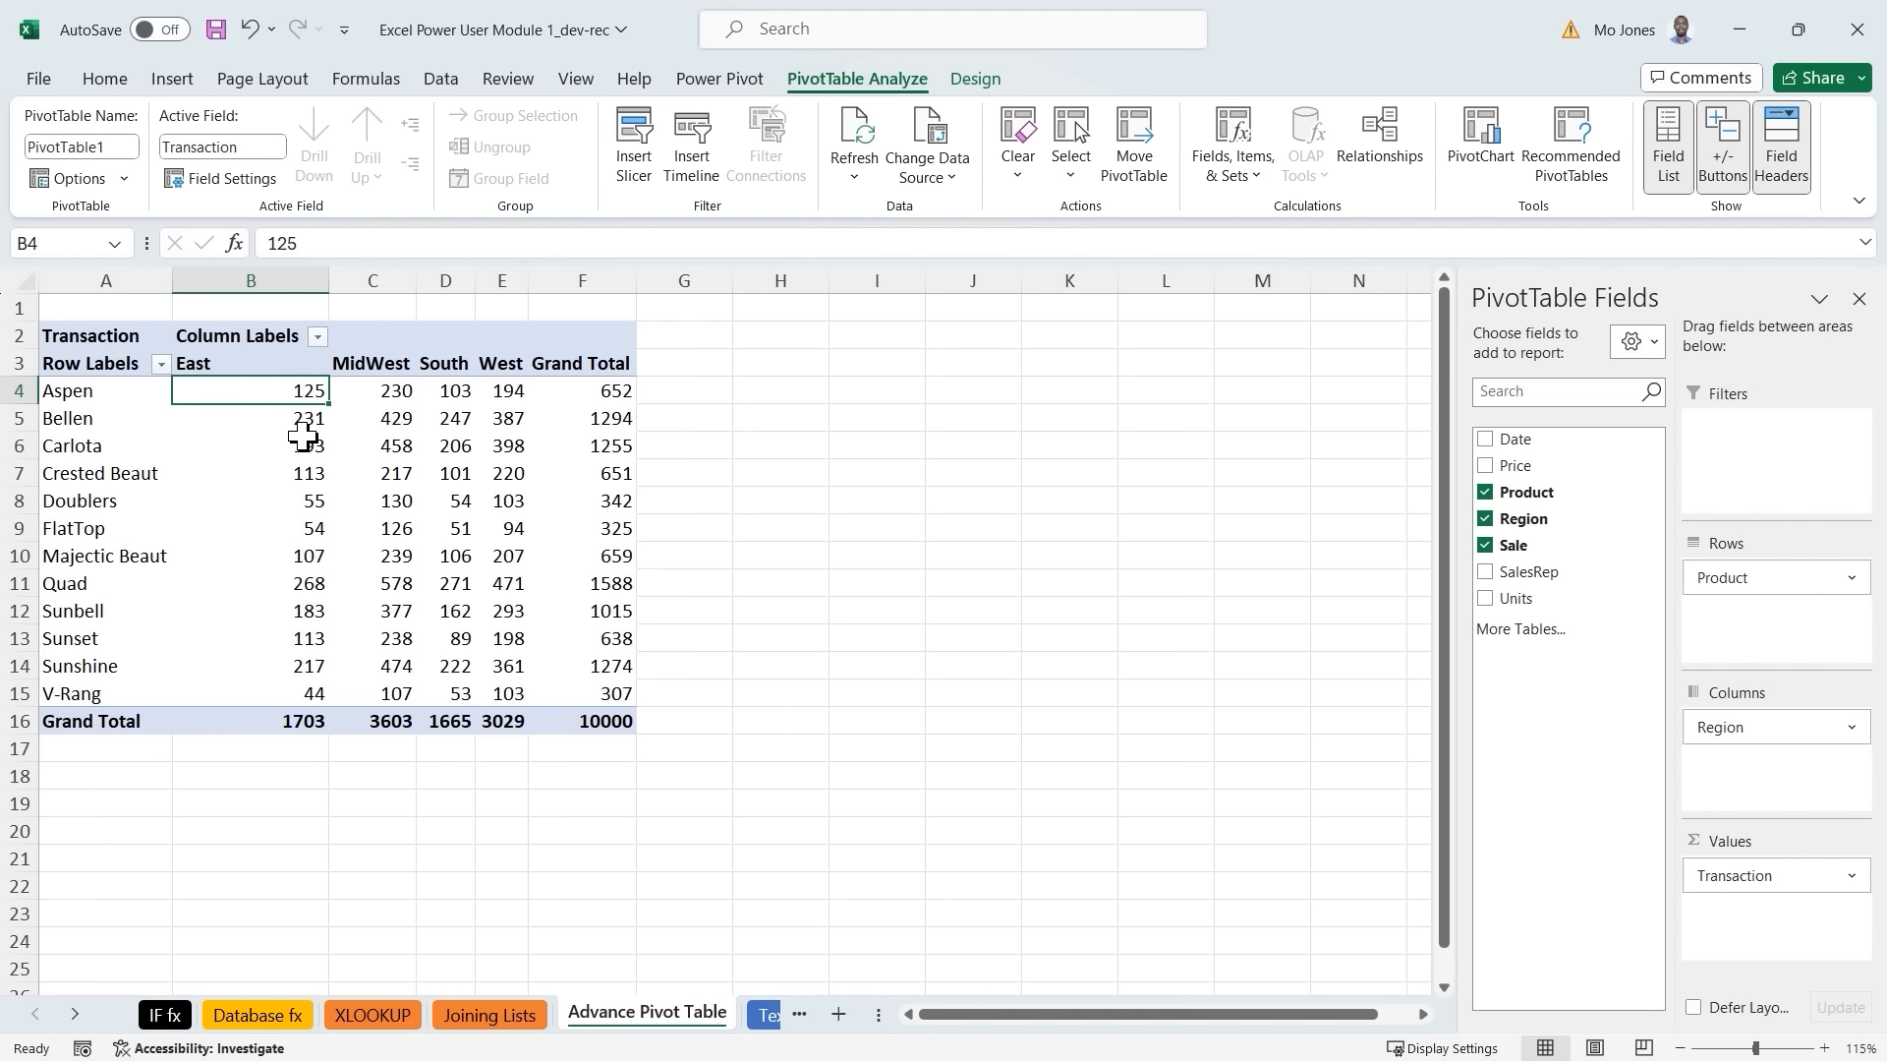
mouse_move(293, 428)
mouse_move(293, 393)
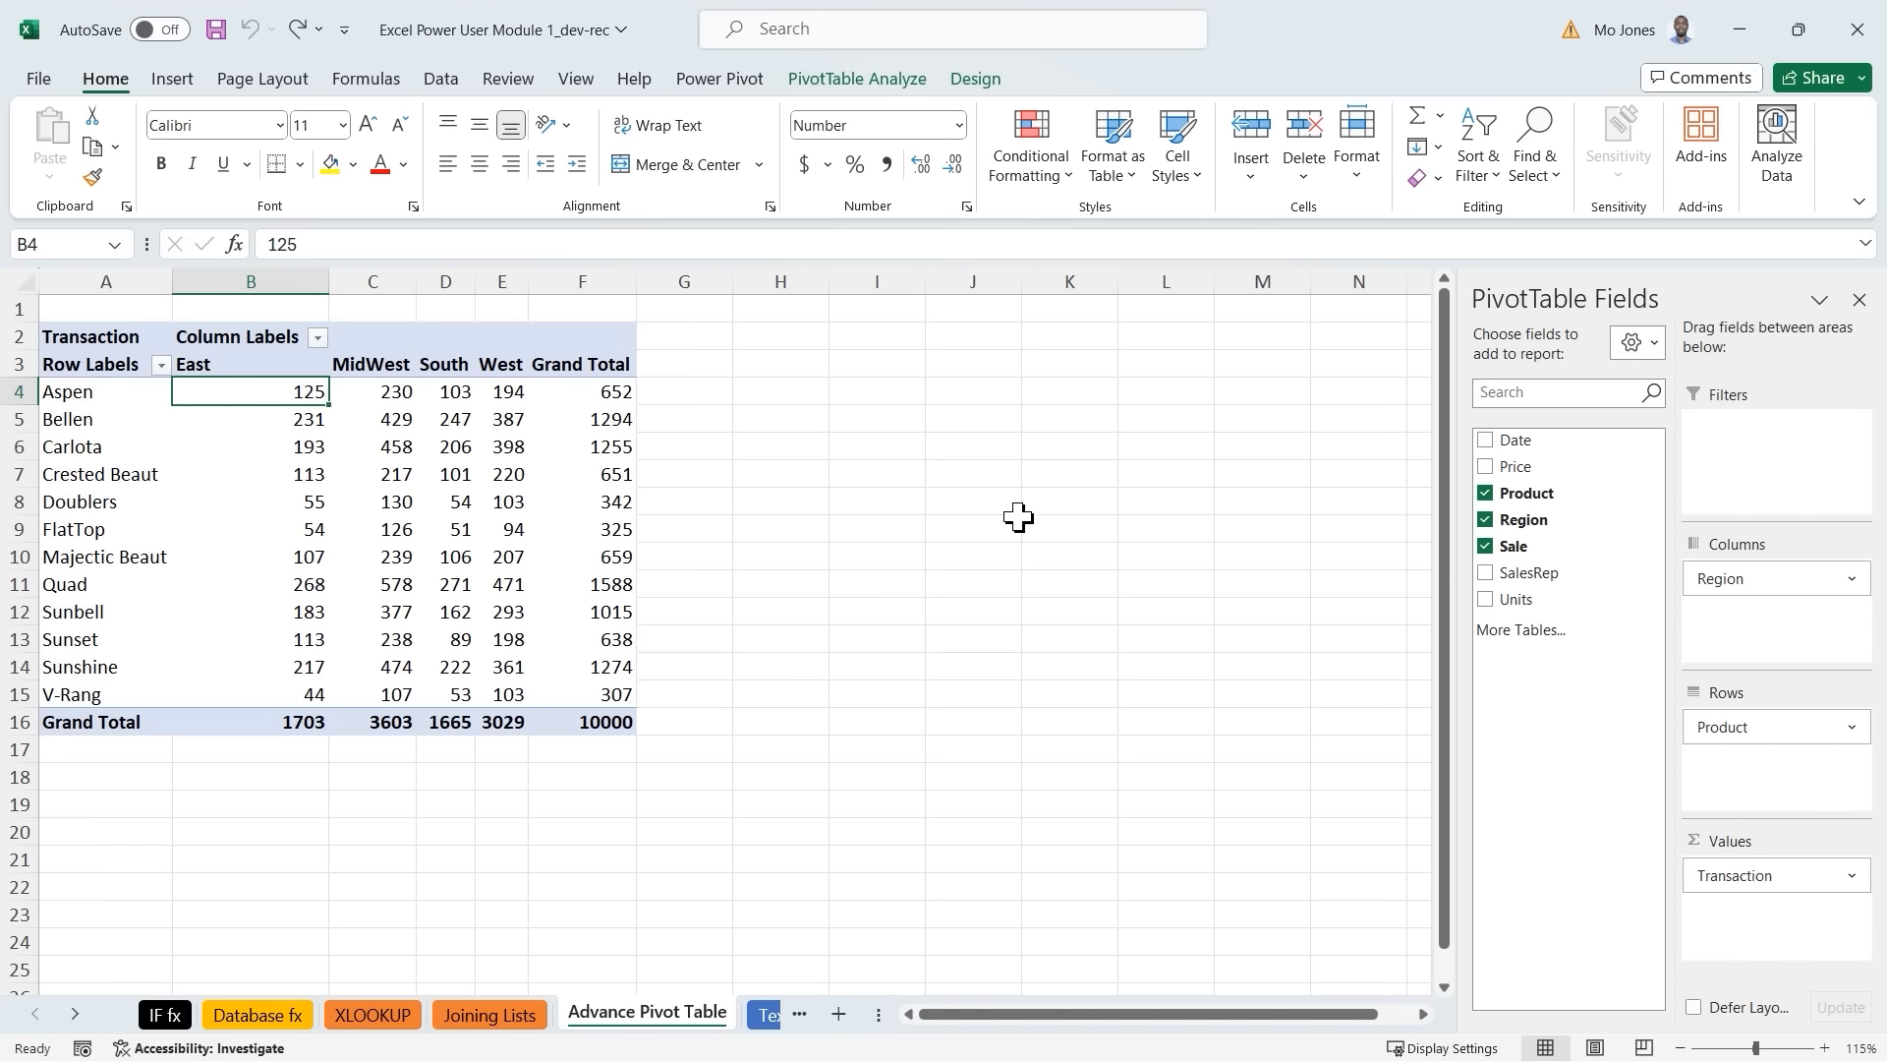
Type the heading 'Calculated Field' in K3 and autofit column K.
click(1060, 367)
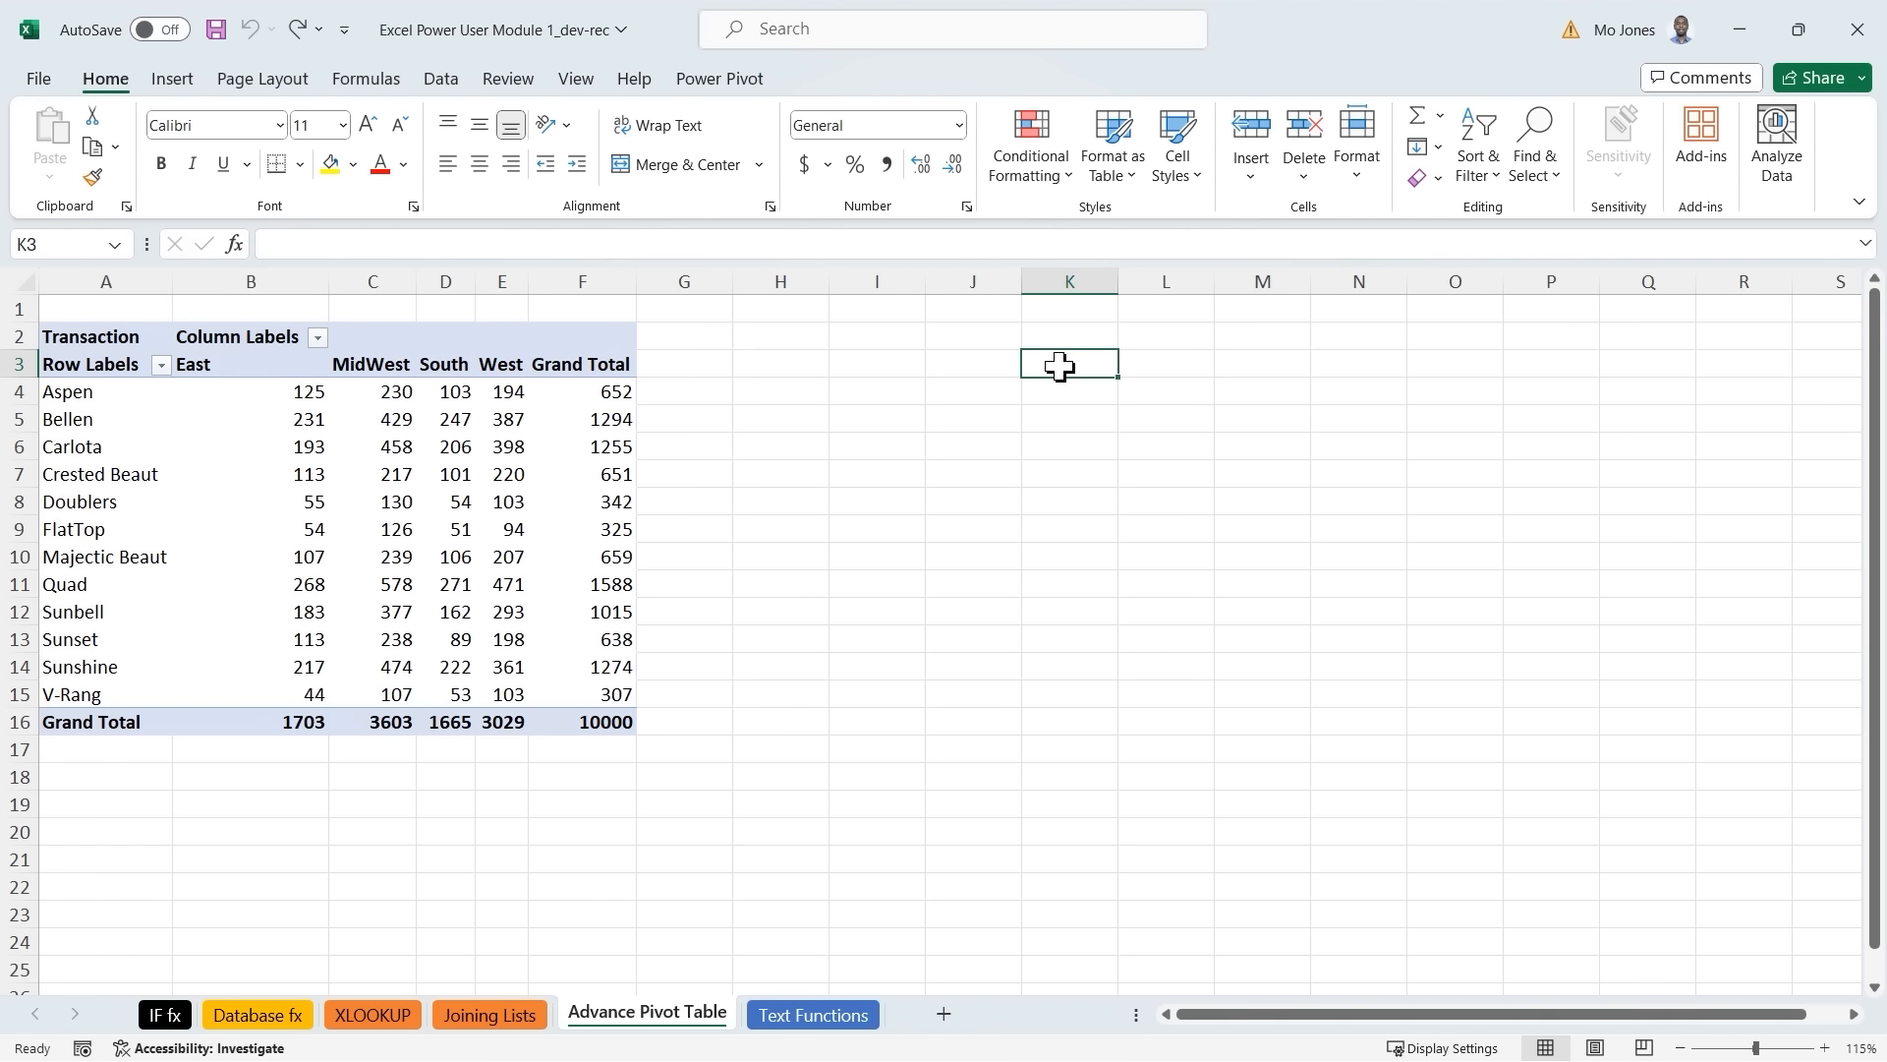
text(Calcu)
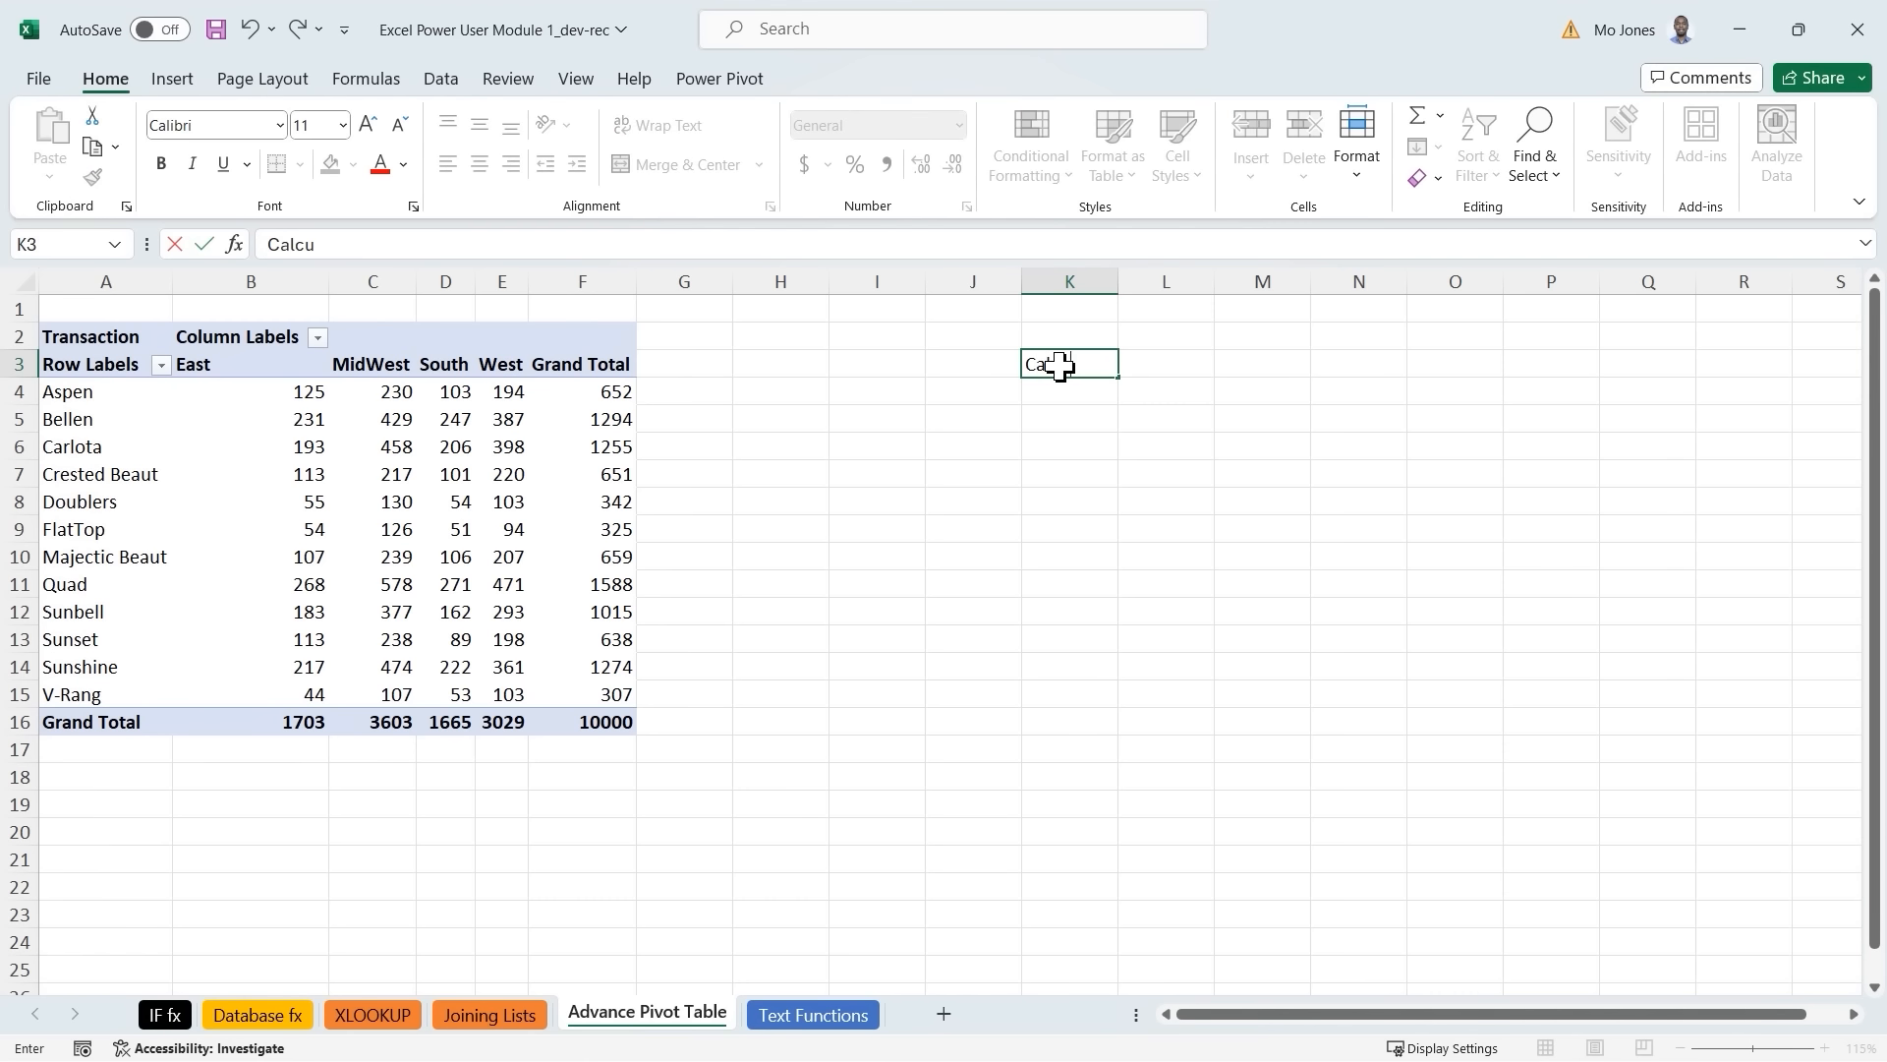
text(lated Field)
key(Return)
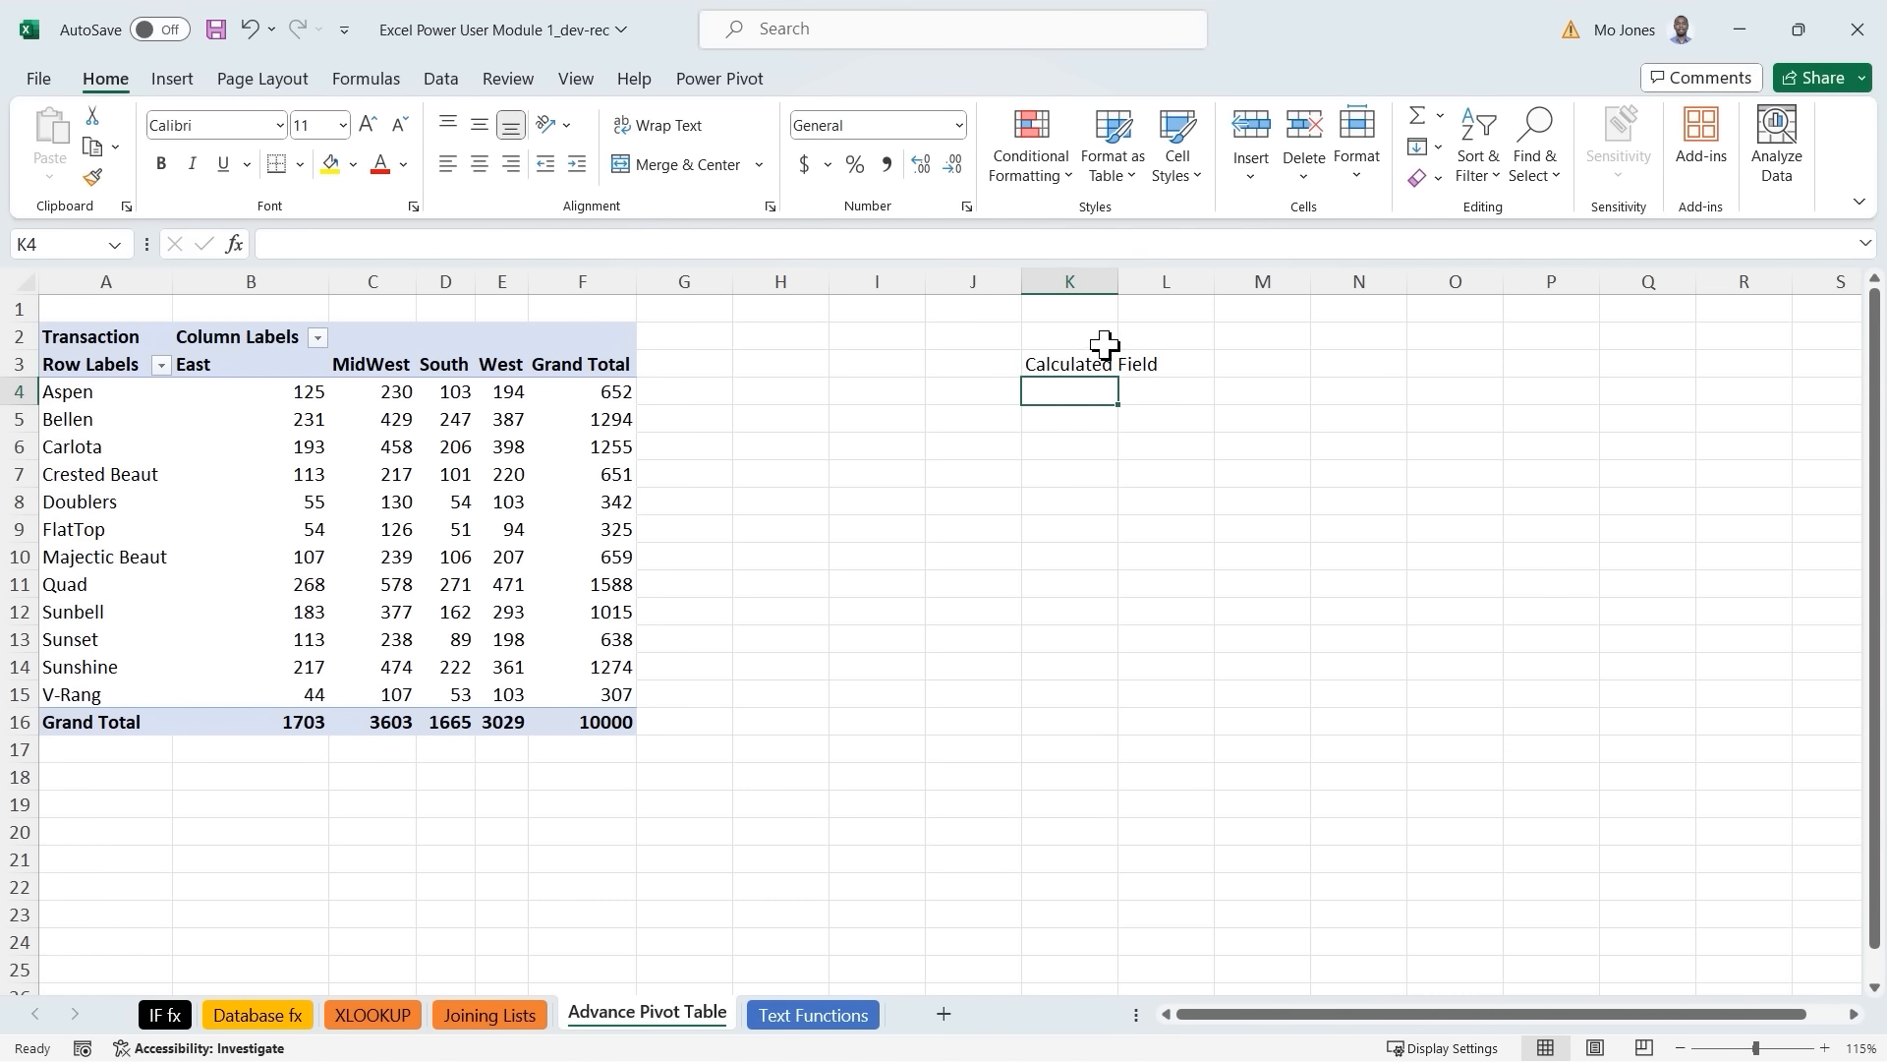
double_click(1118, 282)
Remove Product, Region and Sale from the pivot, then re-add Sale as Sum of Sale.
click(388, 526)
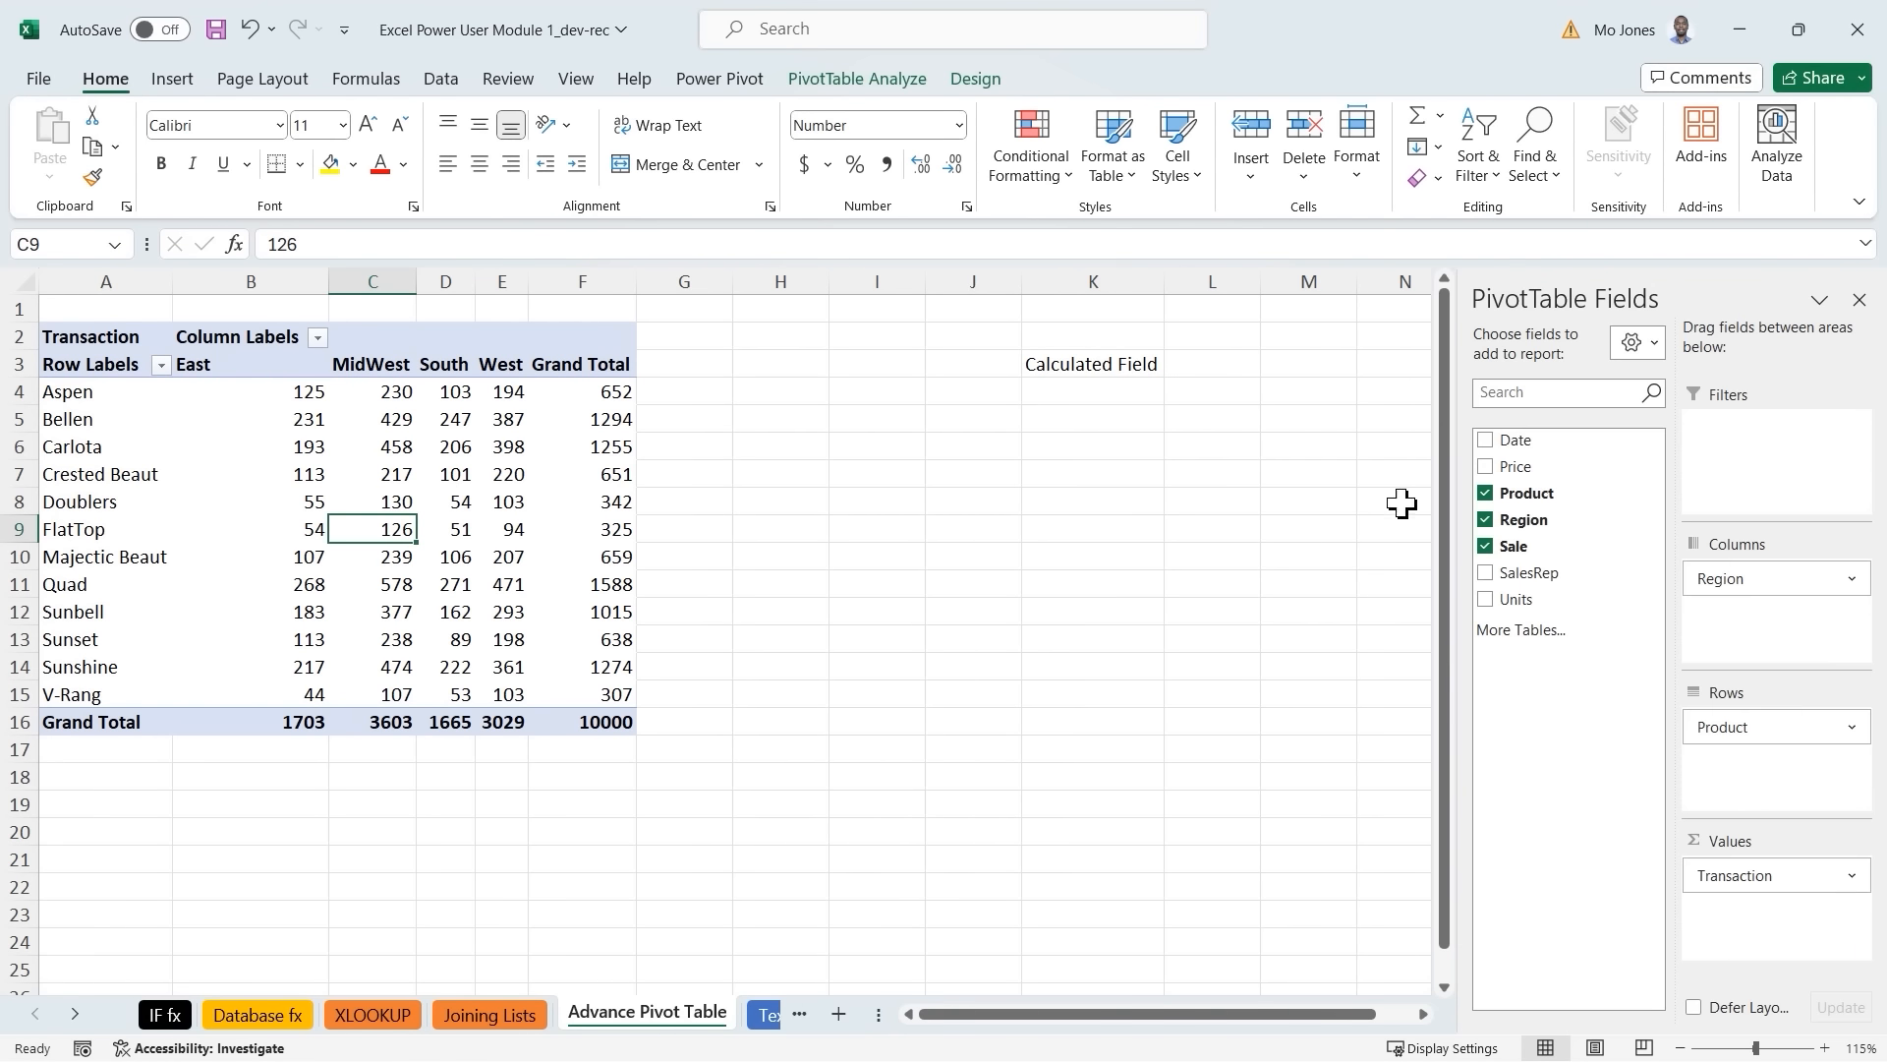
click(1486, 493)
click(1485, 518)
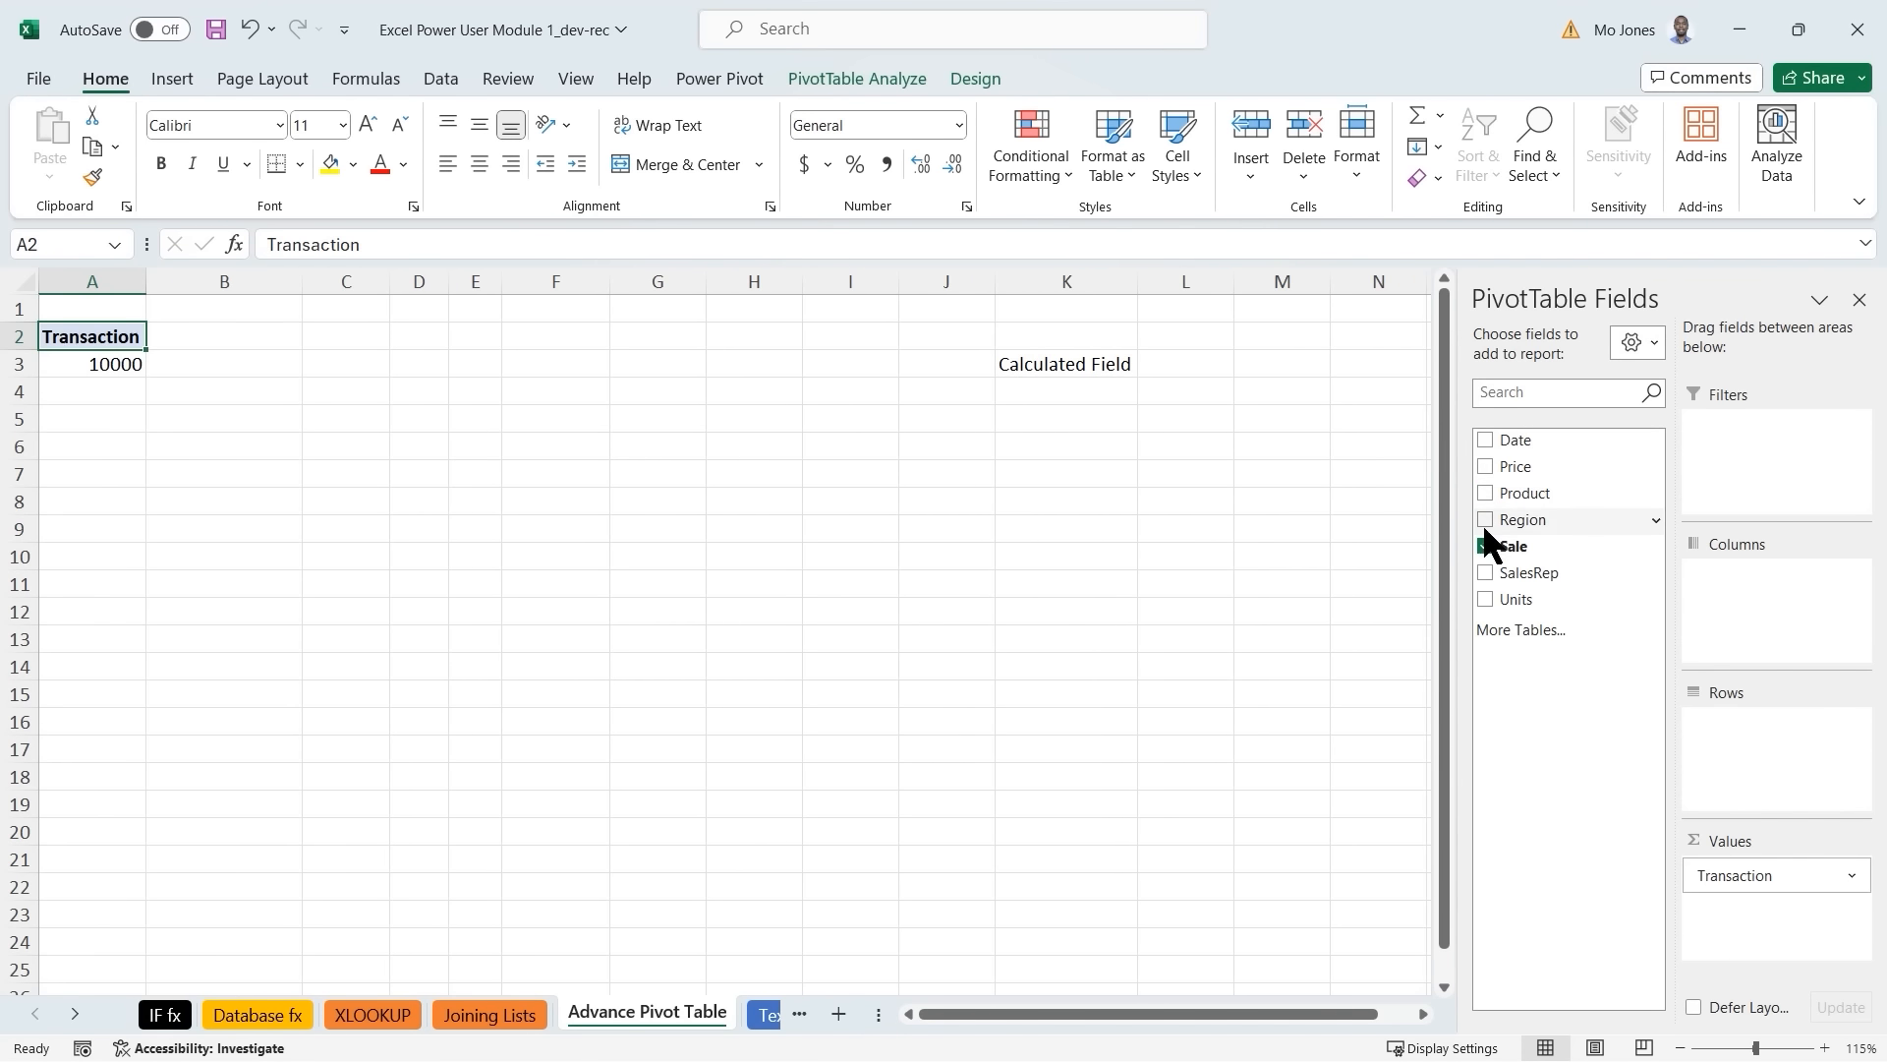
click(1486, 547)
drag(1504, 548, 1720, 840)
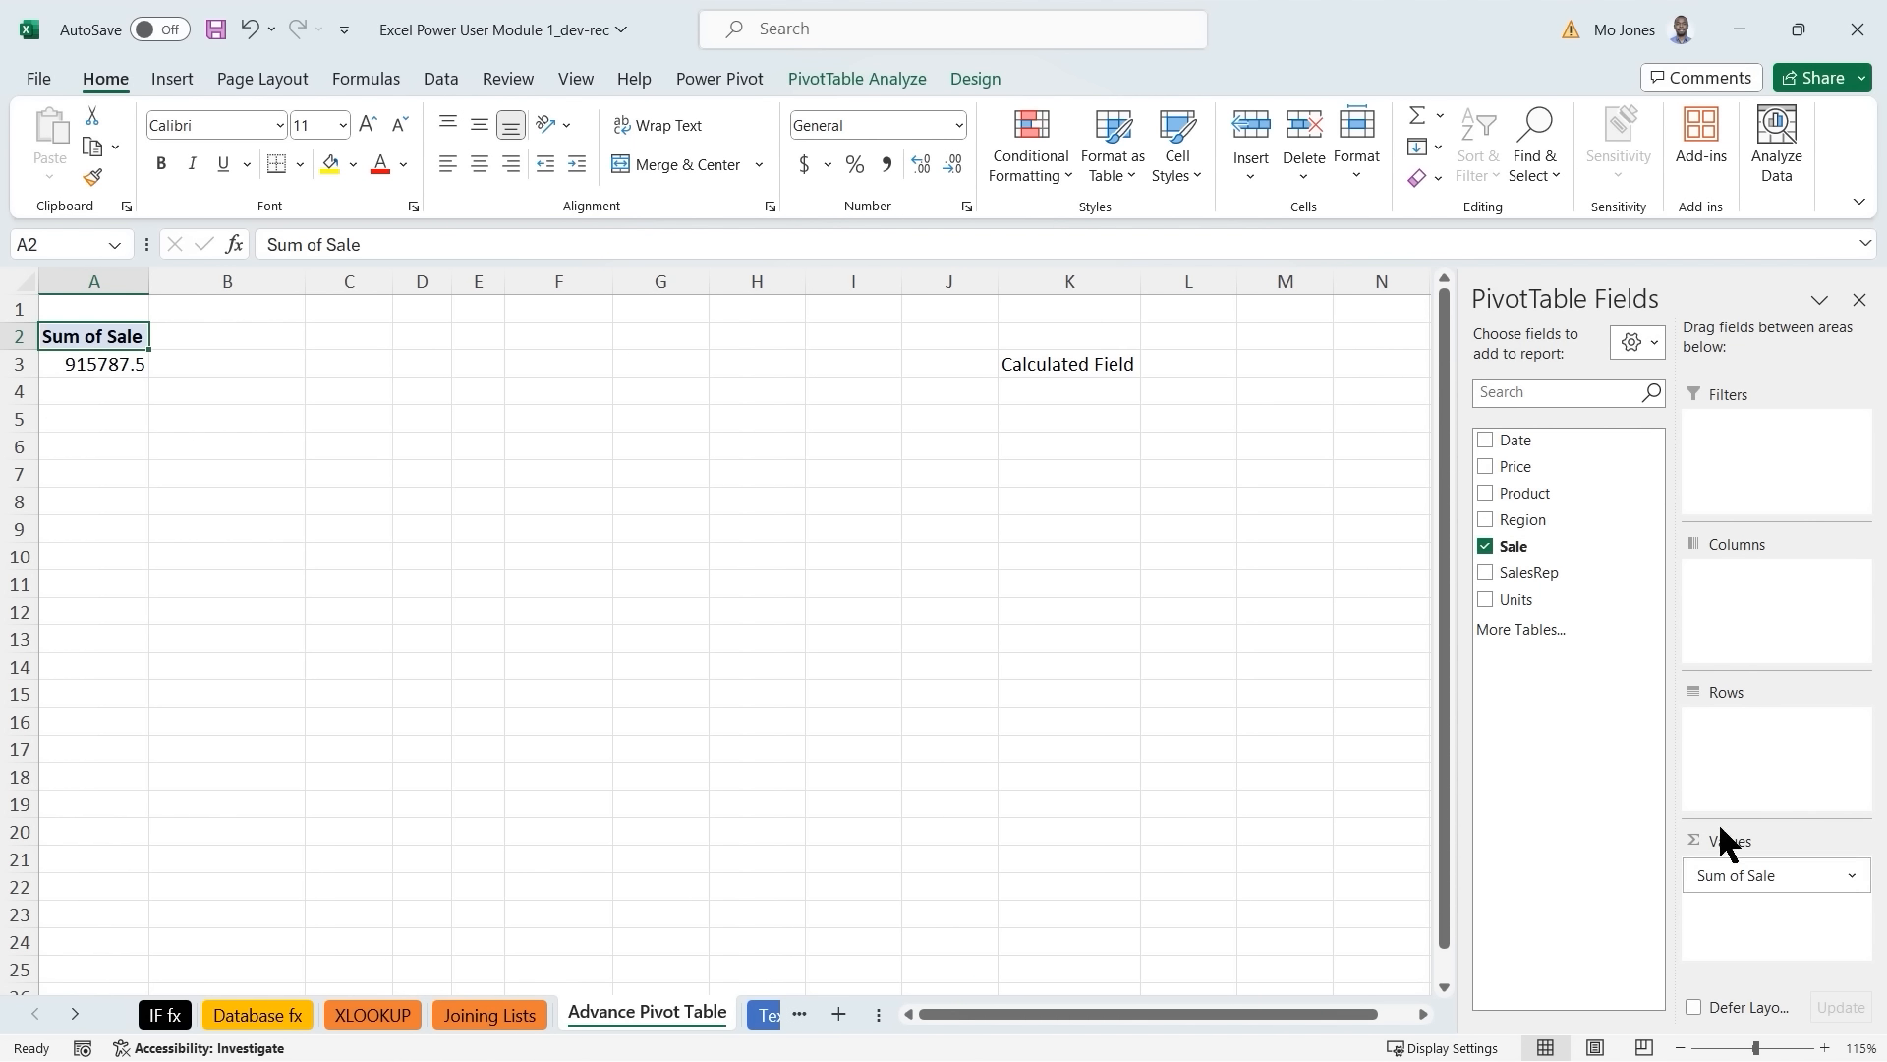
Format the Sum of Sale values with the Accounting number format.
click(1851, 877)
click(1801, 837)
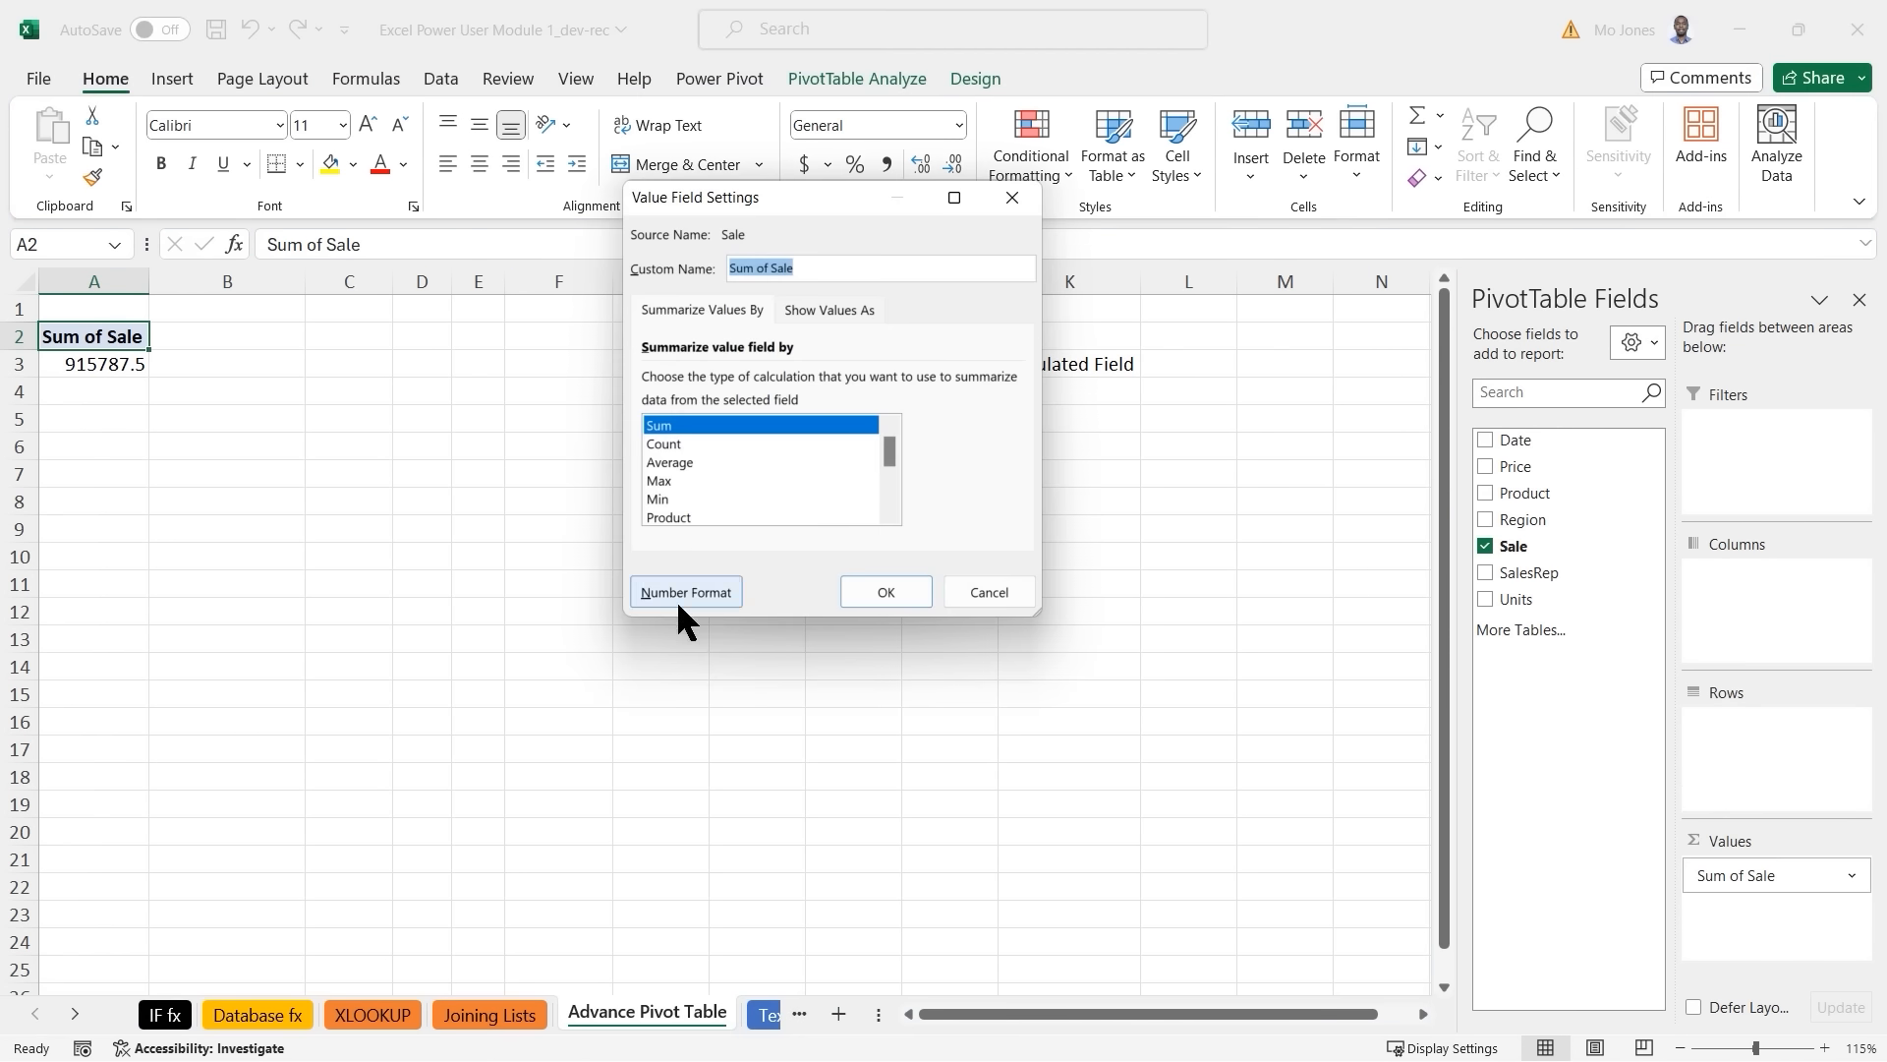
click(688, 590)
click(584, 238)
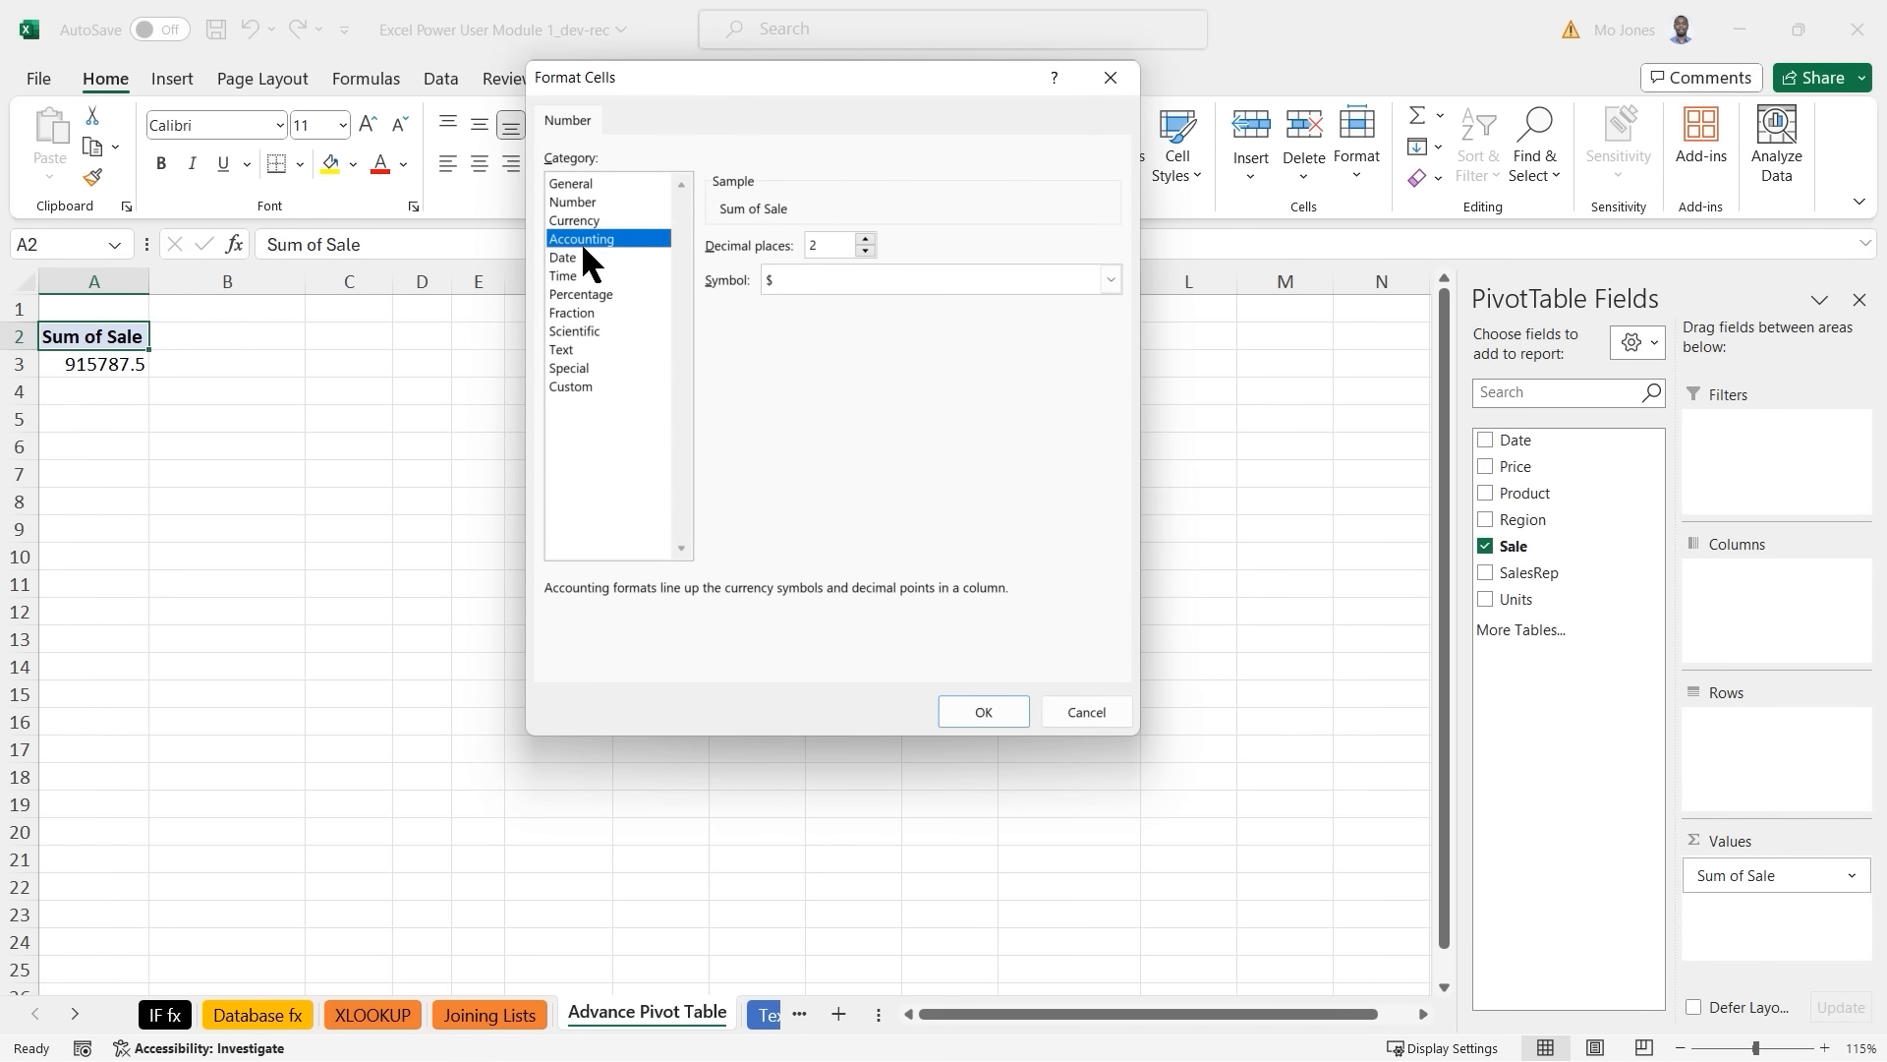
click(983, 710)
click(885, 591)
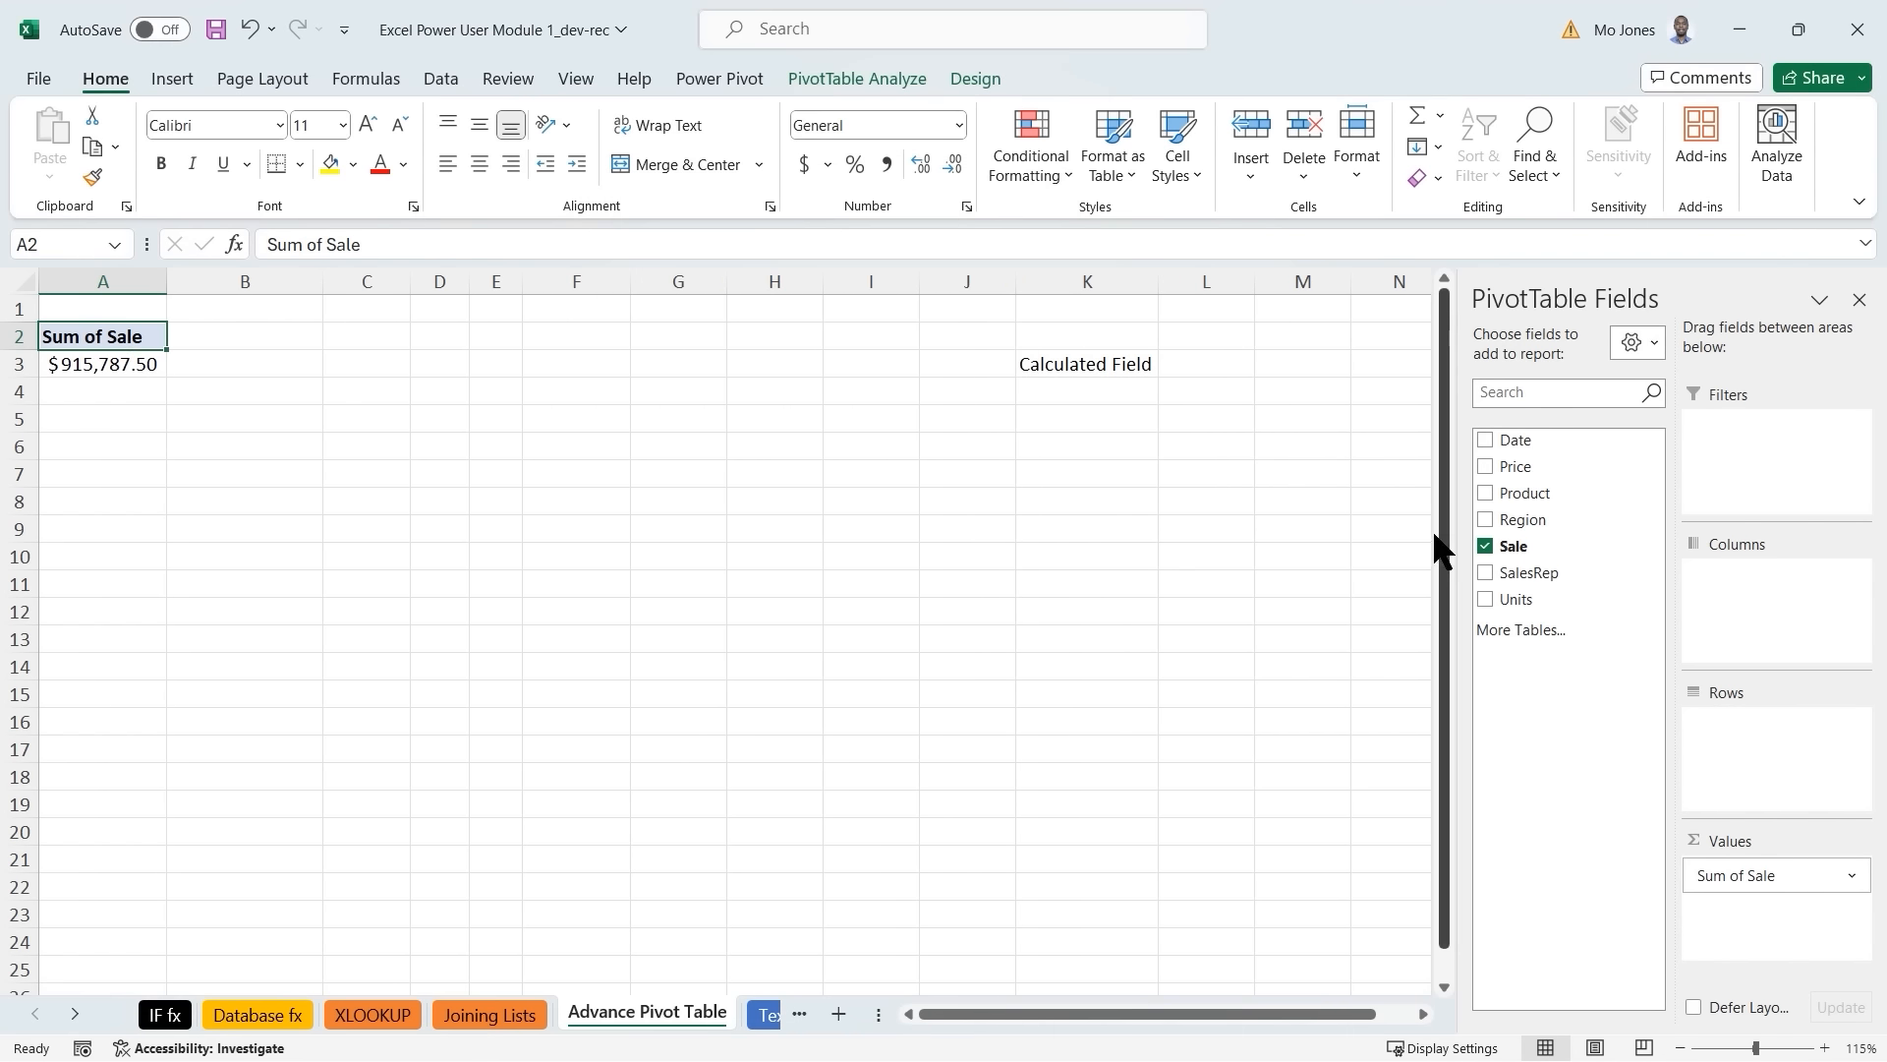
Add SalesRep to the pivot rows to list each rep's total sales.
click(1485, 573)
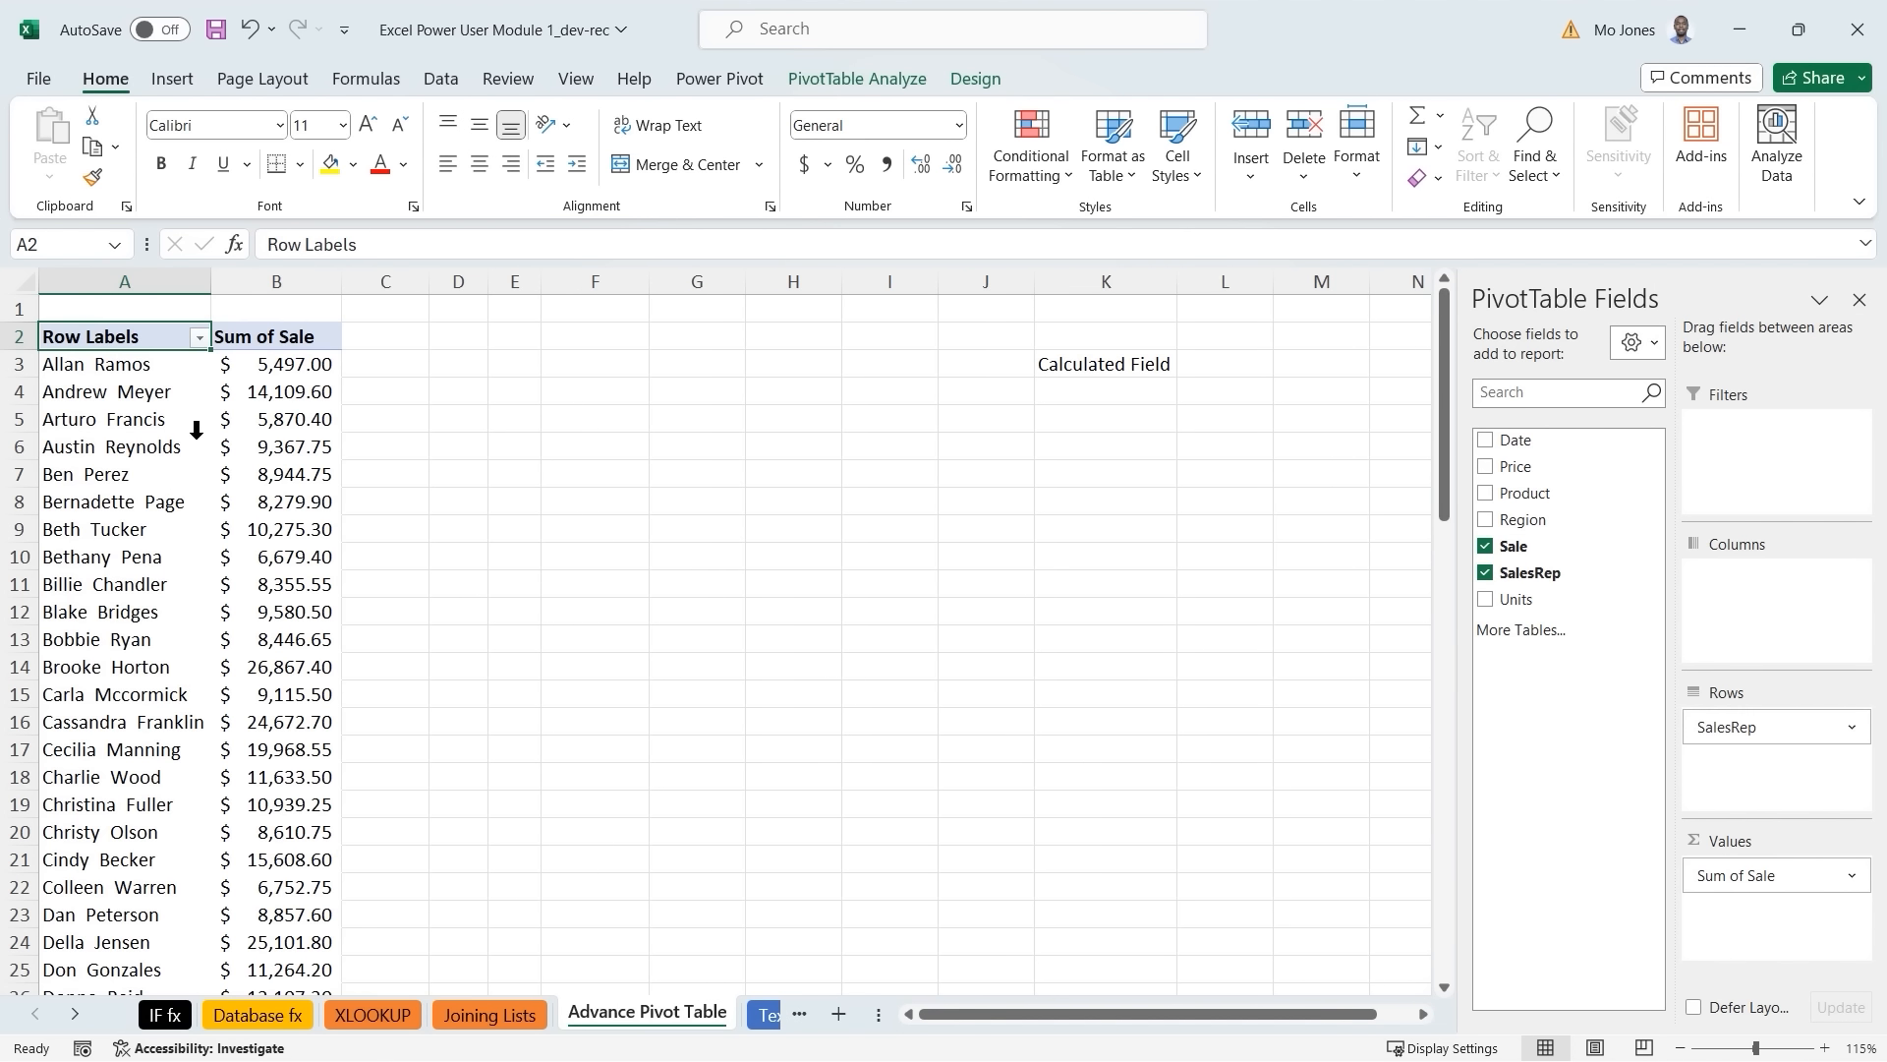
mouse_move(270, 393)
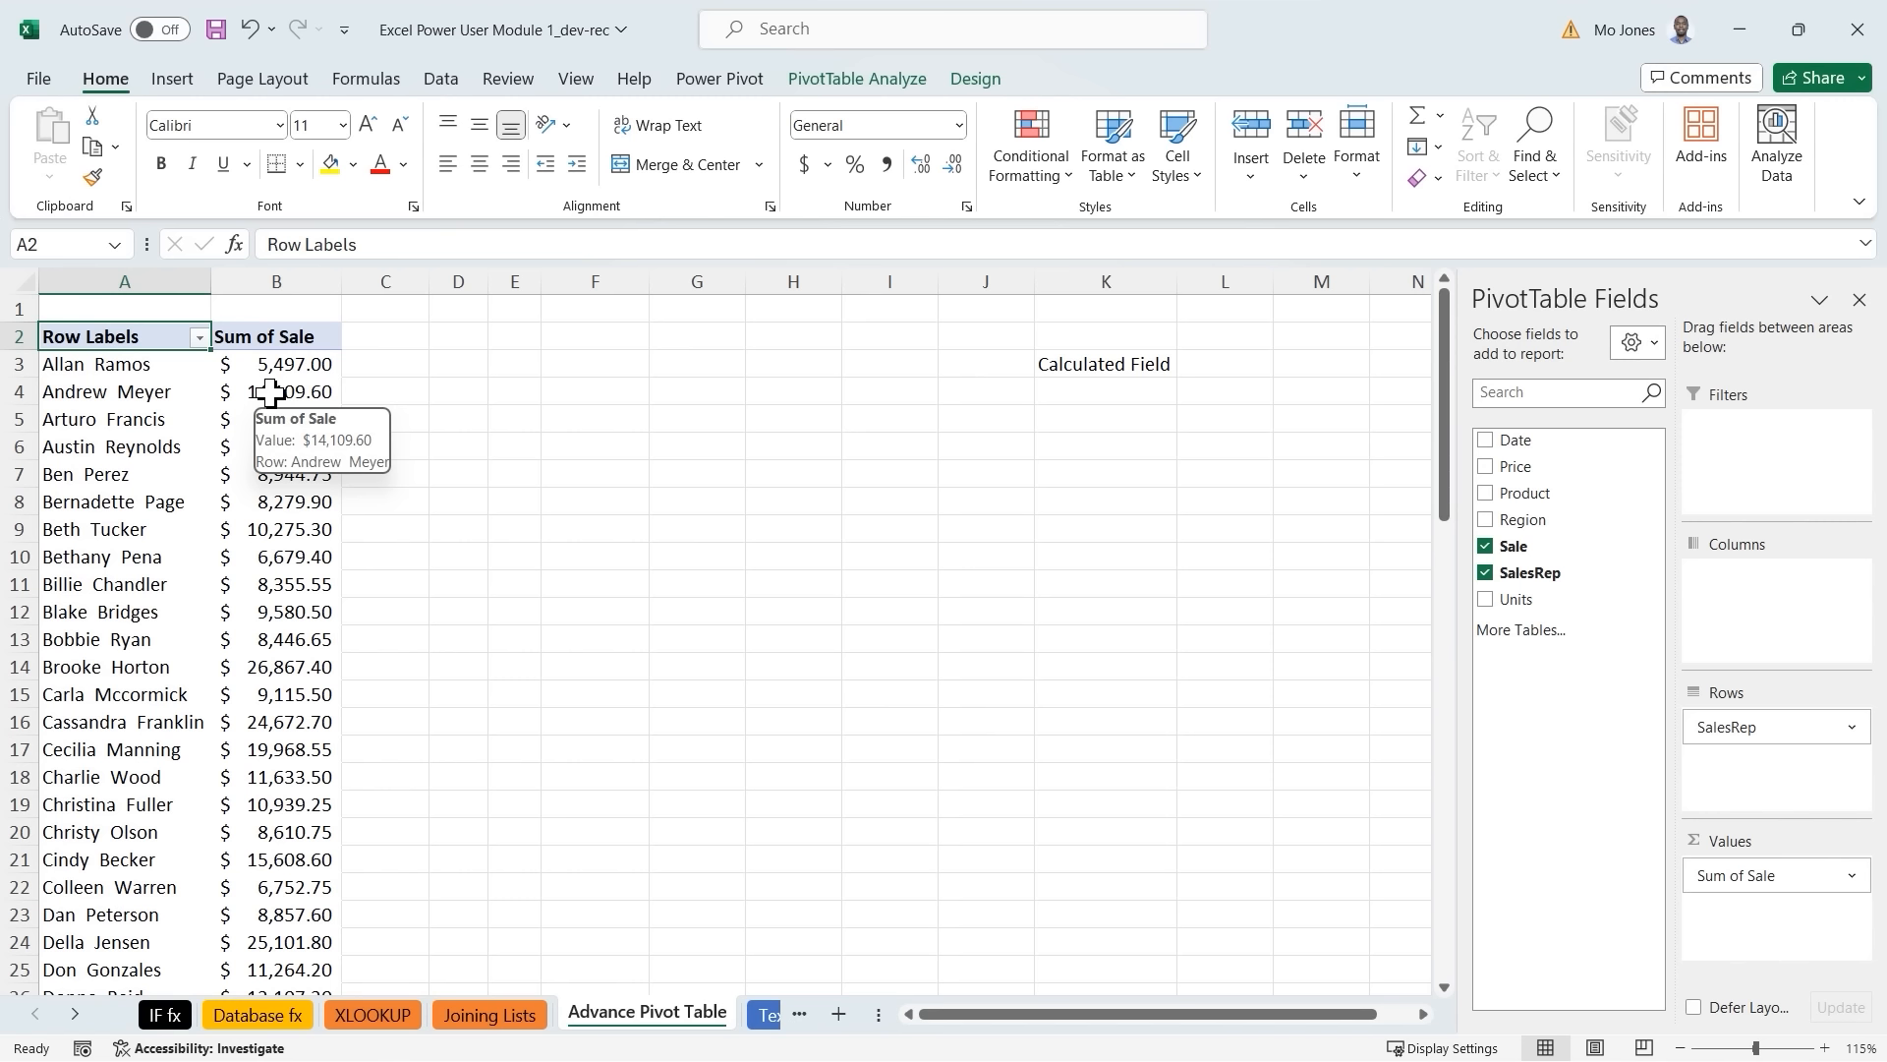
scroll(271, 393, down, 4)
scroll(270, 394, up, 4)
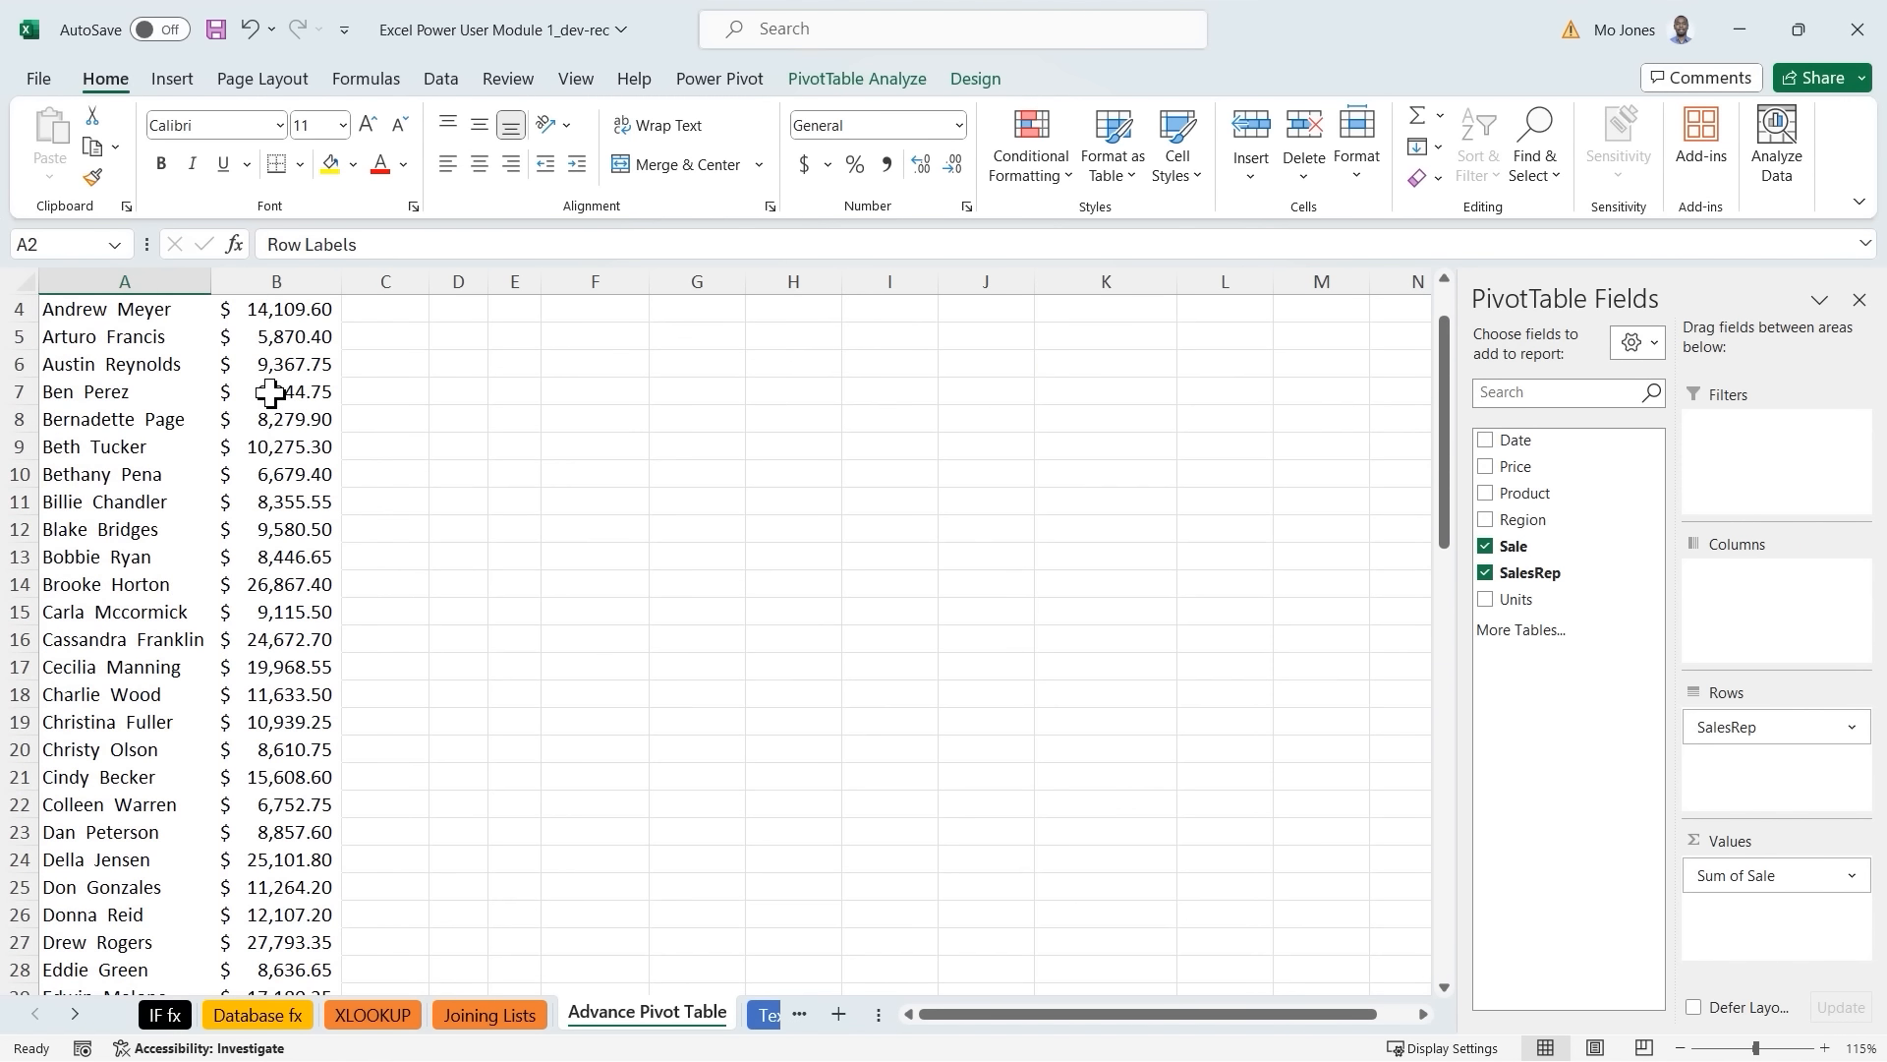
click(876, 315)
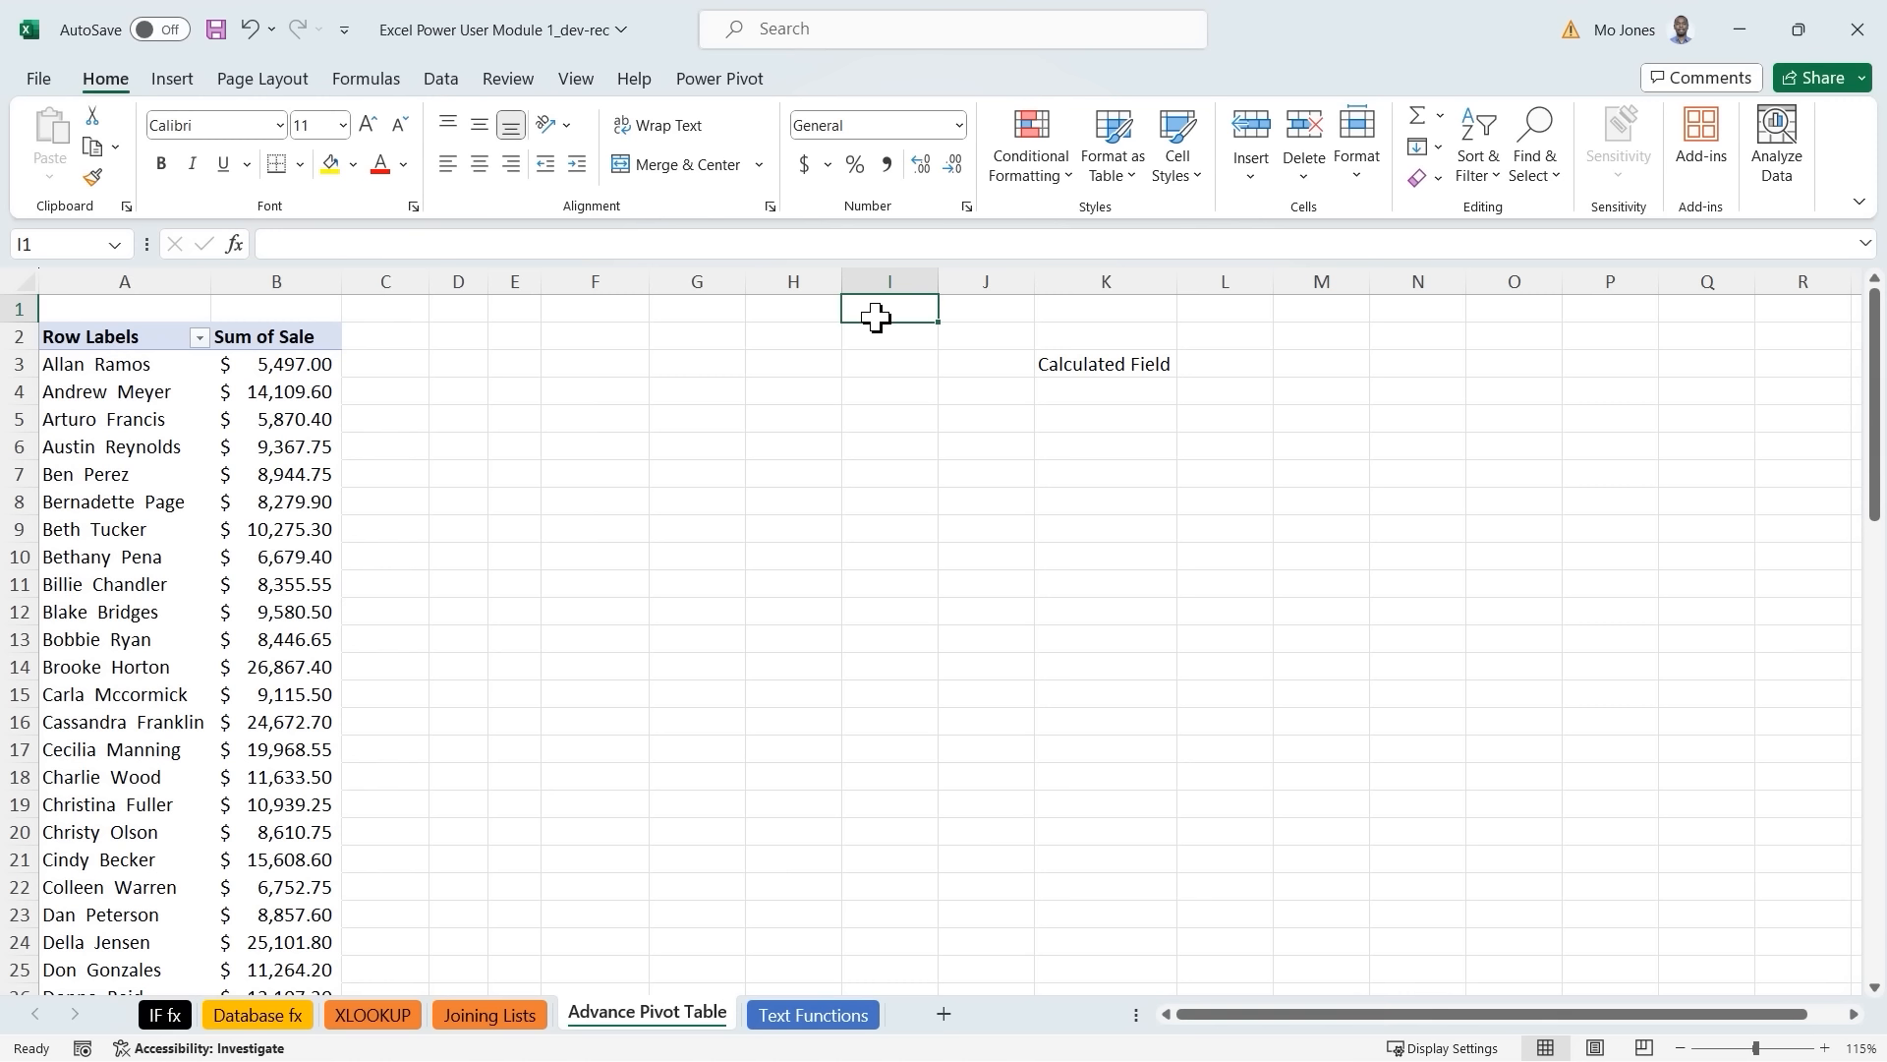
Enter the note '10% commission' in I1 and widen column I to fit.
text(10)
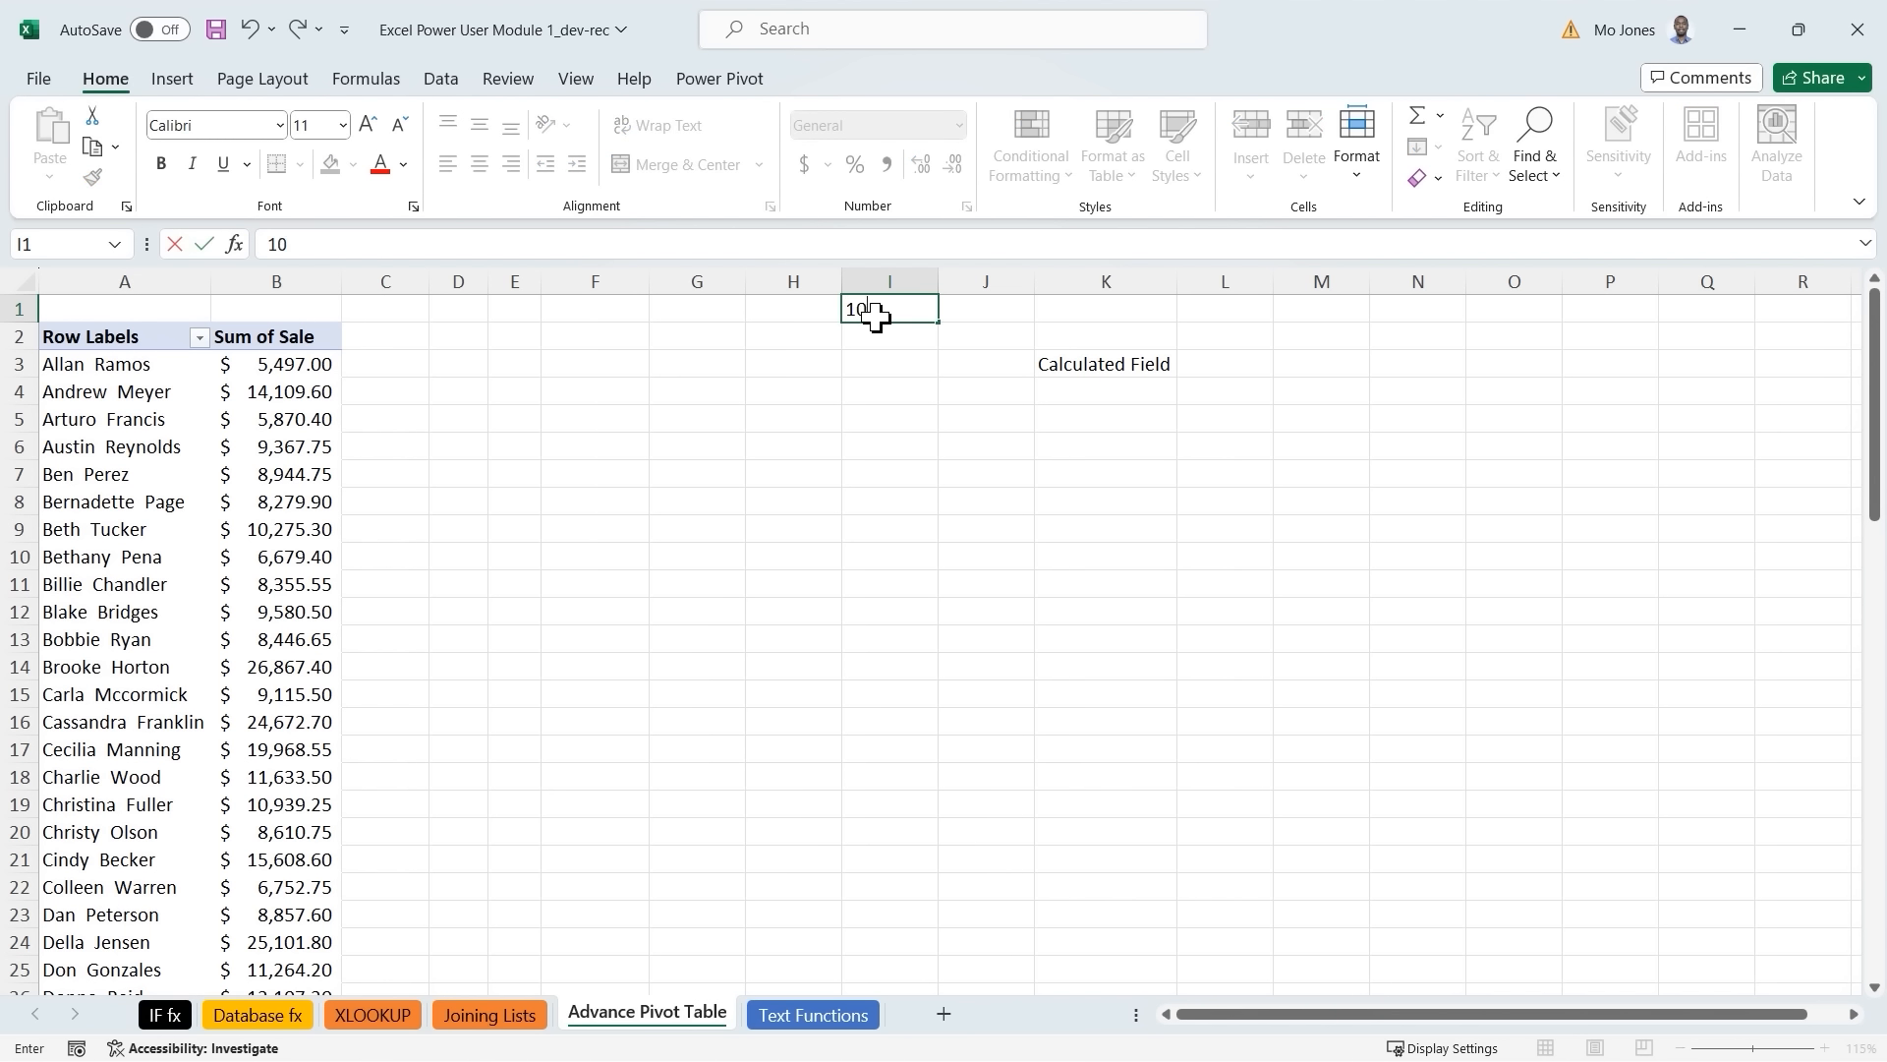
text(% commissio)
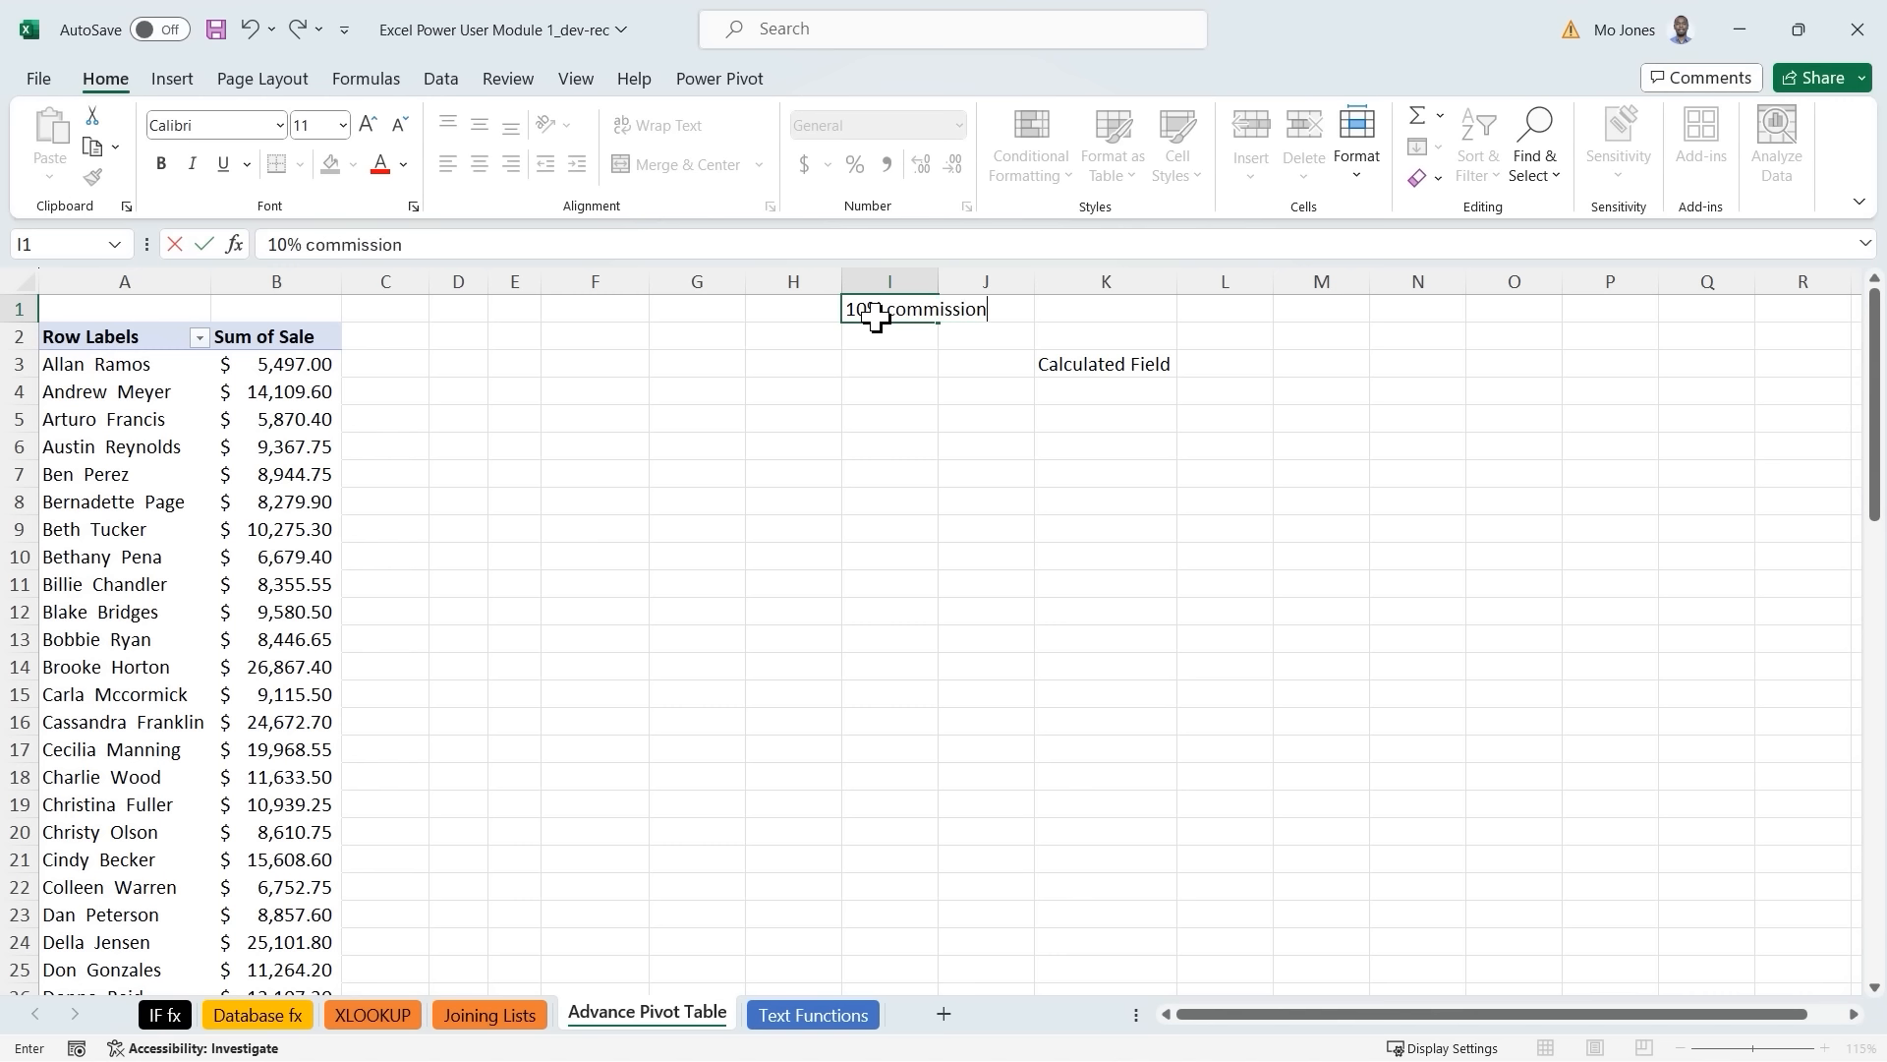
text(n)
key(Return)
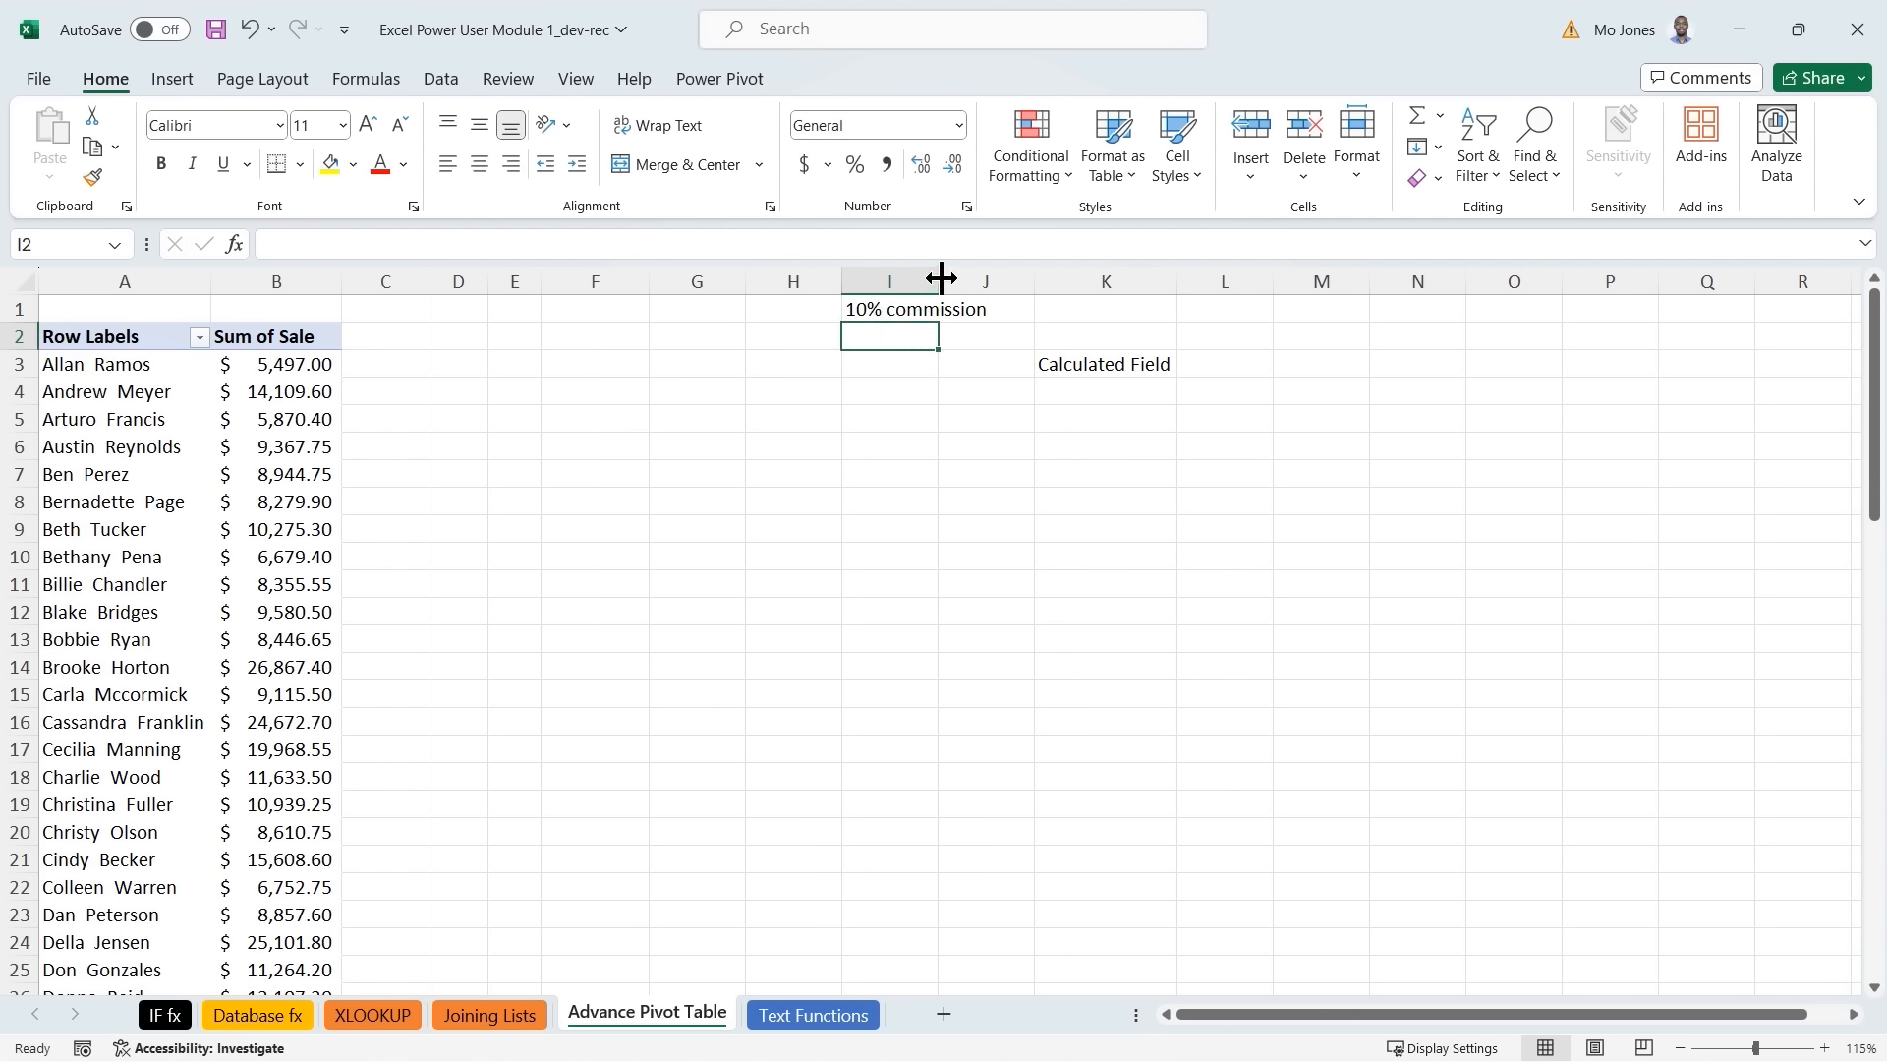
drag(941, 279, 993, 279)
click(278, 420)
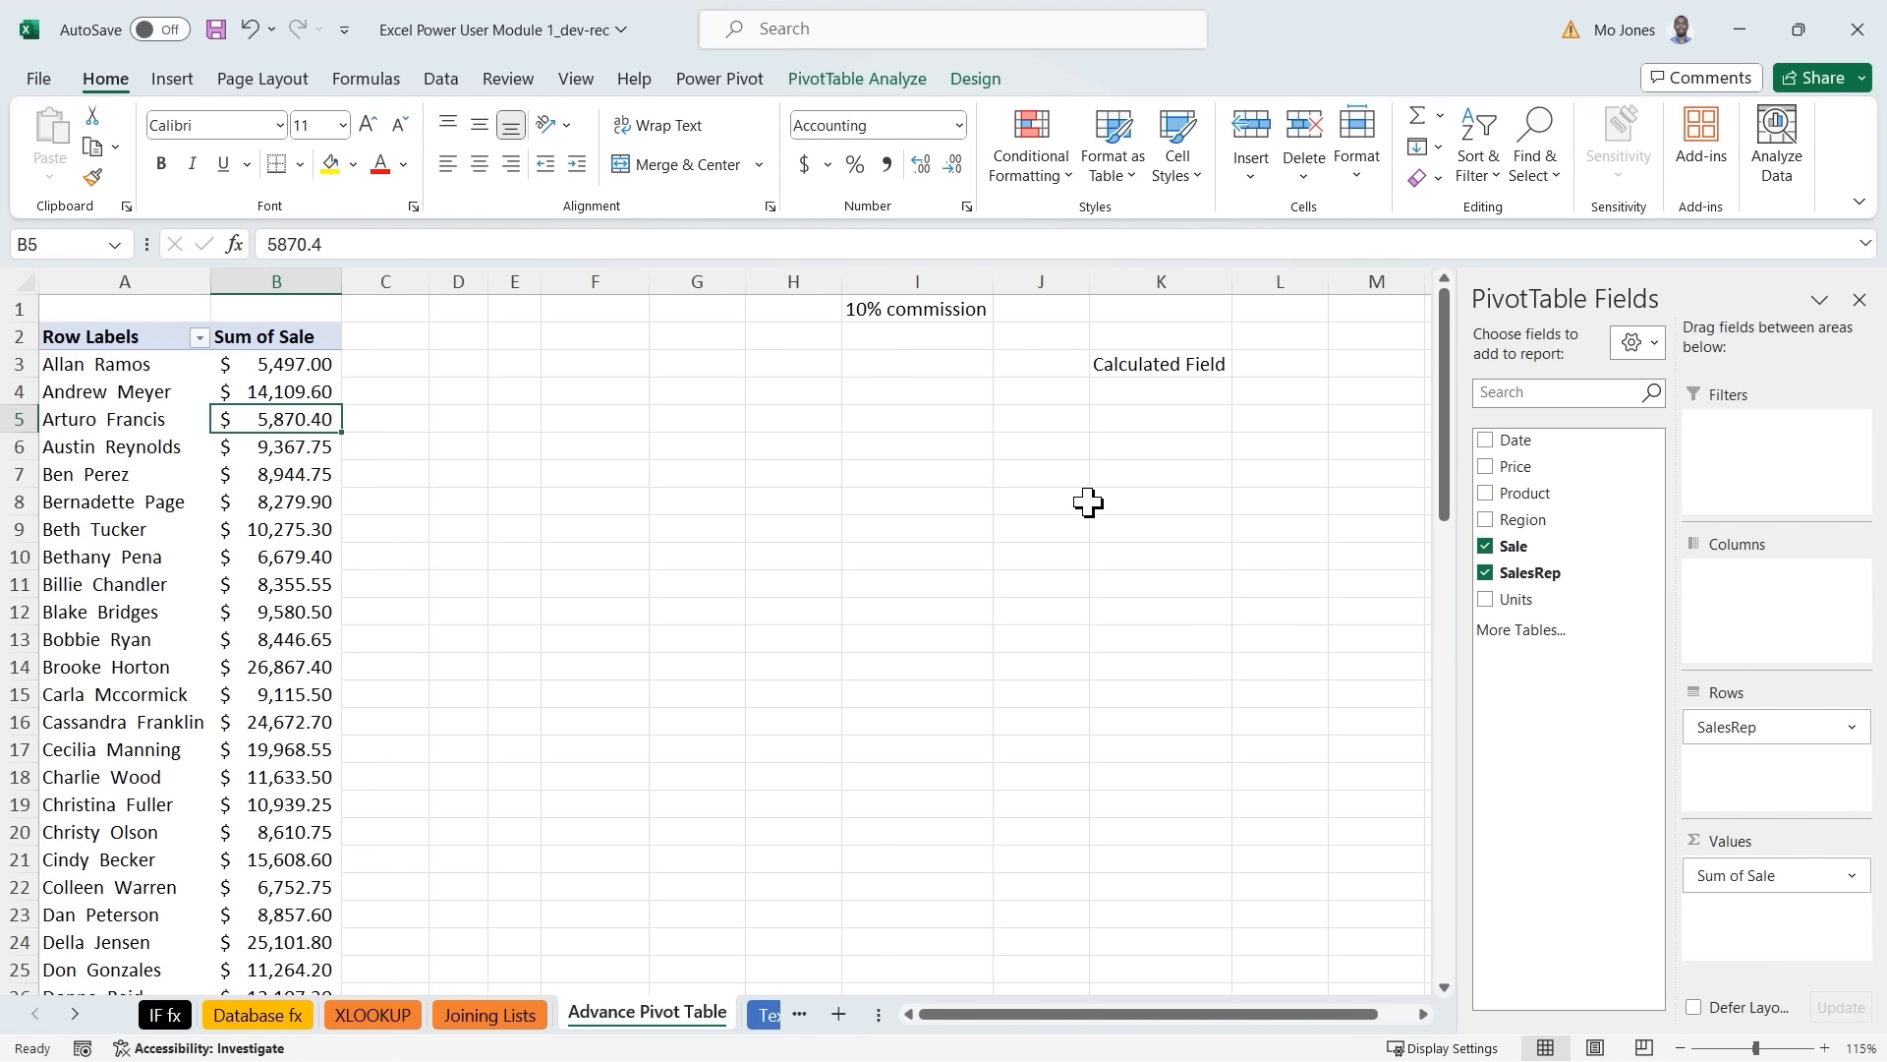
Add a 'Commission' header in C2 and the formula =B3*10% in C3.
click(387, 341)
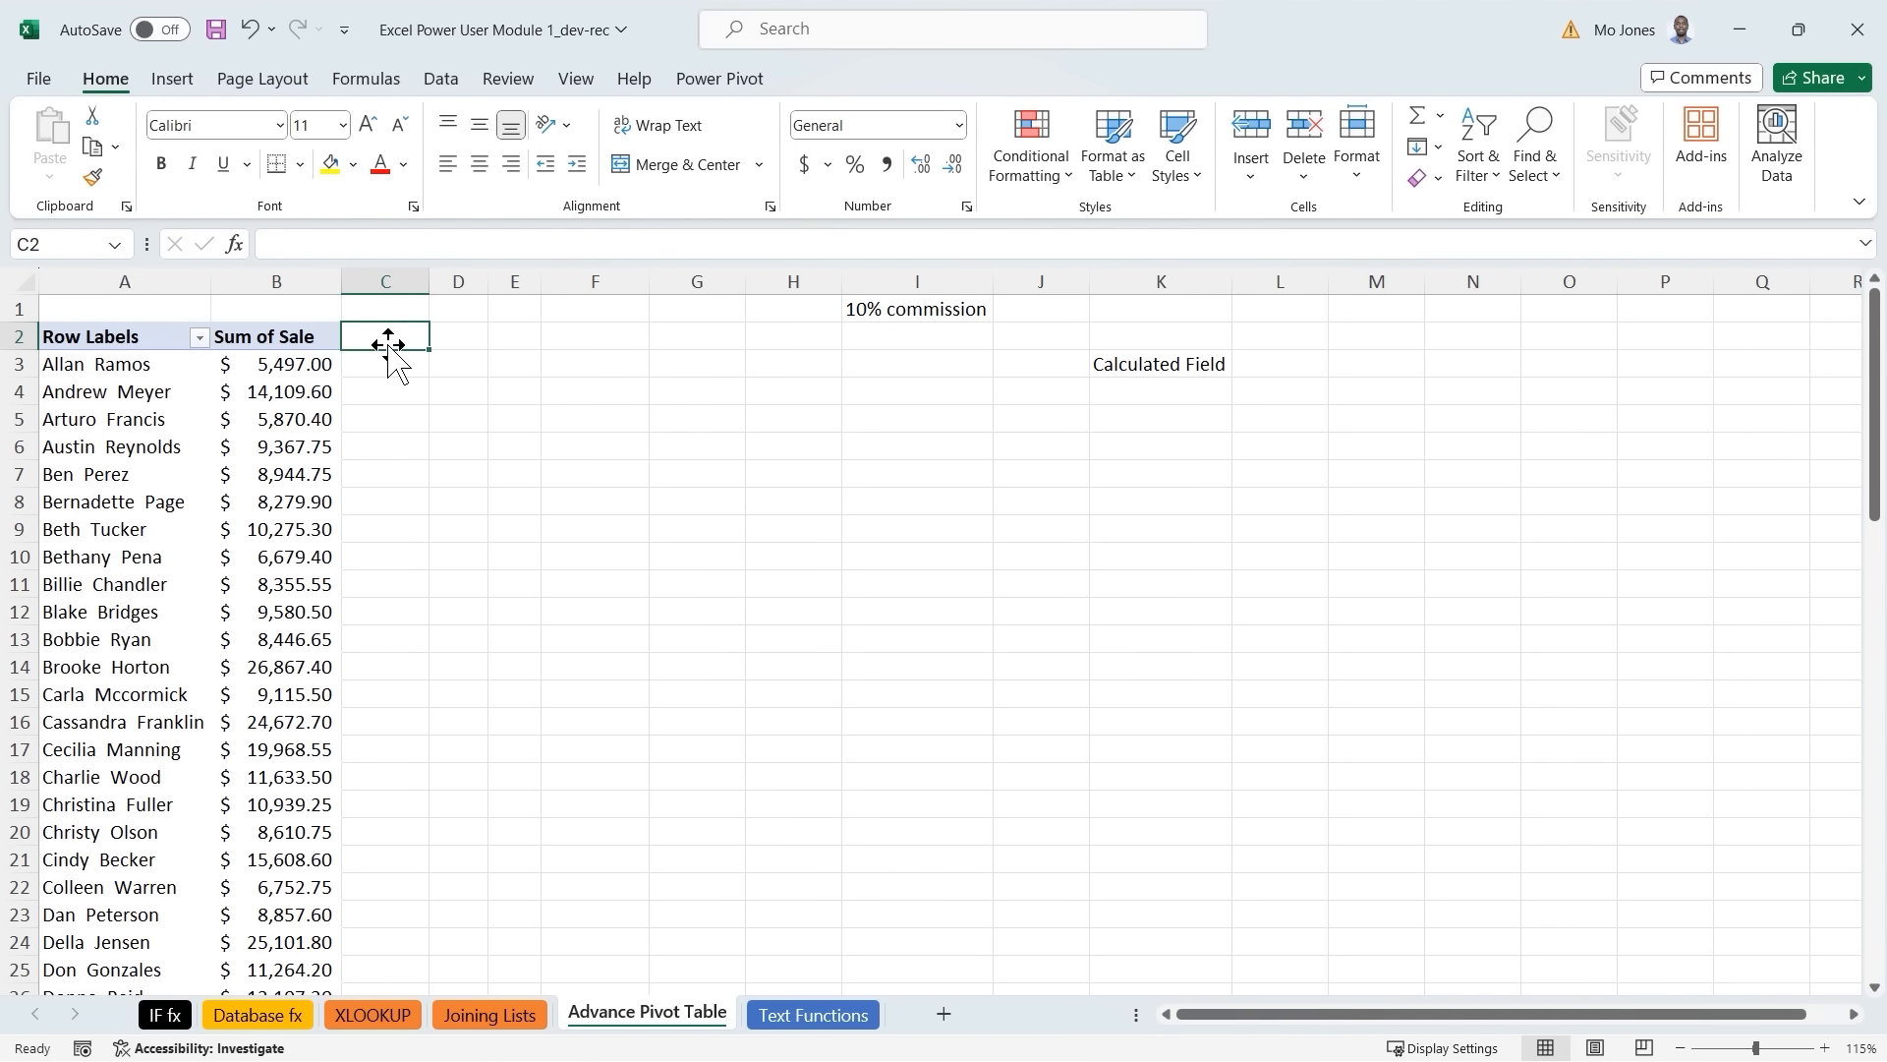
text(C)
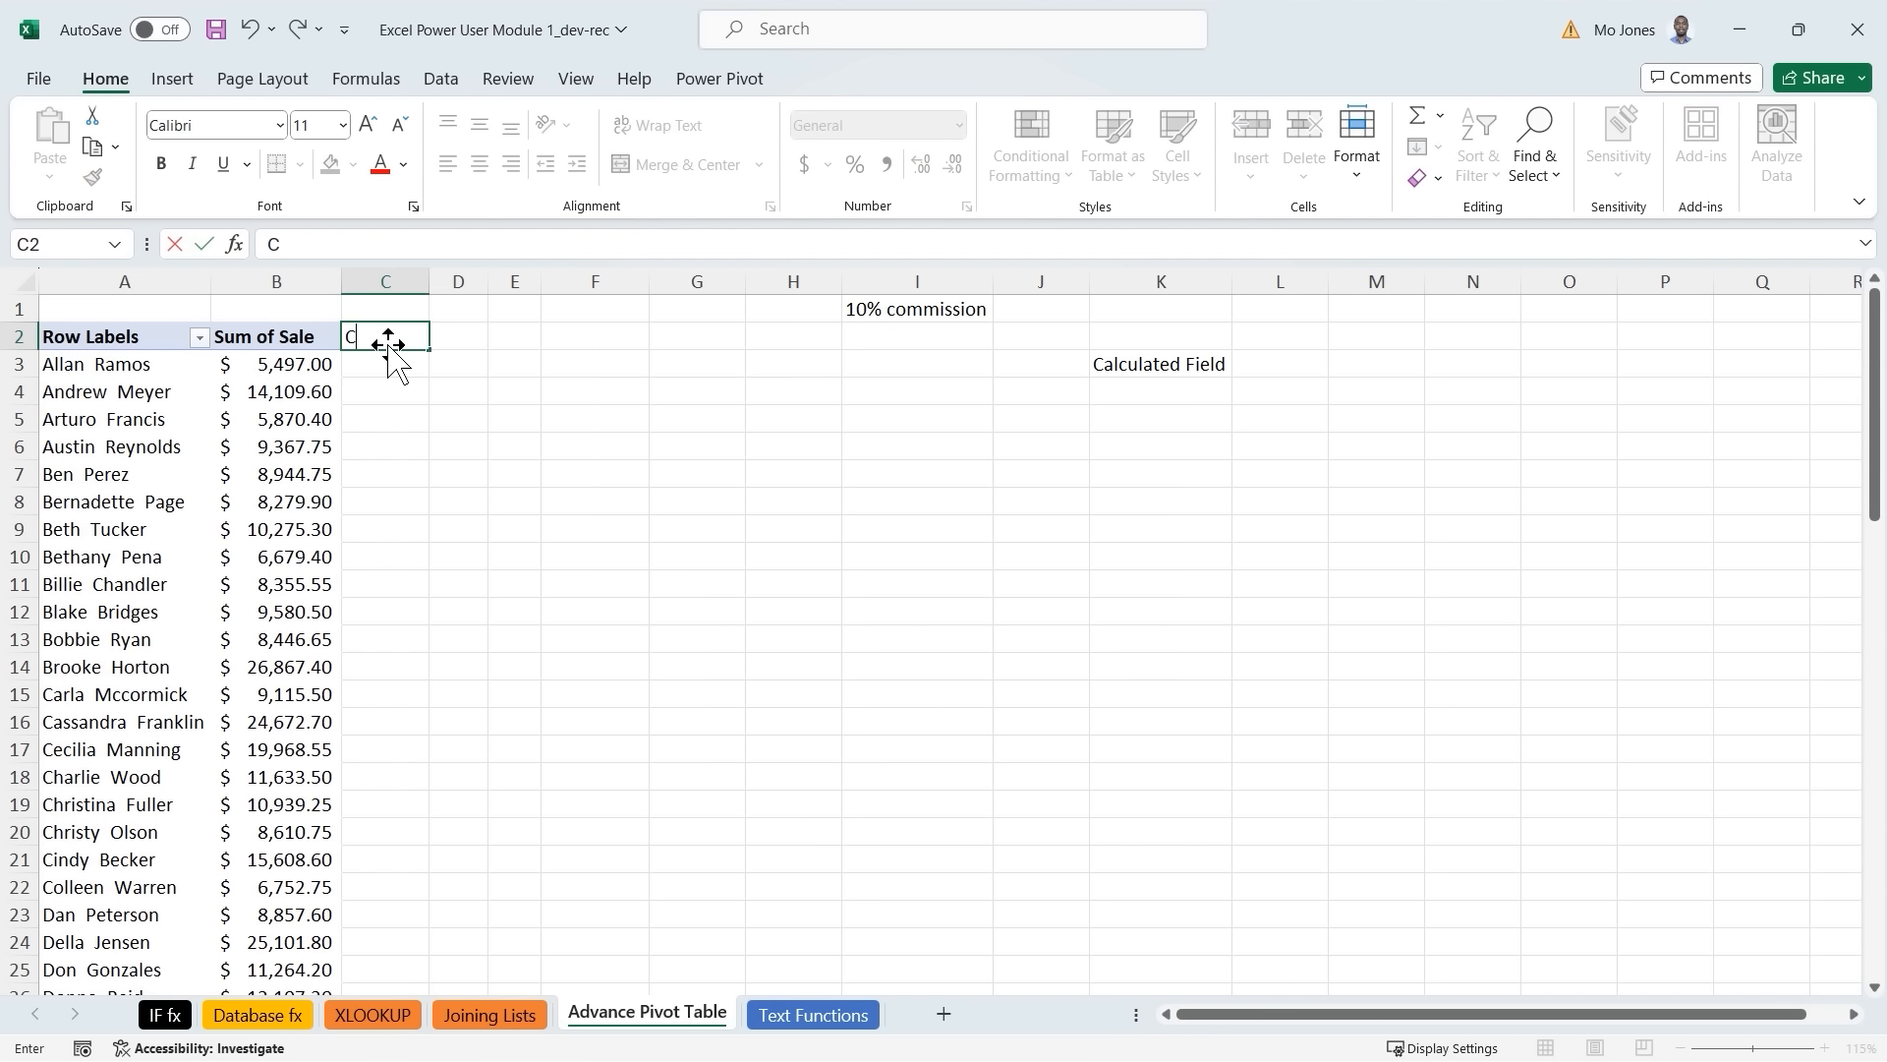
text(ommission)
key(Return)
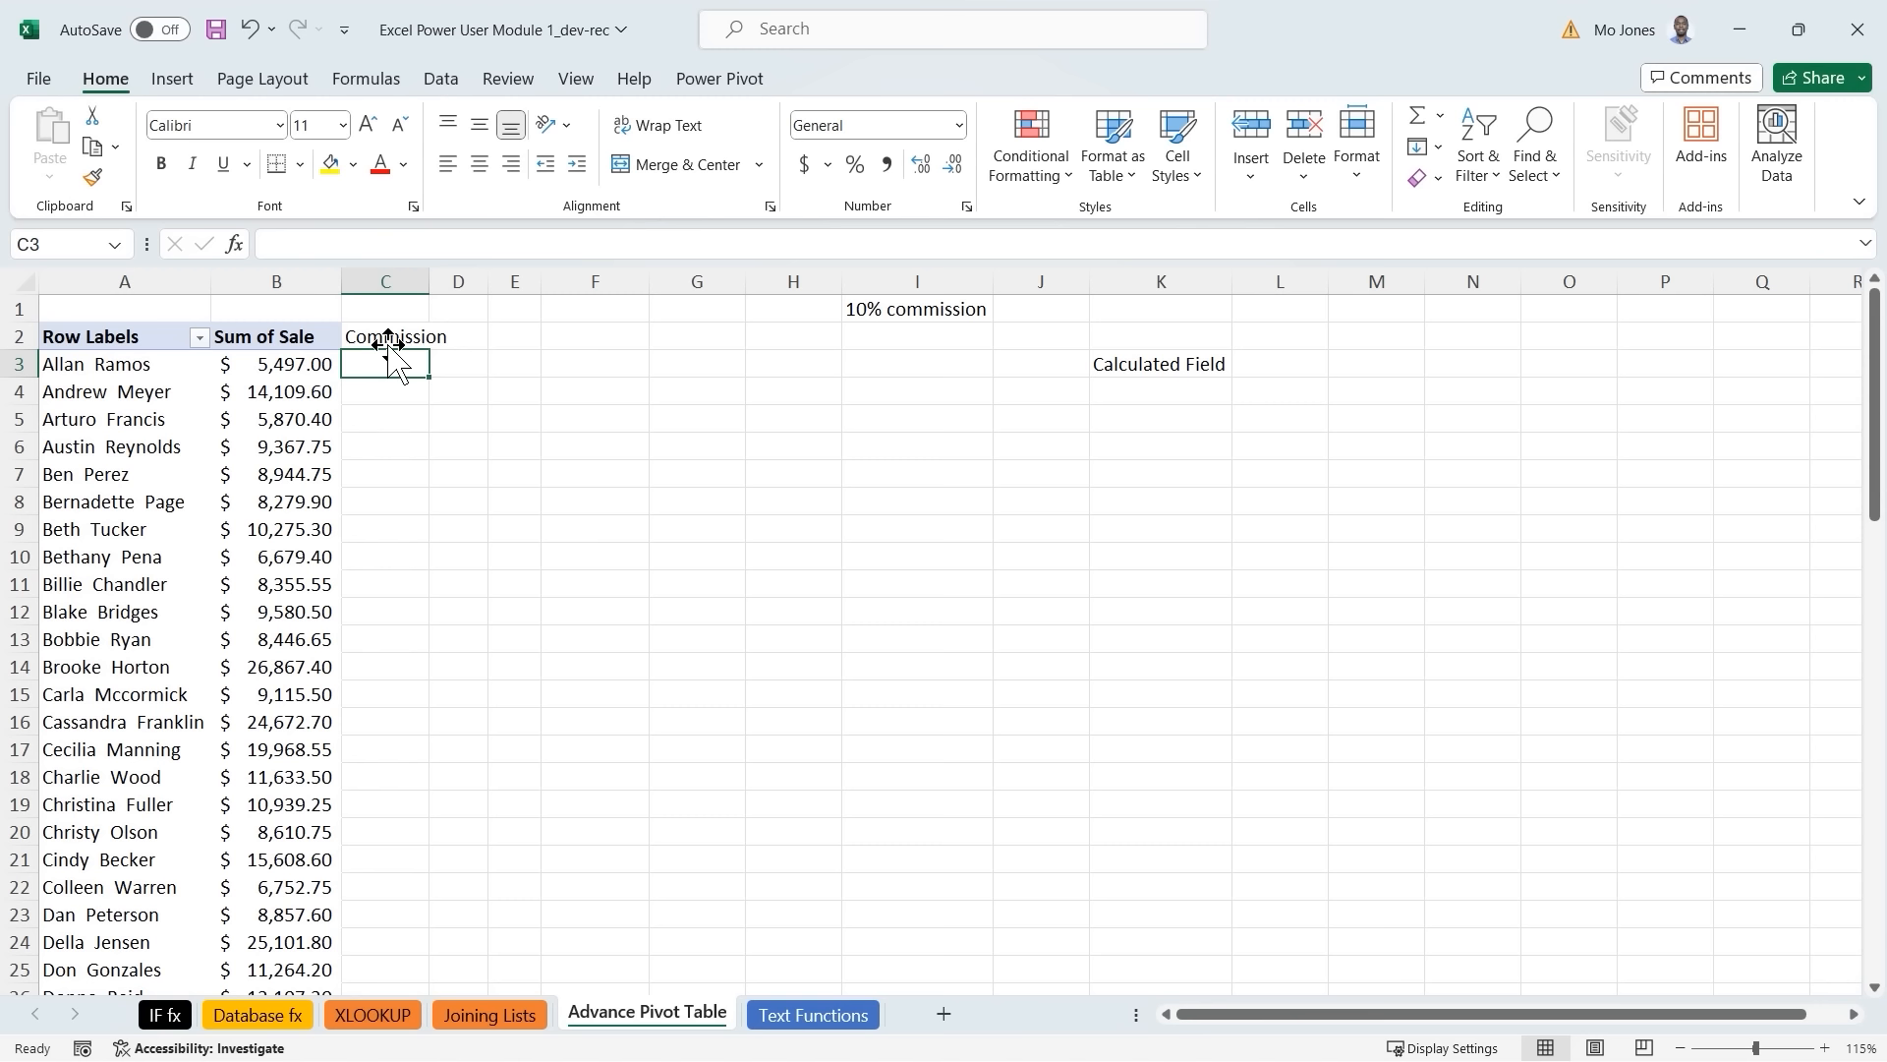
text(=)
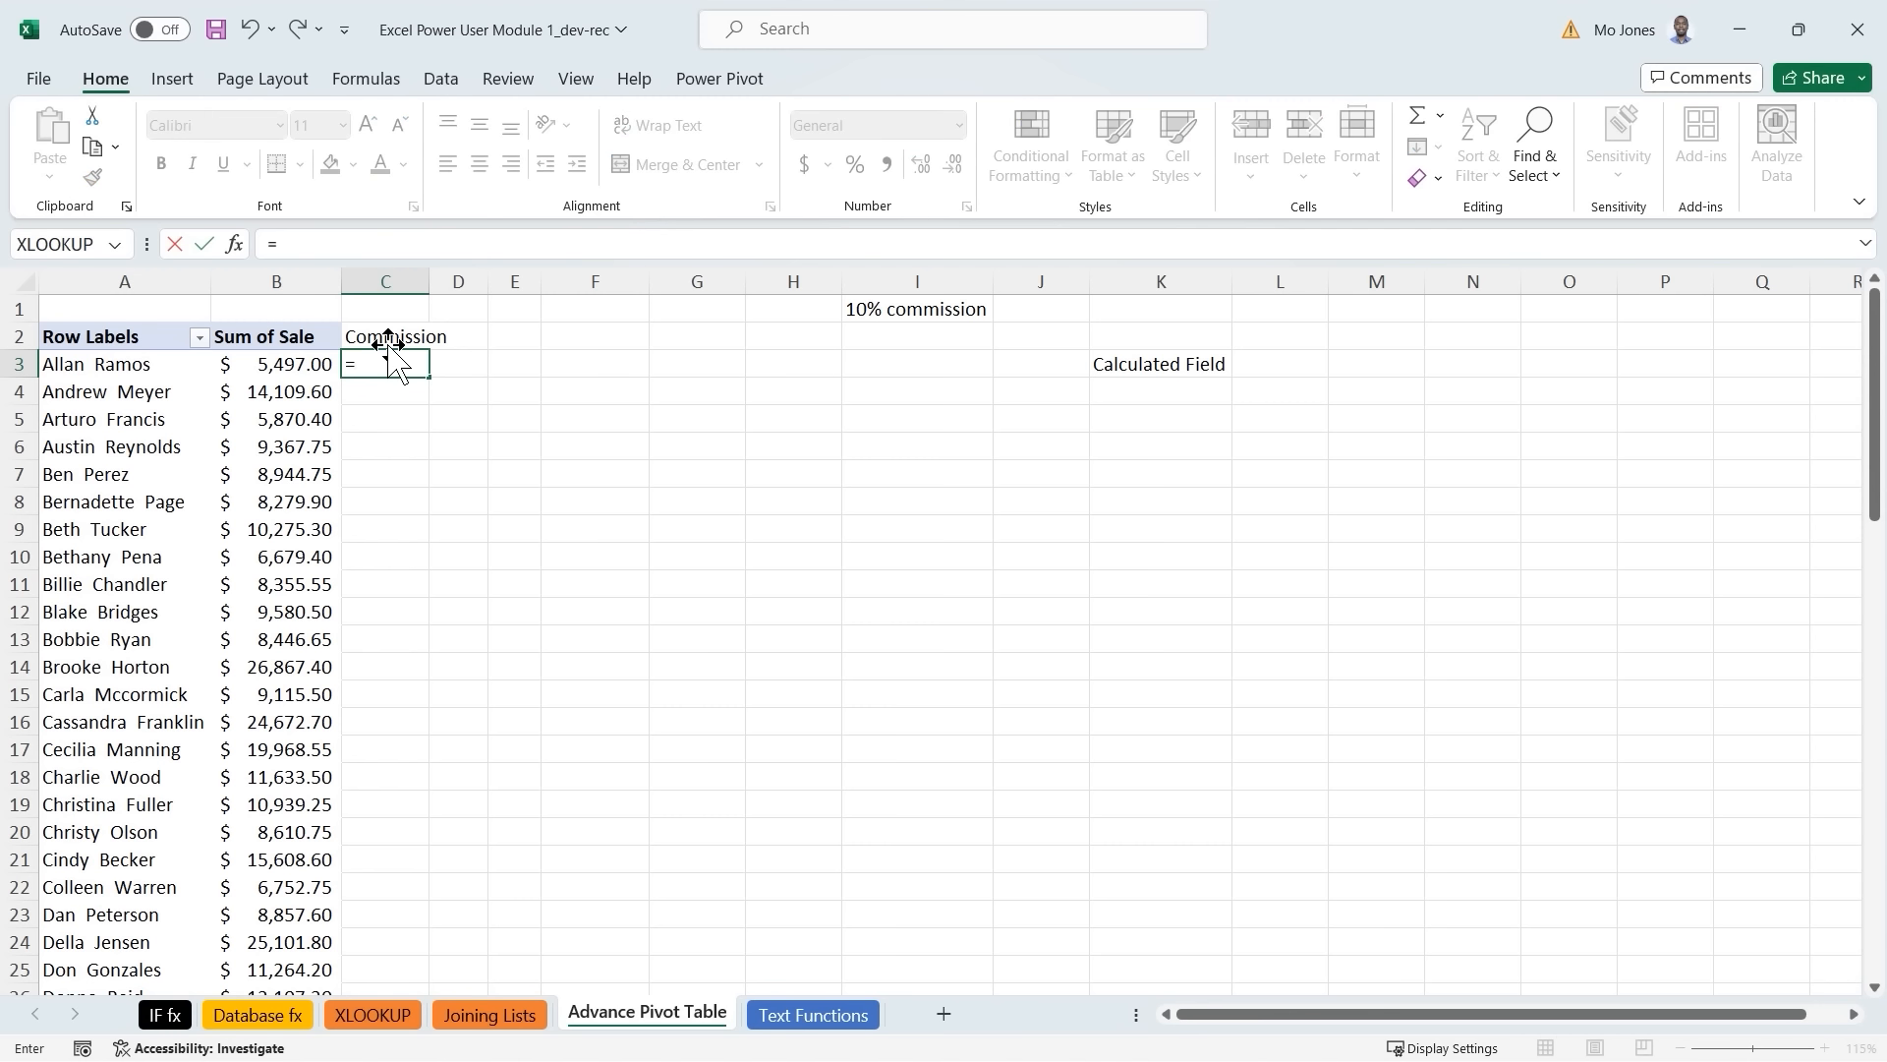
click(297, 366)
text(*10)
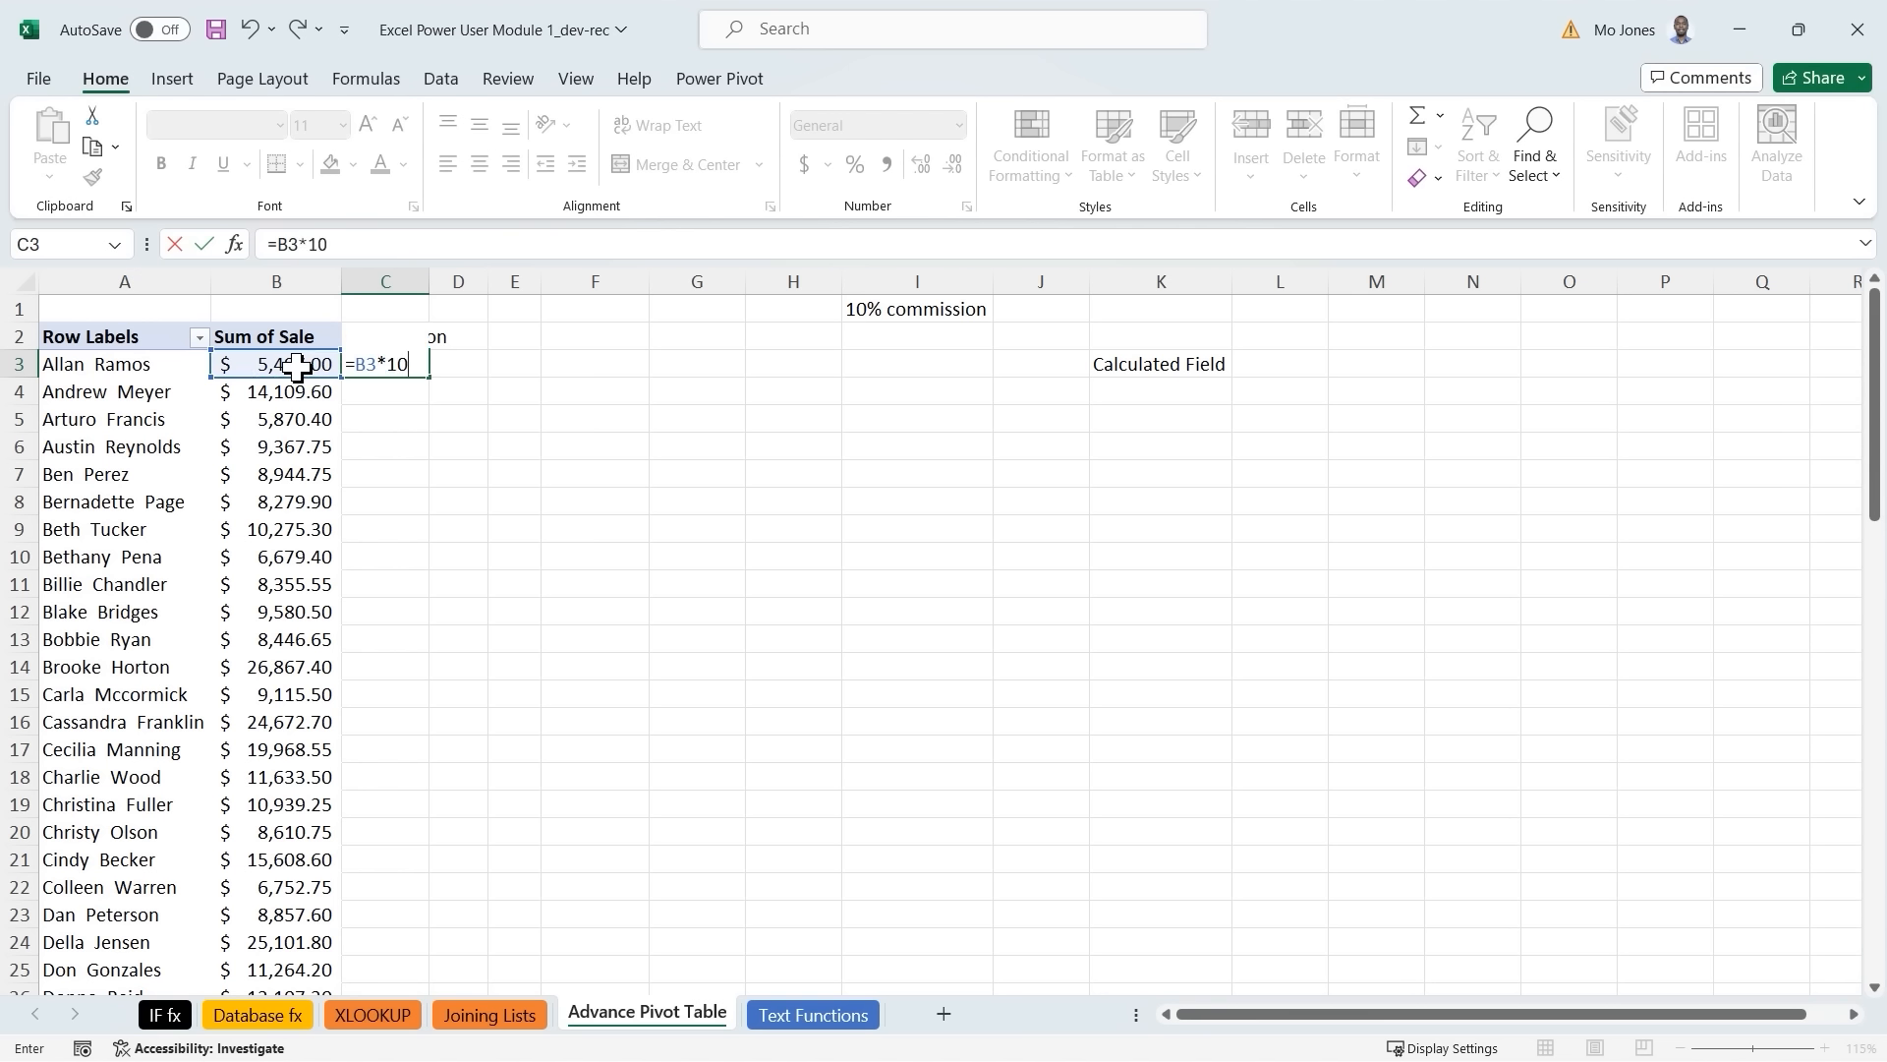
text(%)
key(Return)
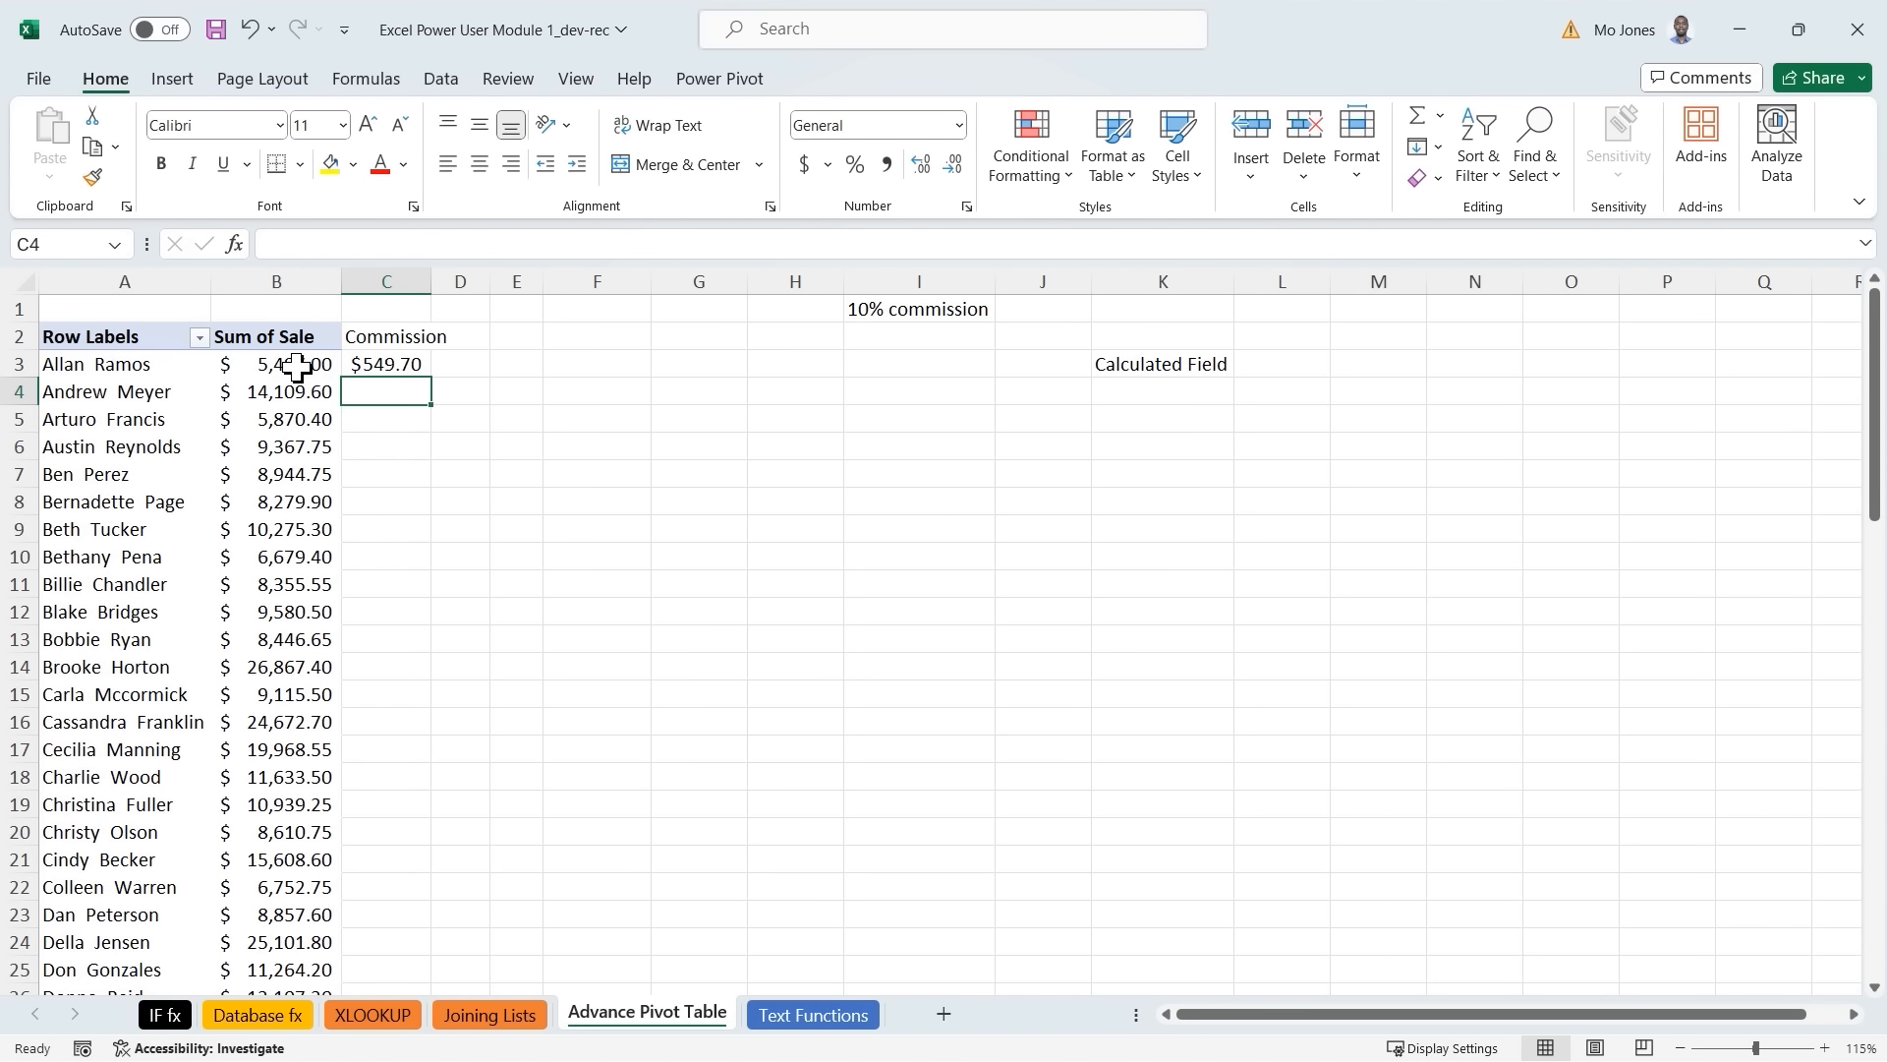
Fill the commission formula down column C and autofit the column.
click(405, 364)
drag(435, 379, 391, 924)
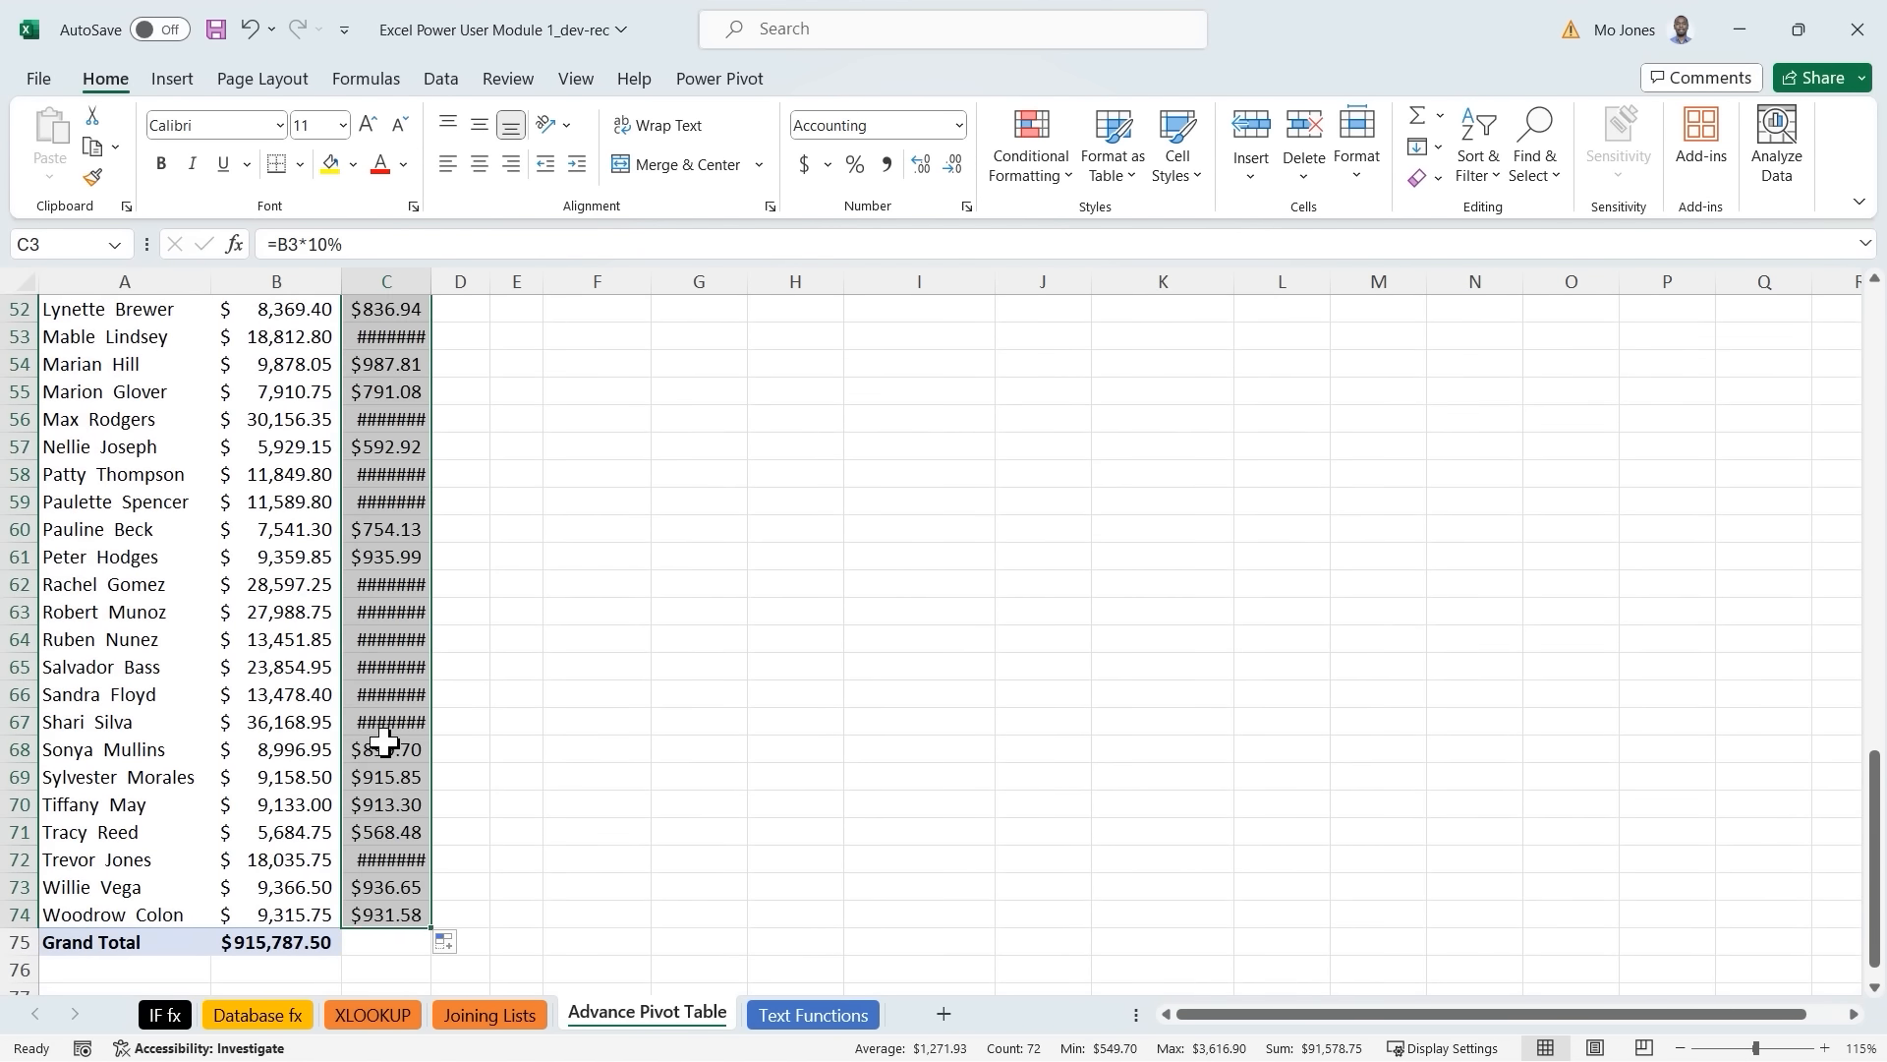
double_click(434, 279)
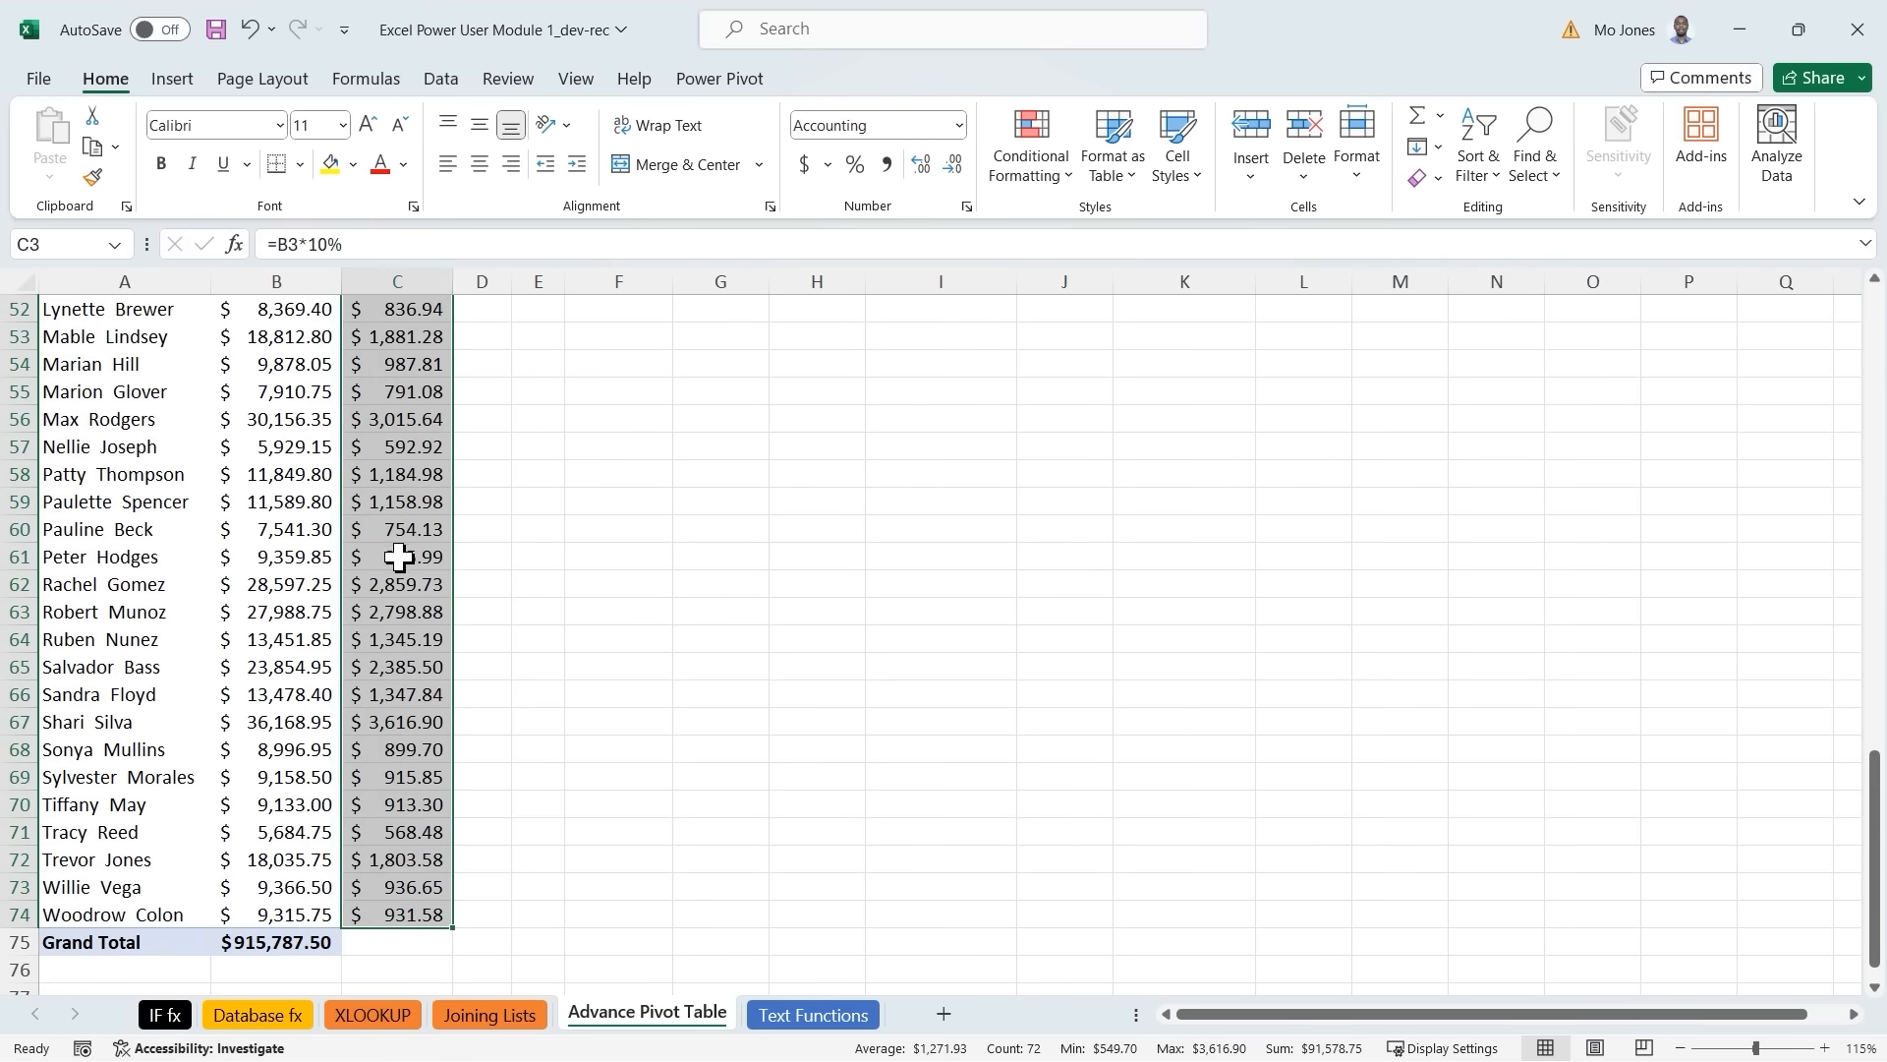
scroll(407, 557, up, 16)
scroll(407, 556, up, 1)
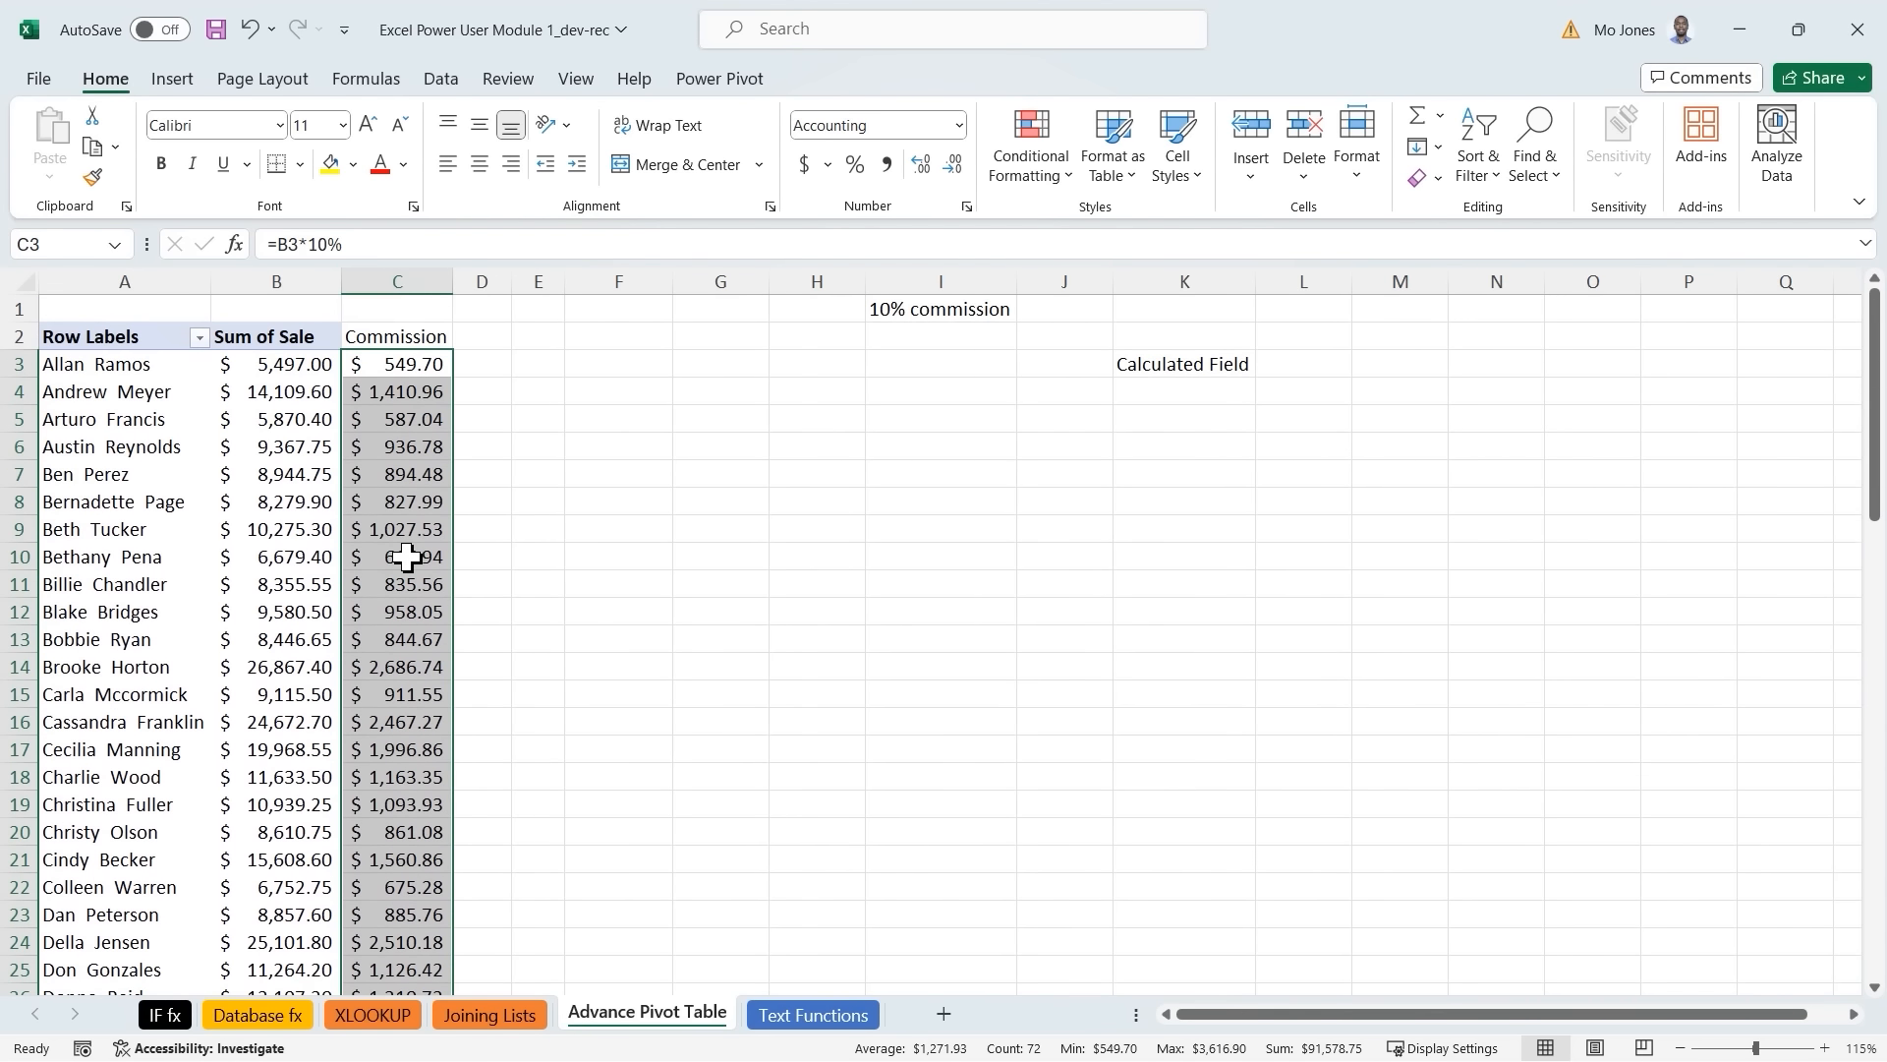
Copy the bold Sum of Sale header style from B2 onto the Commission header in C2.
click(391, 335)
click(391, 335)
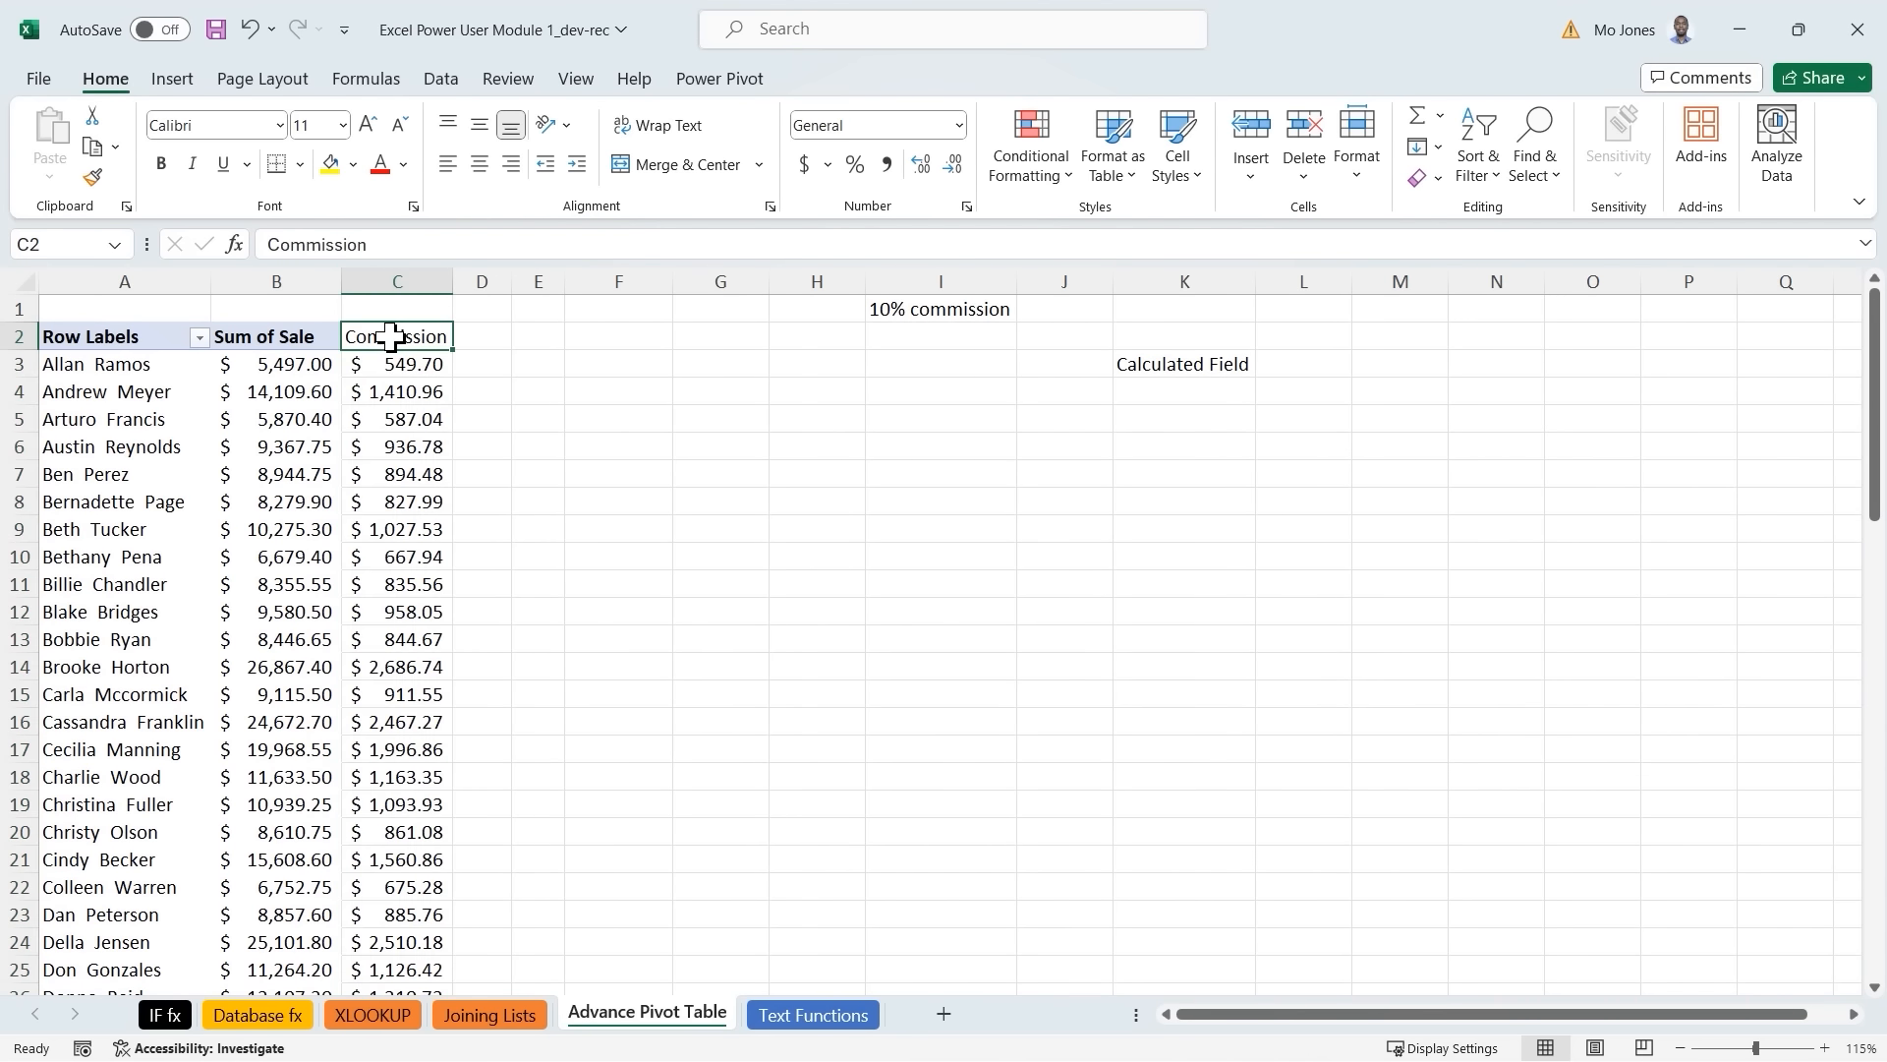
click(308, 337)
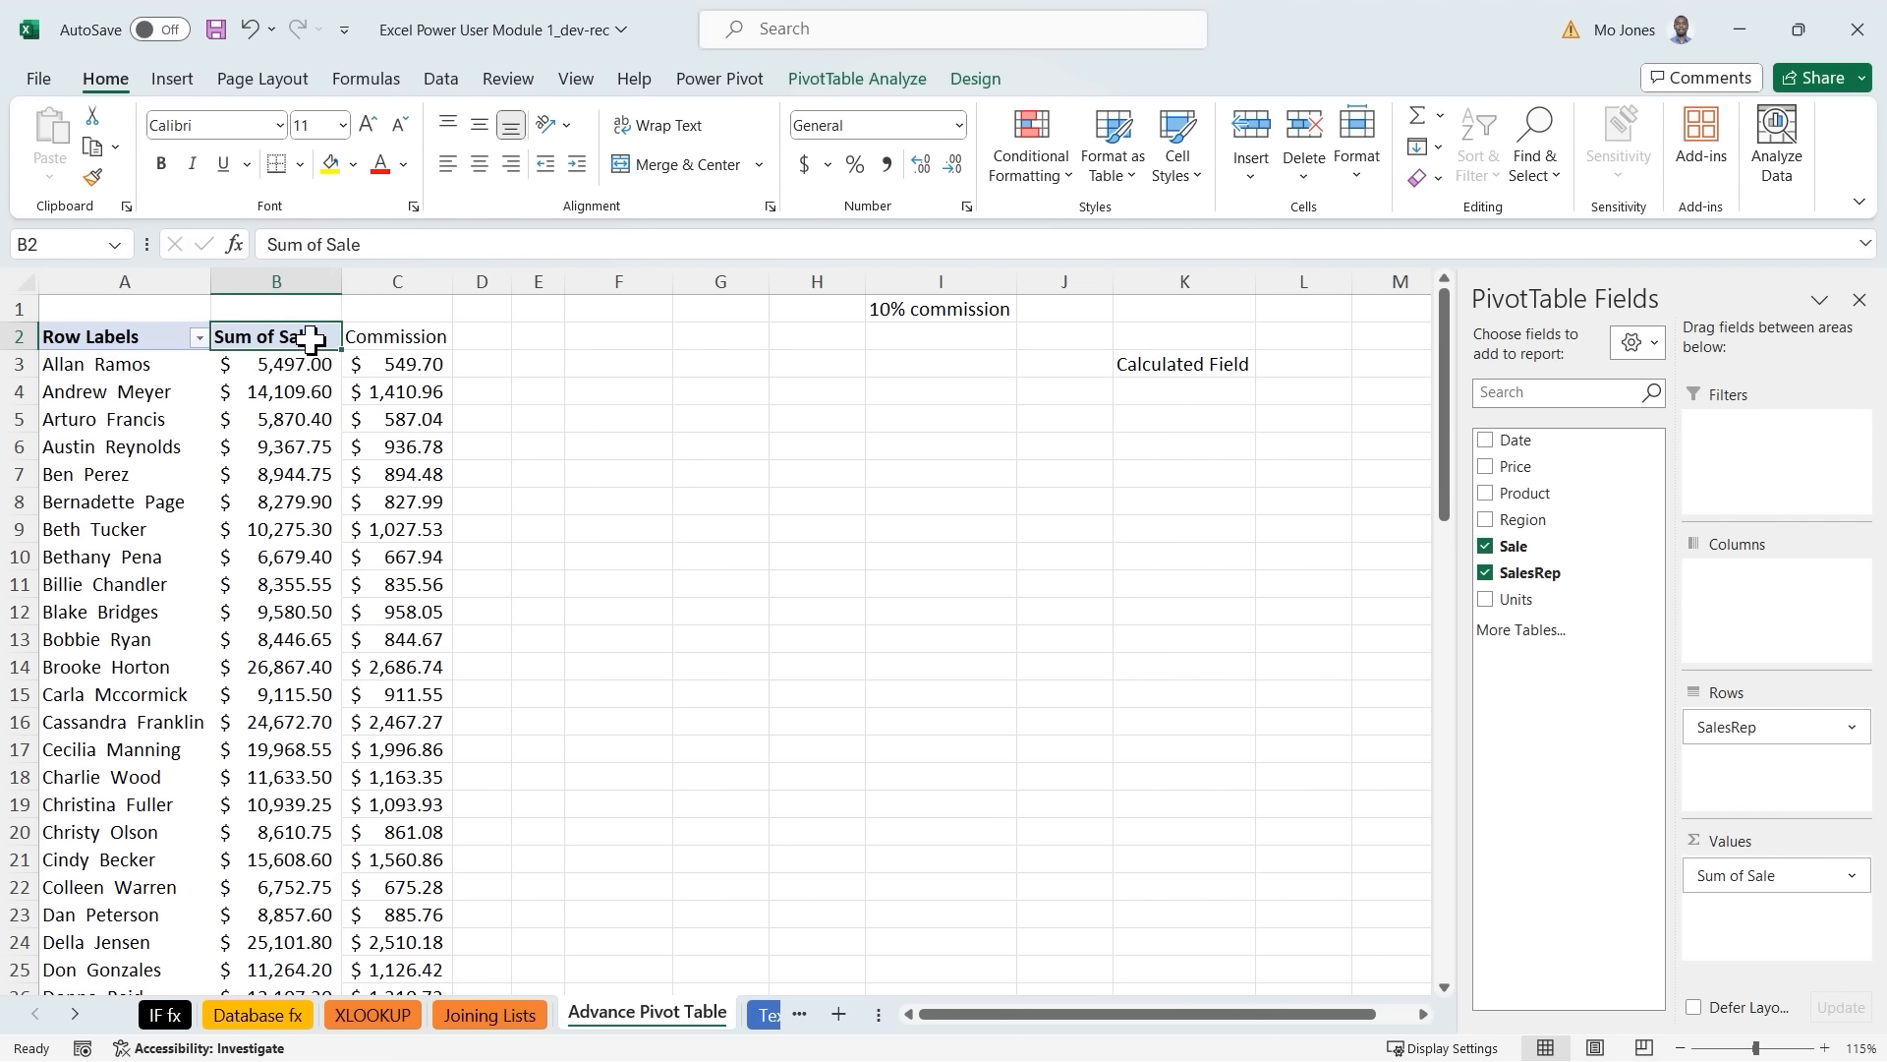
click(92, 177)
click(393, 336)
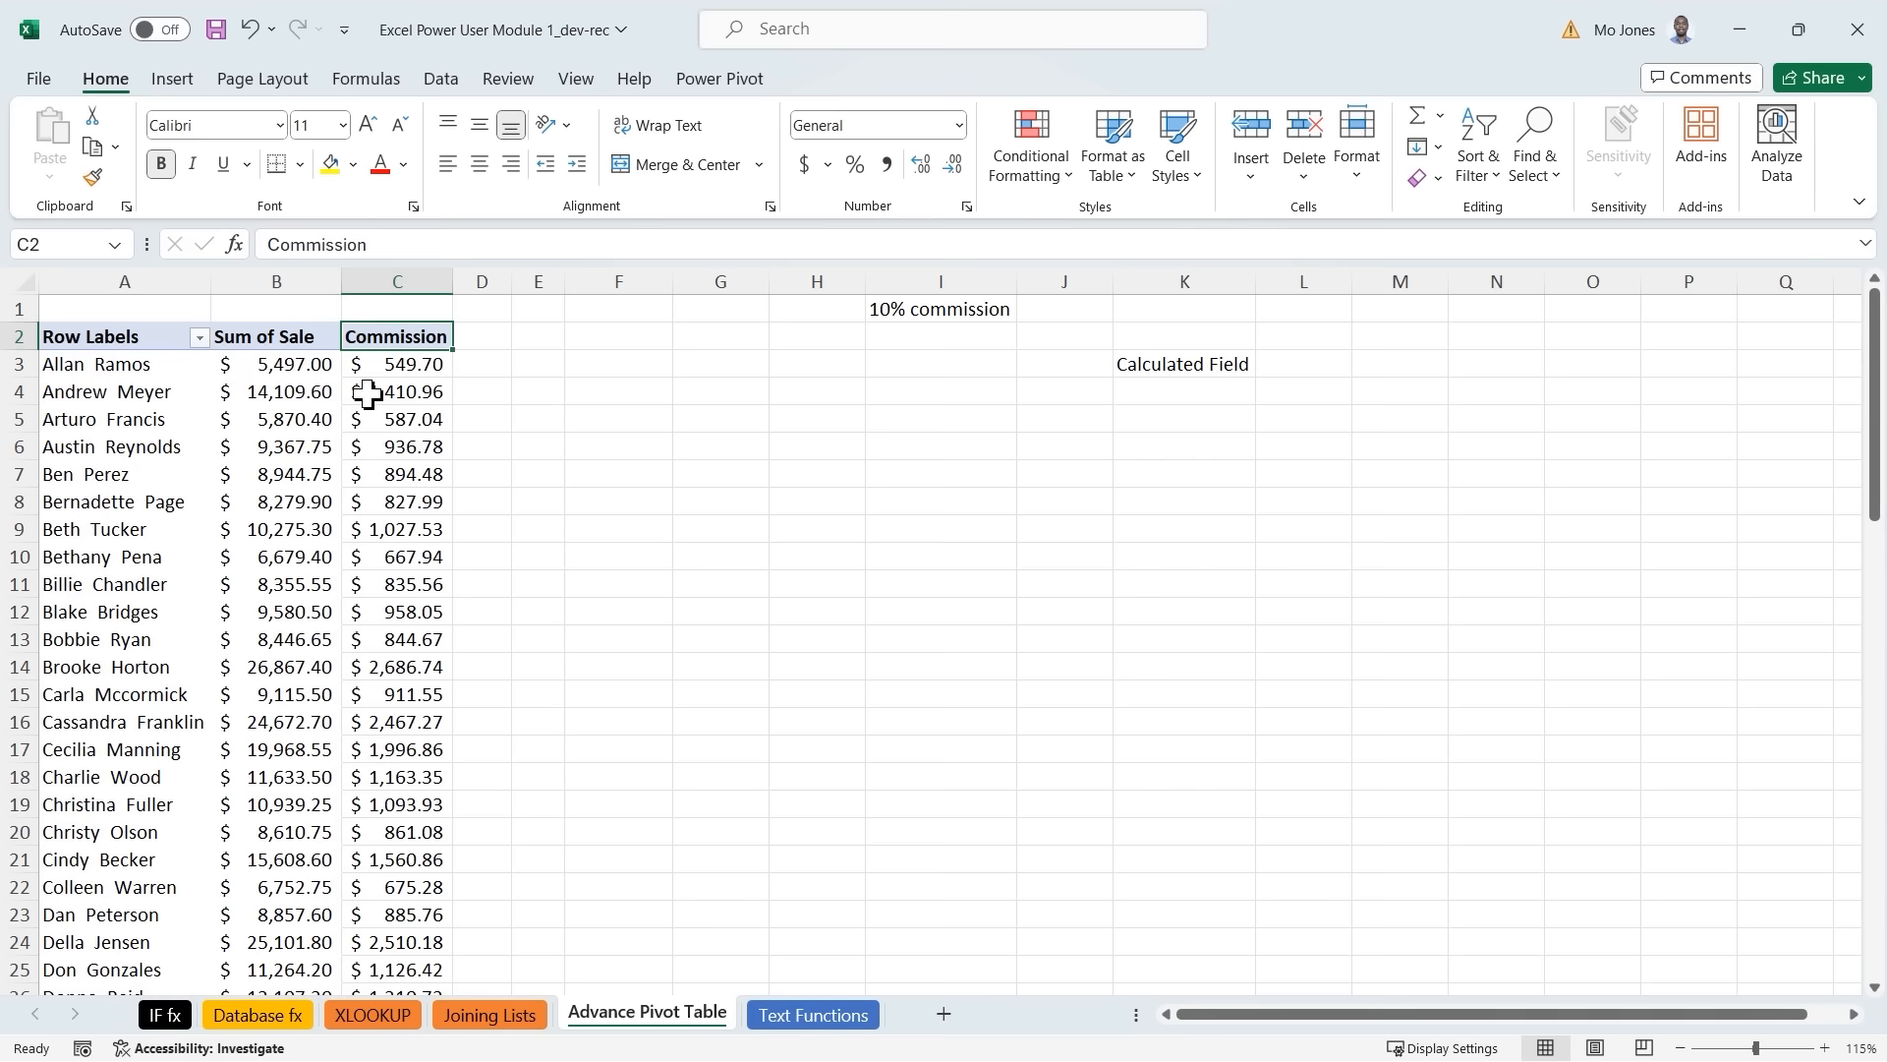
click(403, 267)
drag(403, 268, 624, 285)
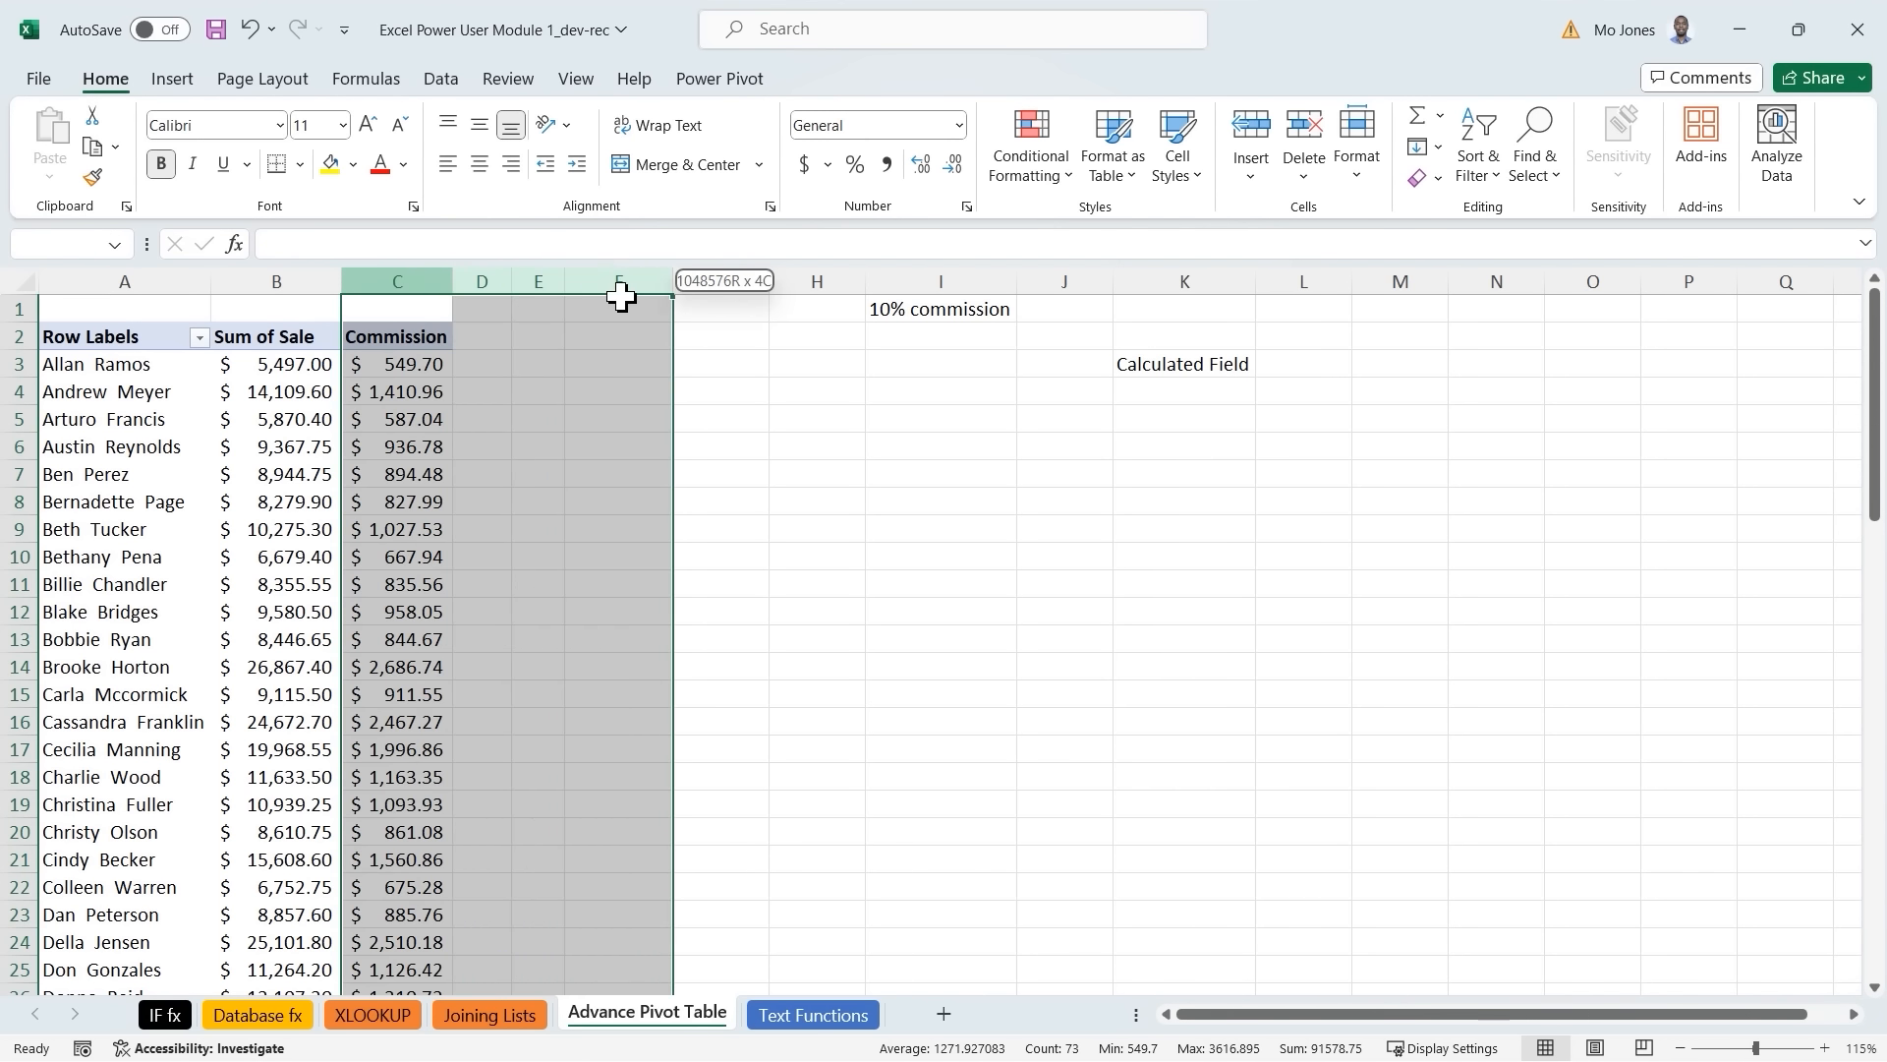
click(263, 376)
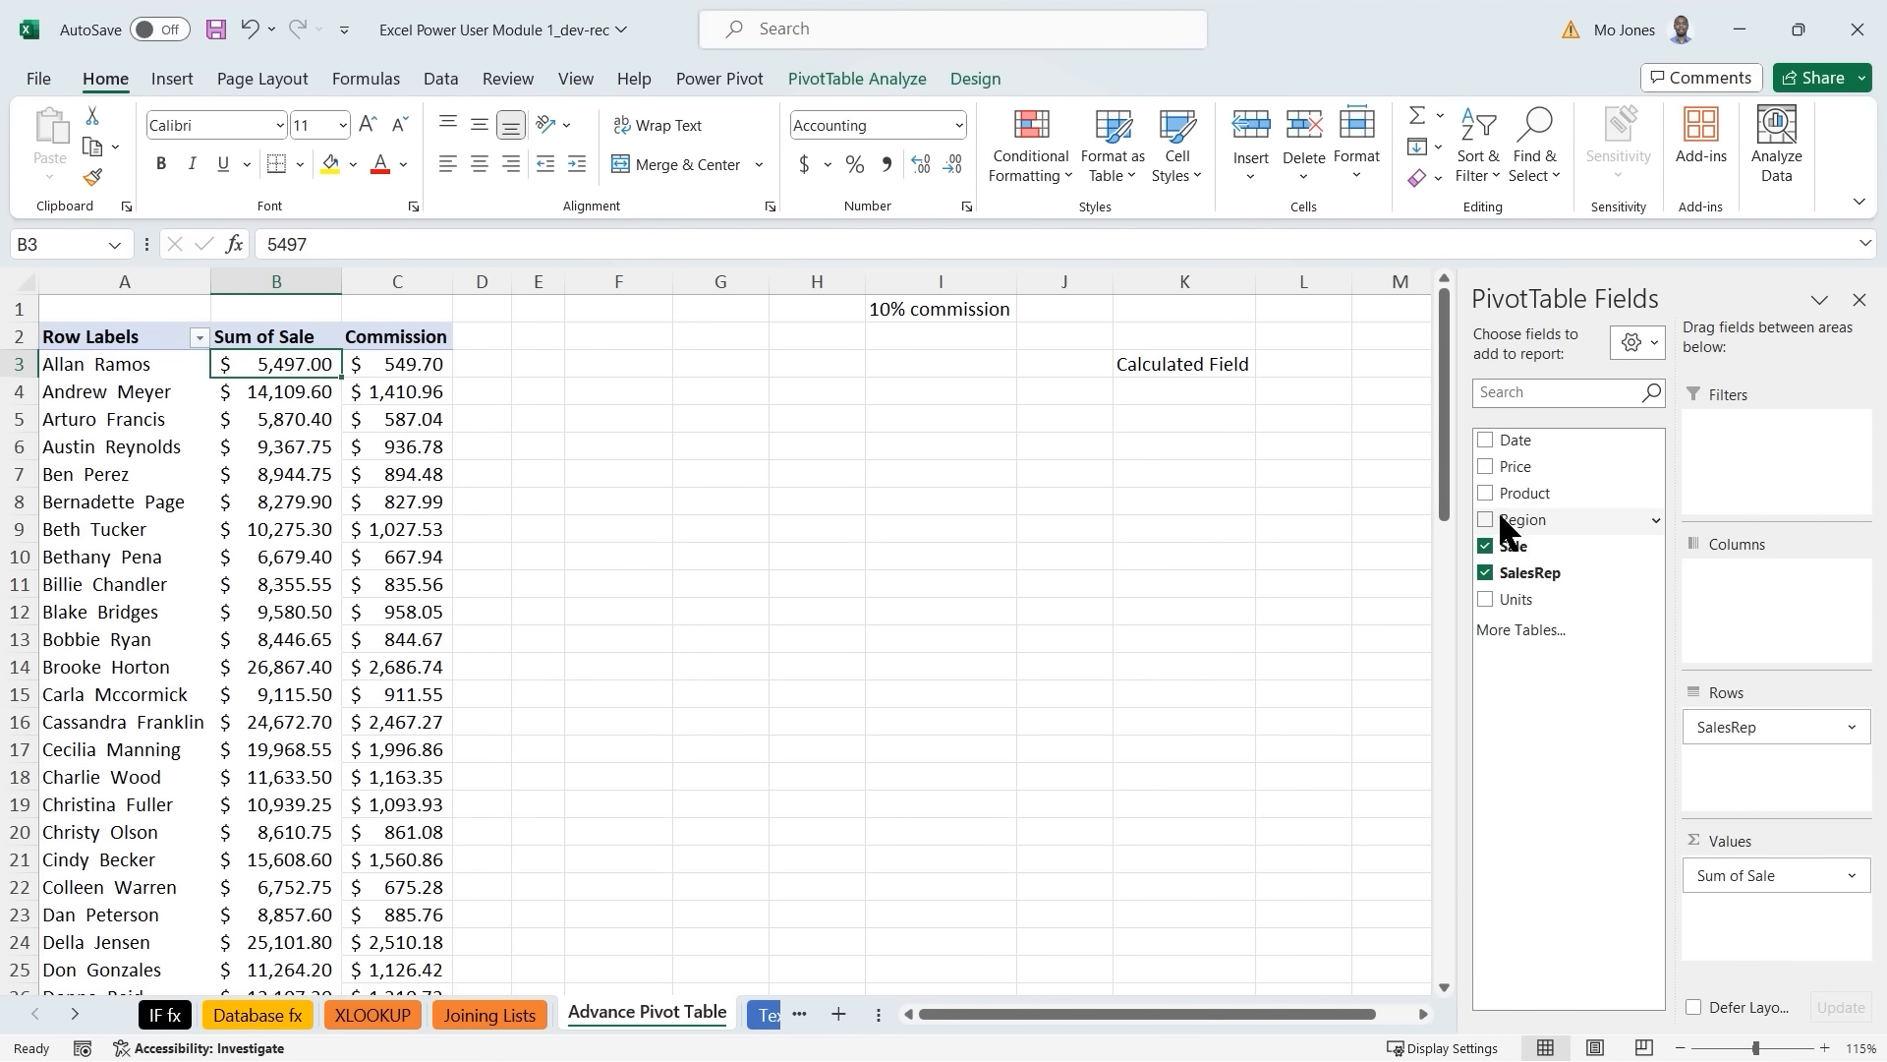
Add Region as the pivot's column field, letting it overwrite neighbouring data.
drag(1498, 513, 1715, 624)
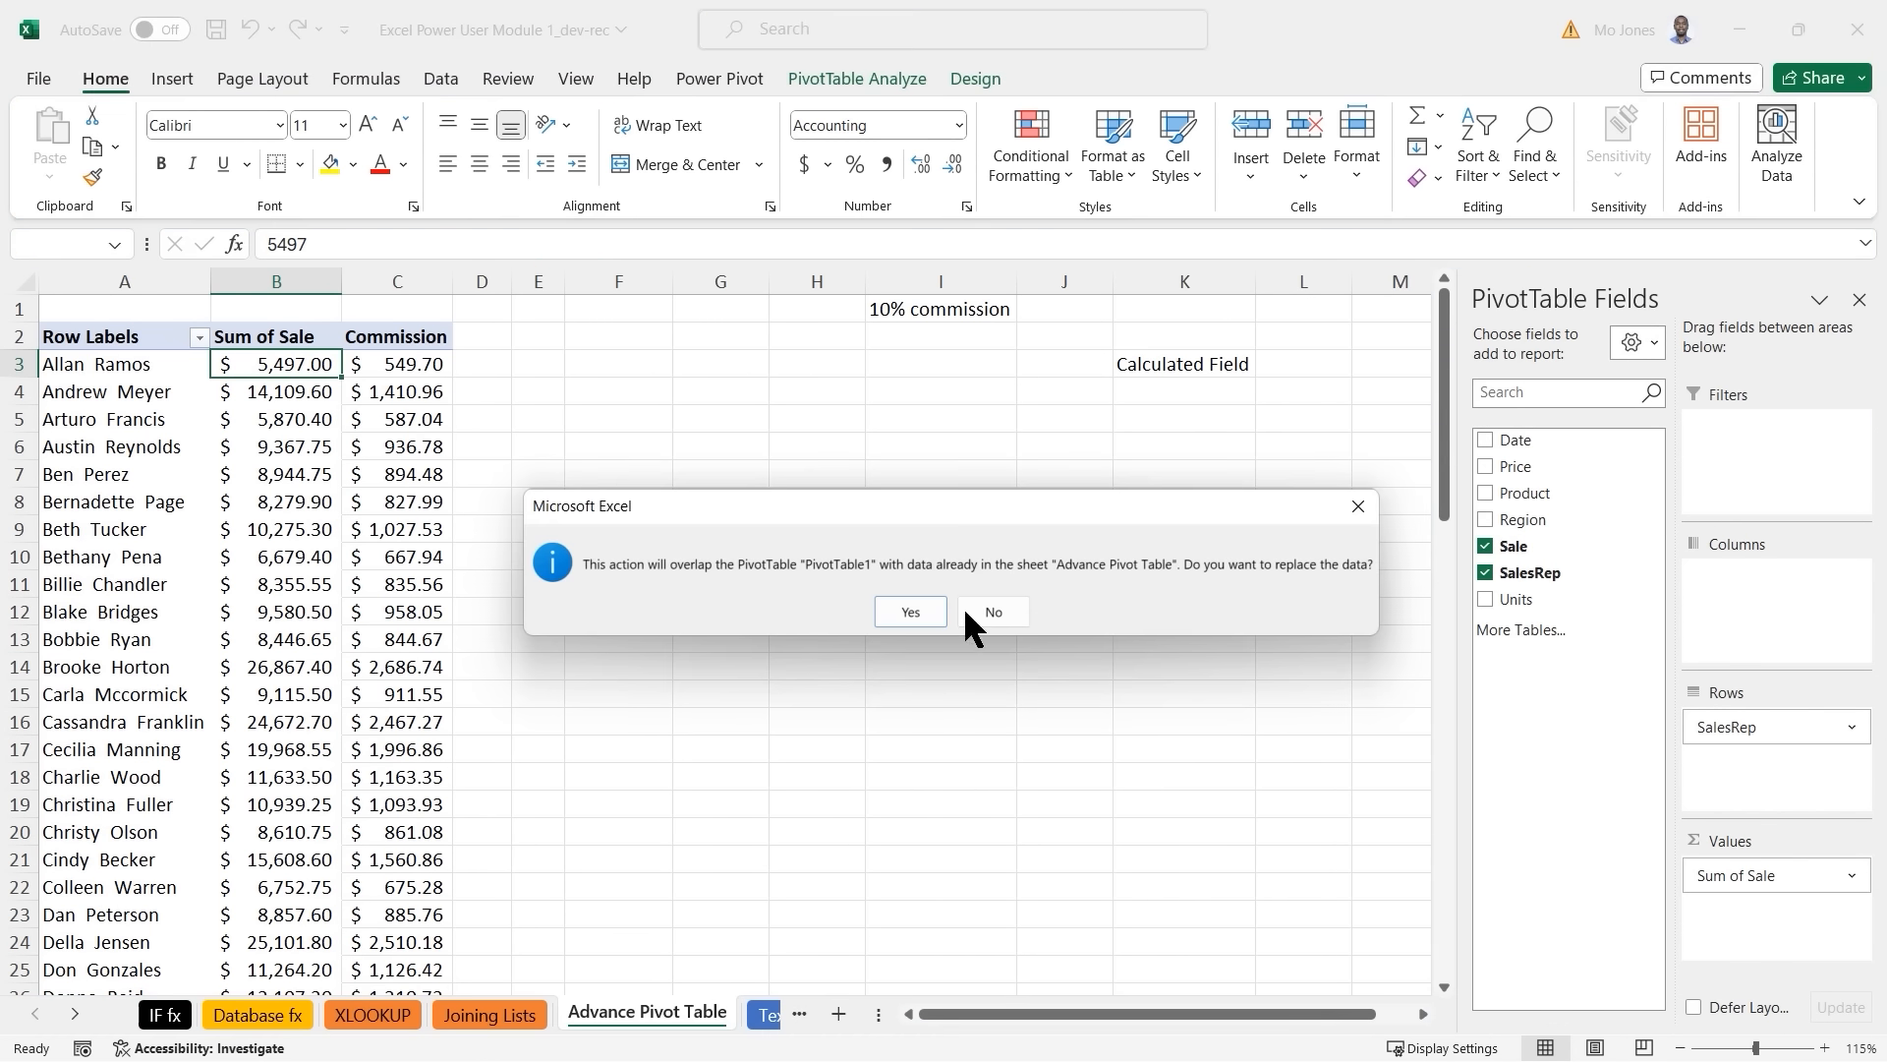
click(909, 614)
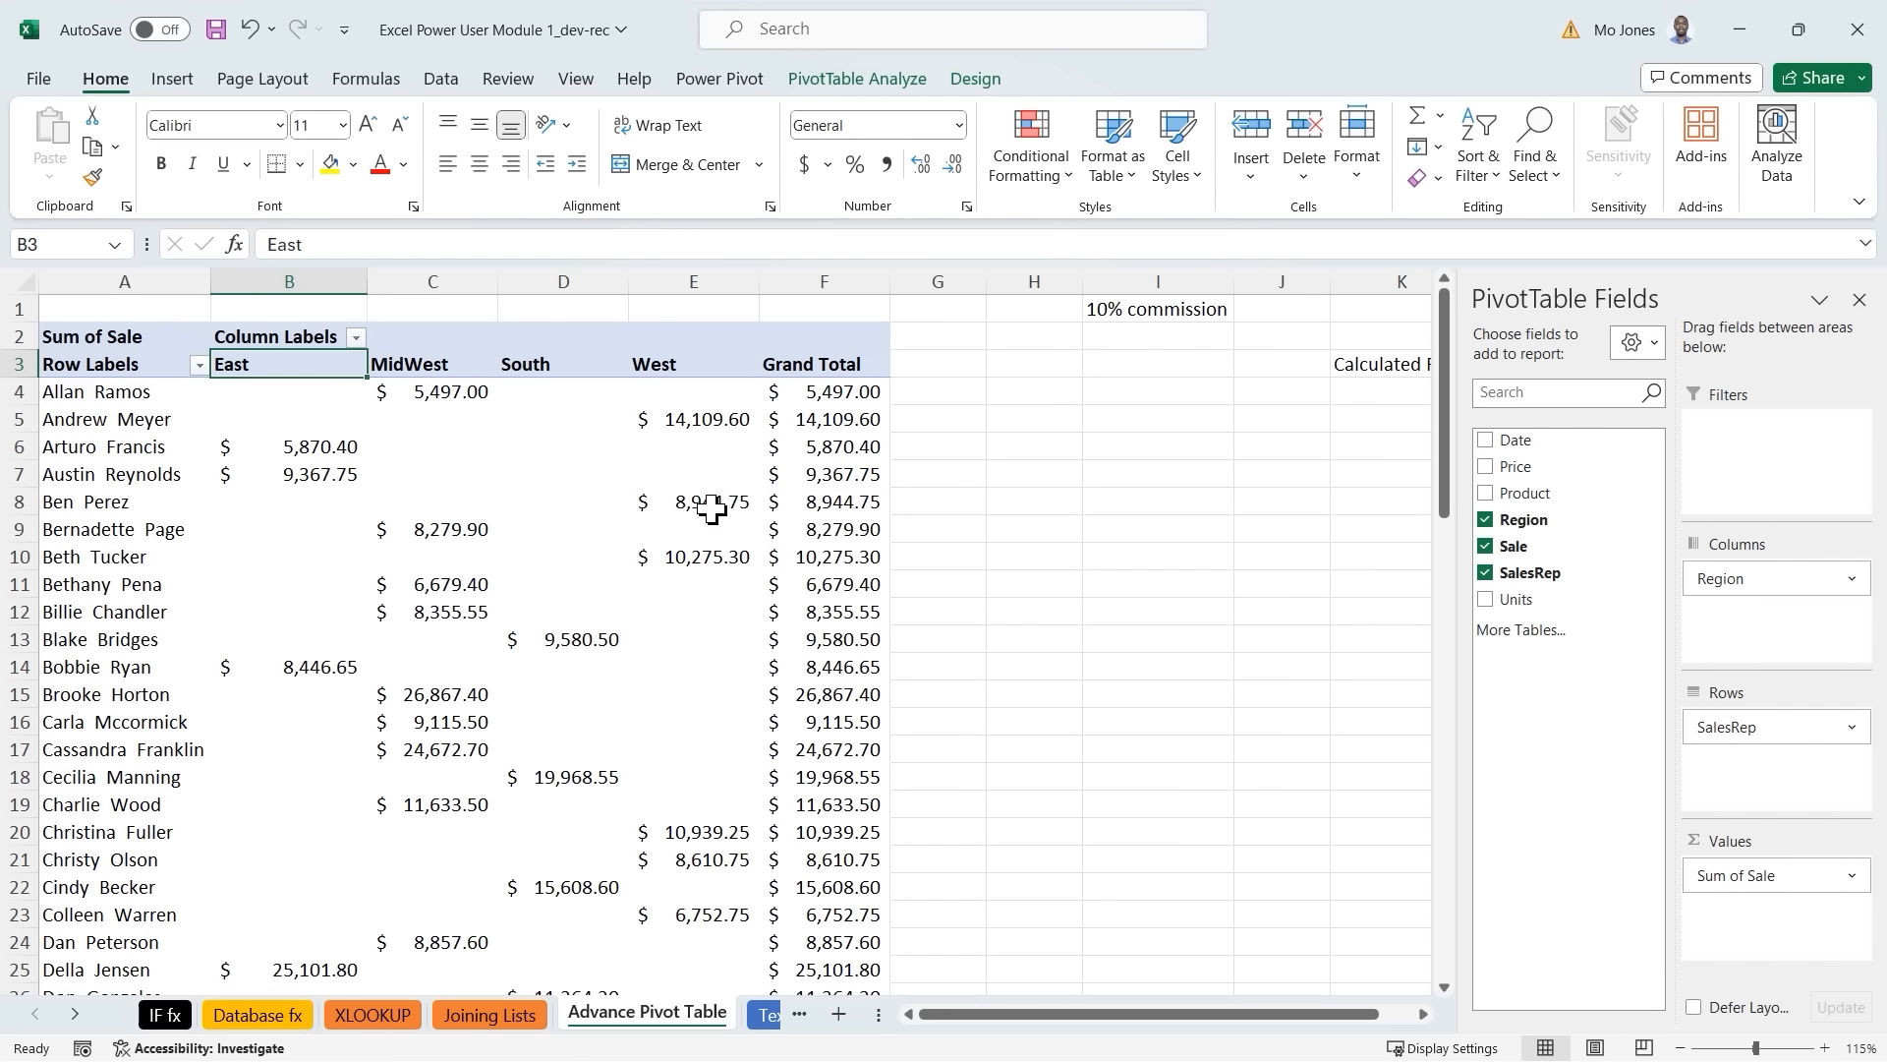
mouse_move(675, 422)
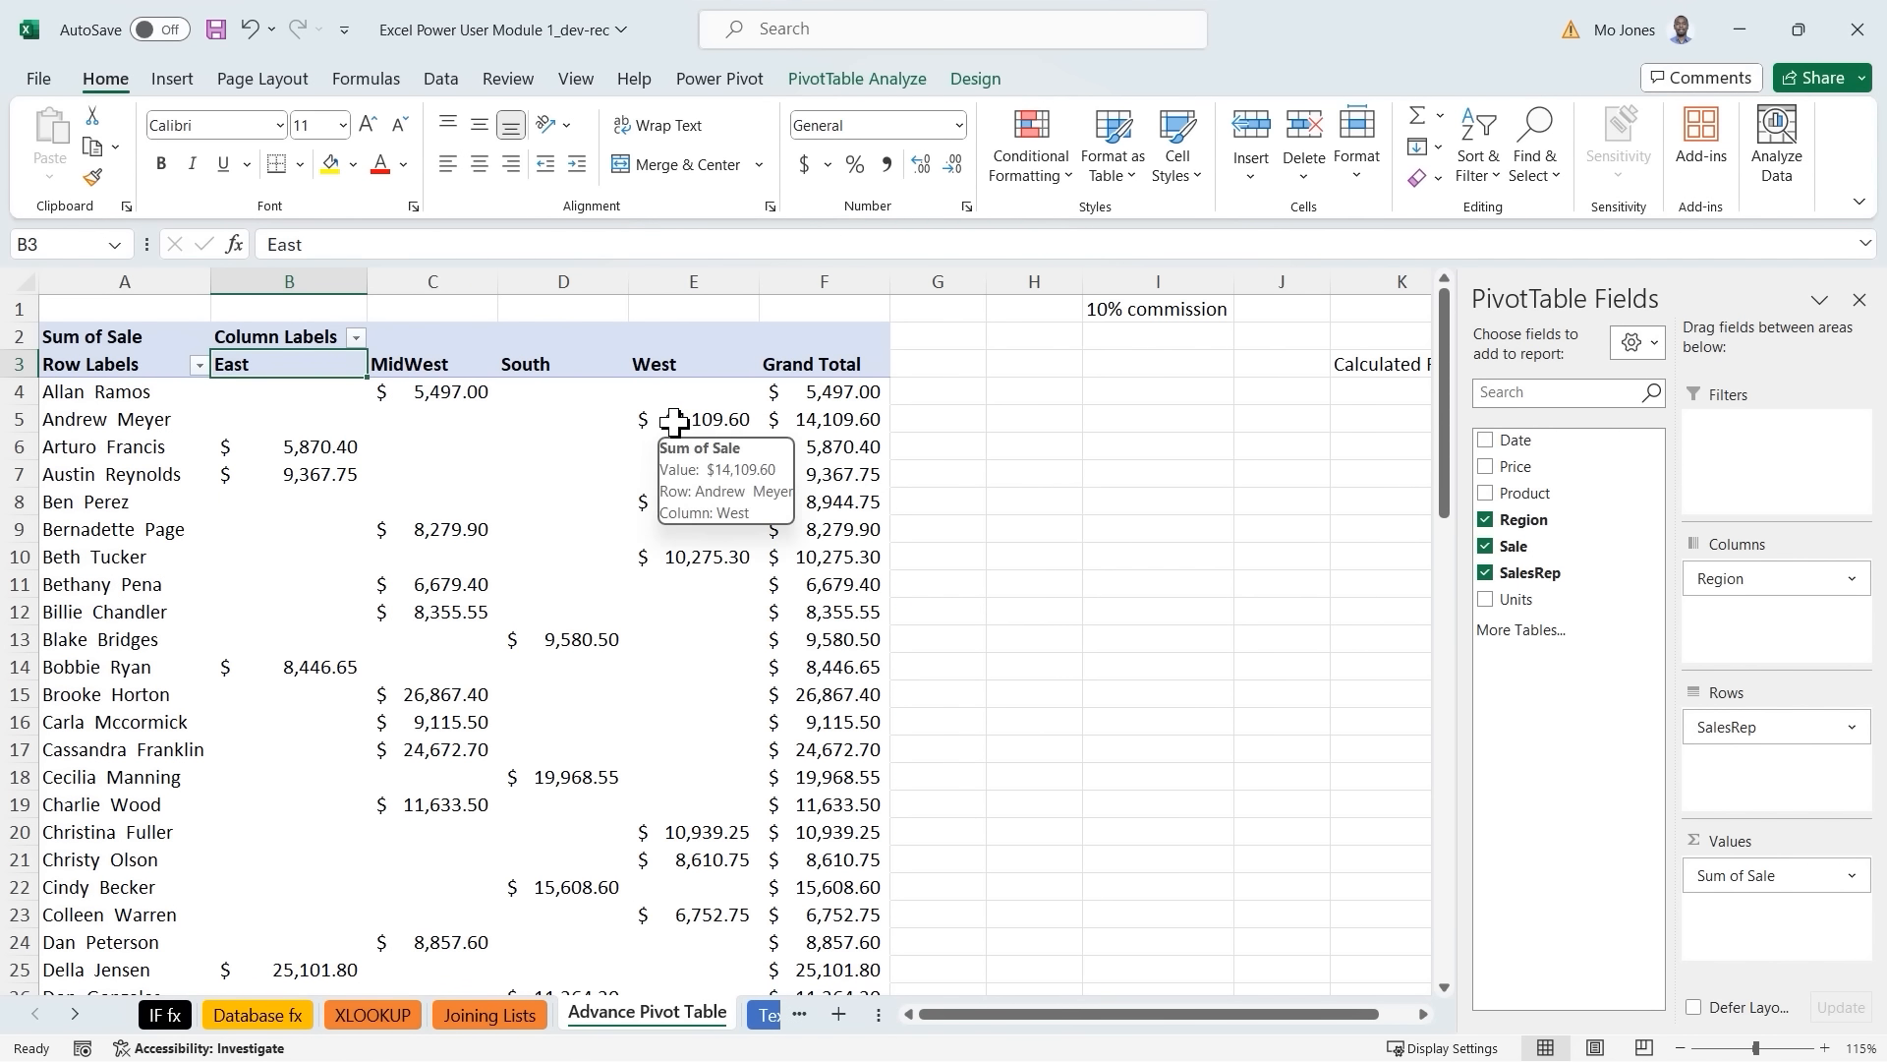
Check the East sale cells B4–B7, then remove Region so only reps remain.
click(283, 399)
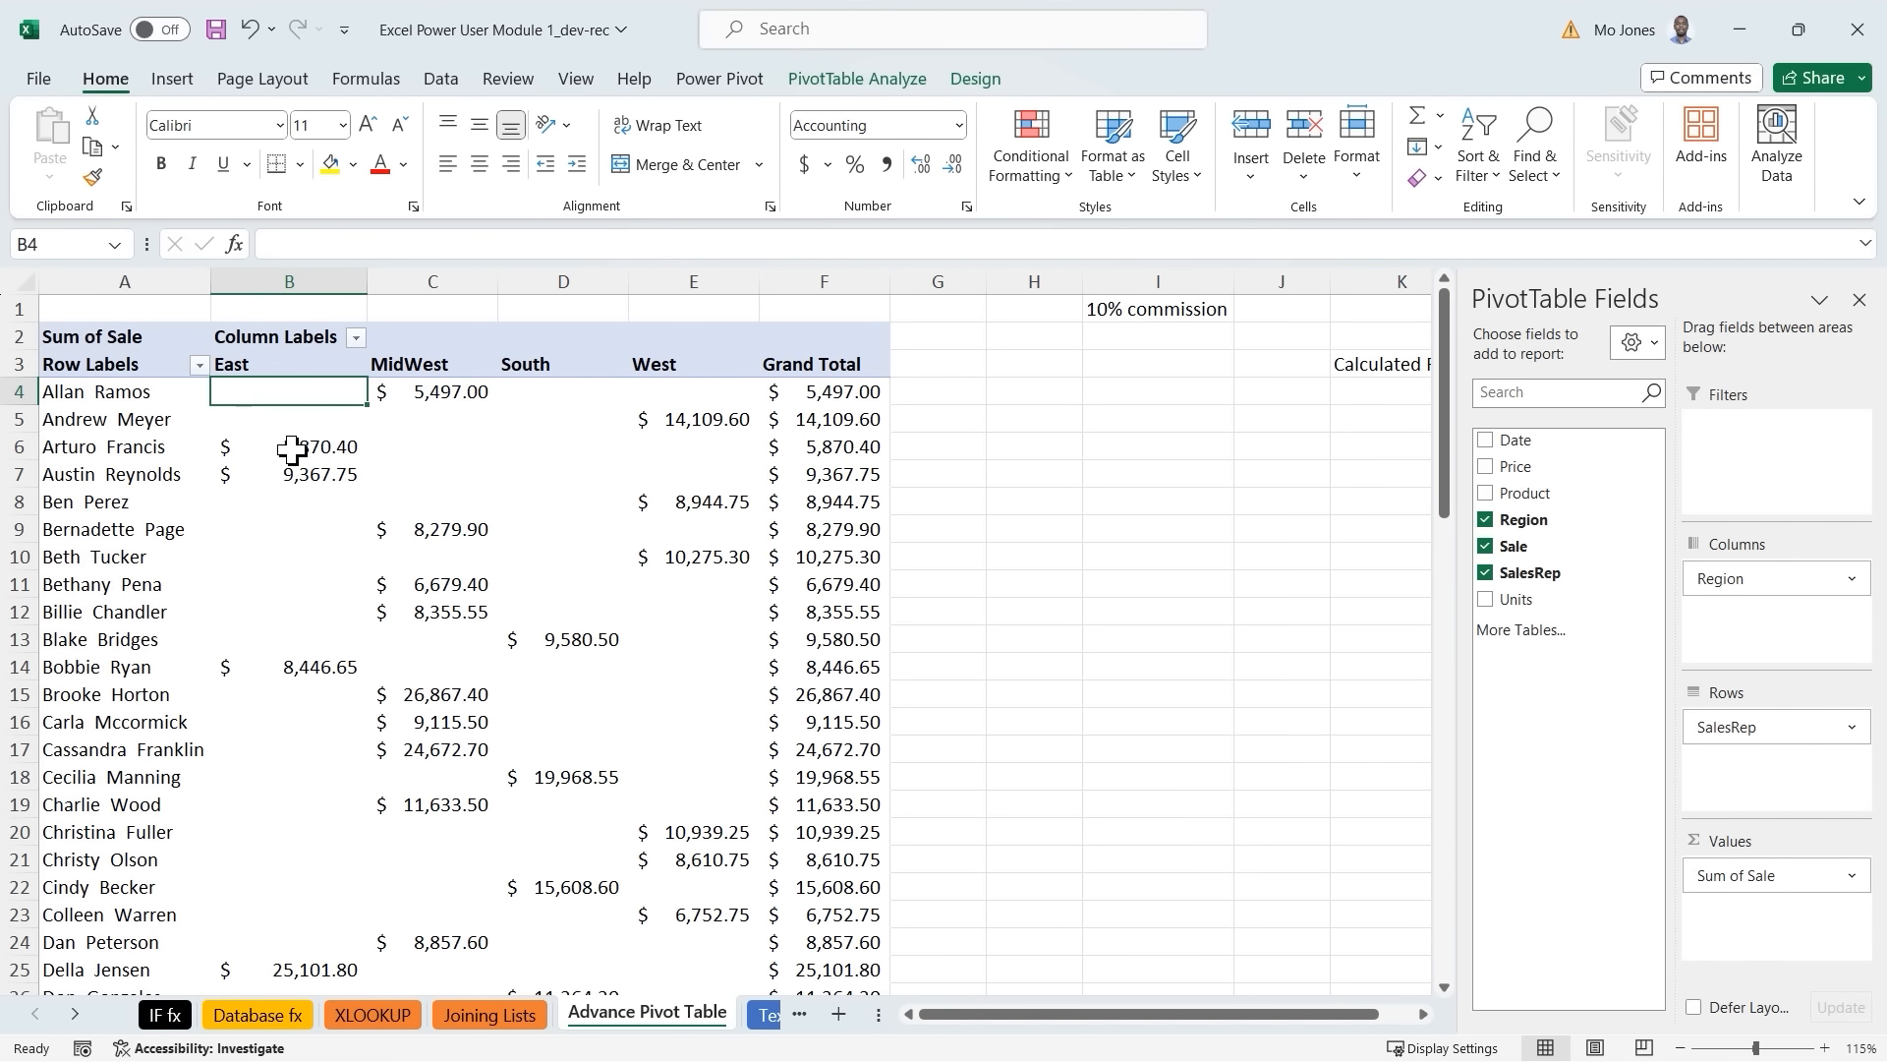
click(290, 451)
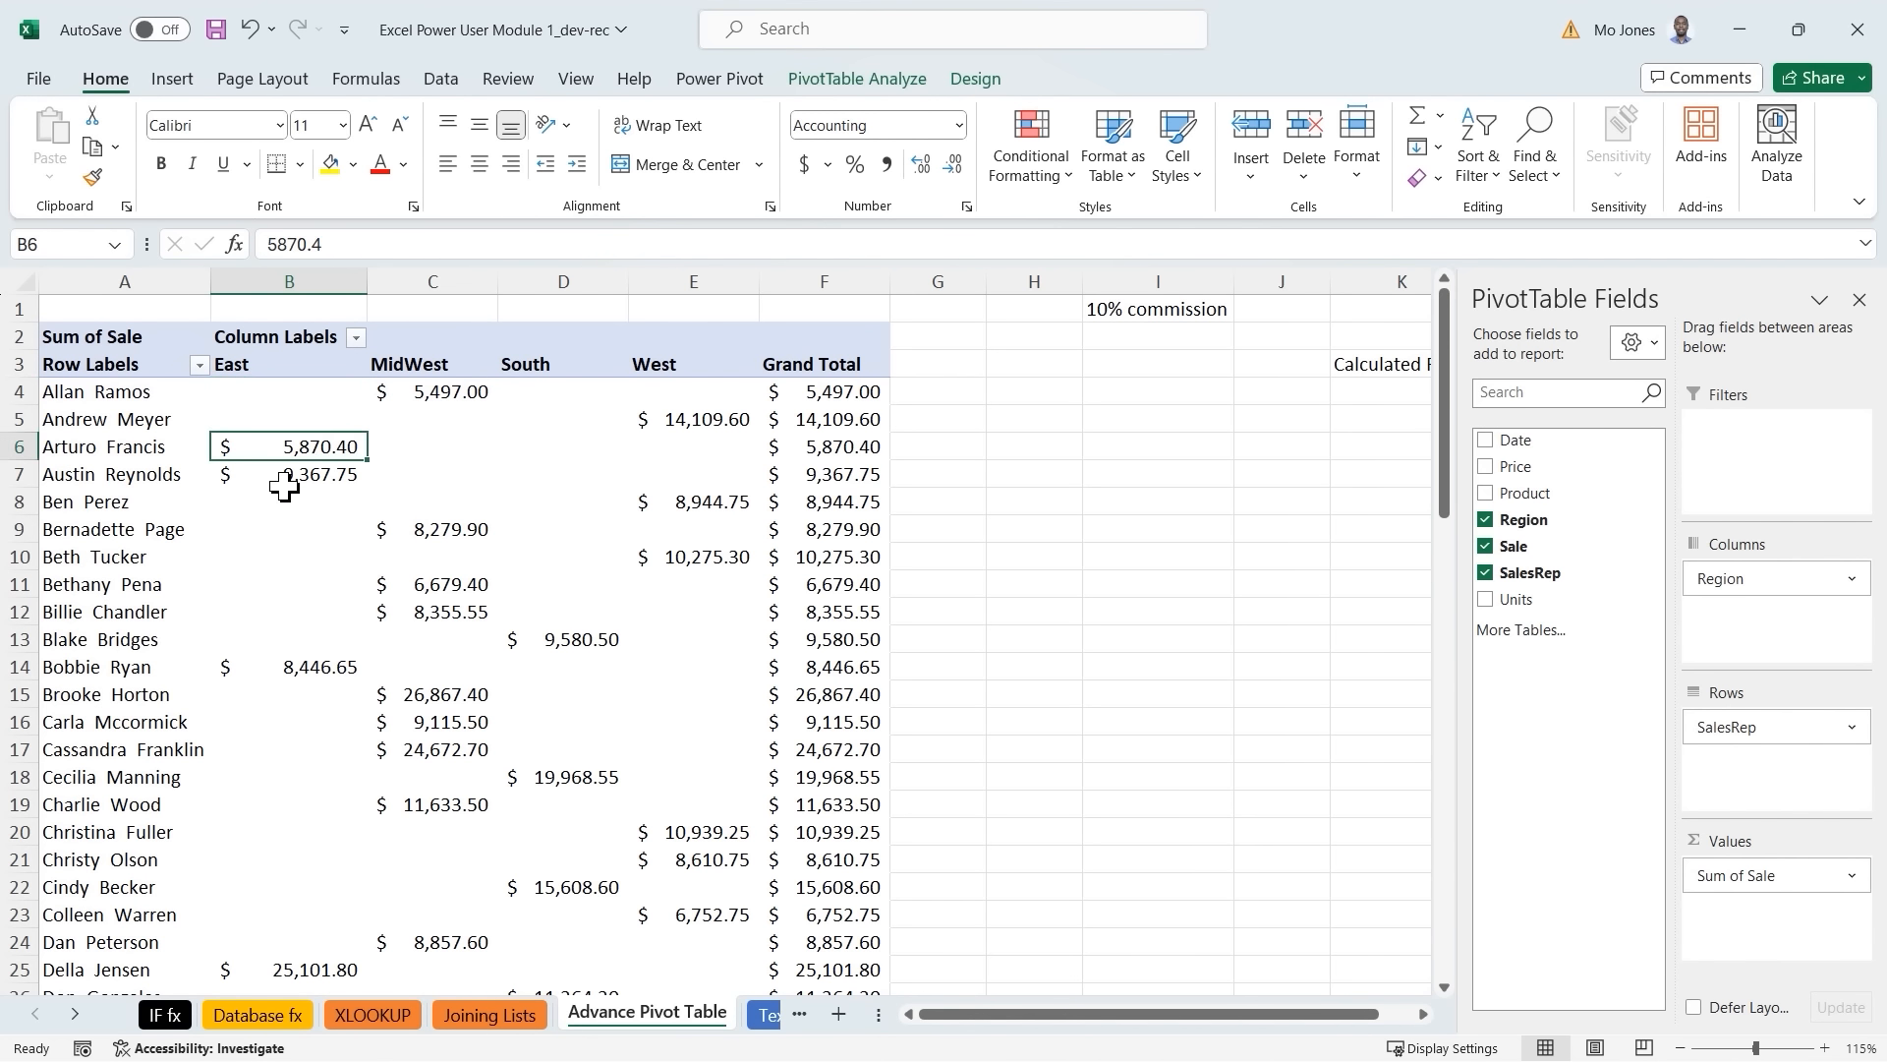
click(285, 481)
click(305, 395)
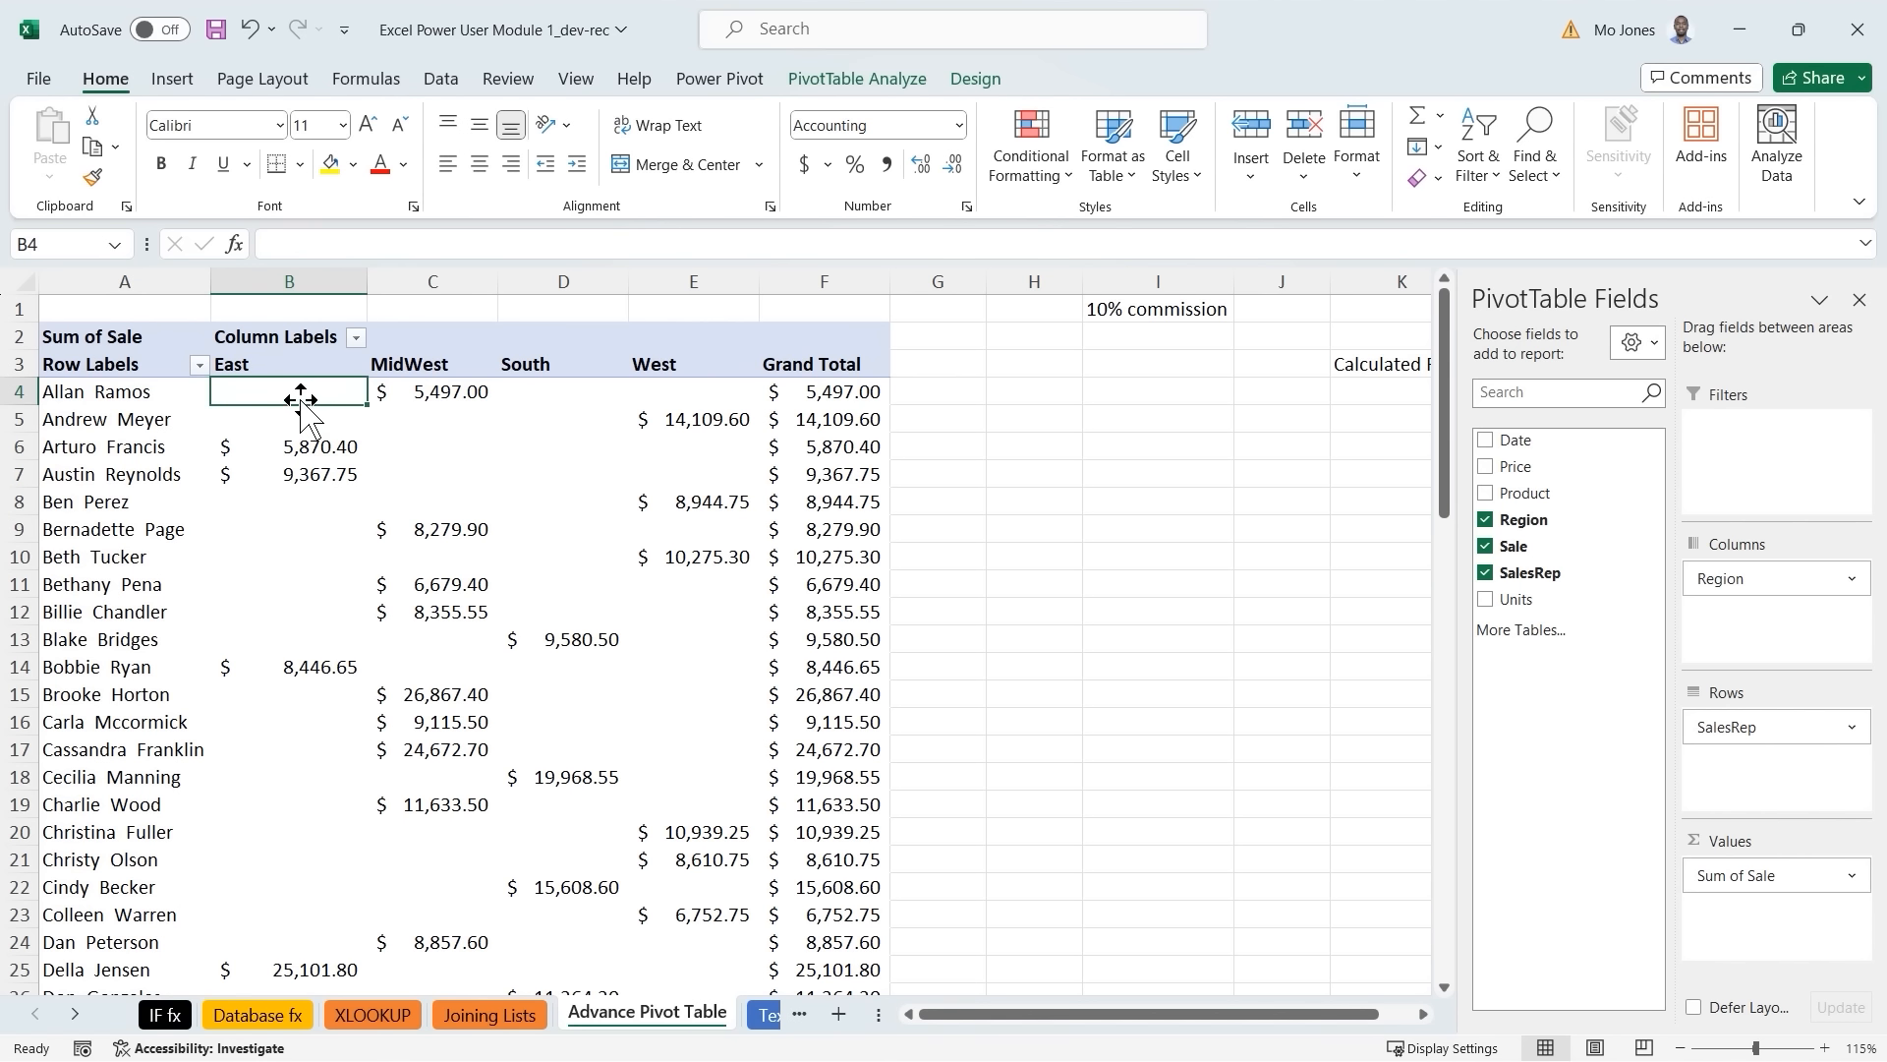
click(1485, 519)
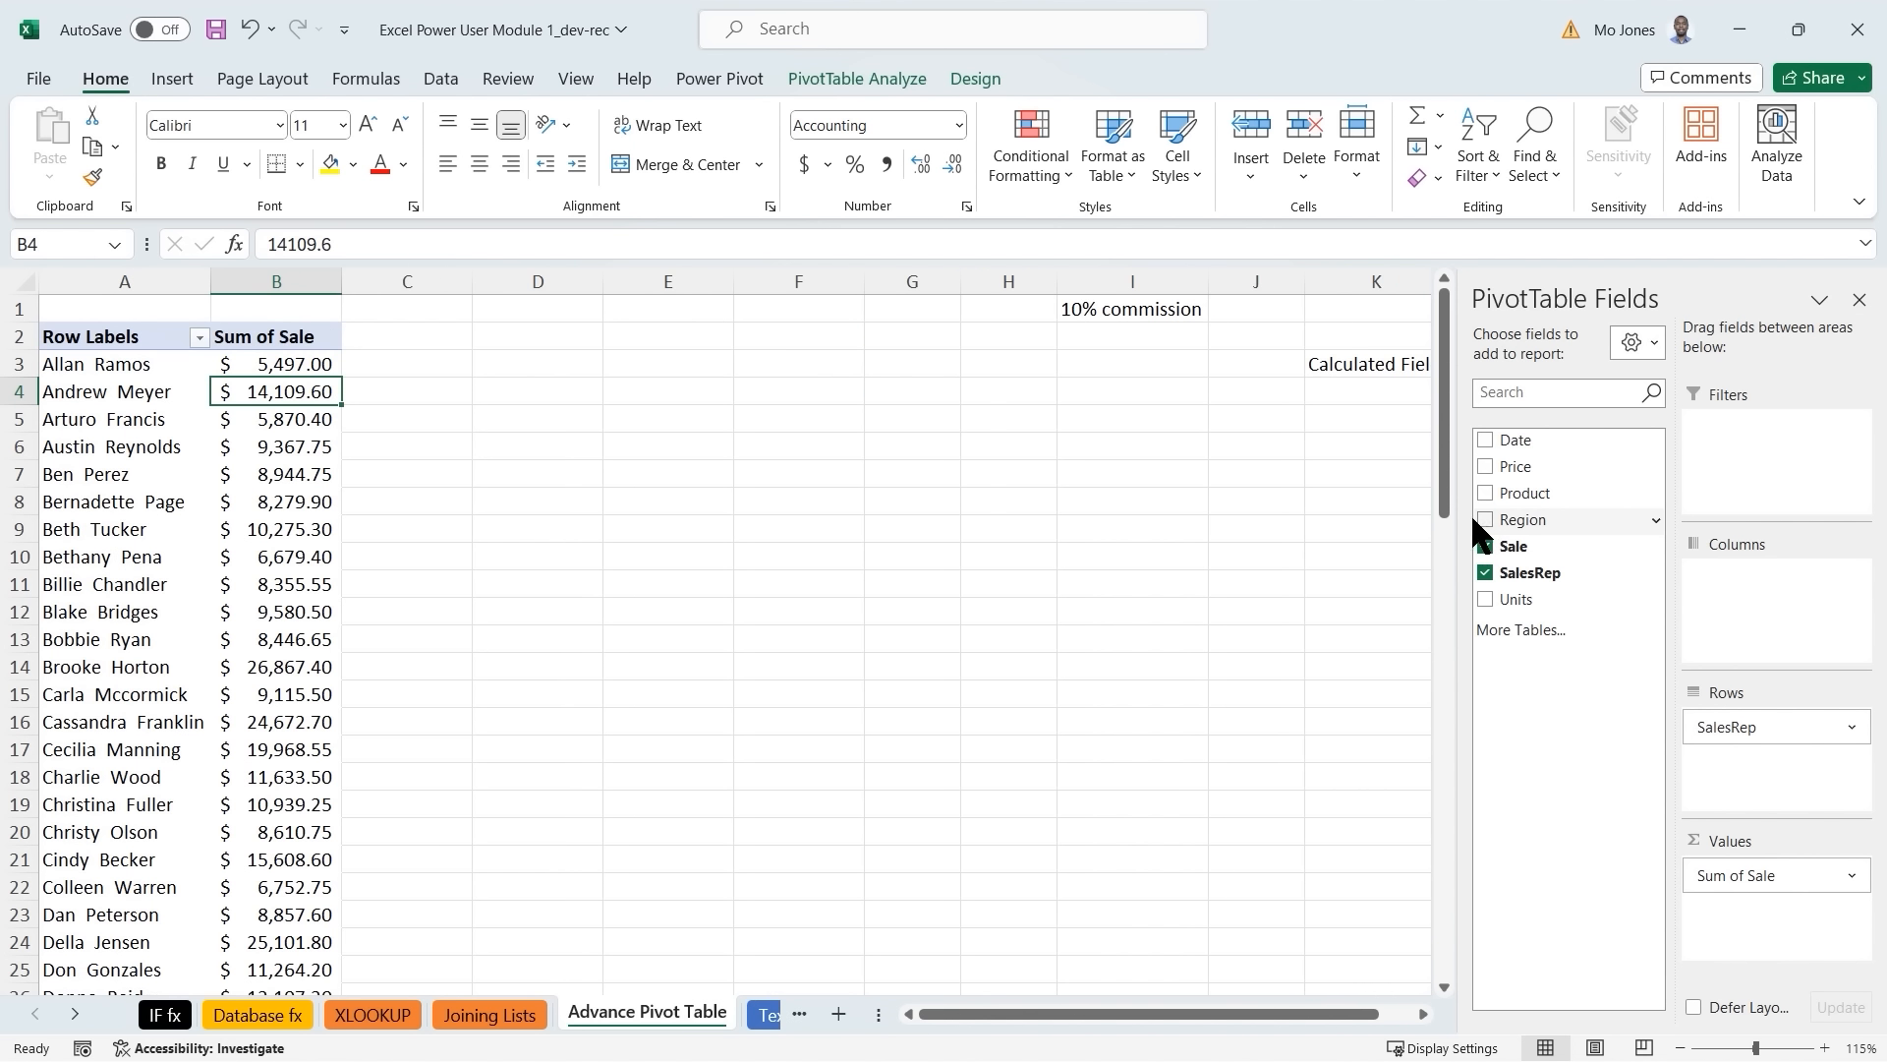
click(412, 346)
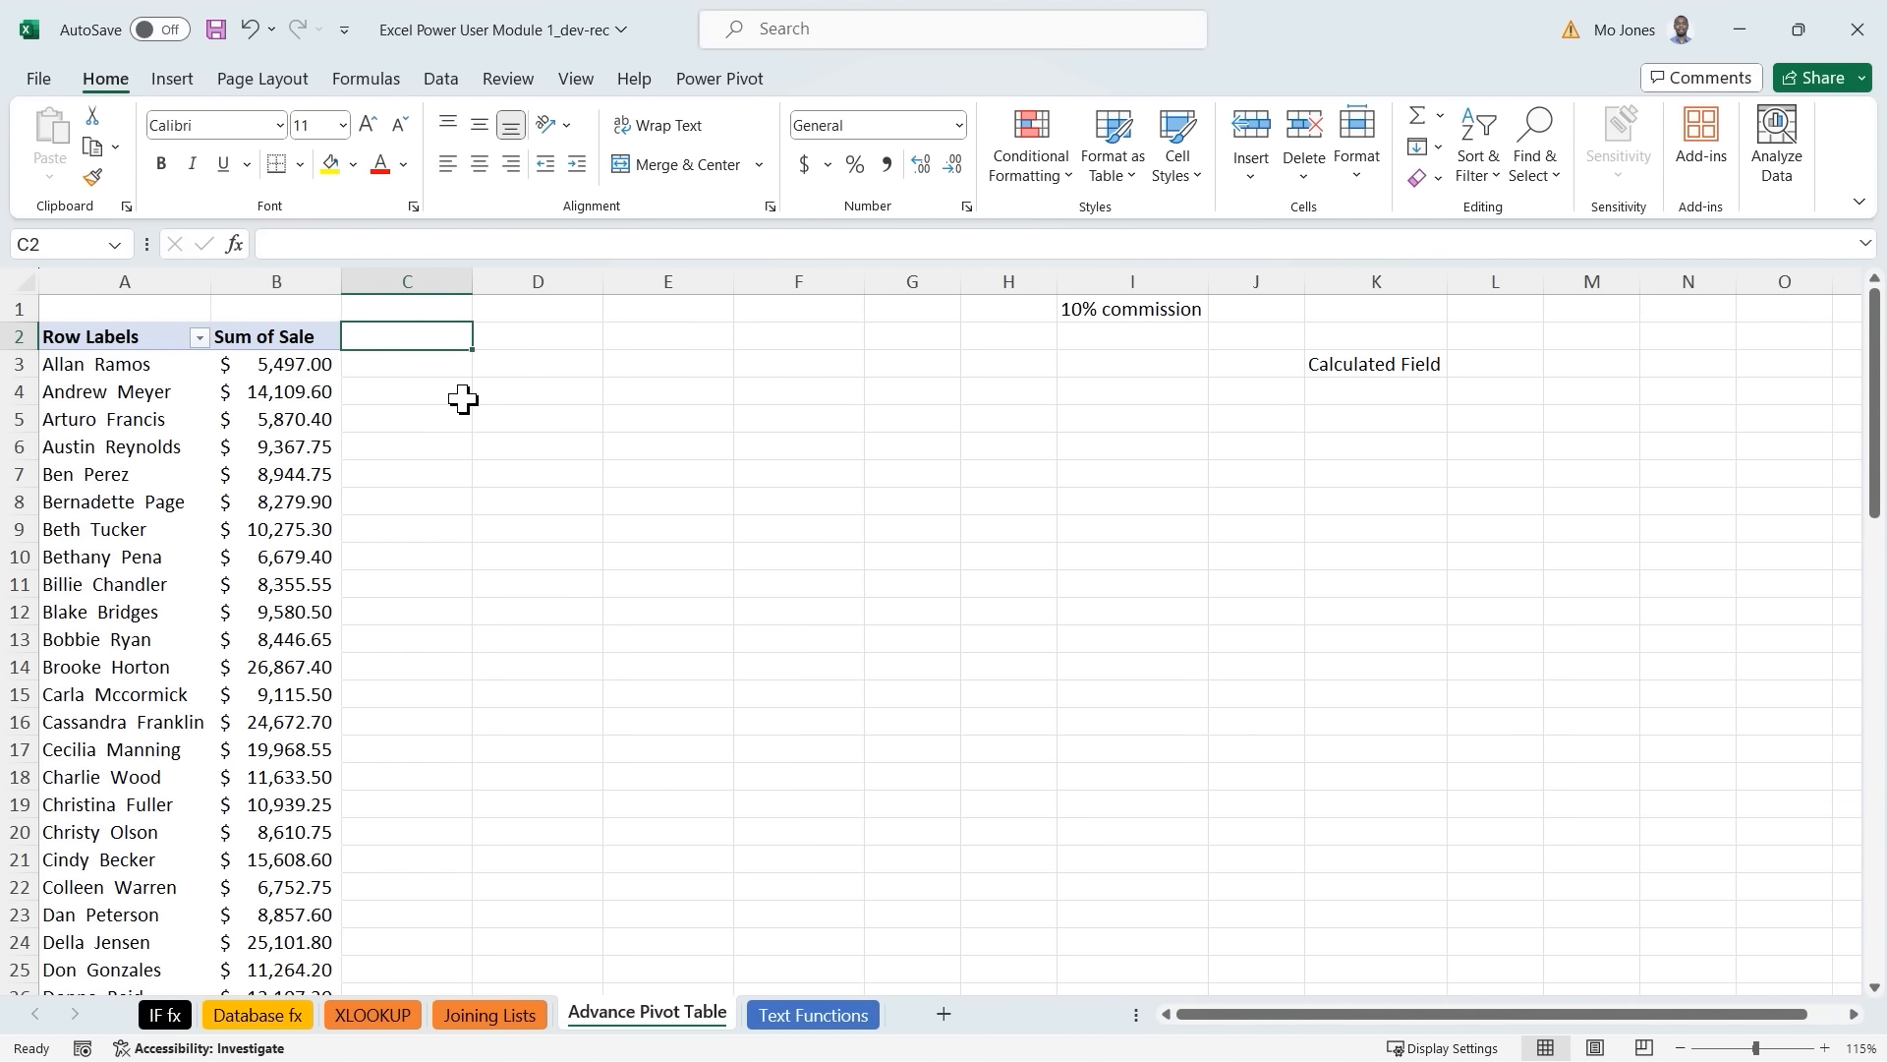
On the Joining Lists sheet, outline cell N3 beside the order form in red.
click(489, 1014)
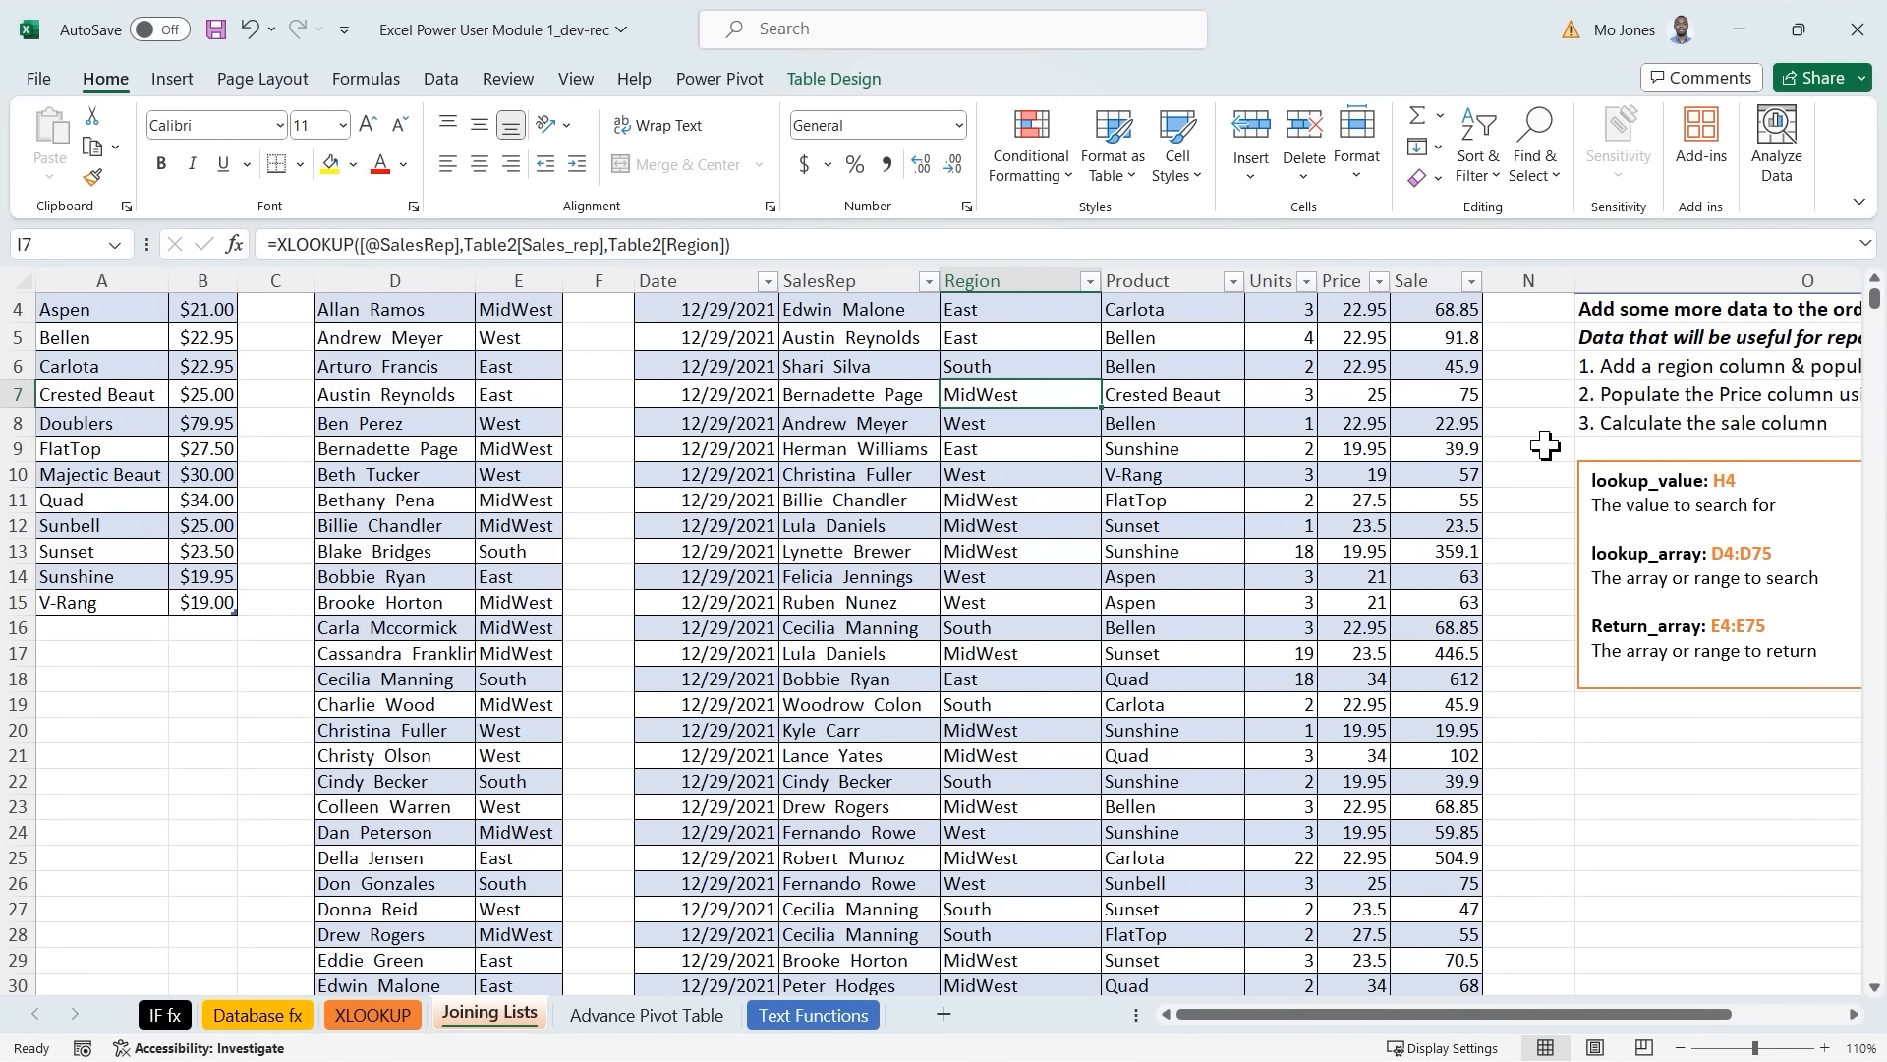
scroll(1546, 443, up, 1)
click(1528, 354)
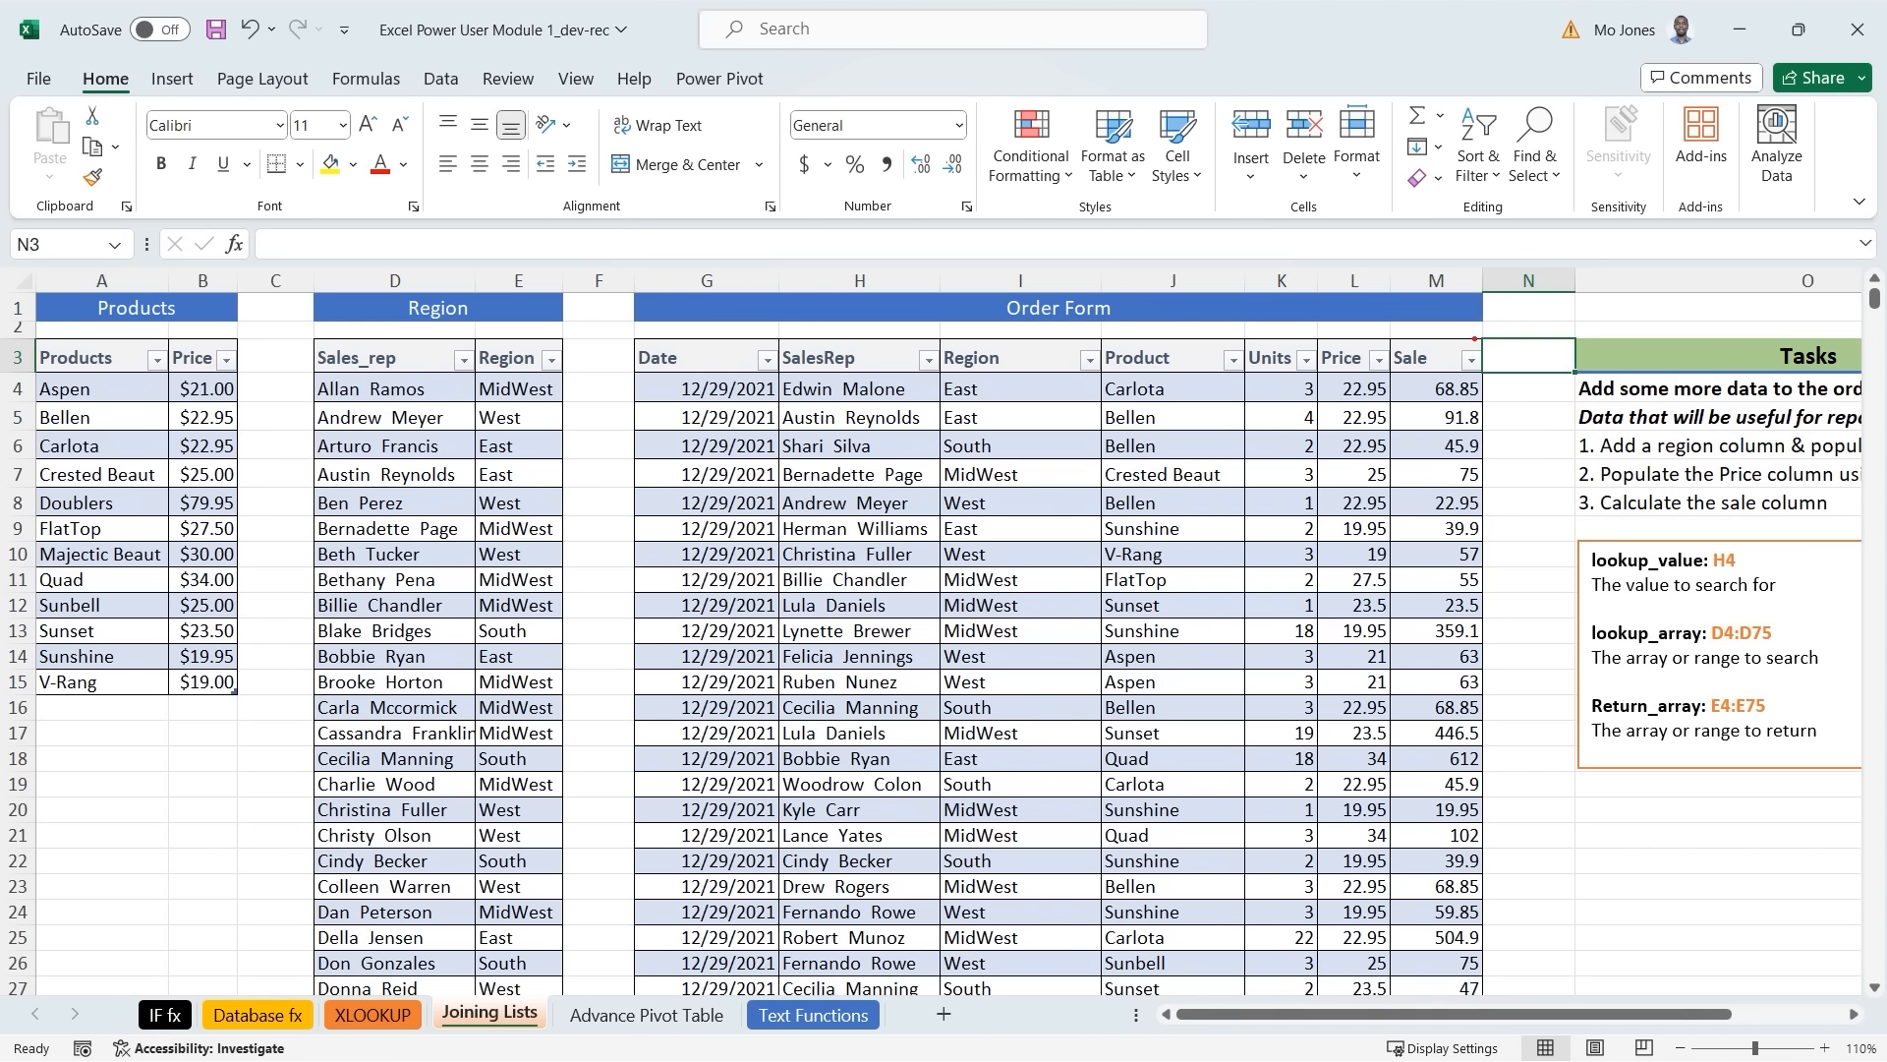
drag(1480, 336, 1578, 374)
Go back to the Advance Pivot Table sheet and select a pivot cell to show its field list.
click(646, 1013)
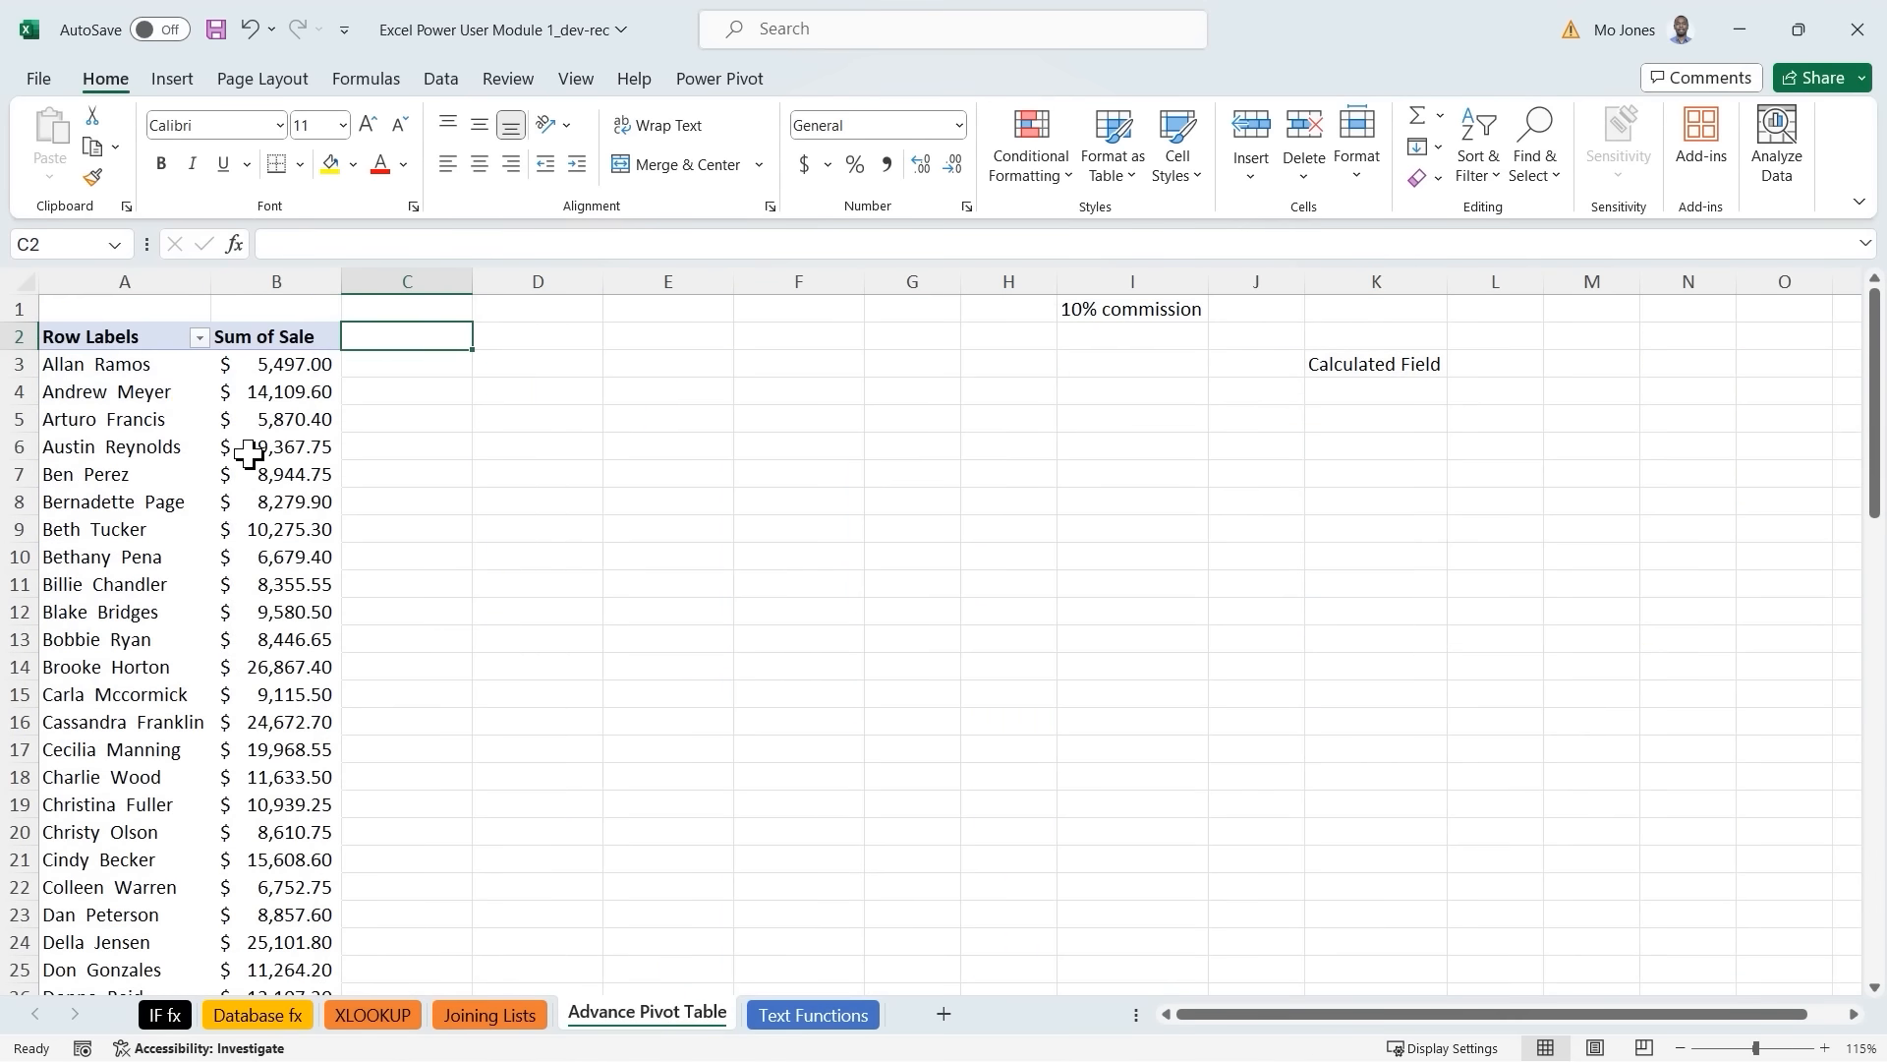
mouse_move(249, 451)
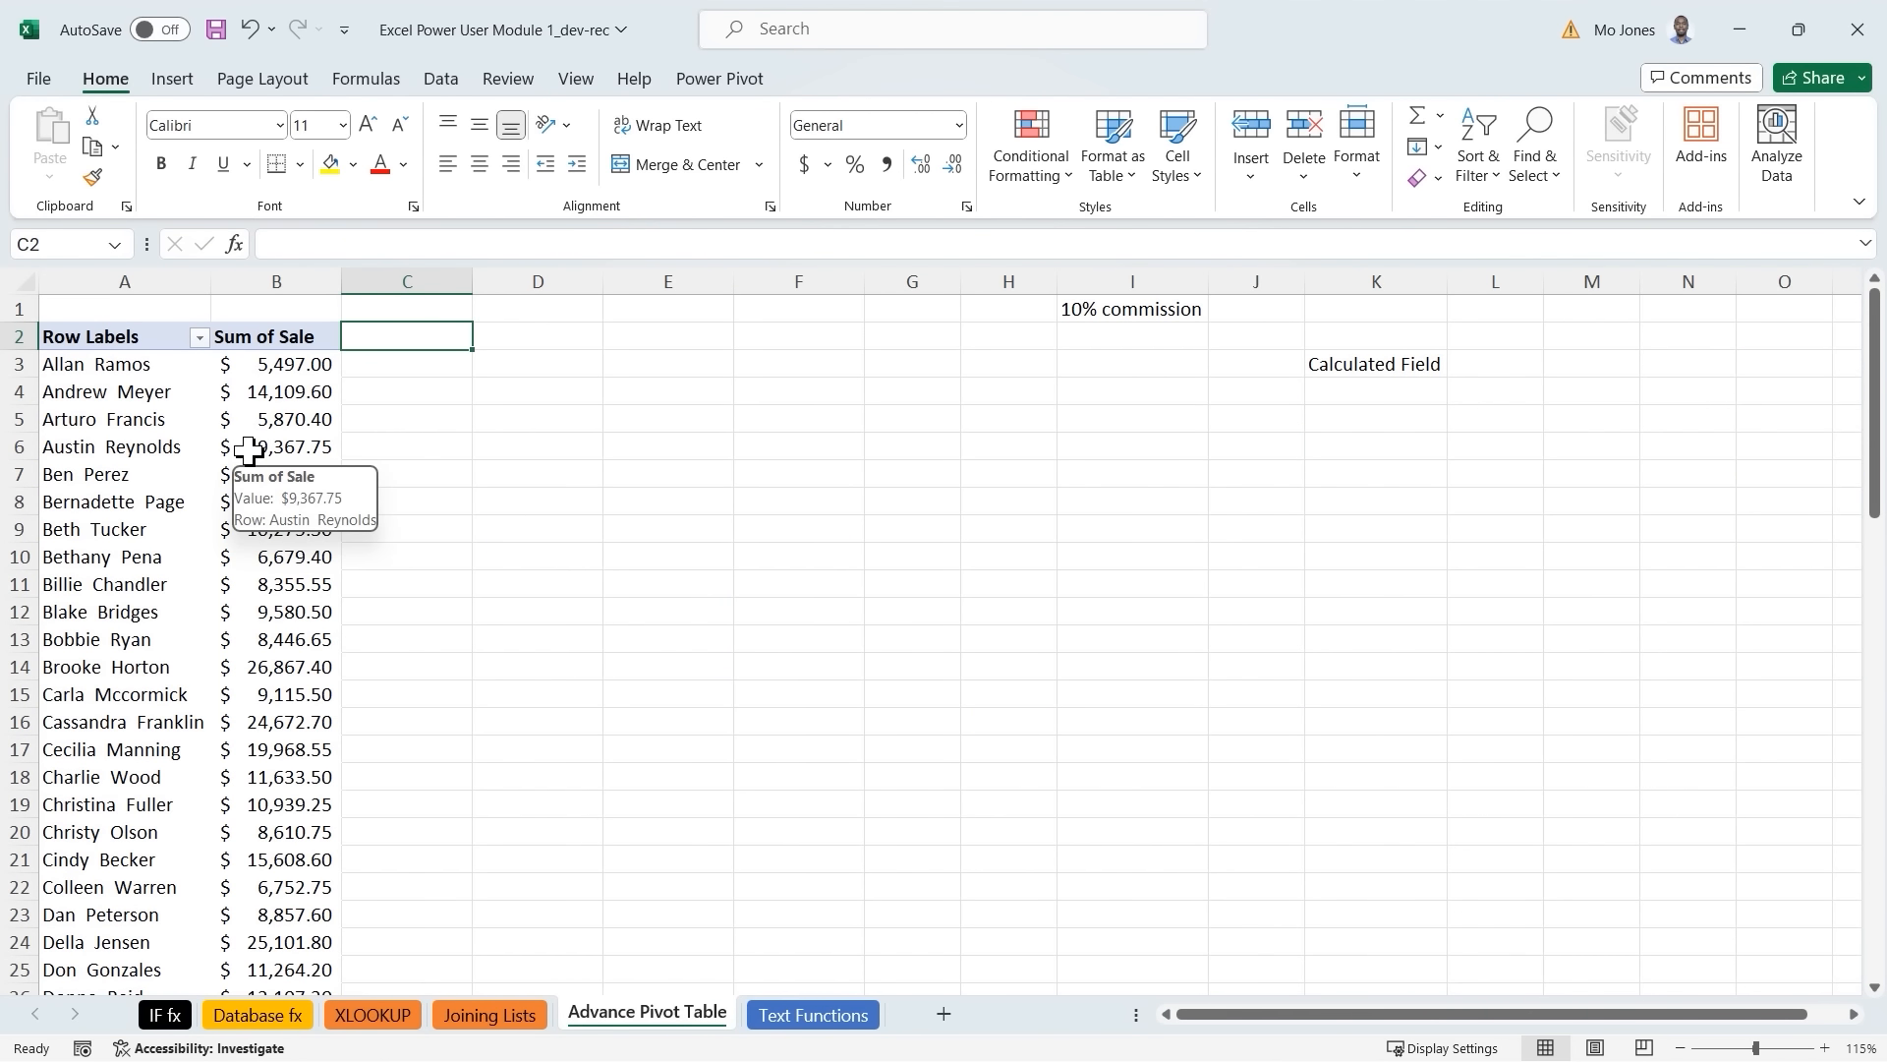
click(251, 421)
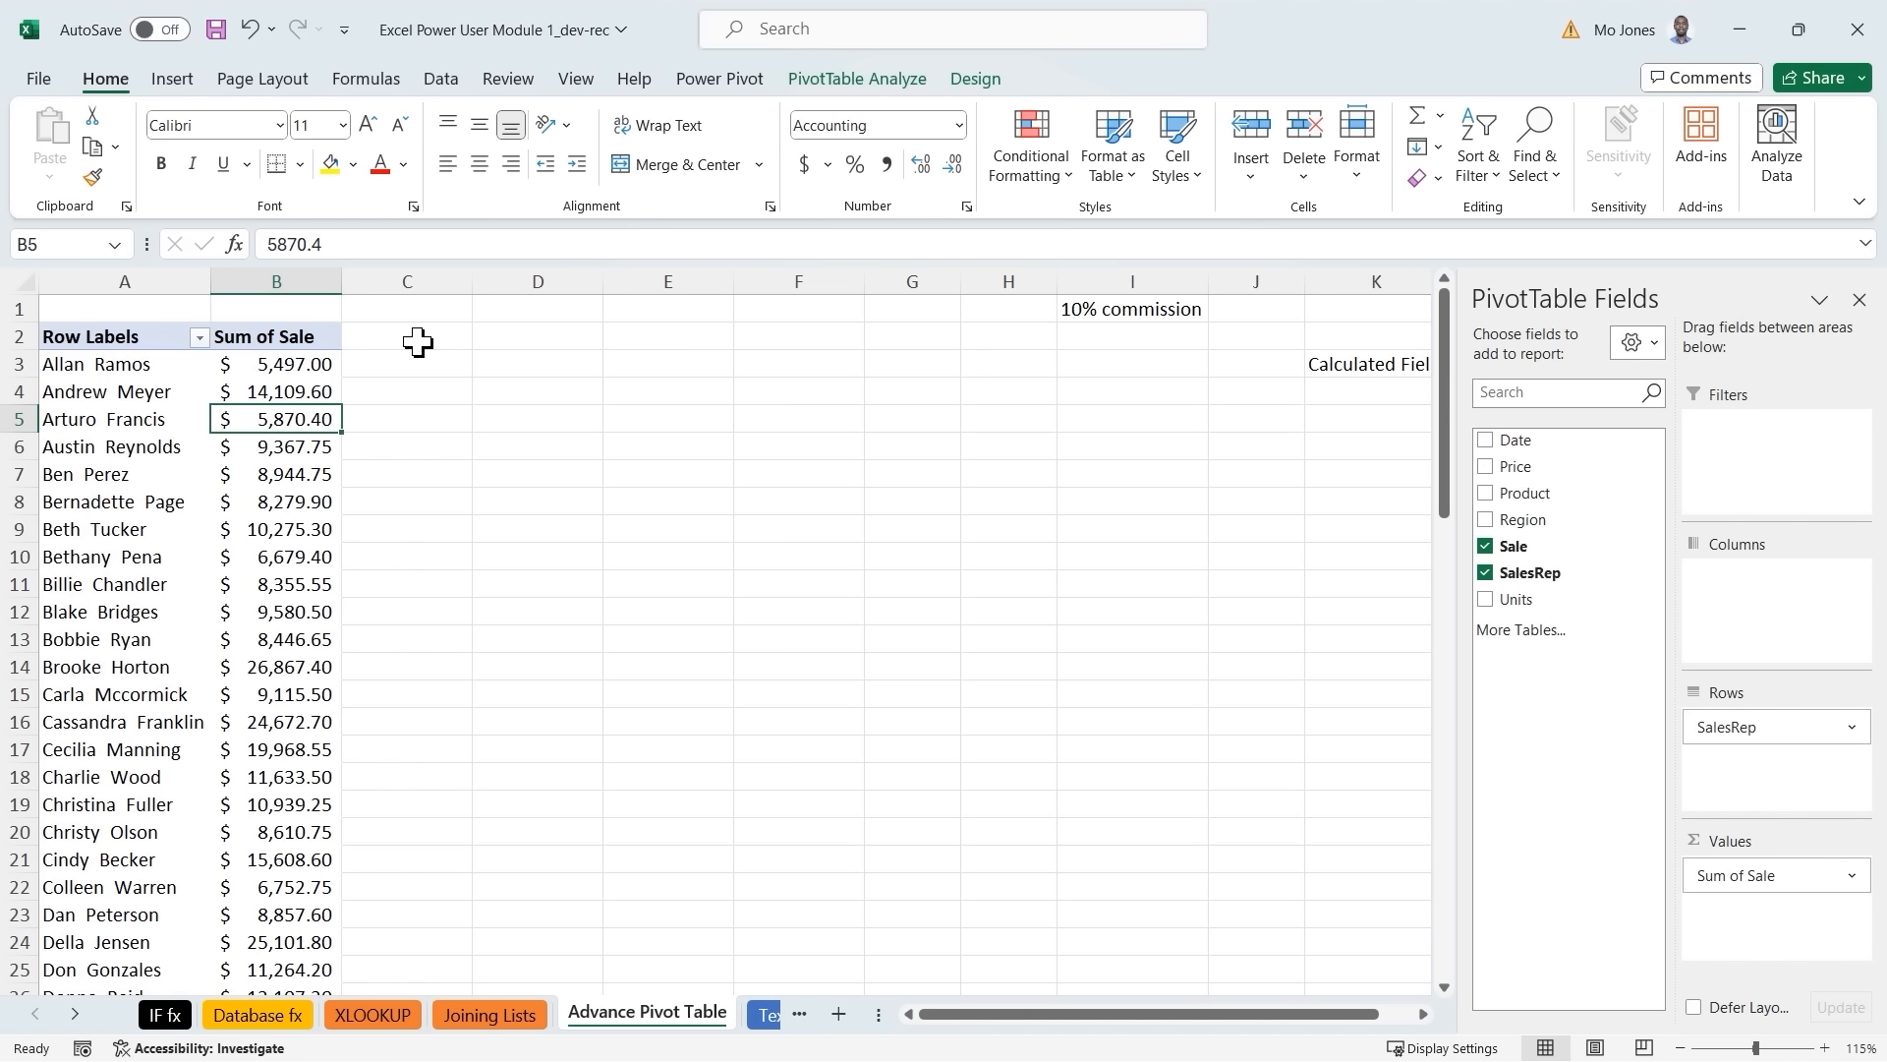
With a Sum of Sale cell selected, open Fields, Items & Sets > Calculated Field and reposition the dialog.
click(273, 385)
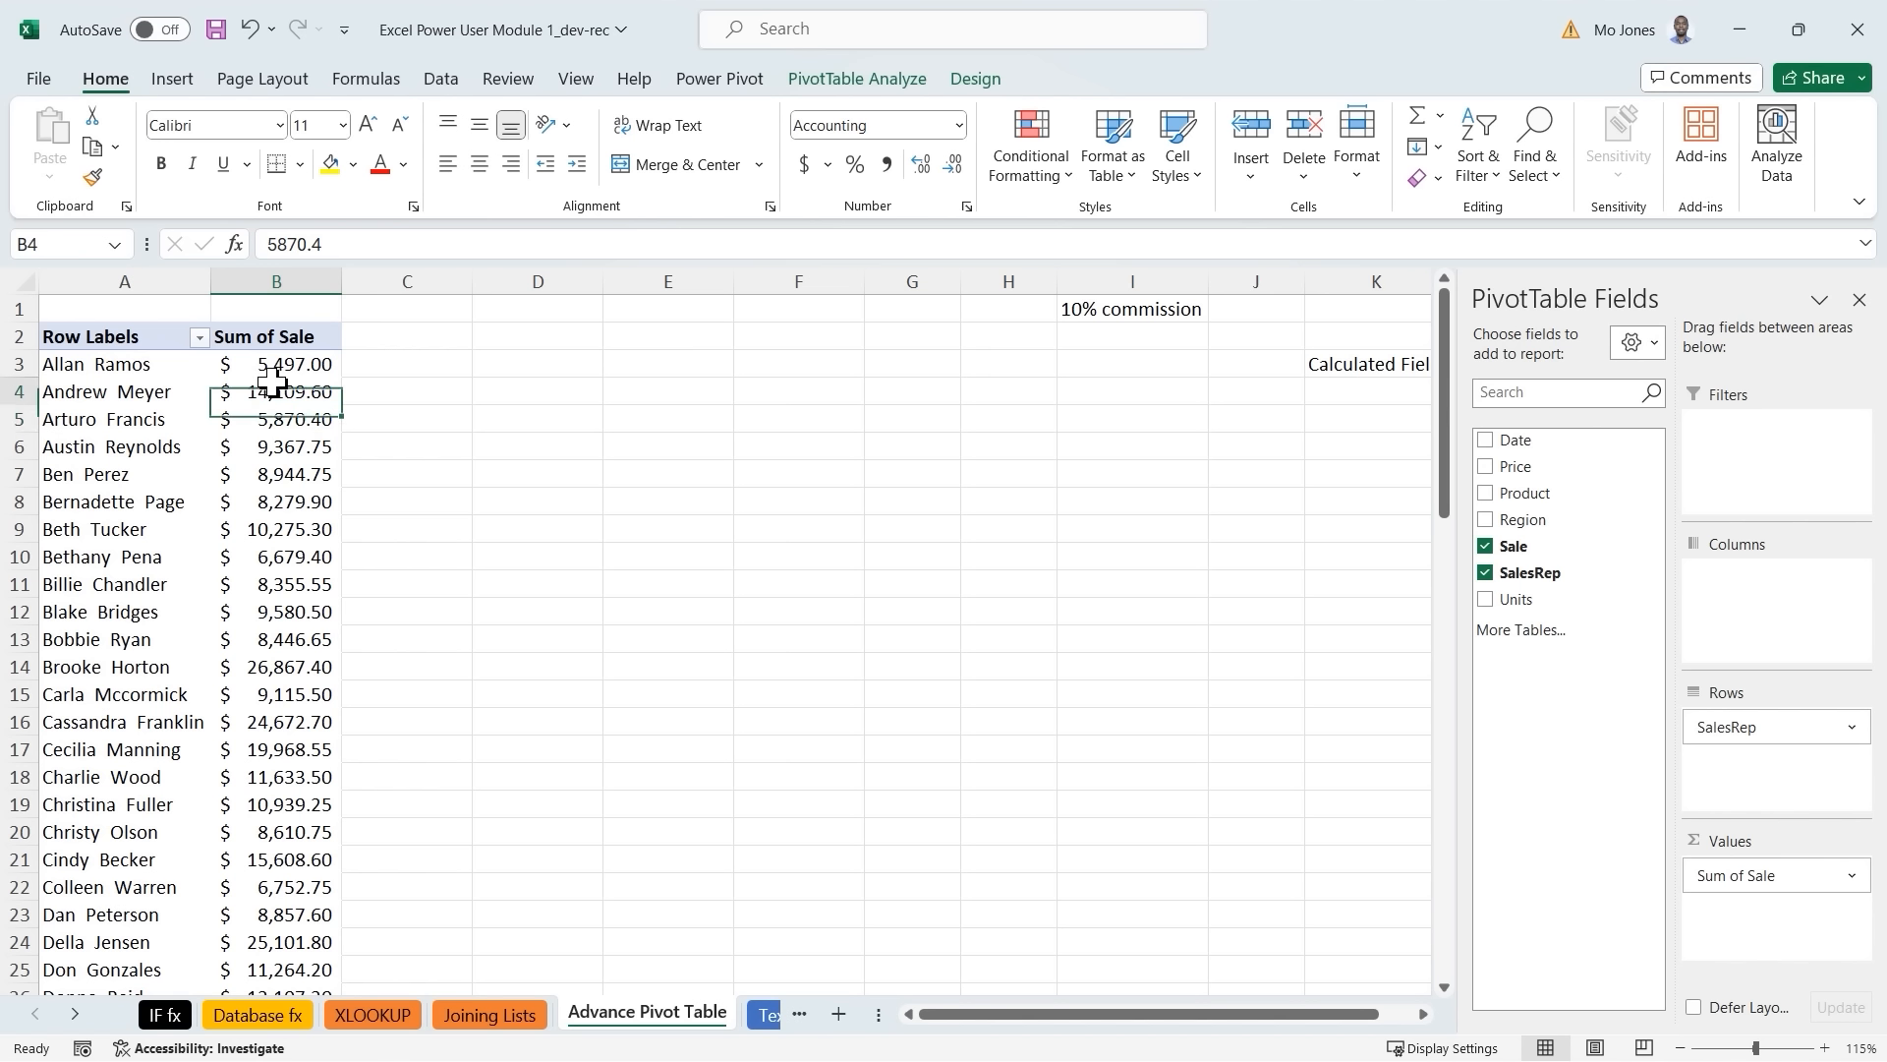
click(869, 83)
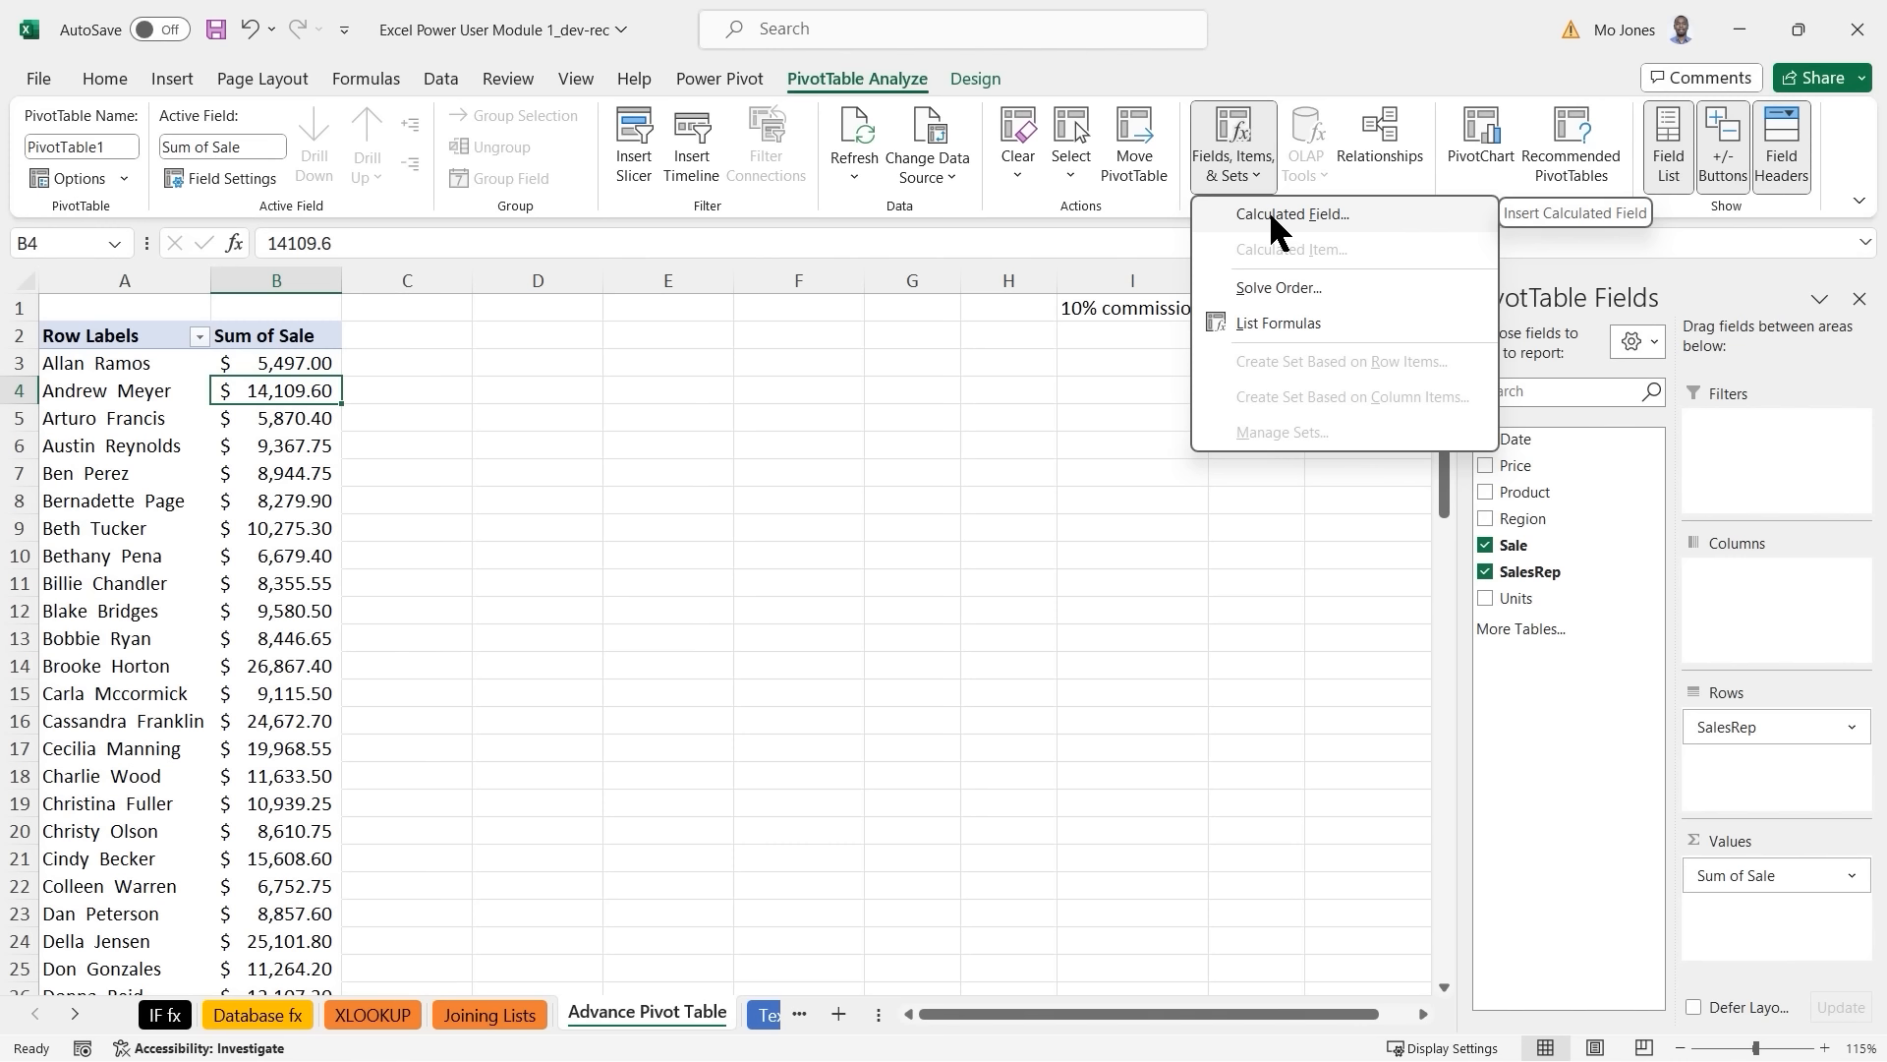
click(1270, 213)
drag(795, 213, 780, 348)
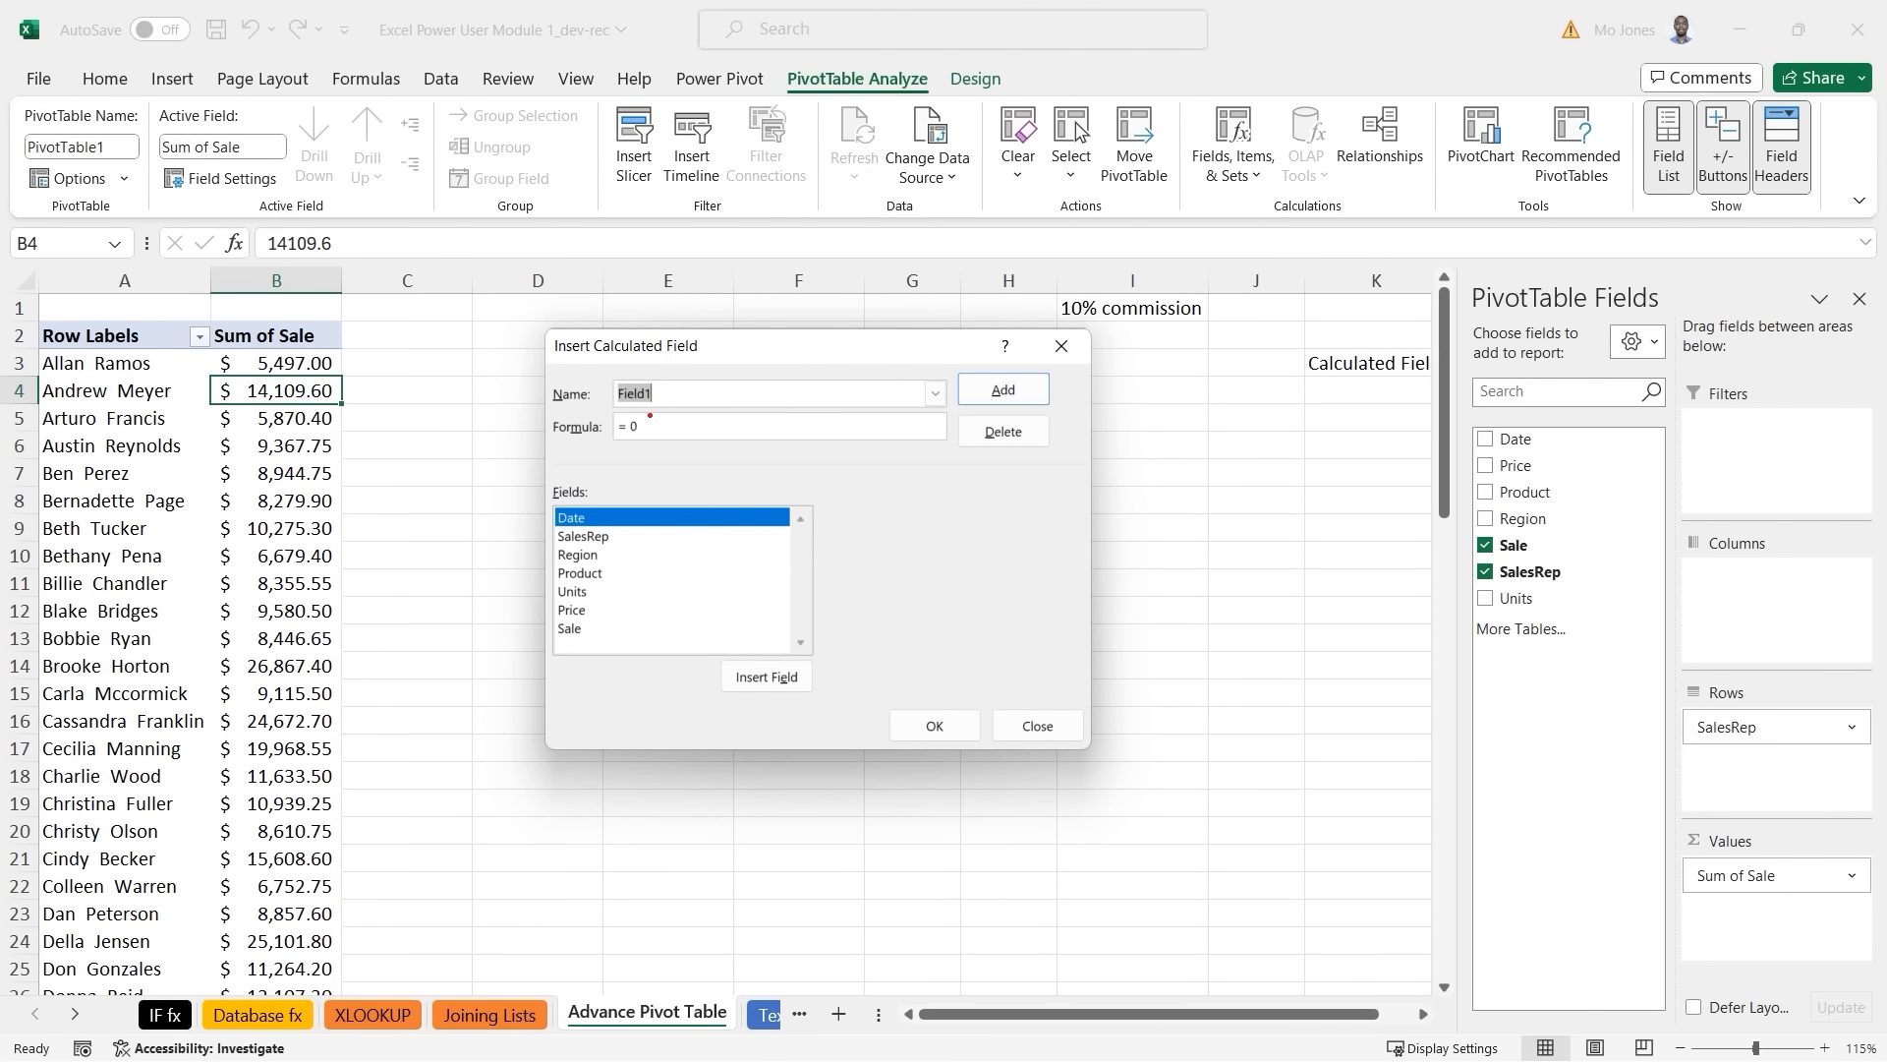
mouse_move(717, 380)
mouse_down()
mouse_move(716, 450)
mouse_move(748, 440)
mouse_up()
mouse_move(1057, 371)
mouse_down()
mouse_move(1074, 370)
mouse_move(1057, 402)
mouse_move(1477, 636)
mouse_up()
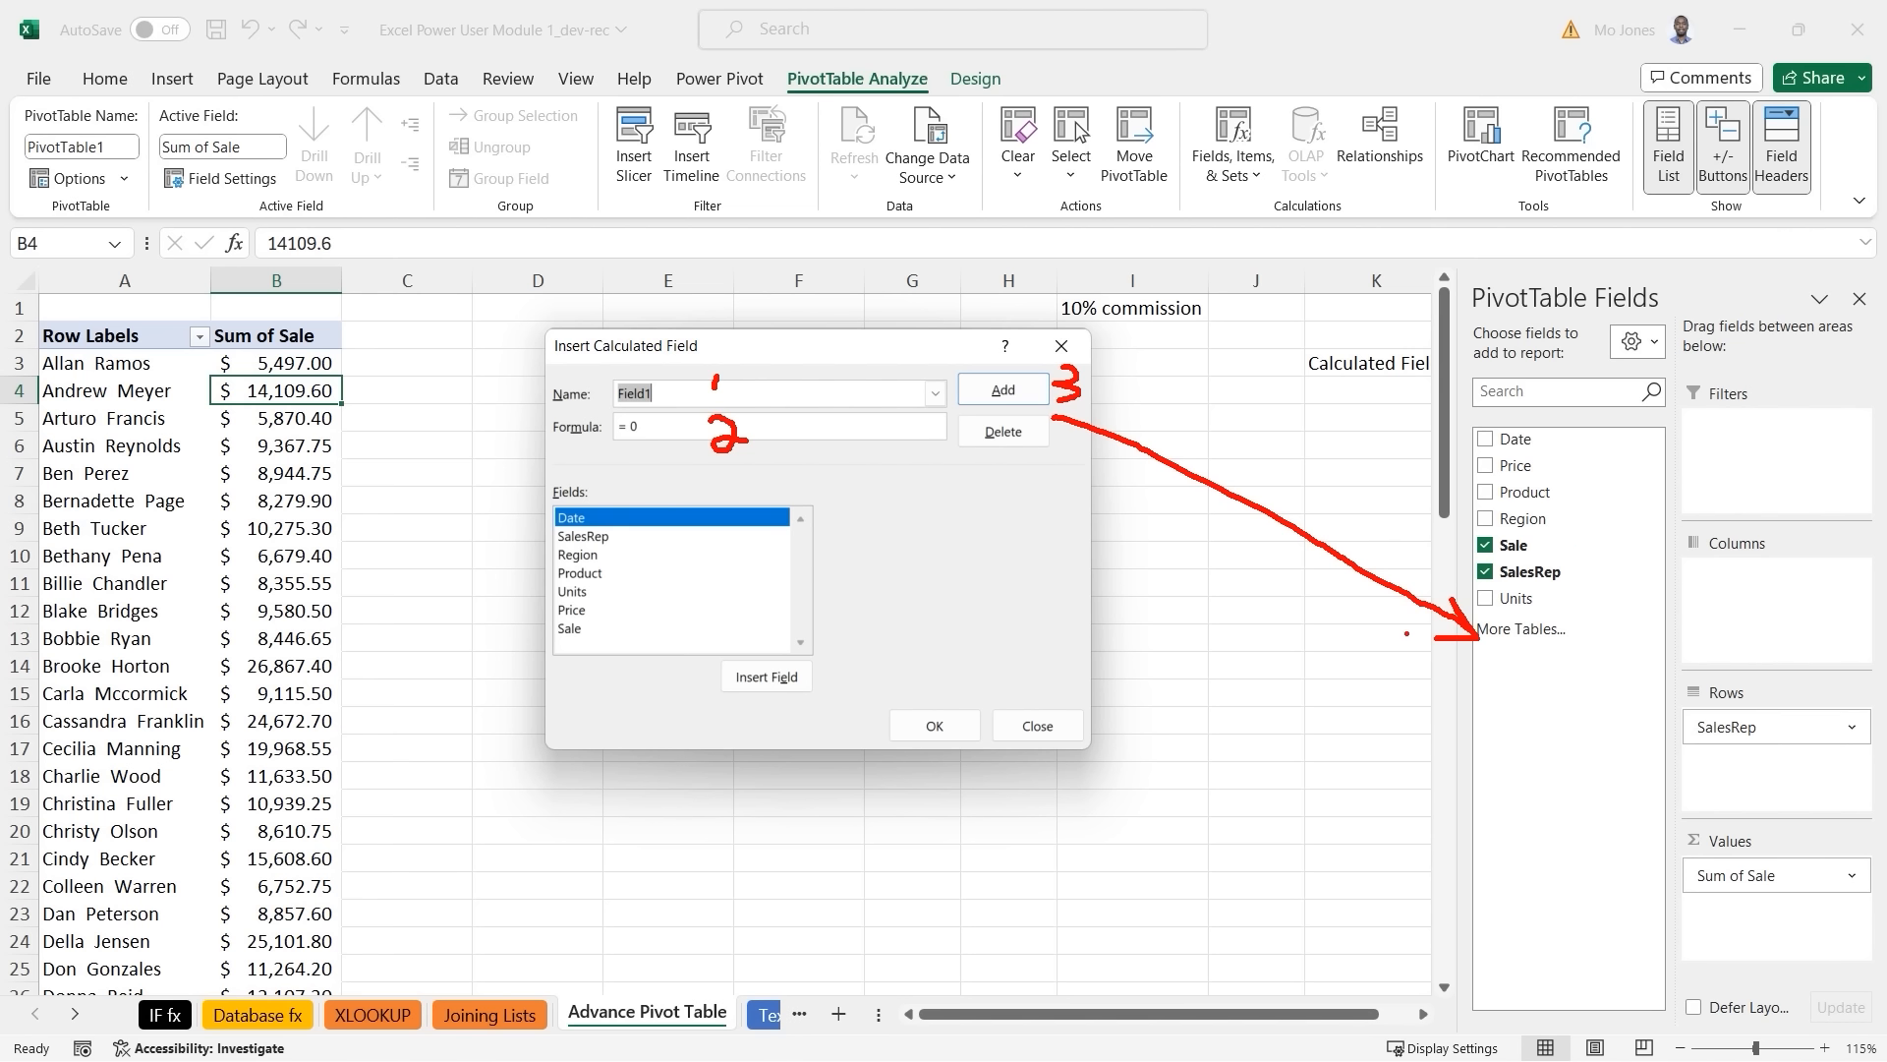
mouse_move(1413, 625)
mouse_down()
mouse_move(1117, 679)
mouse_move(982, 682)
mouse_move(997, 672)
mouse_move(986, 725)
mouse_up()
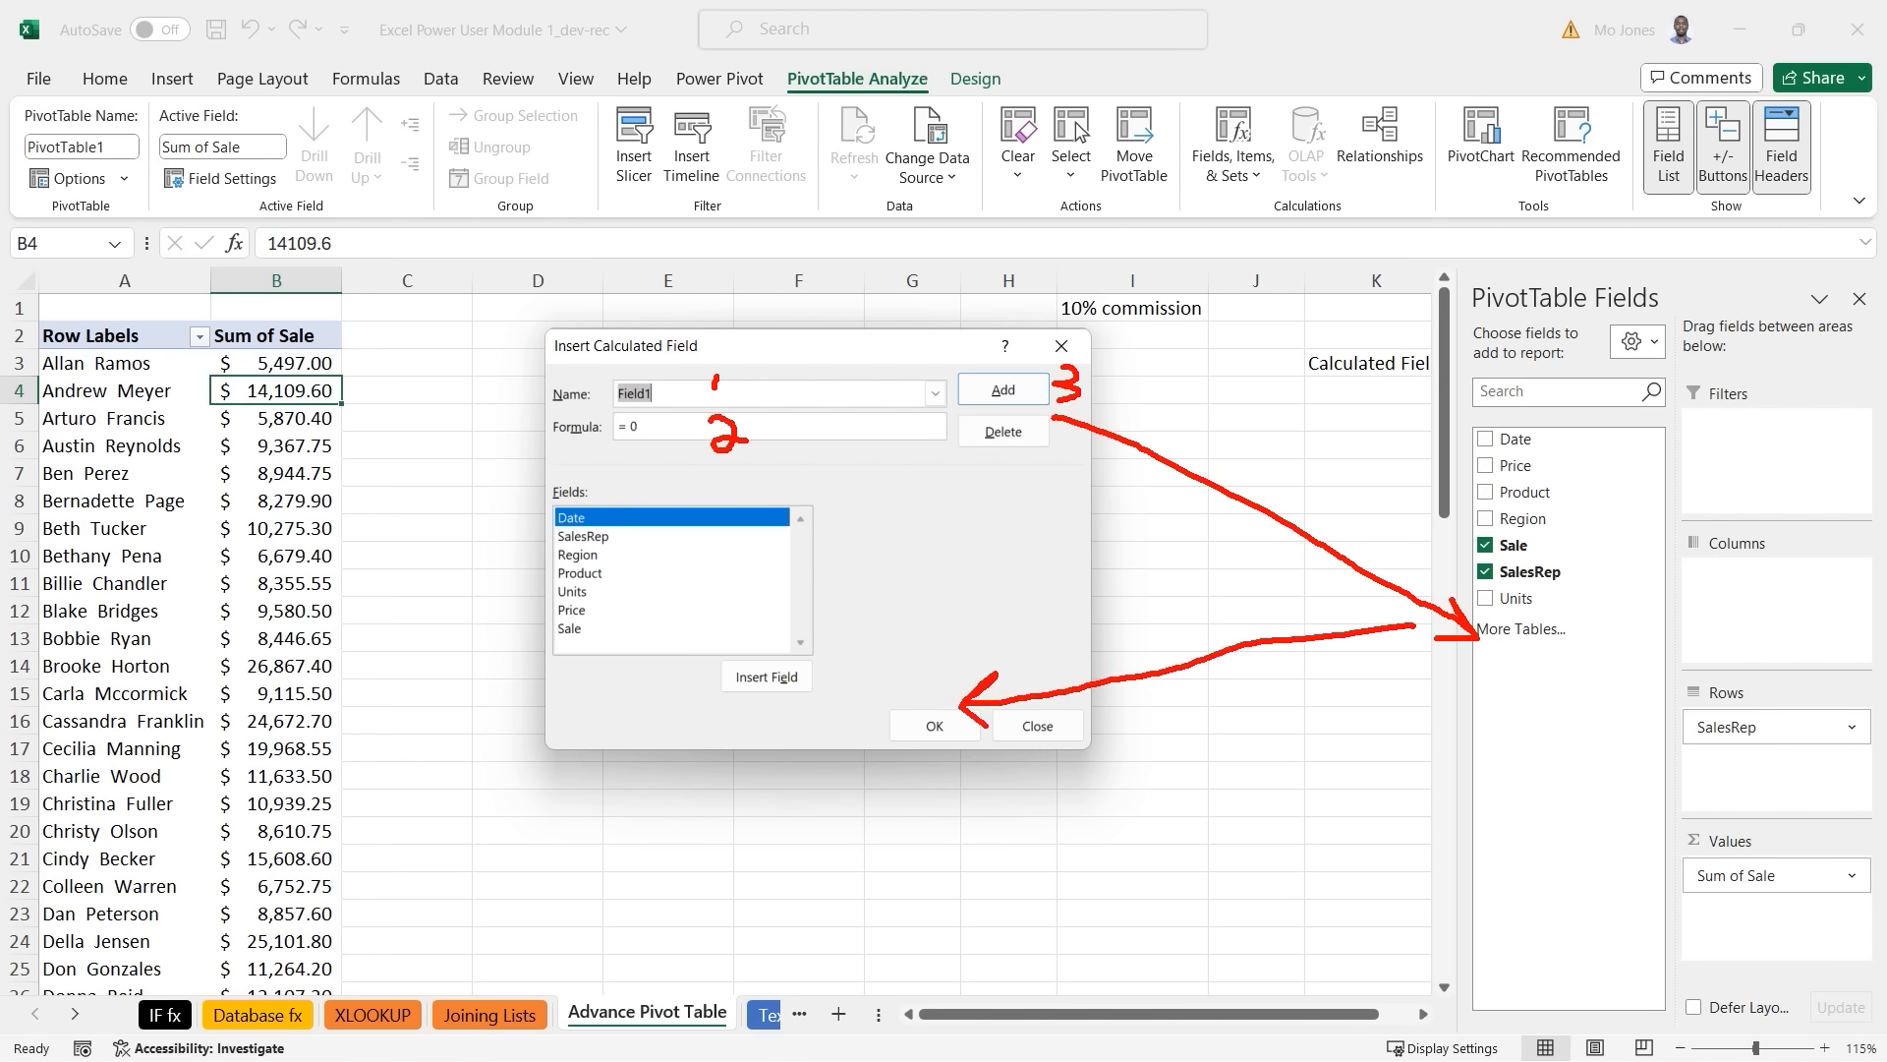
mouse_move(339, 316)
mouse_down()
mouse_move(469, 360)
mouse_move(417, 388)
mouse_move(396, 951)
mouse_up()
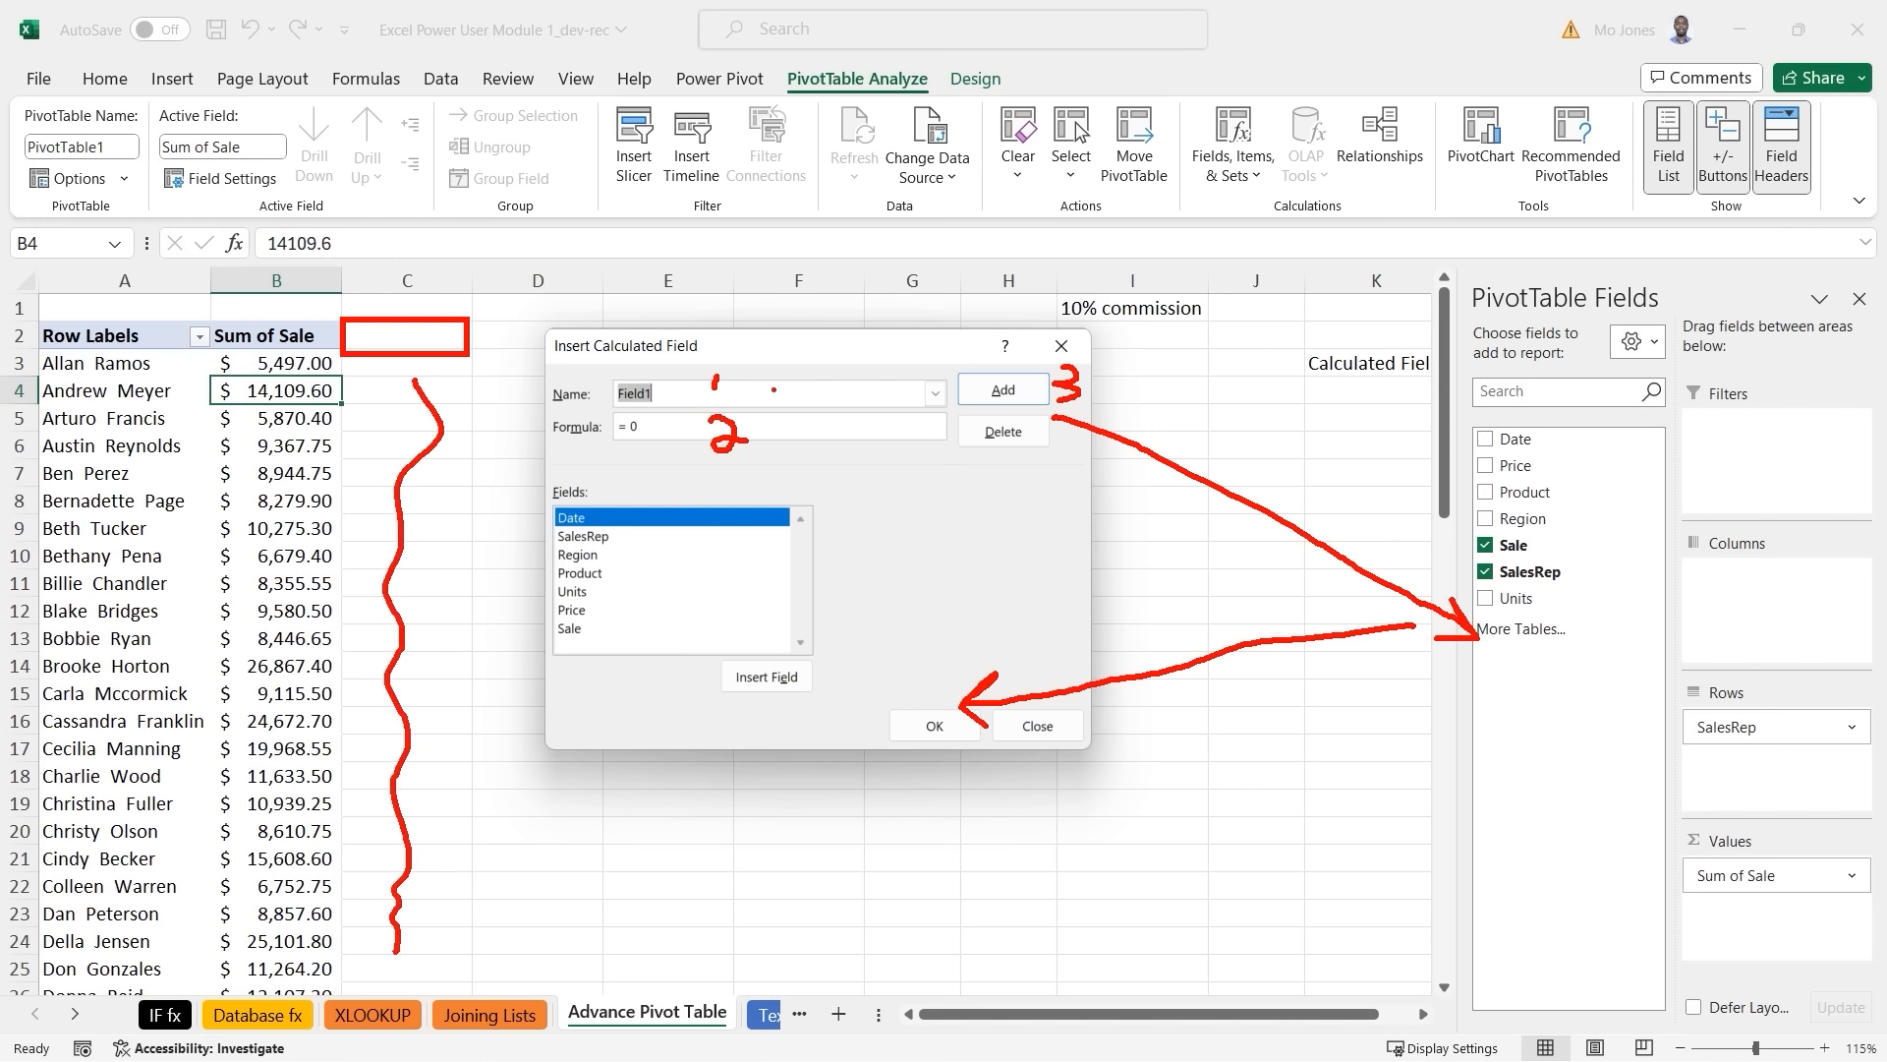
key(Escape)
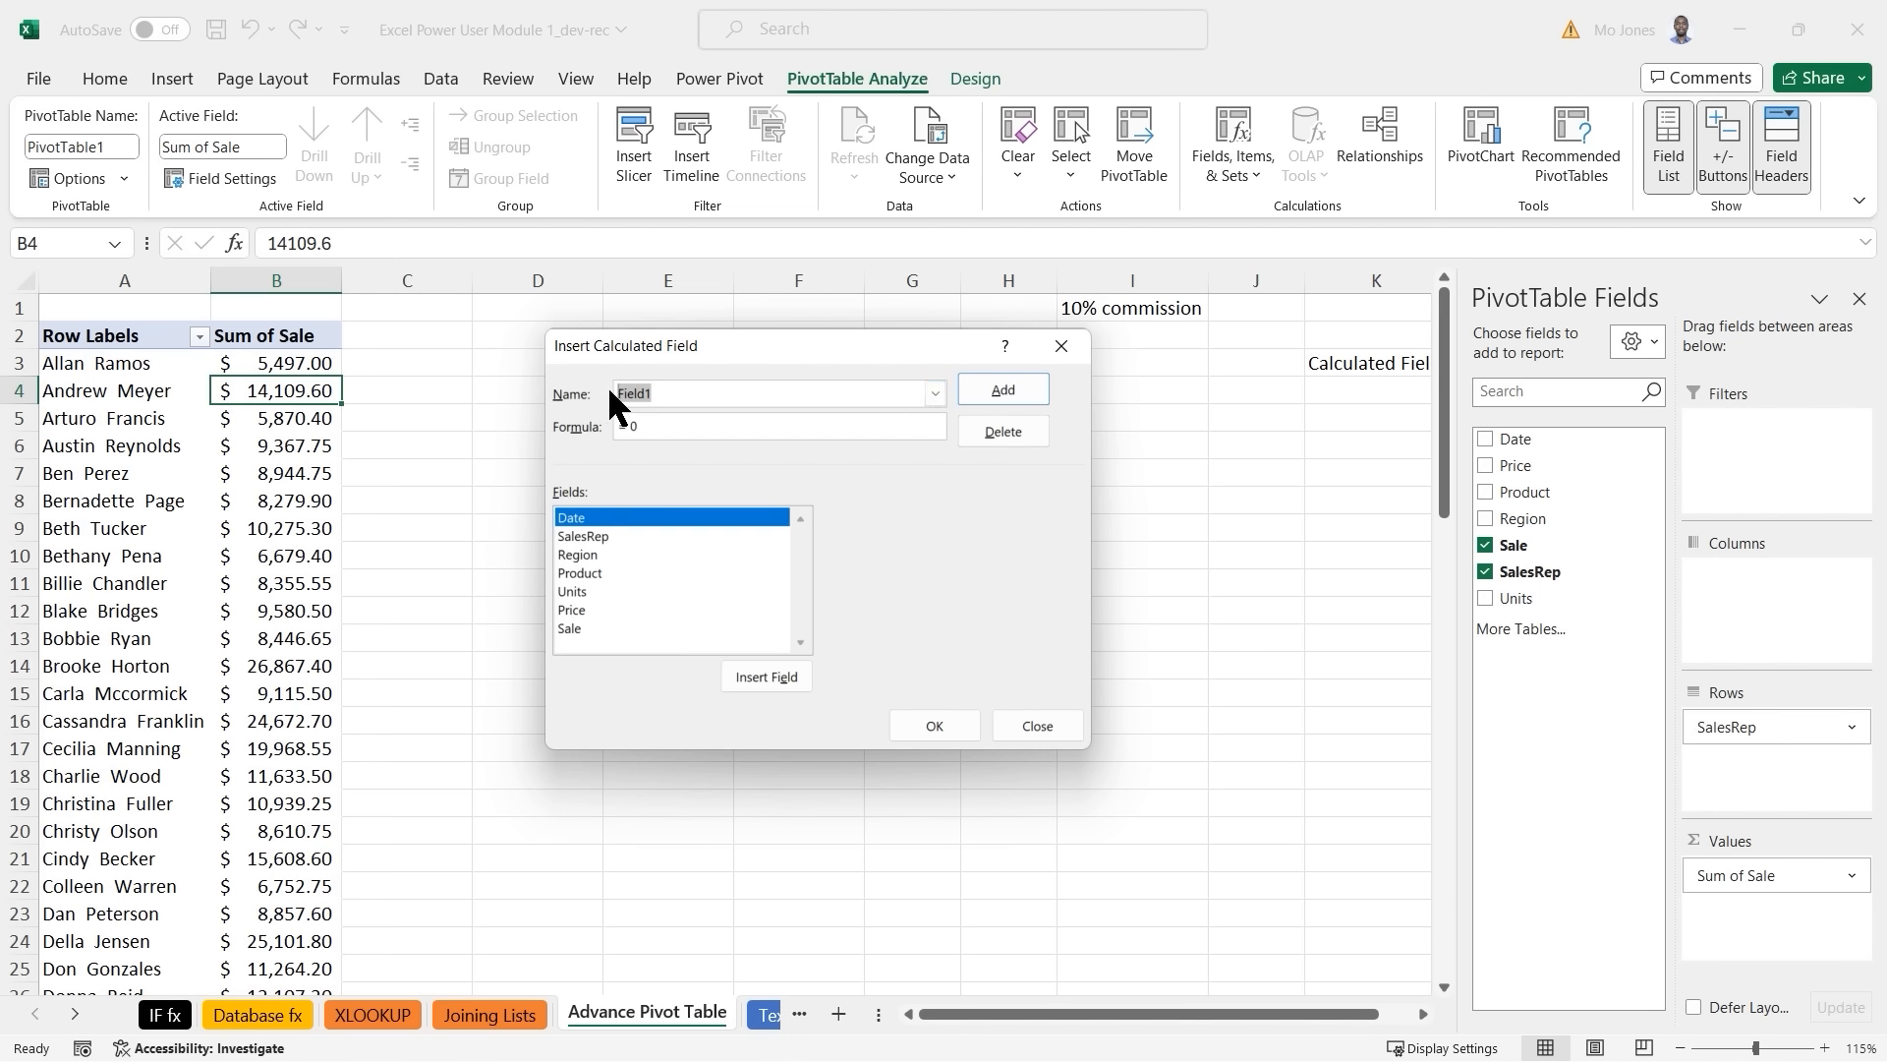
Name the calculated field Commission with formula =Sale*10%.
text(Commission)
drag(625, 428, 638, 428)
key(BackSpace)
click(575, 628)
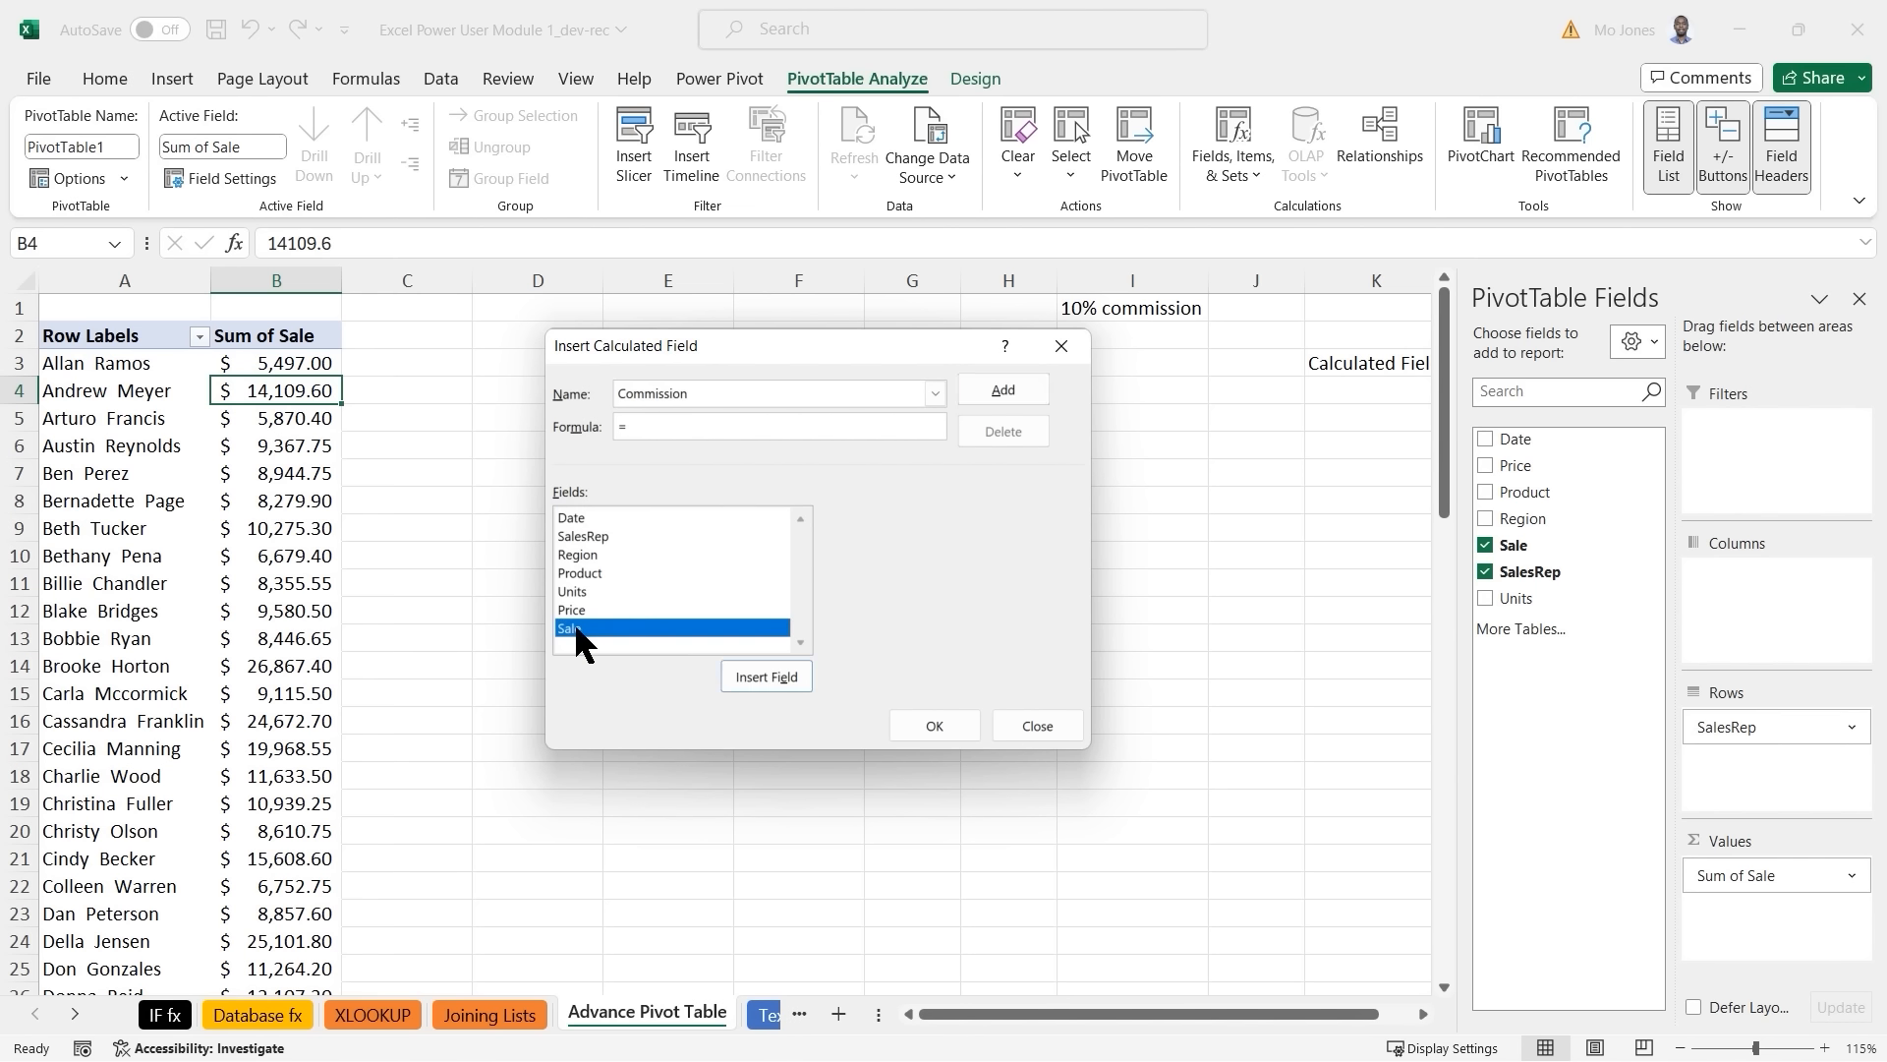
click(769, 677)
text(*10%)
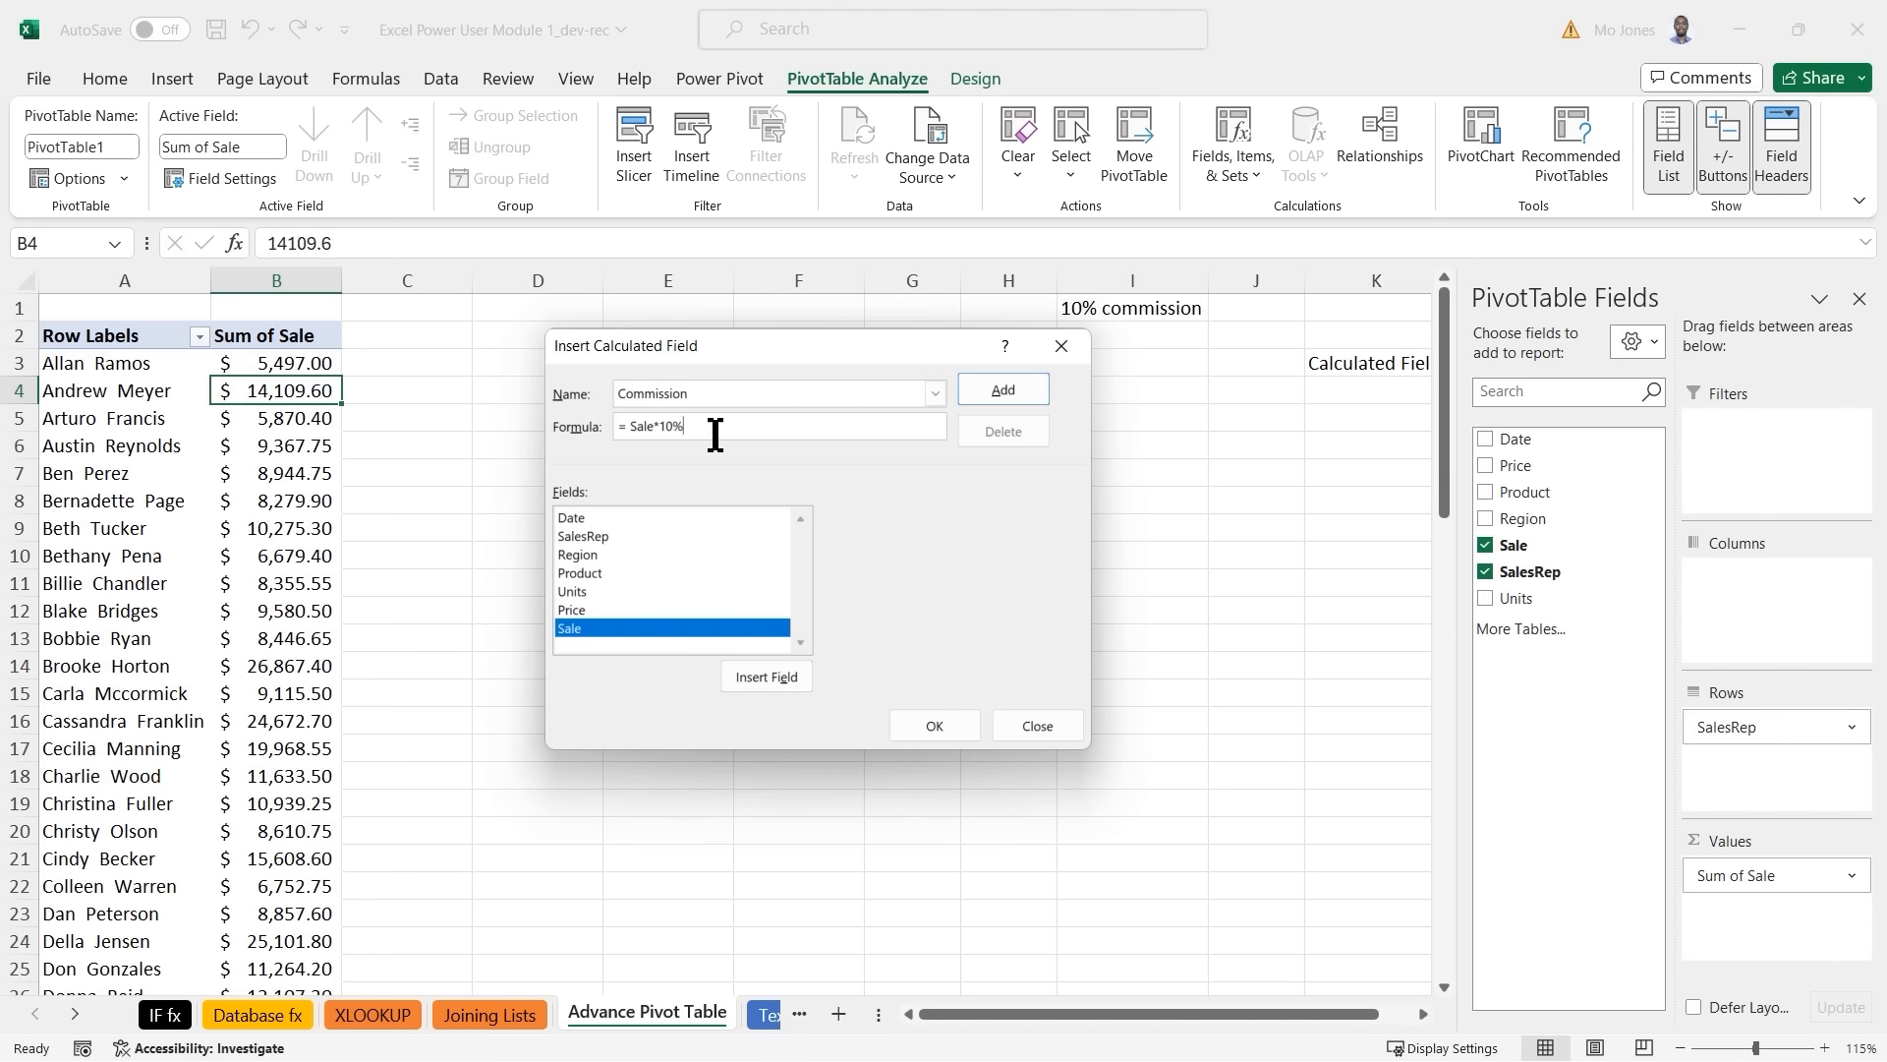
Add the Commission field and confirm, putting Sum of Commission into the pivot.
click(1018, 390)
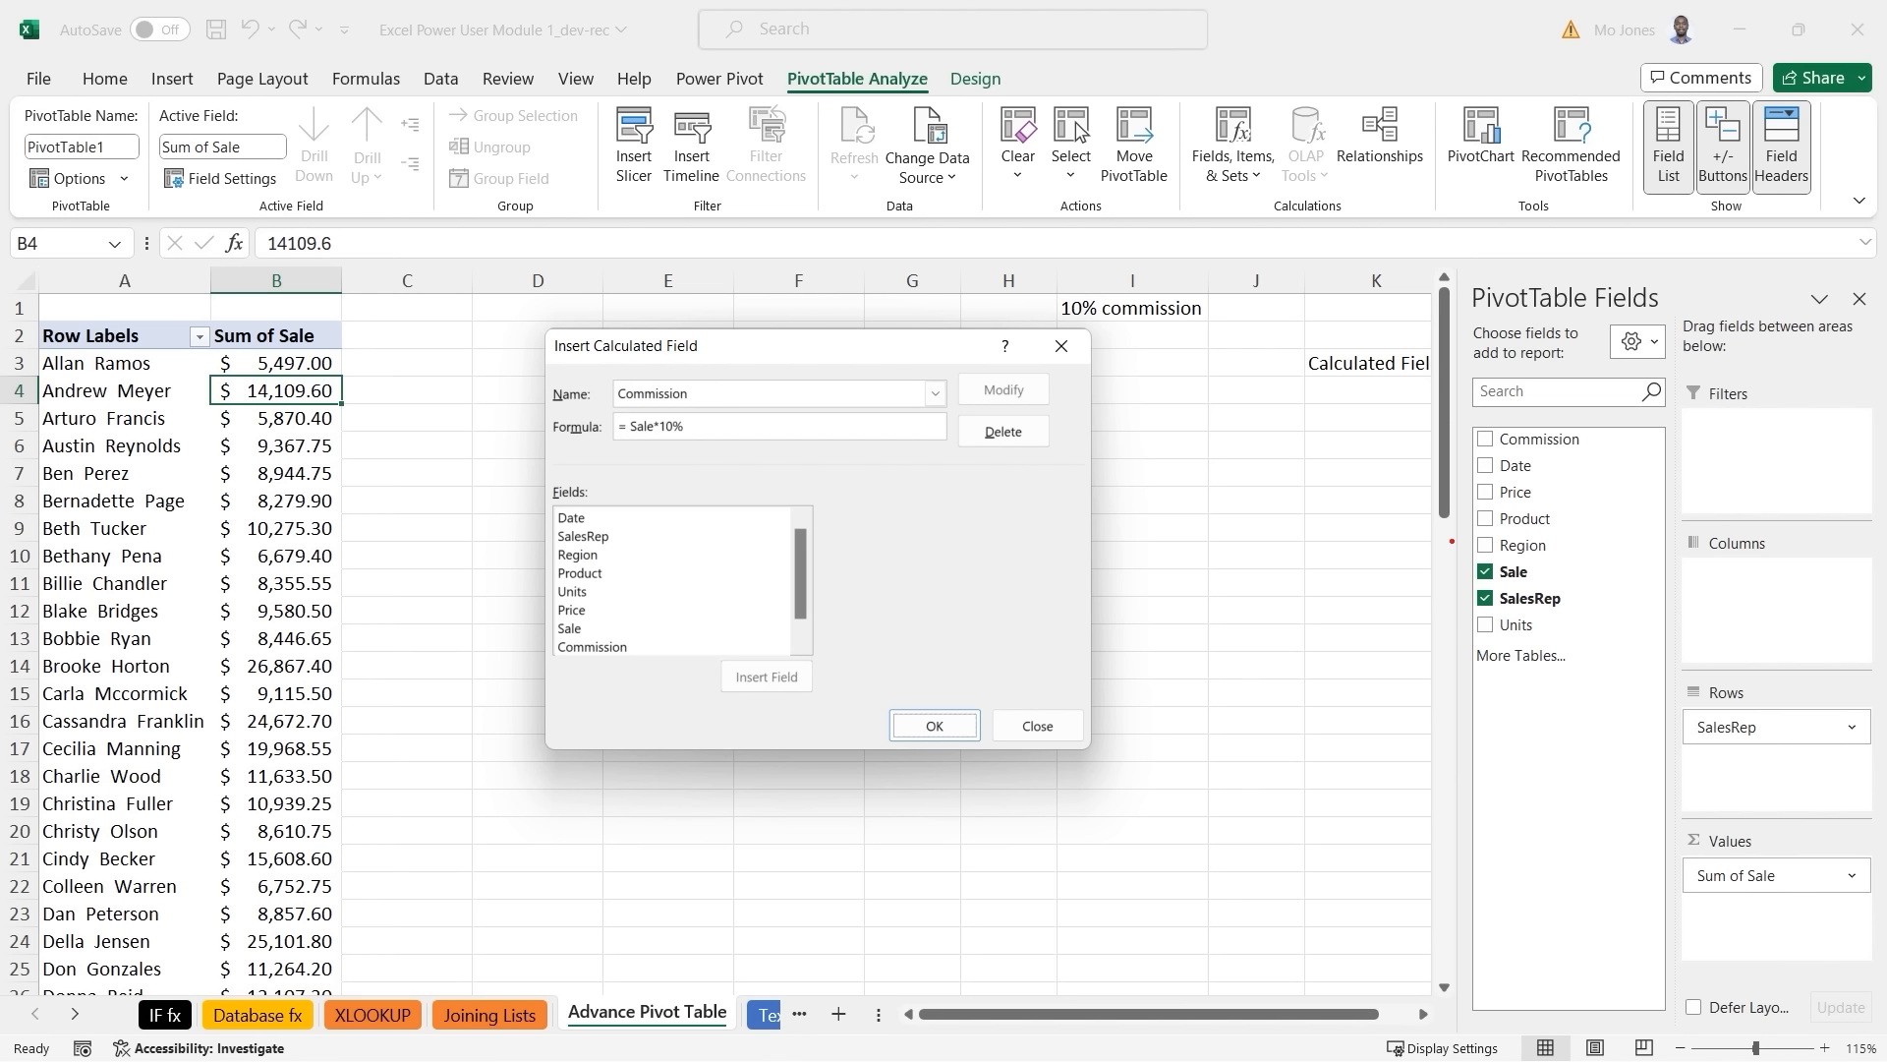
drag(1475, 429, 1608, 455)
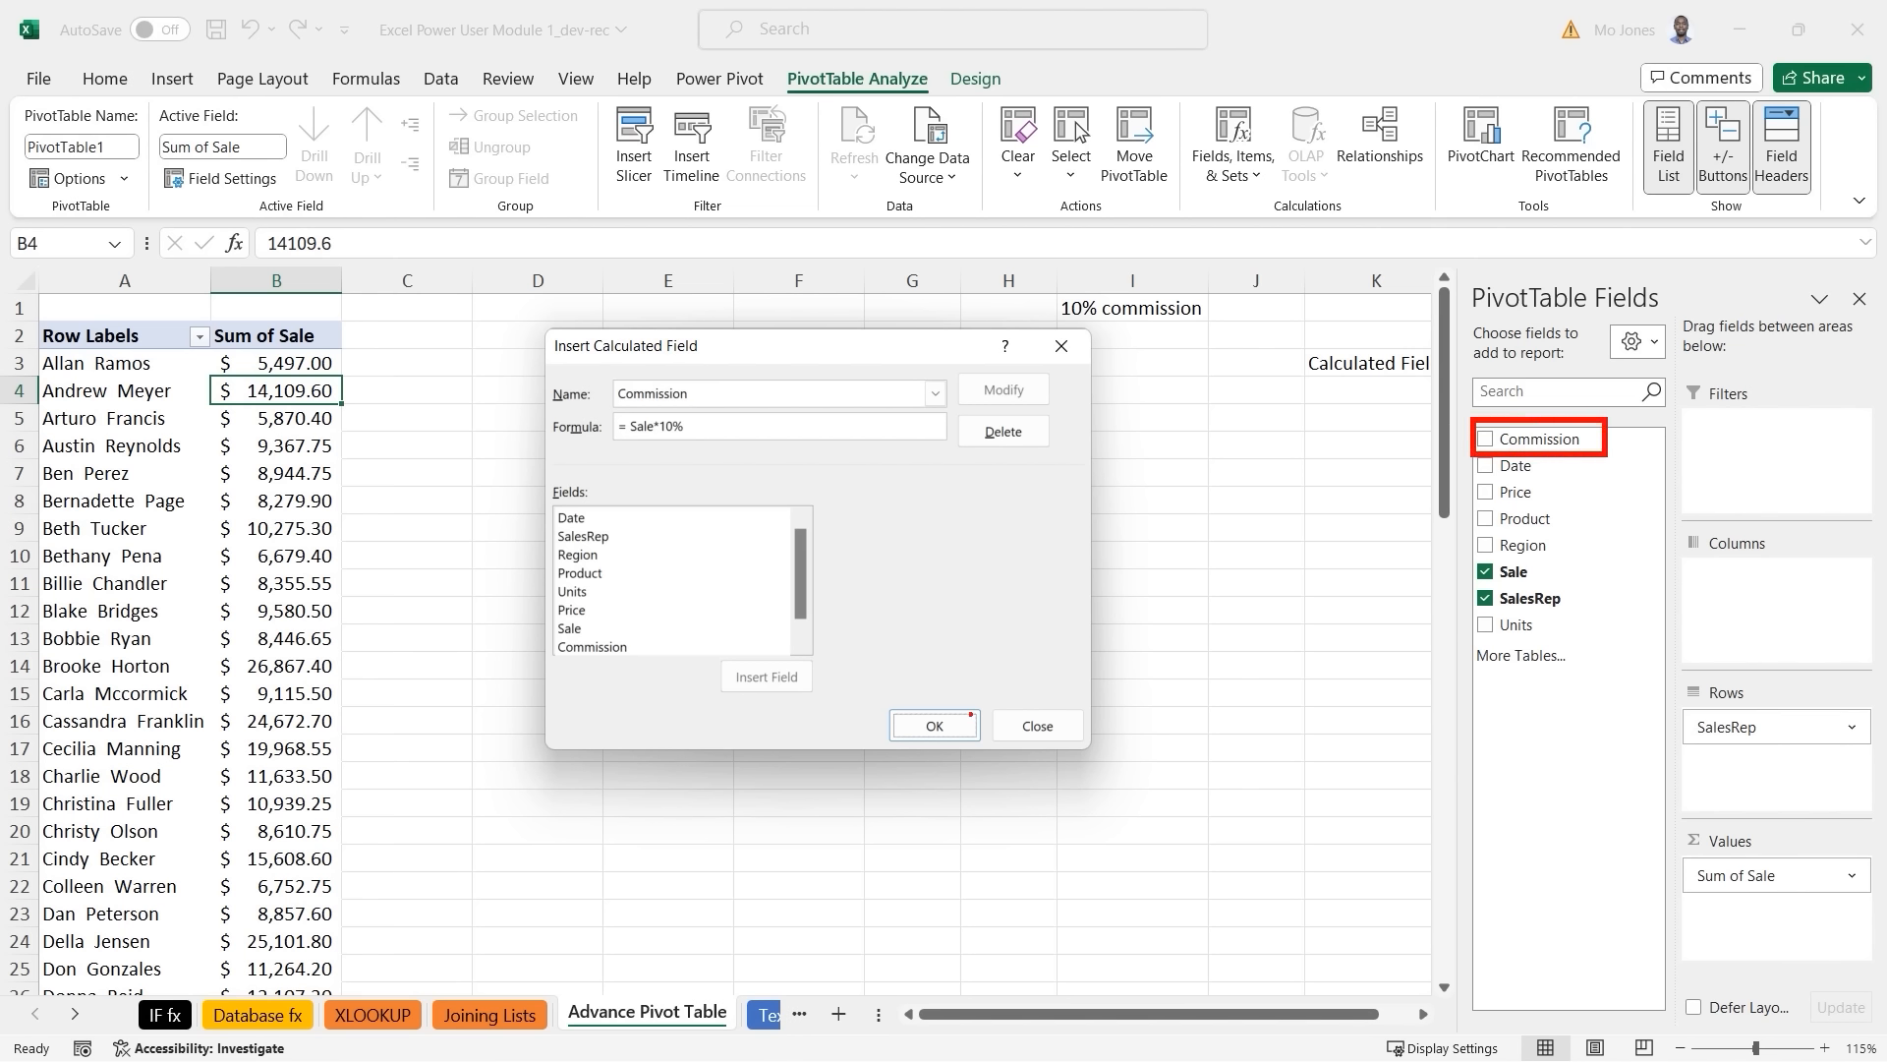
drag(924, 694, 1048, 616)
key(Escape)
click(934, 725)
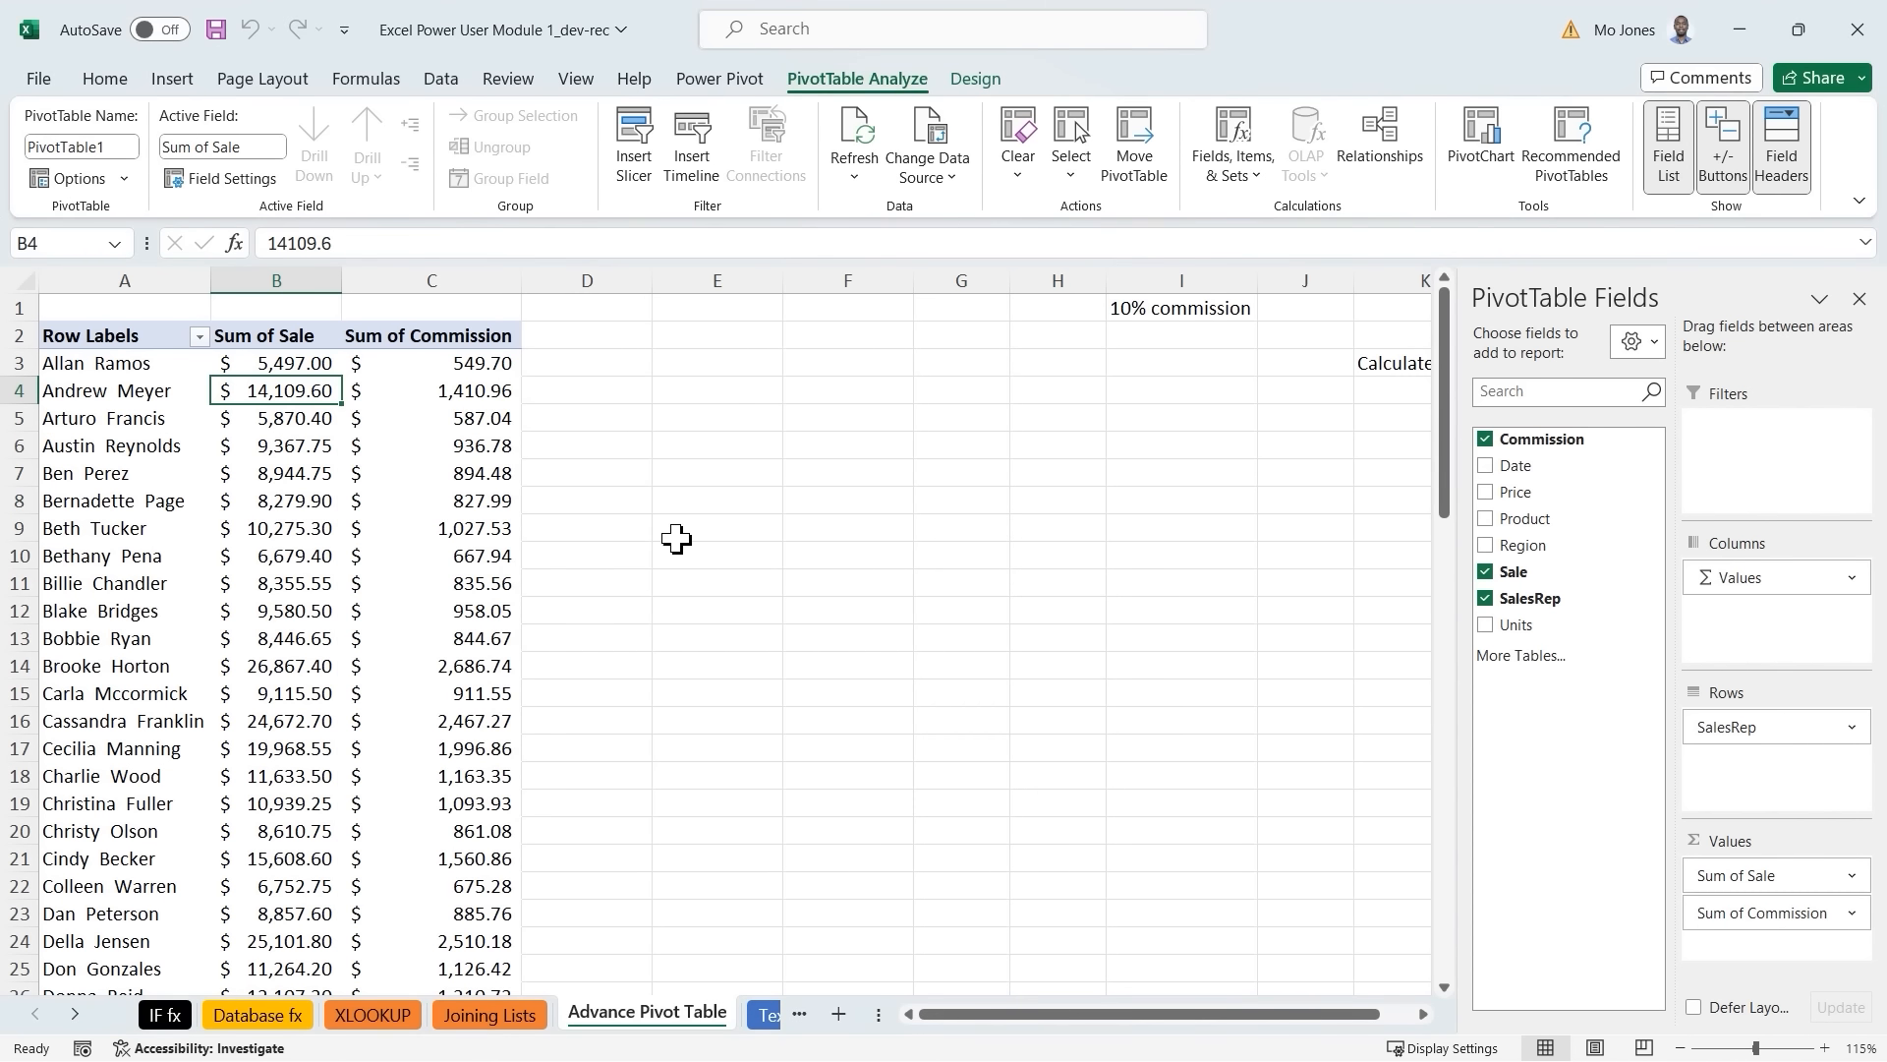
click(430, 344)
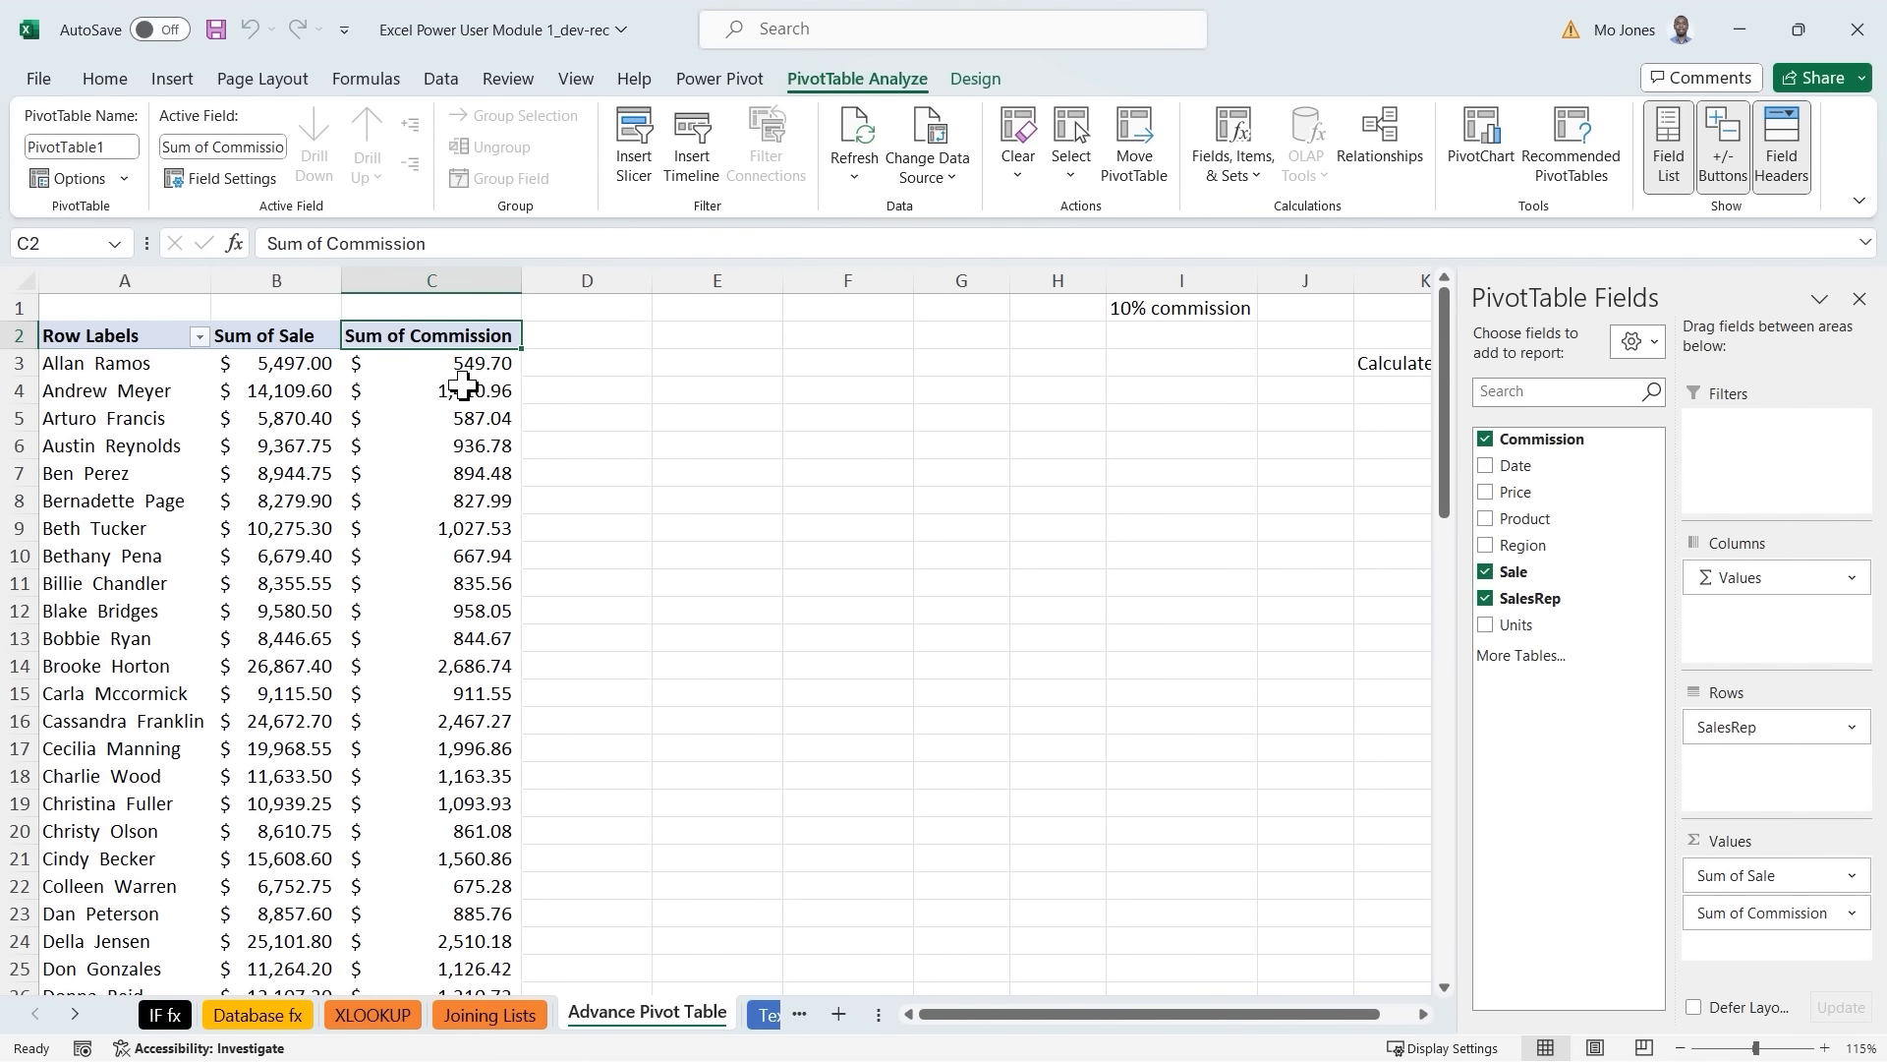
scroll(463, 385, down, 13)
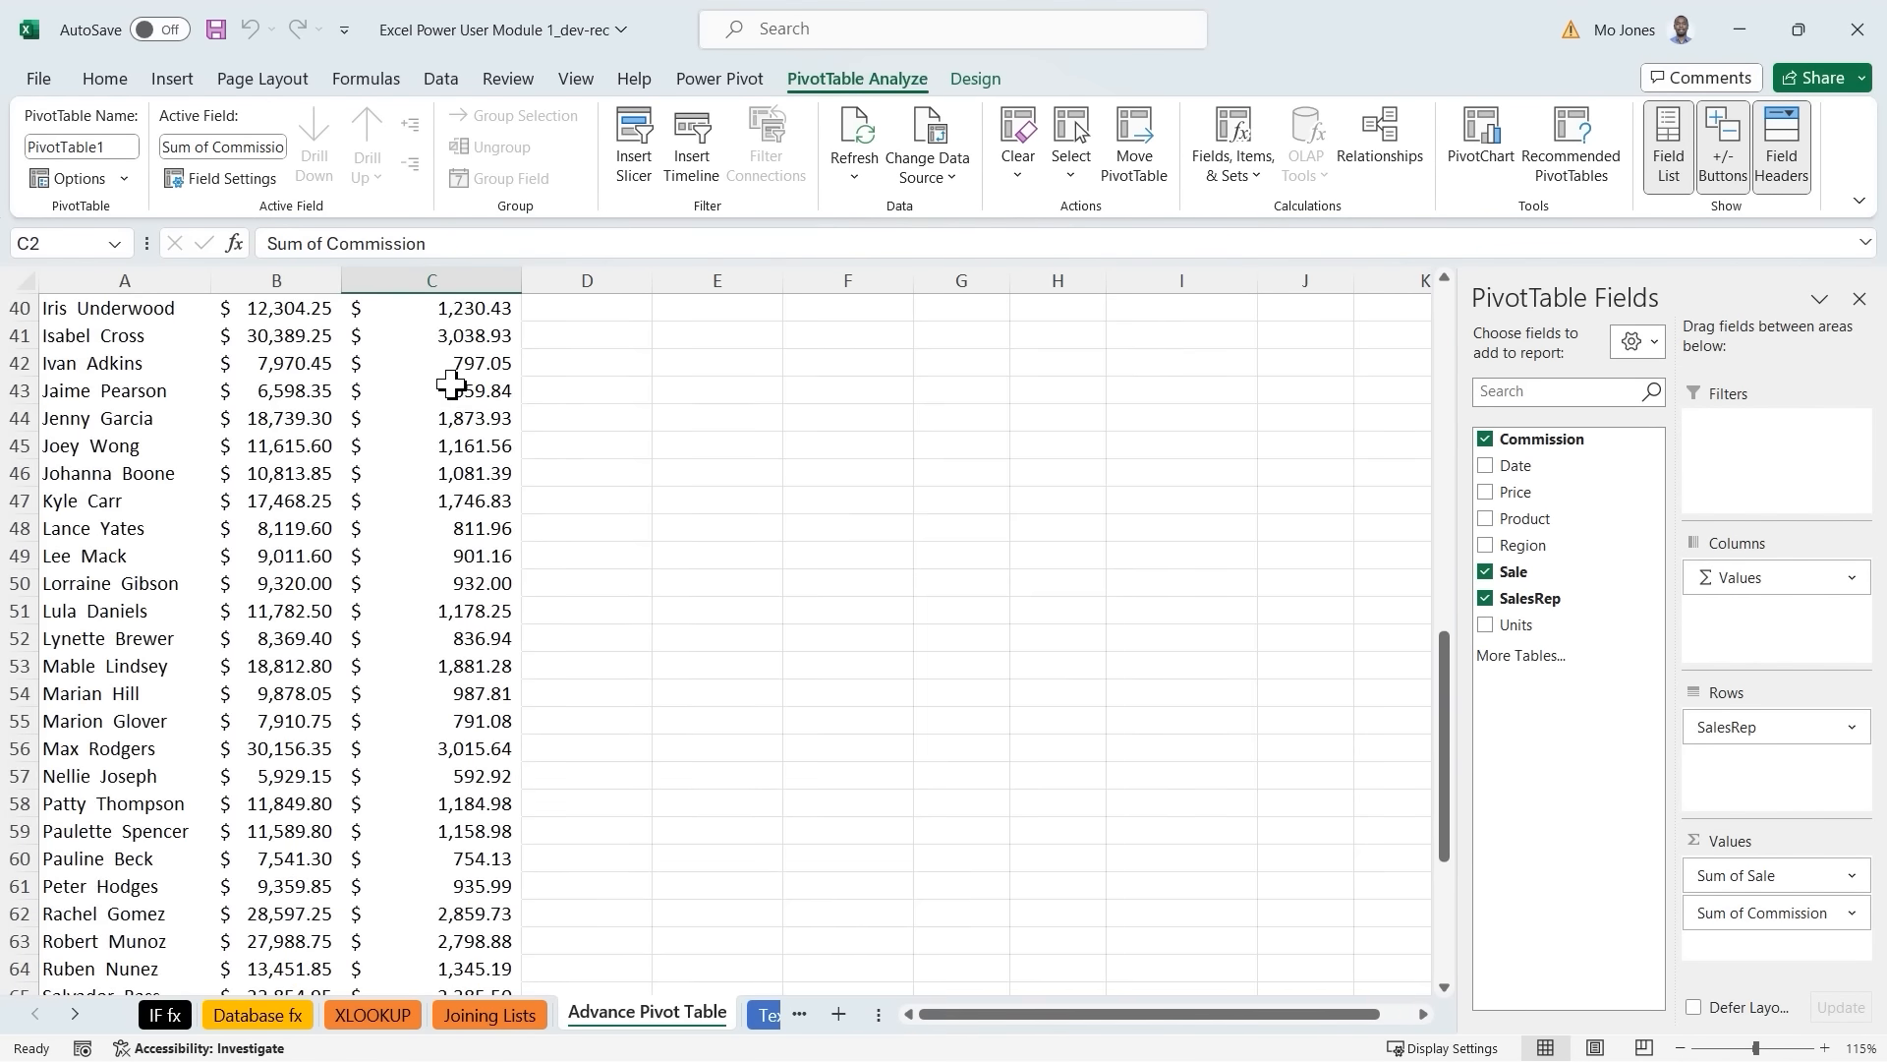
scroll(462, 379, down, 5)
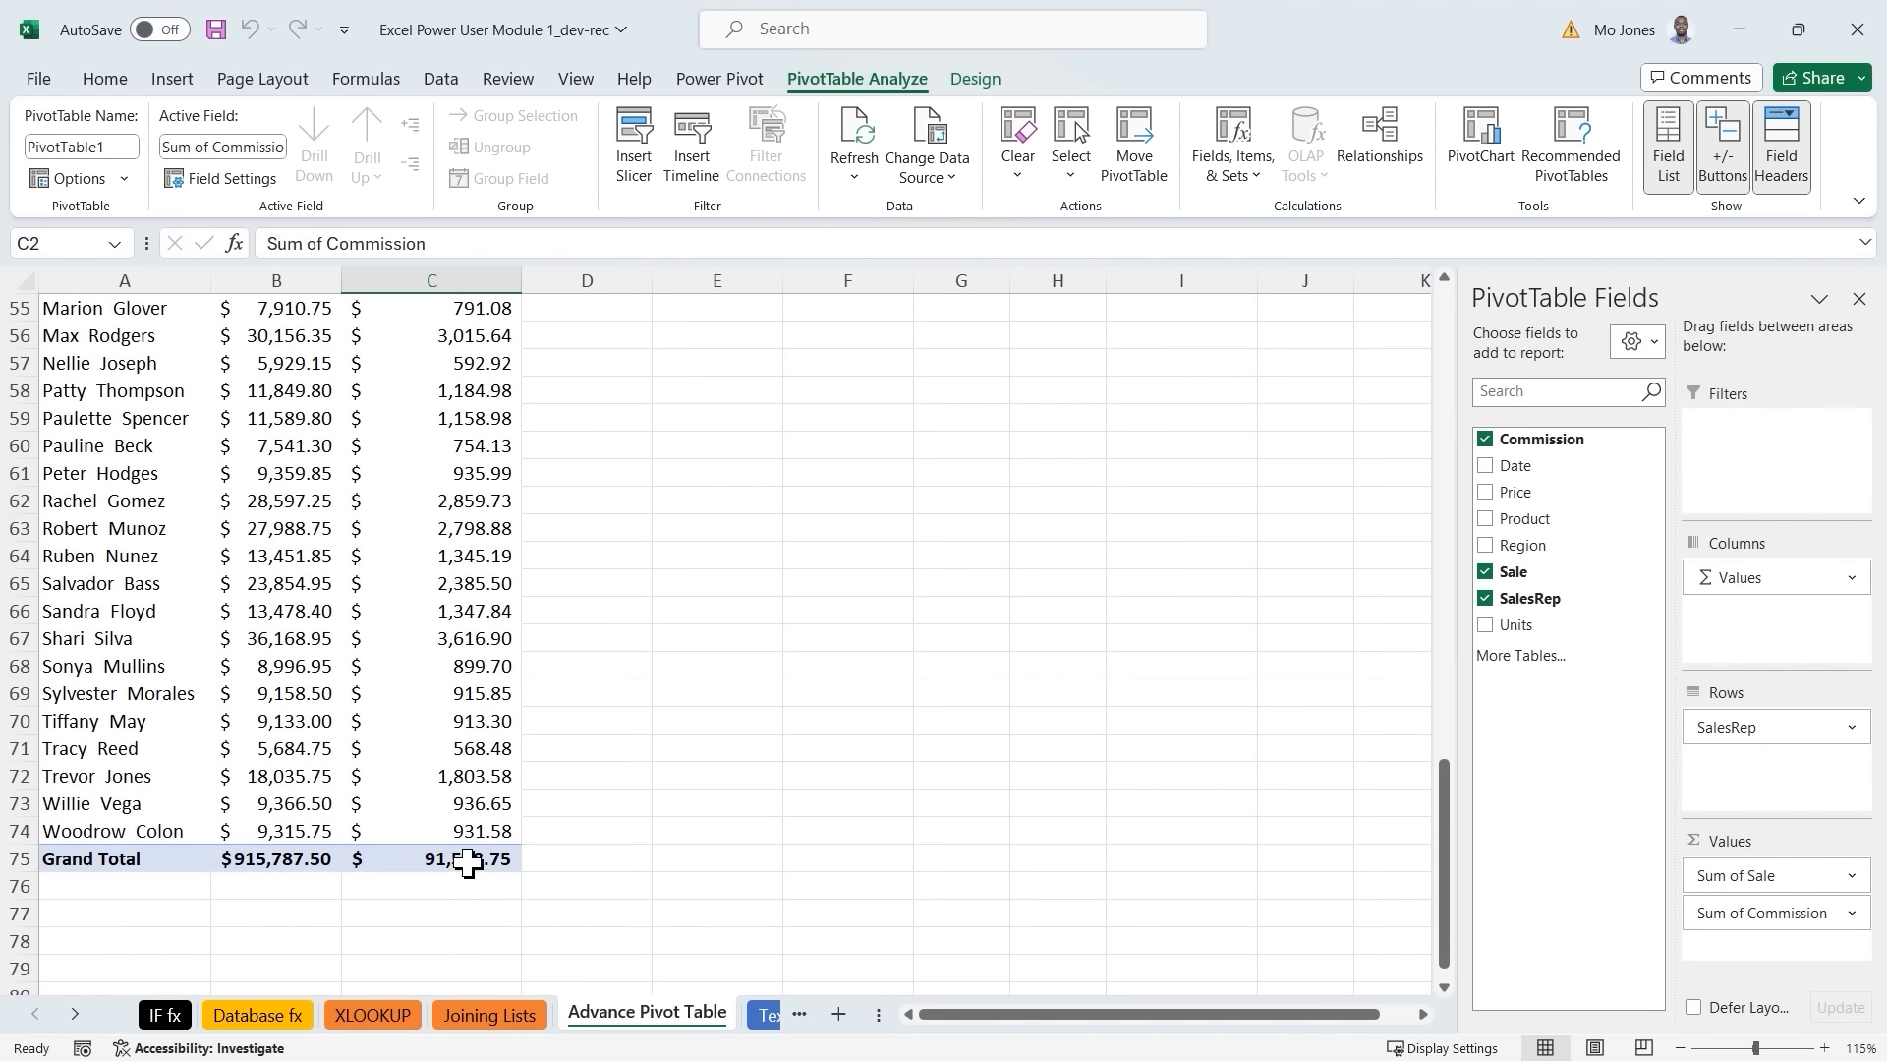
mouse_move(470, 862)
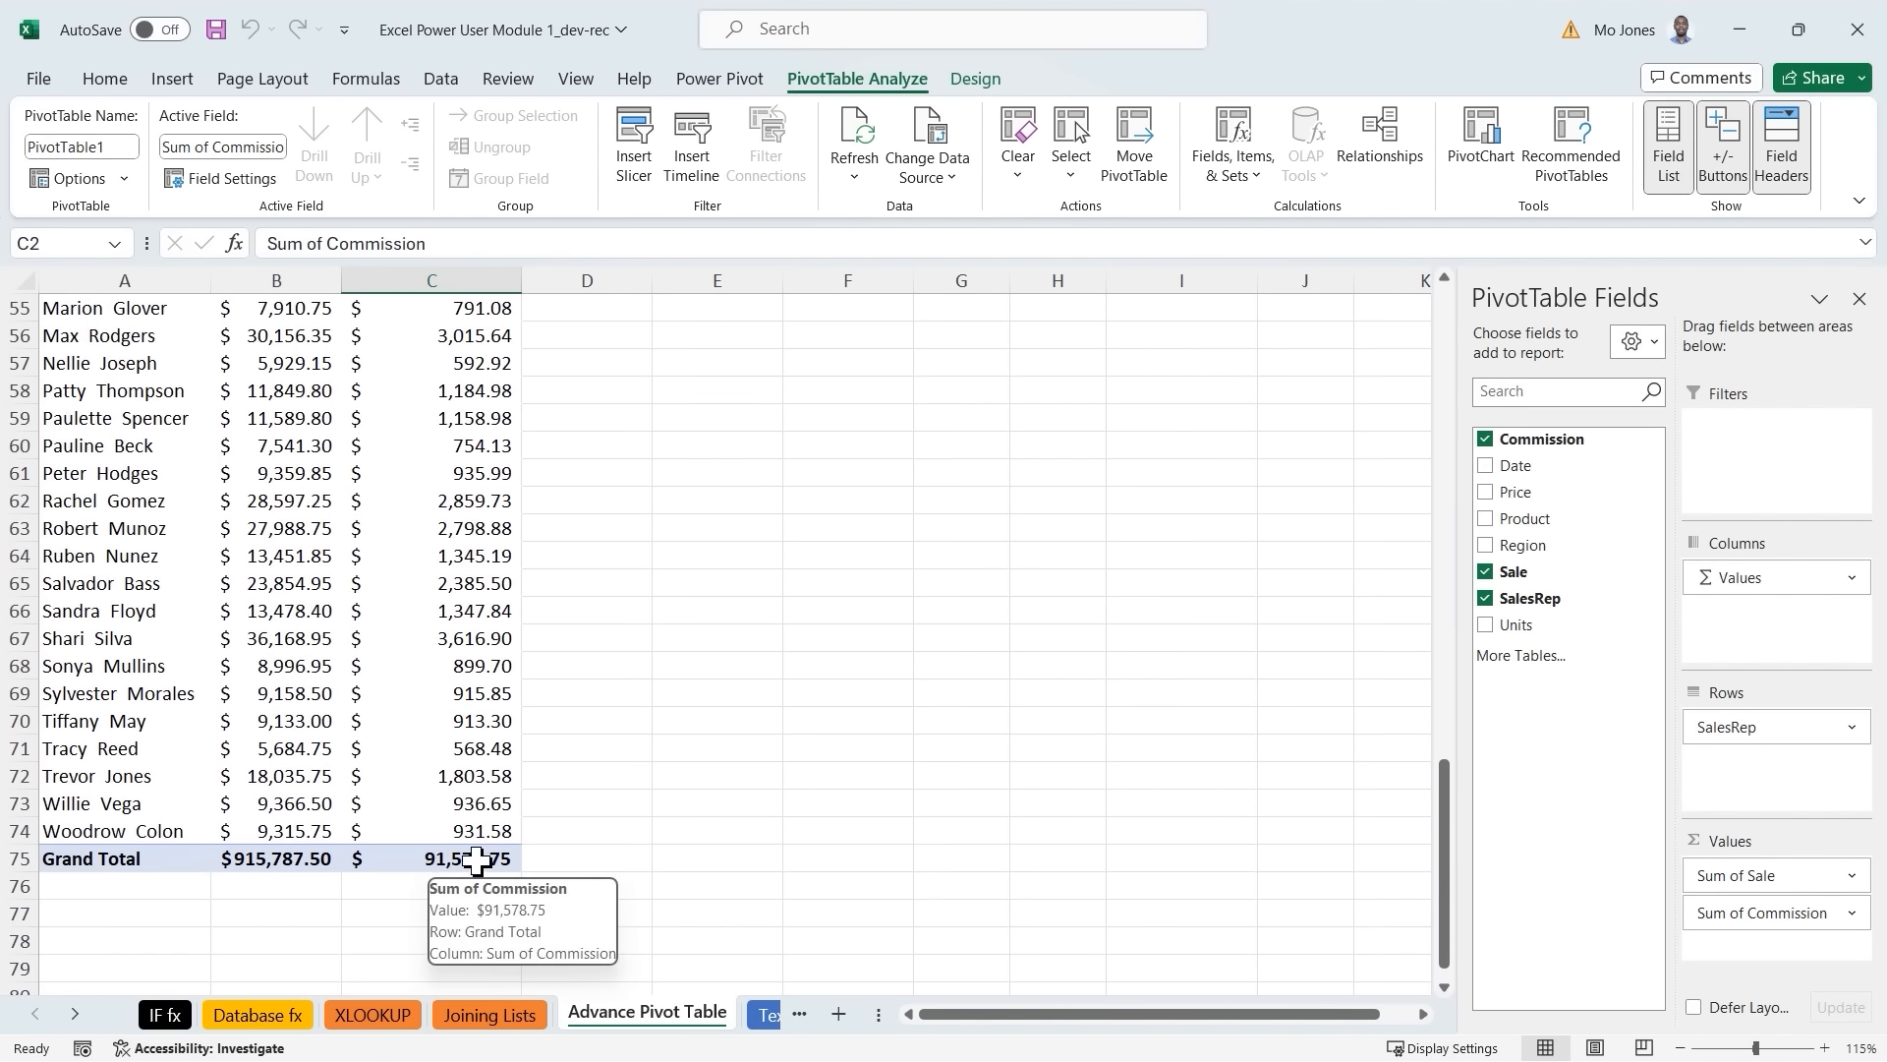
mouse_move(280, 870)
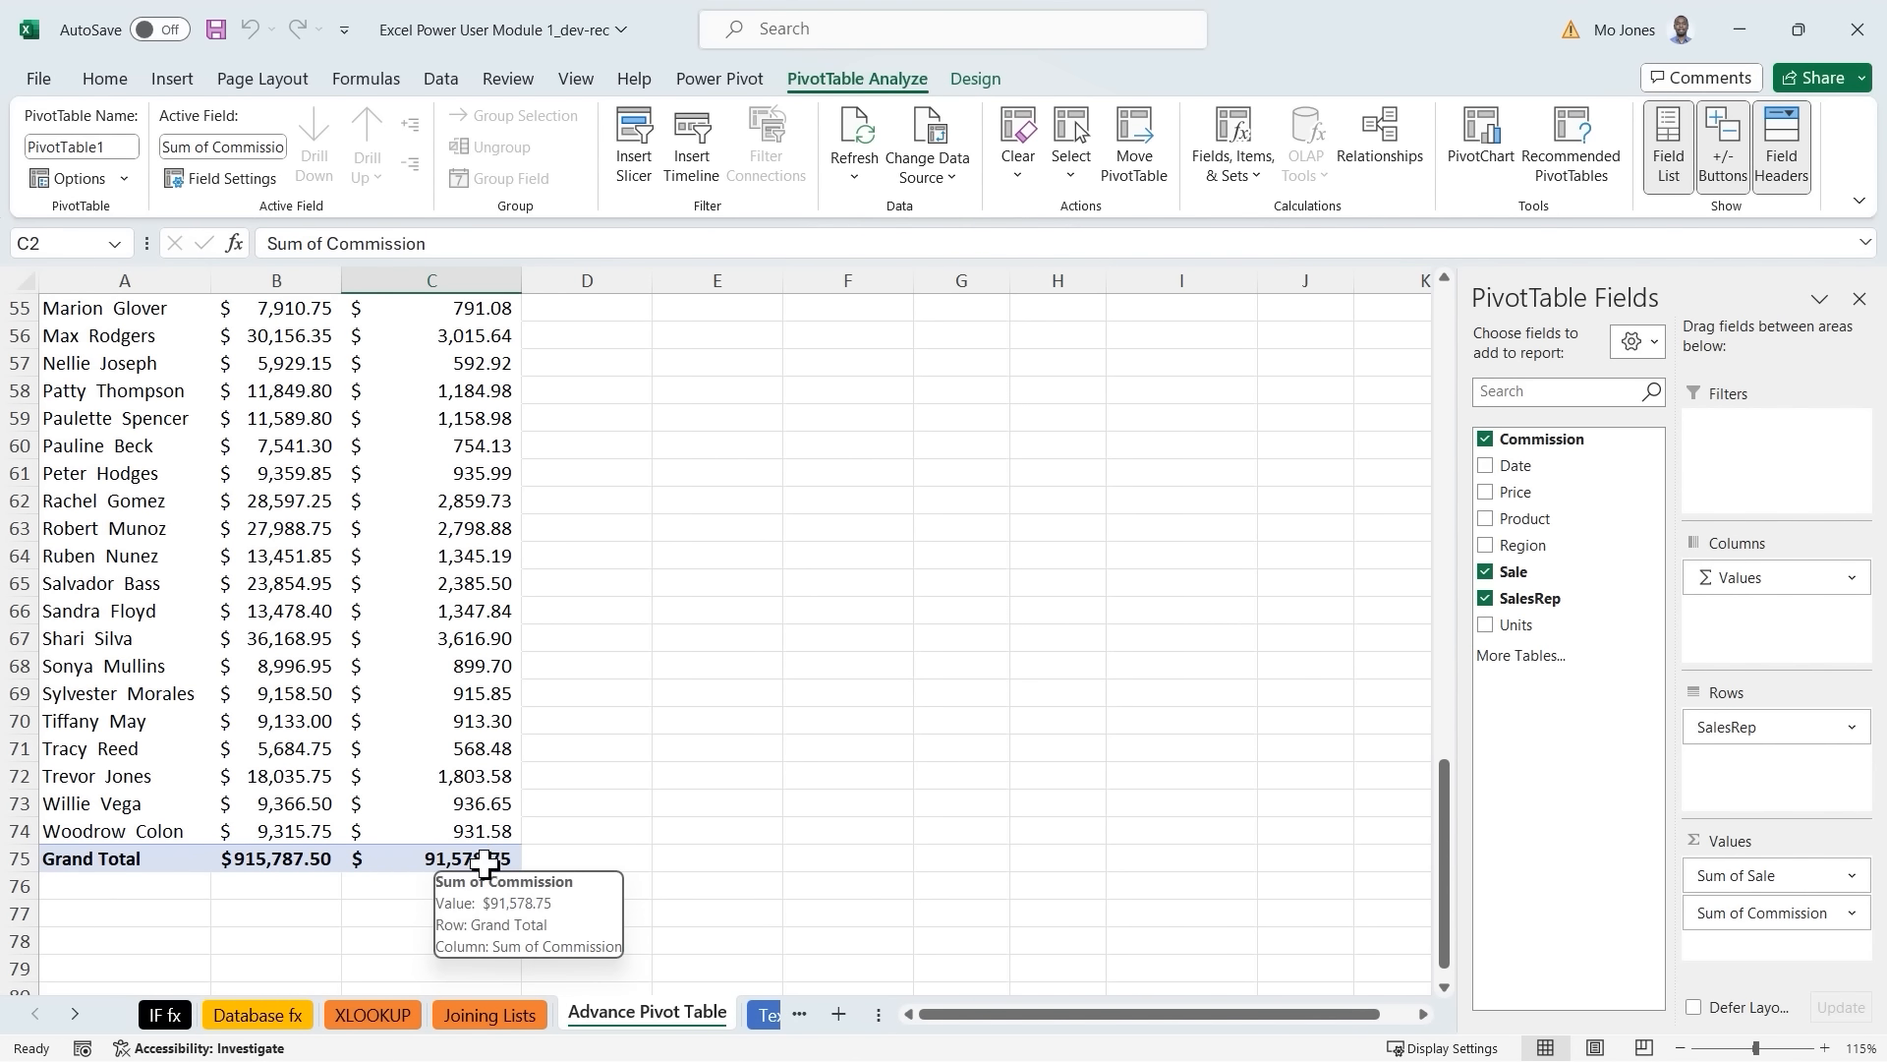
click(468, 601)
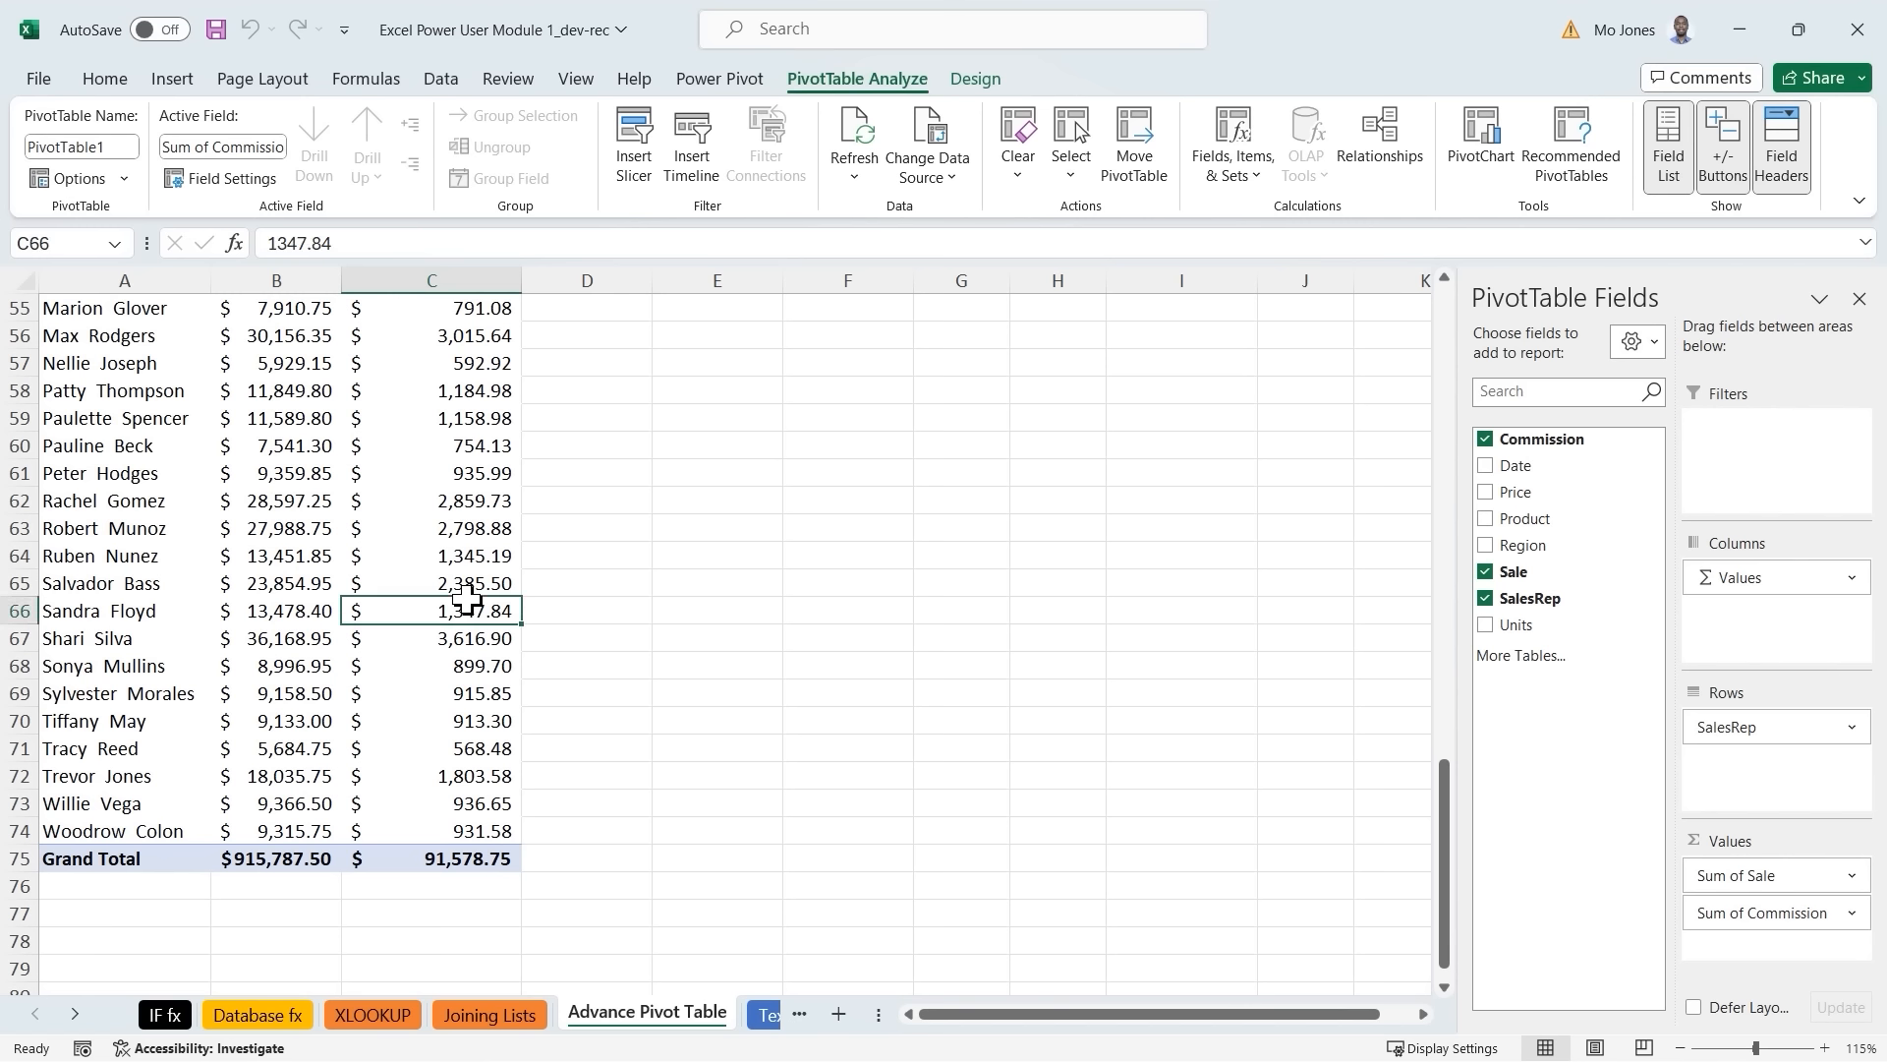
key(ctrl+Home)
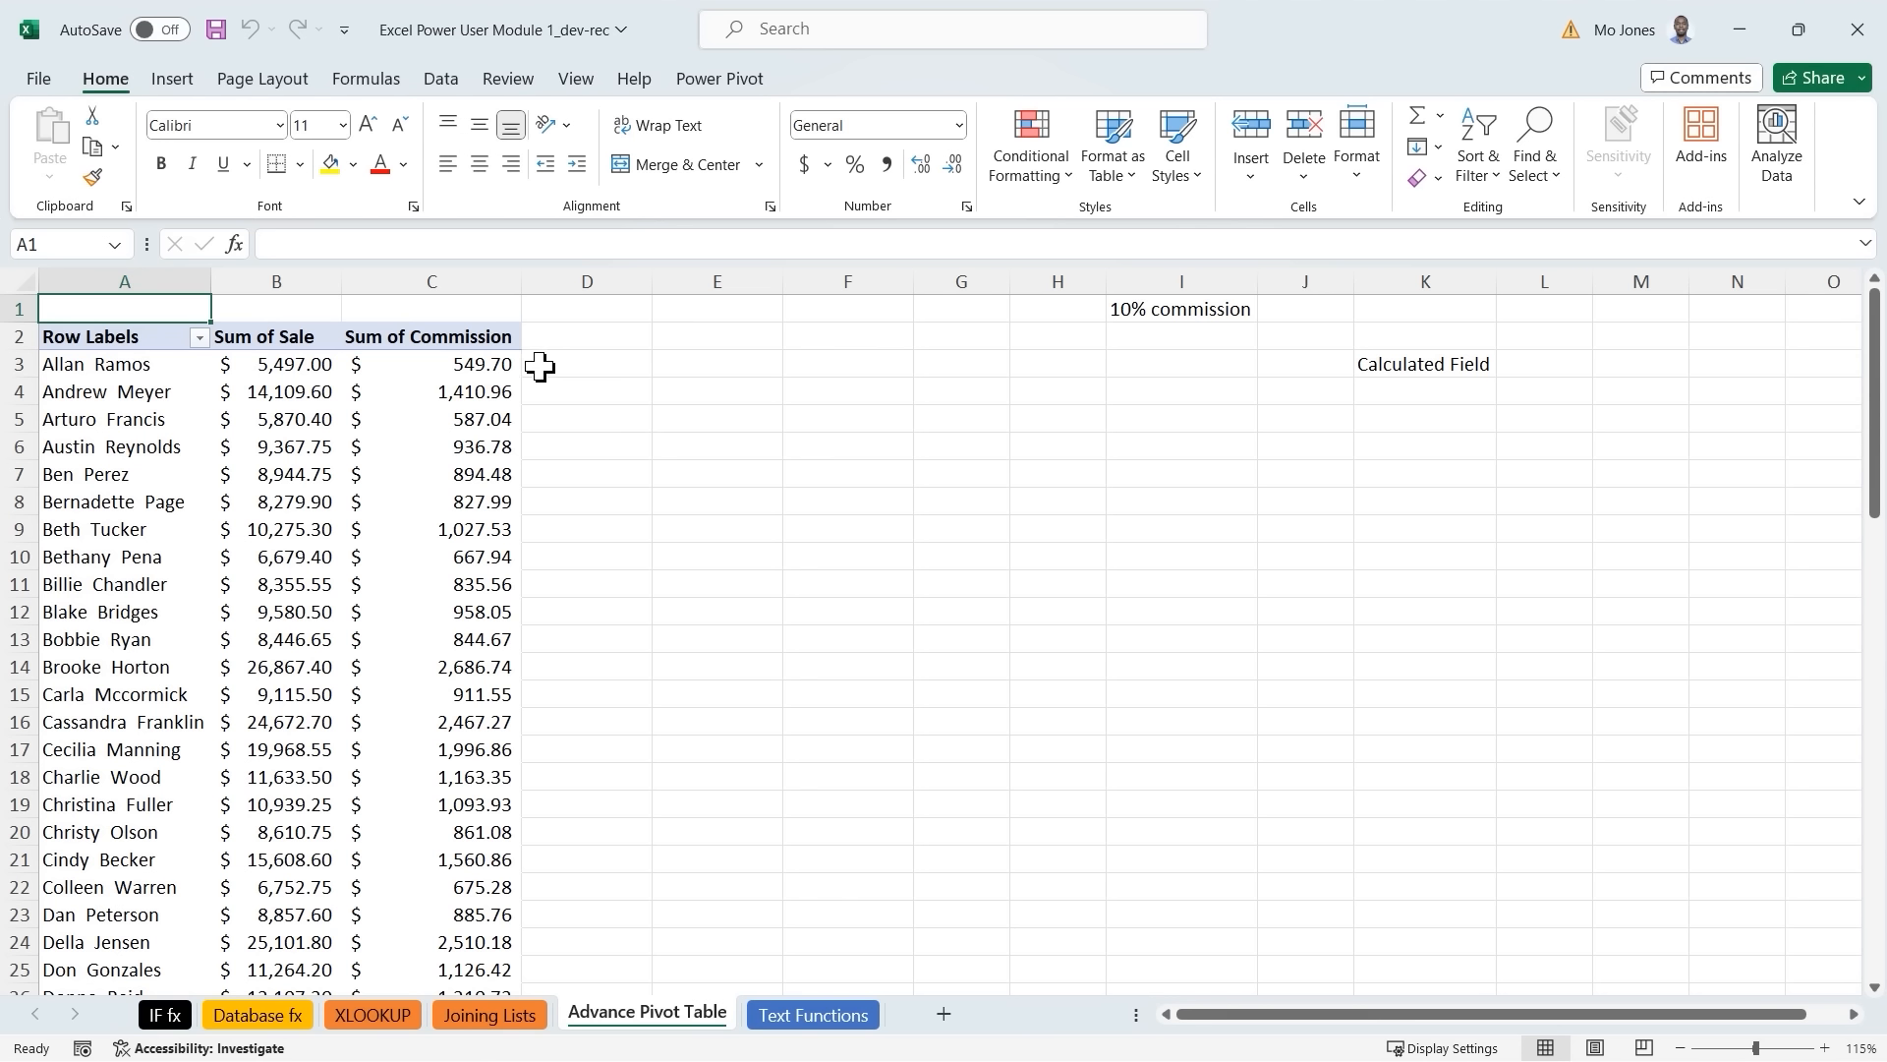
mouse_move(460, 367)
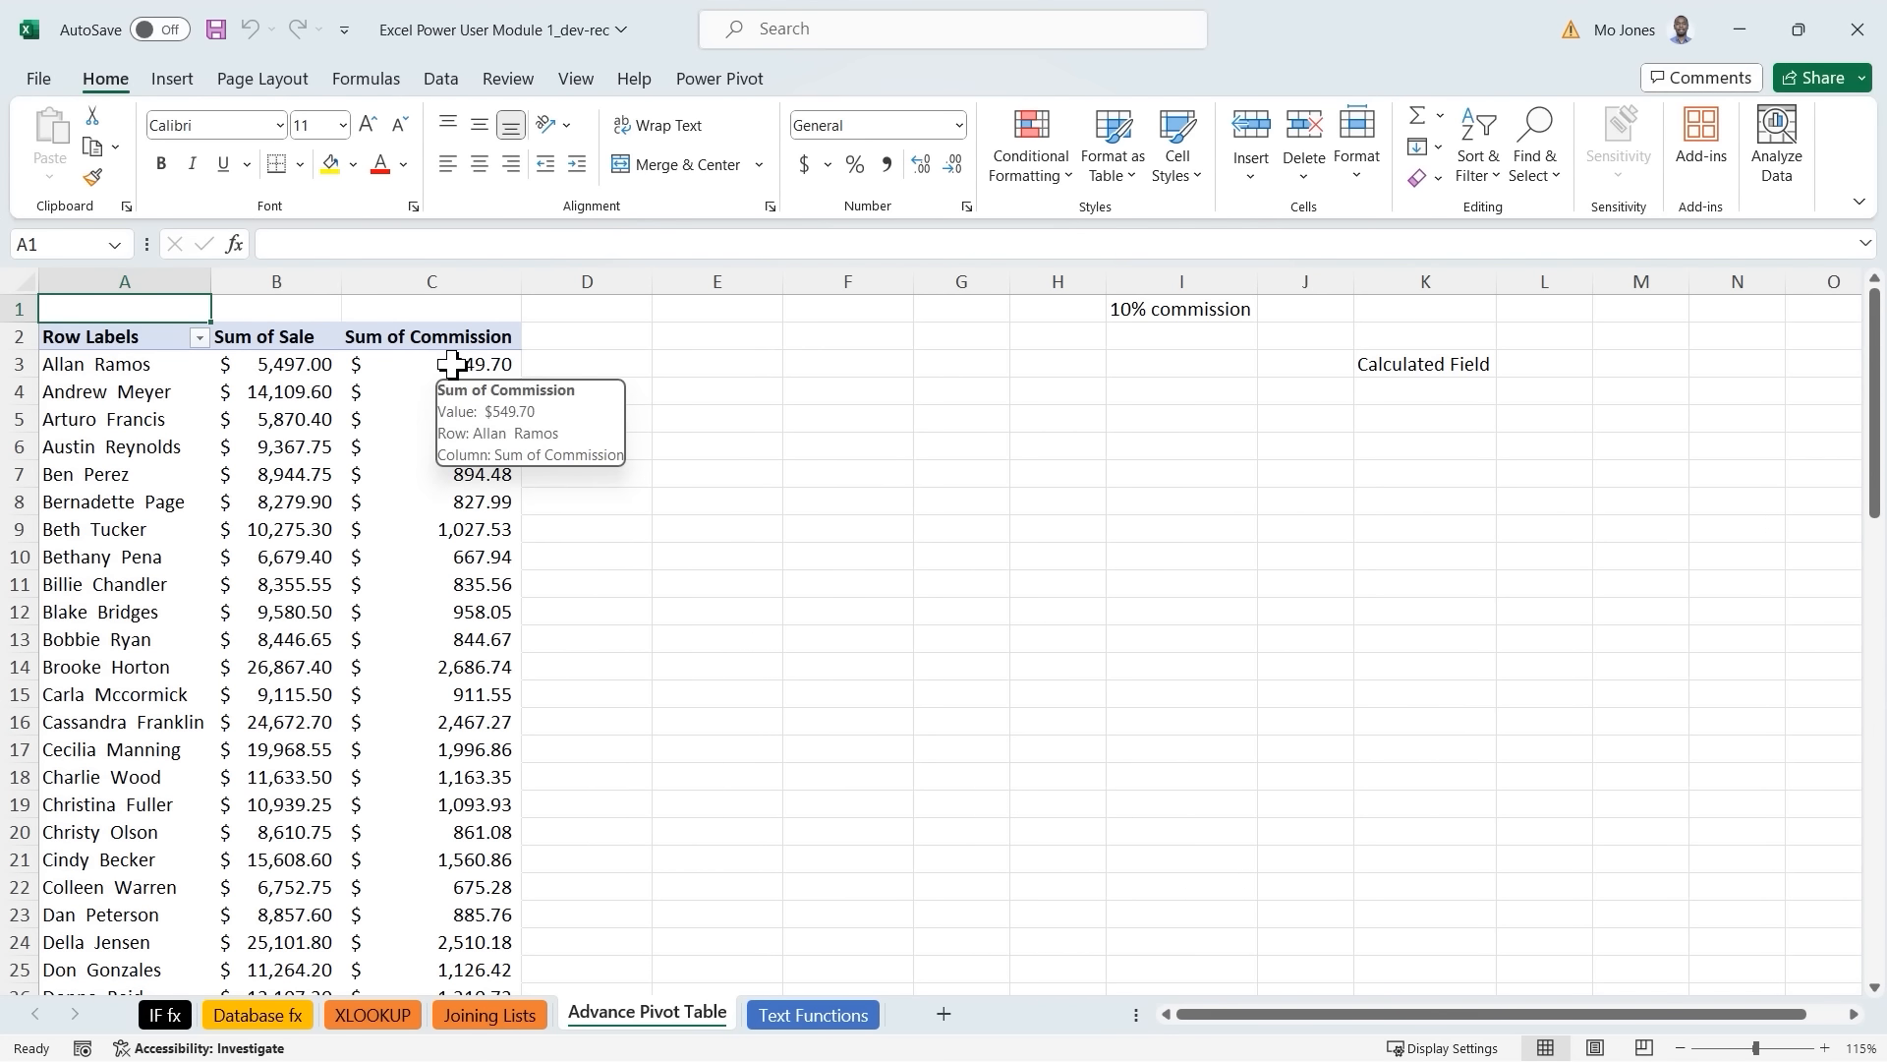
Open the Calculated Field dialog and select the existing Commission field for editing.
click(453, 365)
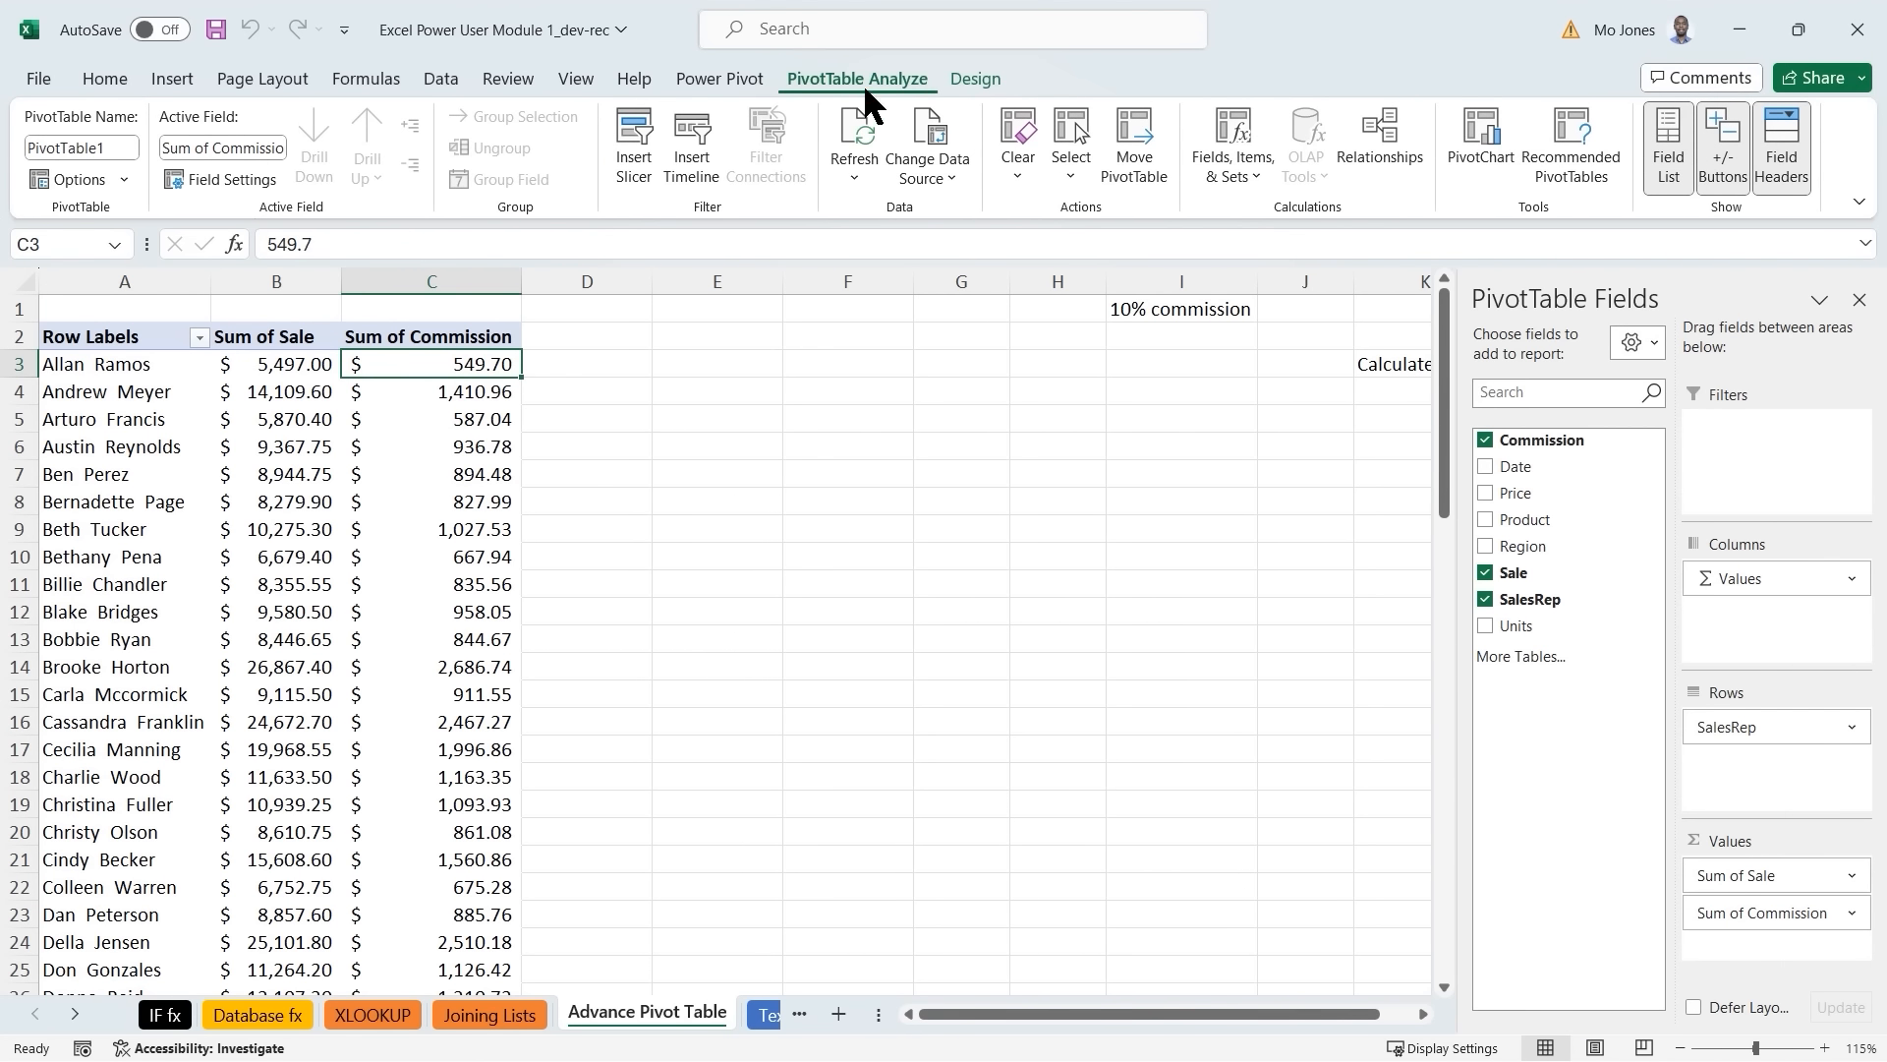
click(1255, 175)
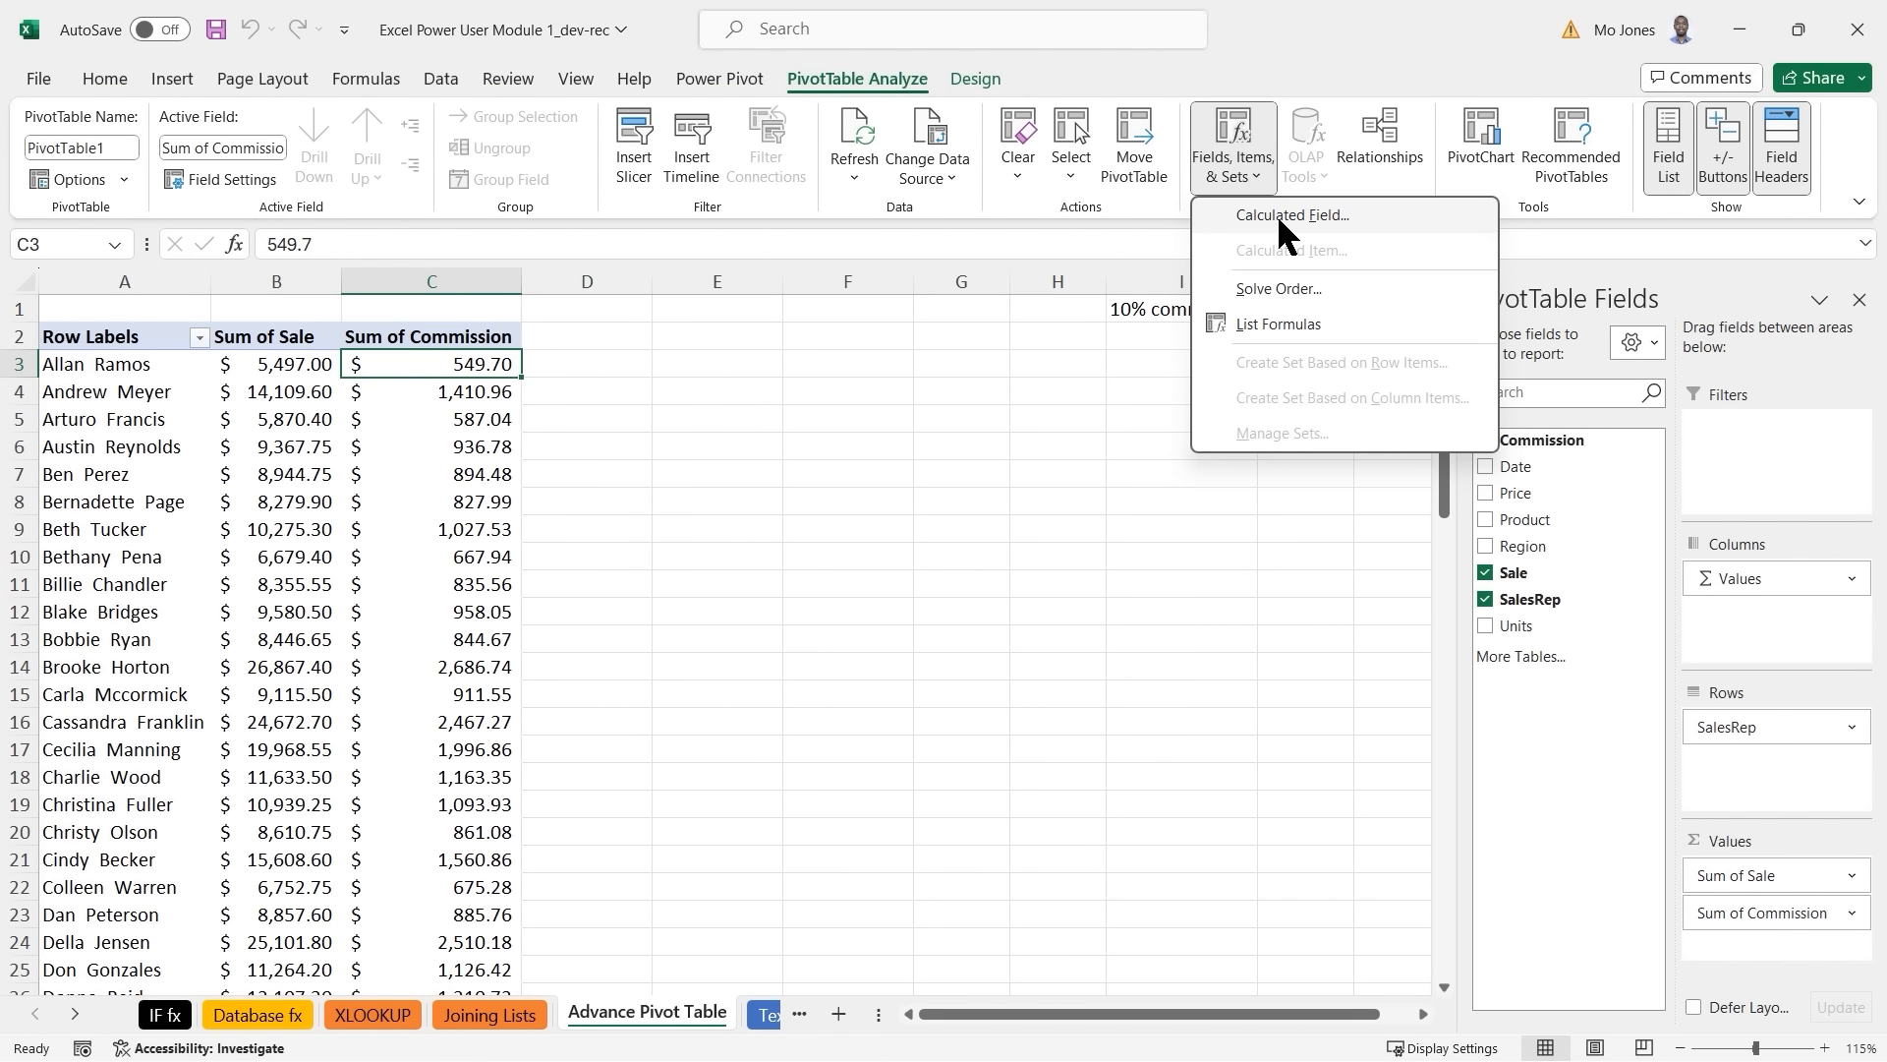
click(1277, 215)
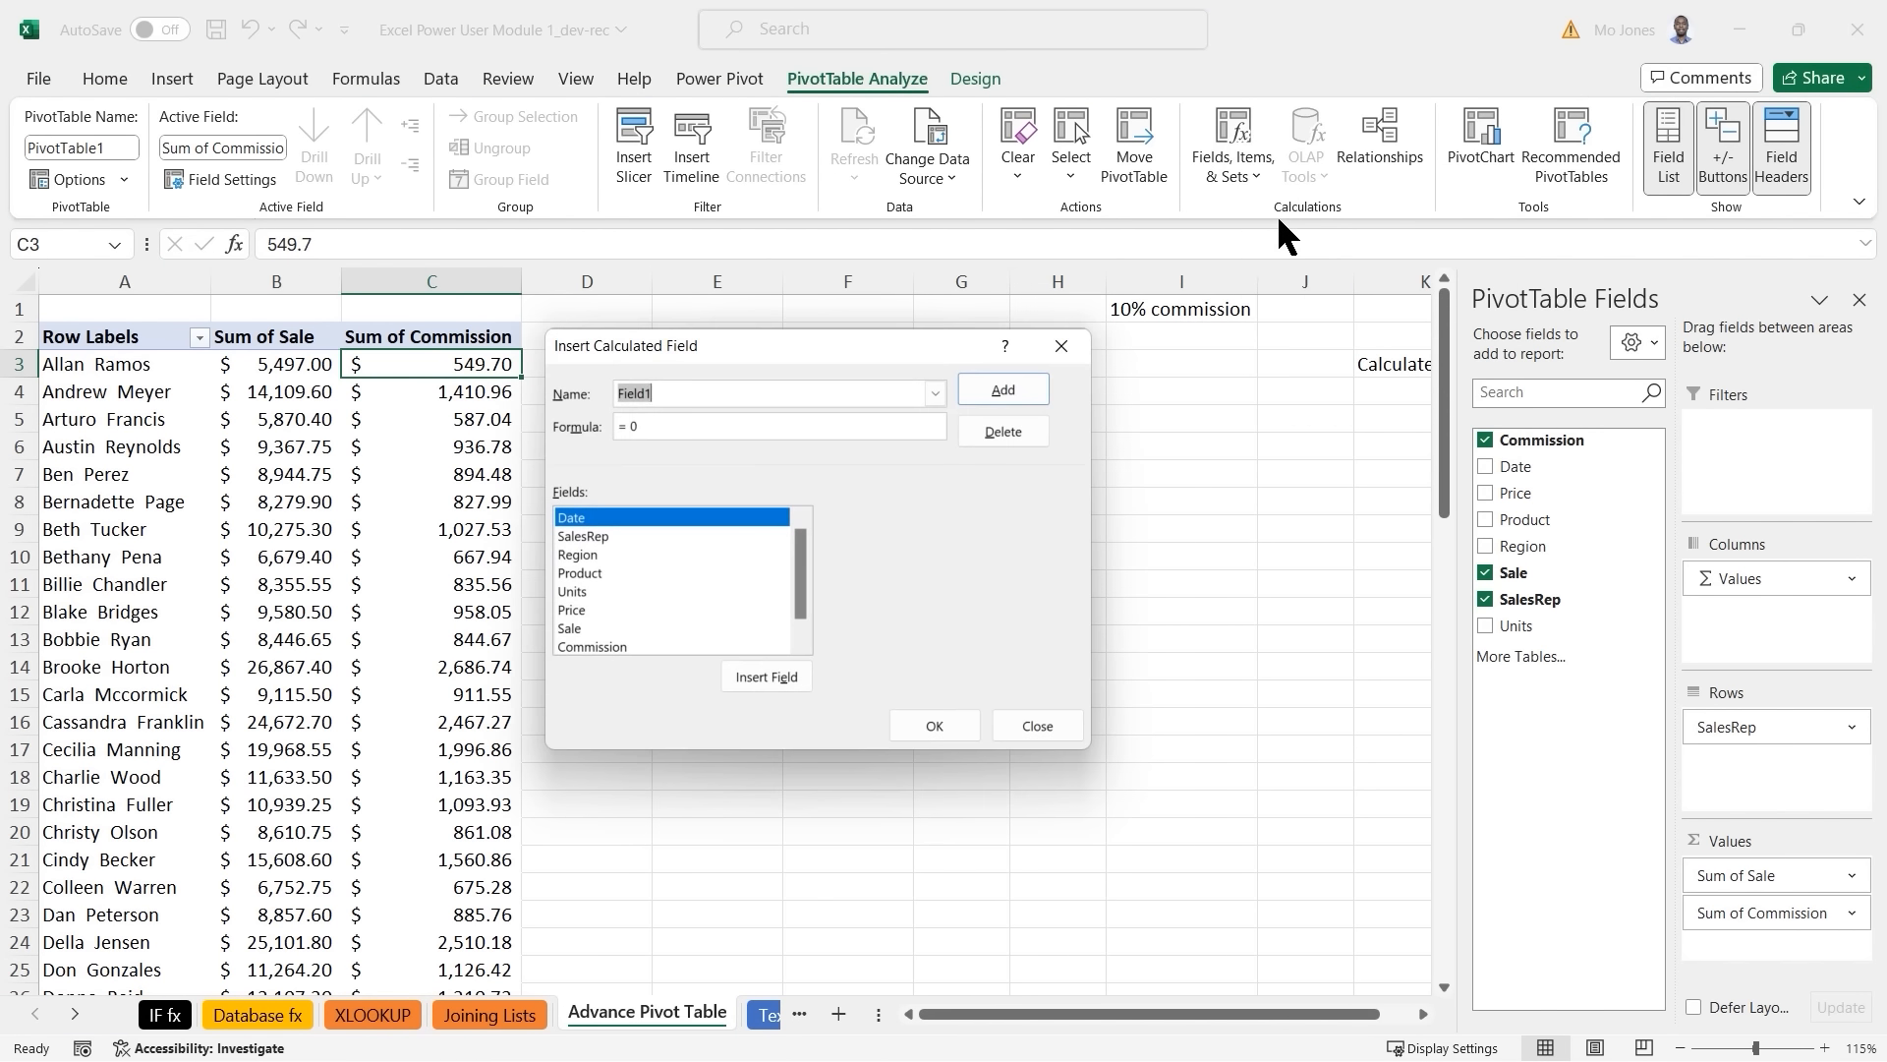
click(933, 393)
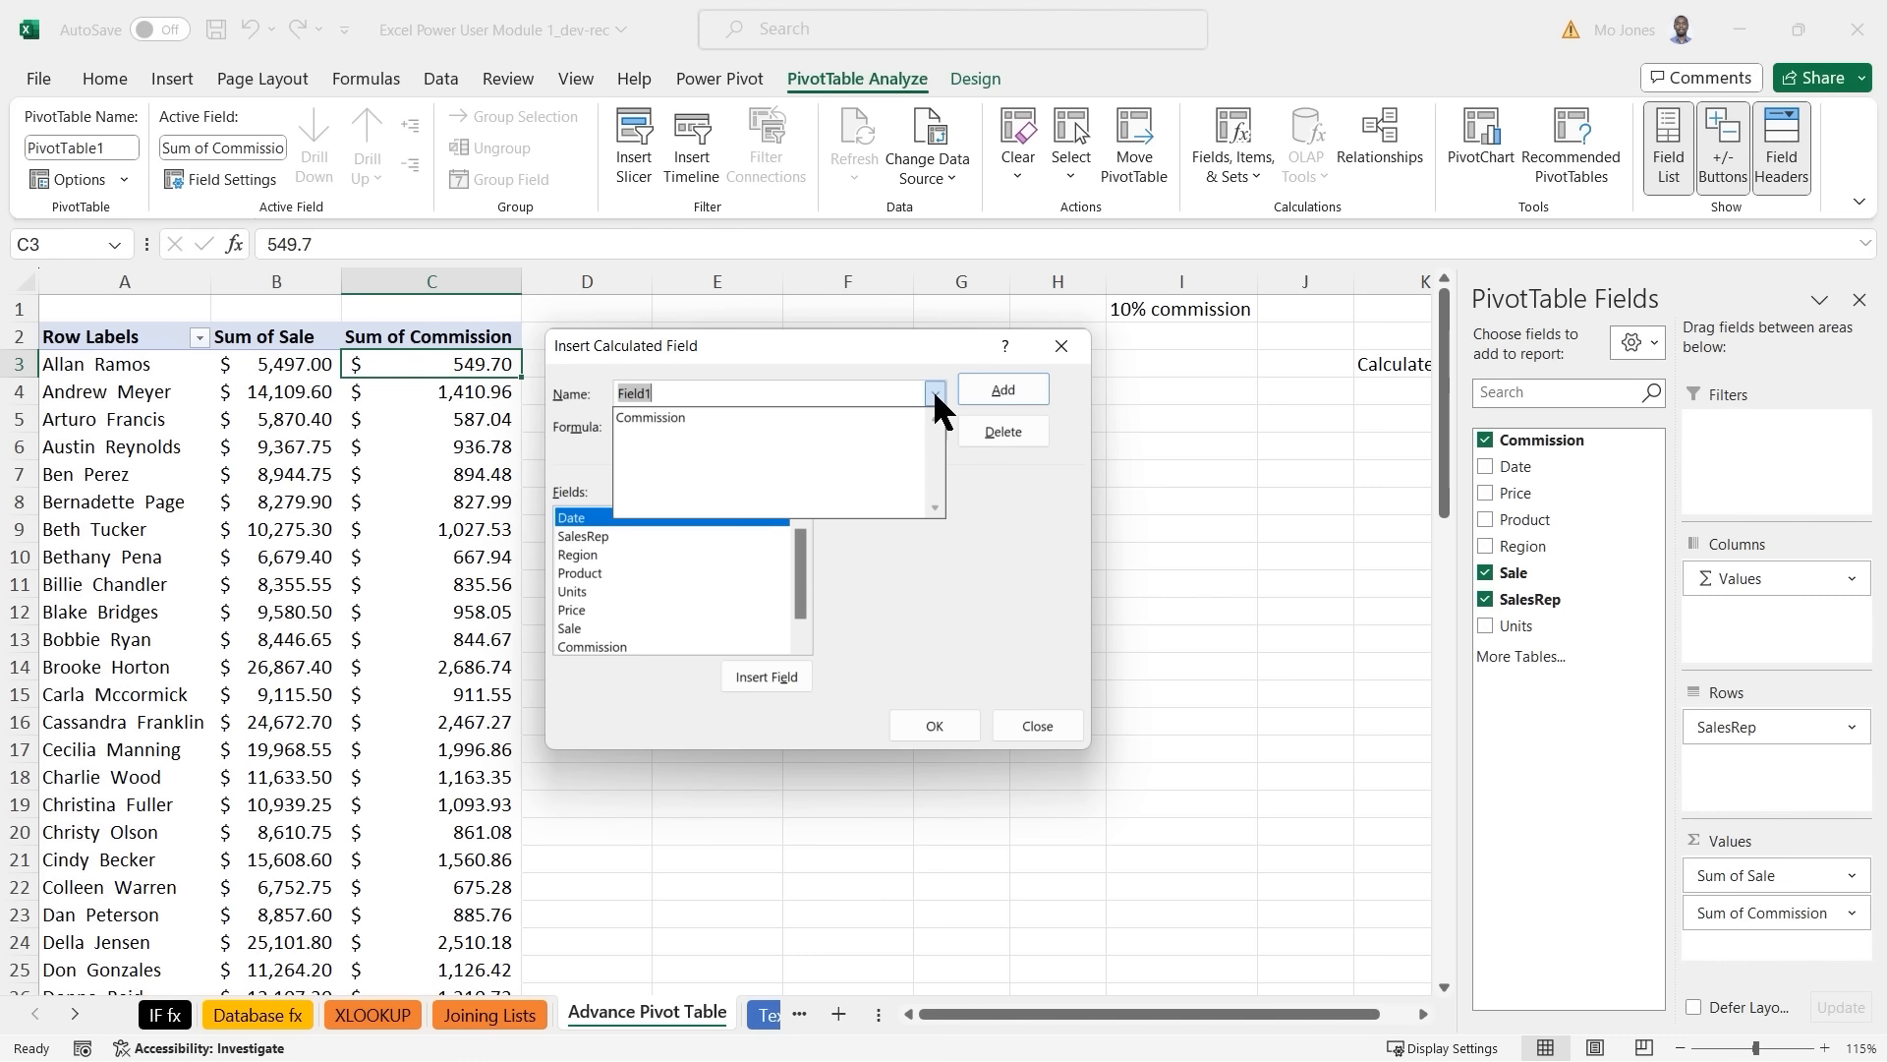
click(660, 415)
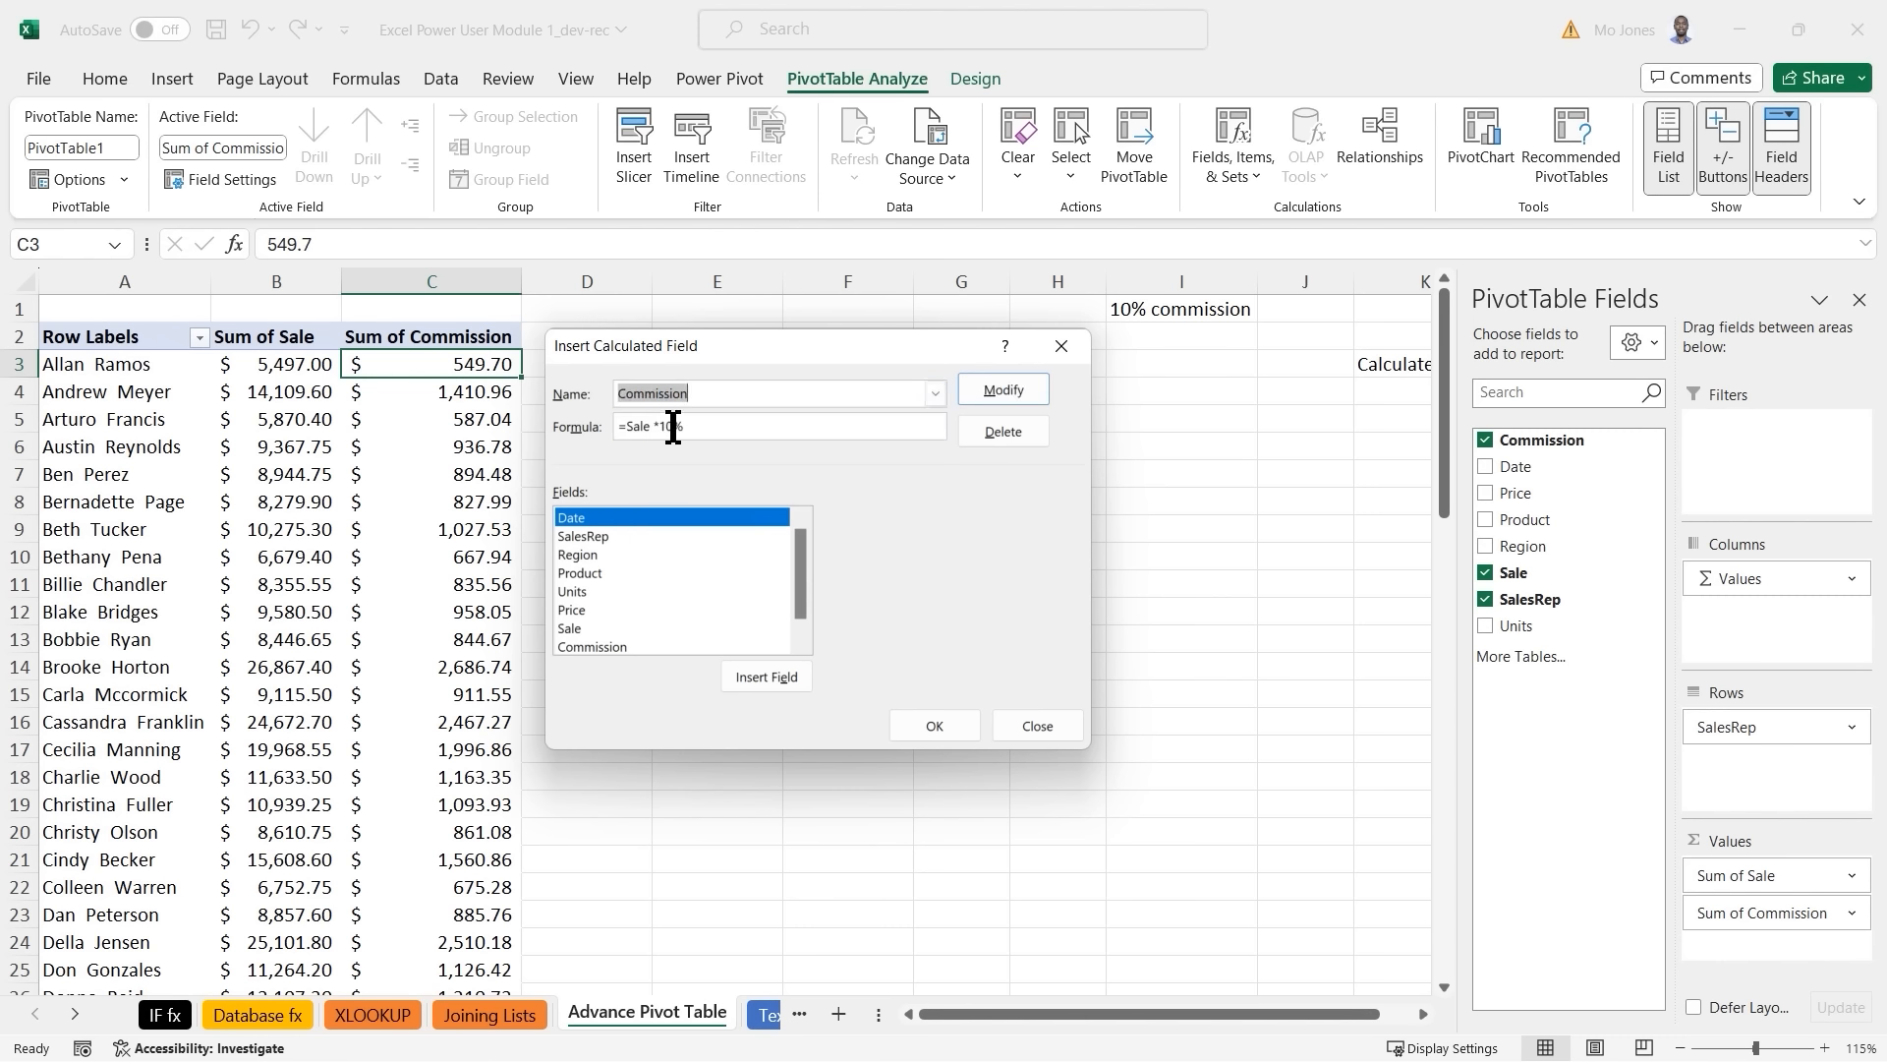
click(672, 426)
Change the Commission formula to =Sale*11%, apply and confirm, then highlight the updated values.
key(BackSpace)
text(1)
click(1004, 387)
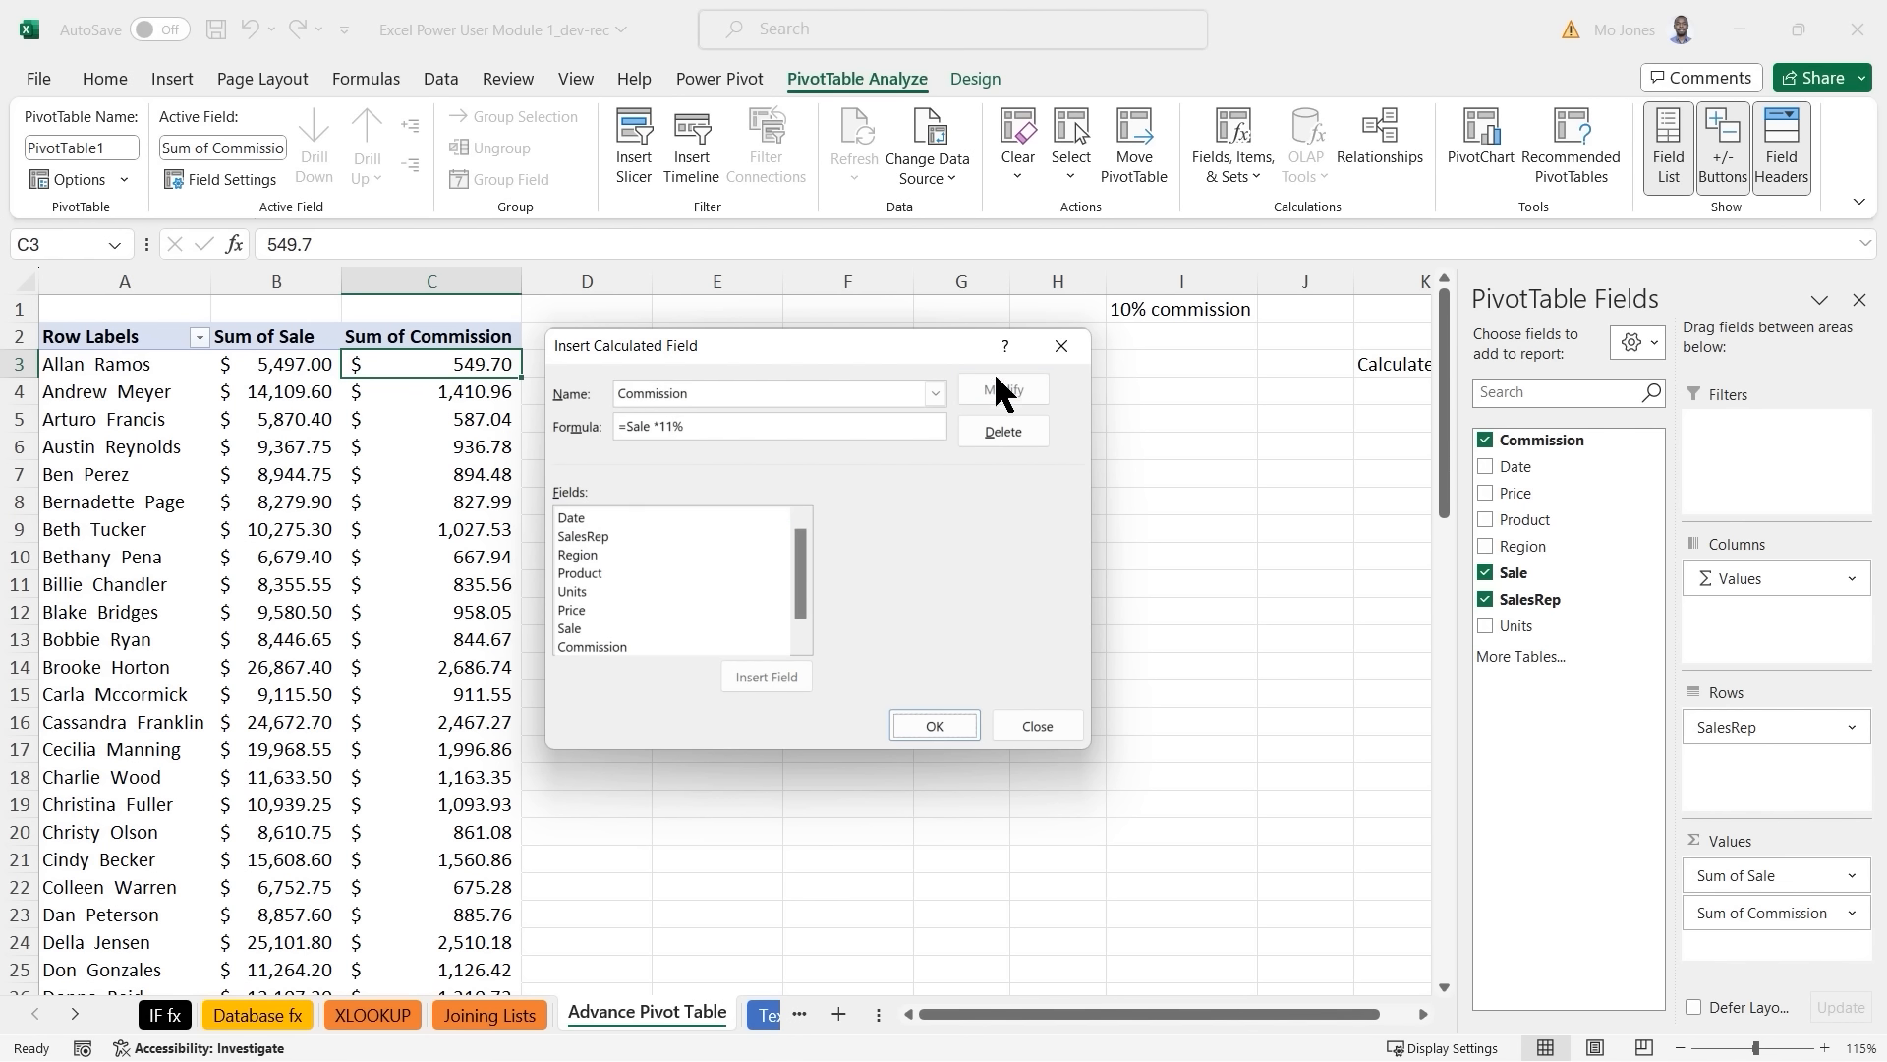
click(936, 726)
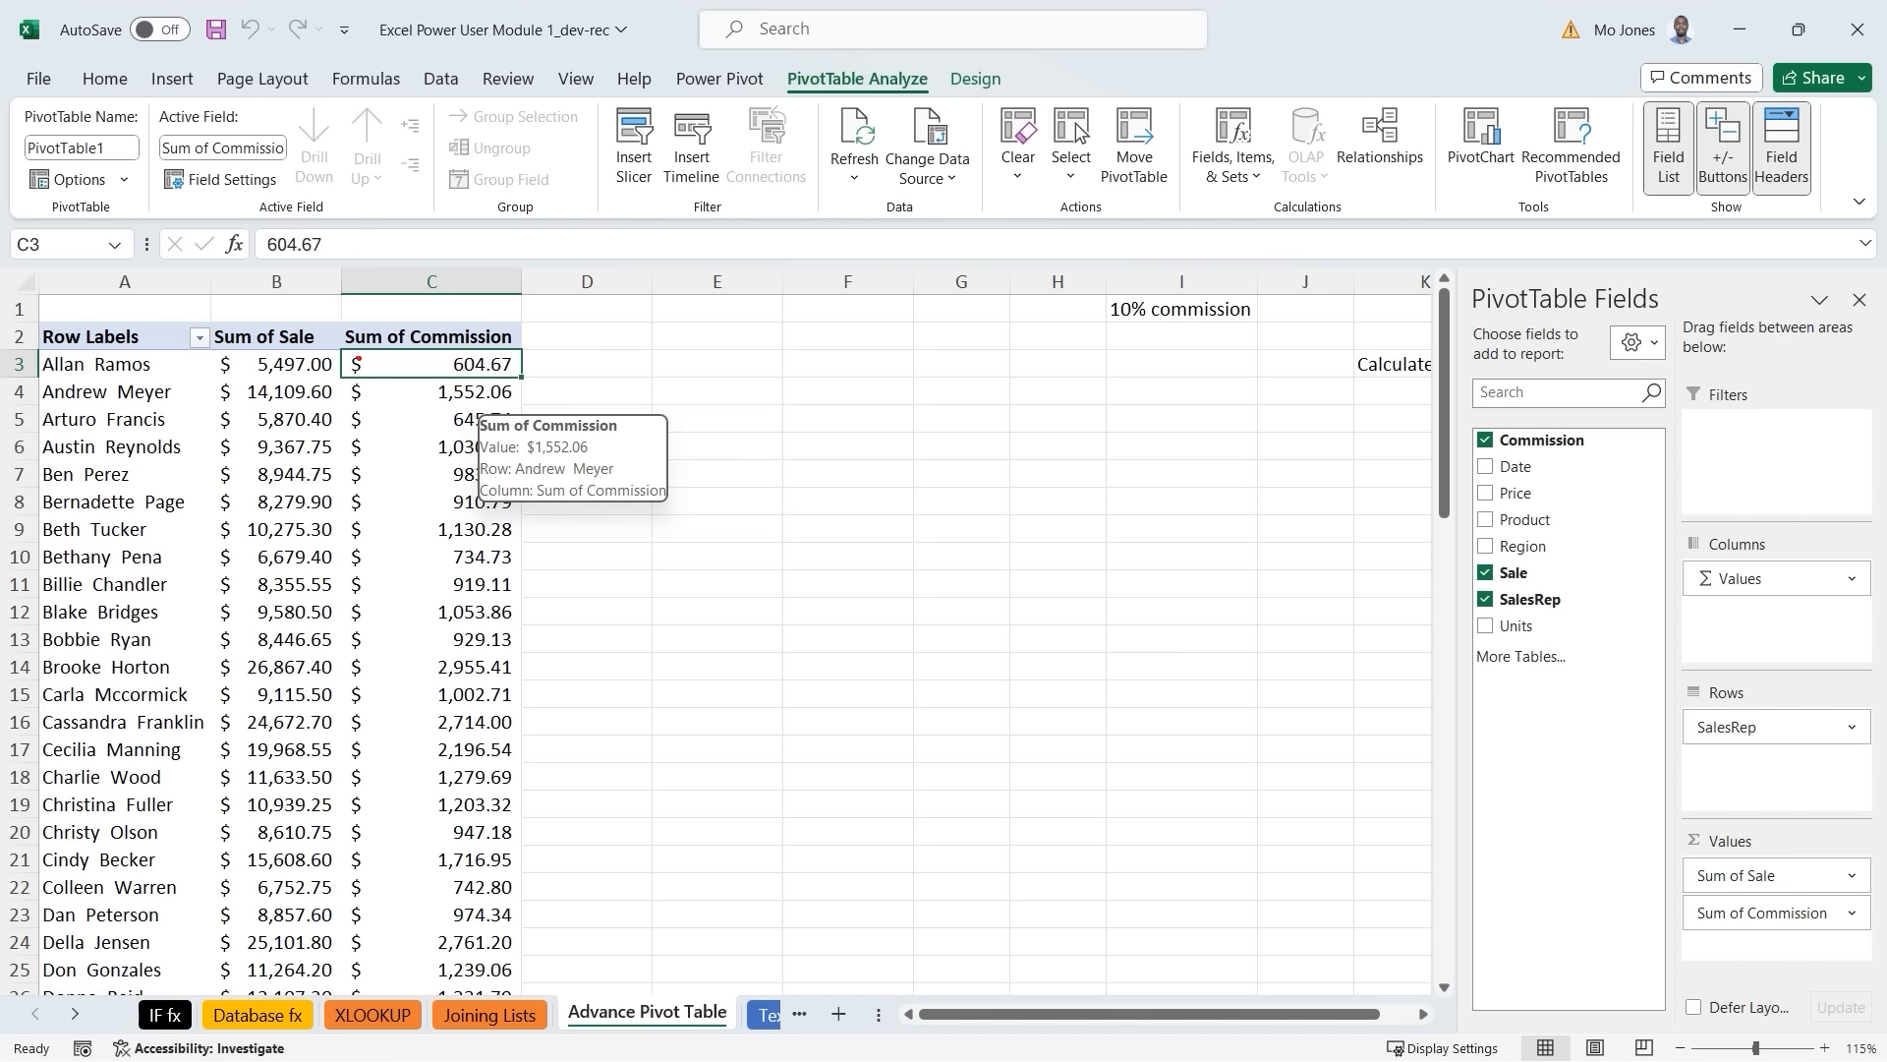
drag(345, 352, 522, 378)
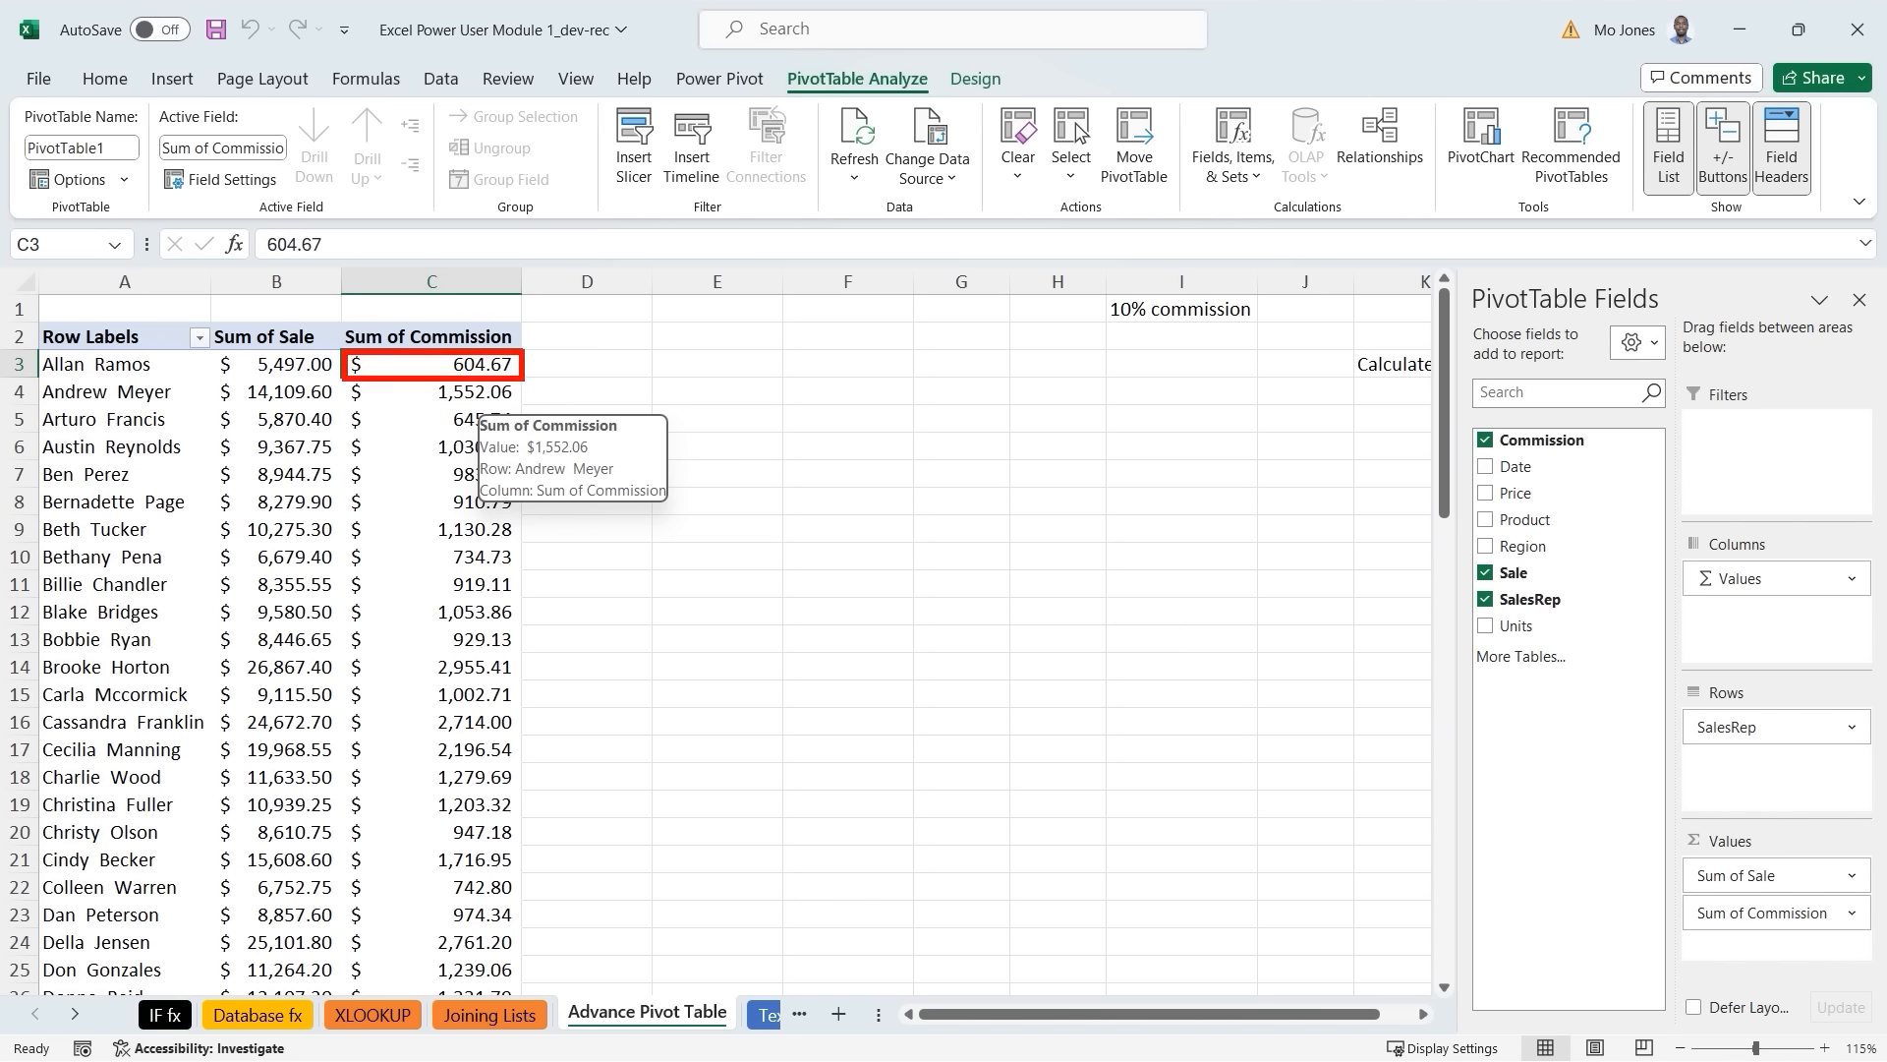
mouse_move(212, 349)
mouse_down()
mouse_move(339, 387)
mouse_move(399, 450)
mouse_move(441, 392)
mouse_up()
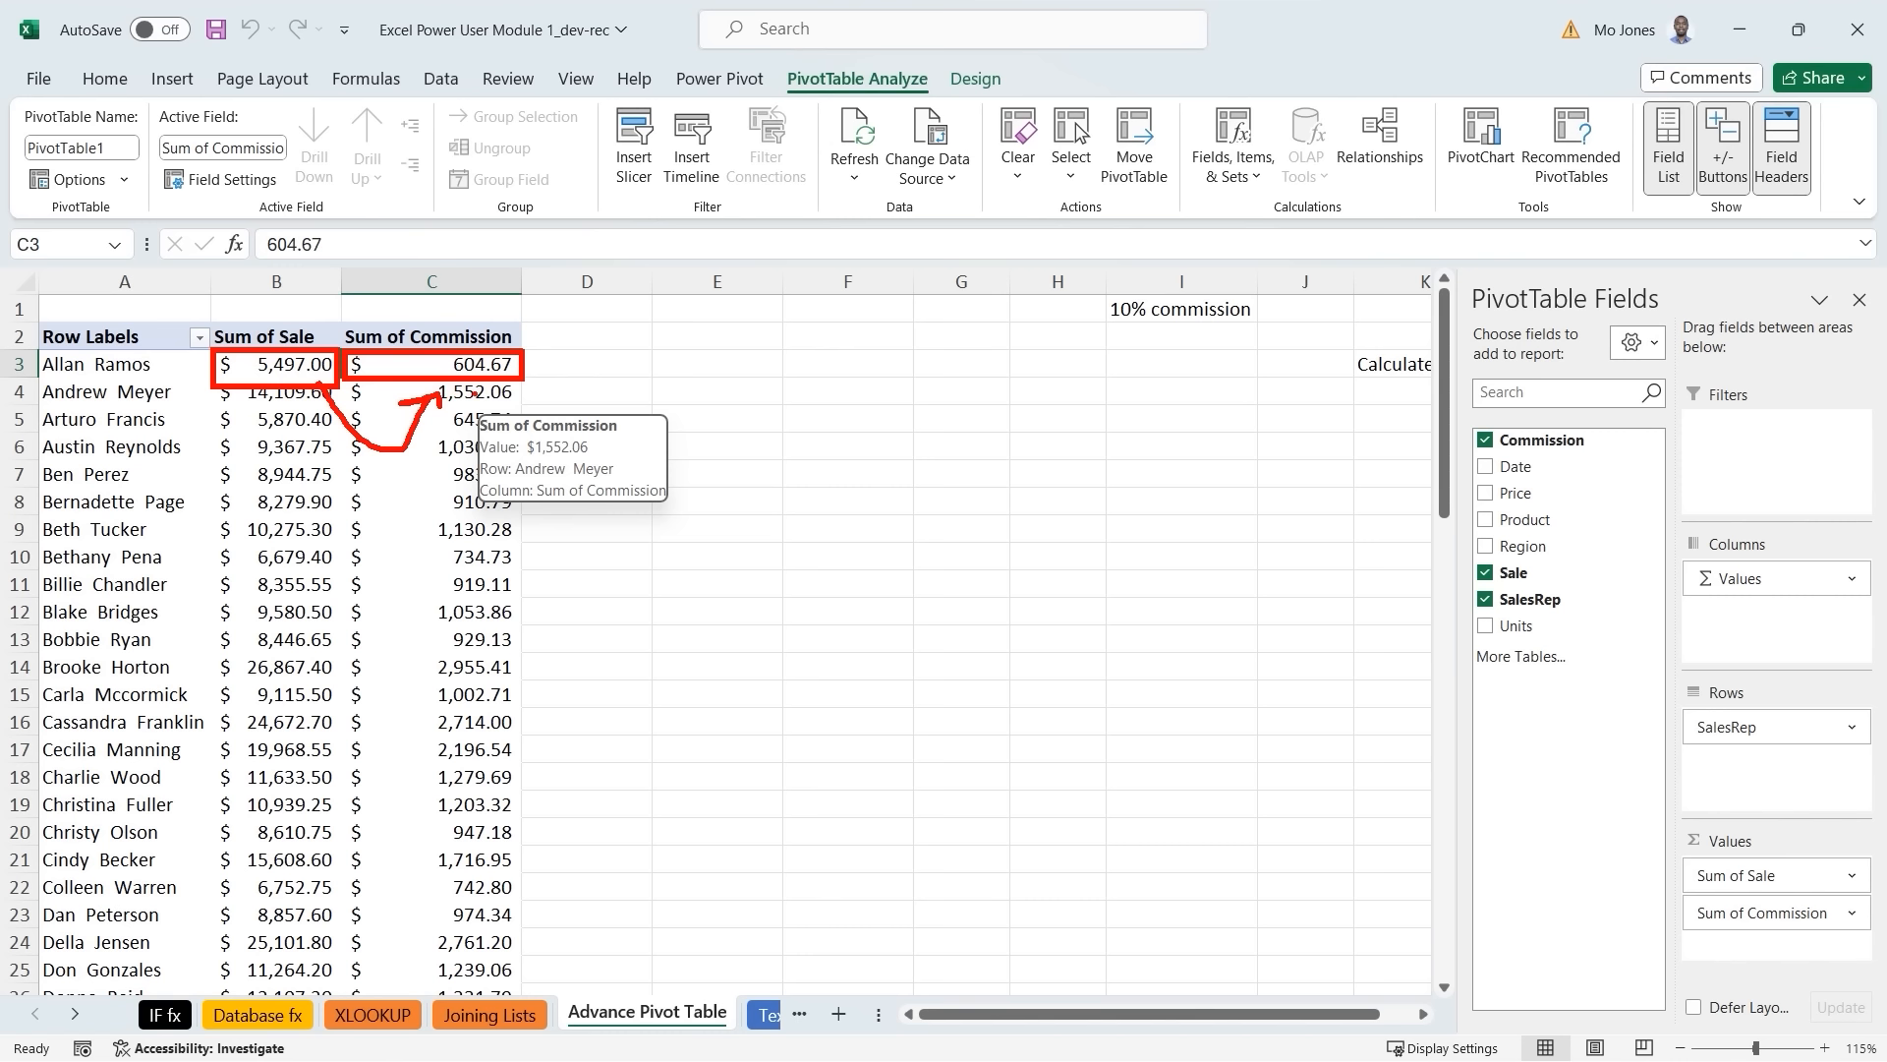
key(Escape)
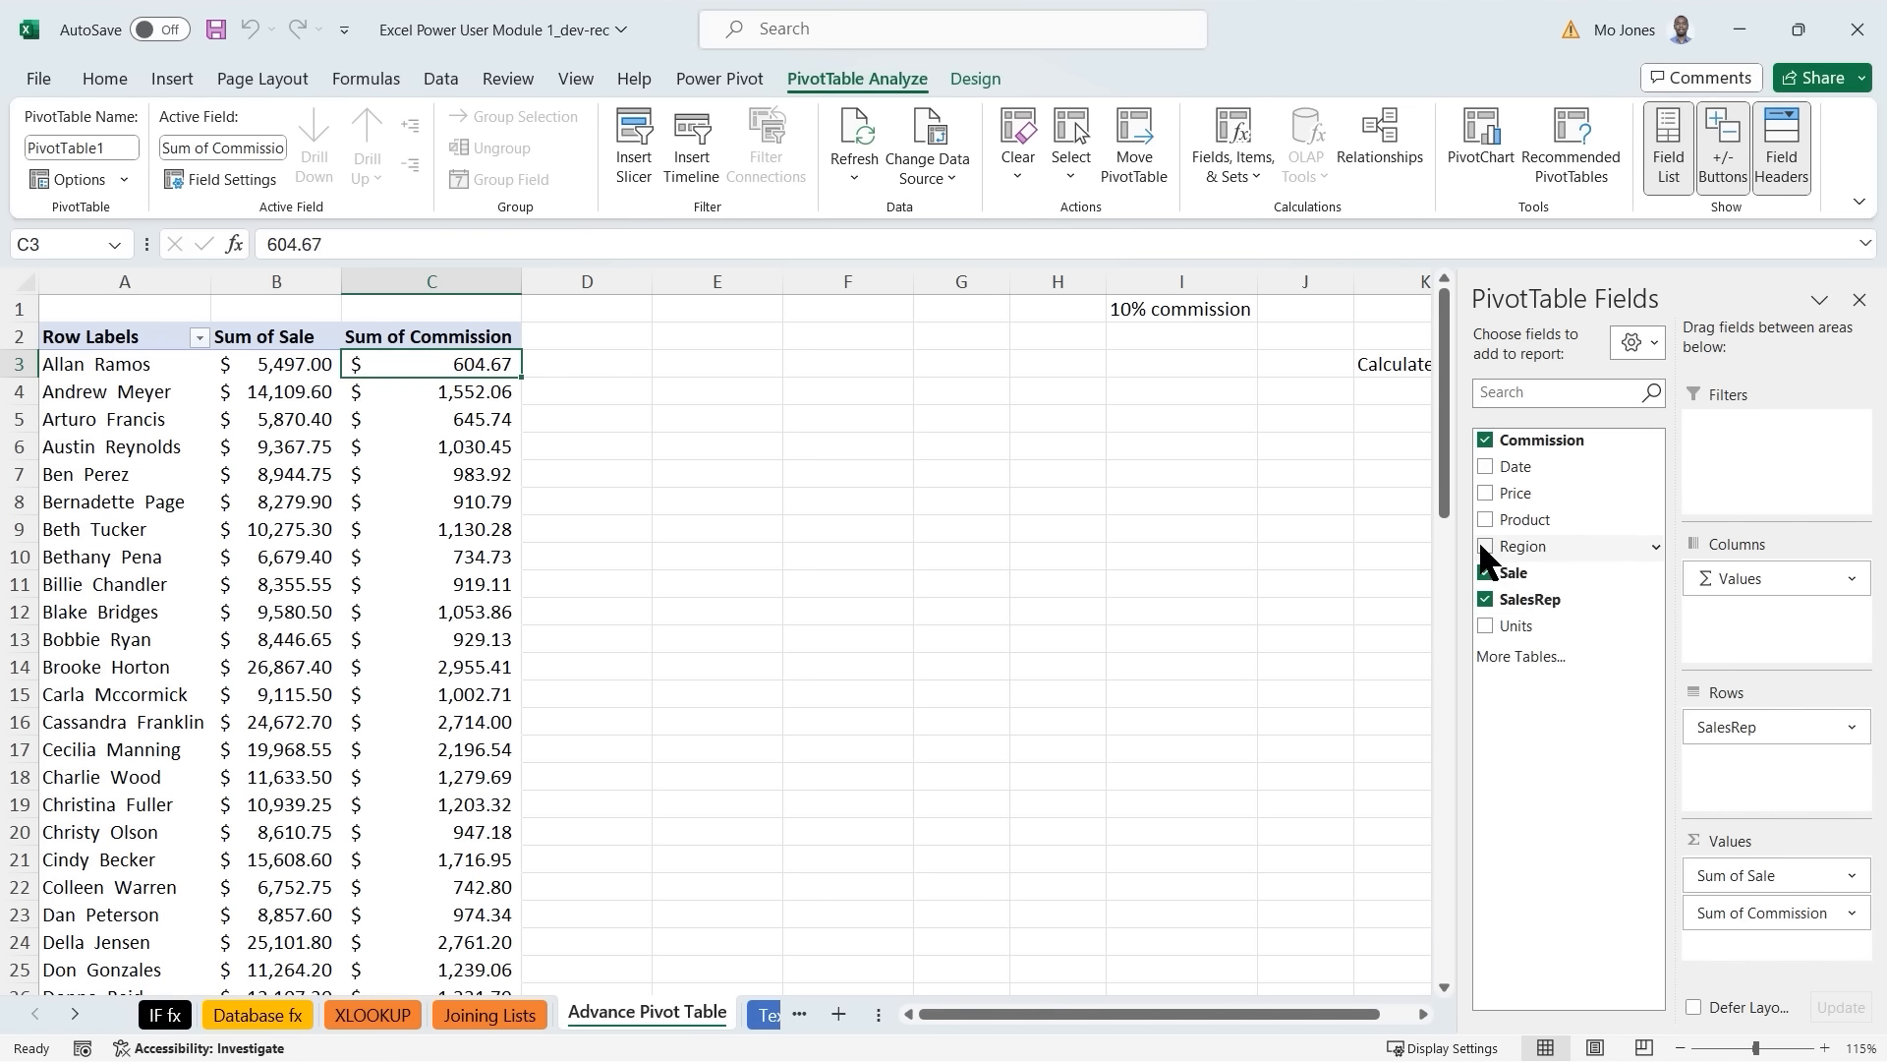
Swap SalesRep for Region in the rows and remove Sum of Commission, keeping Sum of Sale.
click(1484, 599)
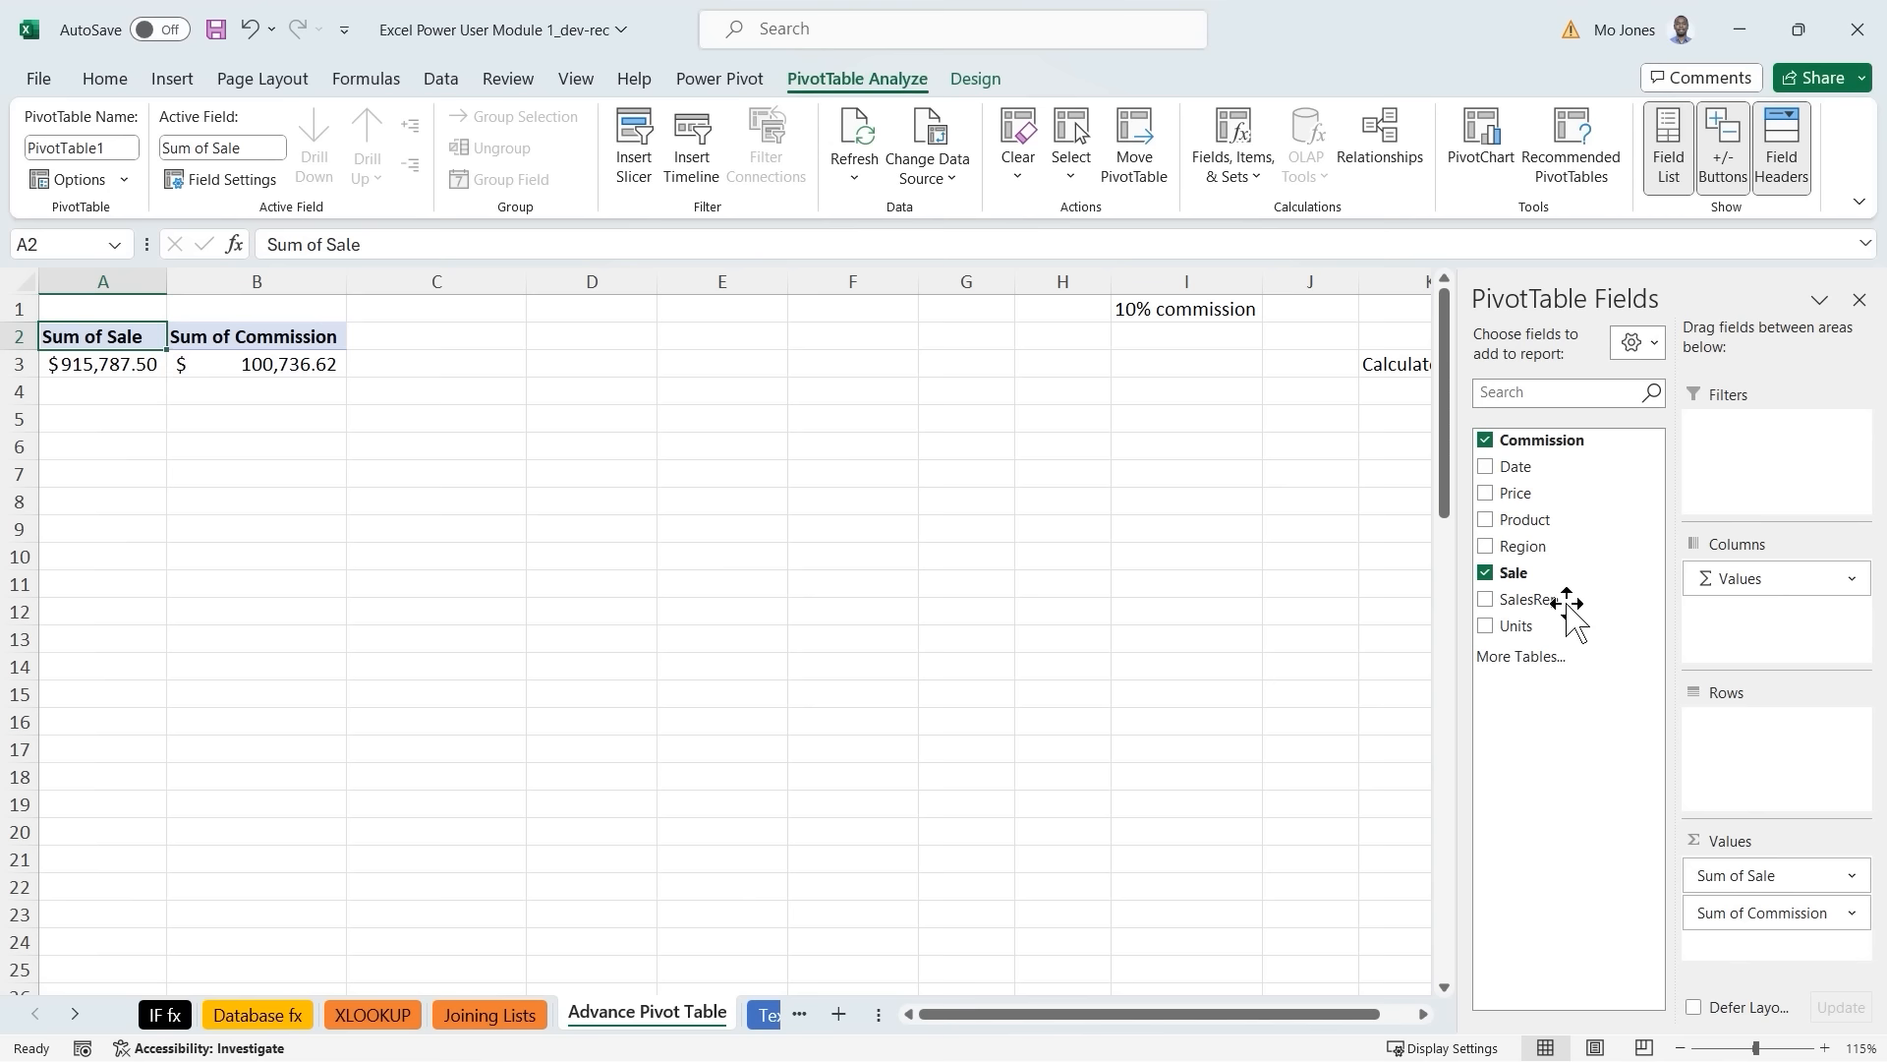
click(1486, 547)
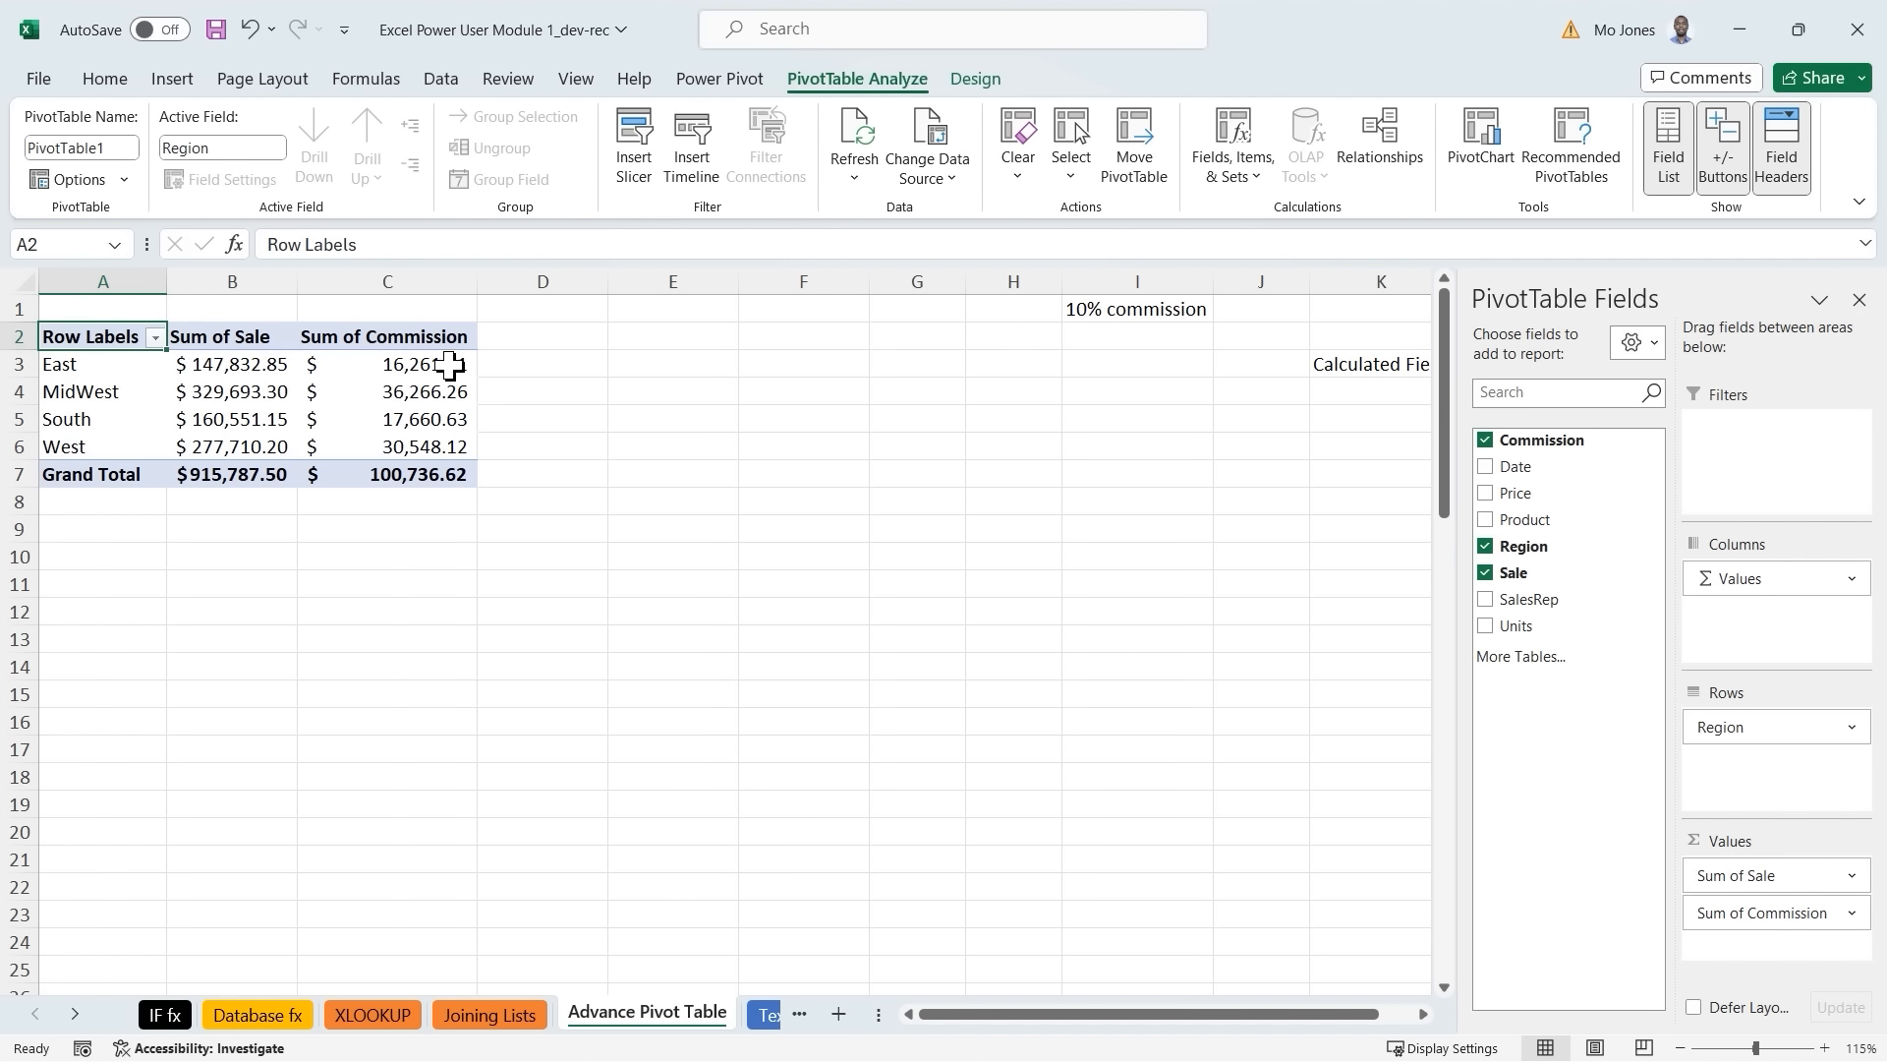
mouse_move(434, 365)
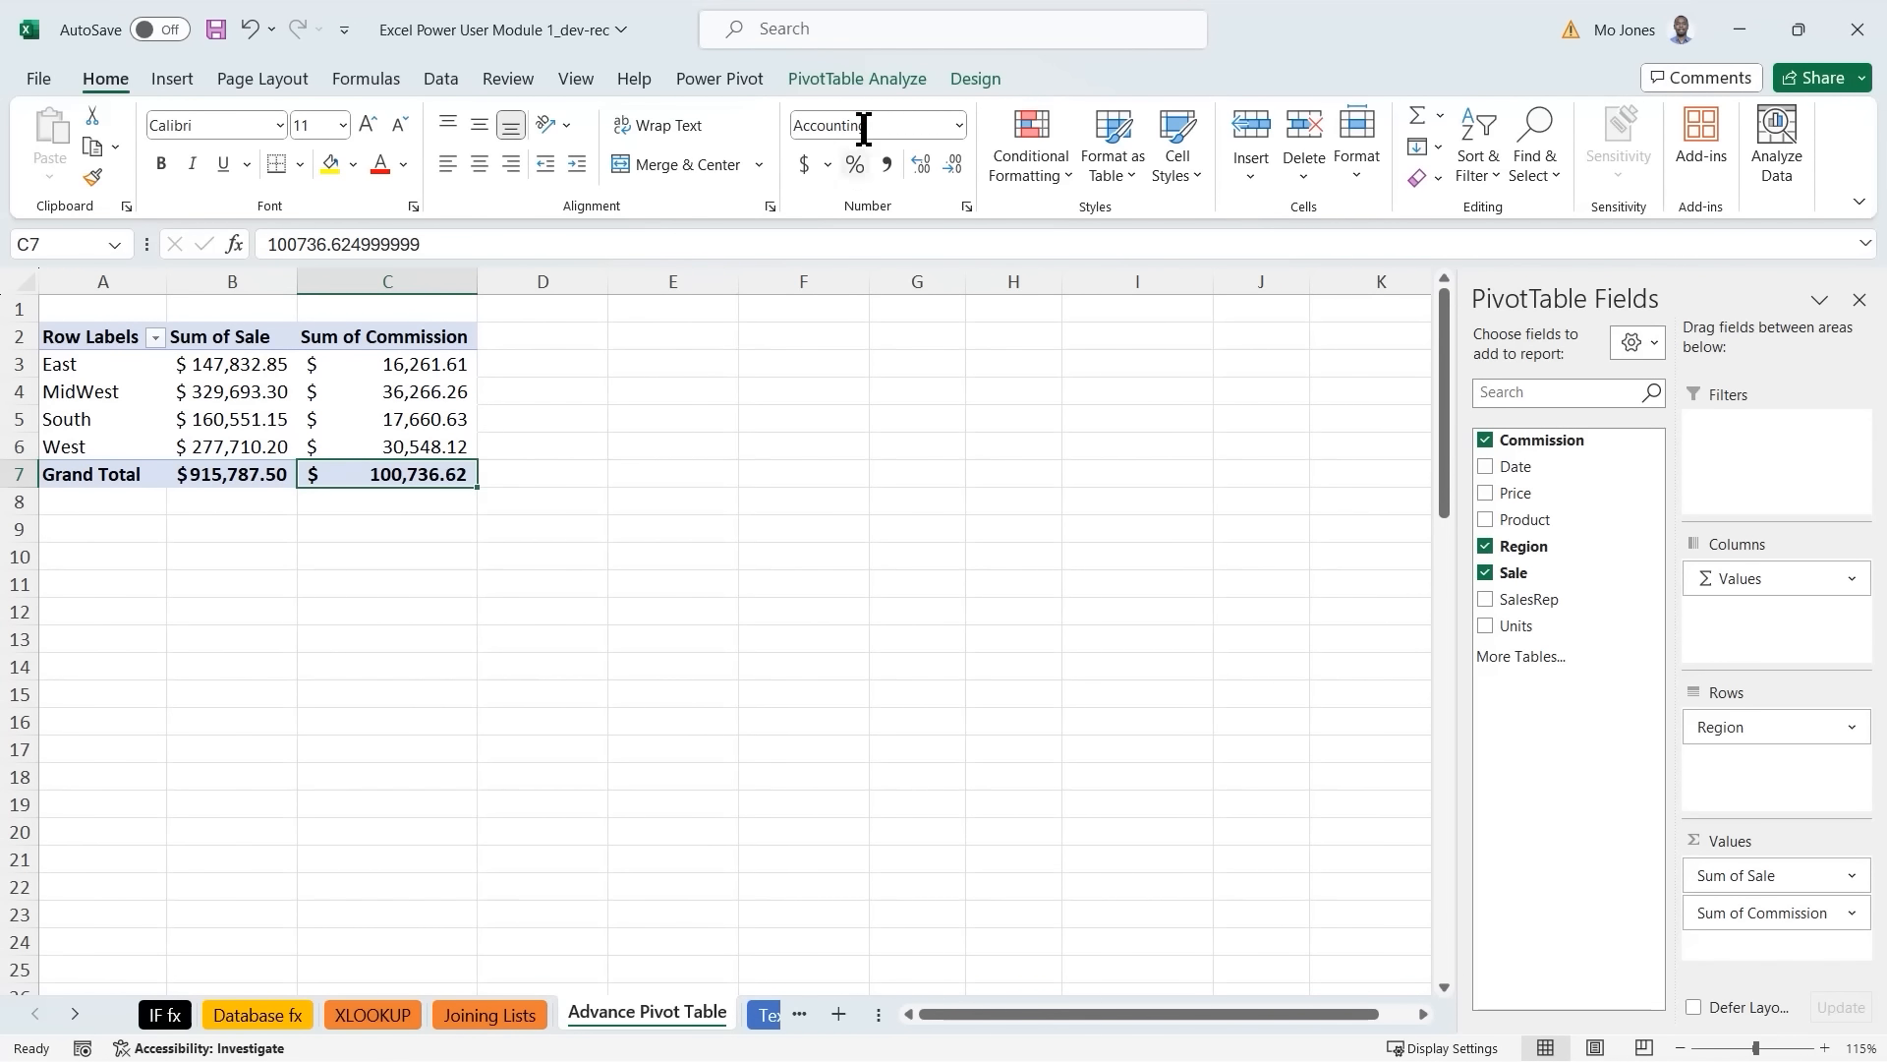
click(893, 76)
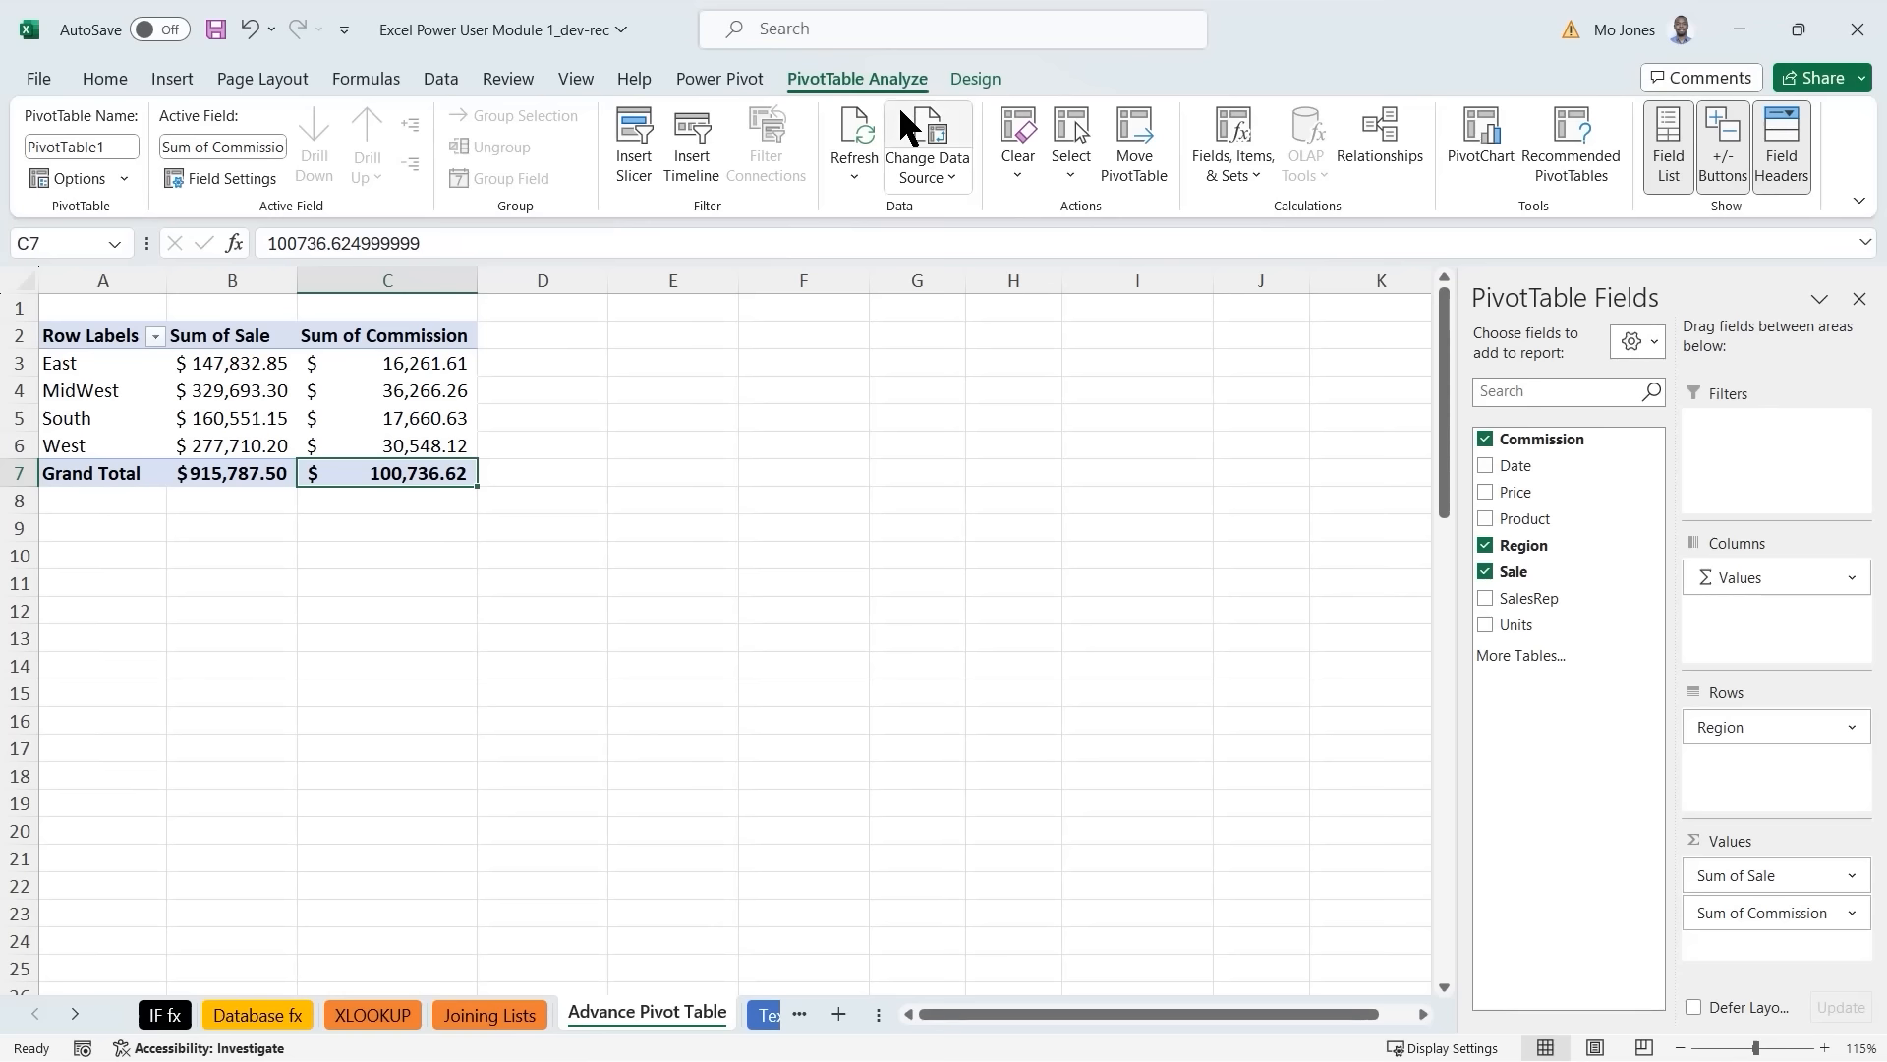
mouse_move(309, 384)
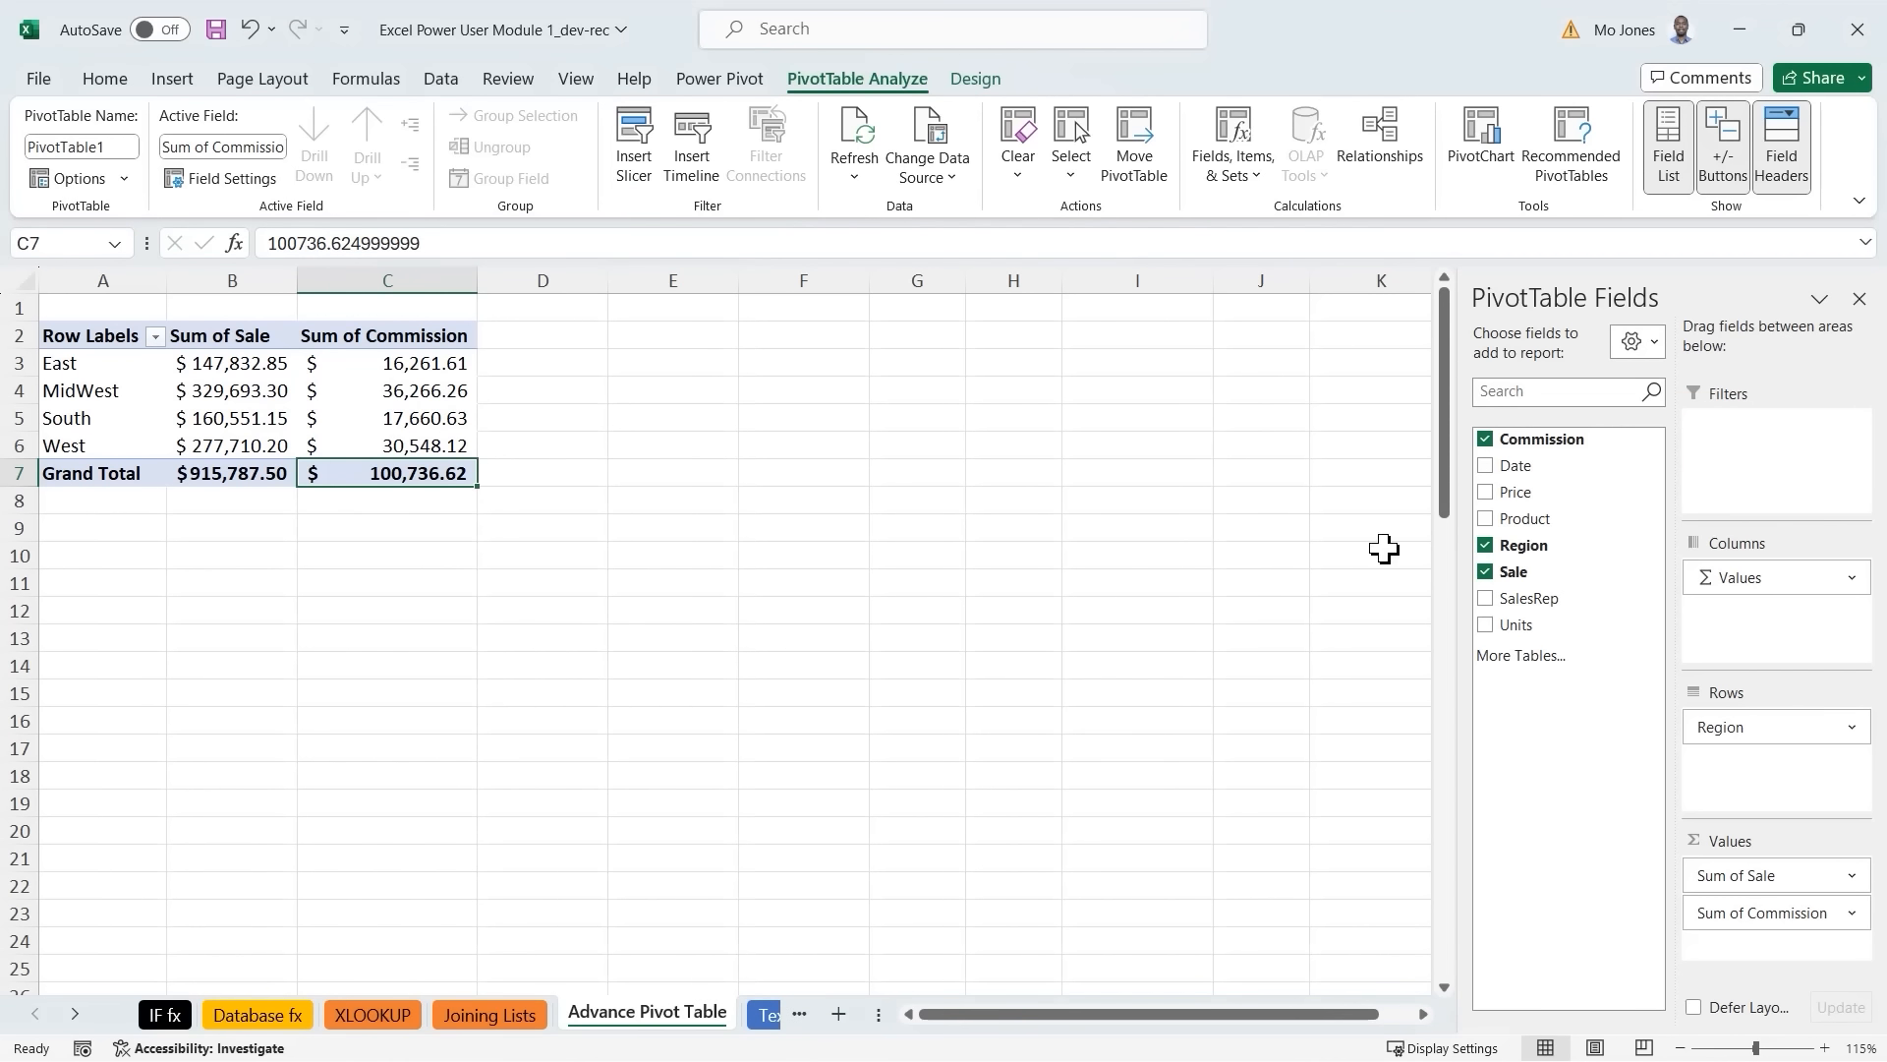
click(1485, 439)
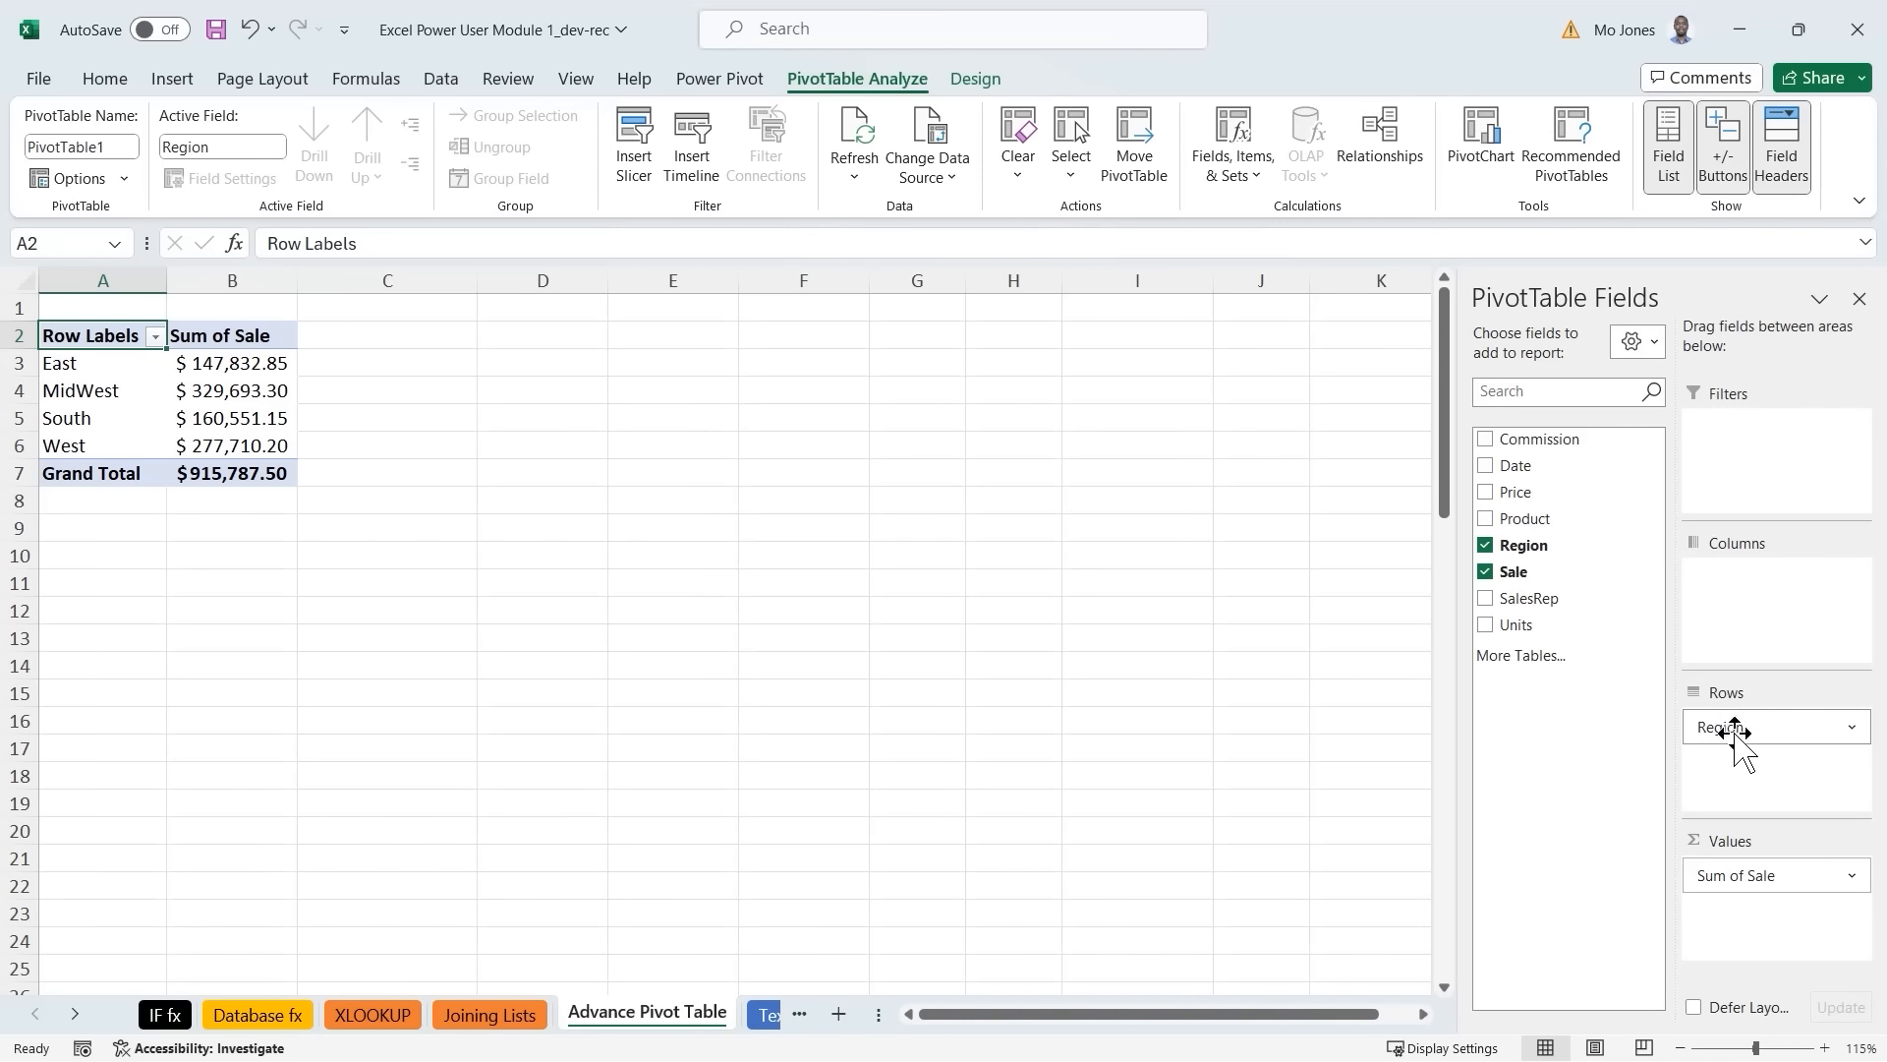
Move Region to Columns and Product to Rows, then check both label filter dropdowns.
drag(1734, 730, 1767, 609)
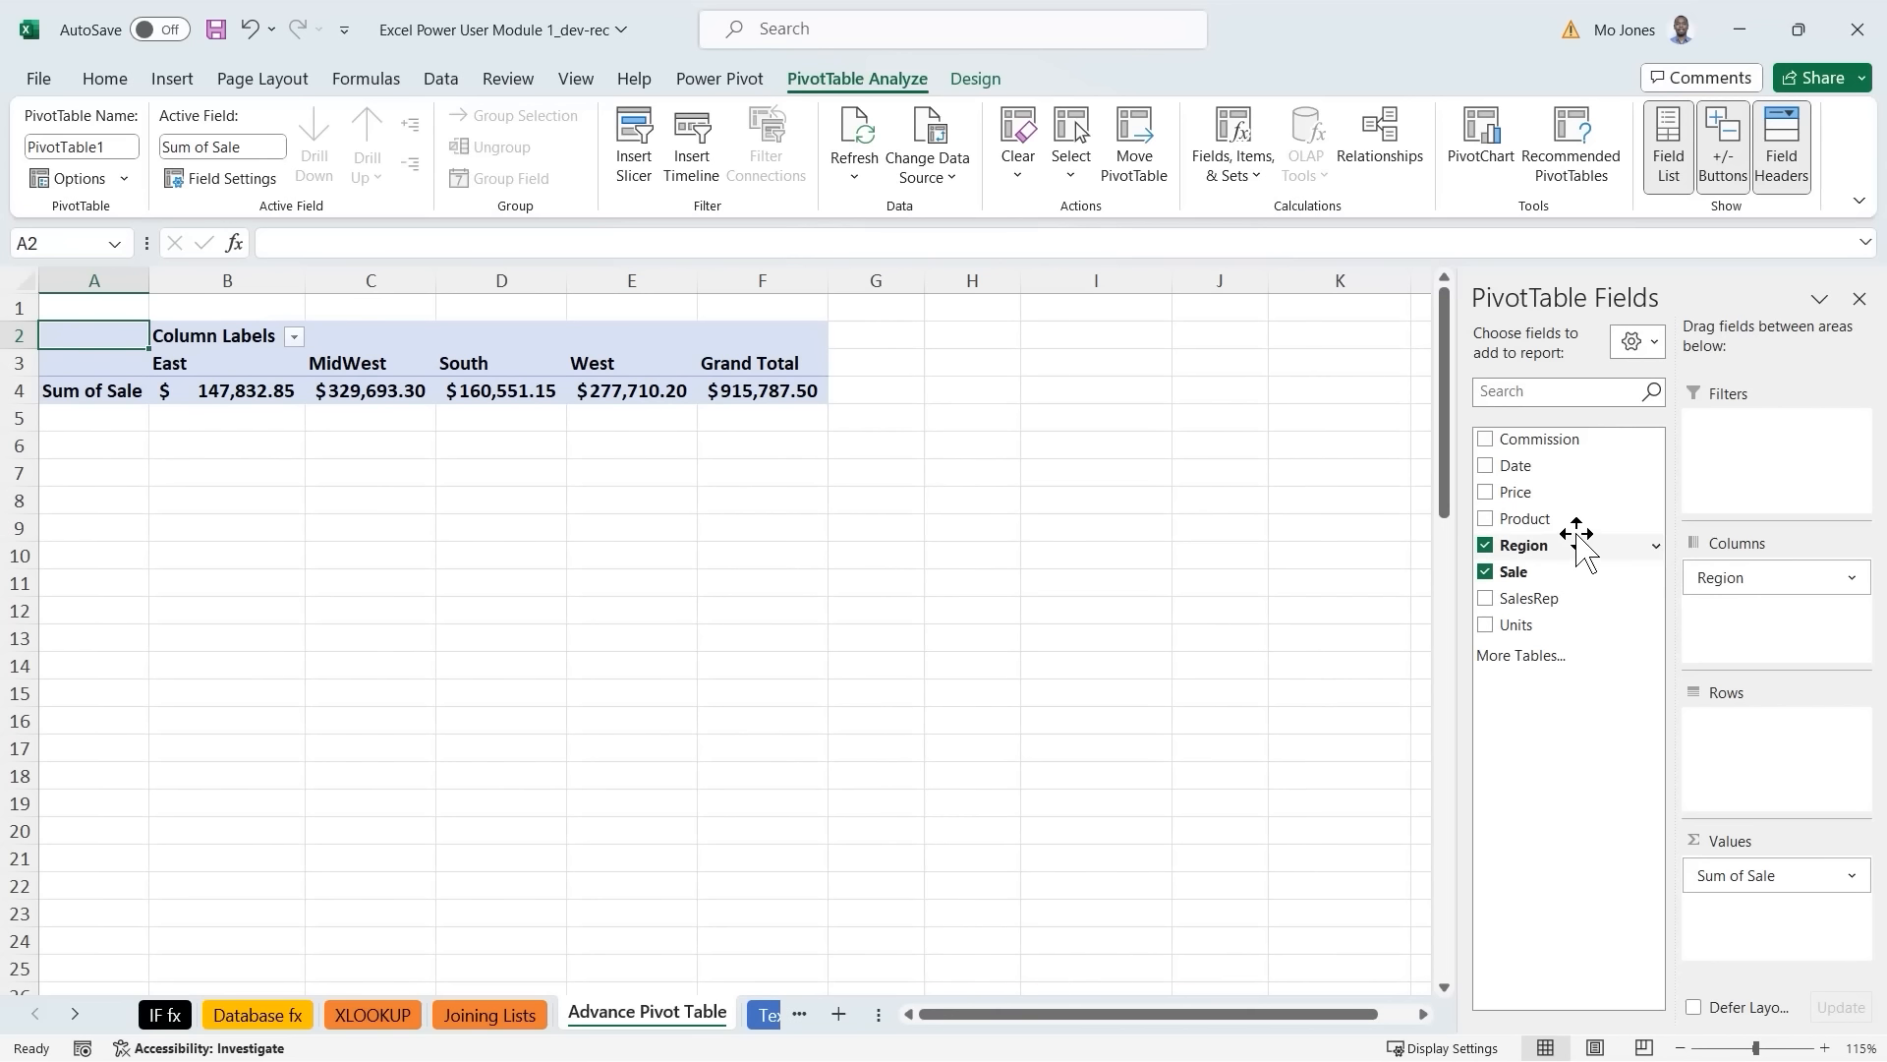
drag(1522, 521, 1727, 733)
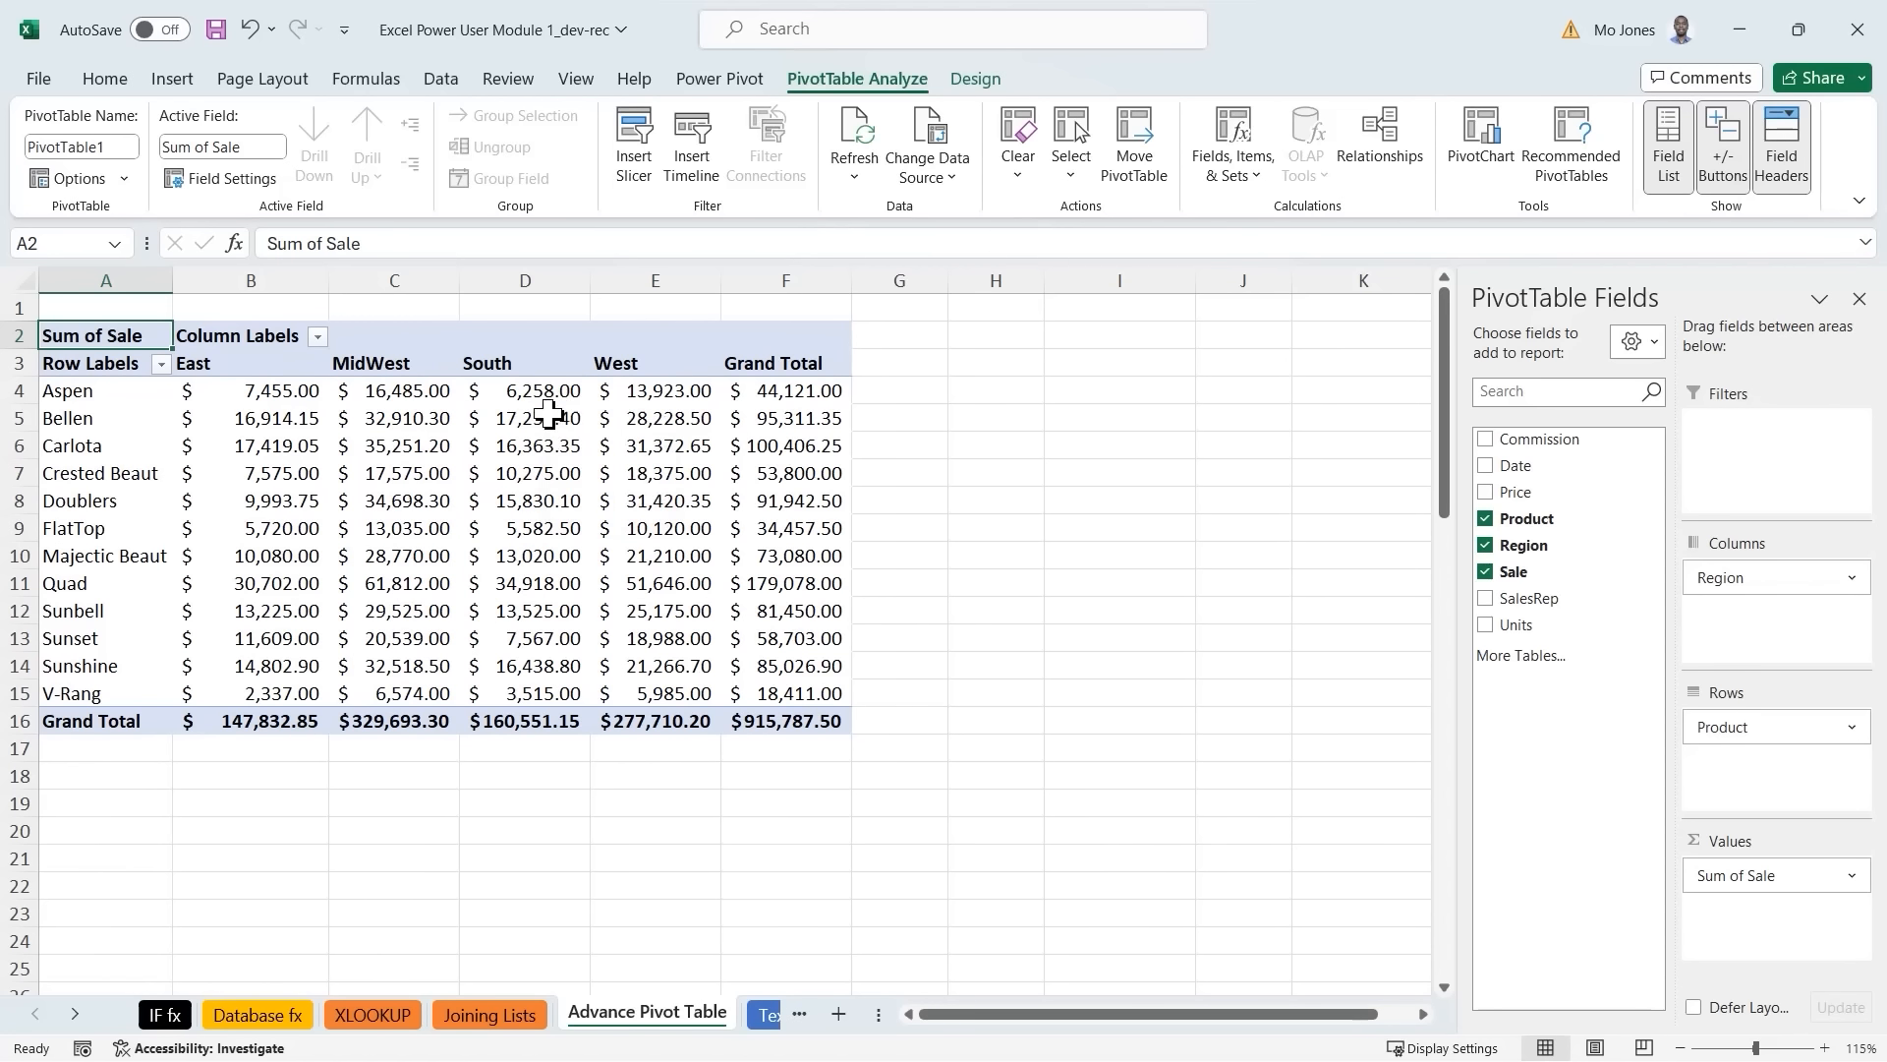
click(160, 365)
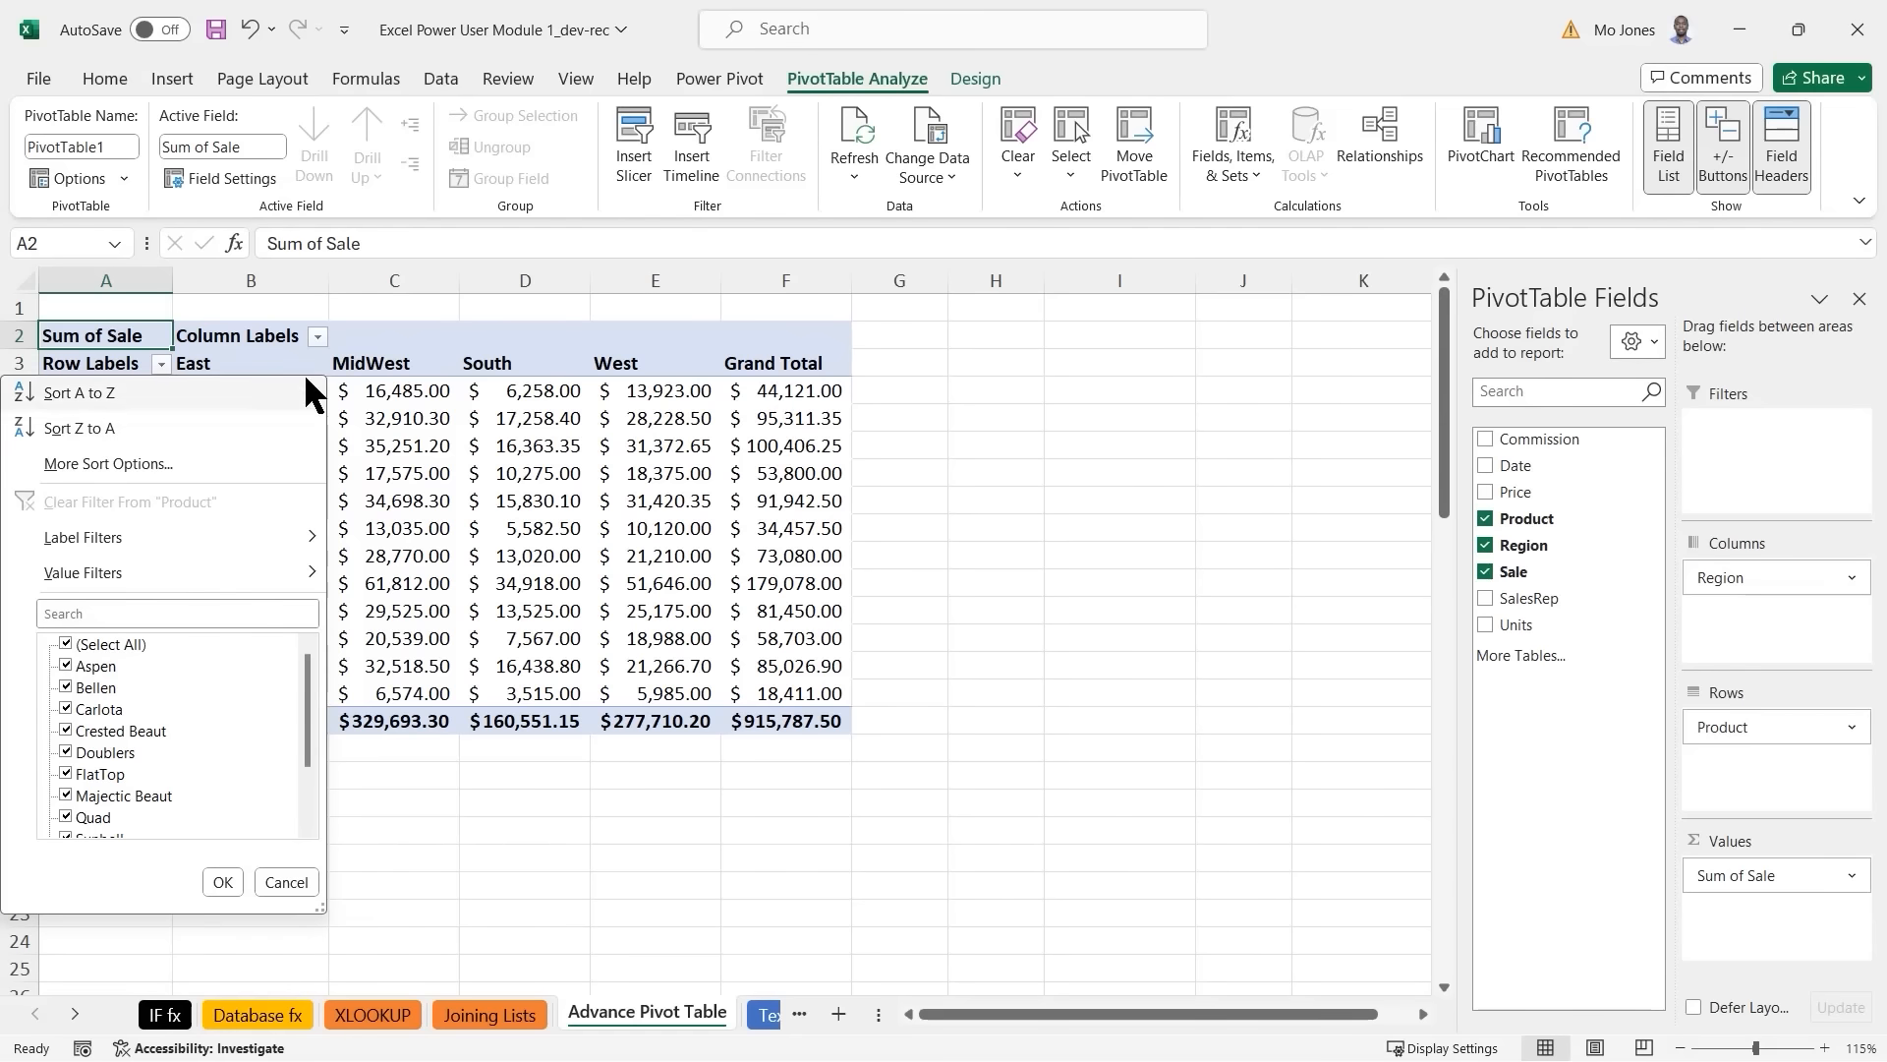
click(312, 333)
click(312, 334)
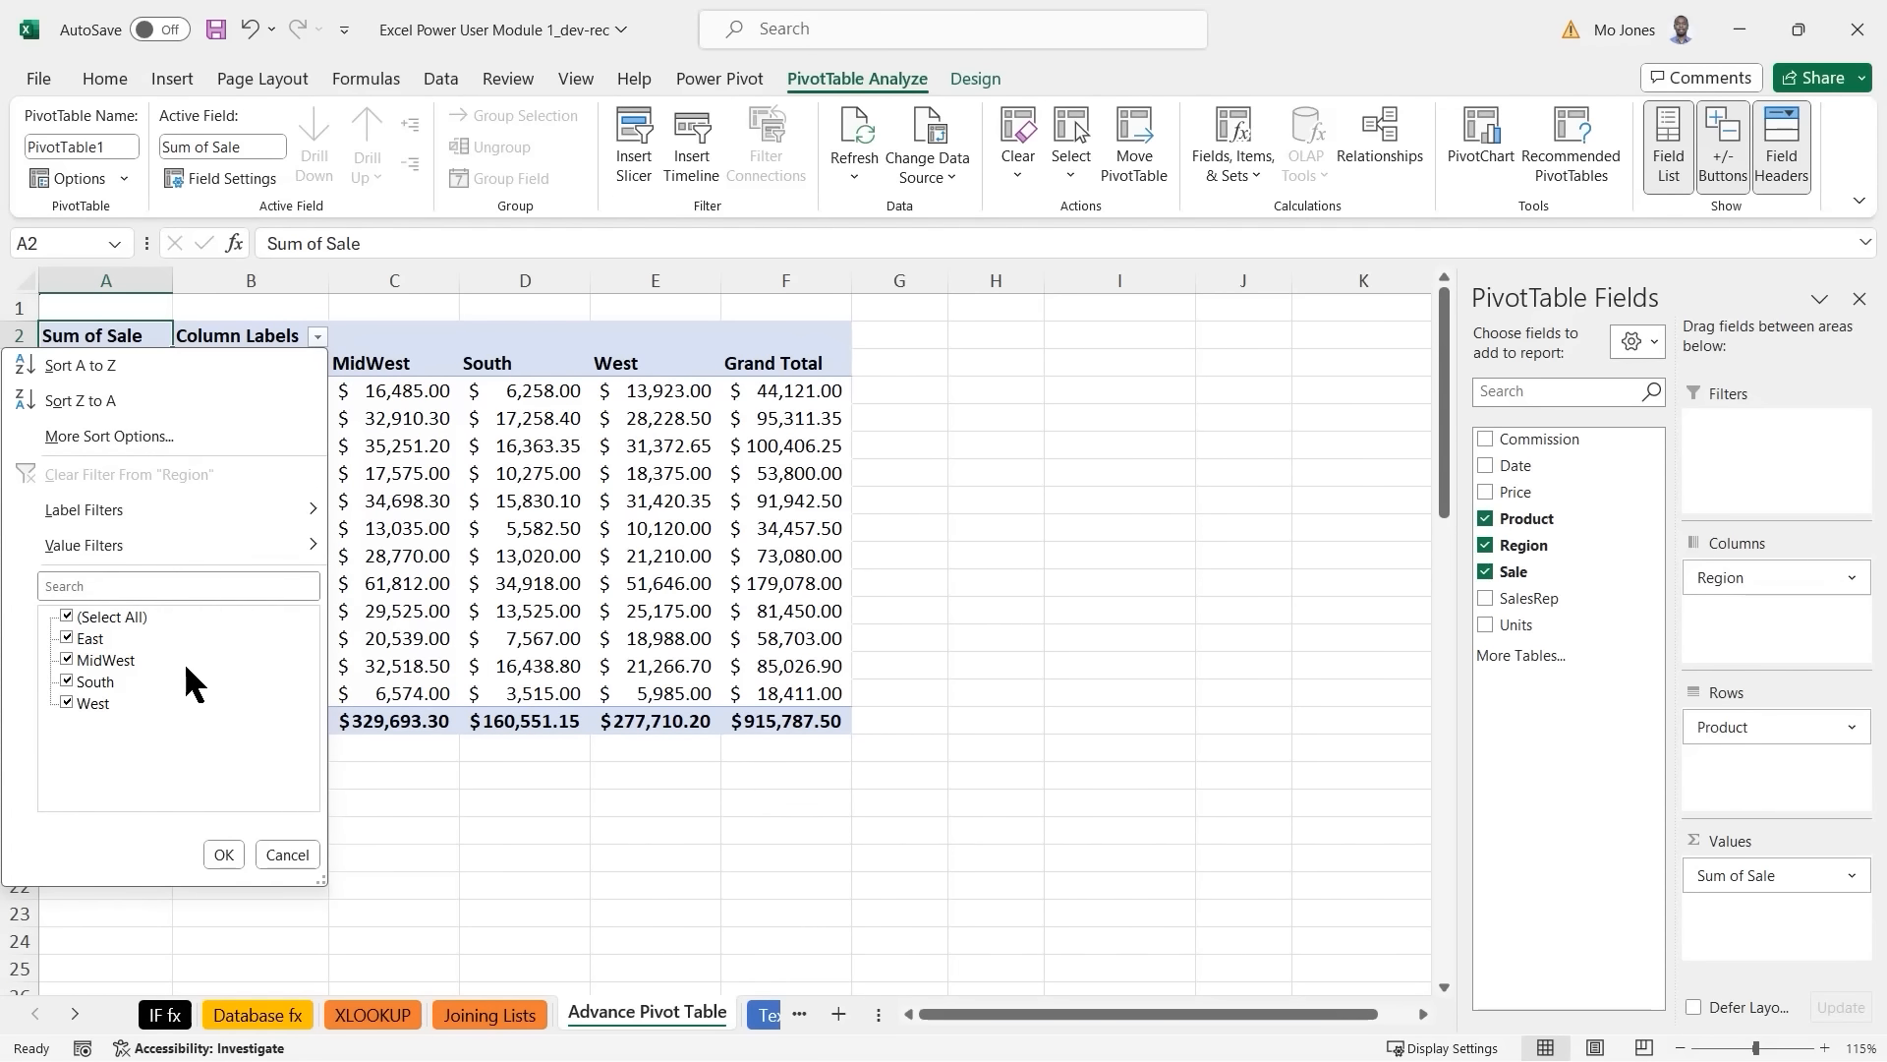
click(694, 390)
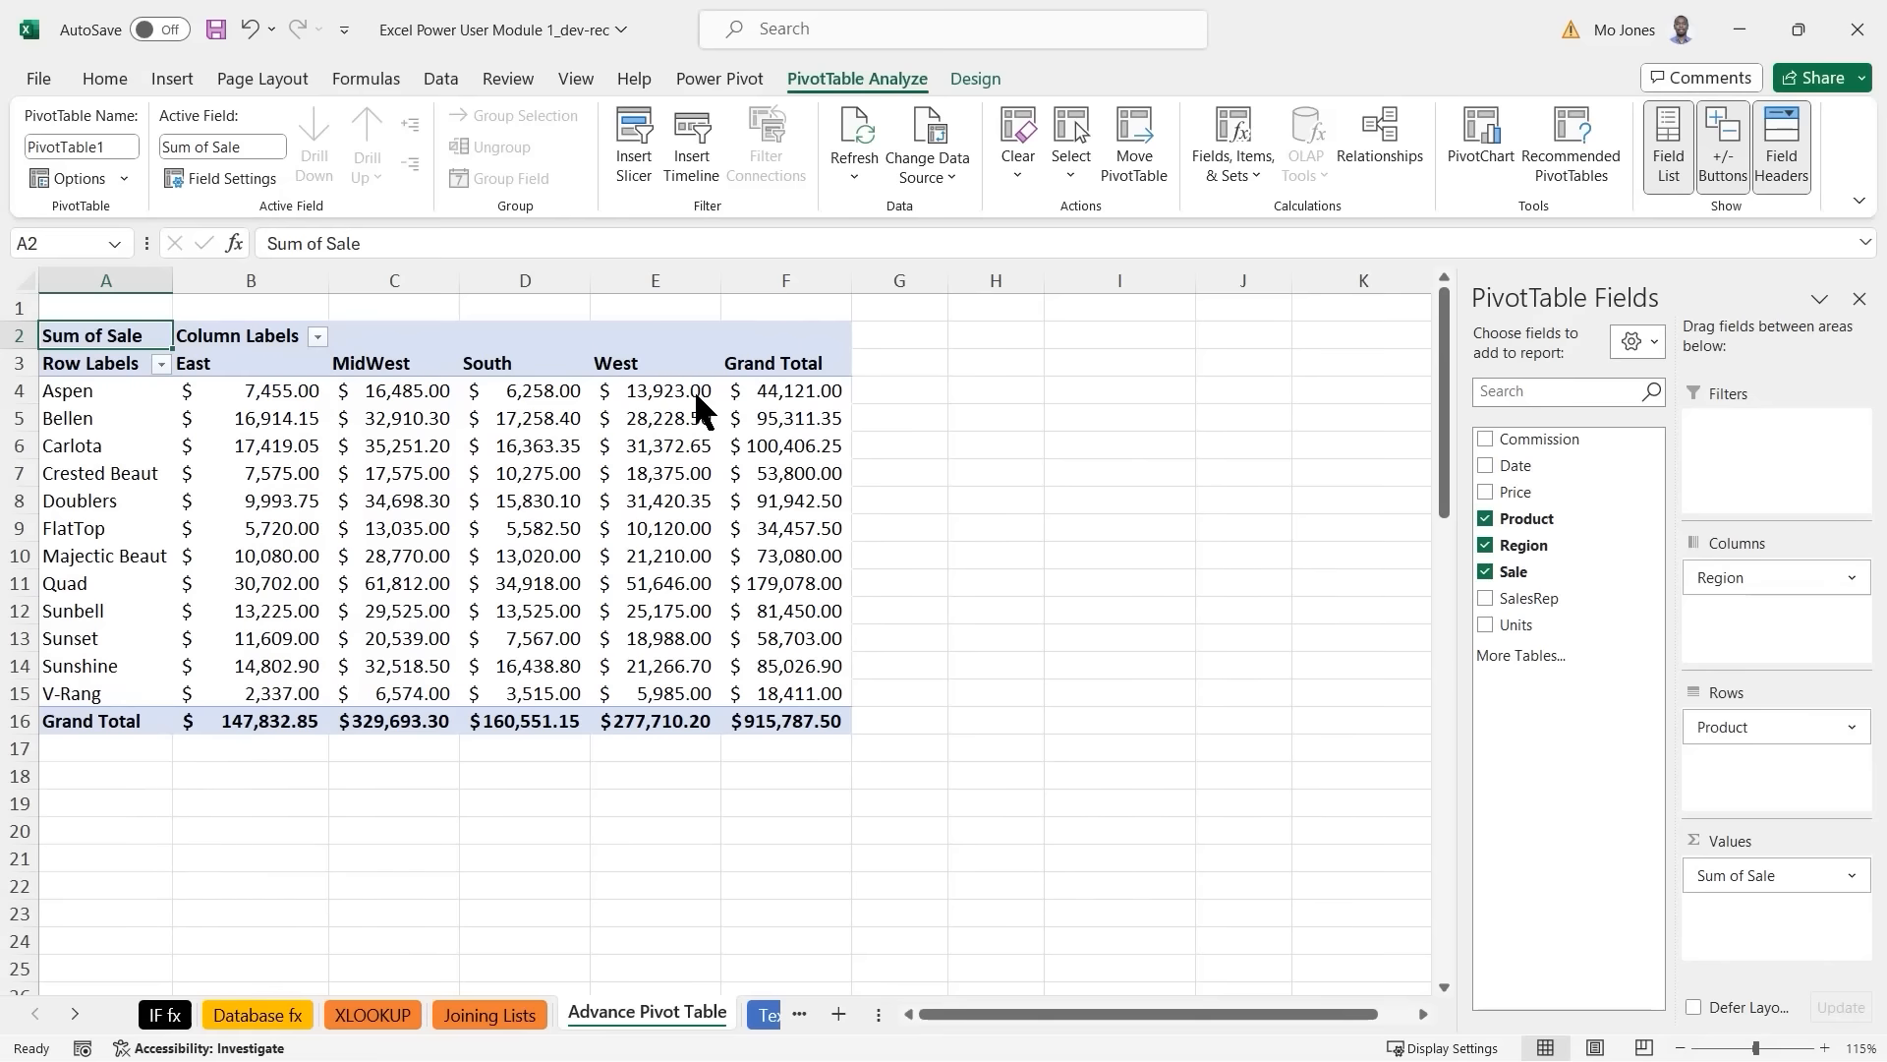
Insert Product and Region slicers and drag the Region slicer off to the right.
click(637, 138)
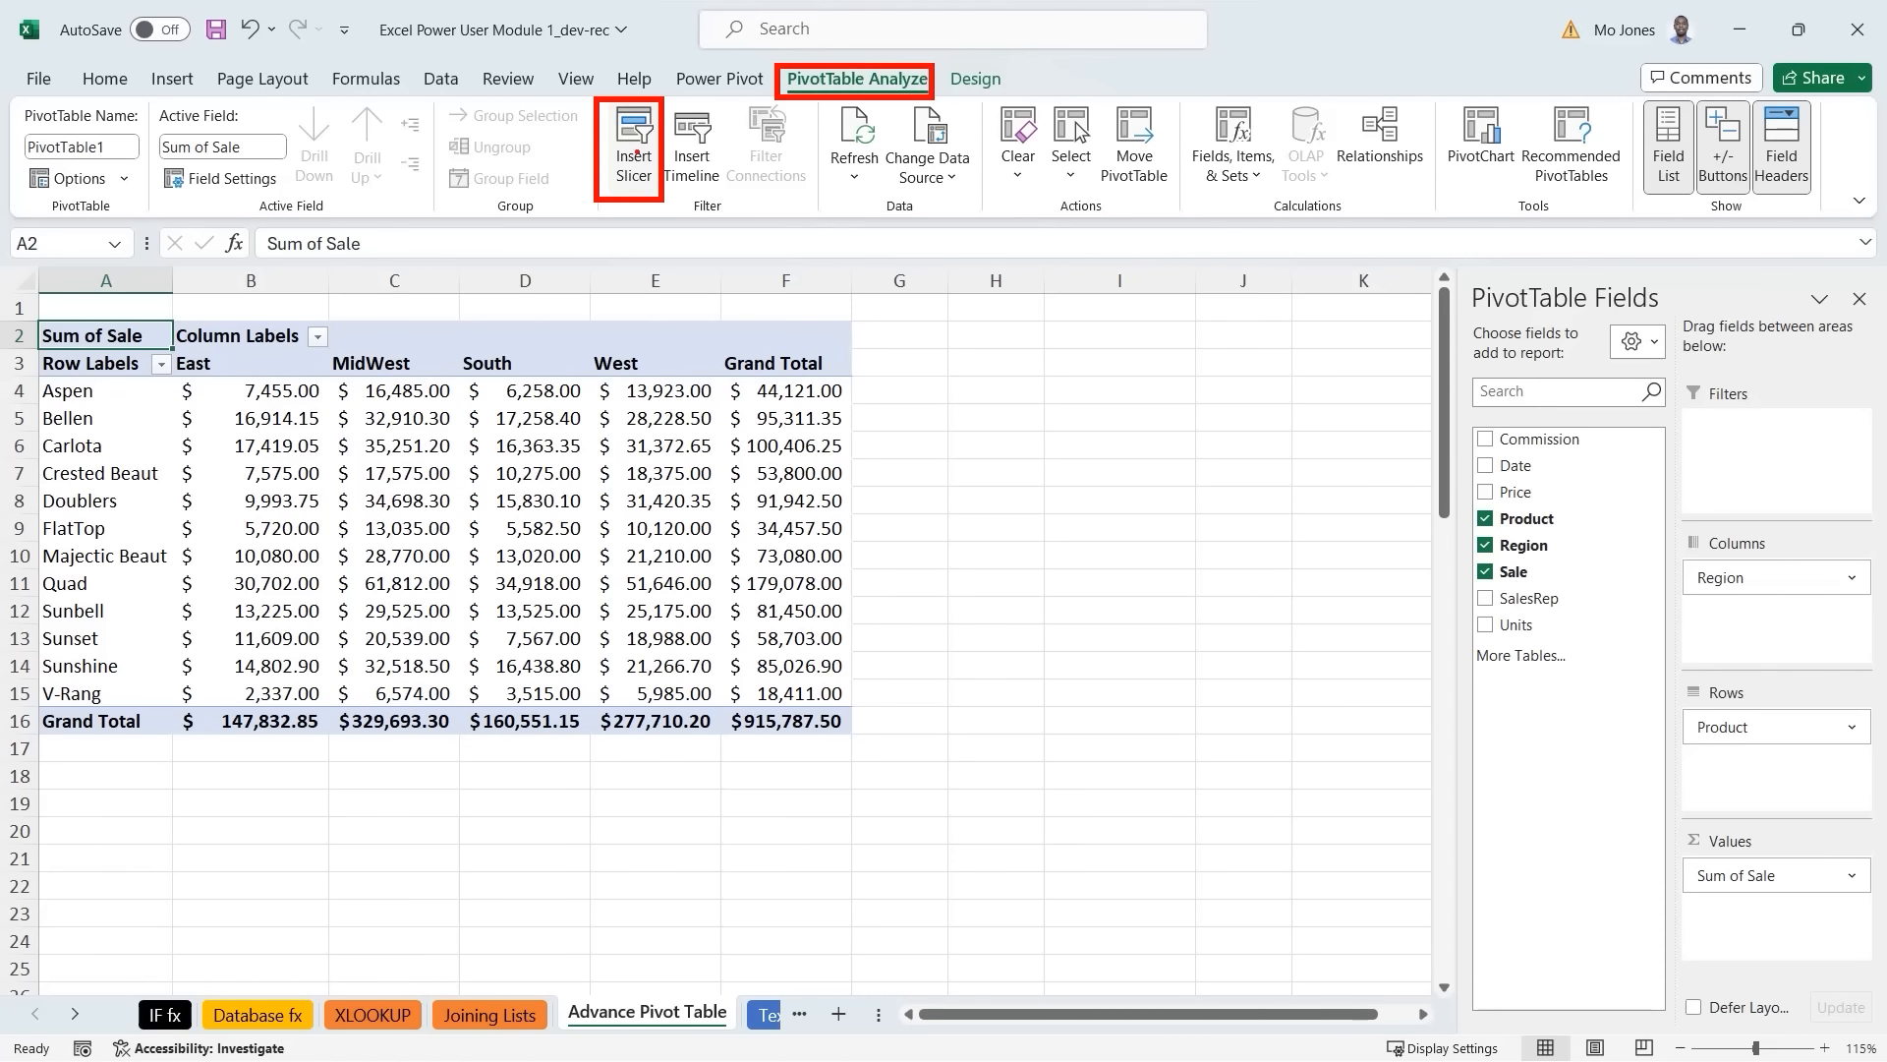
click(634, 143)
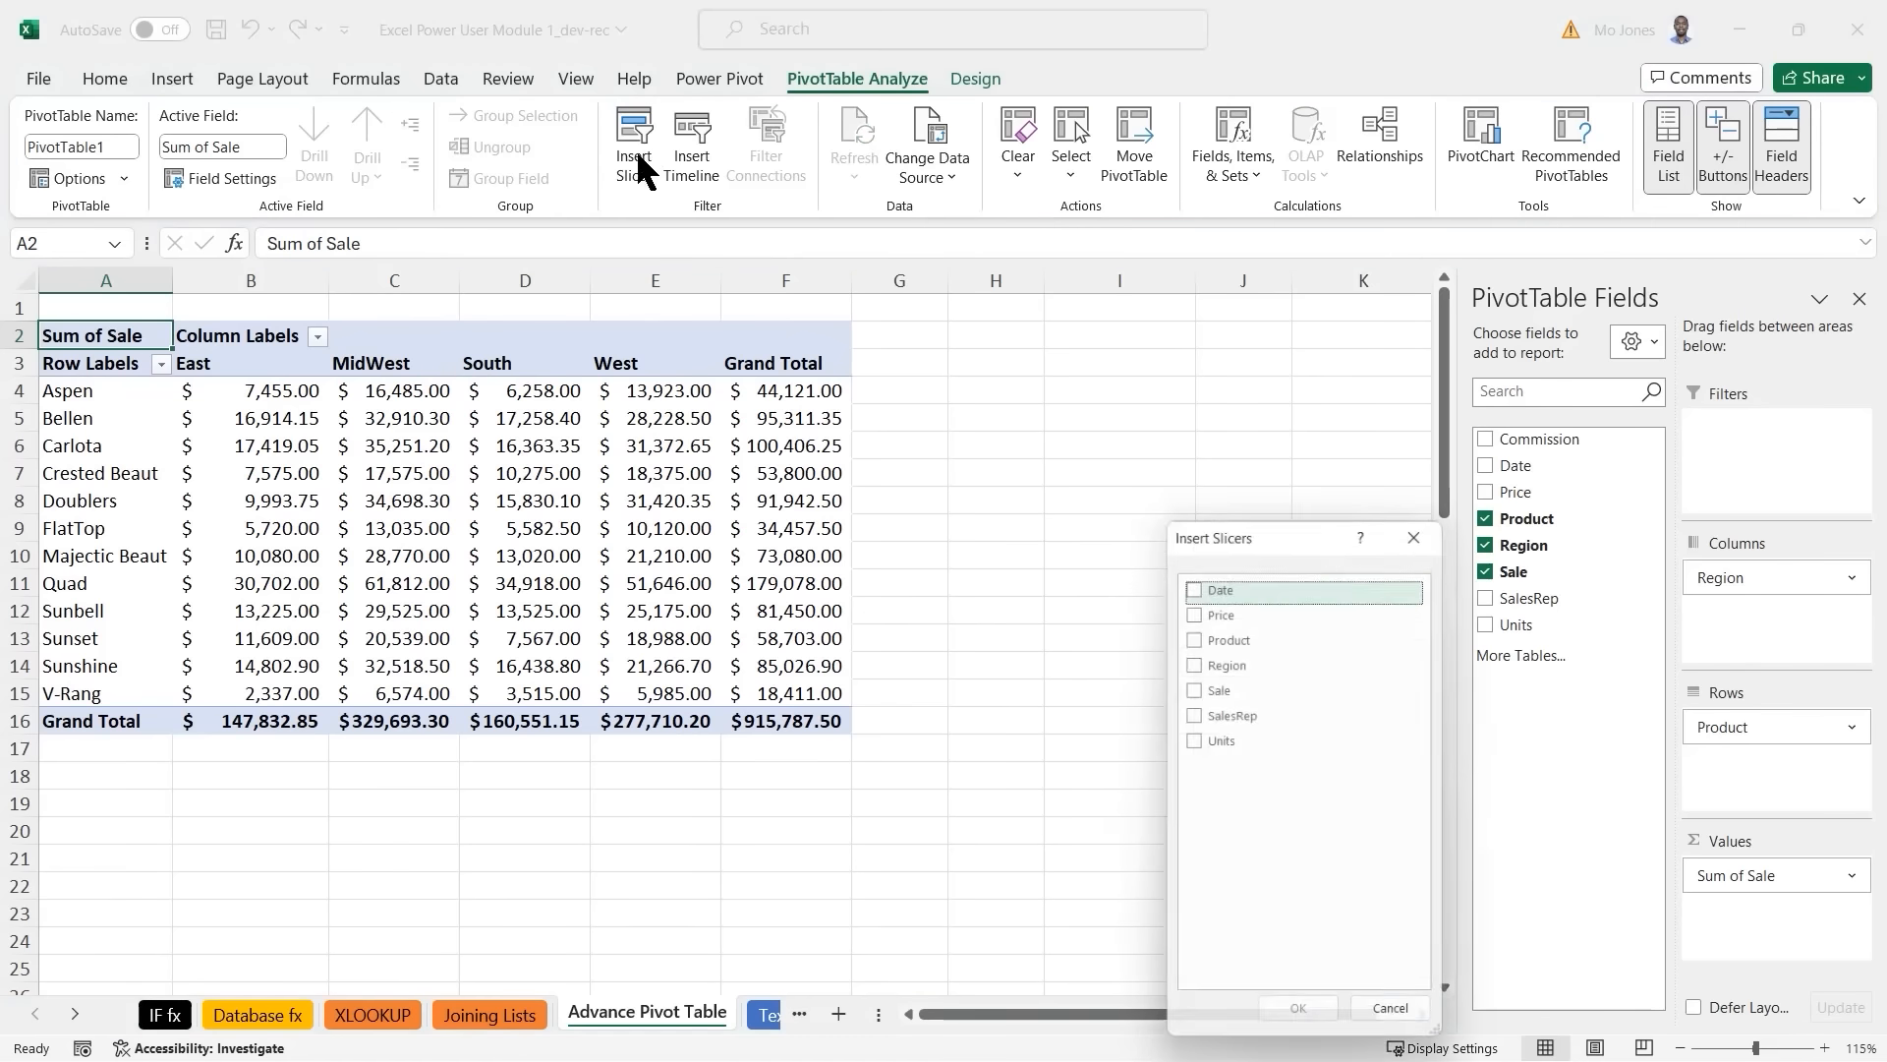
drag(1303, 524, 1273, 391)
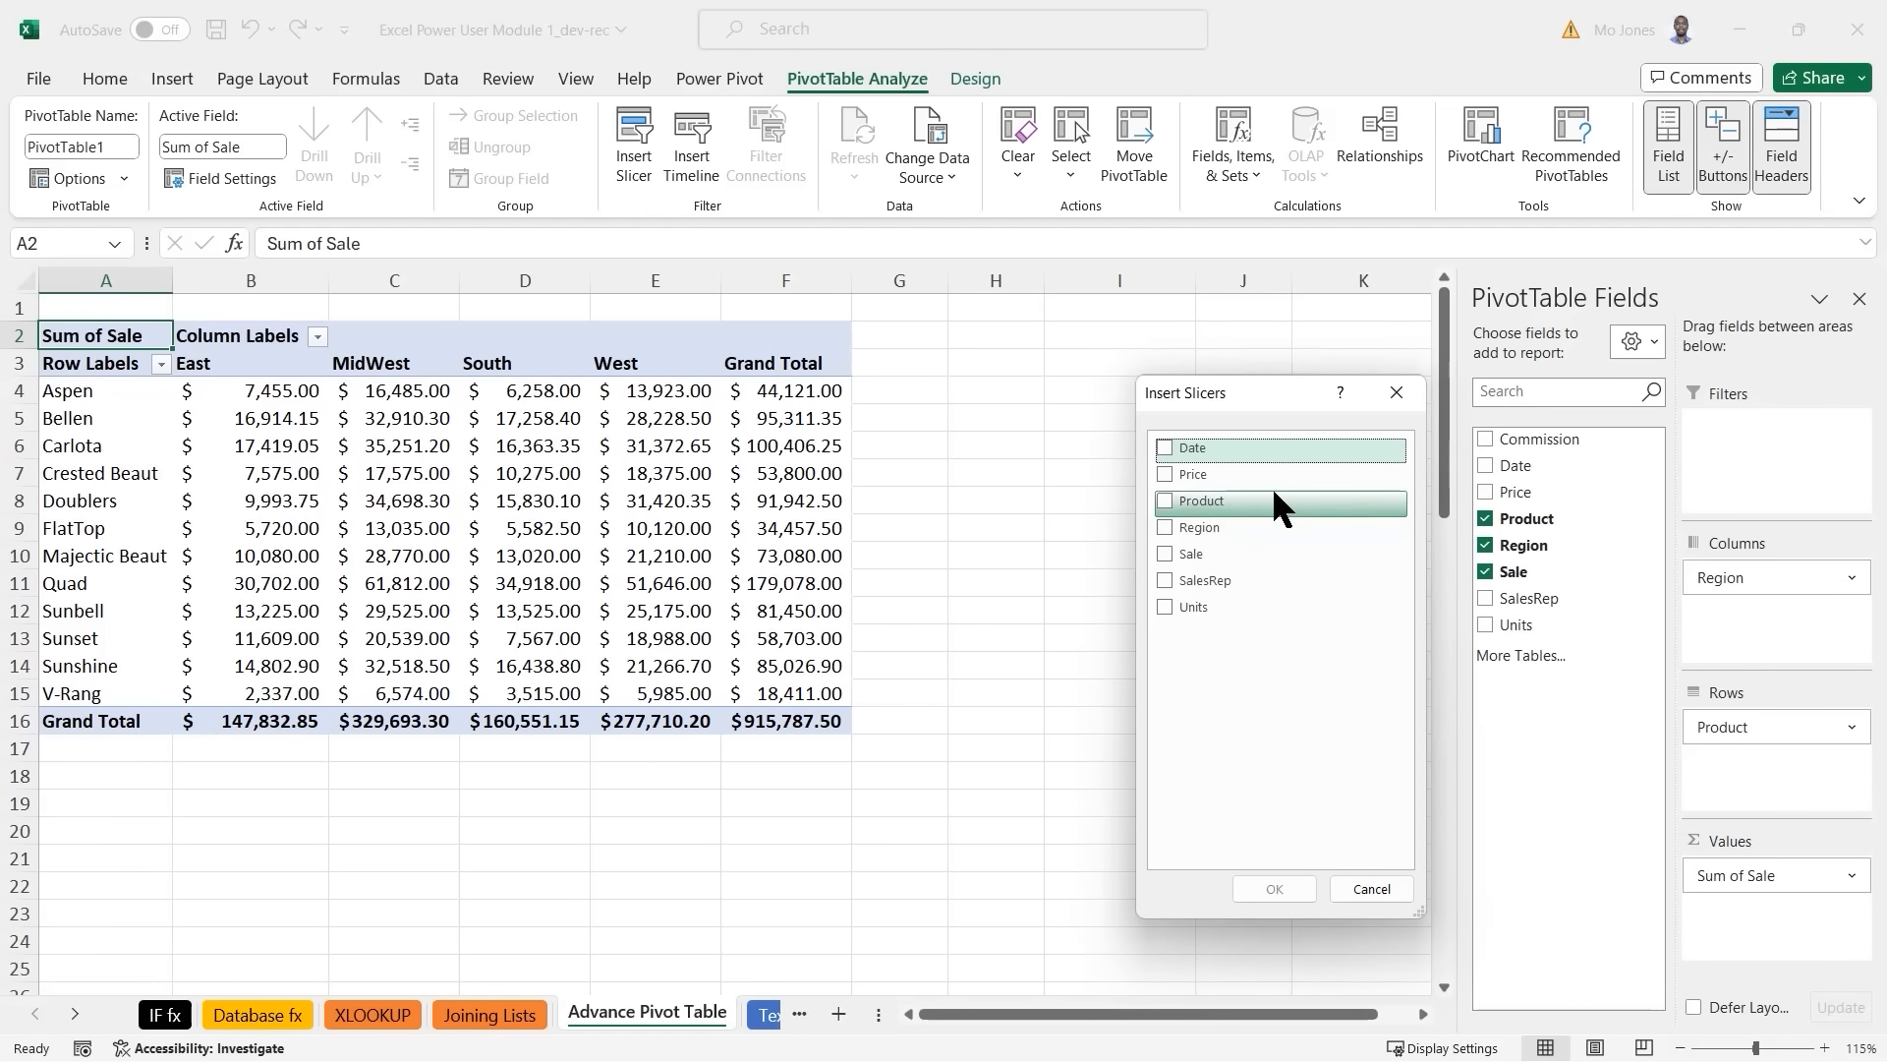
click(1165, 499)
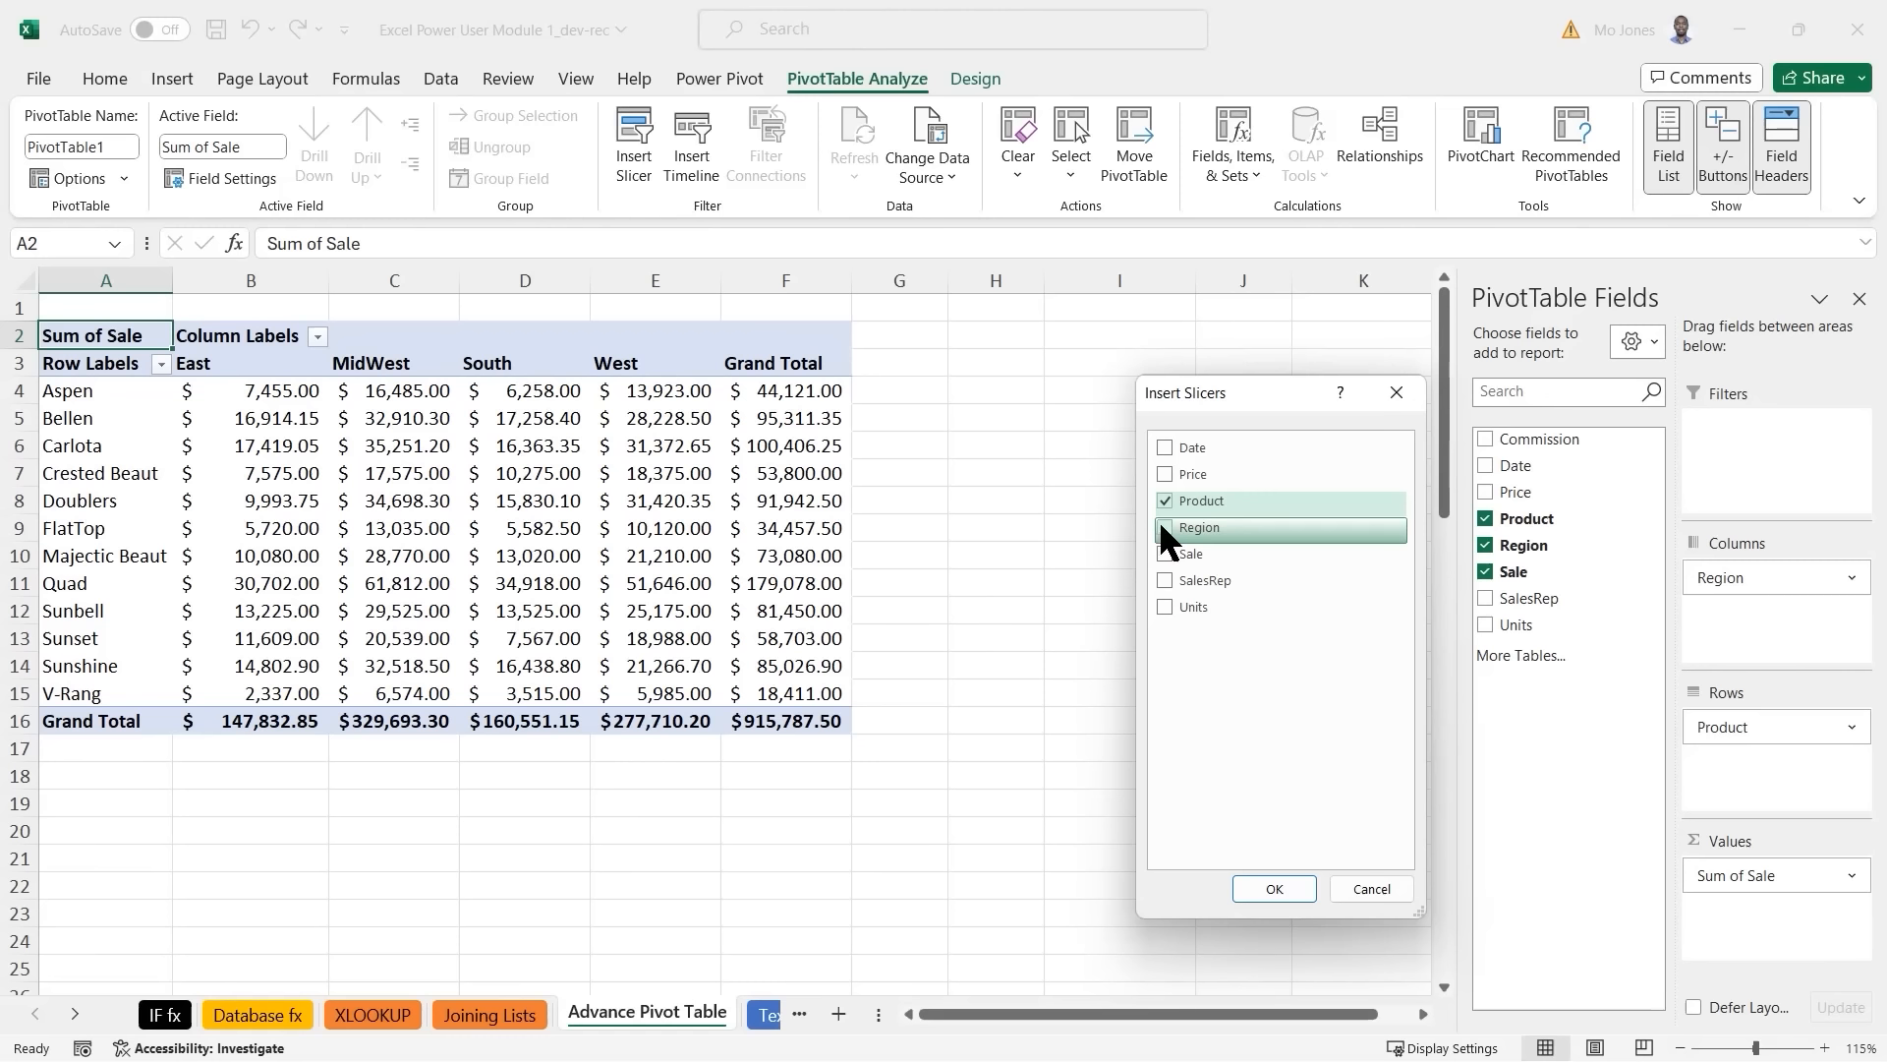
click(1164, 528)
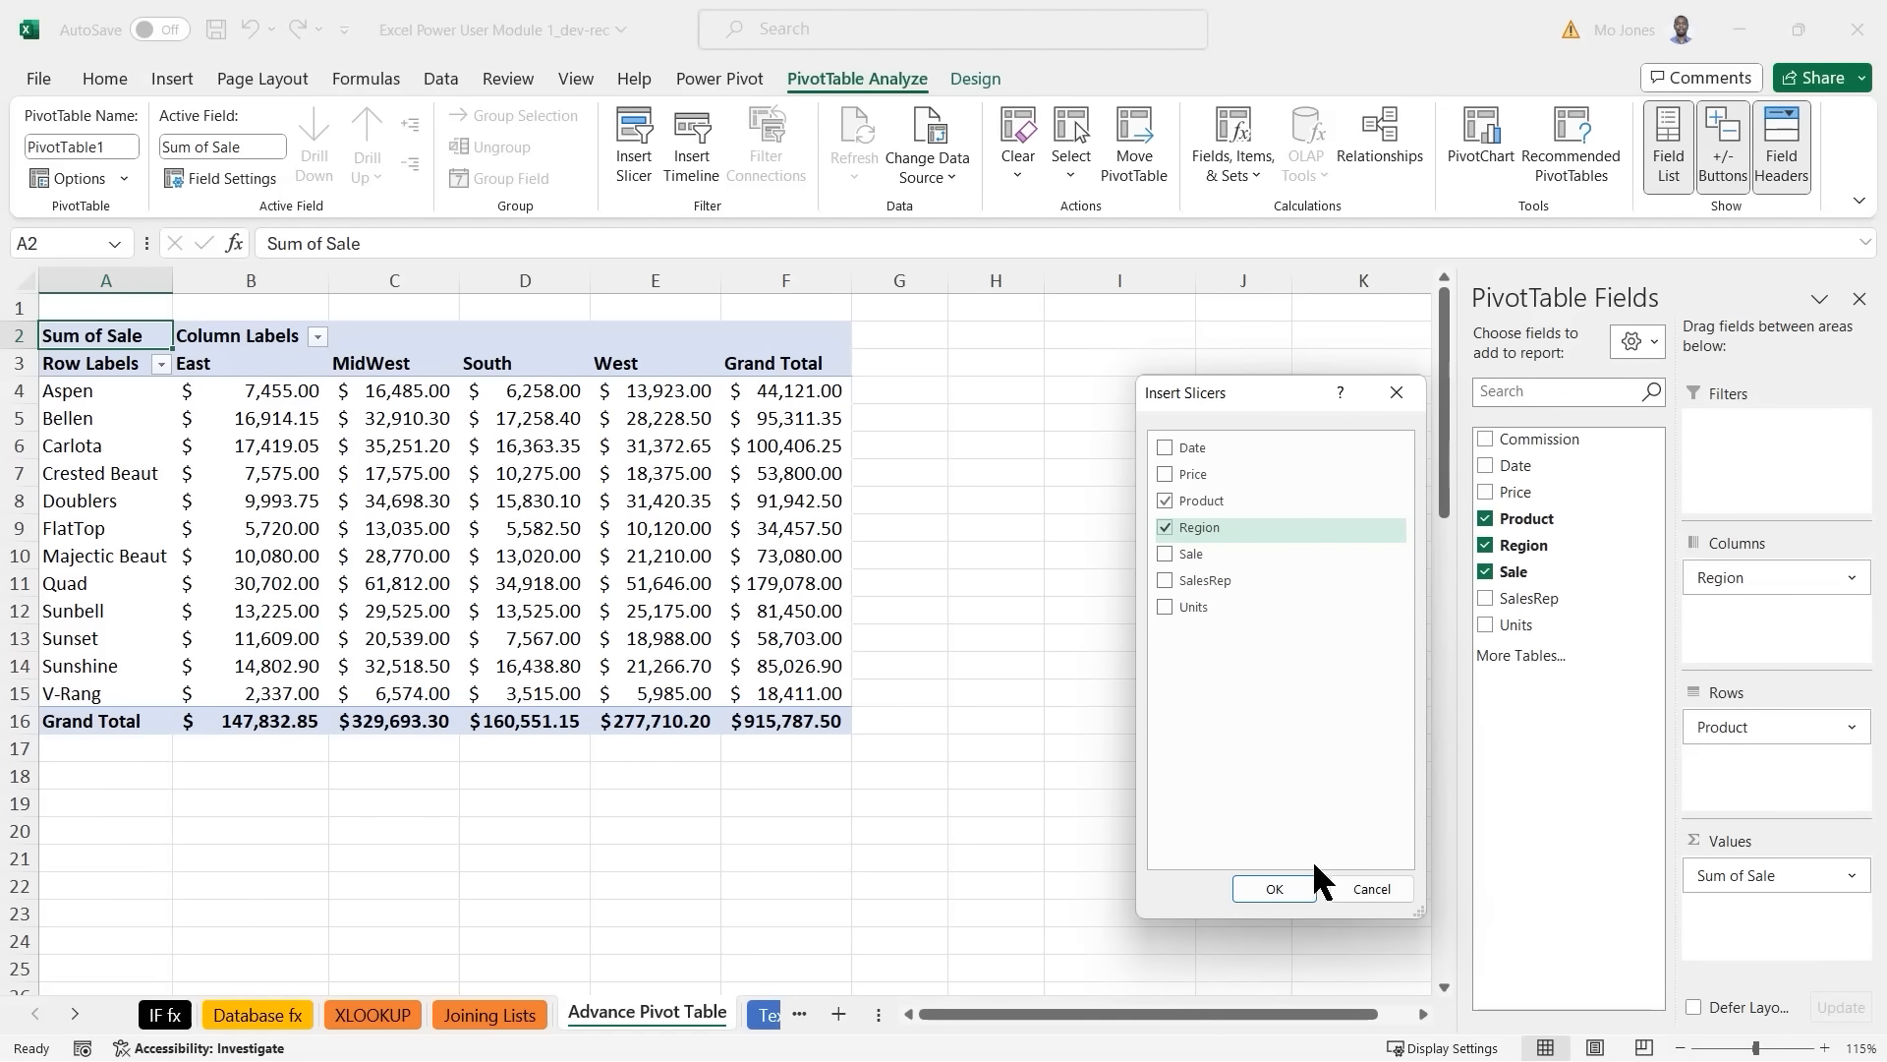
click(1270, 888)
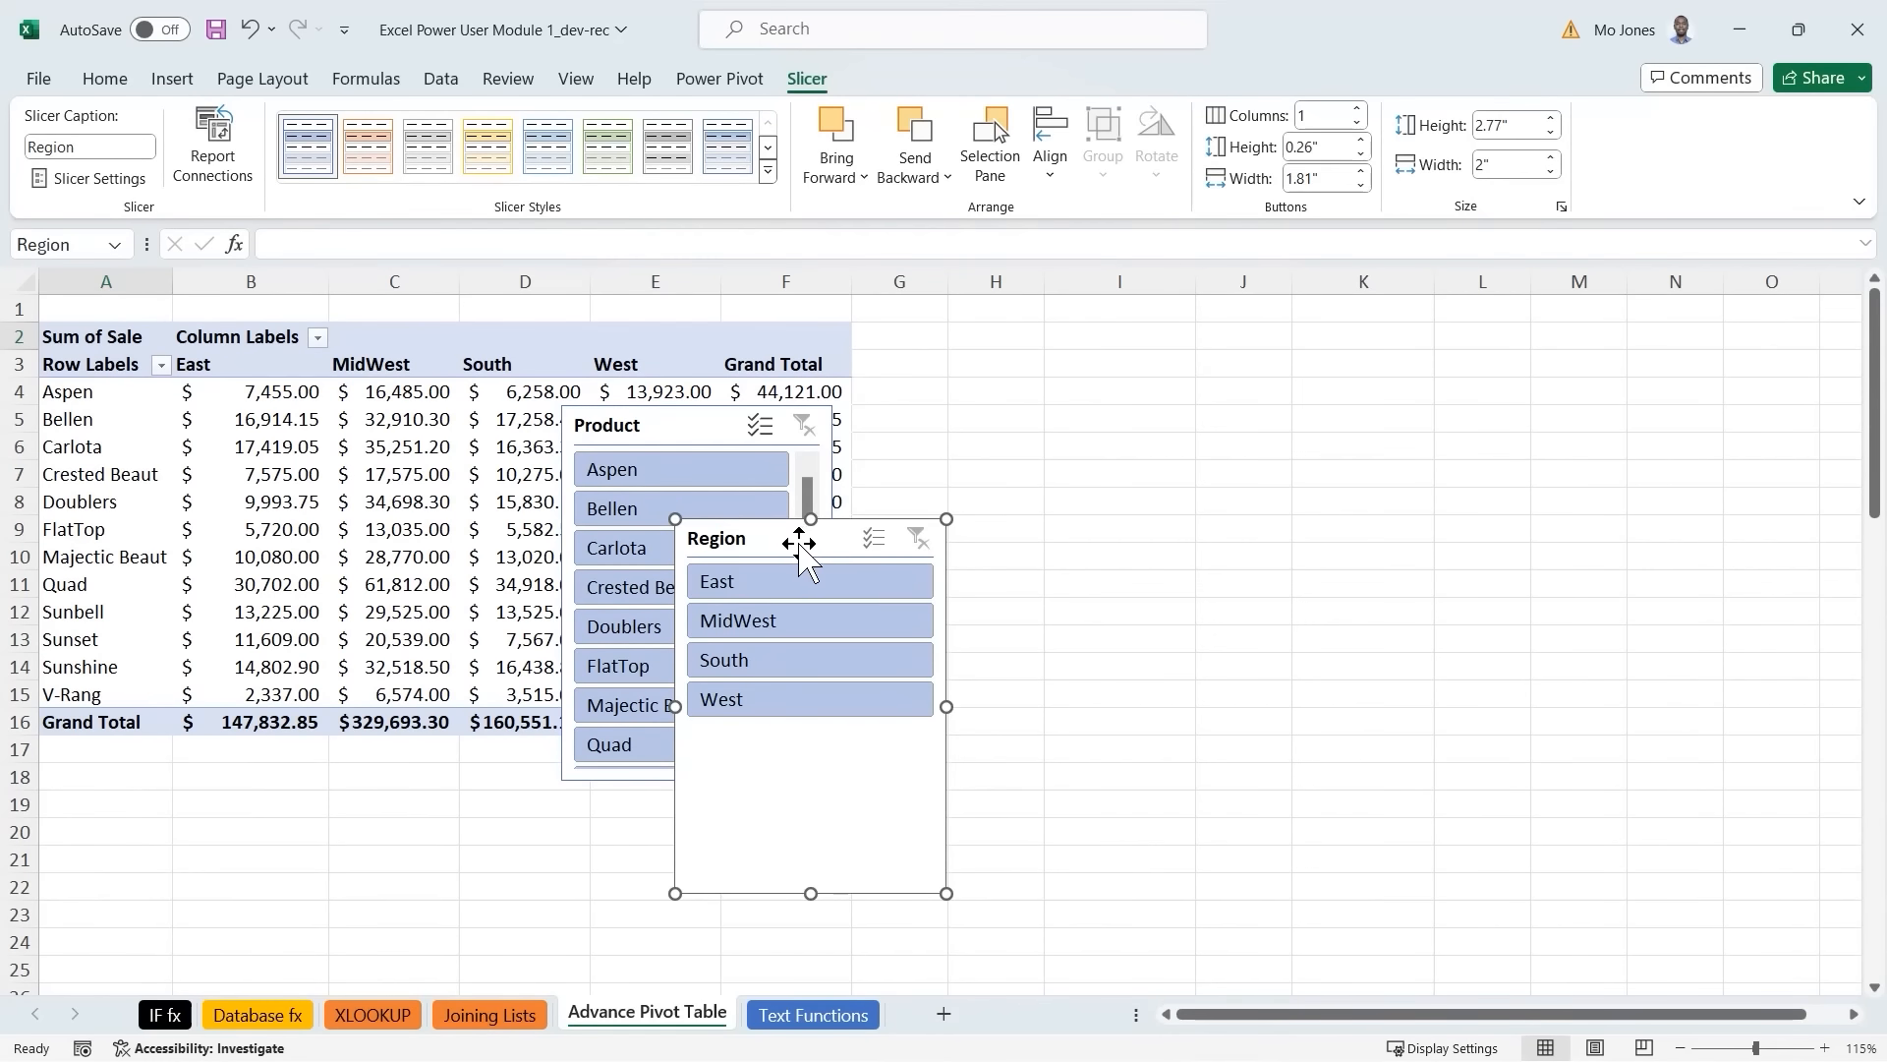
drag(802, 541, 1313, 373)
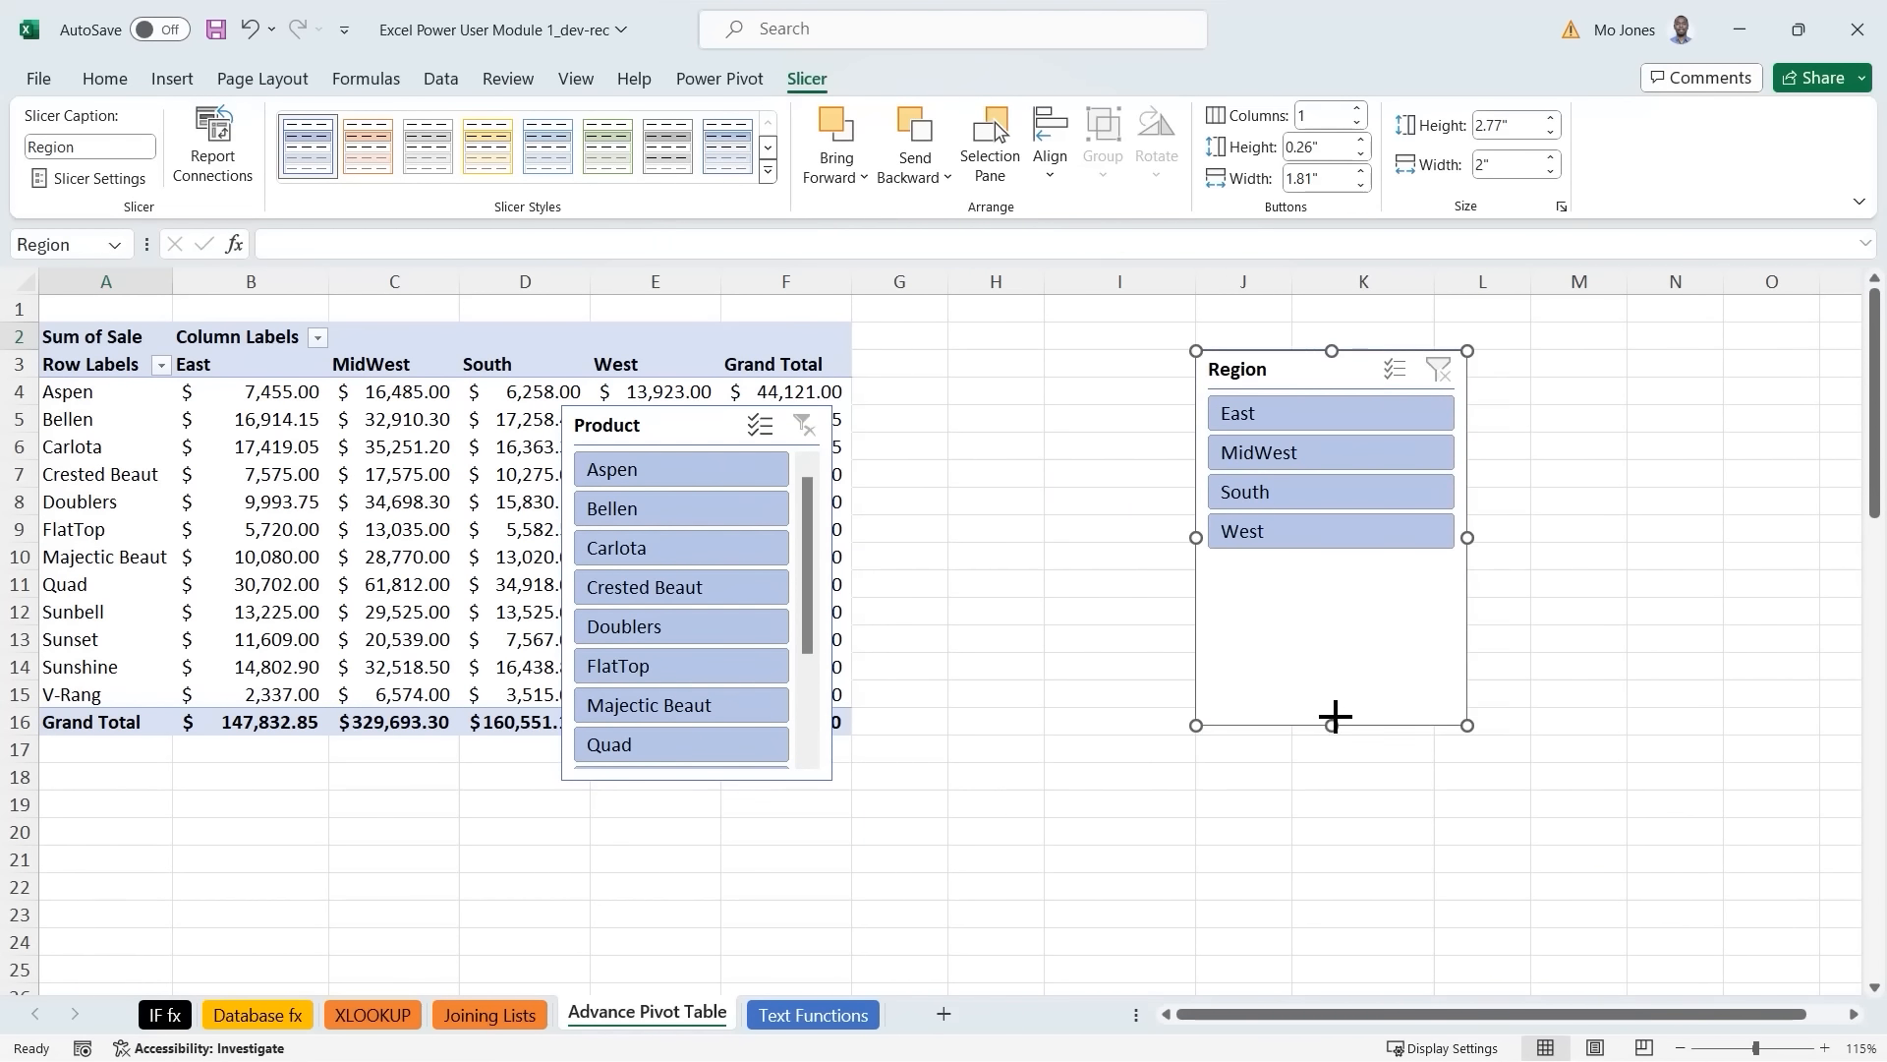
Shorten the Region slicer, stretch the Product slicer to show all twelve products, and align their tops.
drag(1335, 716, 1347, 565)
drag(735, 430, 1049, 376)
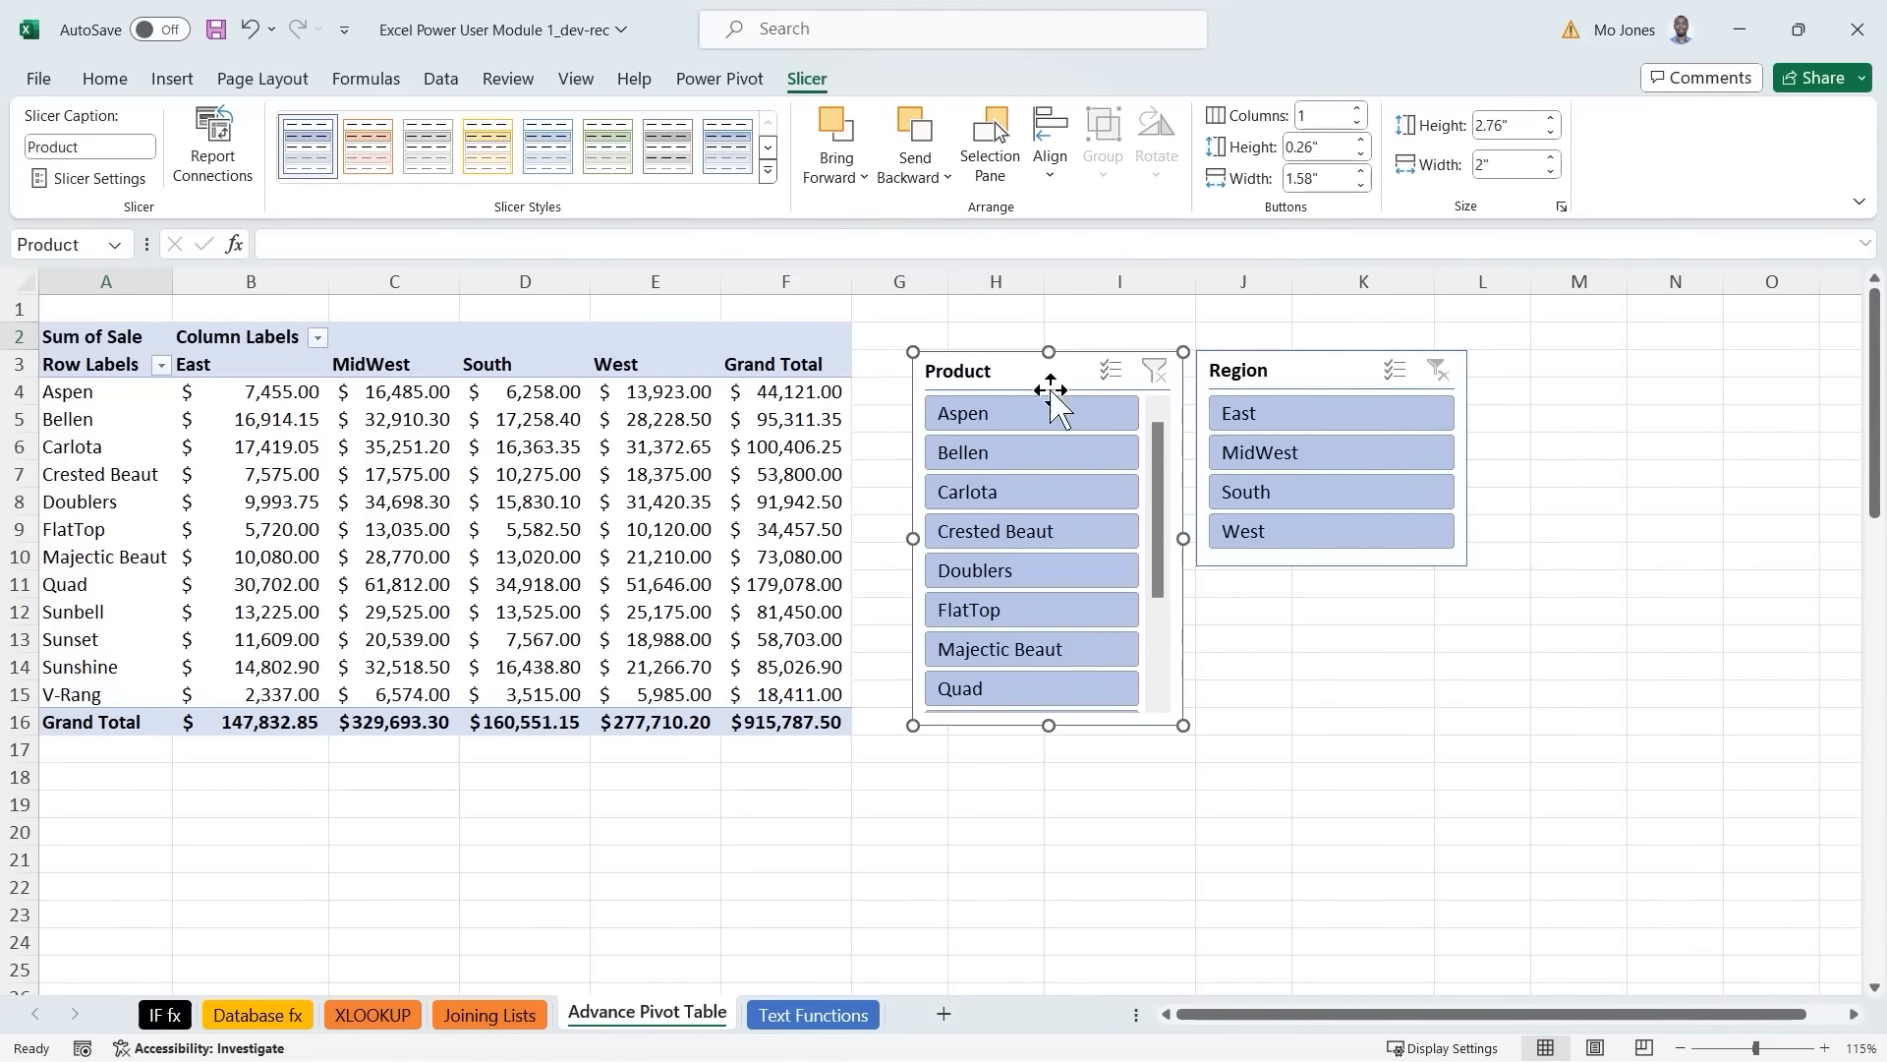
drag(1049, 725, 1039, 880)
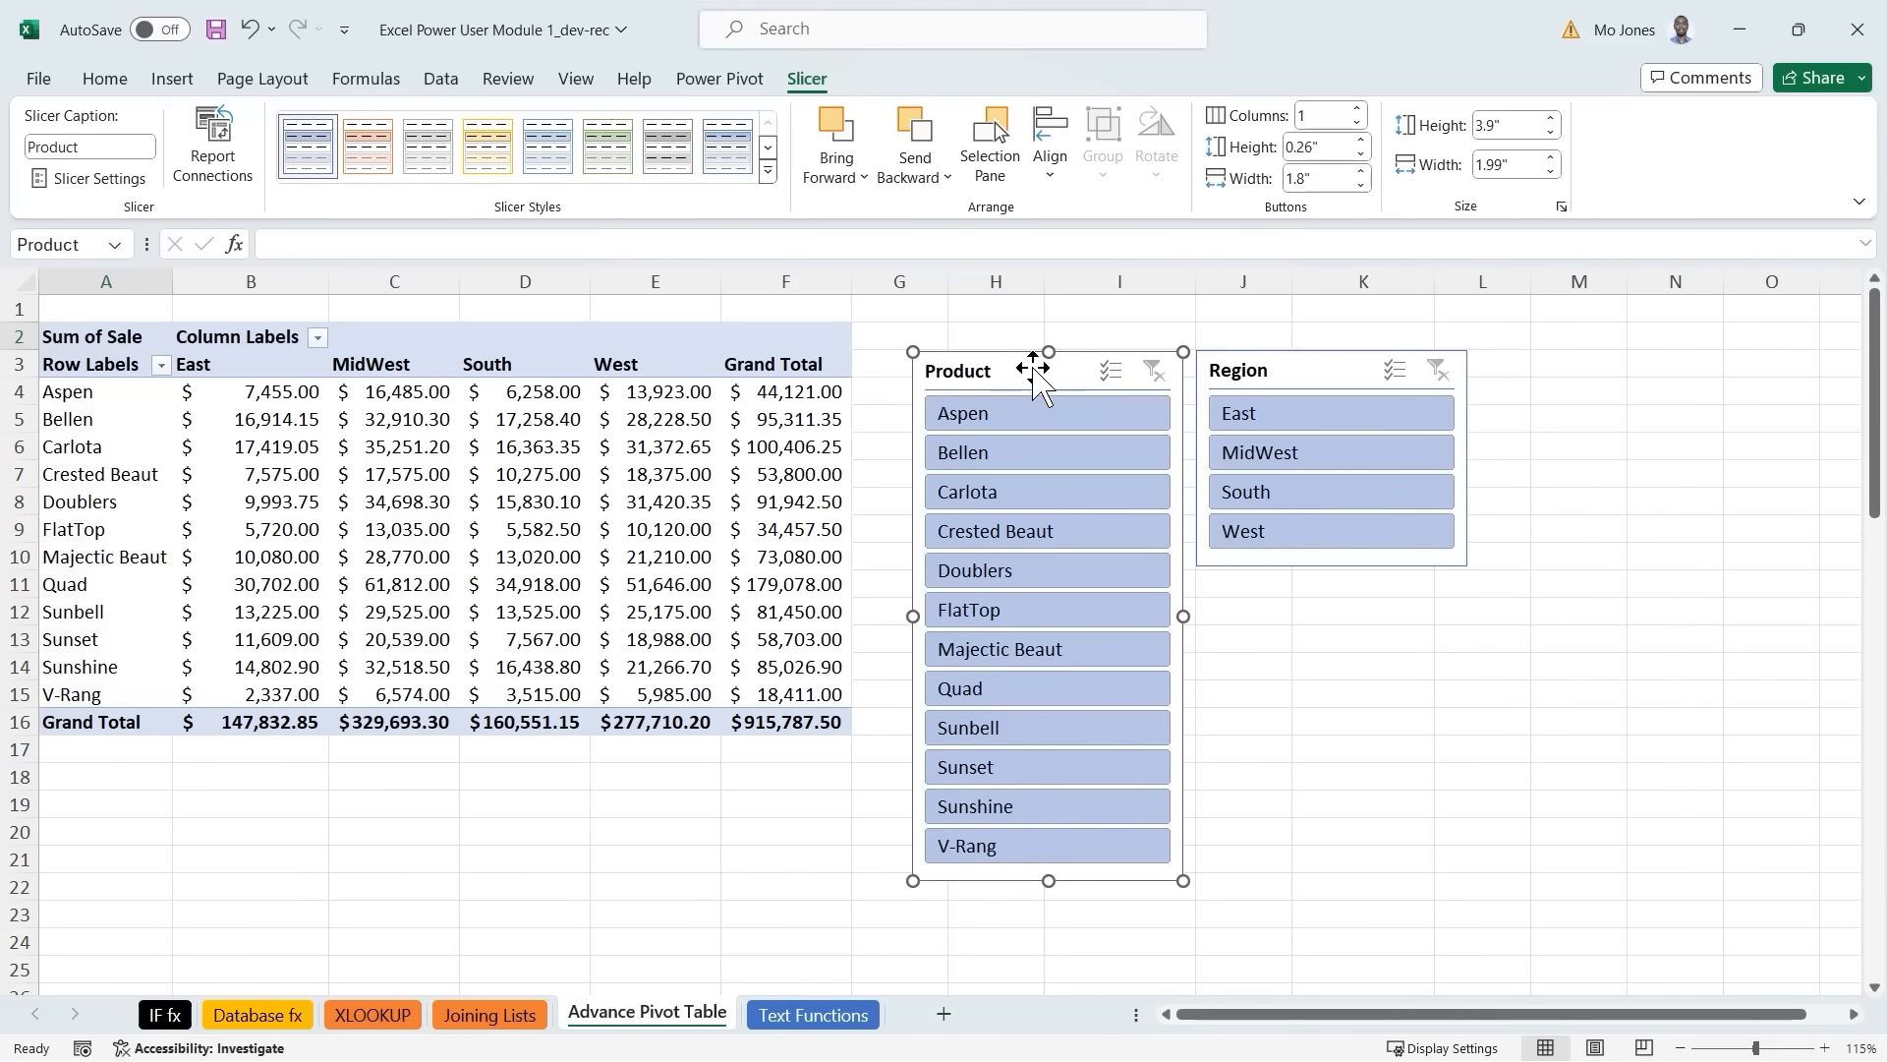
drag(1034, 367, 1040, 333)
drag(1284, 371, 1286, 345)
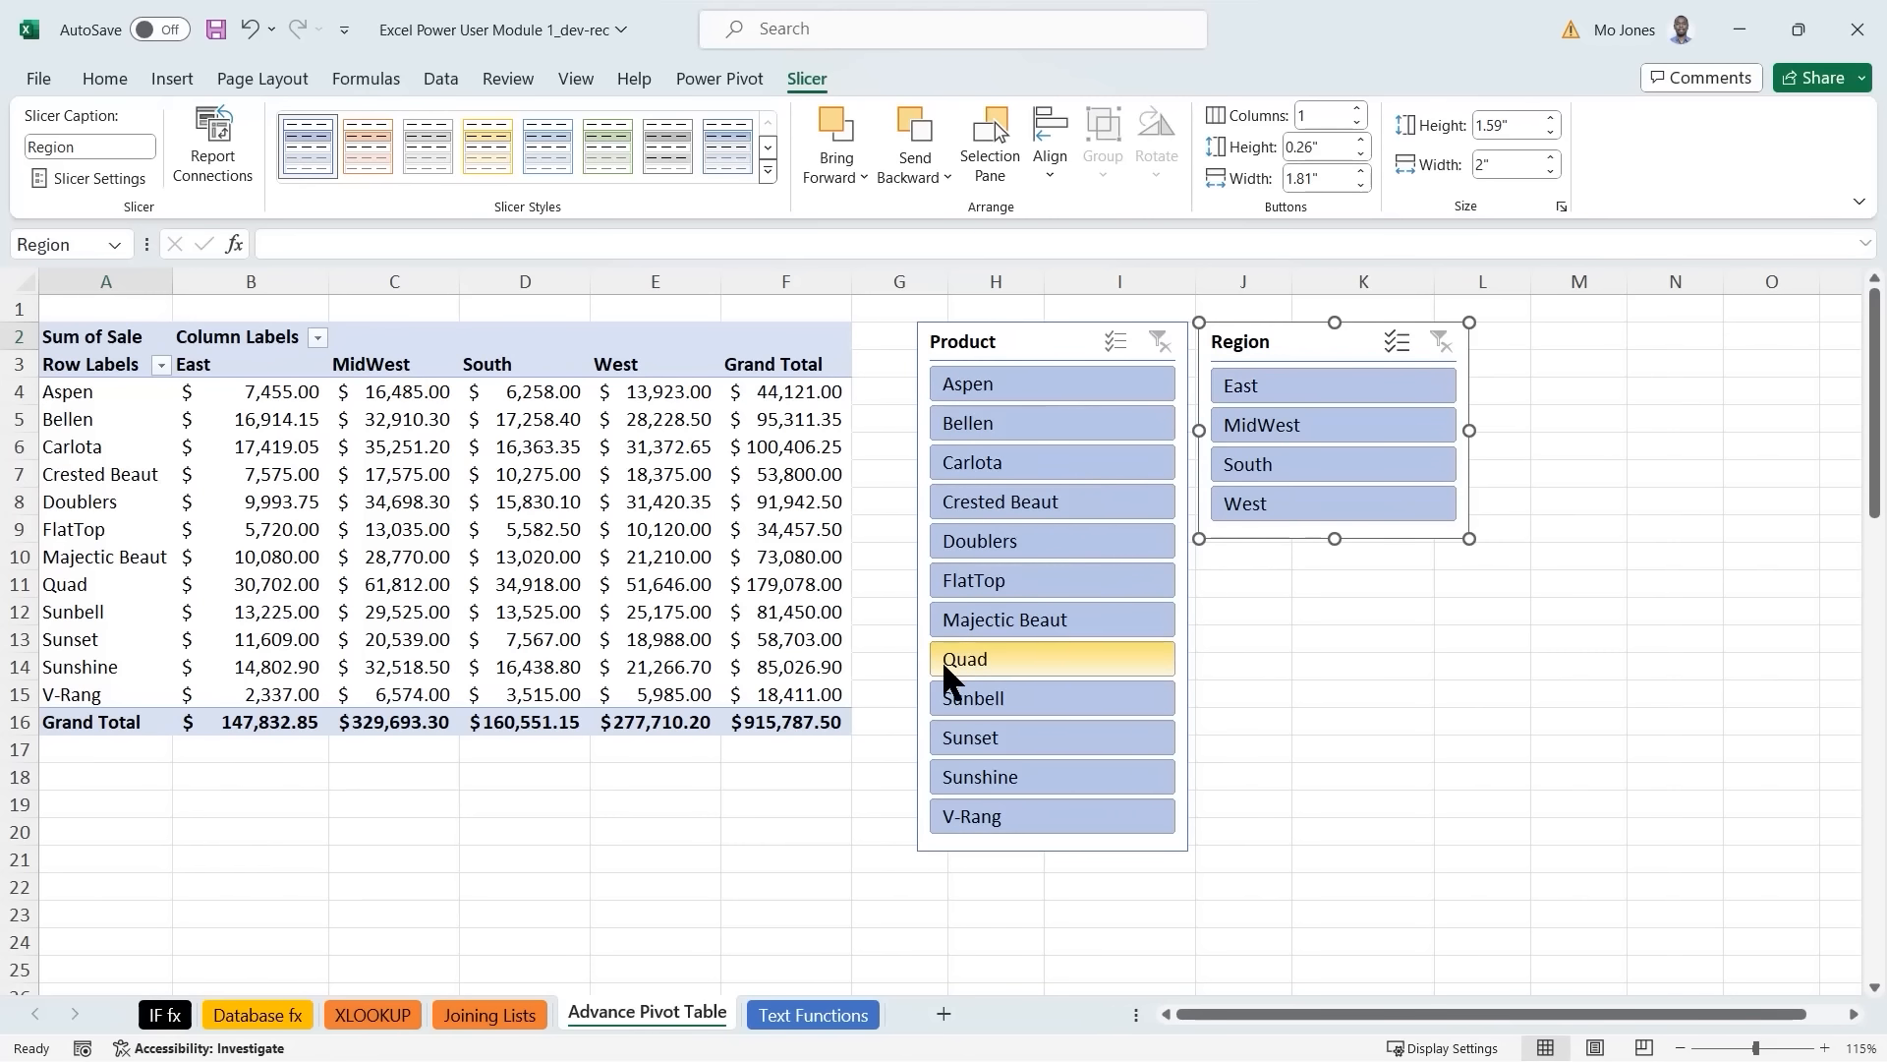
Filter the slicers to Sunset and Aspen products in the East region, checking the resulting values.
click(988, 735)
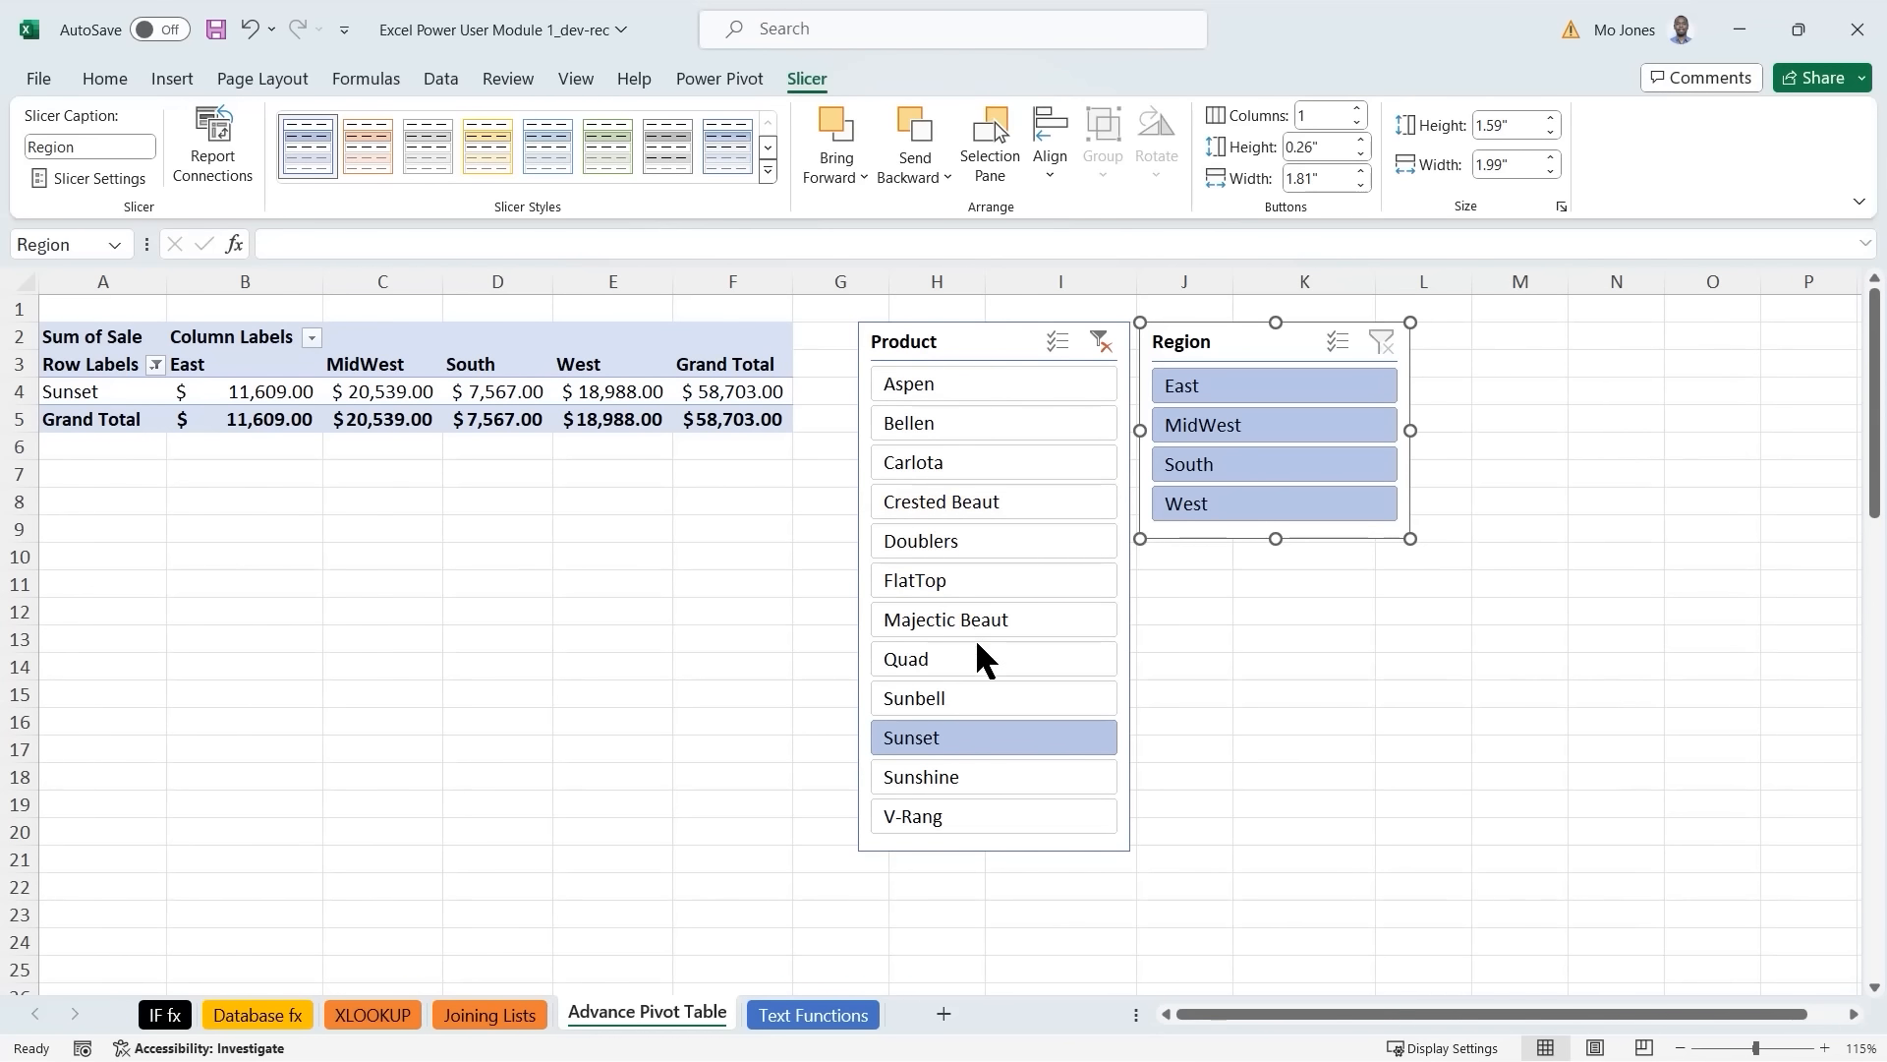
ctrl+click(944, 383)
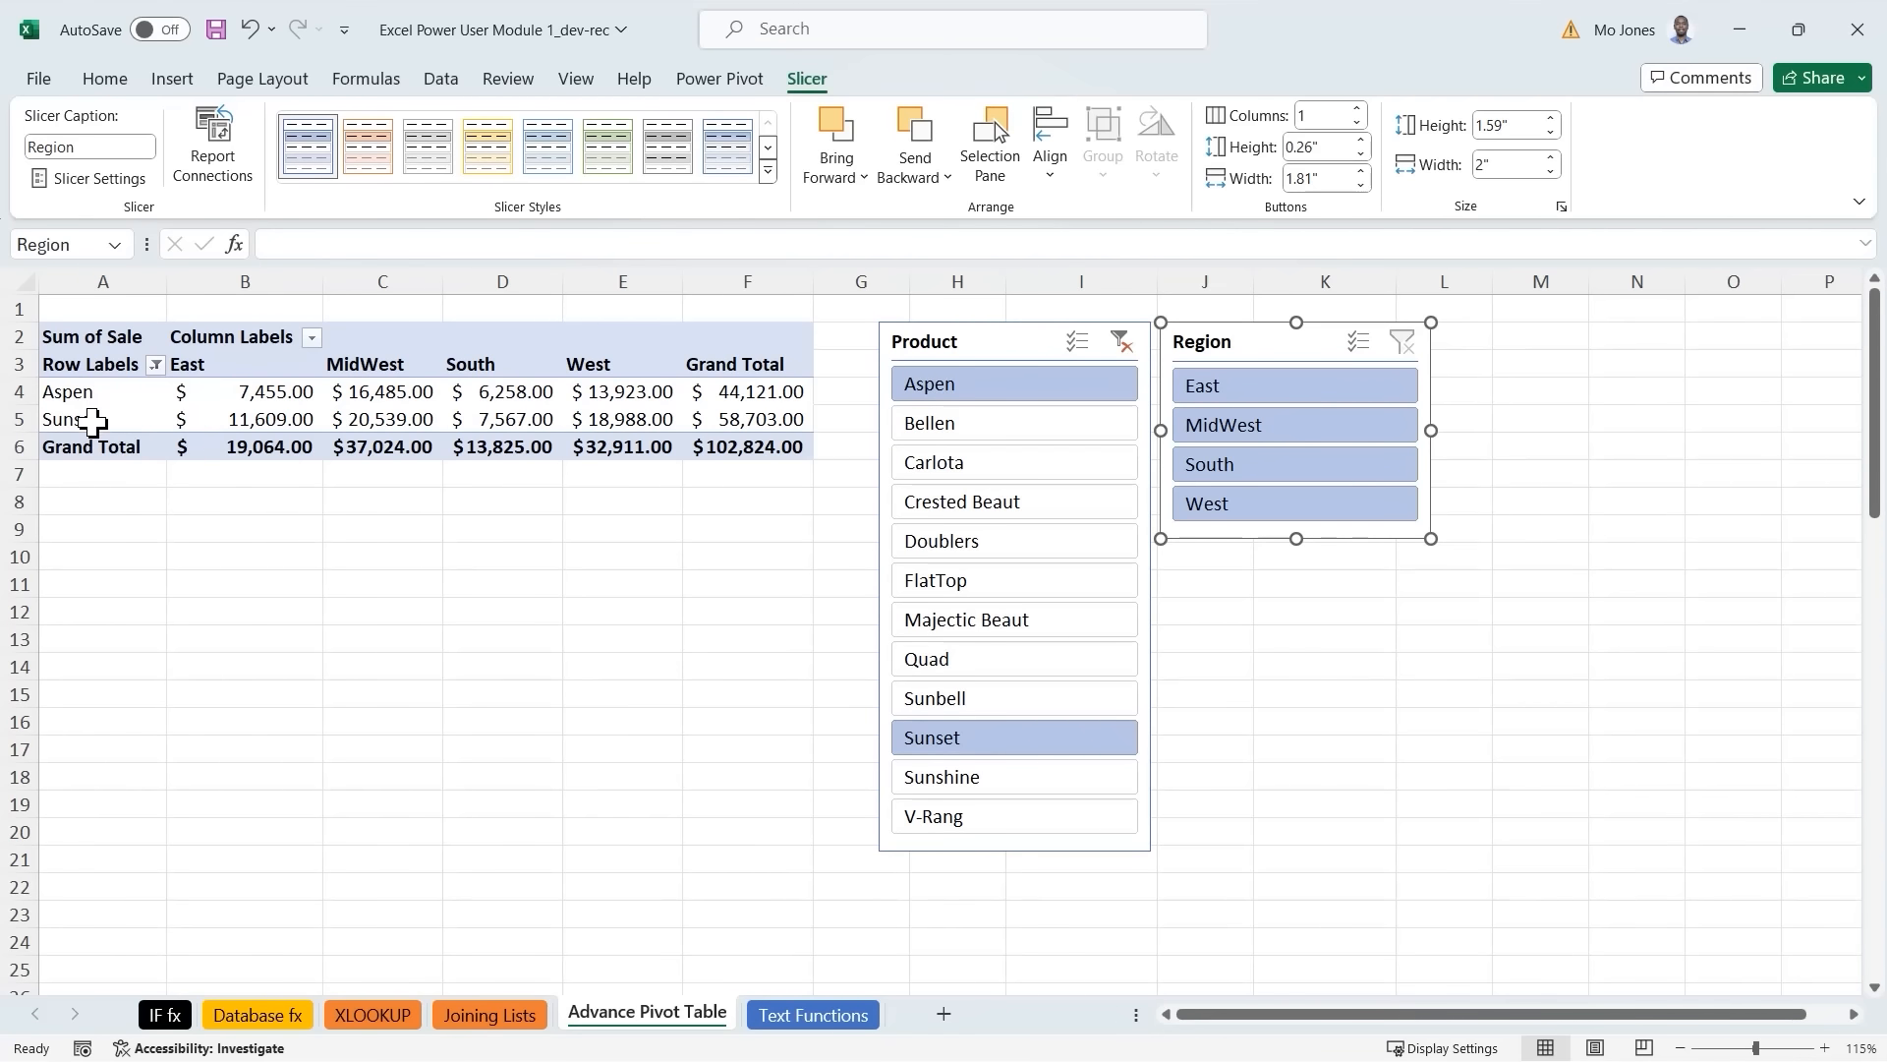
drag(252, 395, 760, 455)
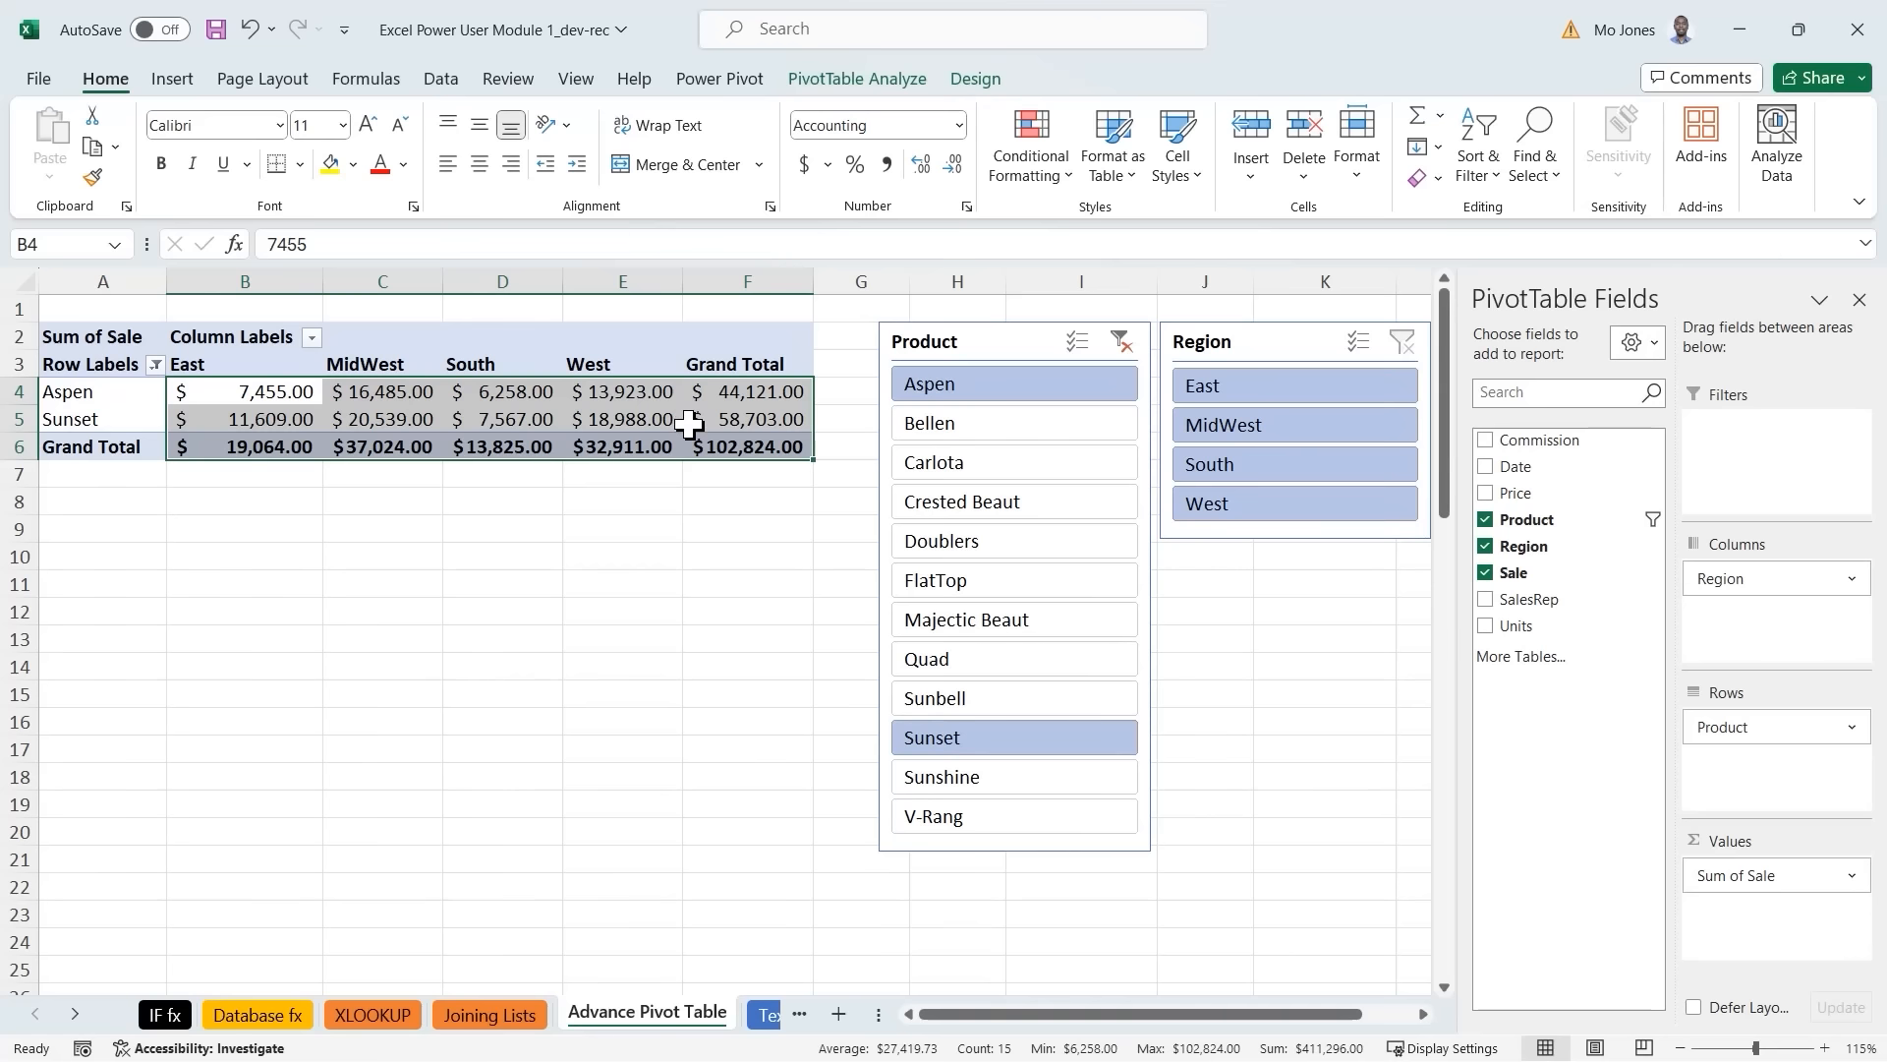
click(1259, 341)
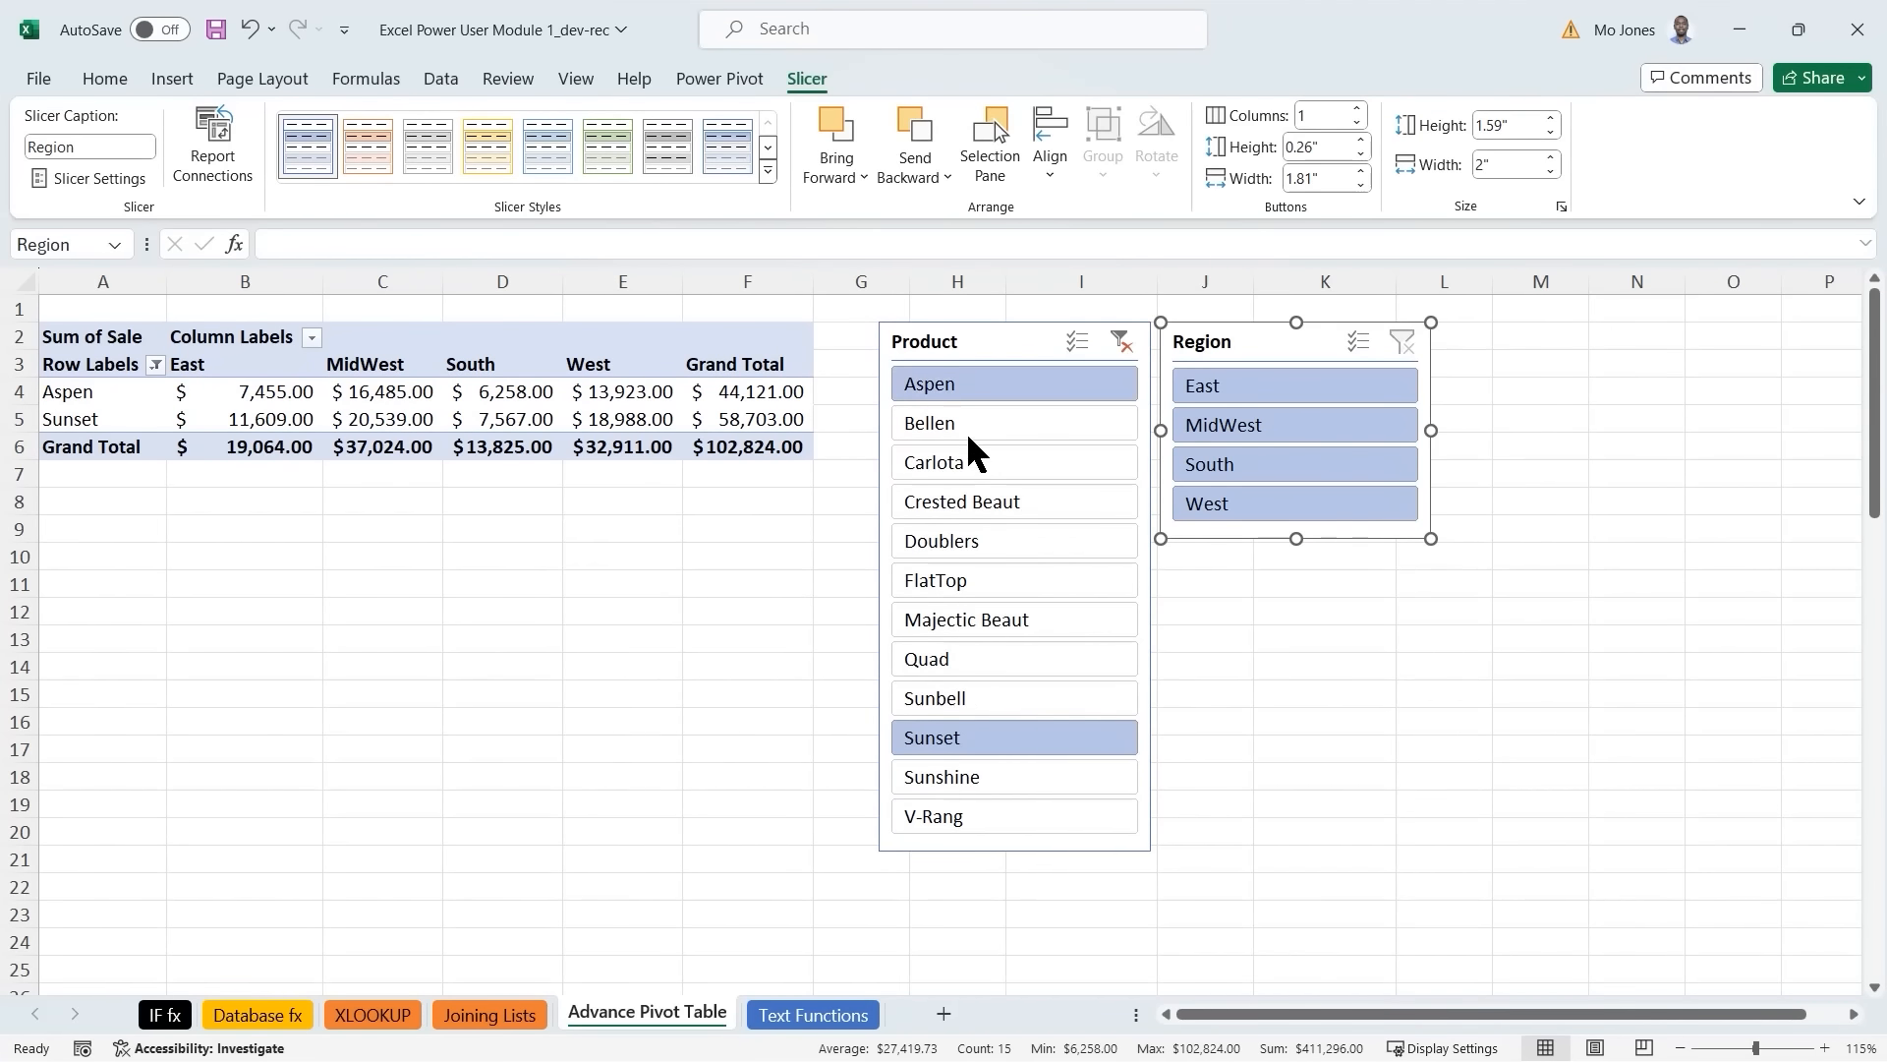
click(1256, 383)
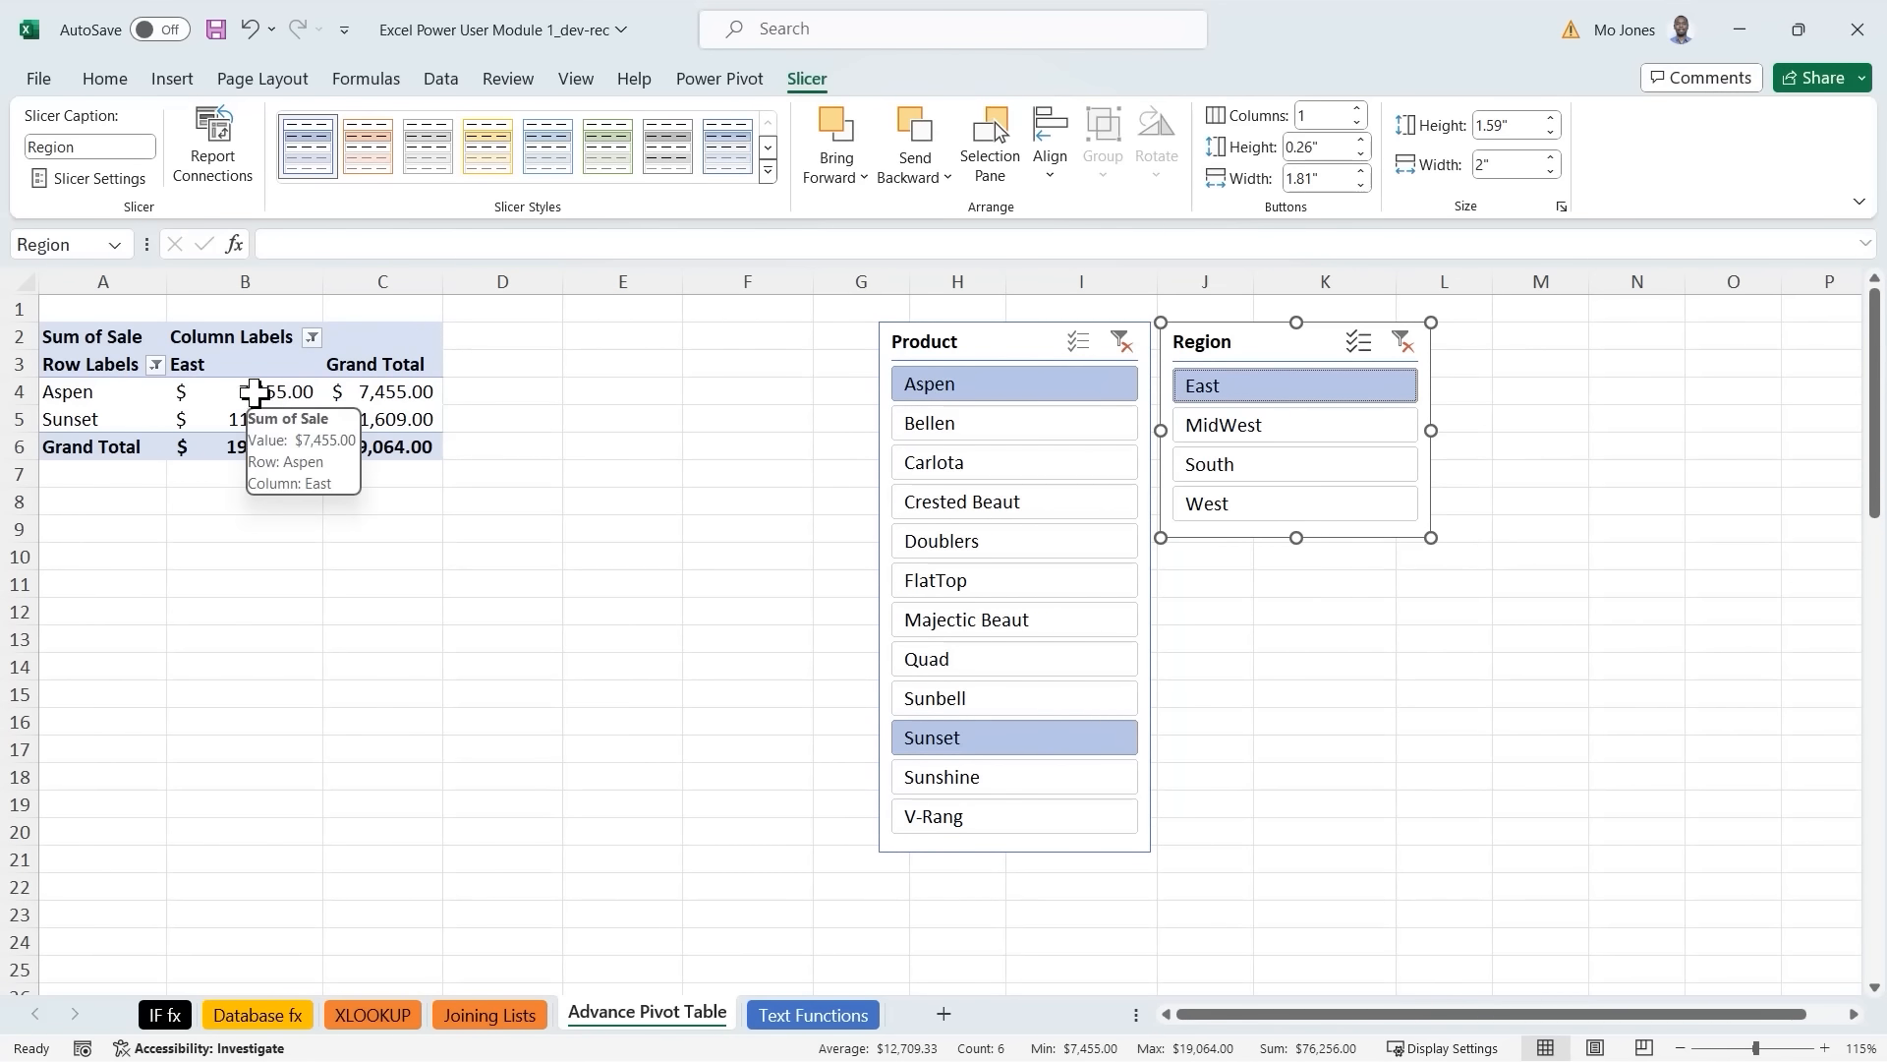
drag(236, 391, 371, 447)
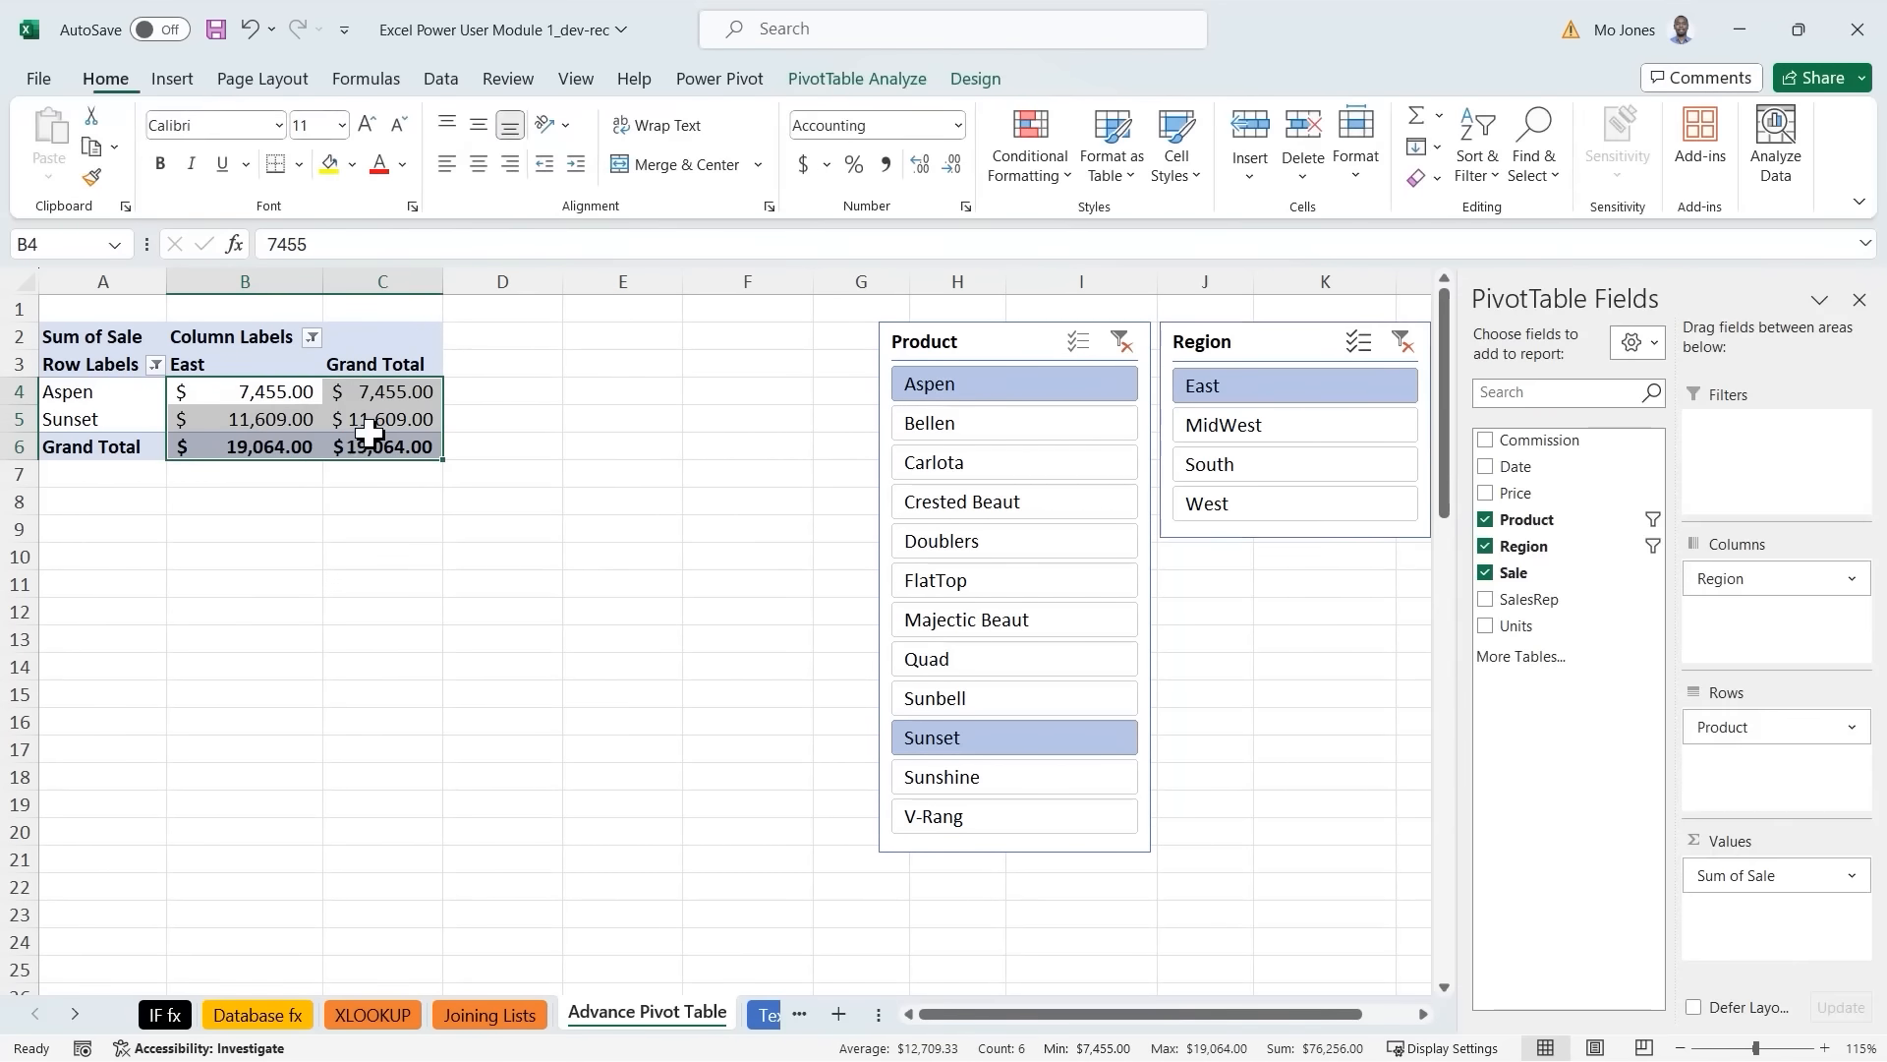
click(658, 459)
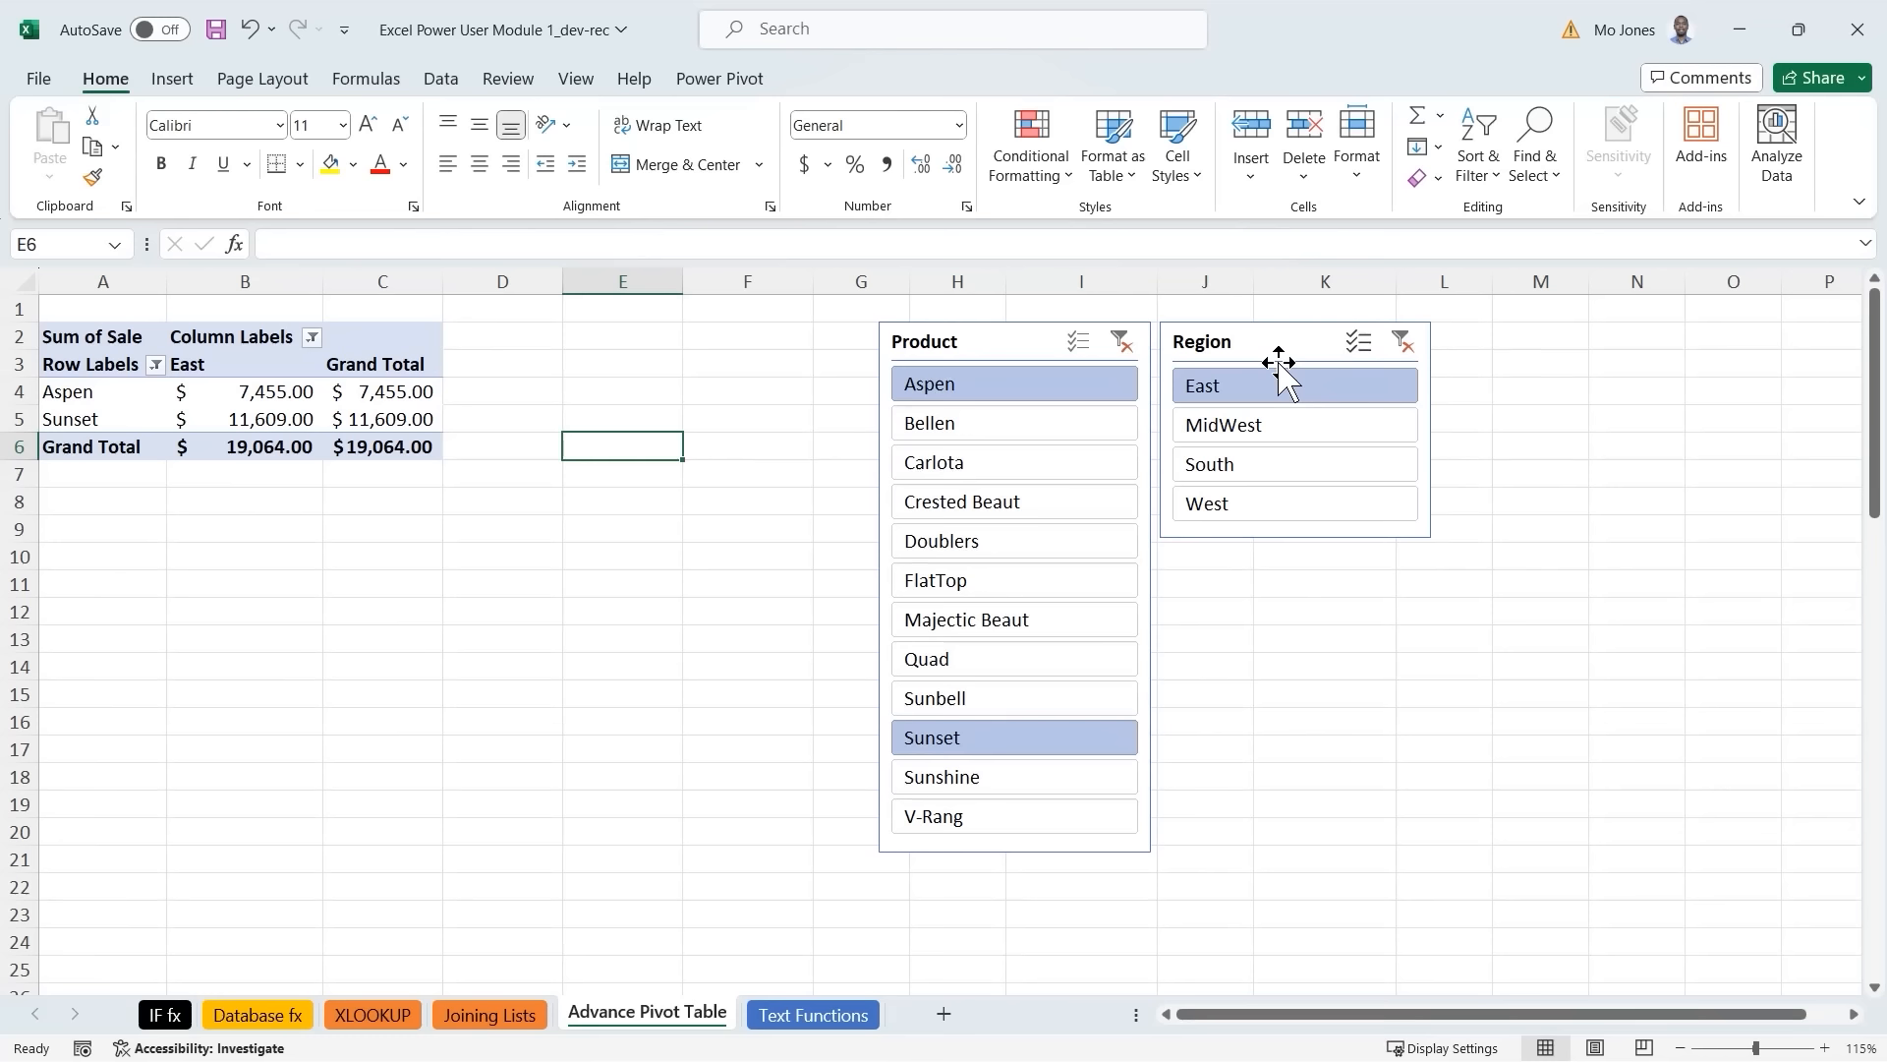
Try South, MidWest and West in the Region slicer, ending with only East selected.
ctrl+click(1241, 462)
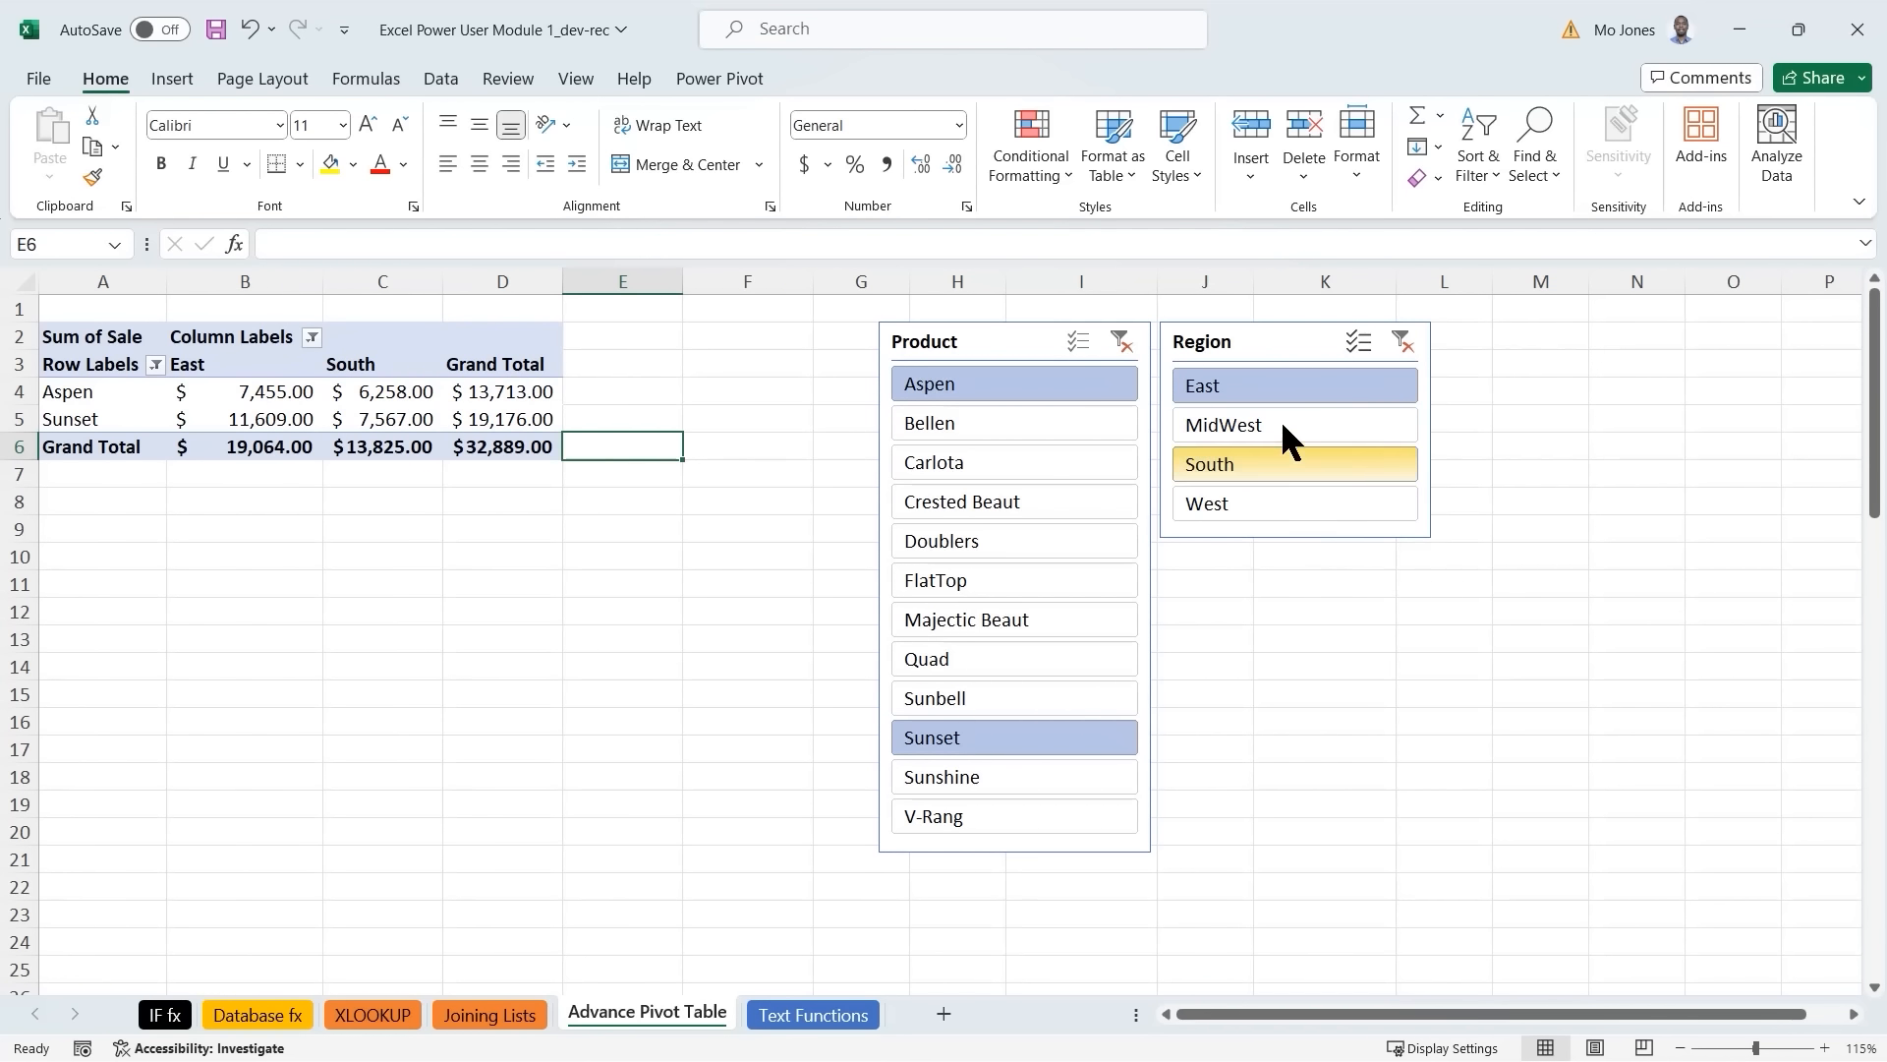
click(1272, 383)
click(1242, 422)
click(1240, 458)
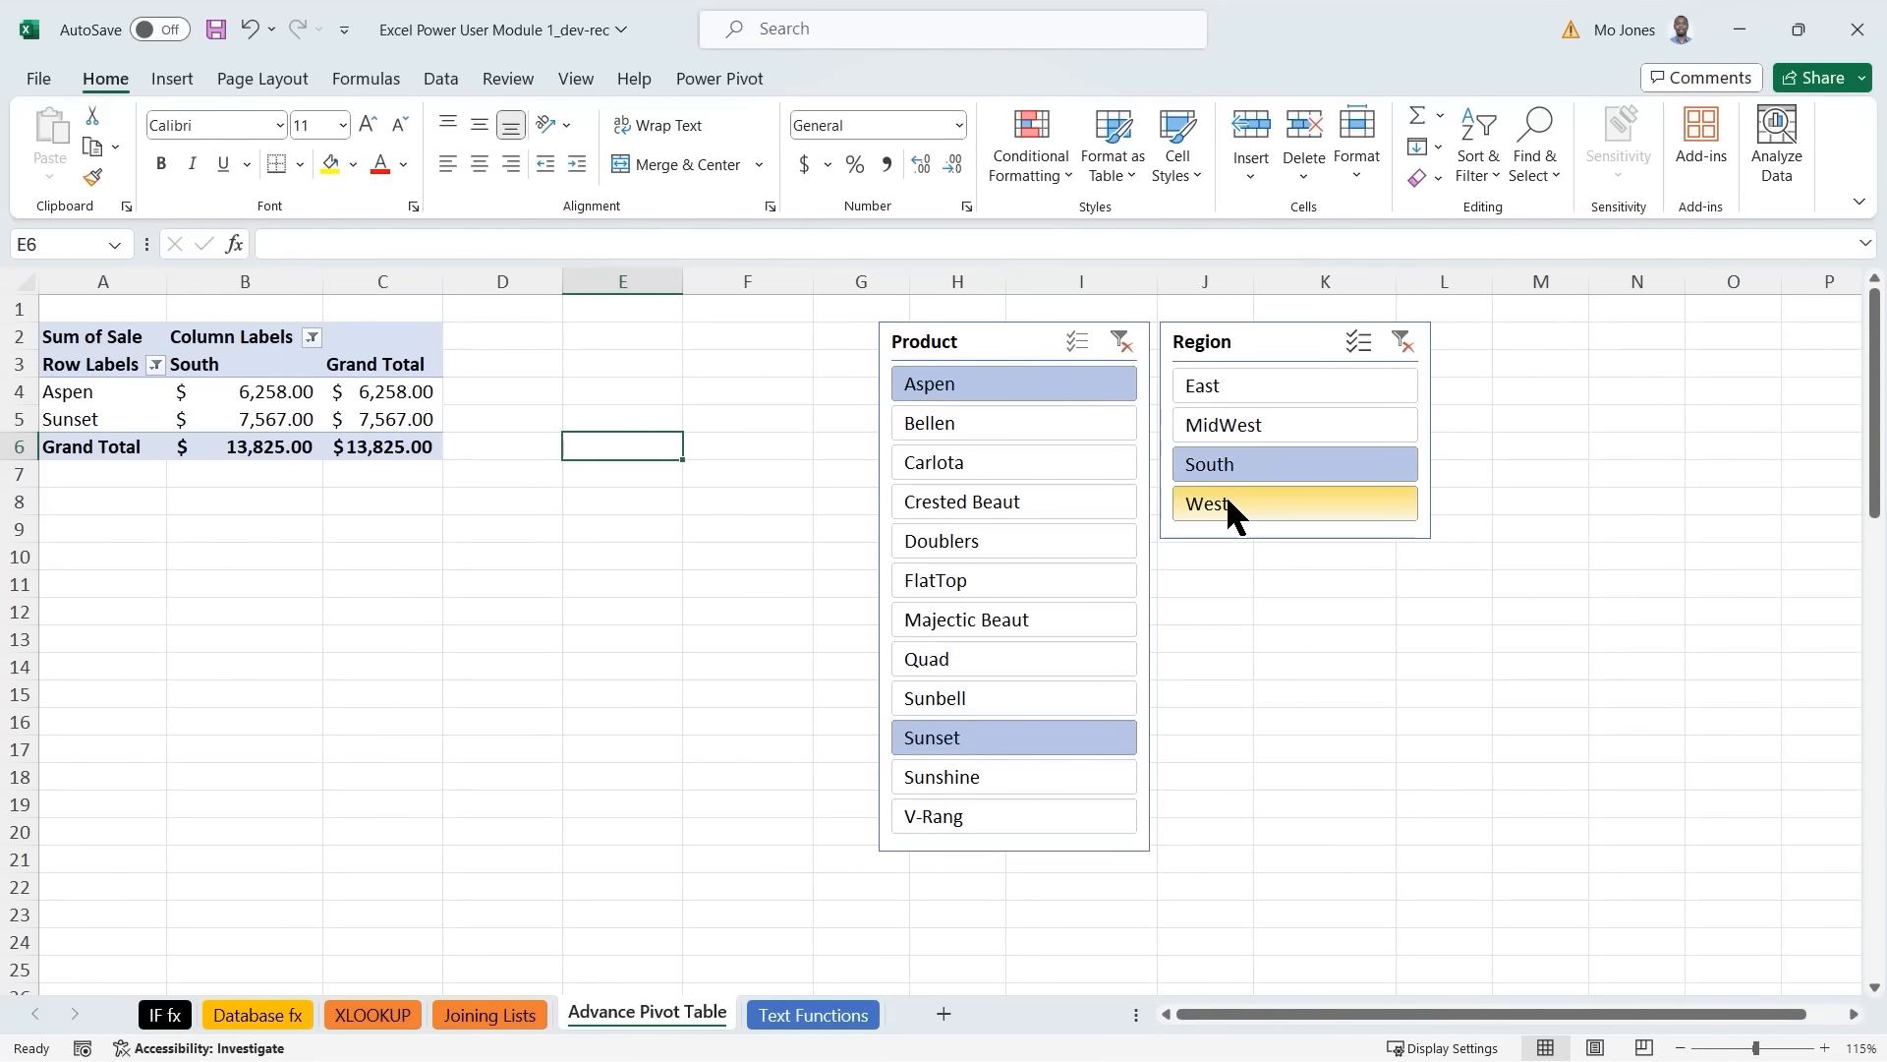
click(1227, 499)
click(1259, 388)
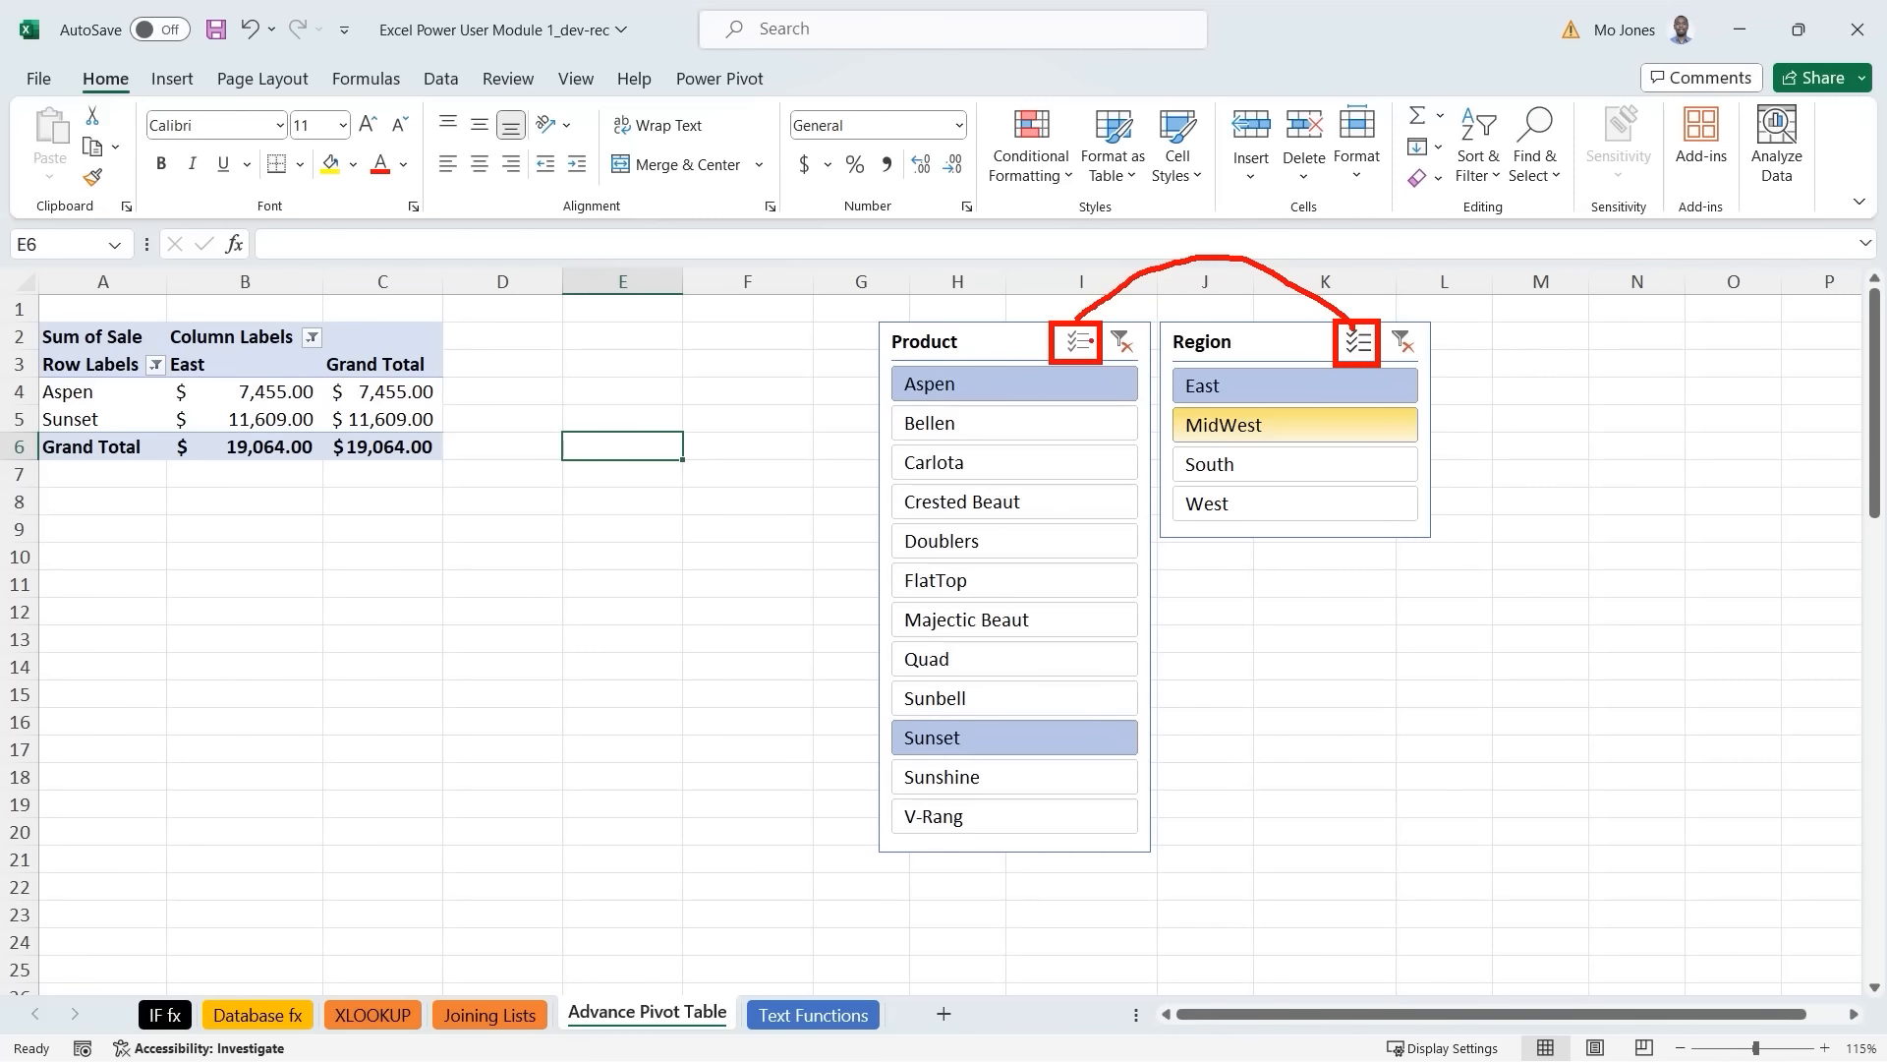
Clear the Product and Region slicer filters and enable Multi-Select on both slicers.
click(1123, 338)
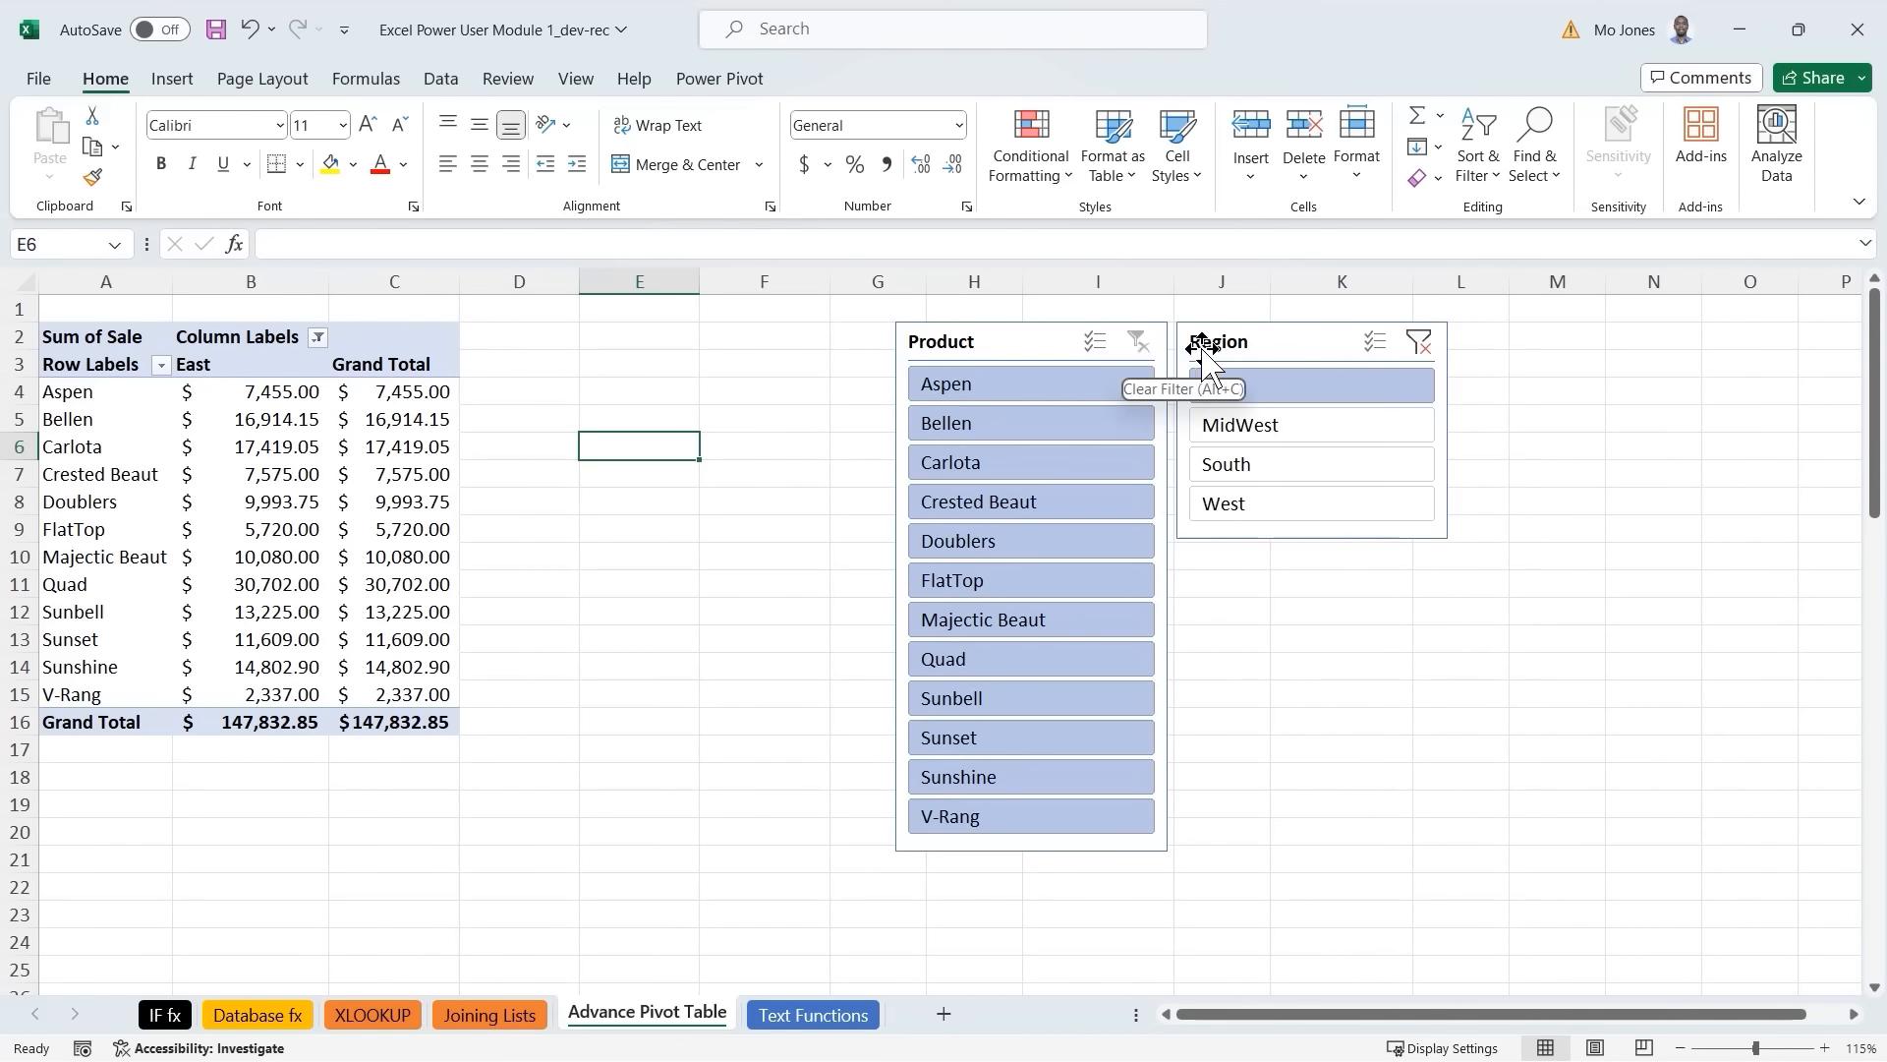
click(1419, 340)
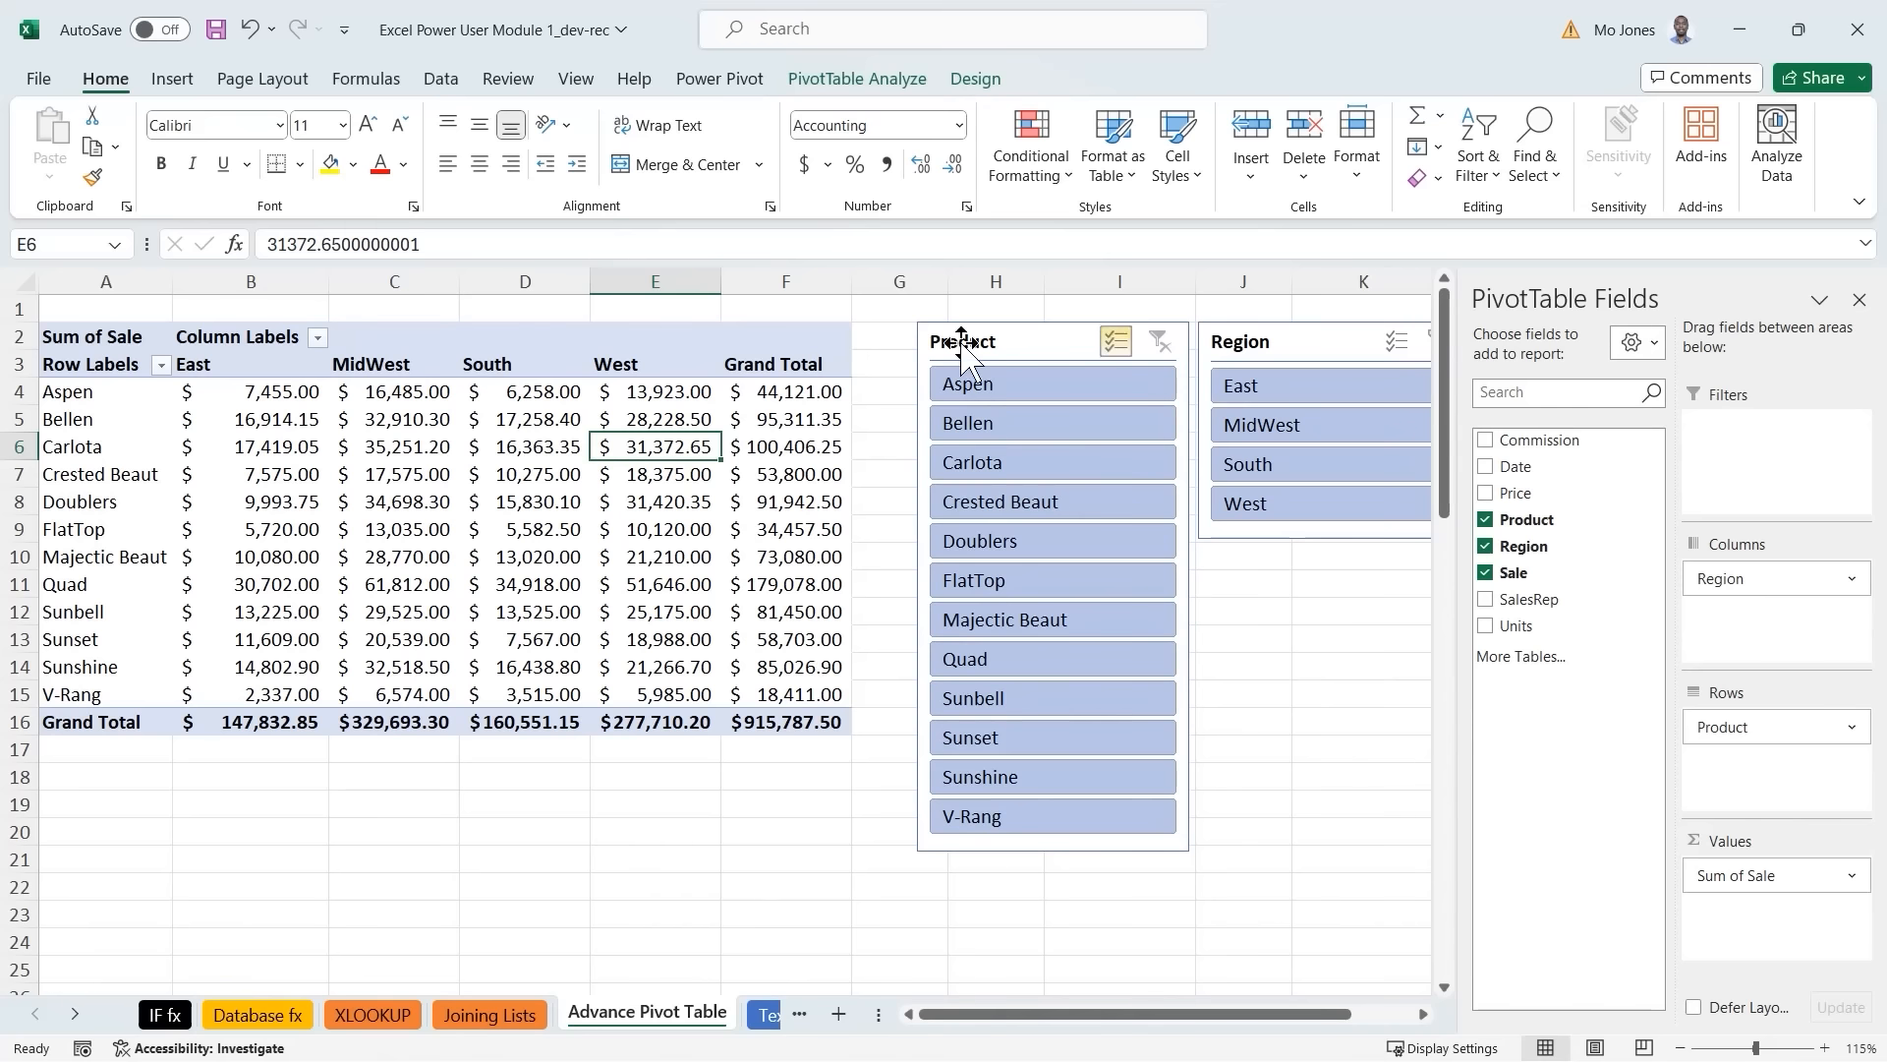
click(1113, 344)
click(1397, 343)
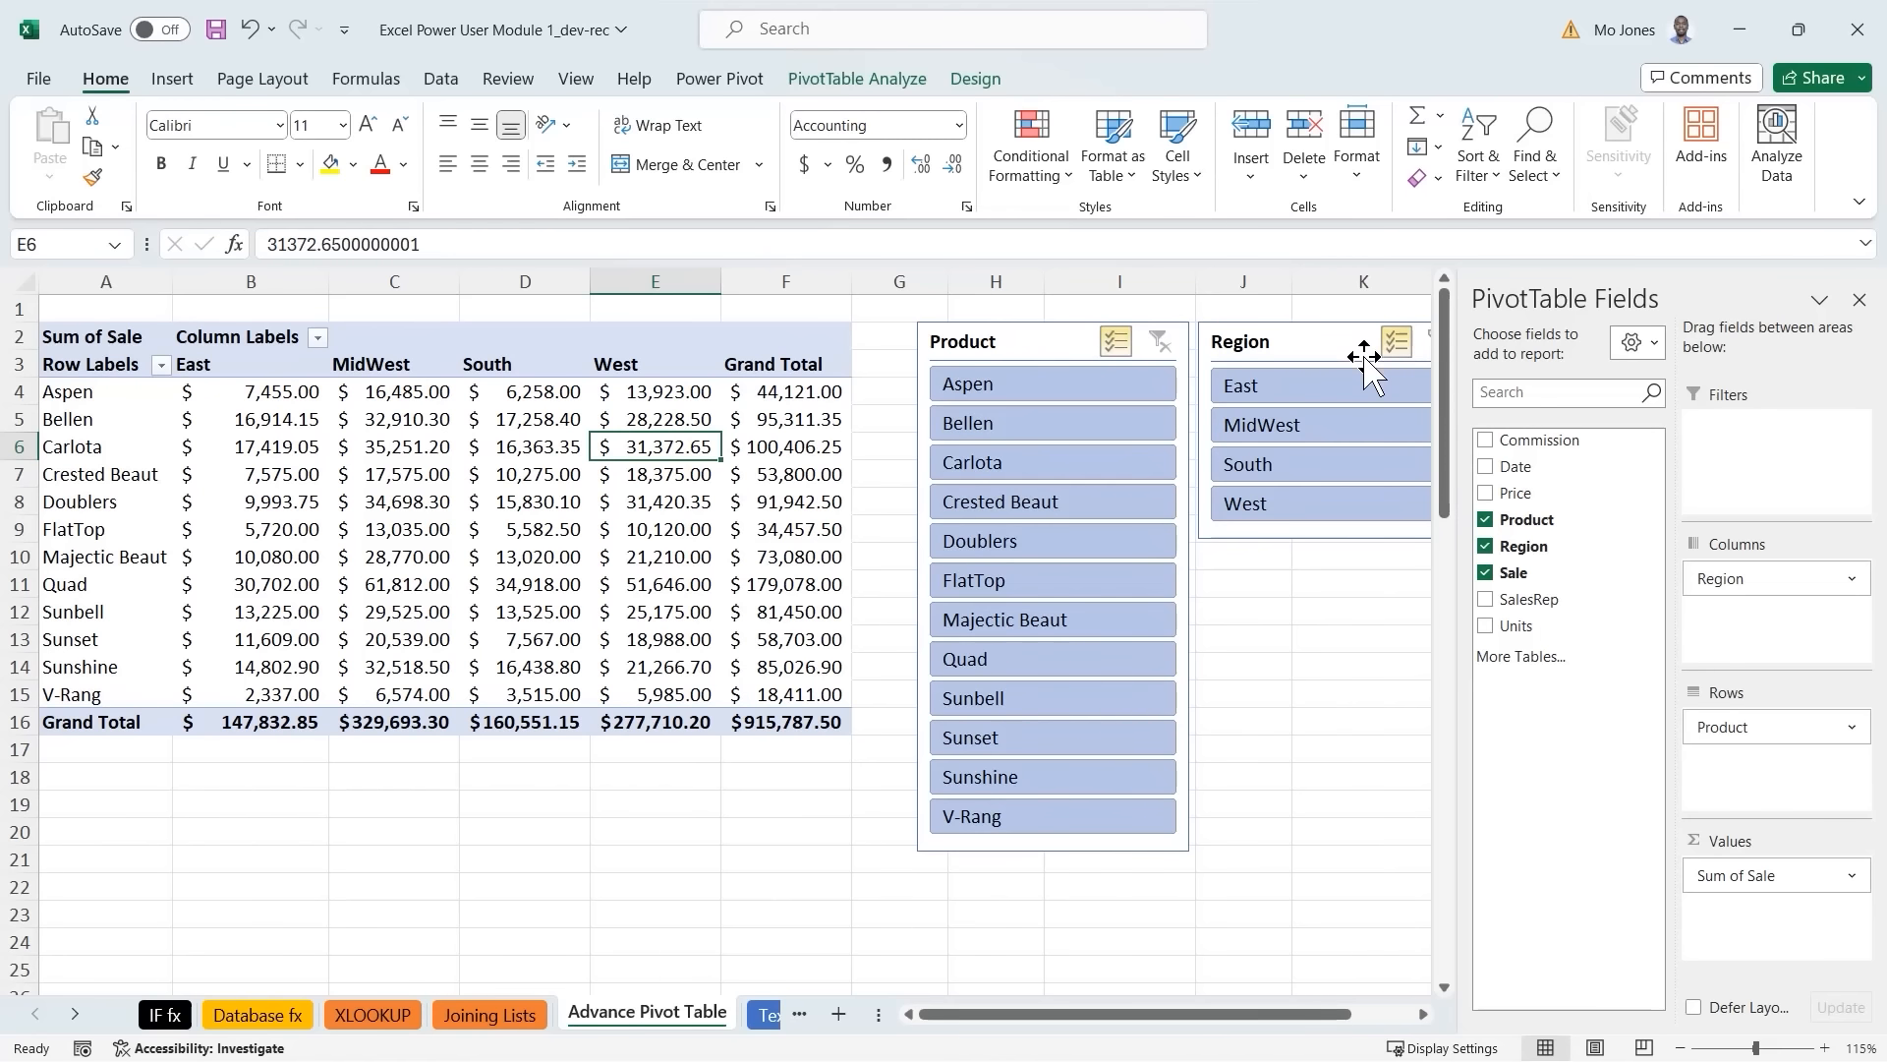
Test product picks by deselecting all products, then leaving only Aspen, Doublers and Sunshine.
click(1016, 381)
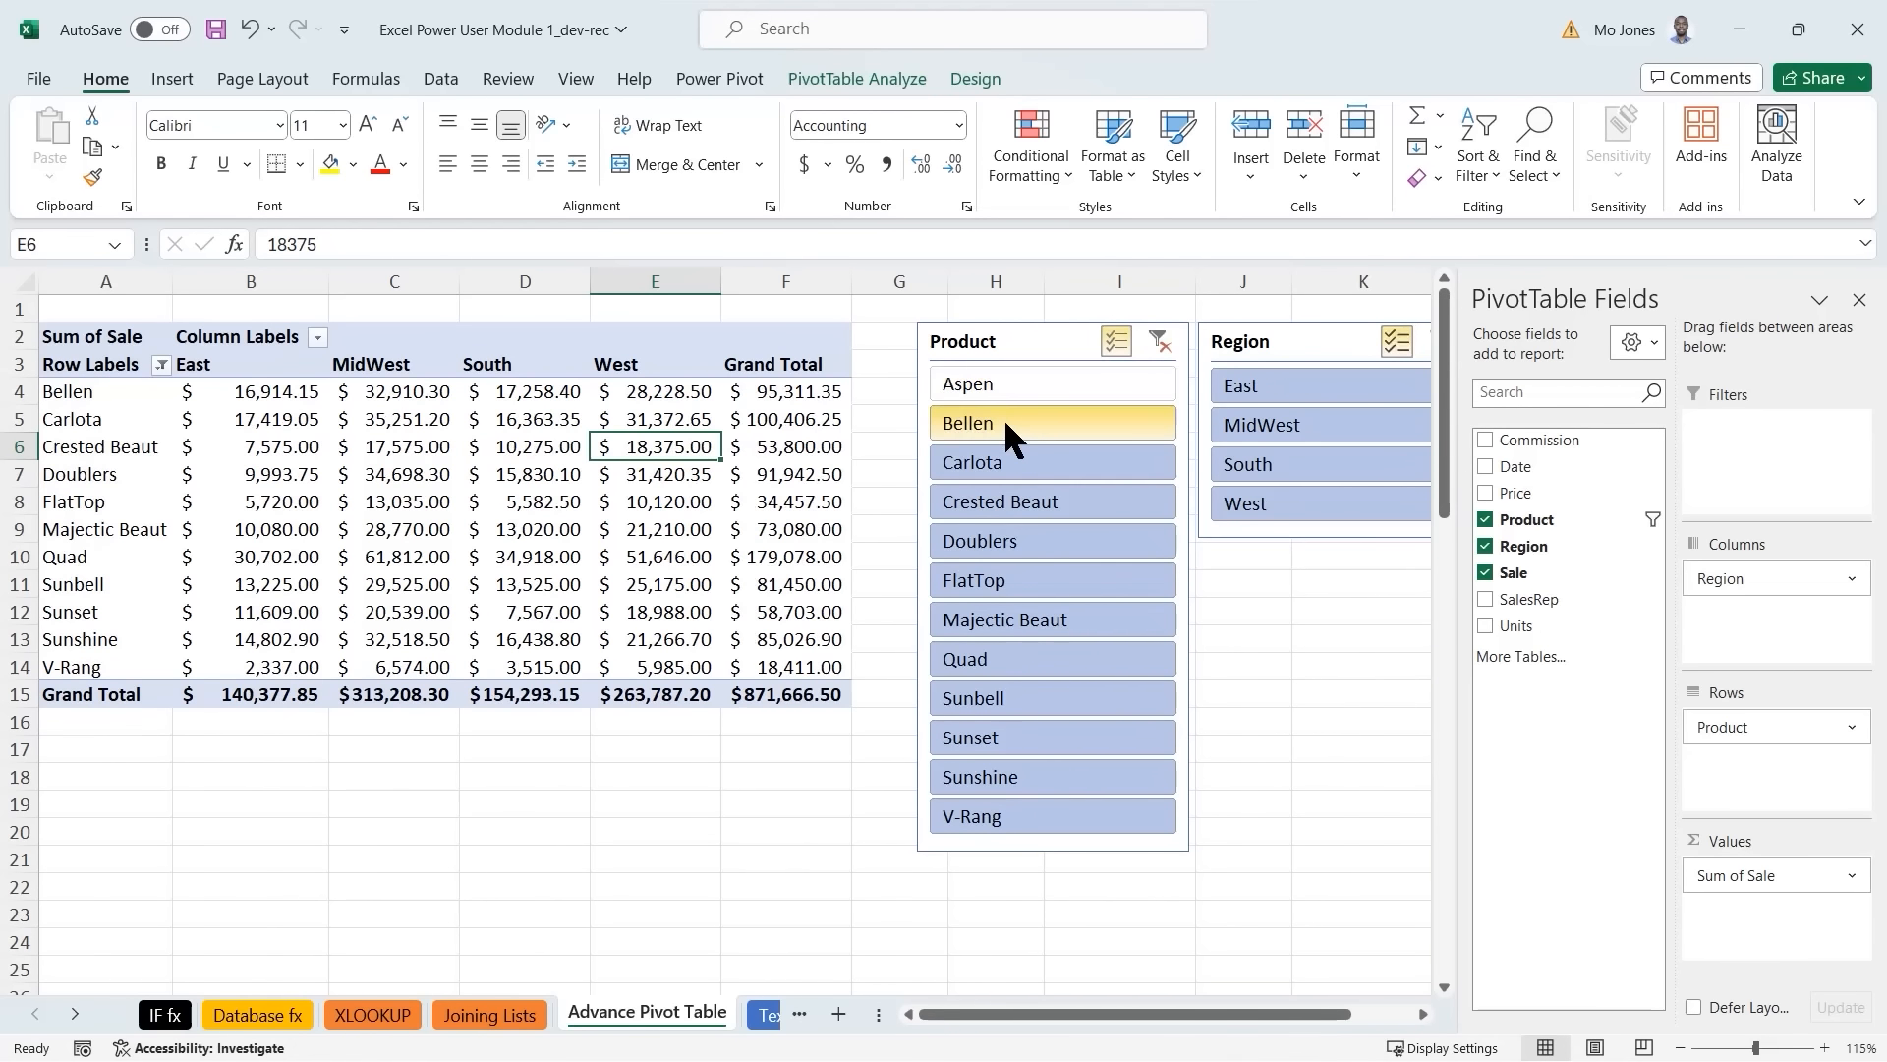
click(1005, 421)
click(989, 458)
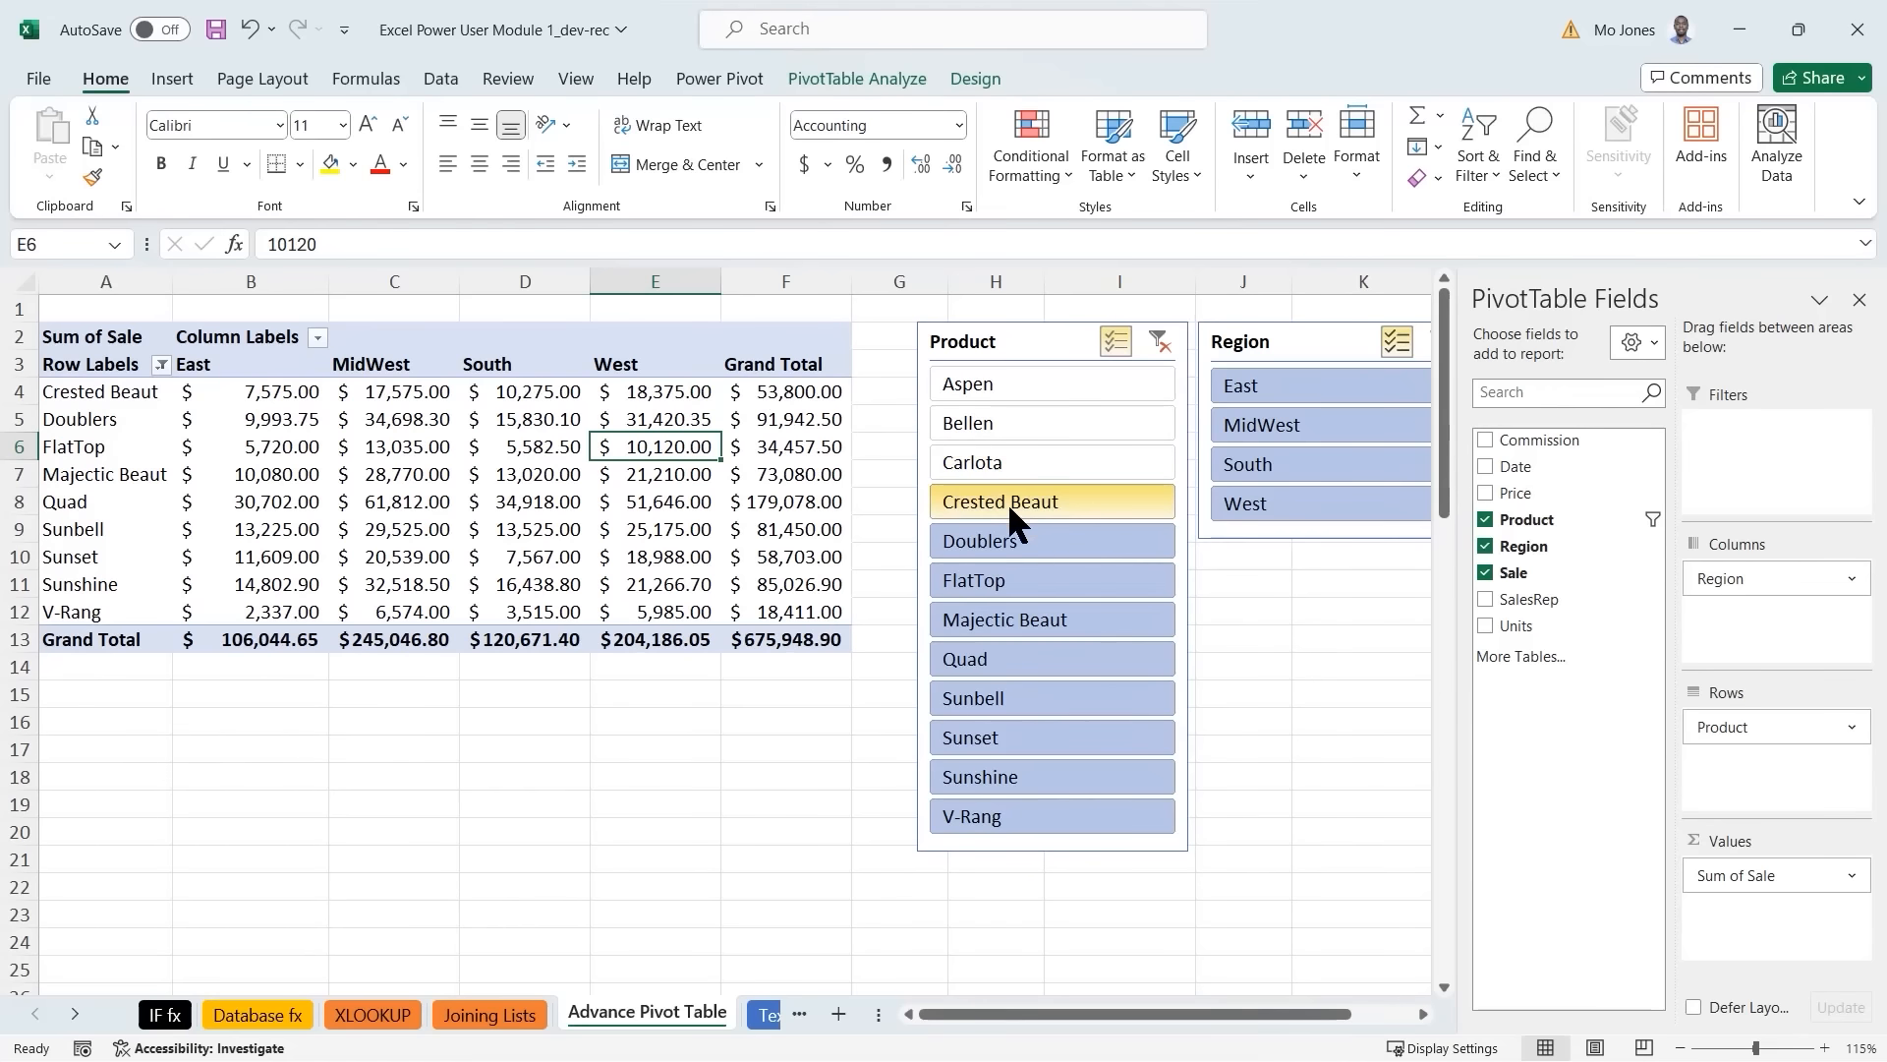
click(1006, 503)
click(1004, 536)
click(991, 580)
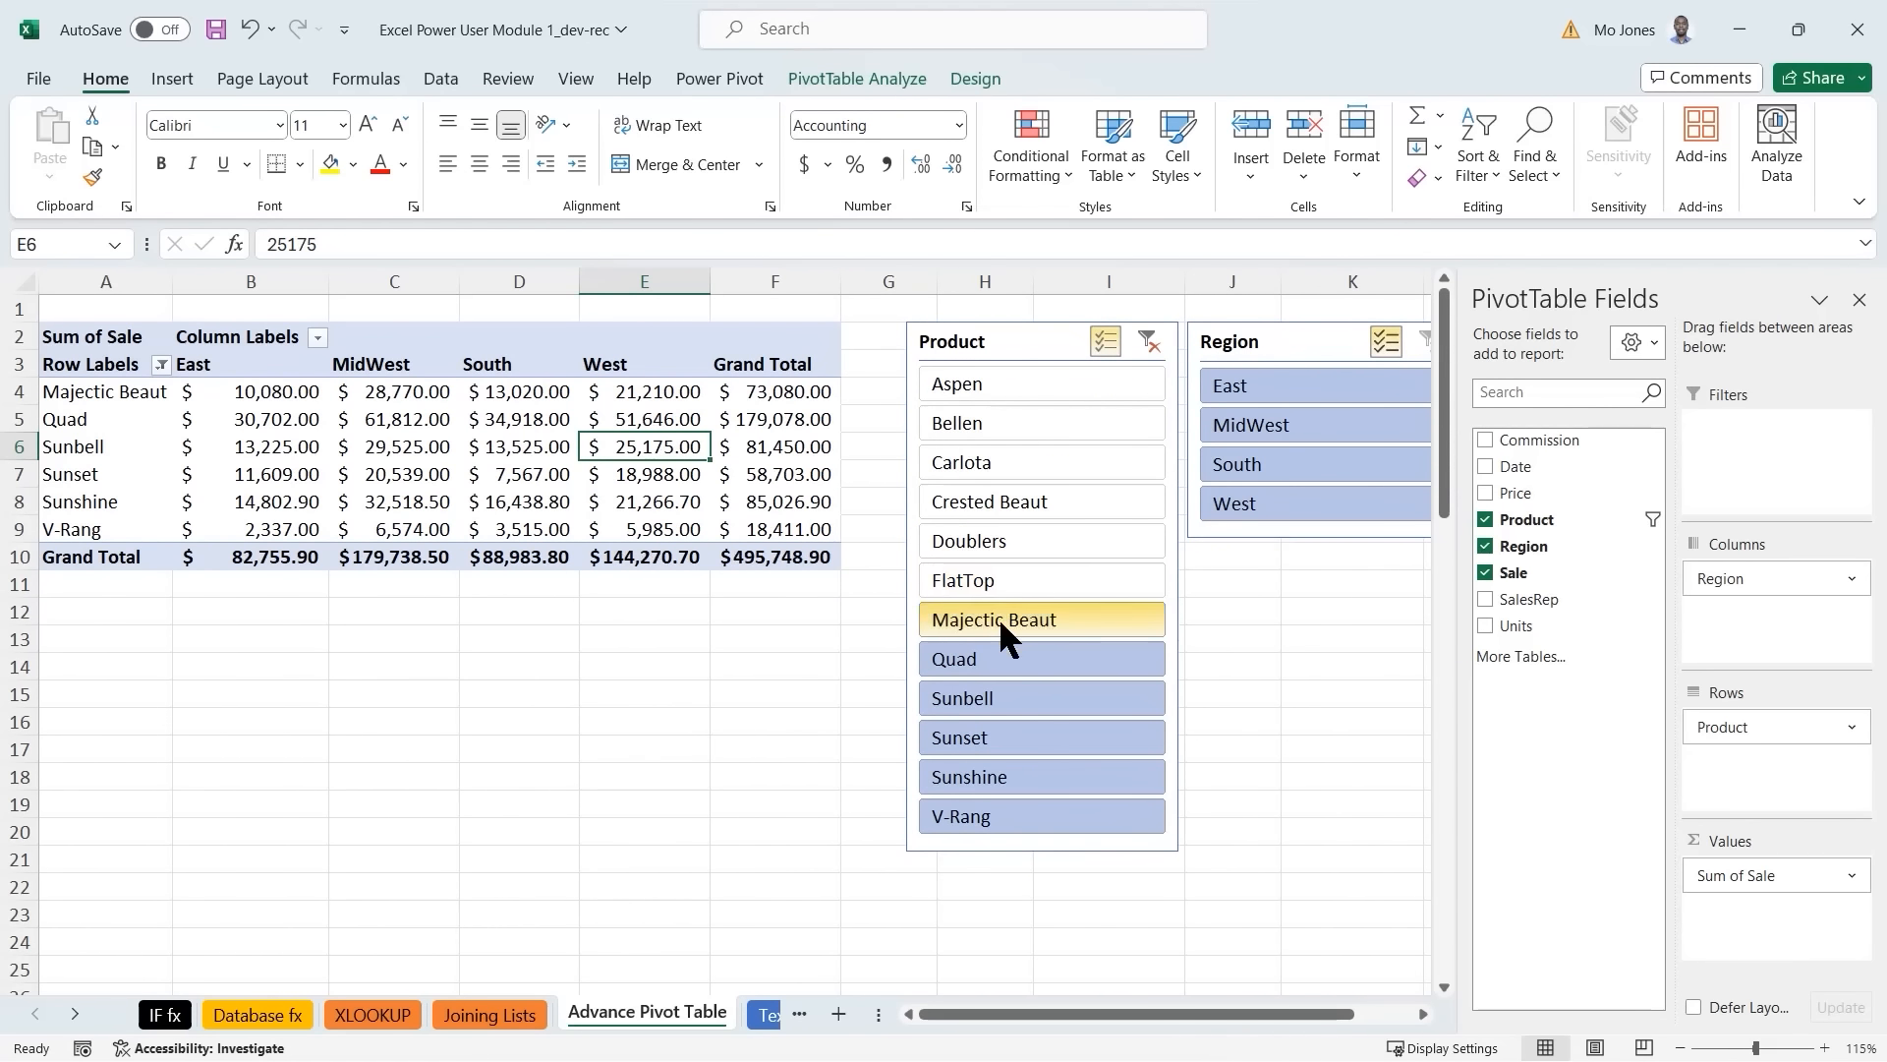
click(999, 617)
click(987, 653)
click(983, 694)
click(953, 744)
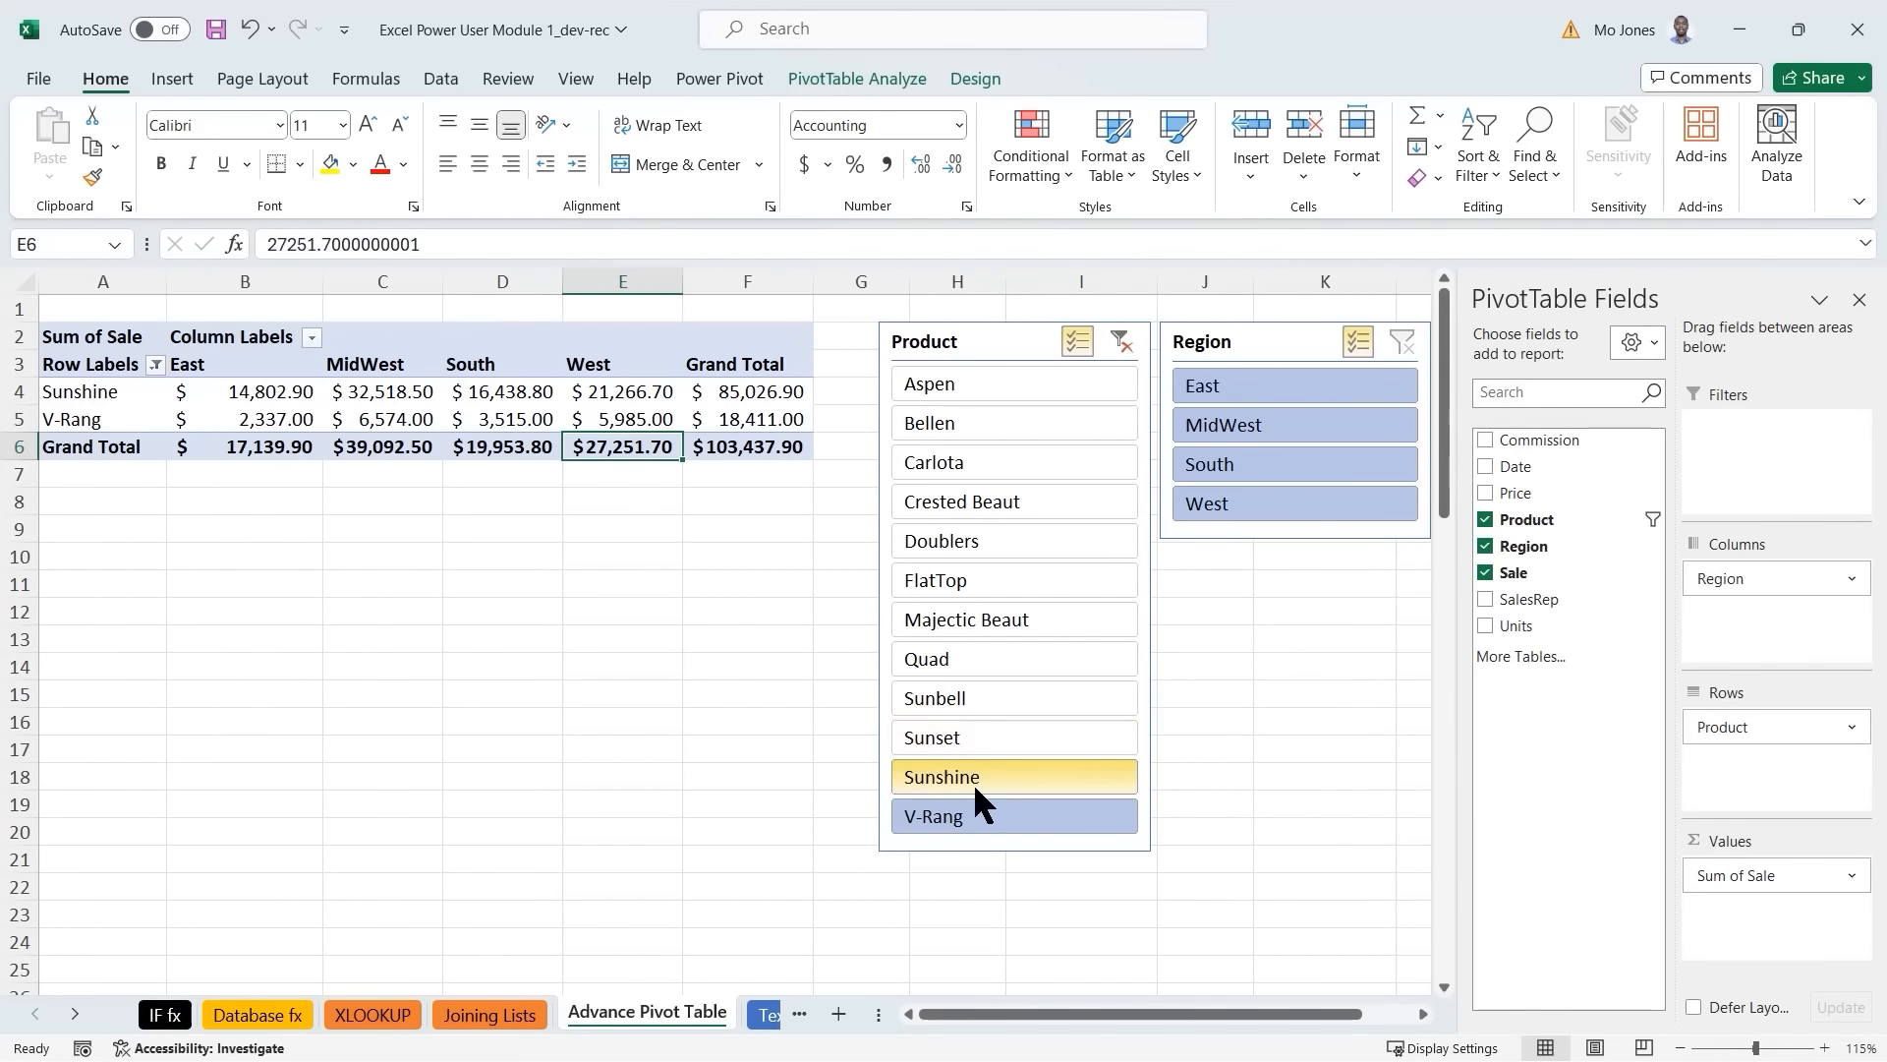
click(973, 780)
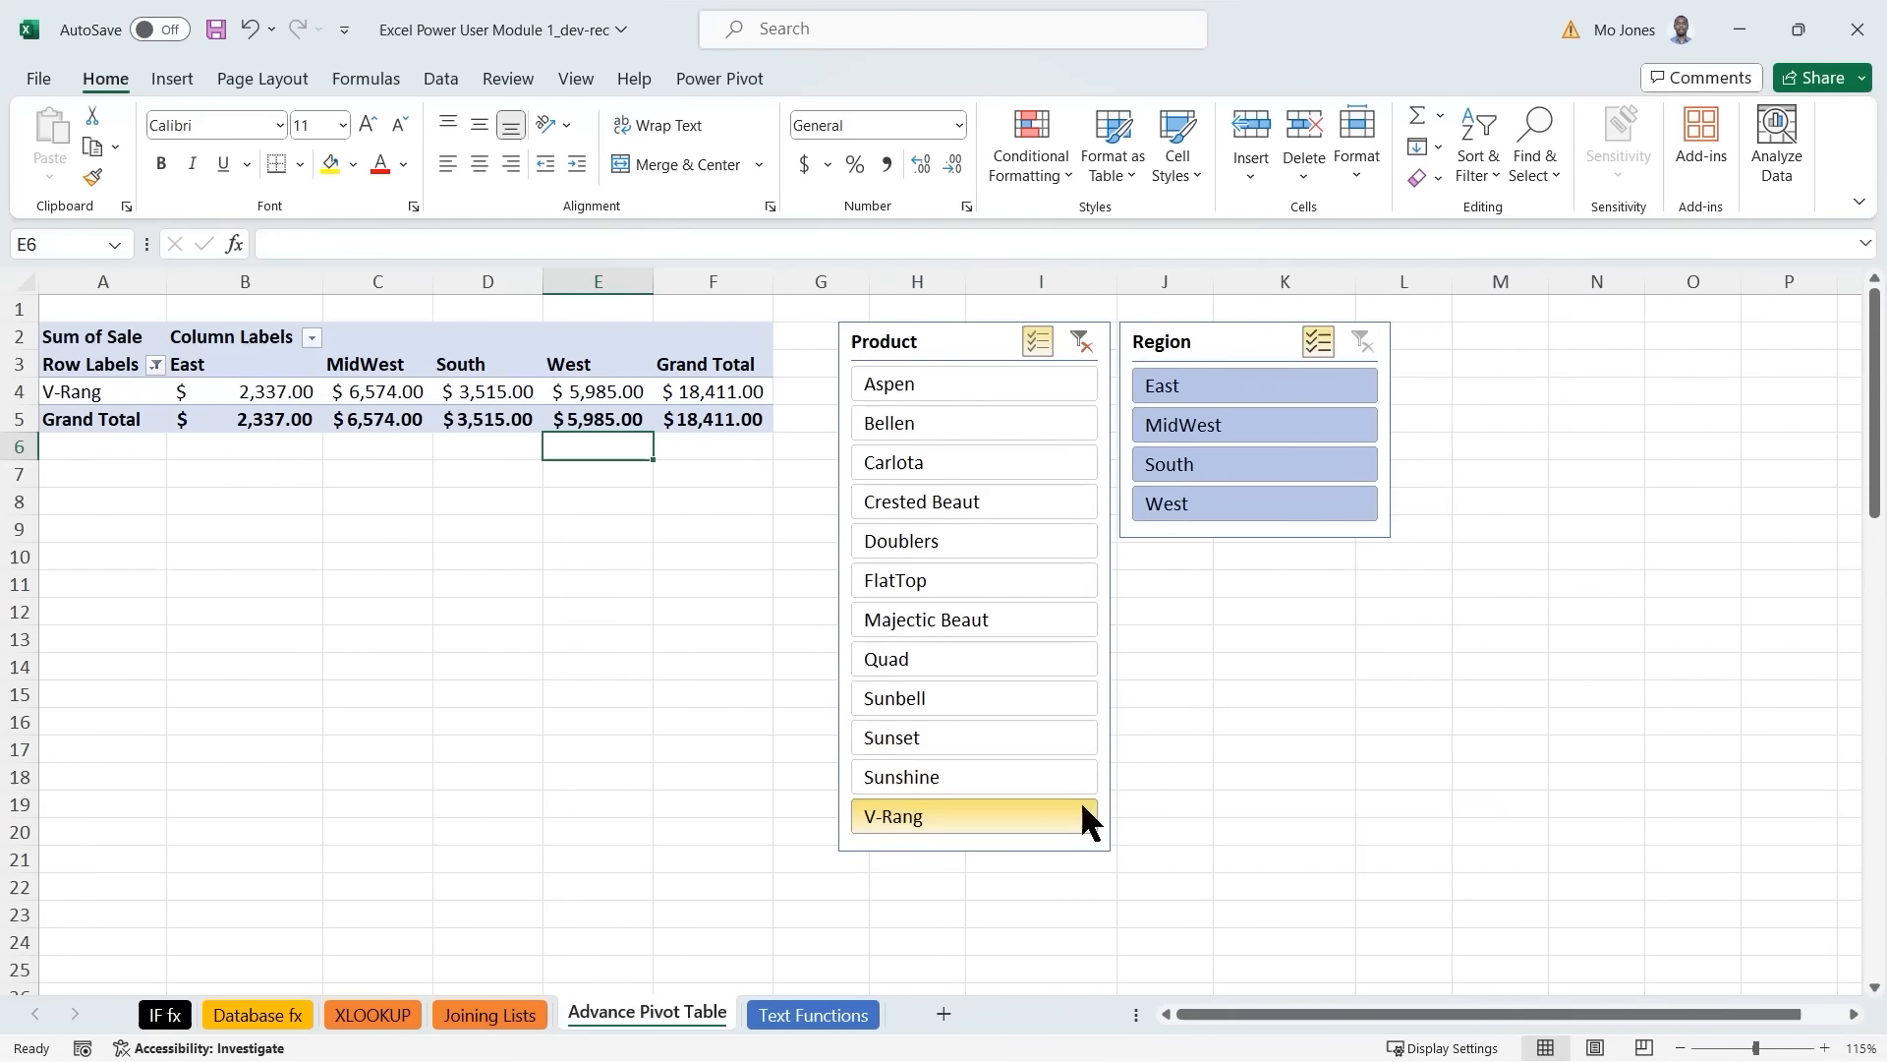
click(936, 384)
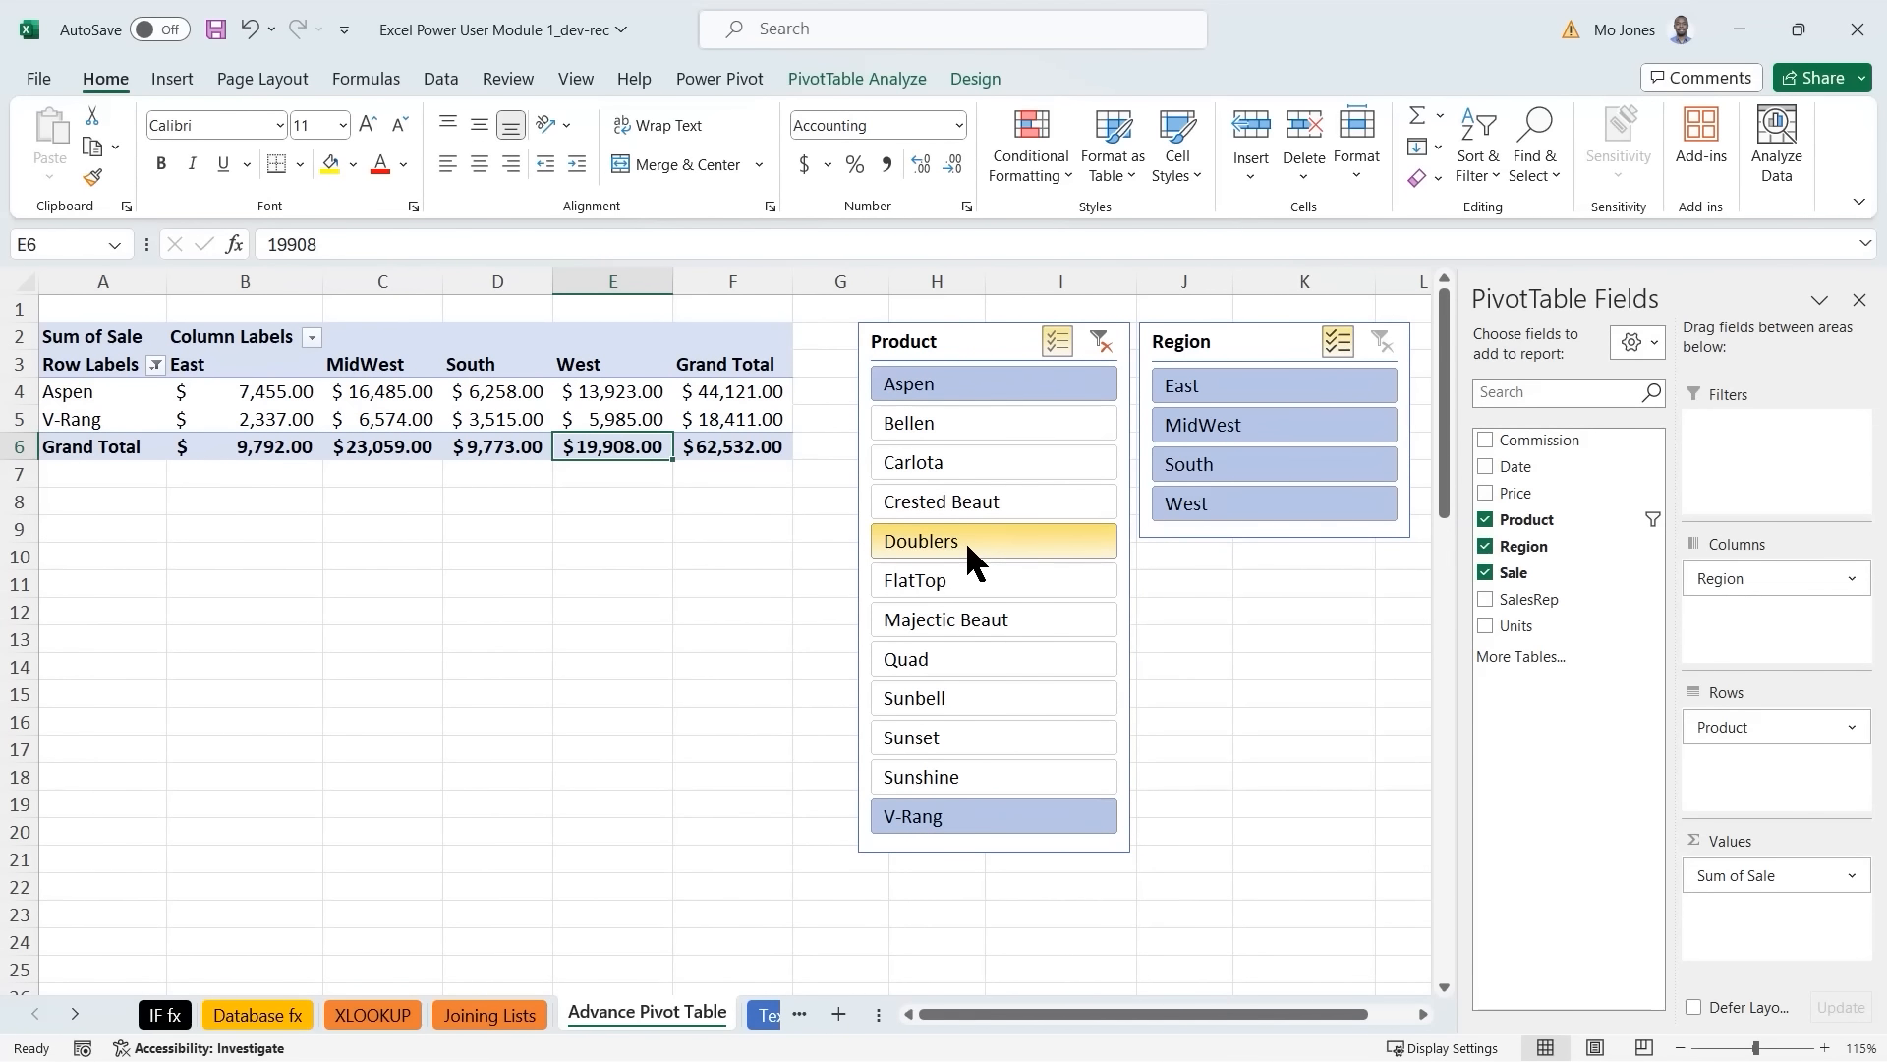
click(965, 540)
click(971, 776)
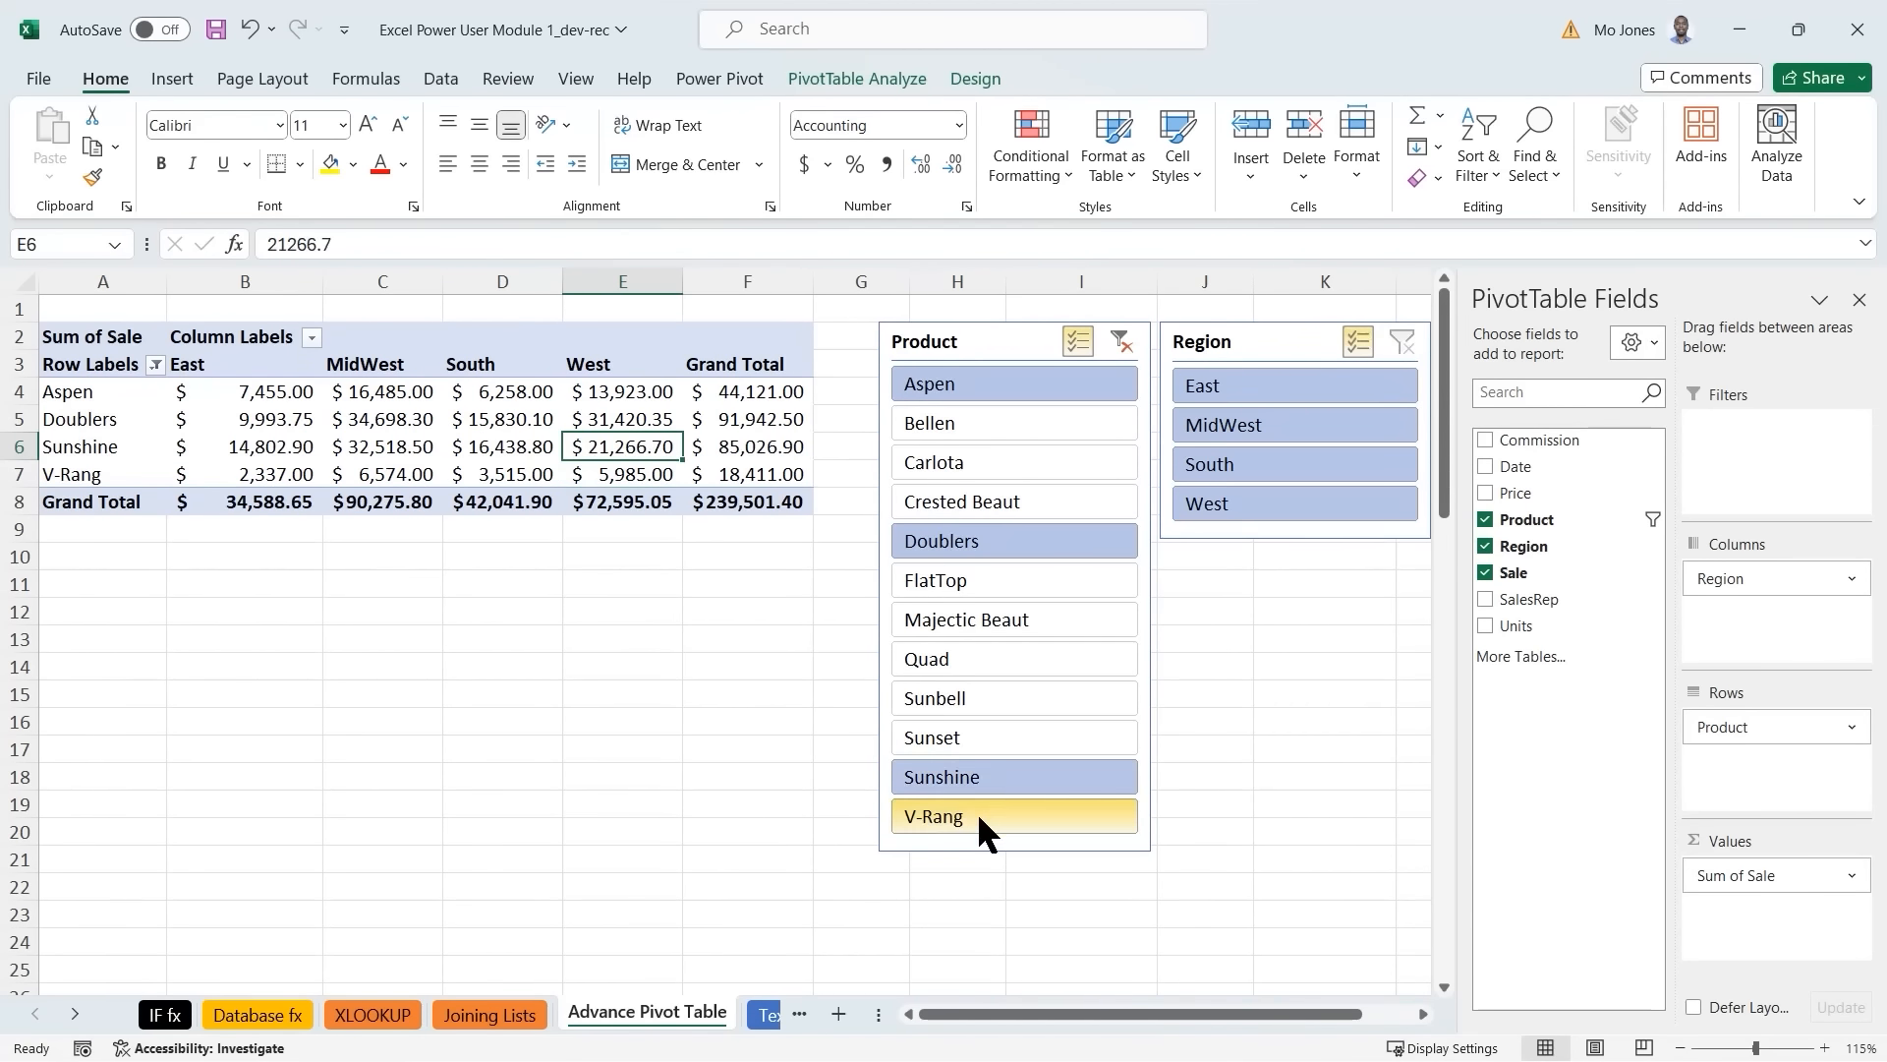
click(977, 814)
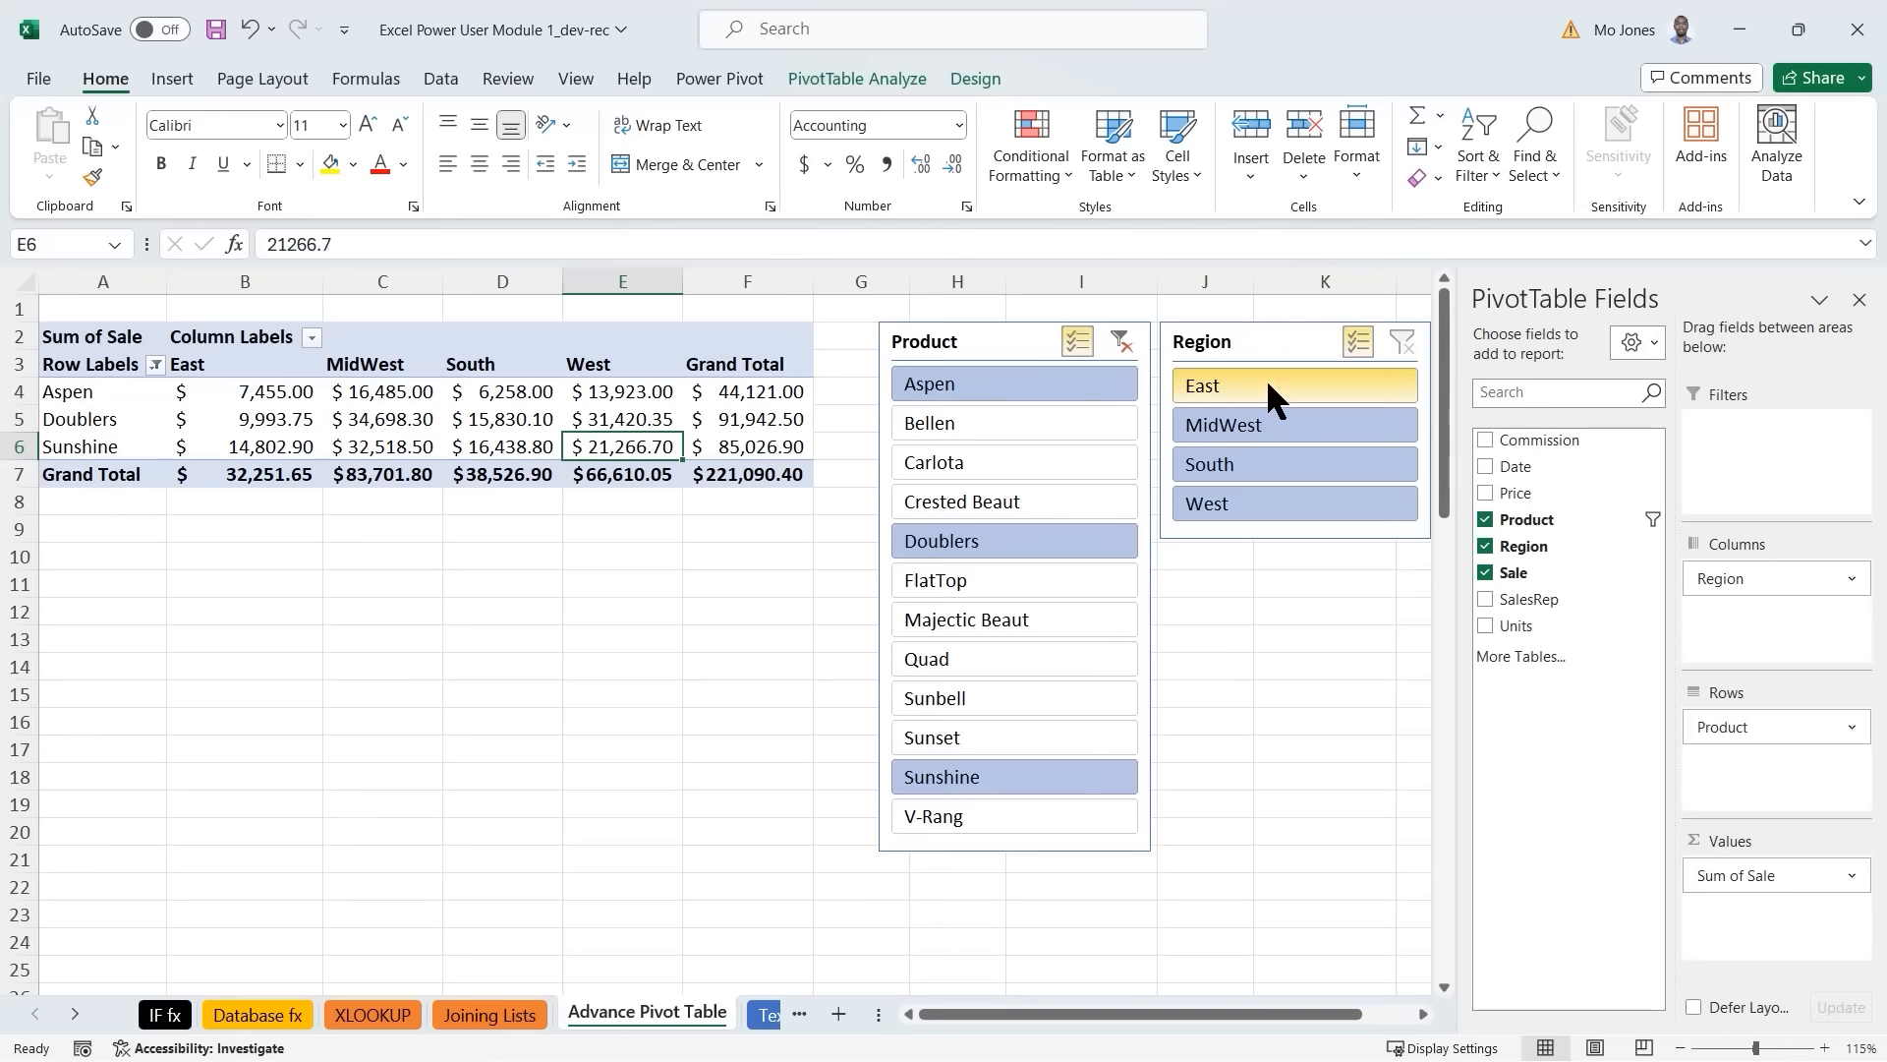
Remove MidWest and West from the Region slicer selection.
click(1221, 428)
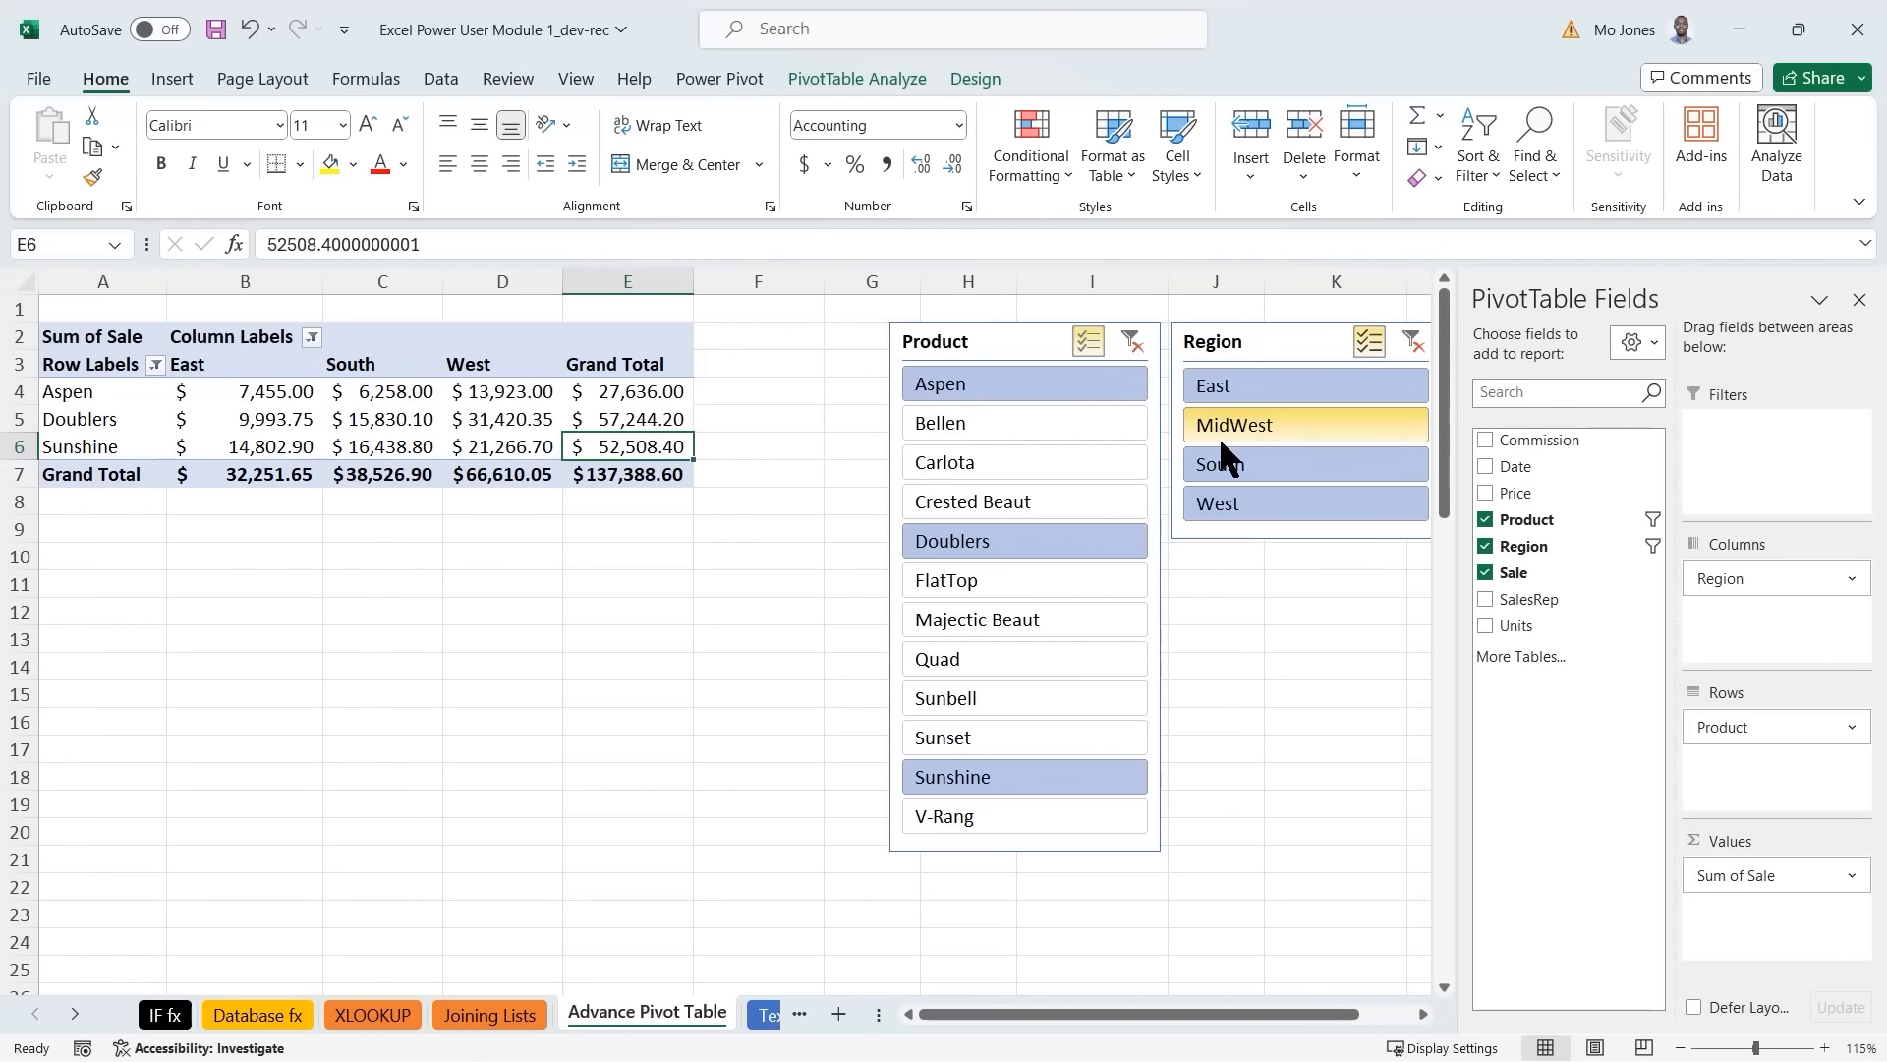
click(1241, 501)
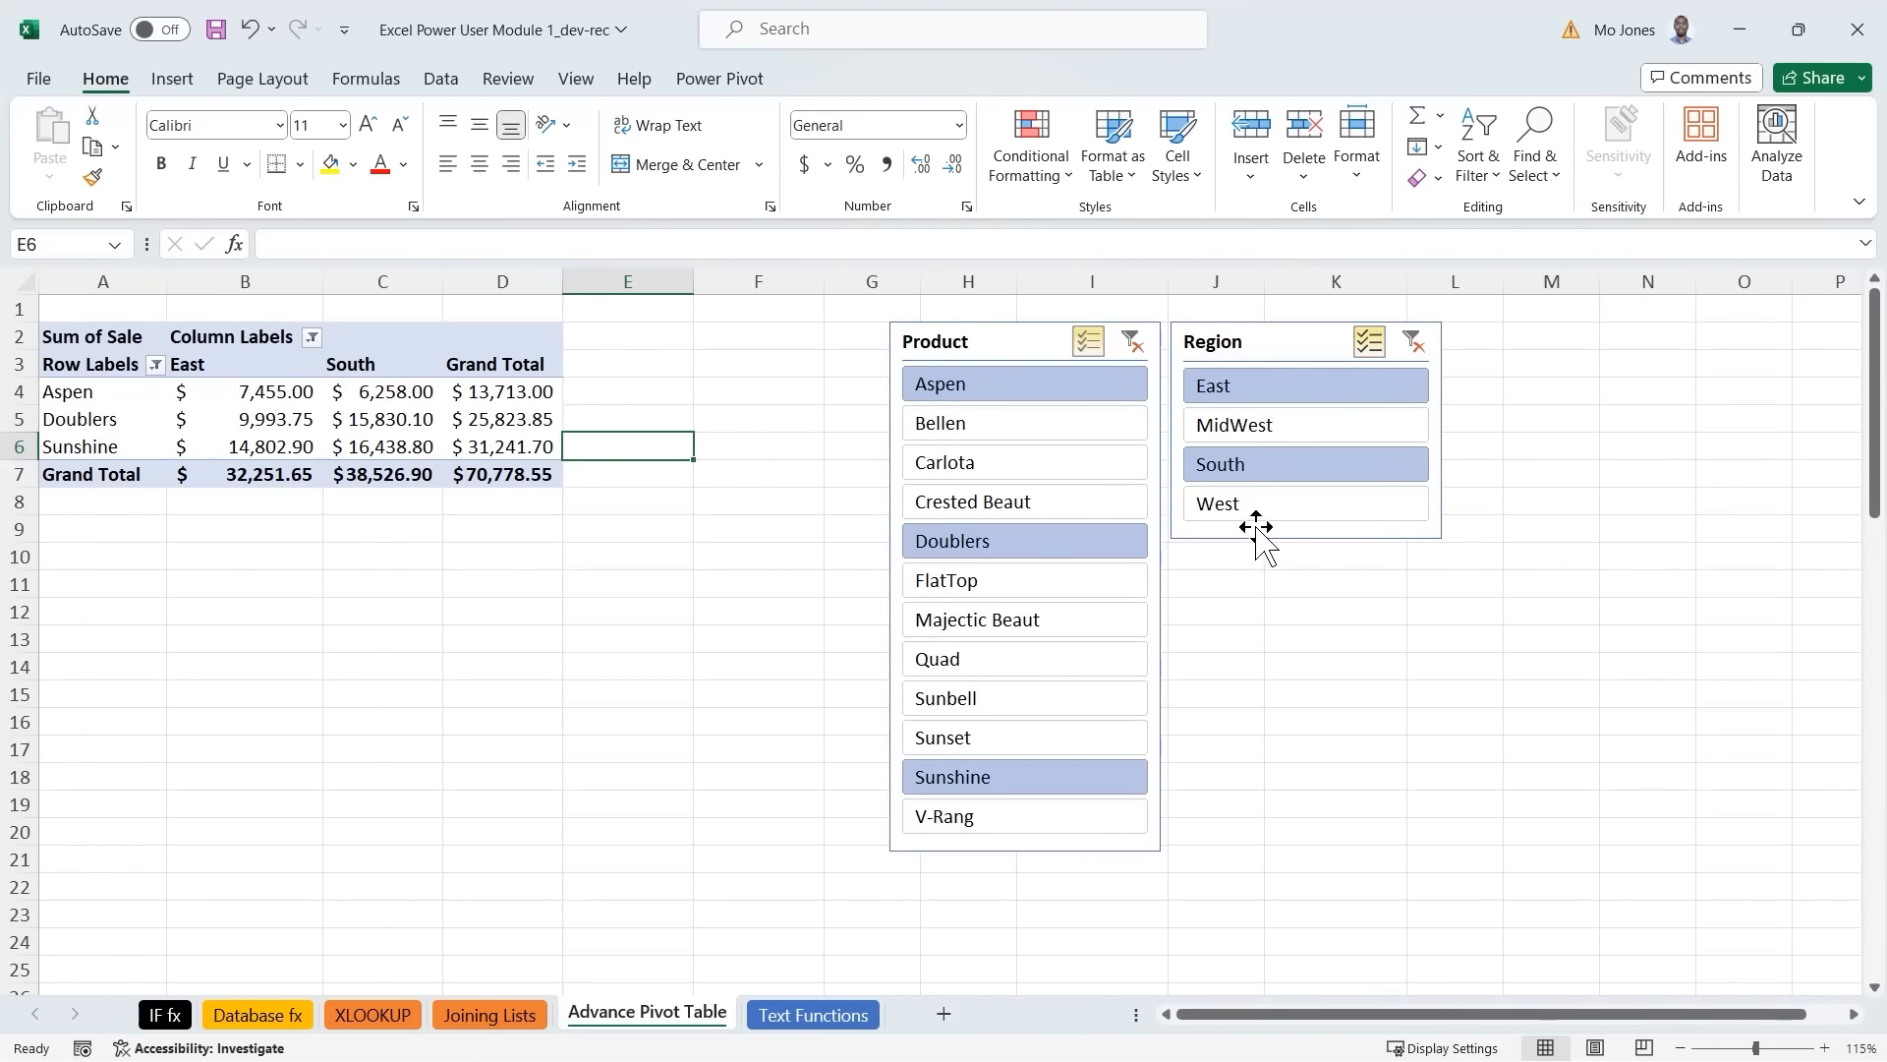
mouse_move(332, 408)
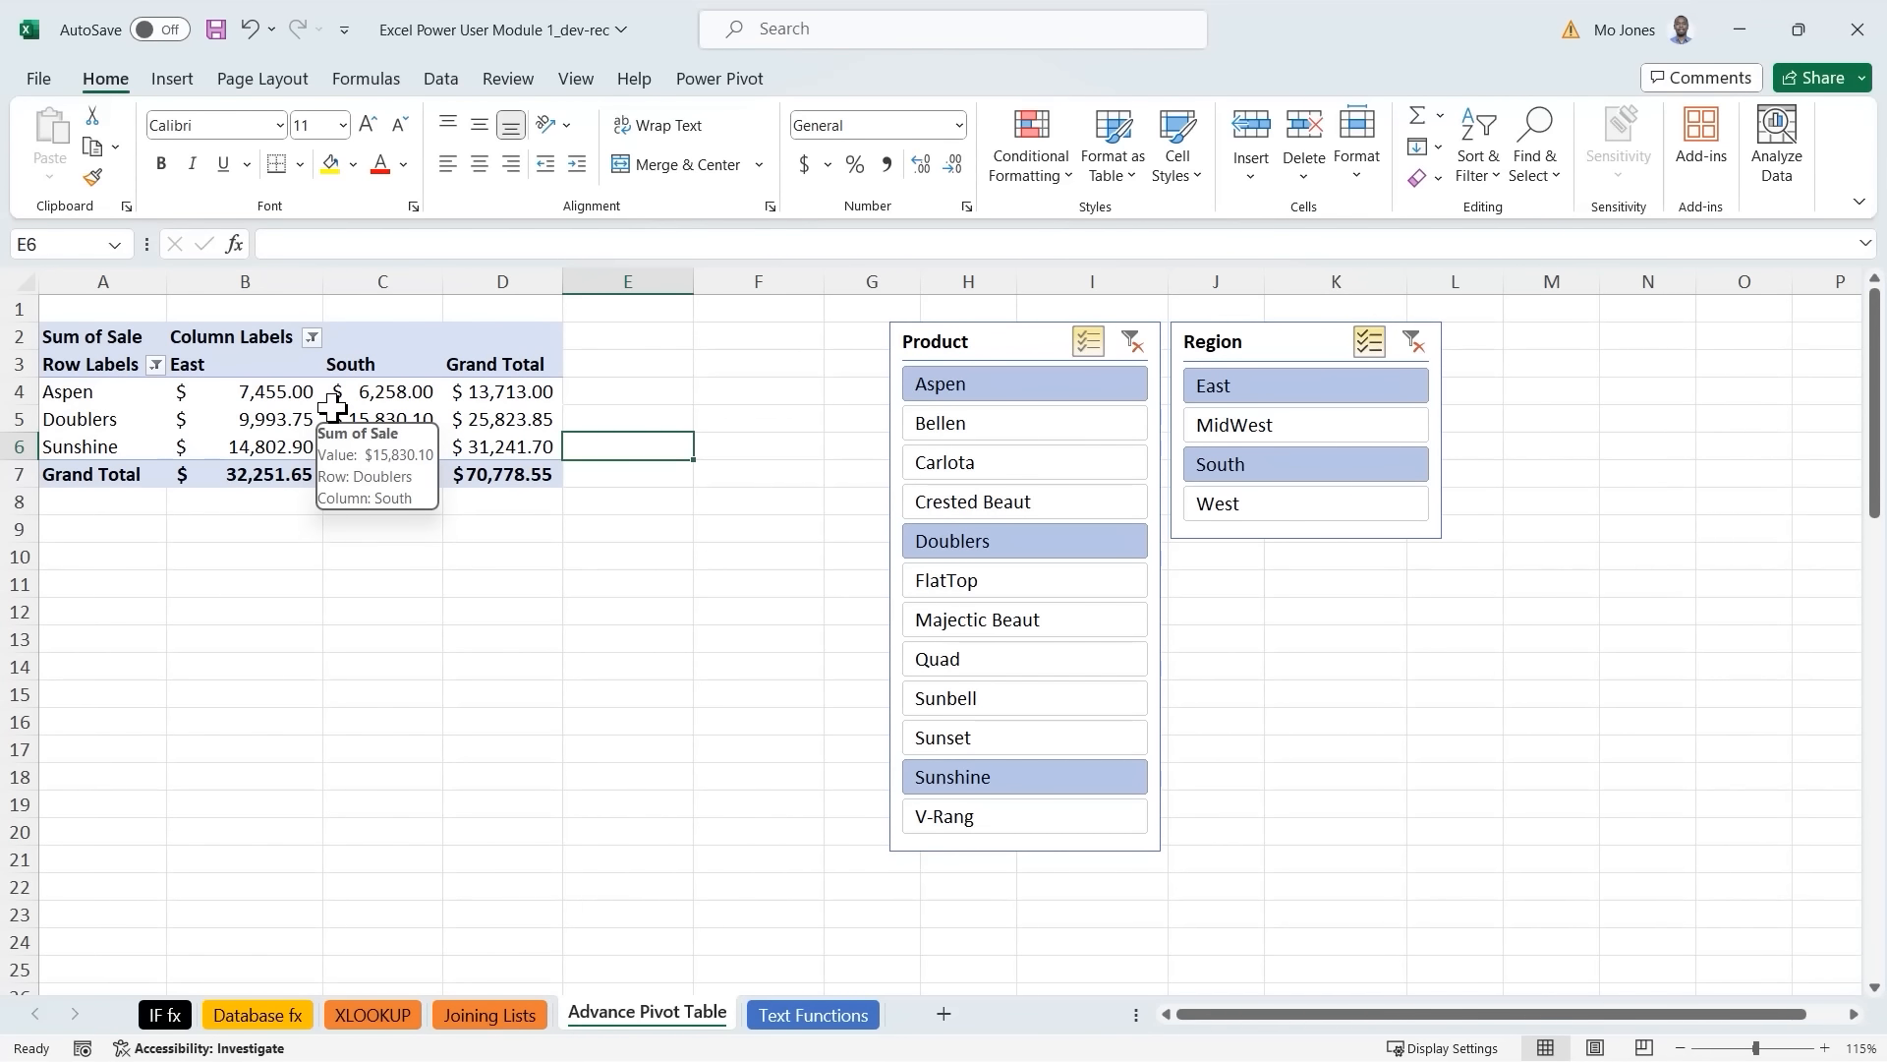
Nudge the Product slicer slightly left and clear both slicer filters again.
click(1043, 345)
drag(1043, 345, 1038, 345)
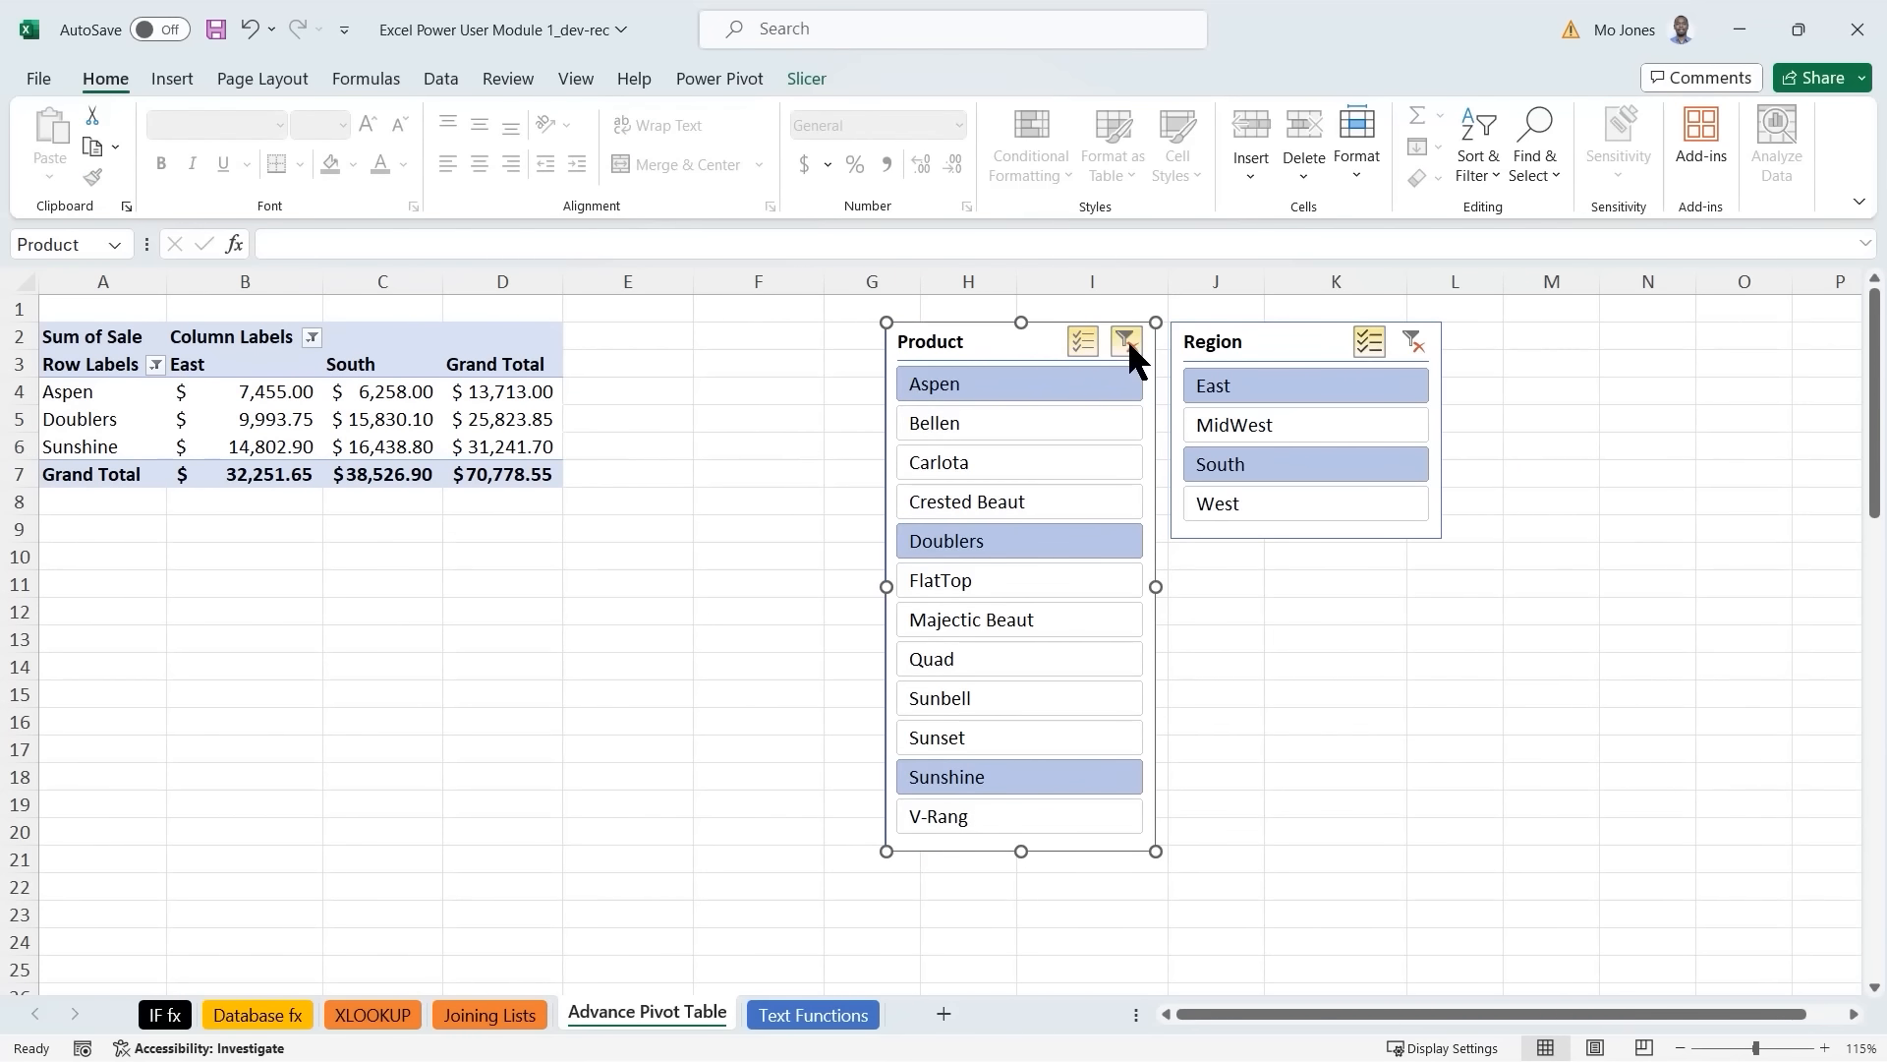
click(1128, 339)
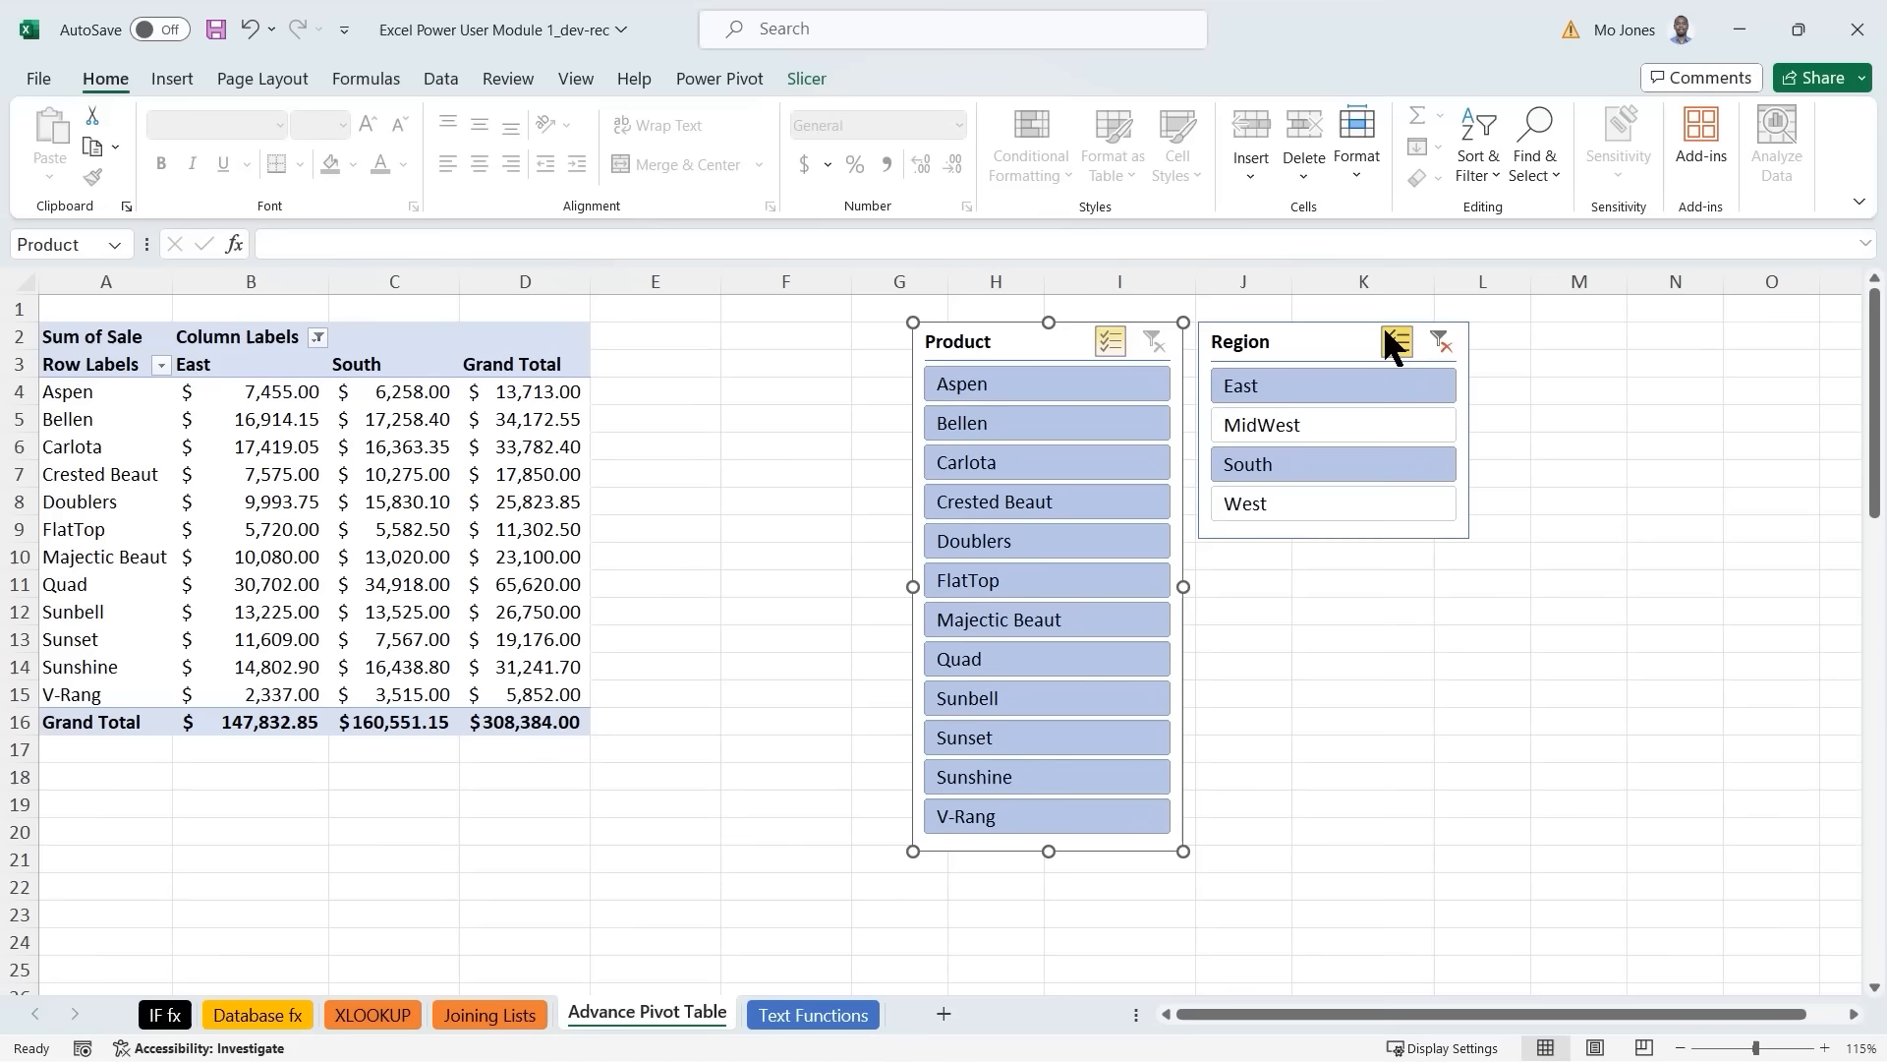
click(1436, 340)
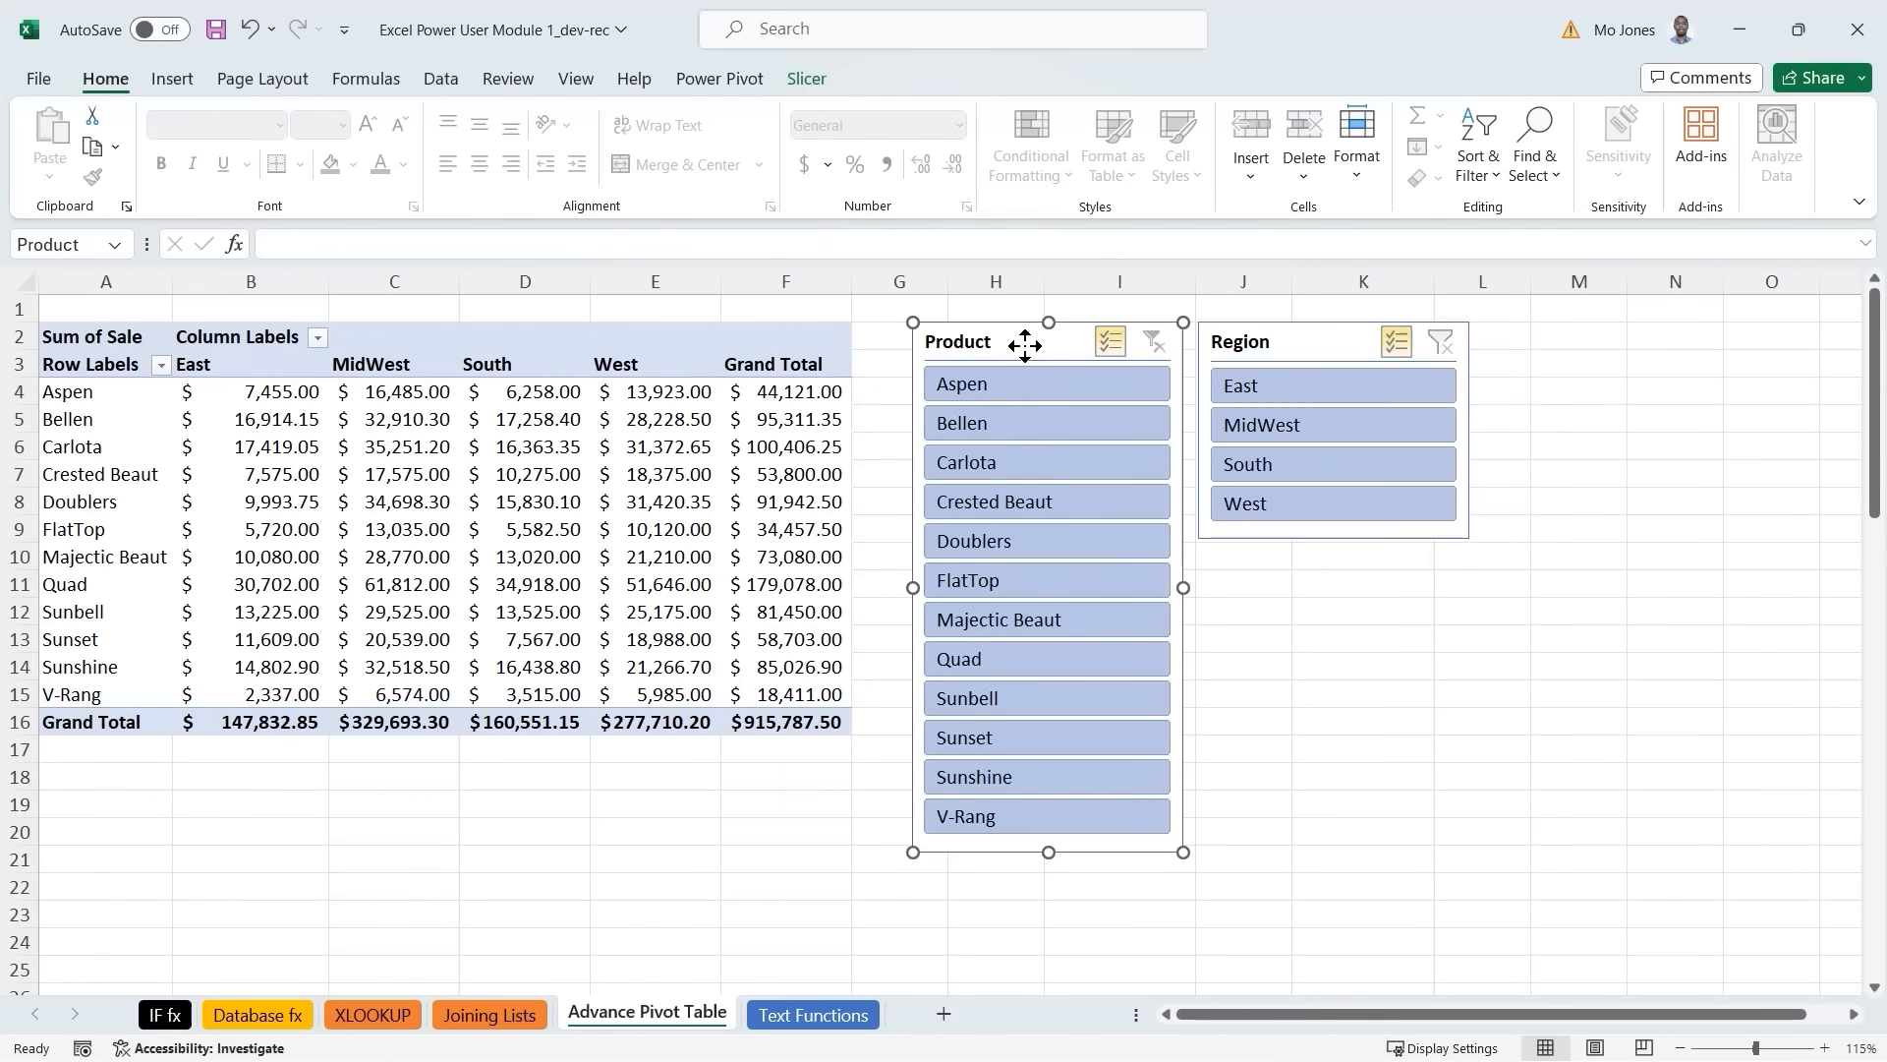
Lay out Product items in two columns, resize the slicer, and put a wider Region slicer beneath it.
click(811, 79)
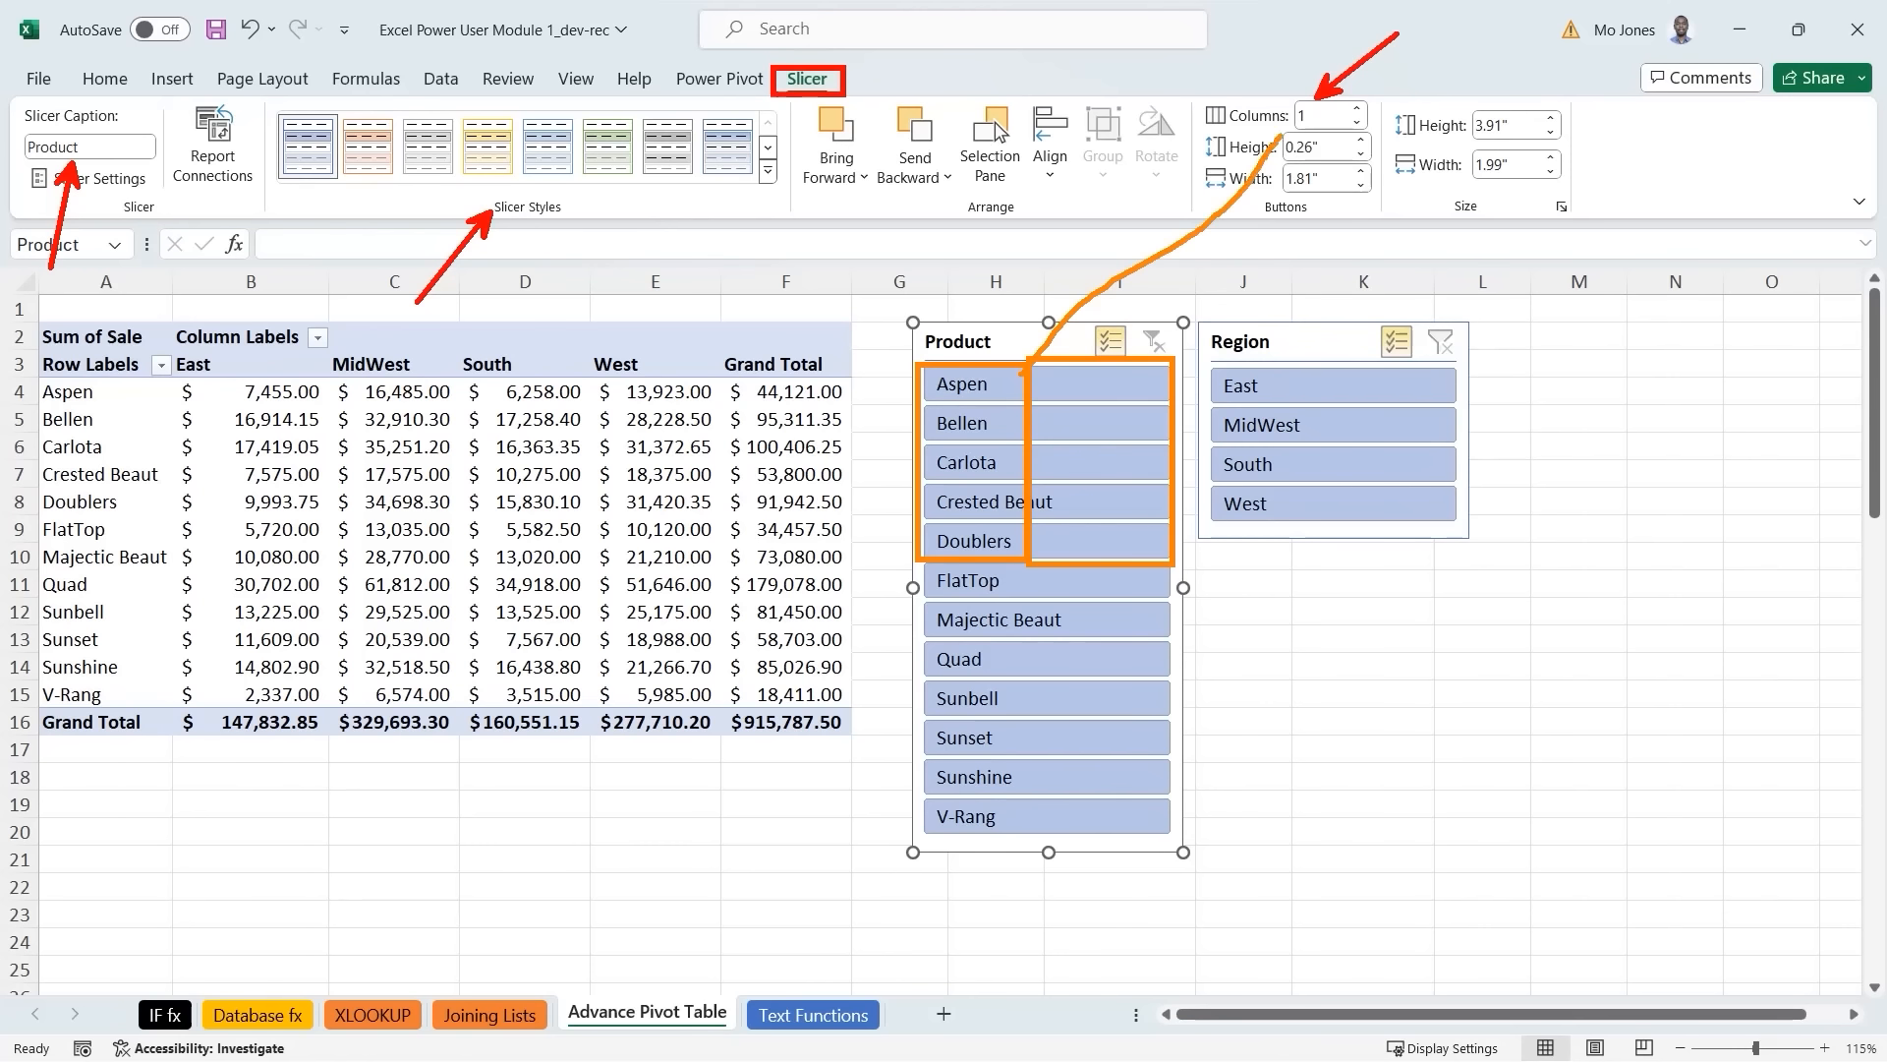
click(1358, 107)
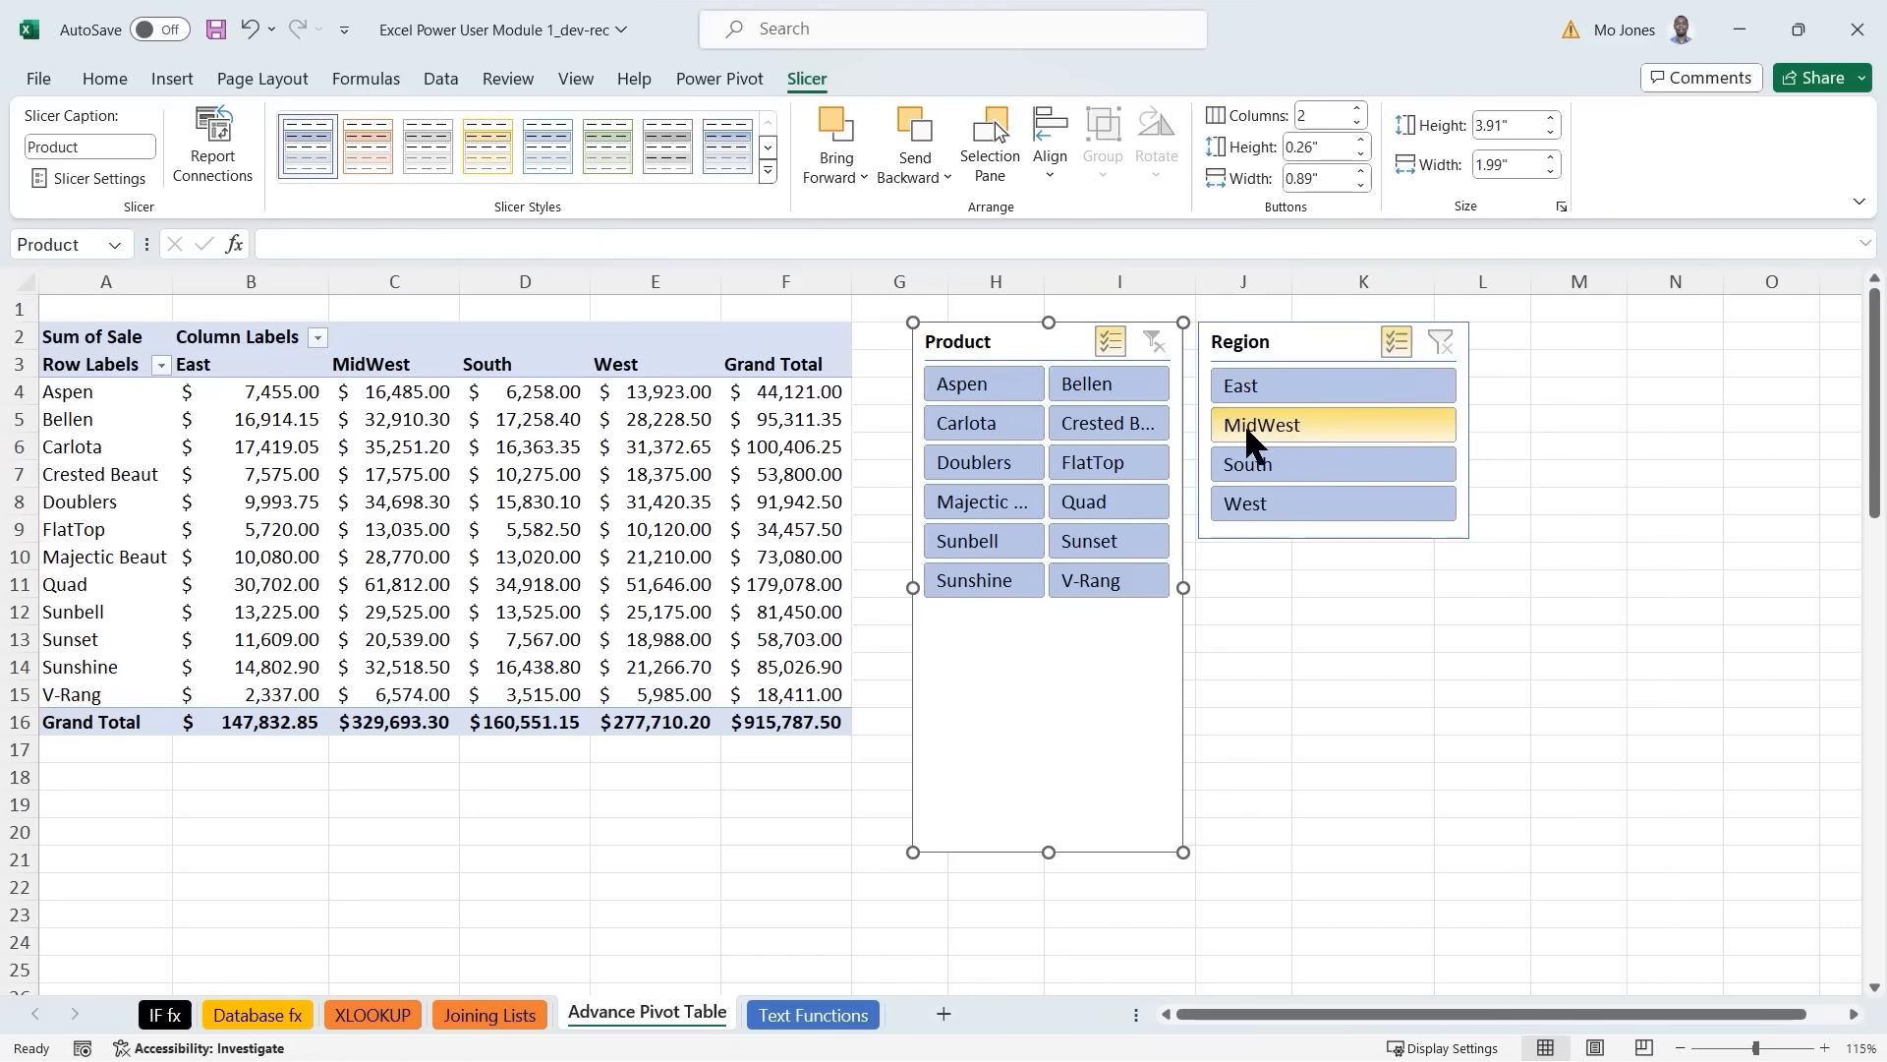
drag(1310, 345, 1398, 349)
click(1116, 727)
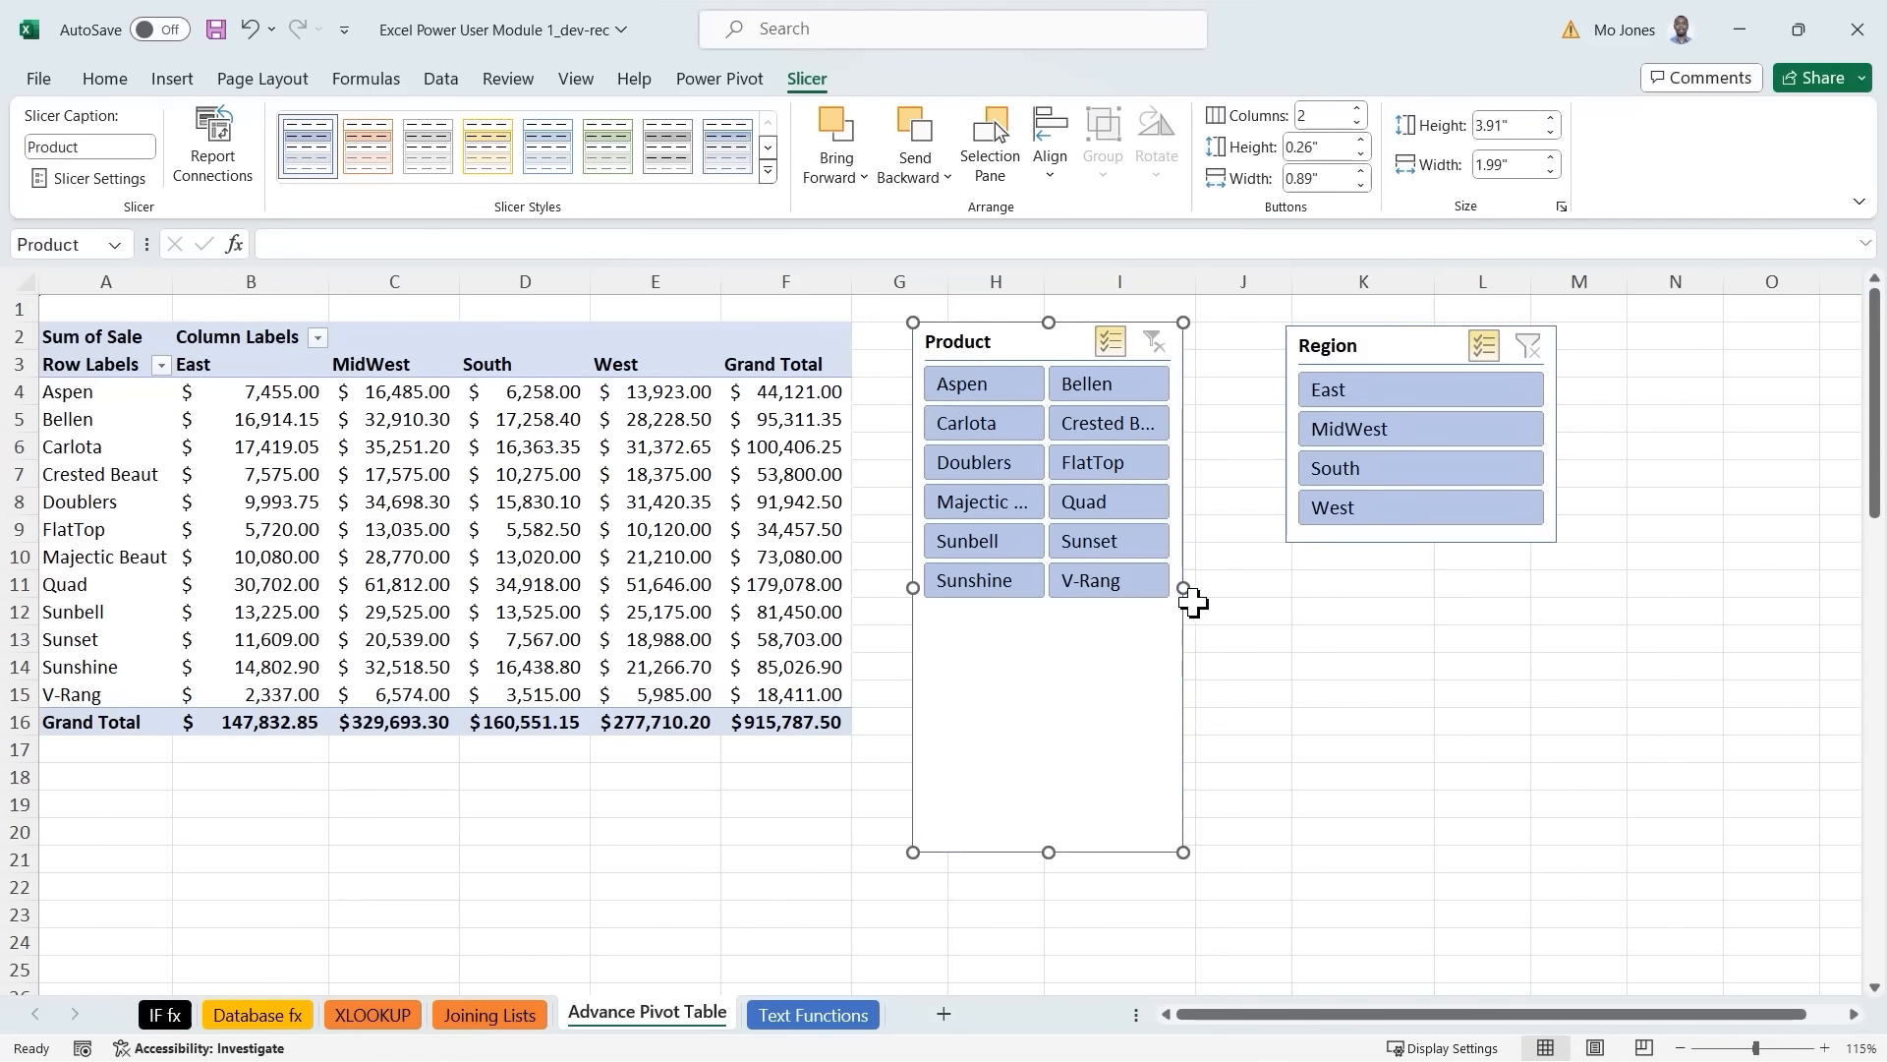
drag(1185, 589, 1256, 587)
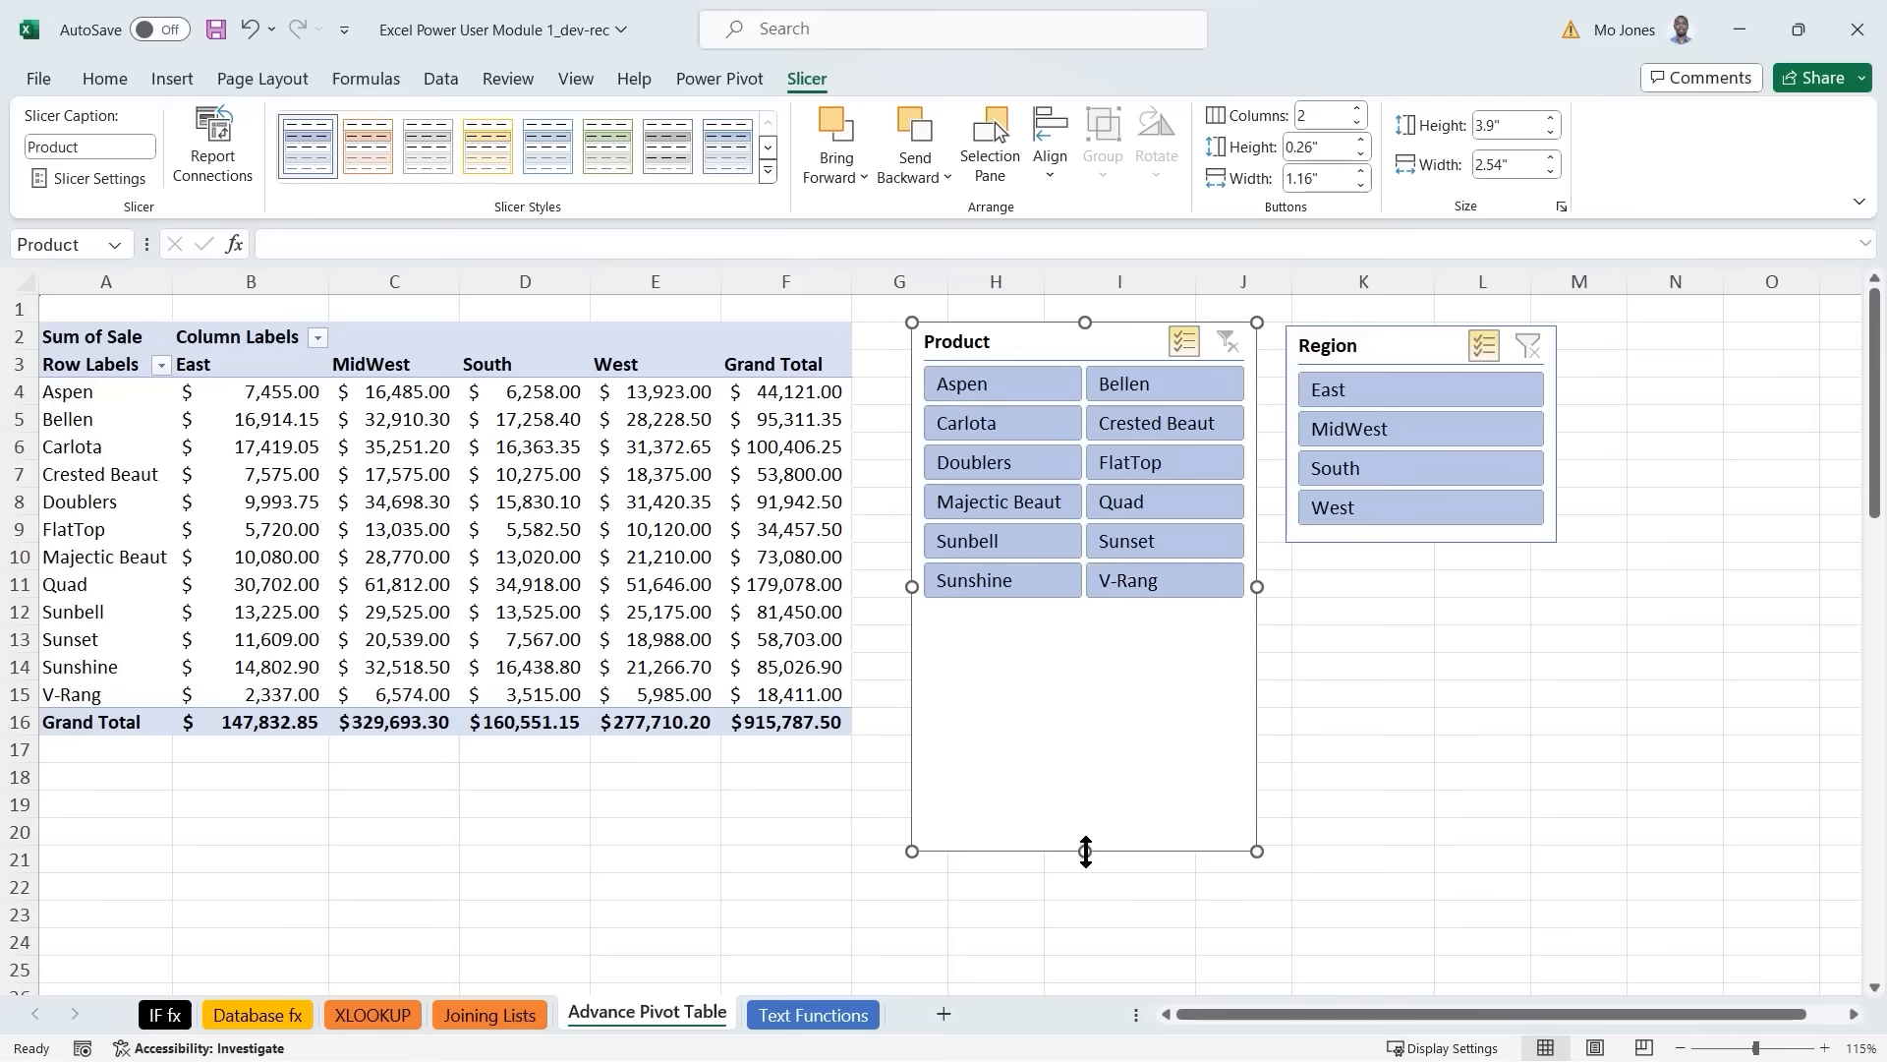
drag(1085, 852, 1113, 611)
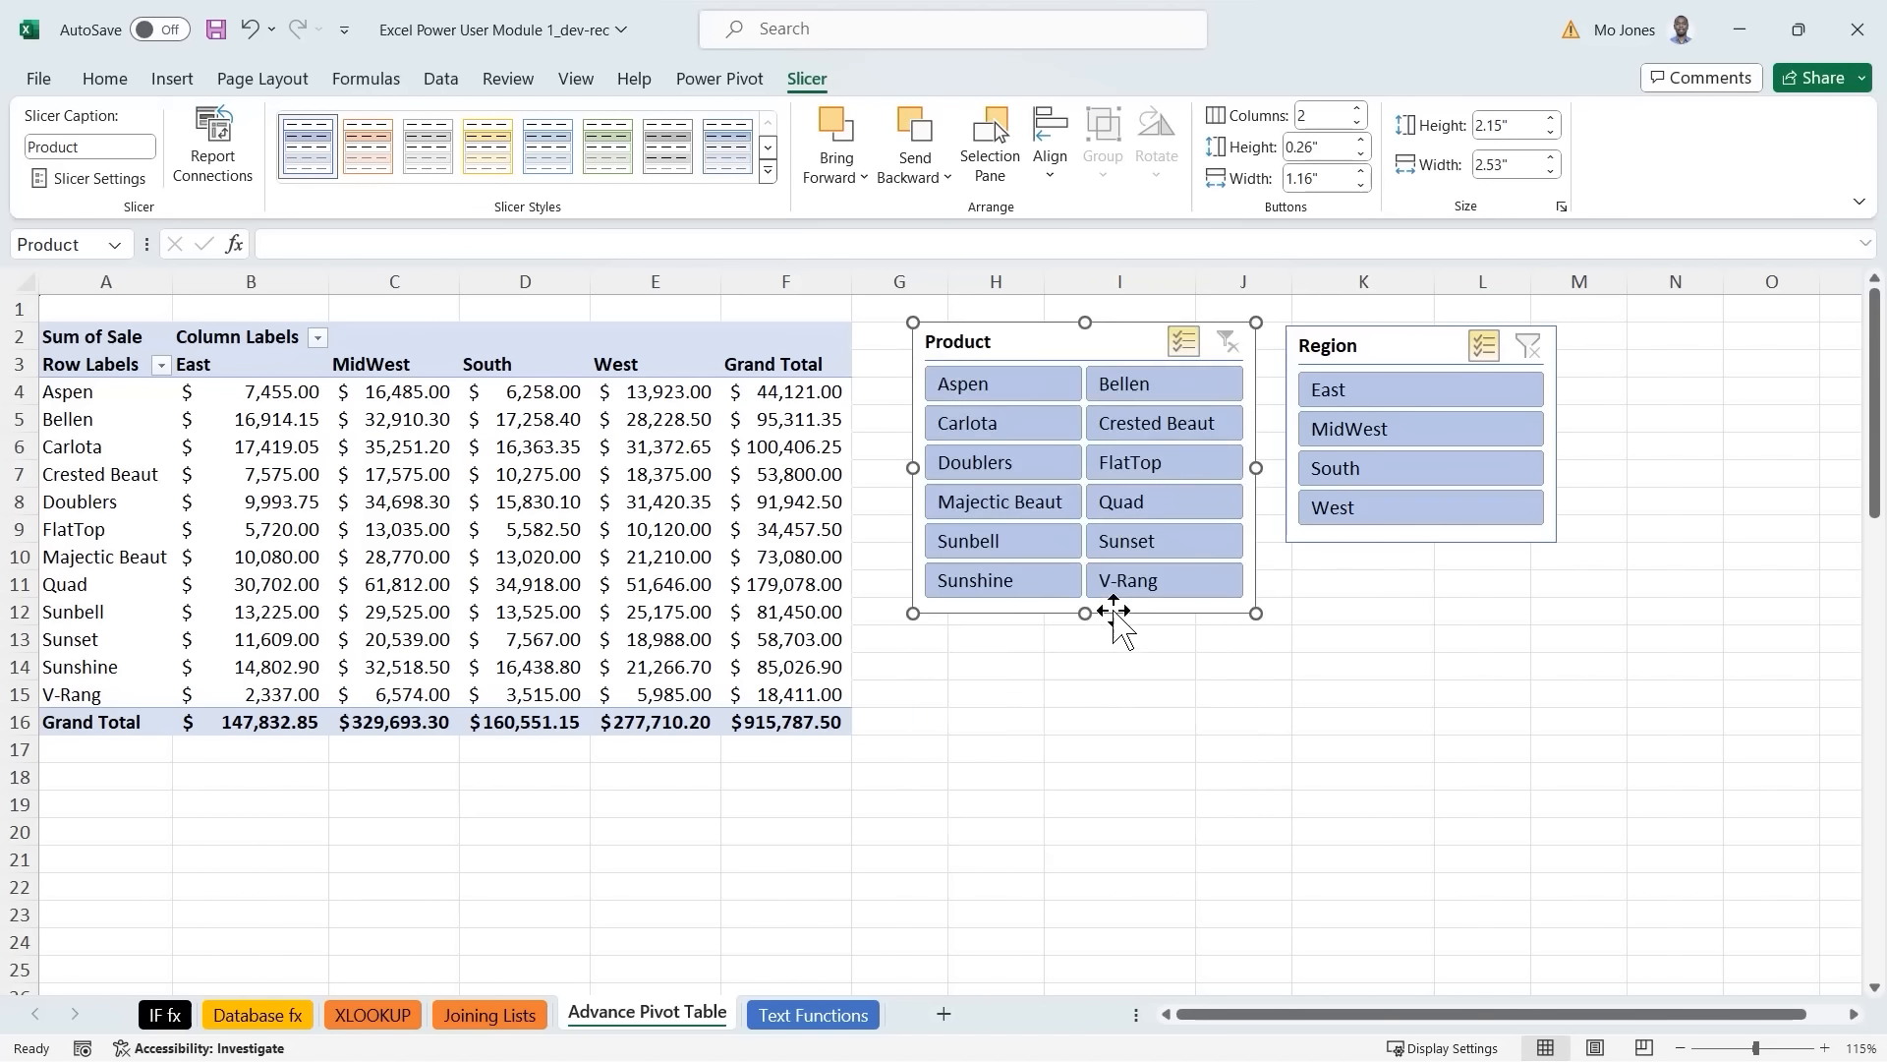
drag(1386, 342, 1015, 645)
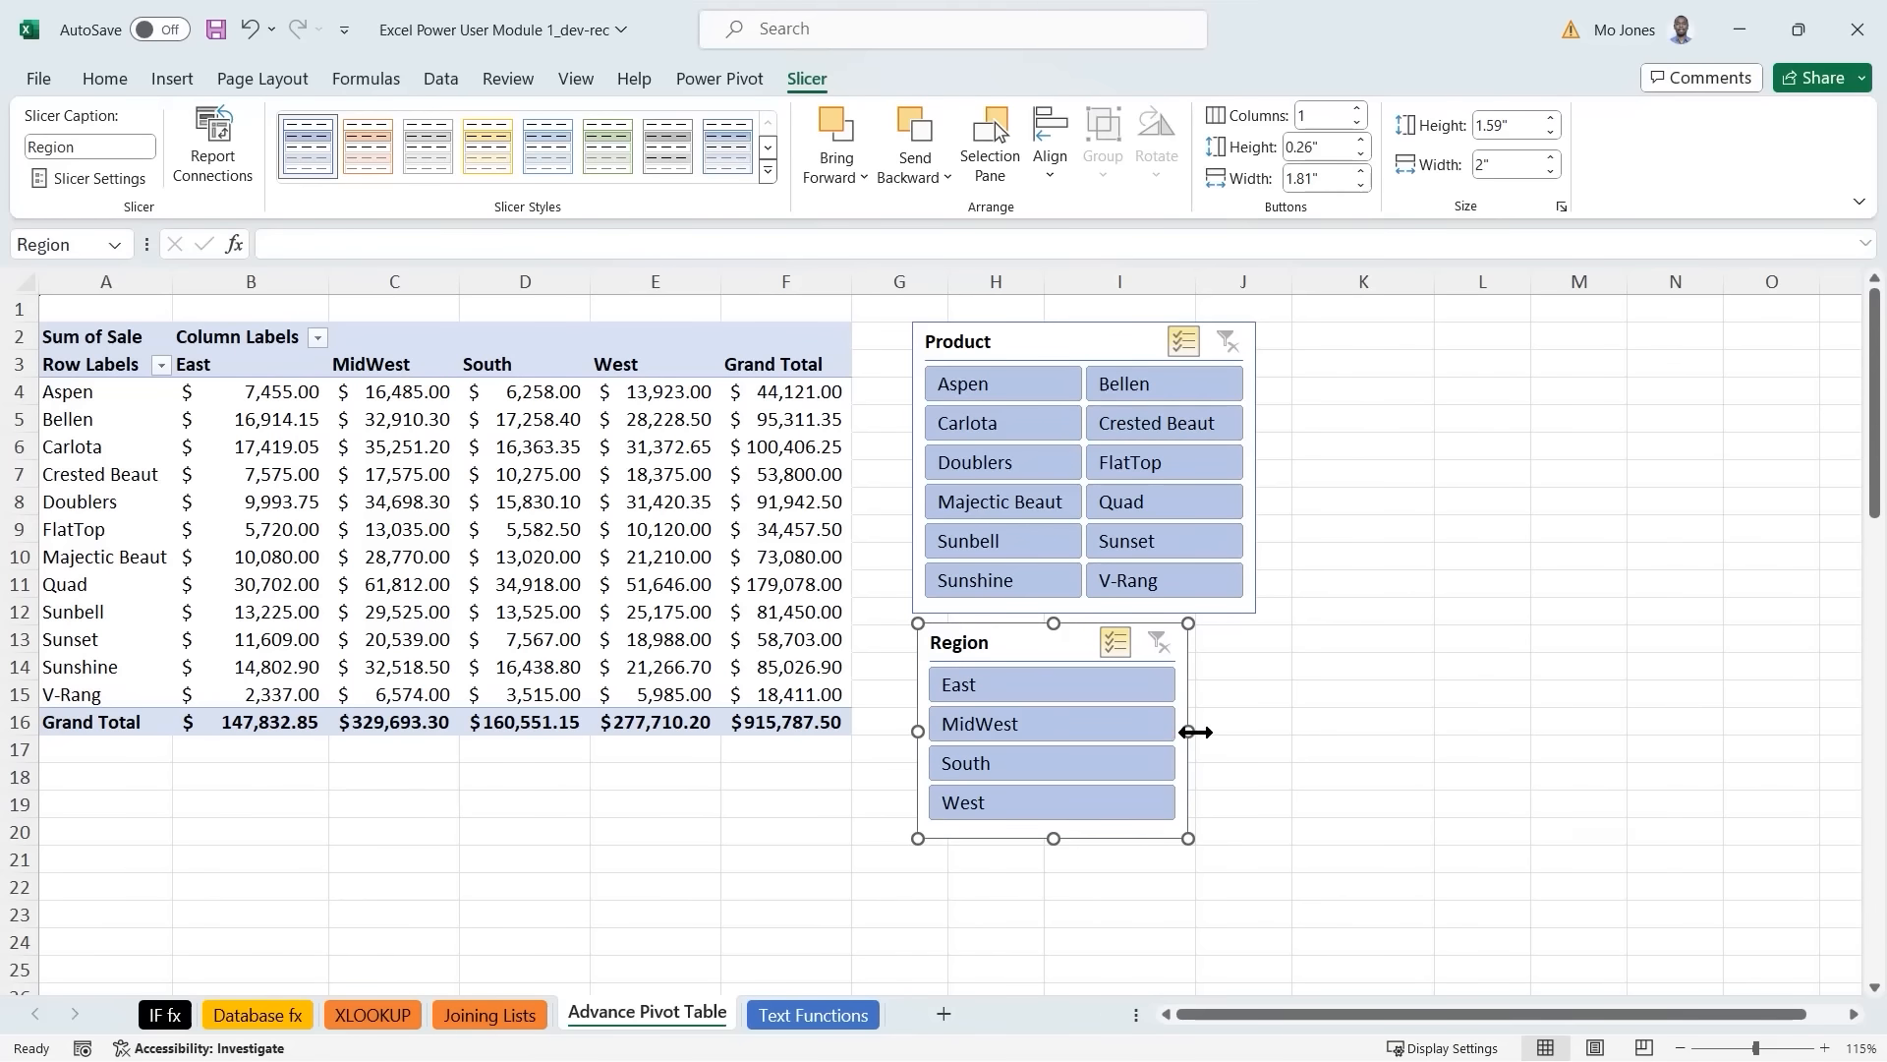
drag(1196, 732, 1256, 733)
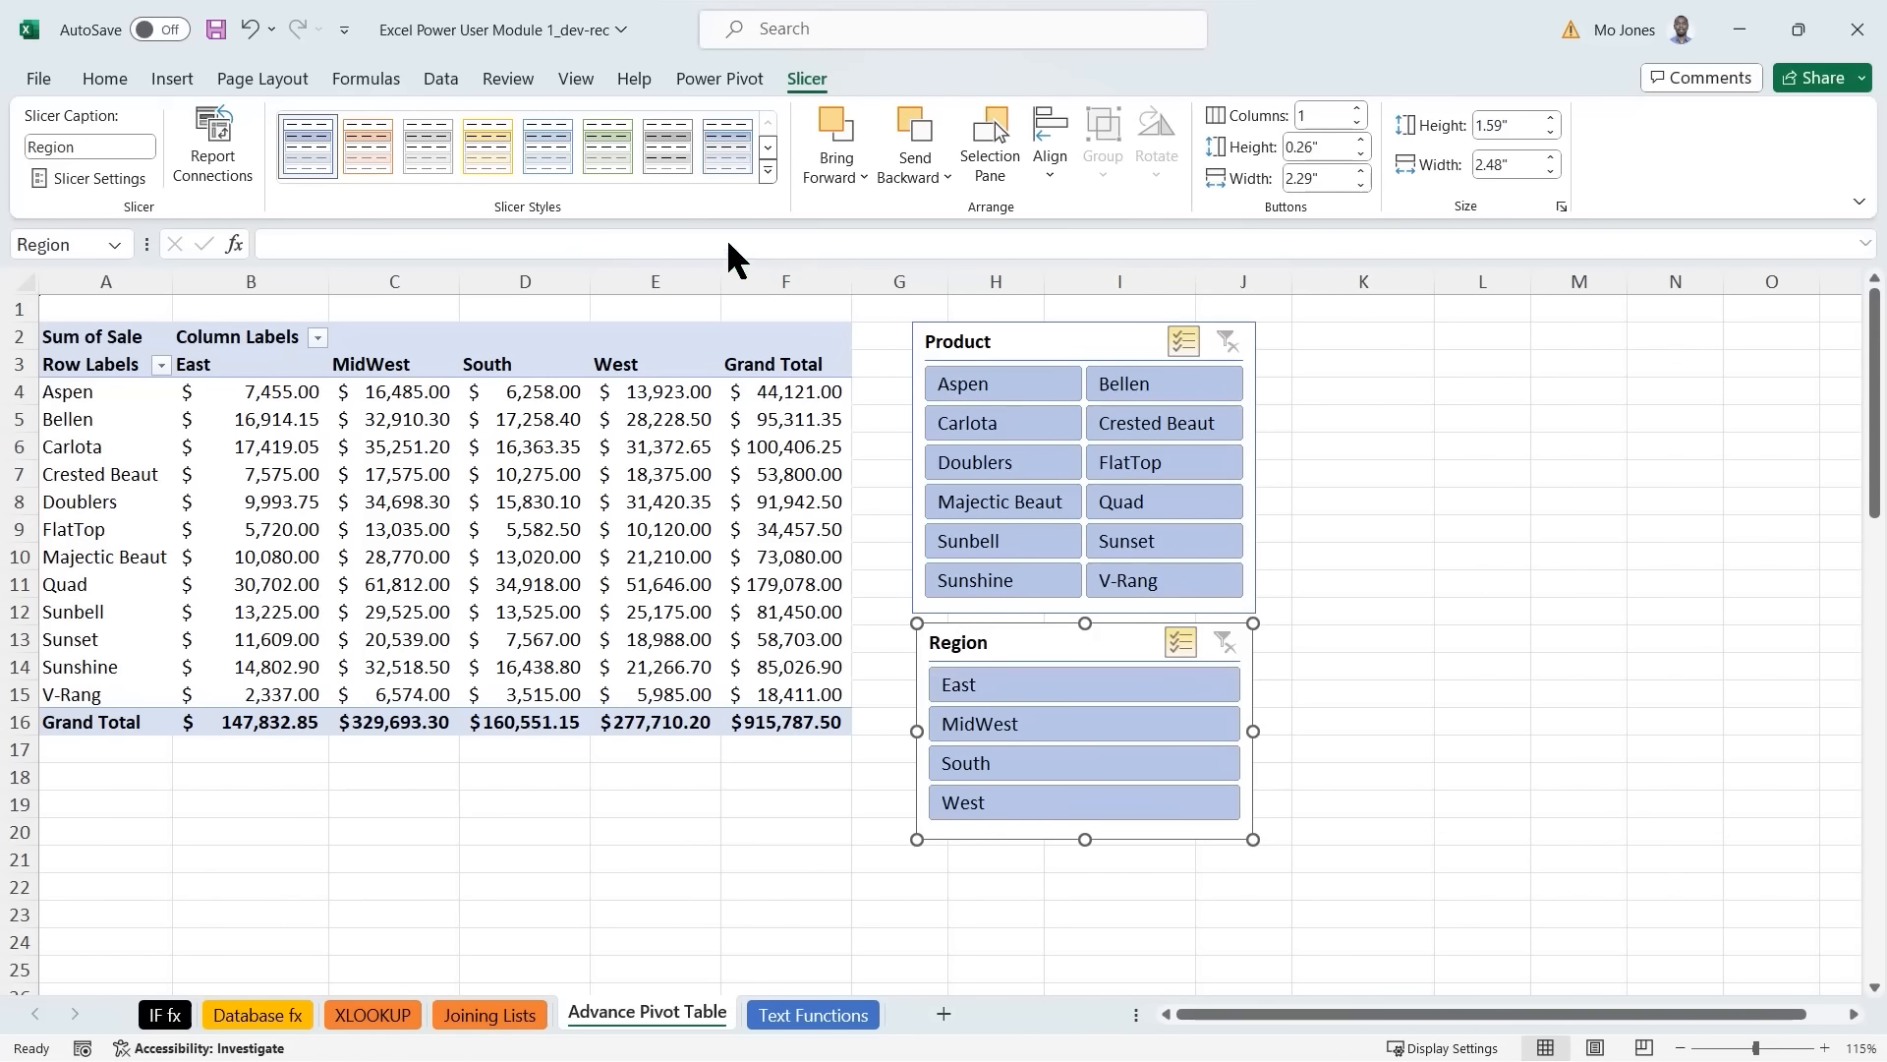
Style the Region slicer yellow and the Product slicer orange.
click(497, 145)
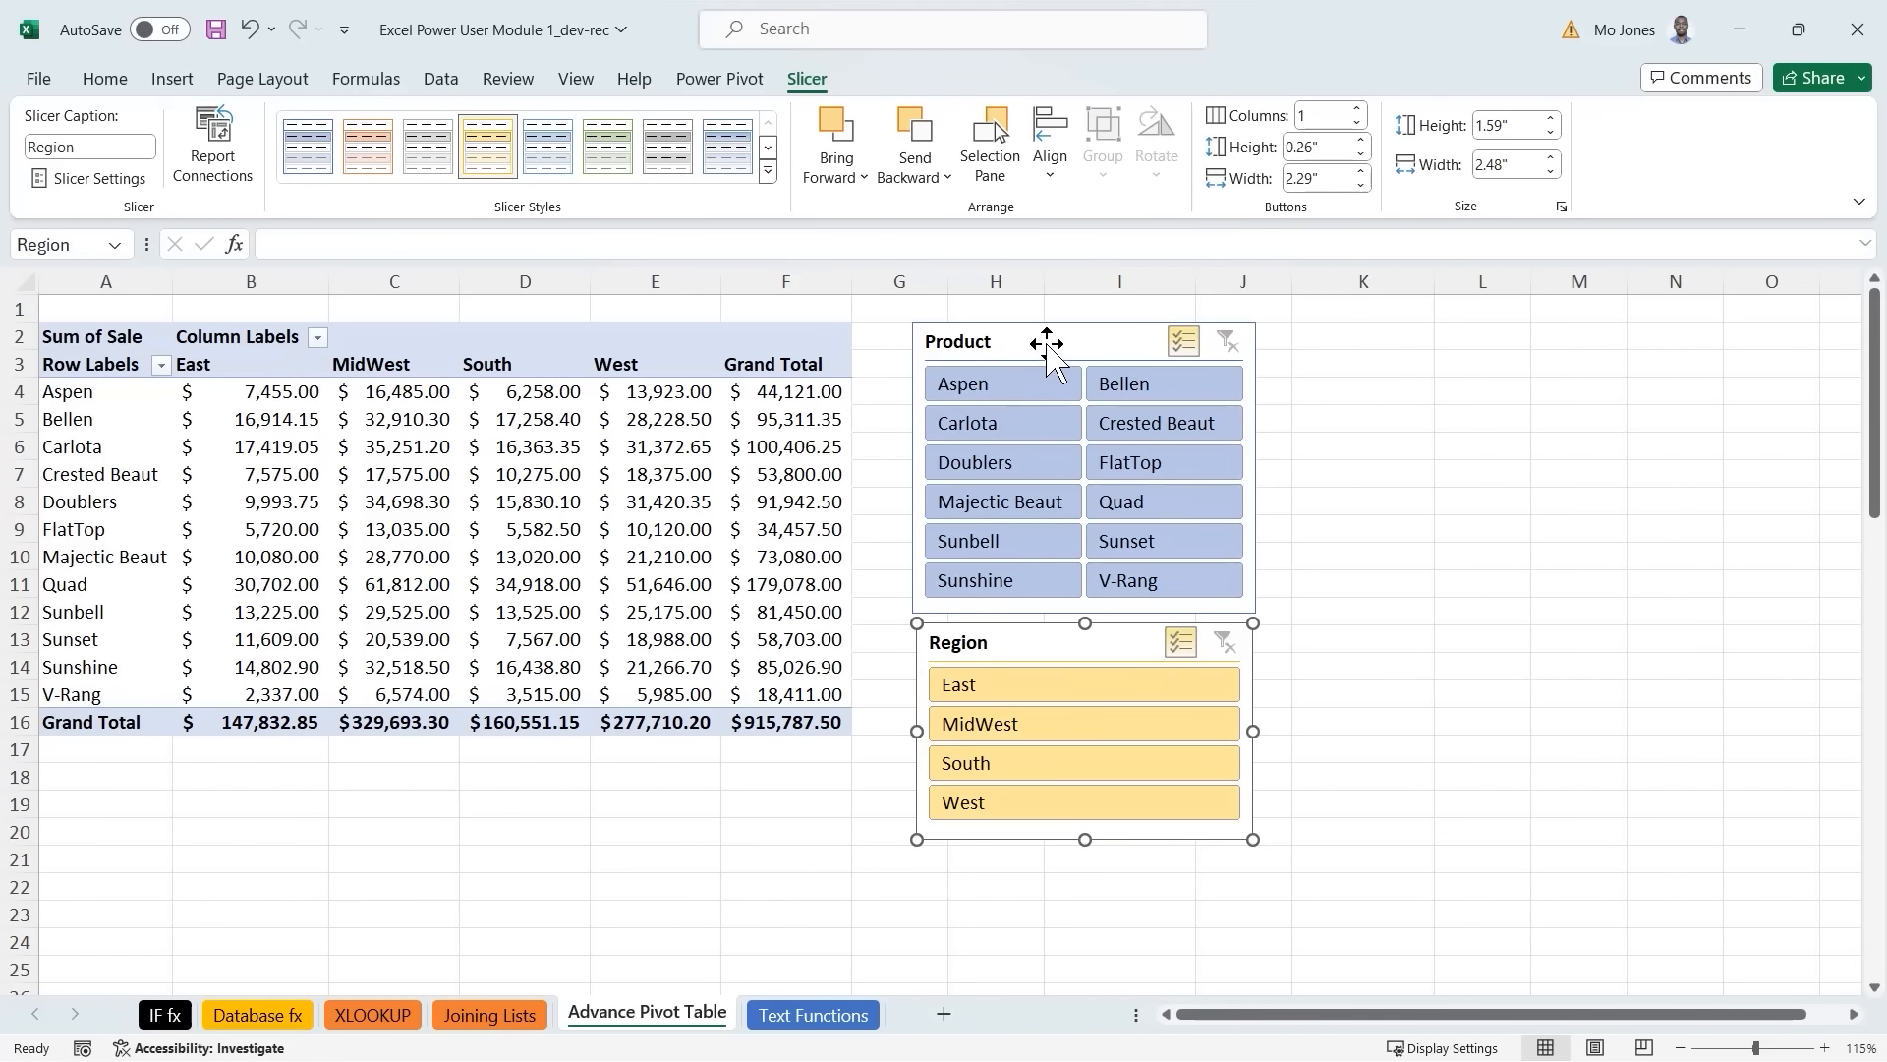
click(1045, 341)
click(369, 157)
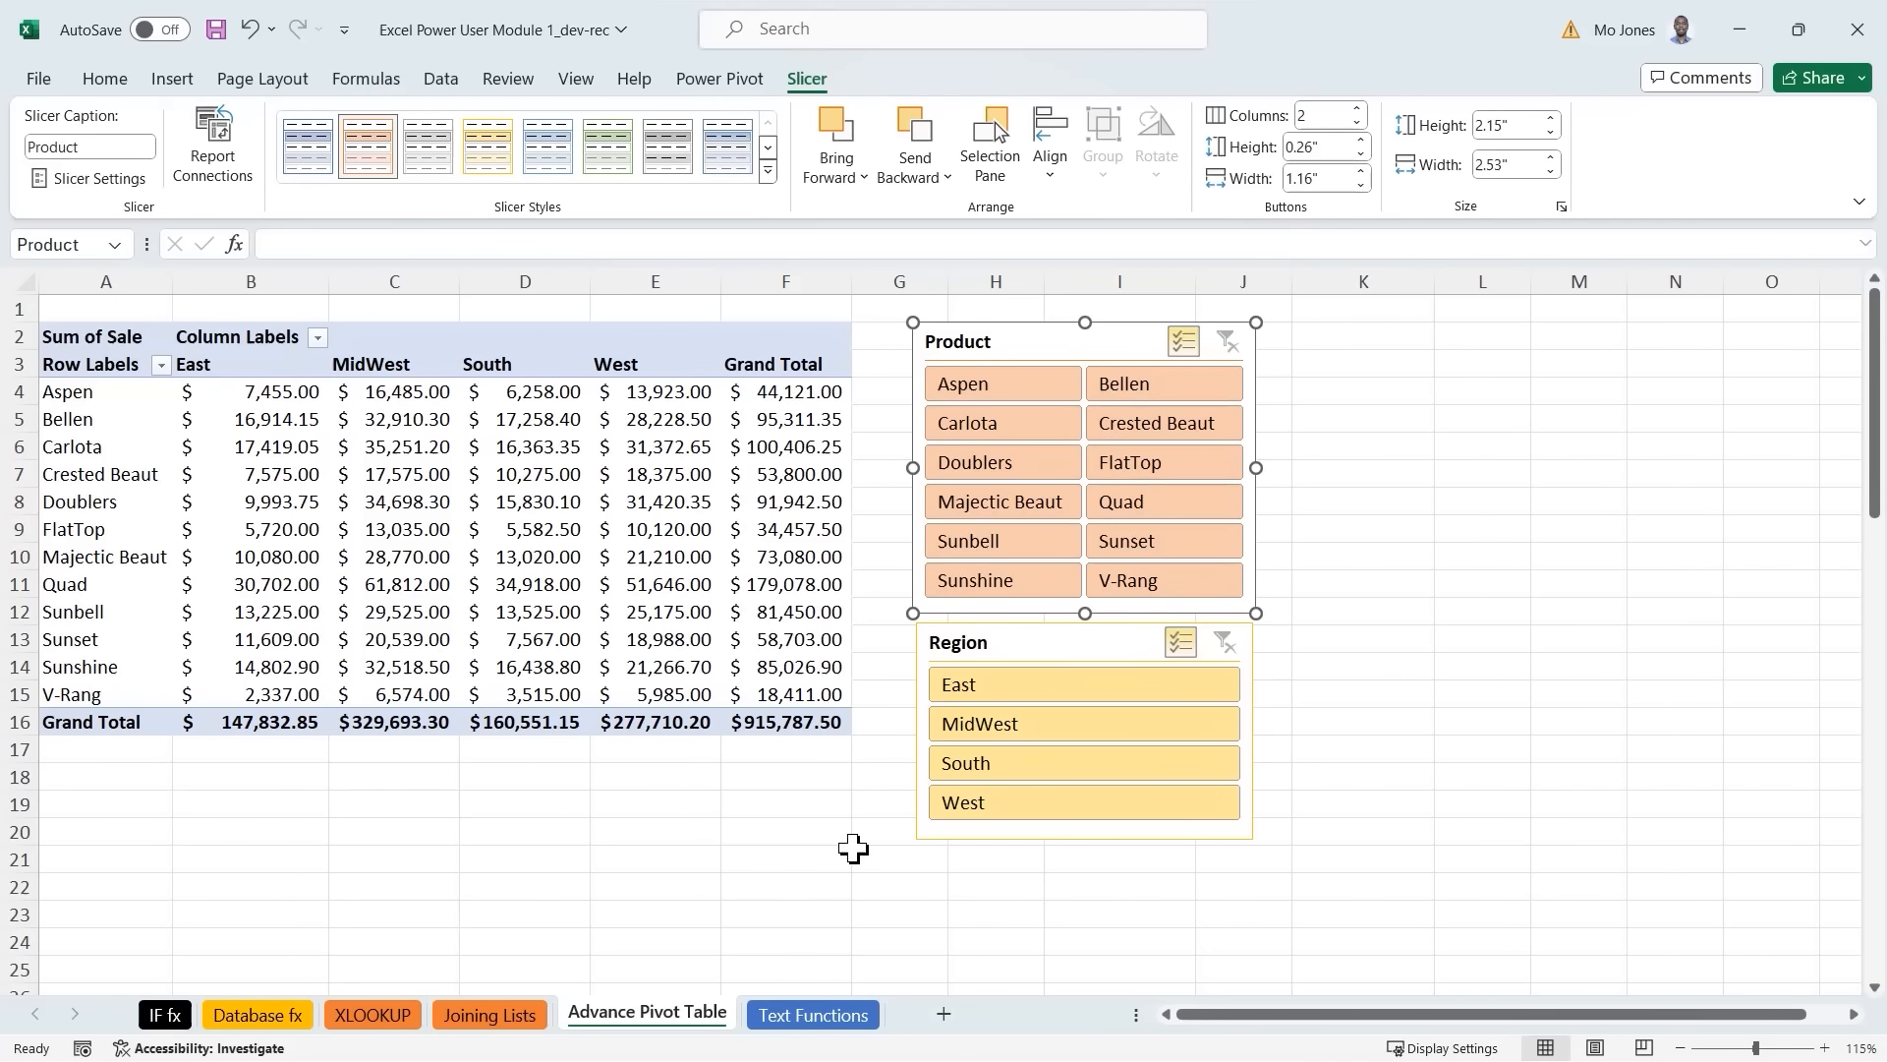
click(710, 801)
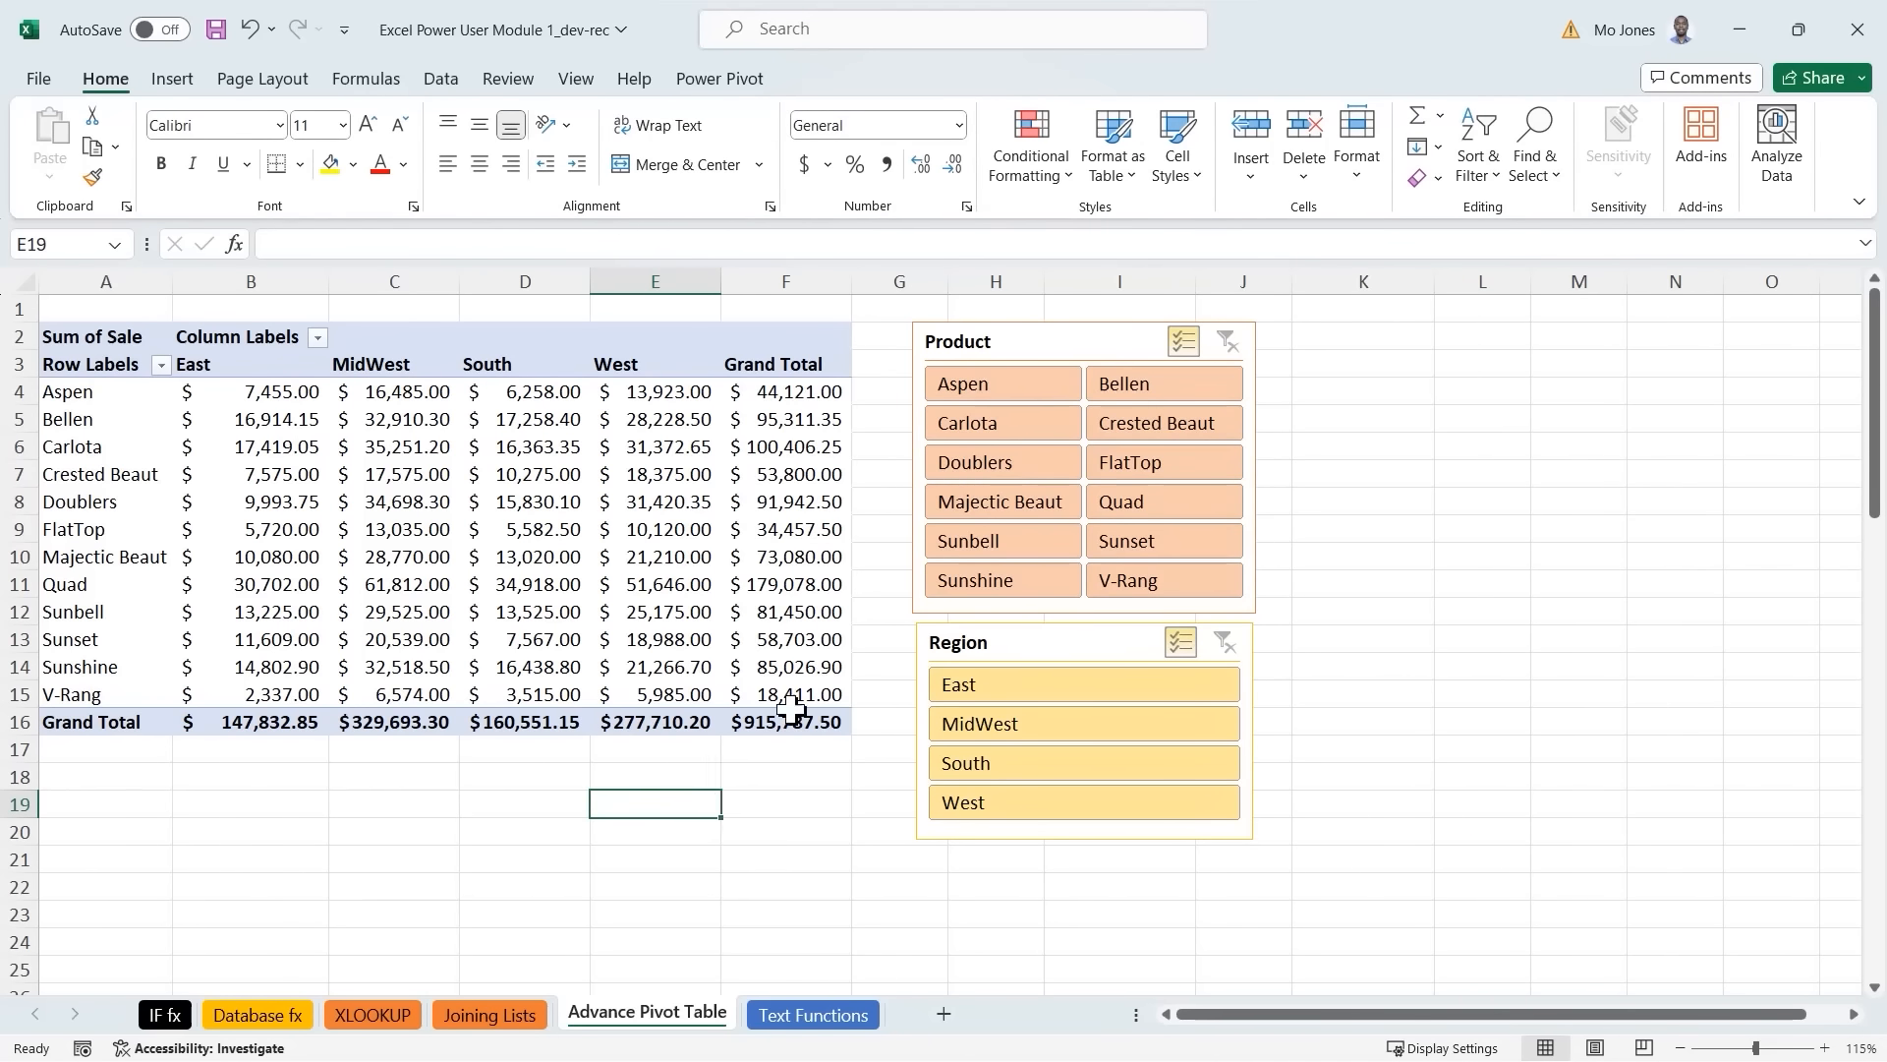
click(1019, 341)
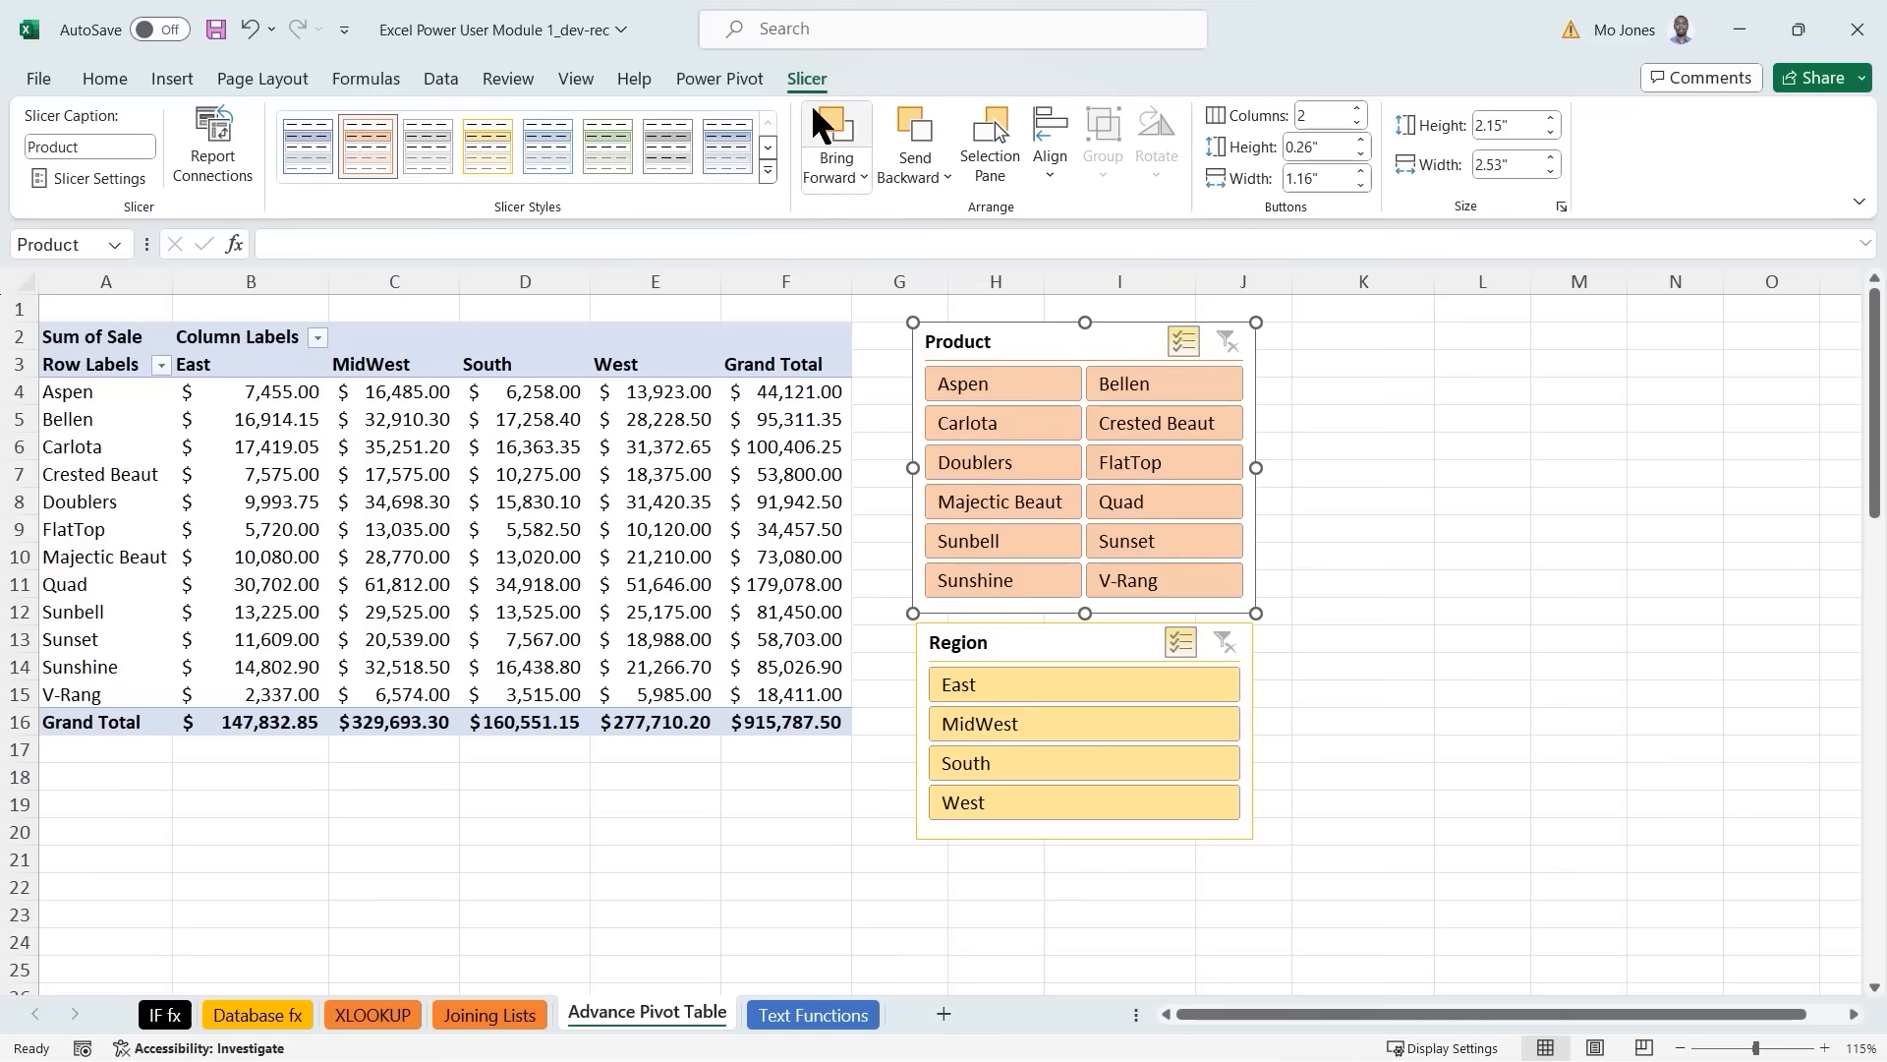
click(112, 173)
drag(1321, 464, 651, 225)
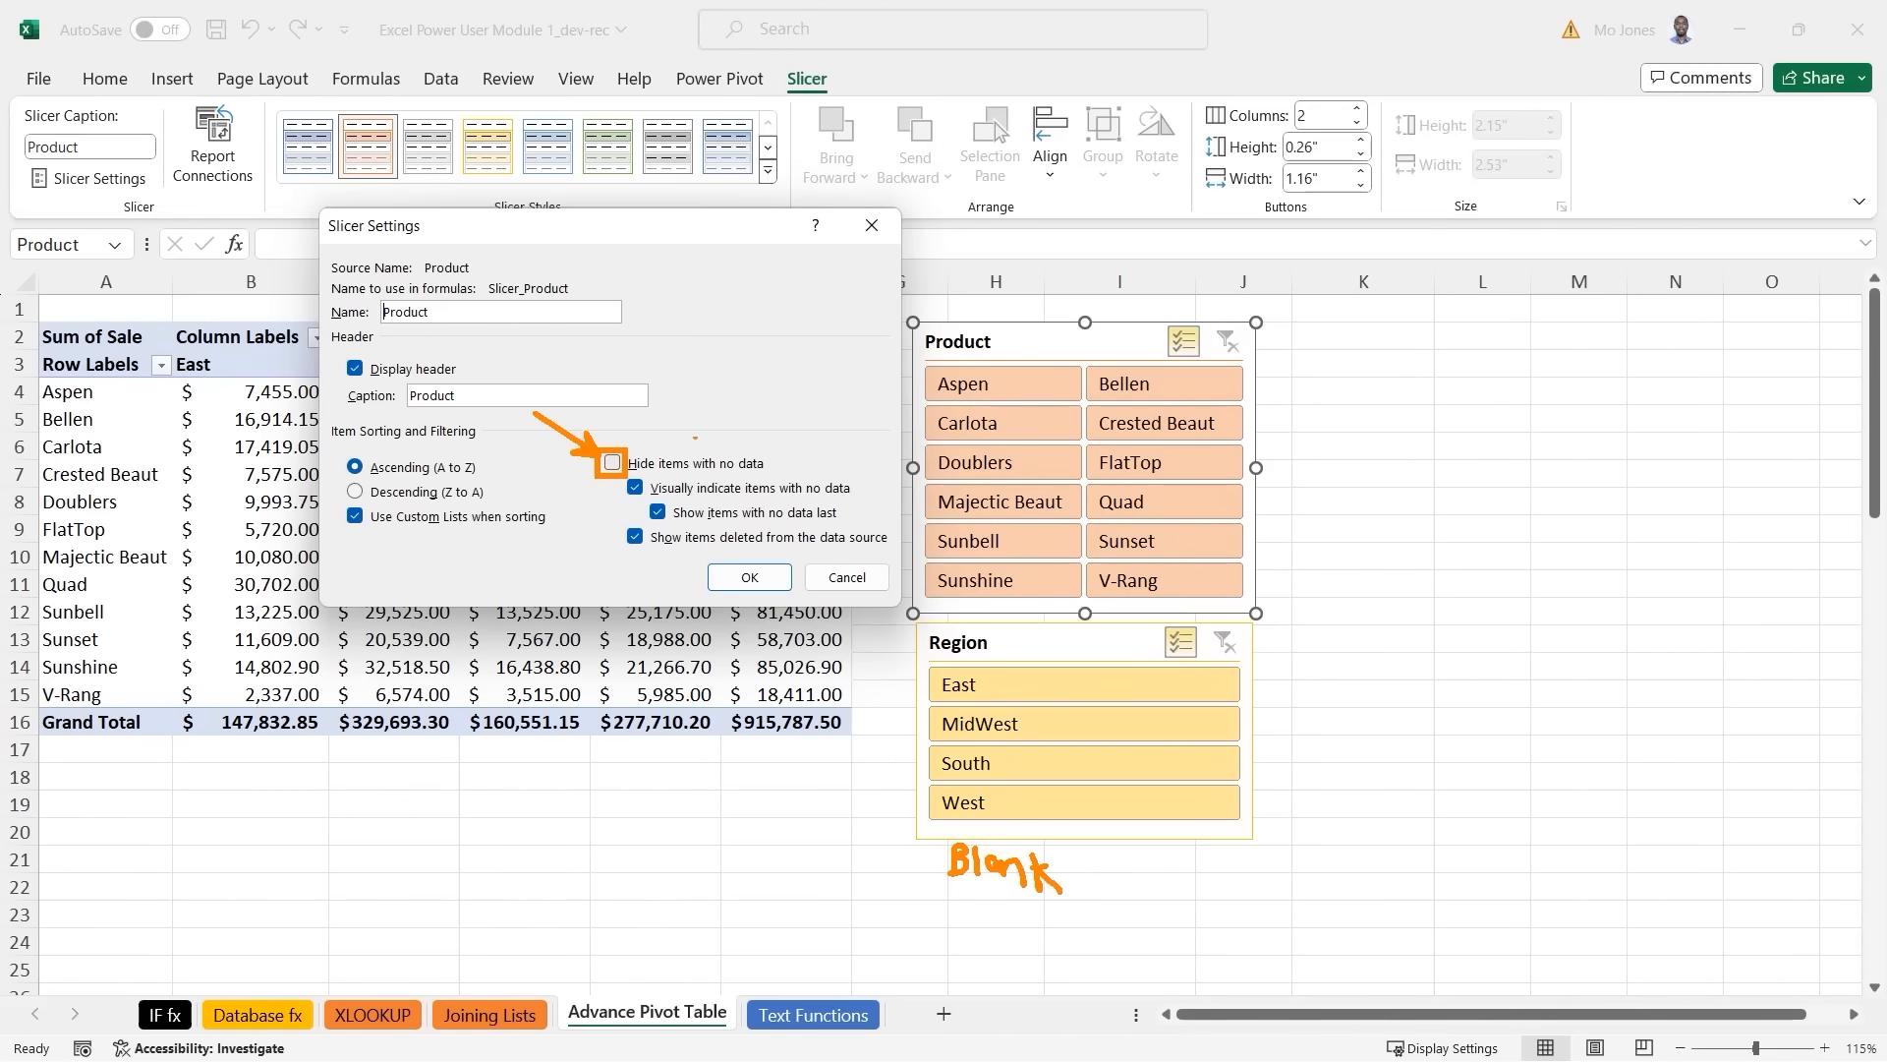
click(845, 577)
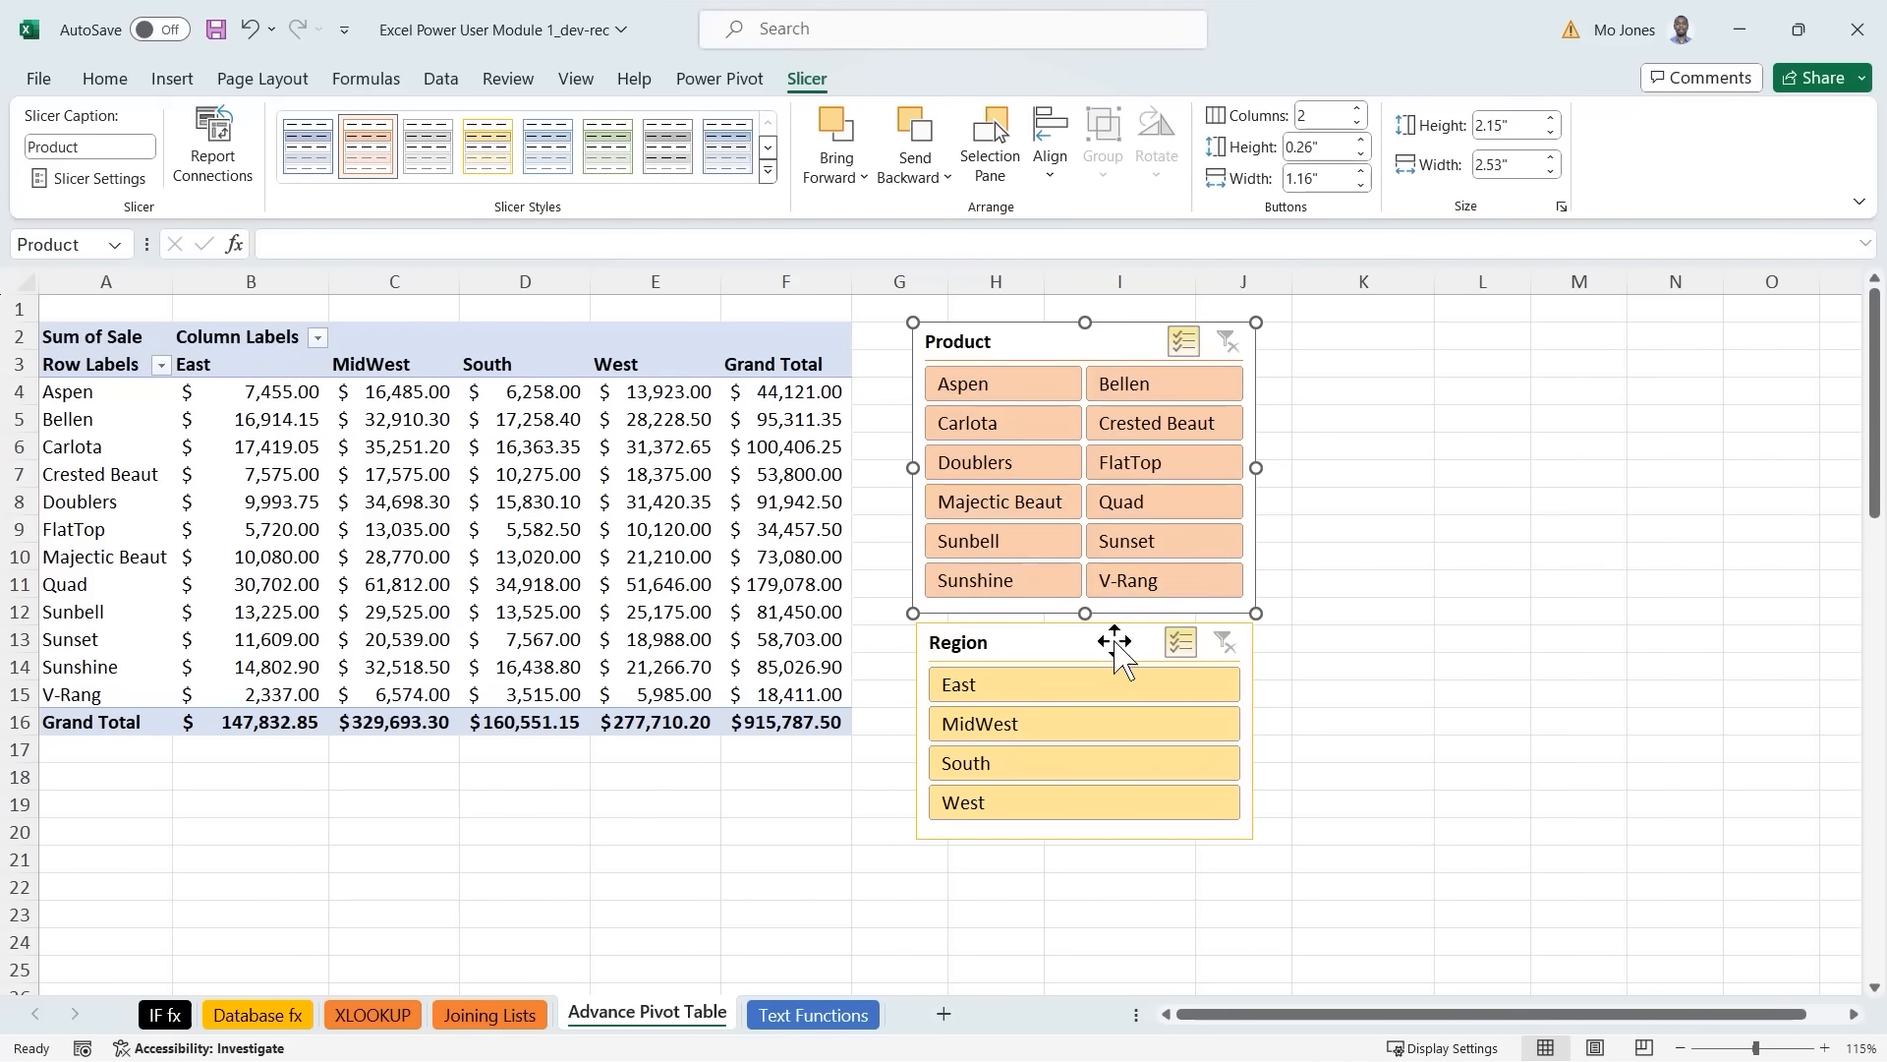
Delete the Region slicer and drag the Product slicer down to A17:D25 beneath the pivot.
click(1048, 639)
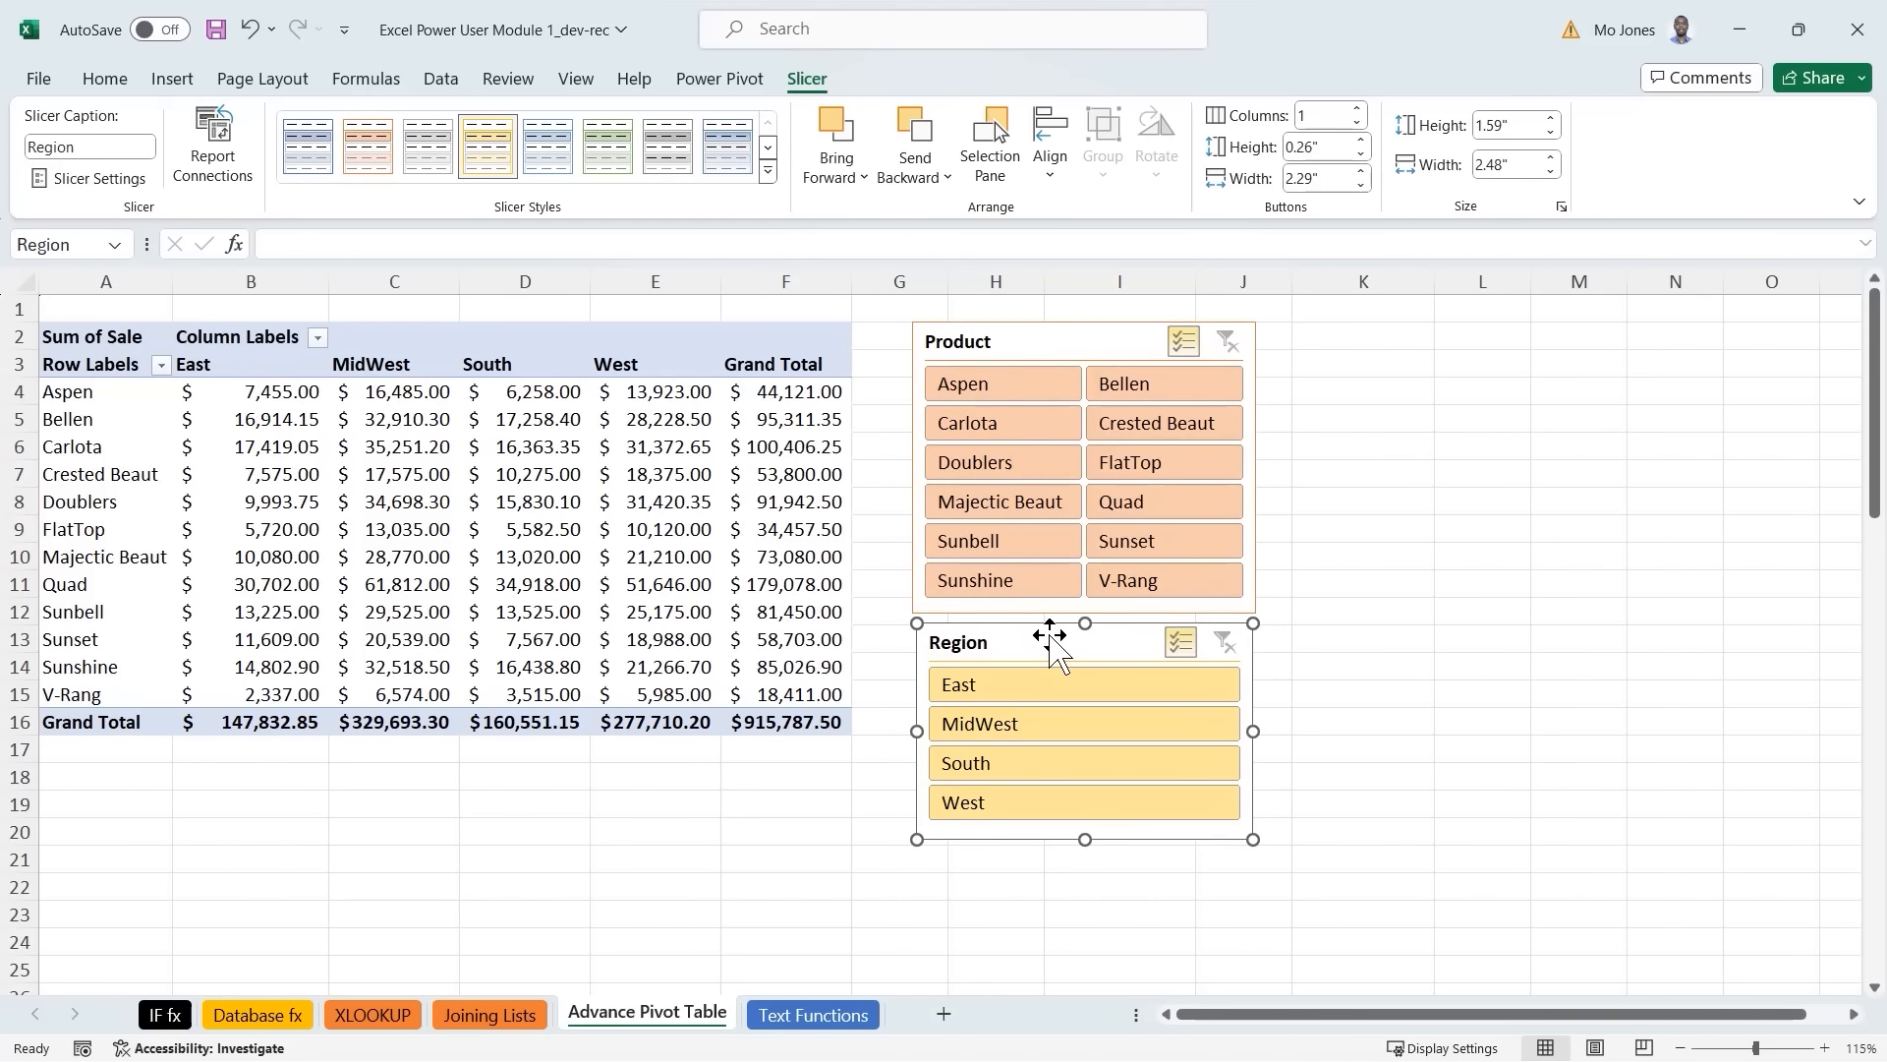
key(Delete)
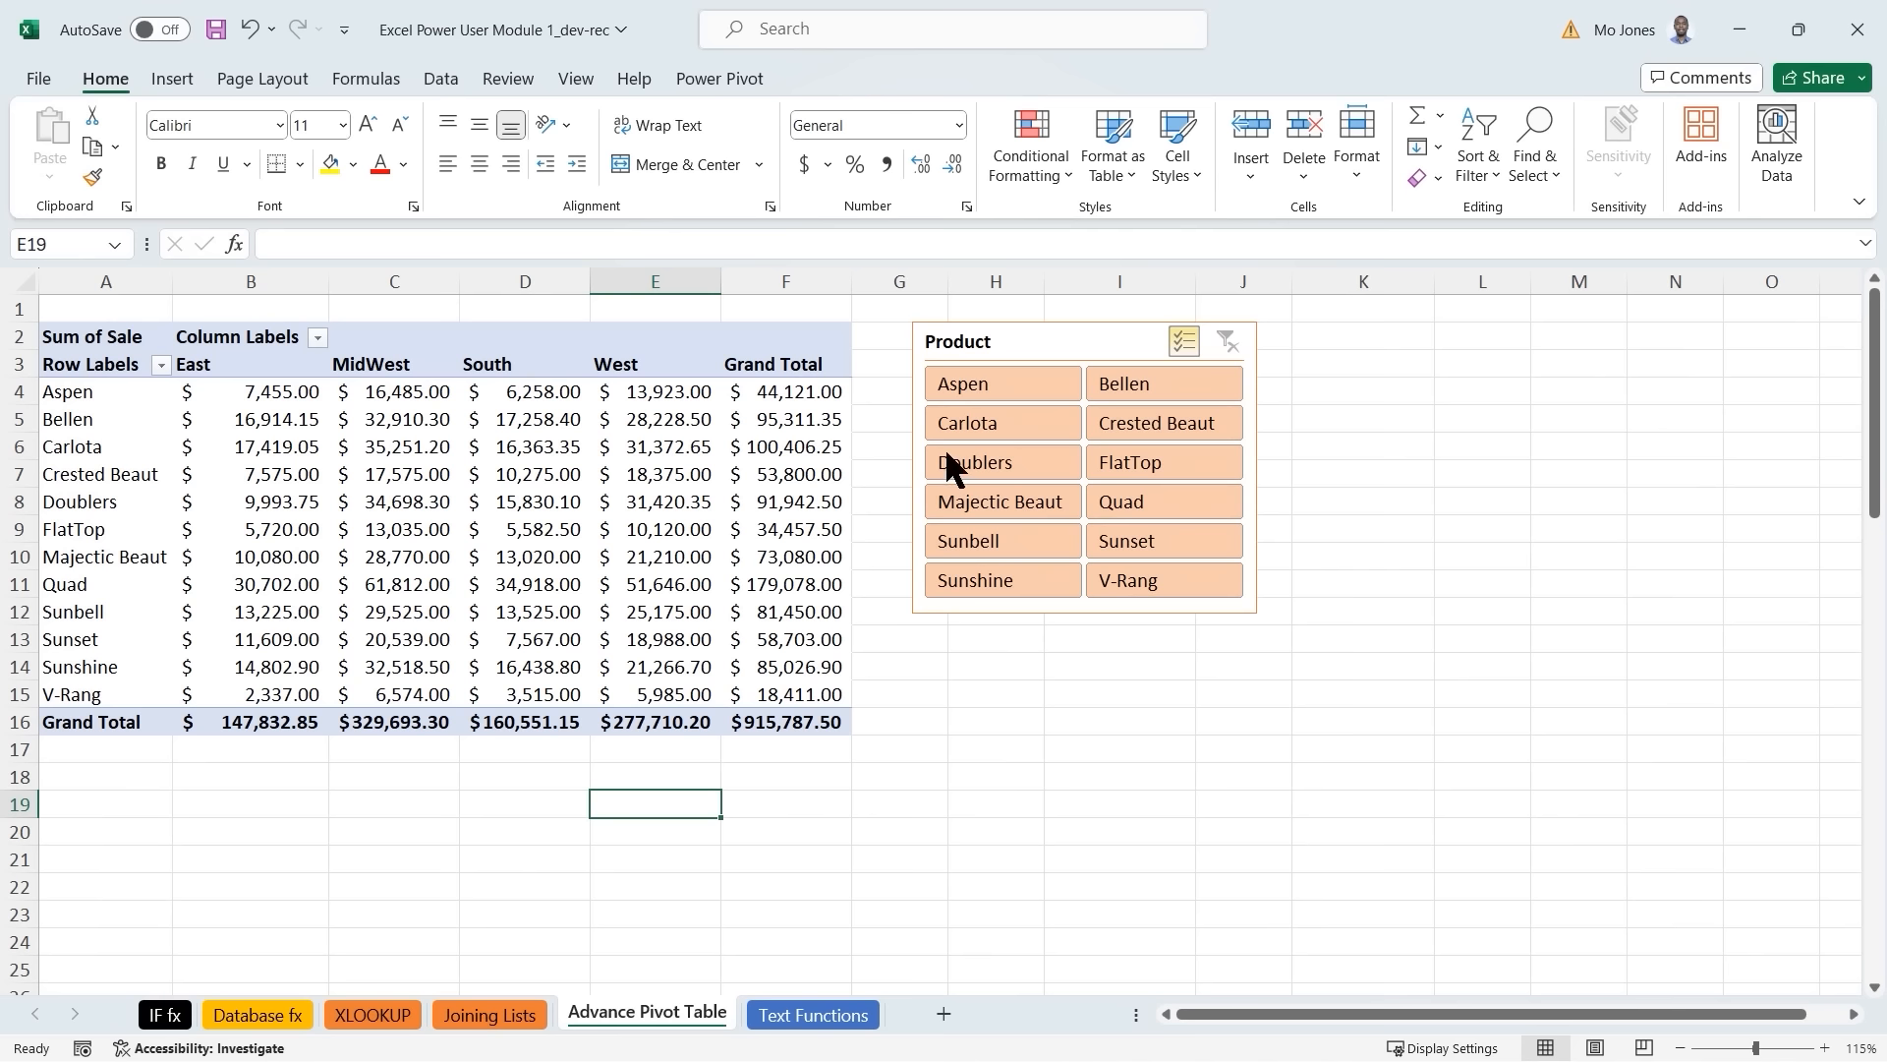
drag(1045, 351, 177, 783)
click(586, 474)
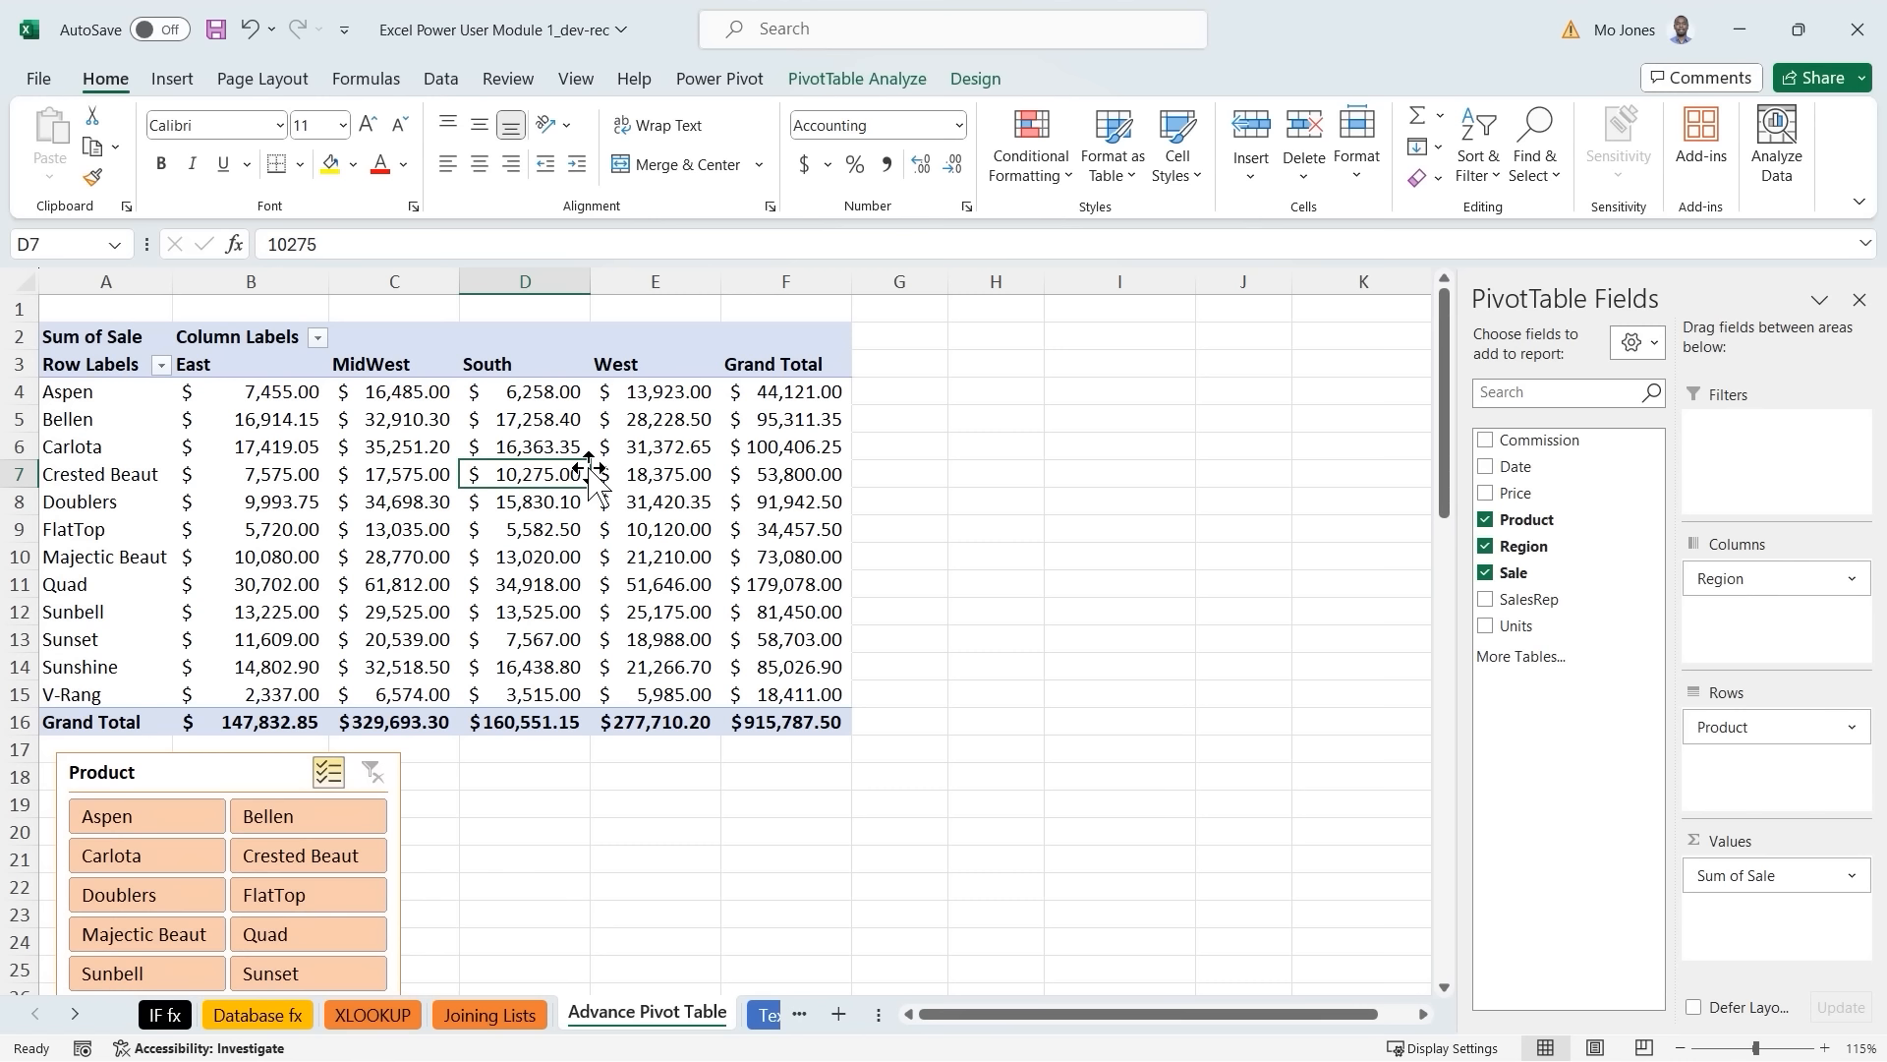
Show the PivotTable Analyze ribbon for the sales pivot.
click(866, 76)
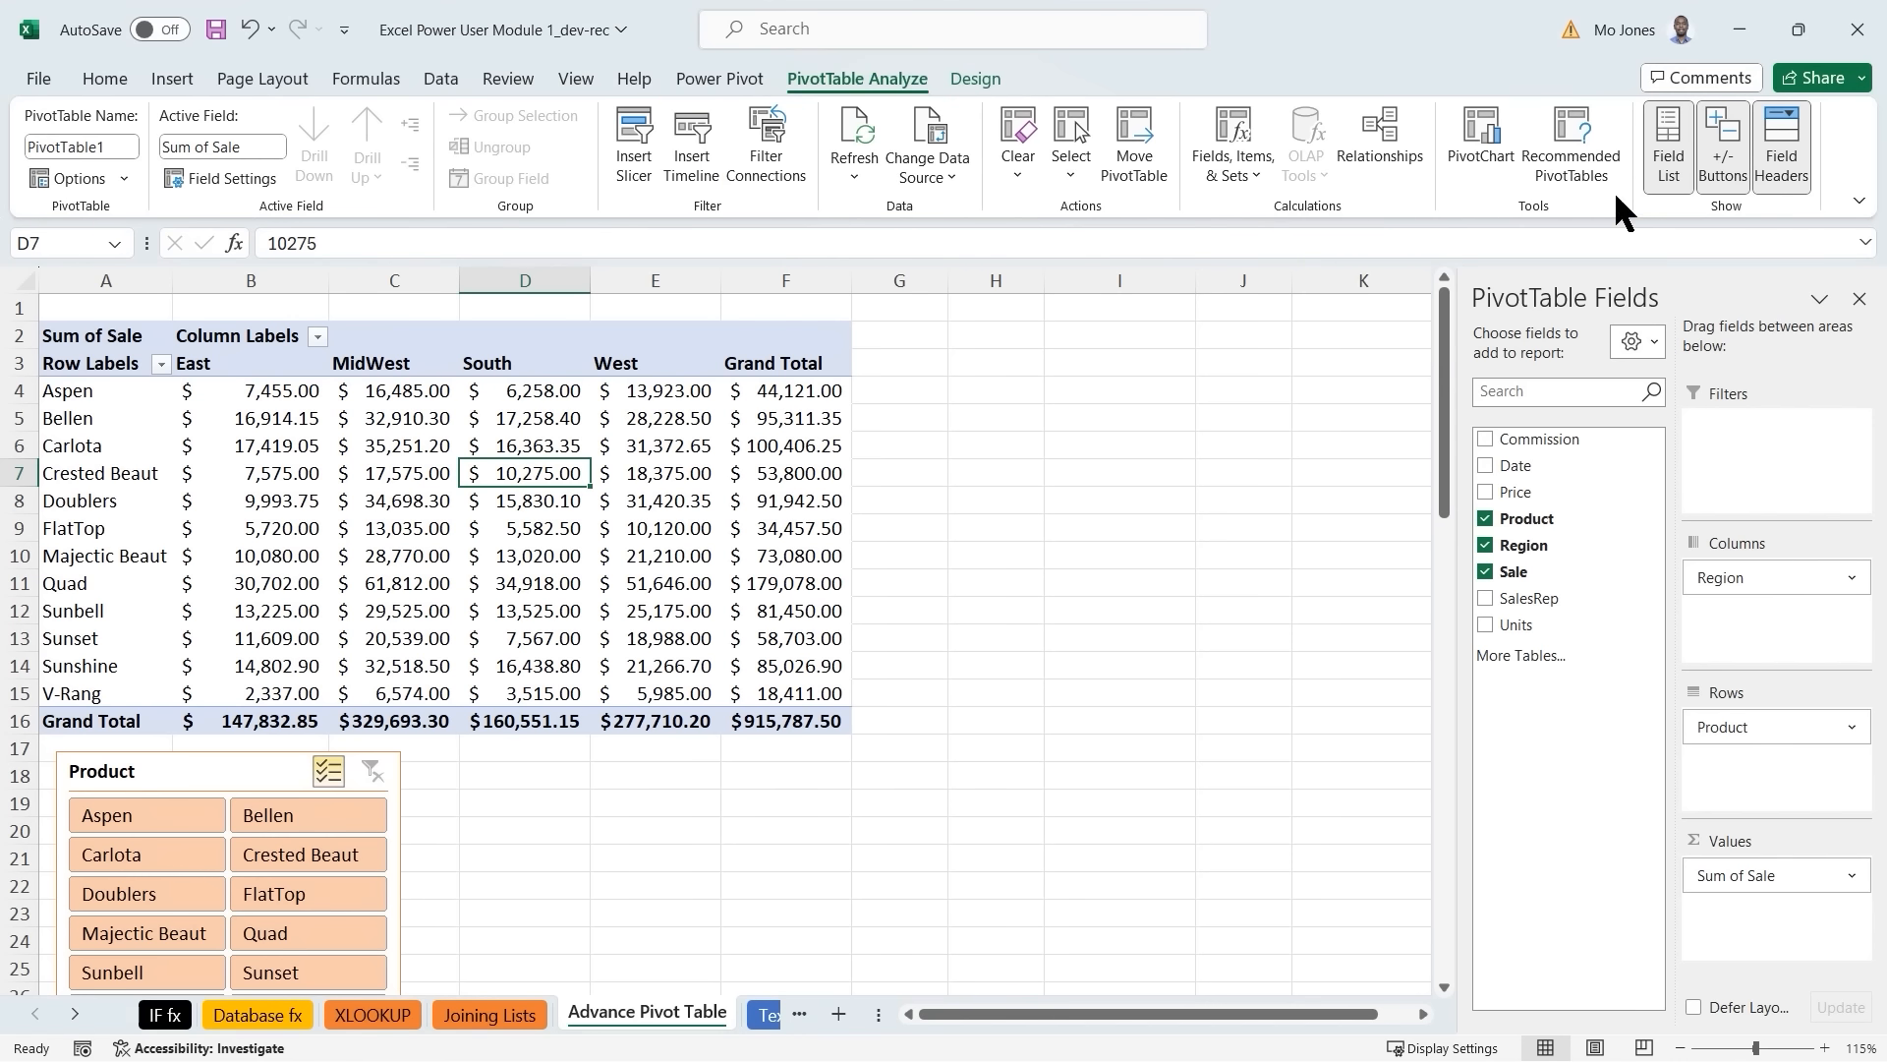
Insert a timeline on the Date field and place it to the right of the pivot table.
click(698, 144)
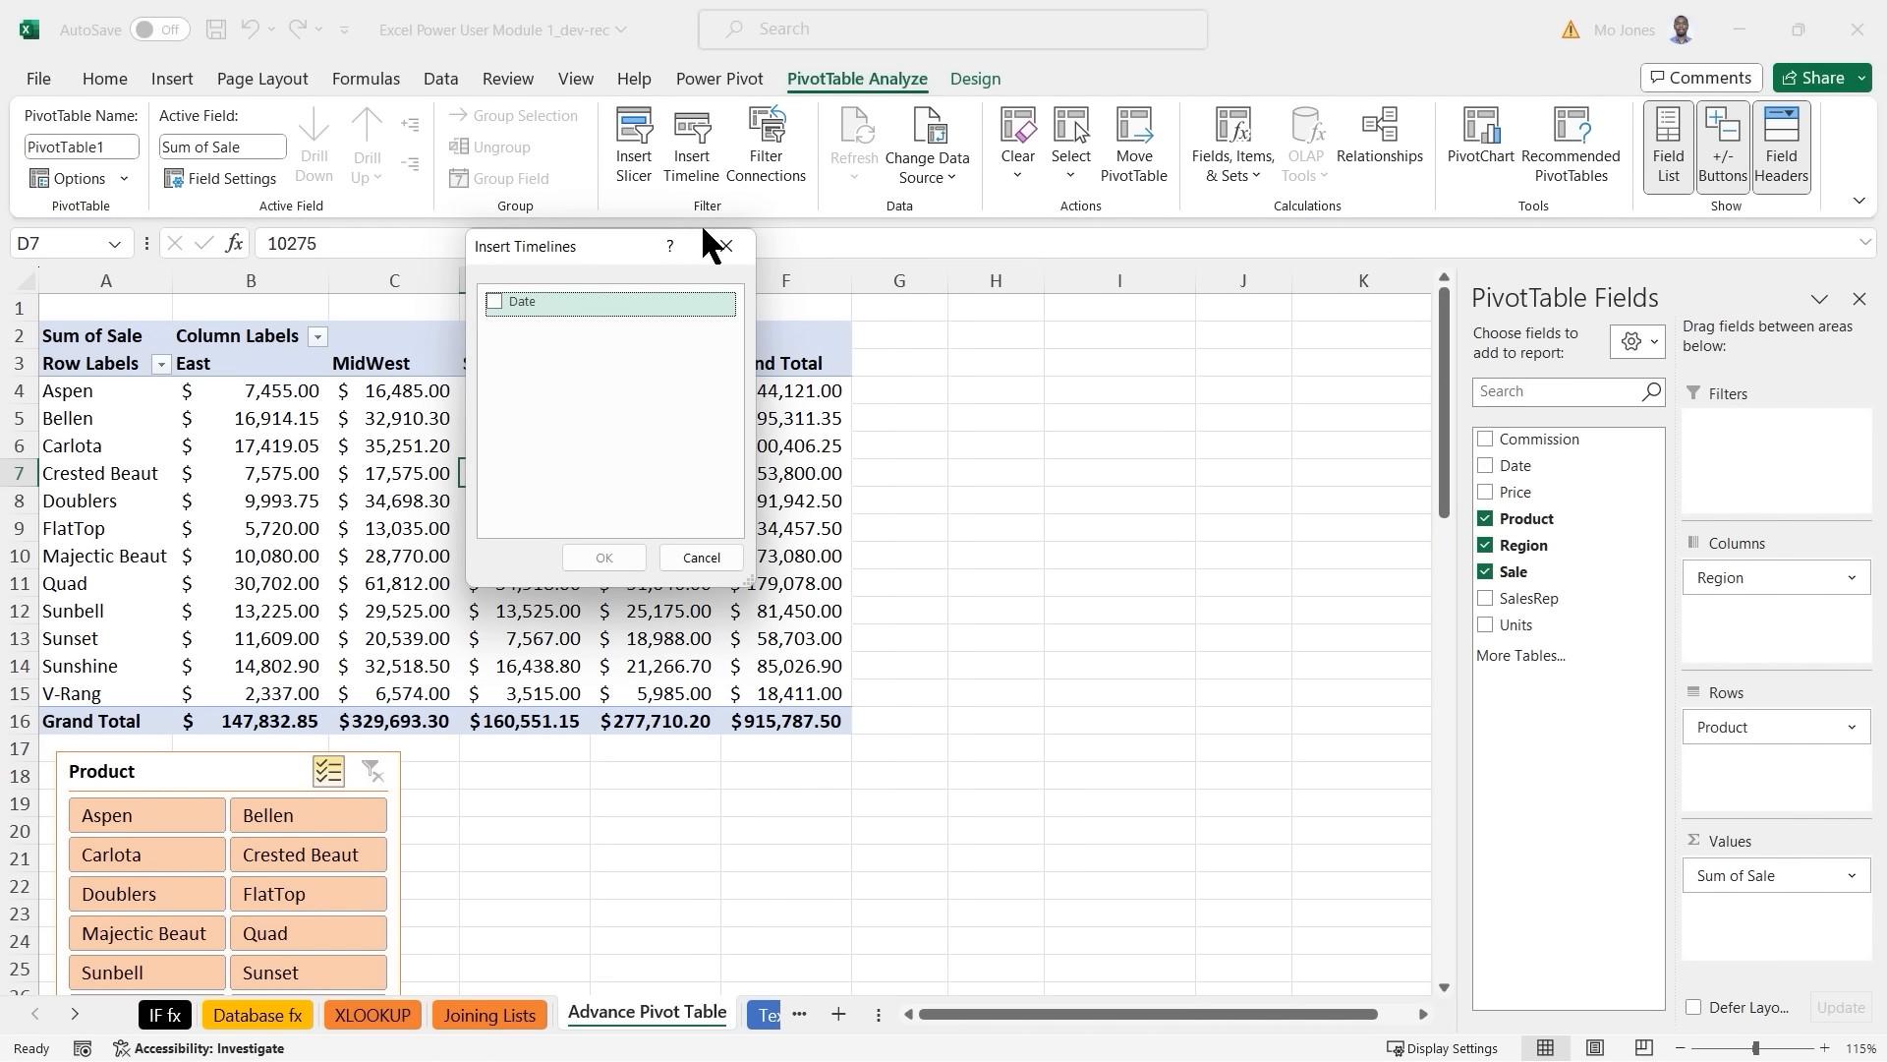
drag(615, 249, 1292, 439)
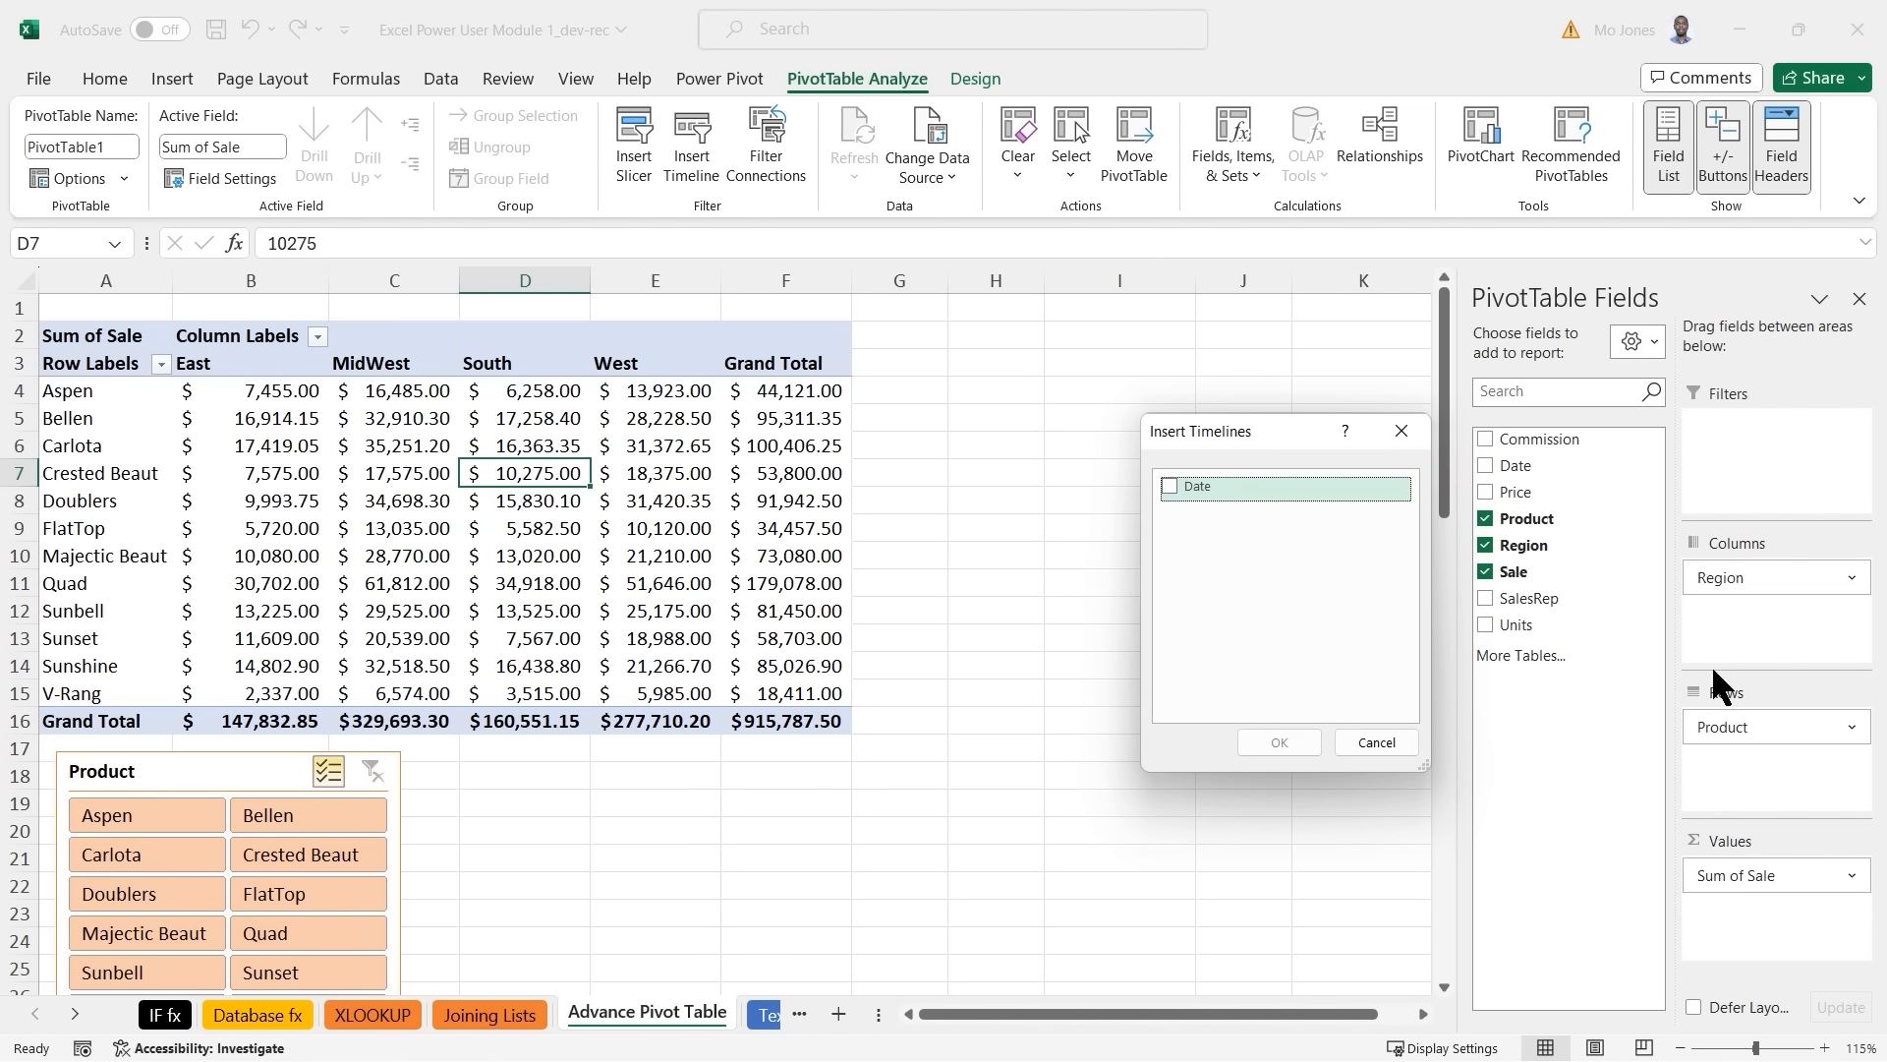
click(1169, 486)
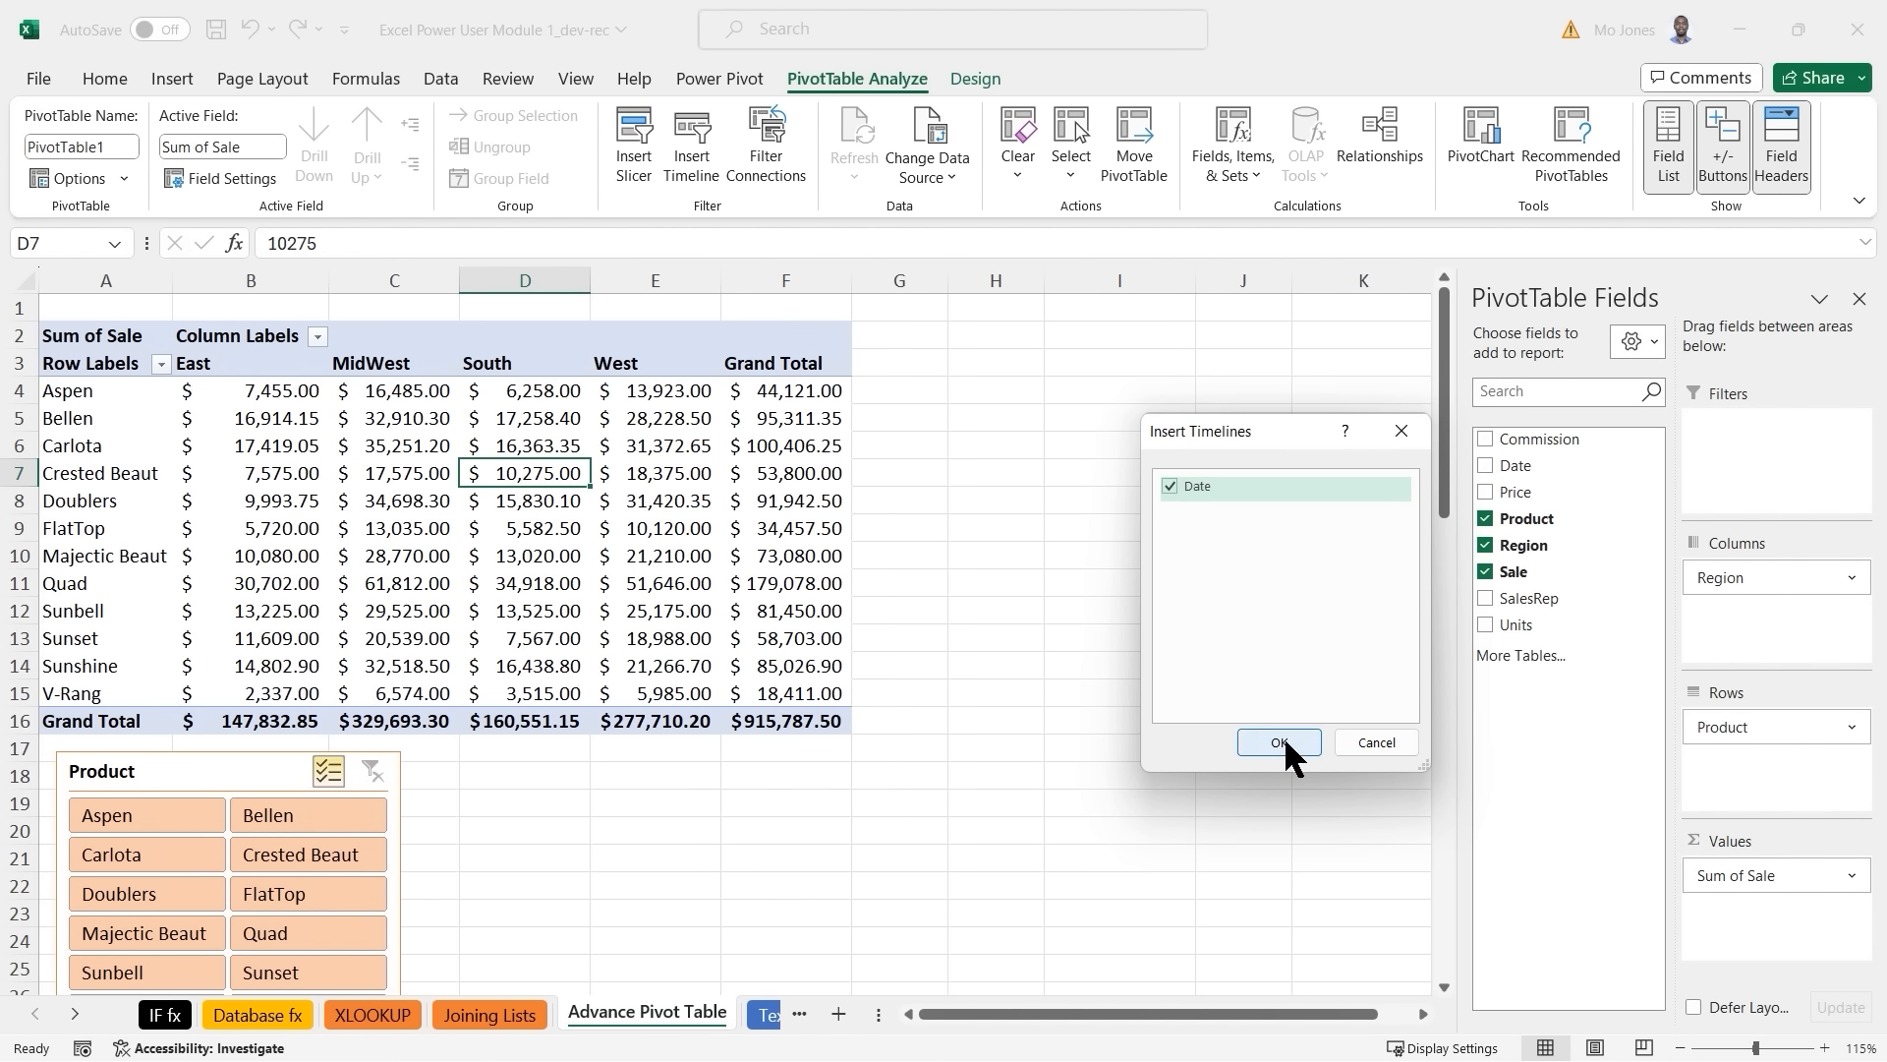
click(1281, 743)
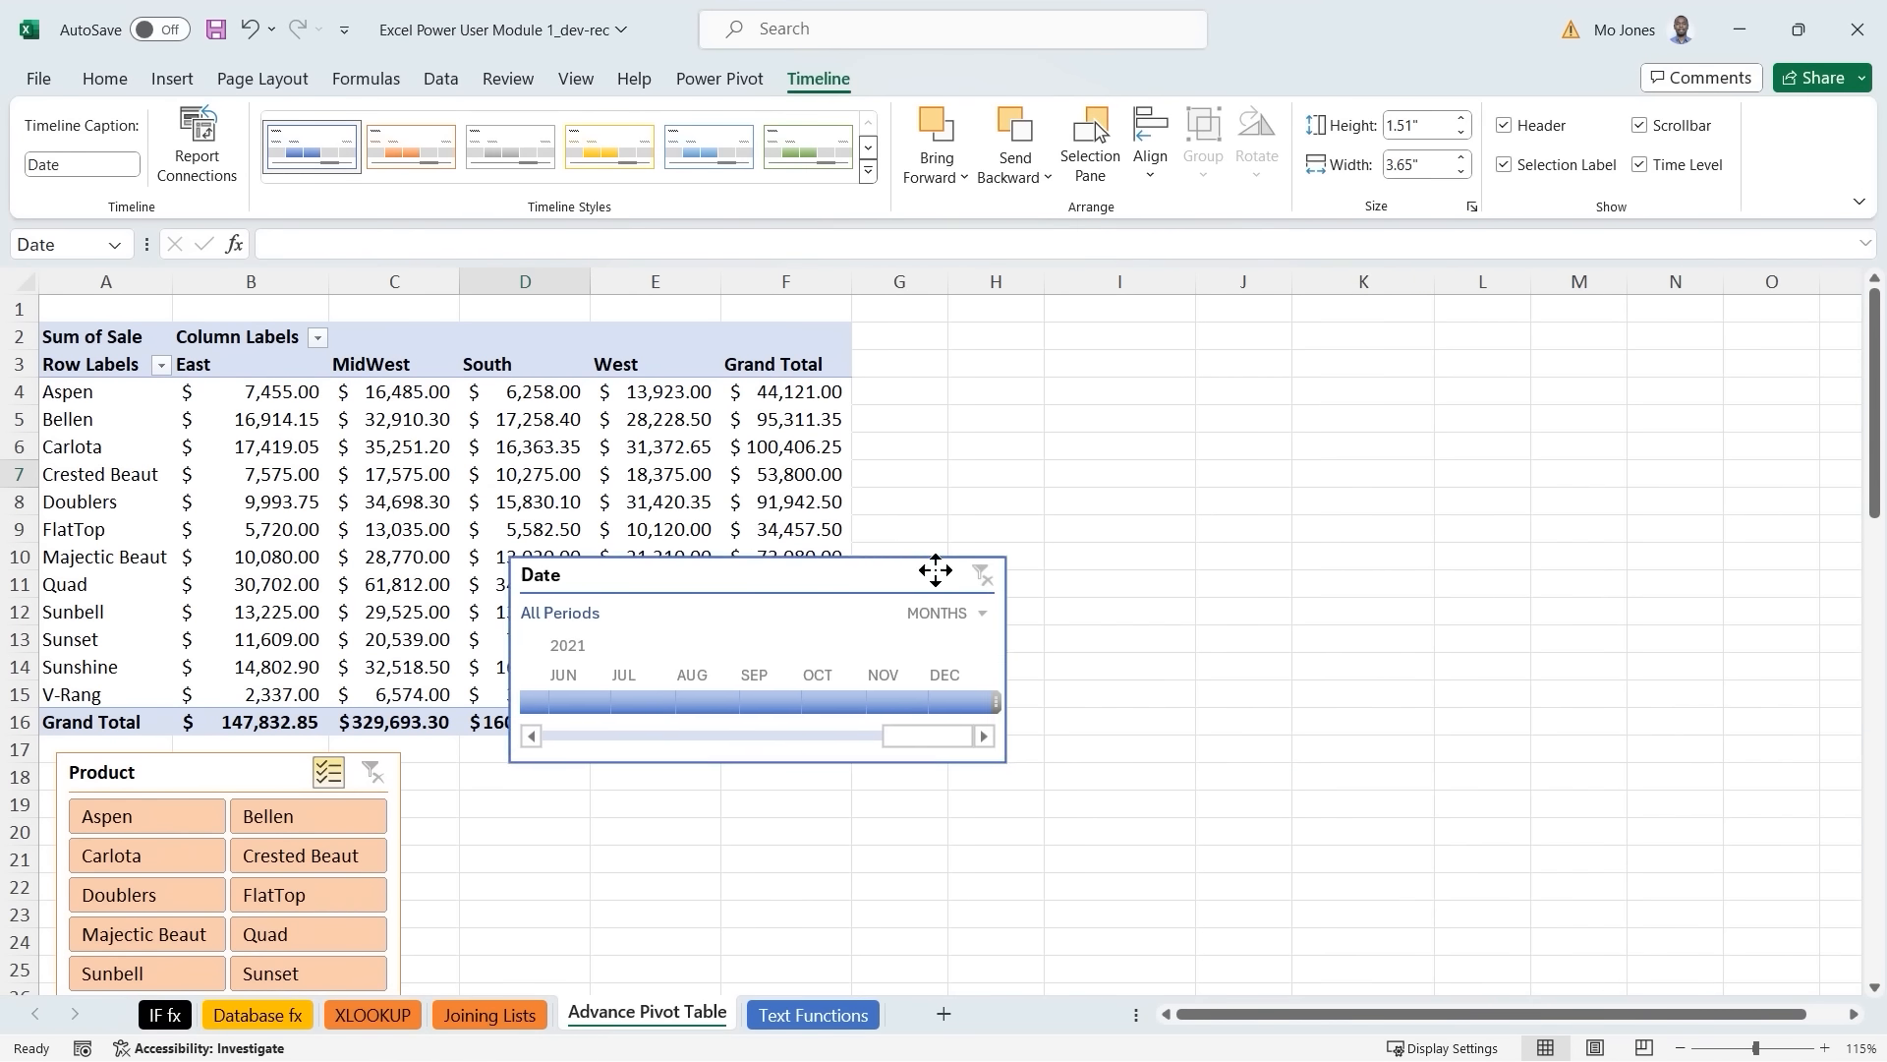
drag(931, 567, 1241, 329)
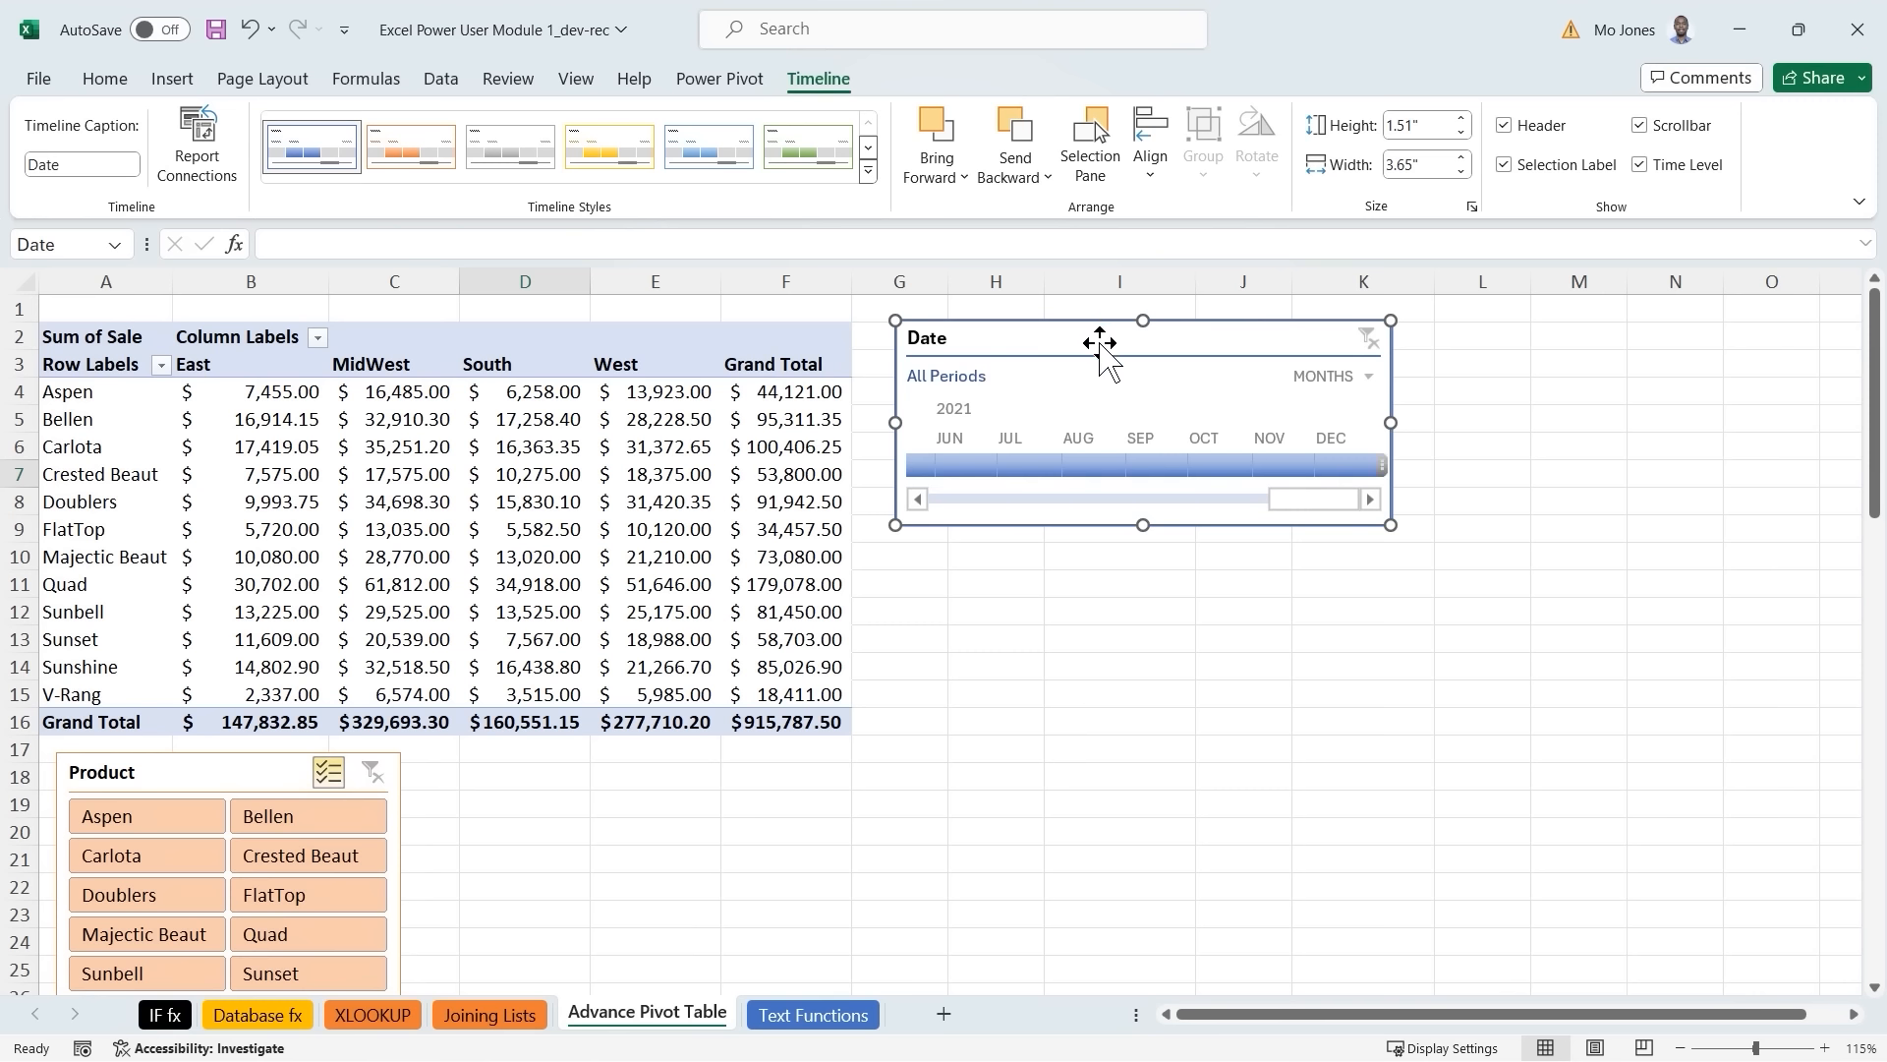
key(ctrl+2)
drag(776, 65, 862, 98)
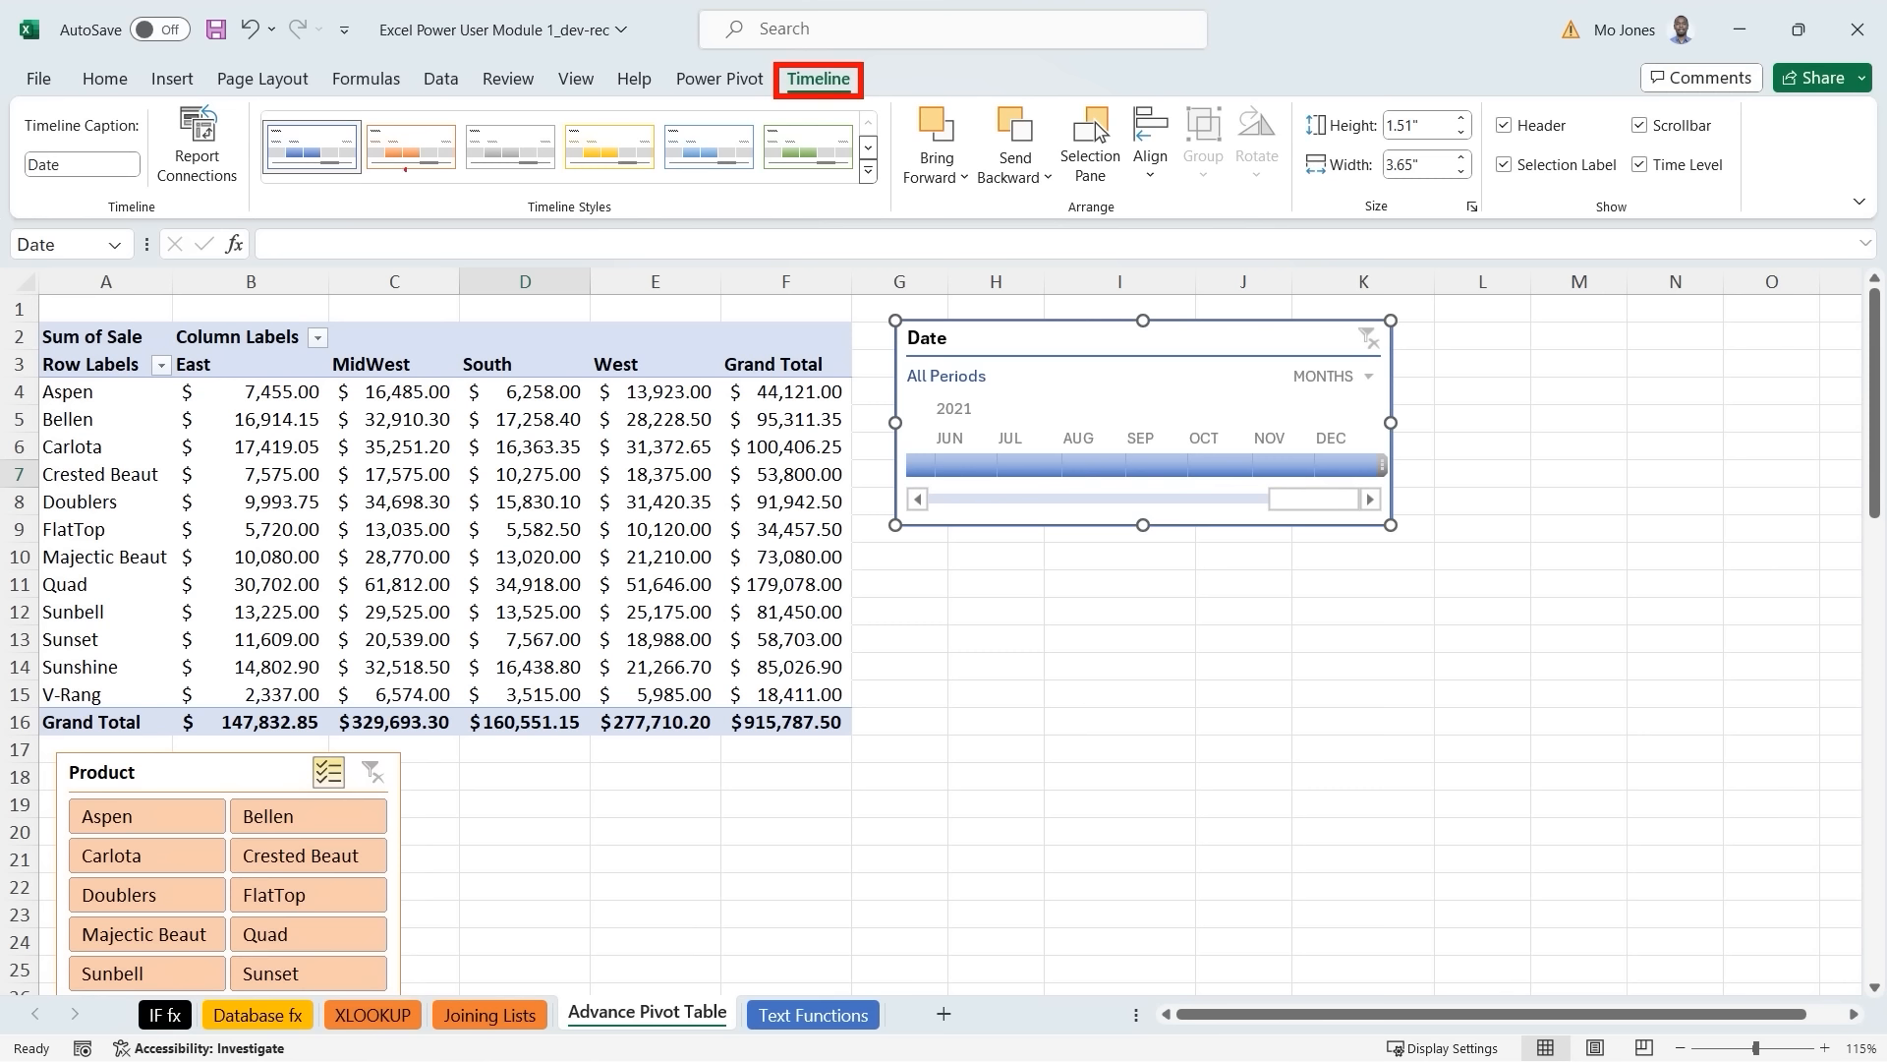
Apply the orange timeline style to the Date timeline, browsing the full style gallery.
key(Escape)
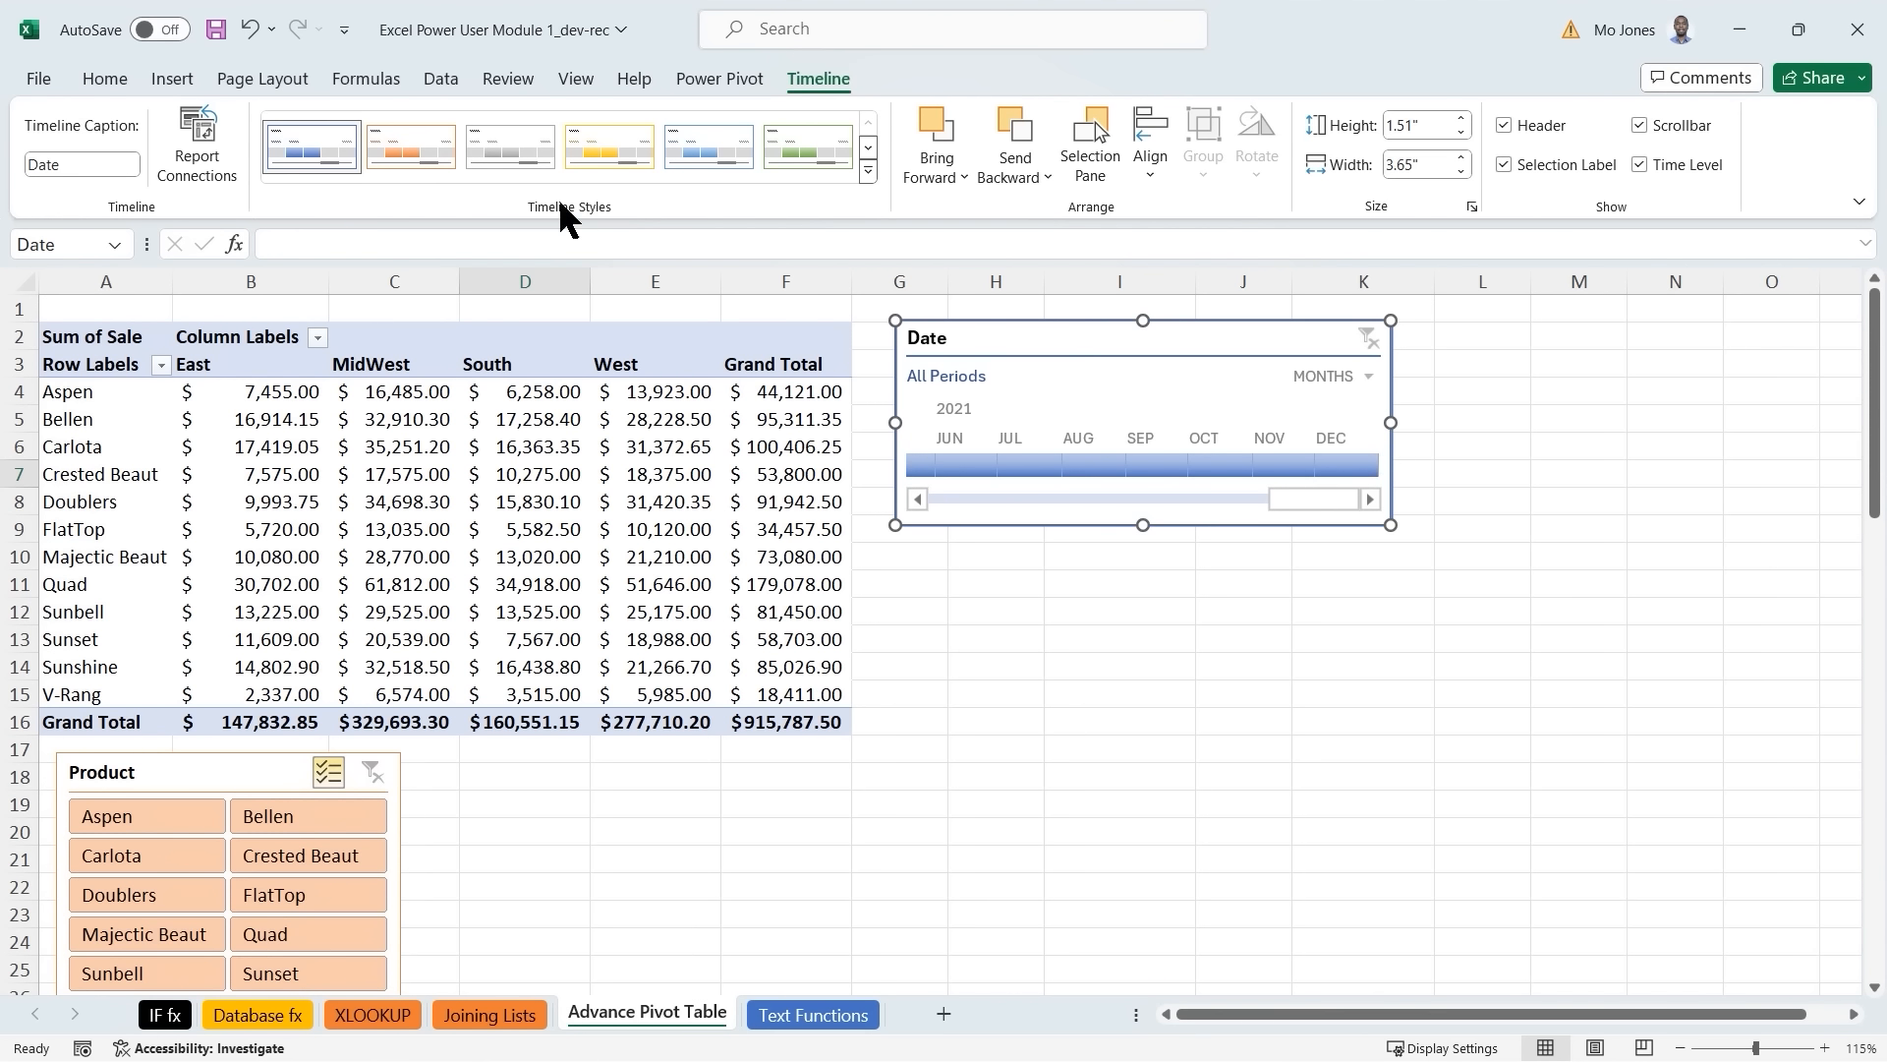
click(423, 149)
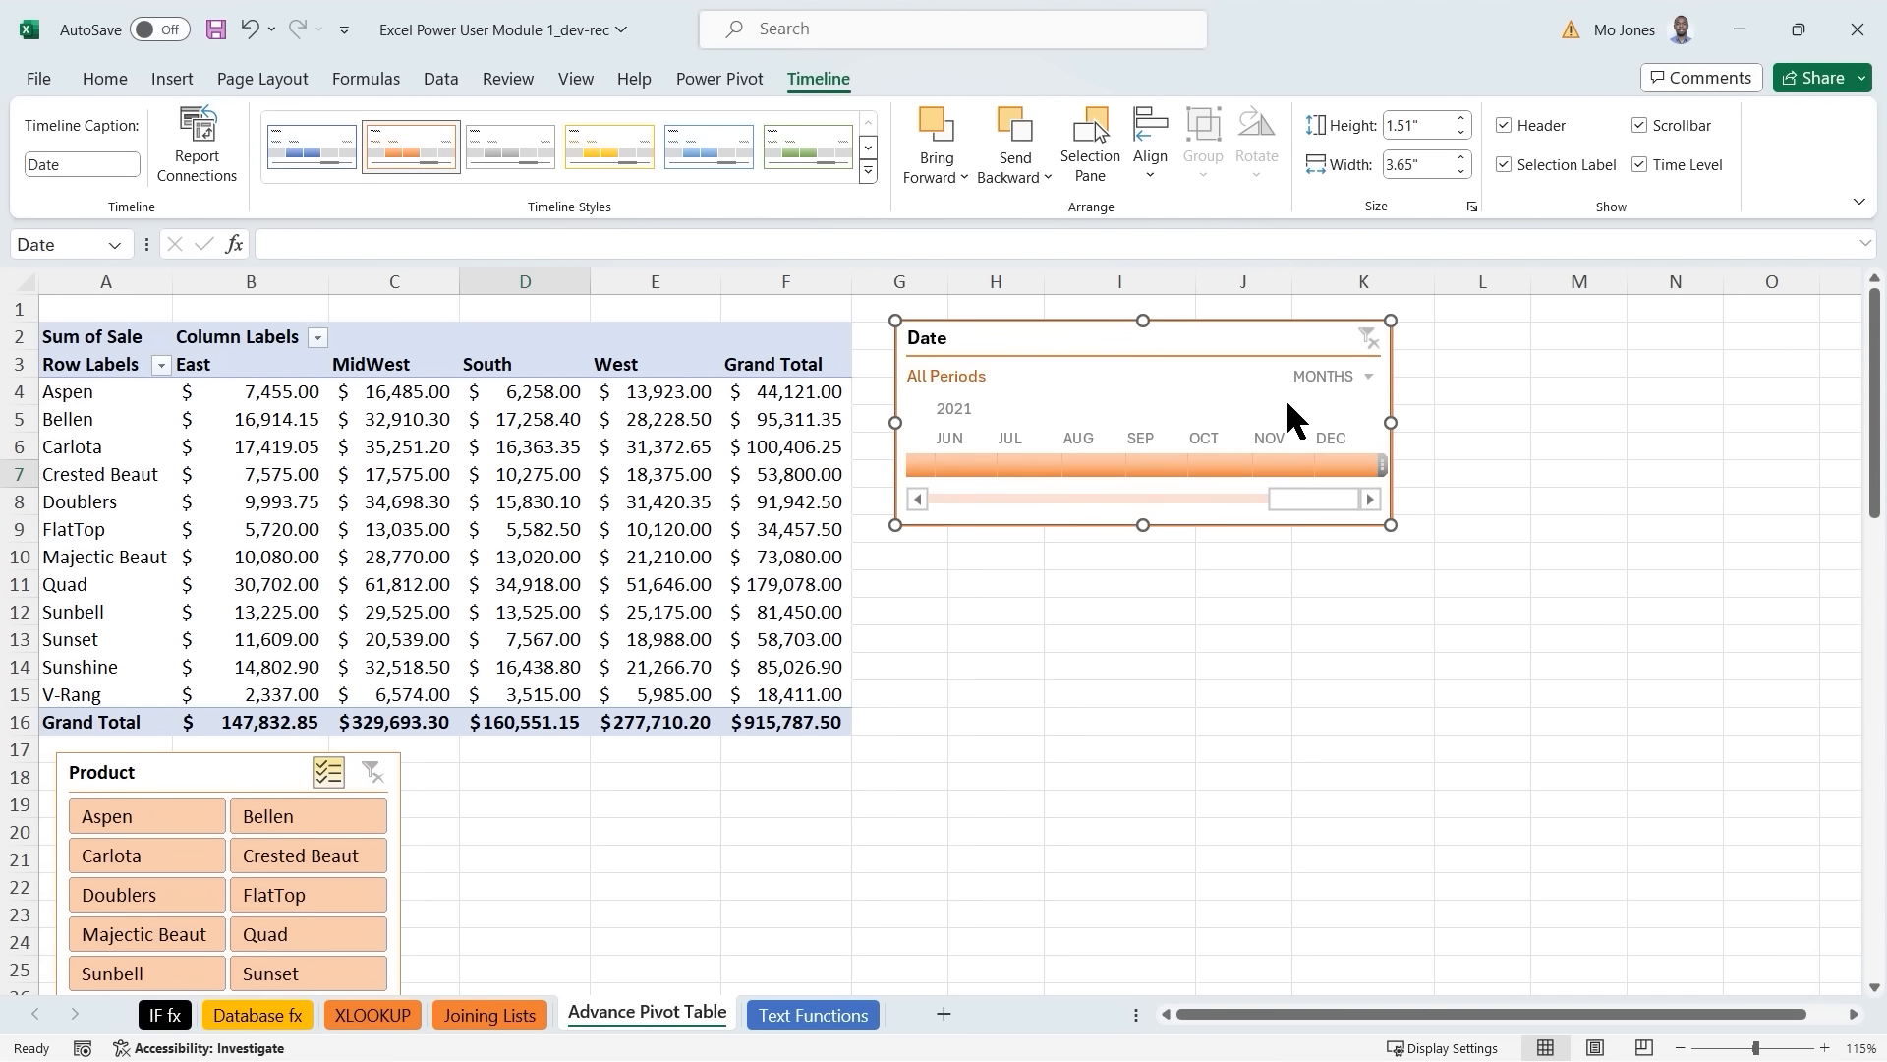
click(868, 172)
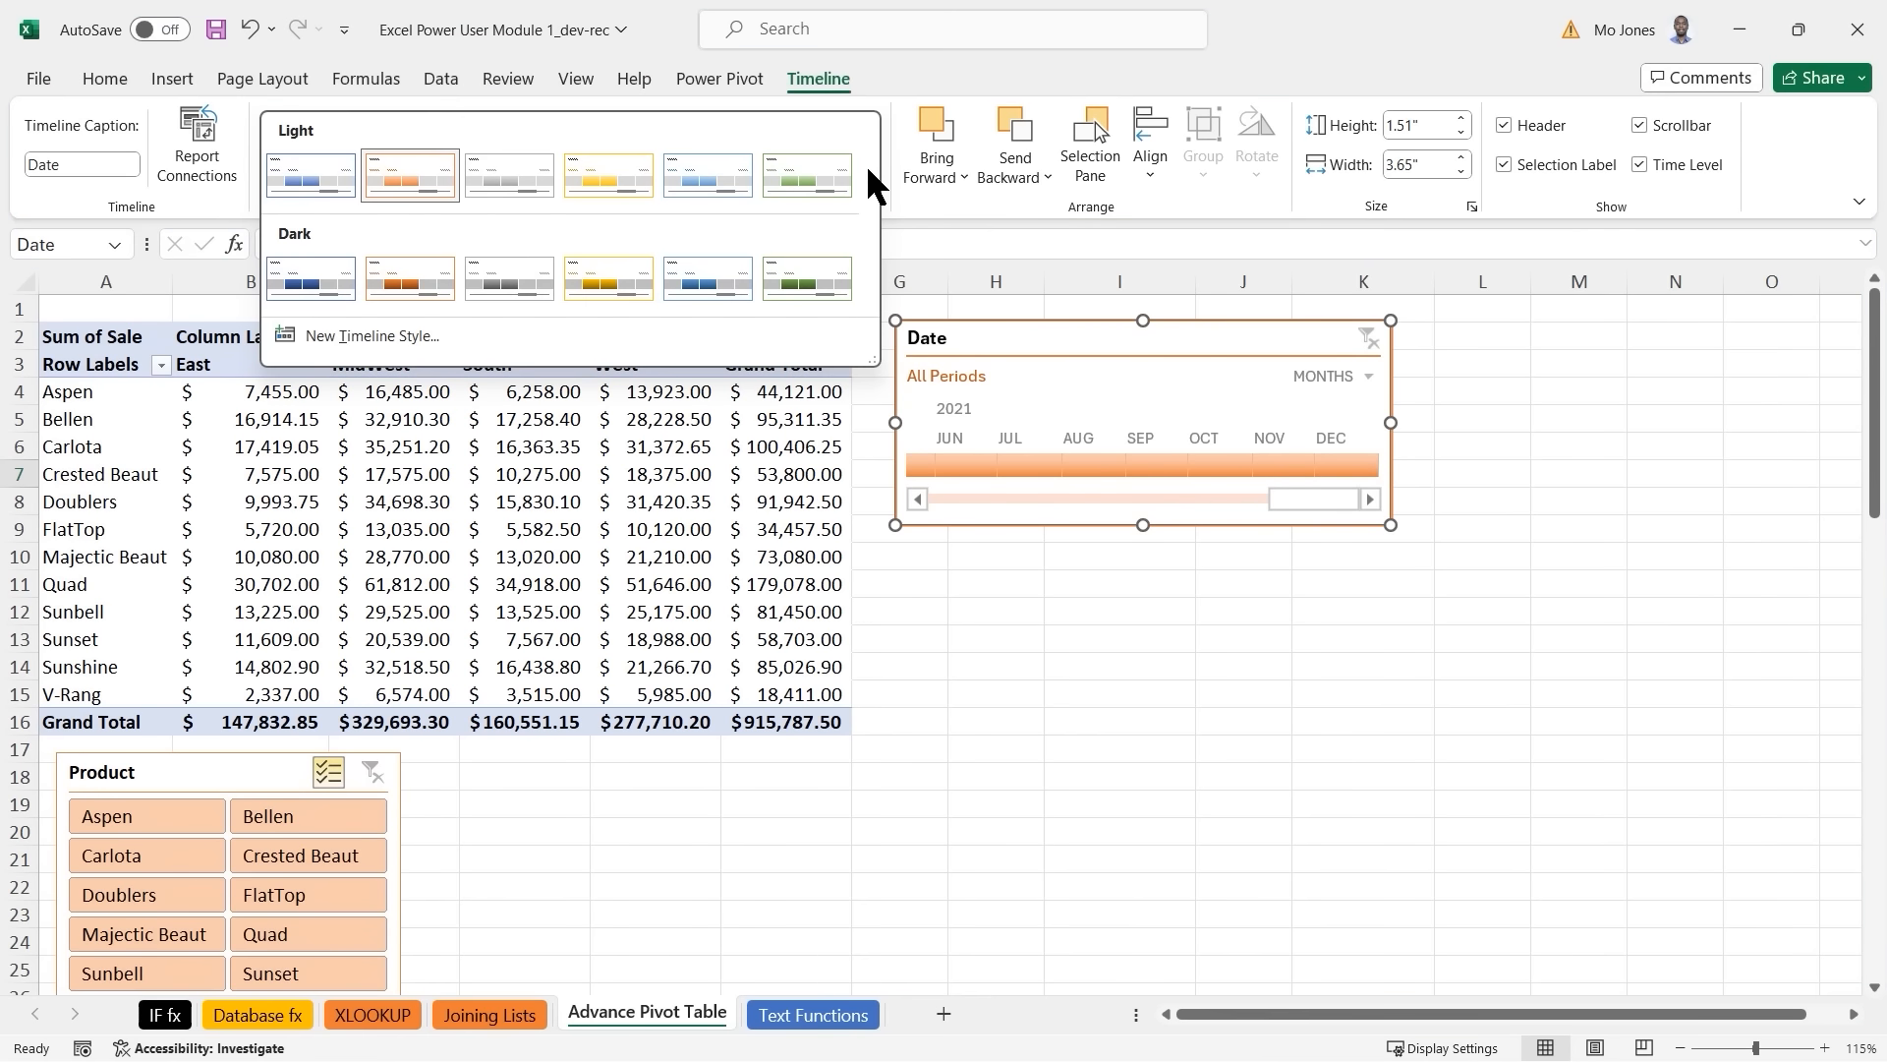
click(1087, 334)
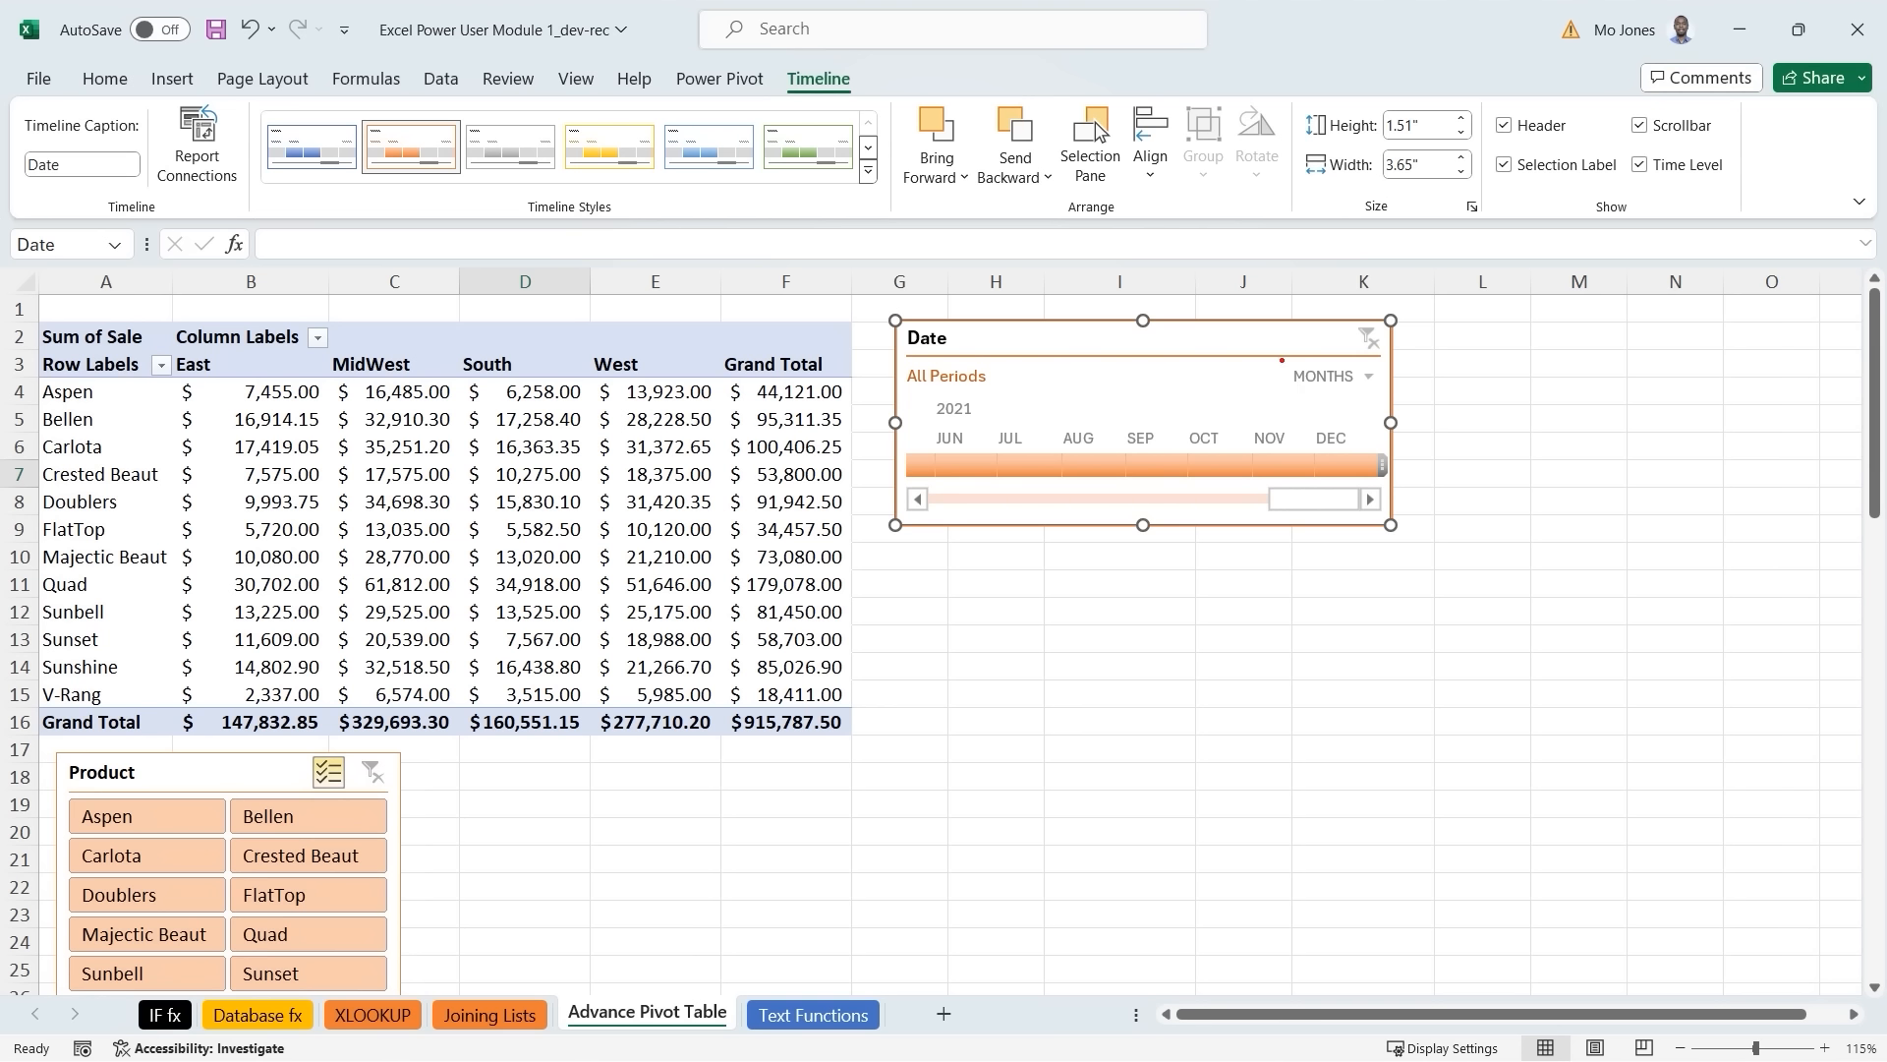
mouse_move(1276, 360)
mouse_down()
mouse_move(1389, 394)
mouse_move(1369, 407)
mouse_move(1370, 613)
mouse_up()
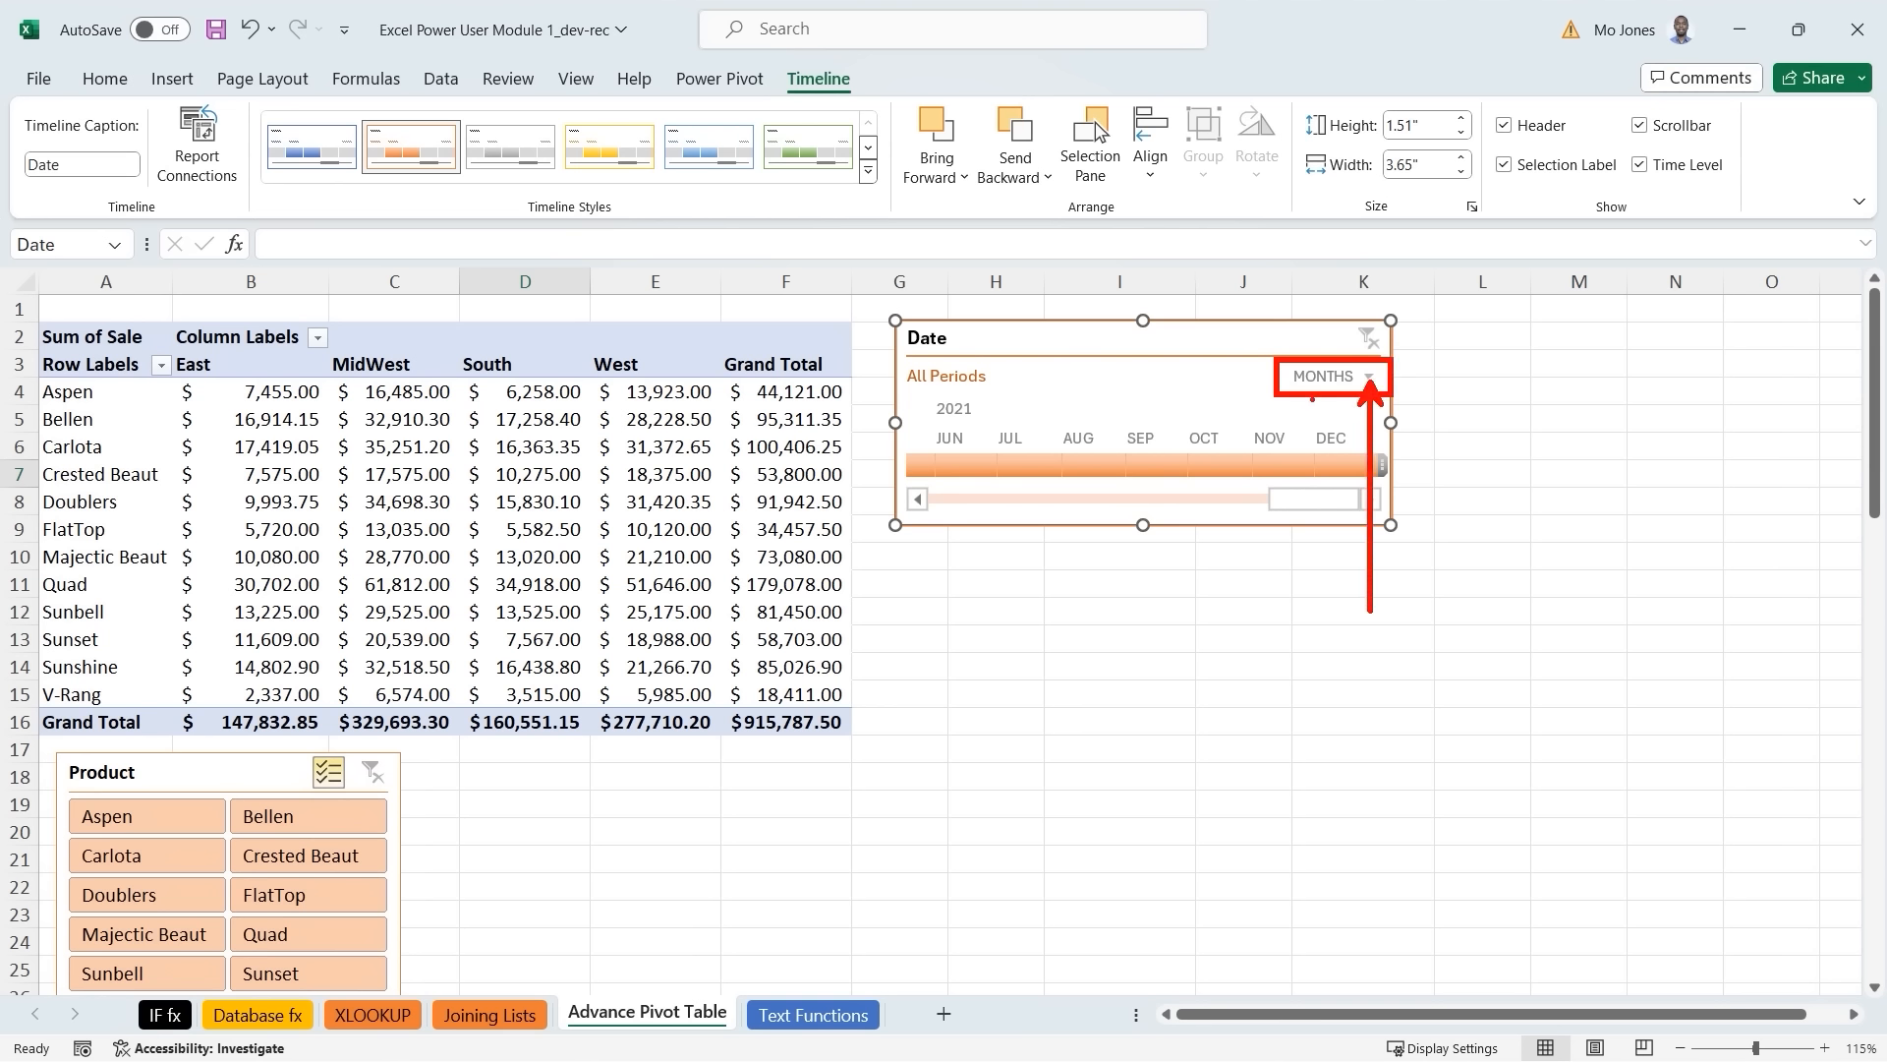
key(Escape)
click(1368, 375)
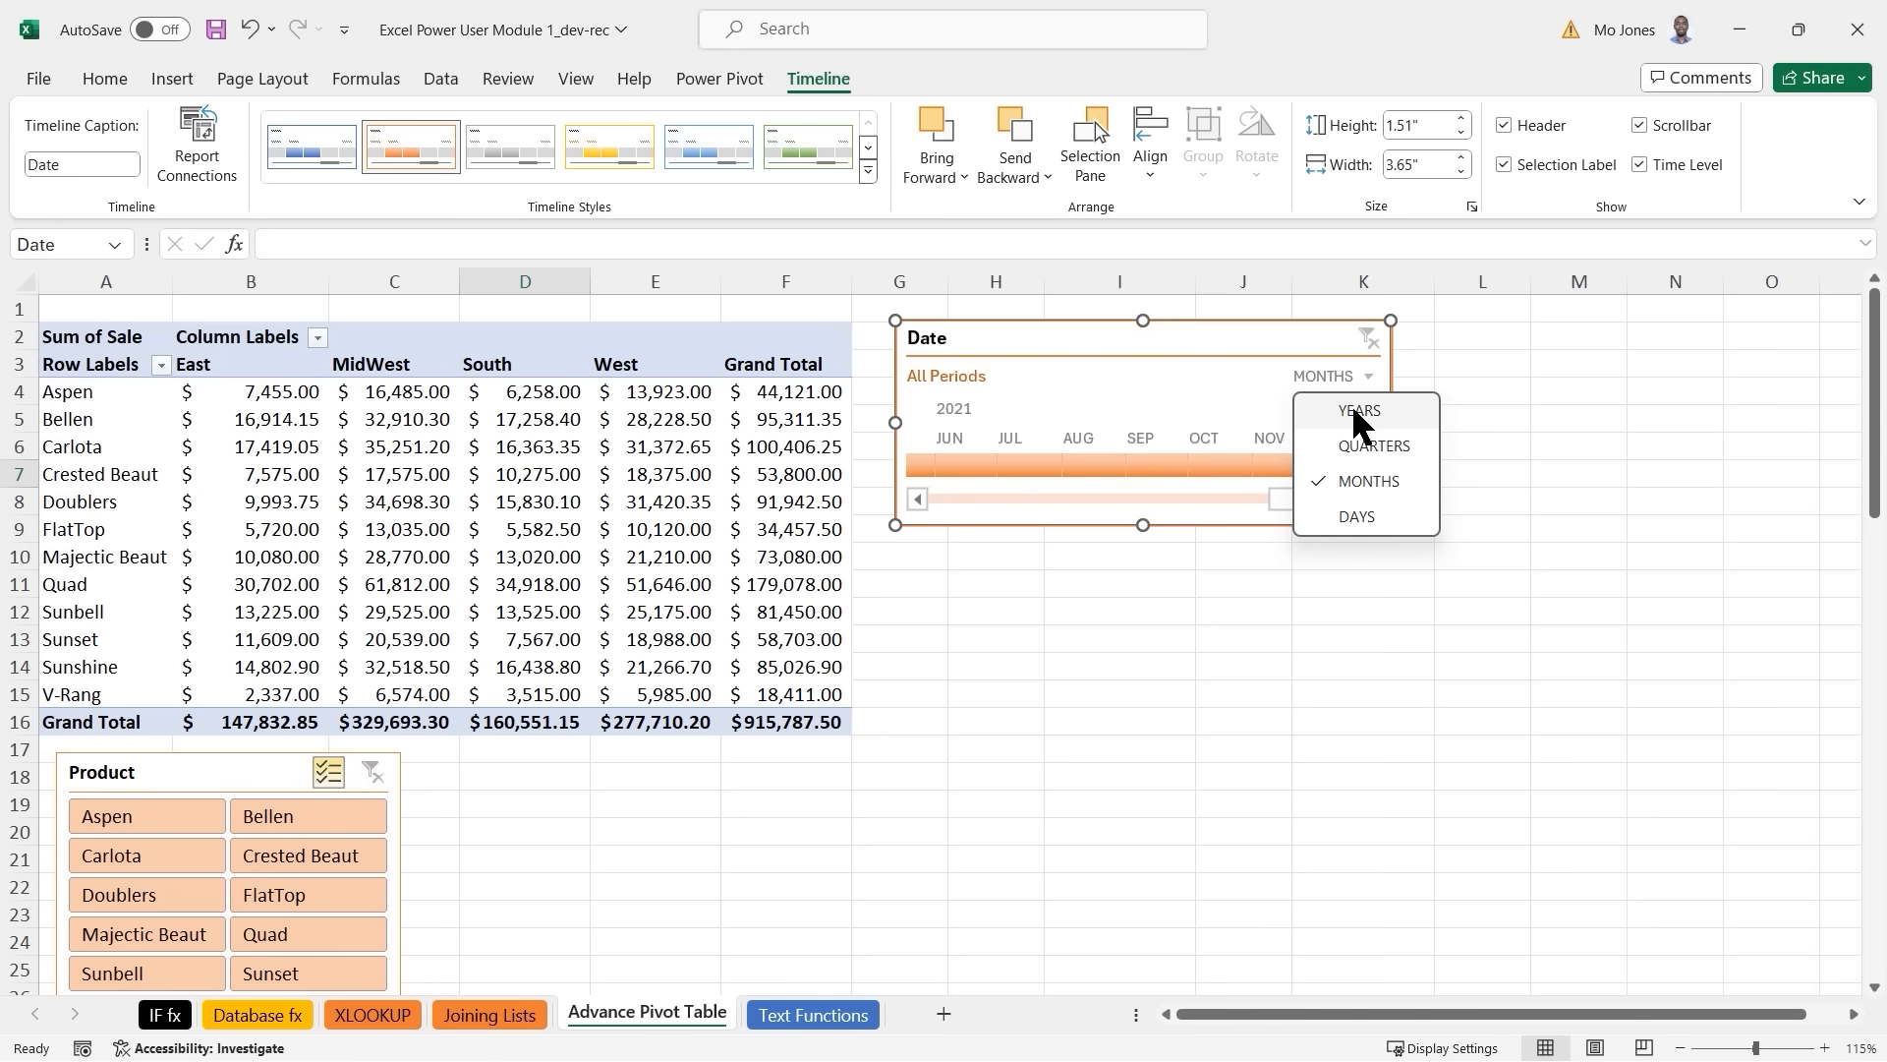
click(1356, 410)
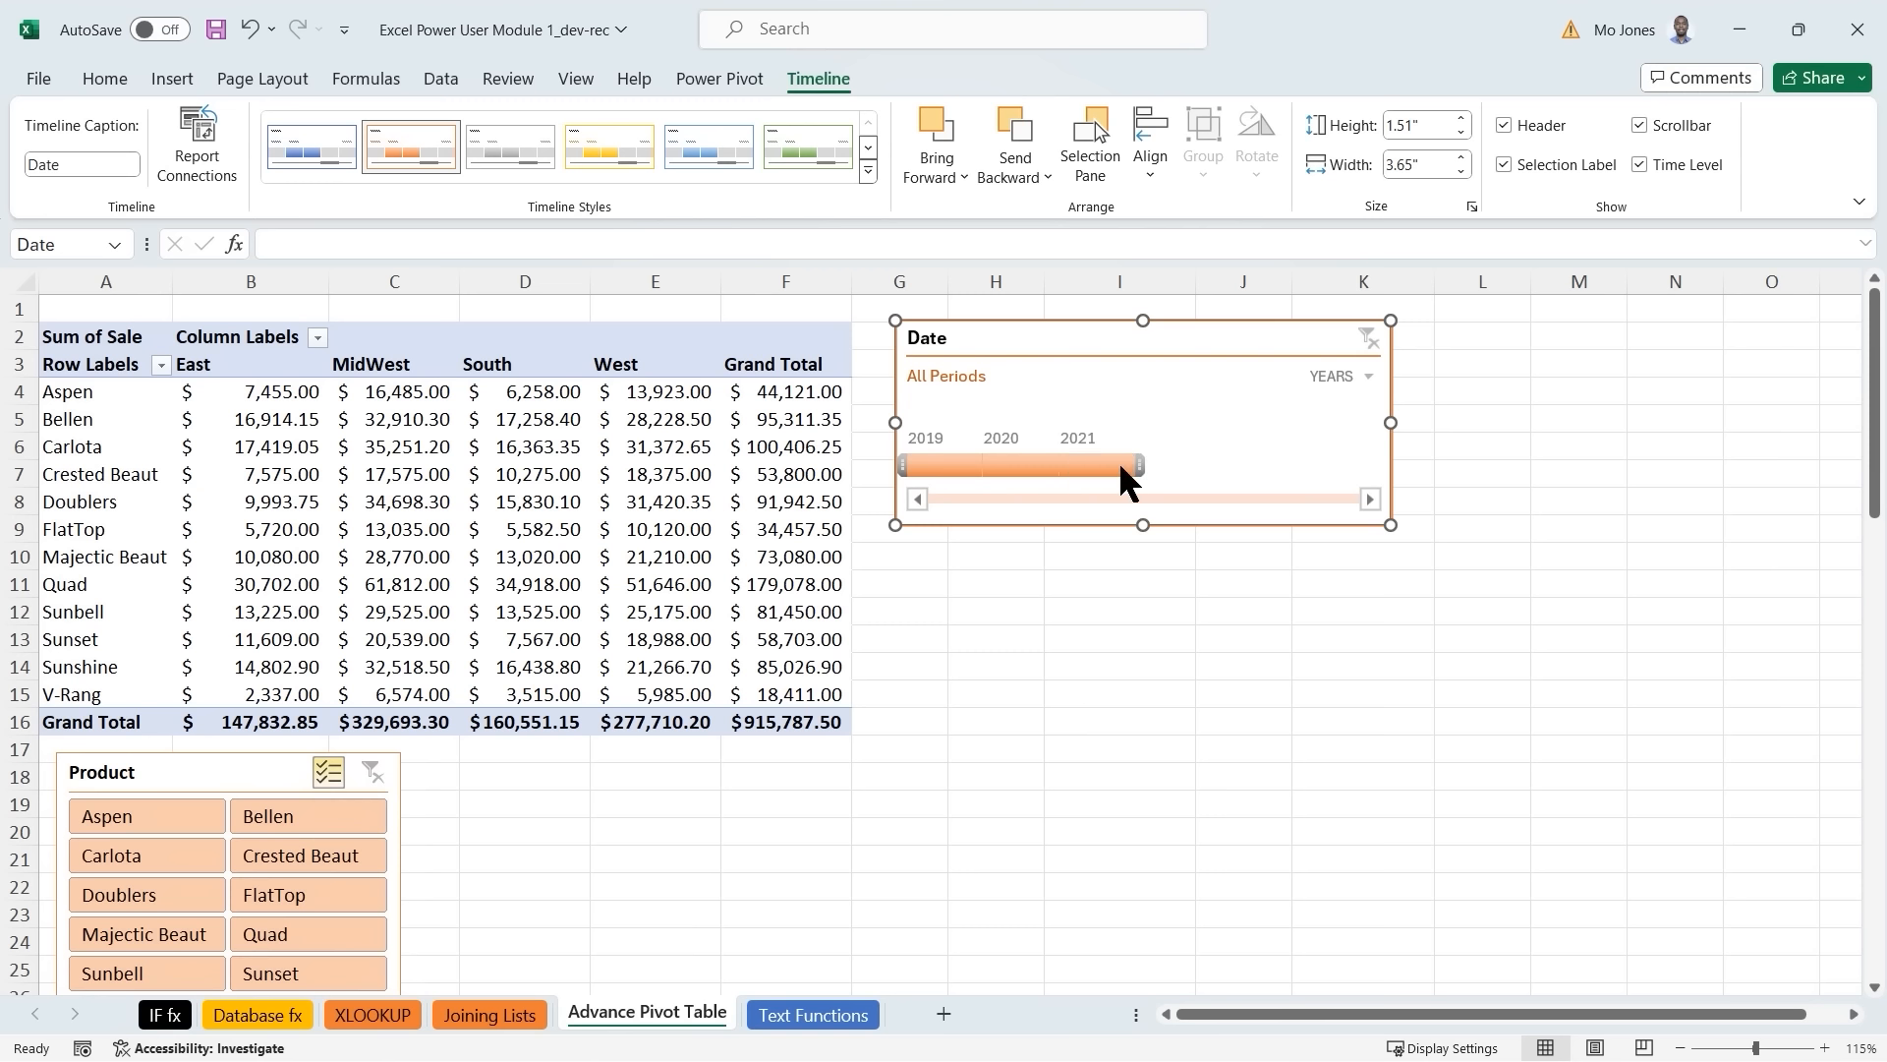
click(935, 460)
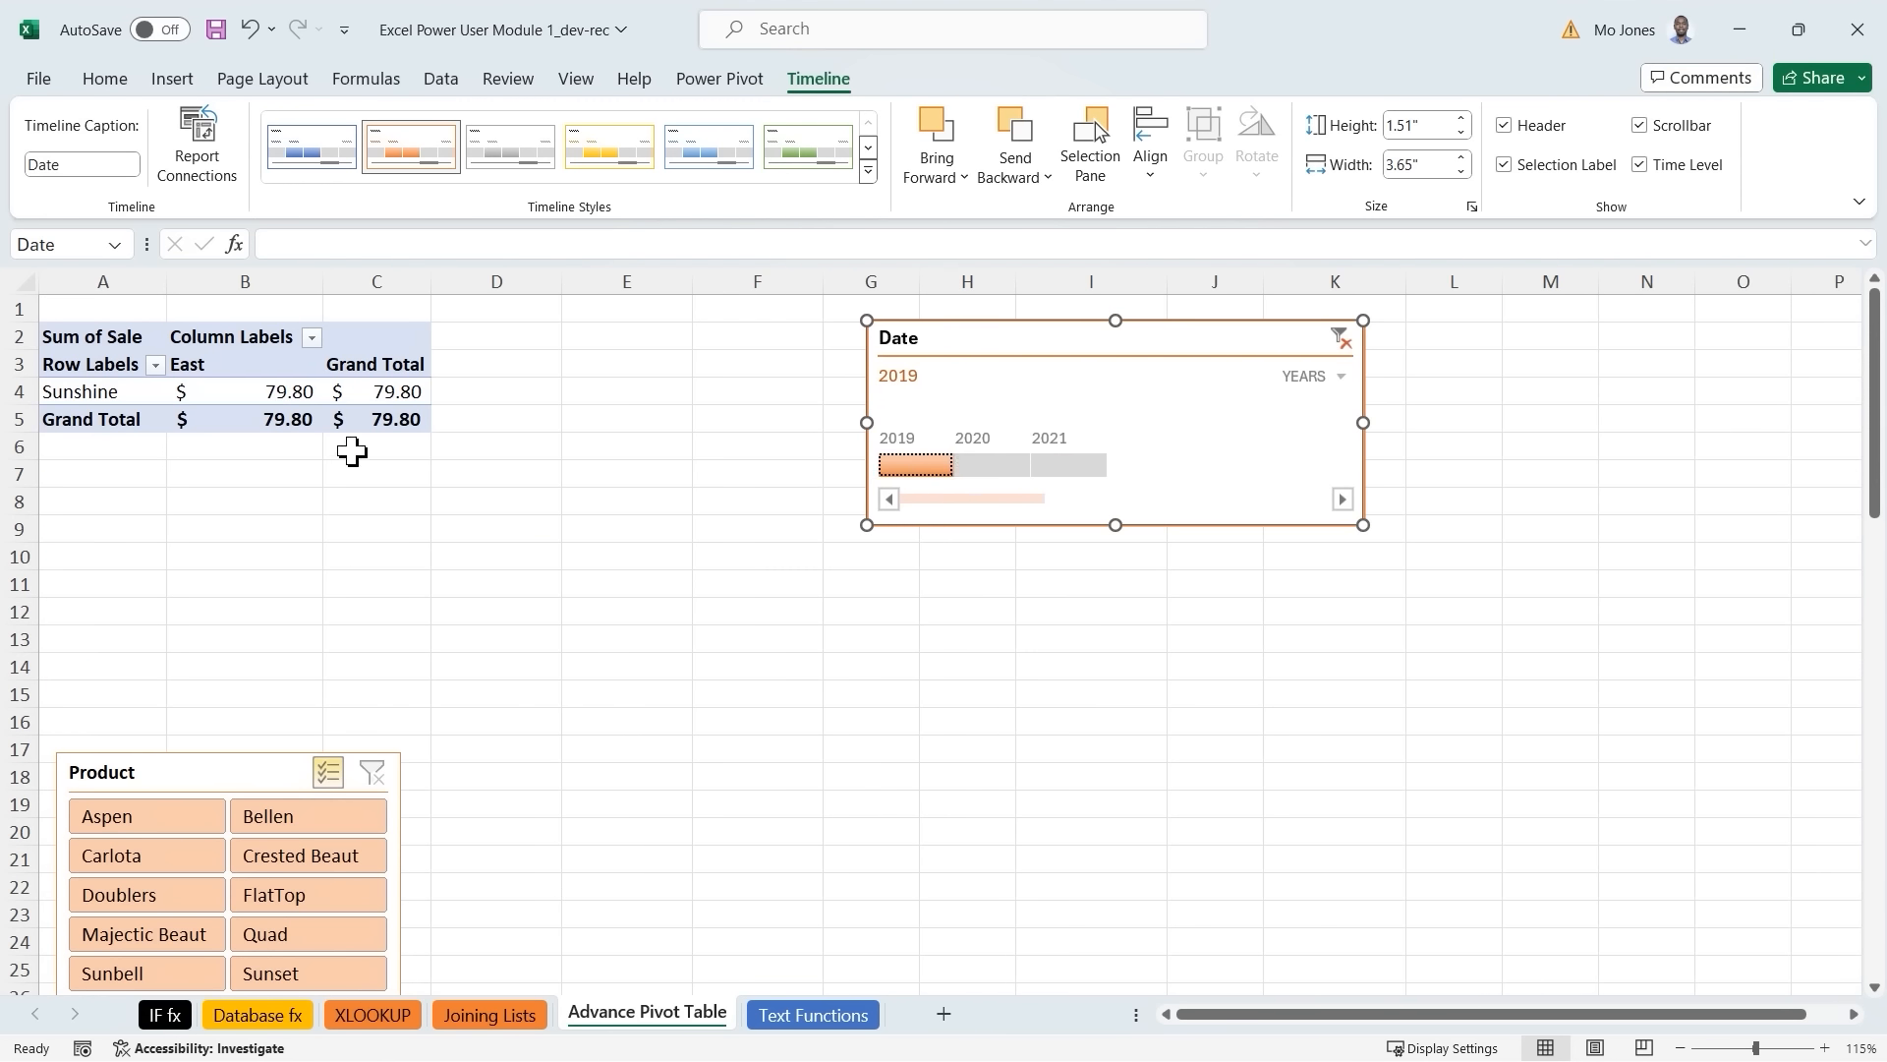
mouse_move(315, 420)
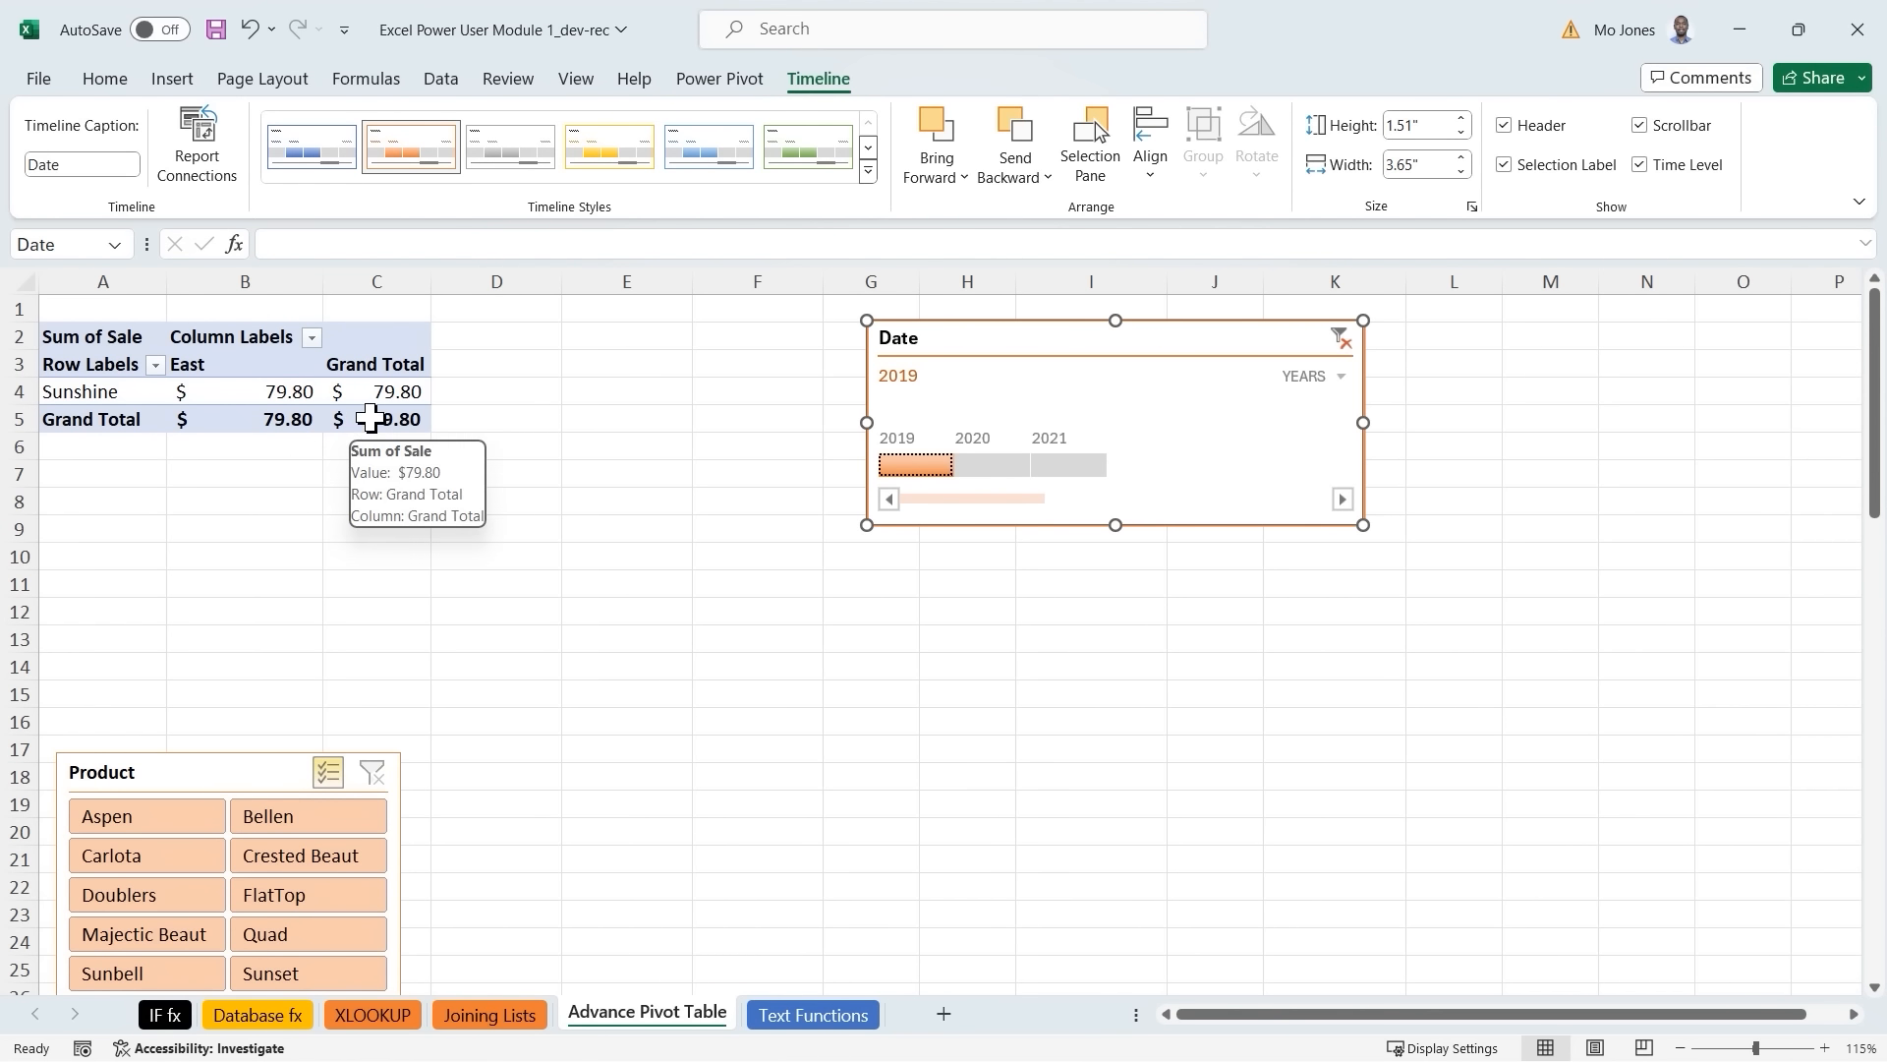
click(986, 468)
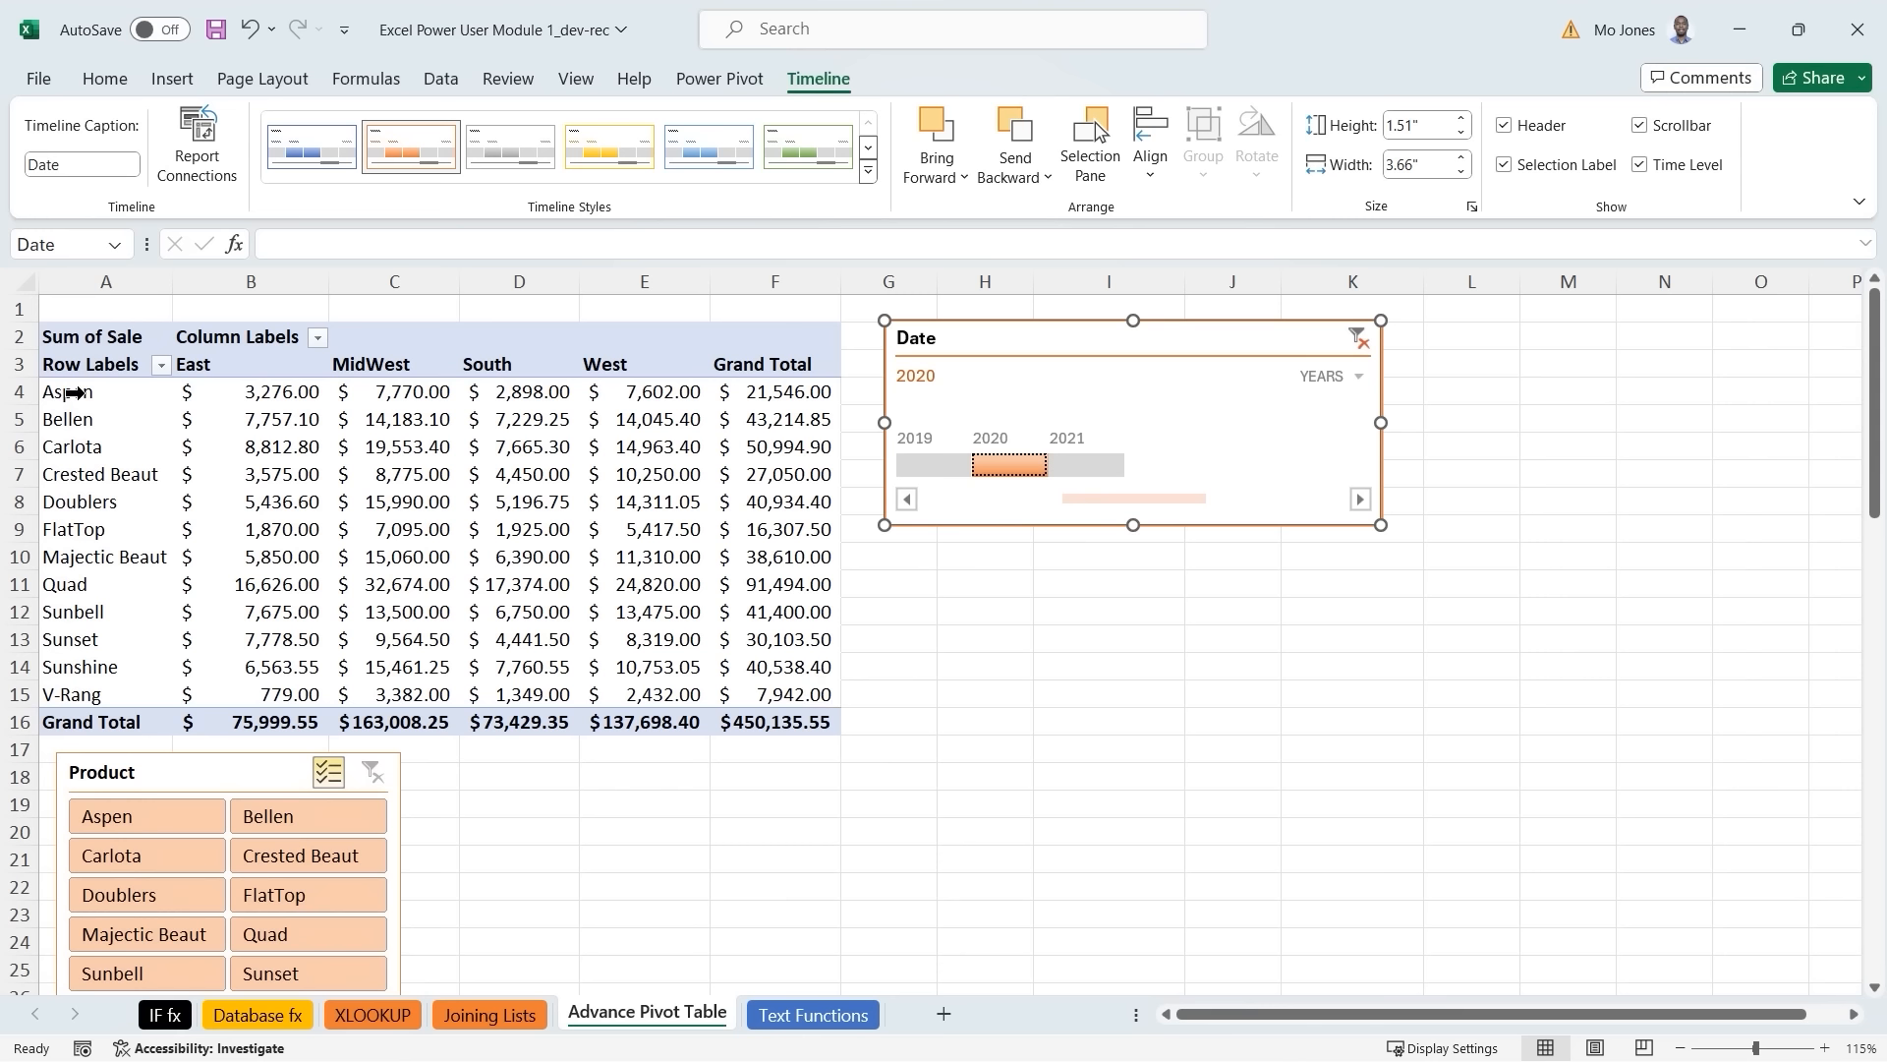
drag(64, 391, 73, 700)
click(77, 711)
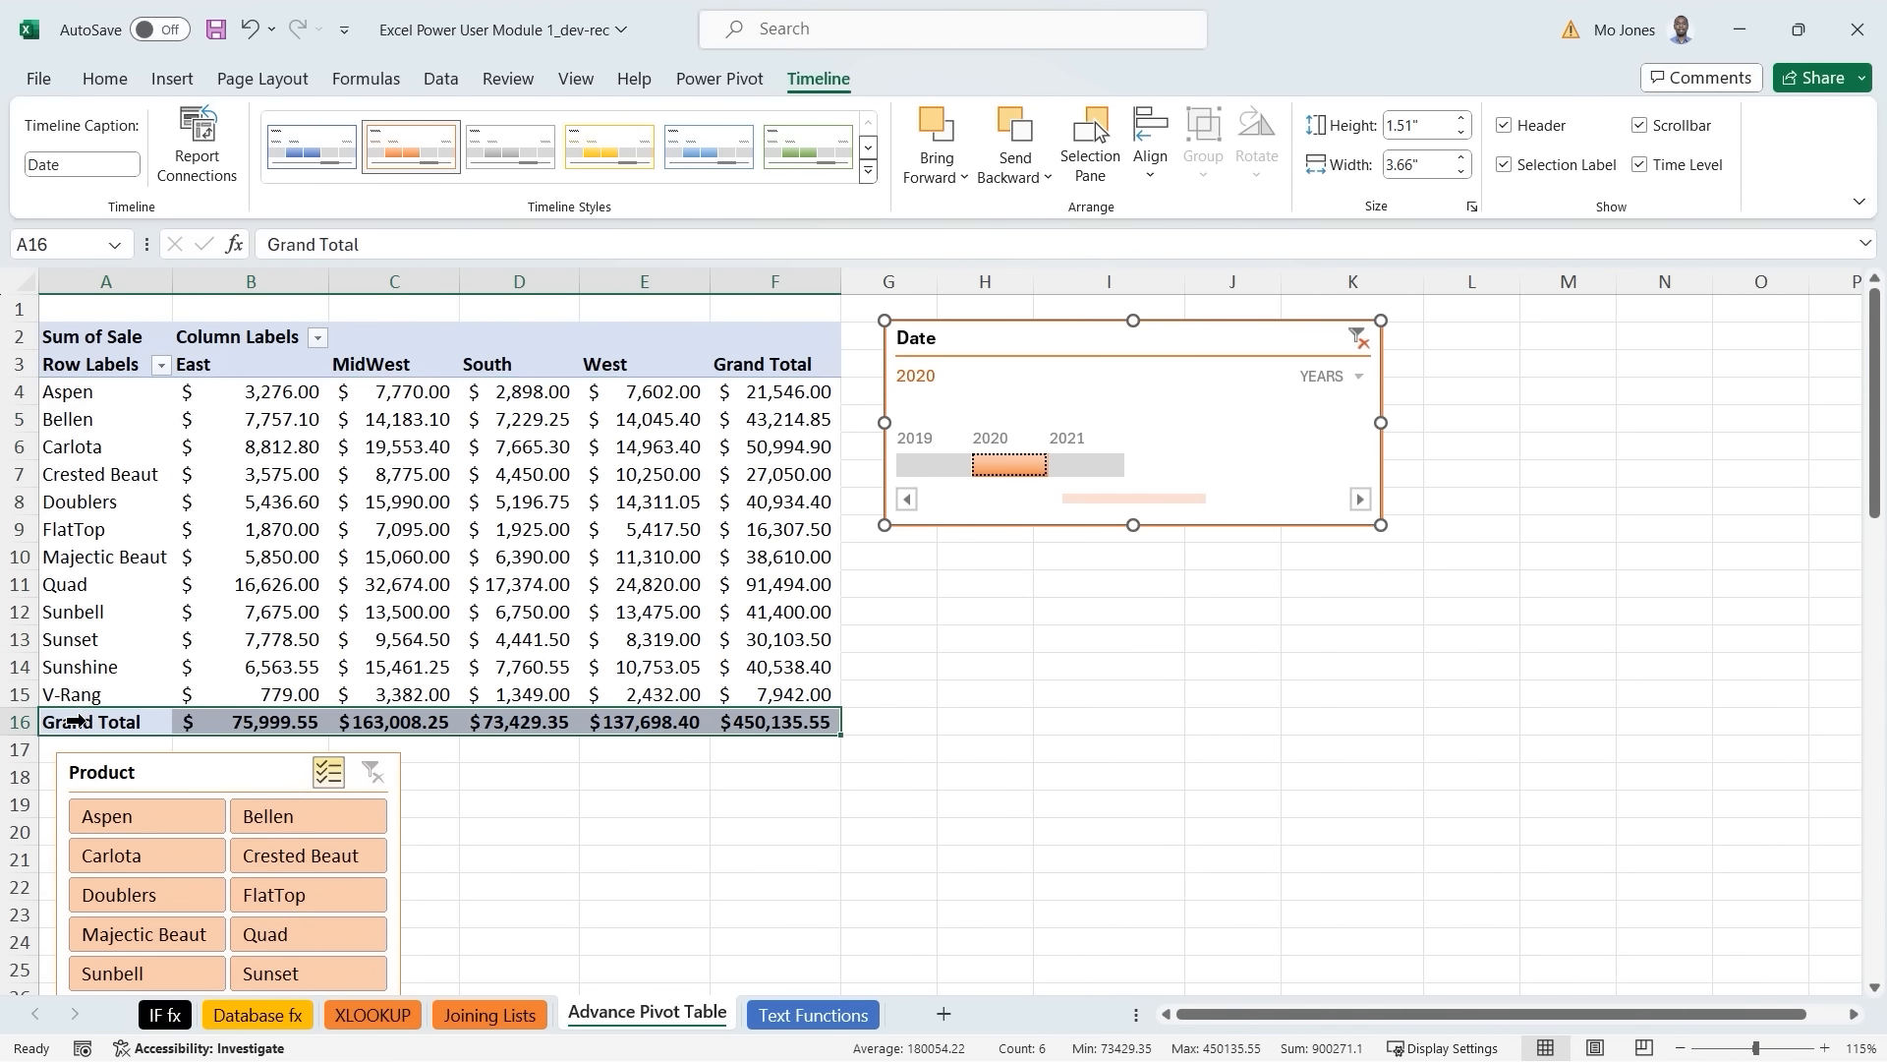
drag(753, 584, 753, 568)
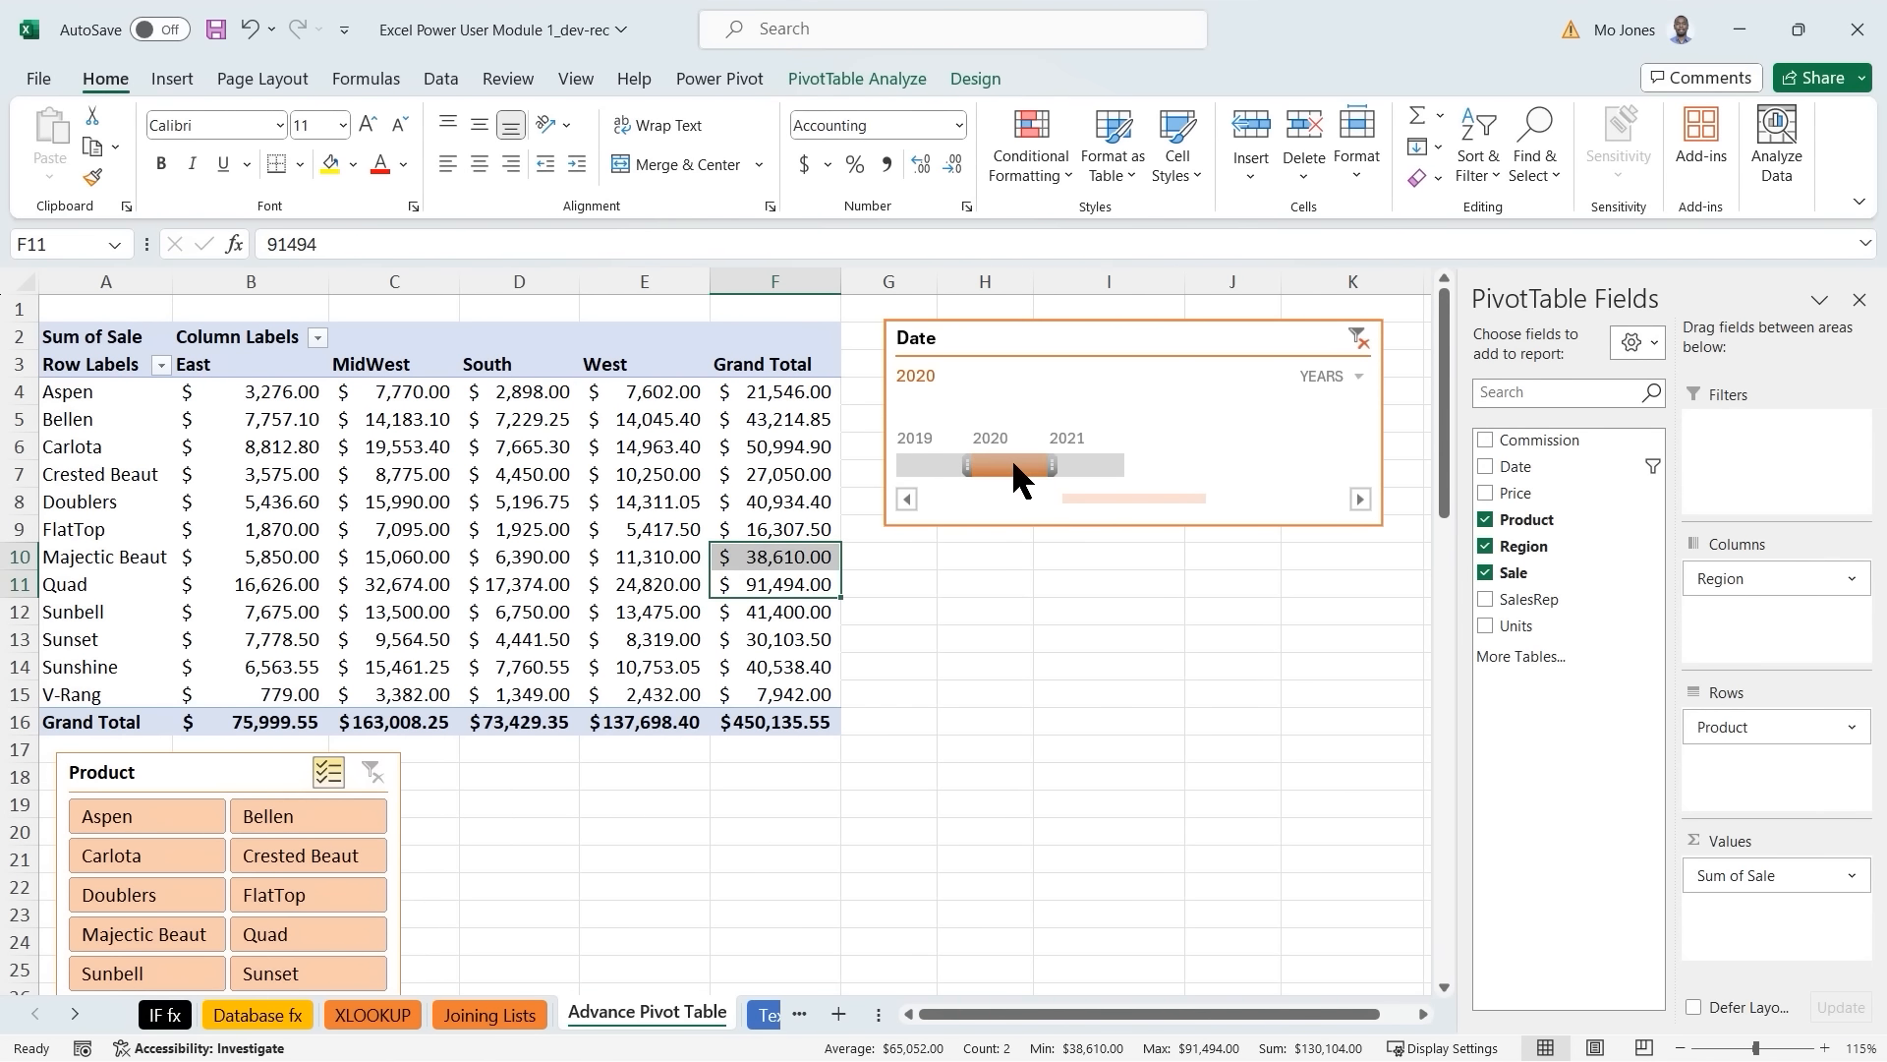
click(654, 474)
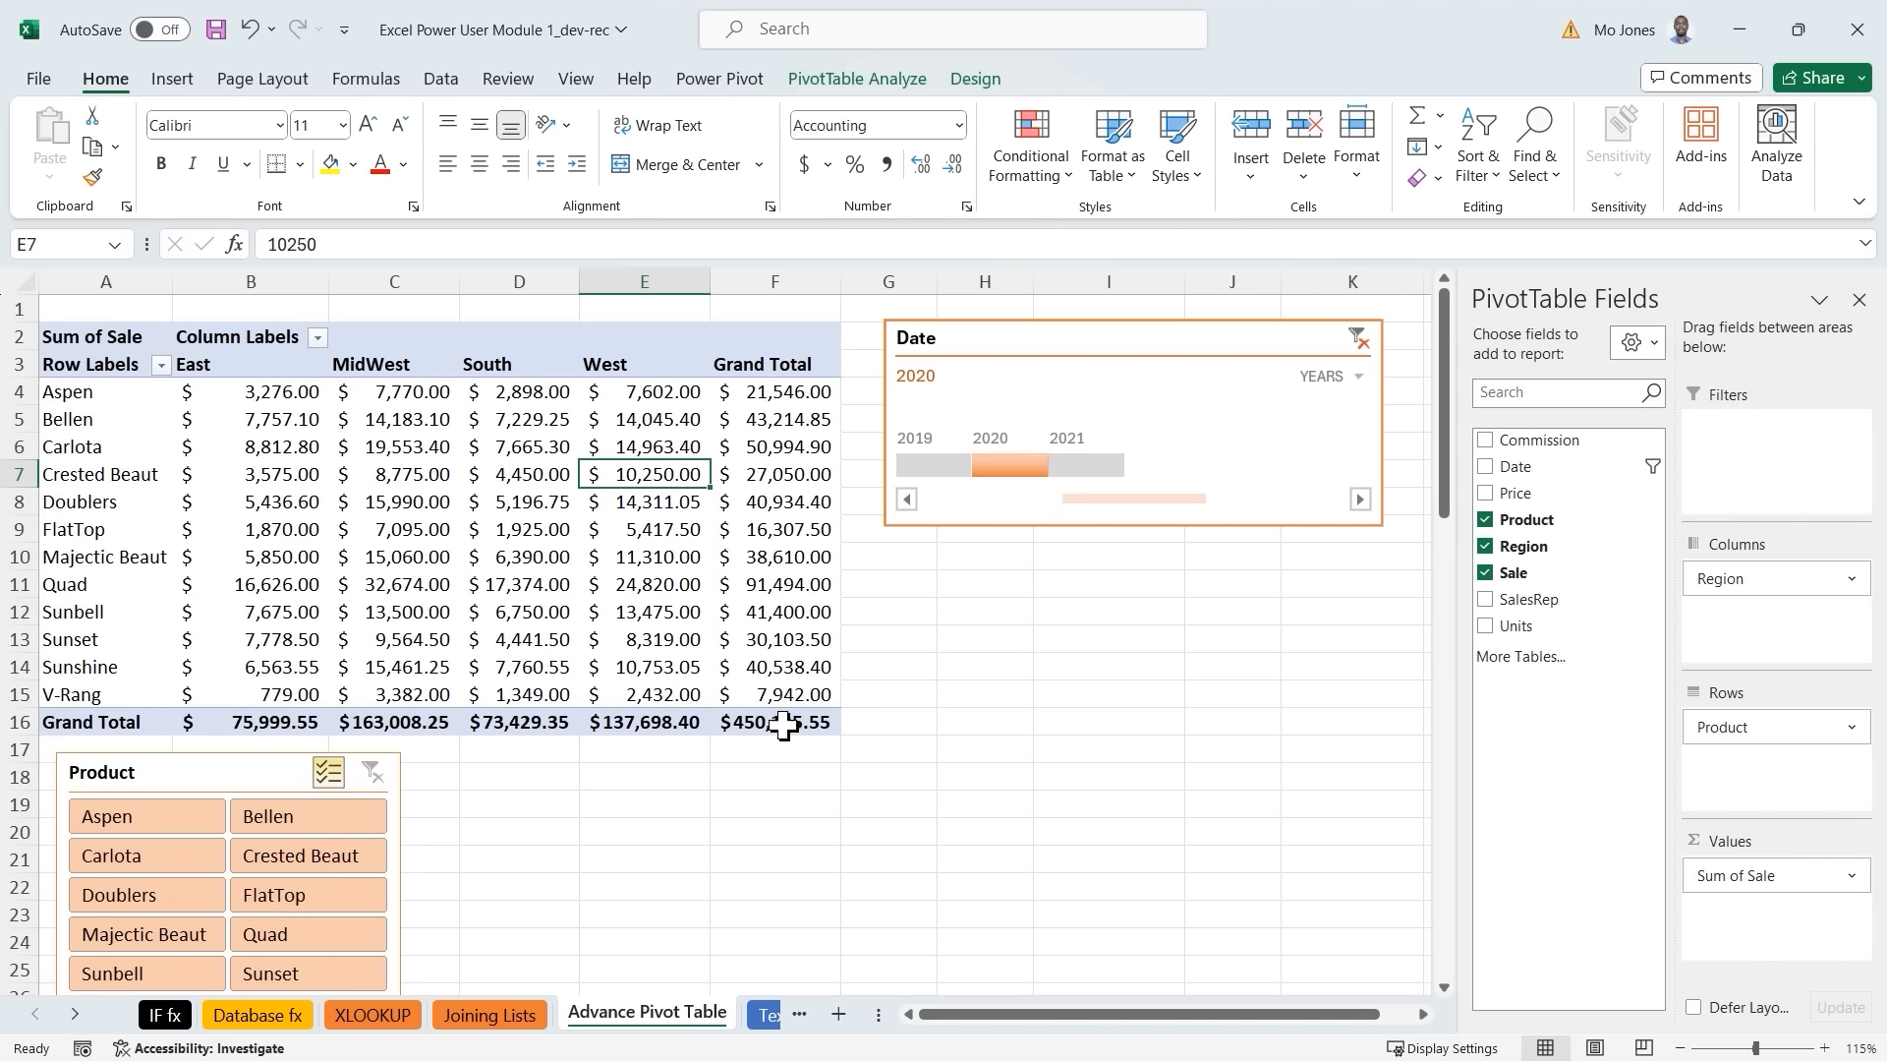
click(1081, 462)
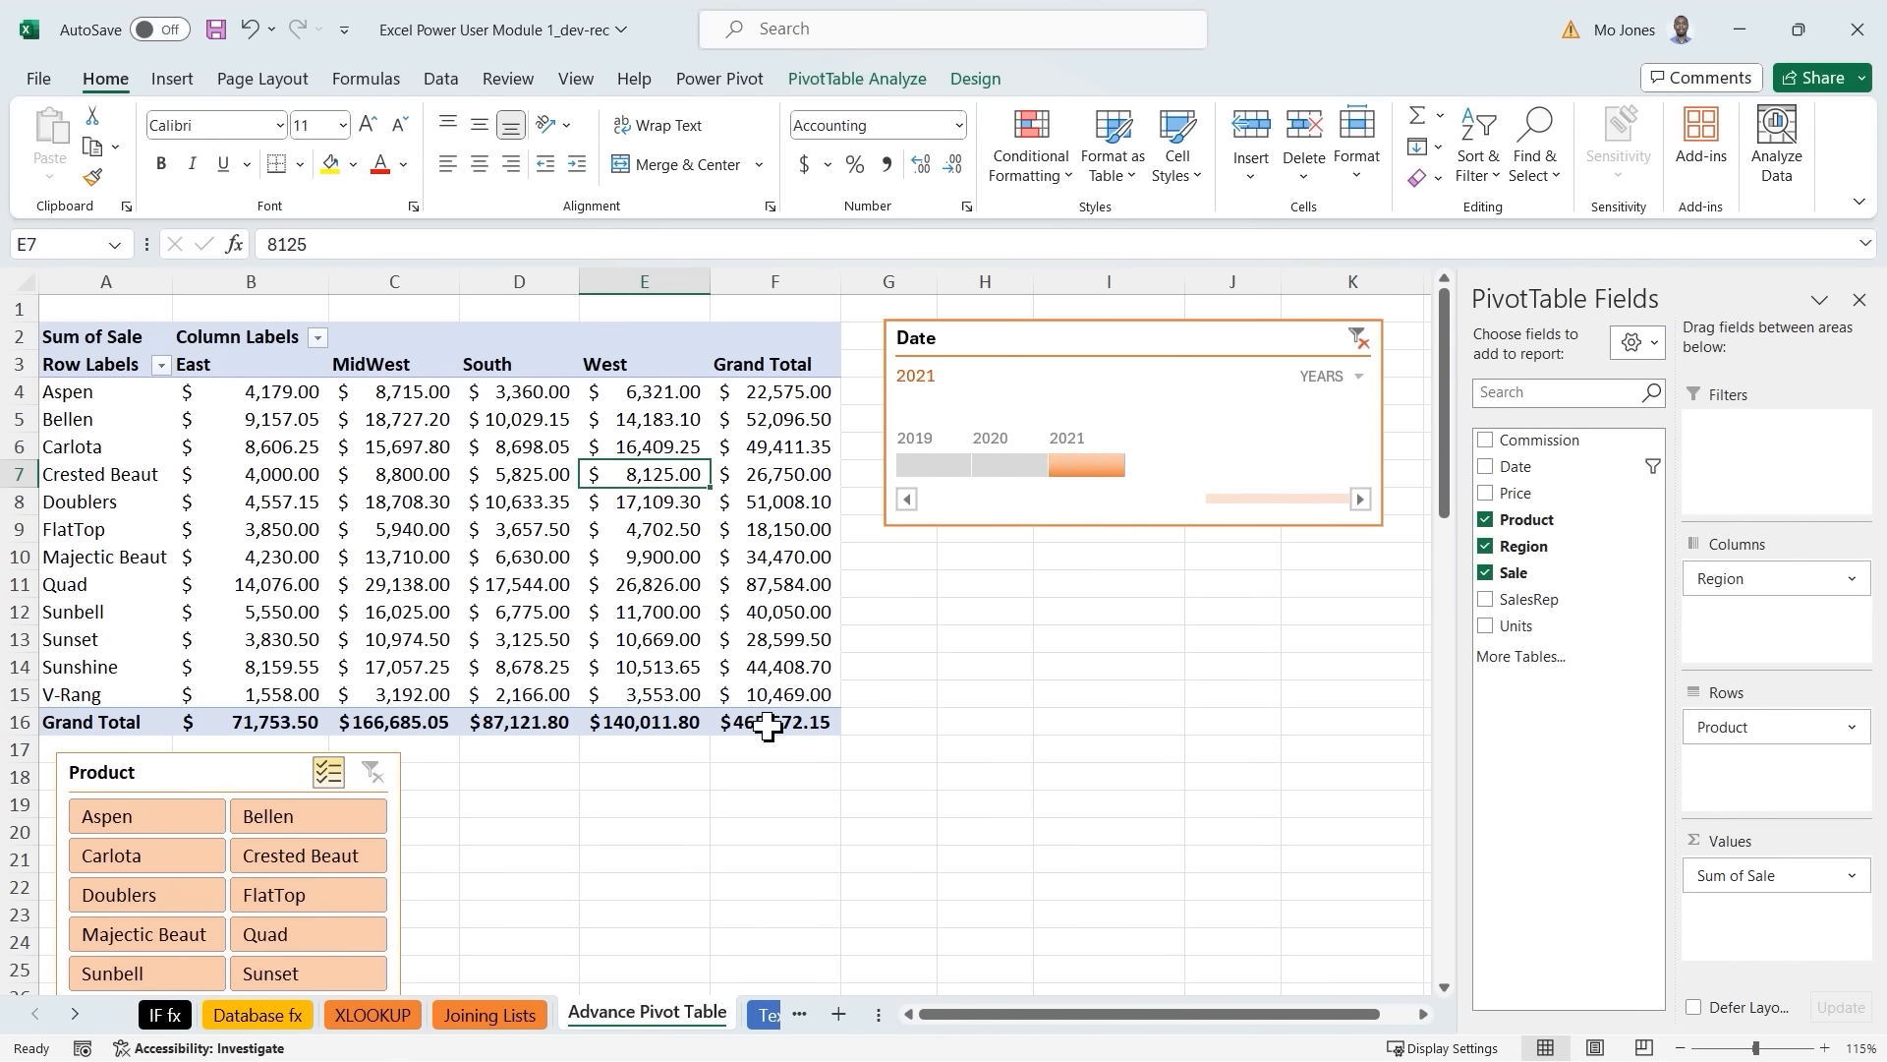
mouse_move(776, 716)
mouse_move(659, 521)
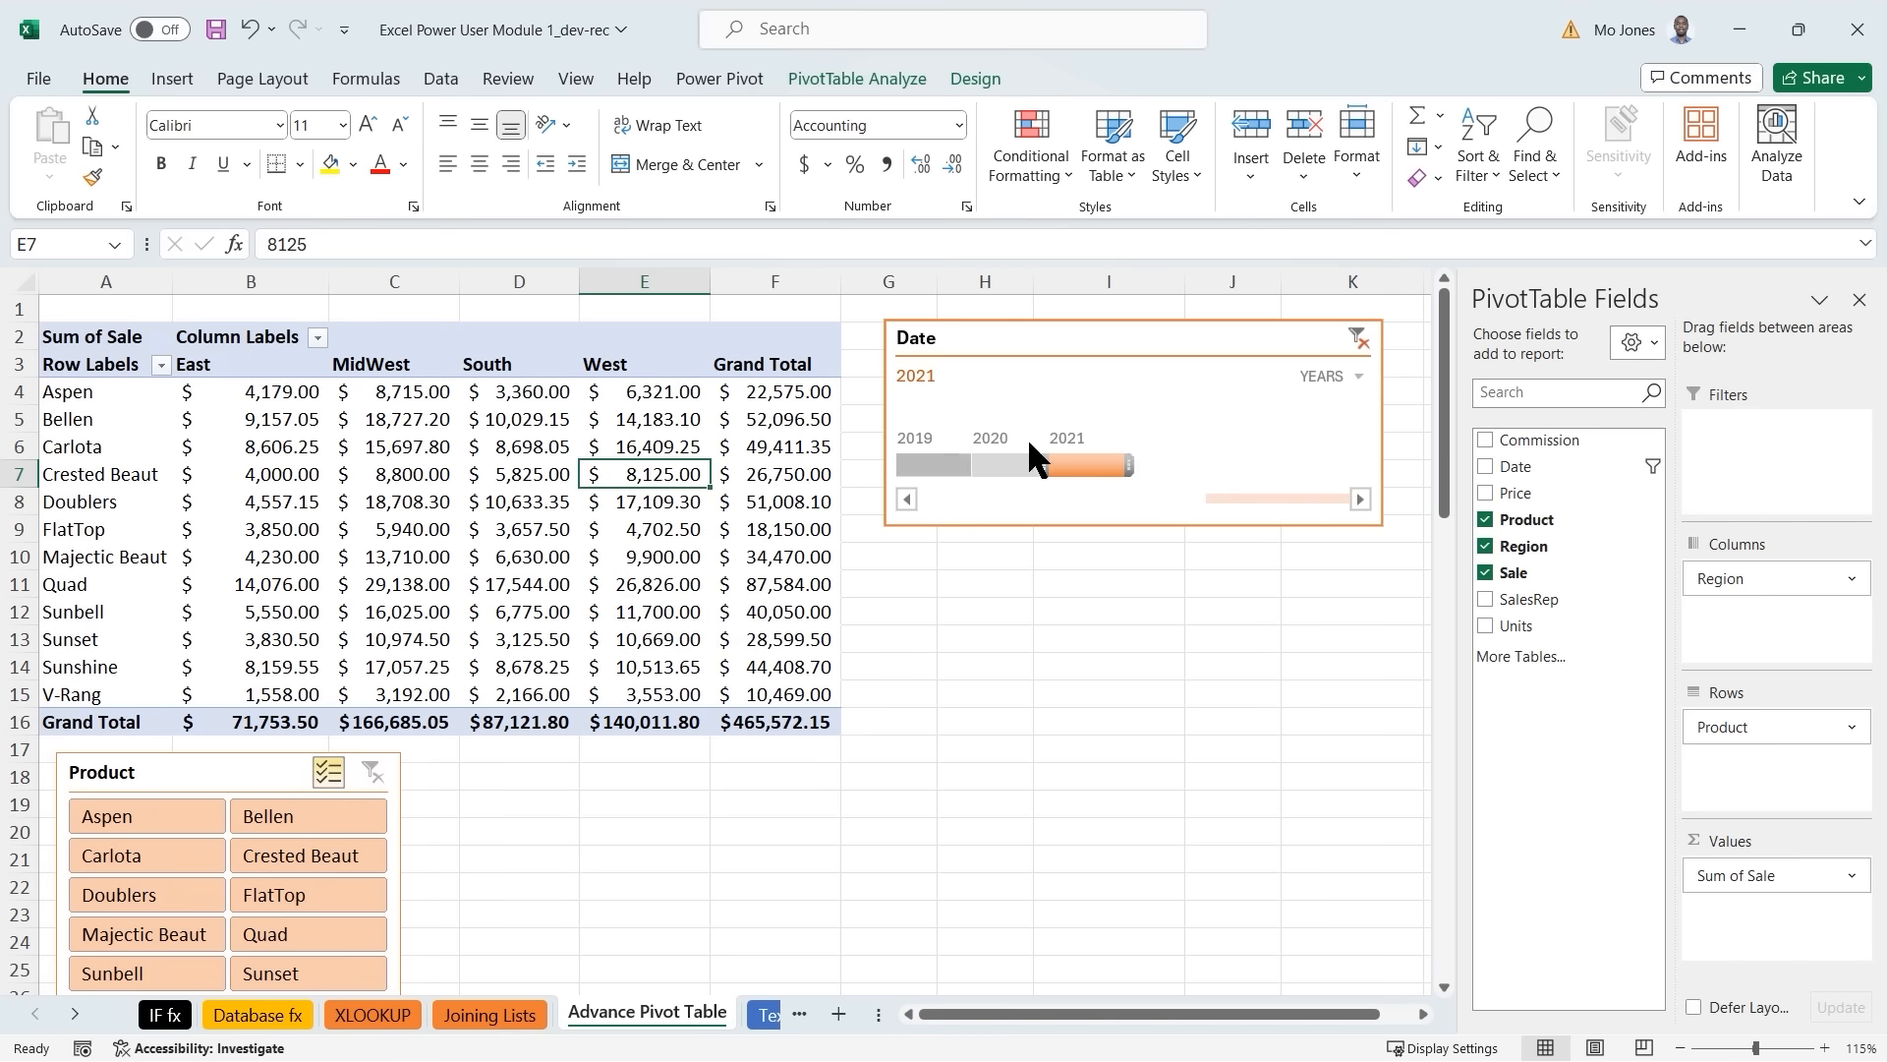
Switch the Date timeline to QUARTERS and widen it on both sides.
click(1357, 375)
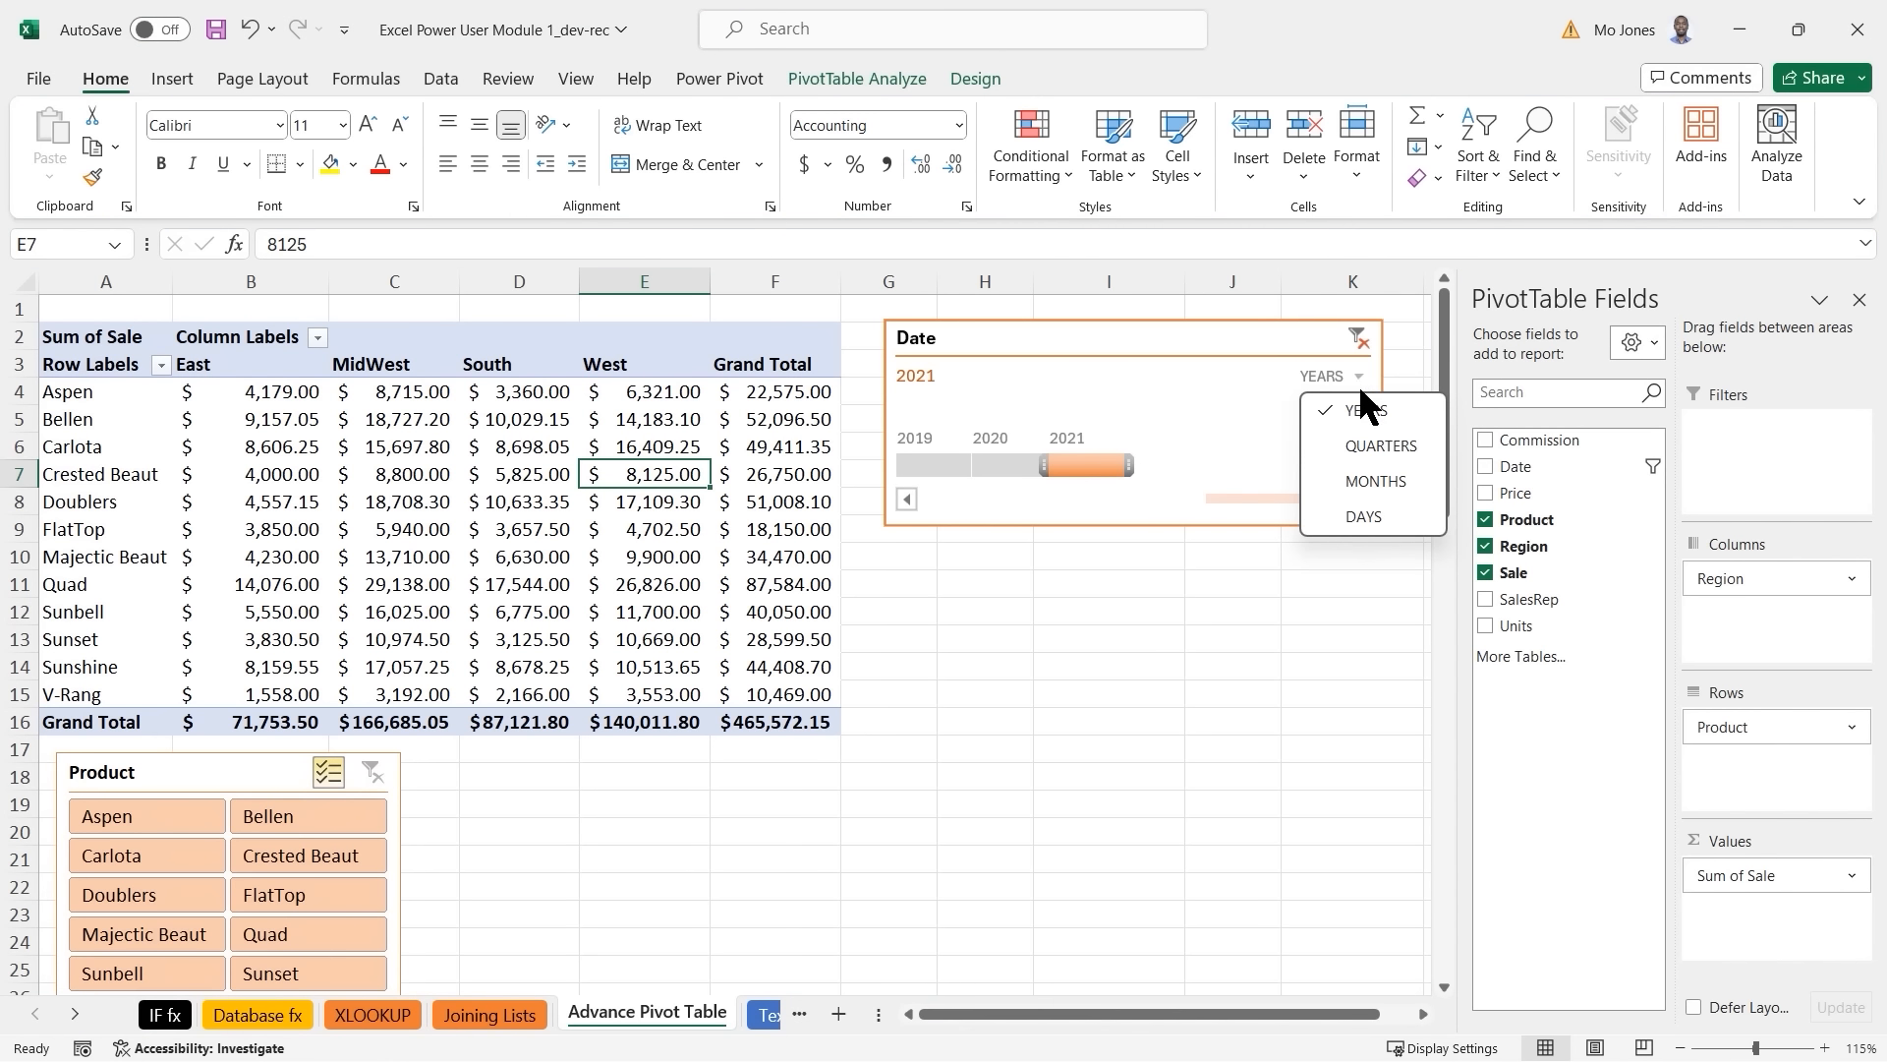
click(1363, 457)
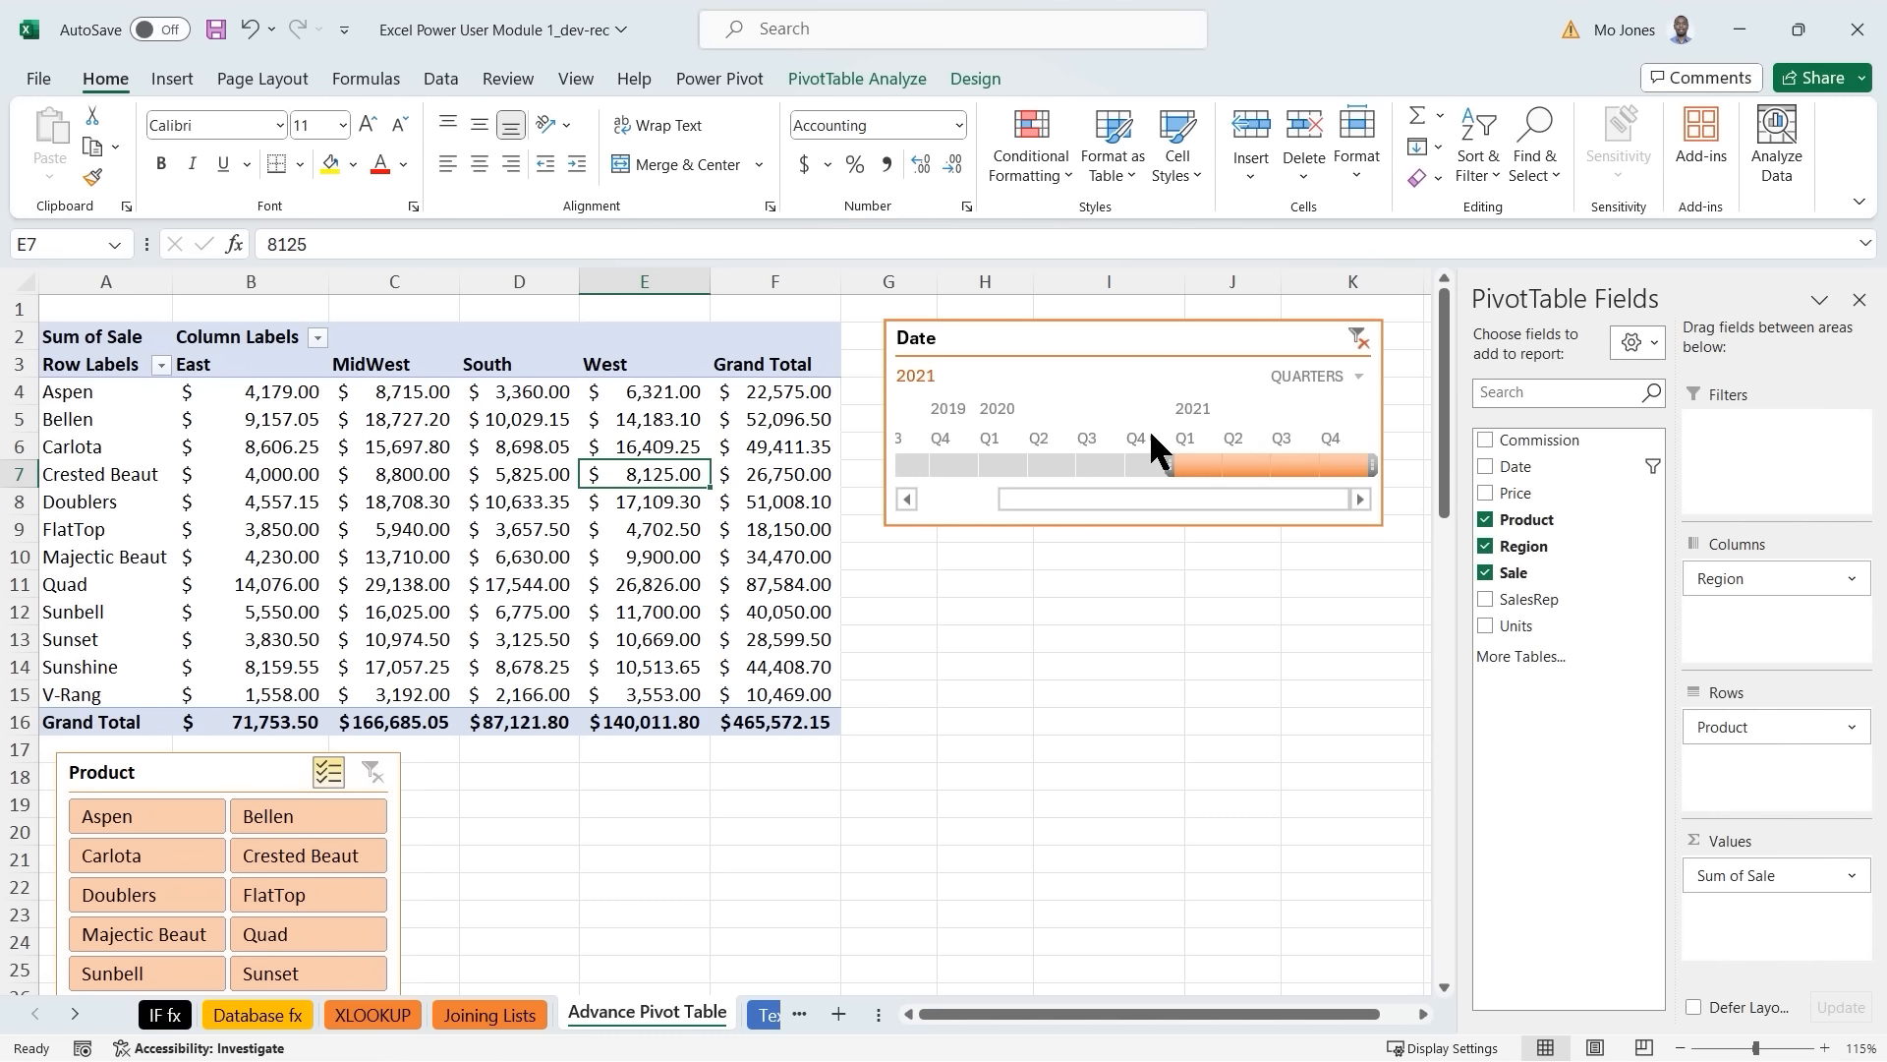
click(1057, 344)
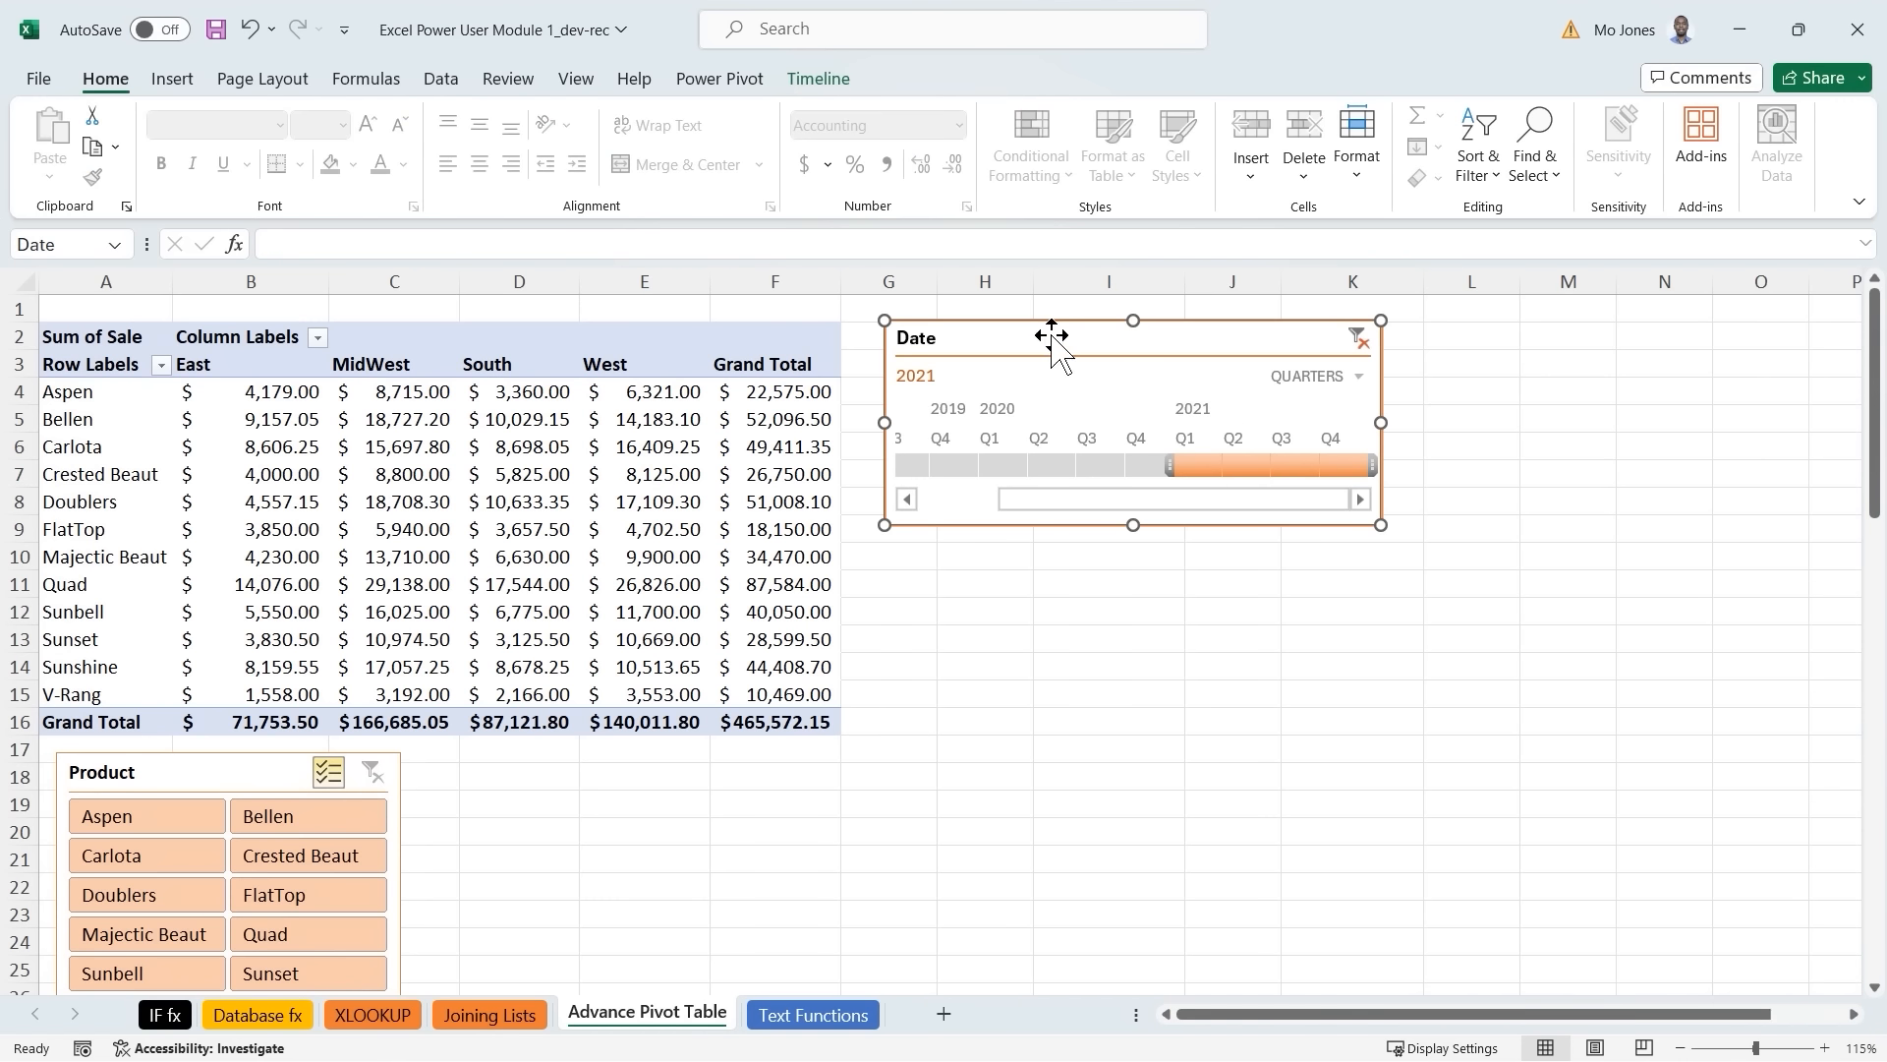
drag(1381, 421, 1745, 438)
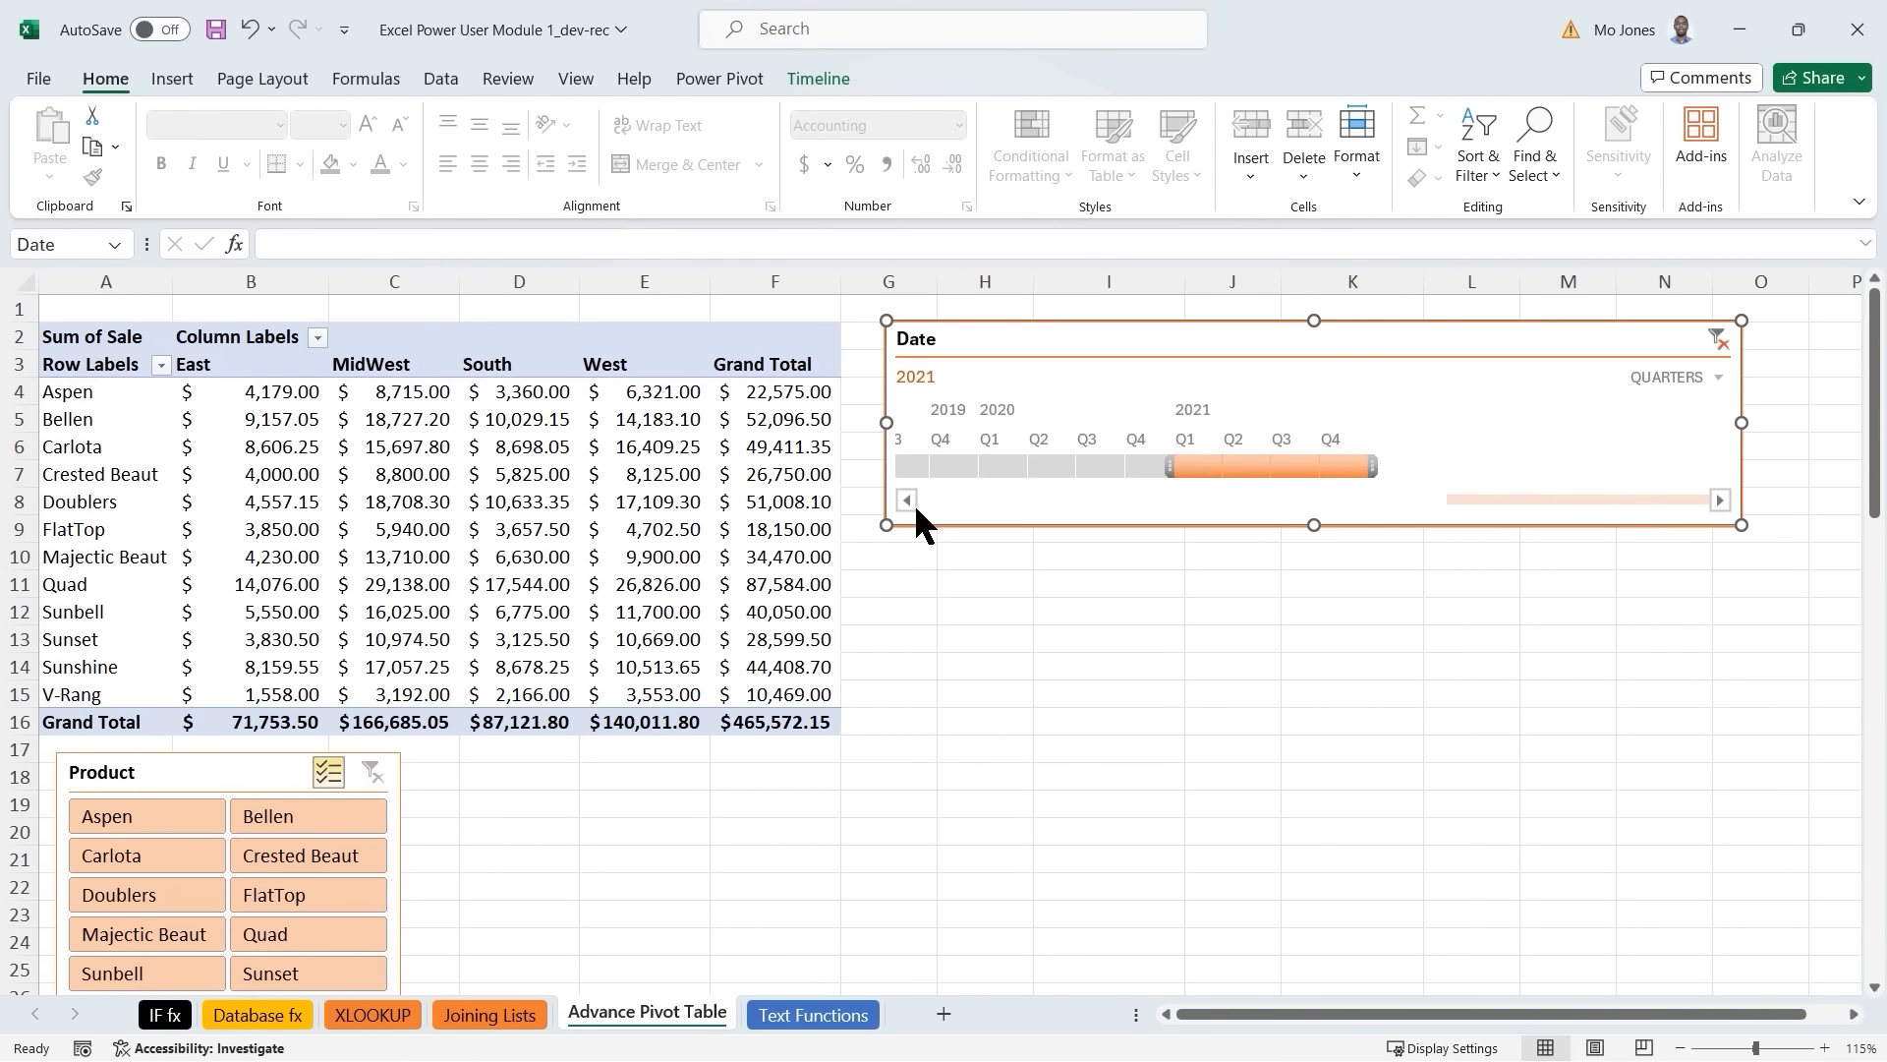
drag(876, 412, 676, 420)
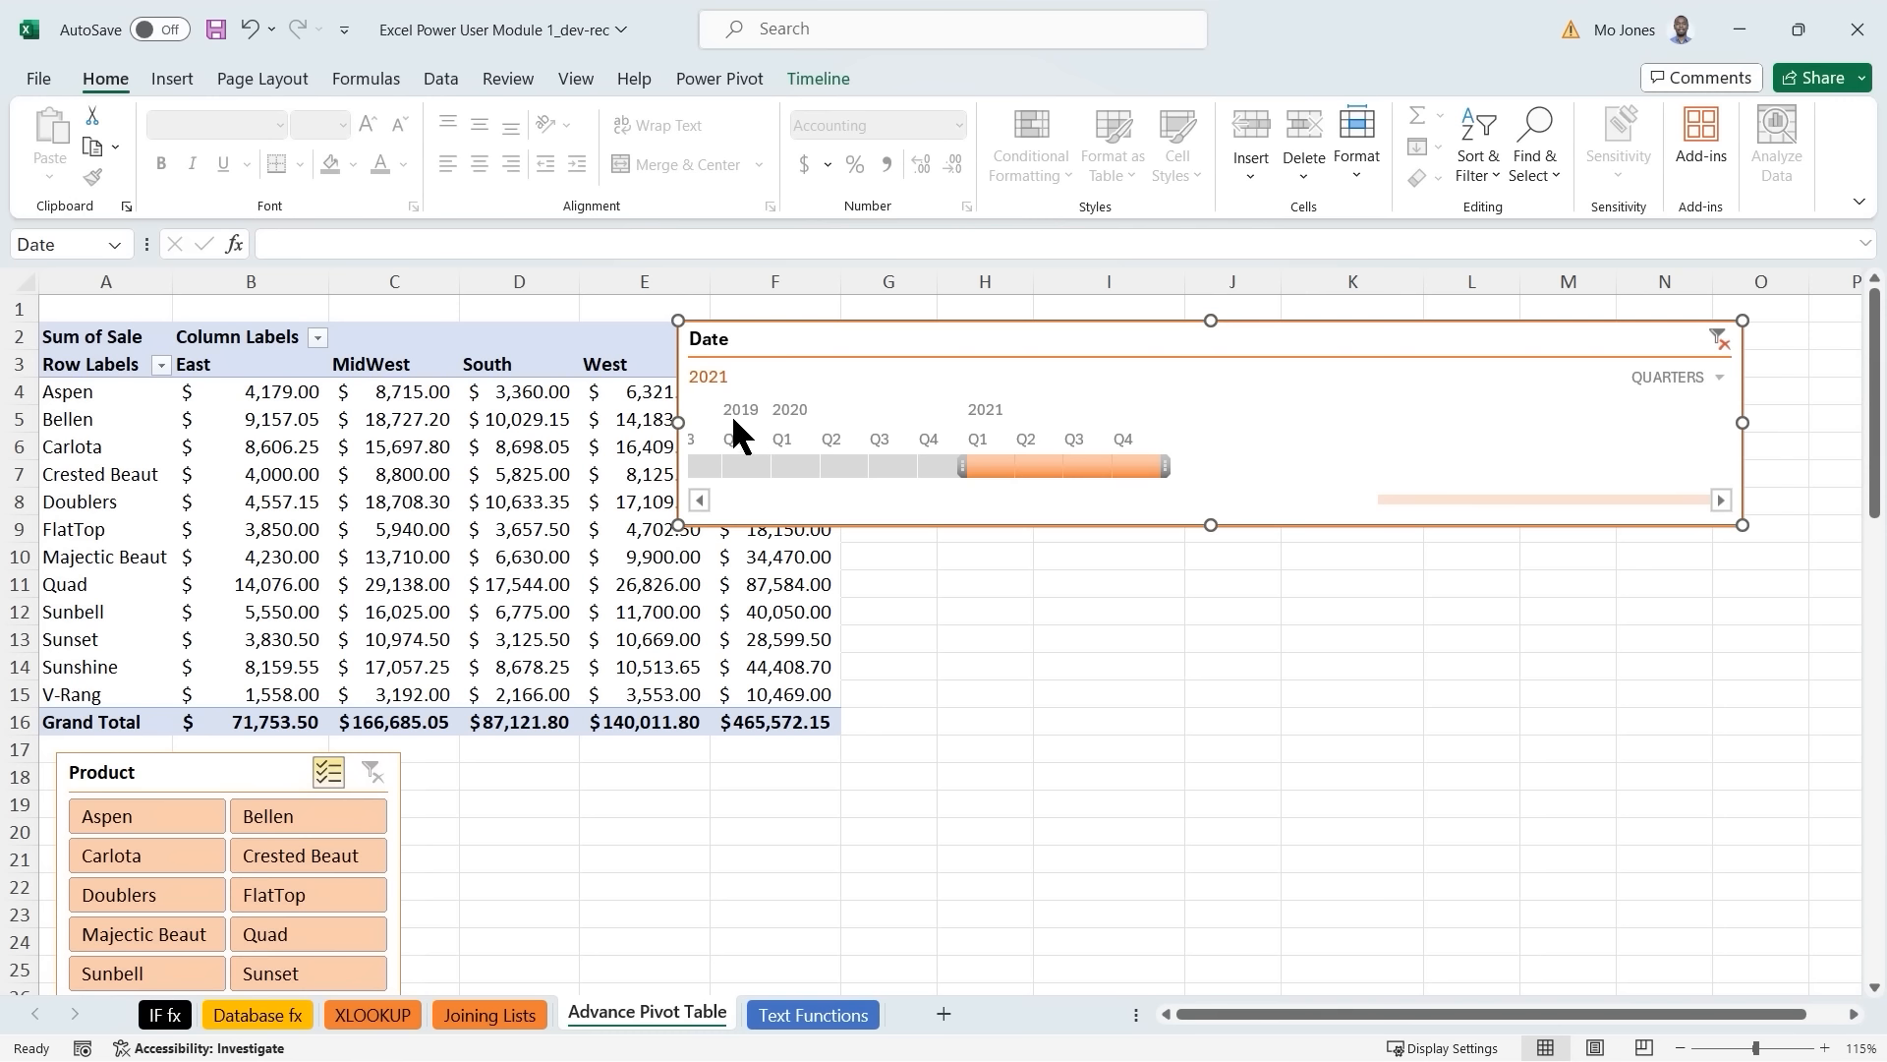
drag(676, 421, 524, 423)
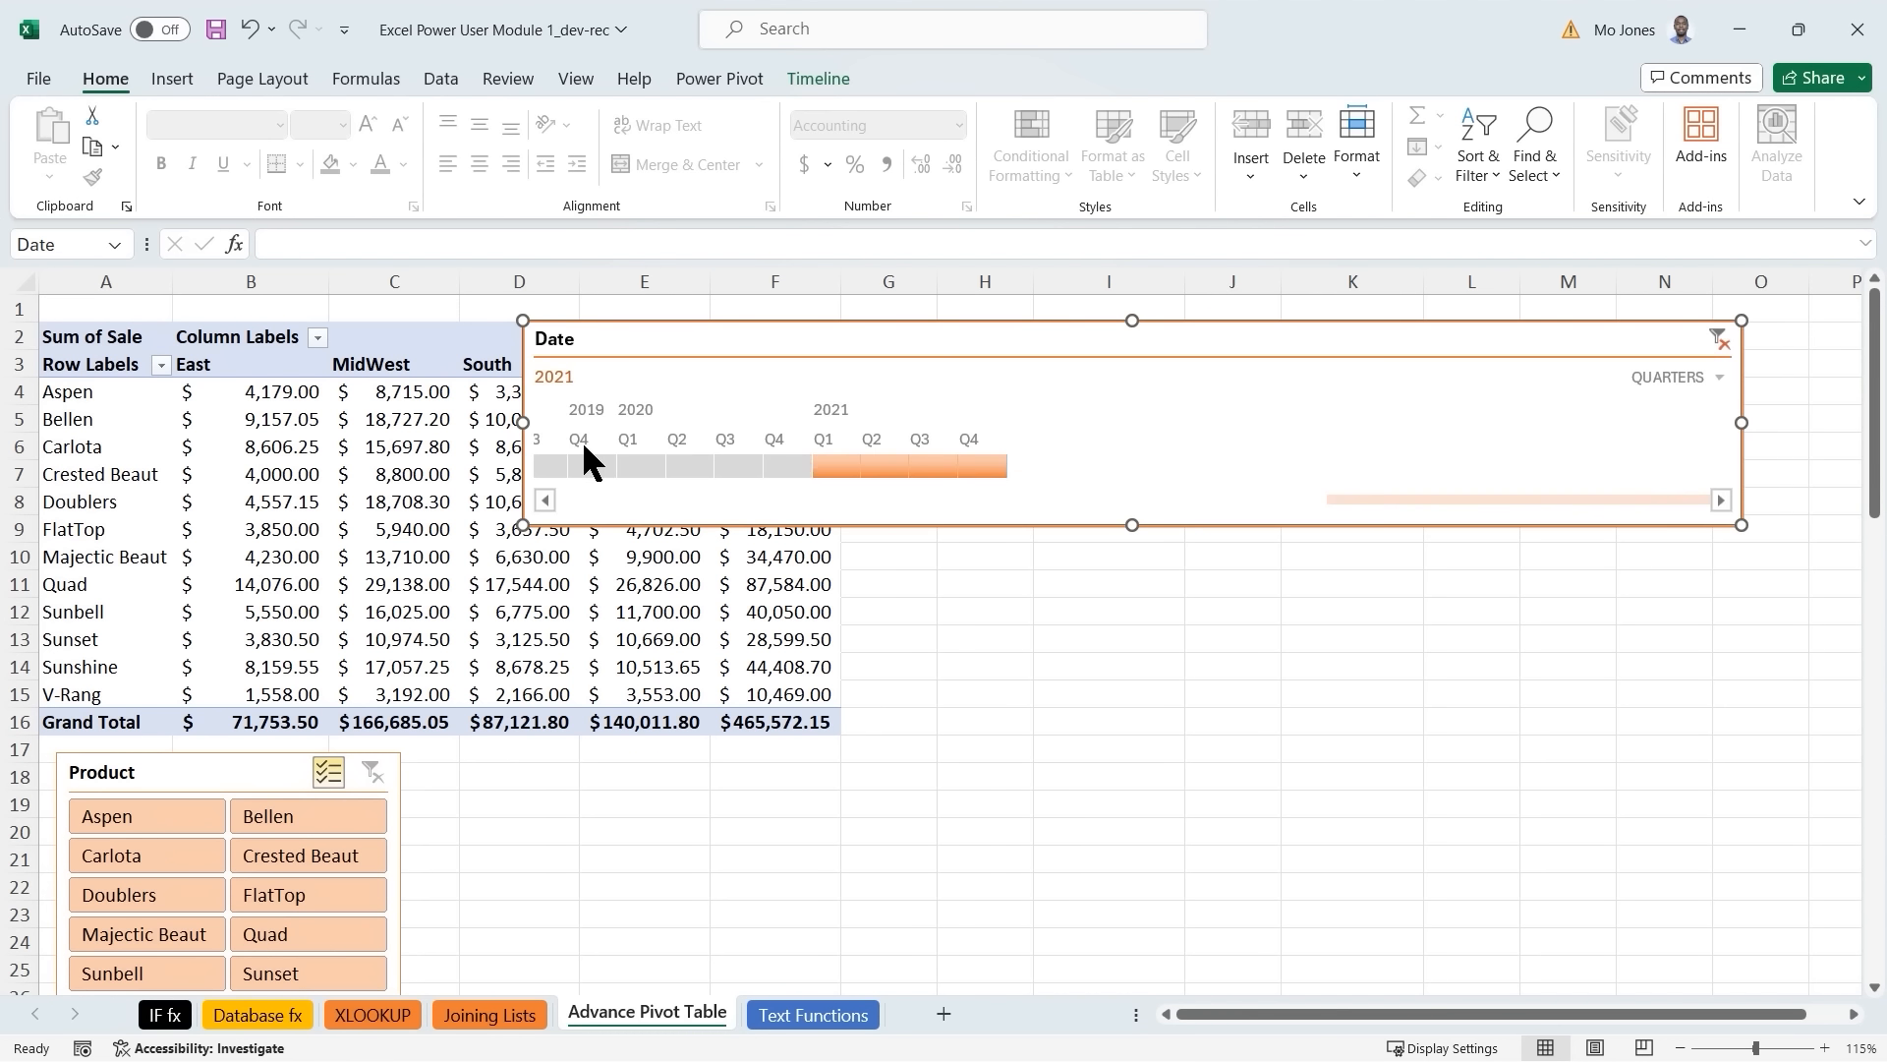
Try quarter filters: Q4 2019, Q1 2020, Q1–Q2 2020, then Q1 2021.
click(580, 466)
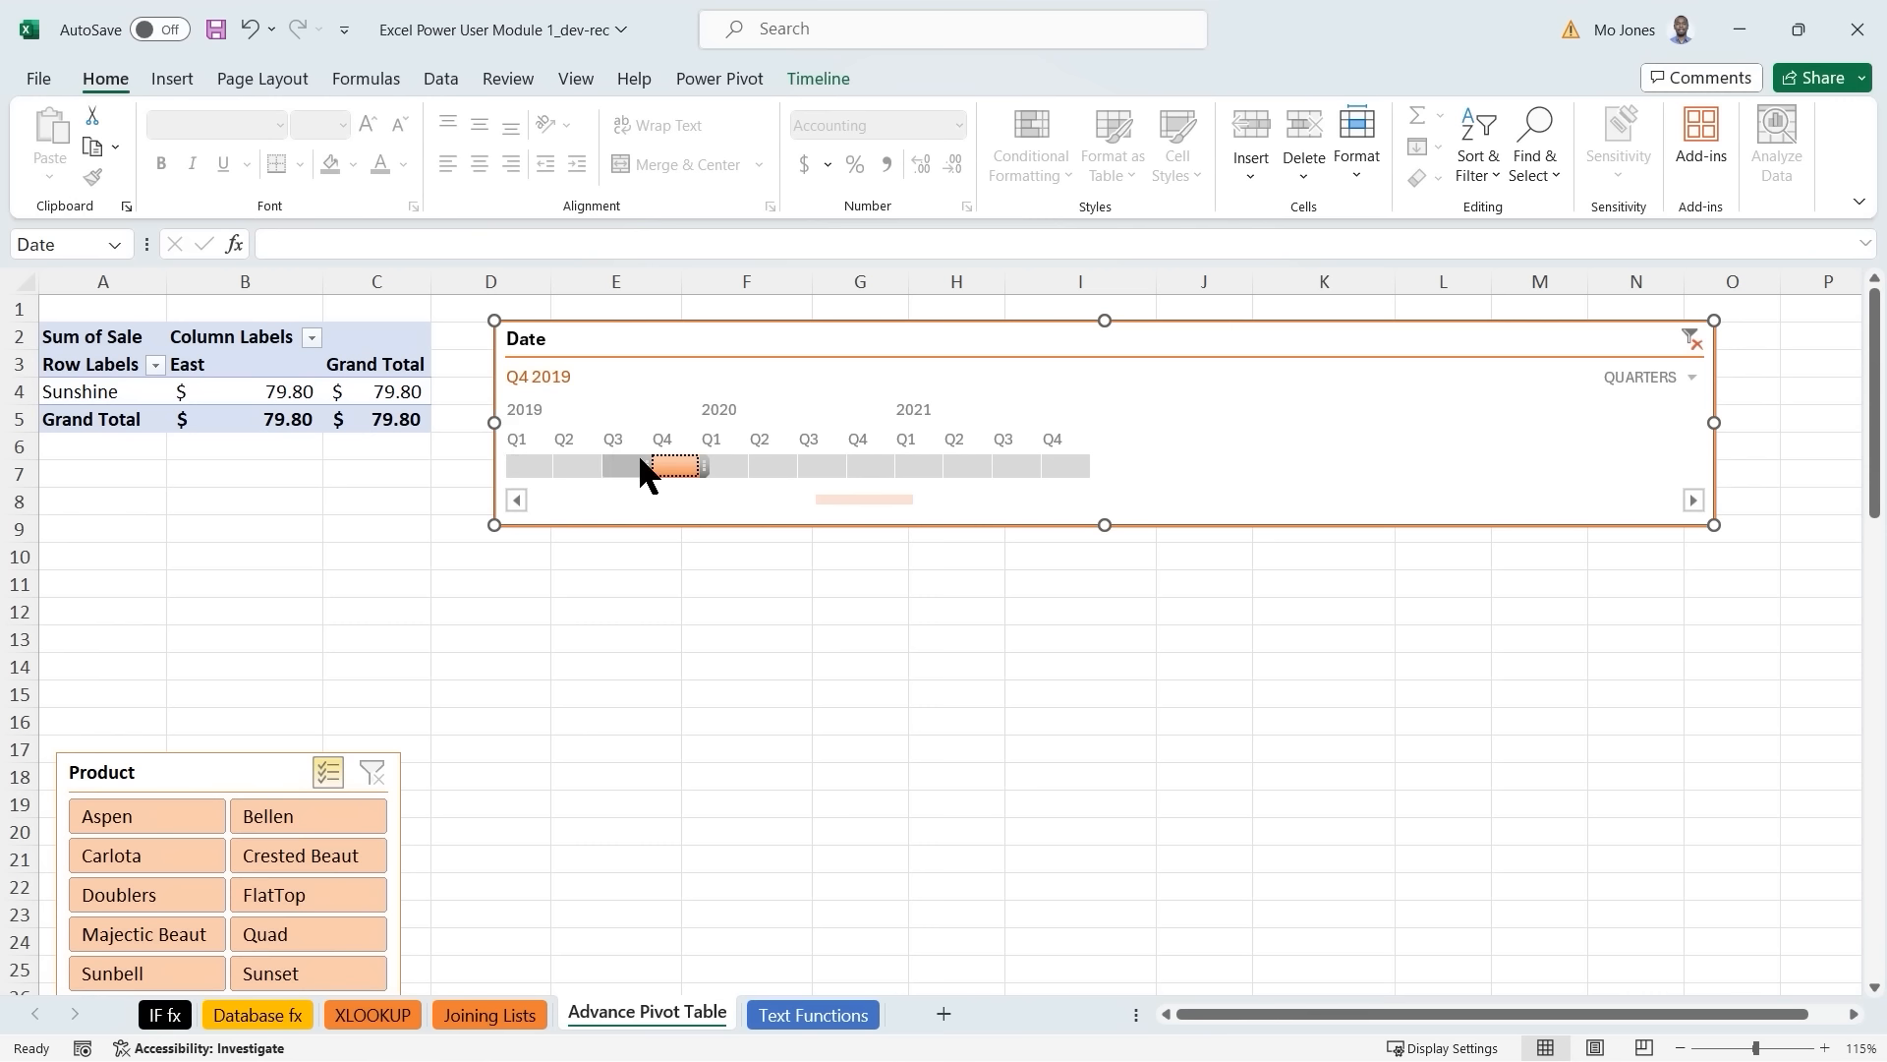
click(727, 464)
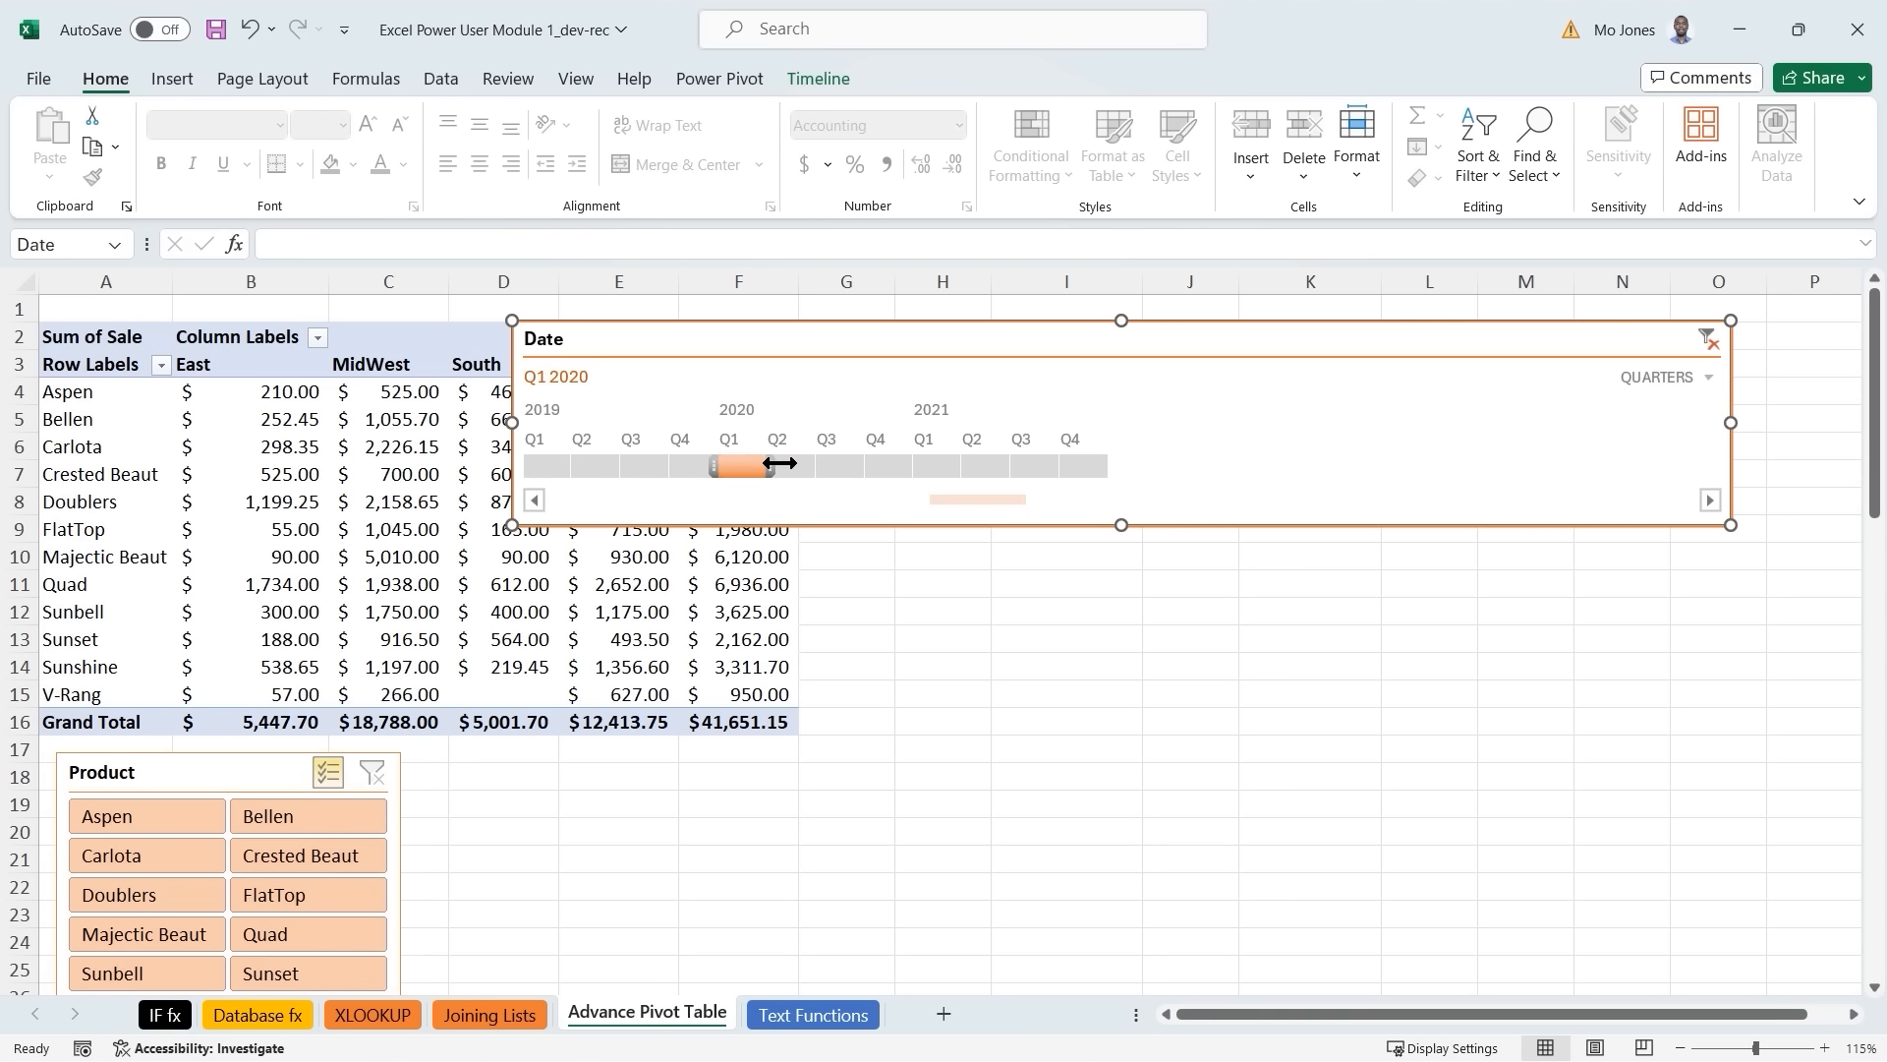
drag(779, 463, 809, 464)
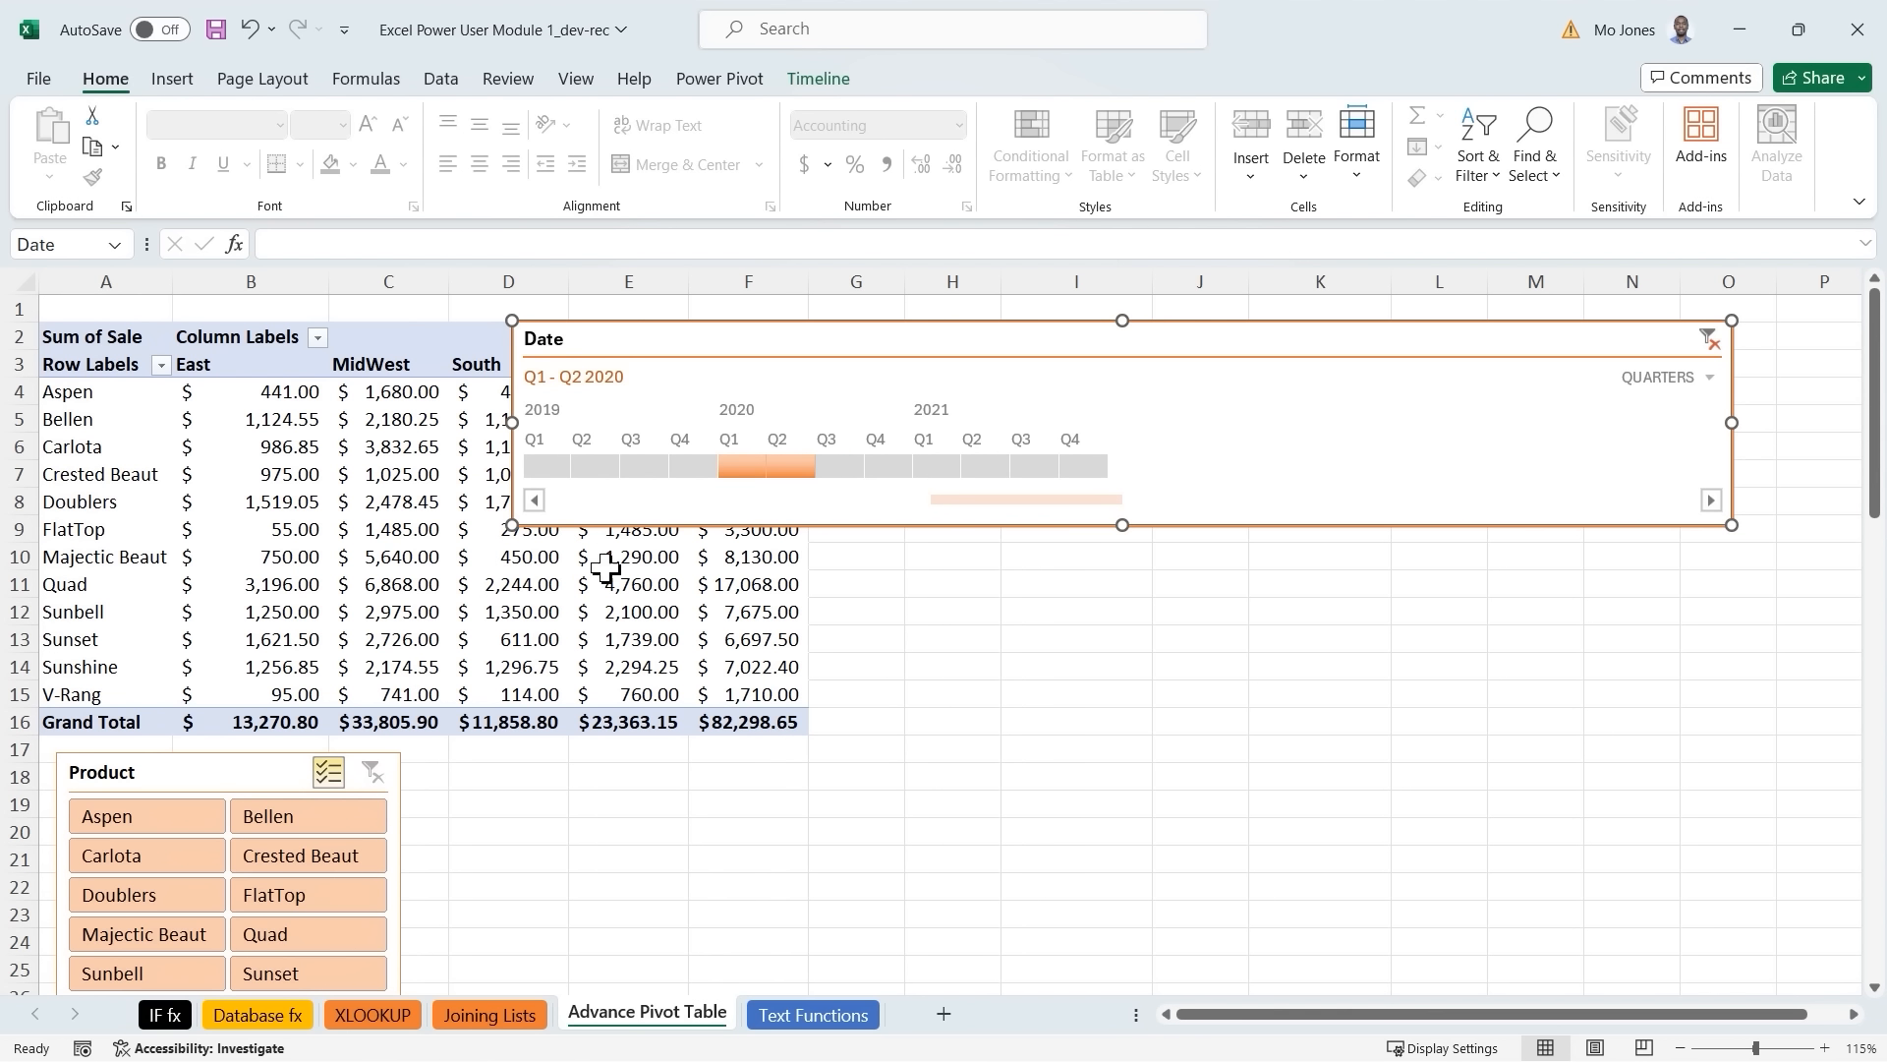
mouse_move(626, 557)
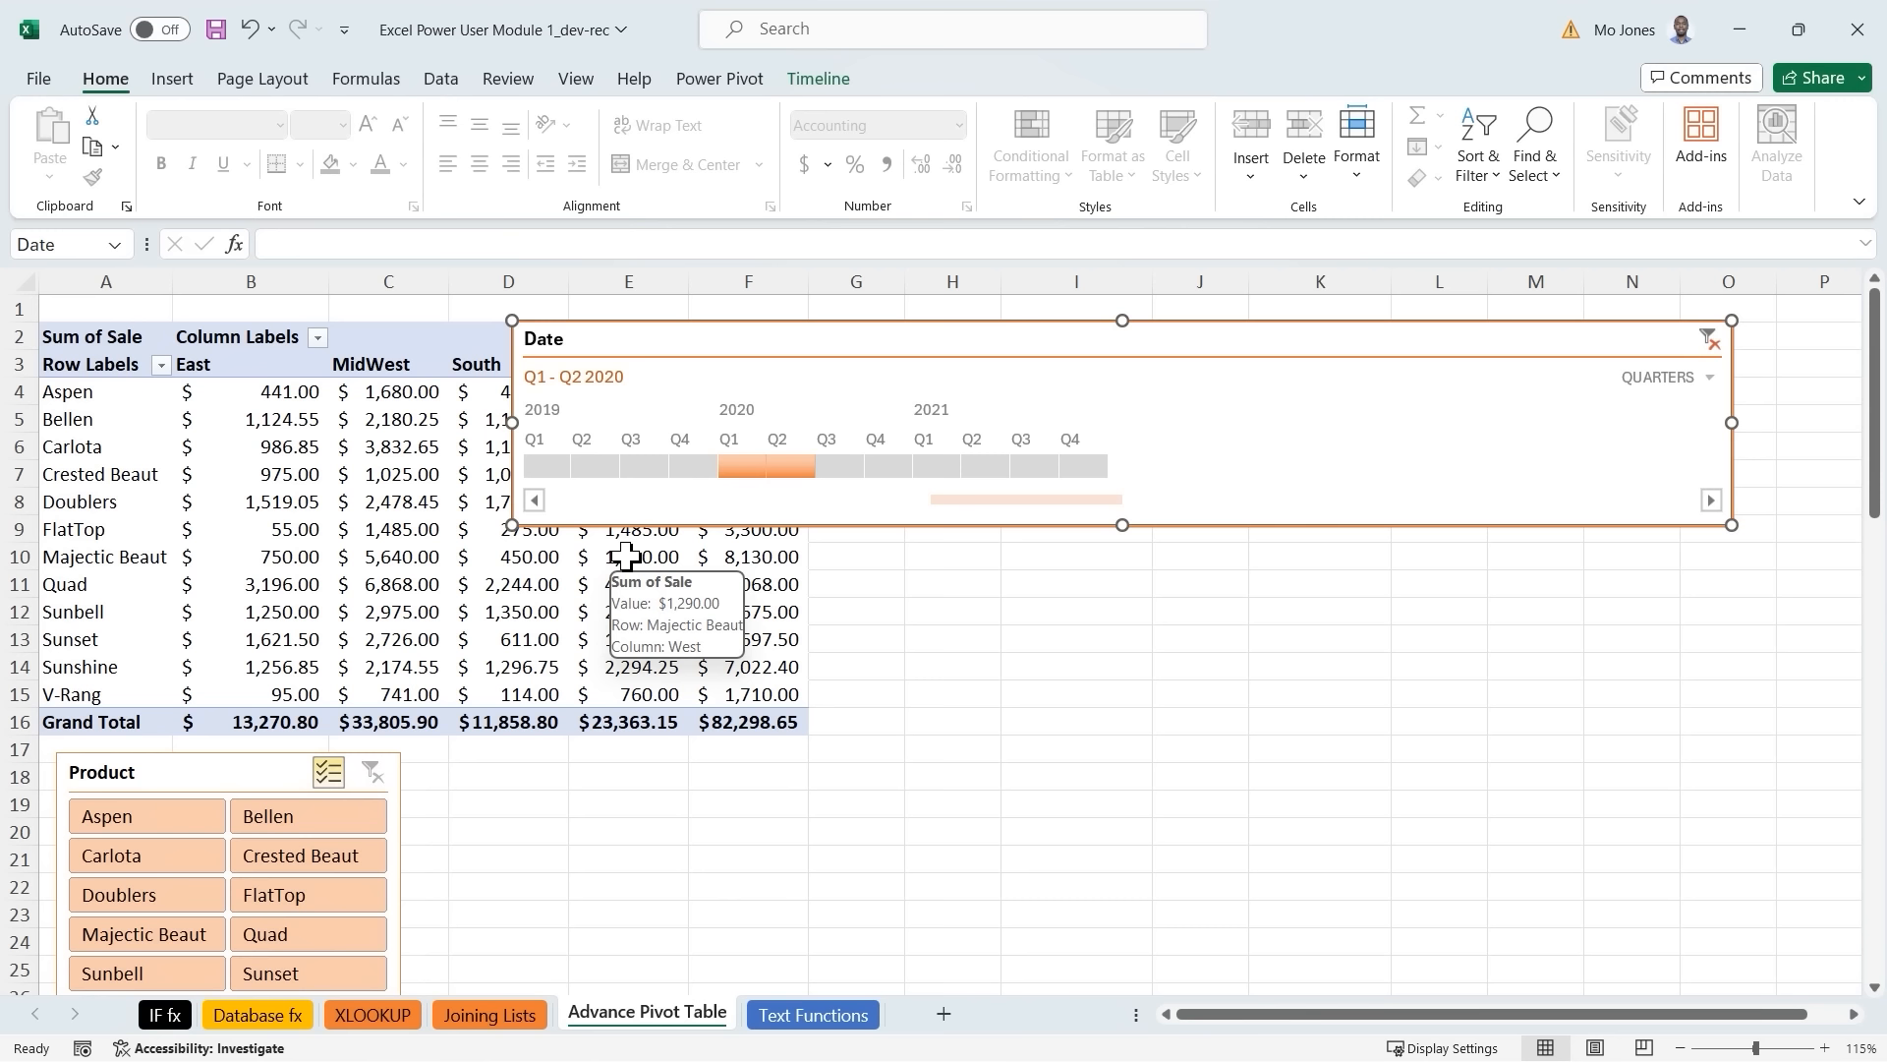
click(937, 464)
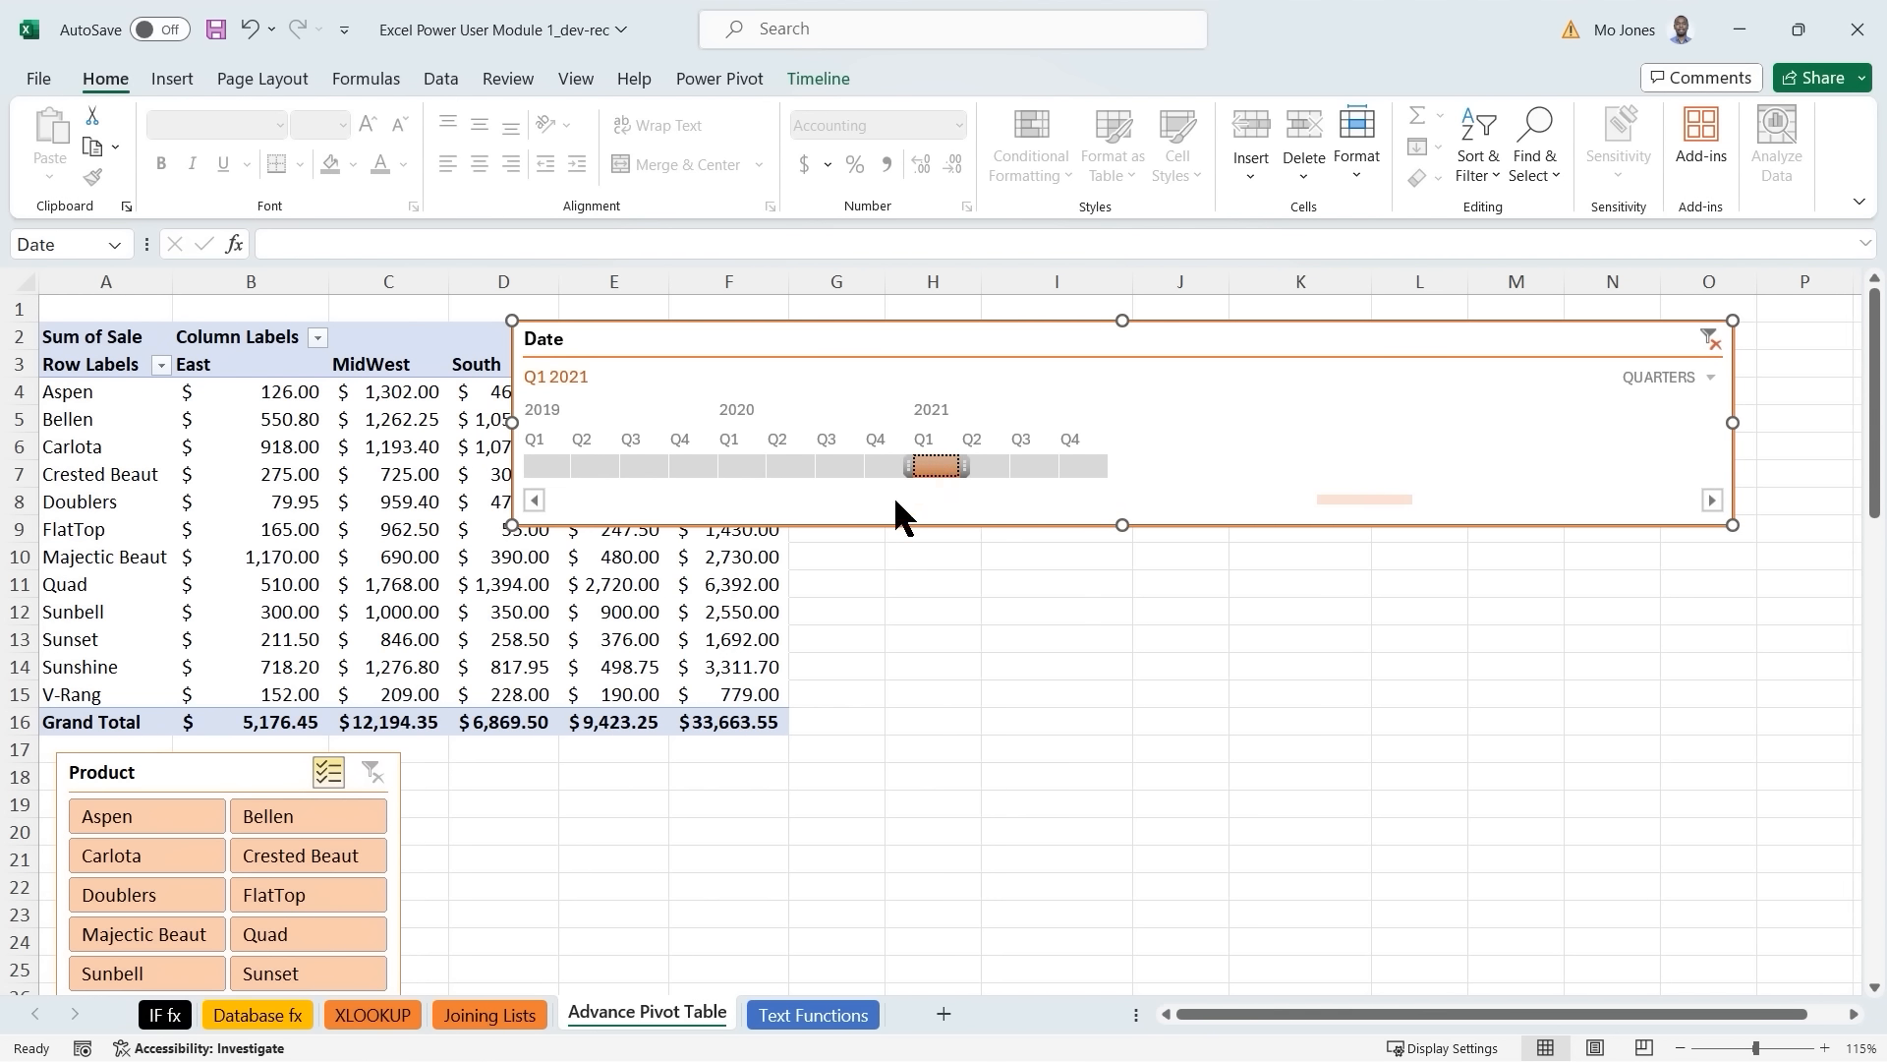
Narrow the timeline, move it beside the pivot, and select Q1–Q2 2021.
mouse_move(704, 723)
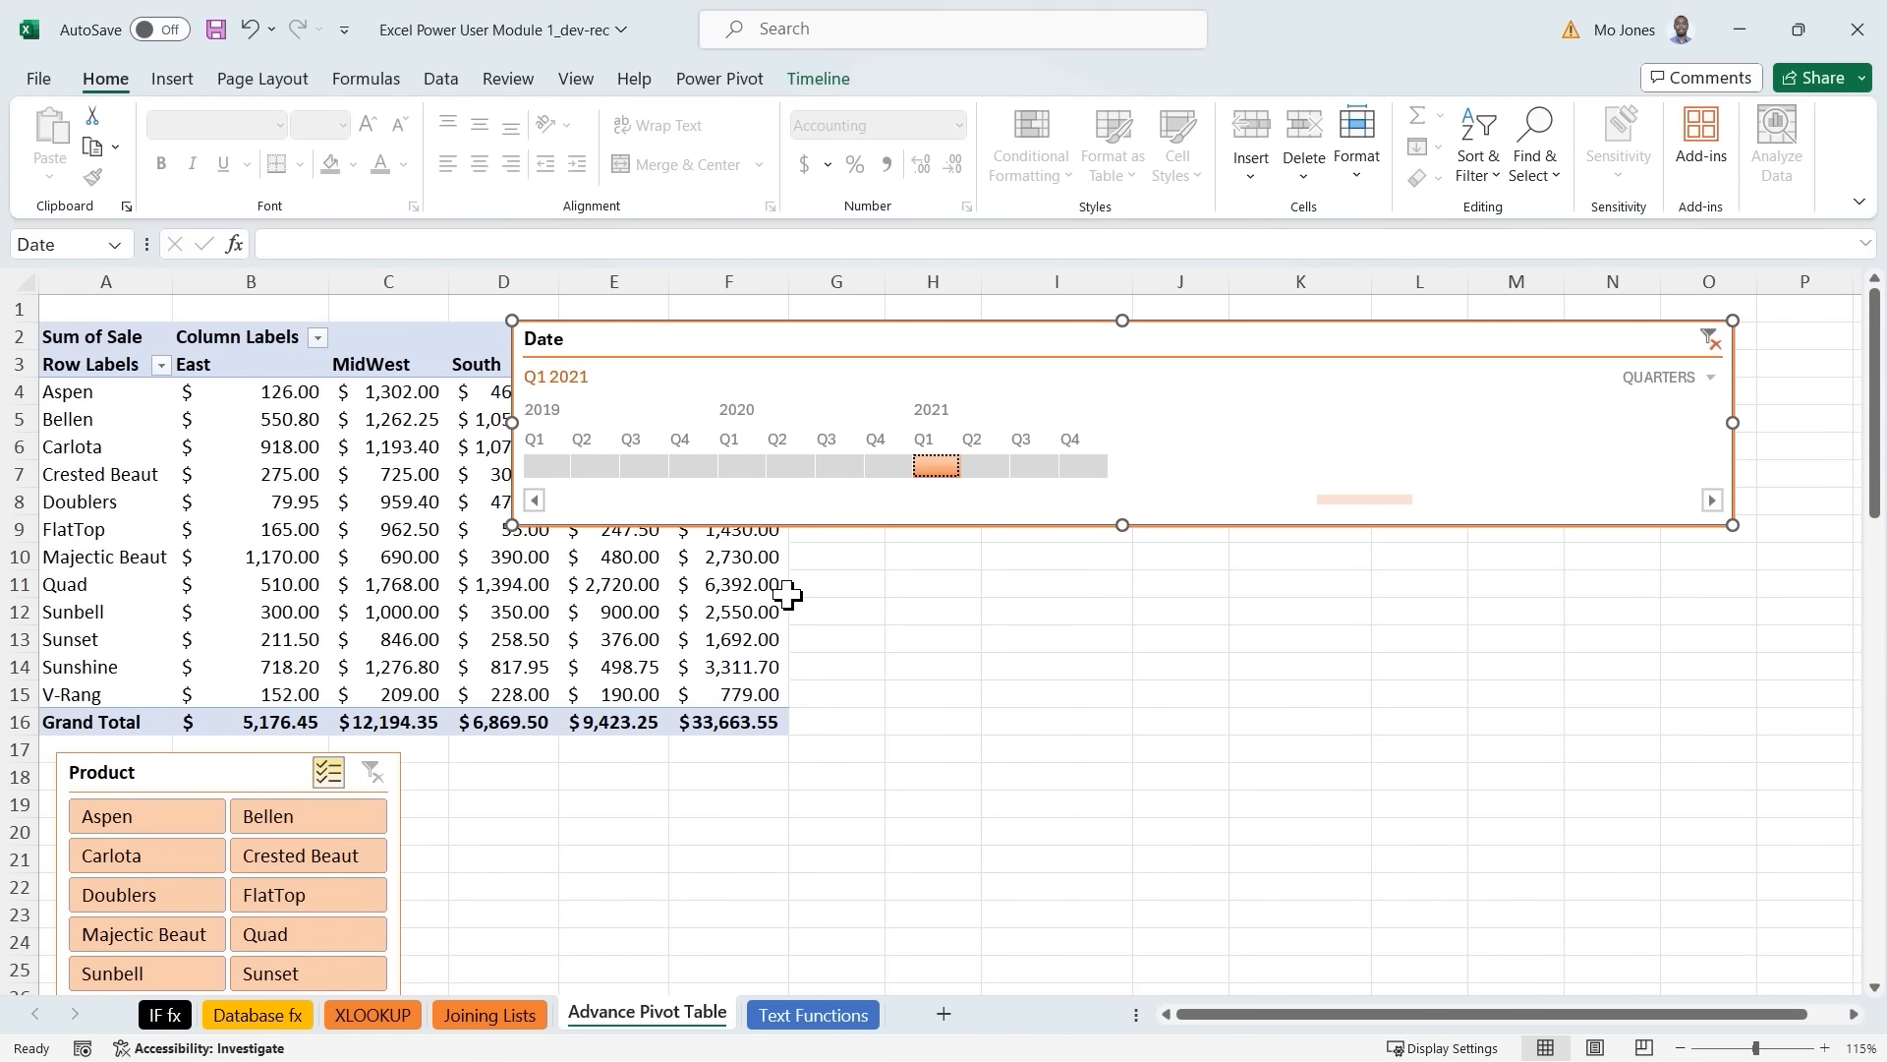
drag(1733, 426, 1161, 426)
drag(1034, 337, 1340, 348)
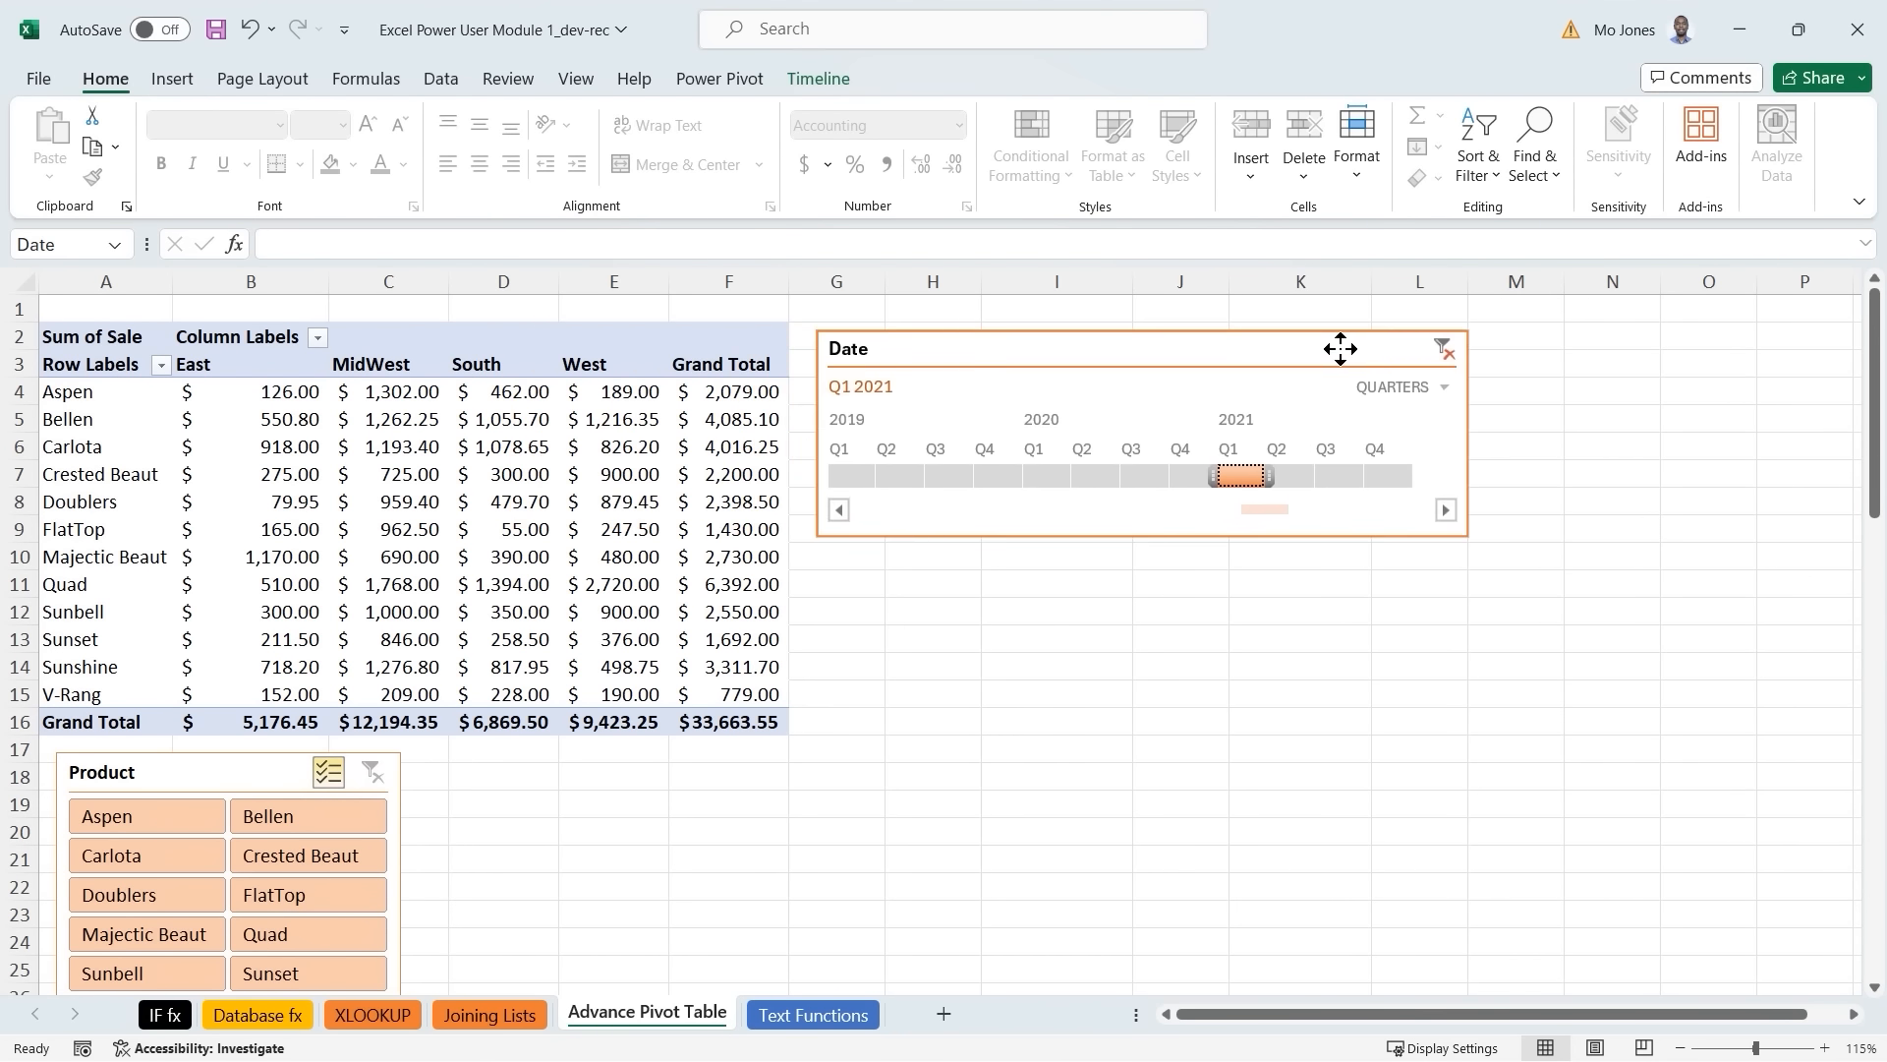
drag(1276, 477, 1313, 476)
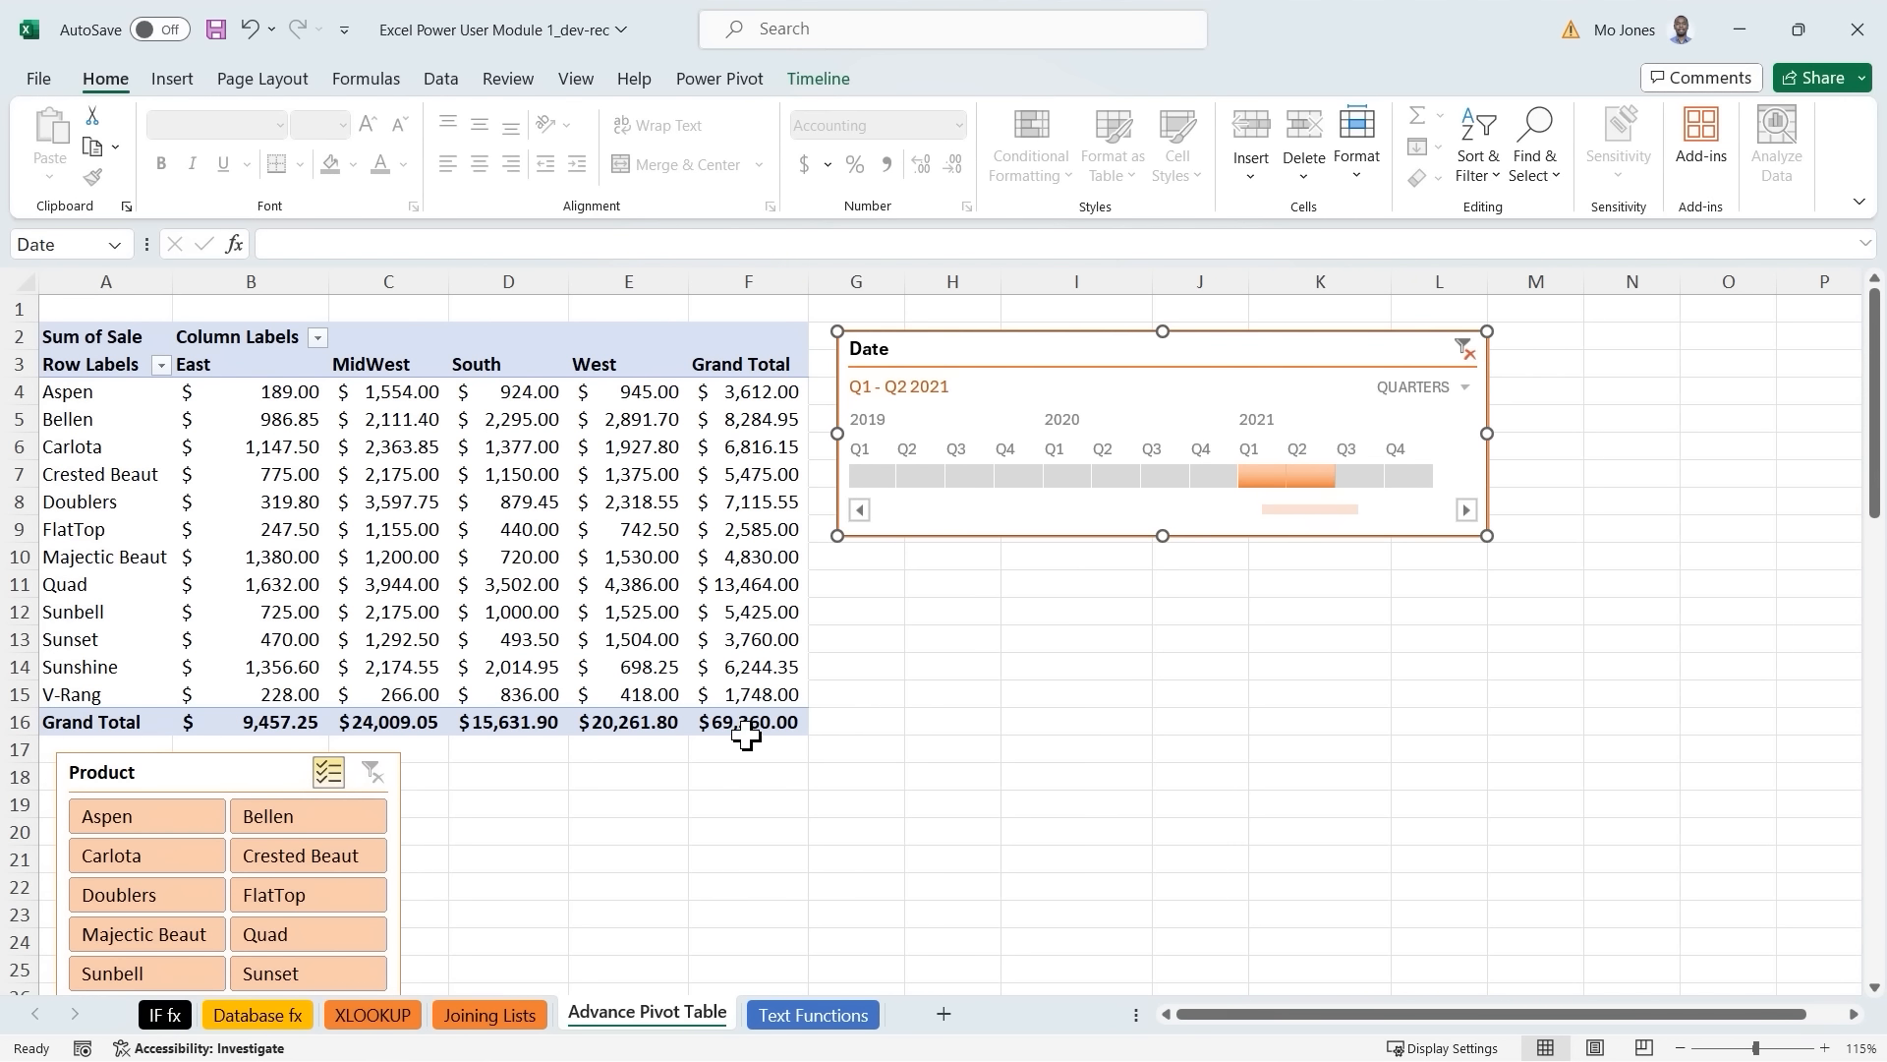
mouse_move(752, 729)
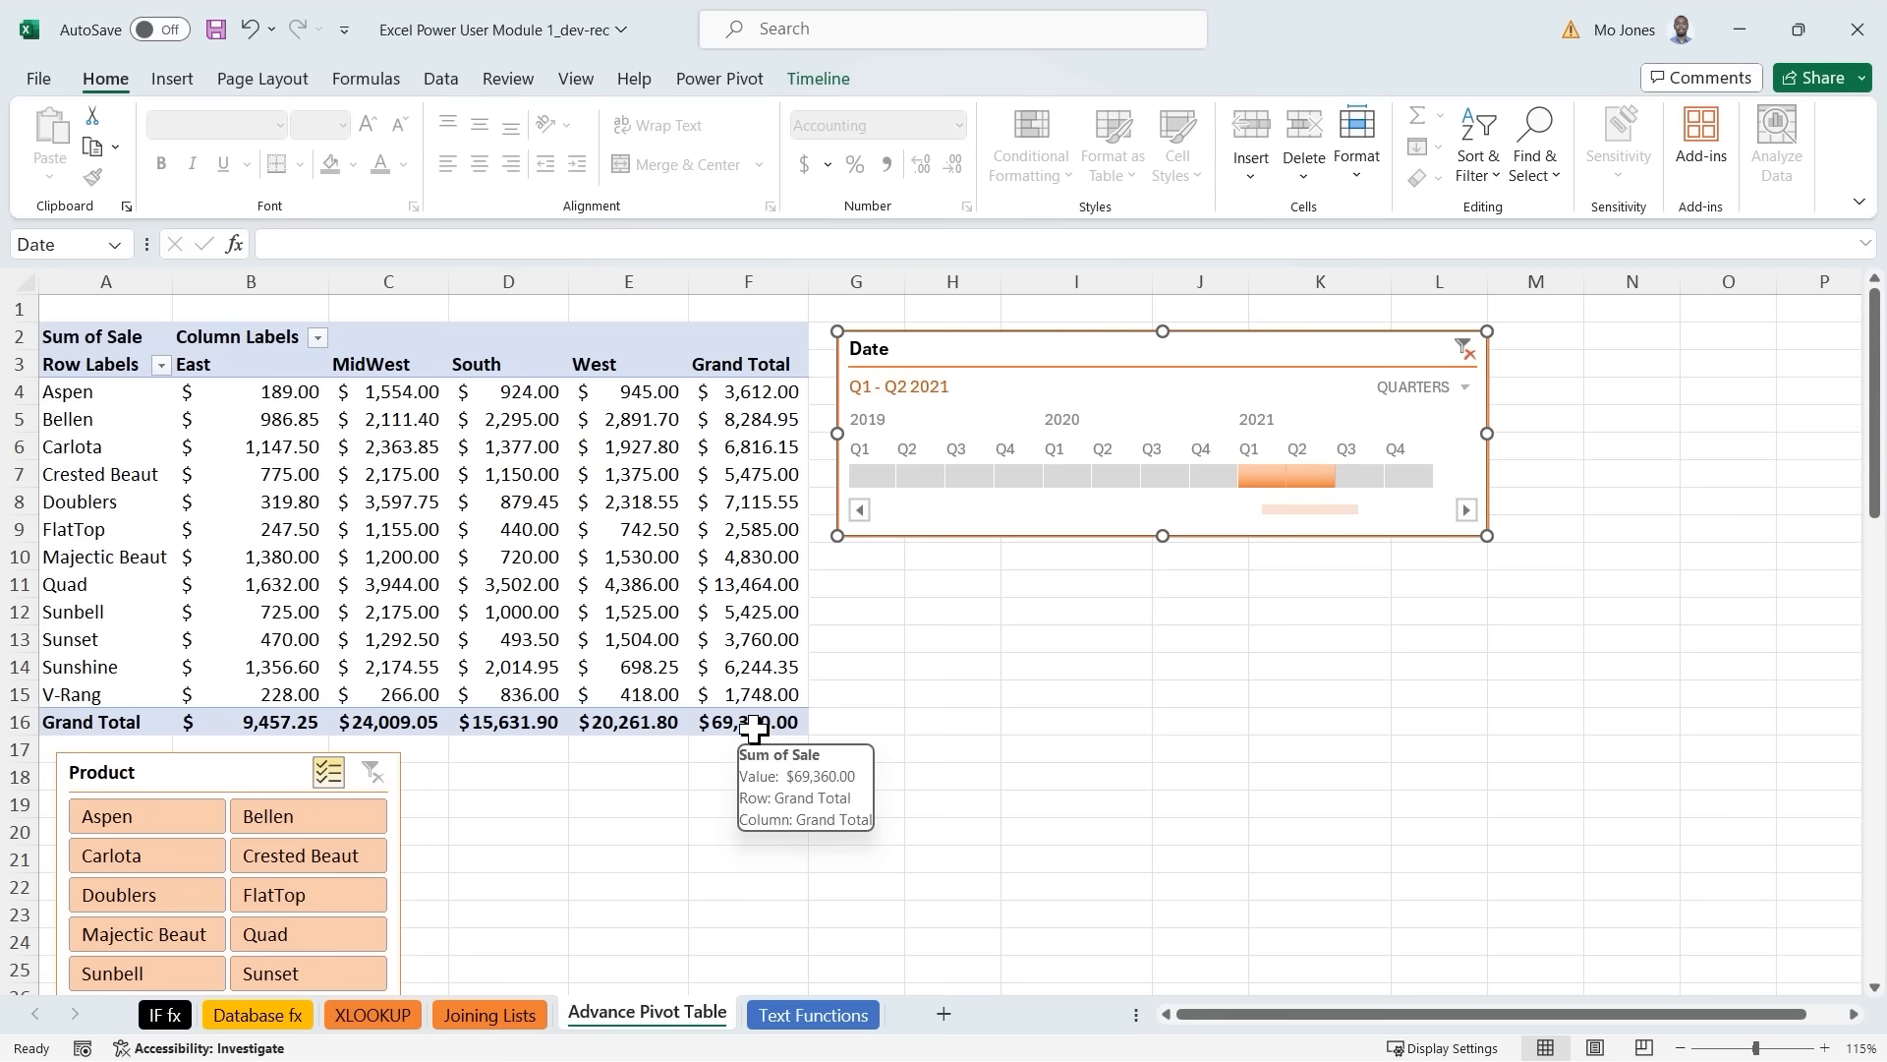
click(1462, 386)
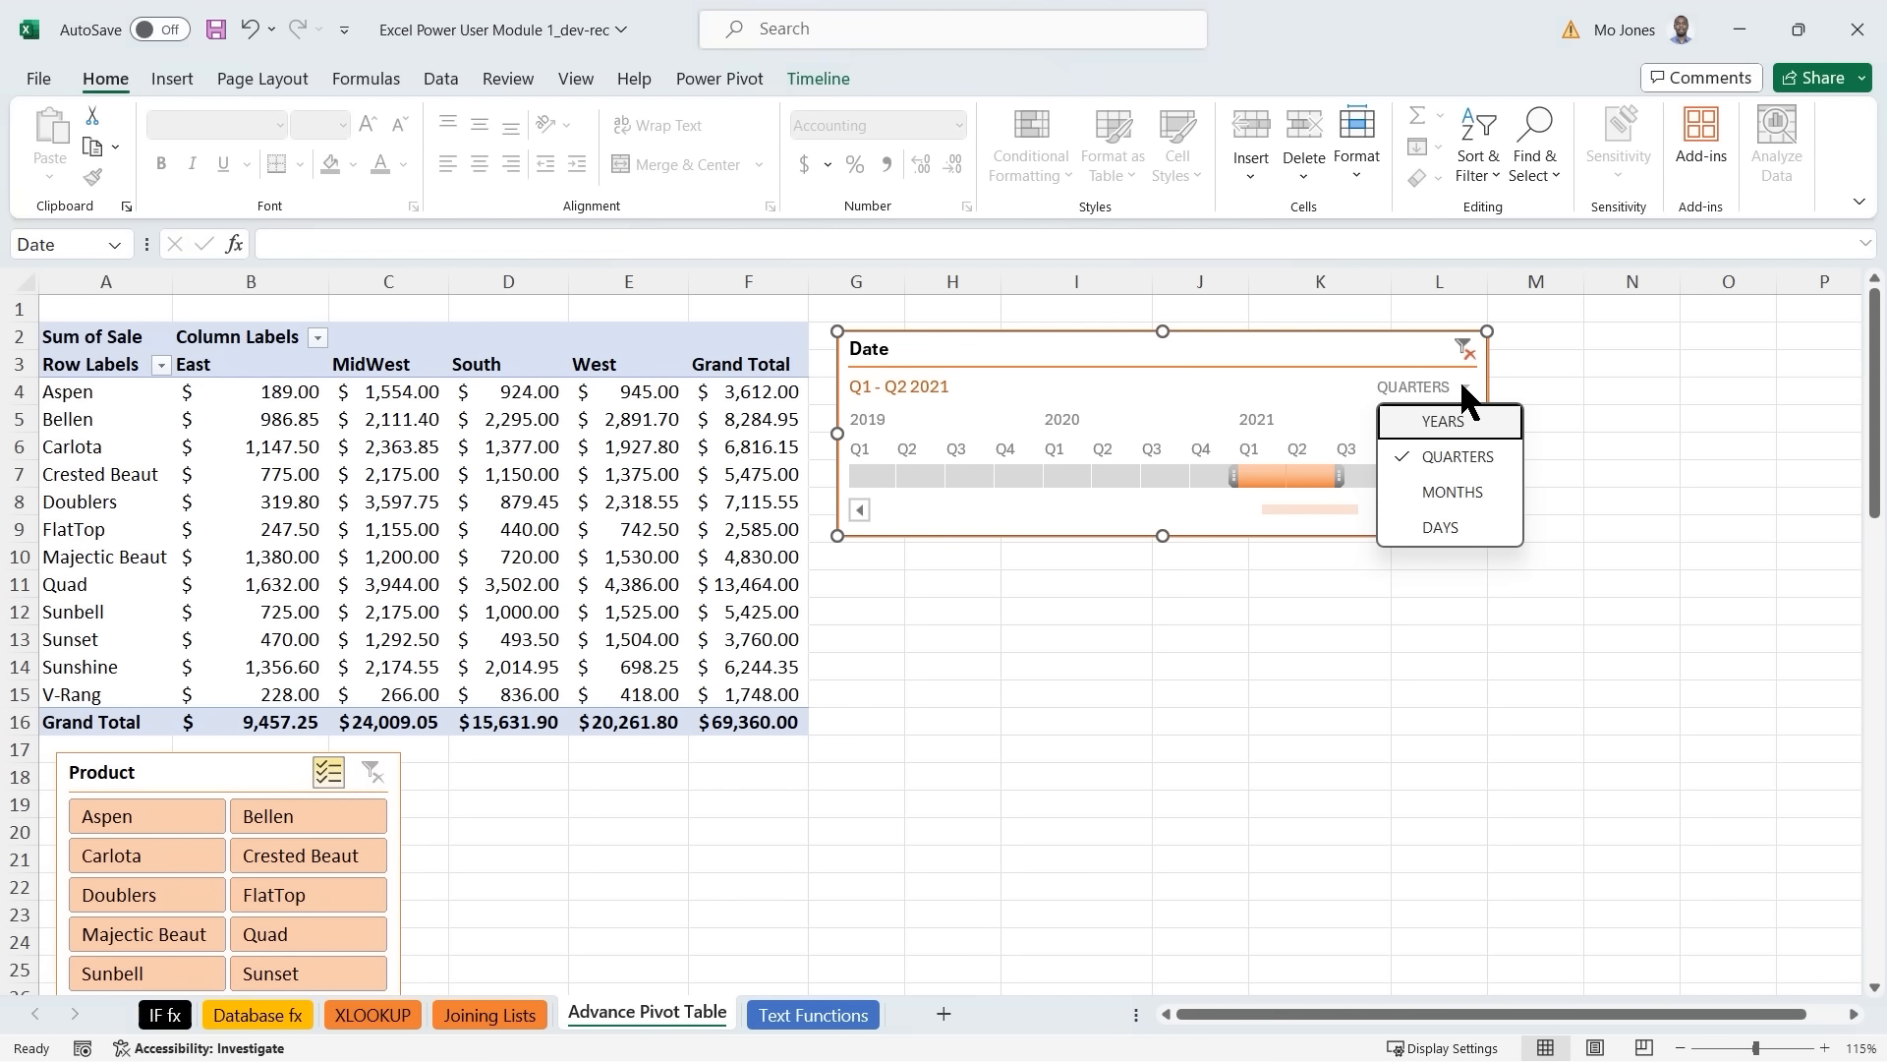
Switch the timeline to MONTHS and step through Jan, Feb, Mar, then April 2021.
click(1454, 488)
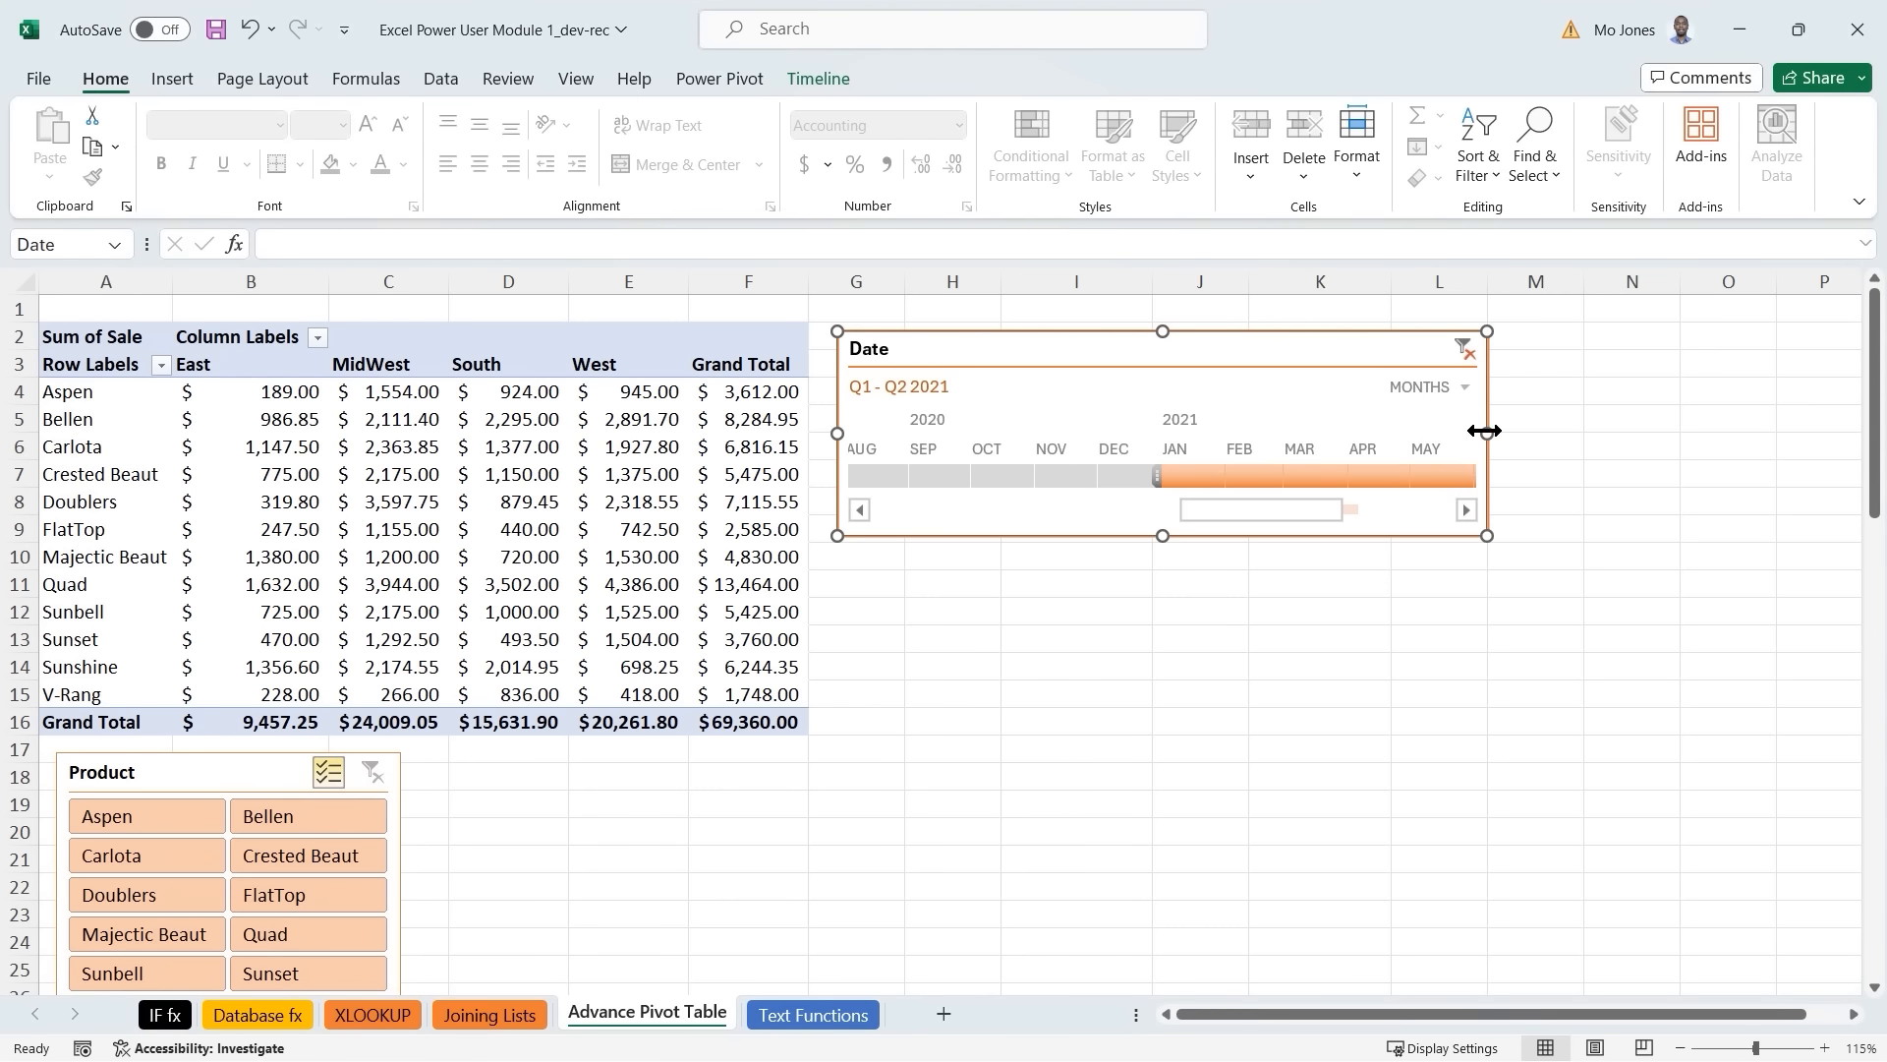
drag(1484, 430, 1800, 434)
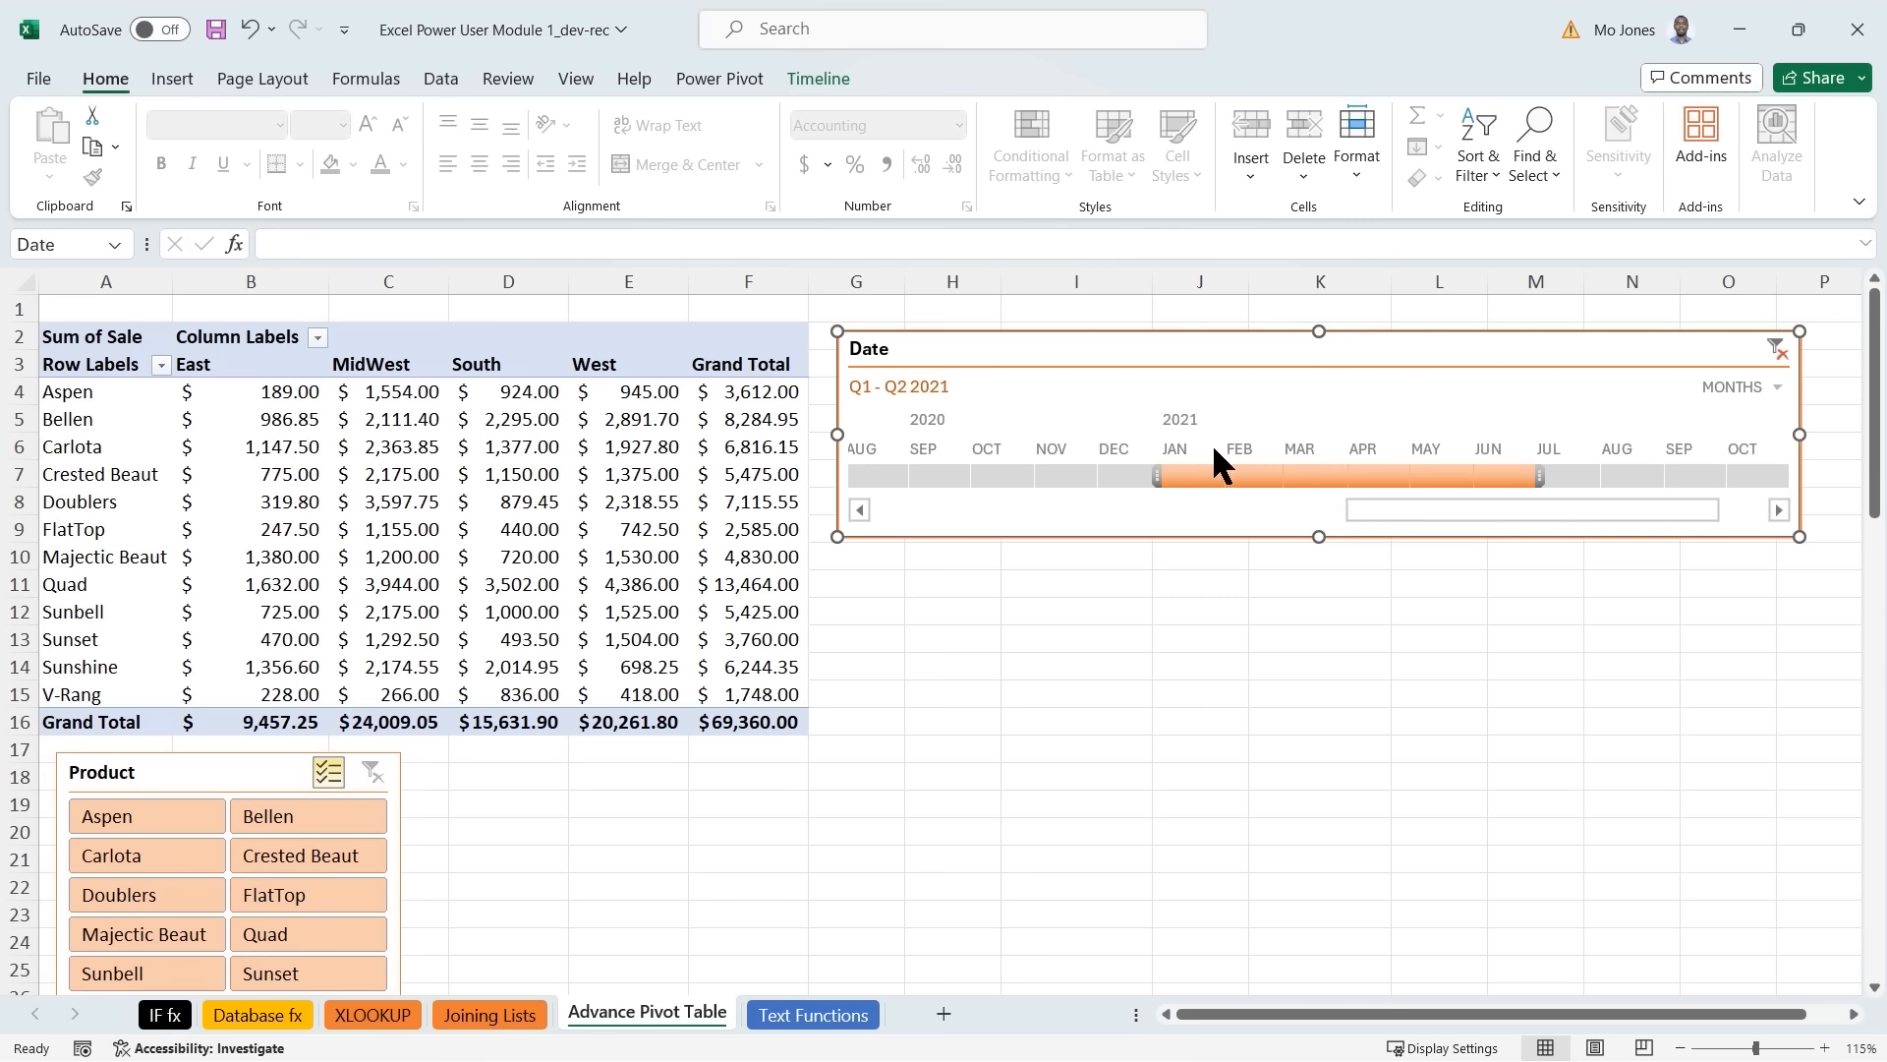
click(1190, 473)
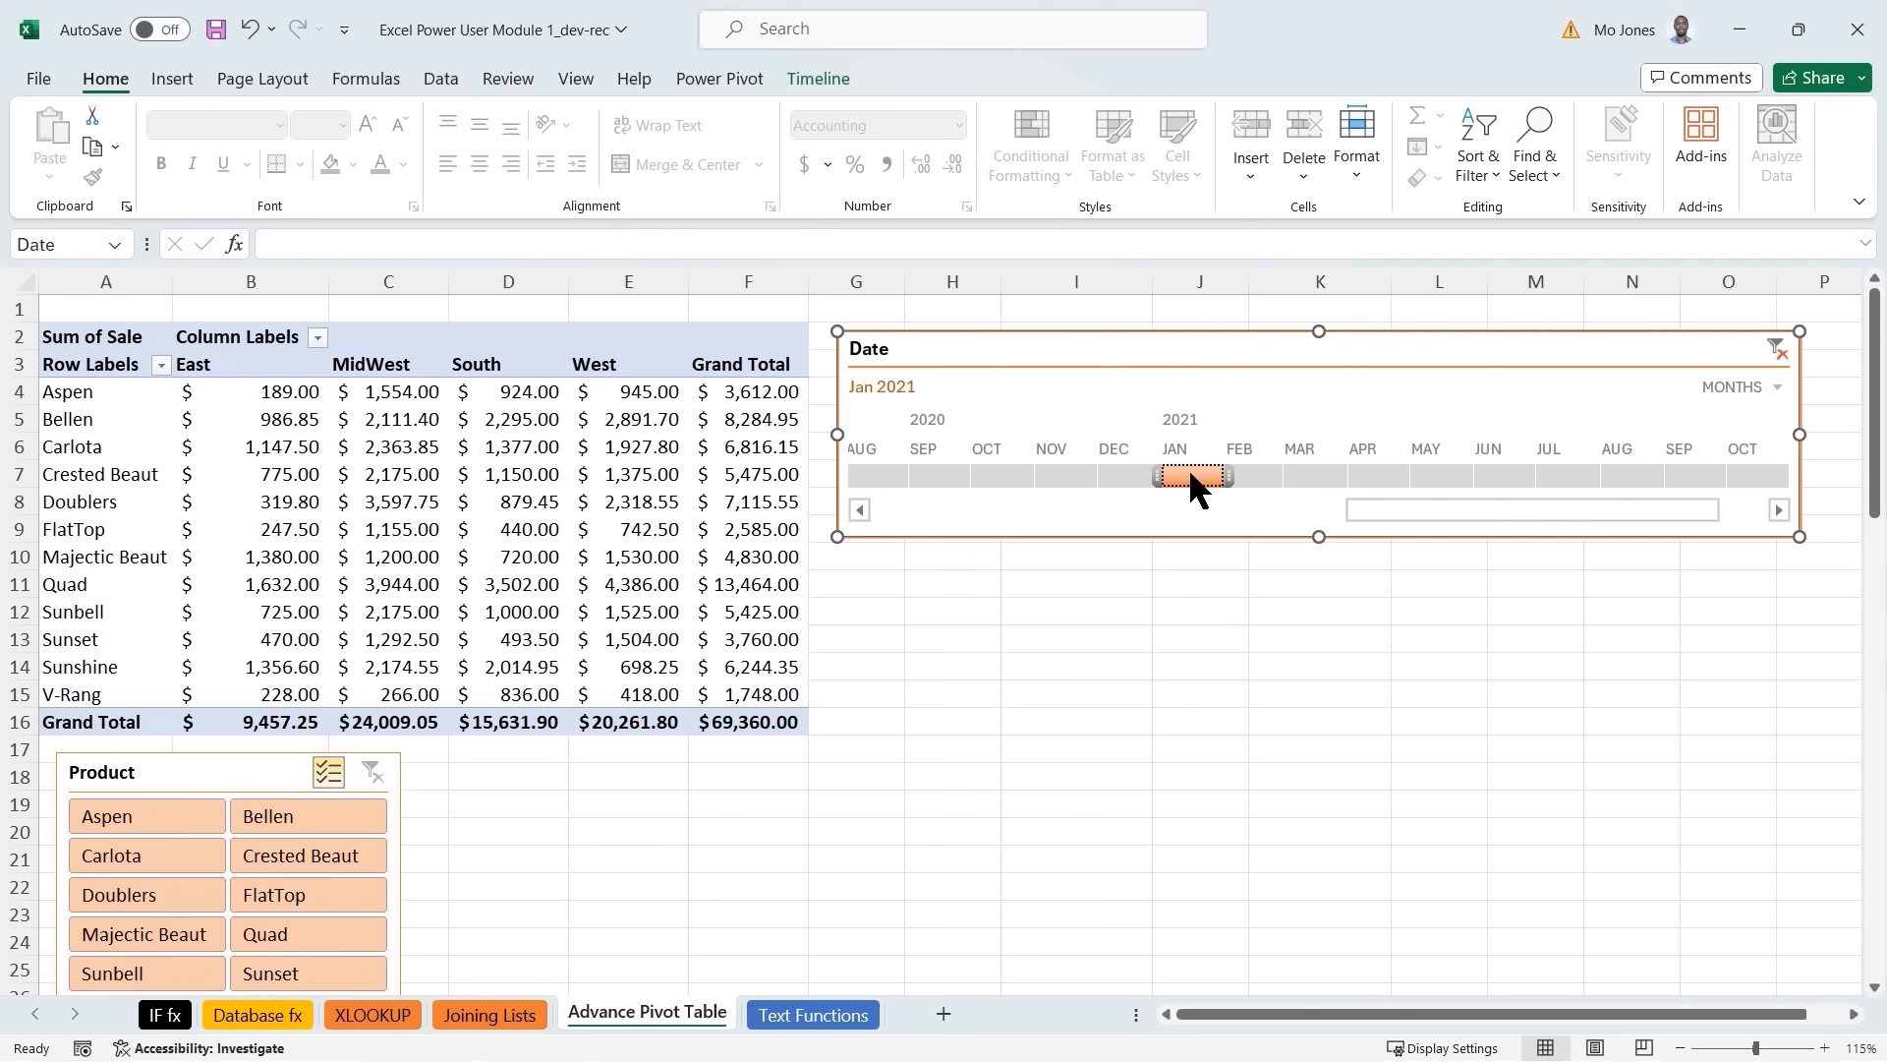
click(719, 722)
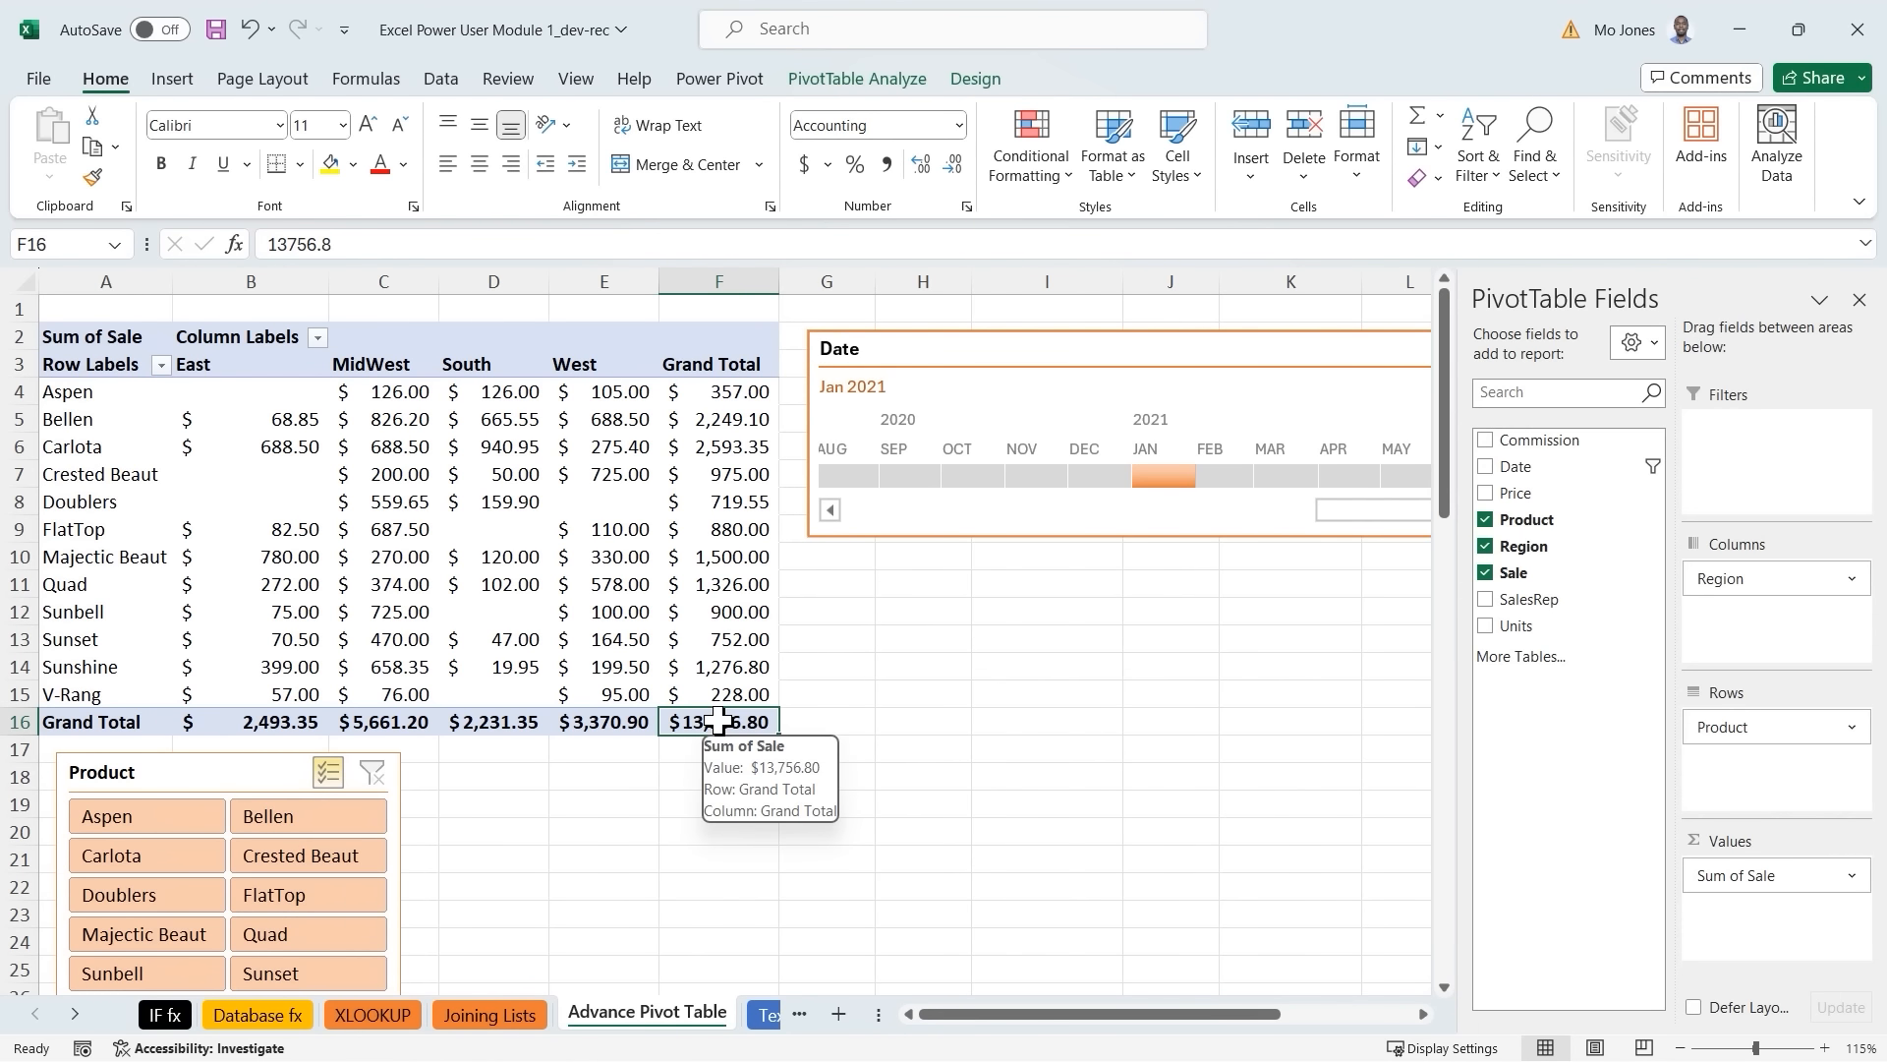
click(1214, 469)
click(1278, 471)
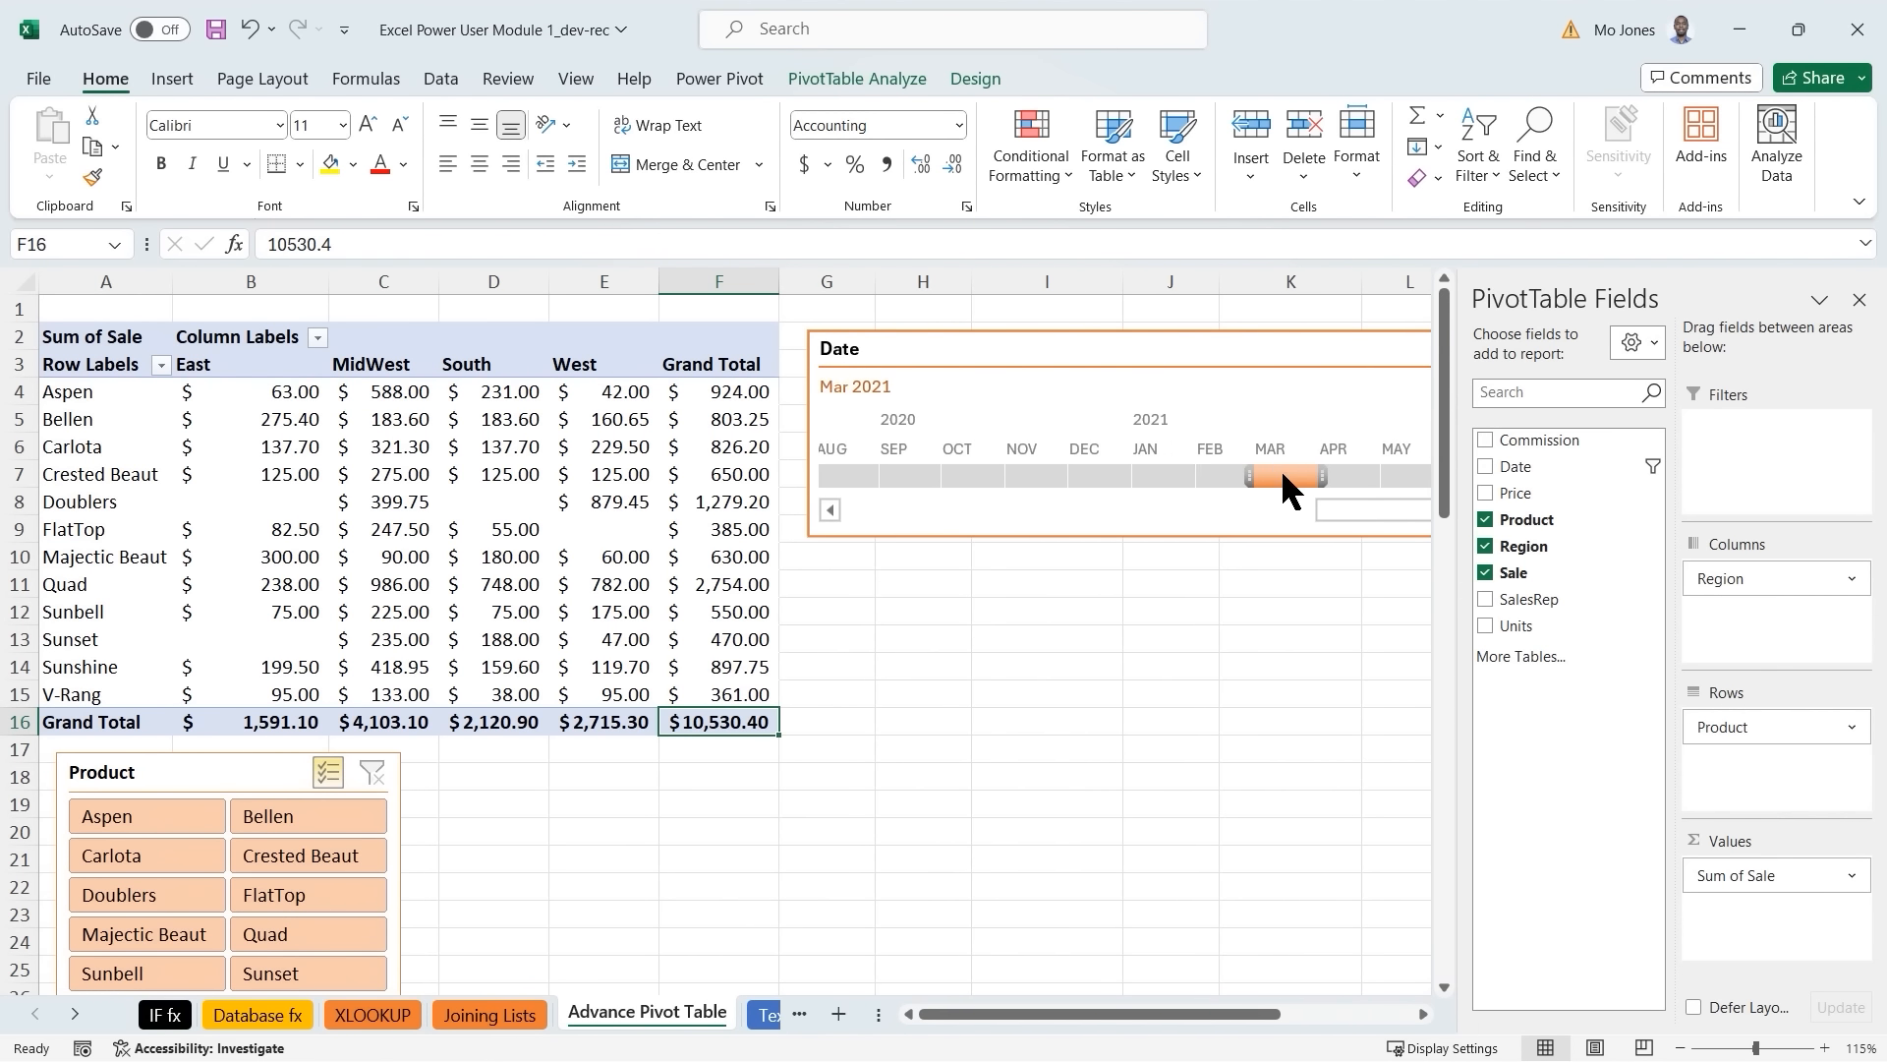
click(1346, 472)
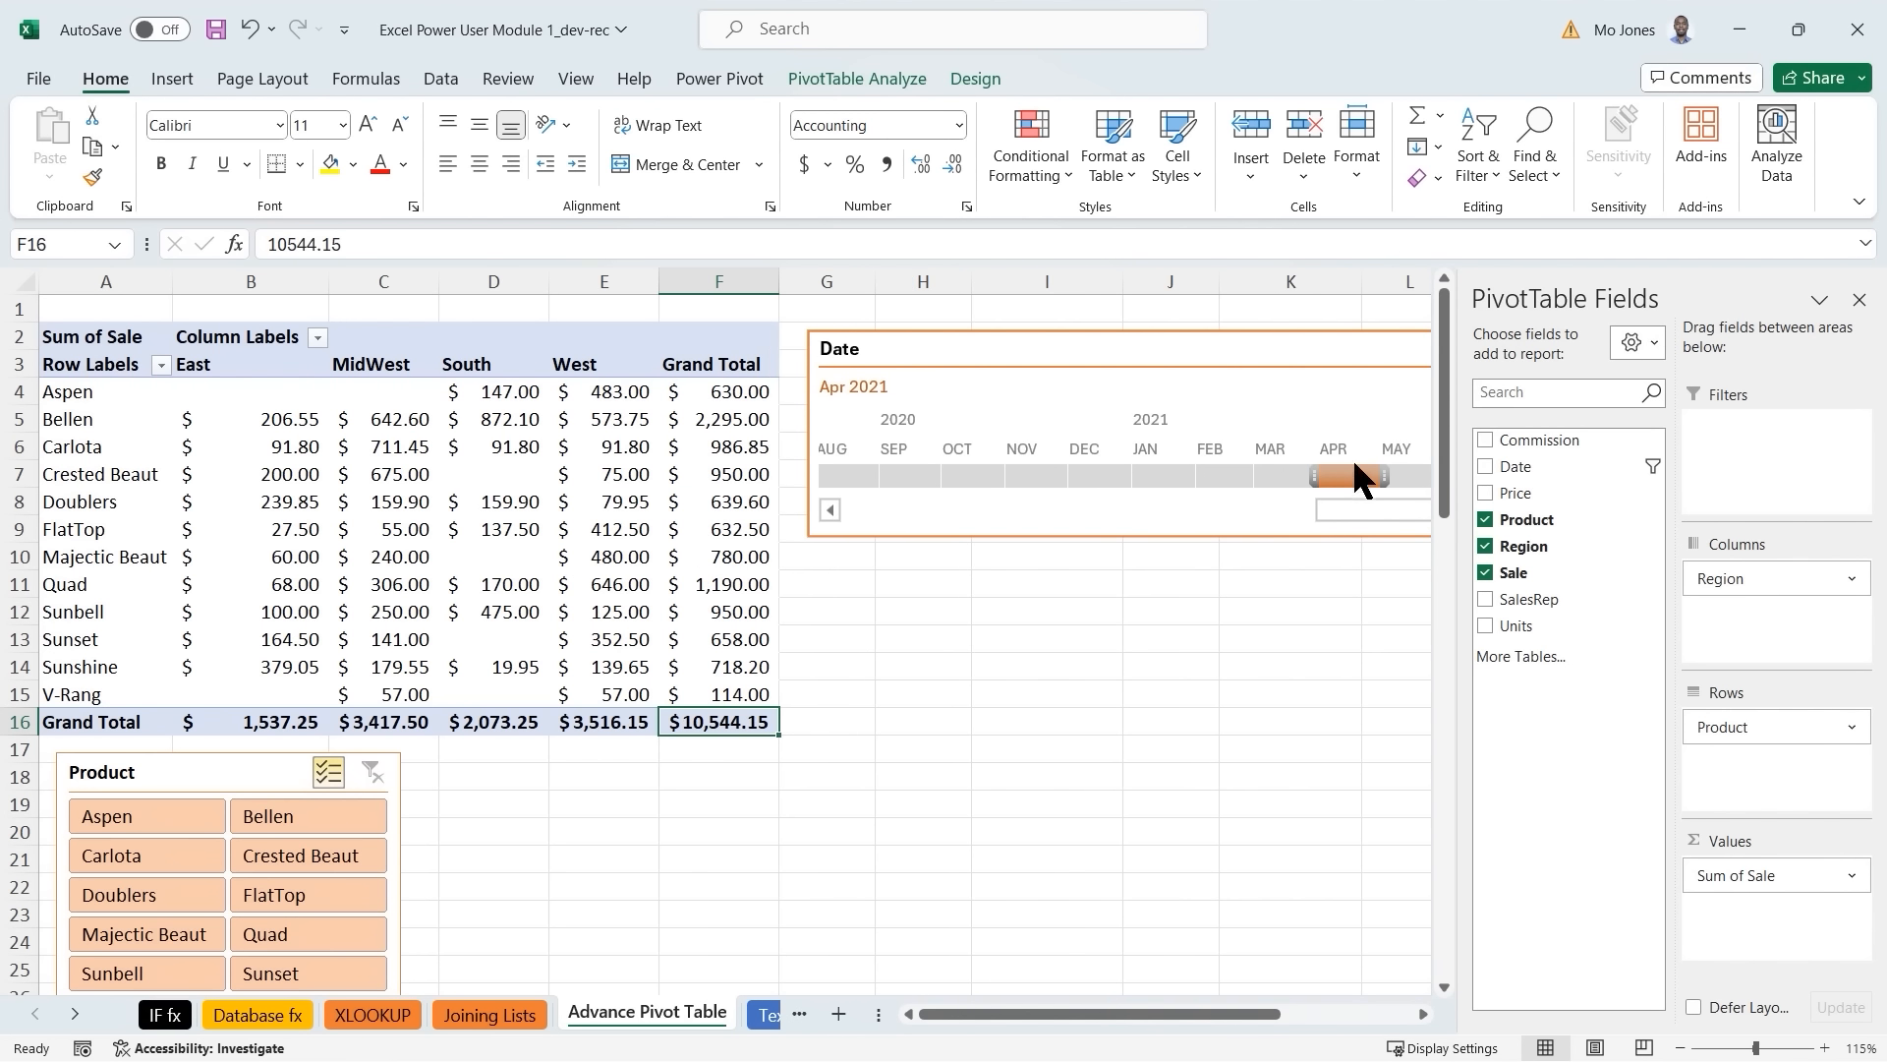
Set the timeline level back to YEARS and shrink it to a compact size.
click(1320, 348)
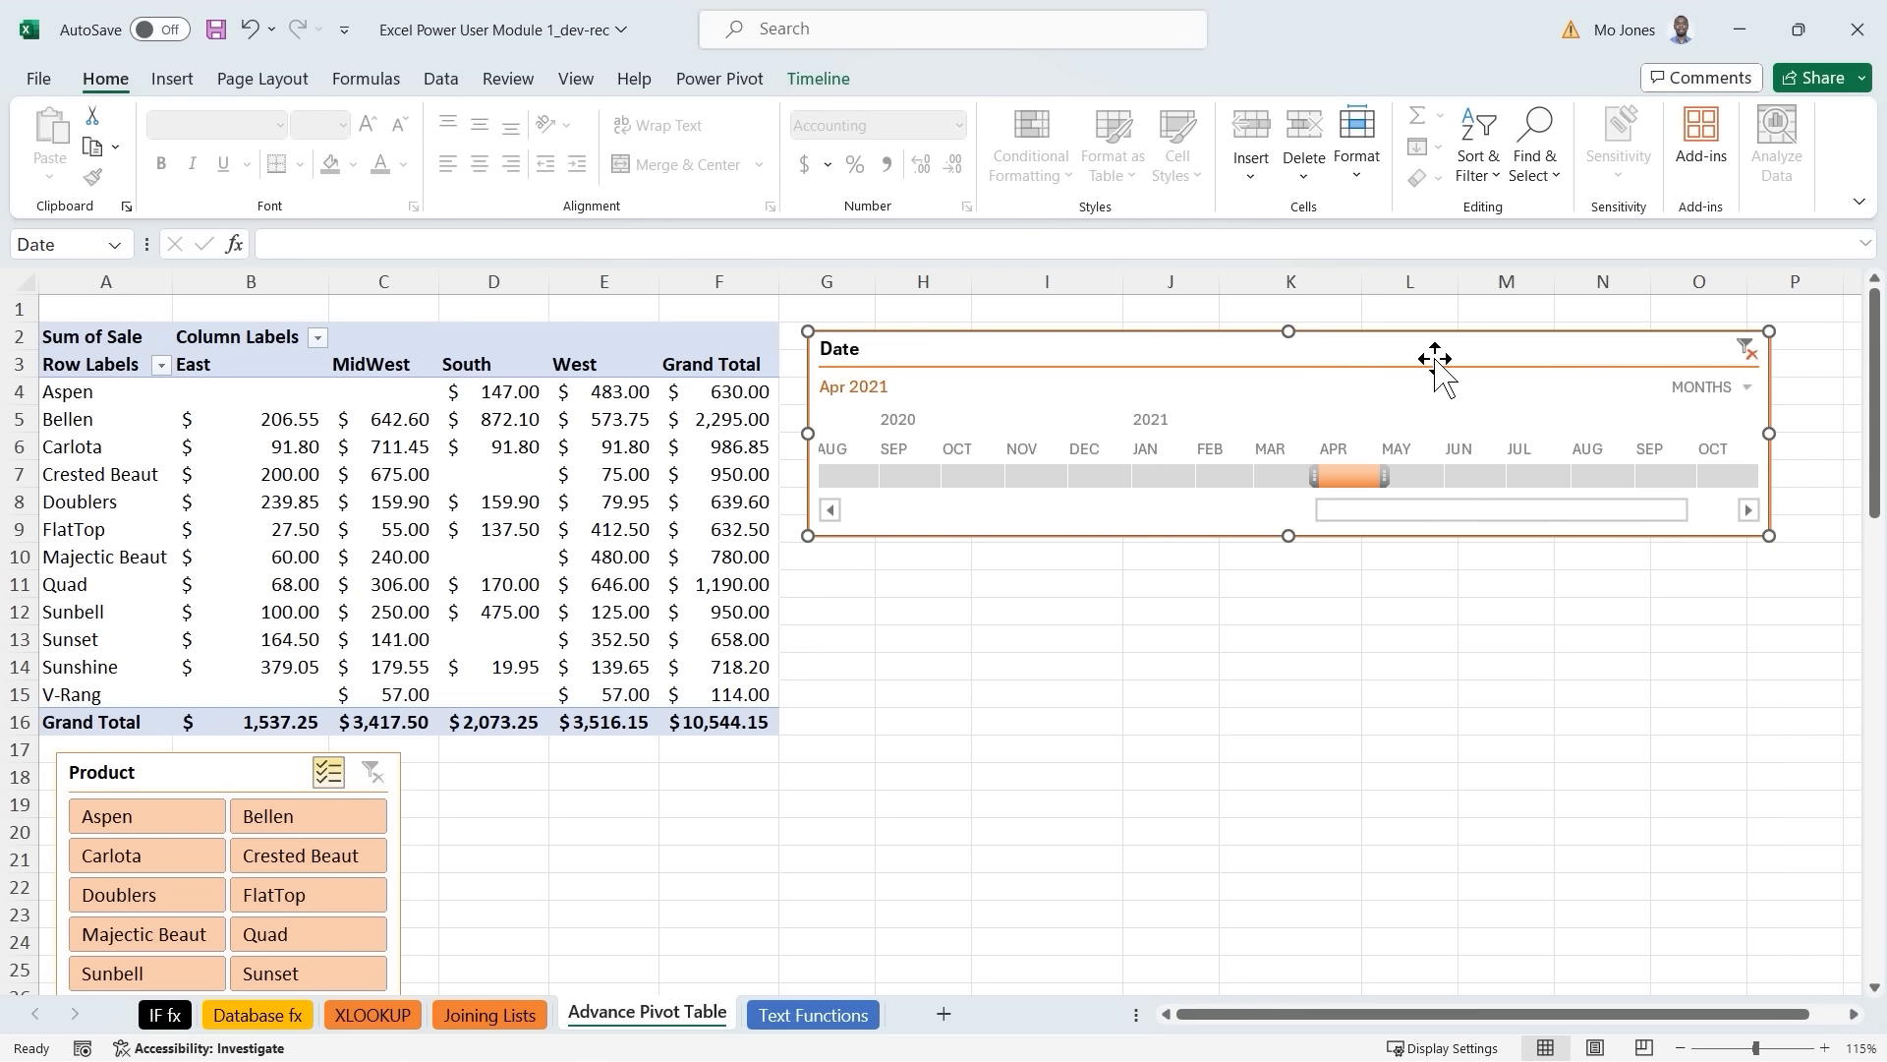
click(1742, 385)
click(1678, 418)
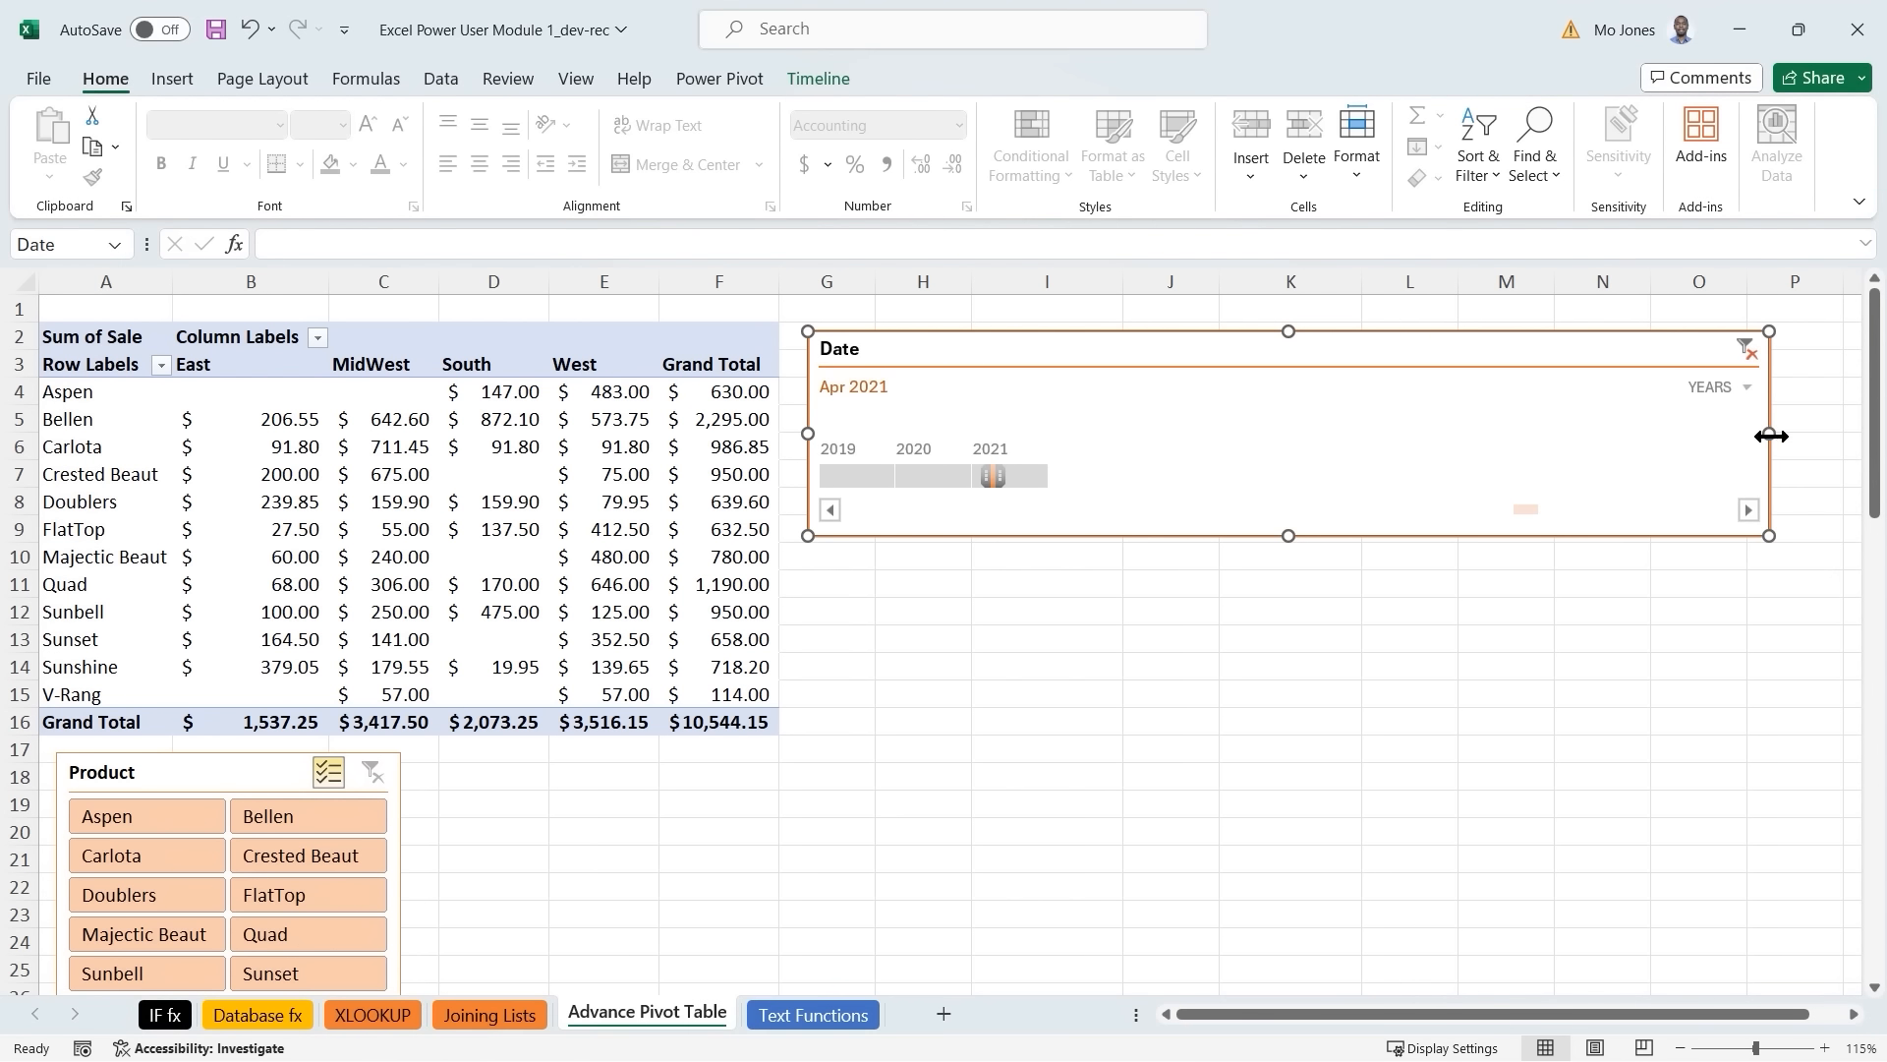
drag(1769, 434, 1105, 465)
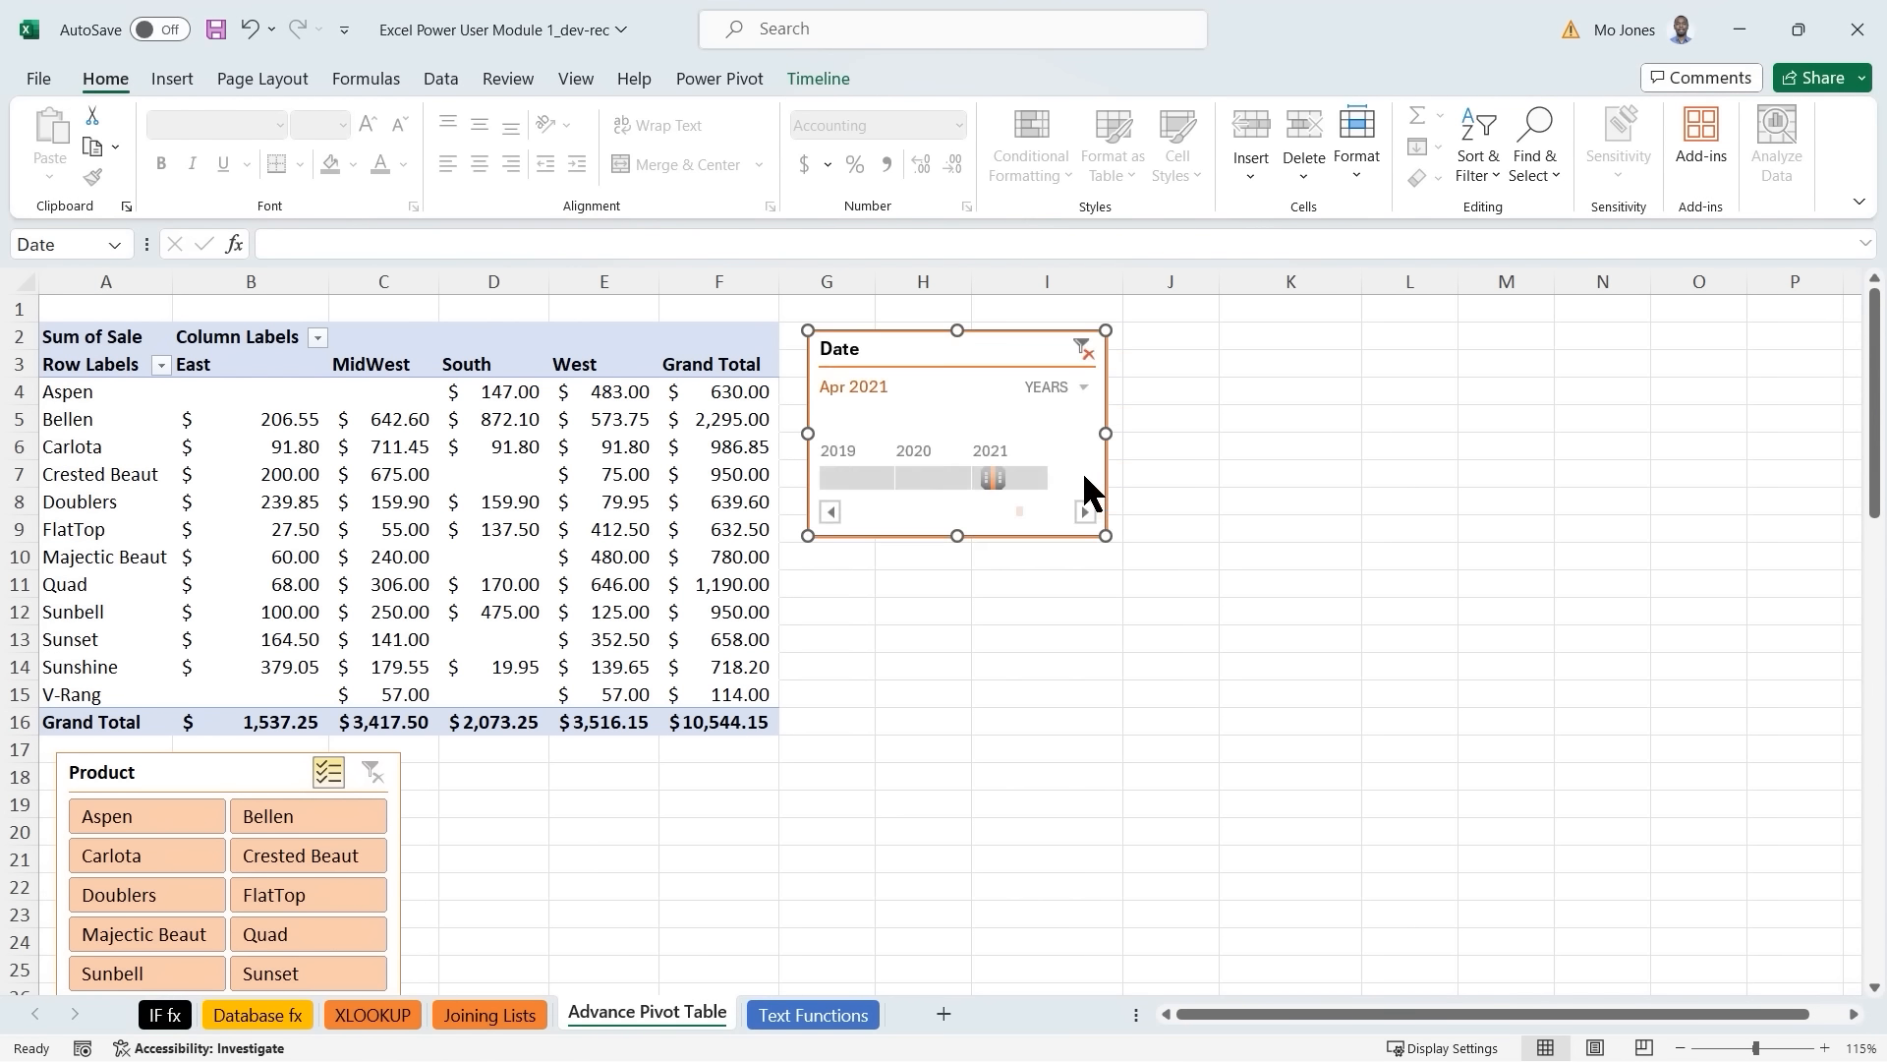
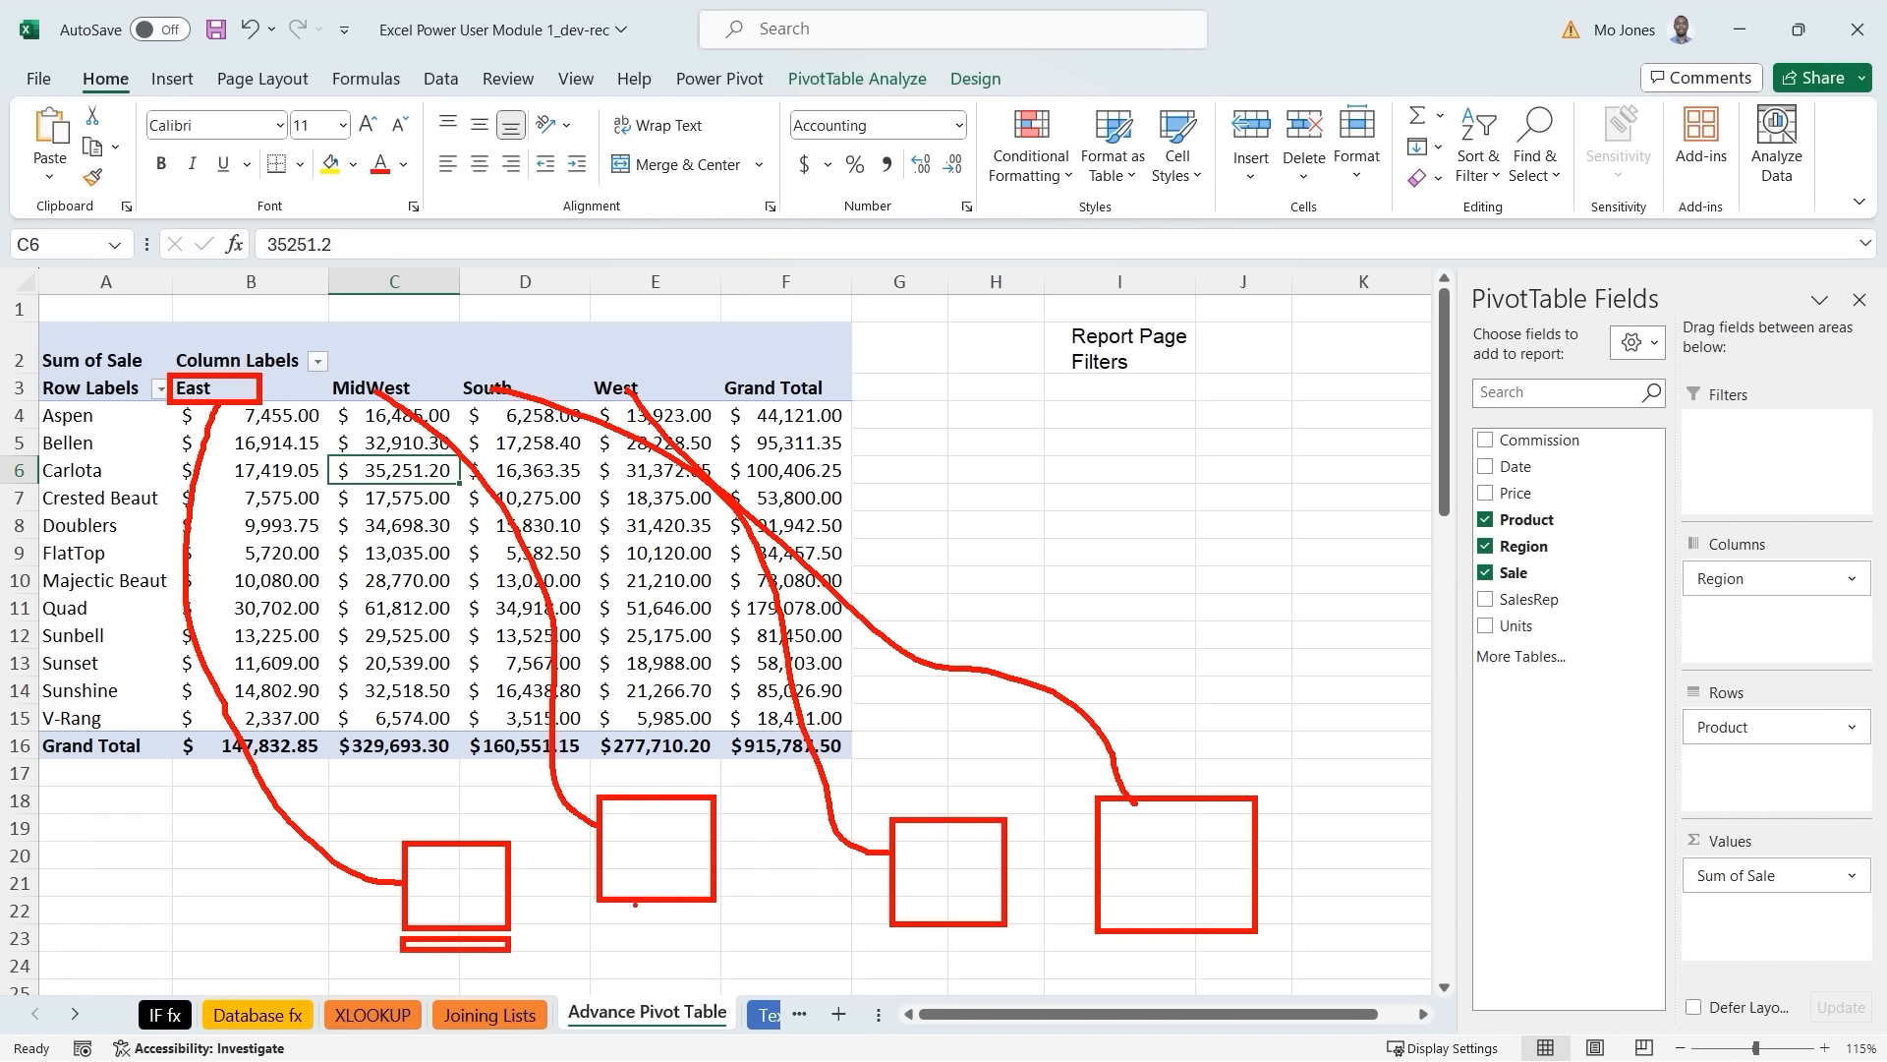
Underline the second, third and fourth highlighted boxes with pen marks, then clear all annotations.
mouse_move(600, 908)
mouse_down()
mouse_move(660, 924)
mouse_move(712, 908)
mouse_up()
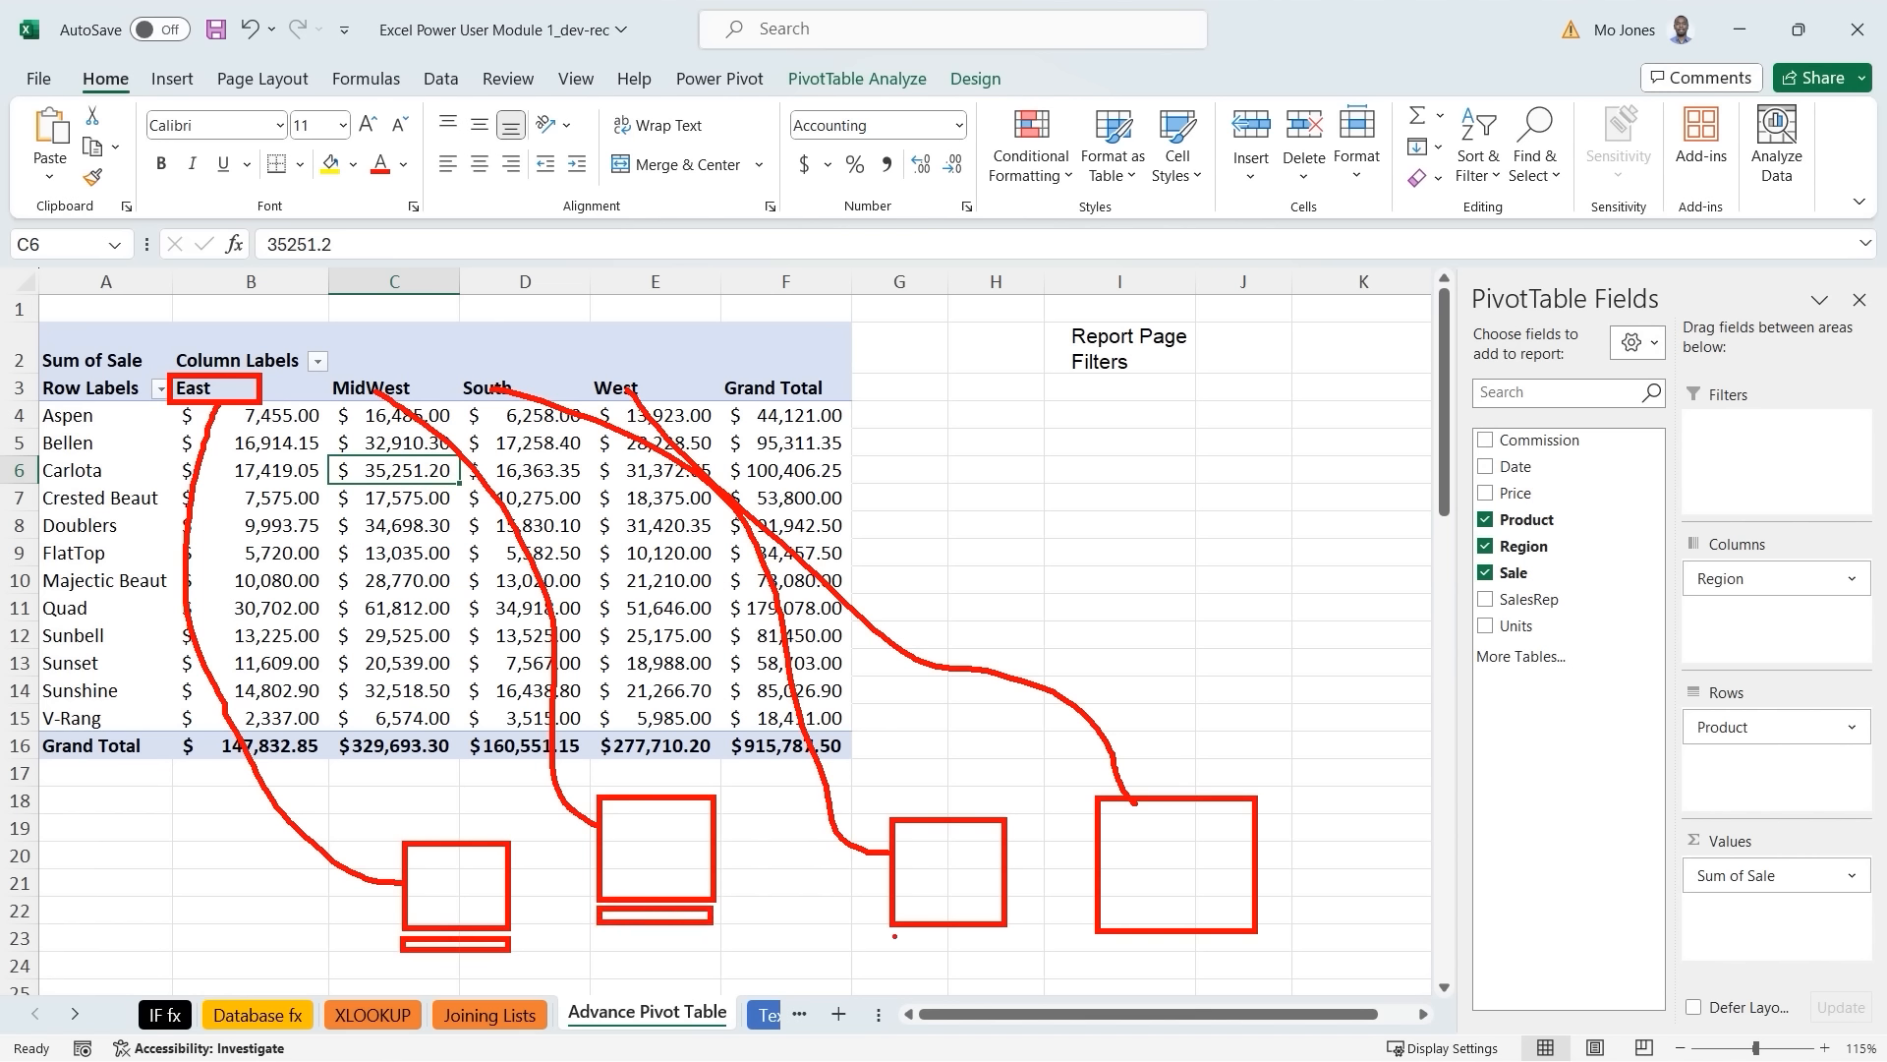
mouse_move(890, 932)
mouse_down()
mouse_move(1000, 947)
mouse_move(1003, 929)
mouse_up()
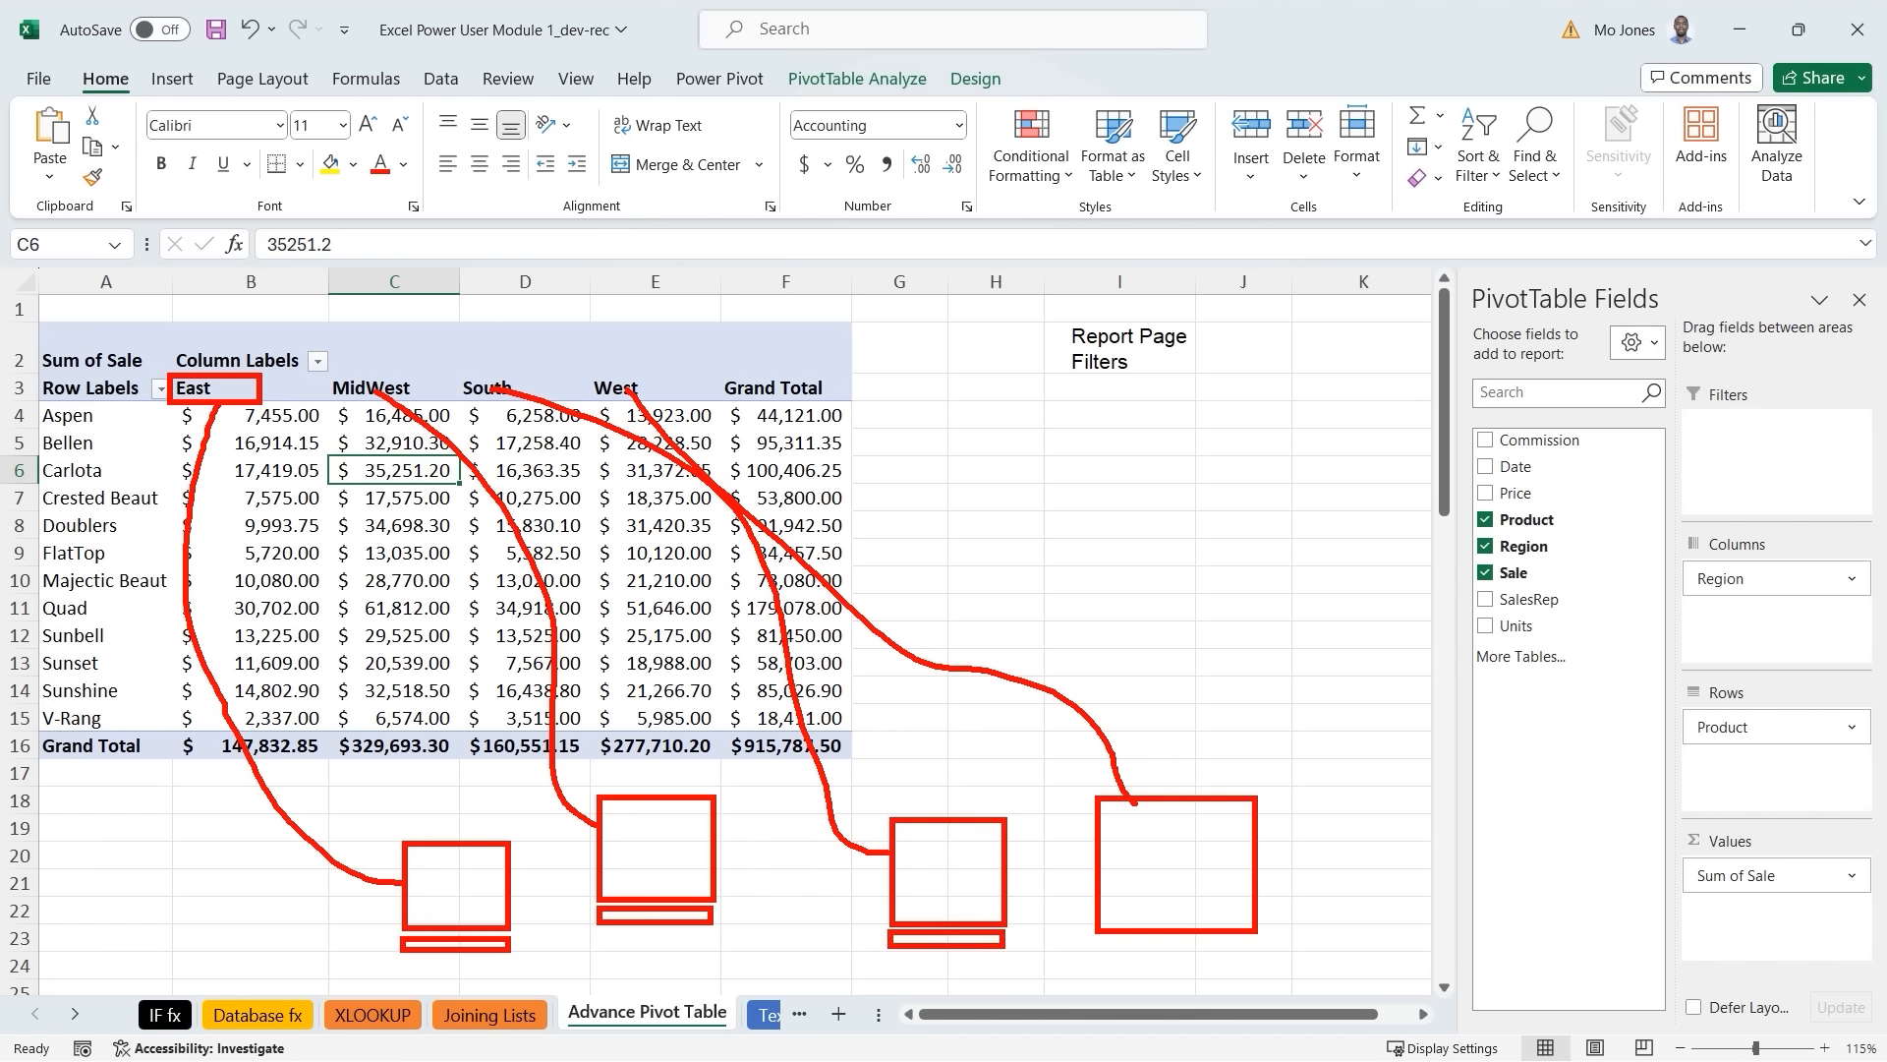
drag(1100, 942, 1255, 956)
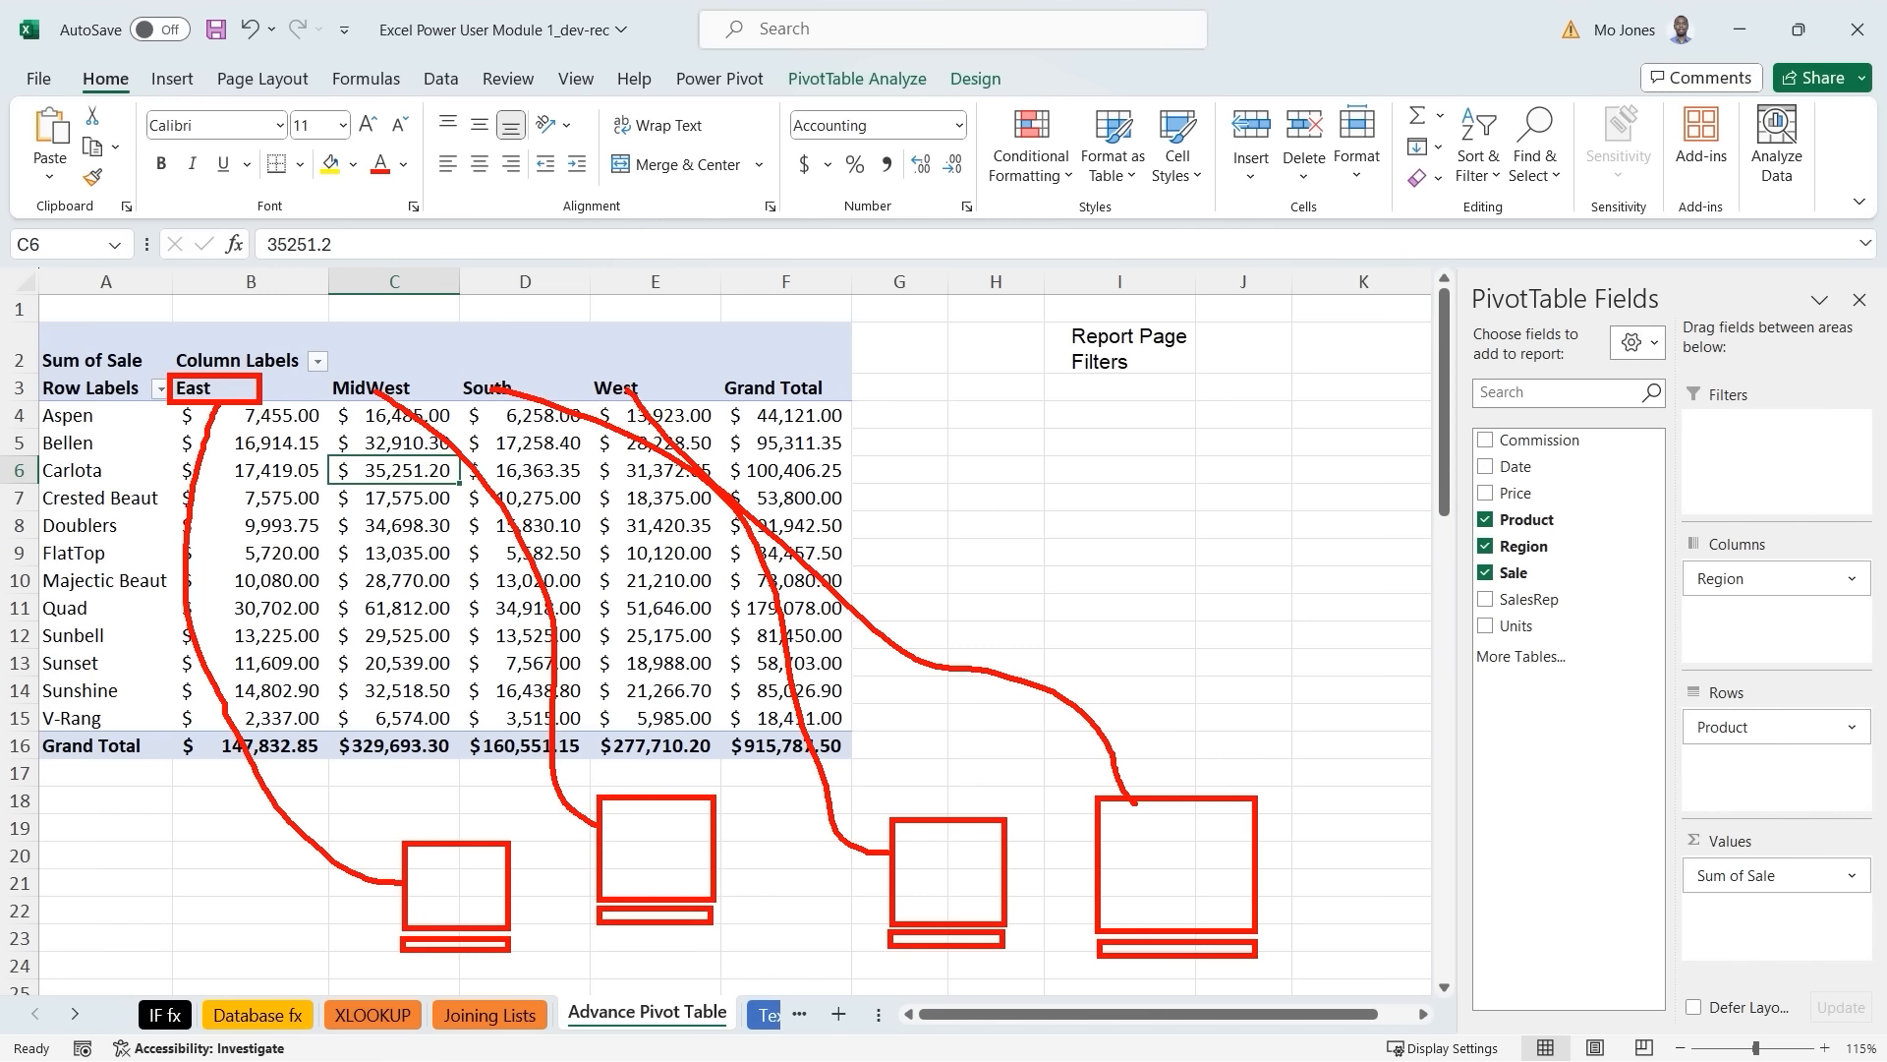
key(Escape)
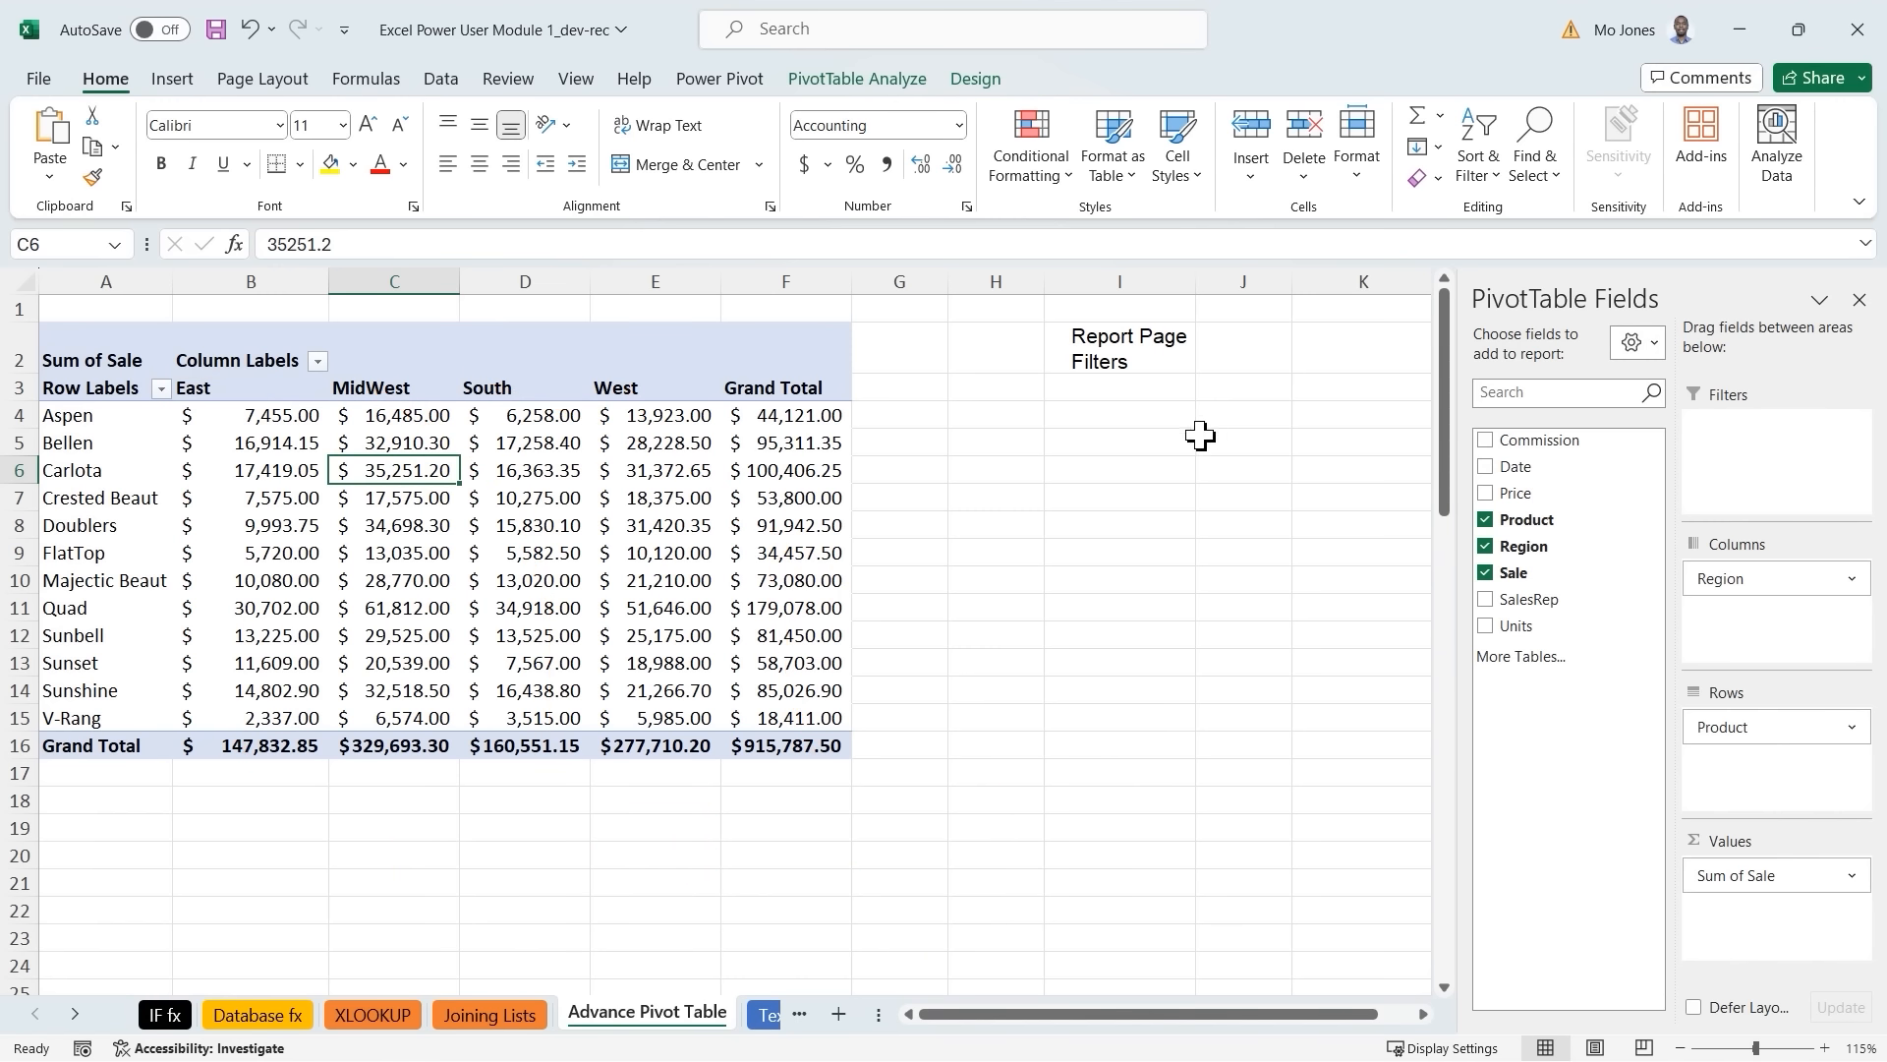
Select a pivot table value such as E6 and bring up the PivotTable Analyze Options list.
click(1100, 387)
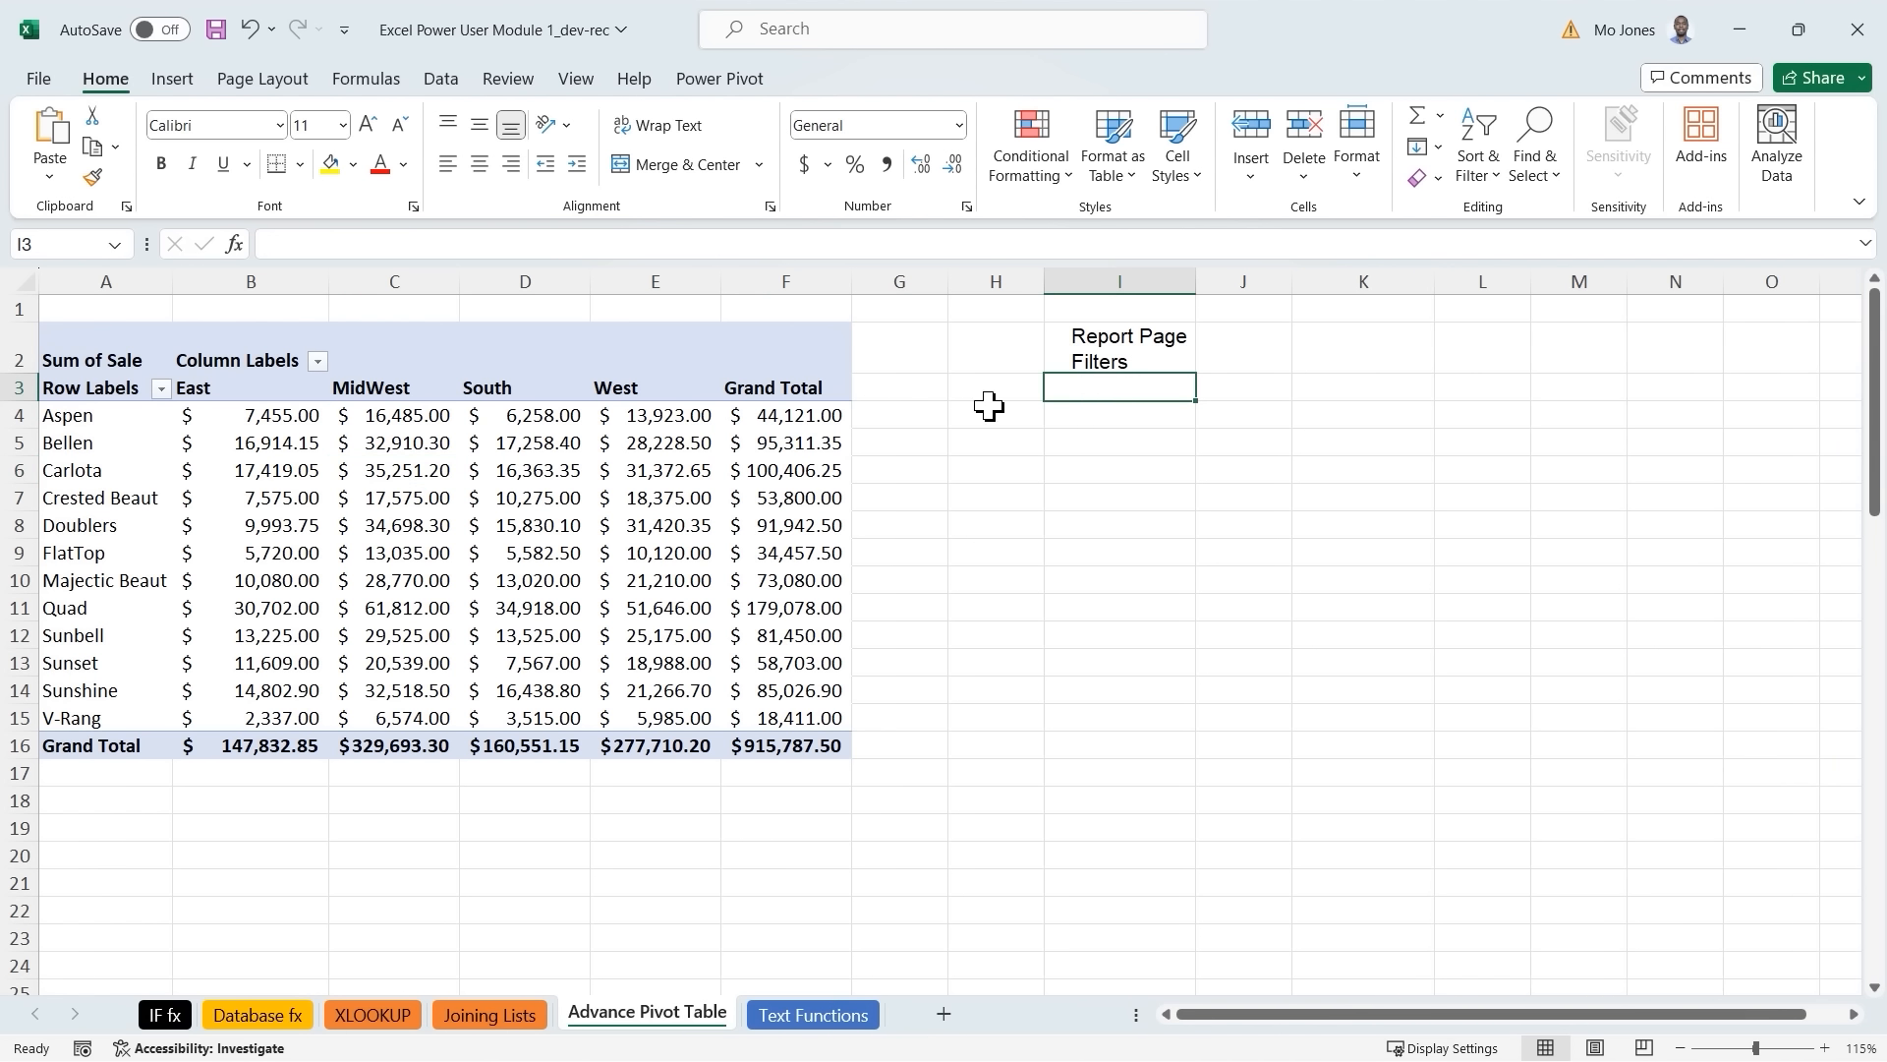
click(523, 462)
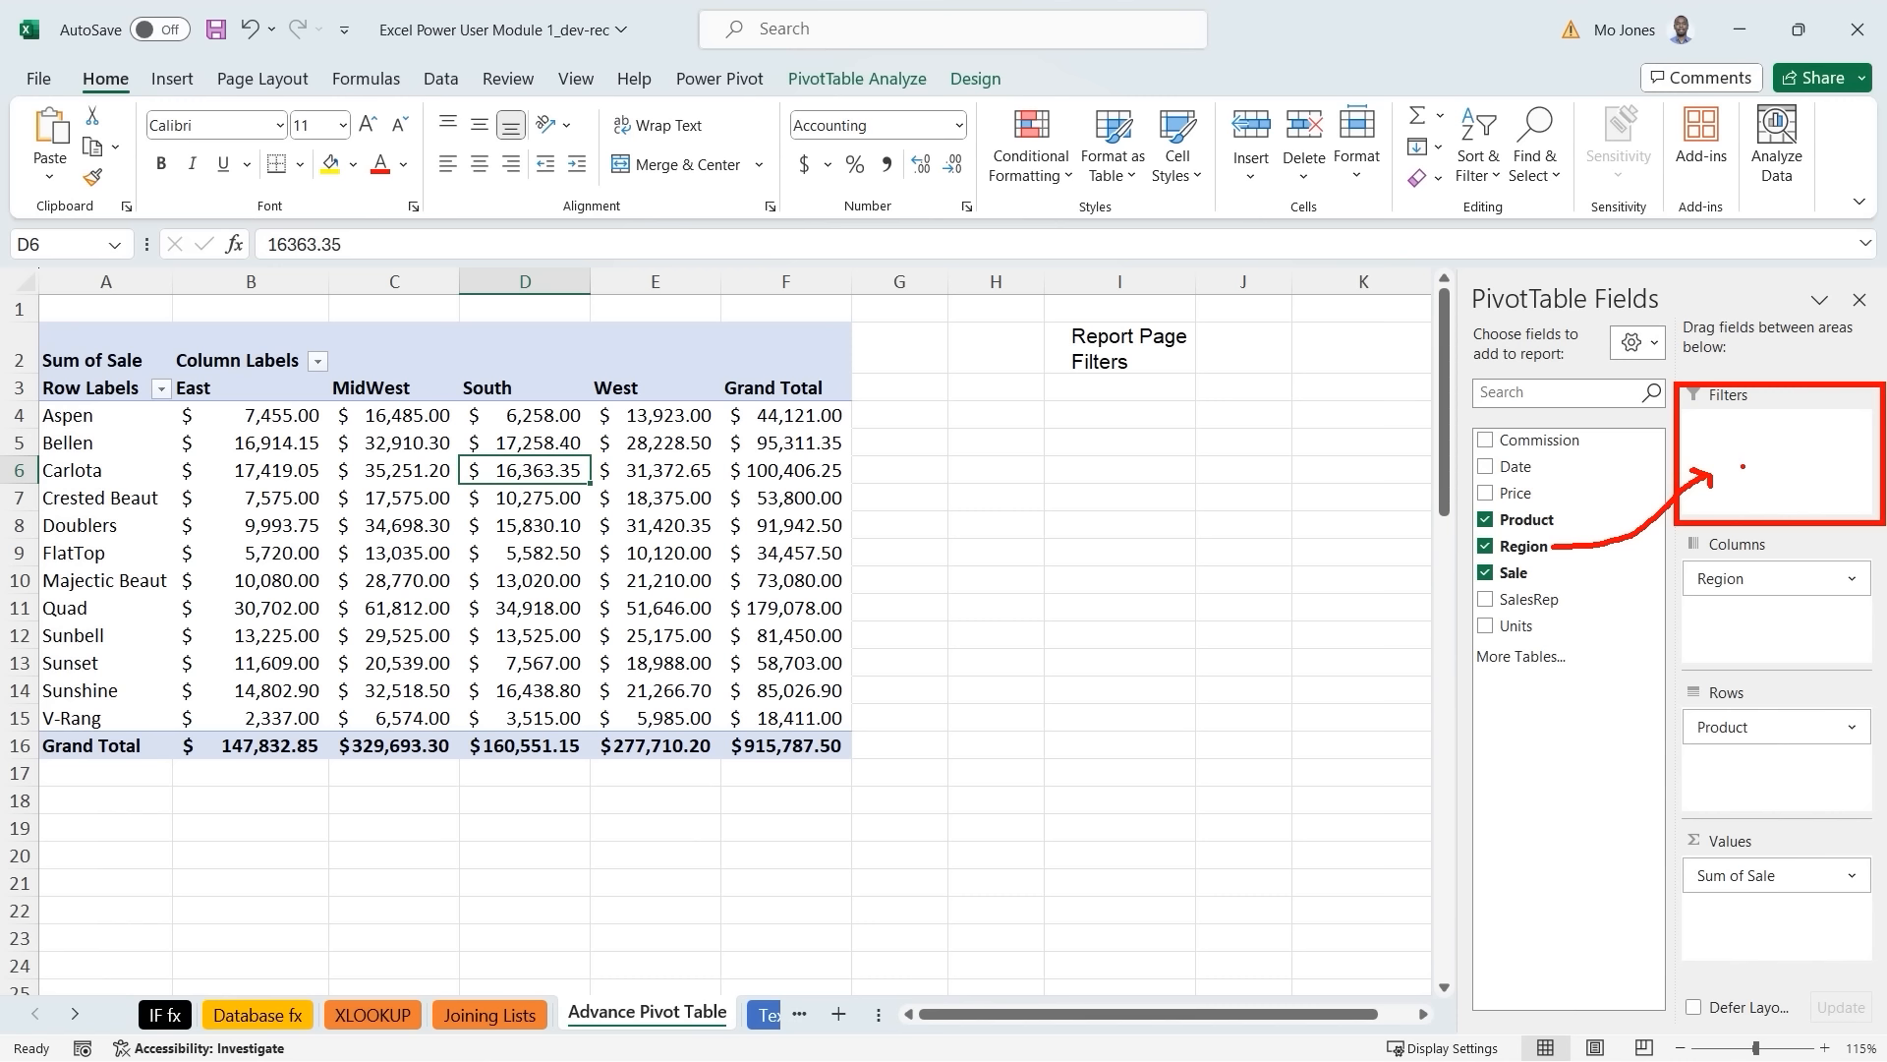
key(Escape)
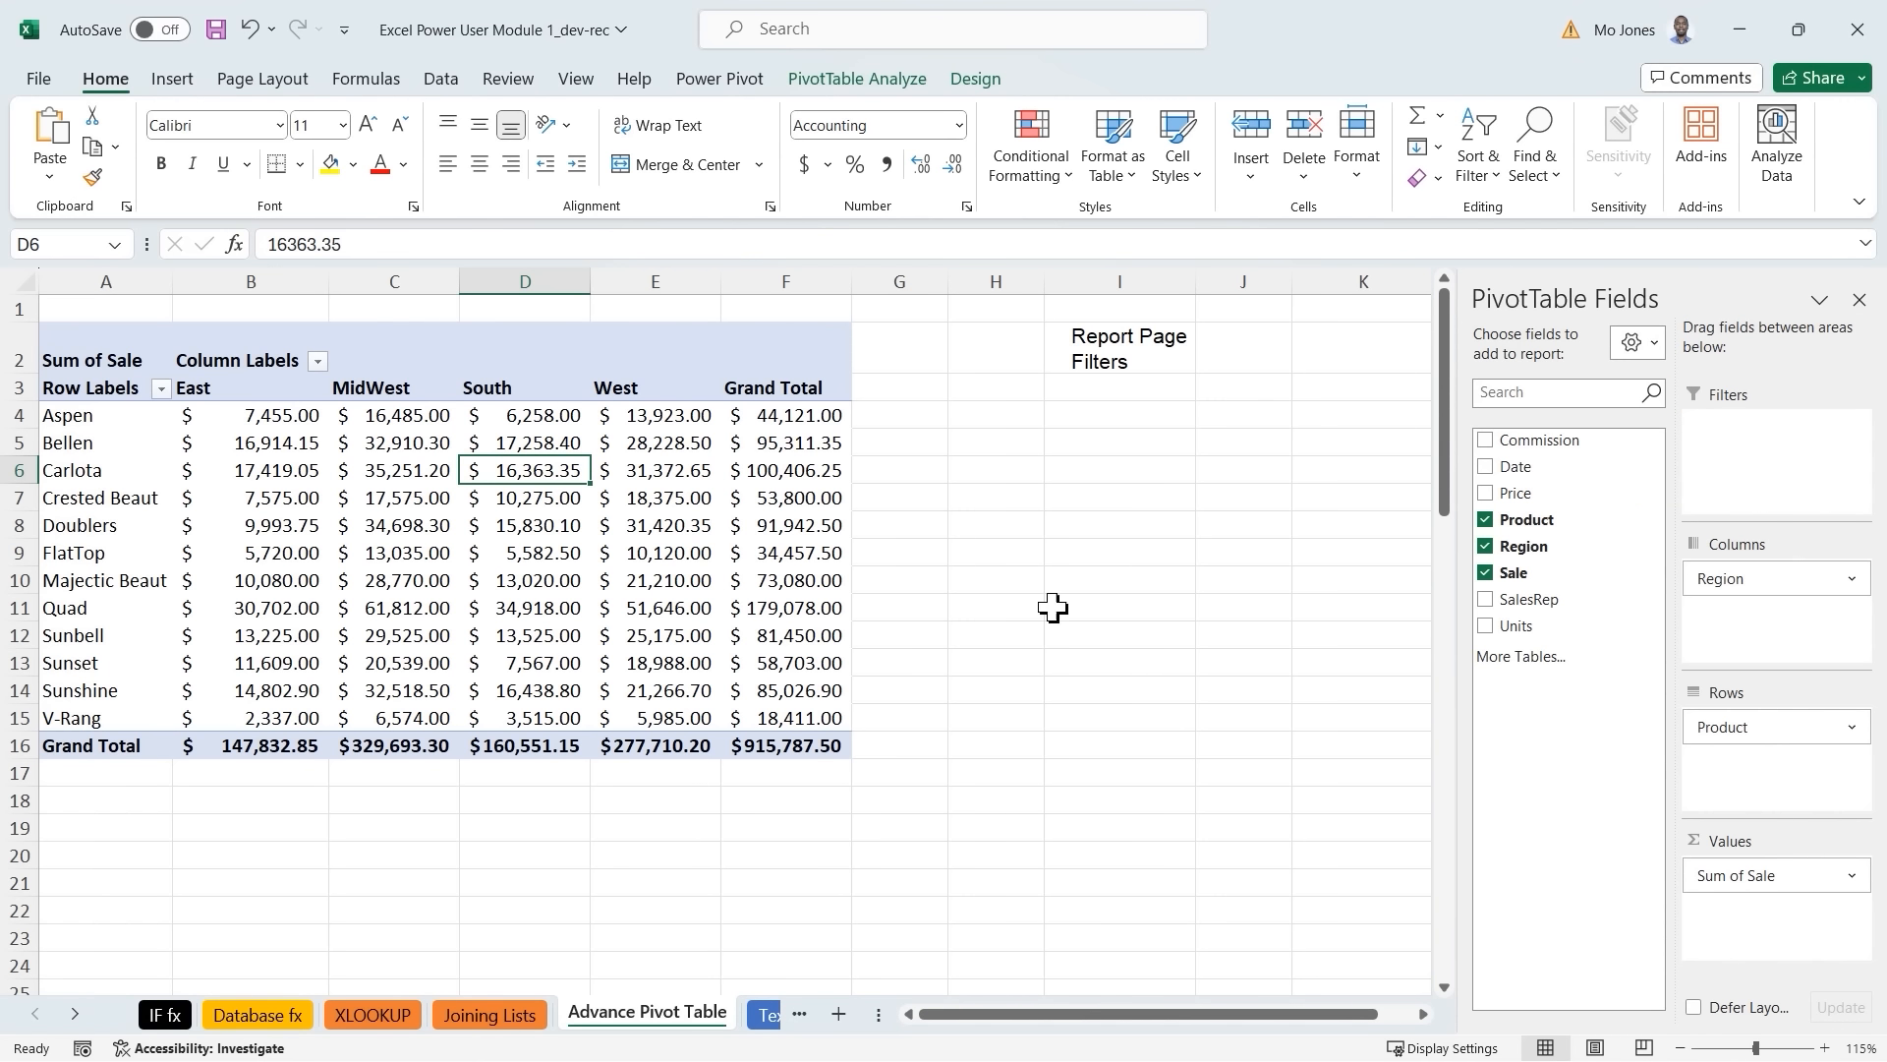
click(625, 468)
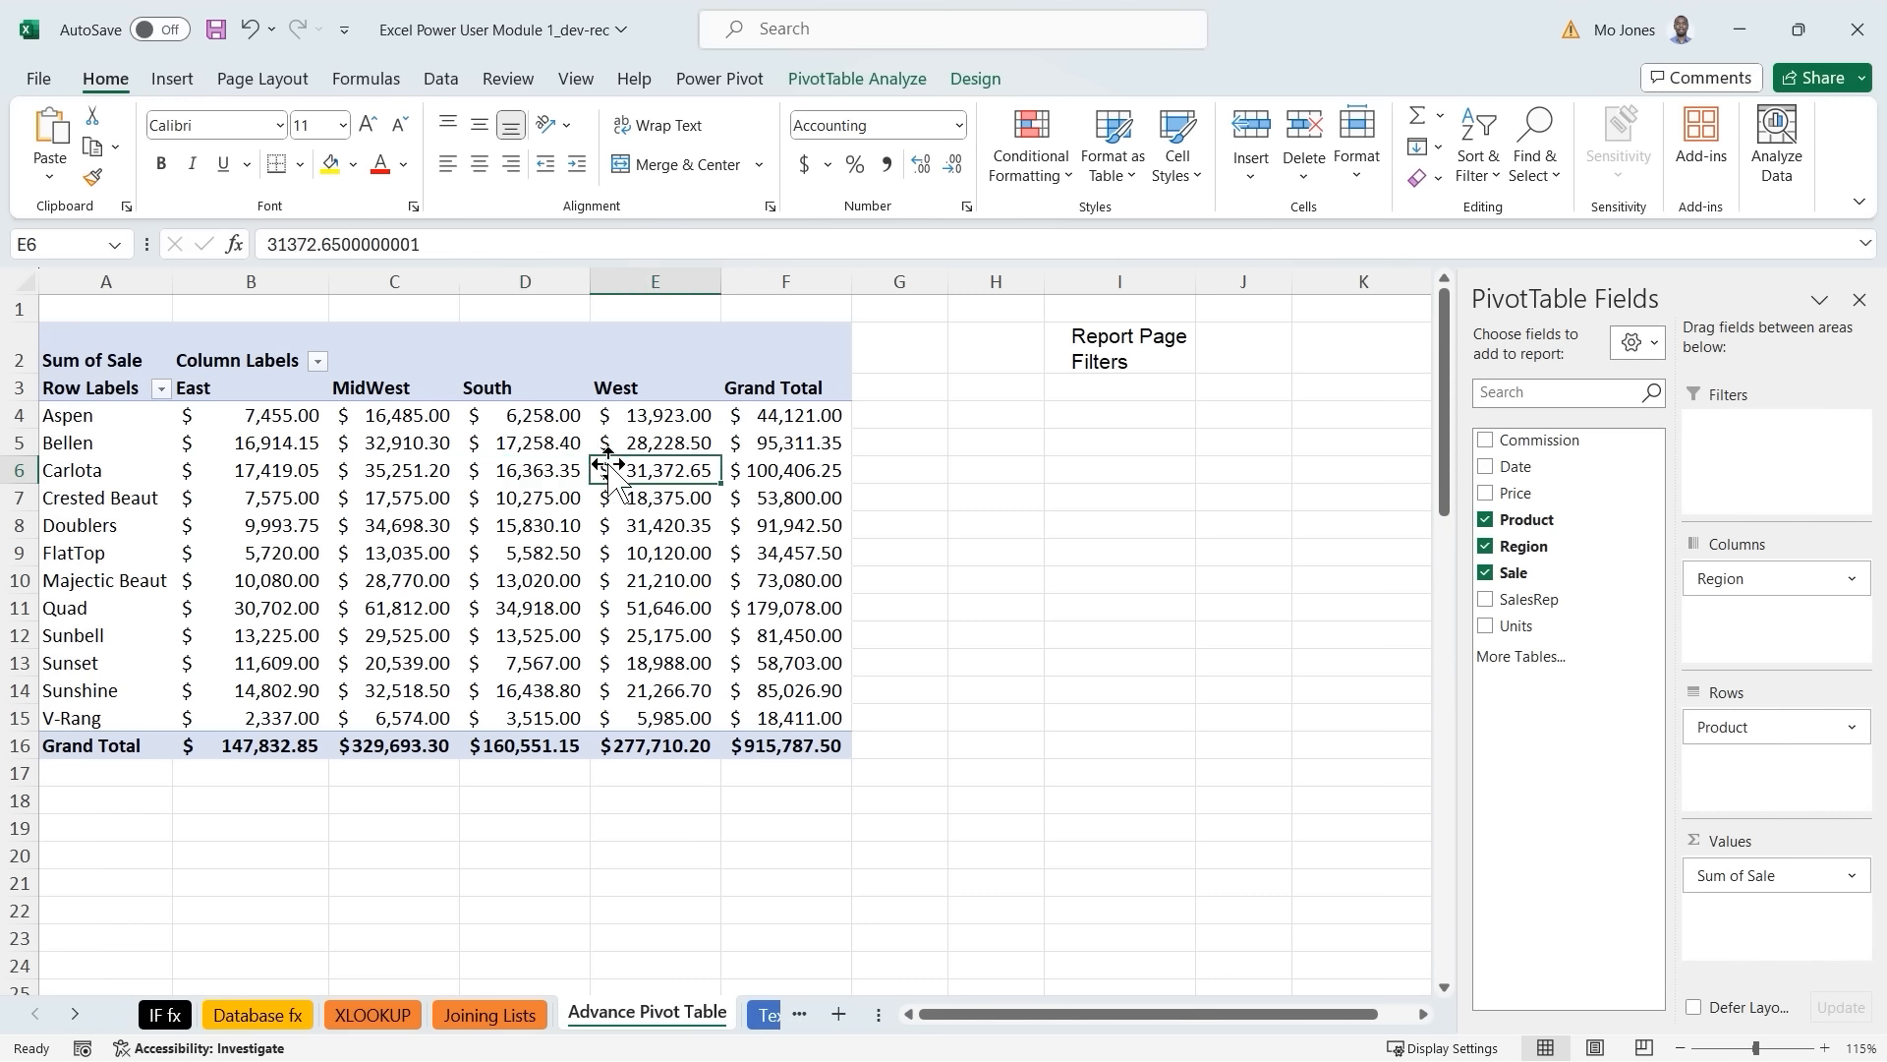
click(857, 81)
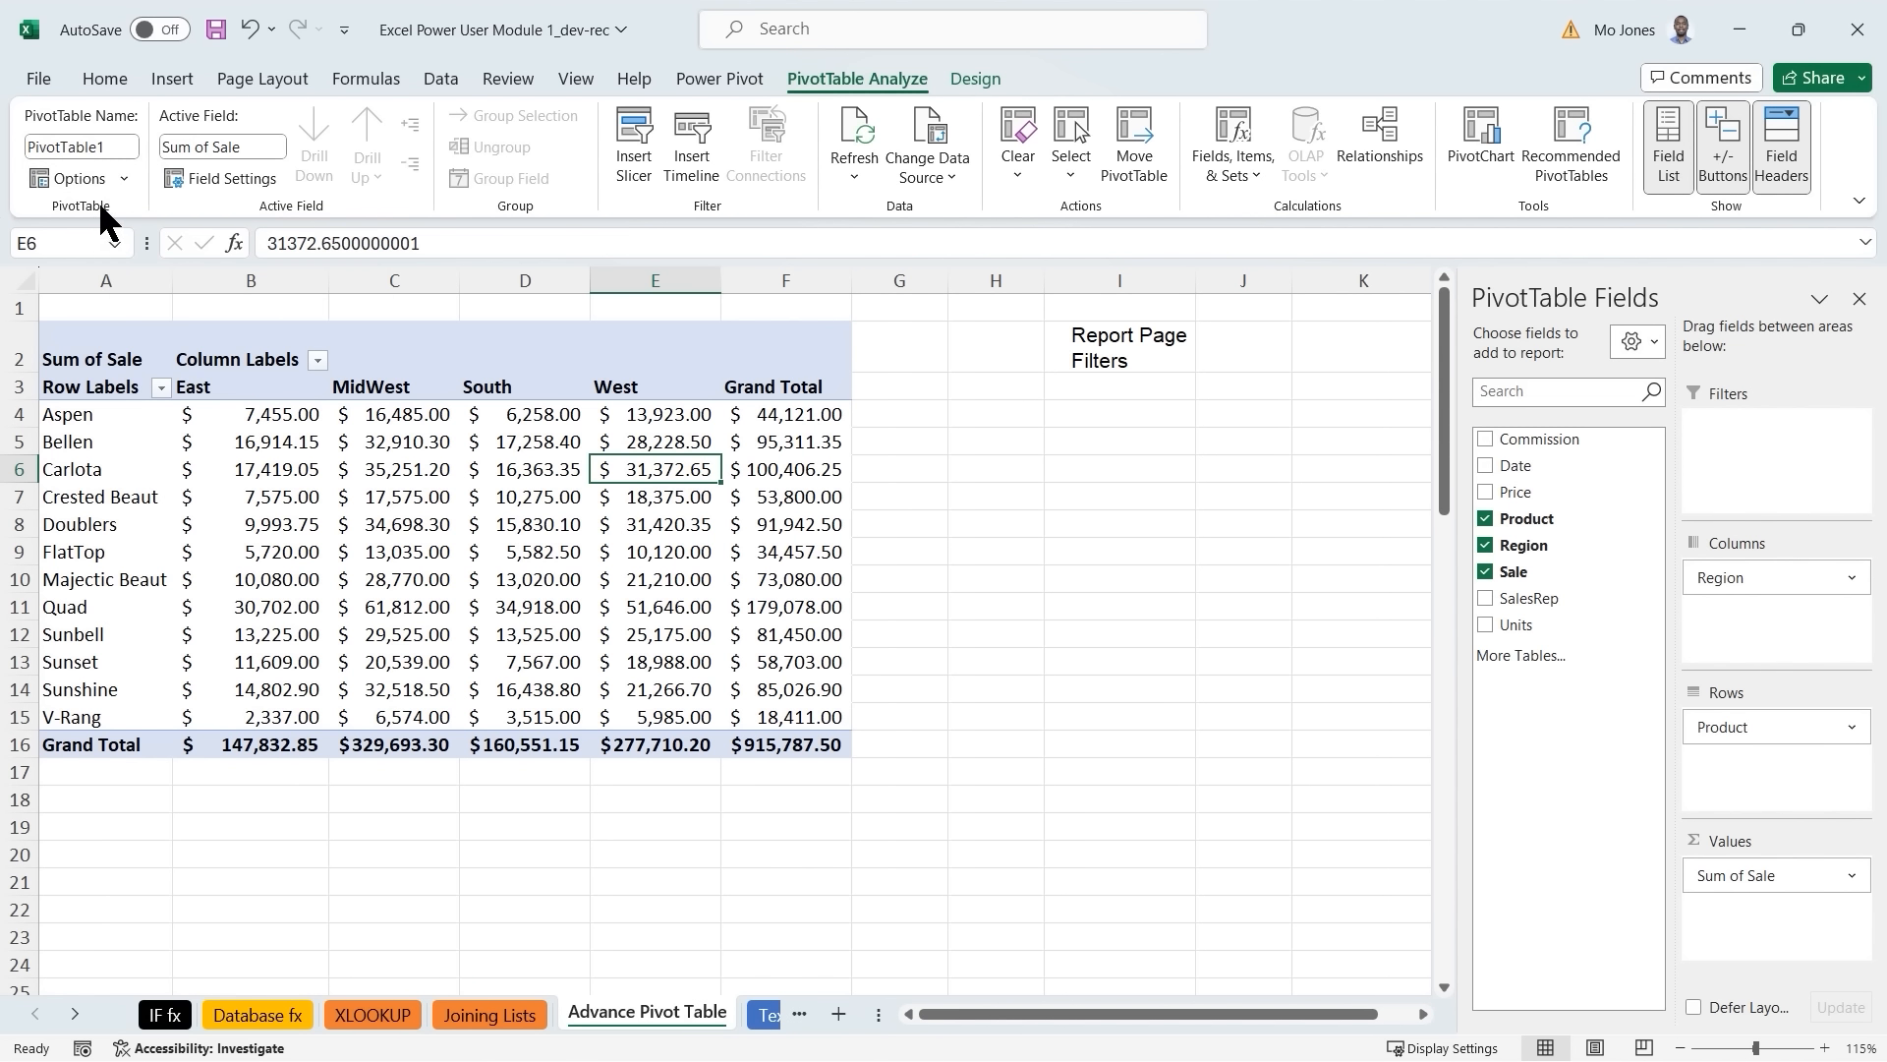
click(125, 178)
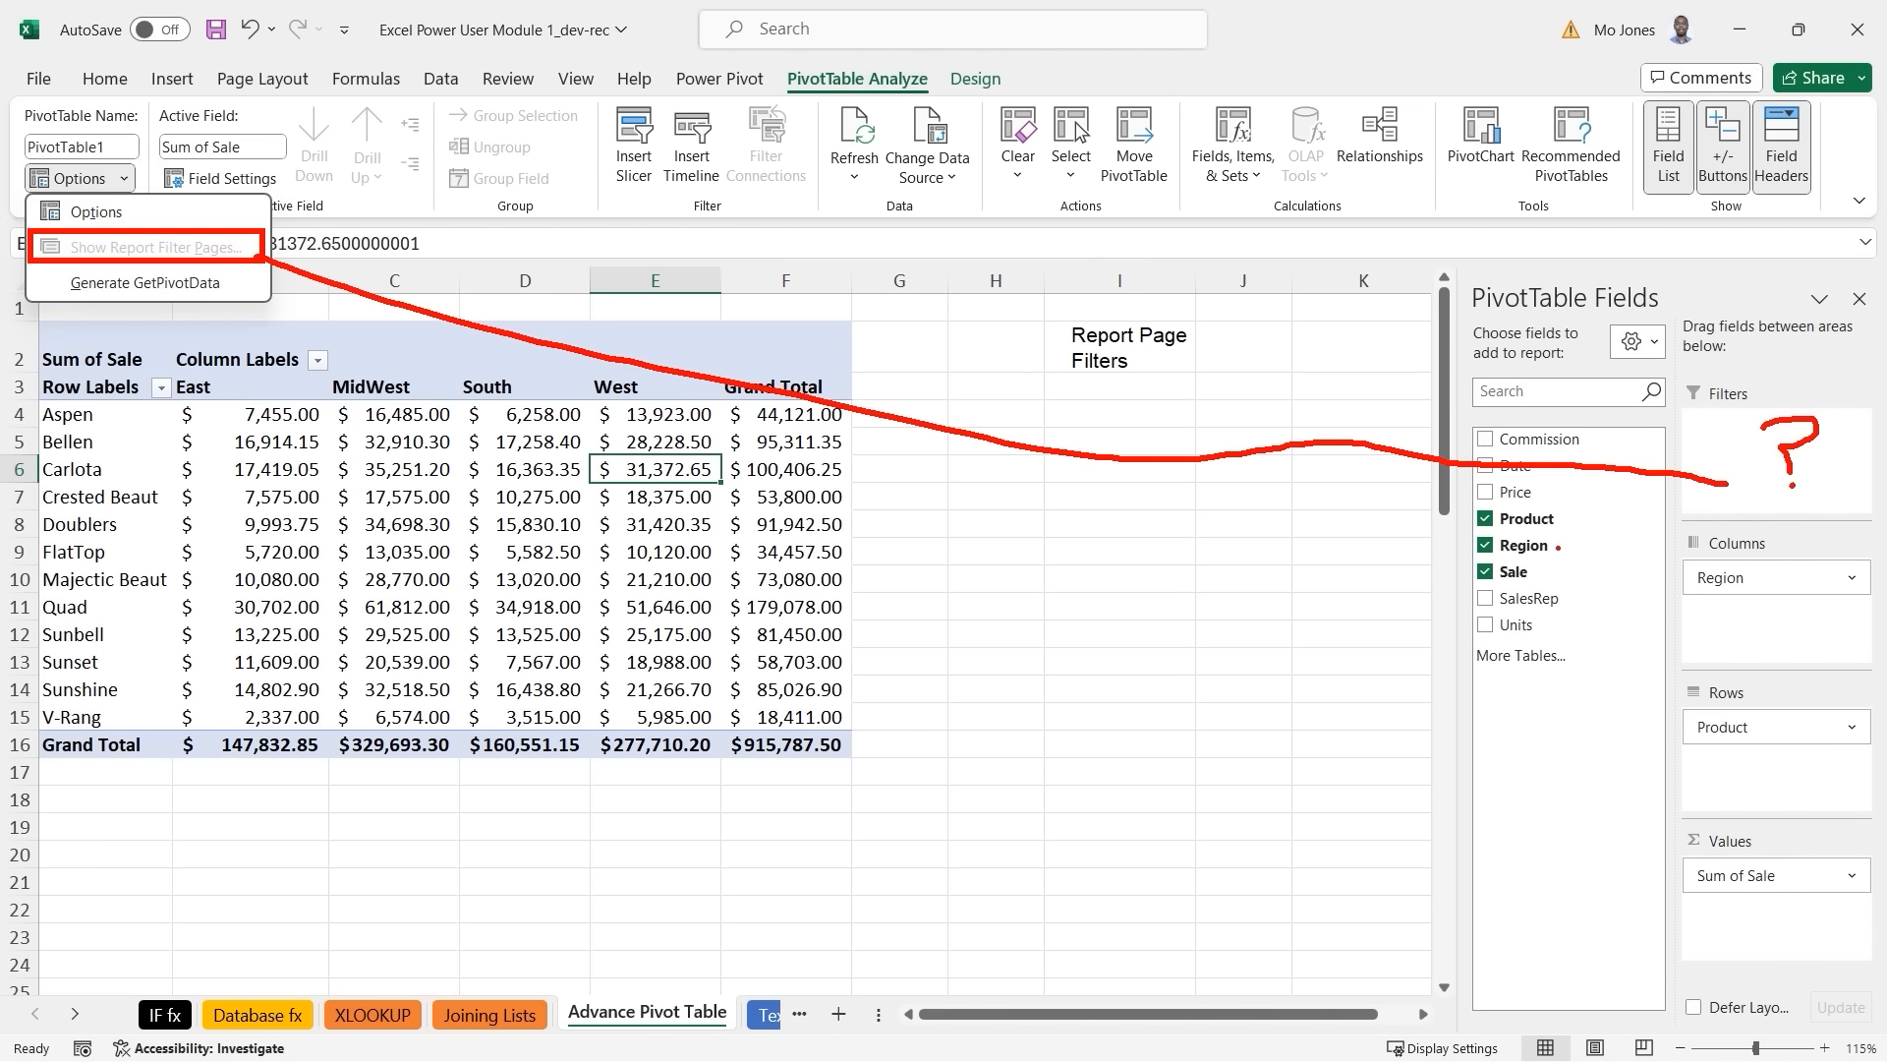
Move the Region field from Columns into the Filters area, leaving it set to (All).
mouse_move(1559, 547)
mouse_down()
mouse_move(1691, 506)
mouse_move(1755, 461)
mouse_up()
drag(1726, 462, 1760, 479)
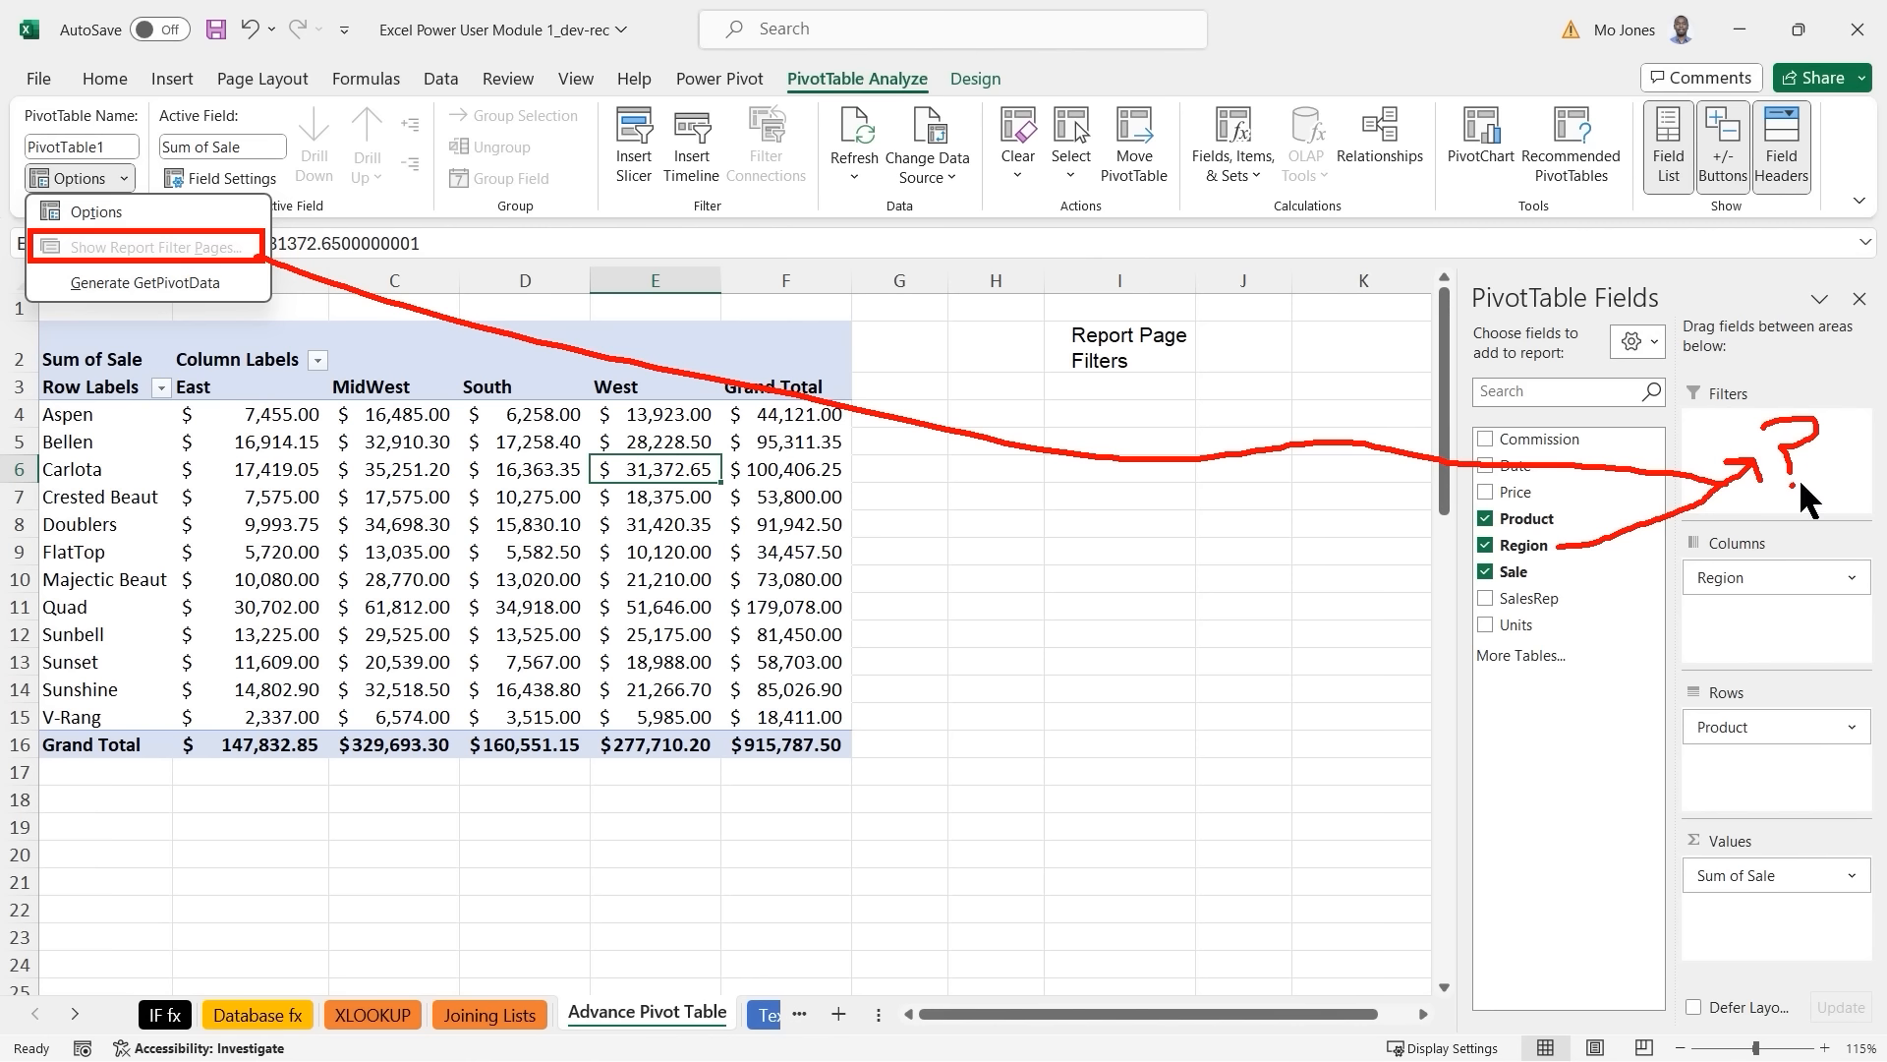
key(Escape)
drag(1541, 544, 1736, 468)
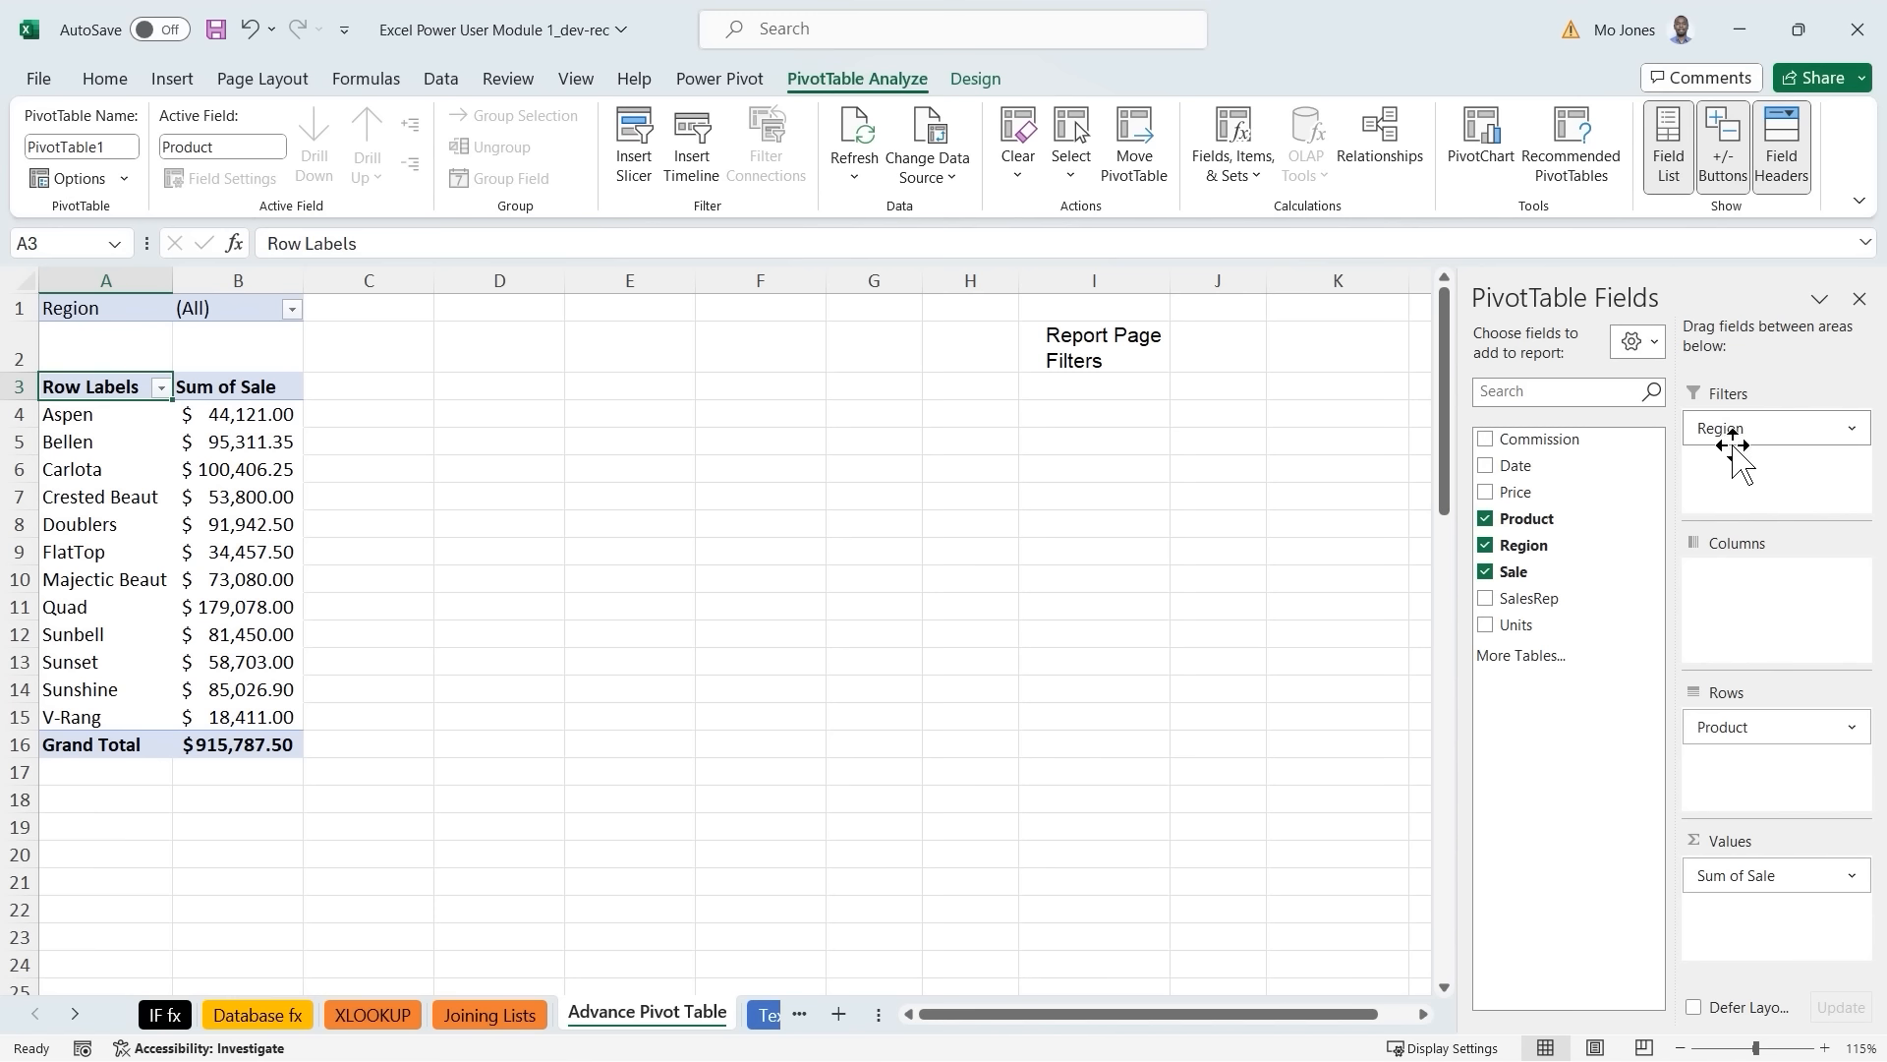
Run Show Report Filter Pages on Region to create one pivot sheet per region.
click(124, 178)
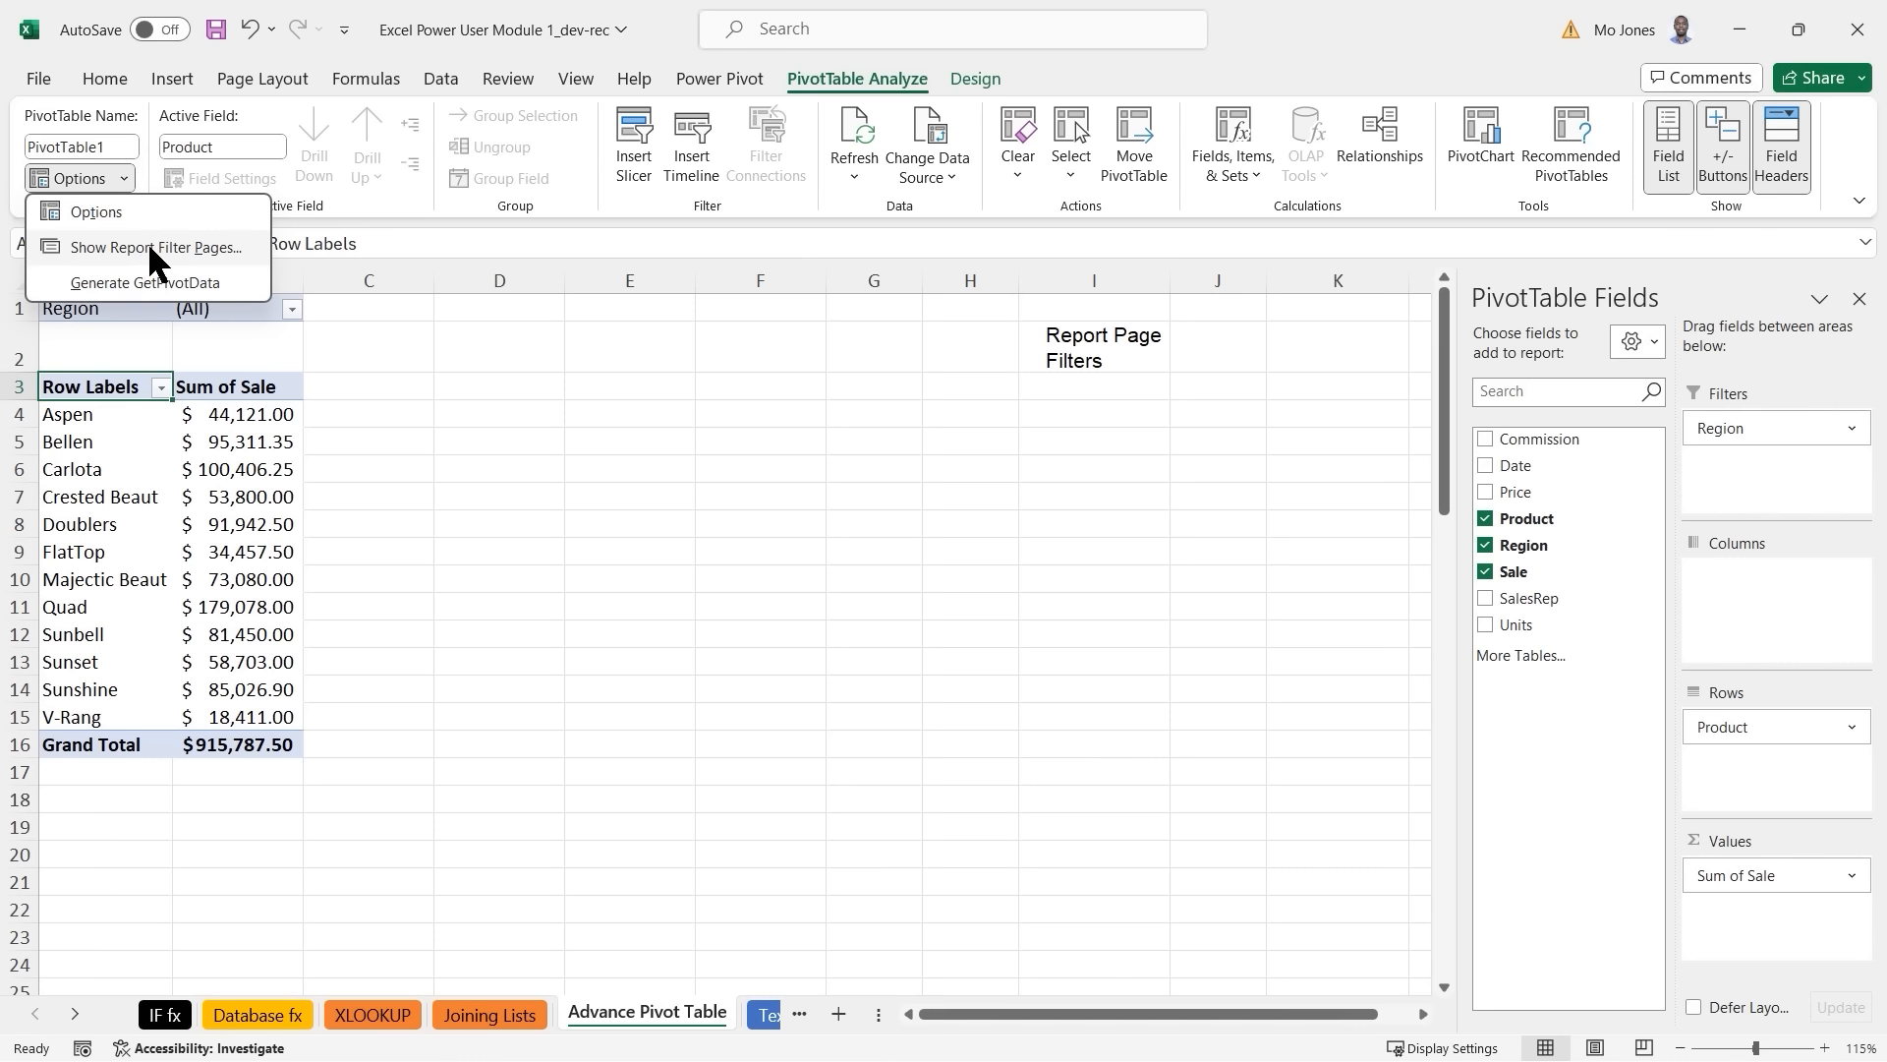
click(148, 242)
drag(827, 220, 1446, 404)
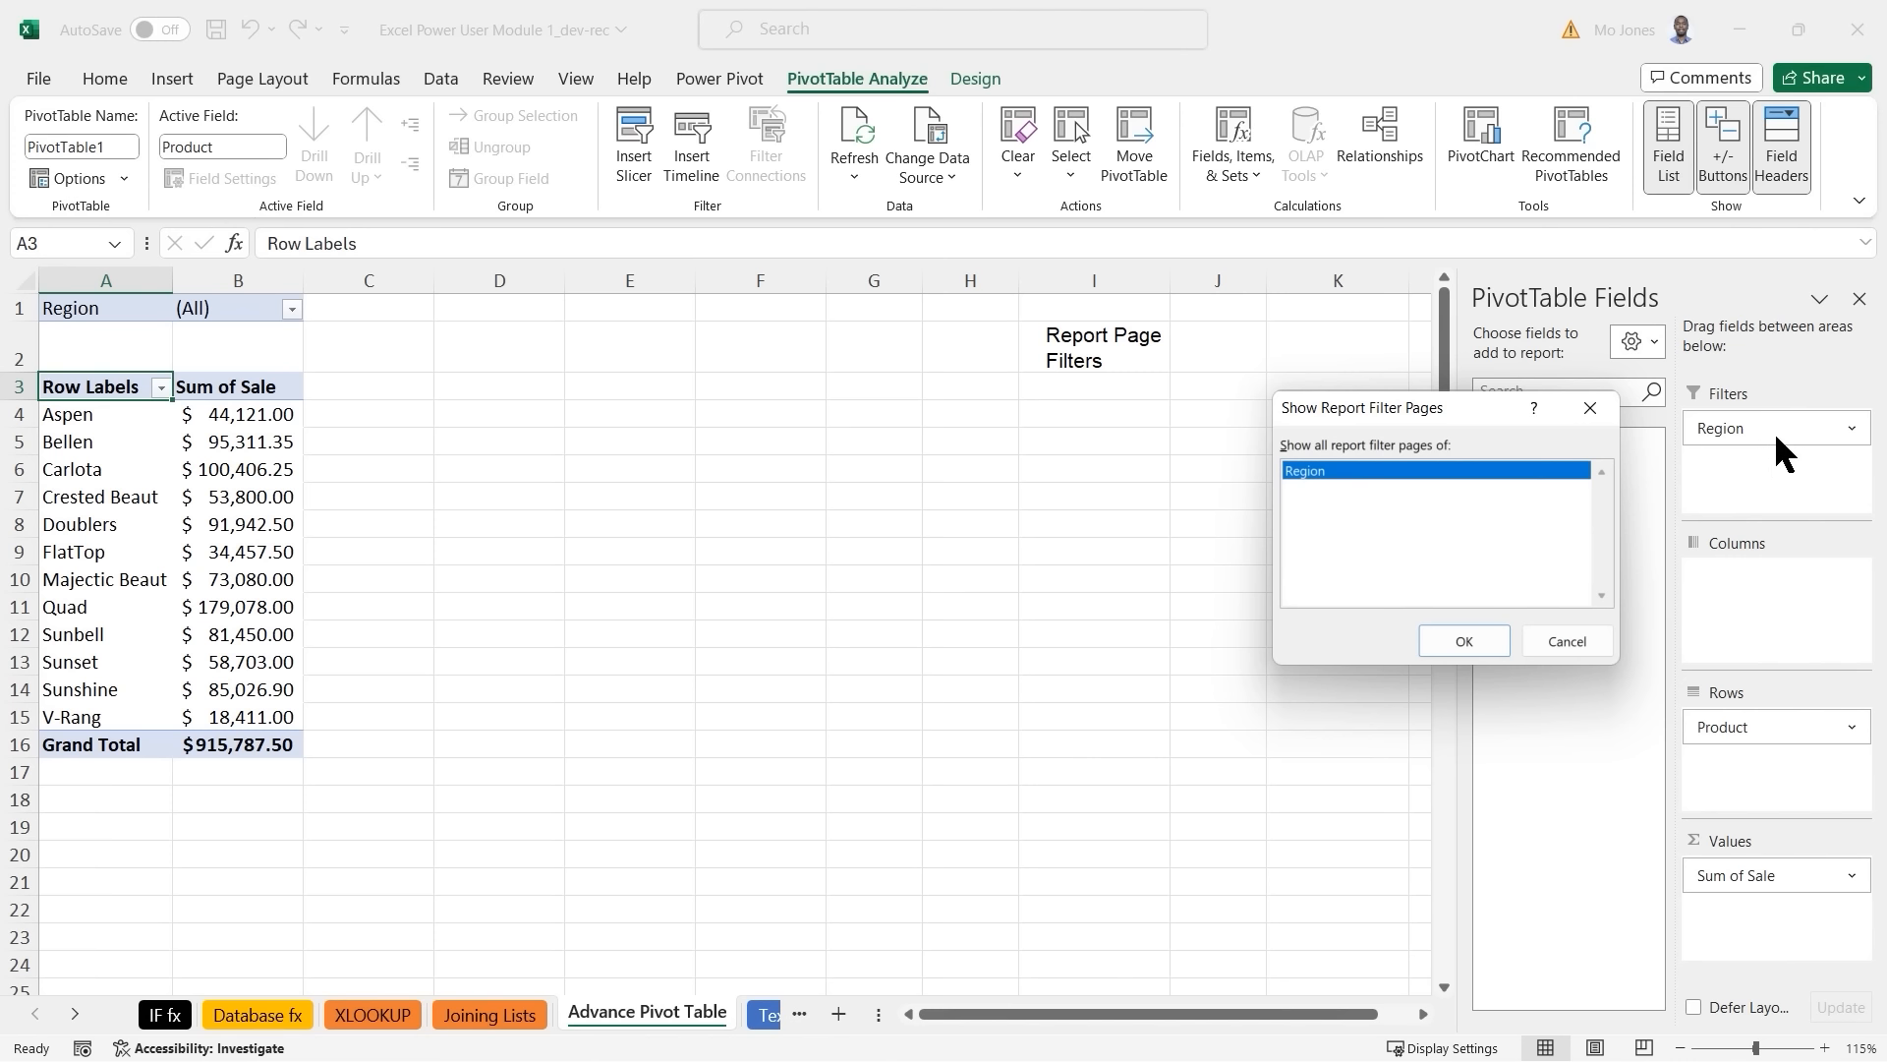
click(1464, 641)
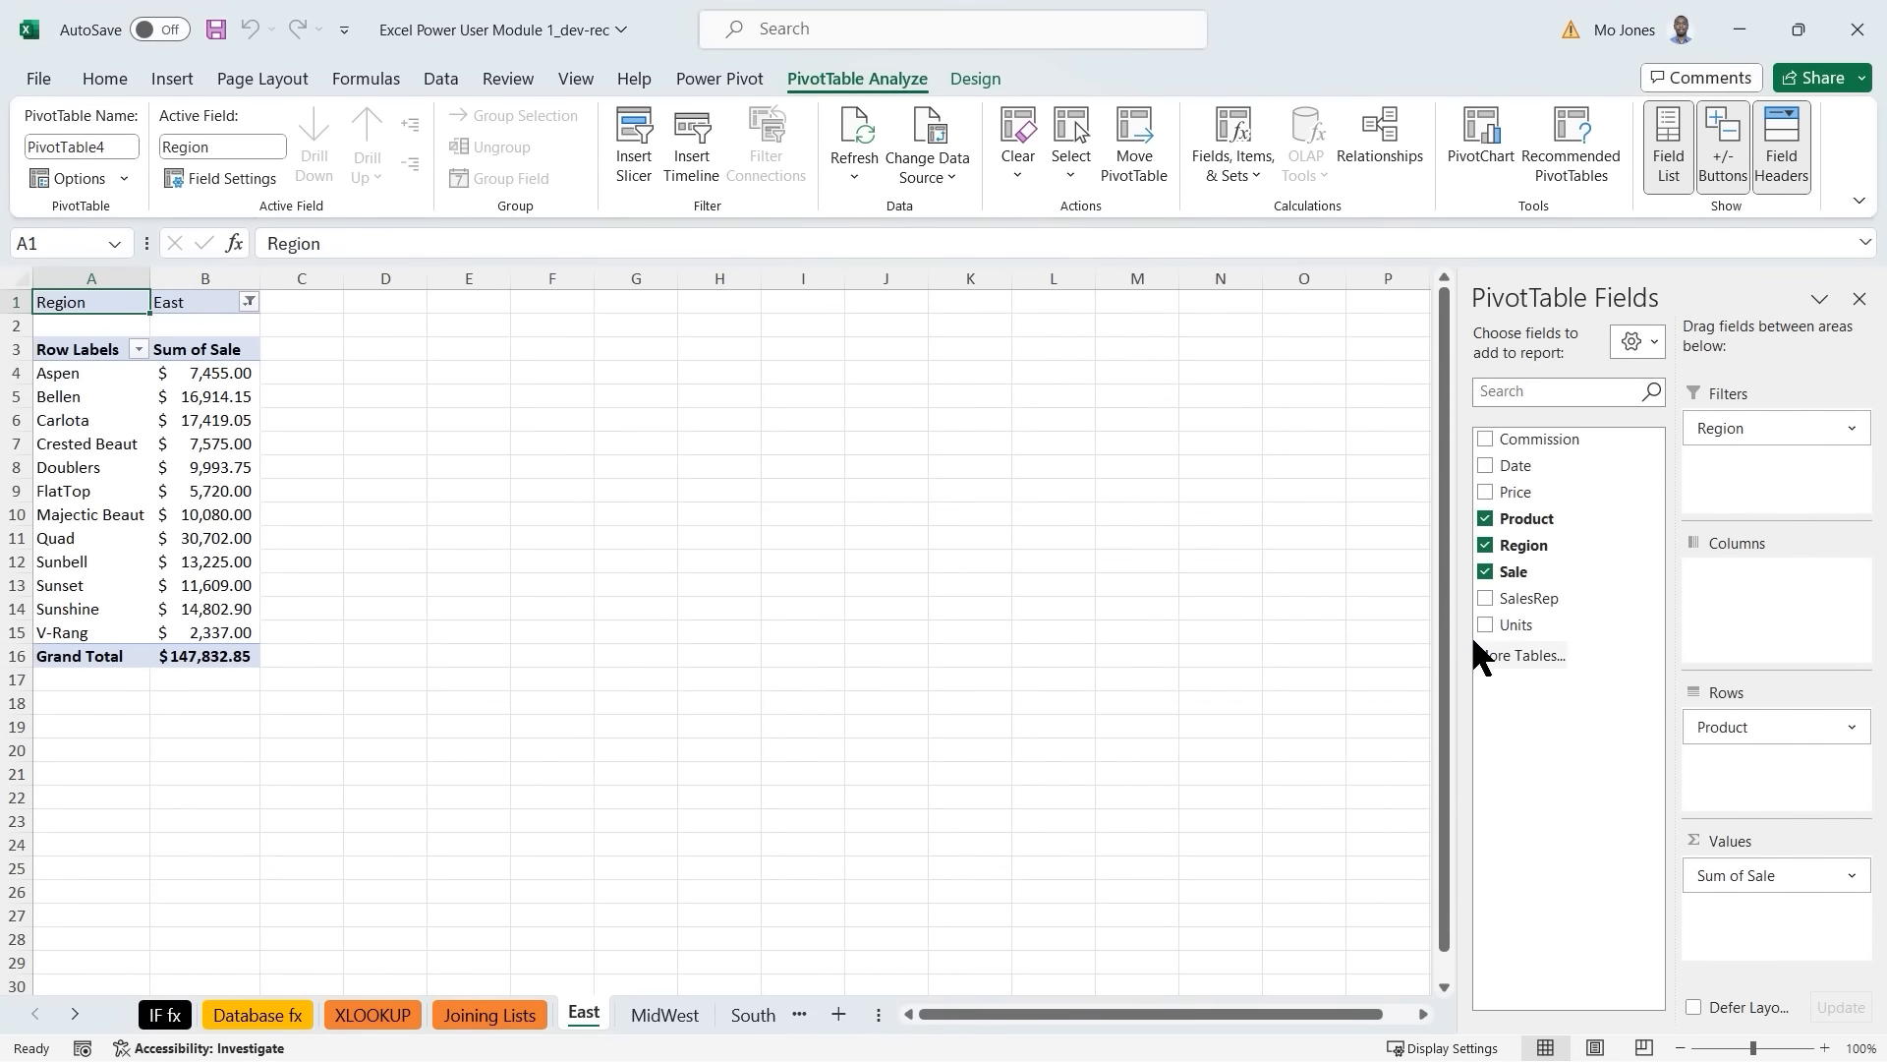
Review the new East, MidWest, South and West sheets, then return to Advance Pivot Table.
click(76, 1016)
click(76, 1015)
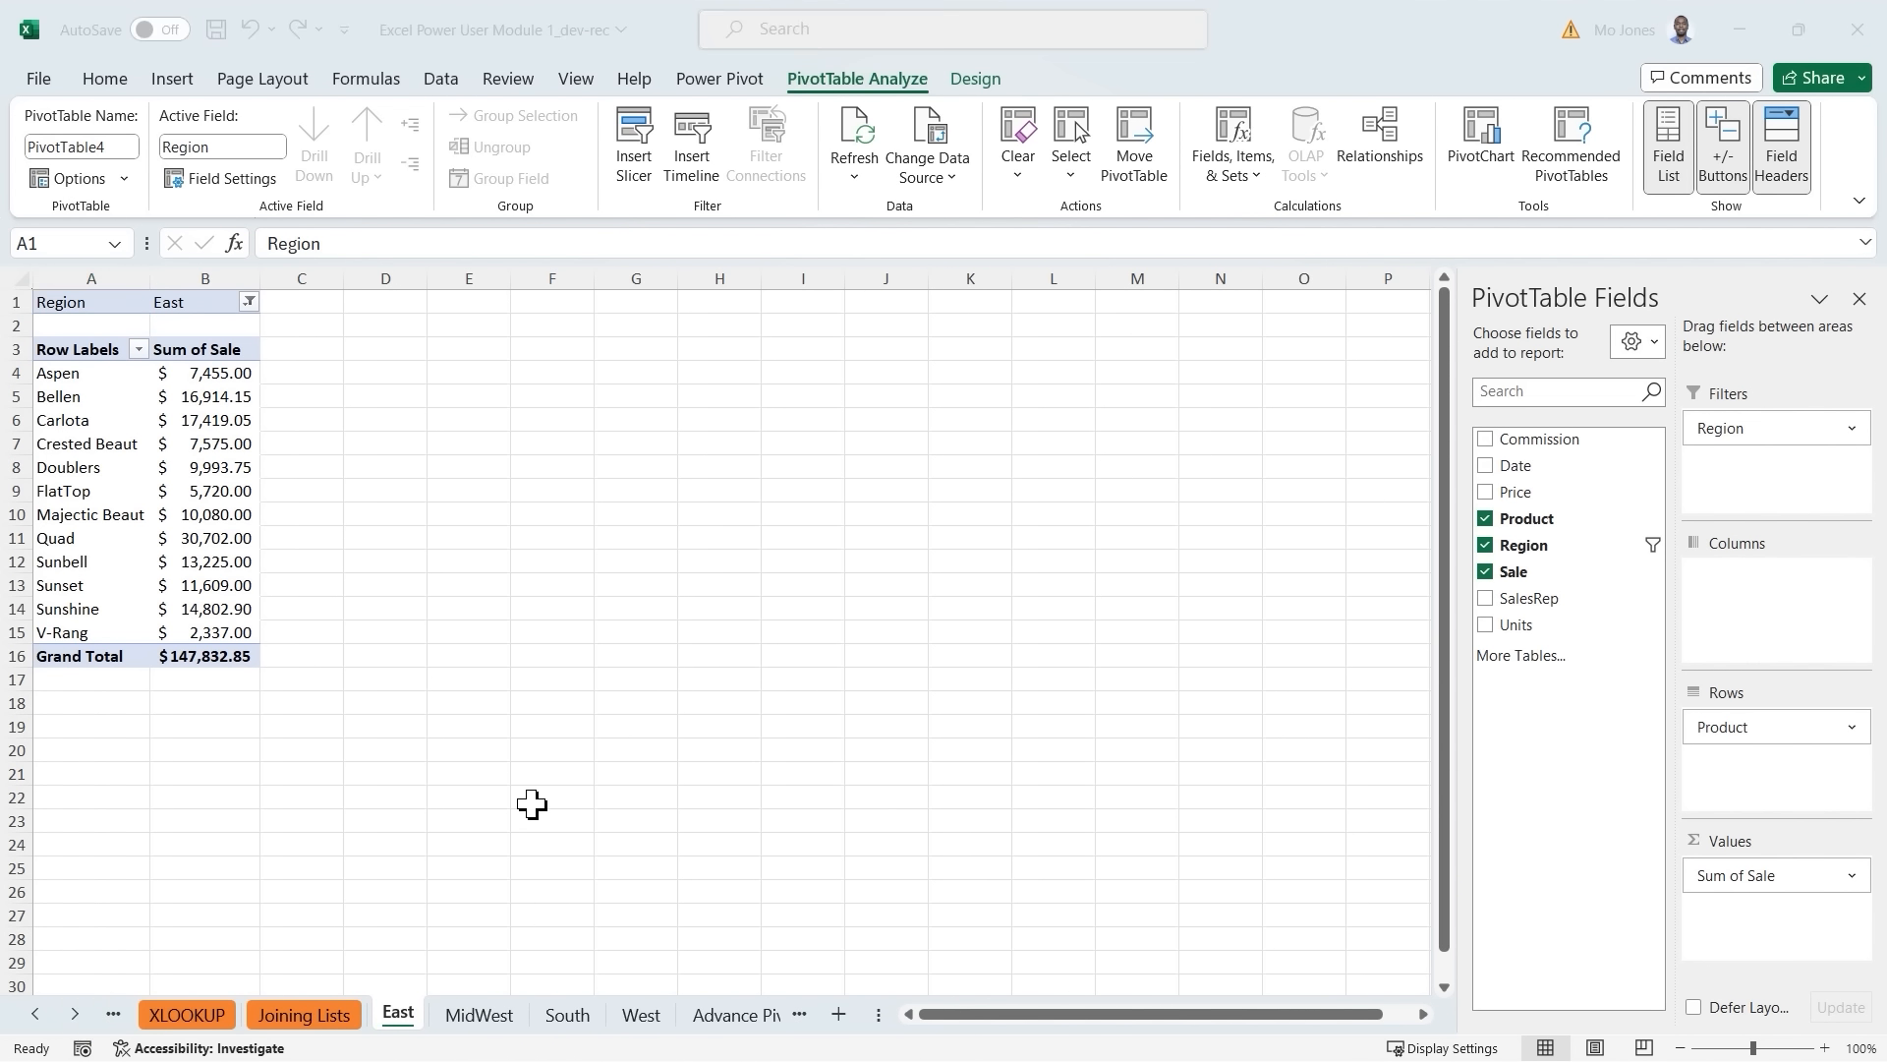
drag(403, 990, 449, 873)
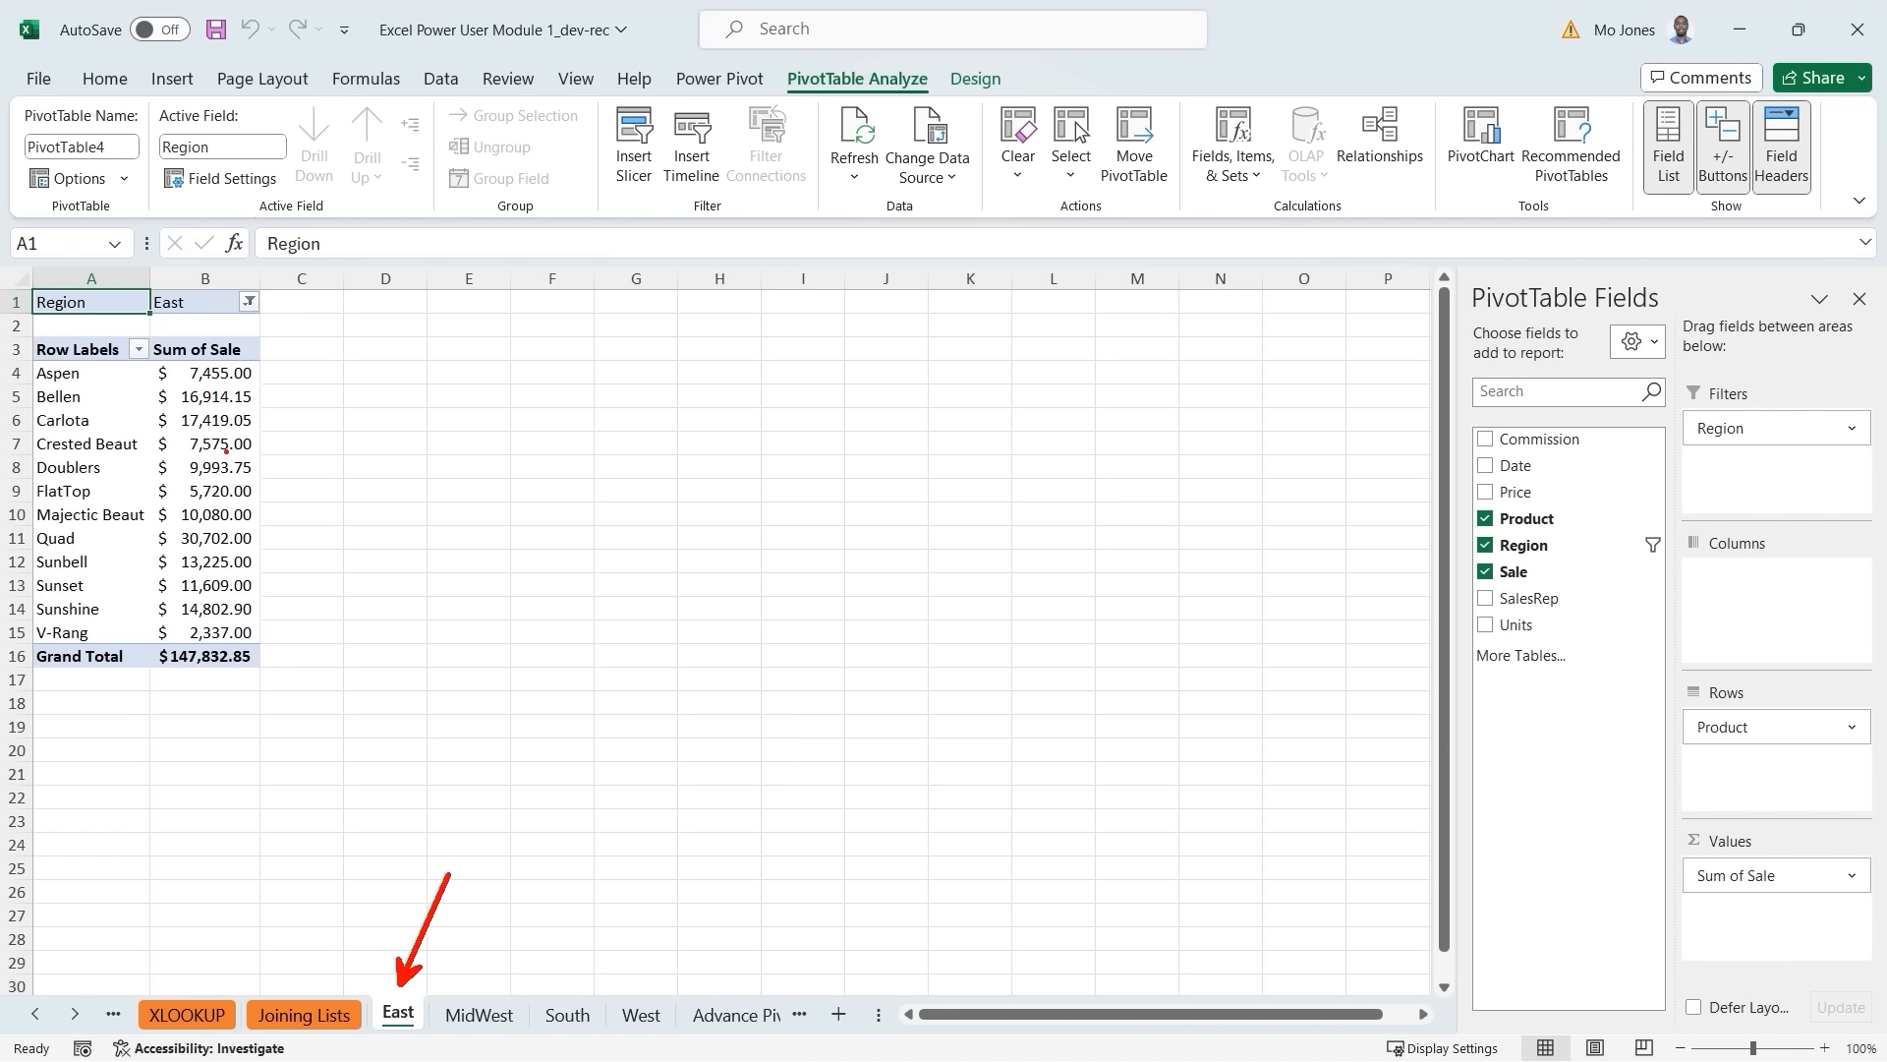
drag(211, 296, 215, 295)
drag(482, 987, 563, 843)
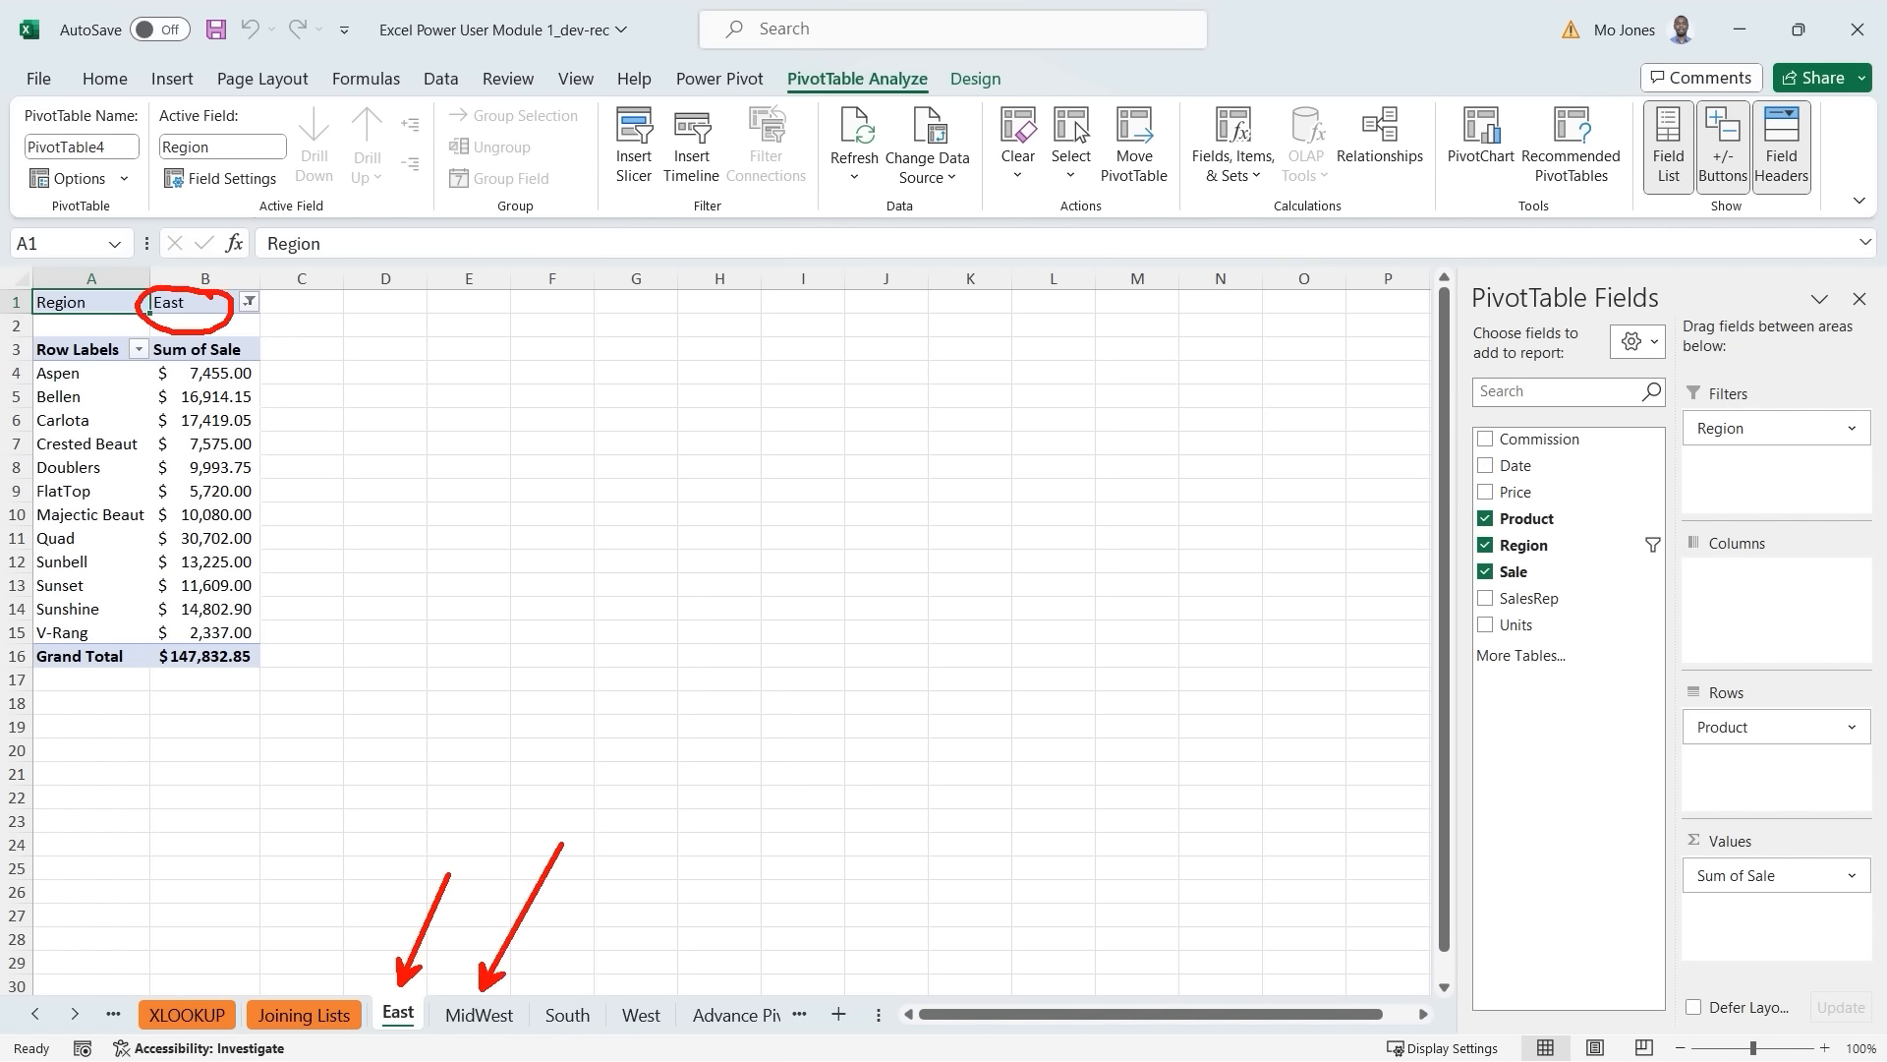
drag(570, 987, 670, 809)
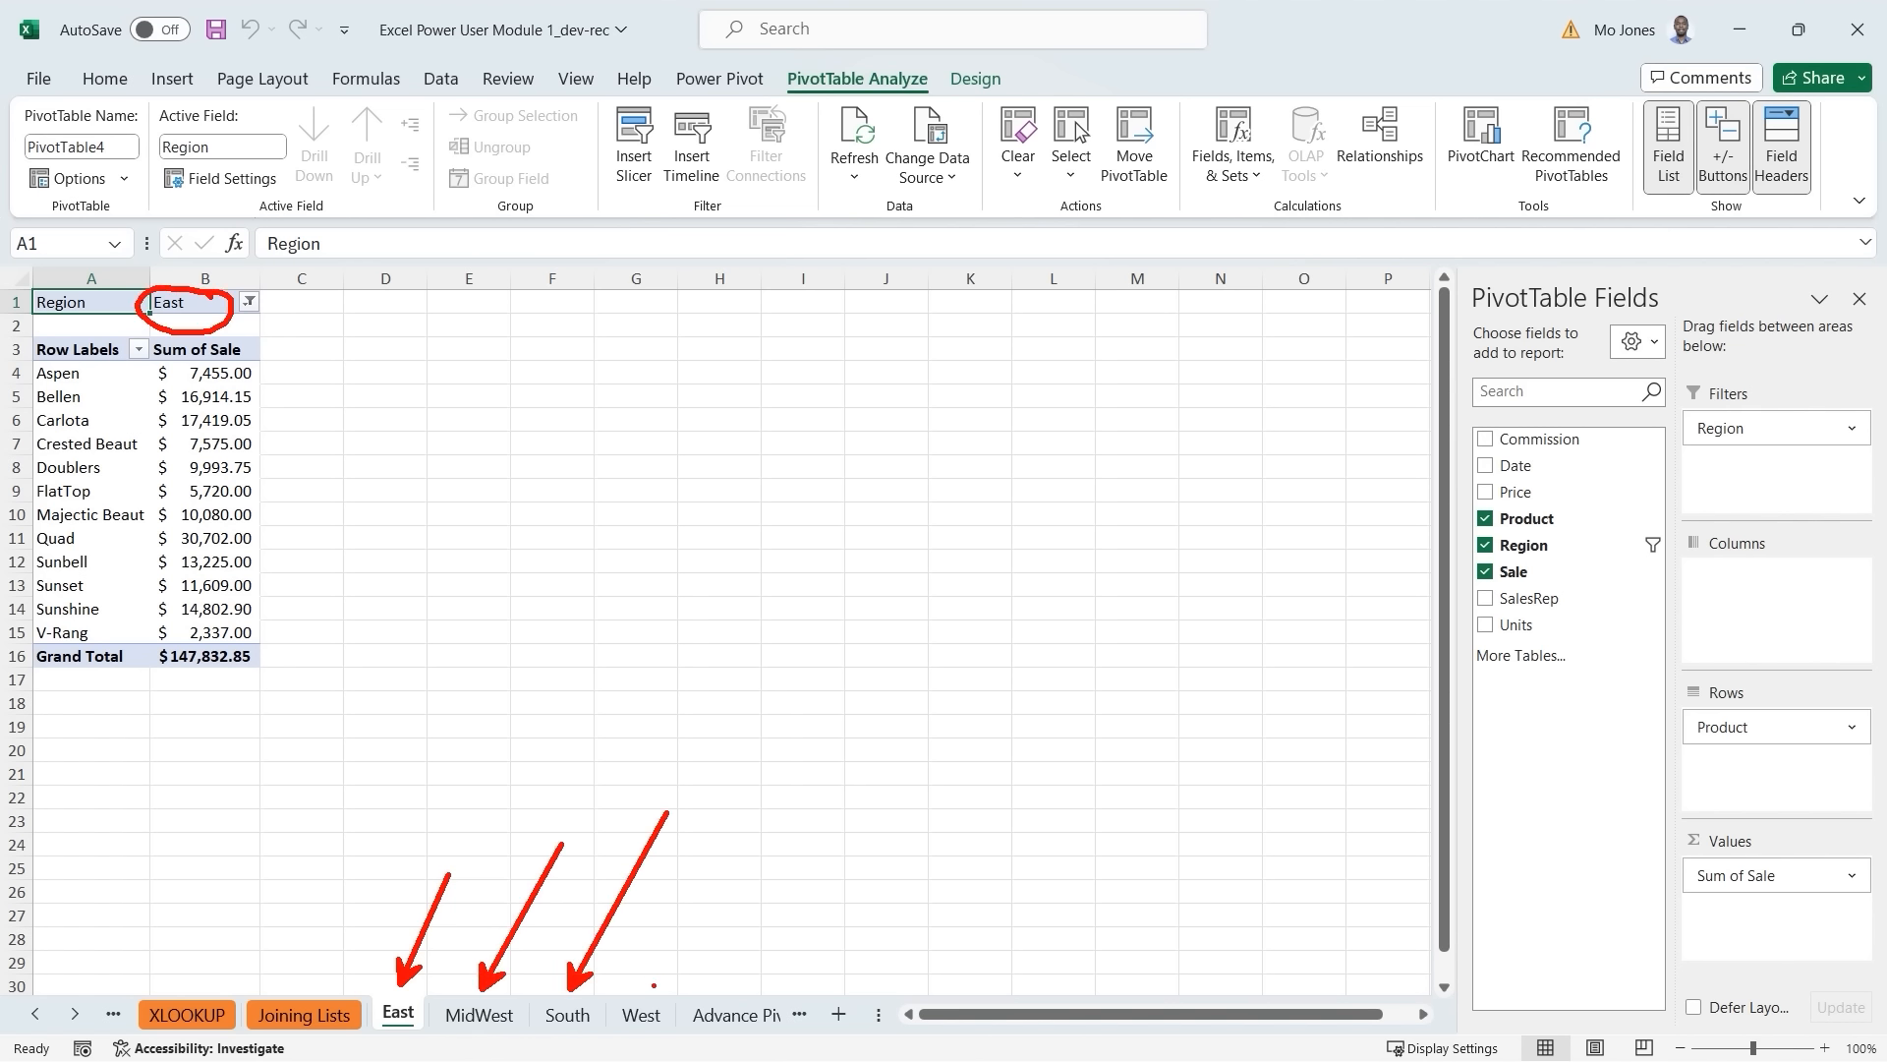
drag(649, 988, 737, 849)
key(Escape)
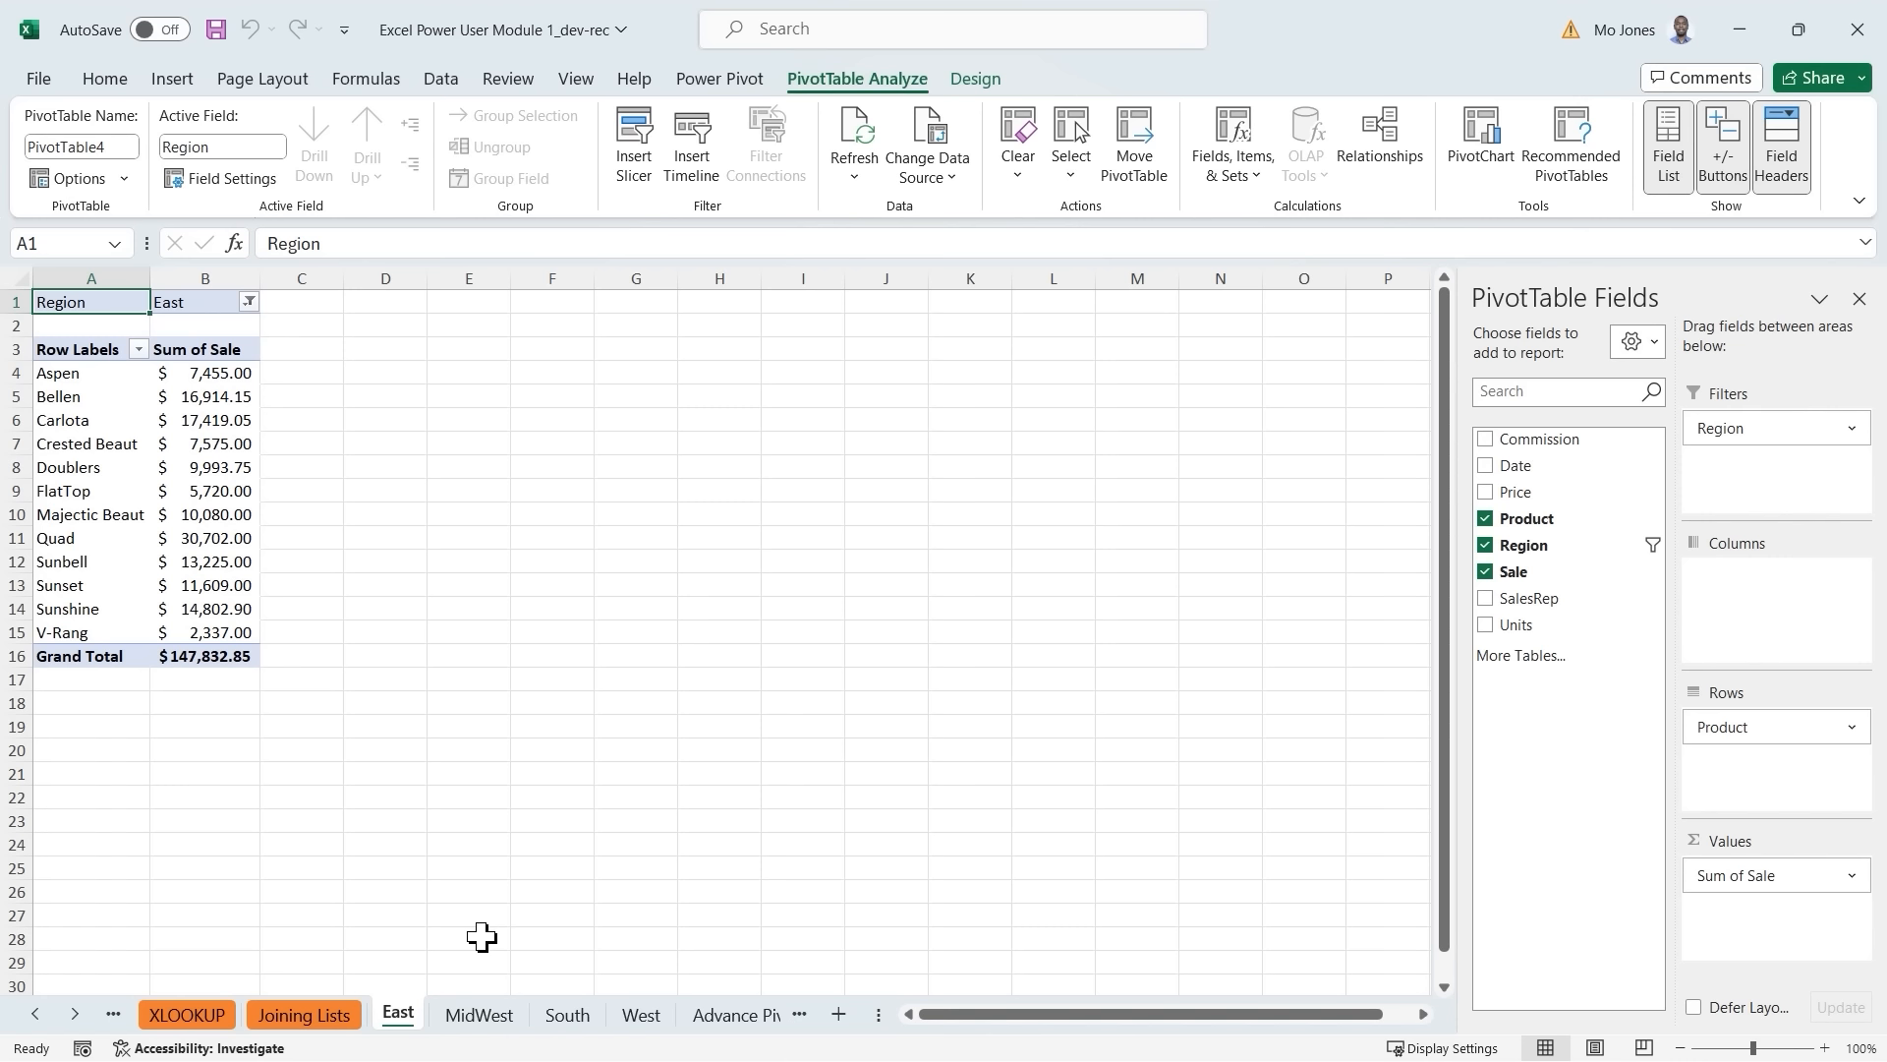
click(753, 1018)
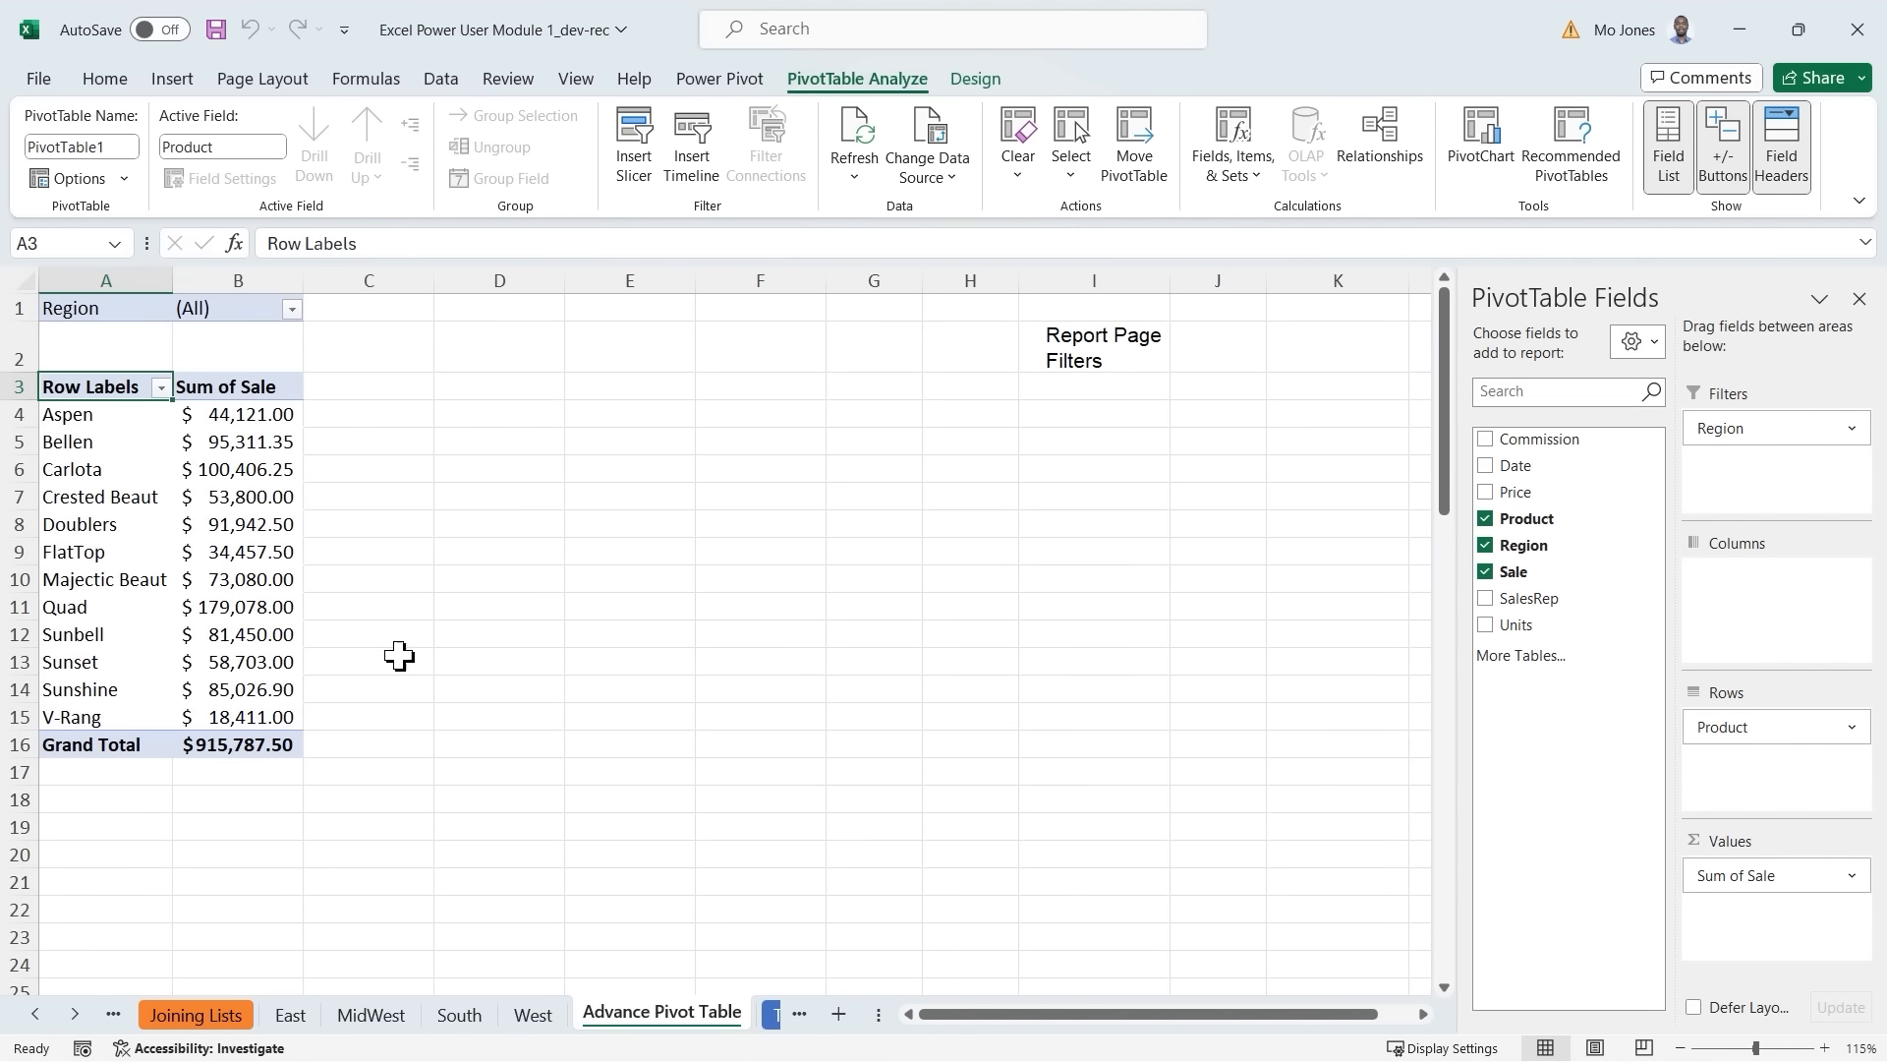
On the East sheet, lay products across columns and list sales reps as pivot rows.
click(298, 1008)
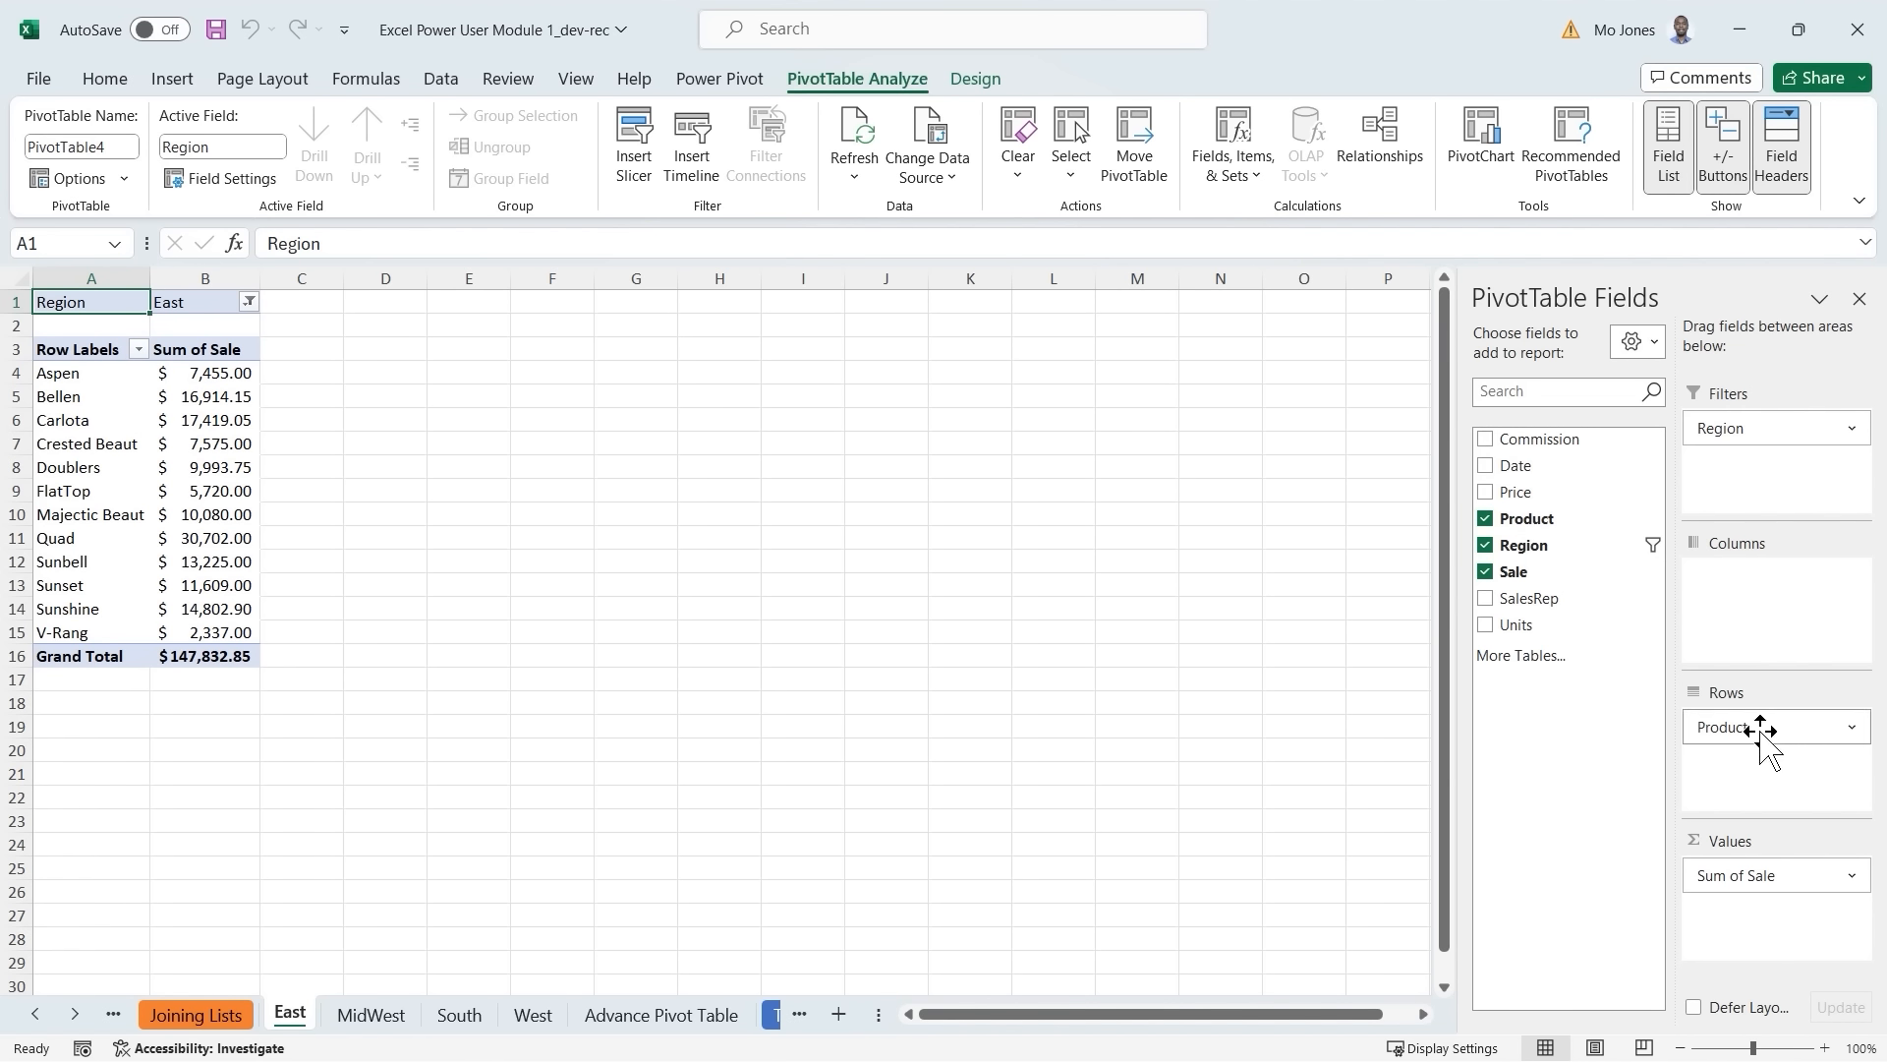
drag(1762, 730, 1759, 590)
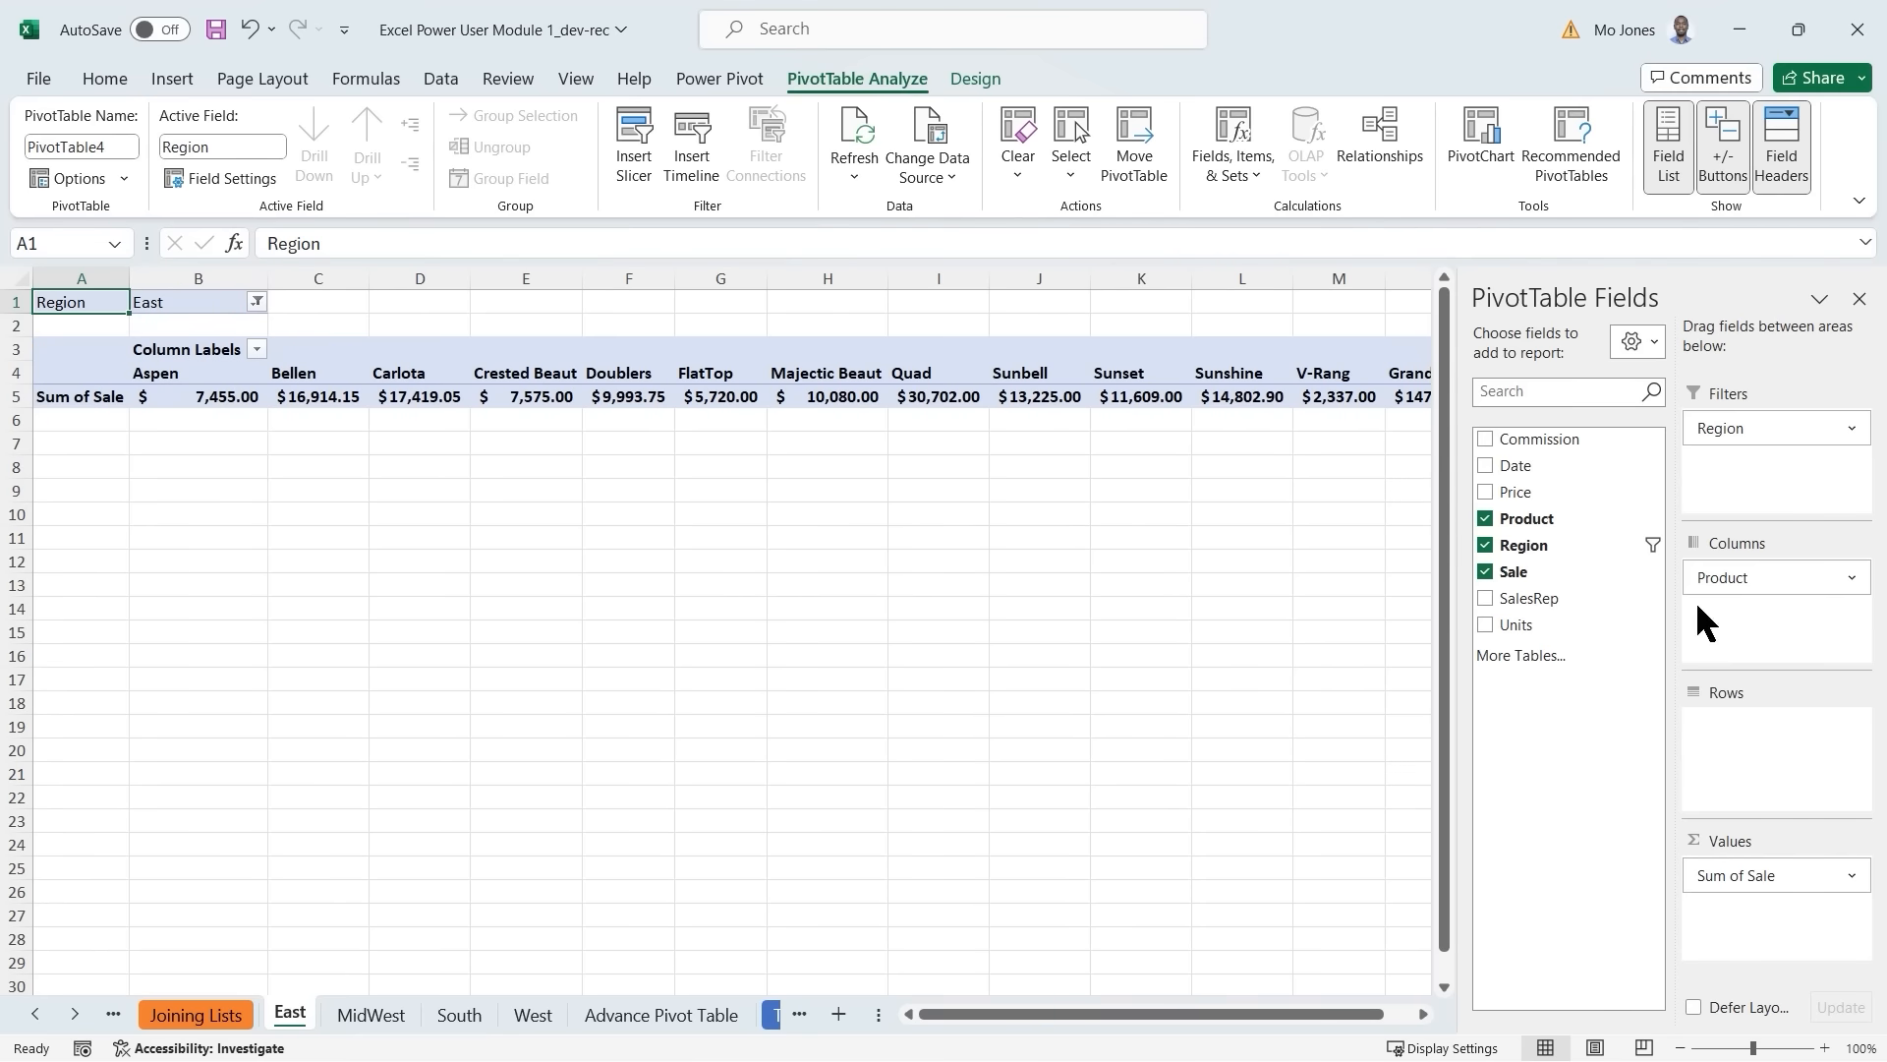
drag(1518, 609, 1729, 732)
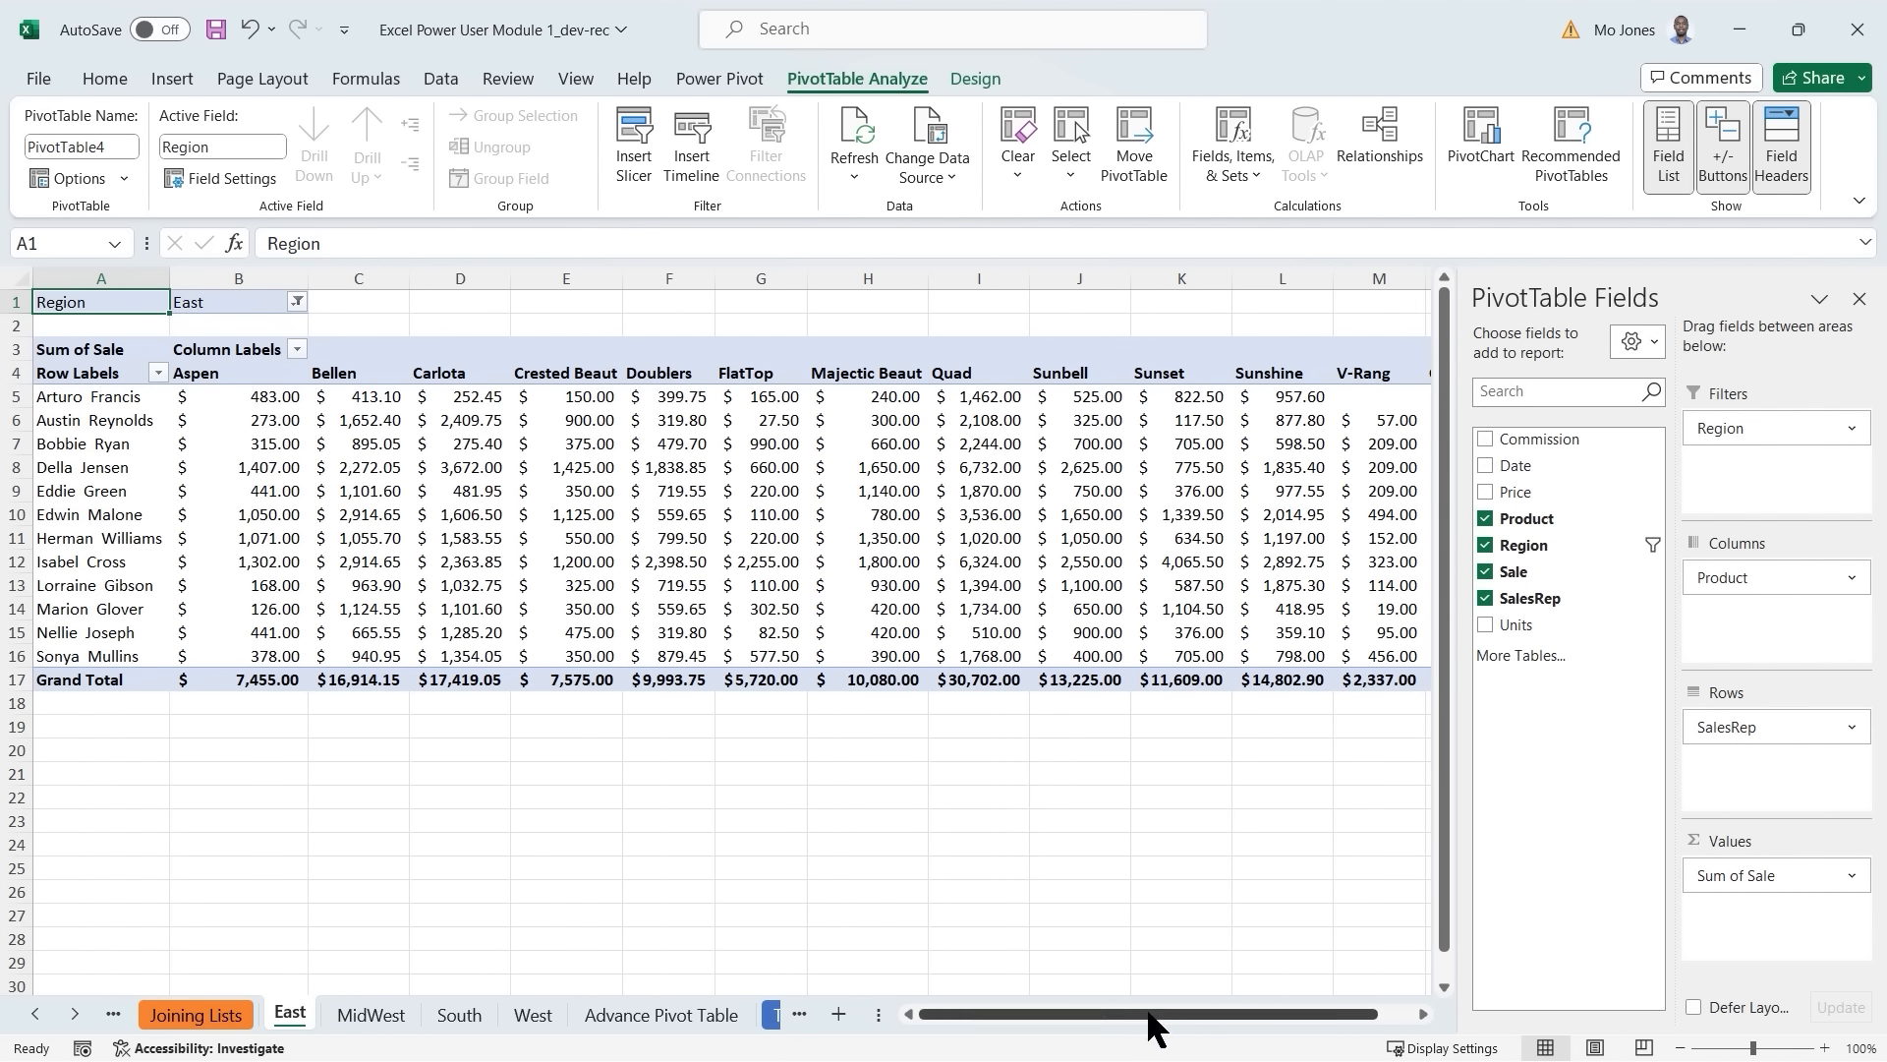
drag(1148, 1012, 1219, 1016)
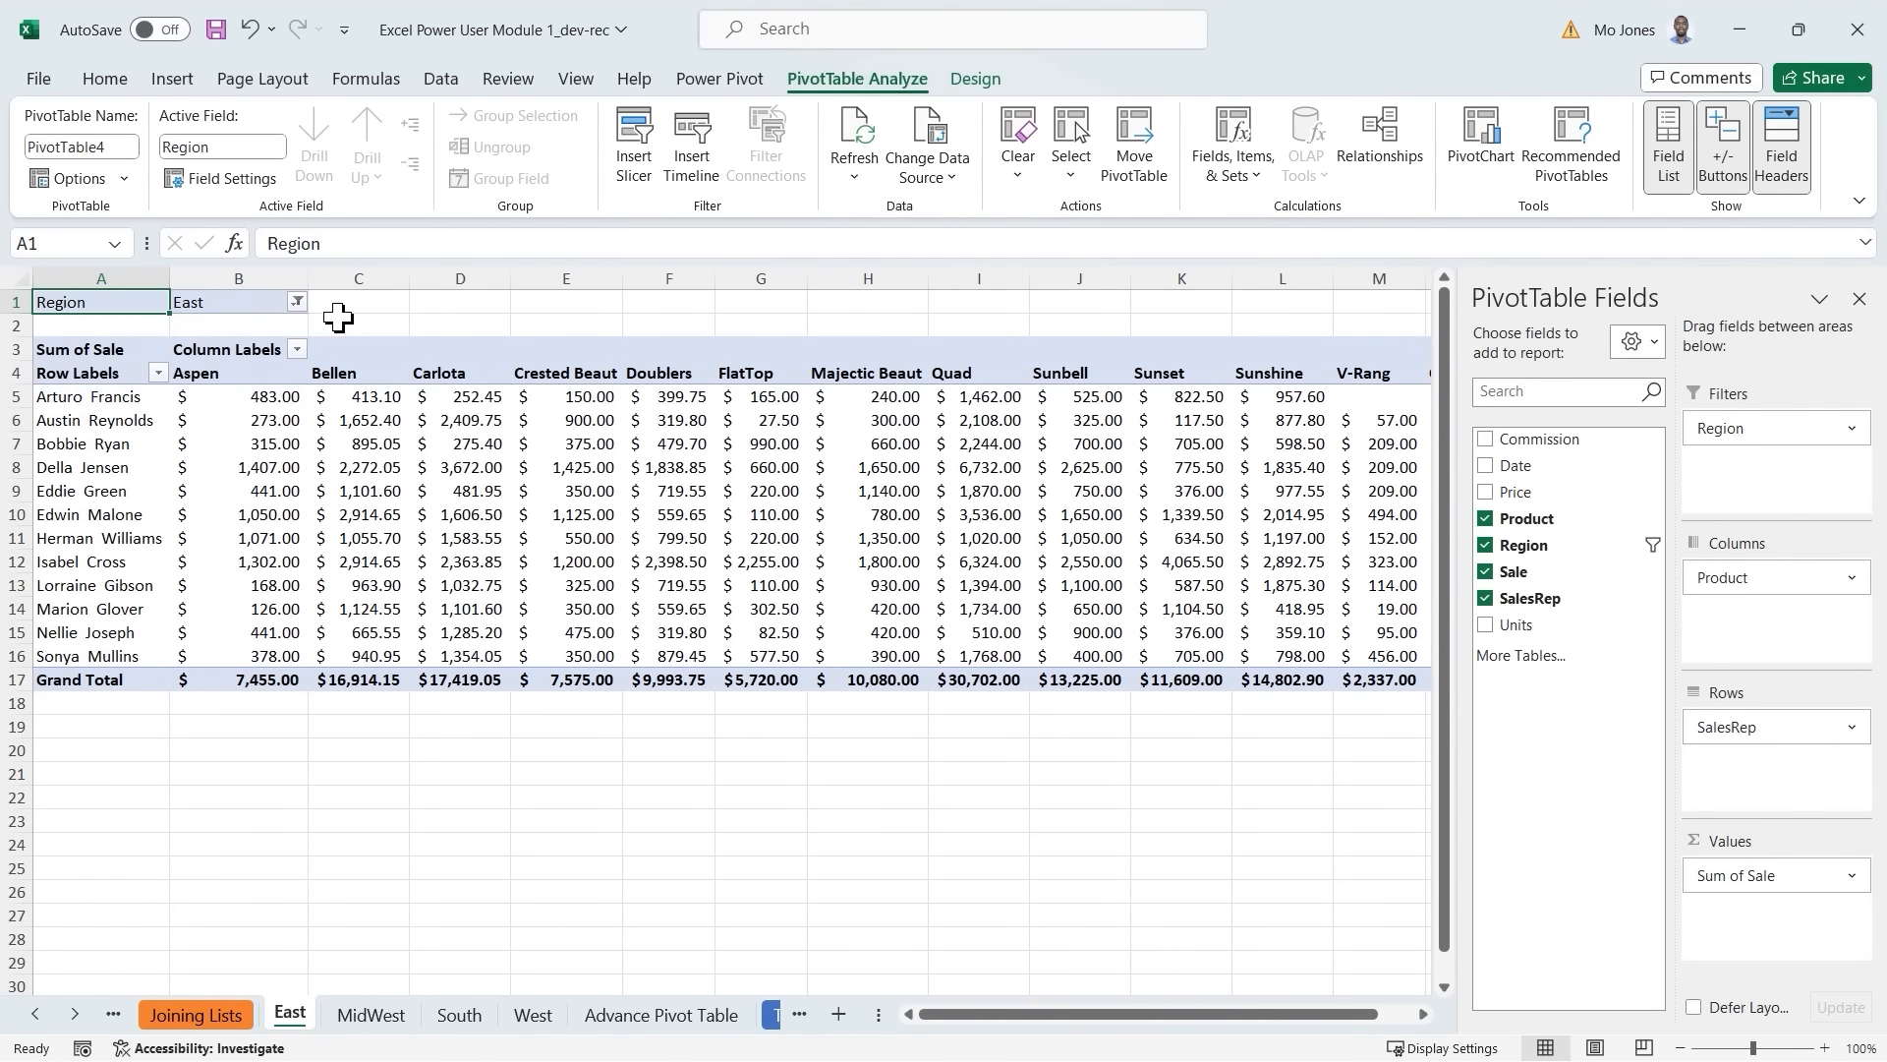
click(798, 492)
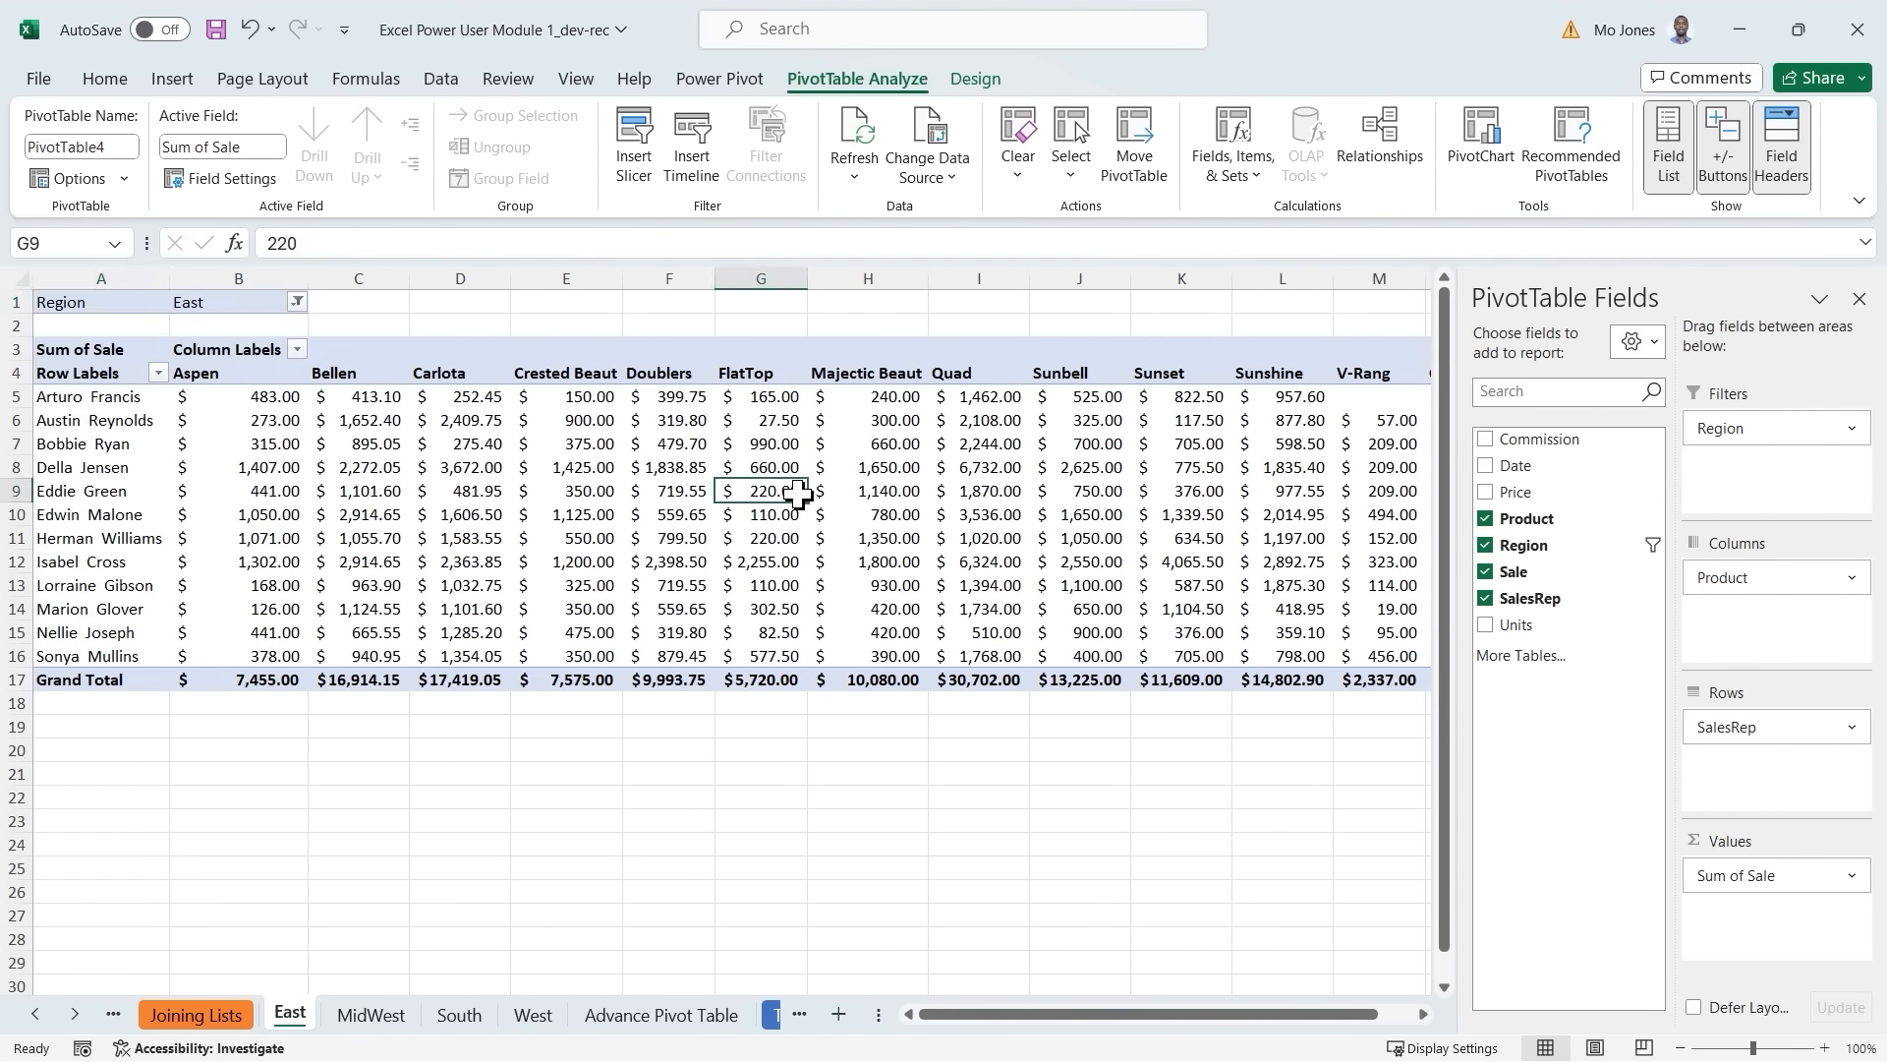
Compare the Advance Pivot Table, East and MidWest pivot sheets.
click(640, 1020)
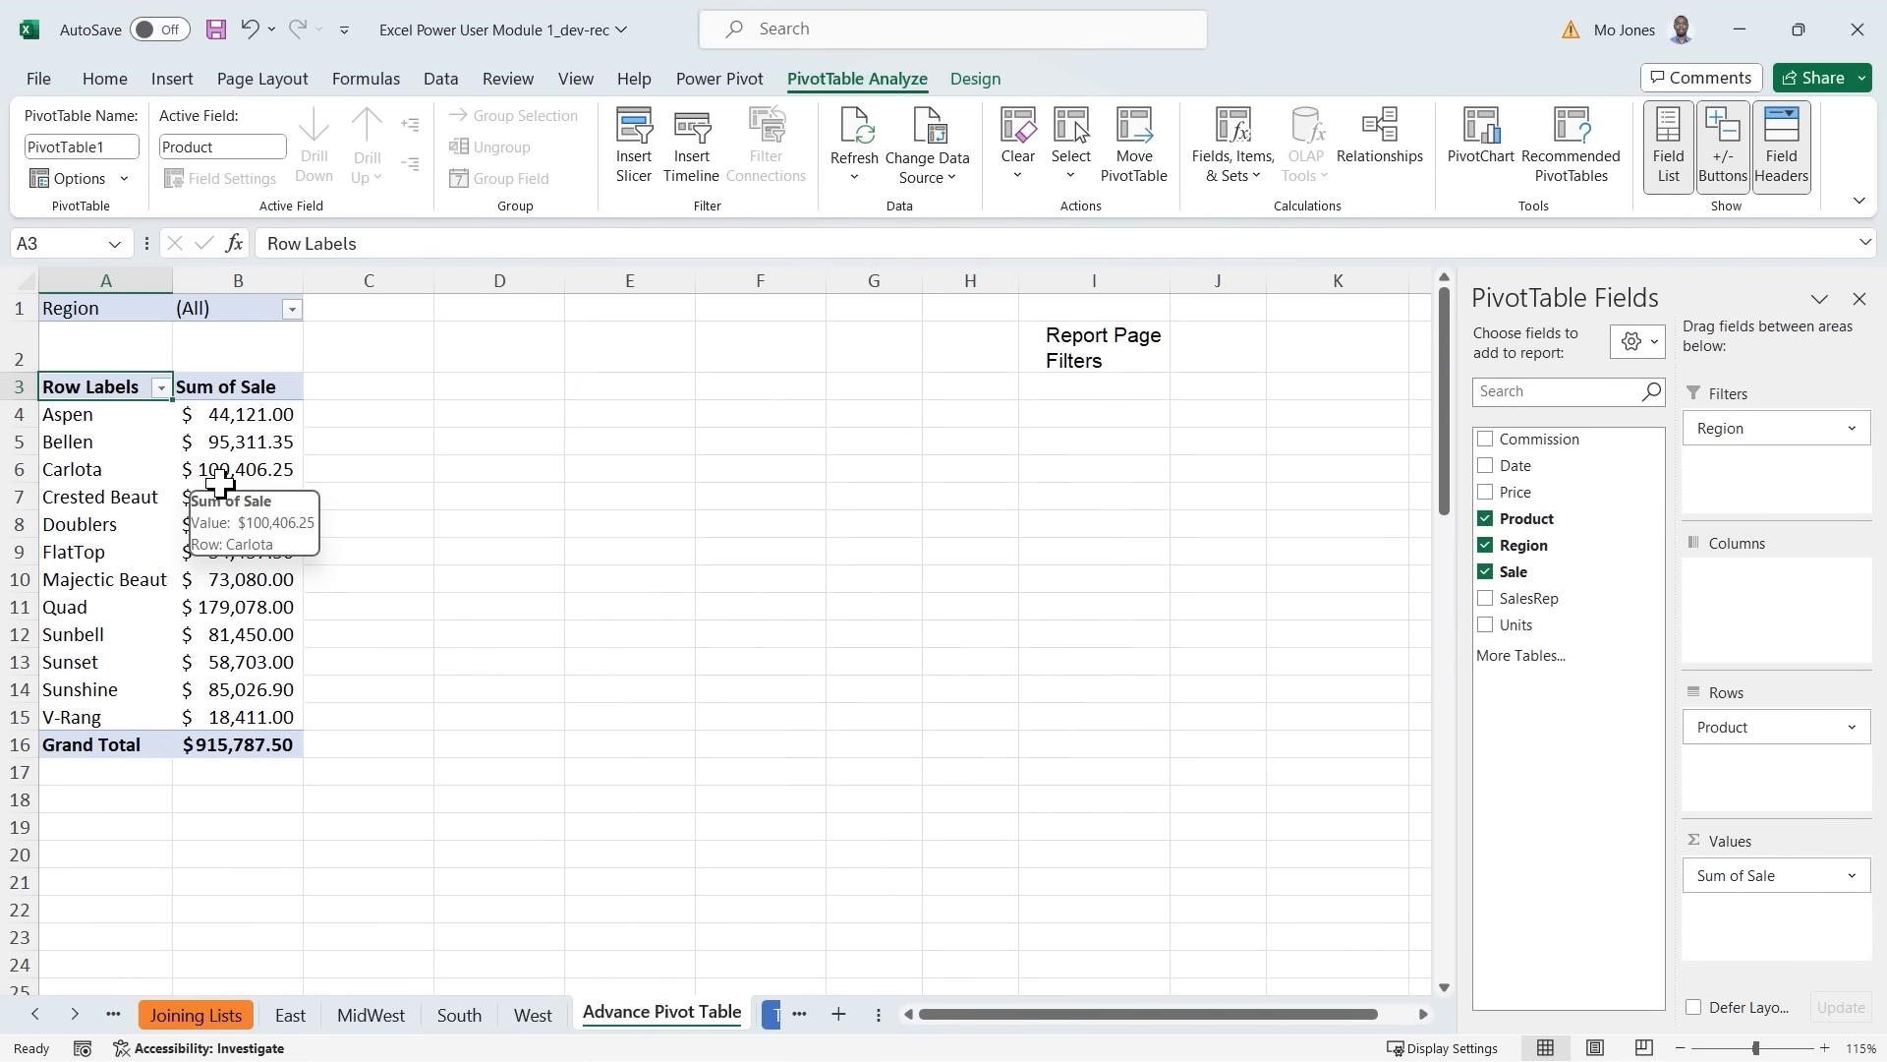
click(293, 1016)
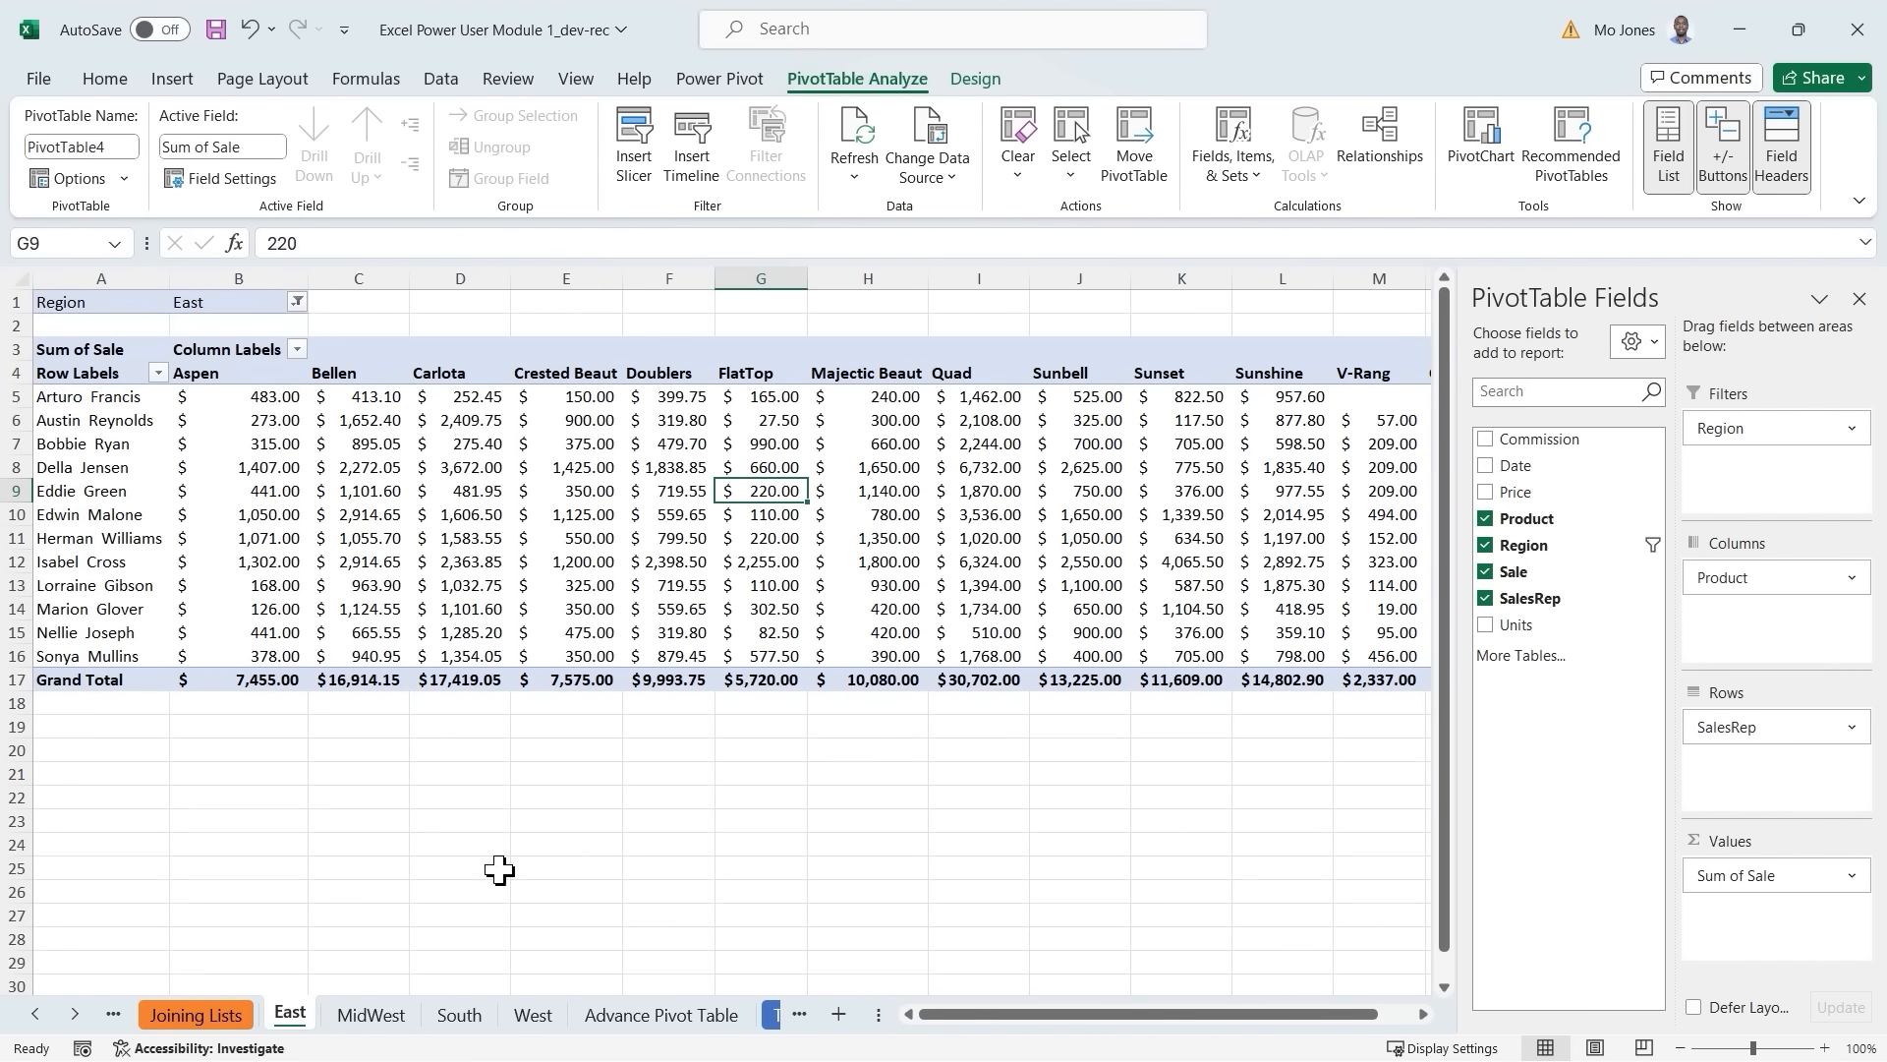
click(377, 1016)
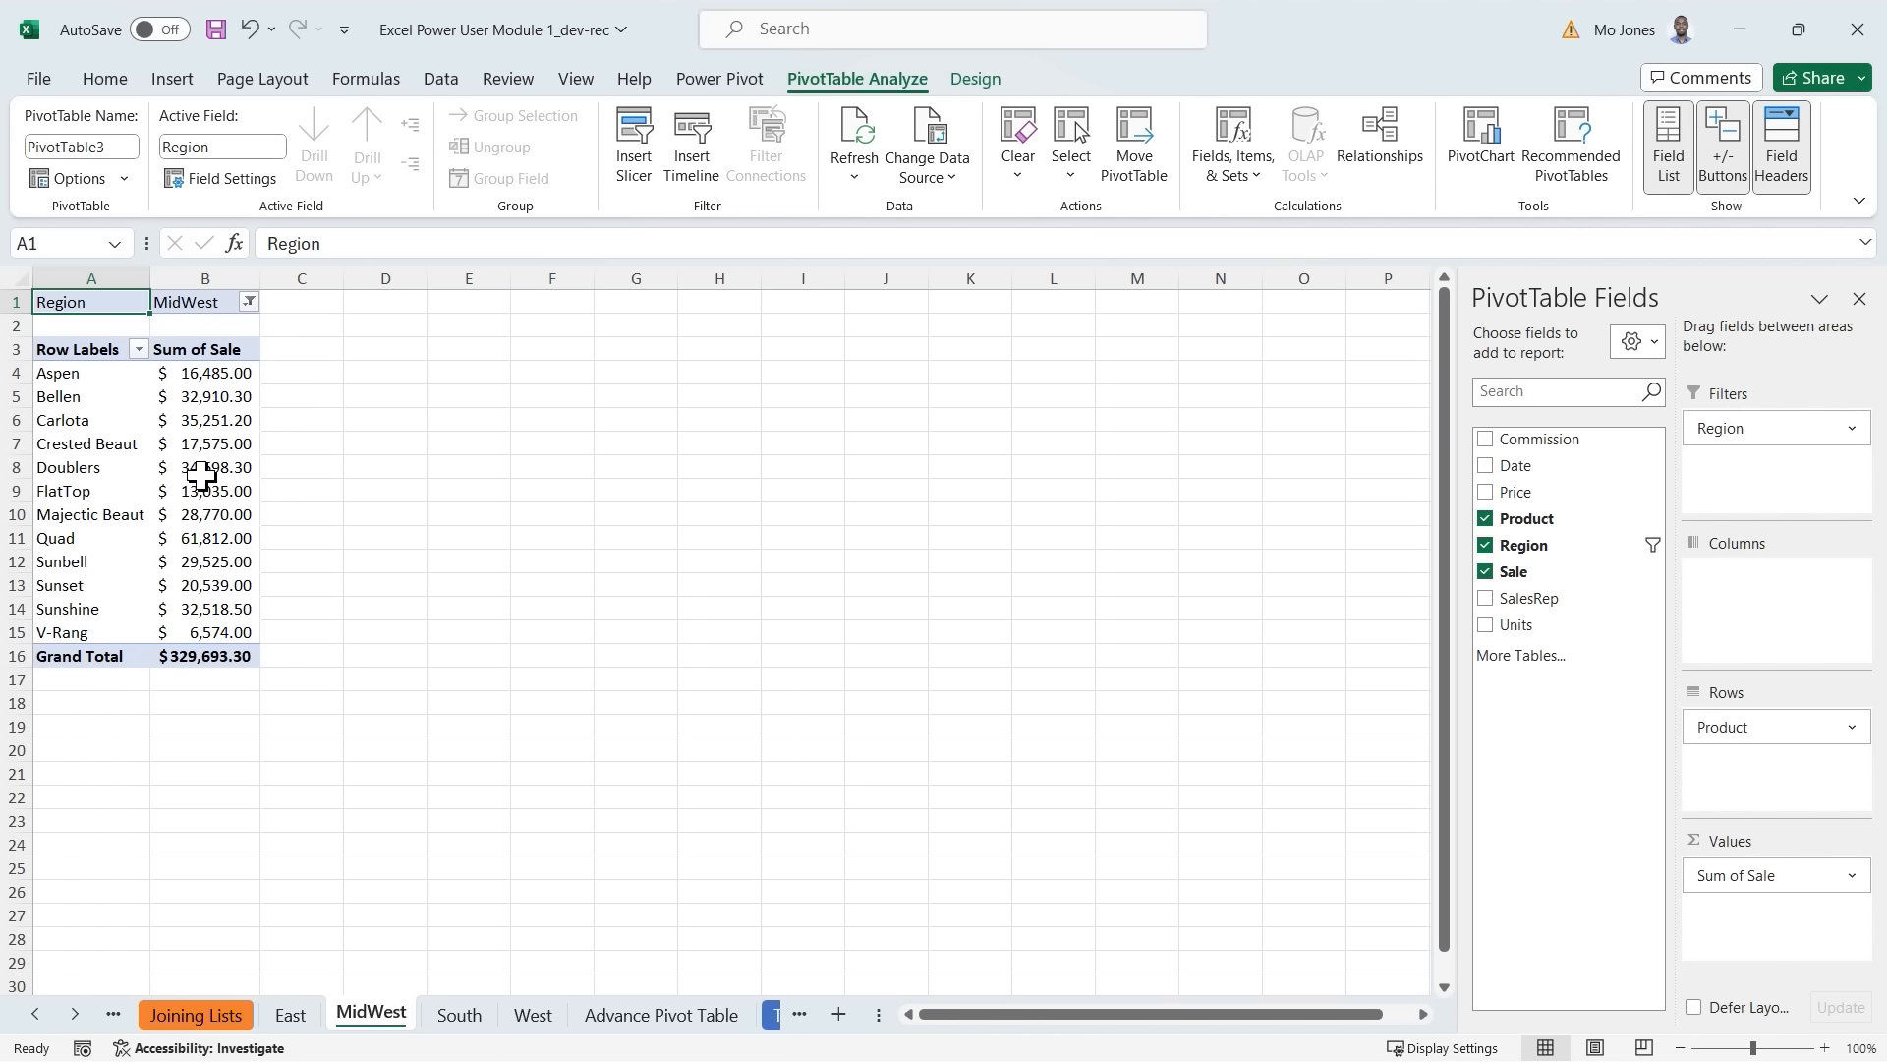
mouse_move(213, 423)
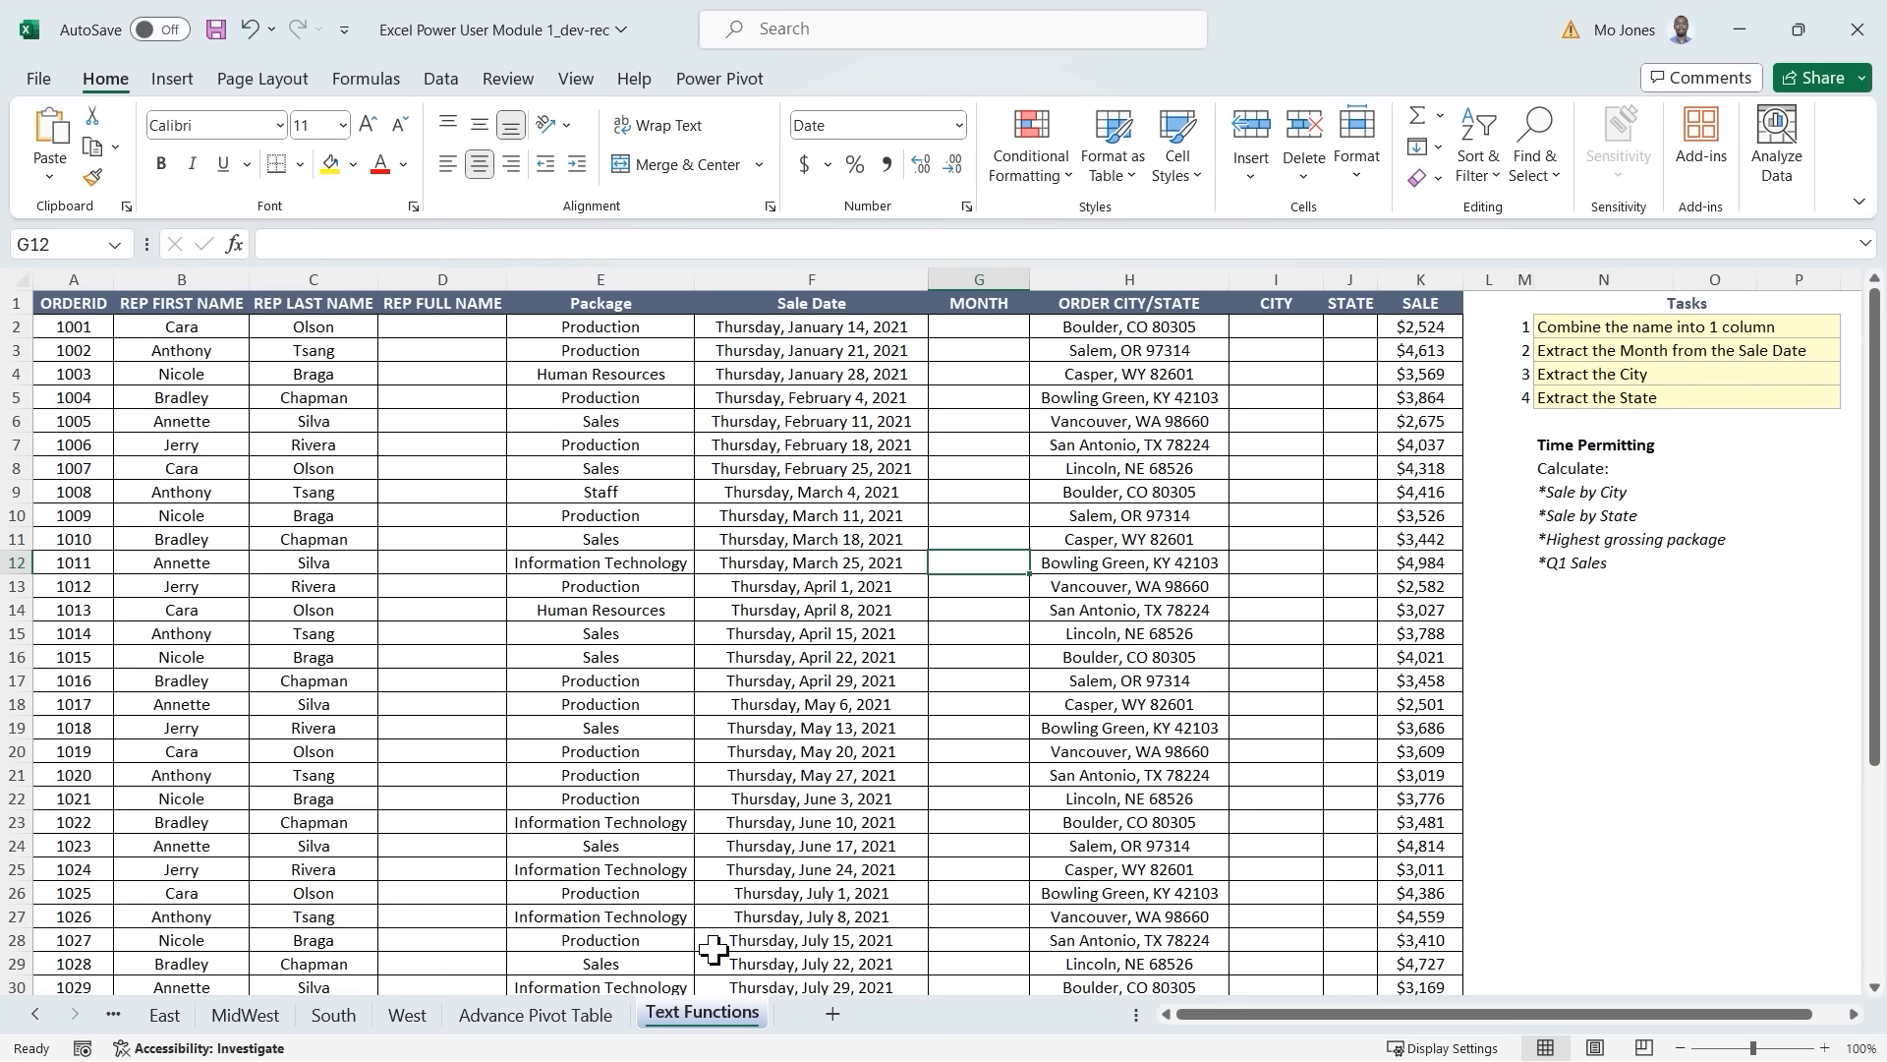
Add a 'Flash Fill' note in N14 beneath the Time Permitting list.
drag(686, 980, 686, 794)
key(Escape)
click(1560, 615)
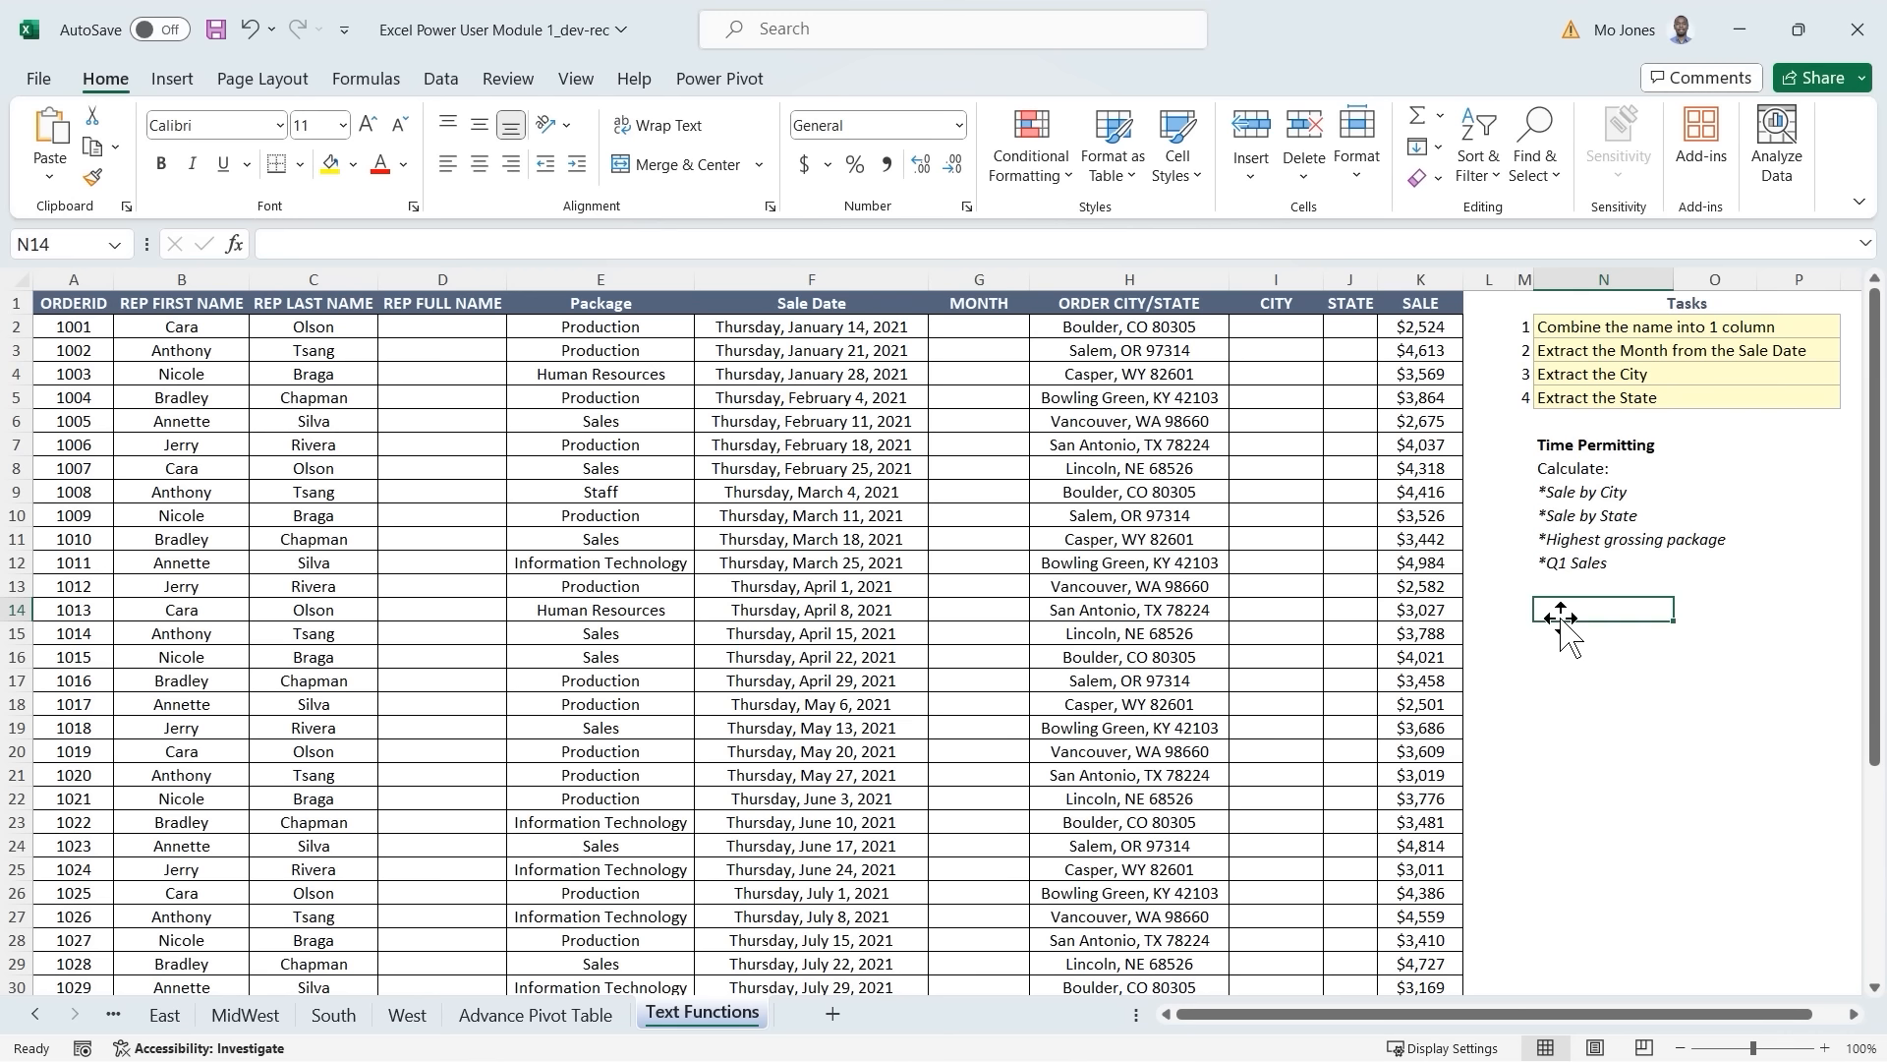
text(Flas)
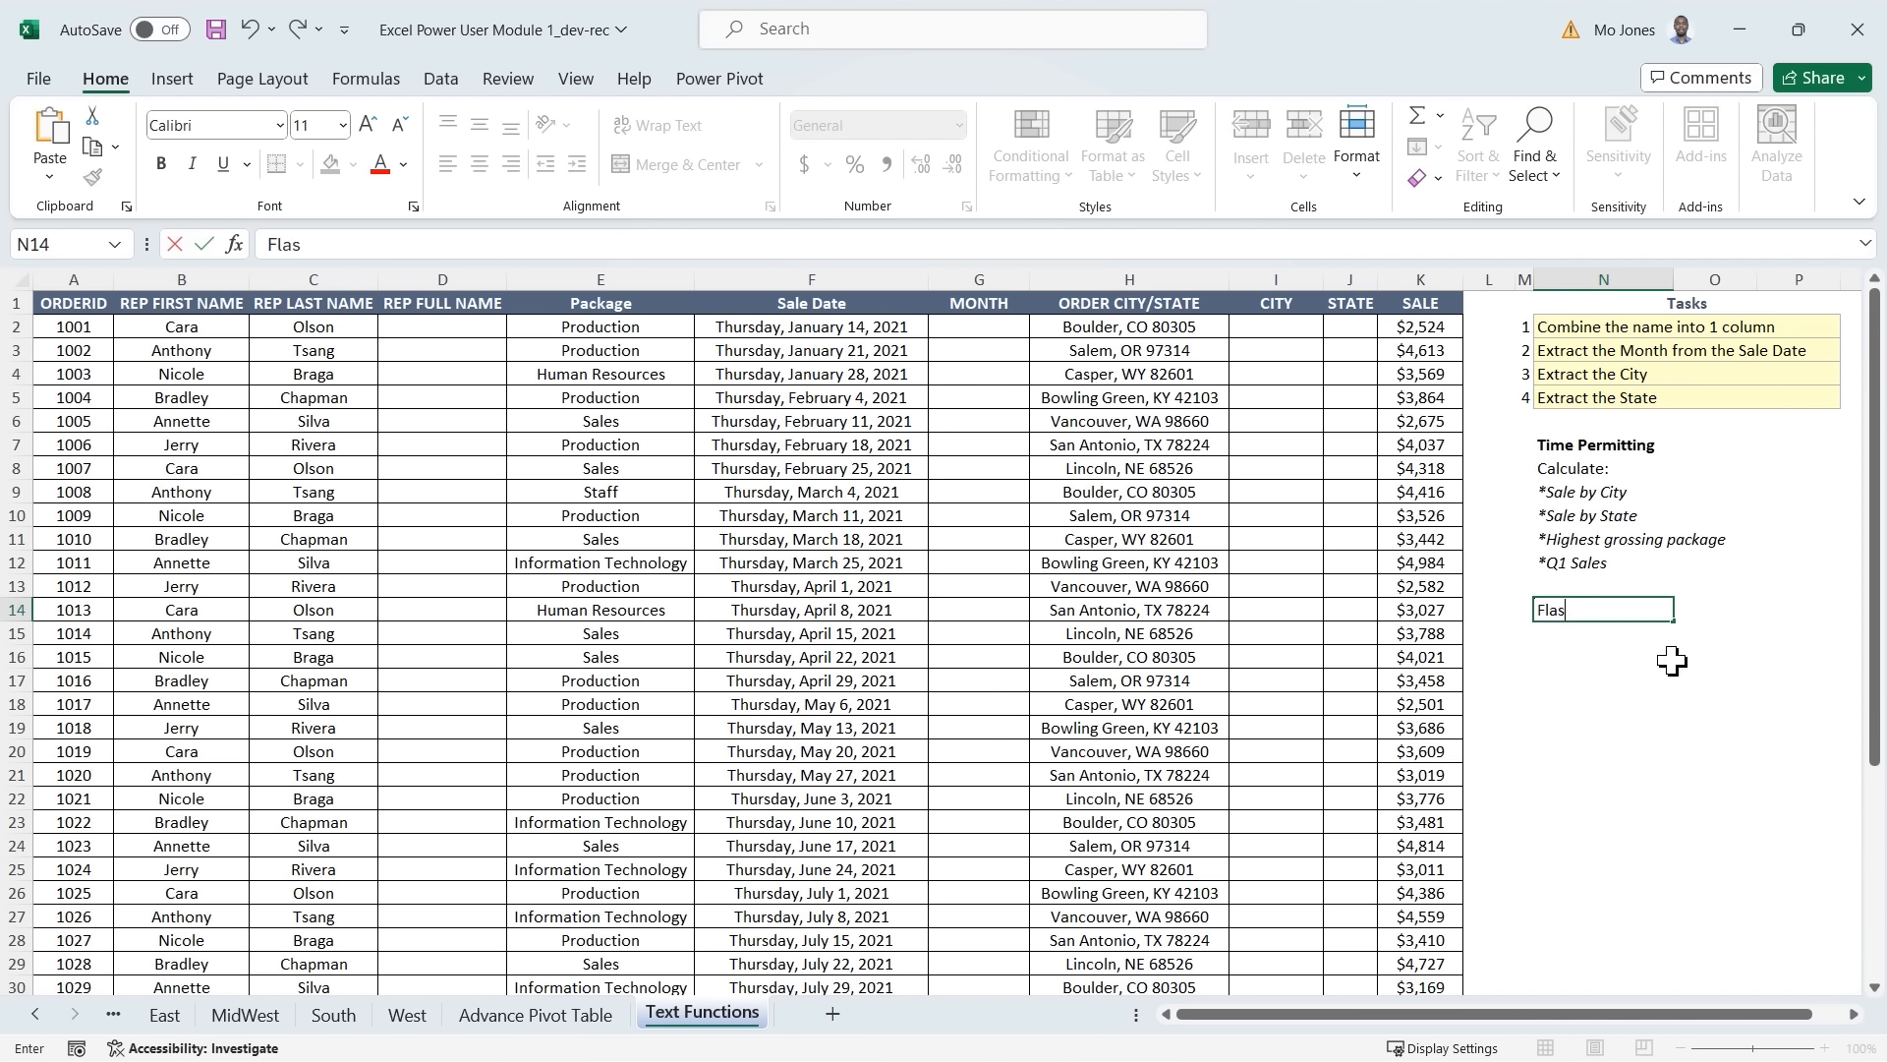
text(h Fill)
key(Return)
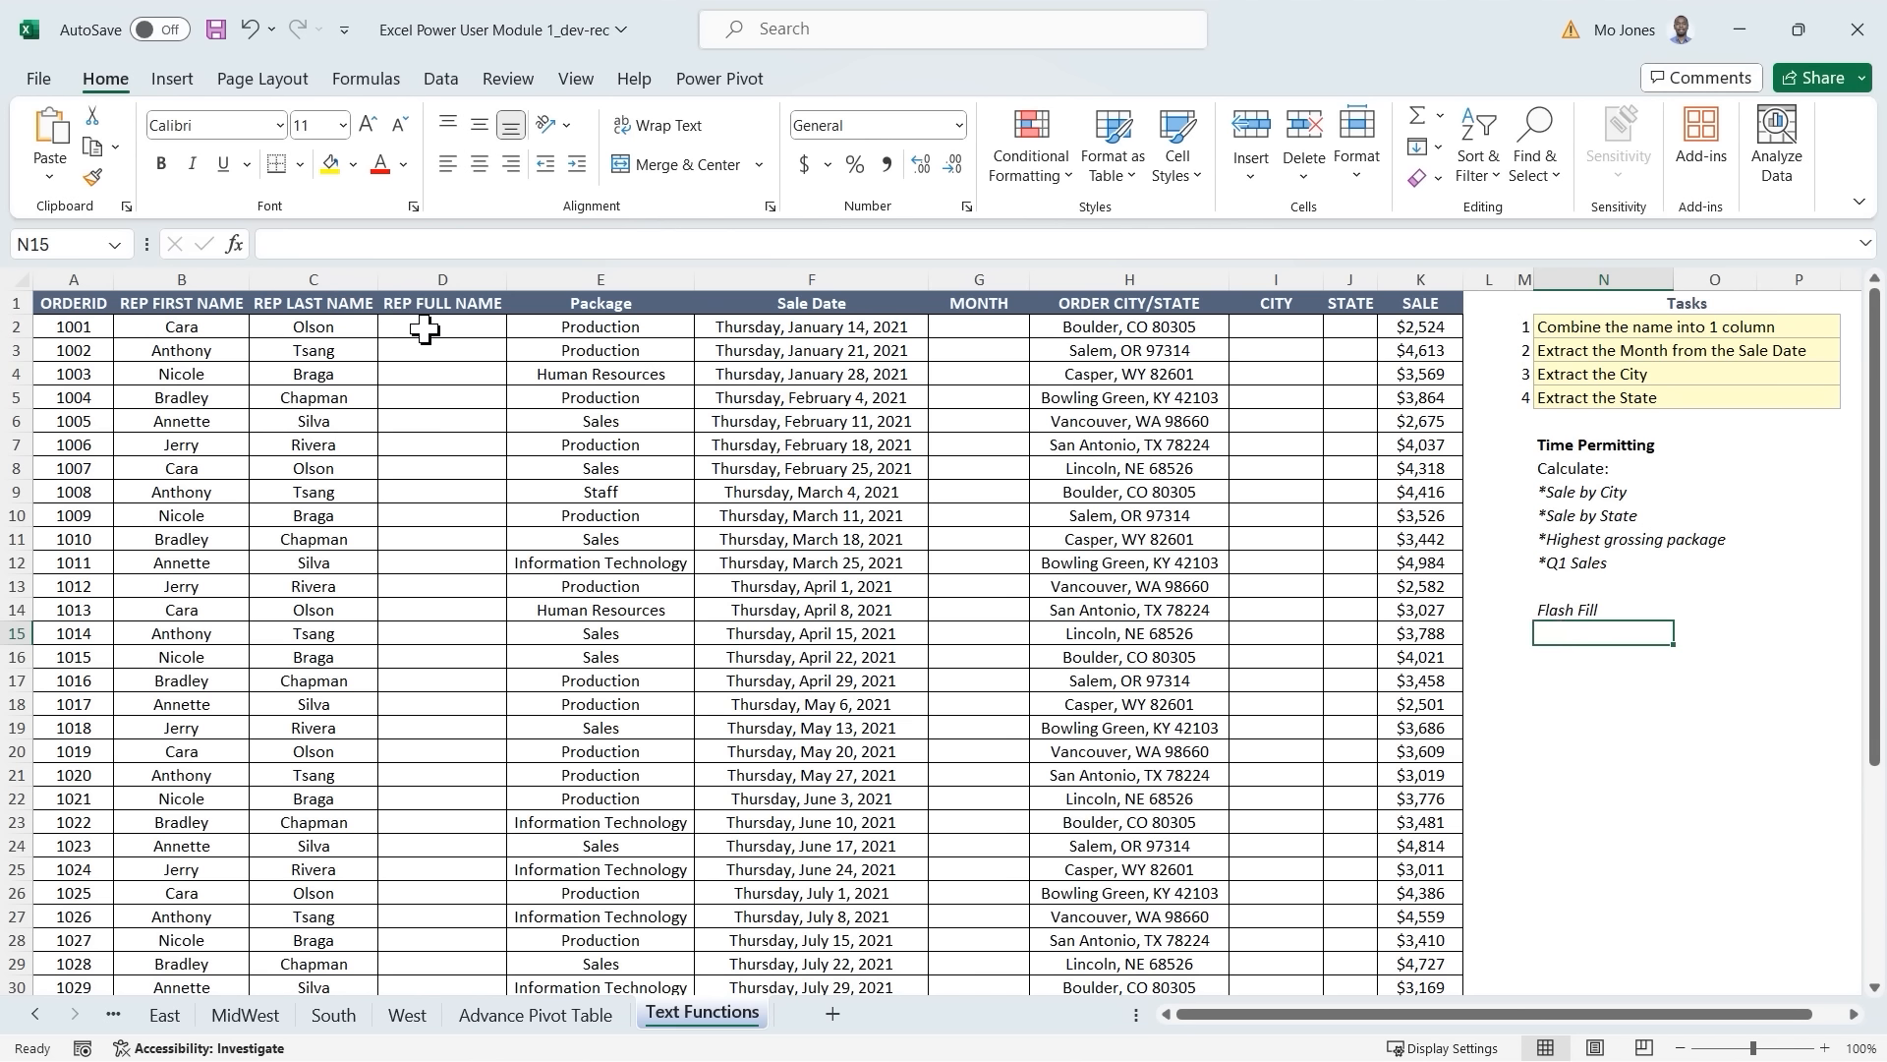
Highlight the REP FULL NAME, MONTH, CITY and STATE columns, then go to D2 and the Data tab.
click(442, 280)
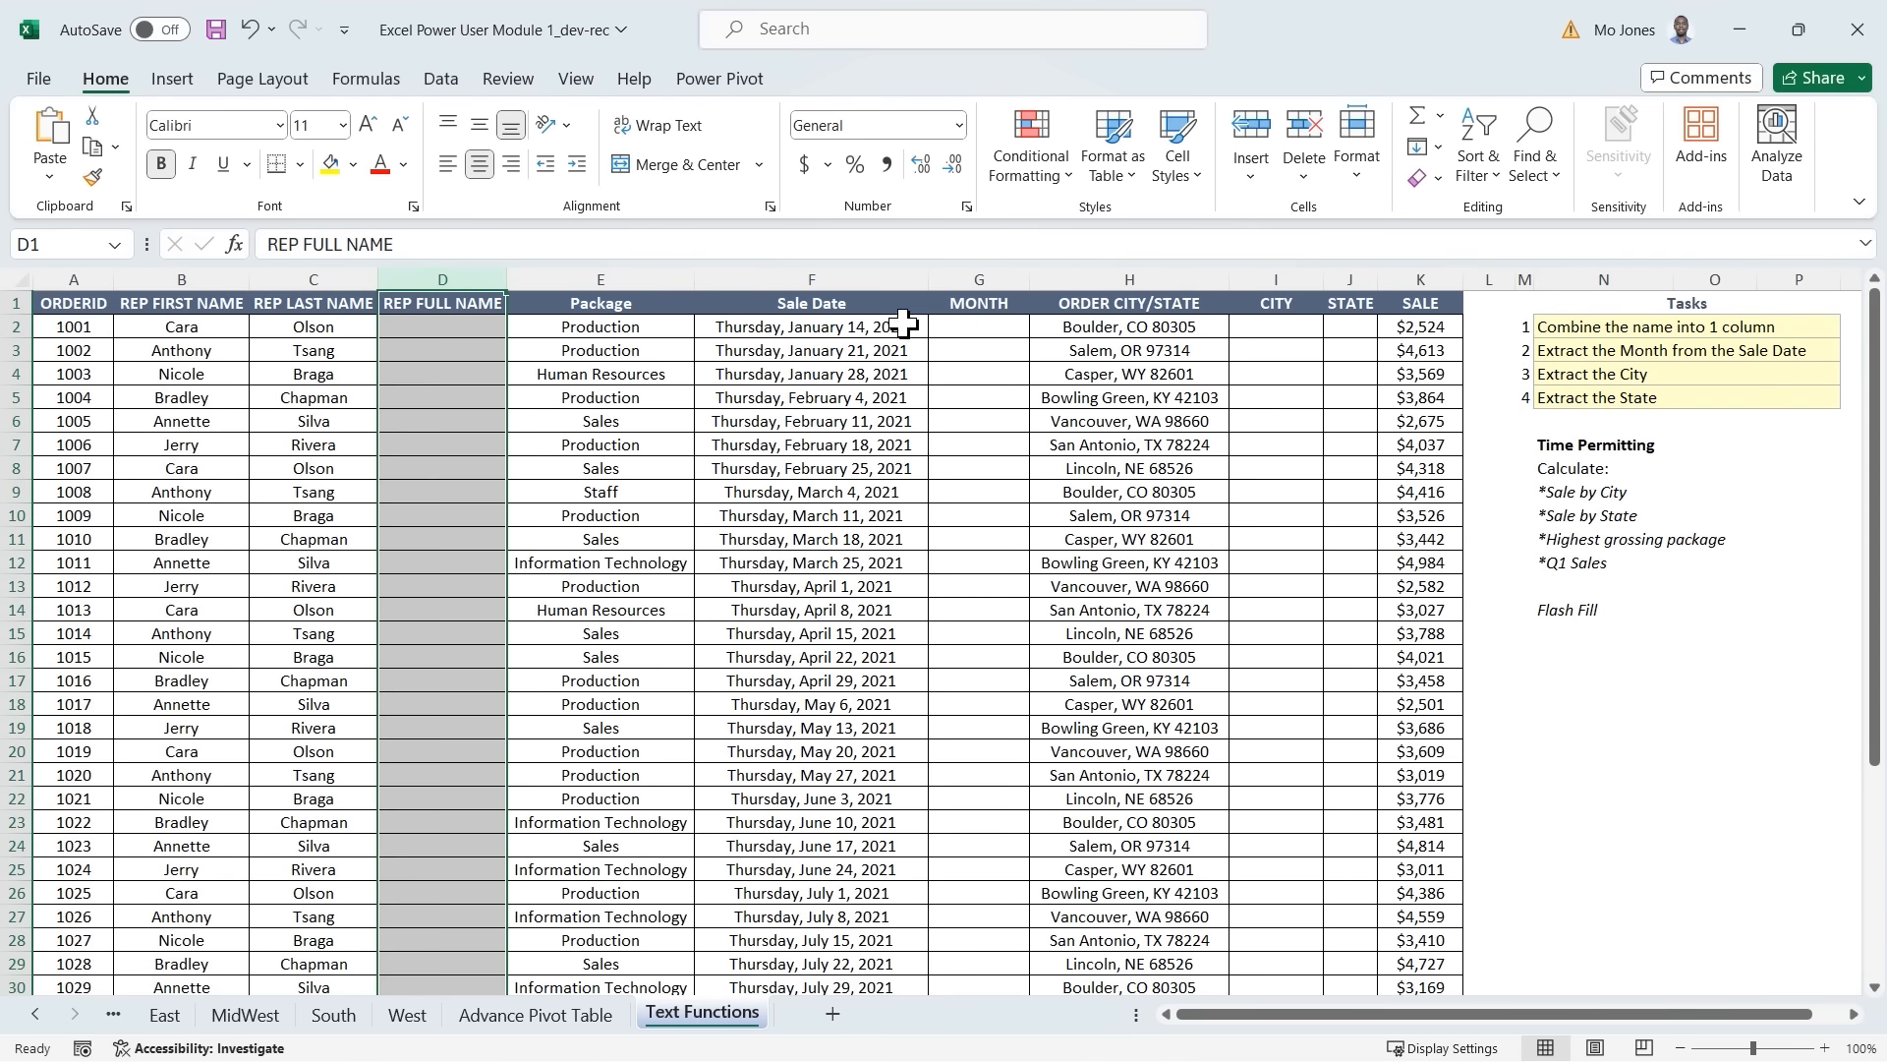
ctrl+click(987, 273)
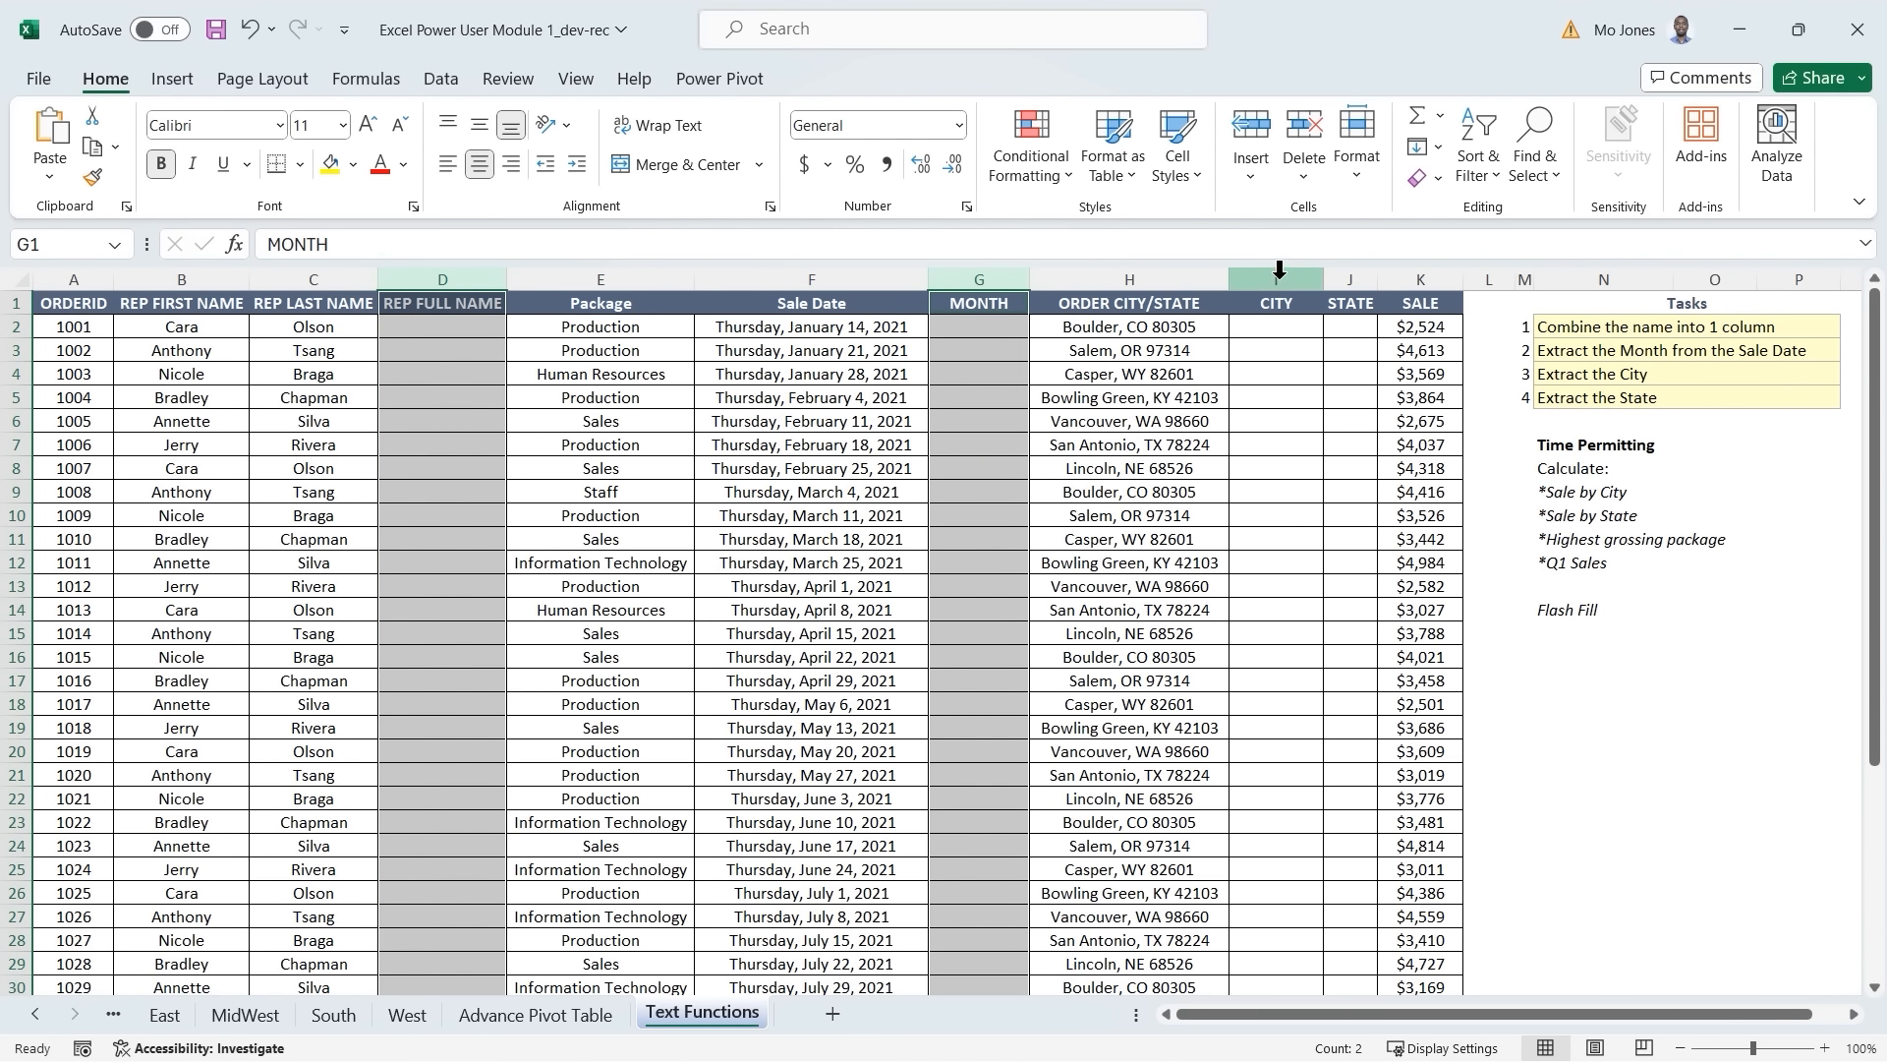
ctrl+click(1280, 273)
ctrl+click(1350, 280)
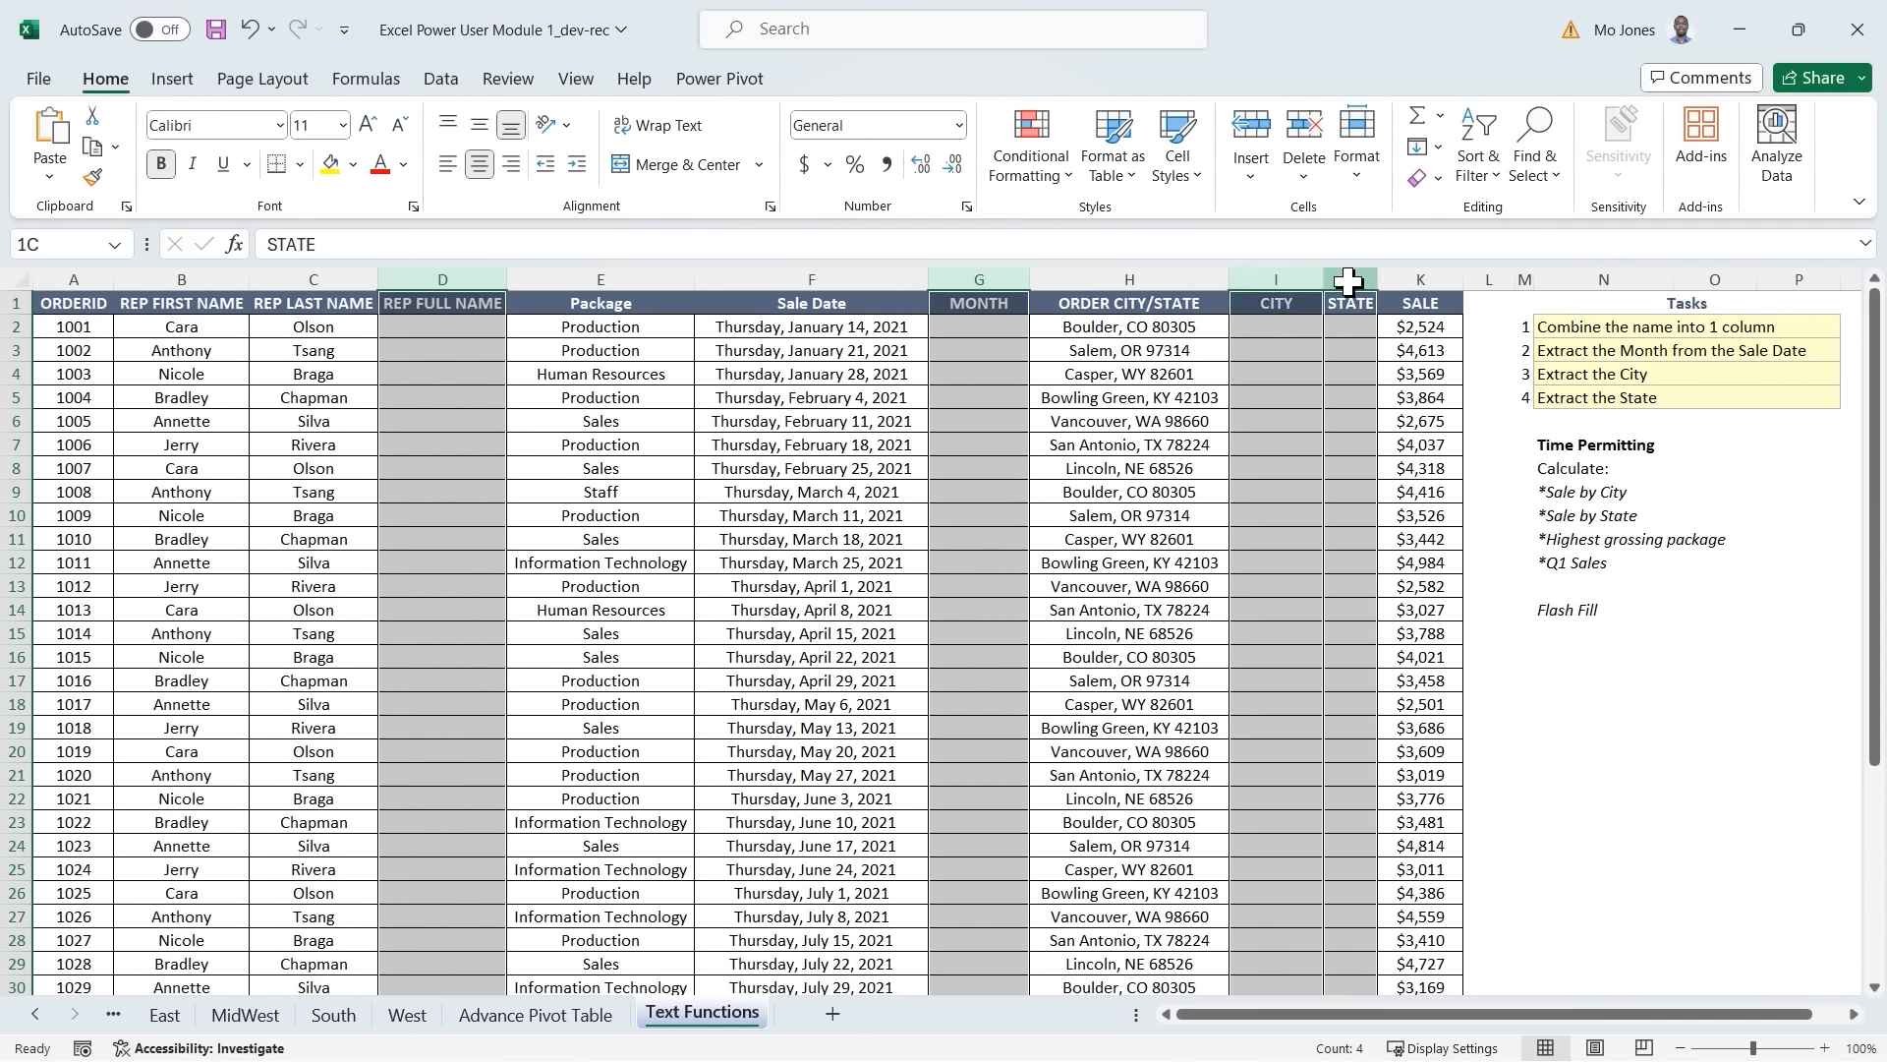
click(417, 326)
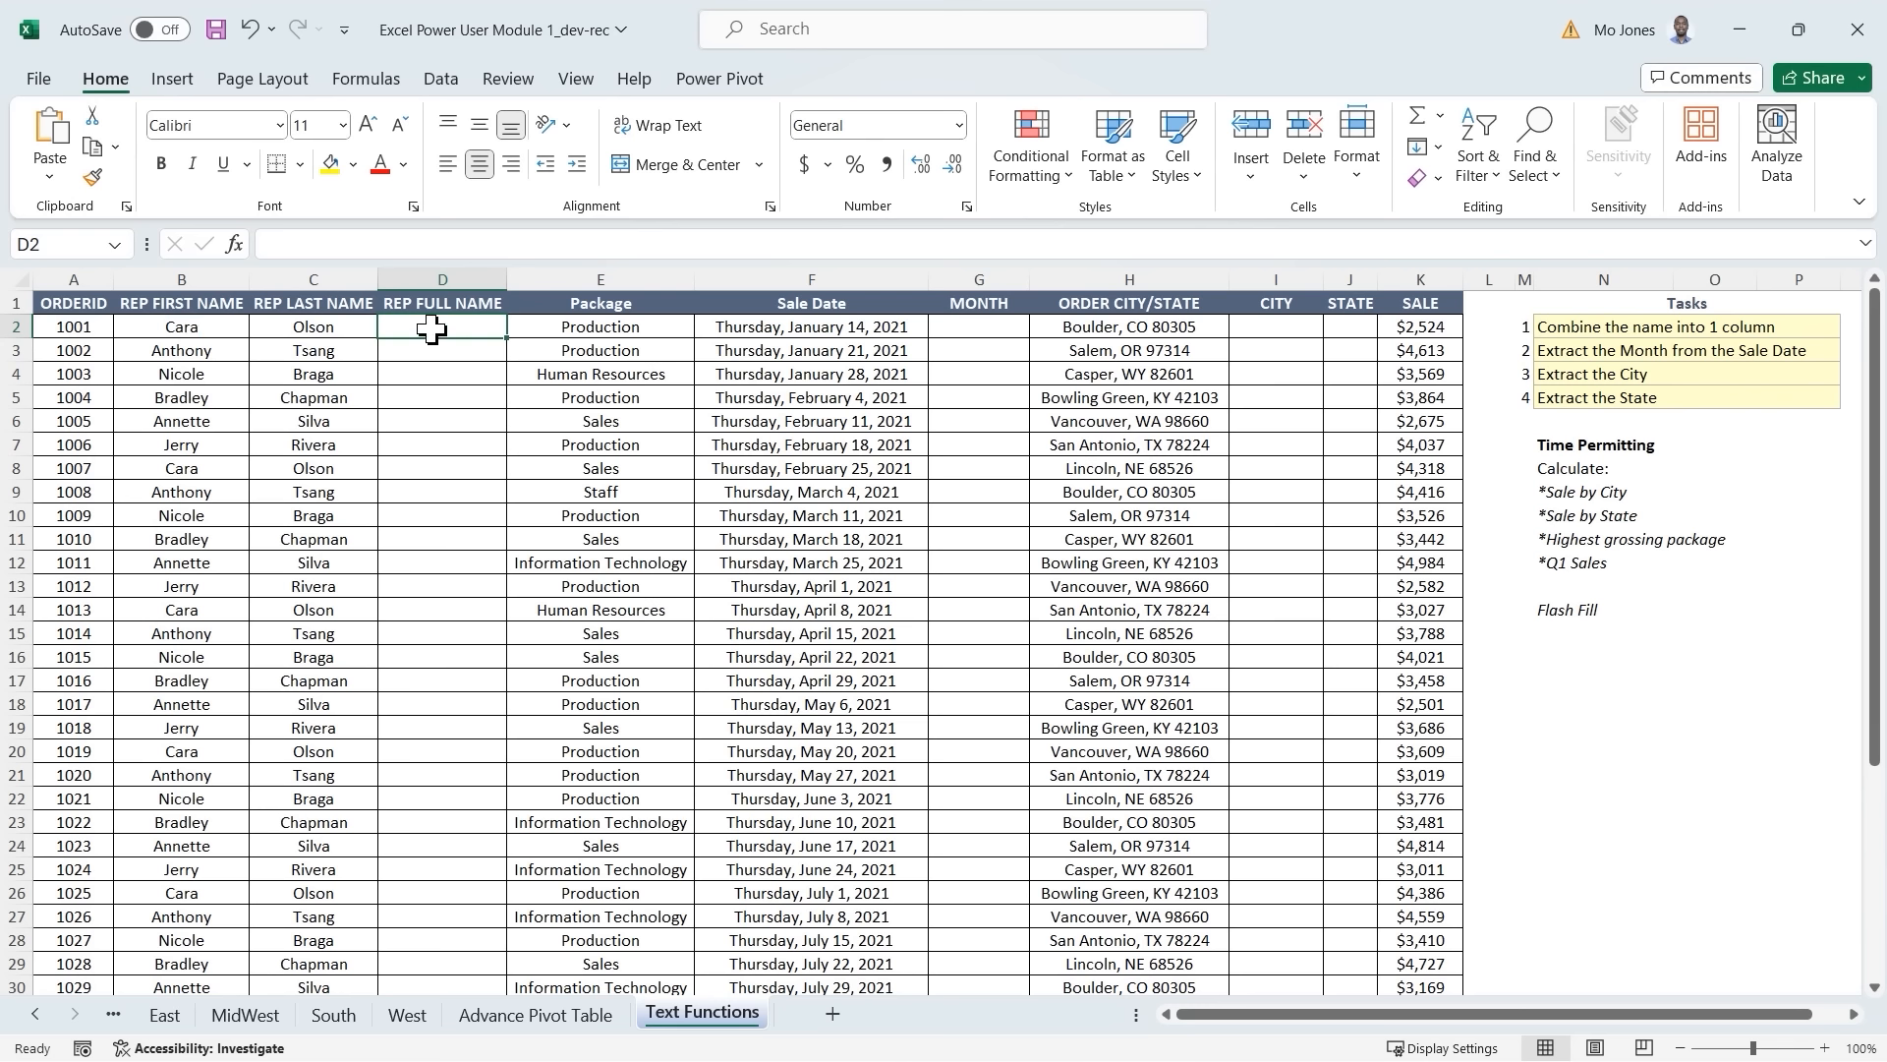
click(440, 79)
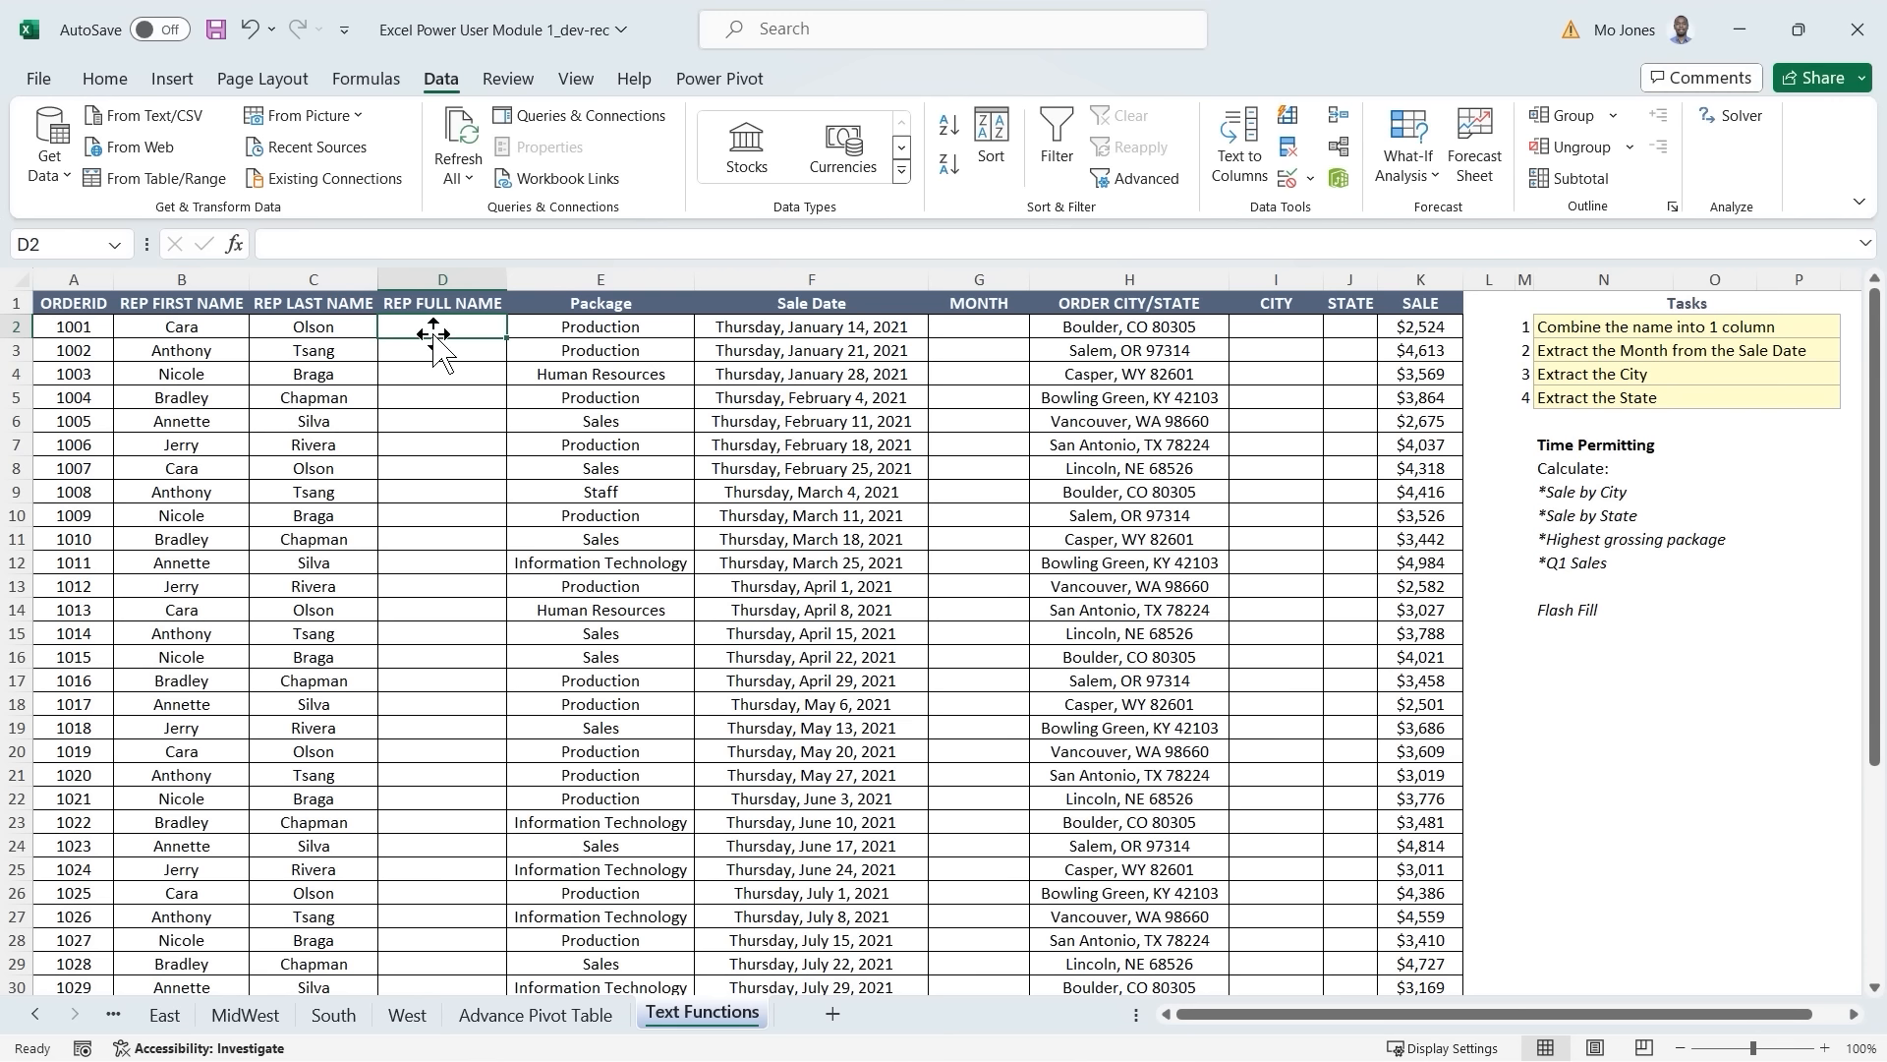
Type the first two reps' full names in D2 and D3, accepting the Flash Fill preview.
text(Ca)
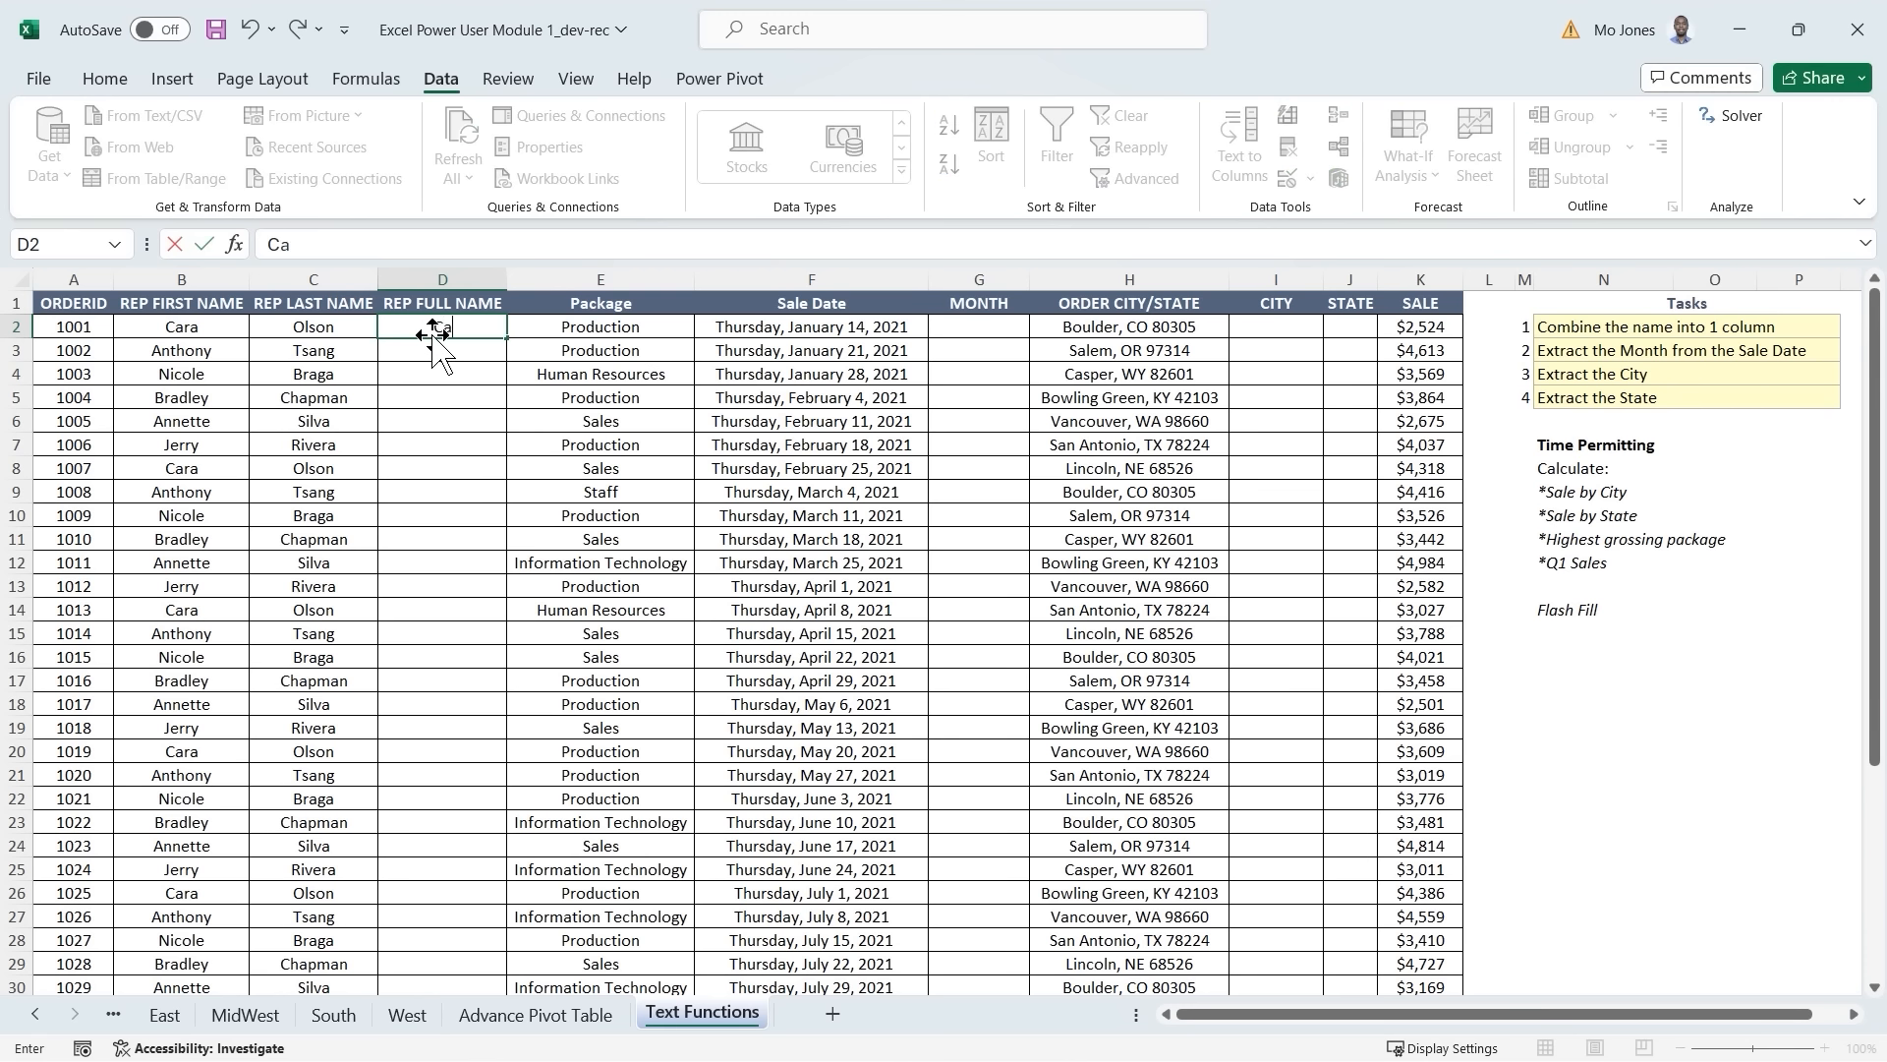
text(ra Olson)
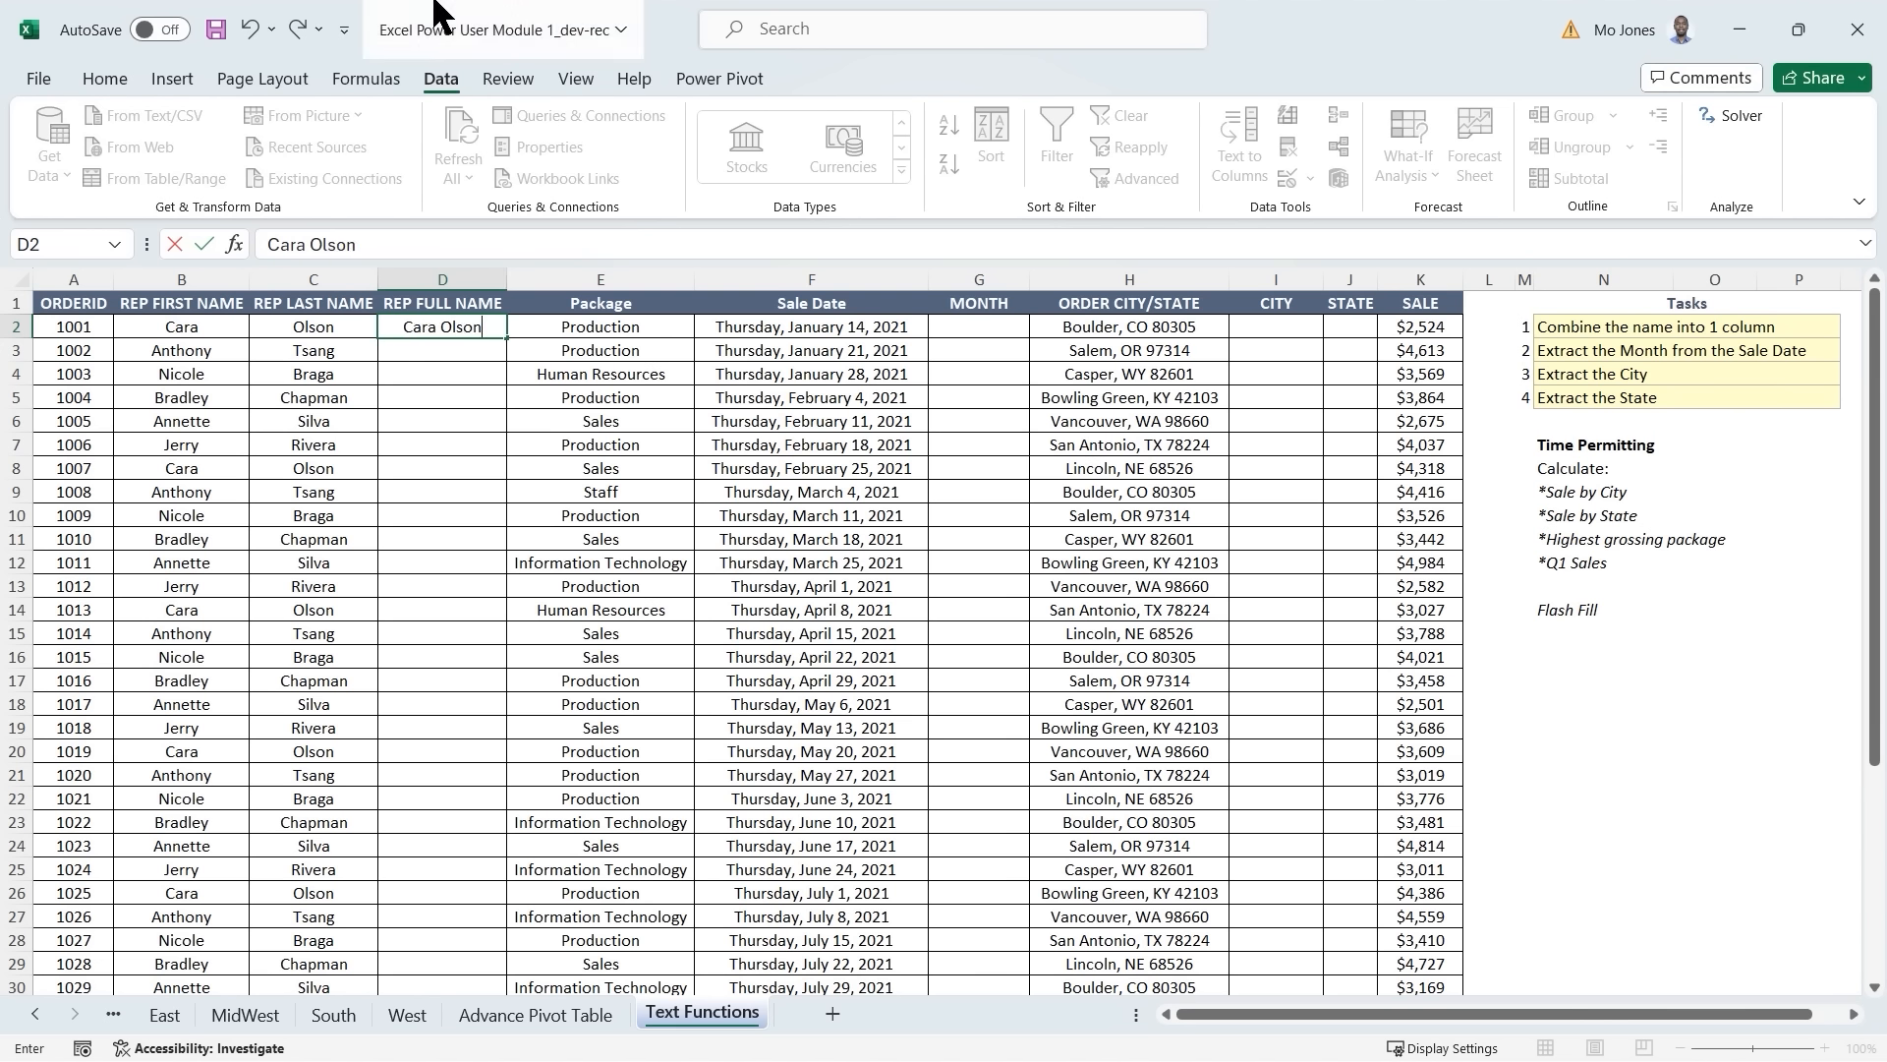
key(Return)
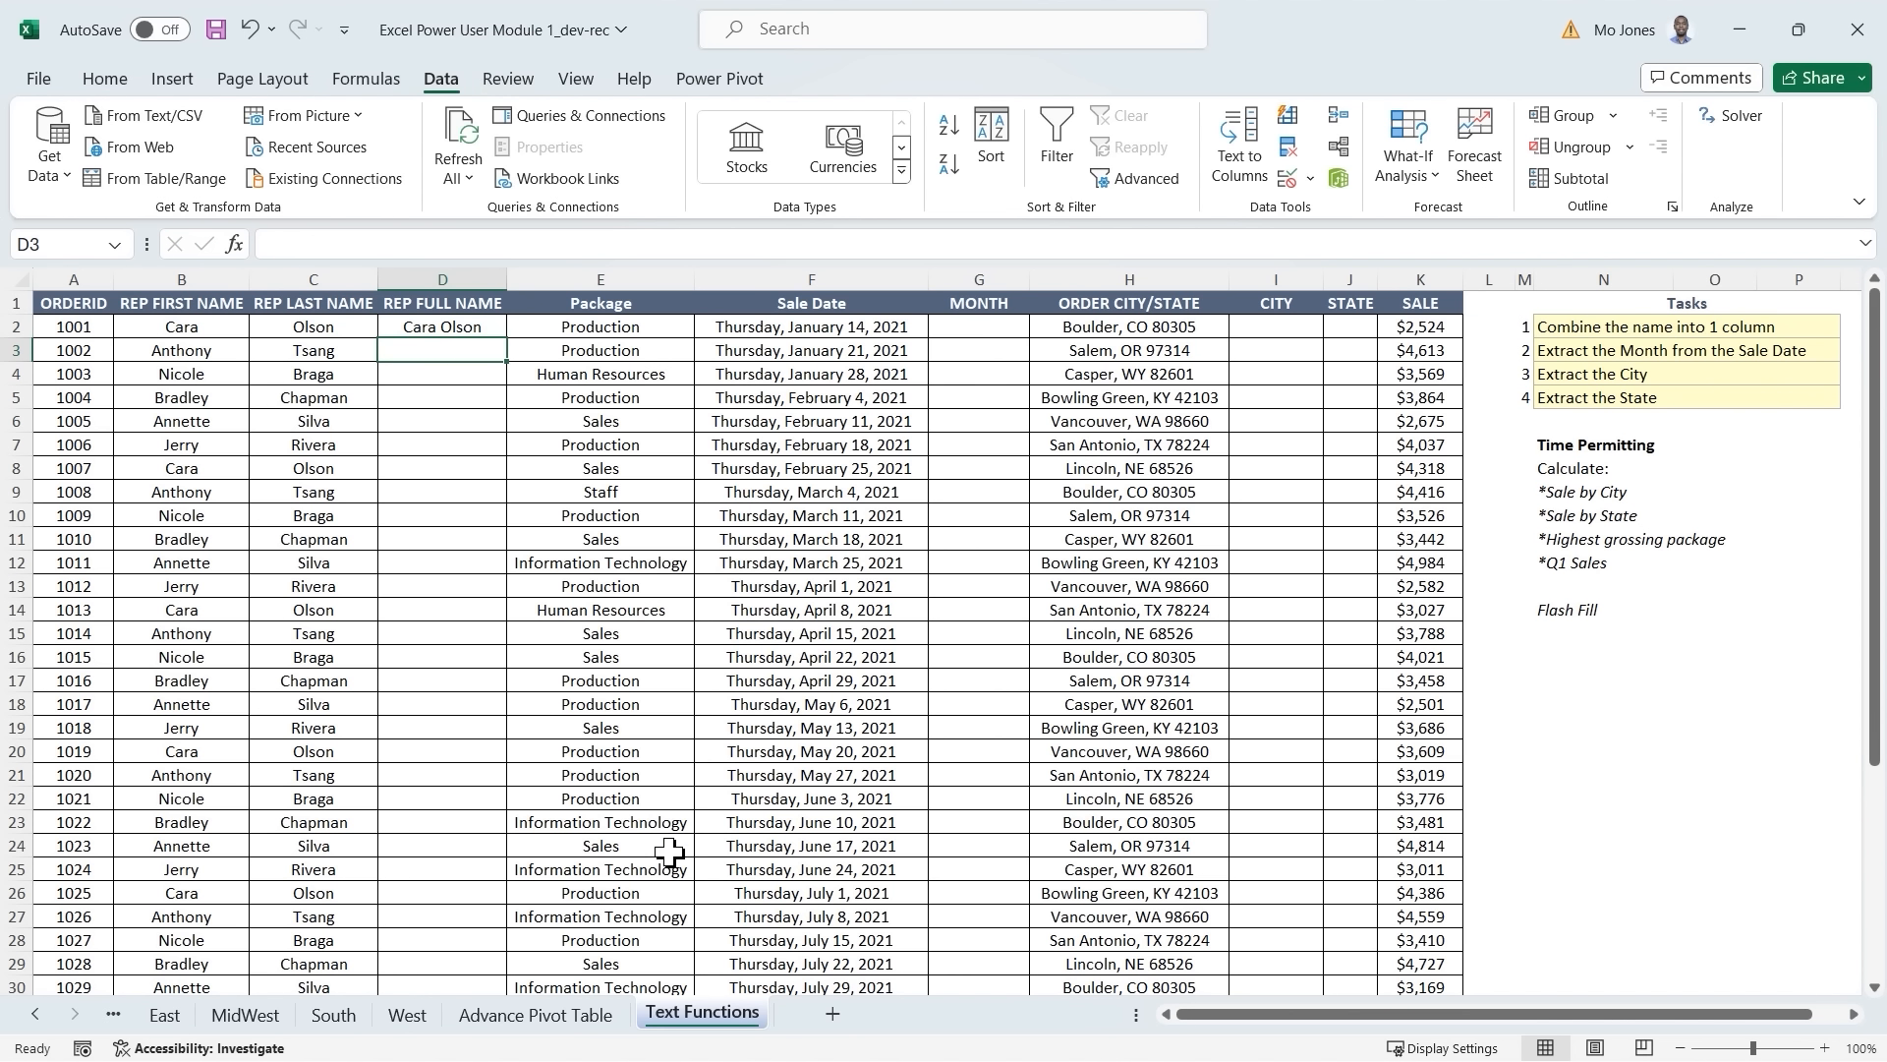
scroll(450, 448, down, 2)
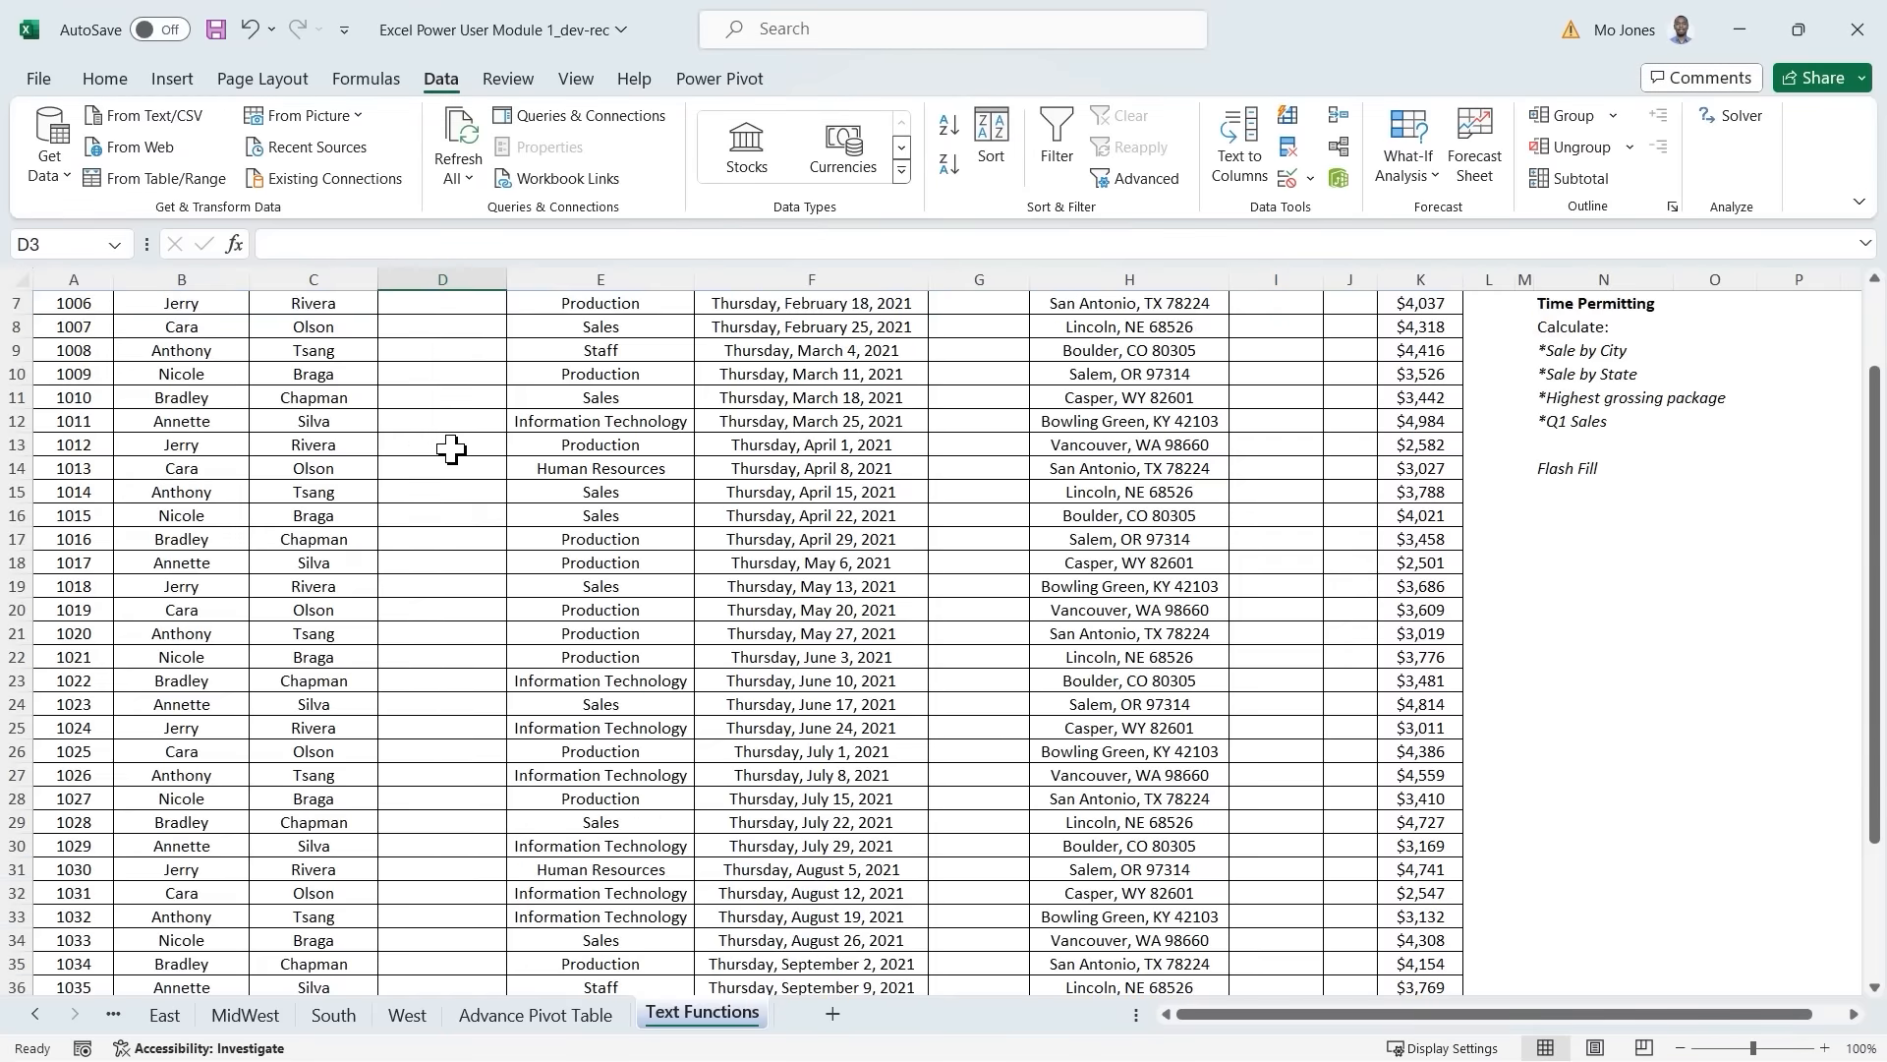
scroll(451, 448, down, 5)
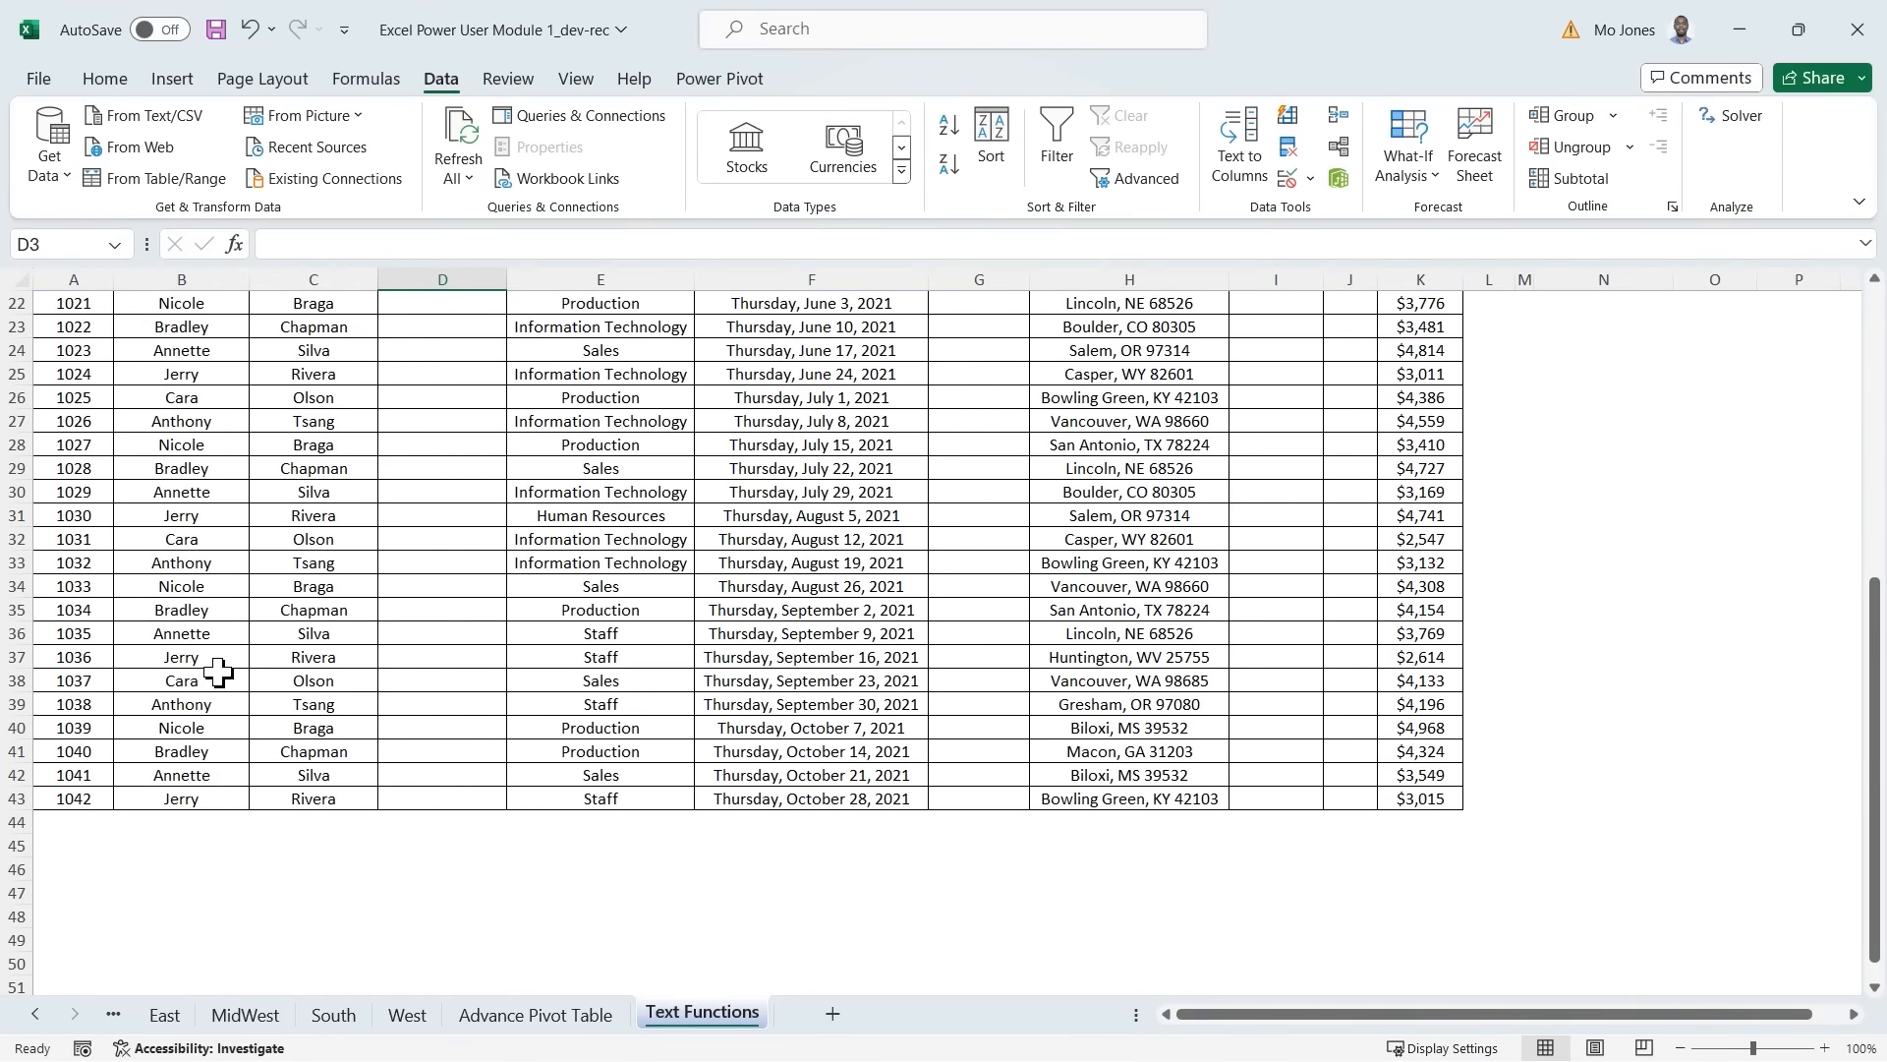
scroll(462, 676, up, 7)
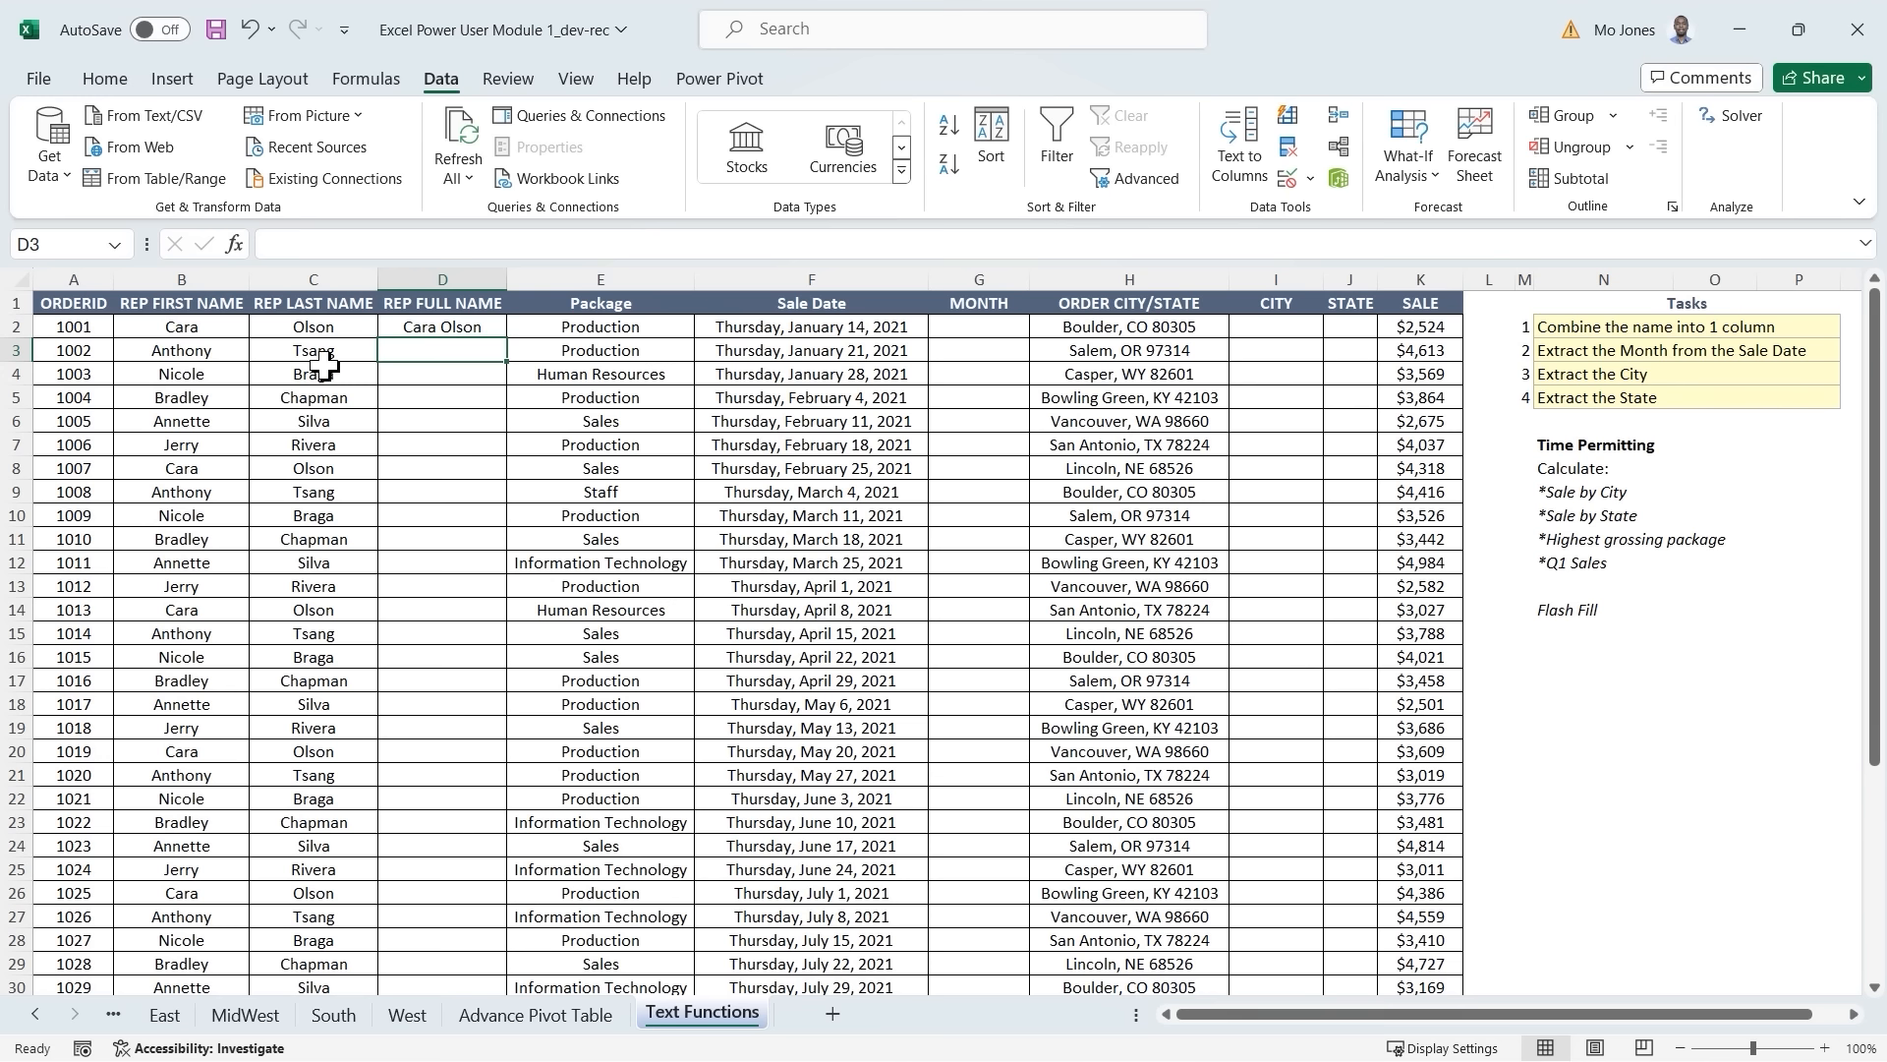
text(Anthony Tsang)
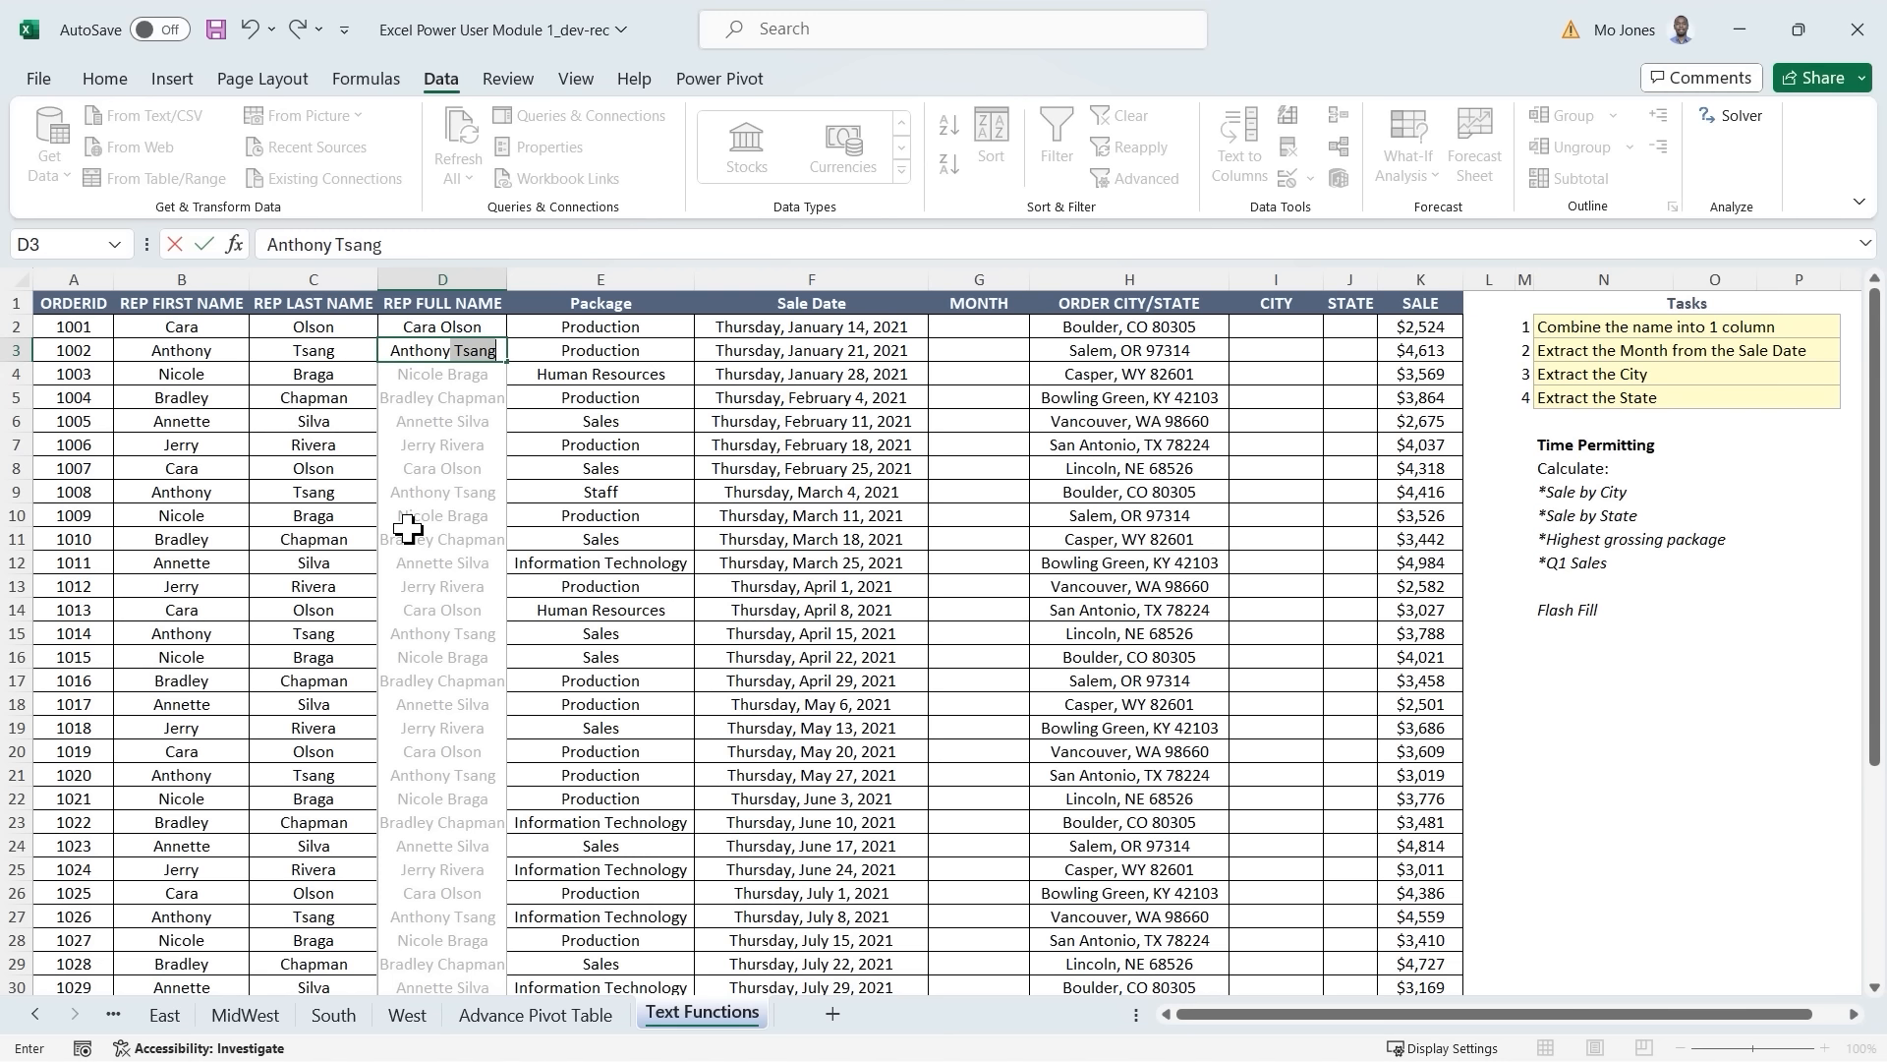
key(Return)
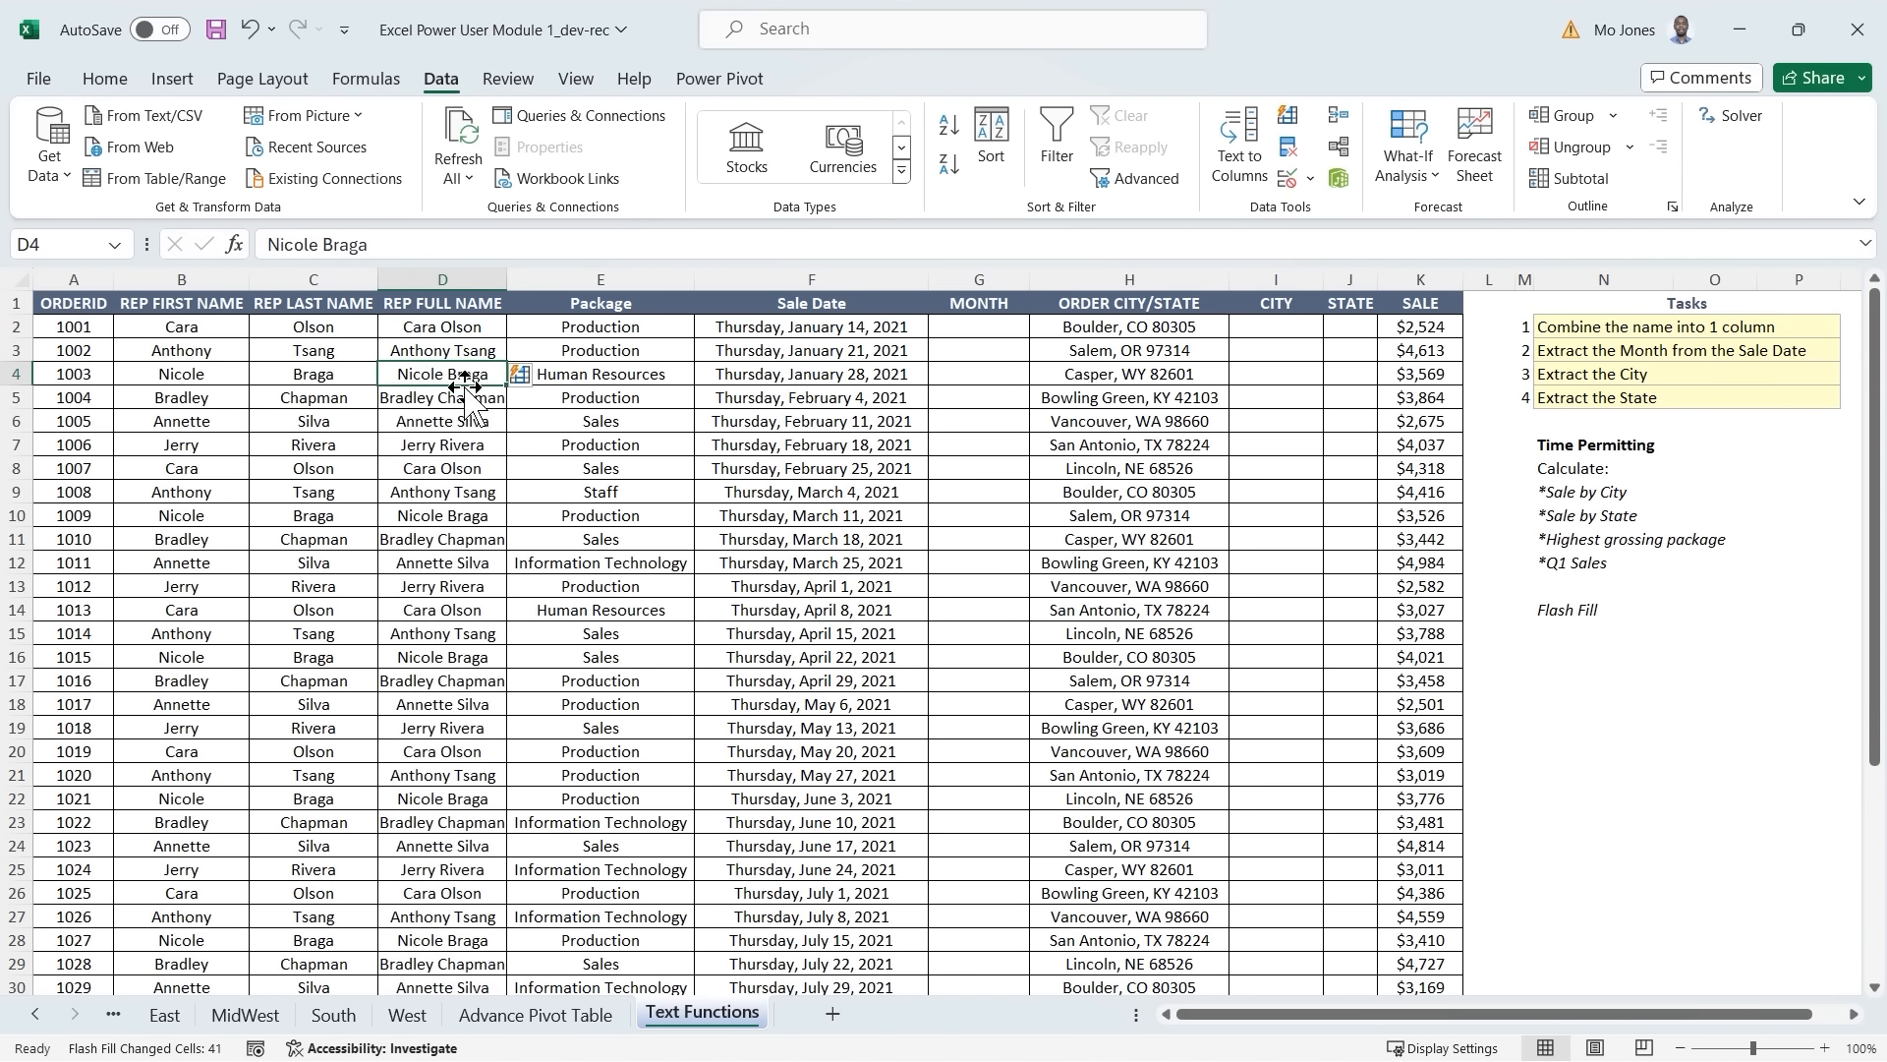
Check the filled names near row 43 and accept the Flash Fill suggestions.
scroll(454, 527, down, 7)
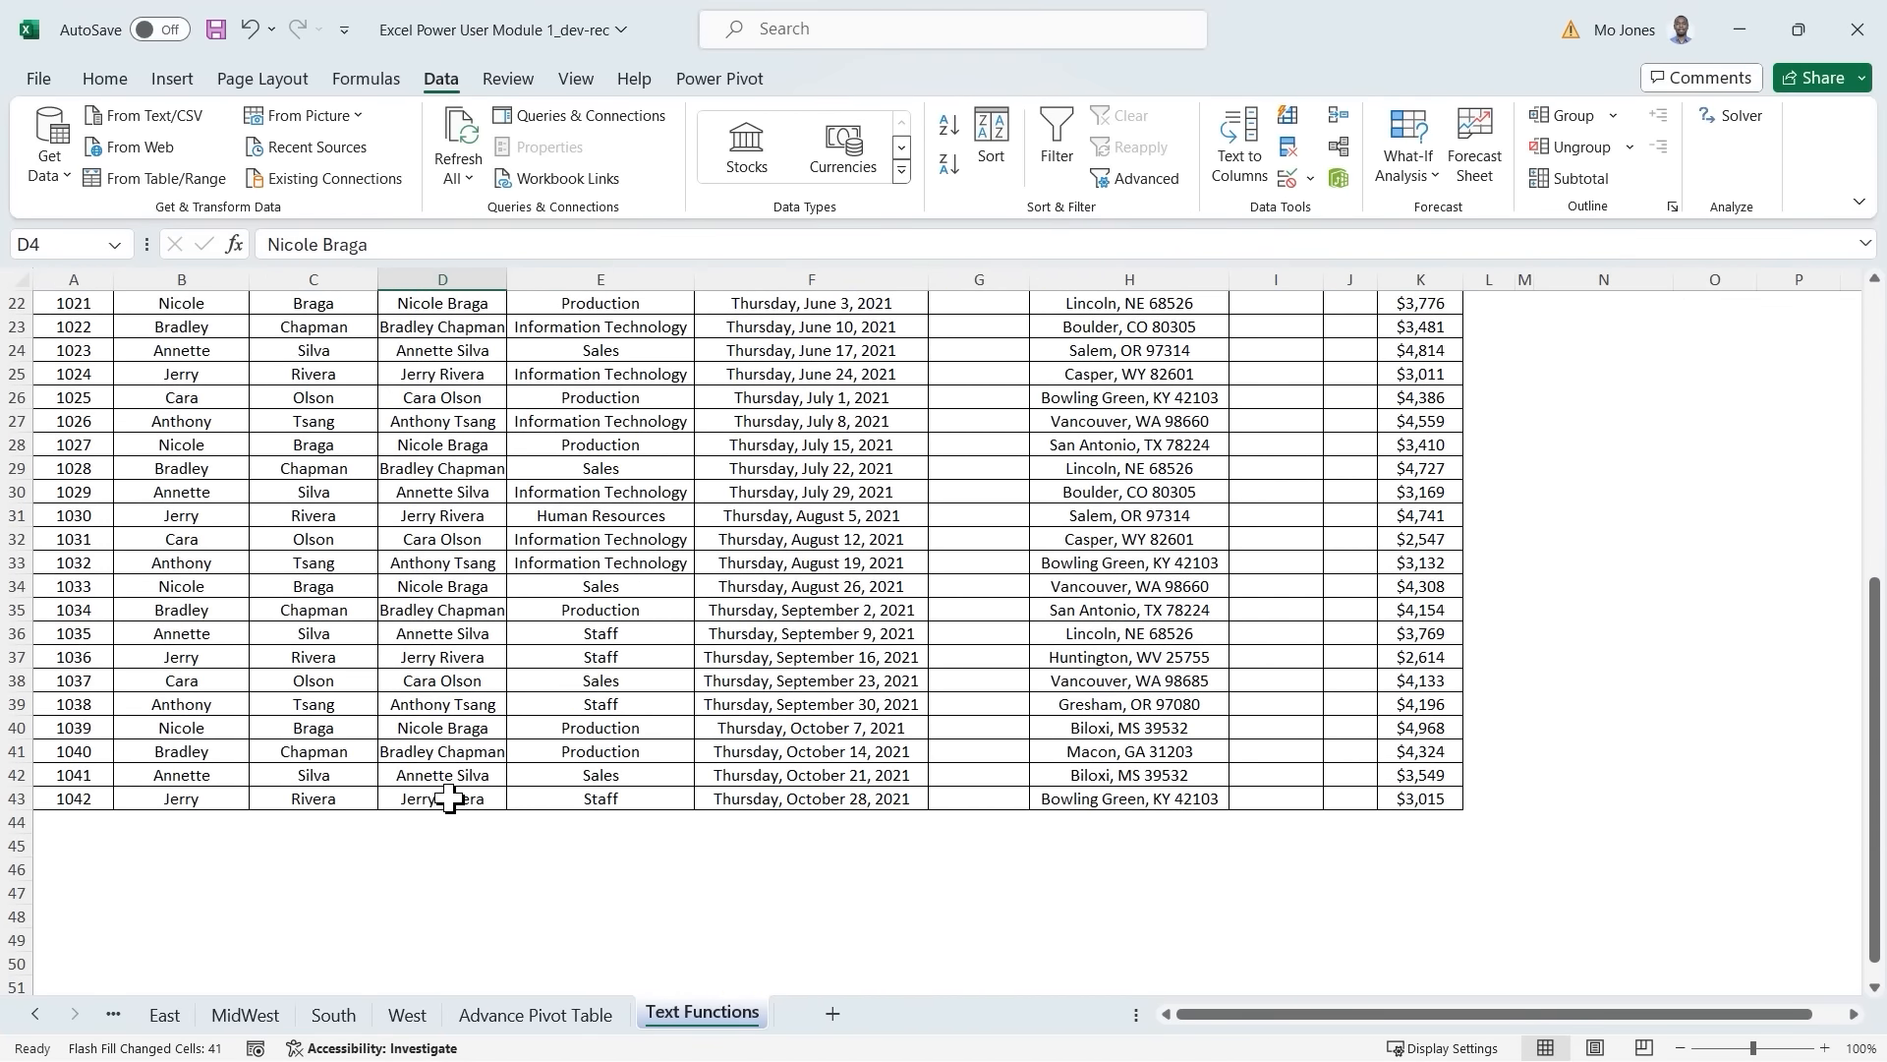
click(447, 798)
click(458, 685)
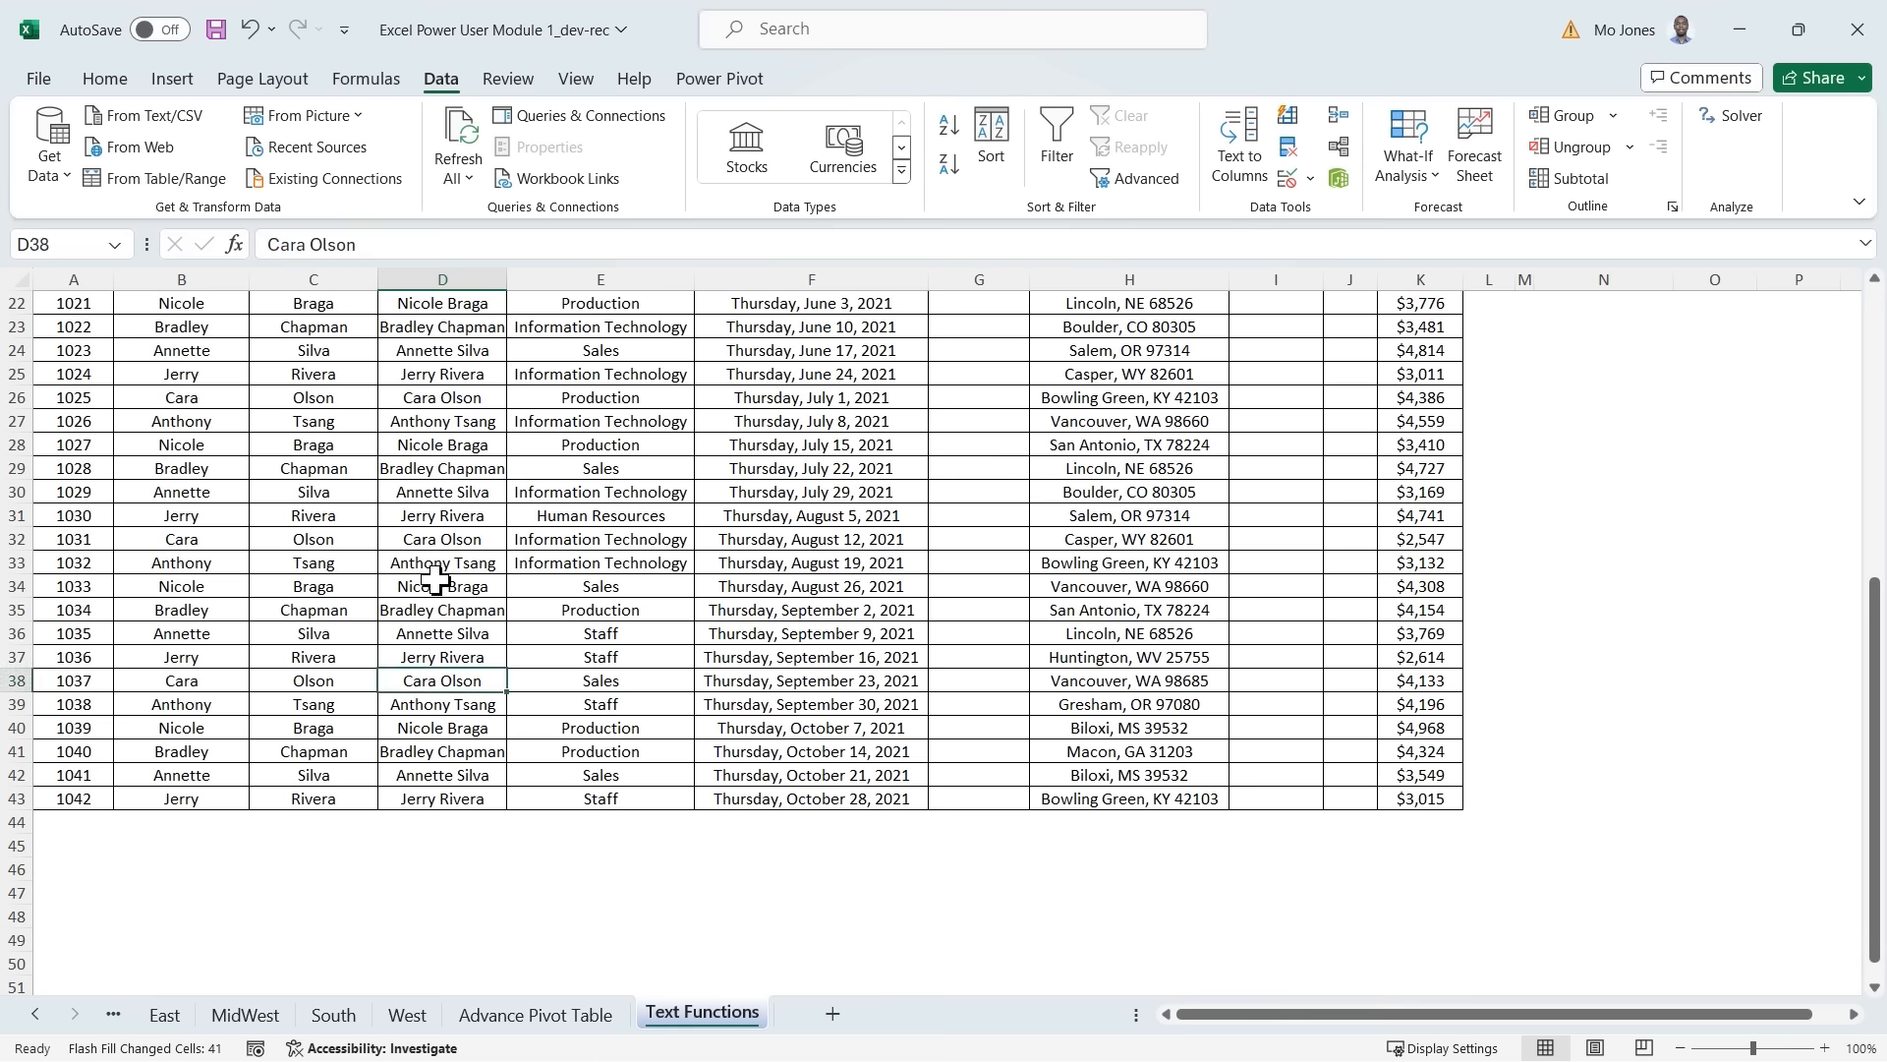
scroll(437, 582, up, 7)
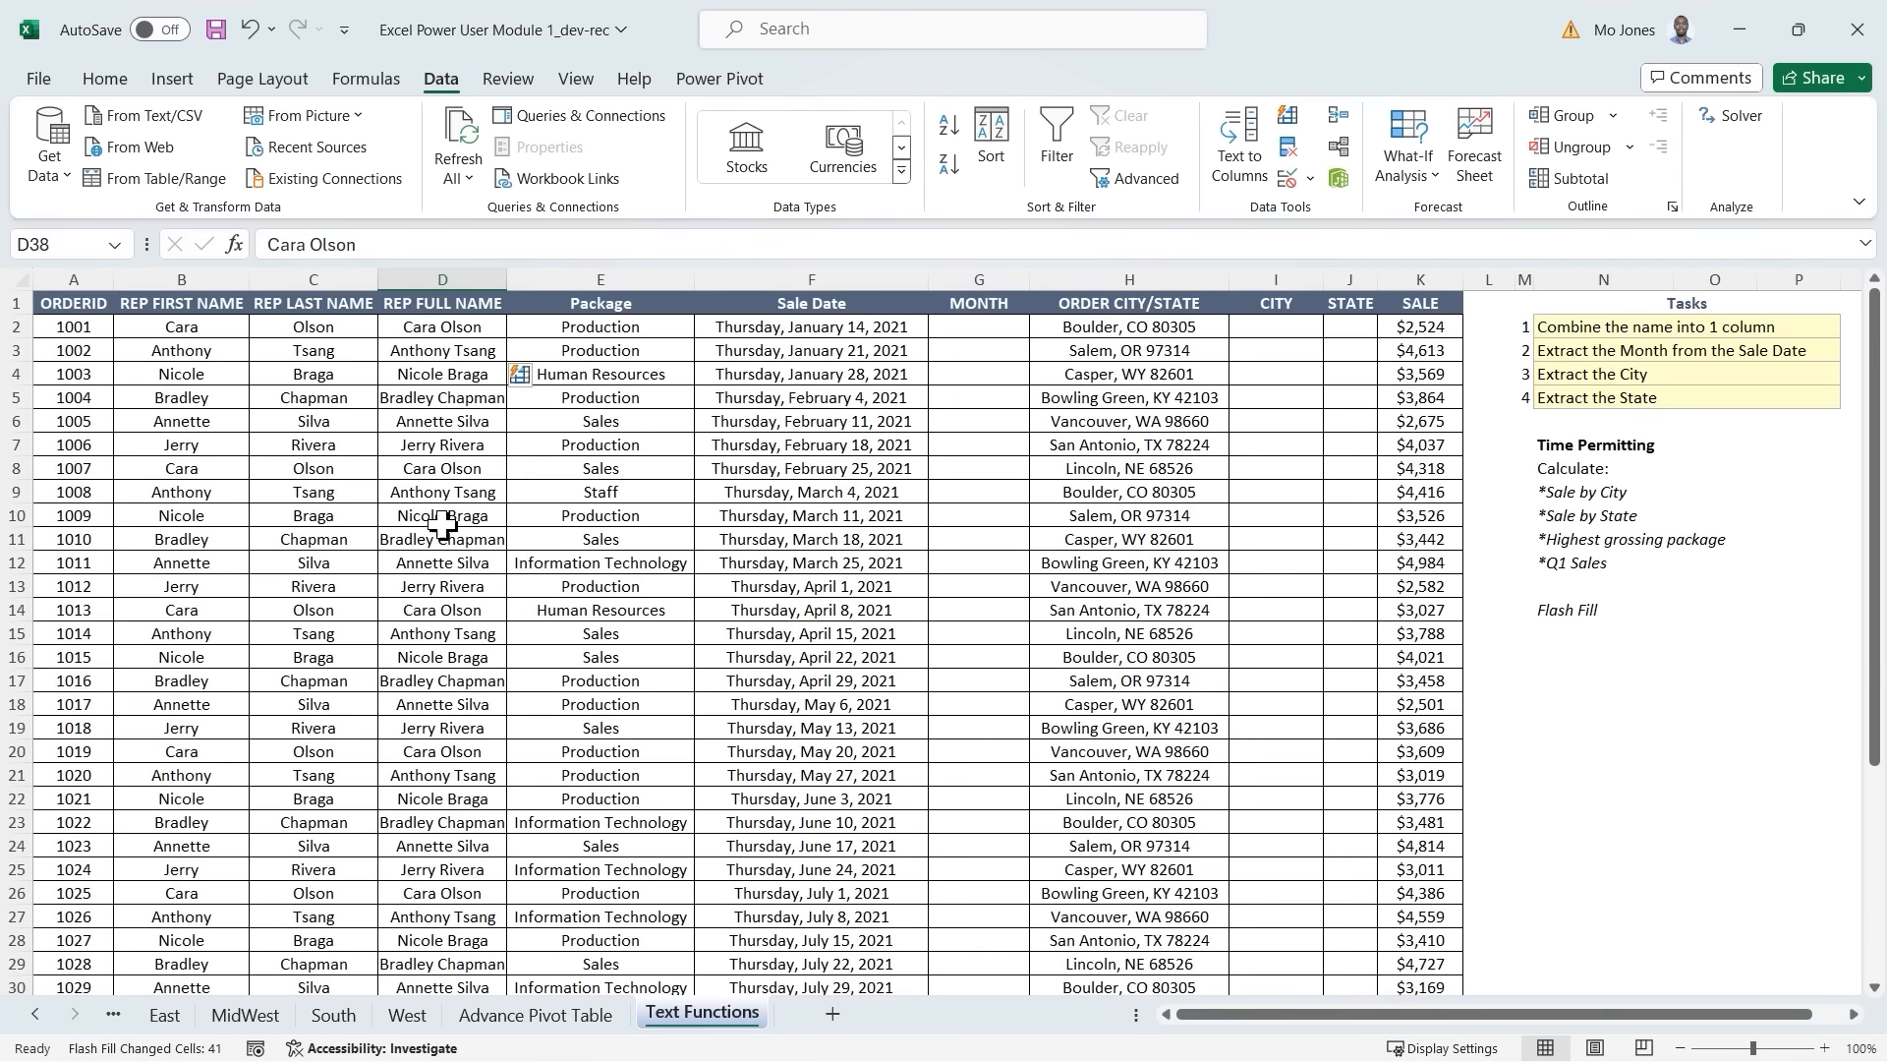
click(539, 374)
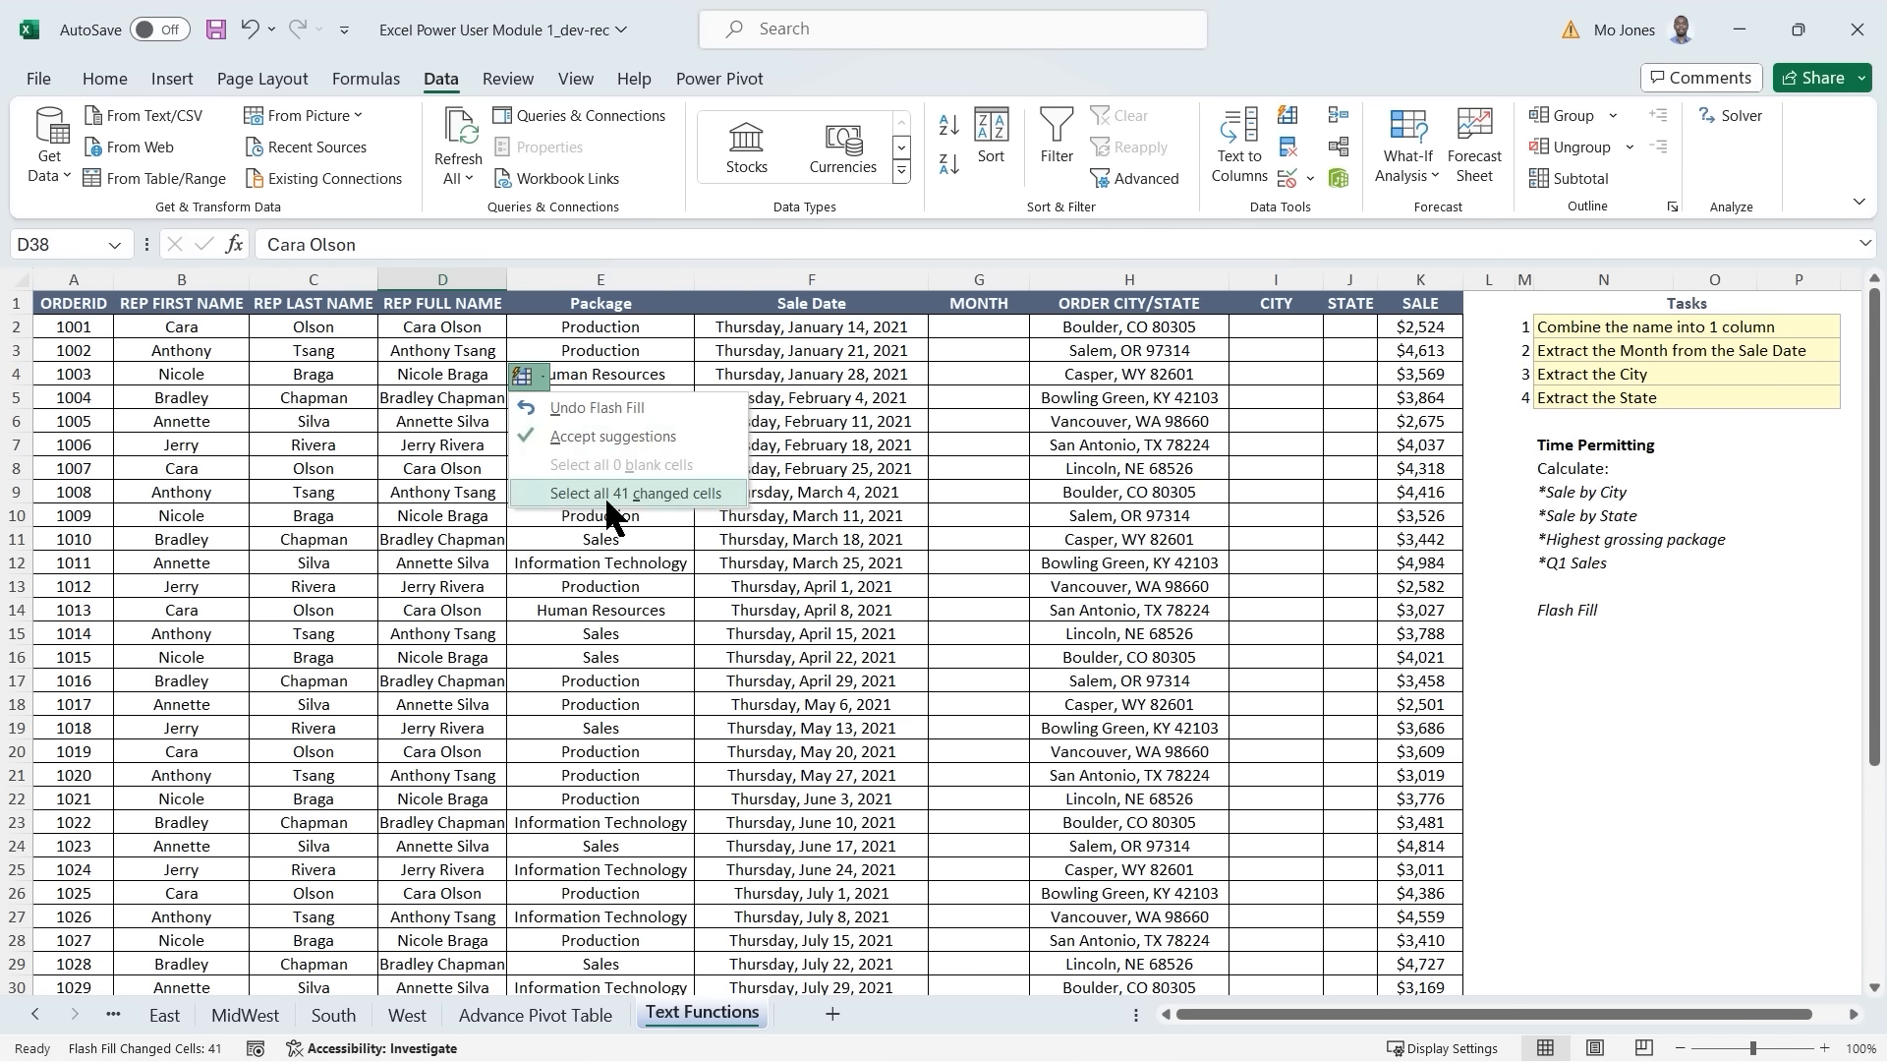
click(575, 443)
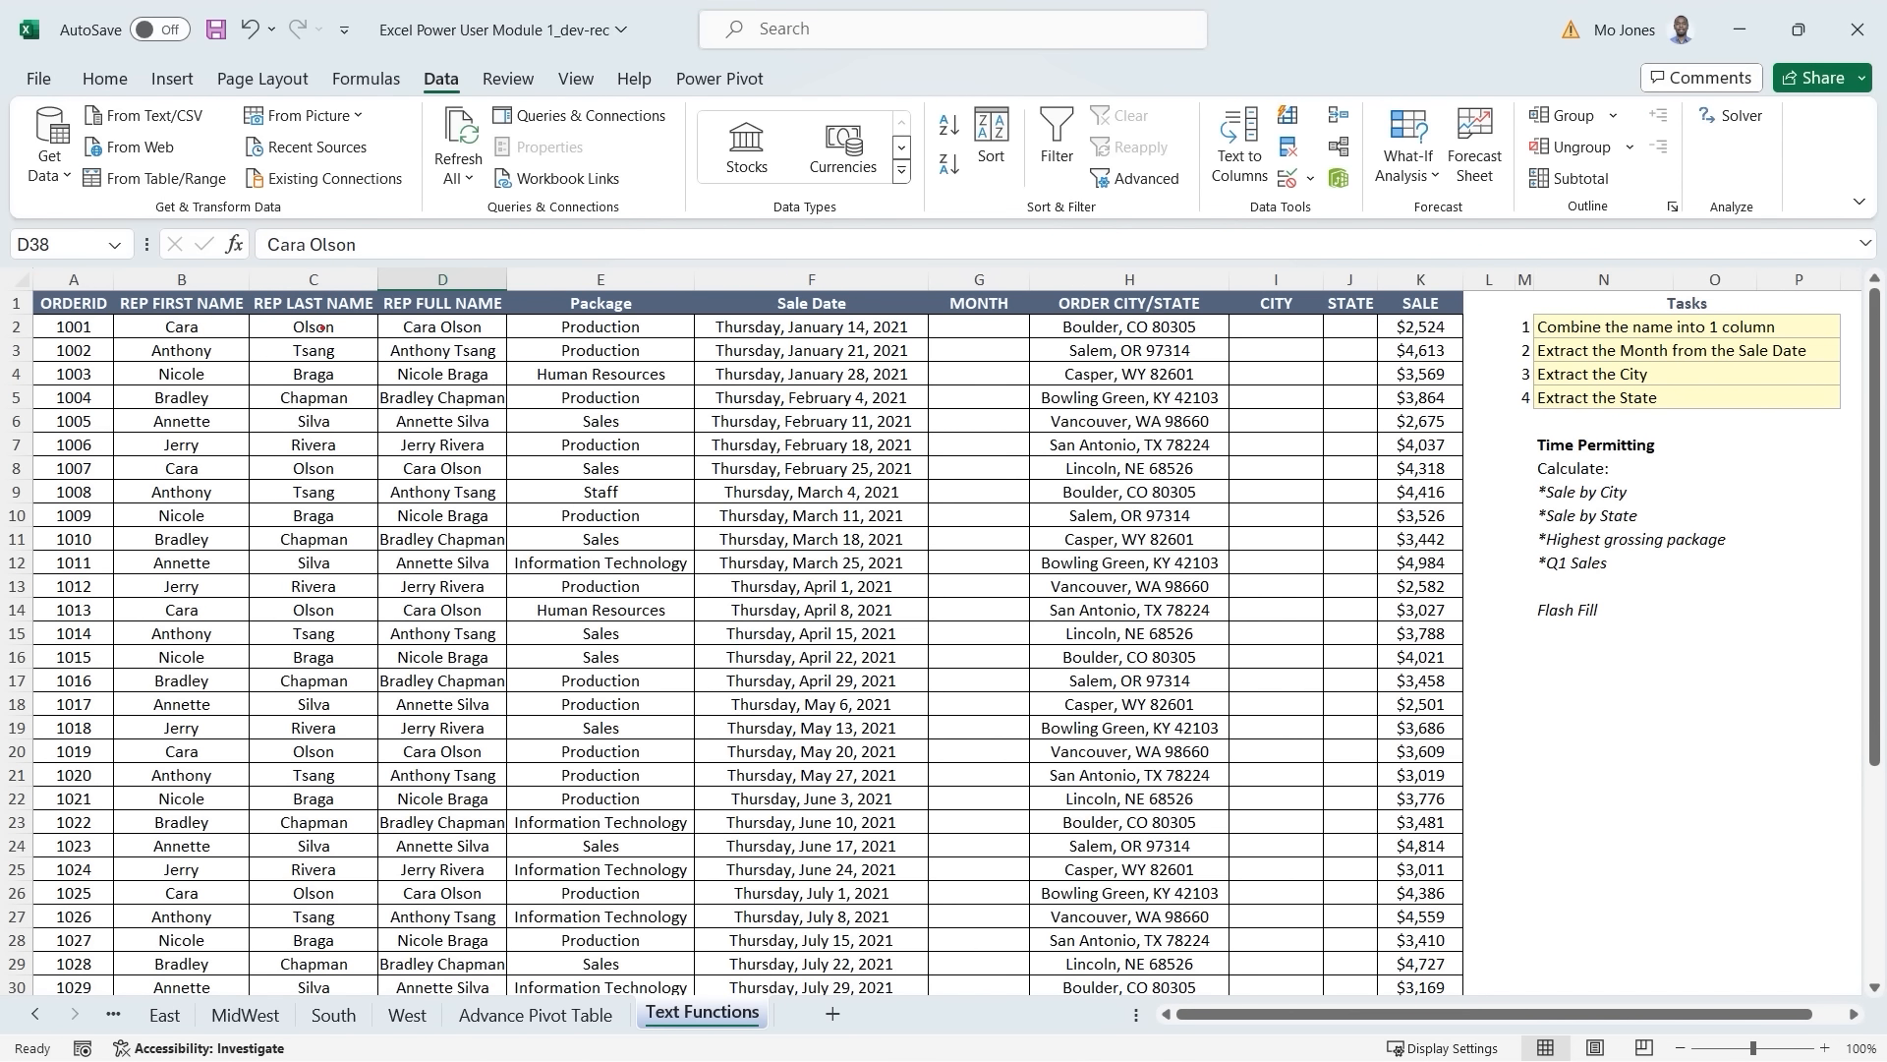
drag(236, 329, 375, 344)
drag(384, 975, 386, 331)
Enter January in G2 and Flash Fill the rest of the MONTH column.
click(973, 327)
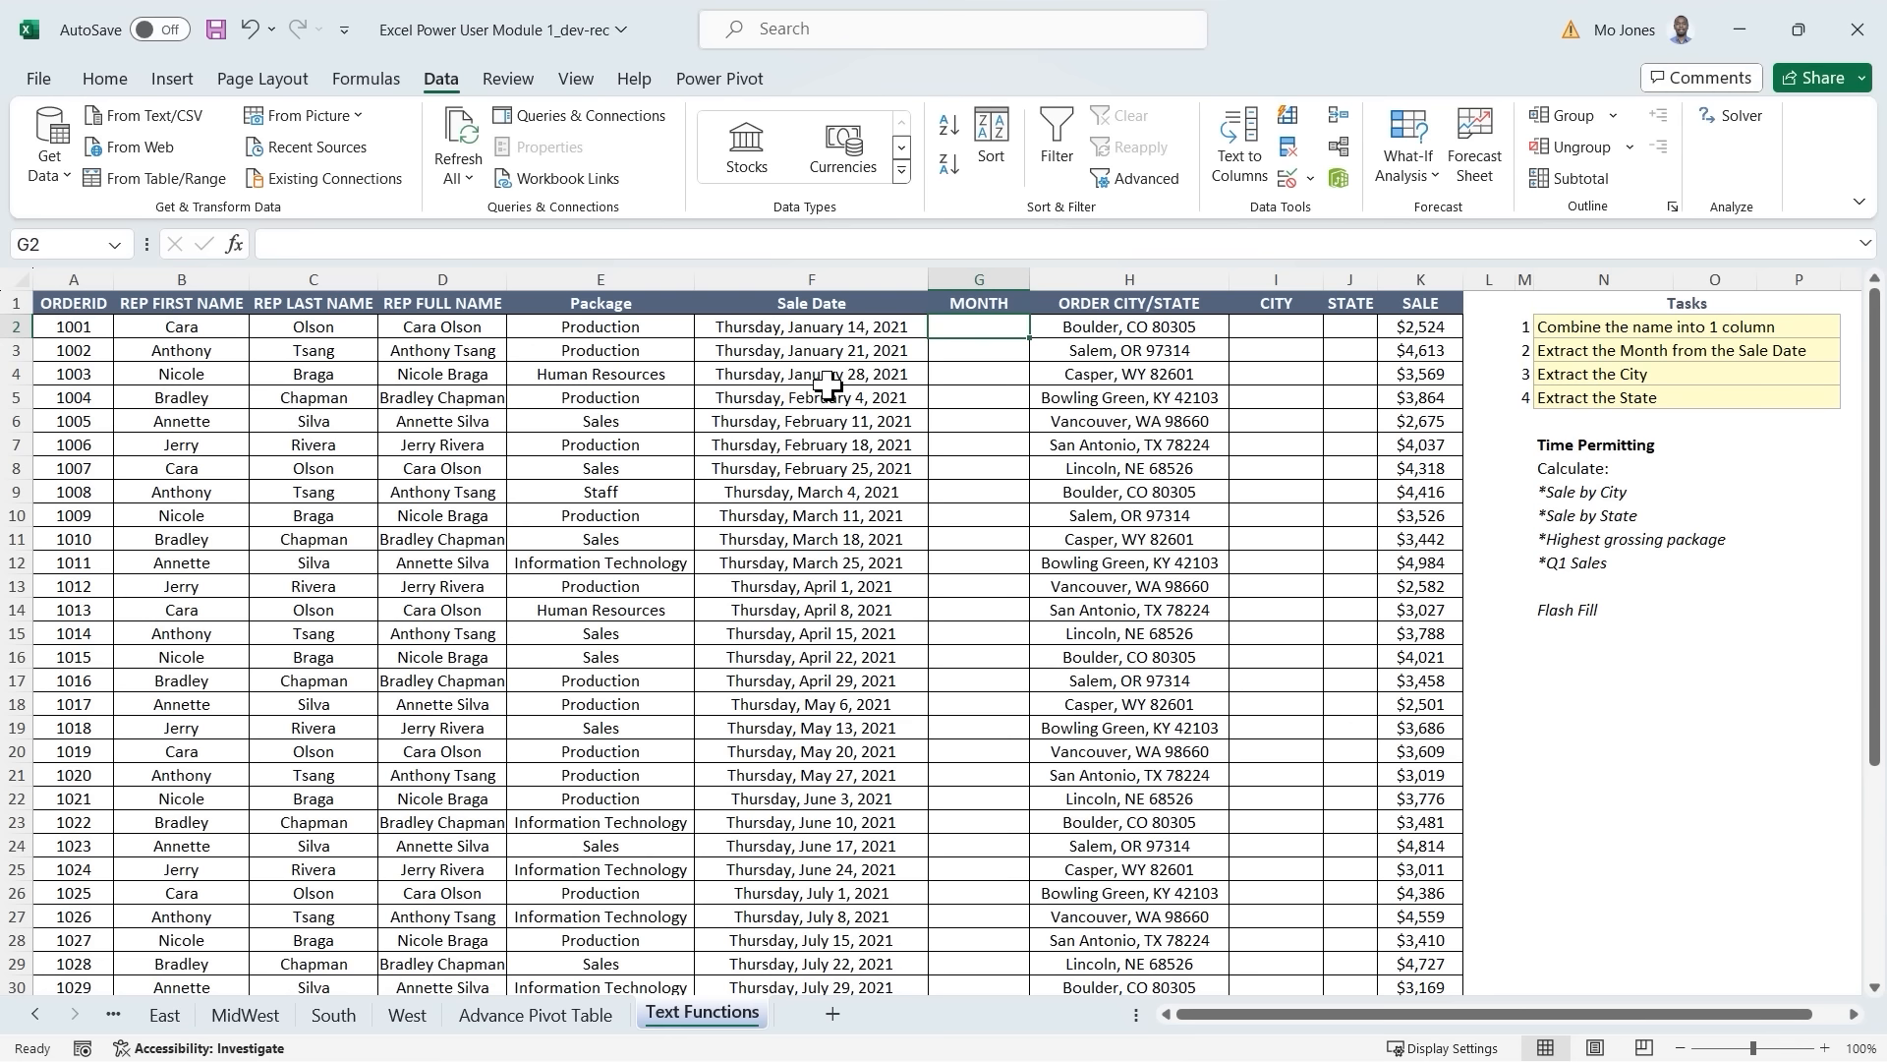
text(January)
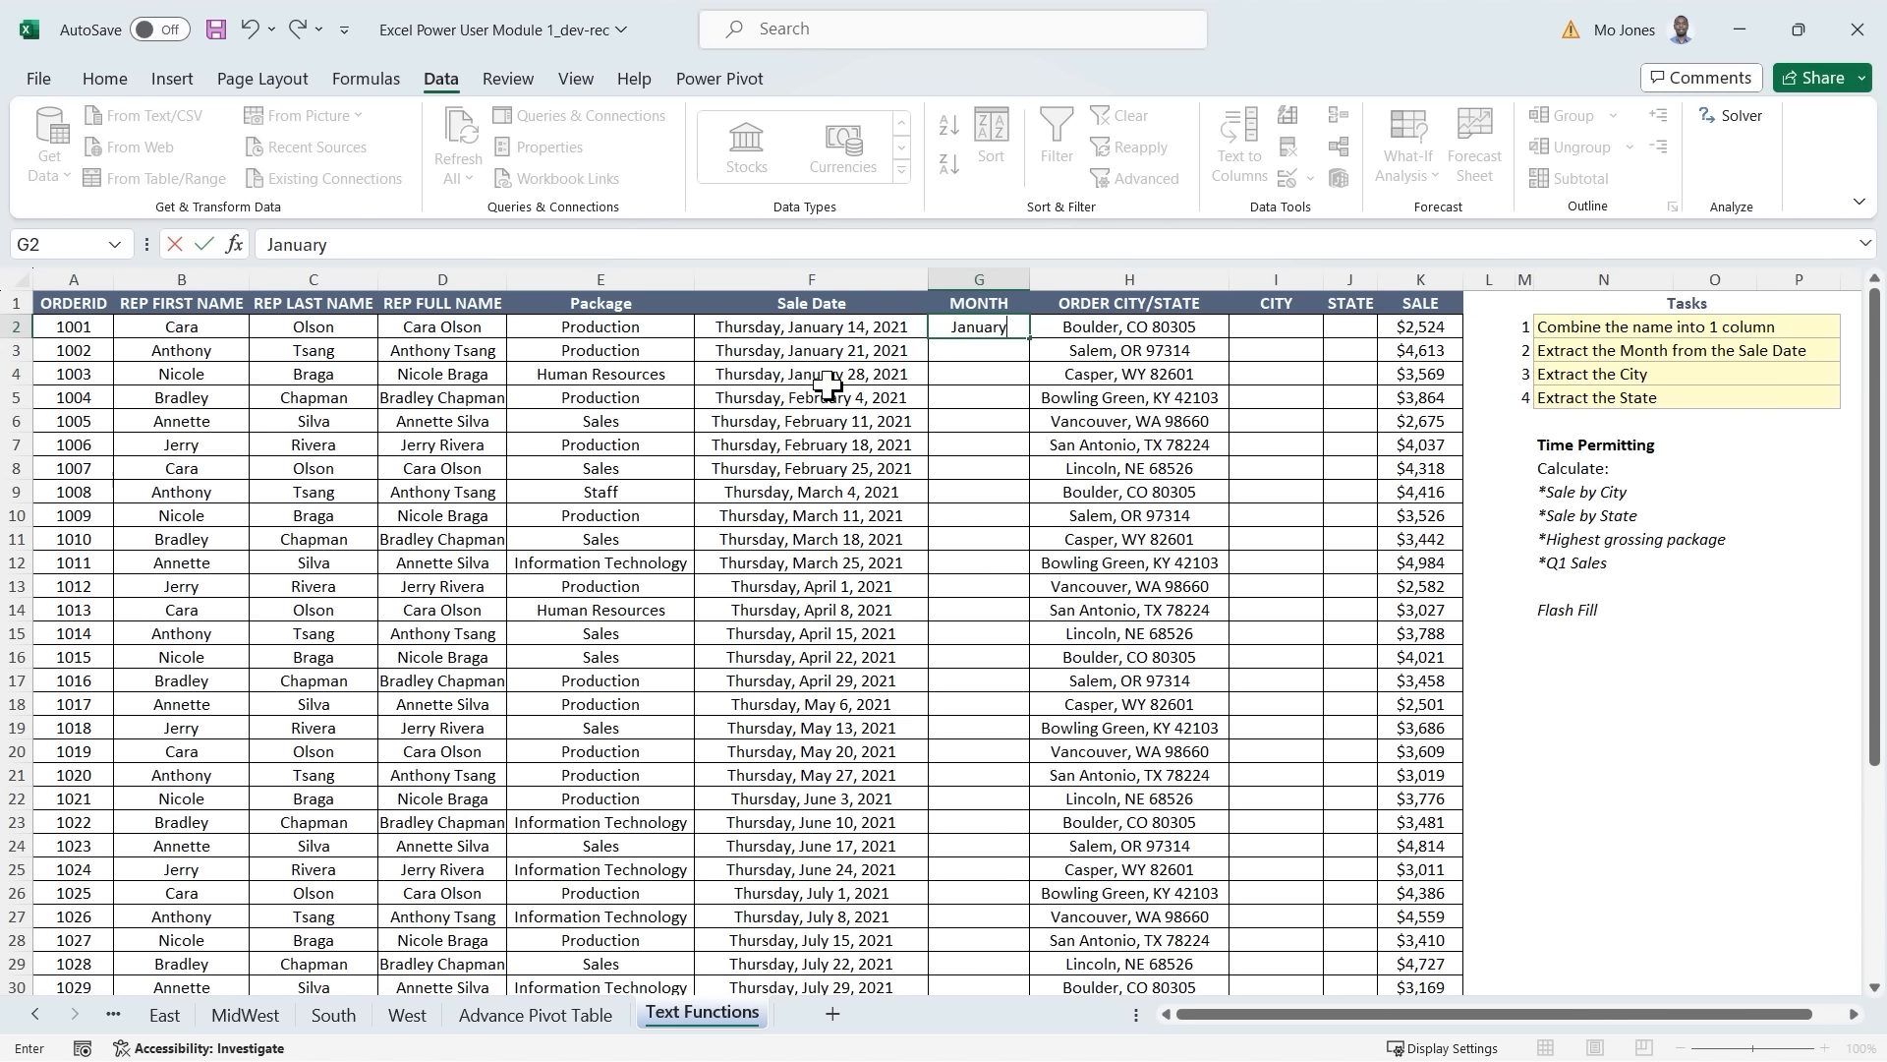
key(Return)
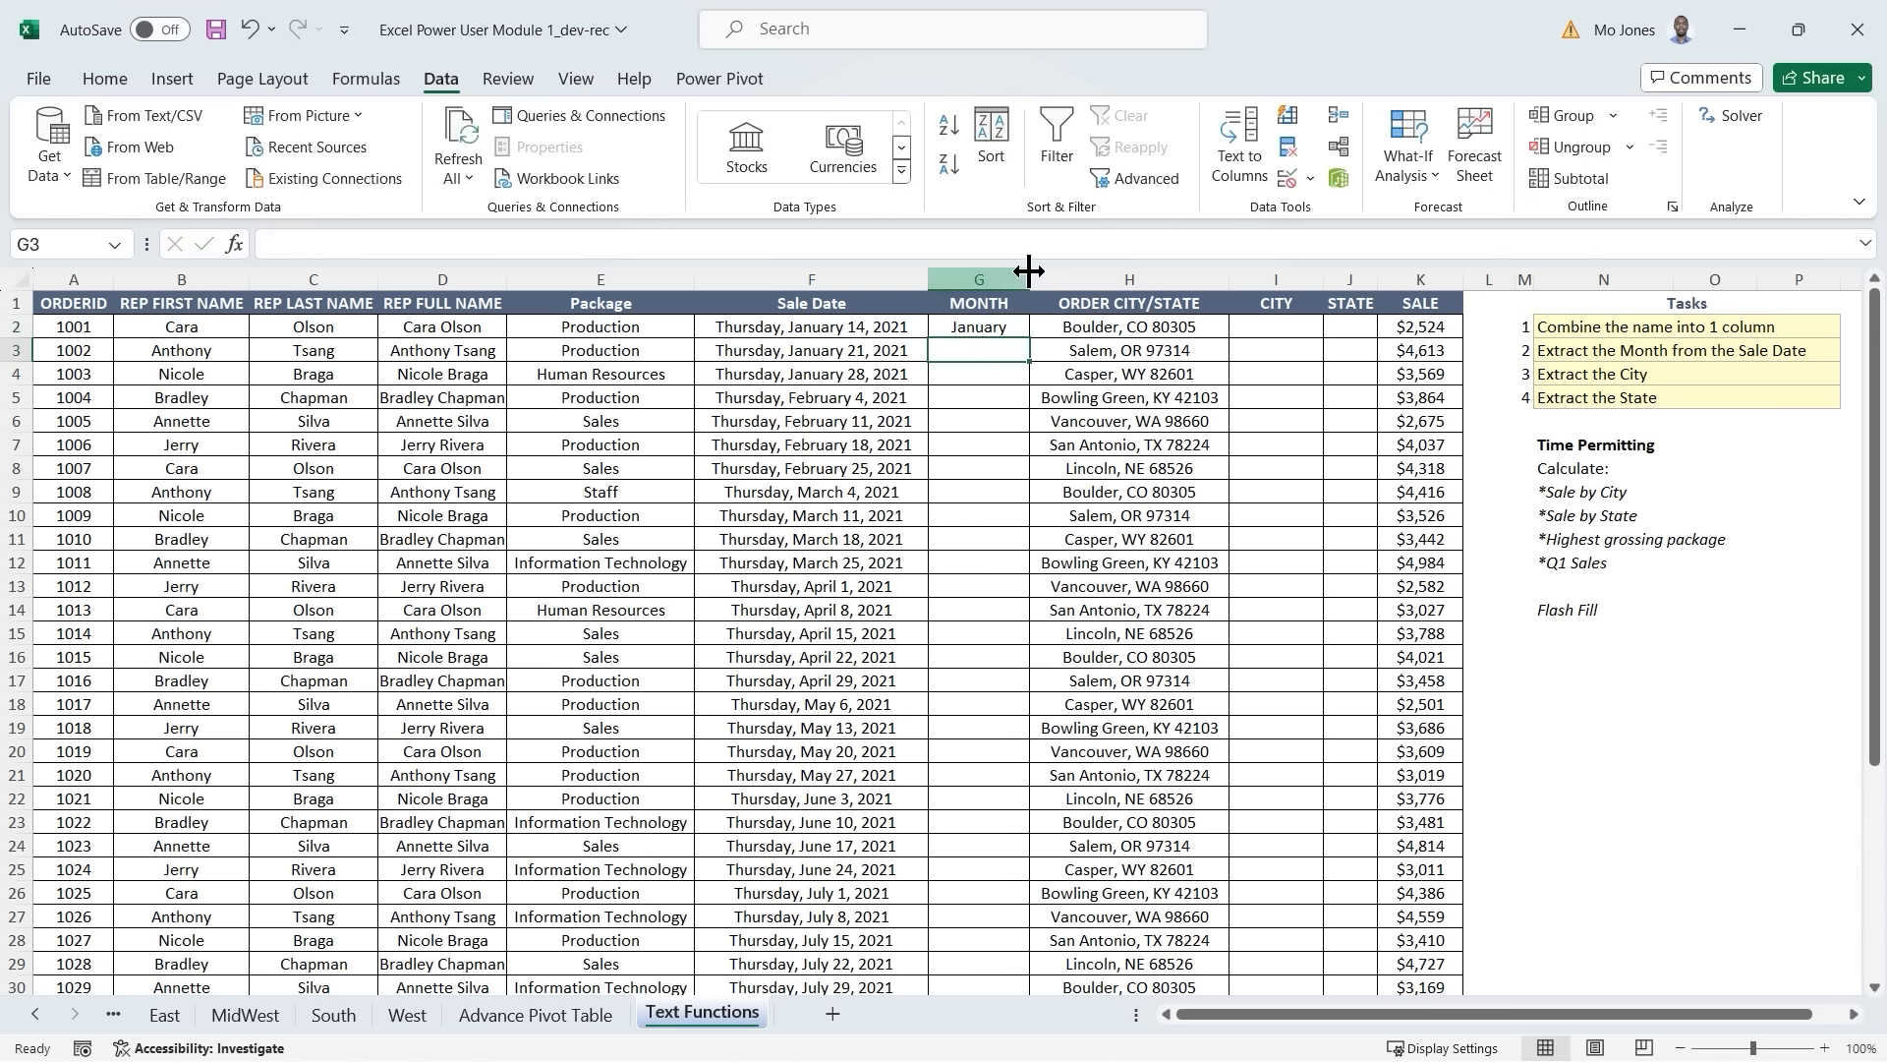
click(1289, 115)
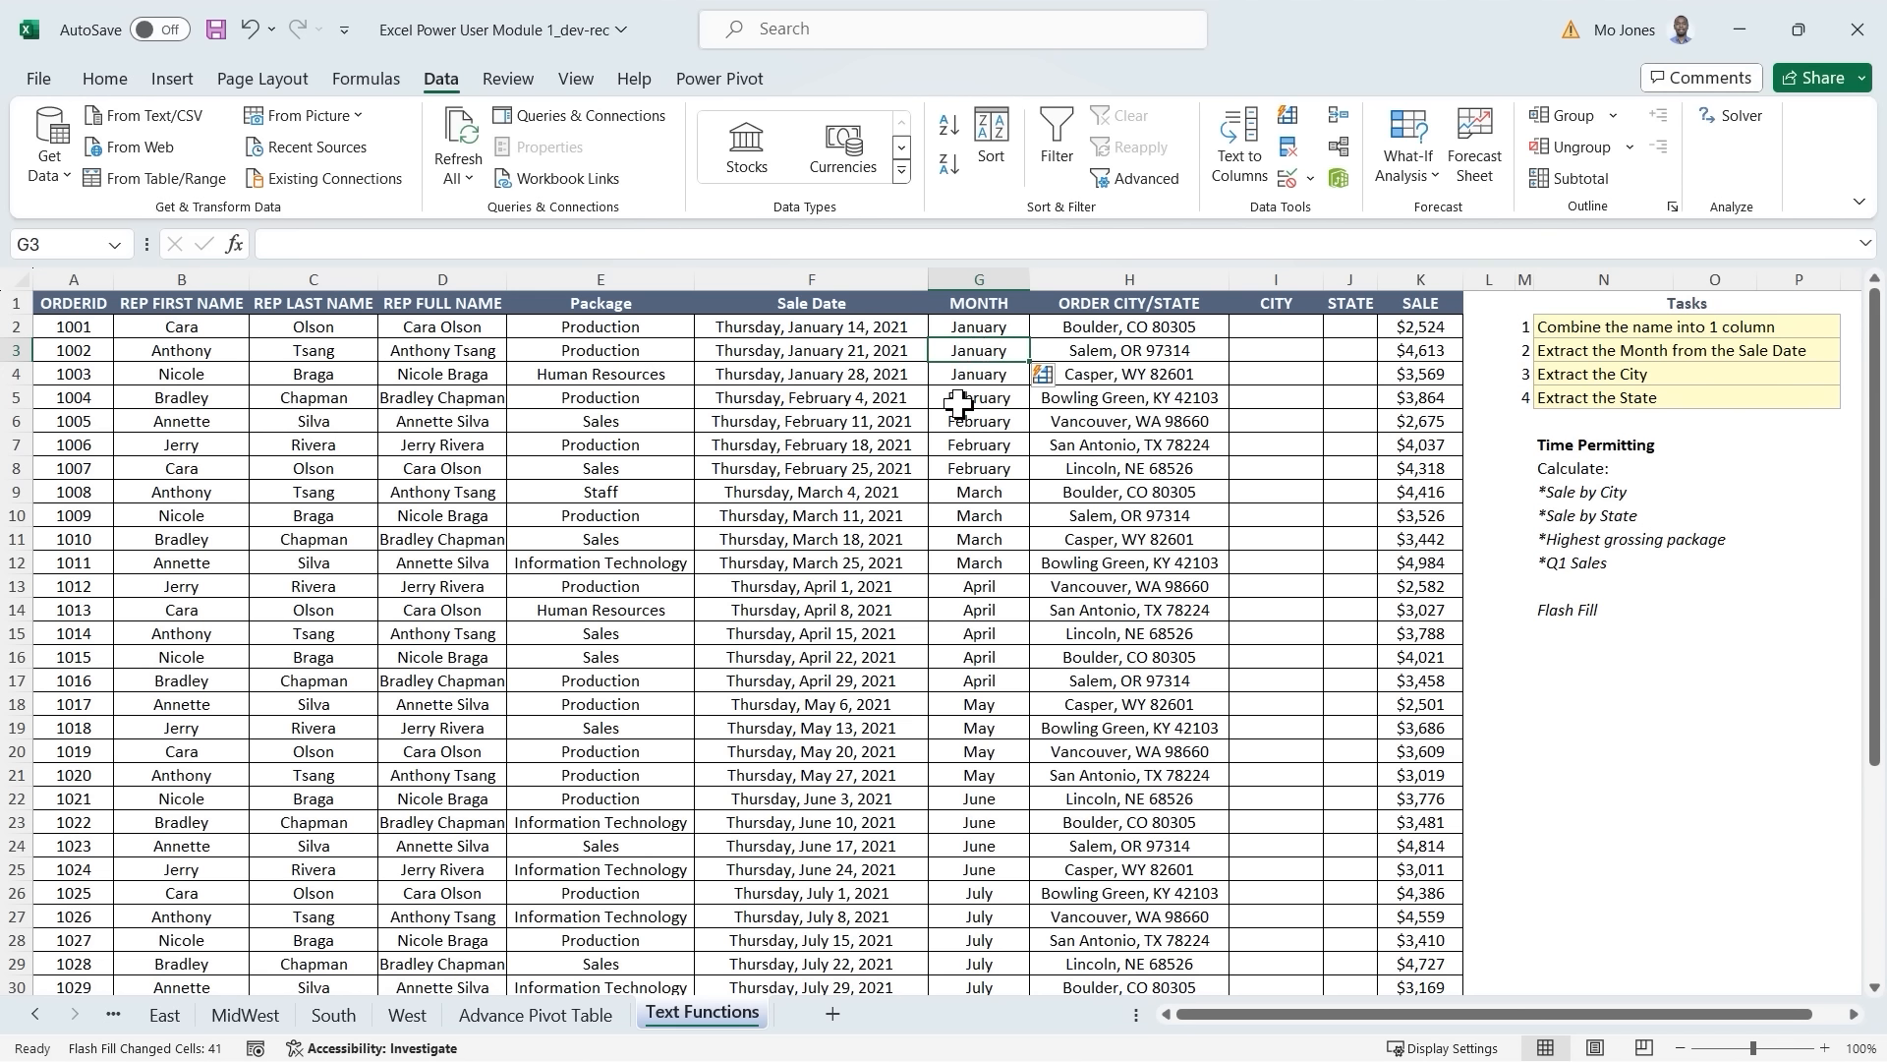
Verify filled months like May in G18 against the Sale Date in F2 and review Flash Fill options.
click(952, 639)
click(961, 705)
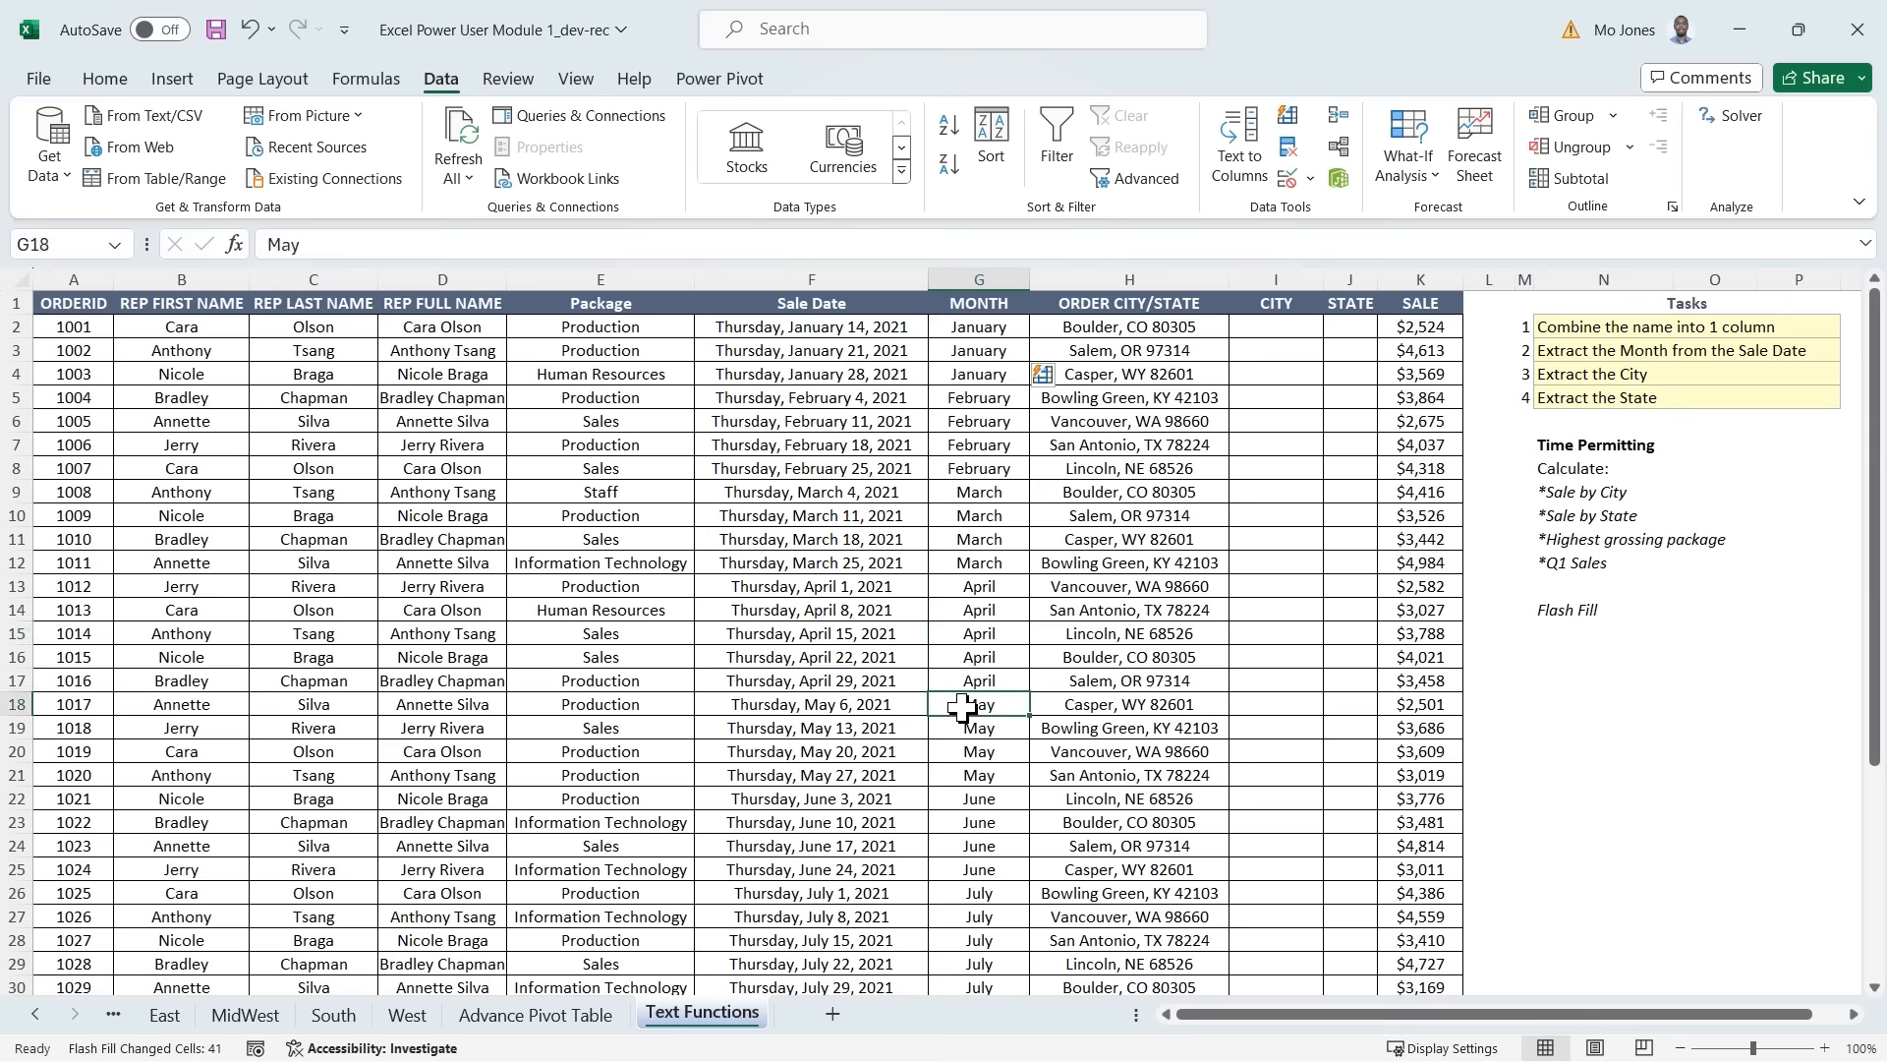
scroll(964, 705, down, 6)
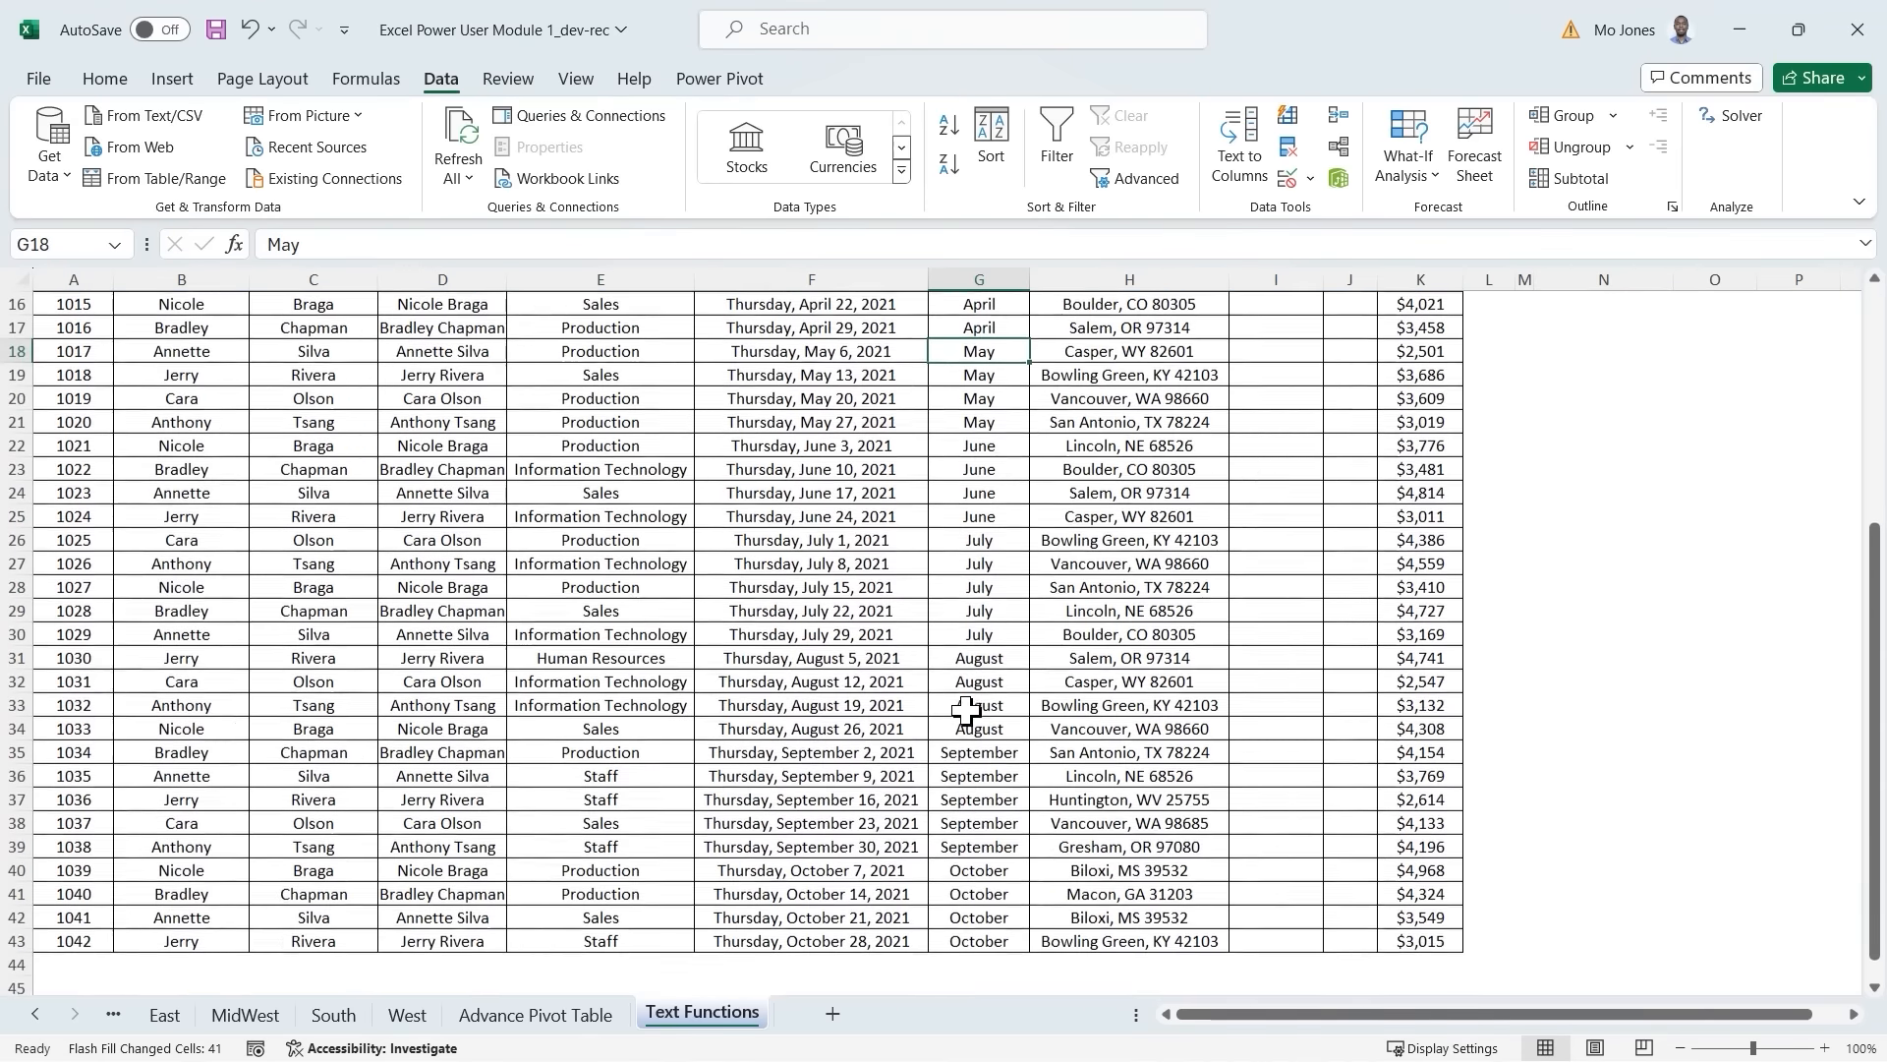
scroll(965, 707, up, 6)
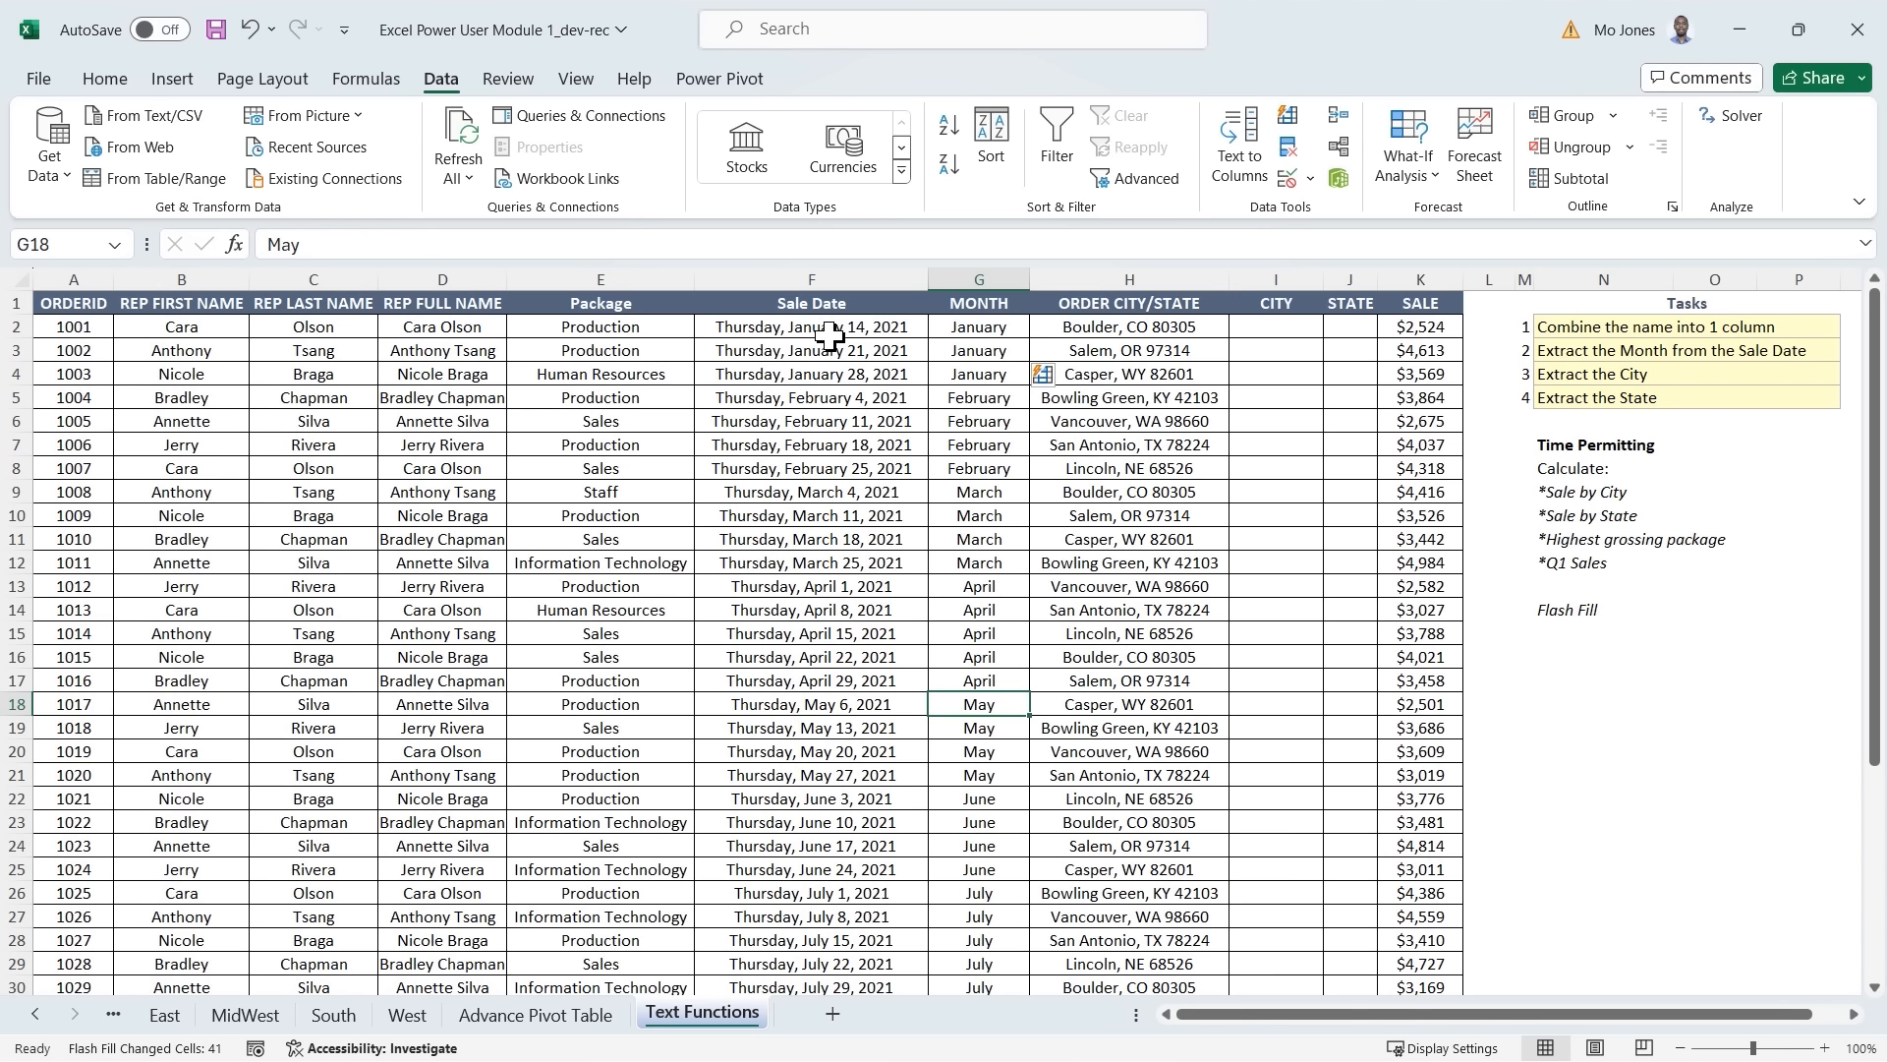
click(829, 334)
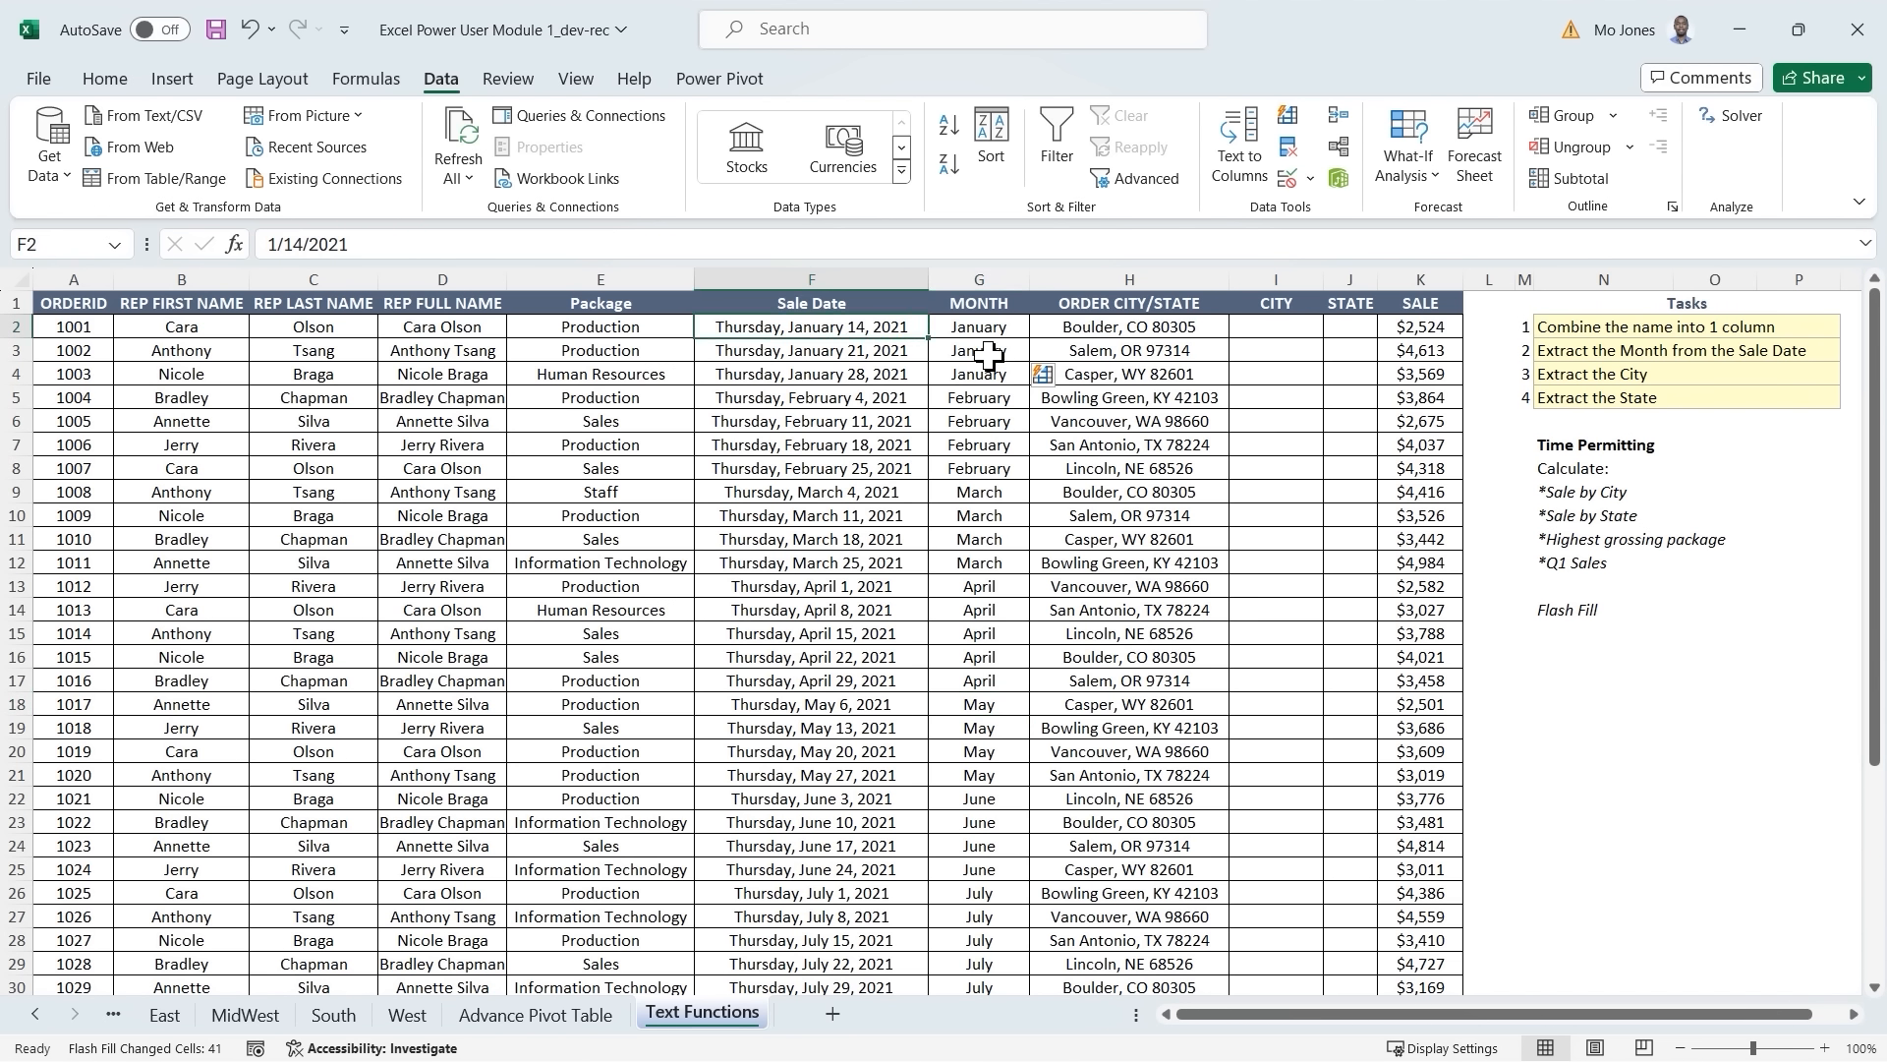
click(1062, 376)
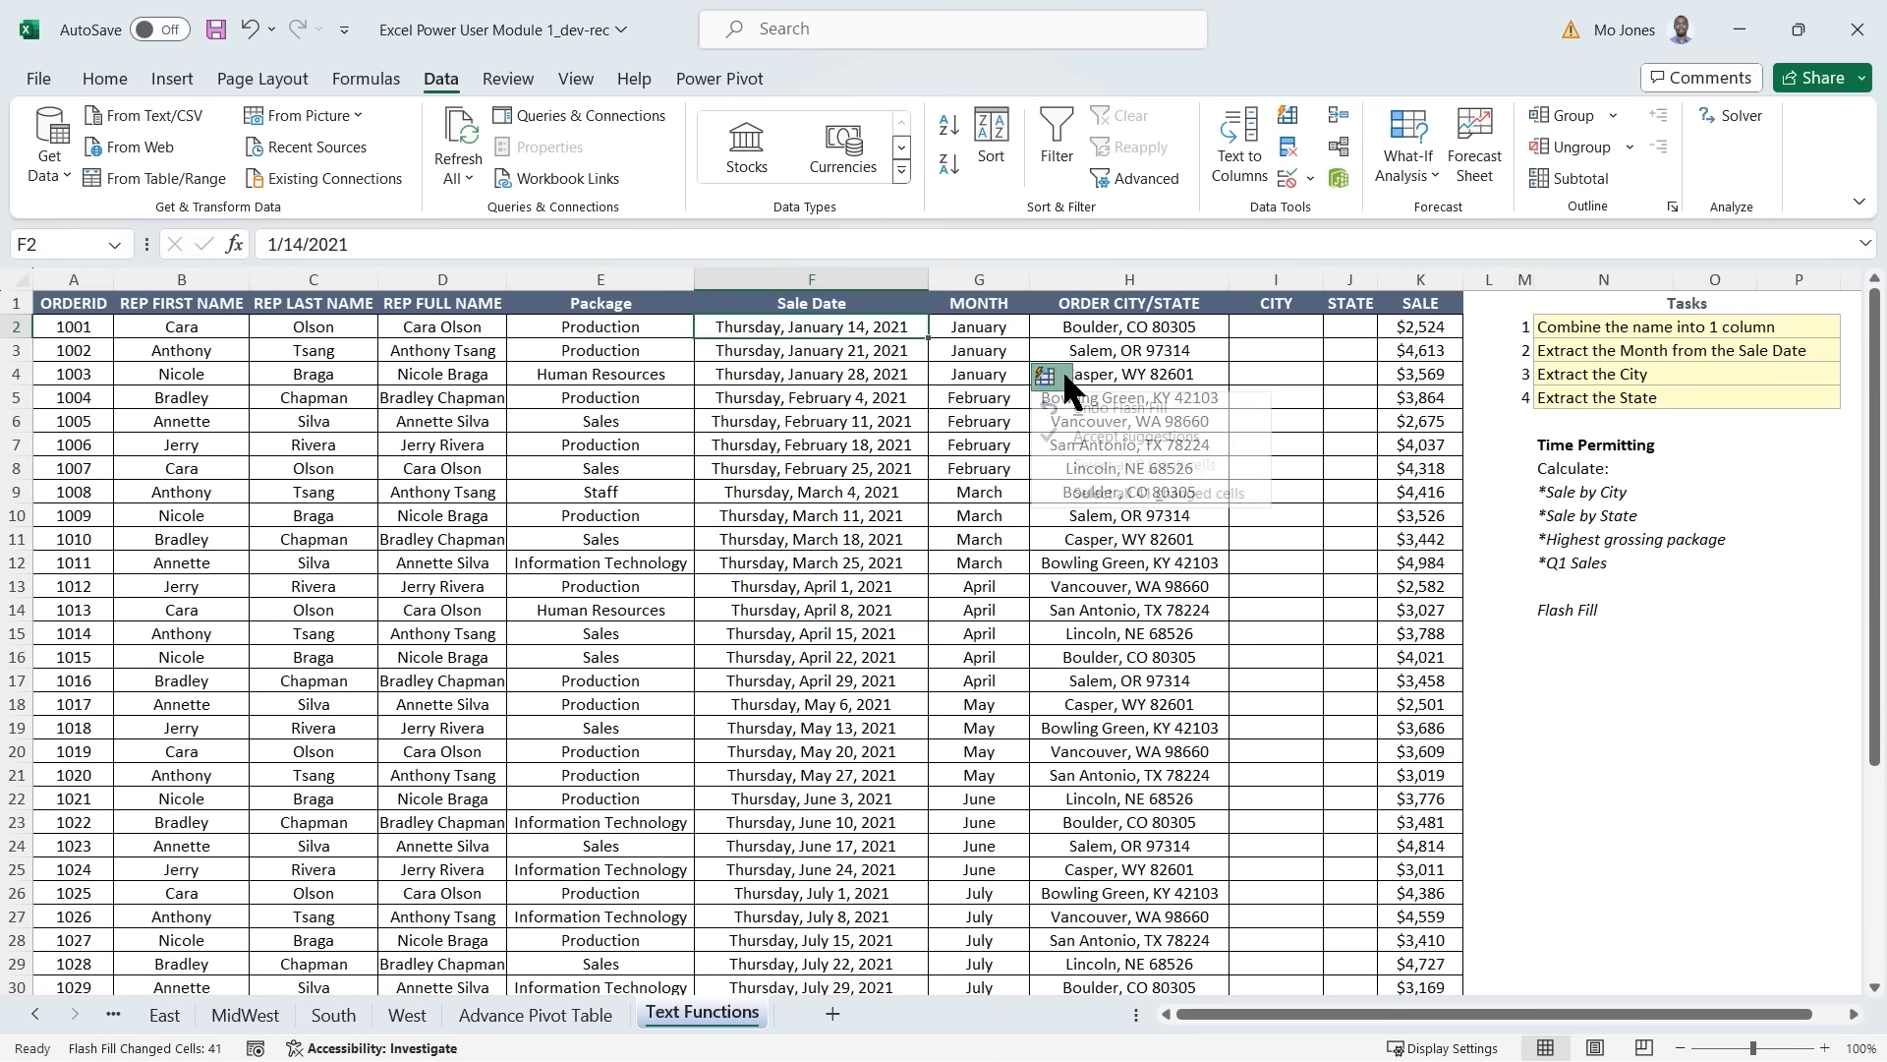
click(1083, 437)
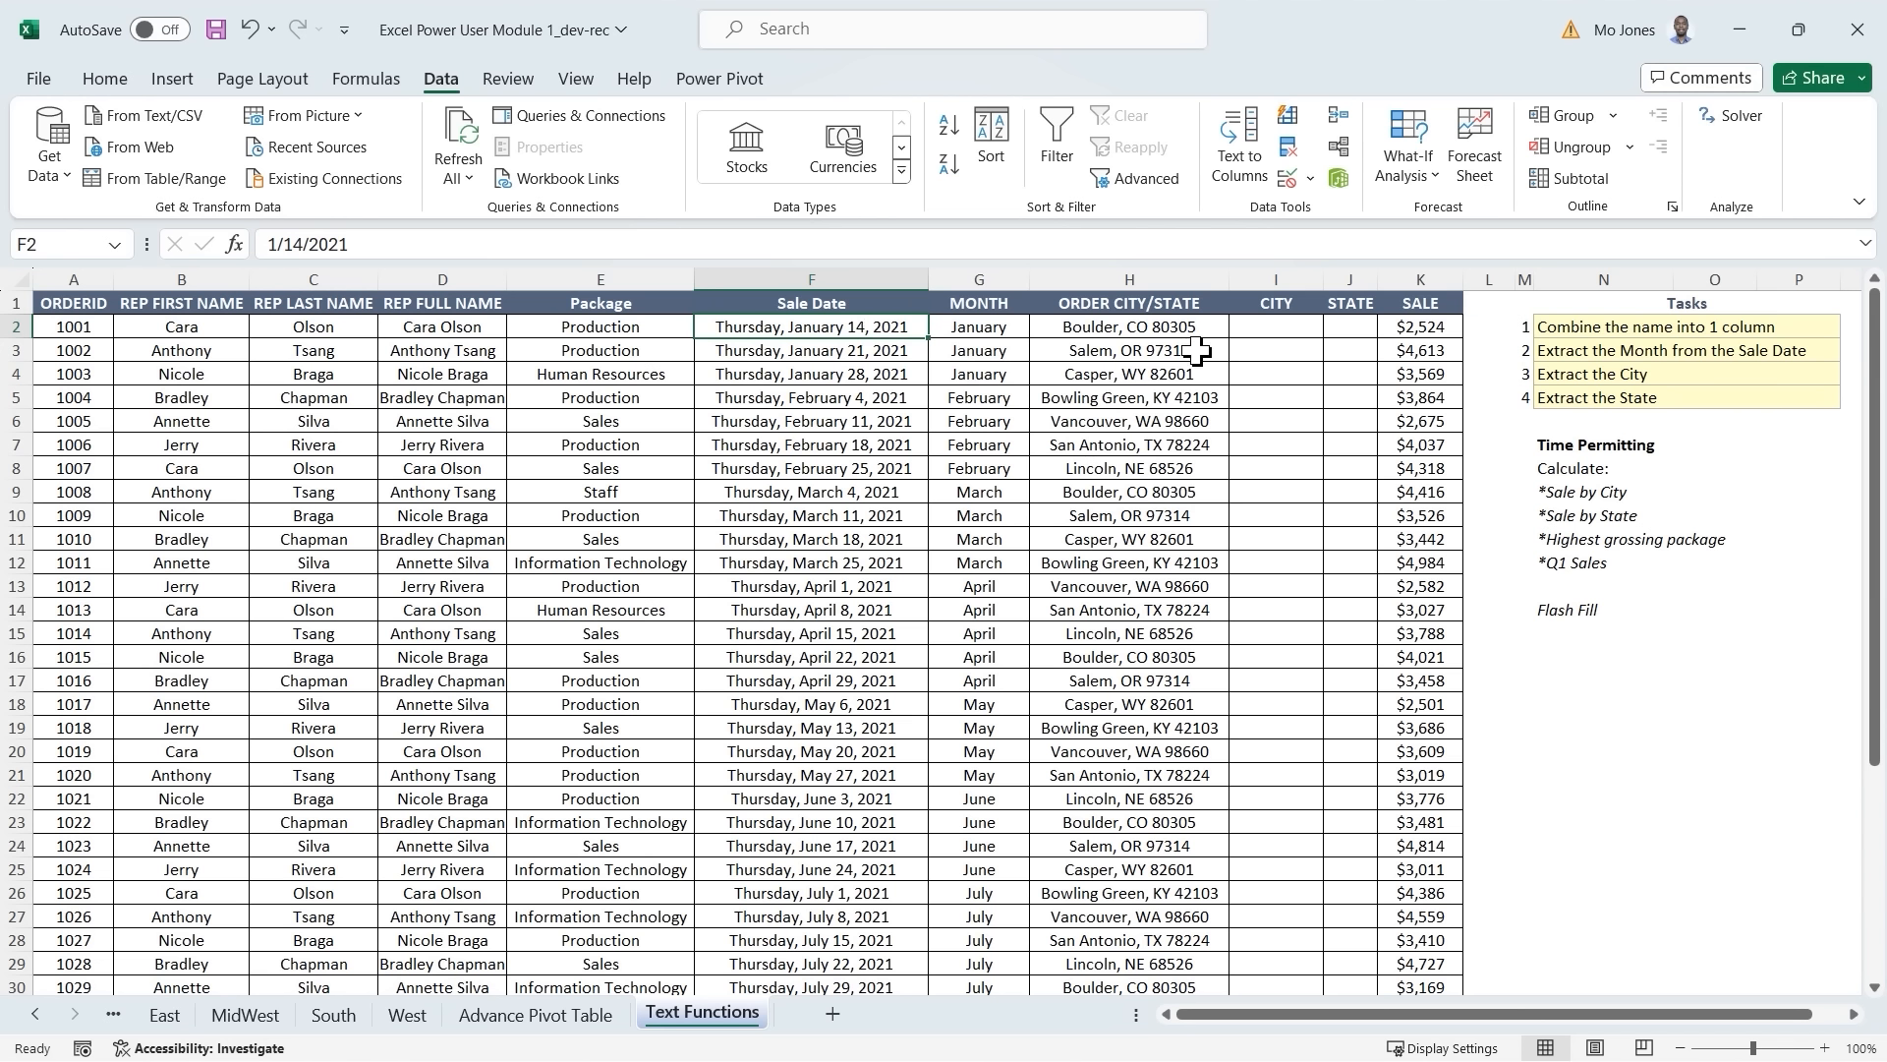
click(1277, 328)
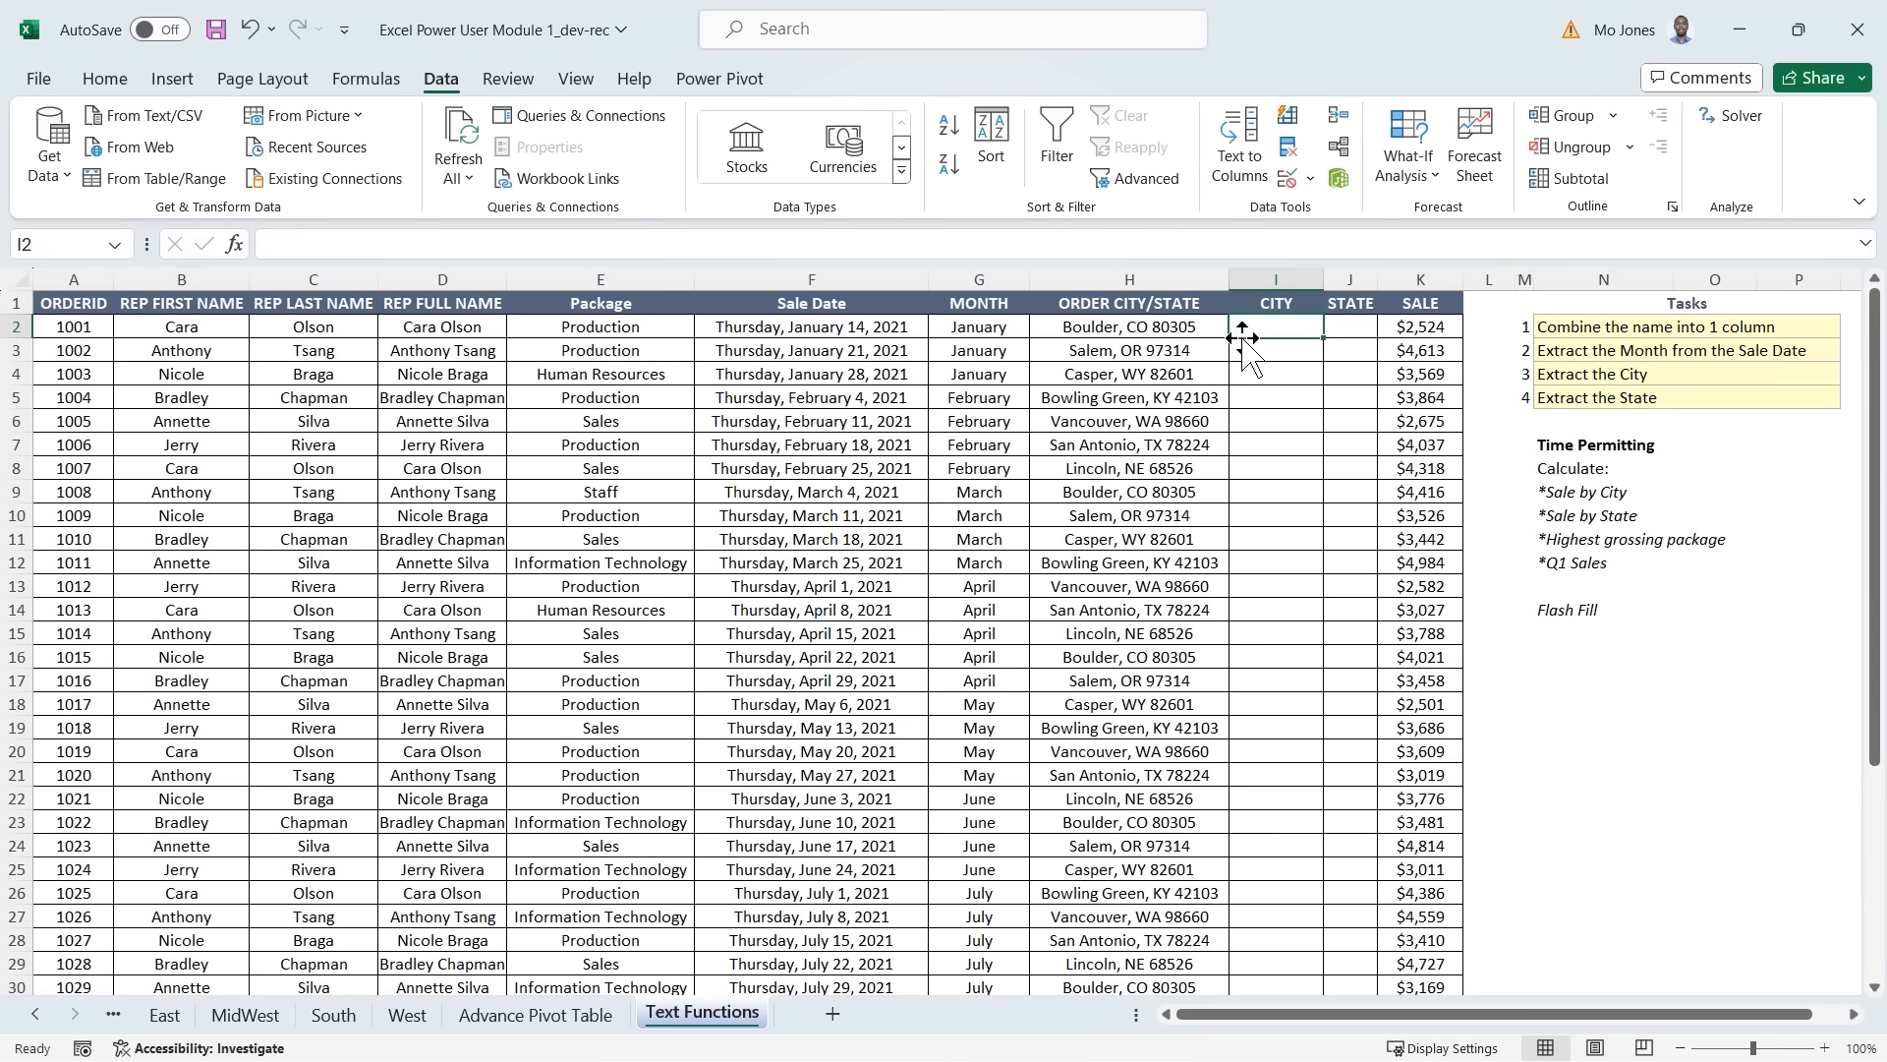
Enter Boulder and Salem in I2 and I3, accept the Flash Fill cities, and autofit column I.
text(Boulde)
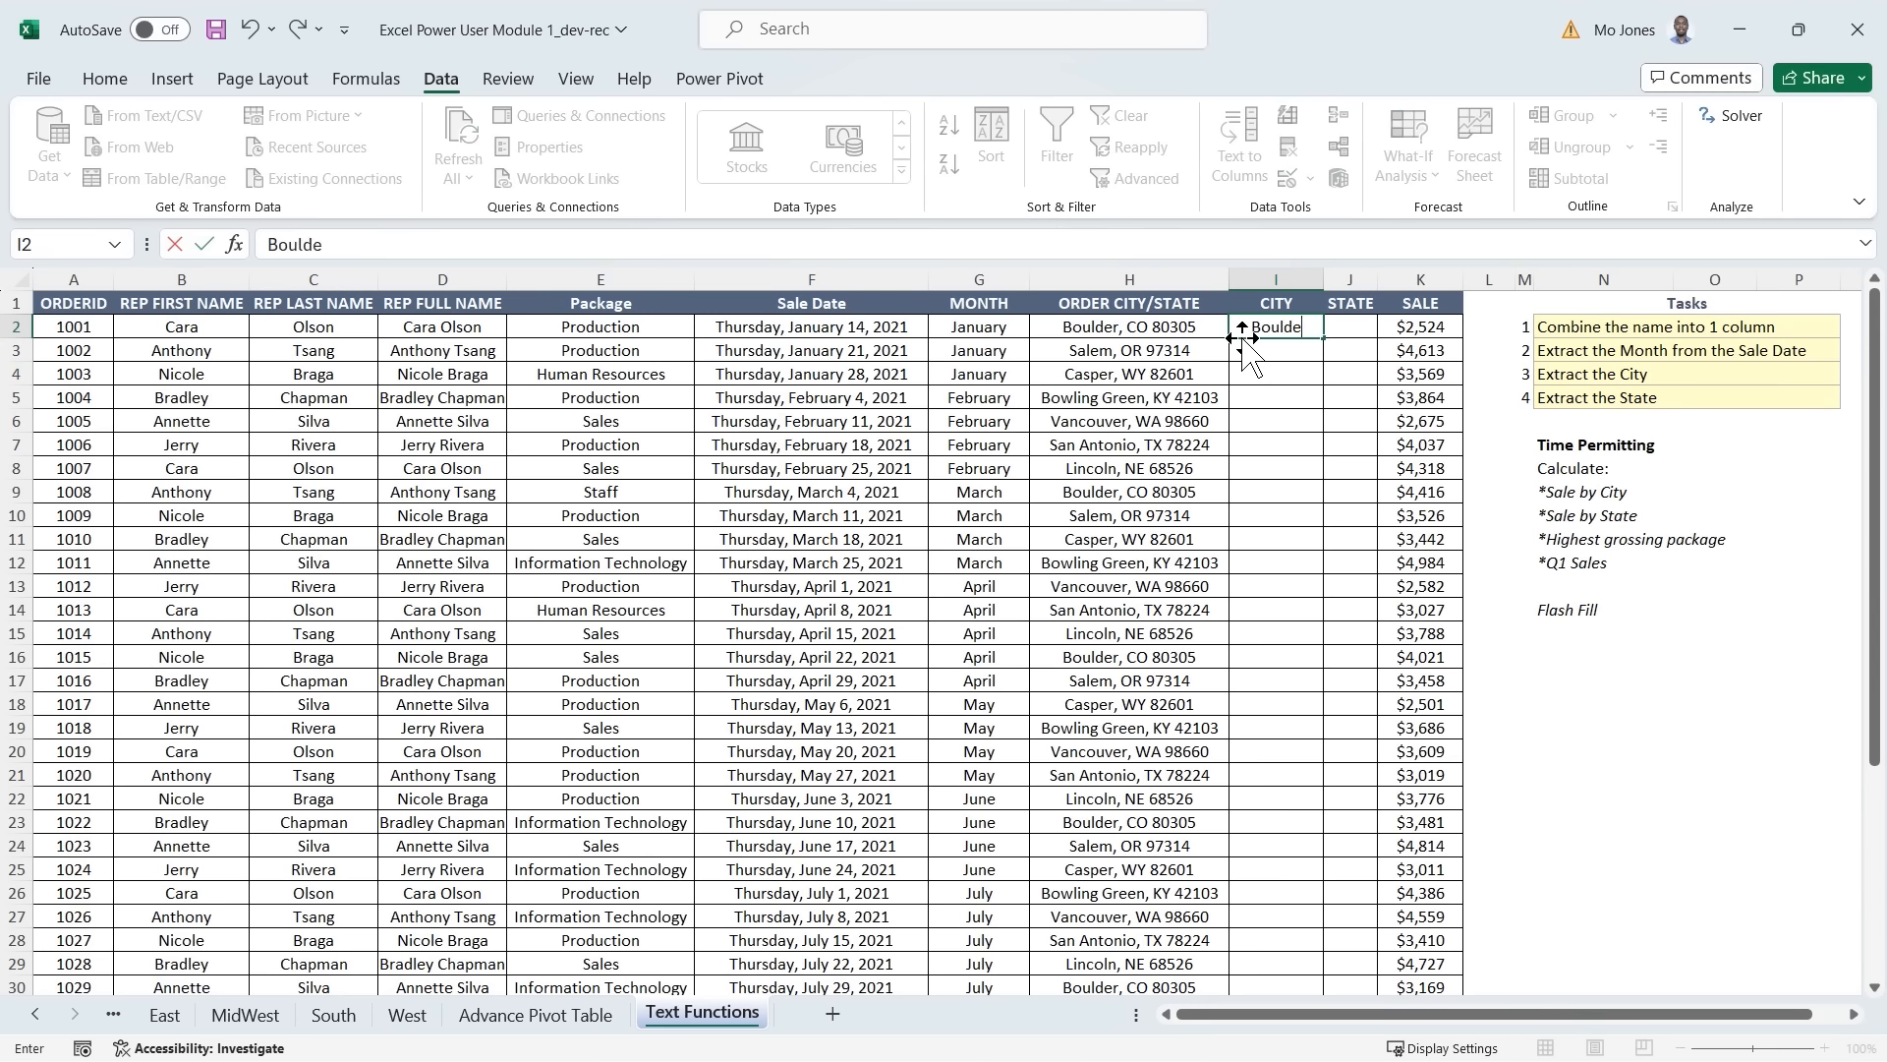
text(r)
key(Return)
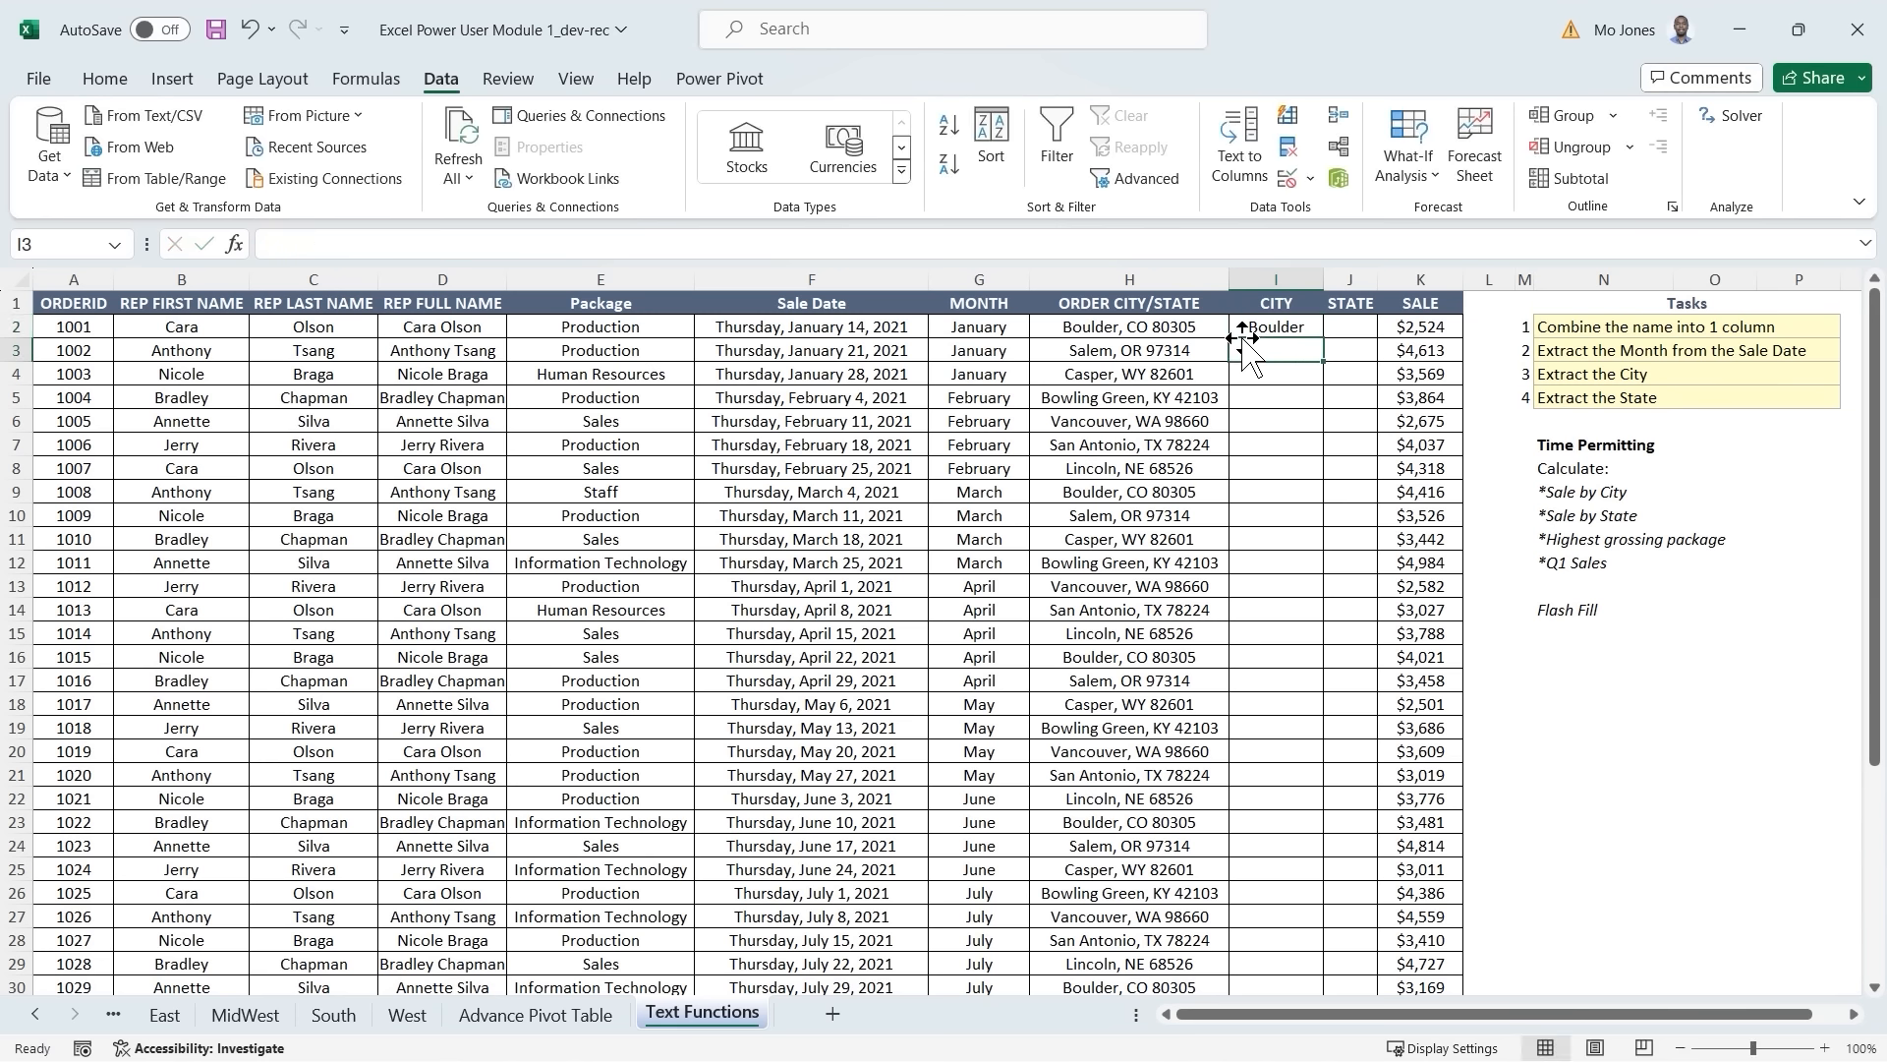
text(Salem)
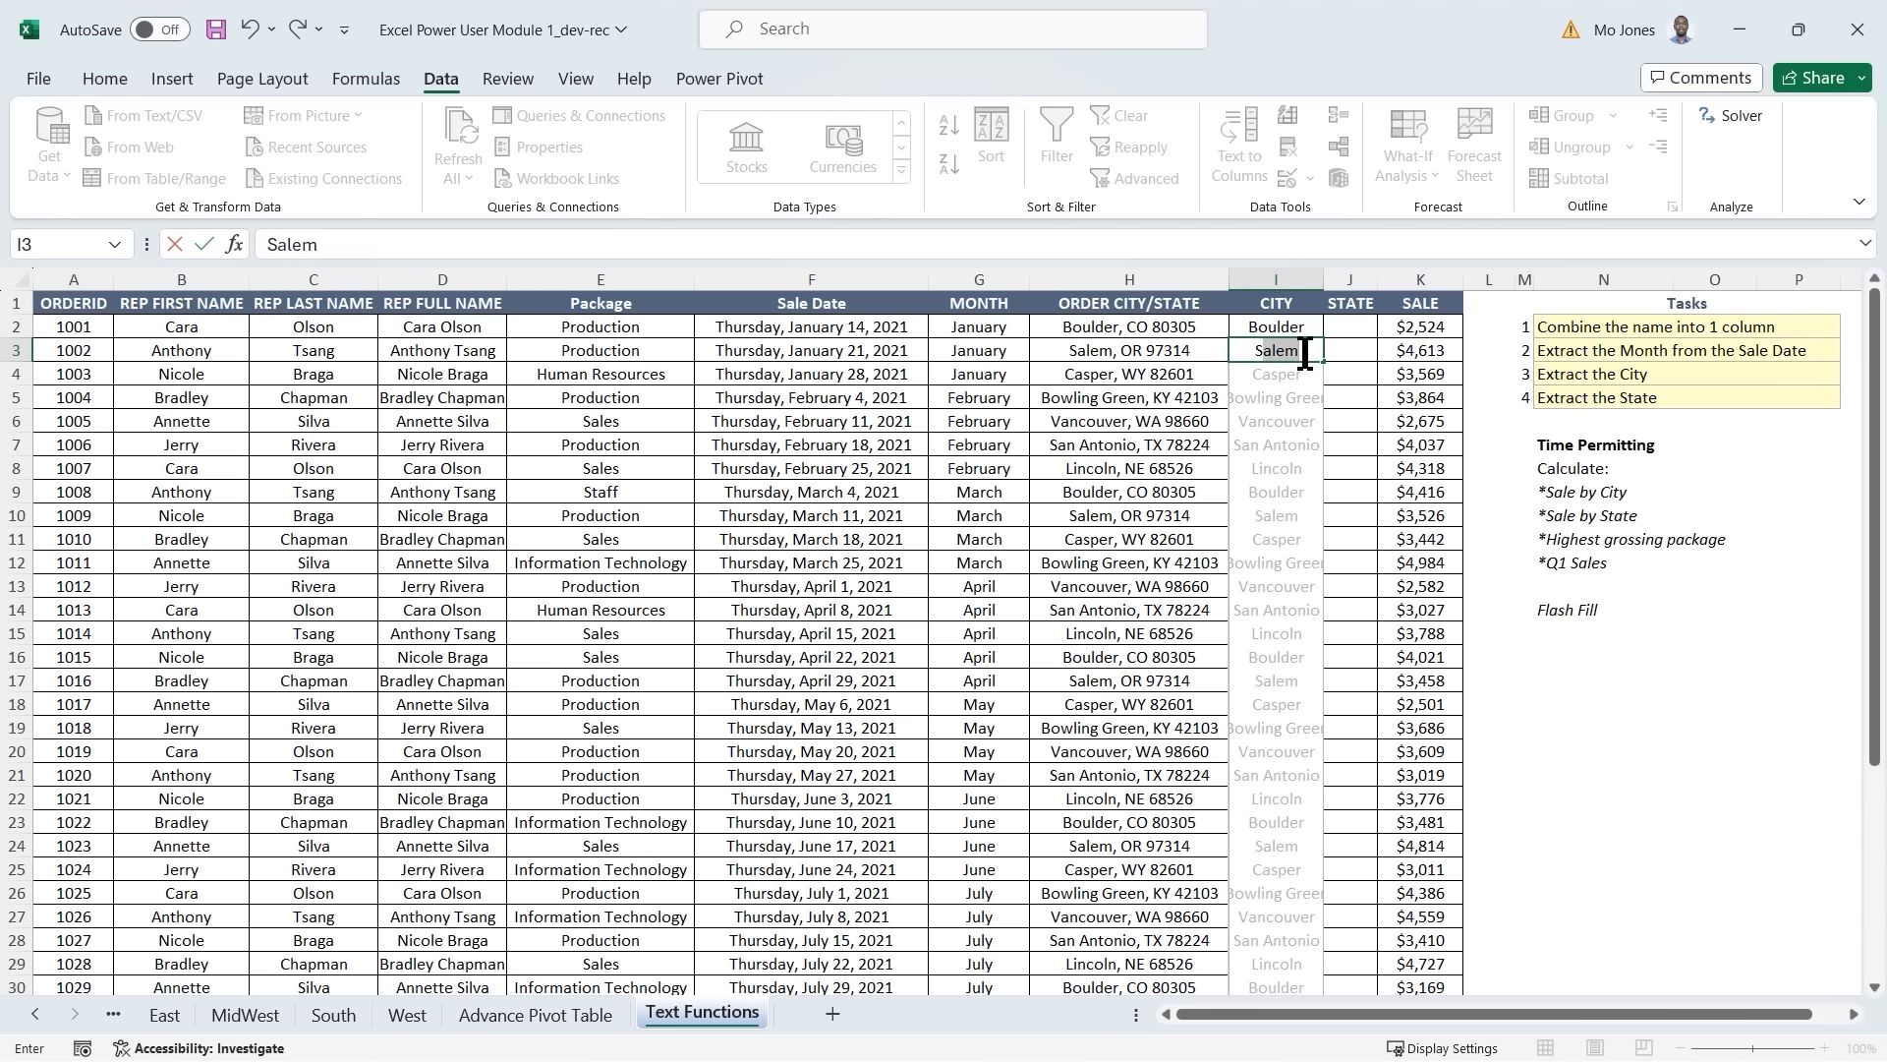
key(Return)
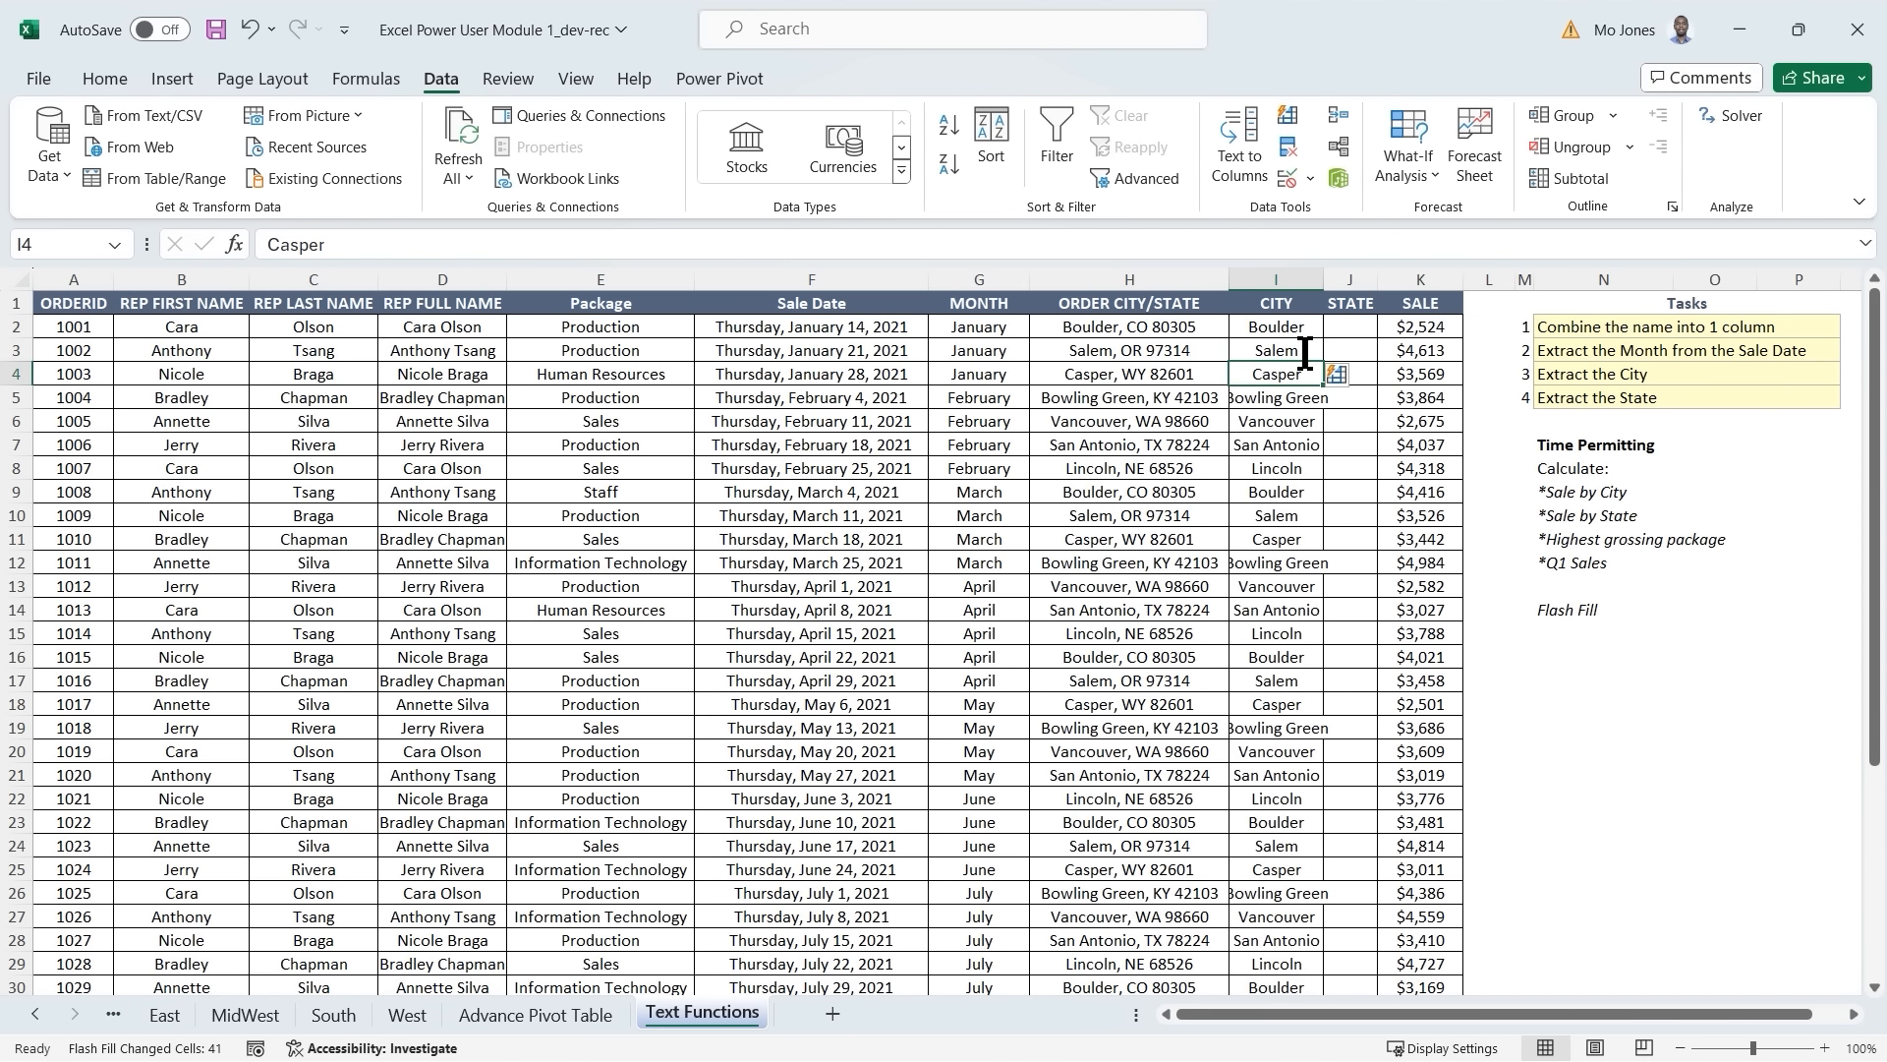
double_click(1323, 282)
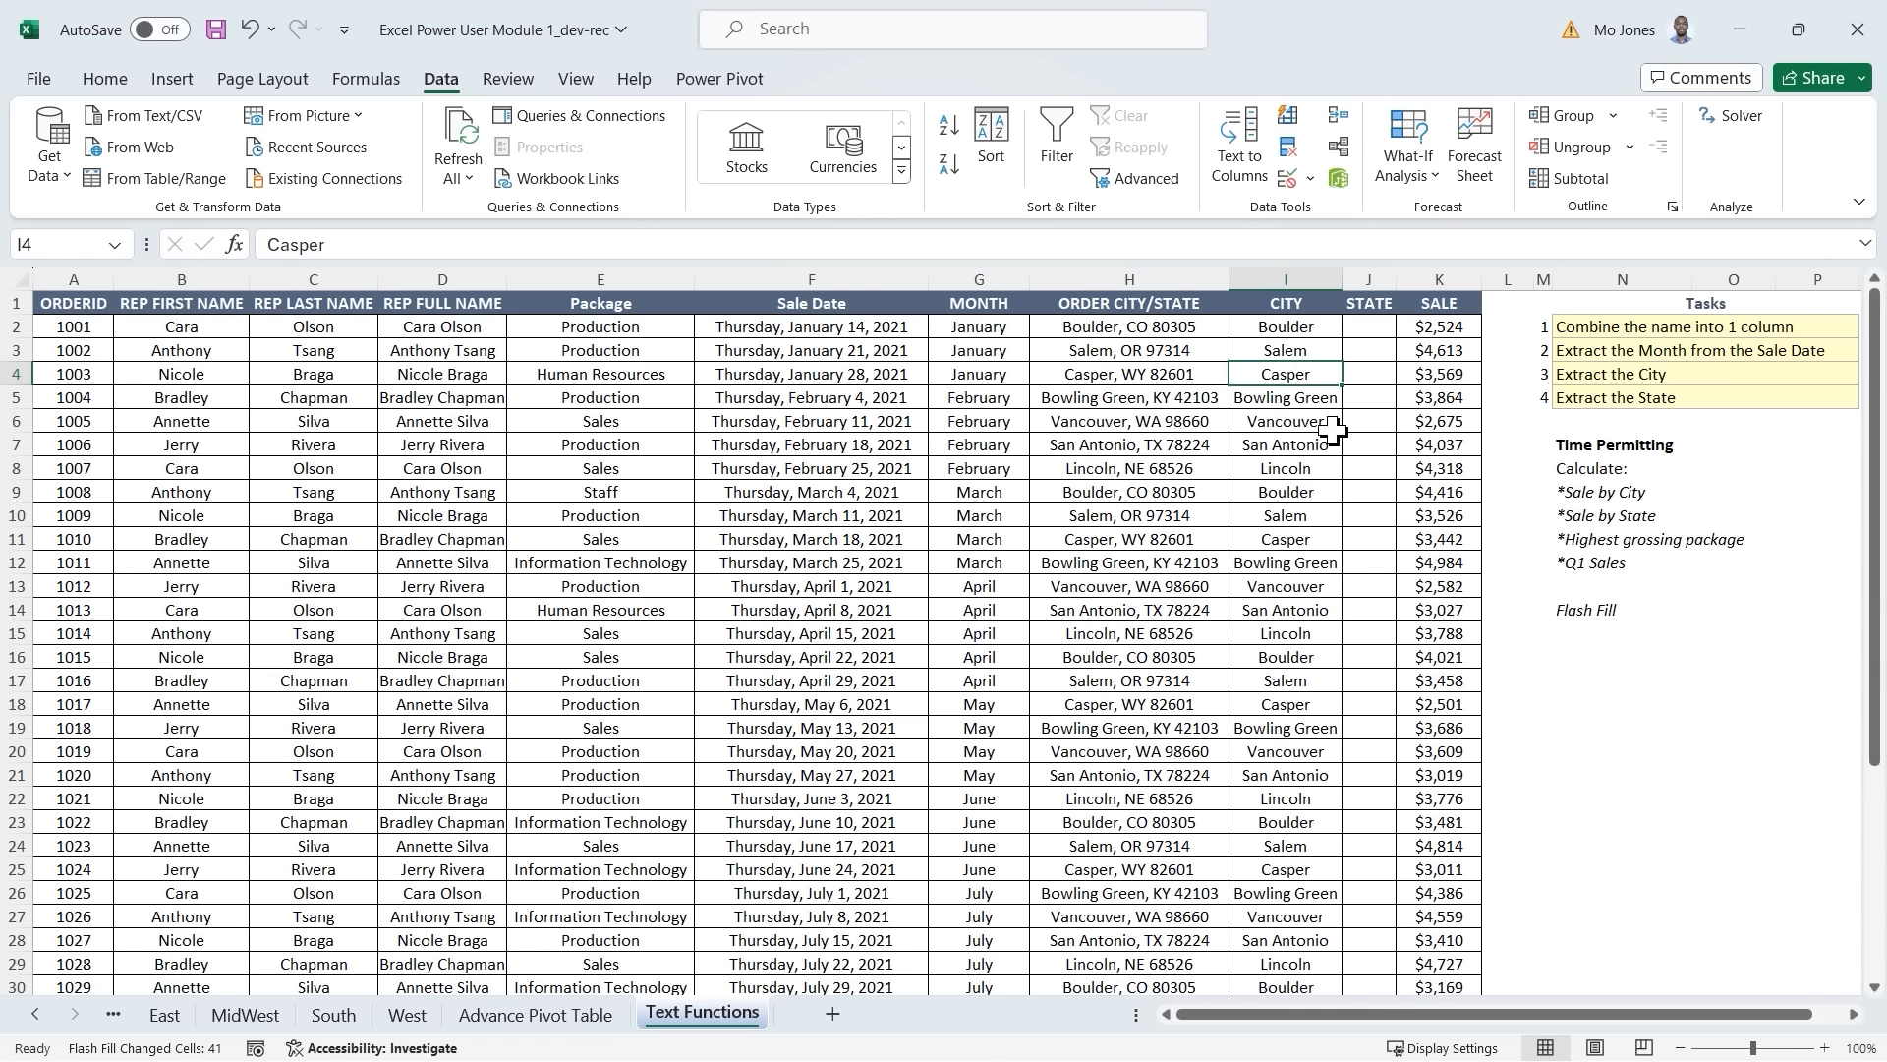
Check the filled cities such as Bowling Green in I5, marking several examples on screen.
click(1268, 403)
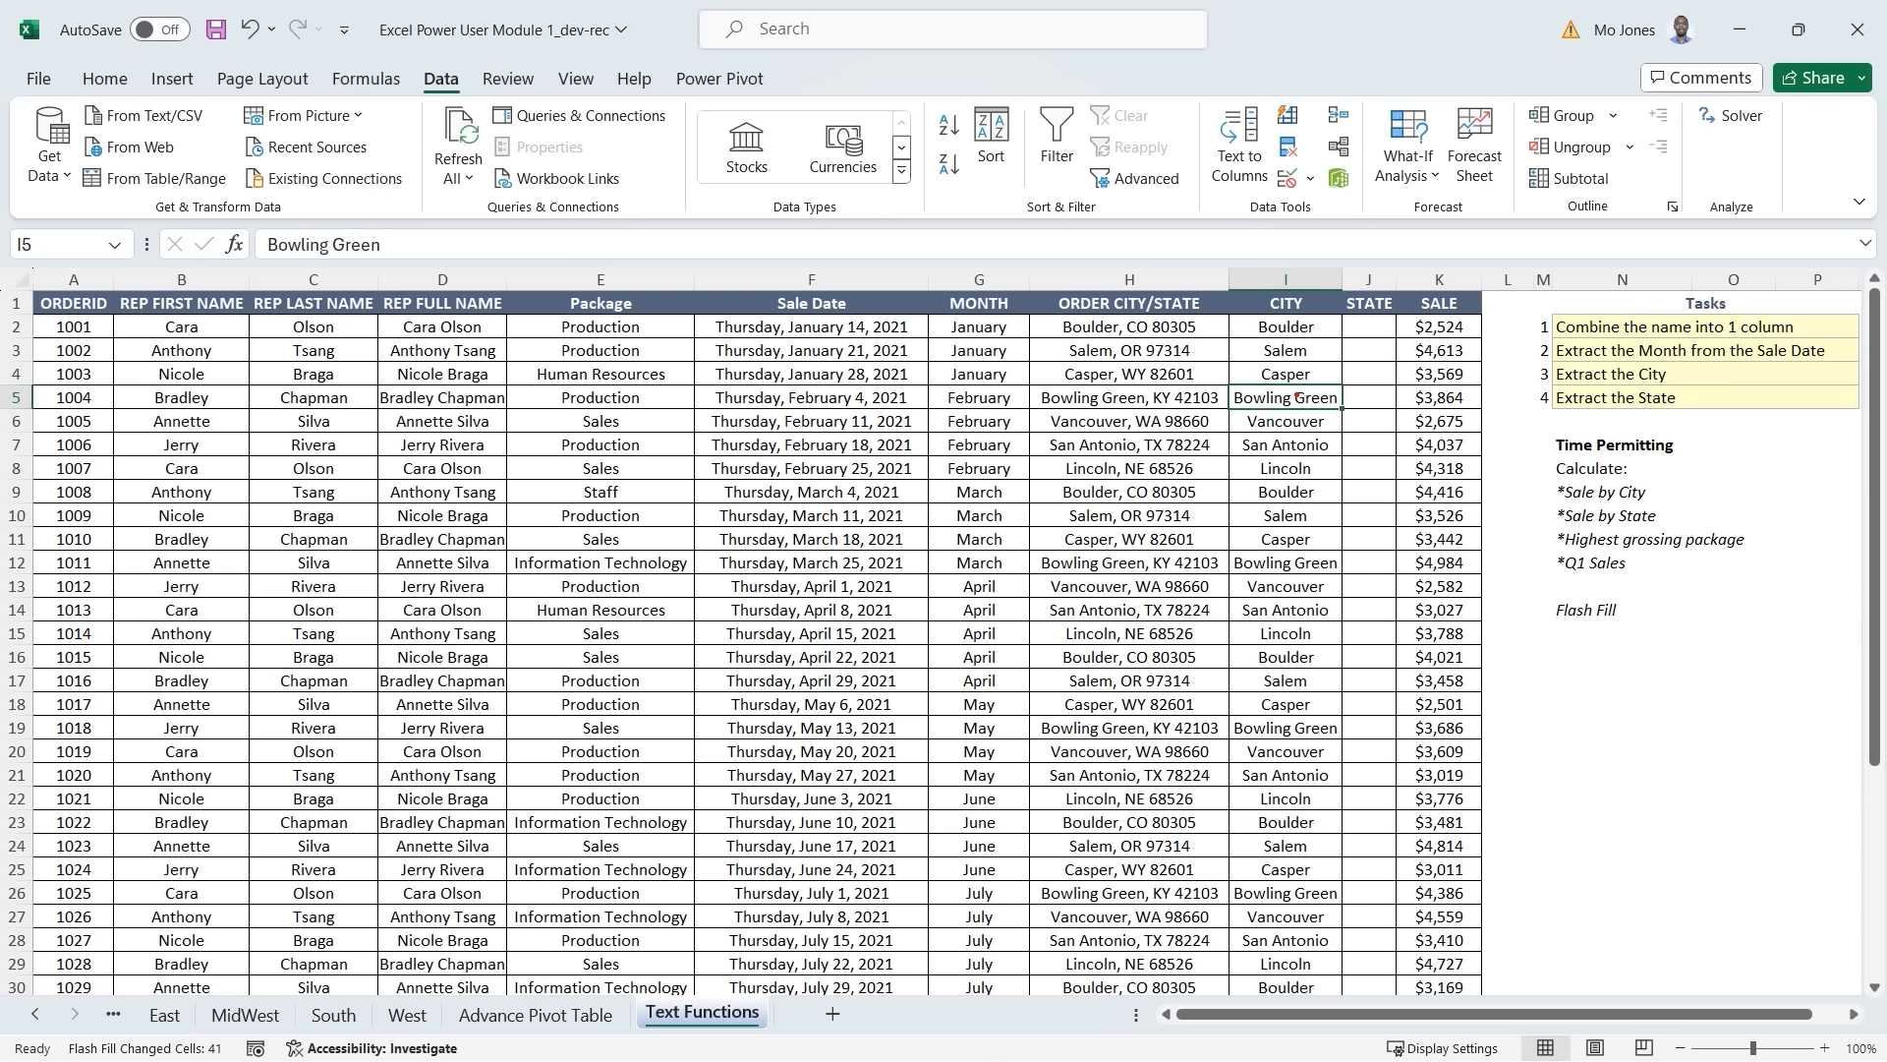
drag(1297, 394, 1341, 397)
drag(1354, 565, 1387, 566)
mouse_move(1353, 727)
mouse_down()
mouse_move(1380, 728)
mouse_move(1377, 775)
mouse_up()
drag(1358, 611, 1386, 609)
click(1373, 680)
drag(1358, 897, 1384, 895)
Enter CO in J2, Flash Fill with Ctrl+E, and accept the suggested state abbreviations.
key(Escape)
click(1371, 328)
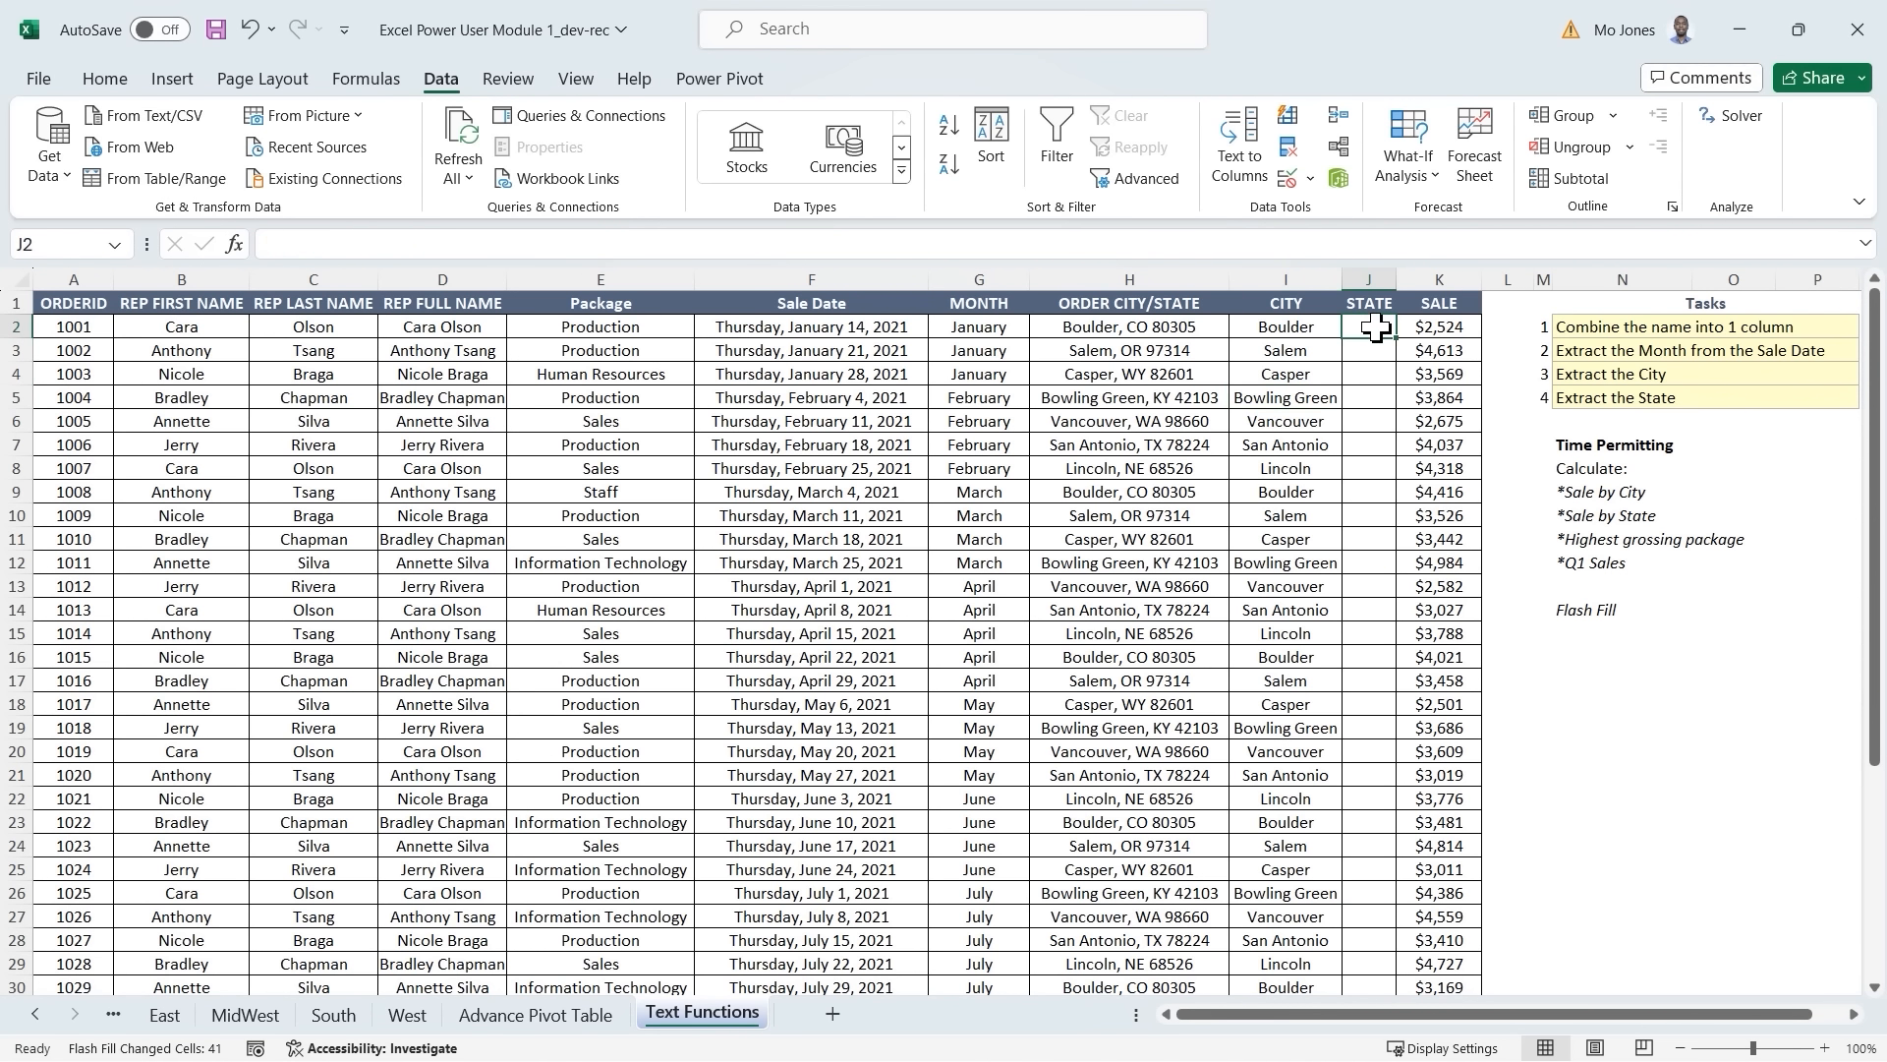
text(CO)
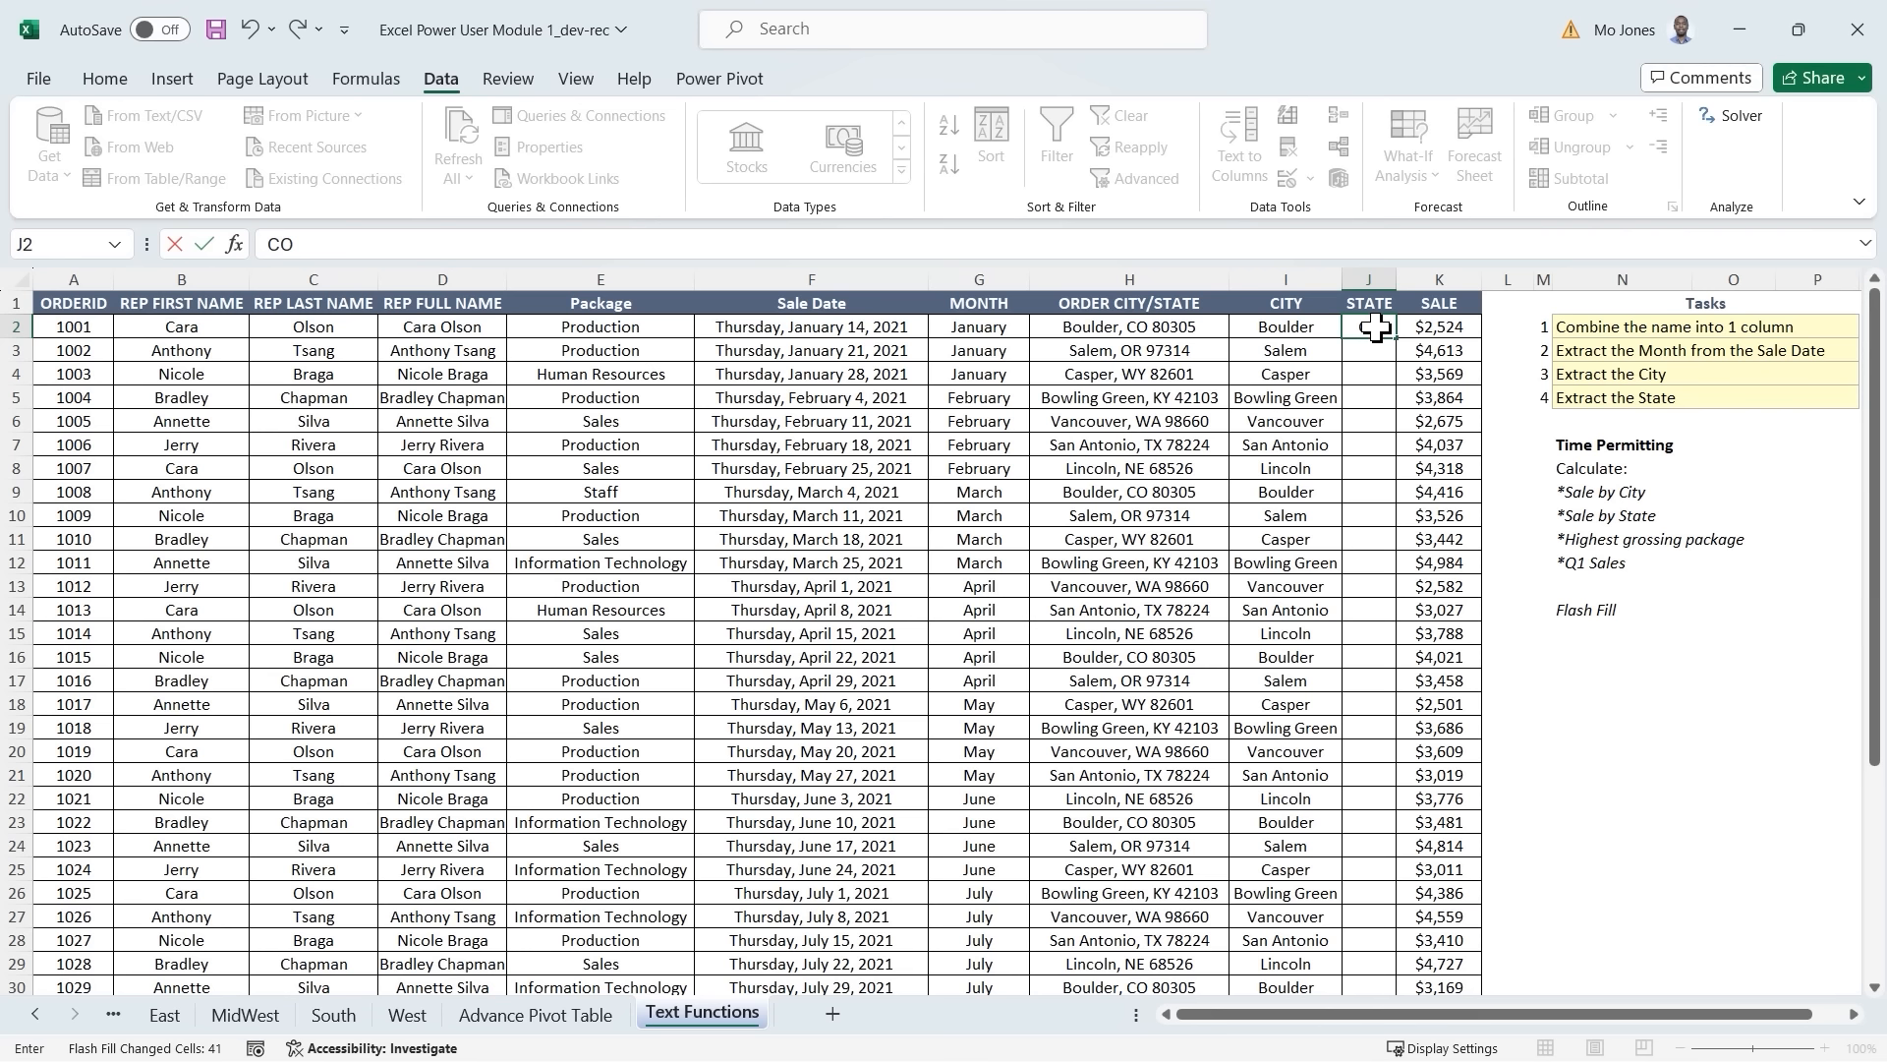
key(Return)
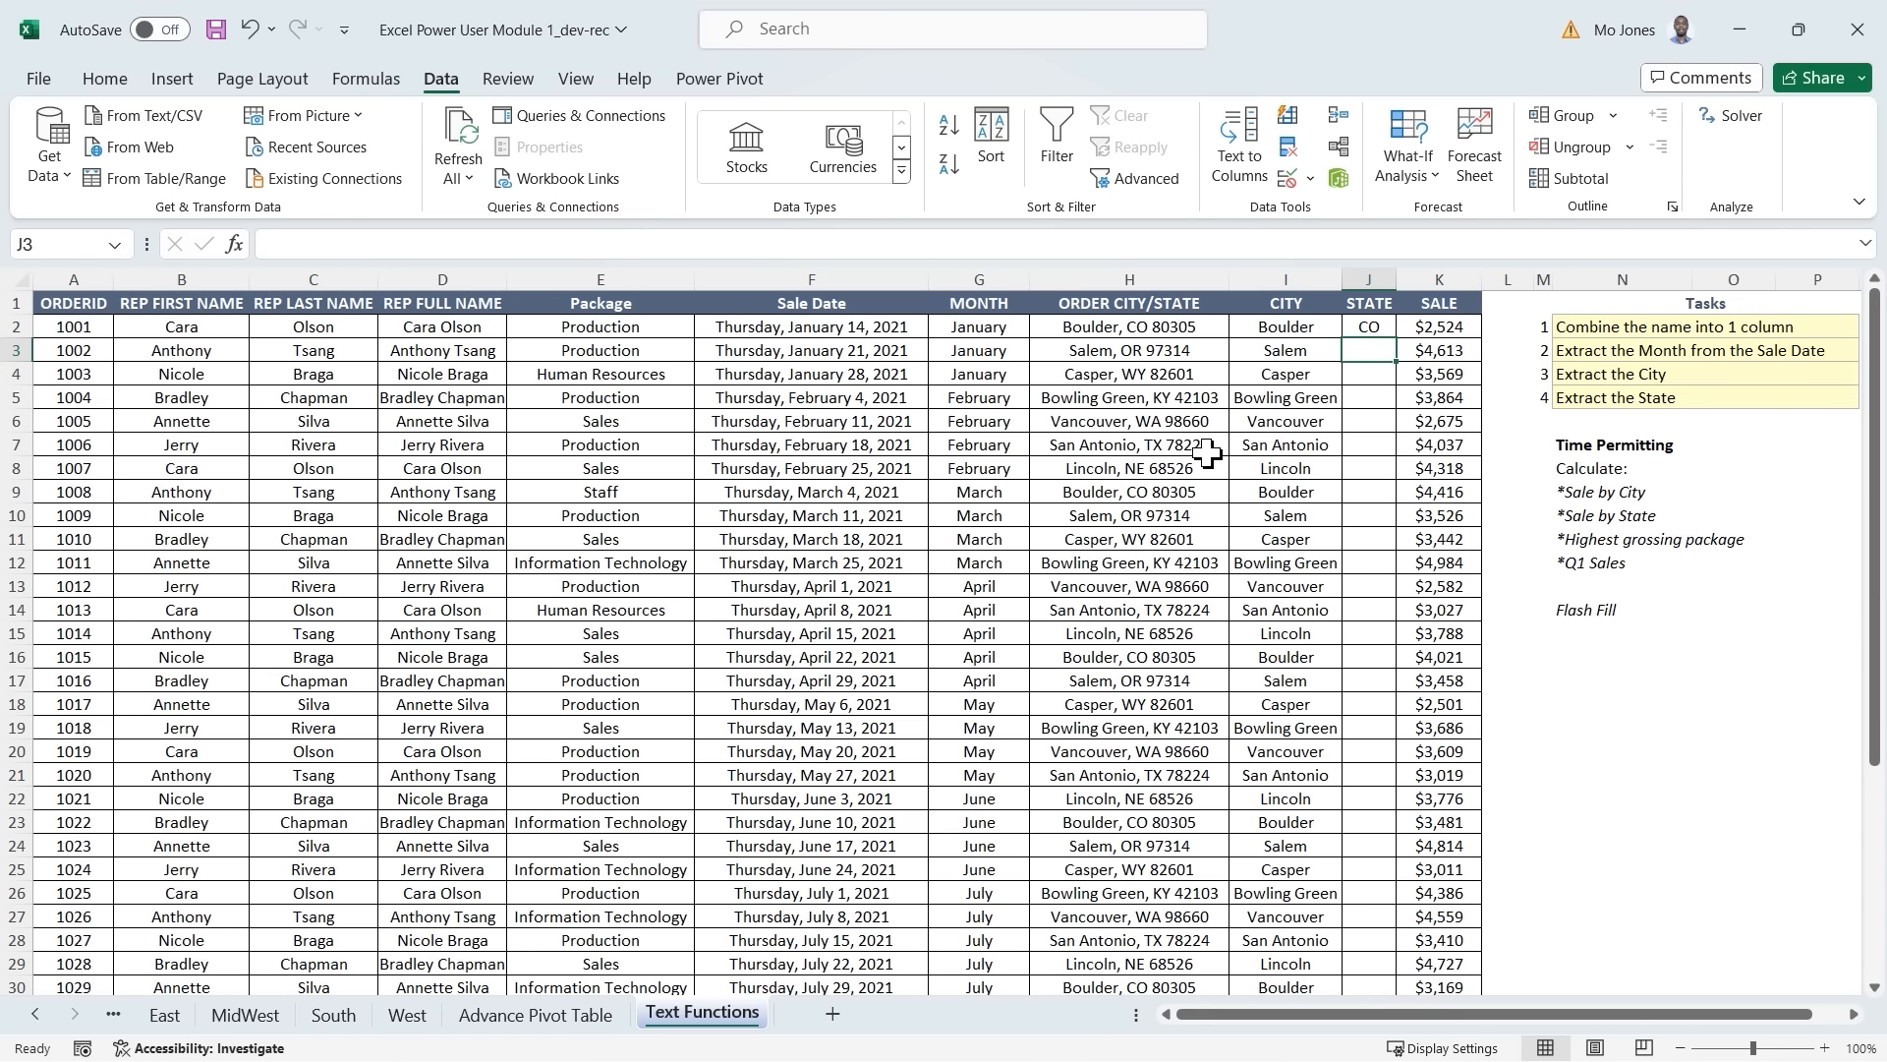
key(ctrl+e)
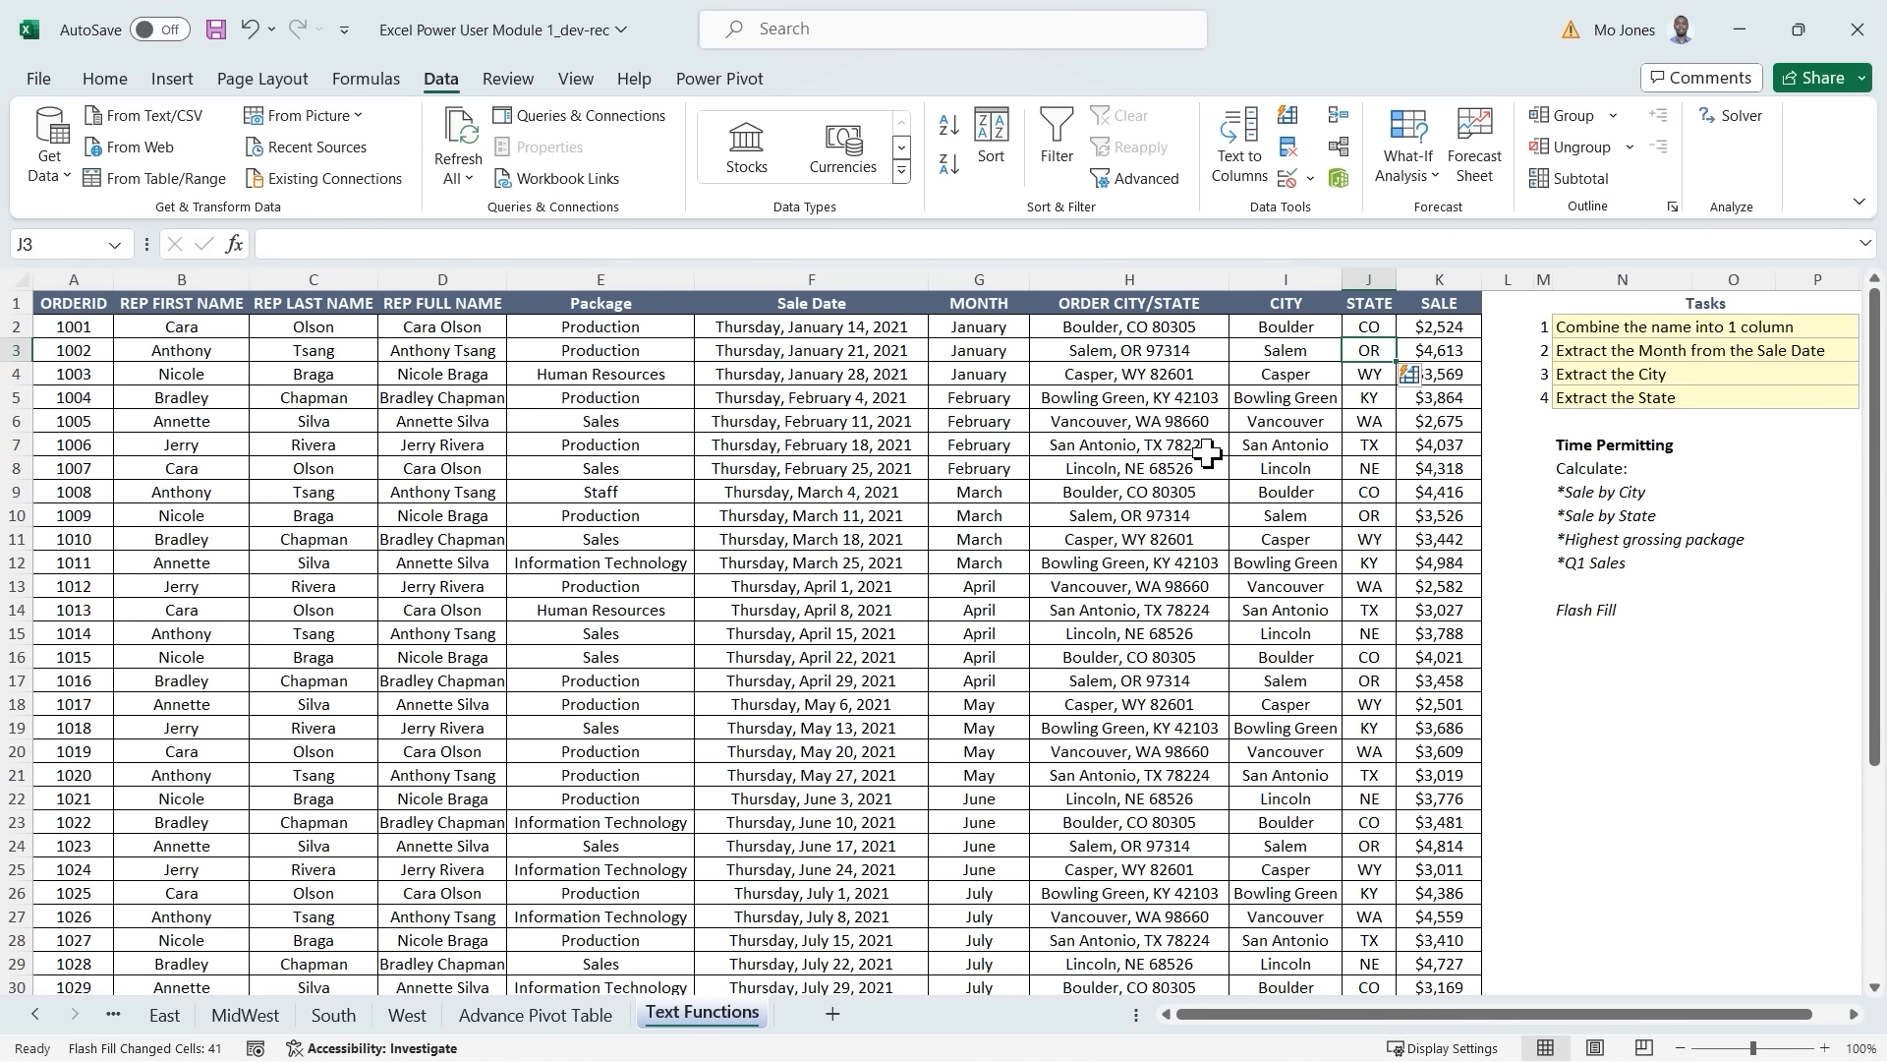
click(1430, 377)
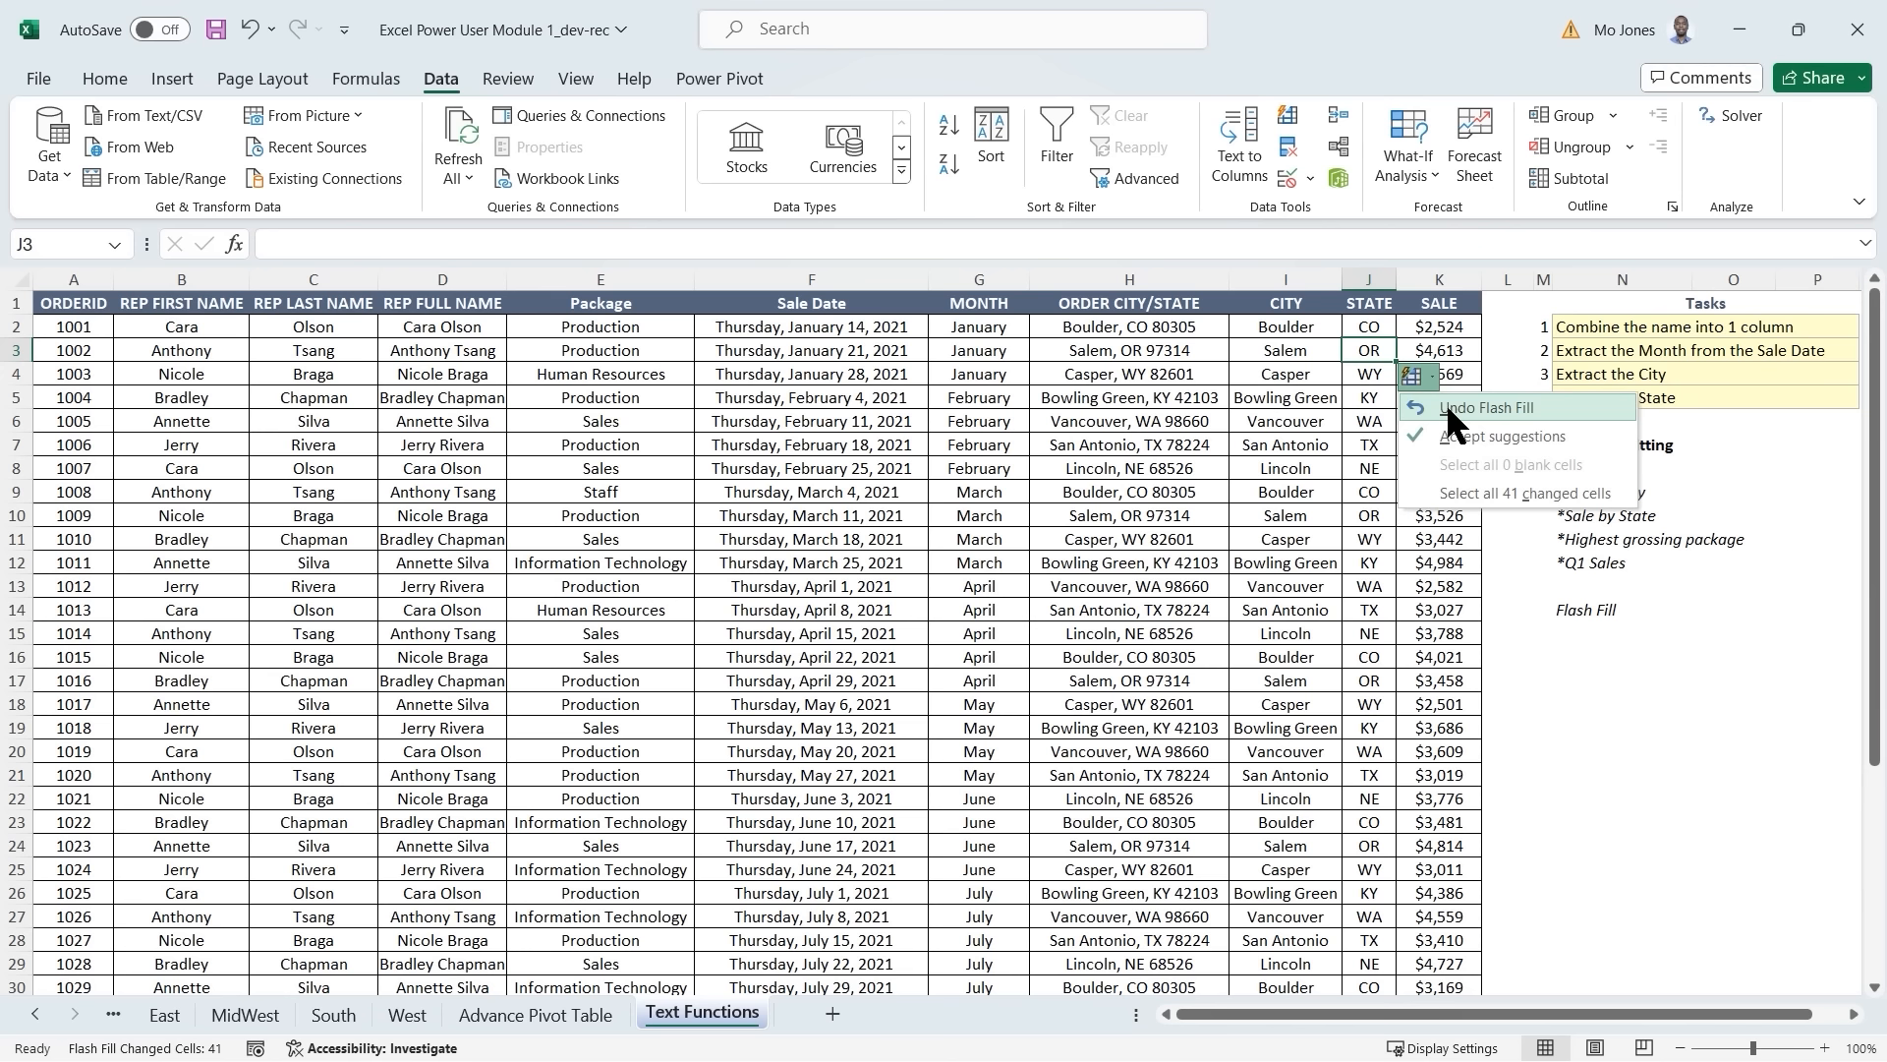
click(1454, 435)
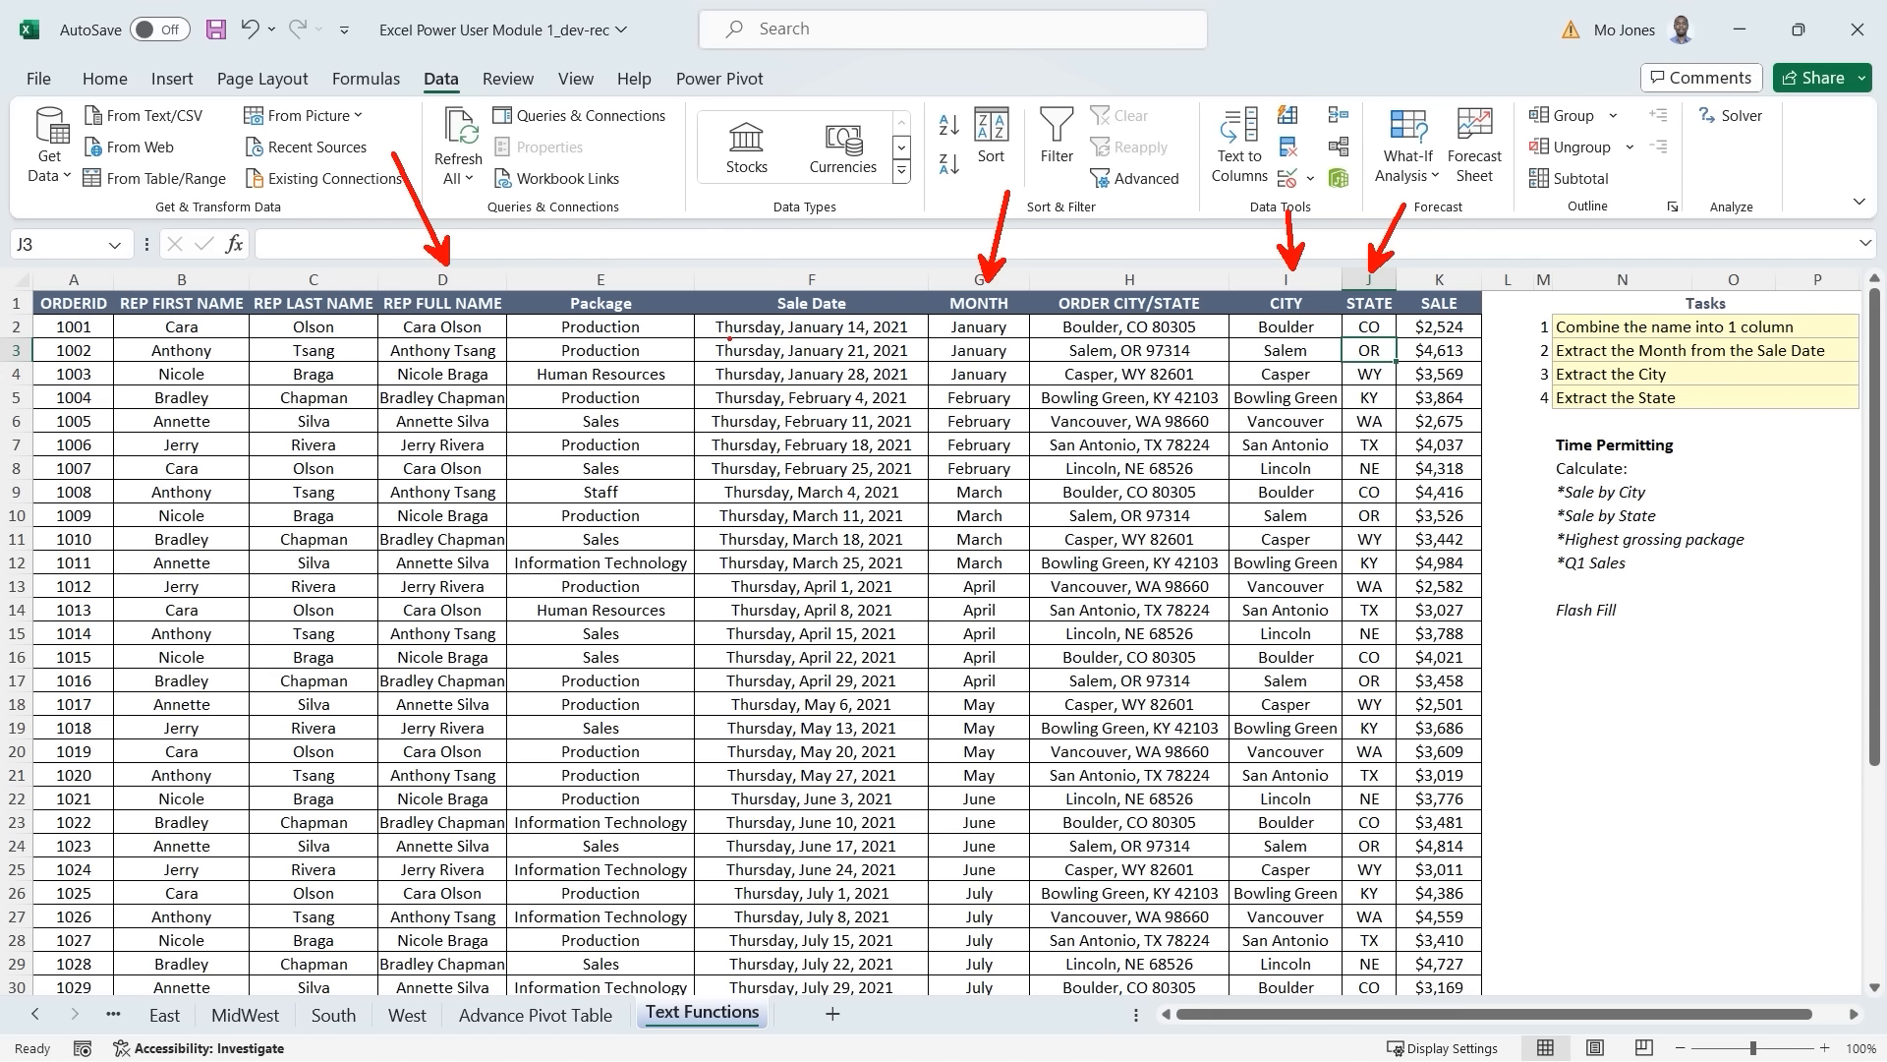
mouse_move(729, 338)
mouse_down()
mouse_move(918, 331)
mouse_move(728, 308)
mouse_move(699, 342)
mouse_up()
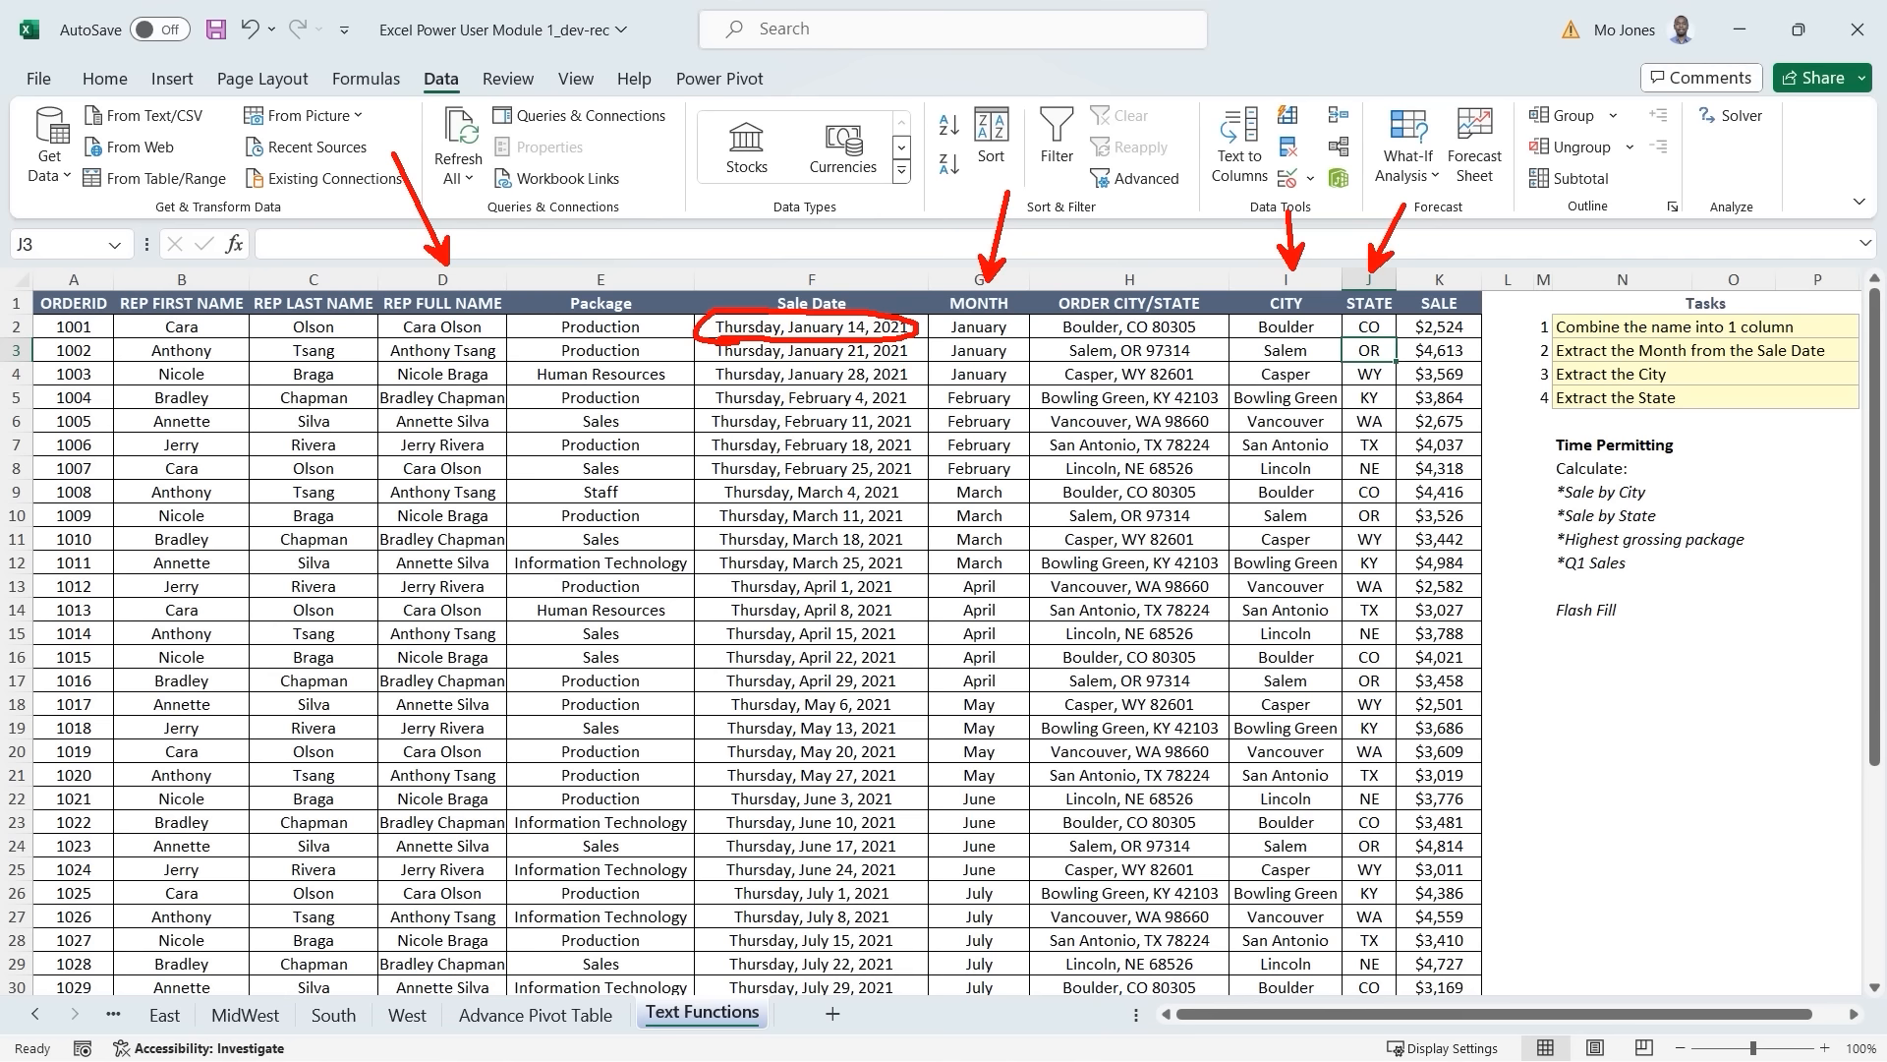
key(Escape)
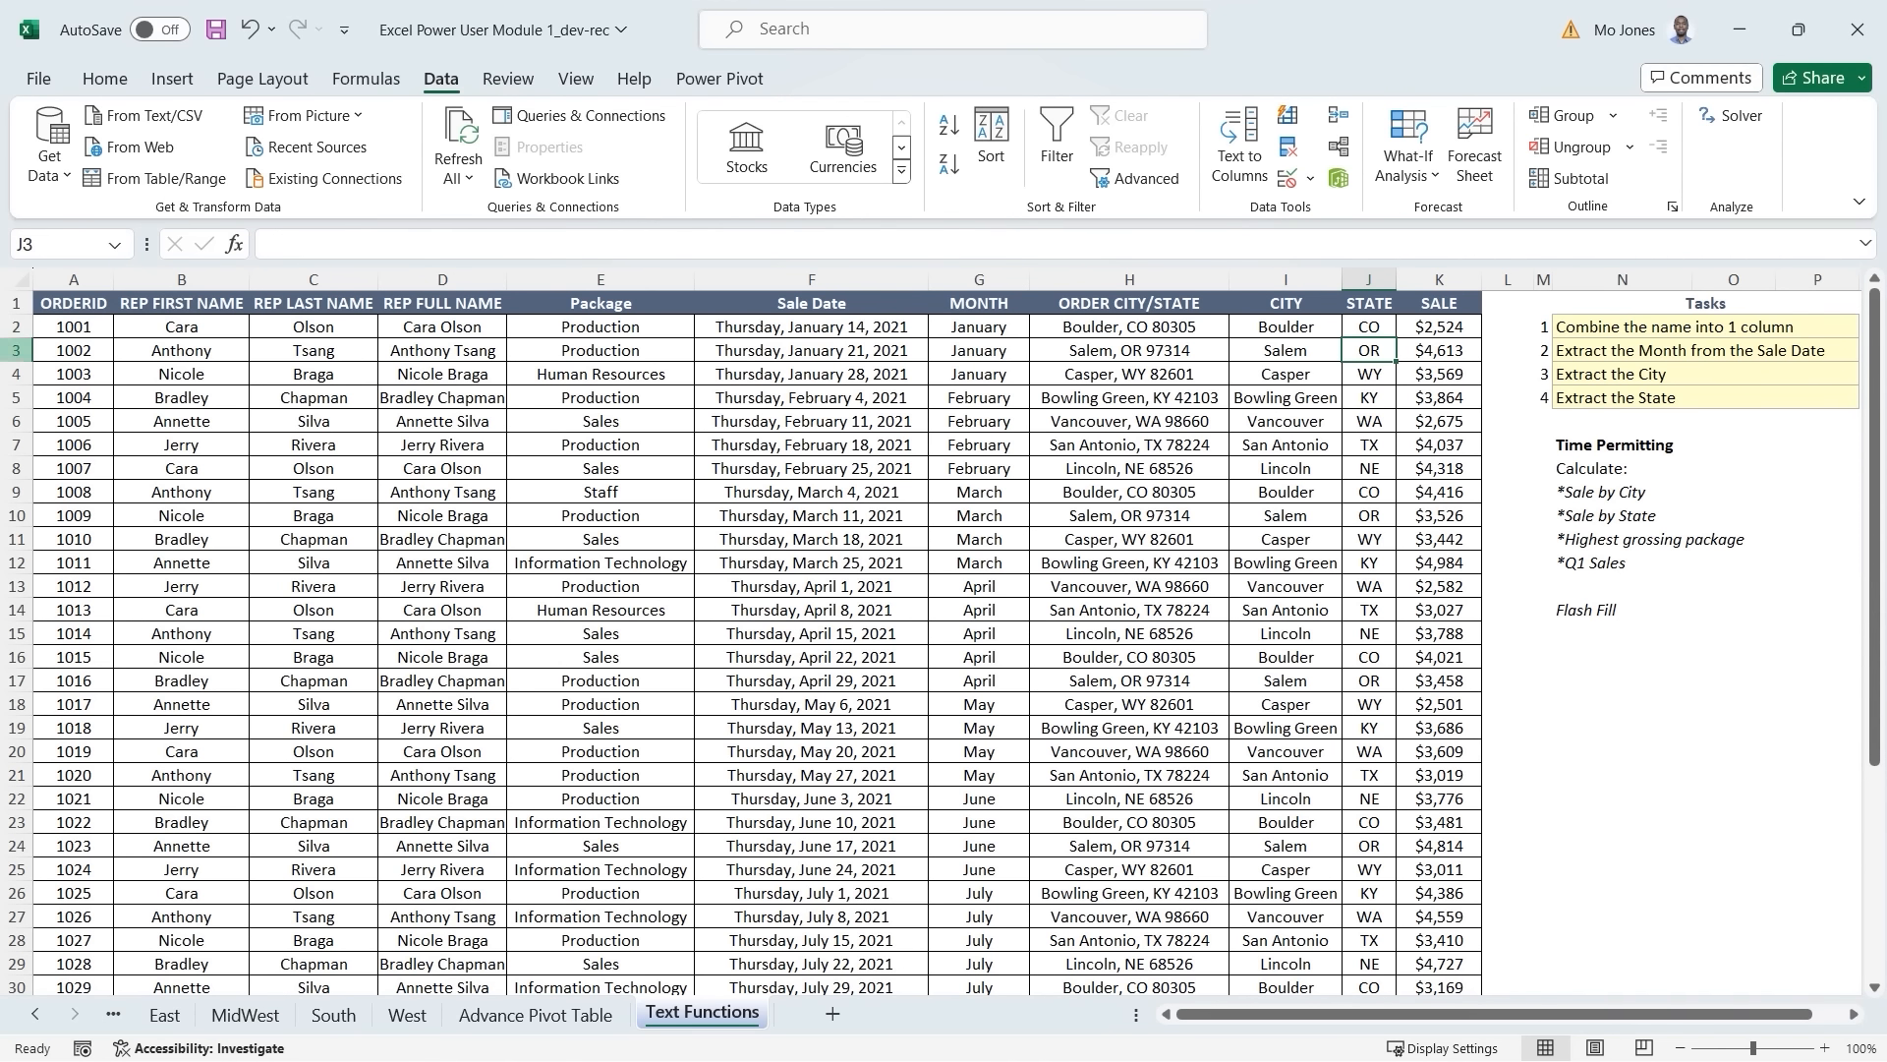
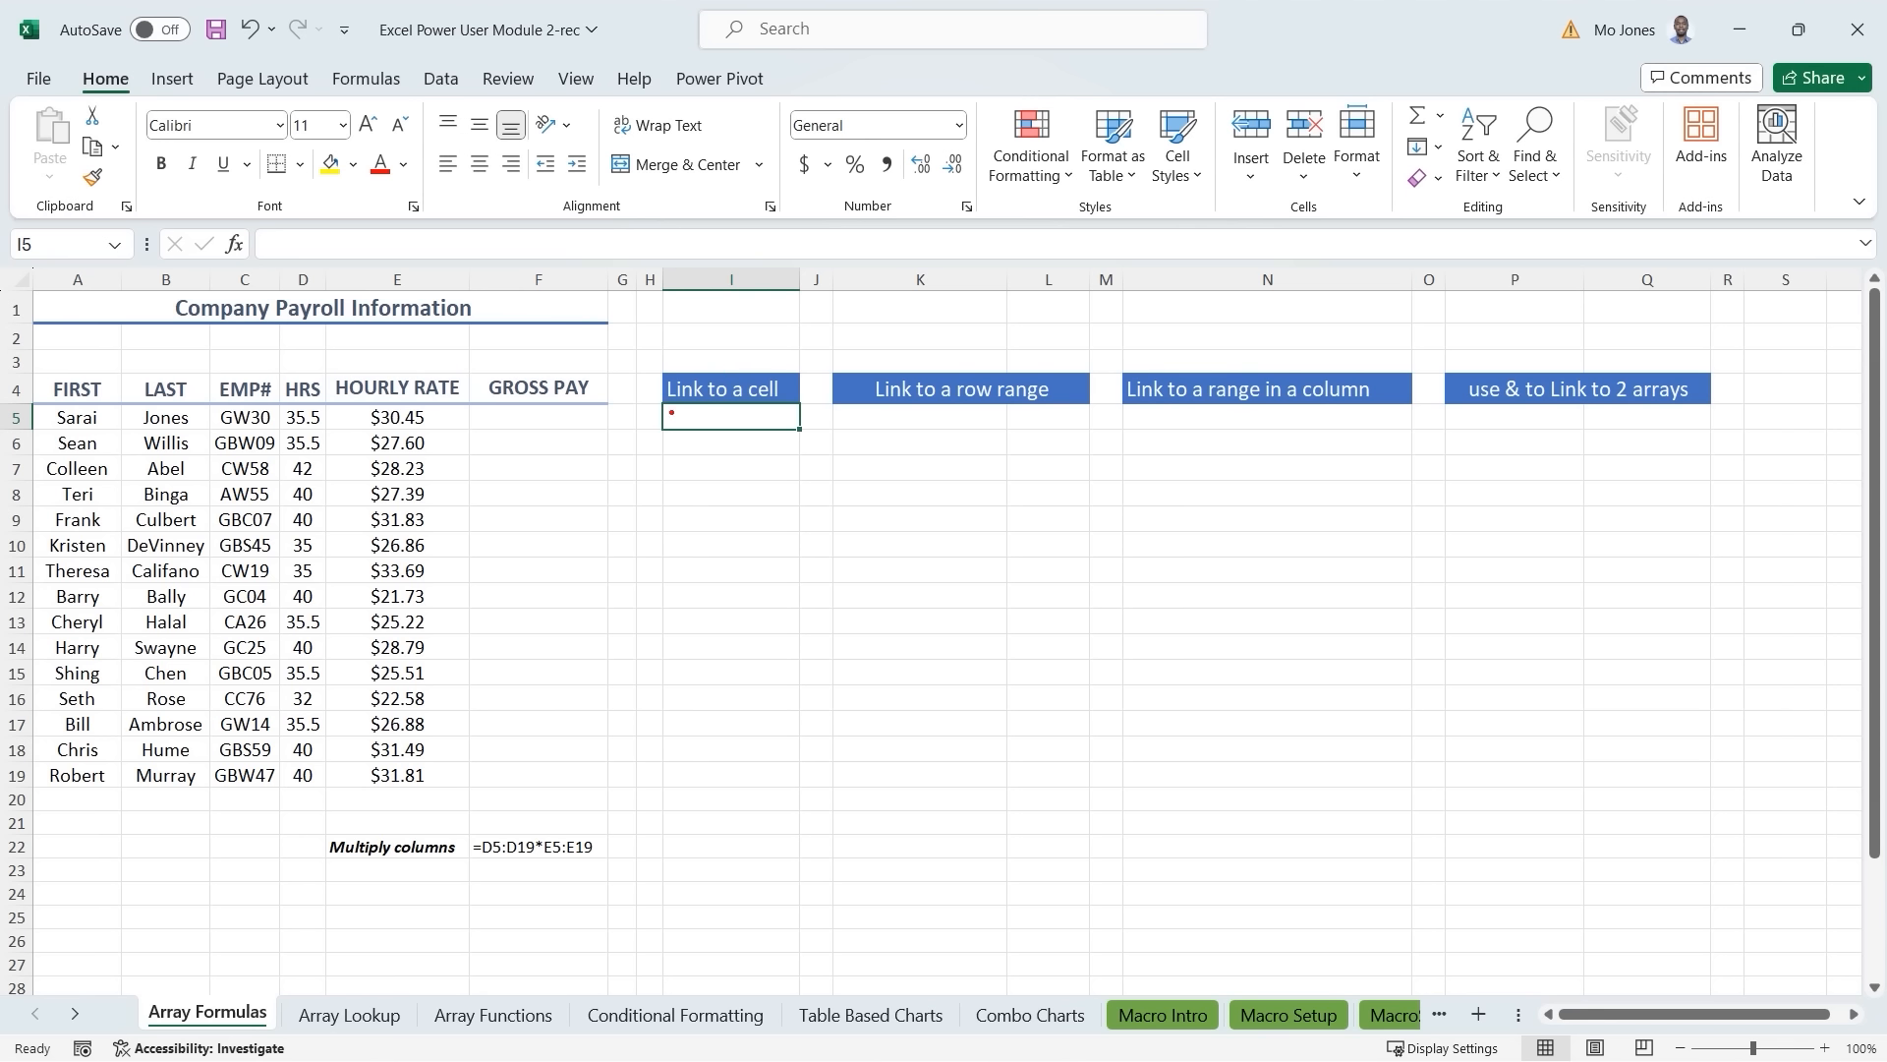
Enter =B5 in I5 so it shows the last name from B5.
mouse_move(667, 413)
mouse_down()
mouse_move(581, 325)
mouse_move(344, 320)
mouse_move(205, 396)
mouse_up()
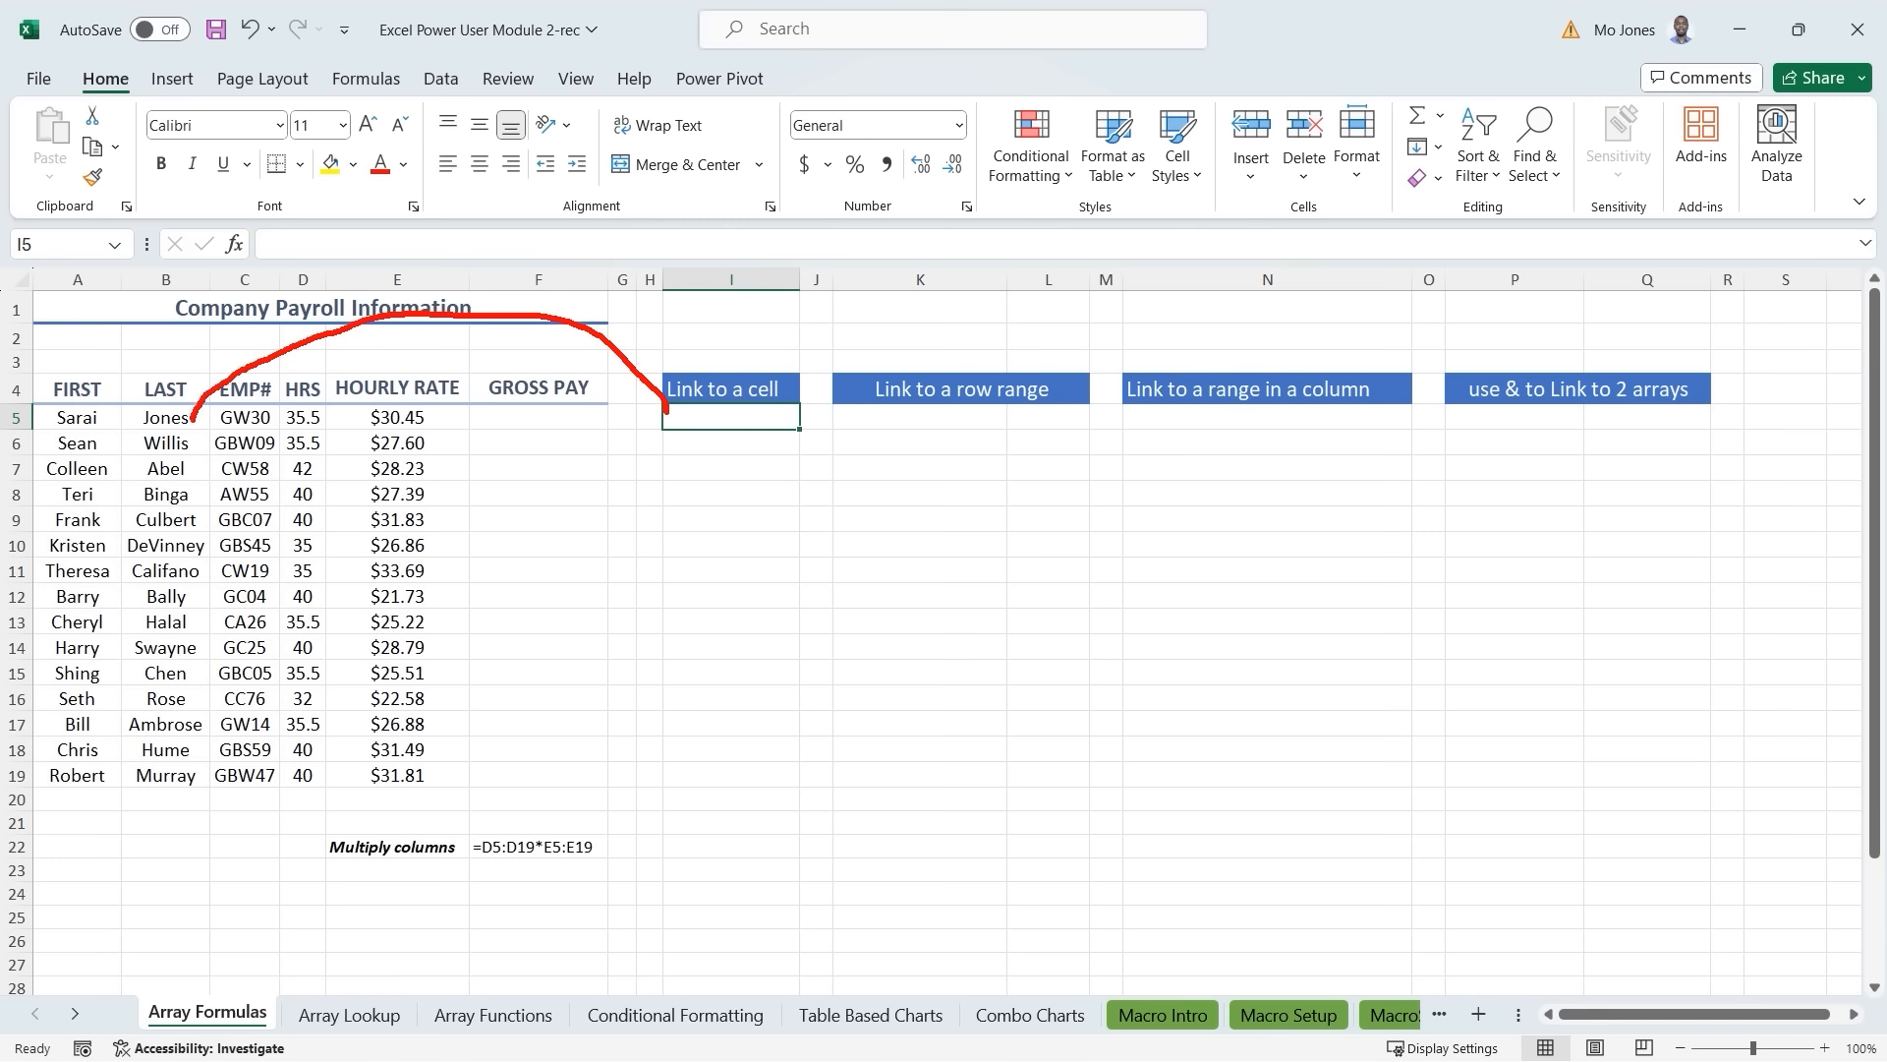
key(Escape)
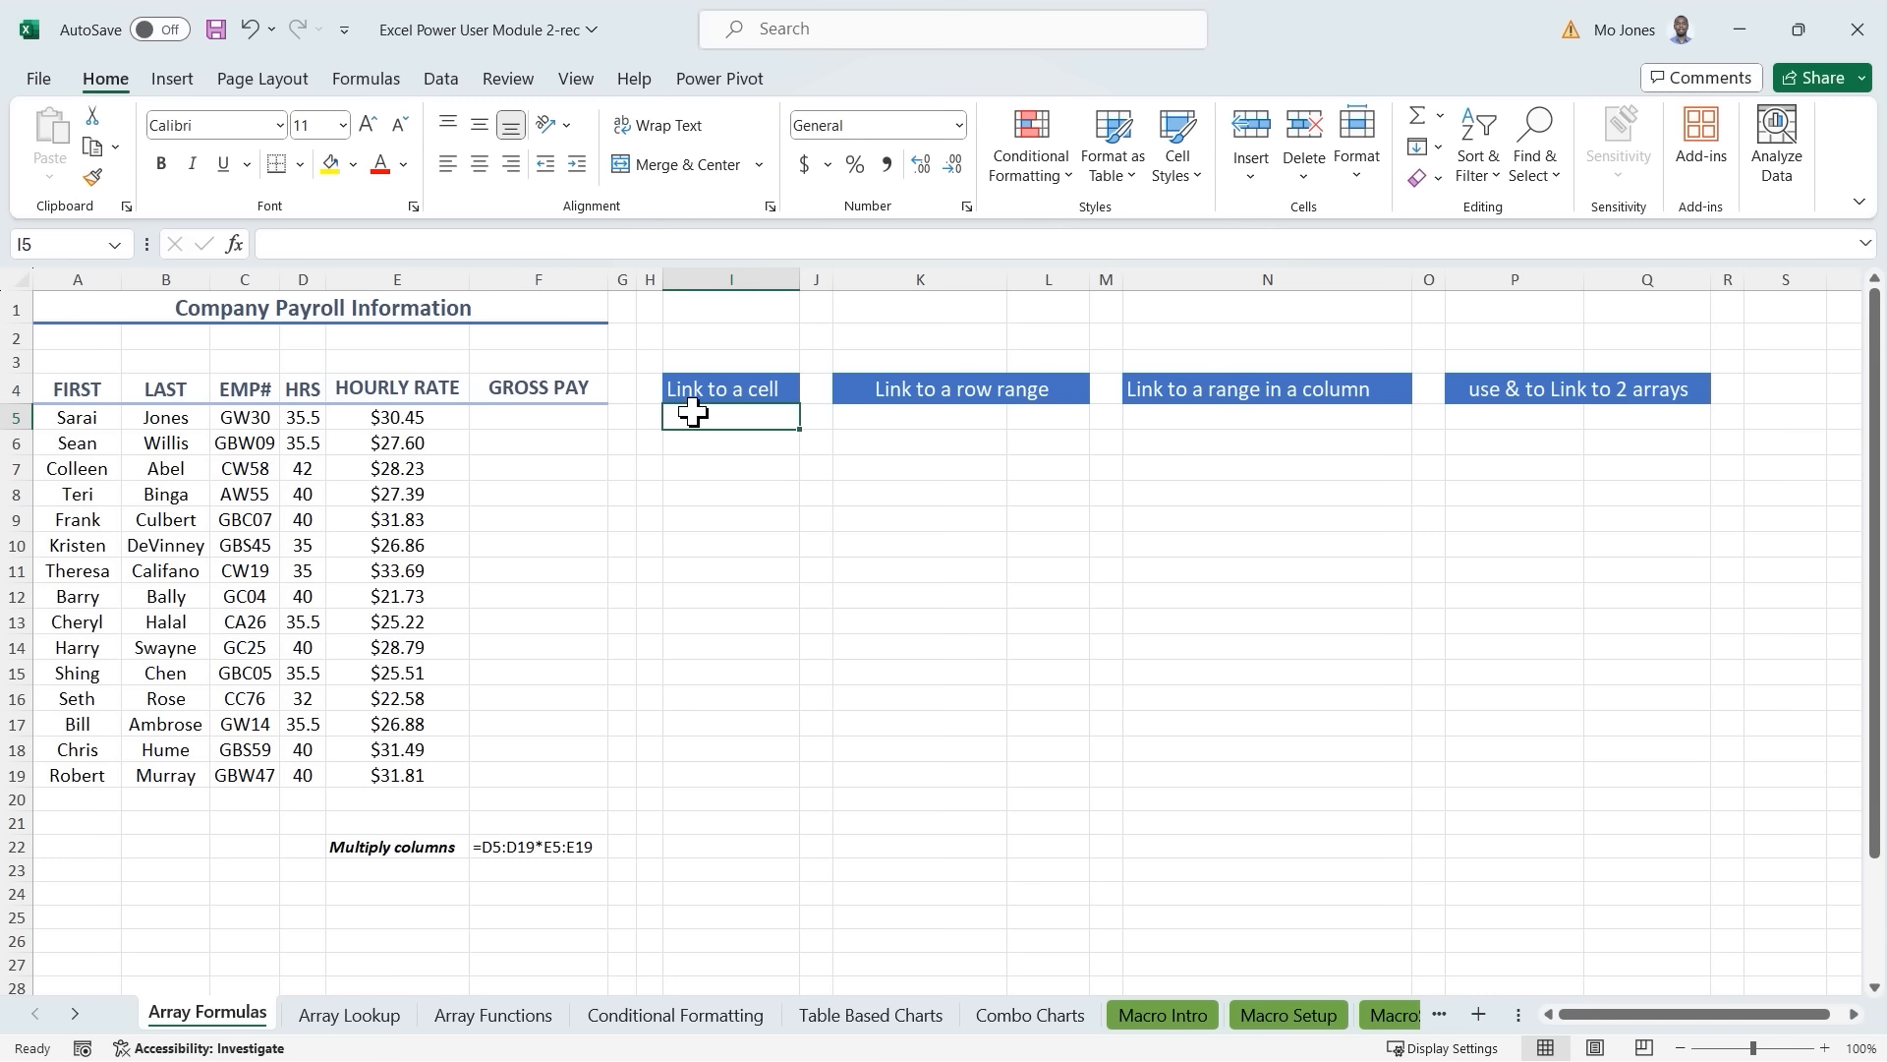
text(=)
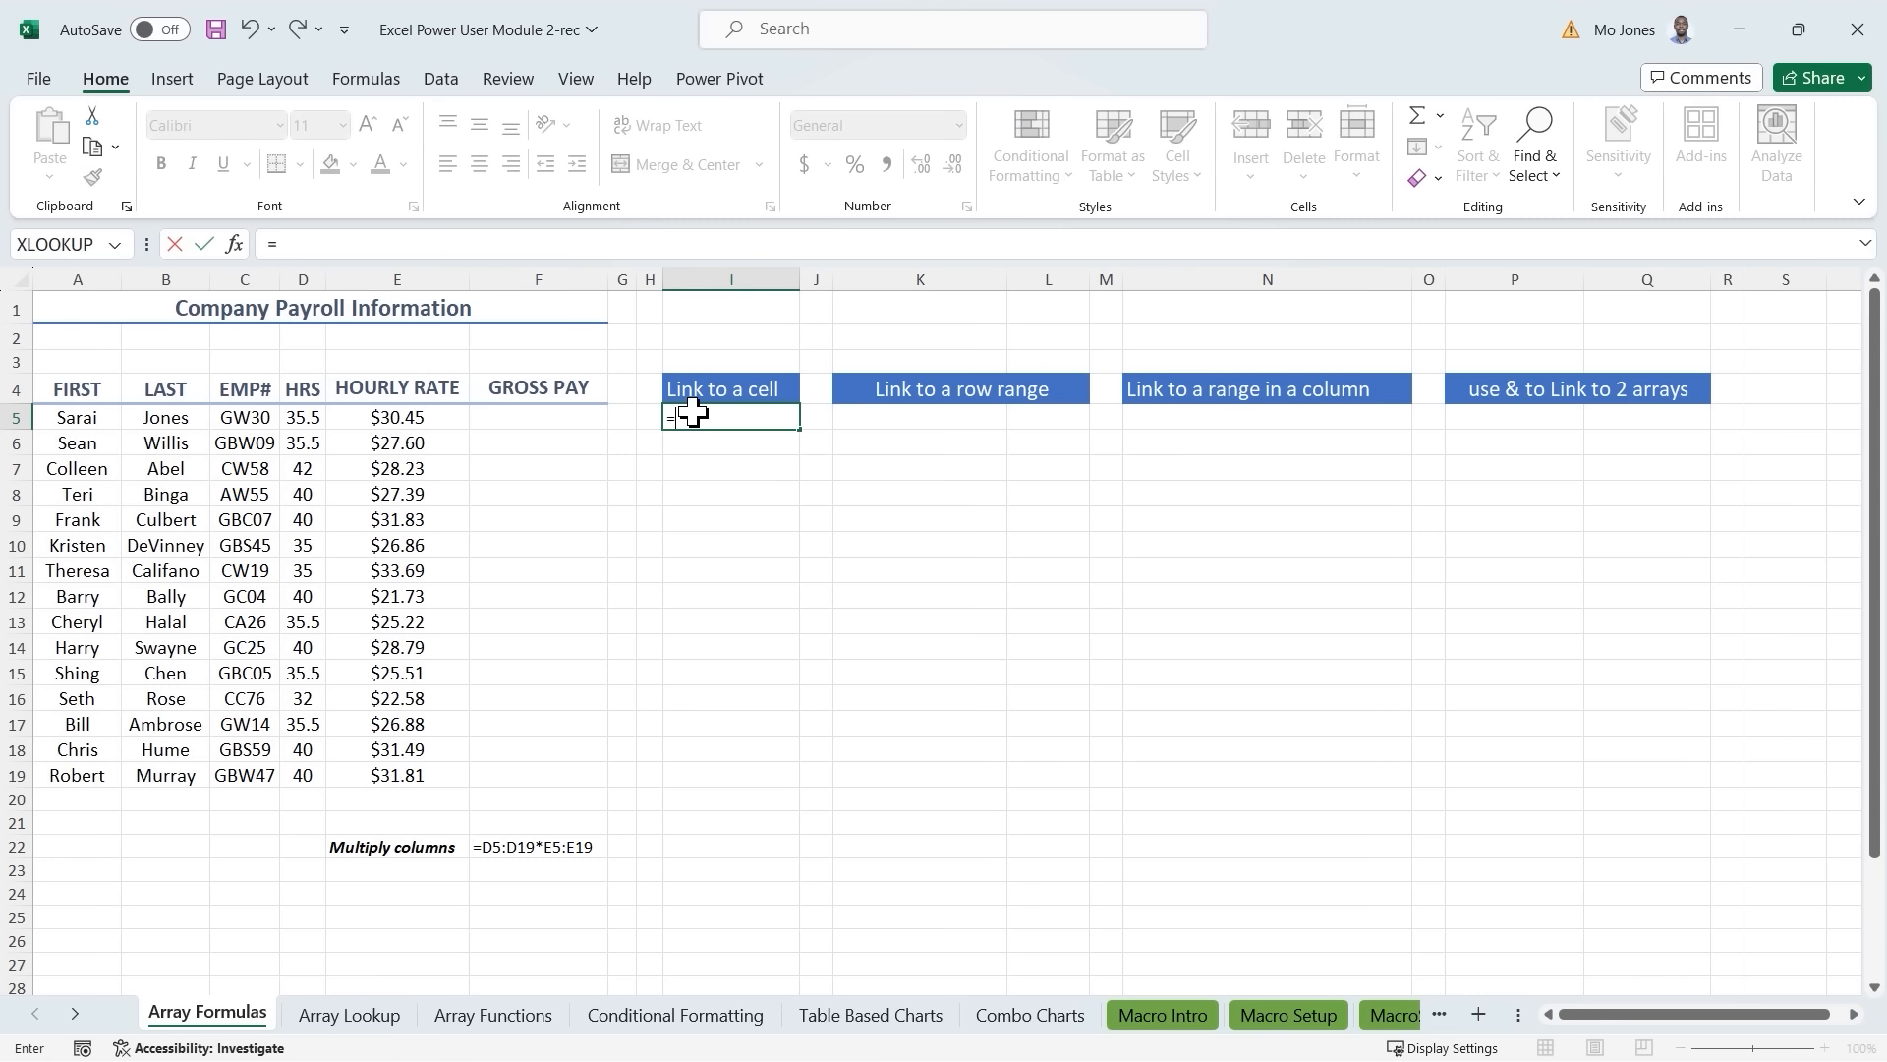
click(159, 417)
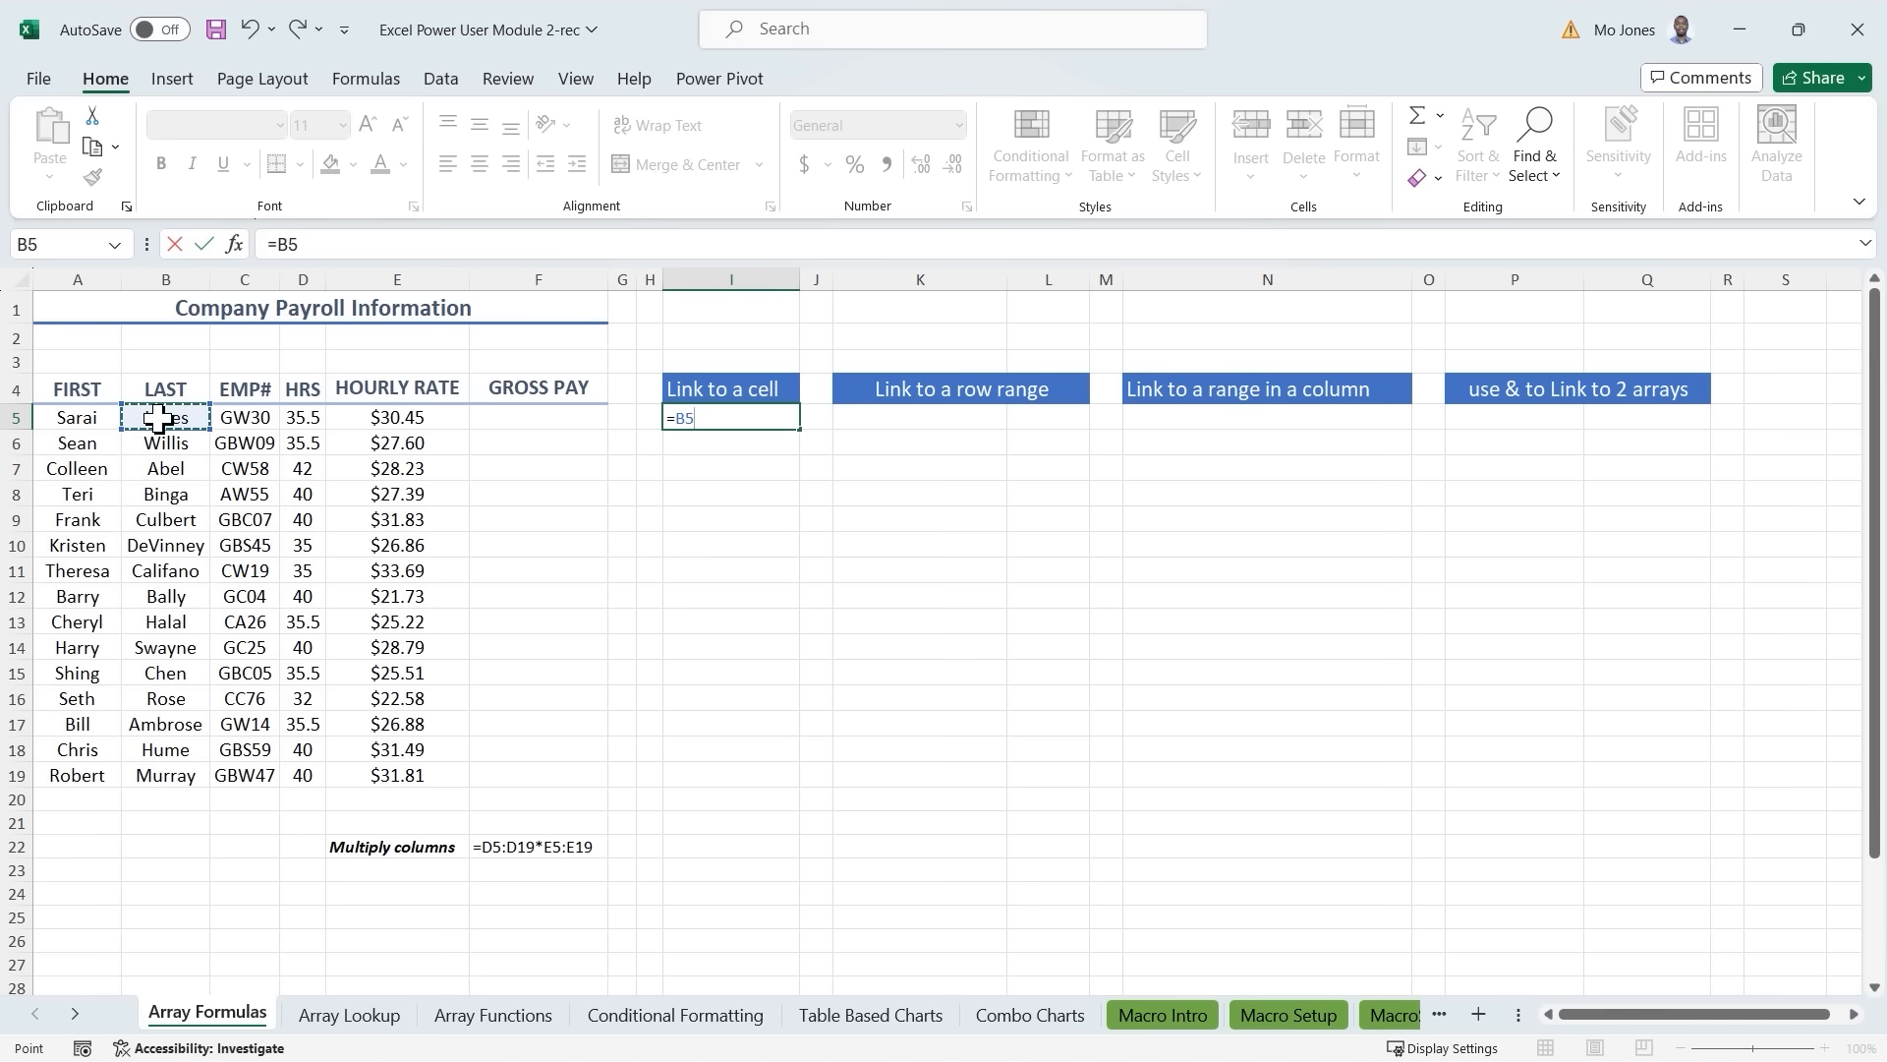
key(Return)
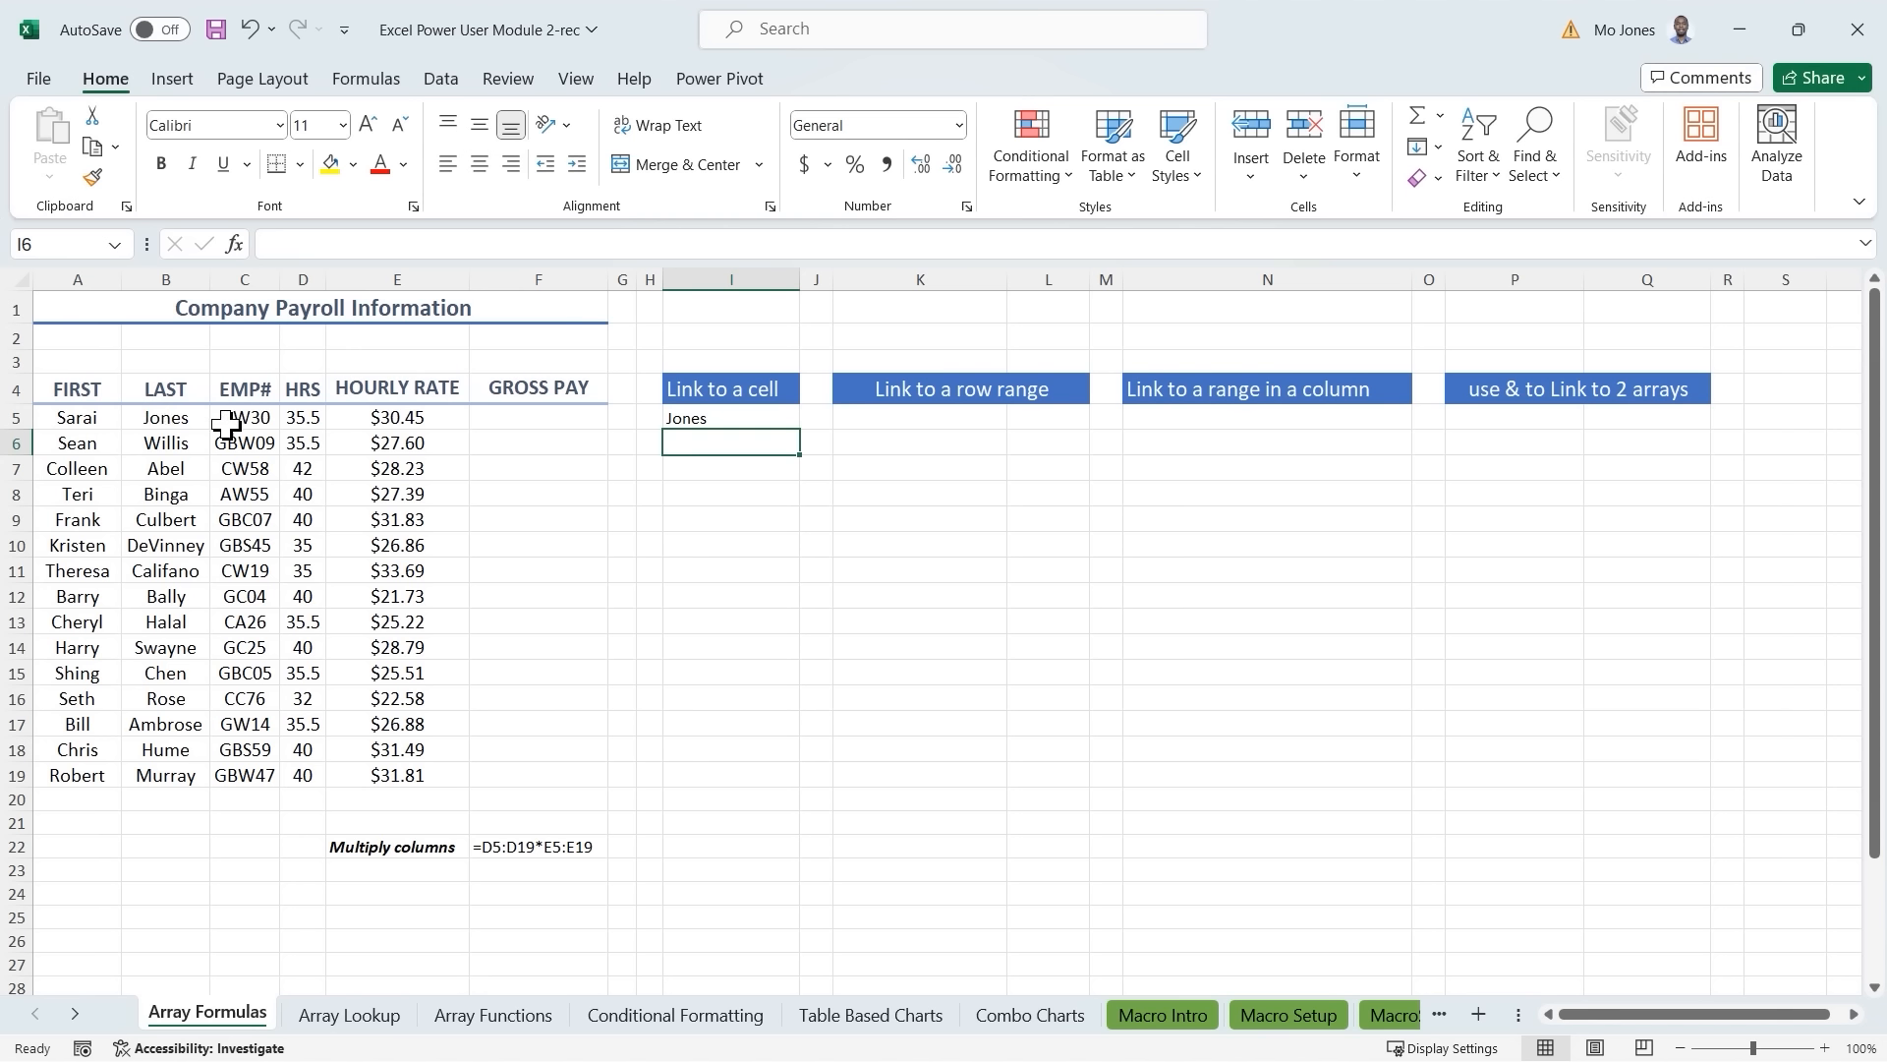
Test the link by changing the last name in B5, then restore the original name.
click(162, 417)
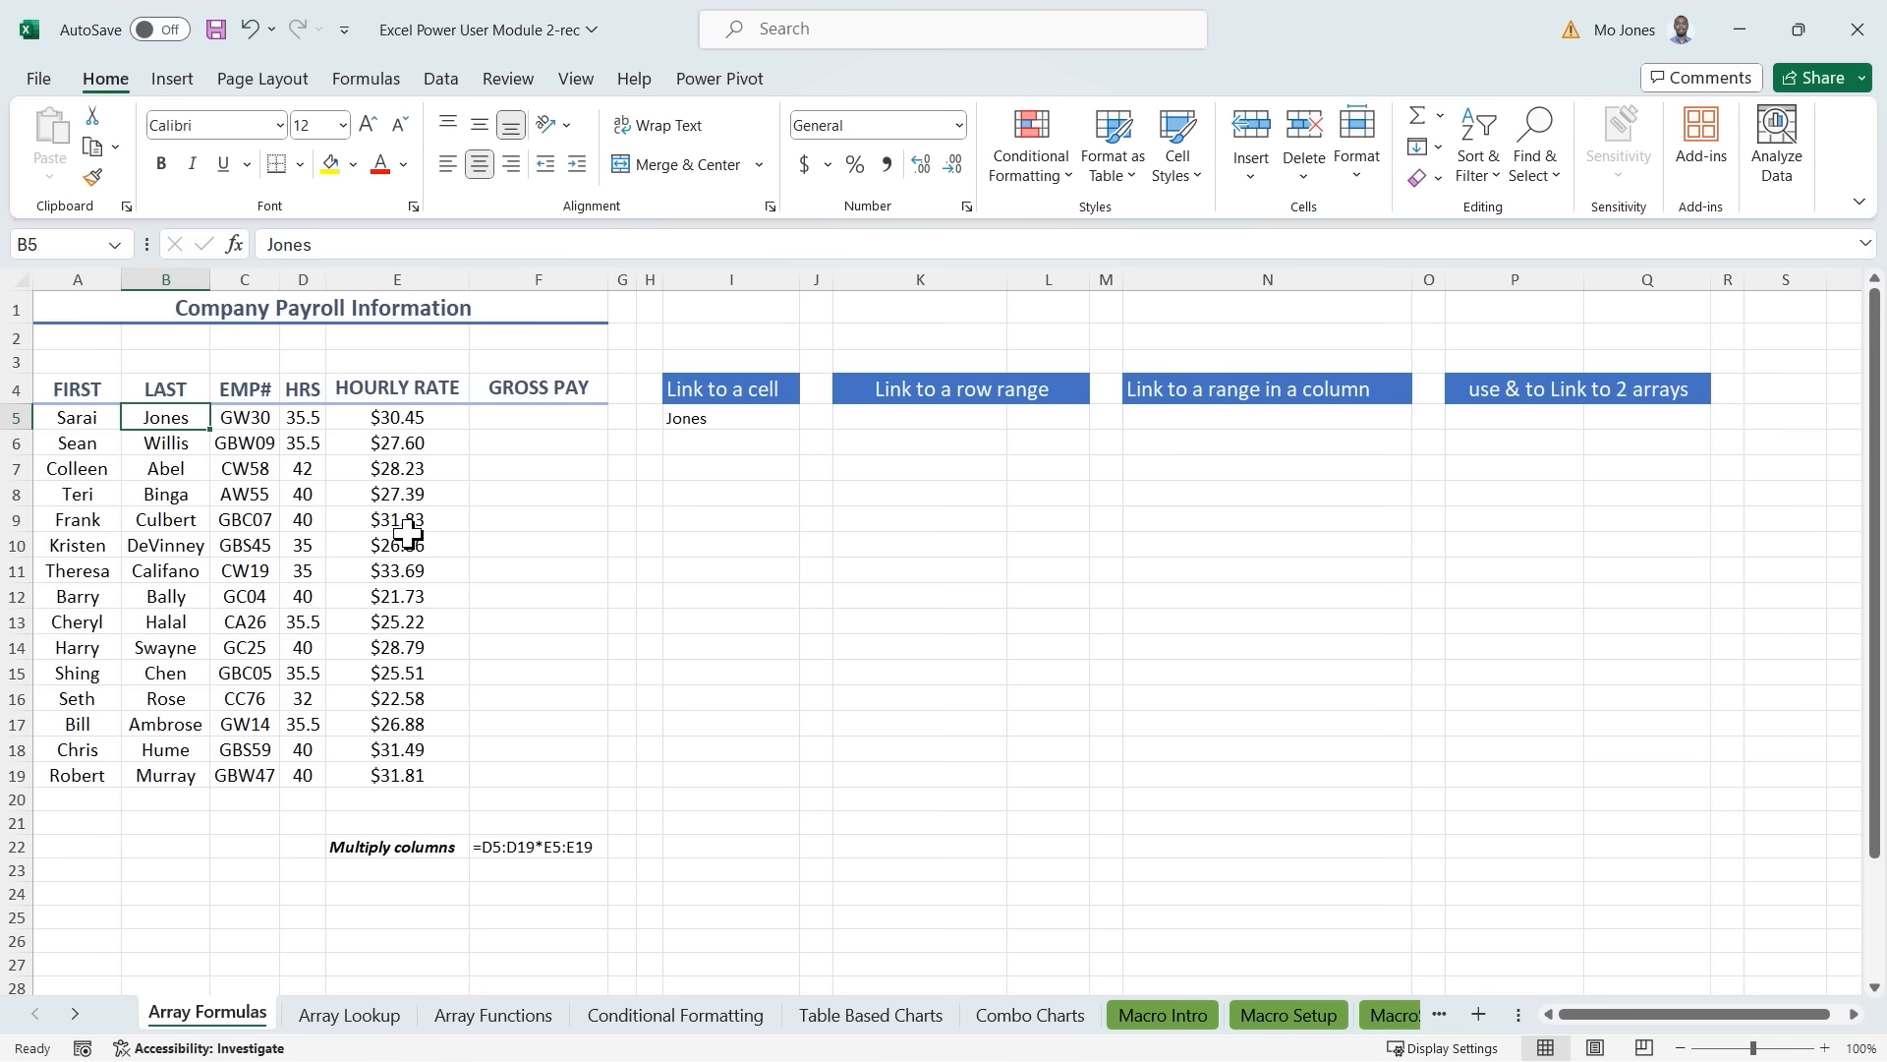
text(Davis)
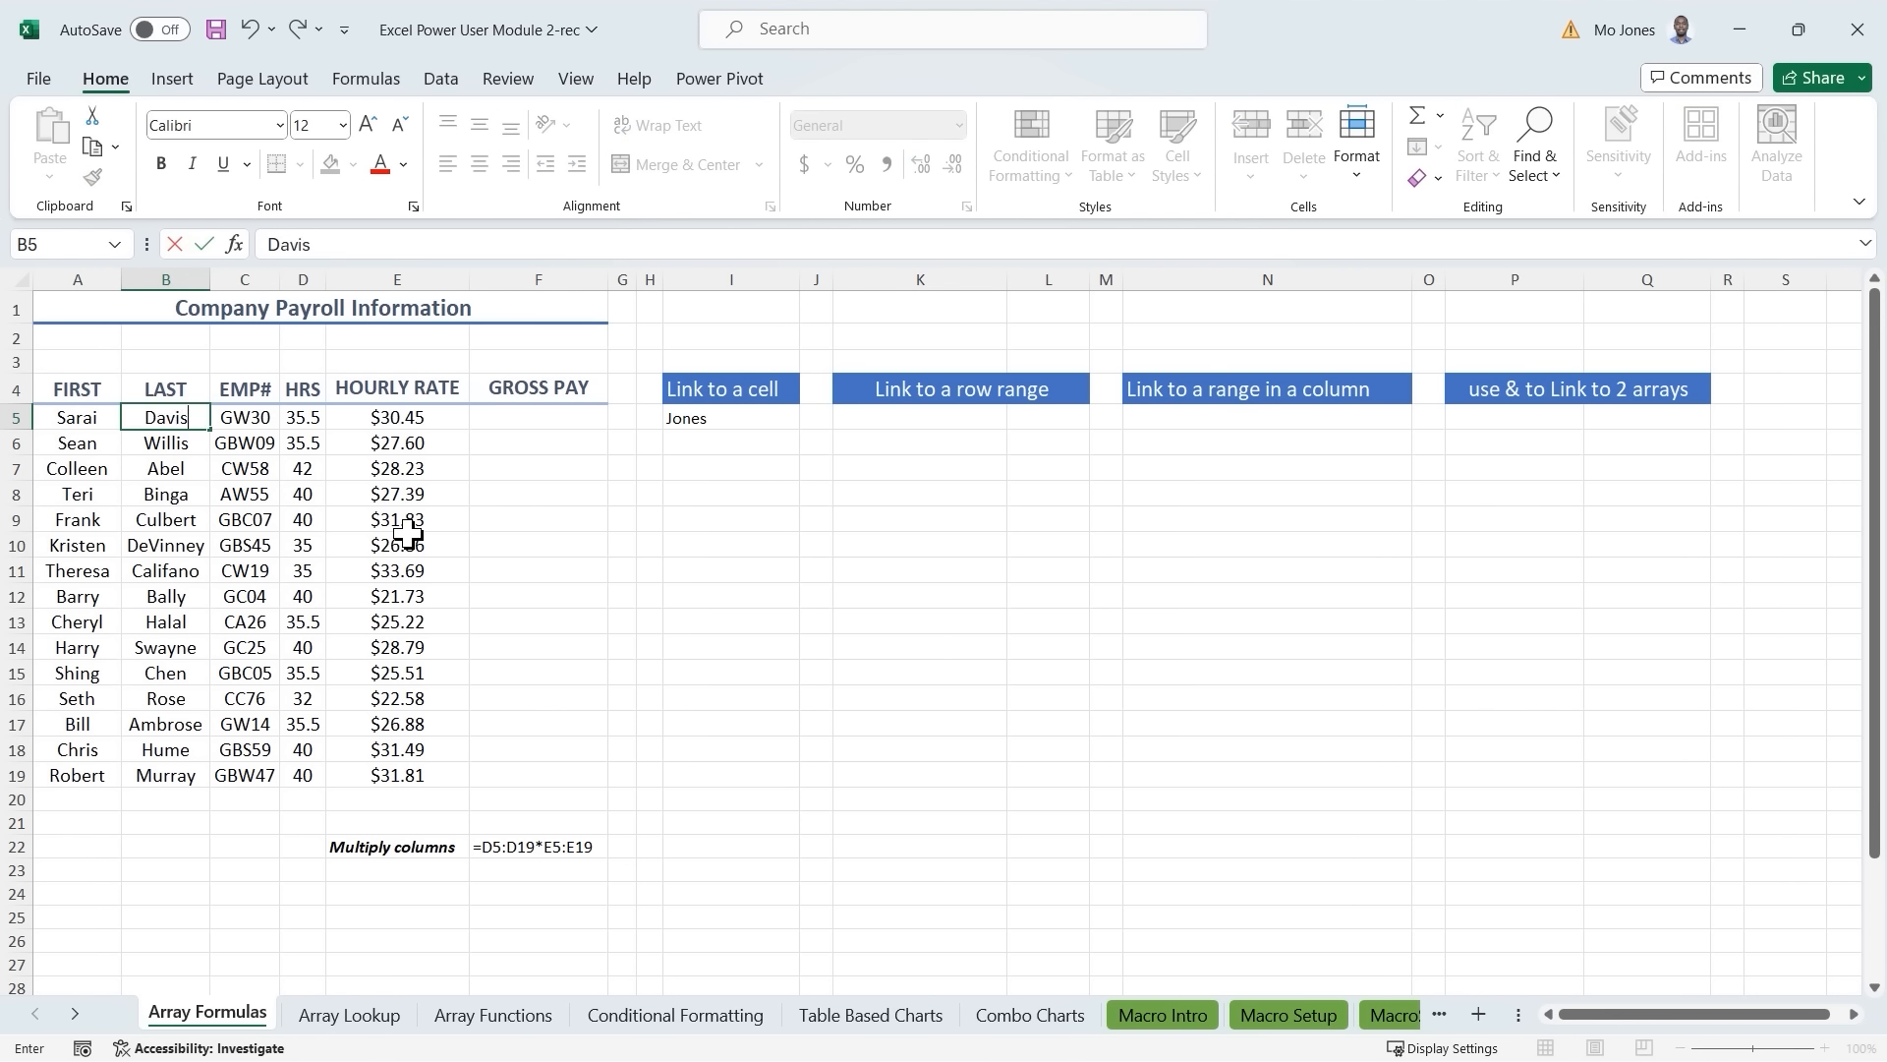
key(Return)
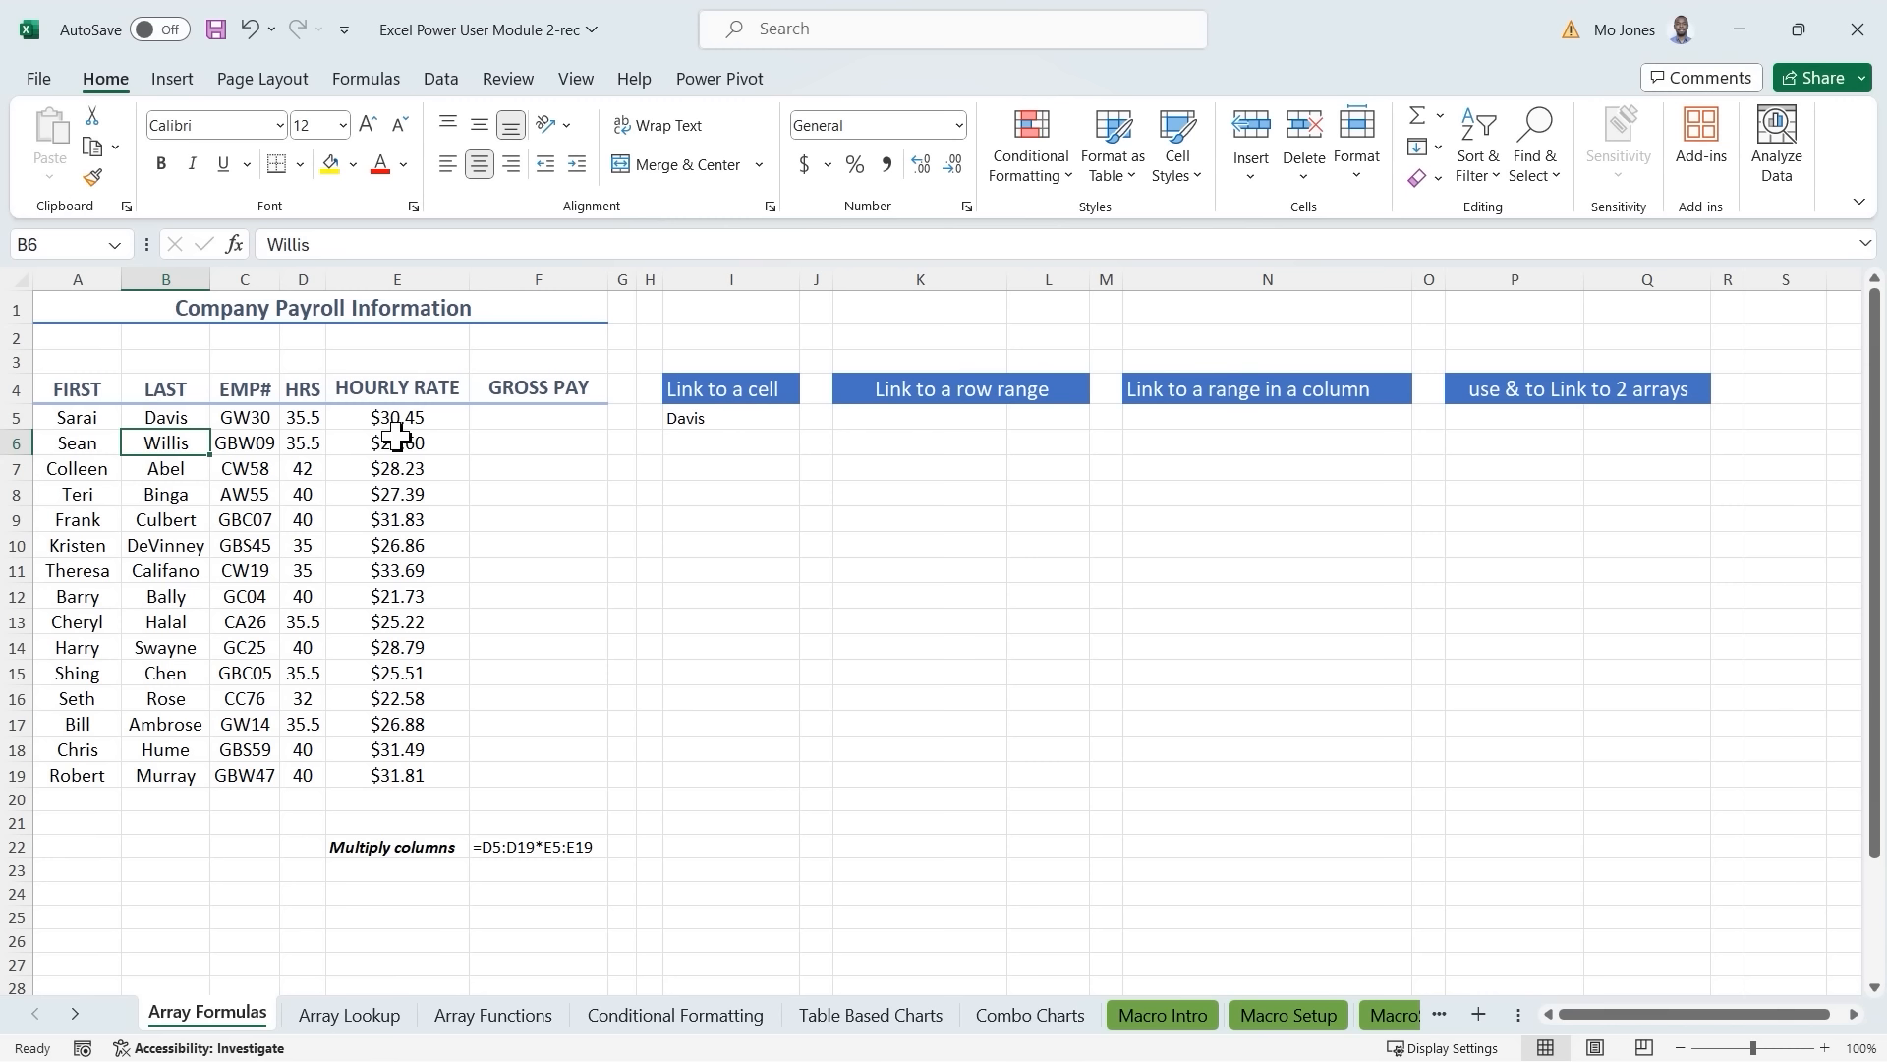
click(160, 416)
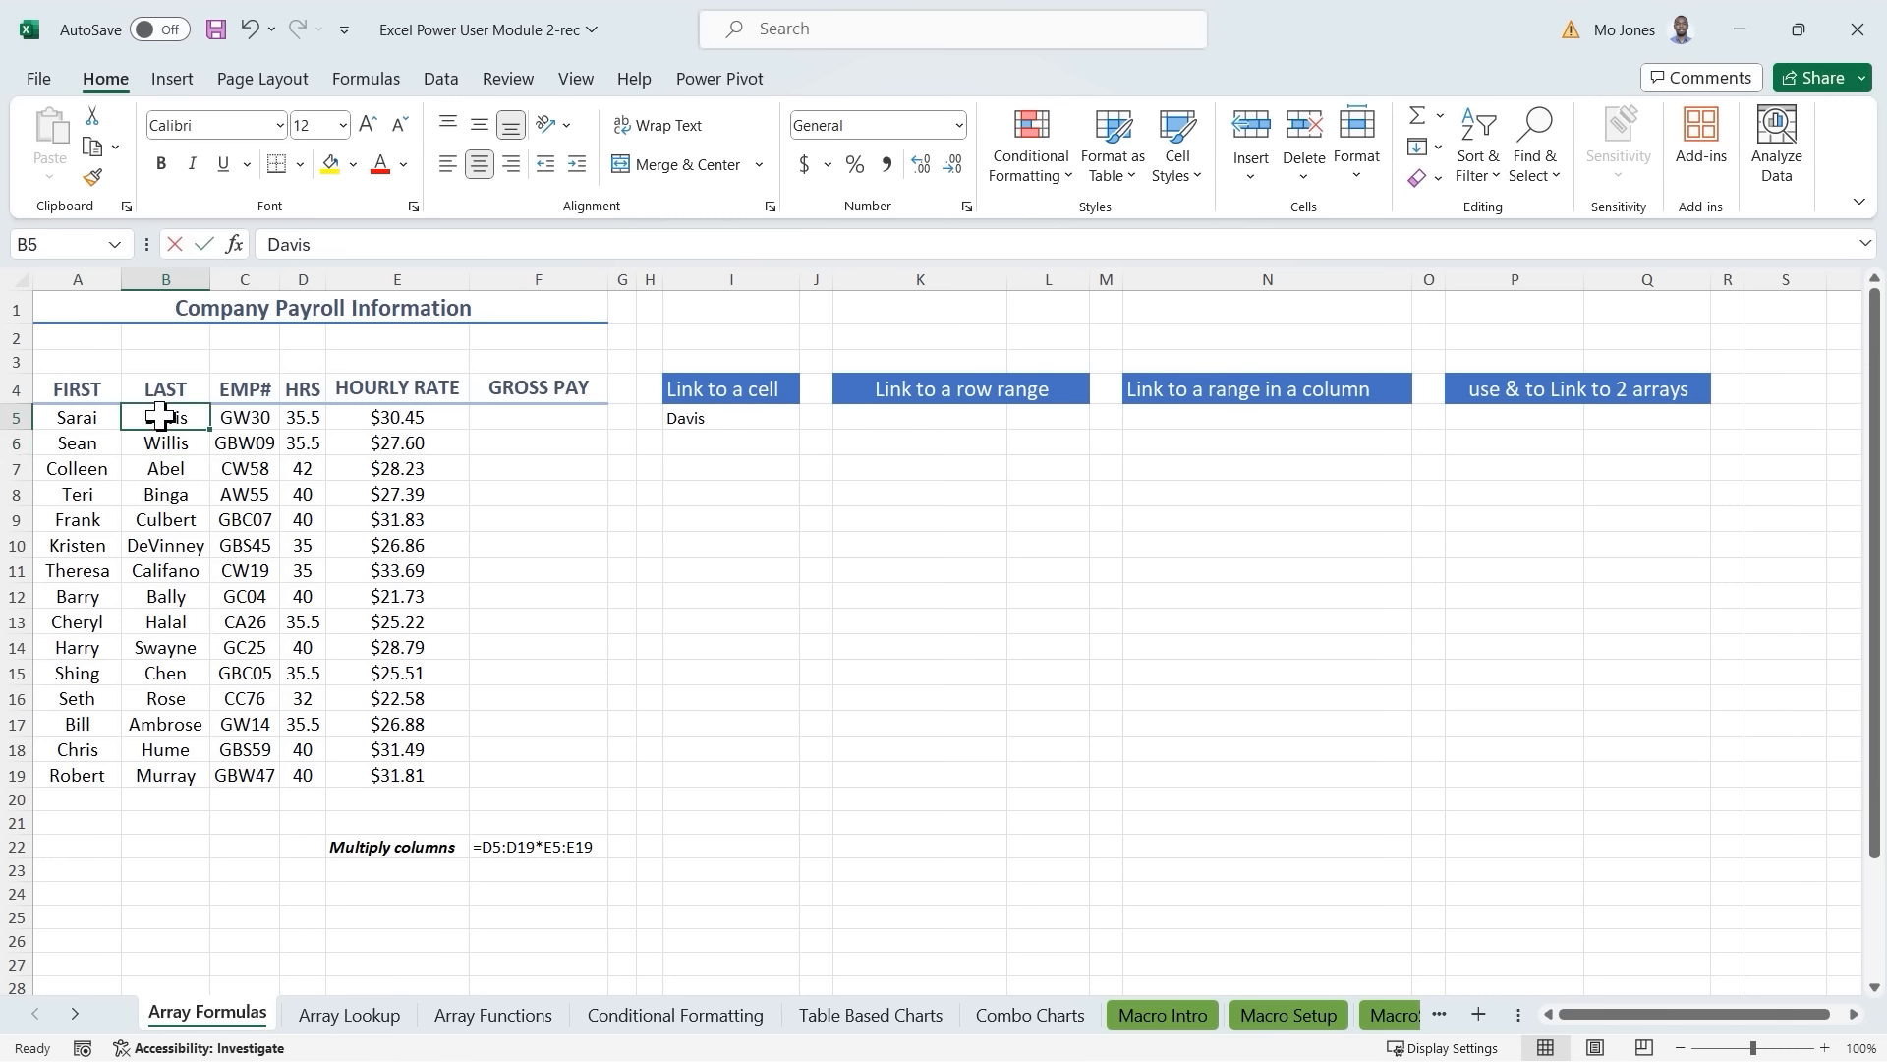
text(Jones)
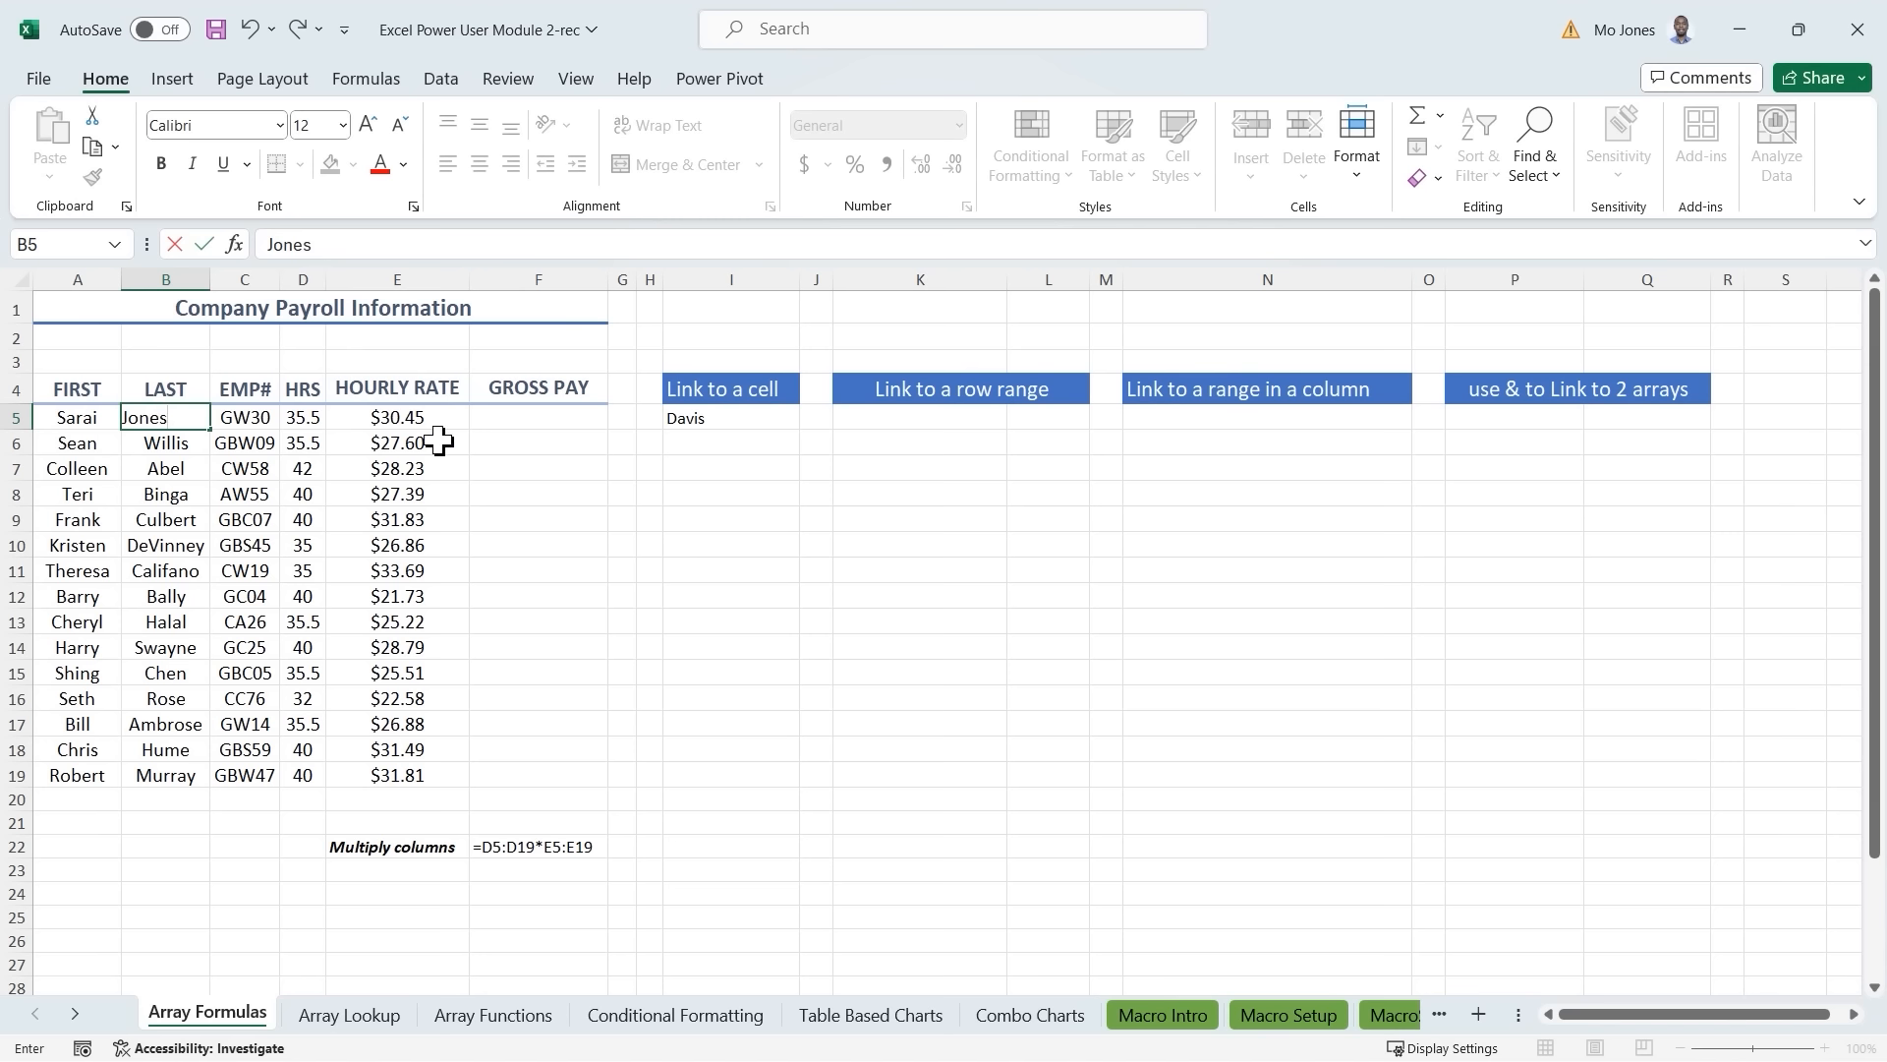
click(704, 493)
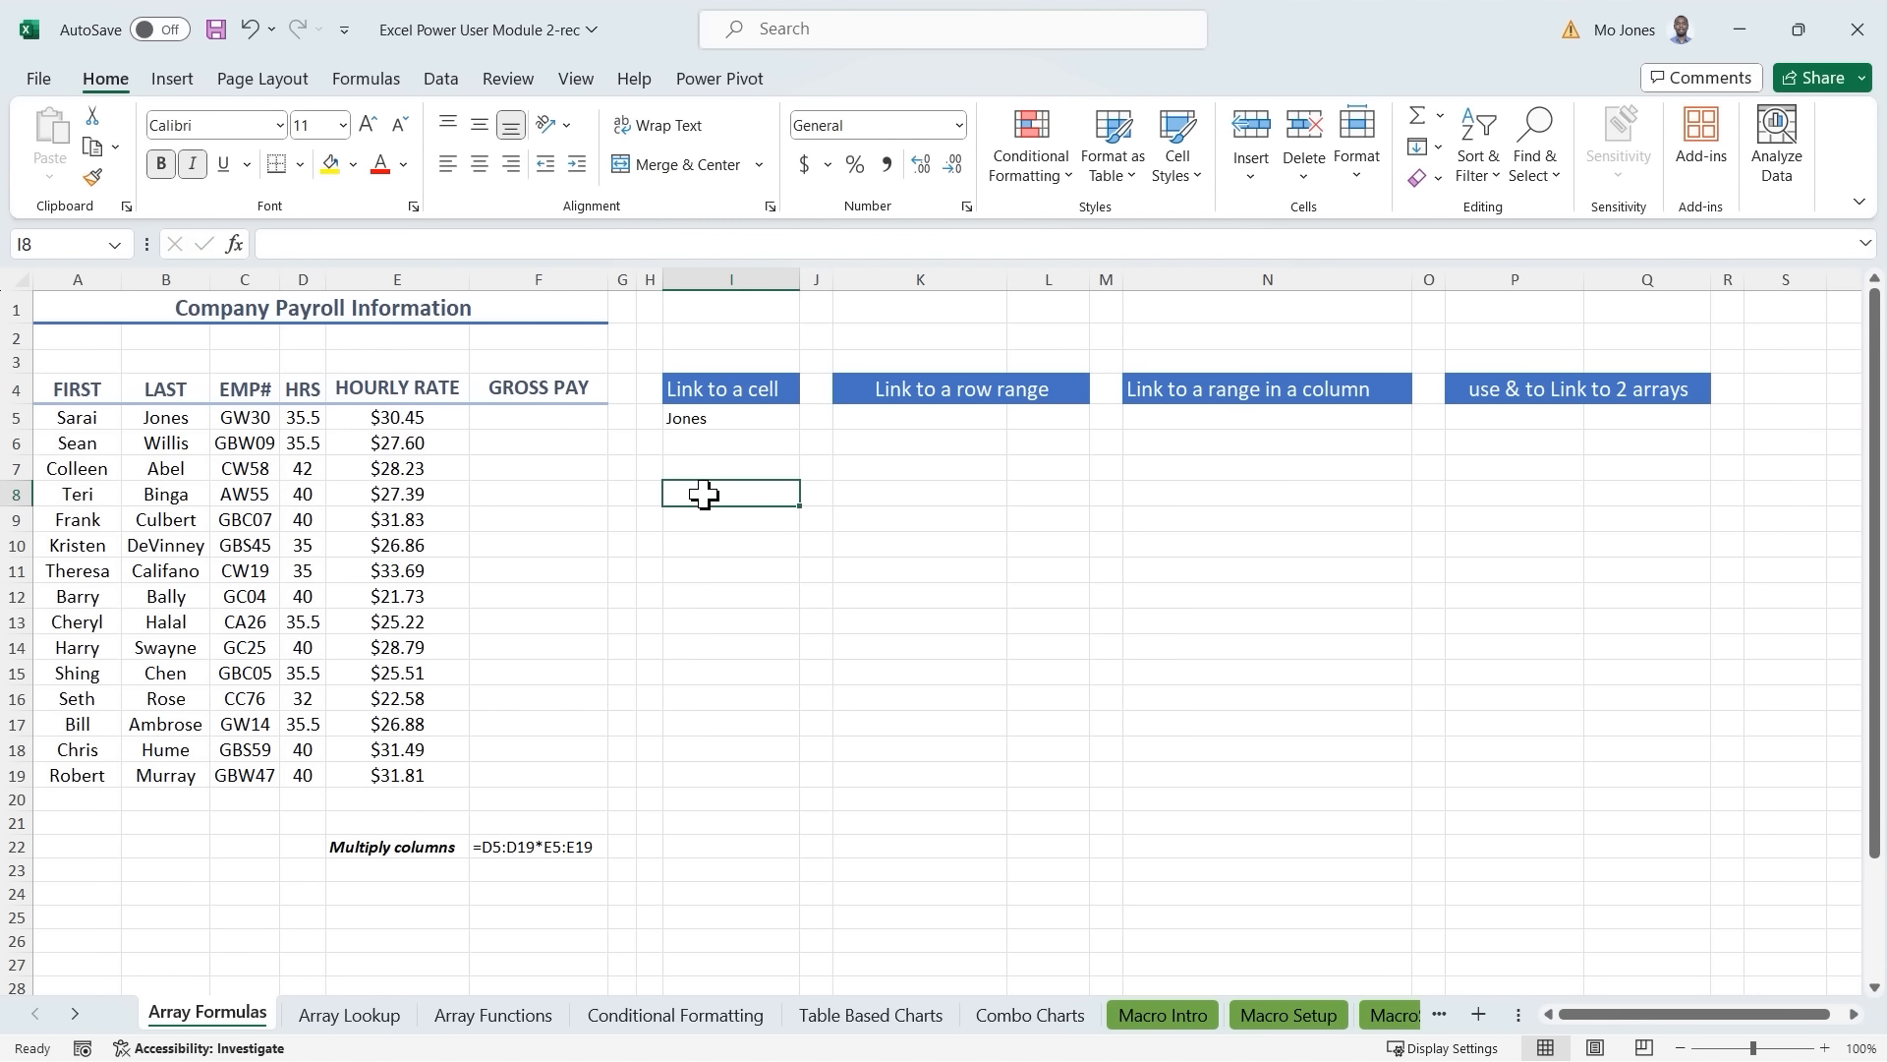
Enter =B5:C5 in K5 so the last name and GW30 spill across K5:L5.
click(943, 424)
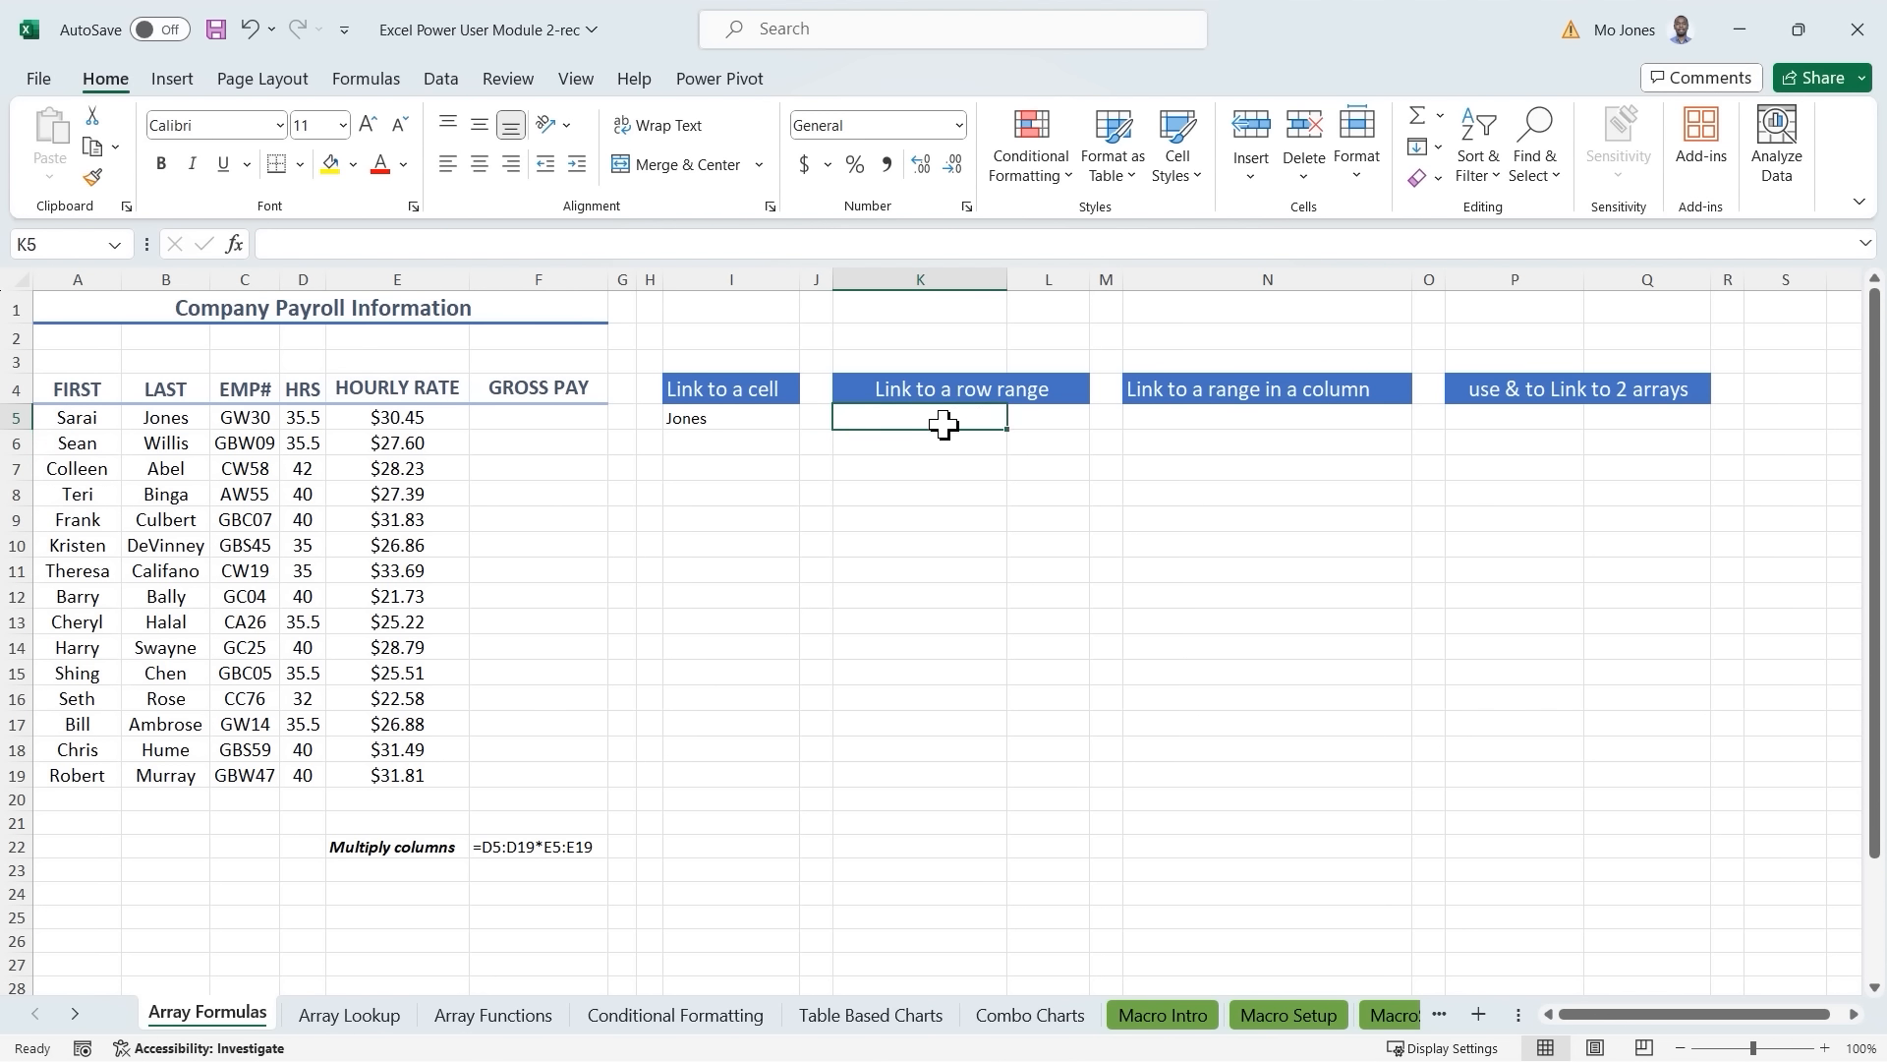
click(1032, 415)
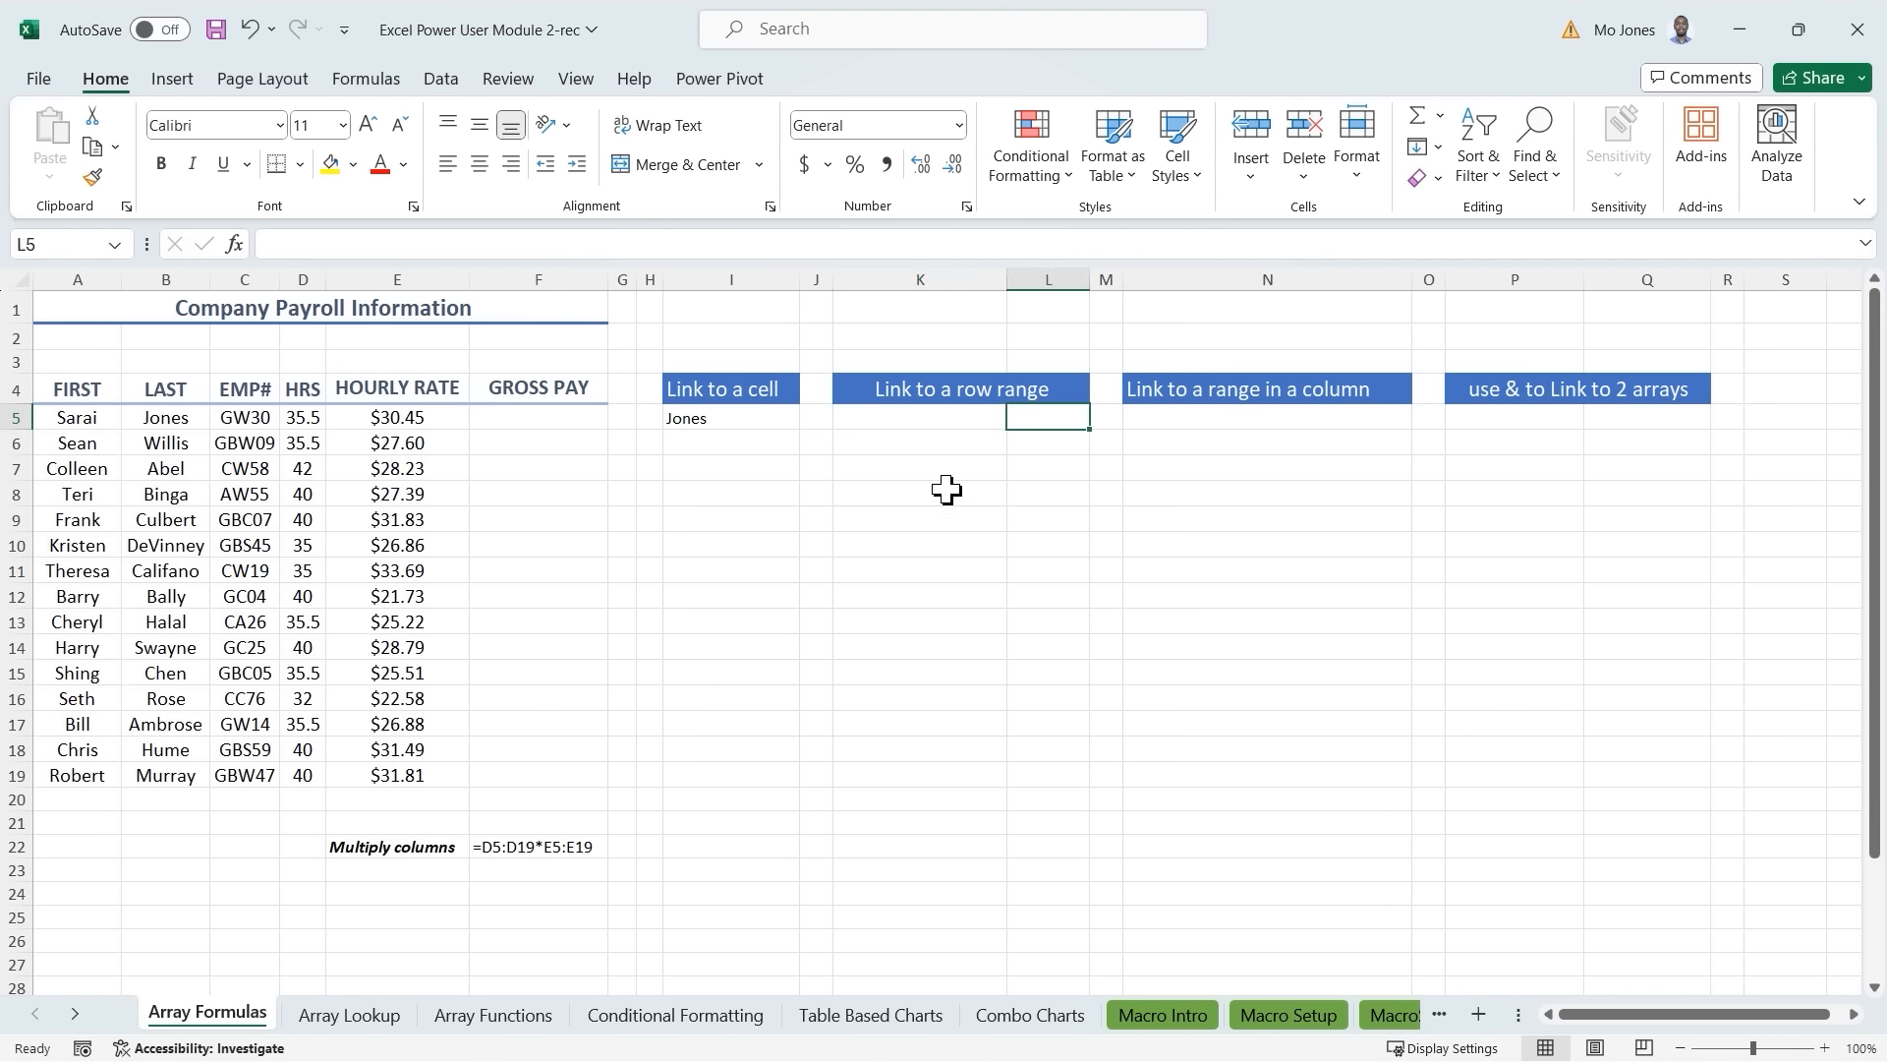
click(890, 416)
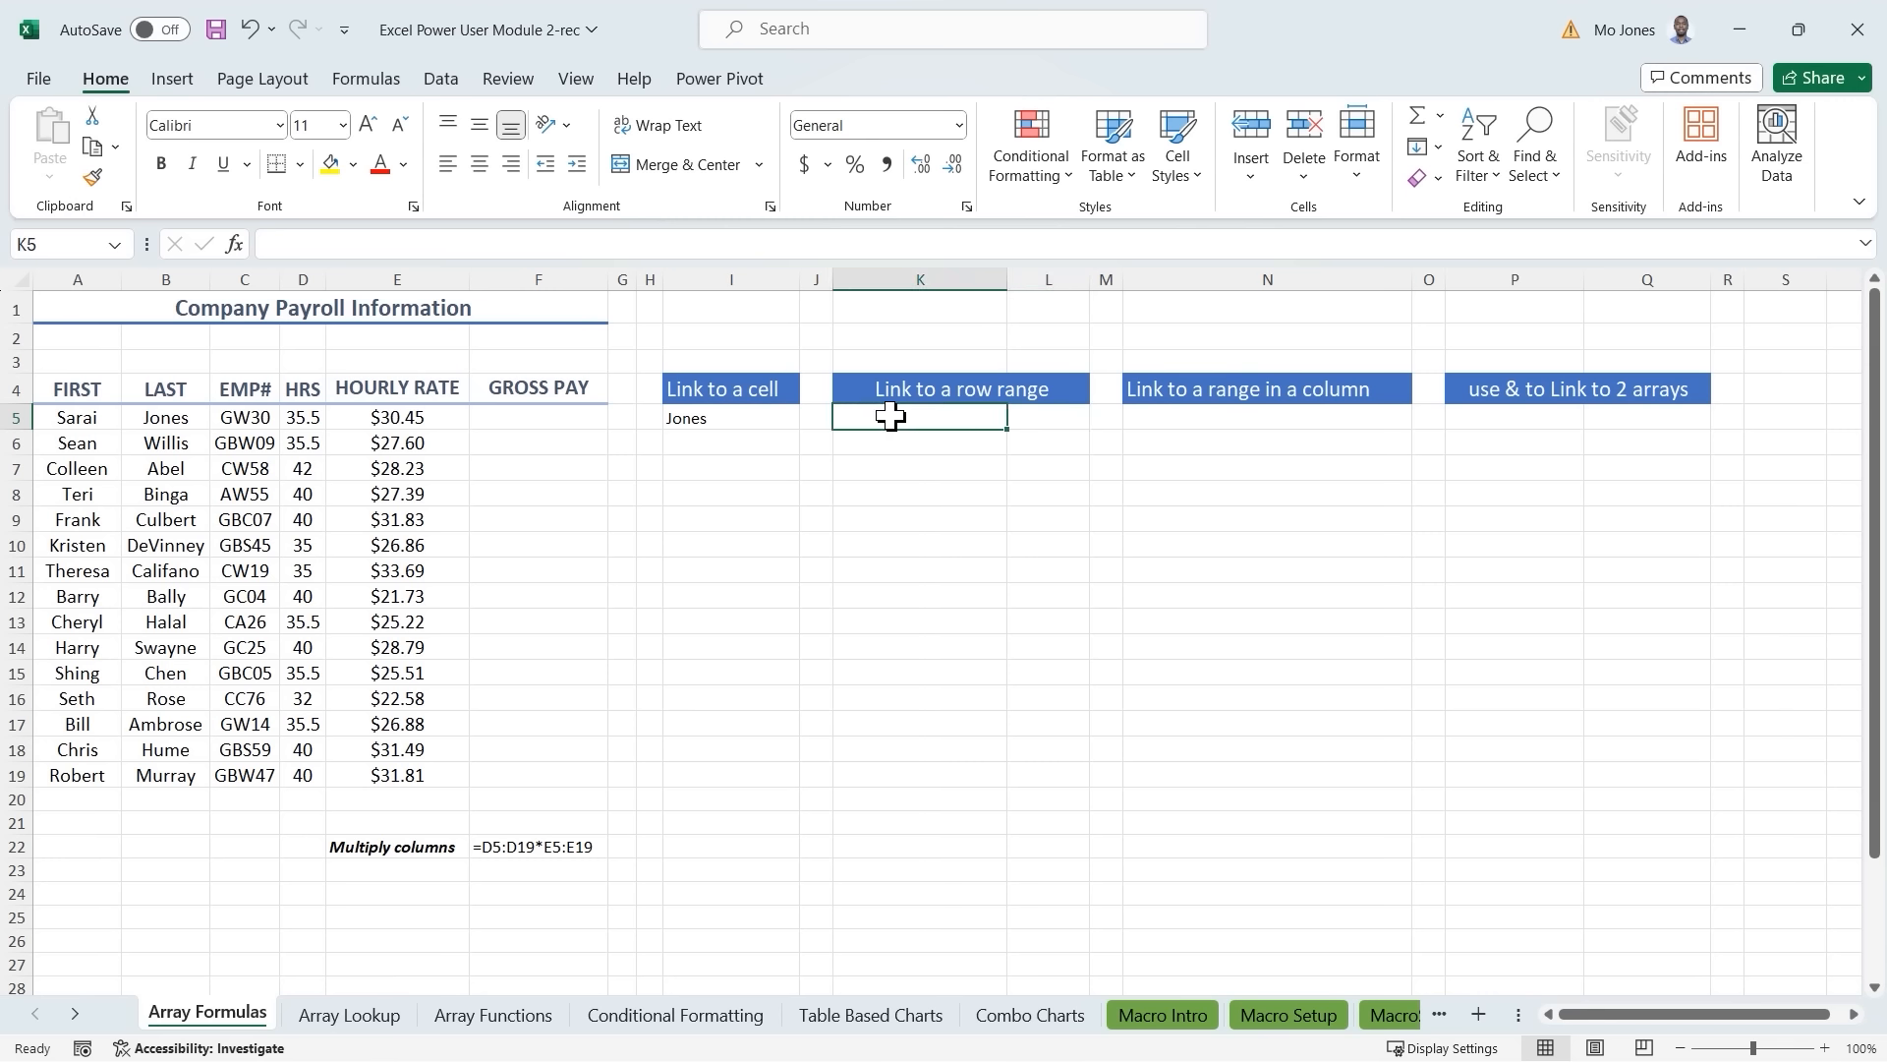
text(=)
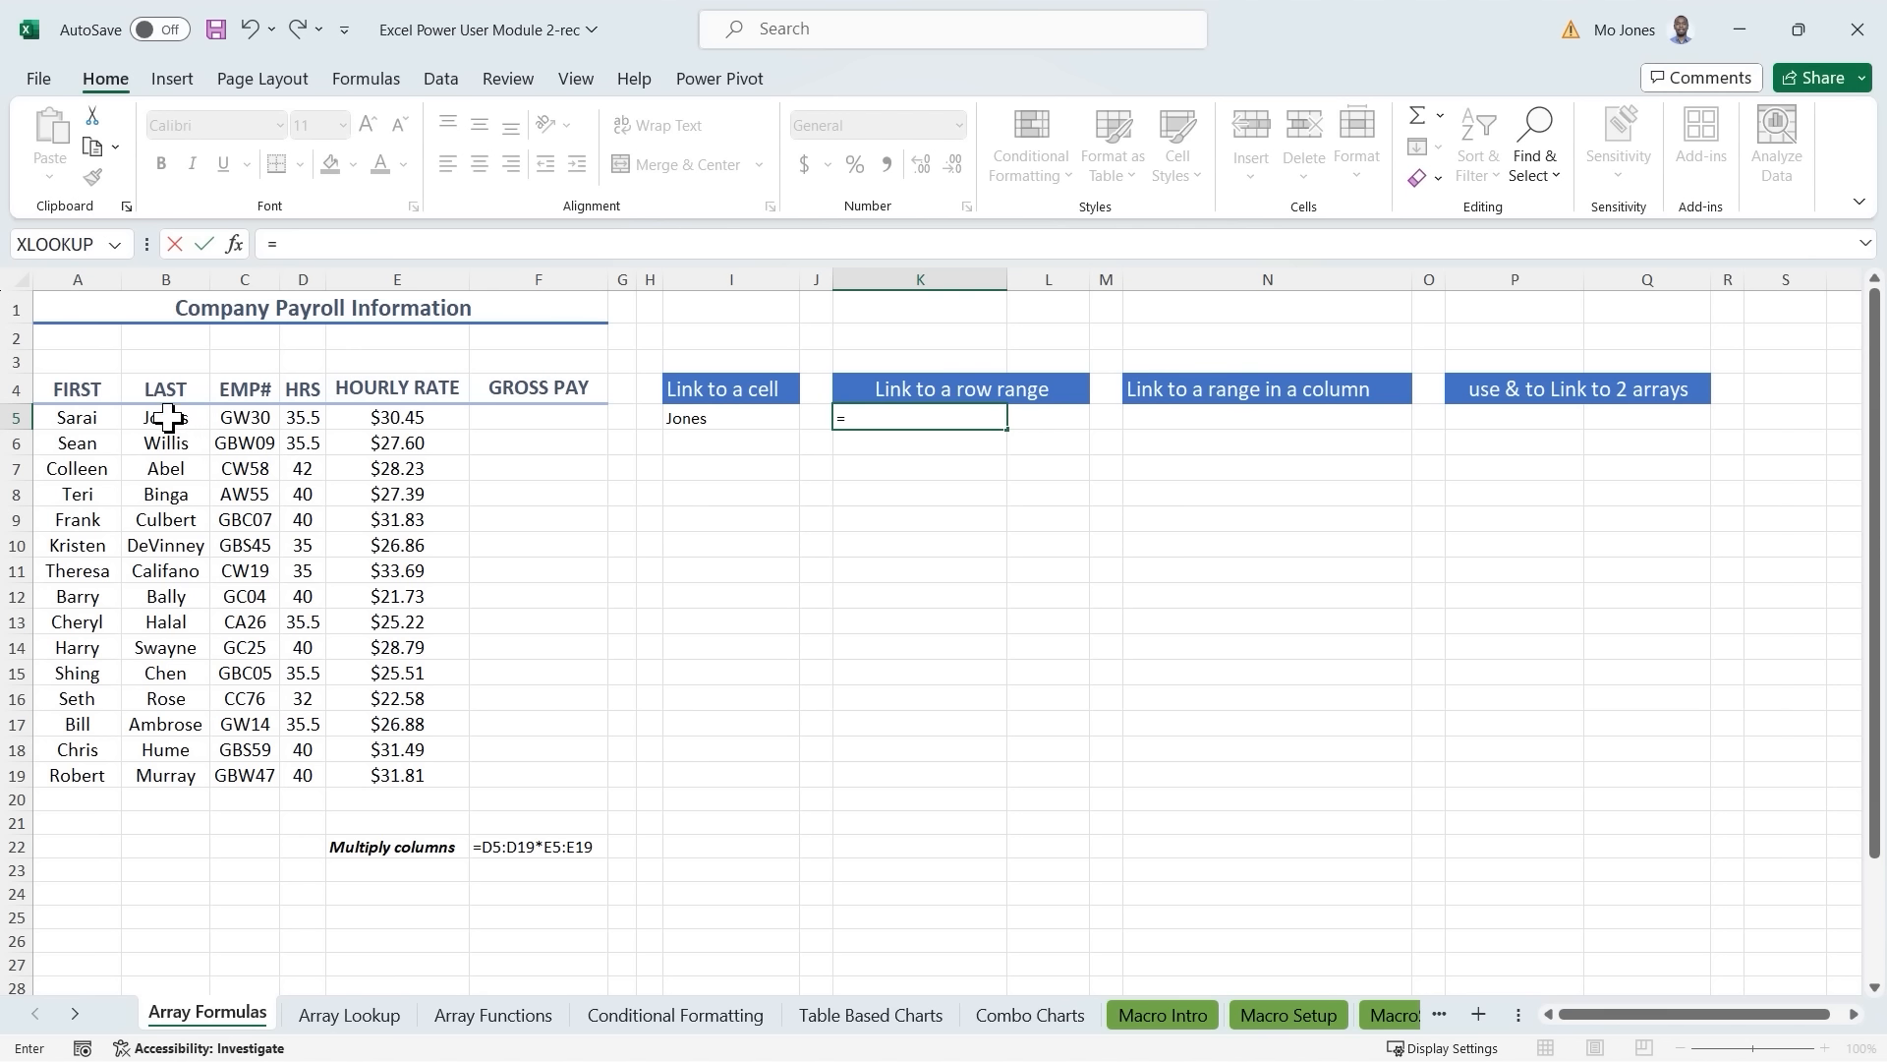
drag(167, 416, 241, 420)
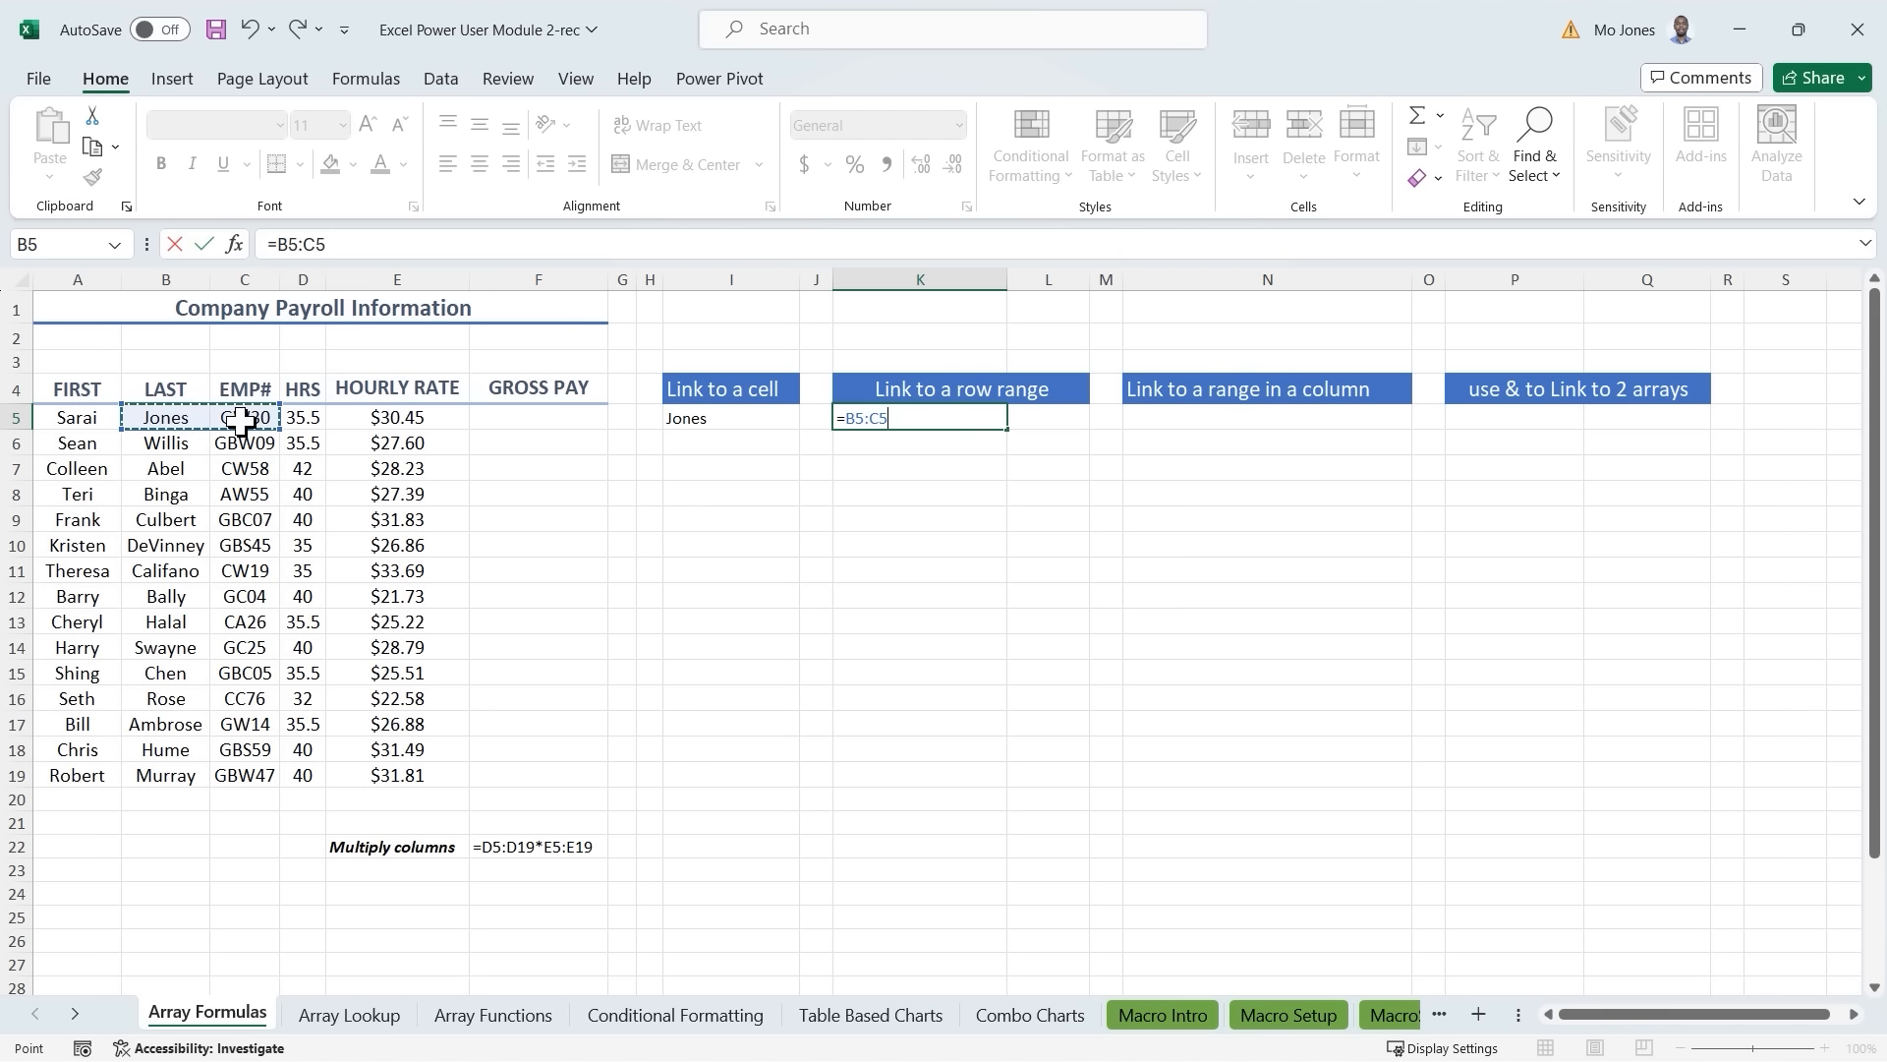
key(Return)
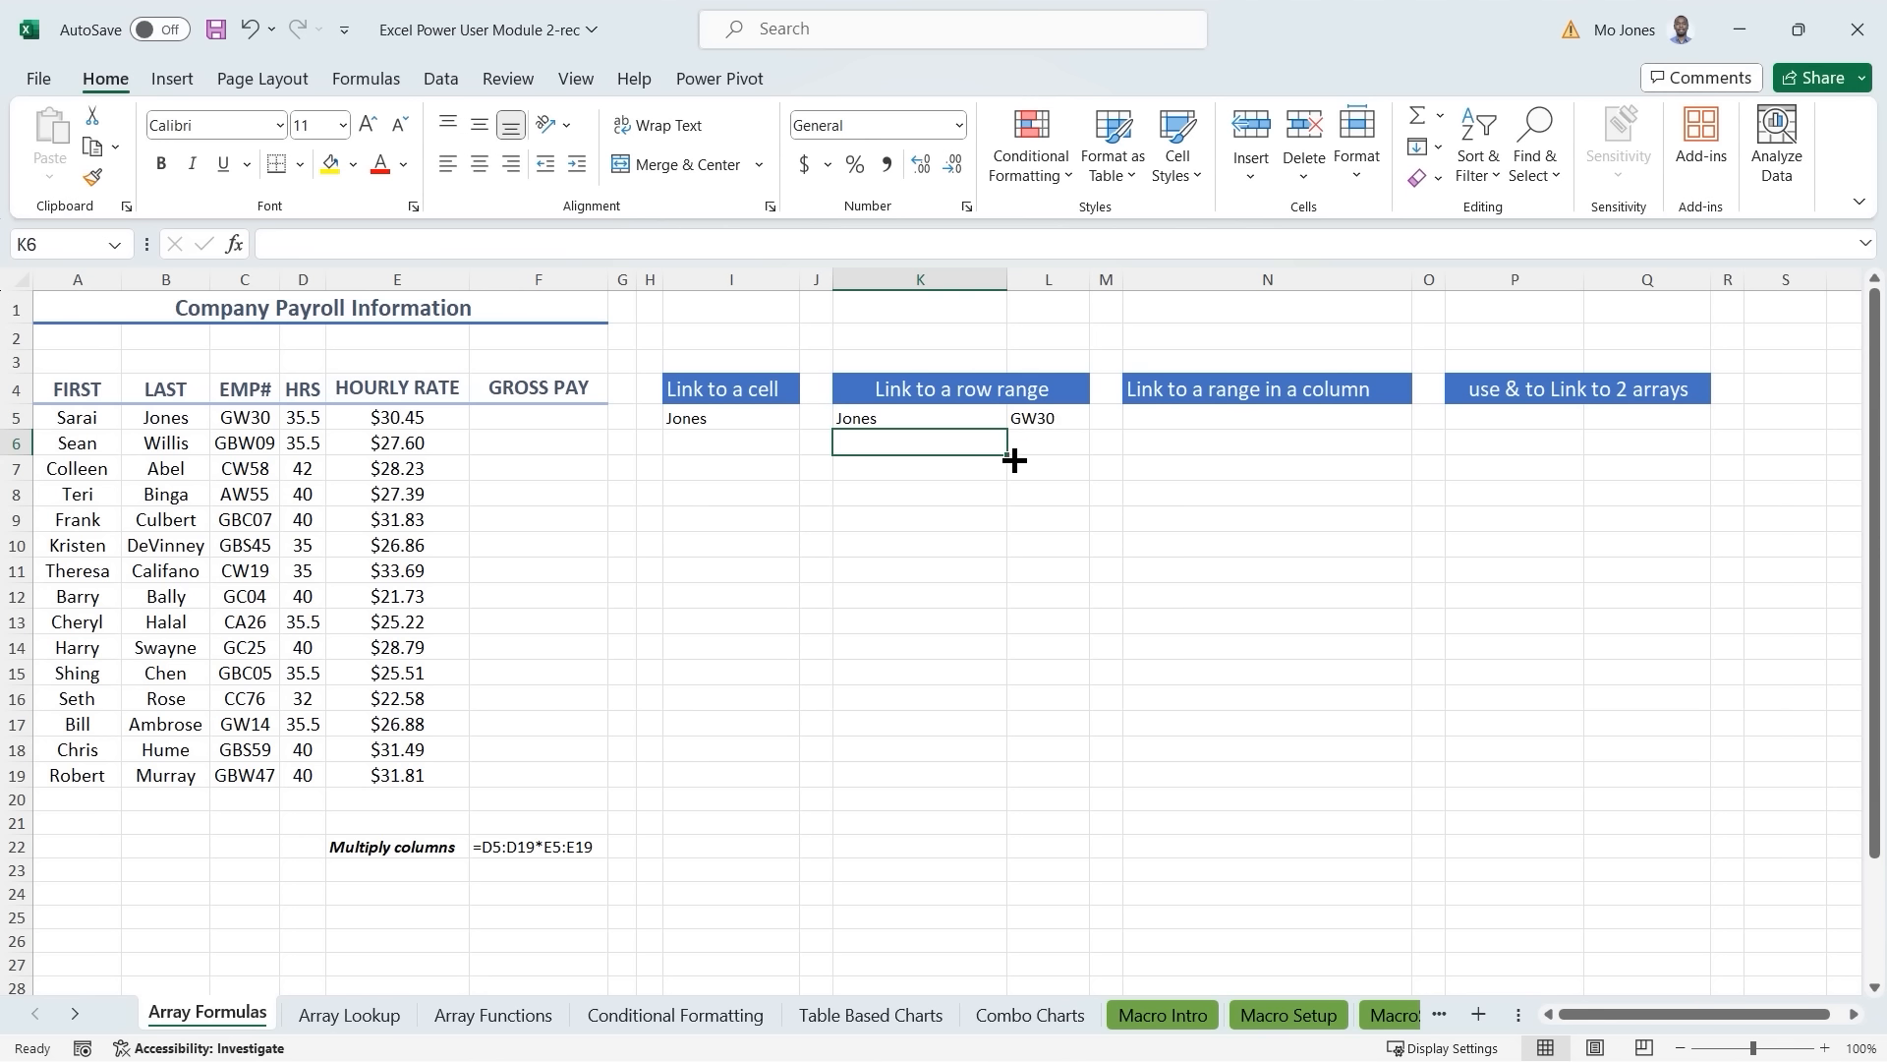
click(1239, 418)
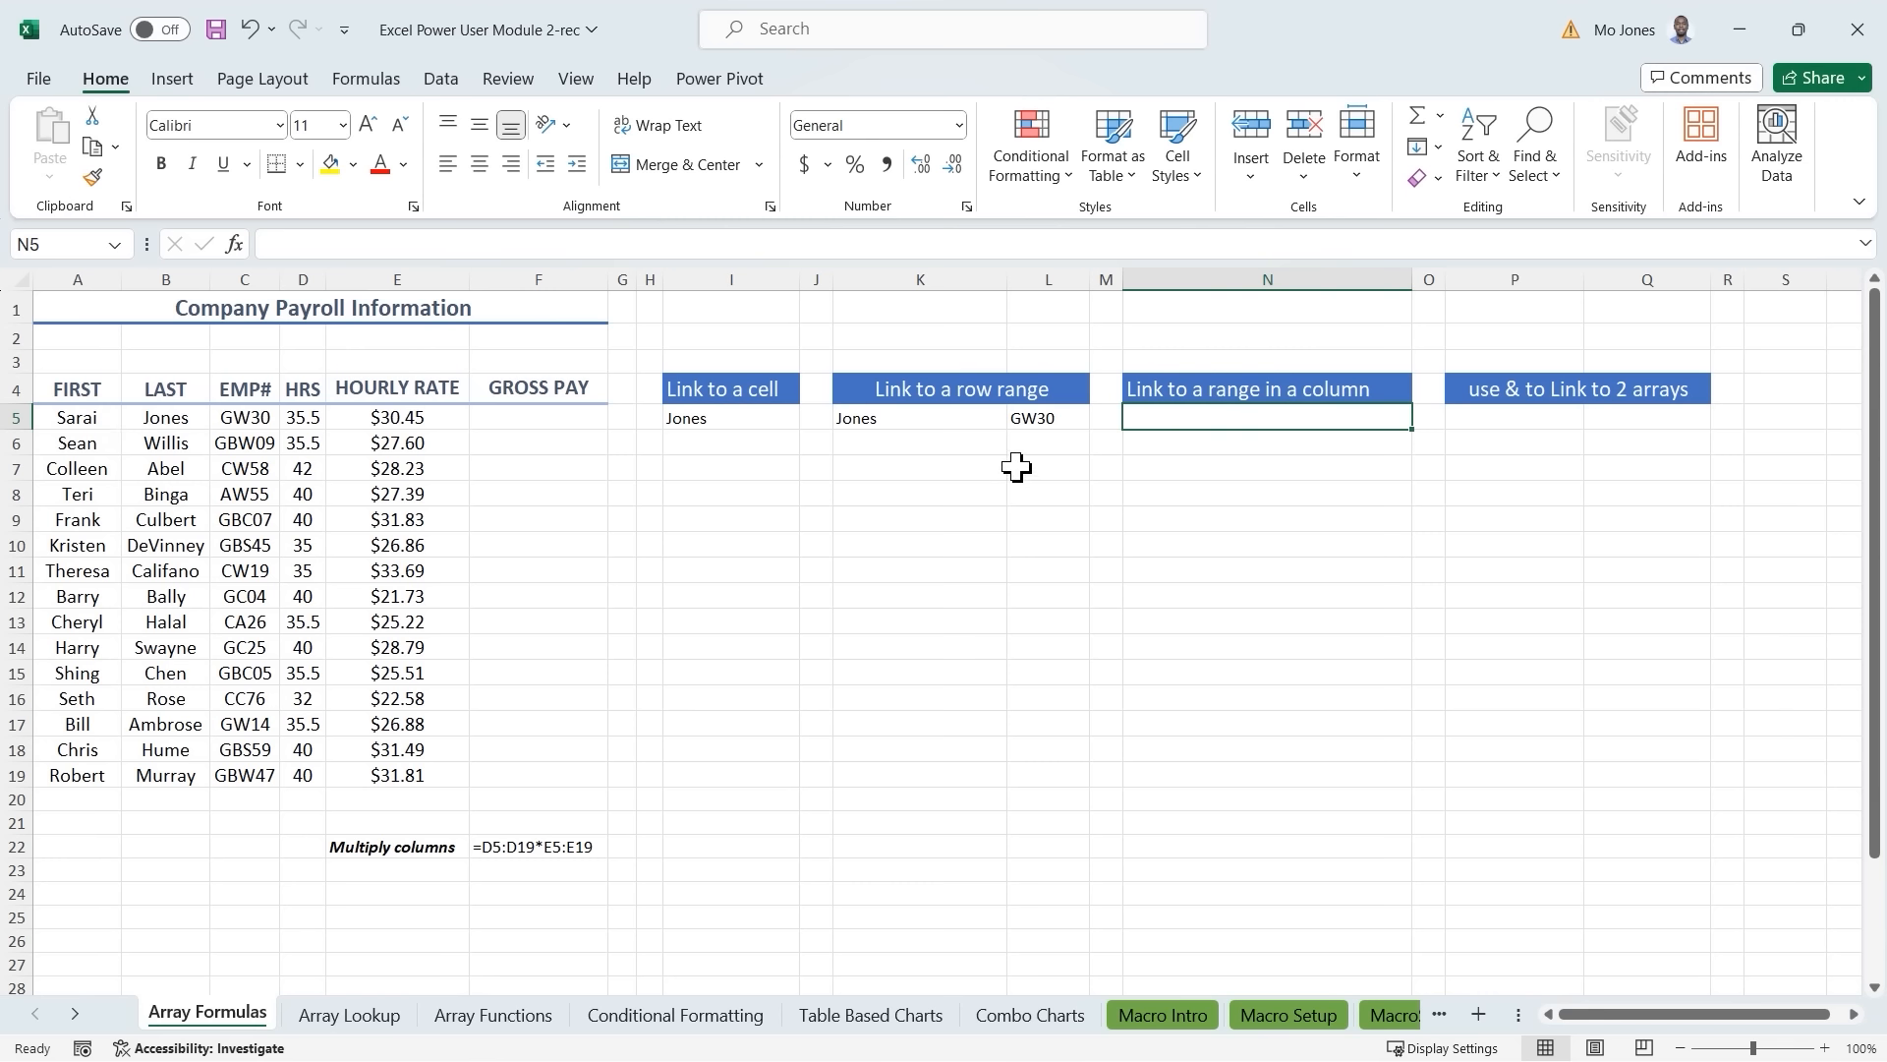
Enter =A5:A19 in N5 to spill all fifteen first names down to N19.
text(=)
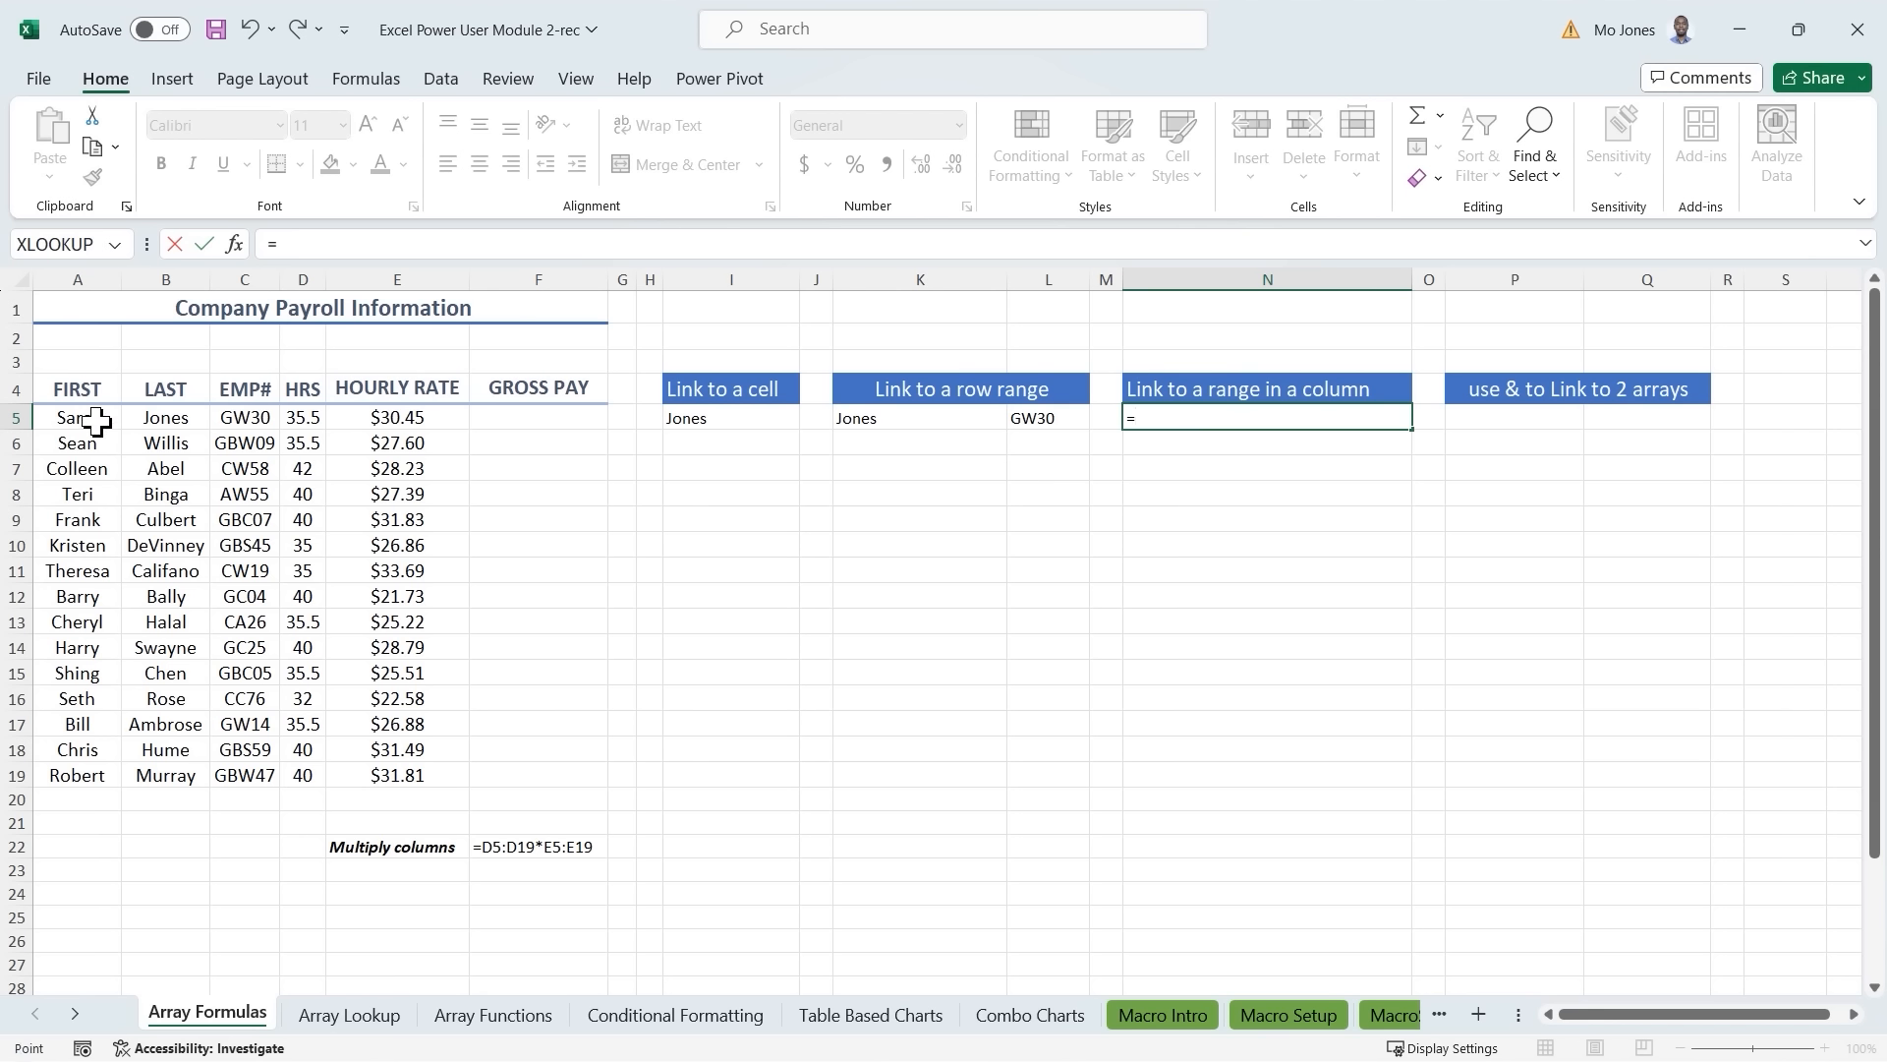
drag(96, 420, 49, 776)
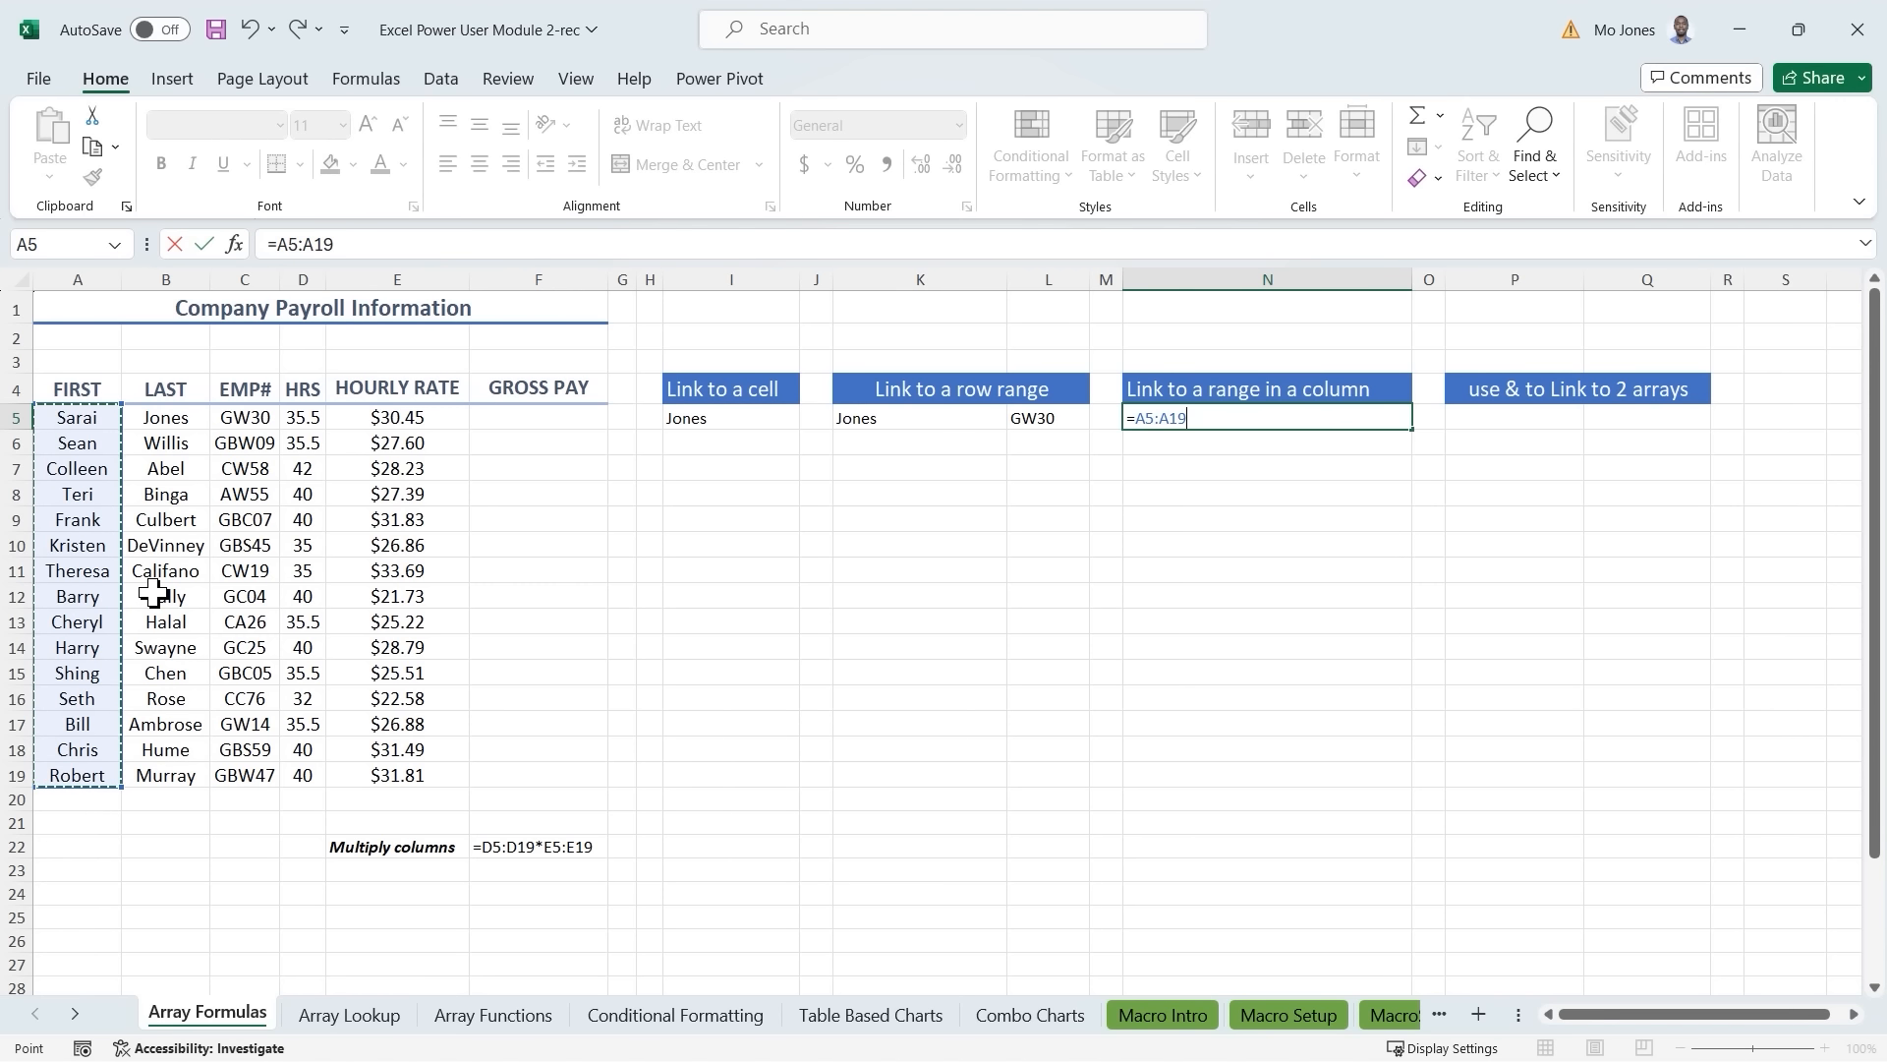
key(Return)
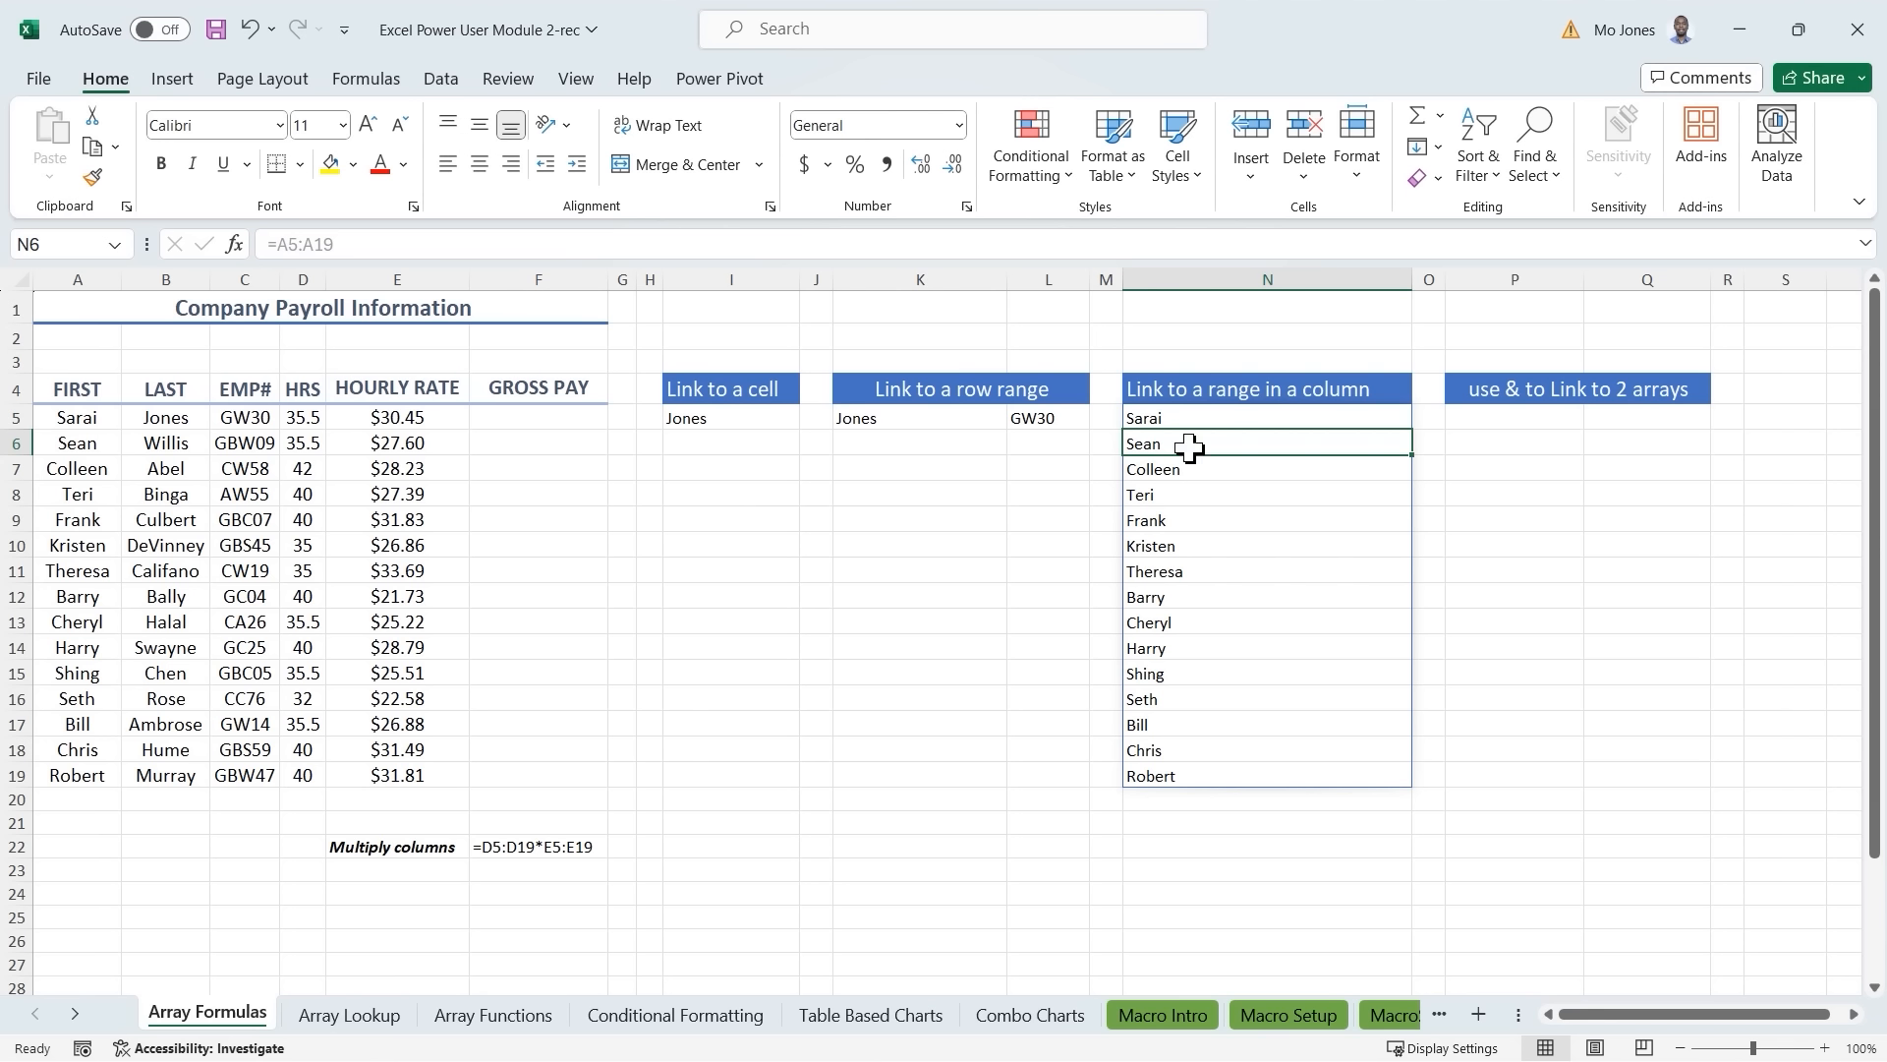
Compare the spill formulas in N5 and K5, checking a spilled cell further down.
click(1180, 521)
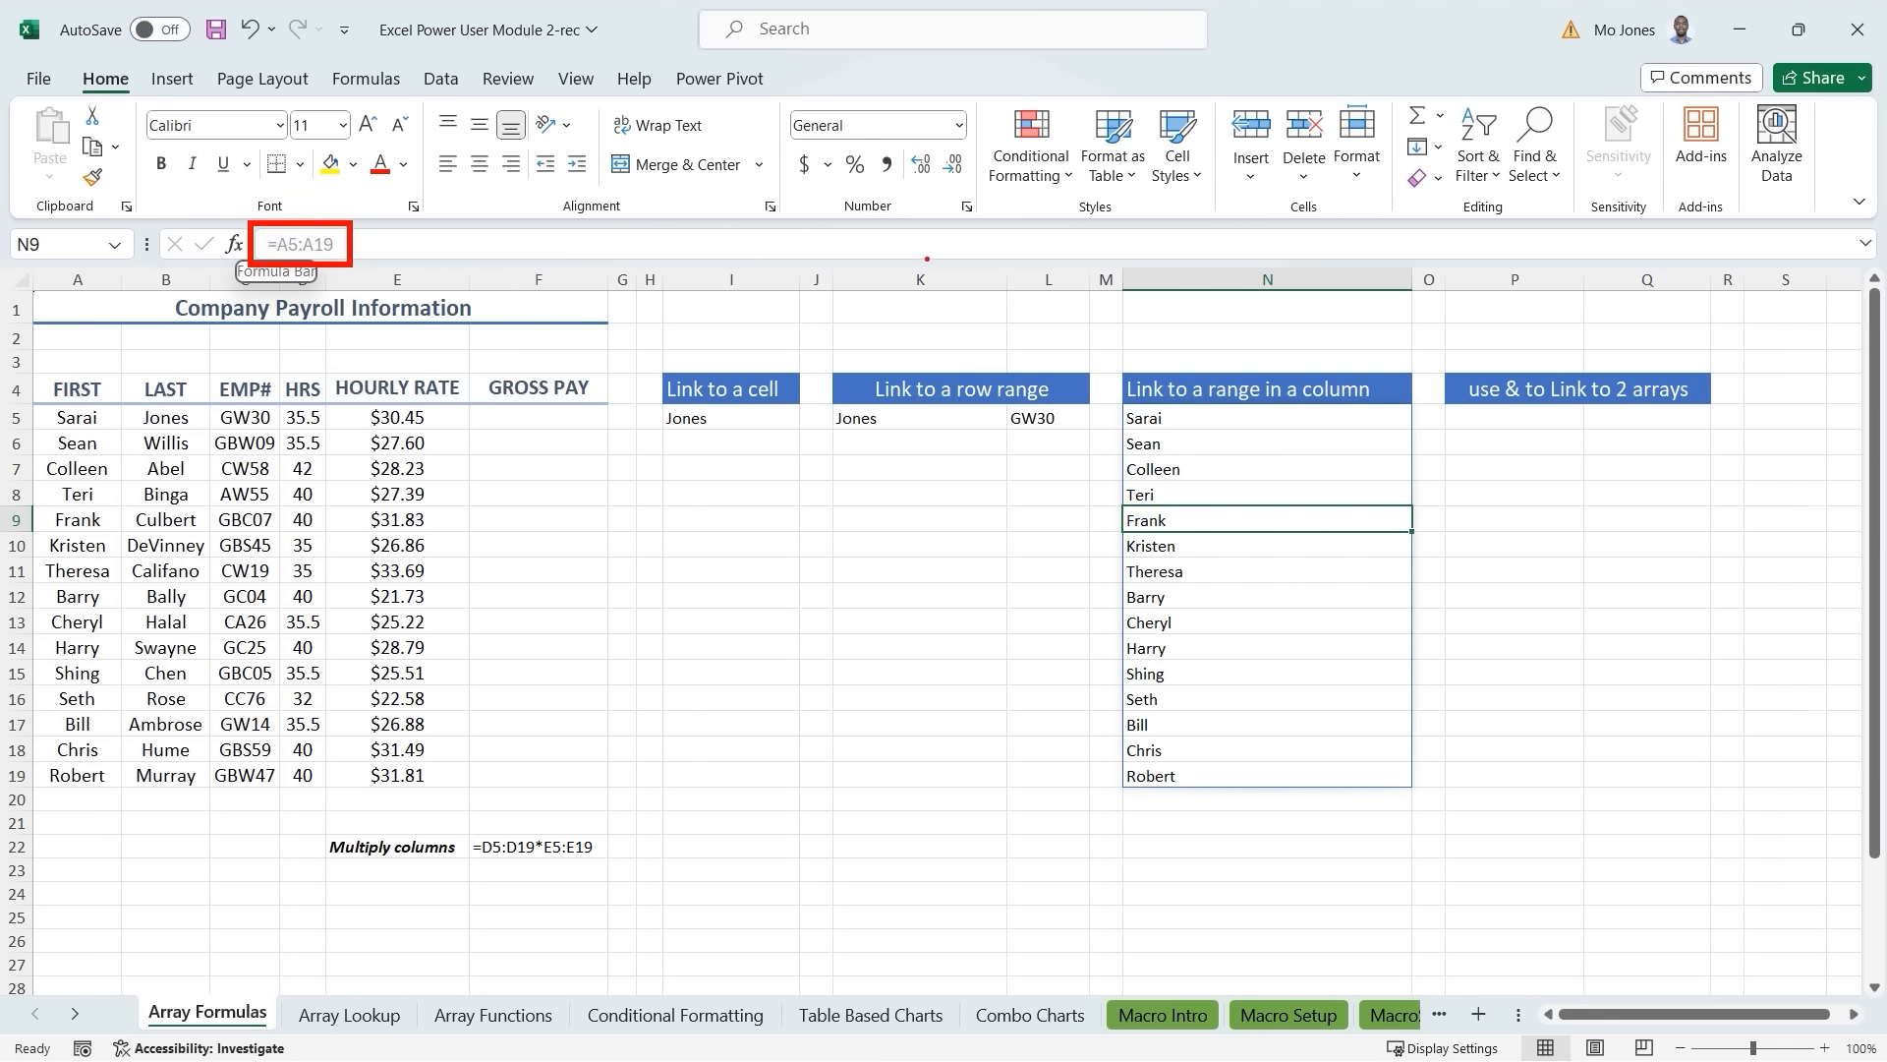
click(1161, 421)
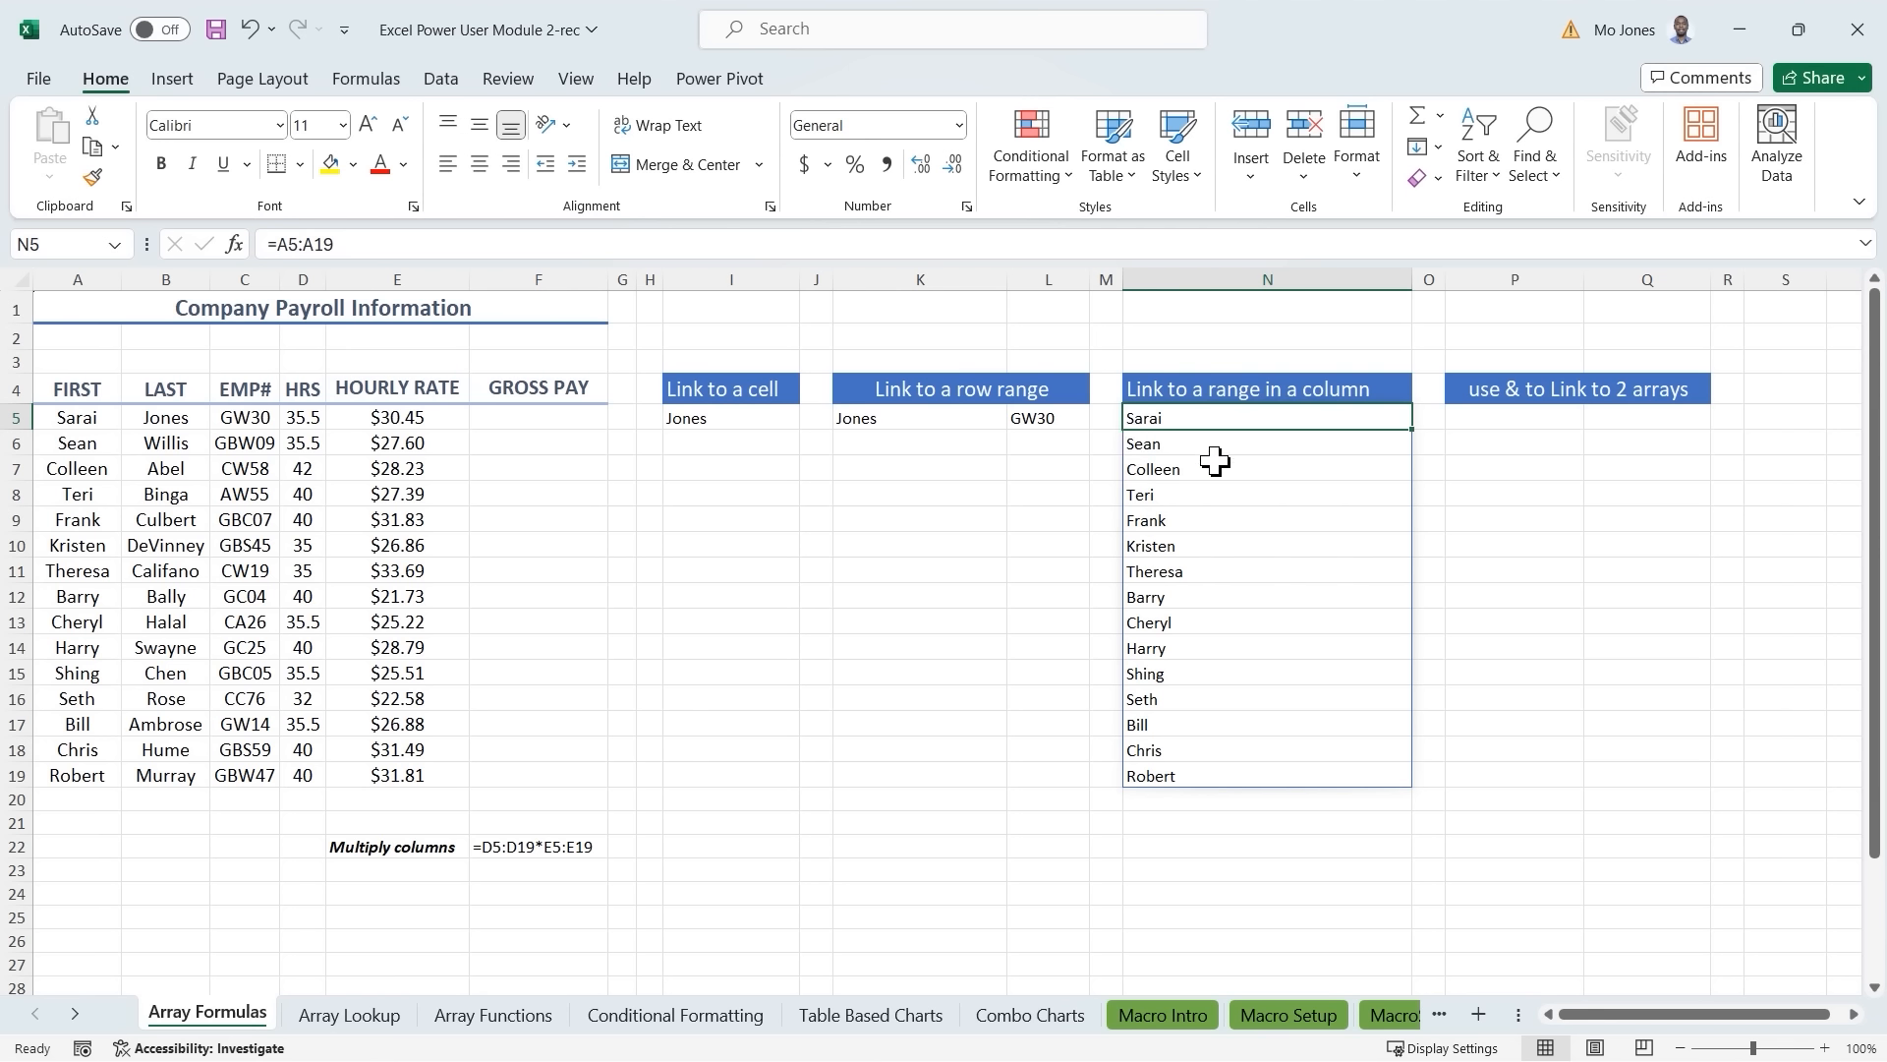
click(970, 420)
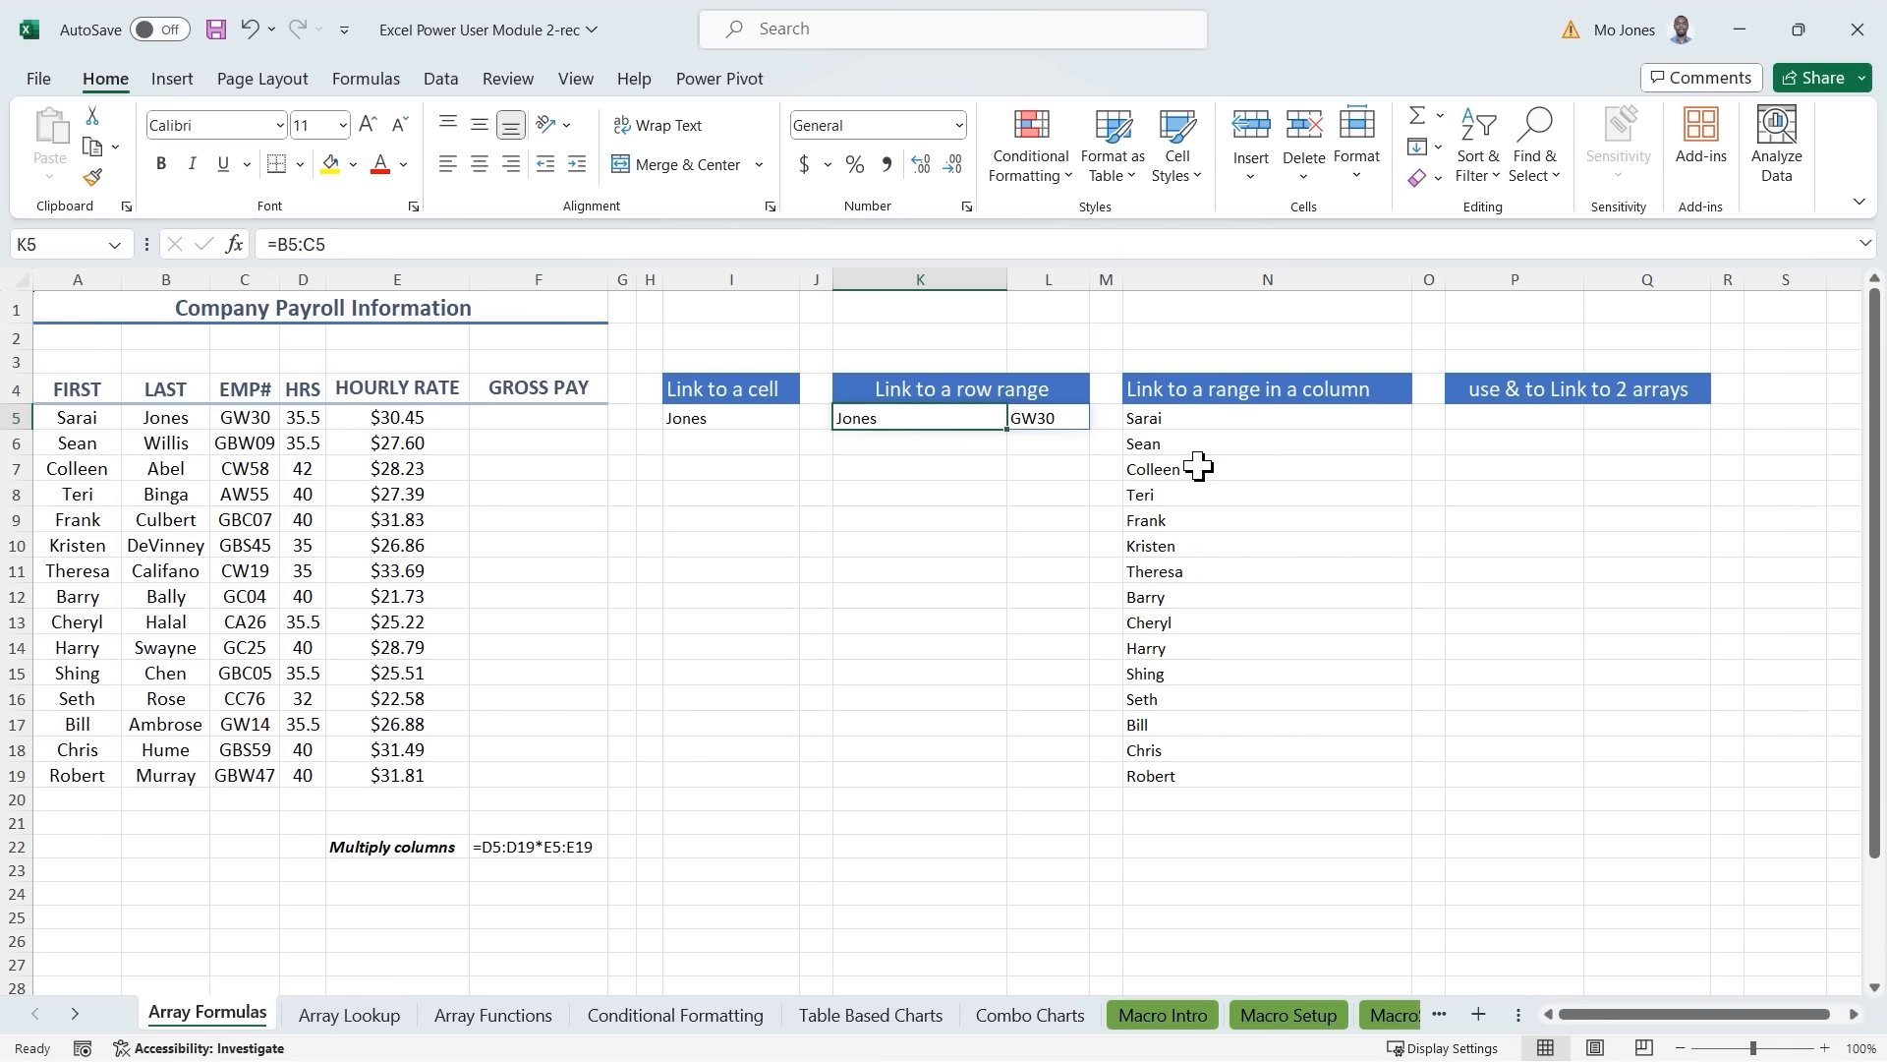
click(1190, 418)
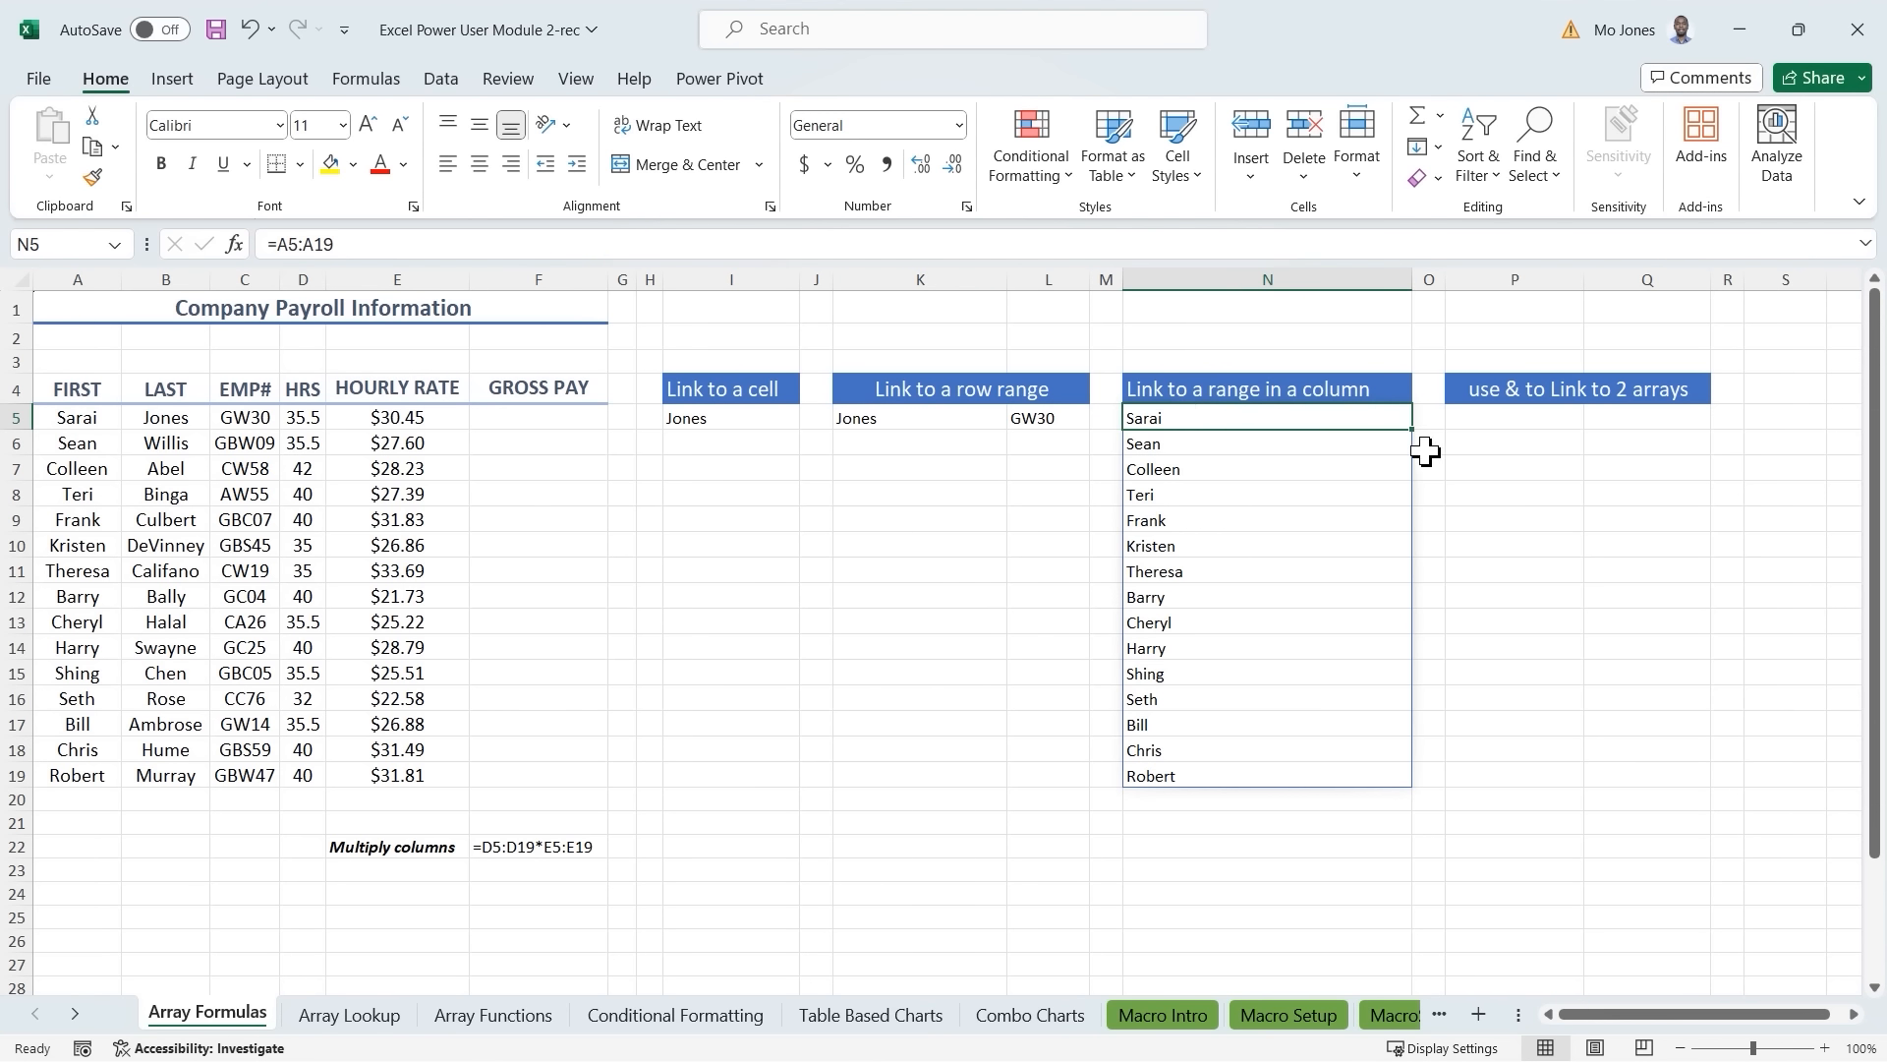
click(1520, 417)
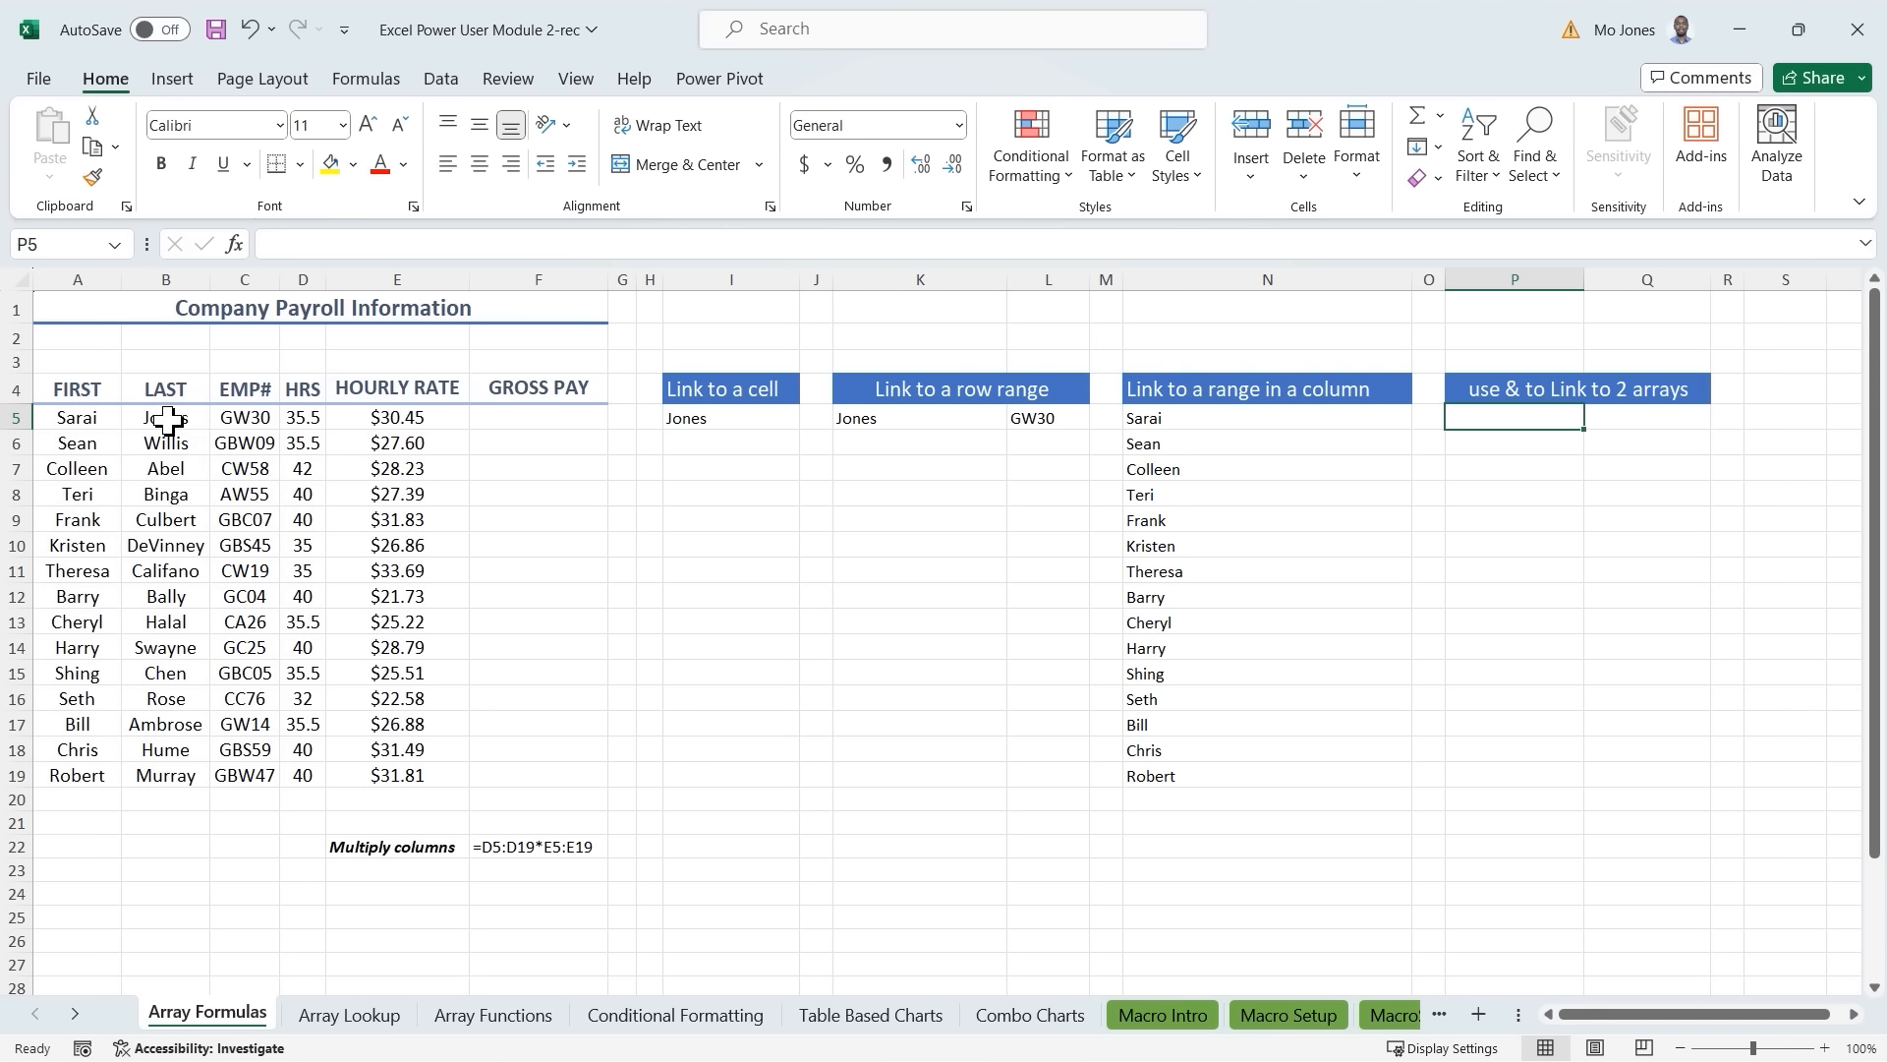
drag(169, 419, 238, 763)
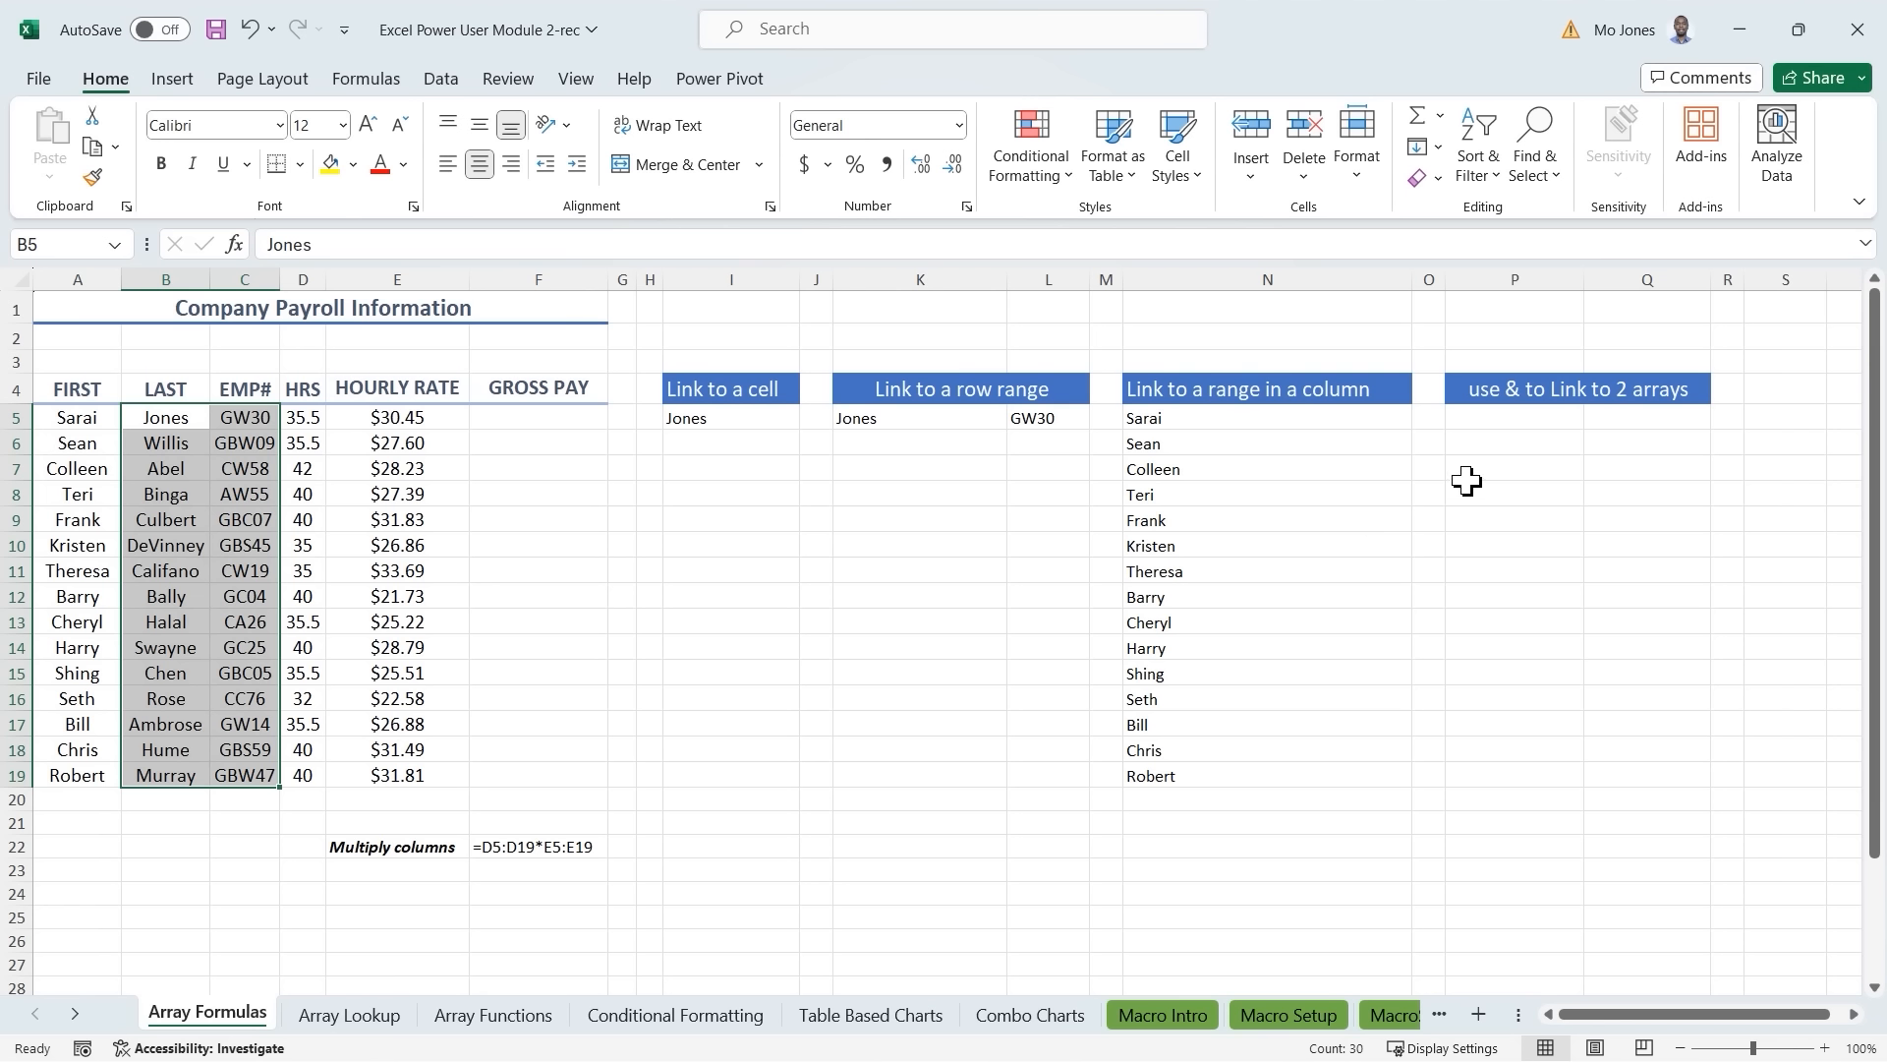
click(716, 550)
text(=)
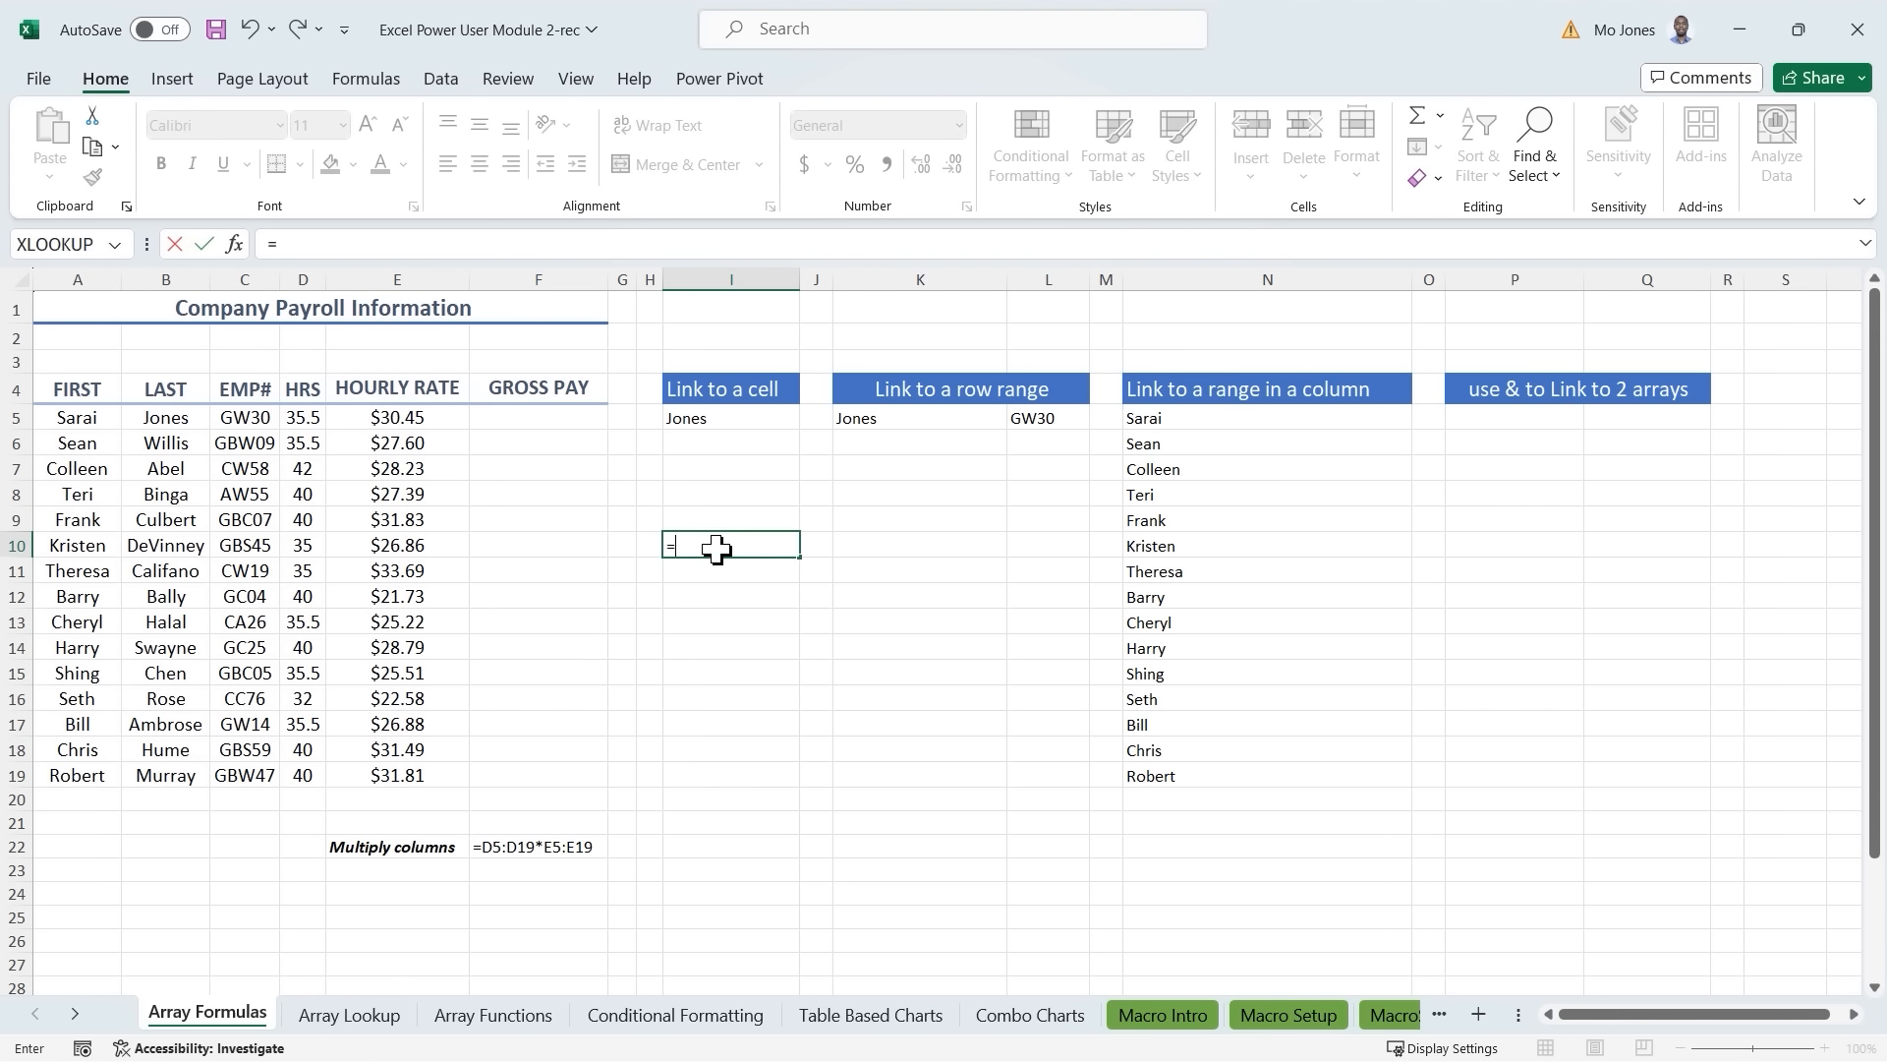
click(174, 548)
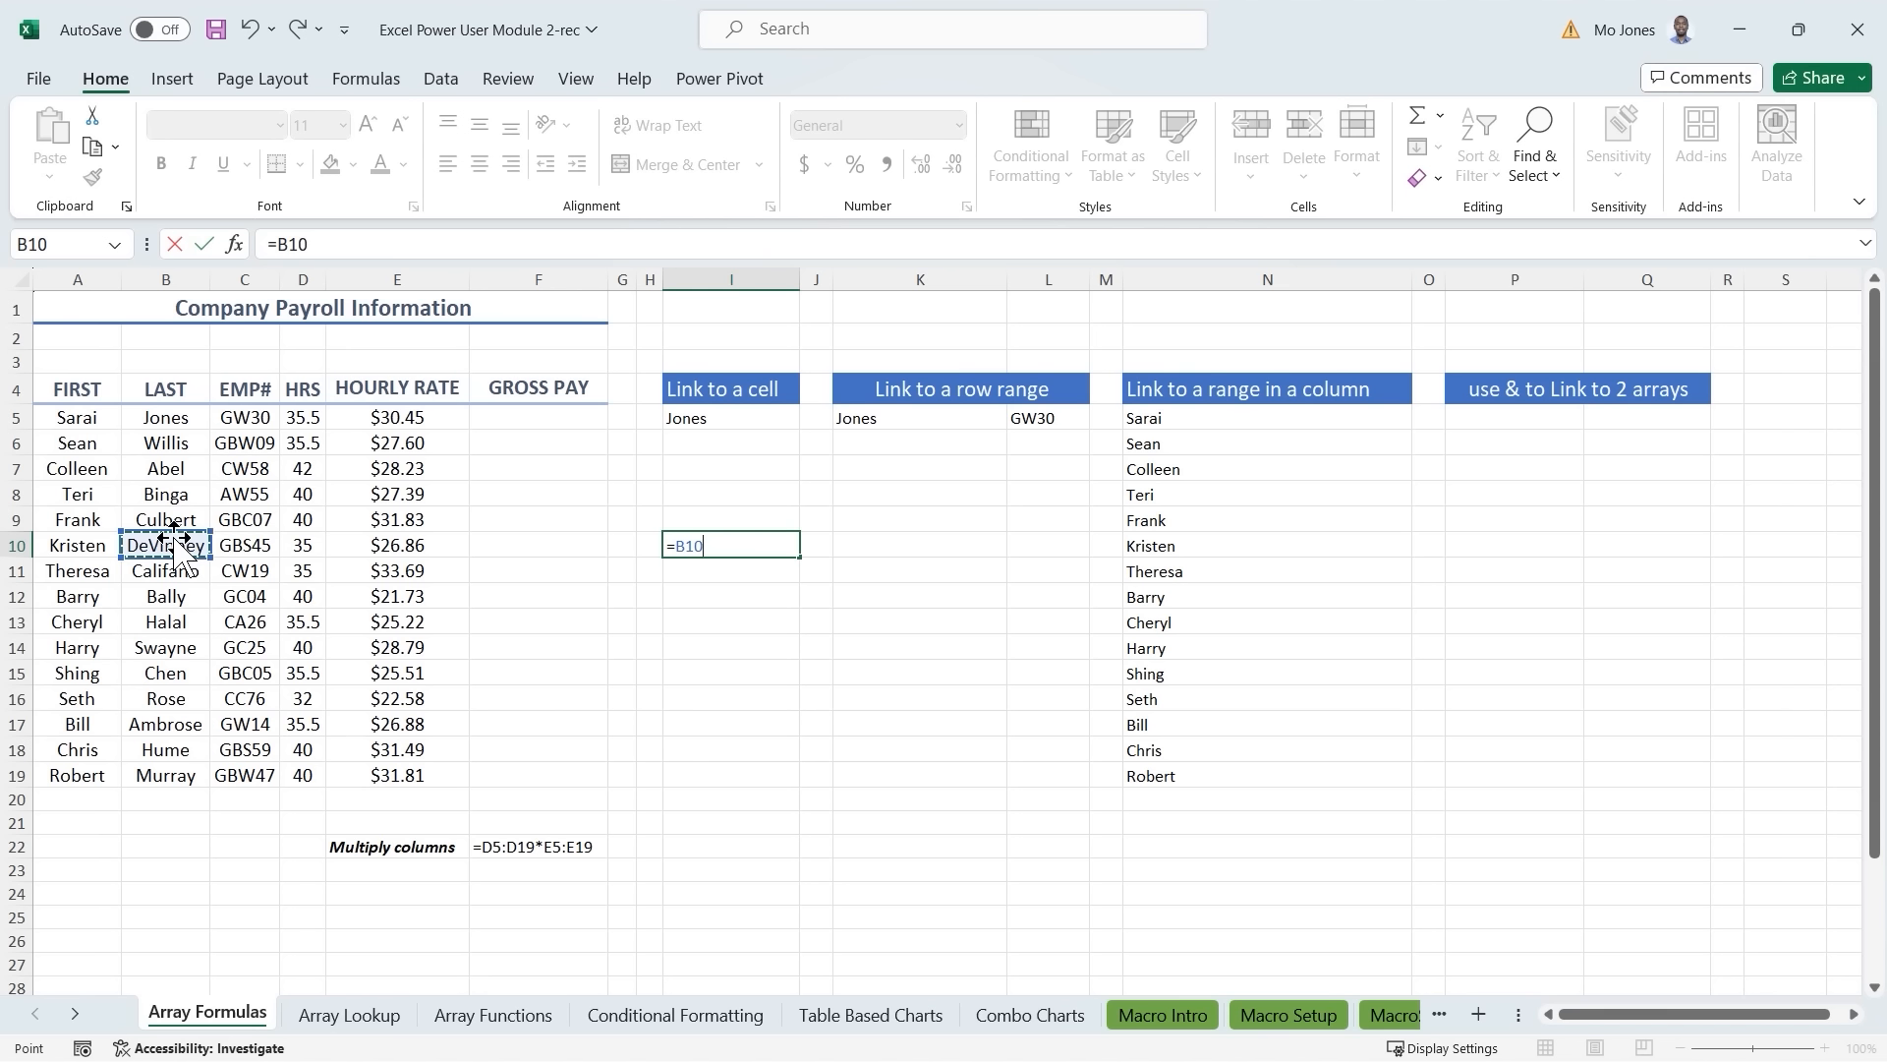
text(&)
click(255, 546)
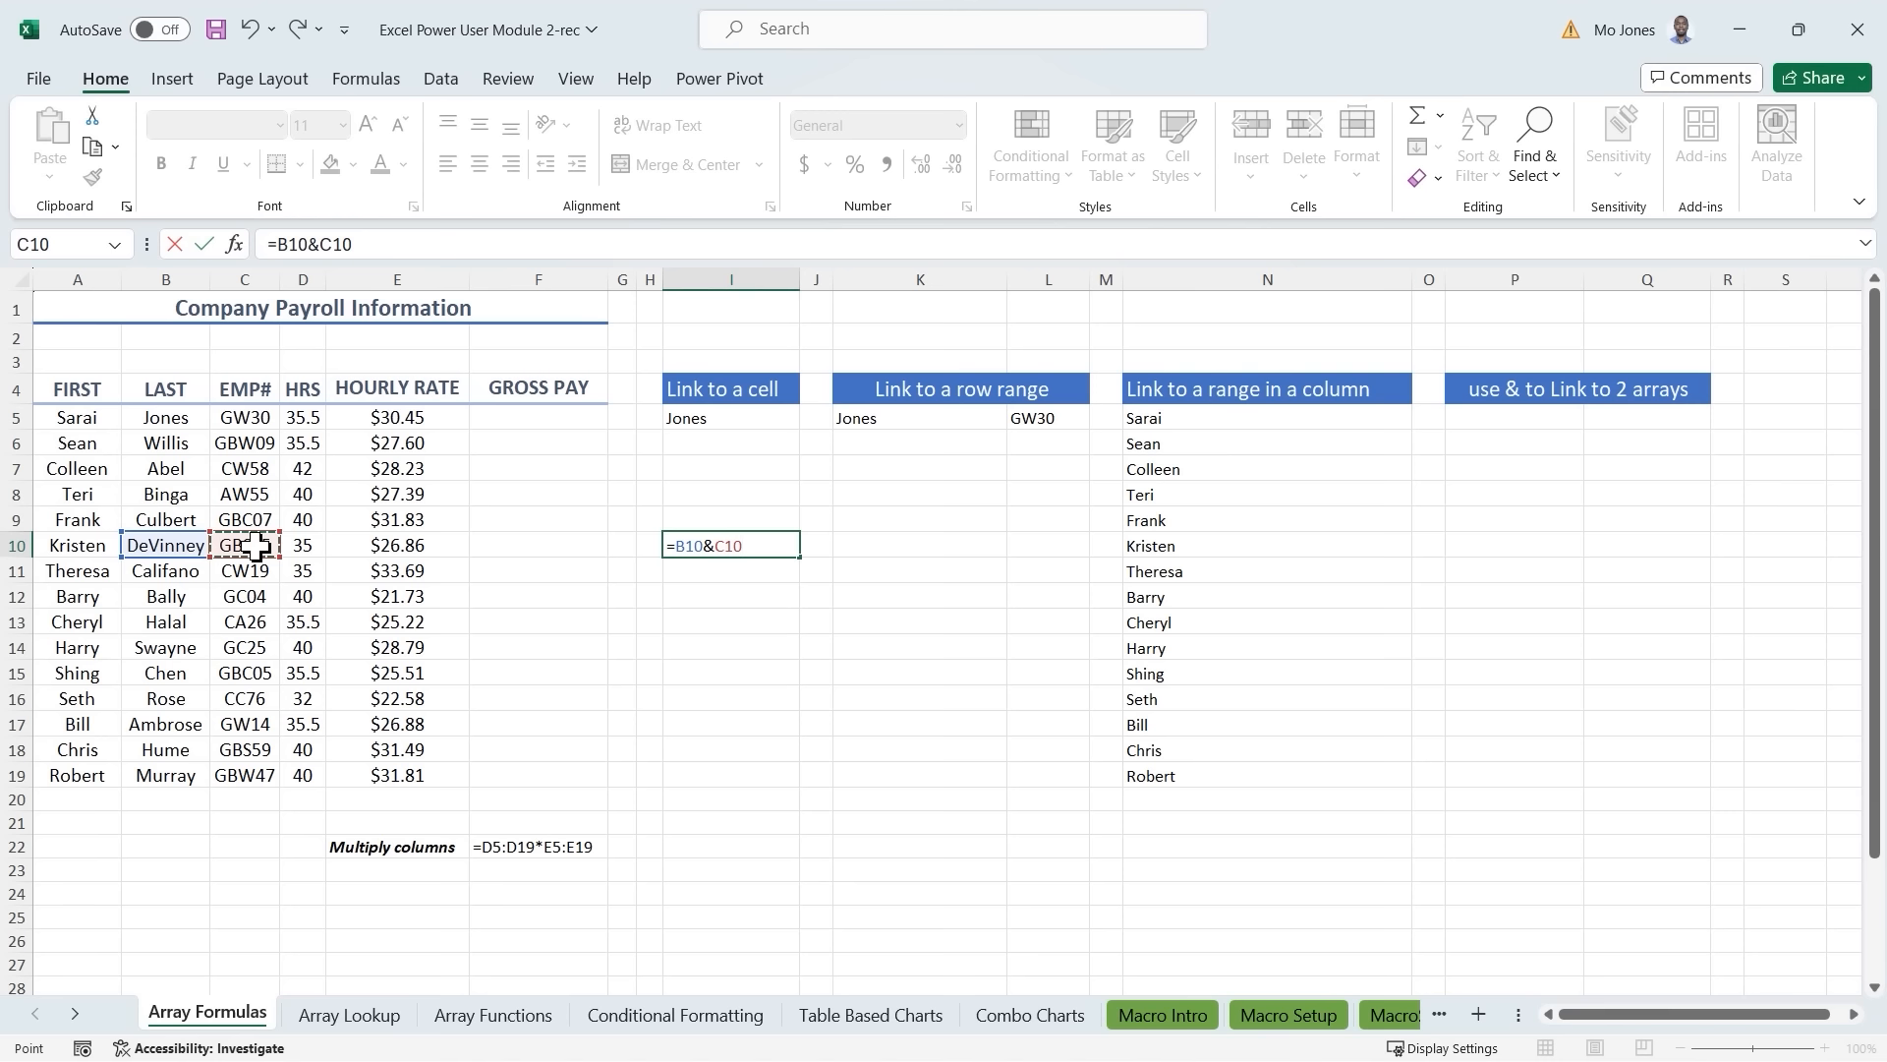
key(Return)
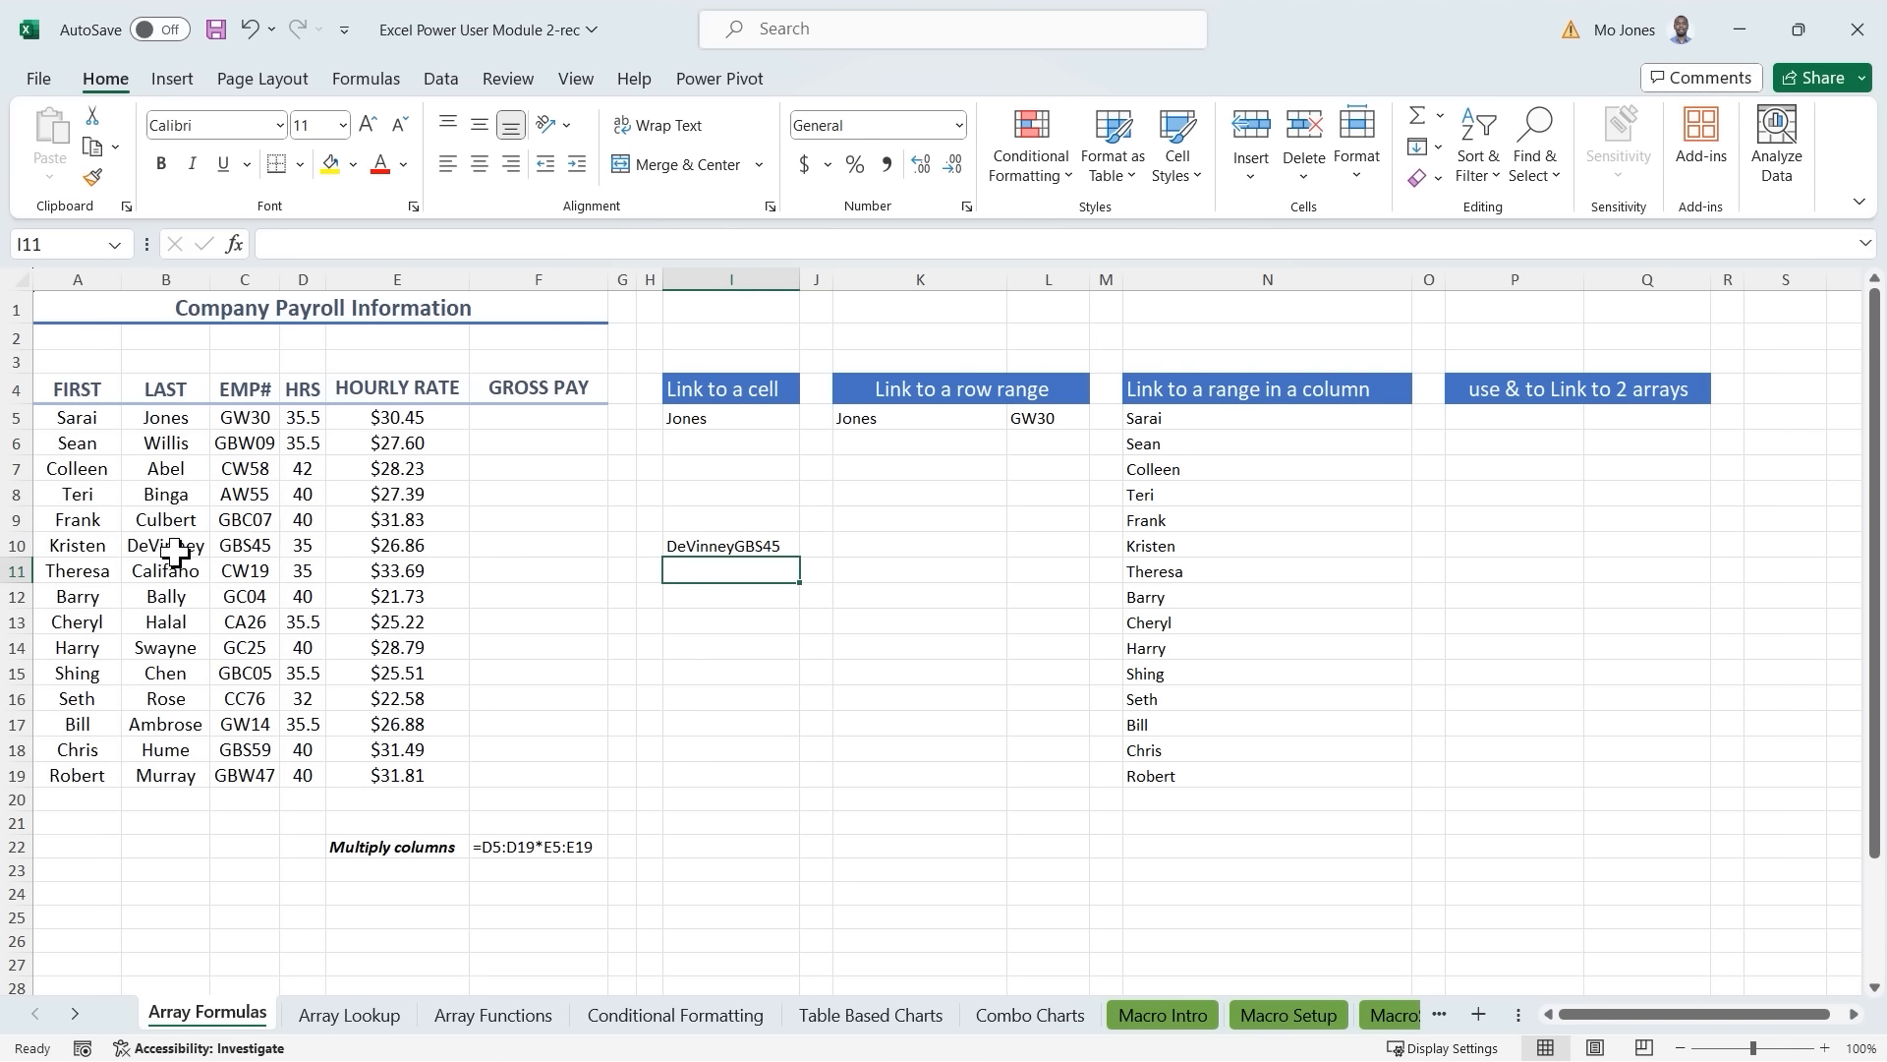
click(775, 546)
key(Delete)
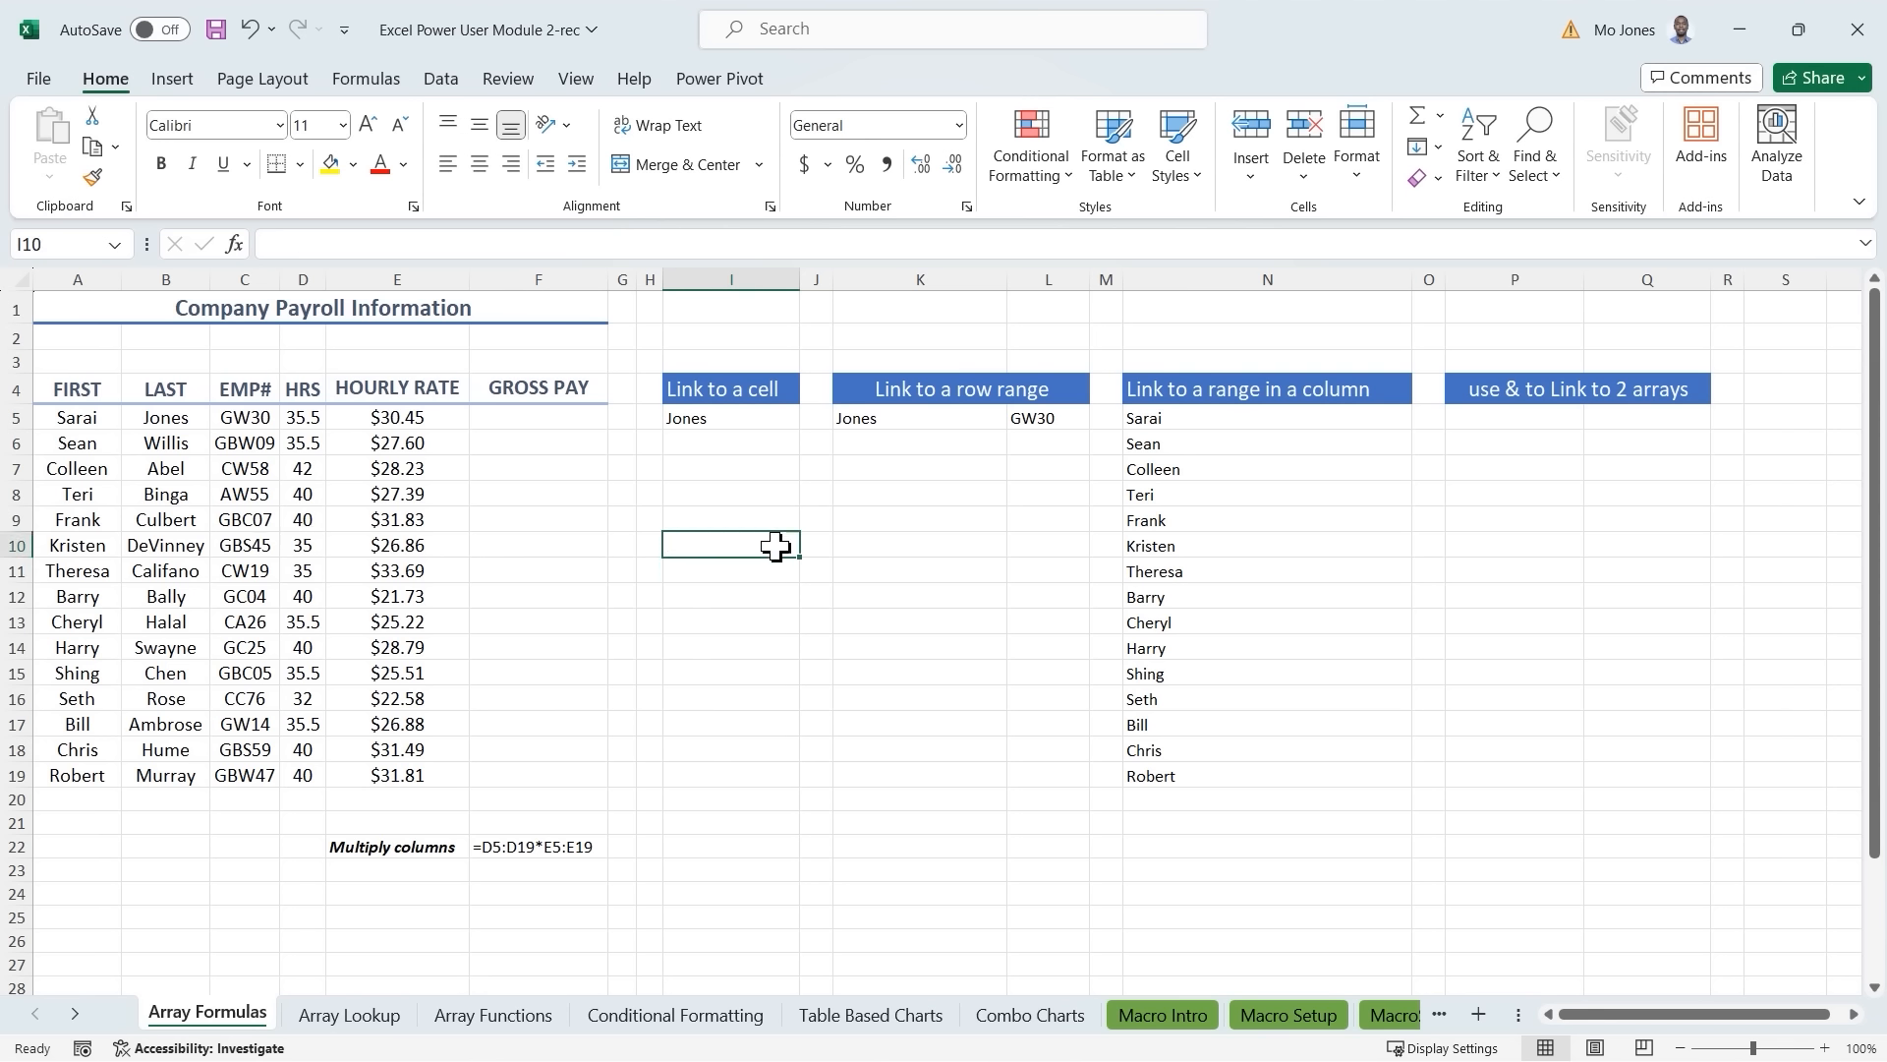
click(169, 548)
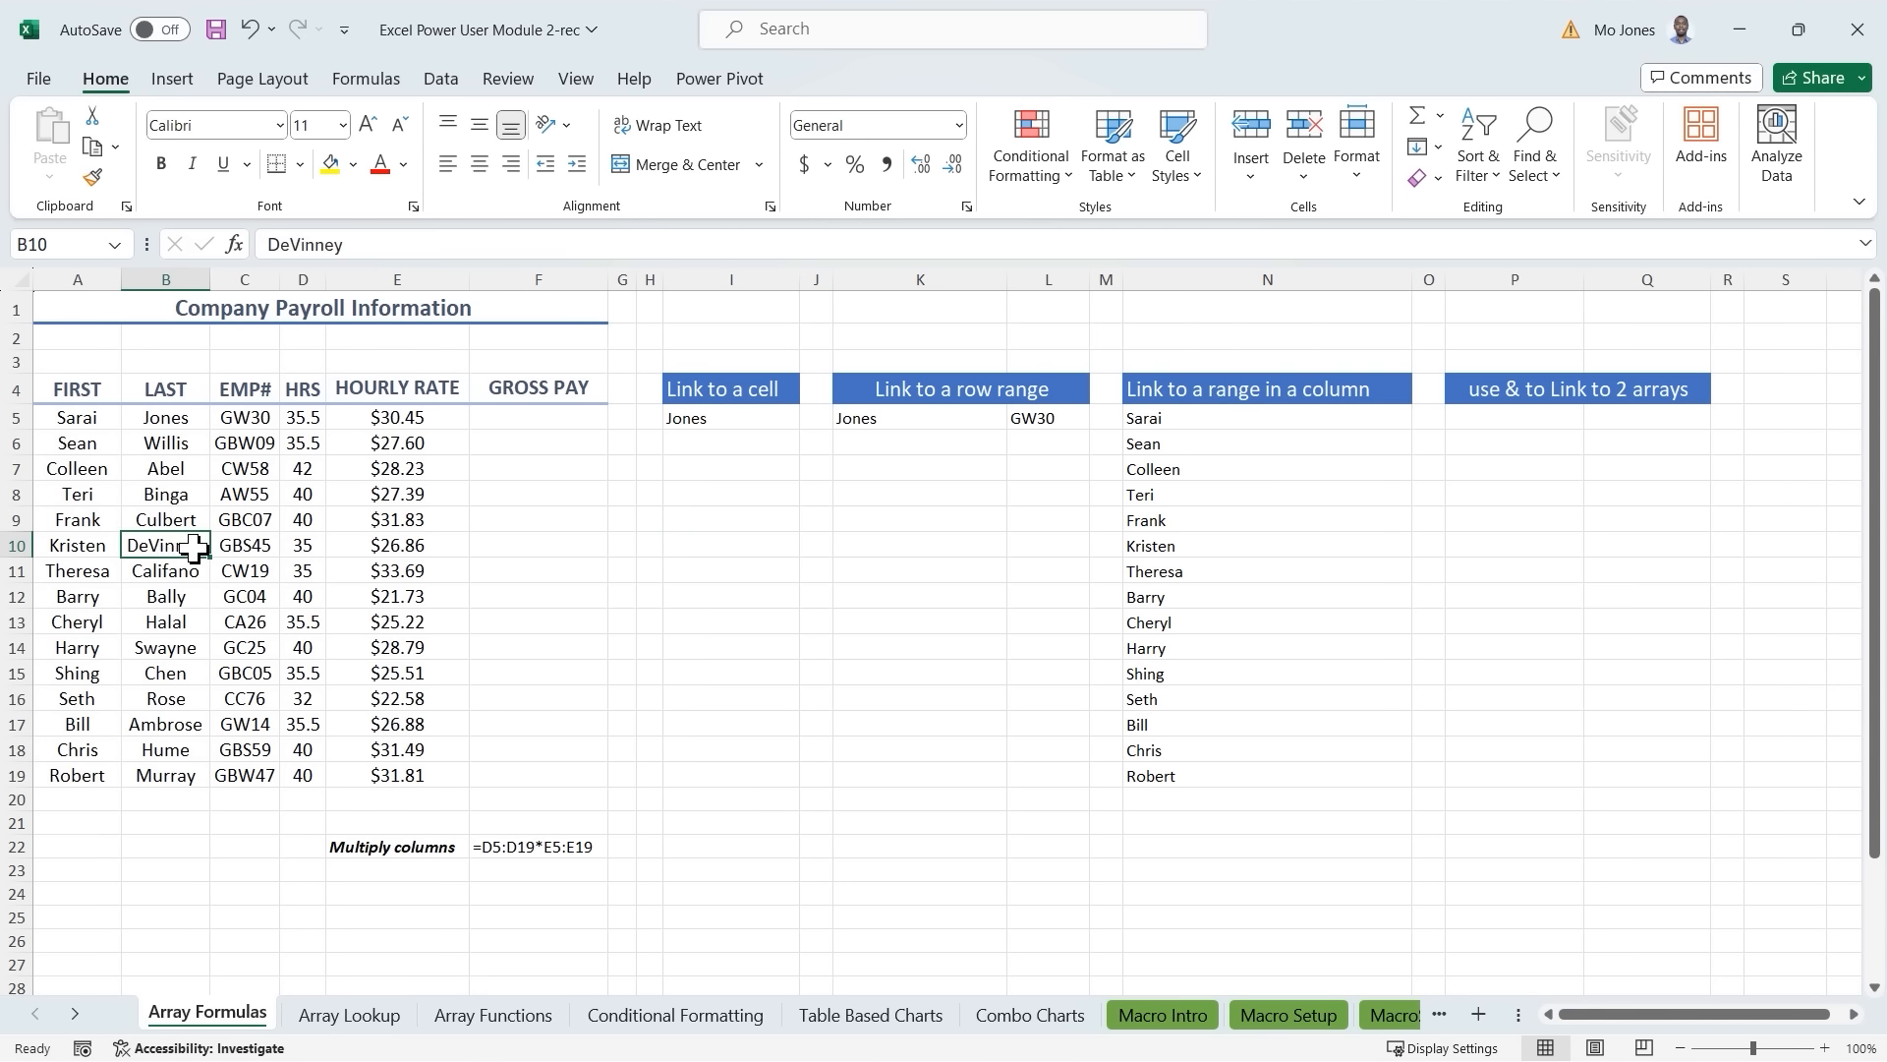
drag(168, 545, 253, 545)
click(194, 462)
drag(192, 458, 229, 765)
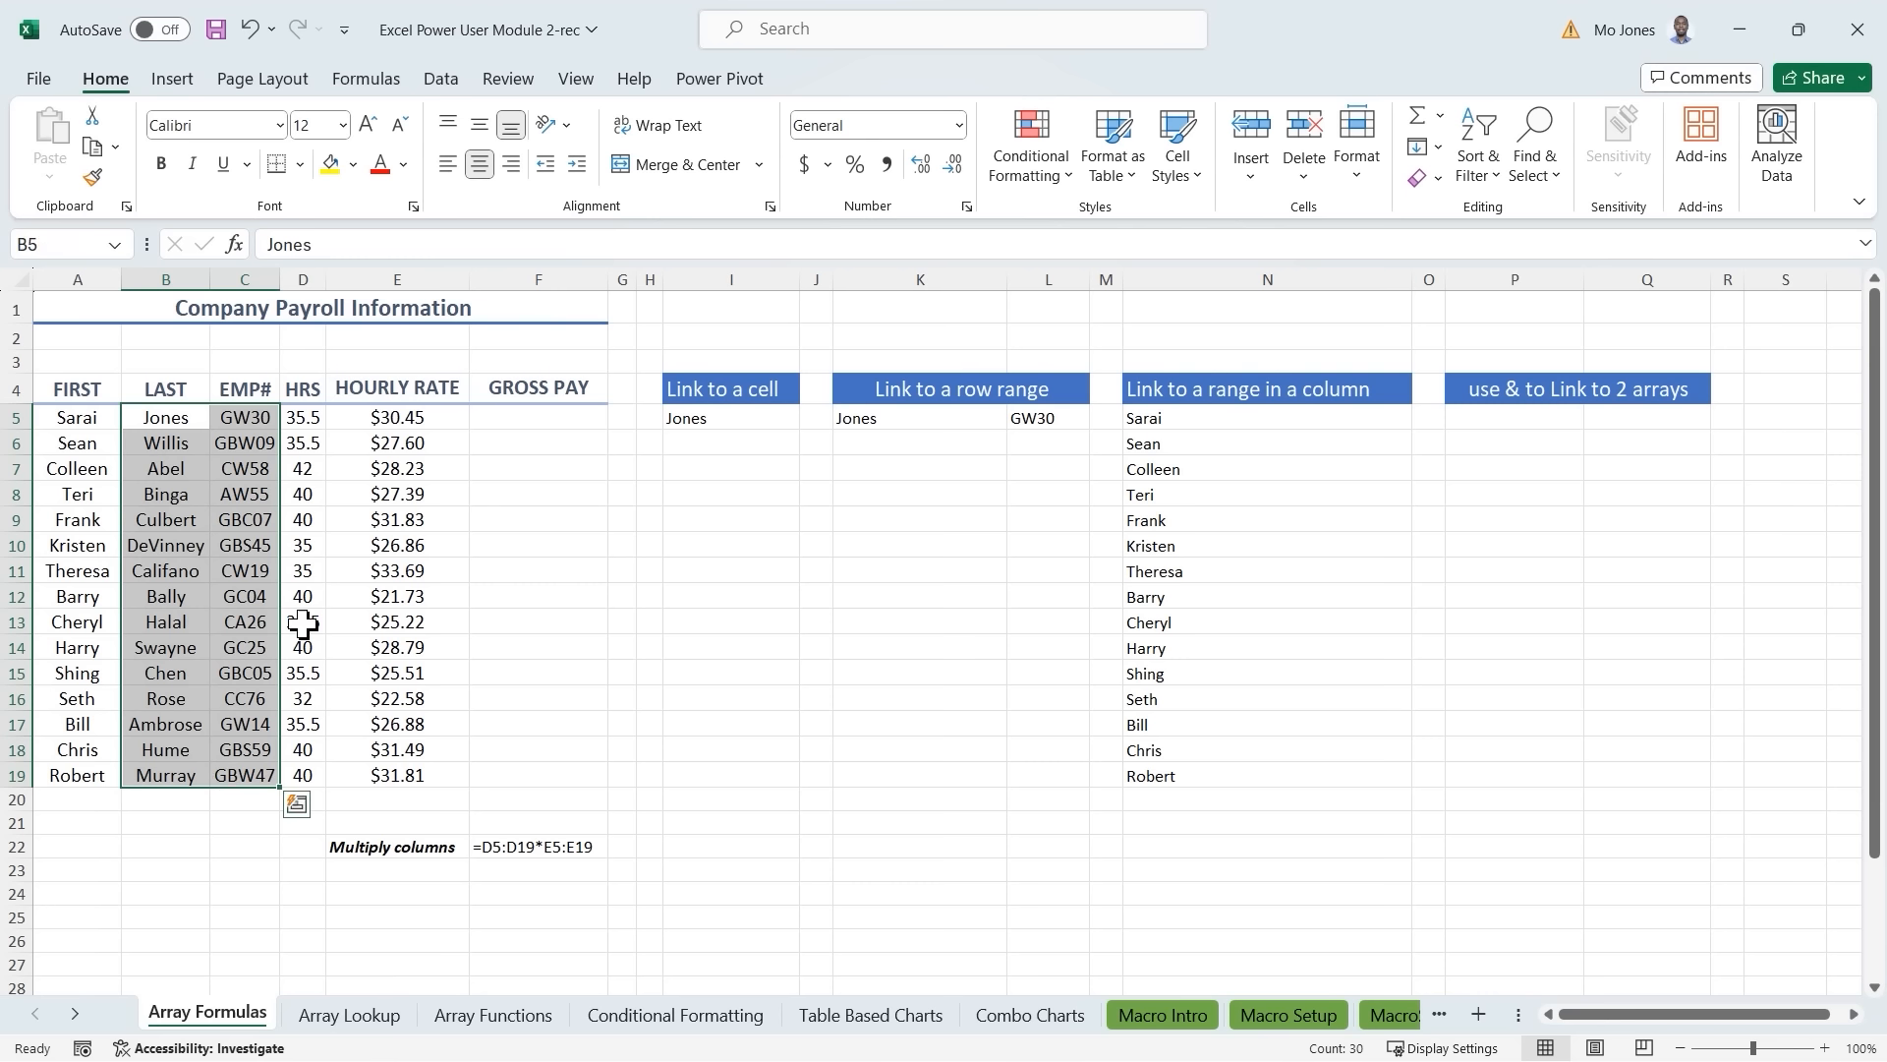
click(1515, 417)
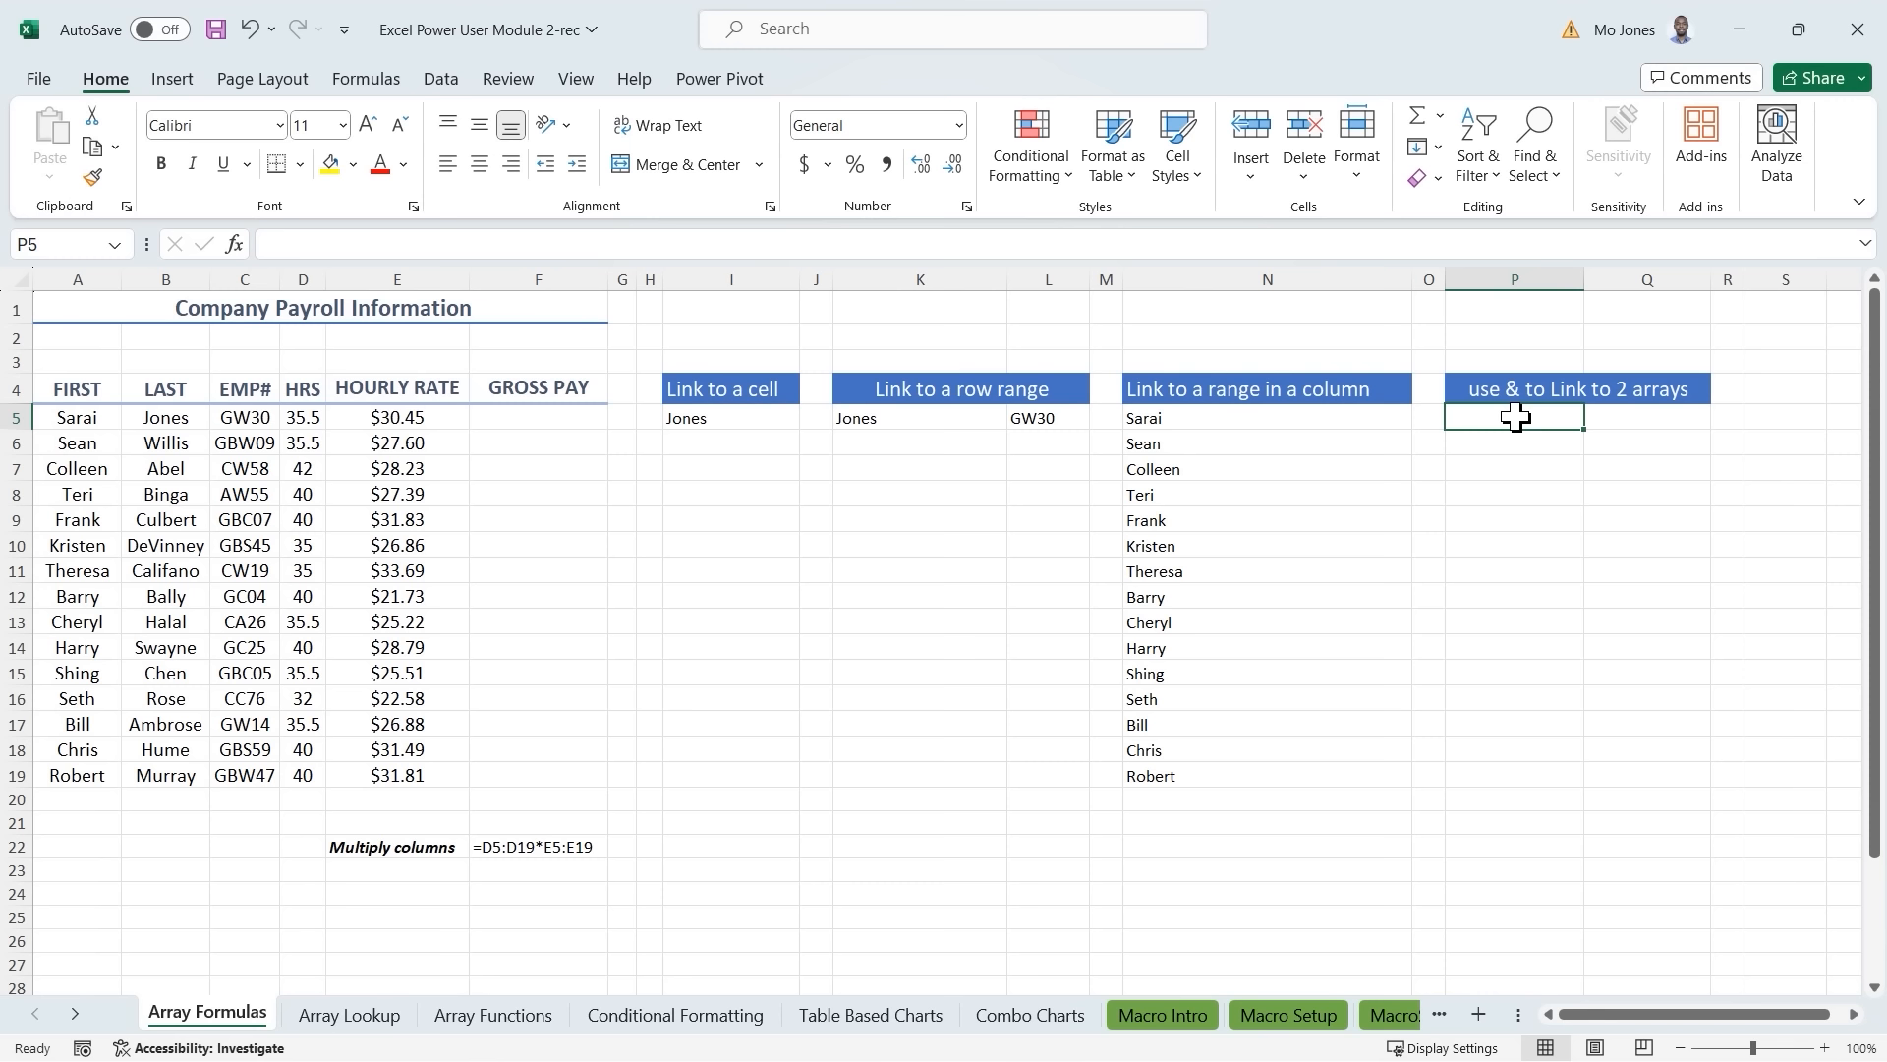
Enter =B5:B19&C5:C19 in P5 to spill each last name joined with its EMP#.
text(=)
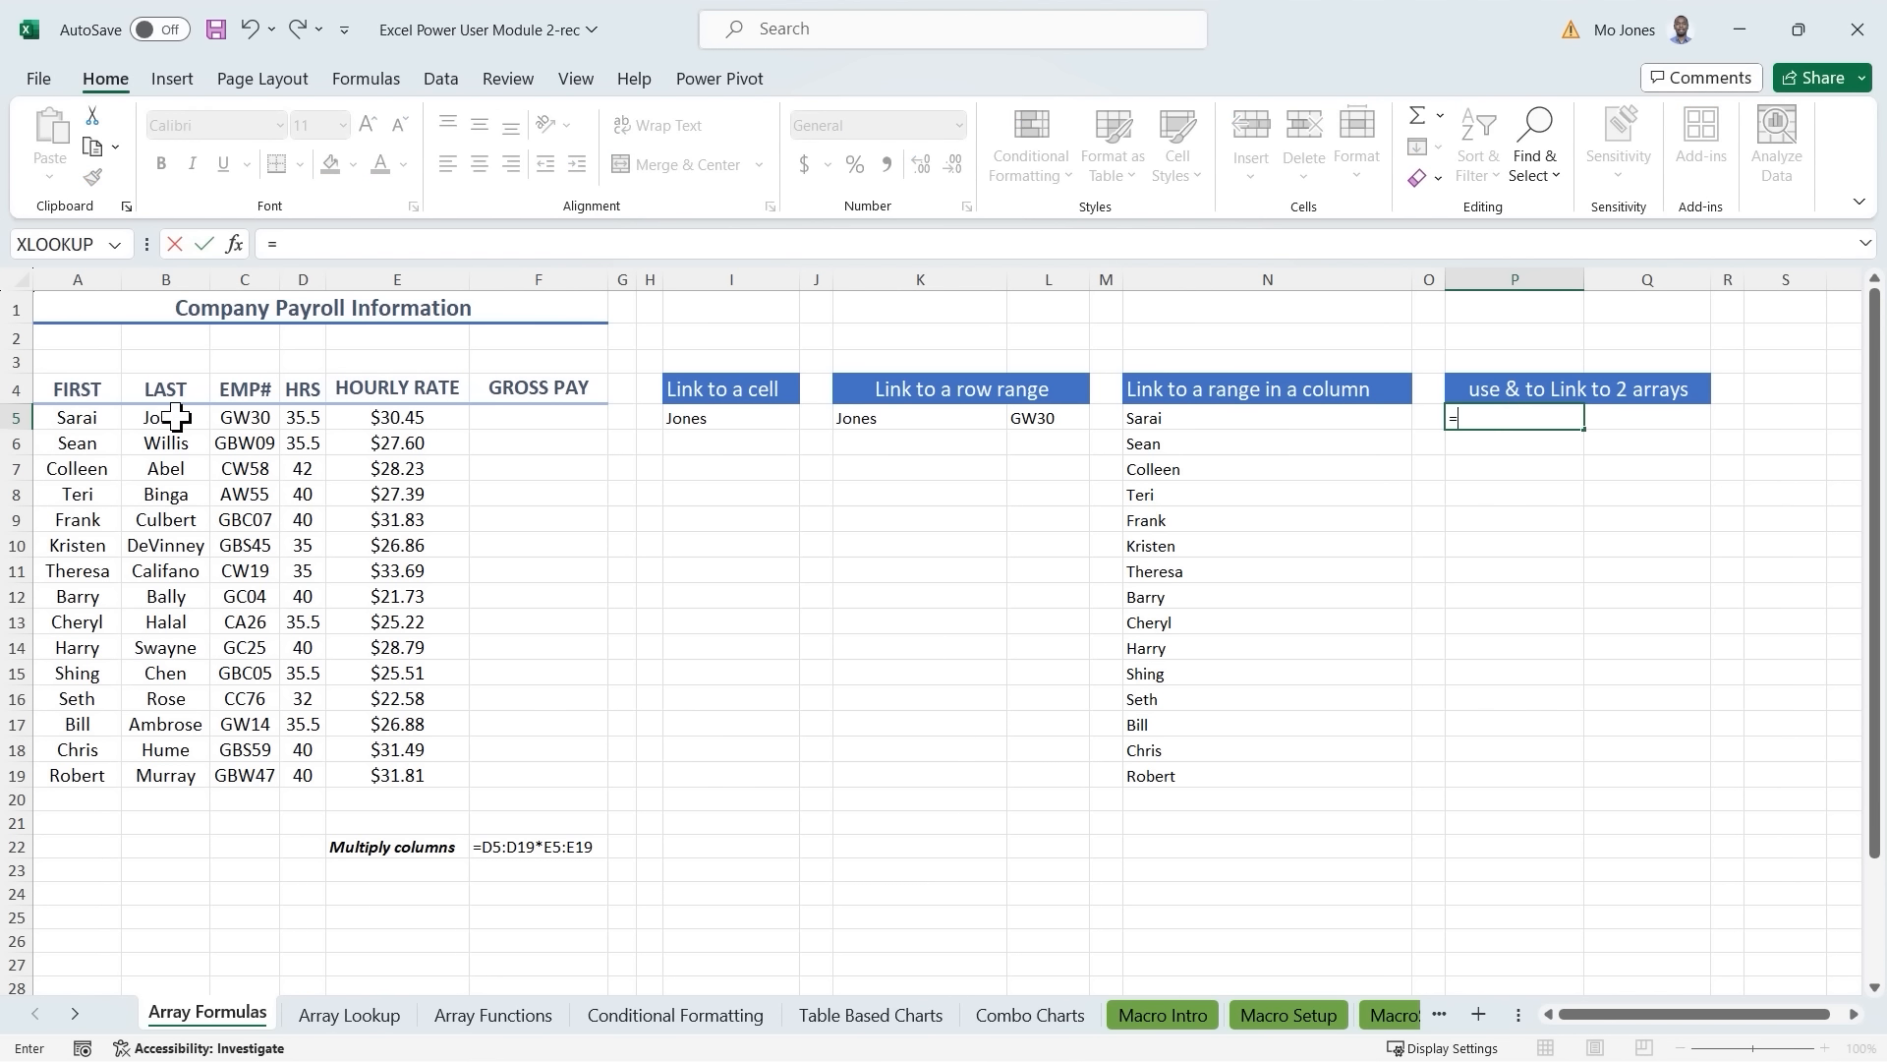
drag(169, 422, 138, 762)
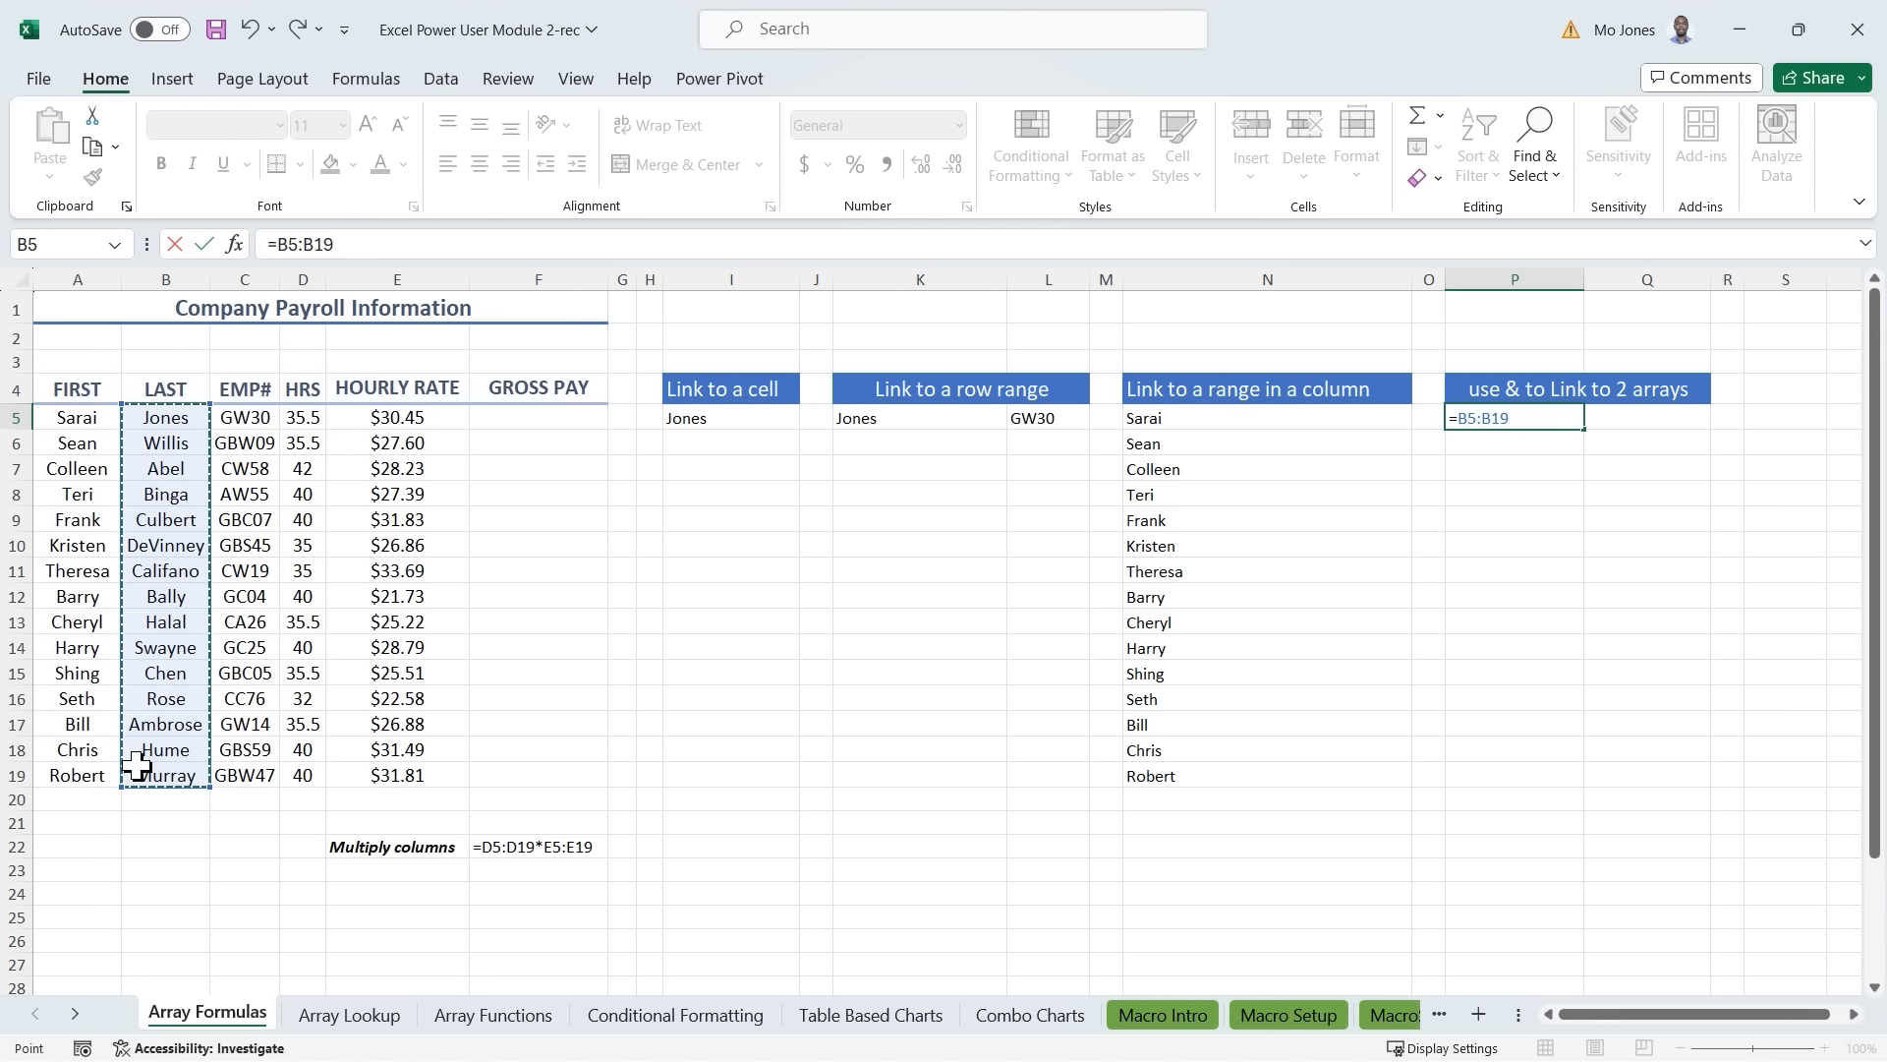
text(&)
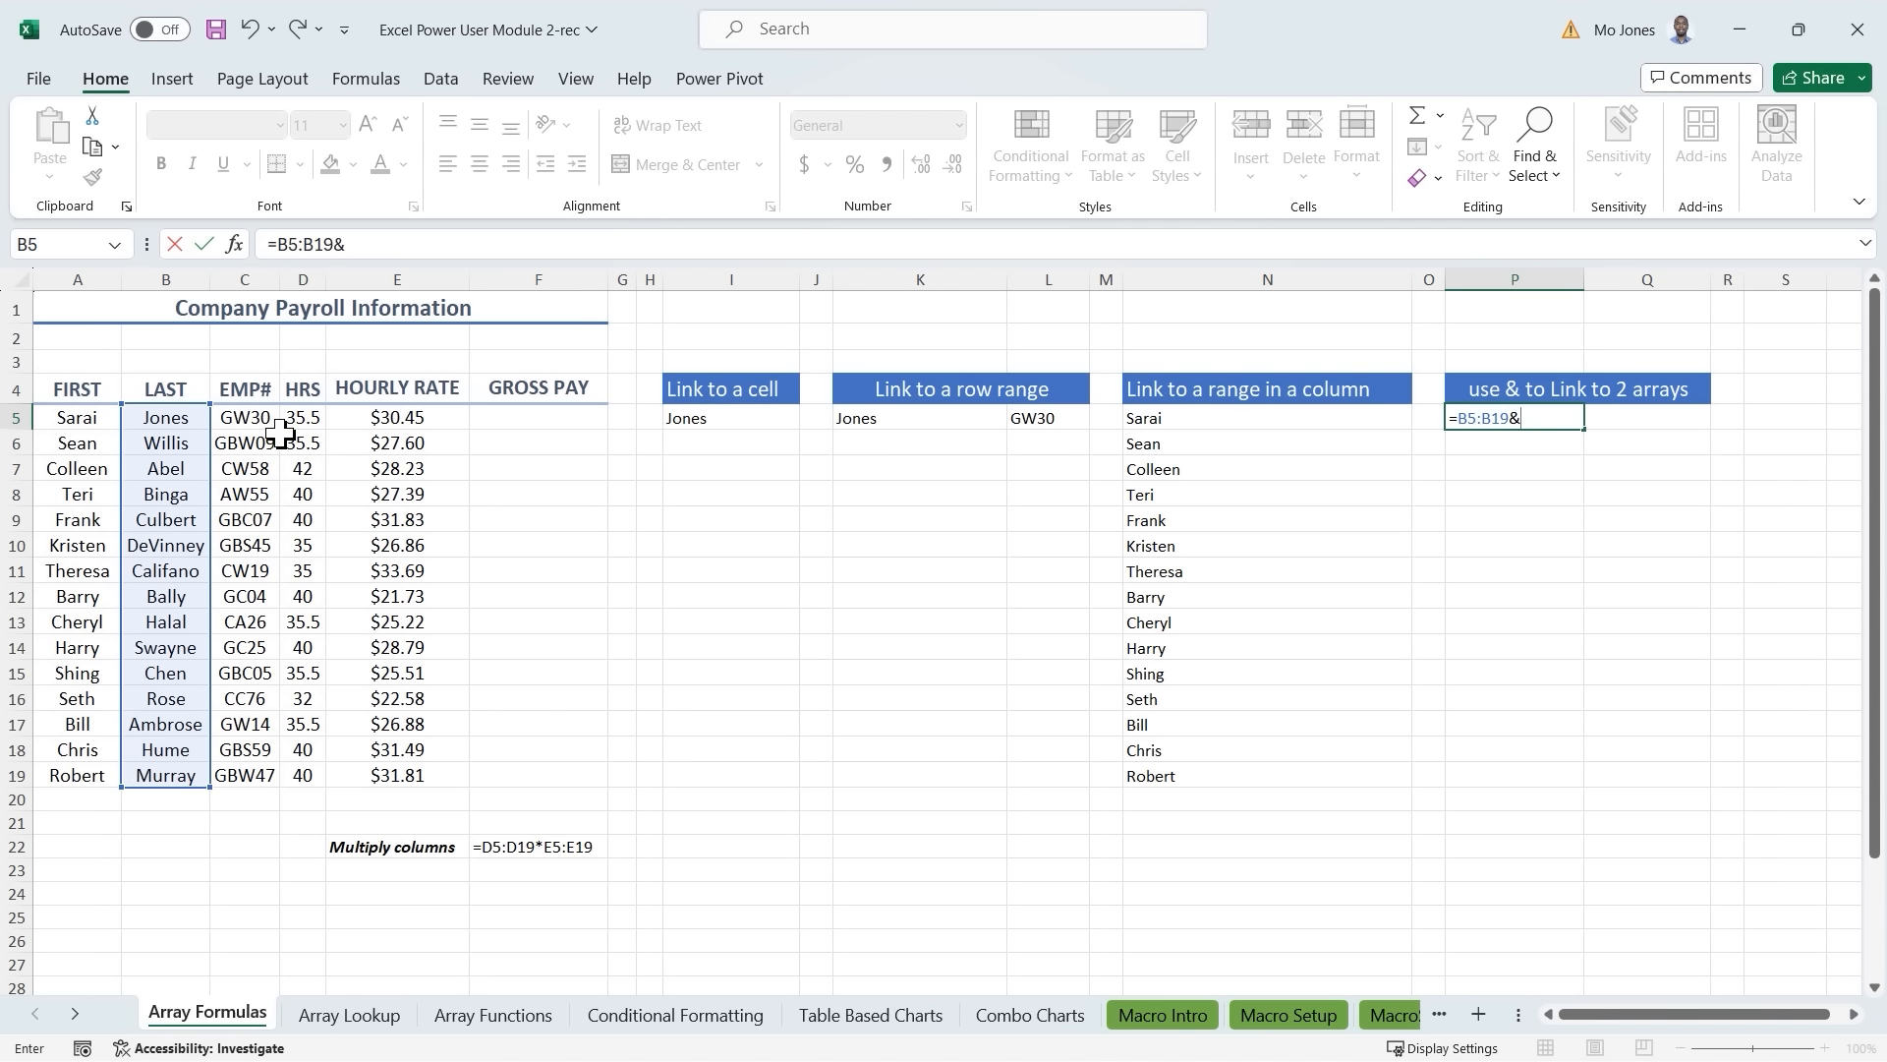
drag(248, 421, 240, 776)
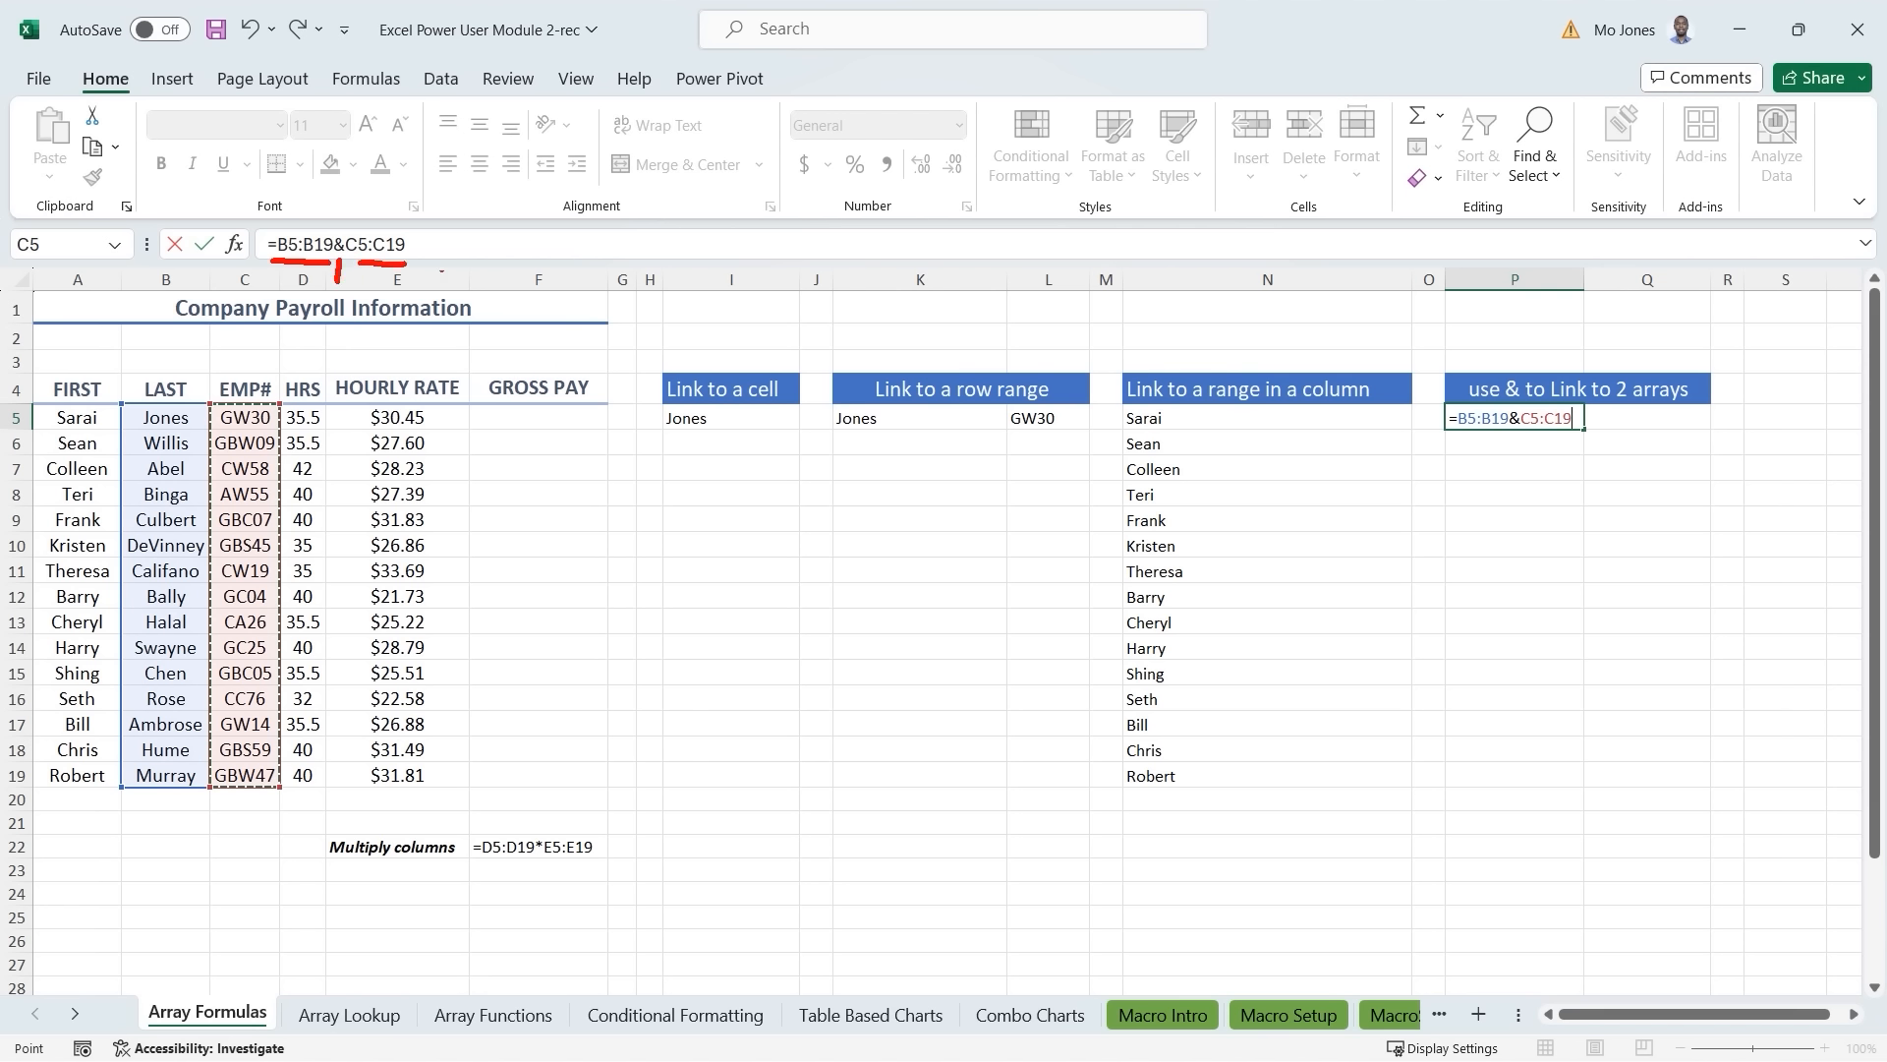
mouse_move(423, 262)
mouse_down()
mouse_move(919, 236)
mouse_move(1494, 369)
mouse_up()
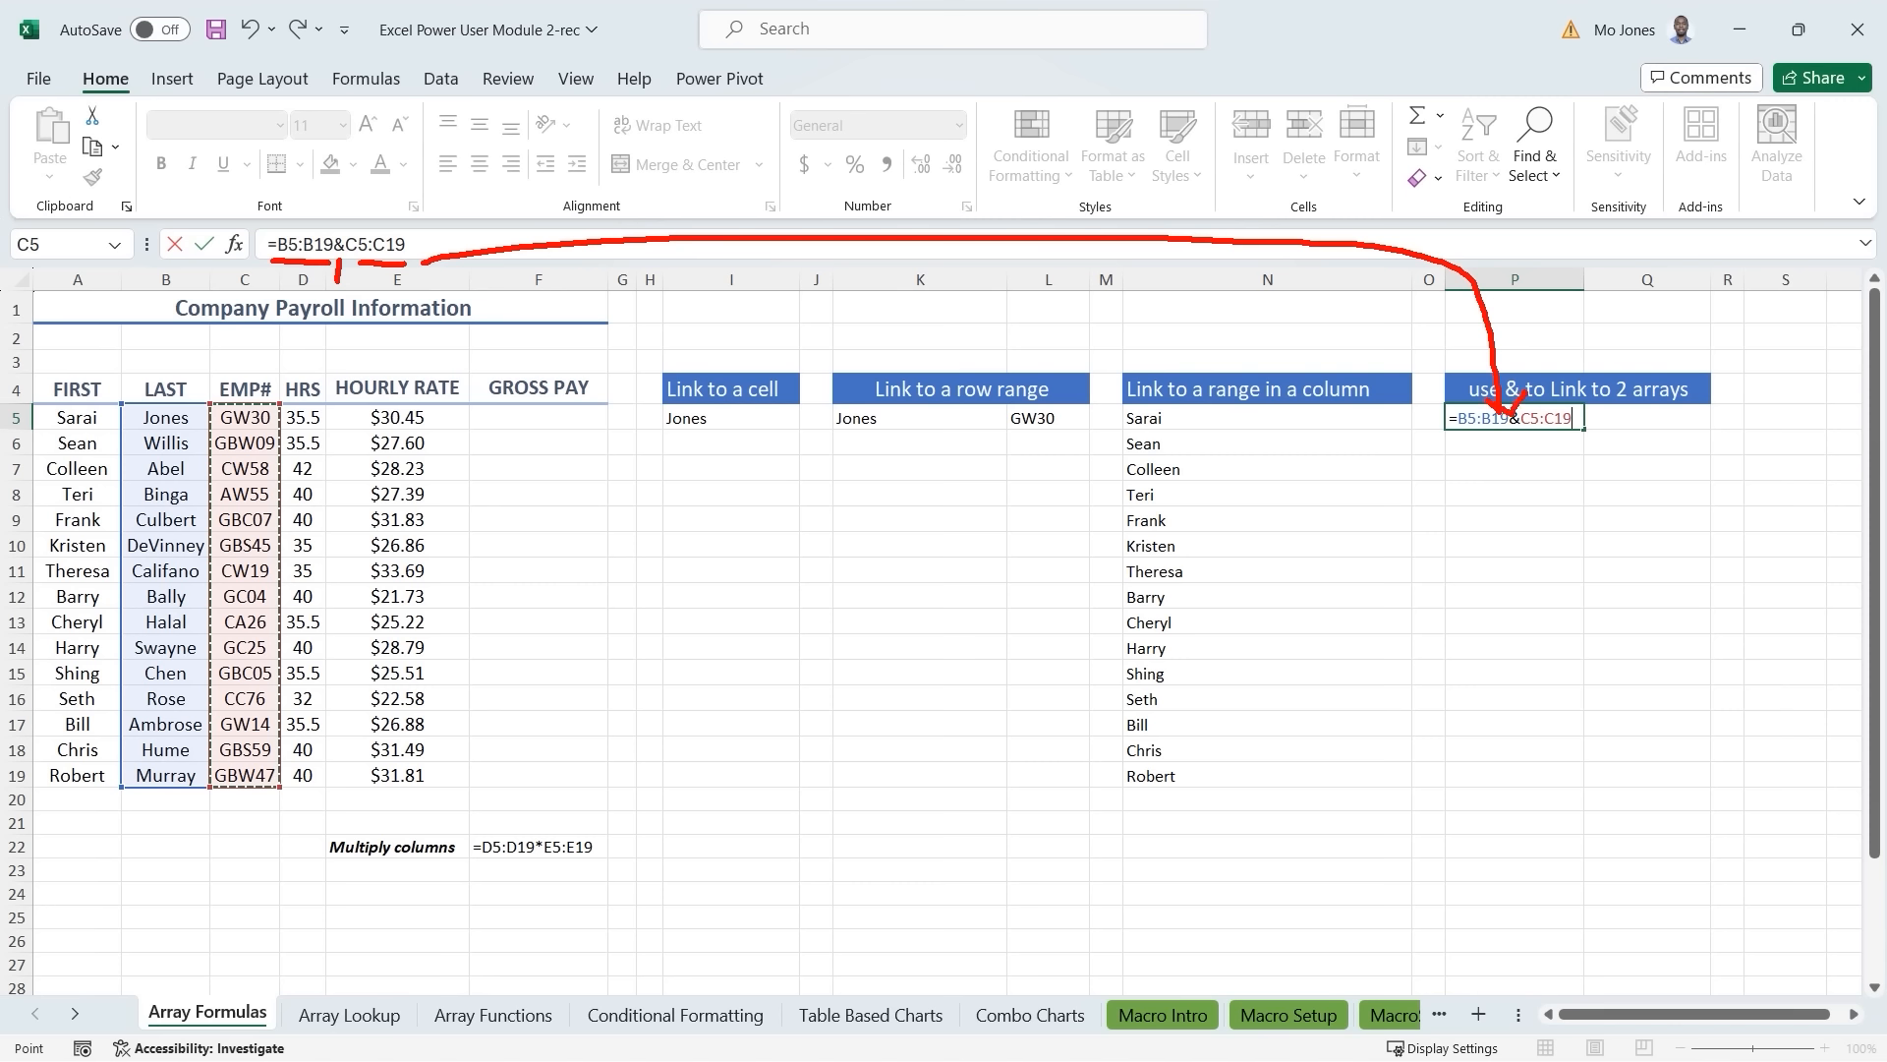
key(Escape)
click(747, 244)
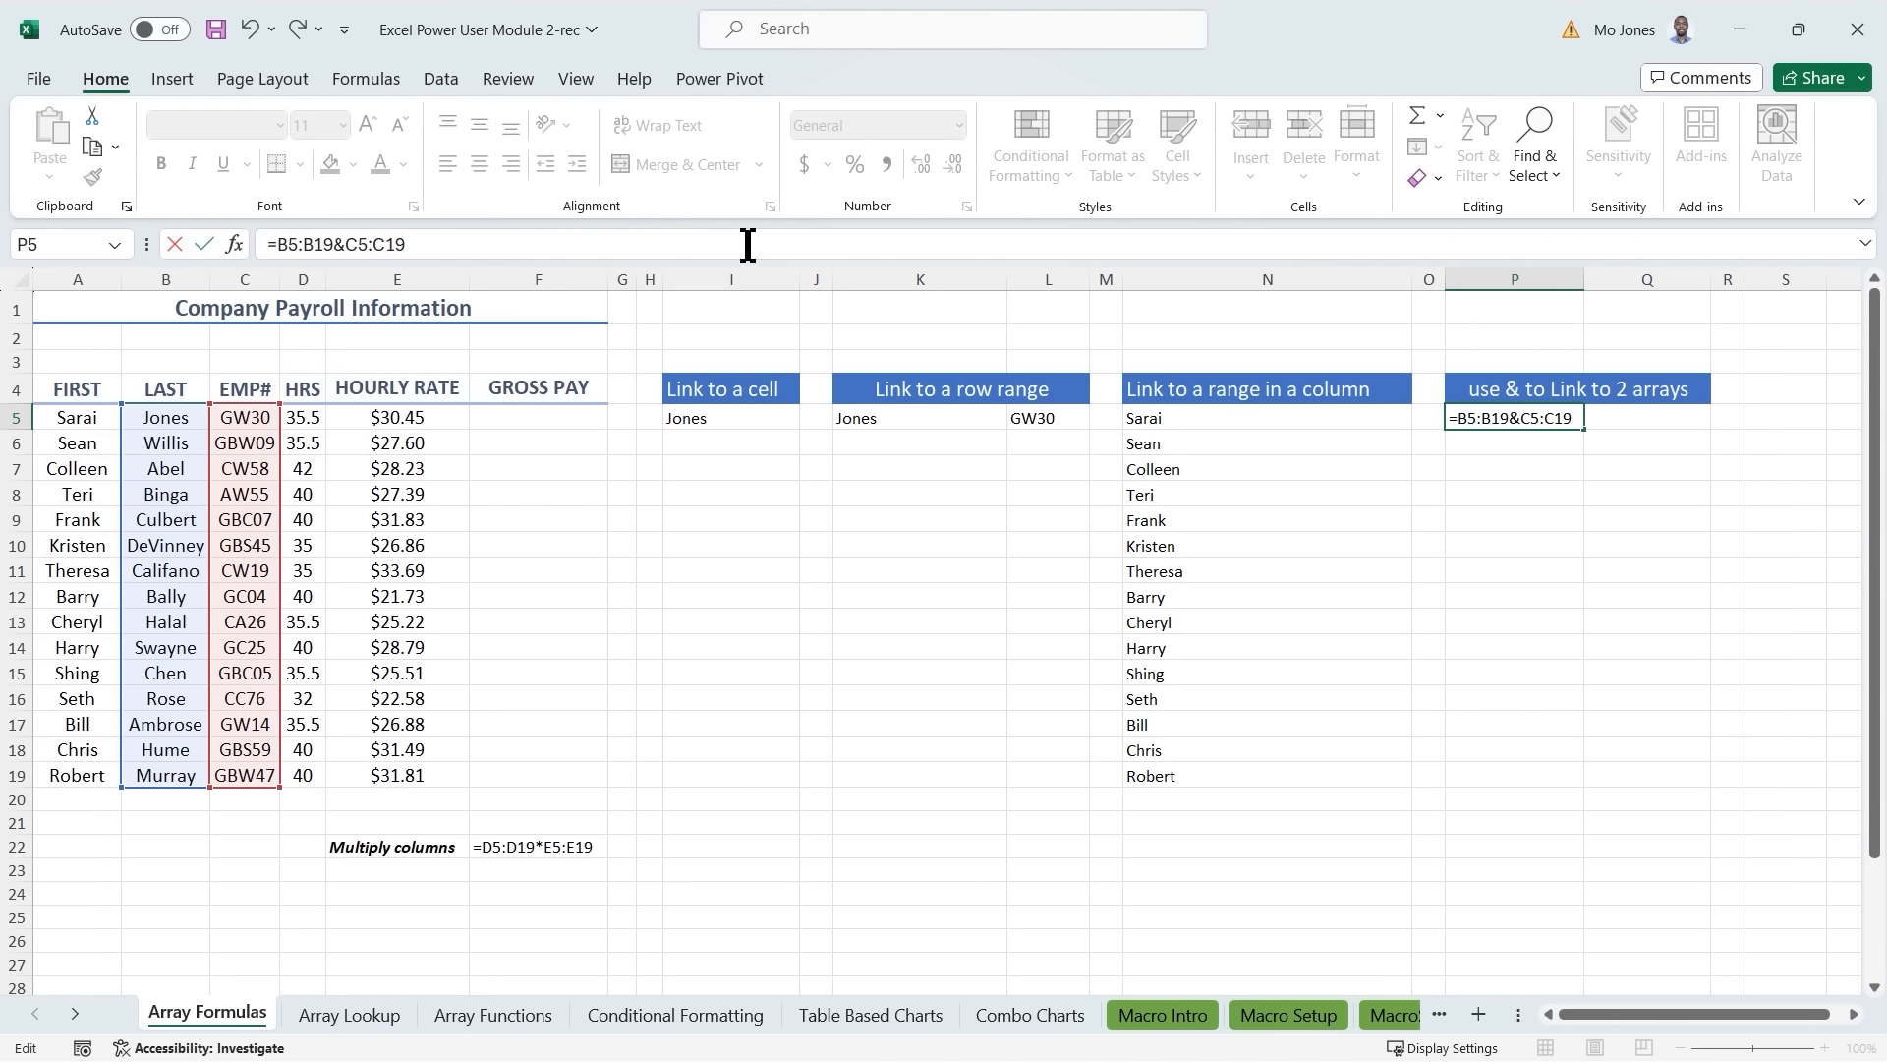
key(Return)
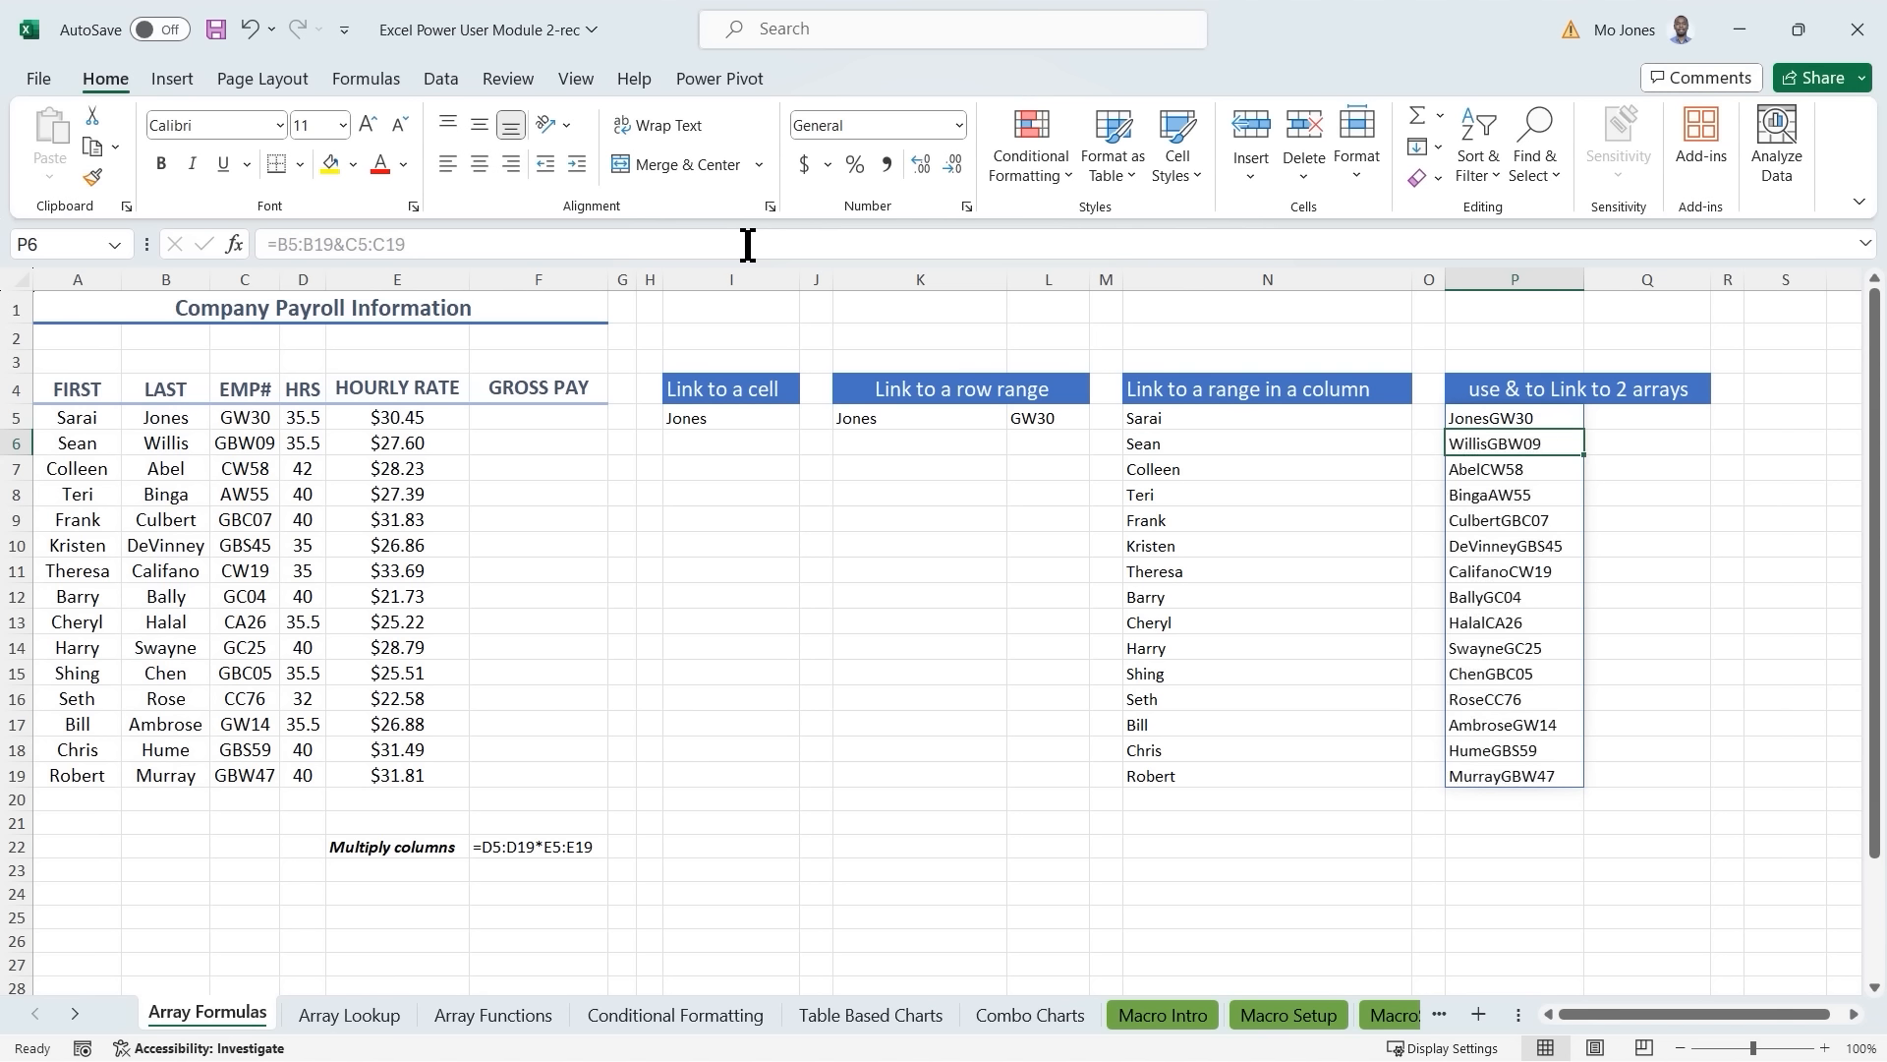
Check the spilled formula in P5 and a joined result below it.
click(1509, 421)
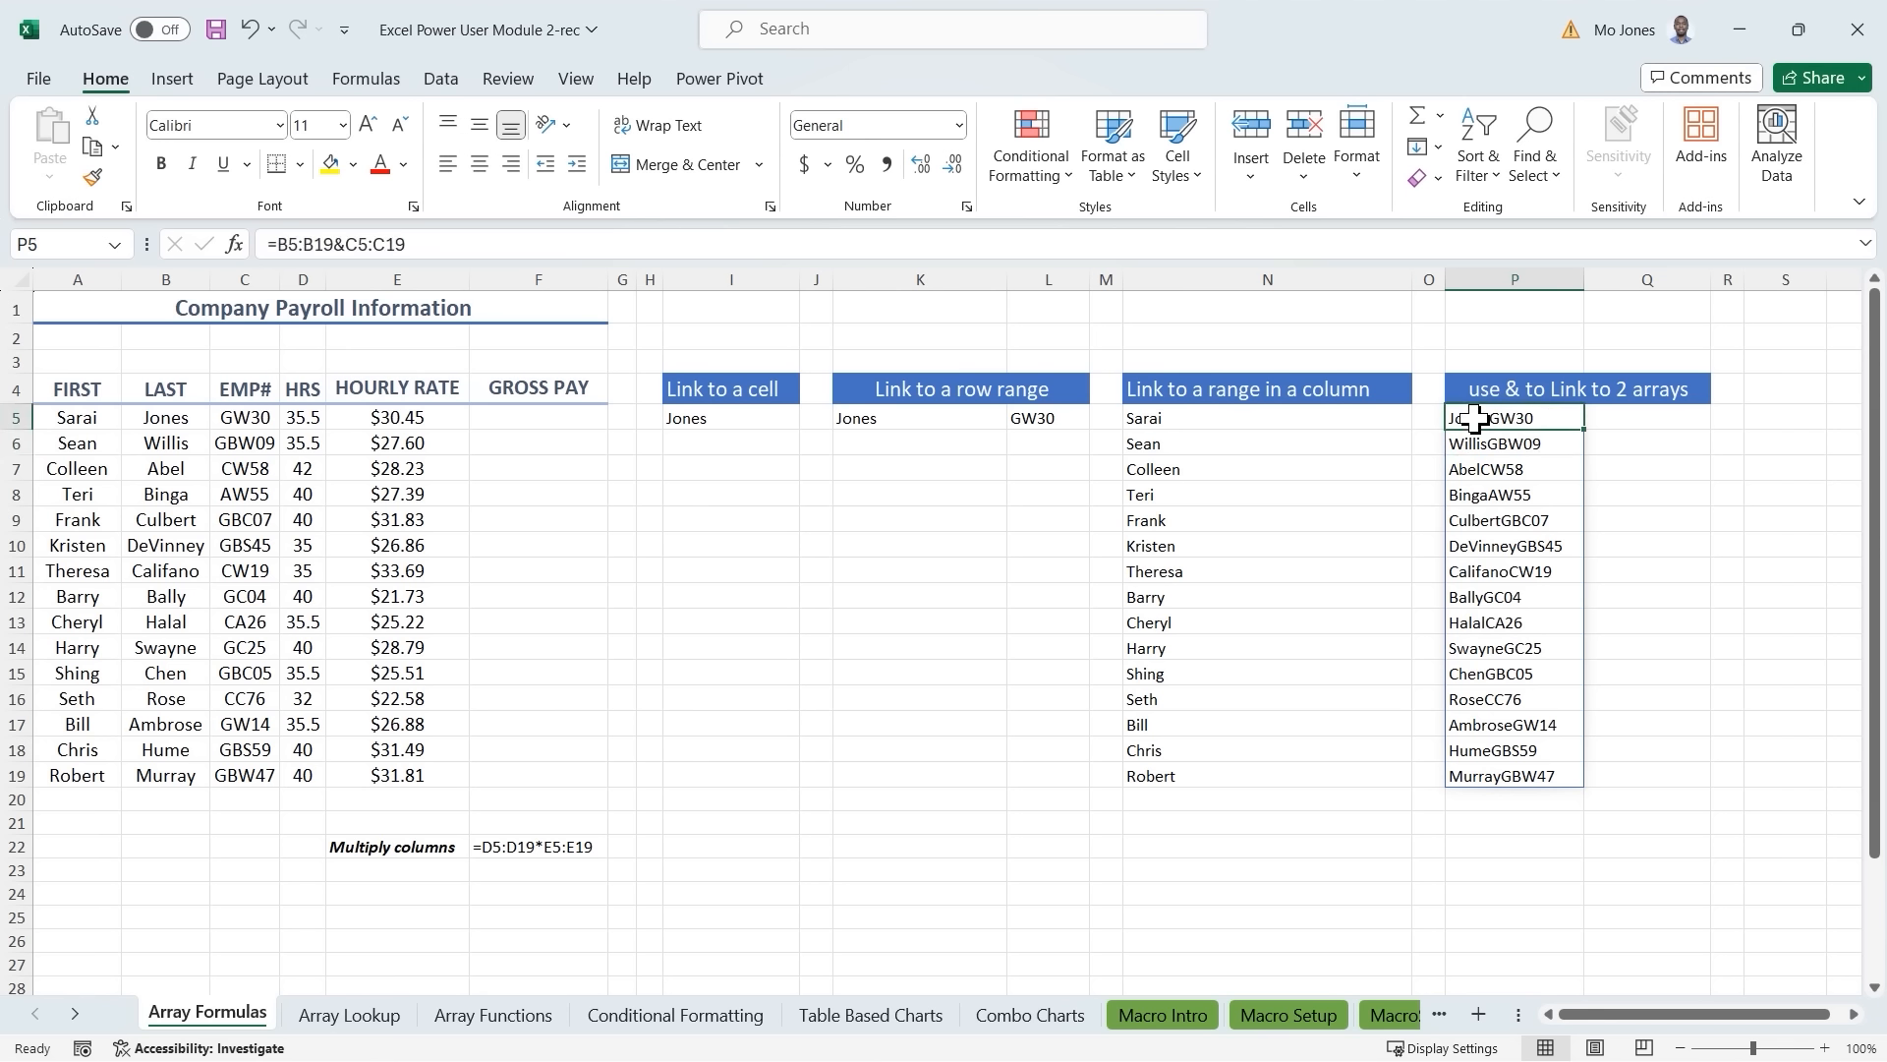
click(1513, 442)
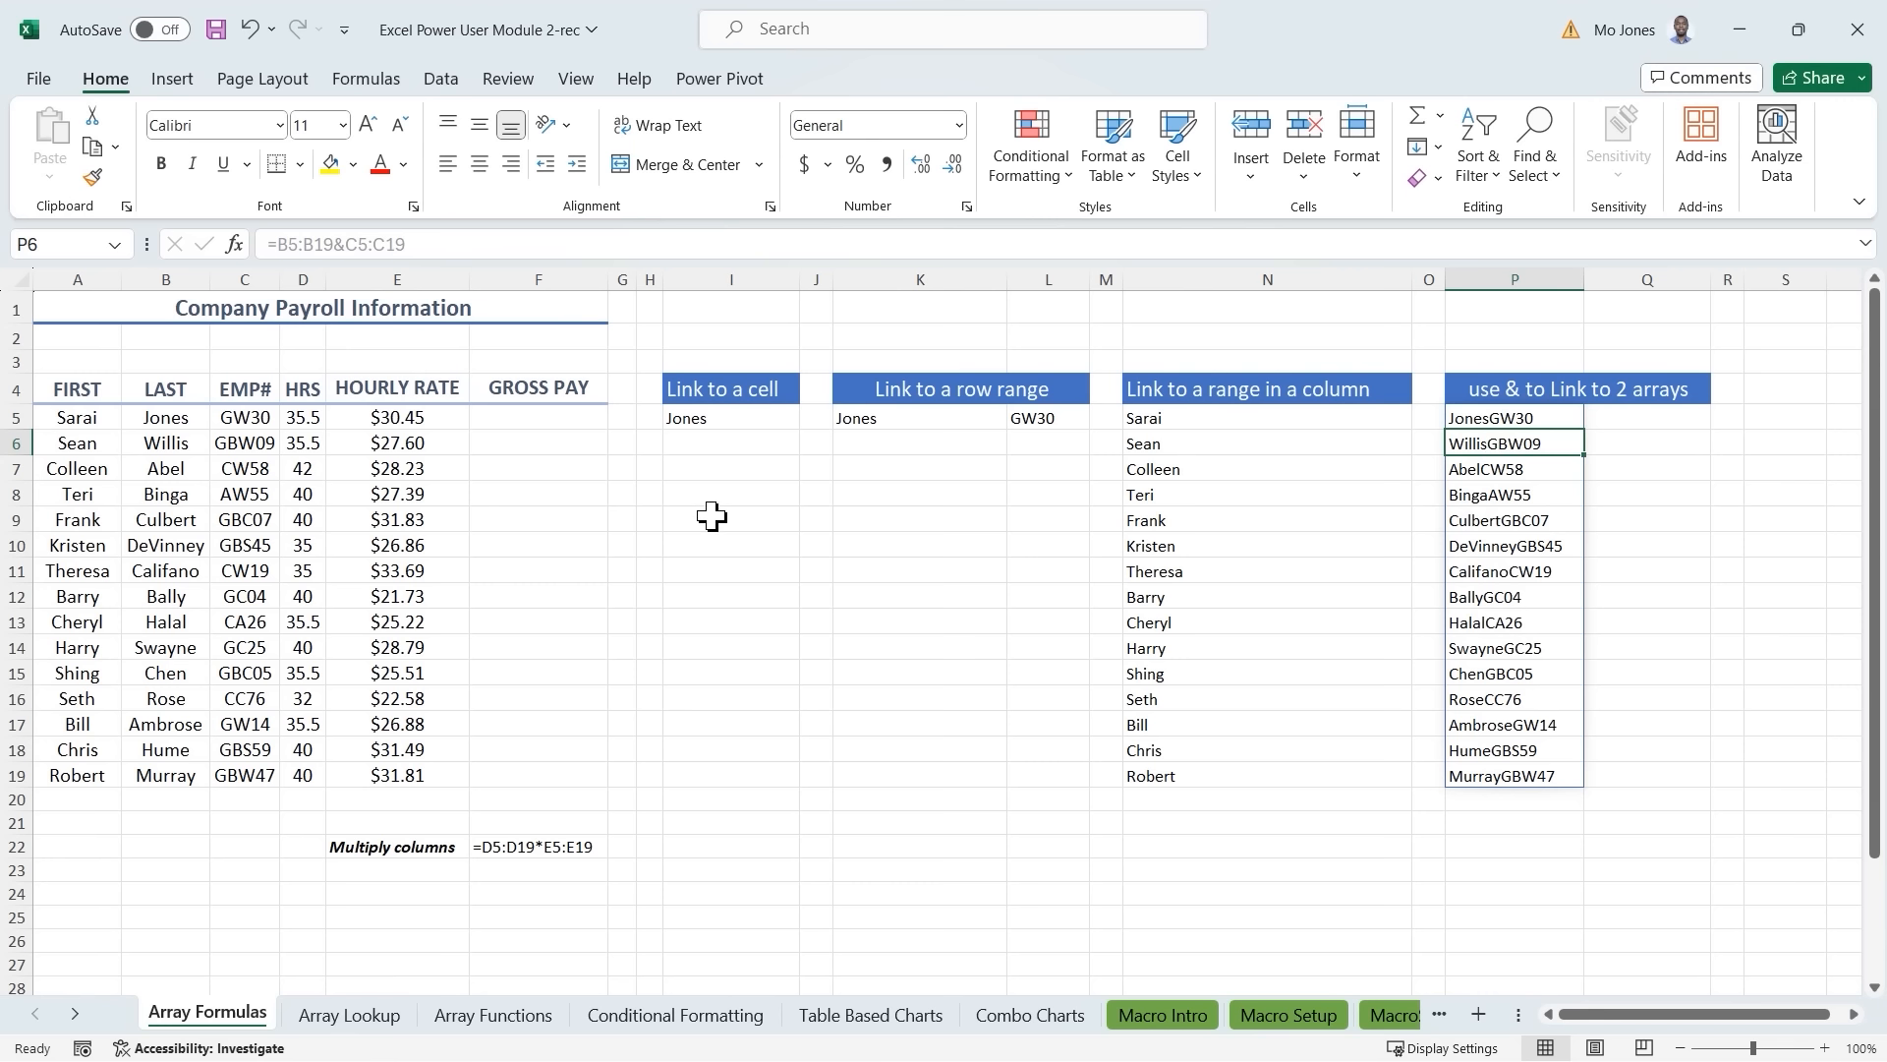
click(513, 421)
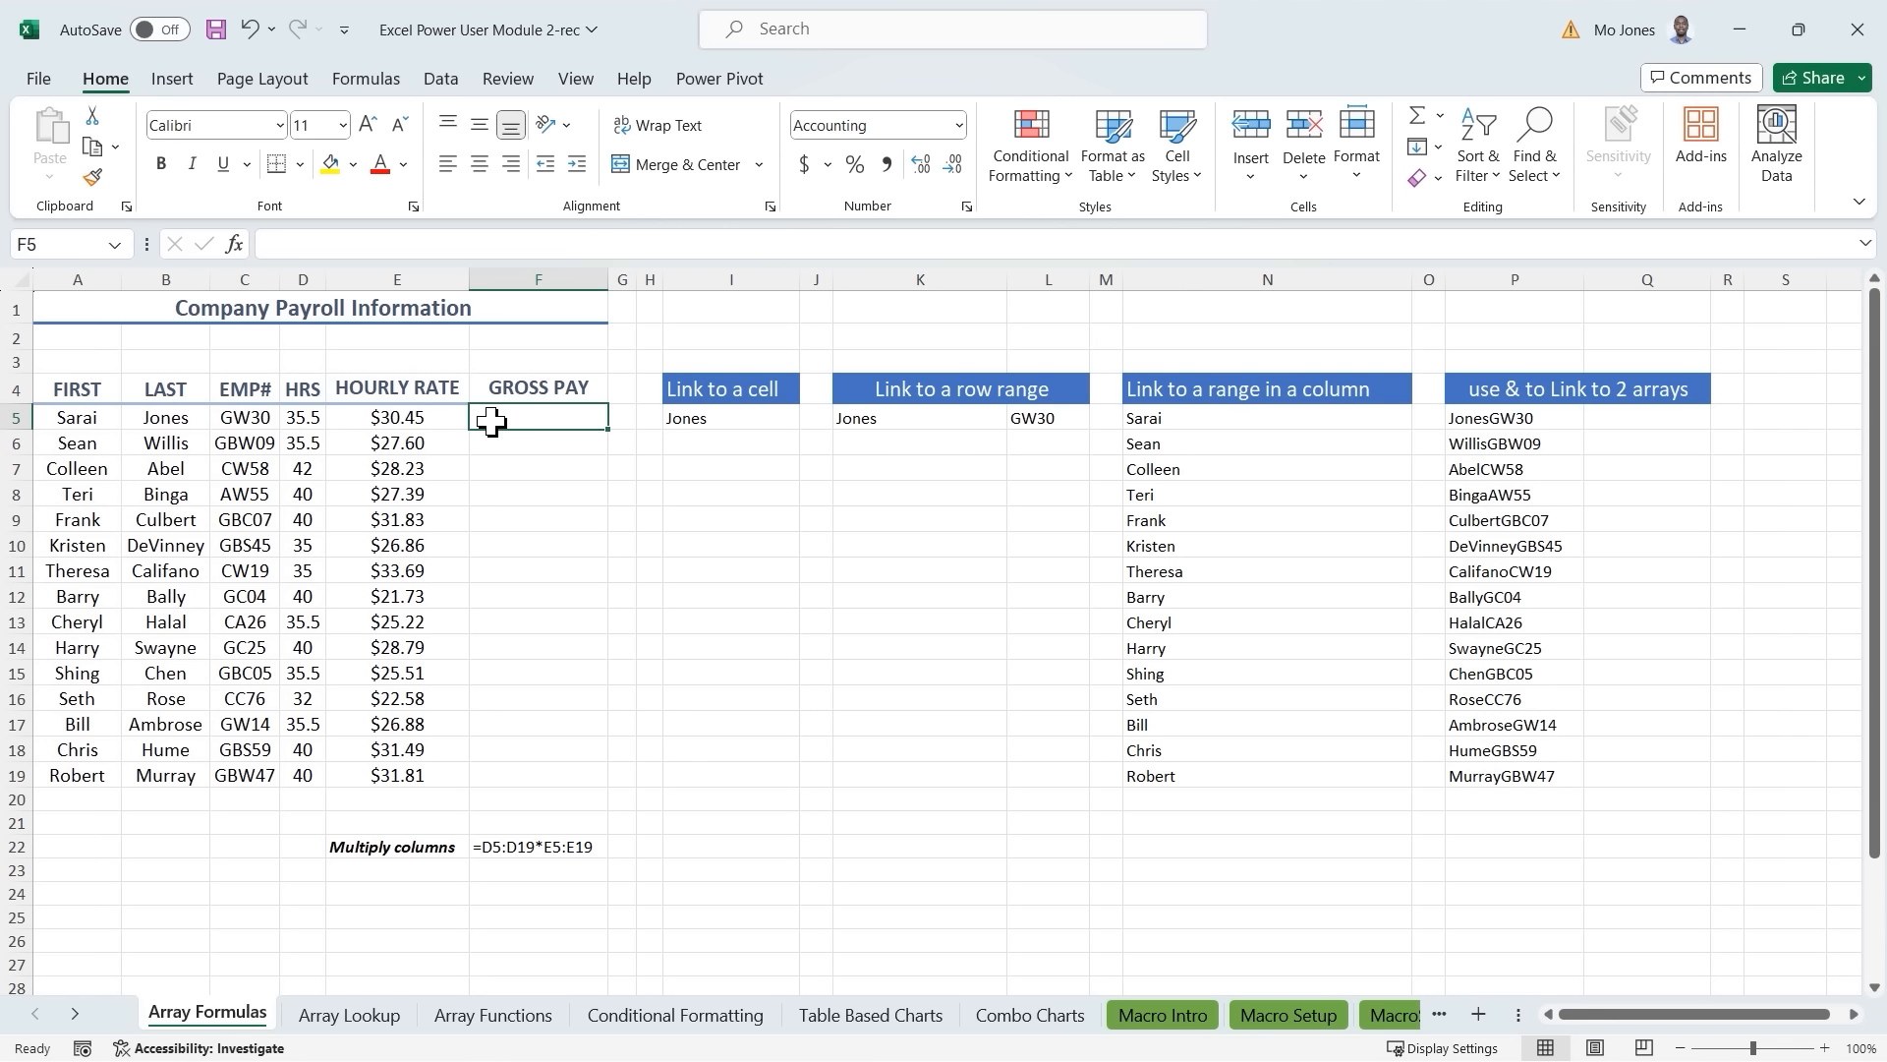
text(=)
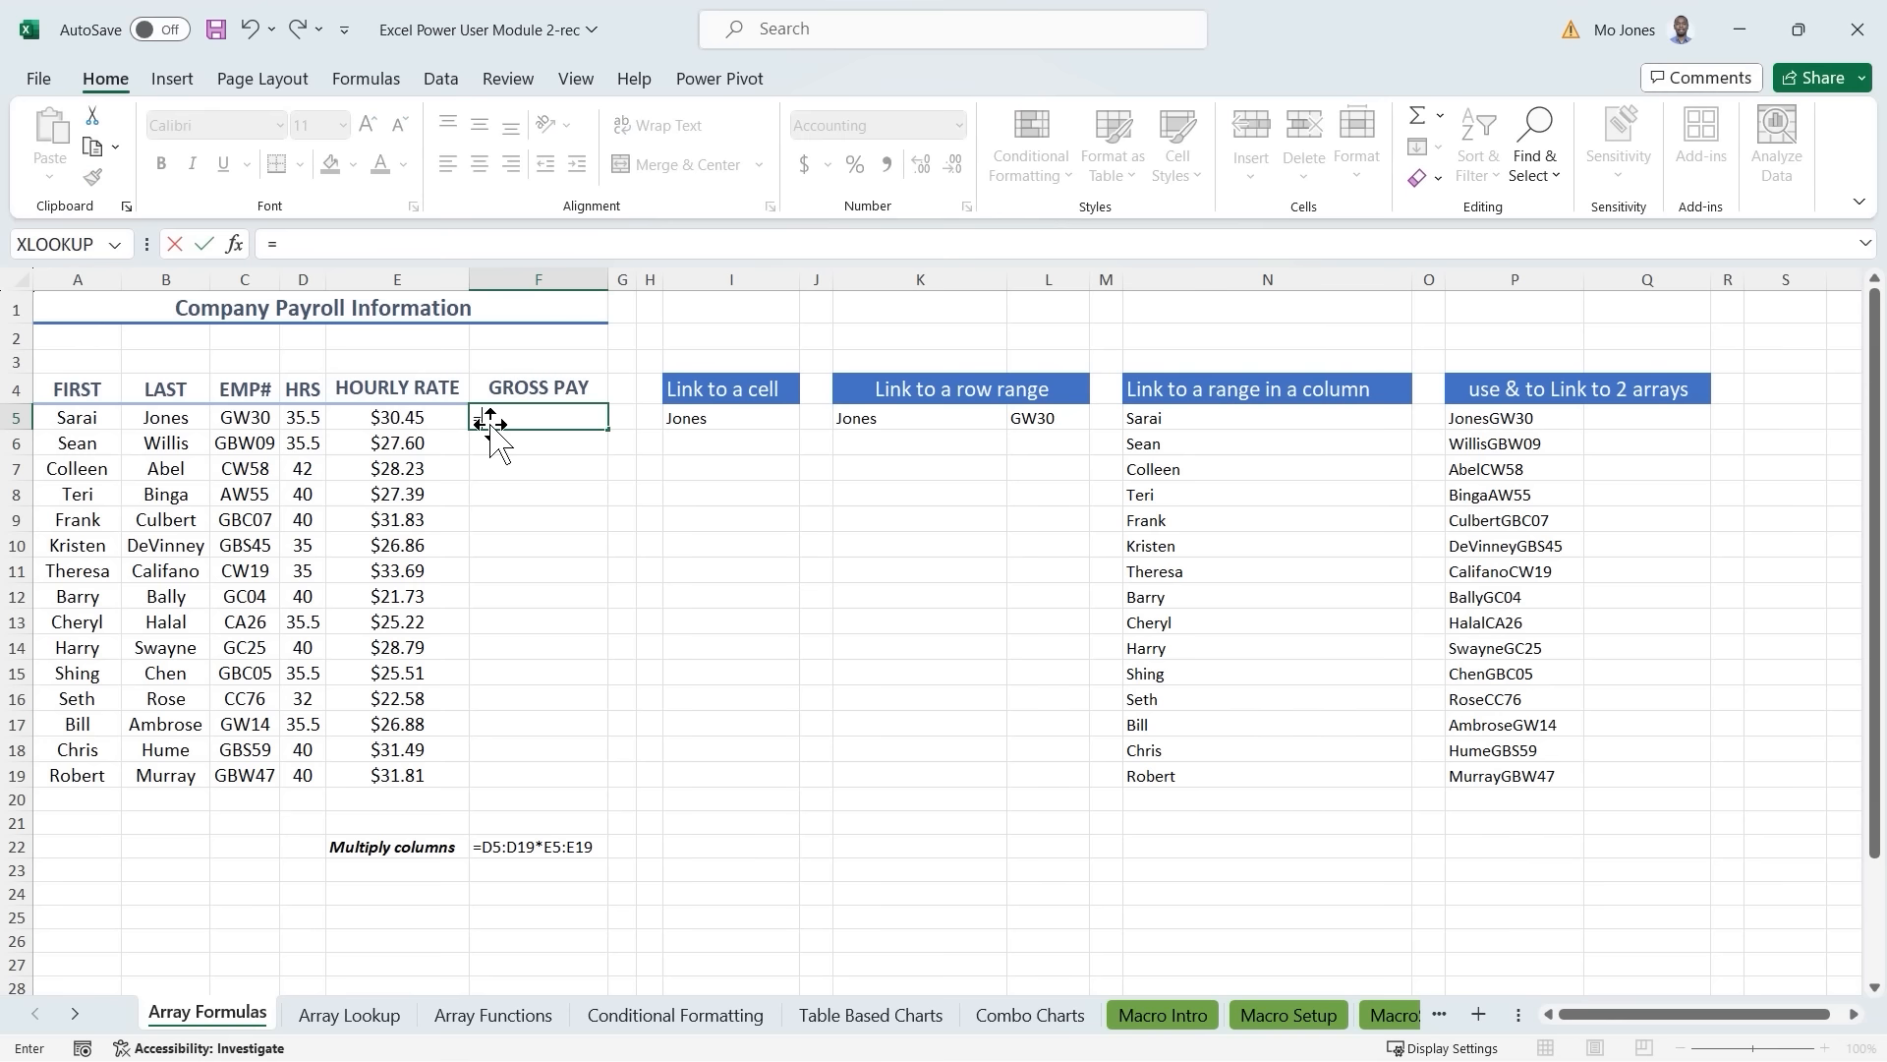
click(311, 417)
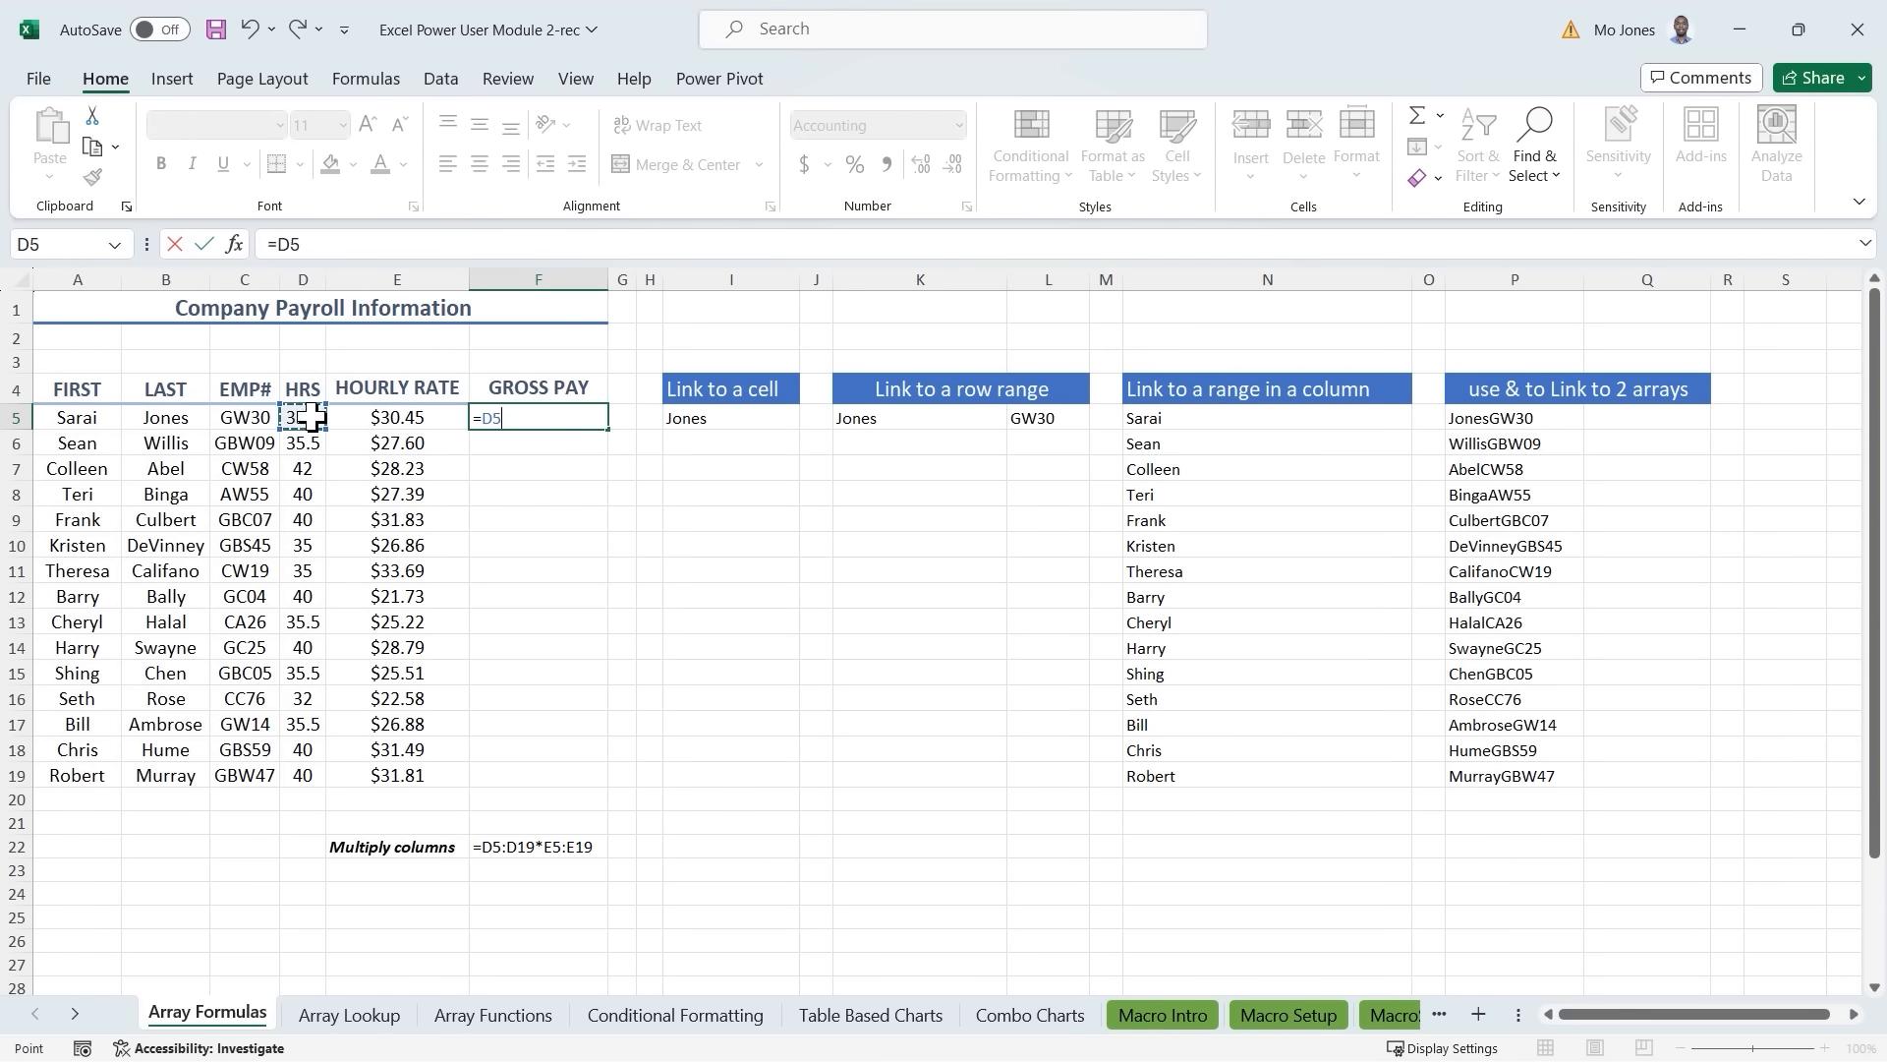
click(393, 417)
key(Return)
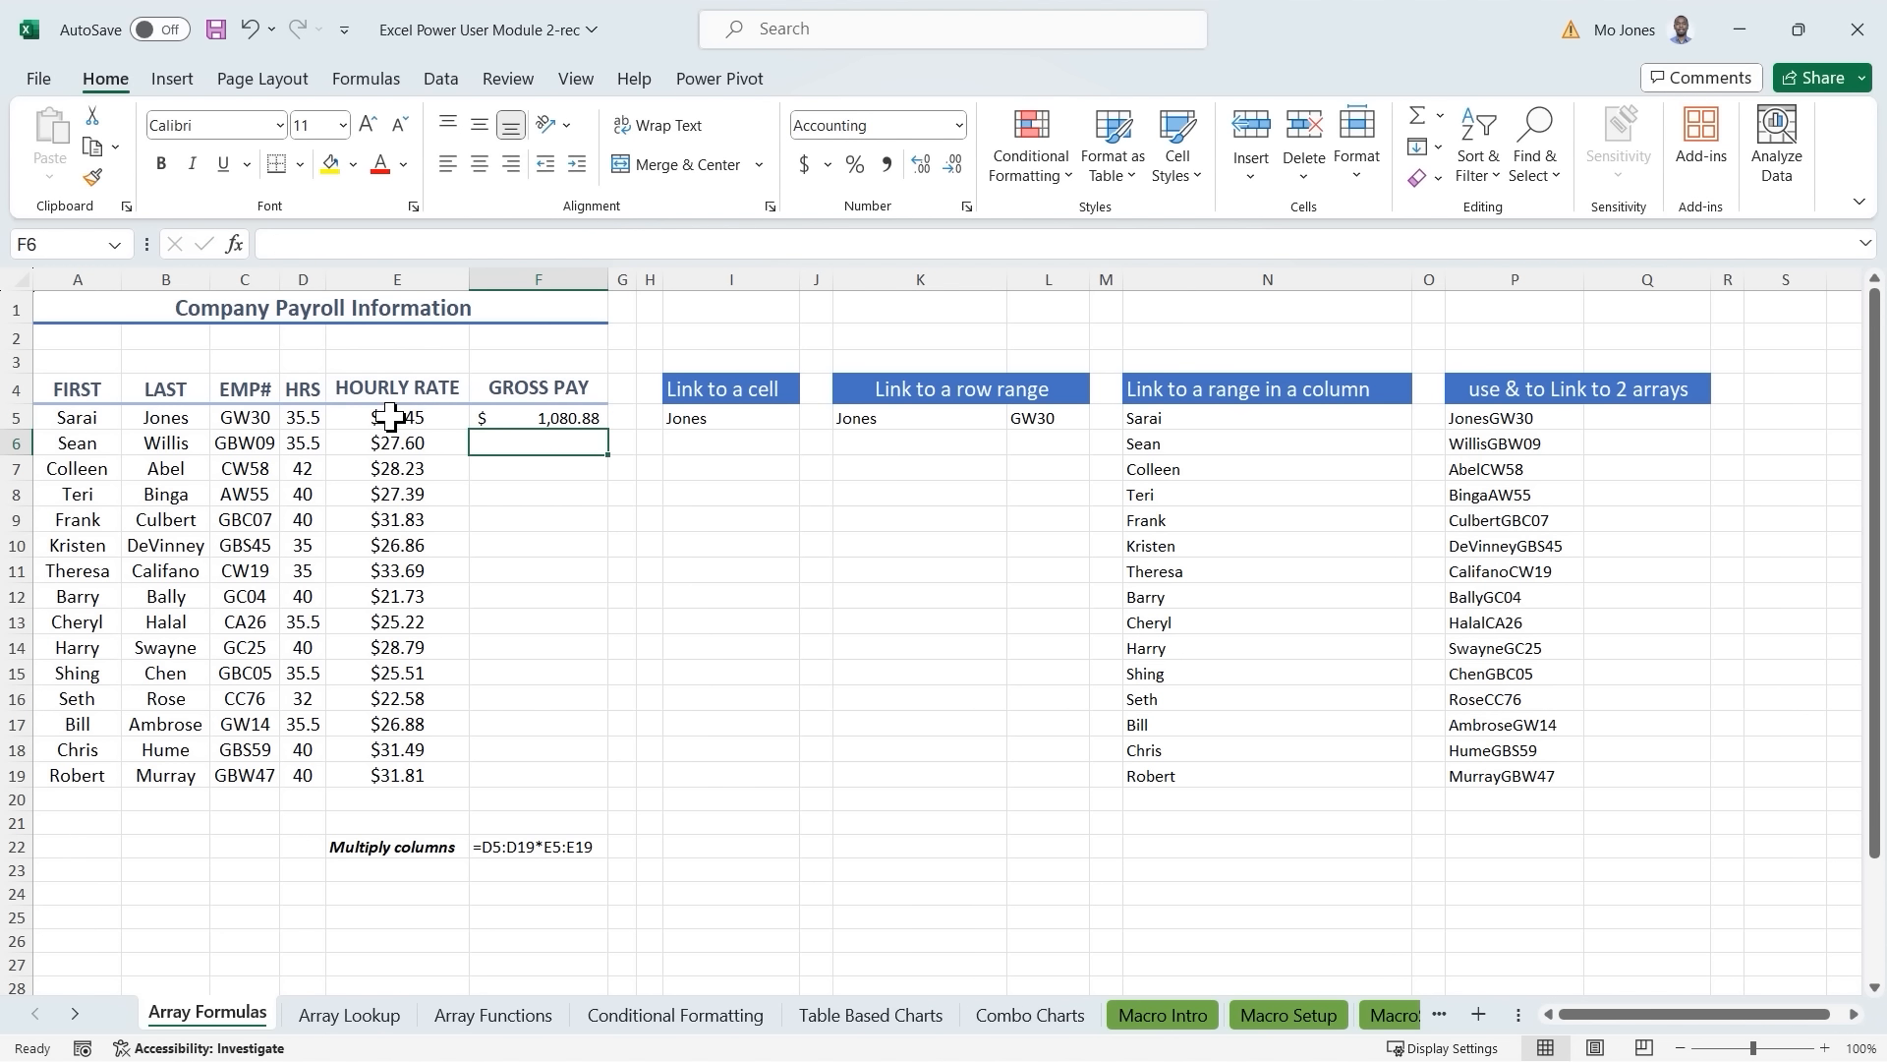
click(560, 418)
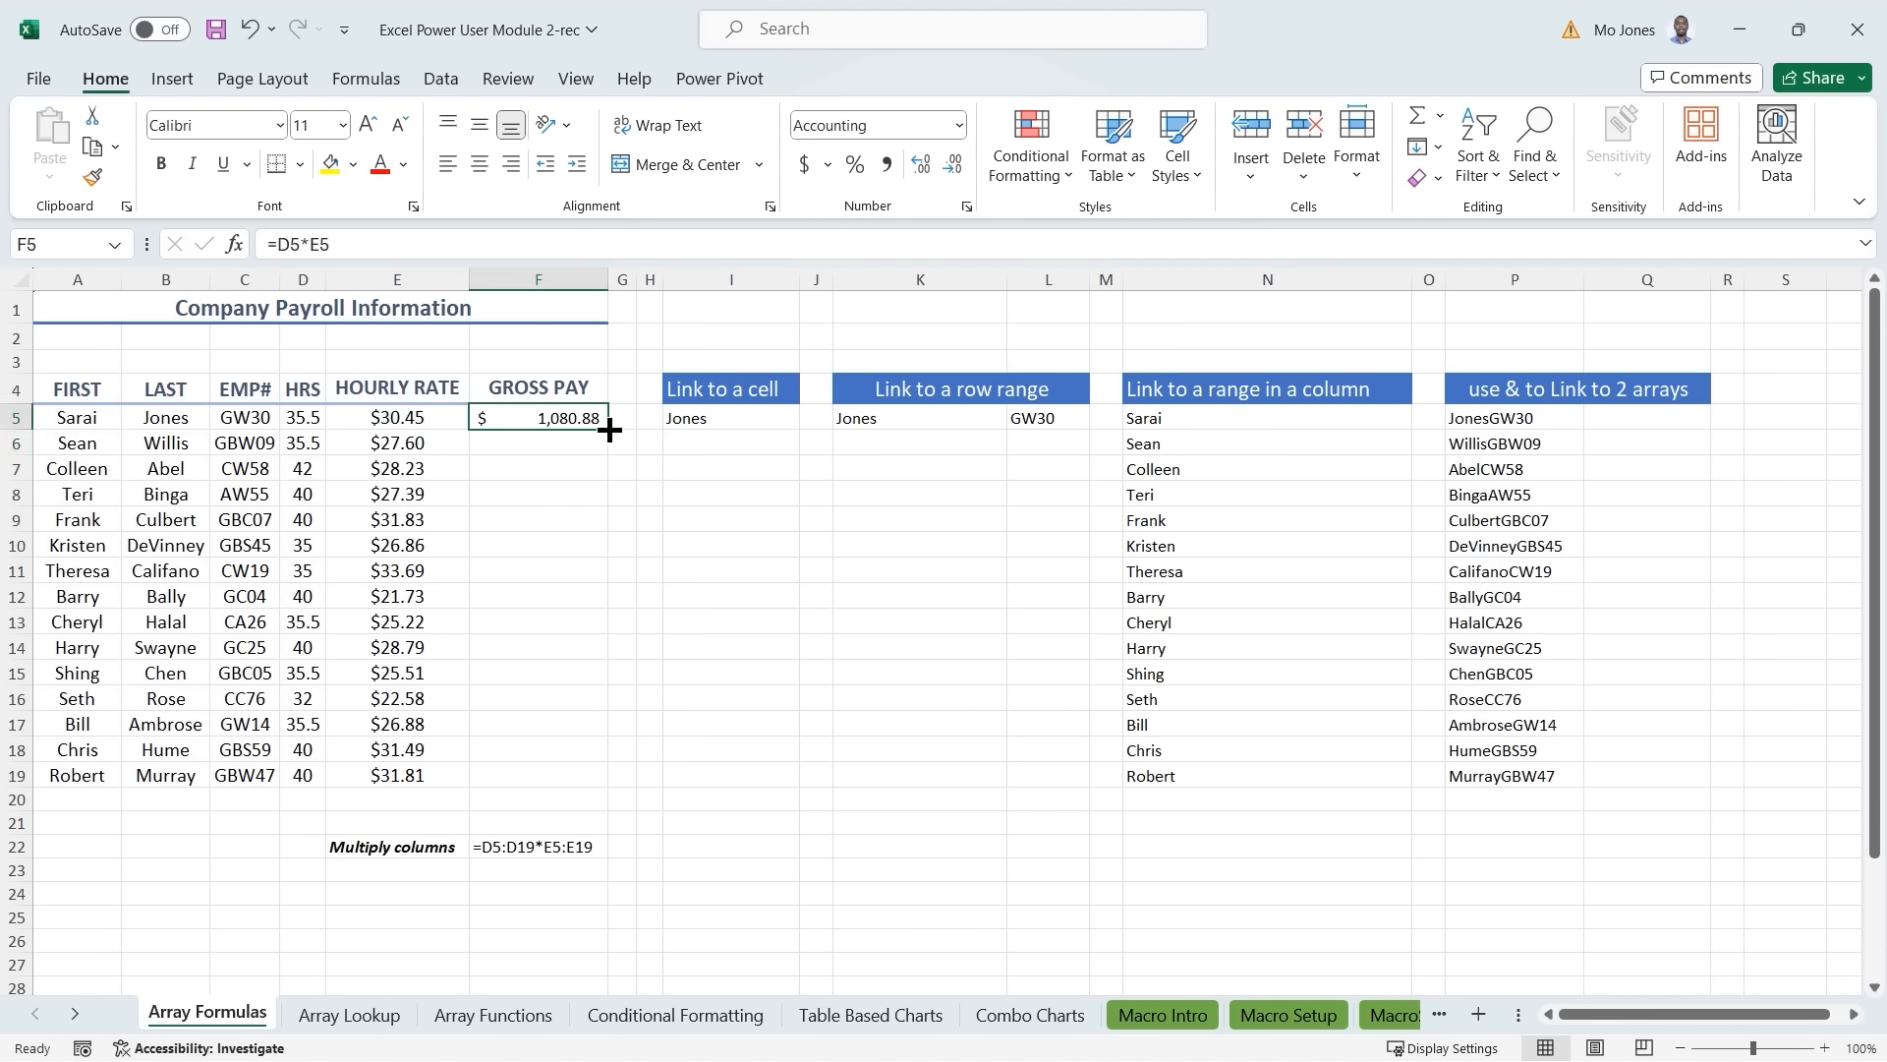
double_click(610, 429)
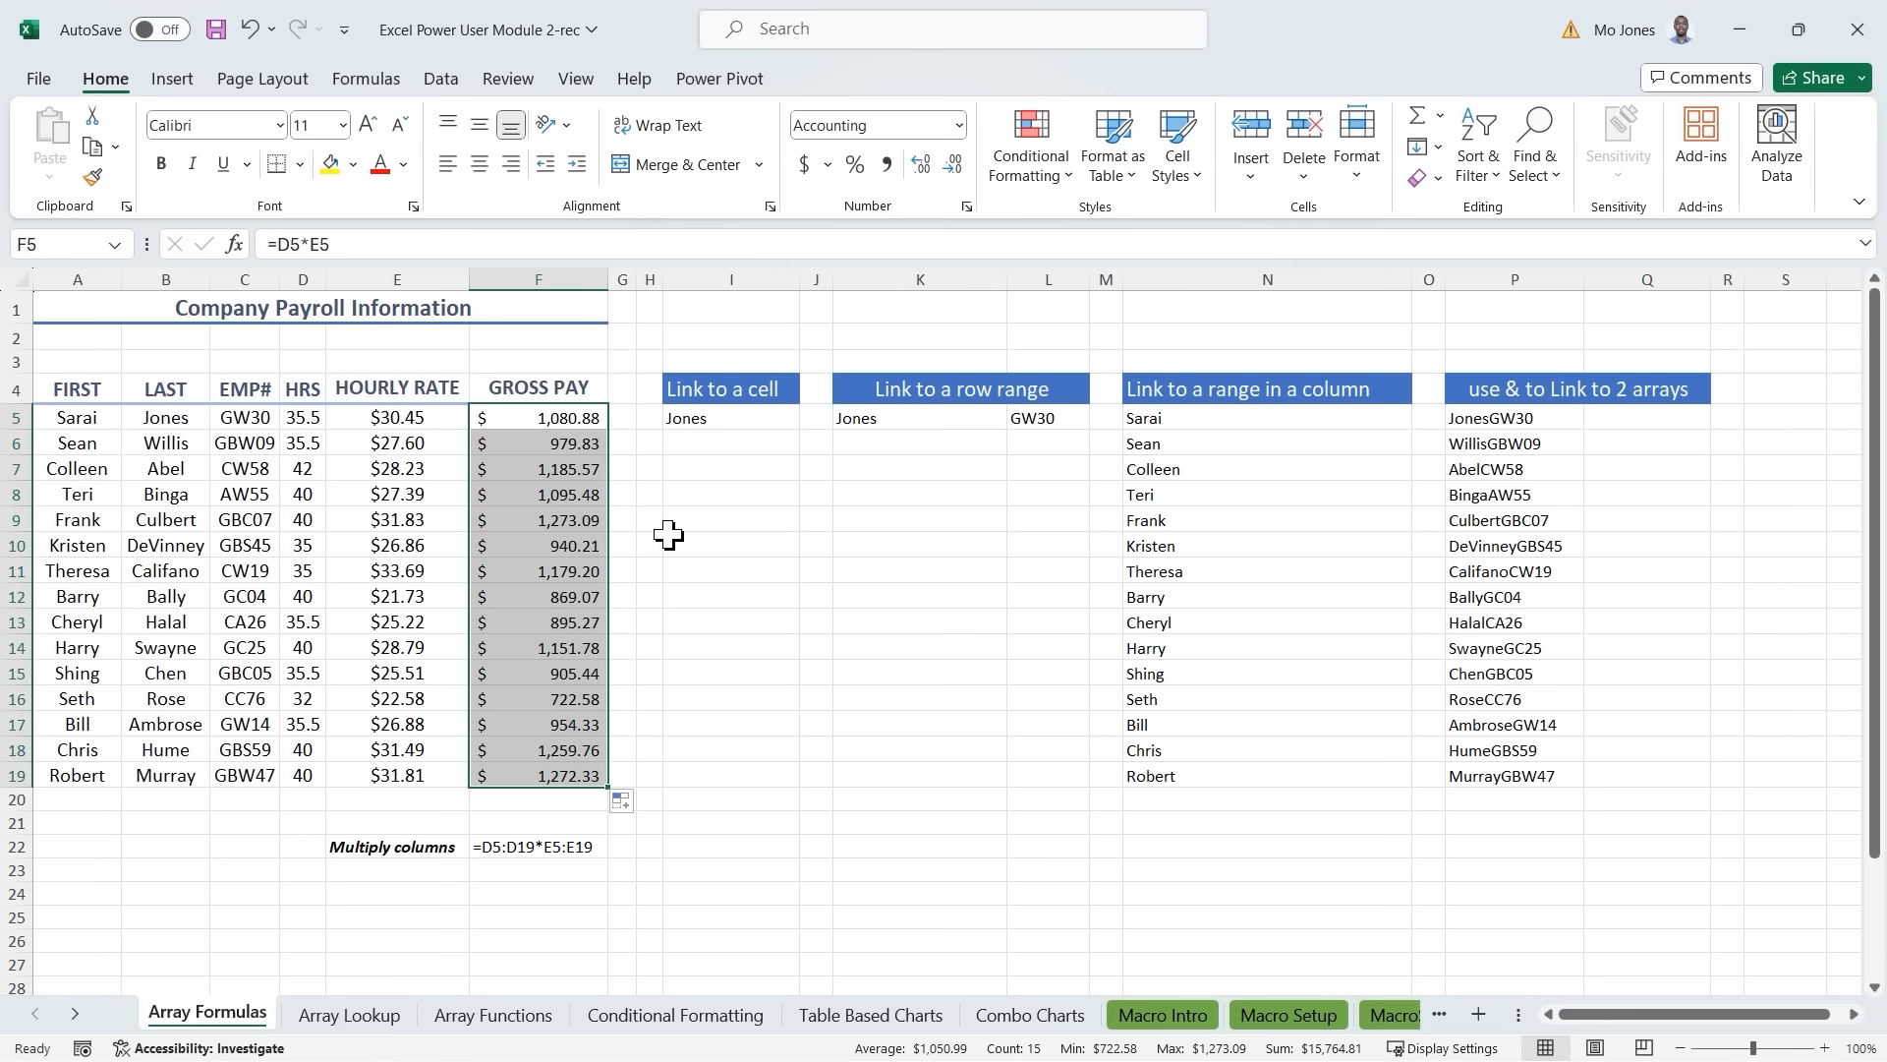
key(Delete)
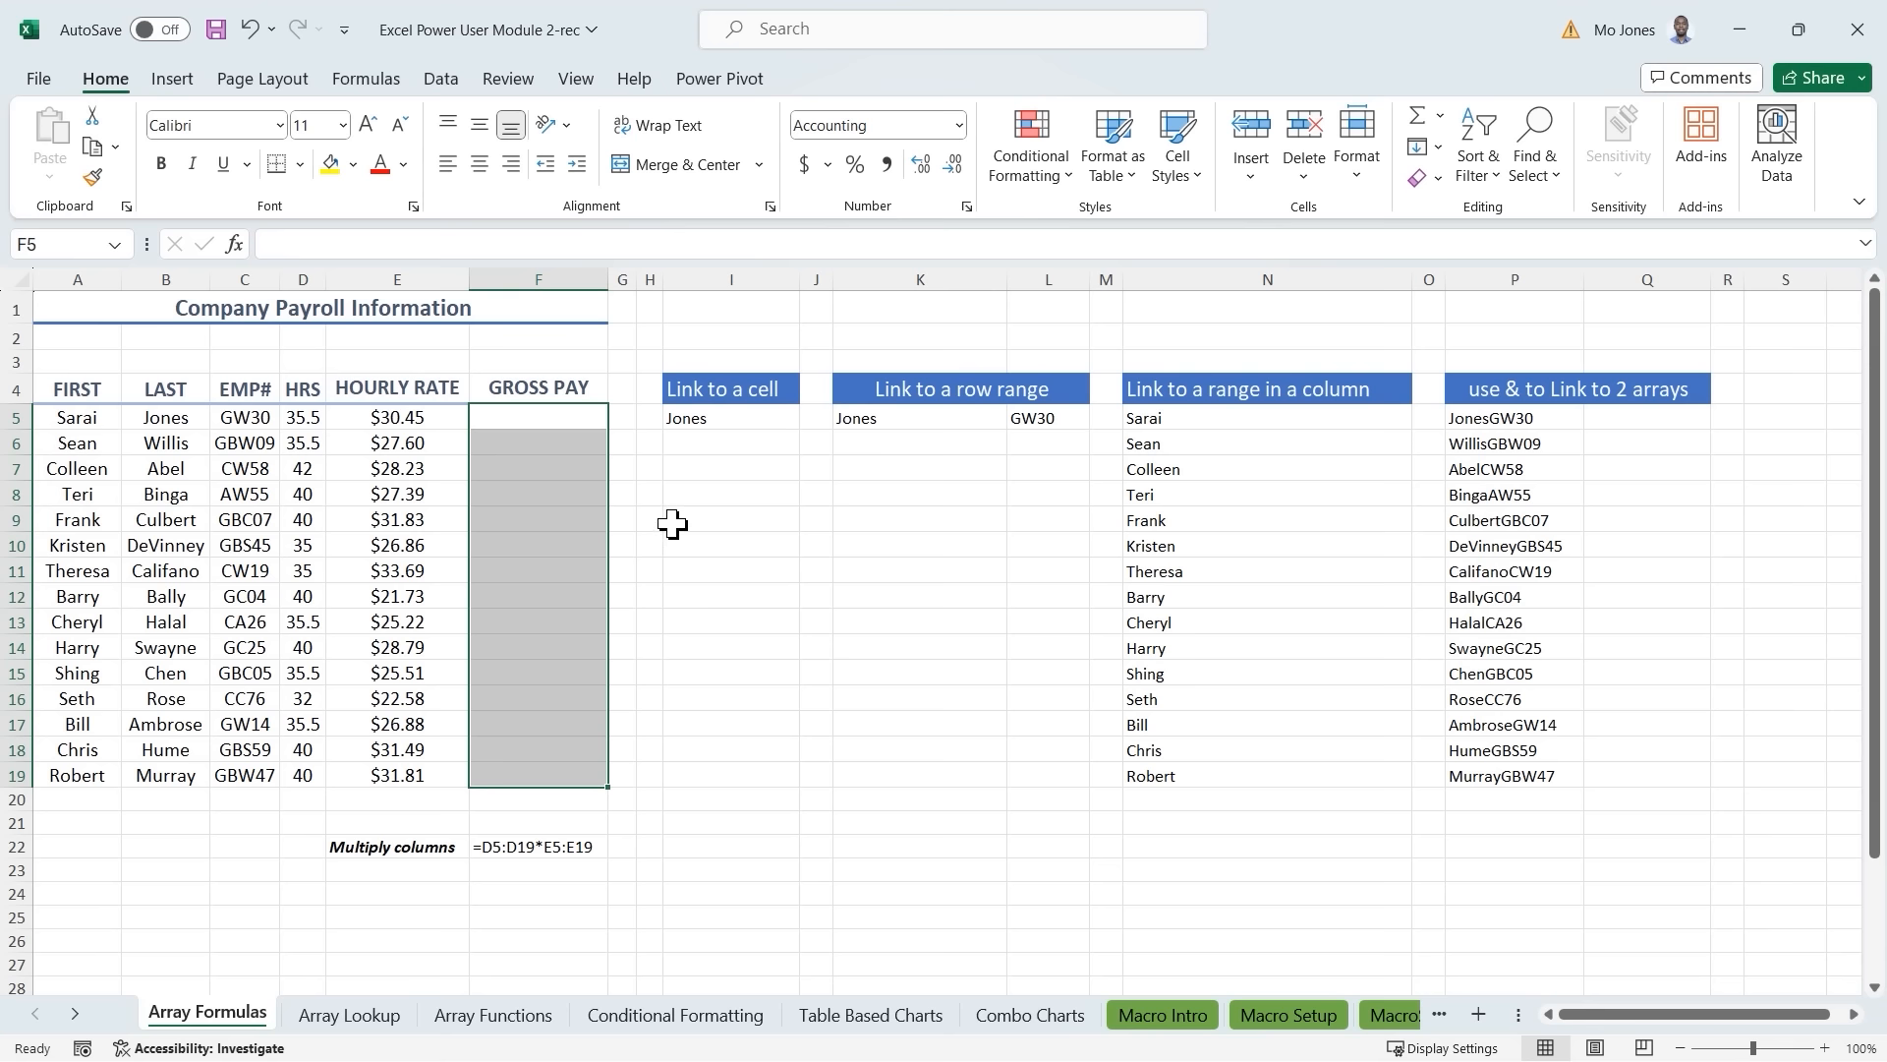
Enter =D5:D19*E5:E19 in F5 so gross pay spills through F19.
click(673, 523)
click(545, 422)
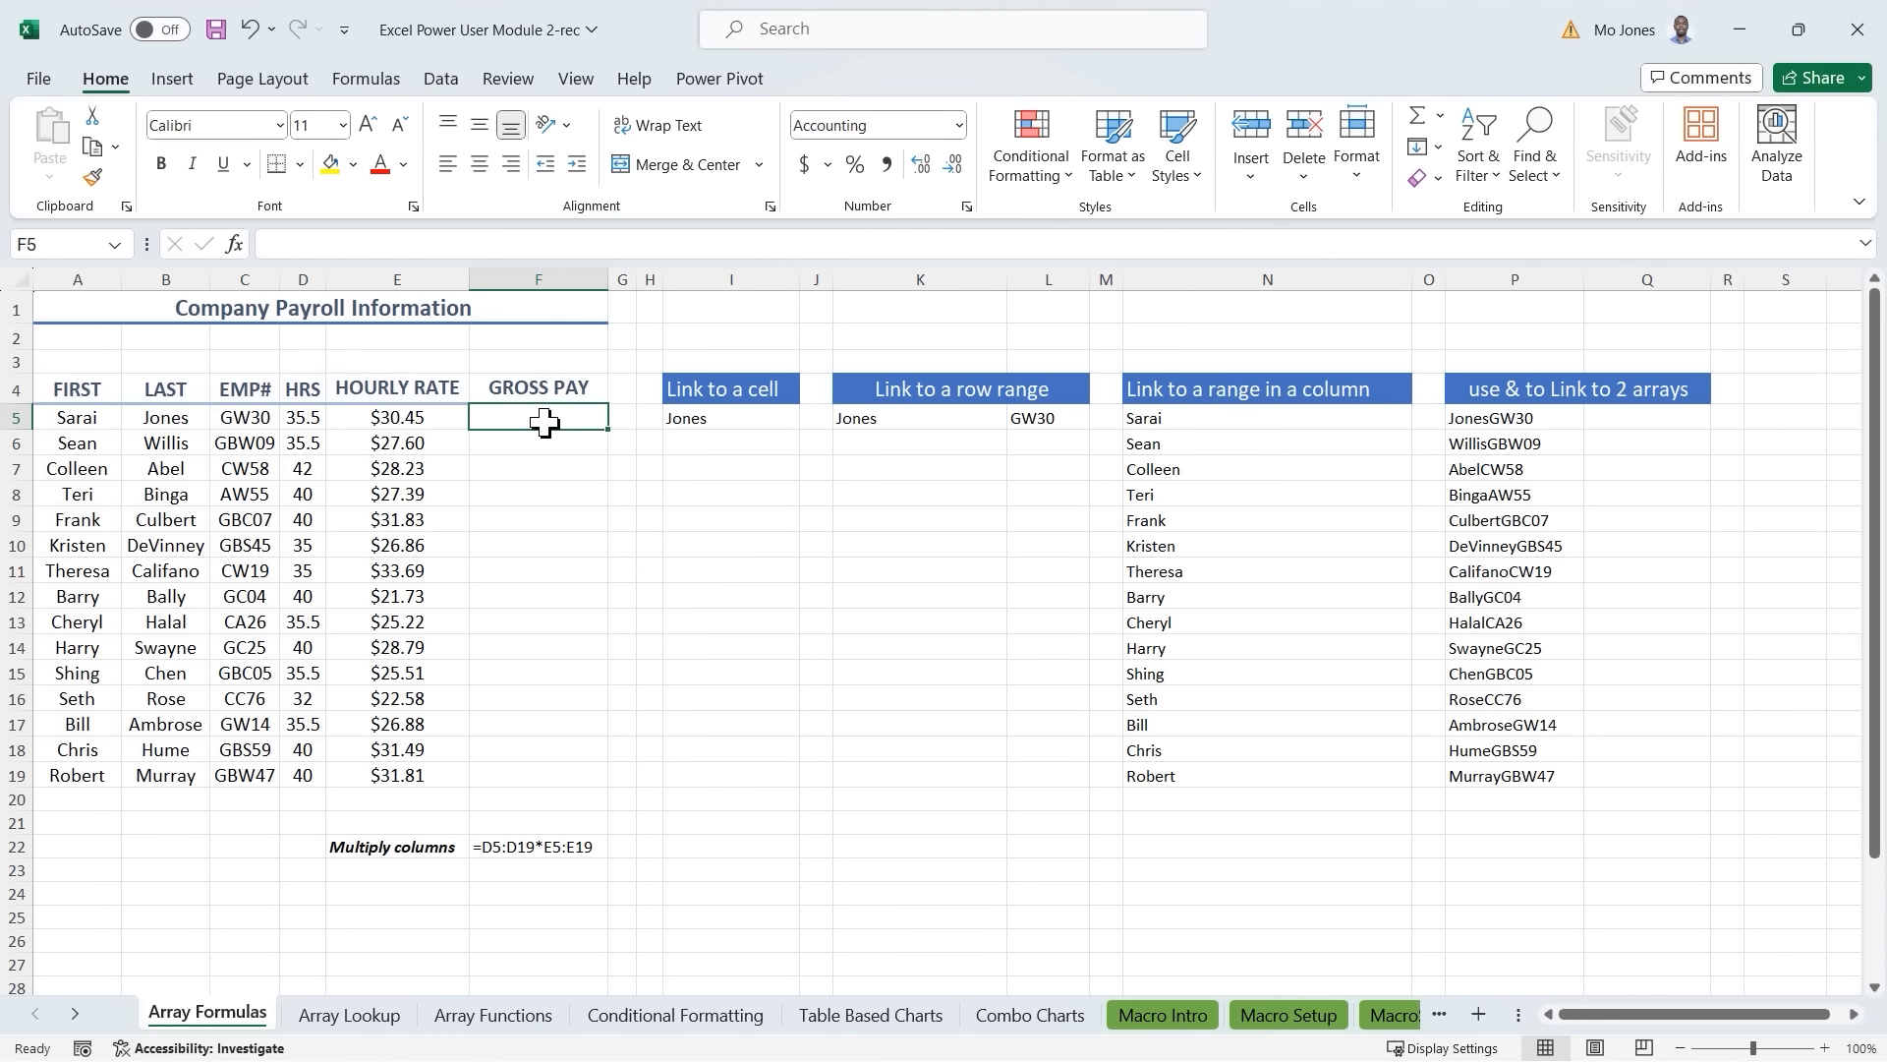
text(=)
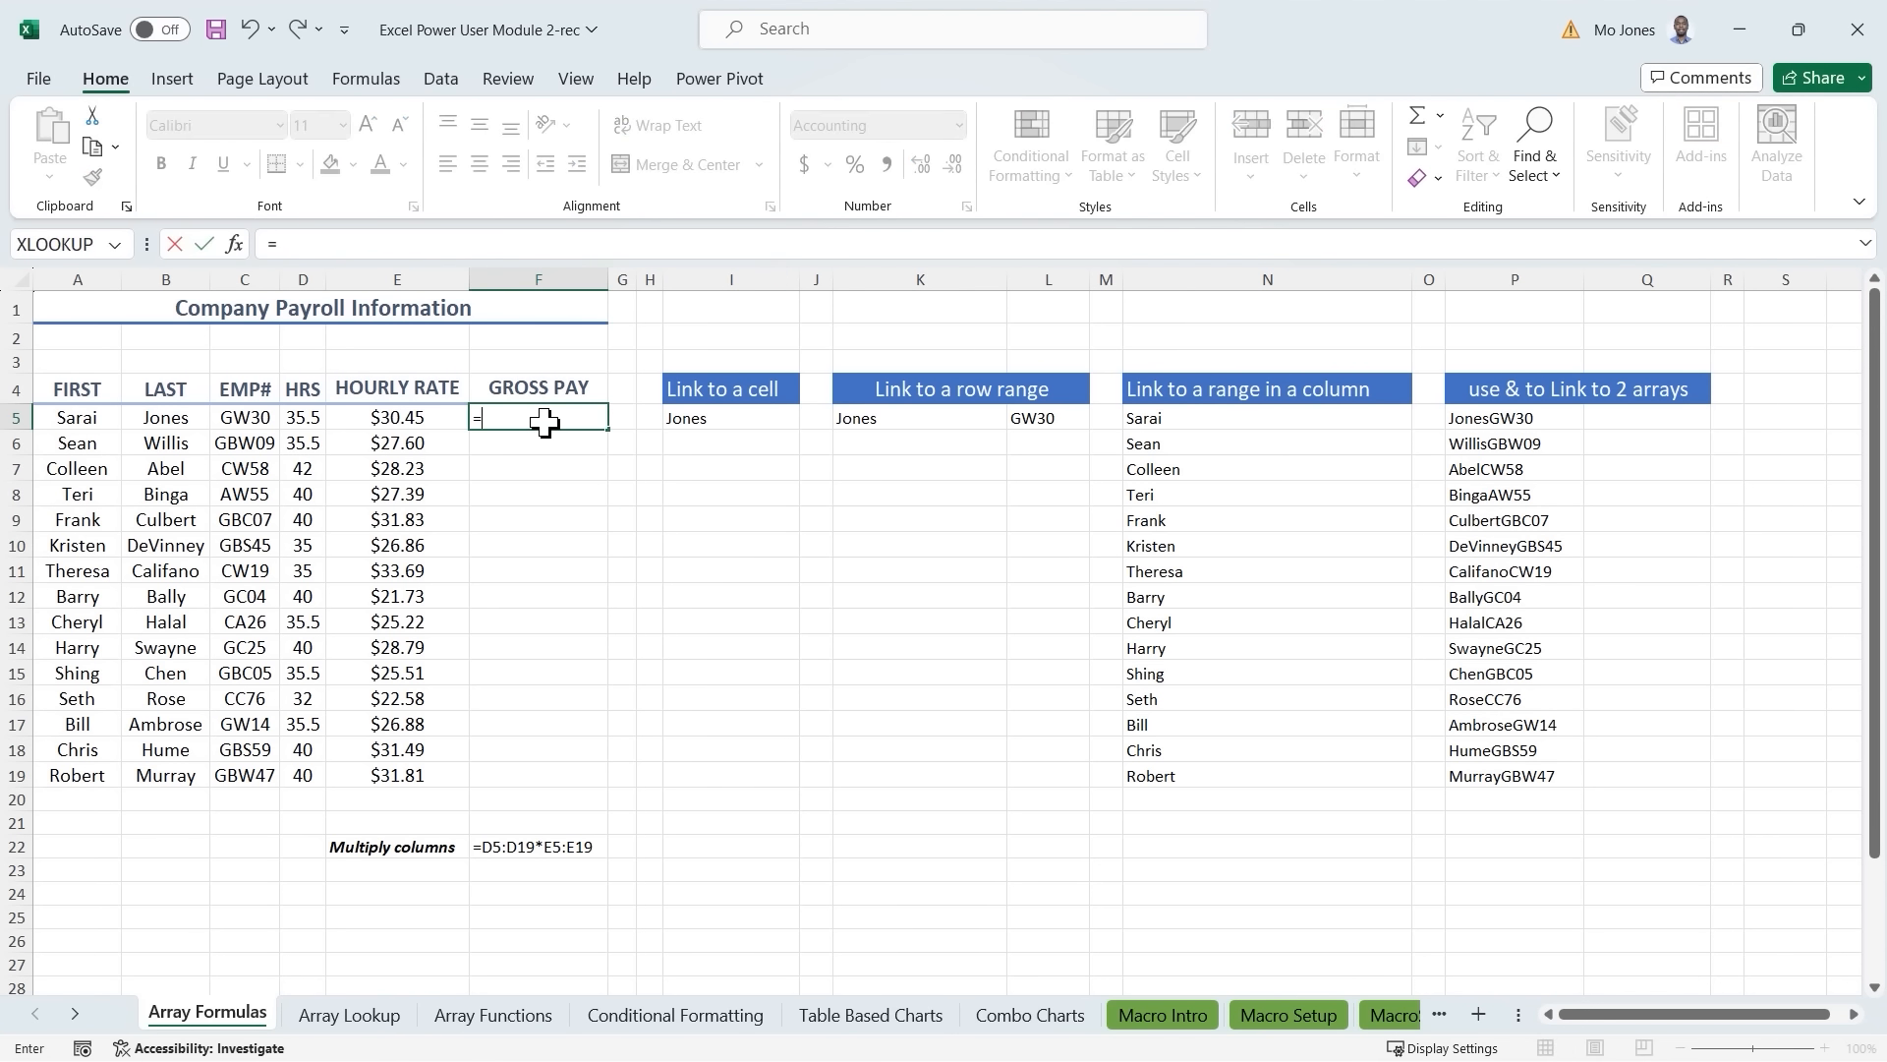
drag(299, 417, 297, 768)
text(*)
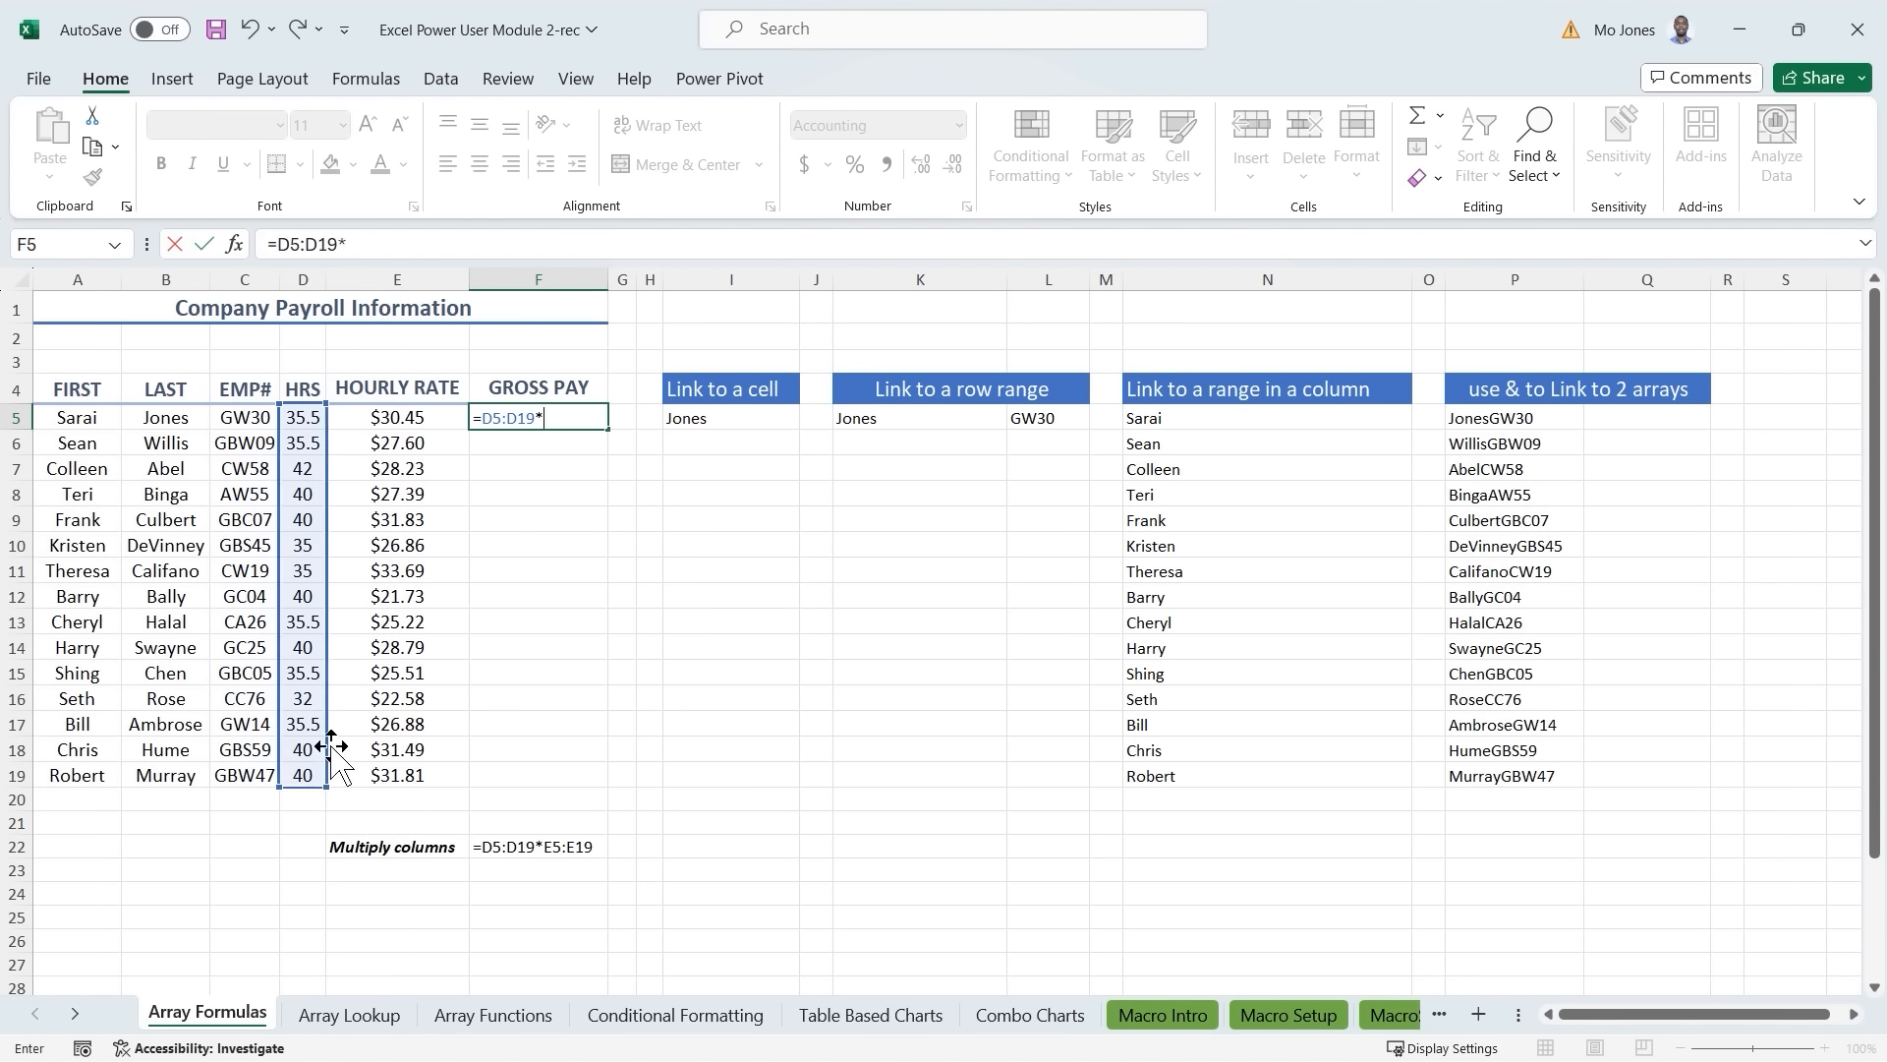
drag(401, 418, 387, 777)
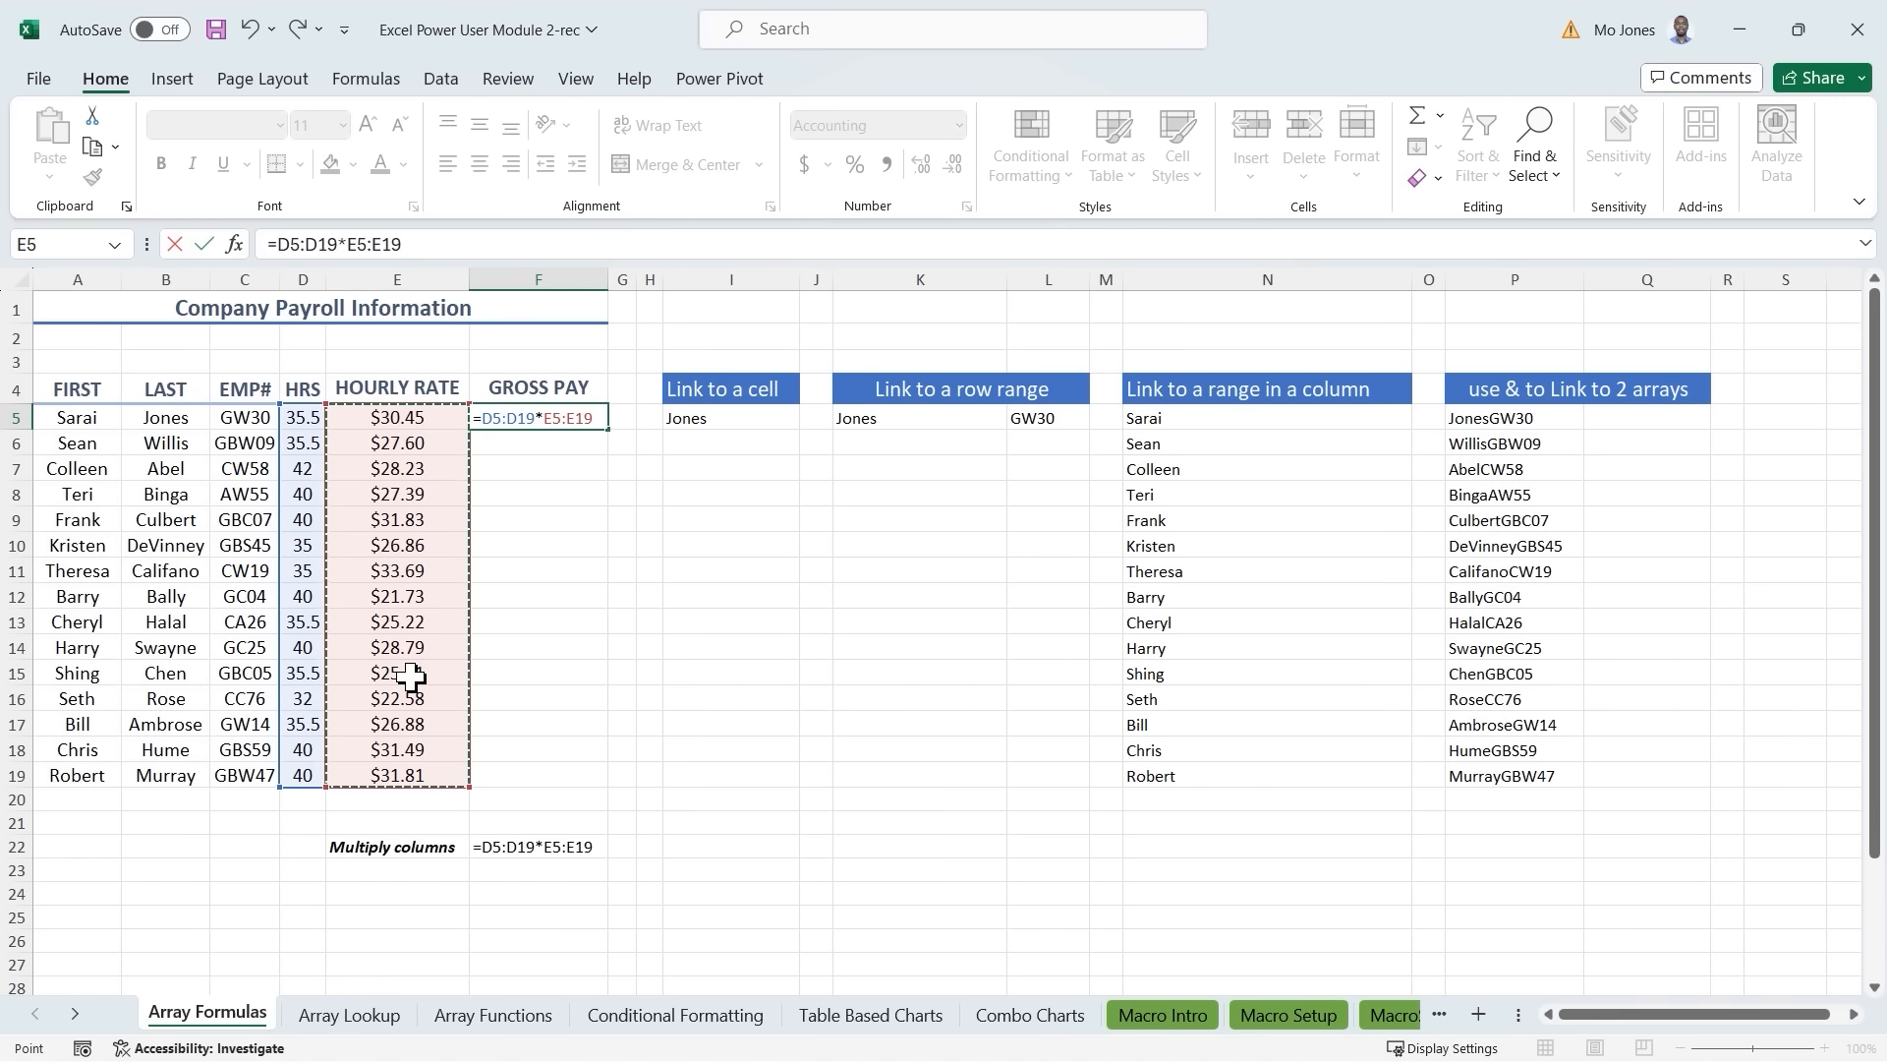
key(Return)
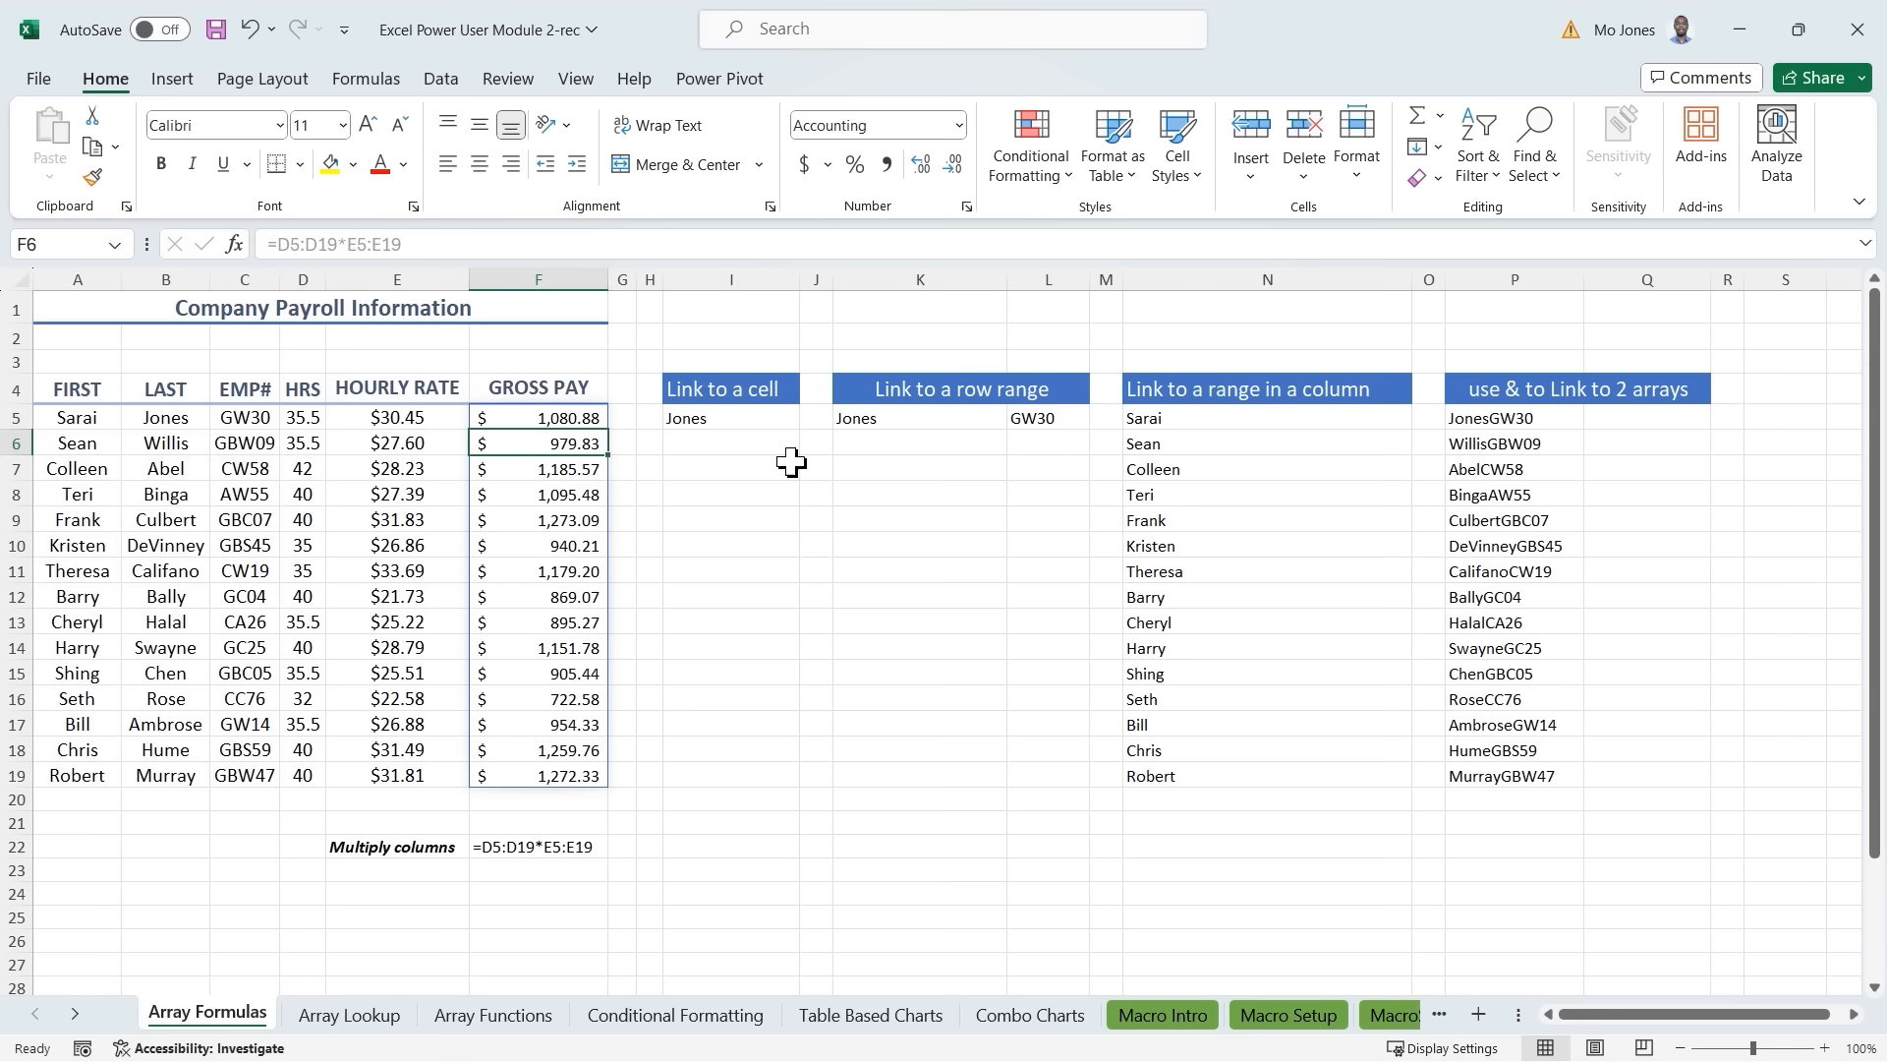
Review the row-range and column-range spill examples around K7, N7 and Q7.
click(763, 489)
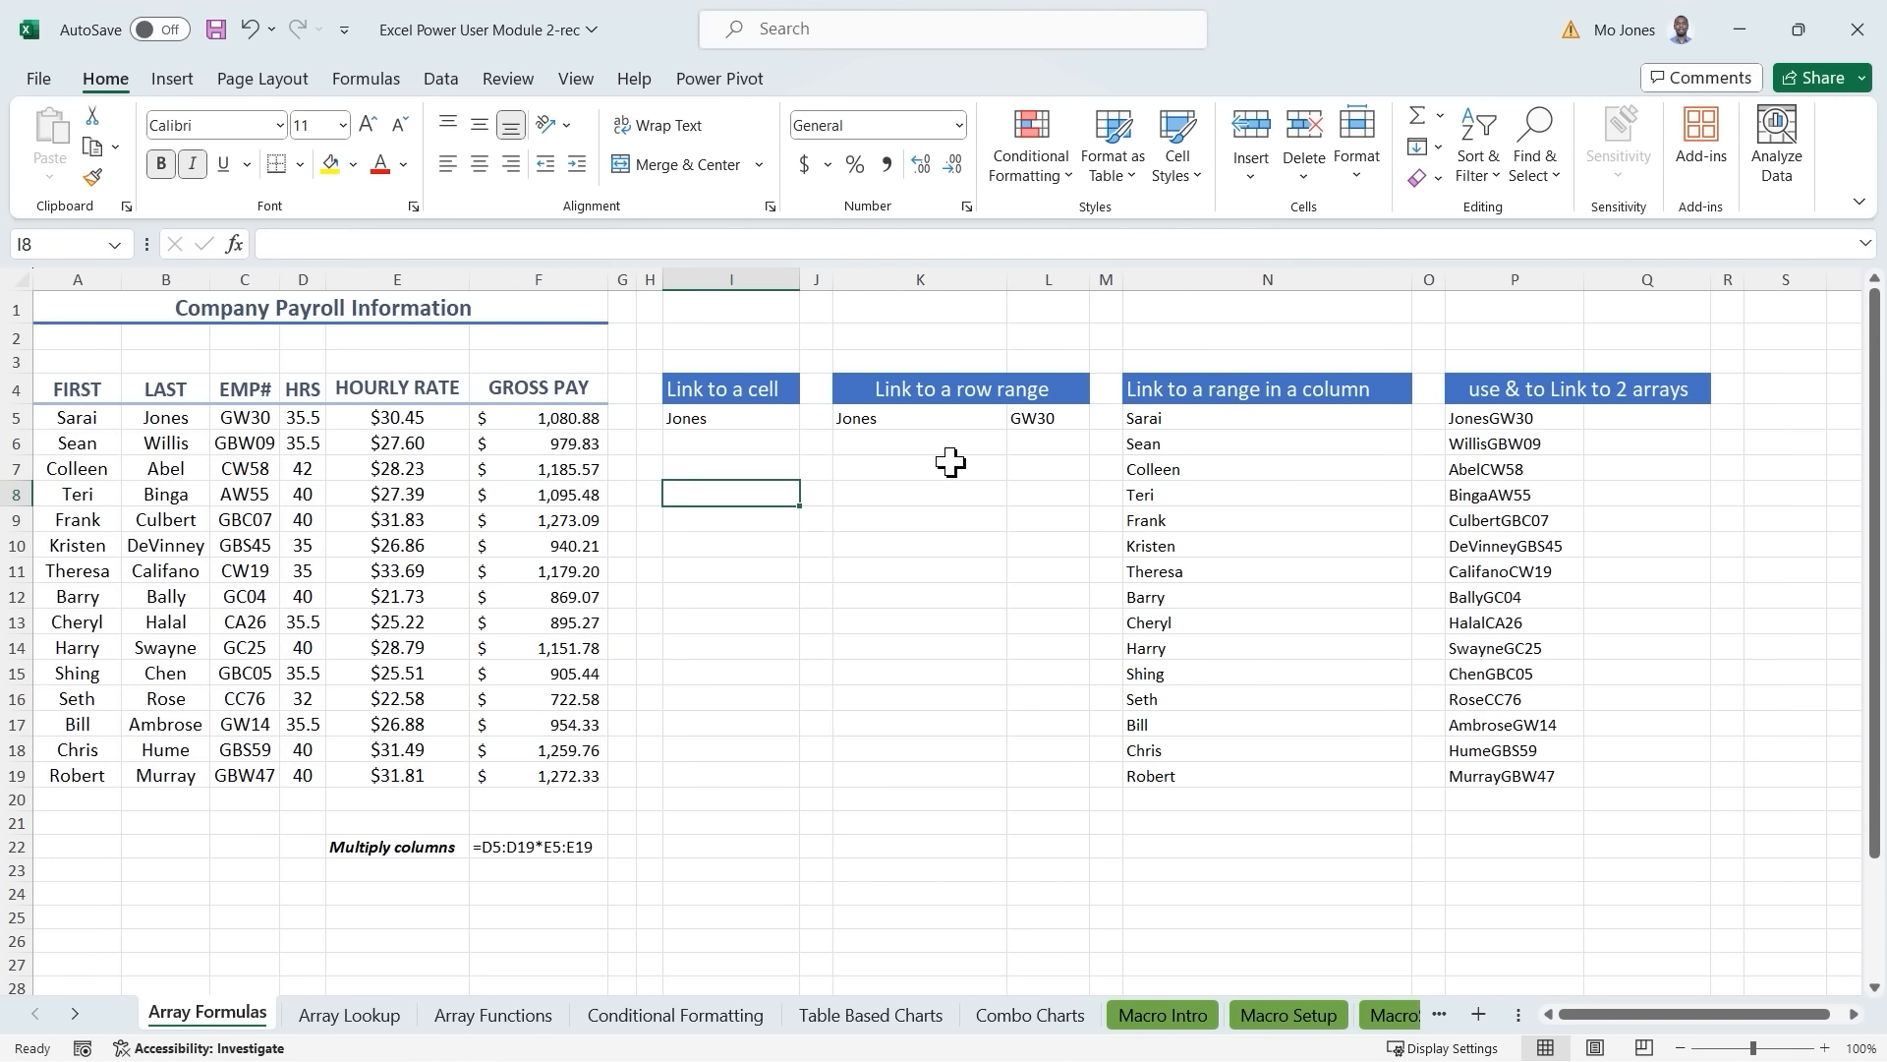
click(951, 464)
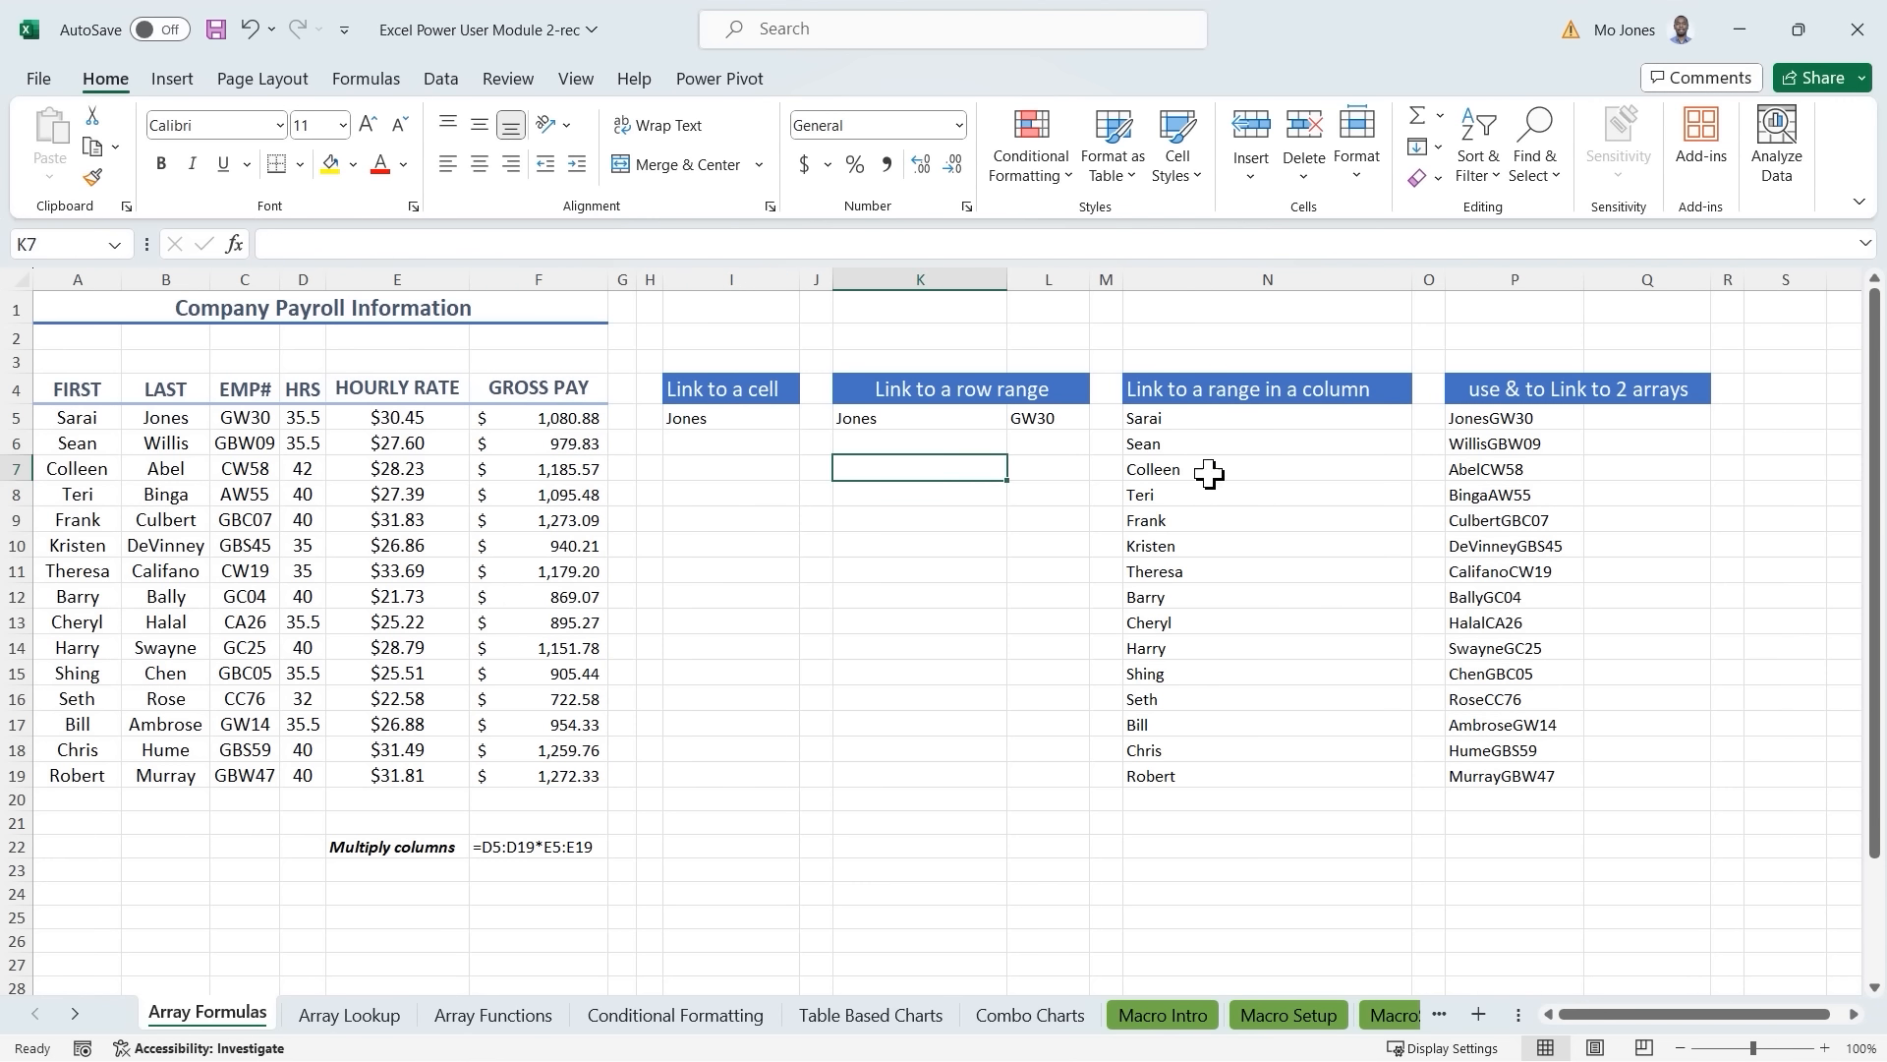
click(1296, 480)
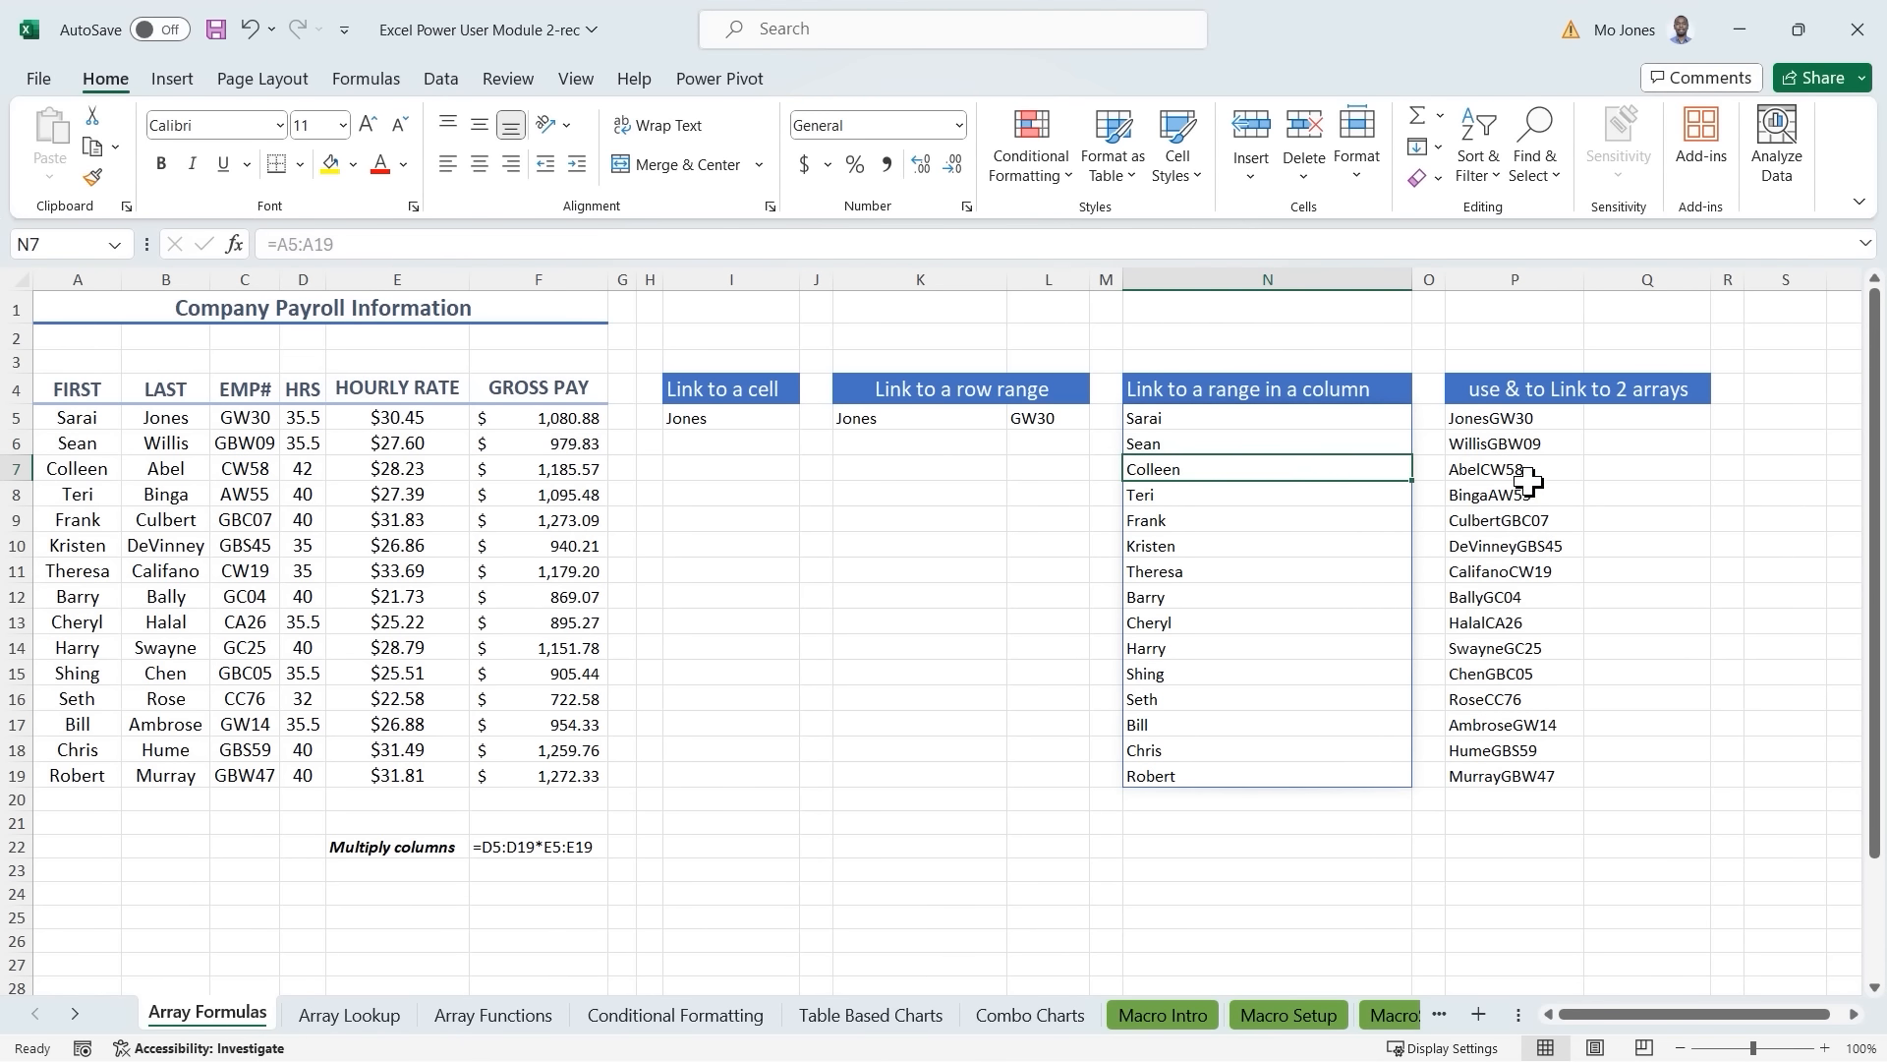
click(1585, 460)
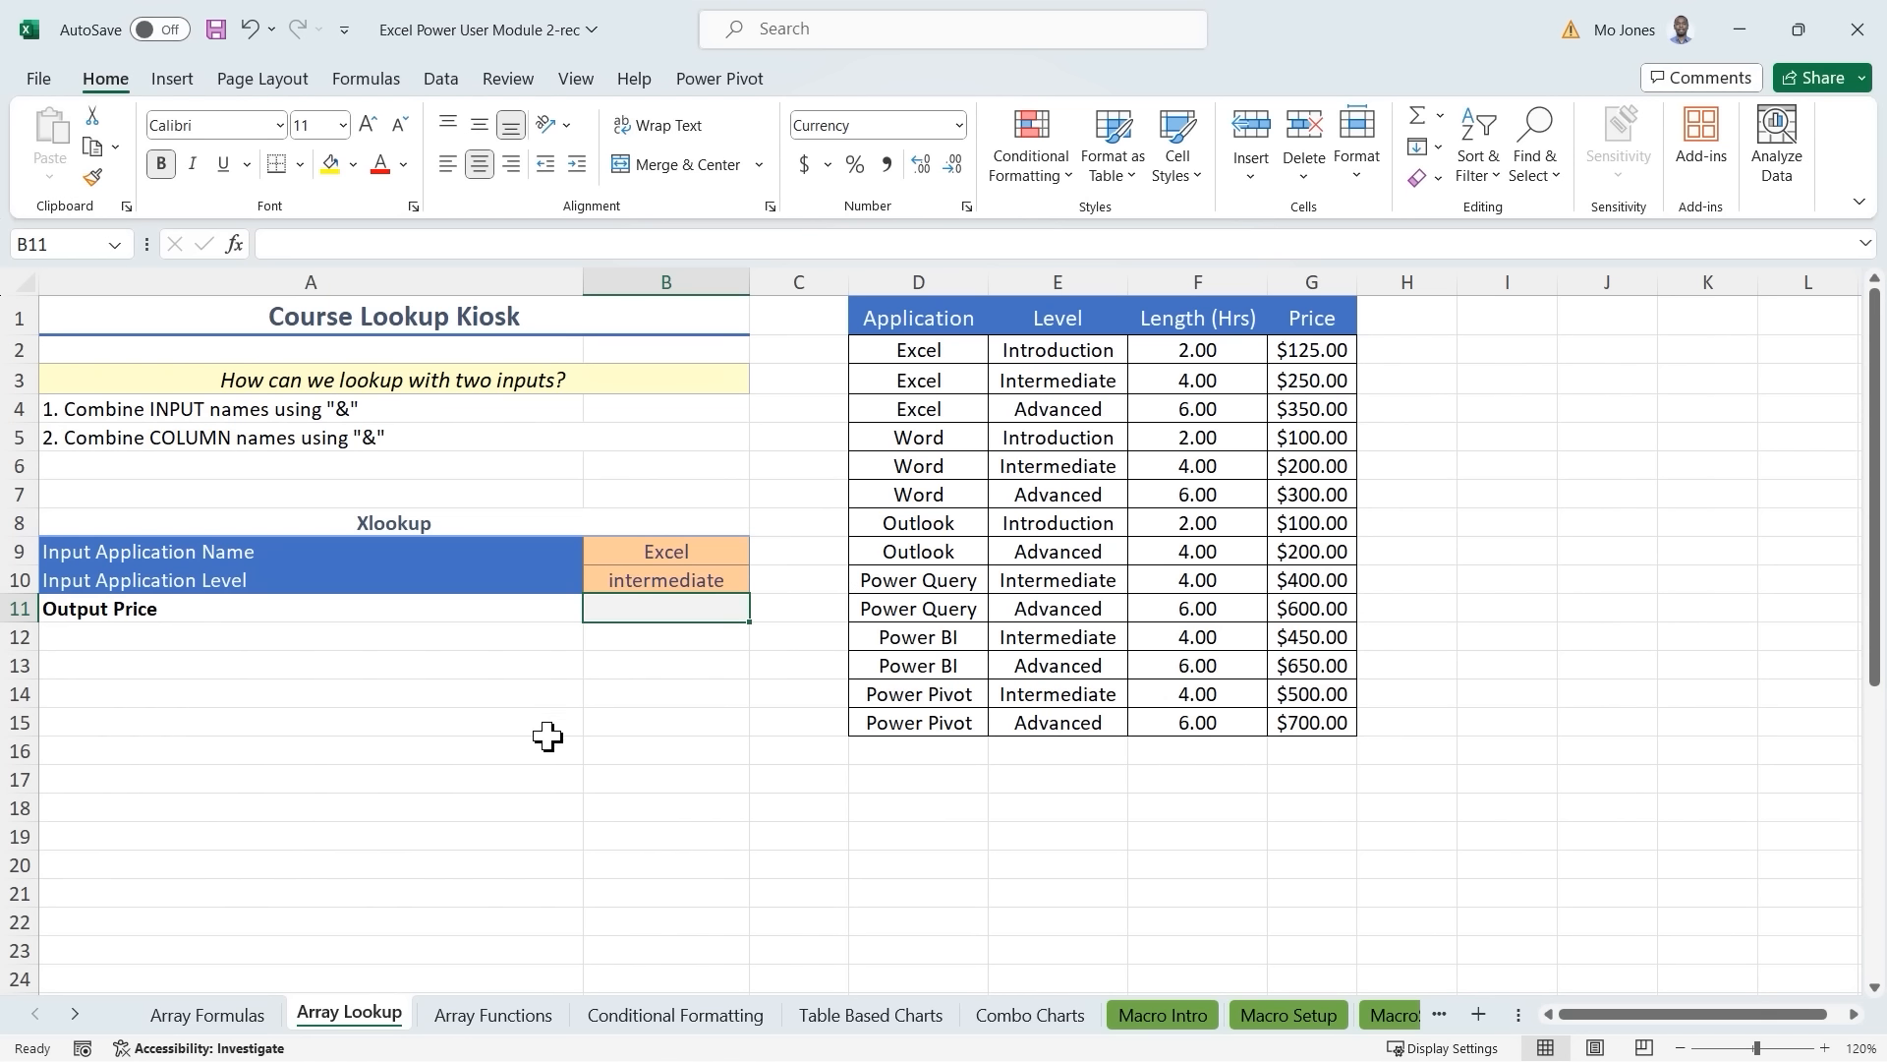
click(936, 351)
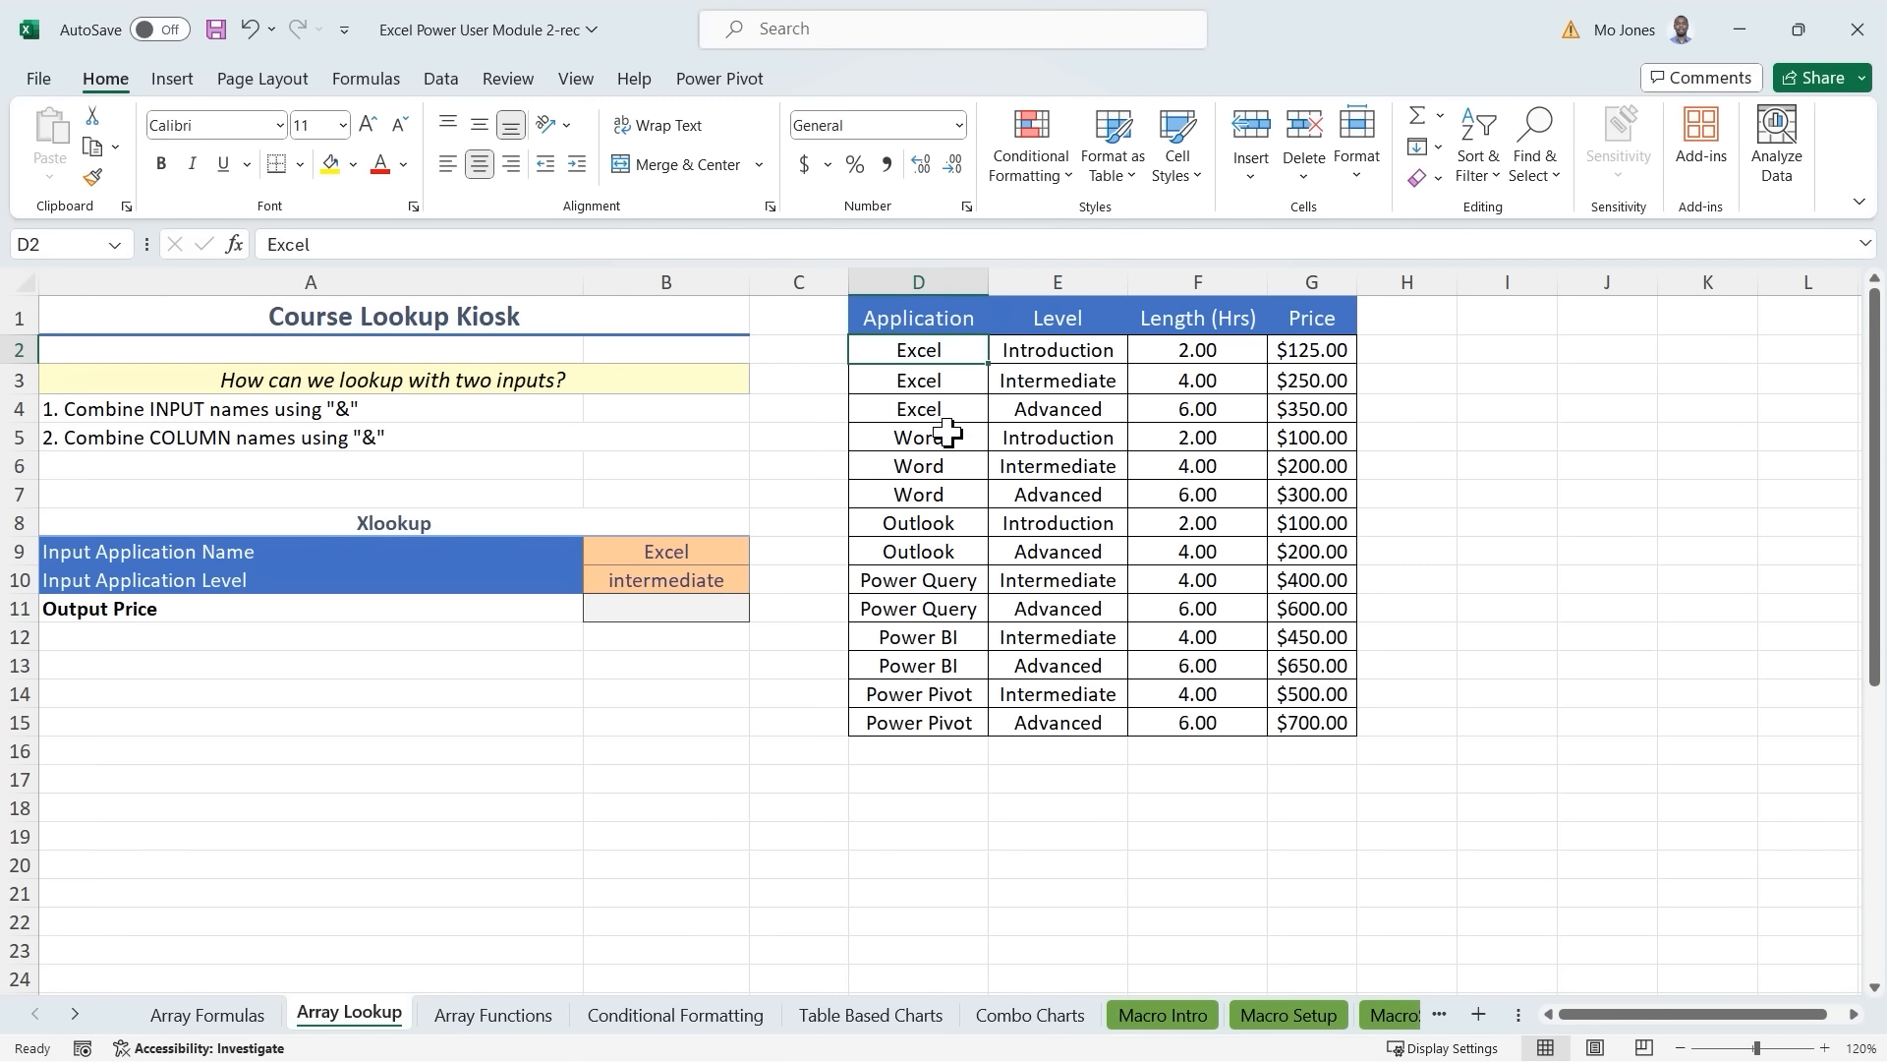
click(935, 438)
click(920, 547)
click(920, 585)
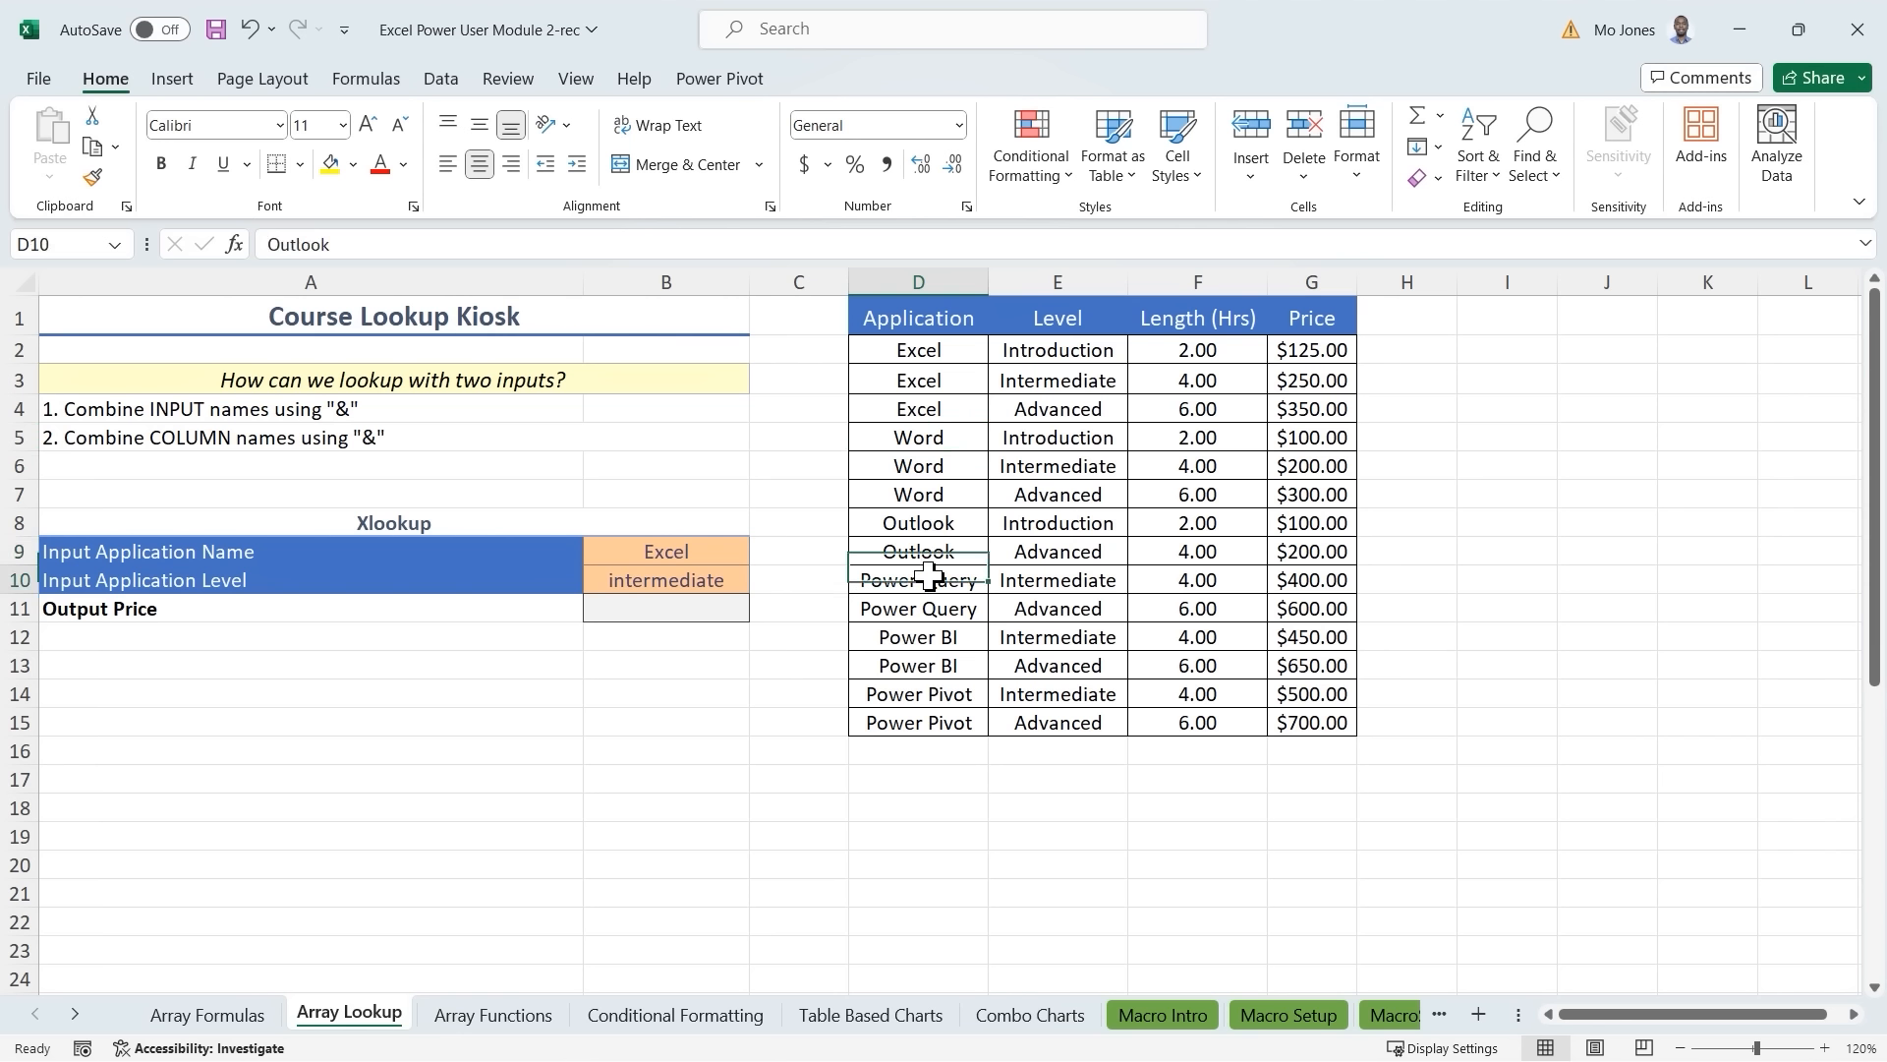
click(945, 641)
click(945, 720)
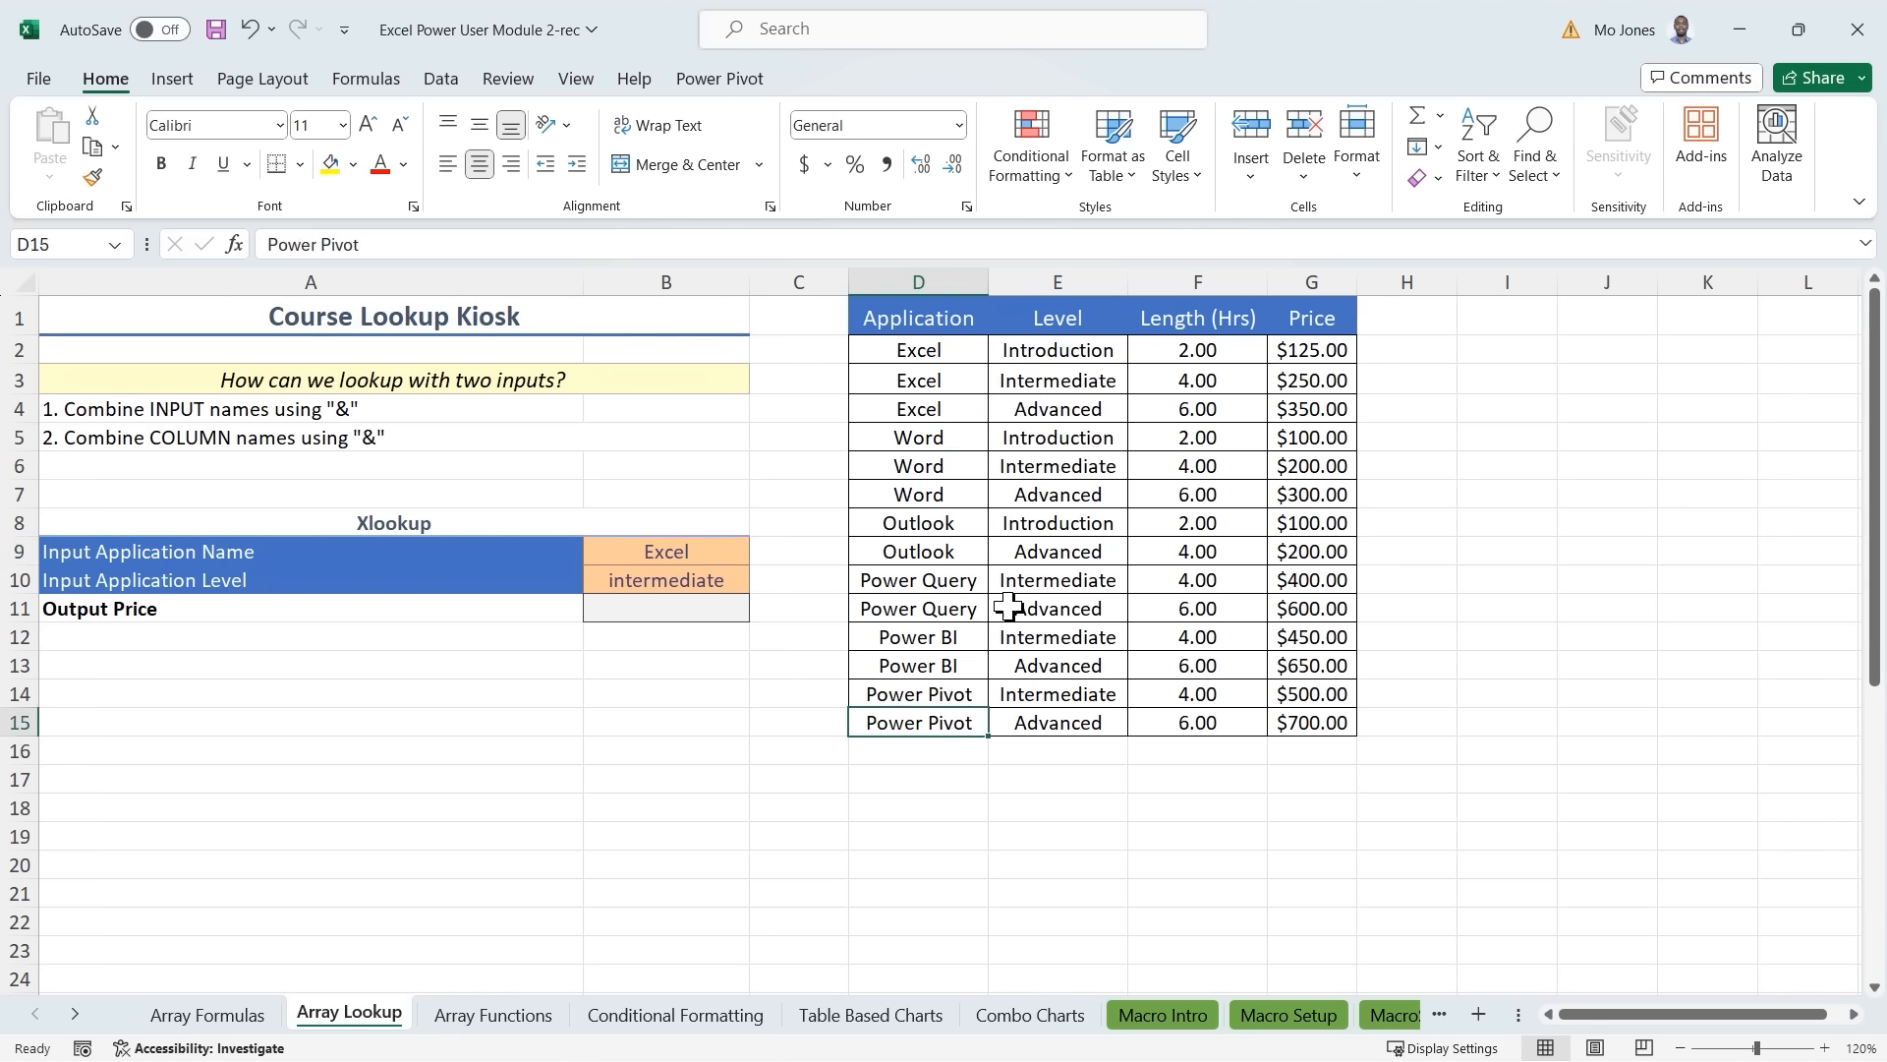
click(1089, 357)
click(1087, 381)
click(1087, 409)
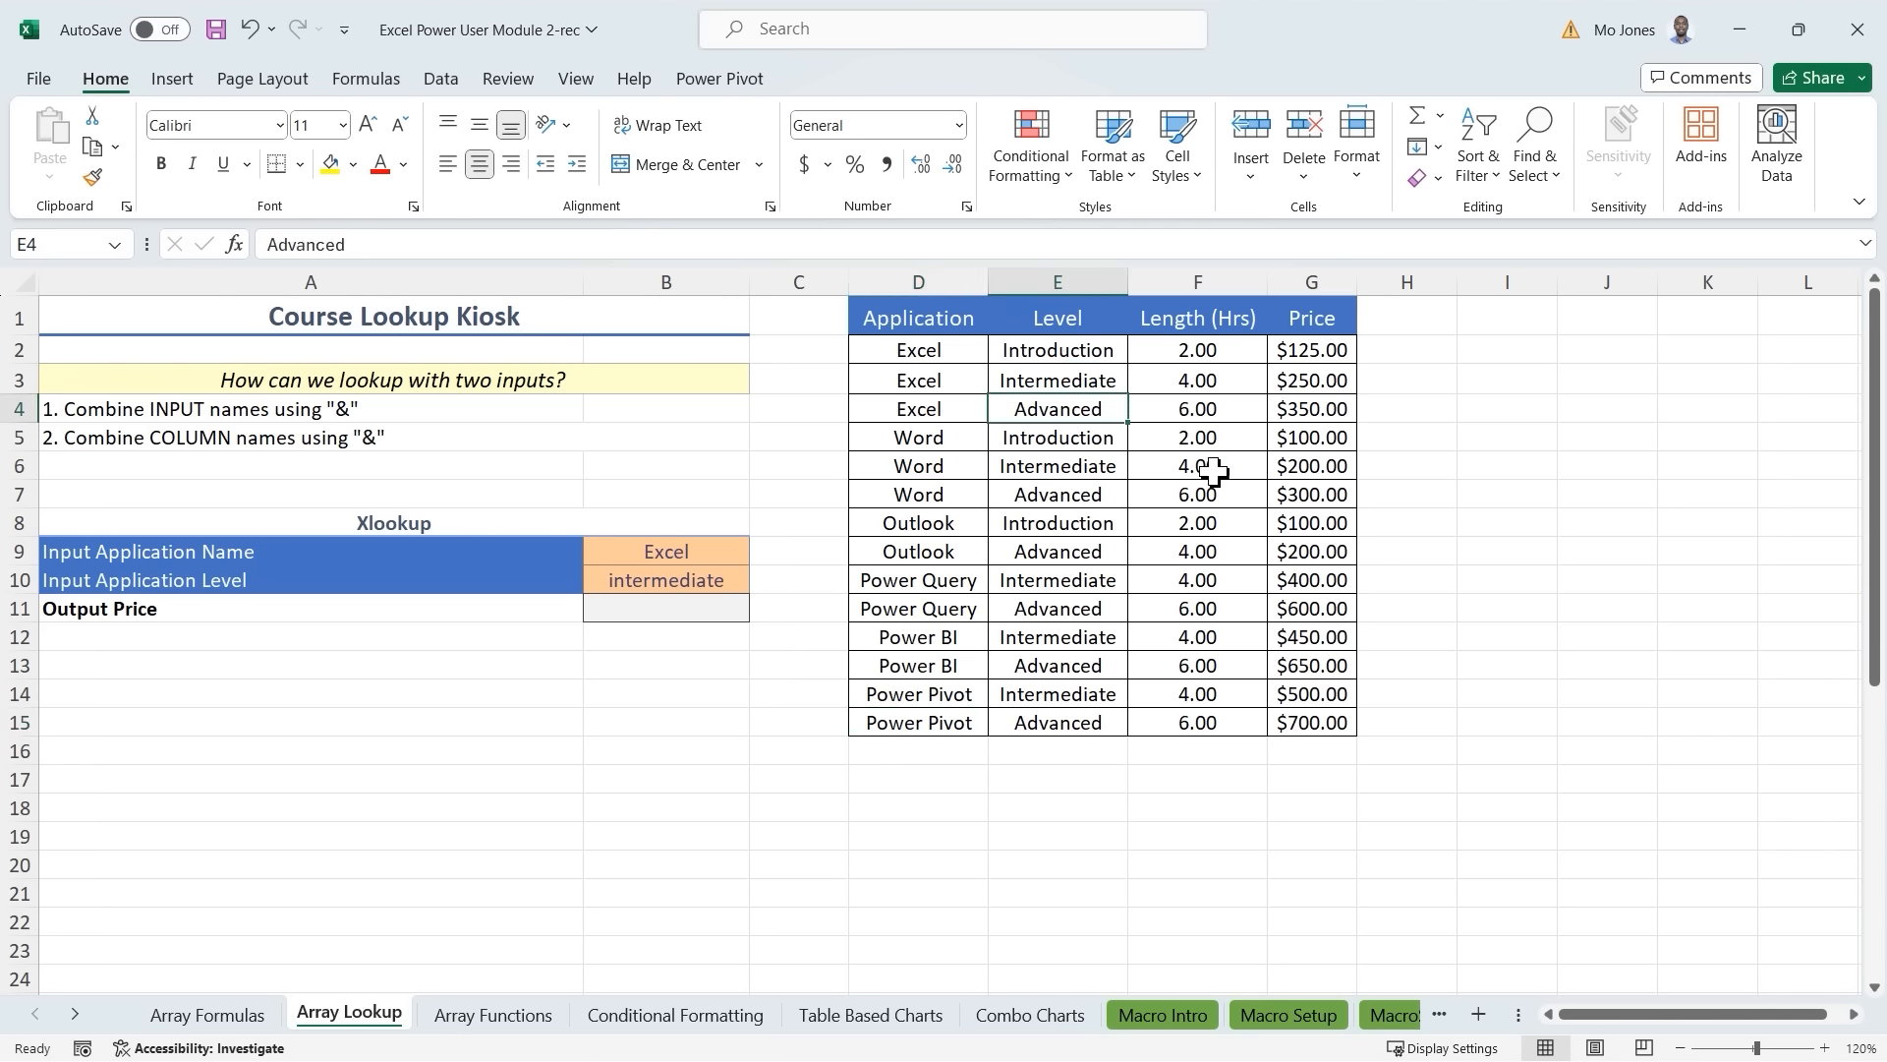
click(1071, 440)
click(1087, 470)
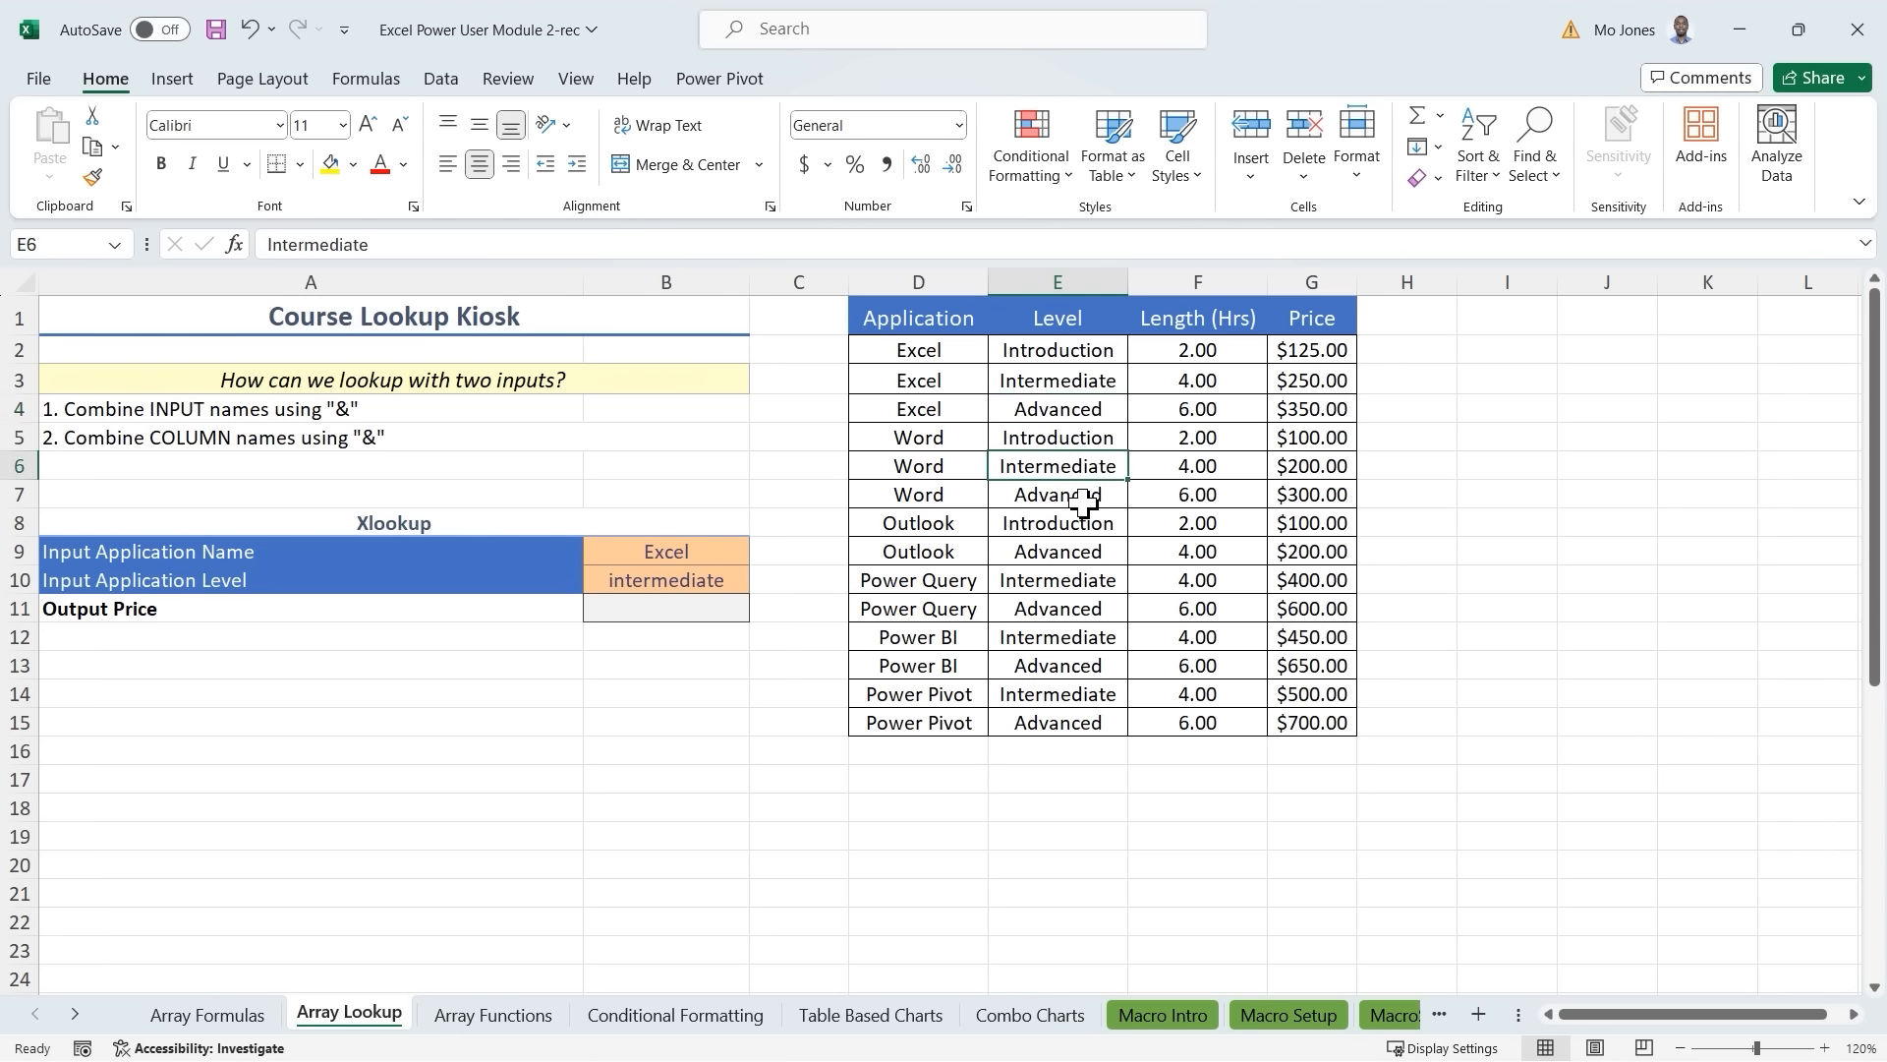
click(1089, 499)
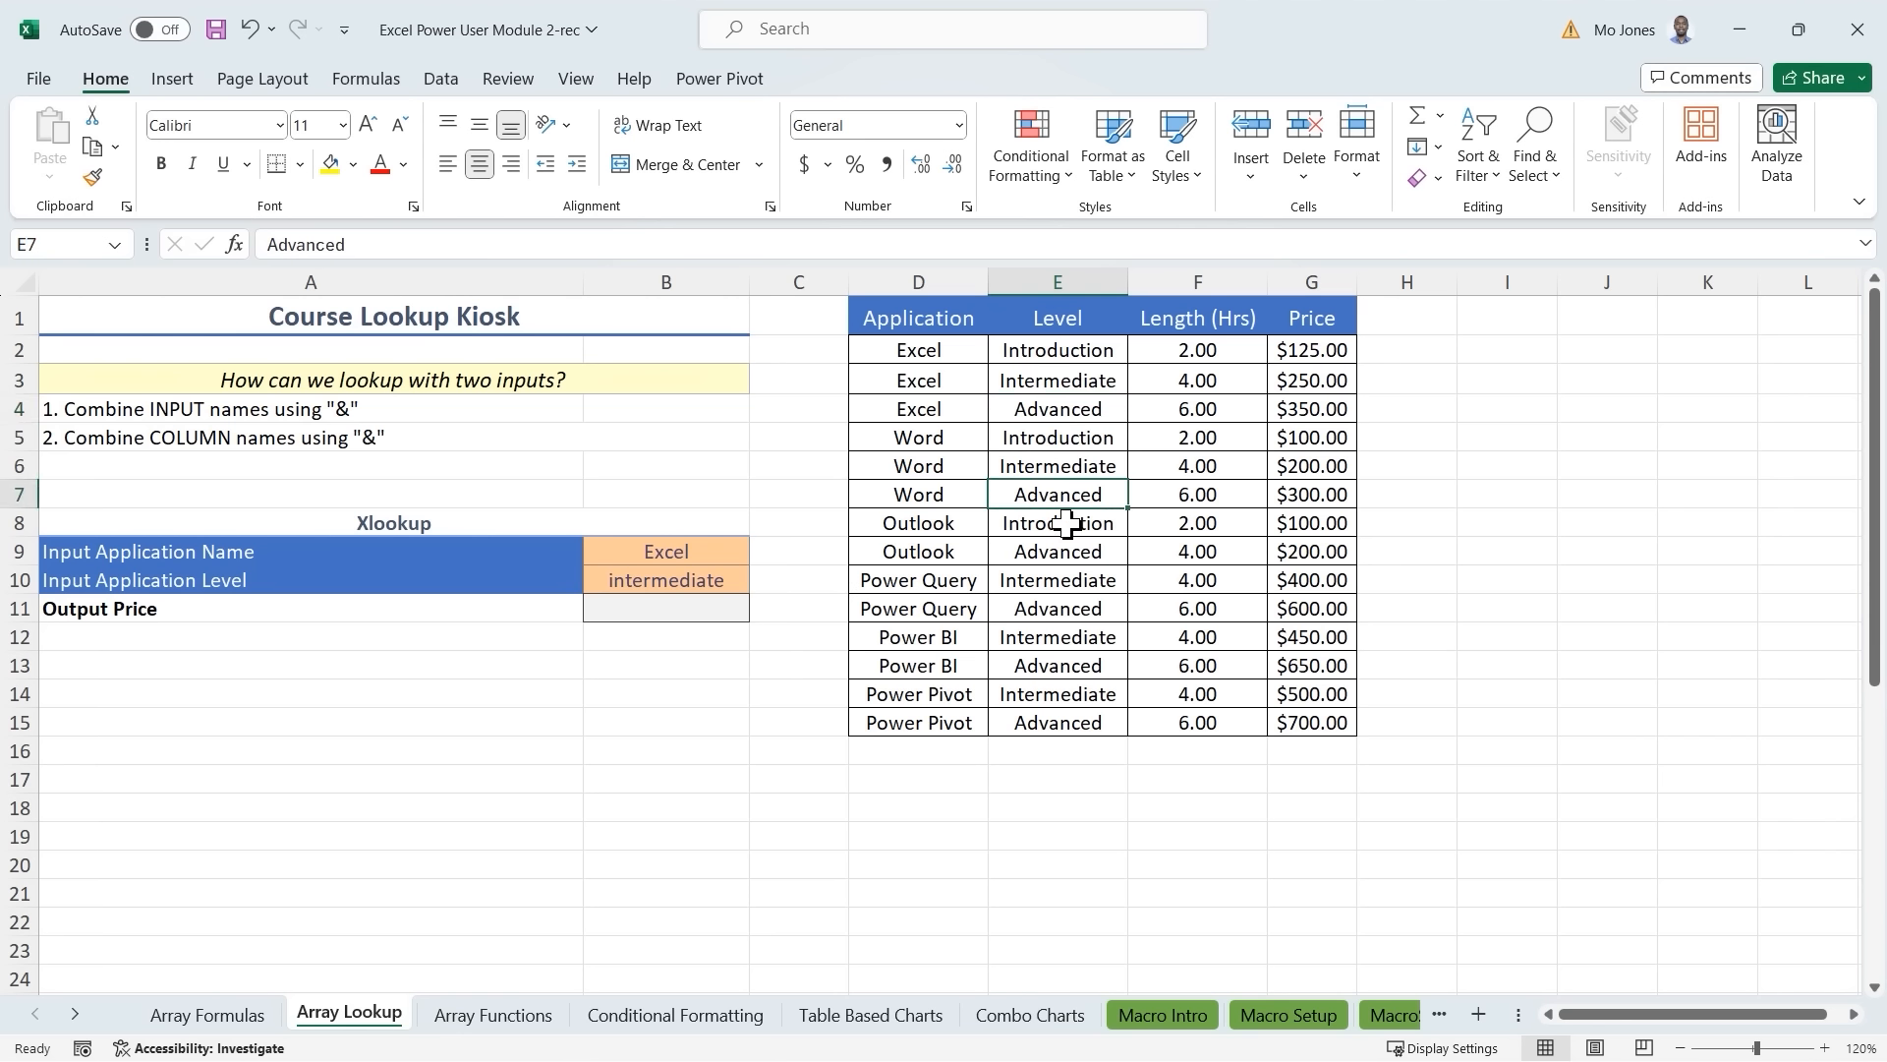
click(1068, 524)
click(1085, 552)
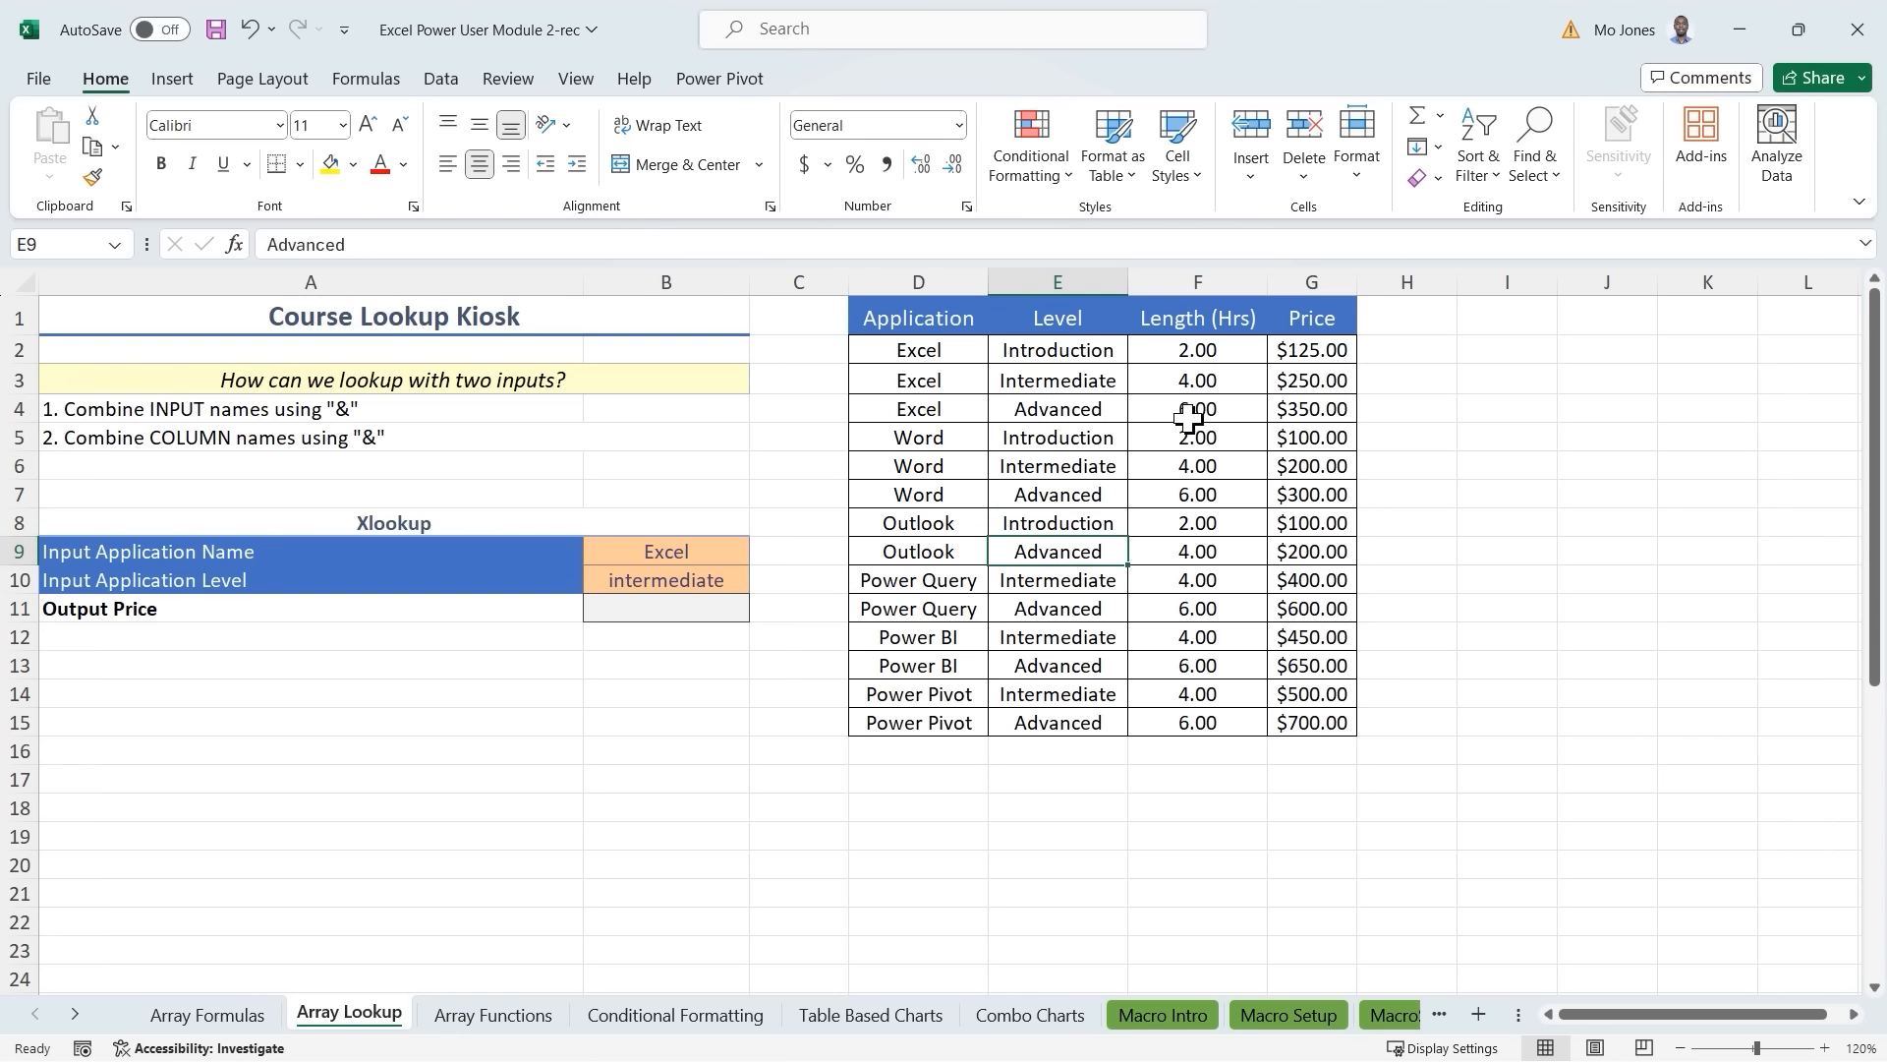
click(1198, 353)
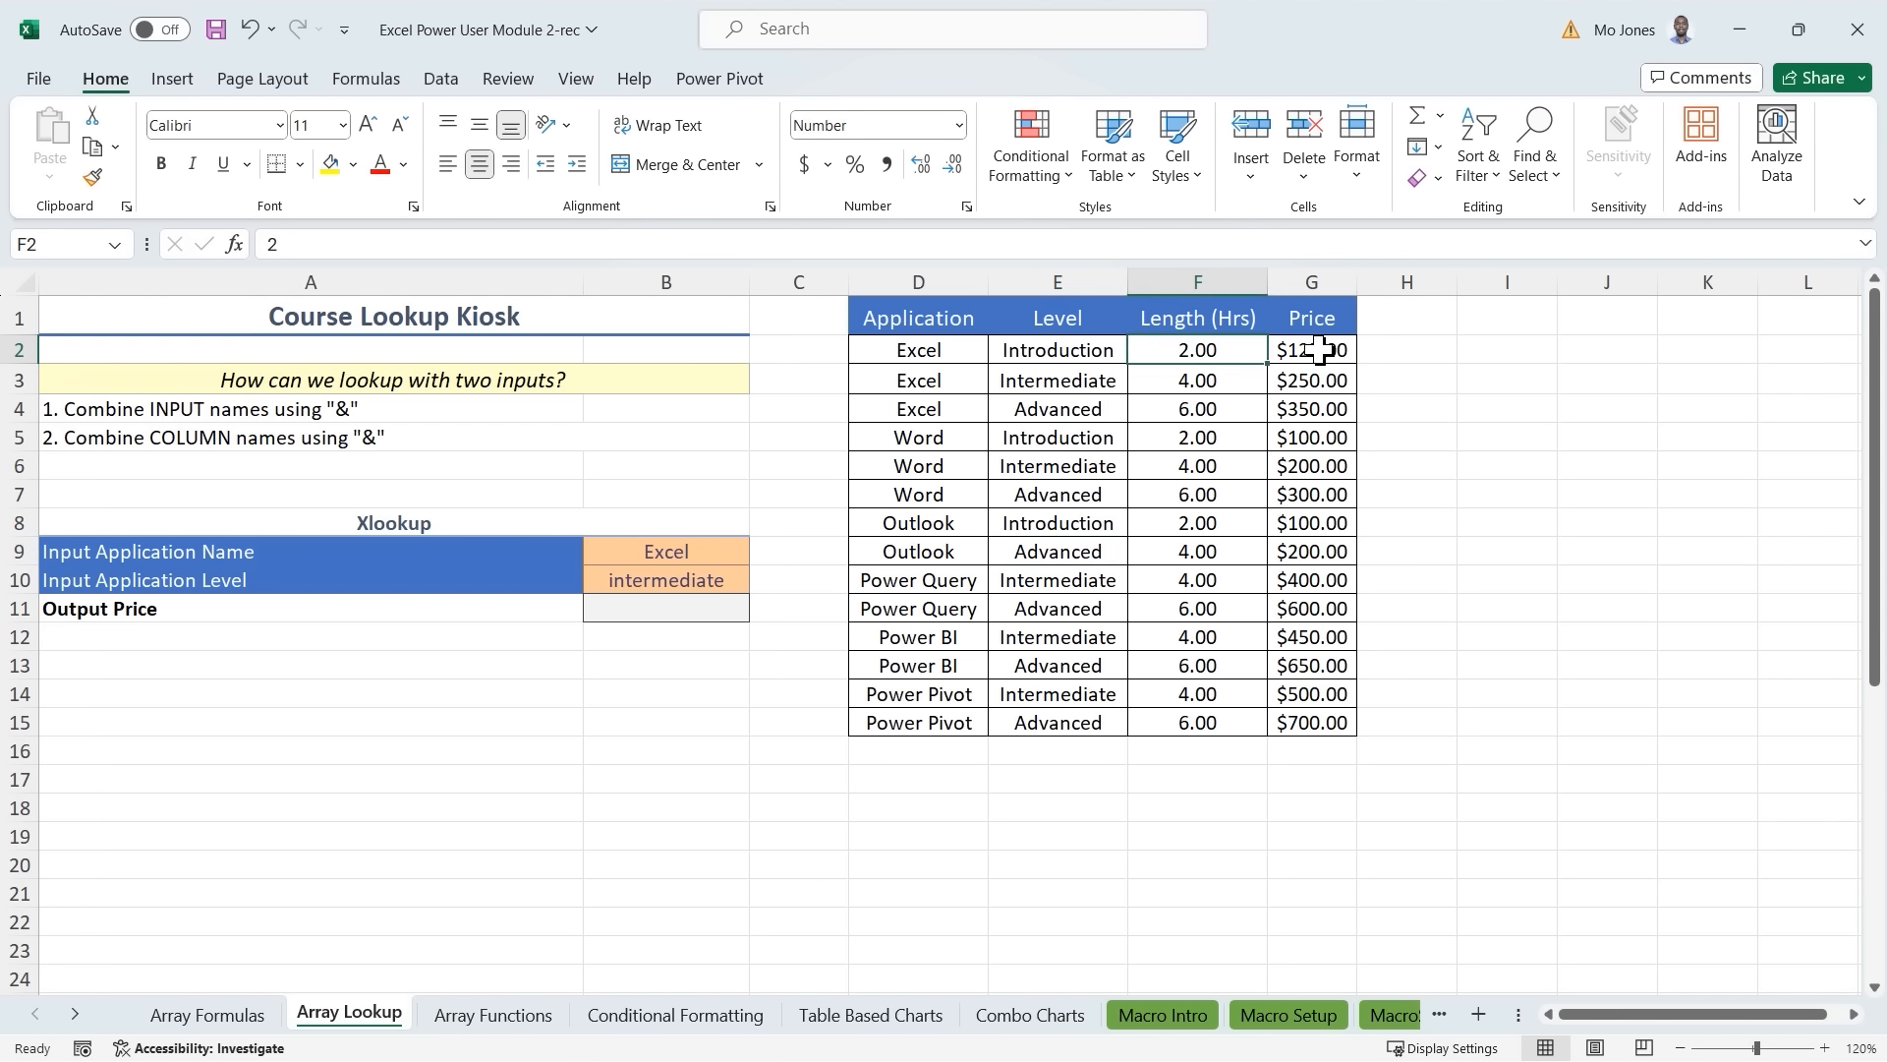
click(1318, 381)
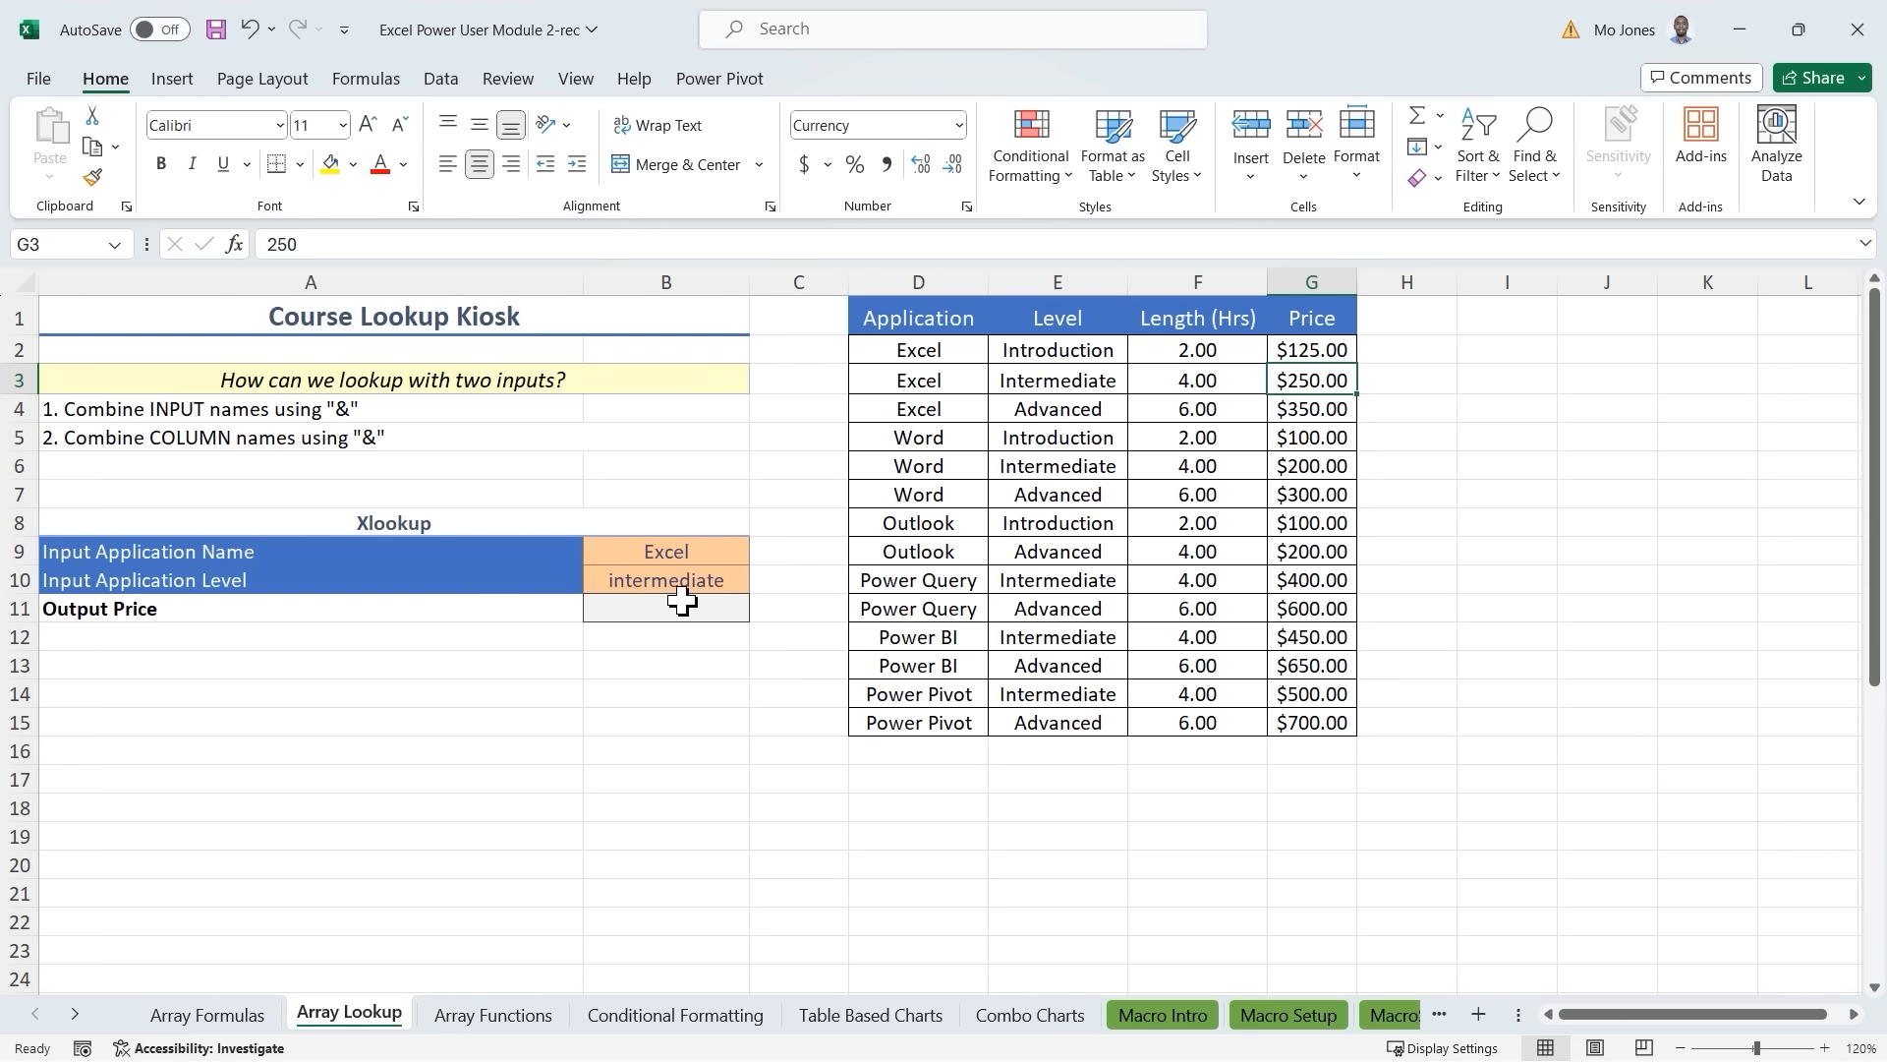
click(678, 554)
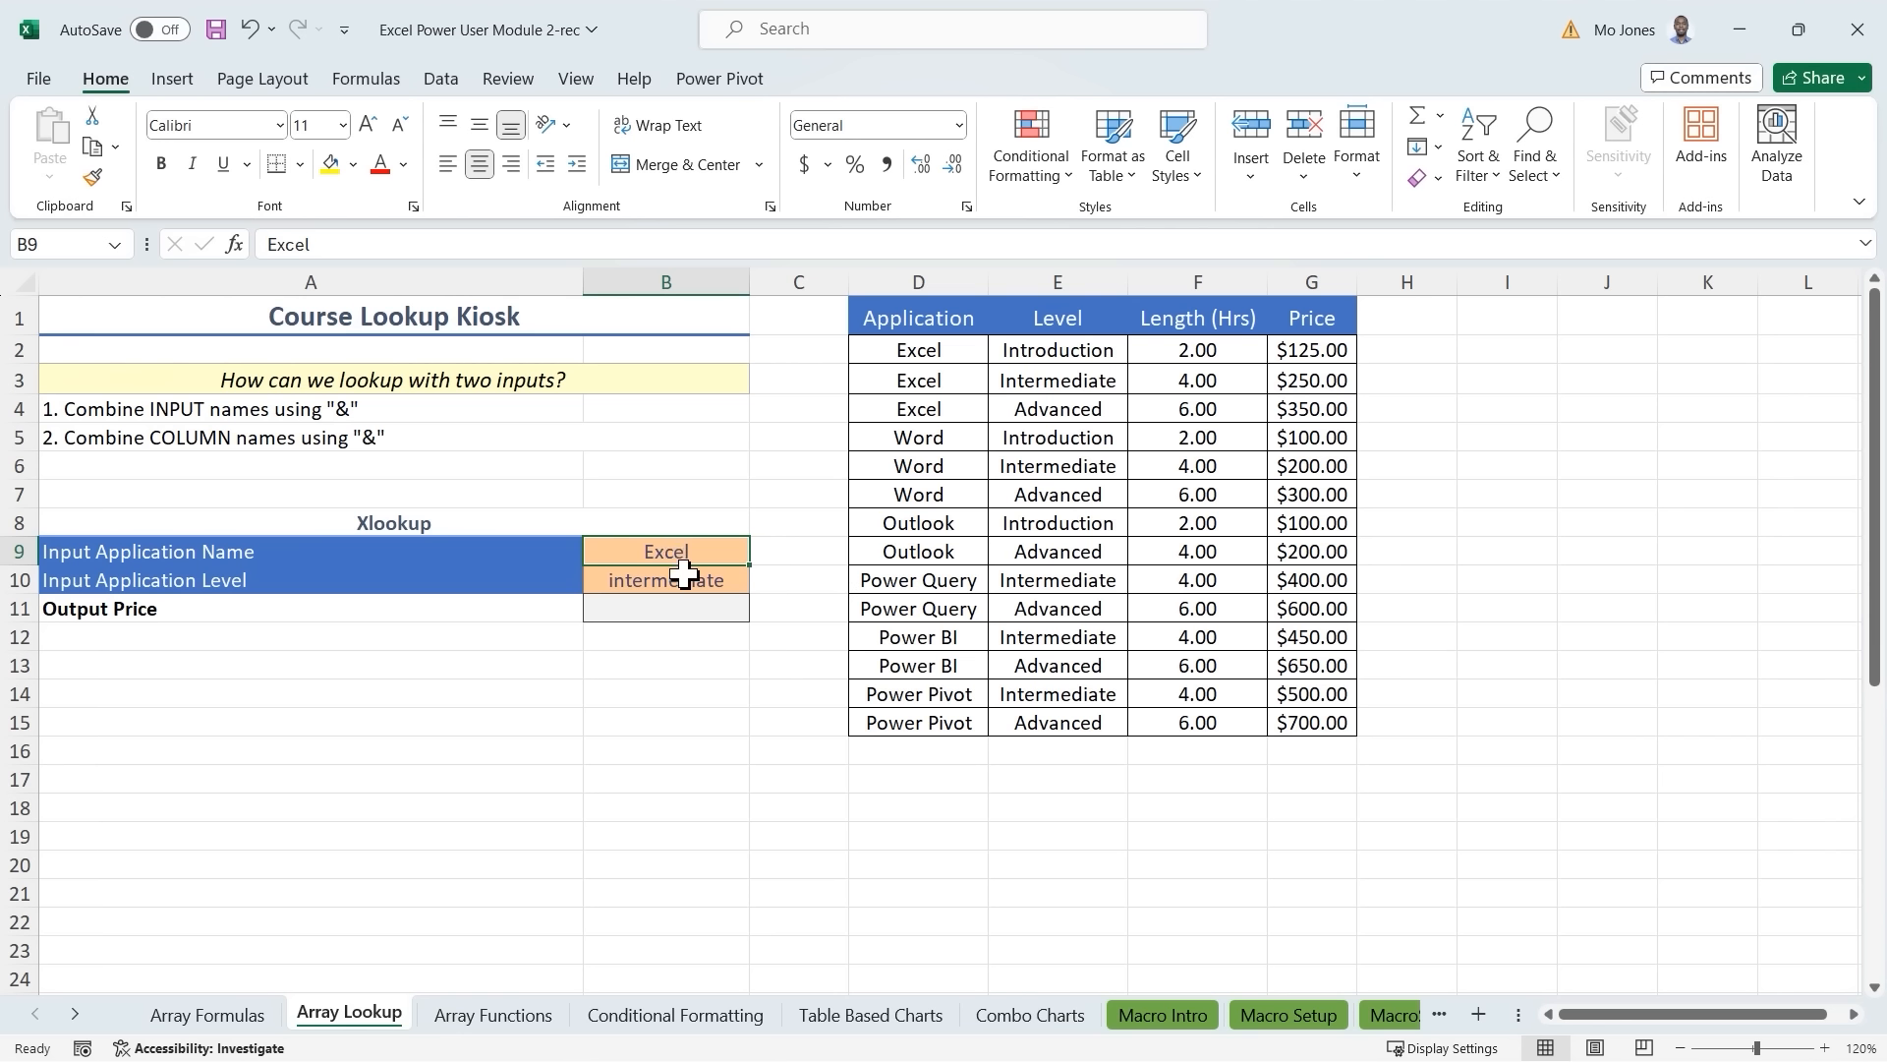
click(647, 610)
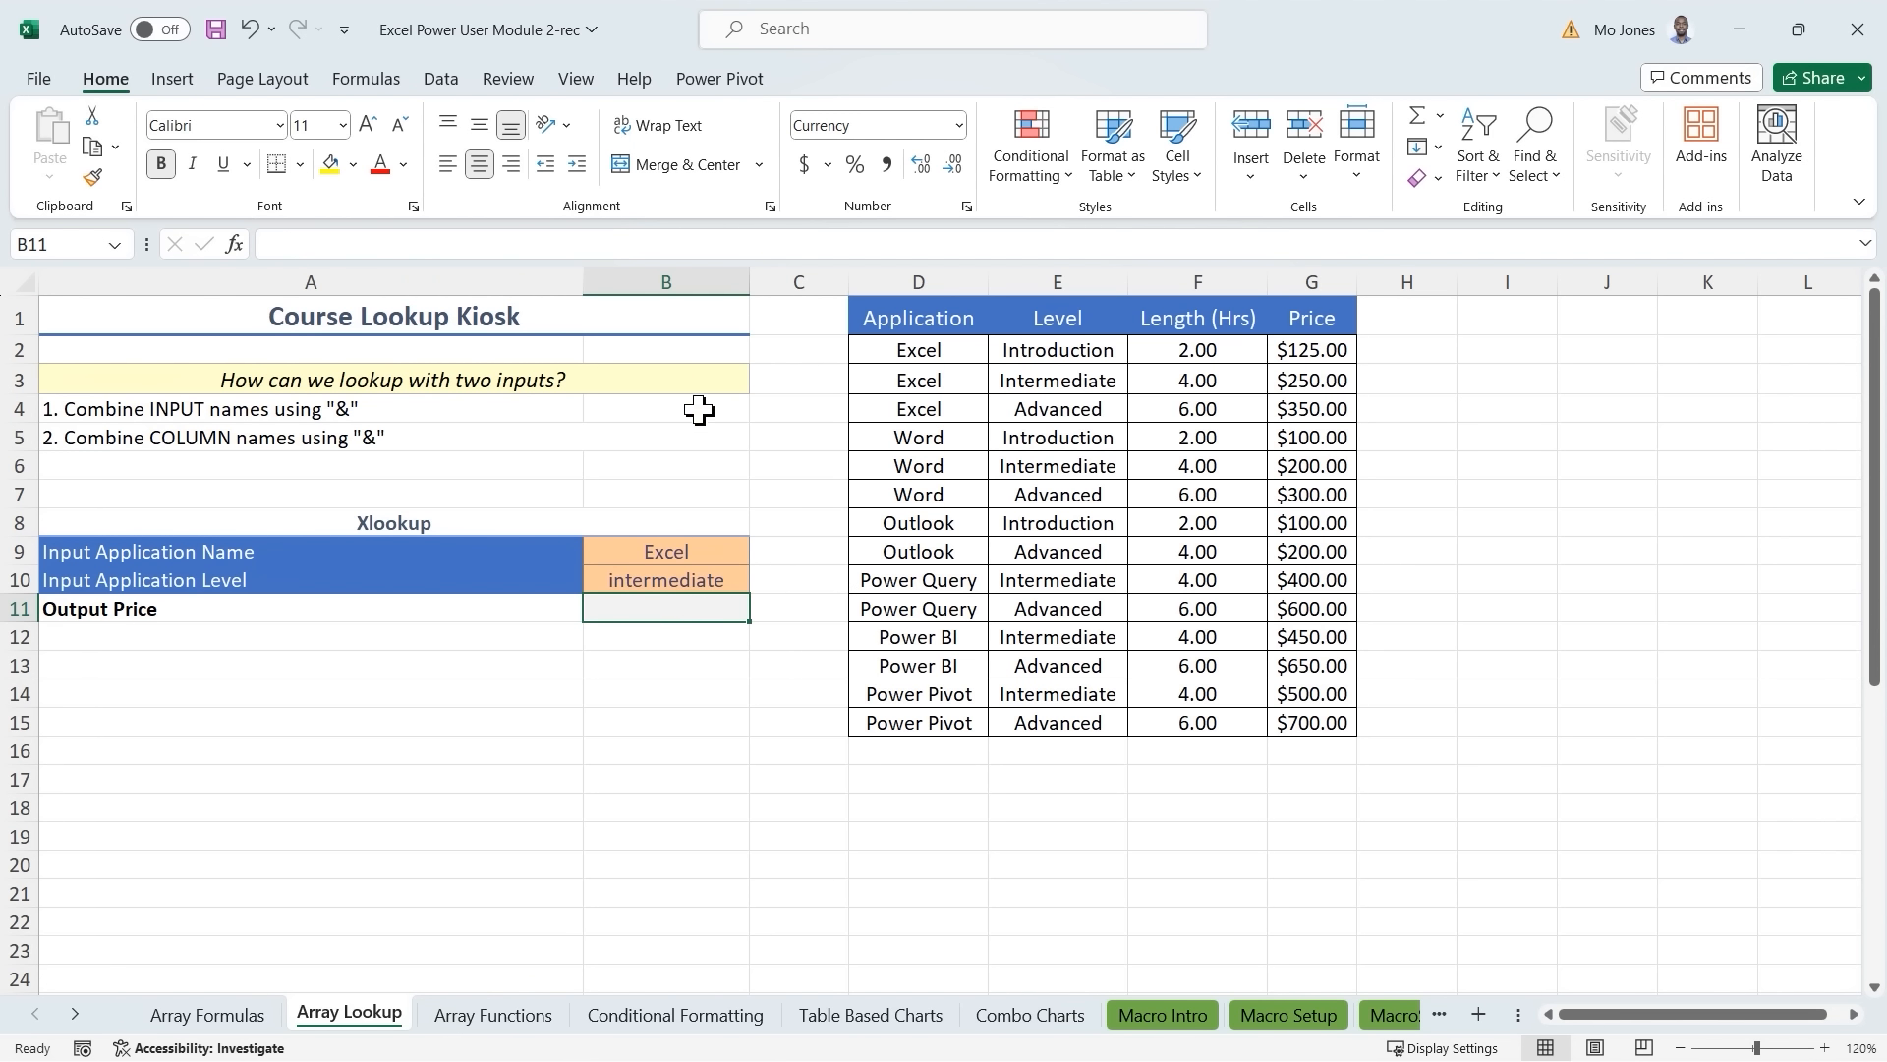
Insert an XLOOKUP in B11 with B9 ("Excel") as the lookup value.
click(365, 80)
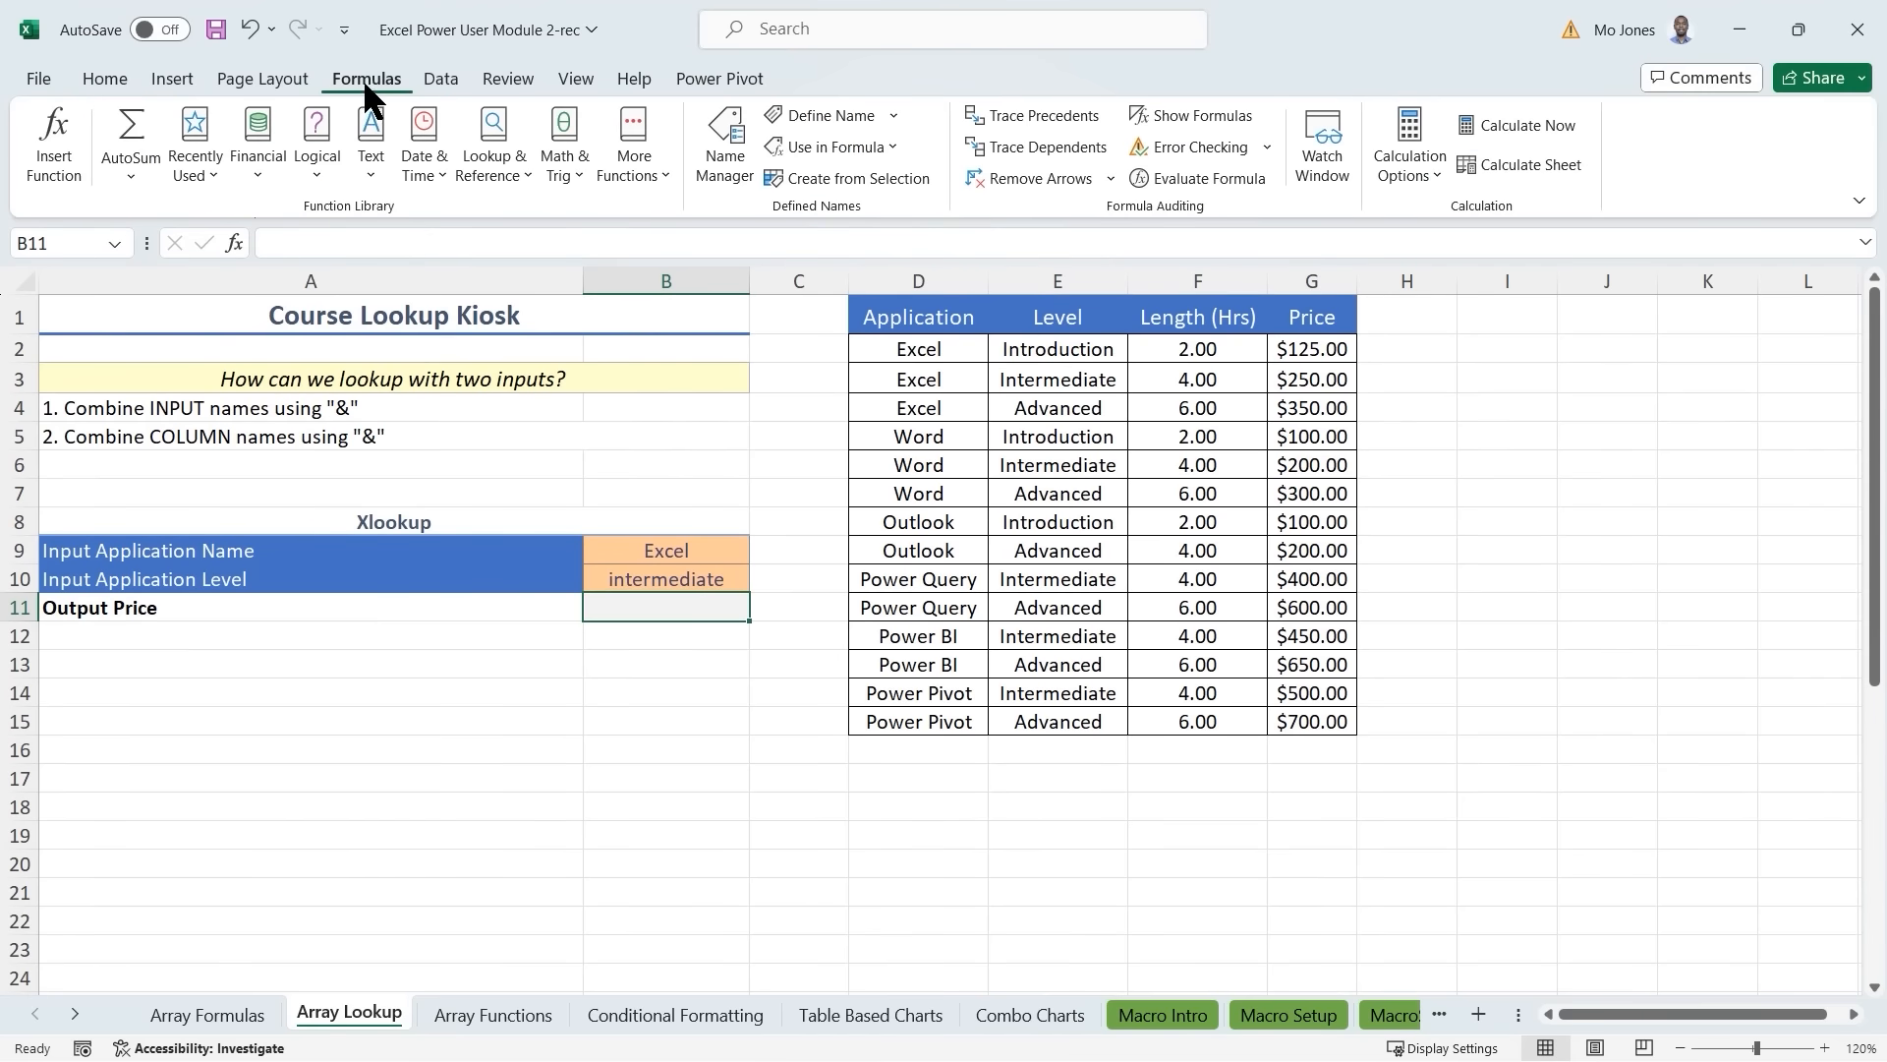
click(61, 147)
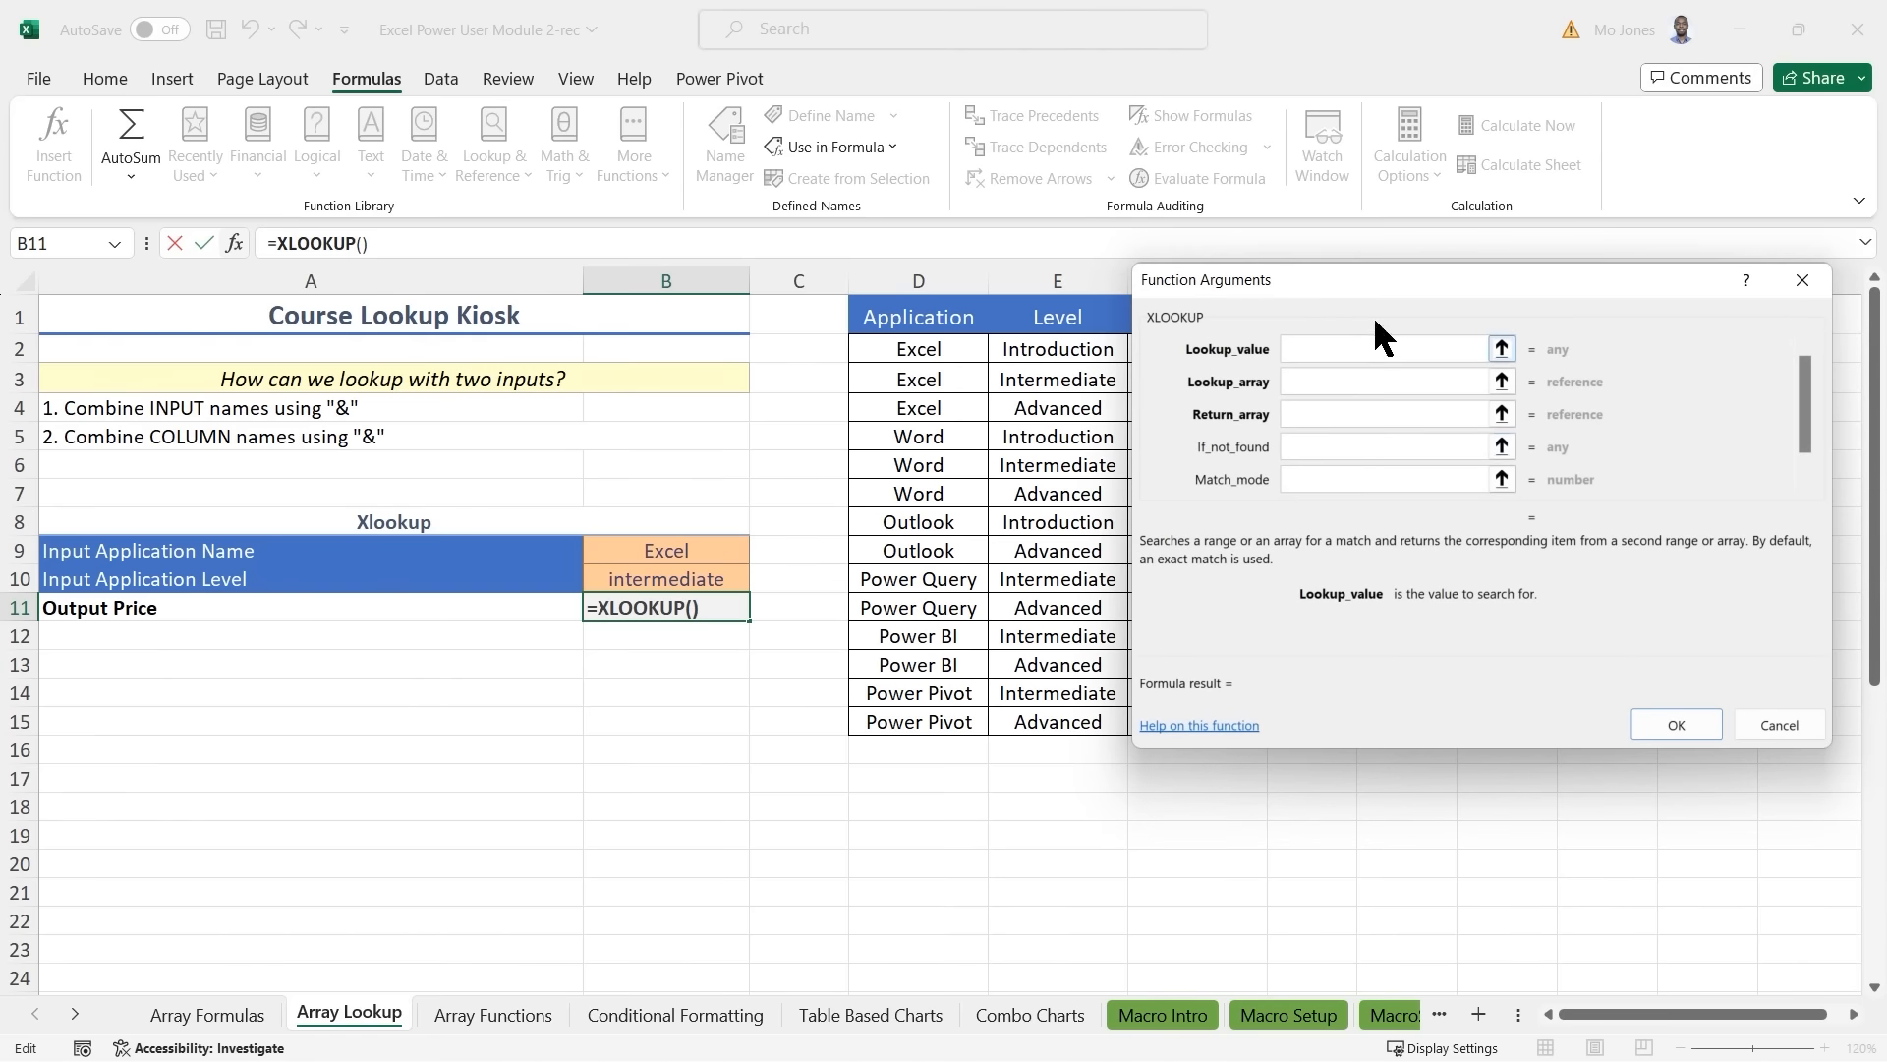
drag(1387, 288, 1242, 457)
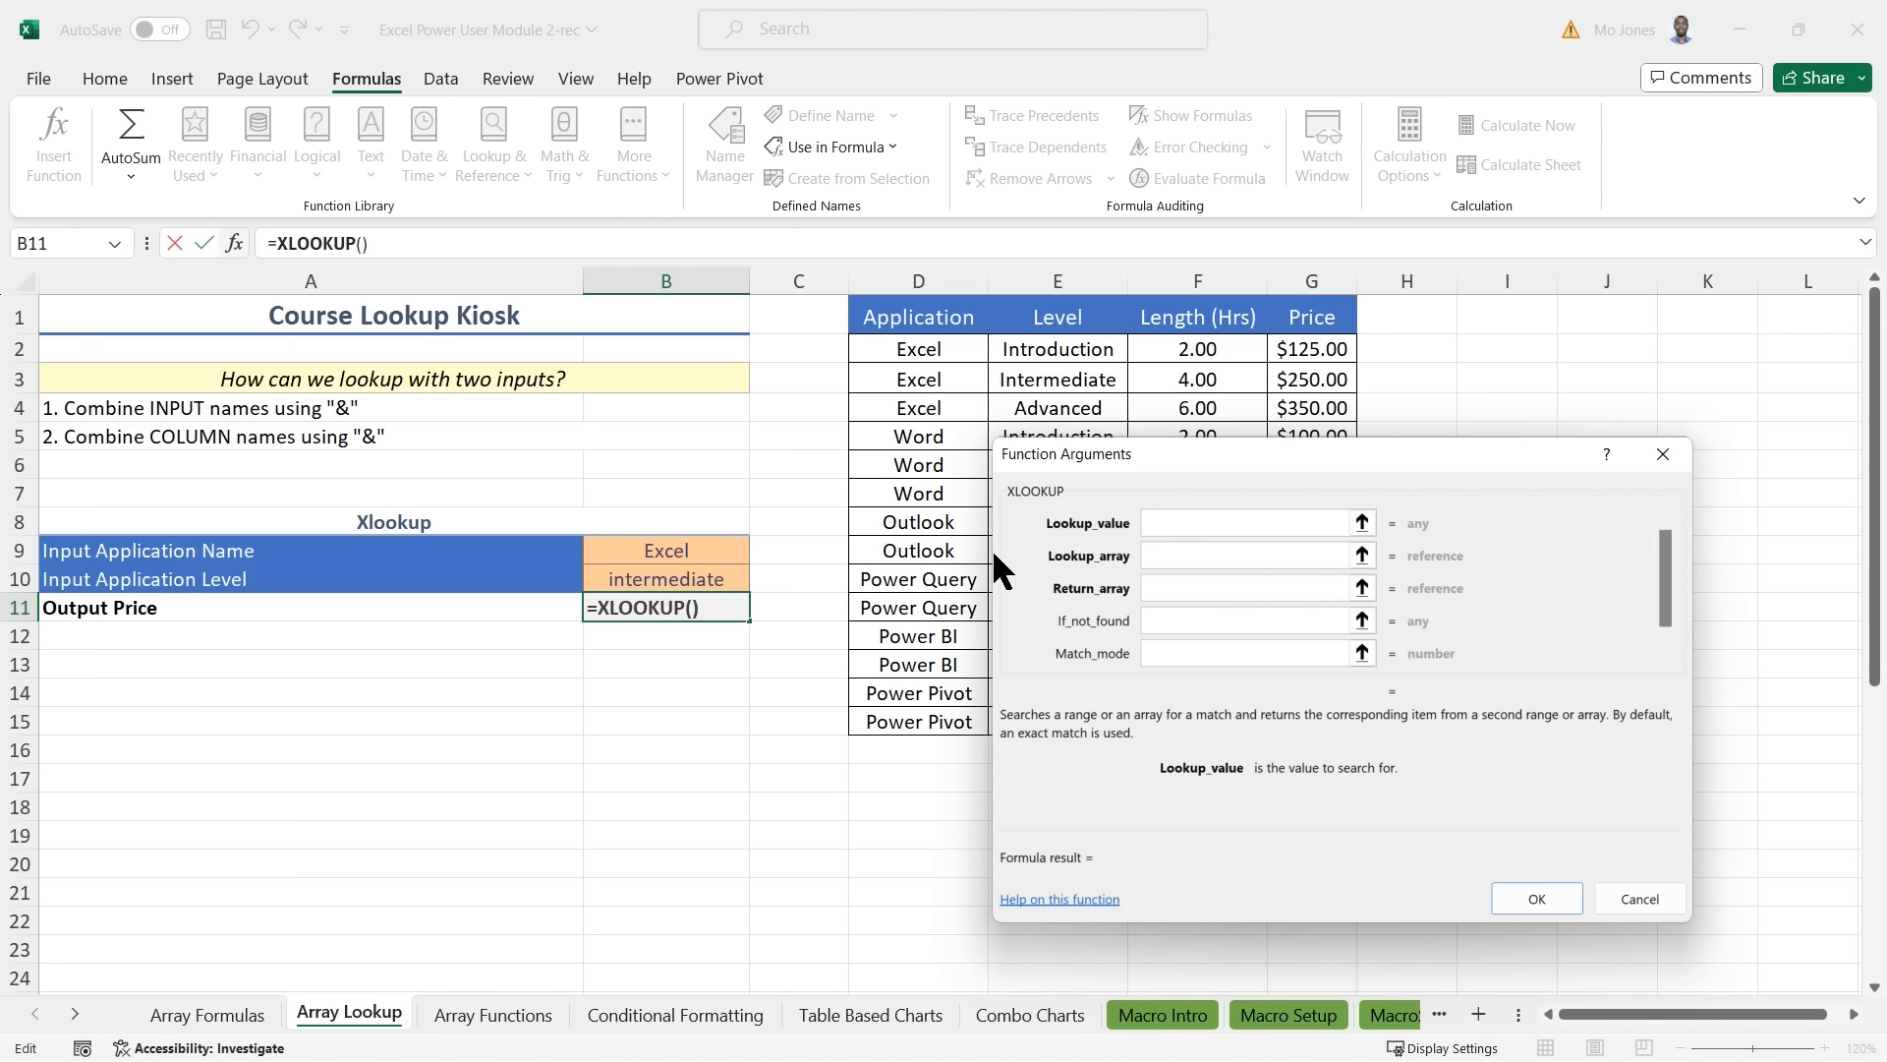
click(668, 554)
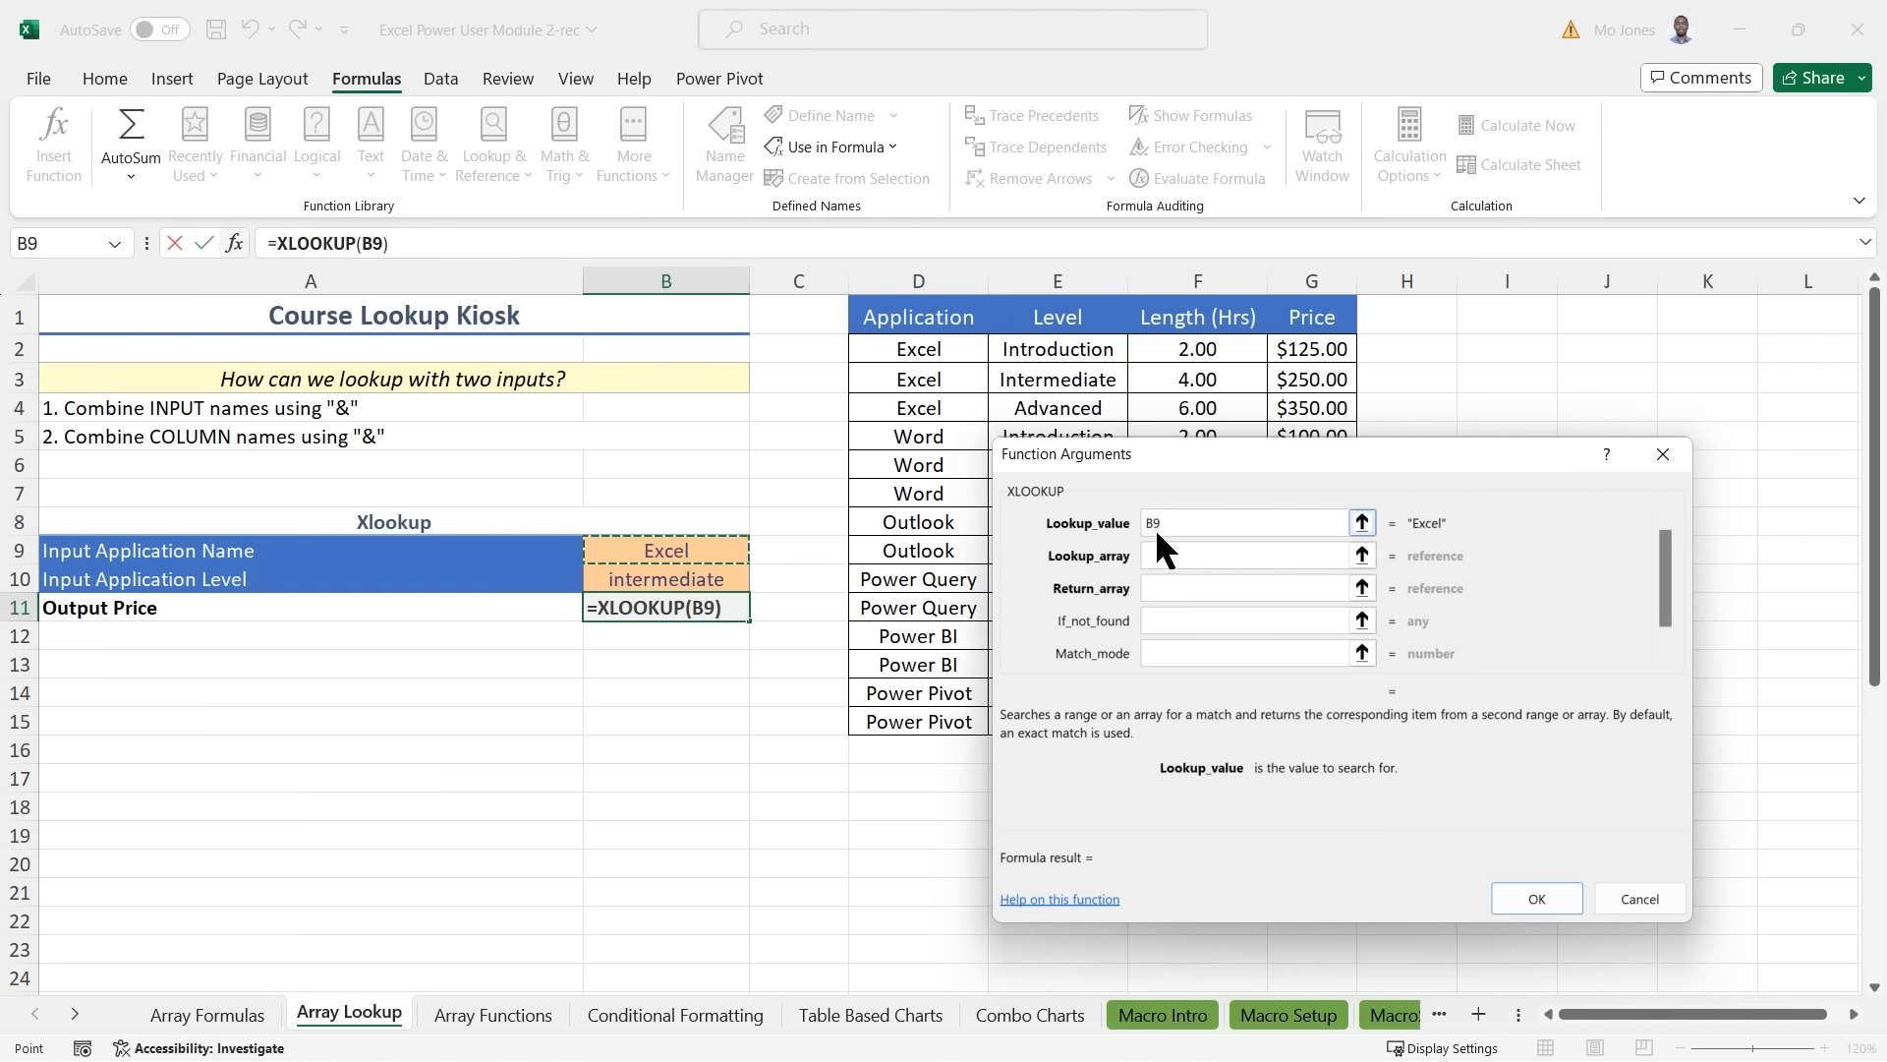
Highlight the Excel entry in D3 and its $250.00 price in G3.
drag(1242, 452, 1160, 518)
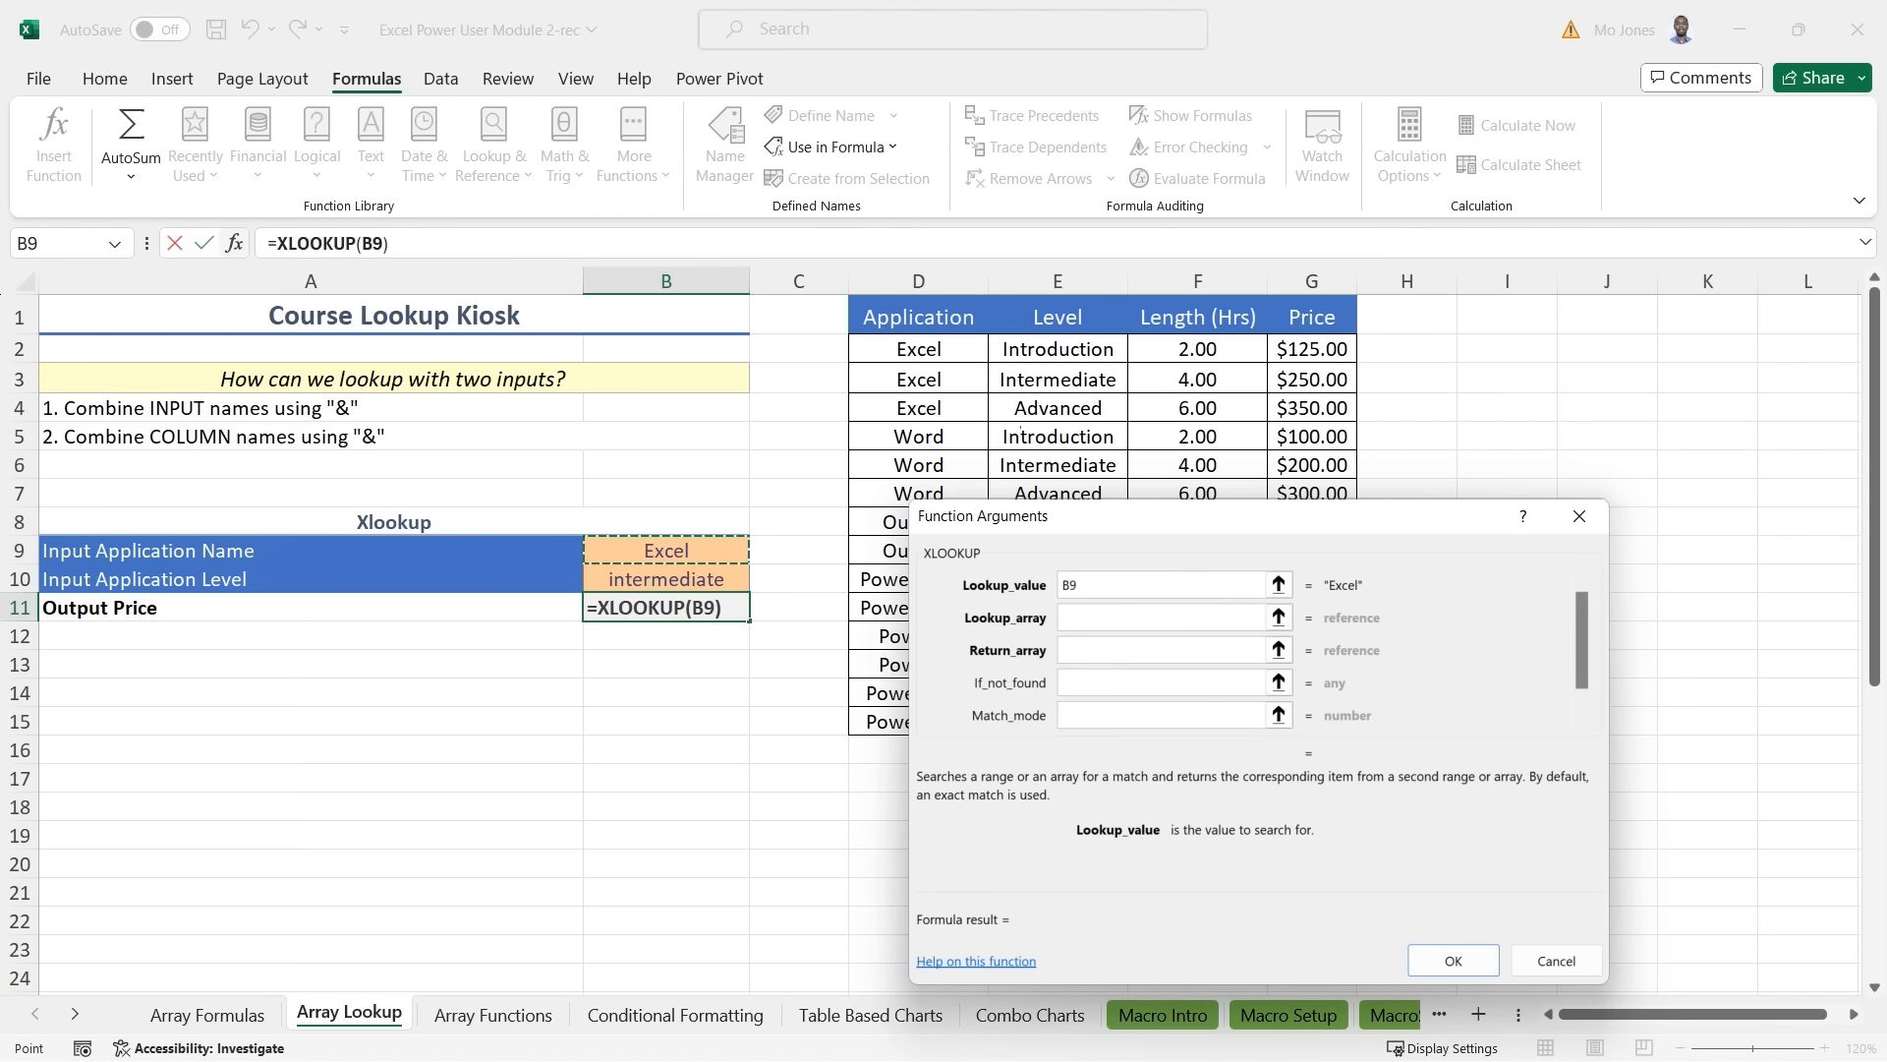
mouse_move(870, 360)
mouse_down()
mouse_move(980, 395)
mouse_move(1120, 393)
mouse_up()
drag(1275, 360, 1355, 393)
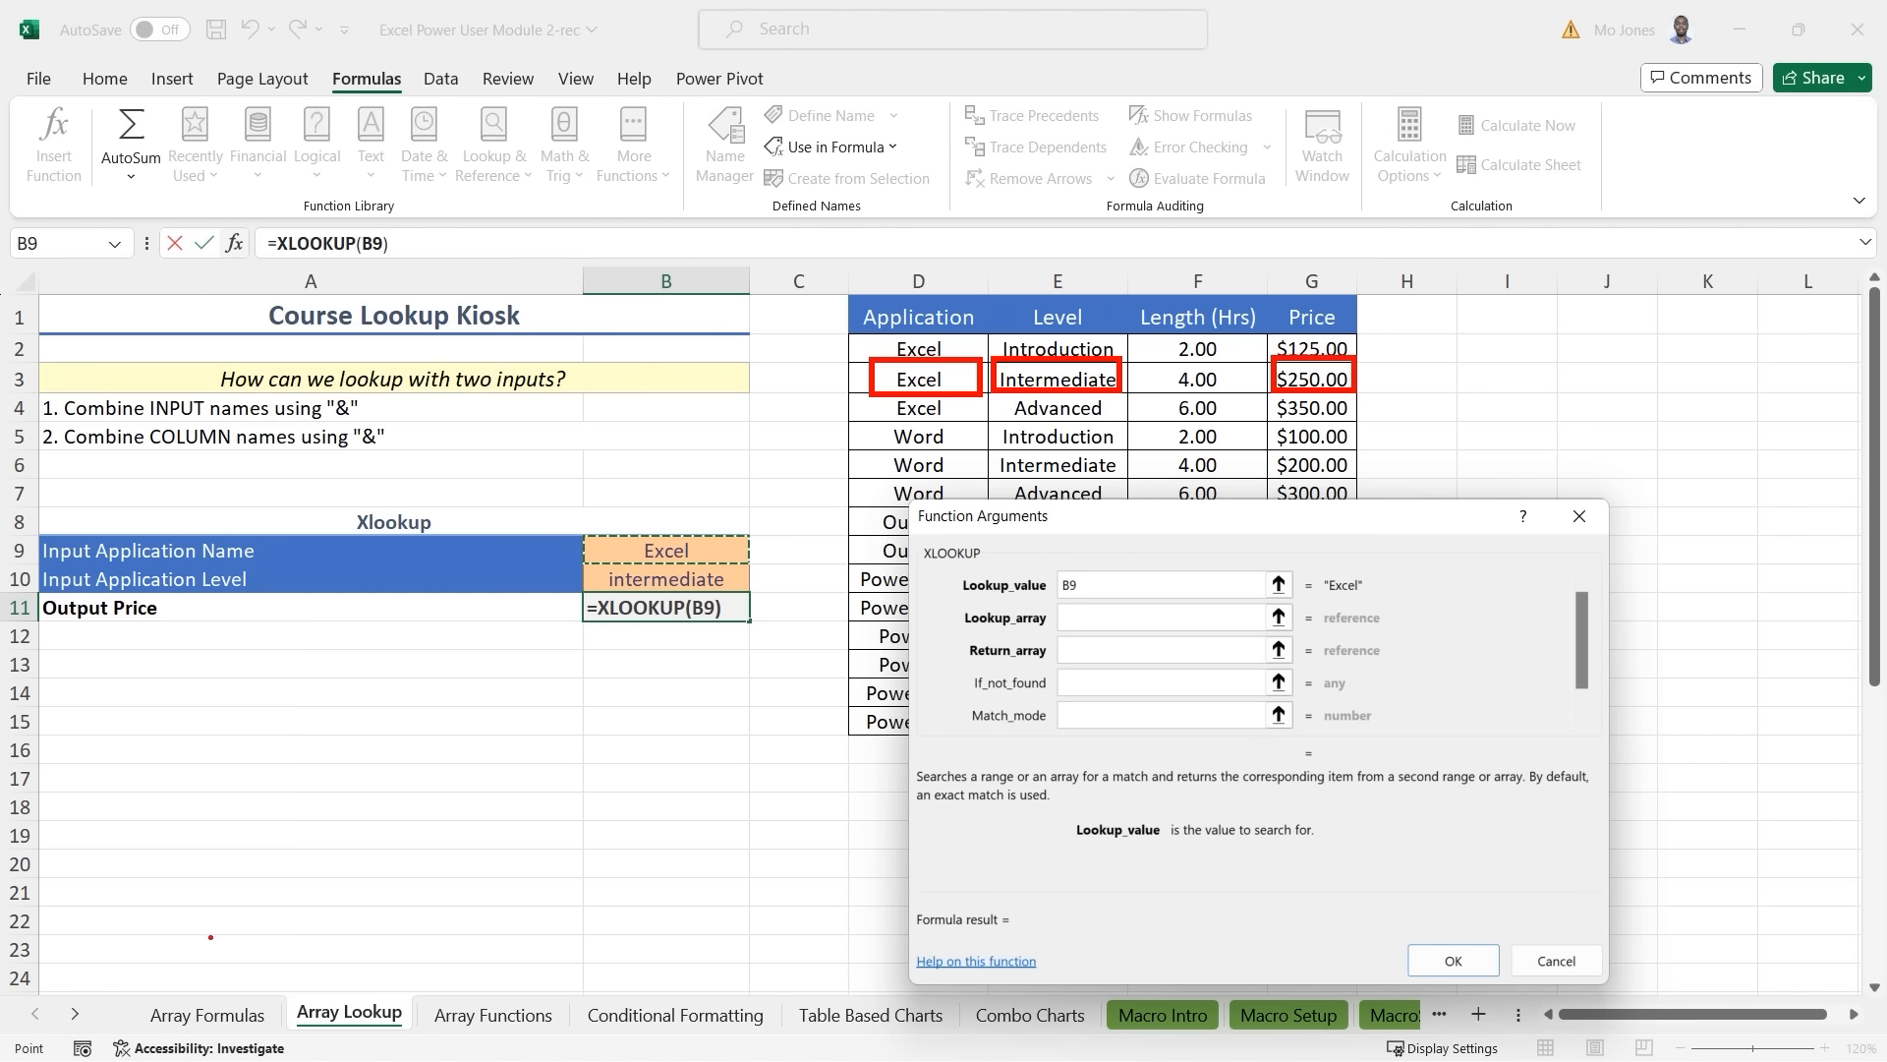
drag(202, 983, 352, 859)
Extend the lookup value to B9&B10, evaluating to Excelintermediate.
click(1091, 583)
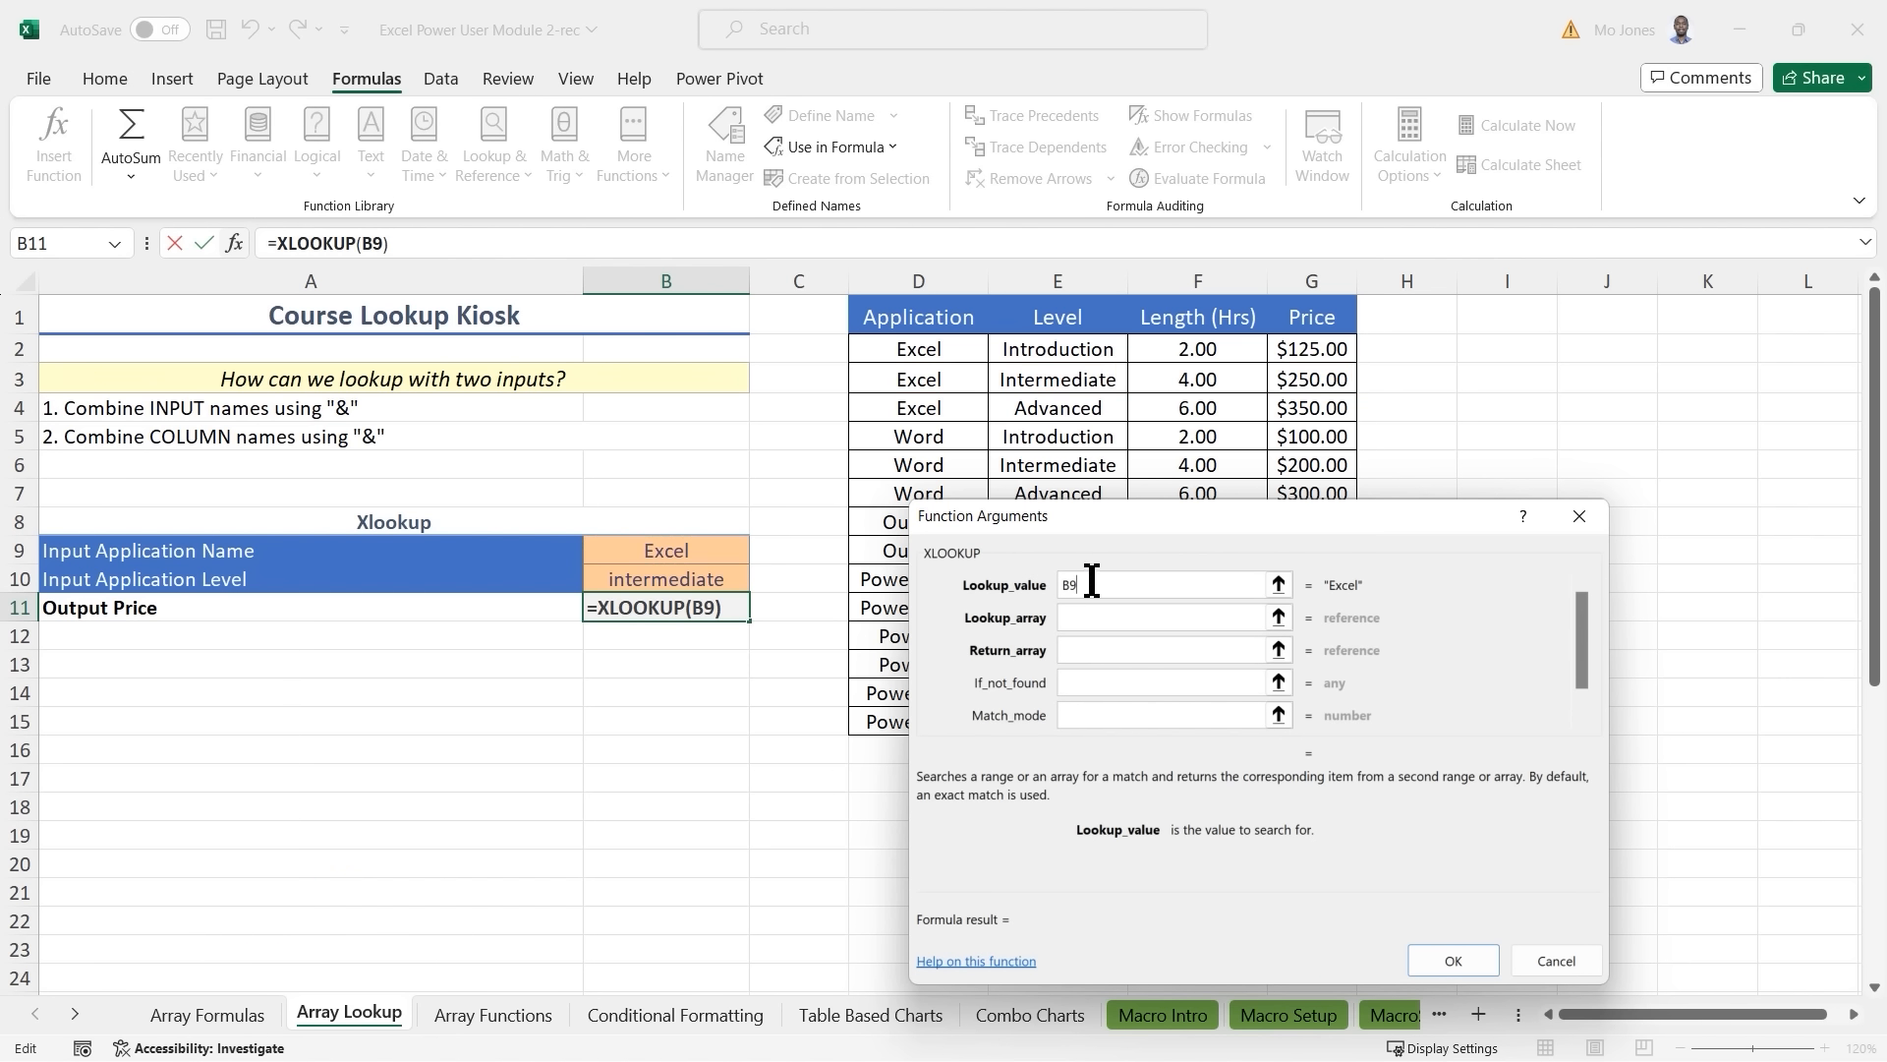
drag(1123, 515, 986, 469)
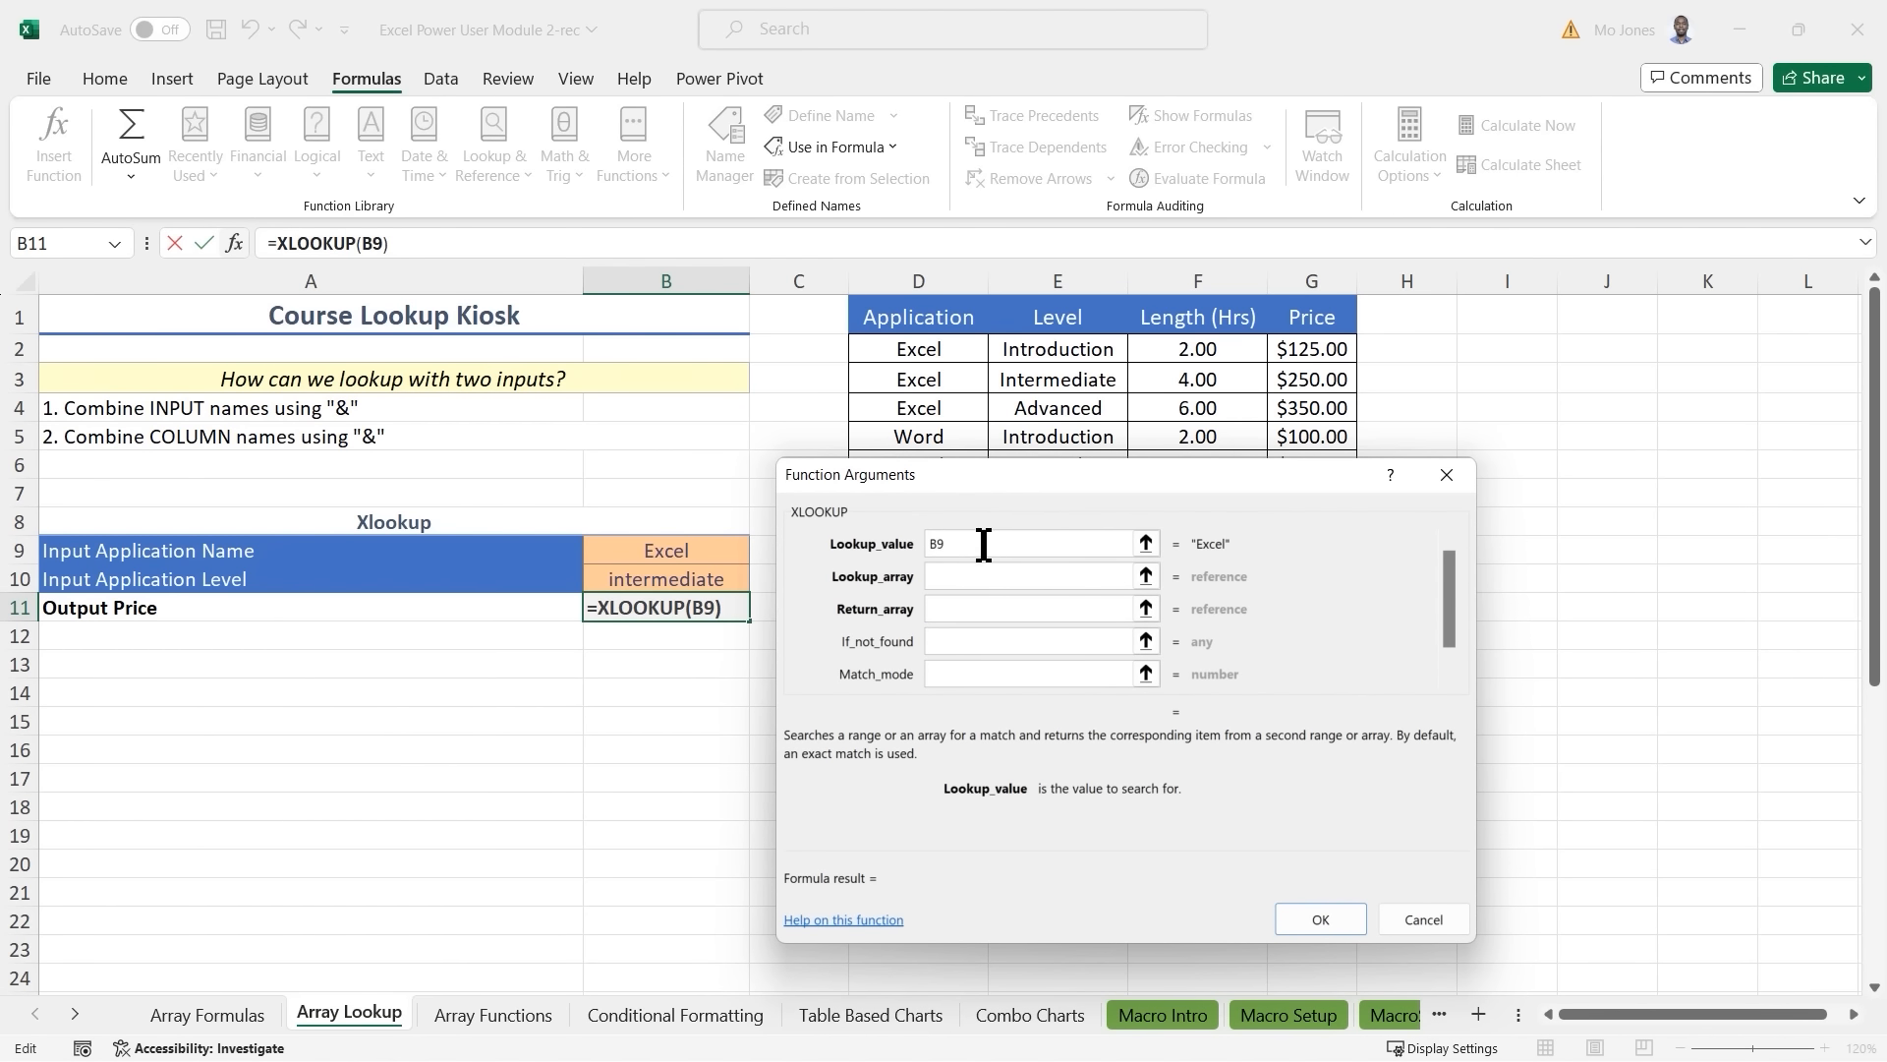
text(&)
click(659, 579)
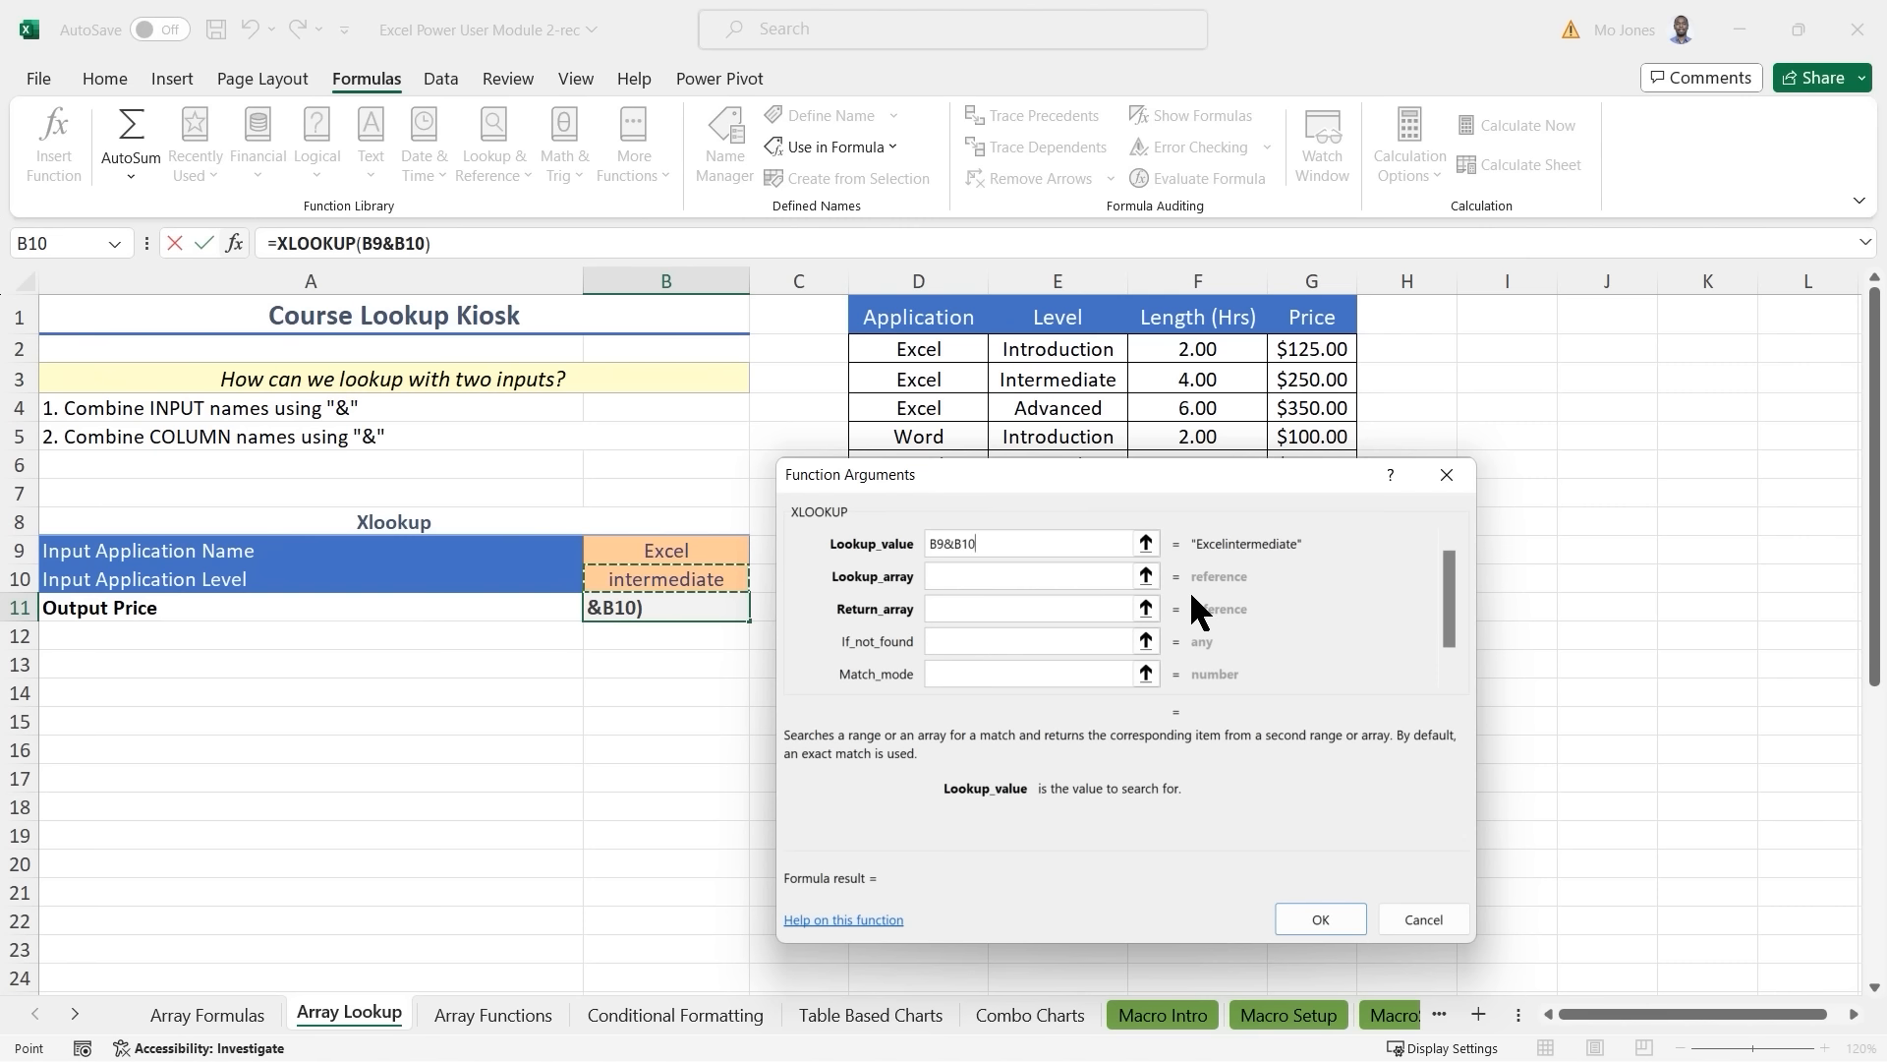
mouse_move(1200, 554)
mouse_down()
mouse_move(1313, 540)
mouse_move(1199, 515)
mouse_move(1181, 552)
mouse_move(1203, 558)
mouse_up()
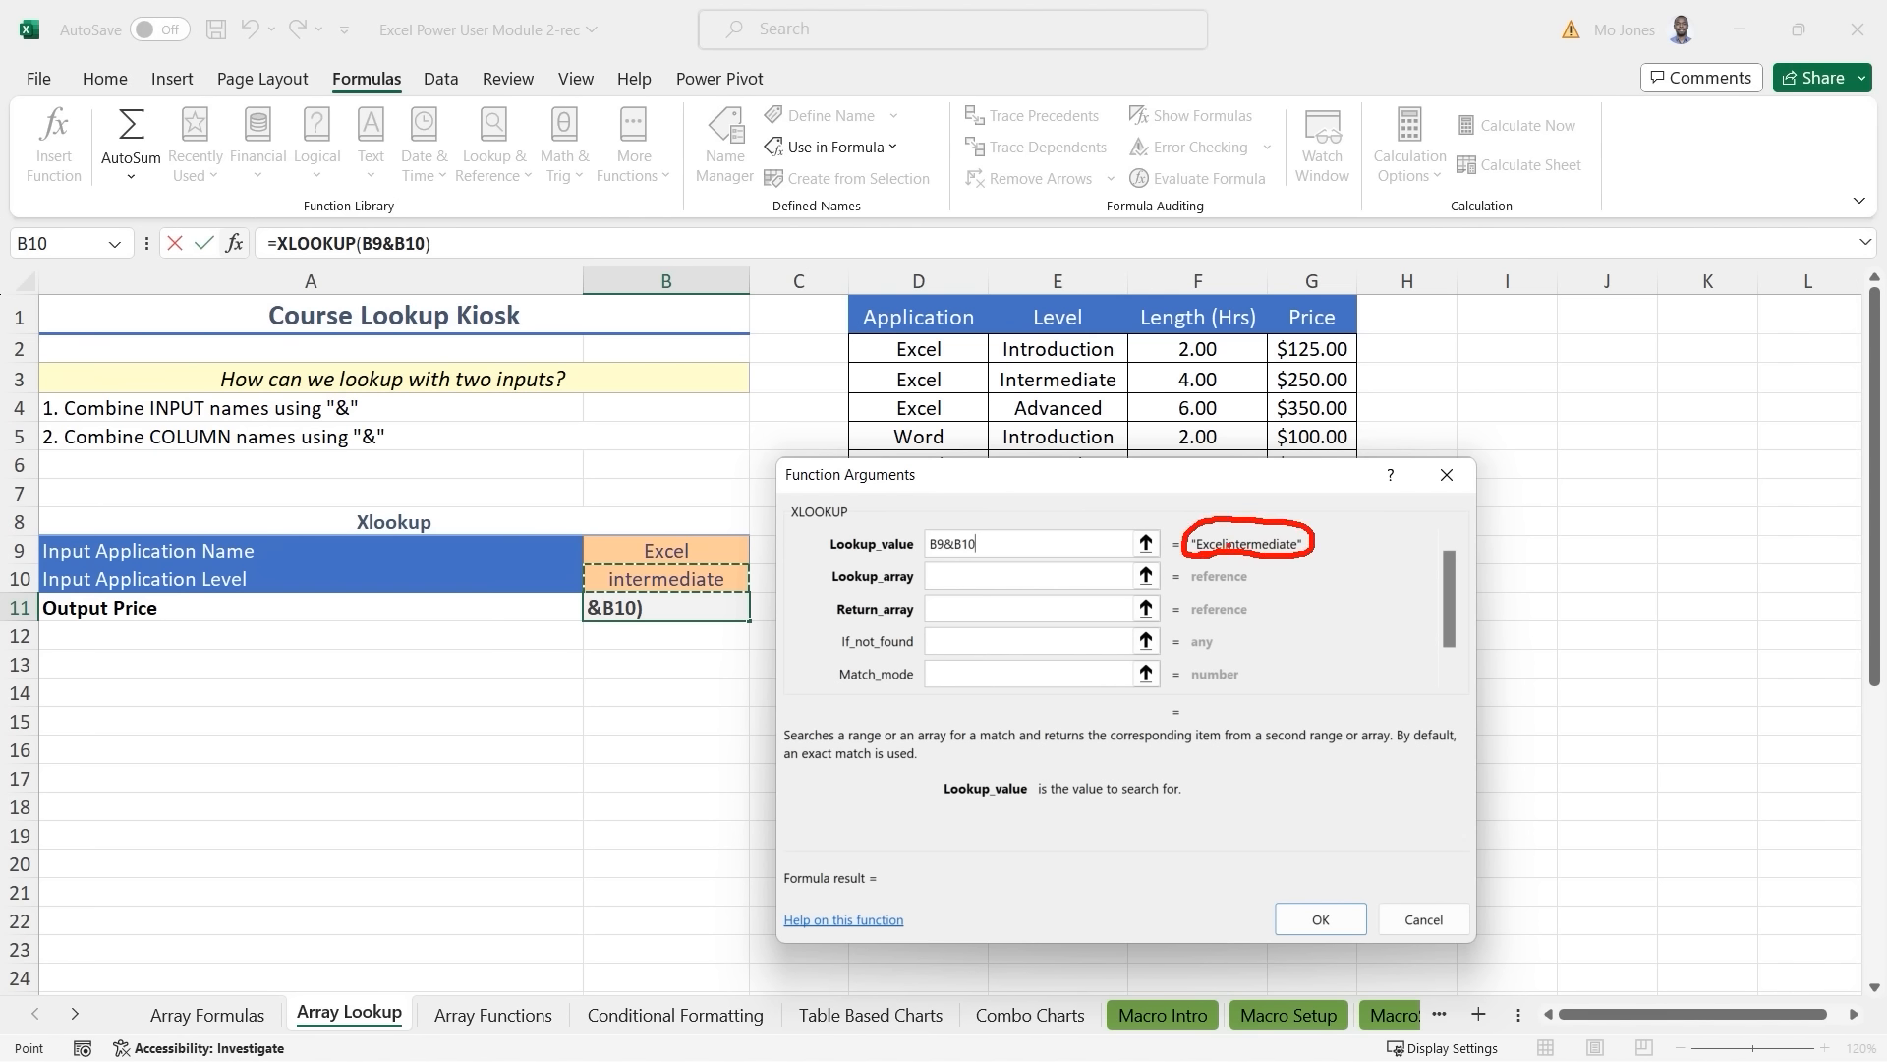
key(Escape)
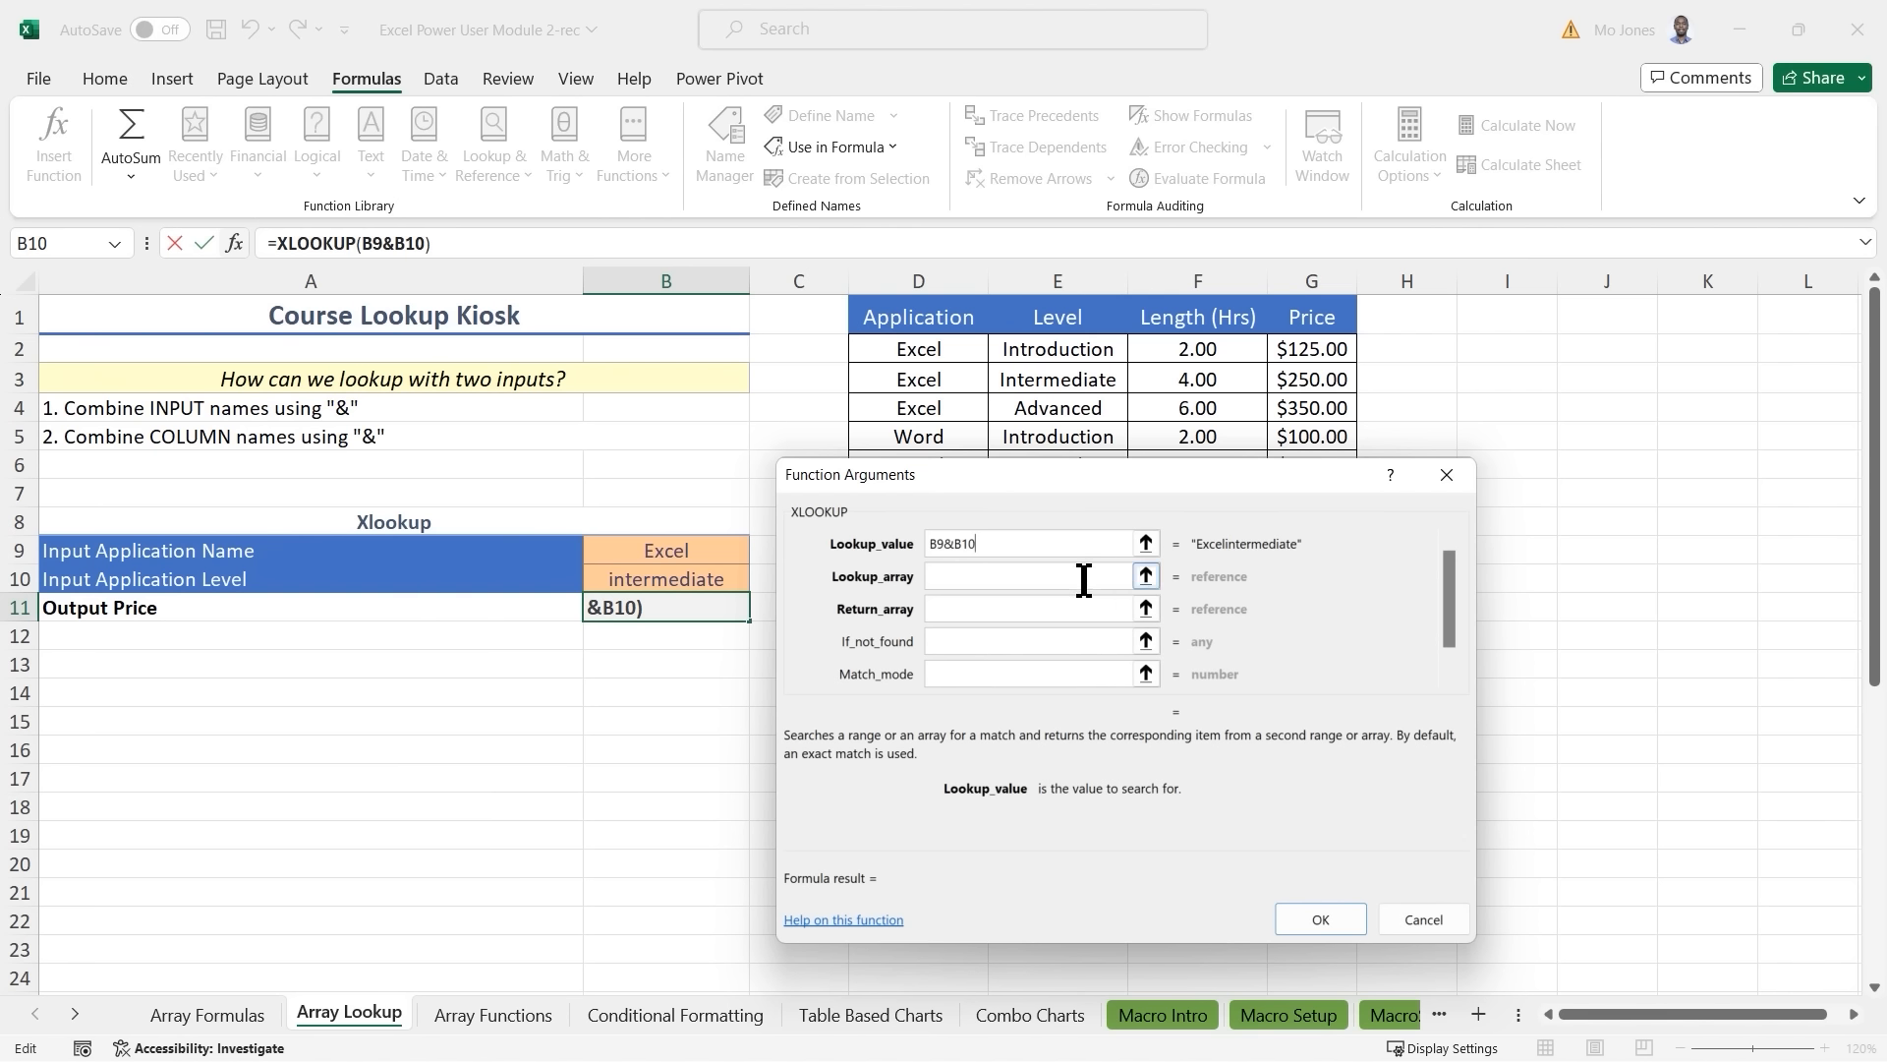
Set Lookup_array to D2:D15&E2:E15, joining the Application and Level columns.
click(978, 577)
drag(1081, 474, 1321, 448)
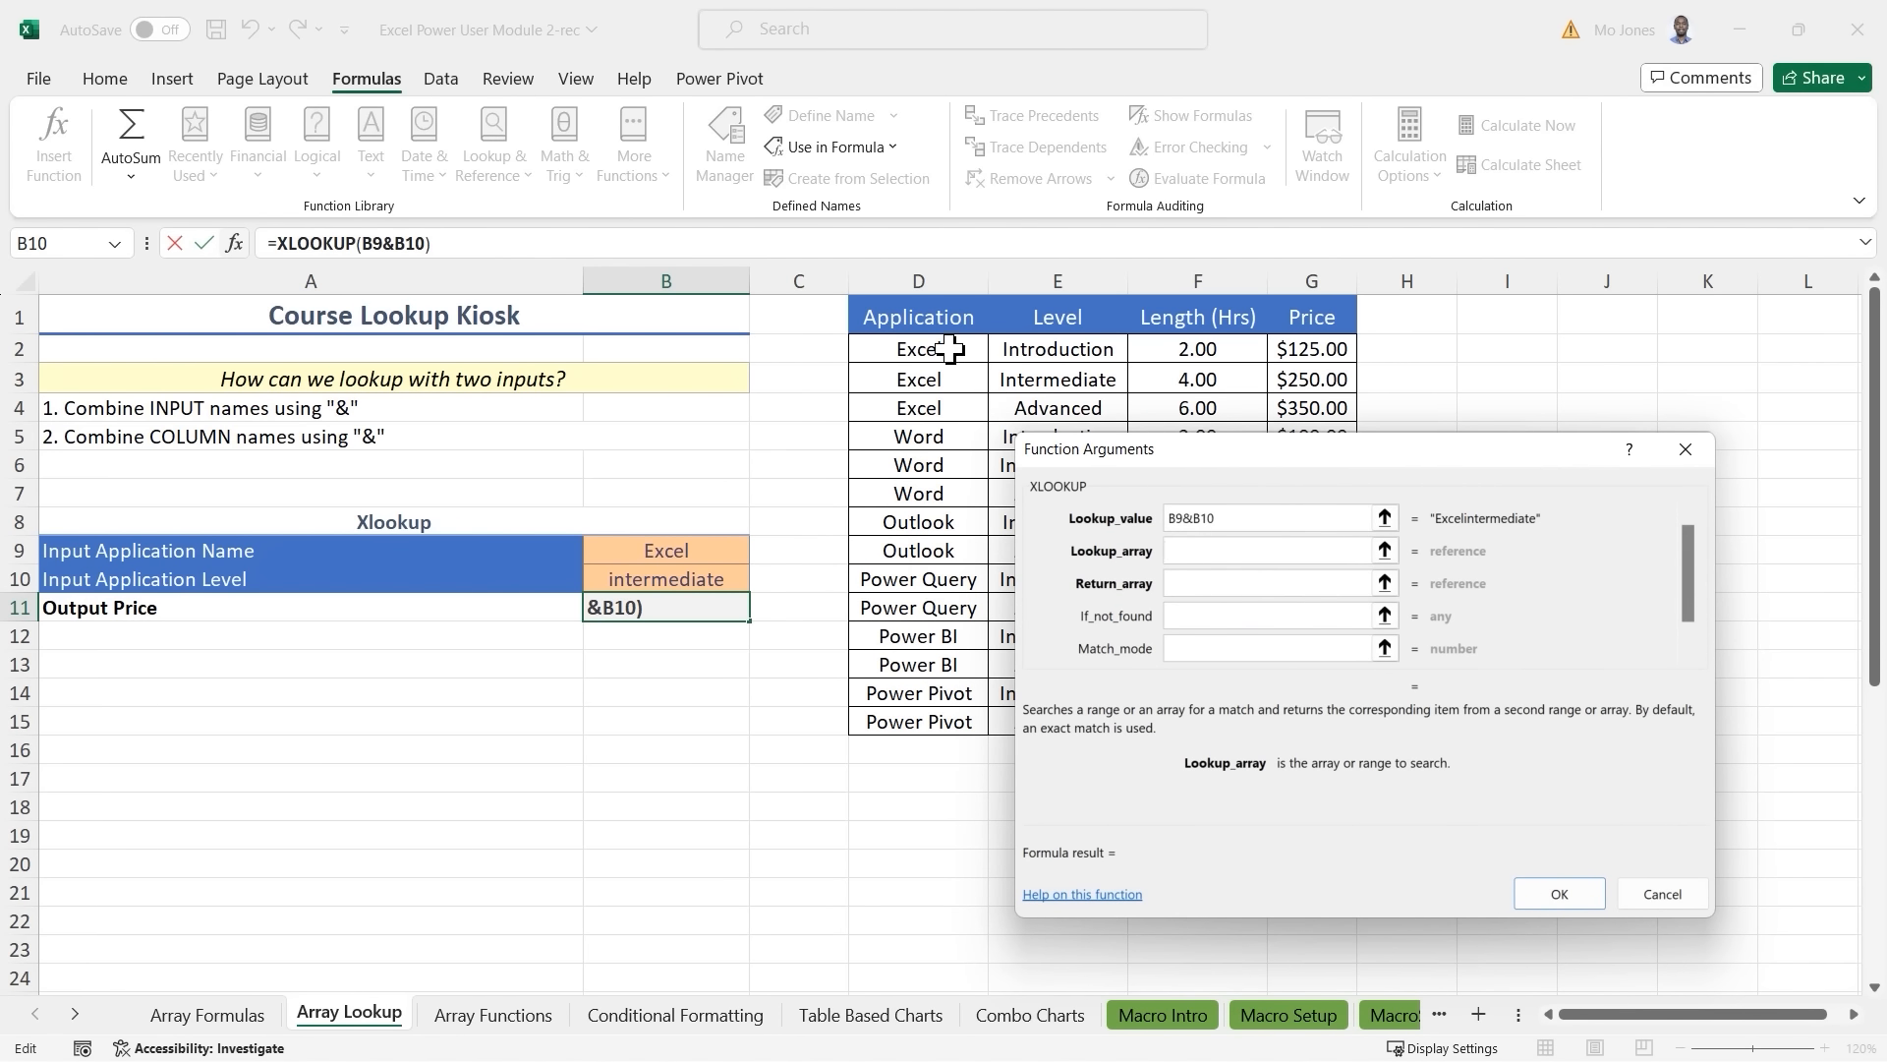
drag(950, 348, 923, 722)
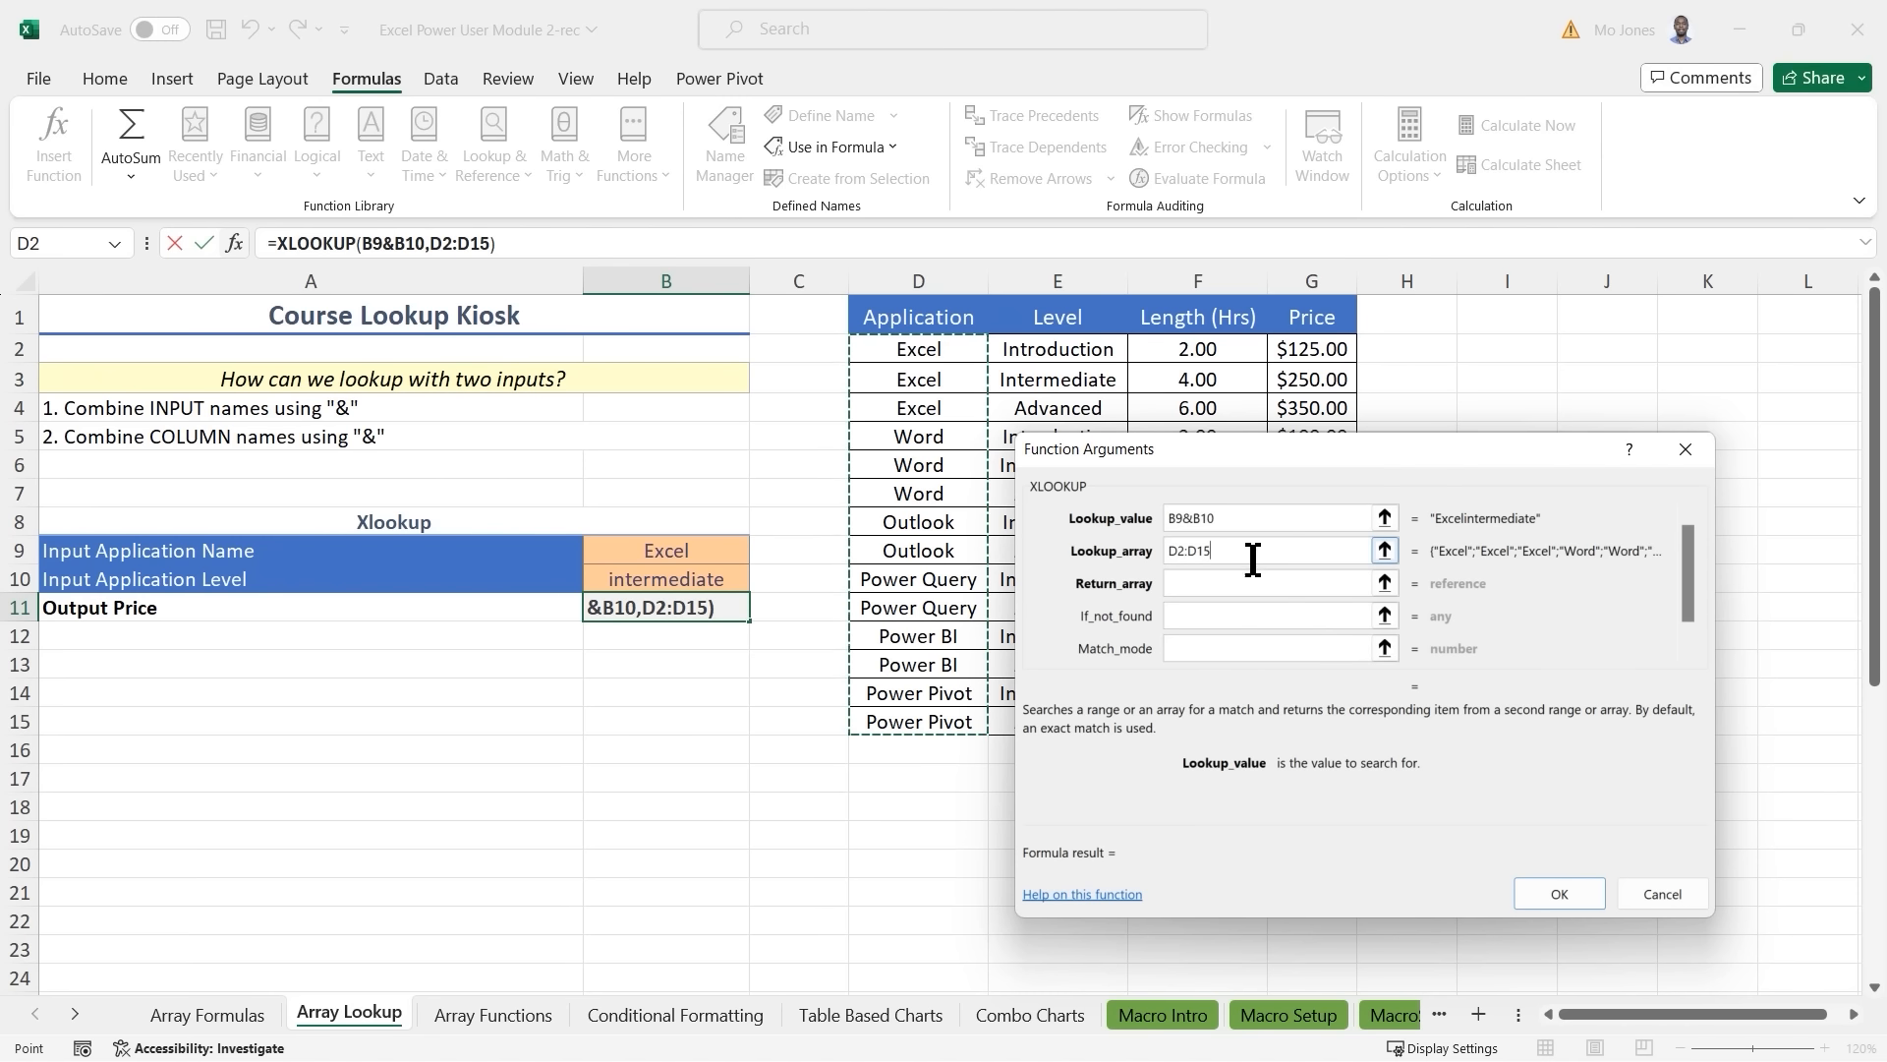
drag(1231, 557, 1177, 549)
key(BackSpace)
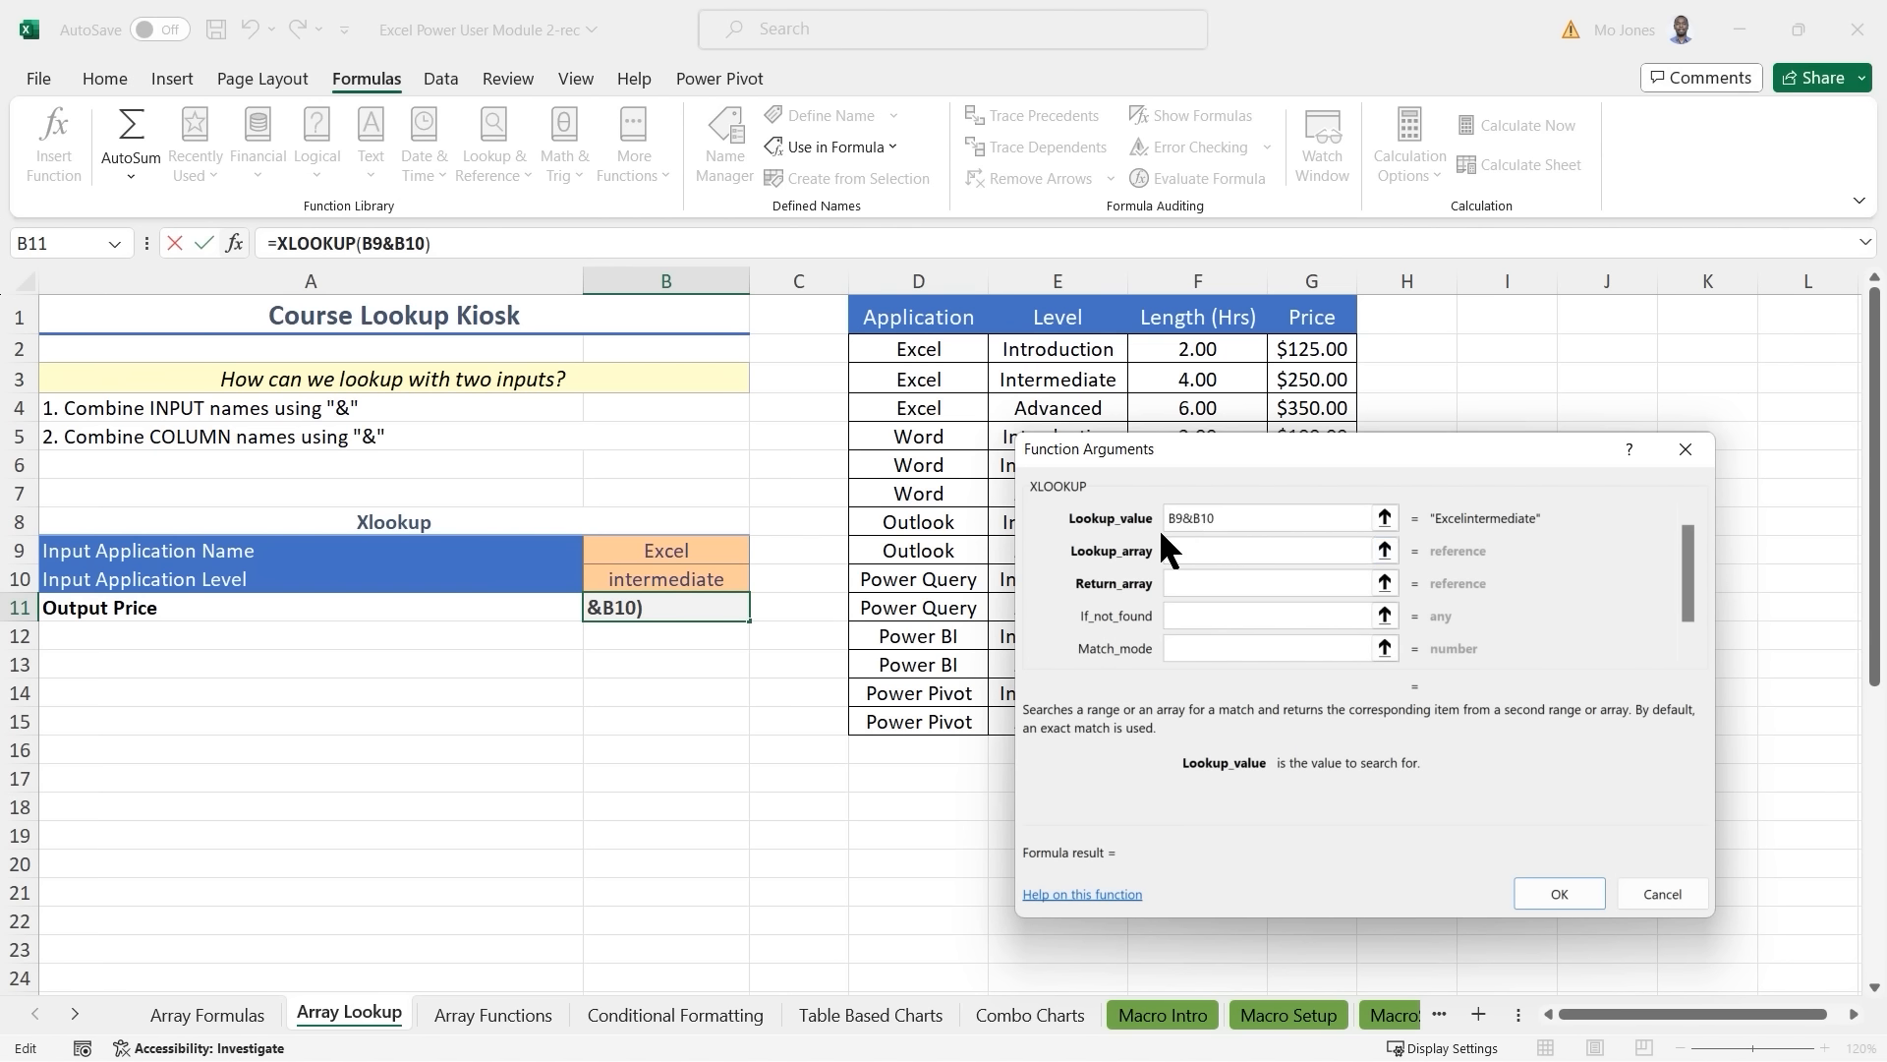
drag(929, 350, 919, 721)
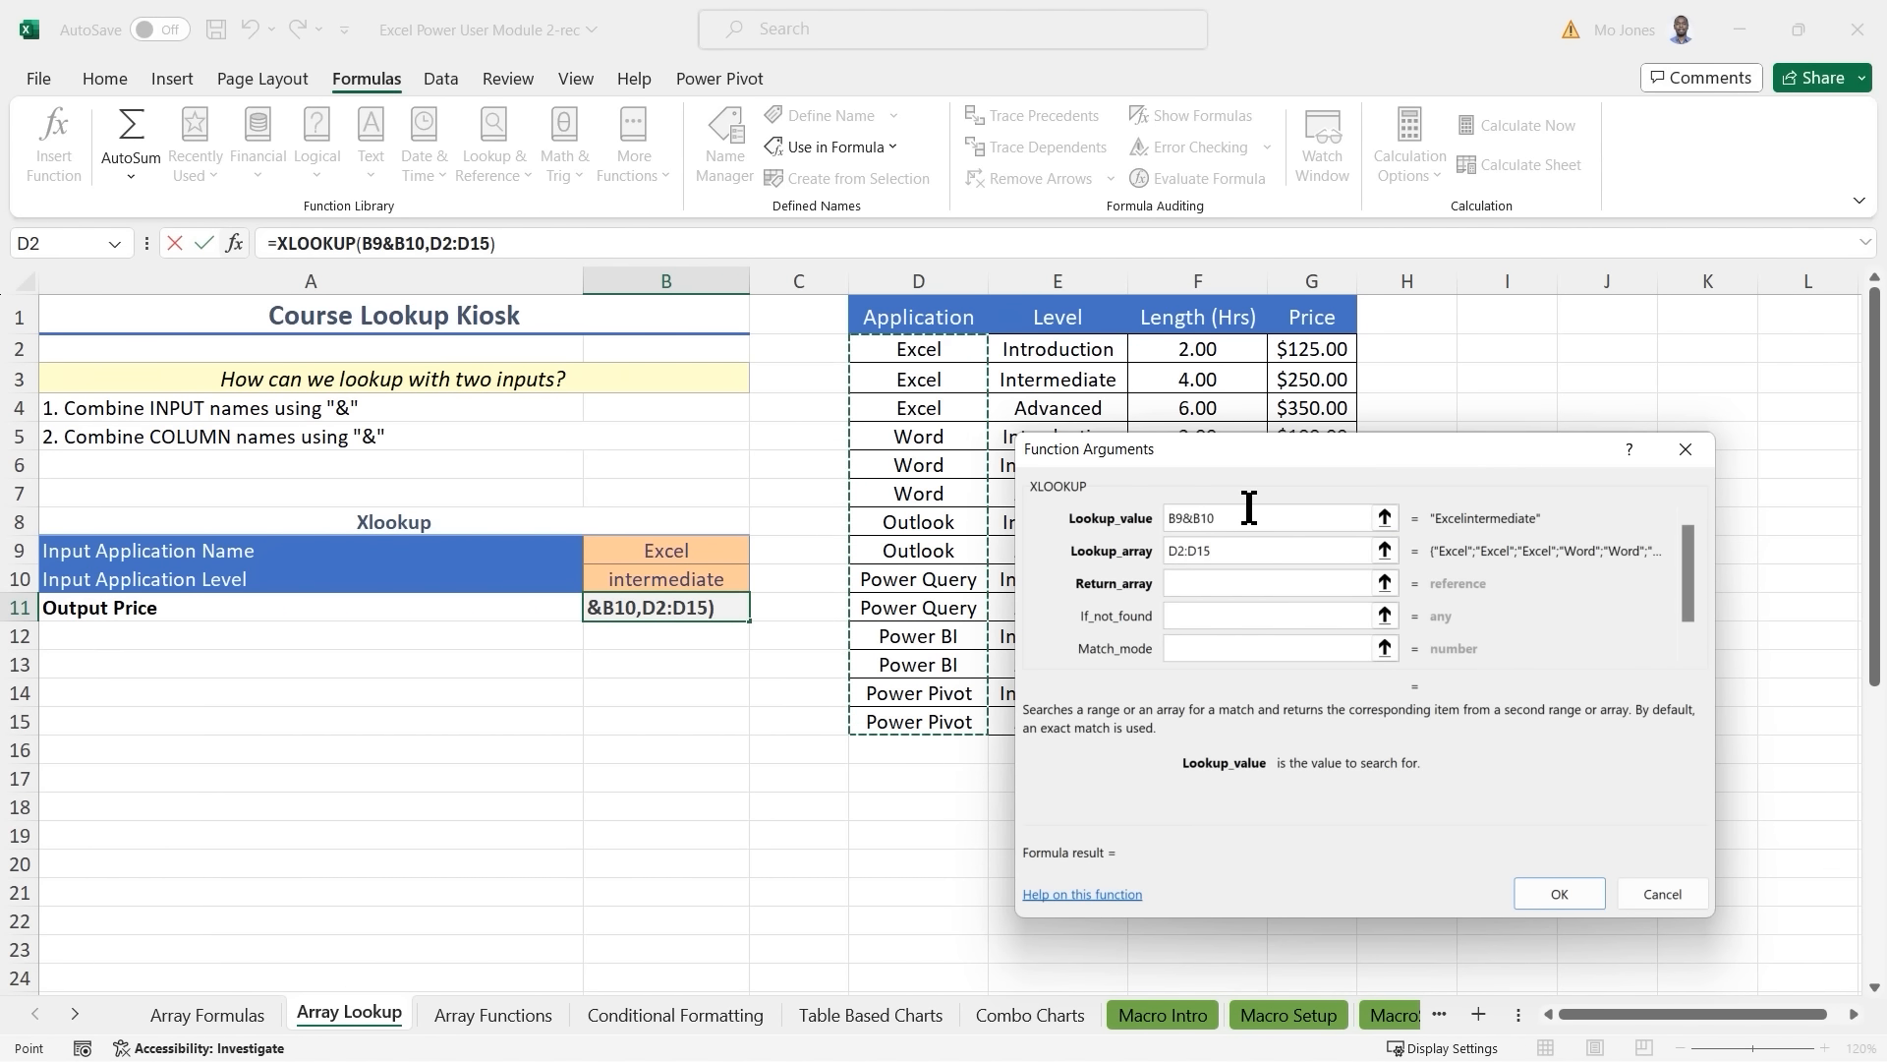
text(&)
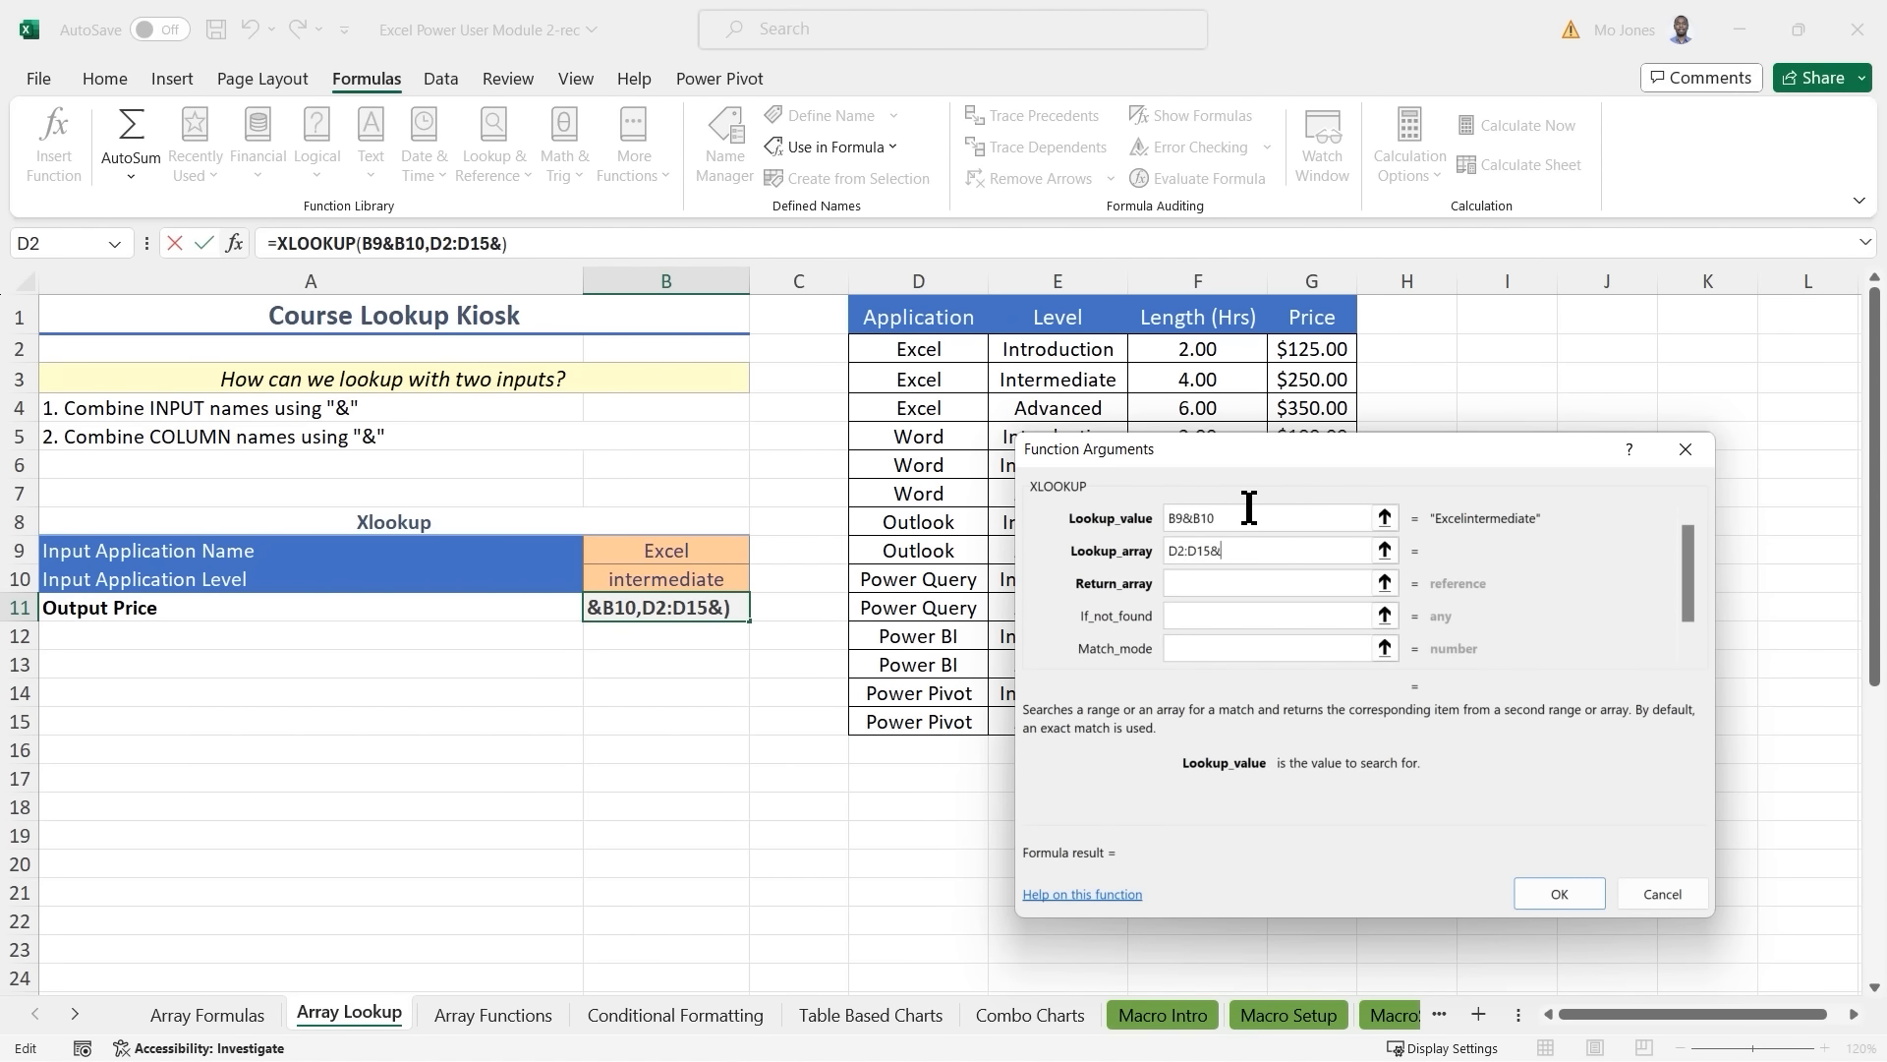
drag(1276, 439, 1418, 403)
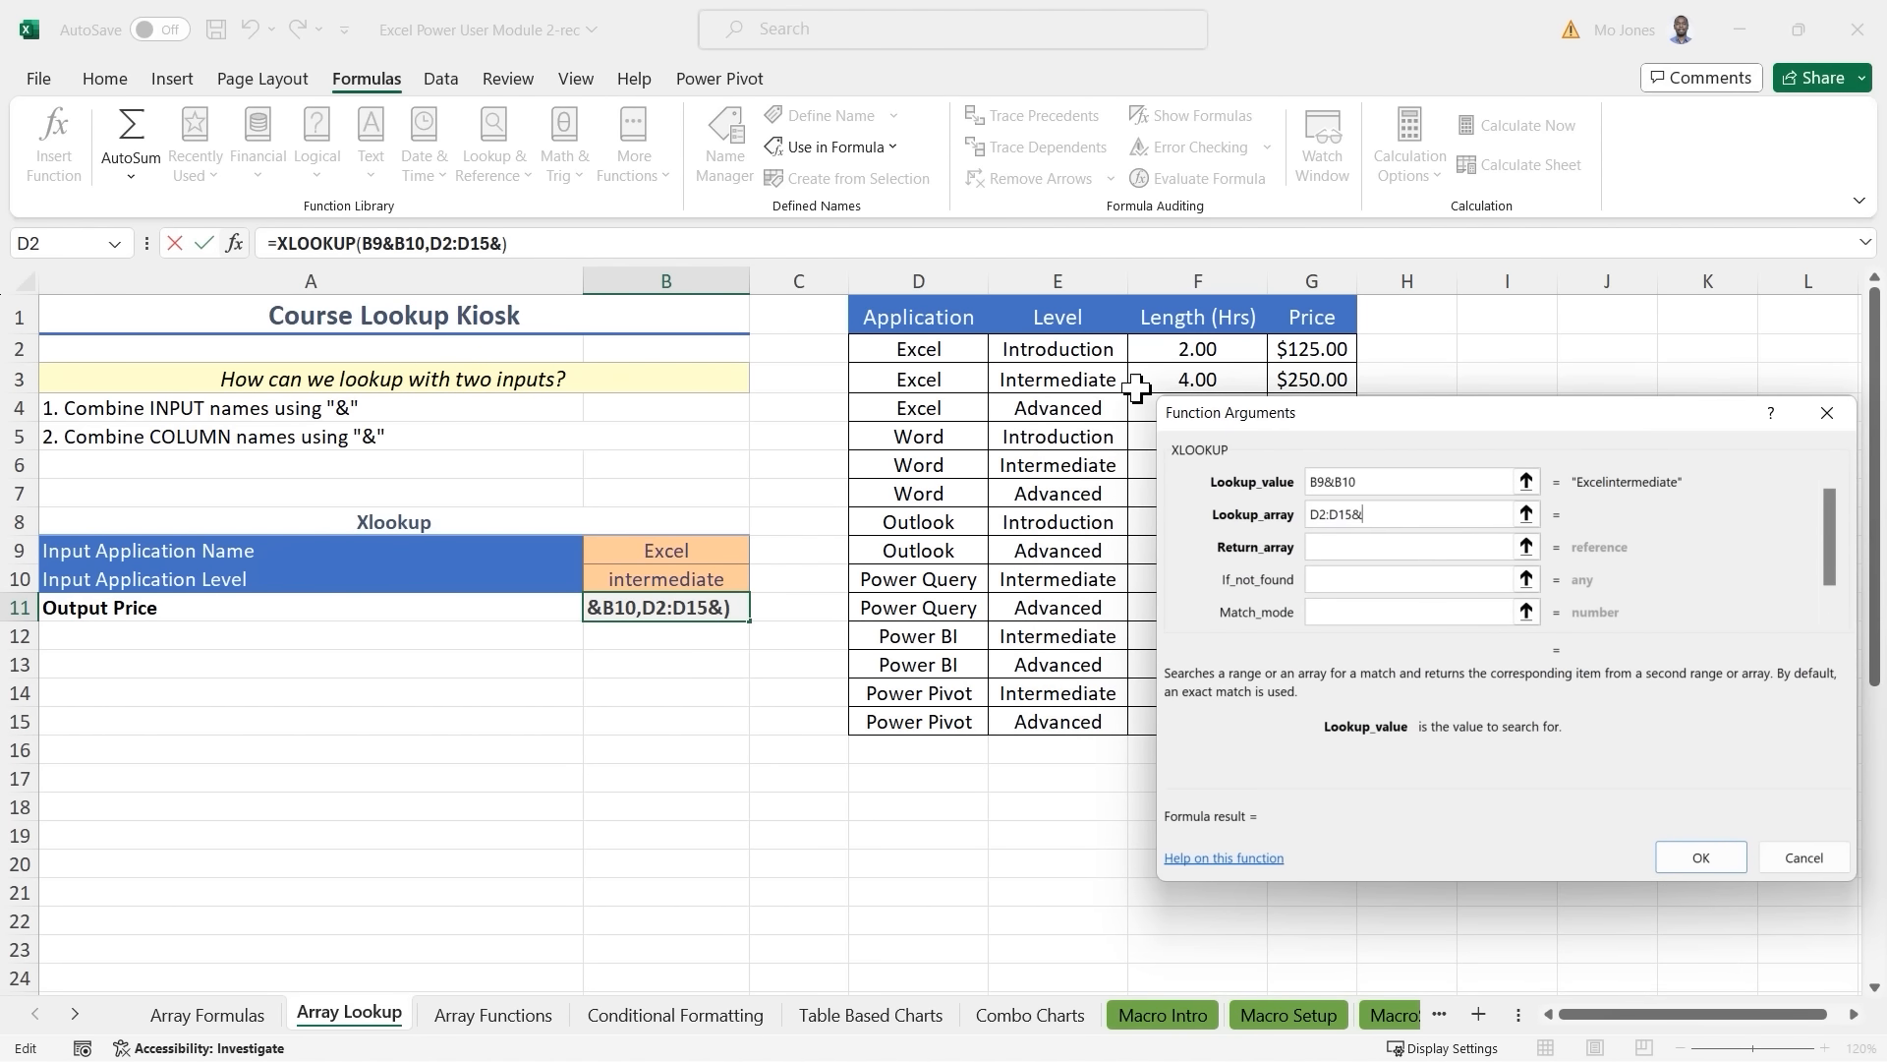
drag(1044, 352, 1057, 723)
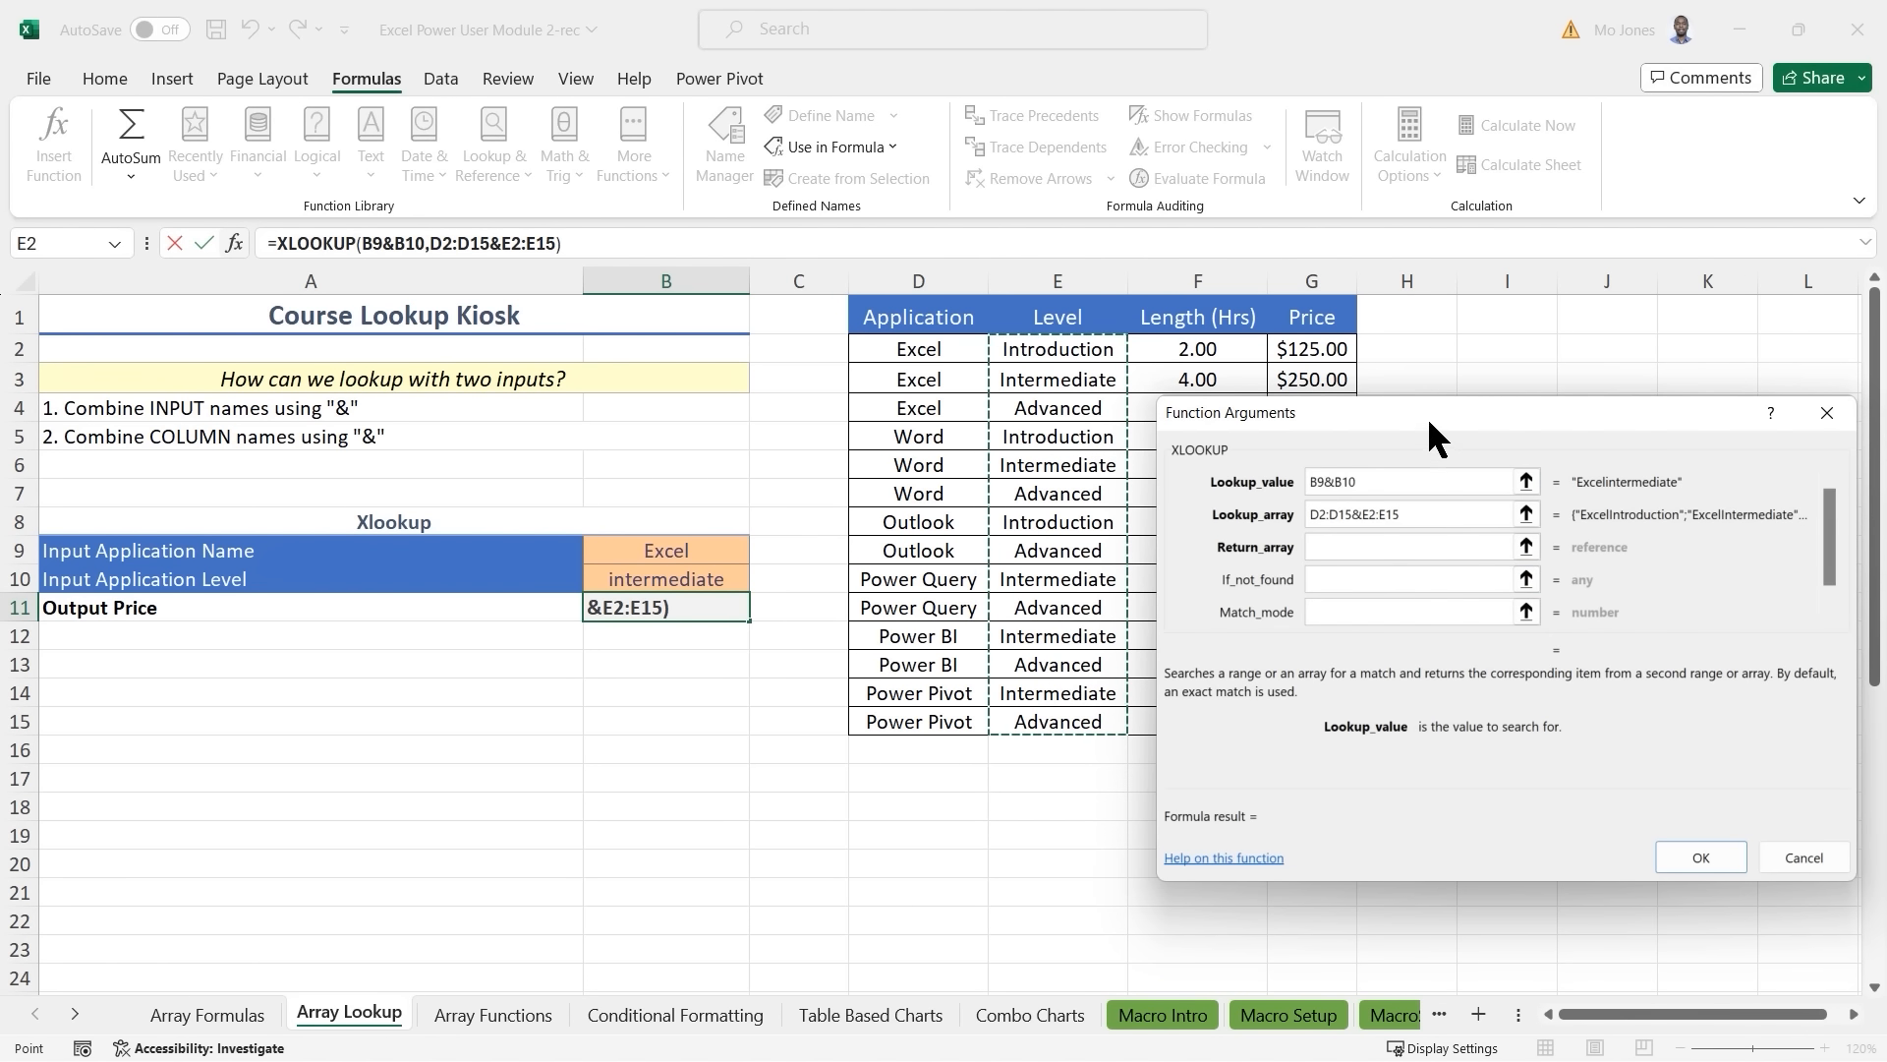
drag(1426, 411, 1020, 411)
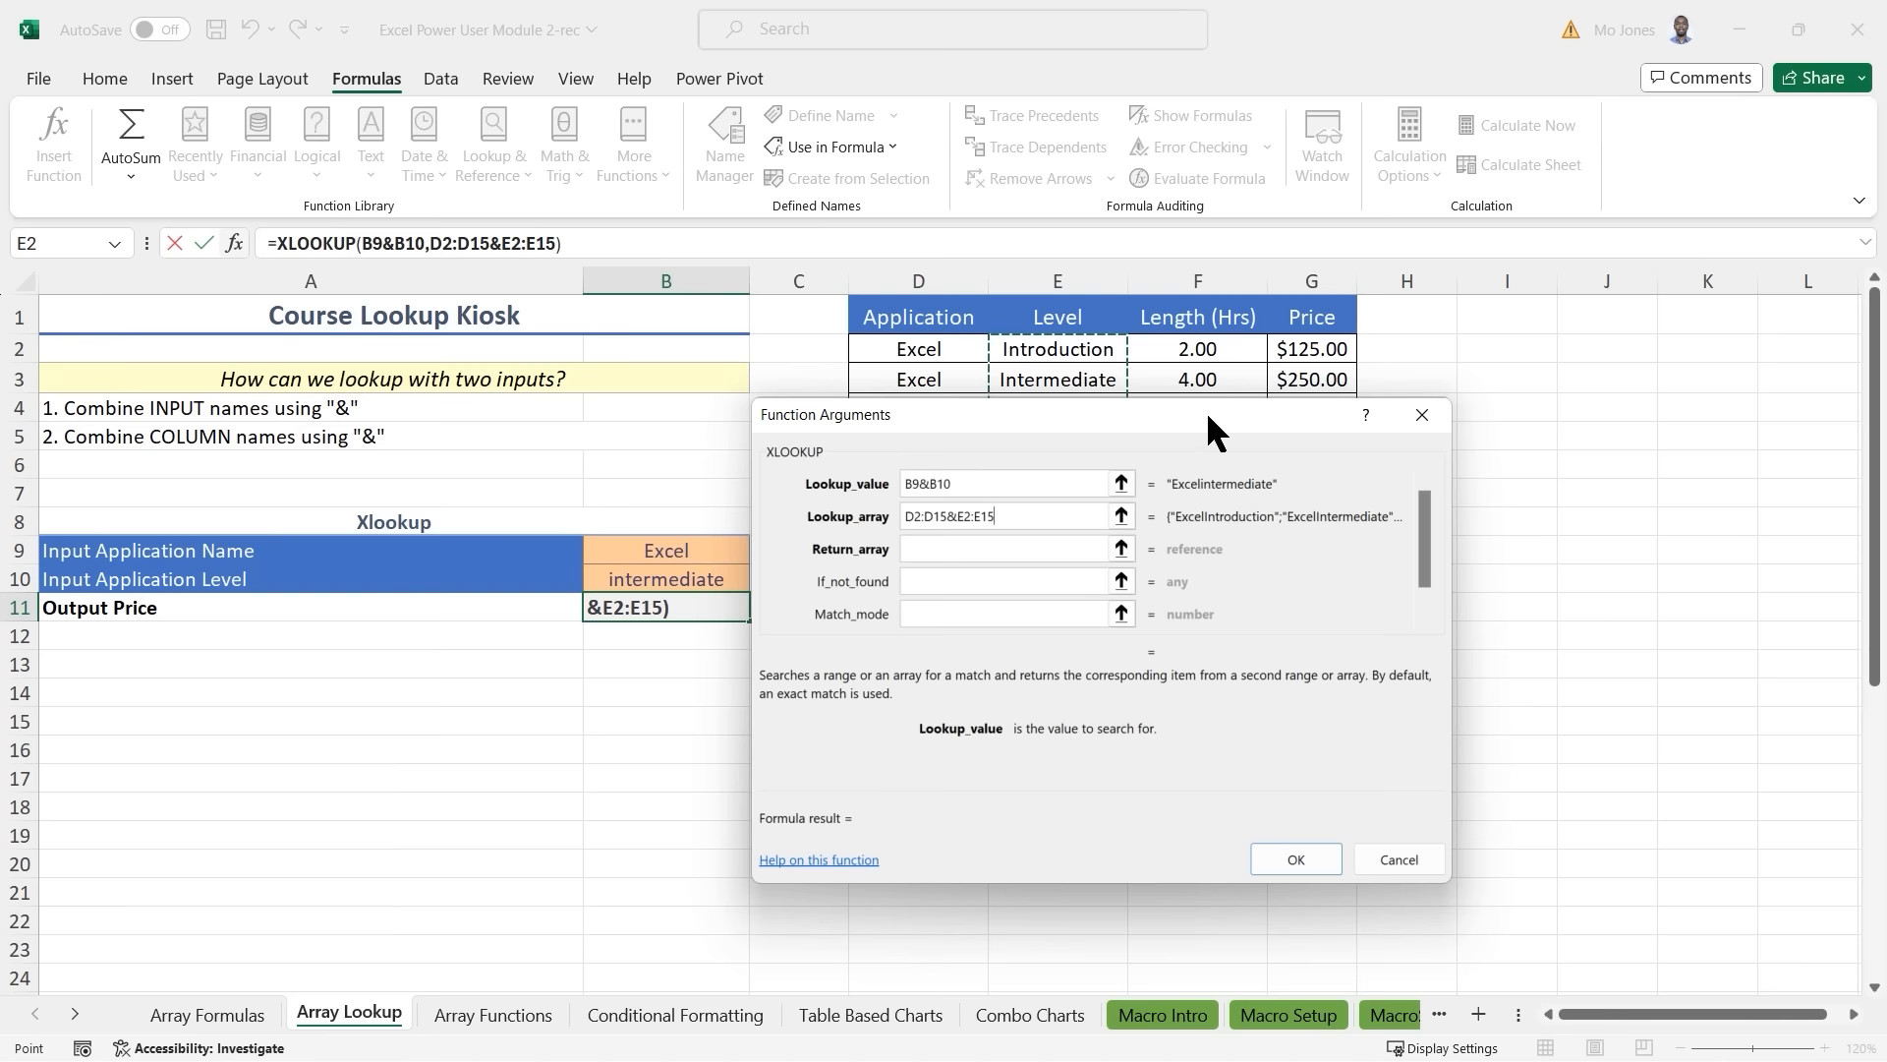
drag(1206, 415, 1245, 509)
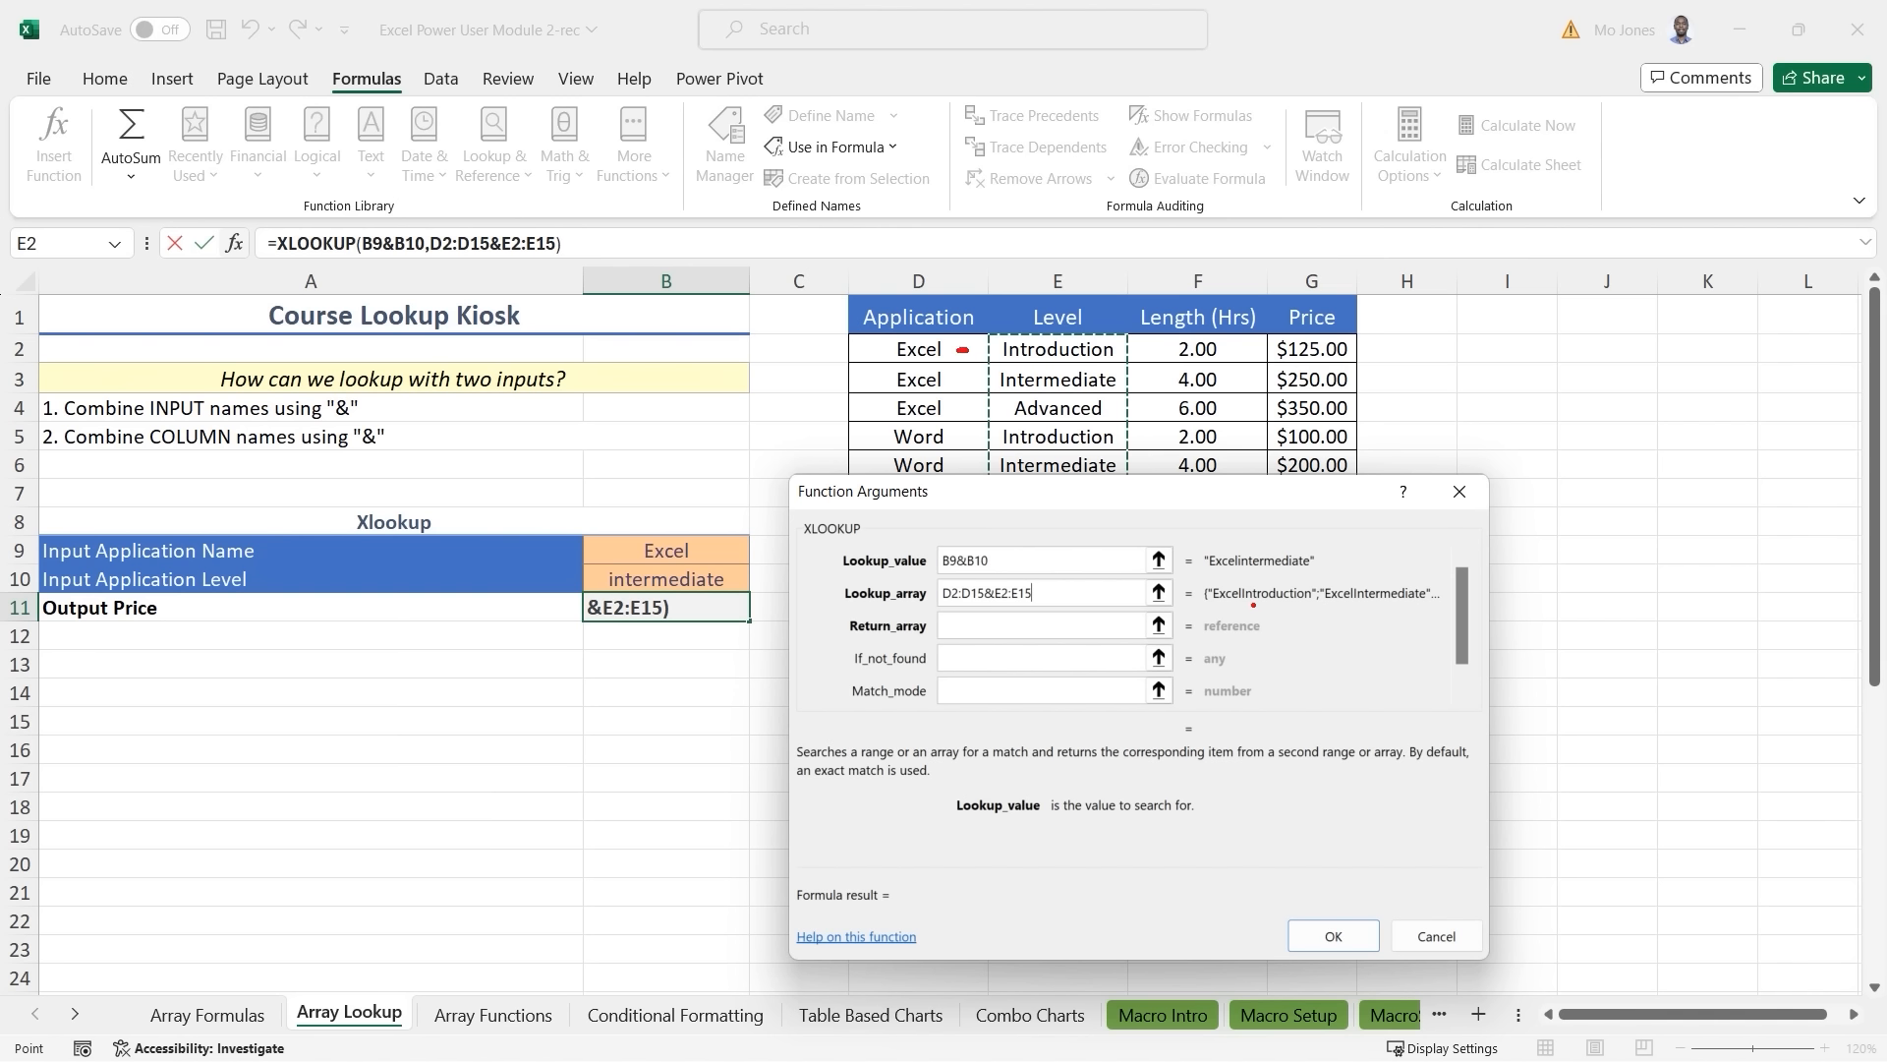
Annotate how Application and Level combine into values like ExcelIntermediate.
drag(963, 350, 998, 351)
drag(963, 375, 993, 377)
mouse_move(1380, 591)
mouse_down()
mouse_move(1310, 536)
mouse_move(1248, 549)
mouse_move(1278, 555)
mouse_up()
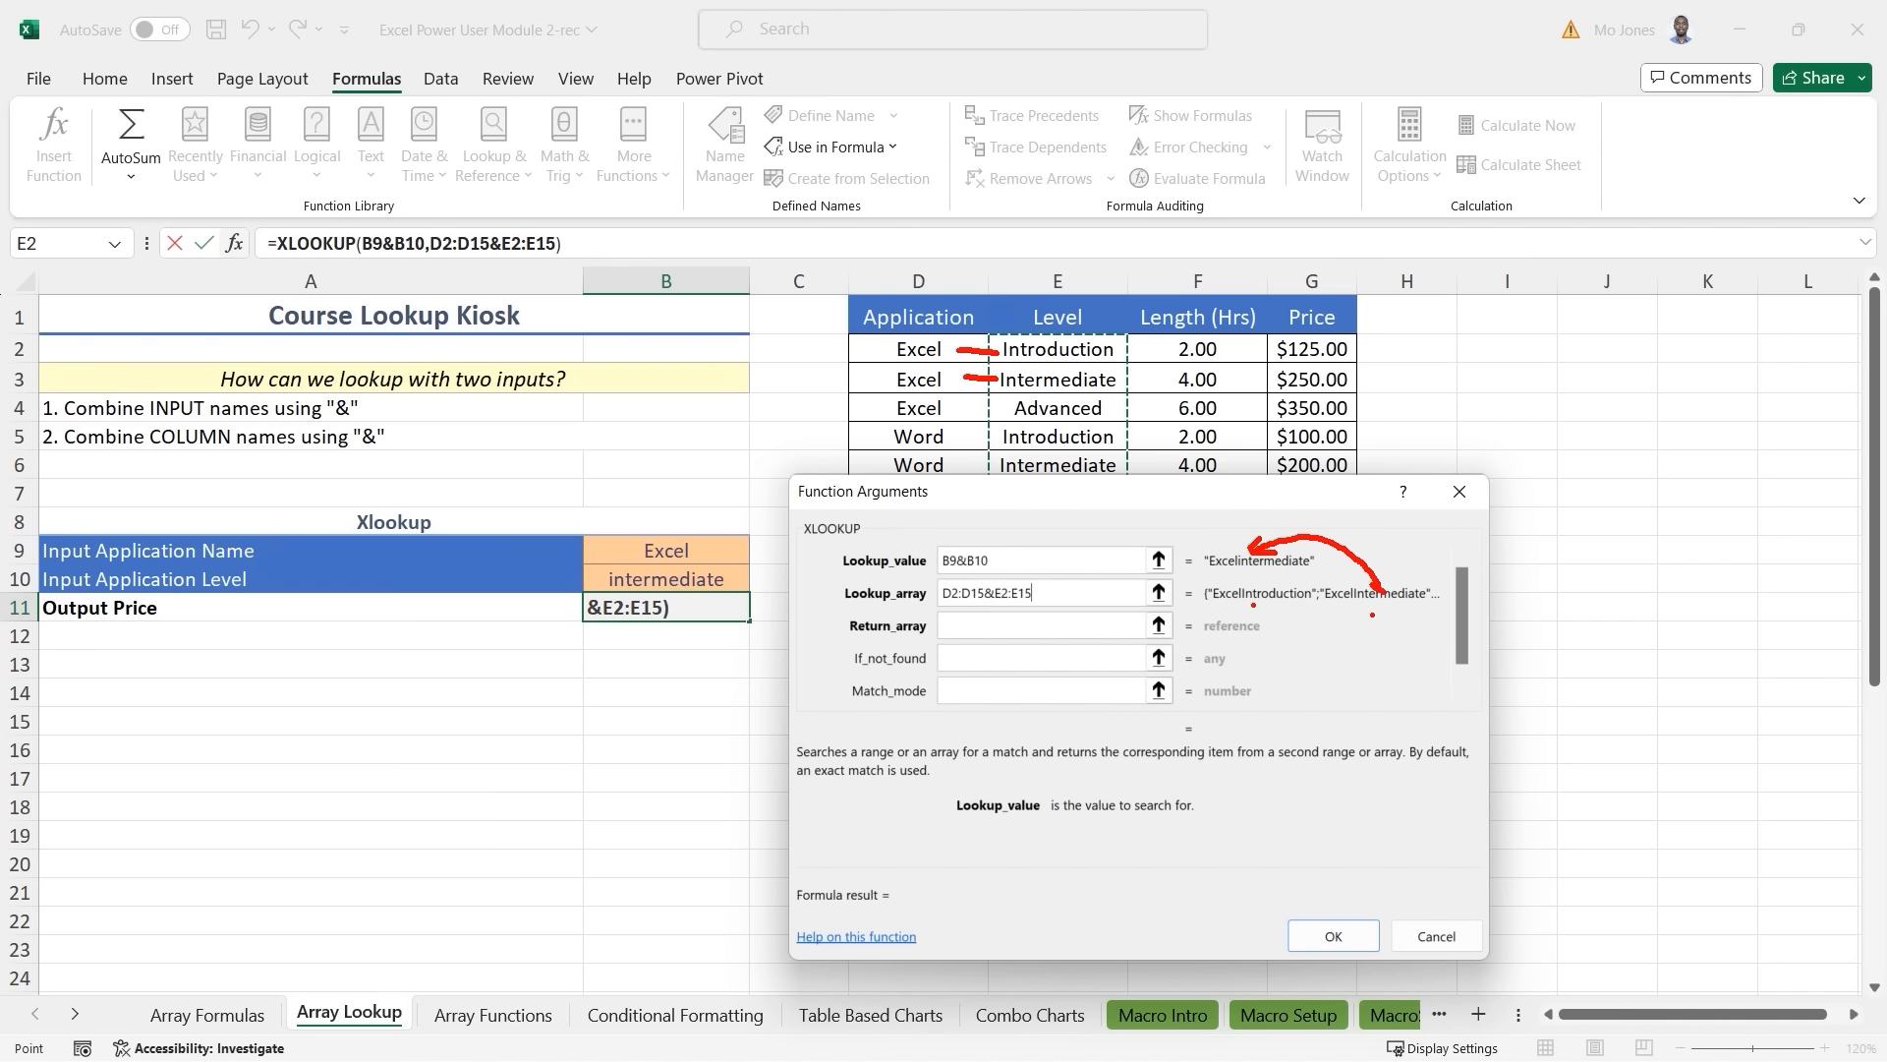
drag(1397, 577, 1385, 594)
key(Escape)
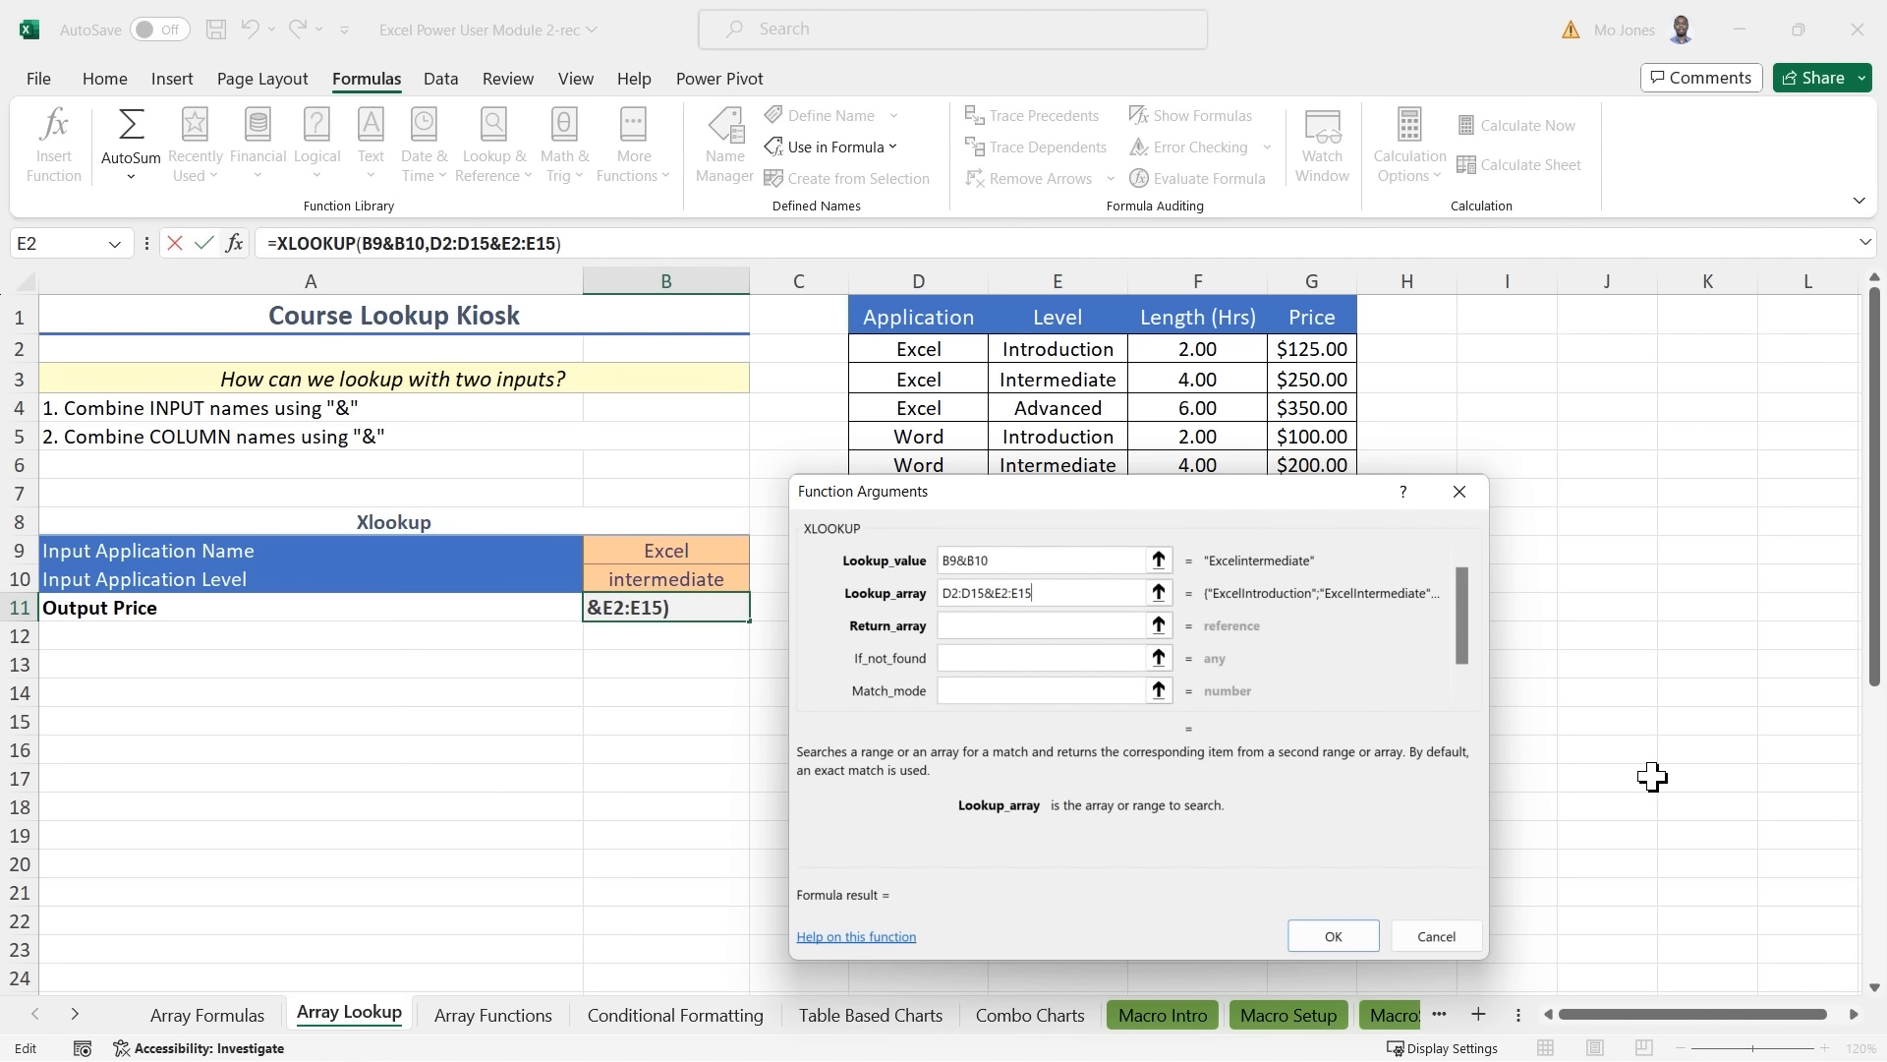
Set Return_array to the Price column G2:G15, previewing a $250 result.
click(1002, 627)
drag(1235, 489, 768, 454)
drag(1312, 349, 1318, 721)
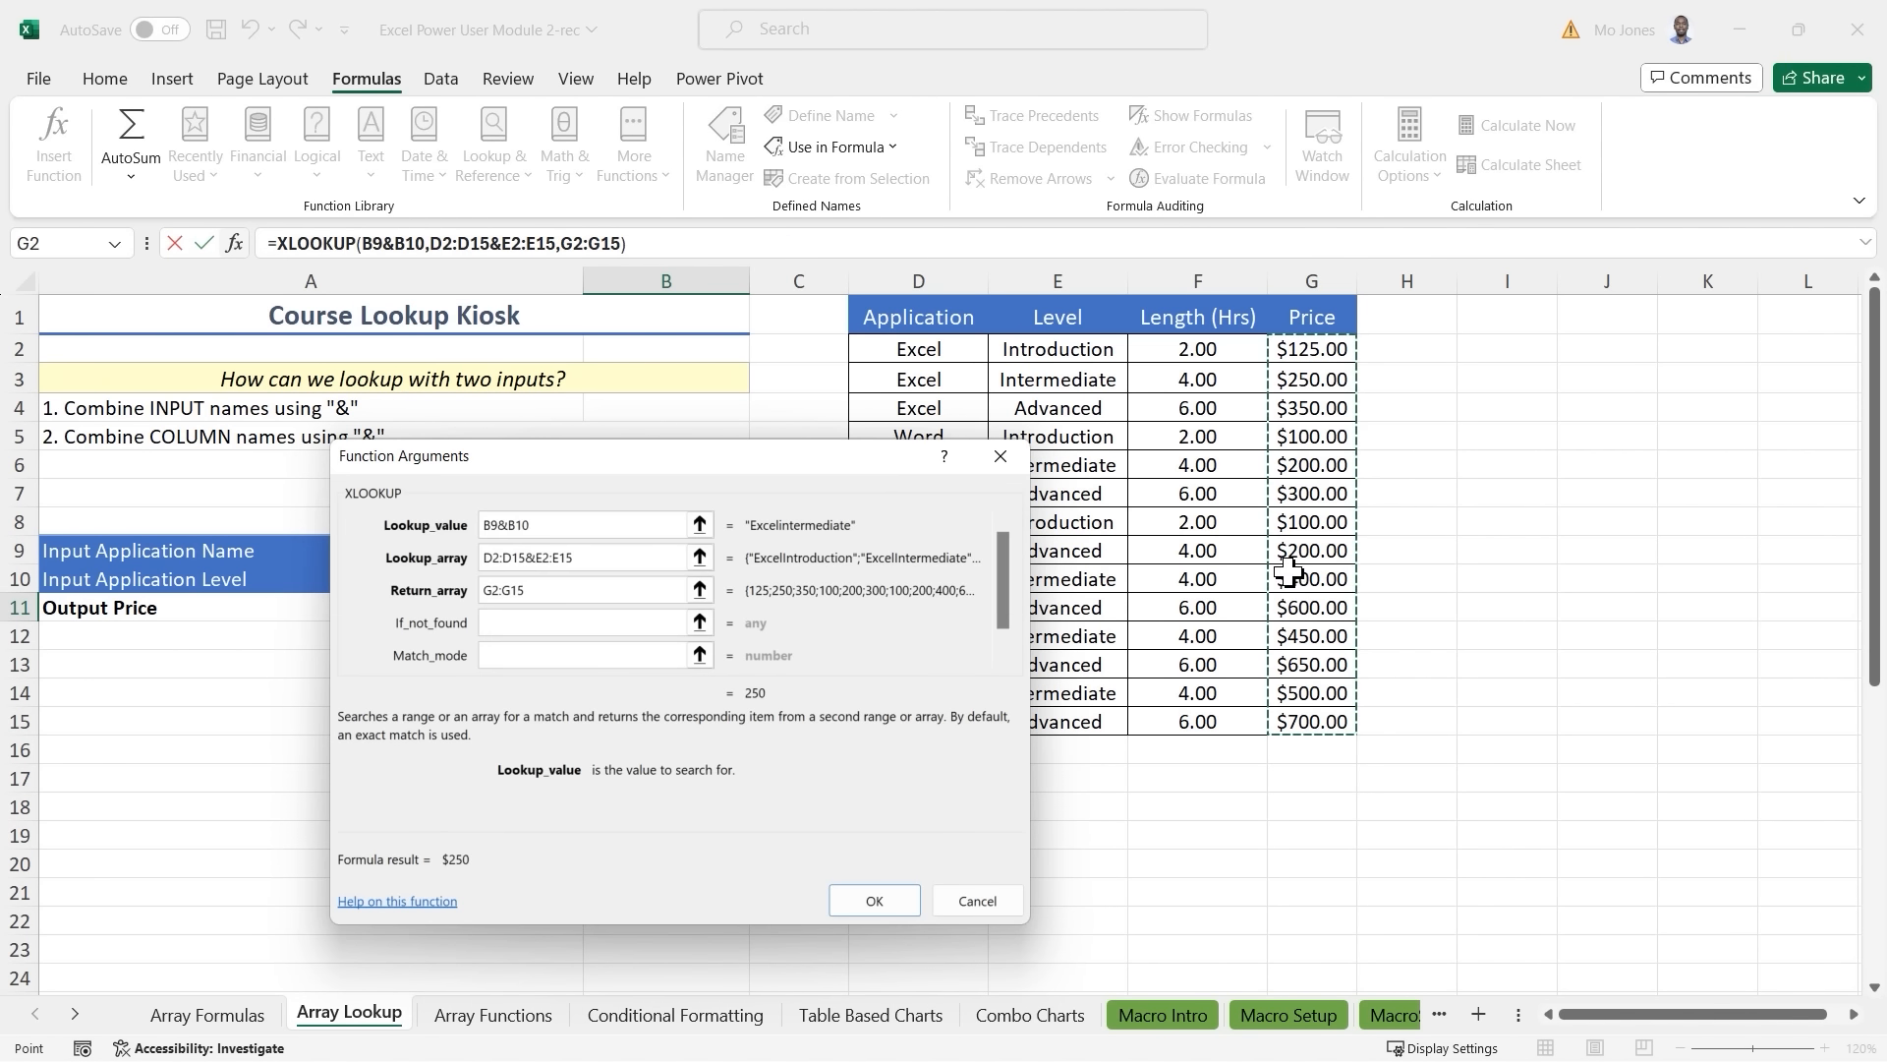
drag(840, 464, 1300, 480)
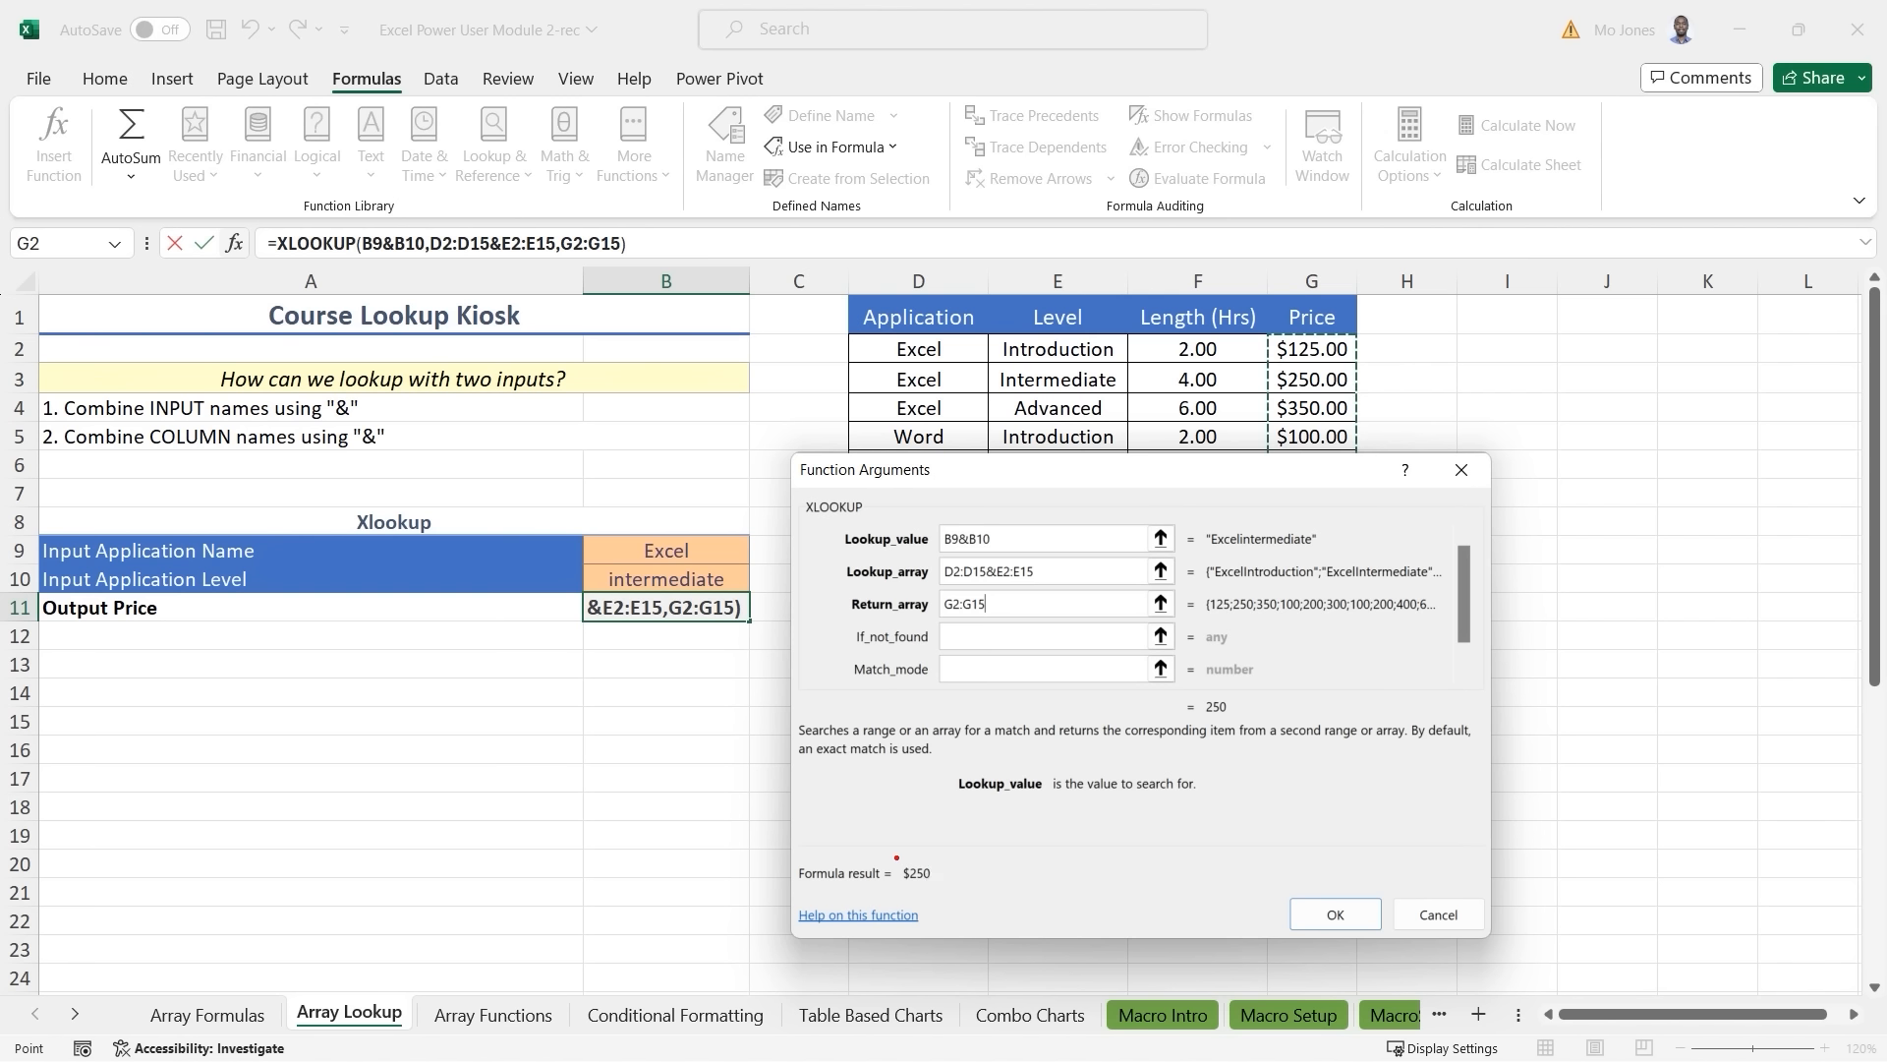
Mark the $250 result and matching Excel Intermediate row, ticking off both combine steps.
mouse_move(897, 857)
mouse_down()
mouse_move(947, 888)
mouse_move(1410, 739)
mouse_move(1523, 474)
mouse_move(1358, 383)
mouse_up()
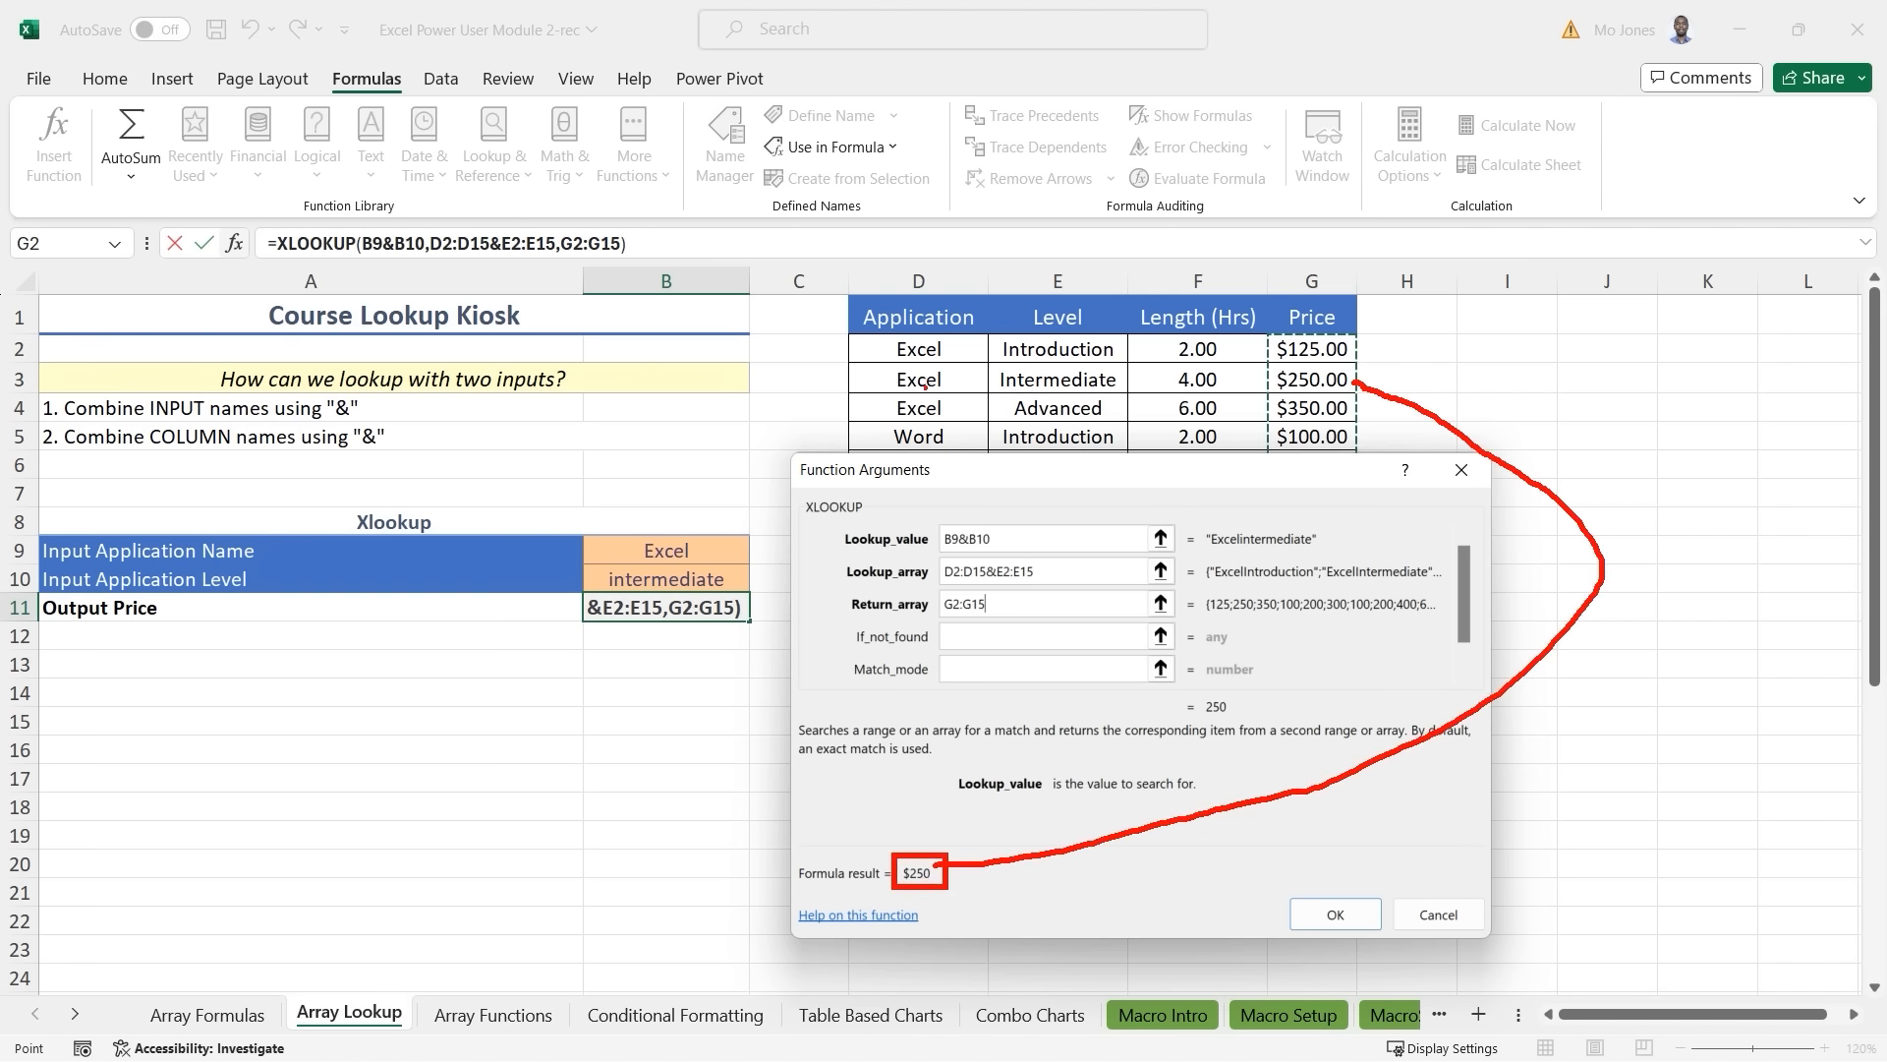
drag(890, 390, 1119, 389)
mouse_move(369, 398)
mouse_down()
mouse_move(380, 414)
mouse_move(485, 348)
mouse_up()
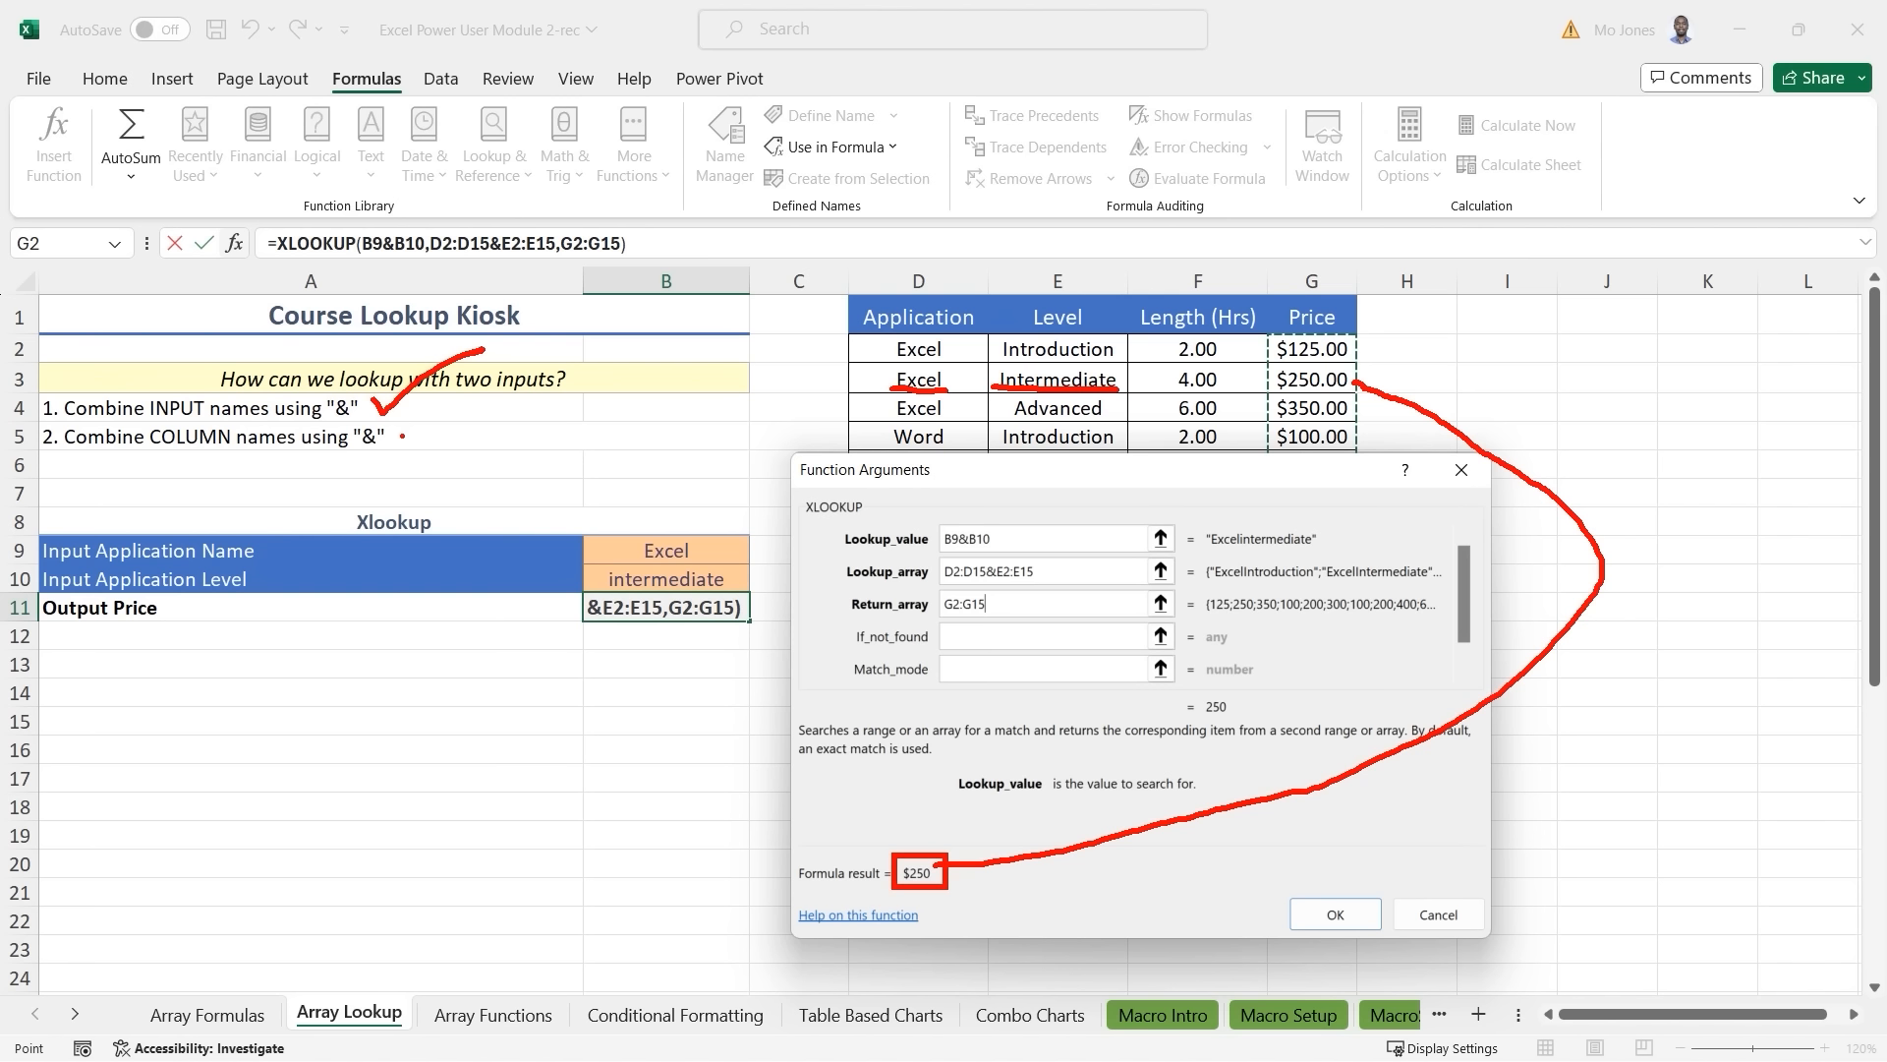
drag(400, 437, 483, 384)
key(Escape)
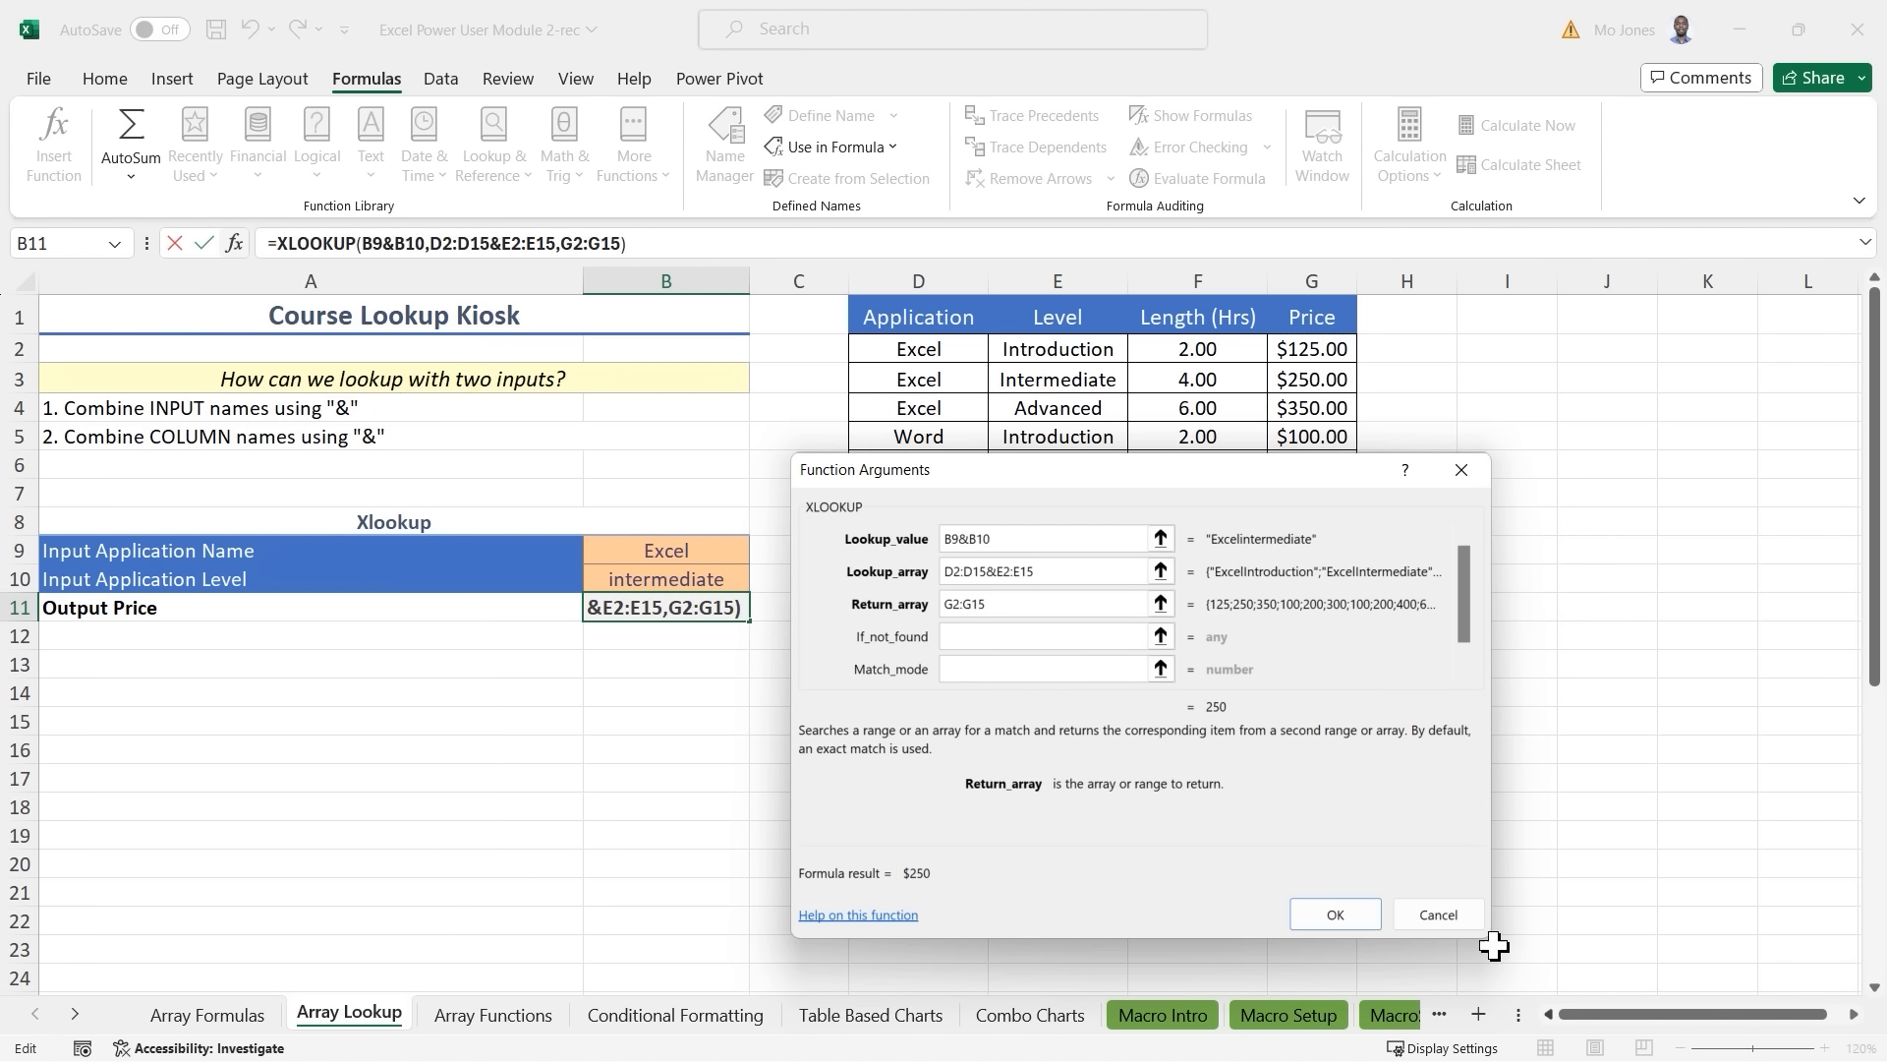
Confirm the XLOOKUP formula, then change the application name in B9 to Word.
click(1335, 914)
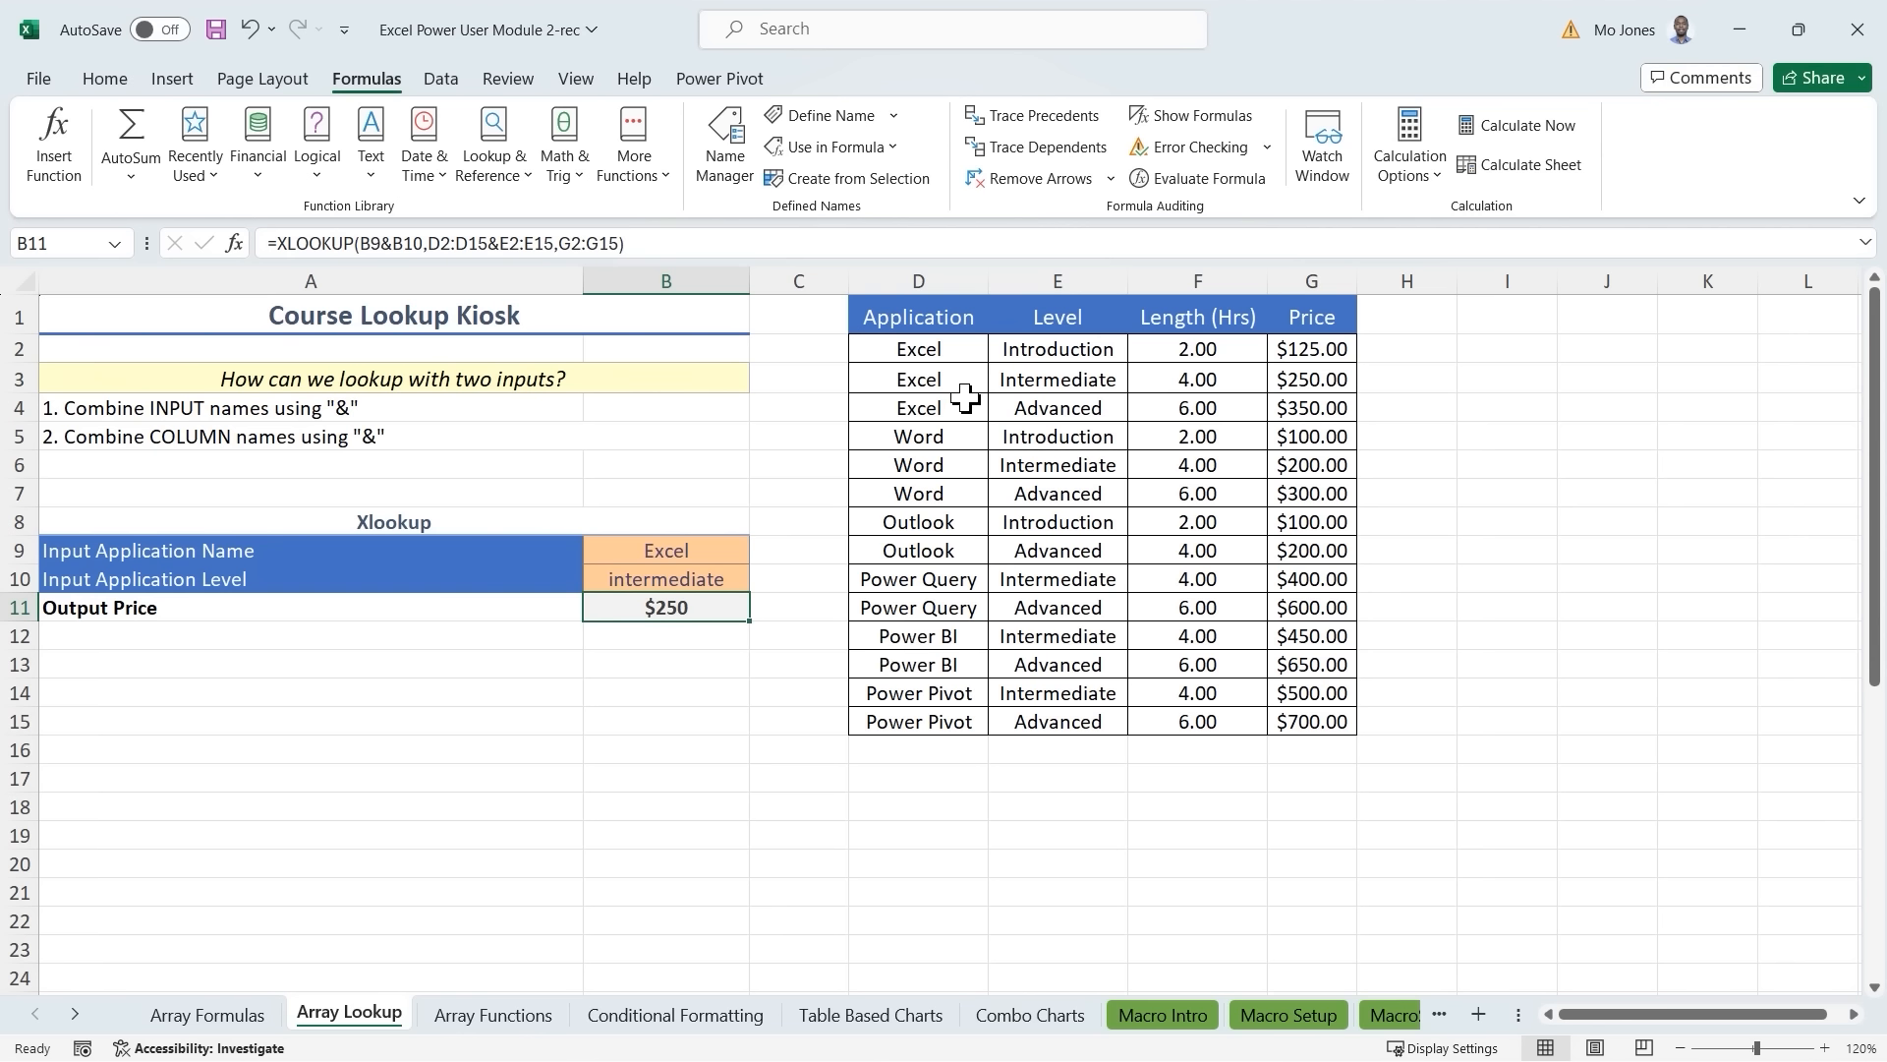
click(653, 581)
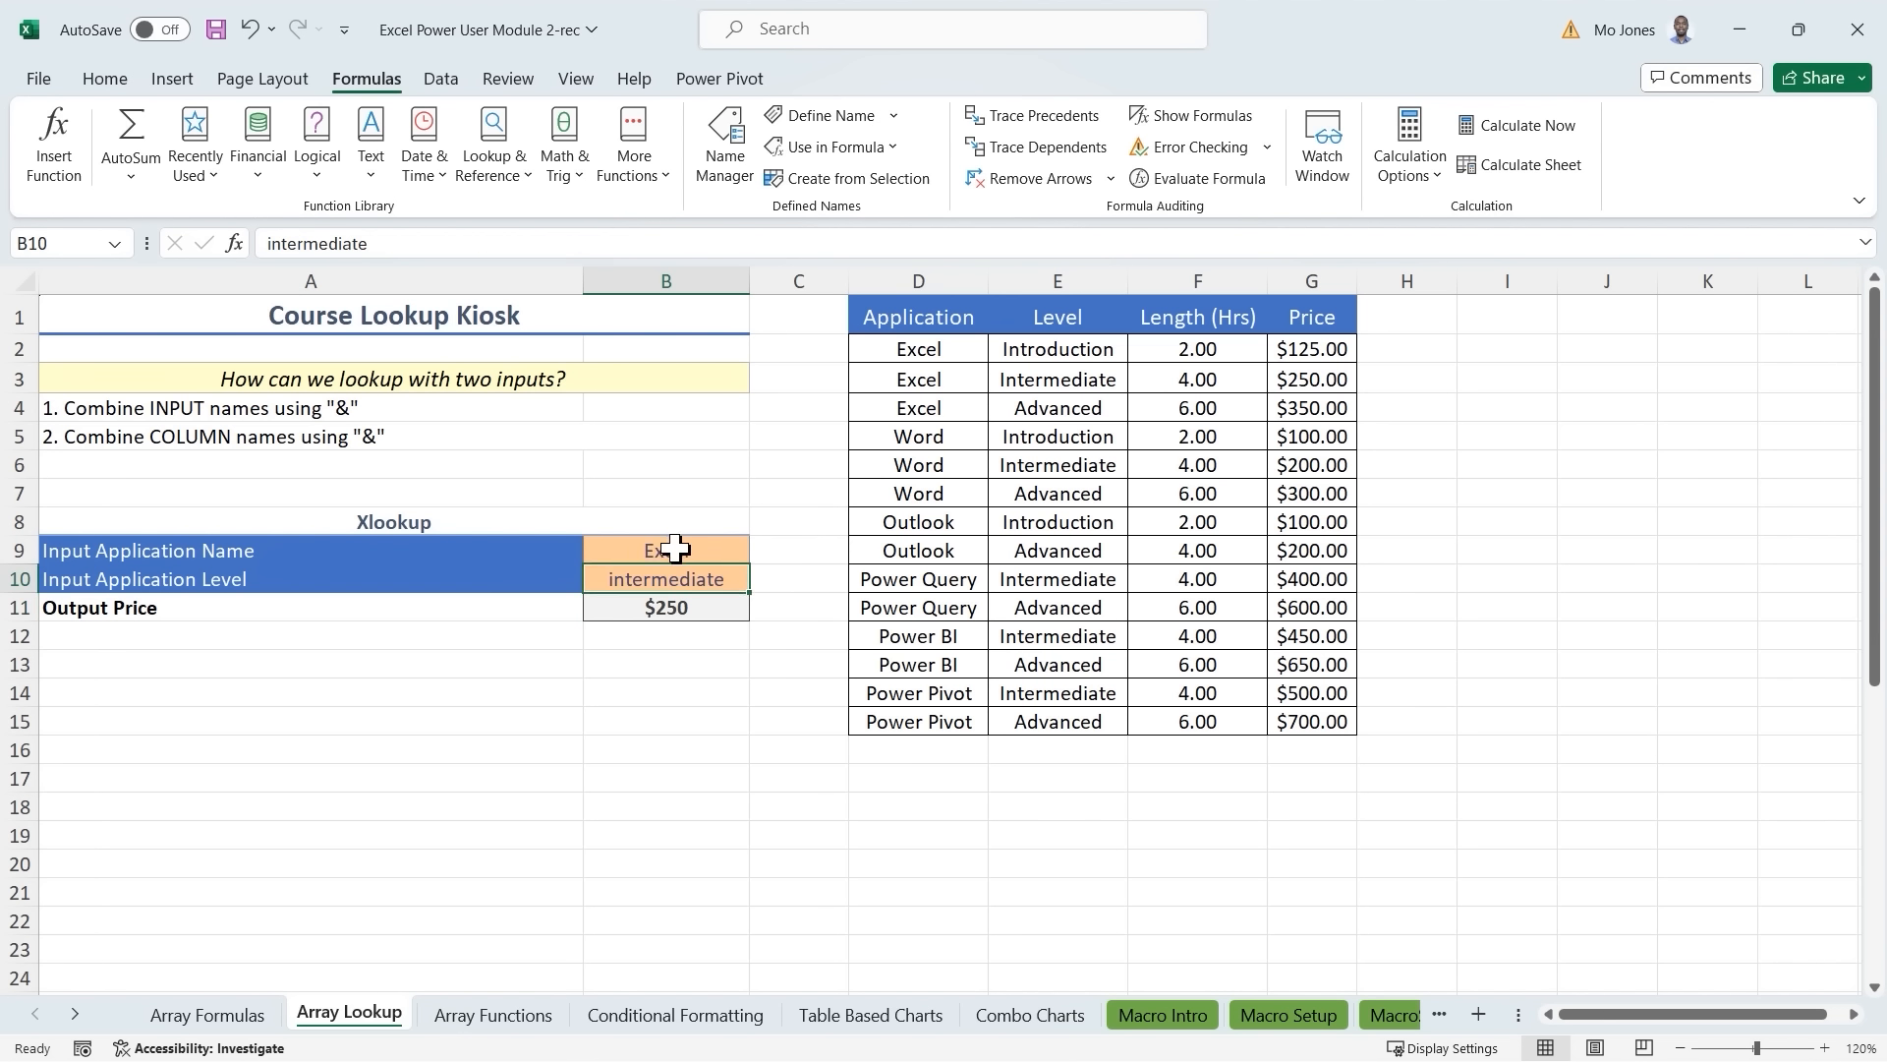
click(693, 551)
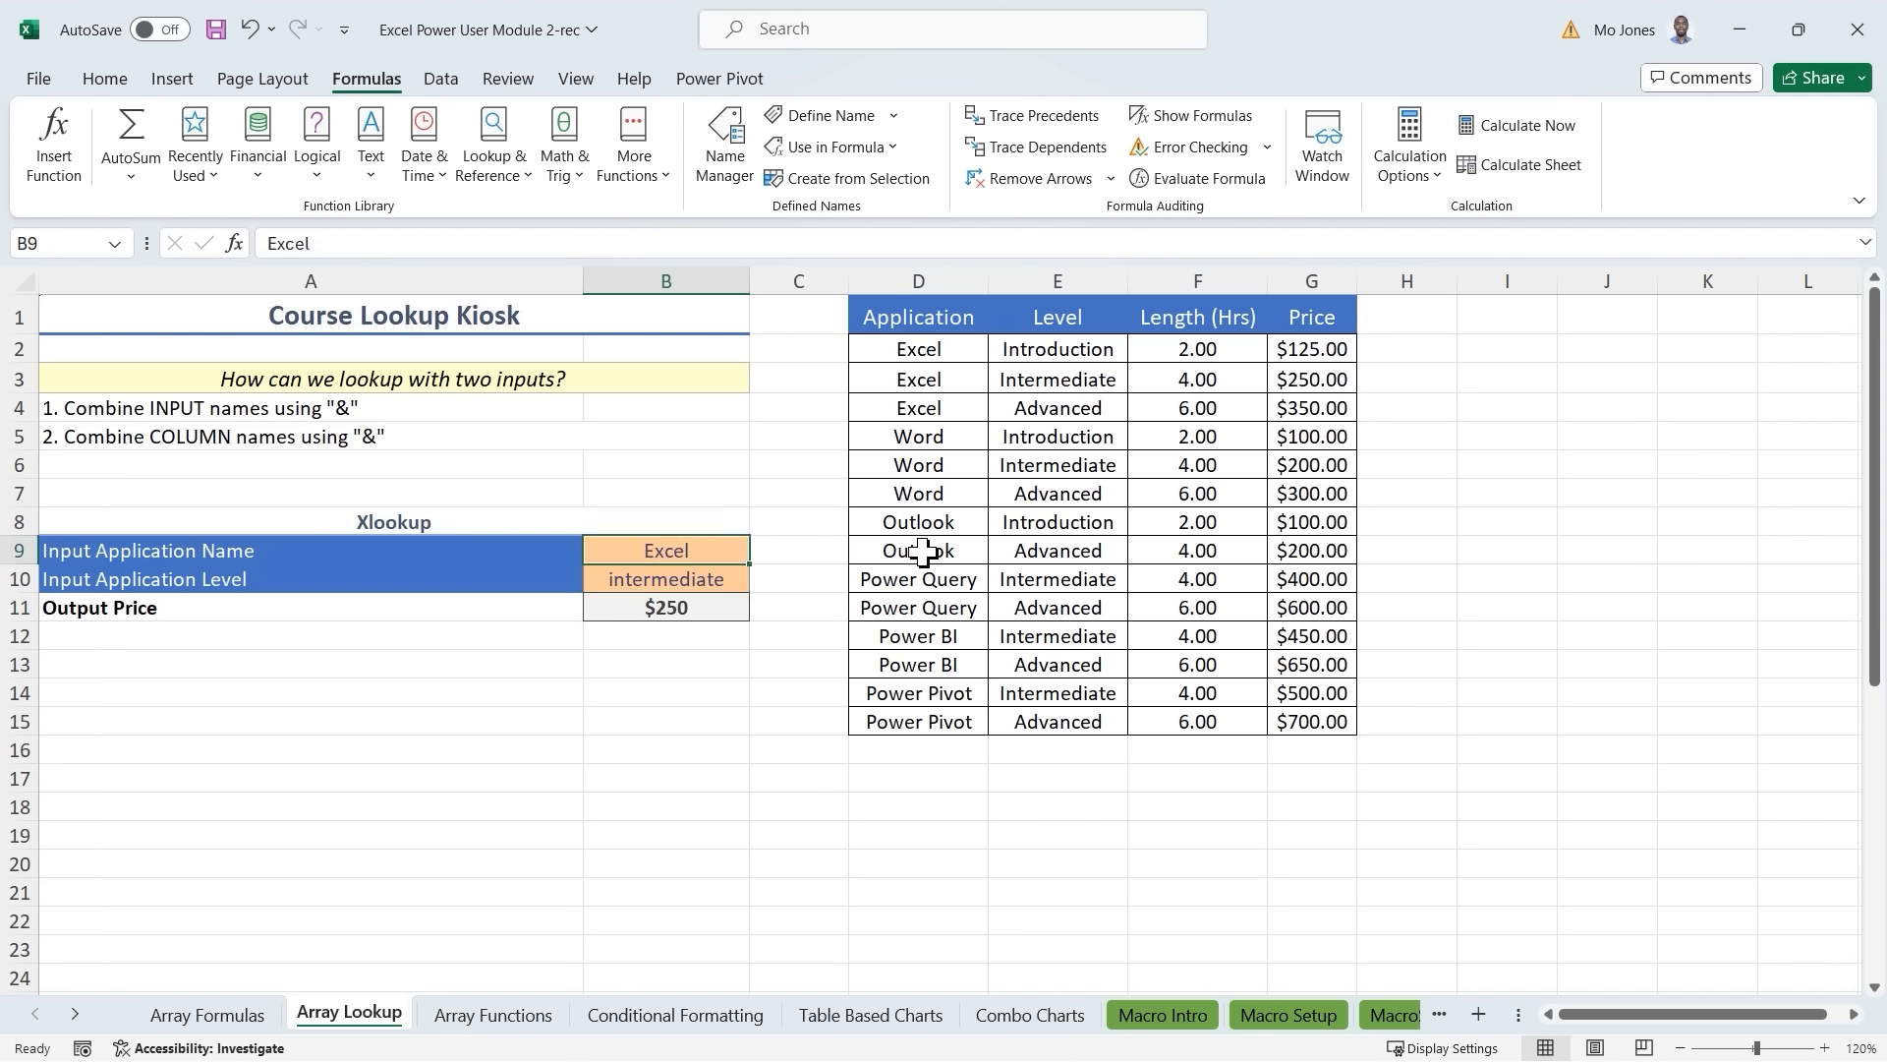
text(Word)
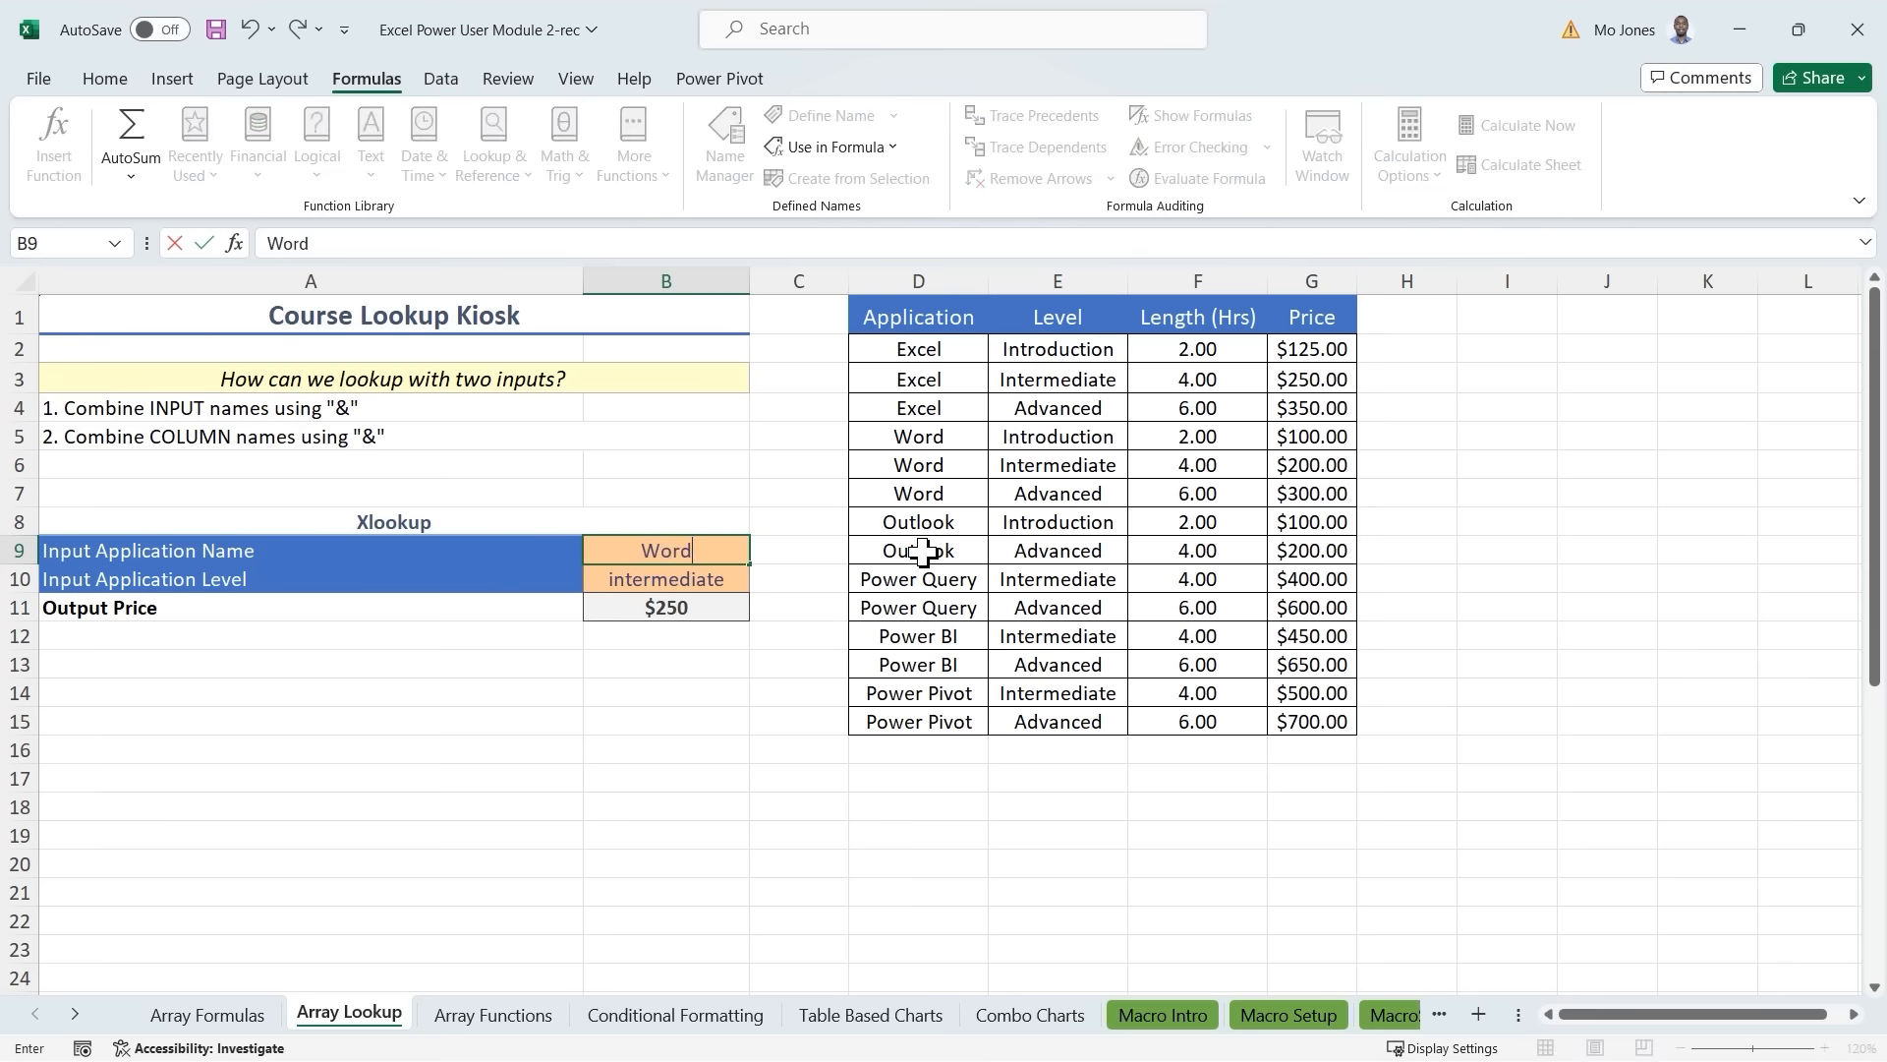
key(Return)
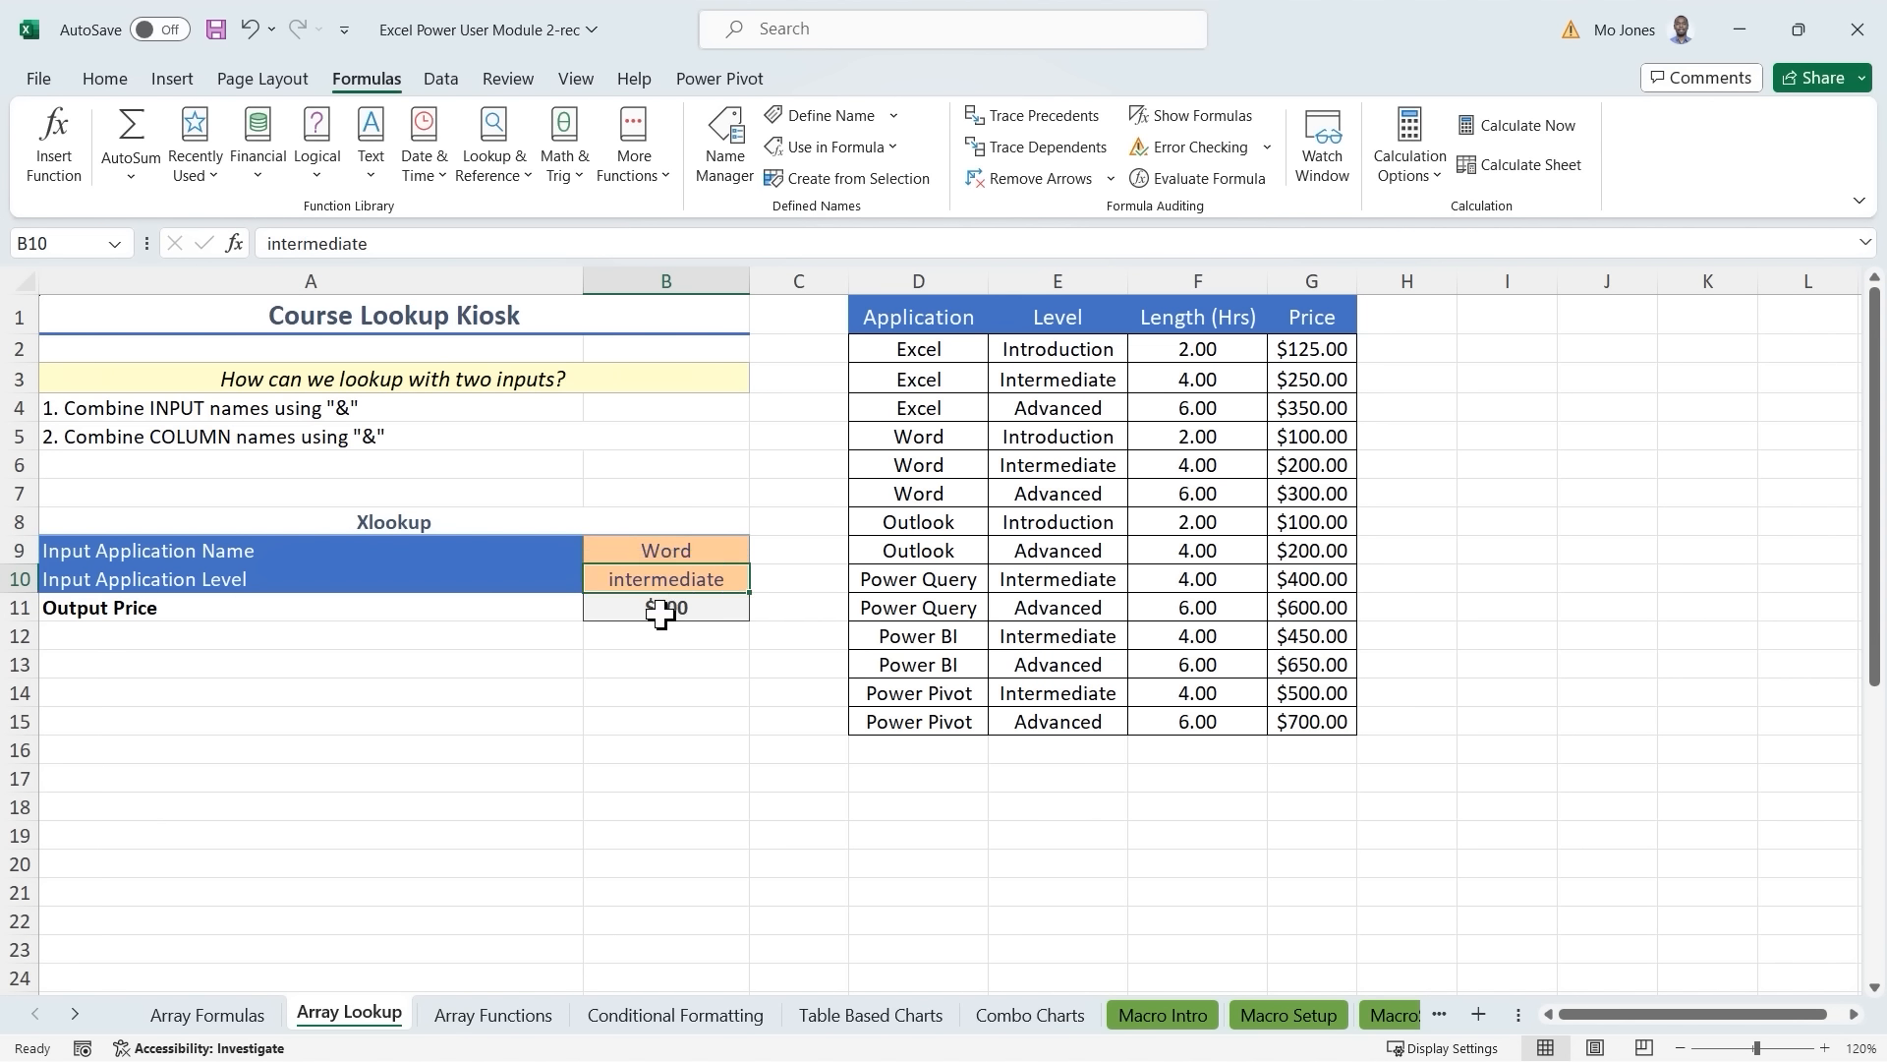
Check B11's $200 against the Word Intermediate row, then begin entering Advanced in B10.
click(660, 610)
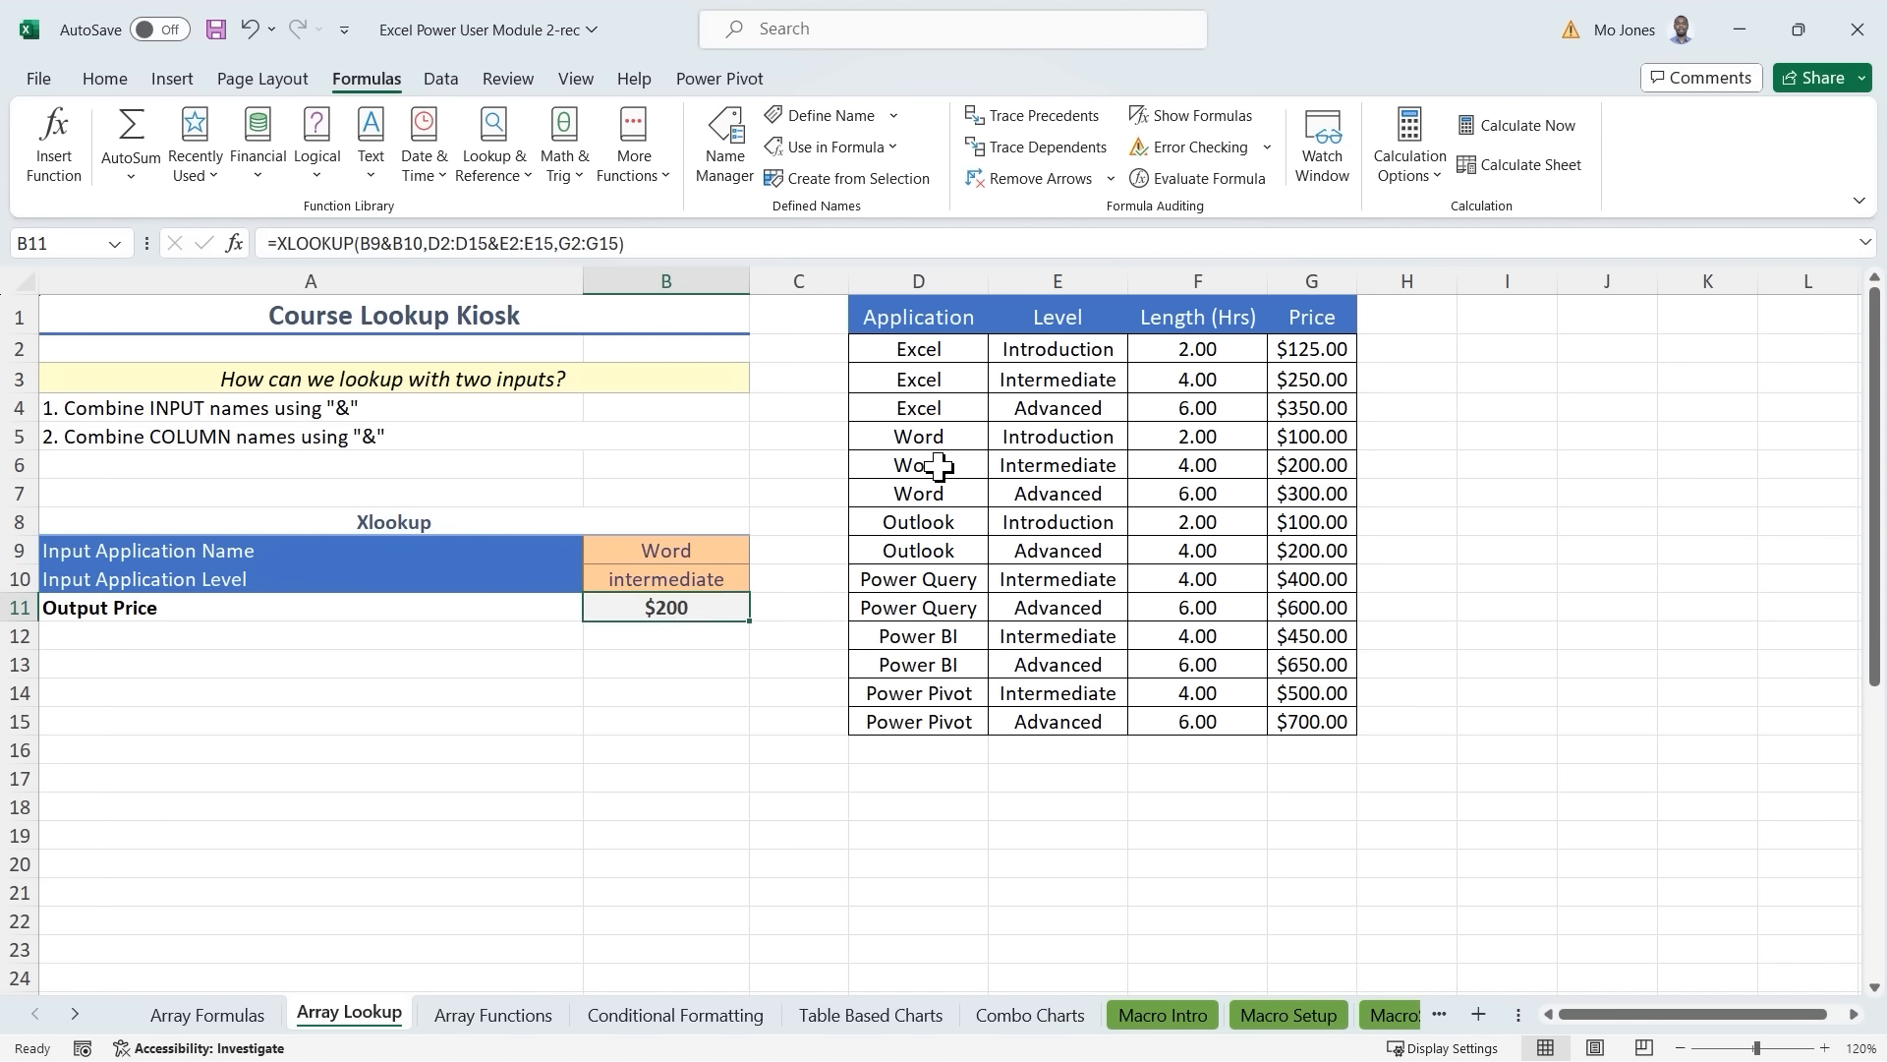
drag(938, 465, 1317, 468)
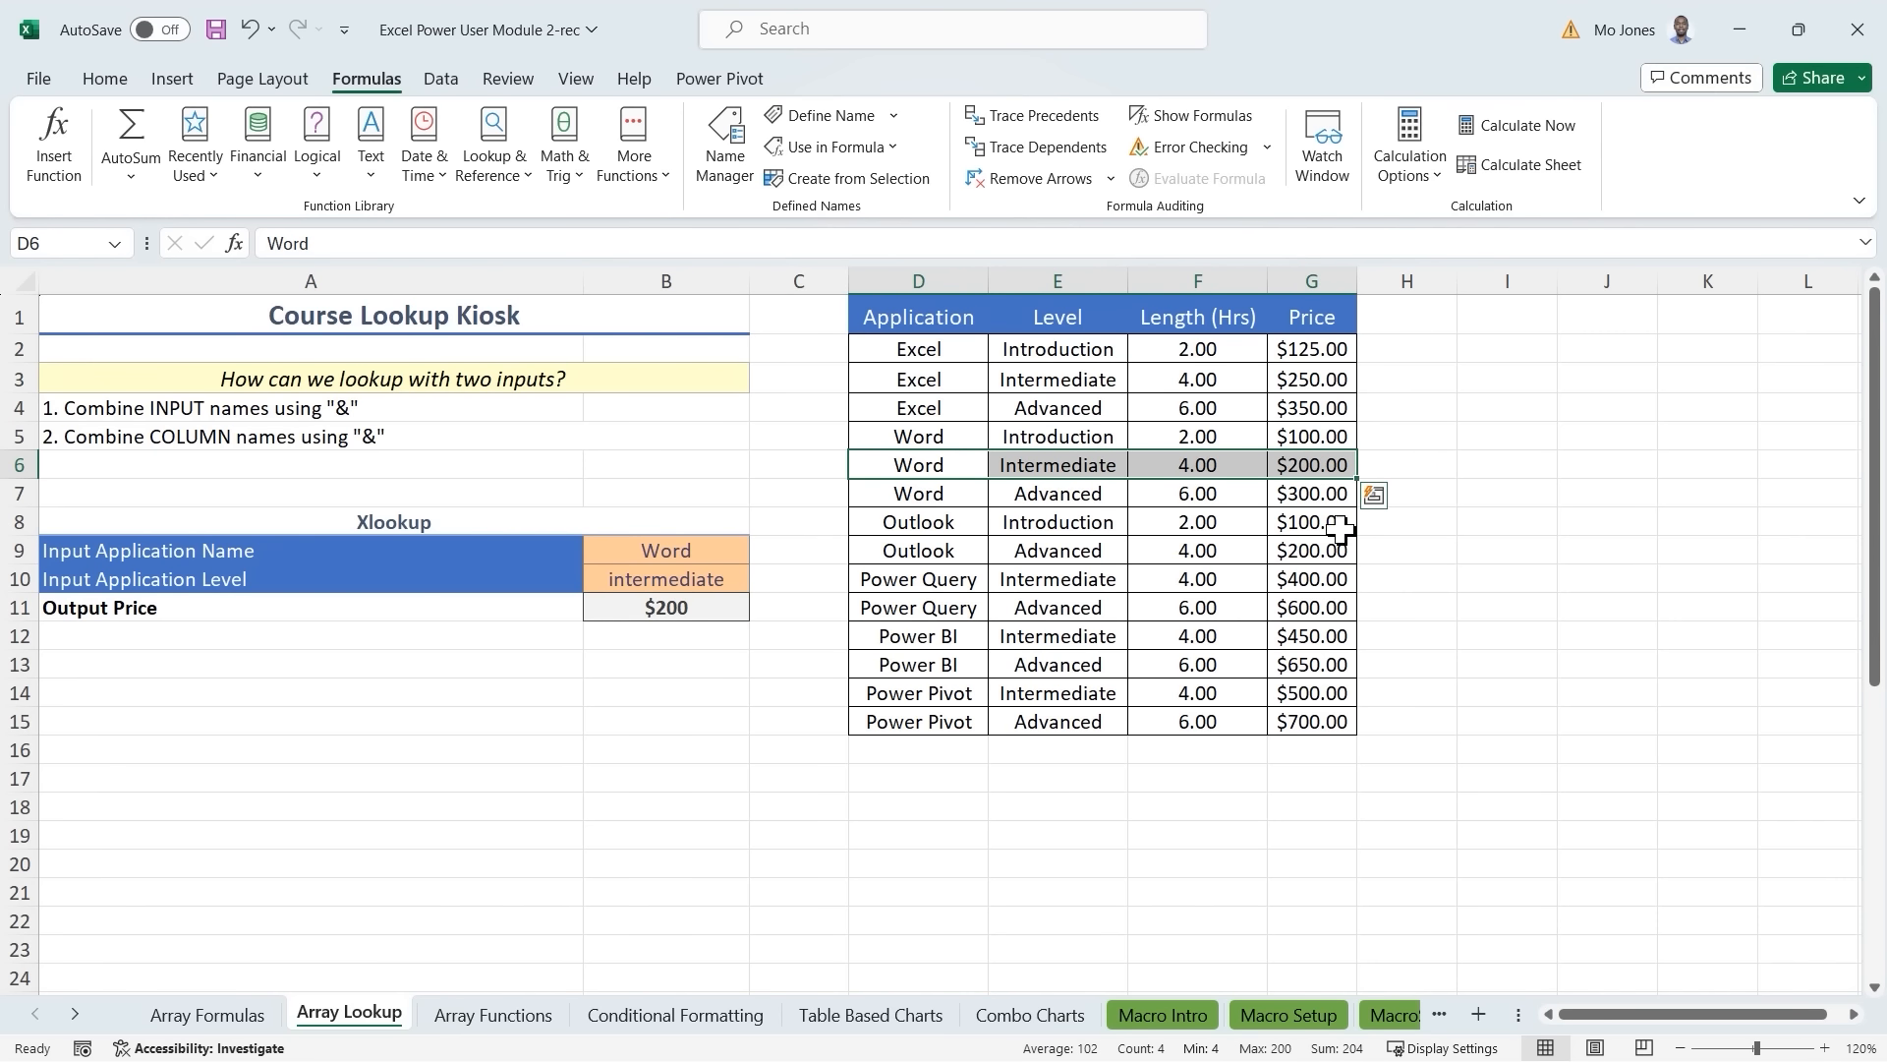
click(673, 582)
text(Advanced)
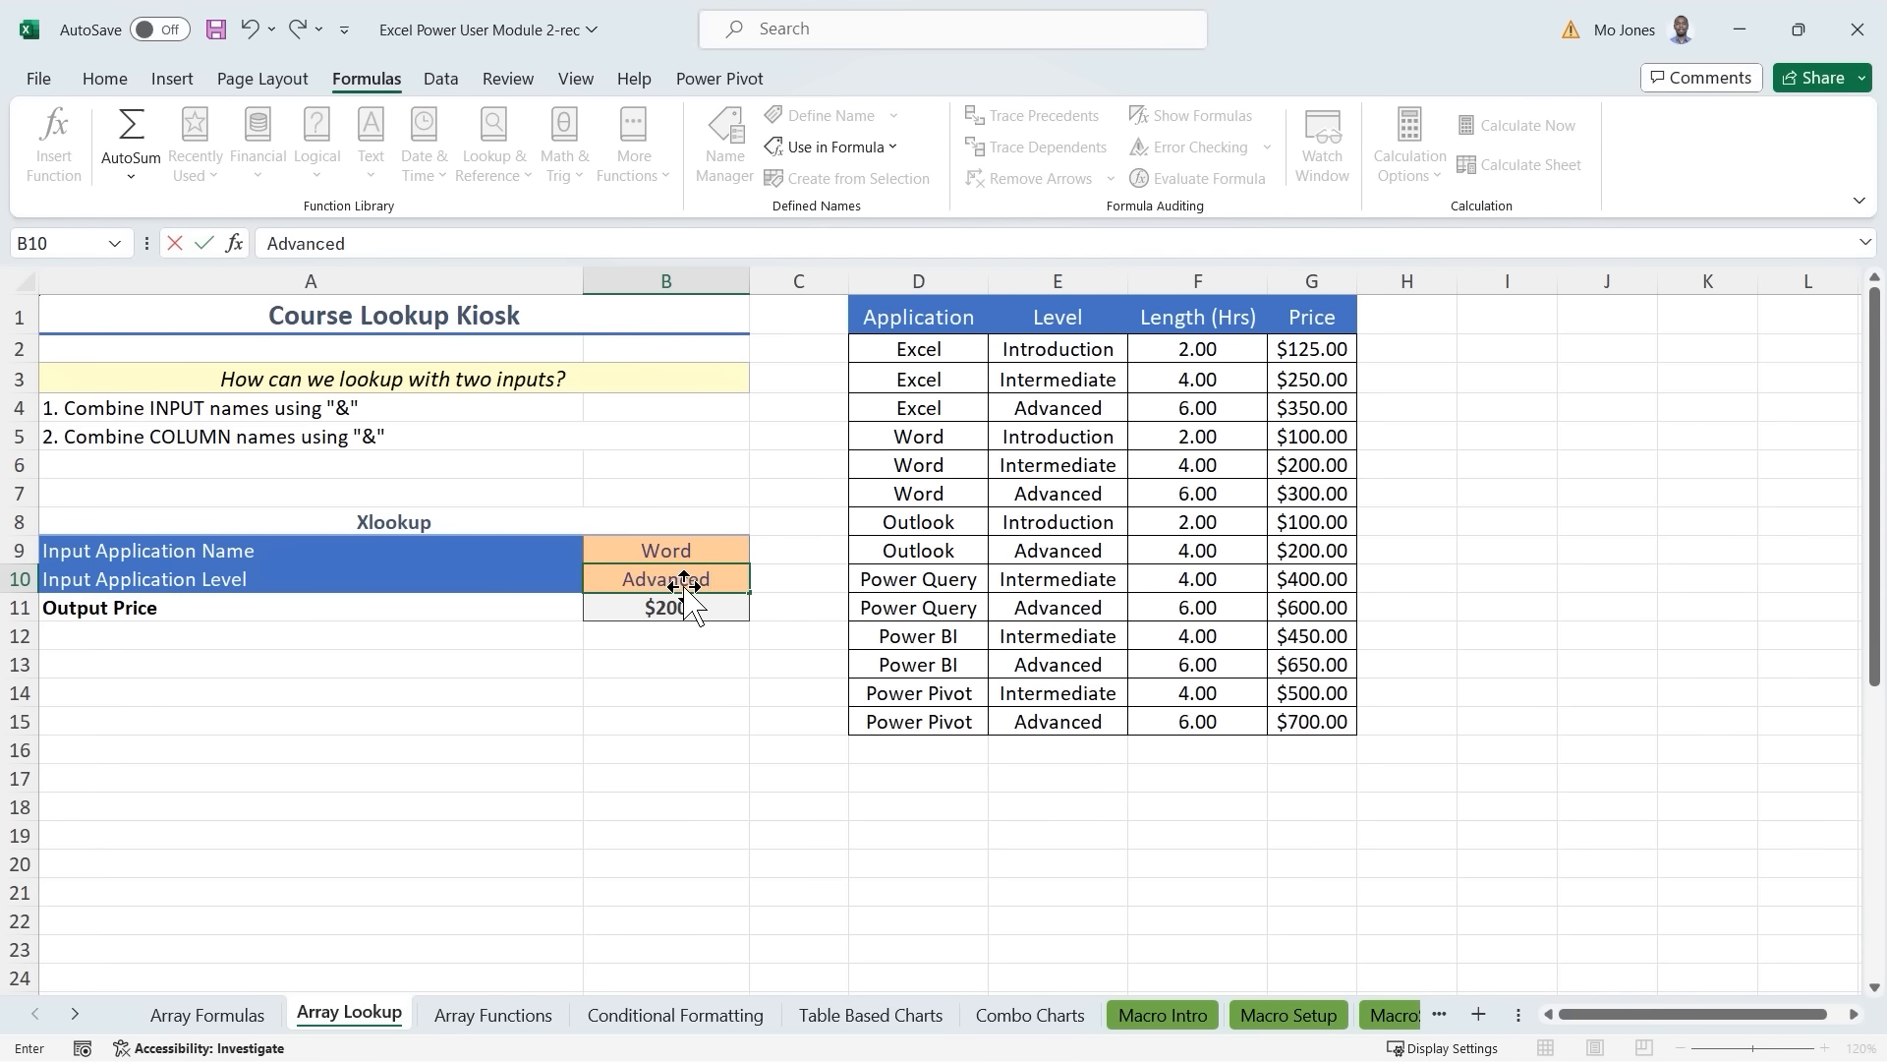
key(Return)
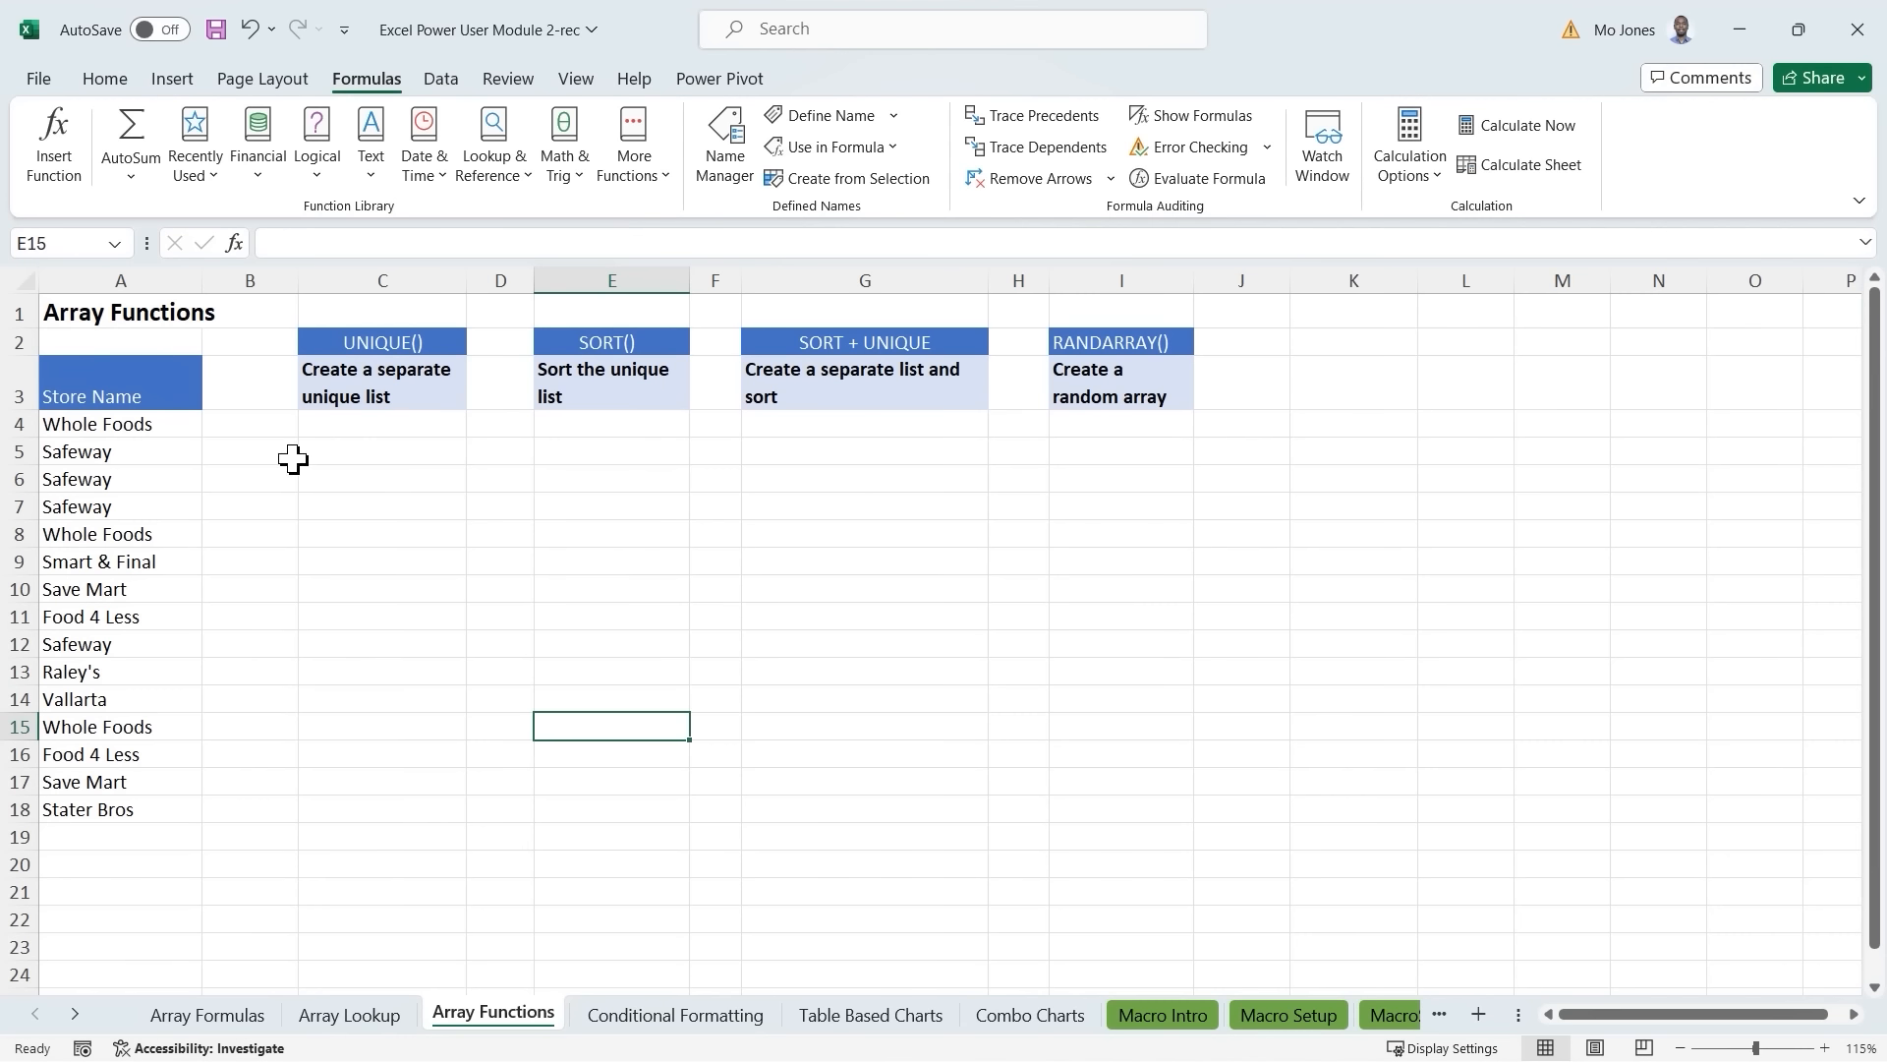
drag(151, 430, 120, 816)
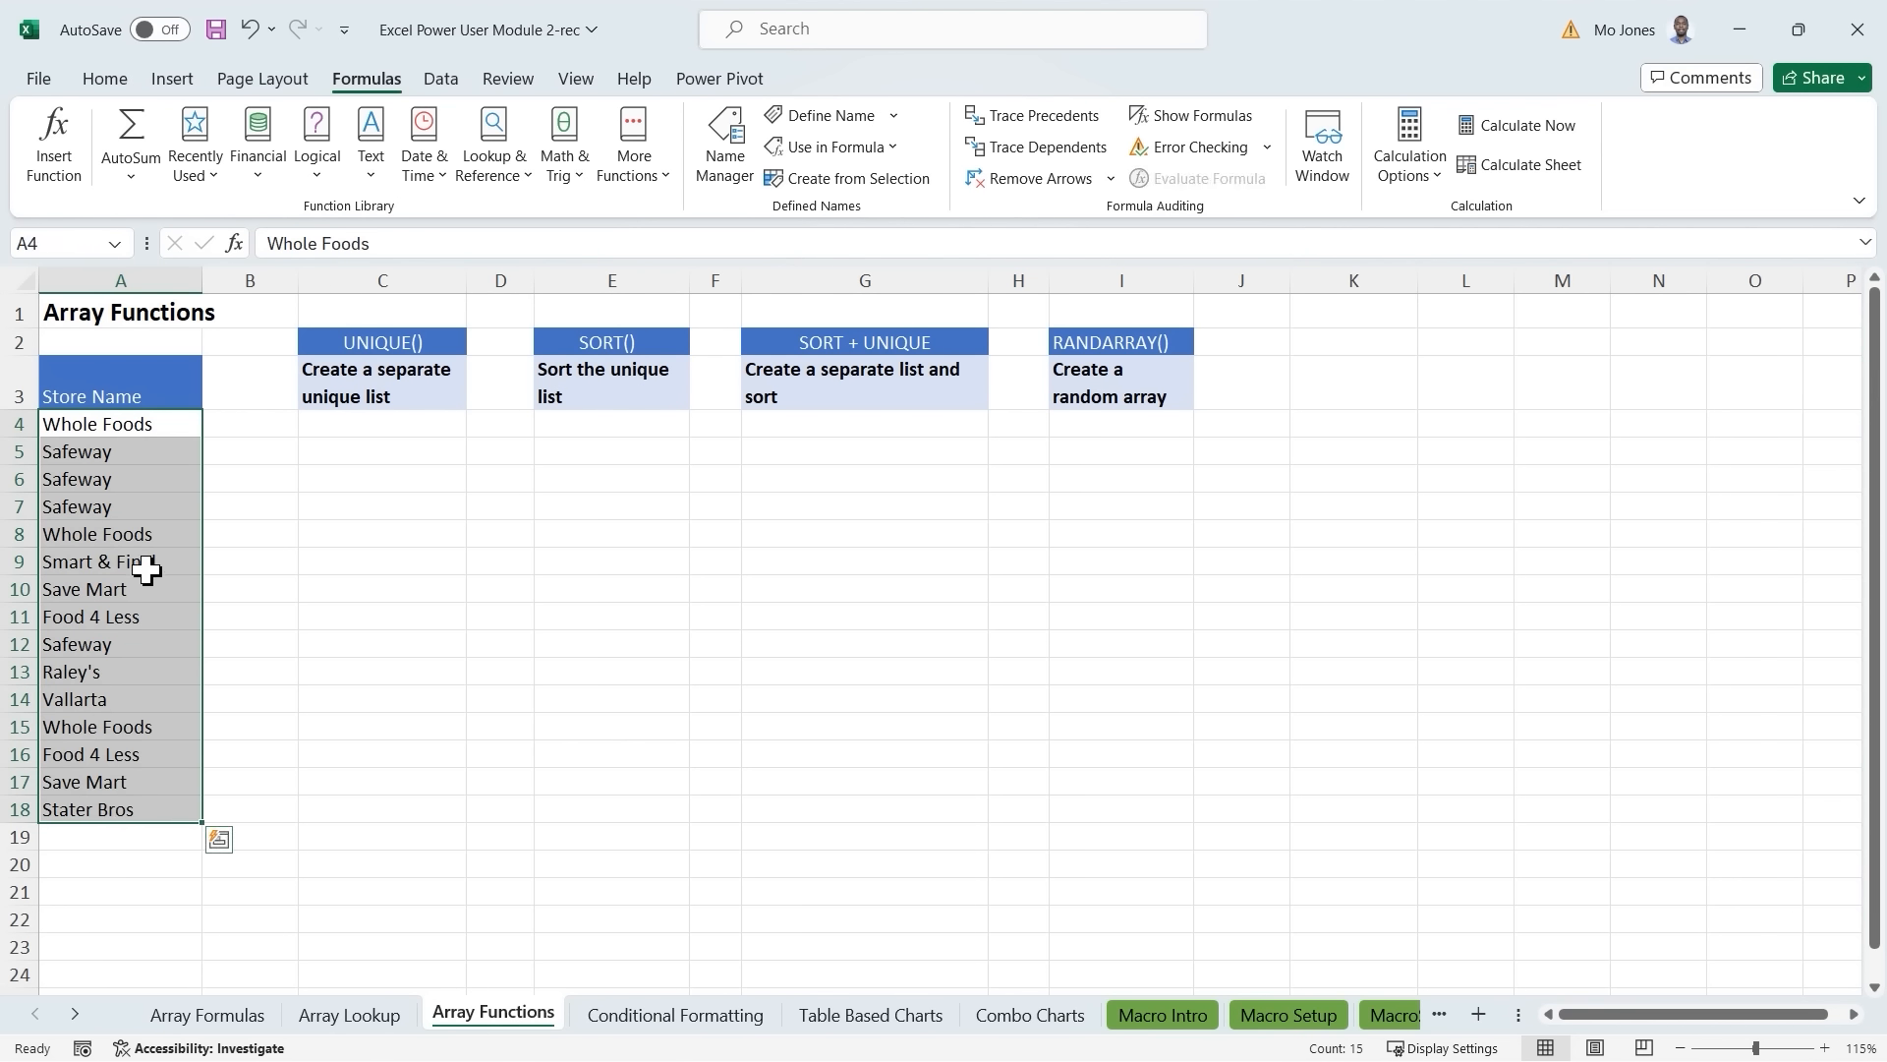
click(158, 454)
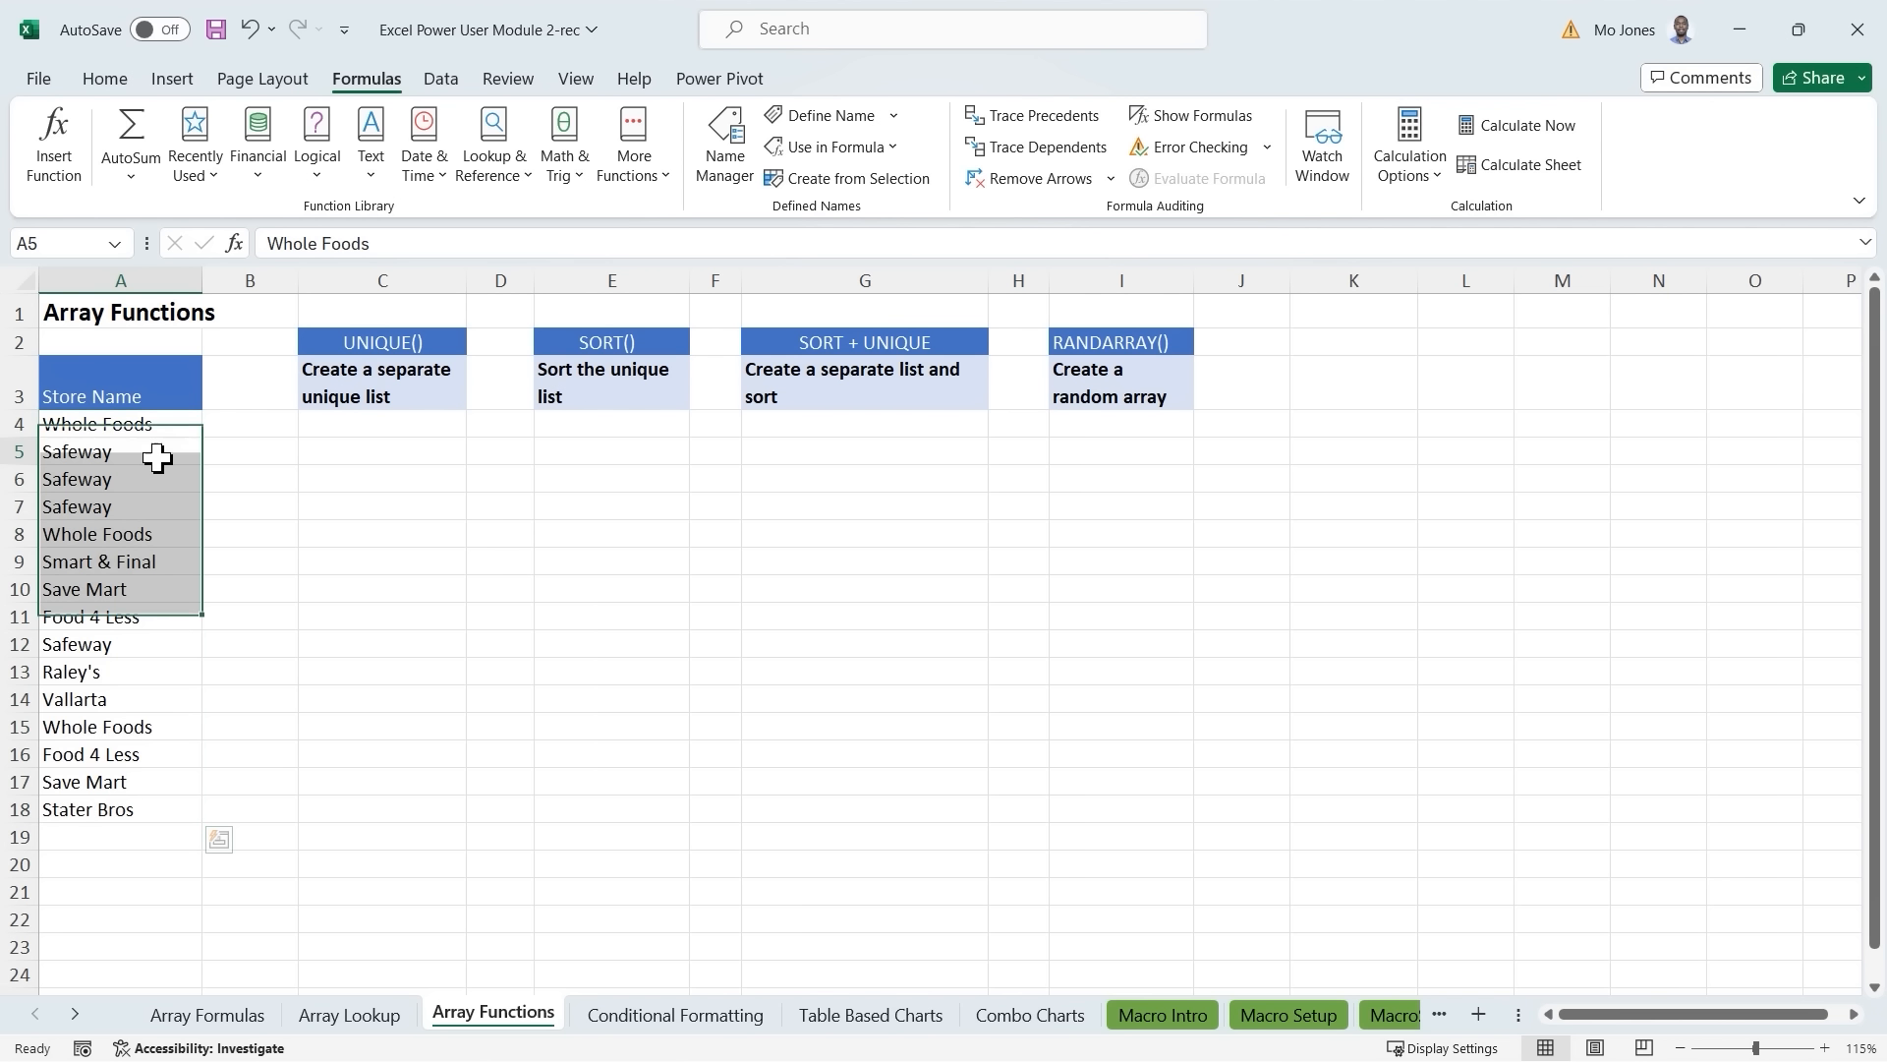
click(170, 536)
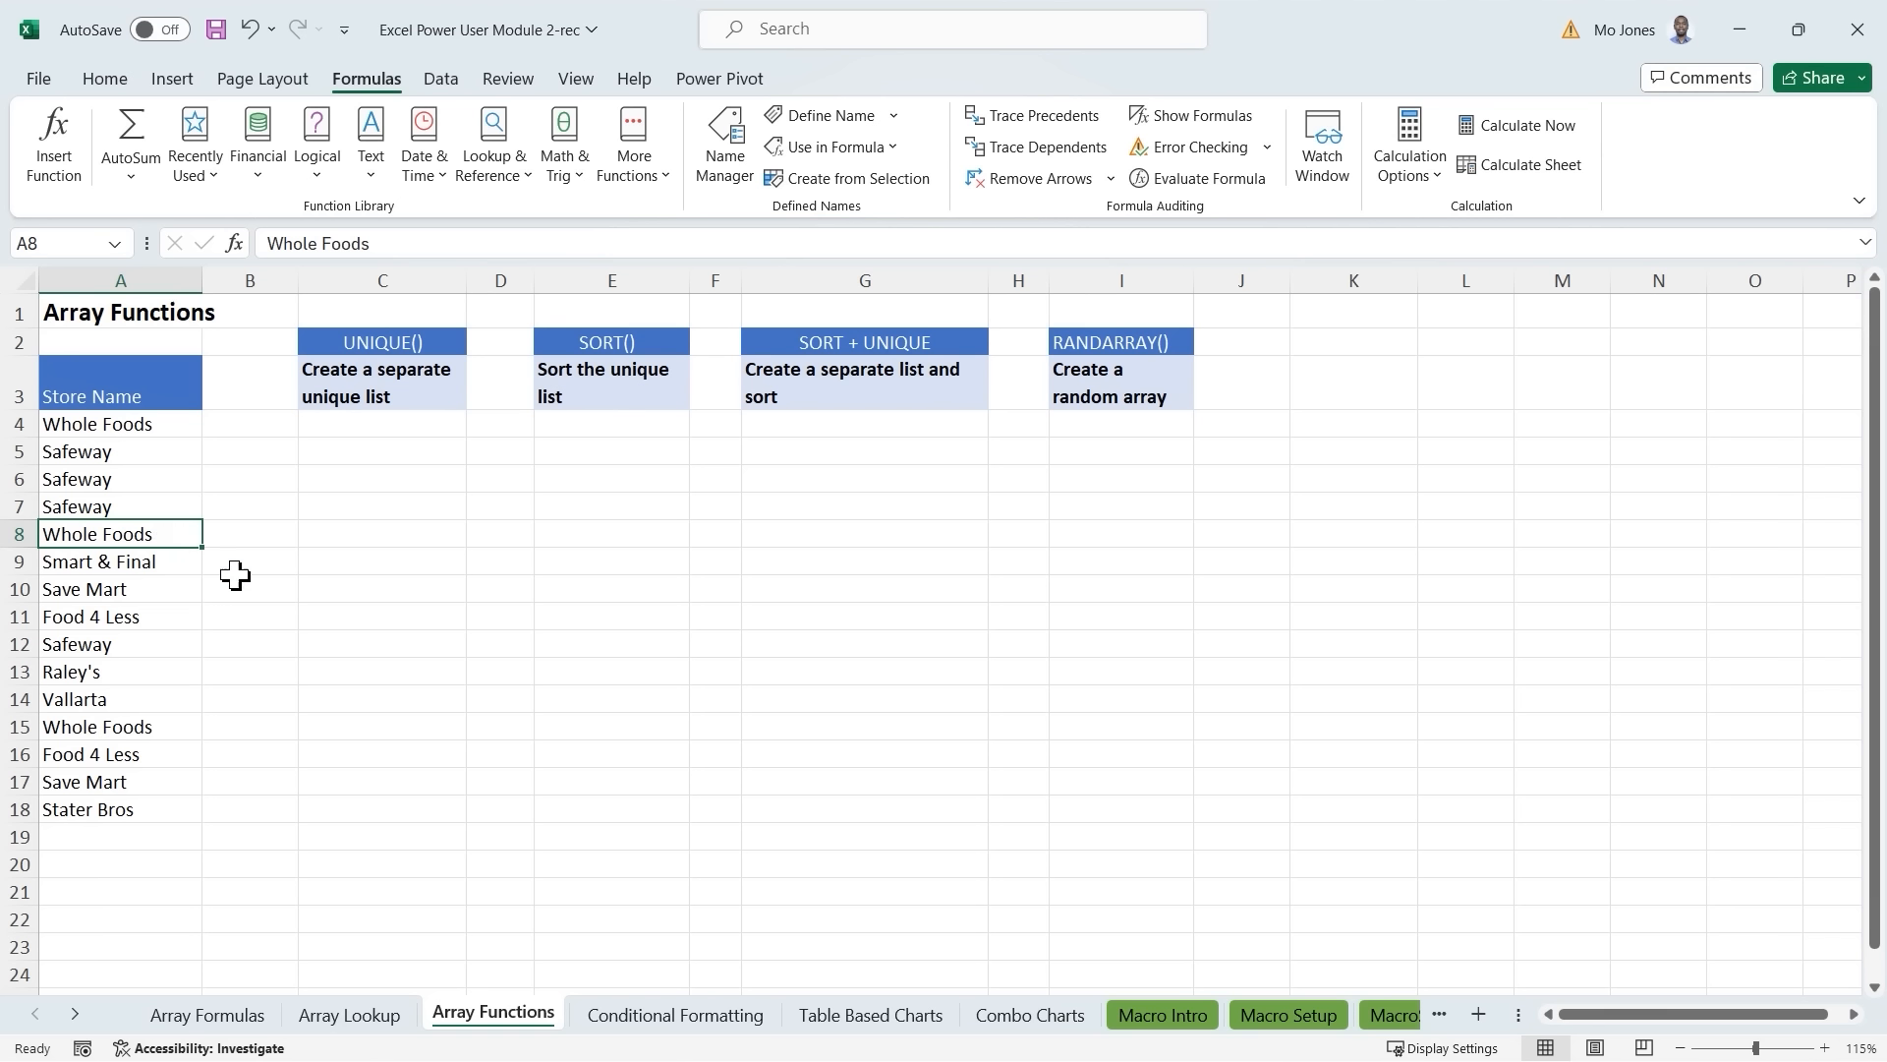
click(157, 754)
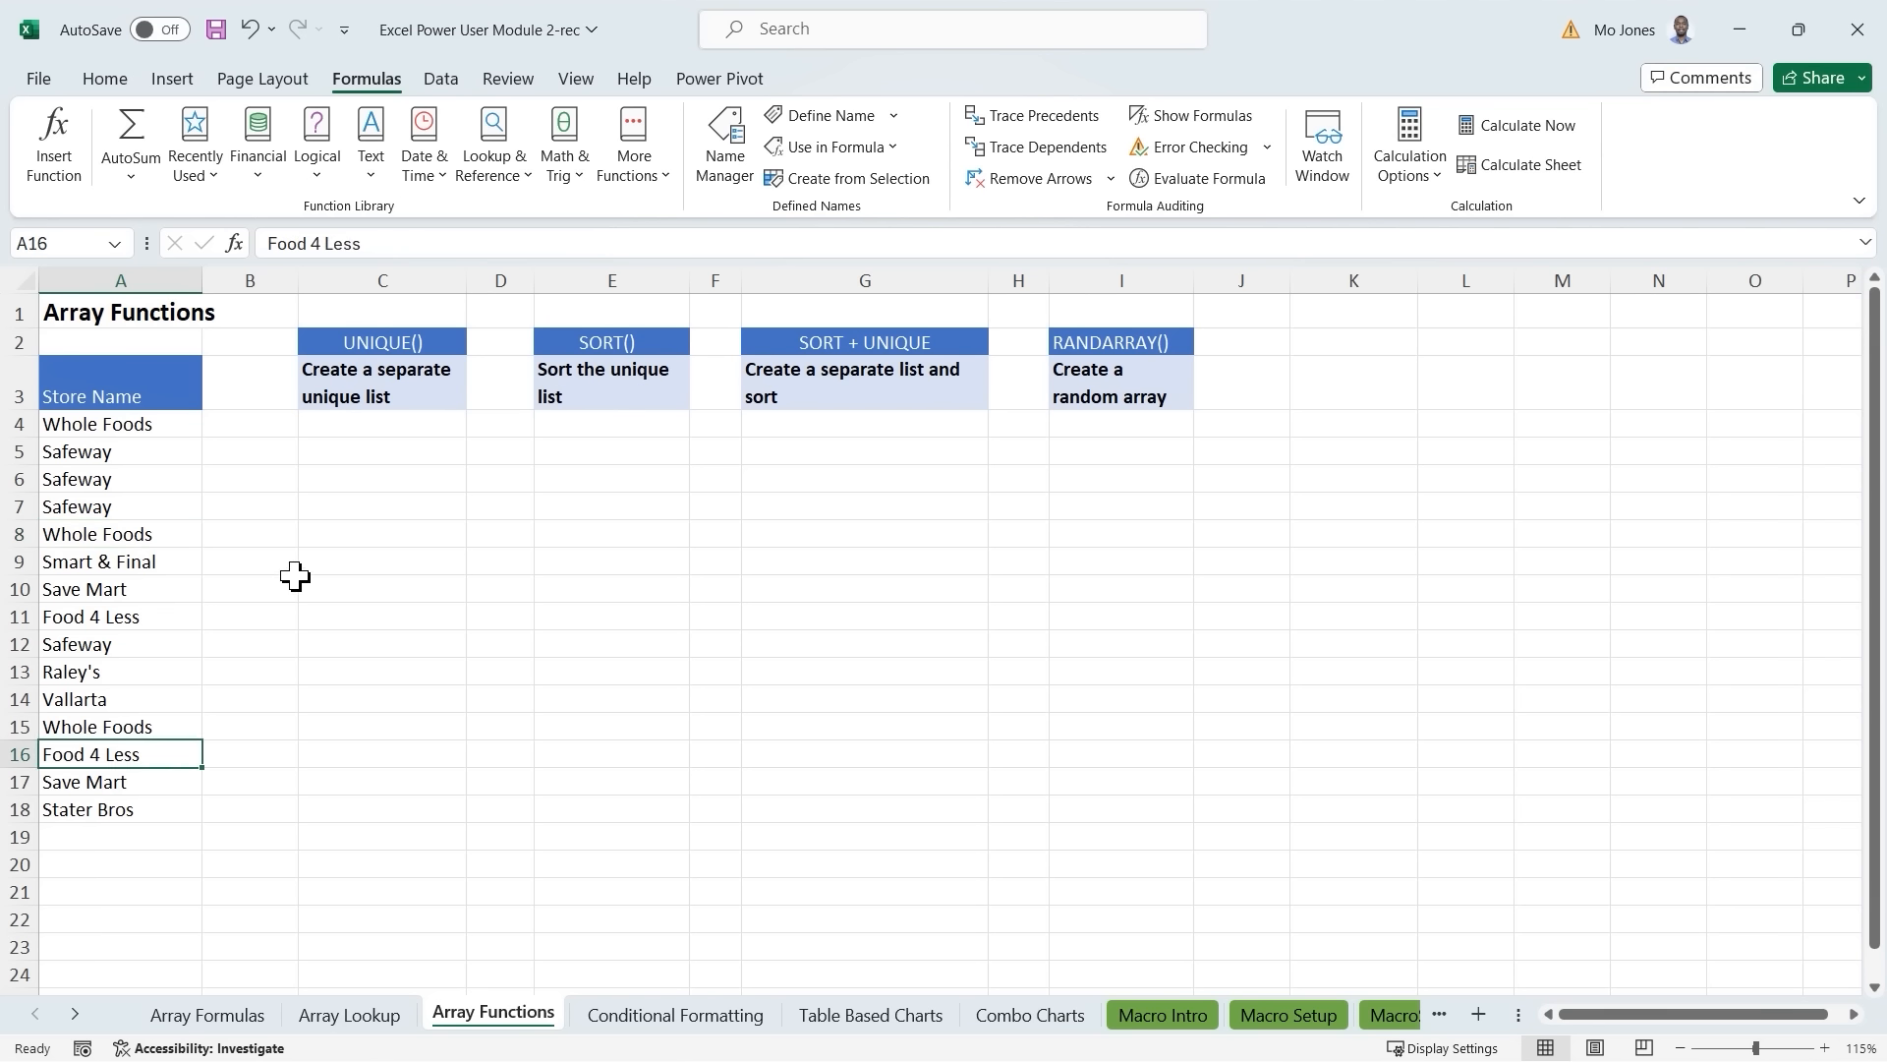
drag(153, 433, 135, 809)
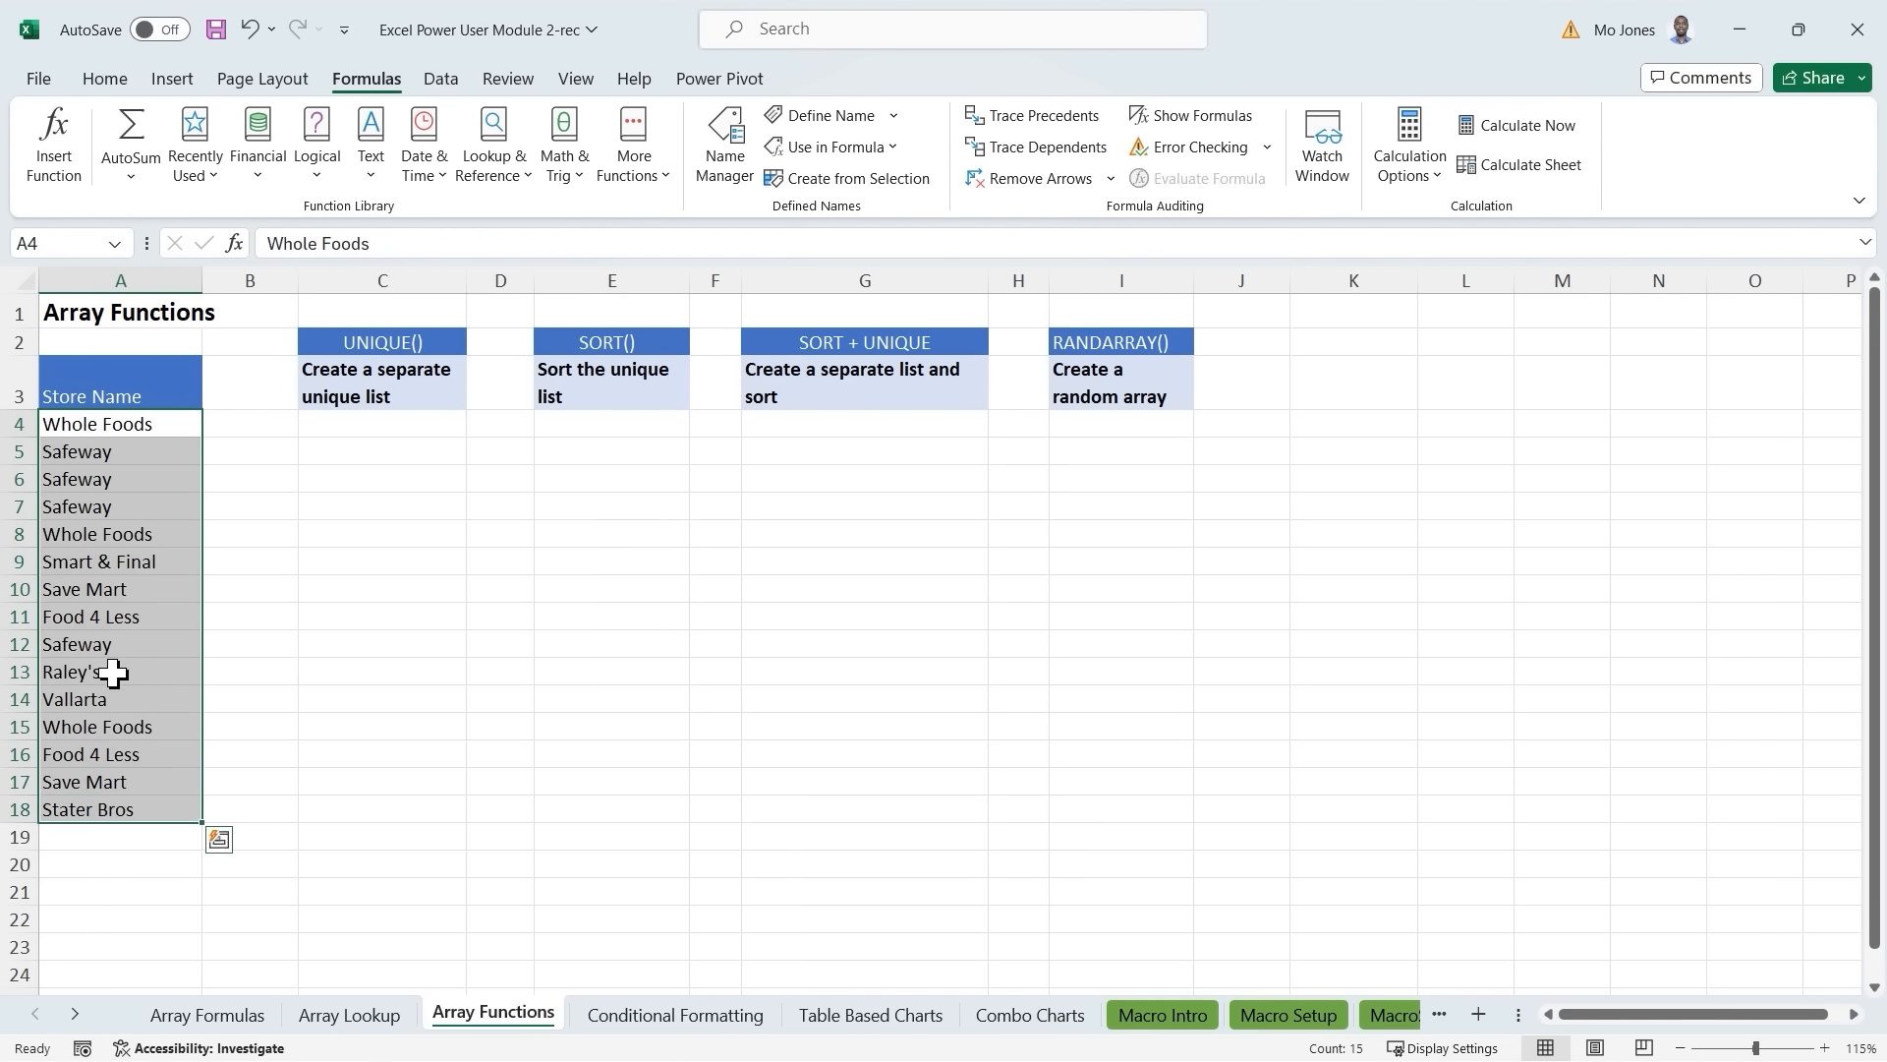
scroll(140, 611, down, 2)
scroll(141, 612, down, 4)
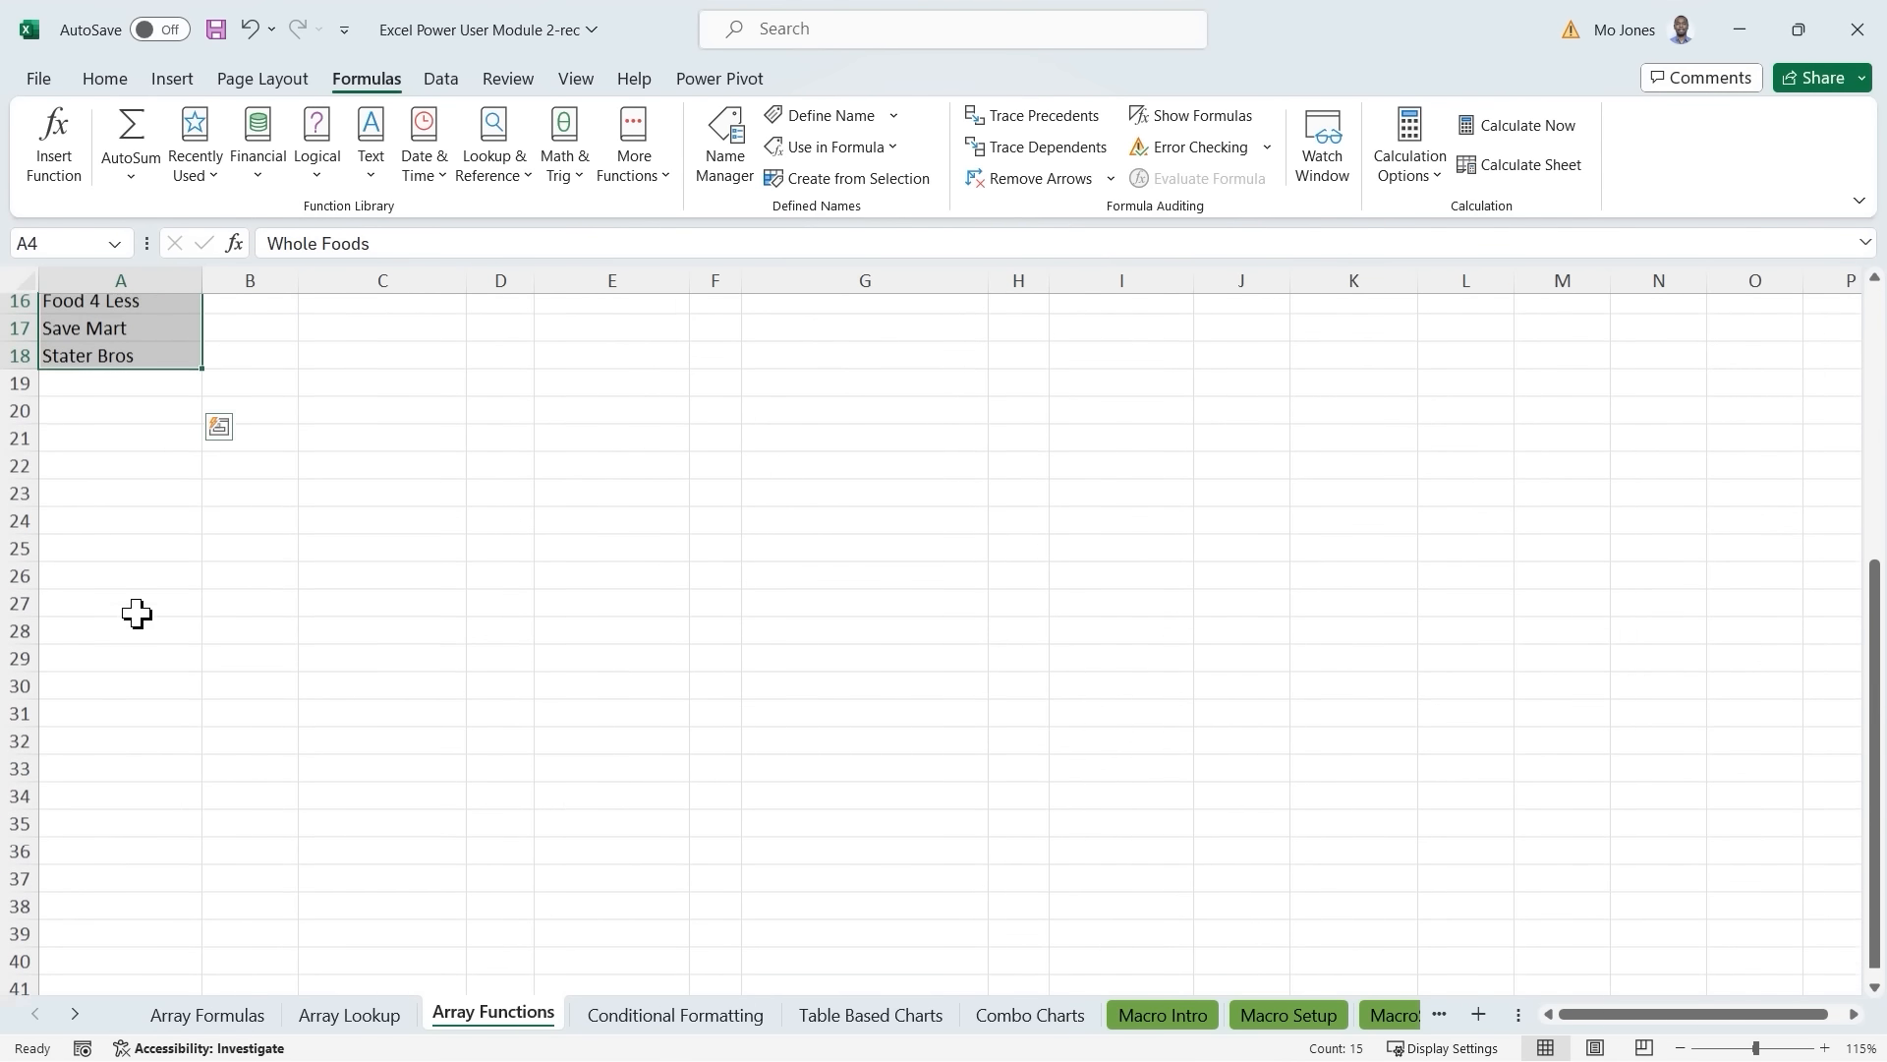
scroll(139, 610, up, 5)
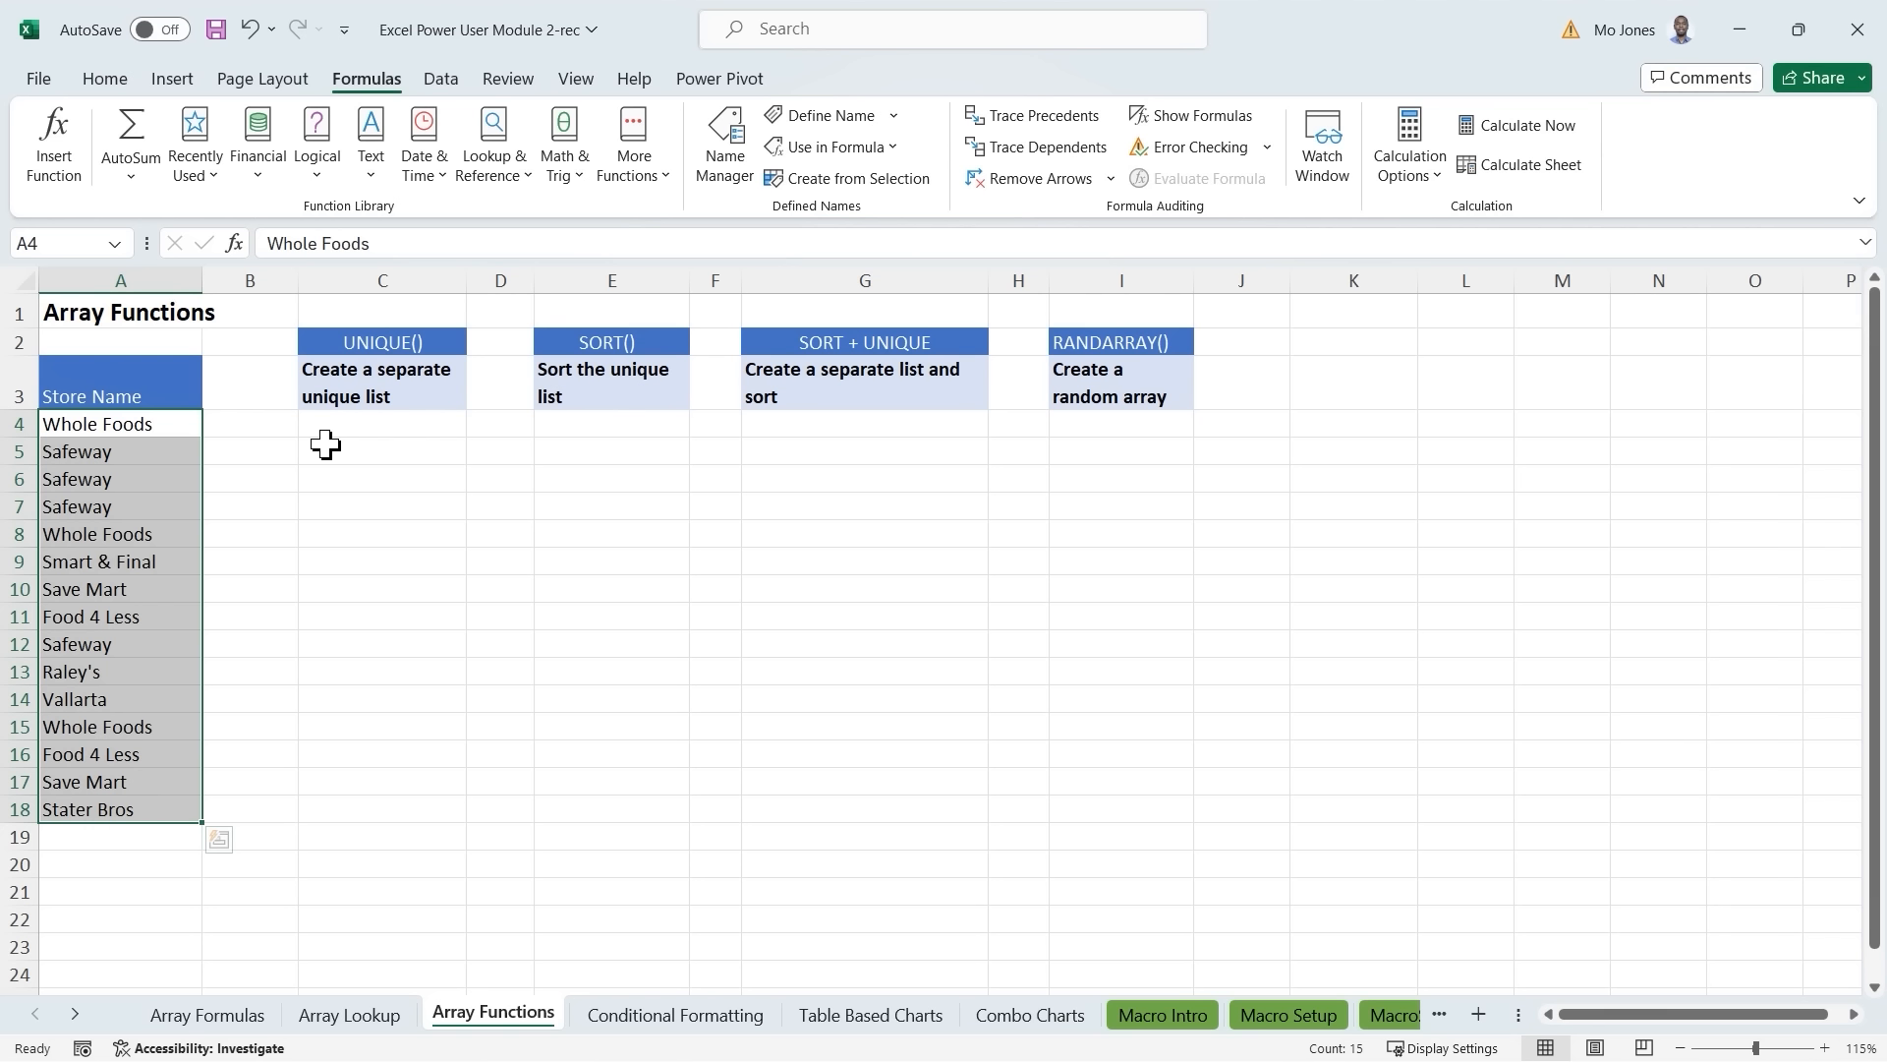
click(379, 426)
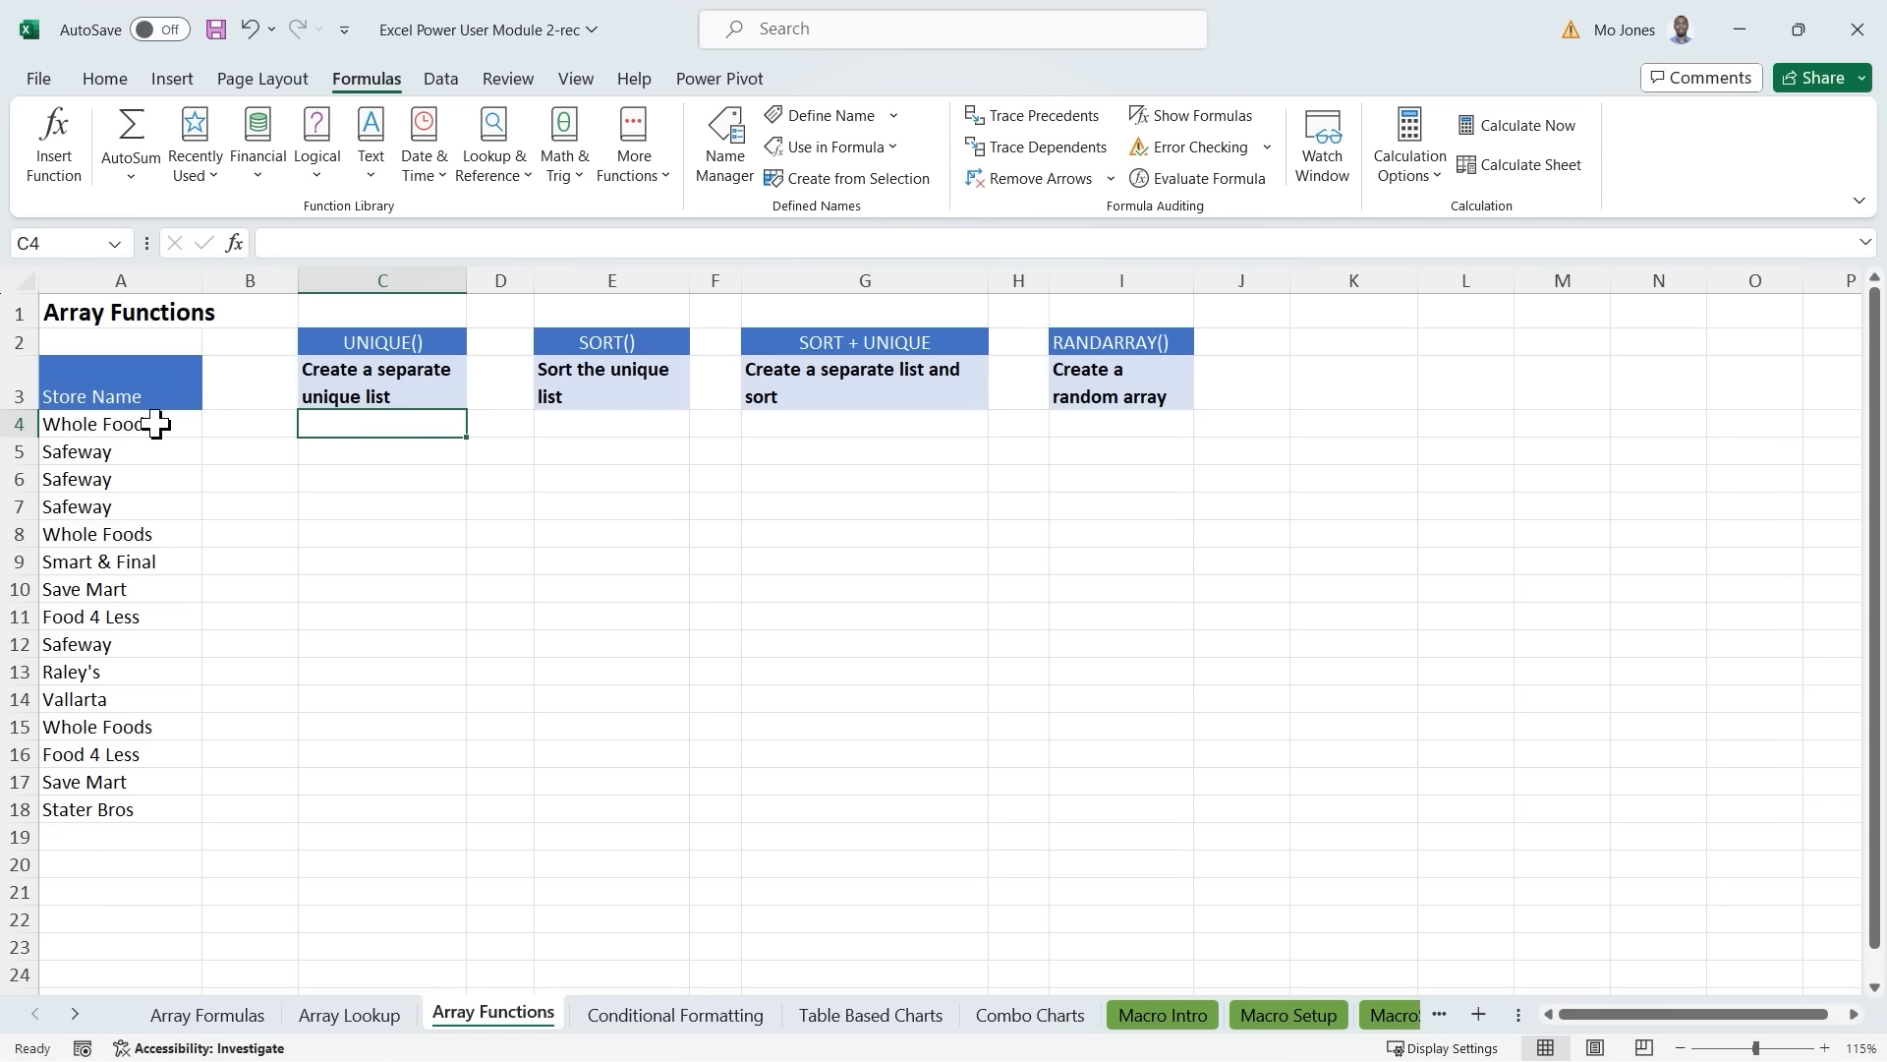
drag(157, 420, 118, 801)
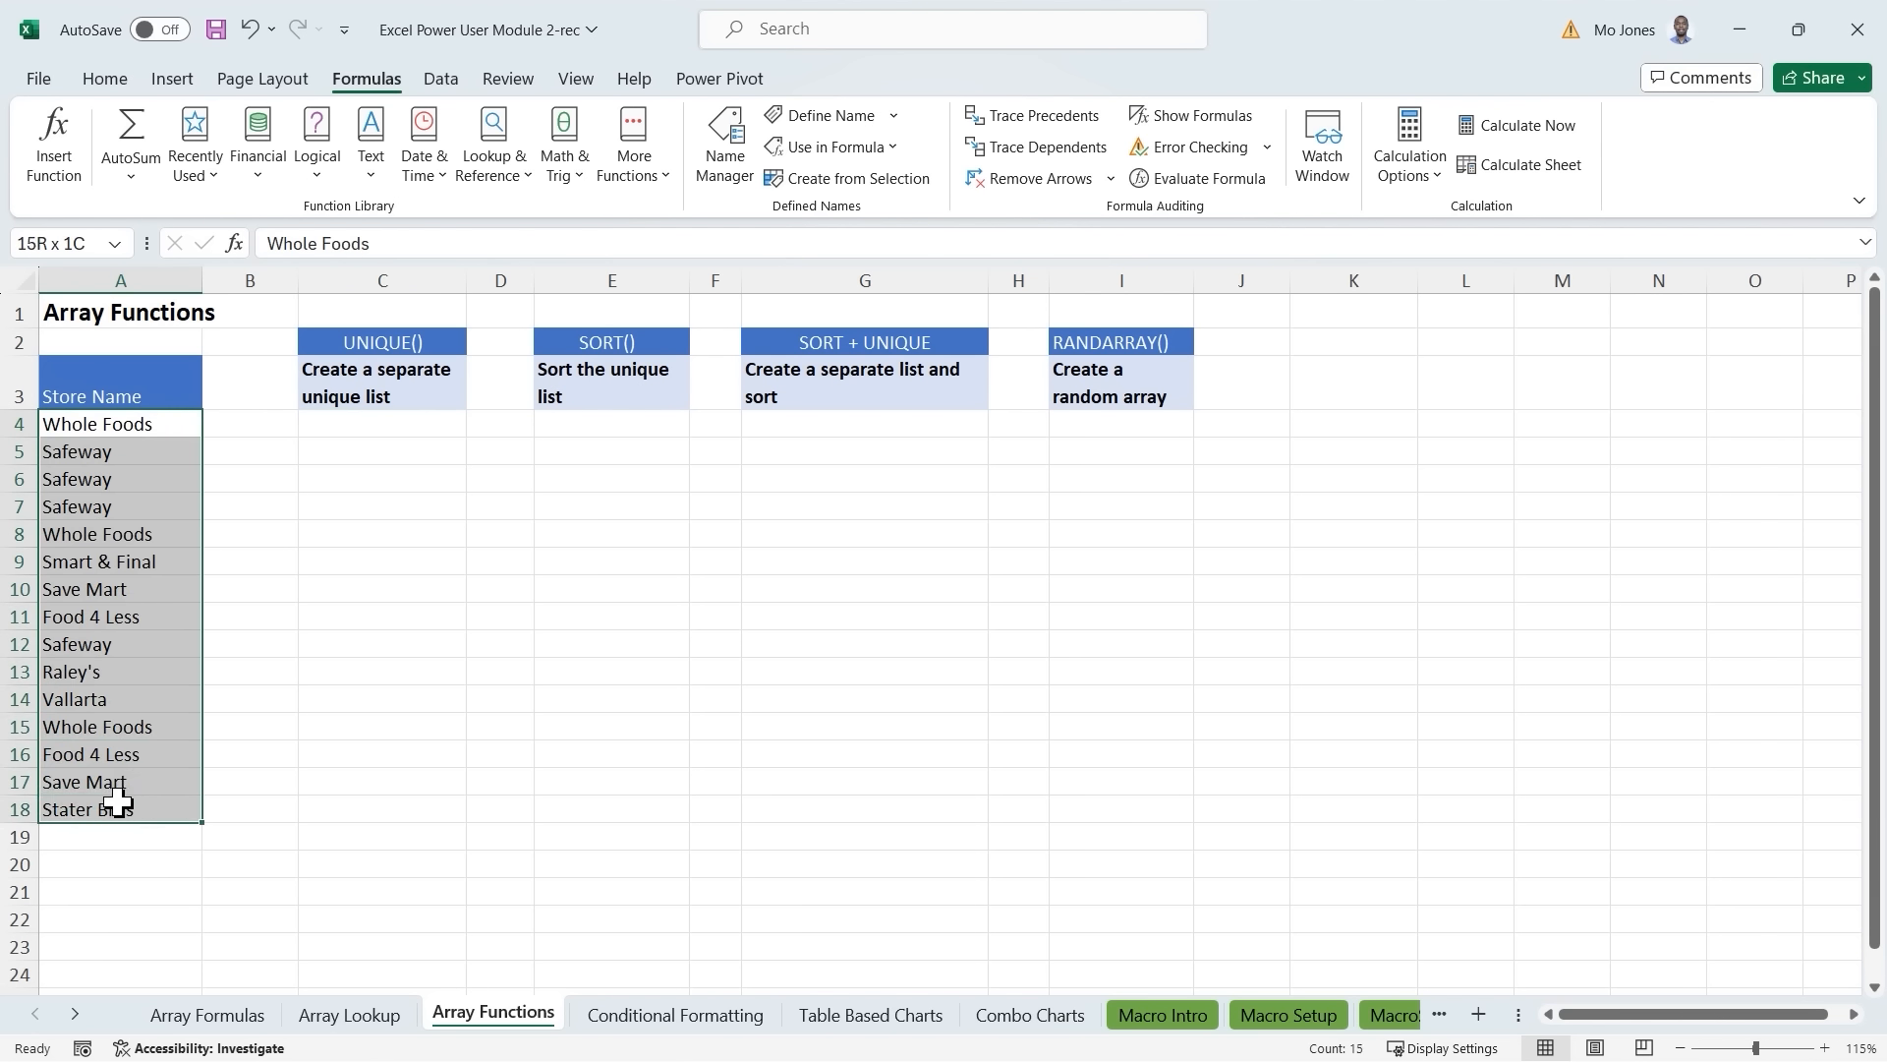
click(404, 429)
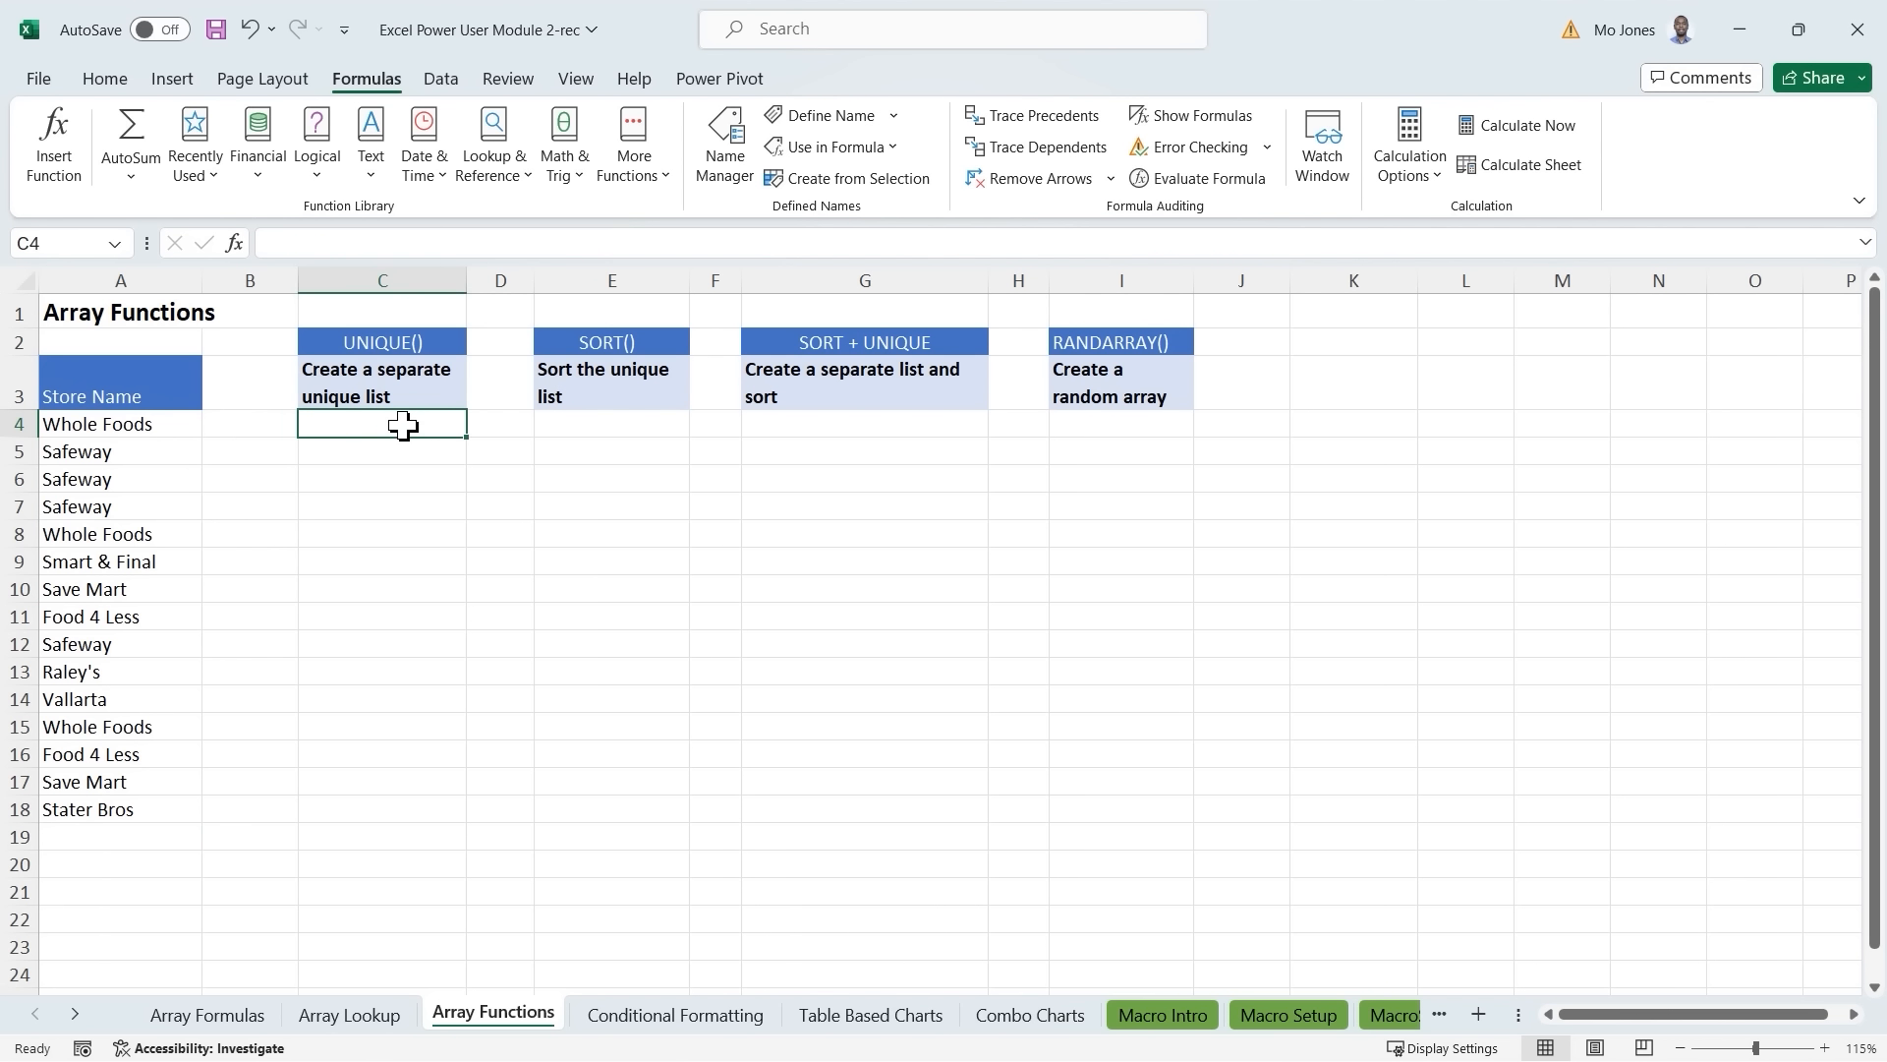
Enter =UNIQUE(A4:A18) in C4 so eight distinct store names spill down C4:C11.
text(=un)
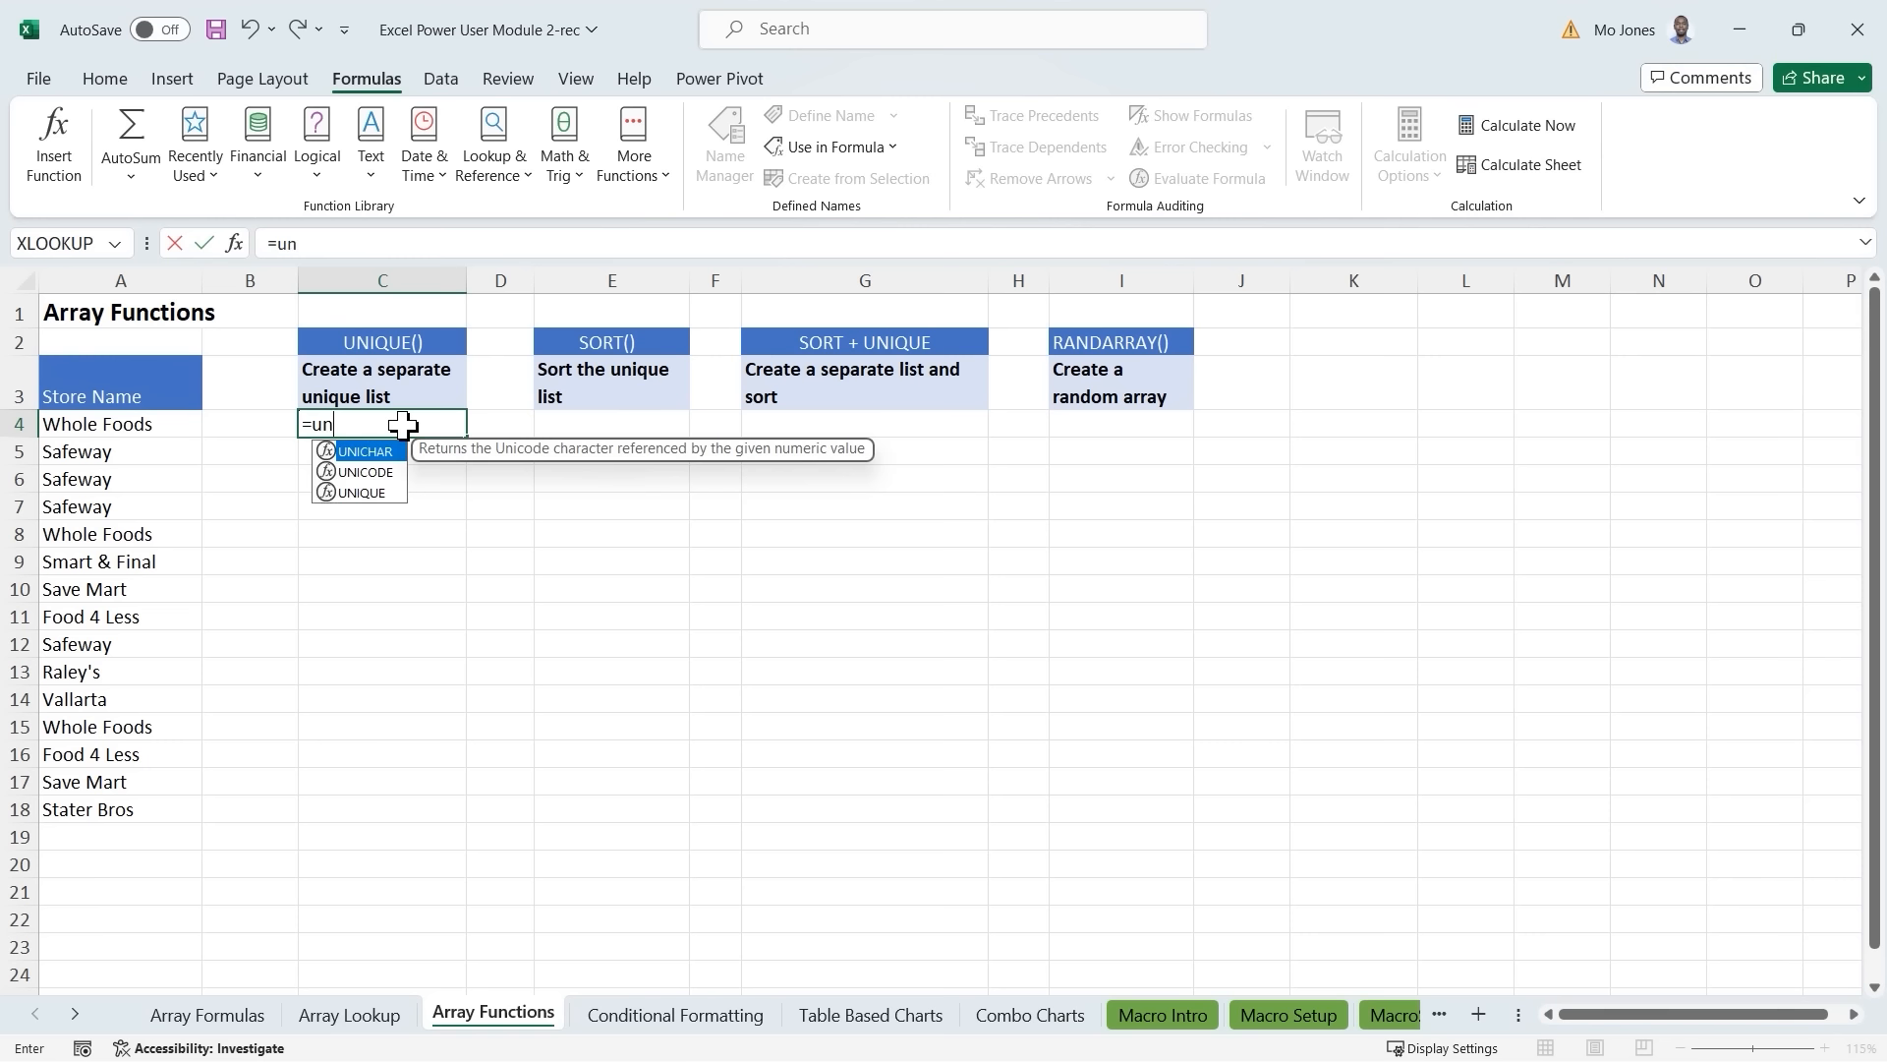
key(Down)
key(Down)
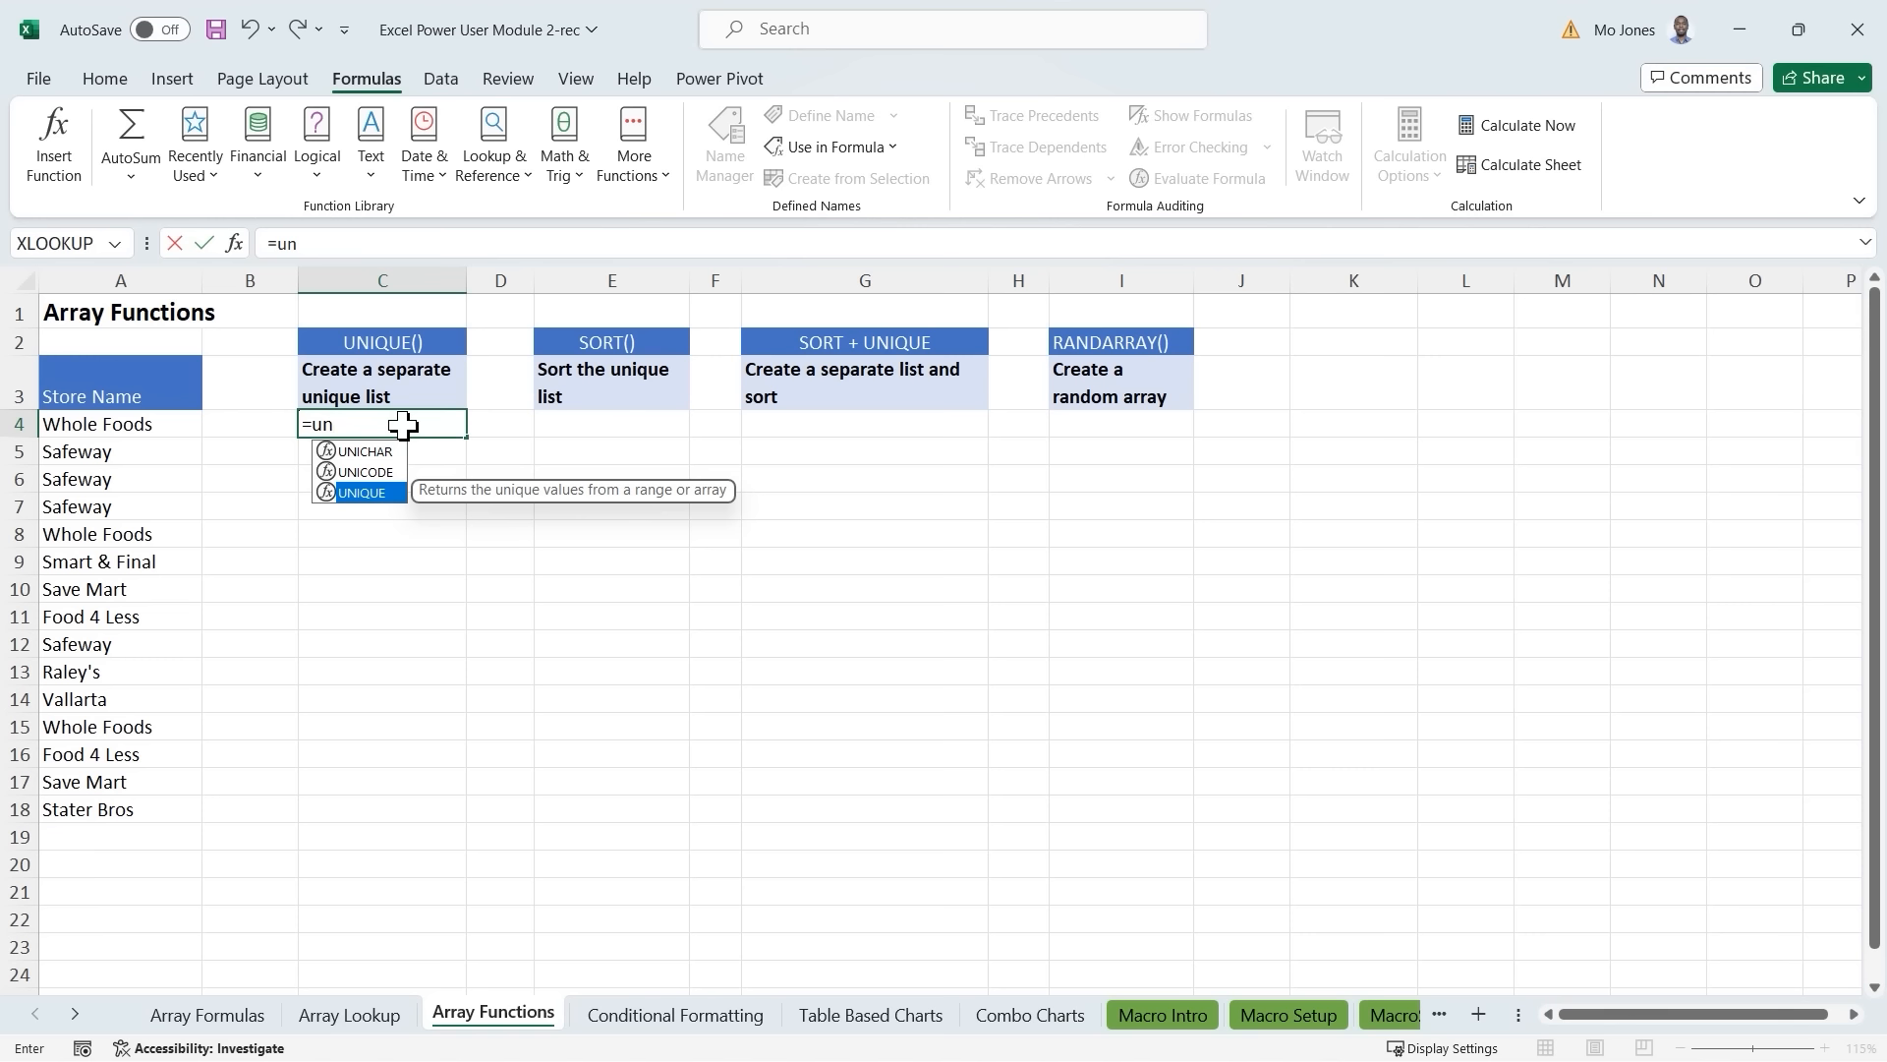
key(Tab)
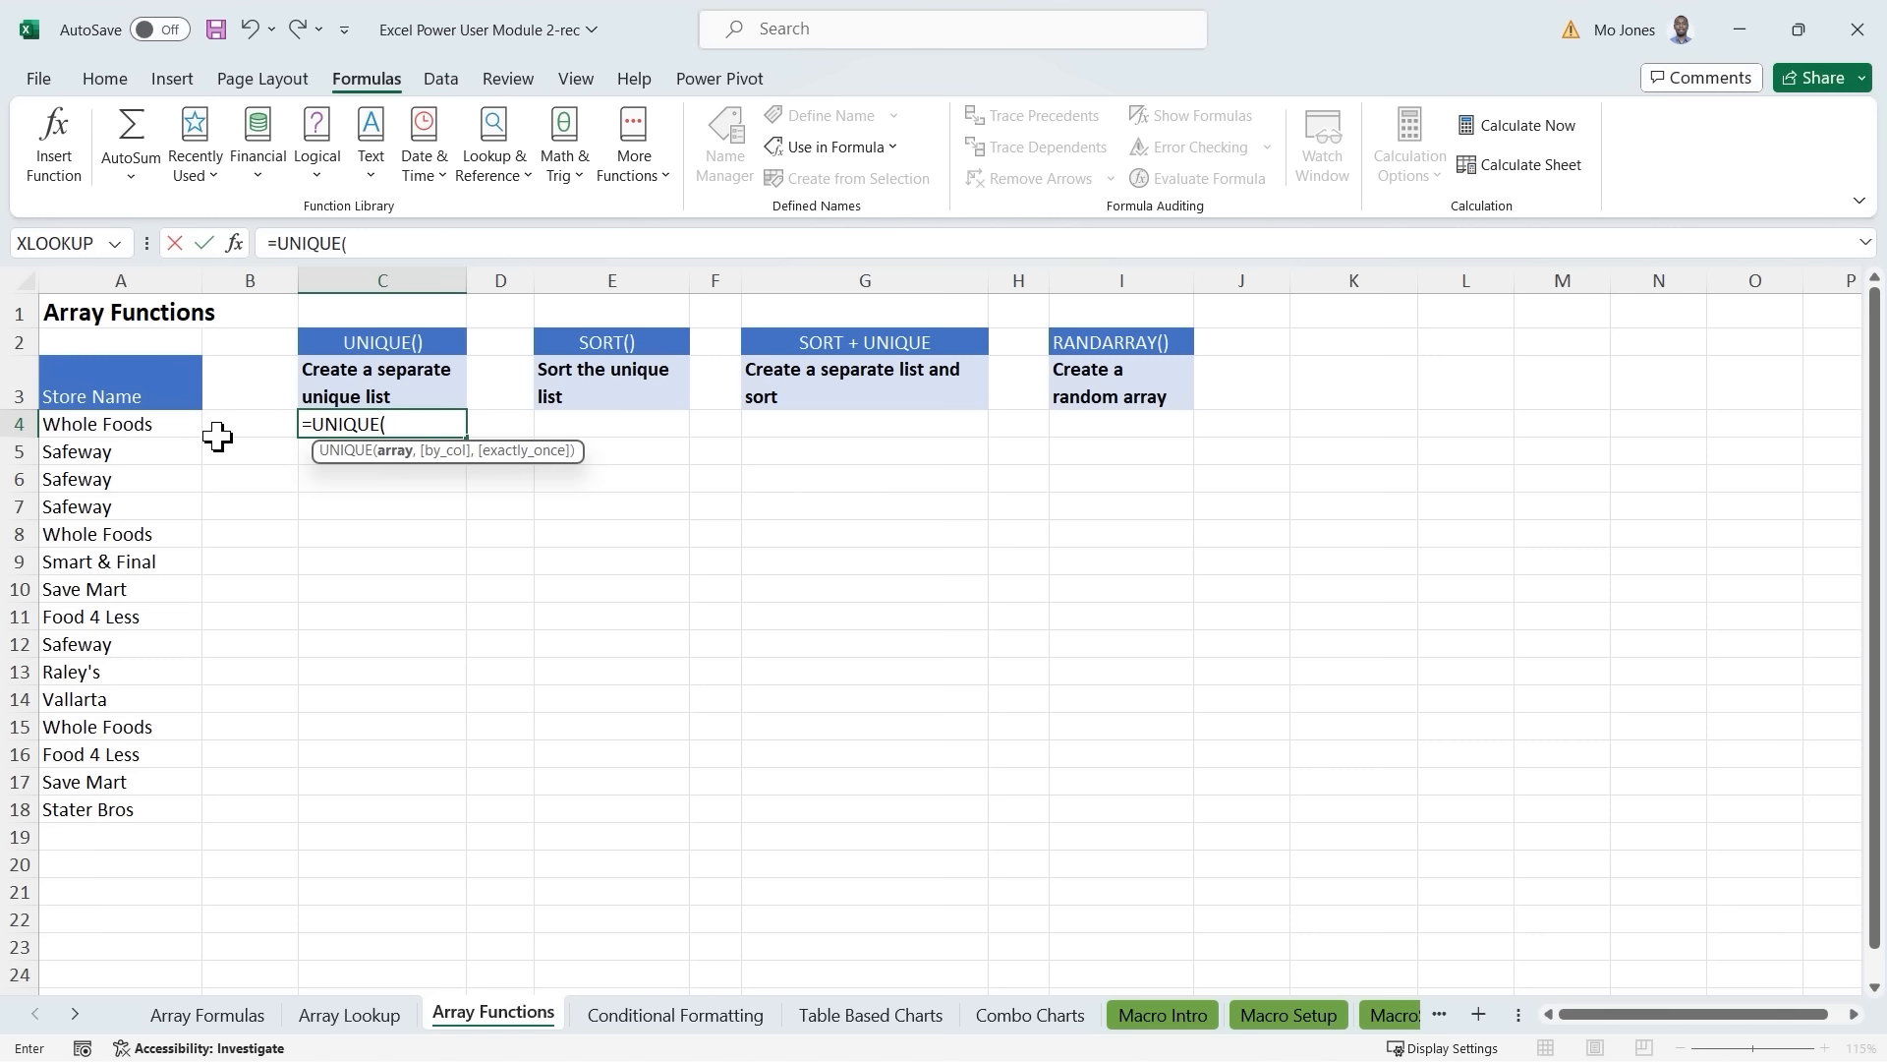
drag(161, 426, 143, 806)
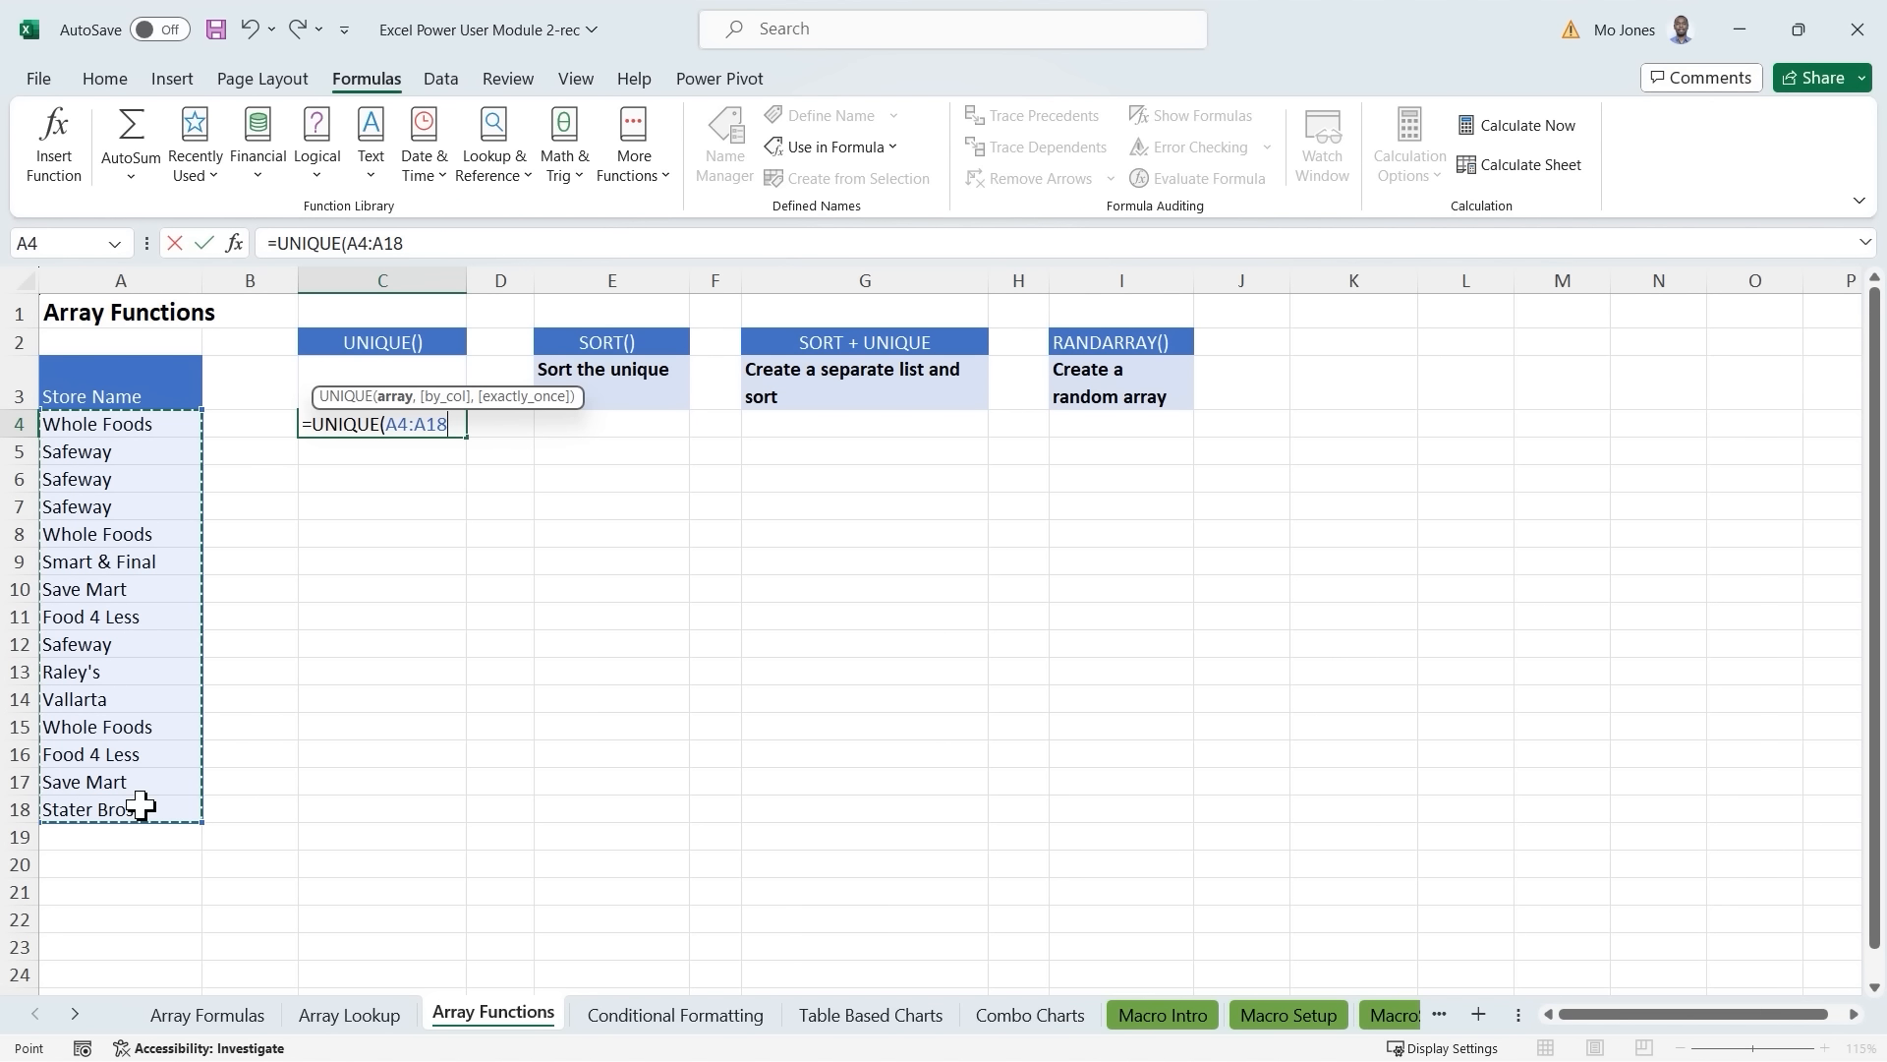
text(,)
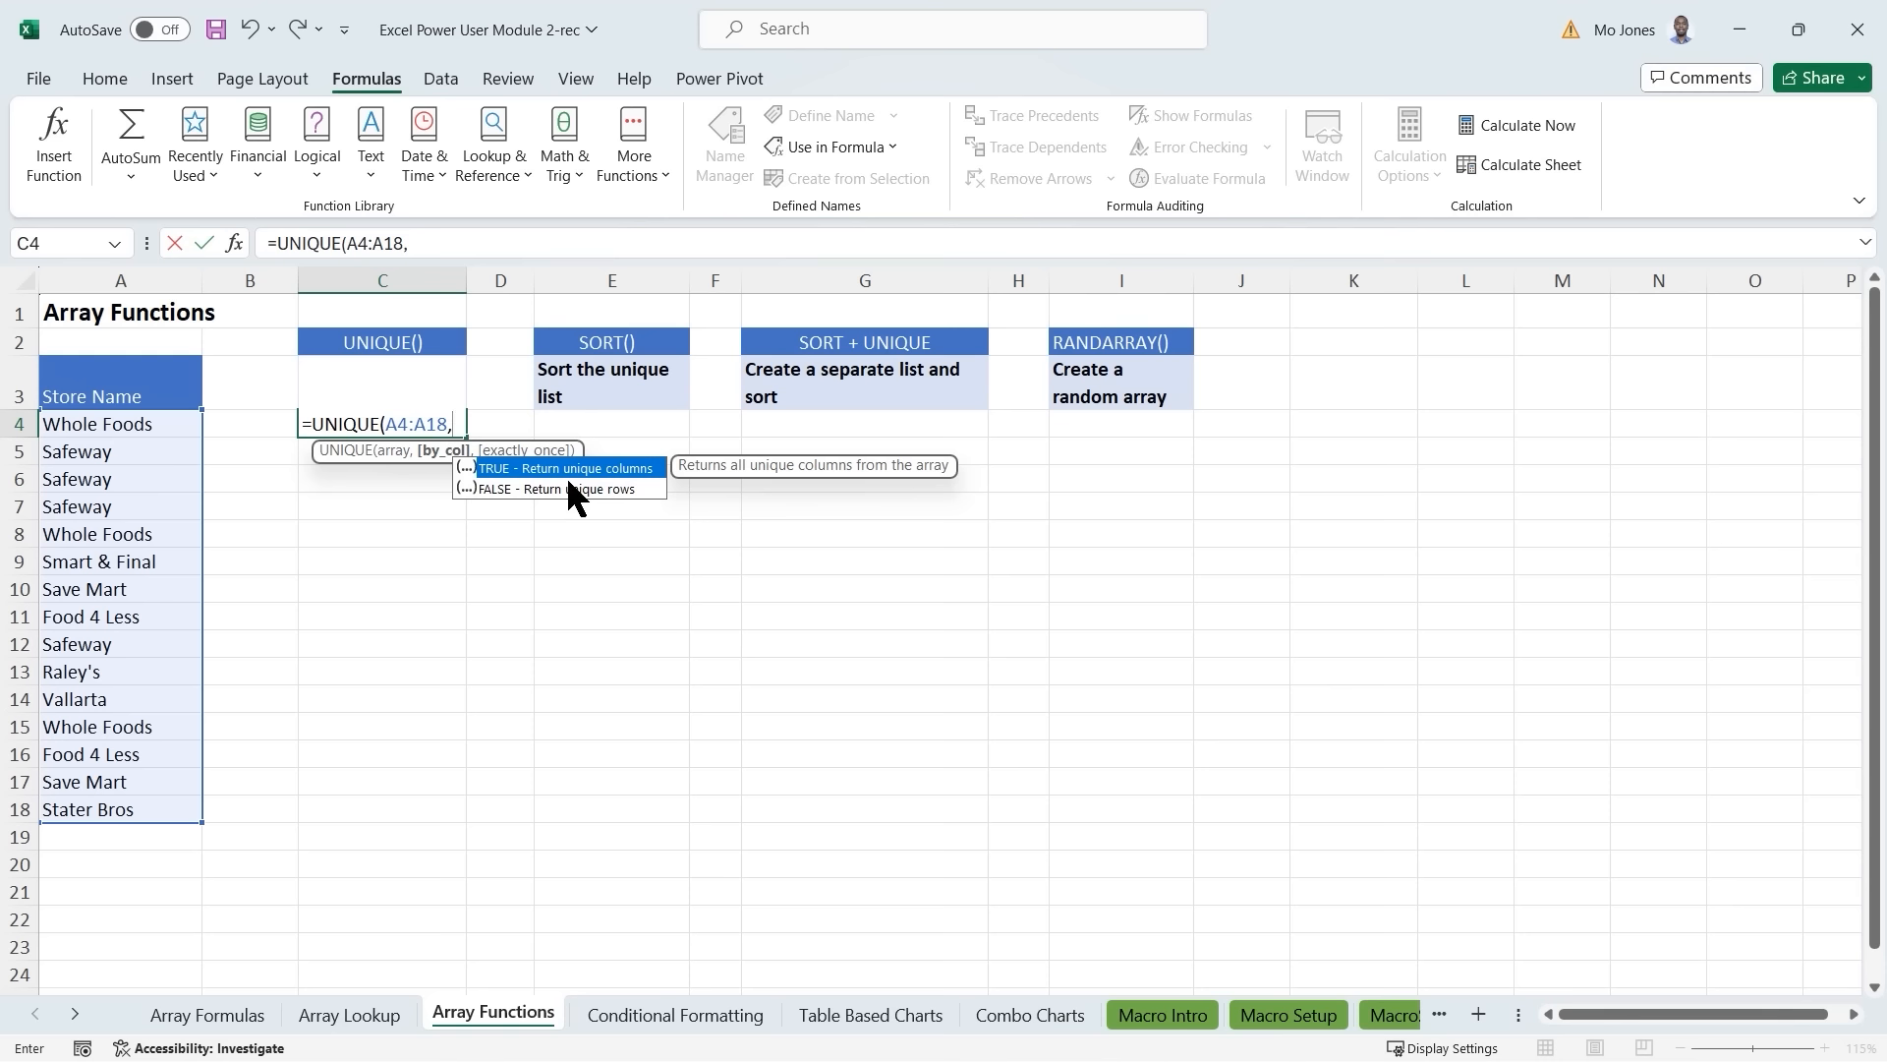
key(Escape)
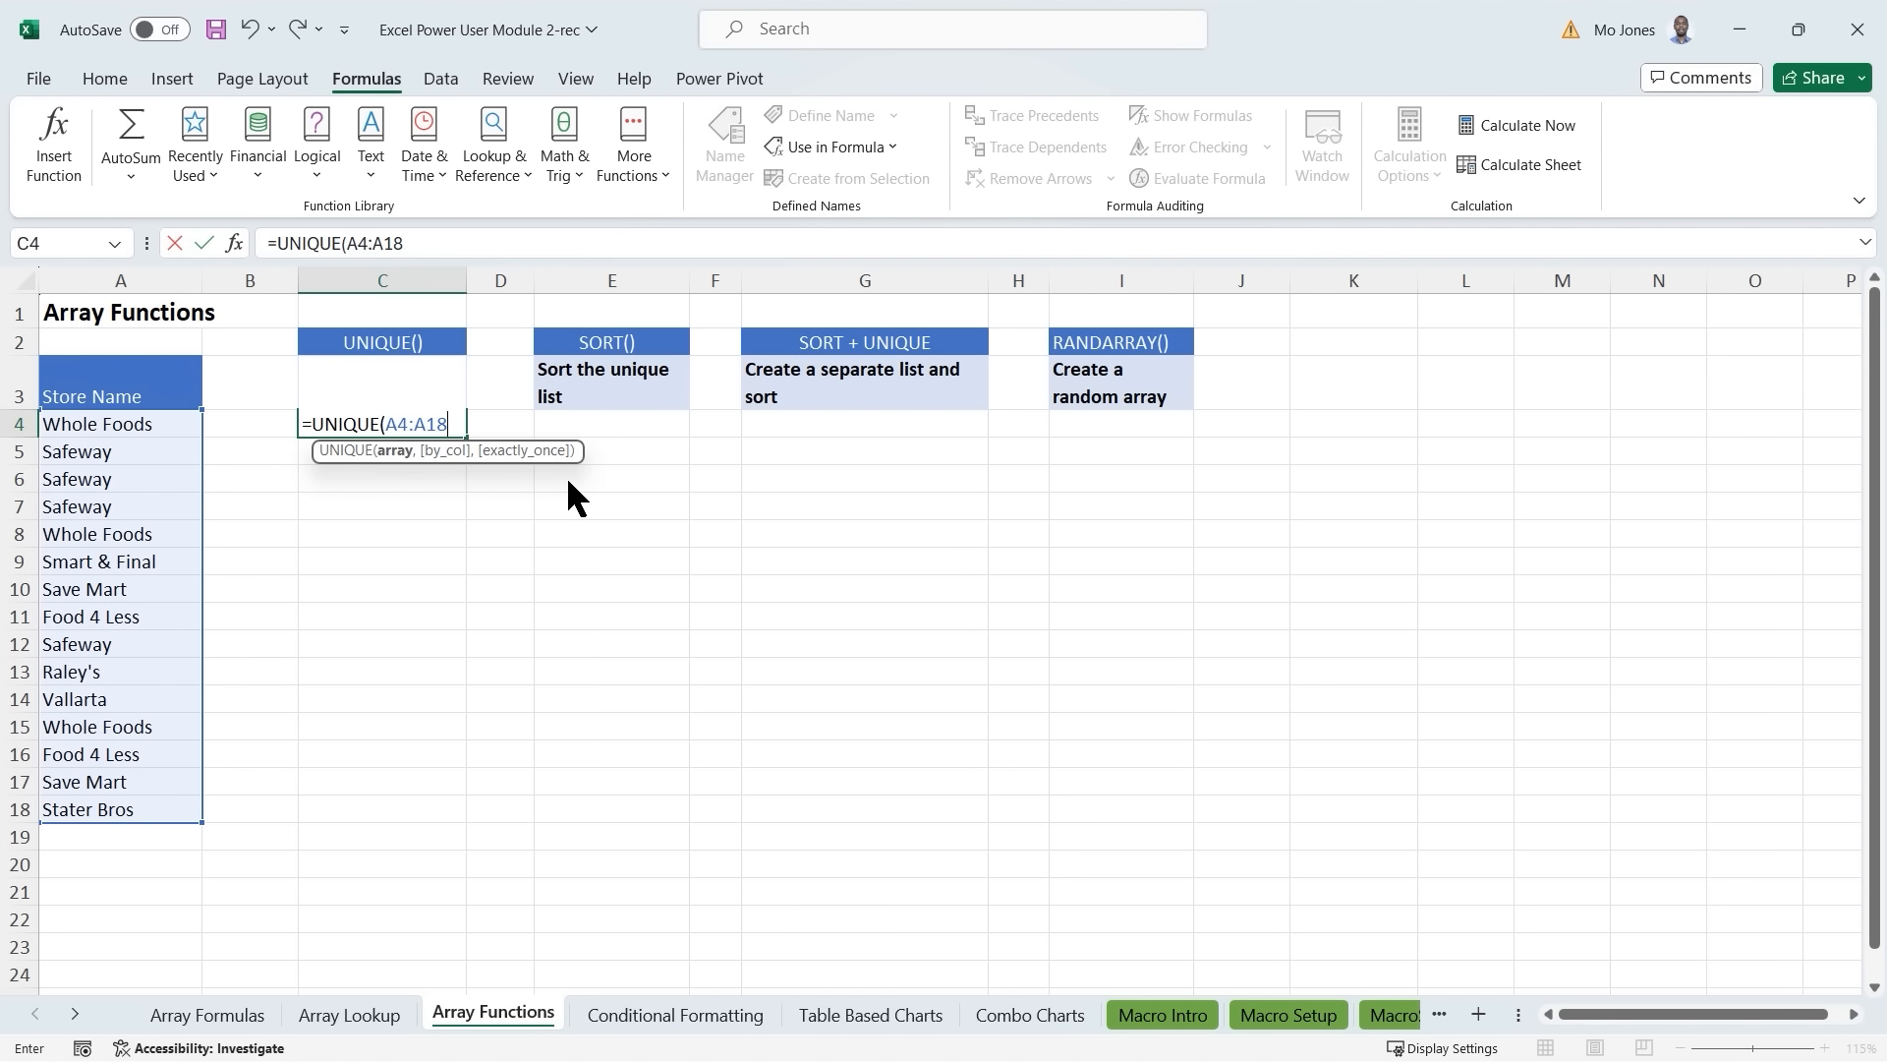
text())
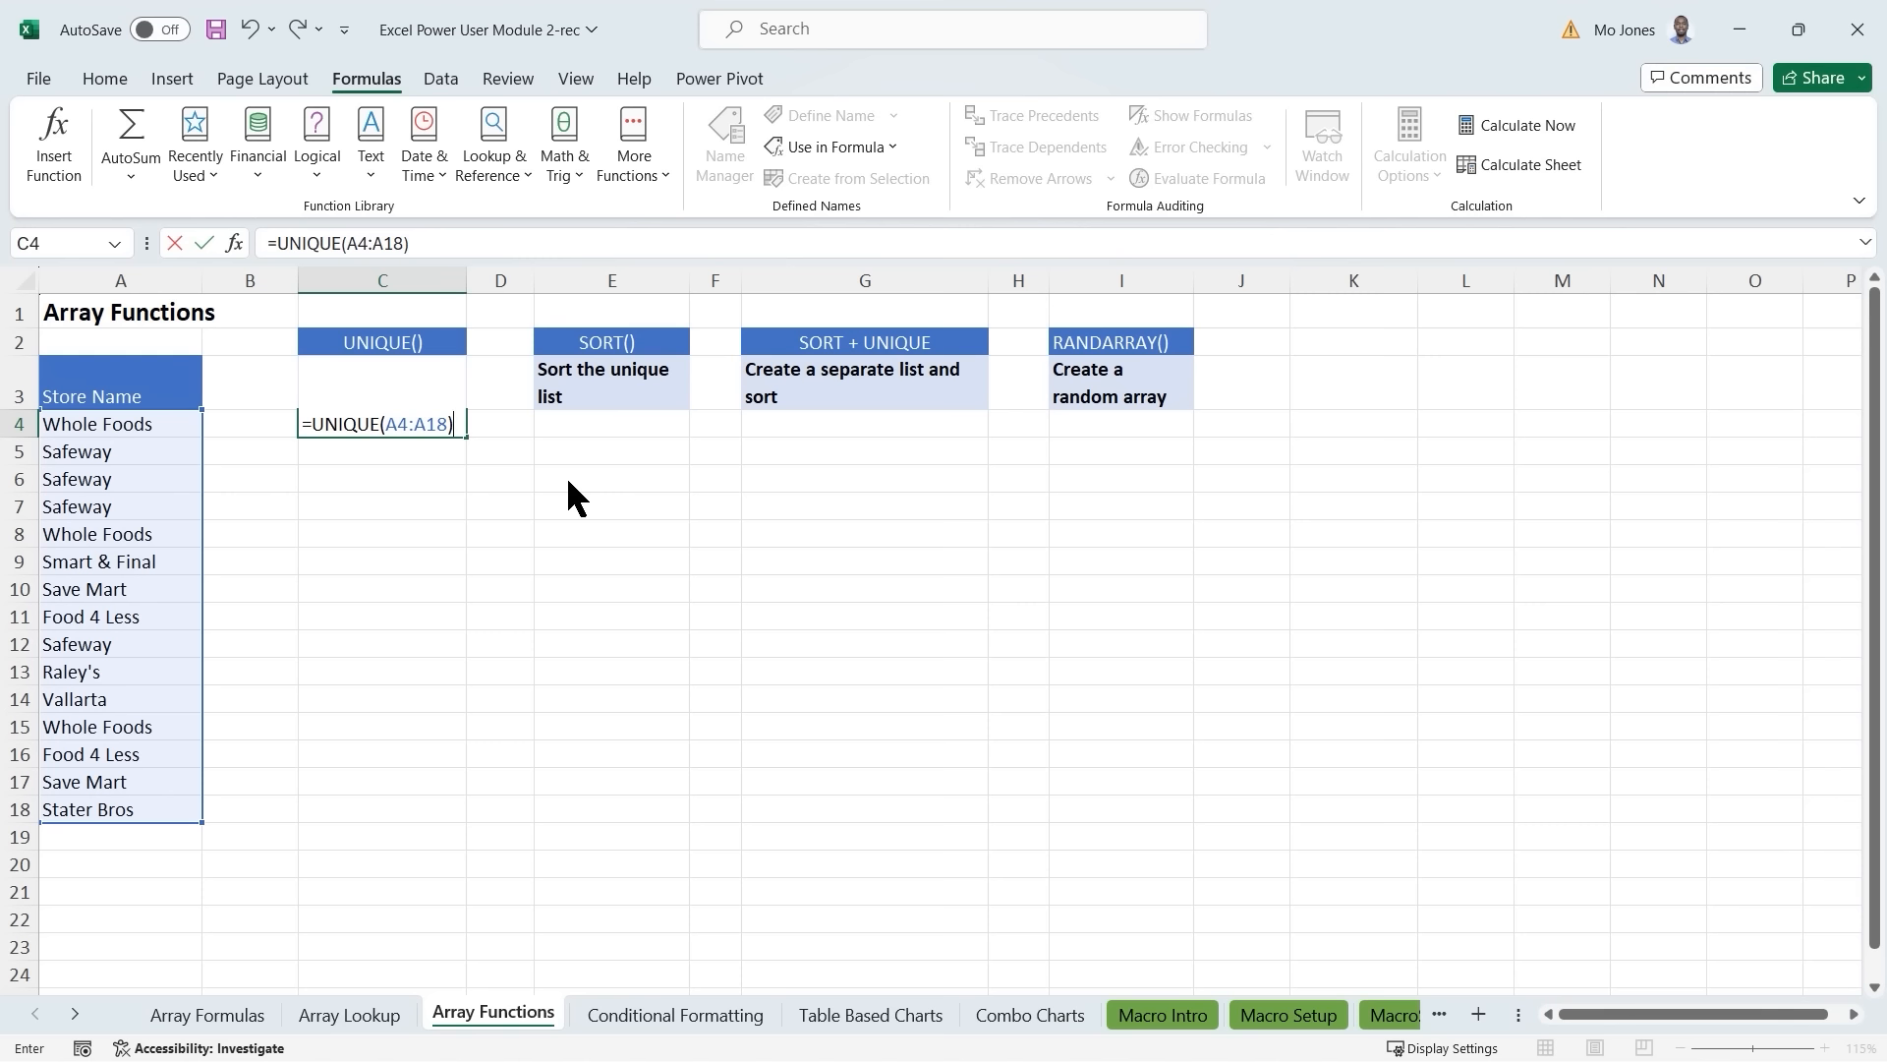
key(Return)
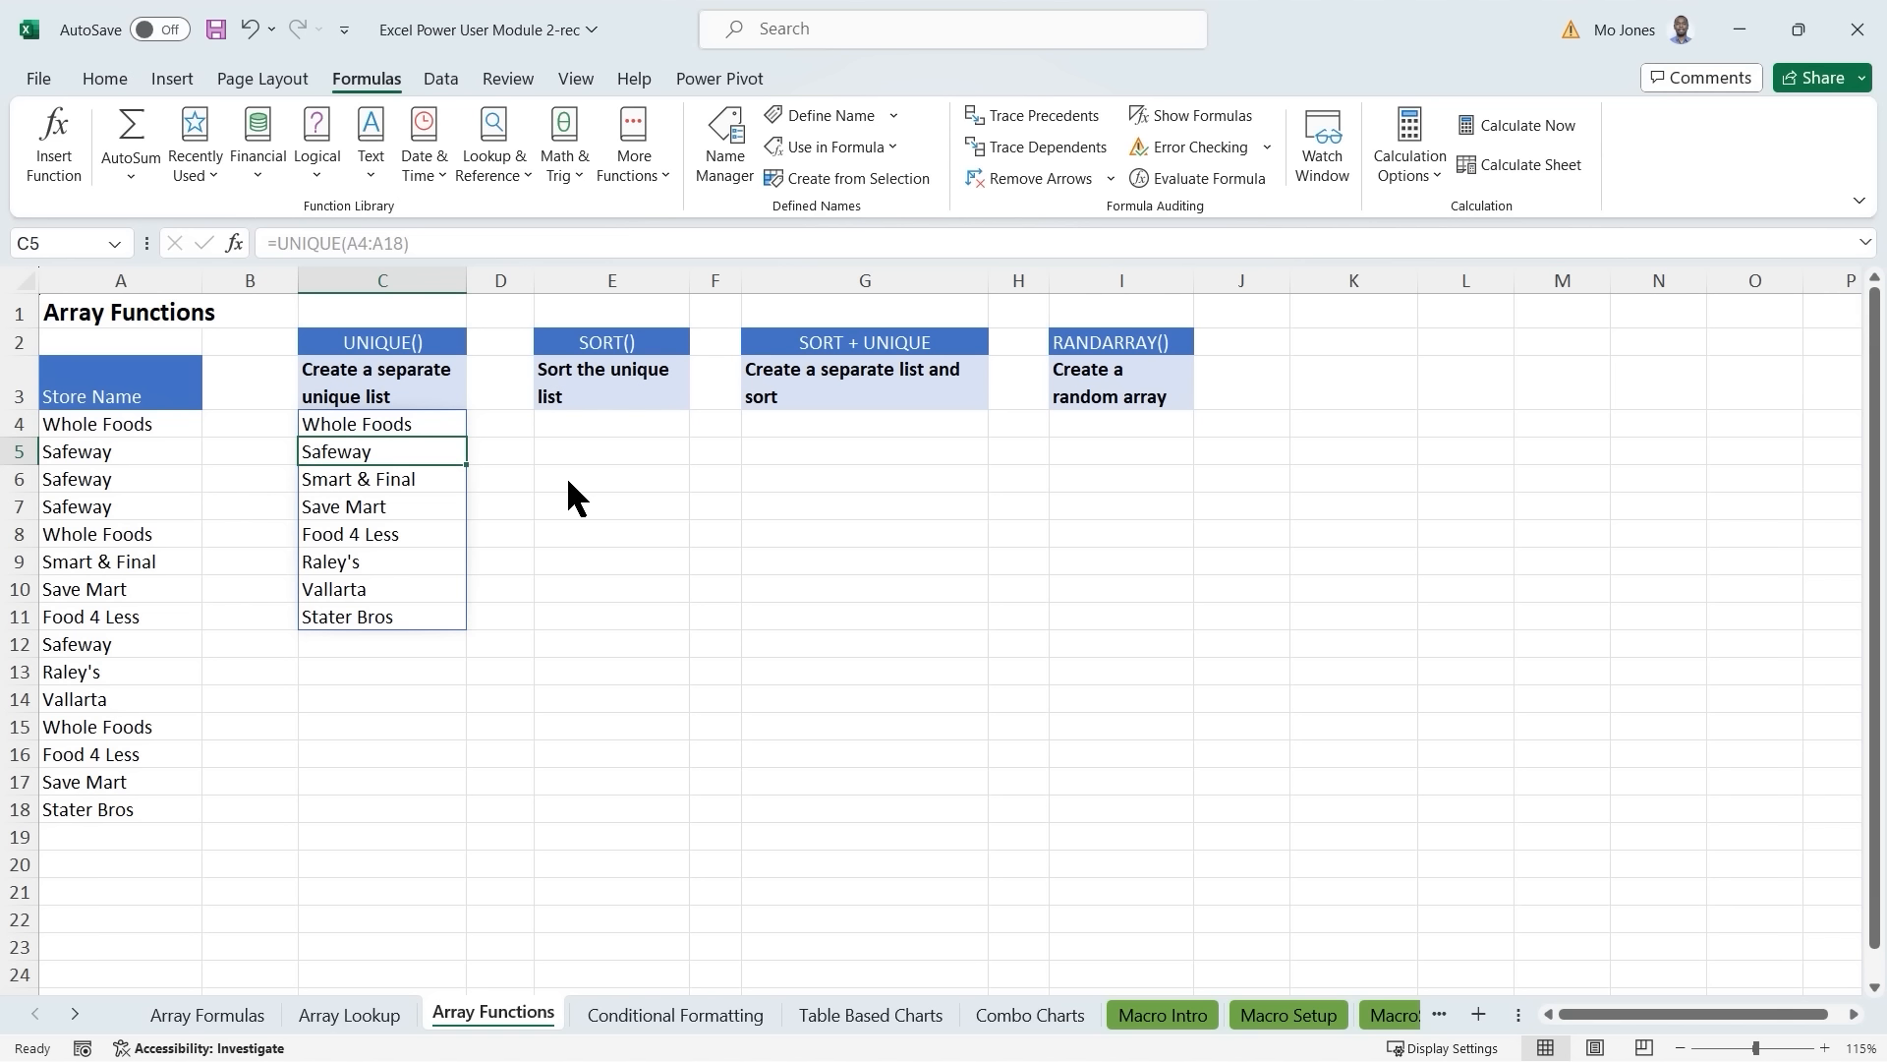
drag(433, 426, 408, 609)
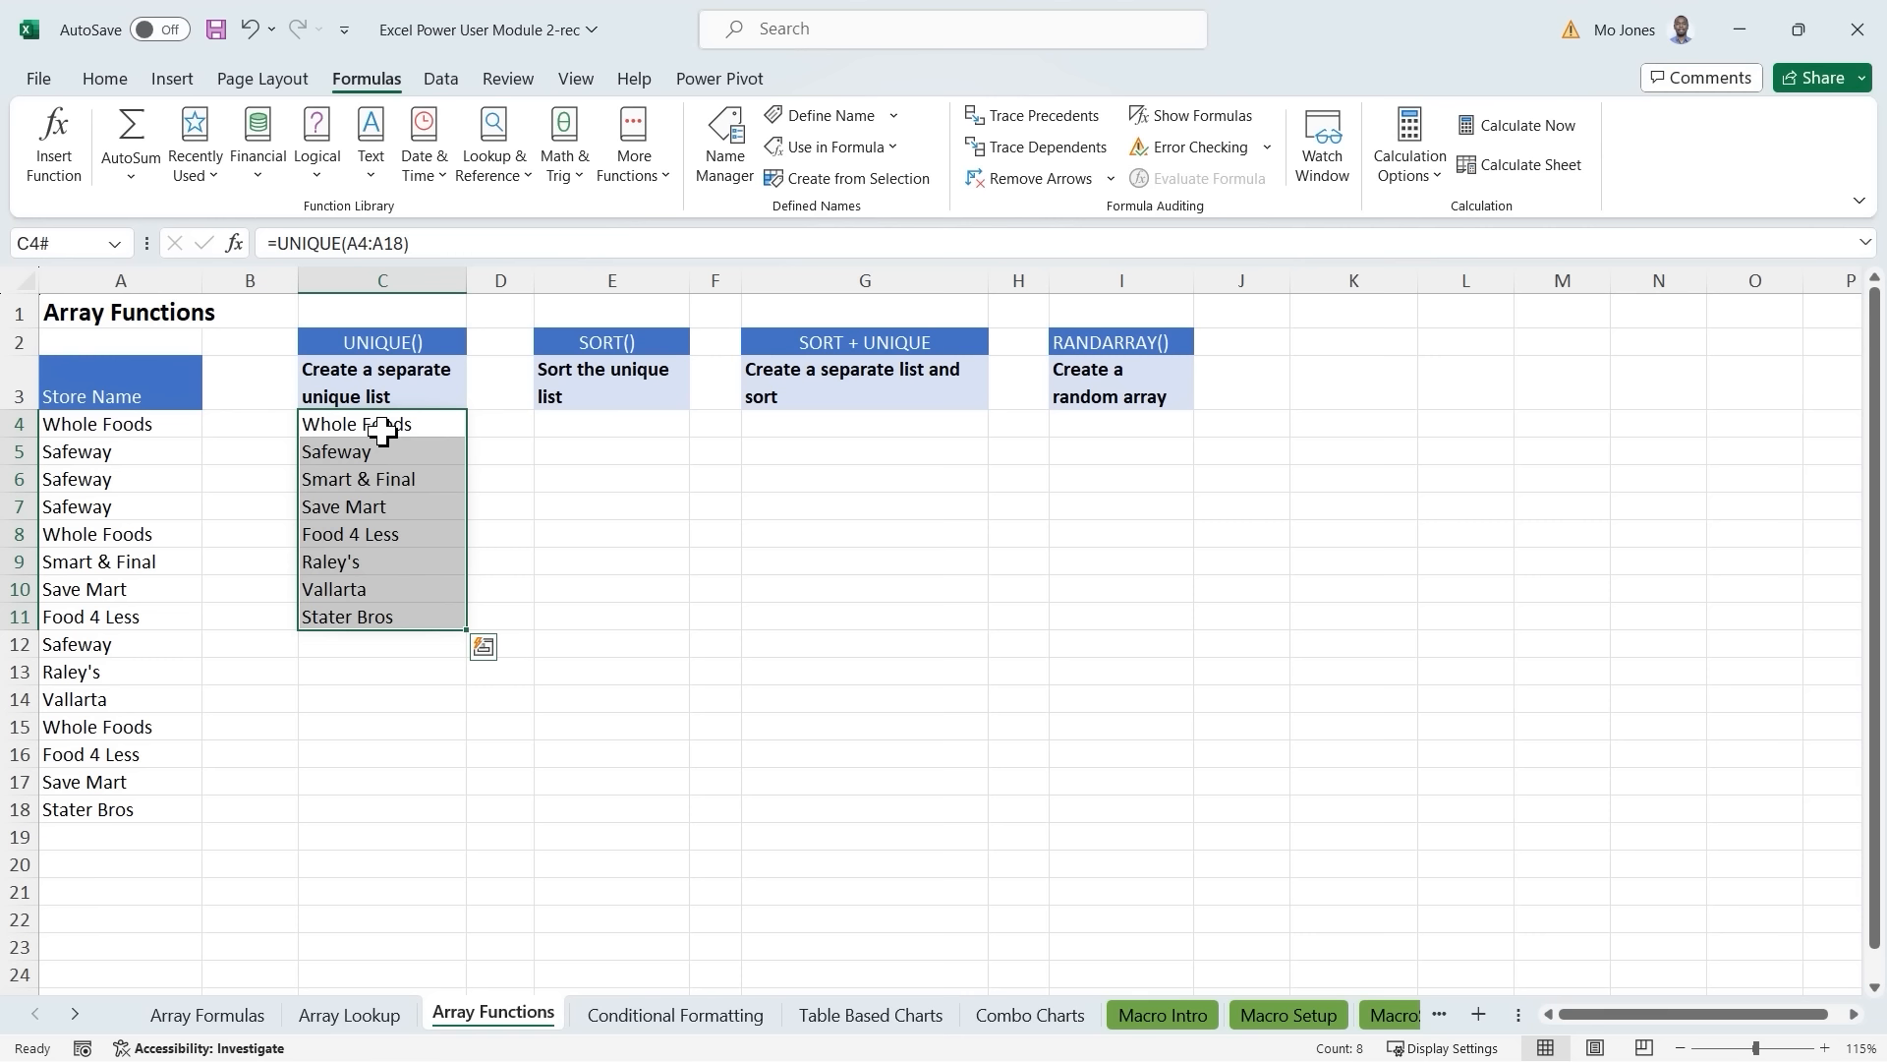
Enter =SORT(C4#) in E4 to spill the unique stores in alphabetical order.
click(643, 430)
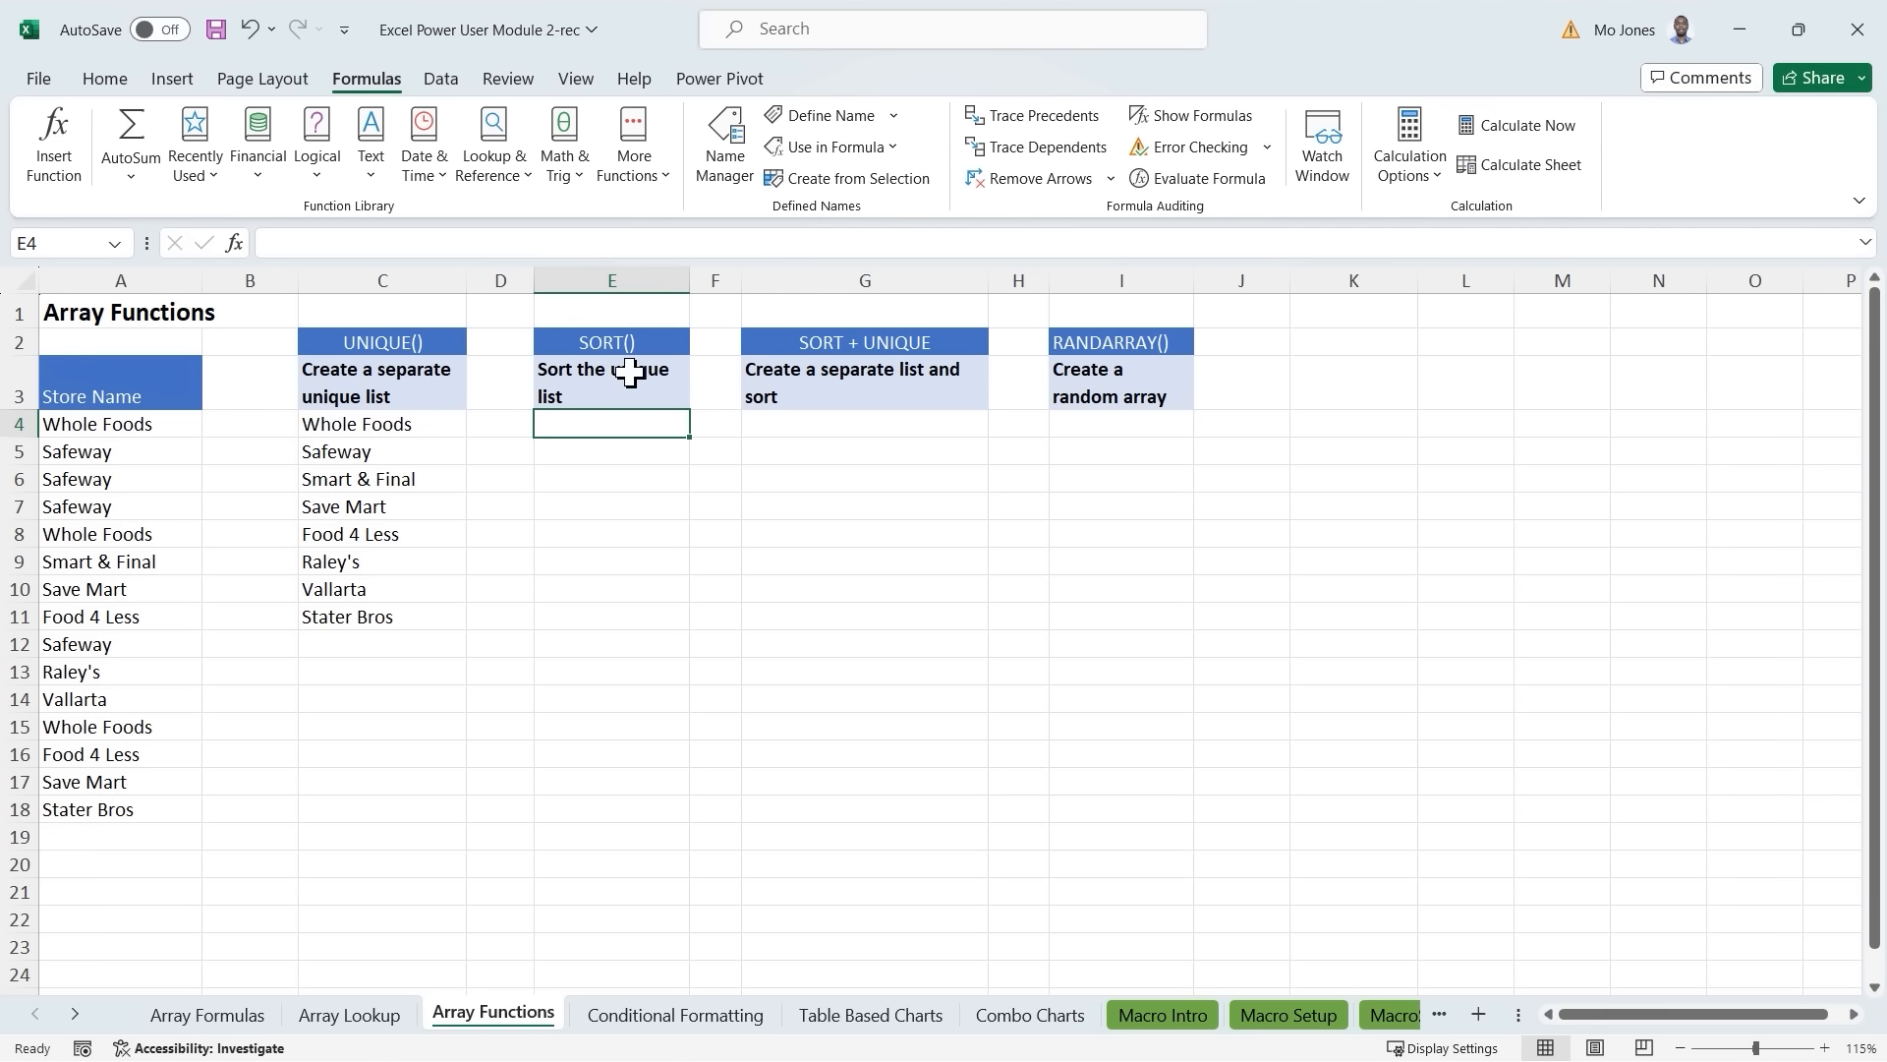
click(439, 78)
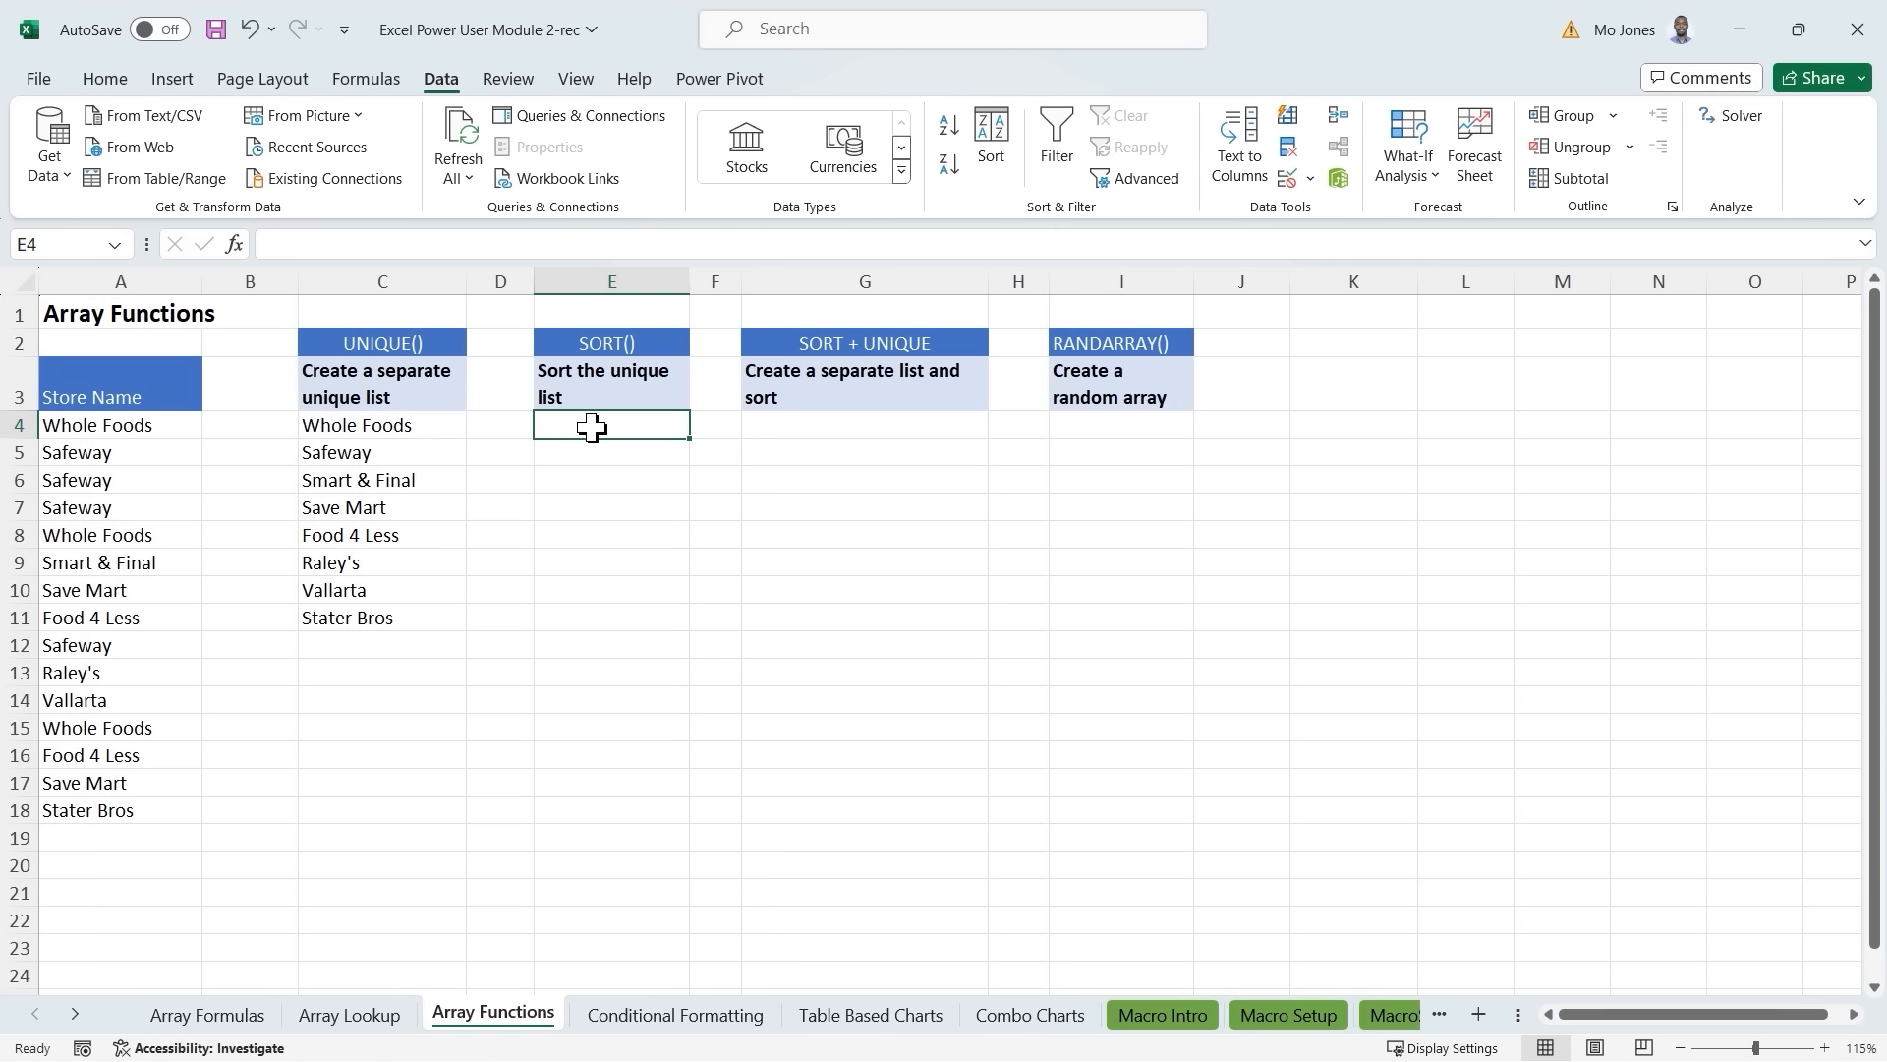
text(=sort)
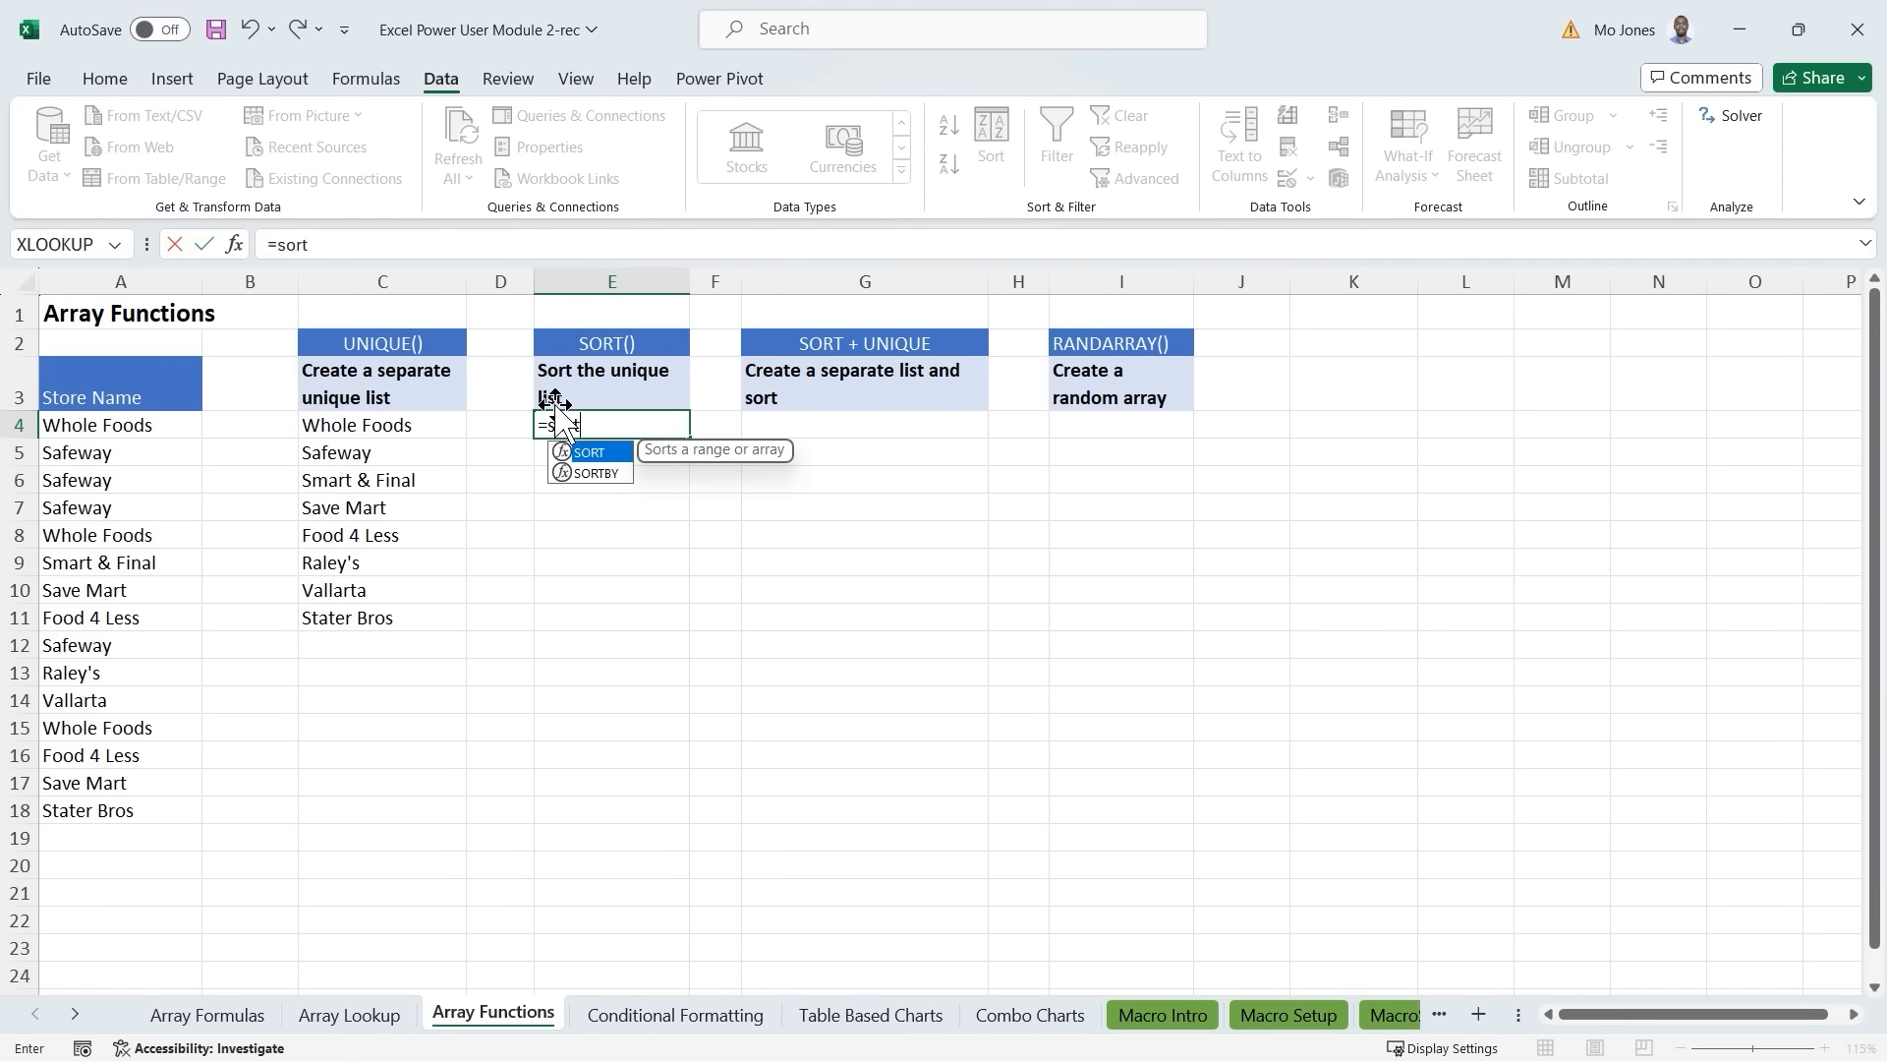
key(Tab)
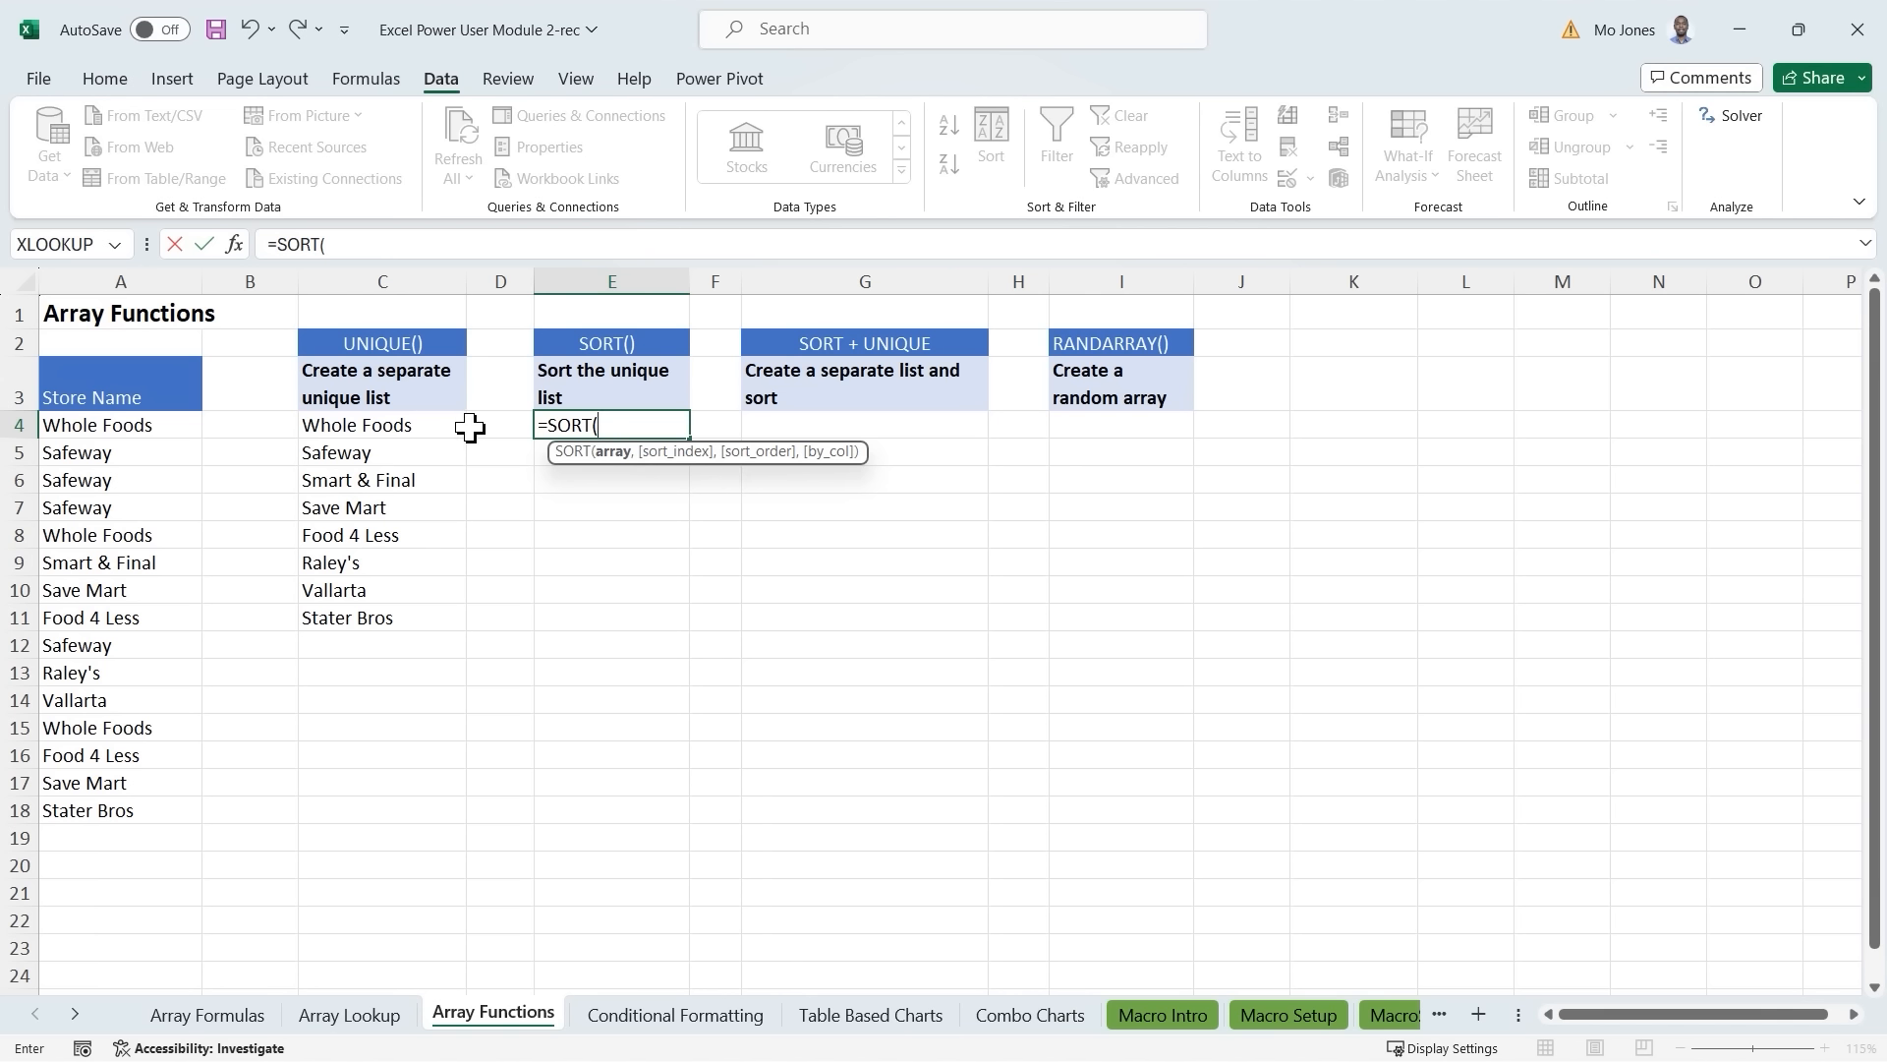
drag(412, 426, 391, 609)
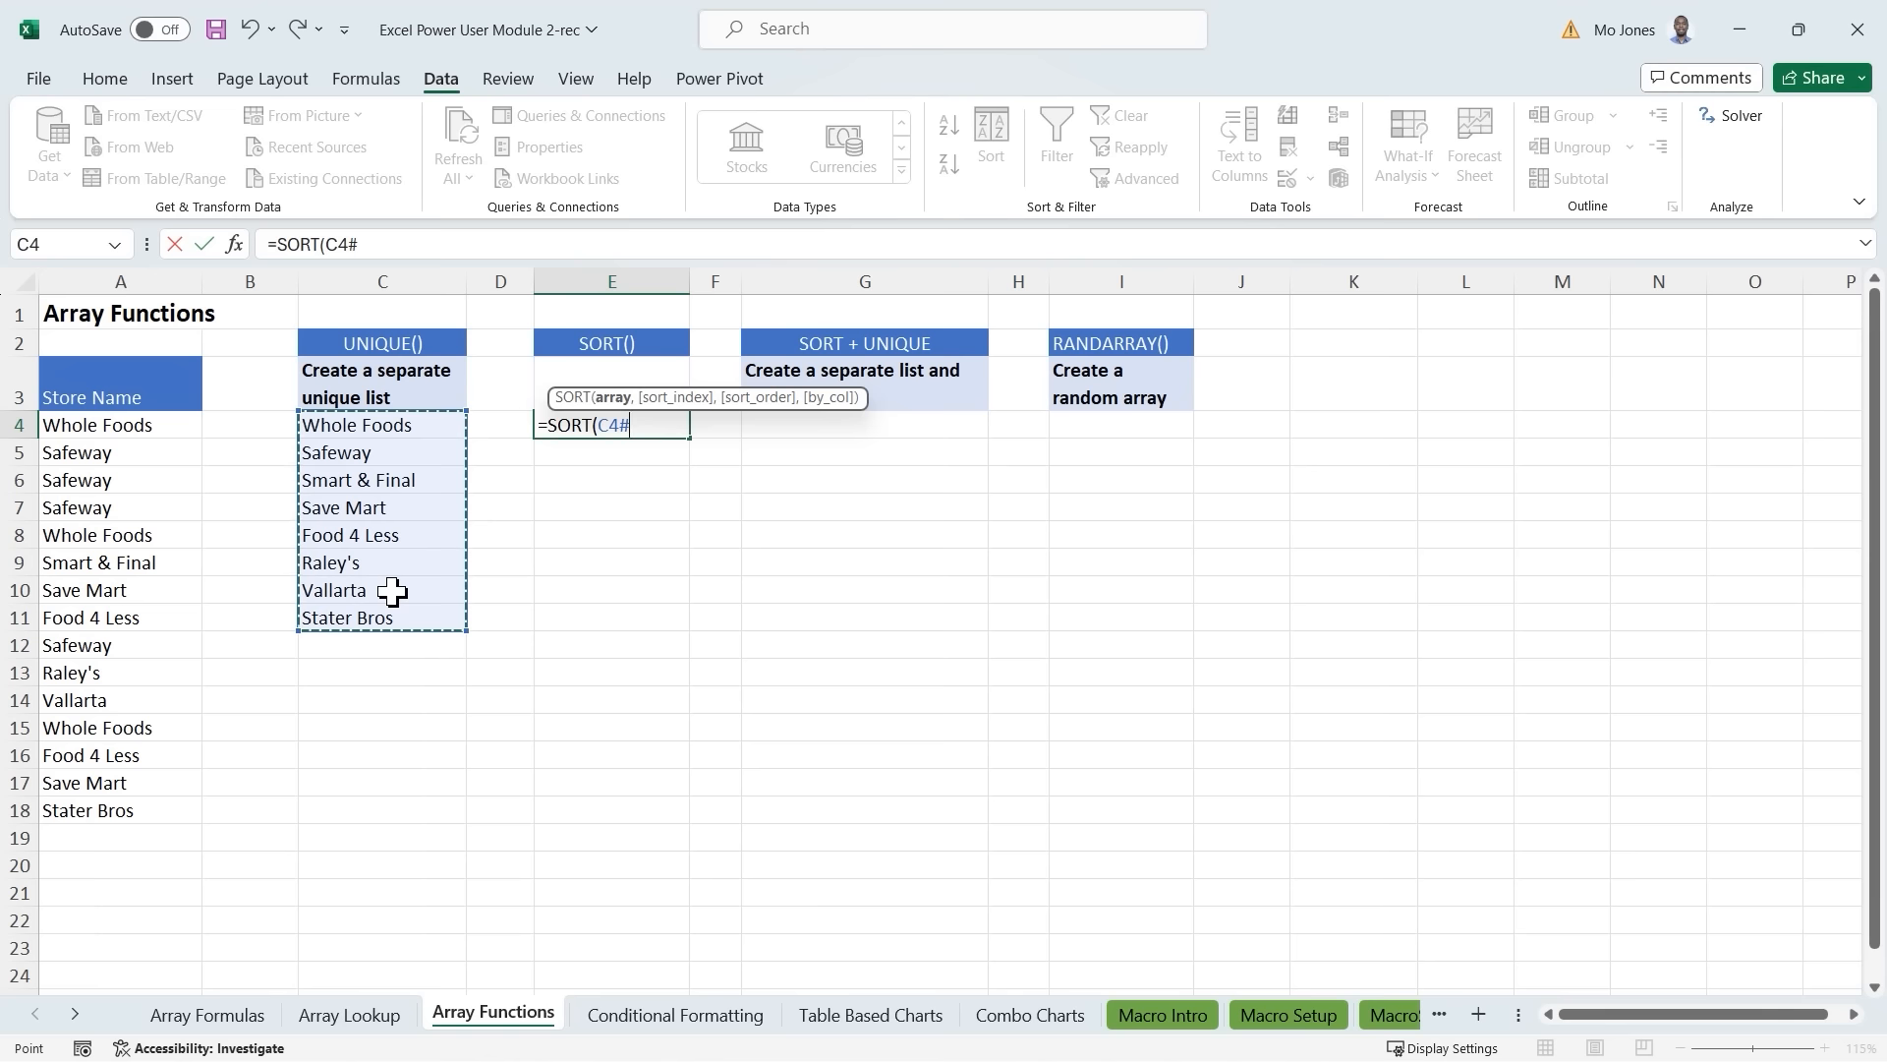
text())
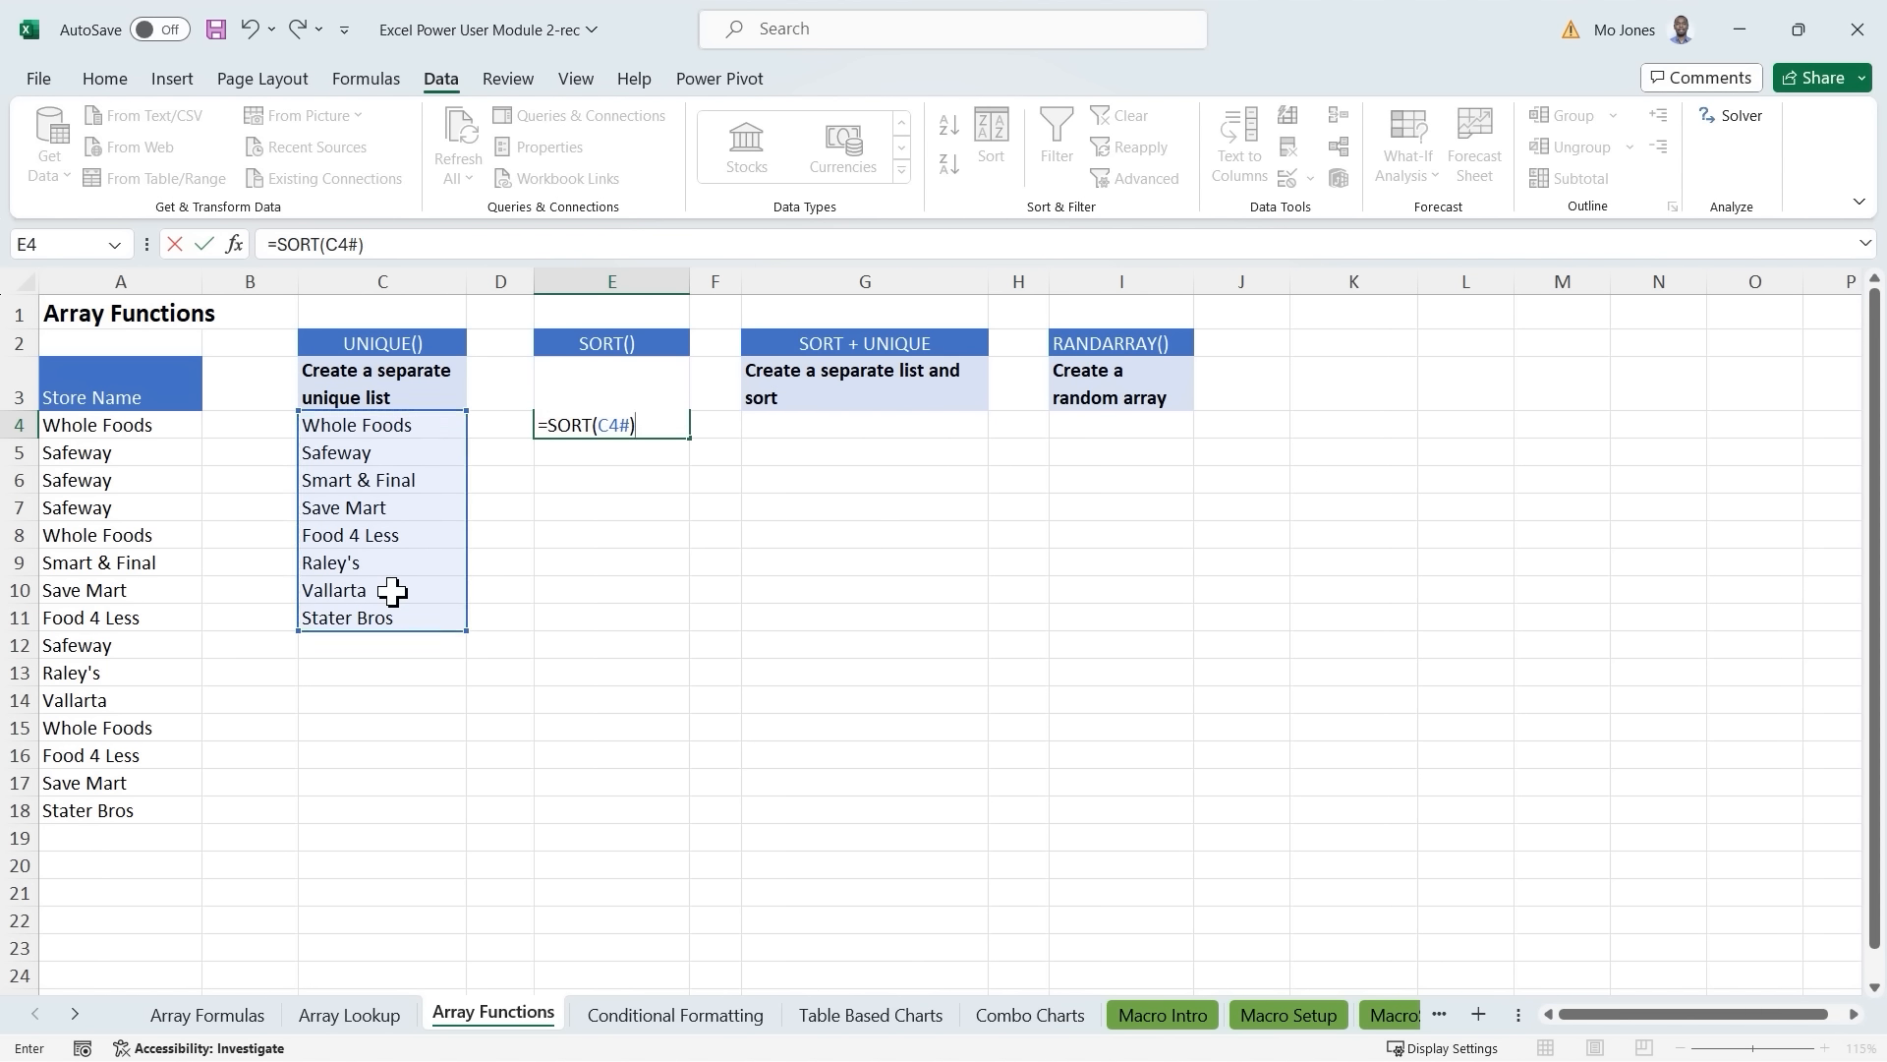
key(Return)
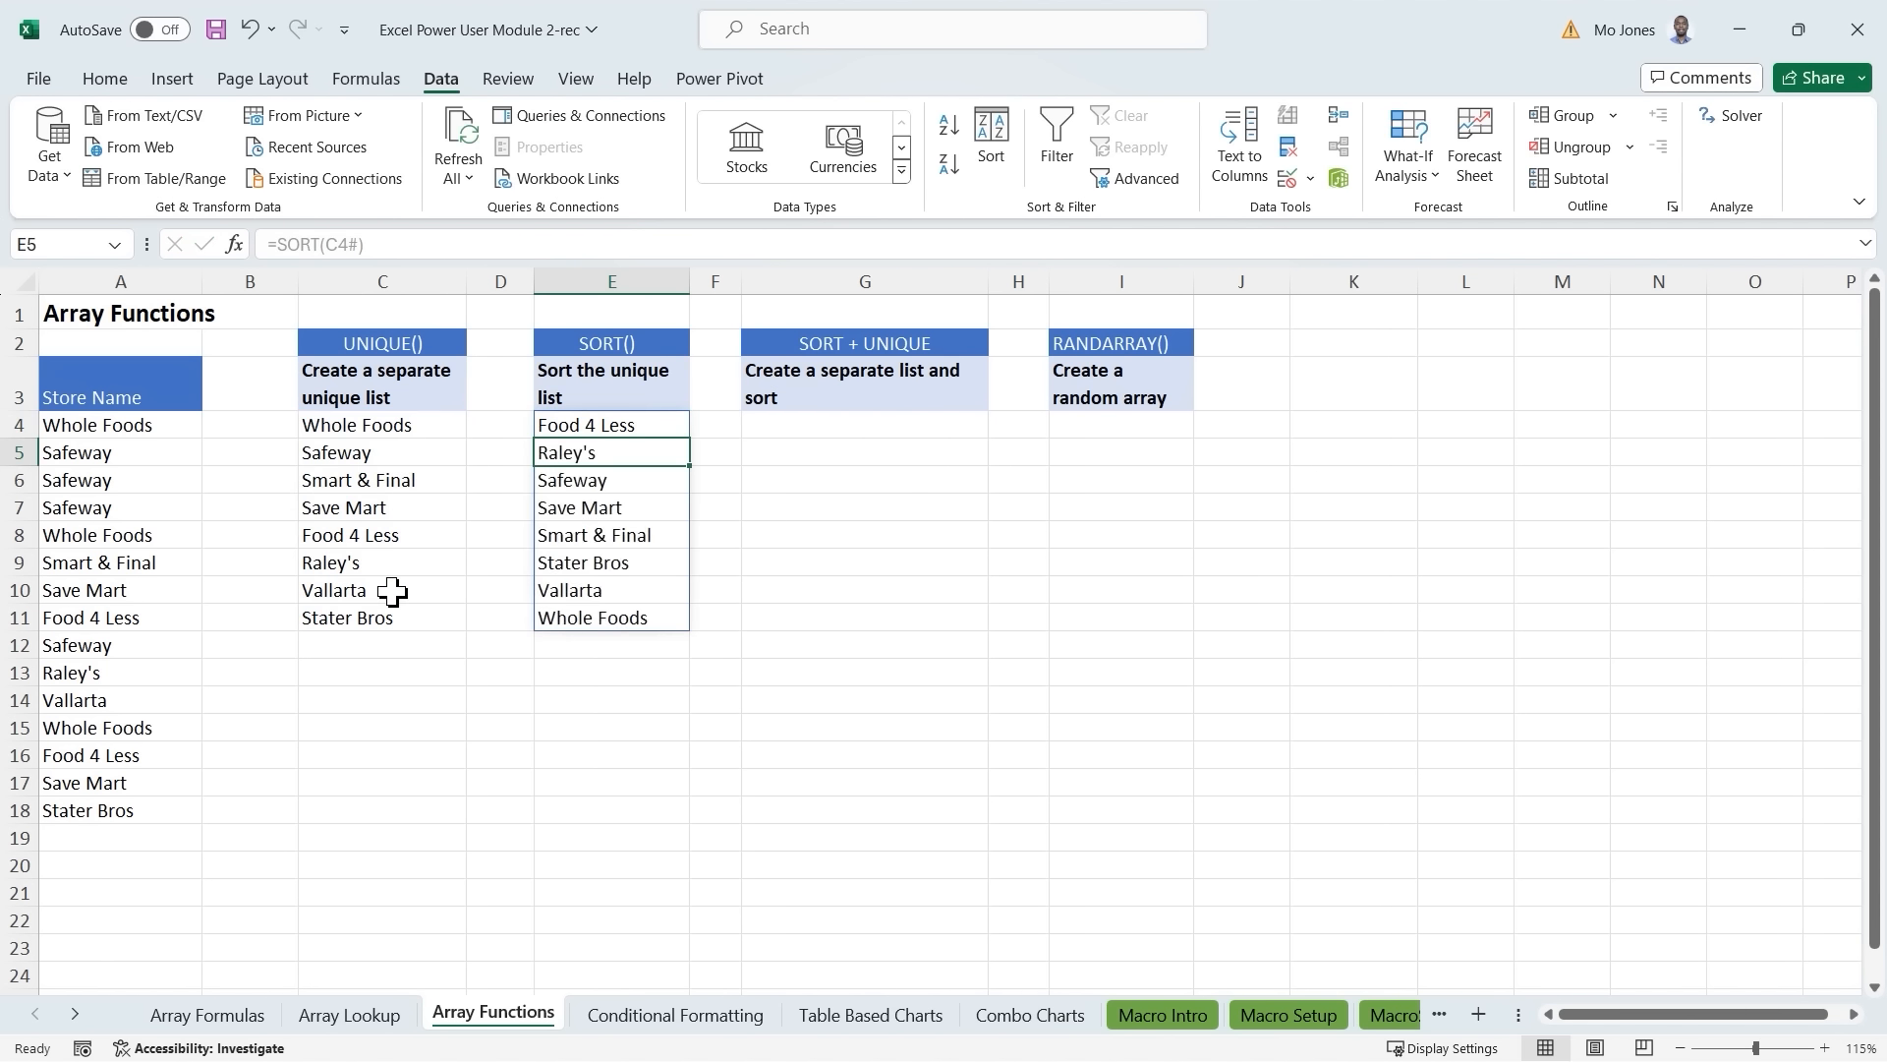
Review the sorted stores in E4:E11, Food 4 Less through Whole Foods.
click(637, 428)
click(619, 448)
click(615, 509)
click(617, 537)
click(613, 568)
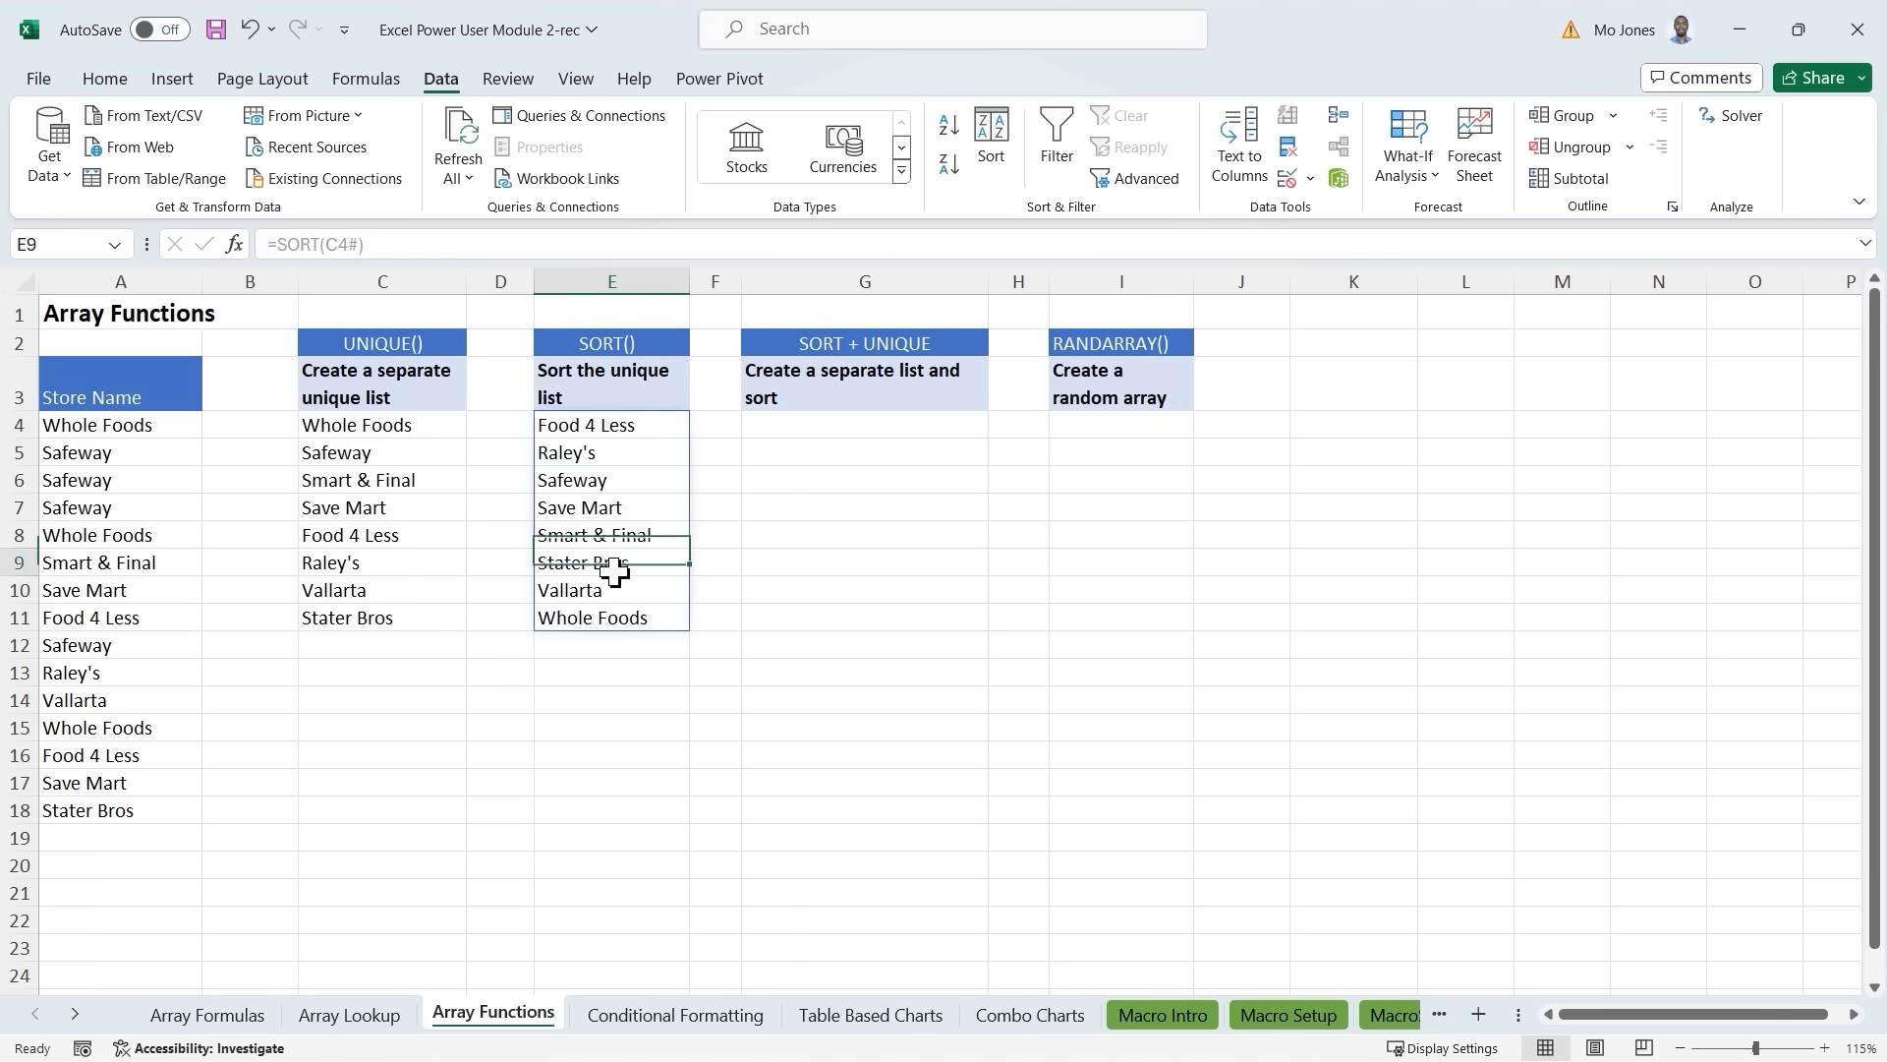
click(610, 615)
click(626, 424)
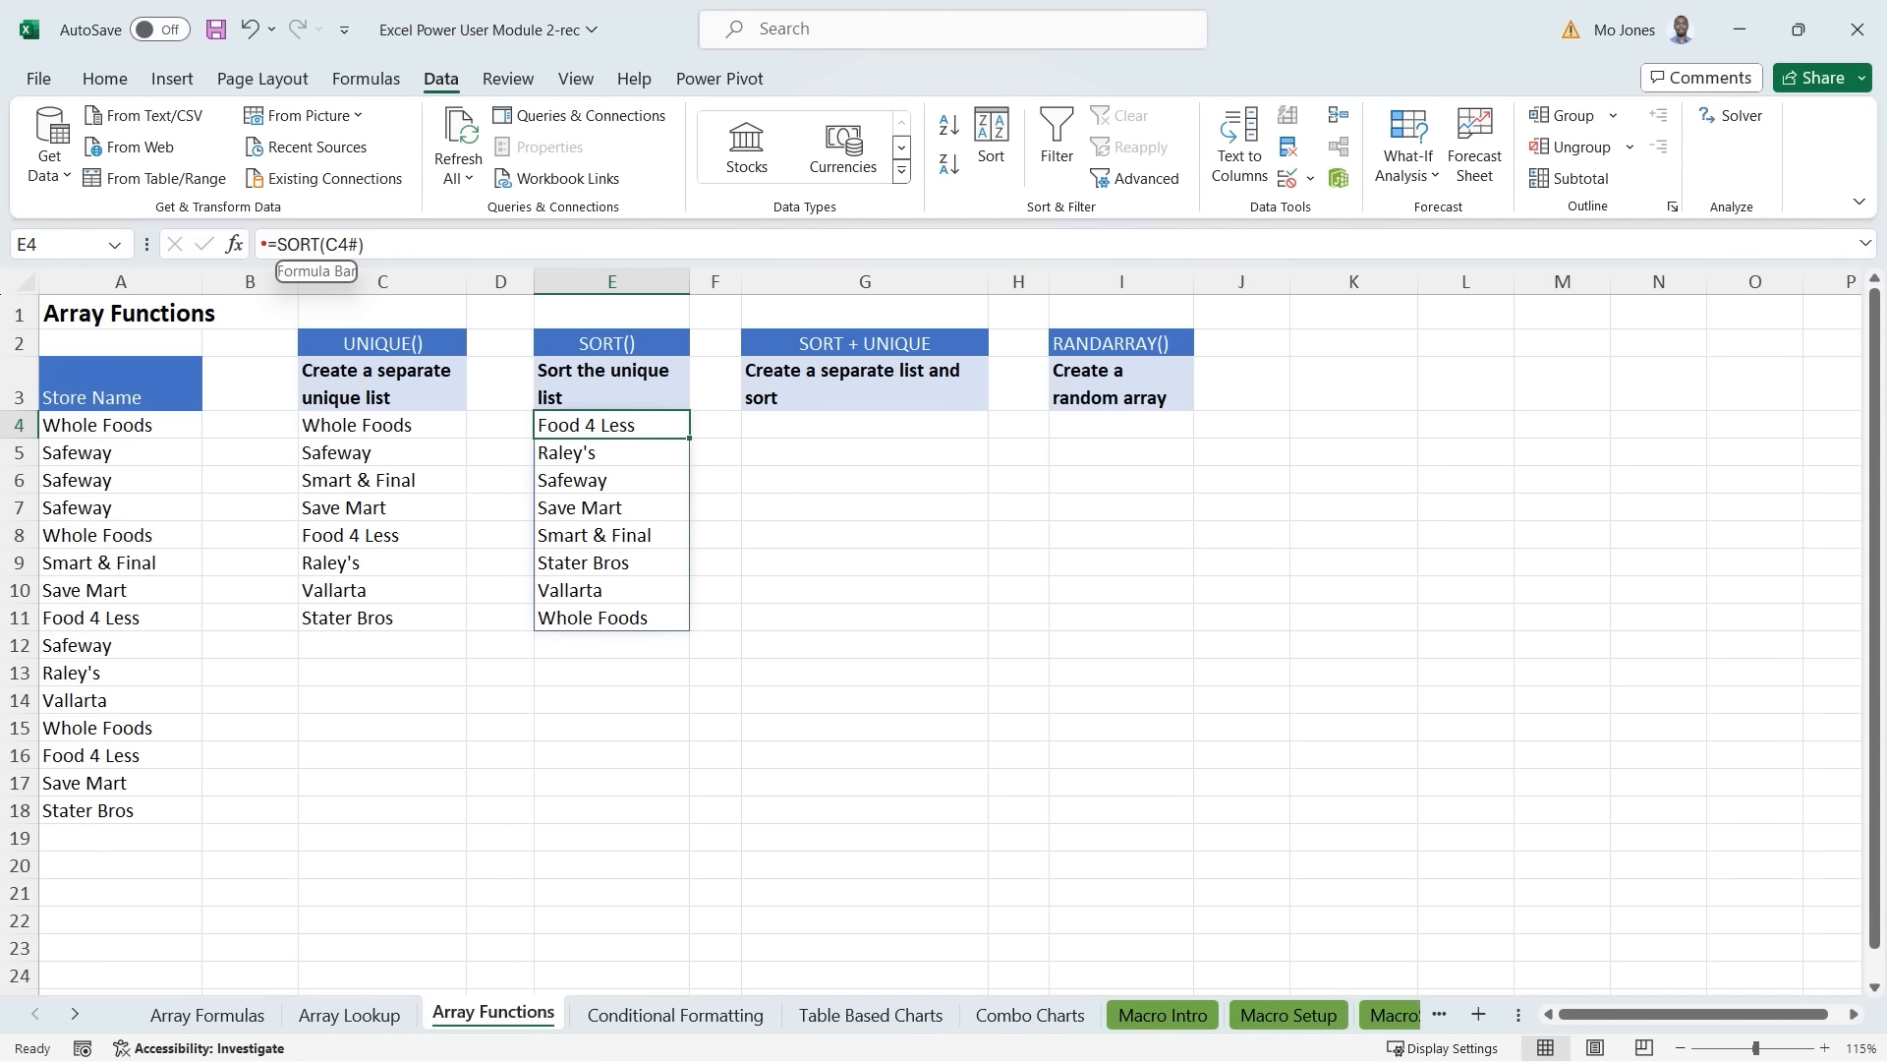
mouse_move(231, 222)
mouse_down()
mouse_move(205, 254)
mouse_move(238, 266)
mouse_move(255, 232)
mouse_move(231, 220)
mouse_move(236, 371)
mouse_up()
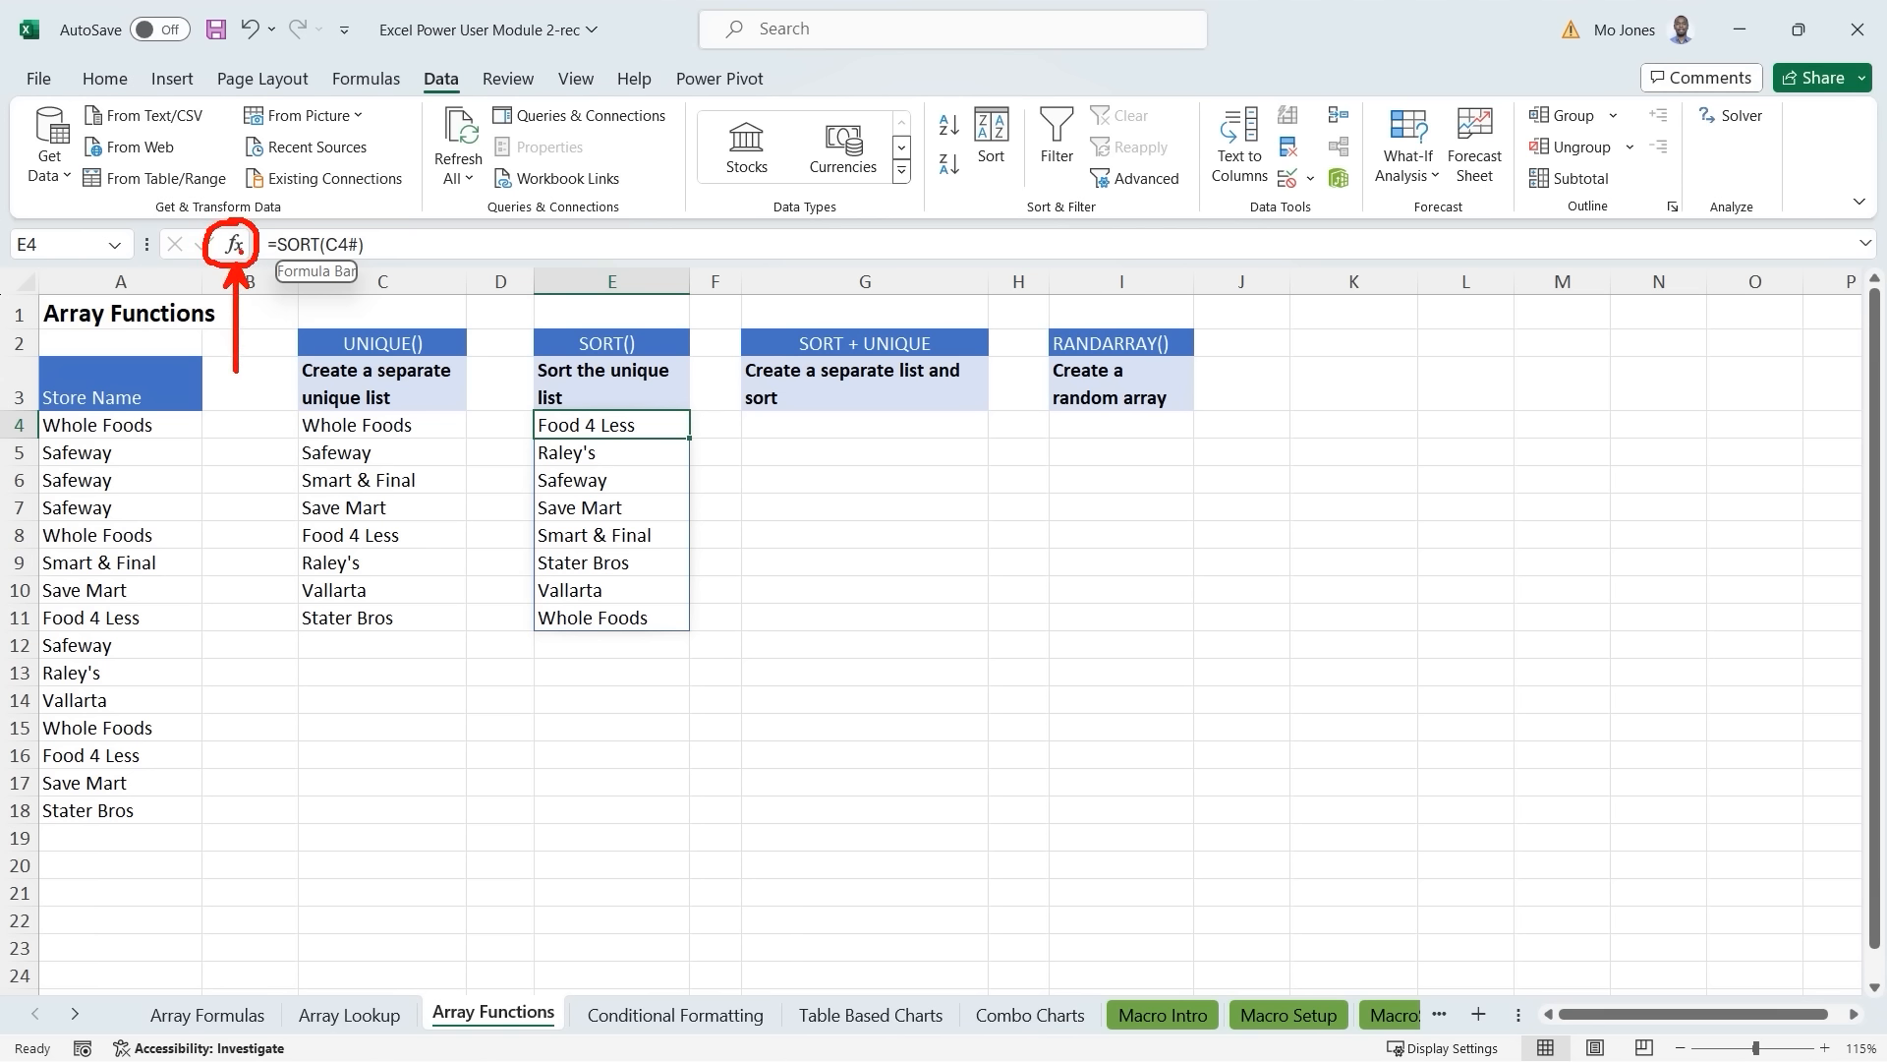
key(Escape)
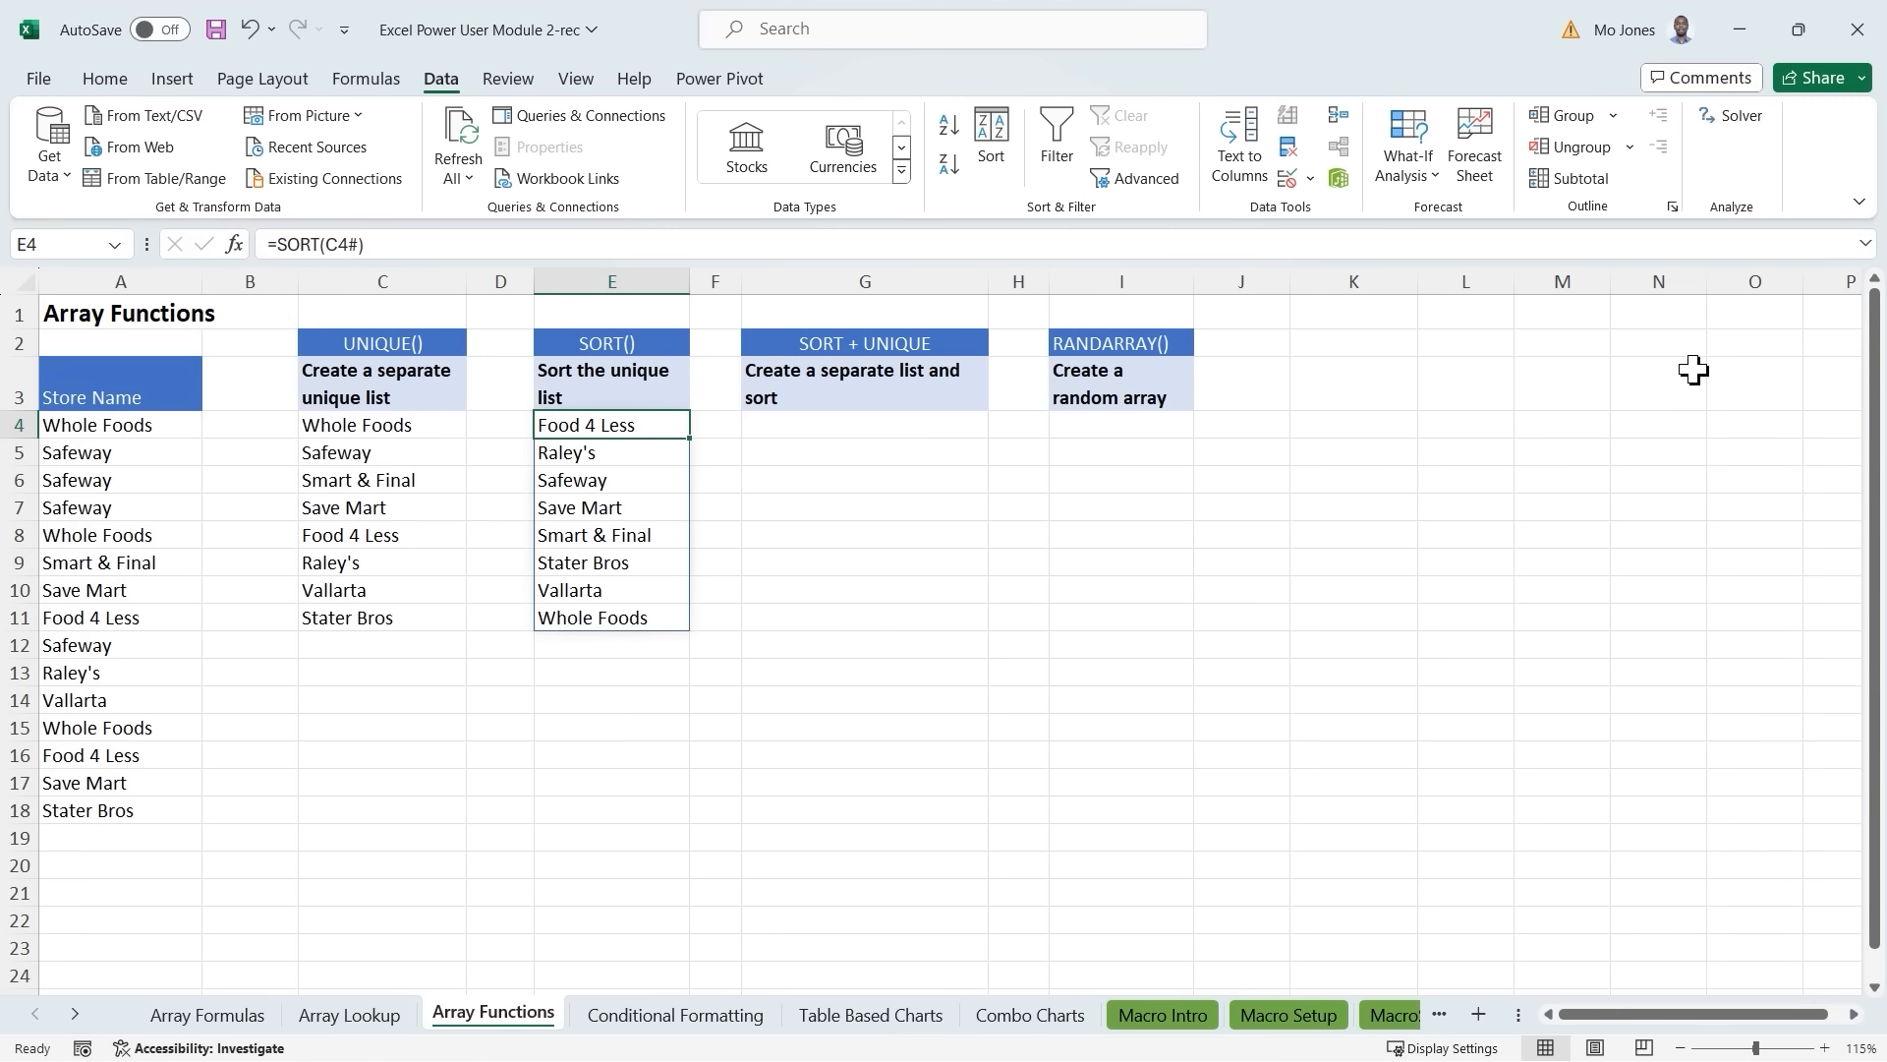
click(239, 245)
drag(1072, 498, 980, 292)
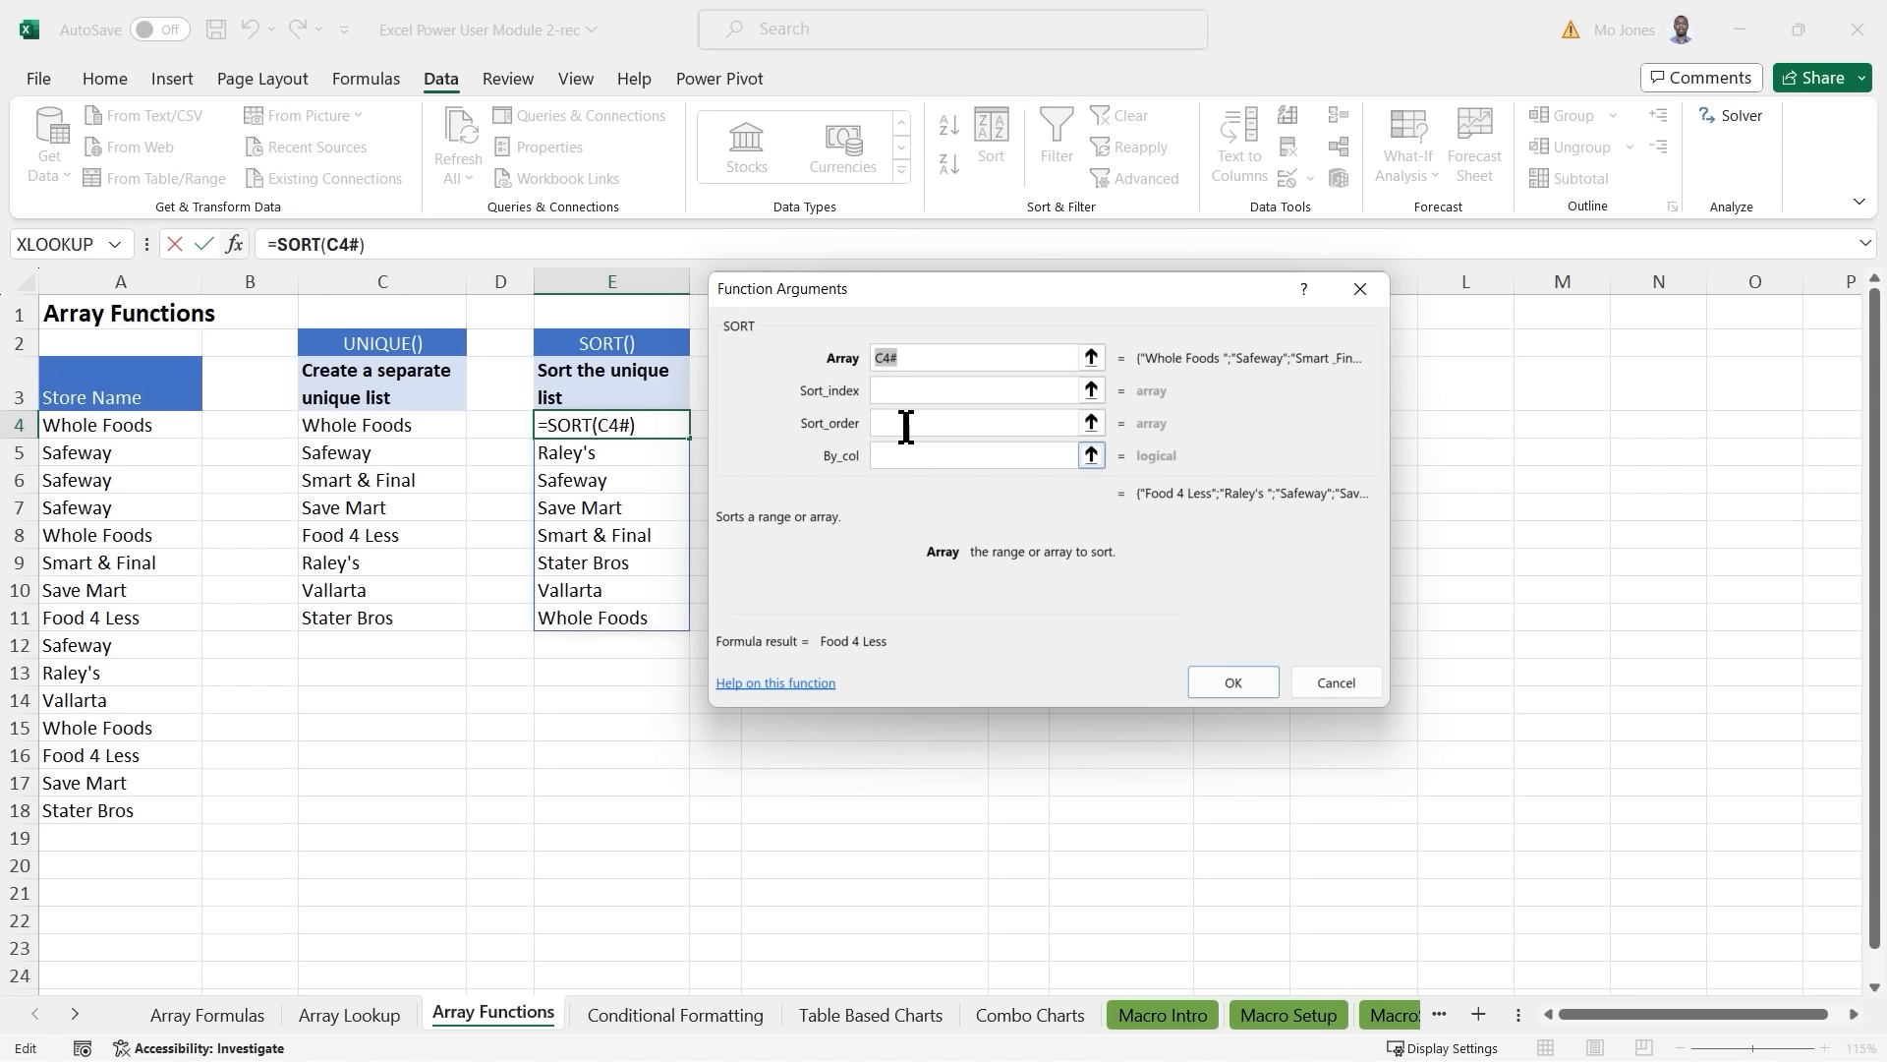
click(922, 388)
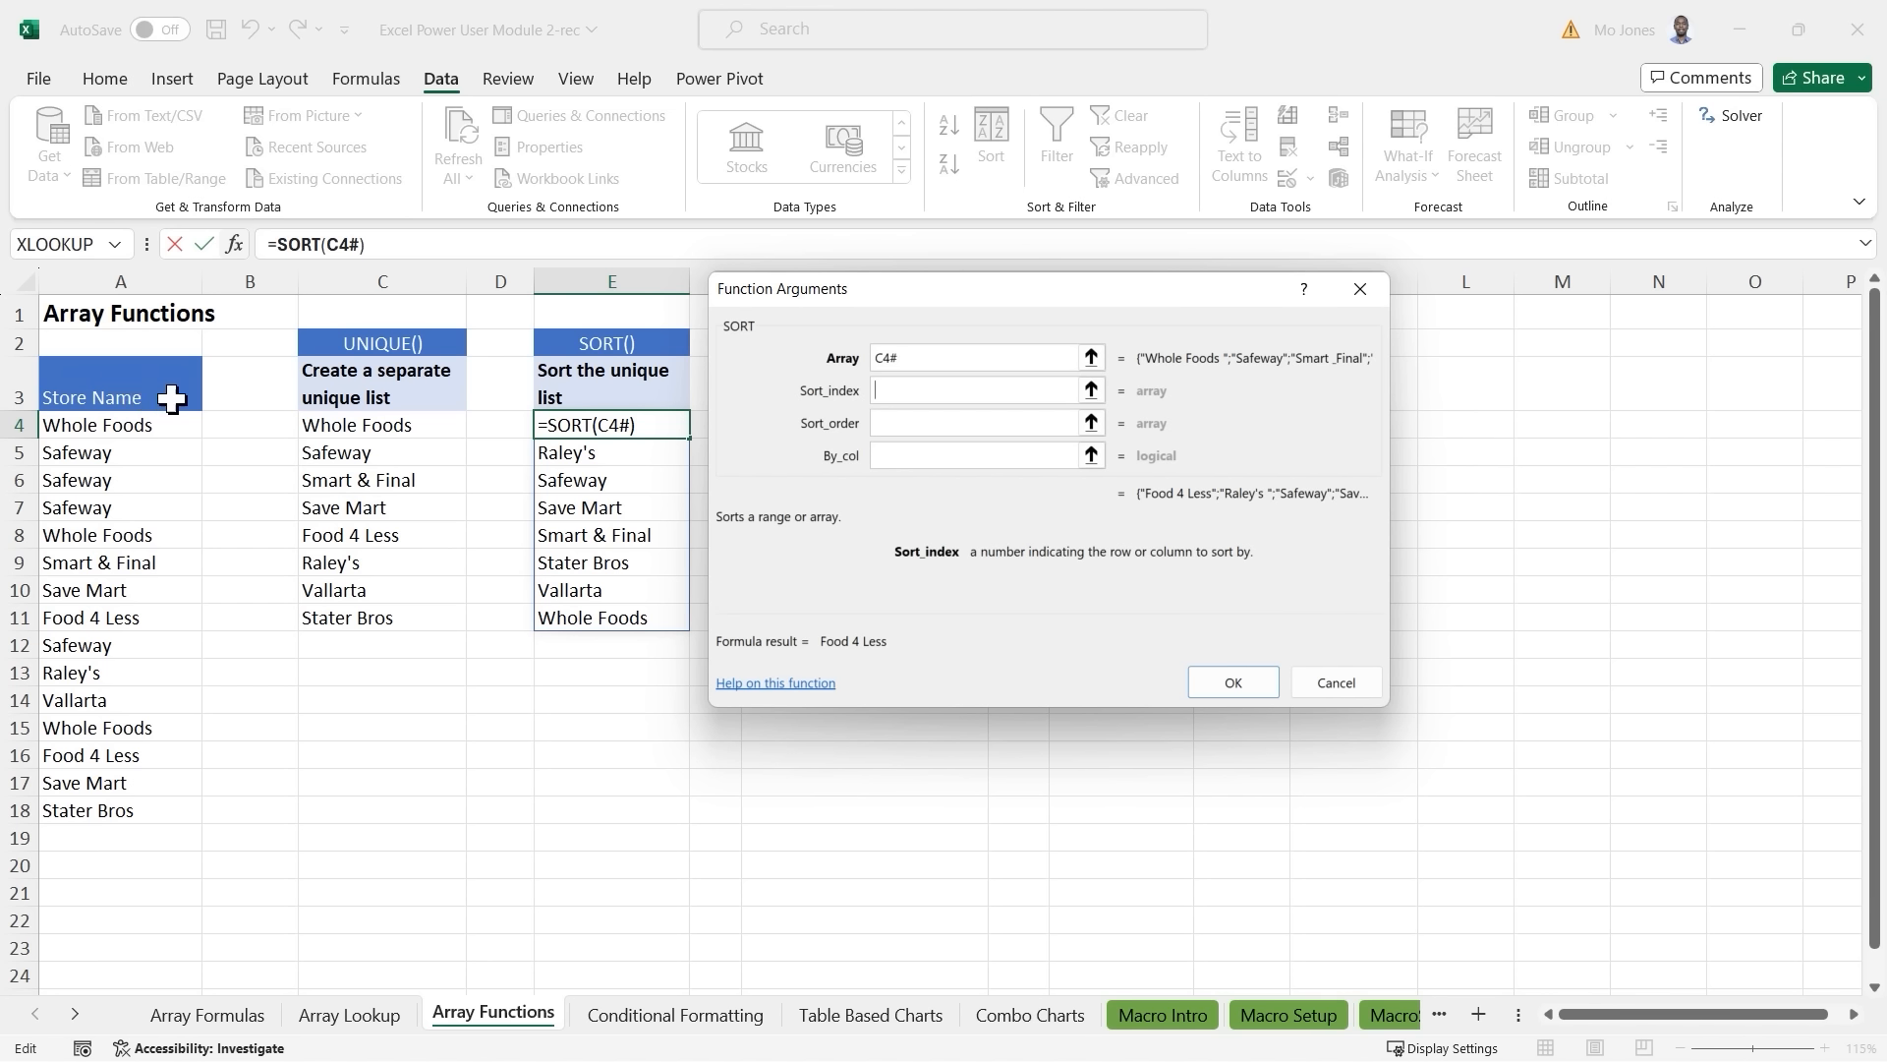
click(920, 423)
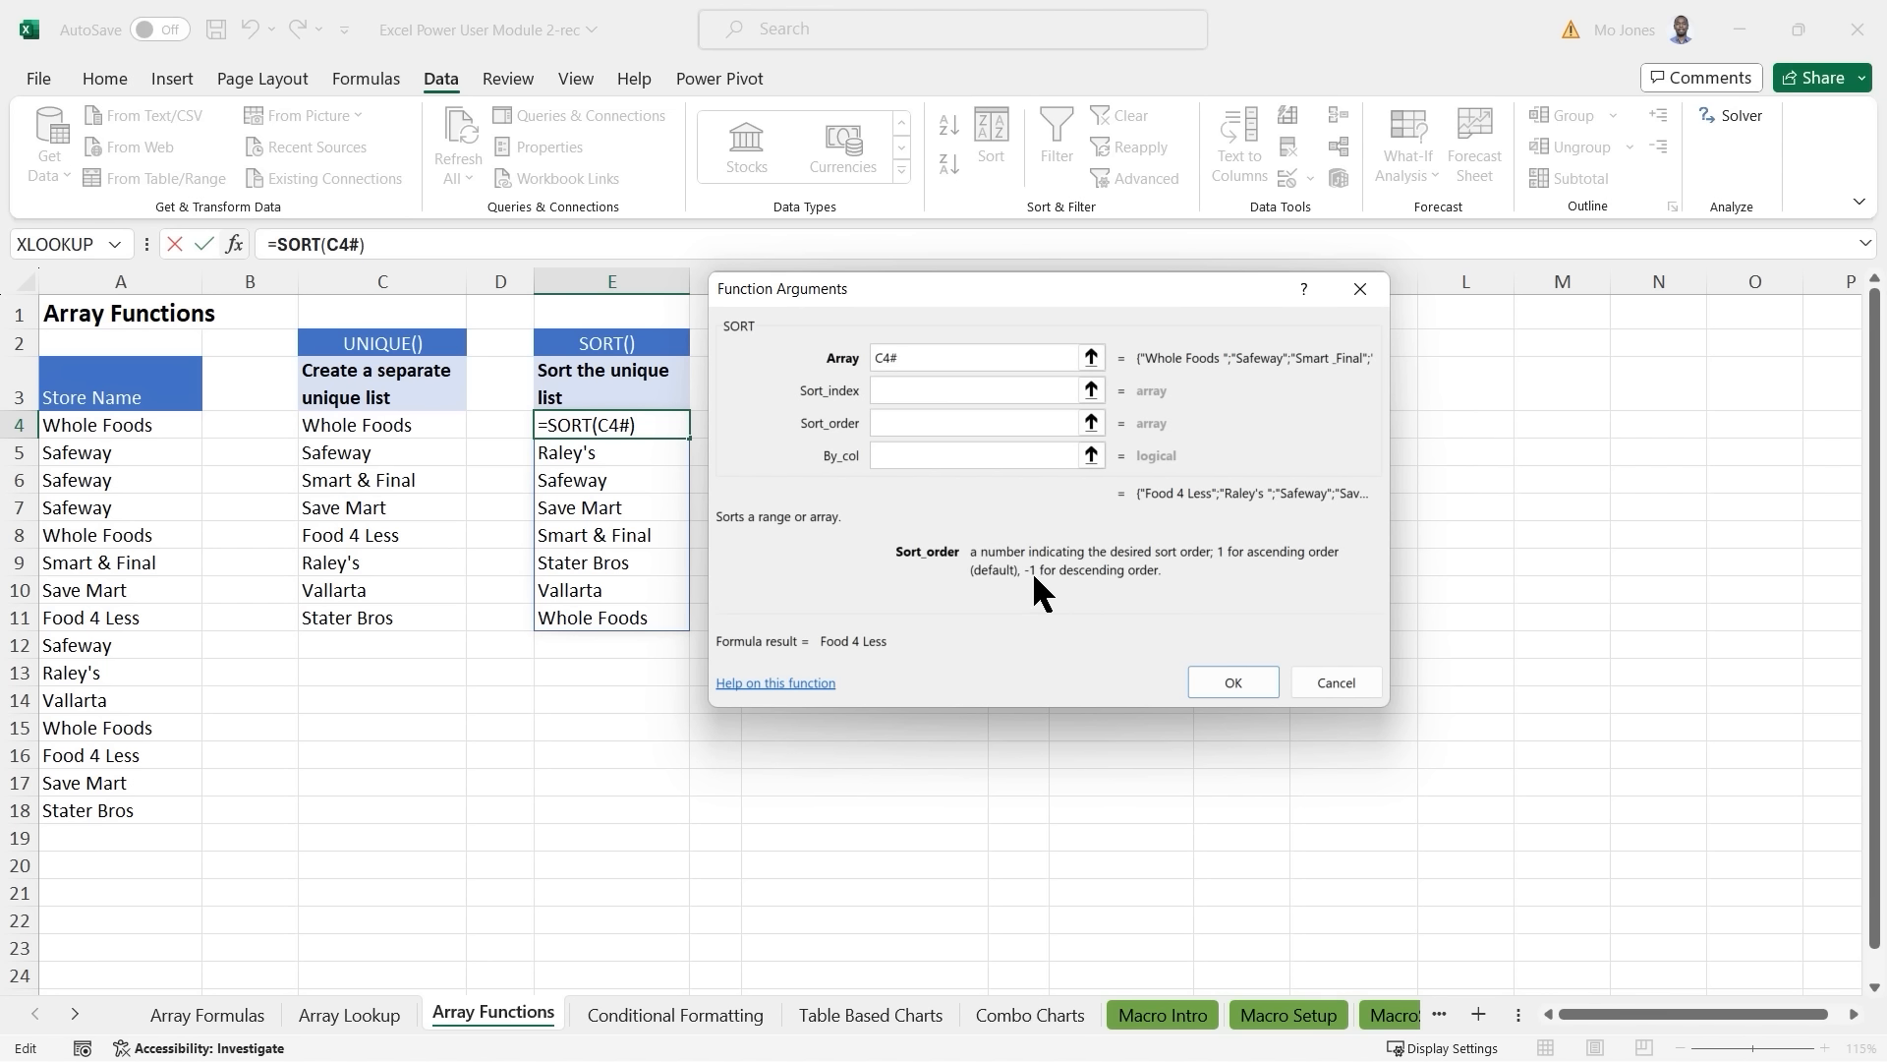
click(924, 453)
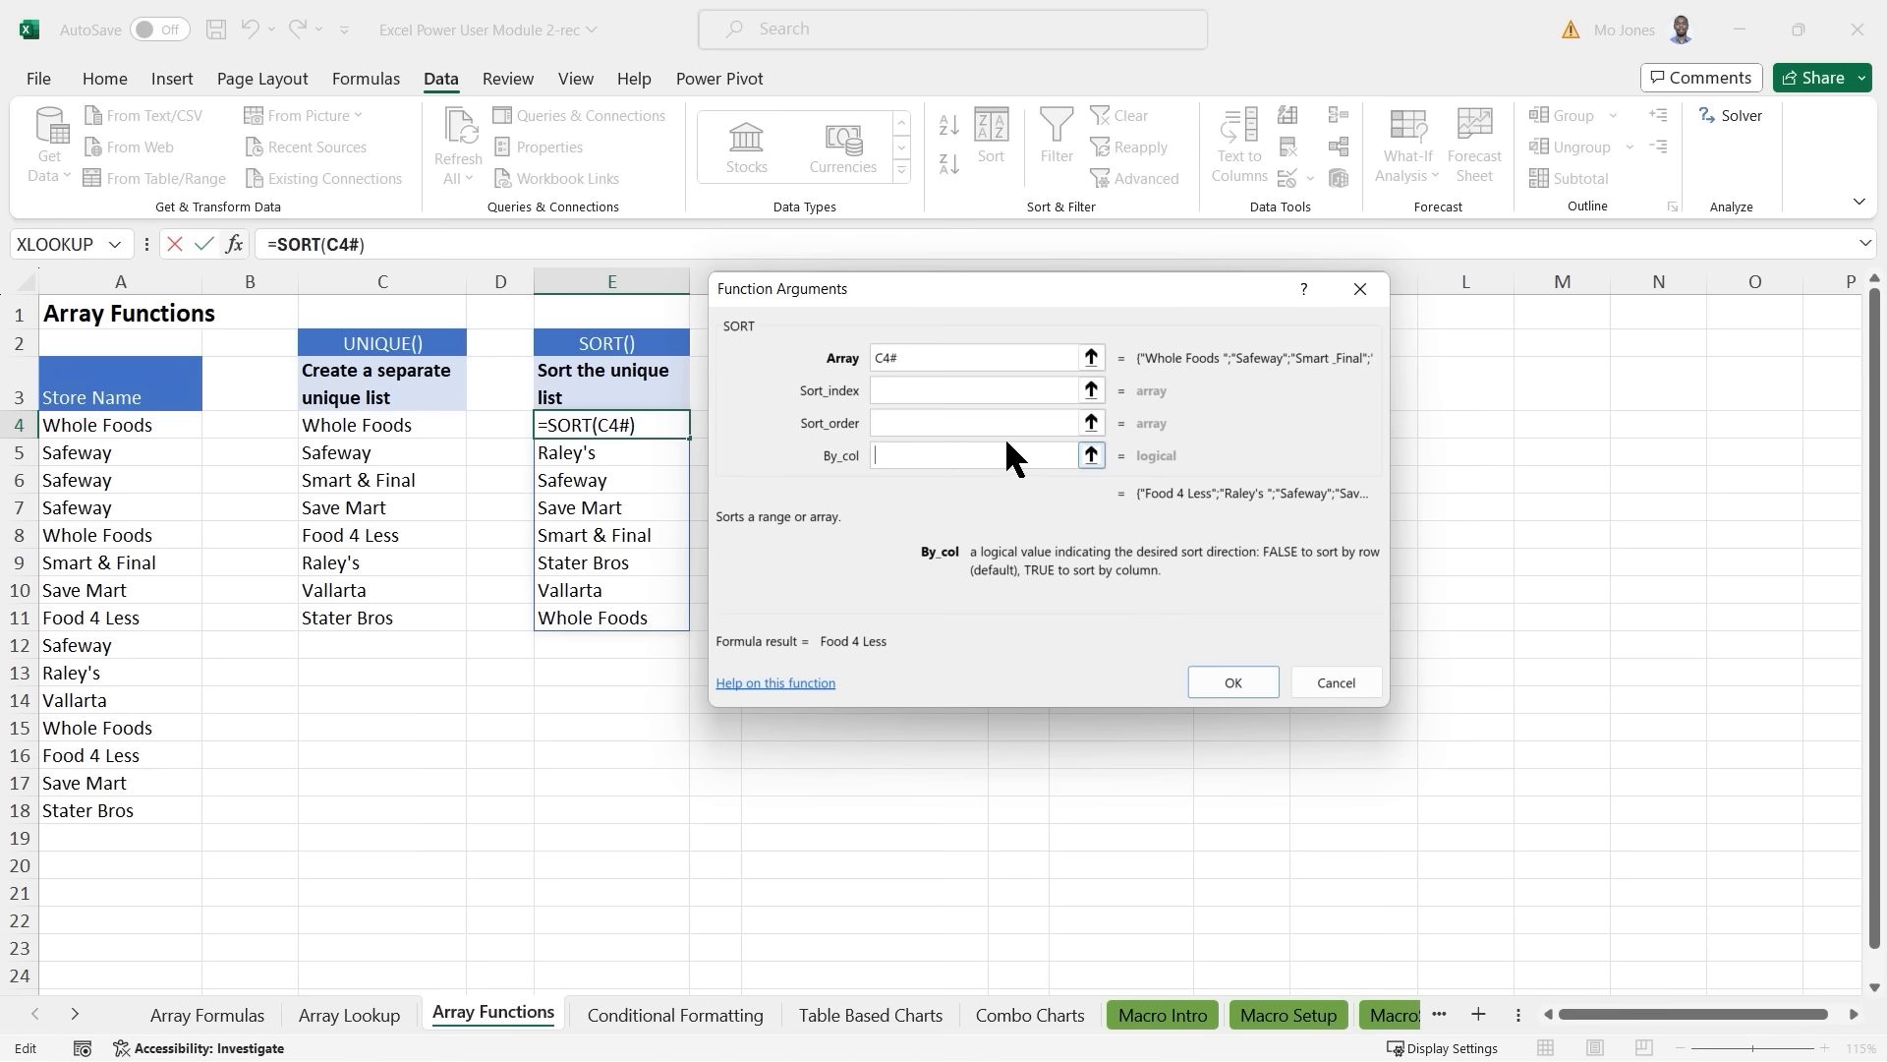
click(1342, 678)
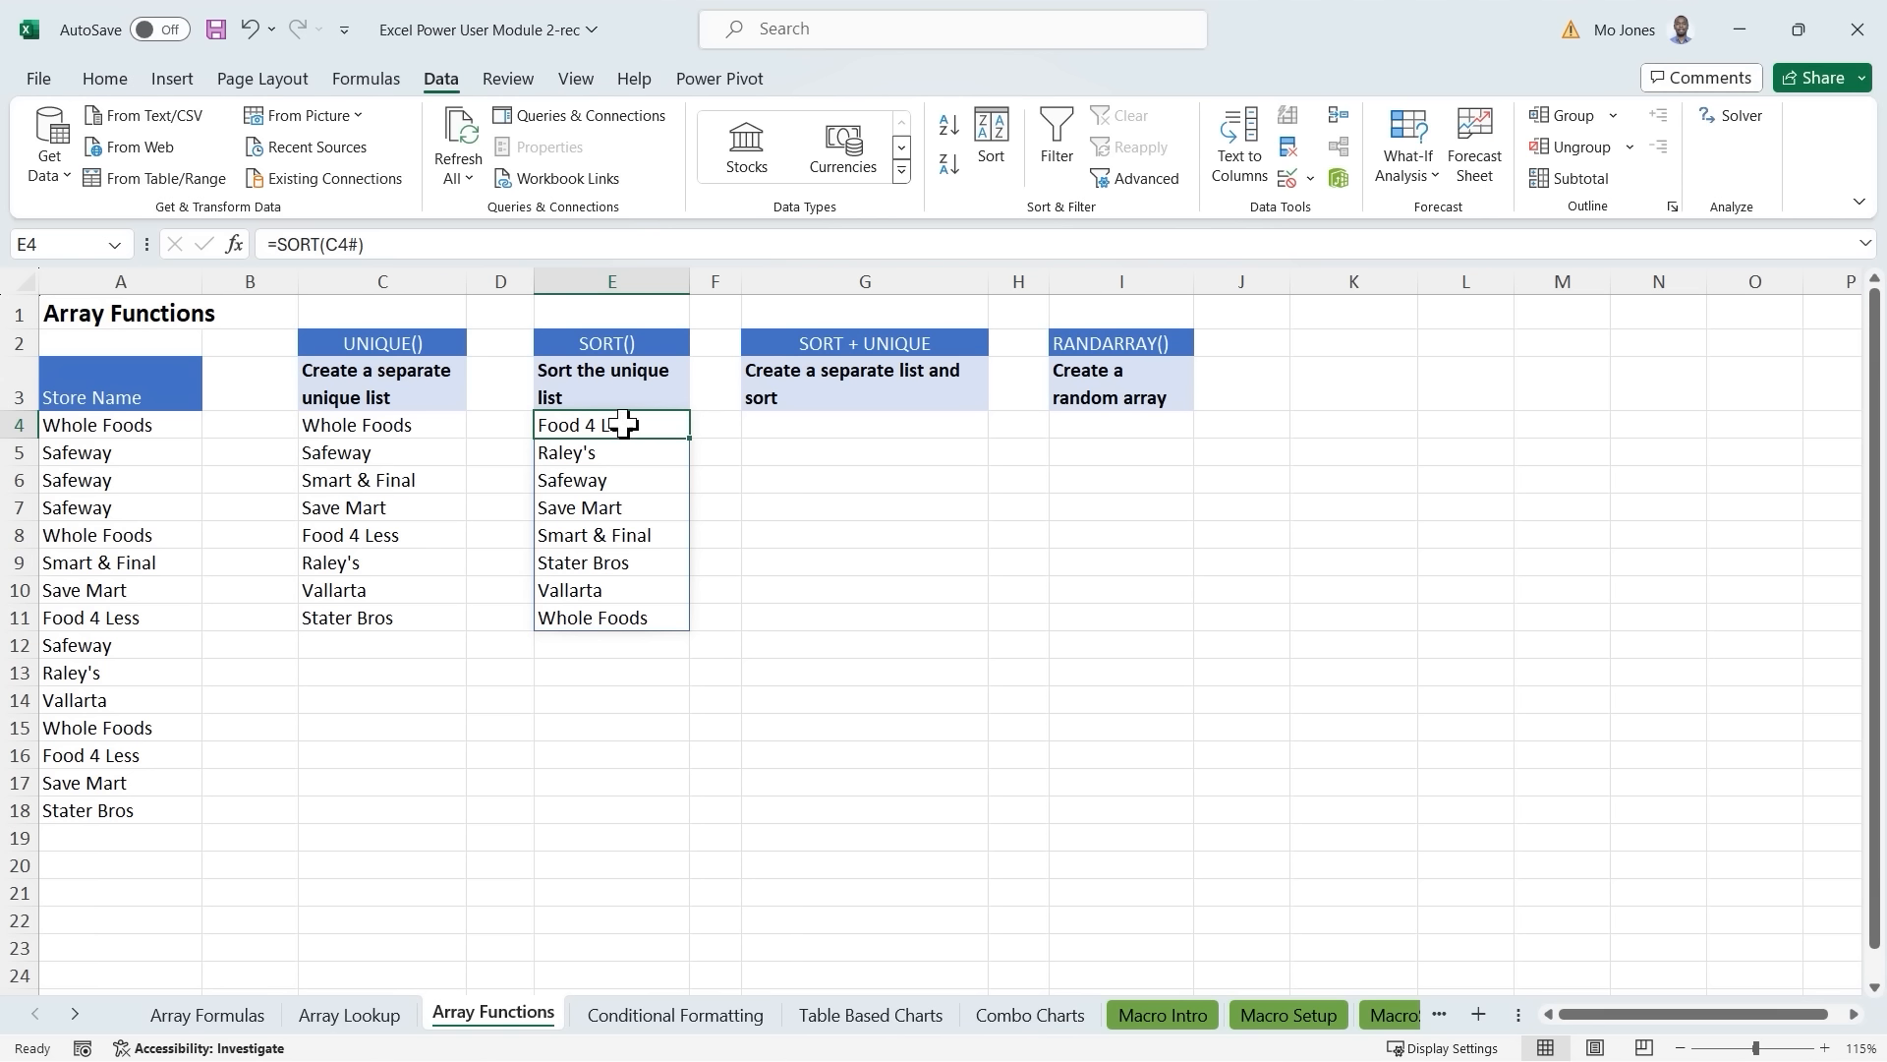
Review the store names in A4:A18 and the earlier UNIQUE and SORT results.
click(842, 428)
drag(135, 426, 93, 798)
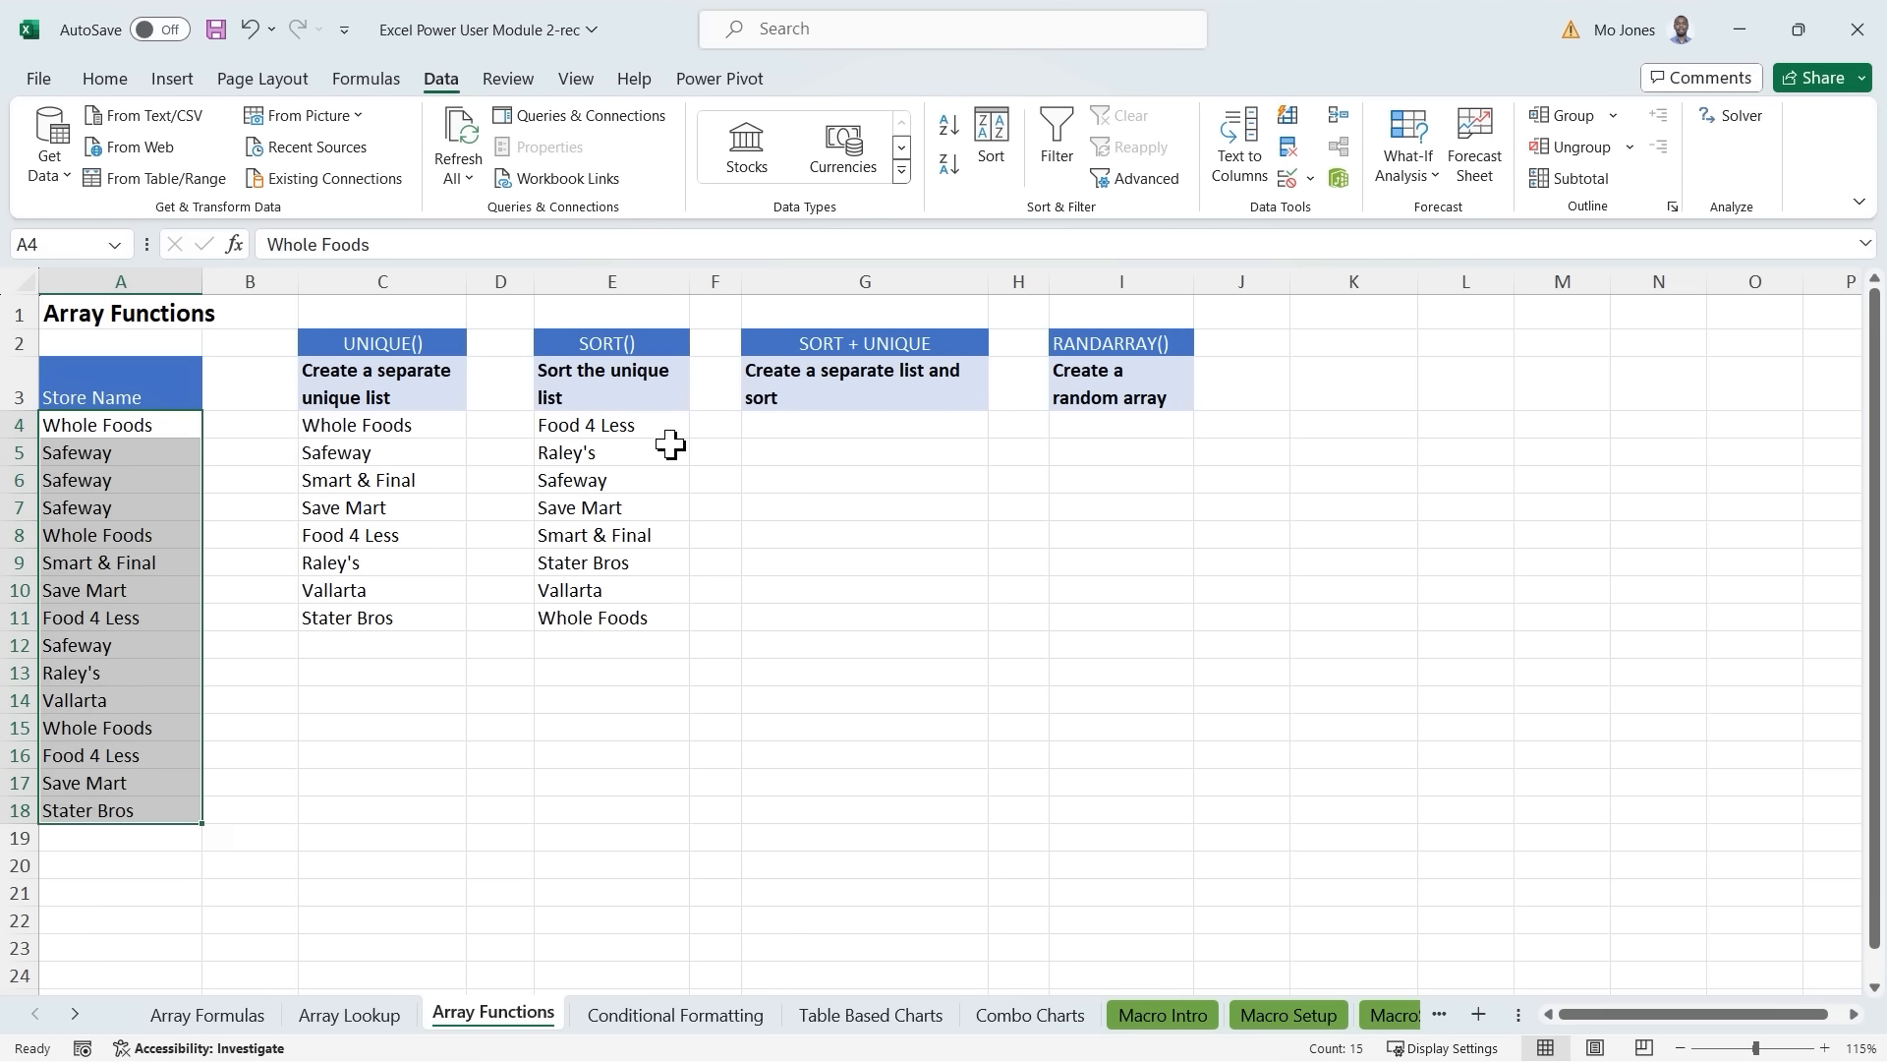
click(393, 429)
click(617, 448)
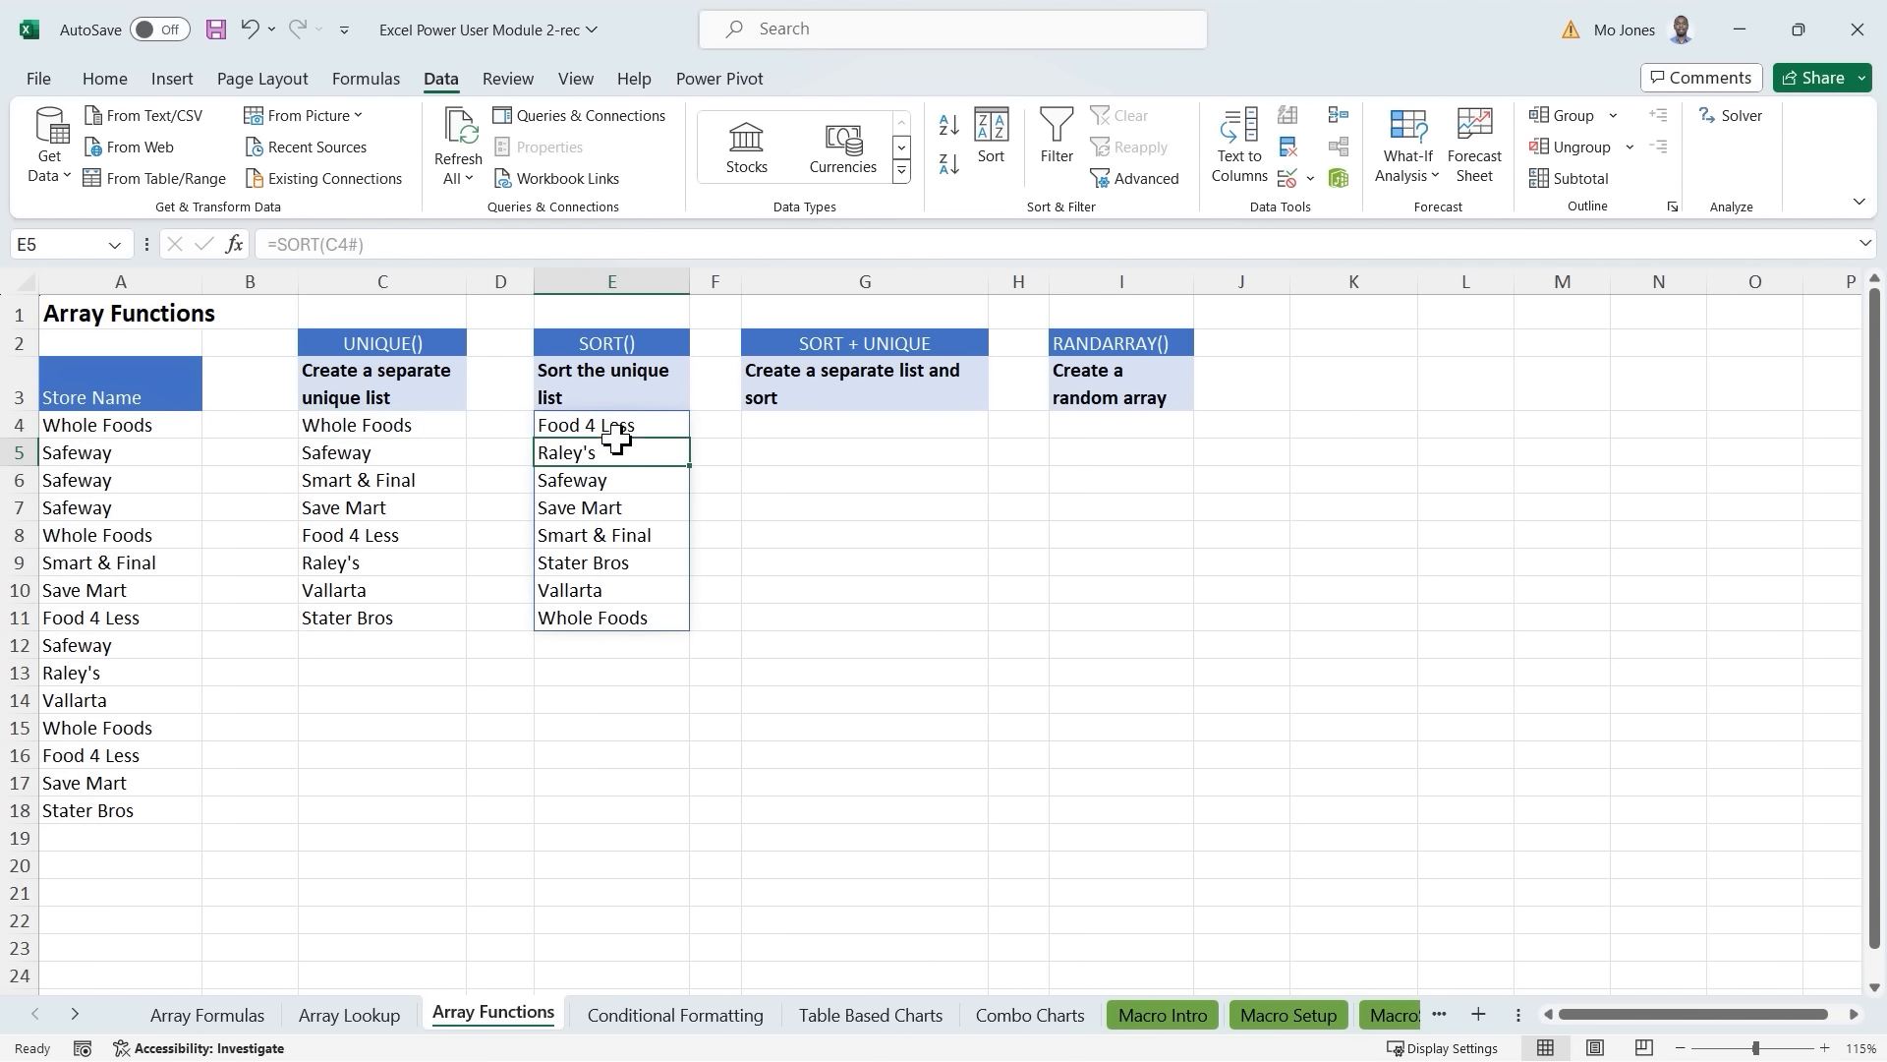
Enter =SORT(UNIQUE(A4:A18)) in G4 to spill the alphabetised distinct stores.
click(823, 423)
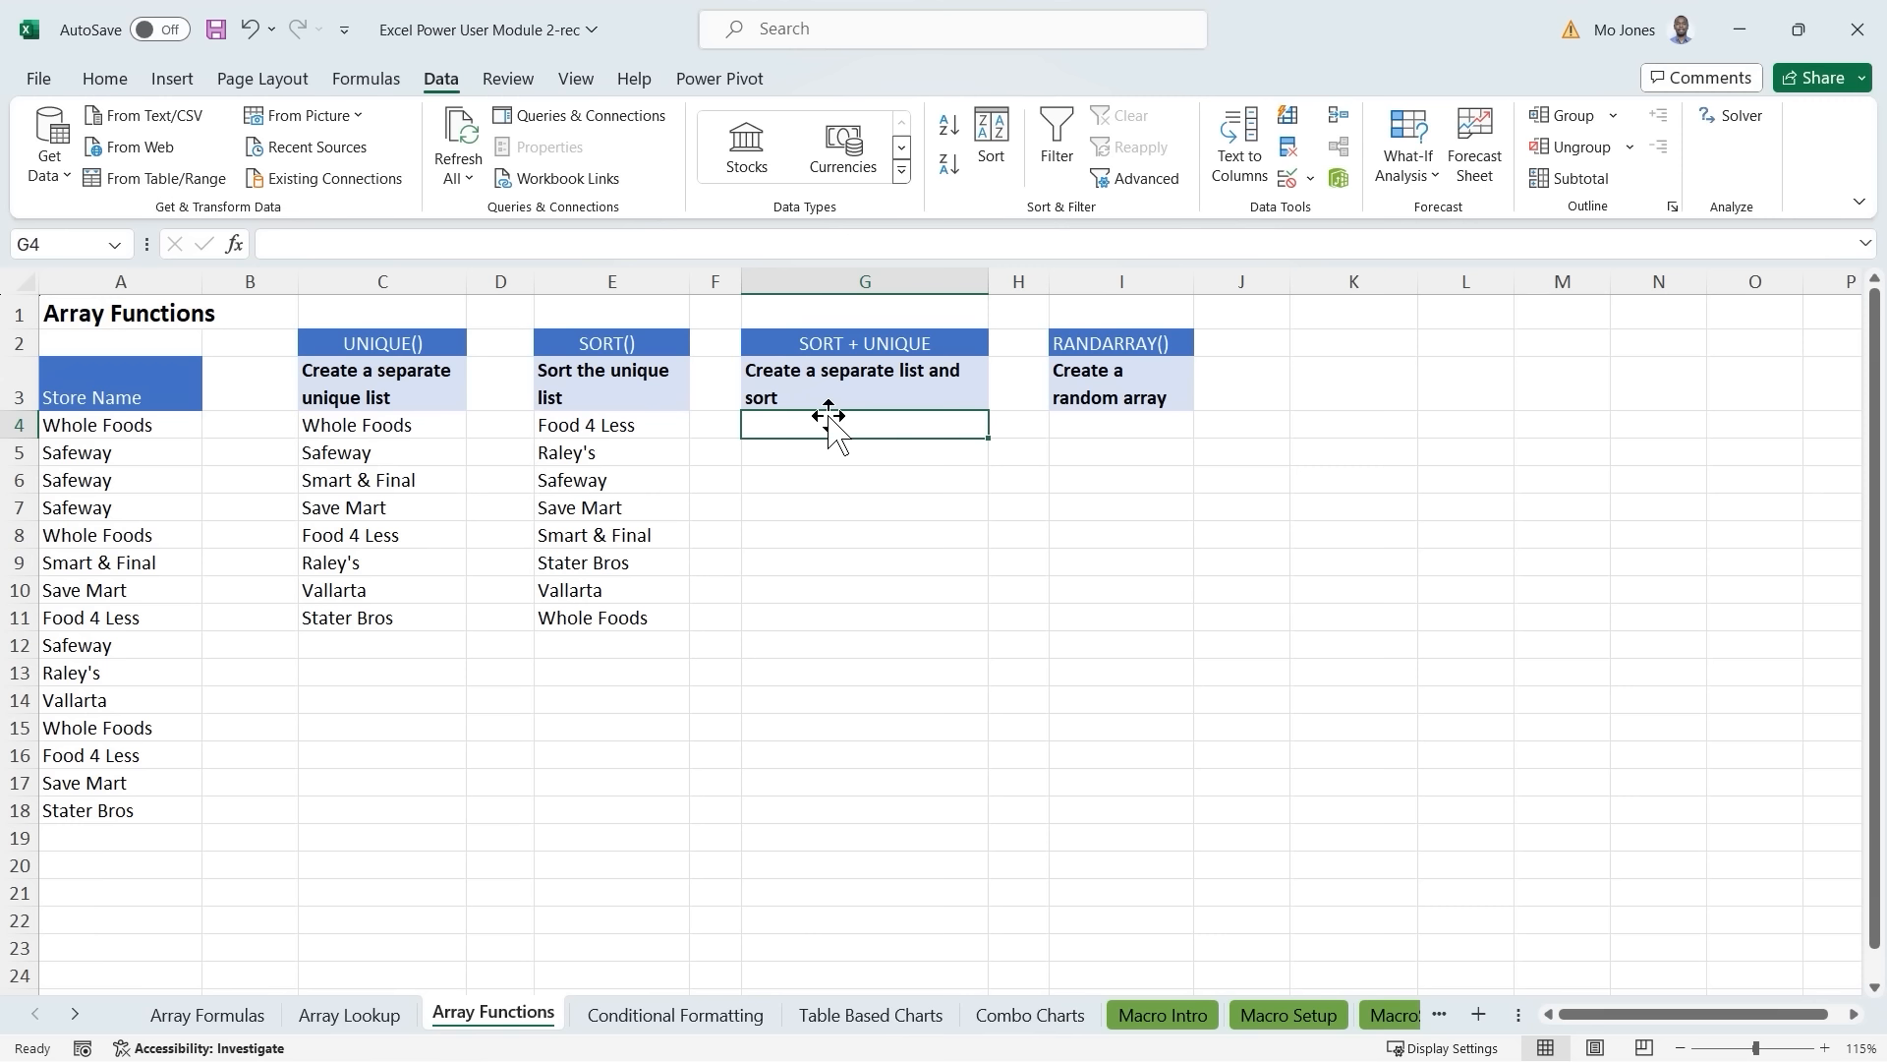
text(=sort)
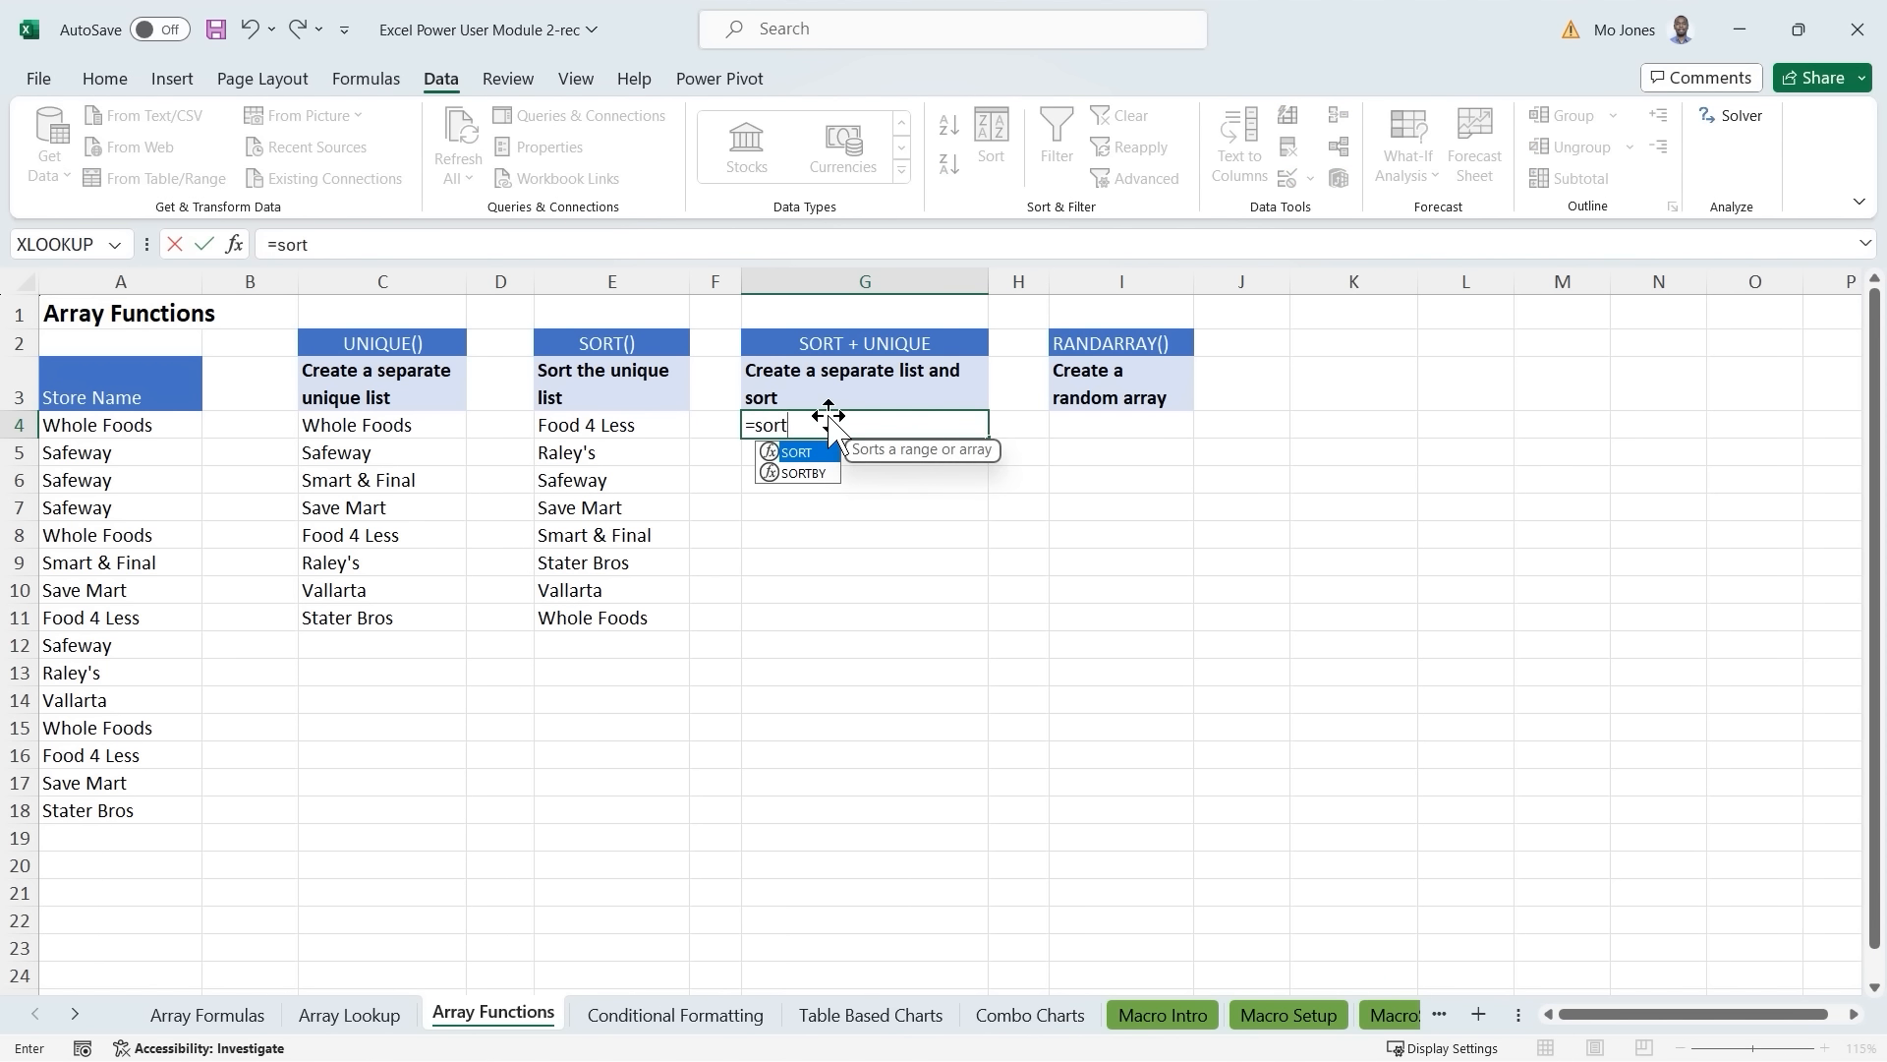
key(Tab)
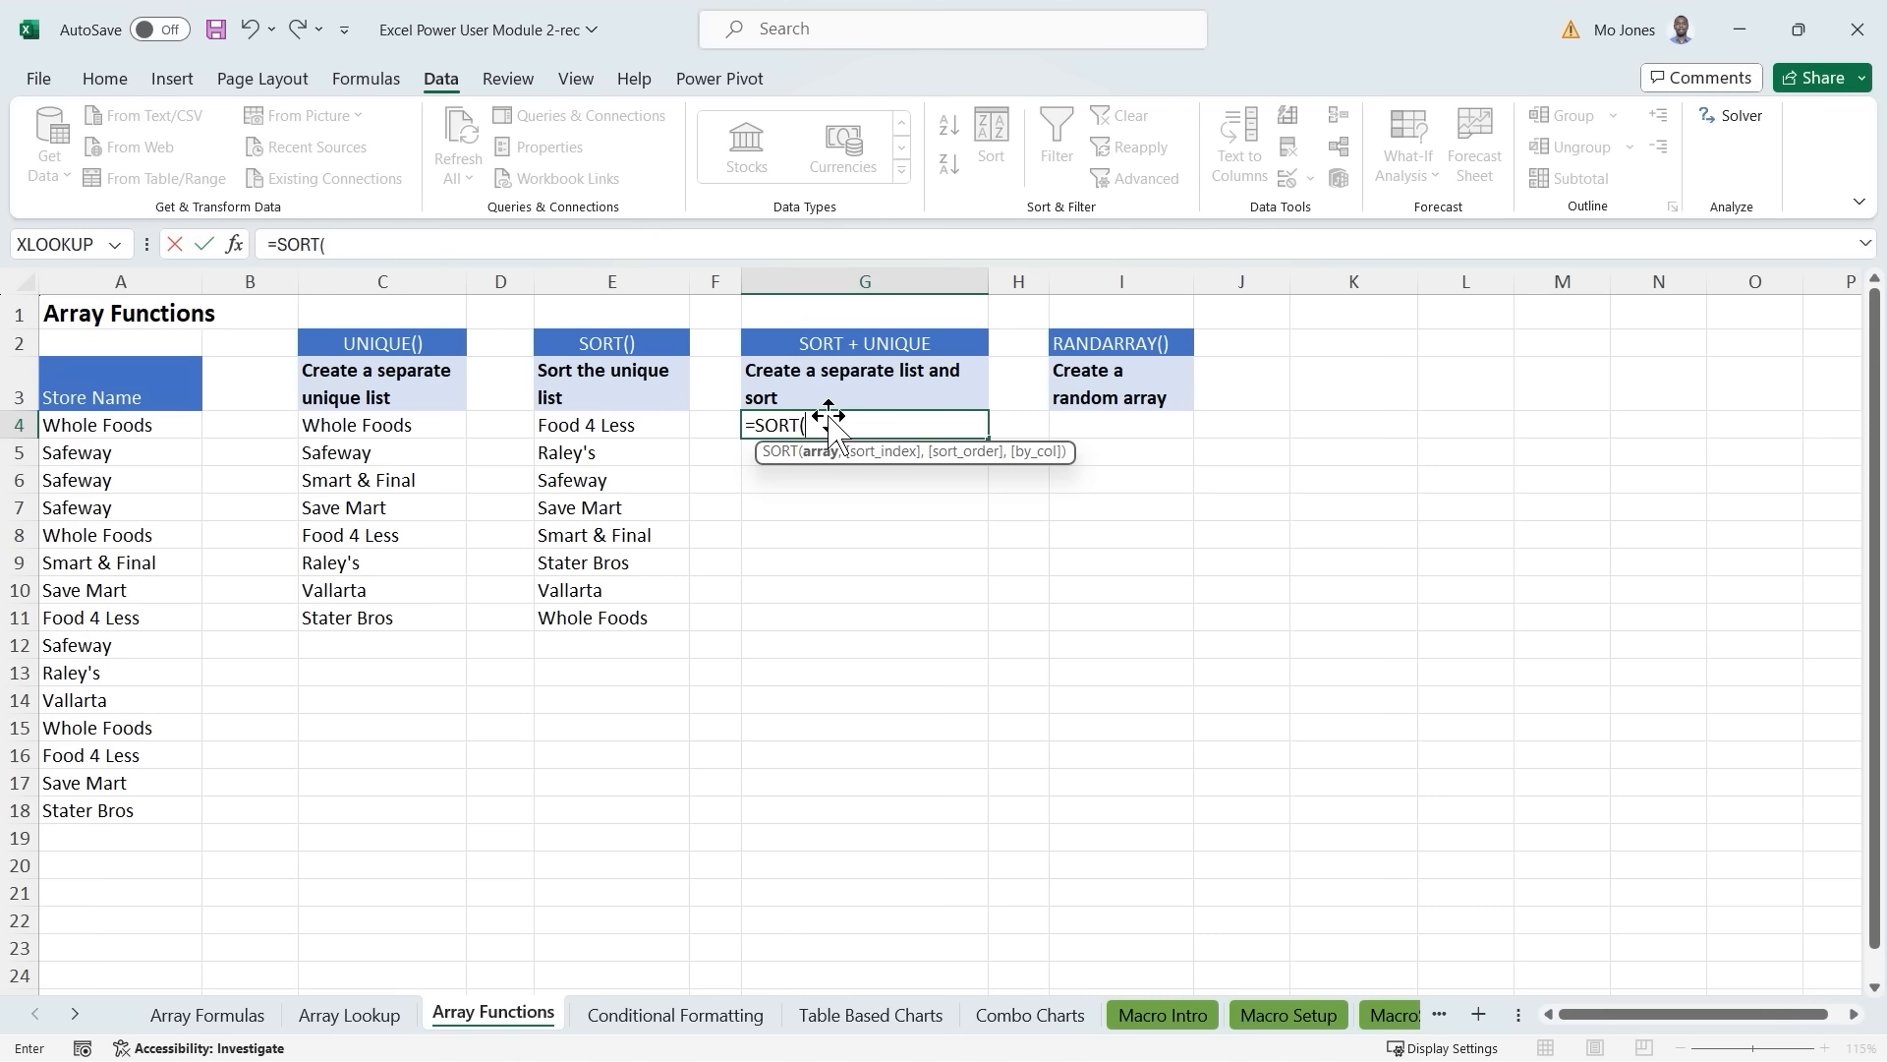
text(uni)
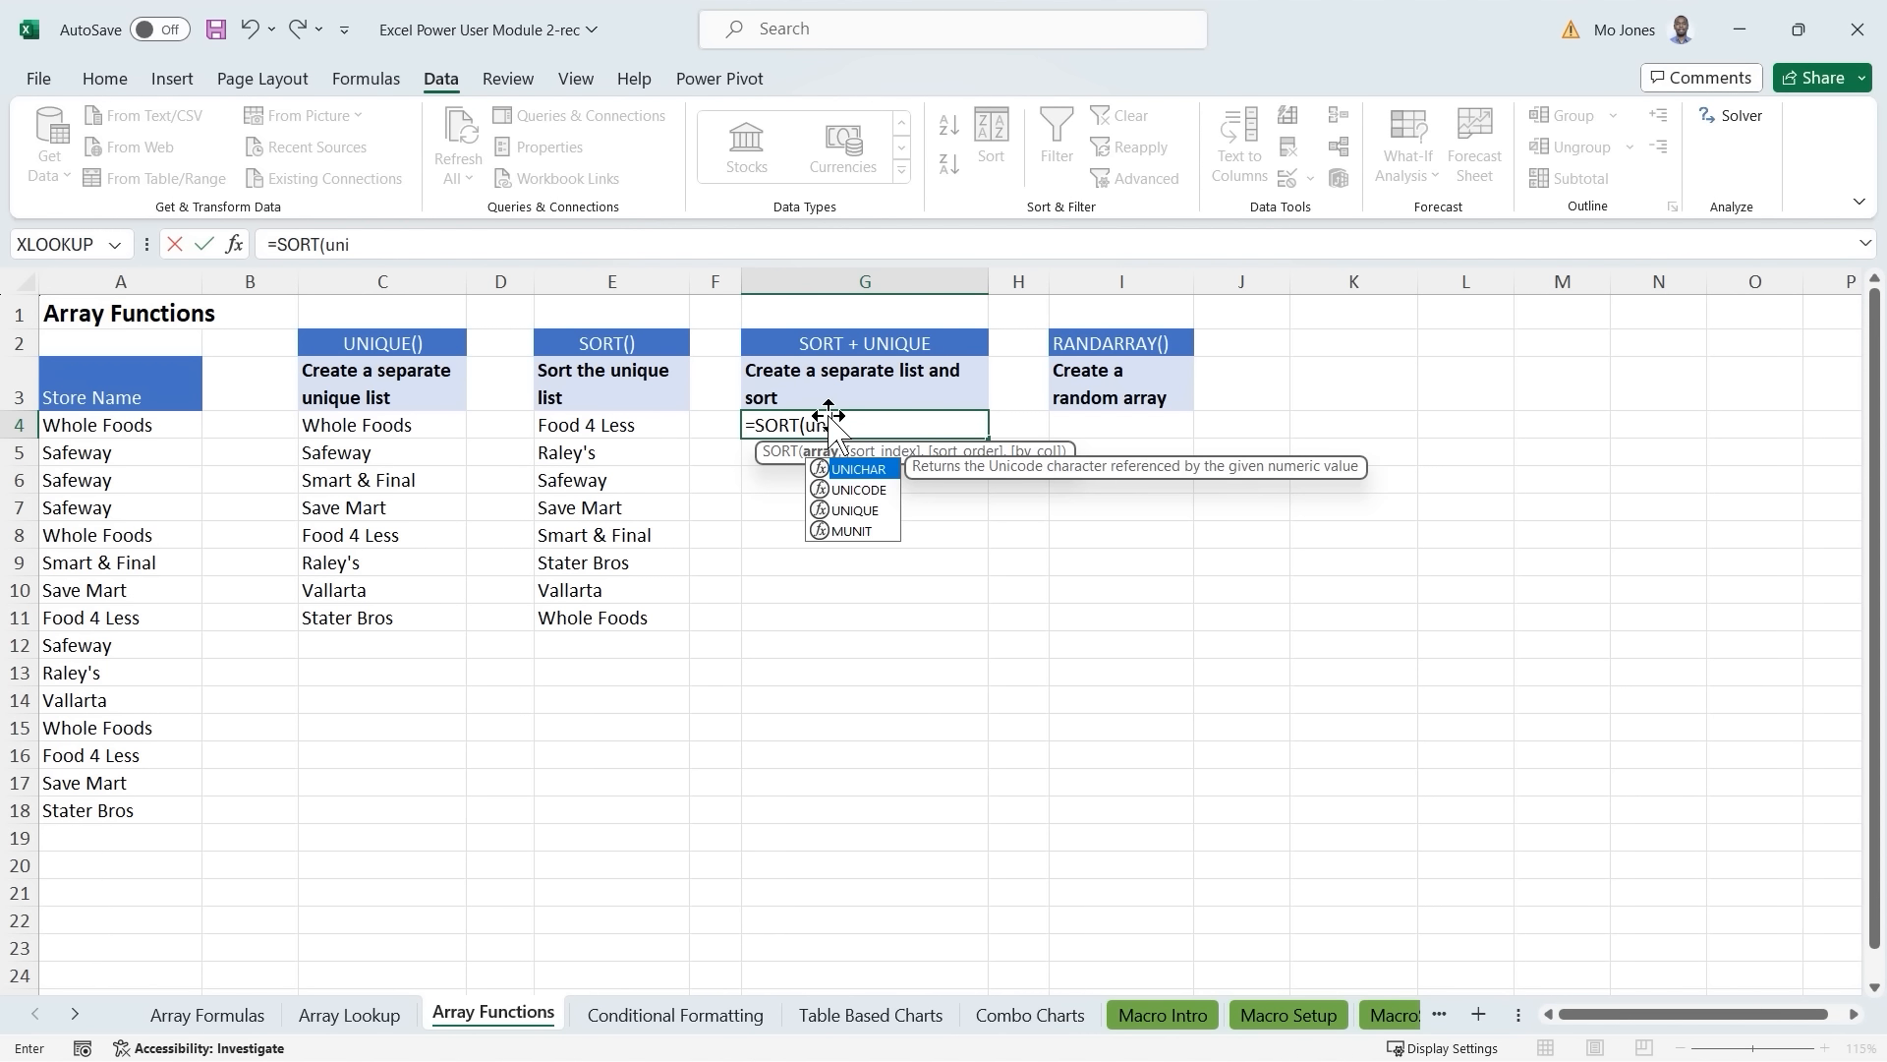
key(Down)
key(Down)
key(Tab)
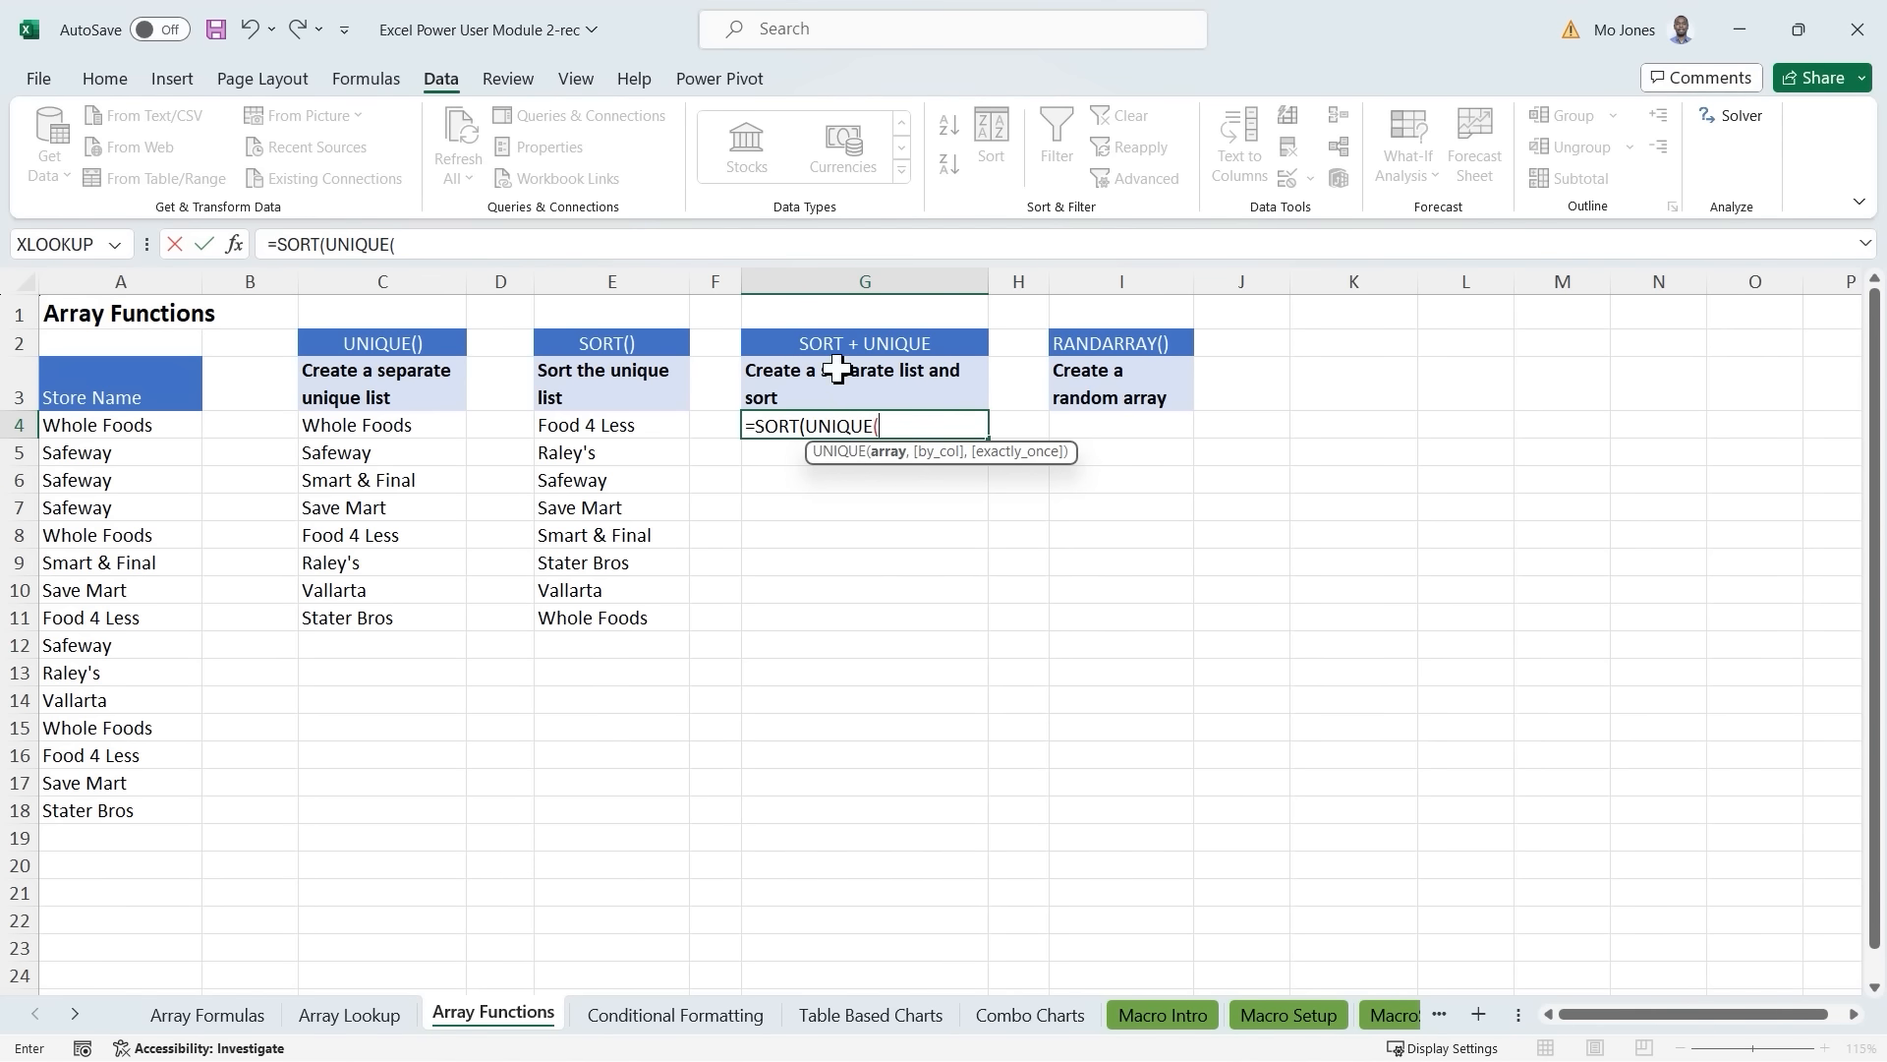
drag(147, 426, 115, 812)
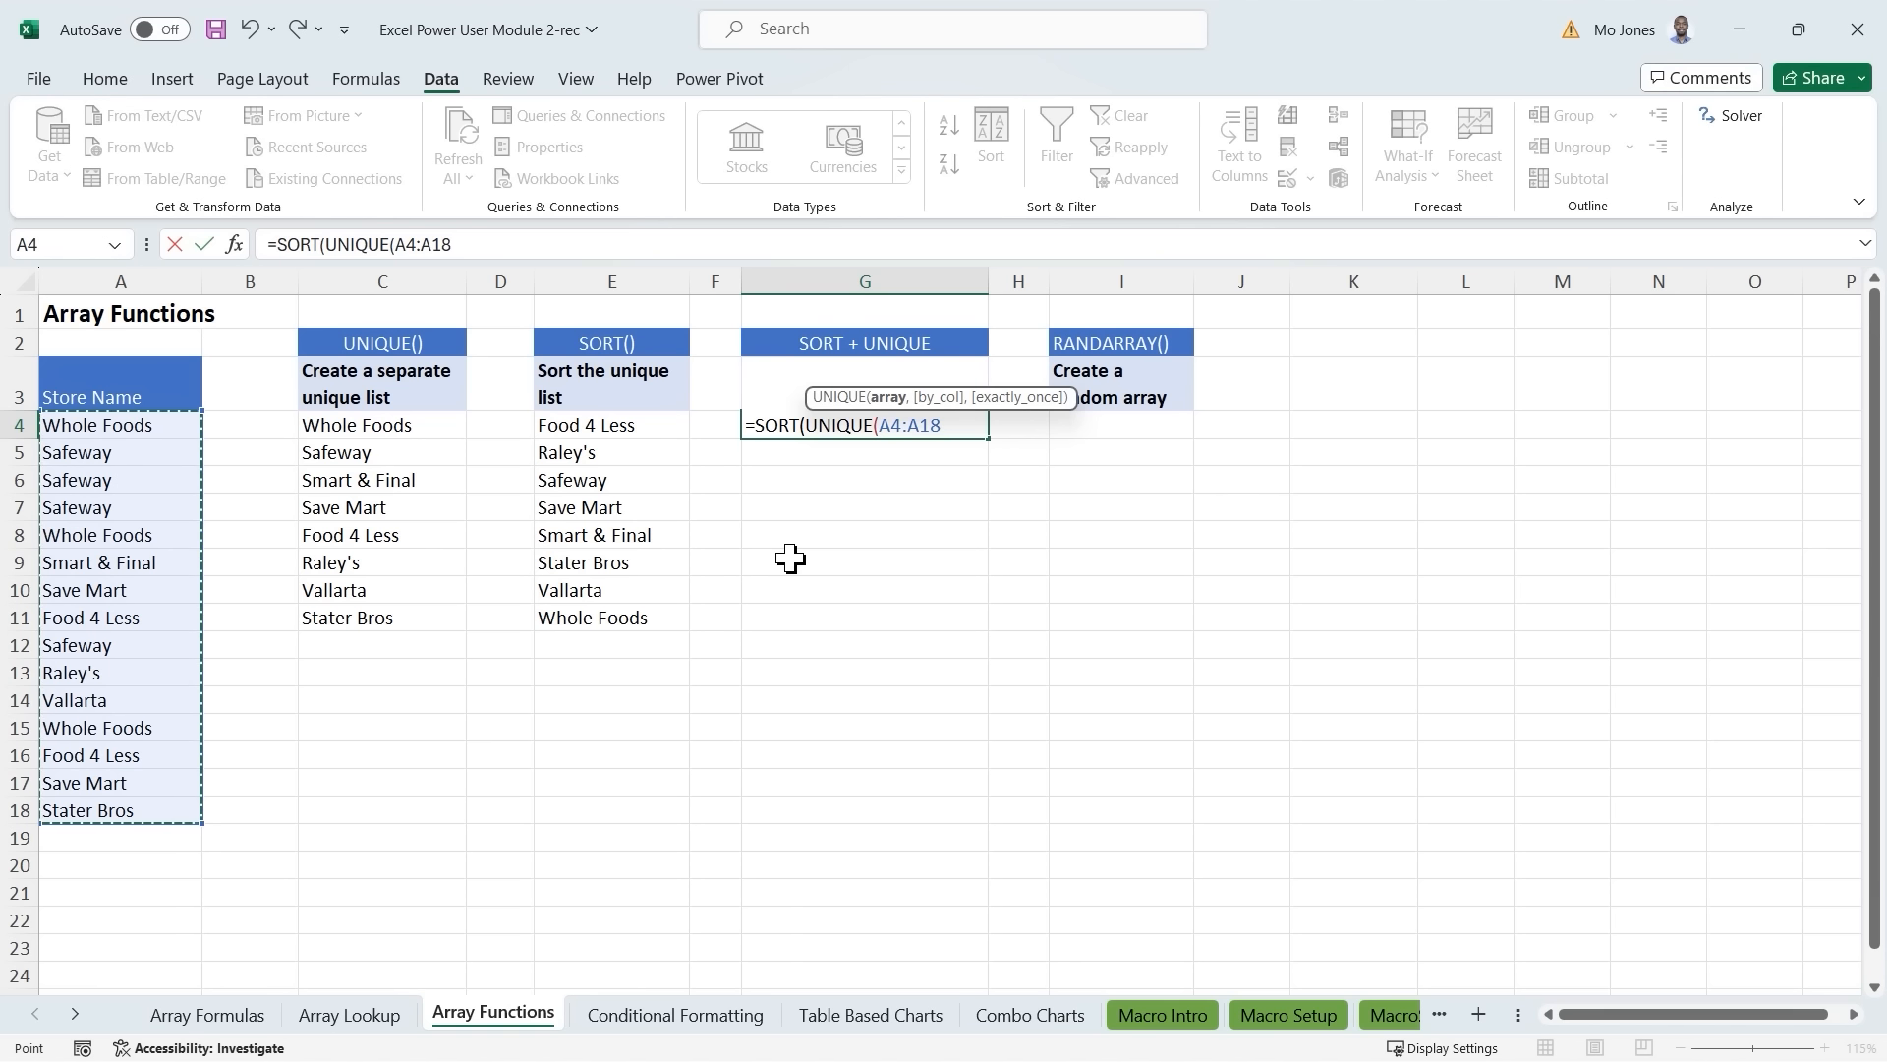
text())
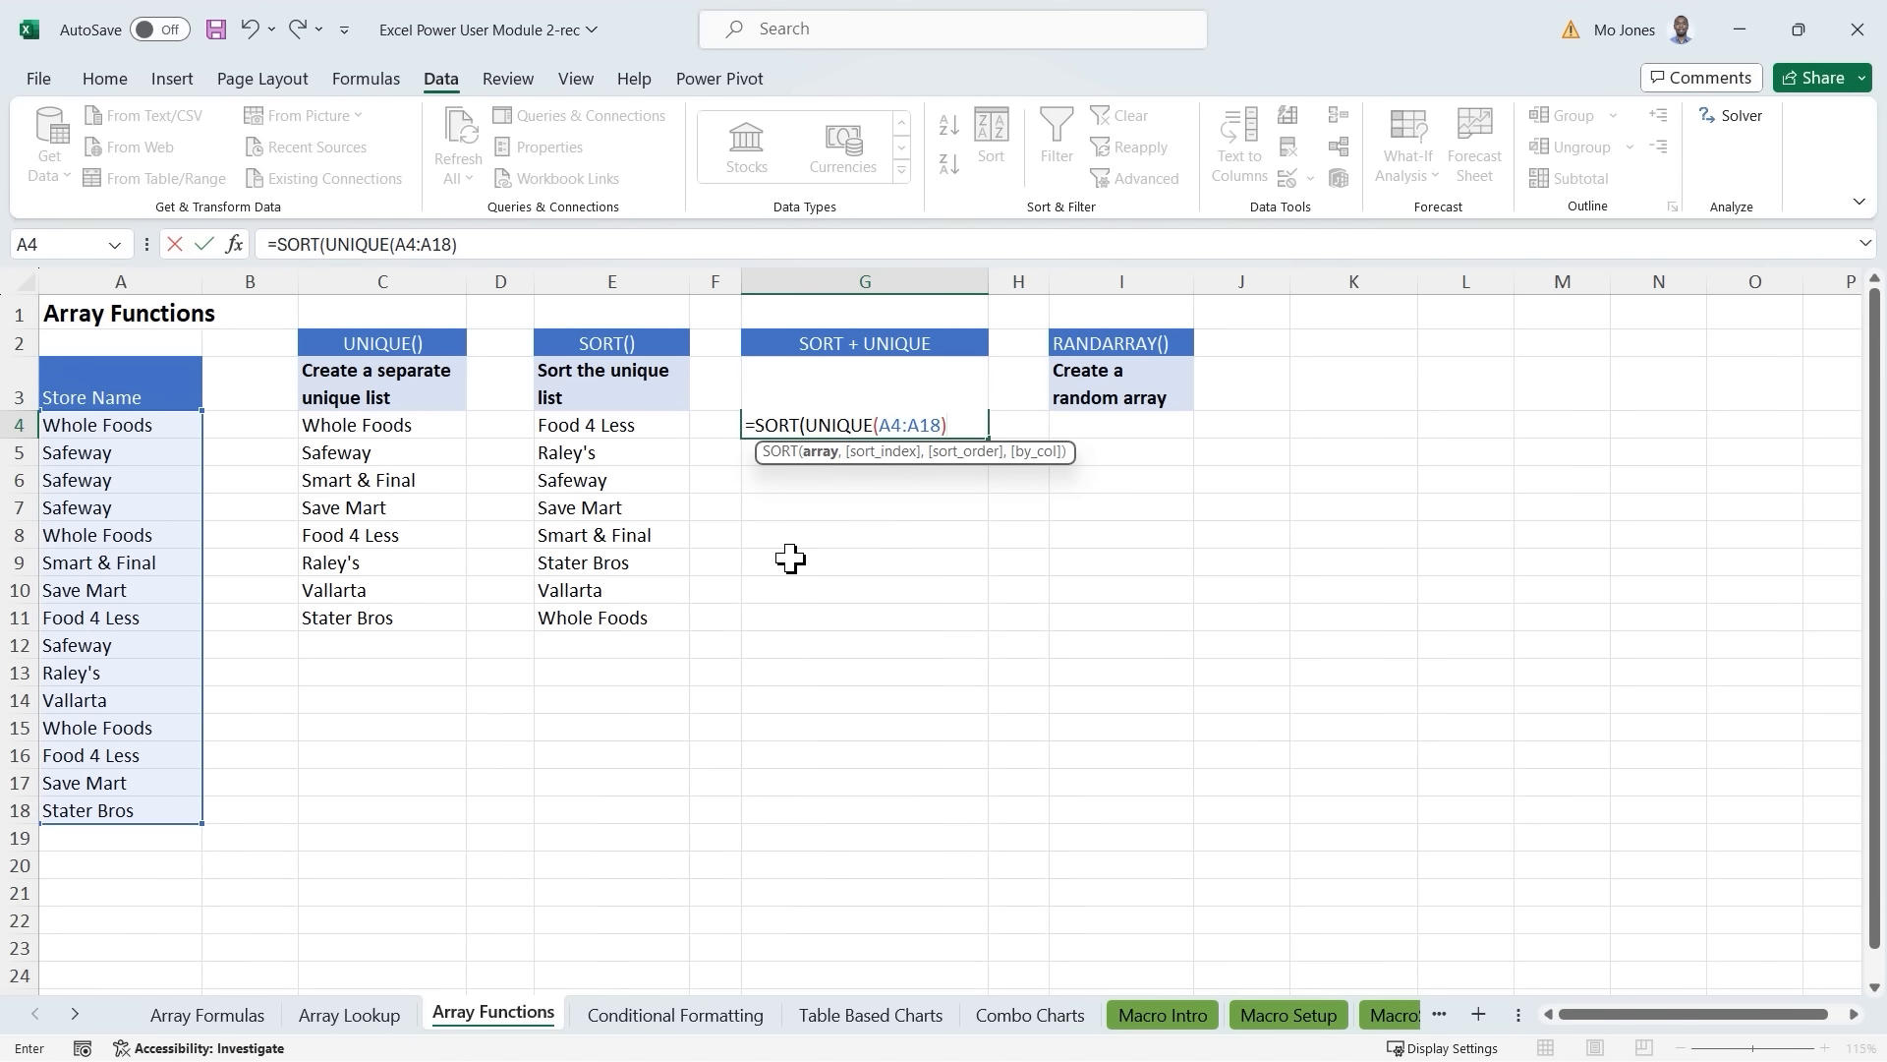
text())
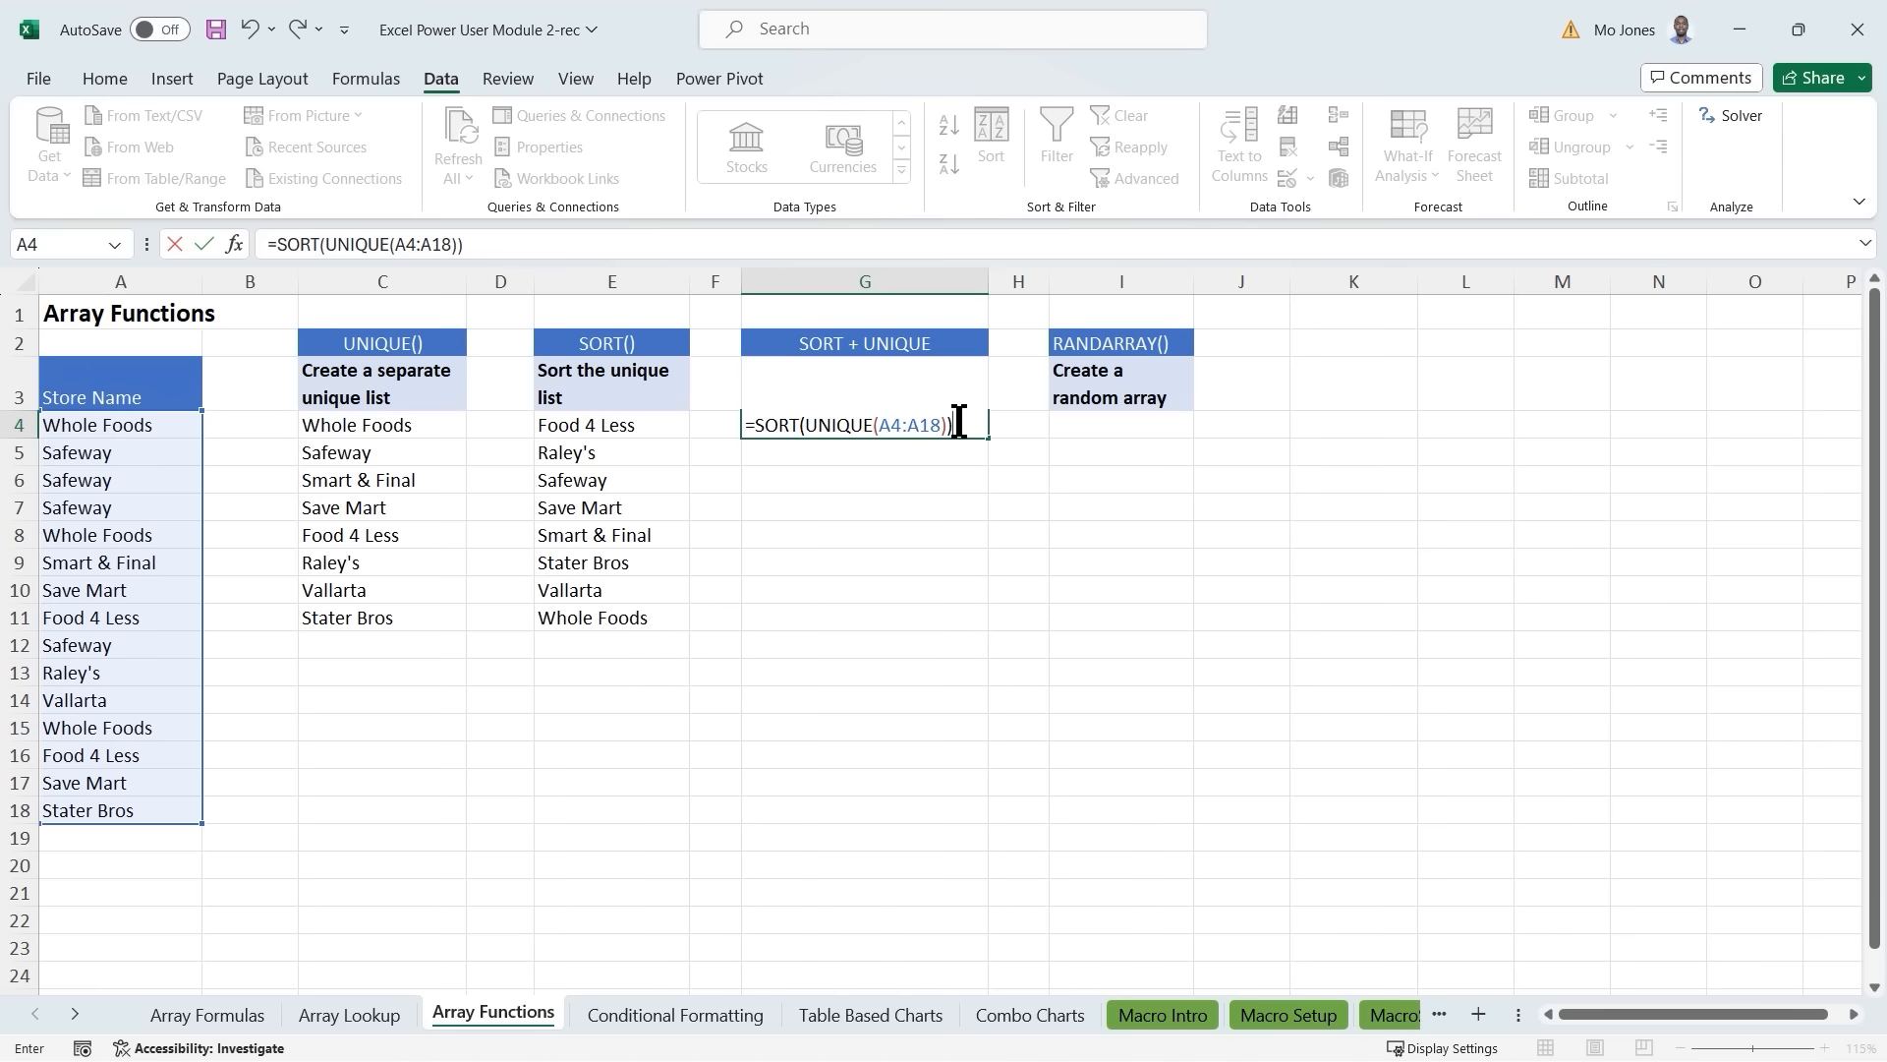
key(Return)
Compare the earlier SORT results with the new SORT + UNIQUE formula in G4.
drag(646, 425, 619, 615)
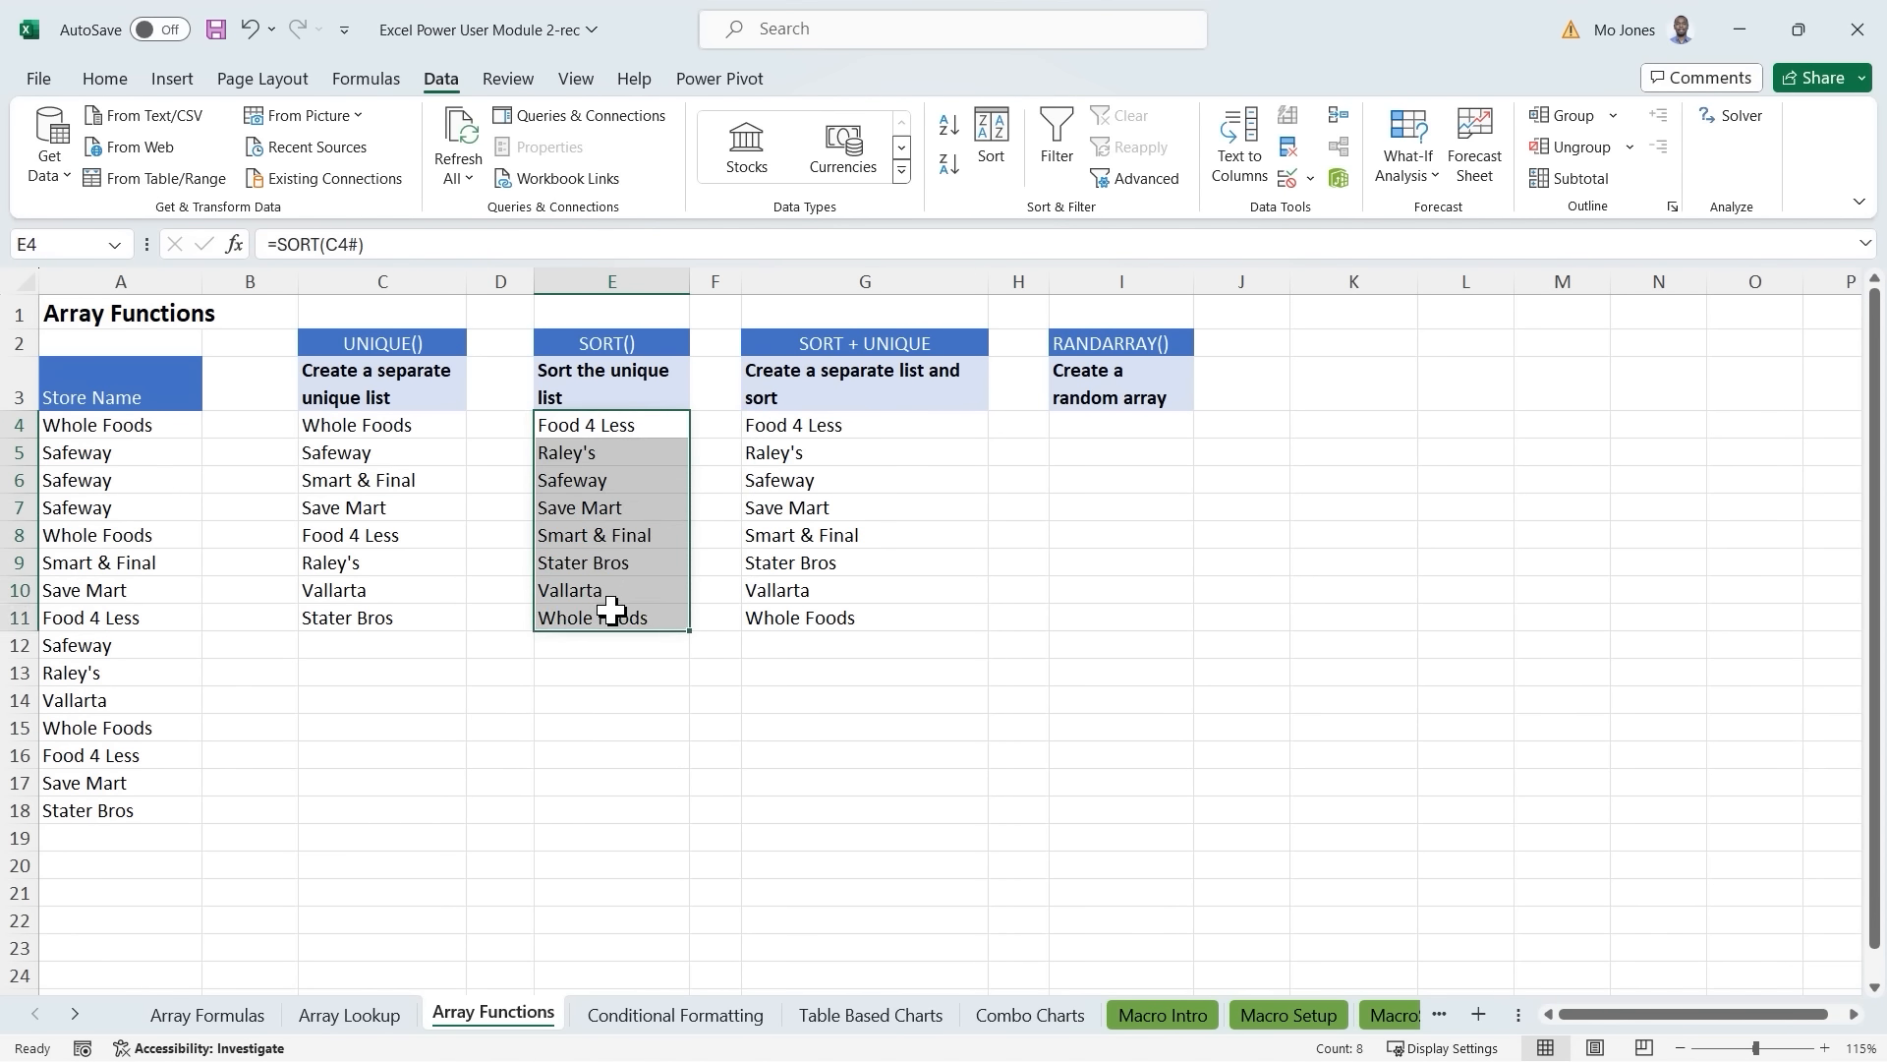
click(898, 421)
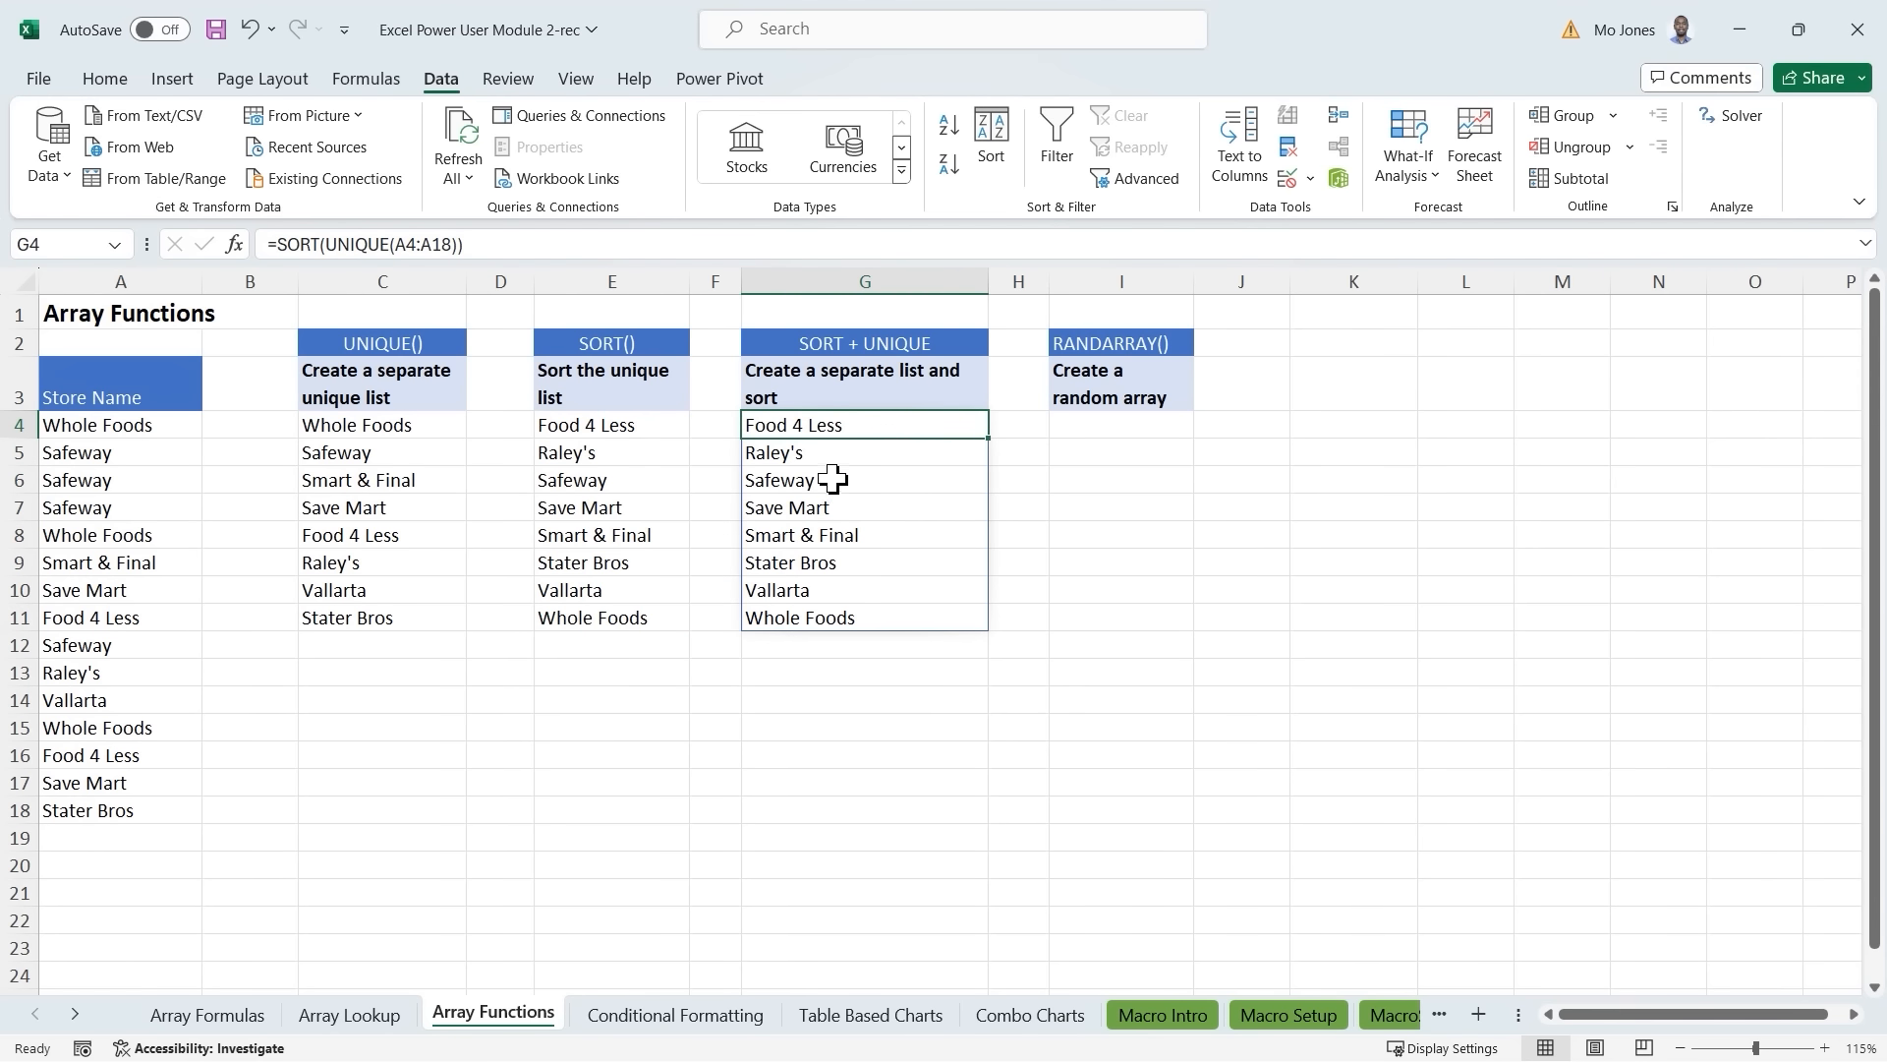
click(1112, 432)
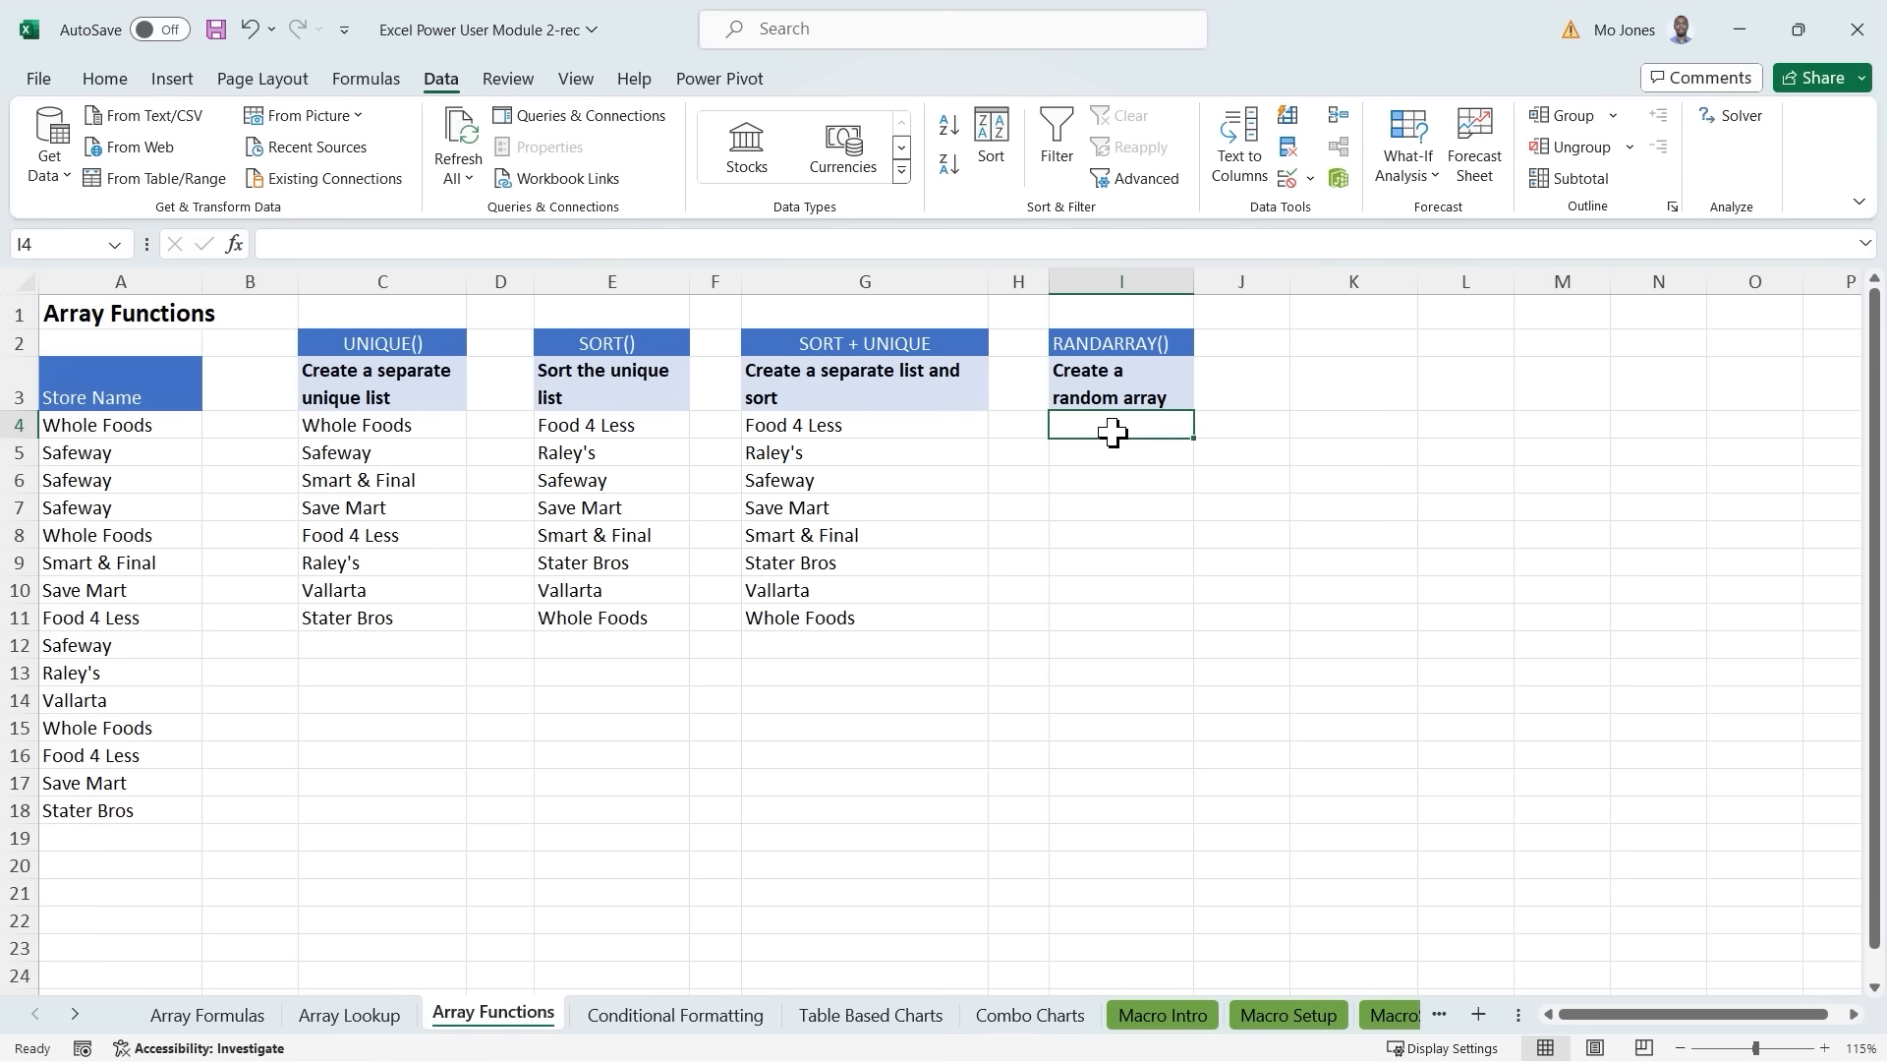
Enter =RANDARRAY(10,3,100,399,FALSE) in I4, spilling random decimals across I4:K13.
text(=rand)
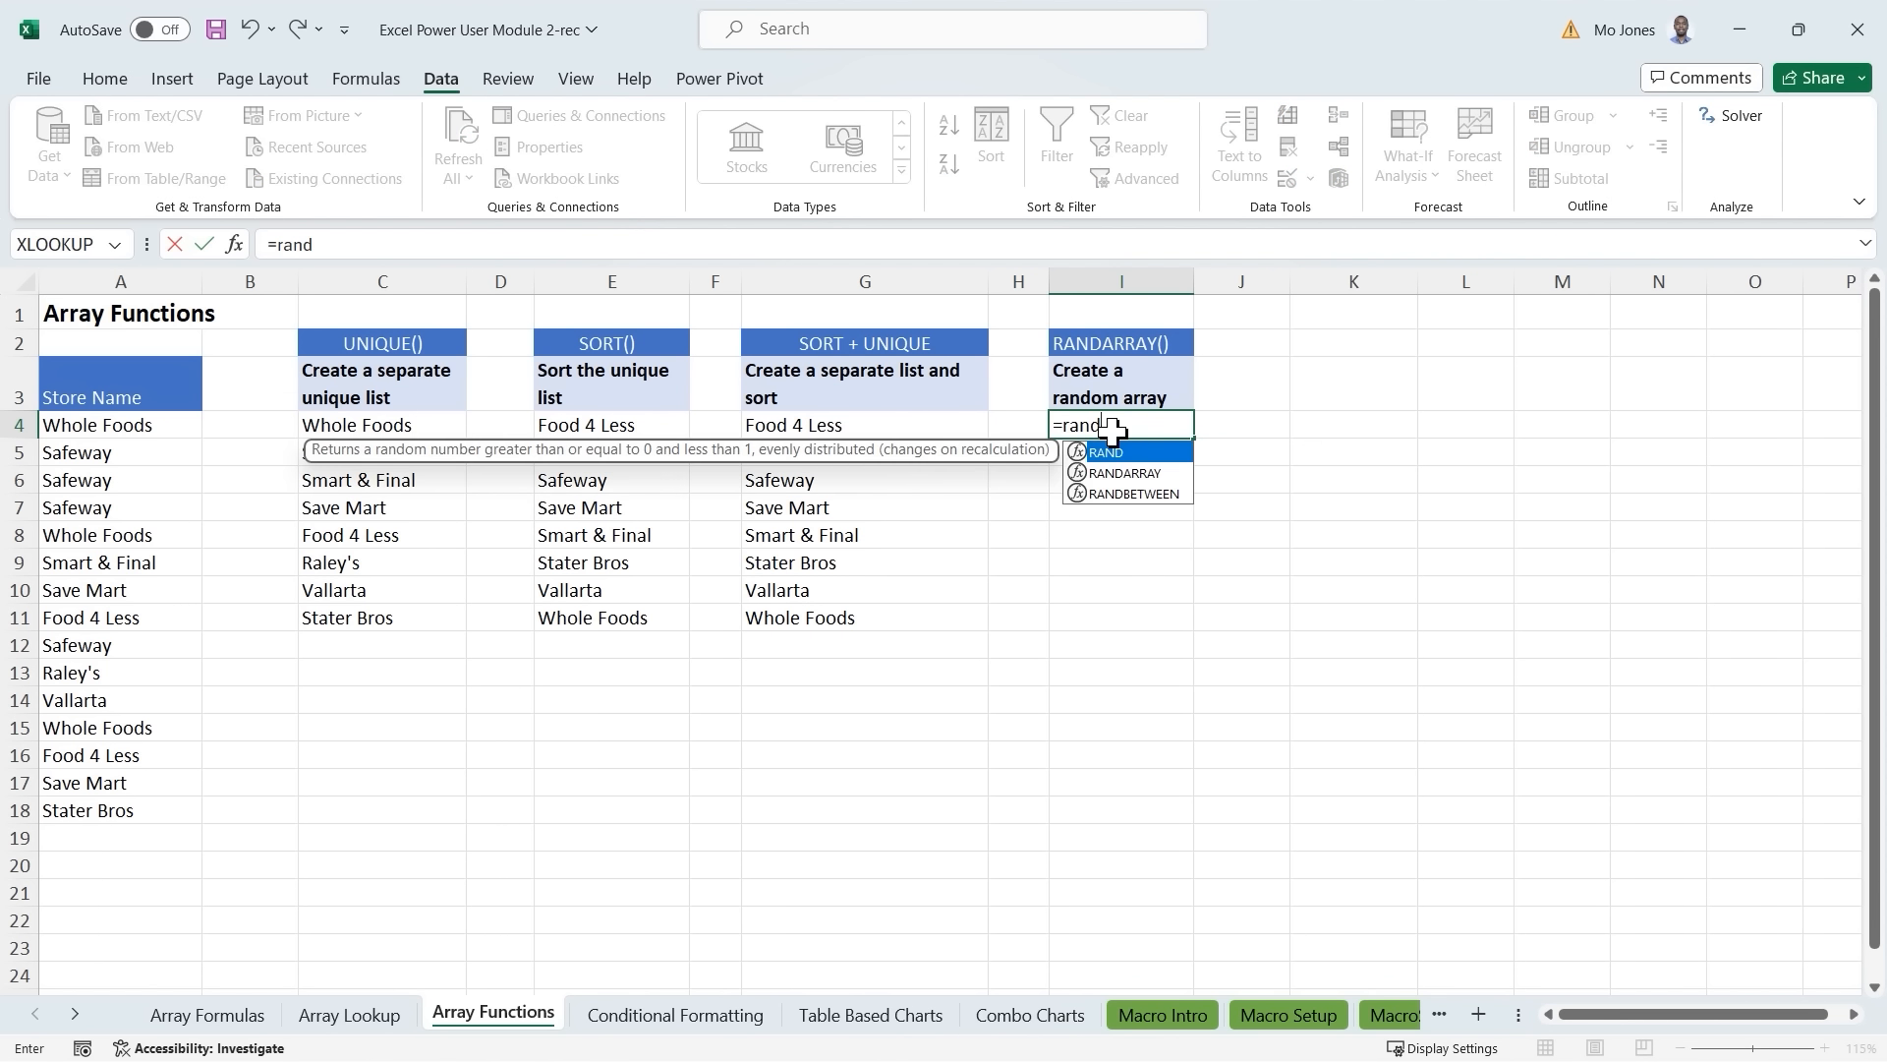
text(a)
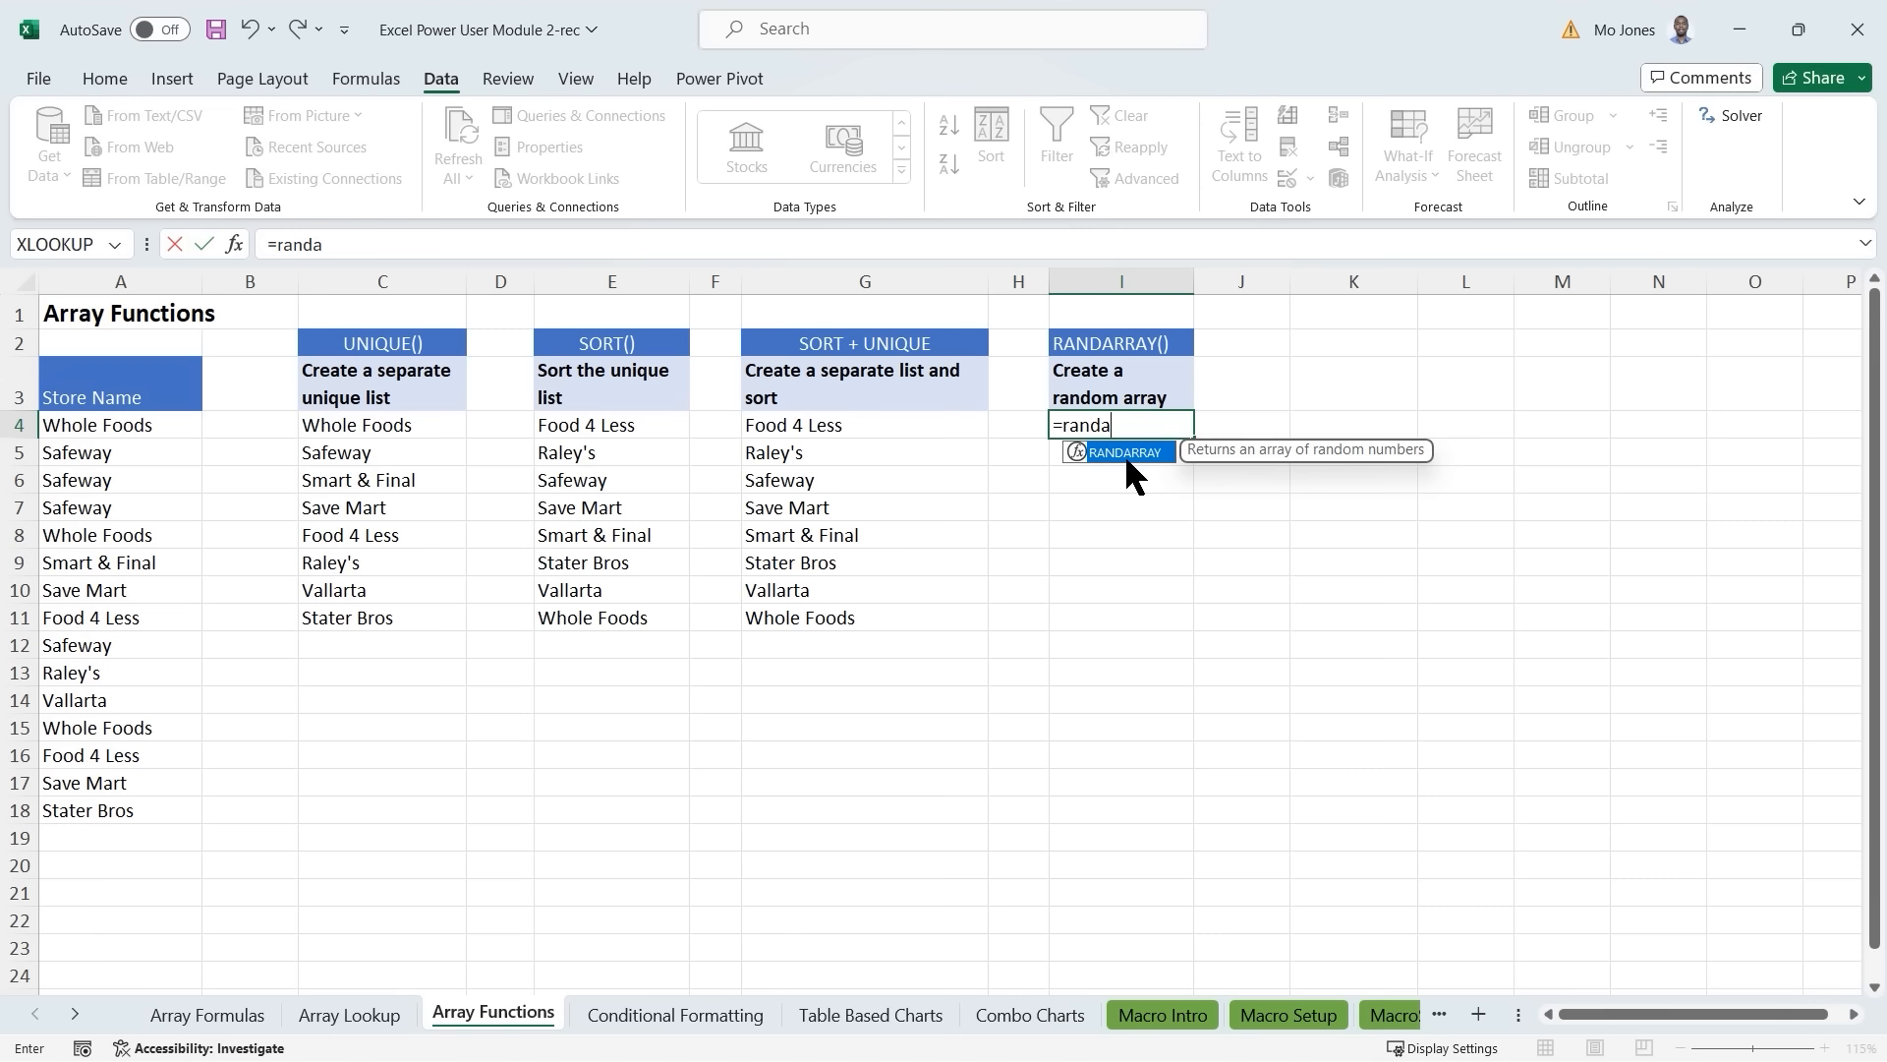
double_click(1128, 452)
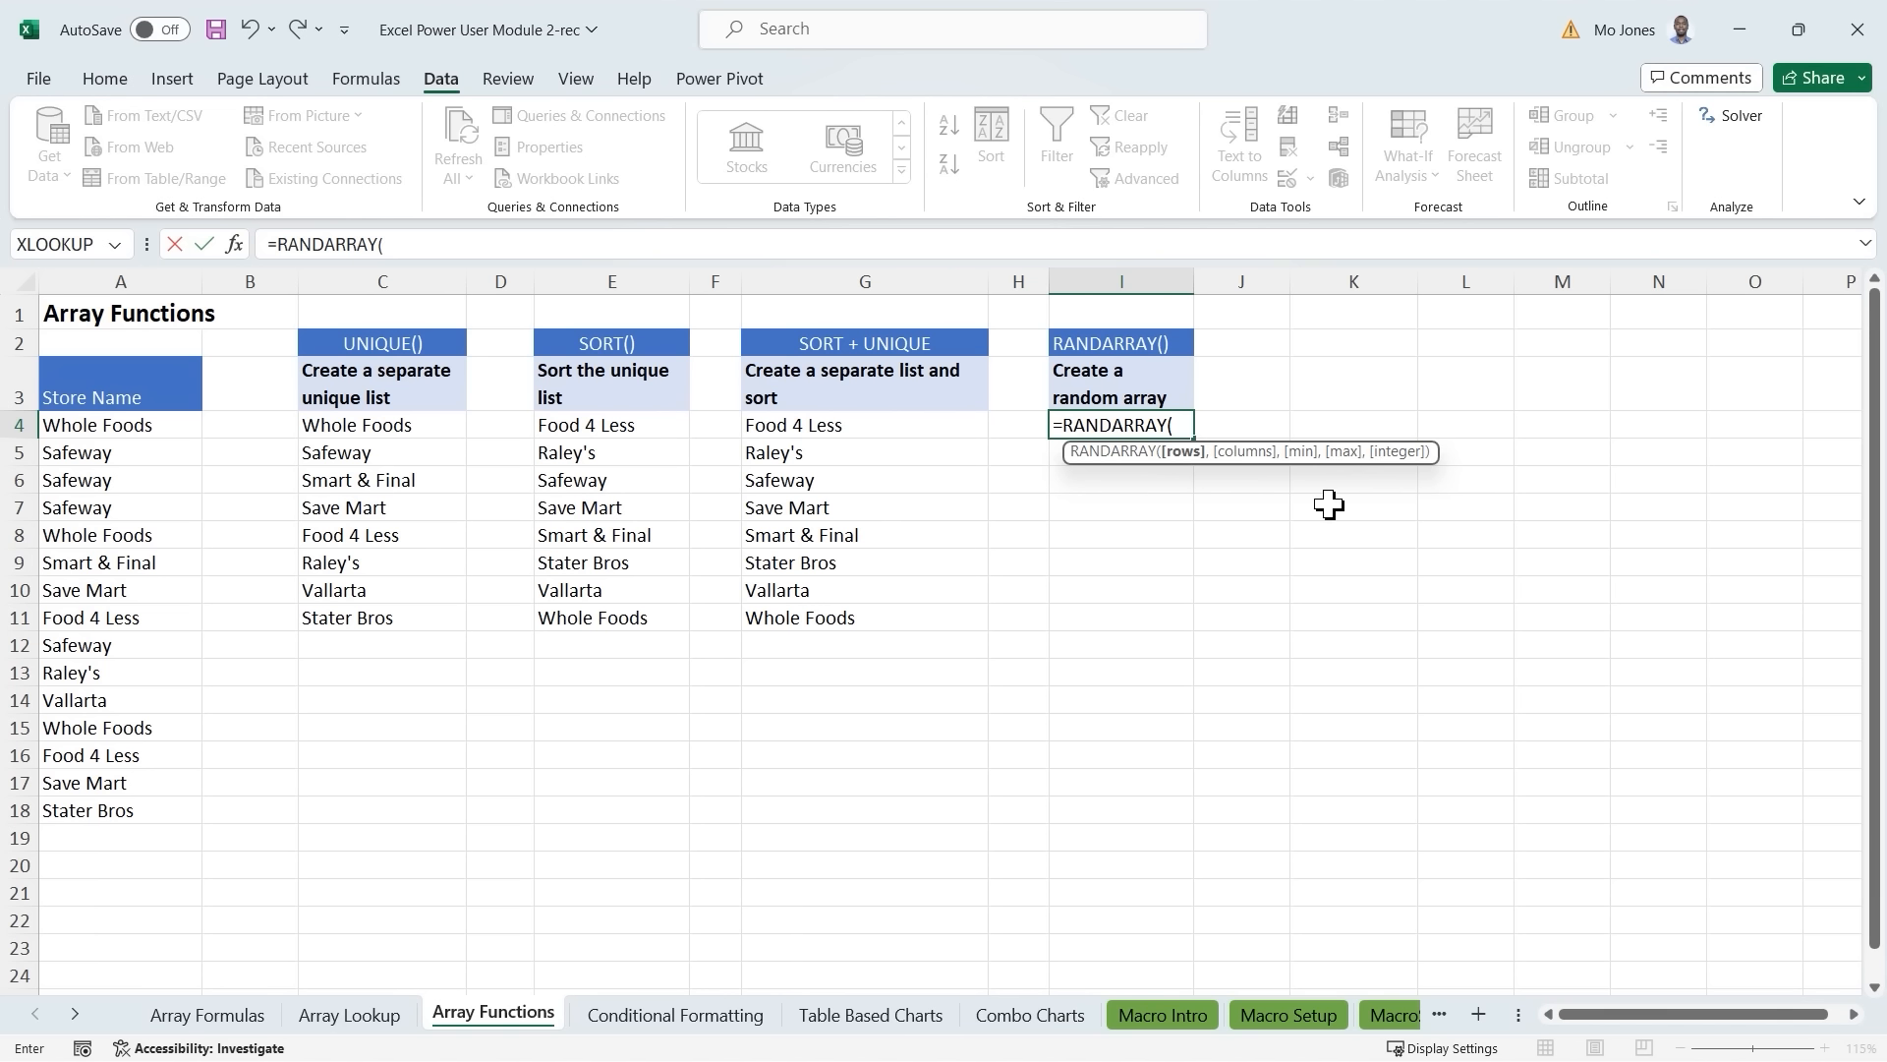
text(10,)
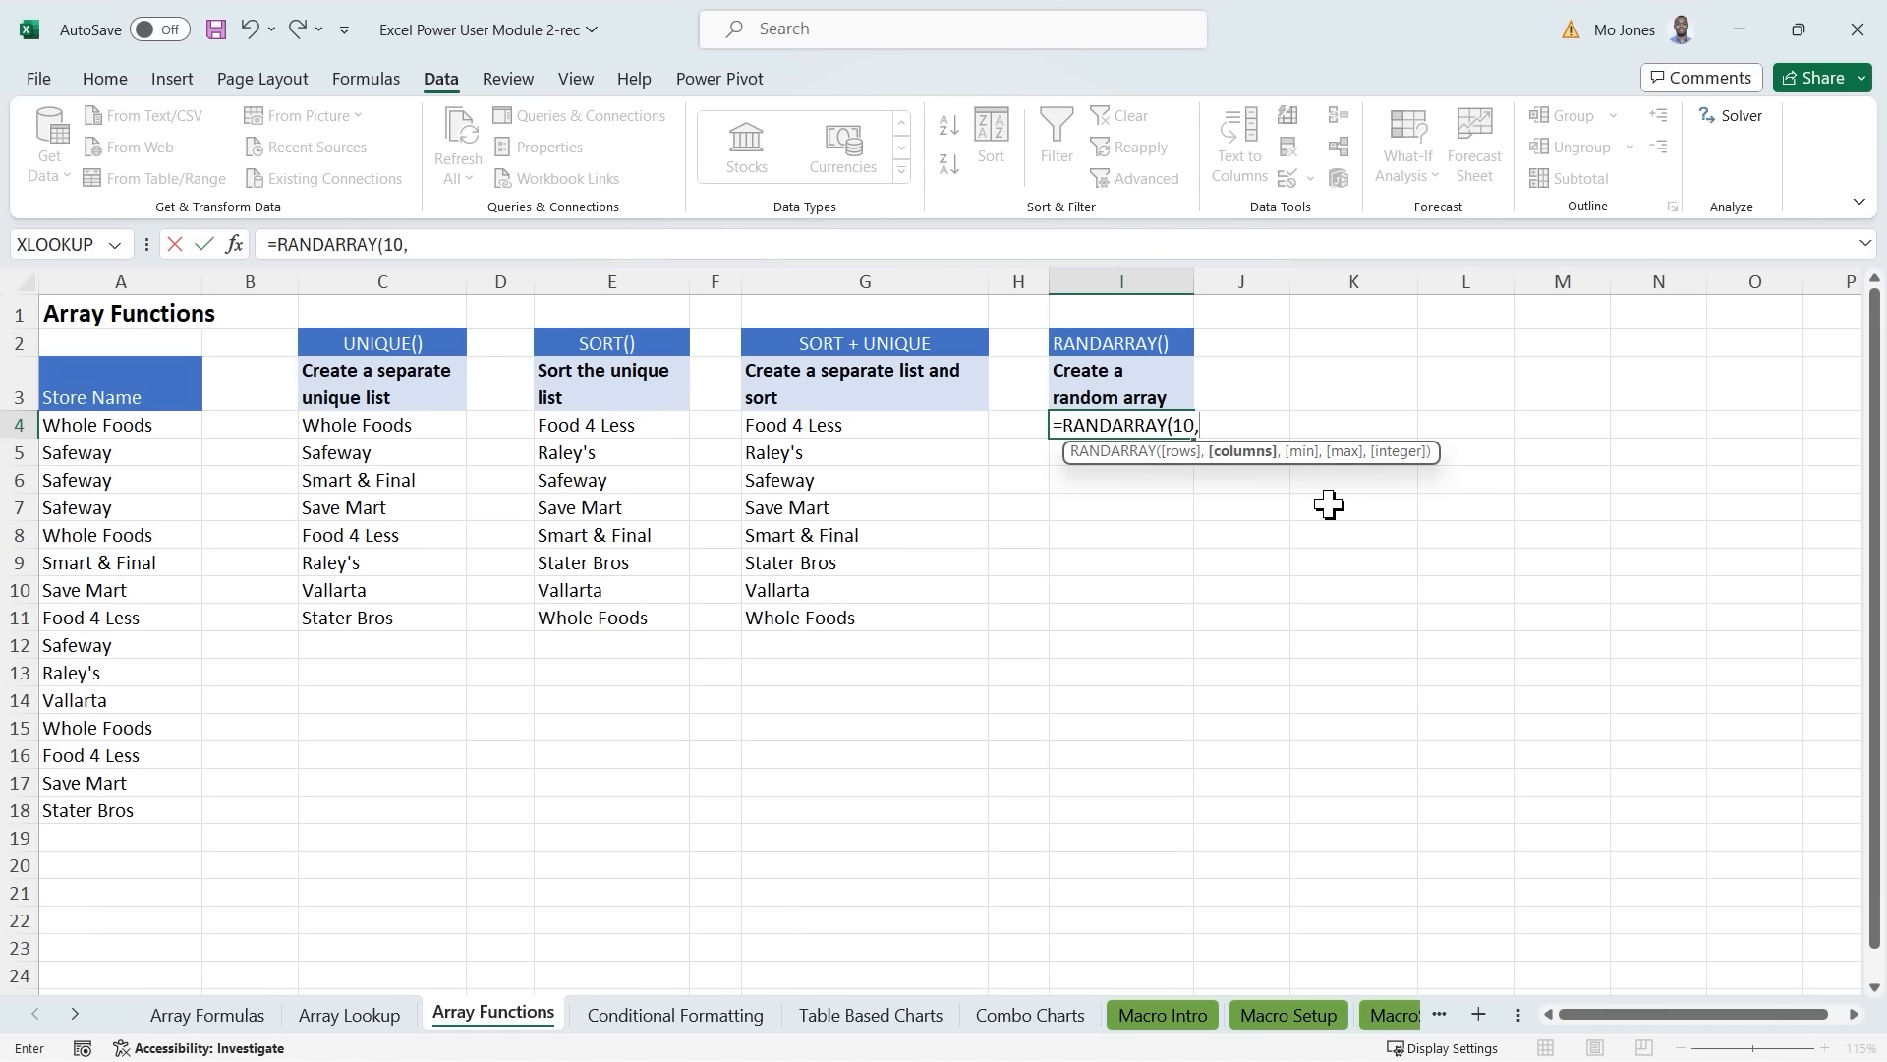
text(3,)
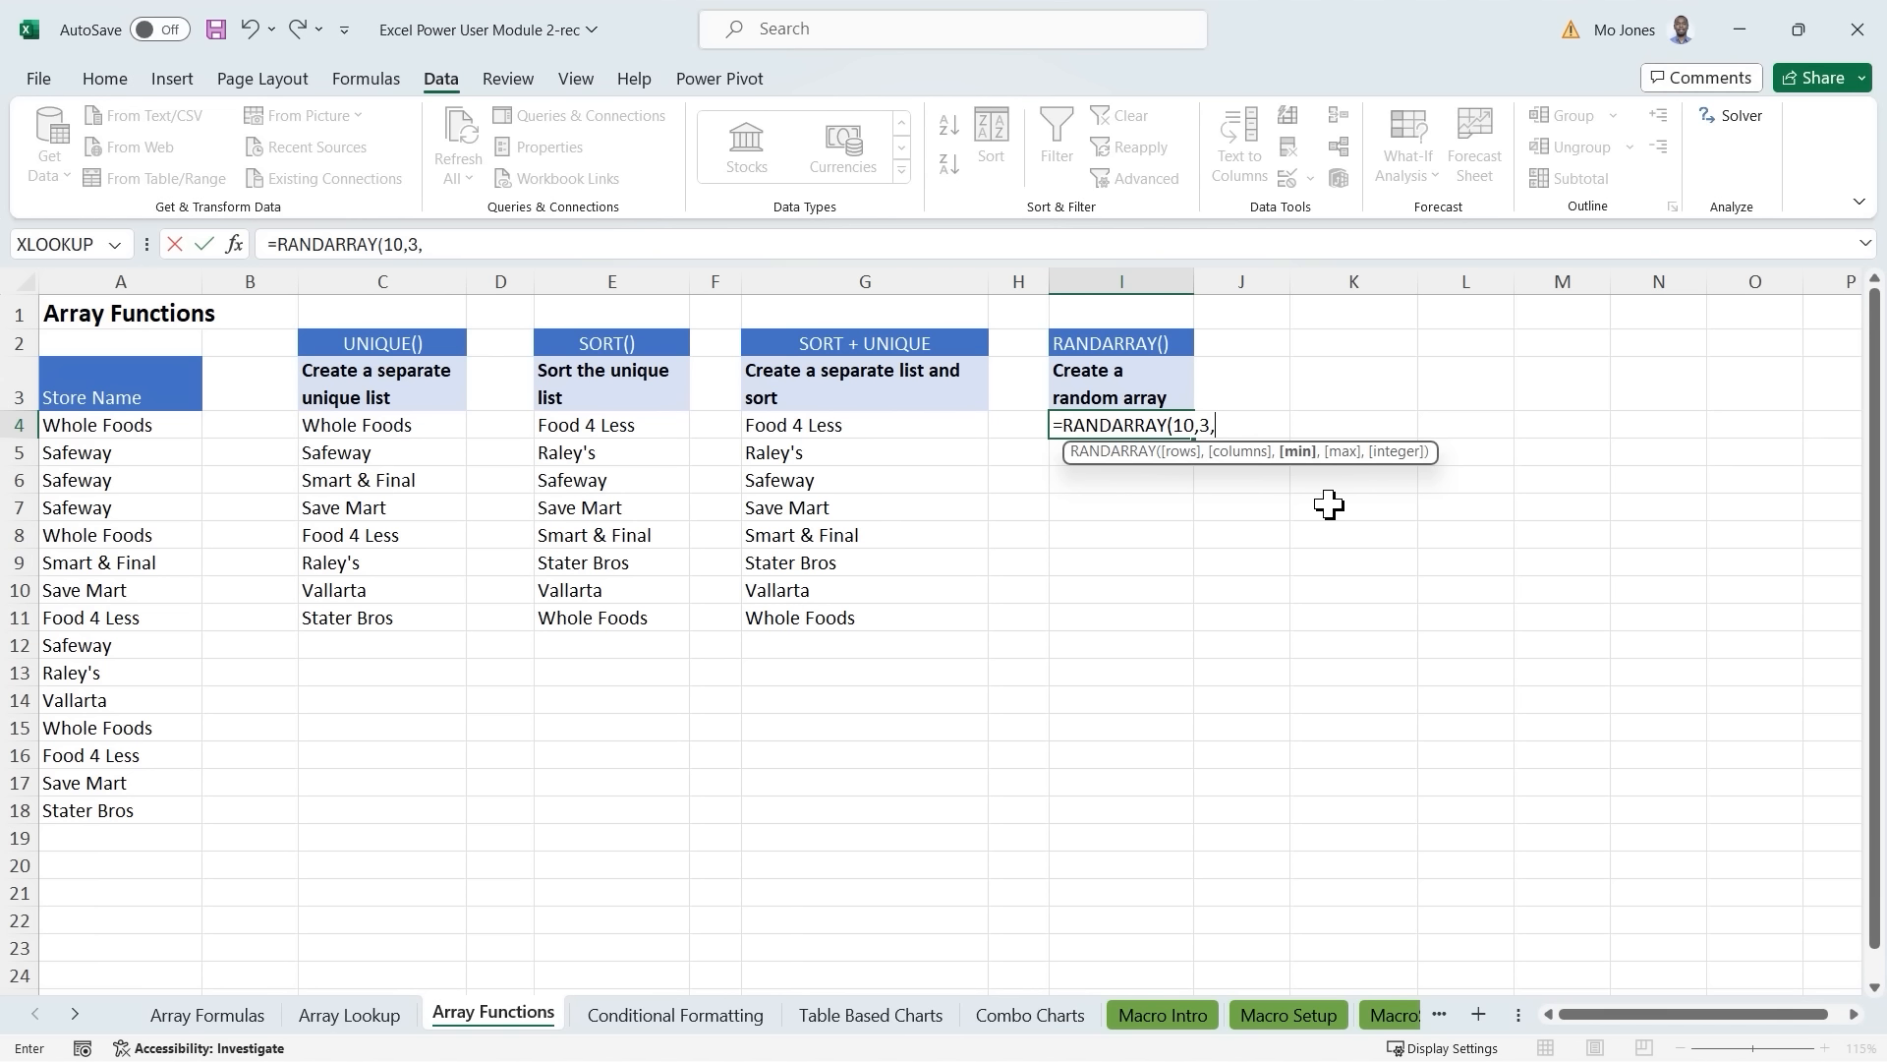
text(100,399)
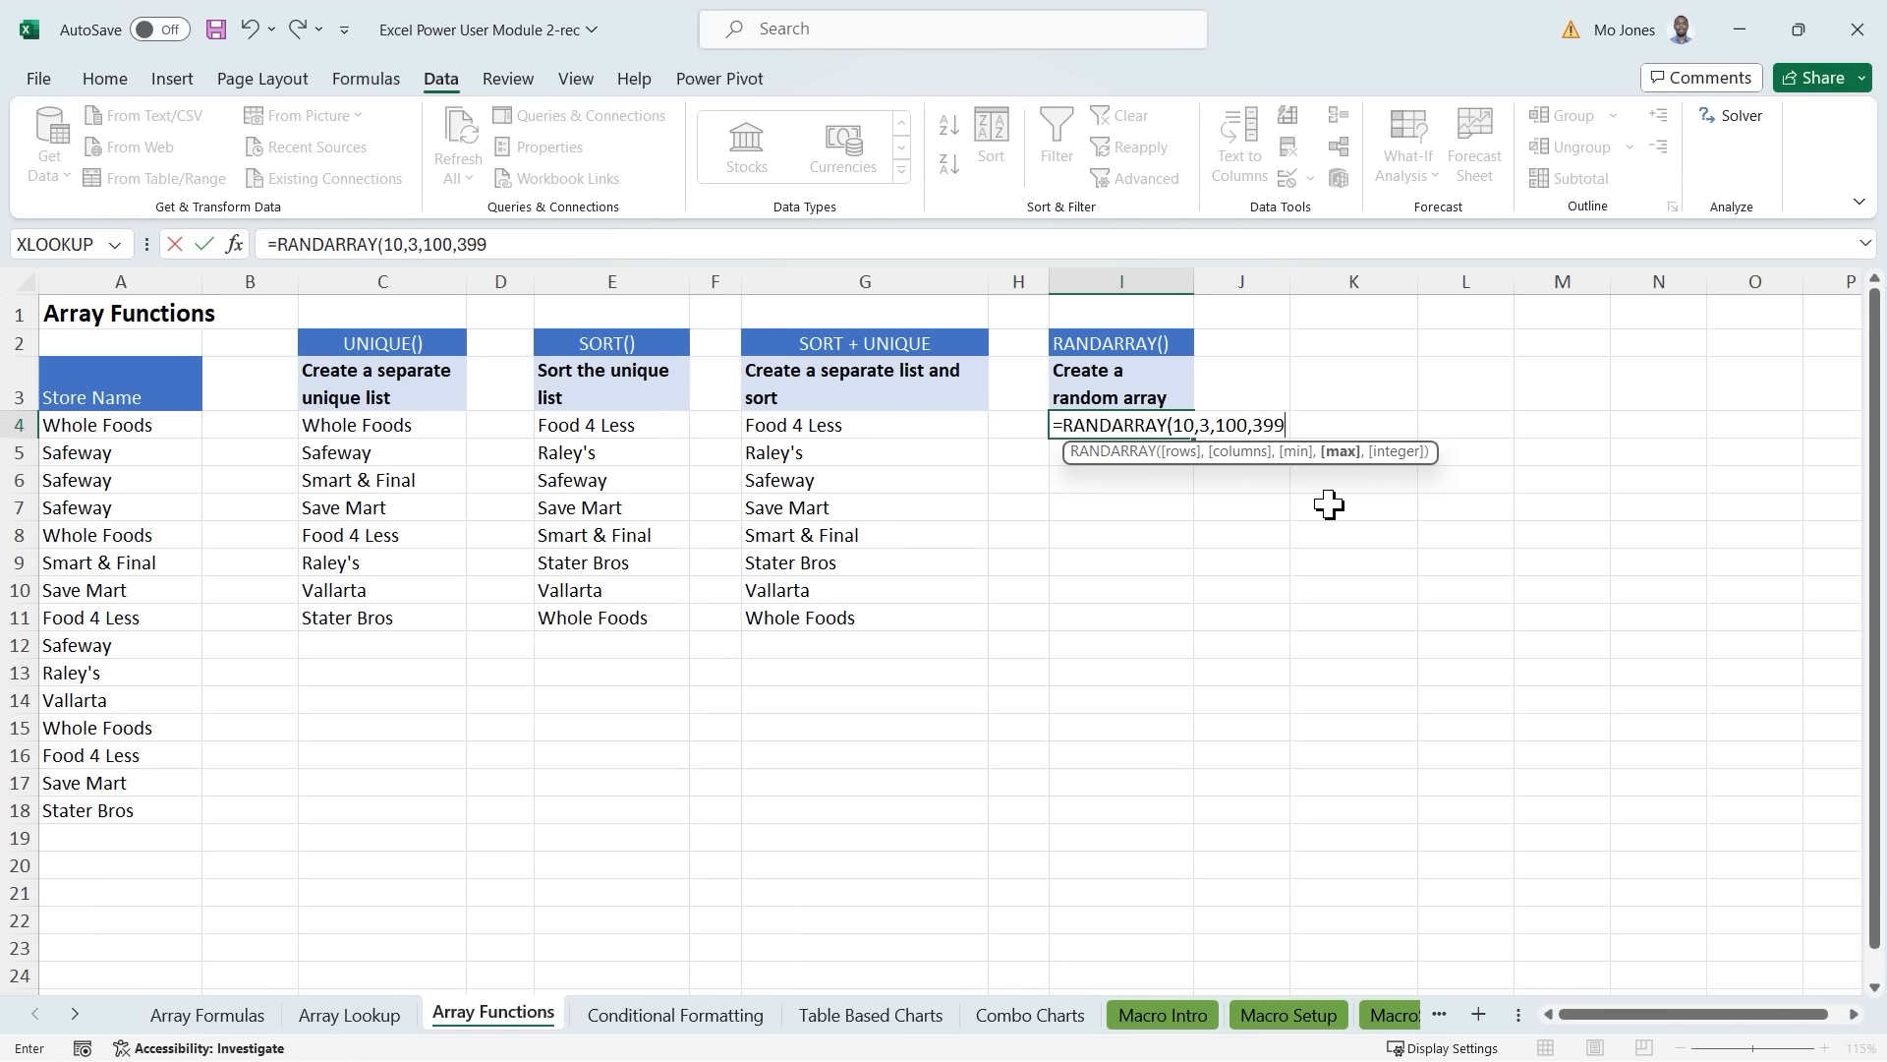
text(,)
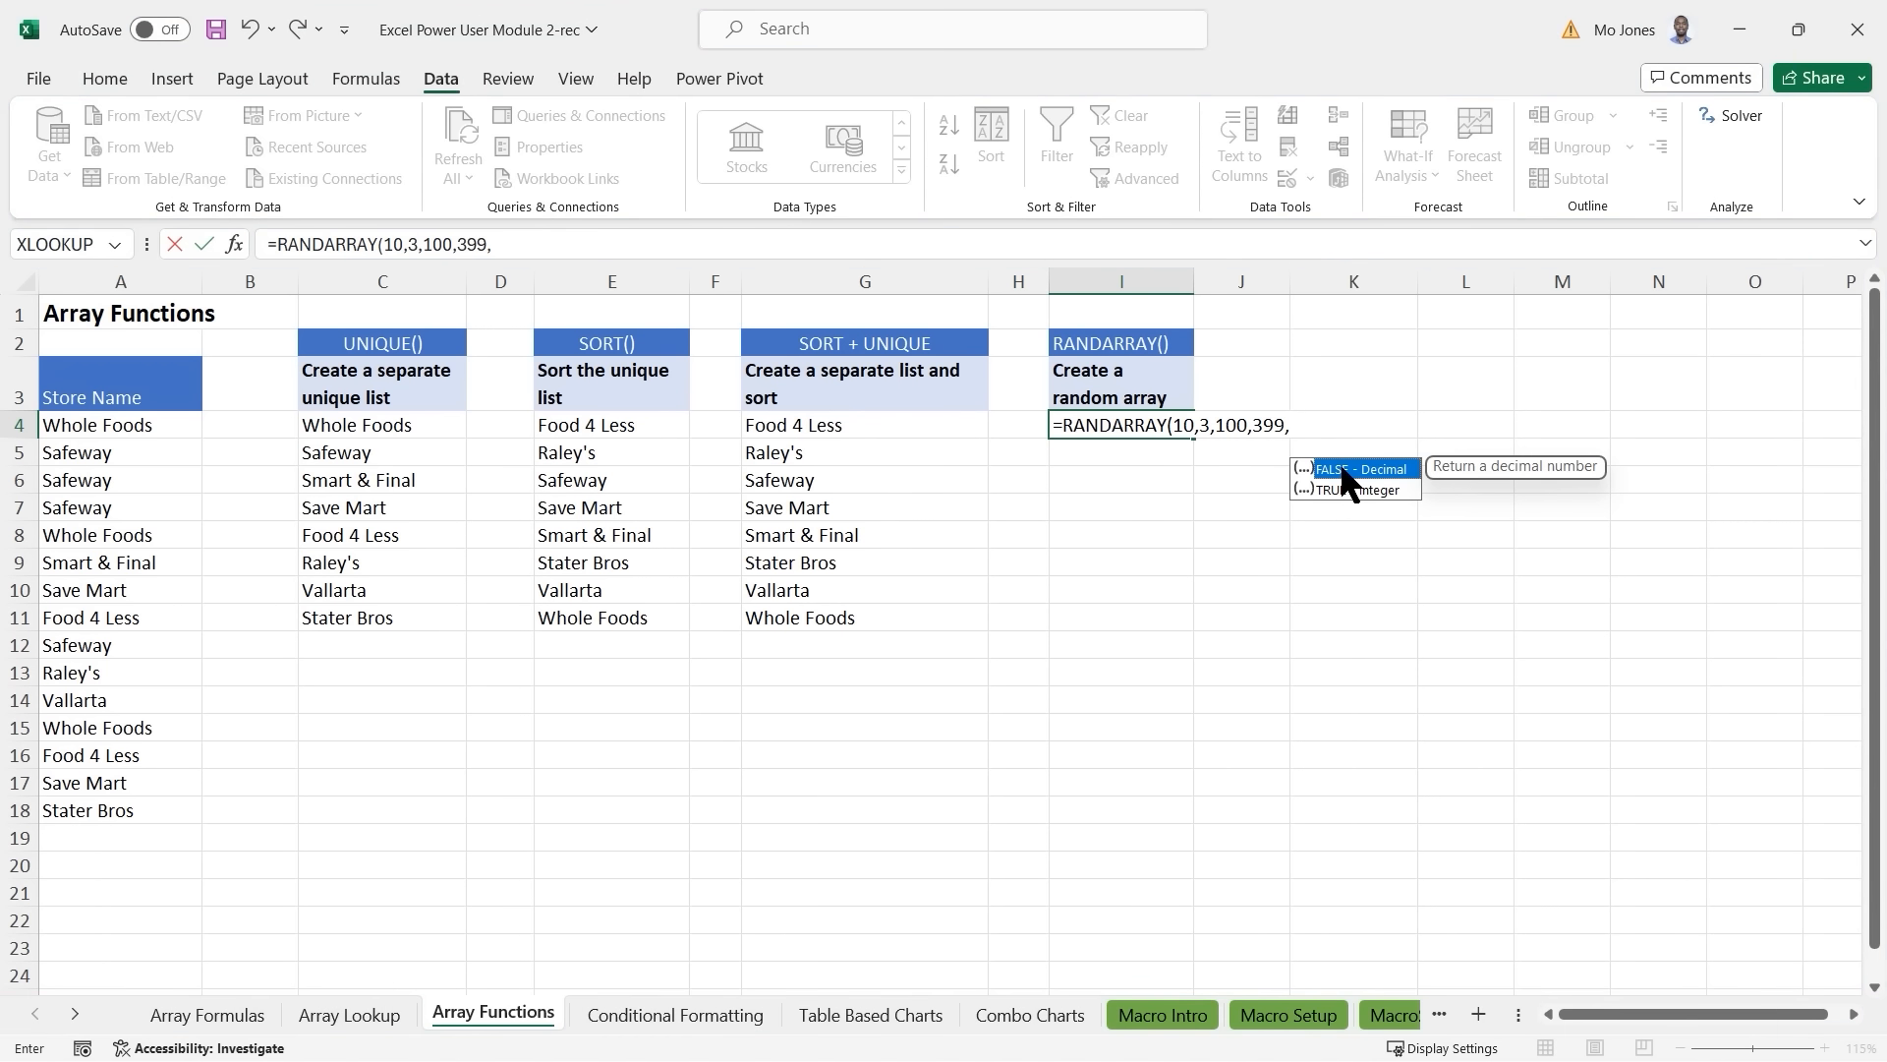
double_click(1343, 471)
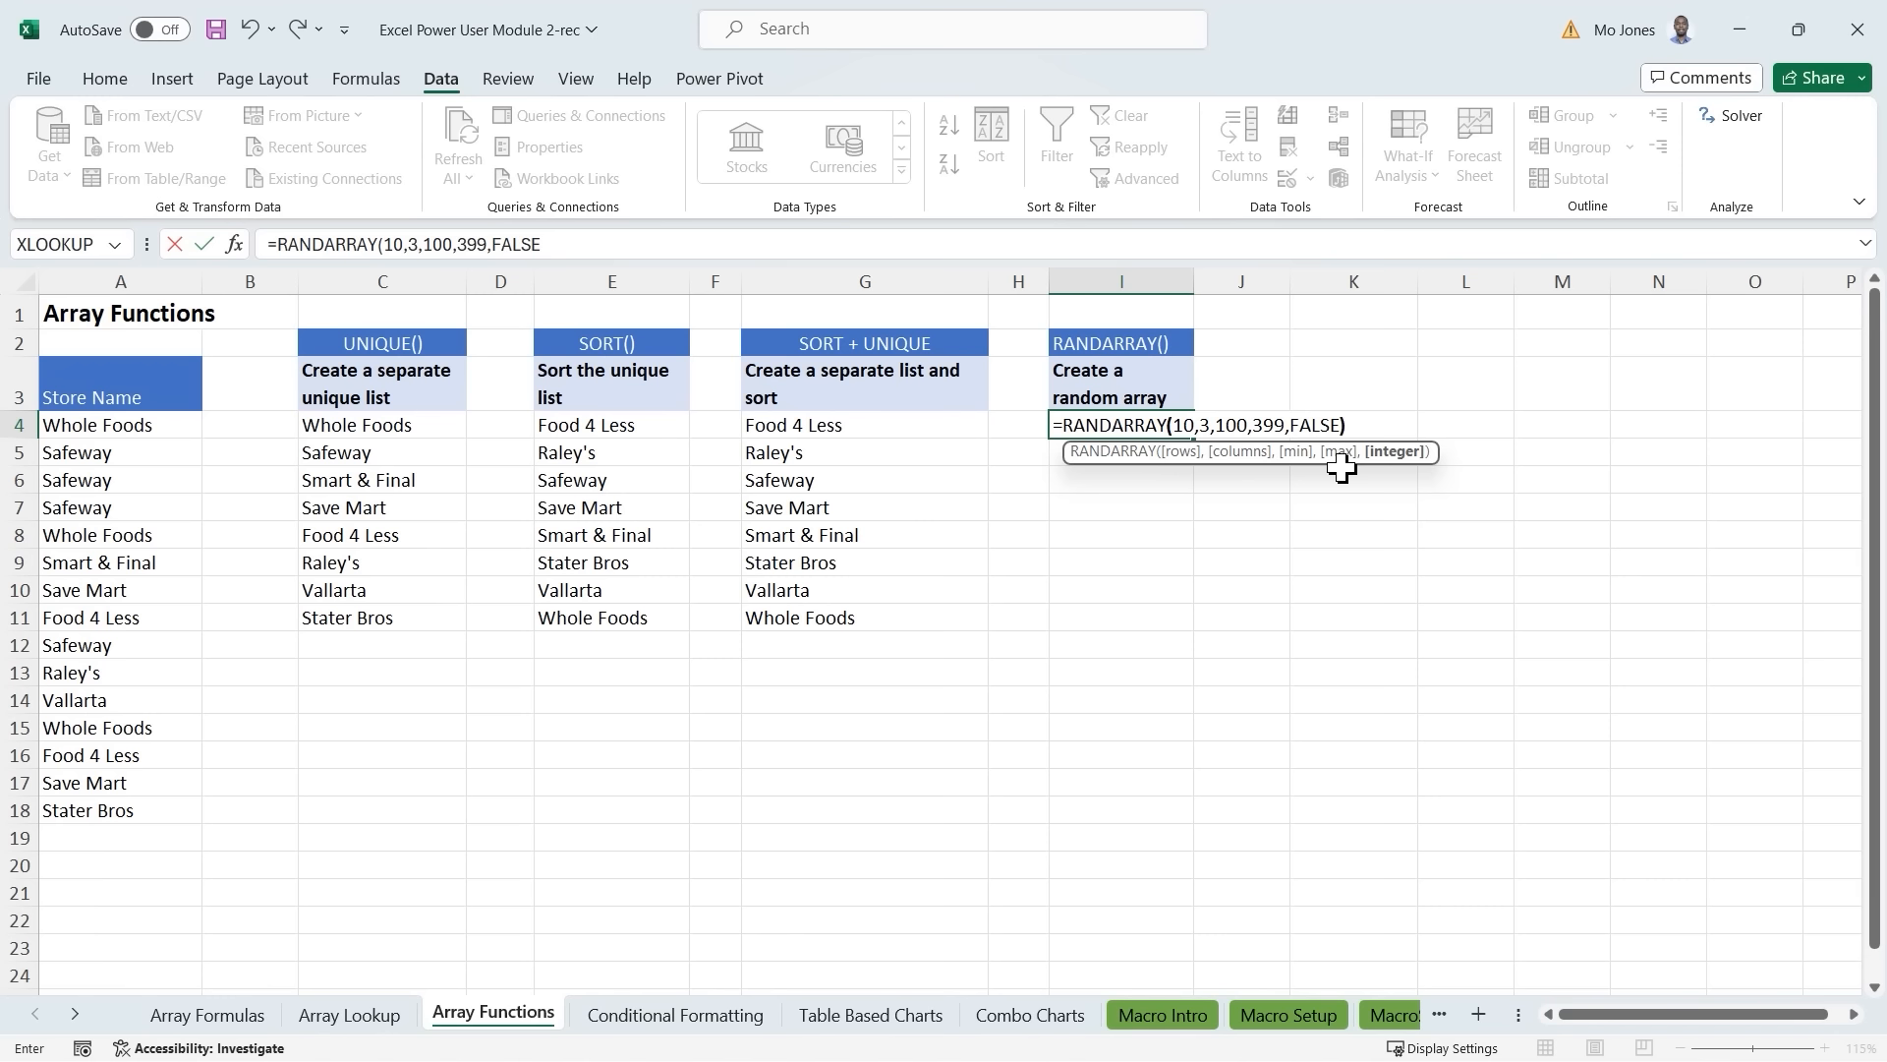
text())
key(Return)
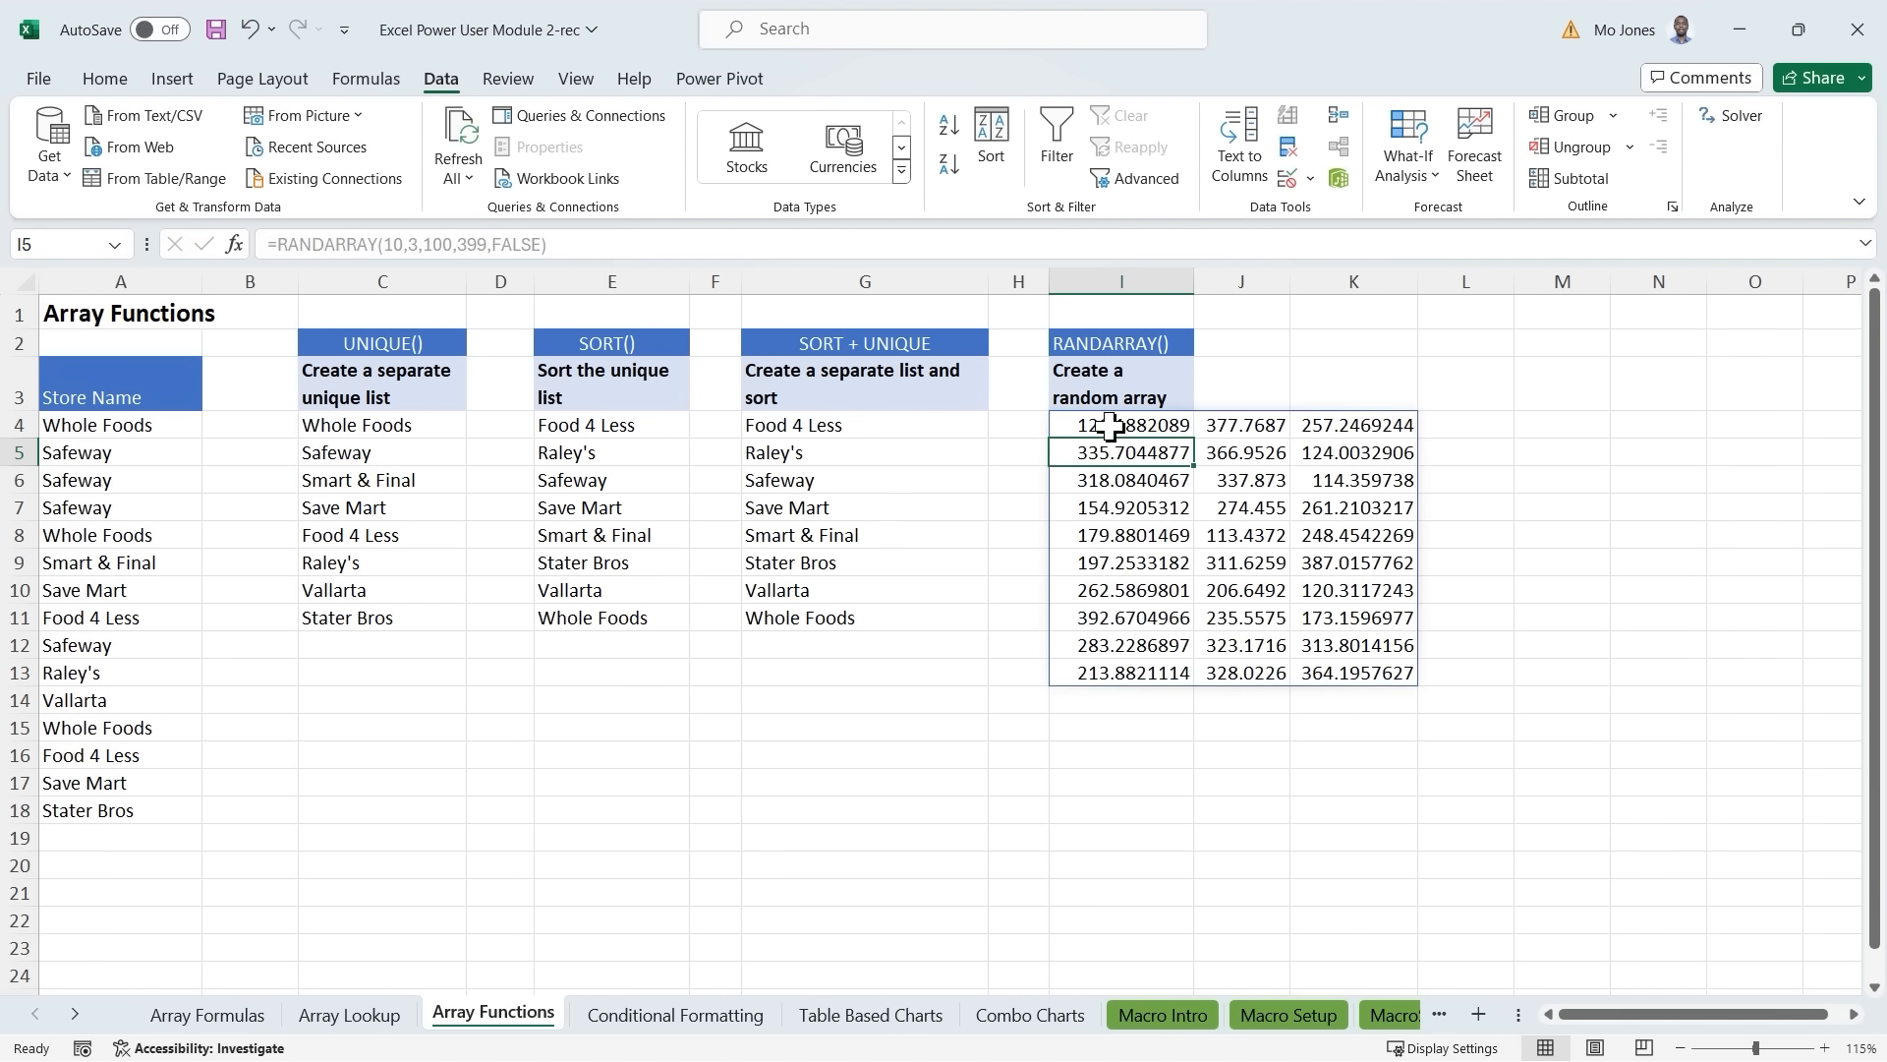
drag(1110, 424, 1356, 666)
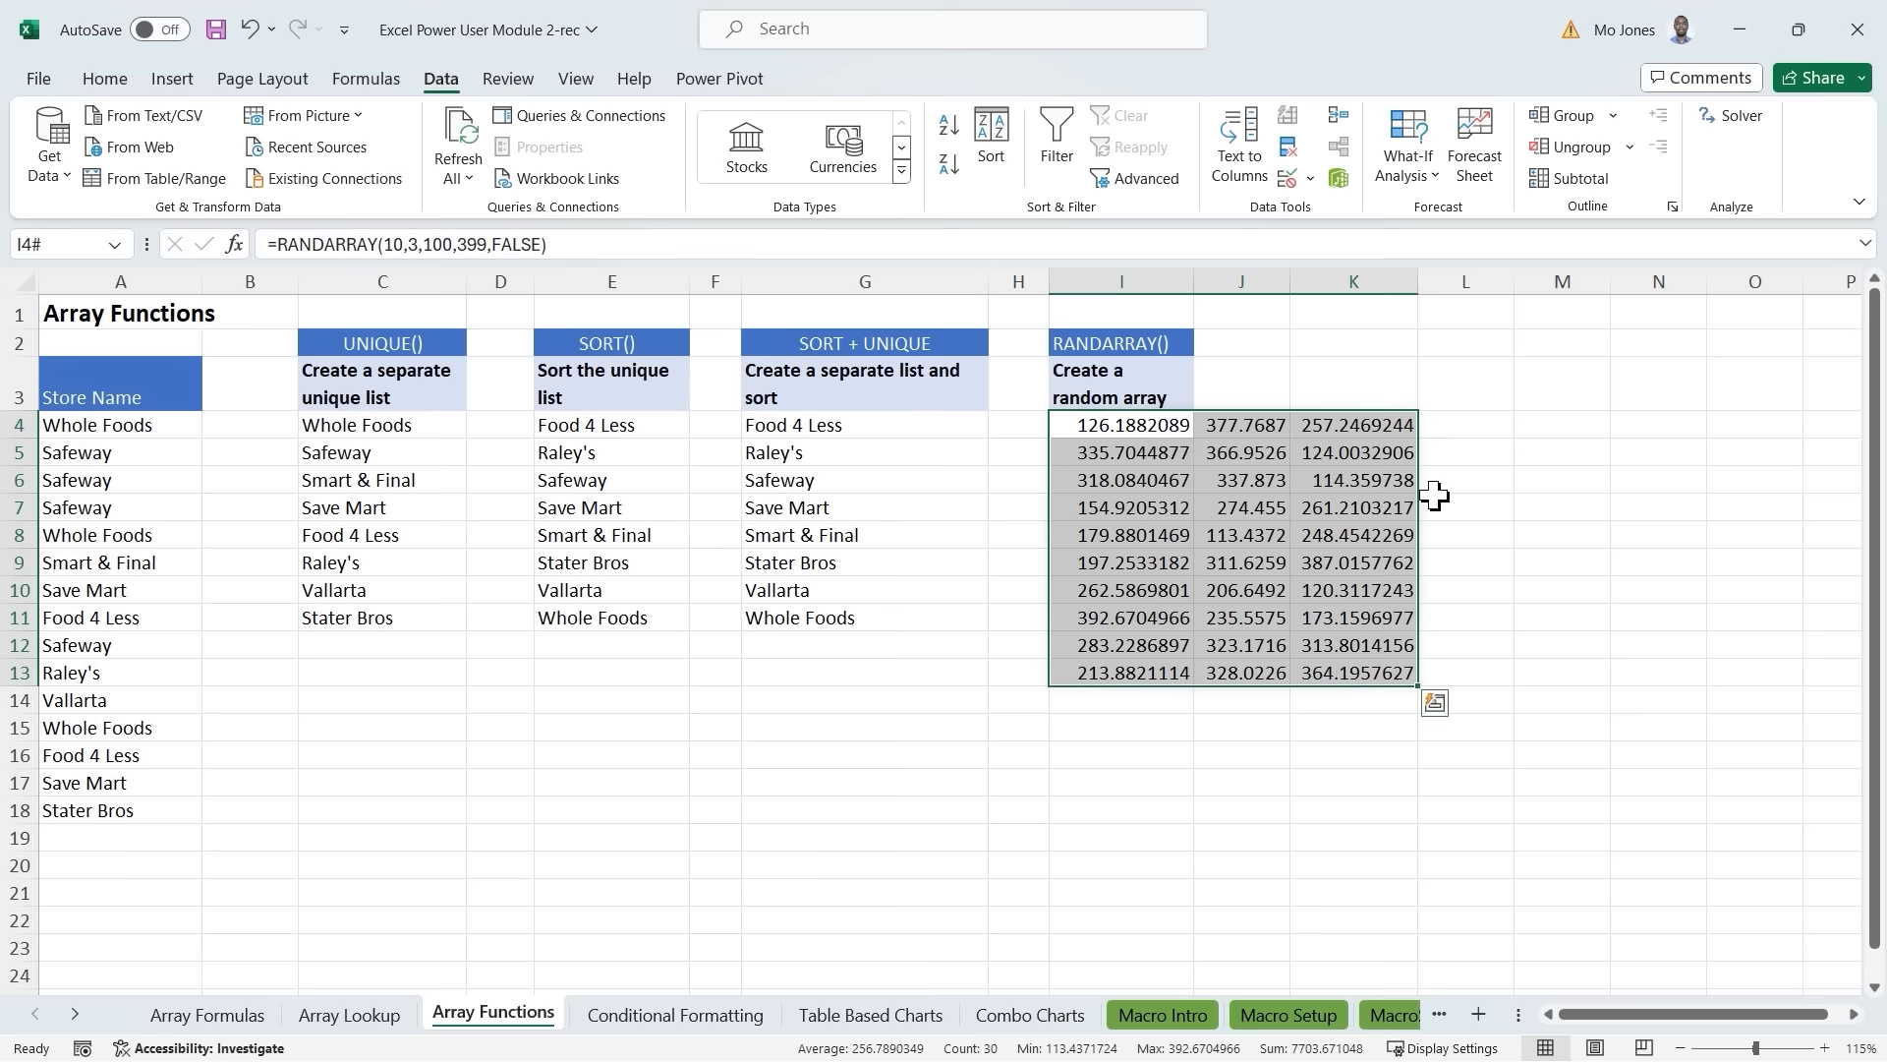
Enter 9 in M5 to make the random numbers recalculate.
click(1577, 452)
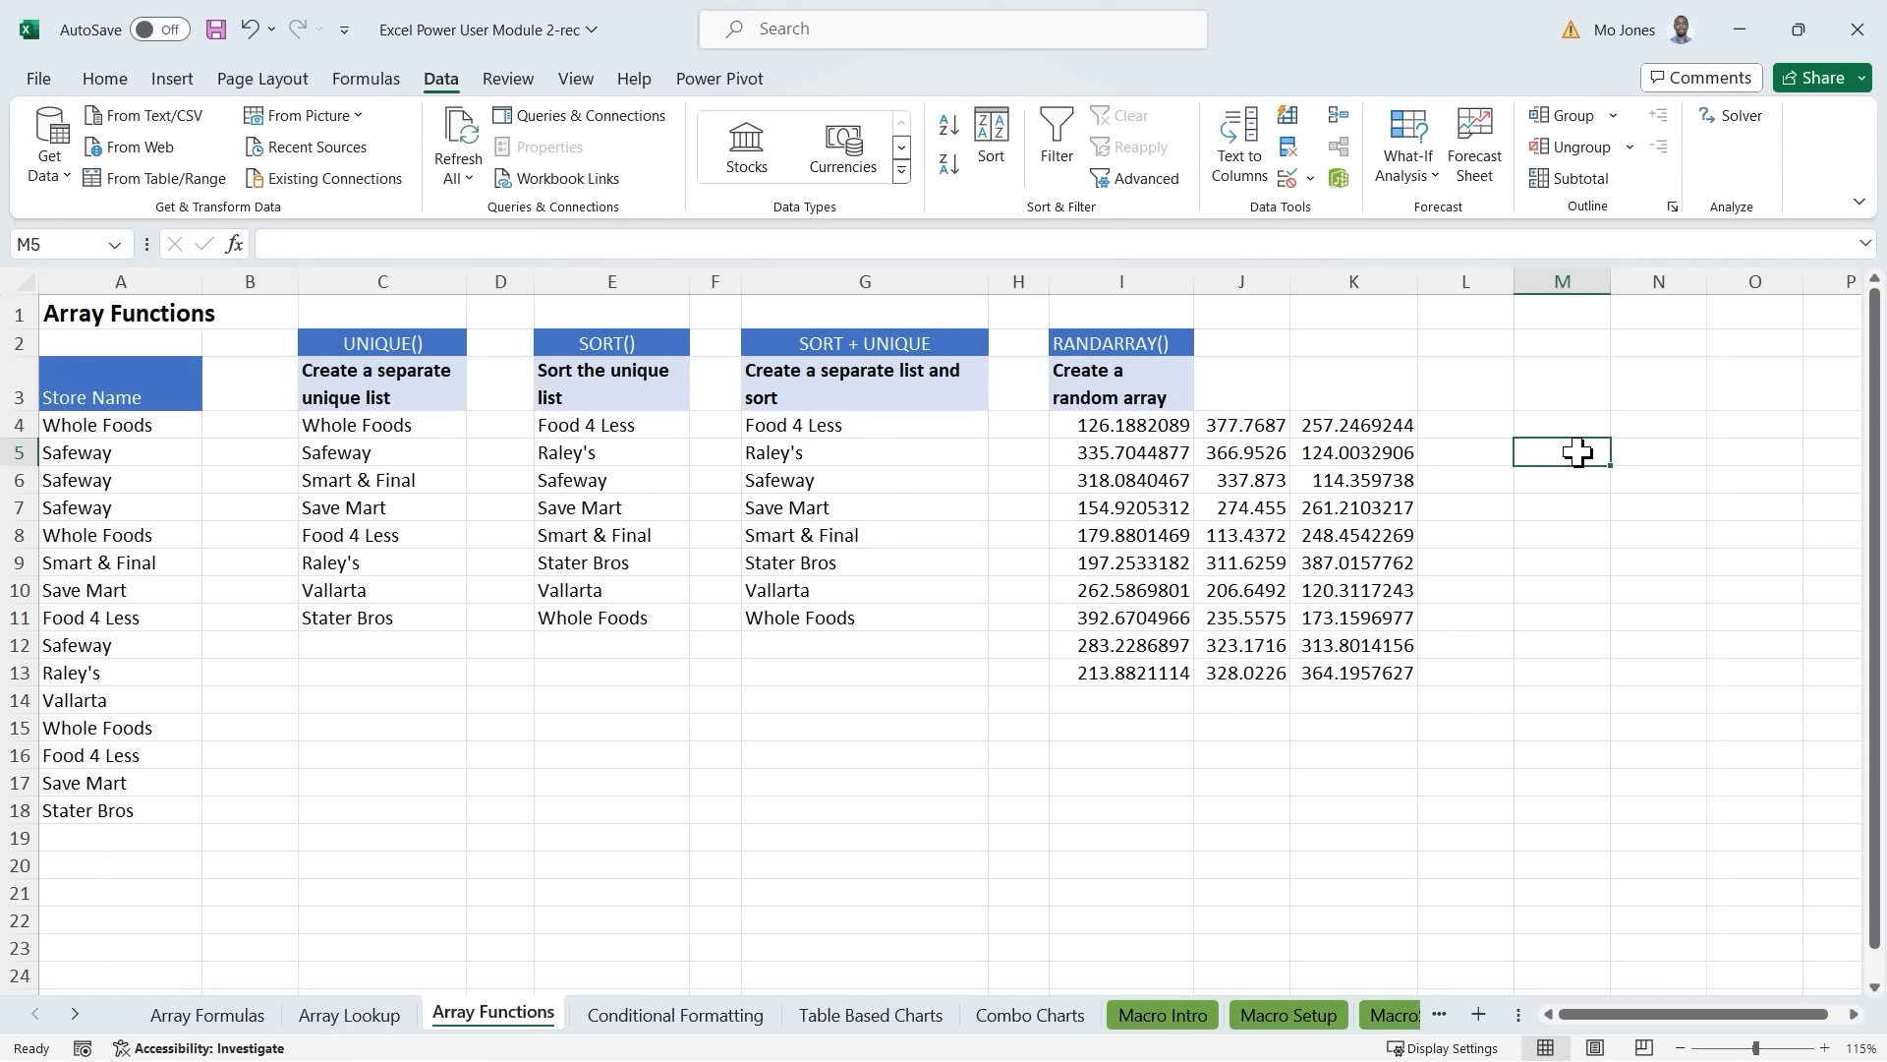
text(9)
key(Return)
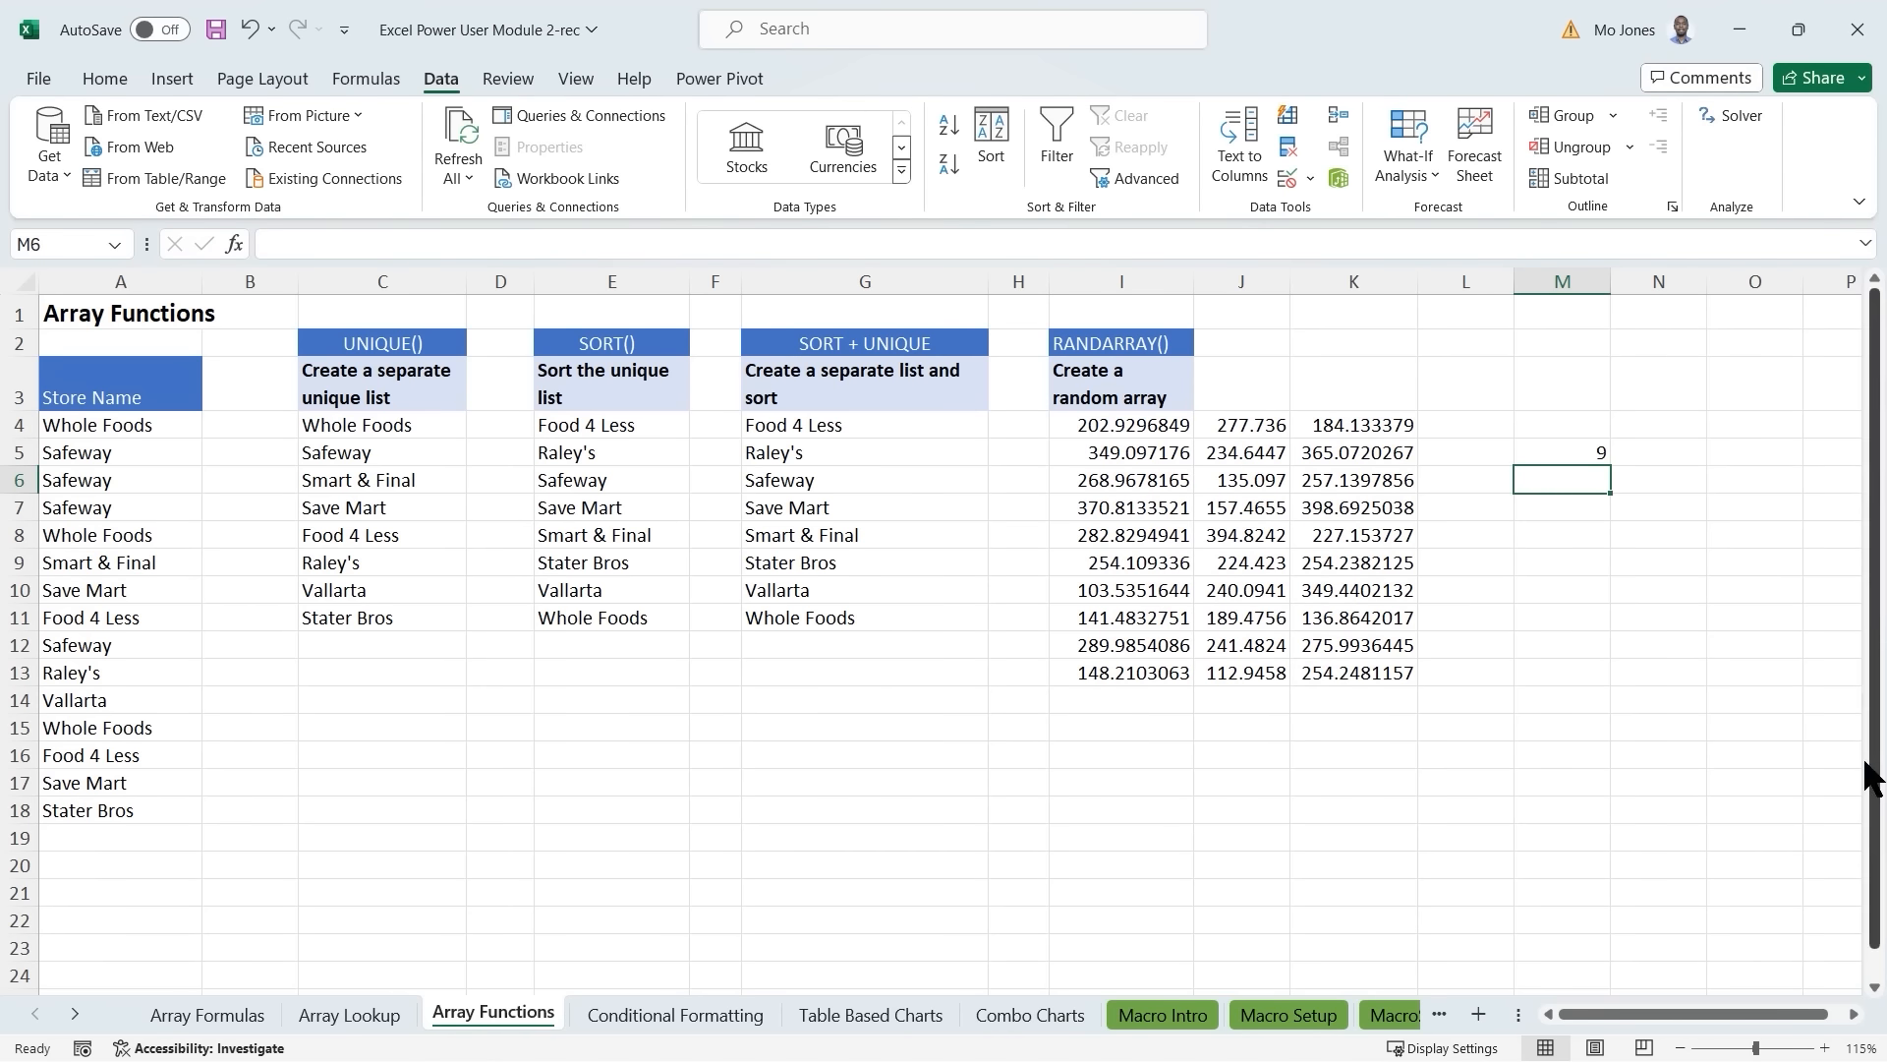
Copy the random numbers in I4:K13 and paste them as values at I16.
drag(1123, 430, 1343, 672)
right_click(1252, 482)
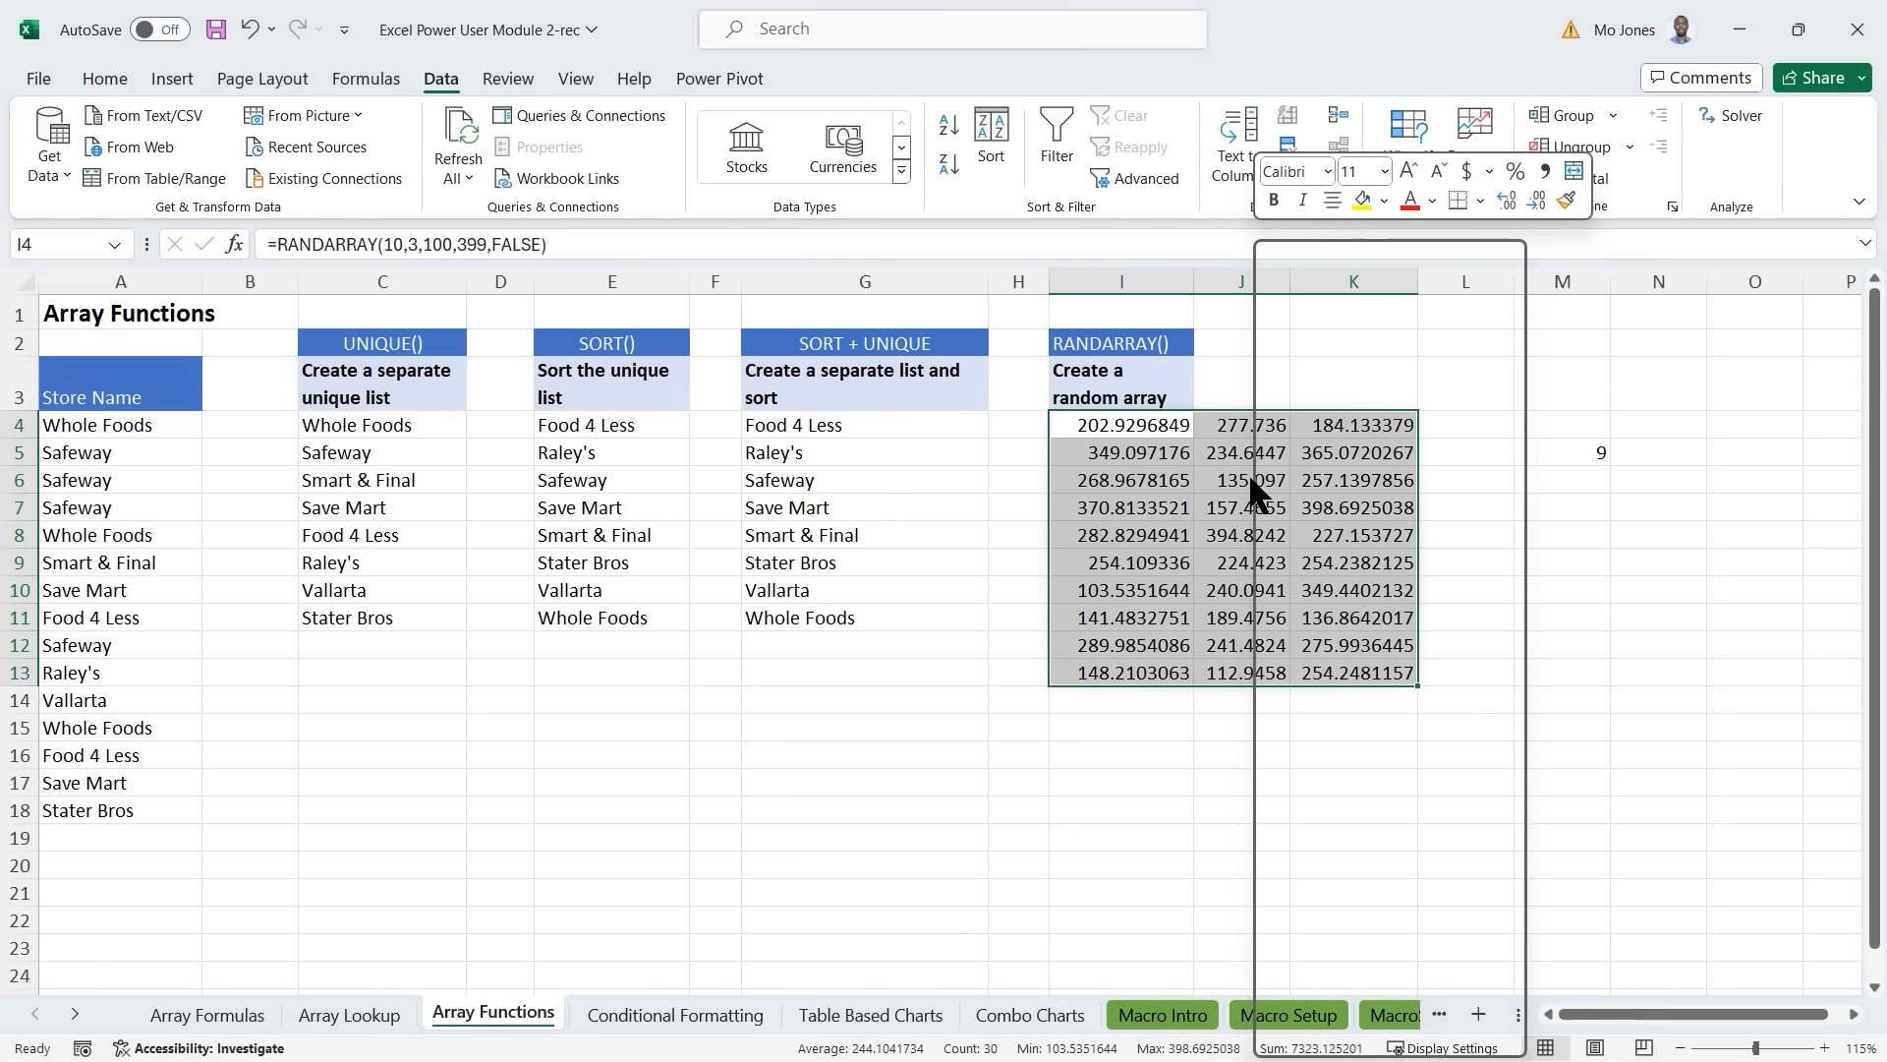
click(1314, 334)
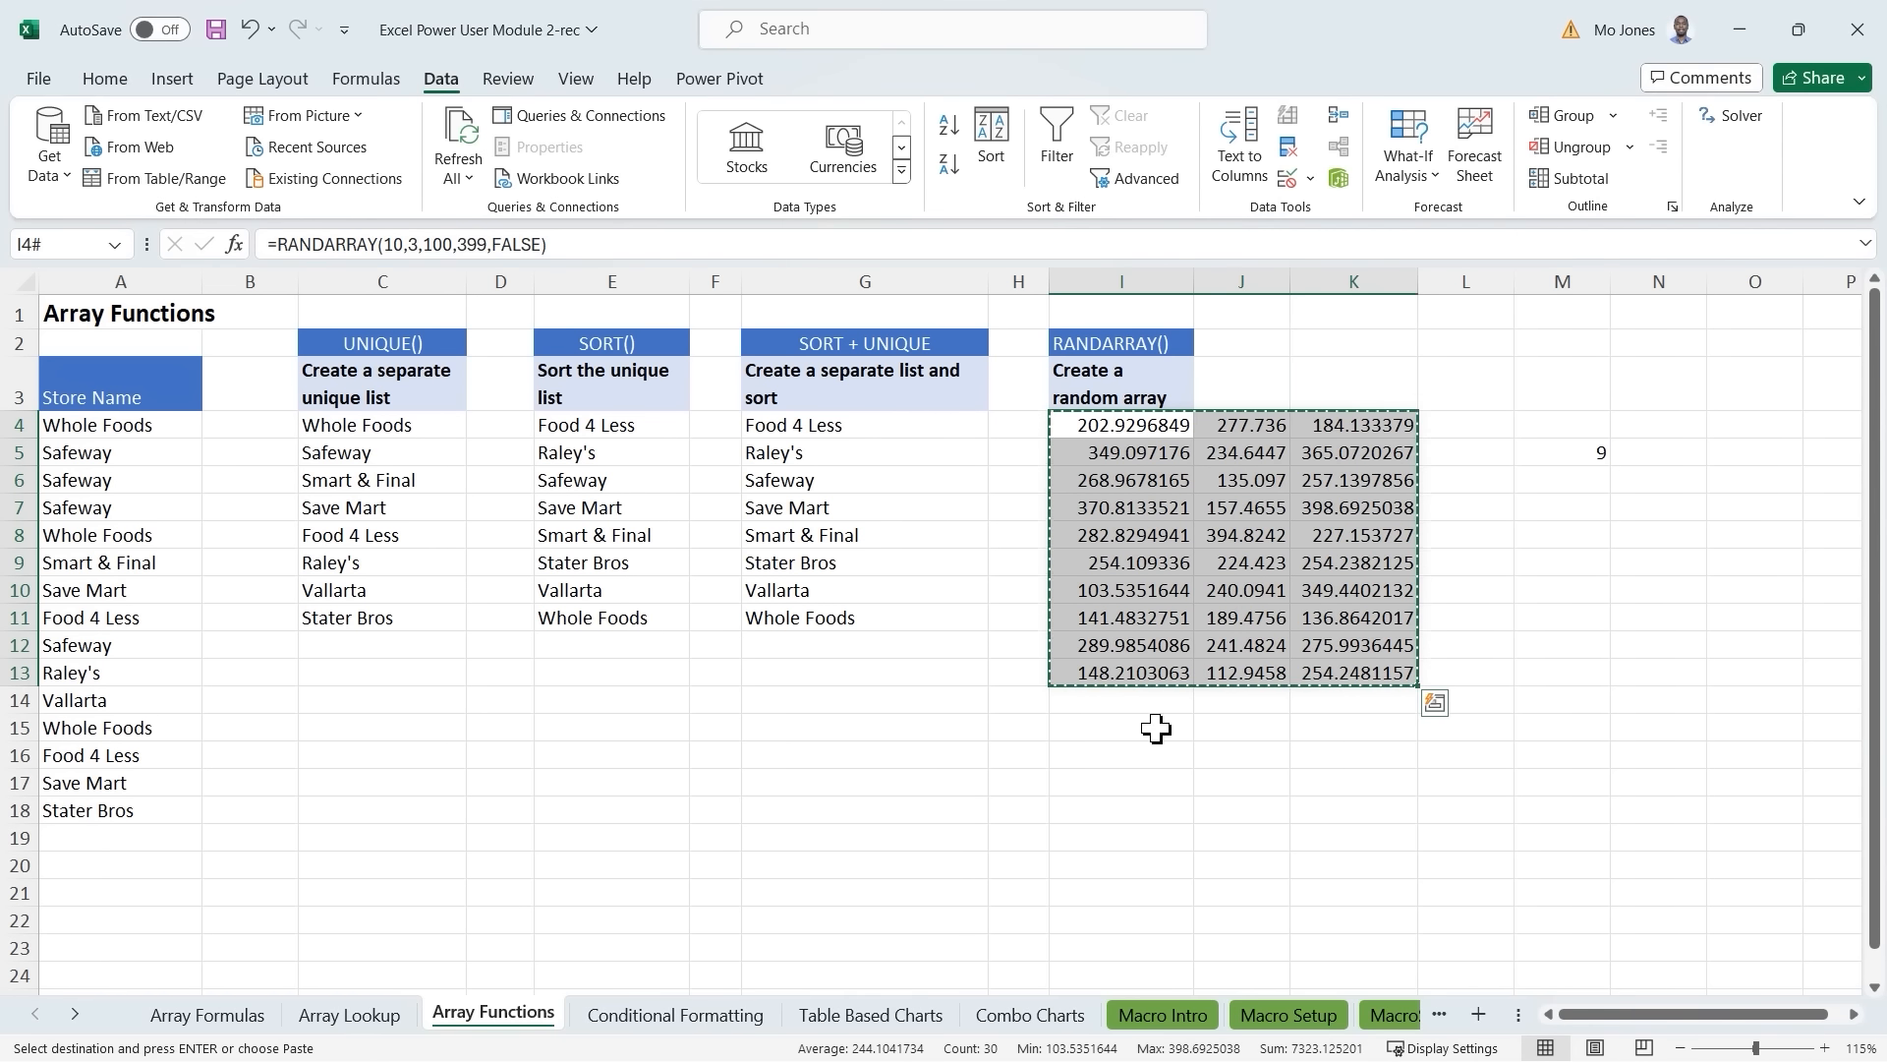
click(1116, 755)
right_click(1115, 755)
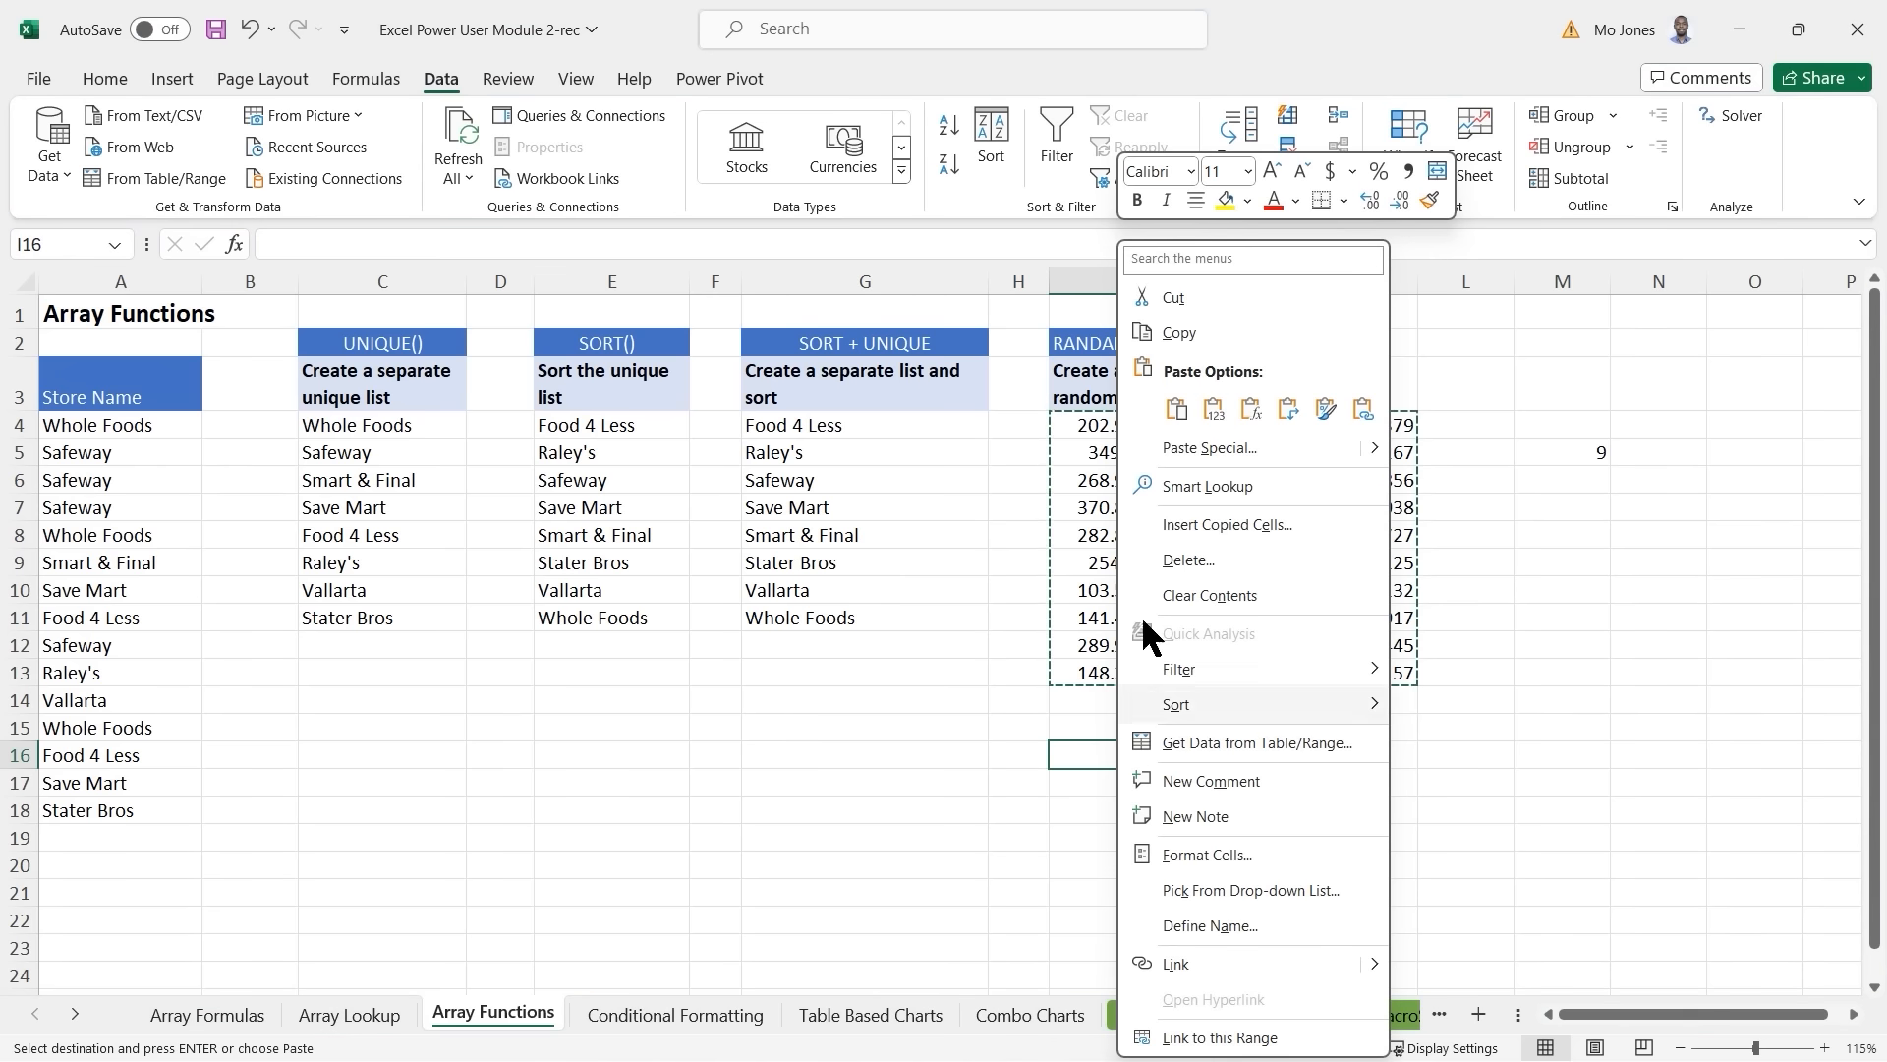
click(1219, 405)
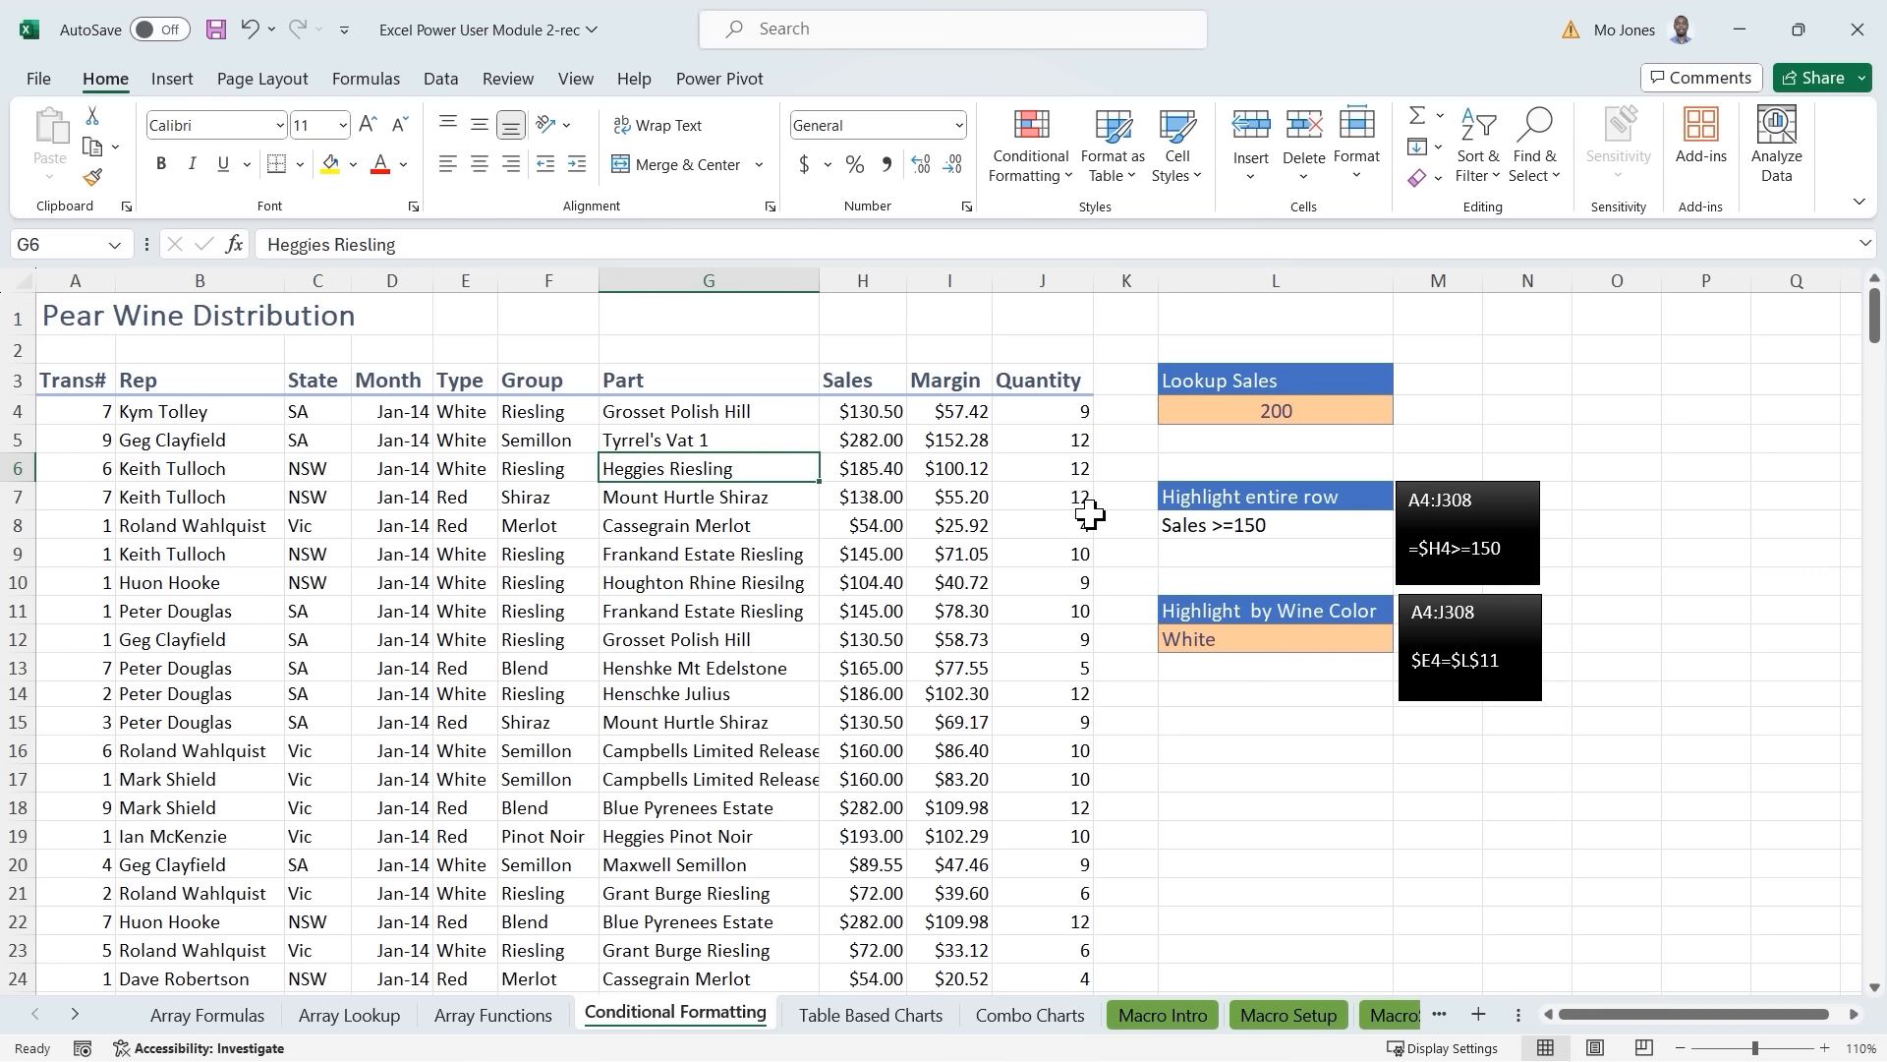
Check the Lookup Sales value of 200 and the first data row A4:E4.
click(1273, 410)
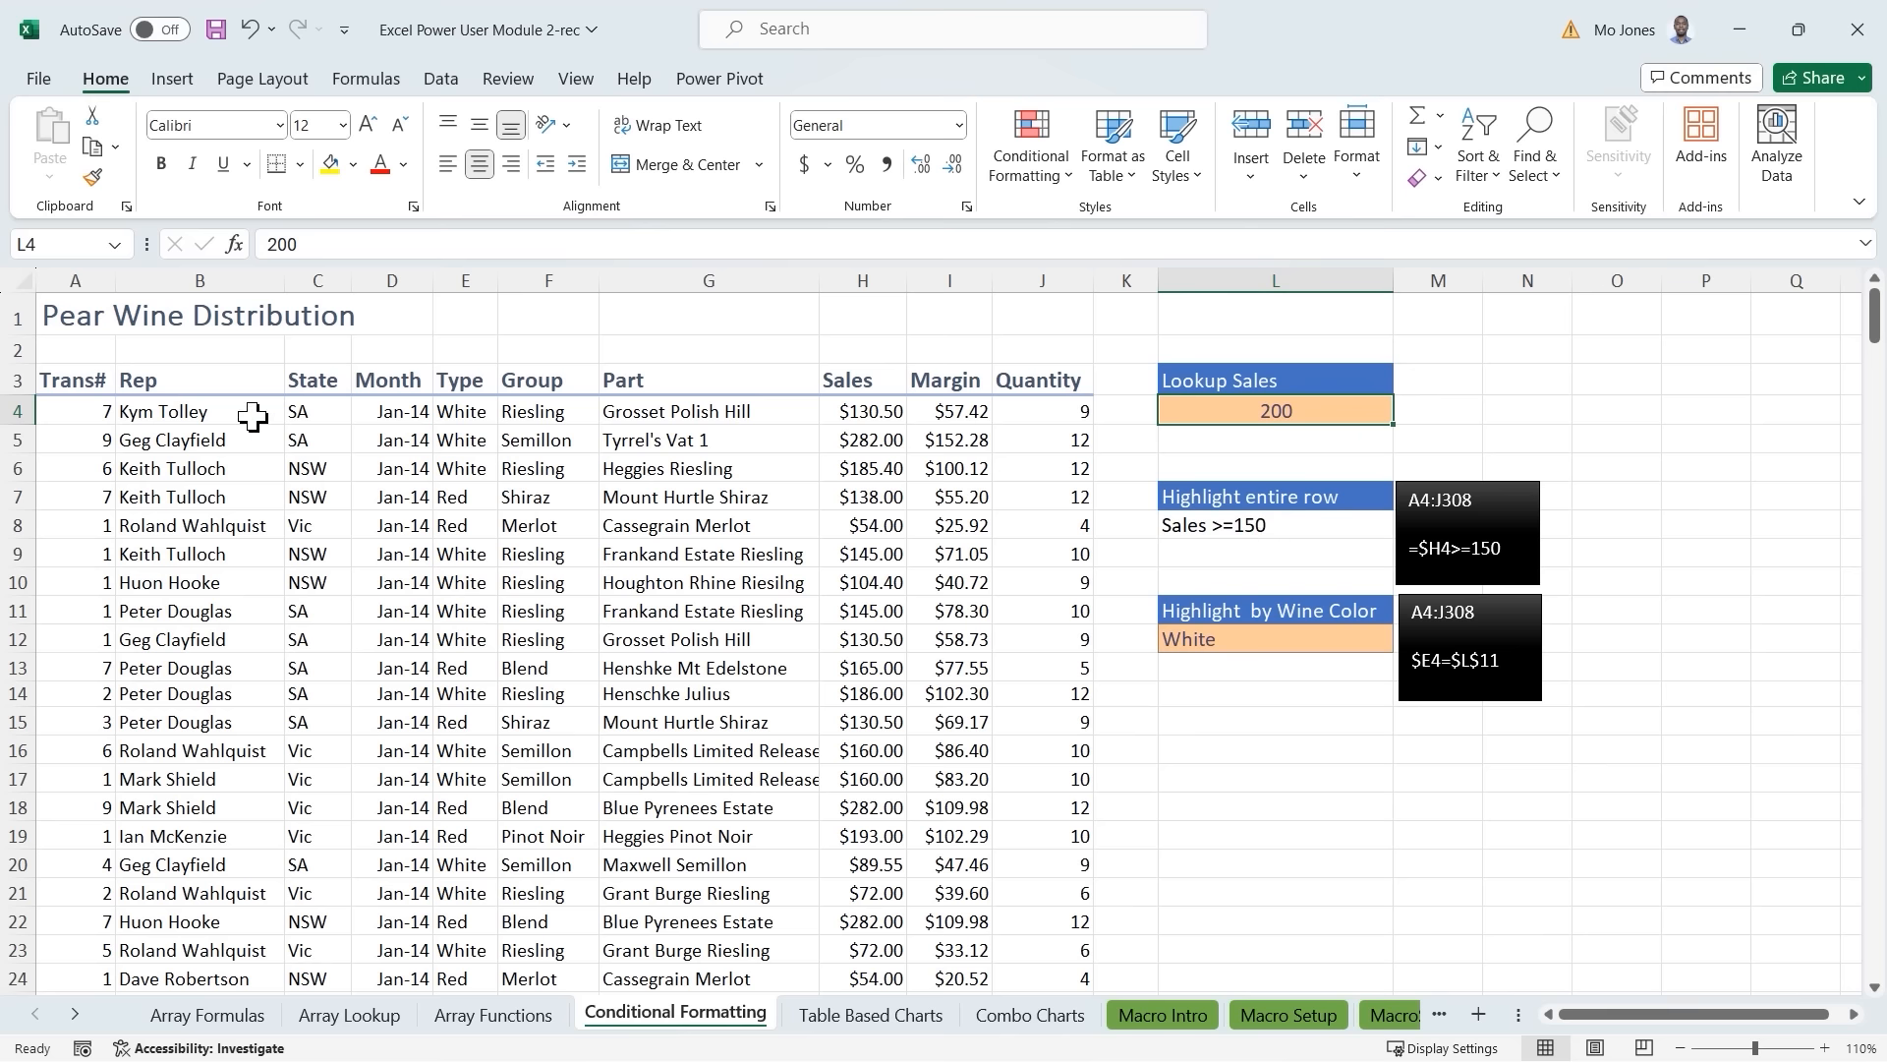
drag(93, 410, 1046, 416)
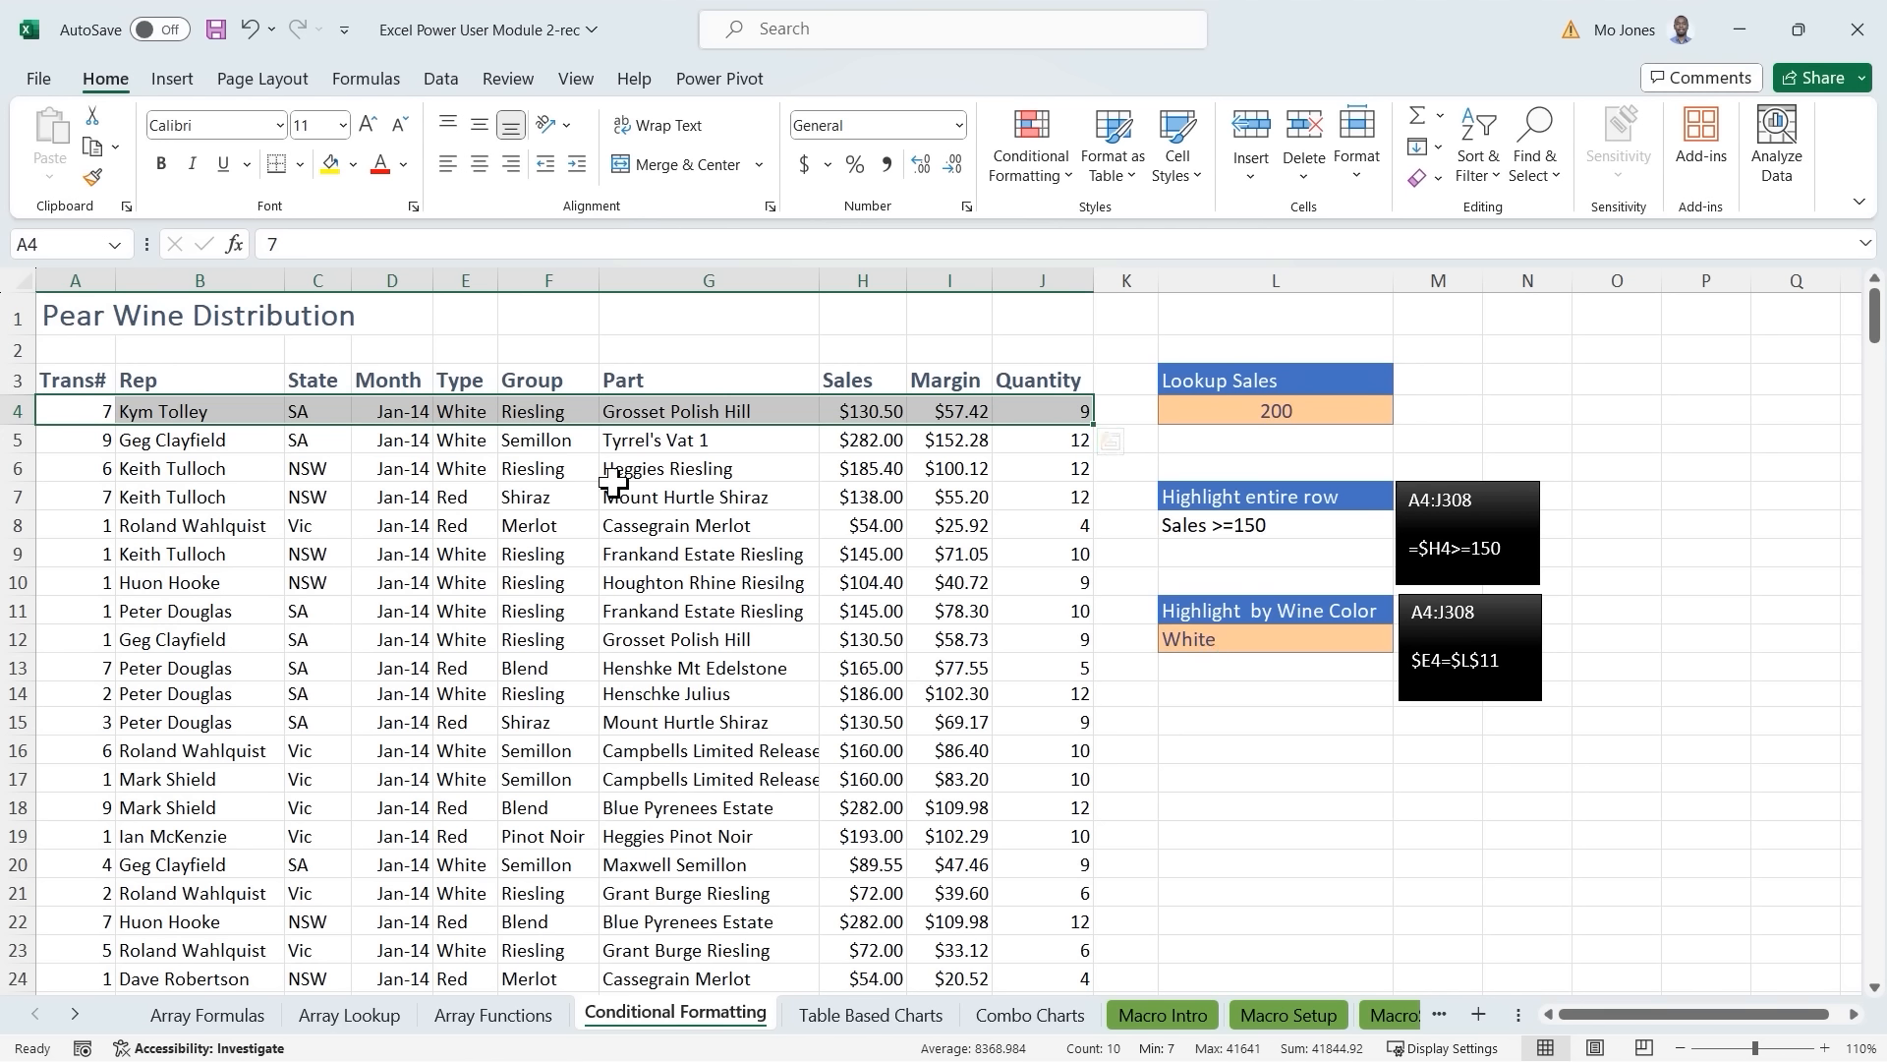
click(466, 463)
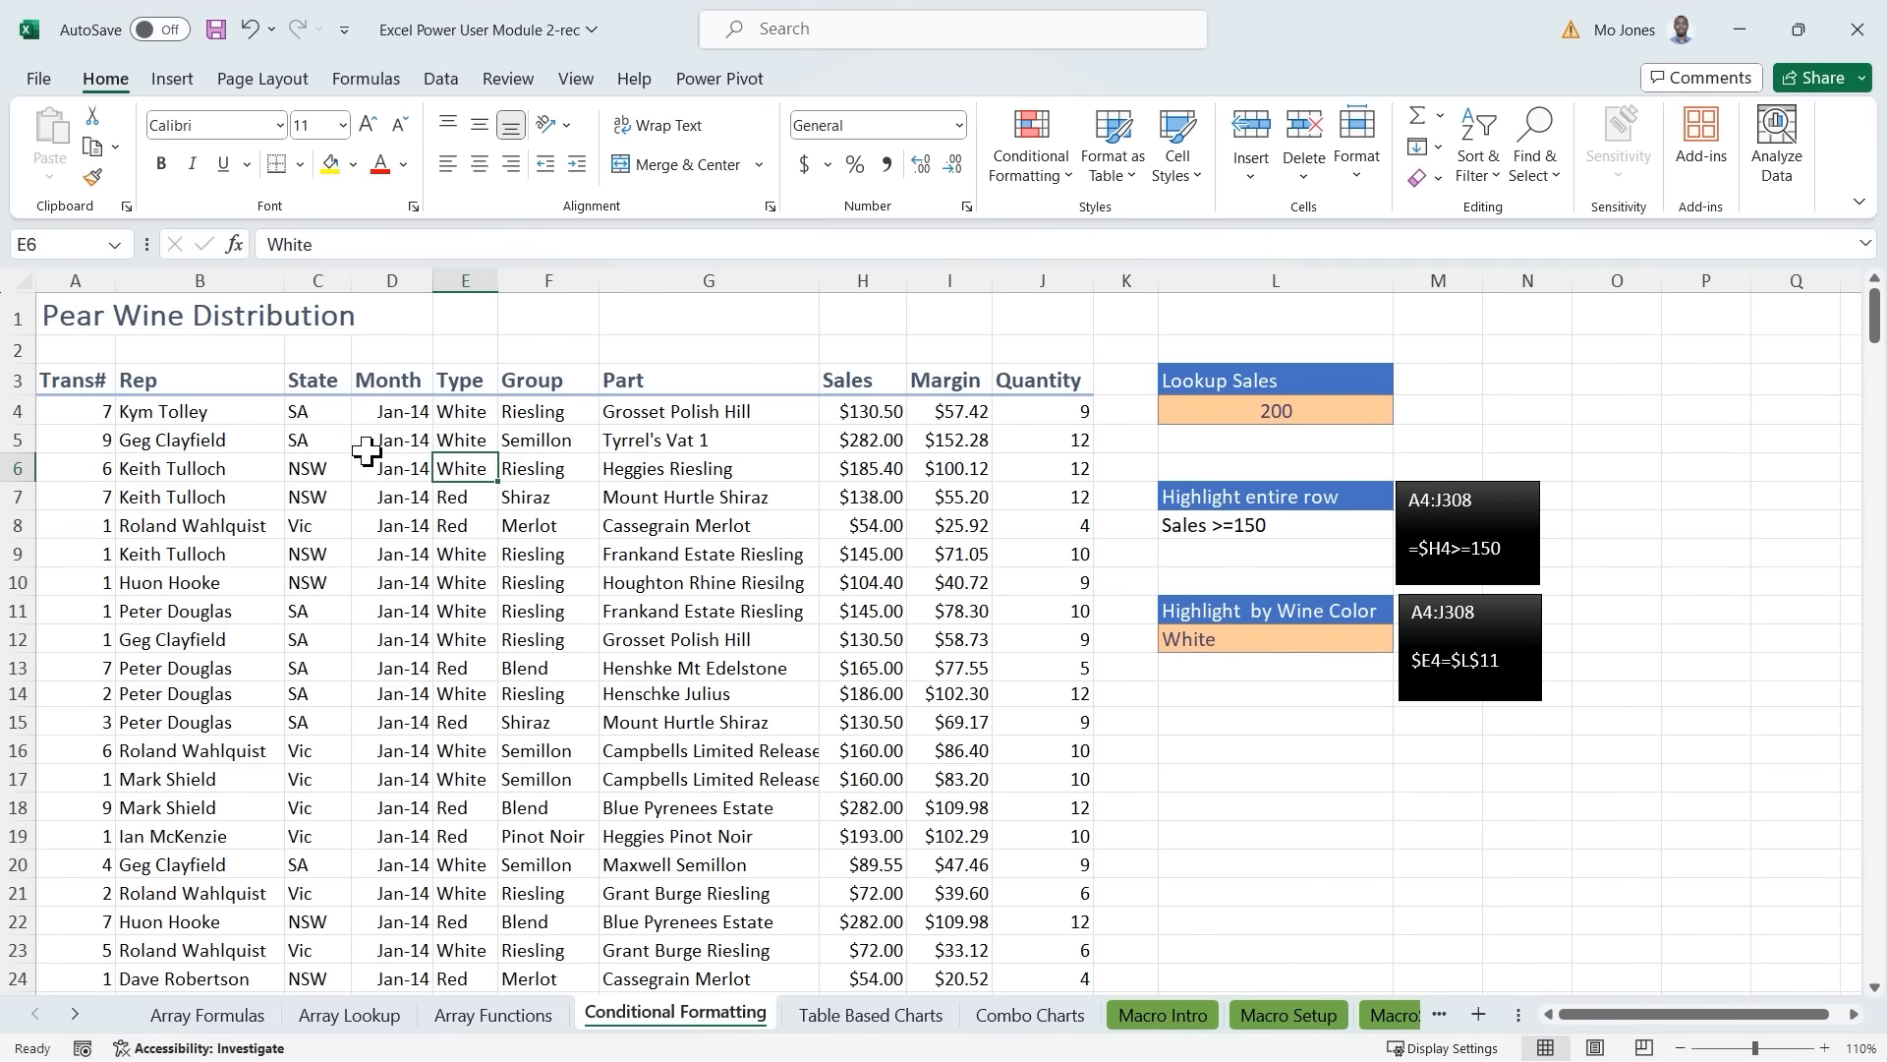
Walk through row 4's fields from transaction number to quantity, ending on Sales in H4.
click(93, 413)
click(196, 415)
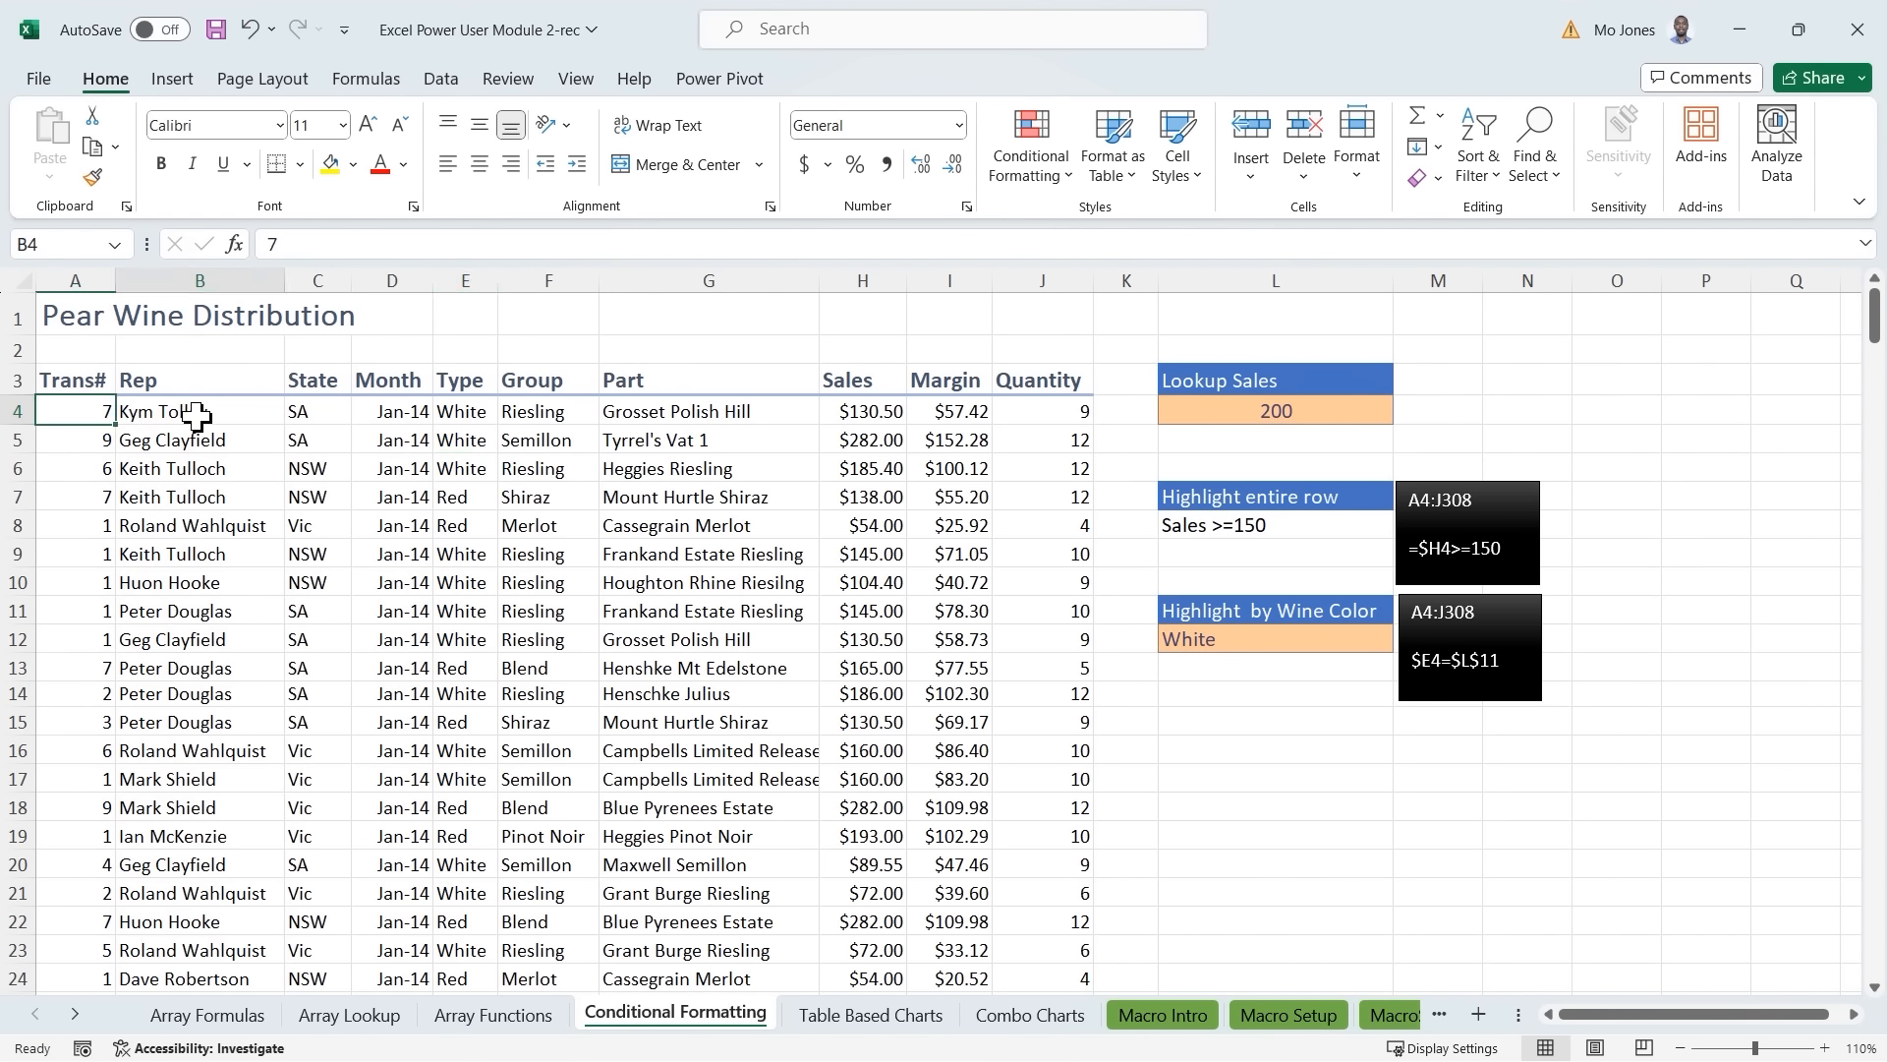
click(326, 413)
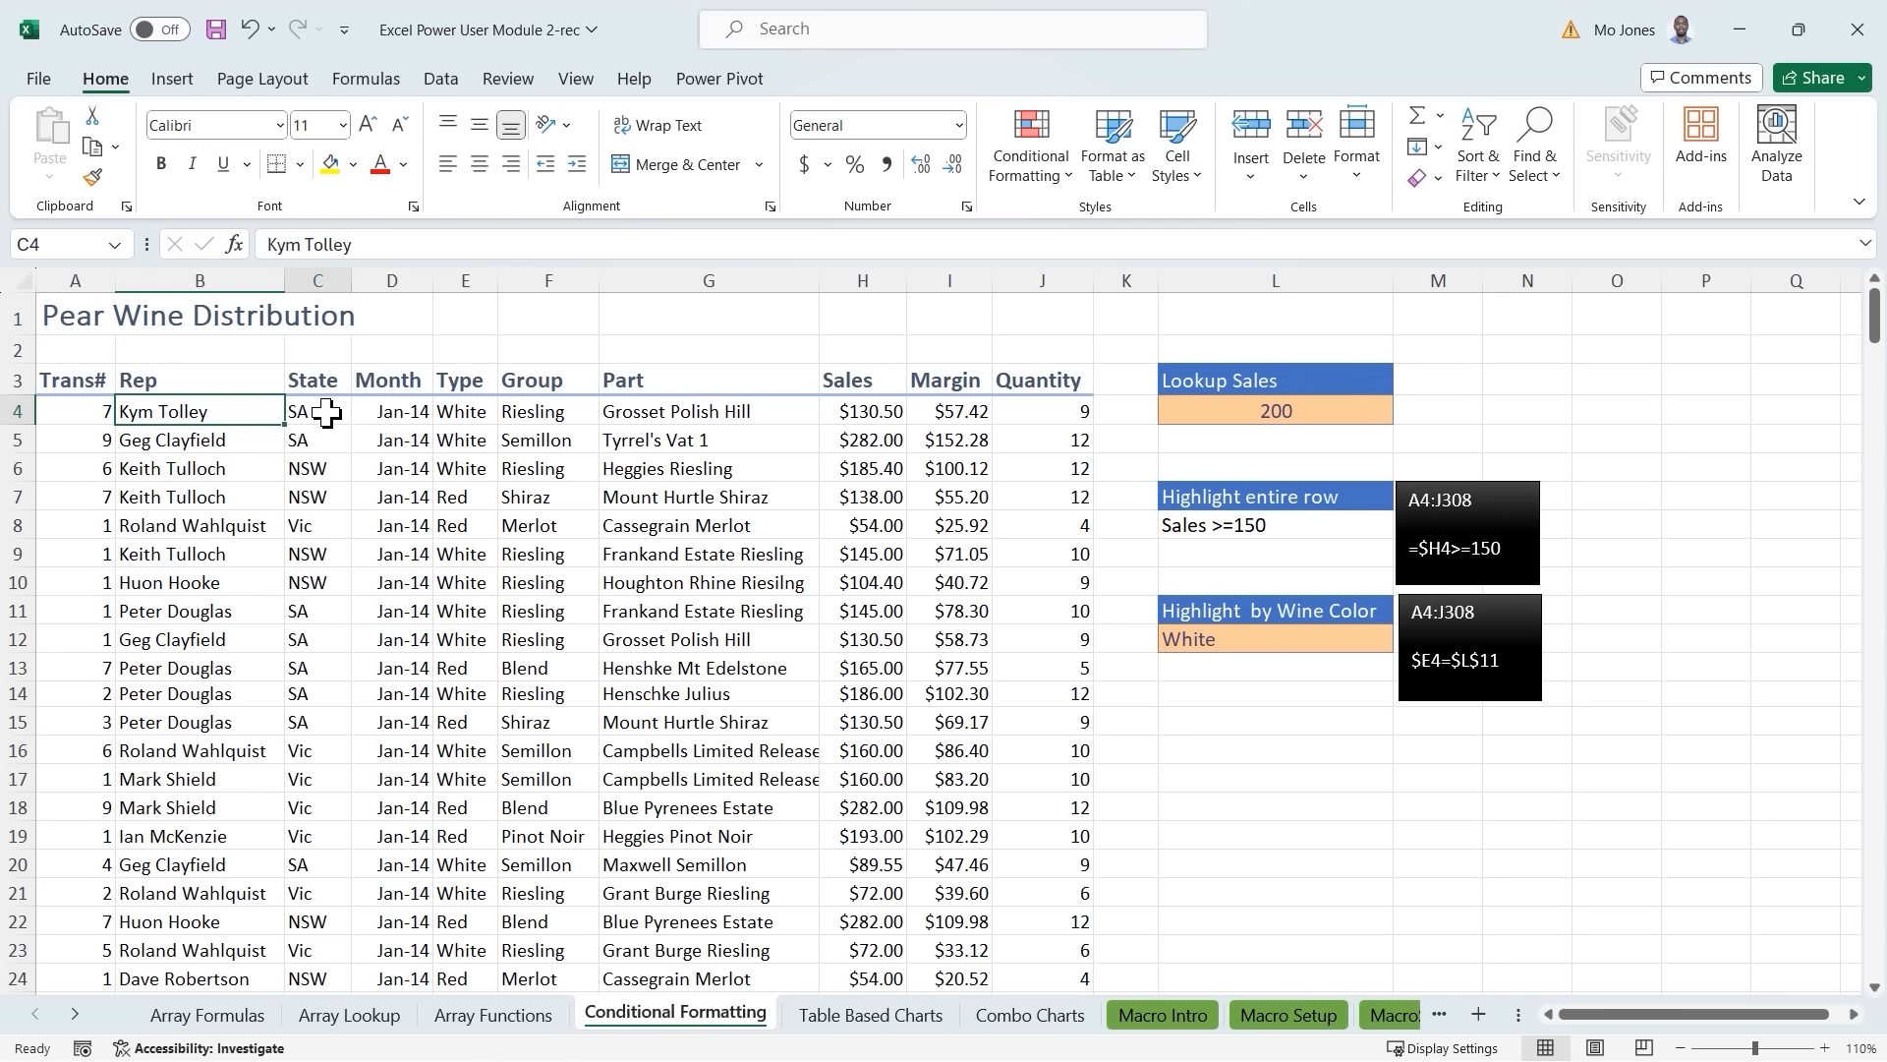
click(408, 417)
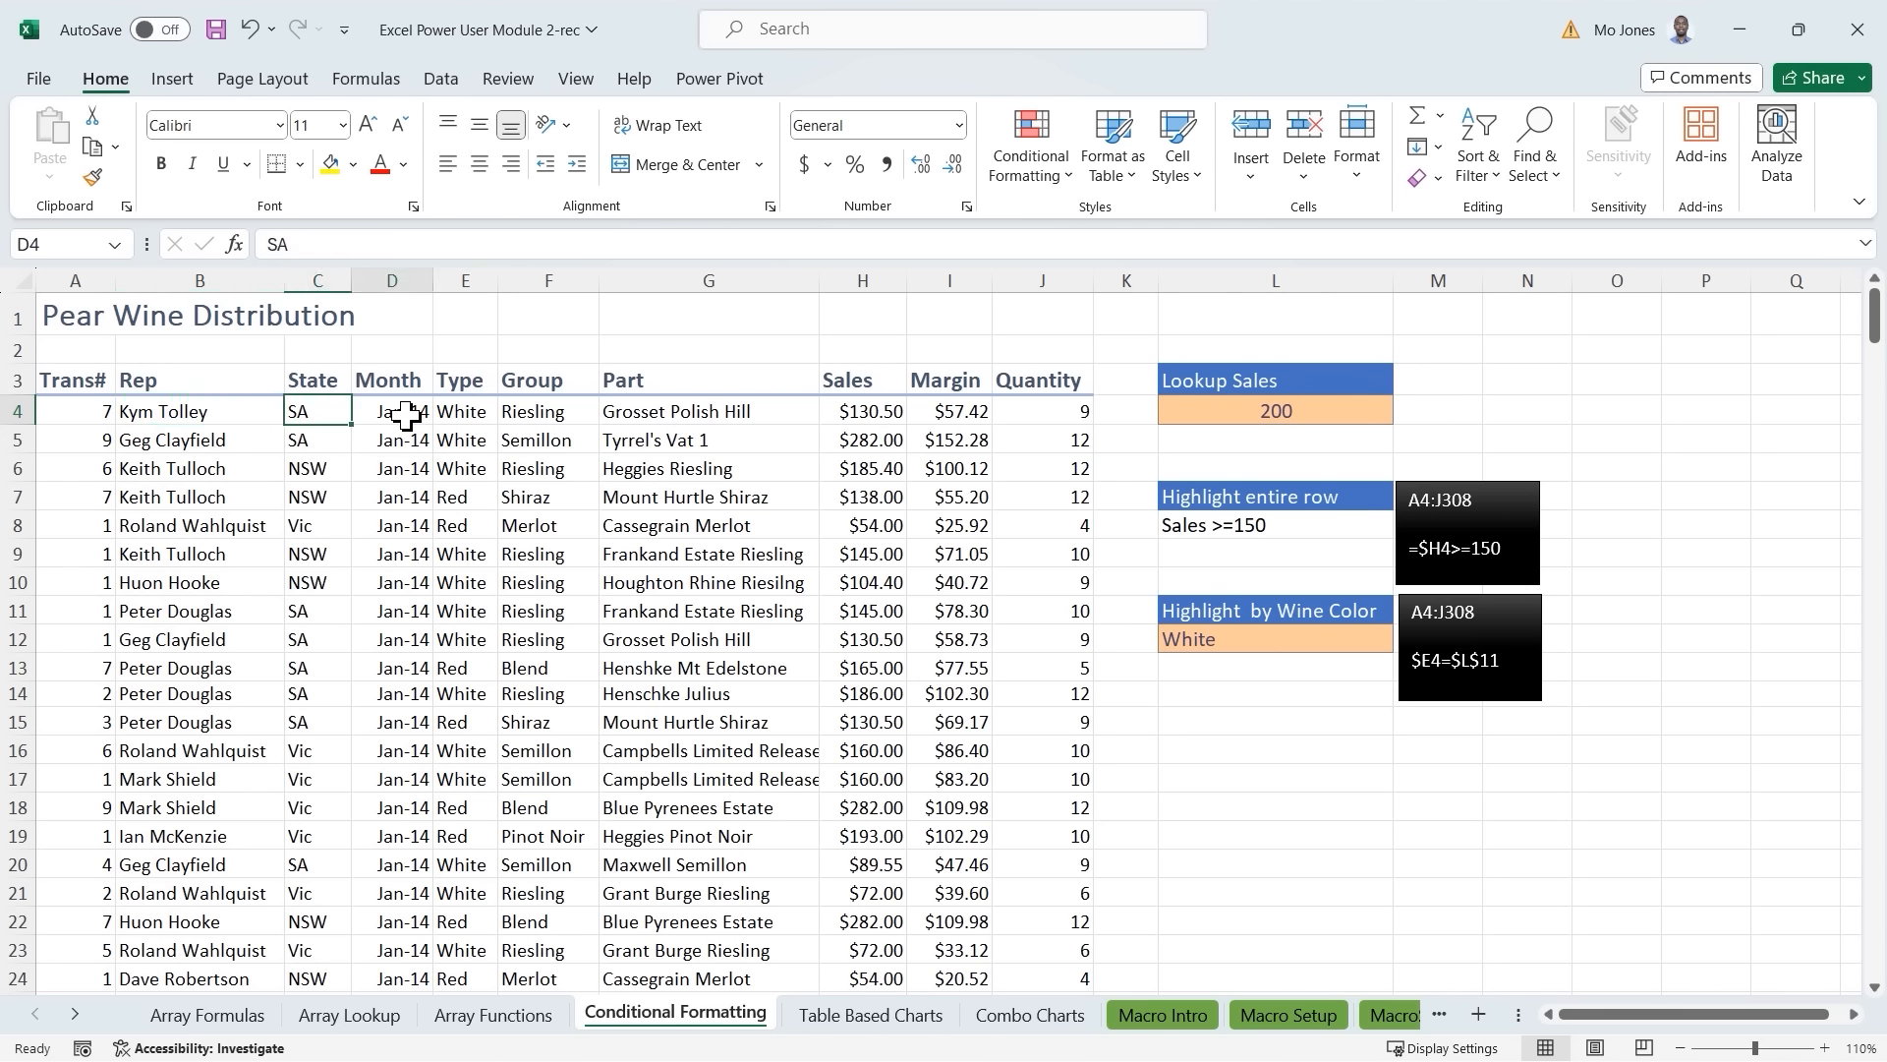
click(476, 417)
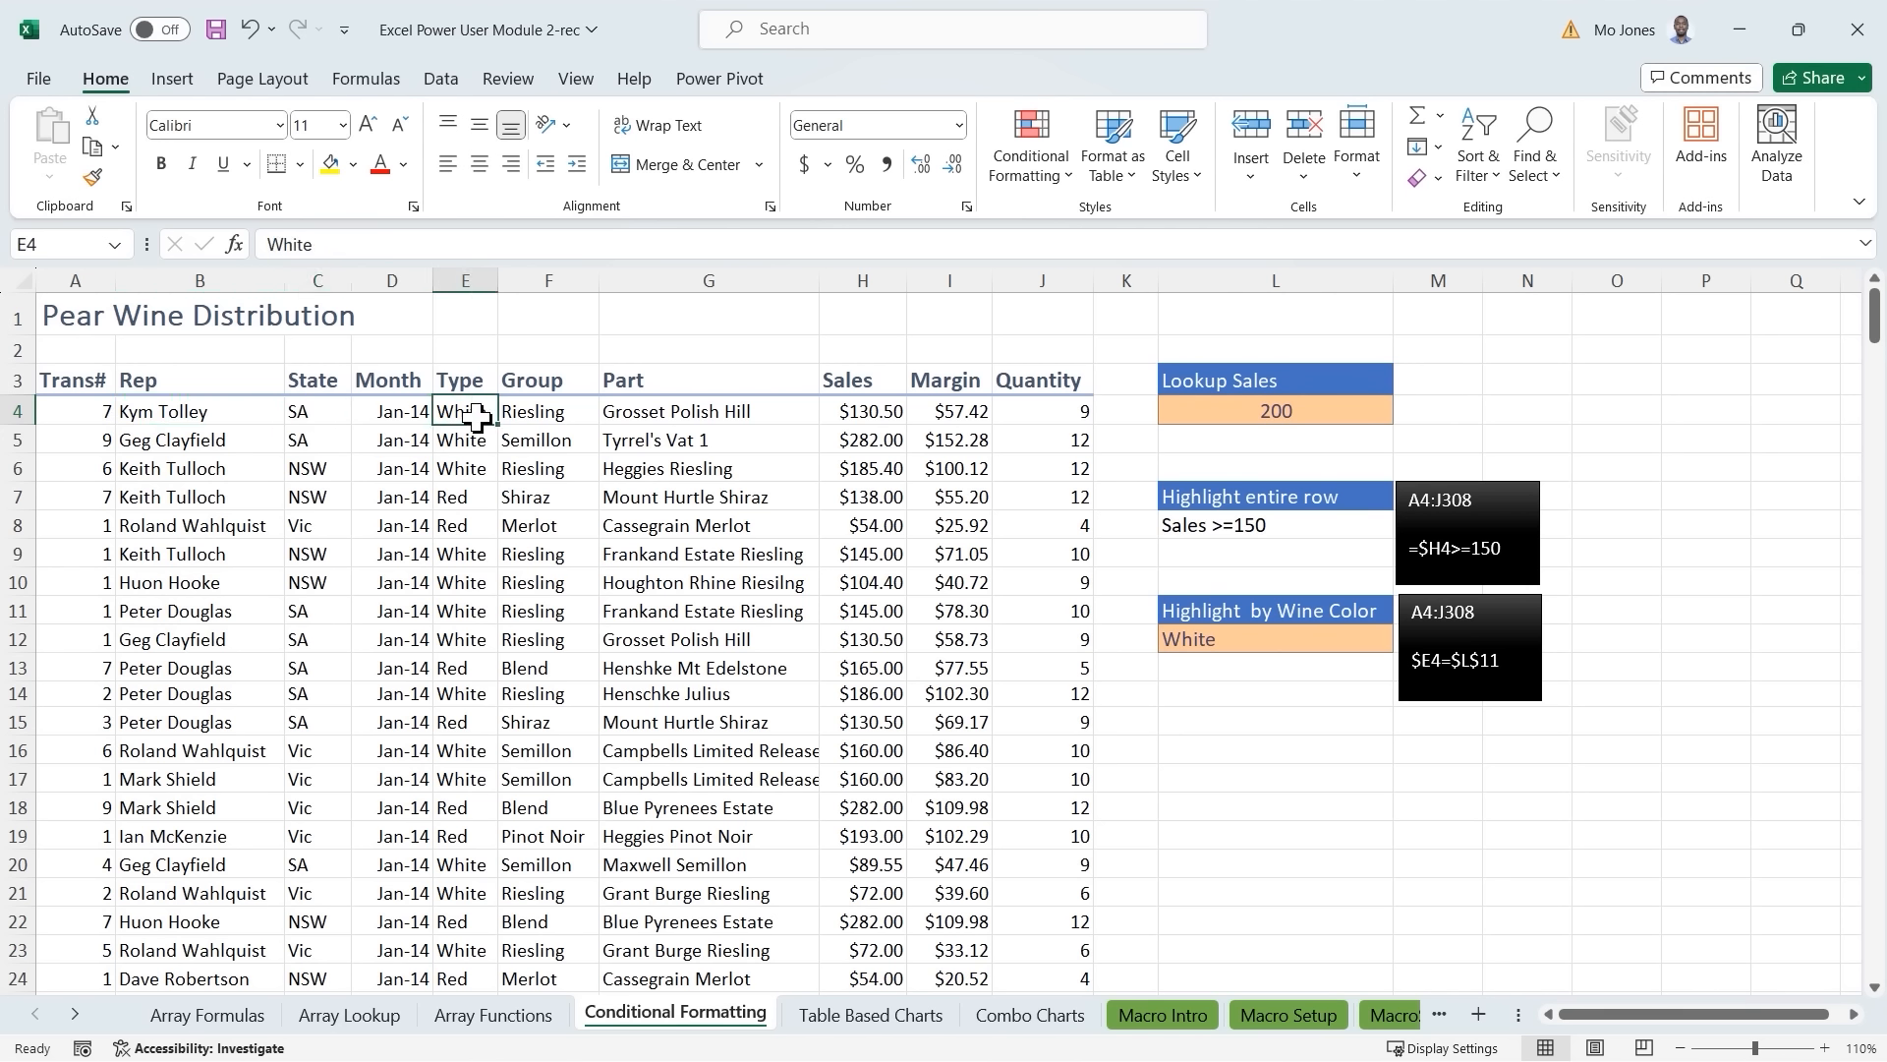
click(548, 417)
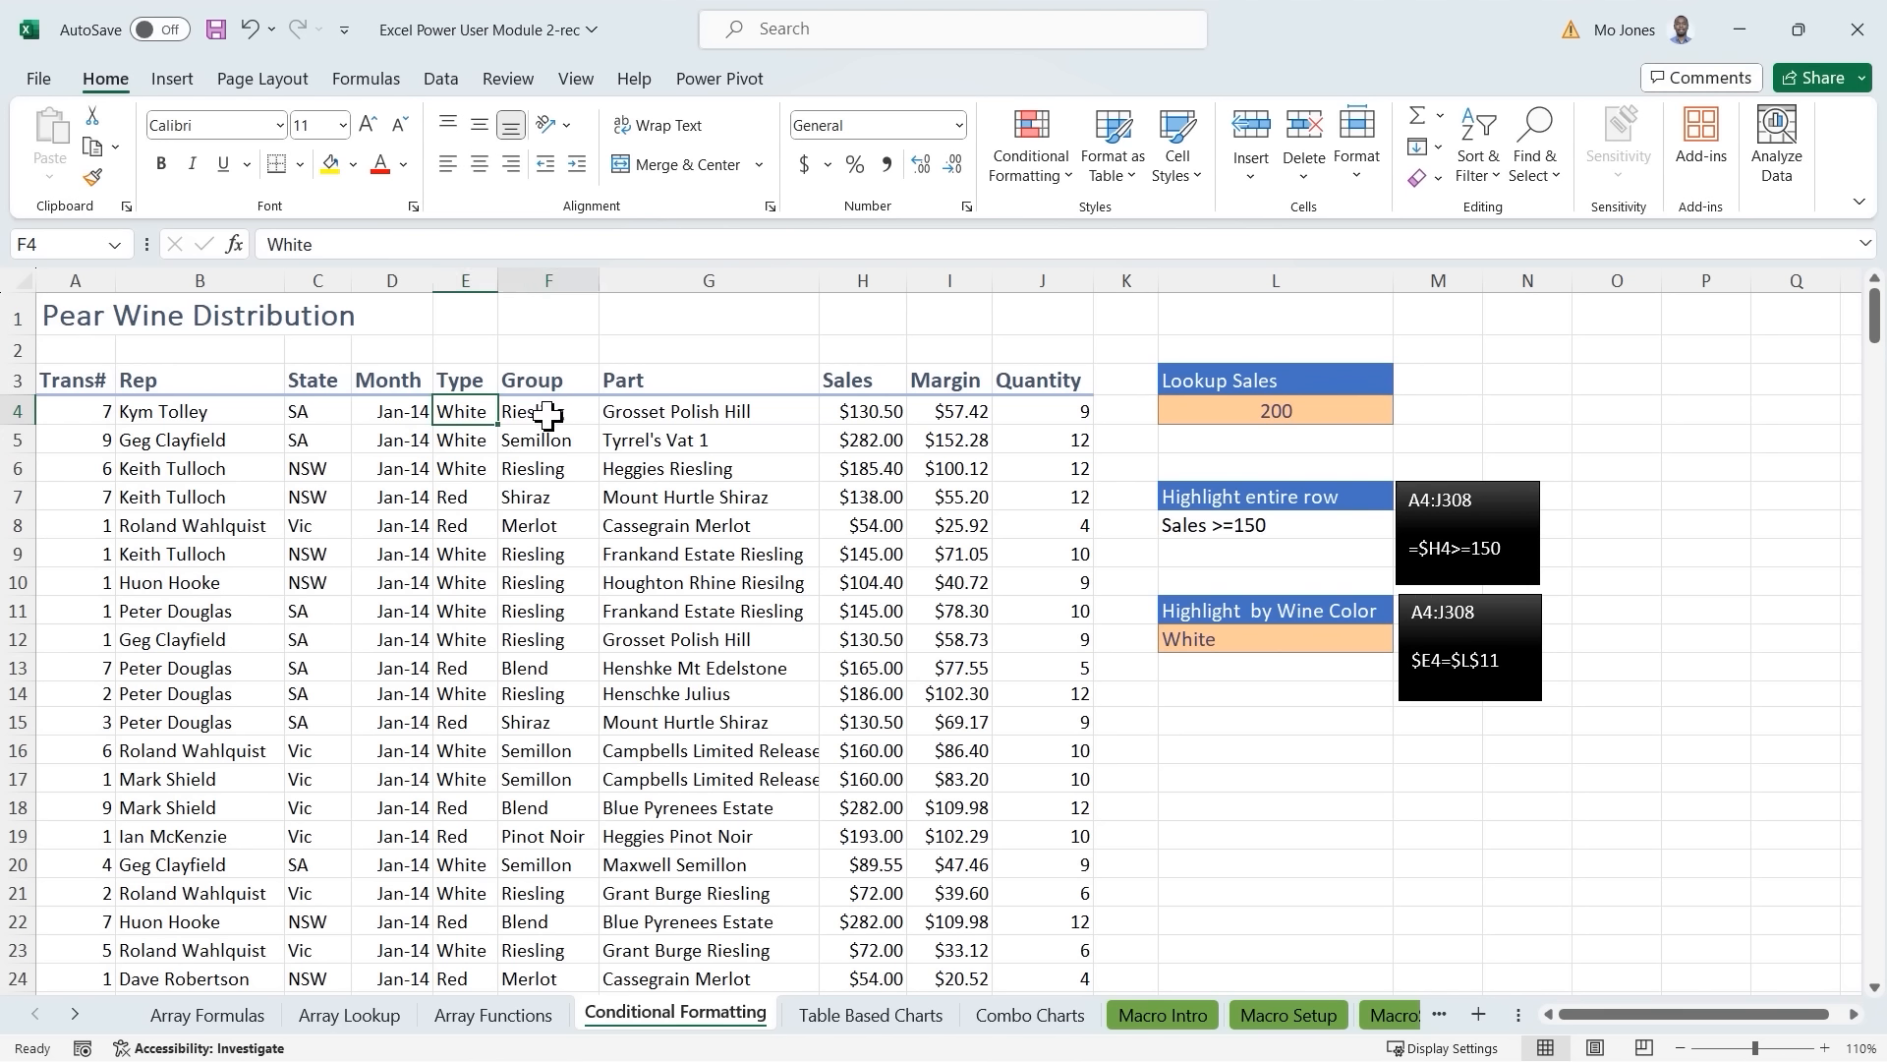
click(678, 419)
click(857, 418)
click(954, 424)
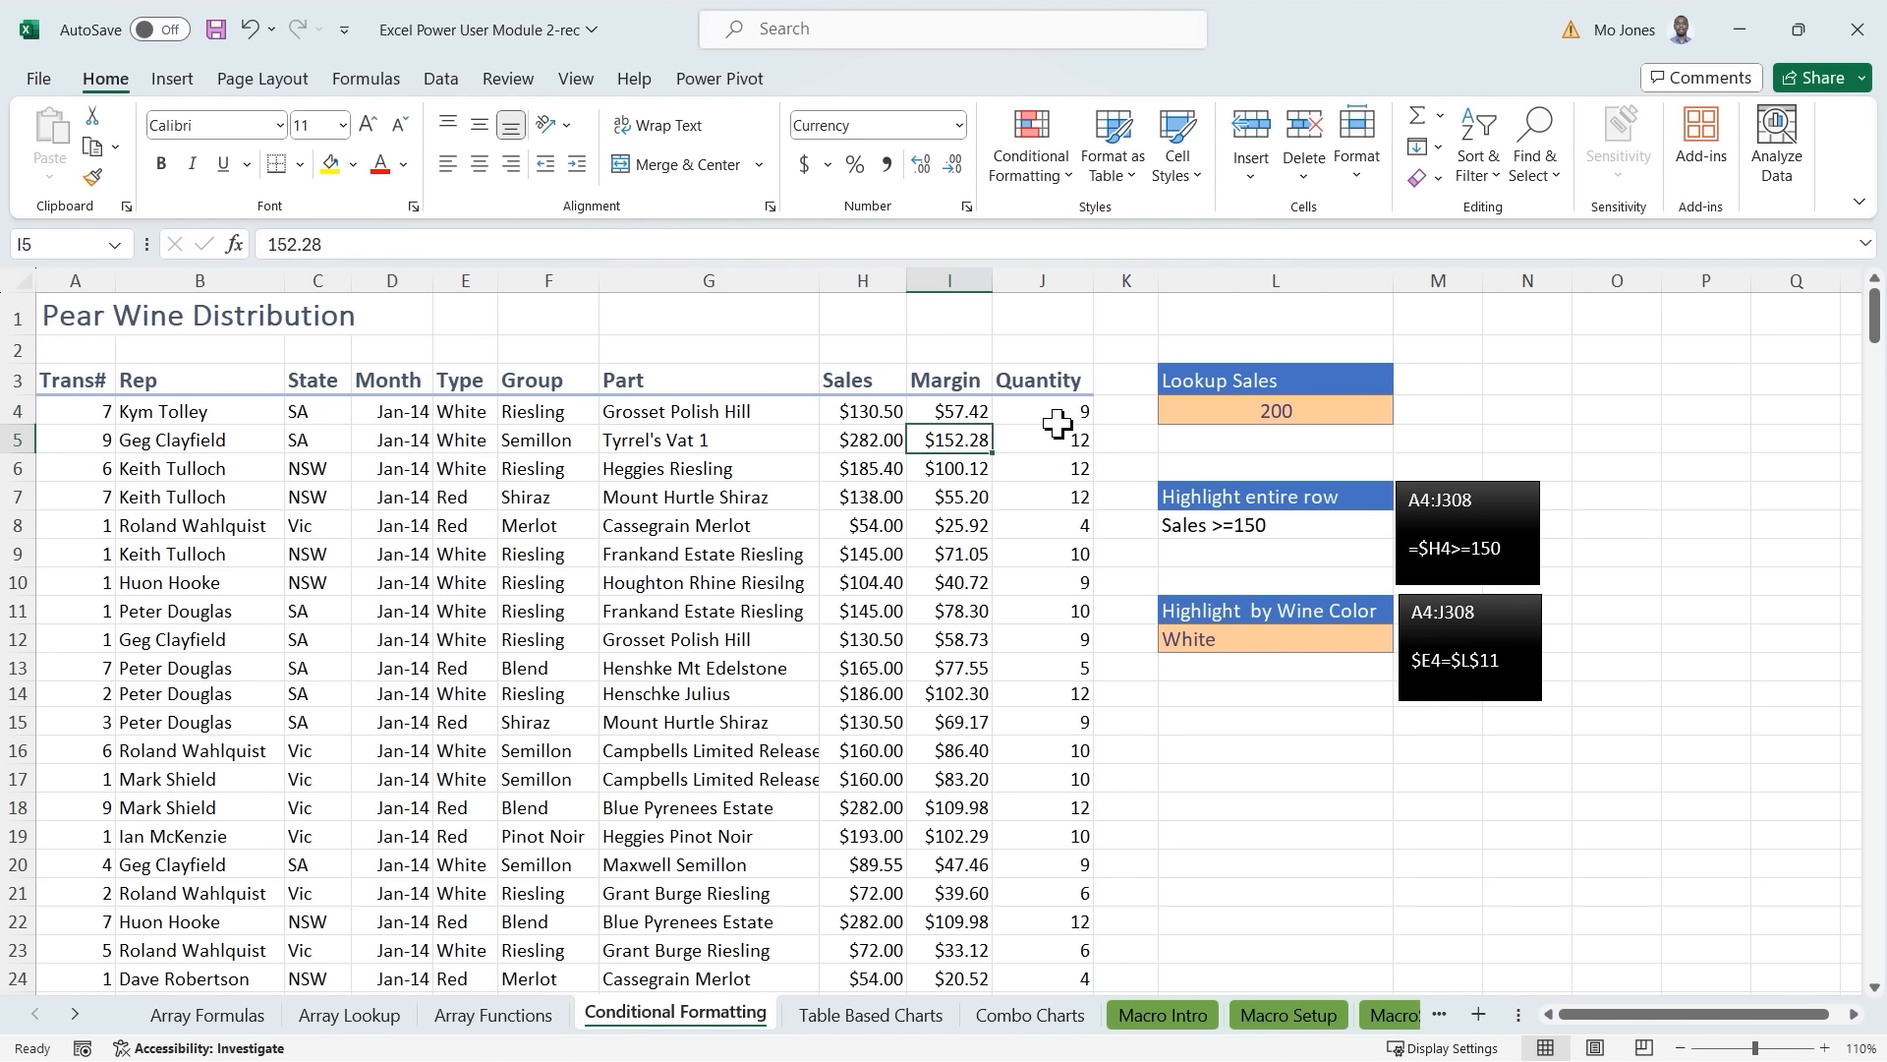
click(1022, 430)
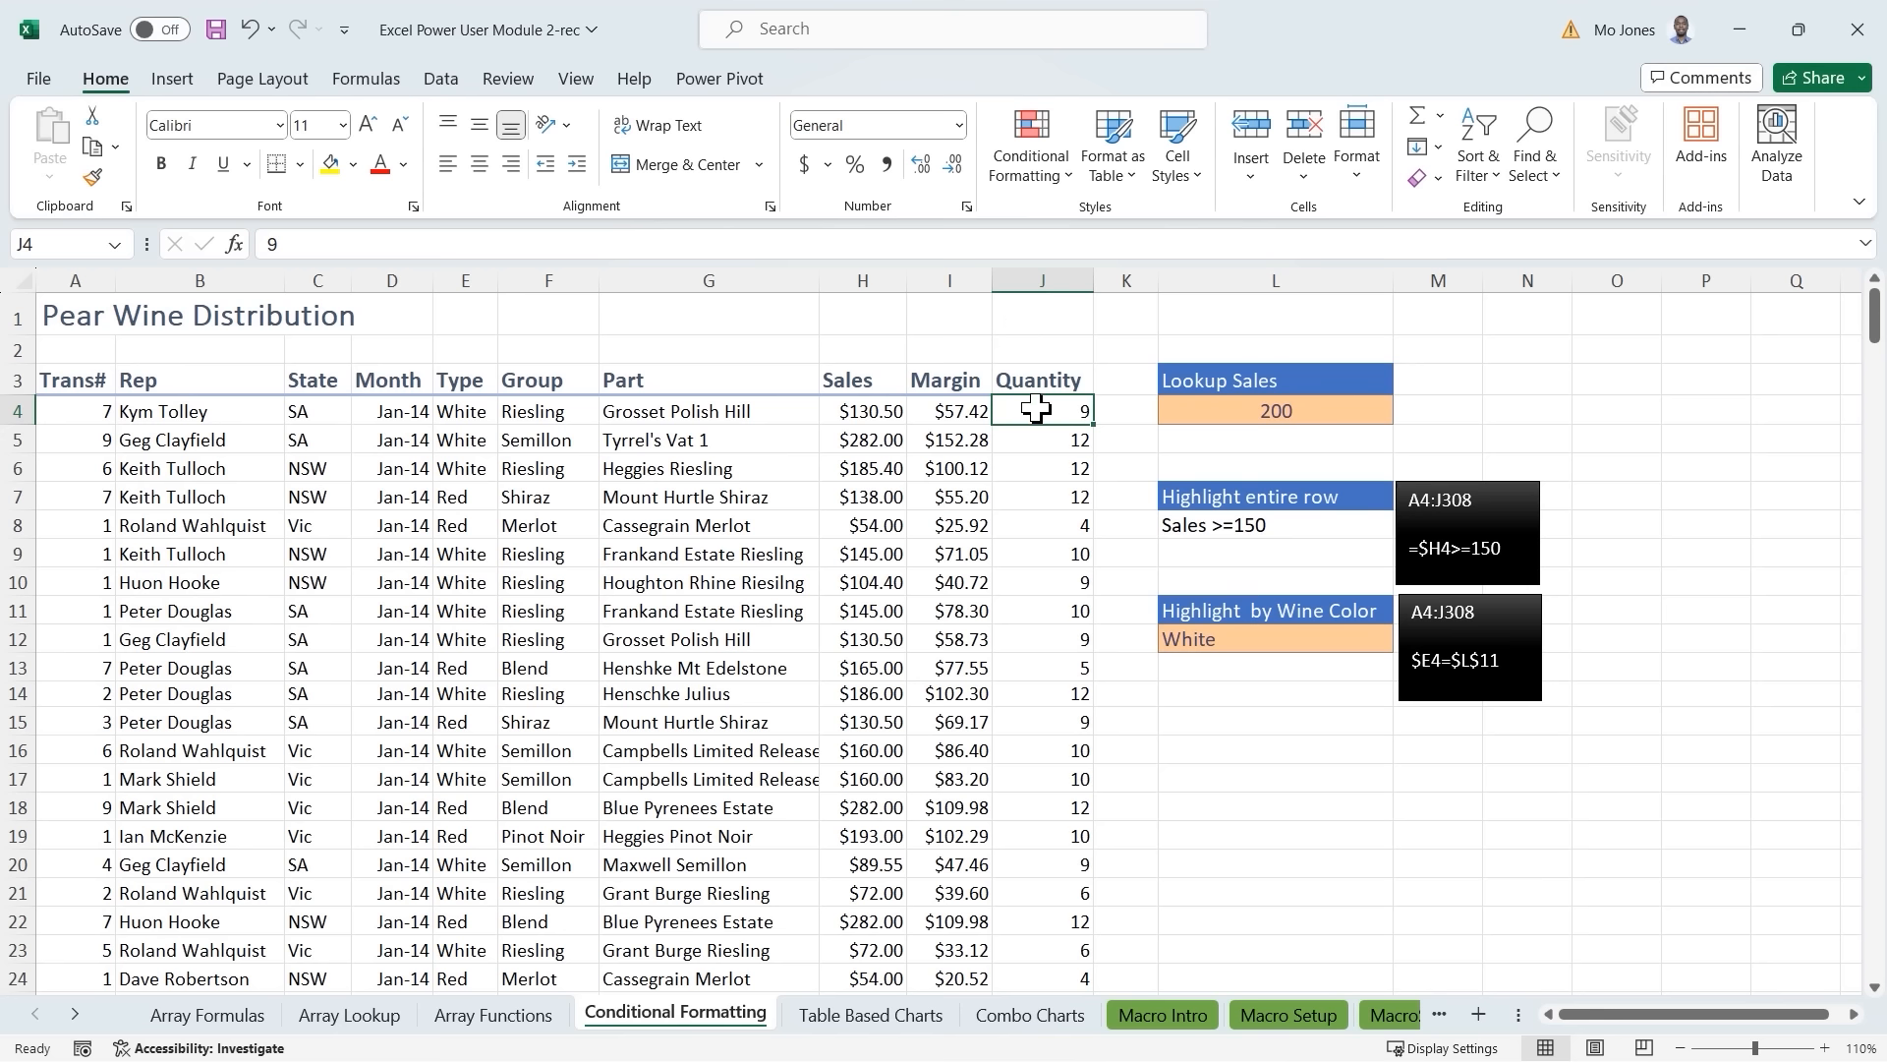
click(877, 414)
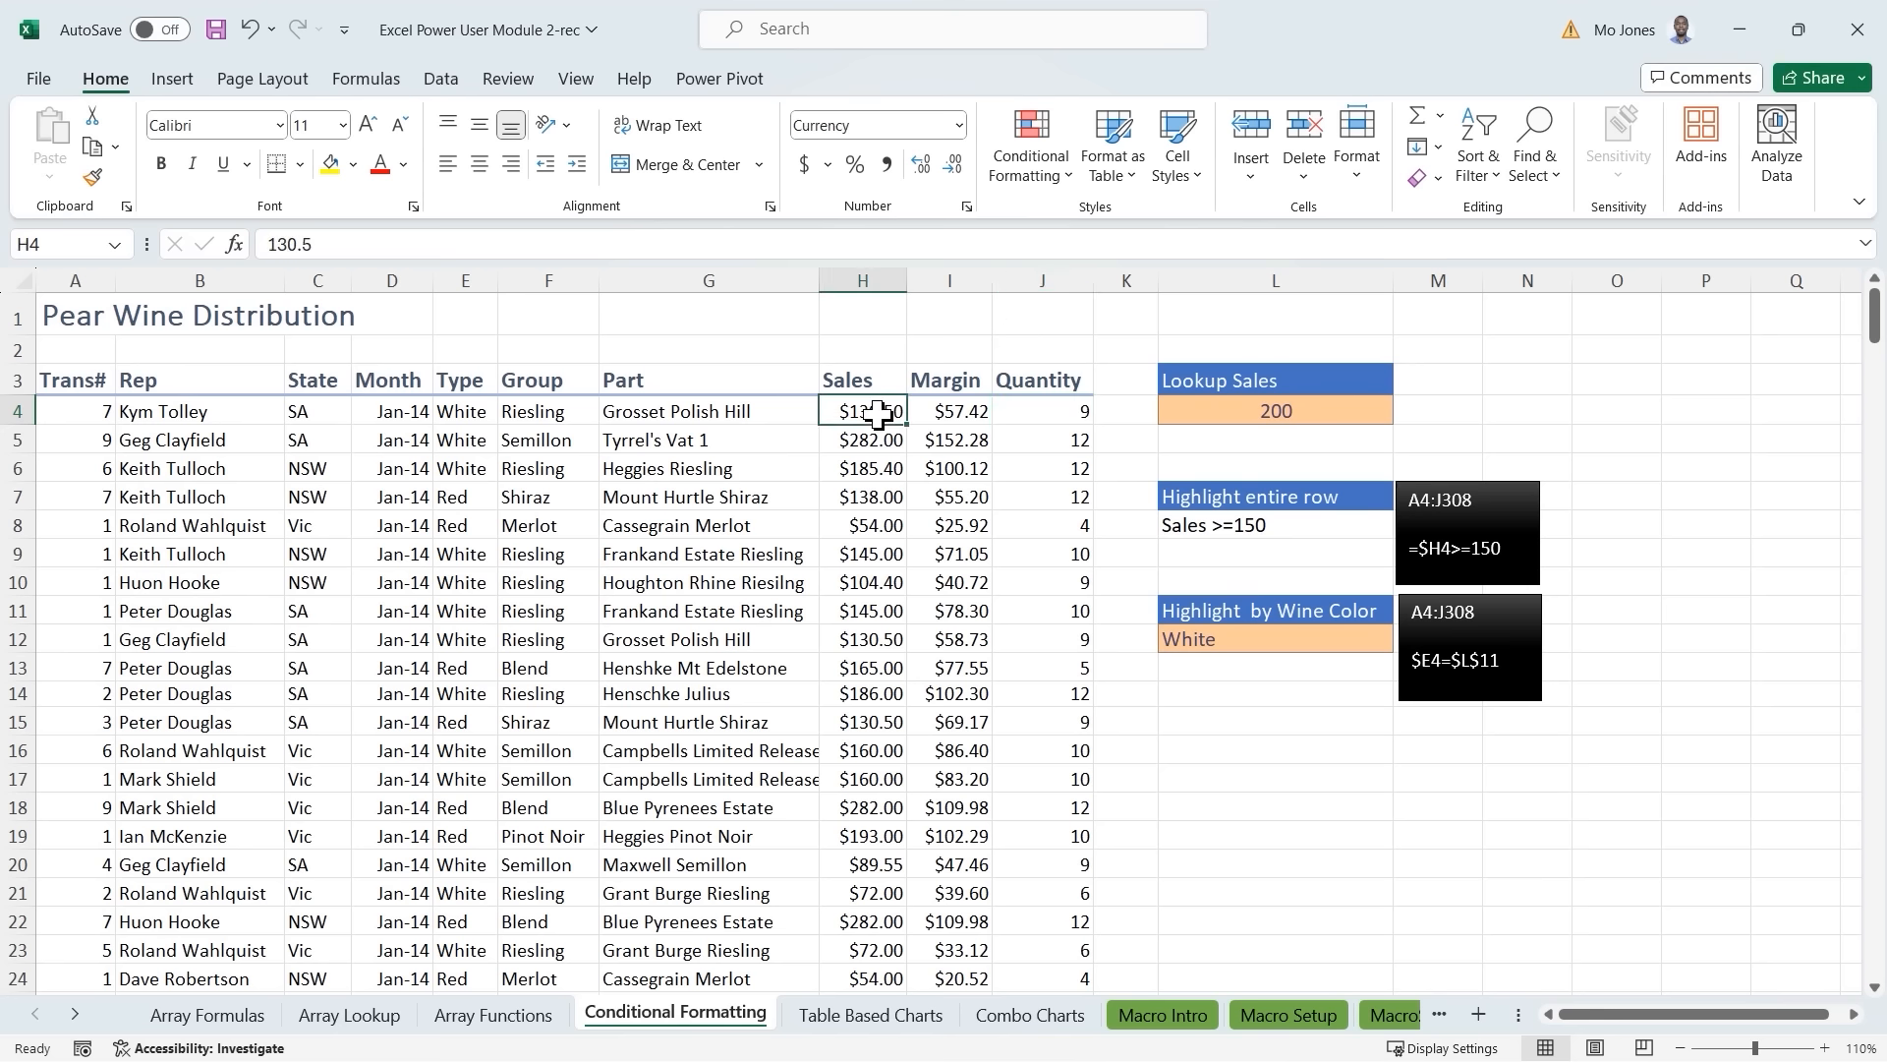
Extend the selection down the Sales column and preview Conditional Formatting Data Bars on it.
key(ctrl+shift+Down)
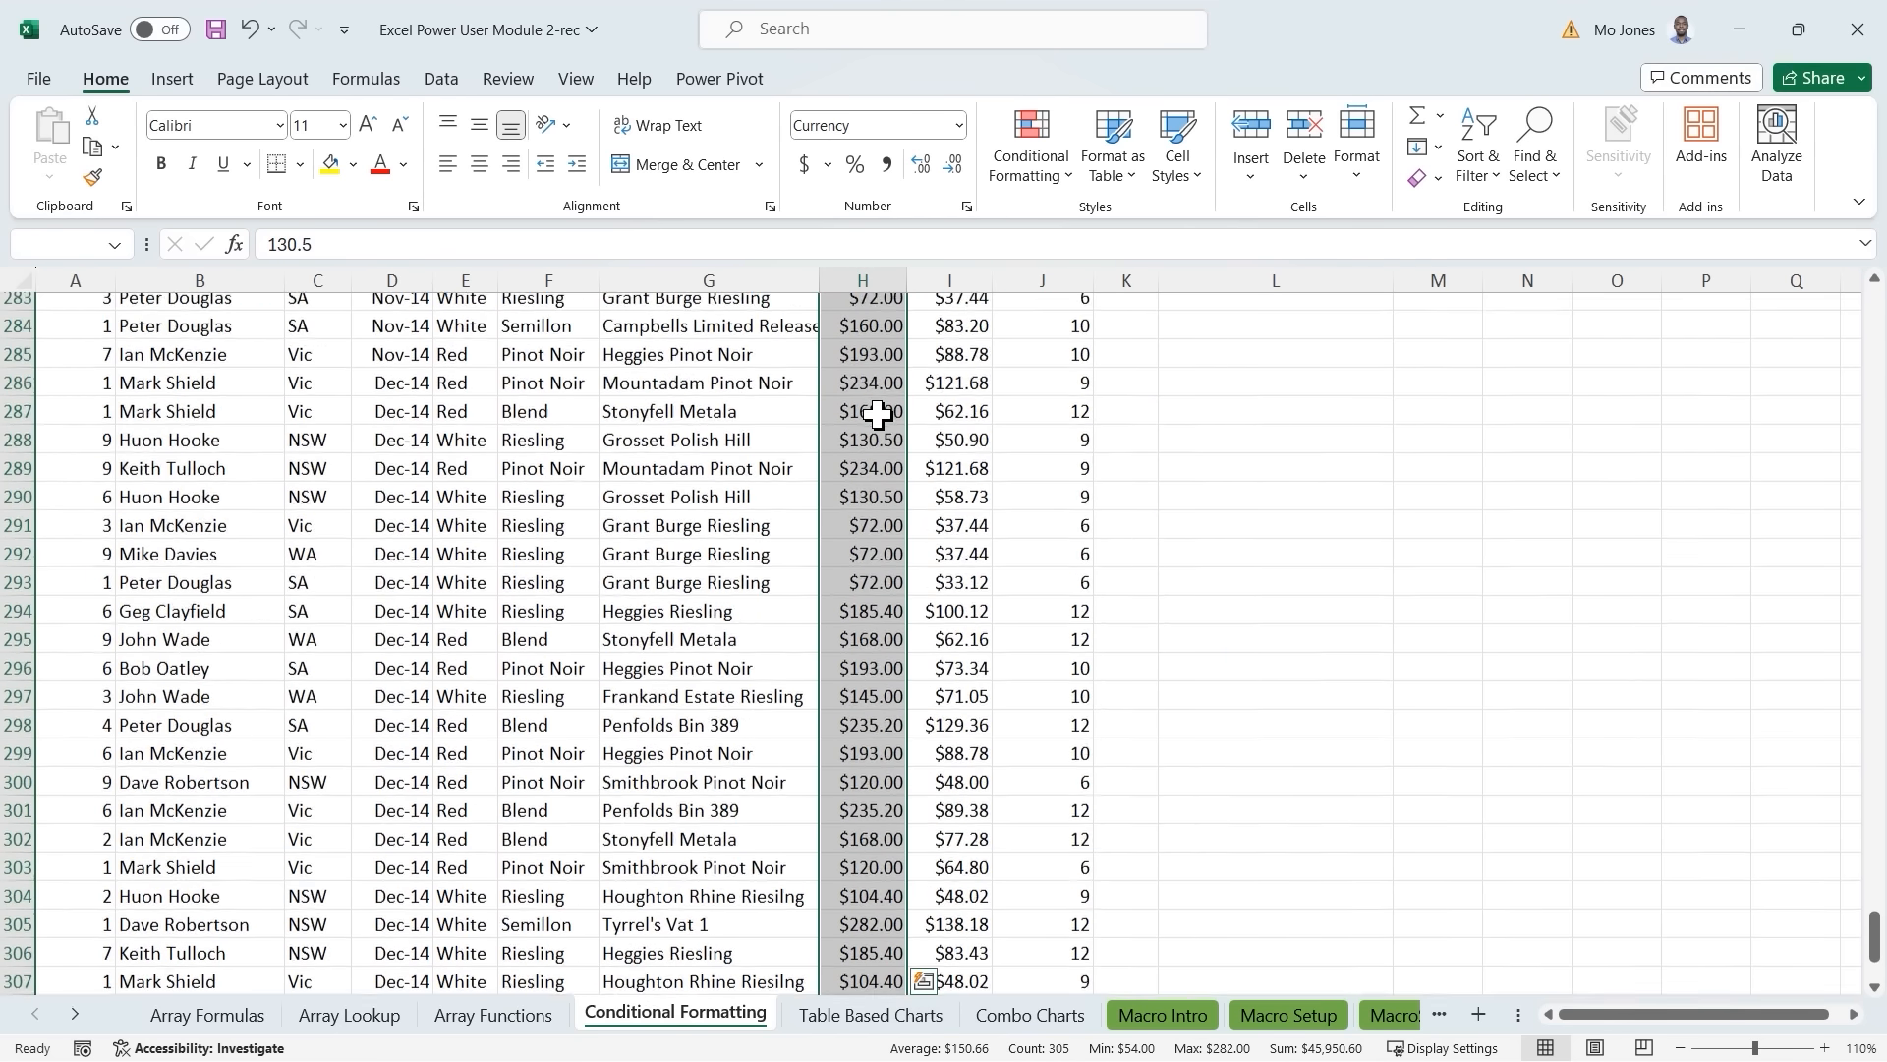
scroll(978, 358, up, 6)
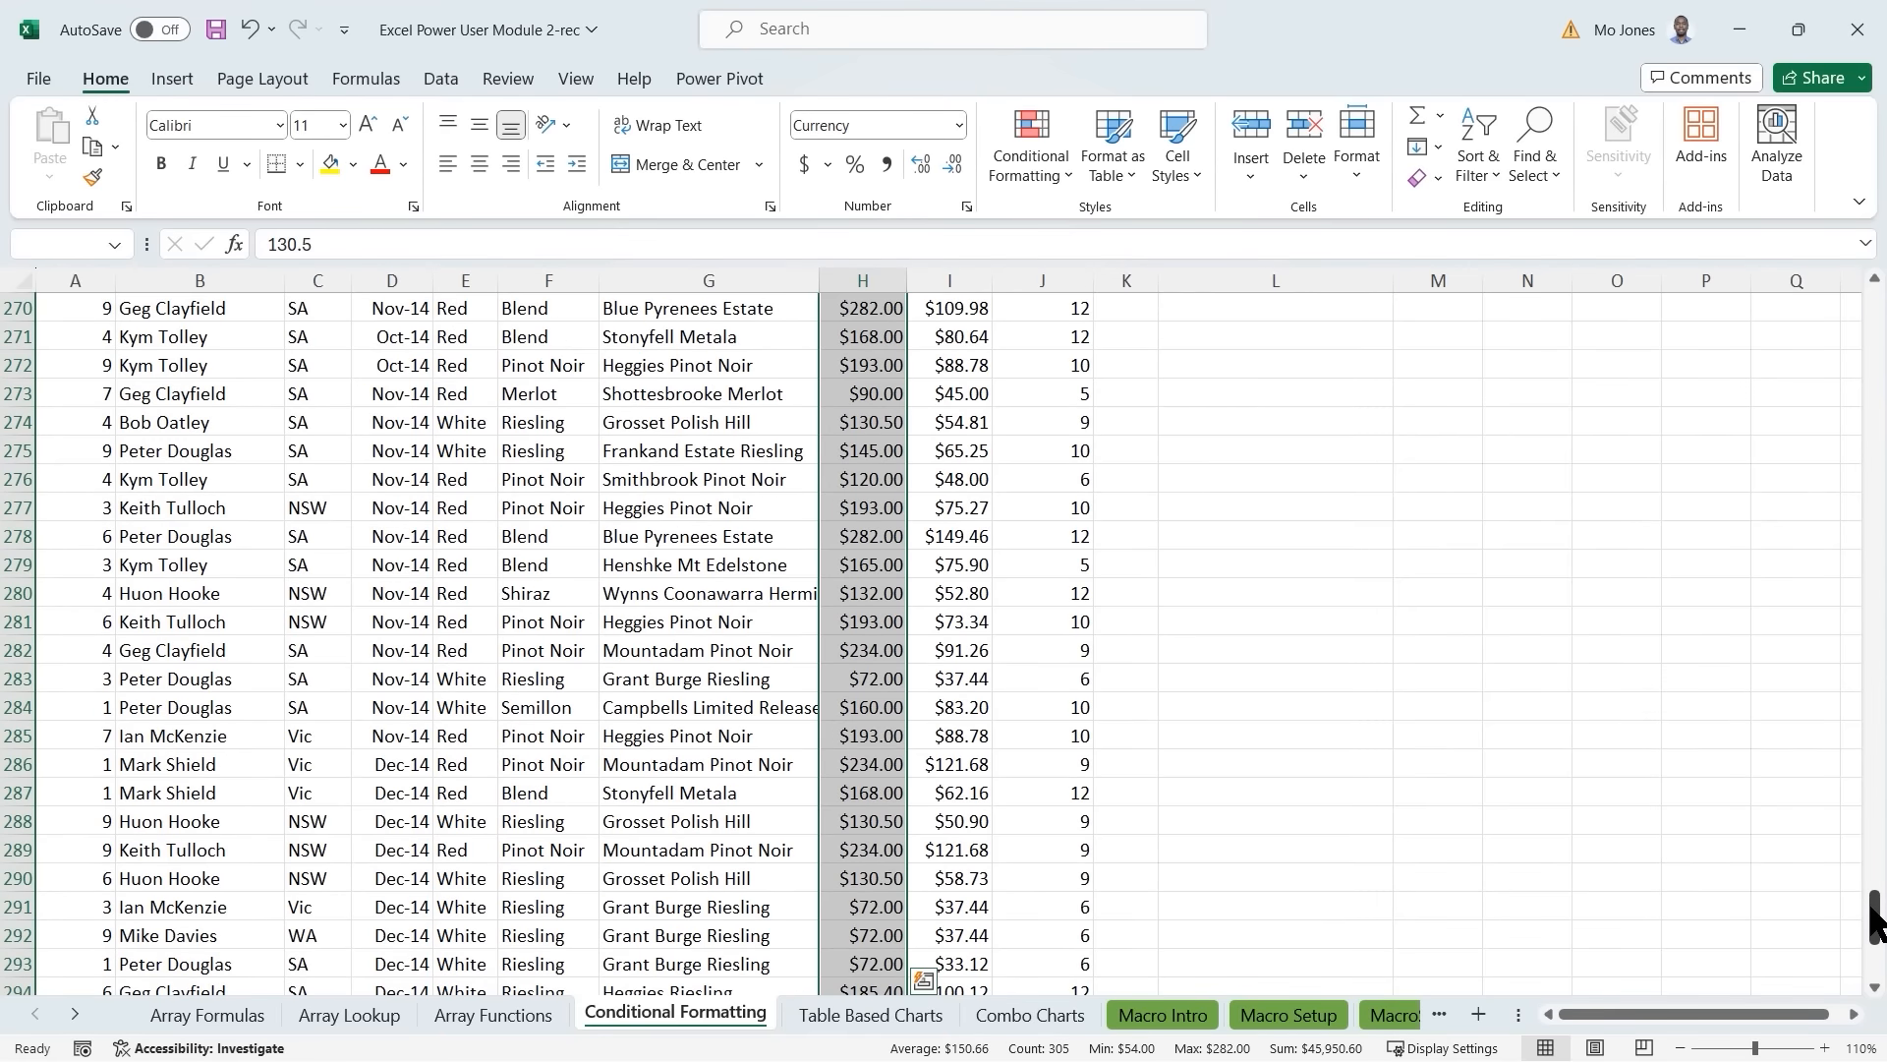
drag(1872, 919, 1857, 295)
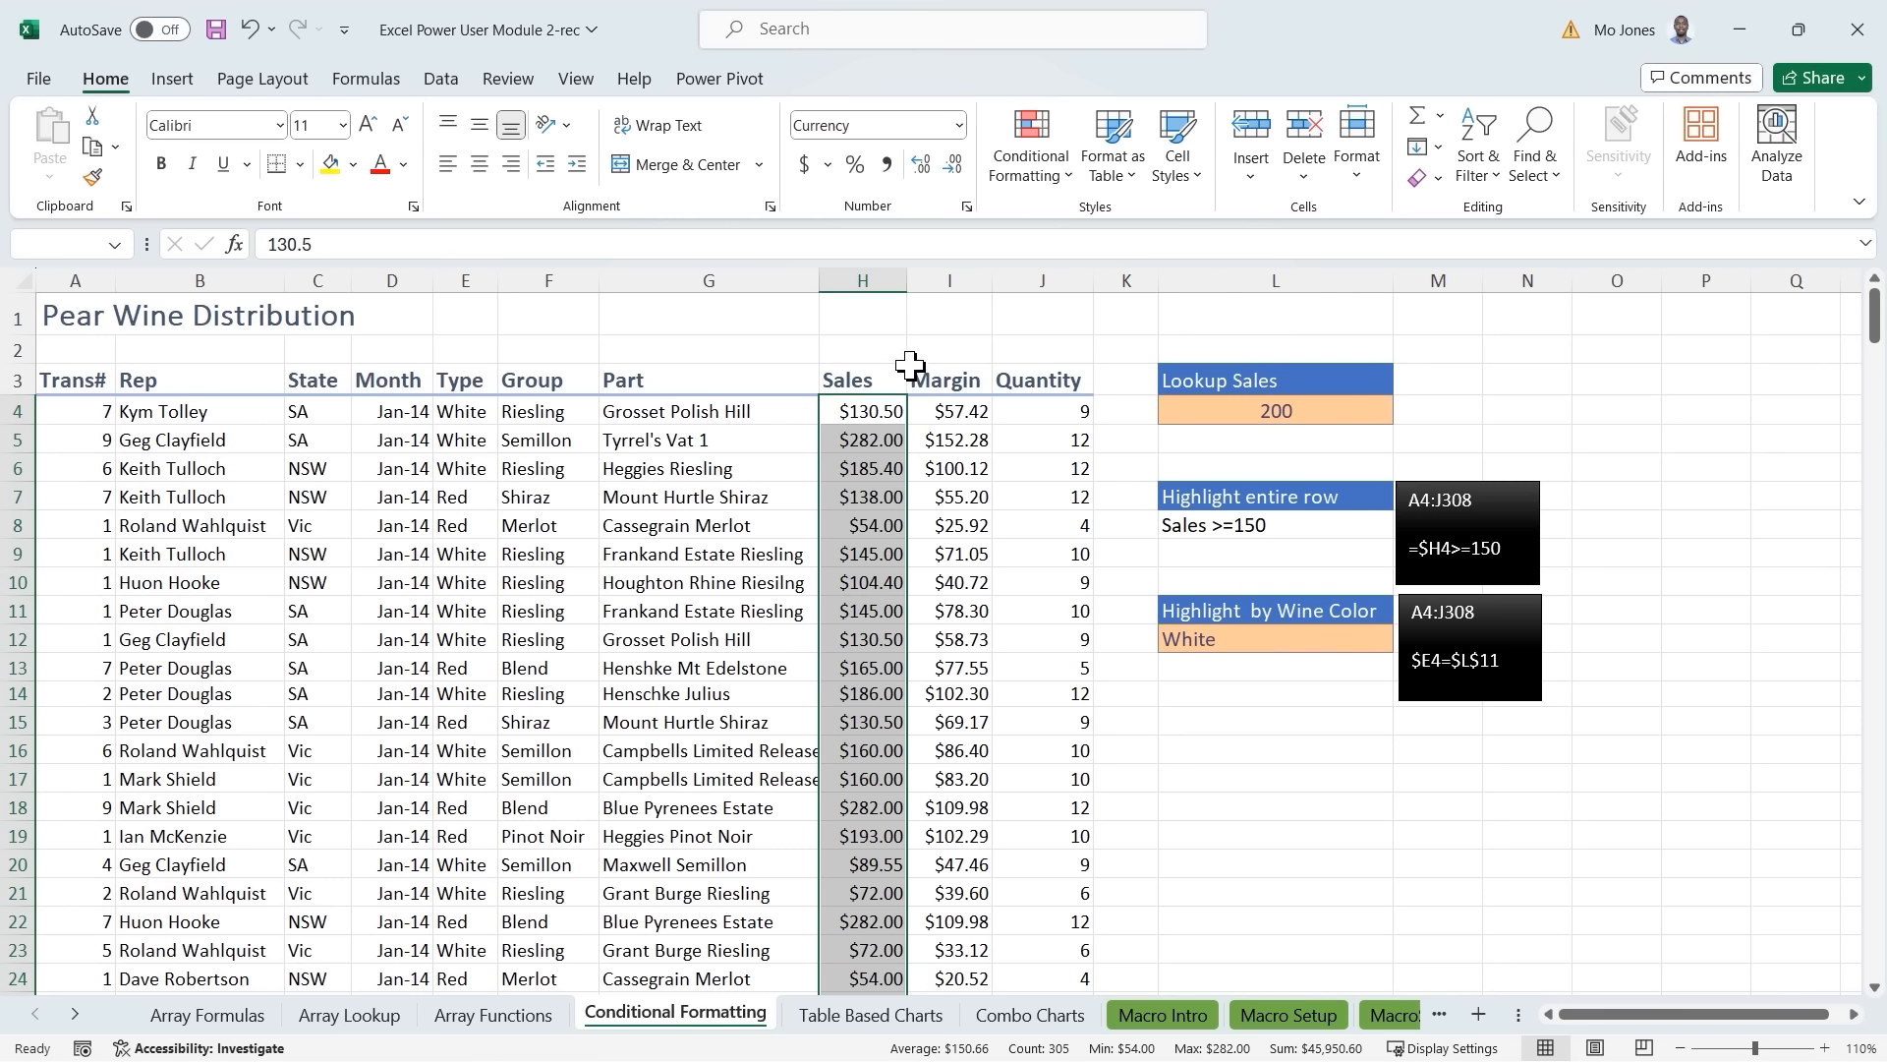
click(1064, 173)
mouse_move(1128, 226)
mouse_move(1118, 325)
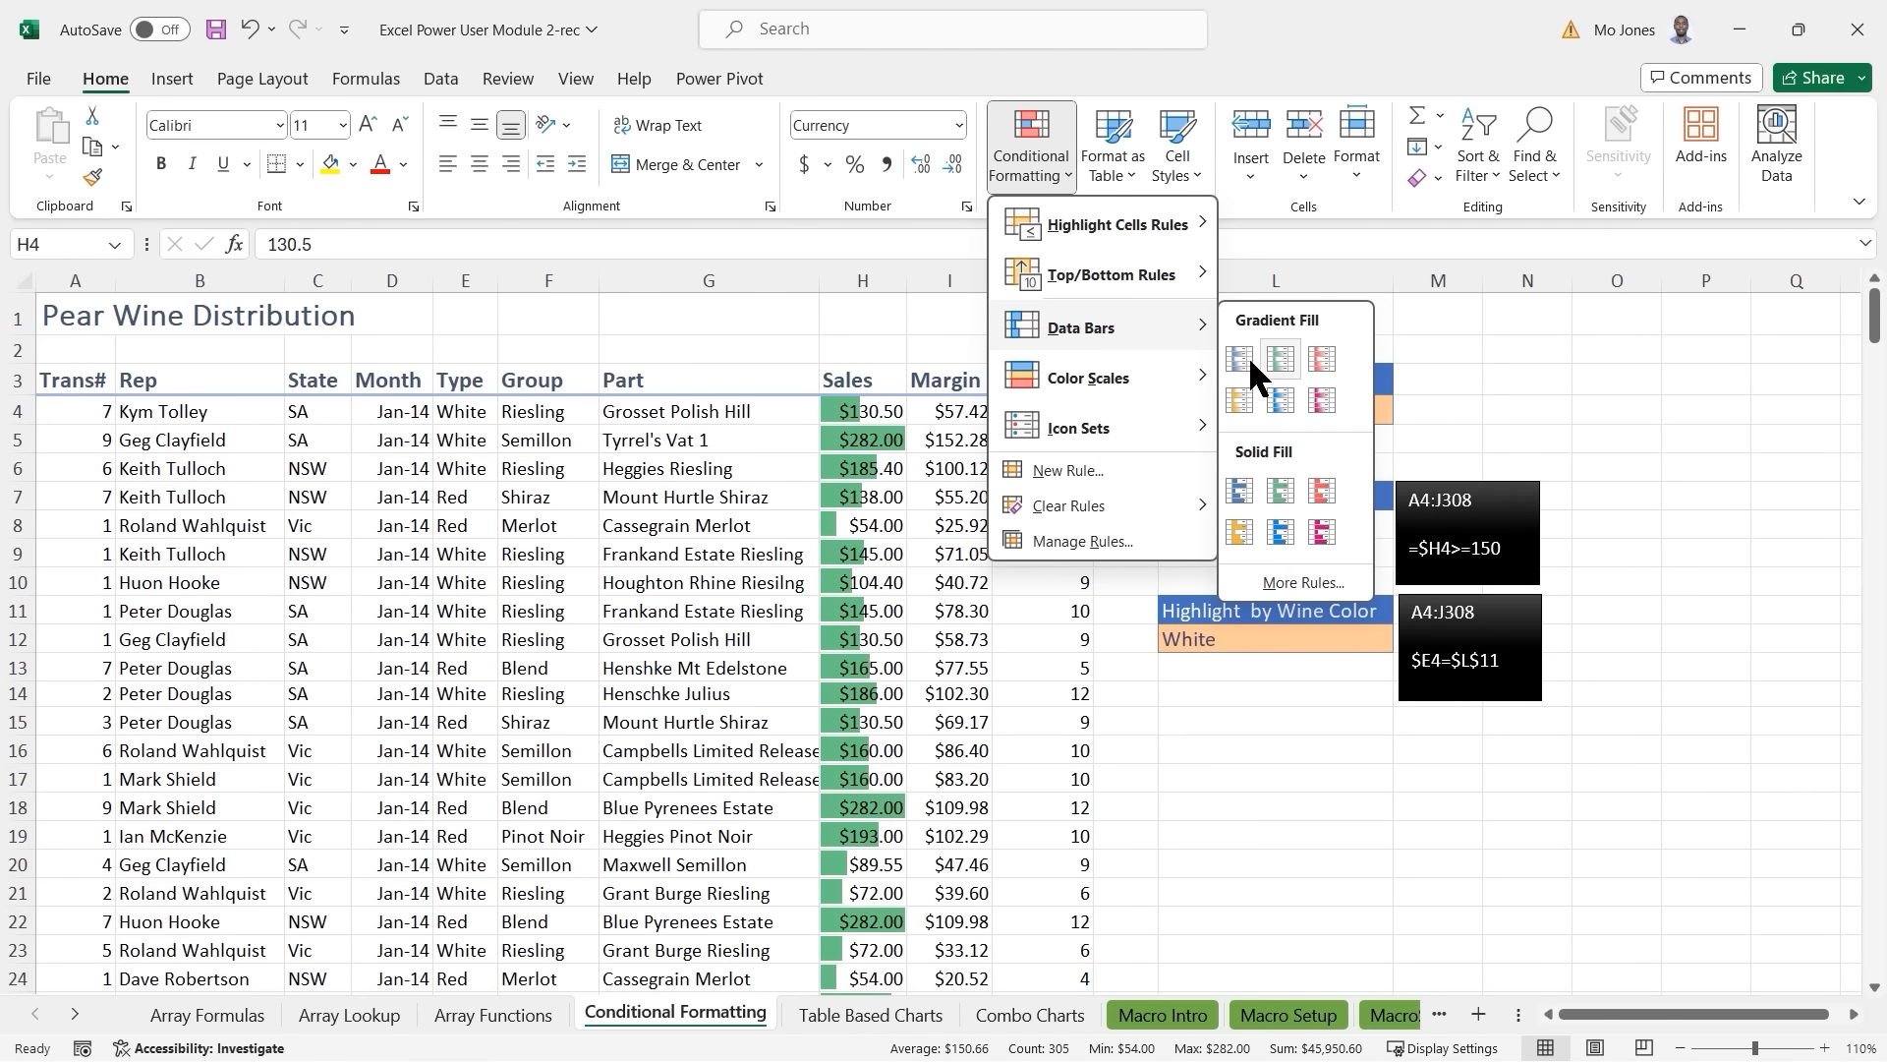
Choose Highlight Cells Rules > Greater Than for the selected Sales values.
mouse_move(1198, 287)
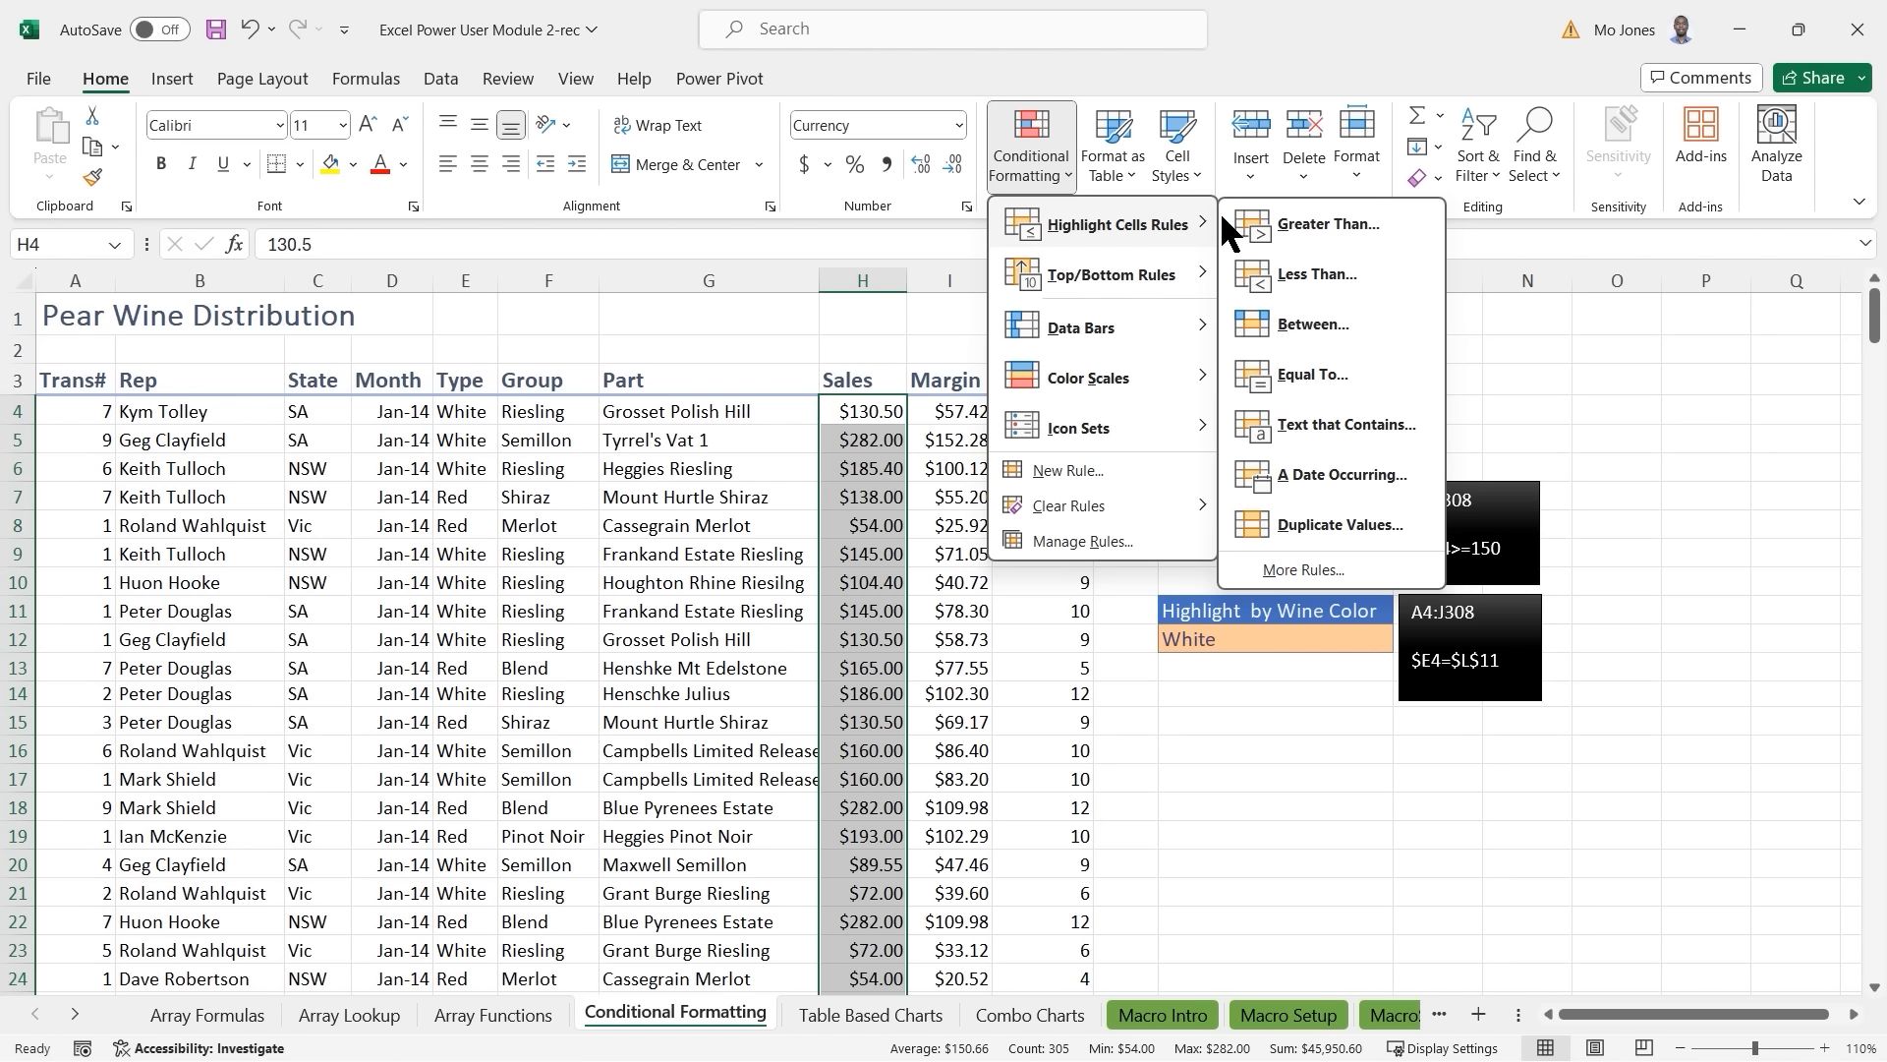
click(1319, 219)
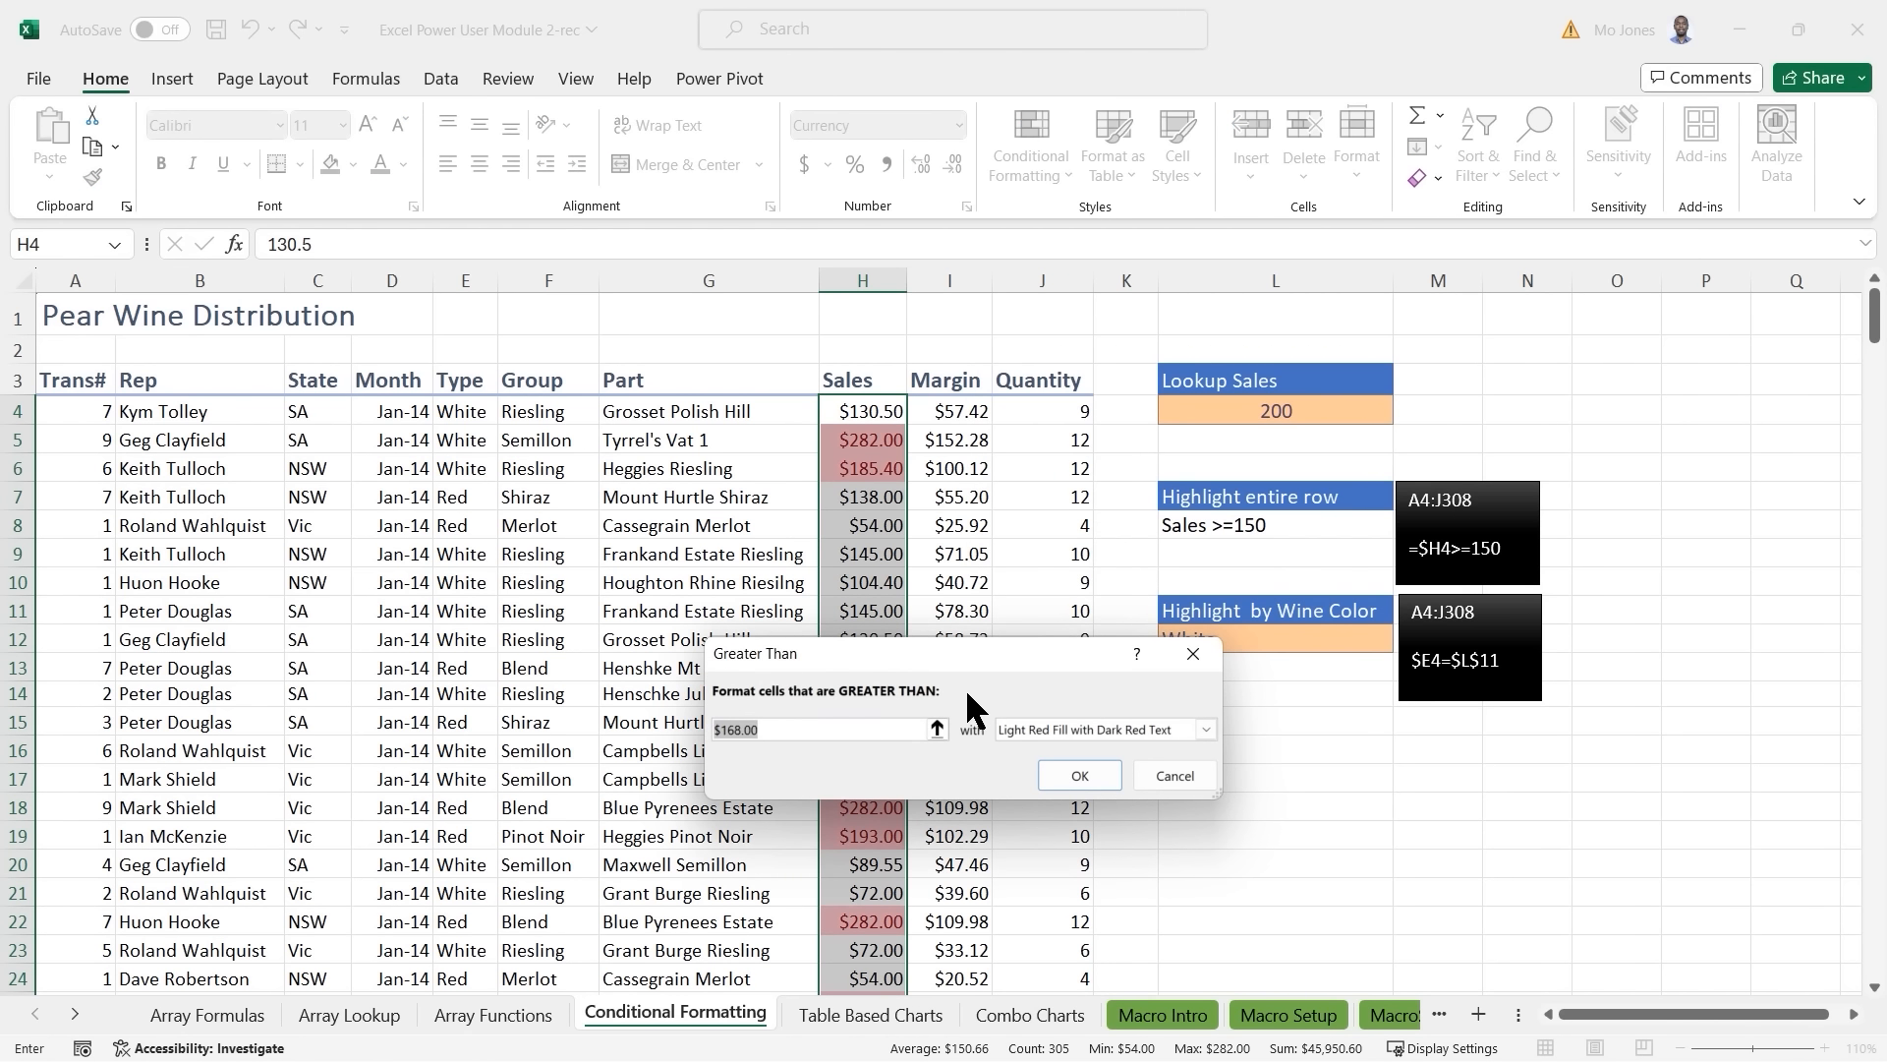
Move the Greater Than dialog aside and try 150 as the threshold.
drag(1018, 665, 1276, 549)
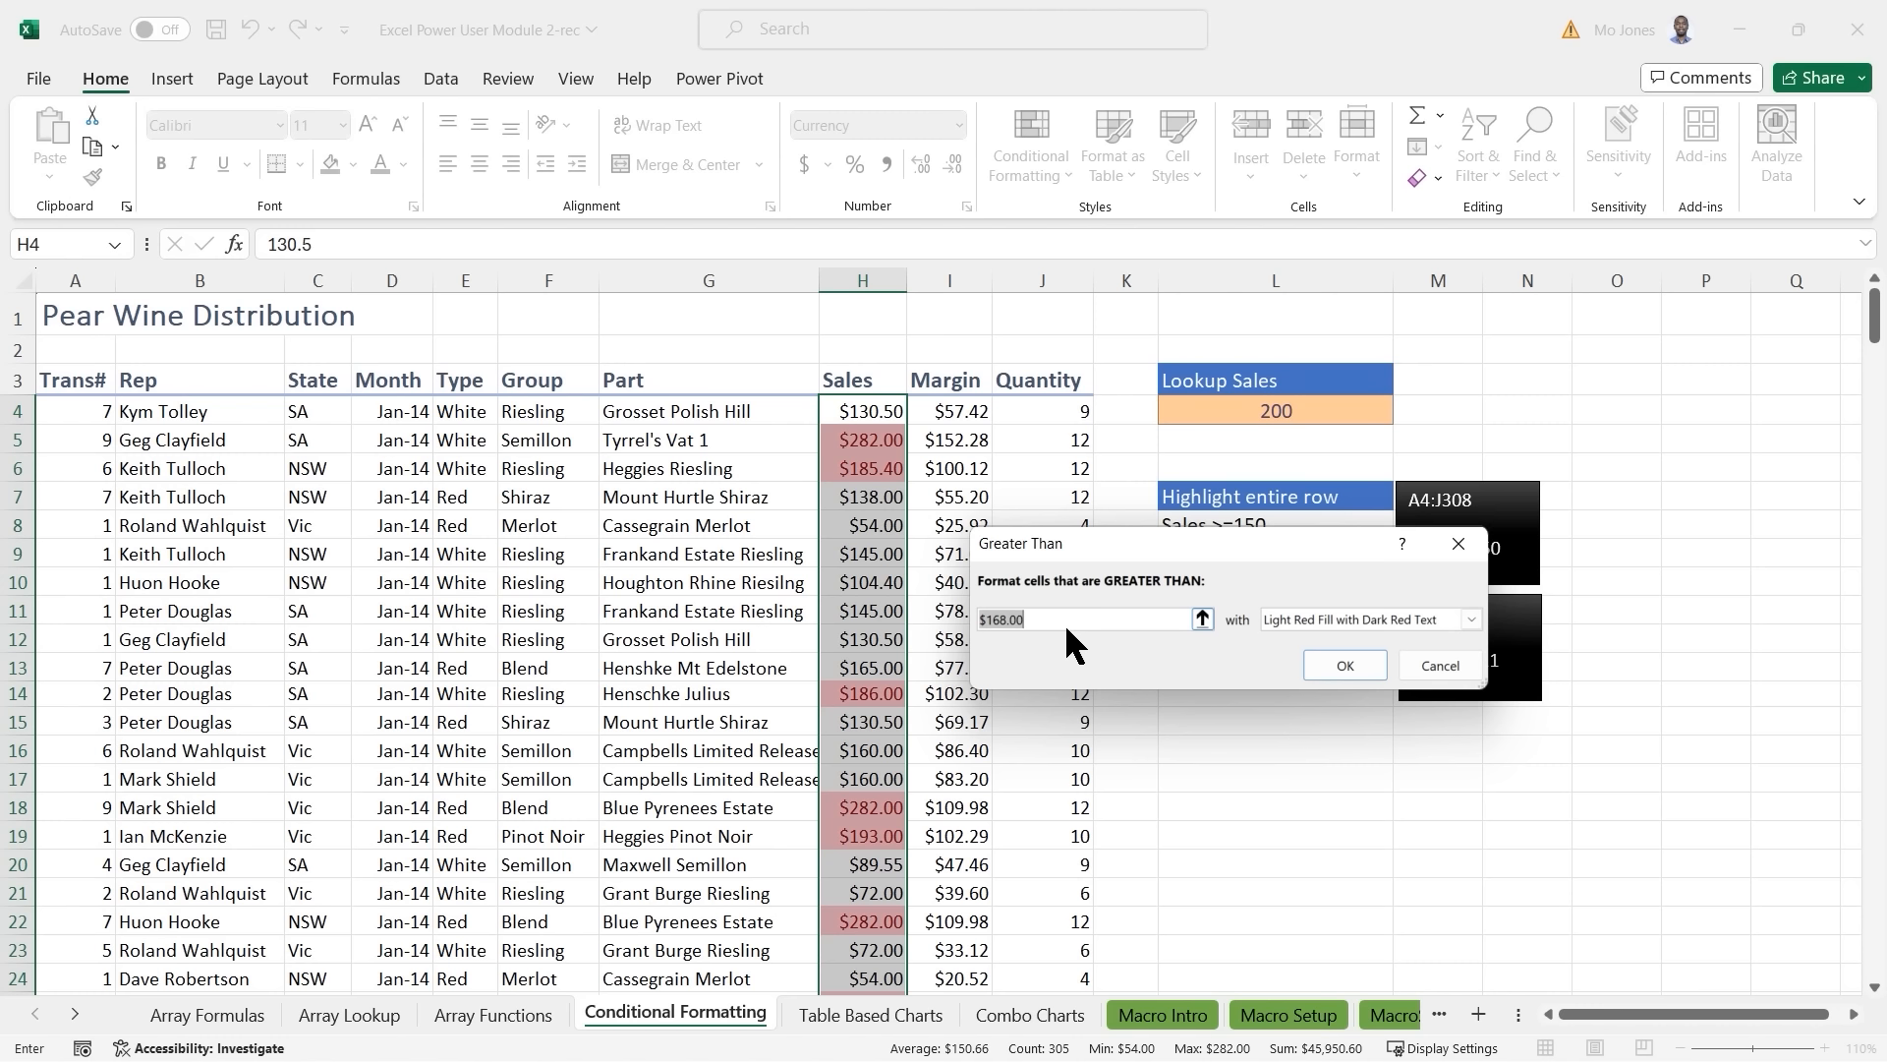
text(150)
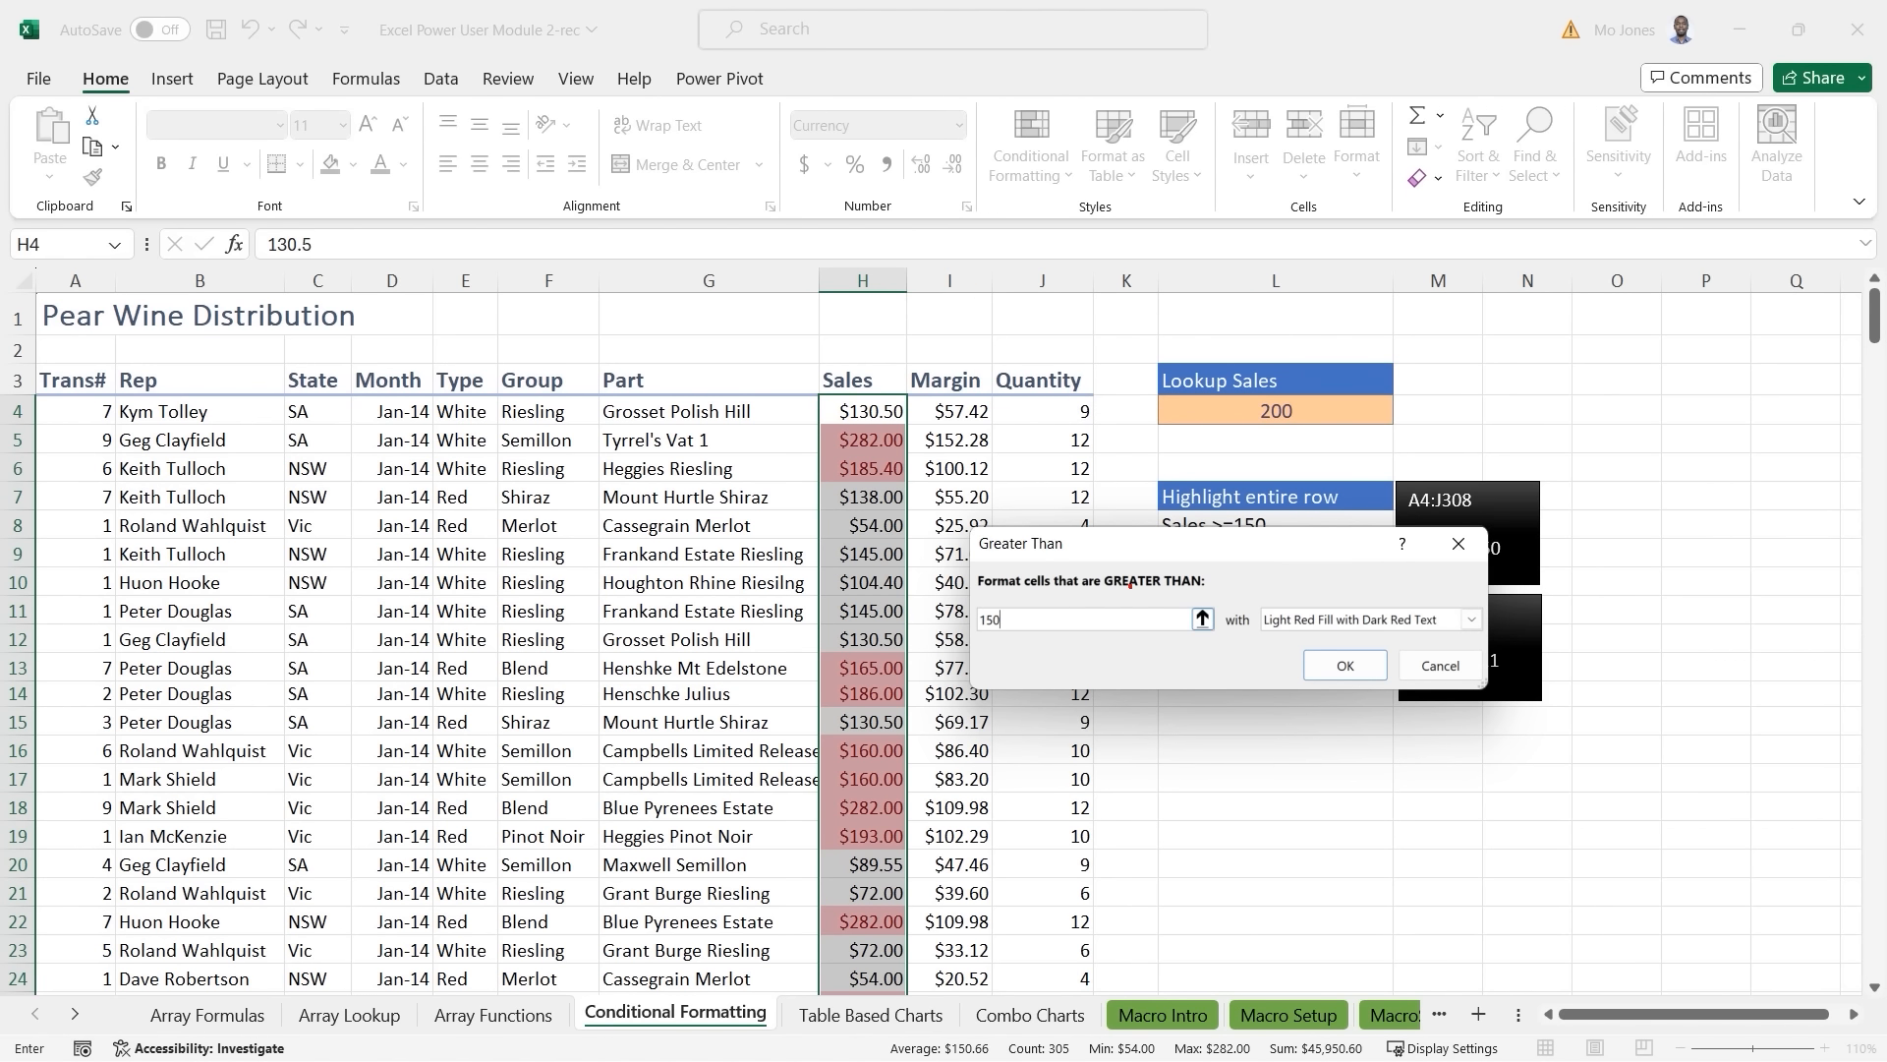
mouse_move(1187, 596)
mouse_down()
mouse_move(1184, 647)
mouse_move(1219, 592)
mouse_move(1252, 440)
mouse_up()
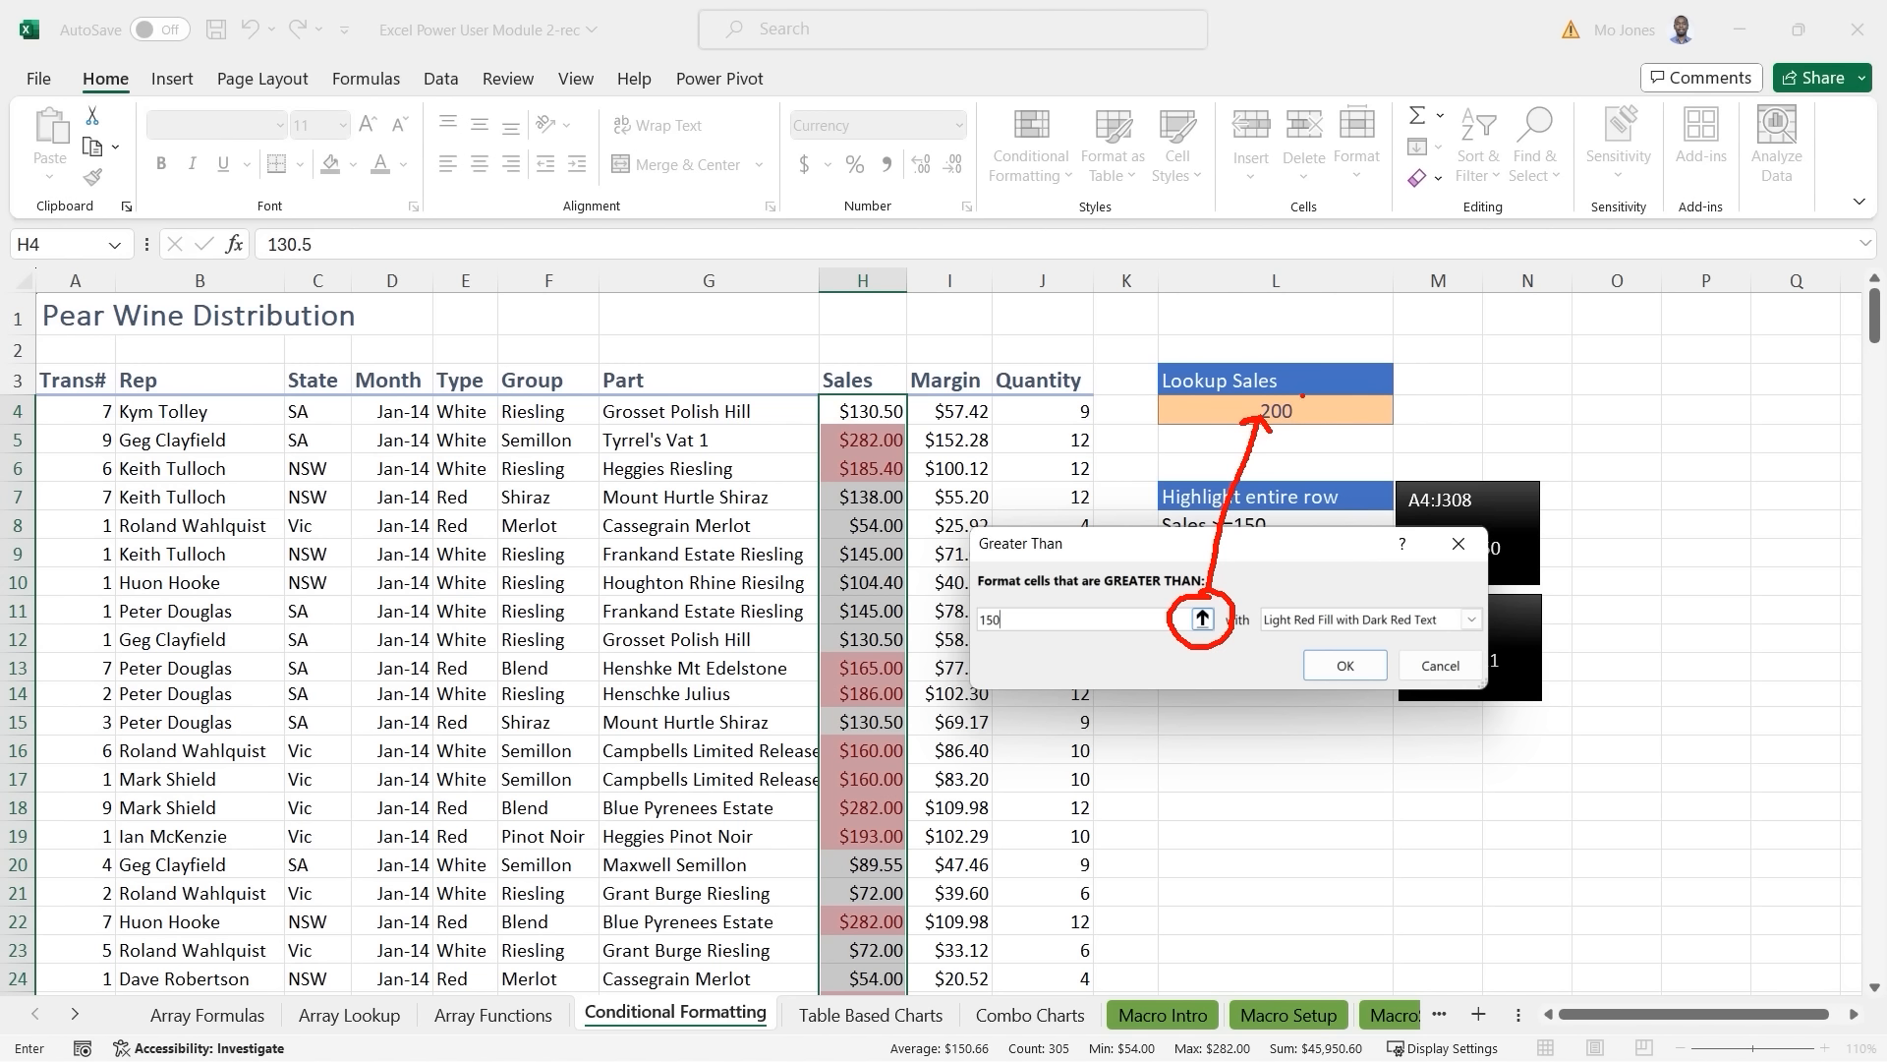
mouse_move(1300, 393)
mouse_down()
mouse_move(1260, 392)
mouse_move(1299, 427)
mouse_move(1315, 396)
mouse_up()
key(Escape)
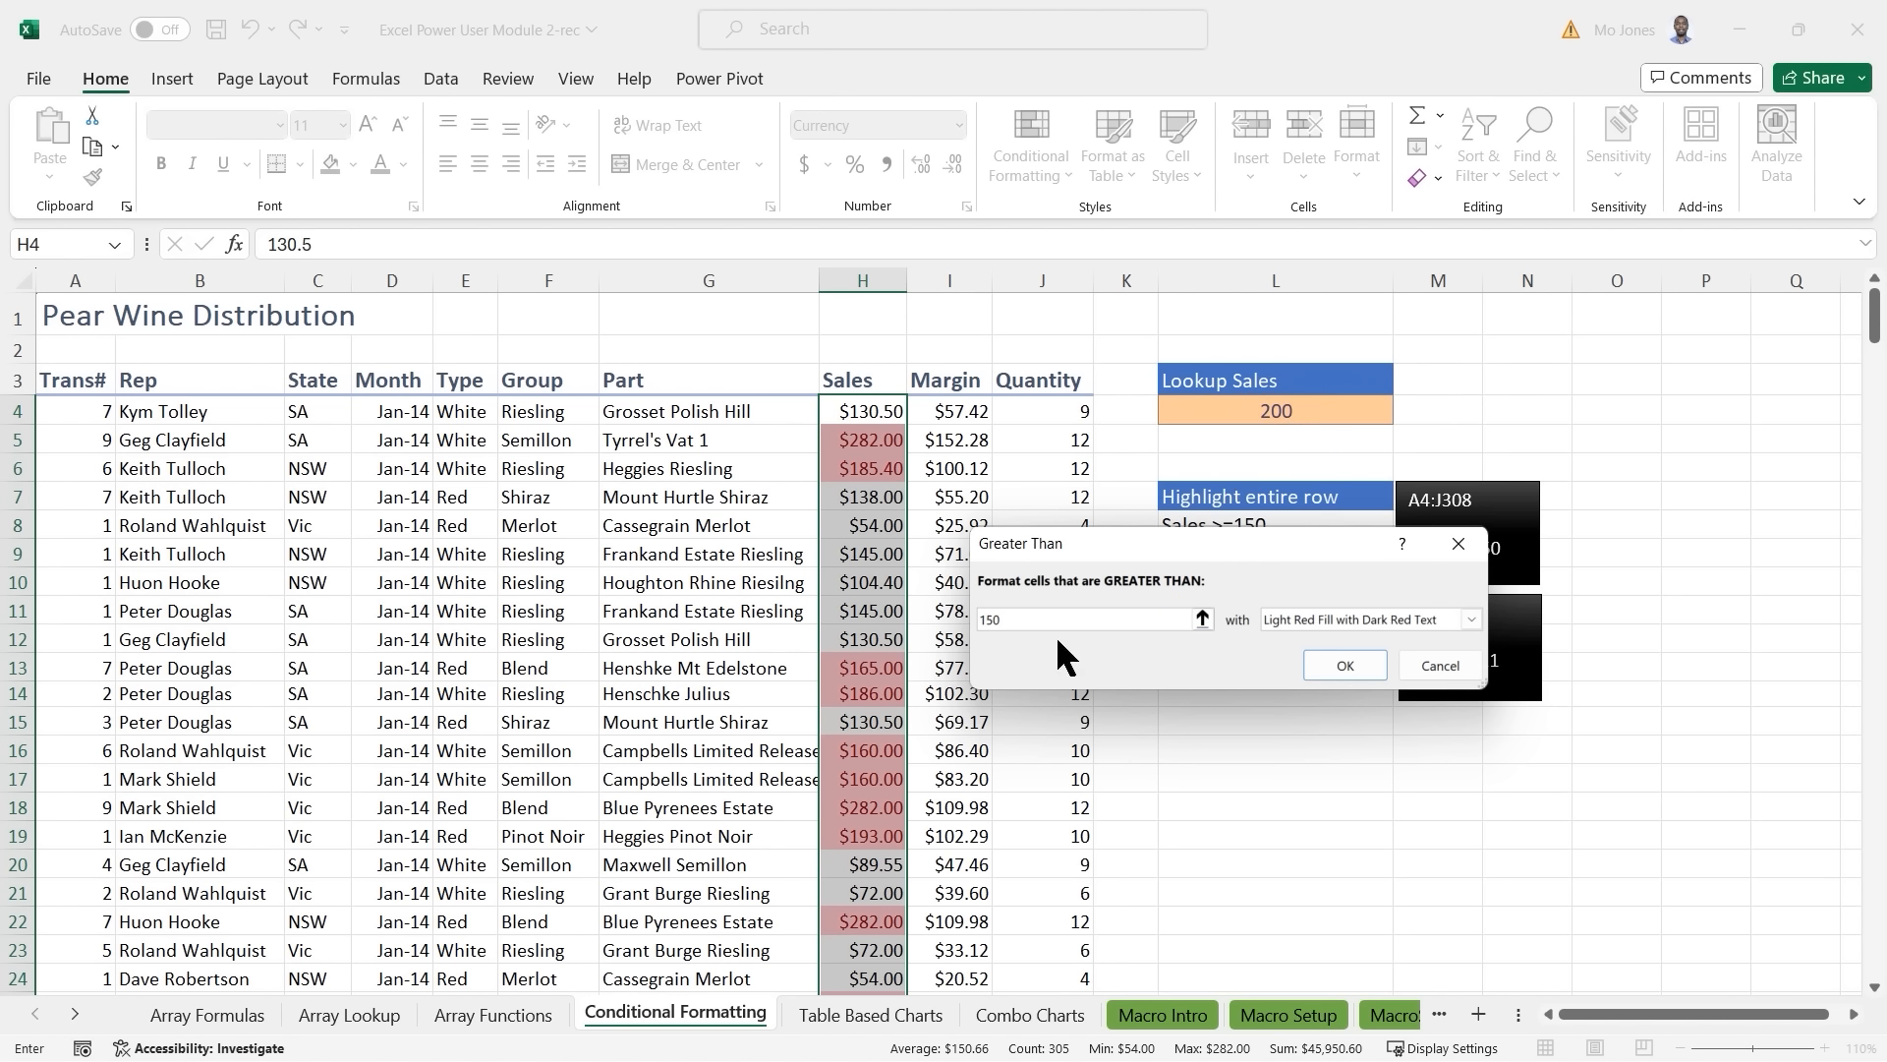
Replace 150 with =$L$4 and apply Light Red Fill with Dark Red Text.
drag(1003, 620, 979, 621)
key(BackSpace)
click(1254, 412)
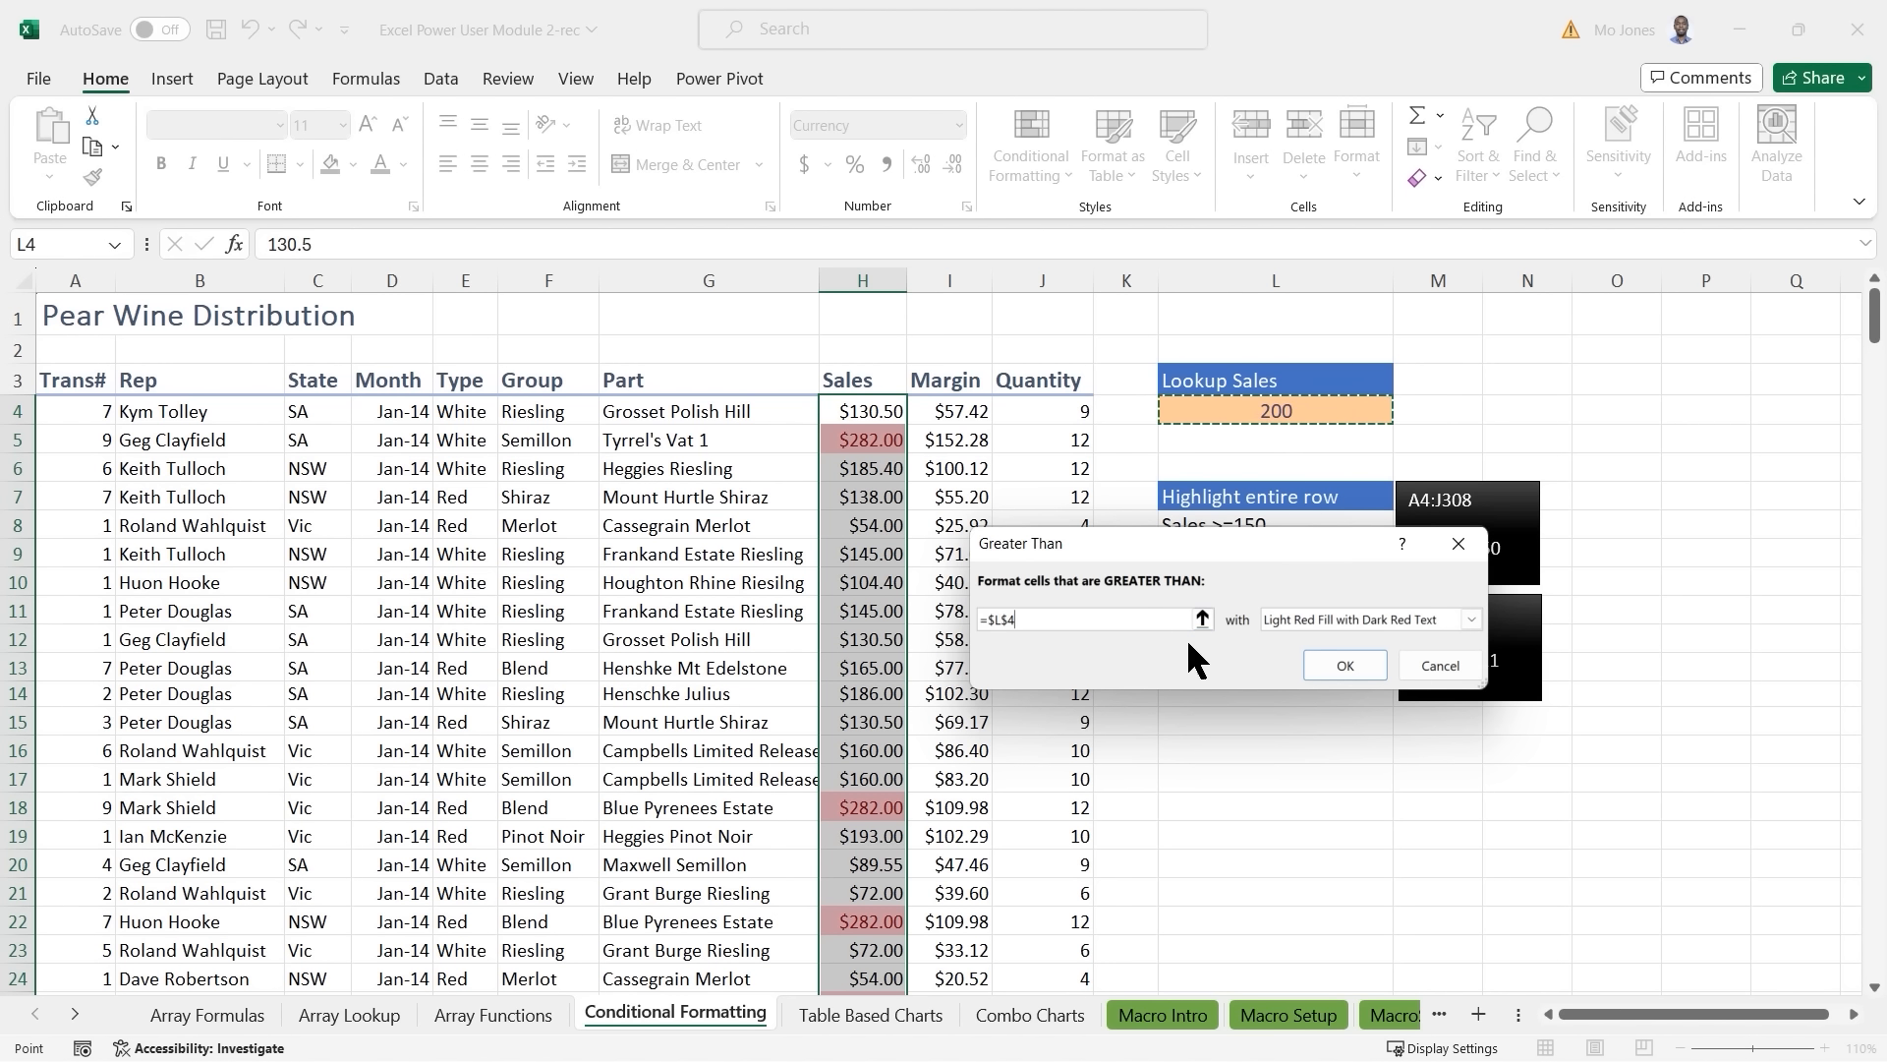
click(1343, 664)
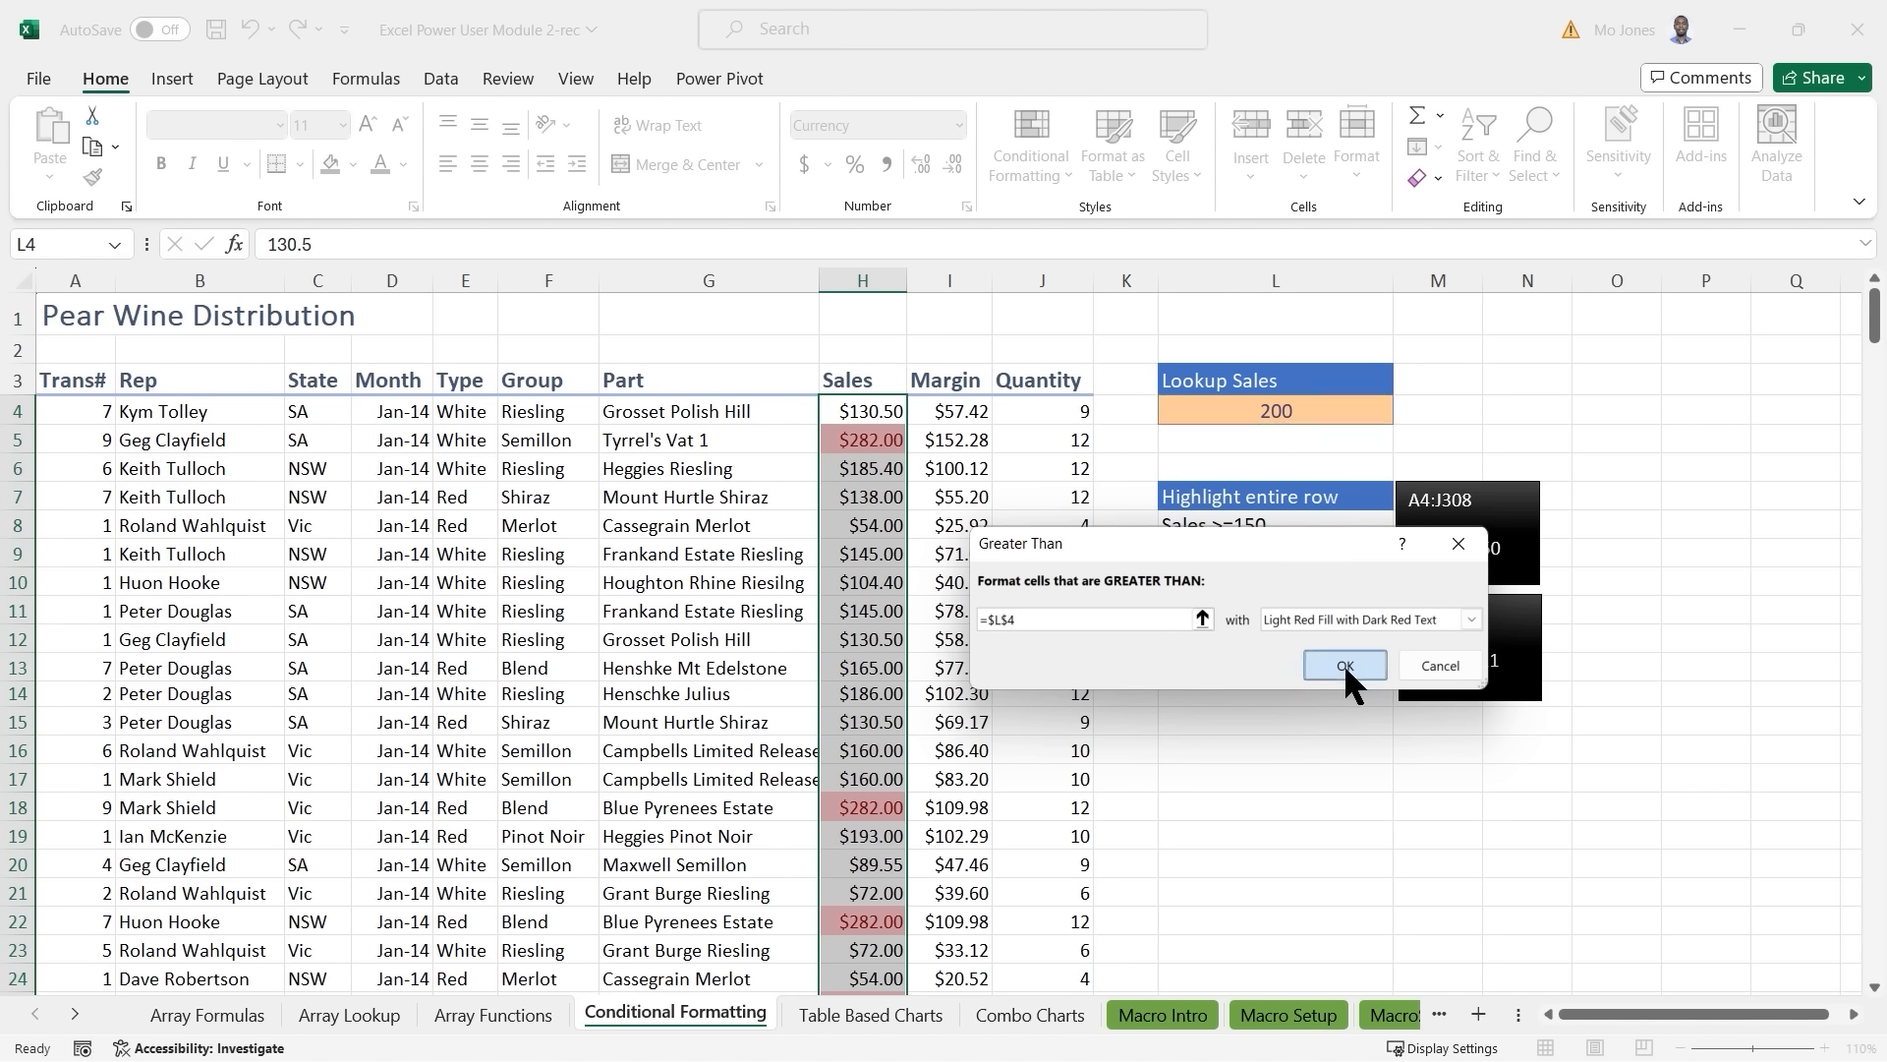
Change the Lookup Sales value in L4 to 150.
click(1273, 412)
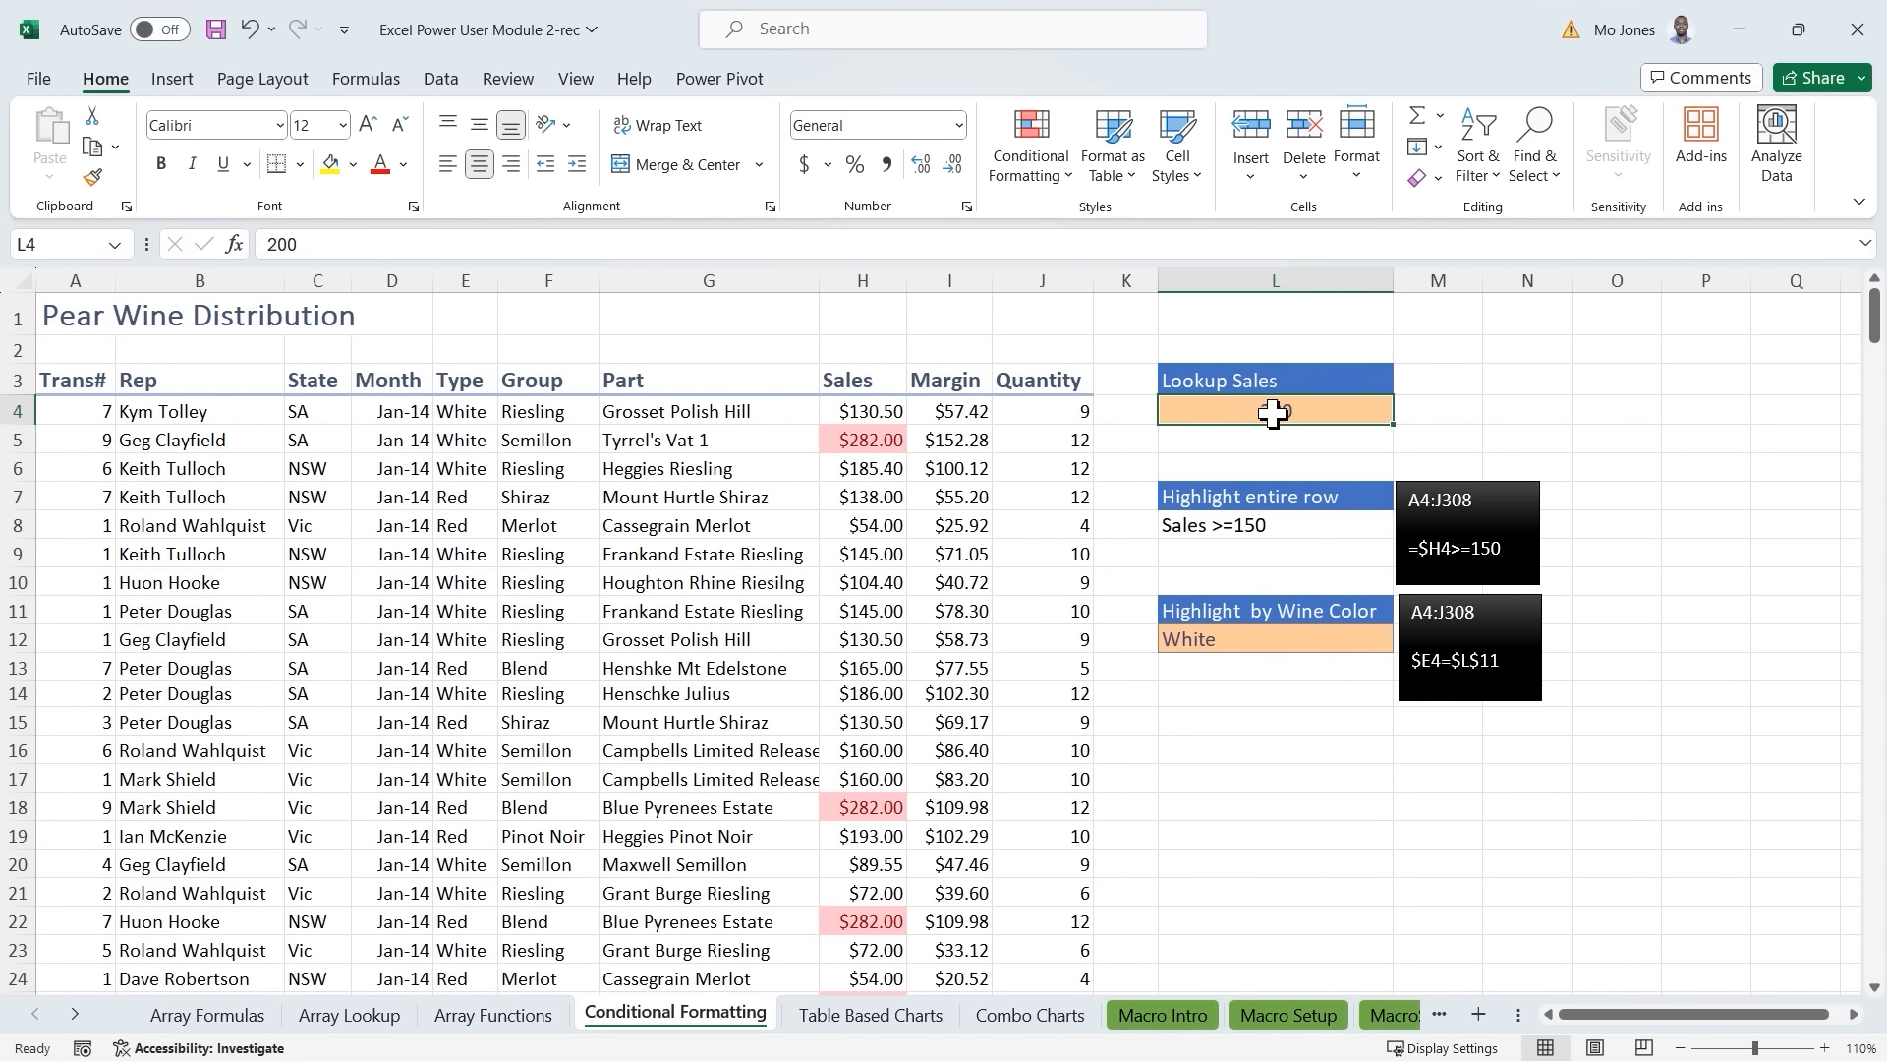
text(150)
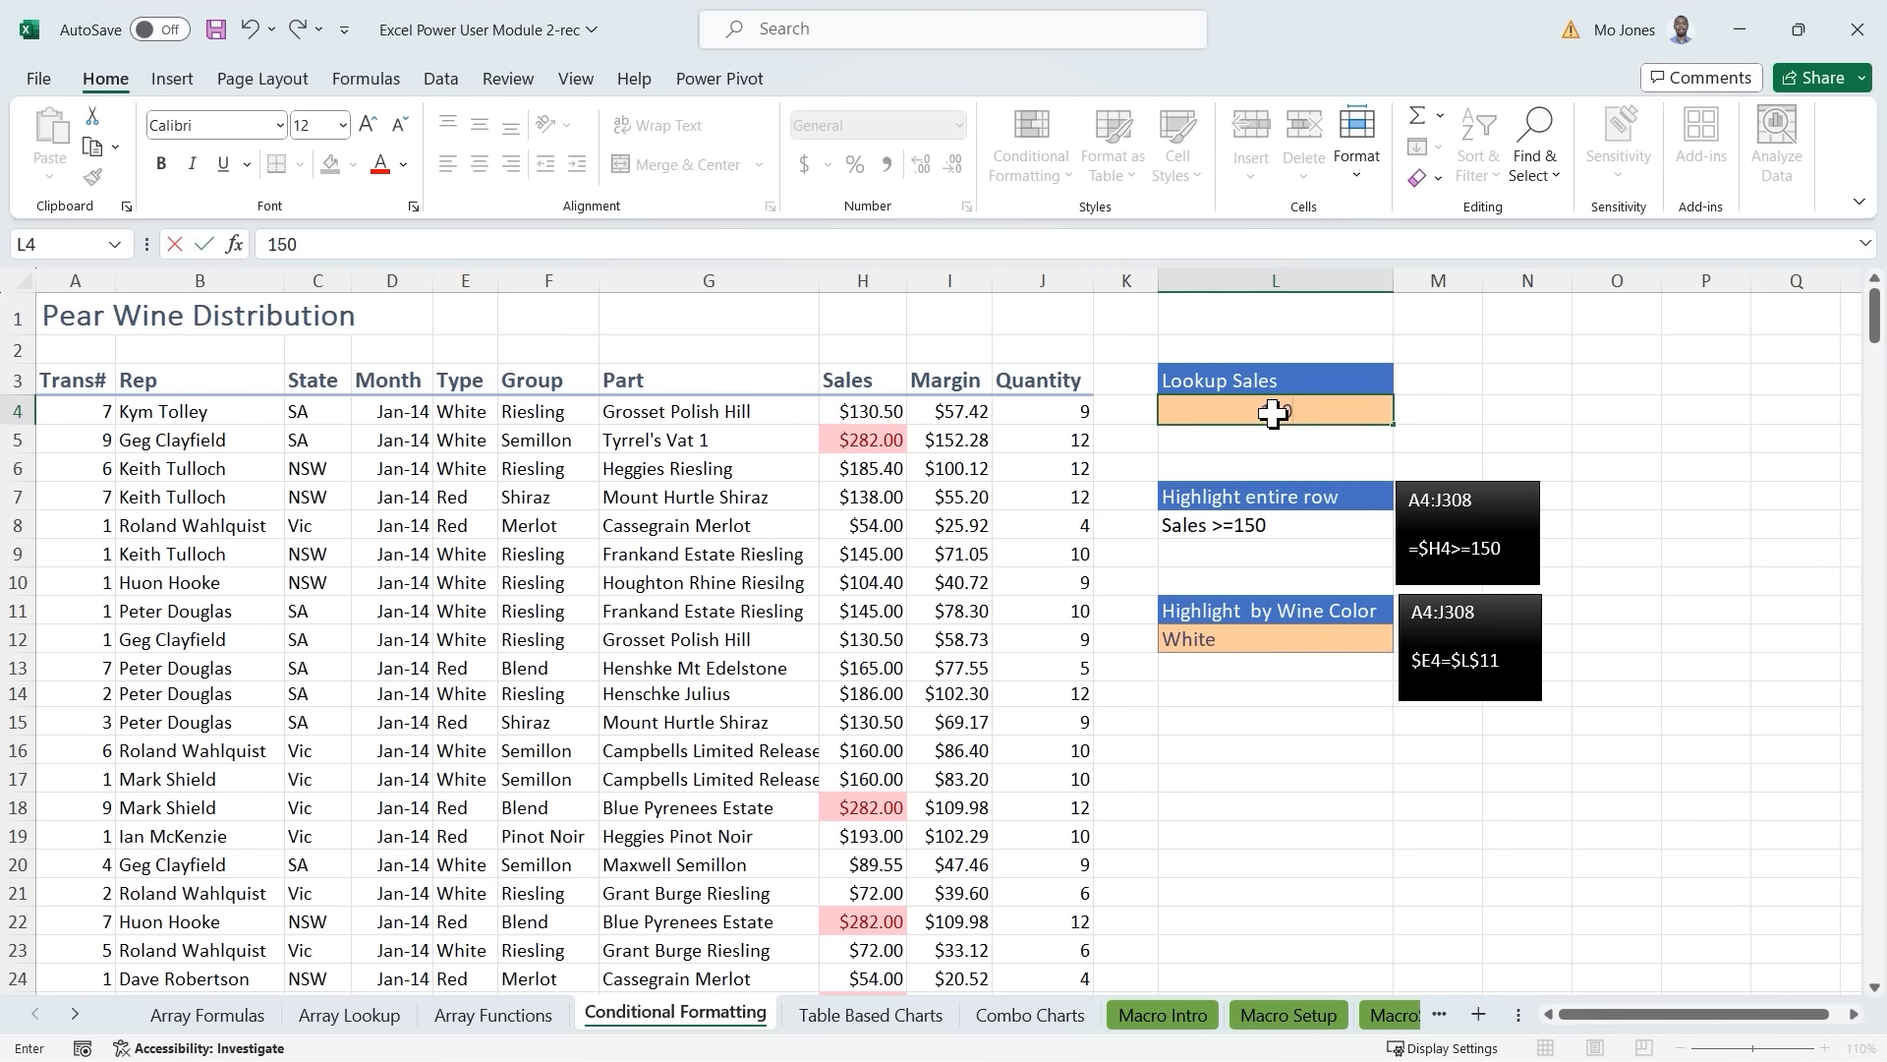
key(Return)
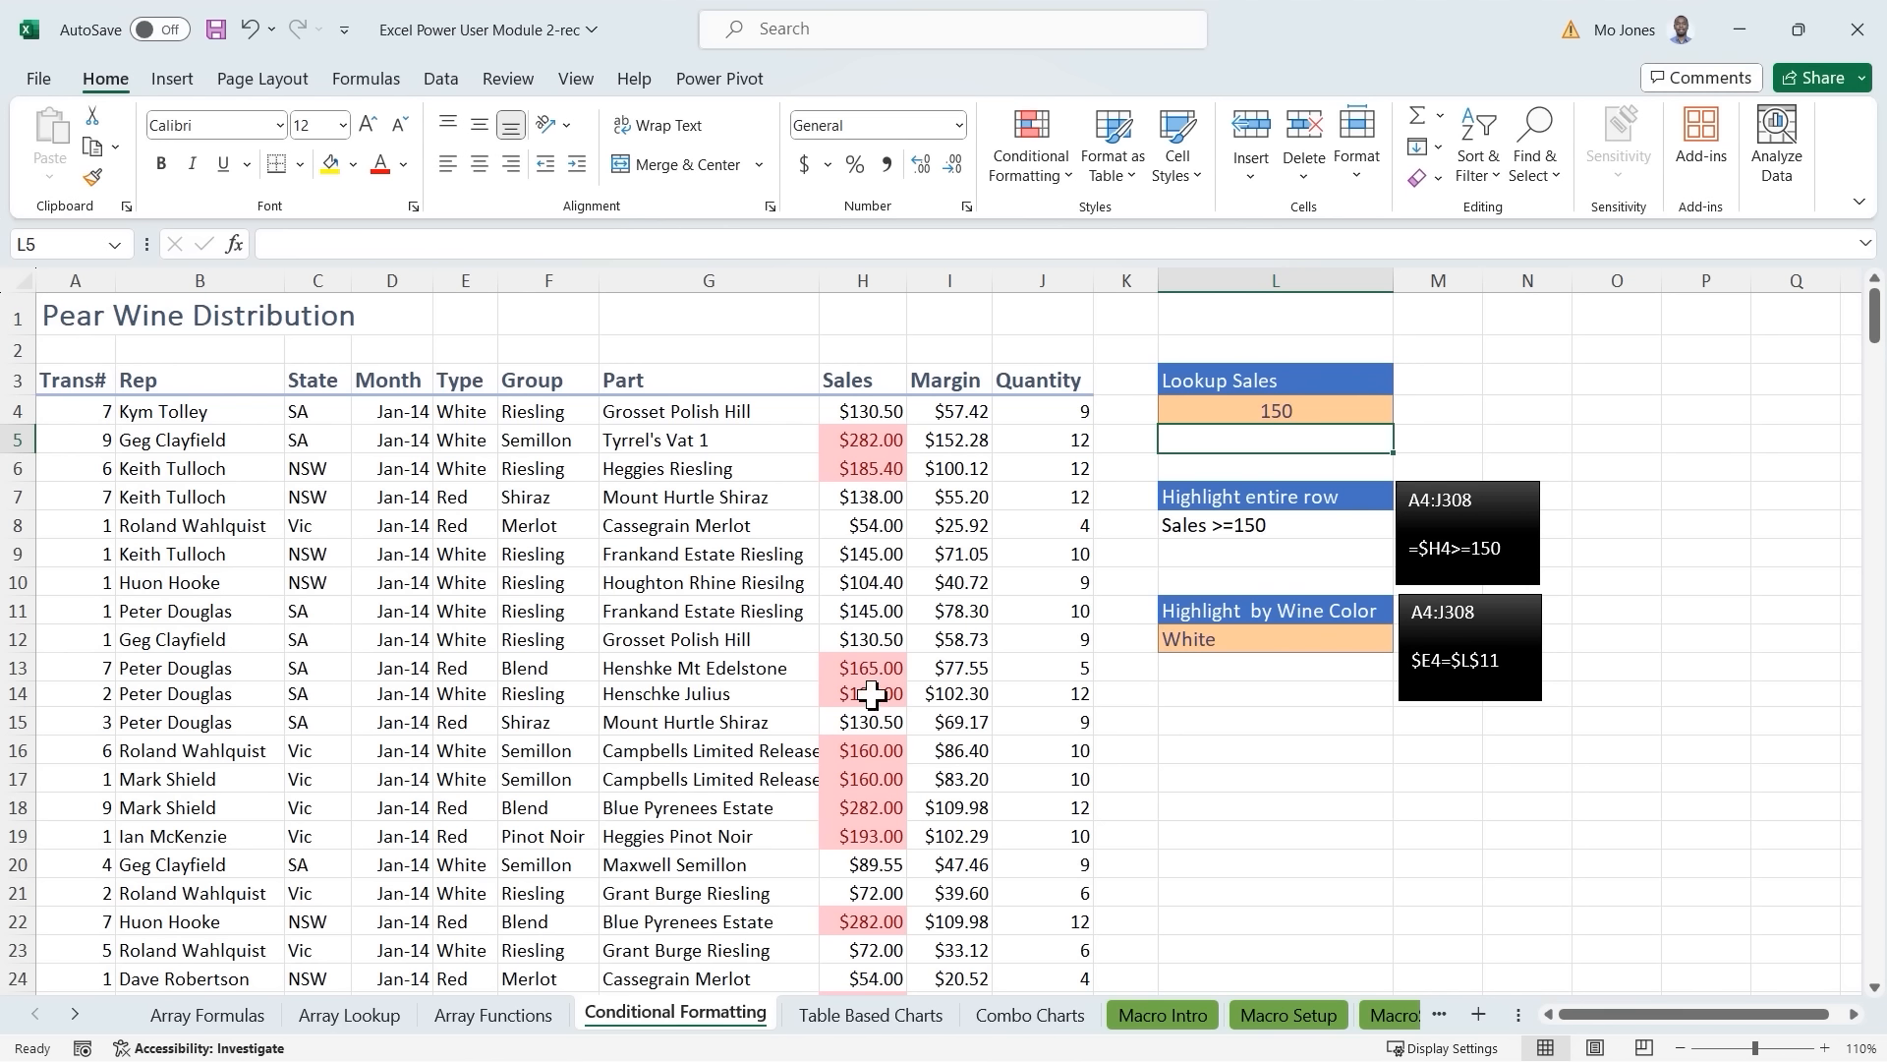
Check L4 and the red-highlighted Sales values in H5 and H6.
click(1322, 409)
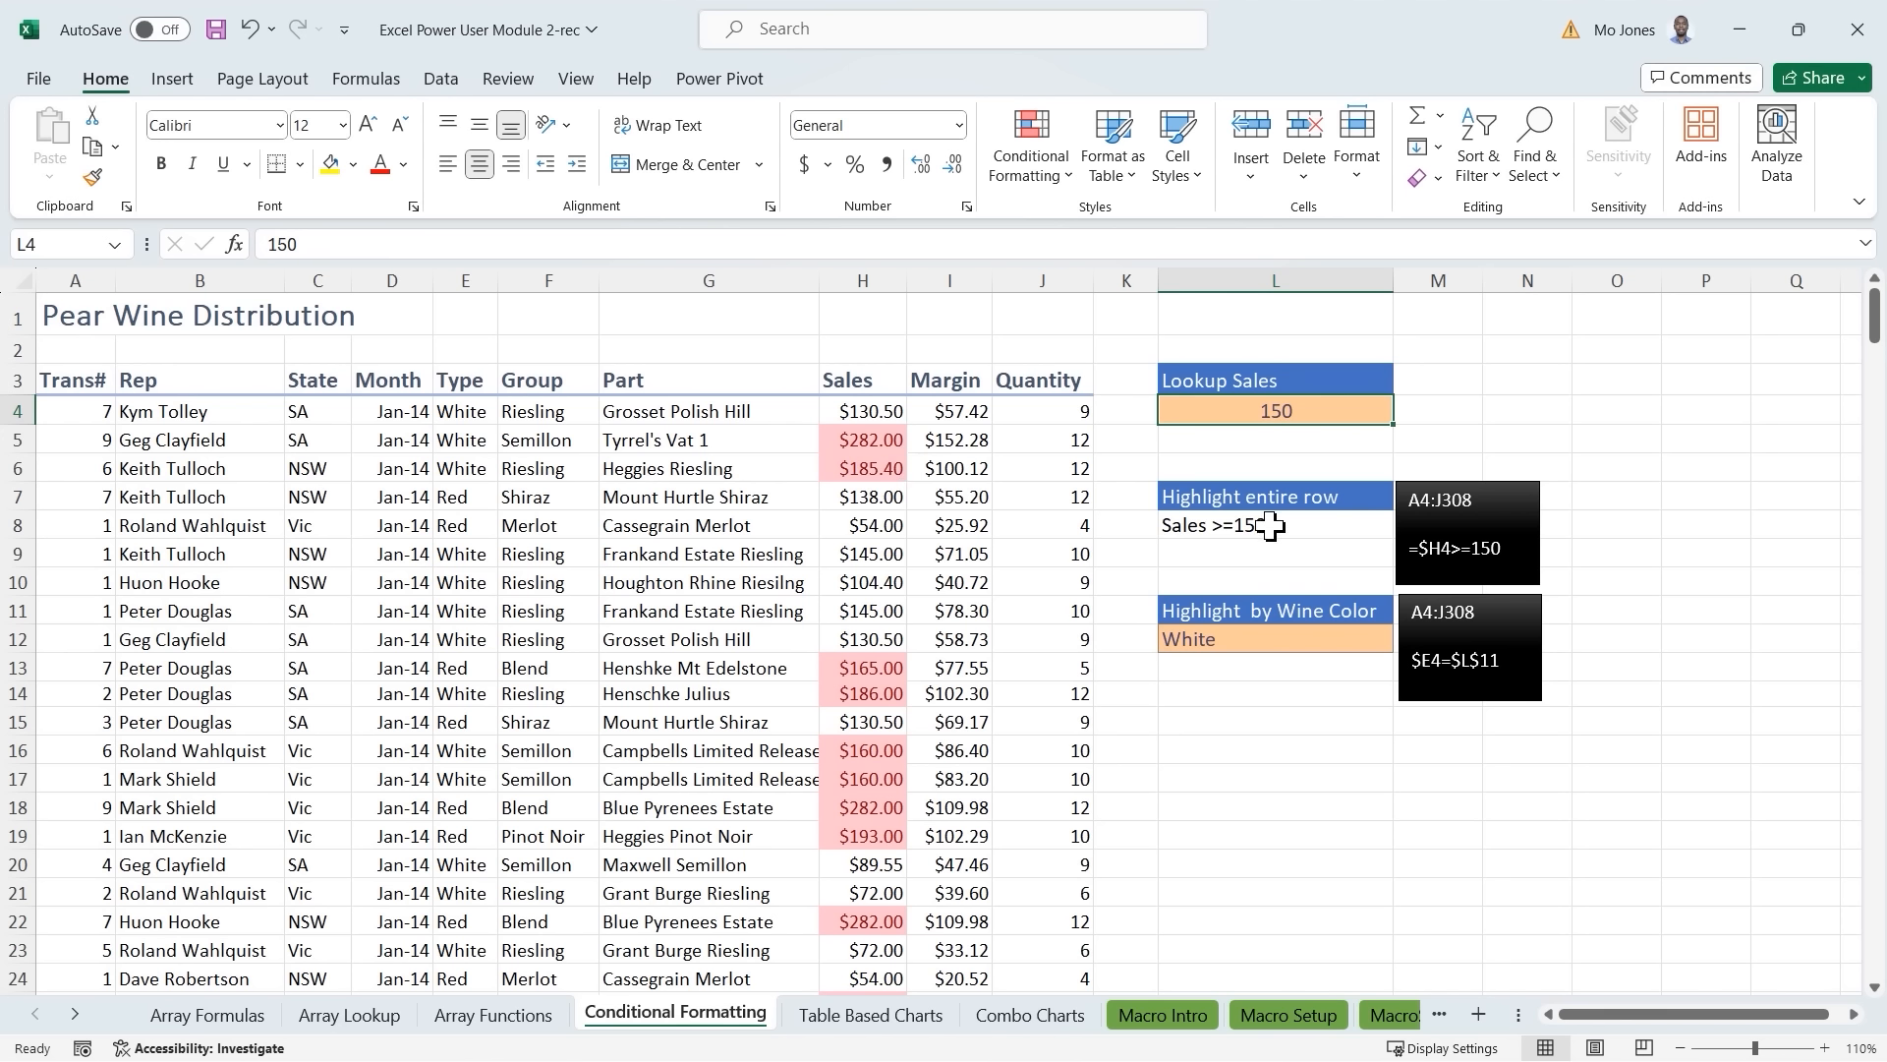
click(867, 441)
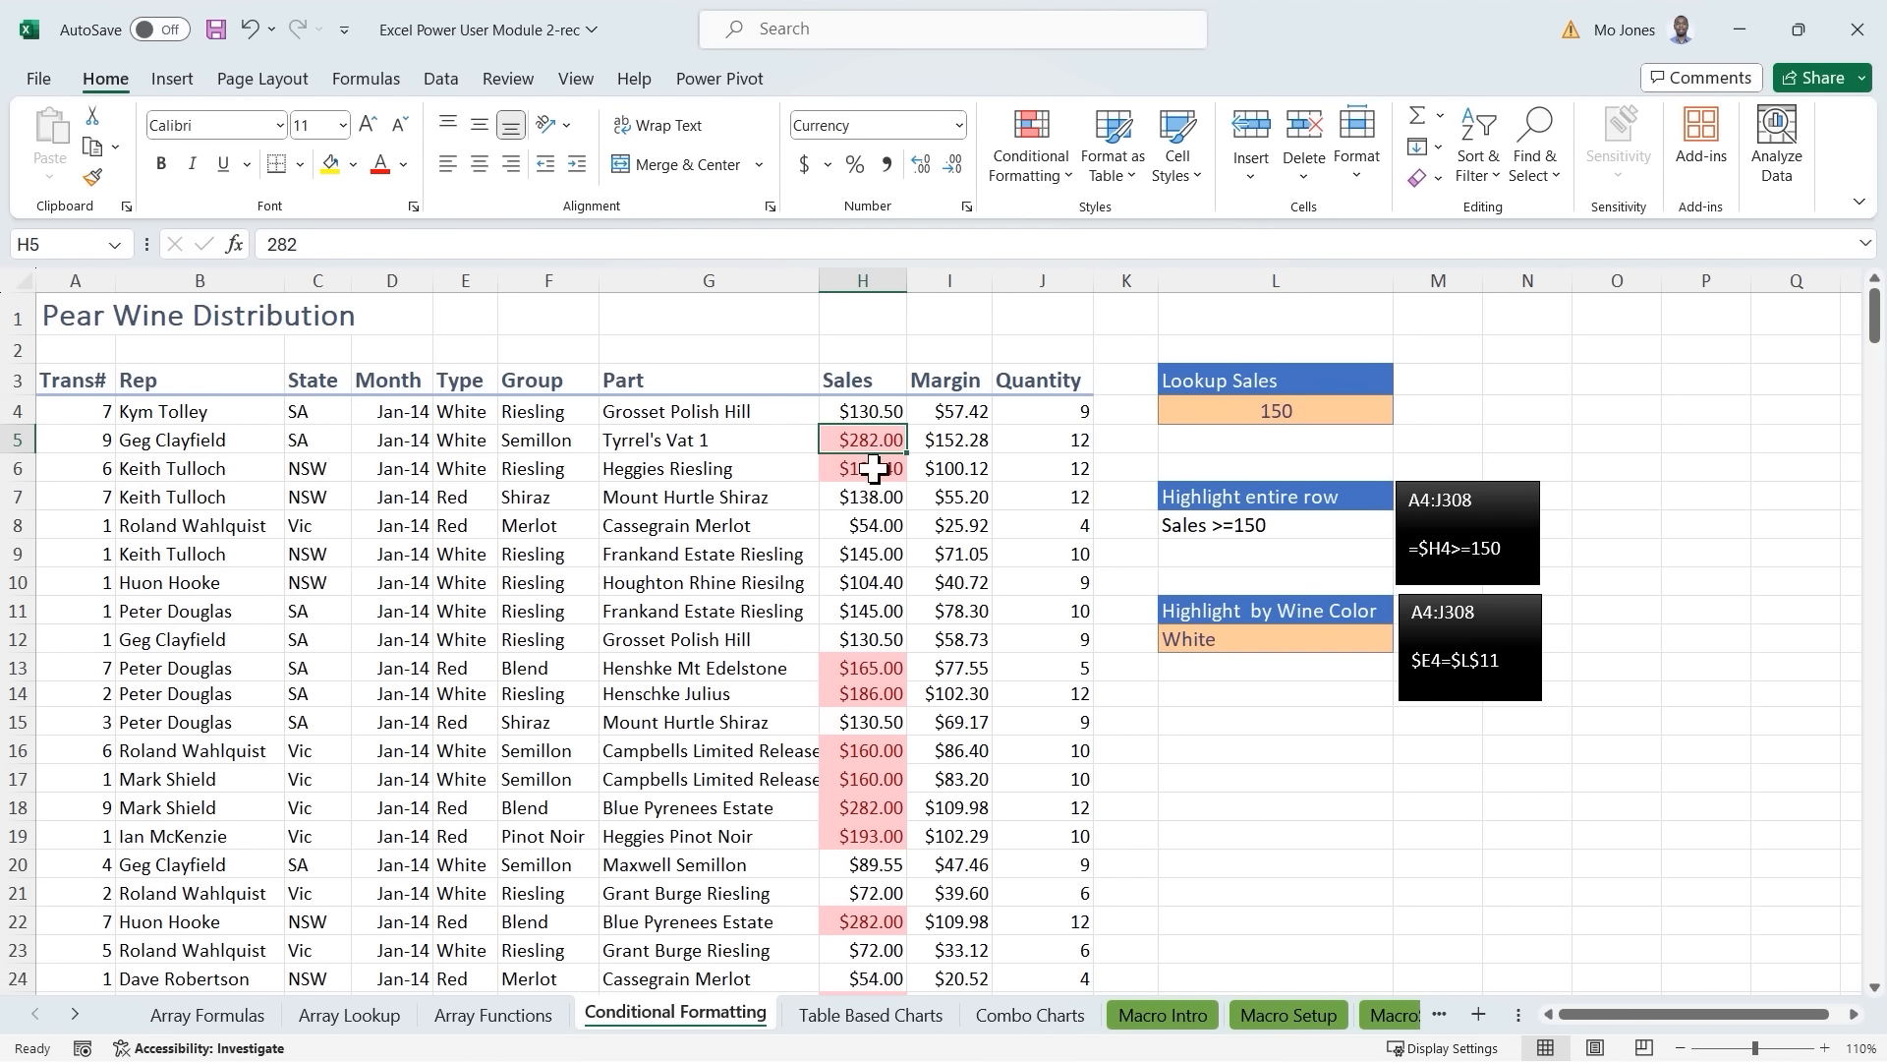
click(865, 470)
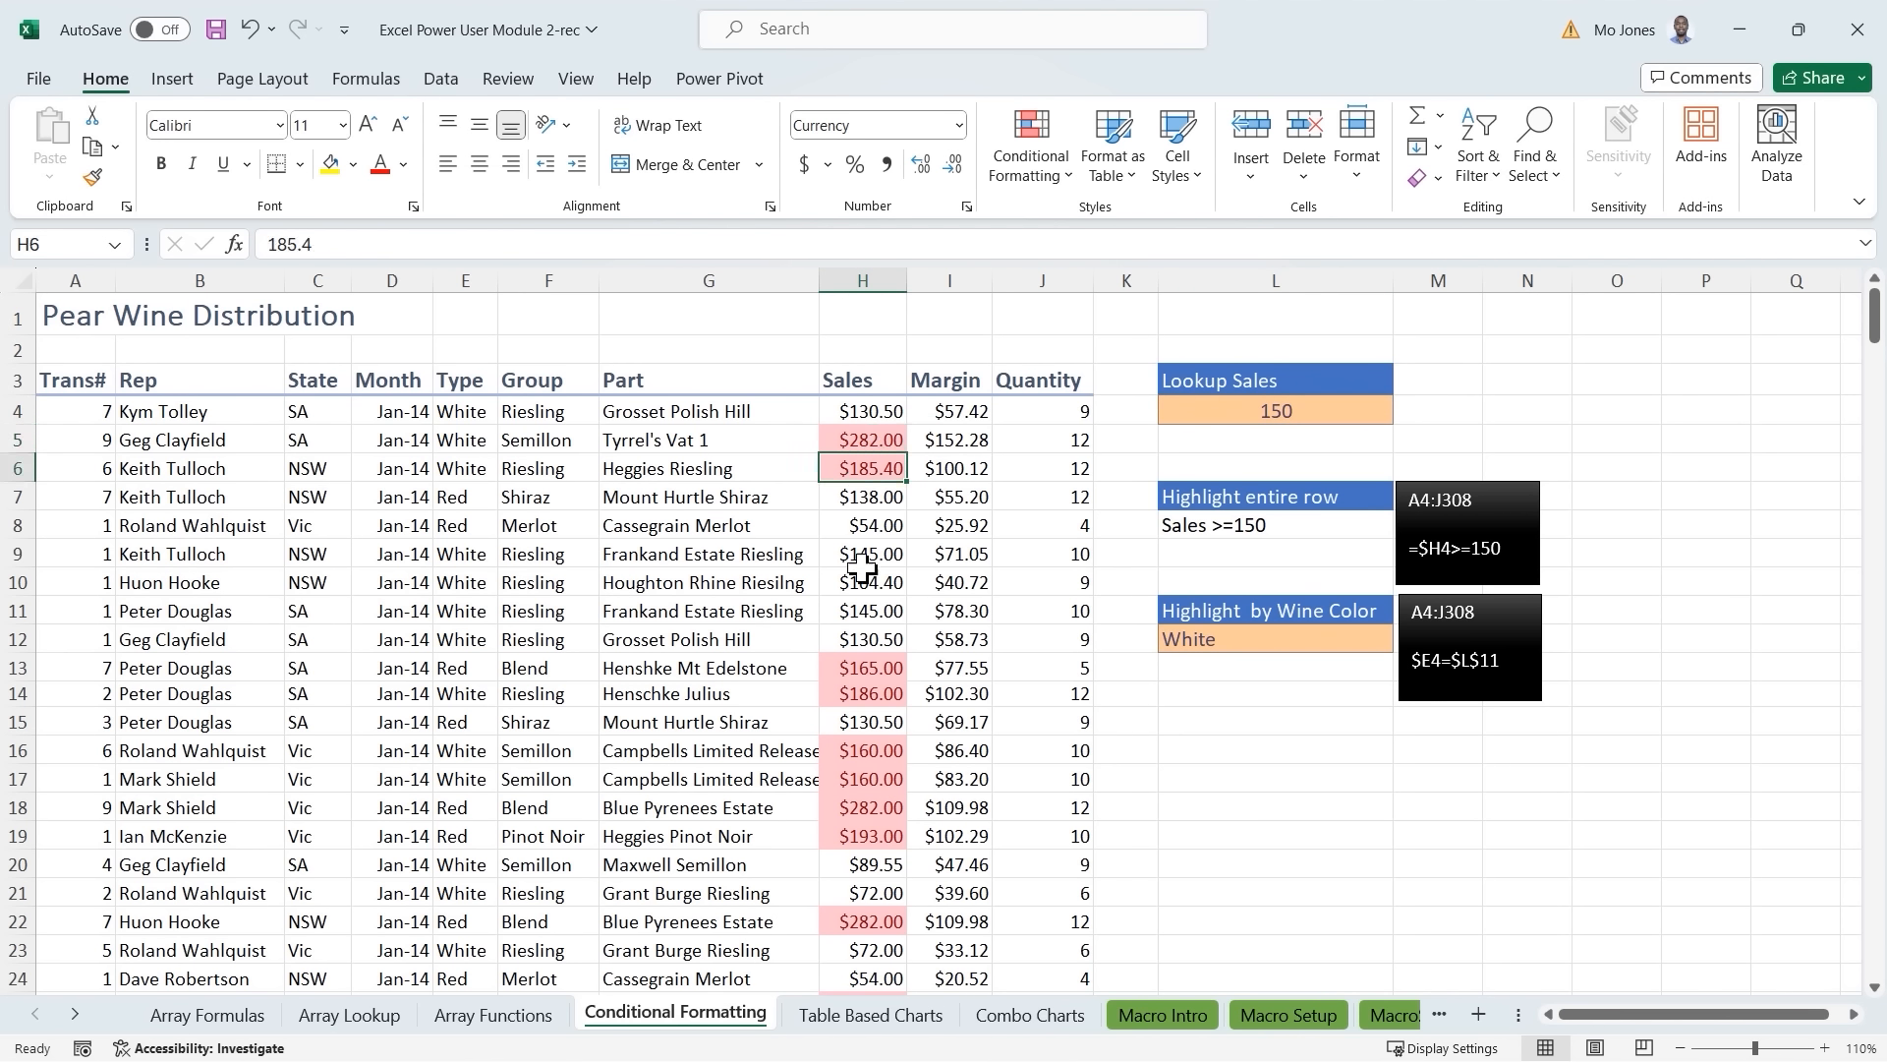
click(869, 440)
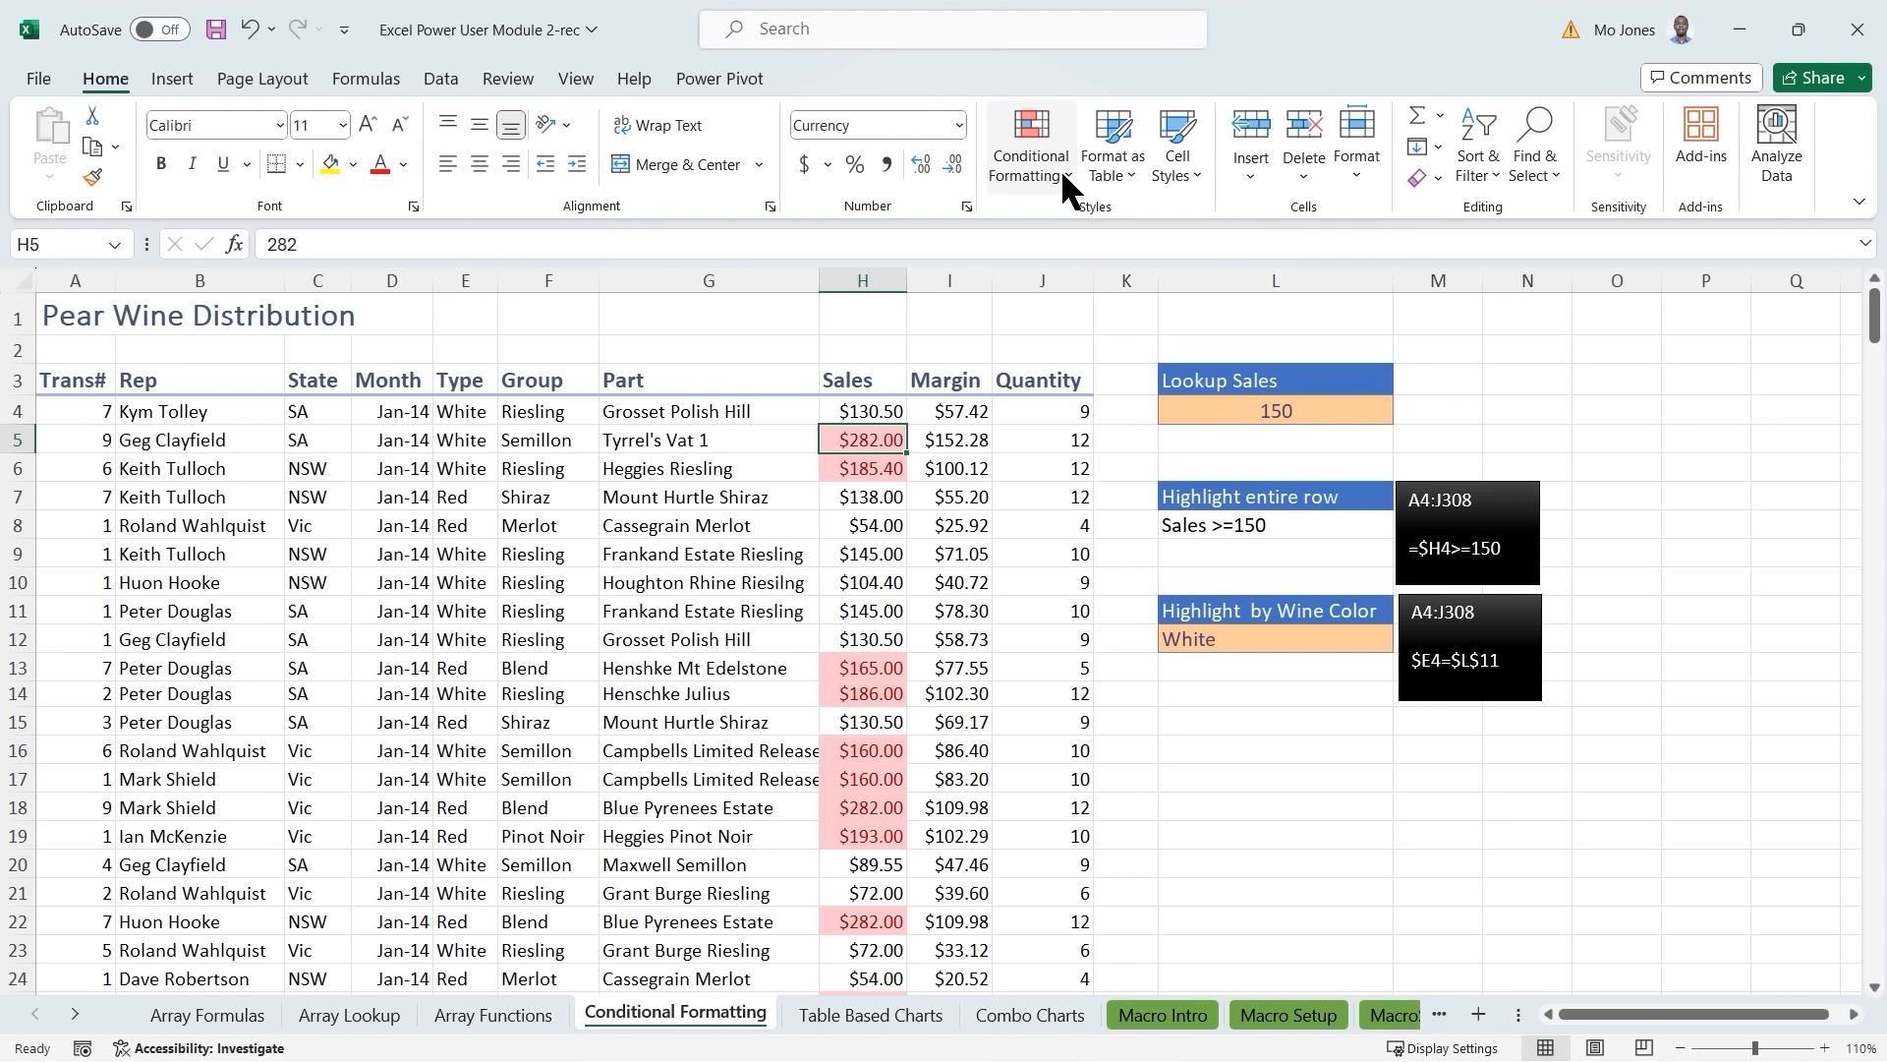
click(972, 450)
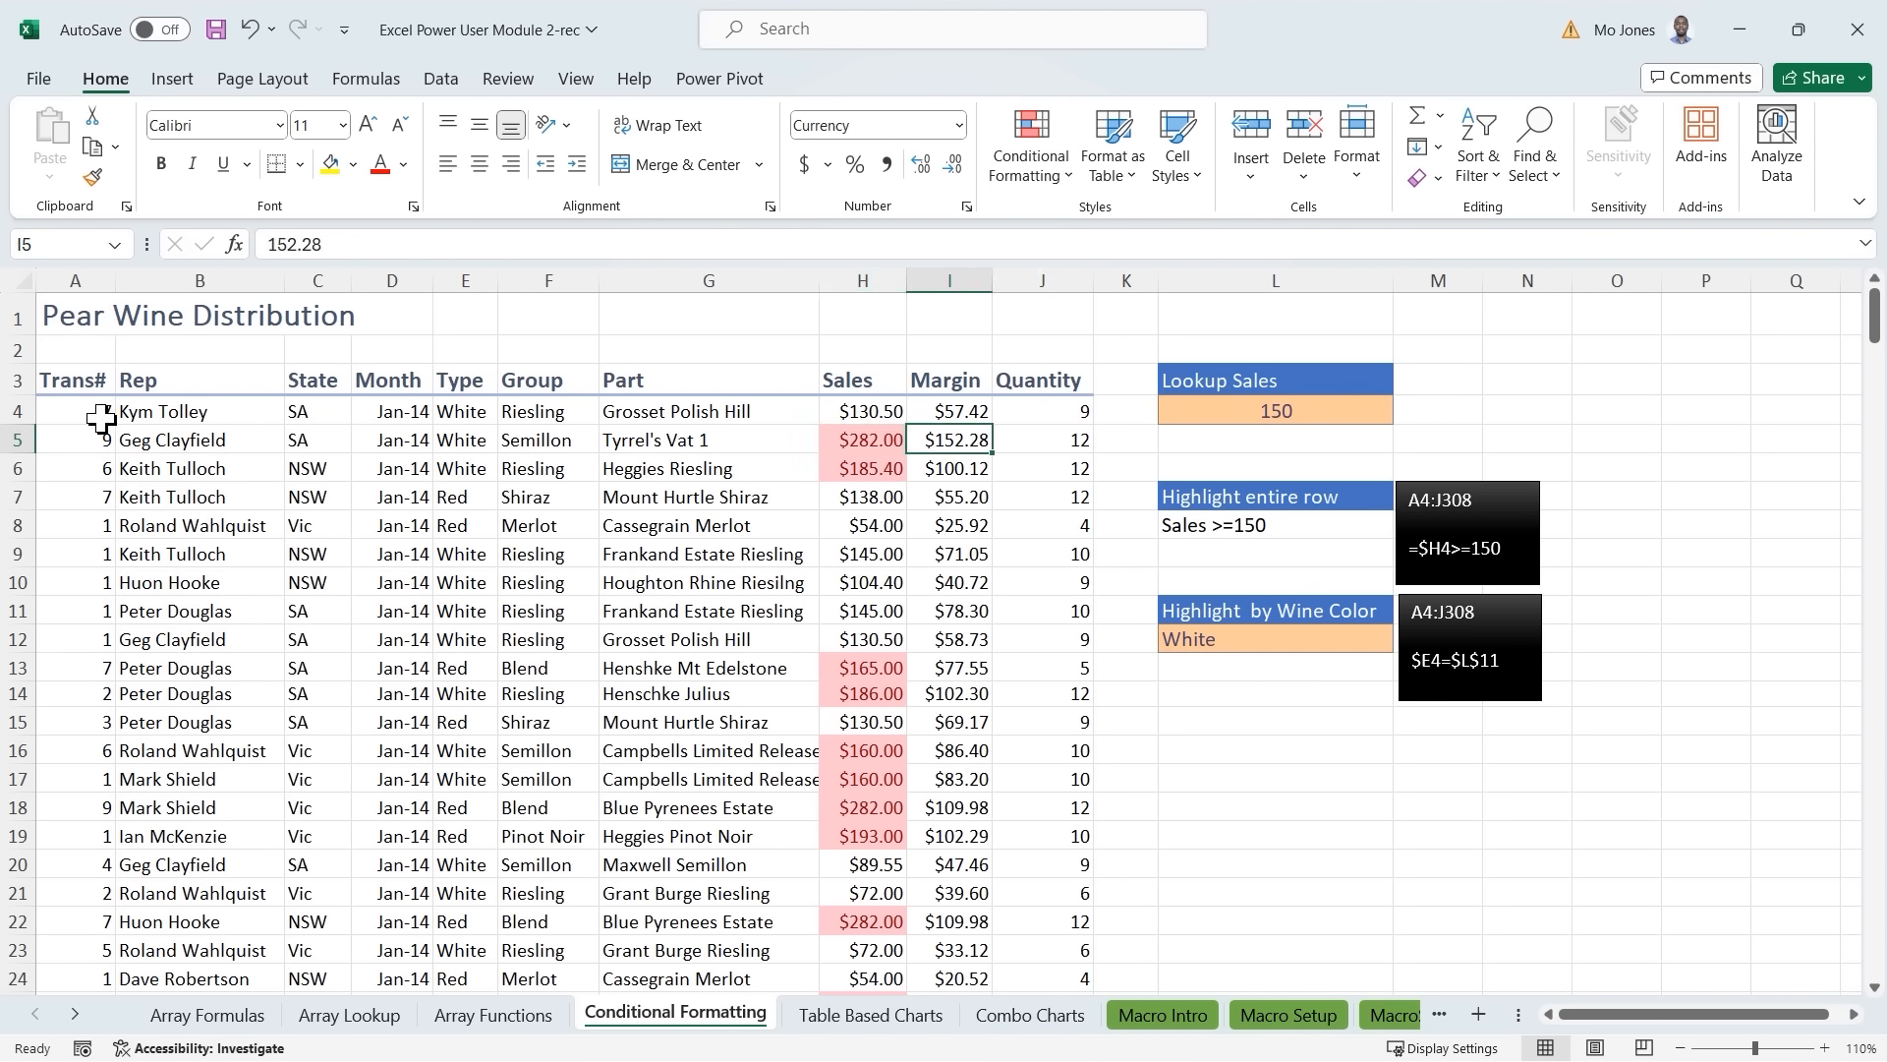
Extend the selection from the first records down to A4:J308 and scroll back to the headers.
drag(88, 413, 1002, 406)
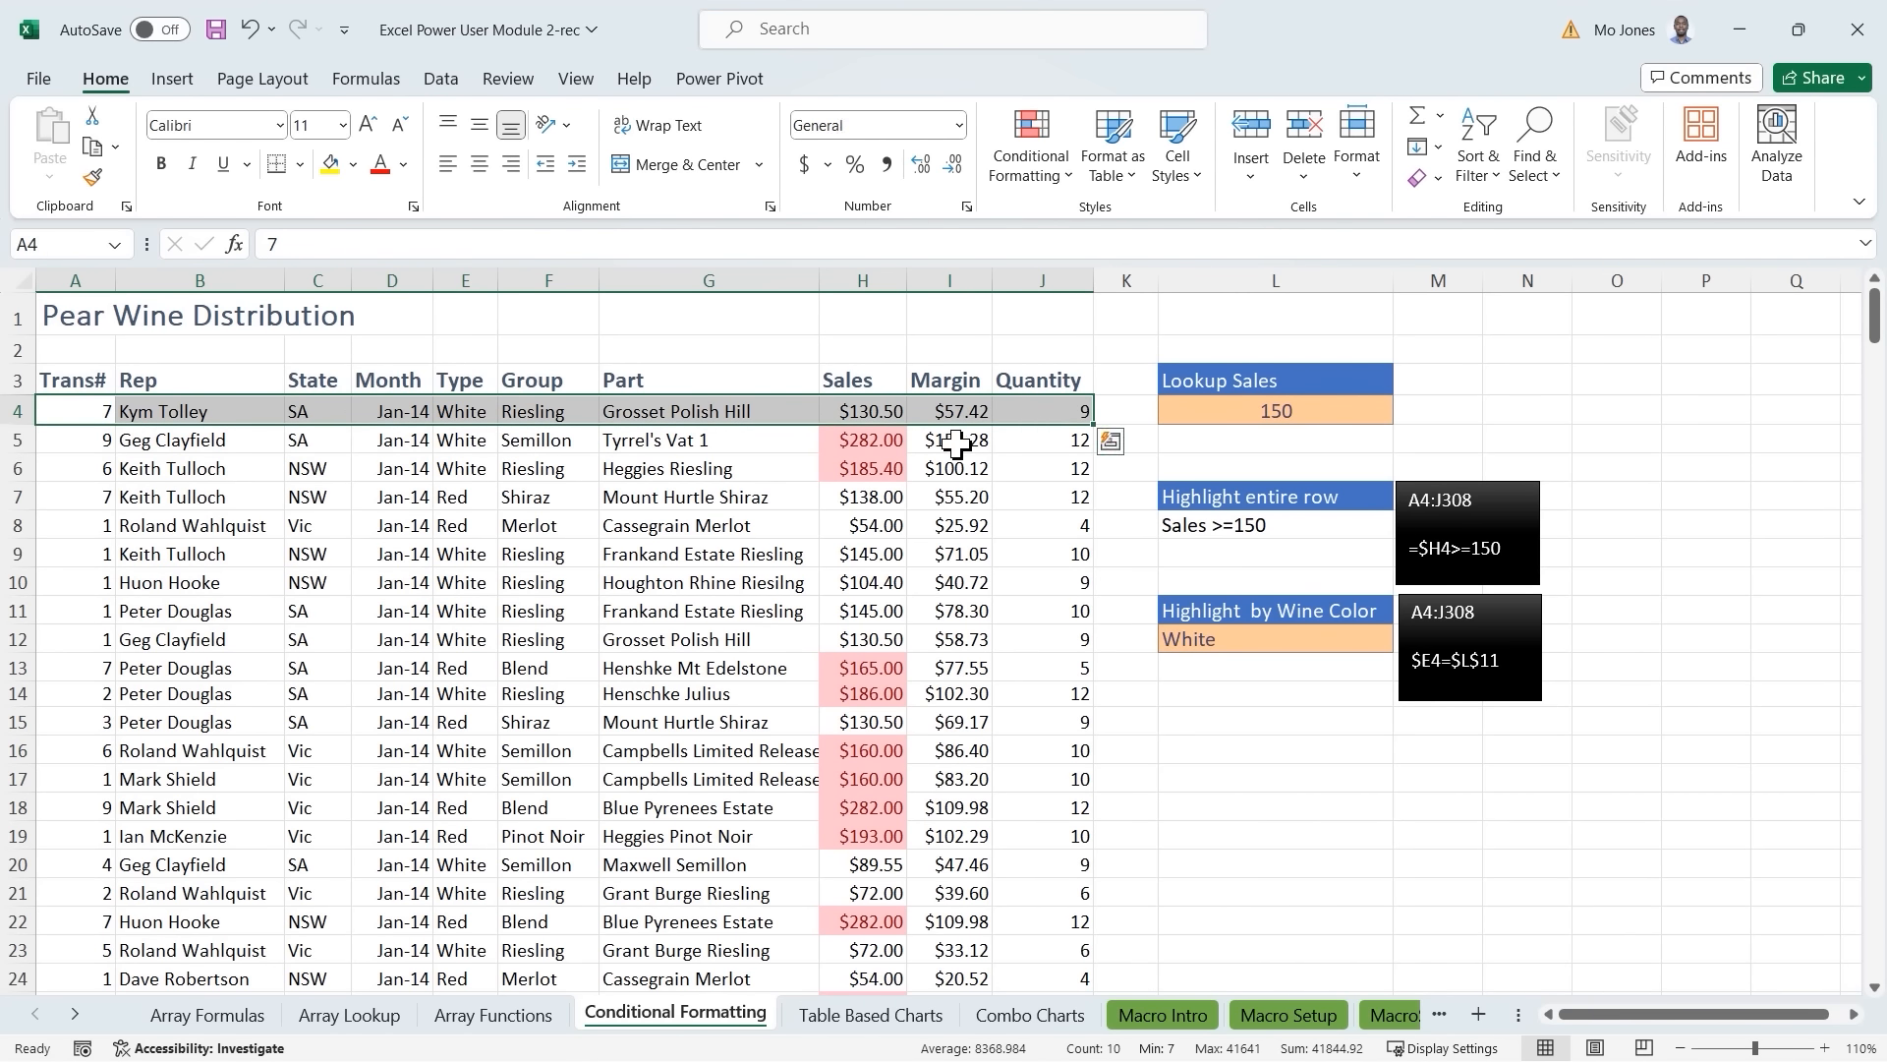
key(ctrl+shift+Down)
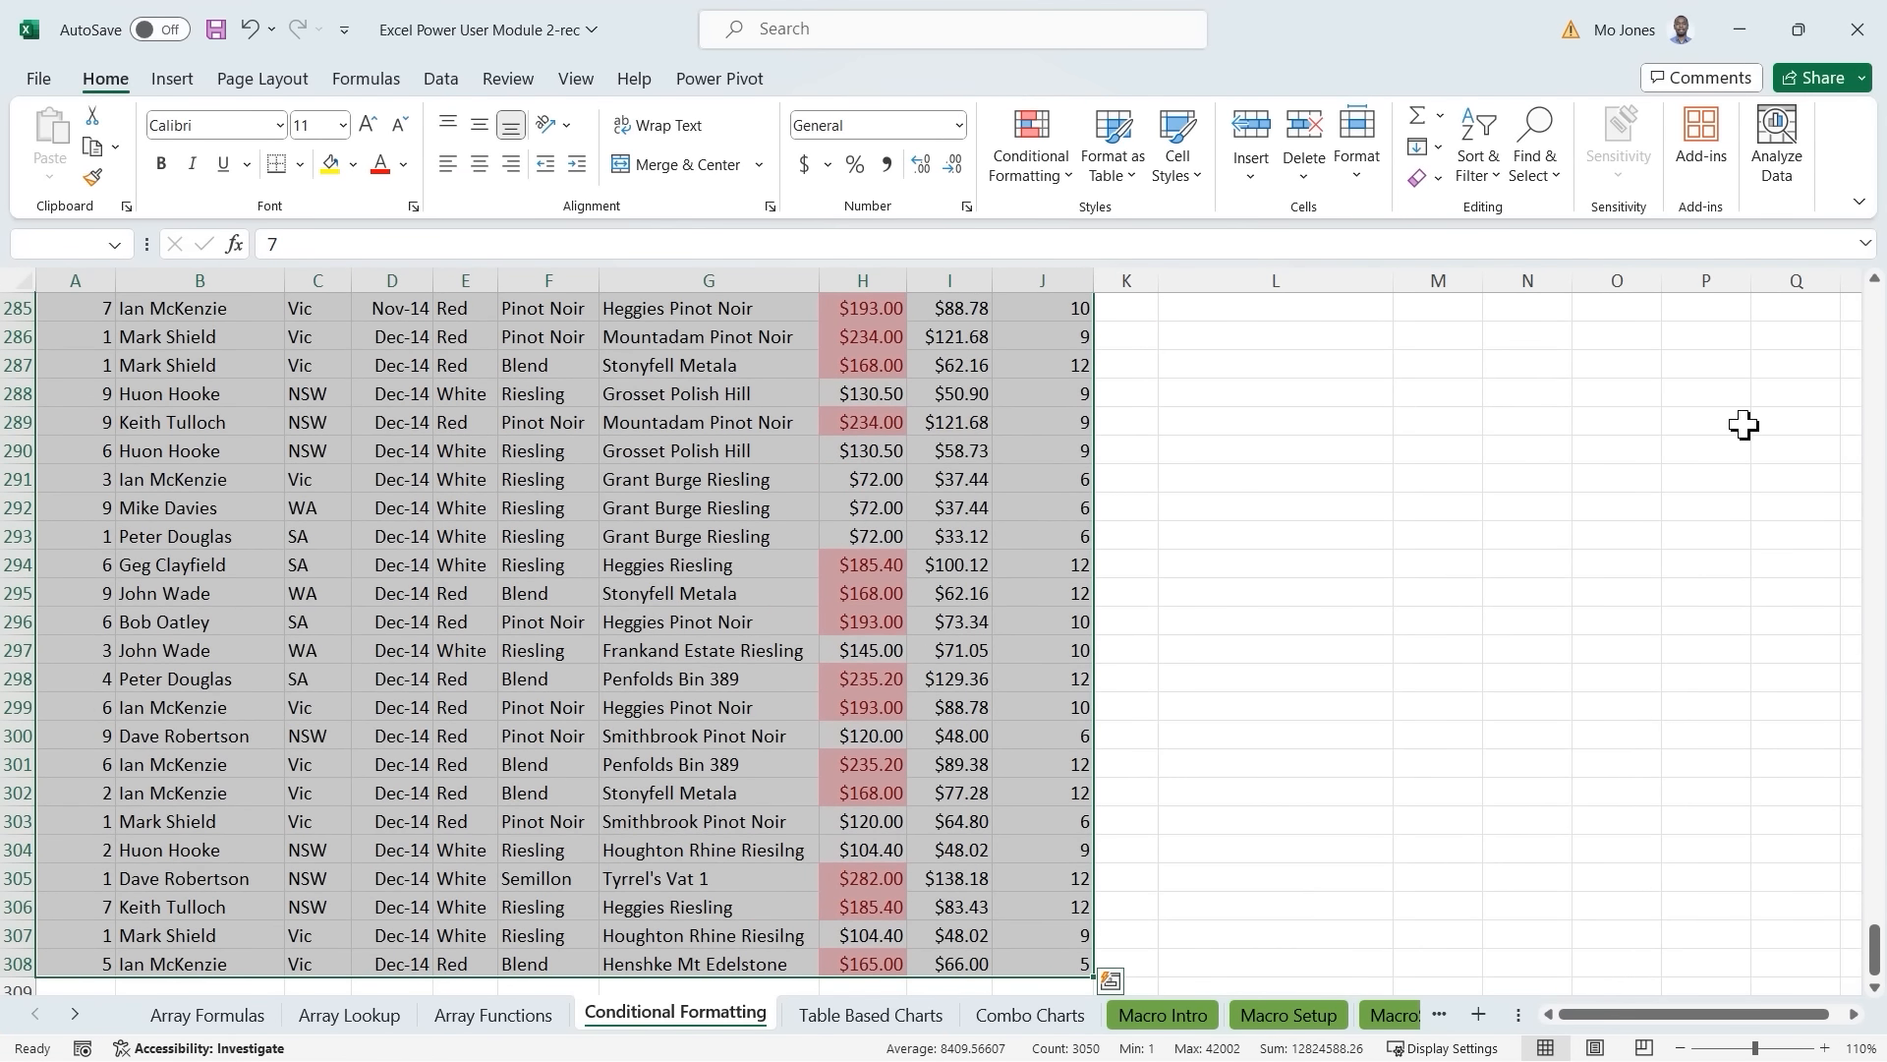
click(1872, 339)
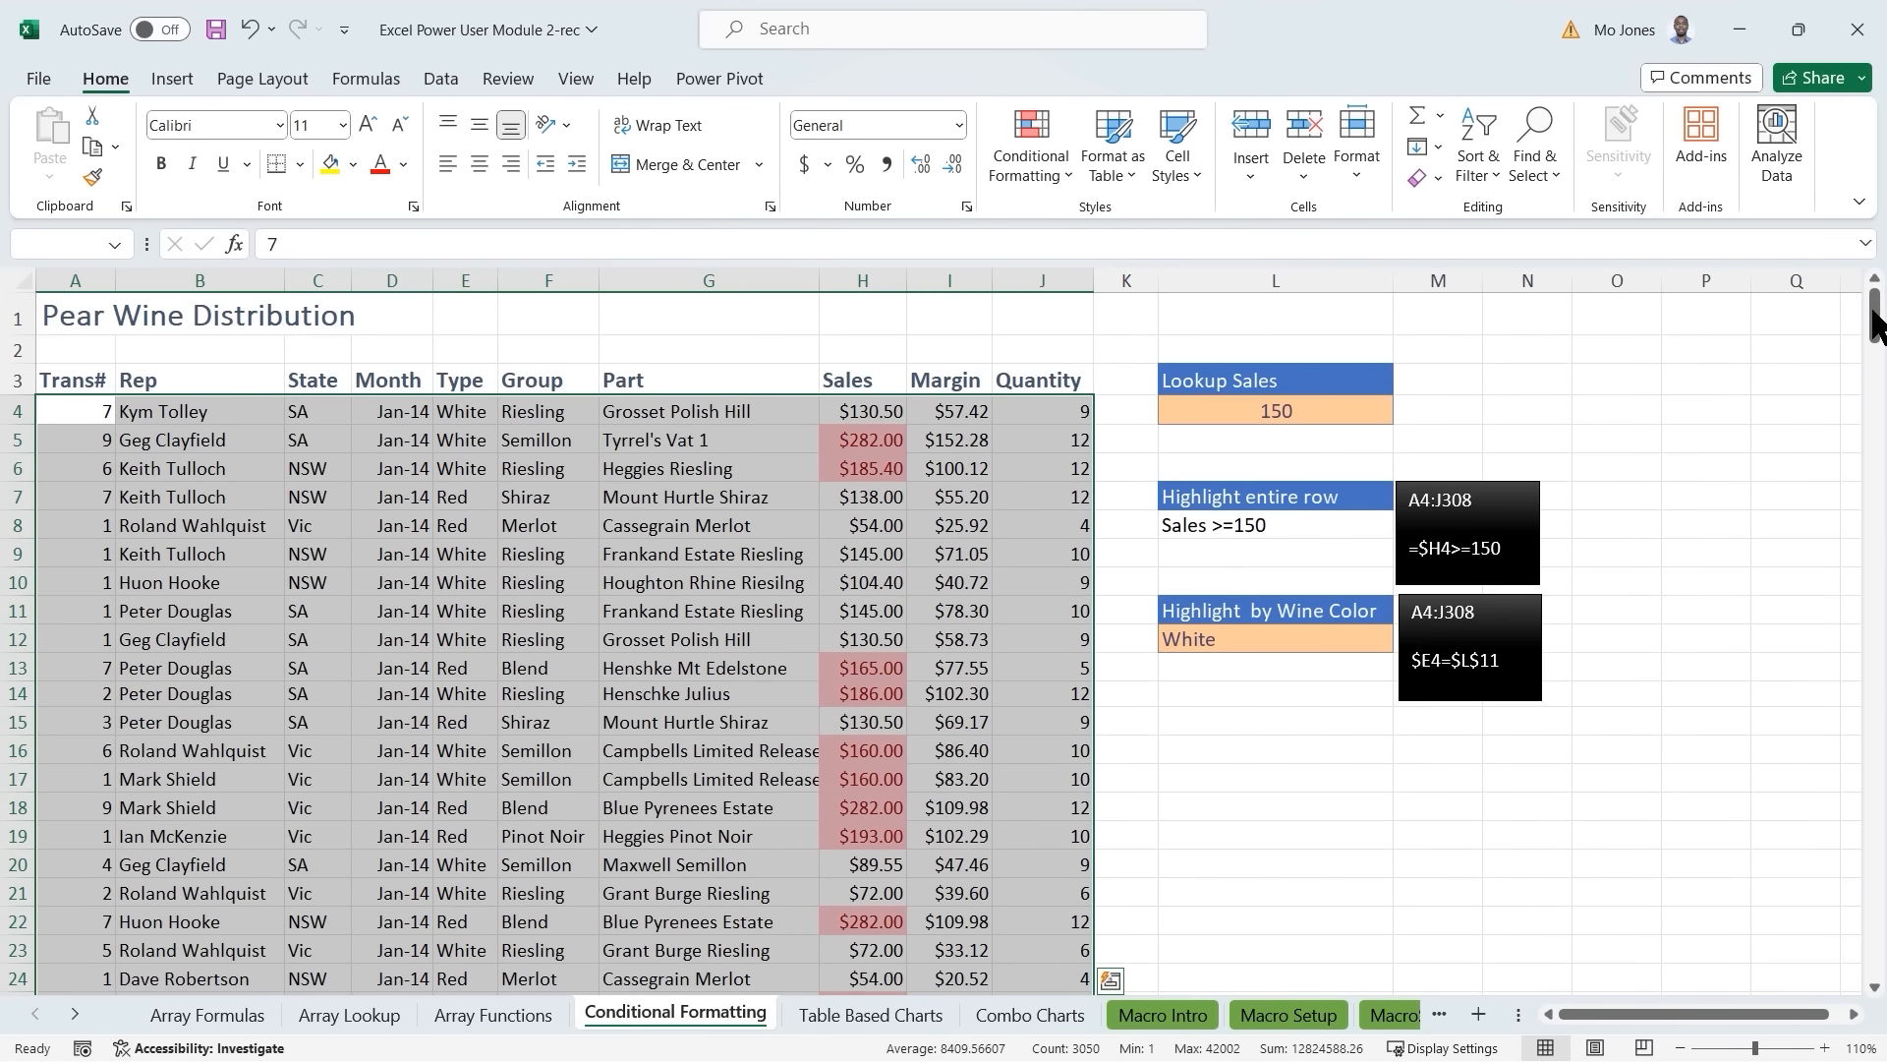
click(1063, 174)
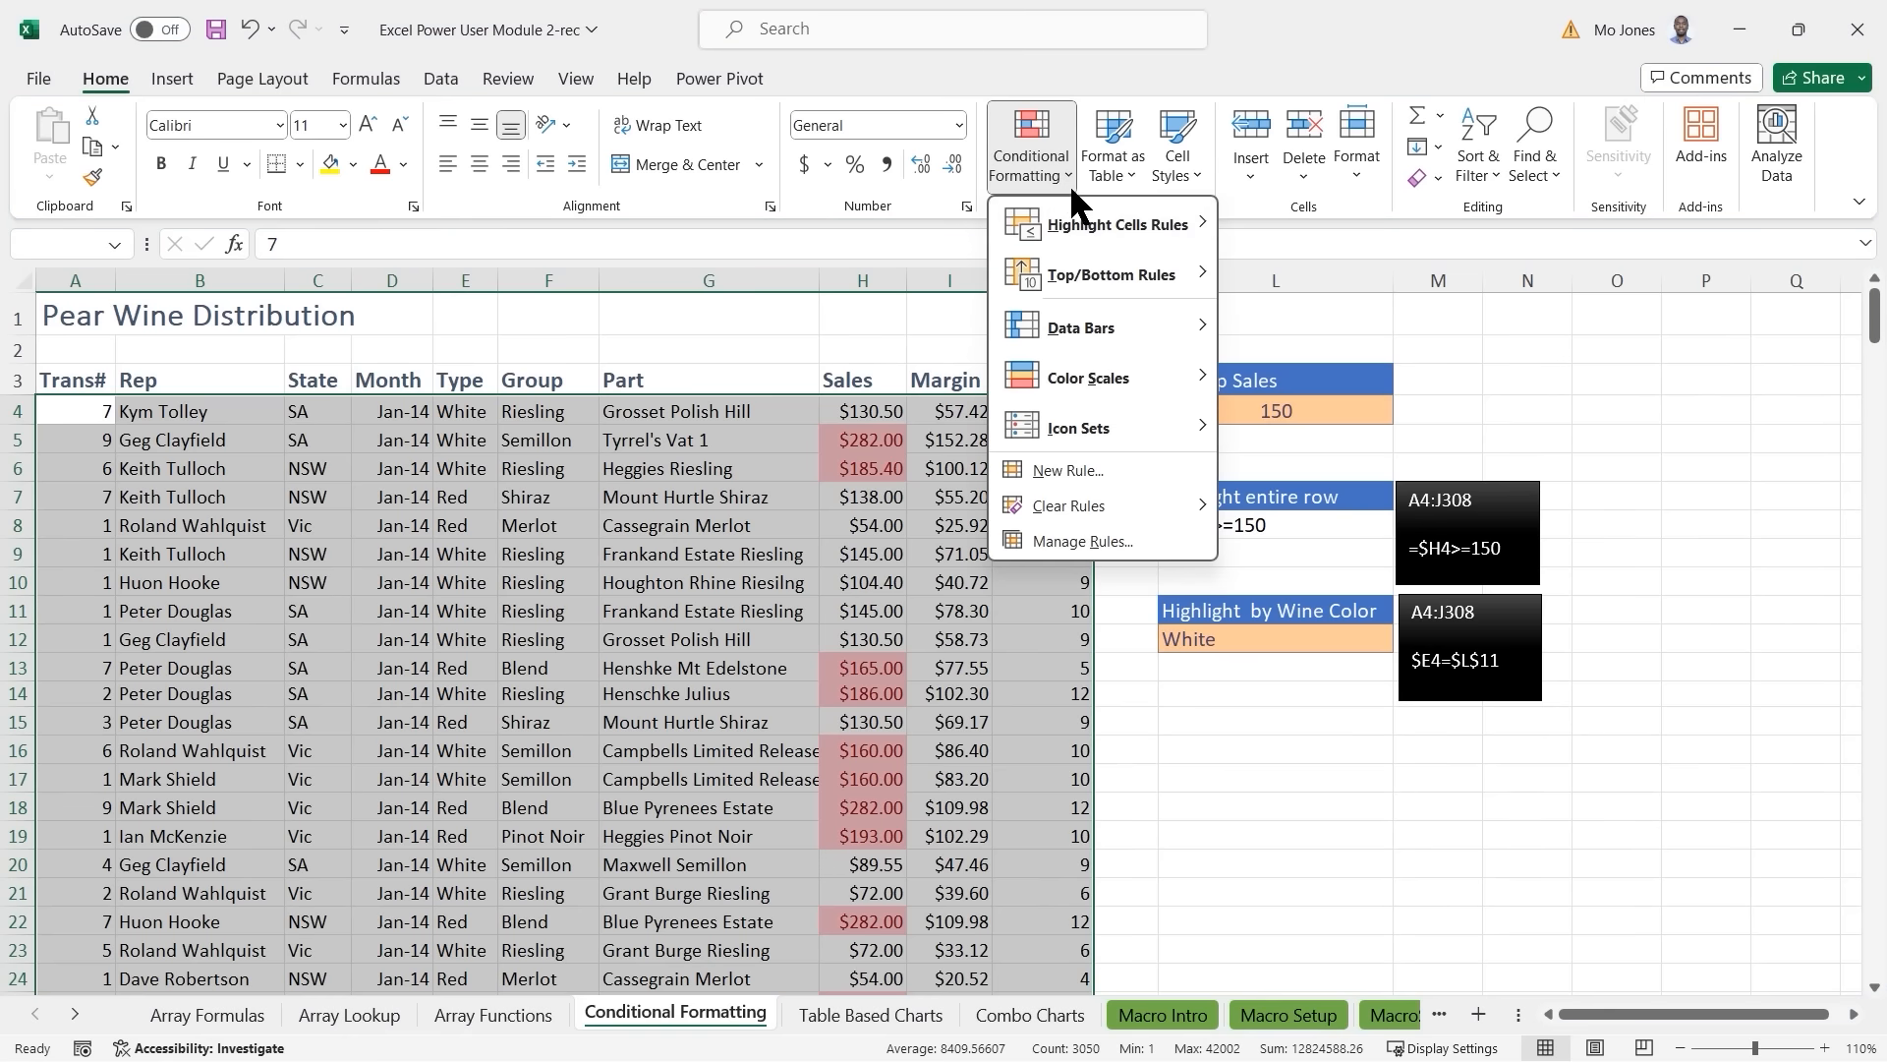
Start a new conditional formatting rule and mark Sales cell H4 on the sheet.
click(1065, 467)
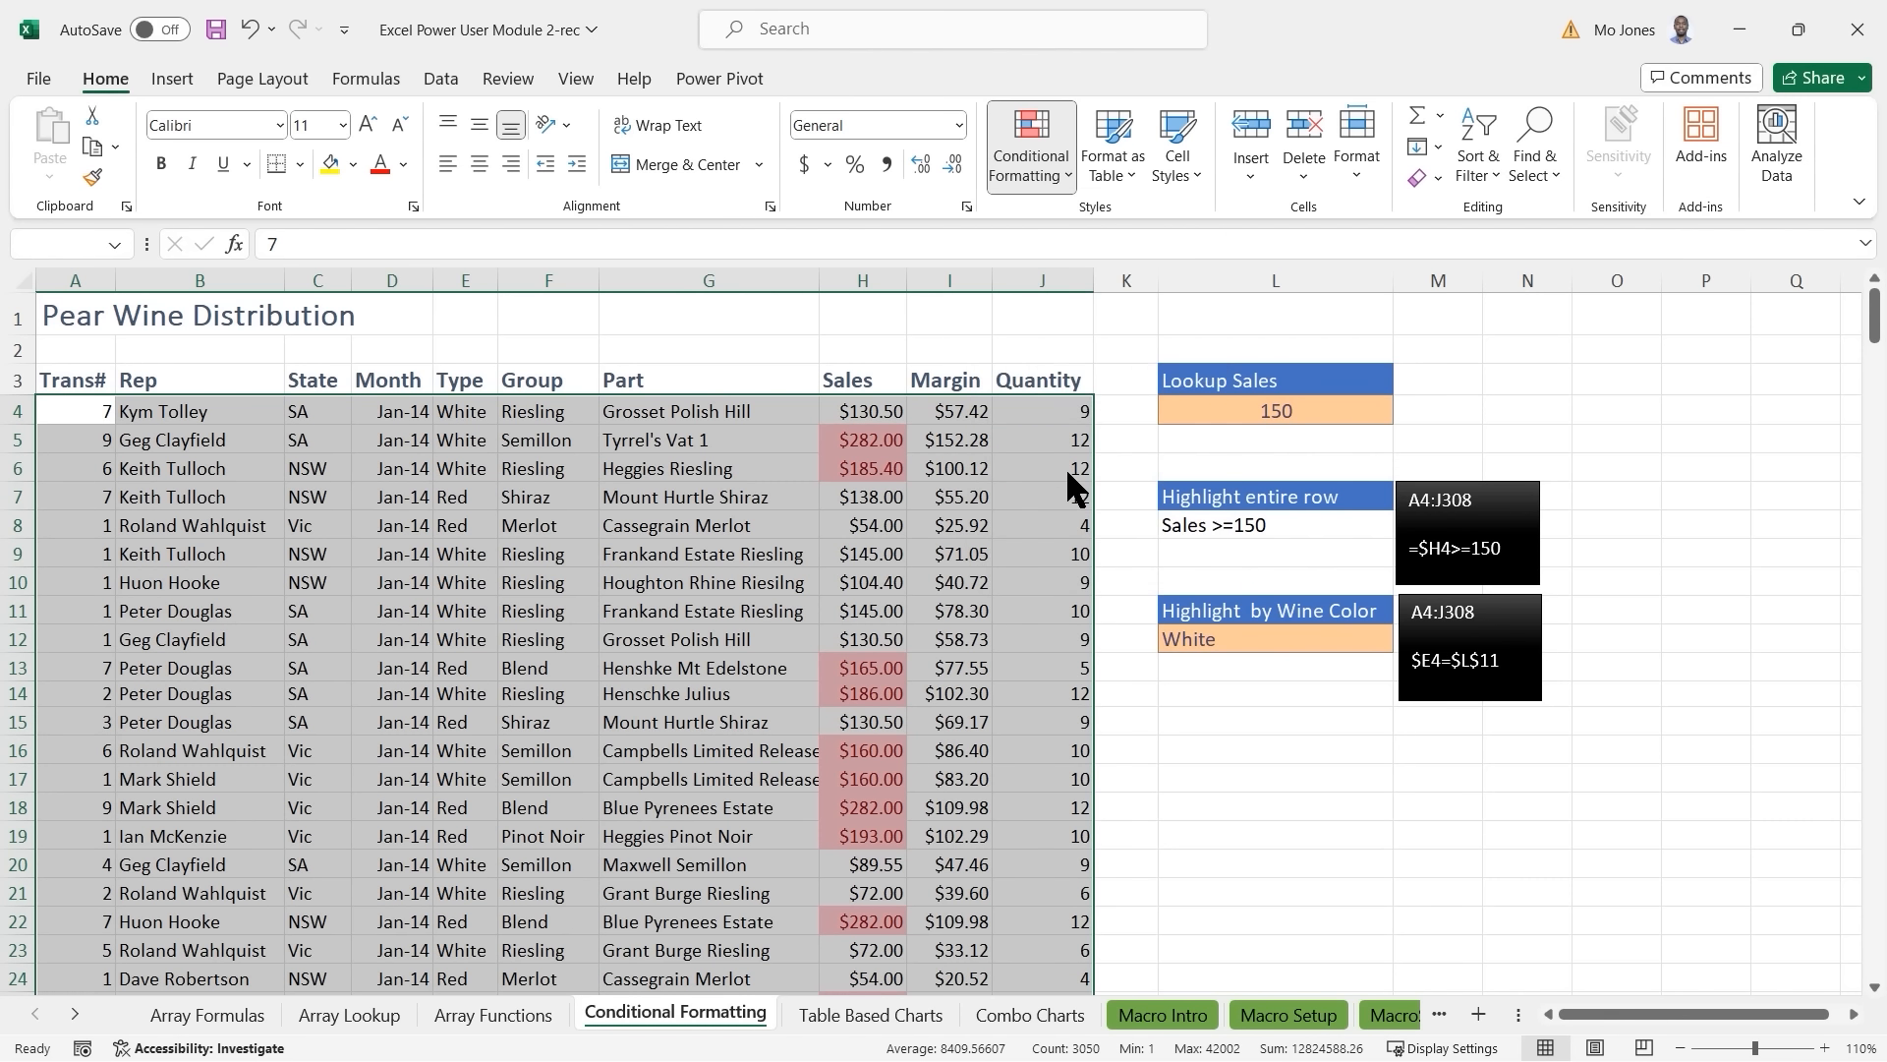
drag(1089, 409, 954, 445)
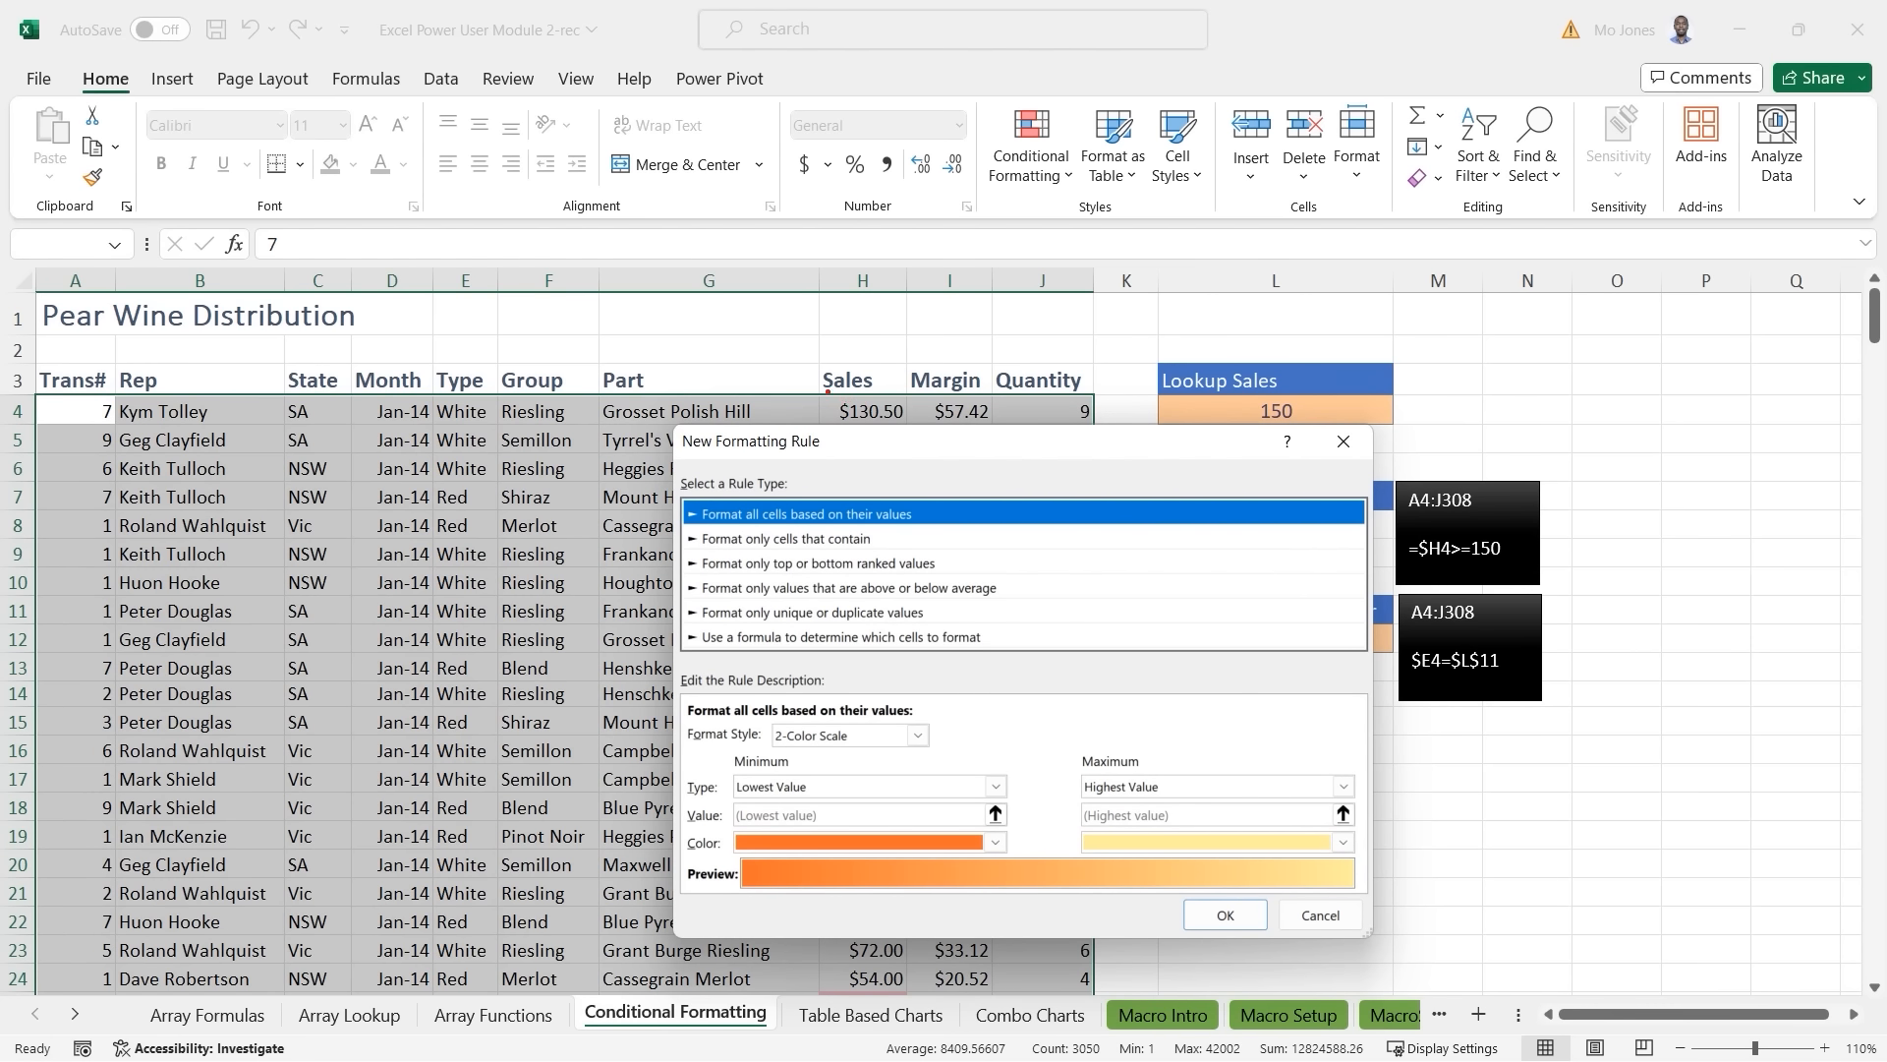
drag(819, 389, 909, 427)
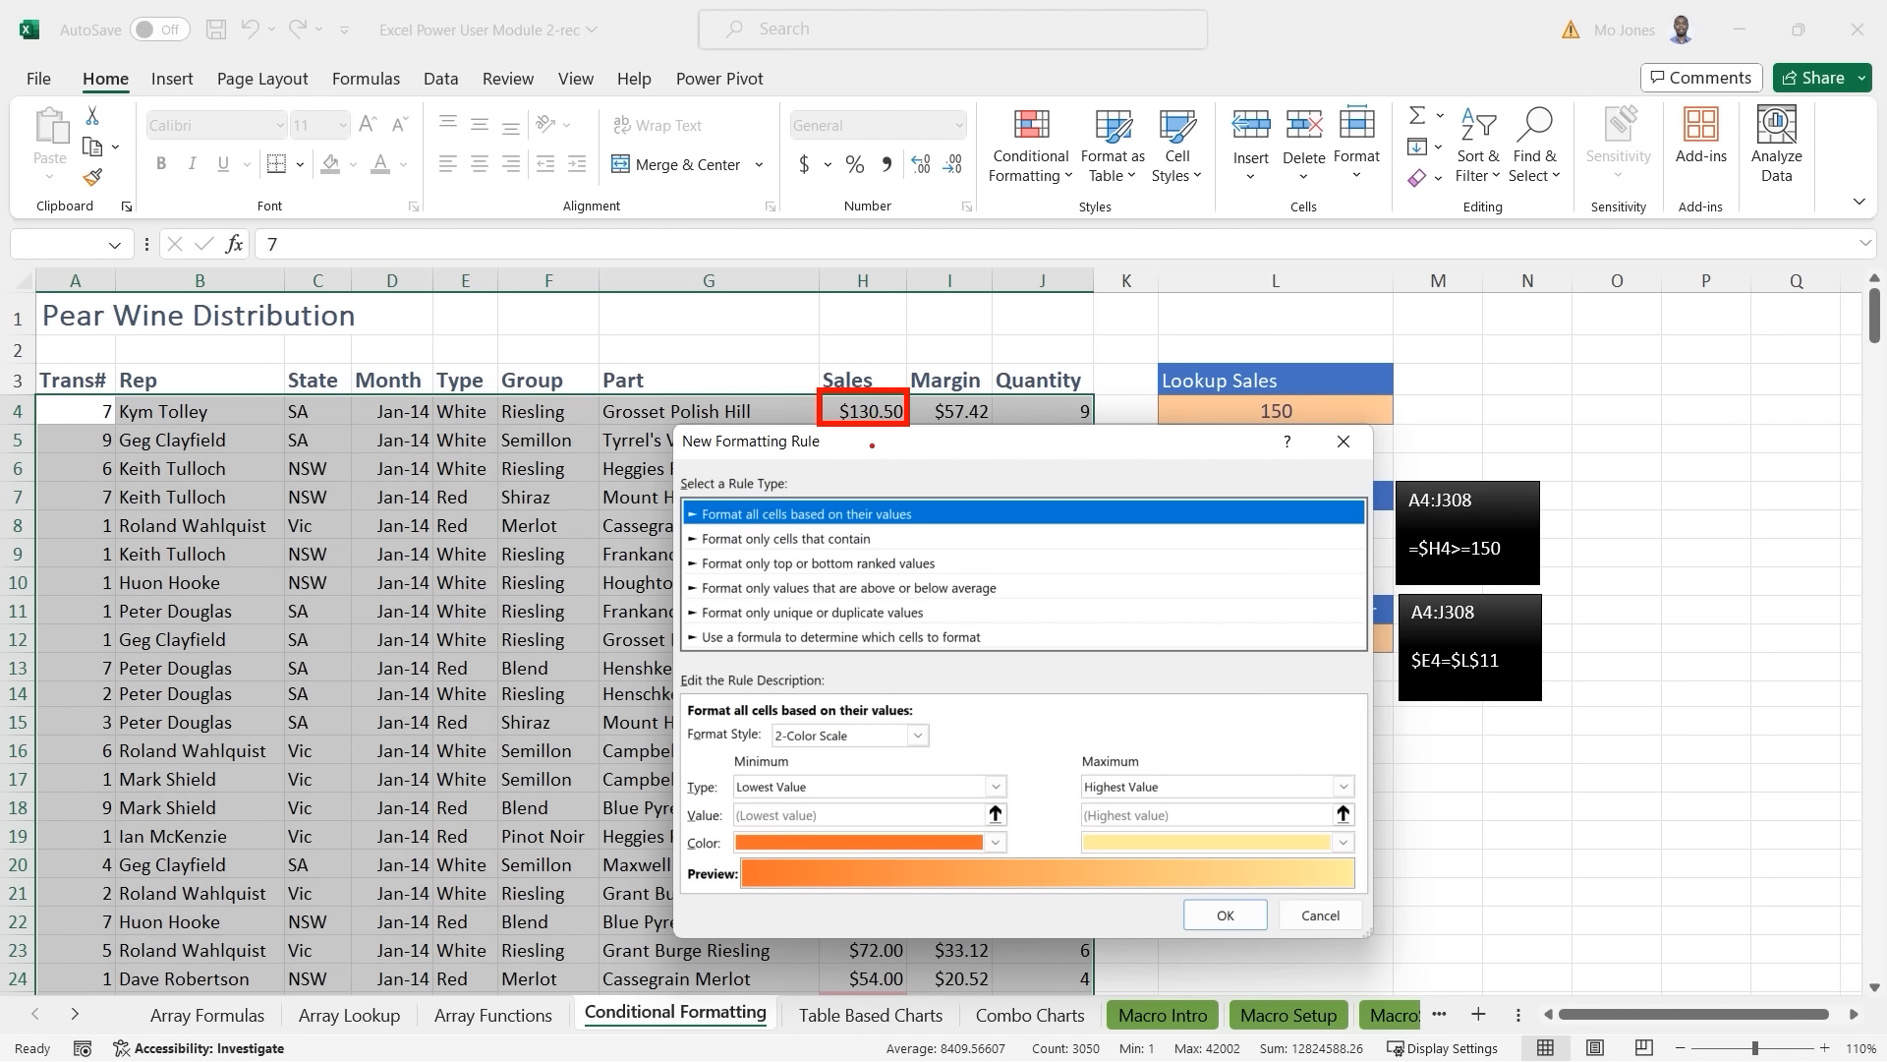
key(Escape)
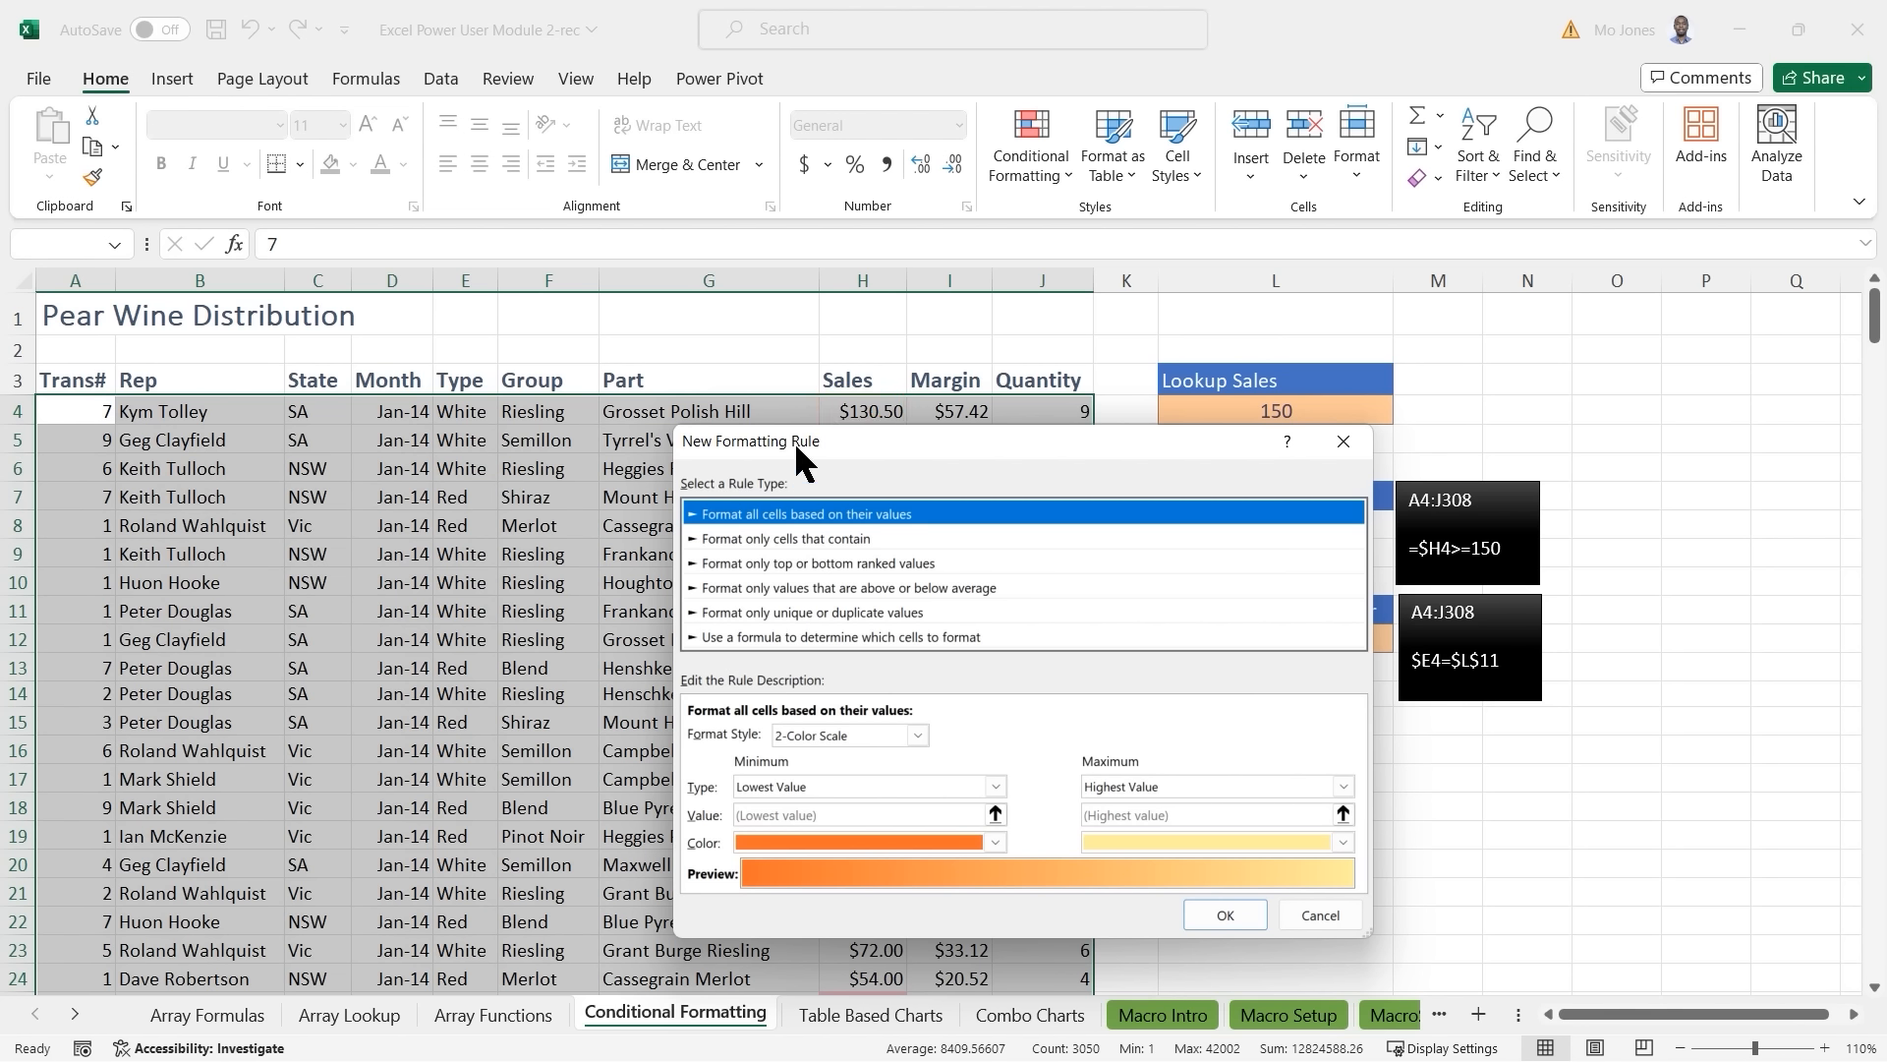
Create a formula rule comparing H4 >=150 with a light blue fill.
click(753, 637)
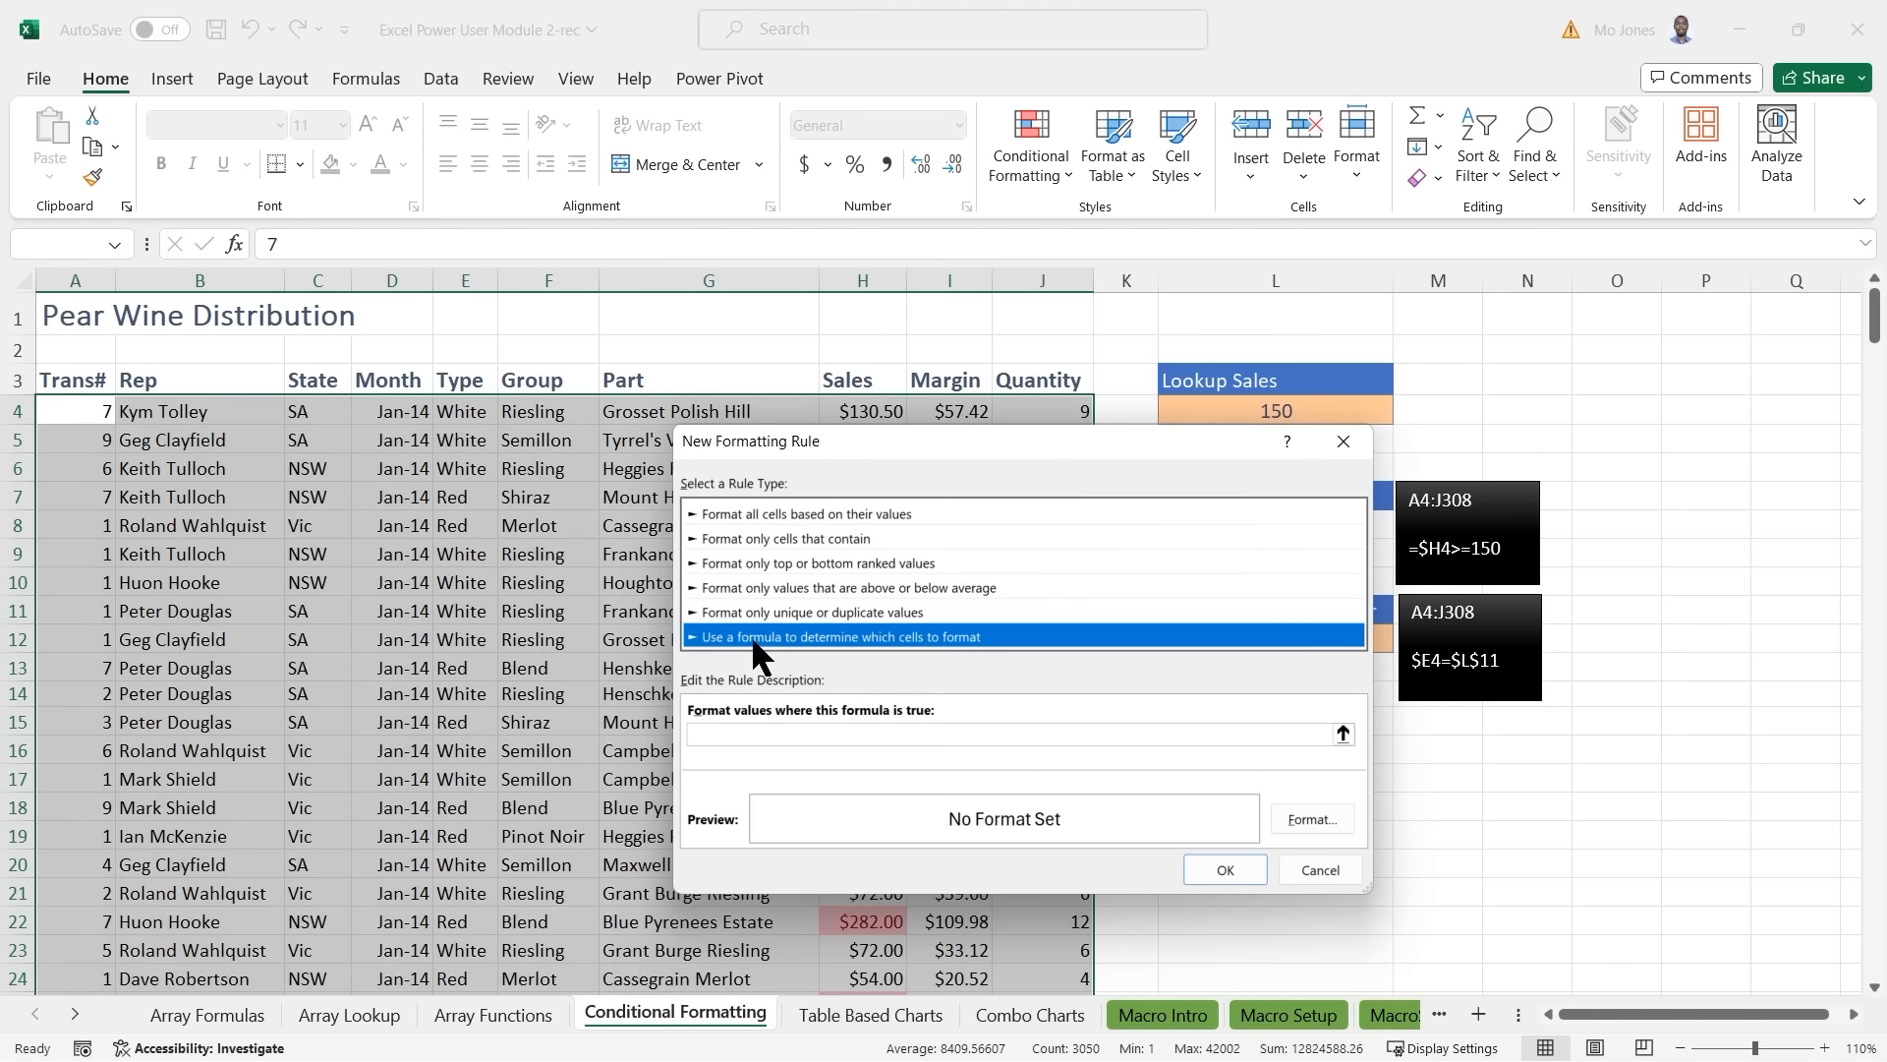
click(749, 728)
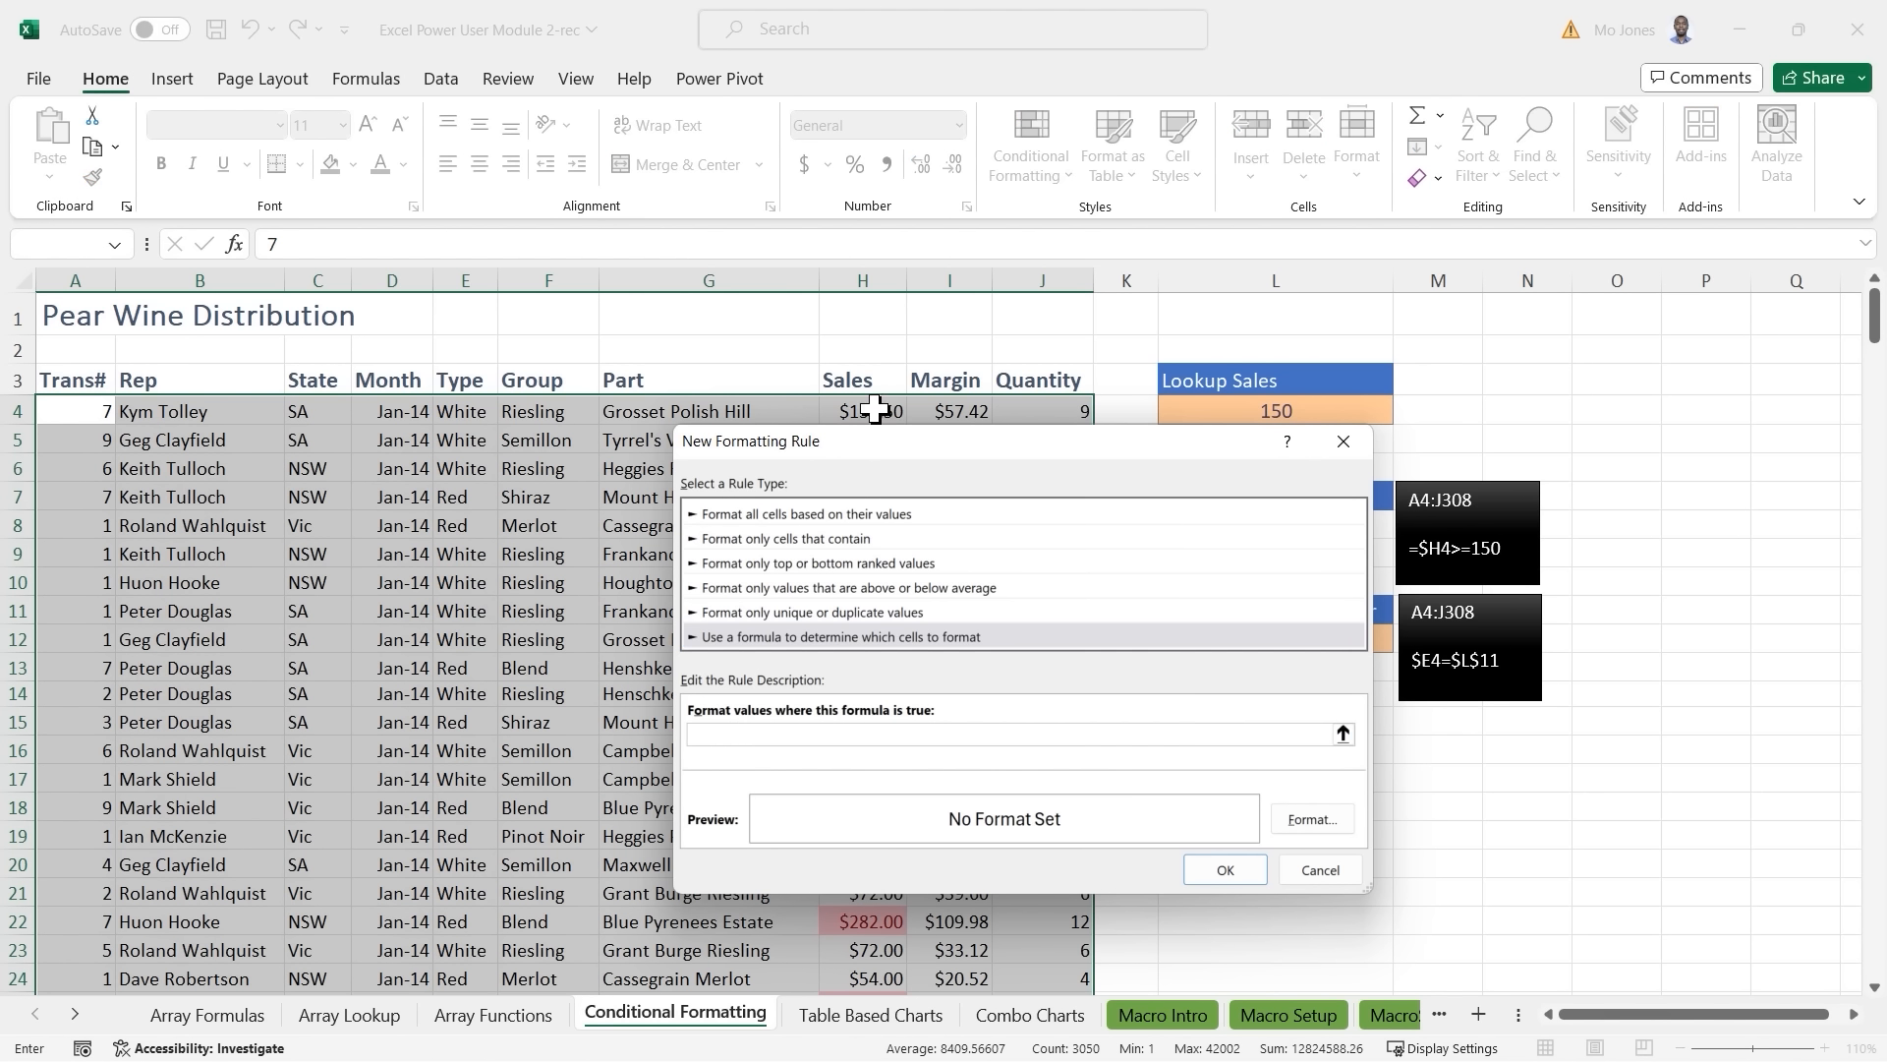
click(864, 413)
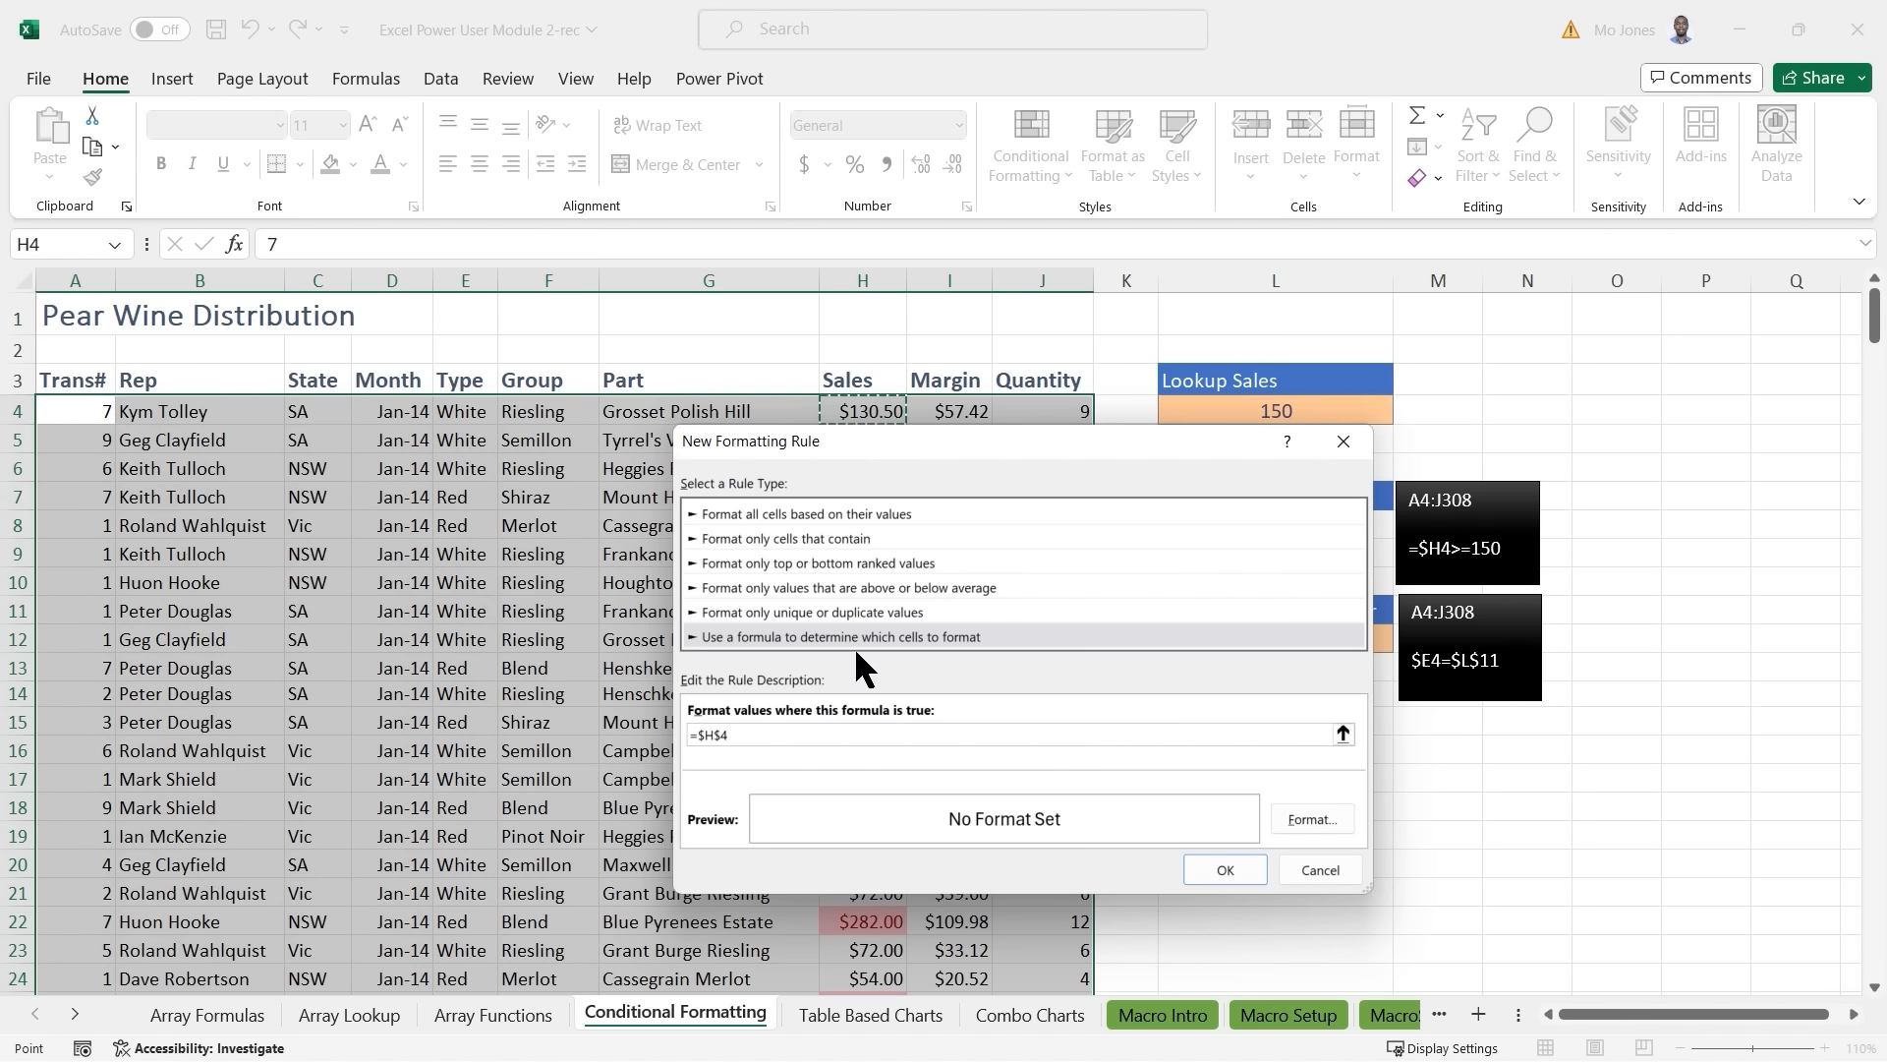
text(>=150)
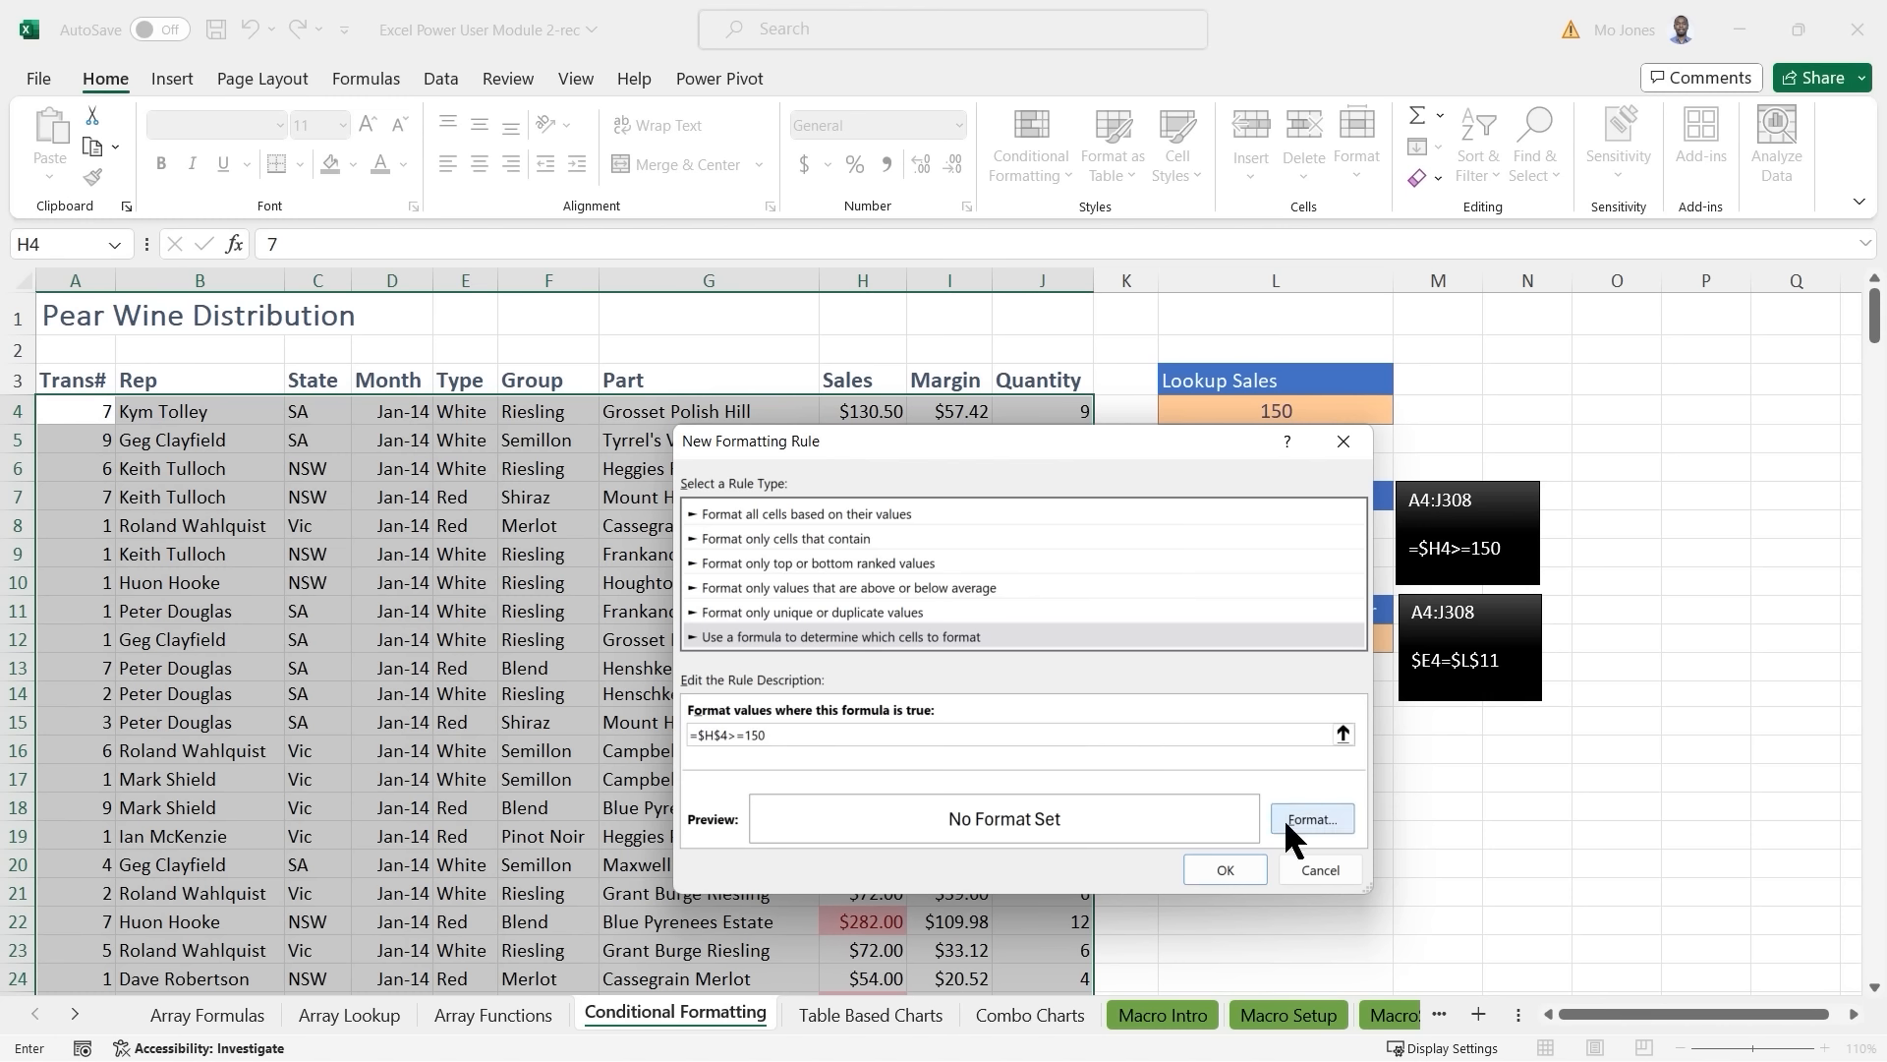
click(1341, 818)
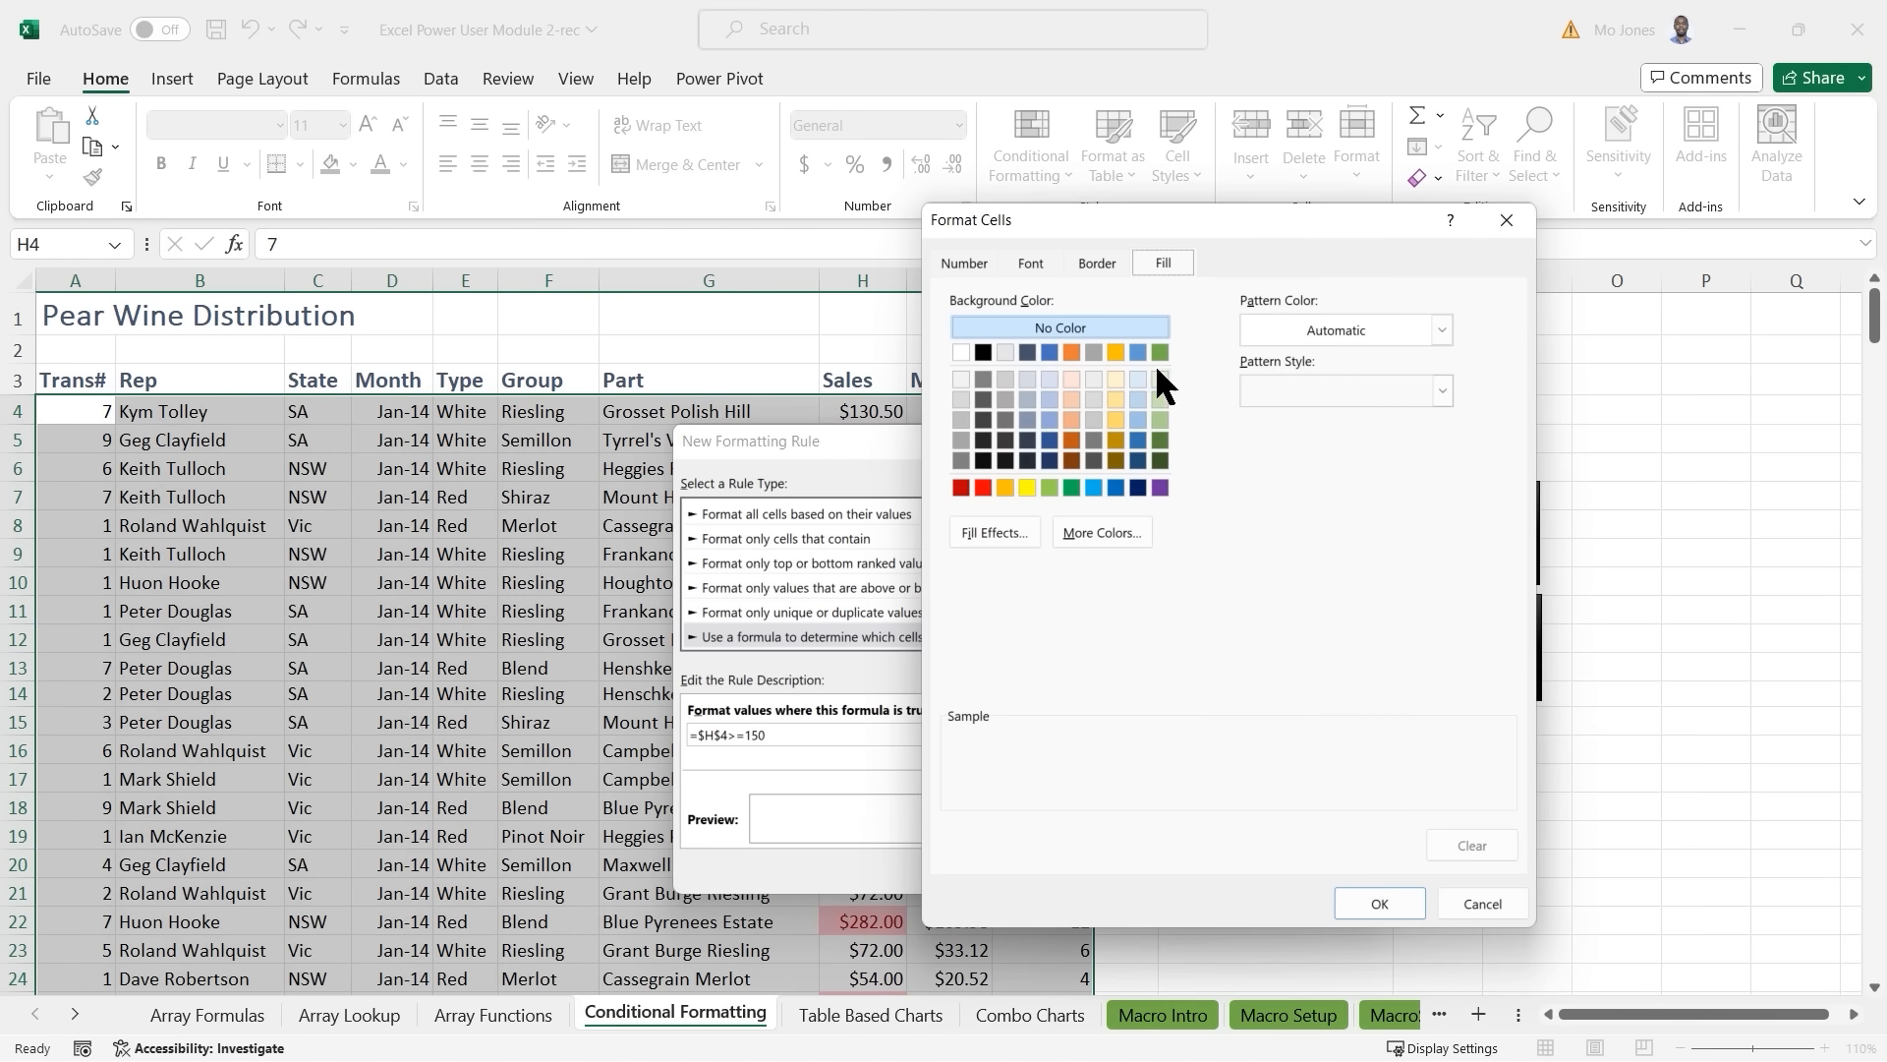
click(1049, 379)
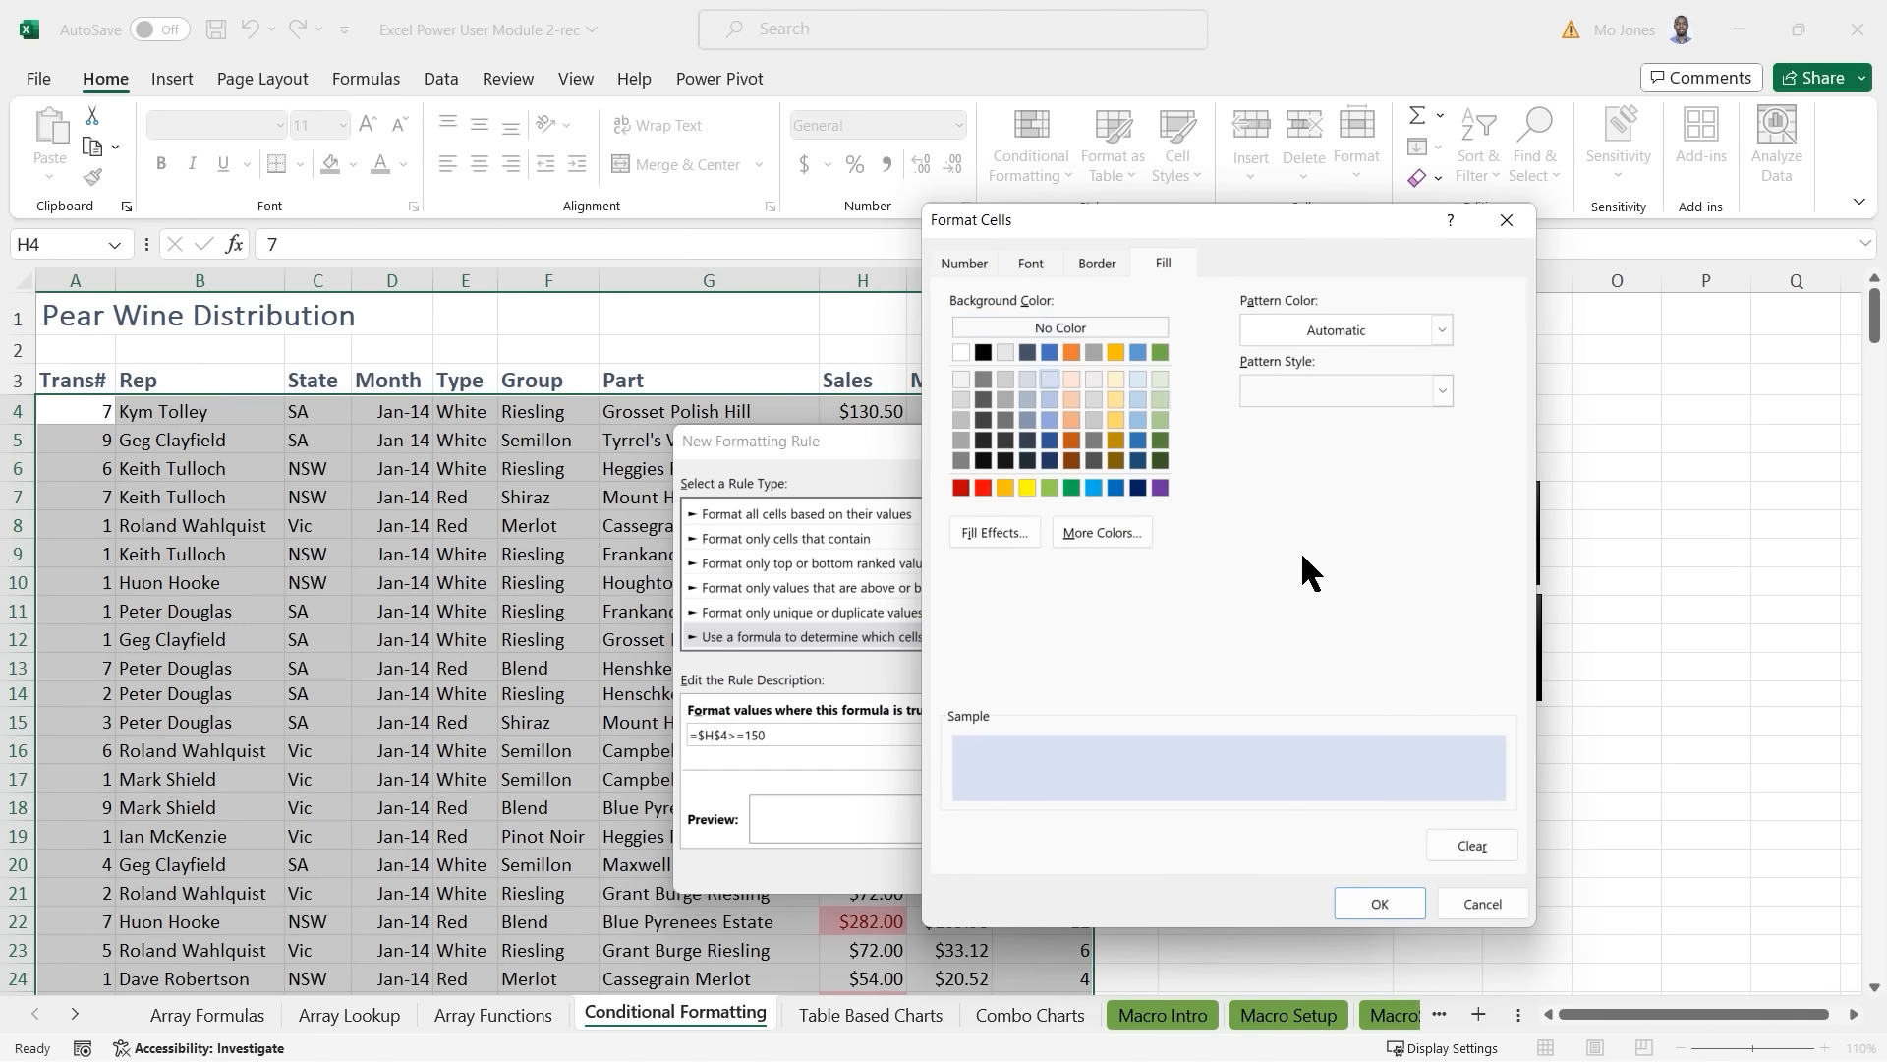
click(1380, 903)
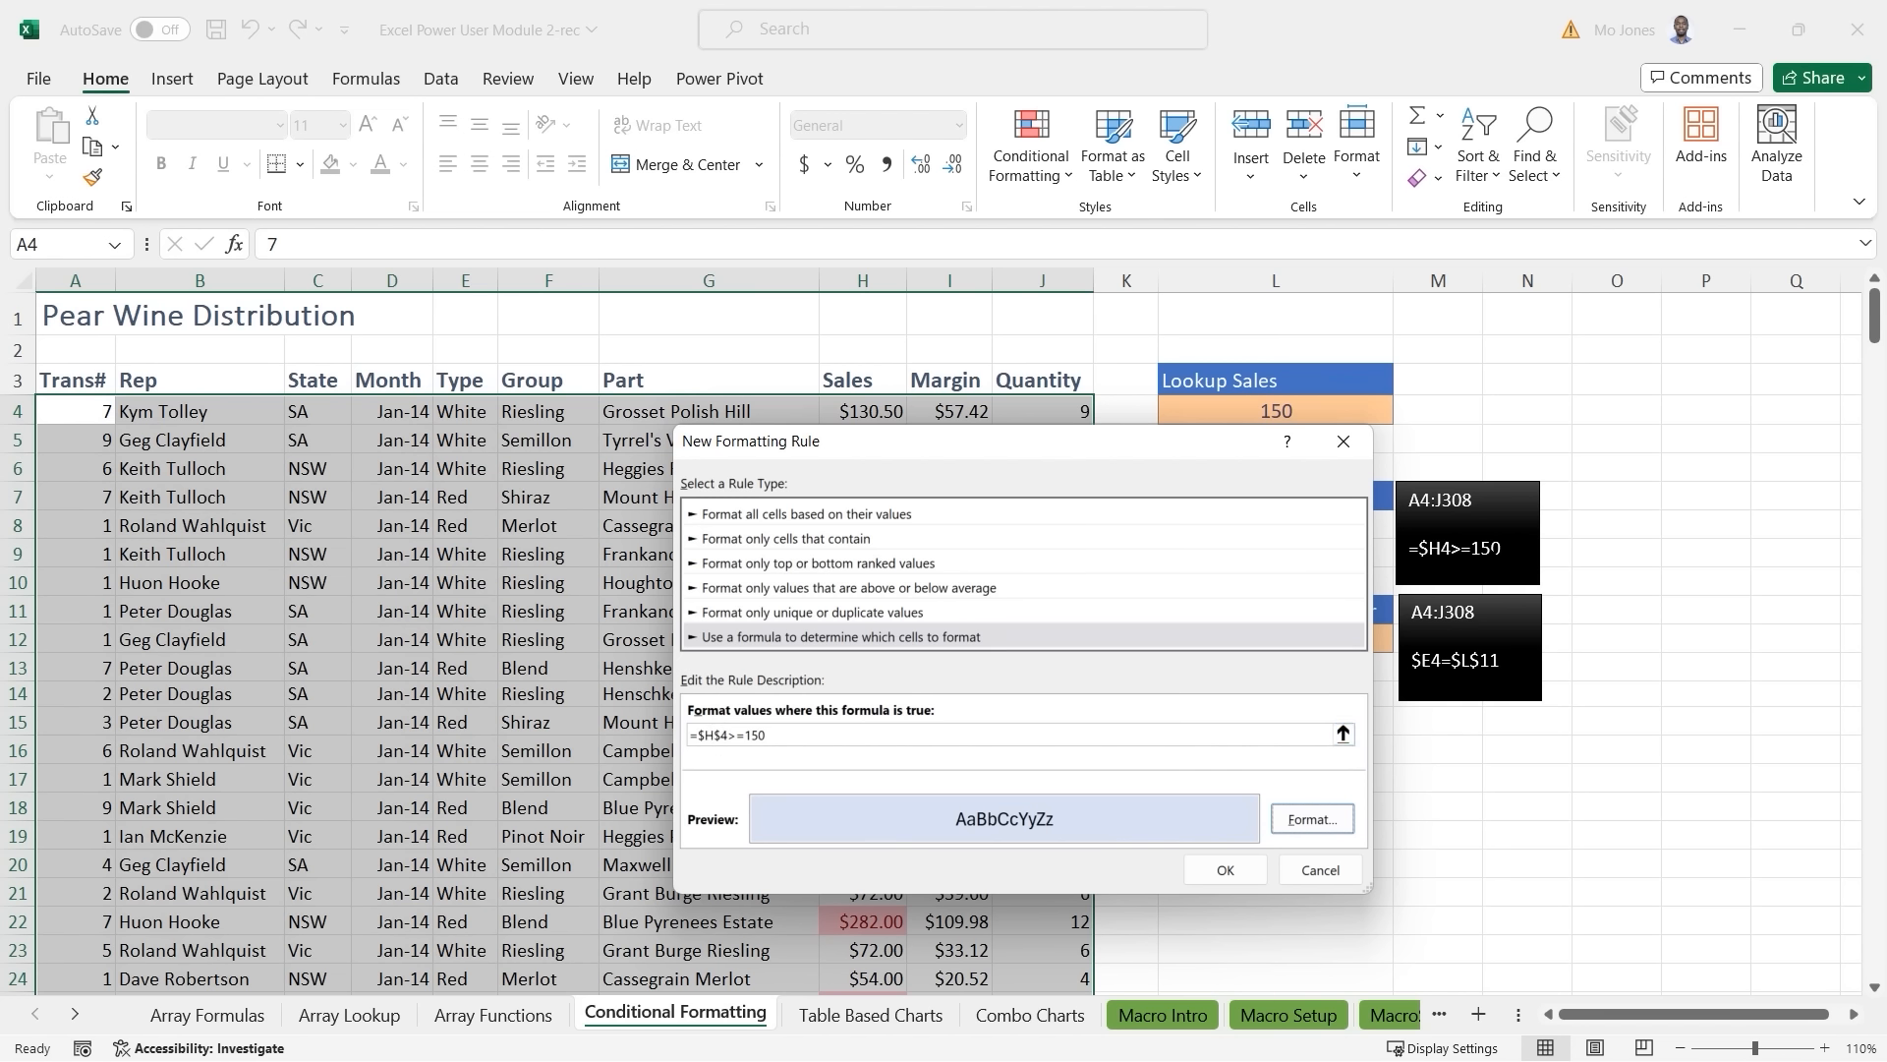
Make the row relative so the formula reads =$H4>=150, then apply the rule.
mouse_move(1504, 526)
mouse_down()
mouse_move(1412, 529)
mouse_move(1460, 572)
mouse_move(1534, 536)
mouse_move(1506, 518)
mouse_up()
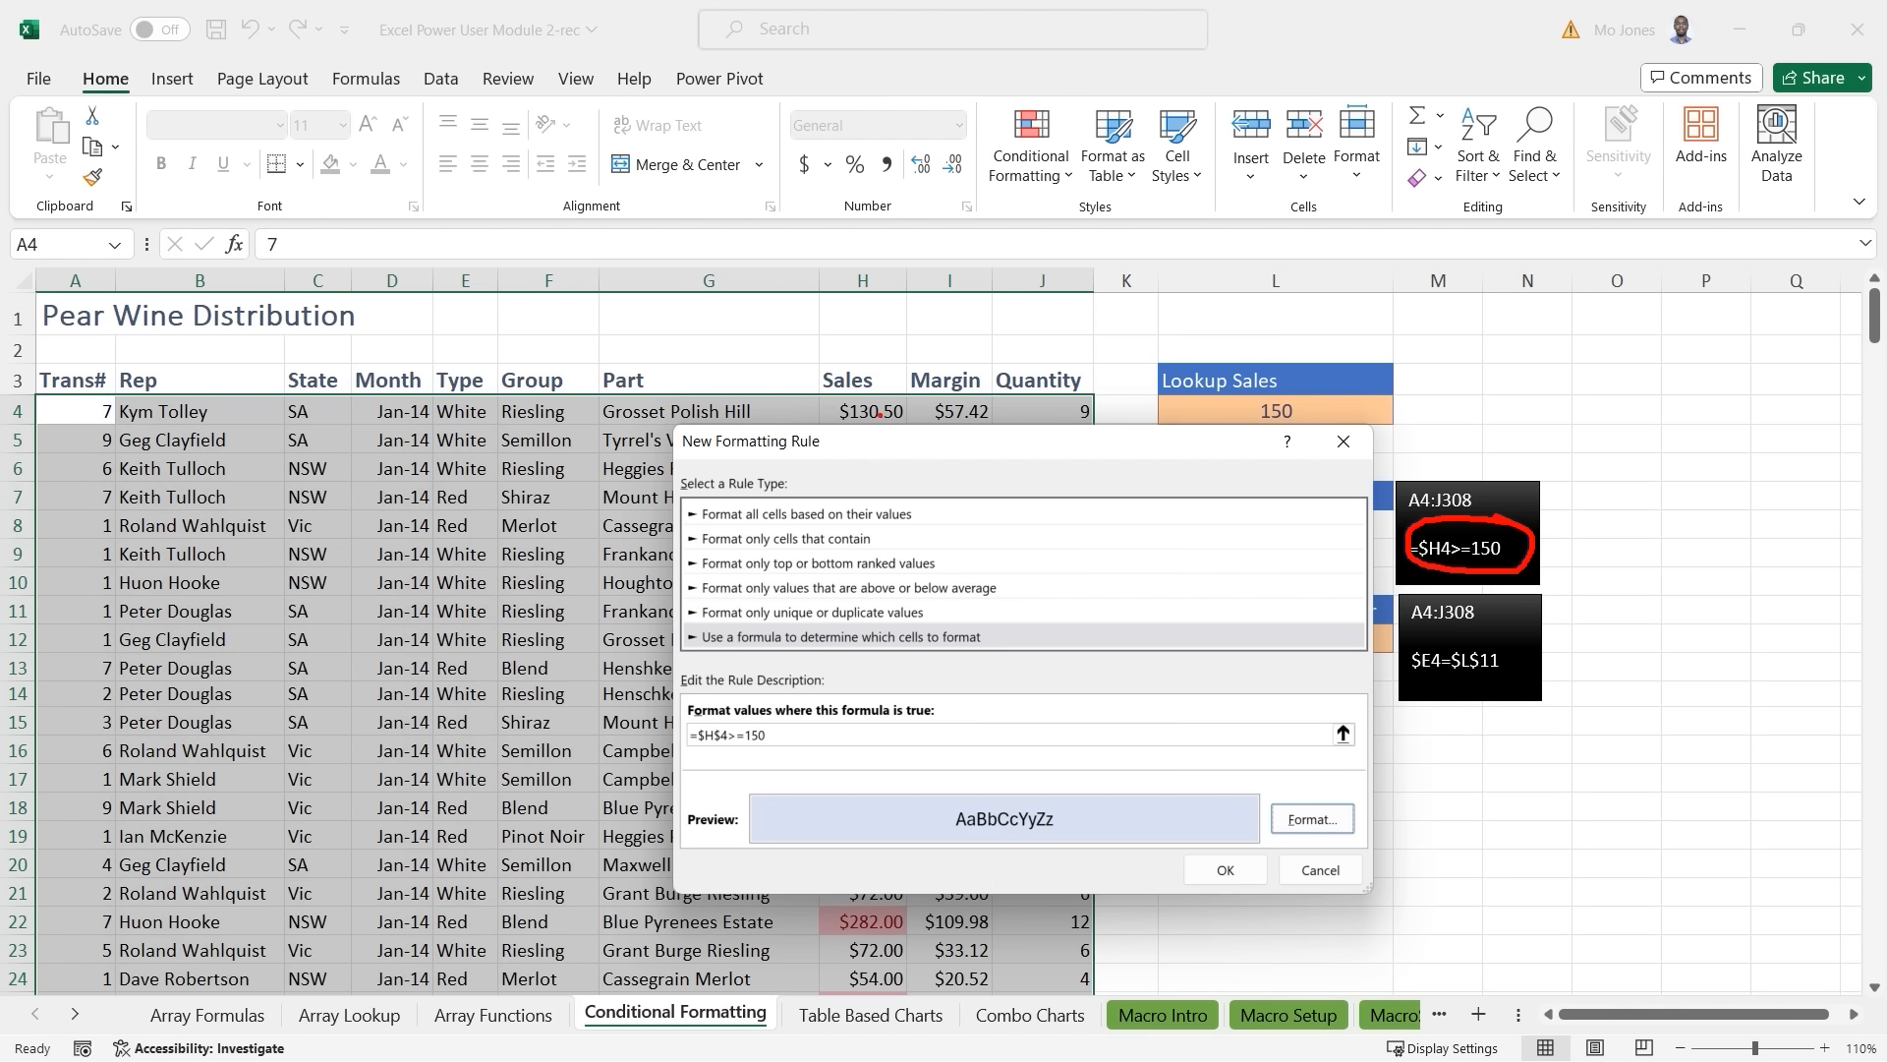
drag(879, 444, 855, 801)
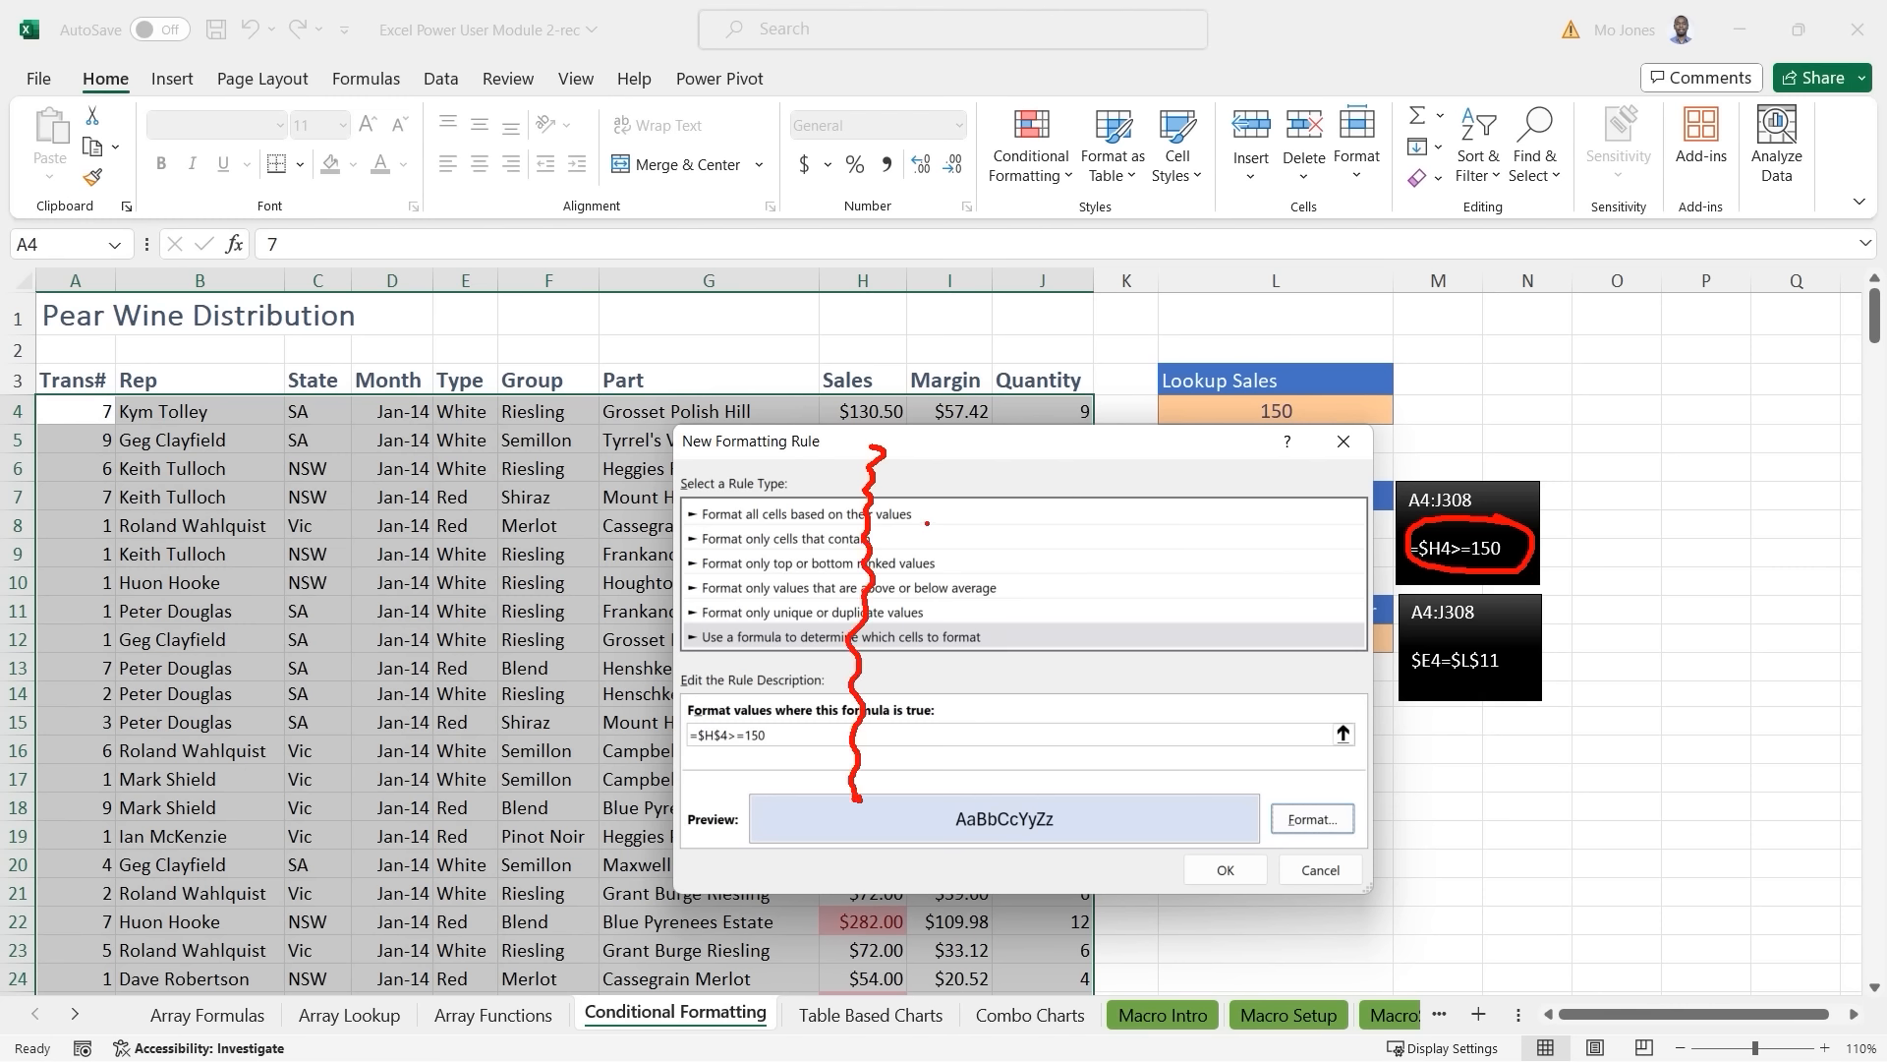
key(Escape)
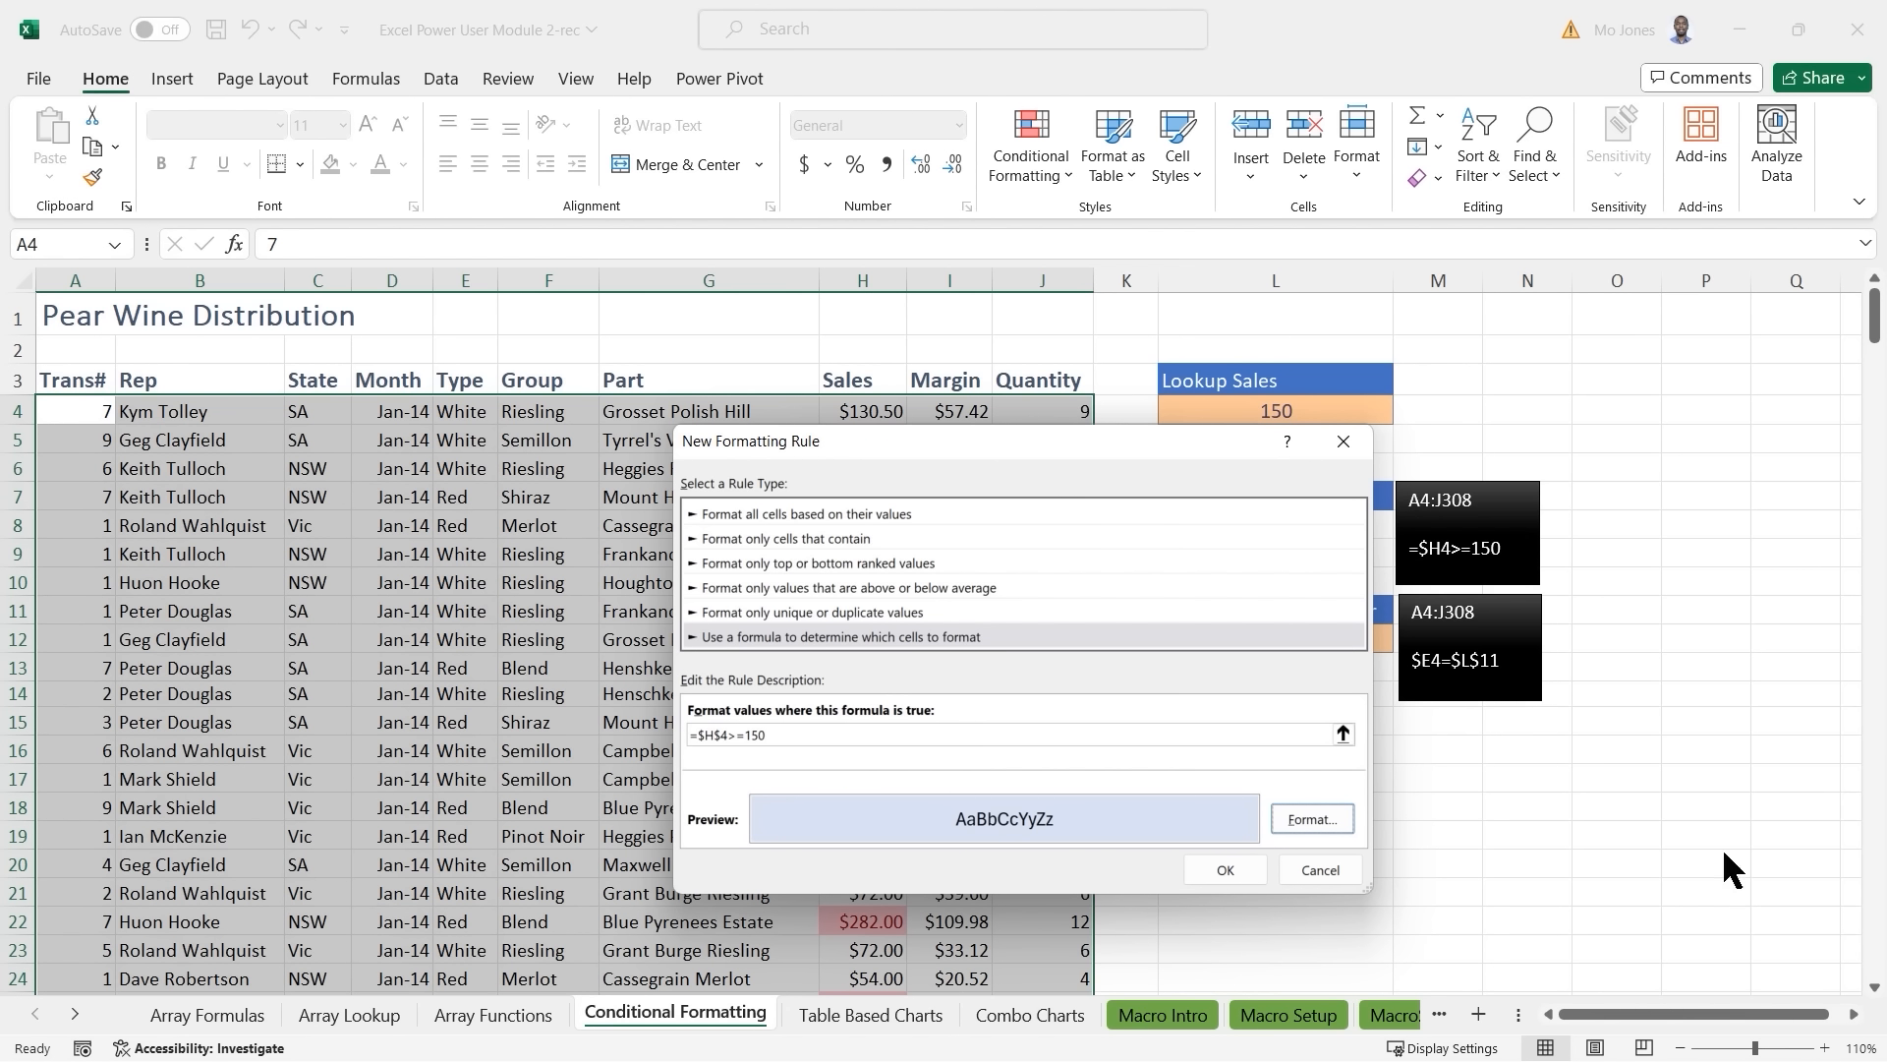
click(715, 734)
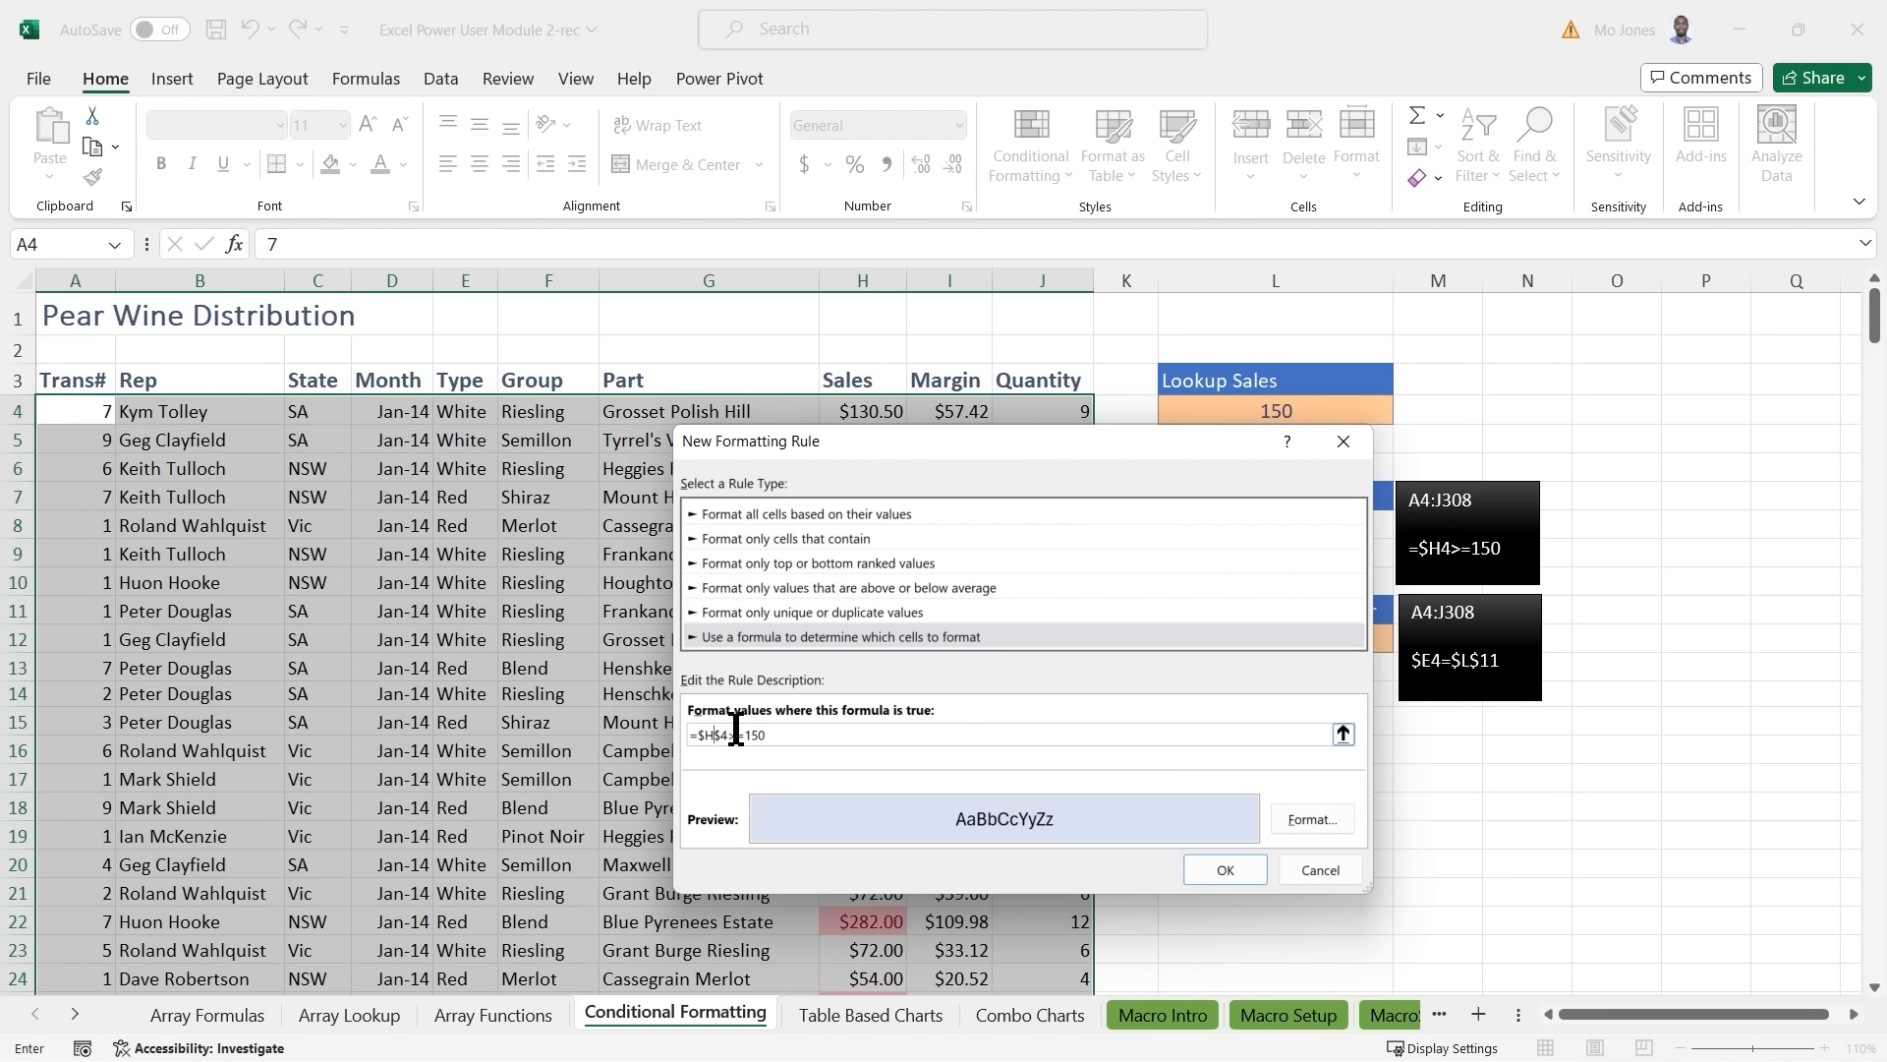
key(Delete)
click(1227, 869)
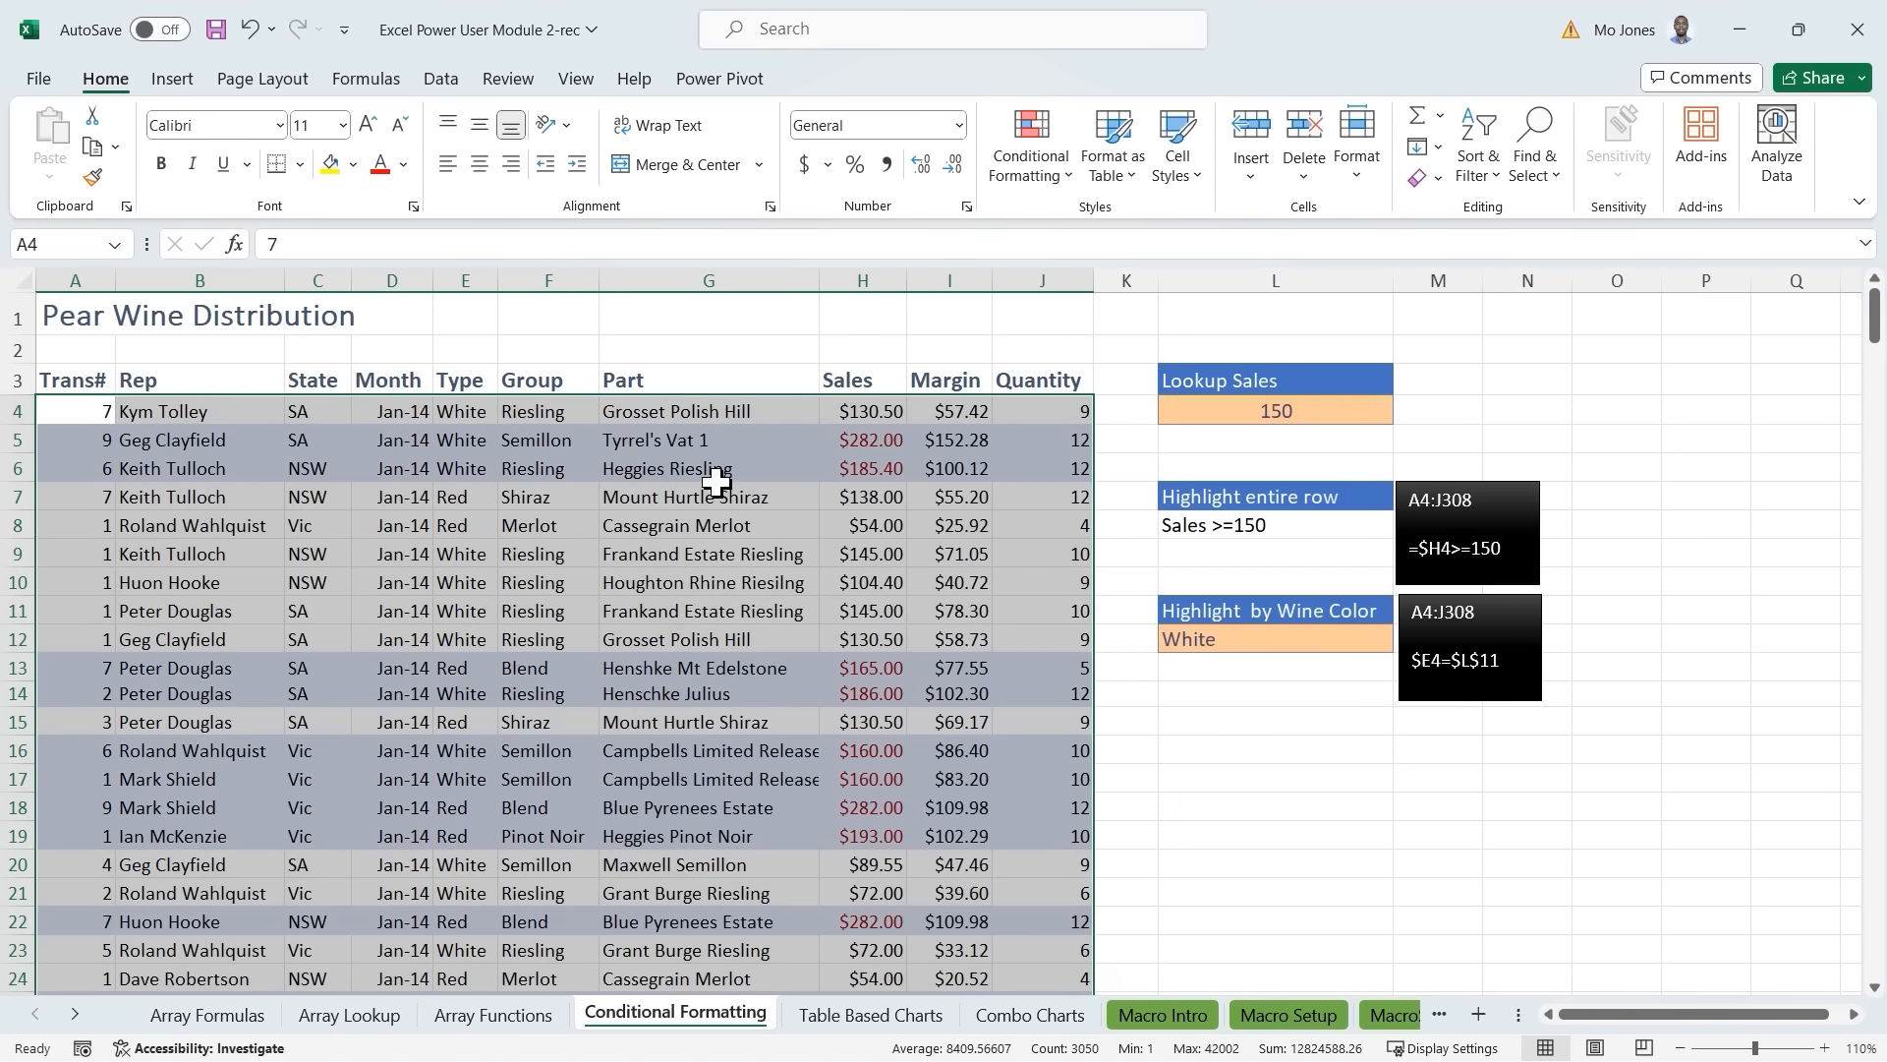
click(701, 525)
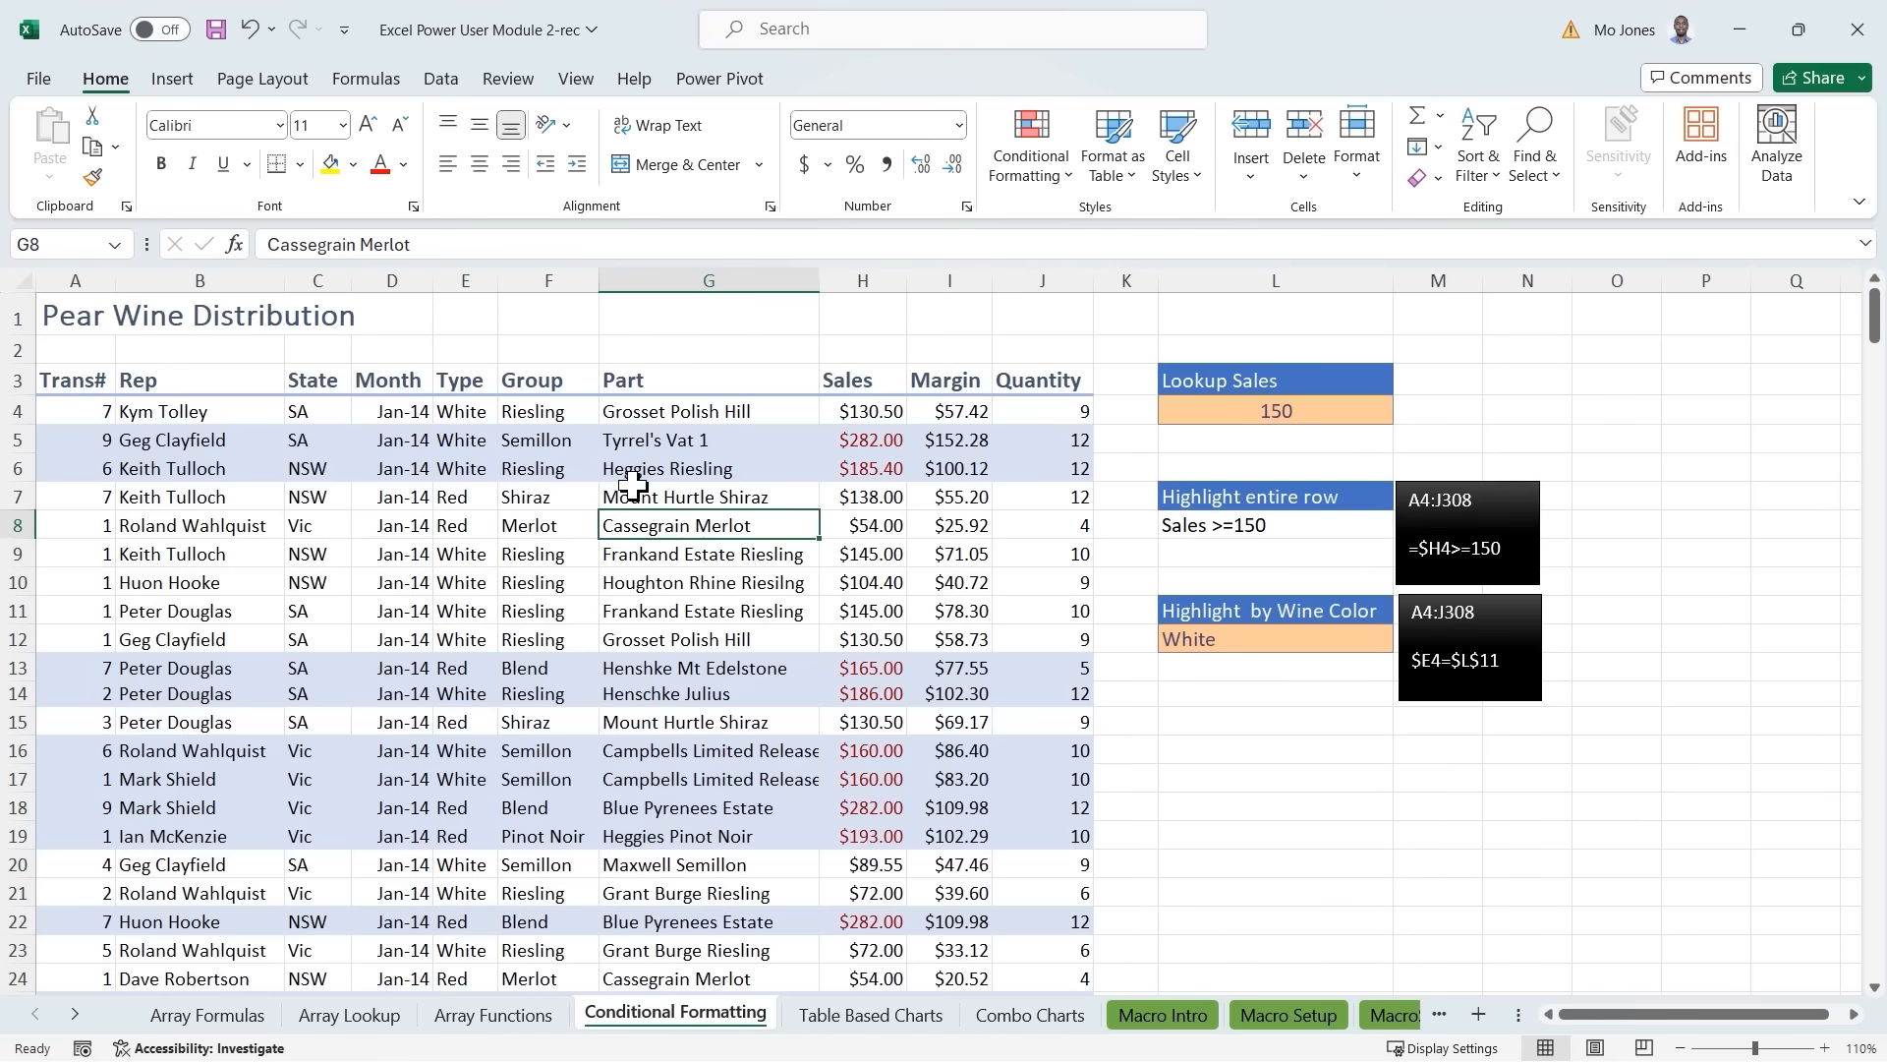
click(800, 440)
scroll(794, 538, down, 1)
scroll(794, 539, down, 6)
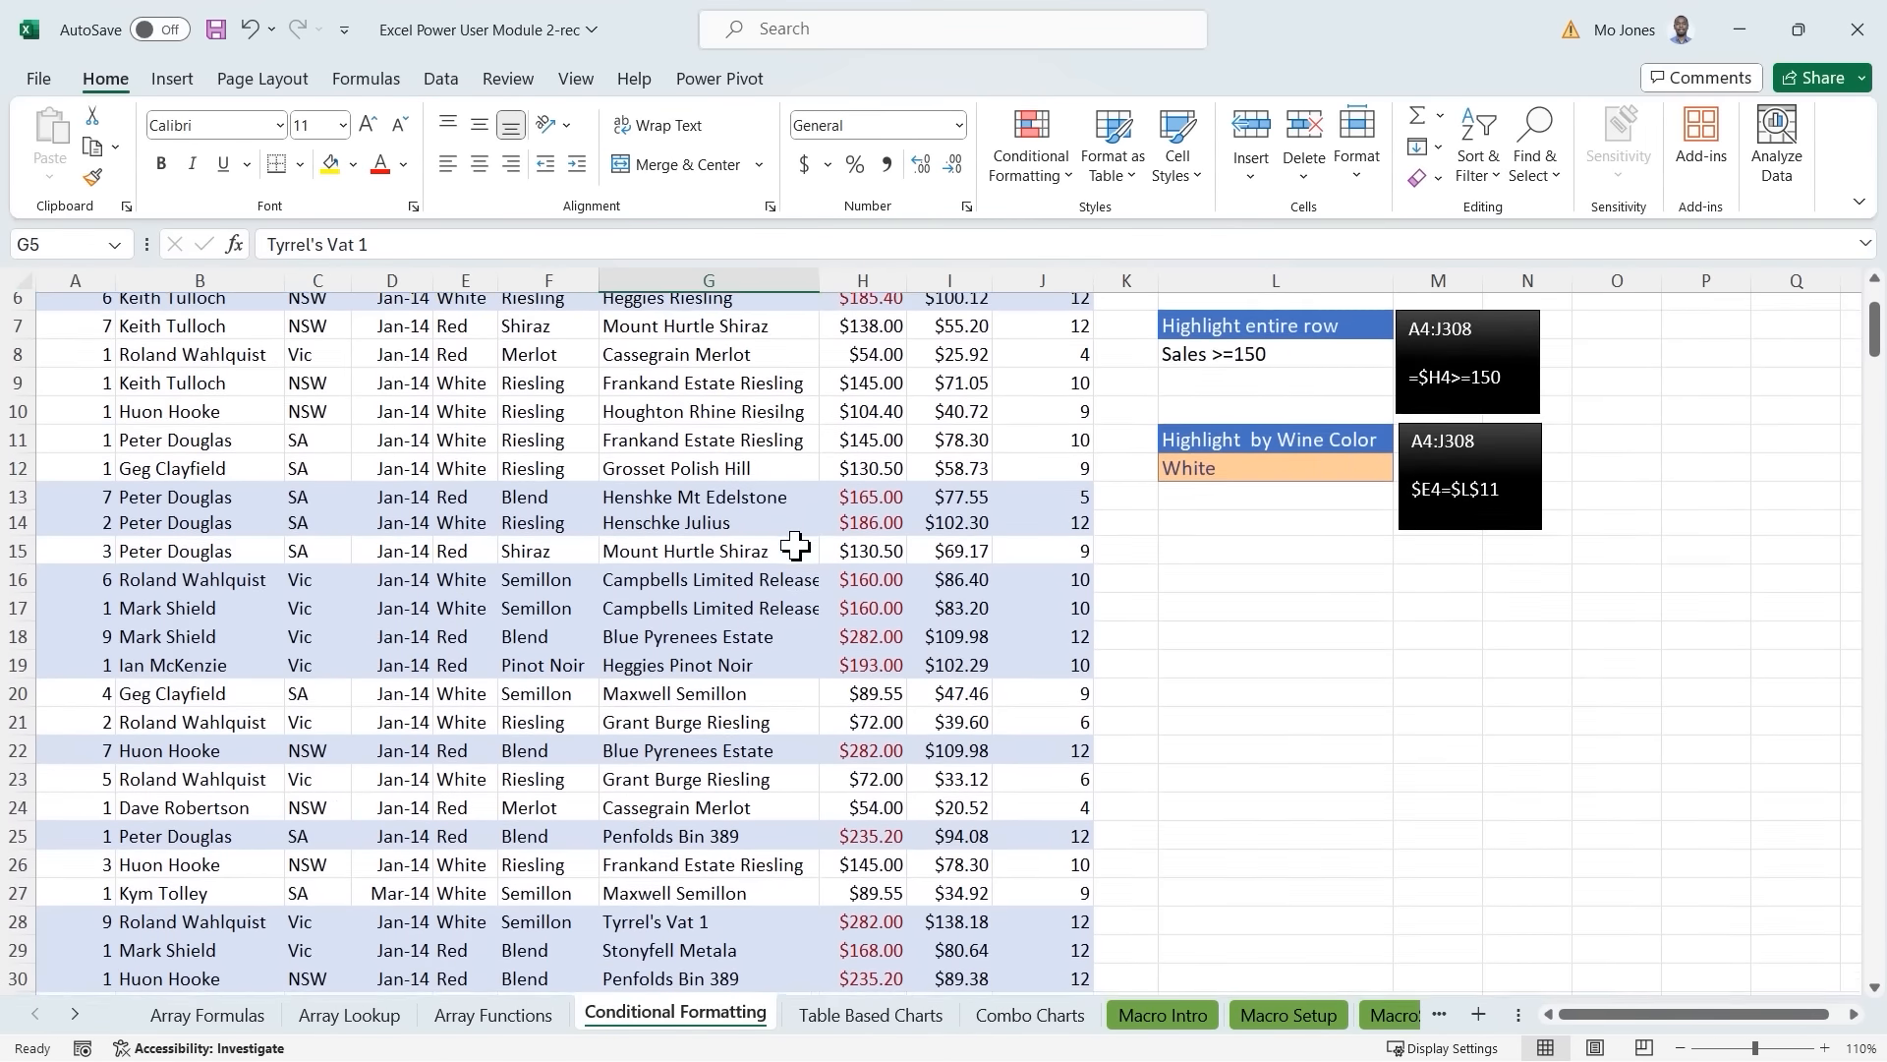
scroll(796, 541, up, 7)
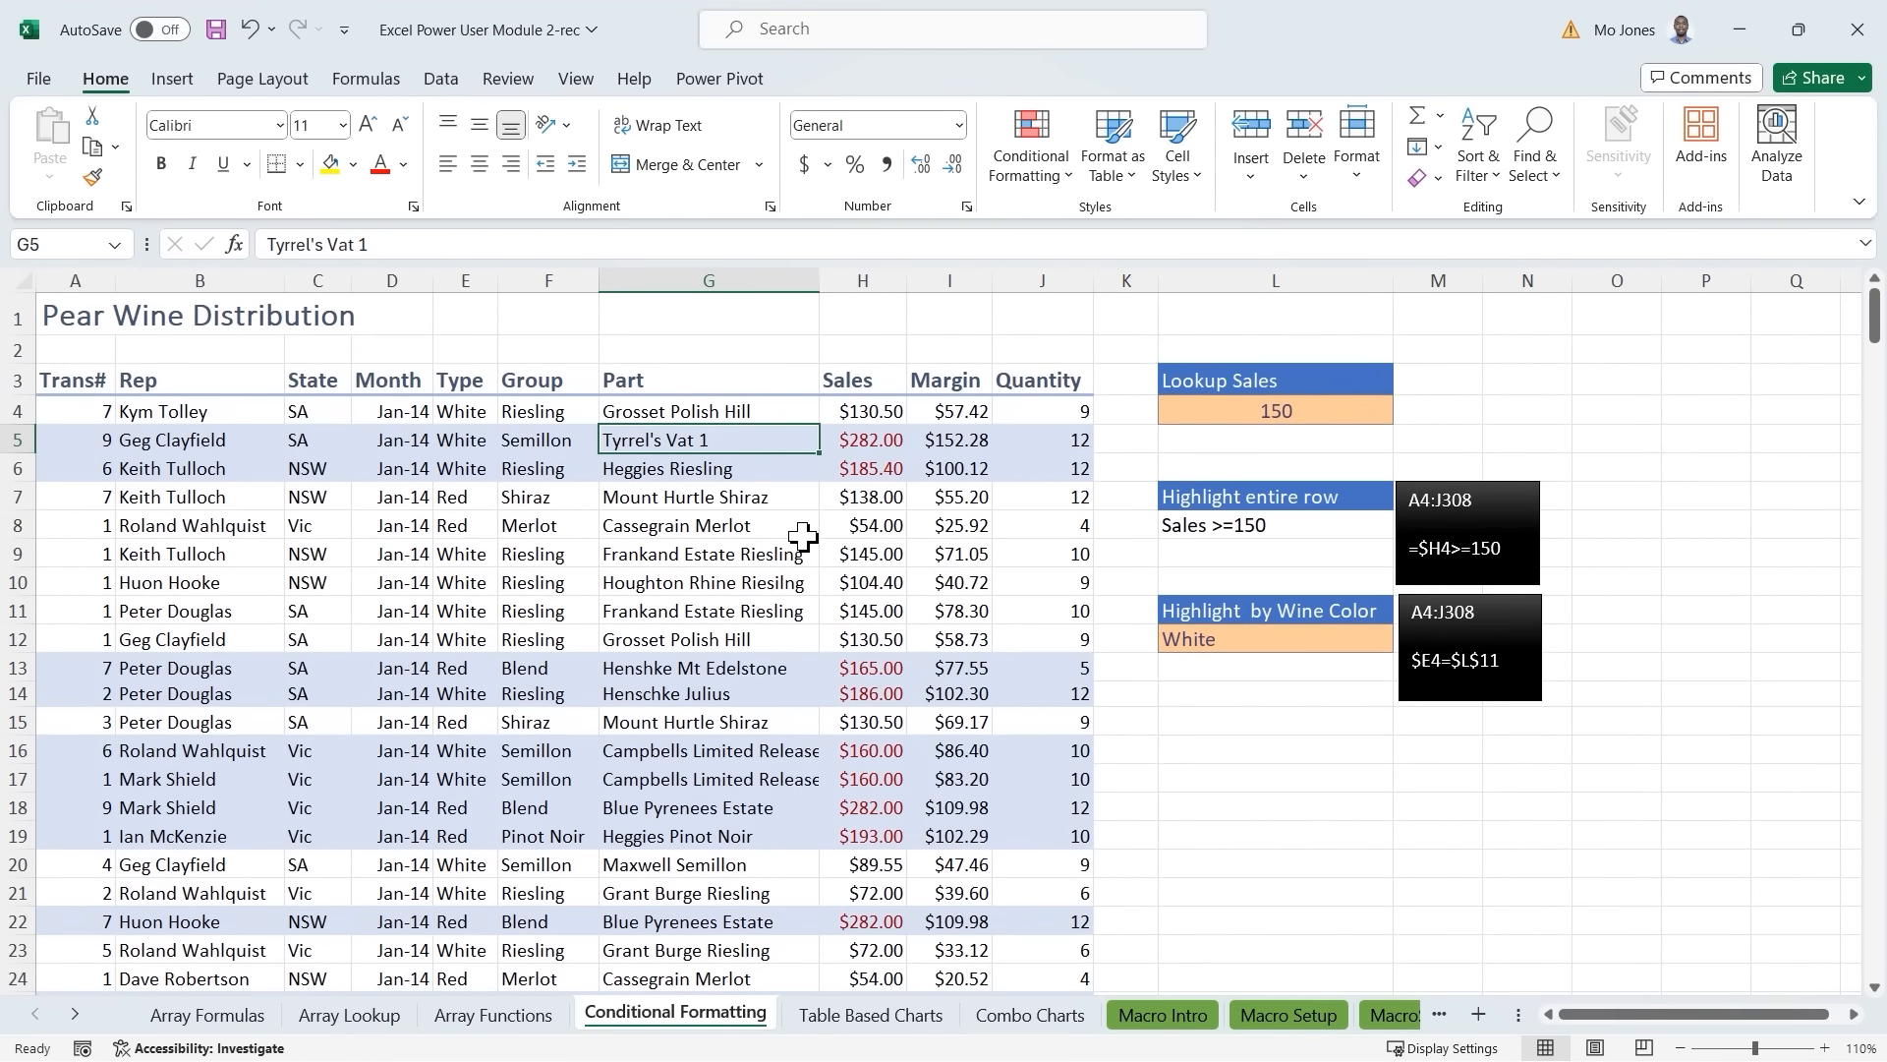
scroll(801, 538, down, 5)
scroll(799, 539, up, 3)
scroll(800, 539, up, 2)
Open the Conditional Formatting Rules Manager showing rules for this worksheet.
click(1063, 171)
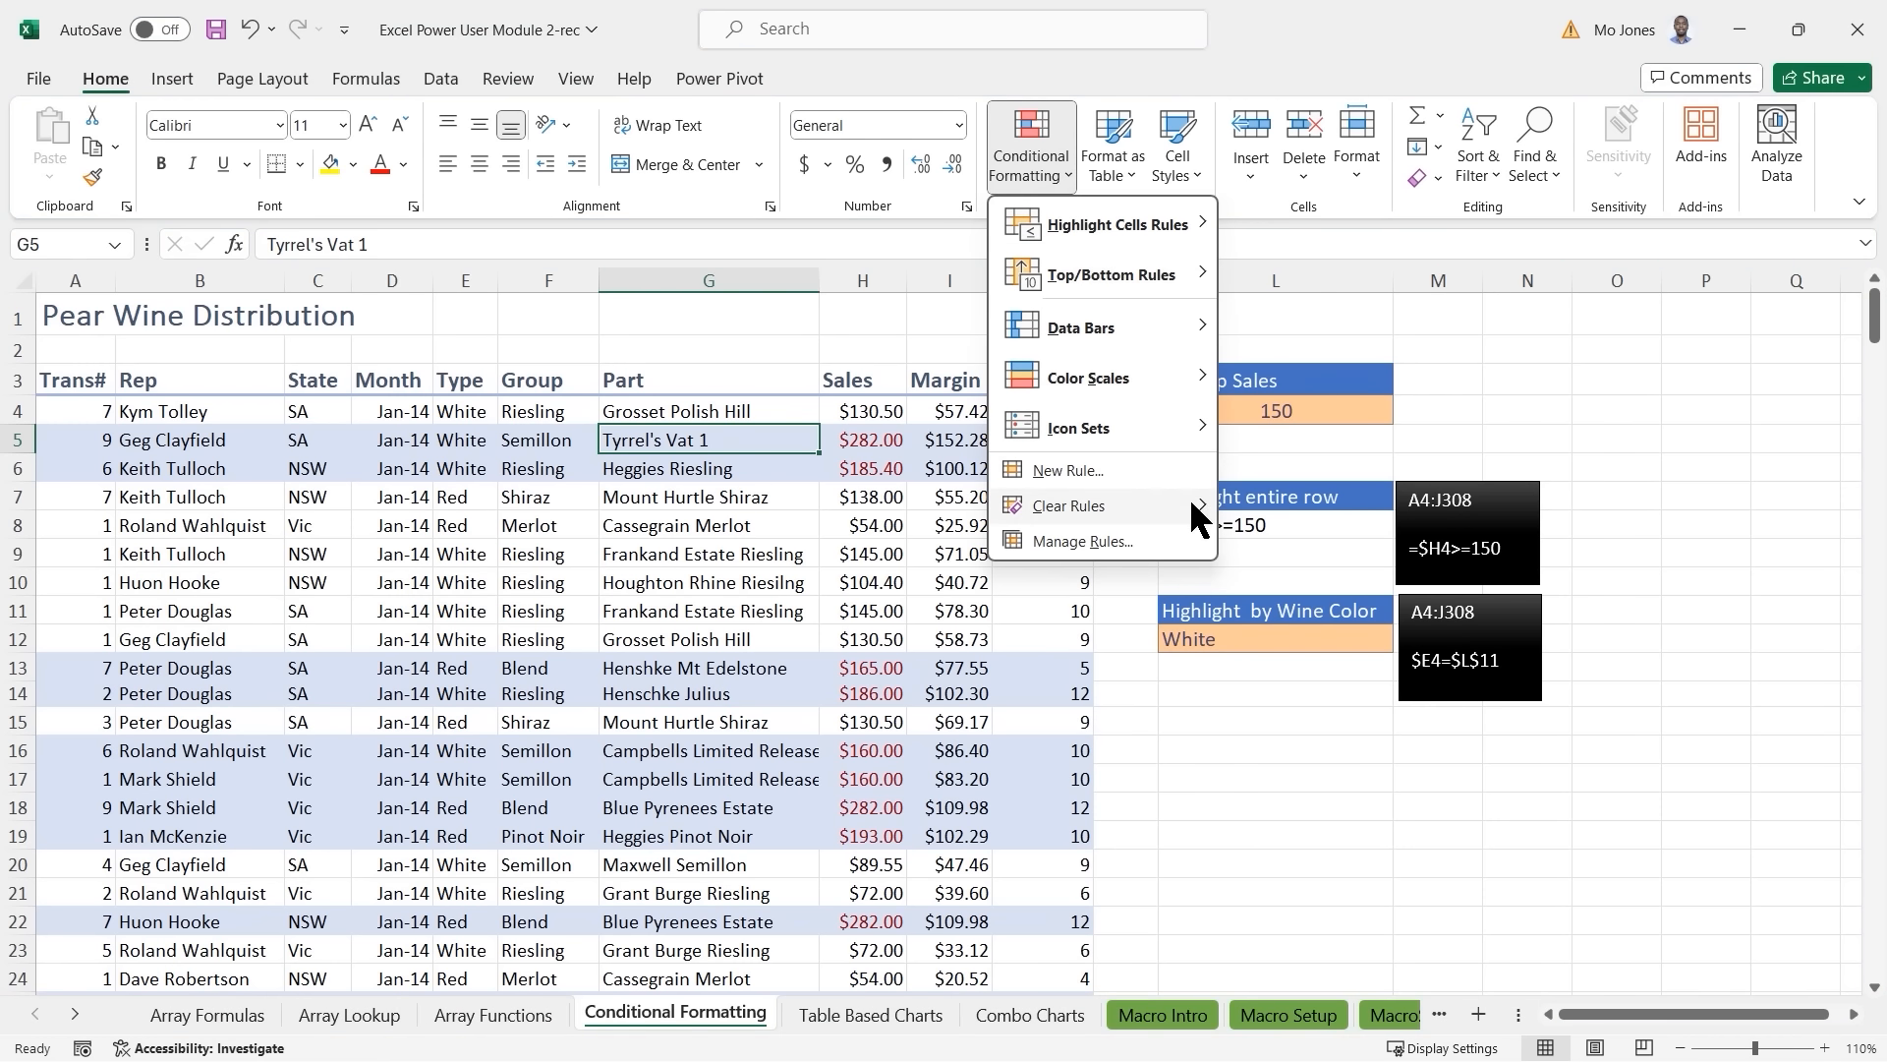
mouse_move(1203, 509)
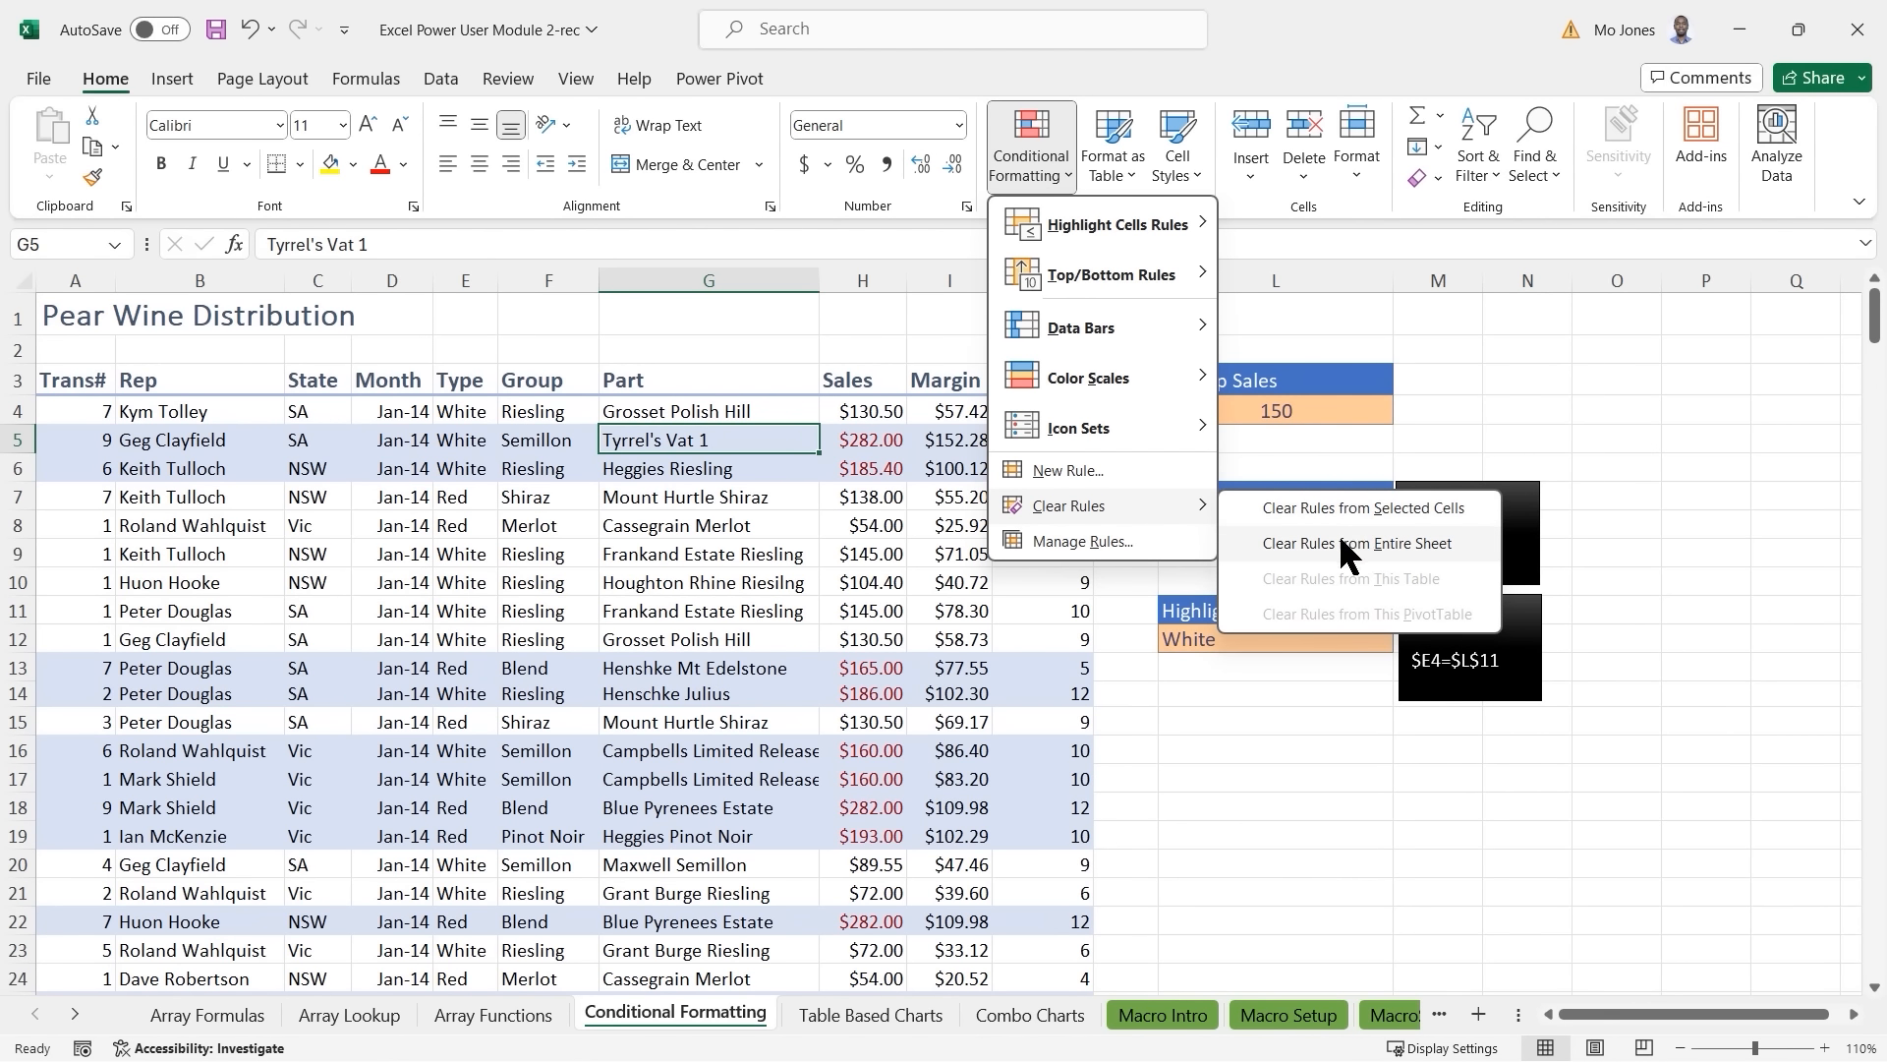
click(1107, 540)
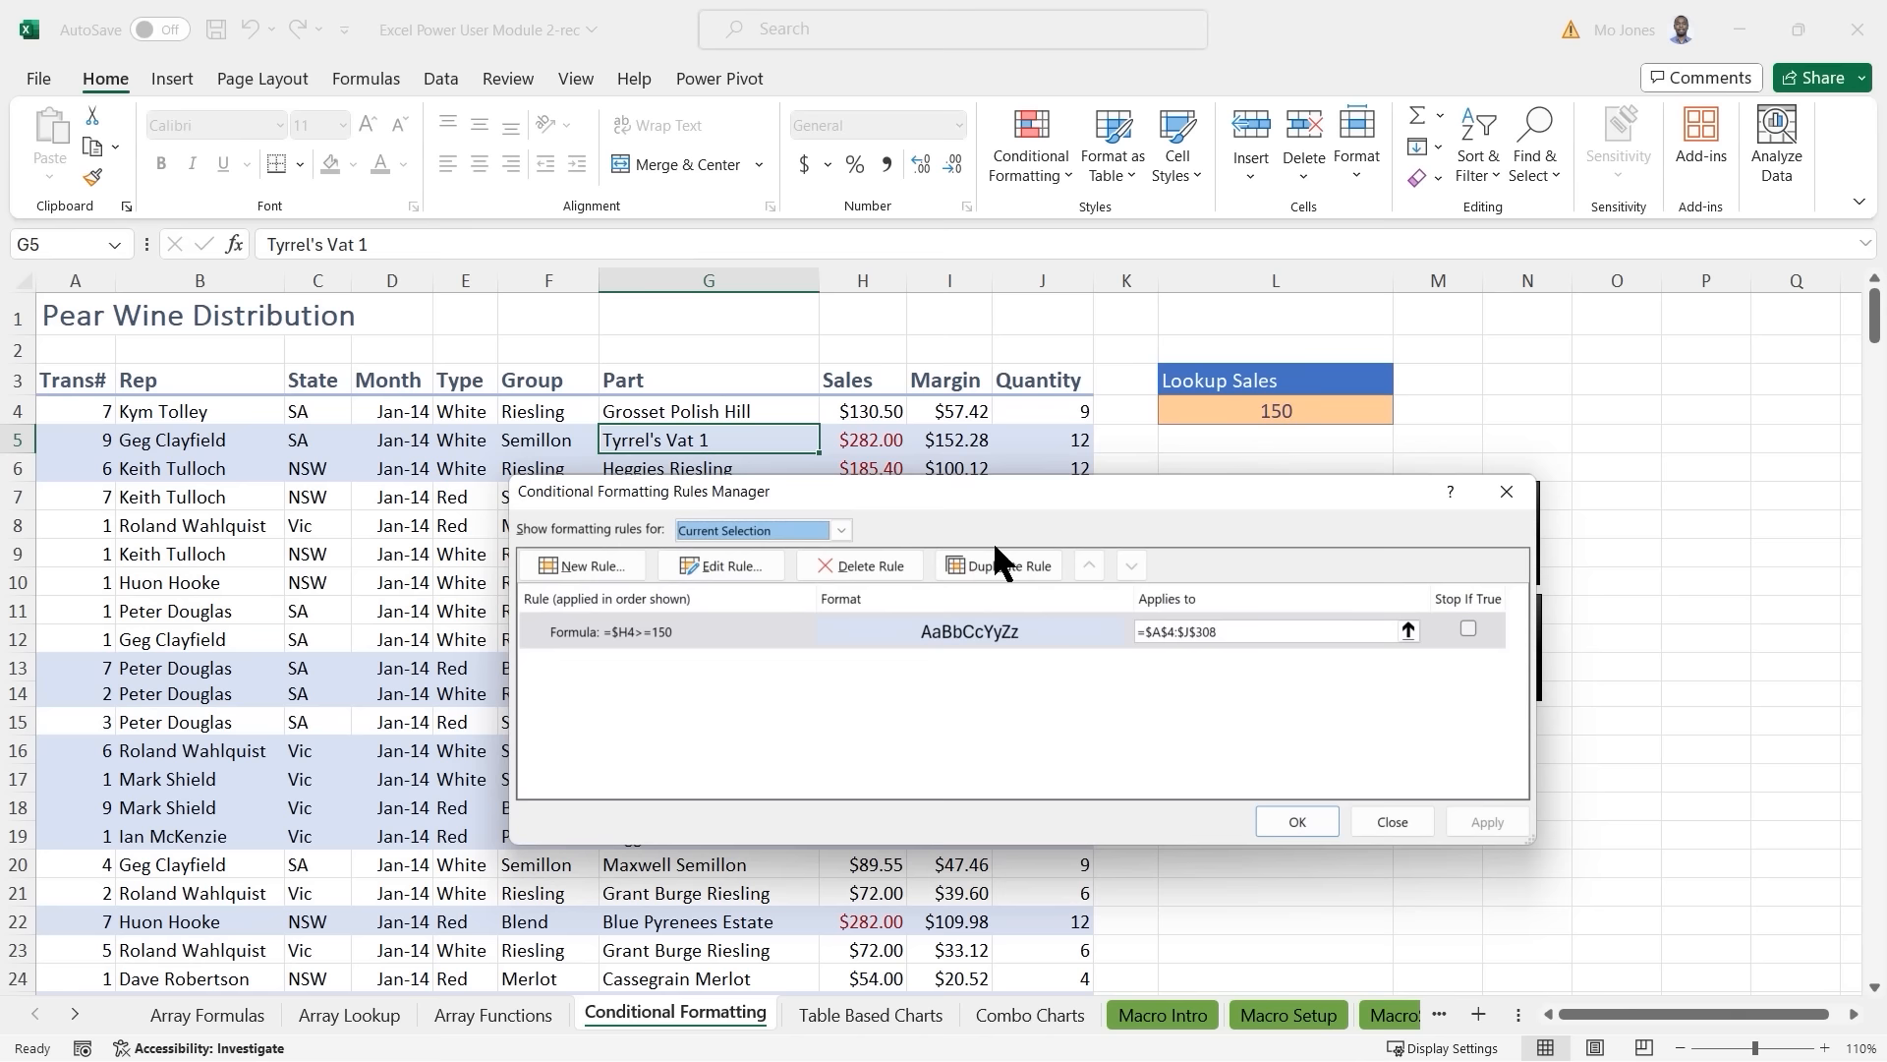
click(839, 527)
click(771, 568)
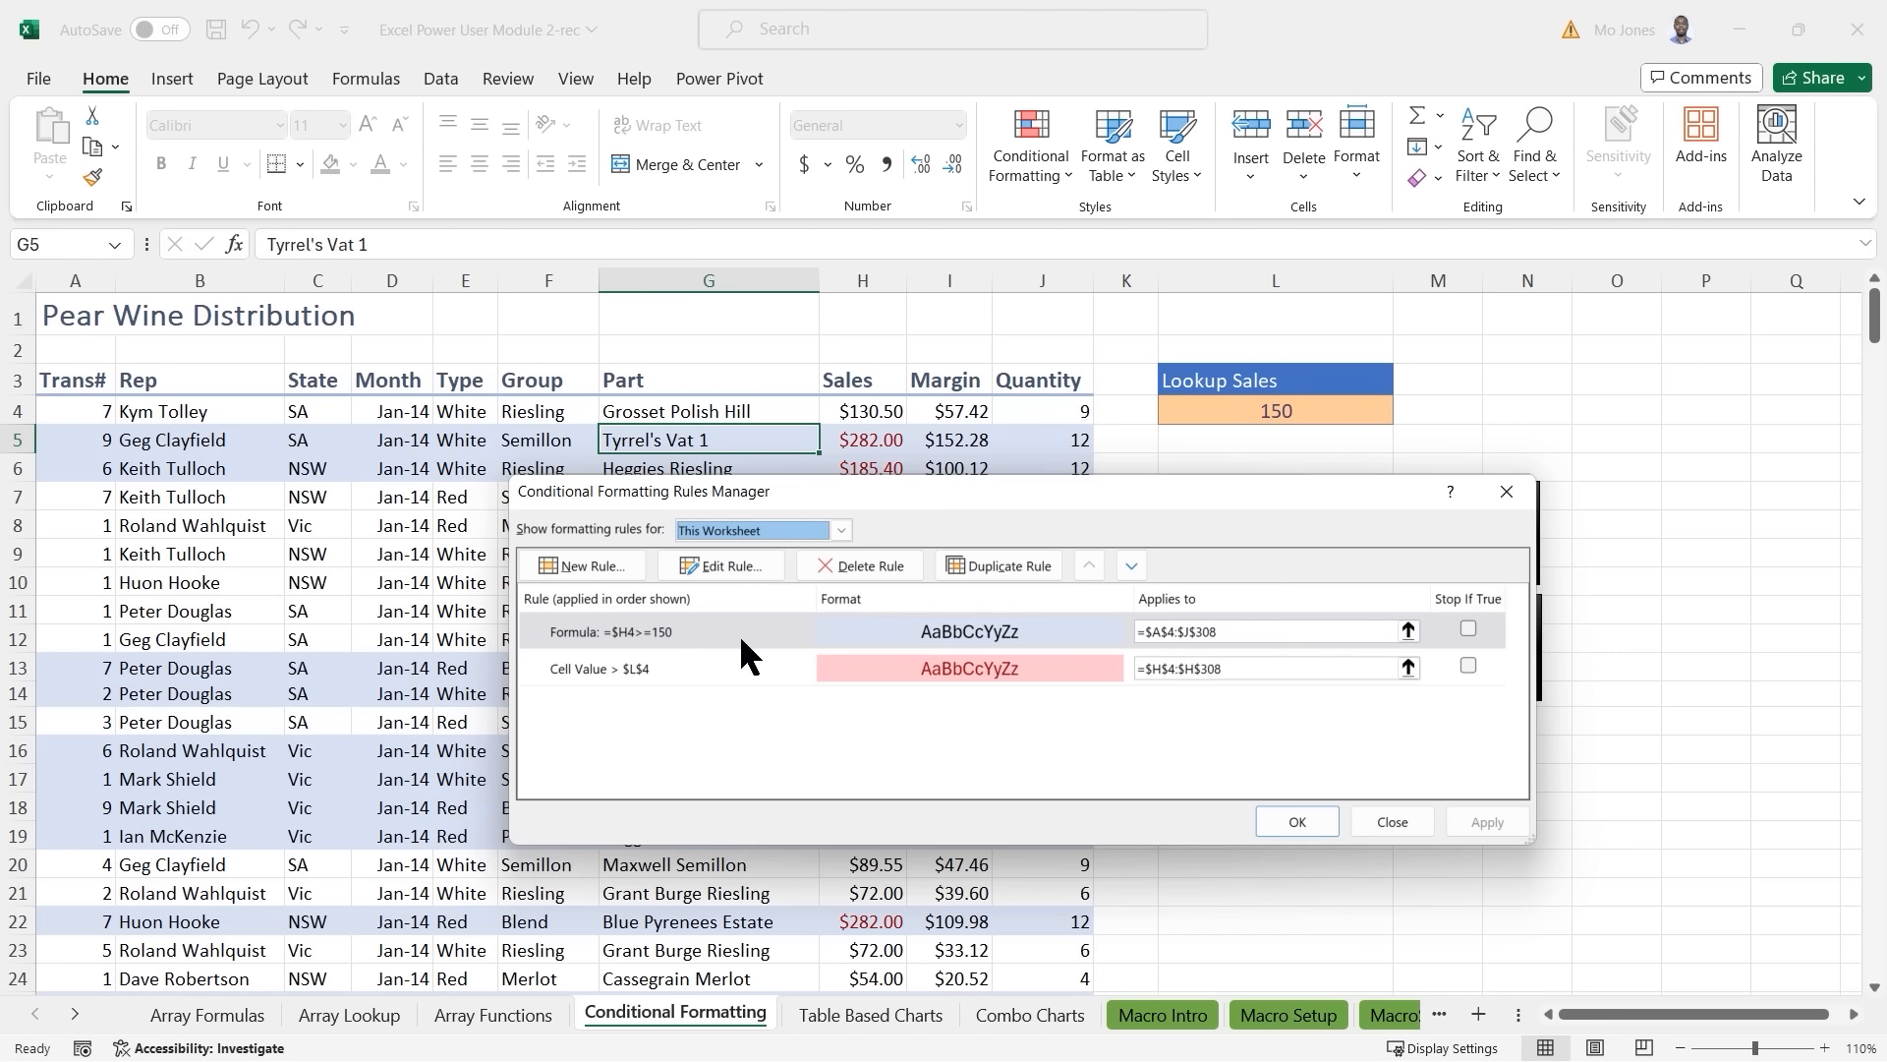
Delete the =$H4>=150 and Cell Value > $L$4 rules and close the manager.
click(871, 564)
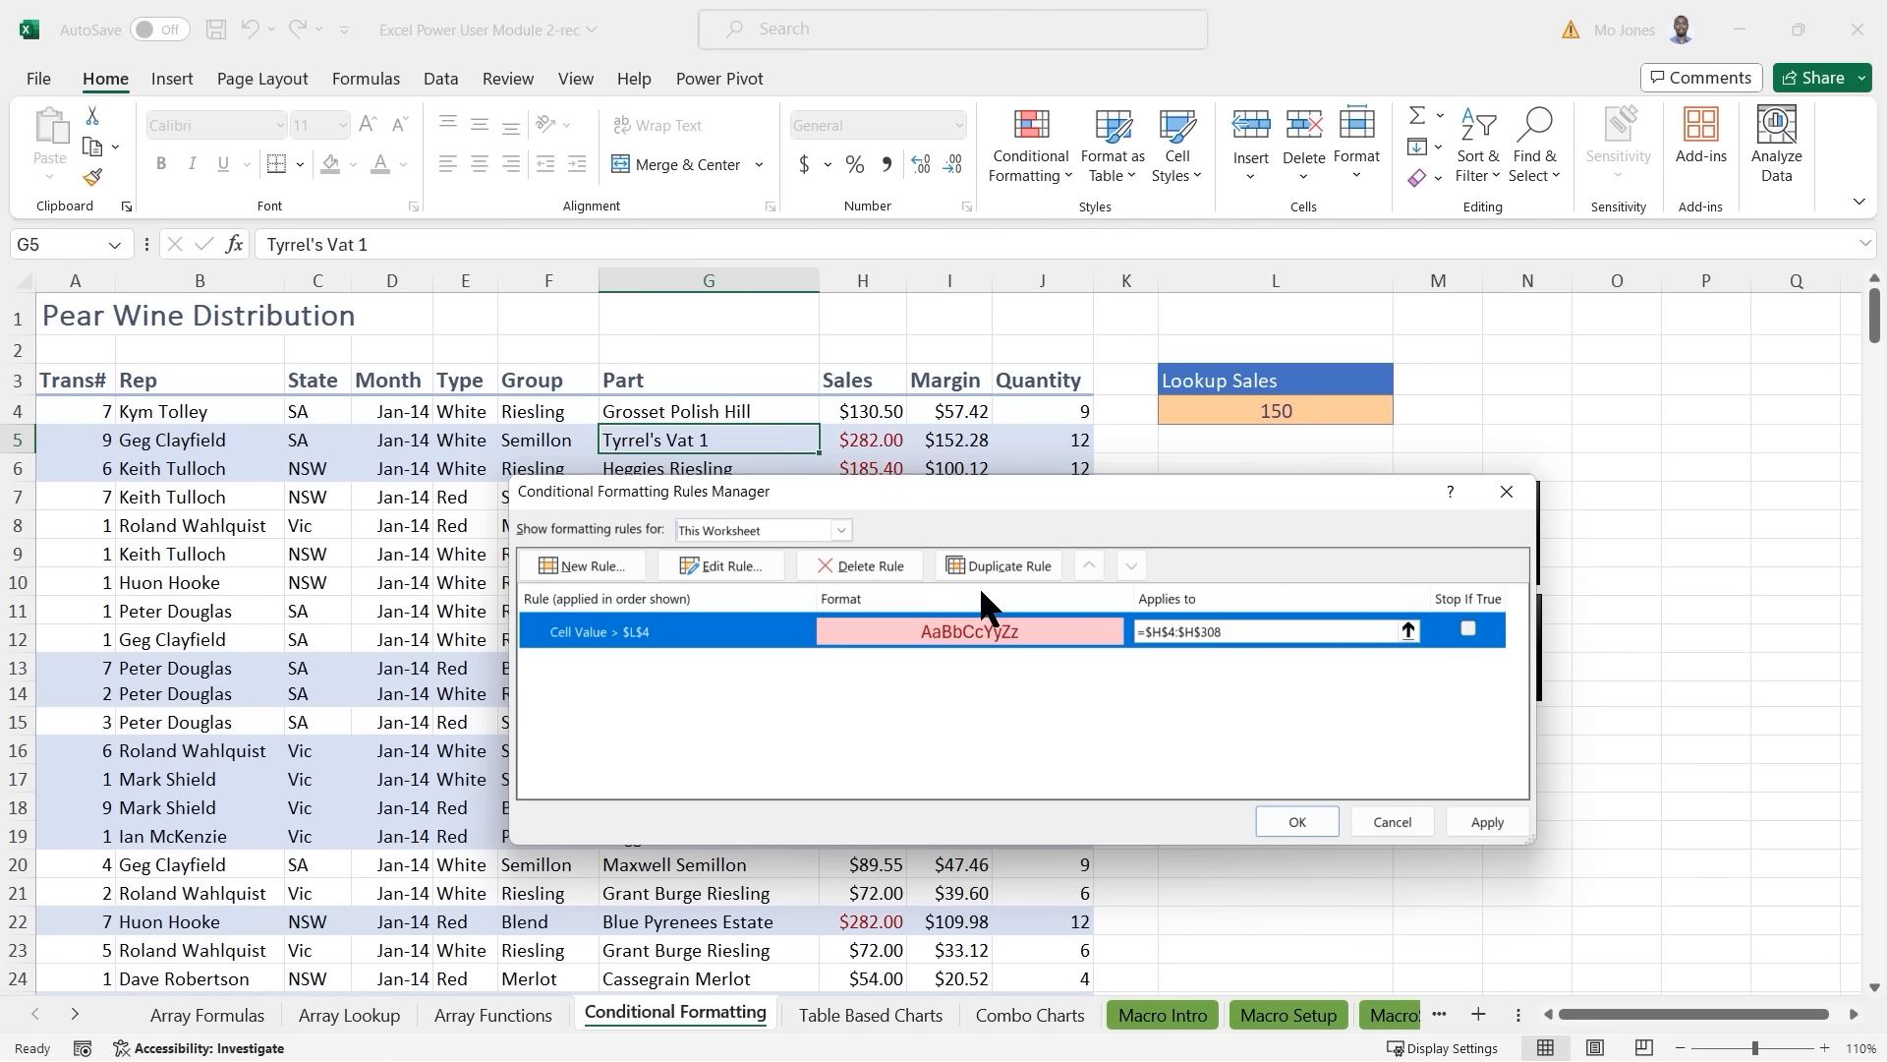
click(876, 556)
click(1485, 818)
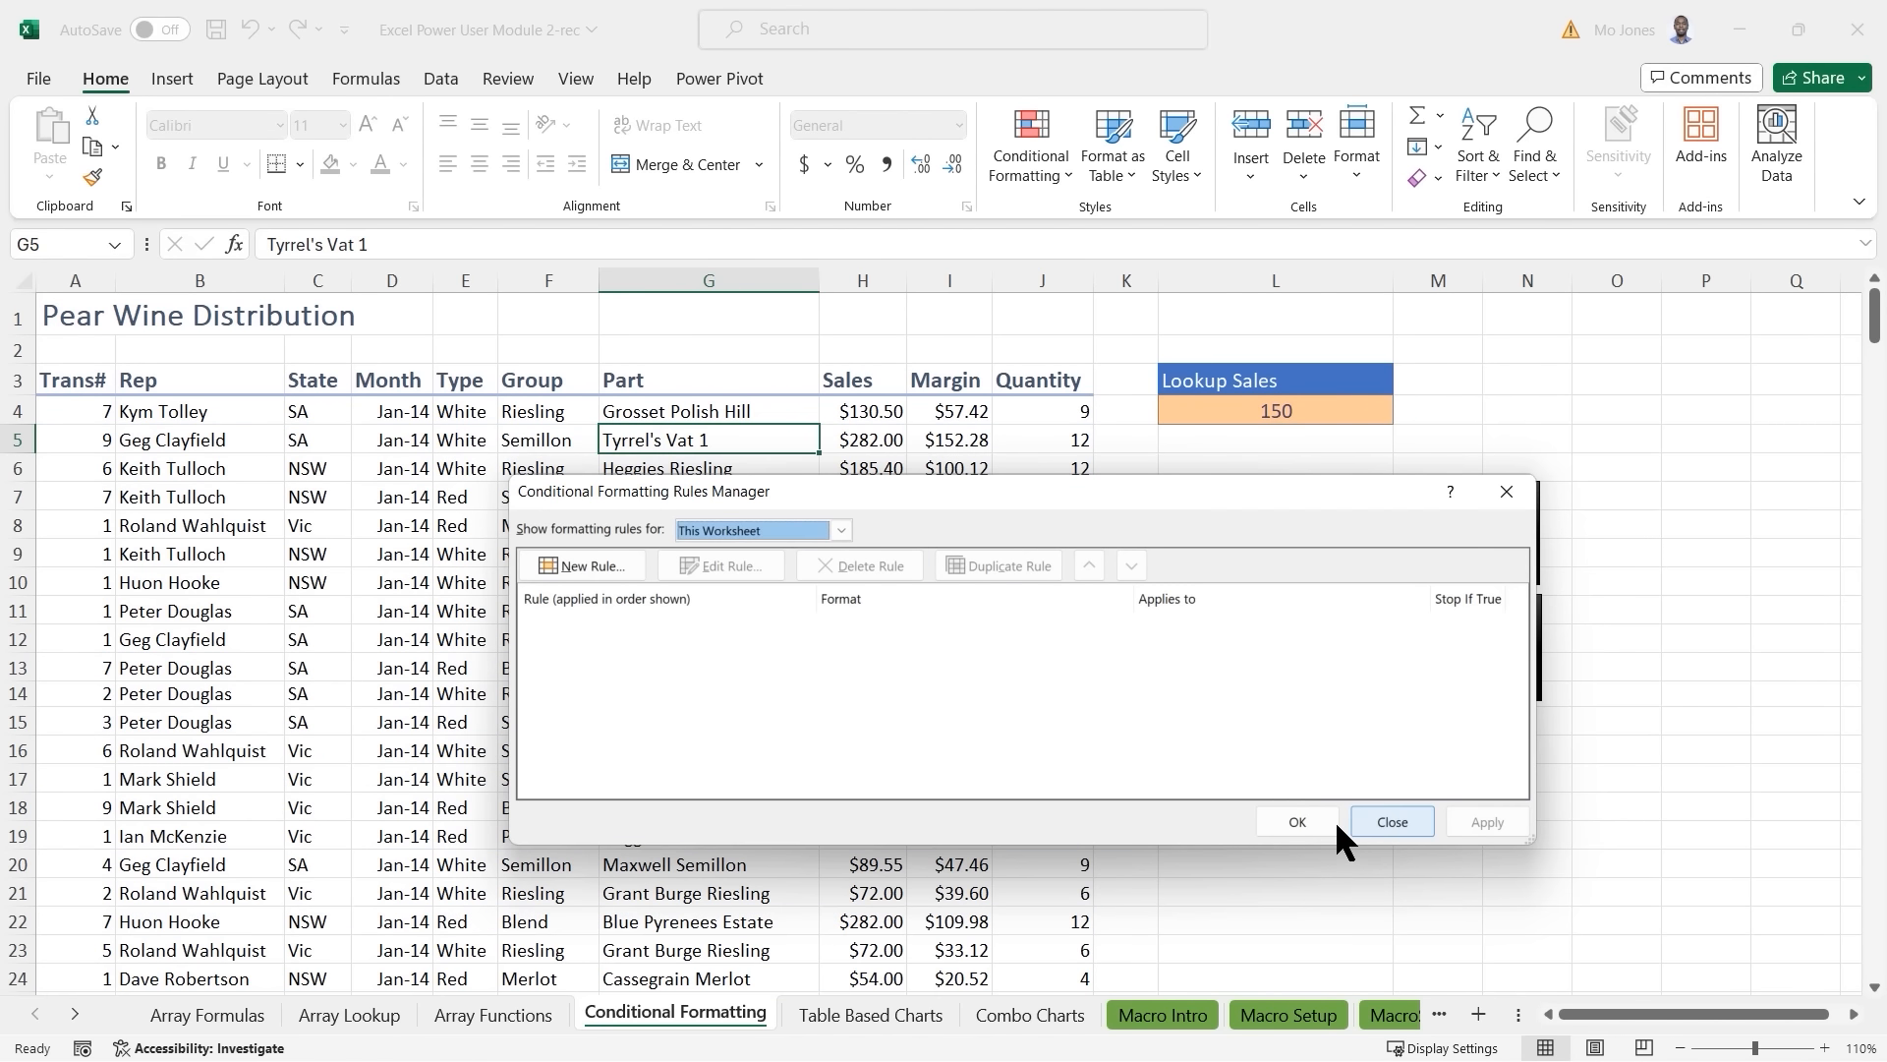
click(1298, 822)
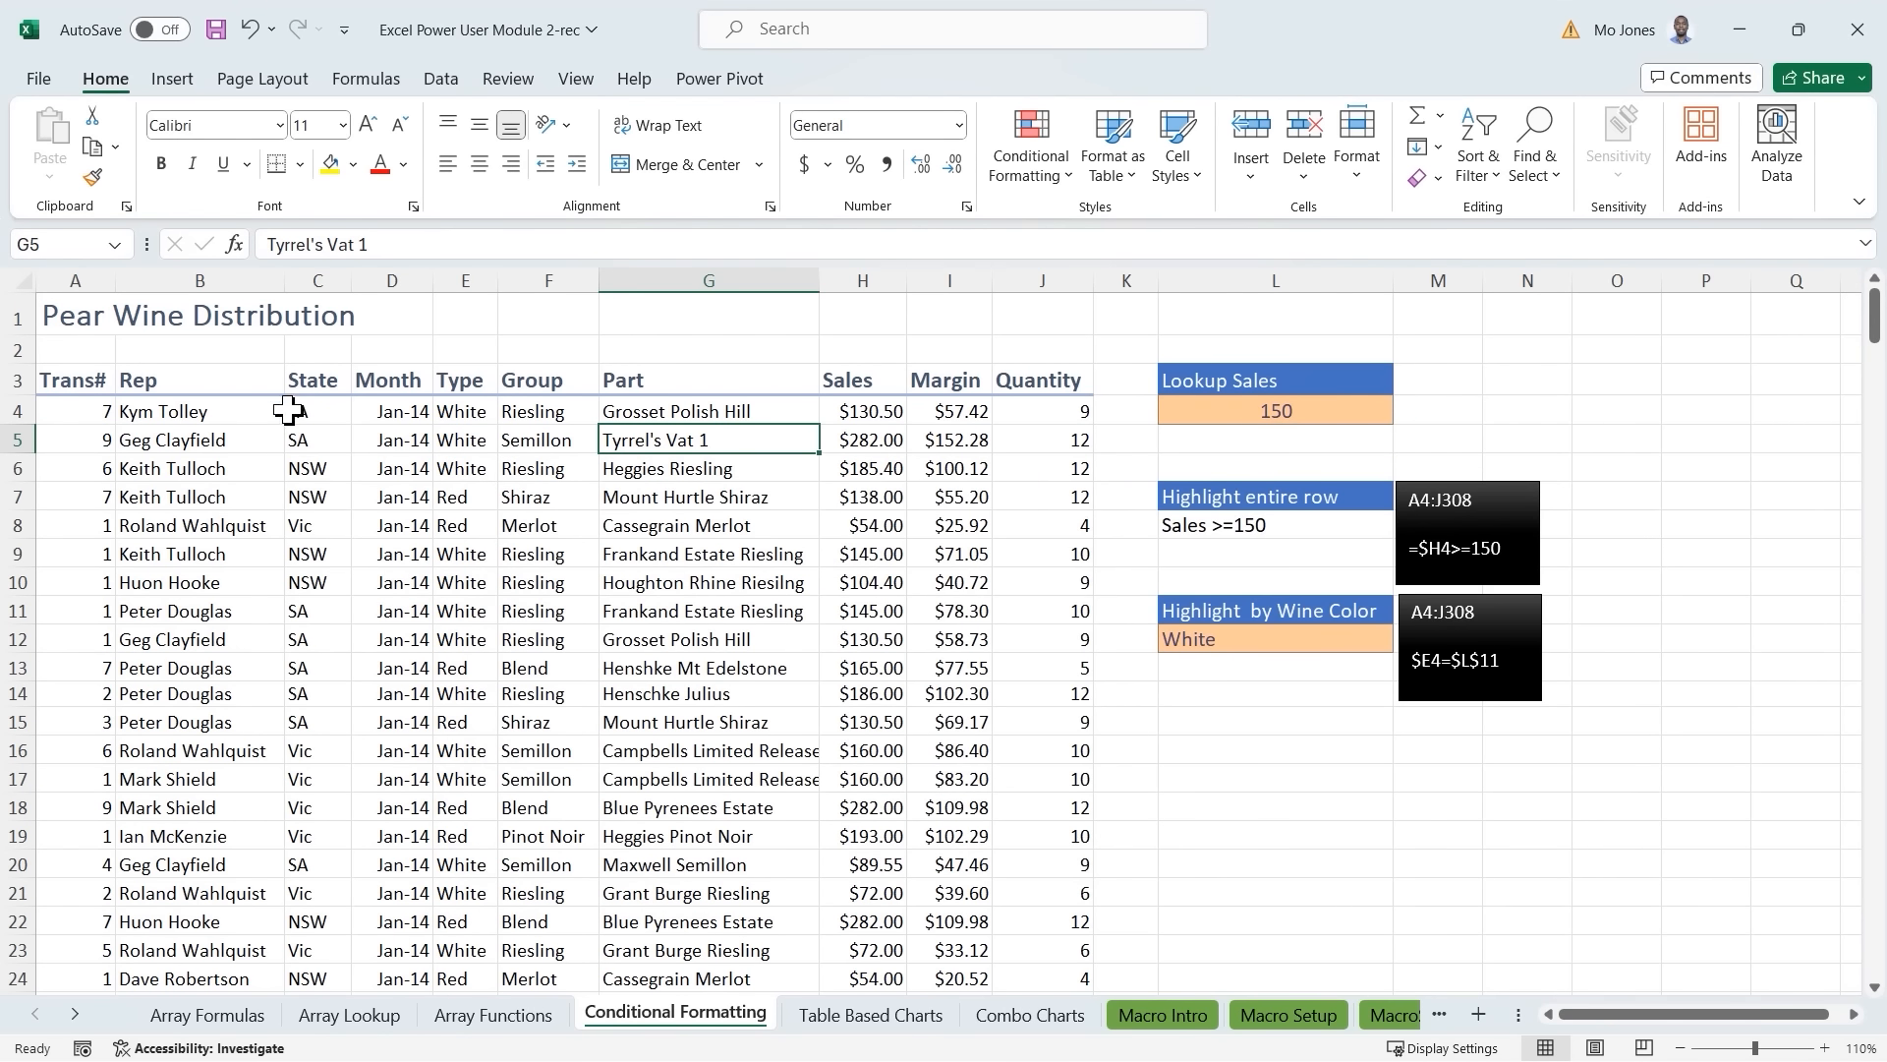
Select the wine data from A4 across to column J and down to row 308.
click(86, 411)
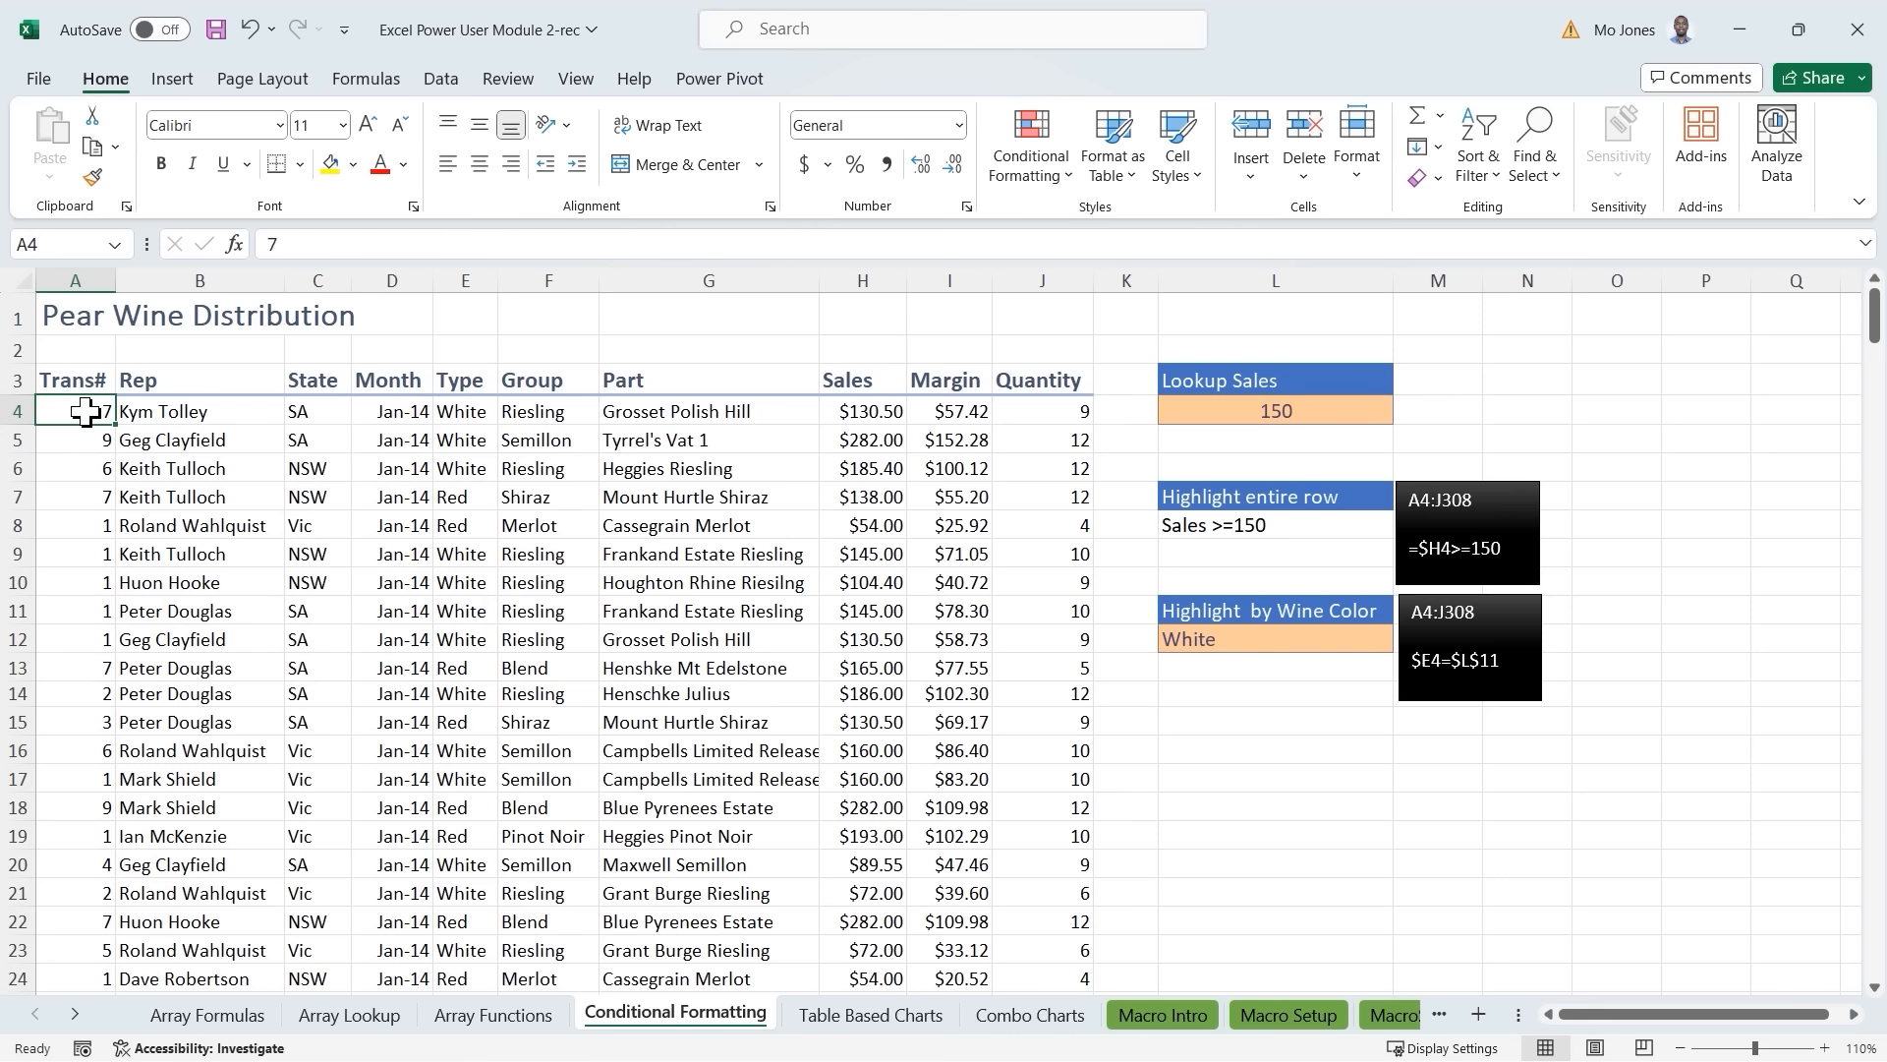
key(ctrl+shift+Right)
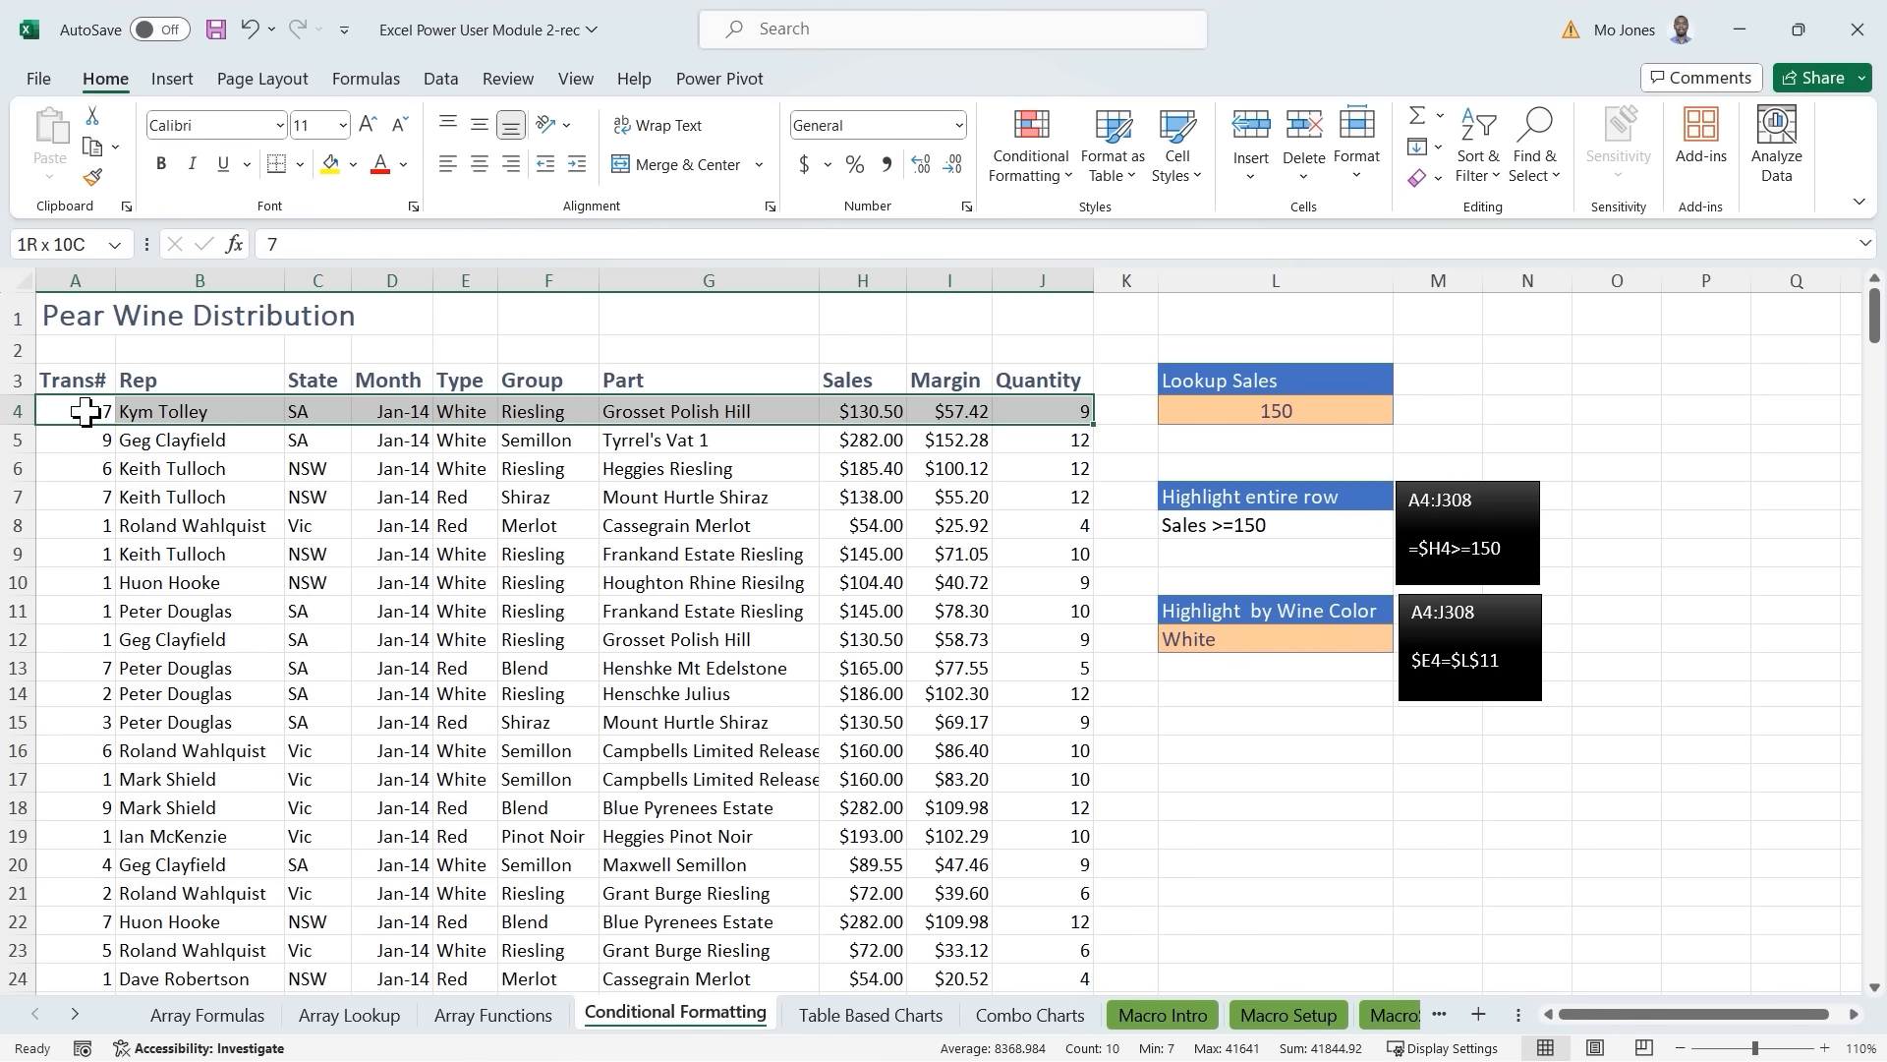
key(ctrl+shift+Down)
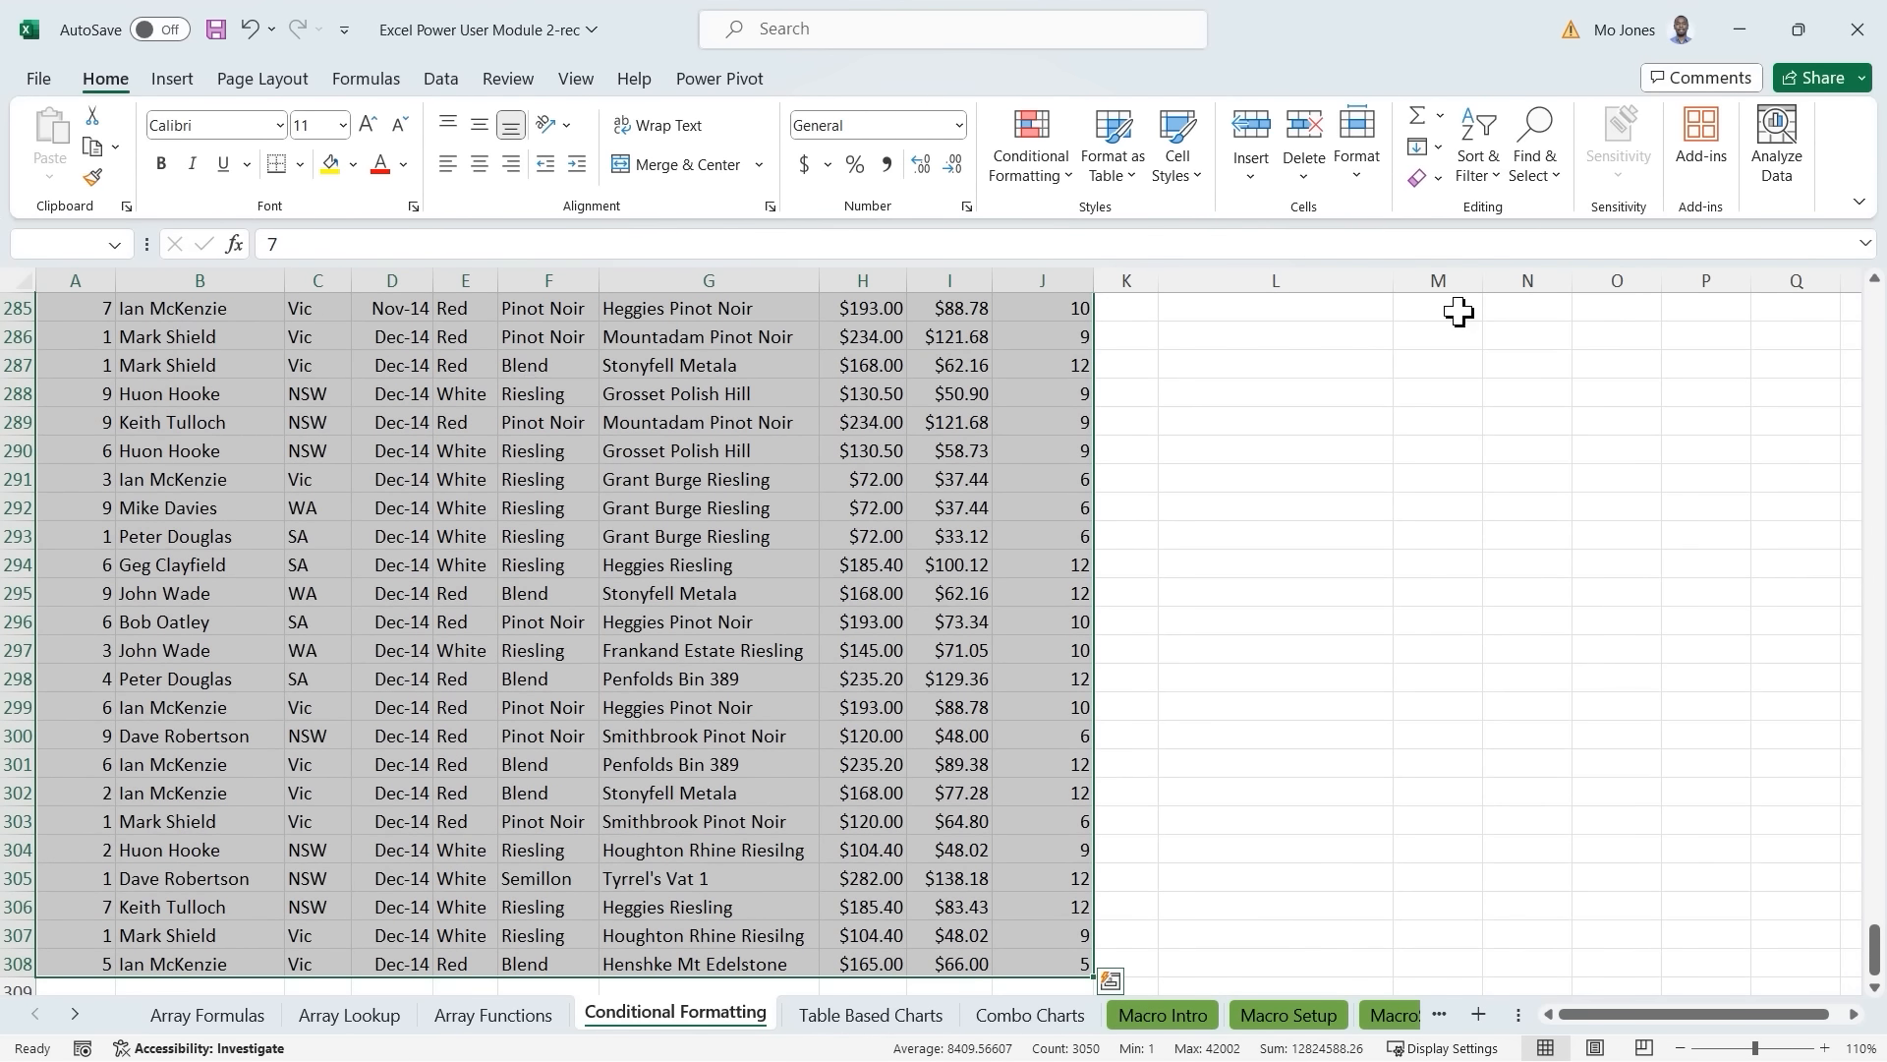
click(1880, 334)
click(1879, 335)
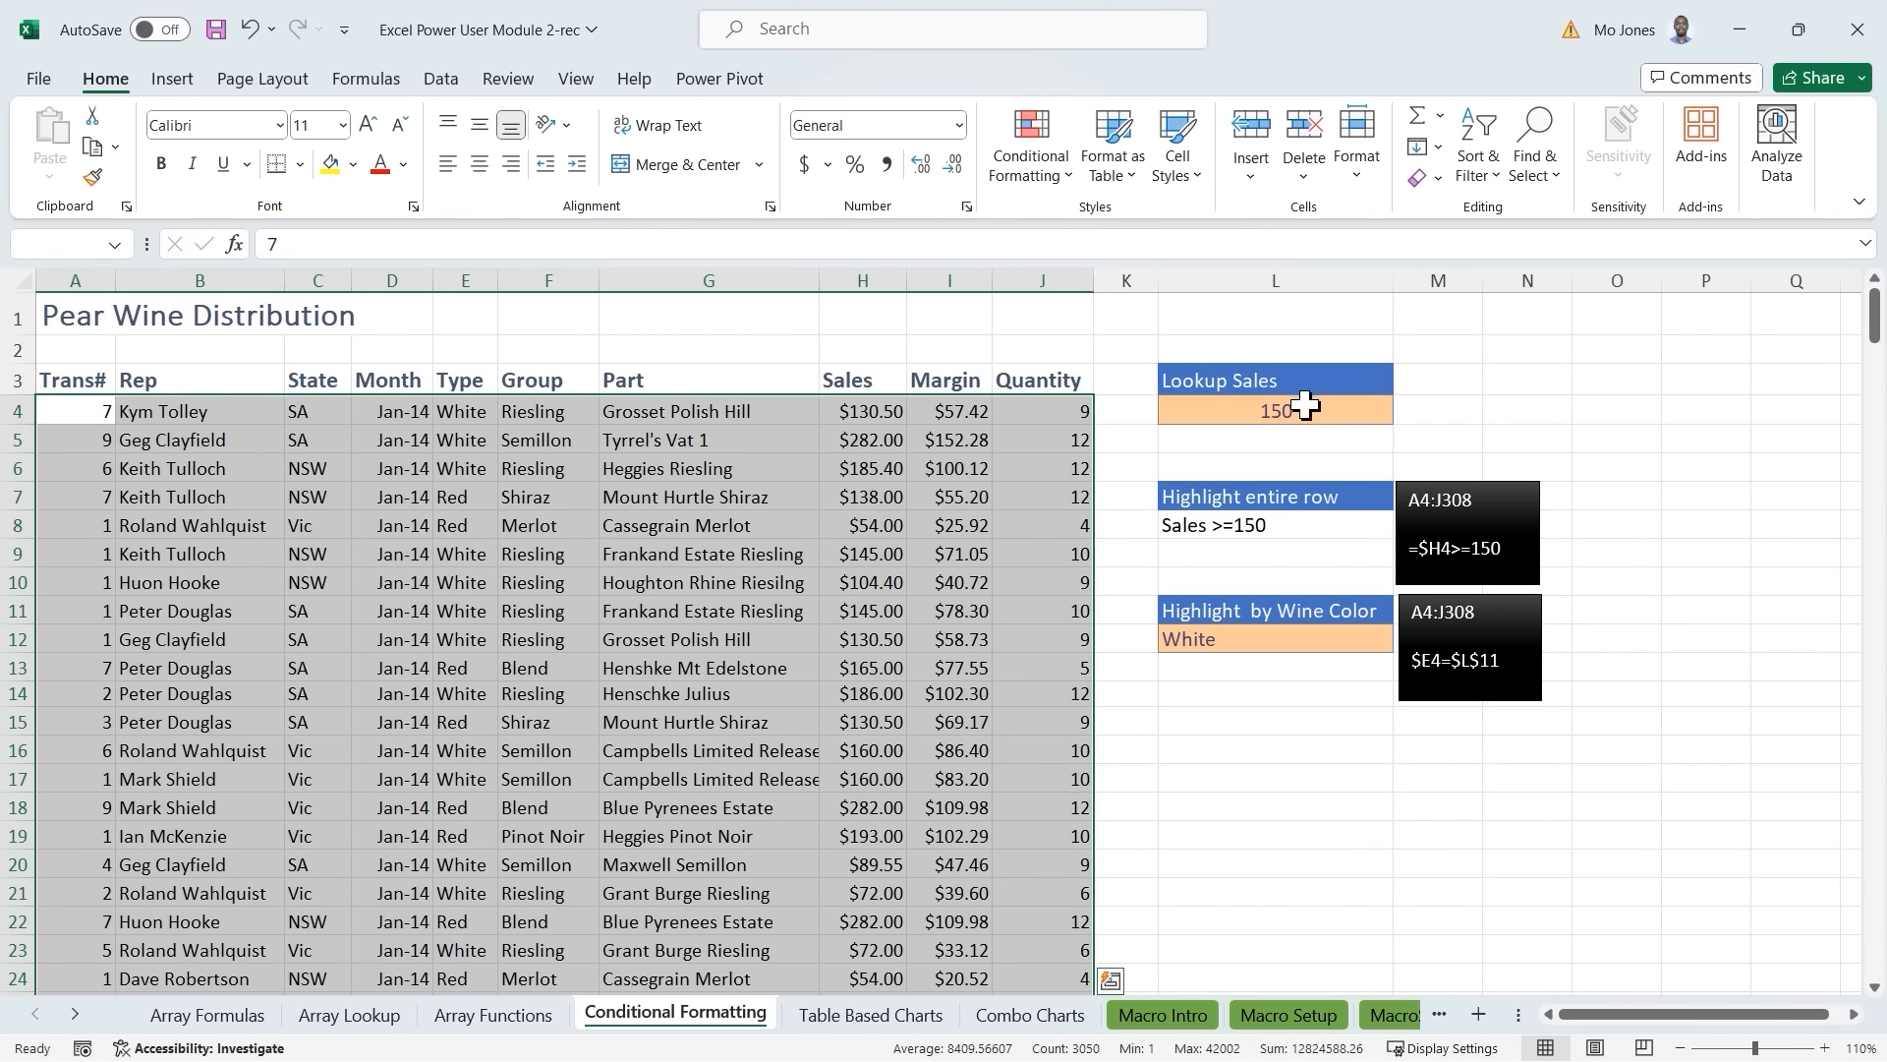
Start a new formula-based conditional formatting rule and move its dialog clear of the data.
click(1069, 175)
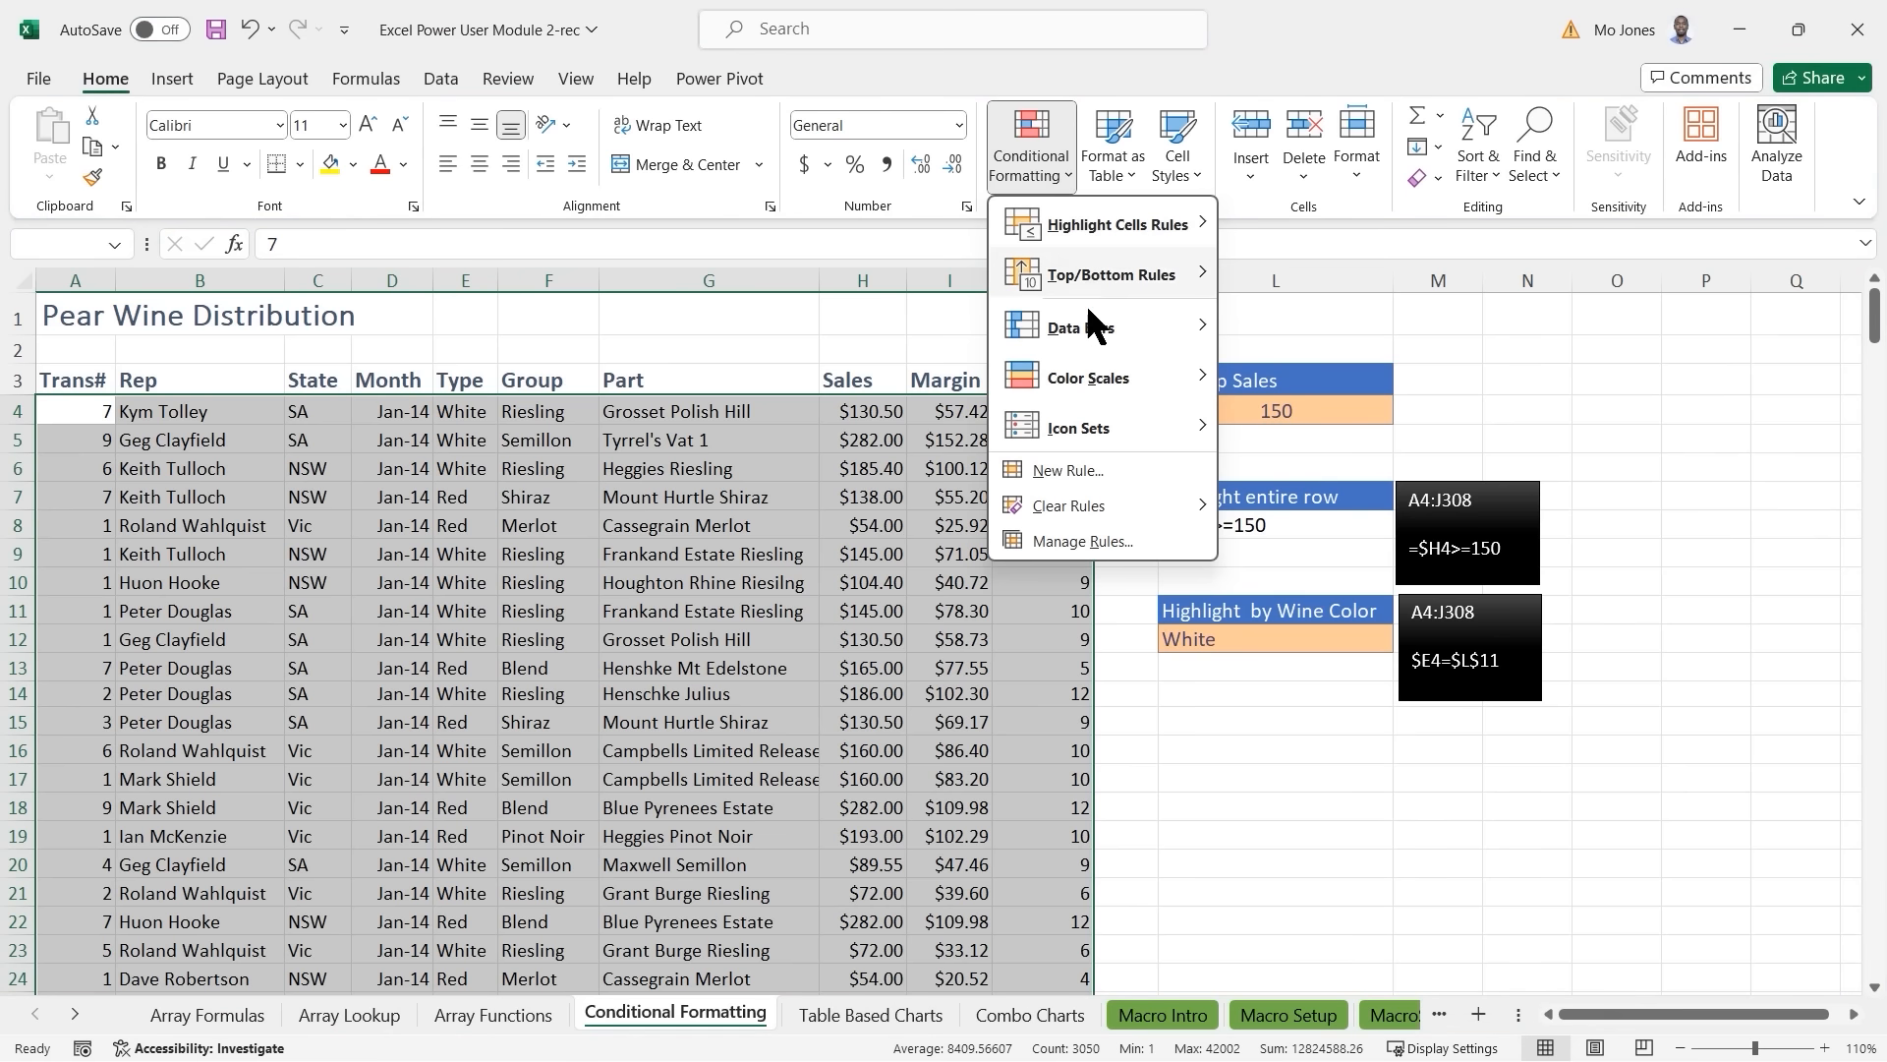
click(1074, 472)
click(790, 618)
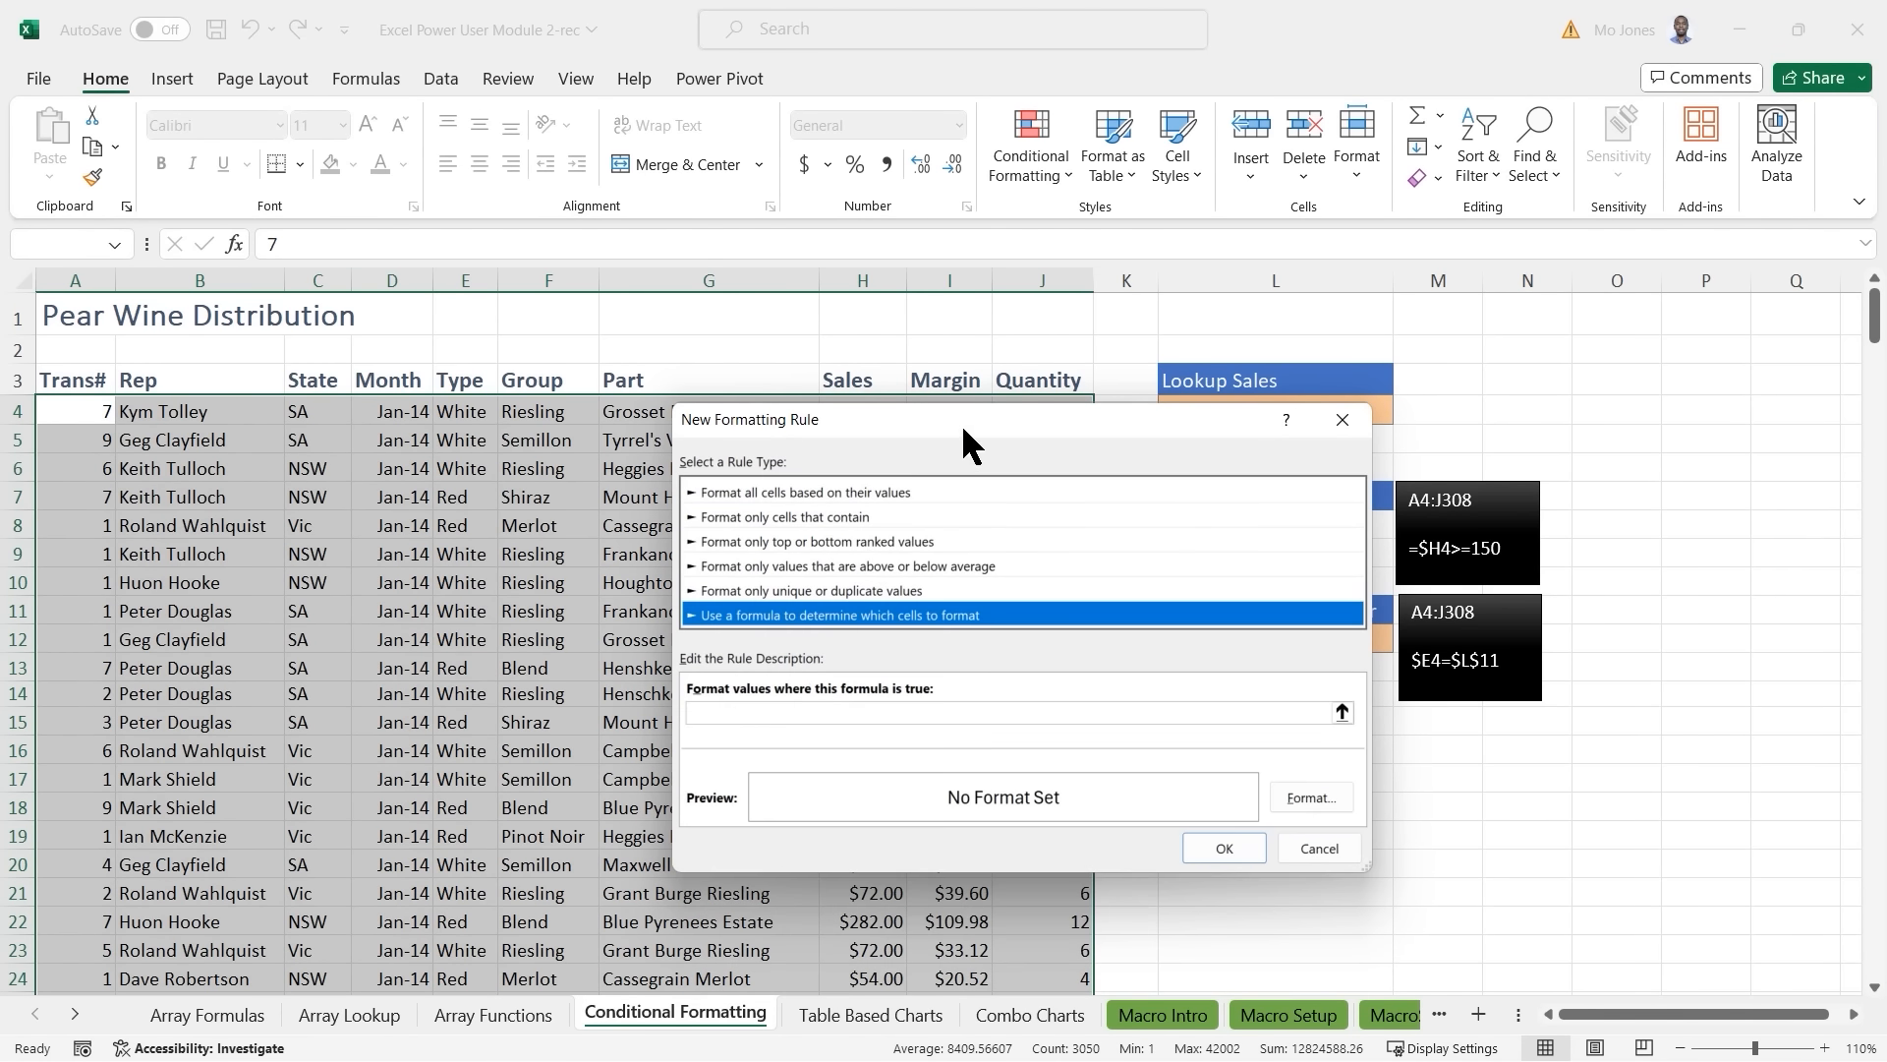
drag(961, 423, 685, 337)
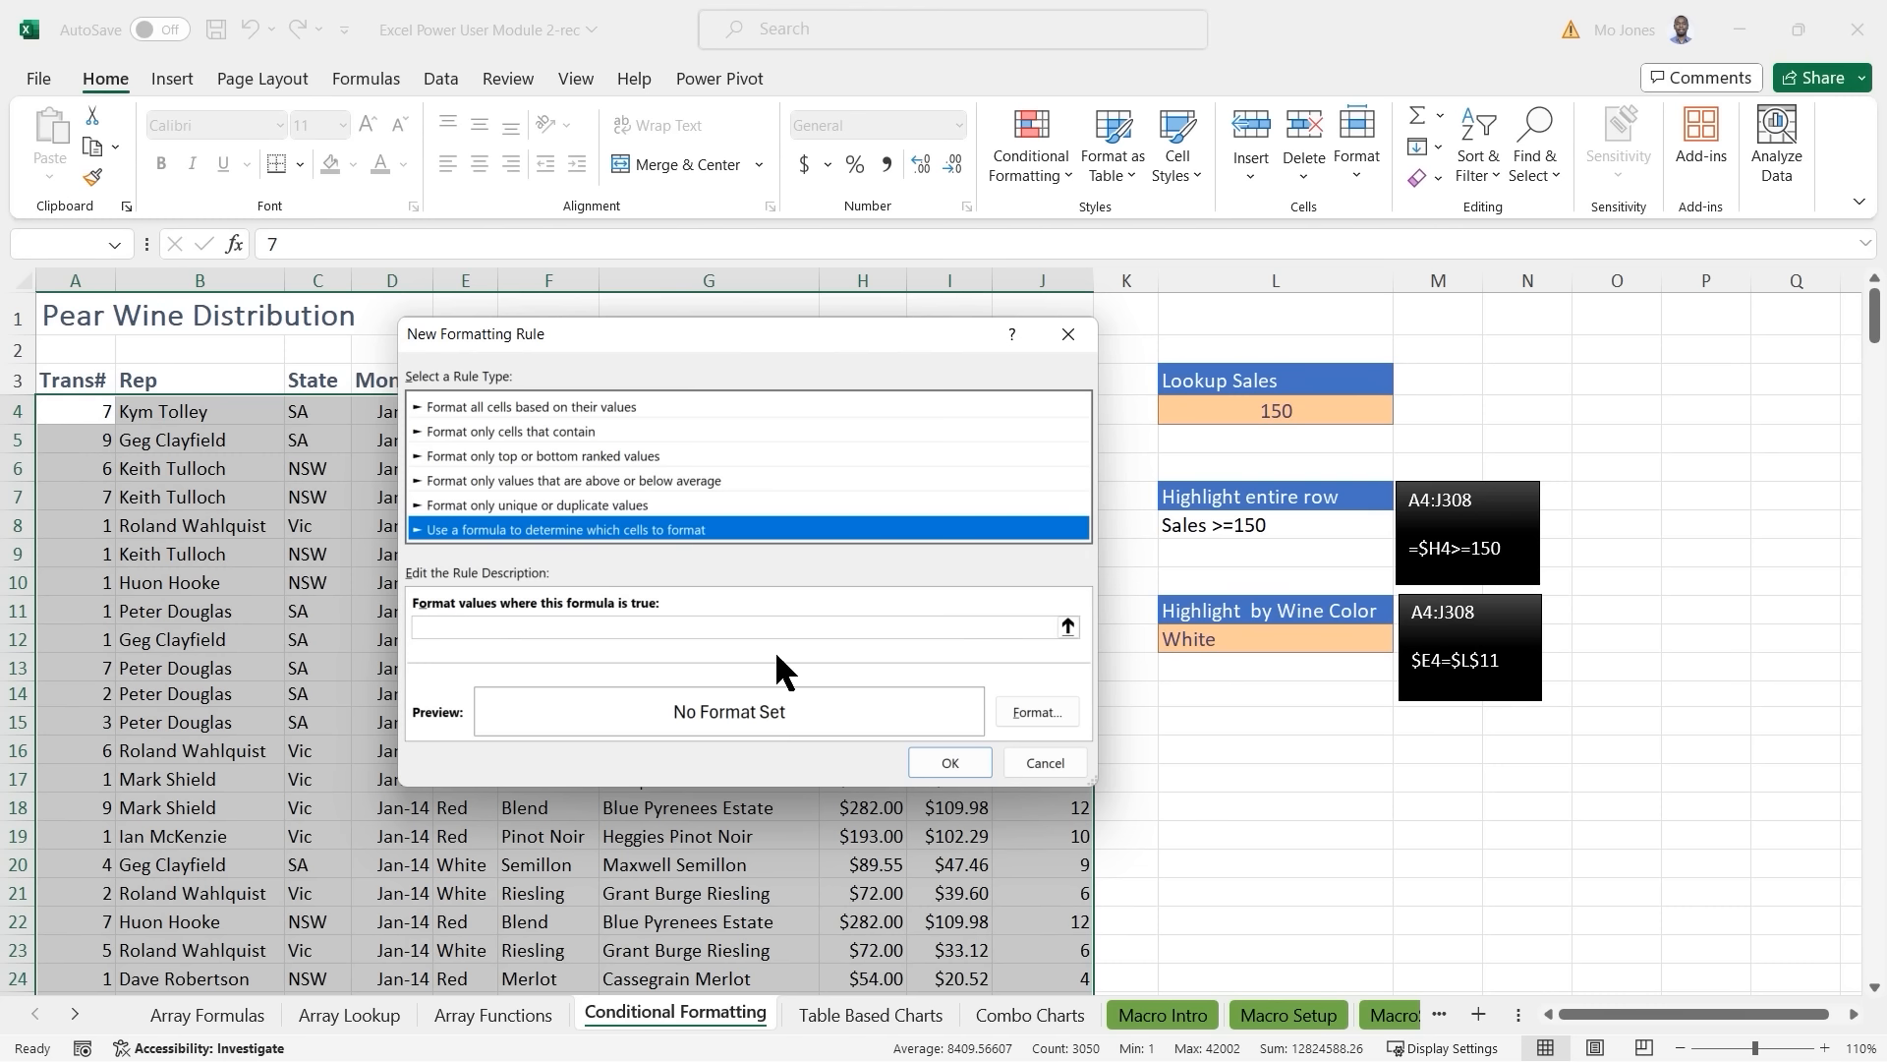
click(619, 629)
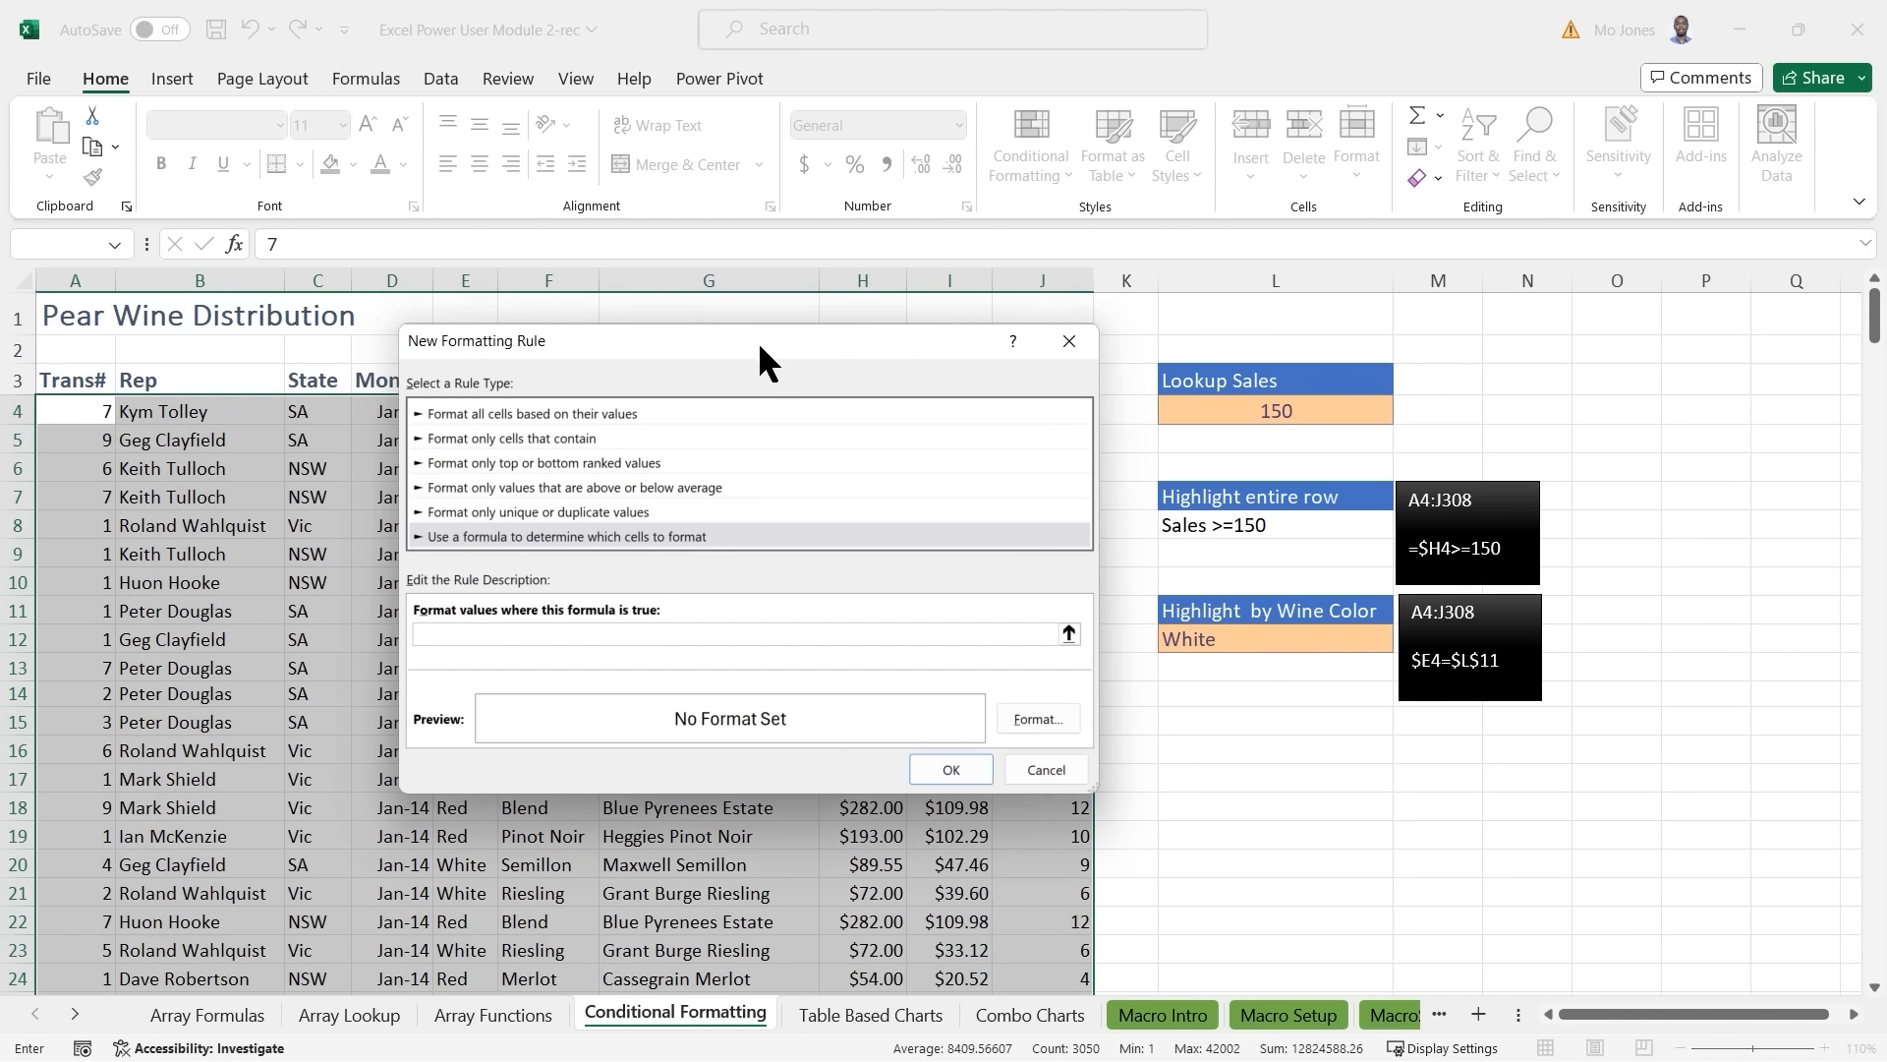
drag(757, 341, 672, 490)
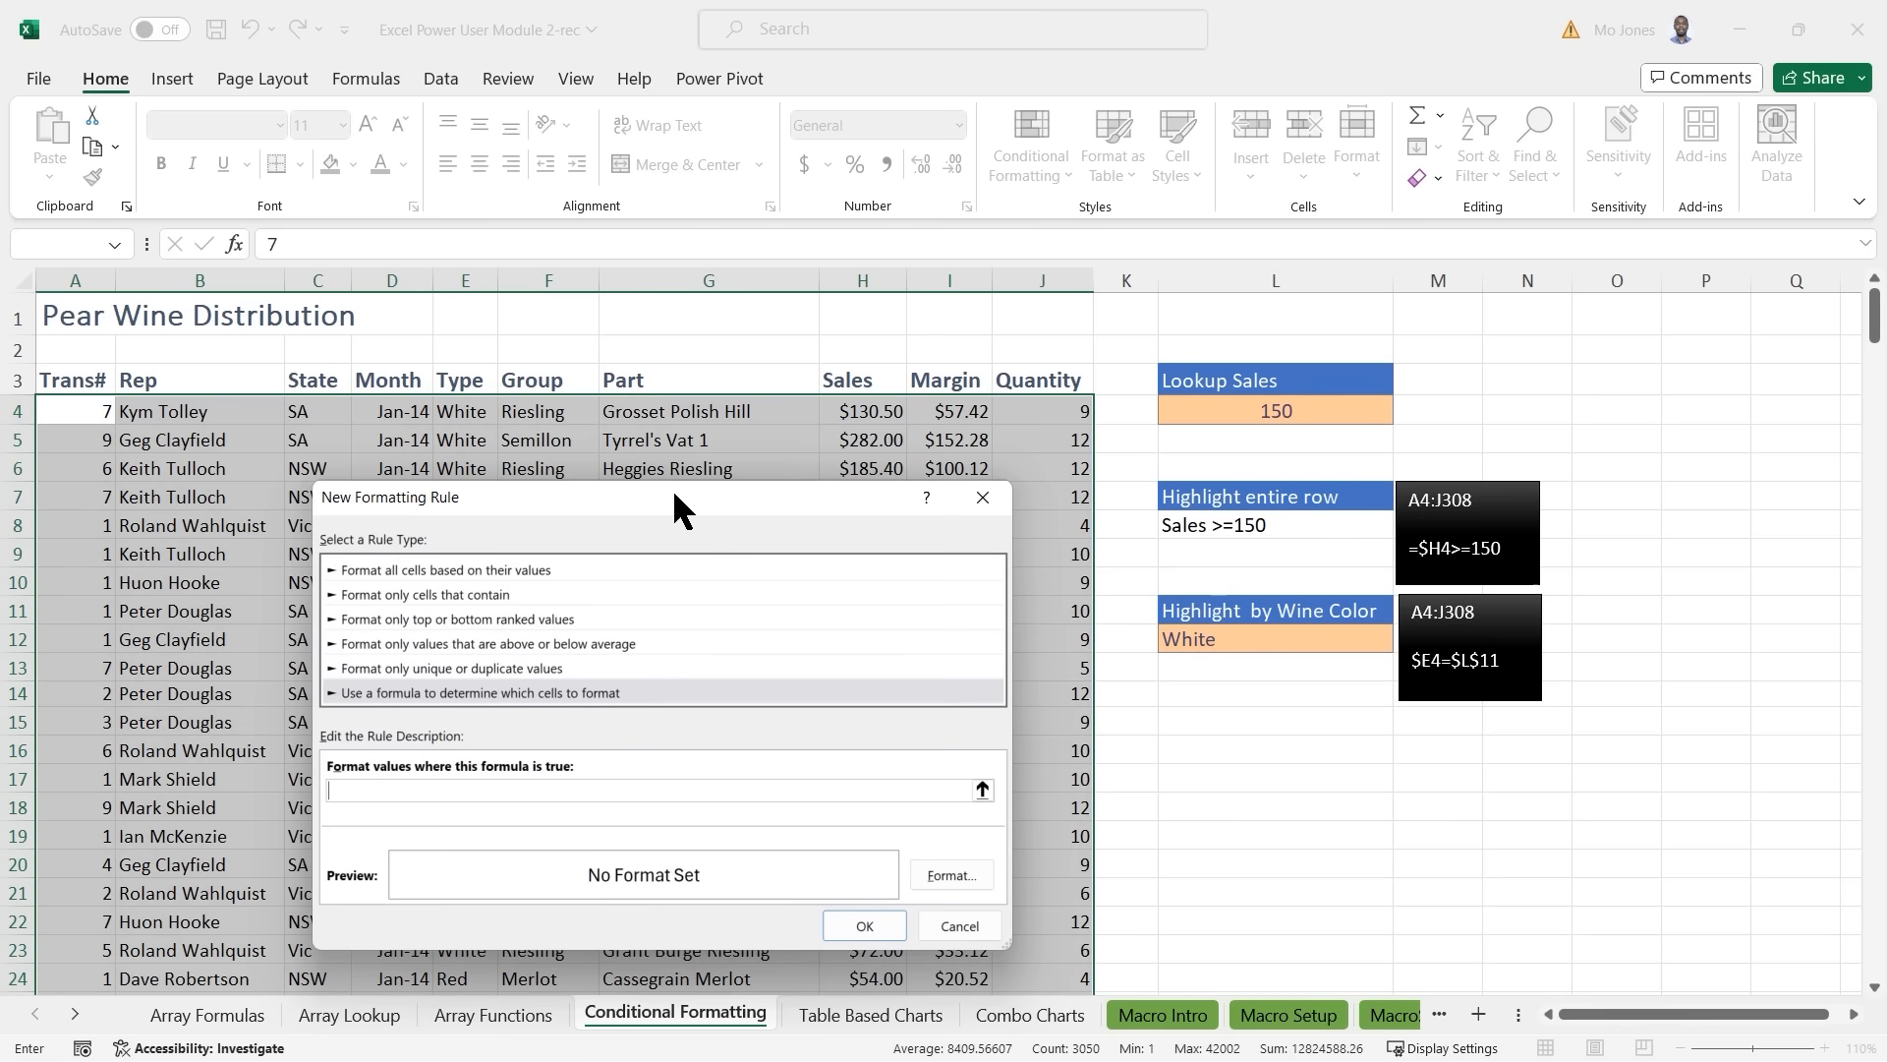
Apply rule =$E4=$L$12 with a light blue fill to shade rows matching White.
click(465, 414)
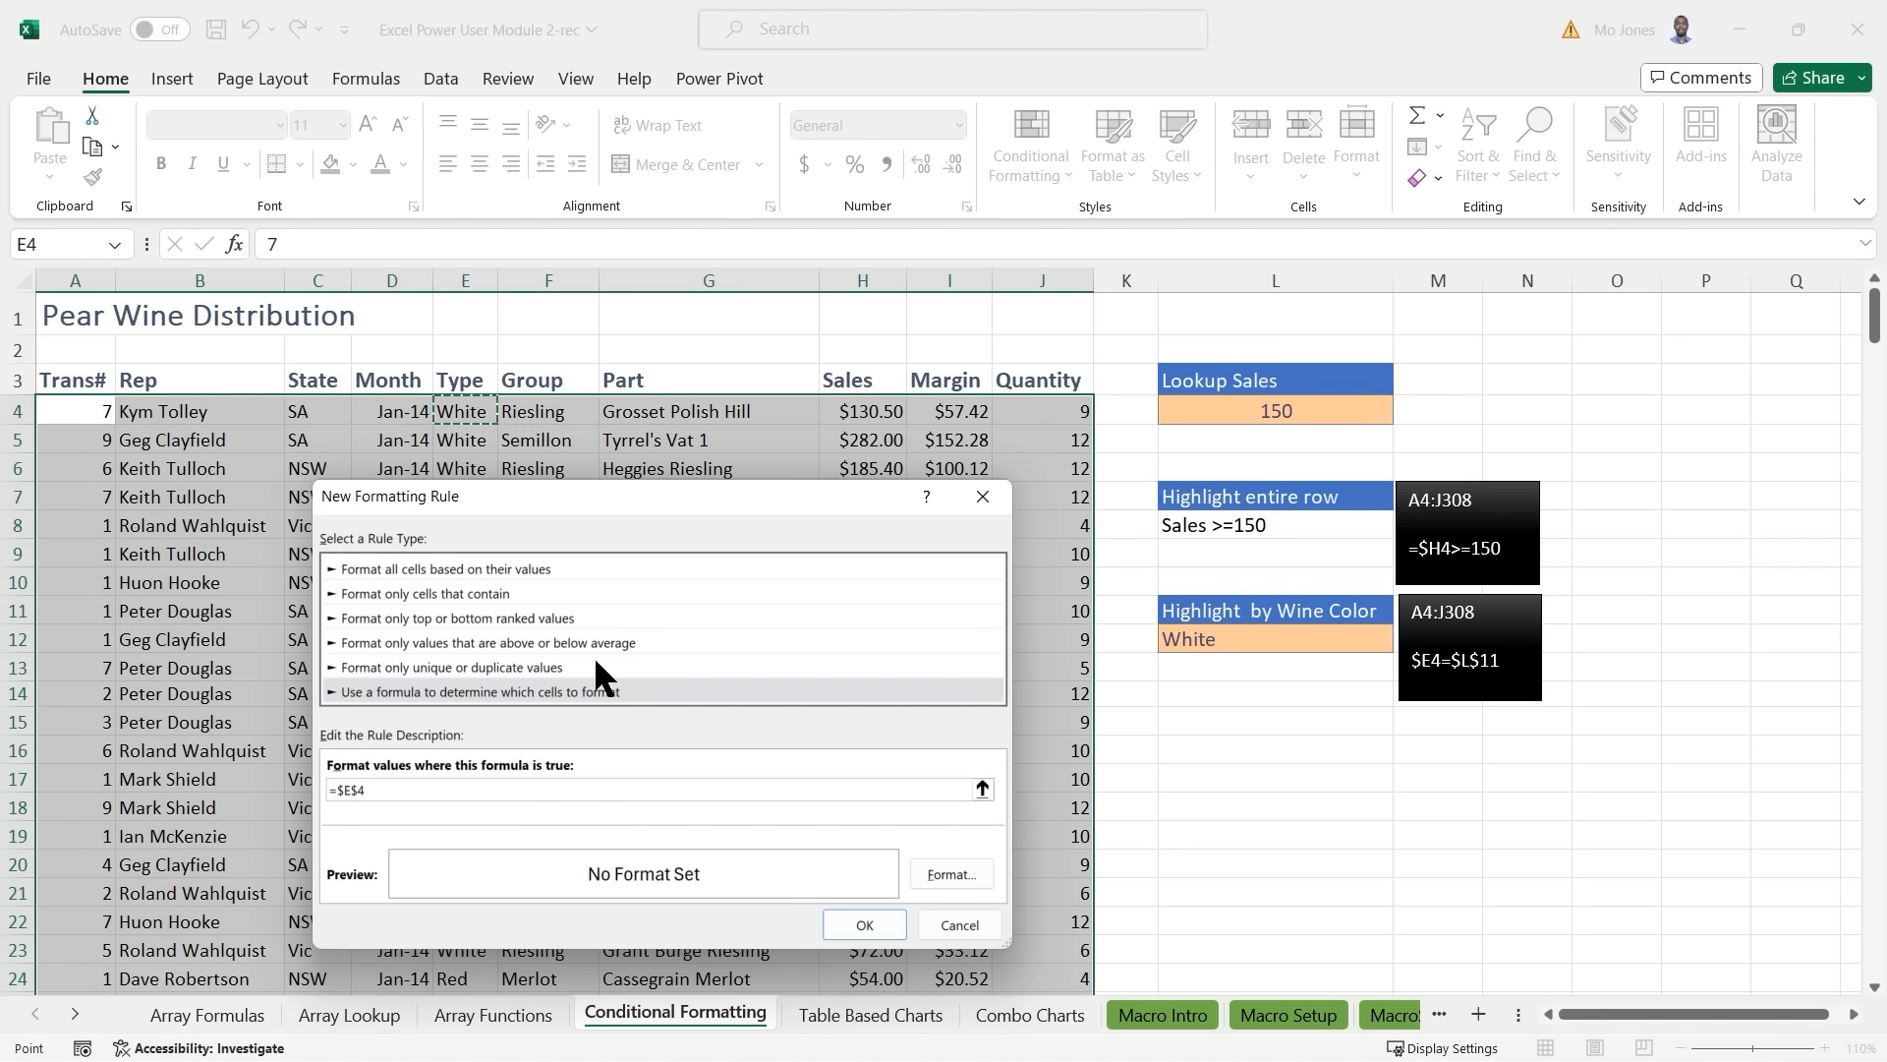
text(=)
click(1263, 637)
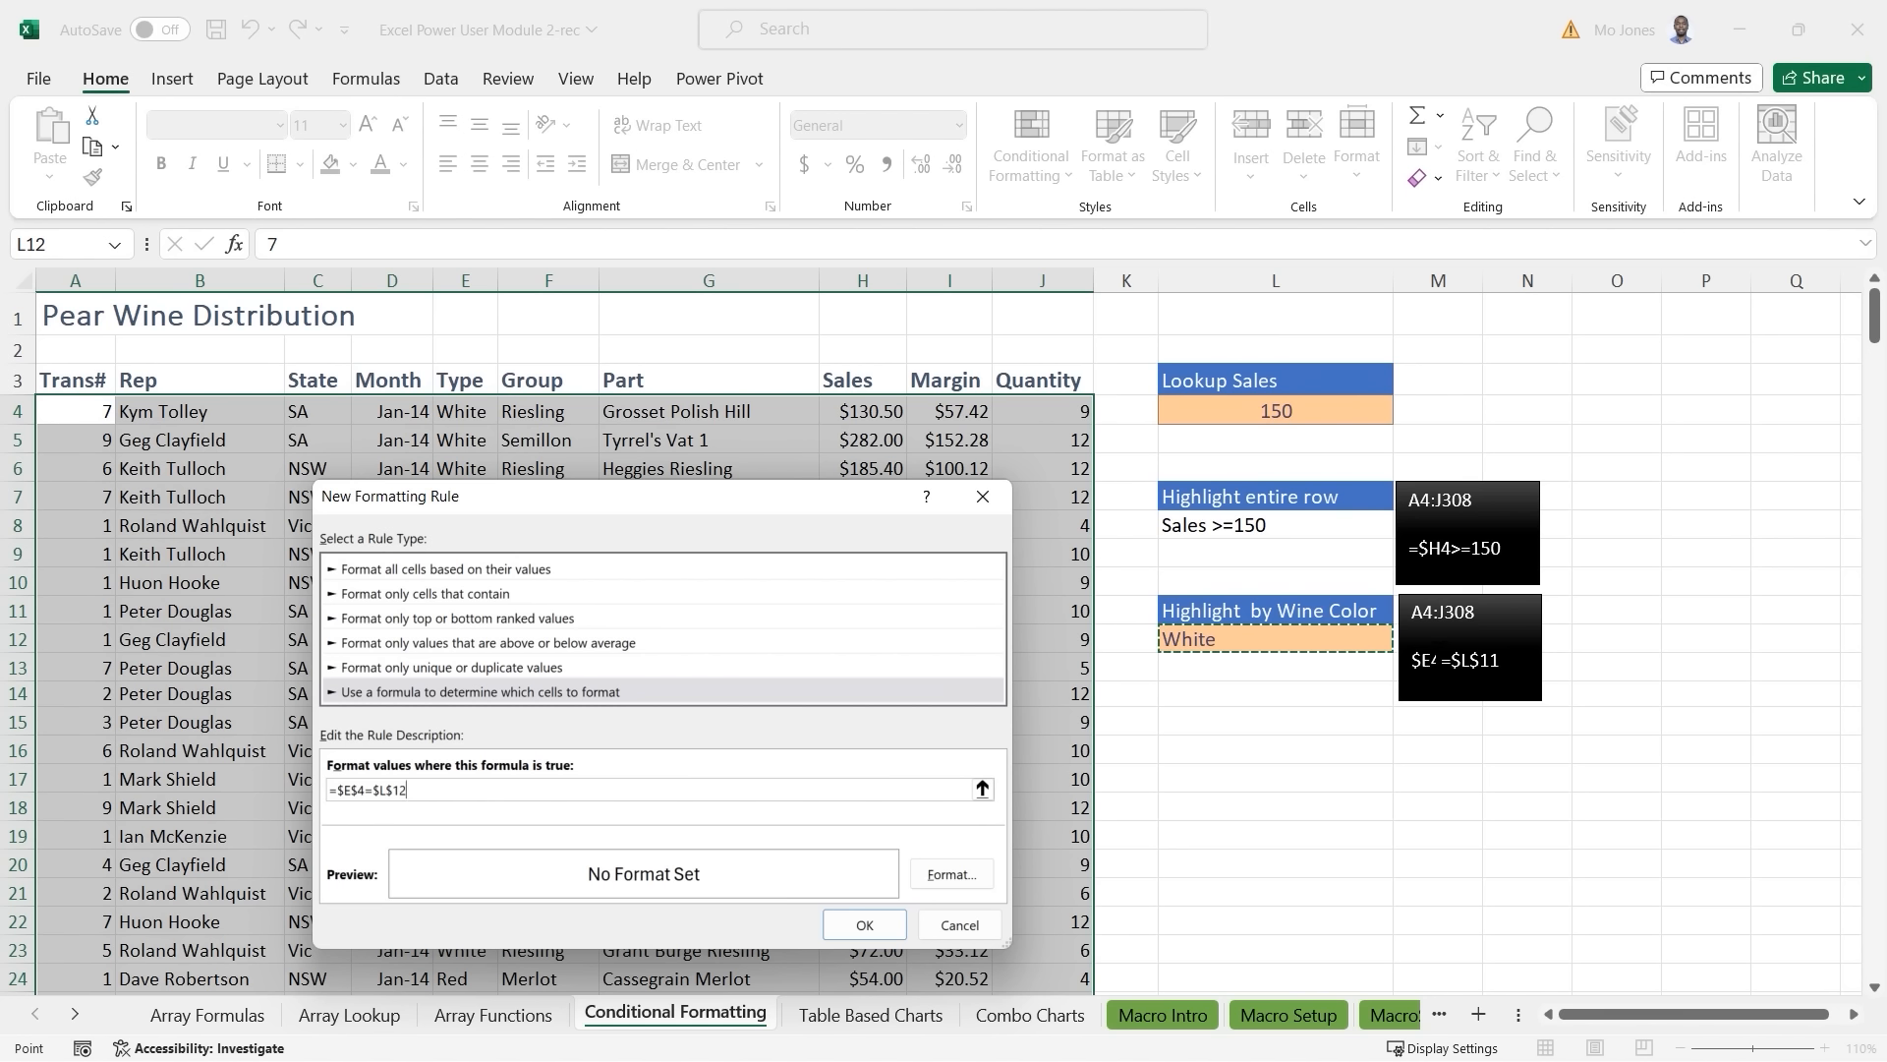
click(352, 790)
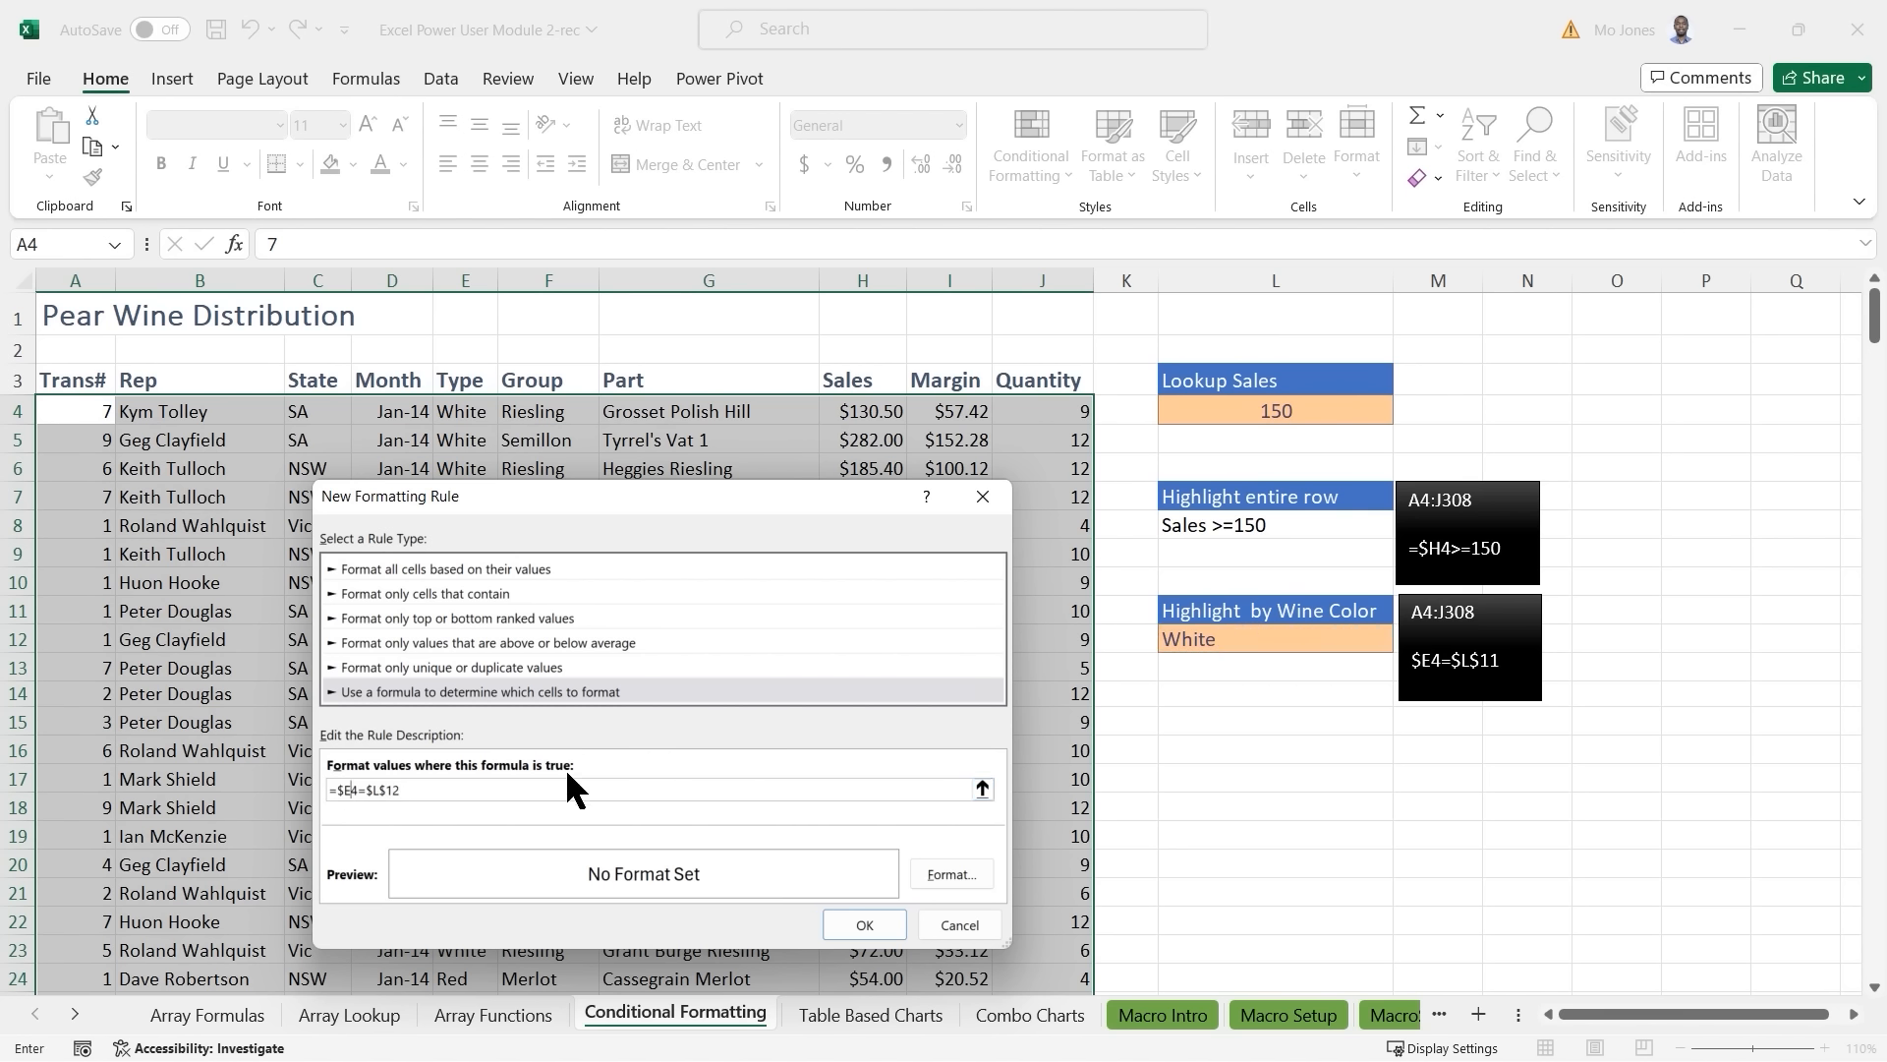
click(954, 874)
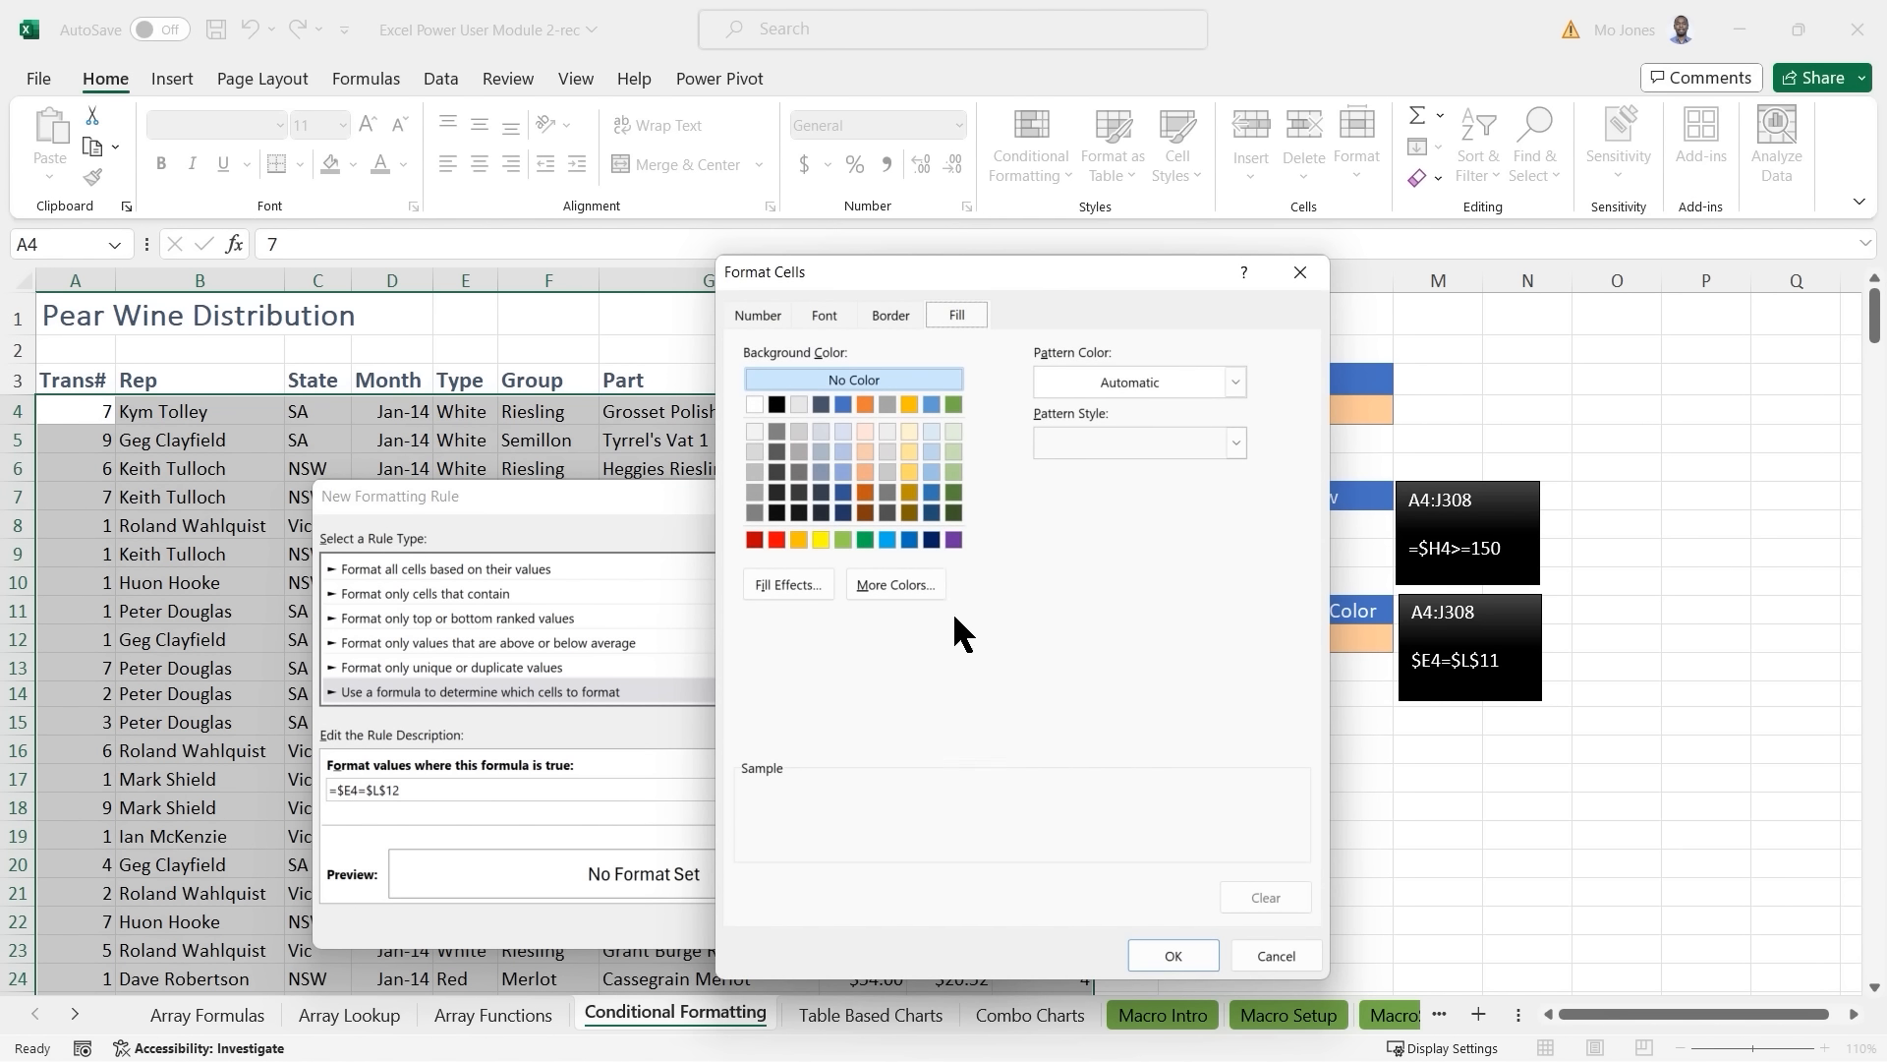
click(847, 431)
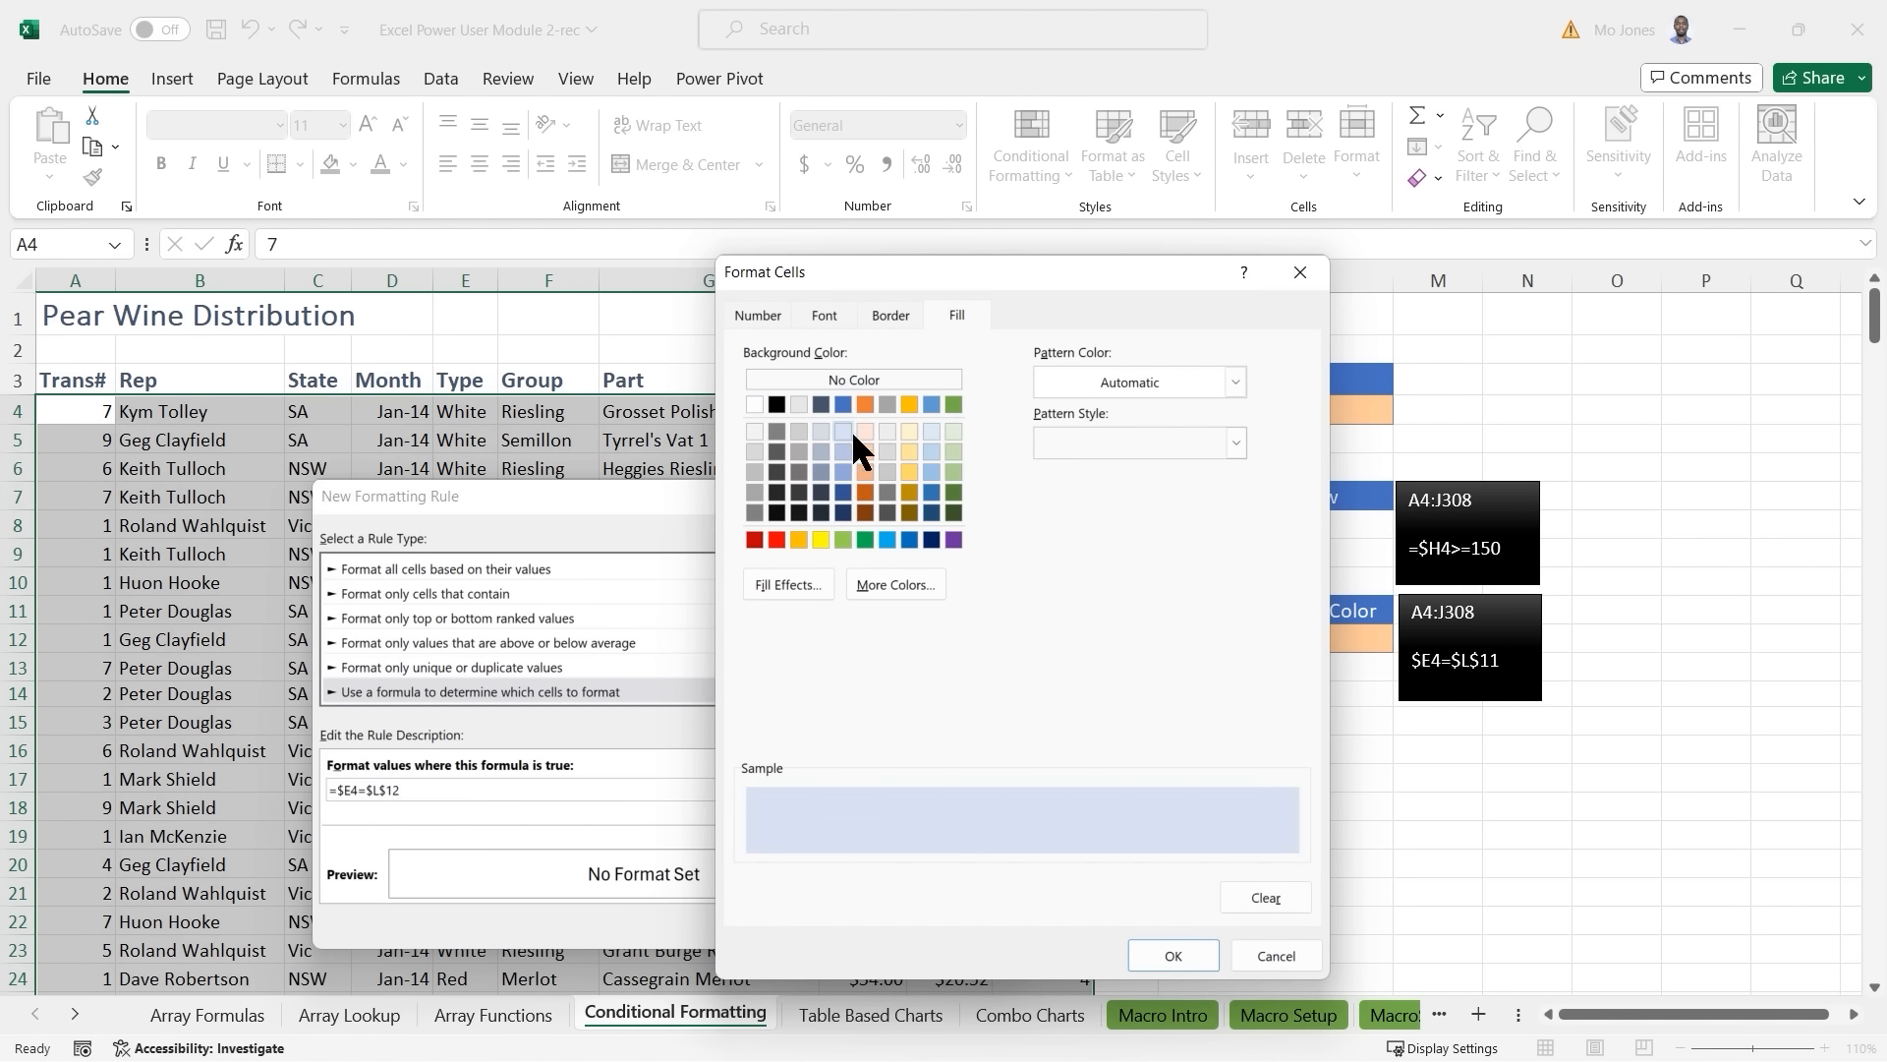
click(1169, 953)
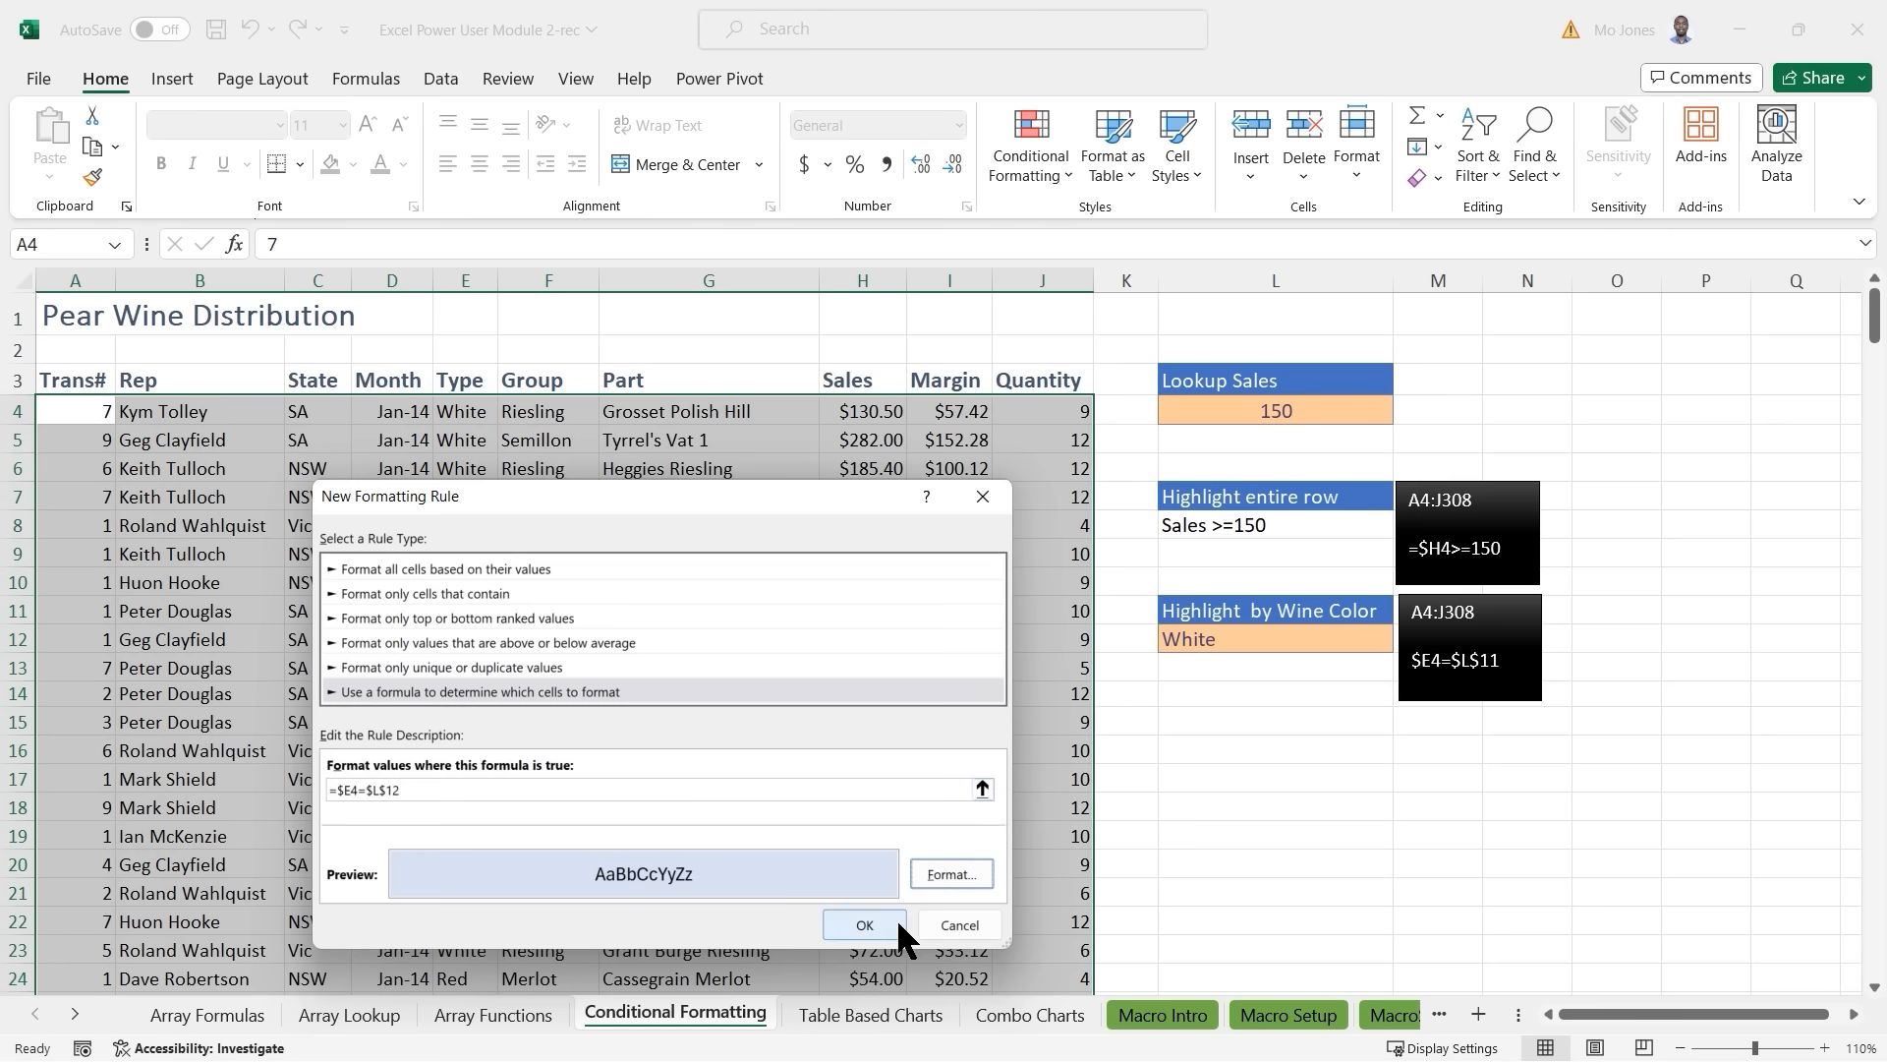
click(865, 926)
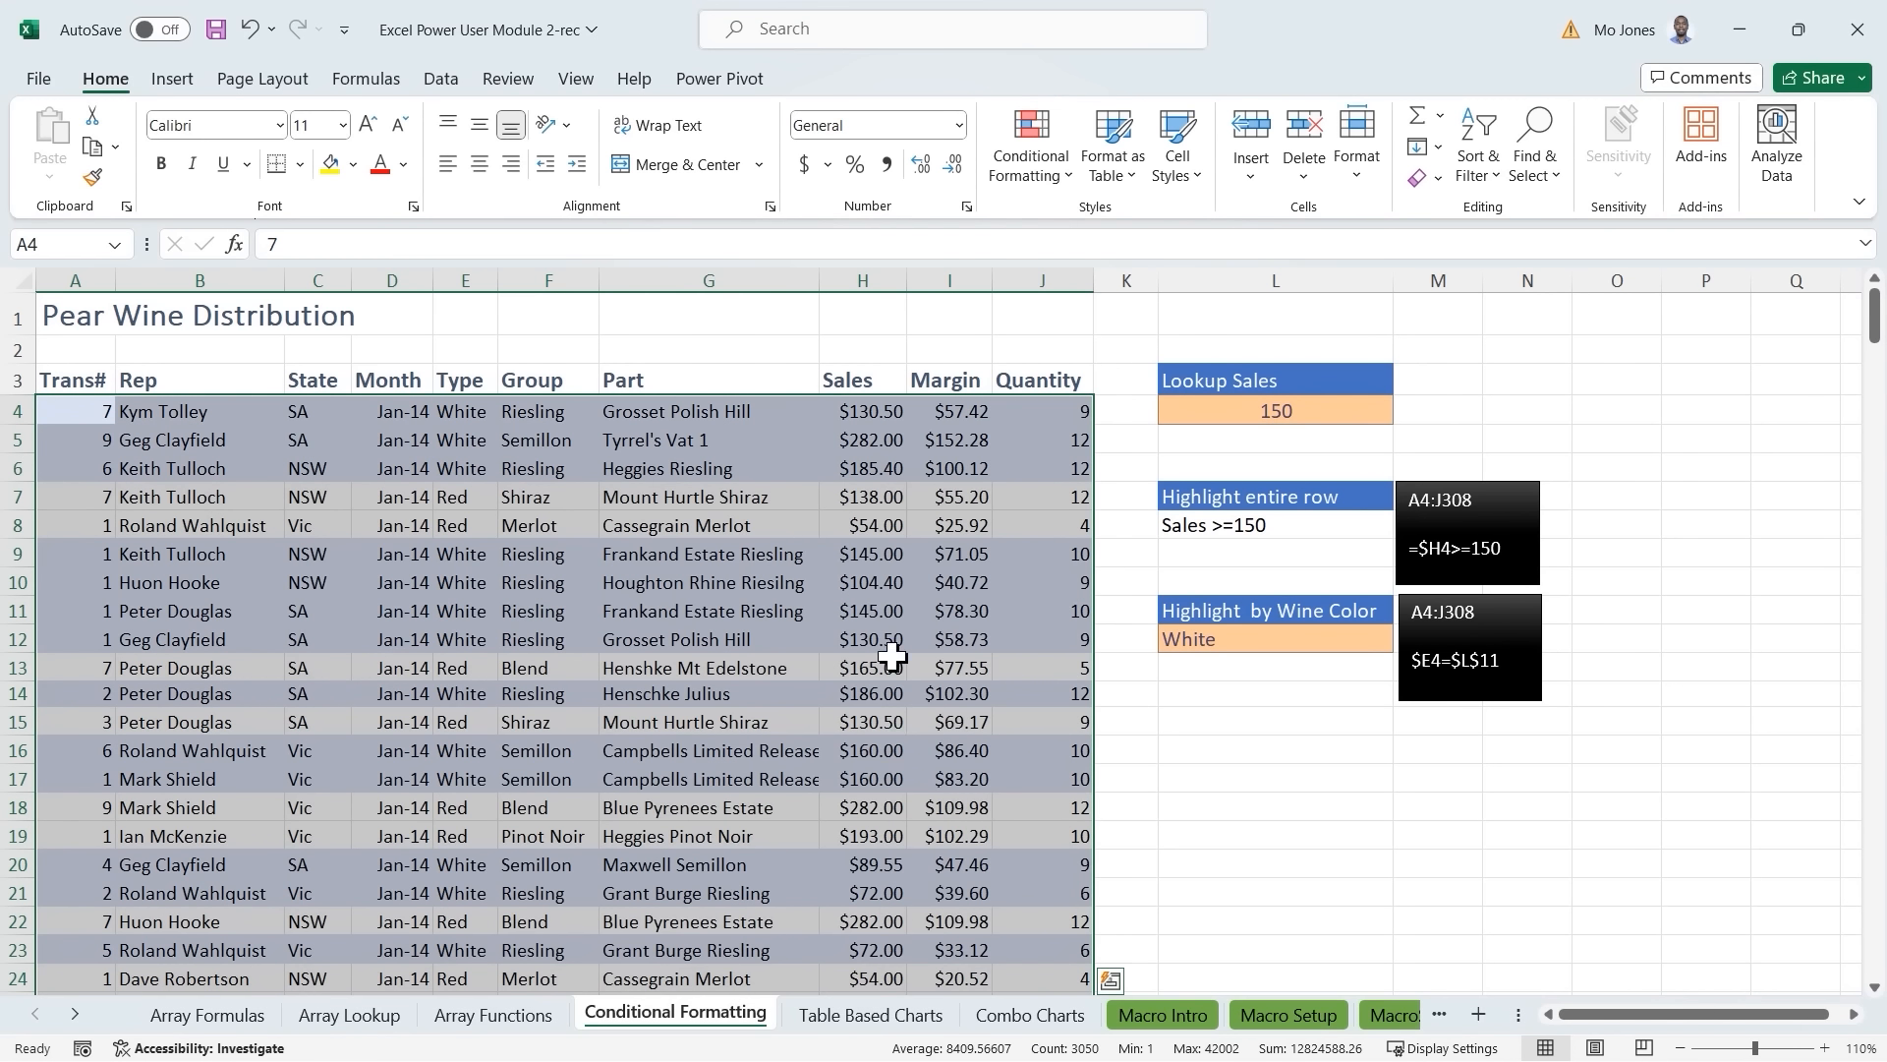
Correct the formula note beside the rule to read $E4=$L$12.
click(1489, 660)
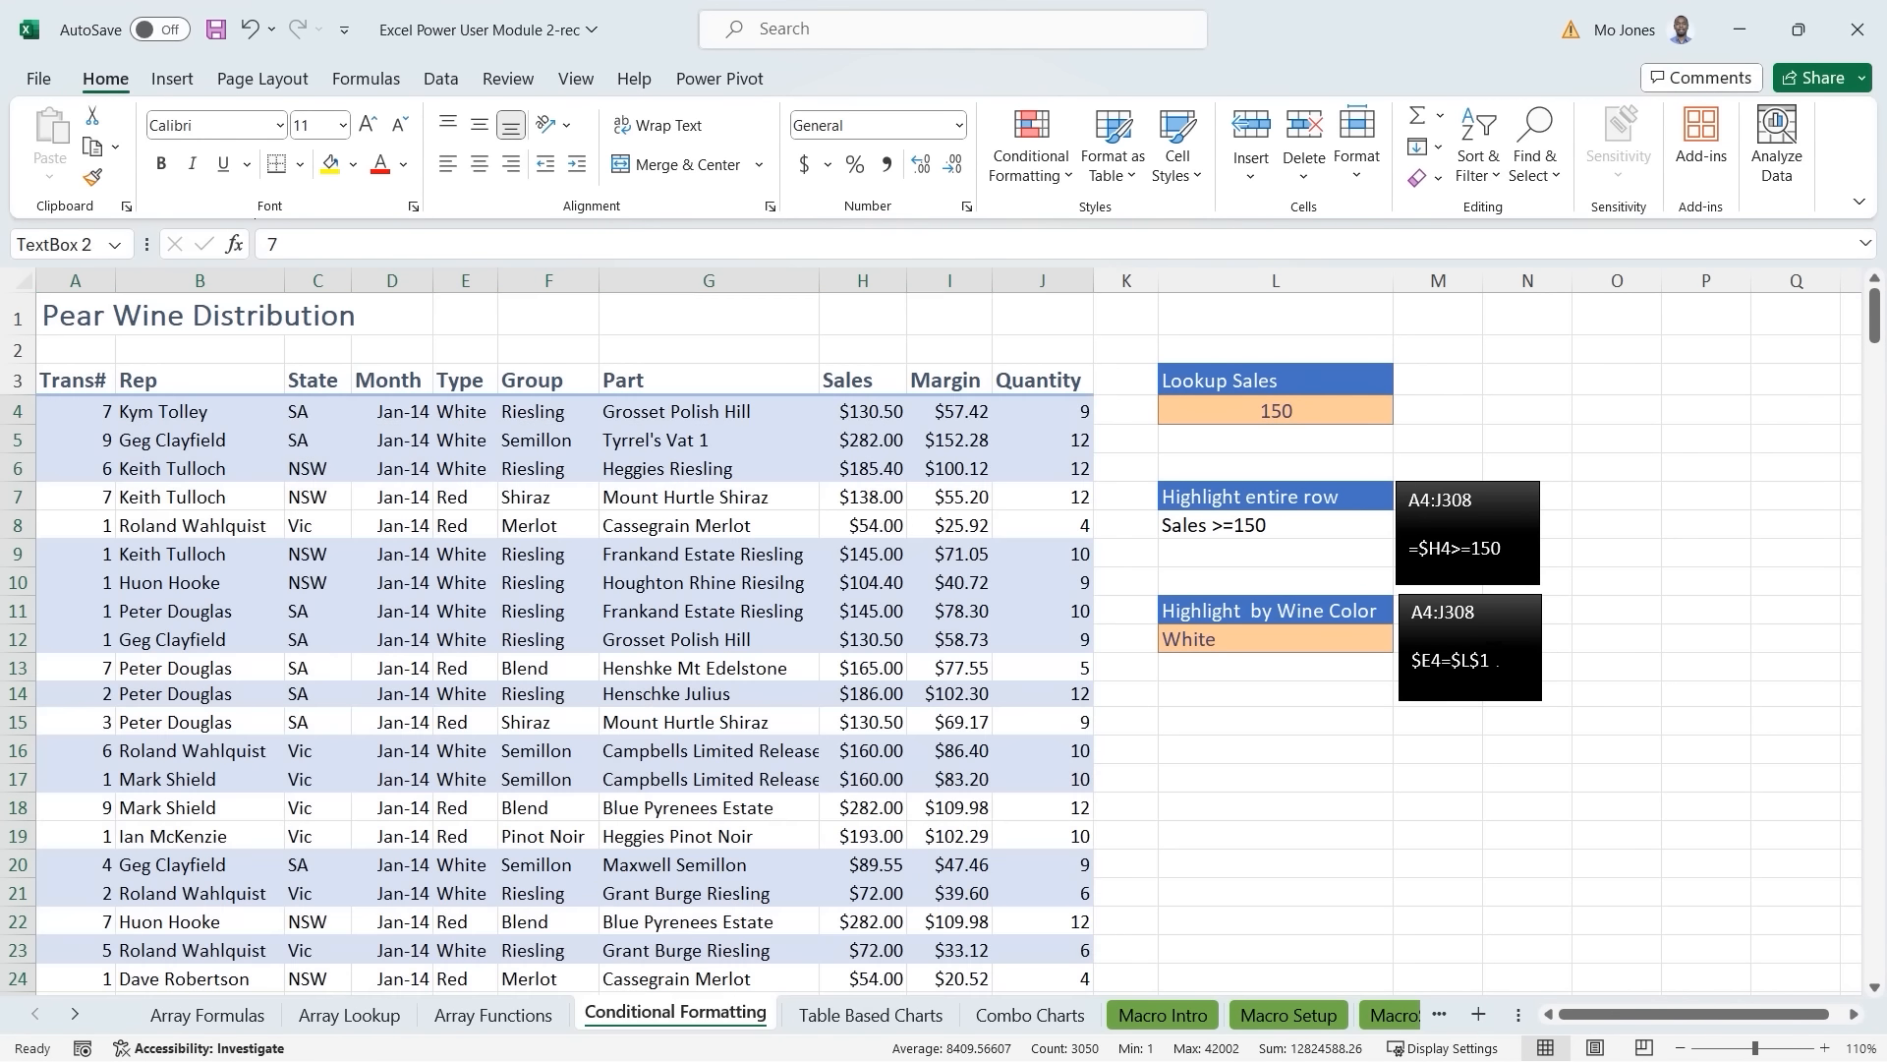
key(Delete)
text(2)
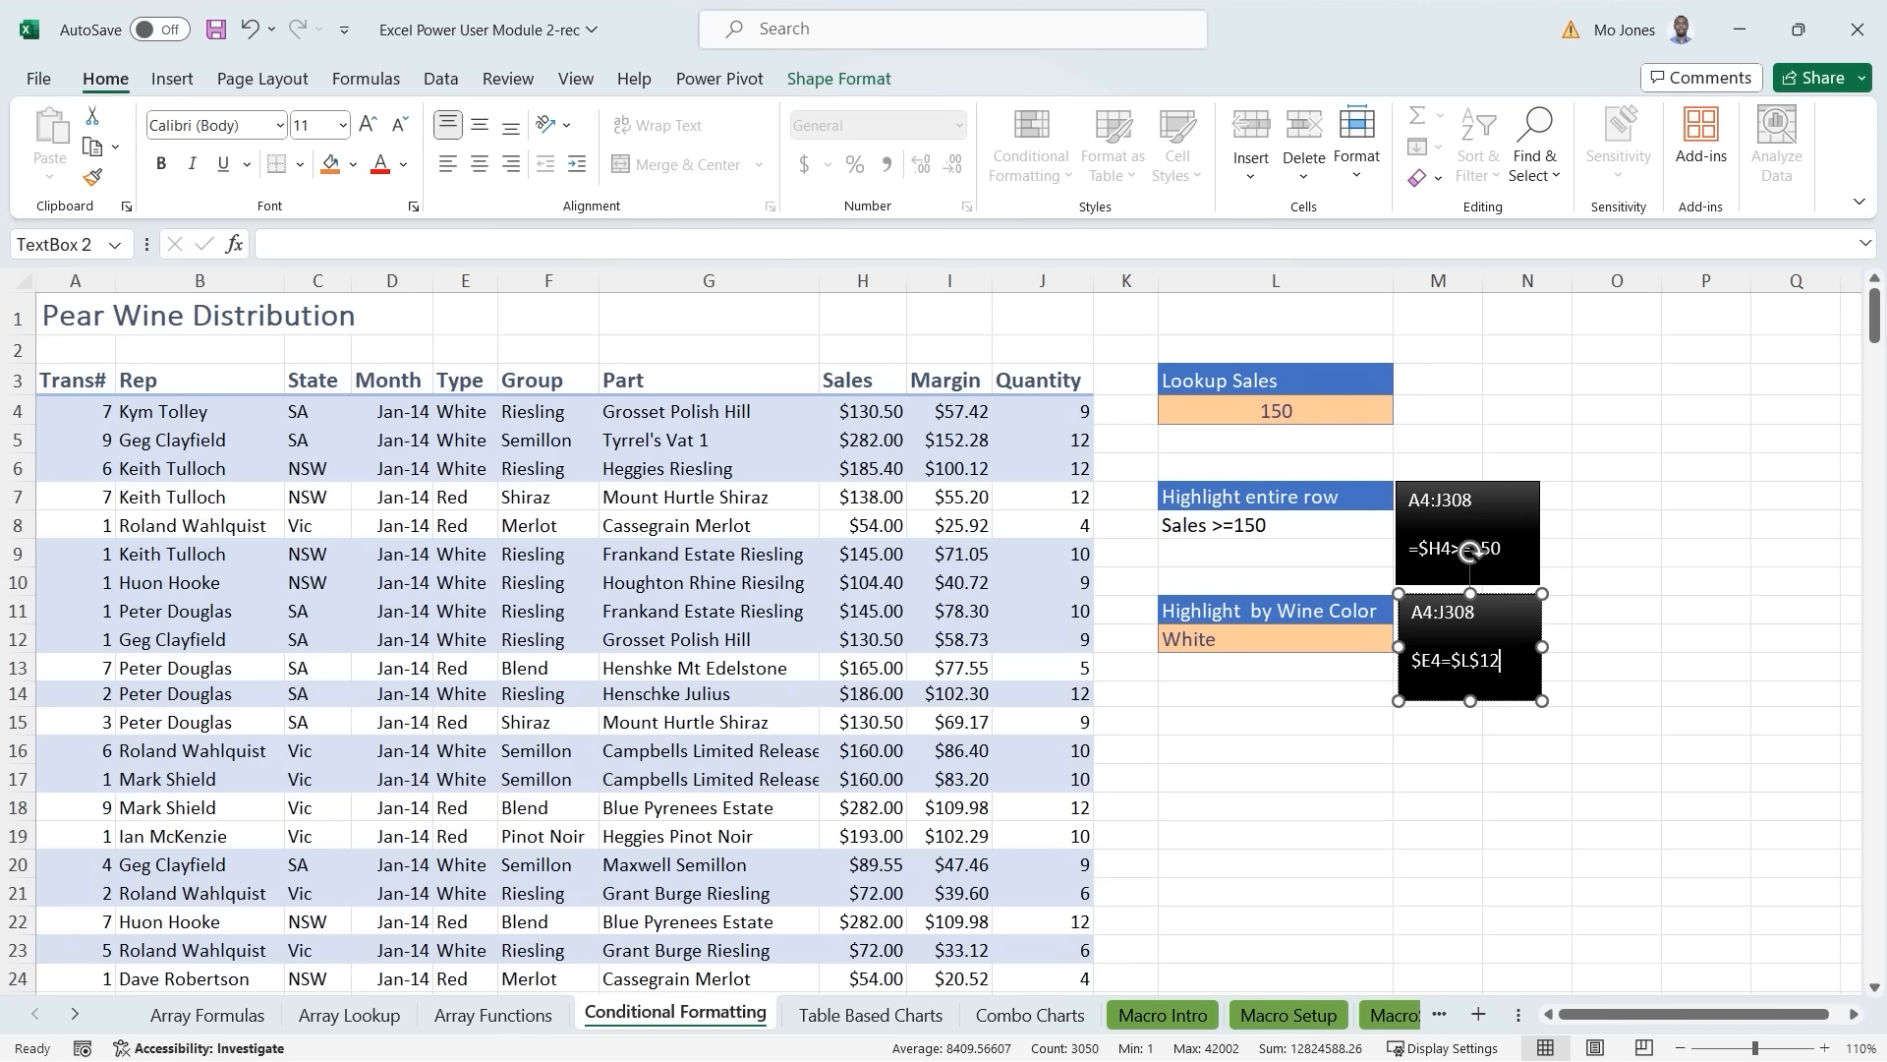
click(1290, 696)
Change the wine colour in L12 to Red.
click(1251, 634)
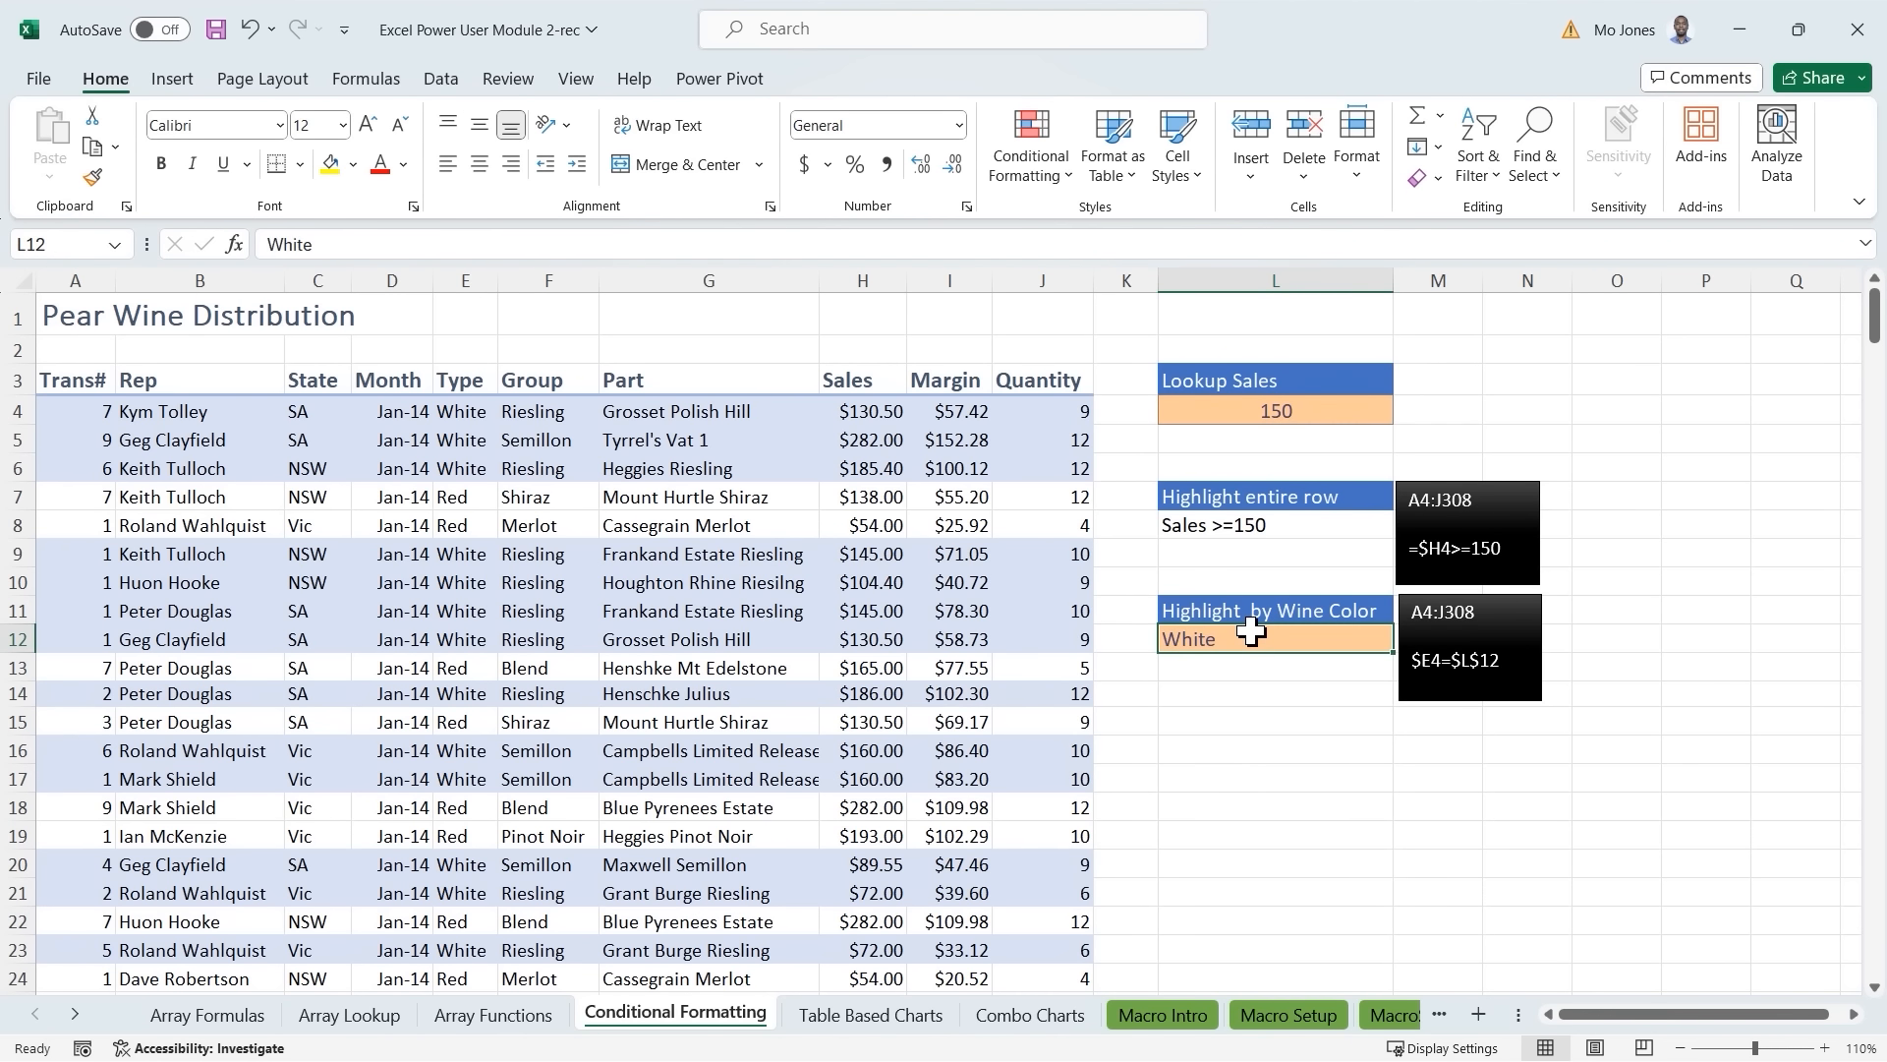
text(Red)
key(Return)
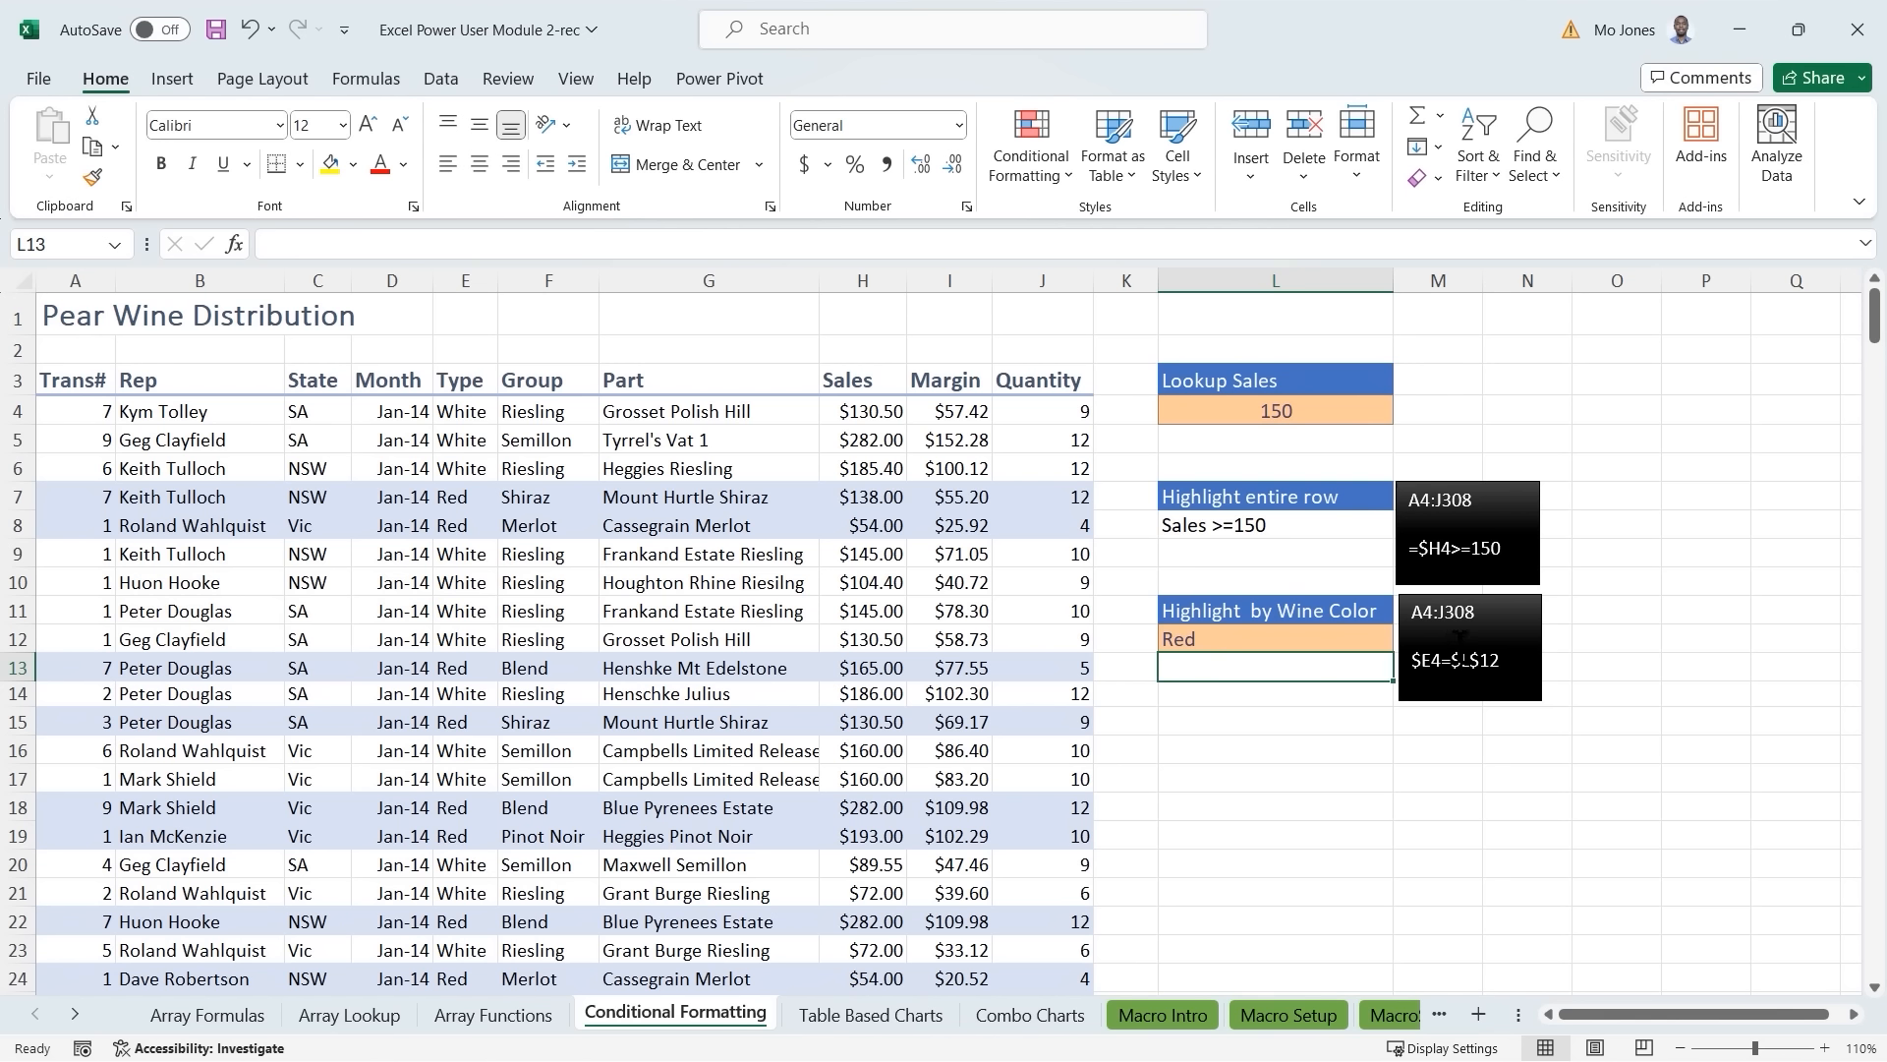
click(1221, 640)
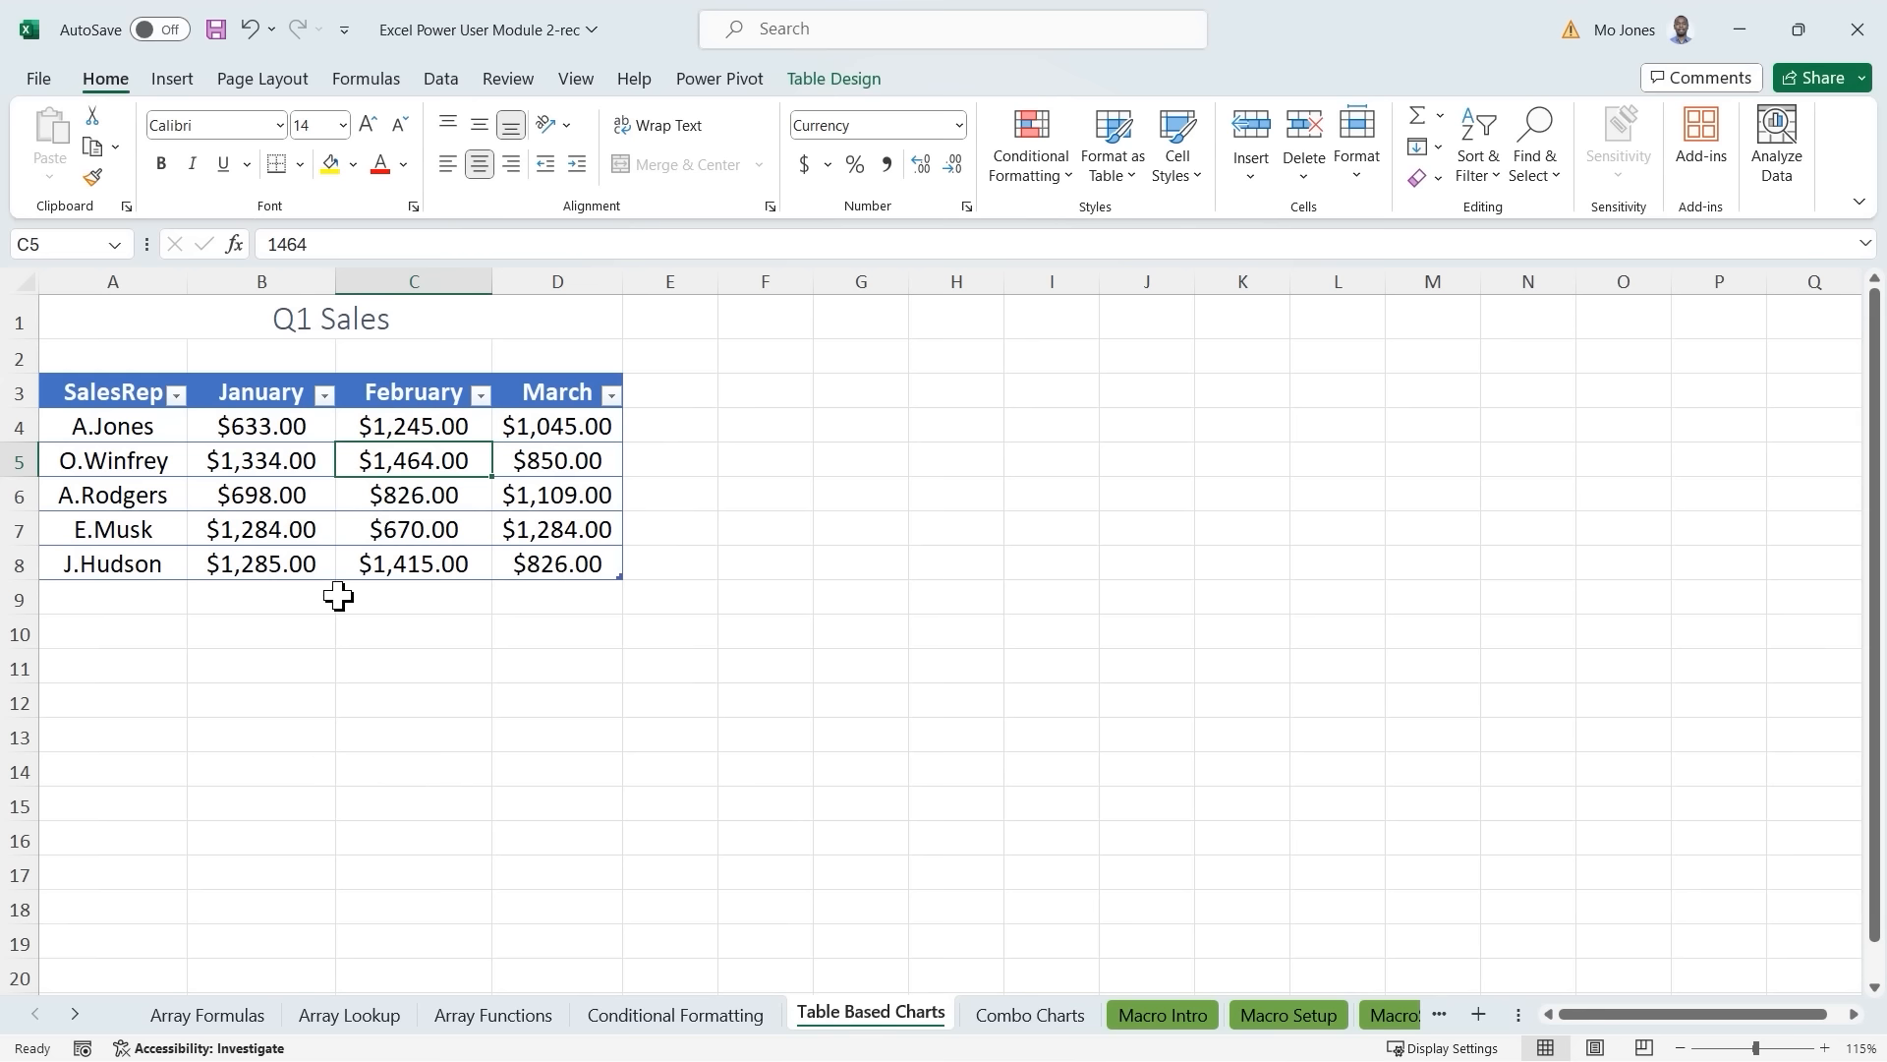
Insert a clustered column chart of the Q1 Sales table with Alt+F1.
click(283, 469)
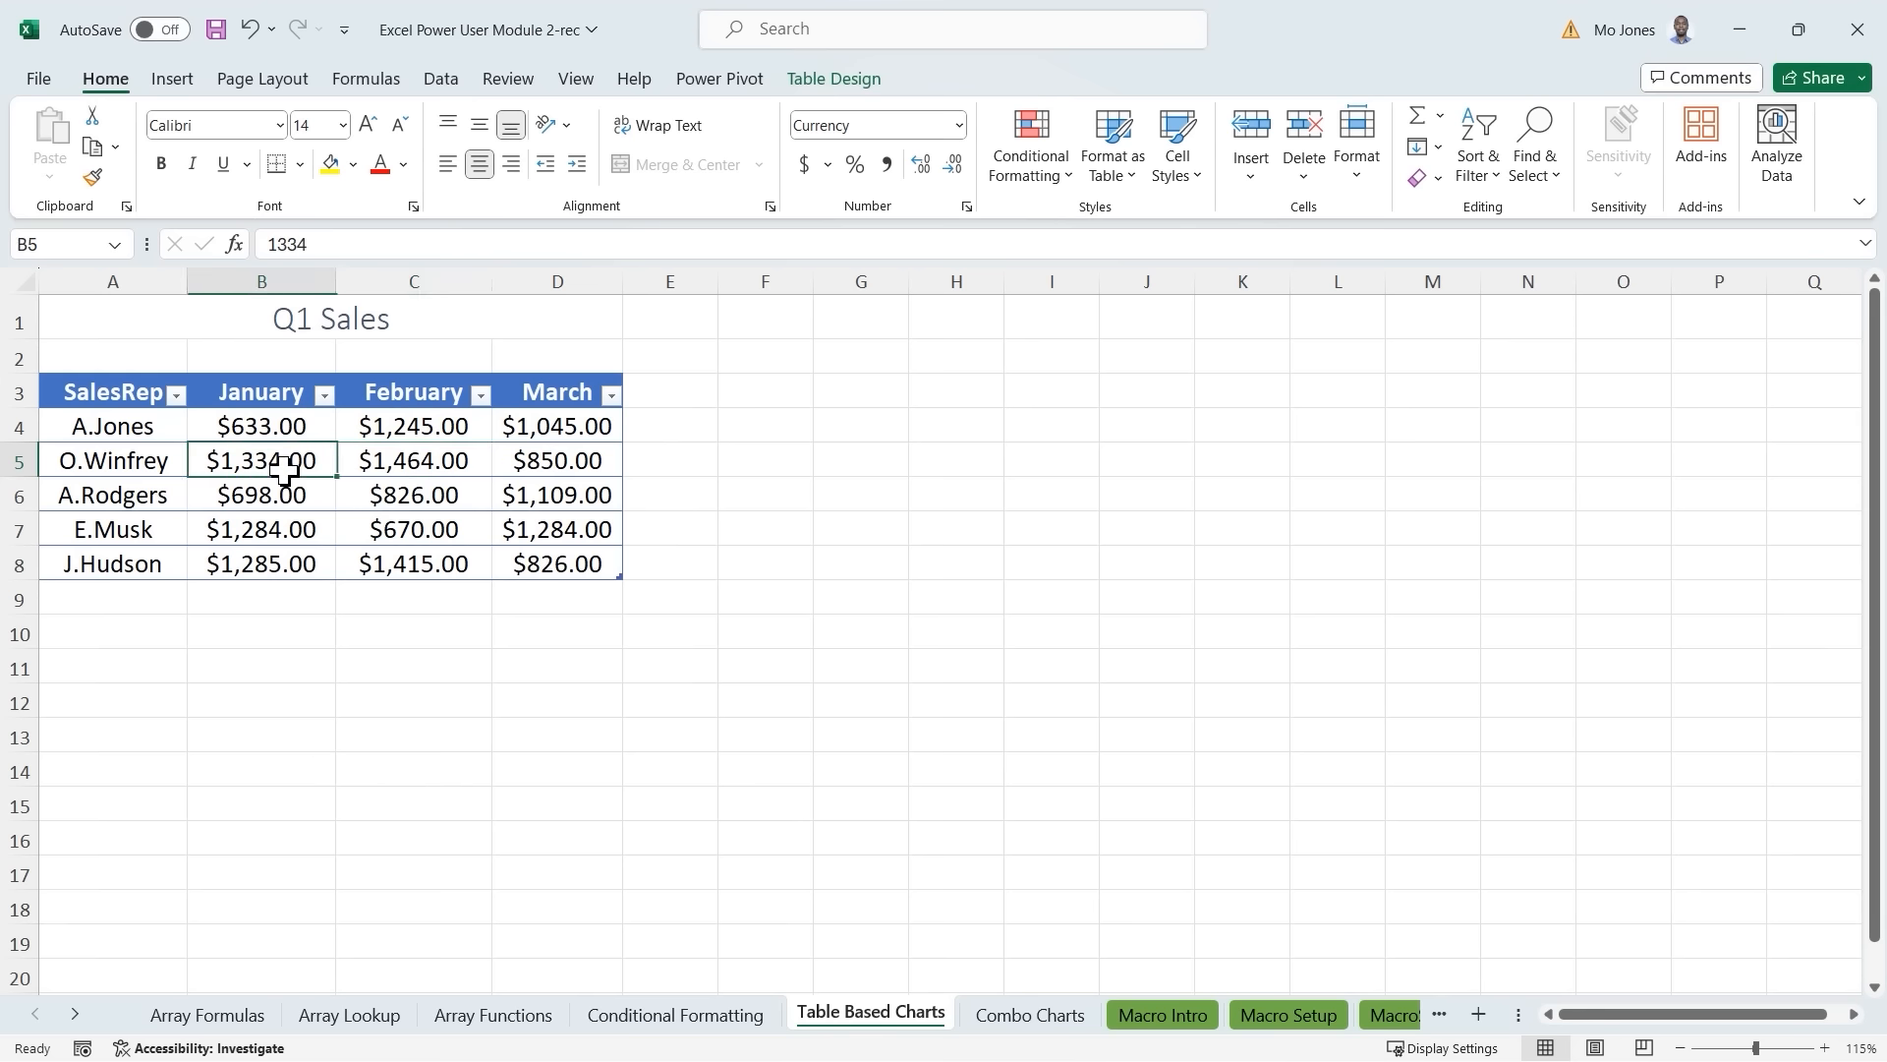
click(175, 78)
click(666, 165)
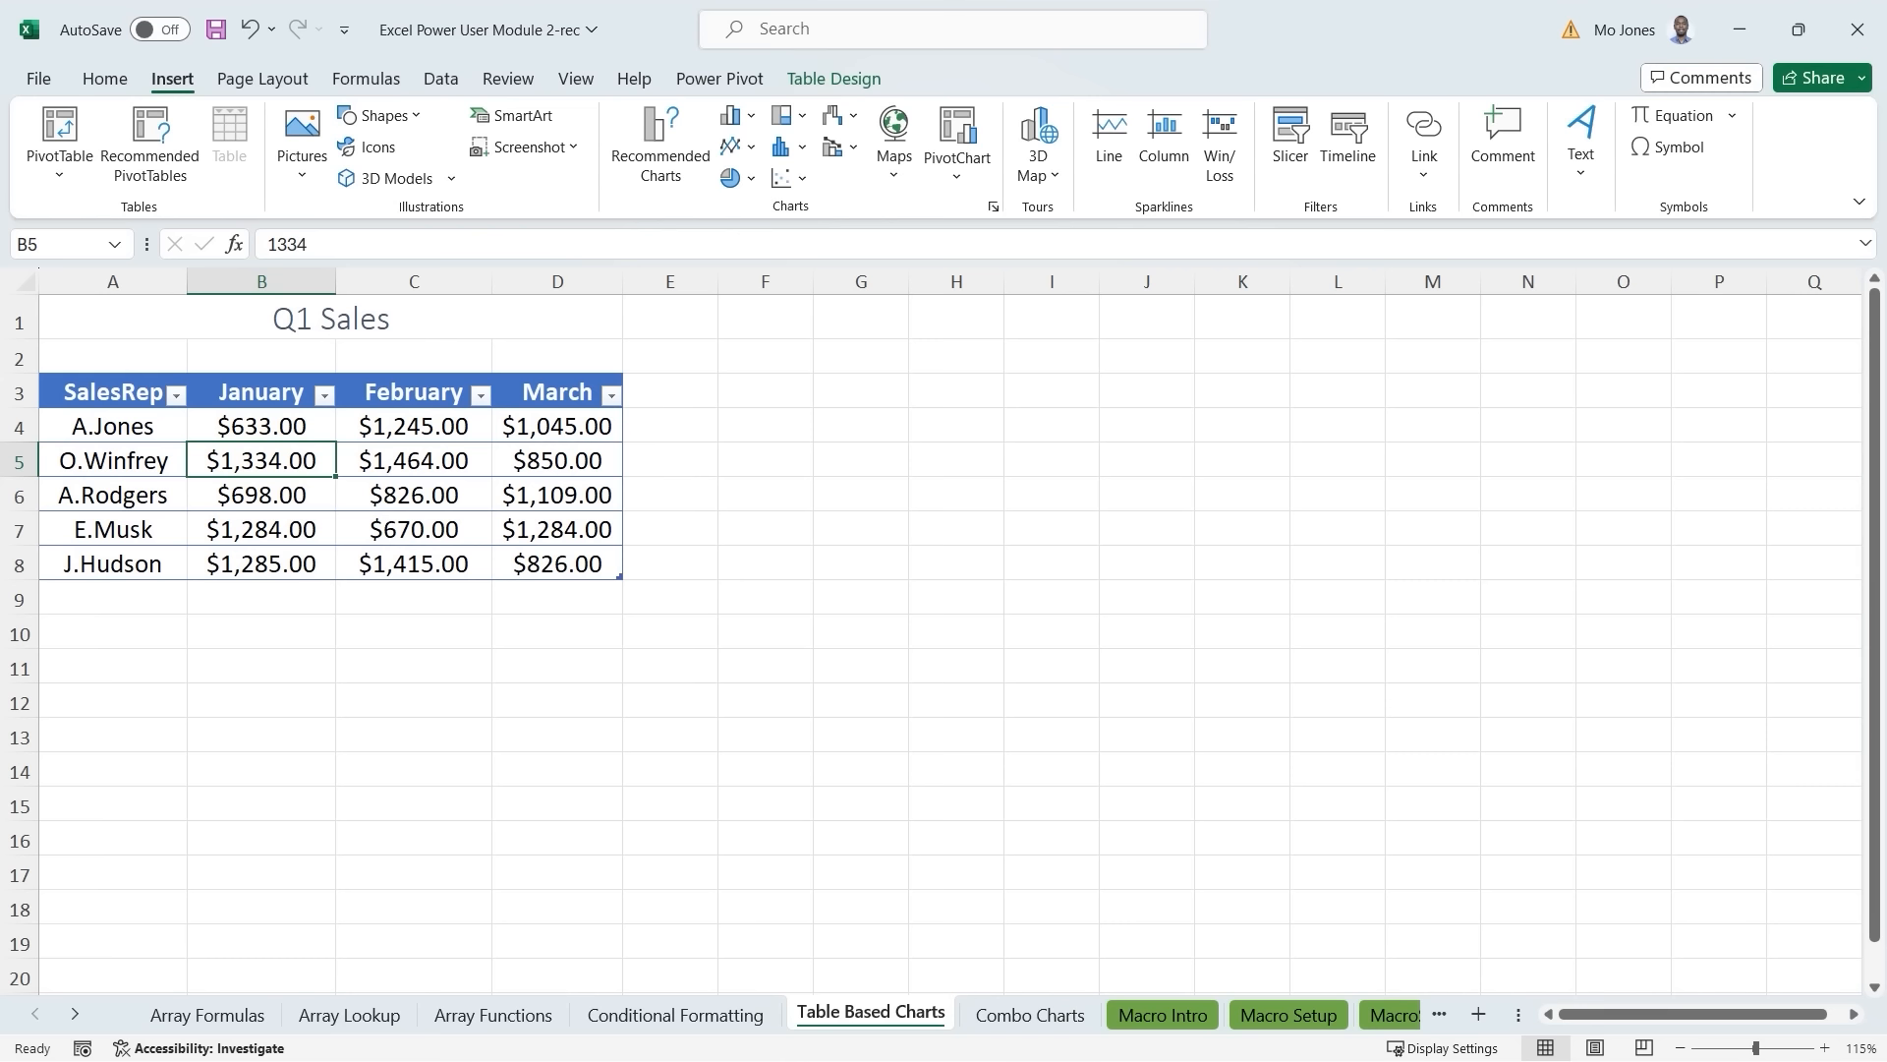
key(alt+F1)
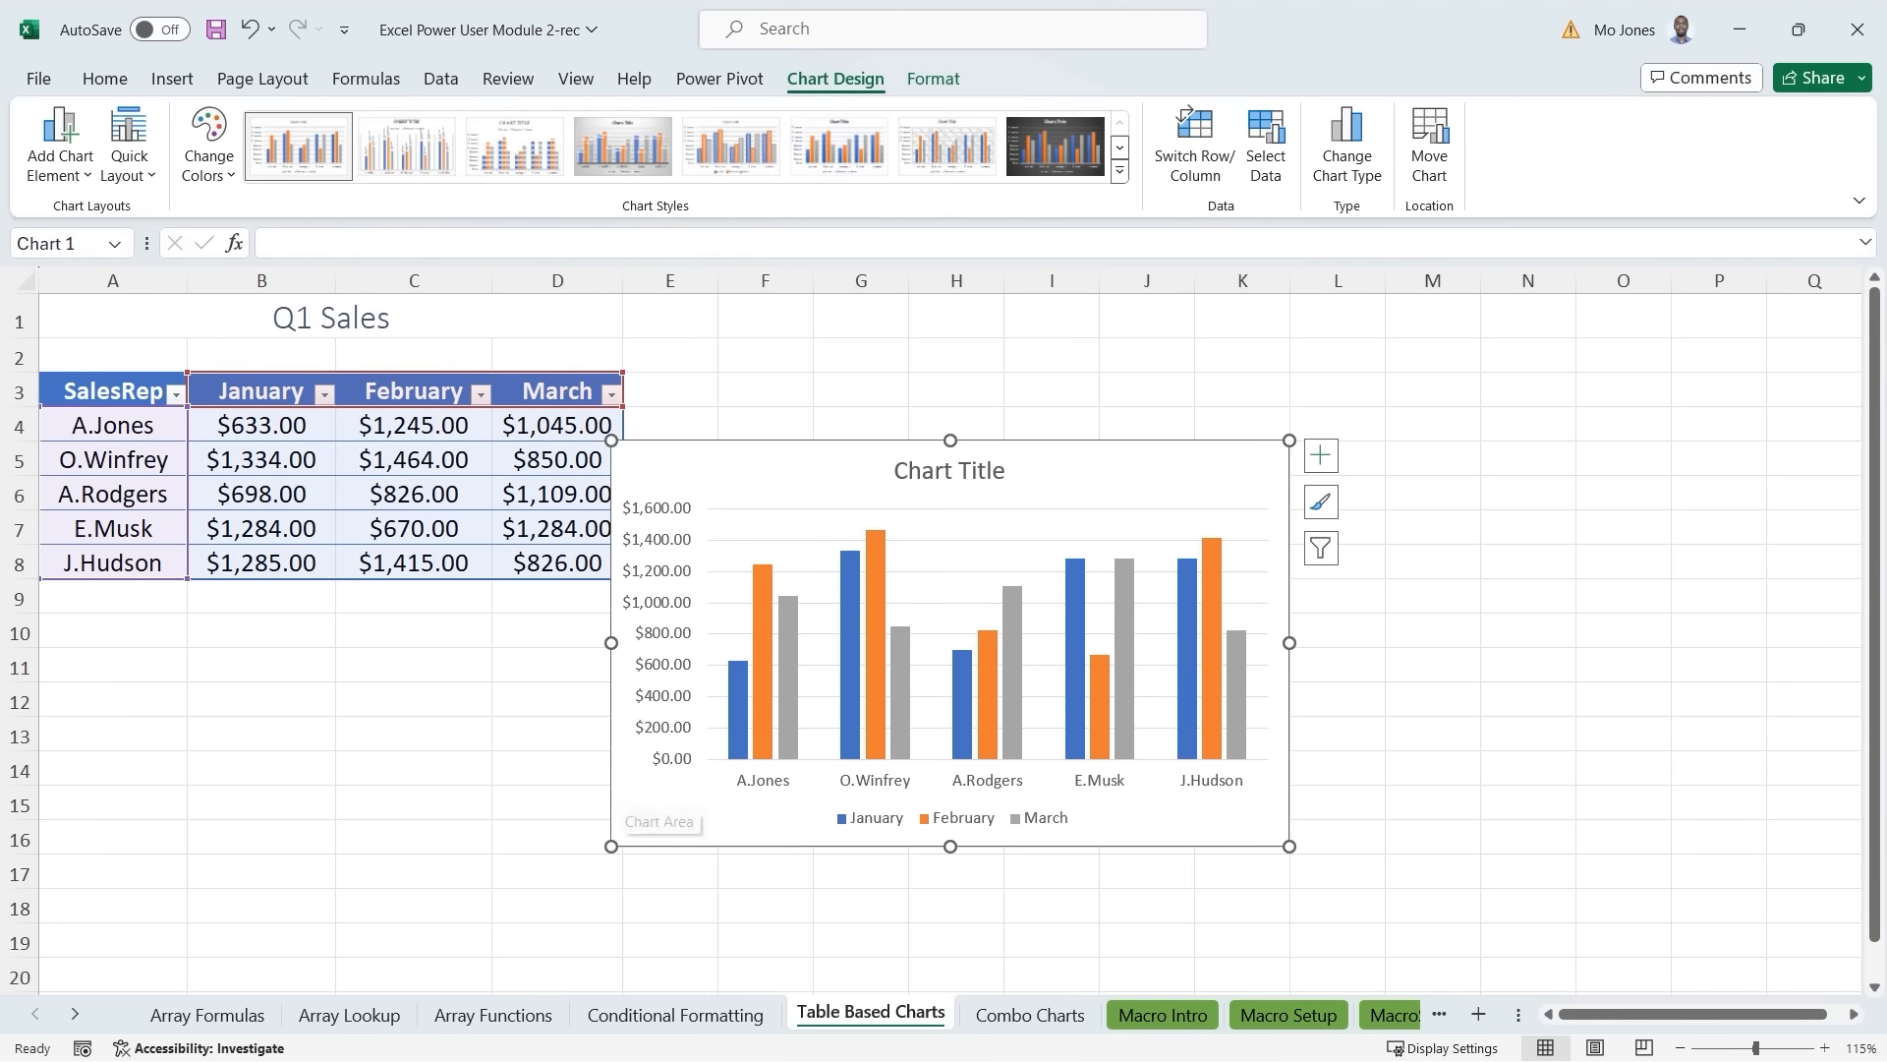
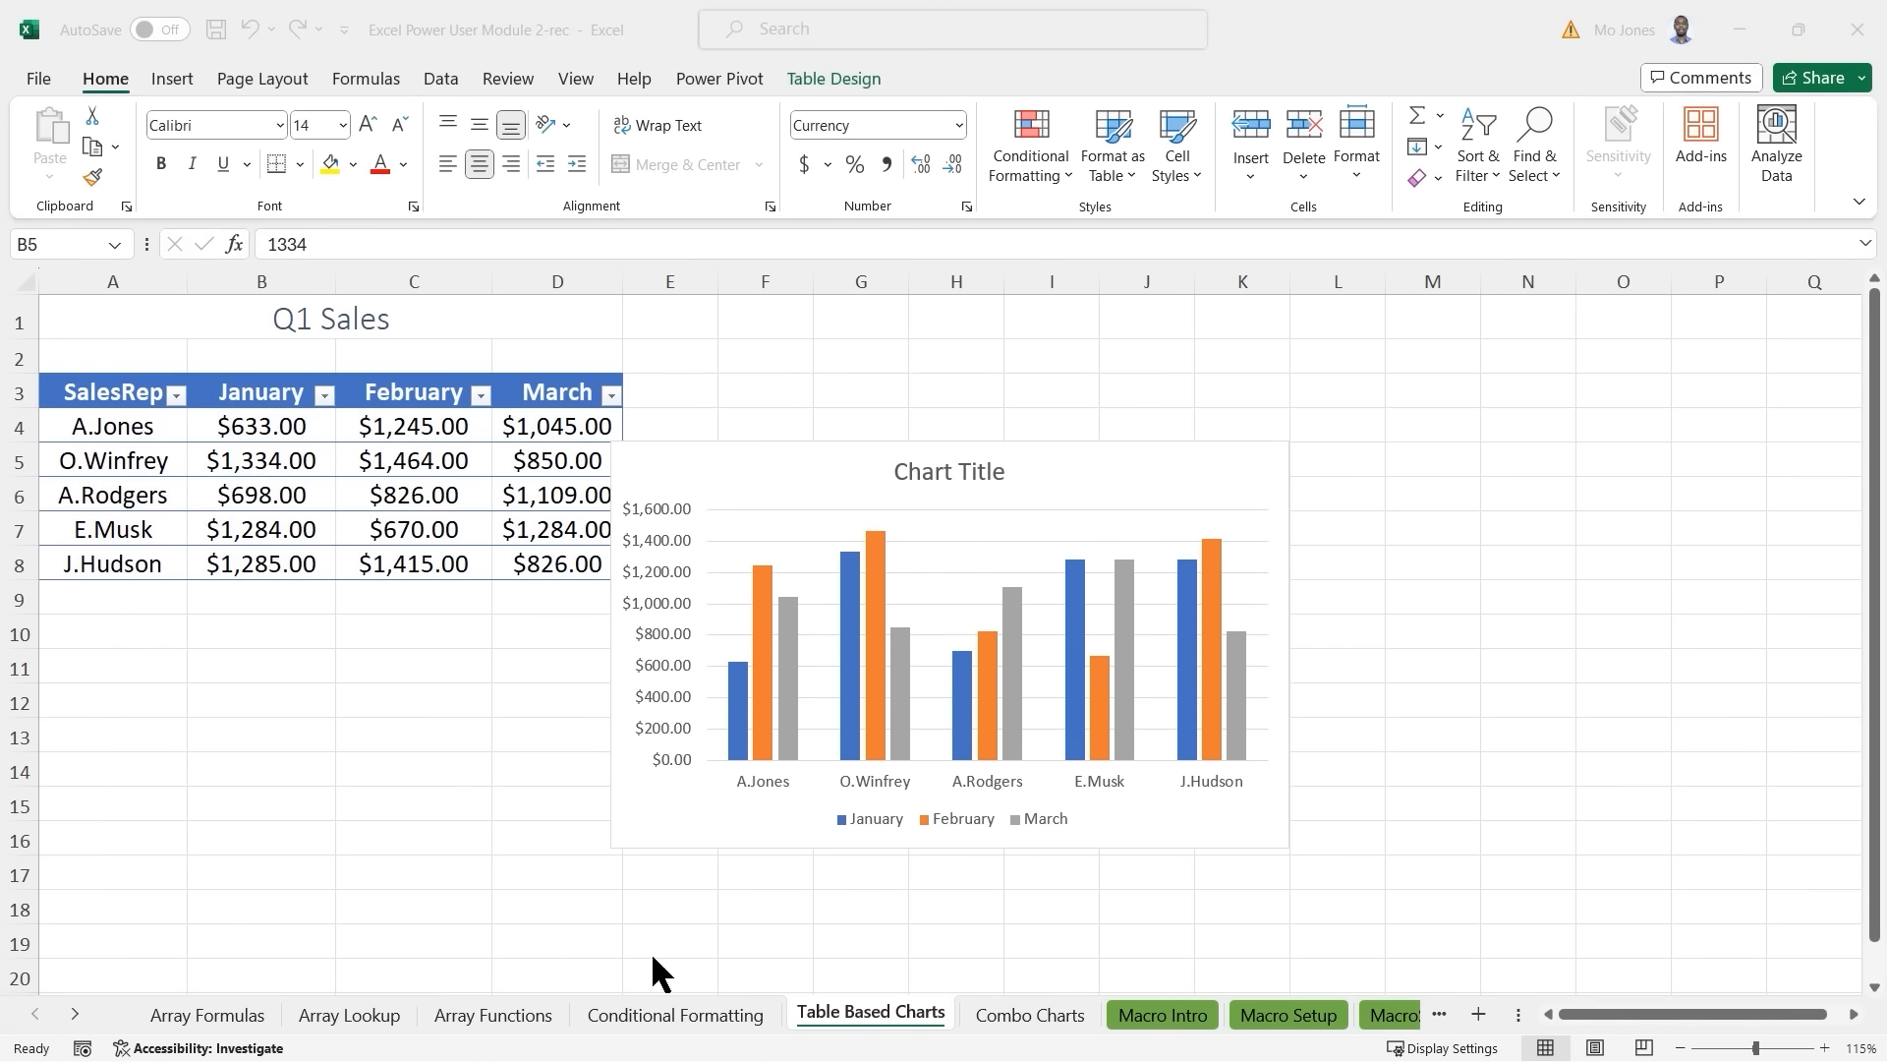
Switch to the Combo Charts sheet with the JAN–SEP Units Sold, Sale and Profit data.
click(1025, 1017)
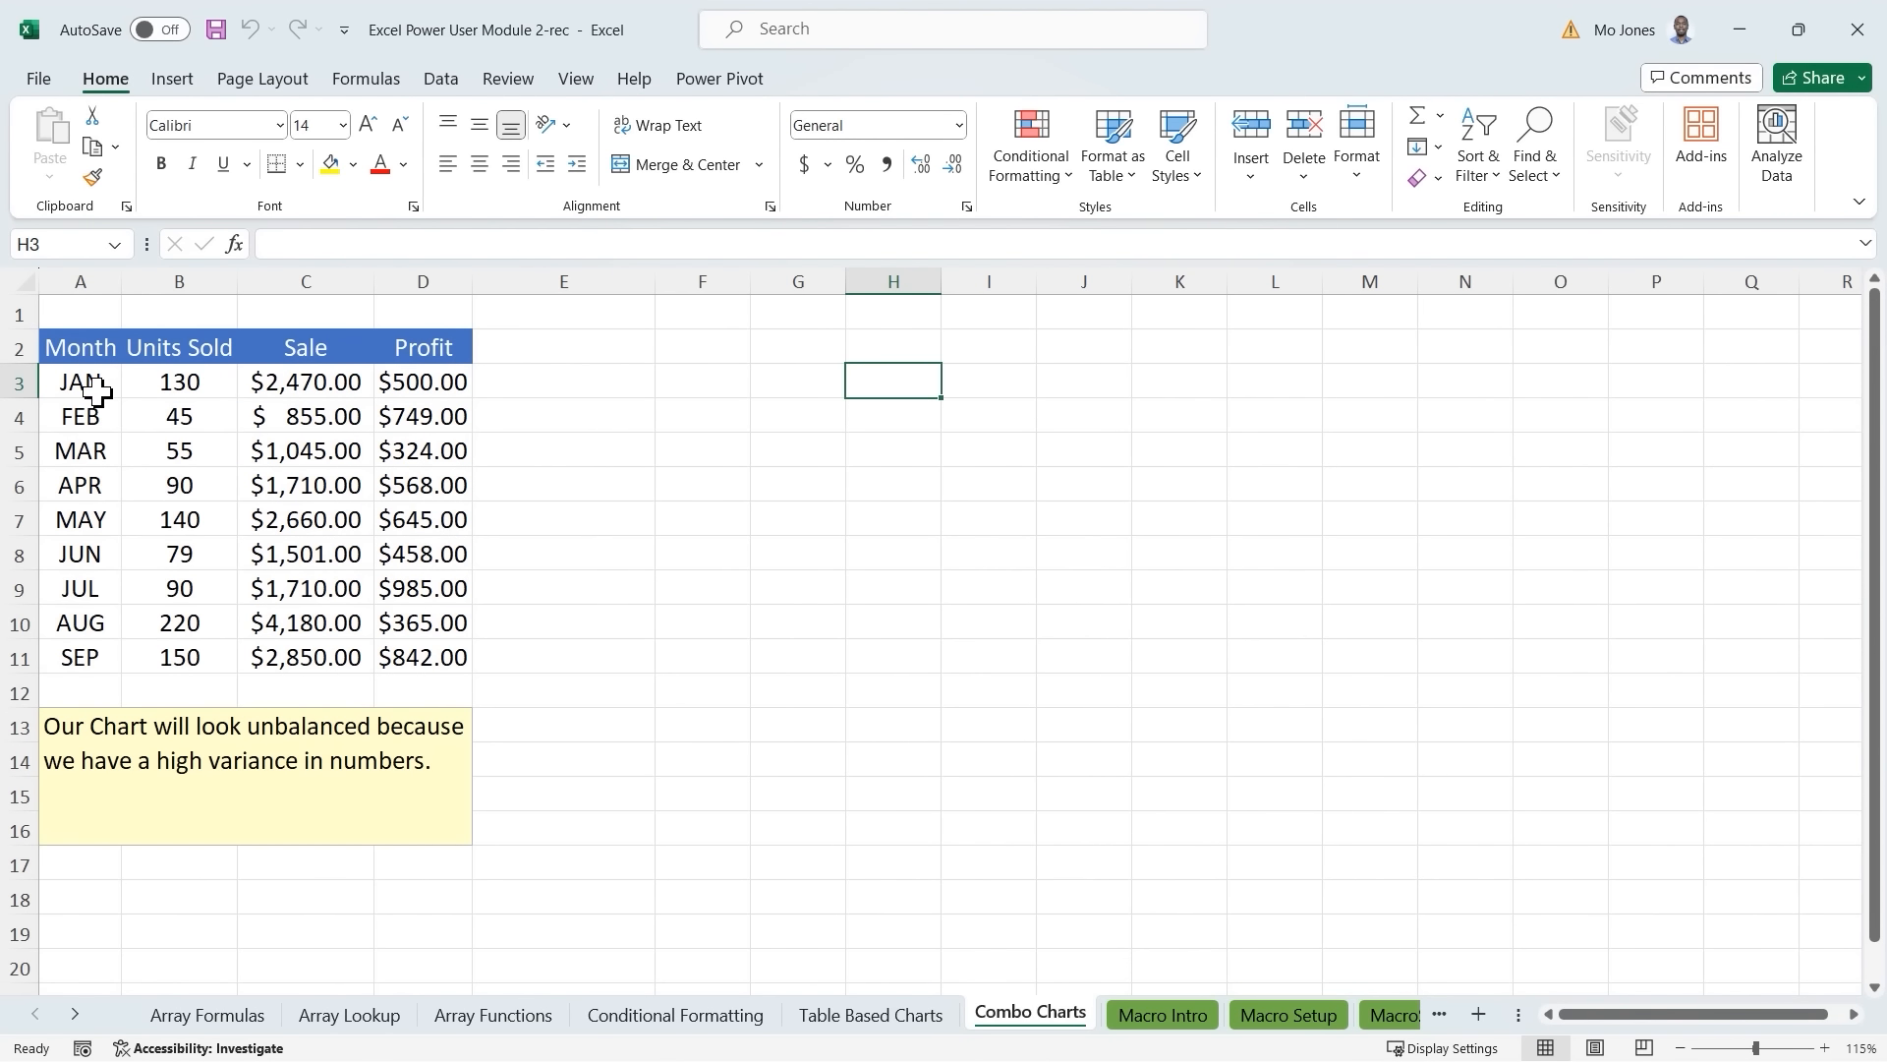
click(187, 385)
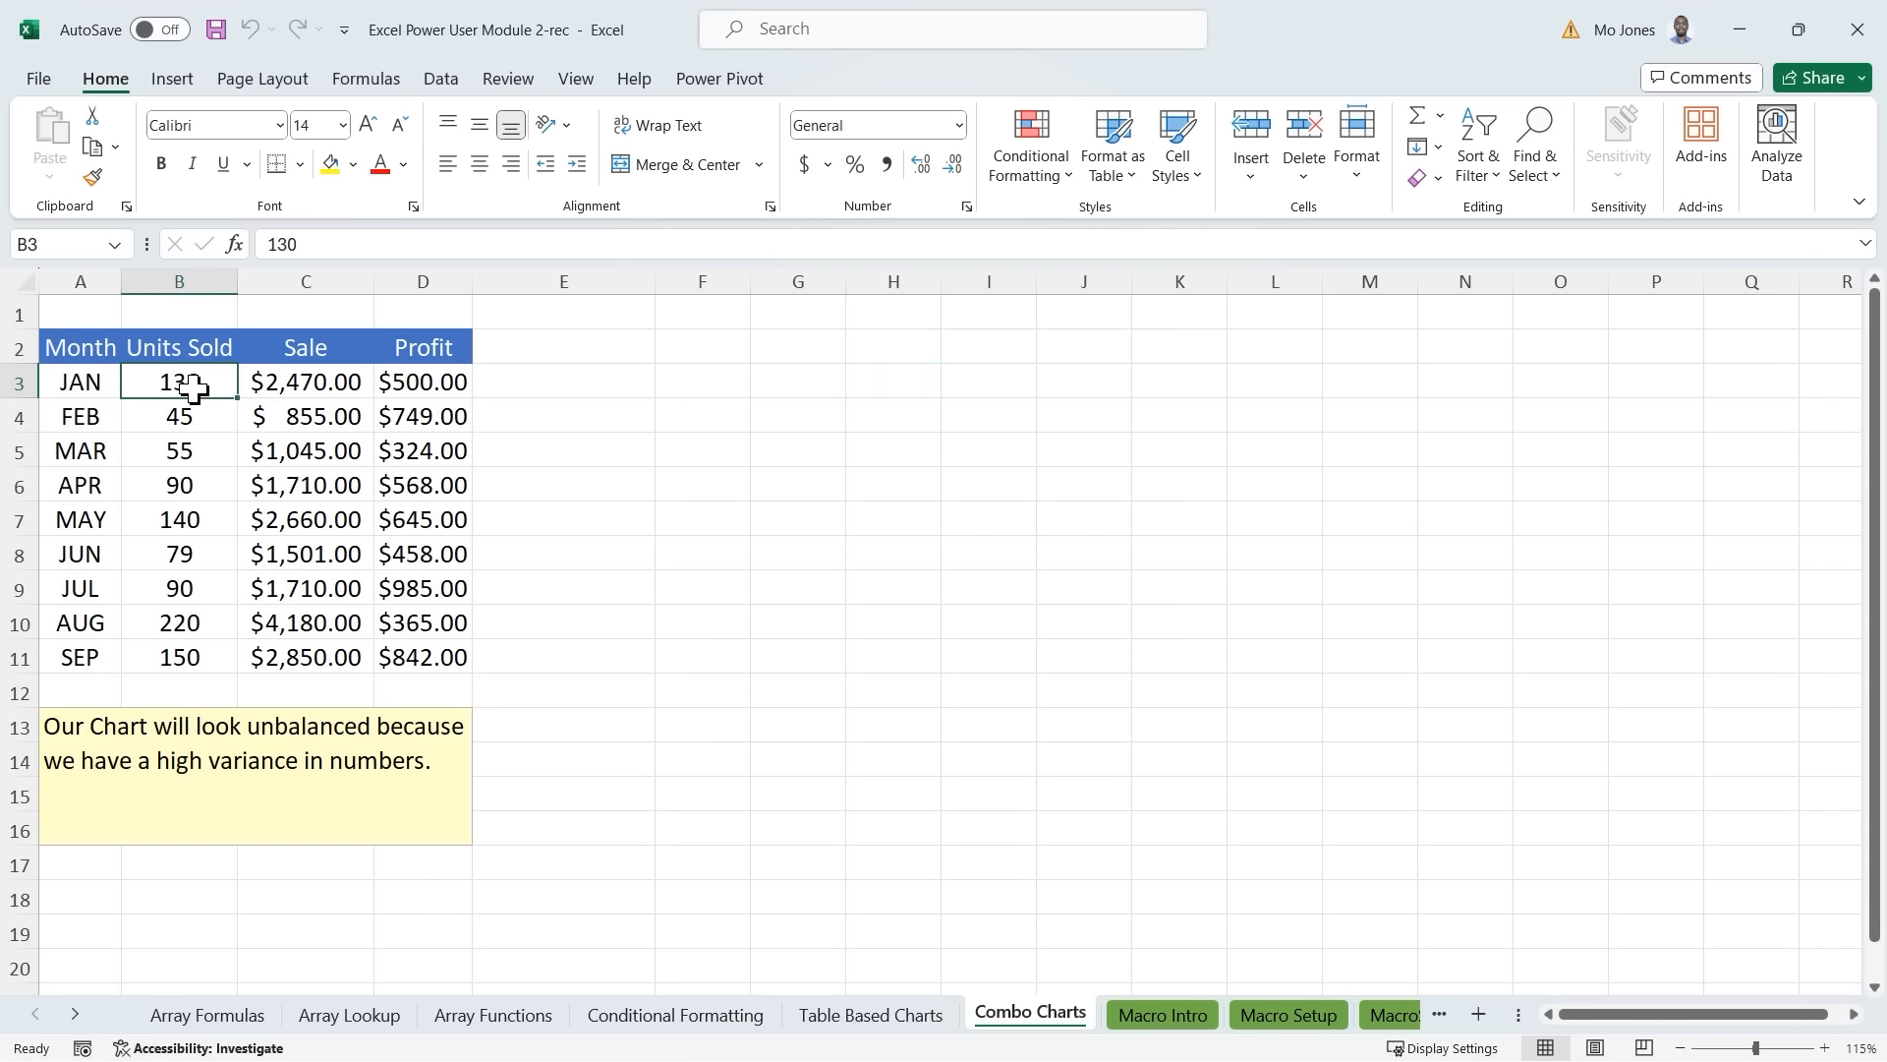
click(331, 390)
click(447, 388)
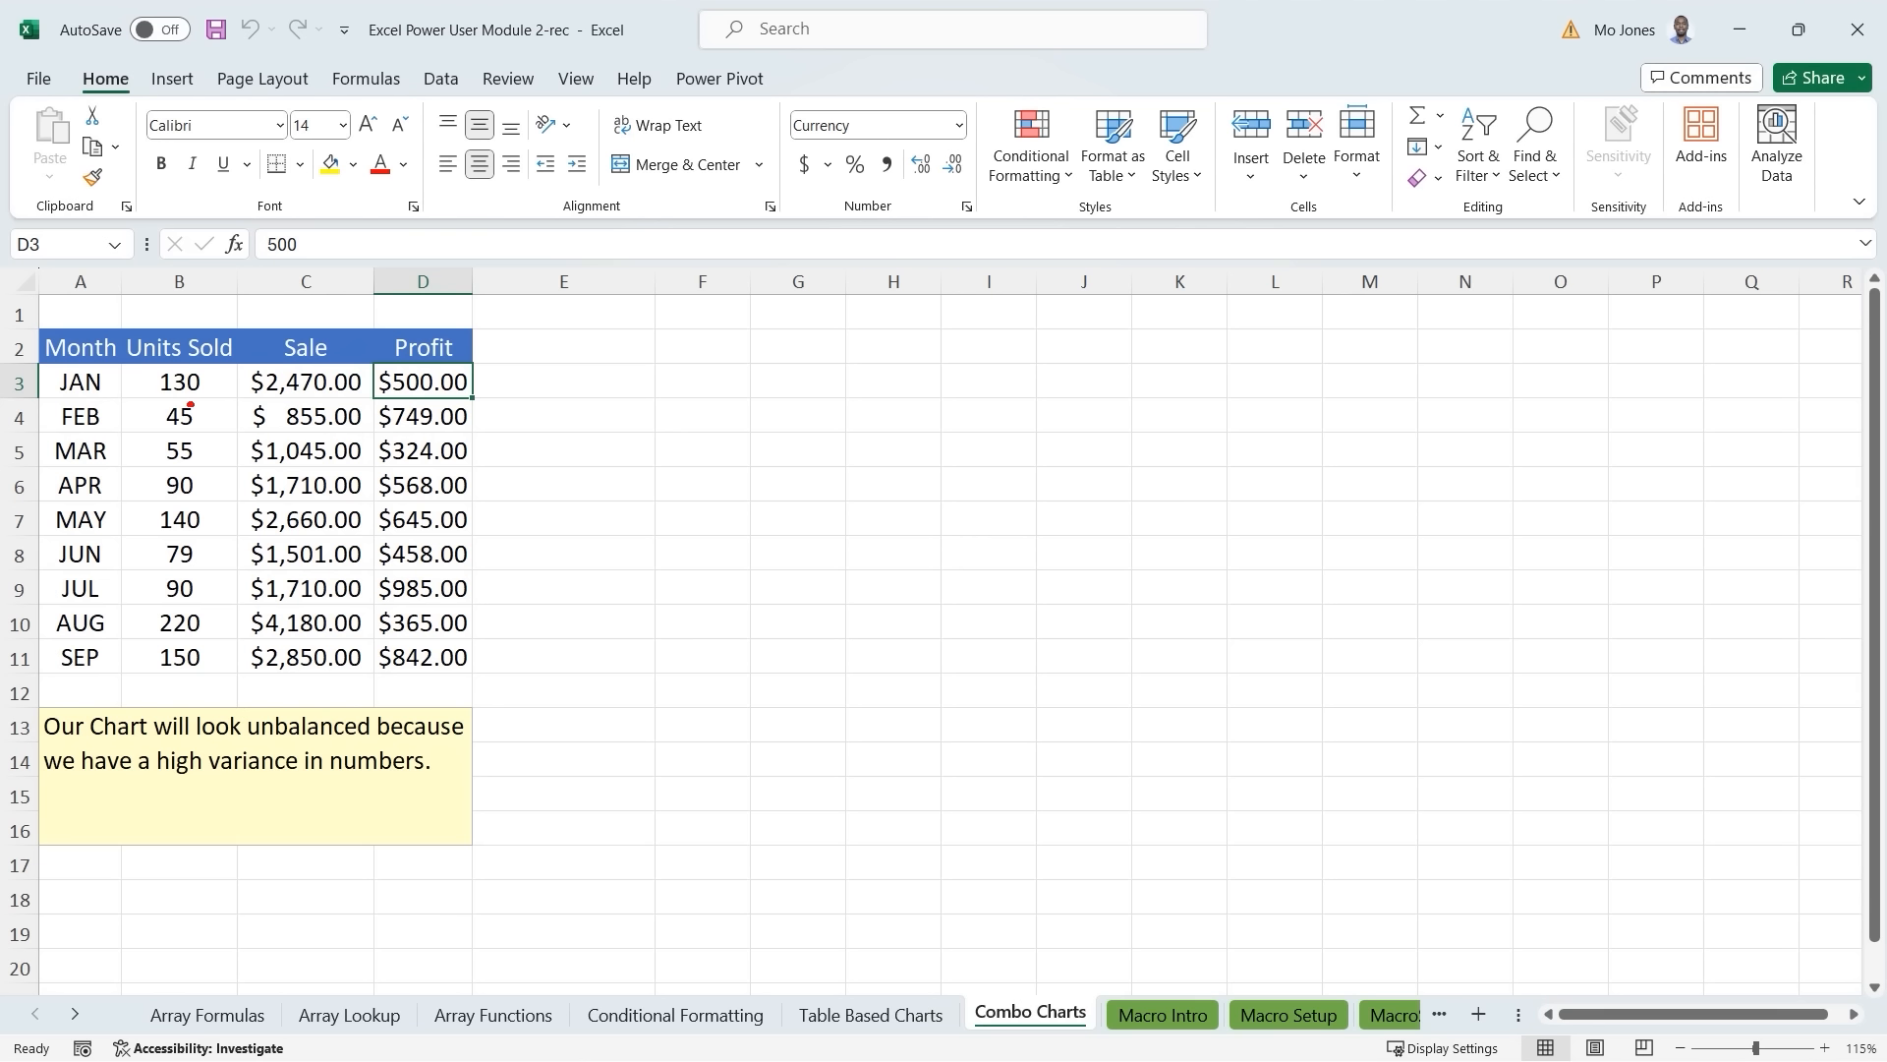
mouse_move(190, 403)
mouse_down()
mouse_move(147, 419)
mouse_move(199, 425)
mouse_move(195, 407)
mouse_up()
mouse_move(187, 612)
mouse_down()
mouse_move(141, 617)
mouse_move(196, 637)
mouse_move(192, 612)
mouse_up()
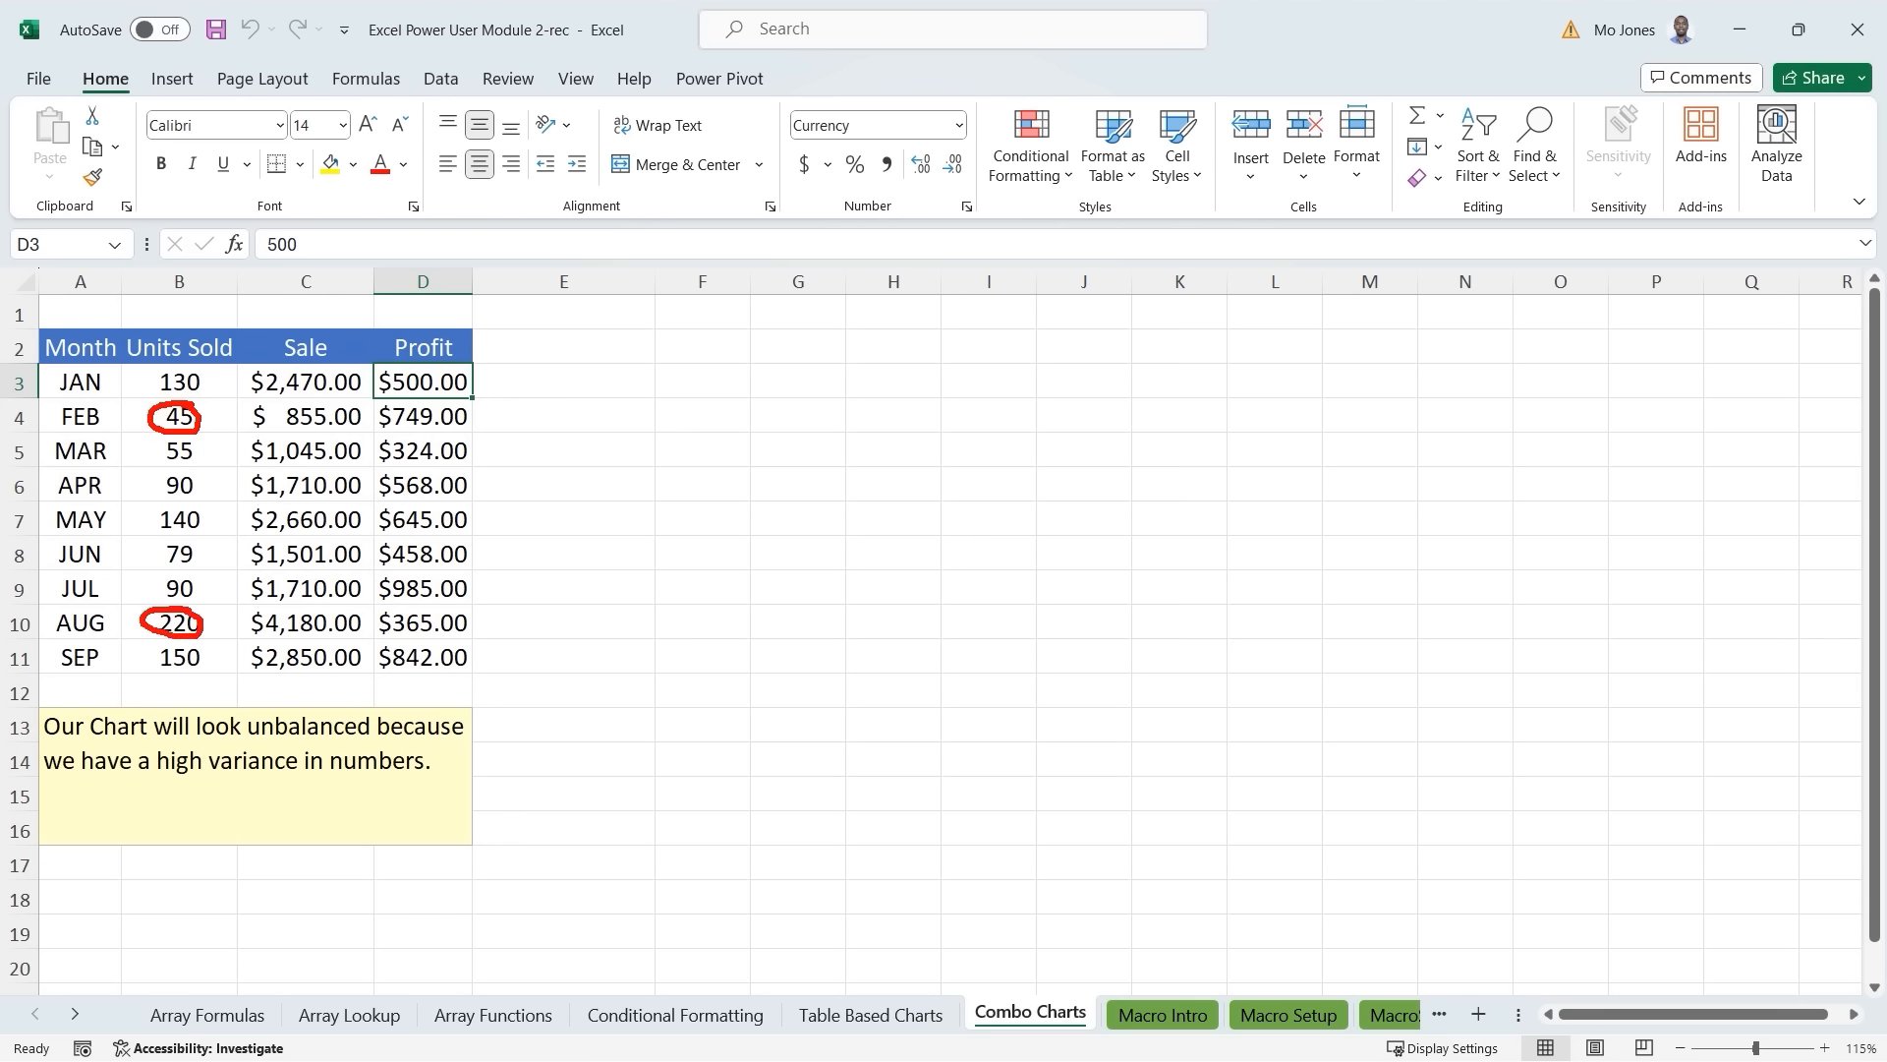
drag(657, 404, 649, 498)
drag(743, 520, 745, 259)
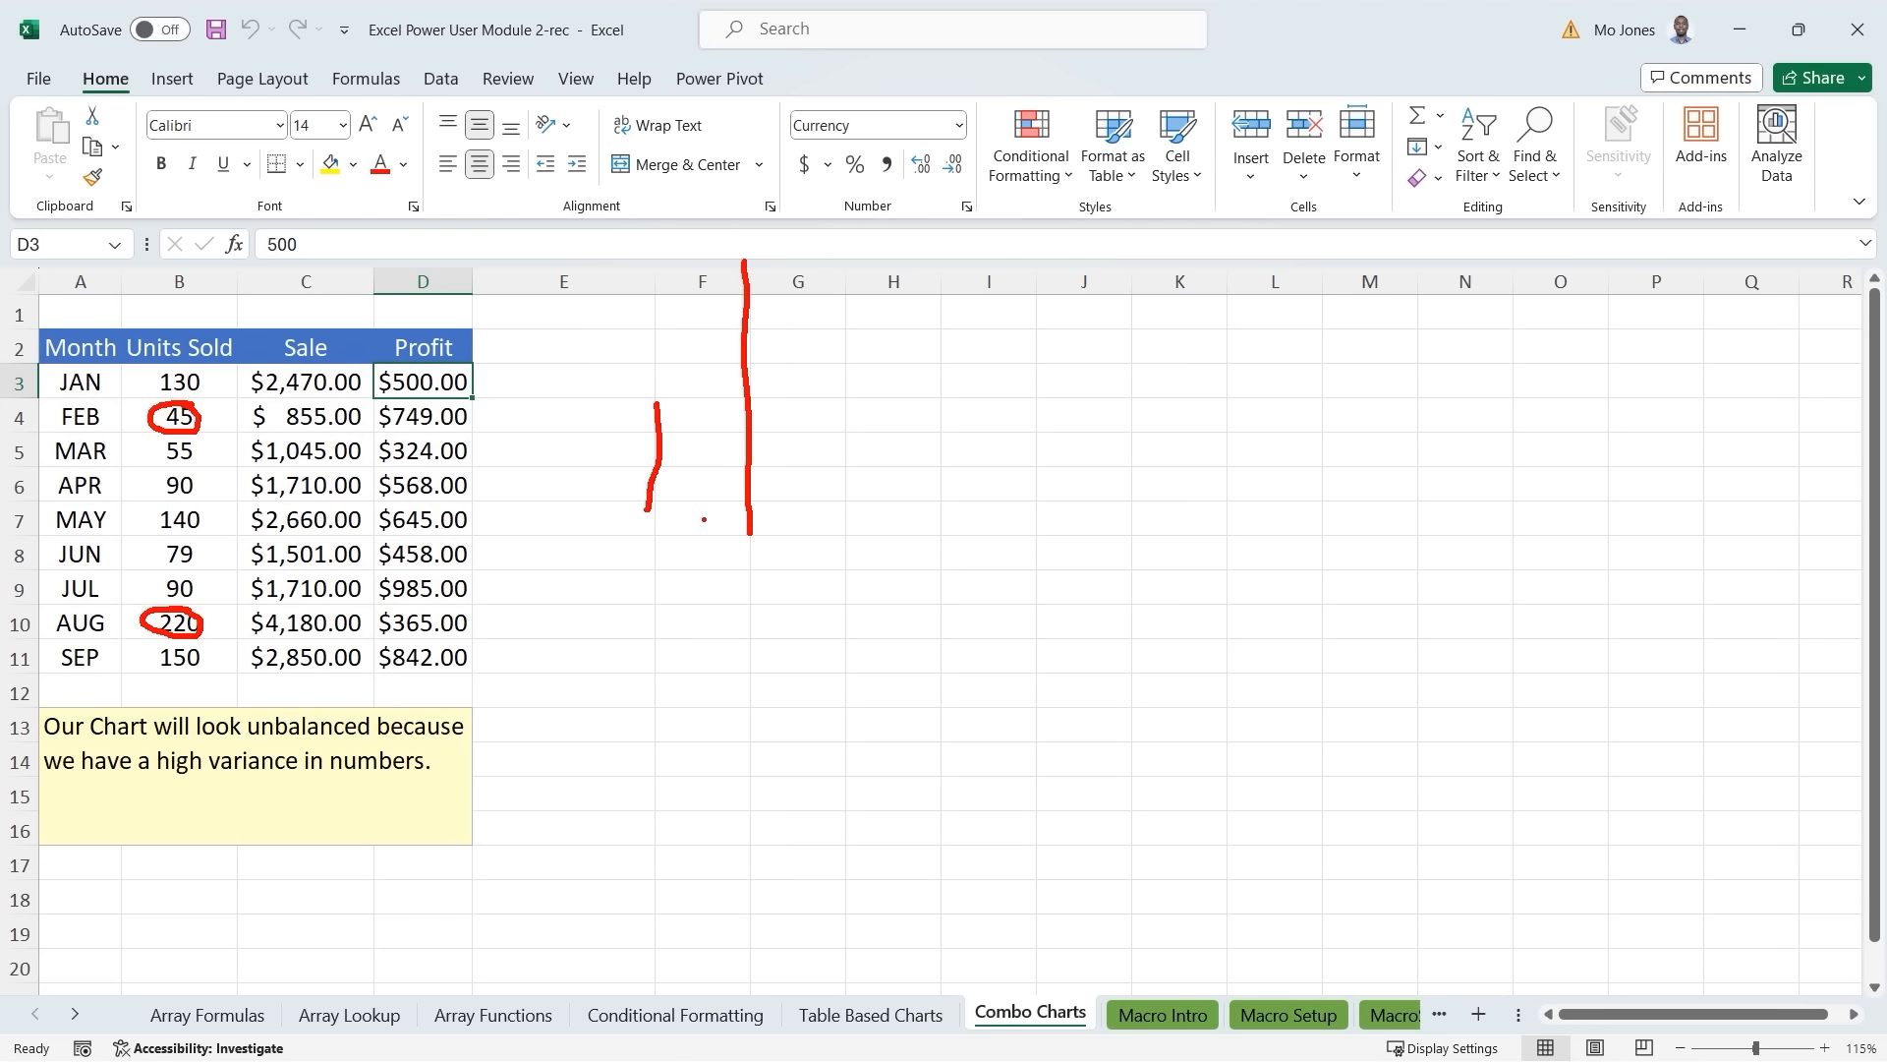
drag(704, 519, 713, 342)
drag(731, 260, 758, 256)
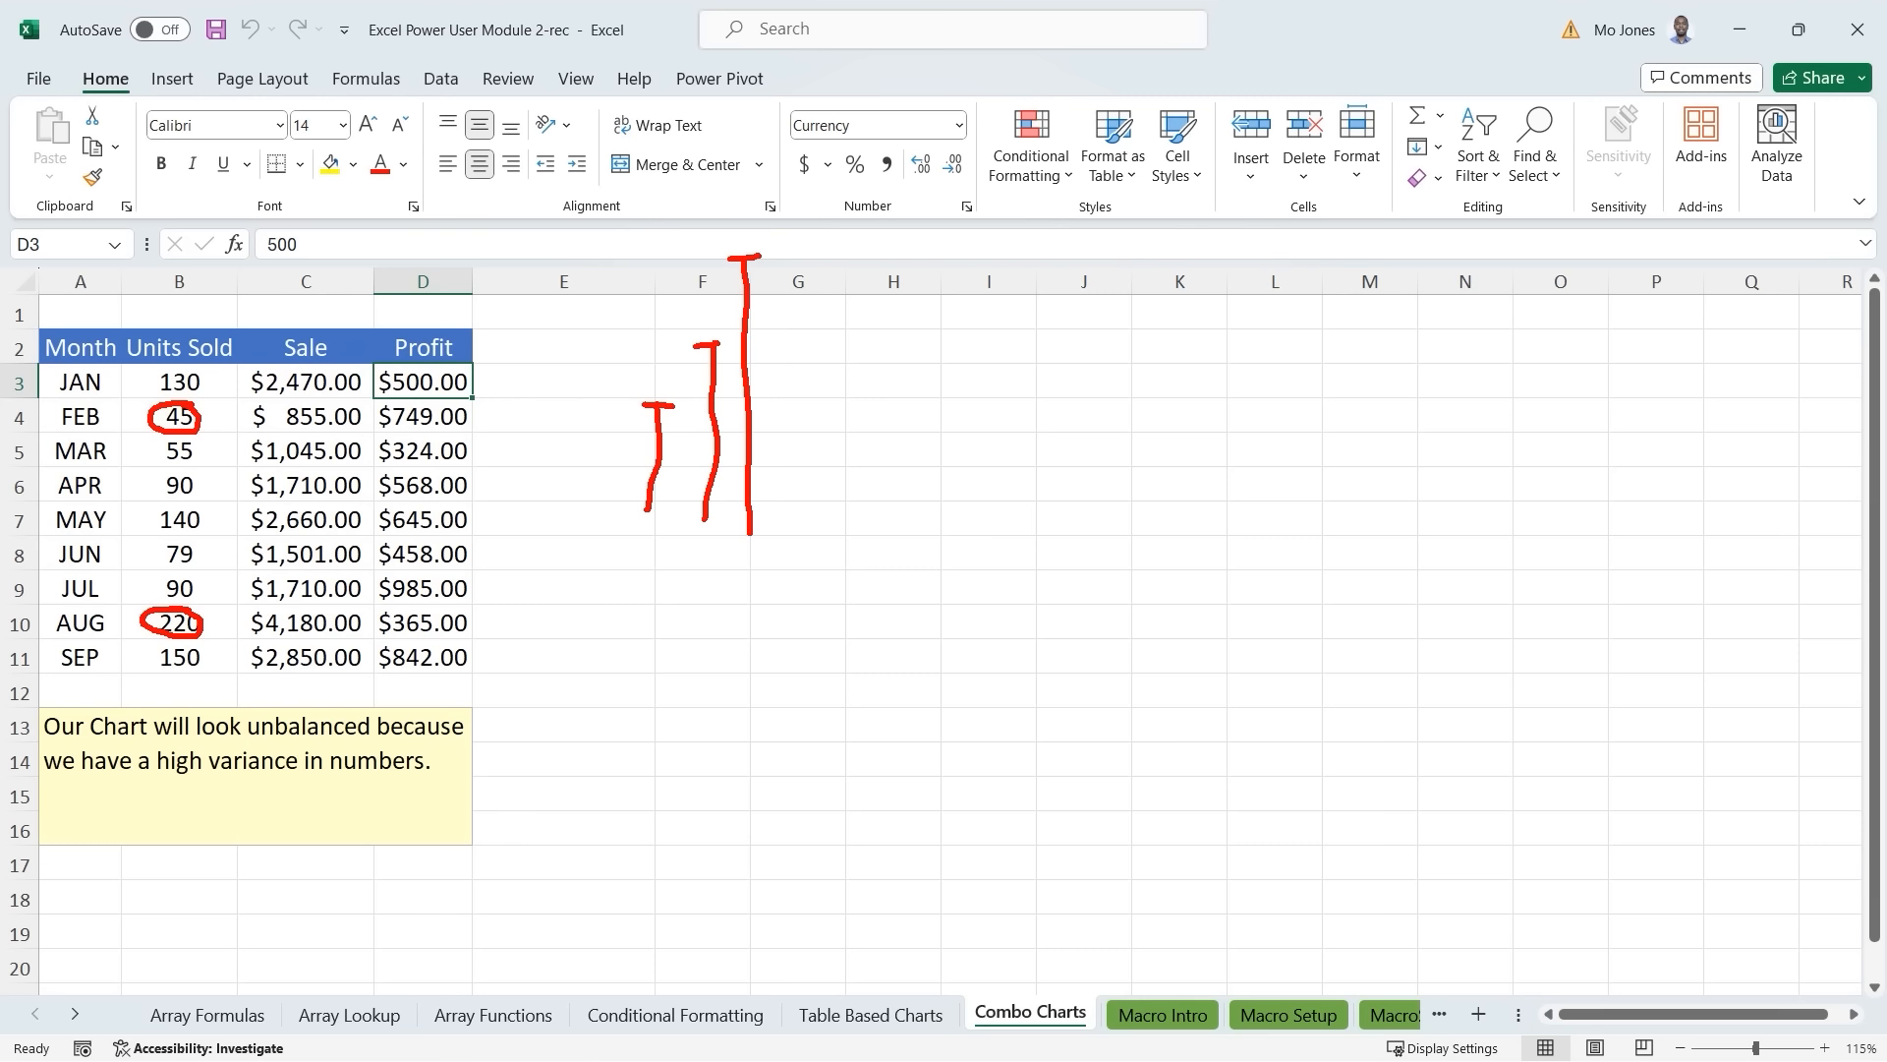
key(Escape)
Insert a clustered column chart of the table with Alt+F1, then move and enlarge it across columns E–M.
click(334, 444)
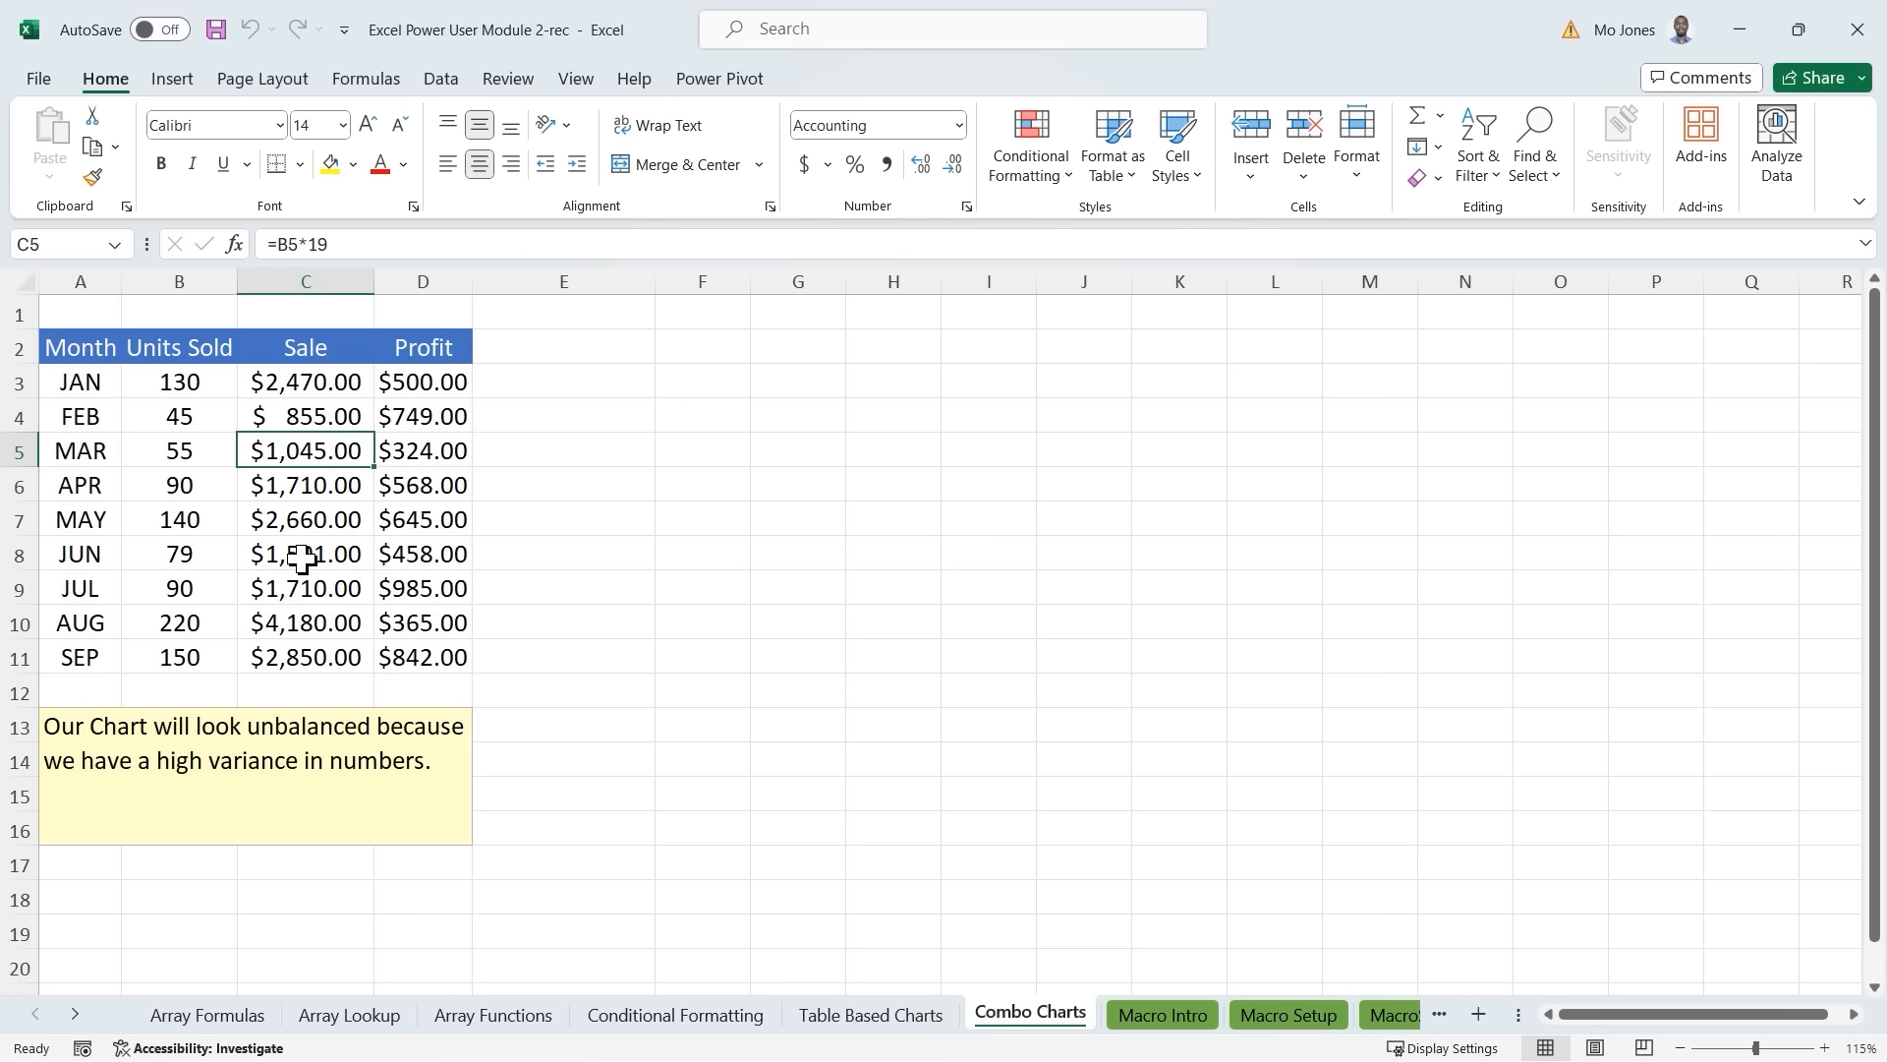
click(137, 896)
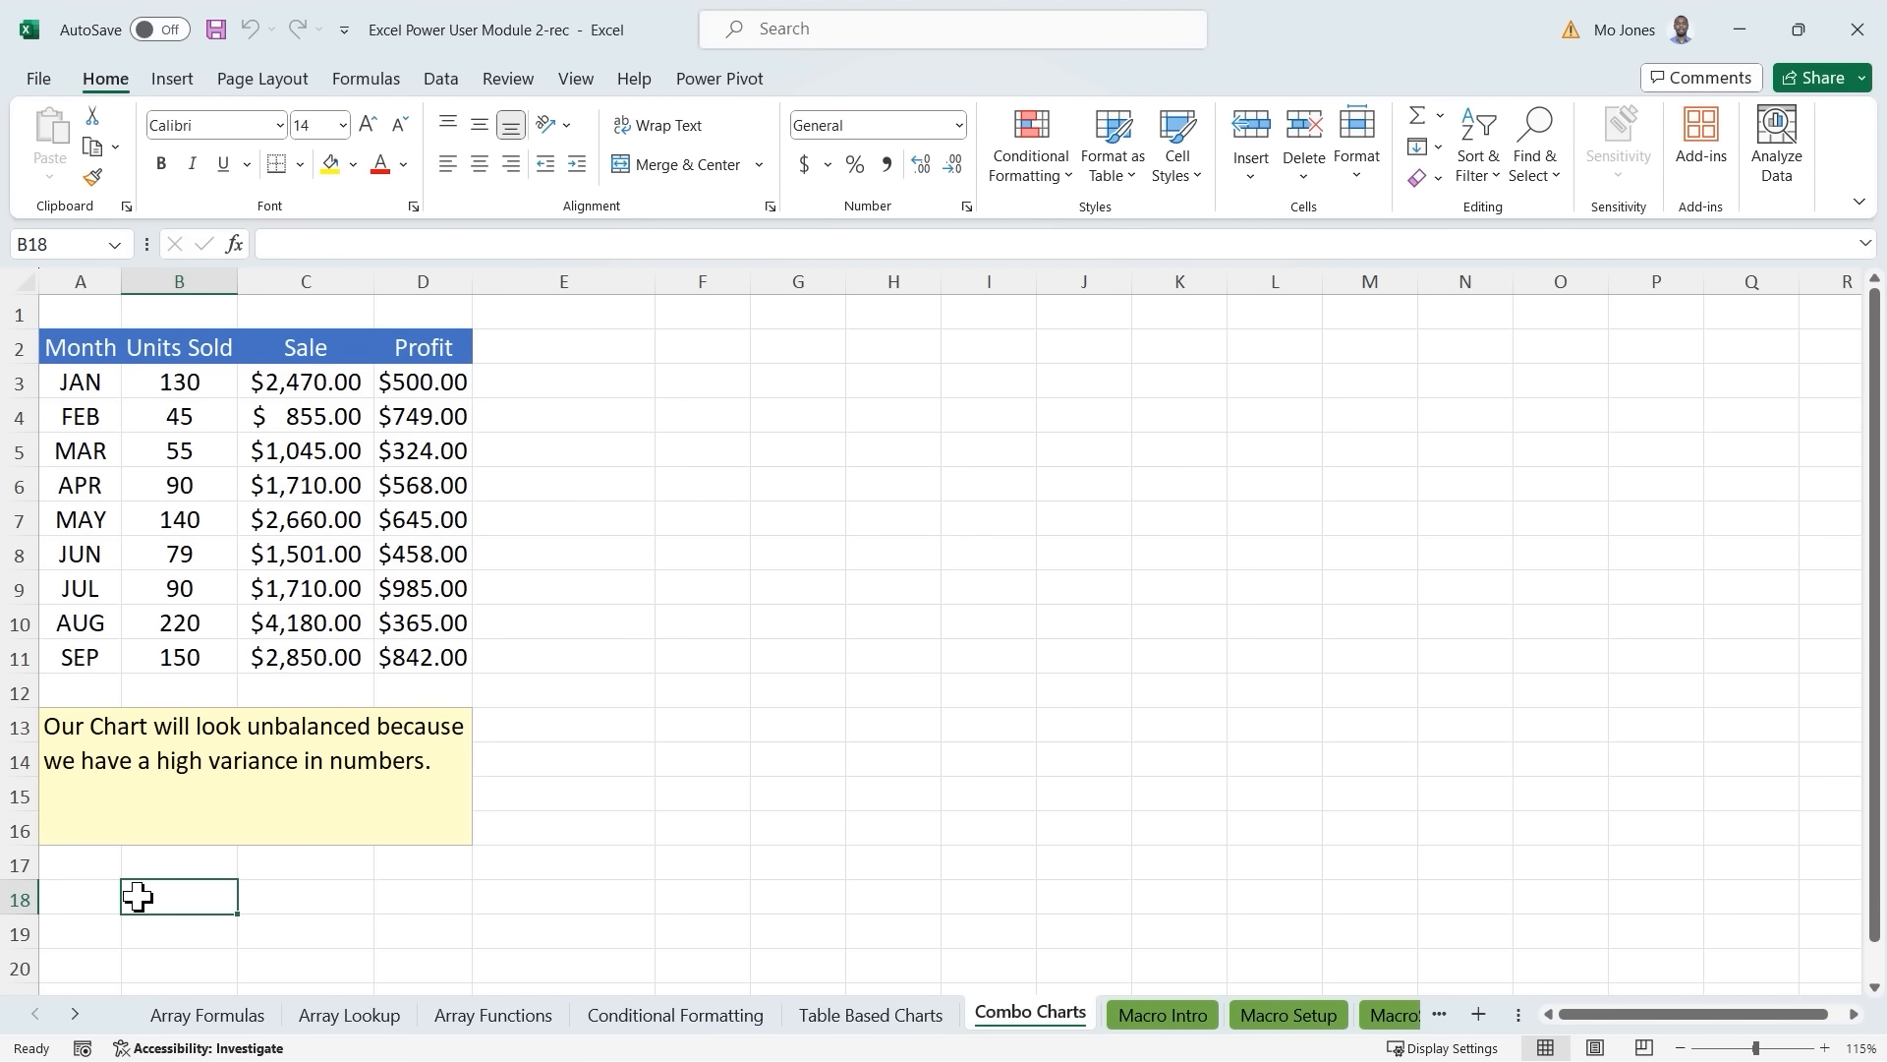
text(ALT)
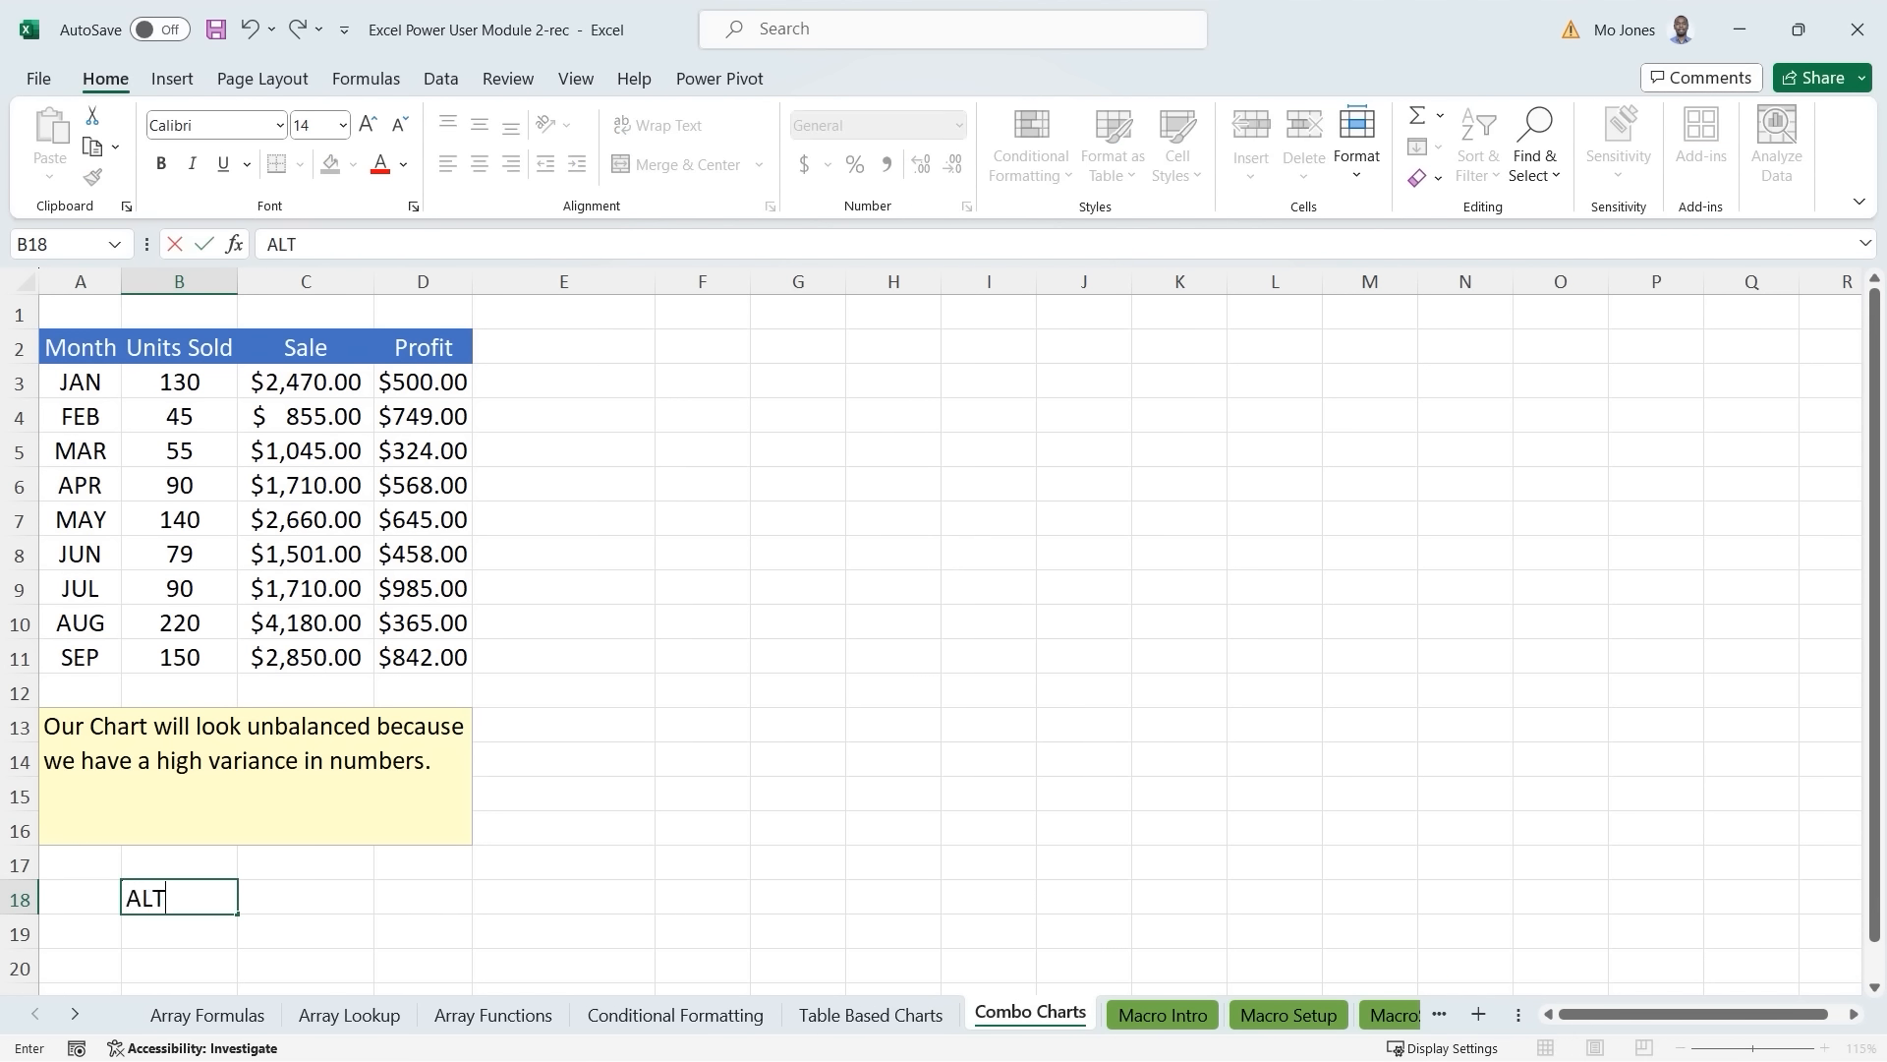
text(+F1)
click(275, 497)
key(alt+F1)
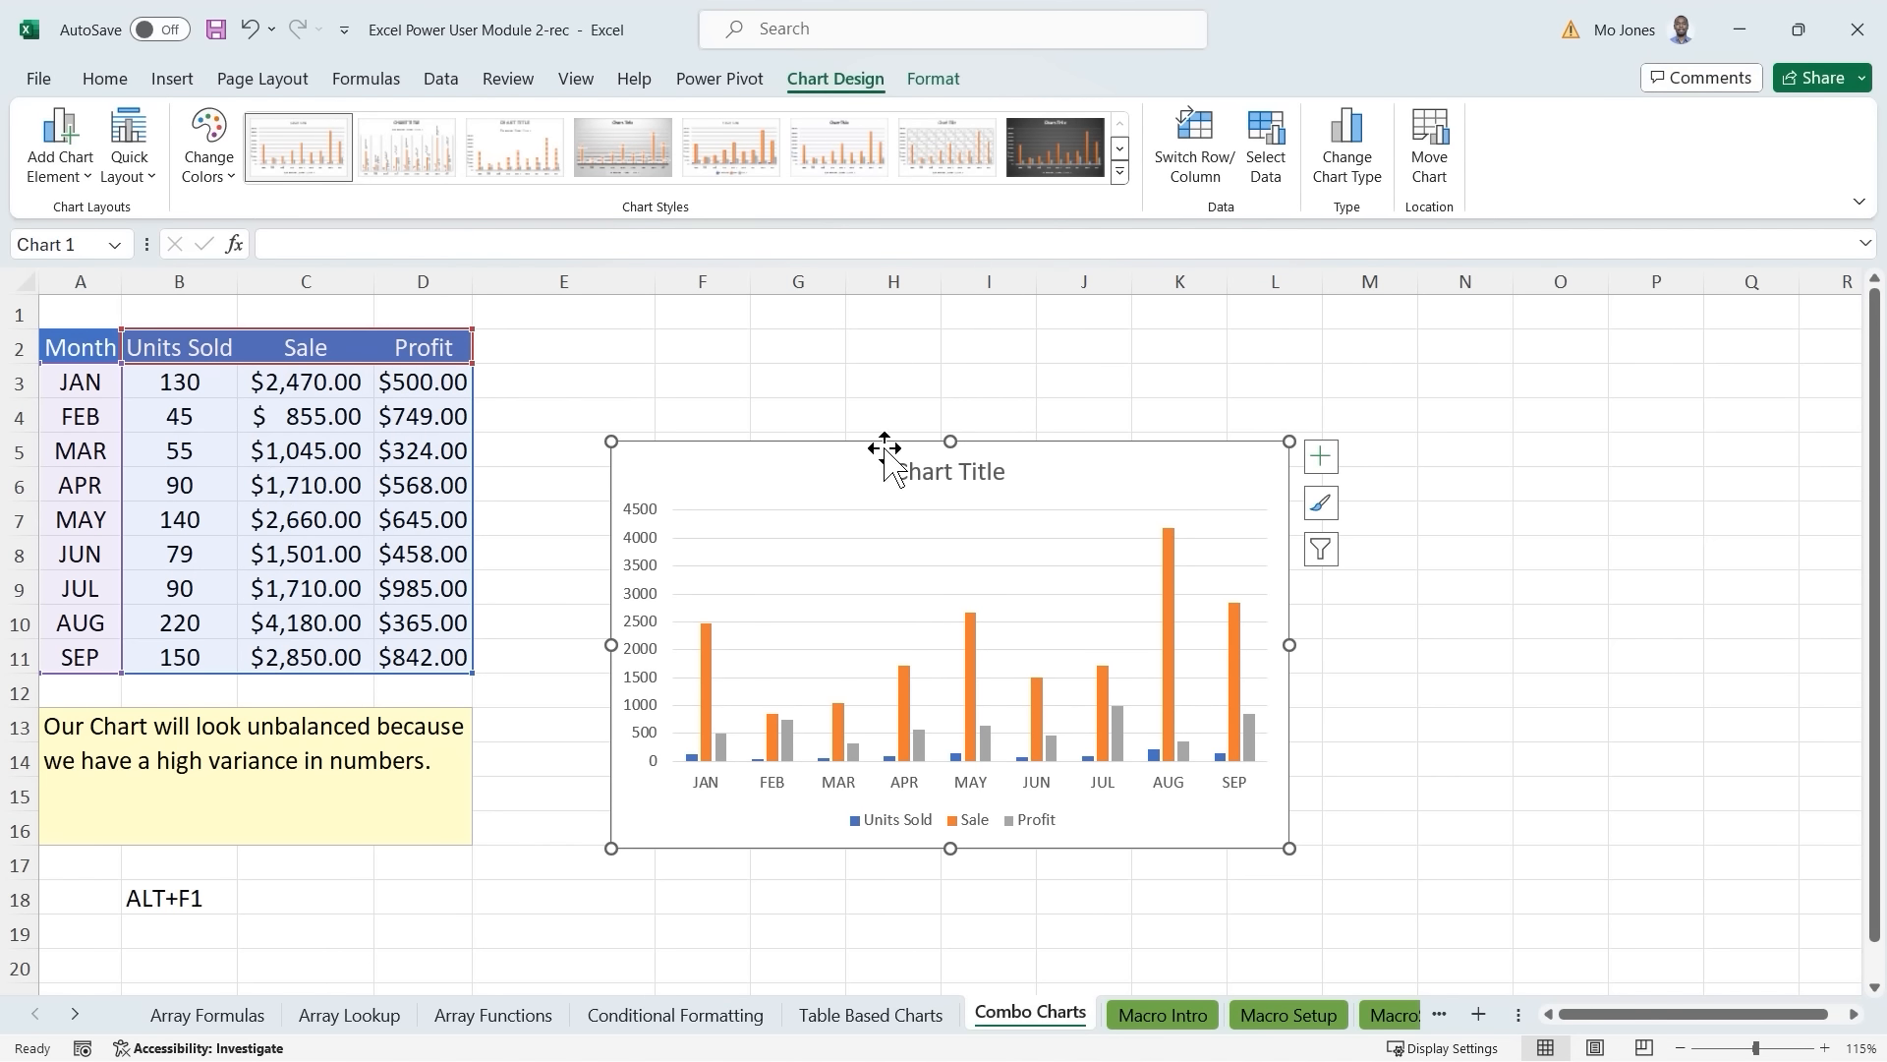
drag(885, 446, 781, 332)
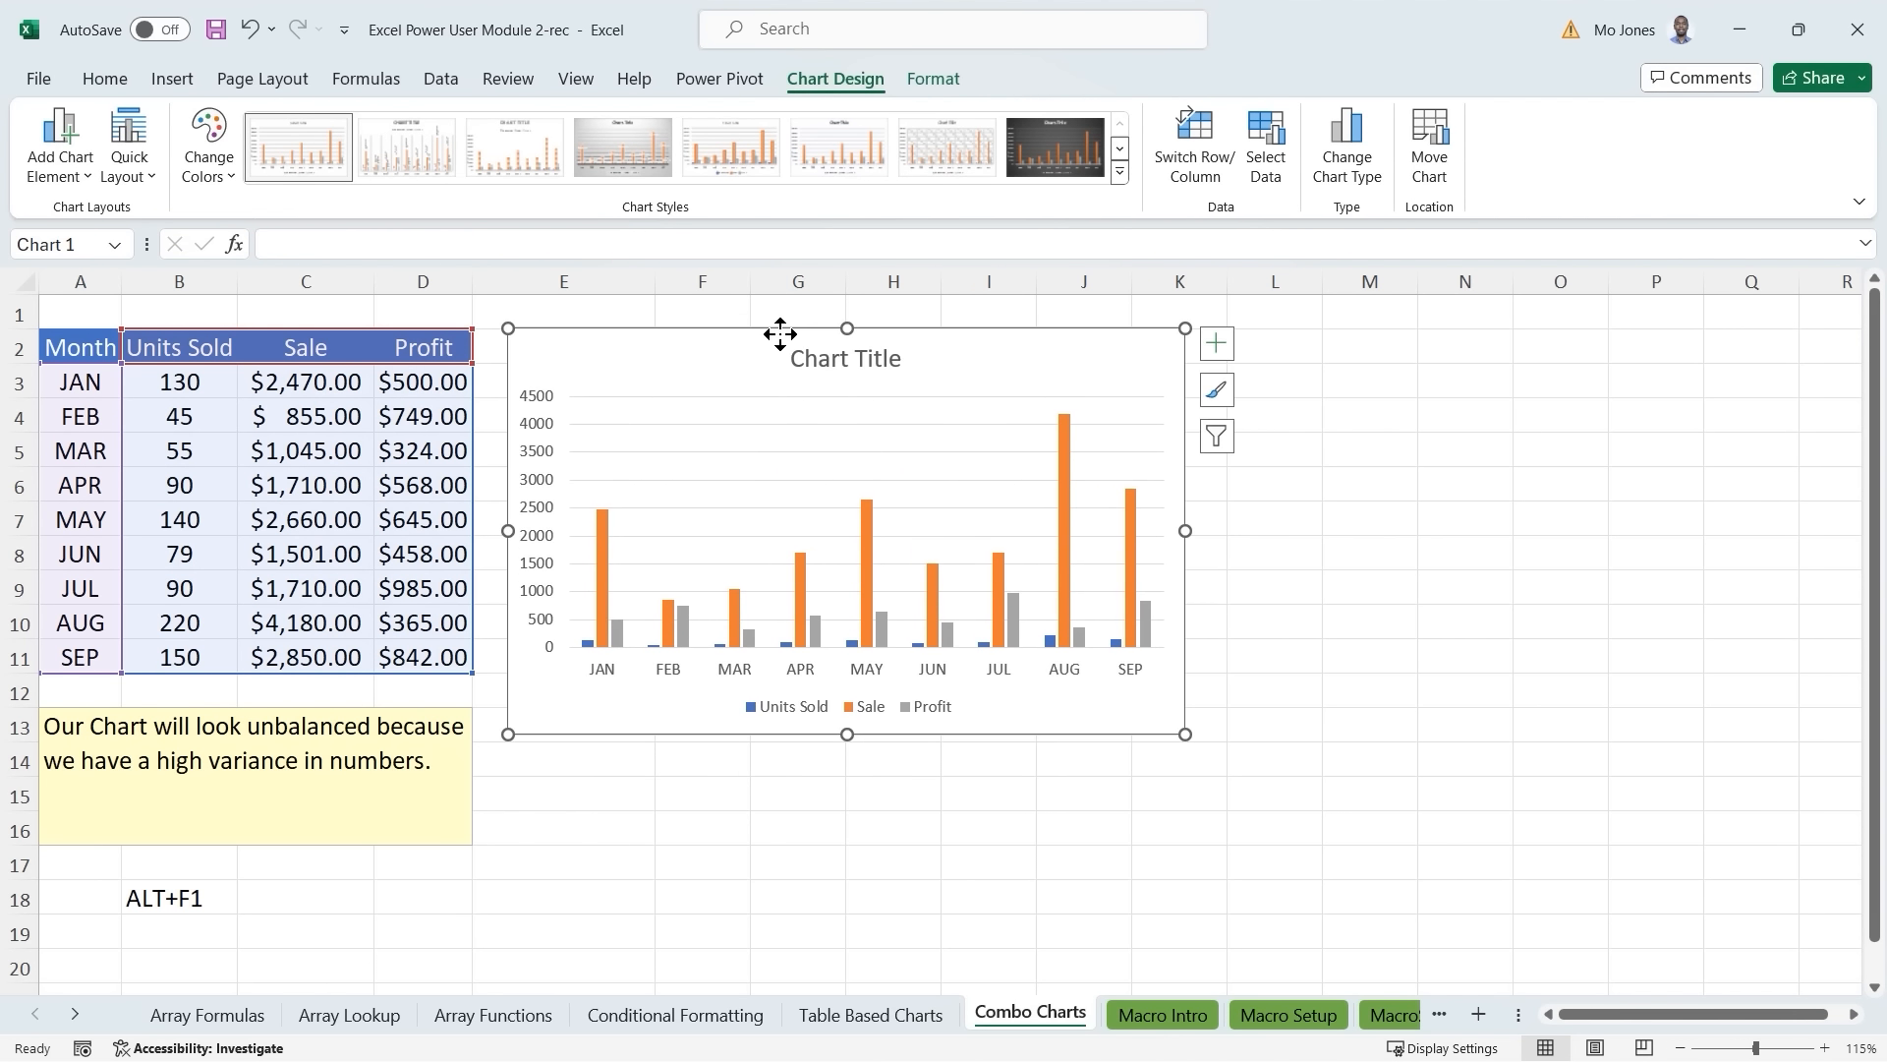
drag(1185, 735, 1424, 900)
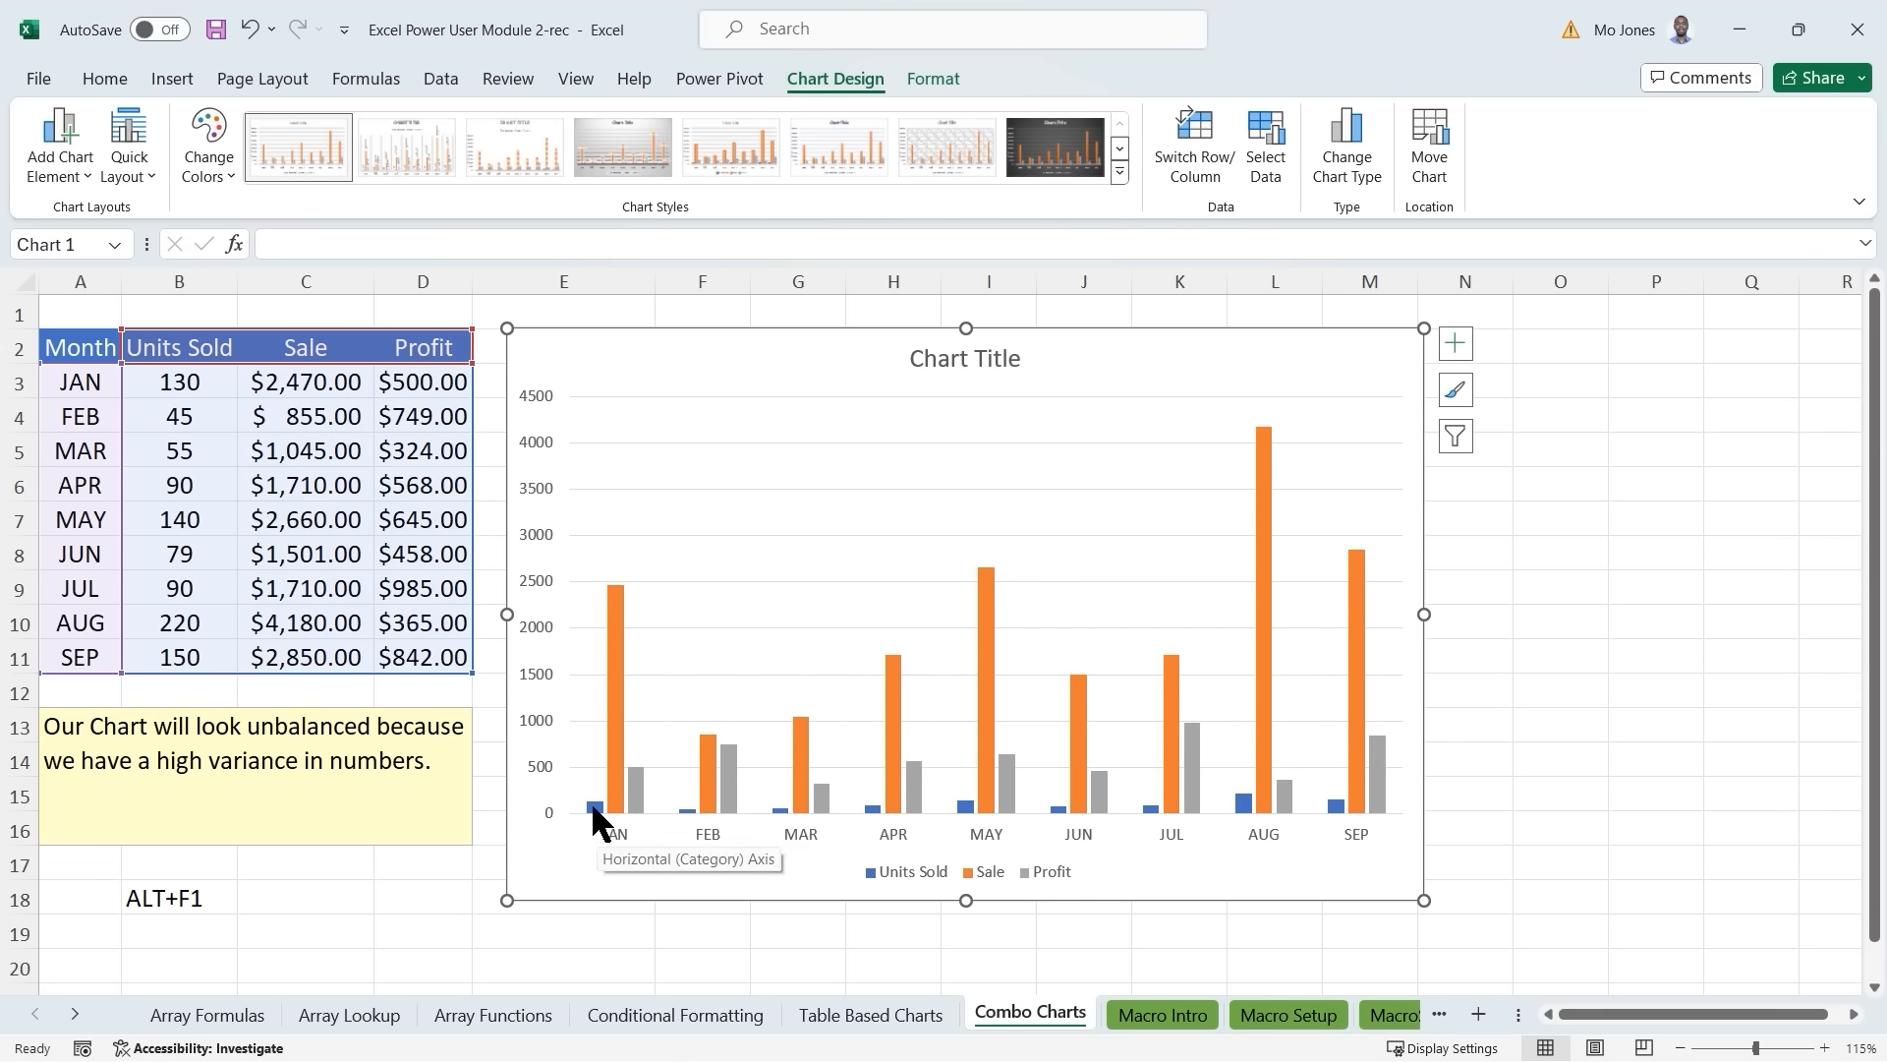
mouse_move(593, 810)
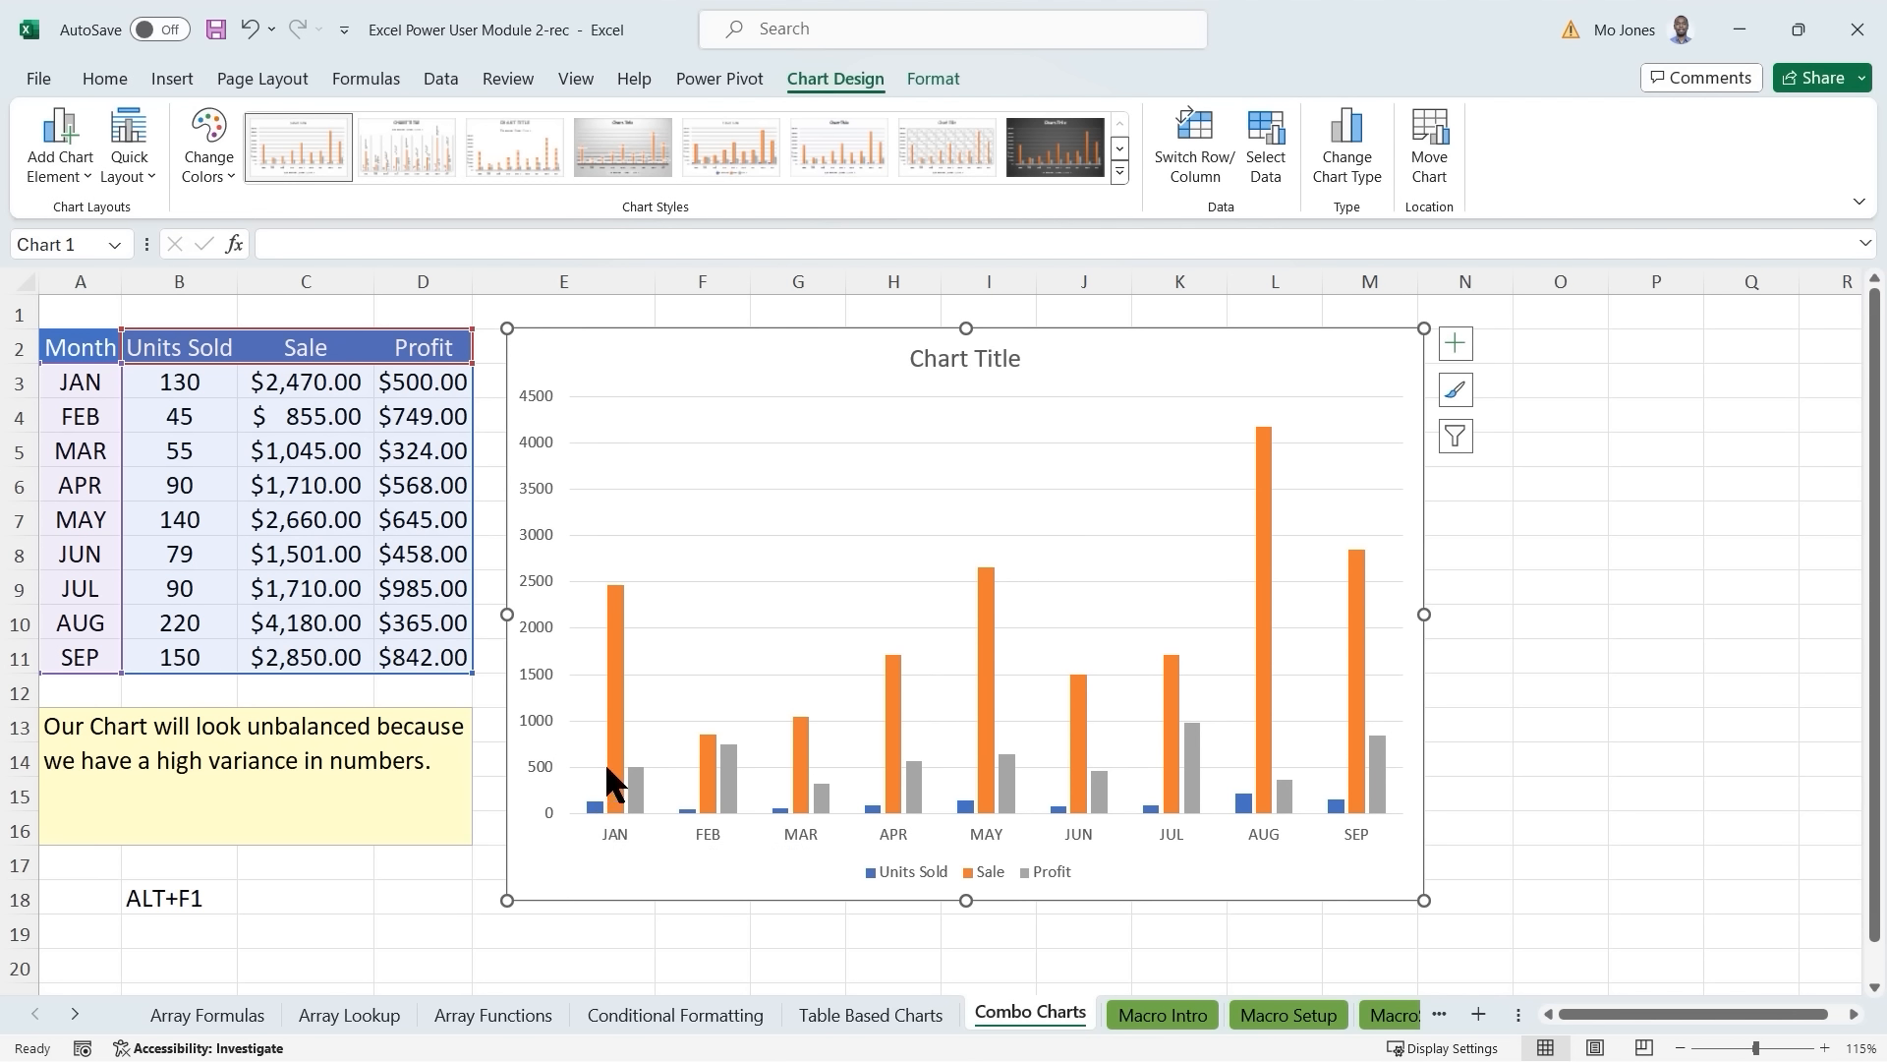
mouse_move(617, 691)
mouse_move(633, 775)
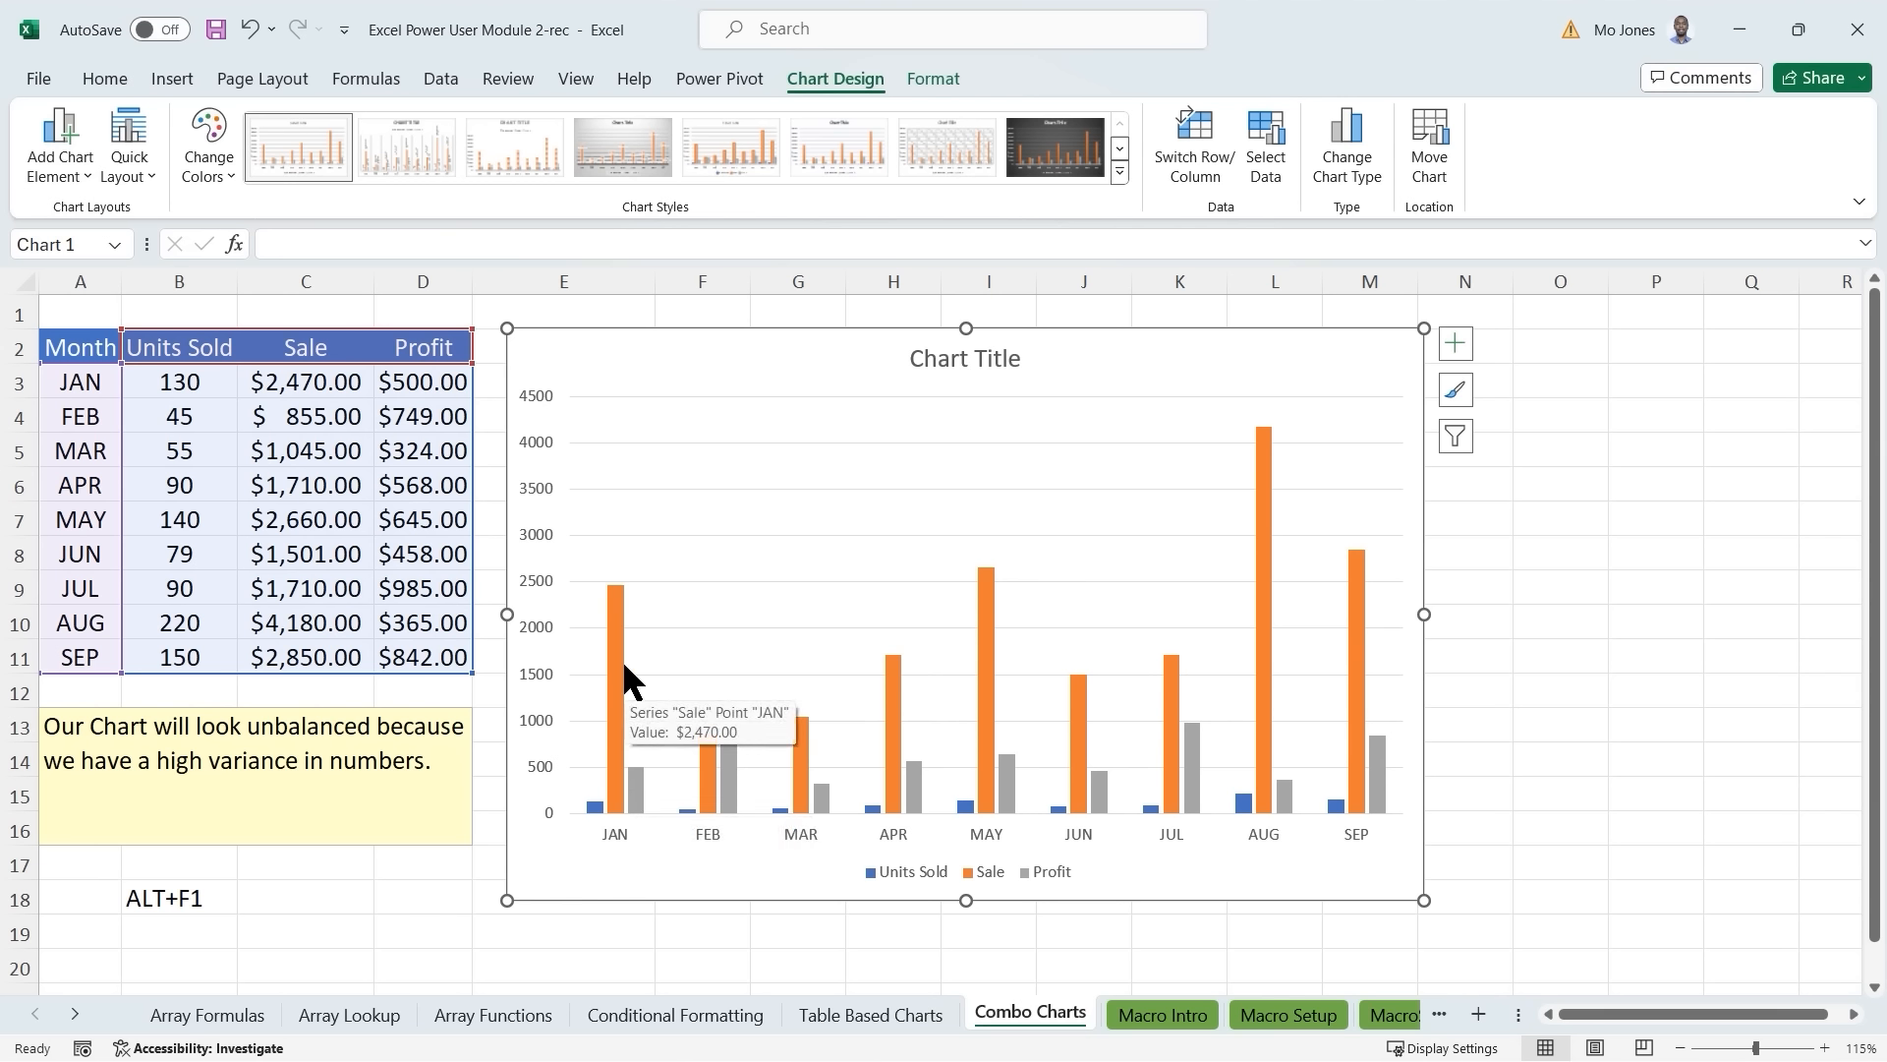
mouse_move(610, 568)
mouse_down()
mouse_move(619, 587)
mouse_move(669, 520)
mouse_up()
mouse_move(698, 683)
mouse_down()
mouse_move(703, 698)
mouse_move(758, 630)
mouse_move(800, 700)
mouse_move(938, 580)
mouse_move(998, 570)
mouse_move(1054, 503)
mouse_up()
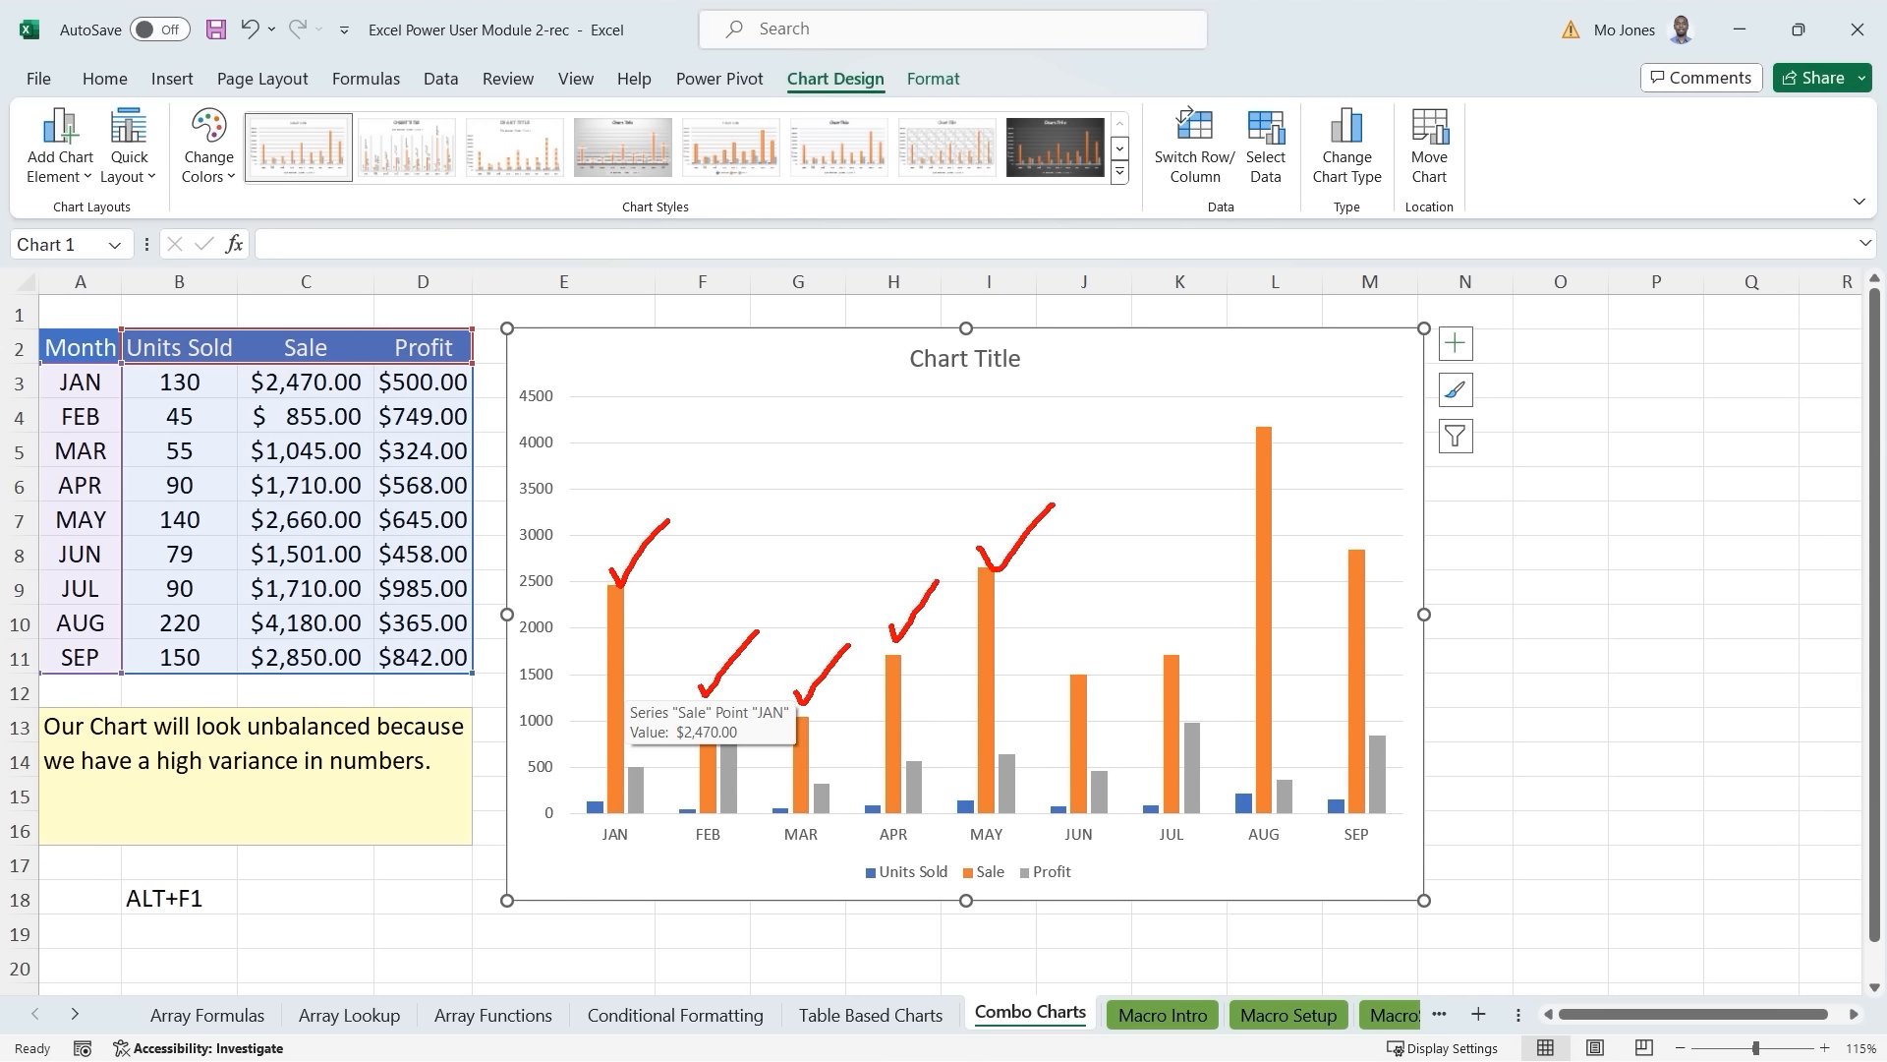
drag(1263, 414, 1299, 386)
drag(1357, 532, 1409, 474)
mouse_move(562, 570)
mouse_down()
mouse_move(511, 571)
mouse_move(540, 601)
mouse_move(574, 575)
mouse_up()
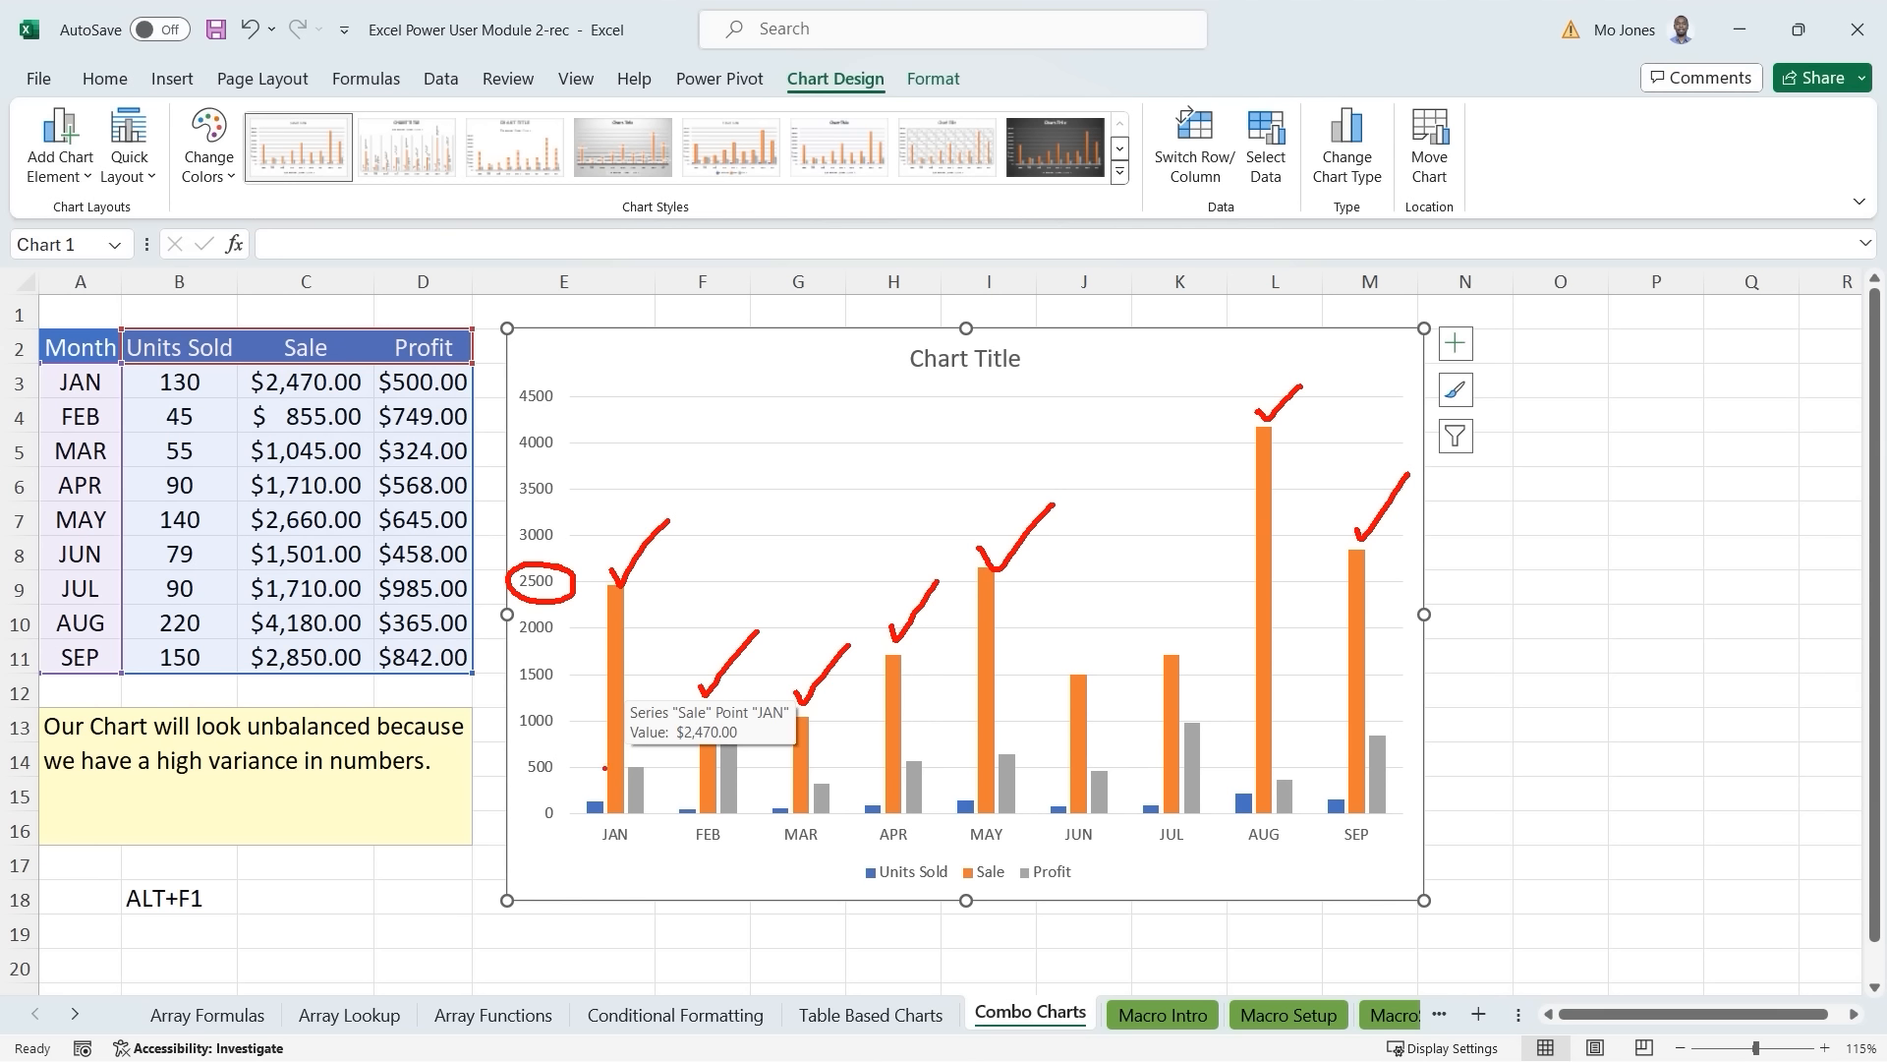
drag(636, 765, 652, 761)
mouse_move(536, 723)
mouse_down()
mouse_move(529, 820)
mouse_move(553, 806)
mouse_up()
drag(520, 728, 567, 727)
click(568, 757)
key(Escape)
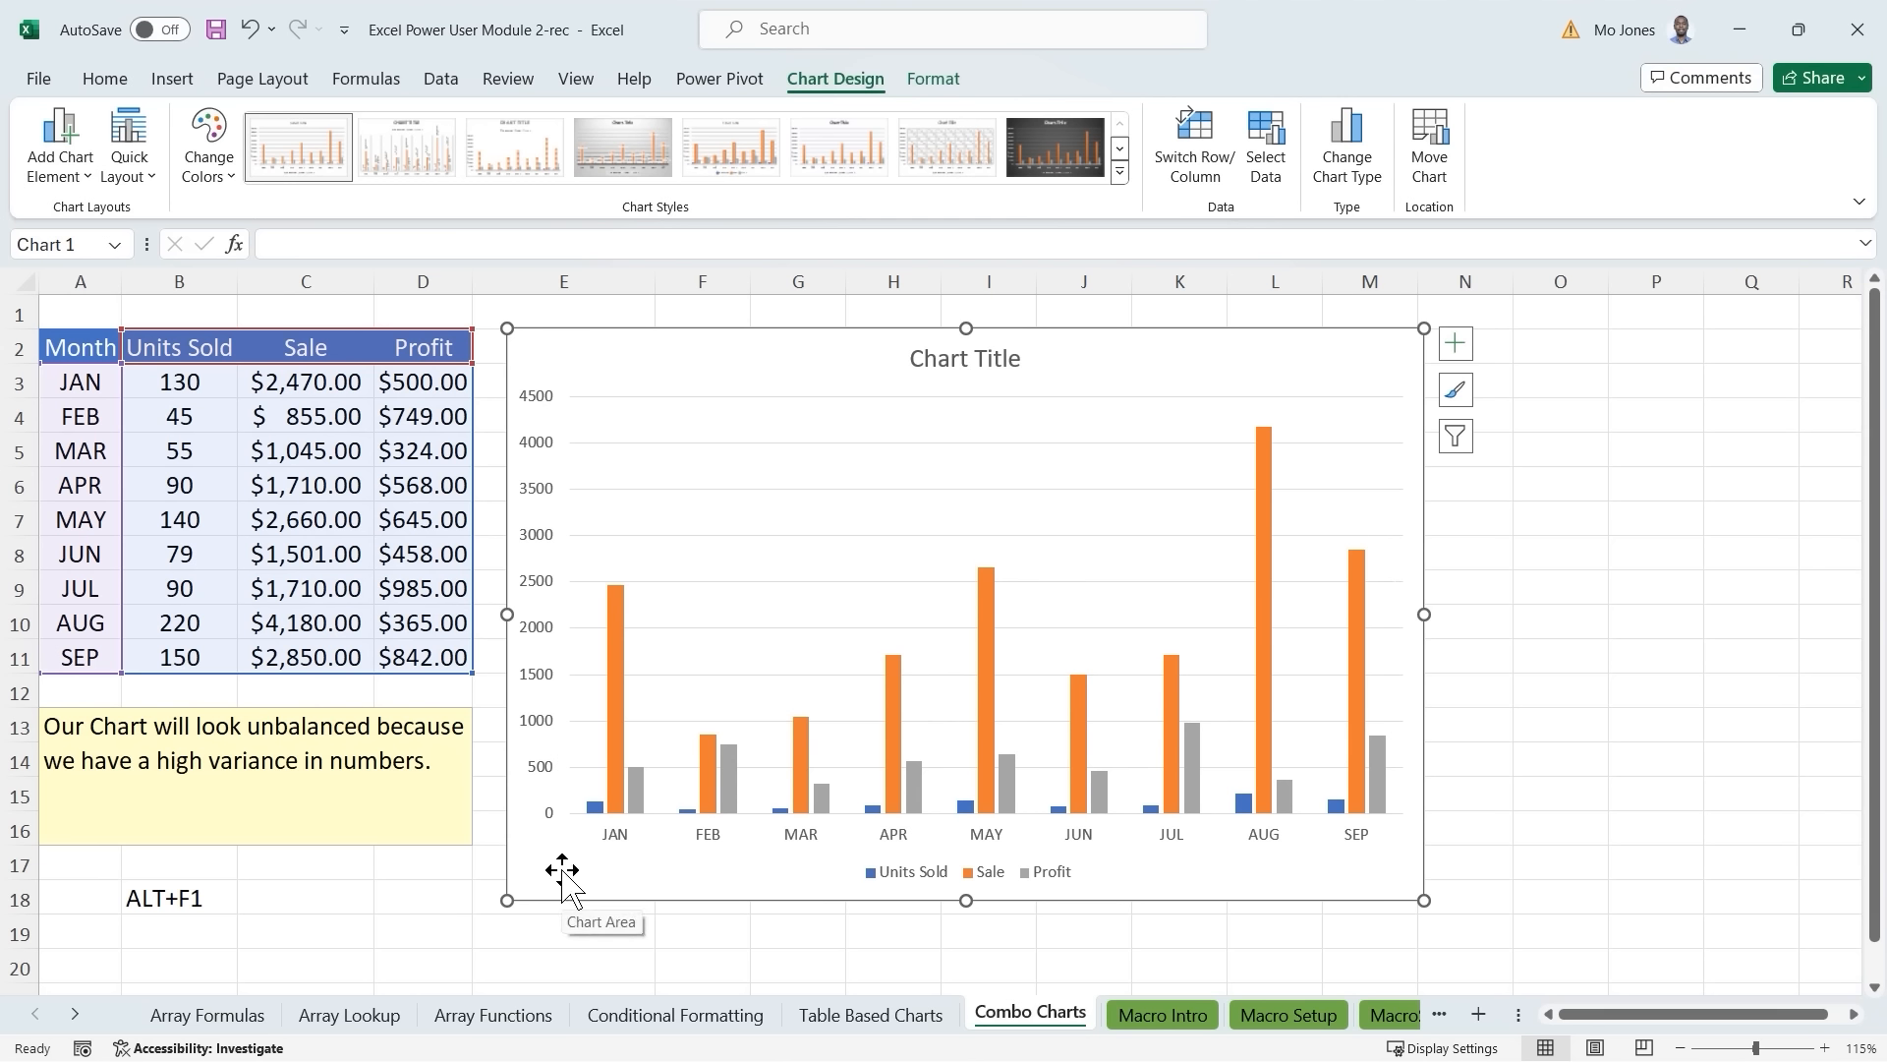
key(ctrl+2)
key(Escape)
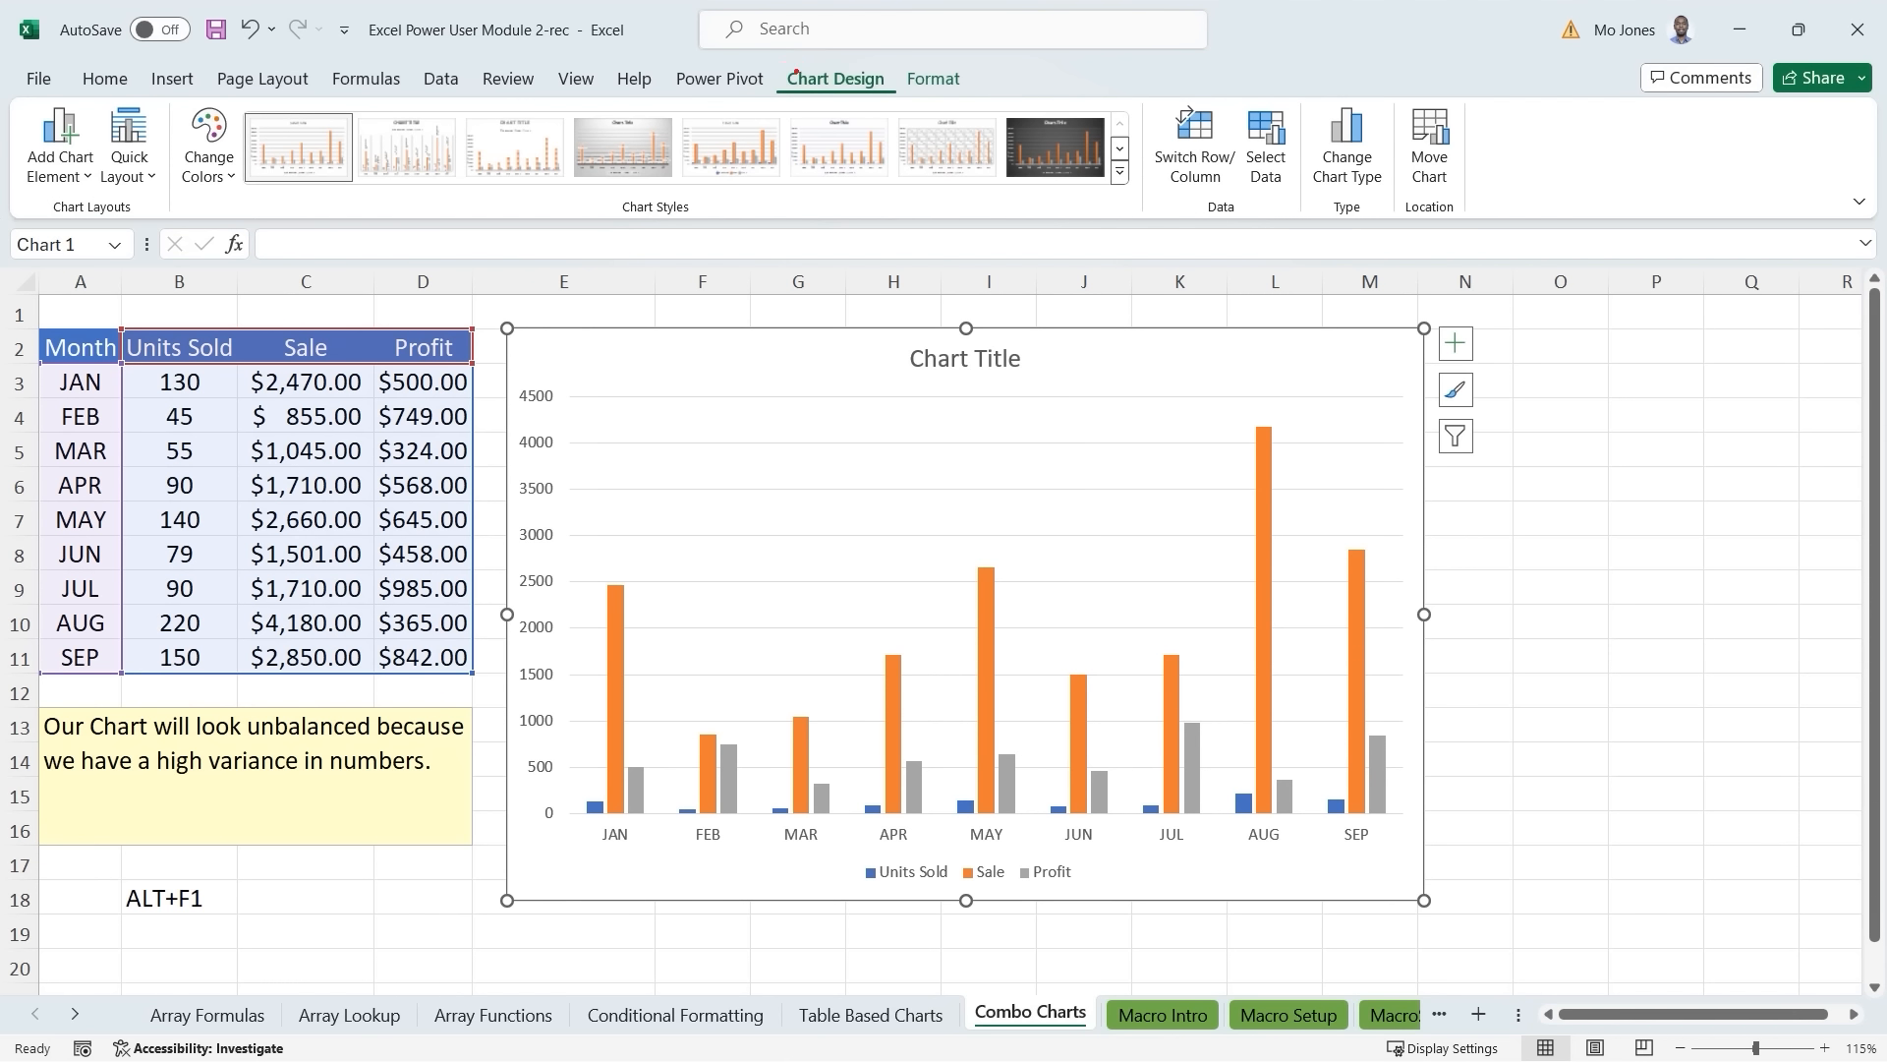
Open Change Chart Type for the sales chart from the Chart Design ribbon.
drag(770, 64, 896, 97)
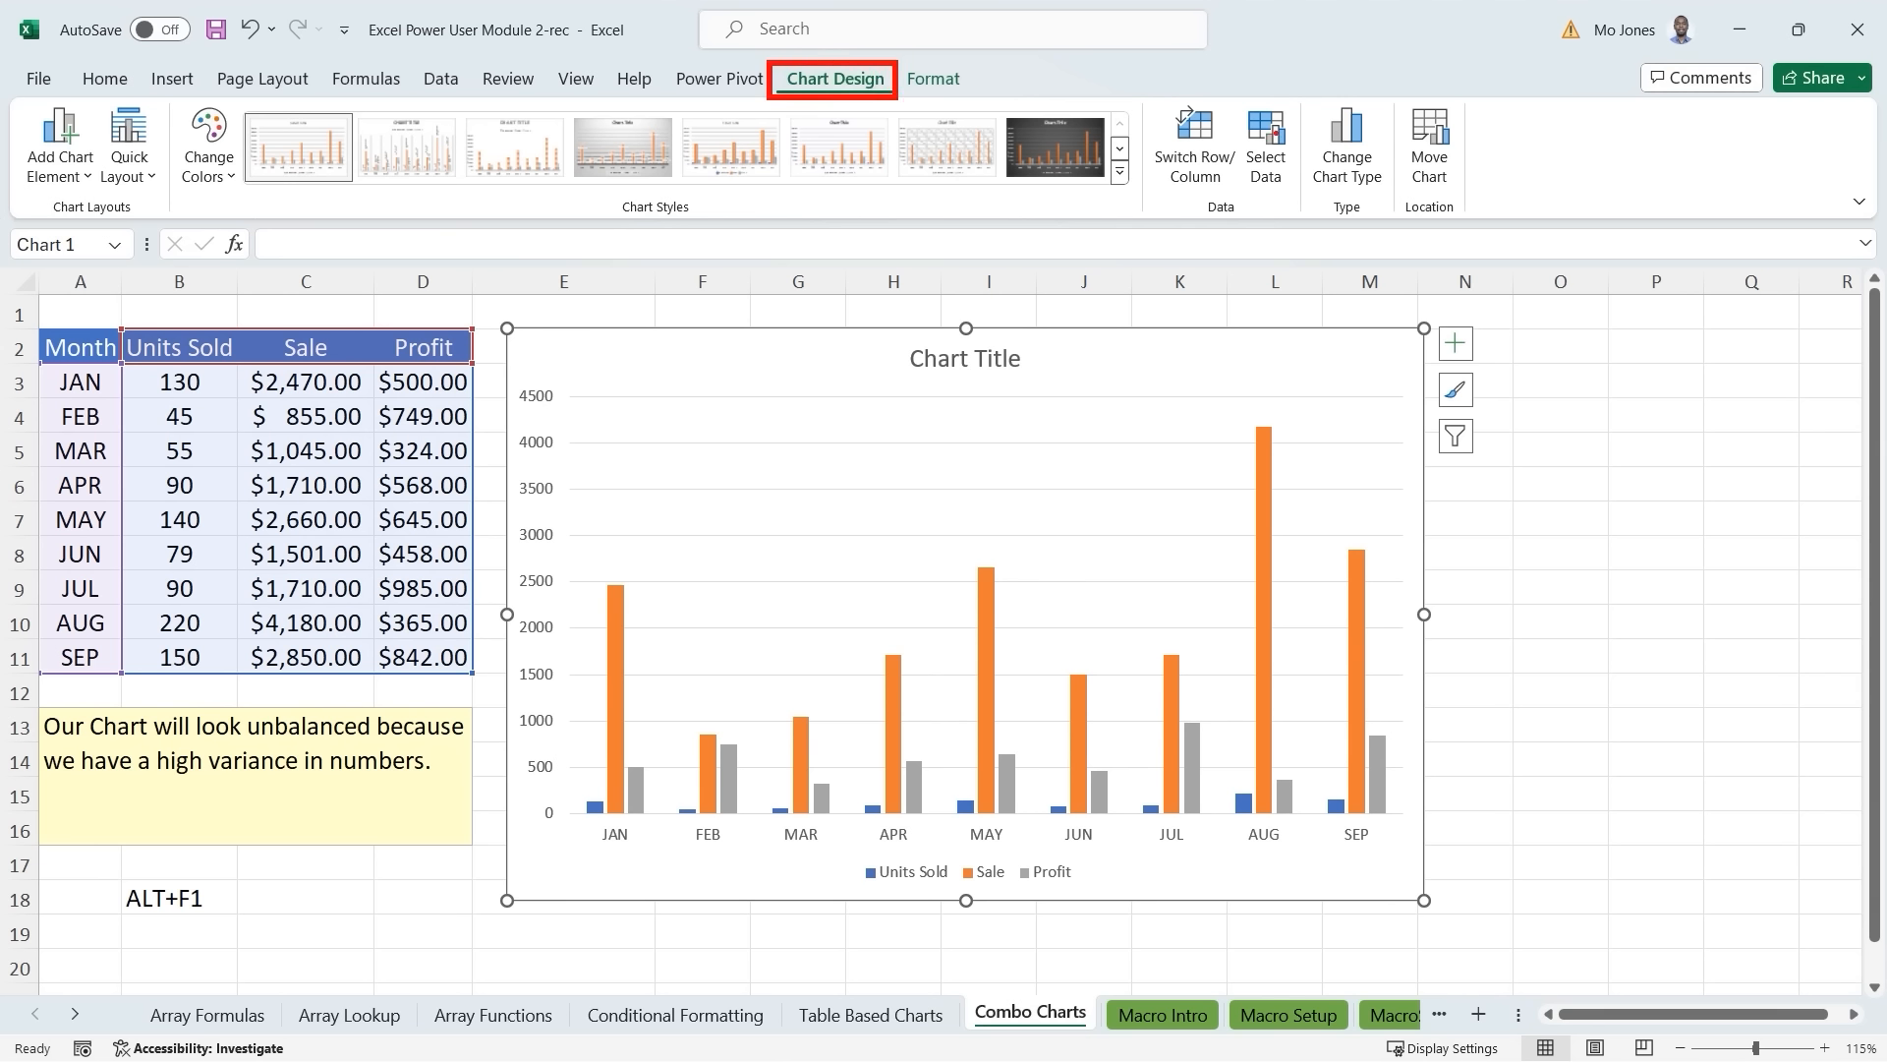
drag(1292, 94, 1389, 203)
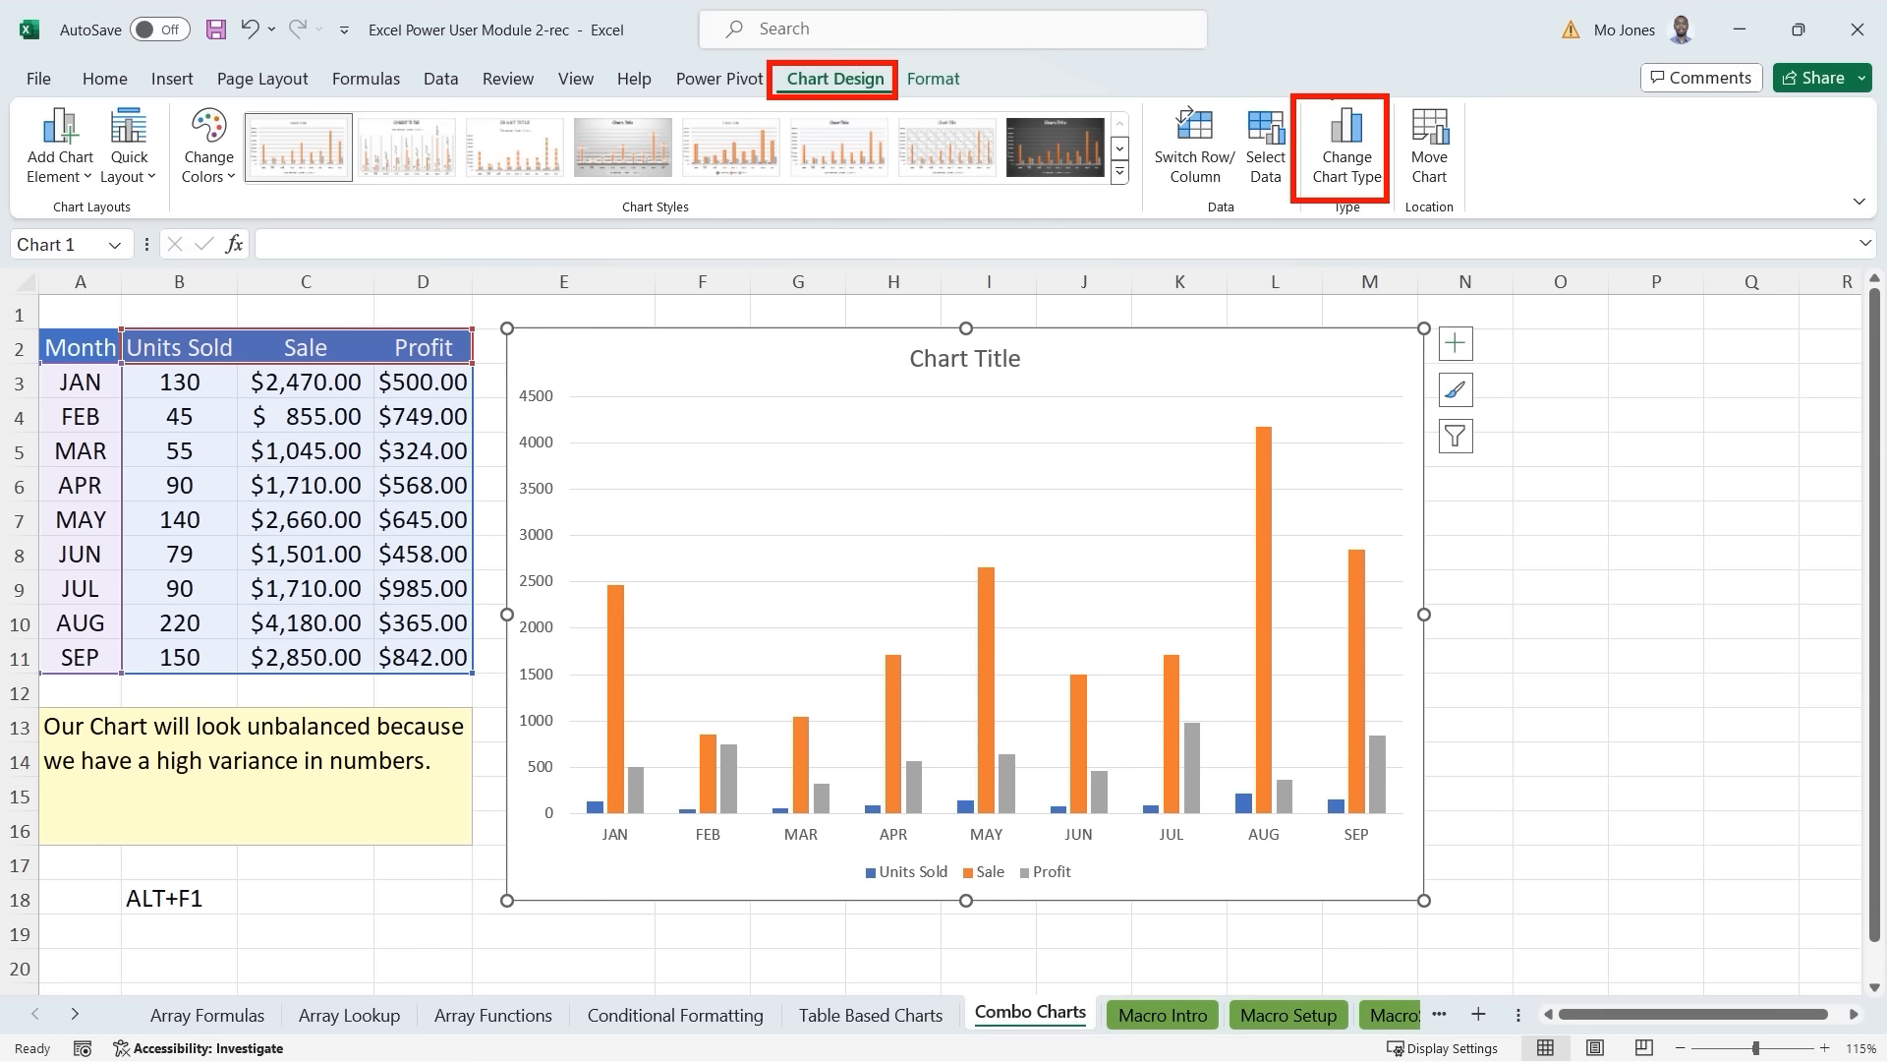
click(1345, 147)
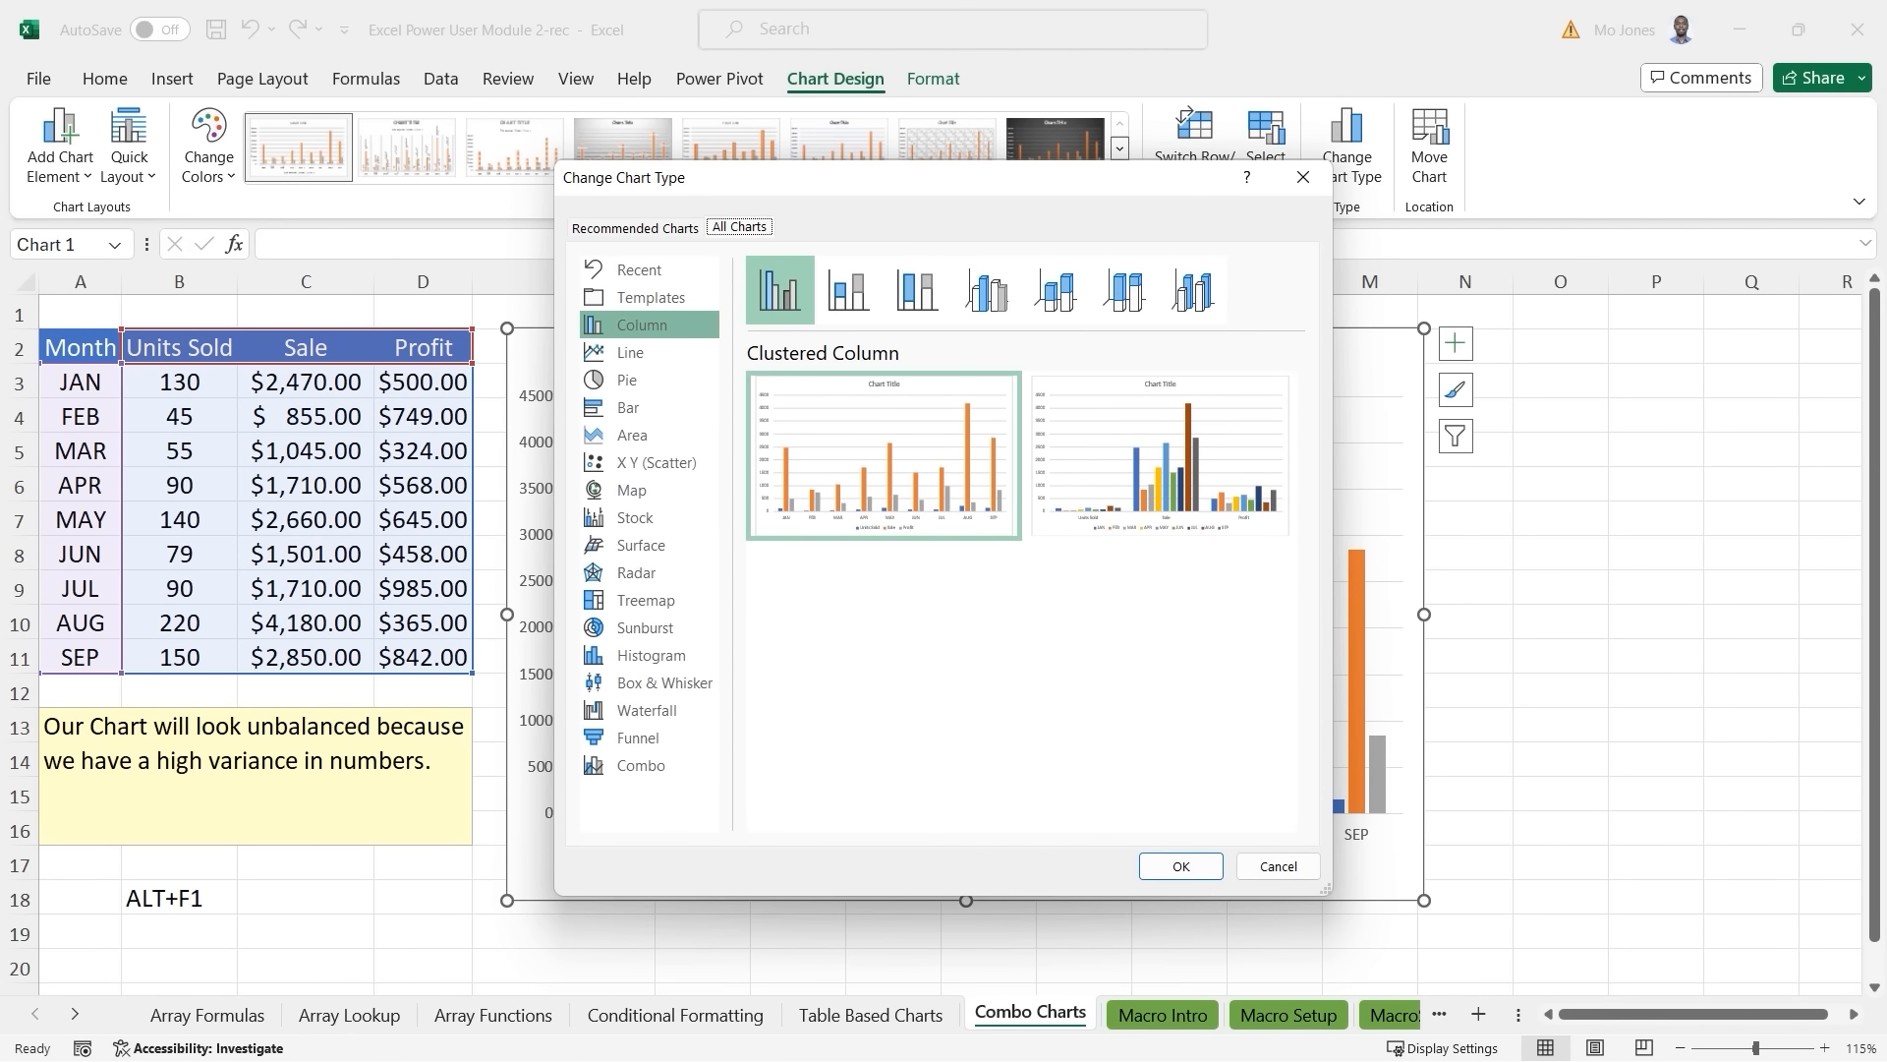
Preview other chart types, then choose Combo with the Sale series on the secondary axis.
click(633, 350)
click(631, 379)
click(636, 409)
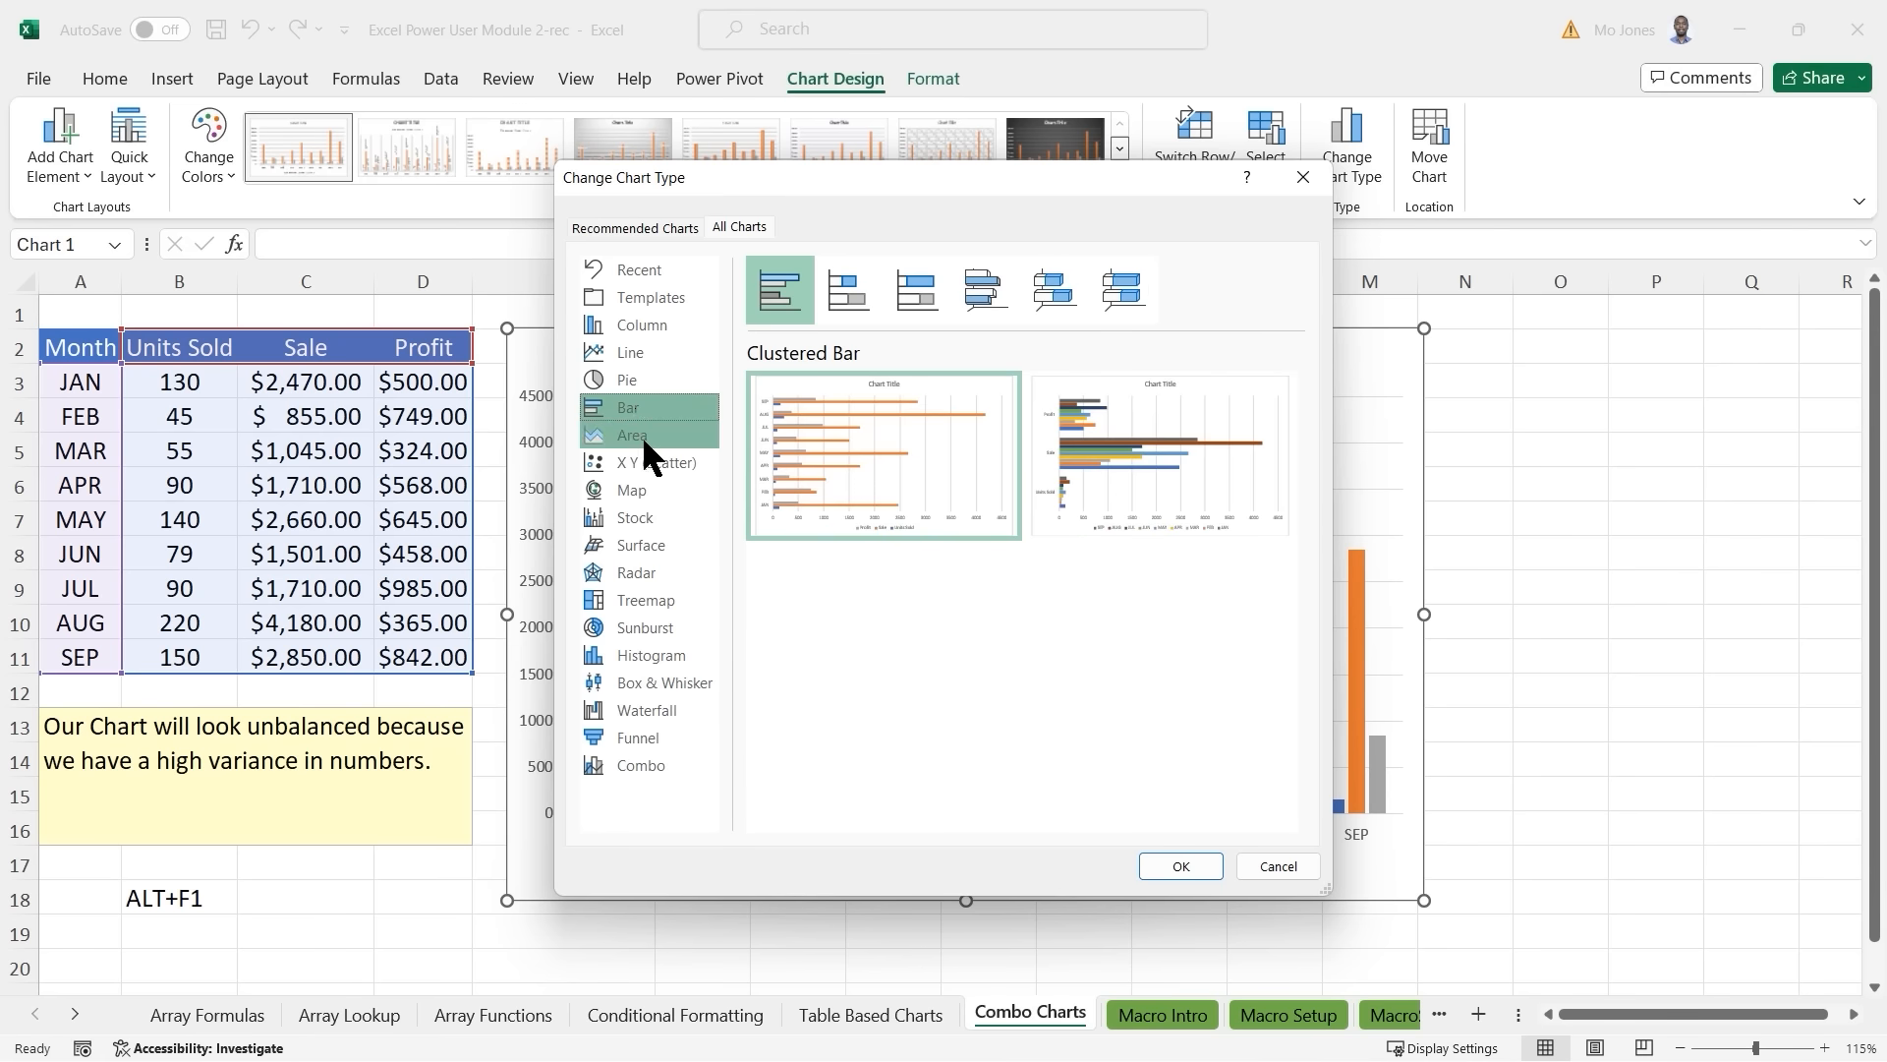
click(645, 462)
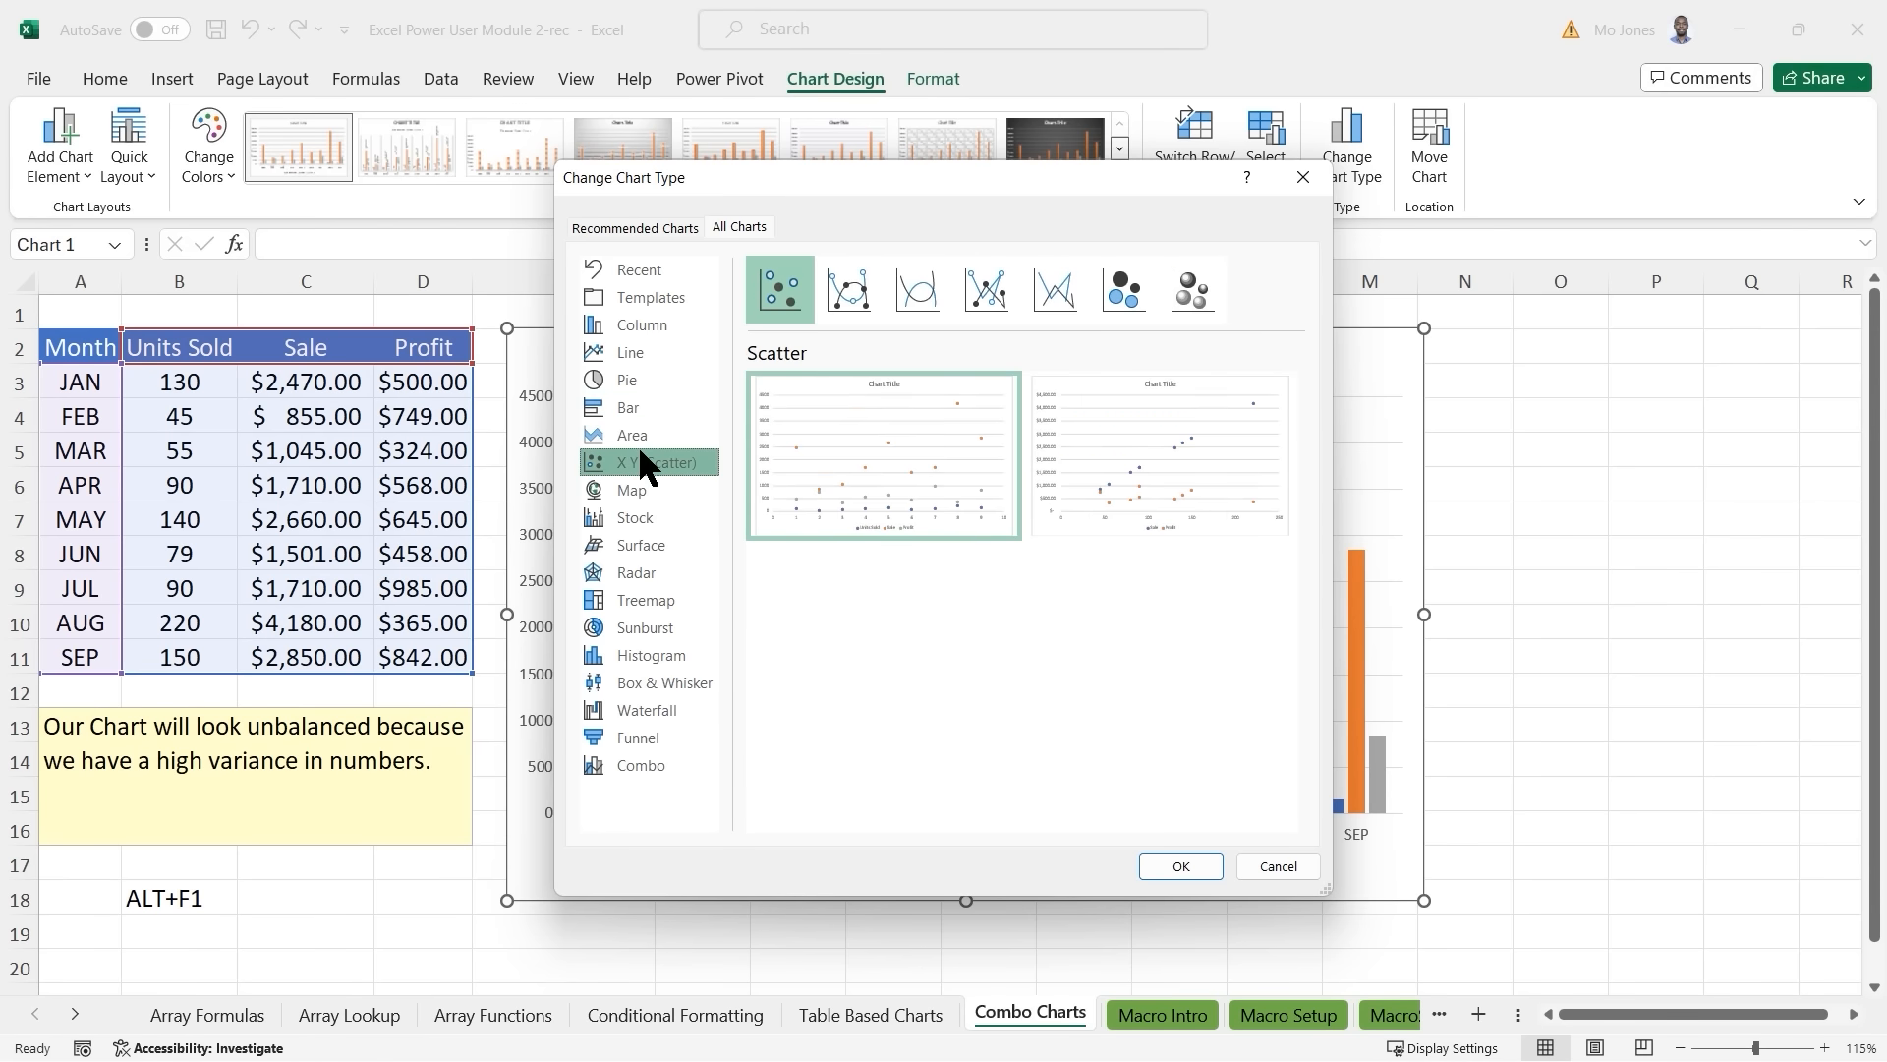
click(646, 765)
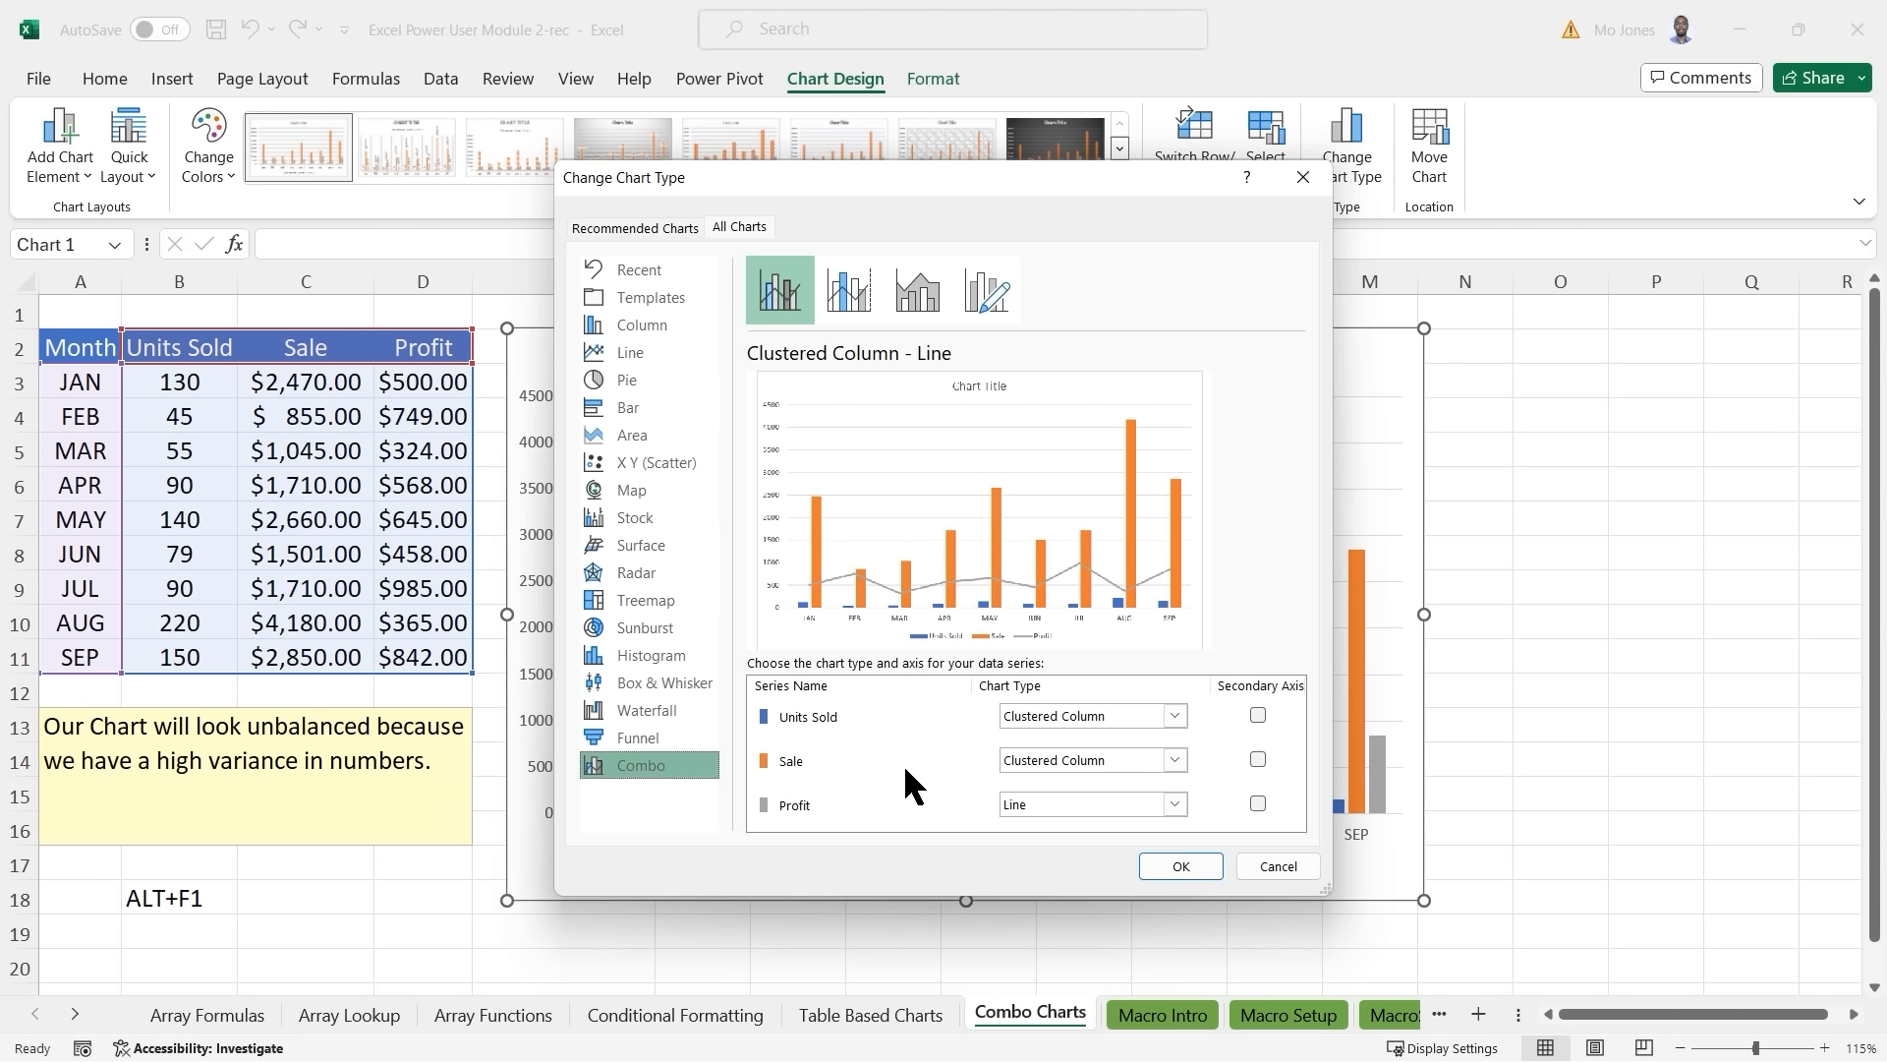
click(1257, 760)
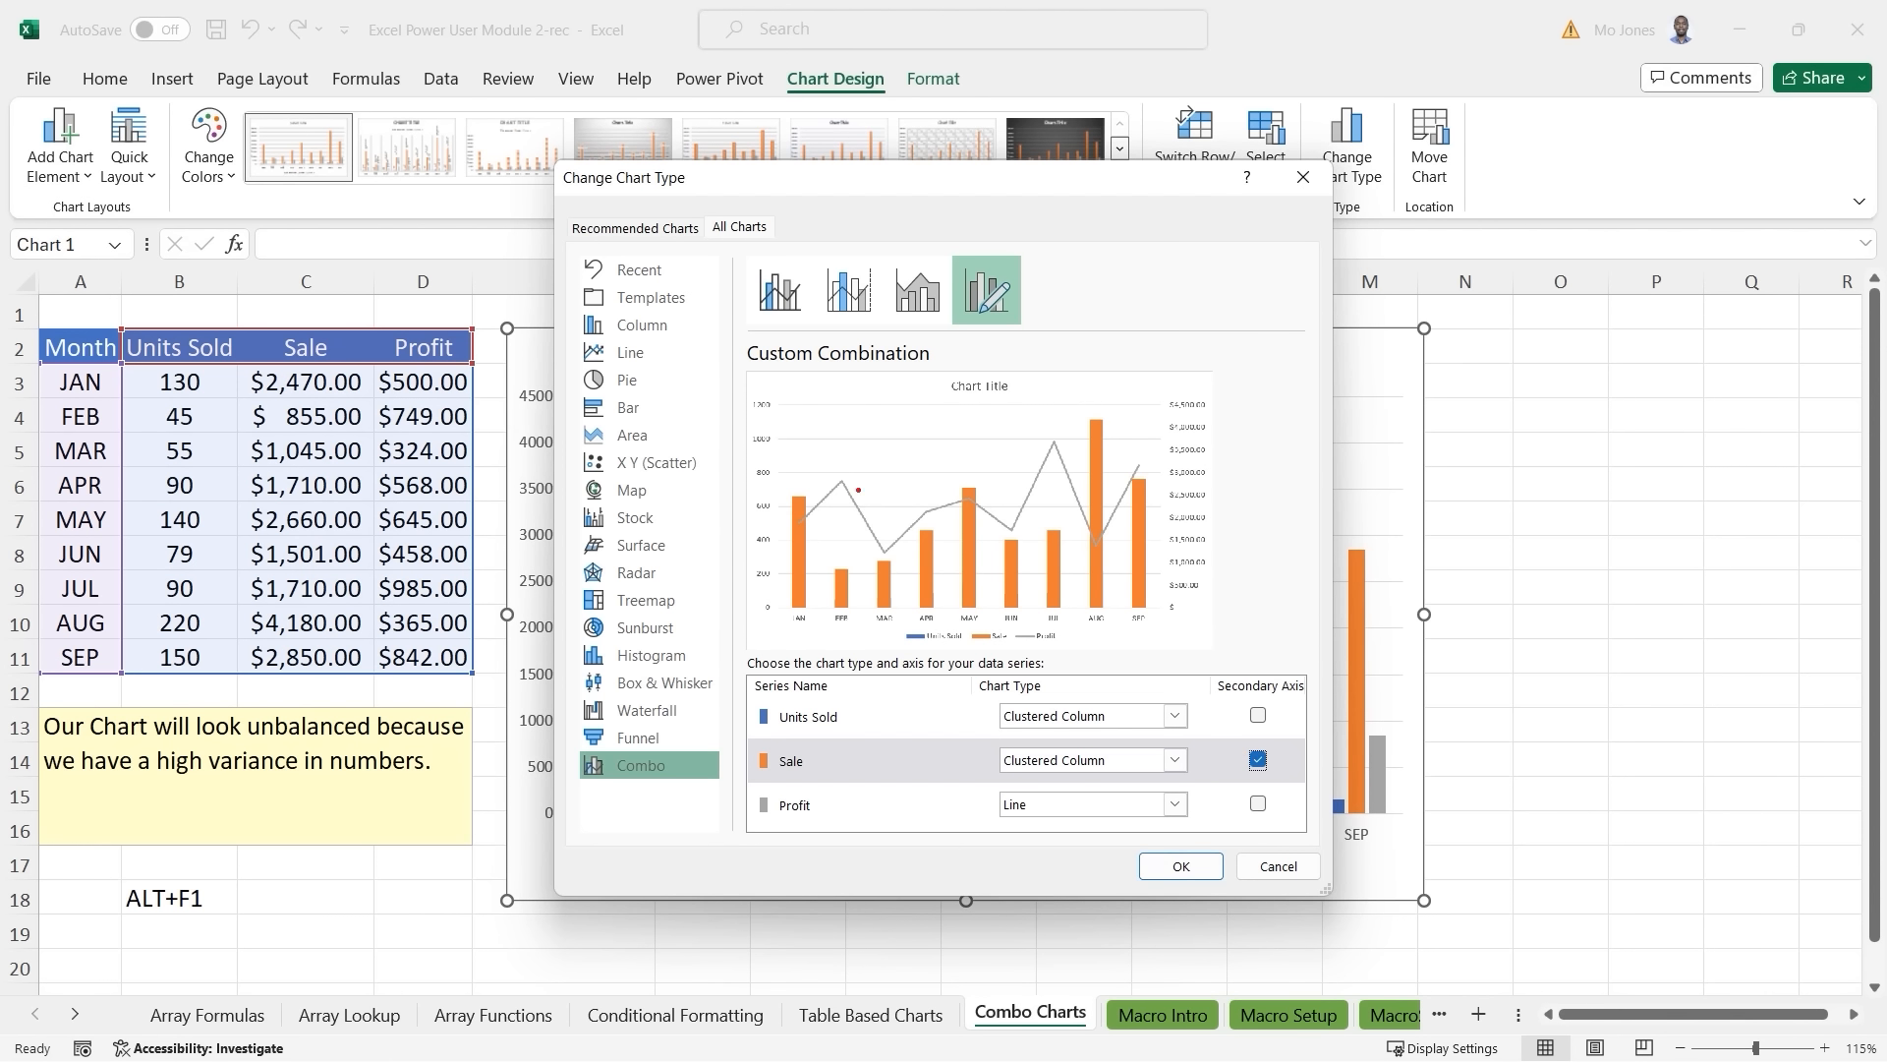
drag(743, 390, 782, 619)
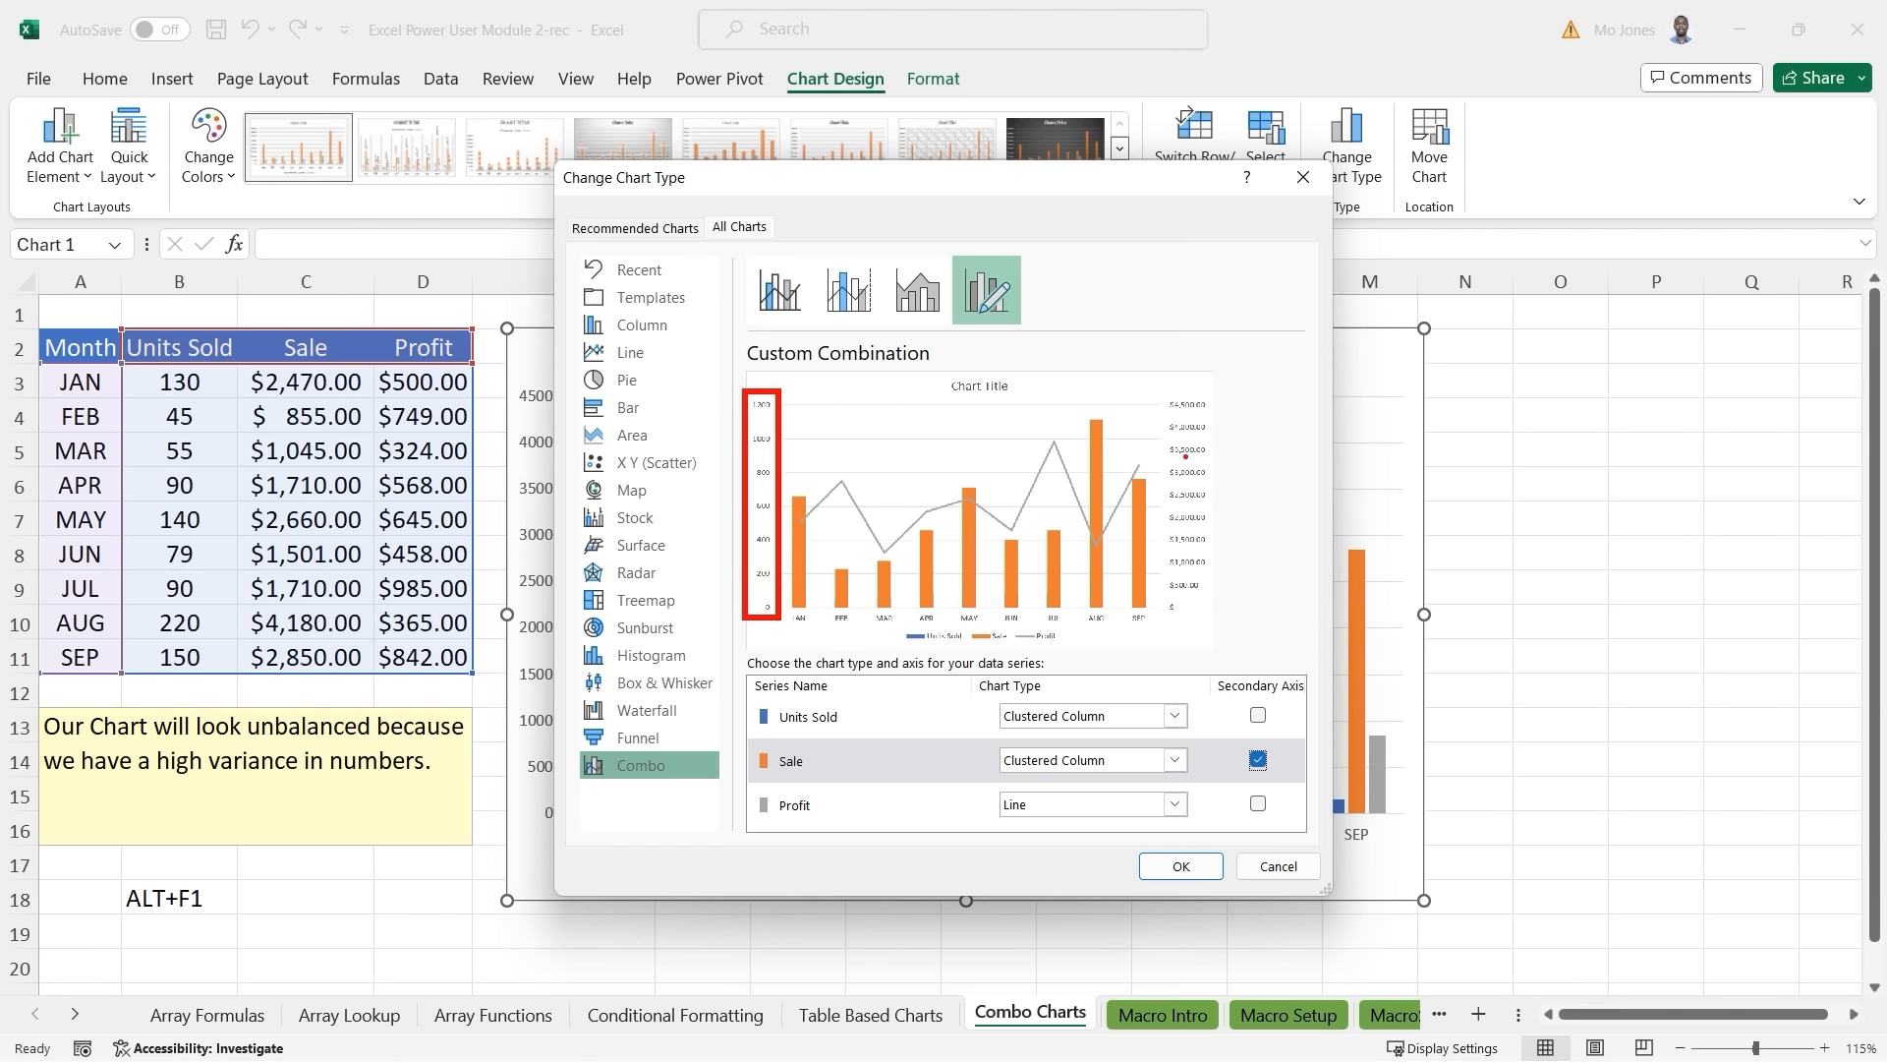
drag(1163, 396, 1219, 623)
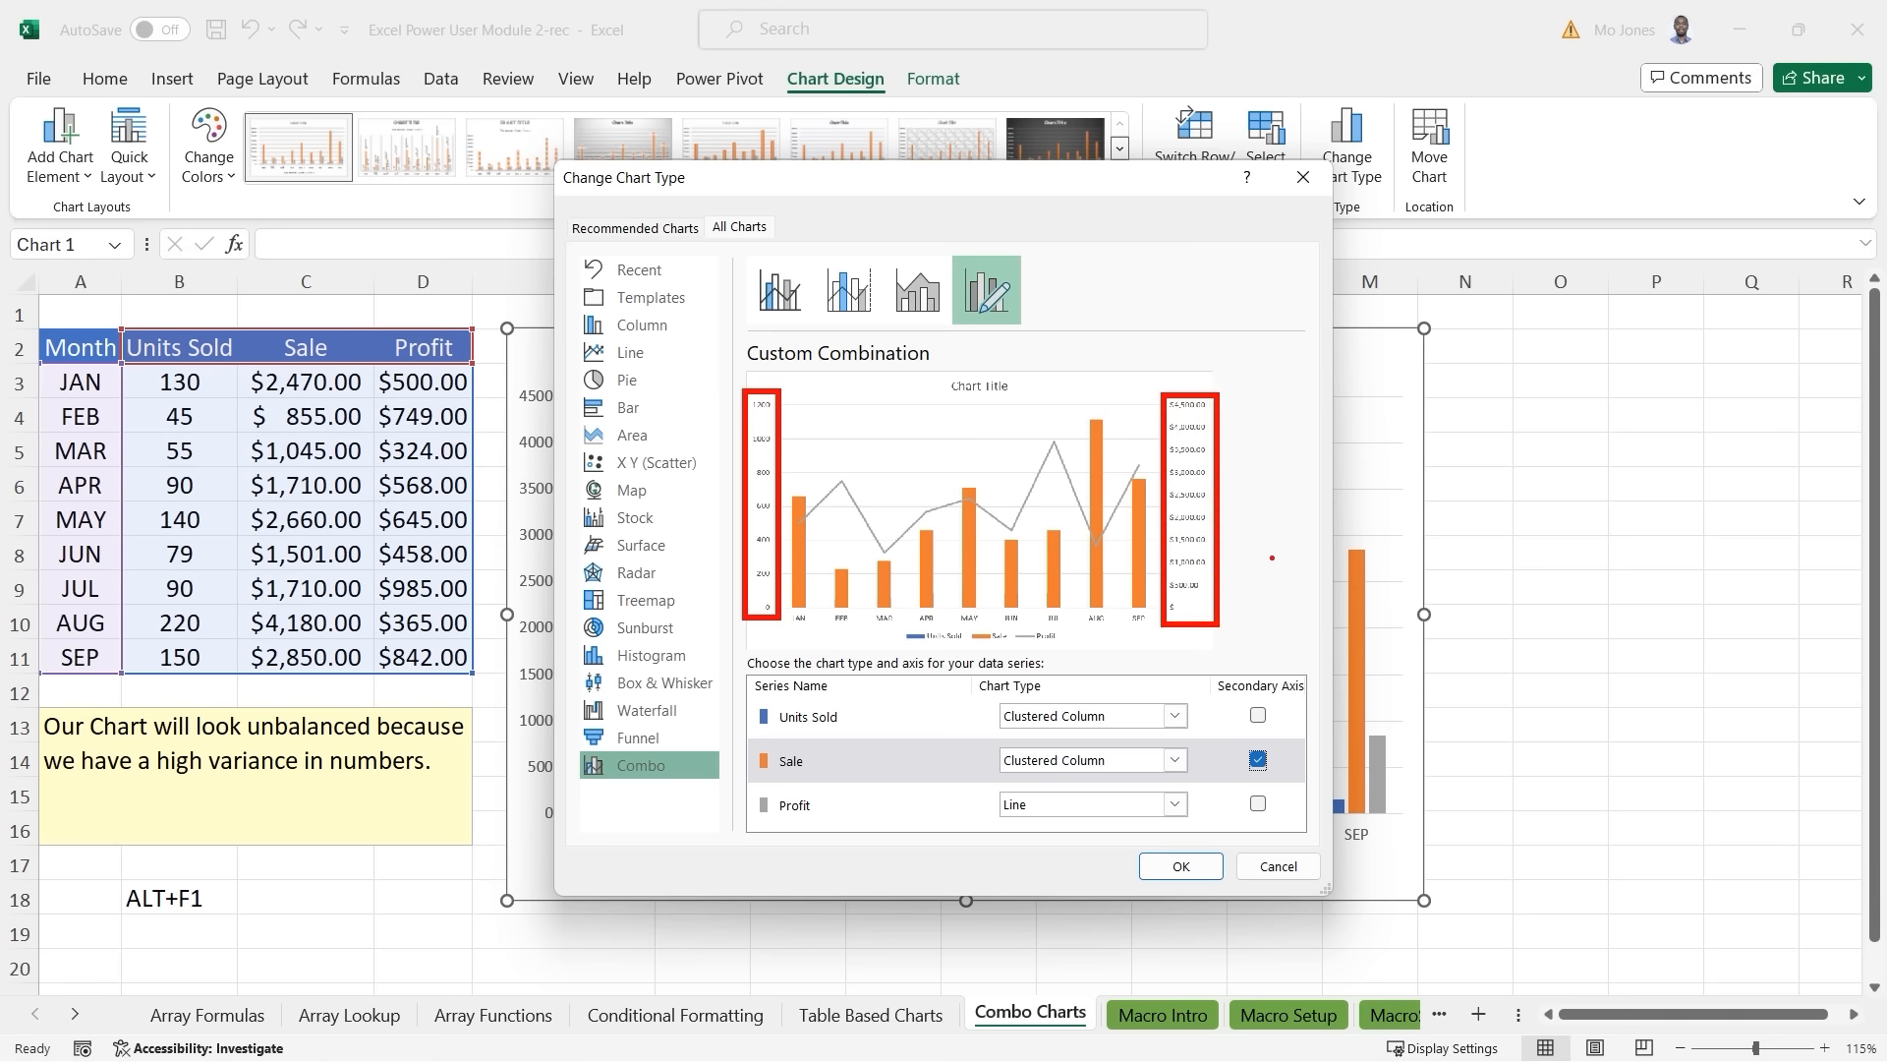
key(Escape)
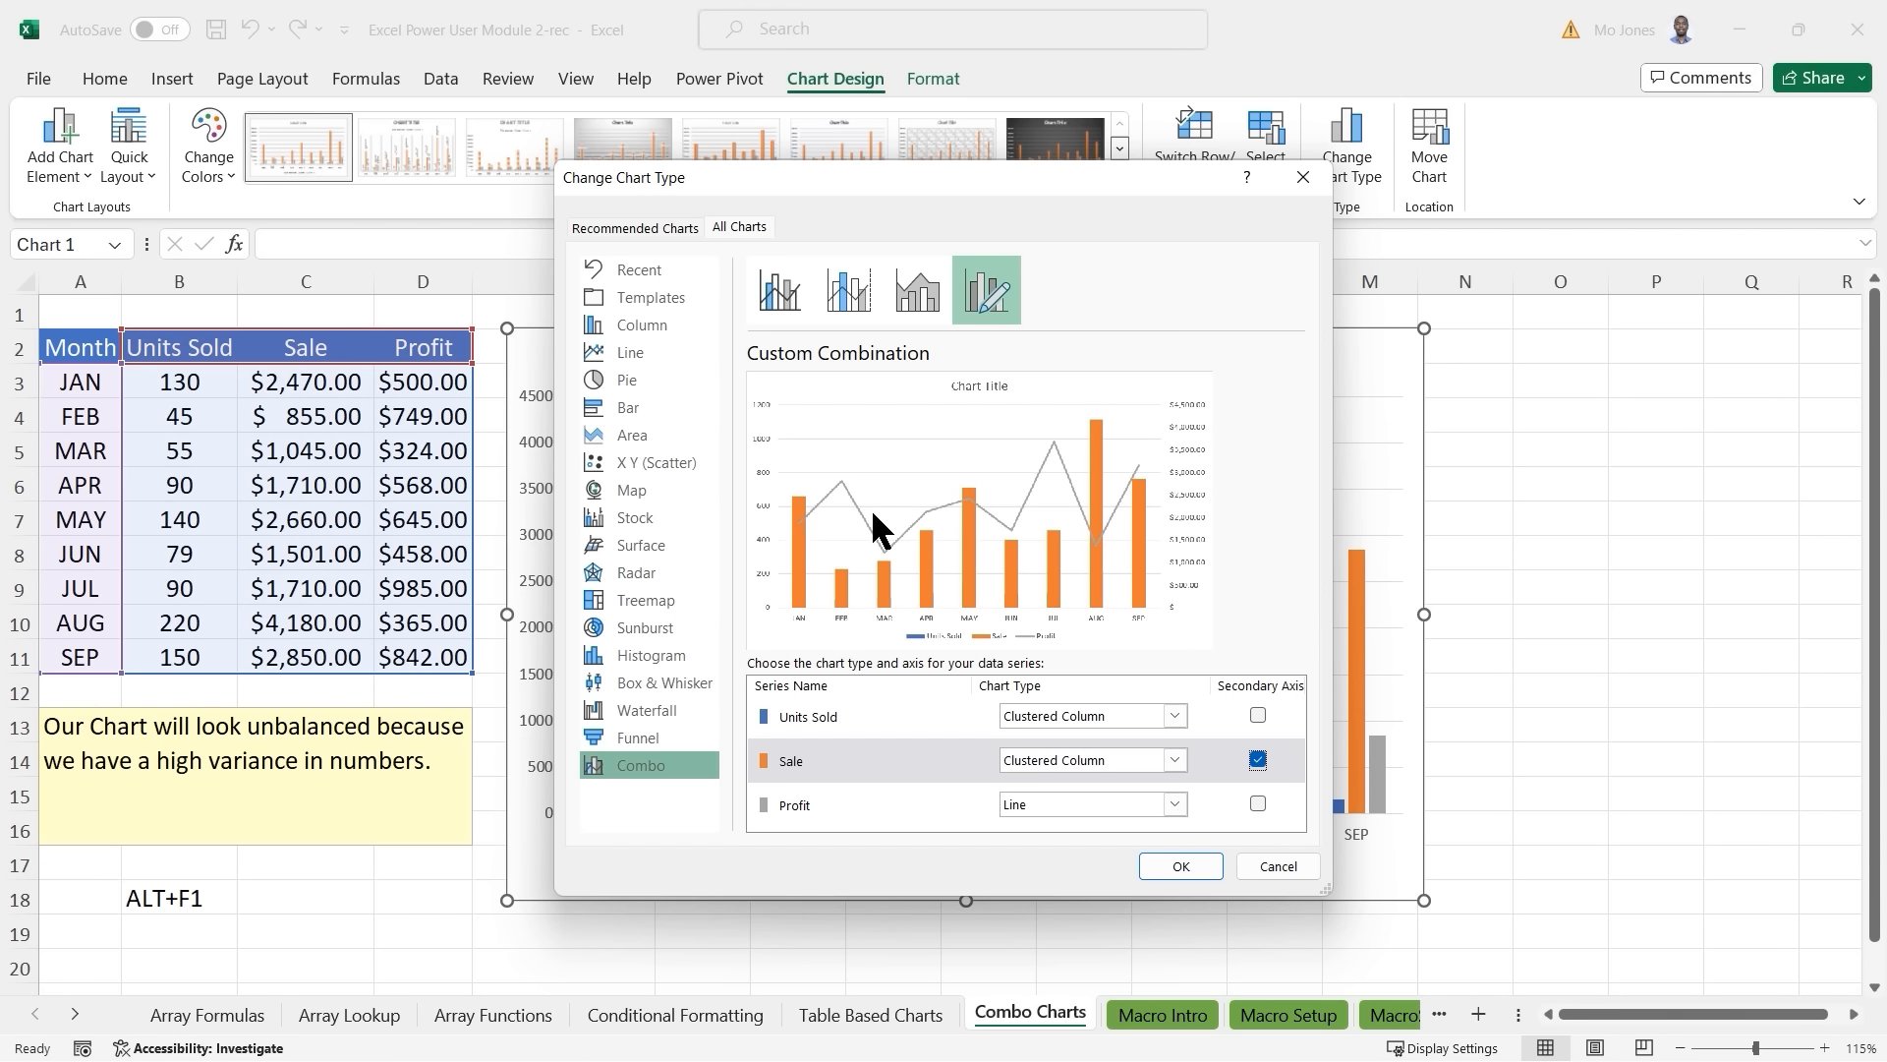
Show Units Sold as a line and apply the combo chart.
click(1177, 712)
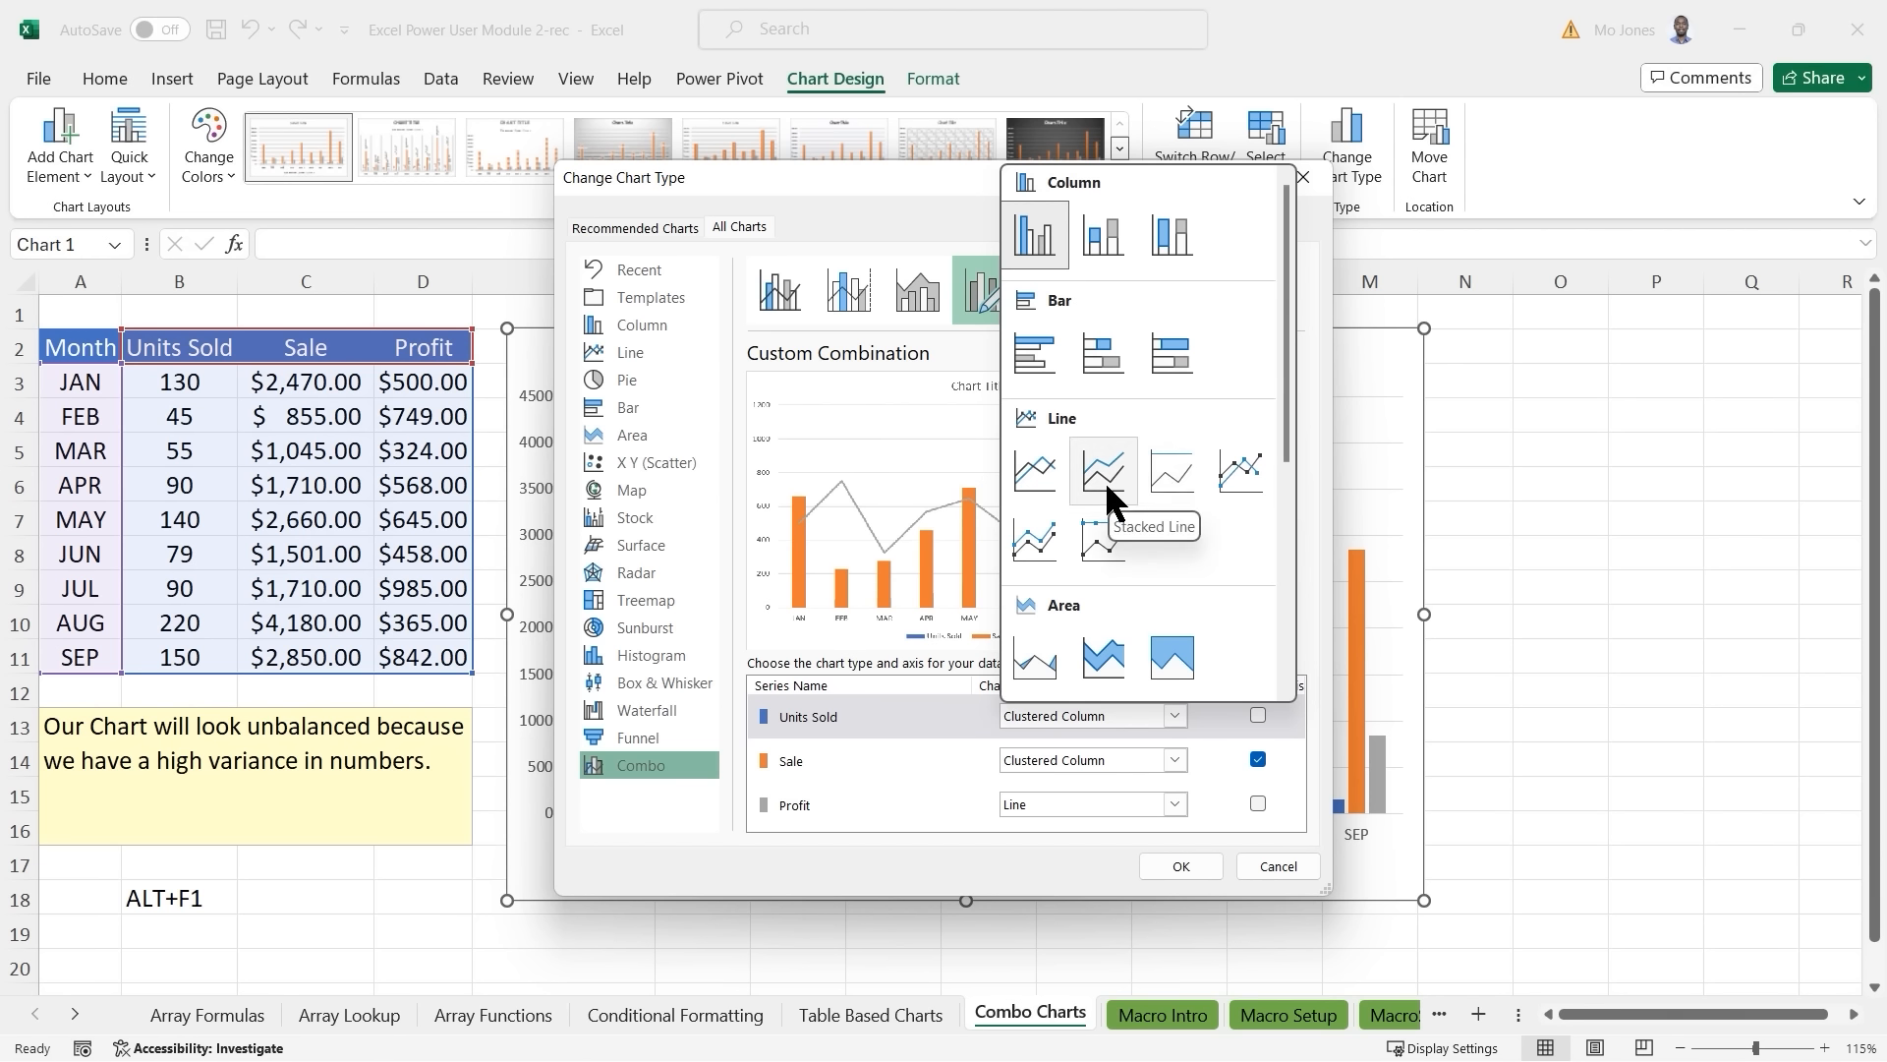
click(1032, 470)
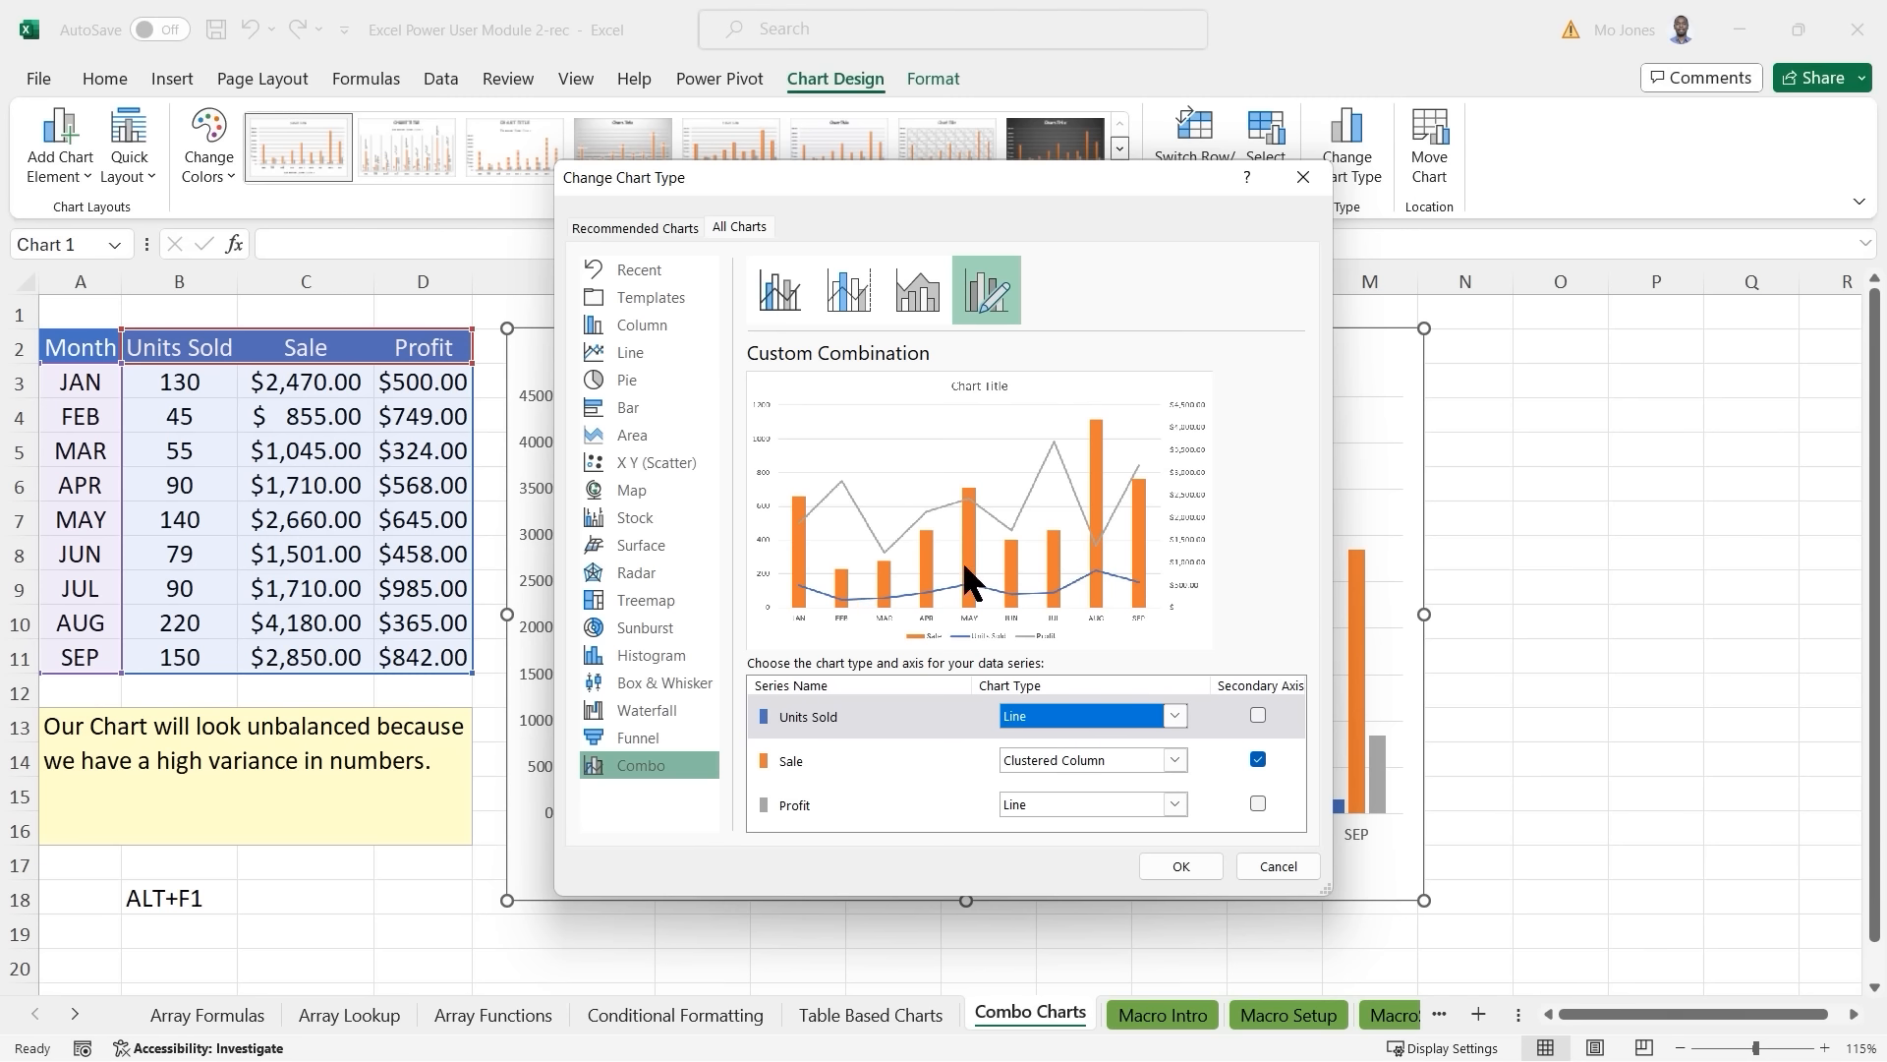
click(1181, 866)
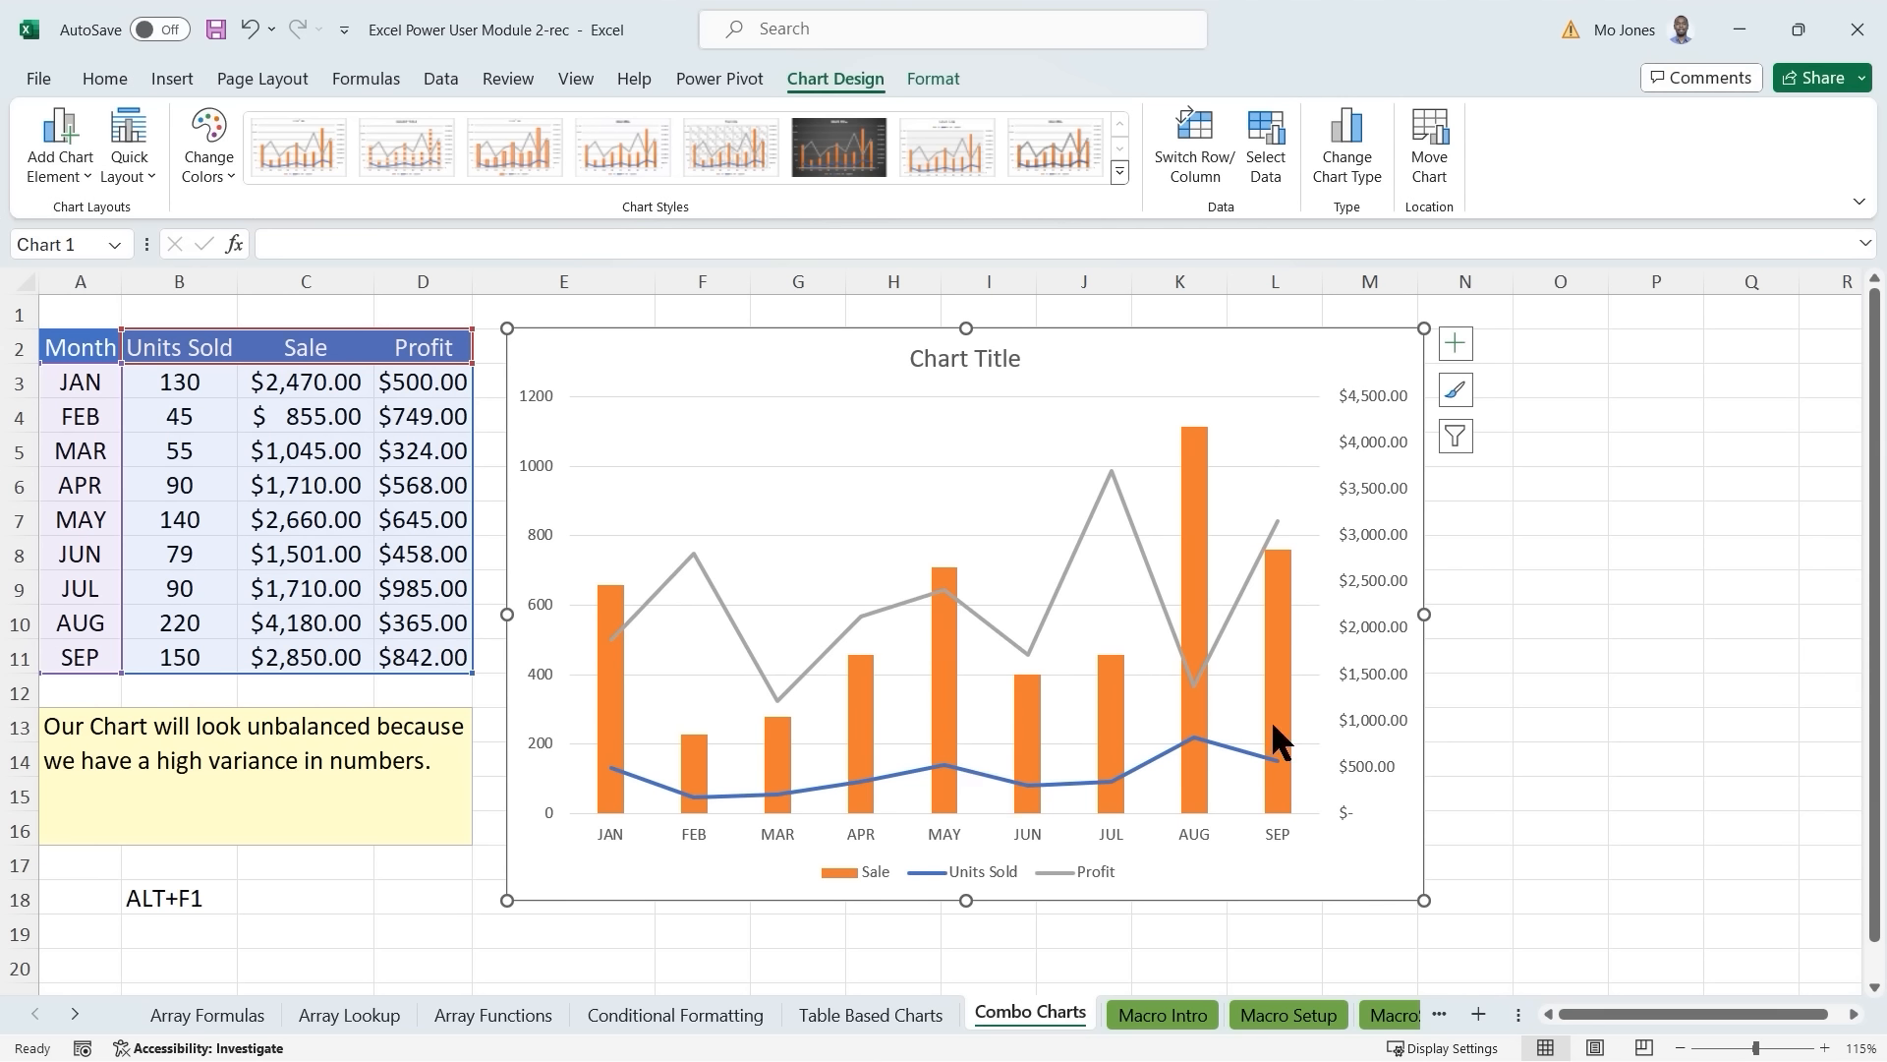
Reopen the combo settings: Sale as a line, Units Sold and Profit as clustered columns.
click(1353, 133)
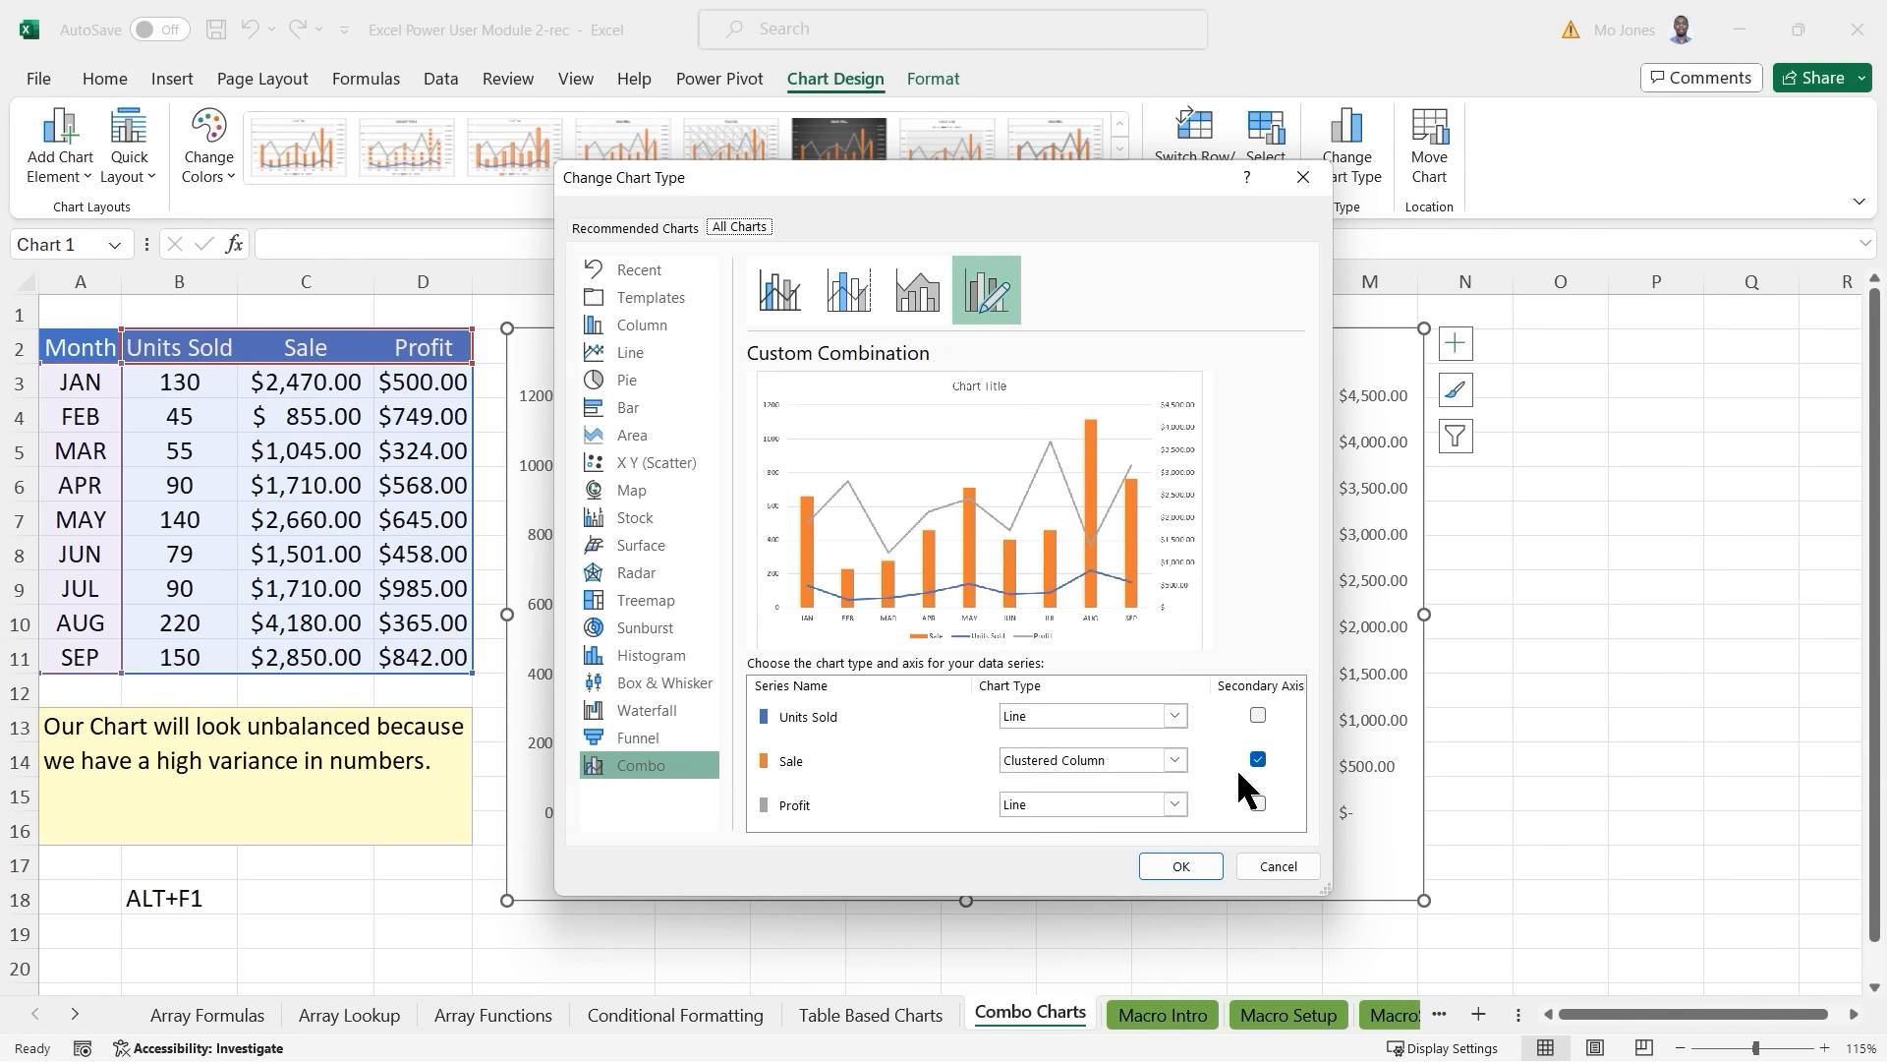
click(1172, 759)
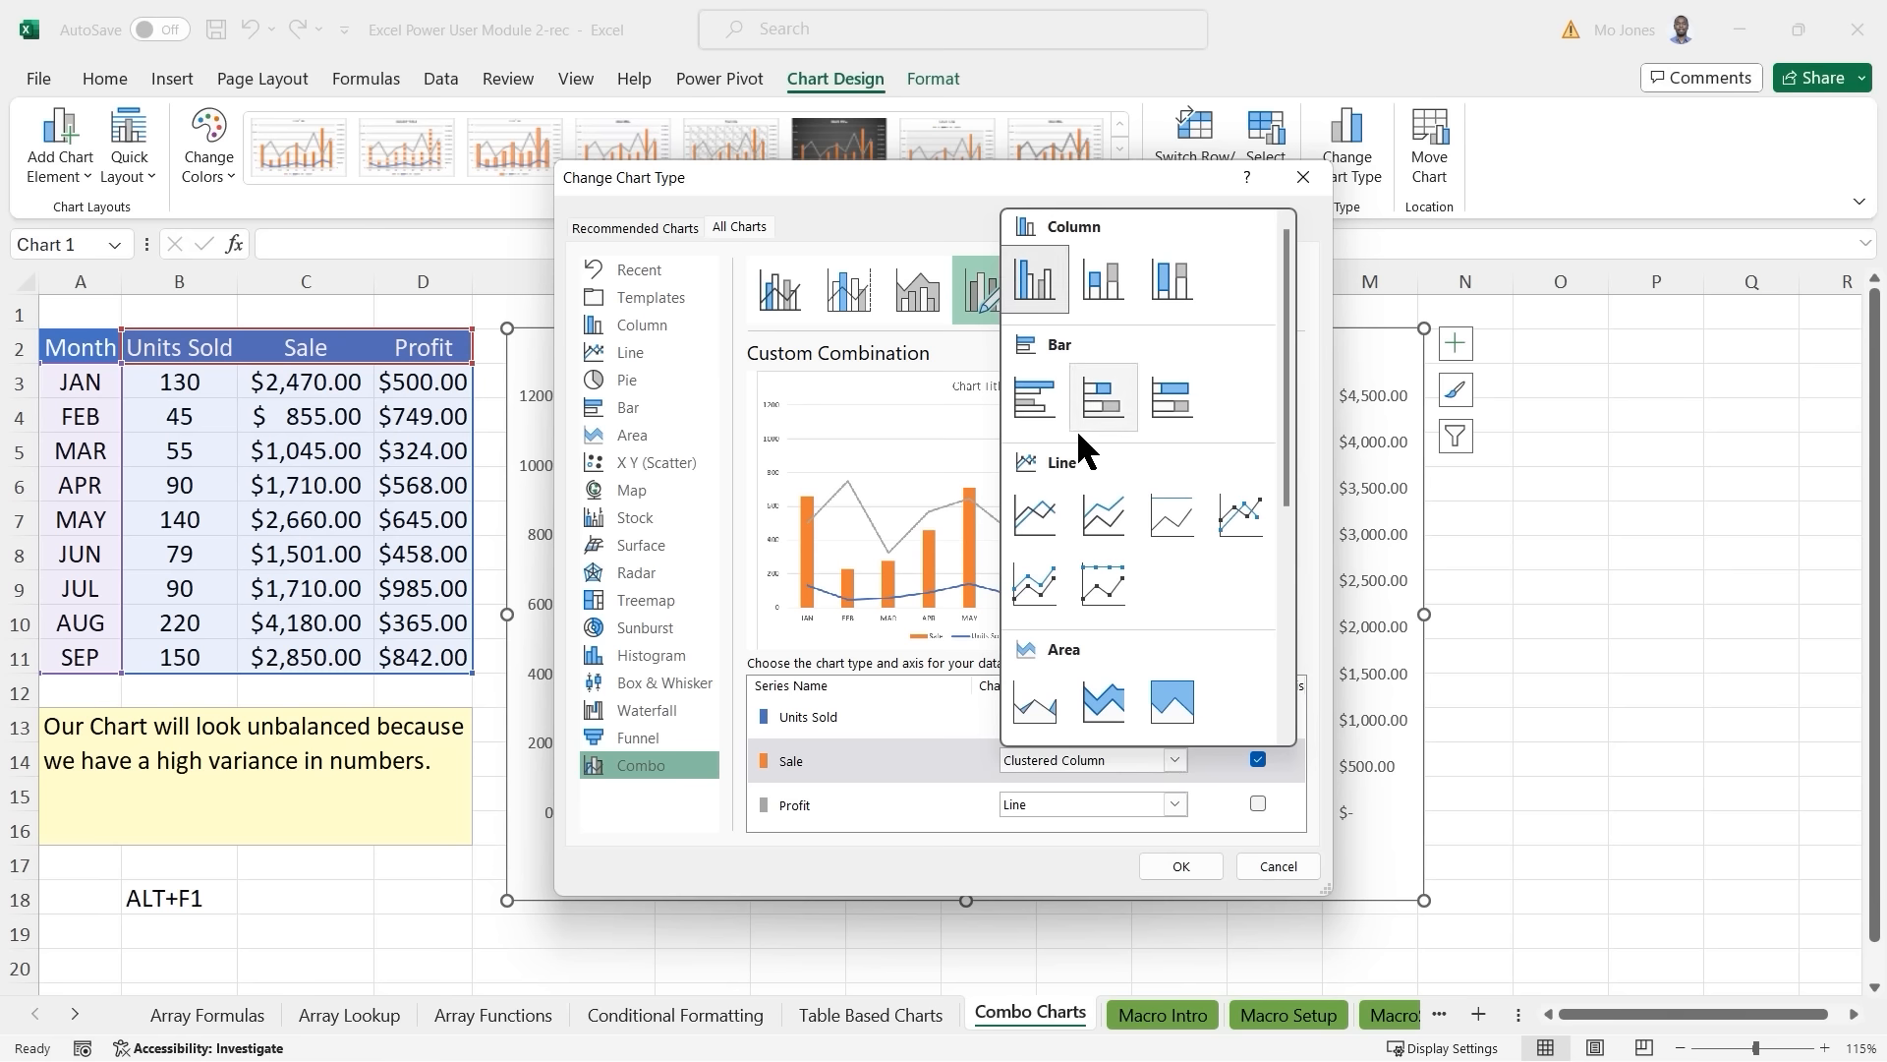
click(1044, 500)
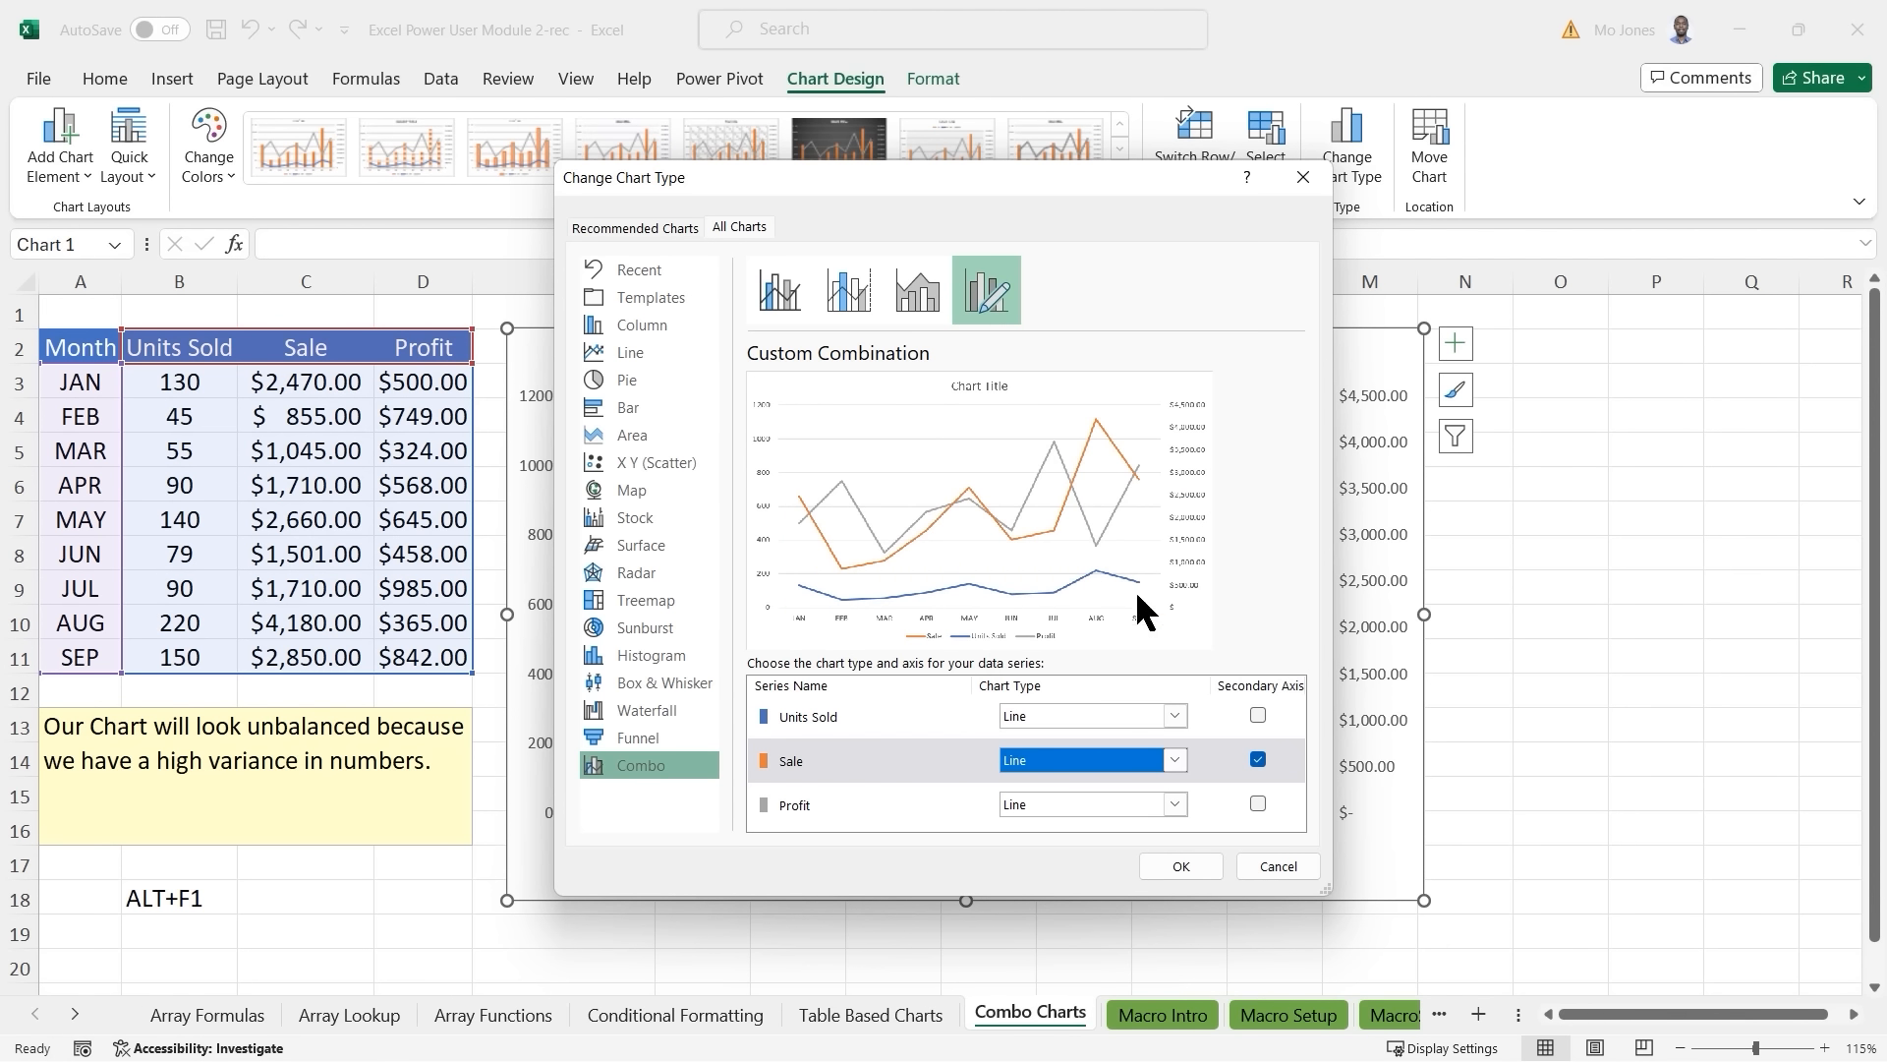
click(1175, 715)
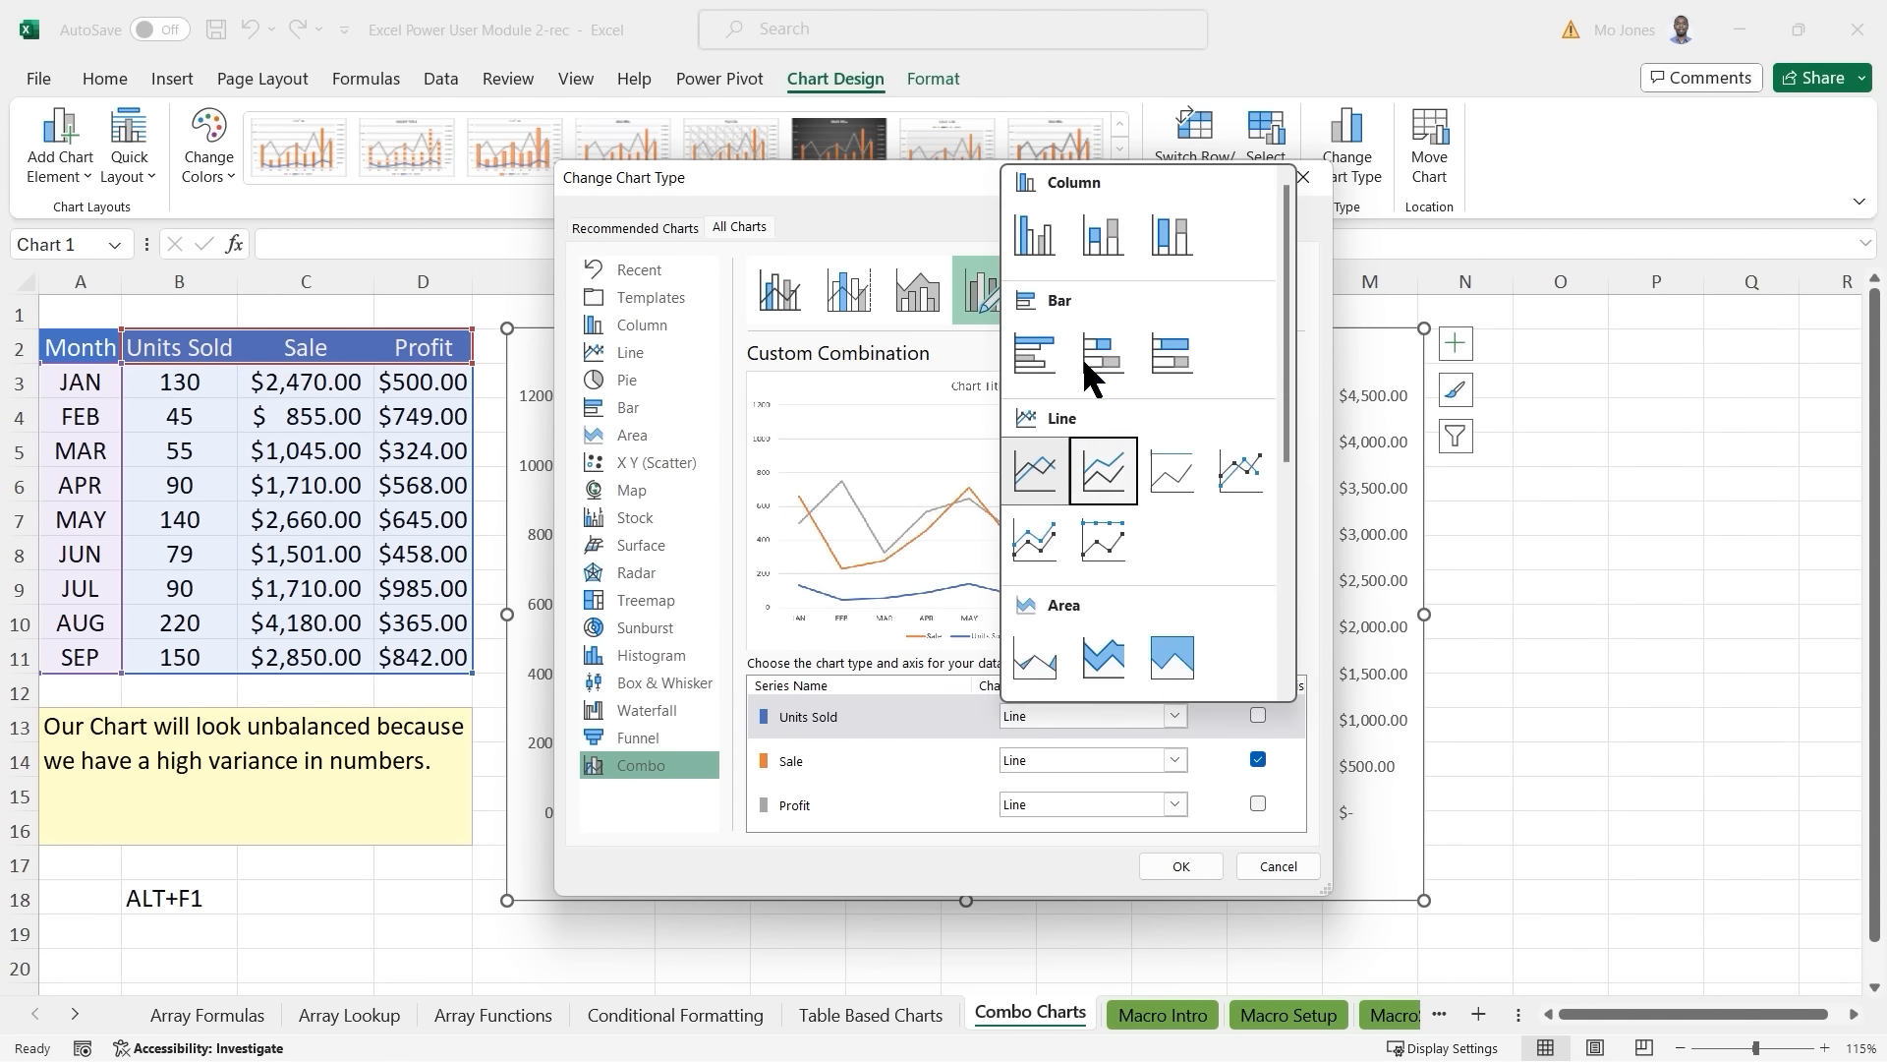
click(1034, 241)
click(1175, 806)
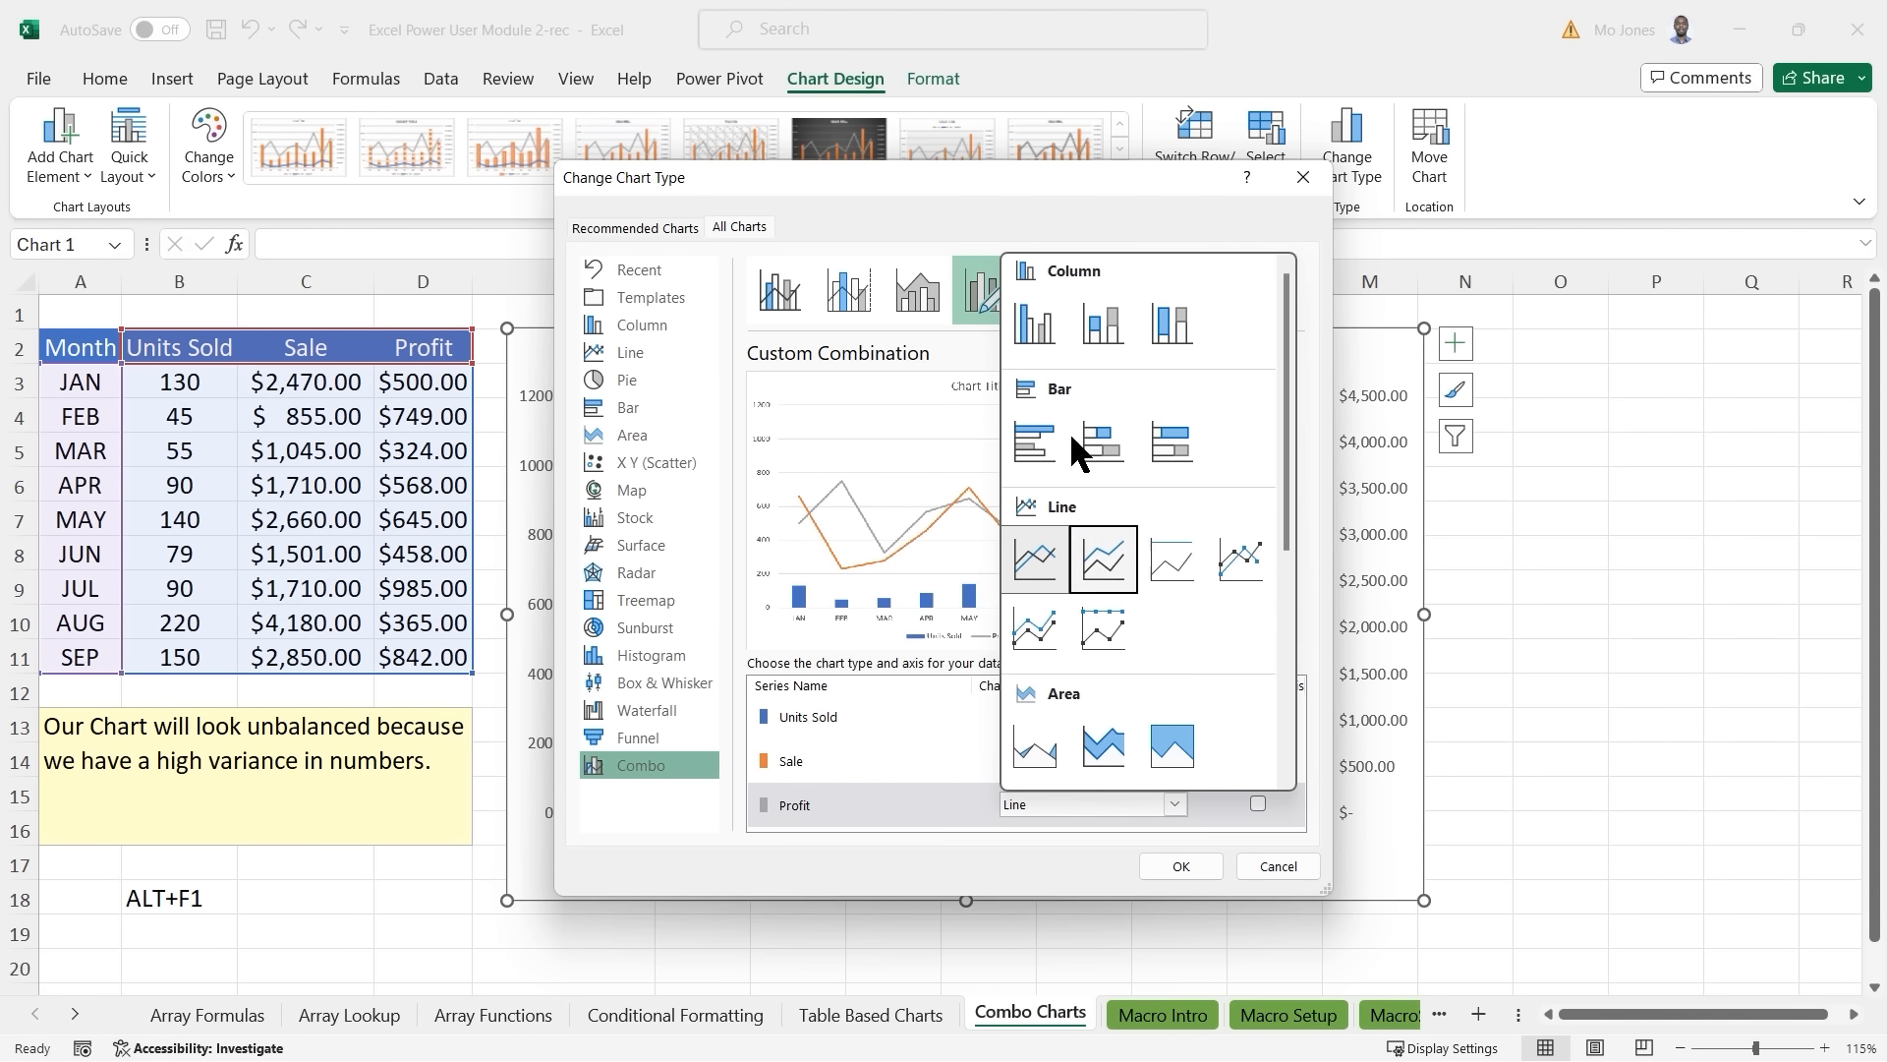
click(1042, 332)
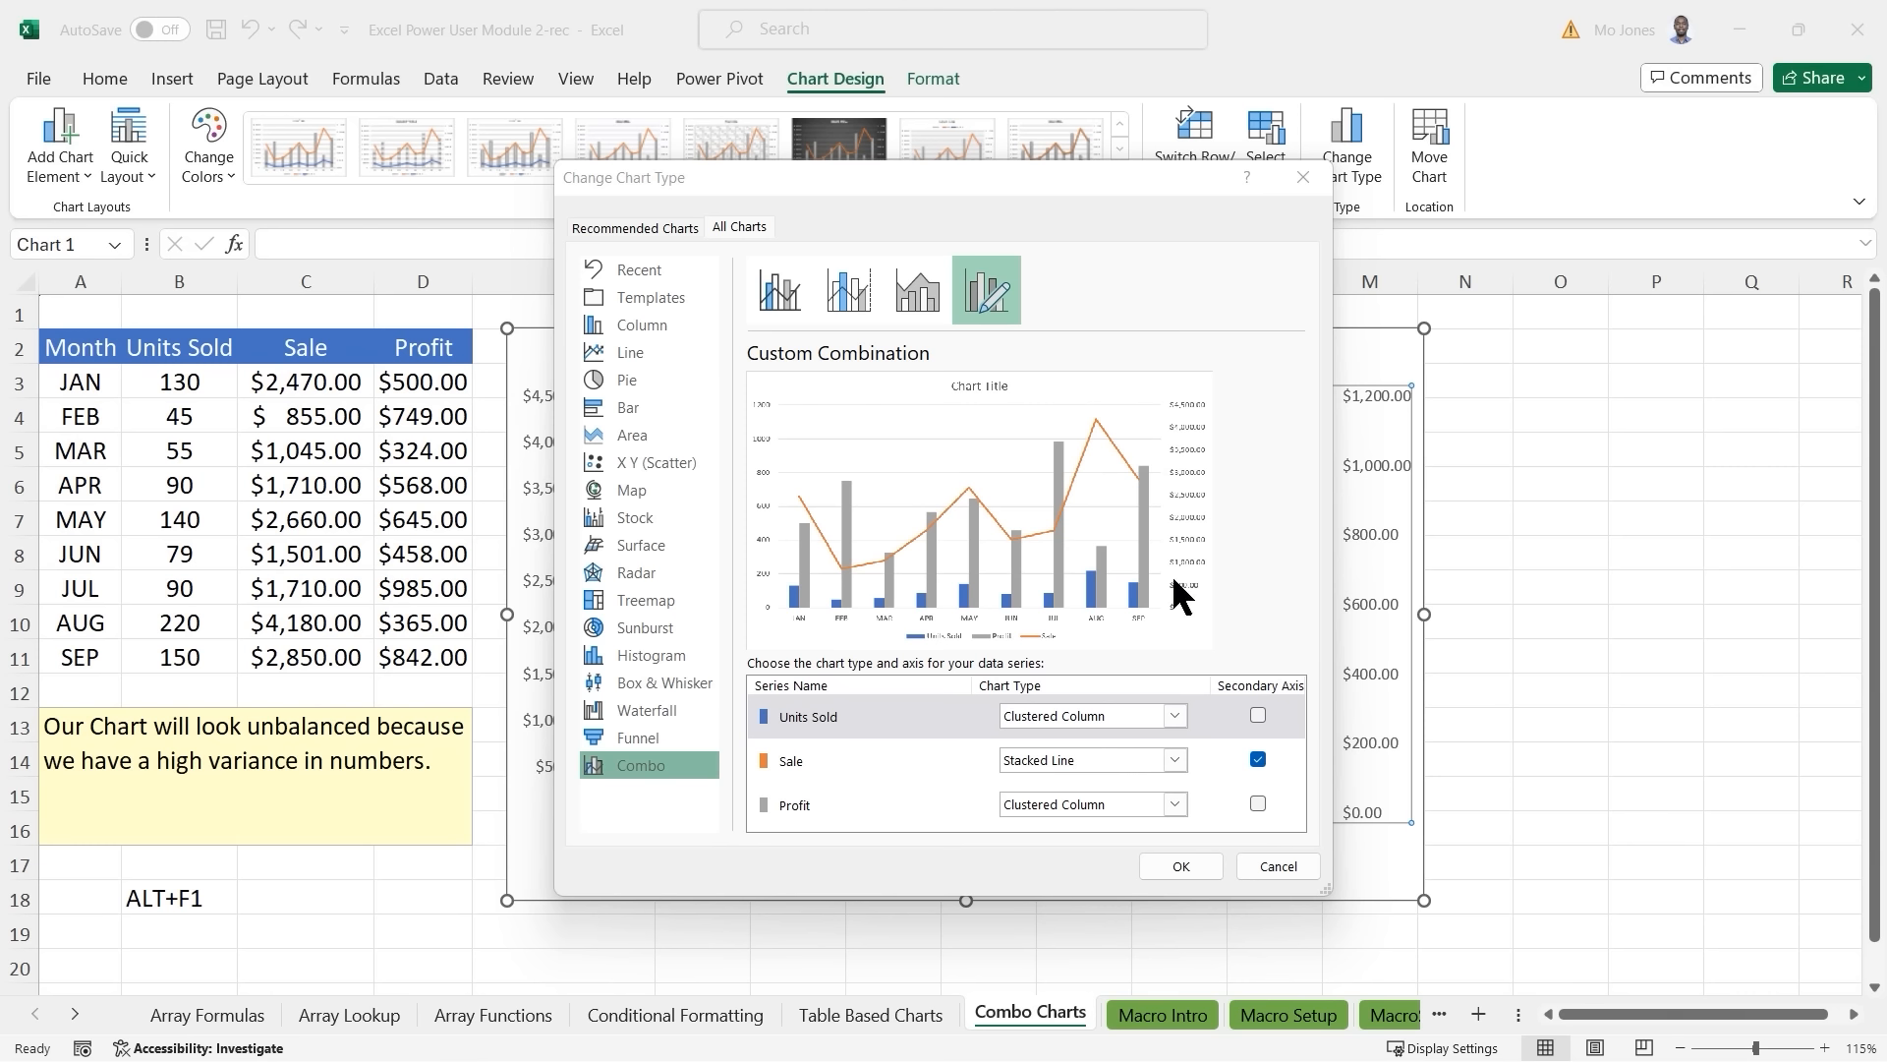
Apply the combo, then set the left vertical axis maximum to 1000 and major unit to 100.
click(1190, 865)
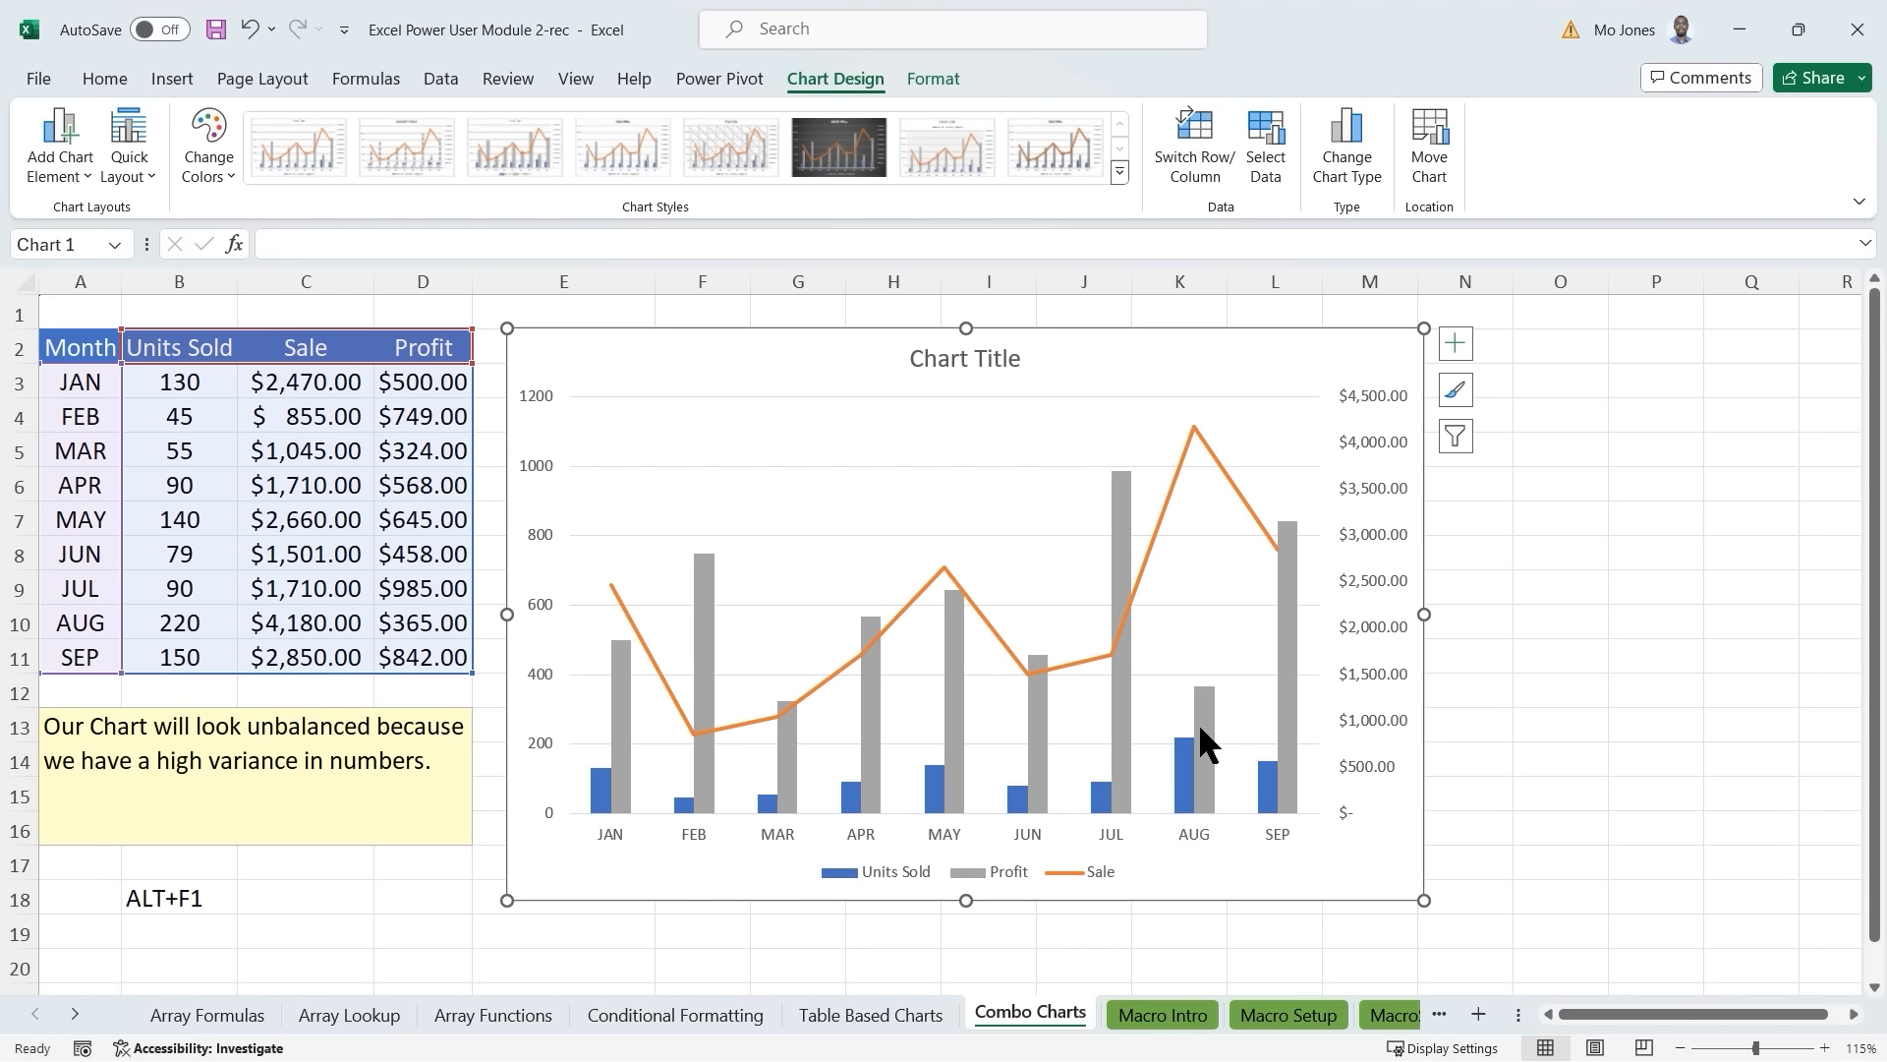
mouse_move(1181, 755)
click(538, 461)
double_click(537, 462)
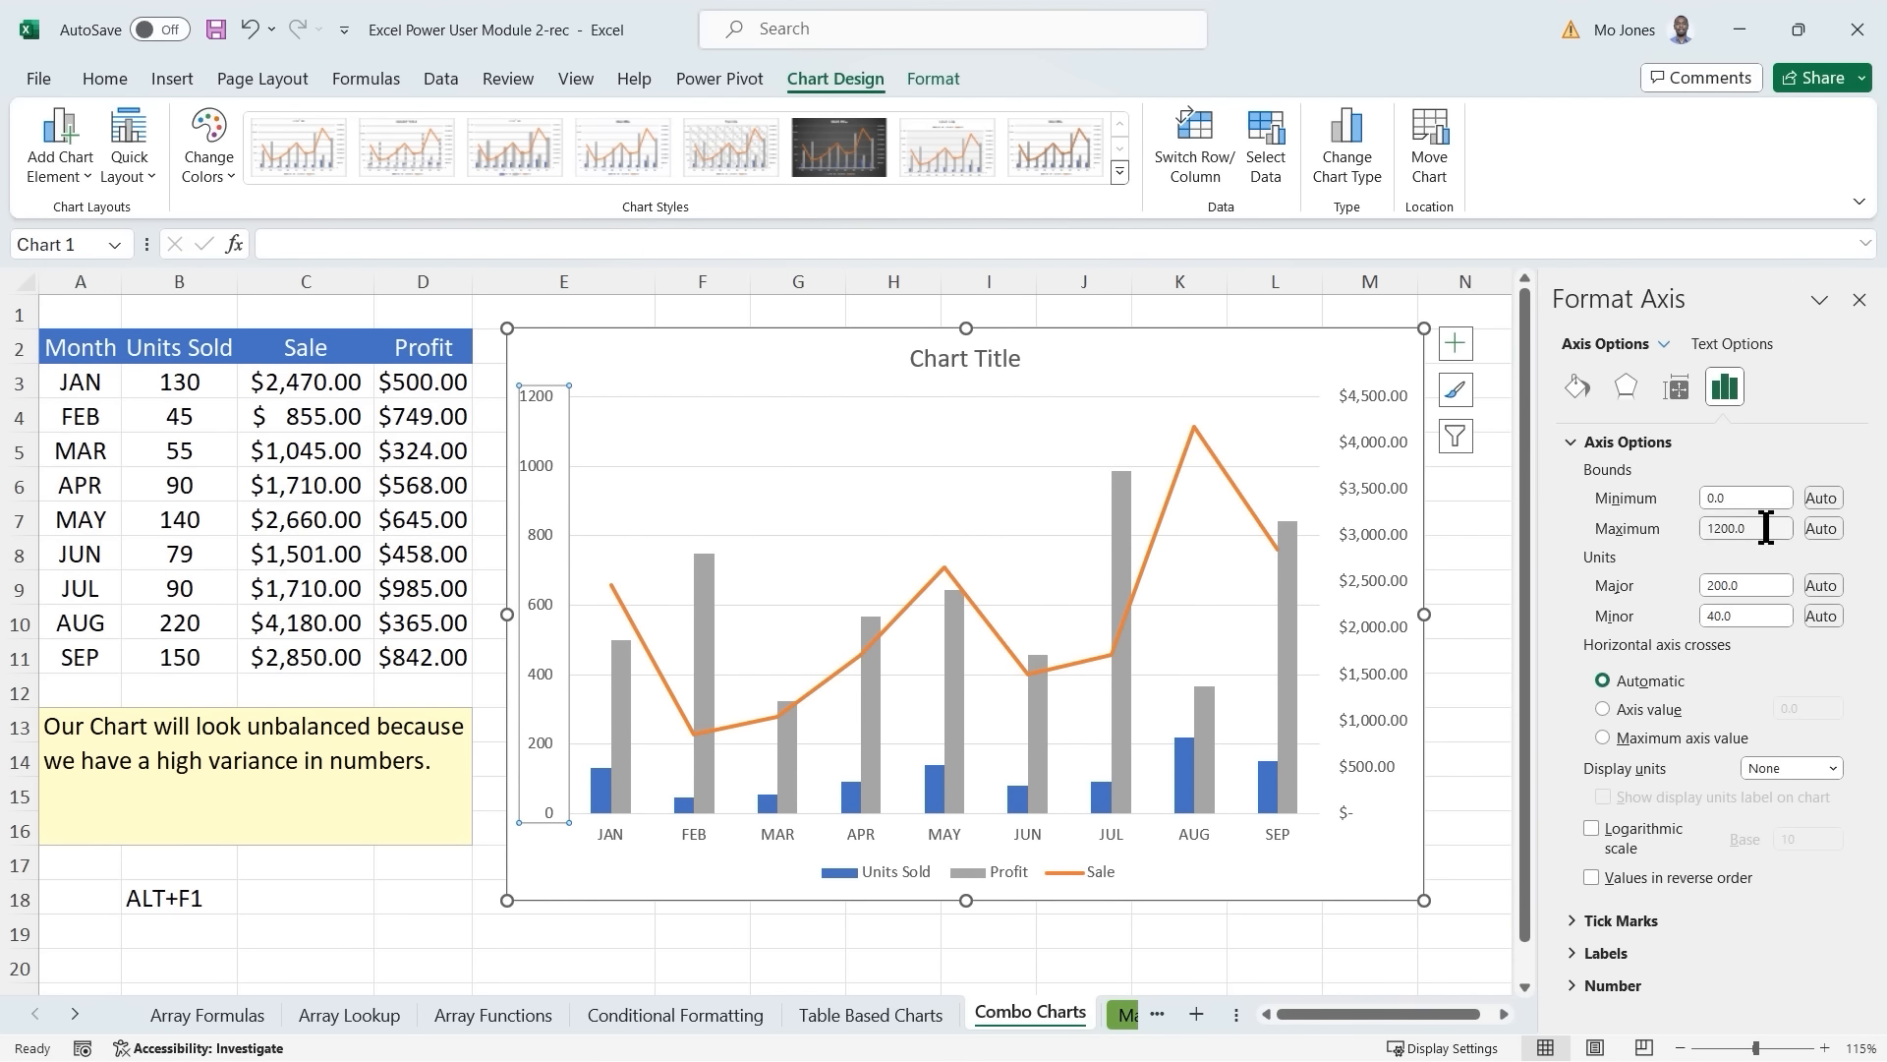
drag(1754, 529, 1685, 541)
text(1000)
double_click(1765, 586)
text(100)
key(Return)
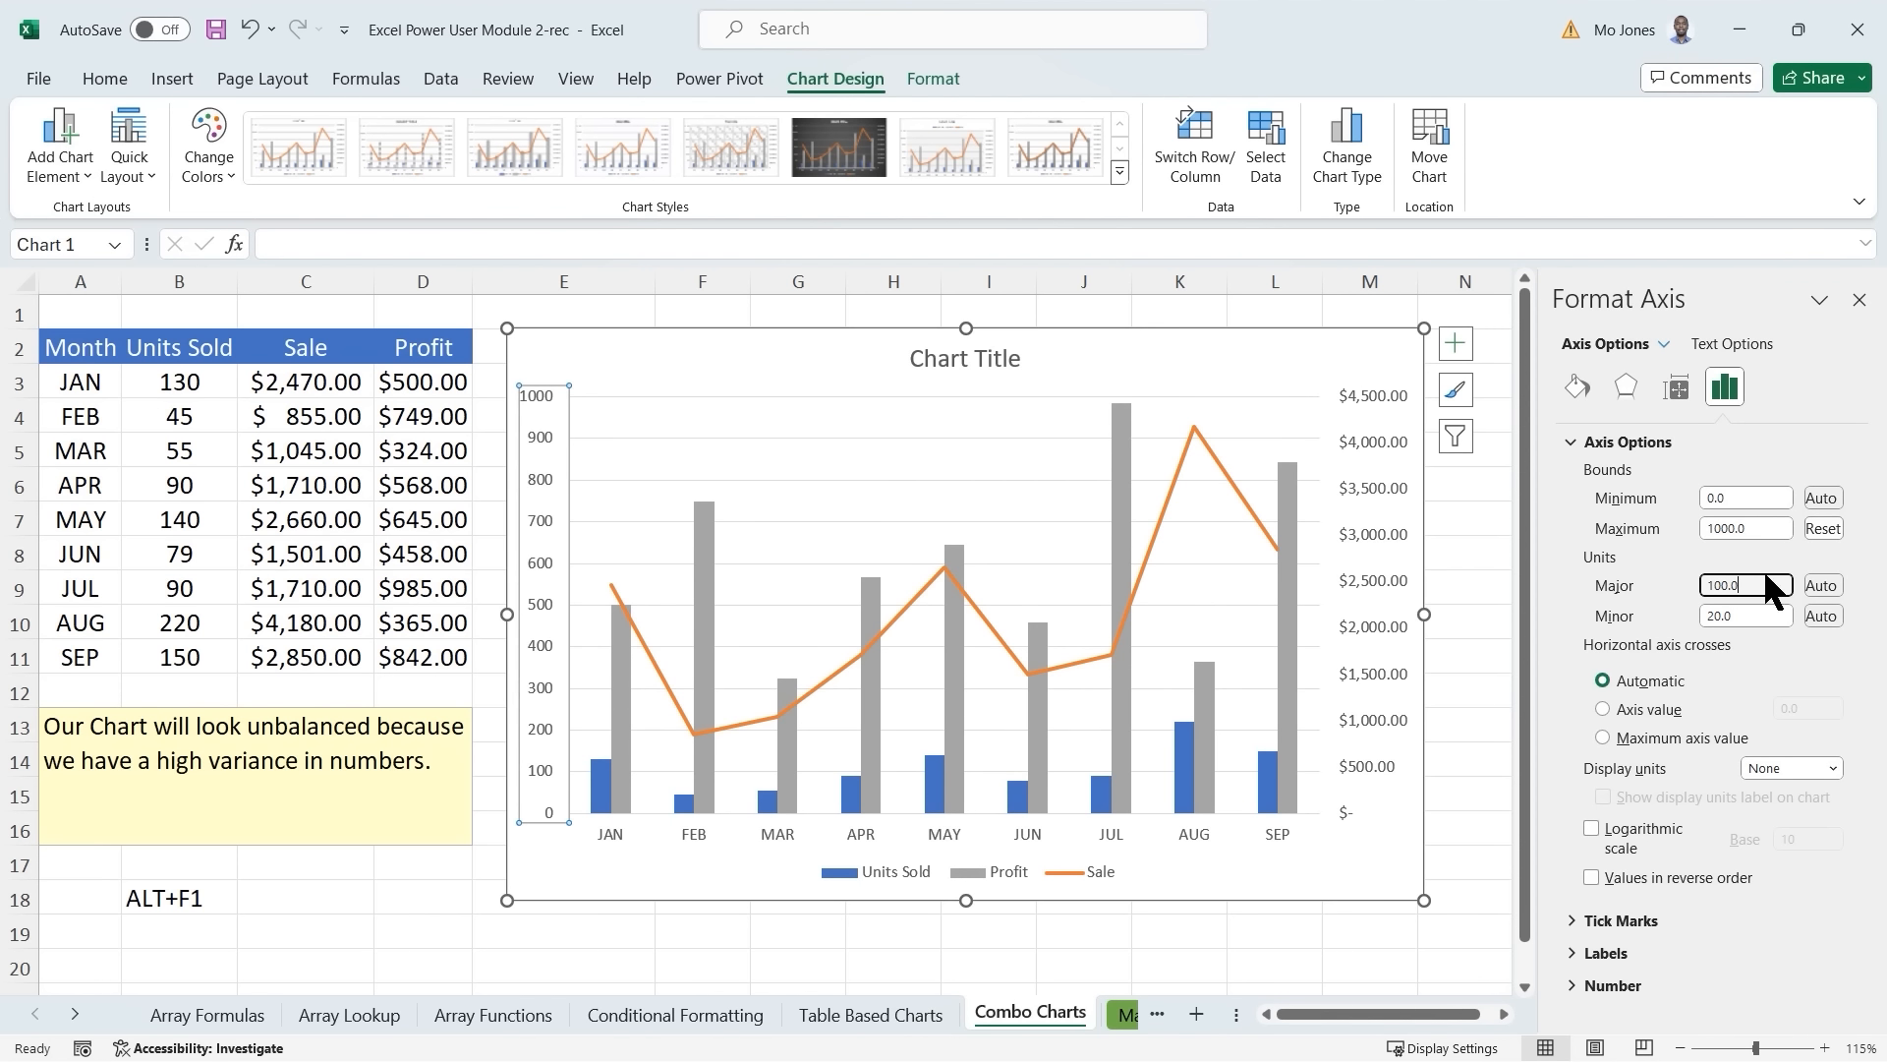
mouse_move(621, 593)
Close the Format Axis pane and move to the Macro Intro sheet.
click(1859, 300)
click(1241, 333)
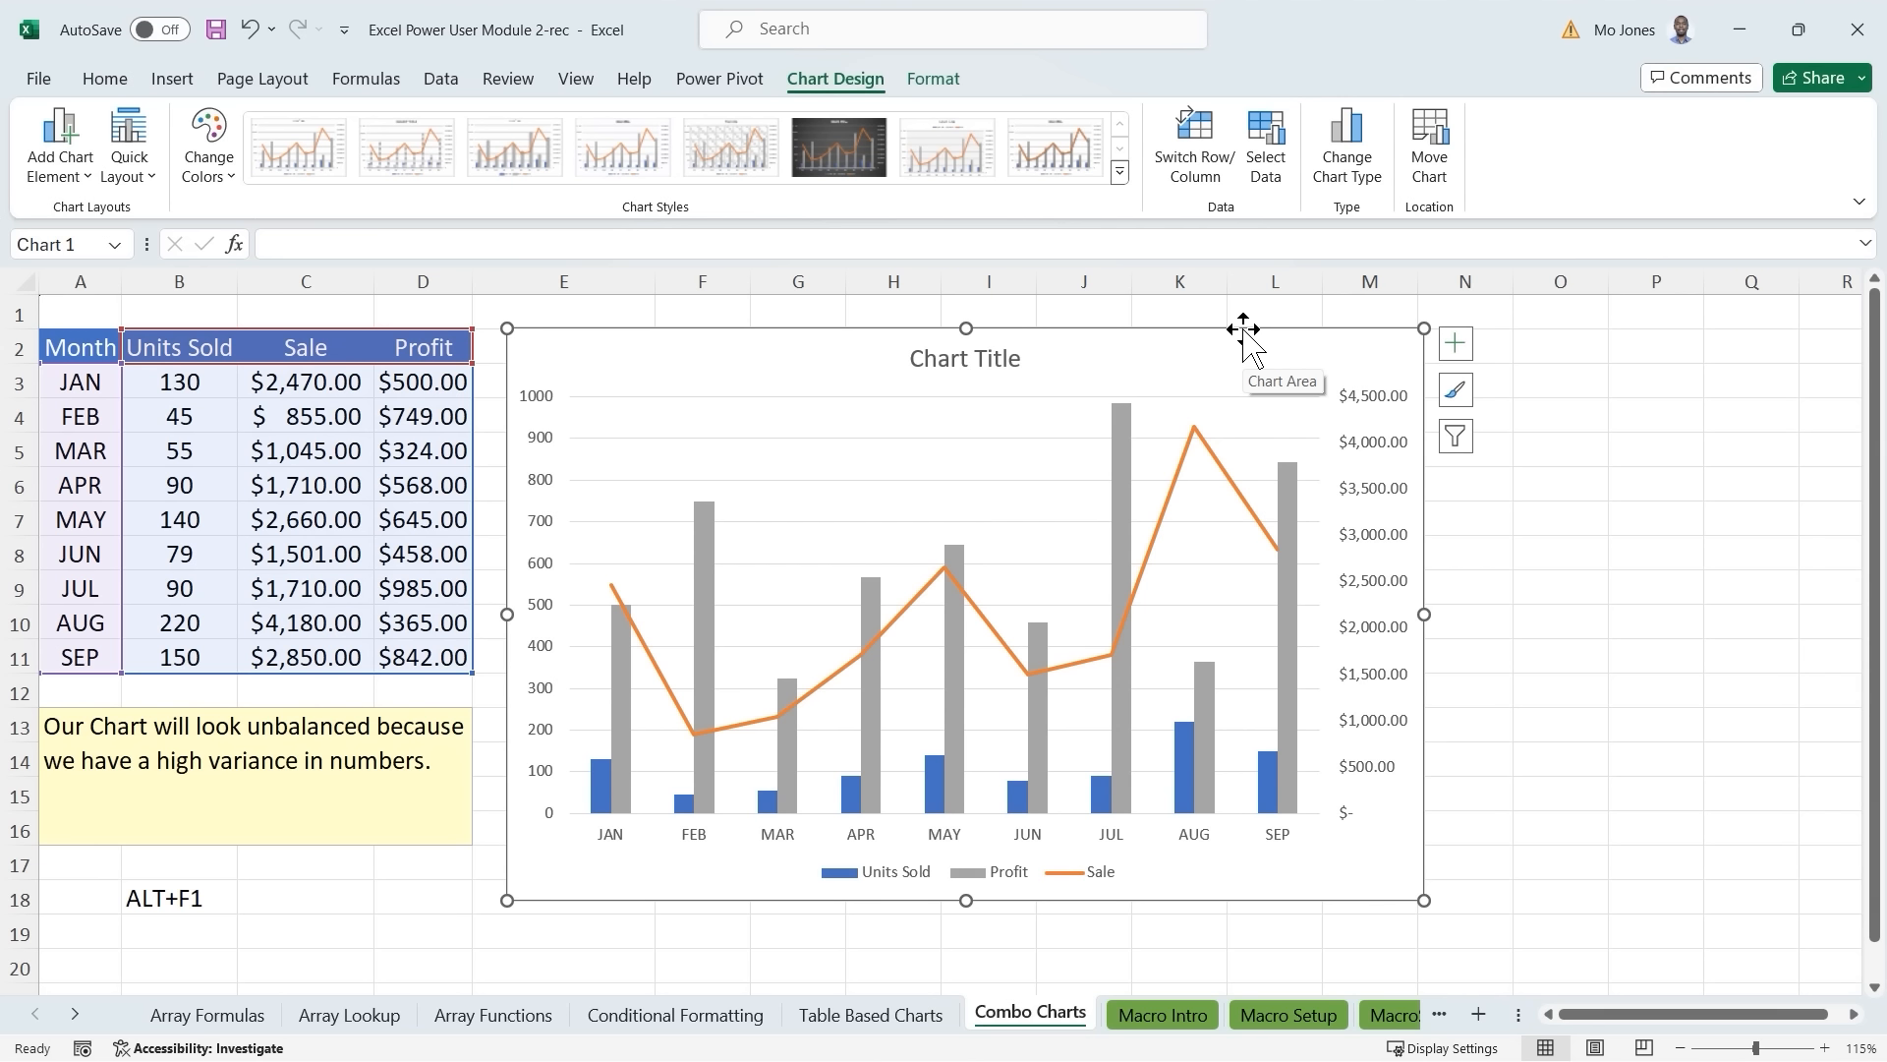
click(1358, 158)
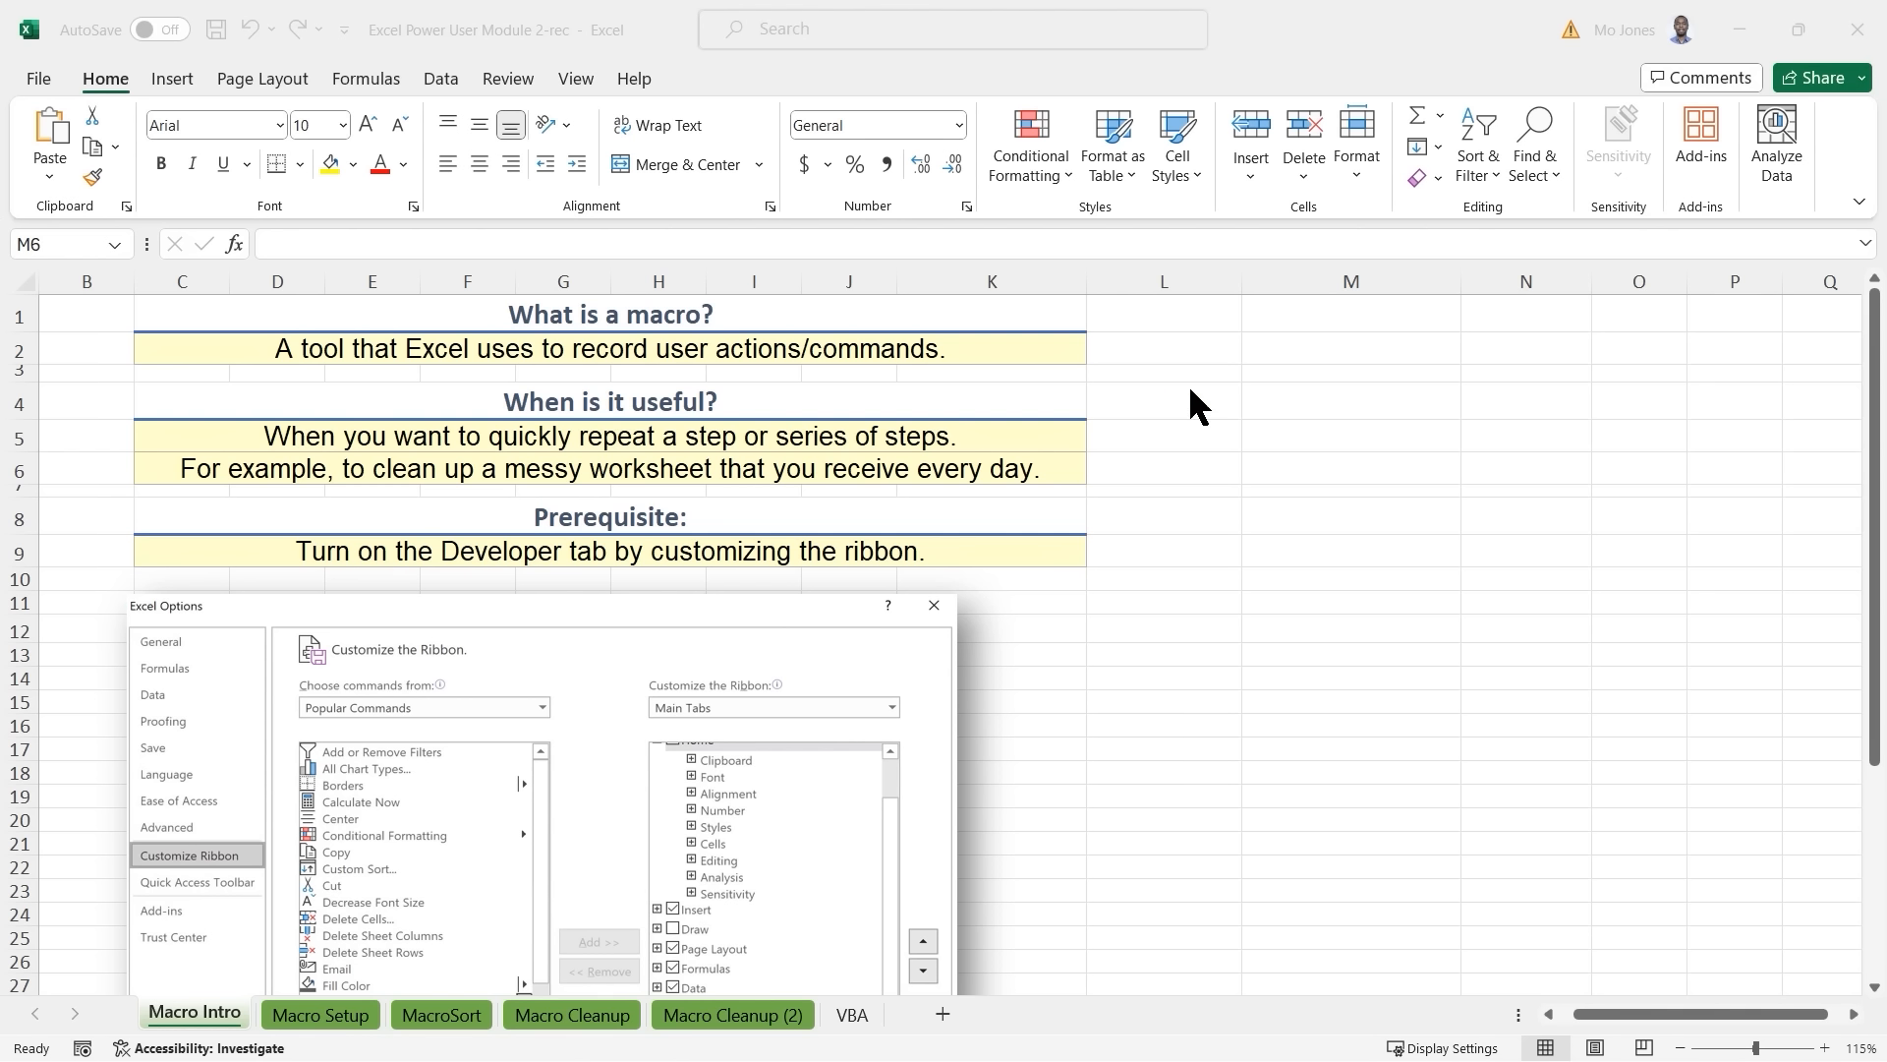
Enter the word Text in cell M4 on the Macro Intro sheet.
click(1337, 399)
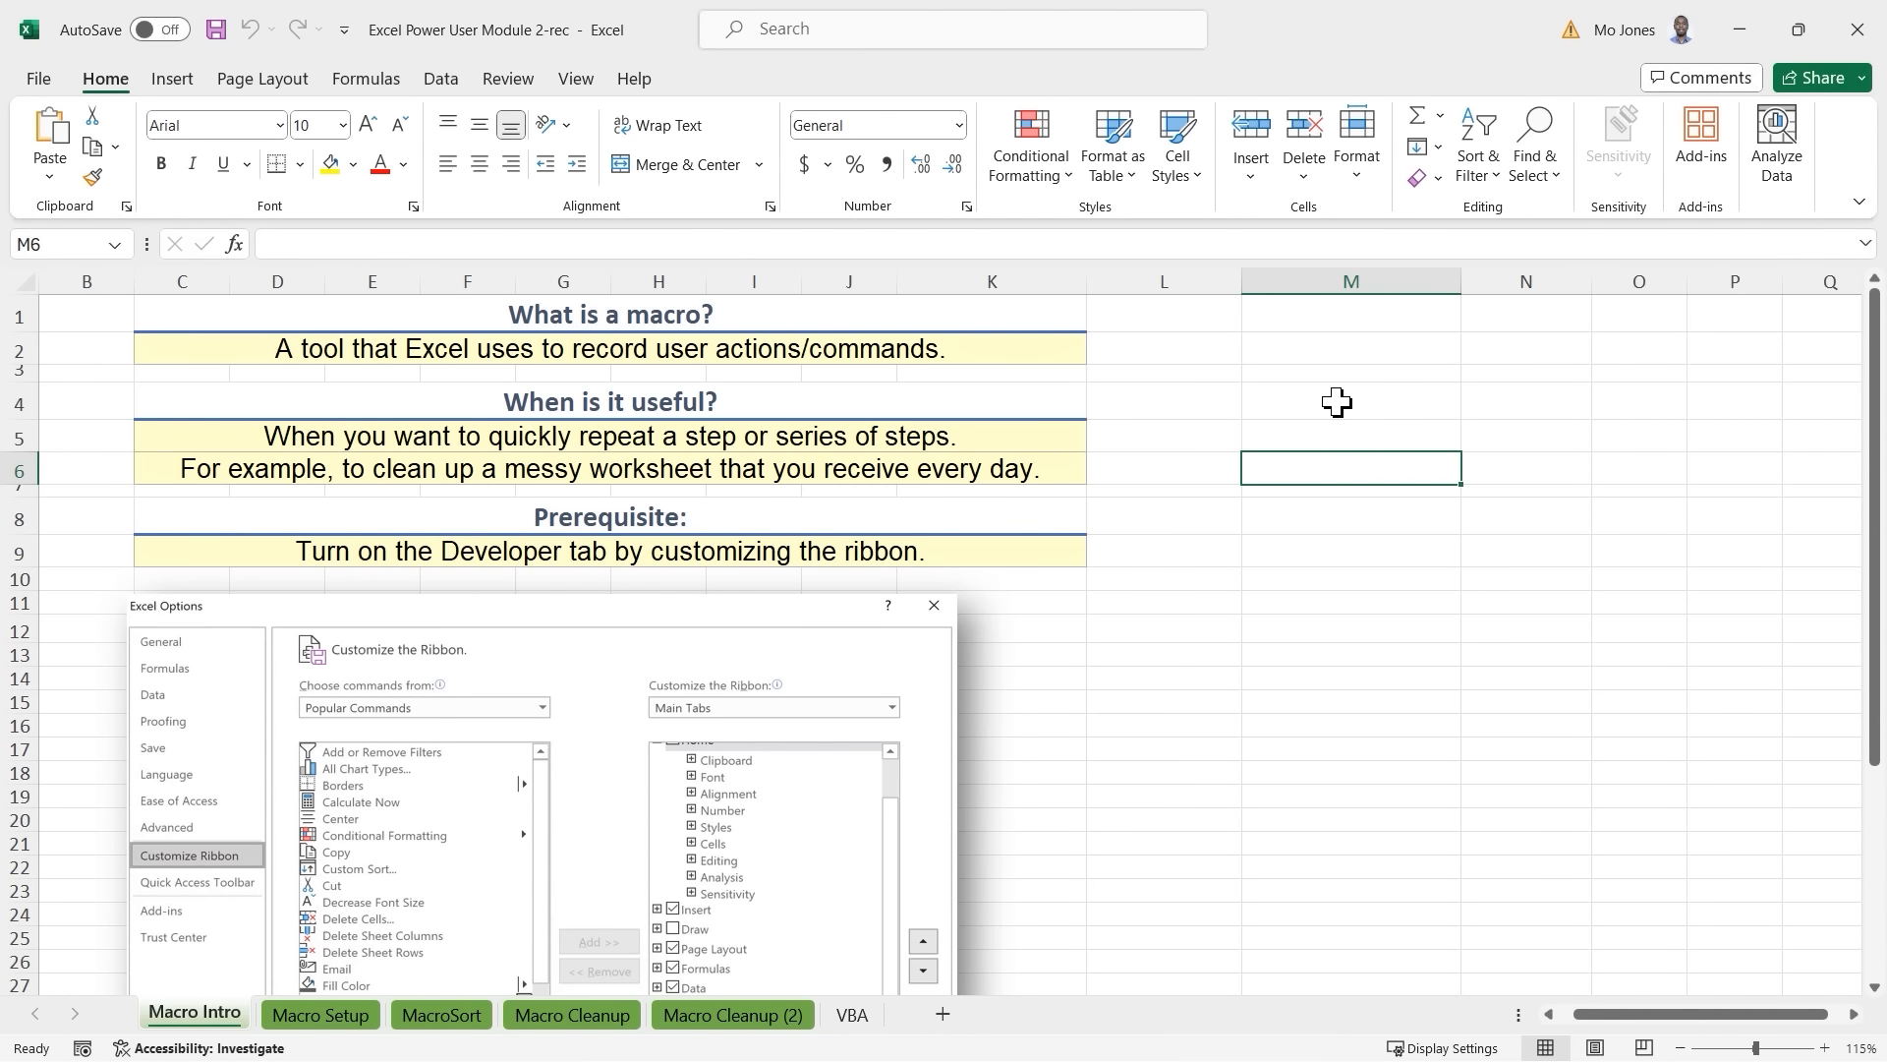
click(1336, 400)
key(Down)
key(Down)
key(Down)
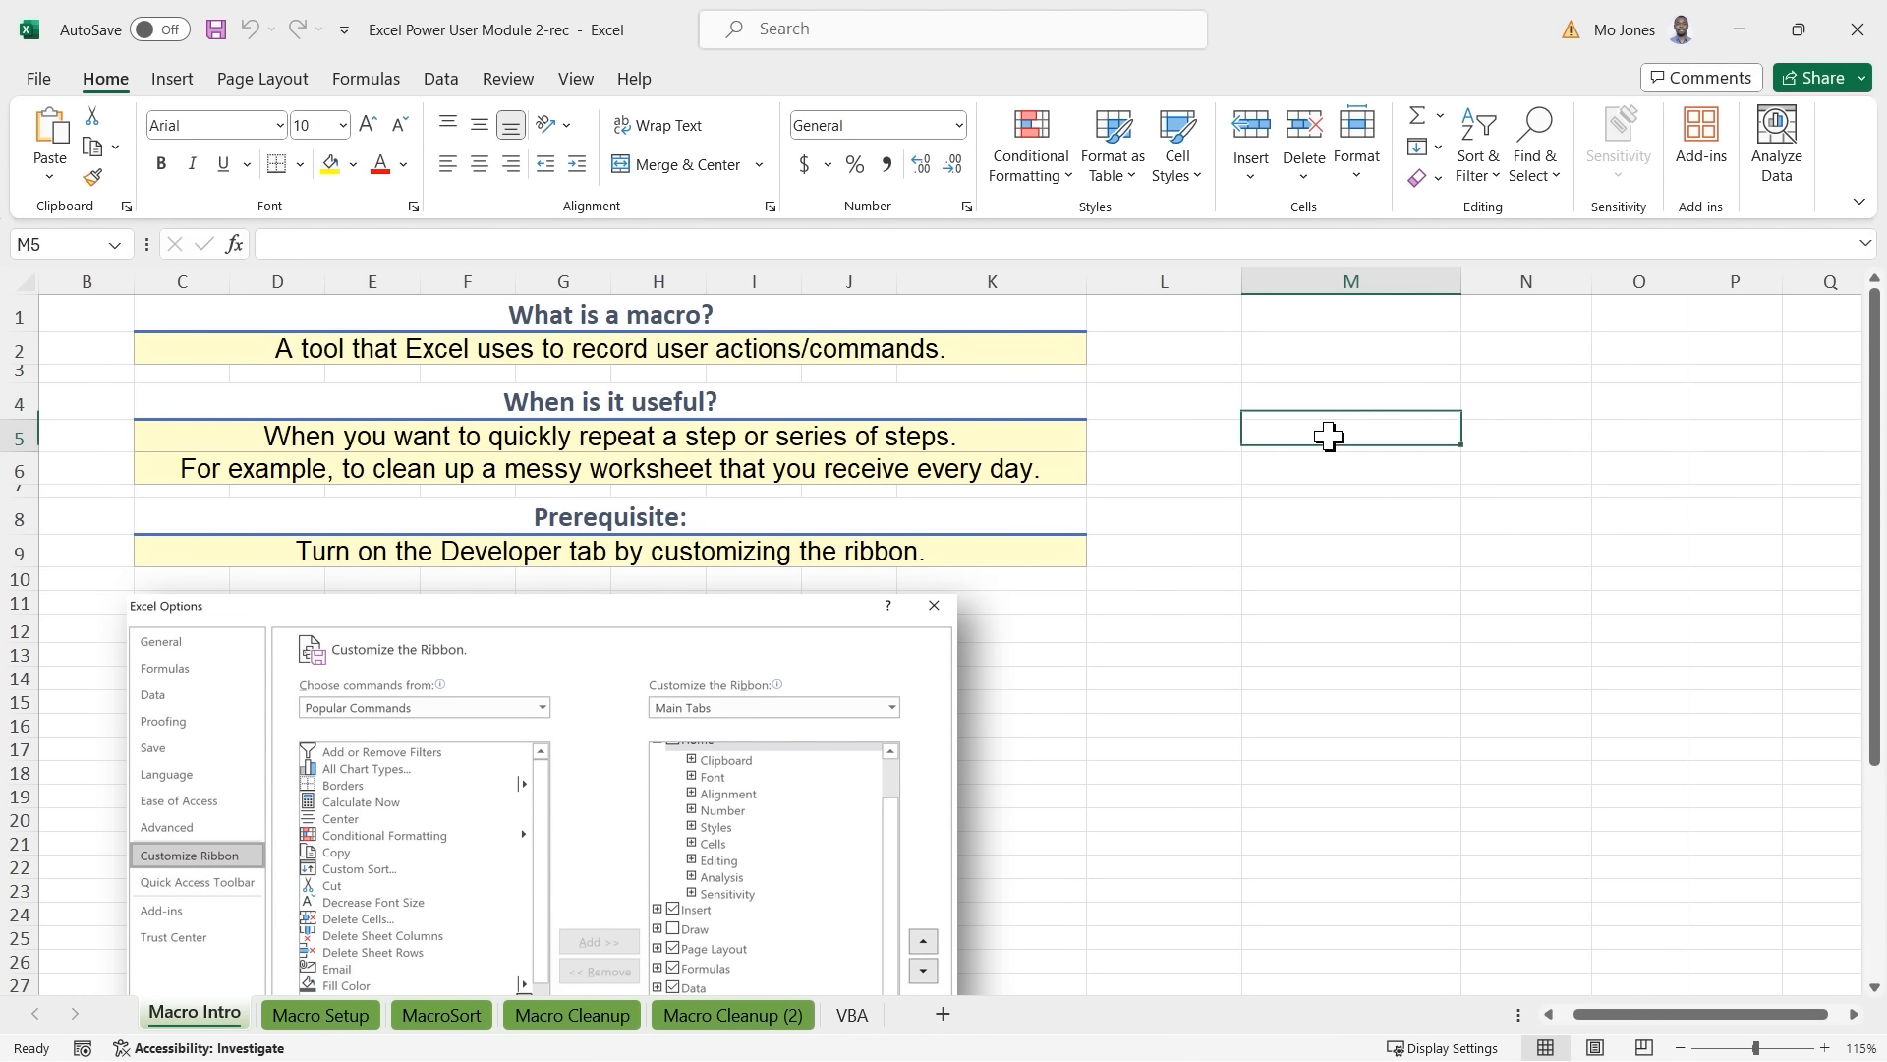
click(1335, 407)
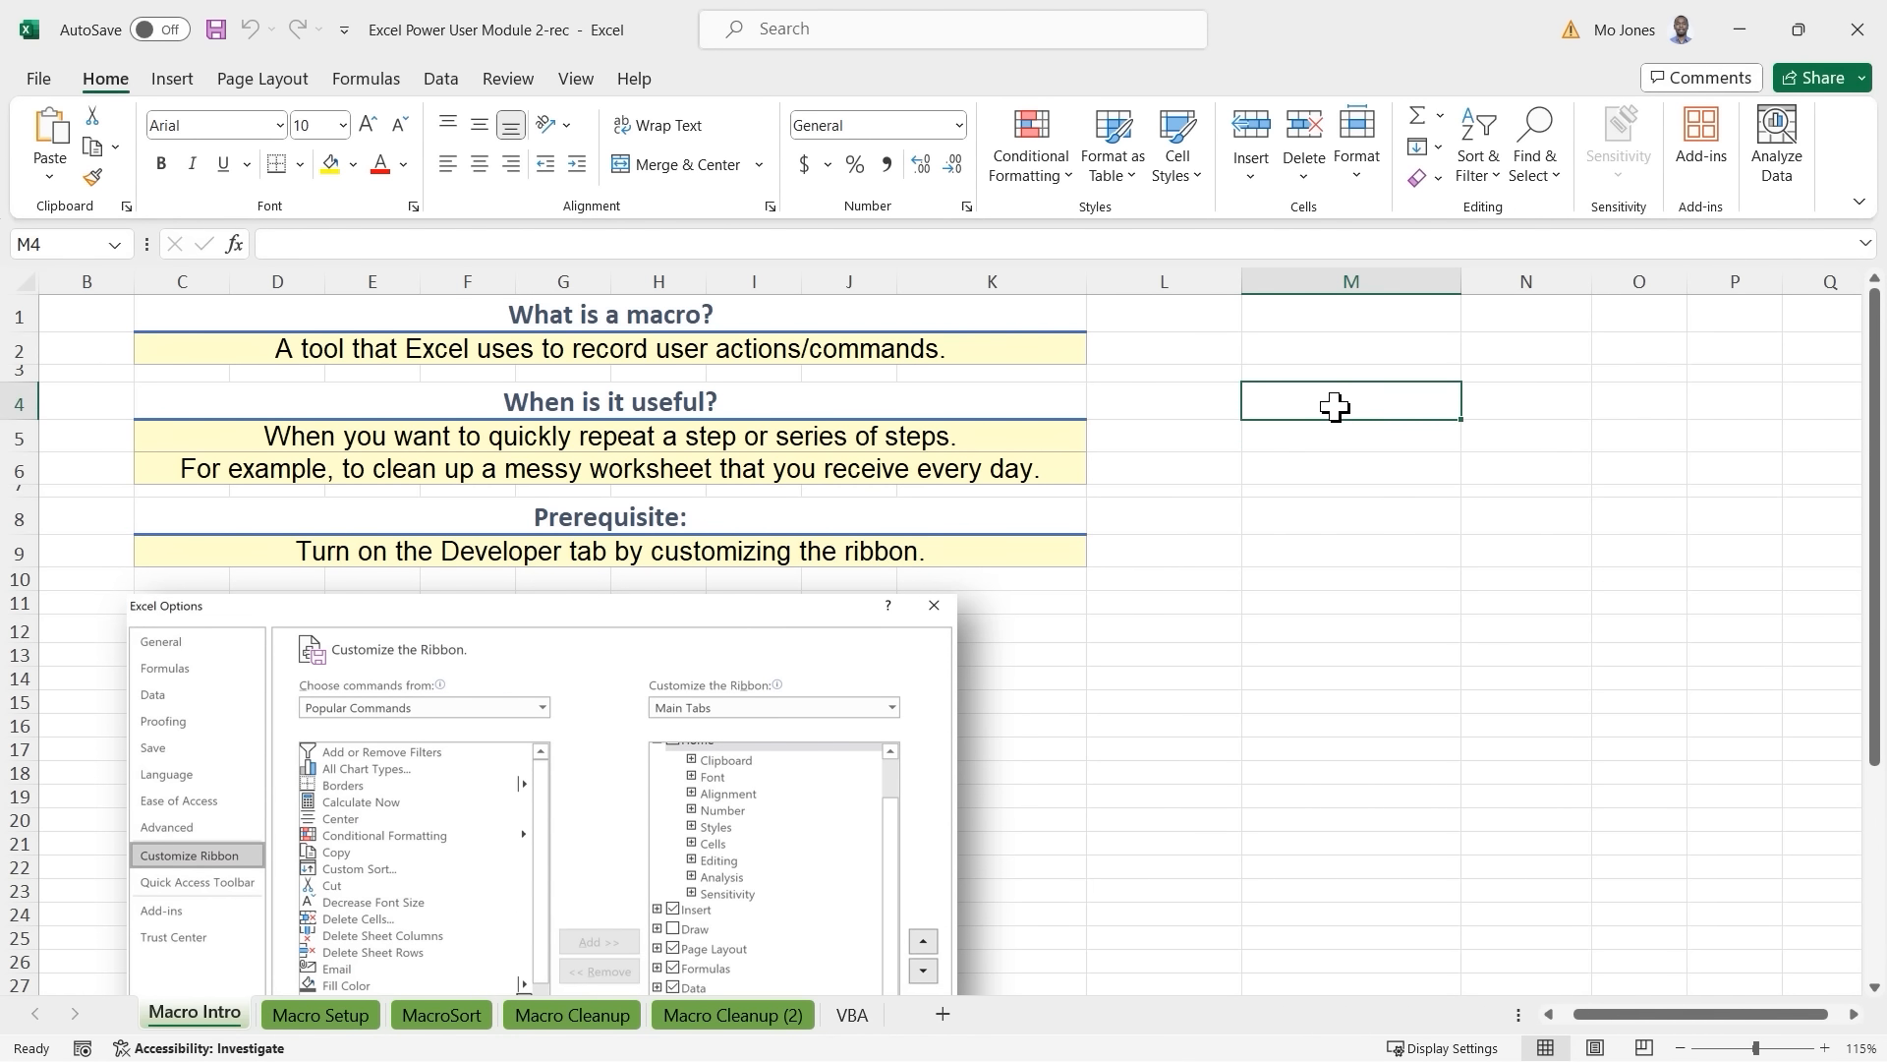
key(Down)
key(Up)
key(Left)
key(Down)
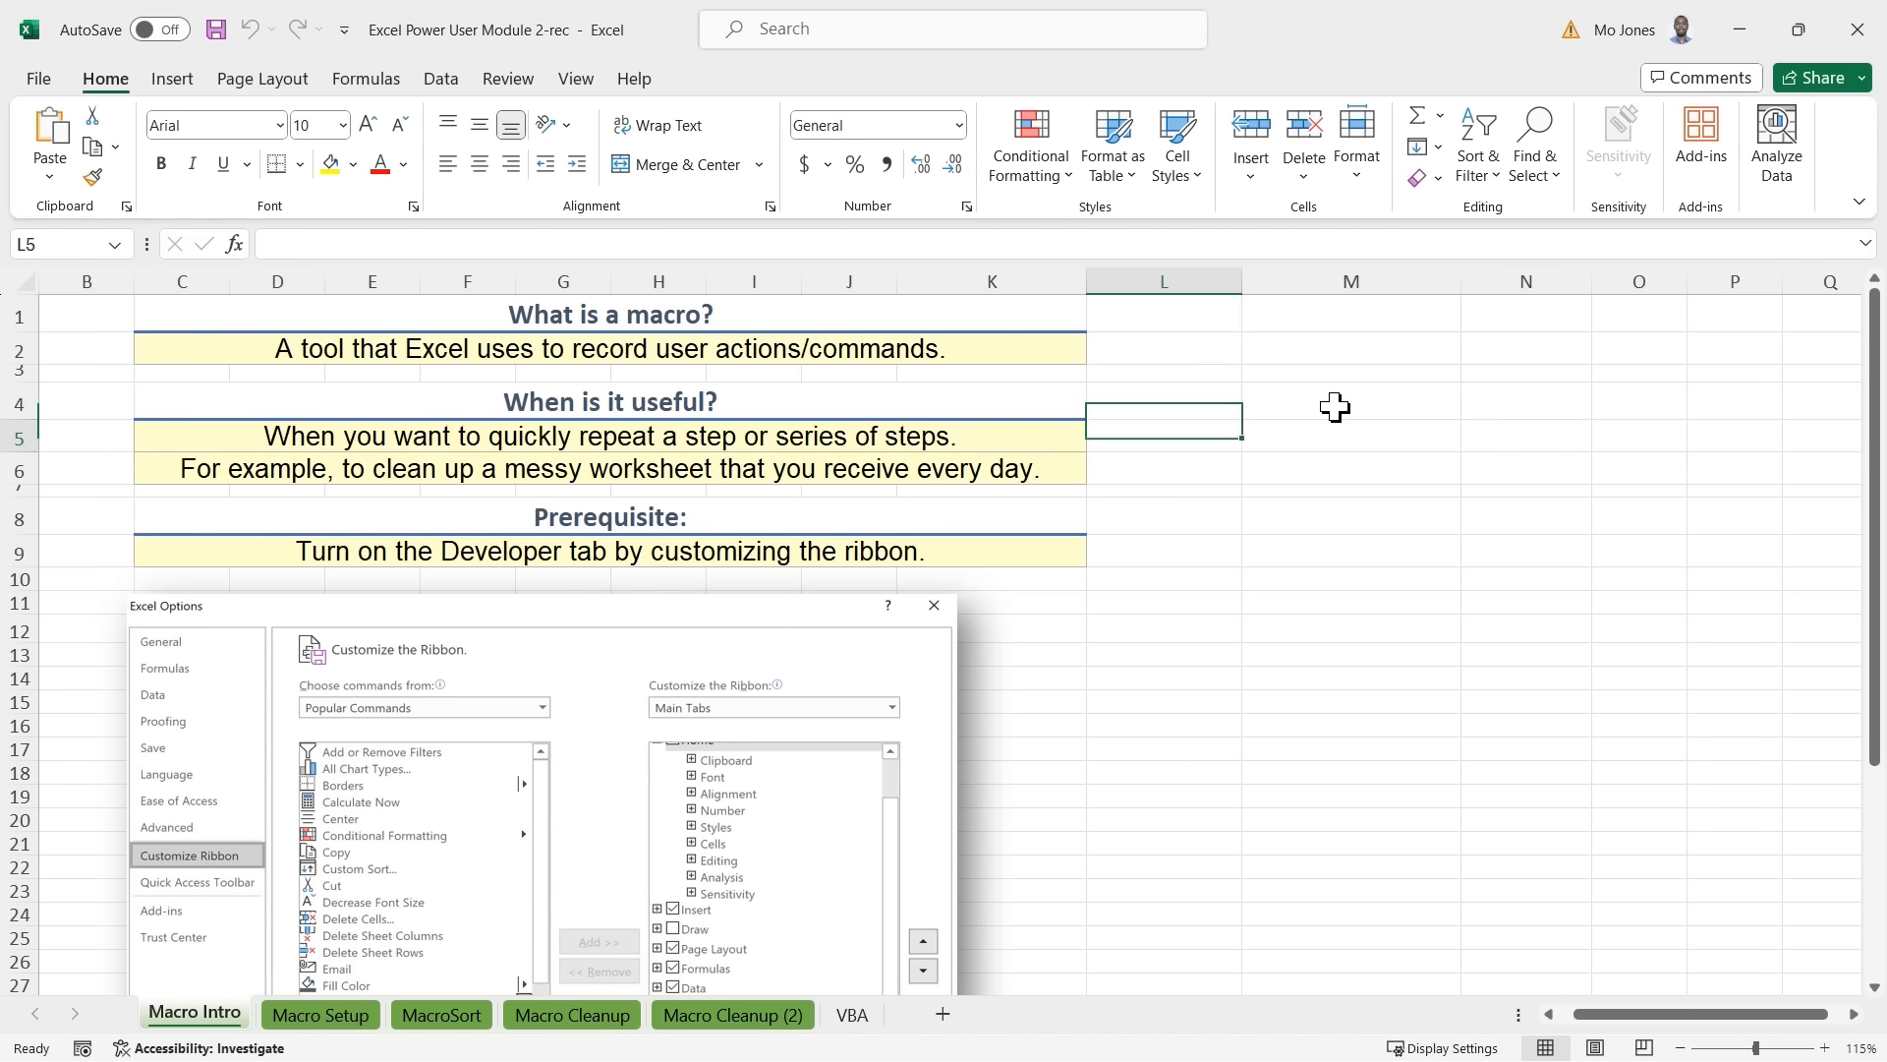
key(Right)
key(Up)
key(Down)
key(Right)
key(Down)
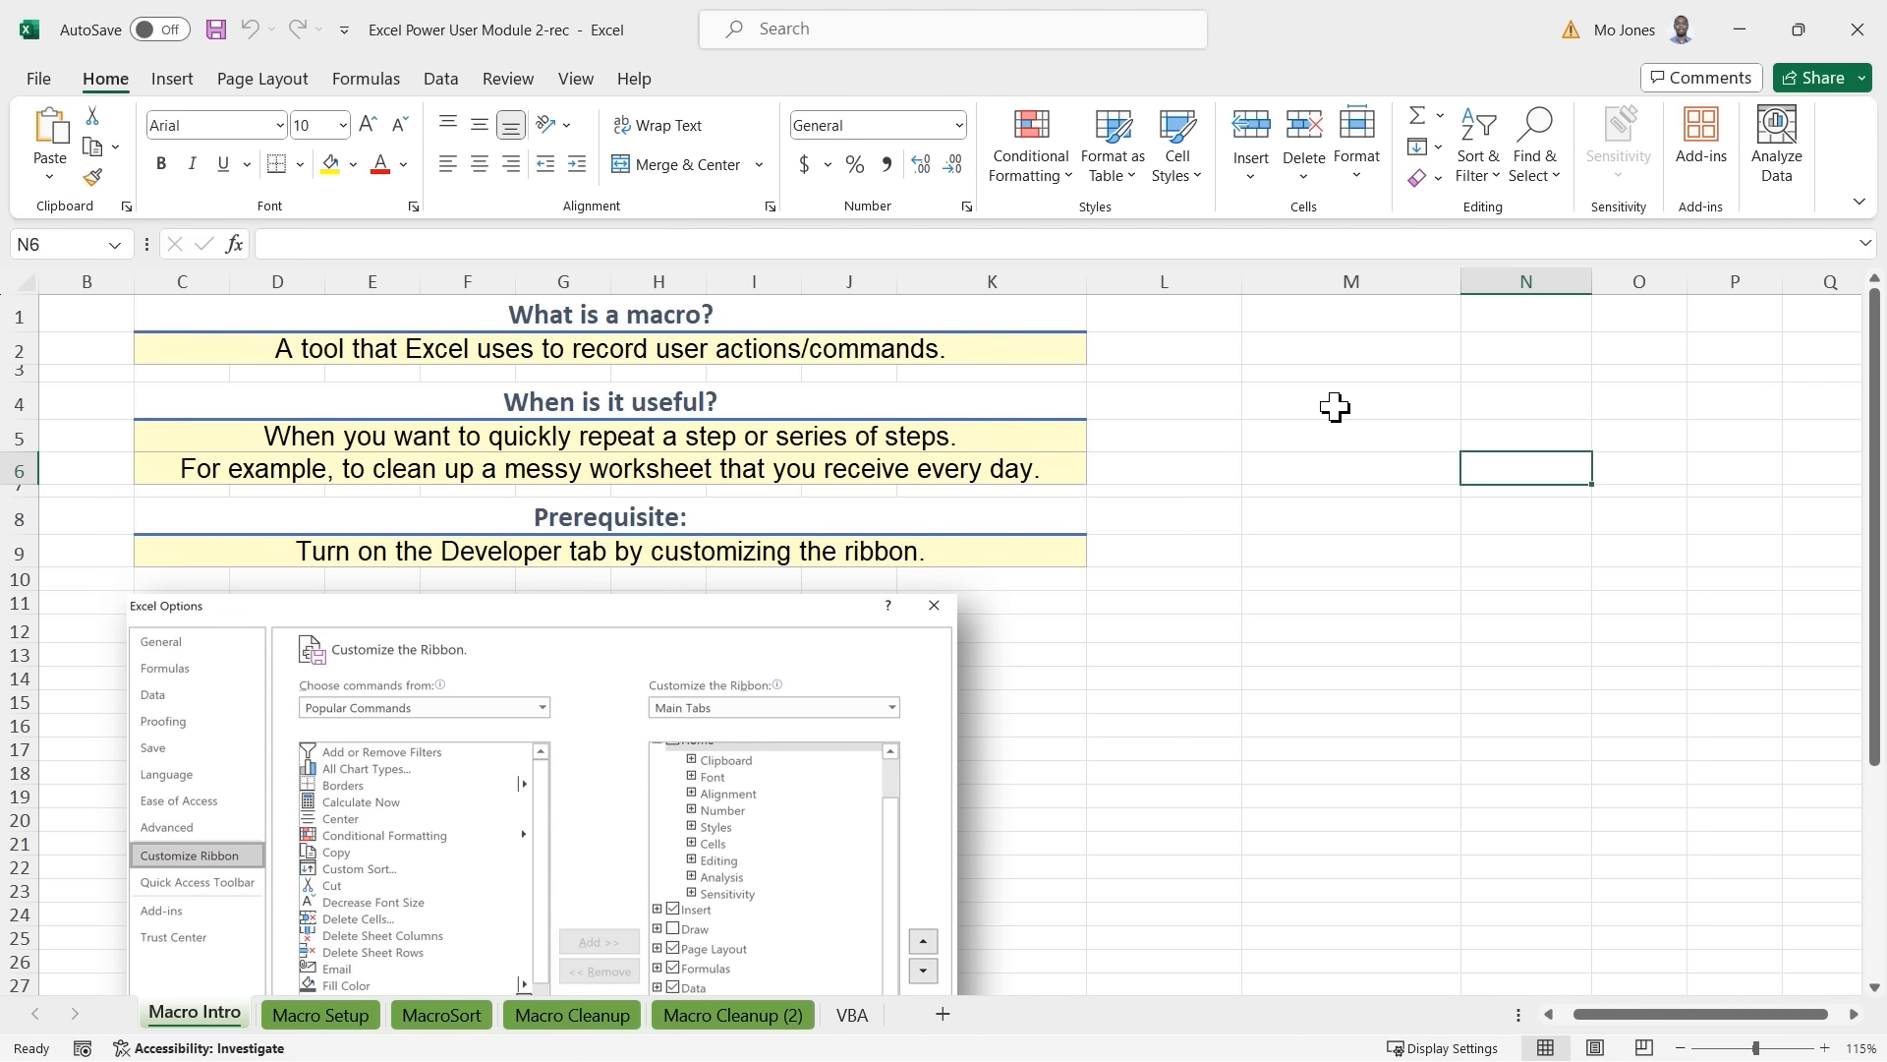
key(Up)
key(Left)
key(Down)
key(Down)
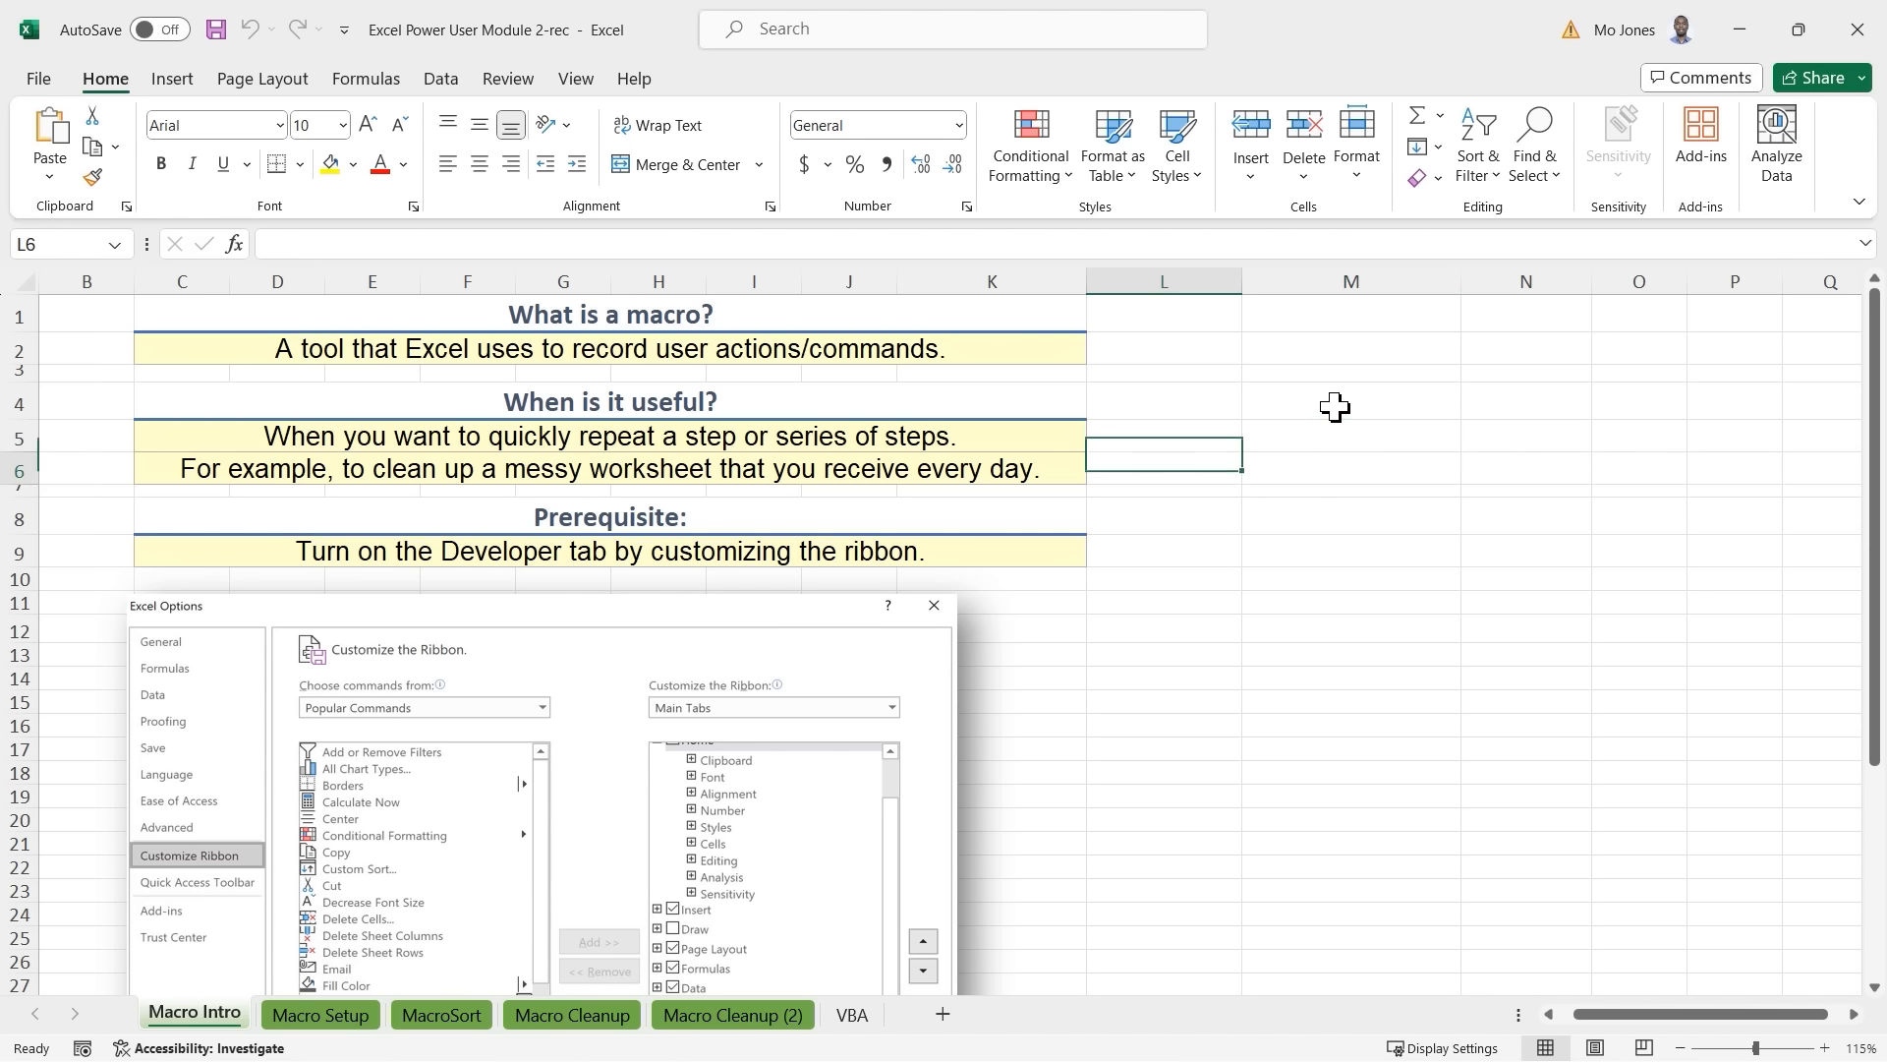
key(Right)
key(Down)
key(Up)
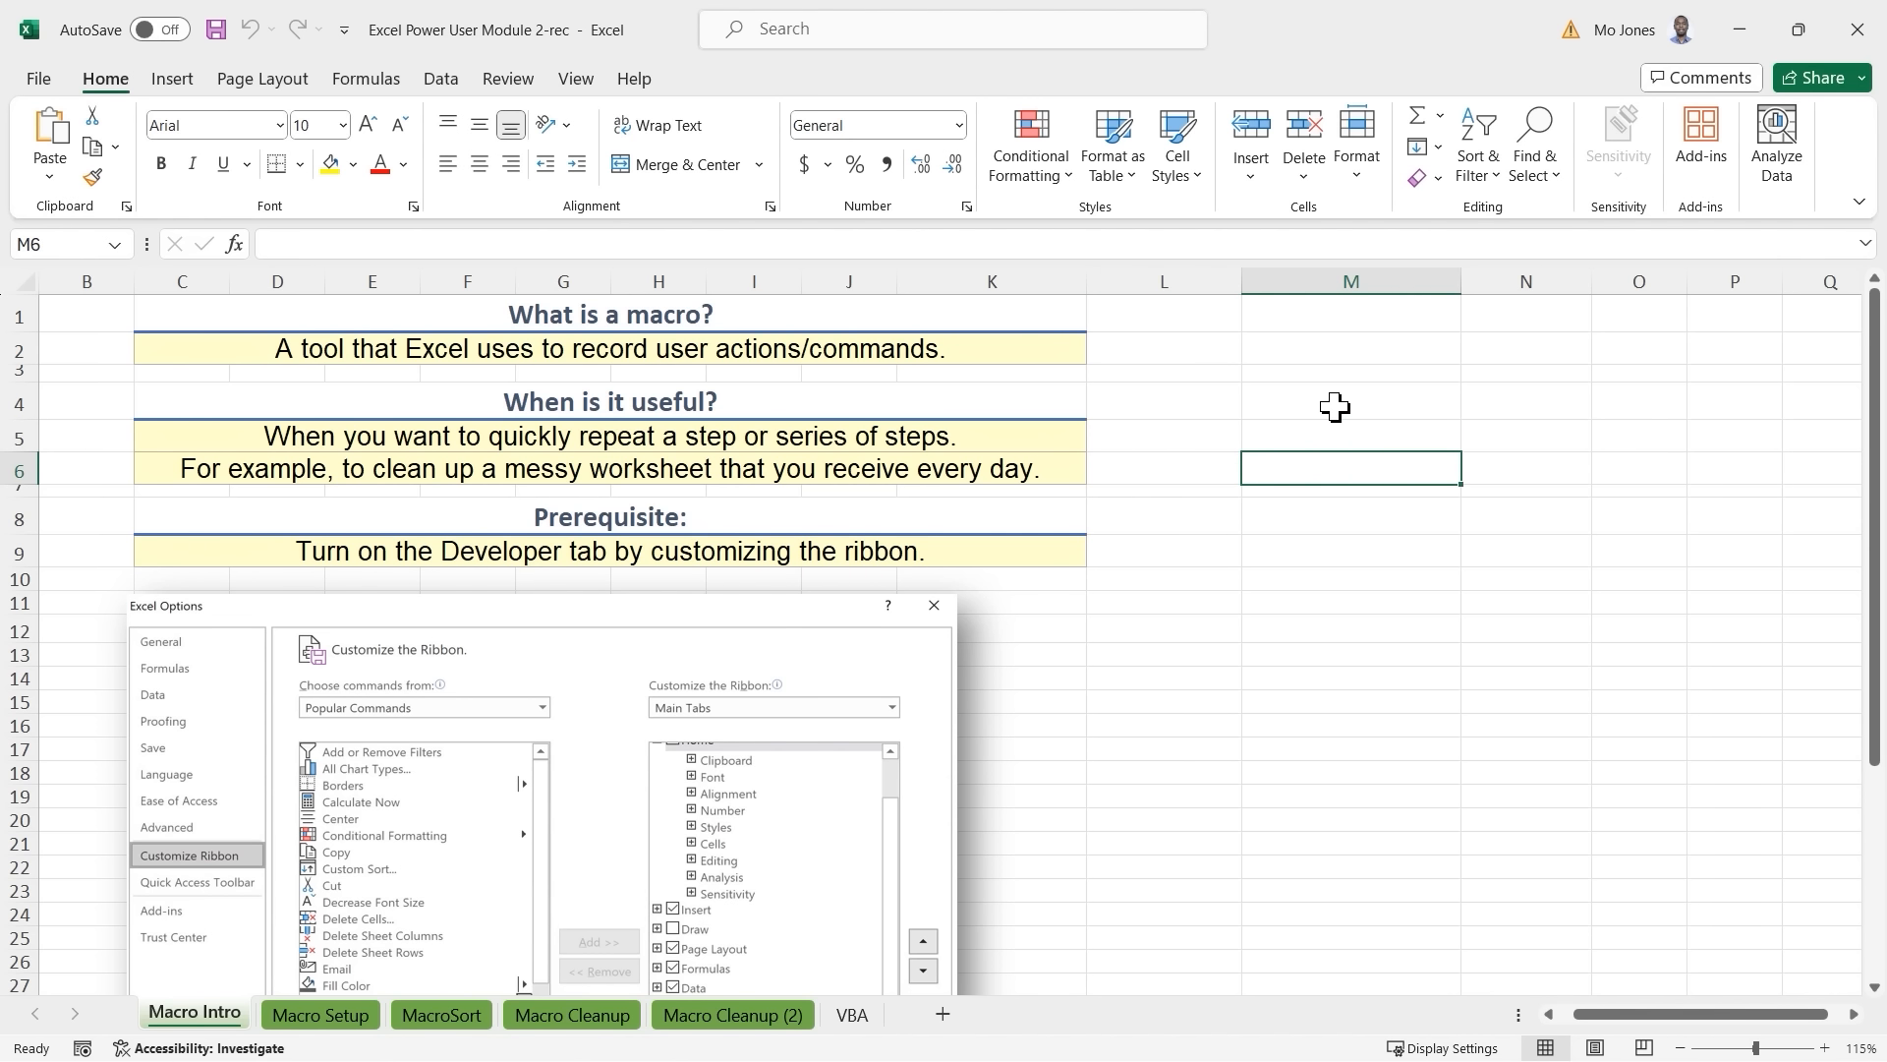
key(Down)
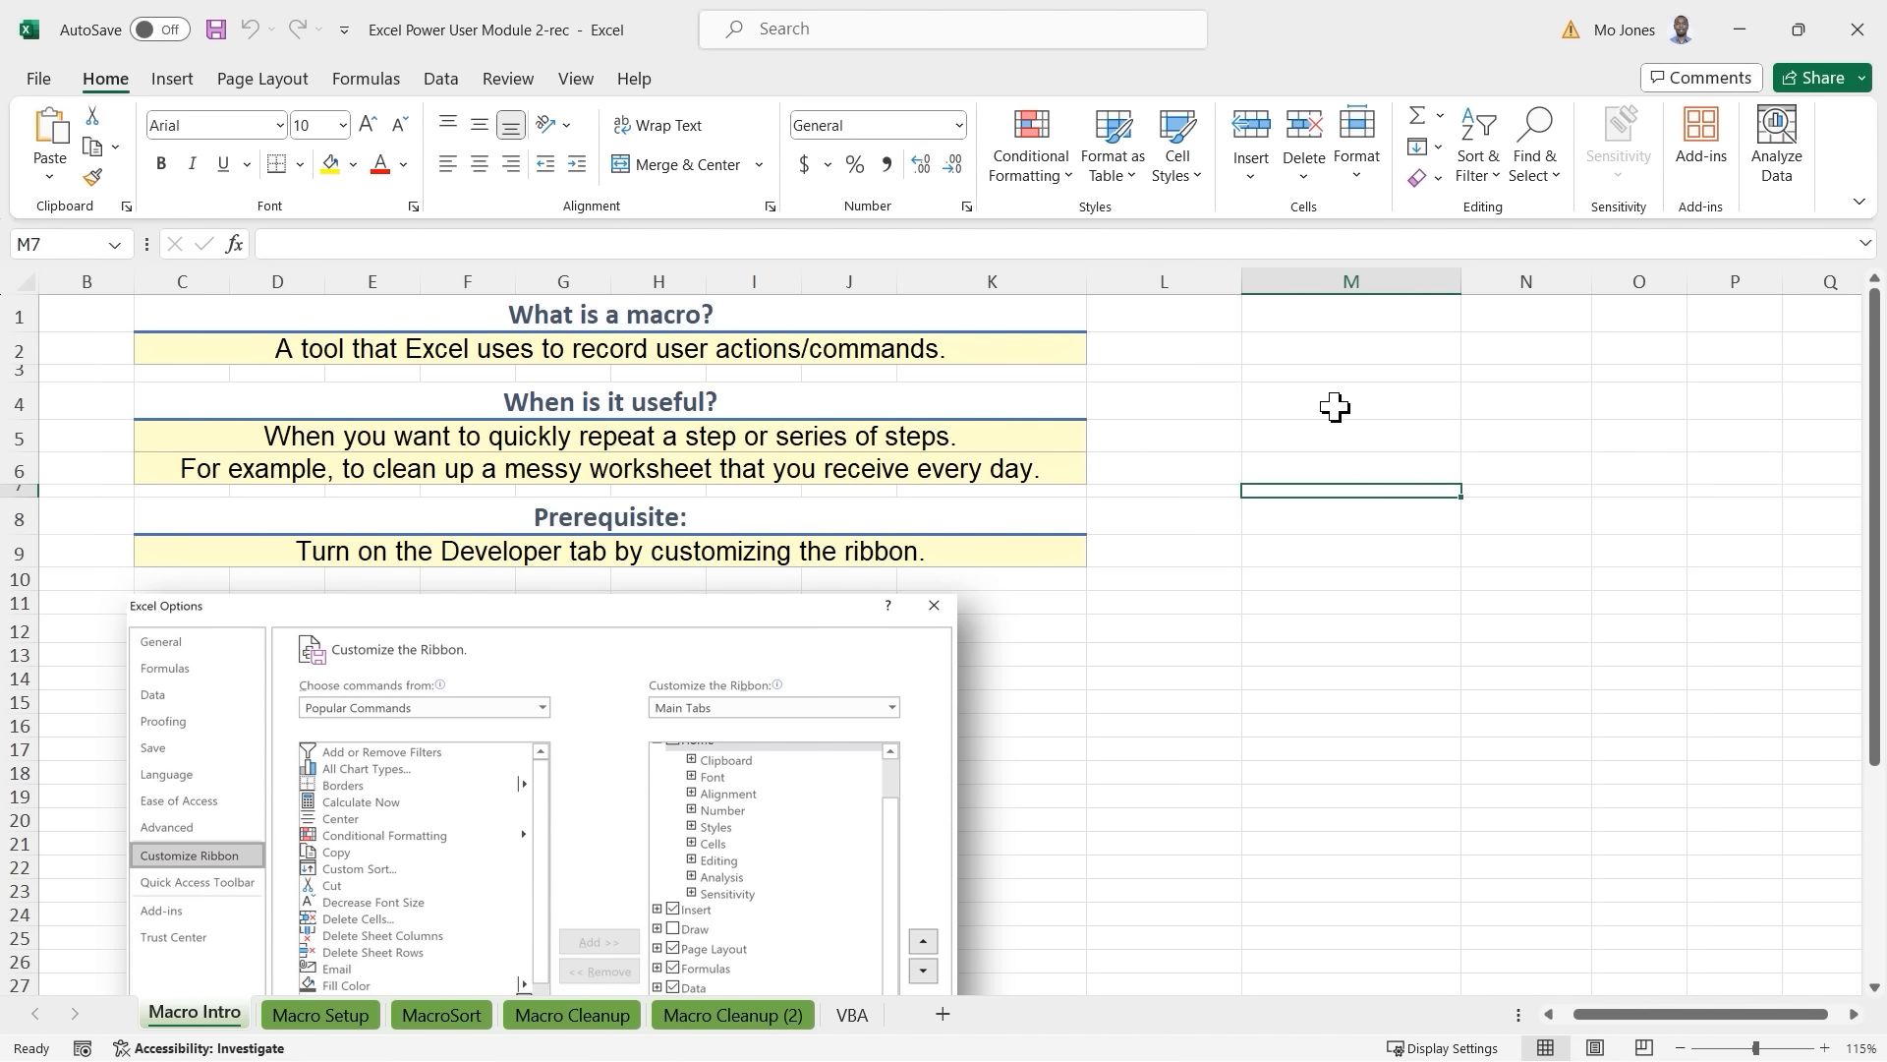
key(Right)
click(1335, 407)
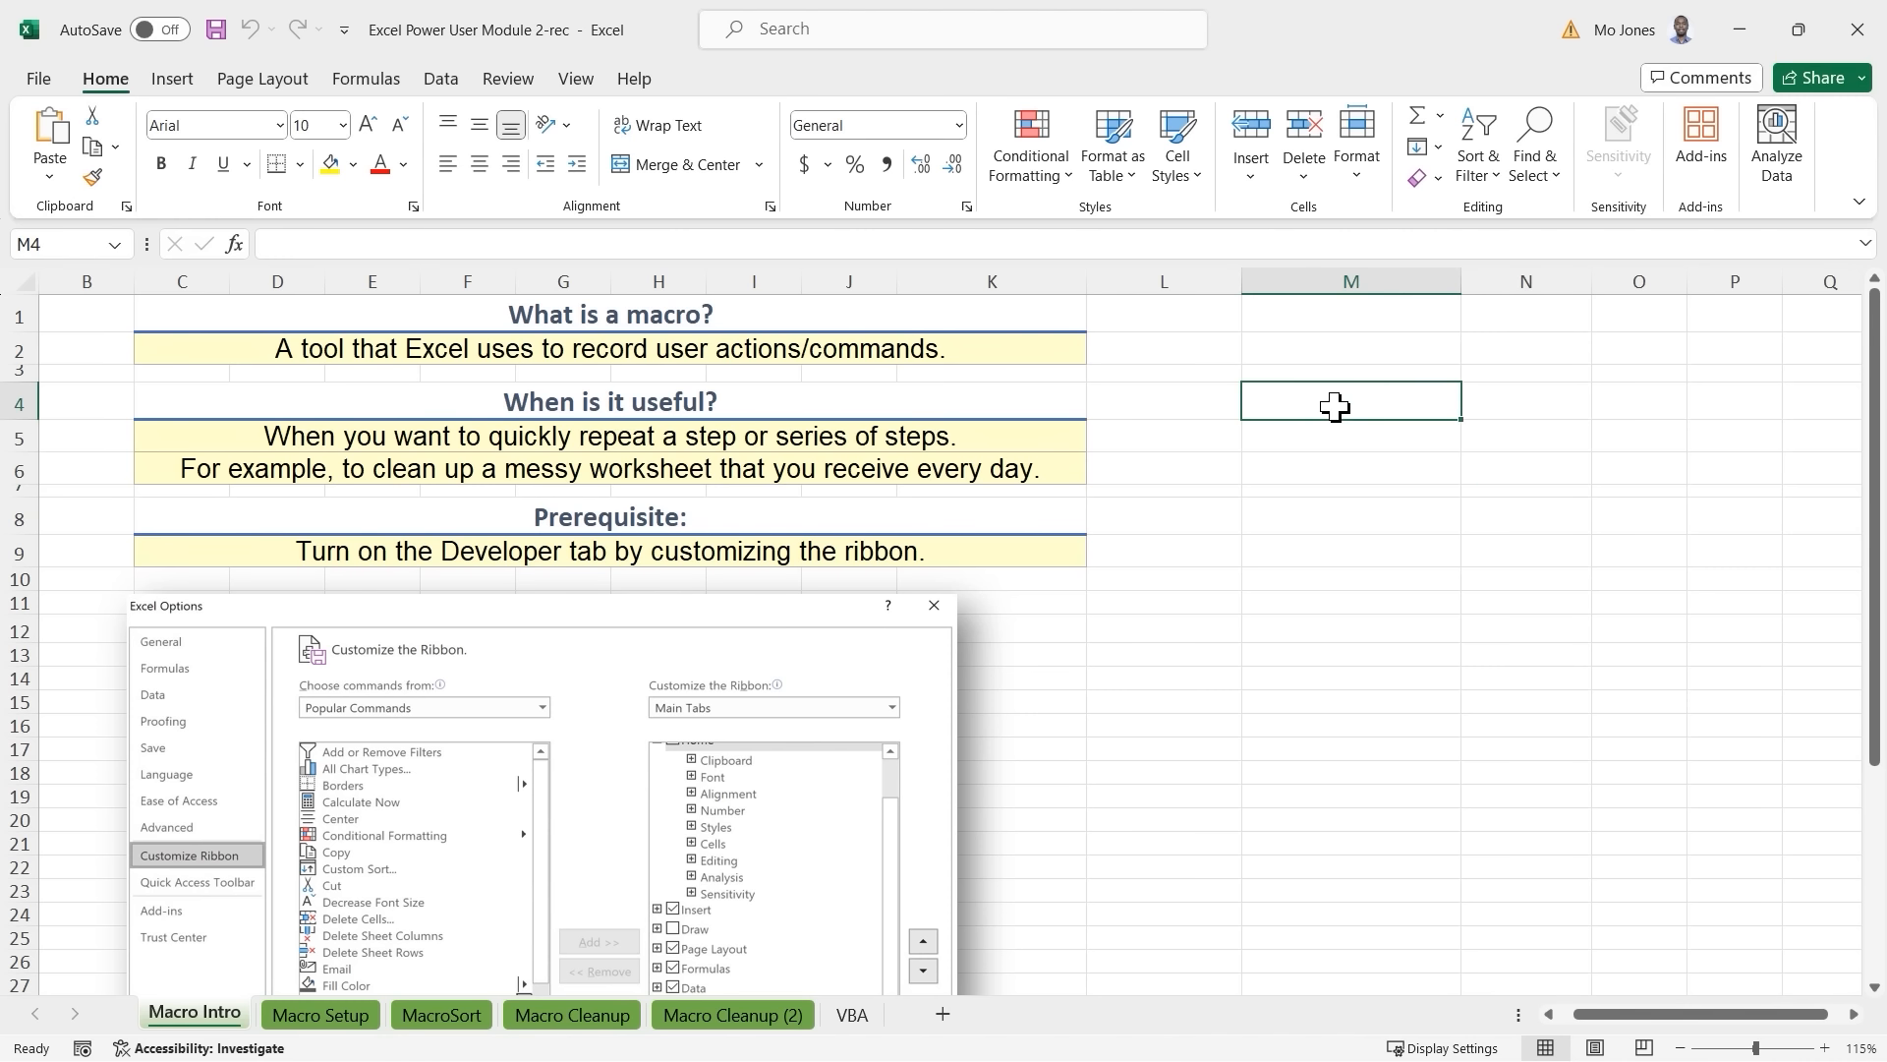
text(Text)
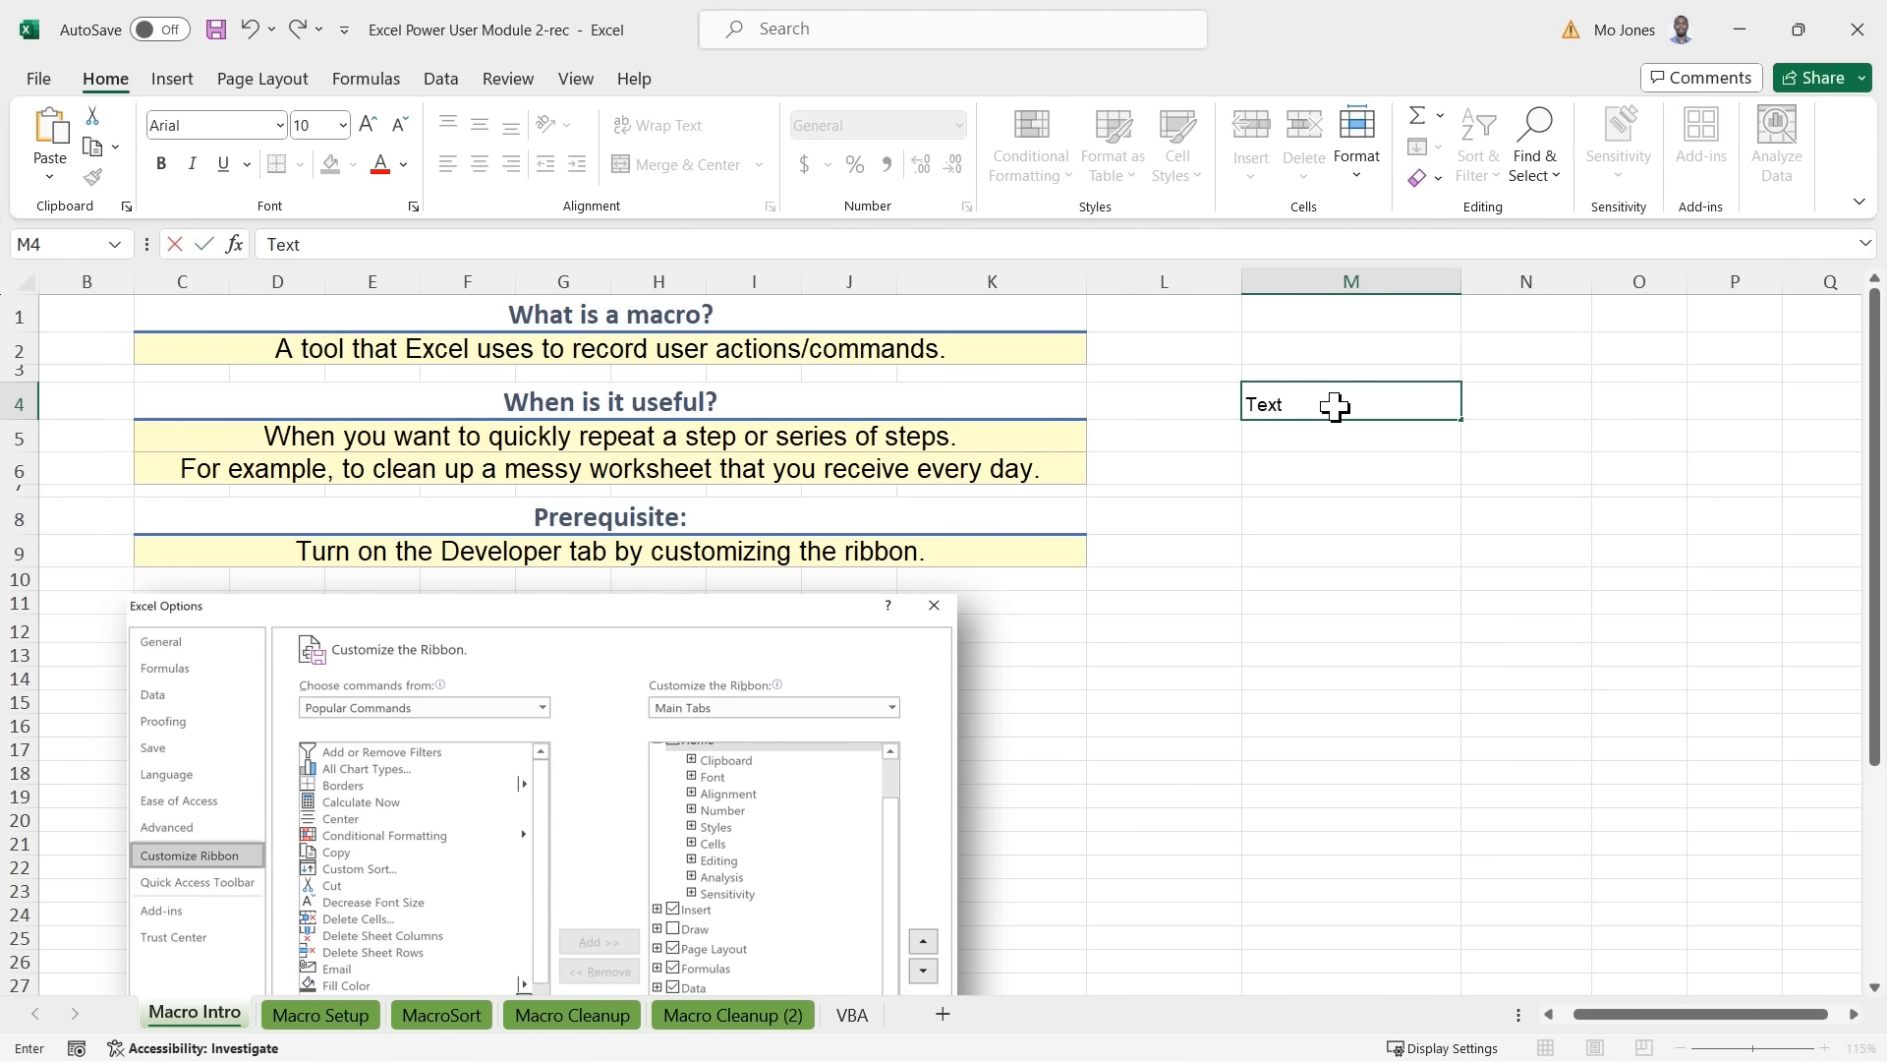
key(Return)
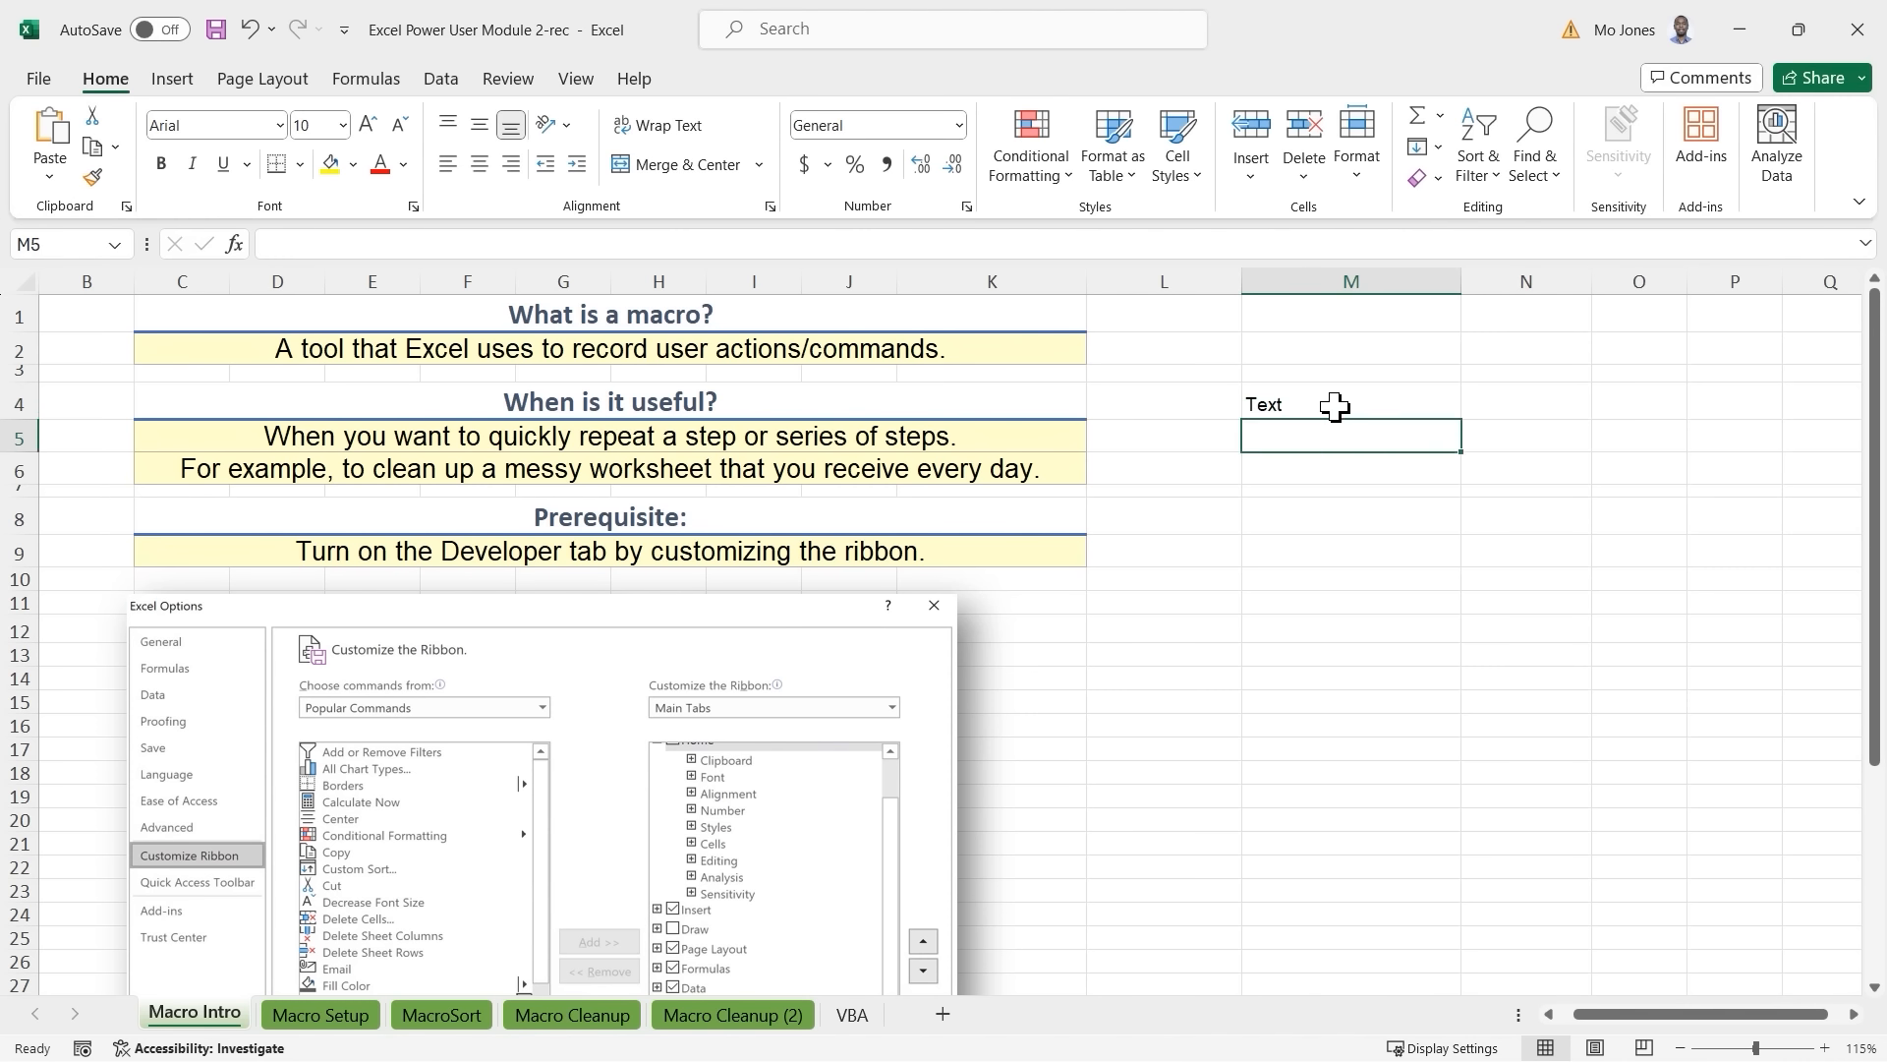
click(1335, 407)
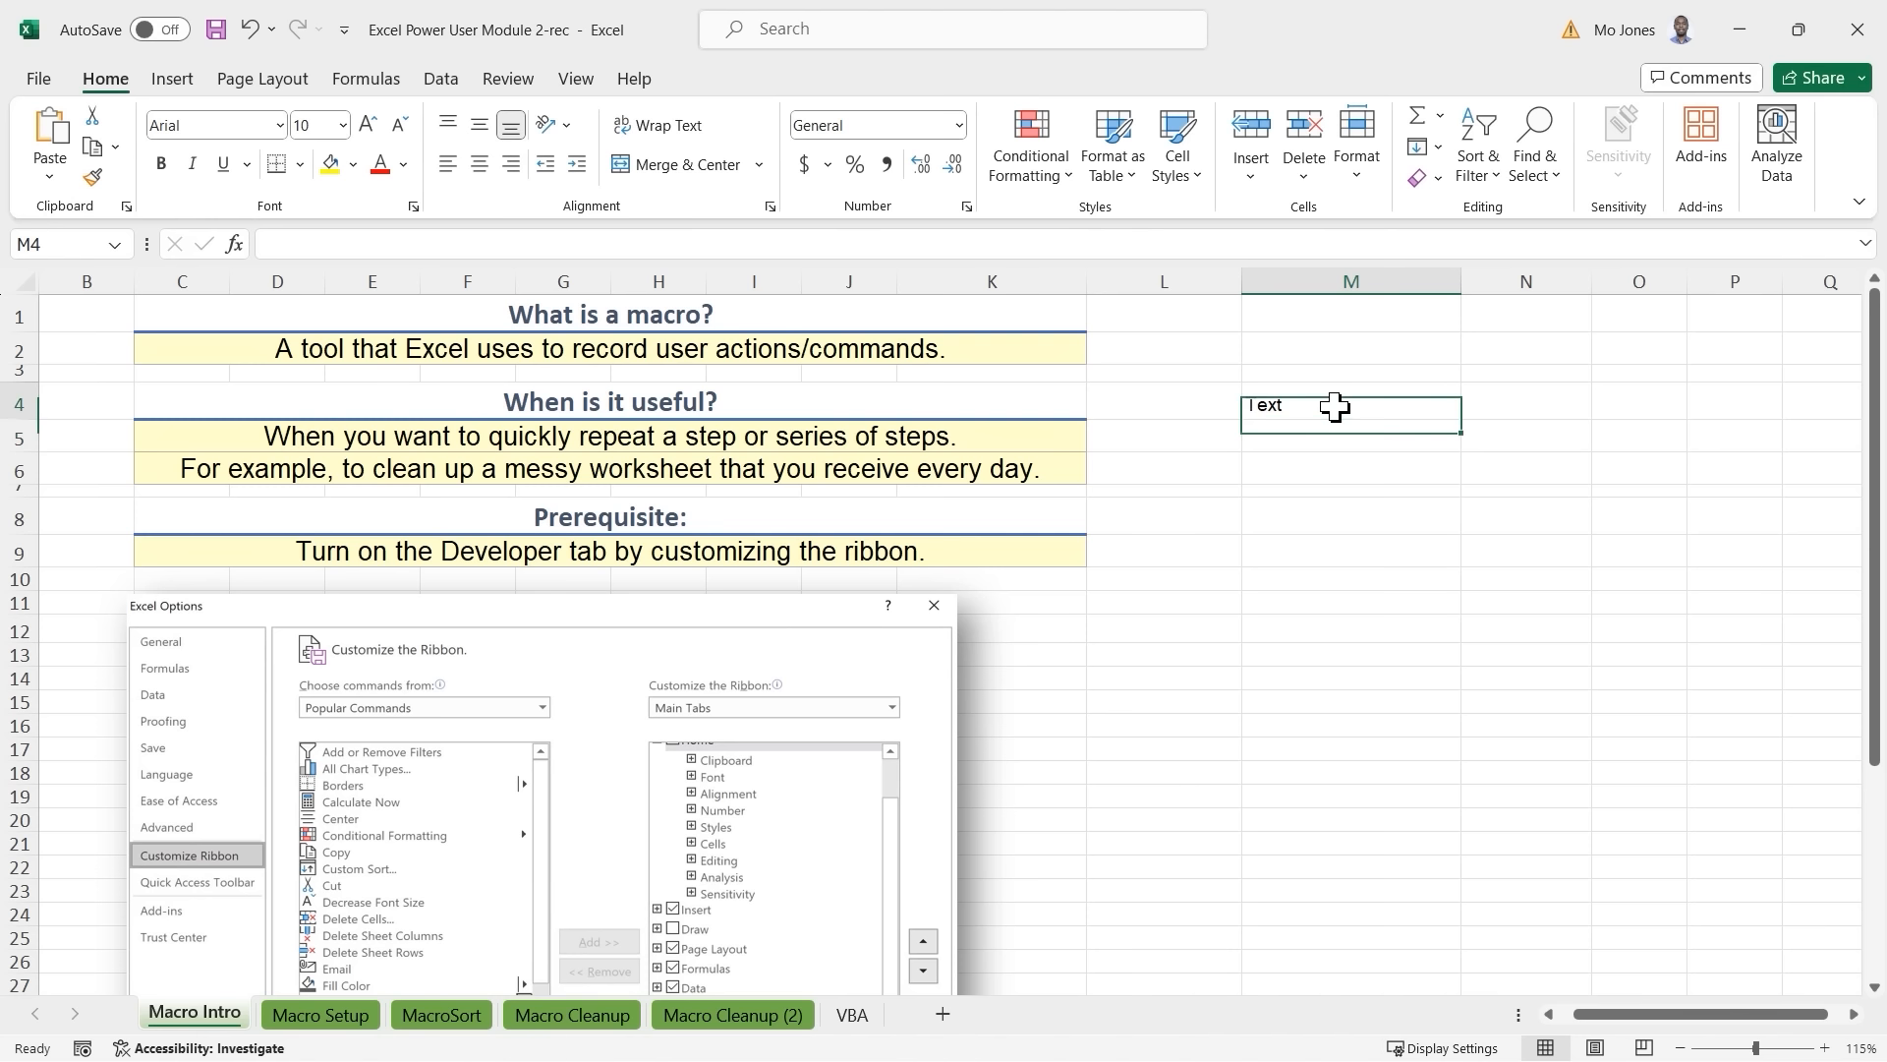
Make M4 bold, blue-grey, in Amasis MT Pro Black at size 12.
click(163, 162)
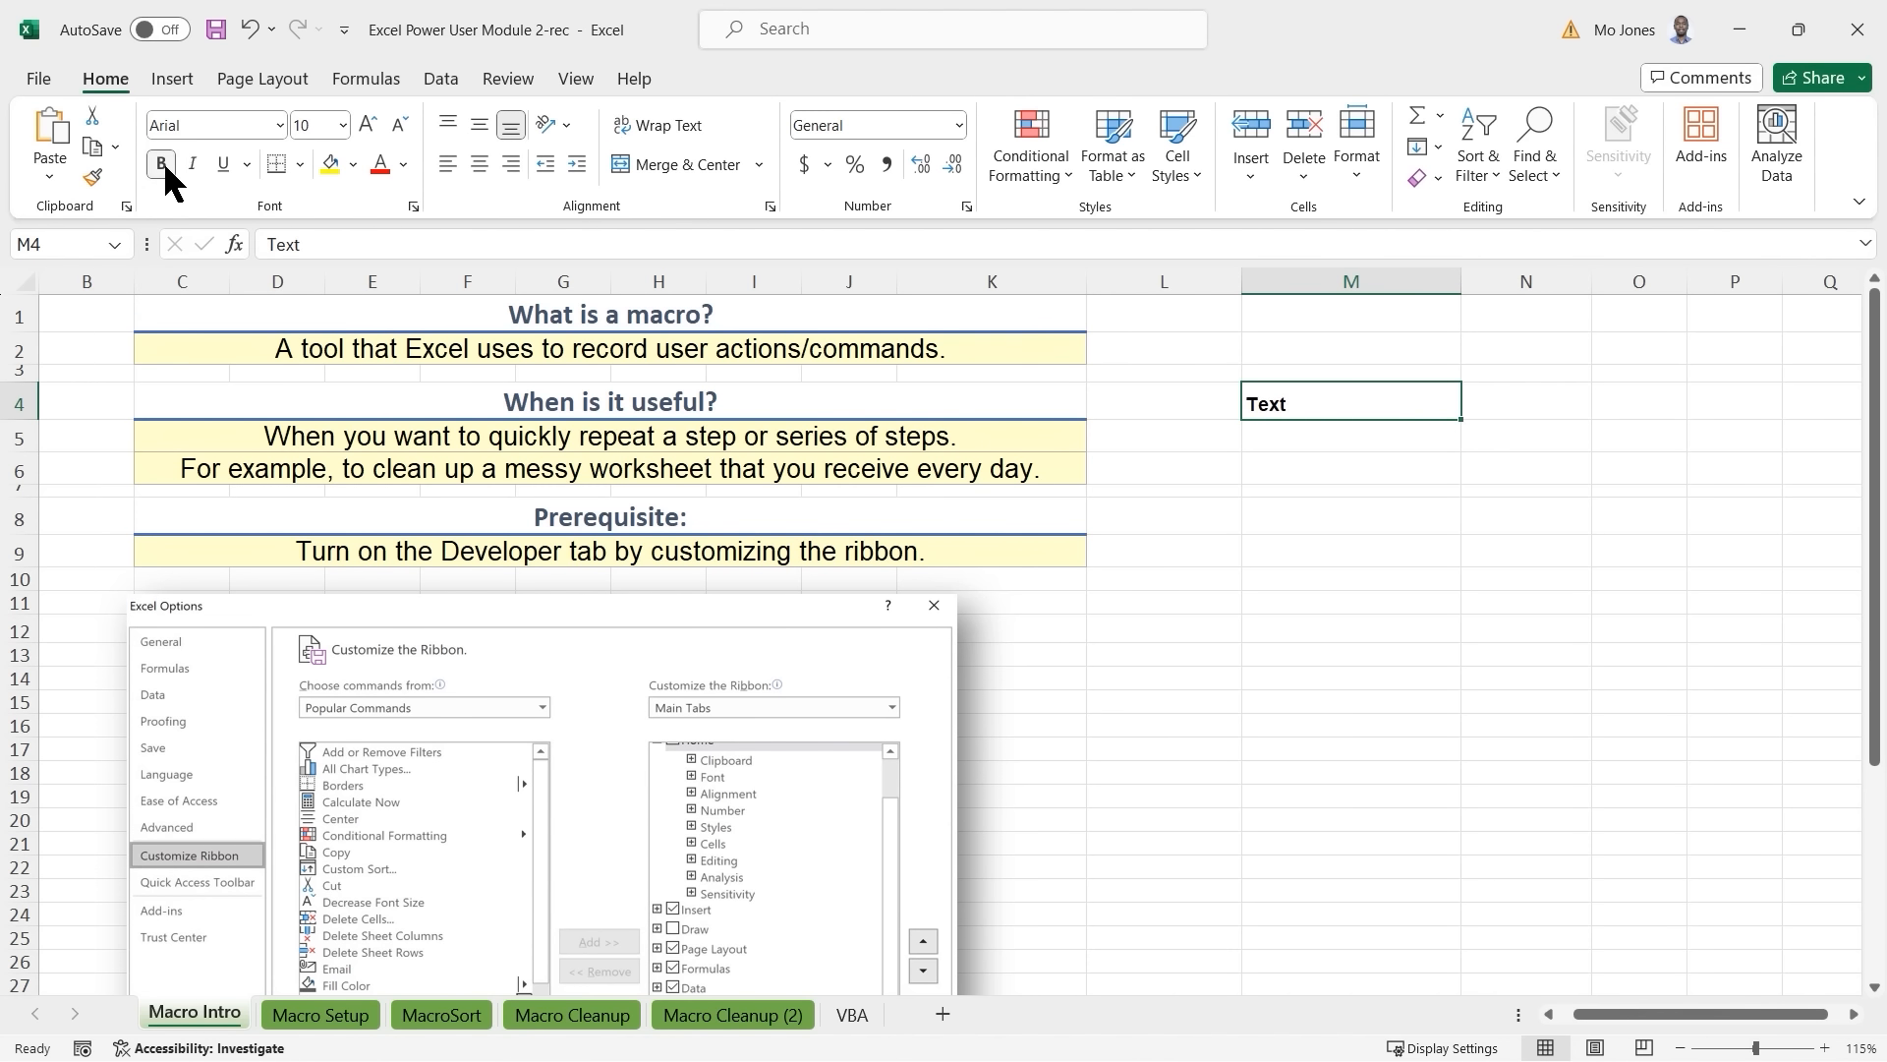
click(403, 164)
click(457, 258)
click(281, 123)
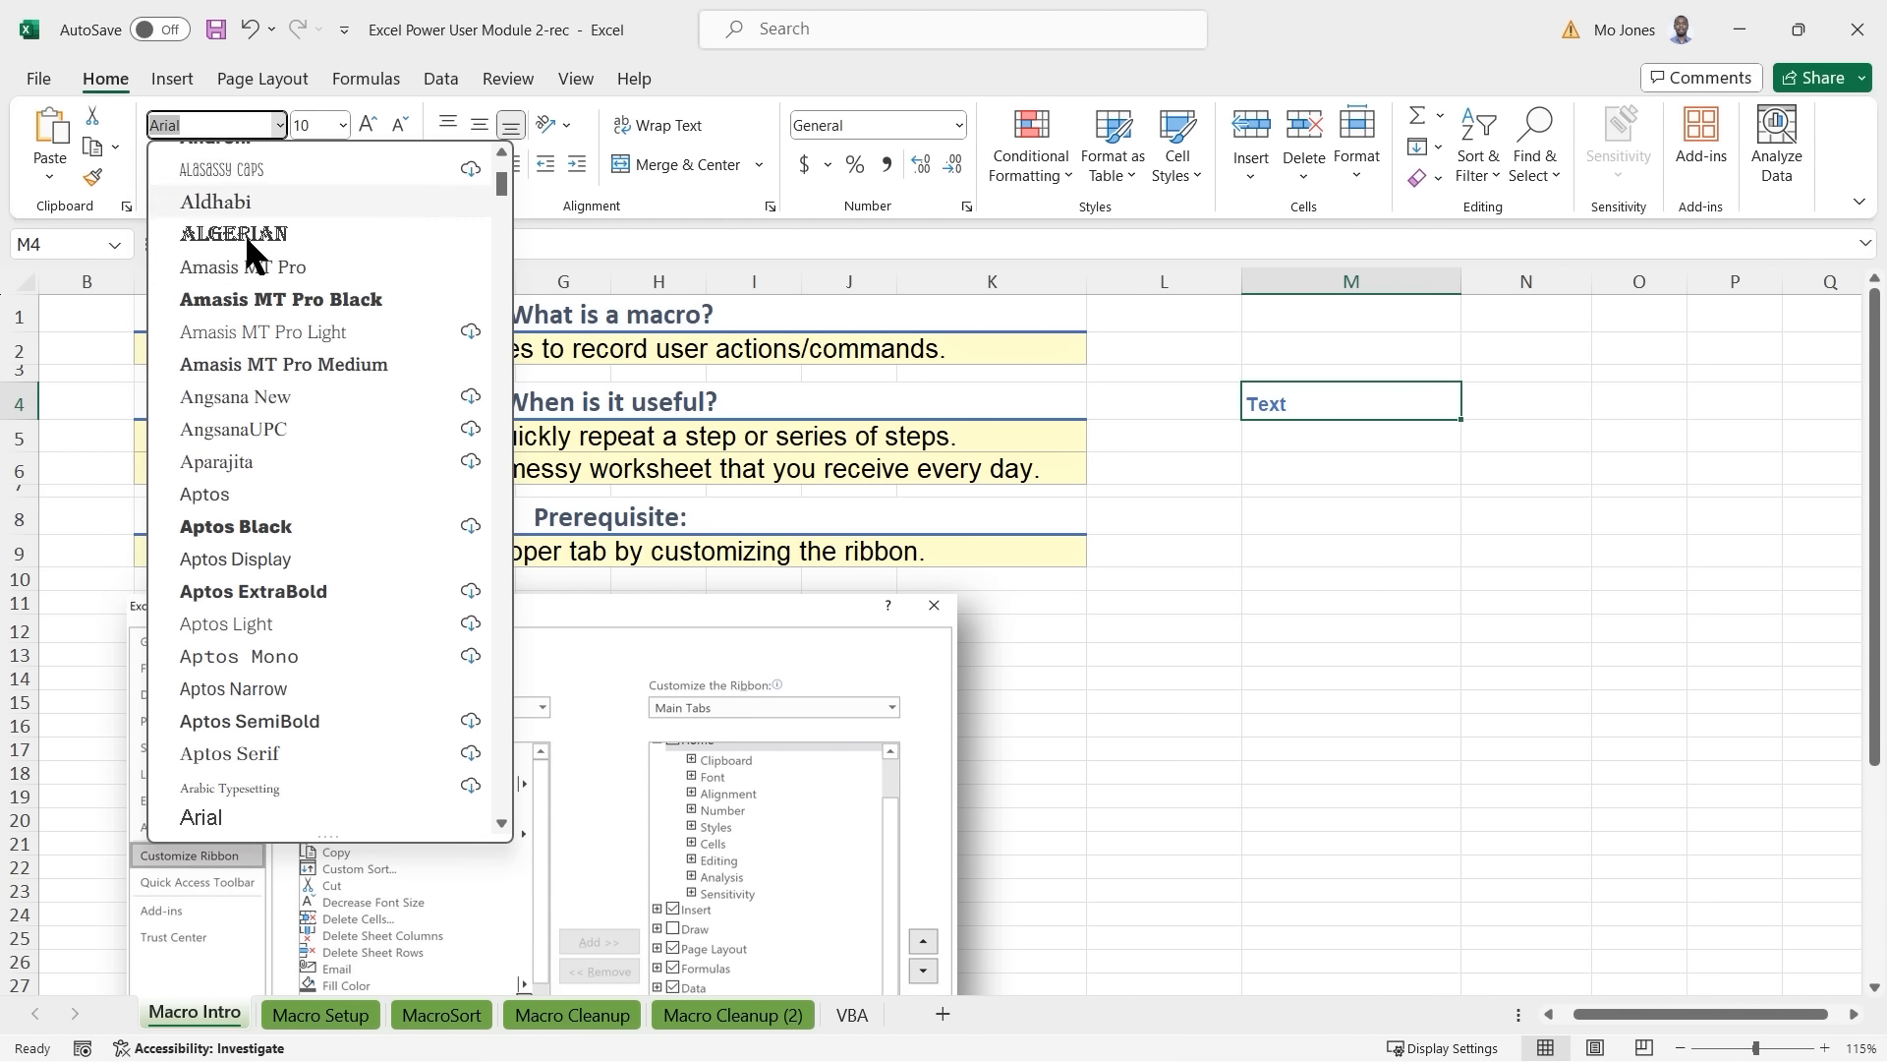
click(261, 300)
click(372, 118)
click(371, 118)
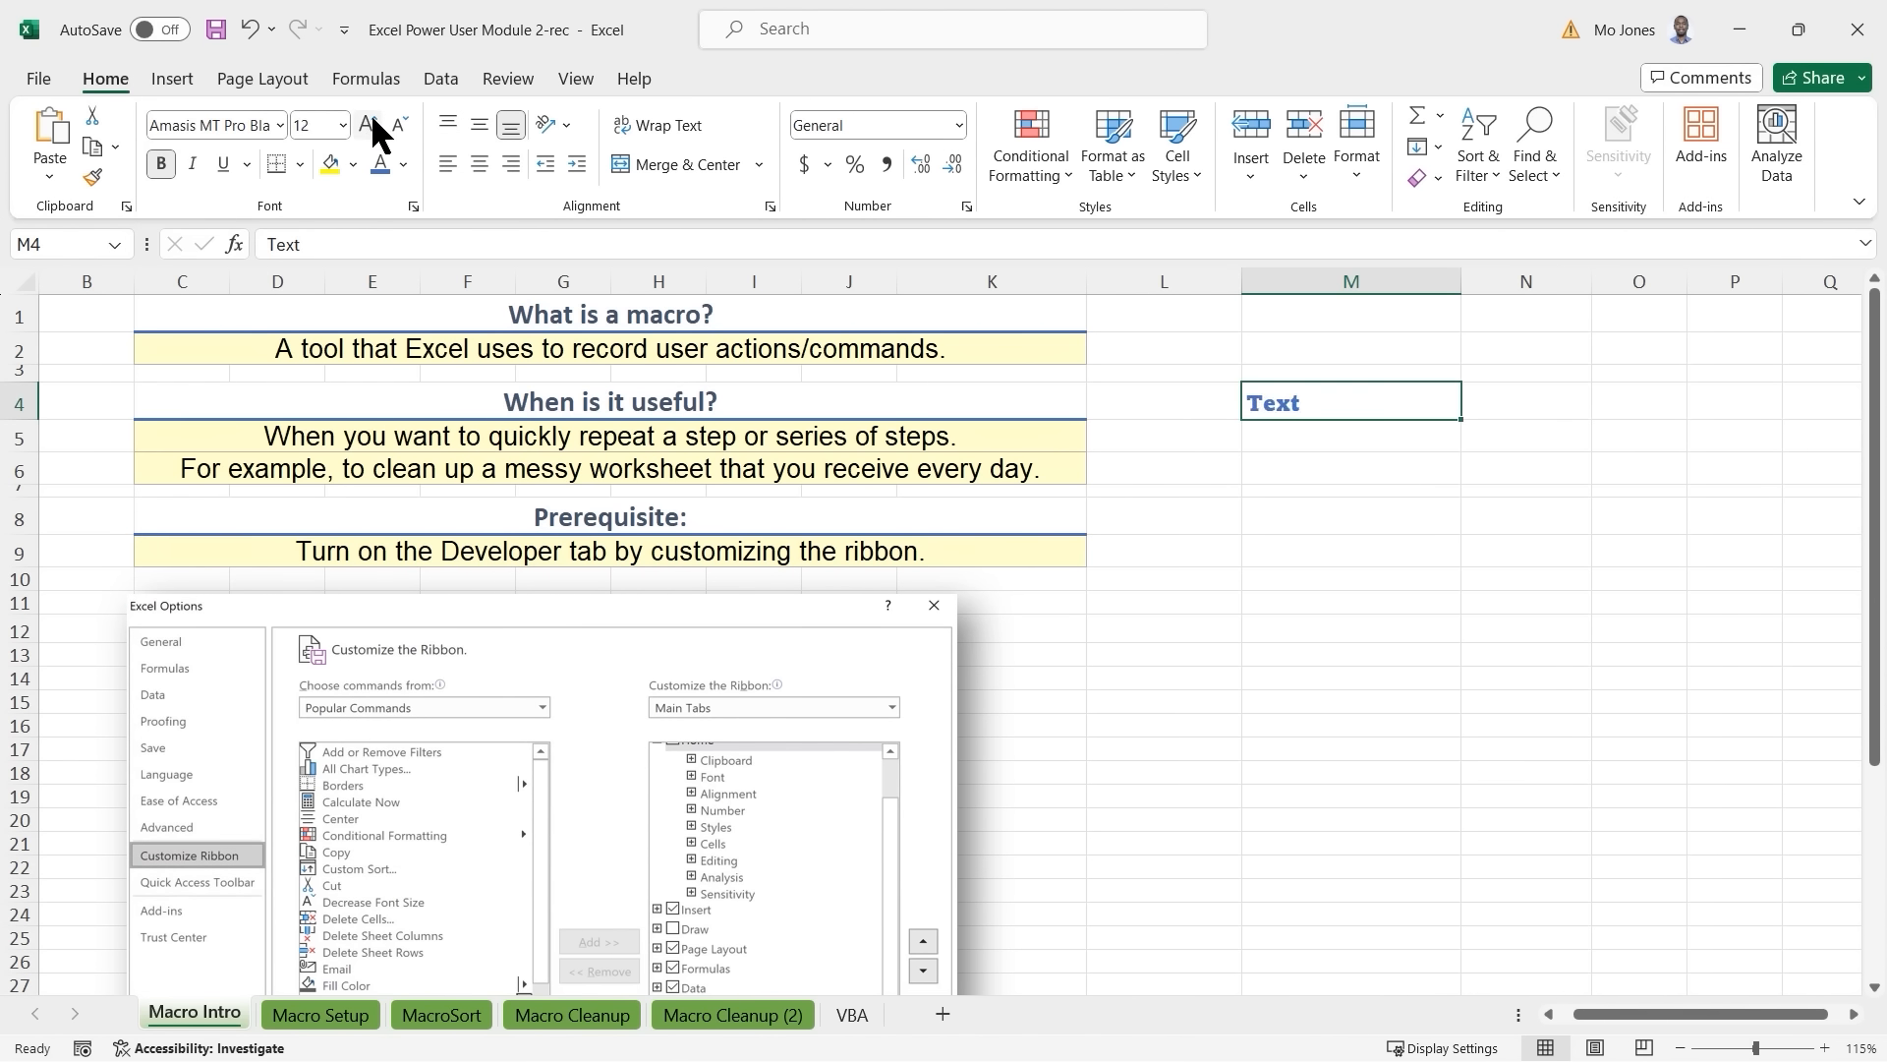
Apply the 20% - Accent2 cell style to M4.
click(1193, 174)
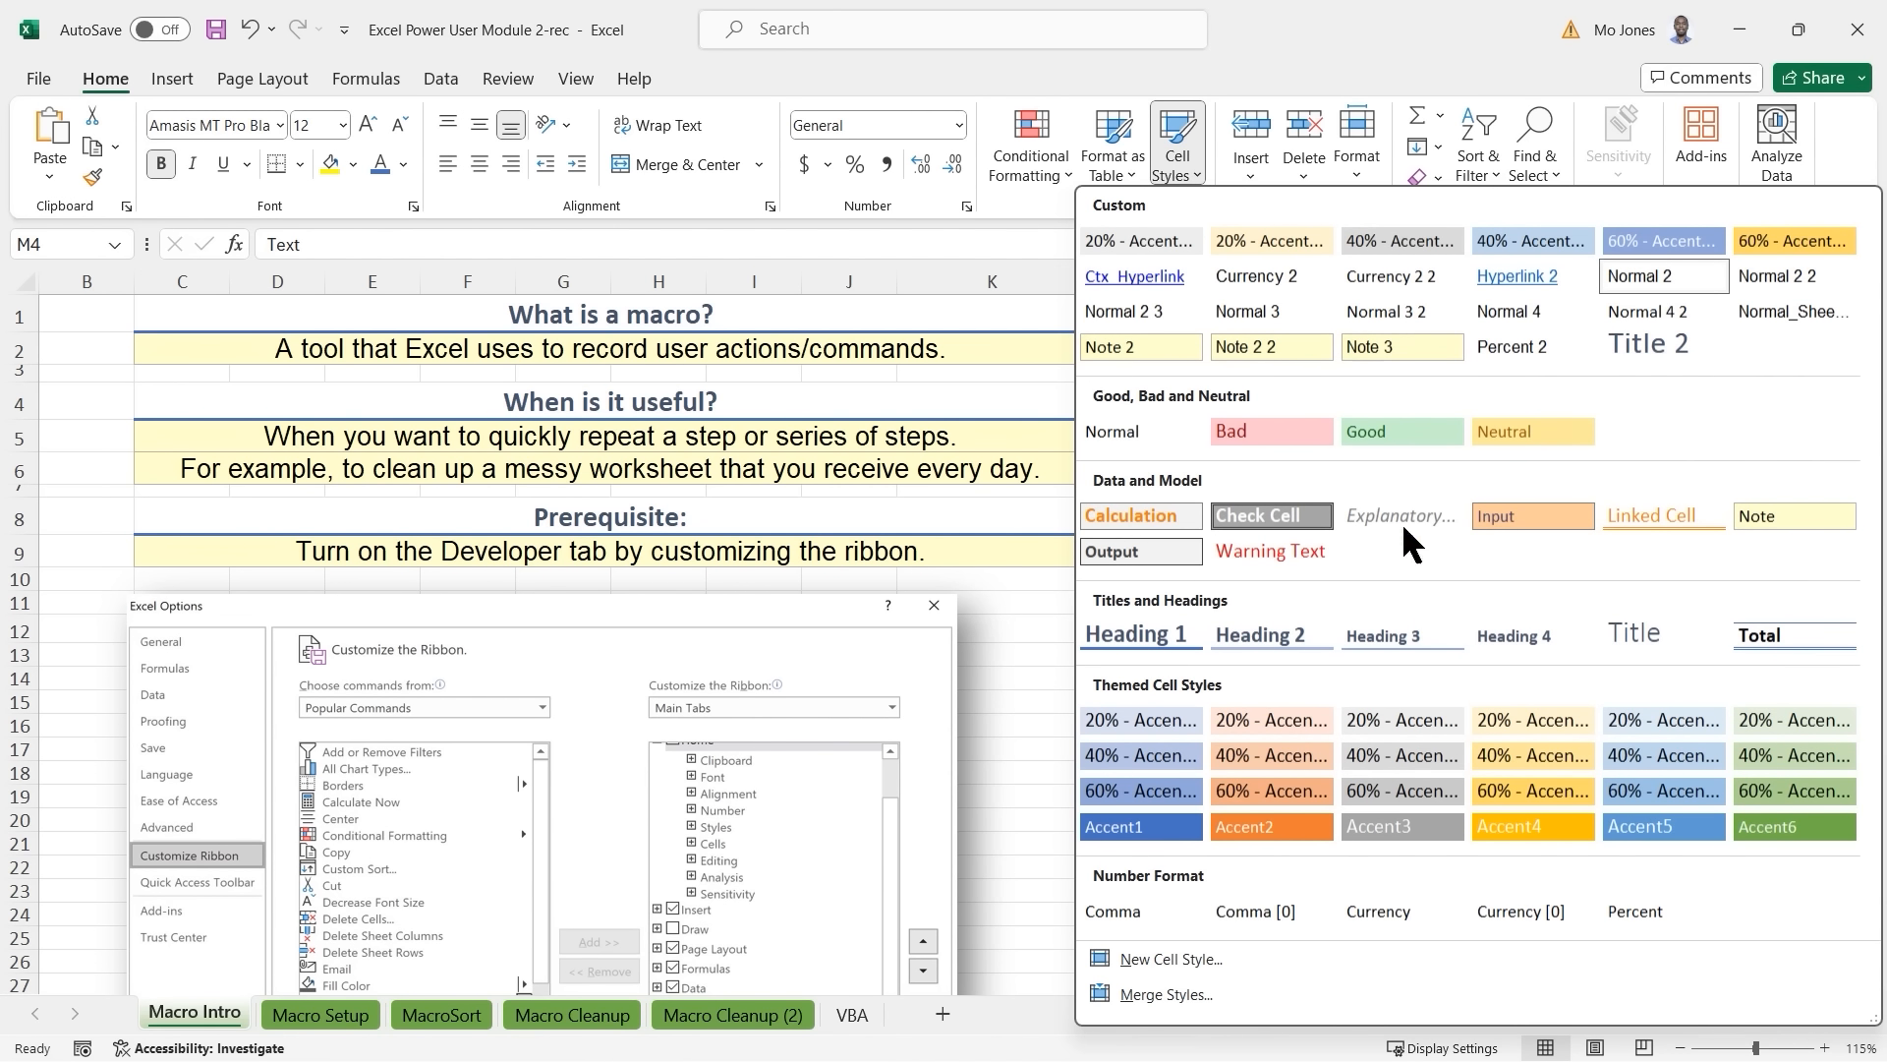
click(1234, 732)
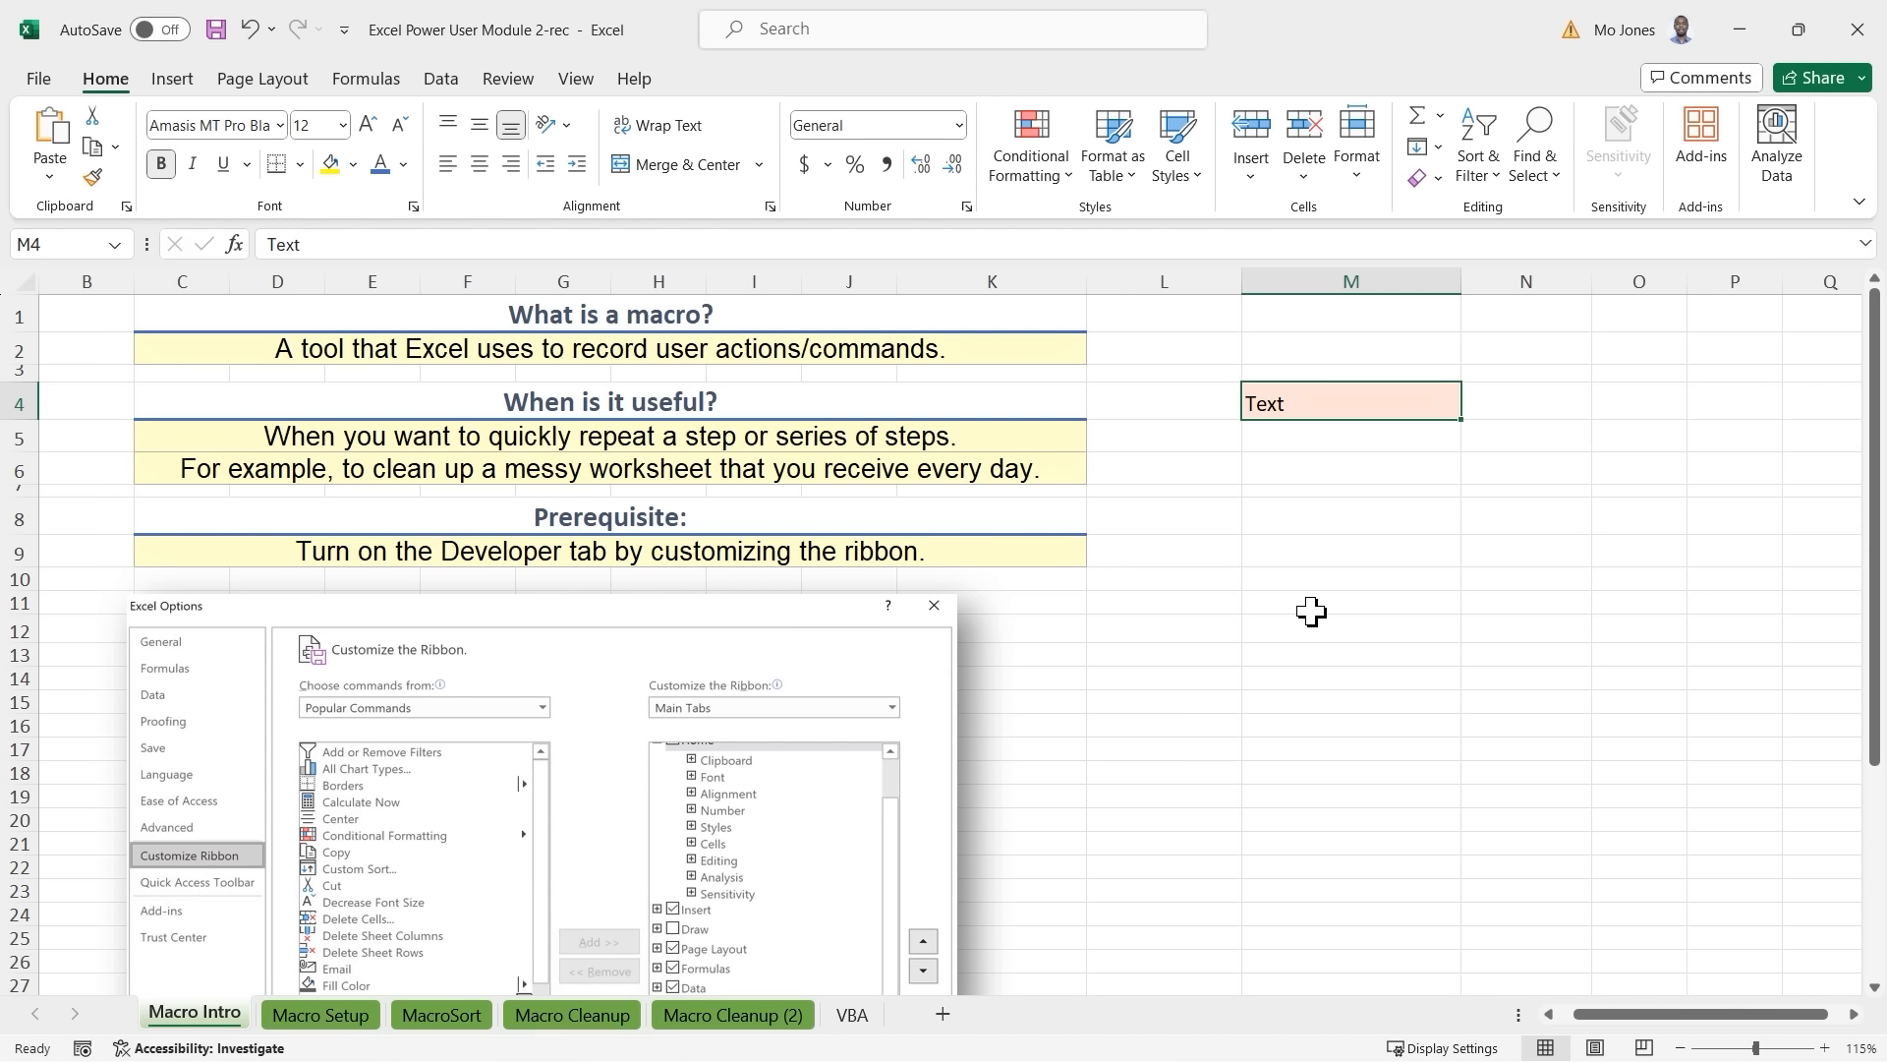
click(1330, 510)
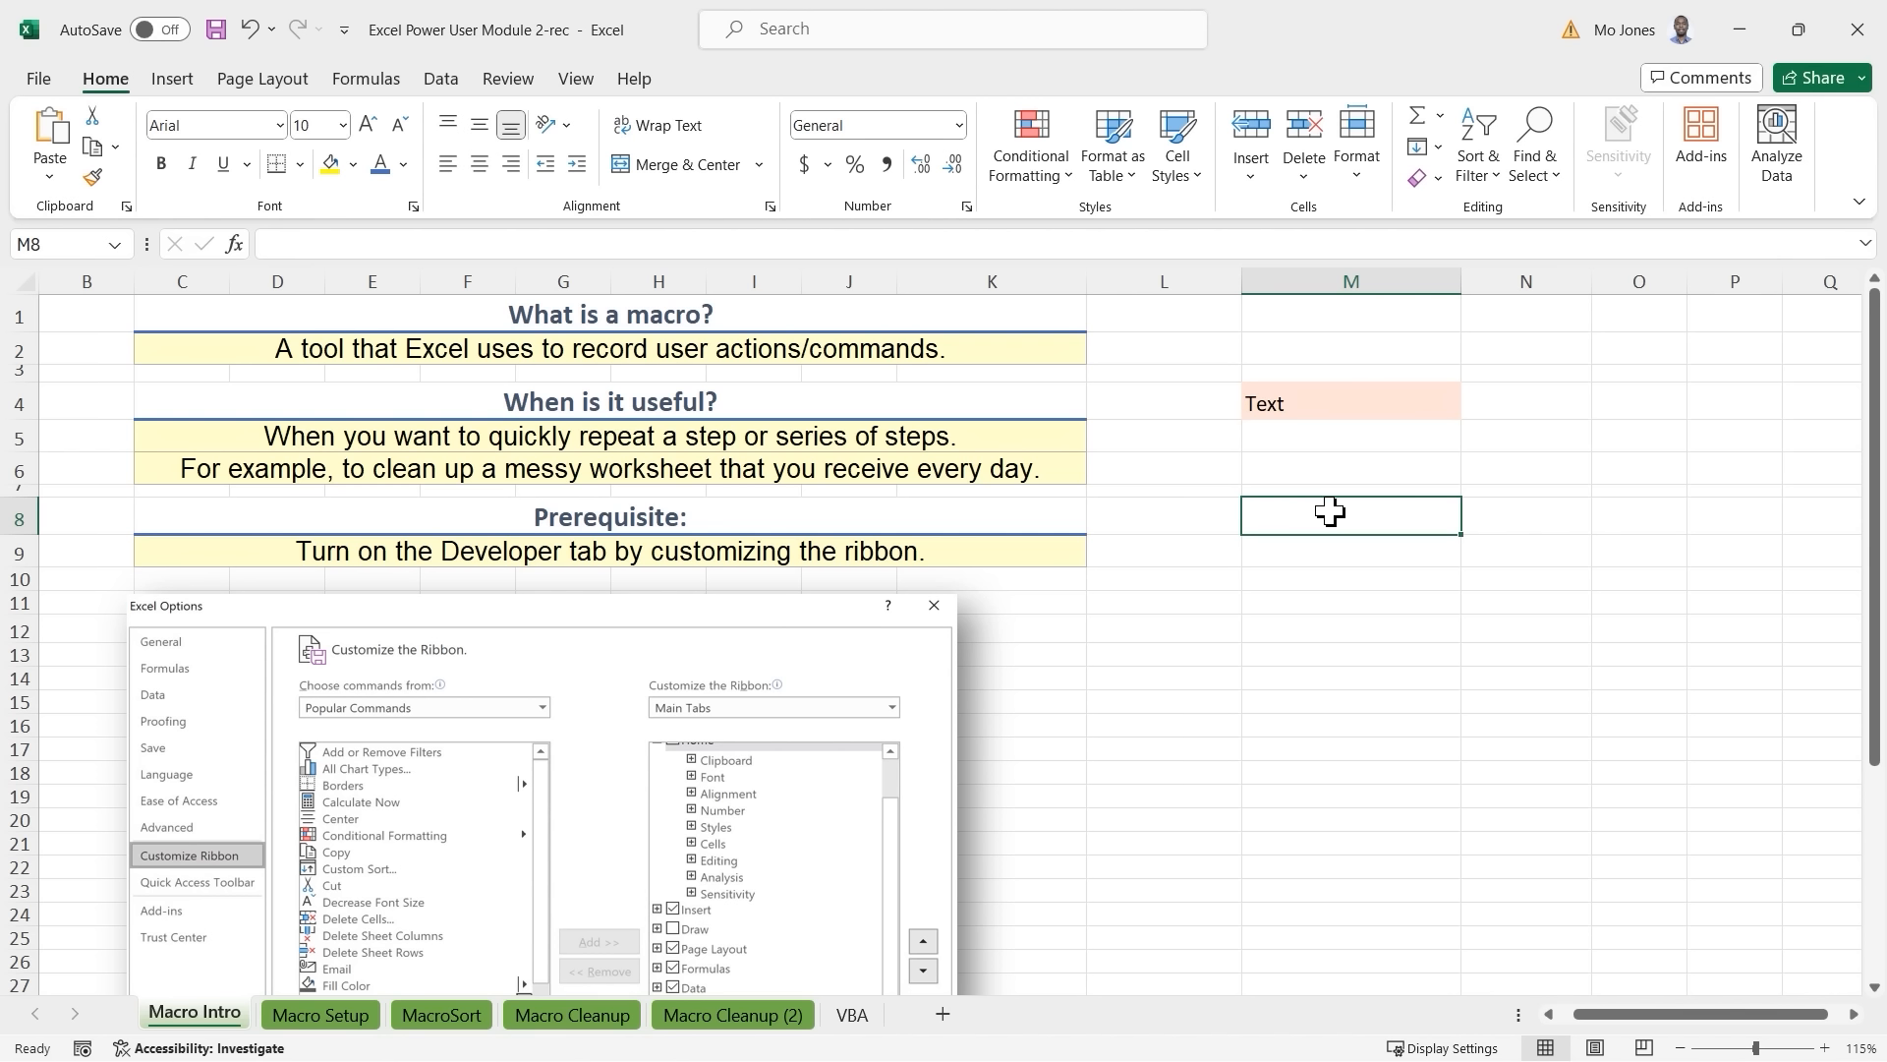
click(1317, 581)
click(1312, 607)
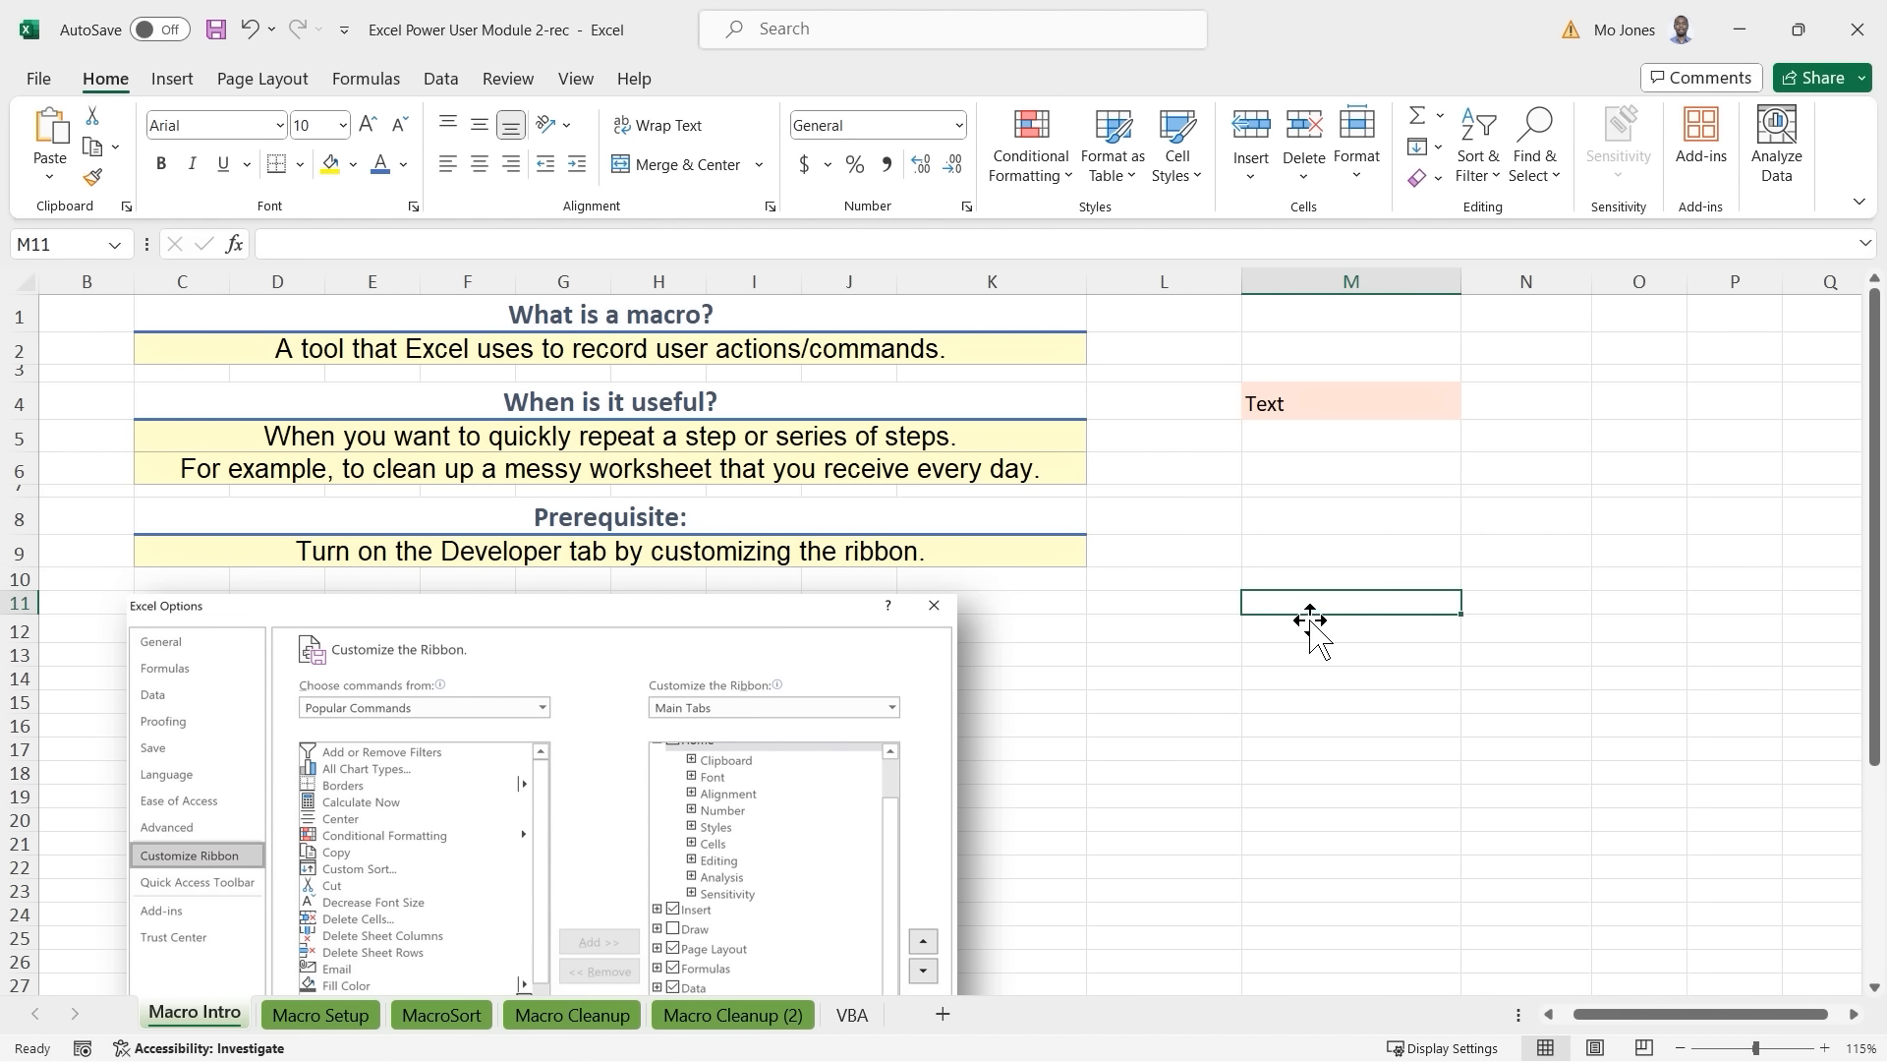
click(1297, 634)
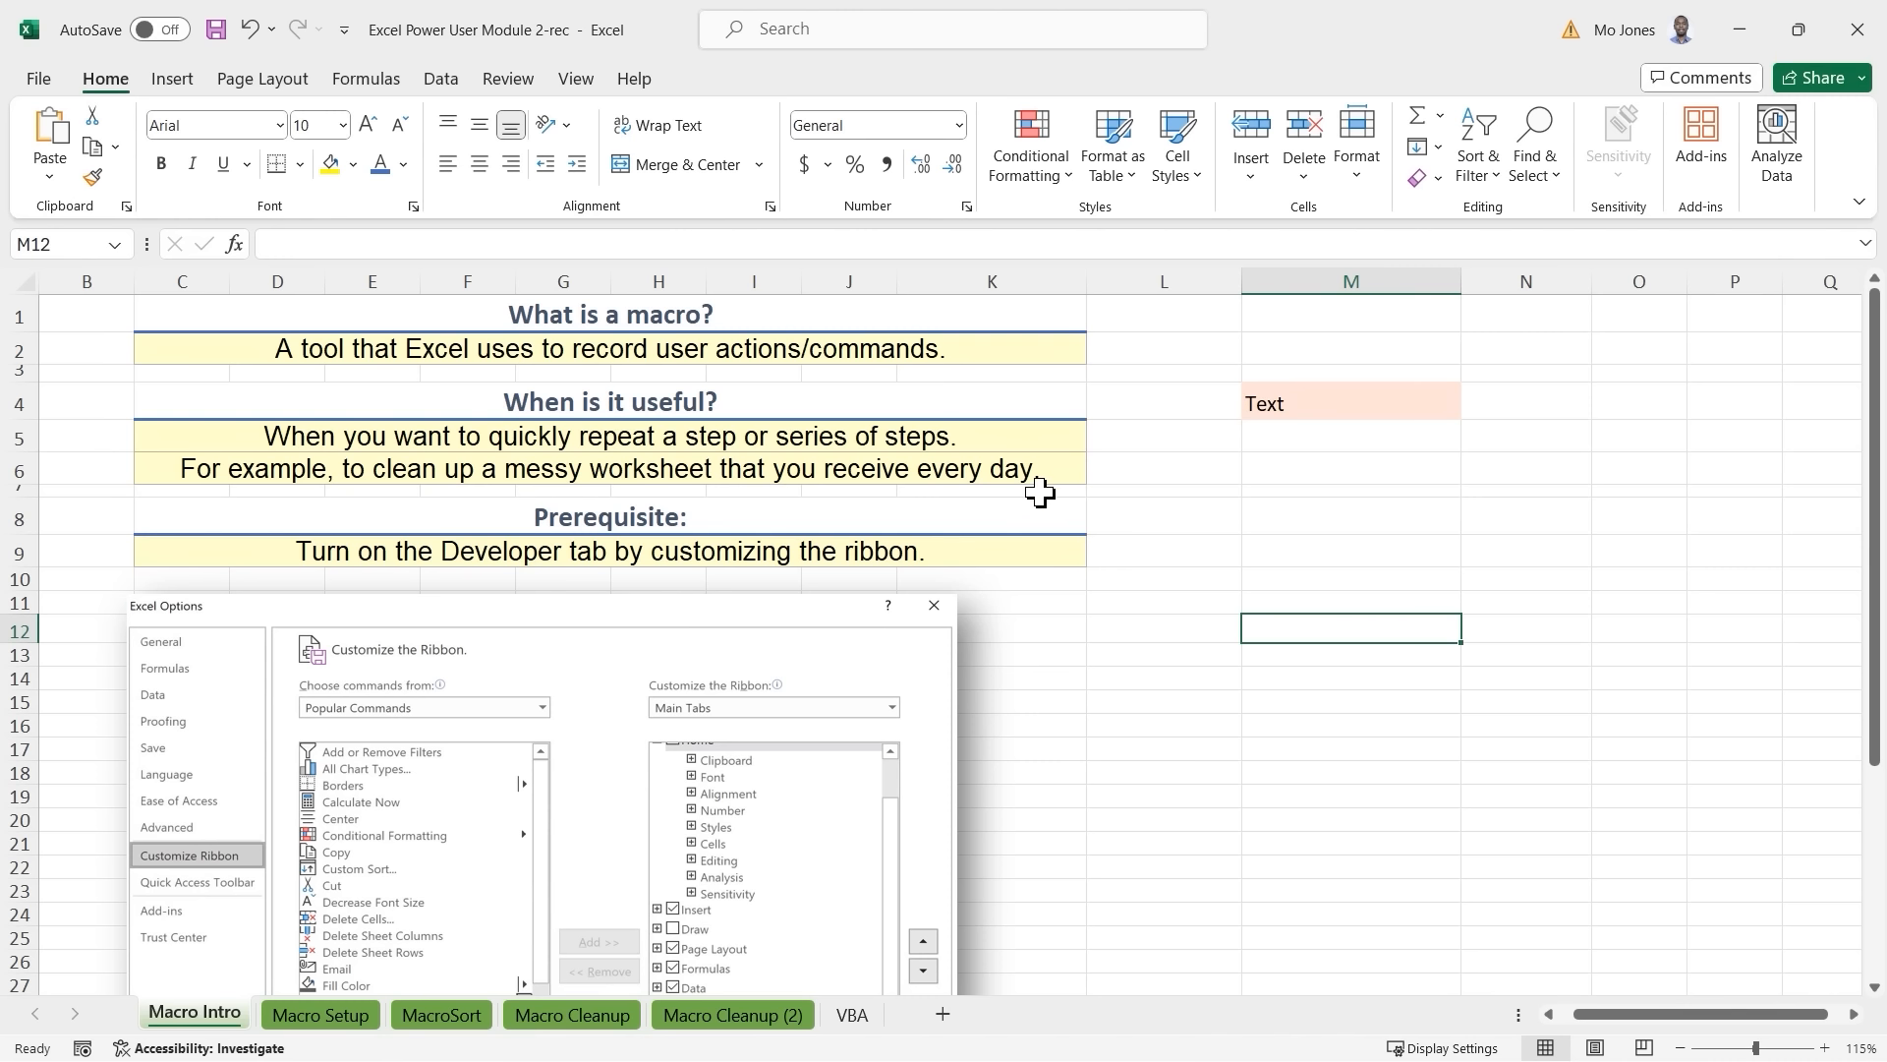
scroll(1080, 496, down, 3)
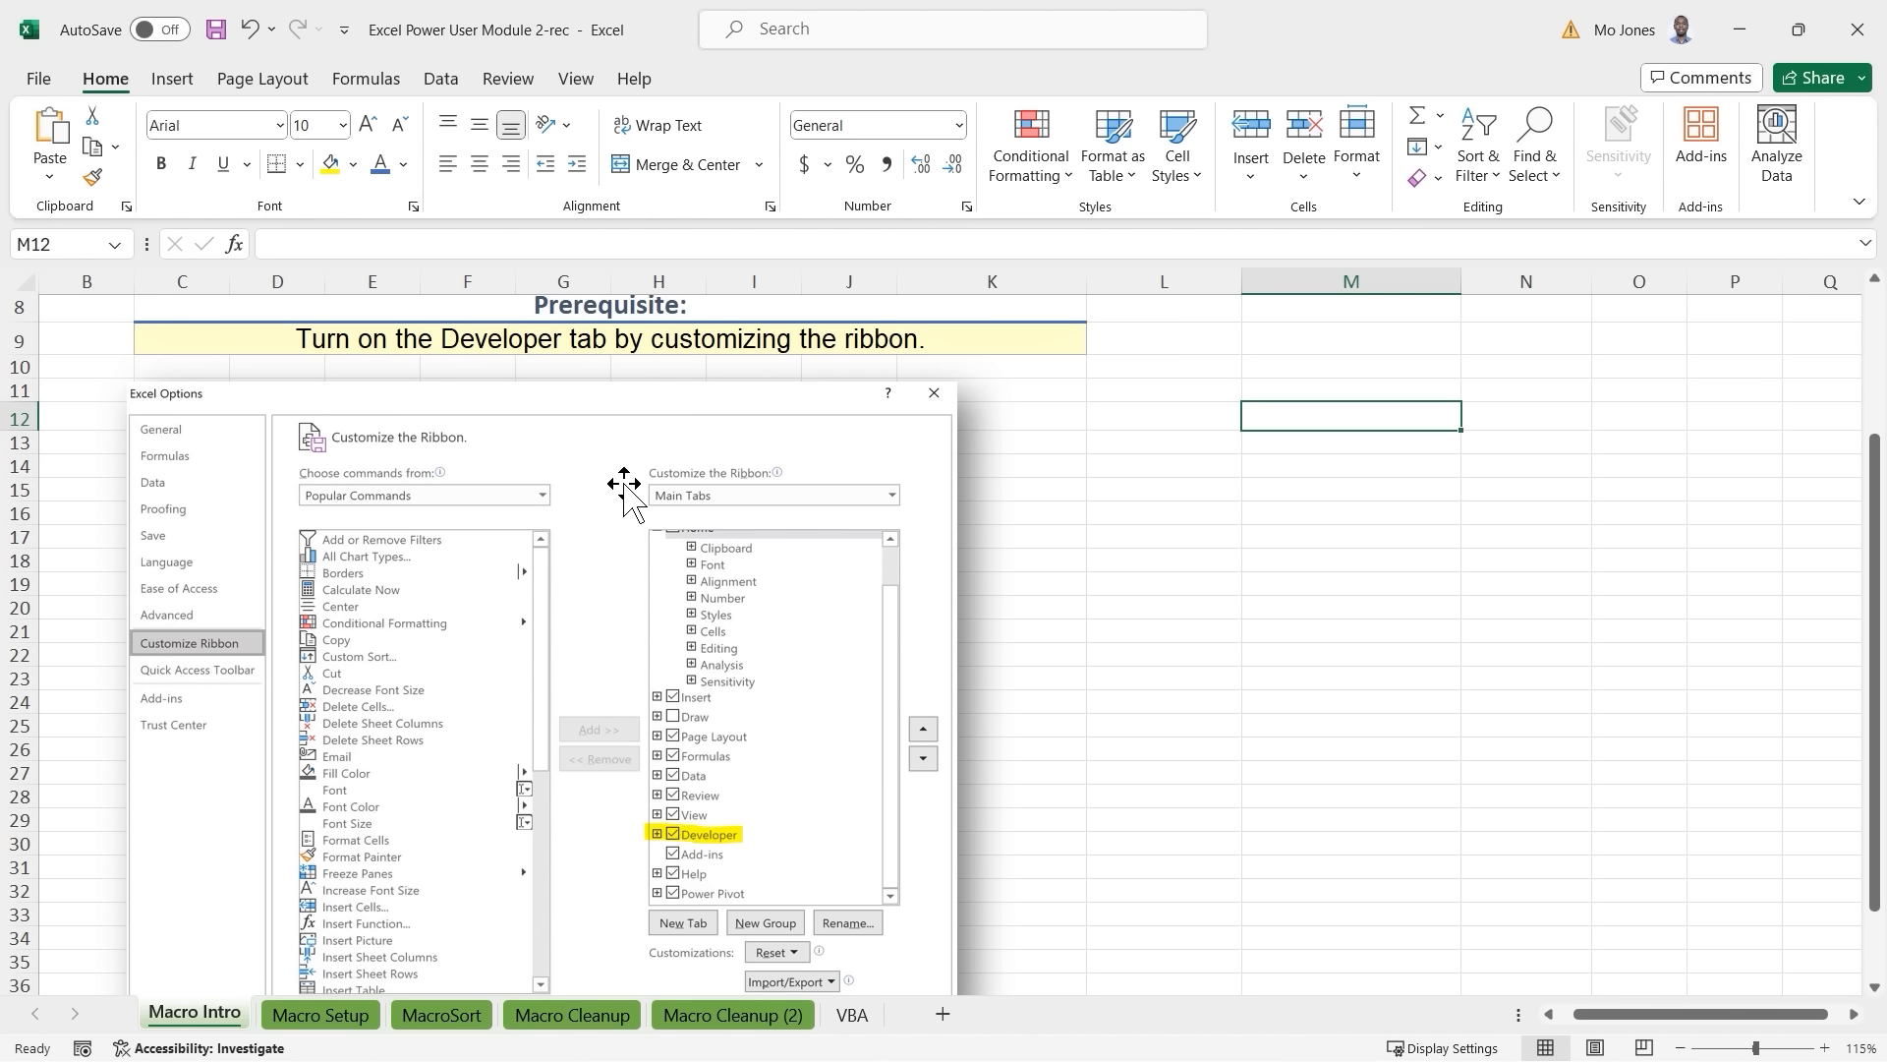
Enable the Developer tab through Customize the Ribbon in Excel Options and switch to it.
right_click(105, 91)
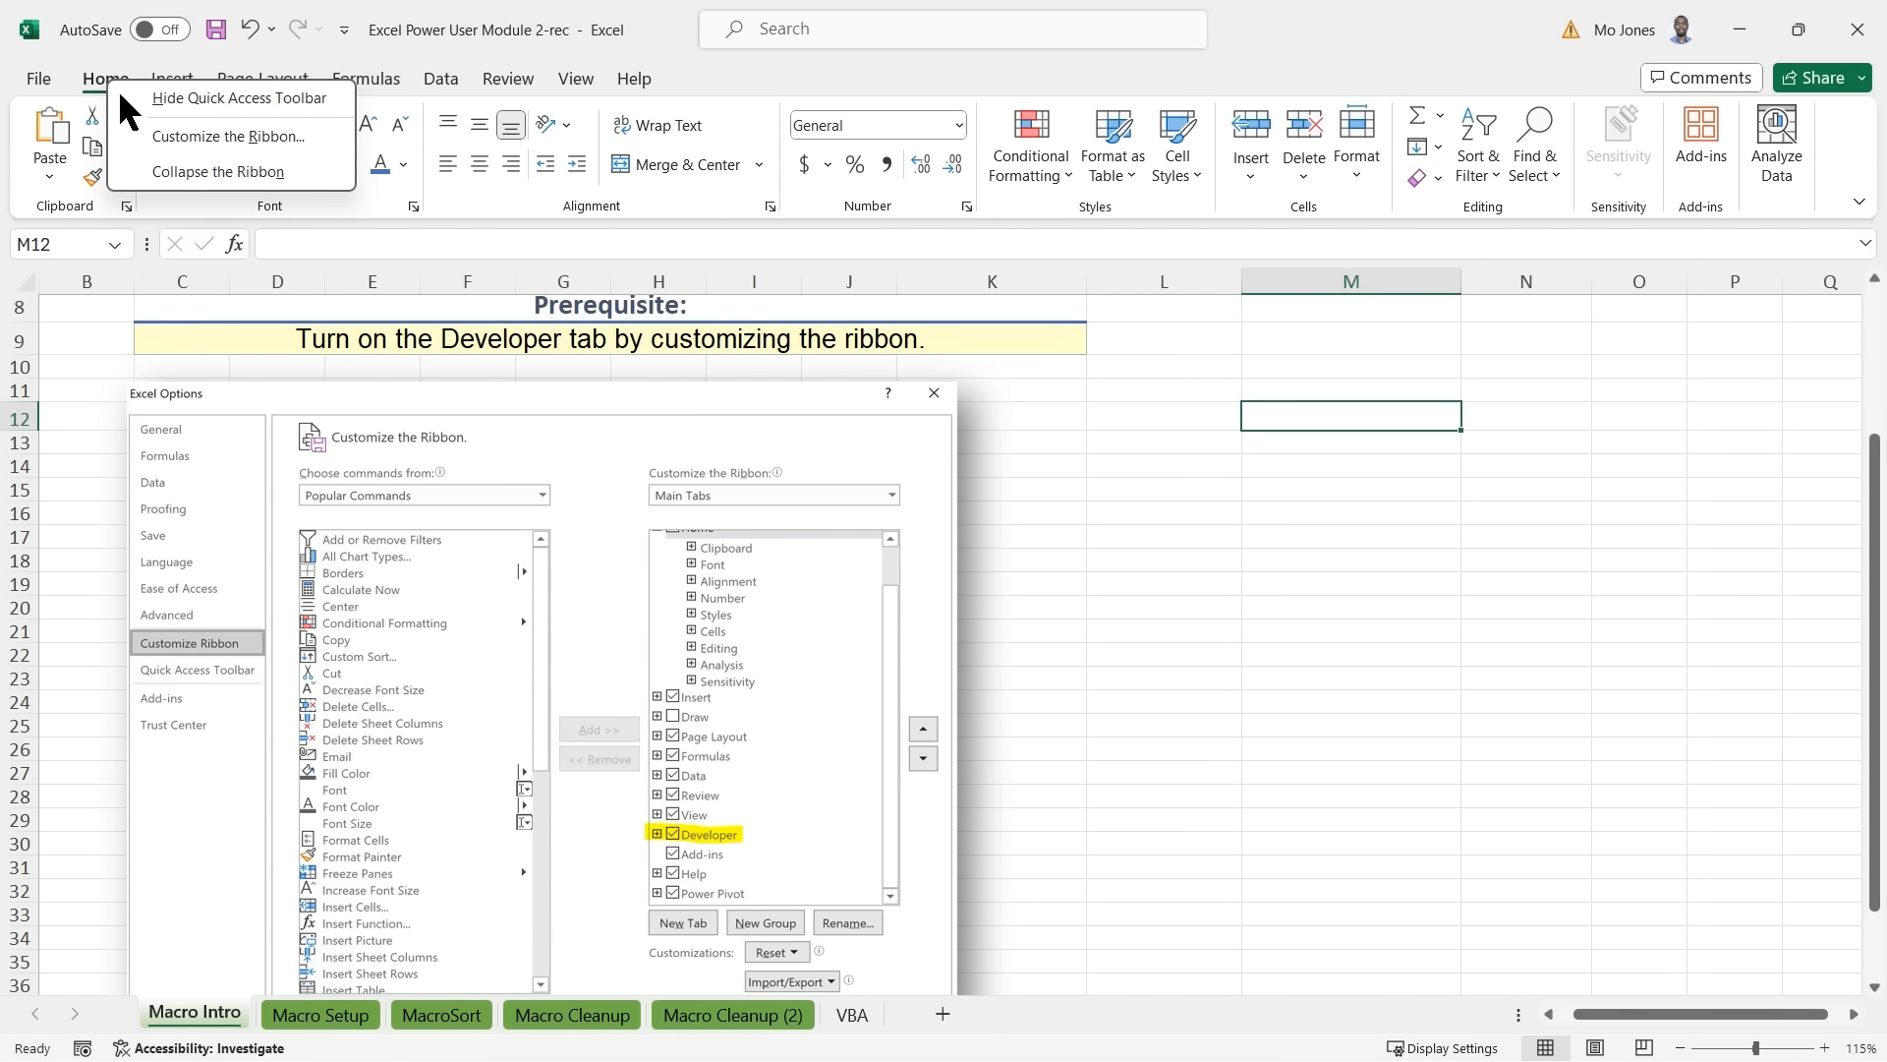
click(224, 137)
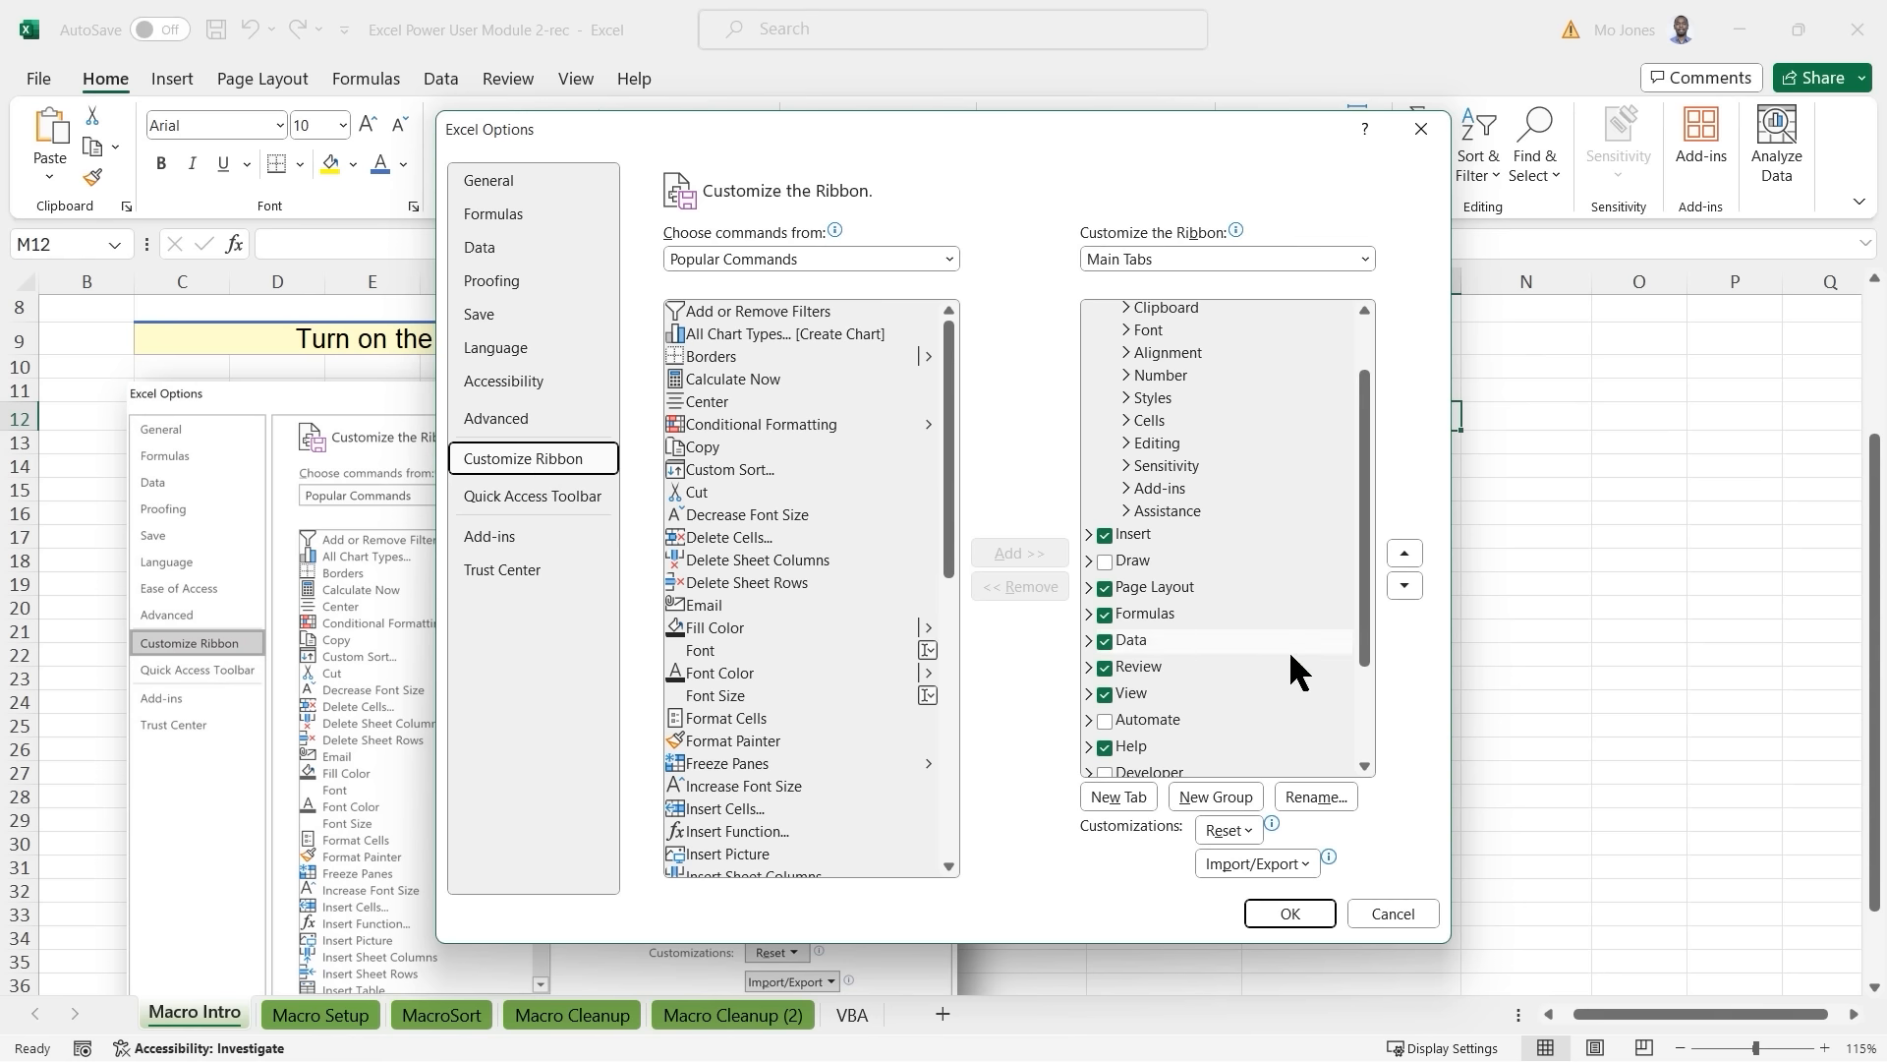
drag(1371, 632, 1372, 691)
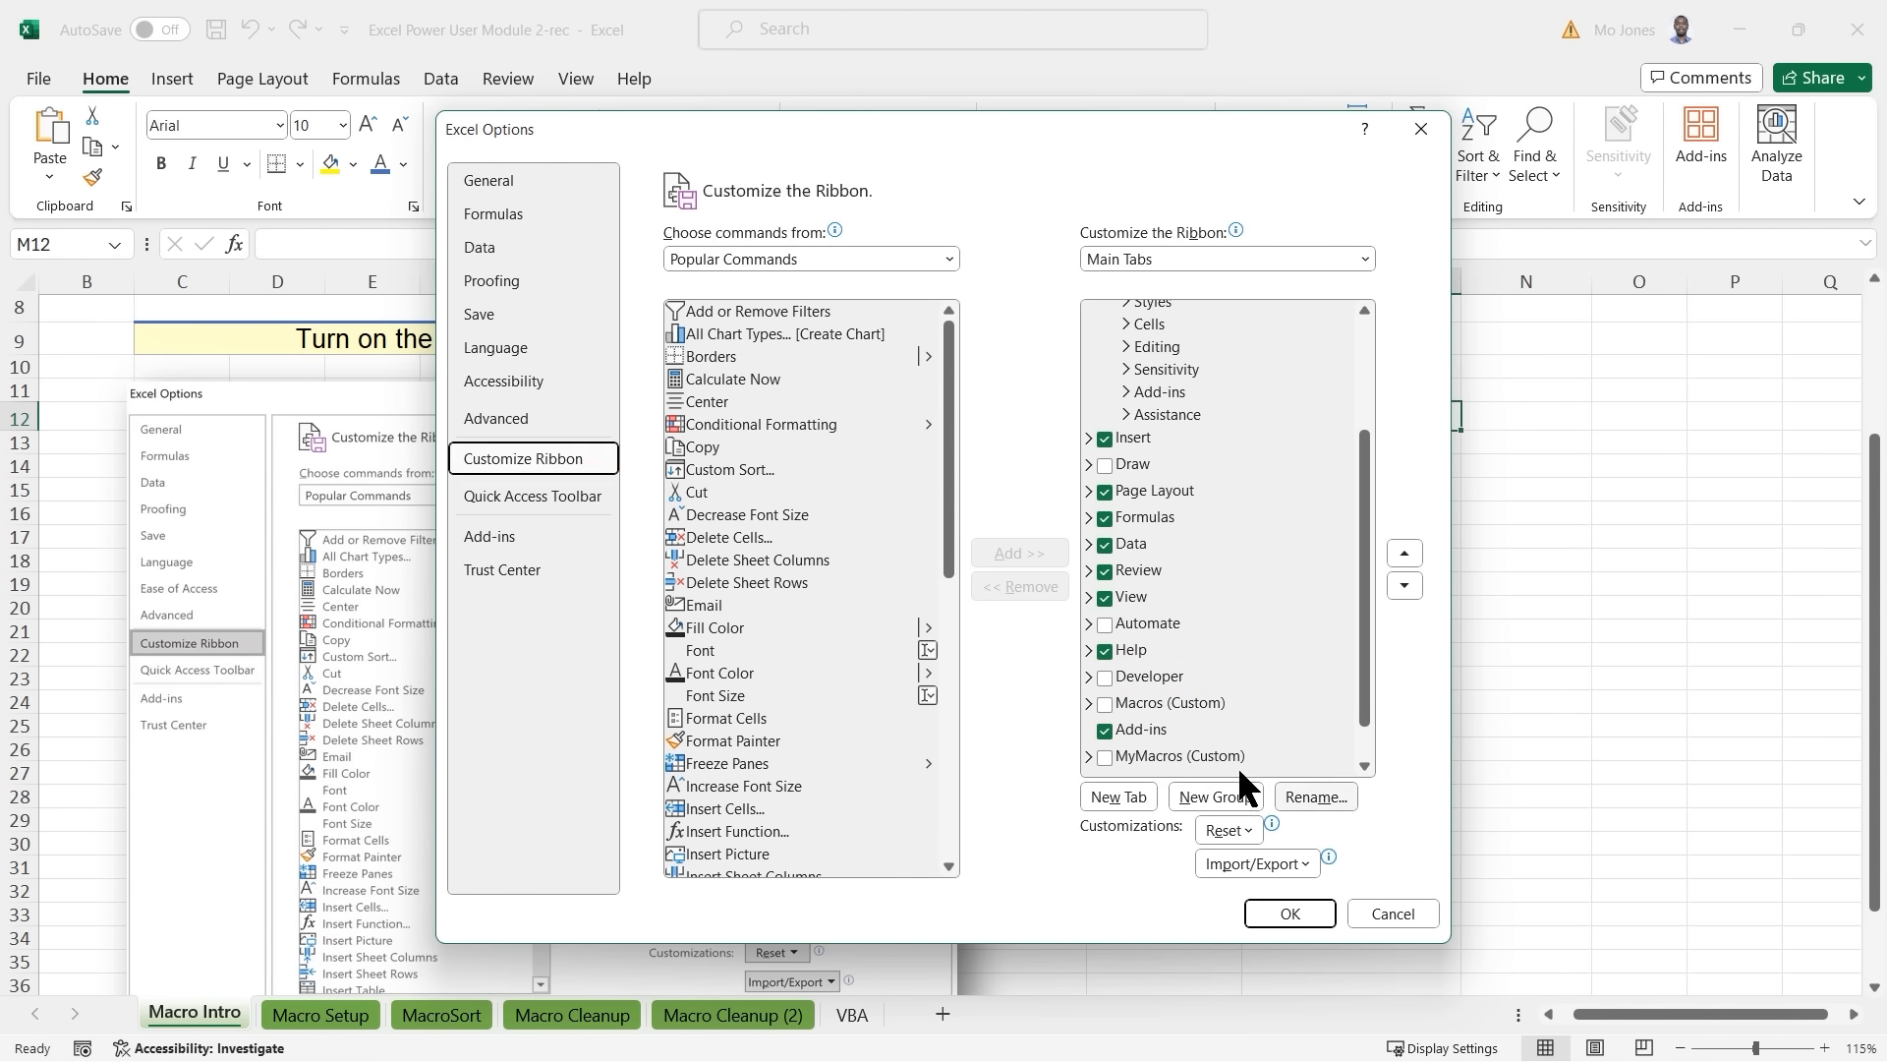
click(1105, 676)
click(1288, 909)
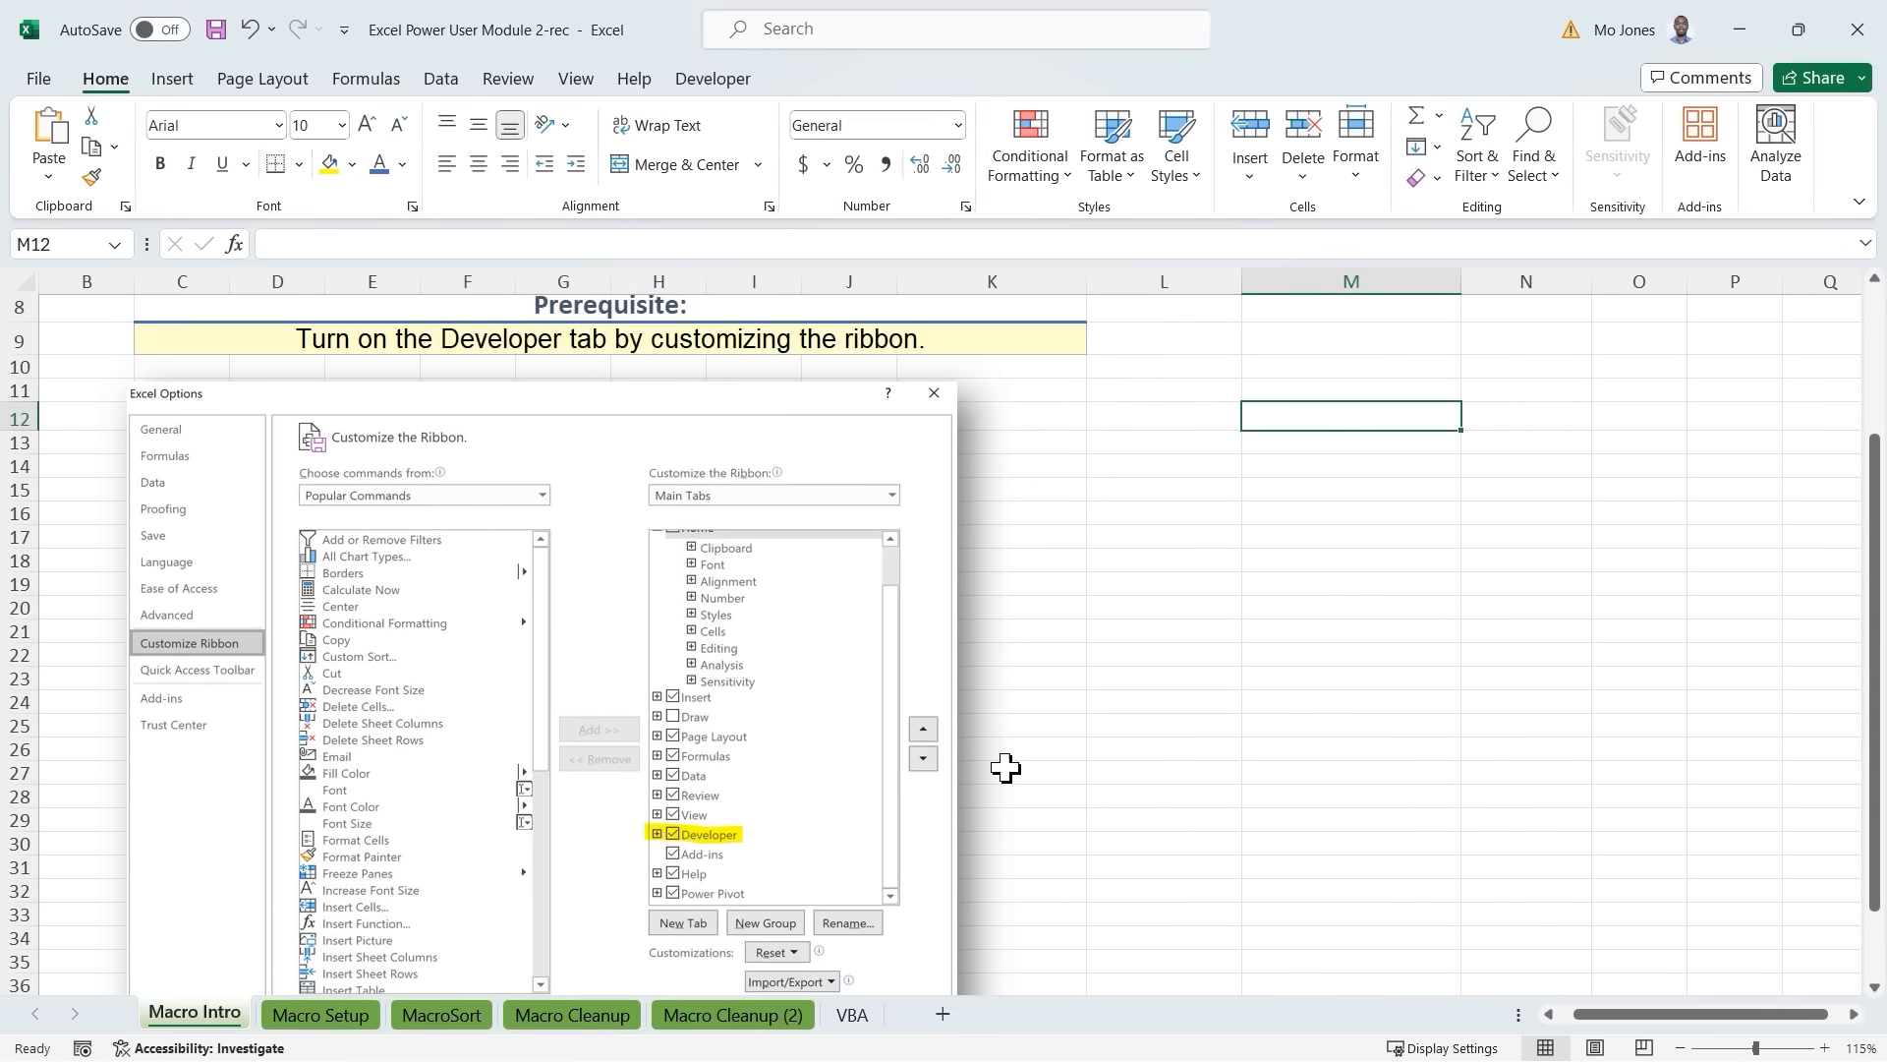
click(718, 80)
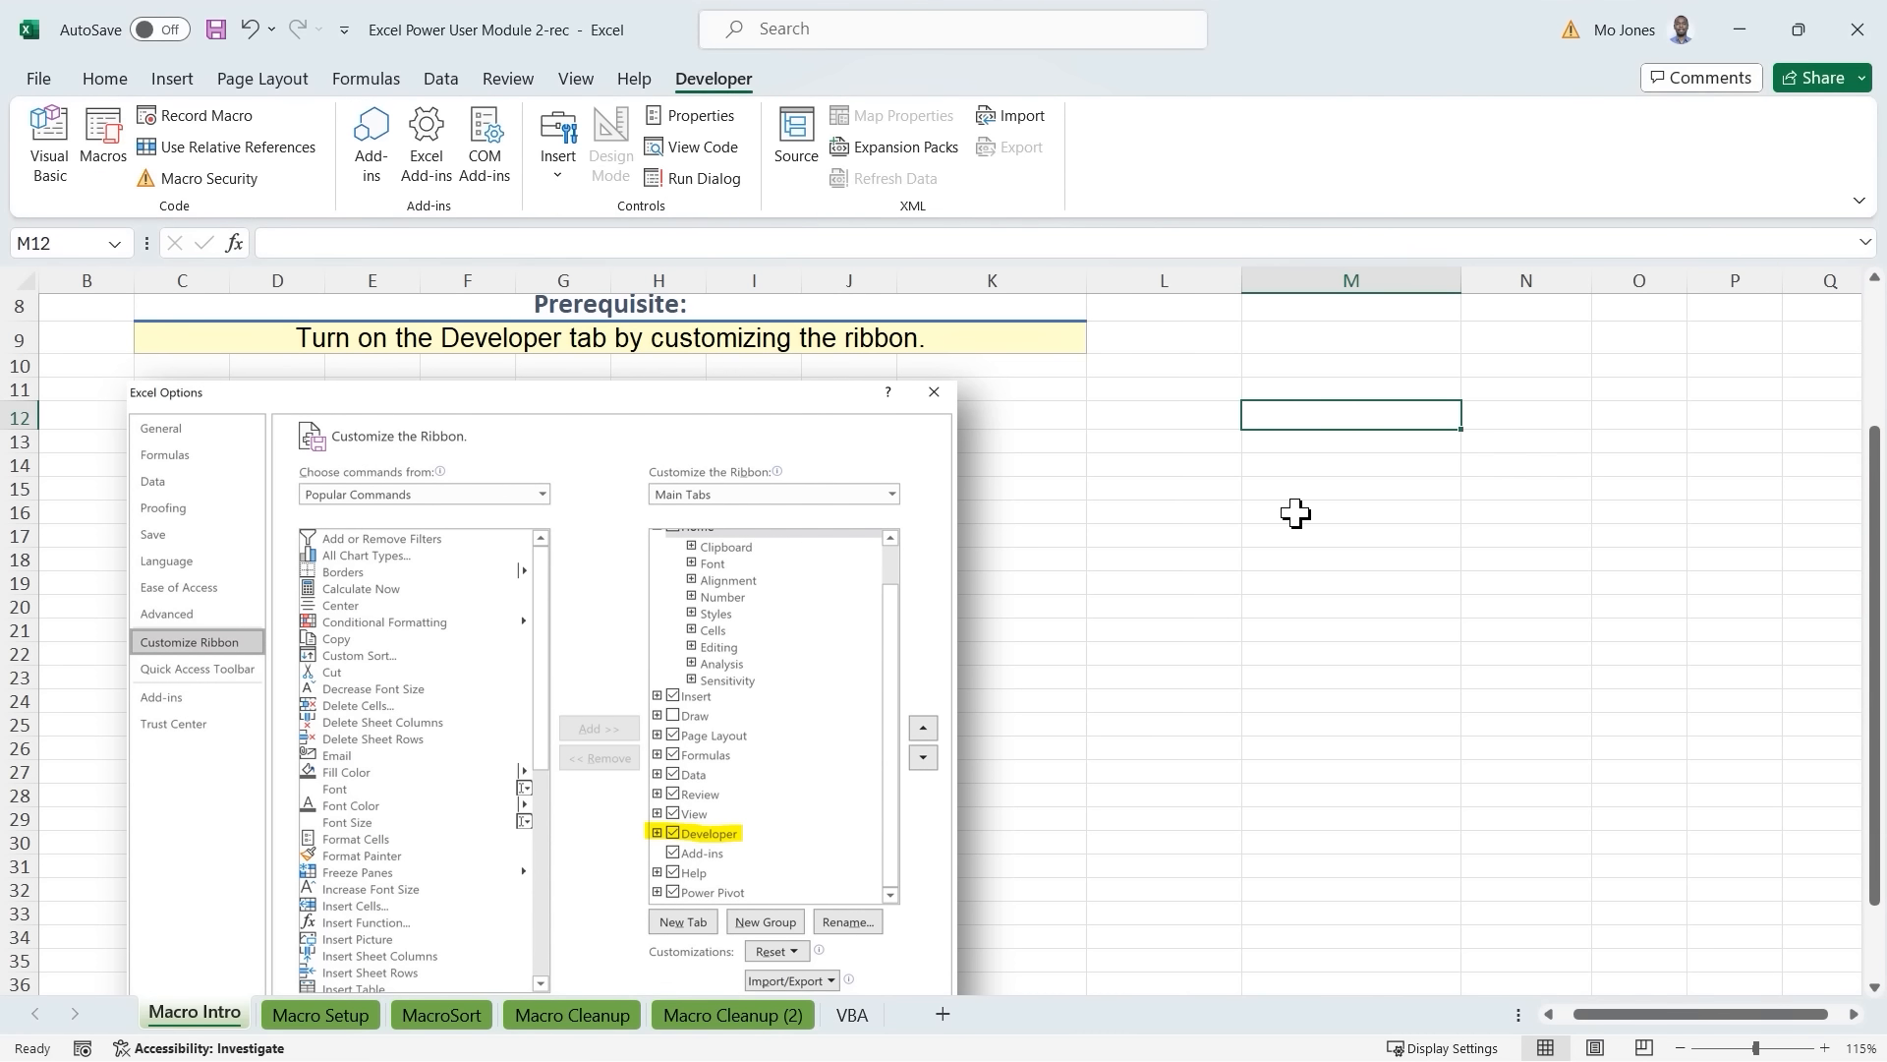
scroll(1297, 514, up, 3)
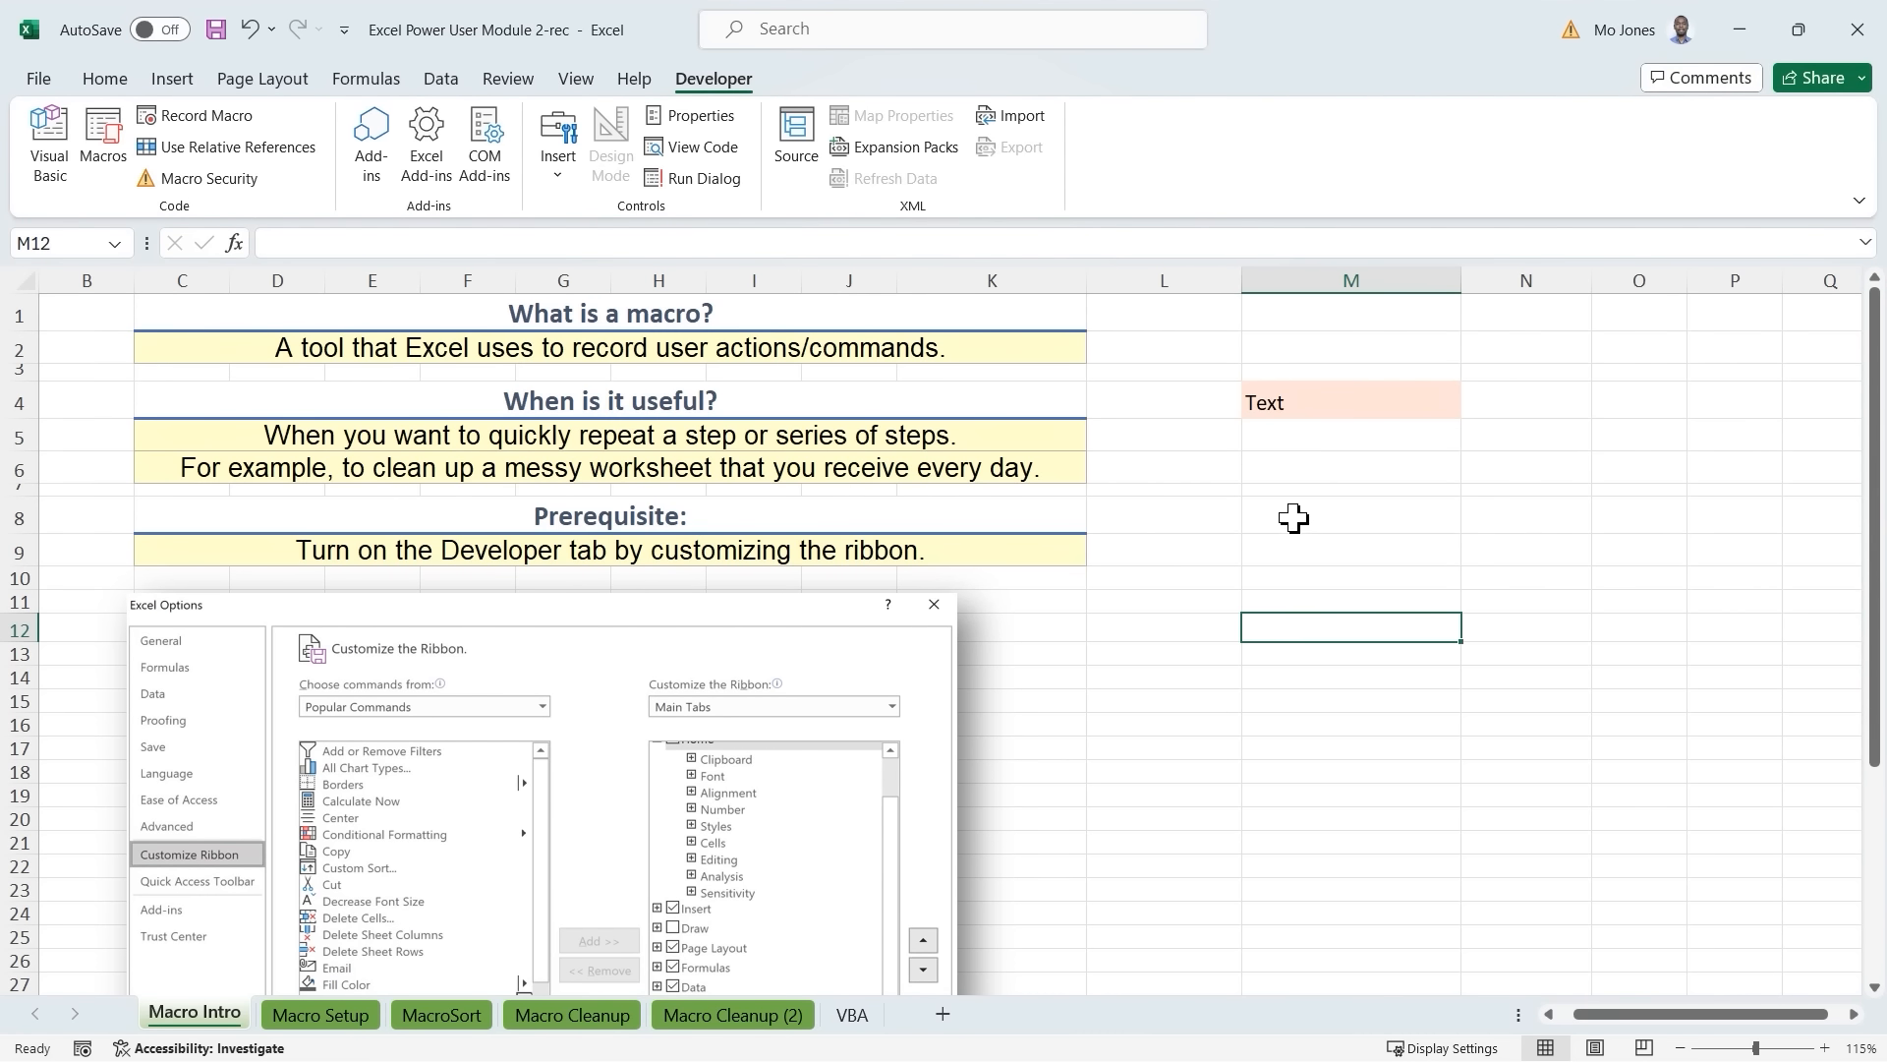
Enter Text in cell M8.
click(1294, 517)
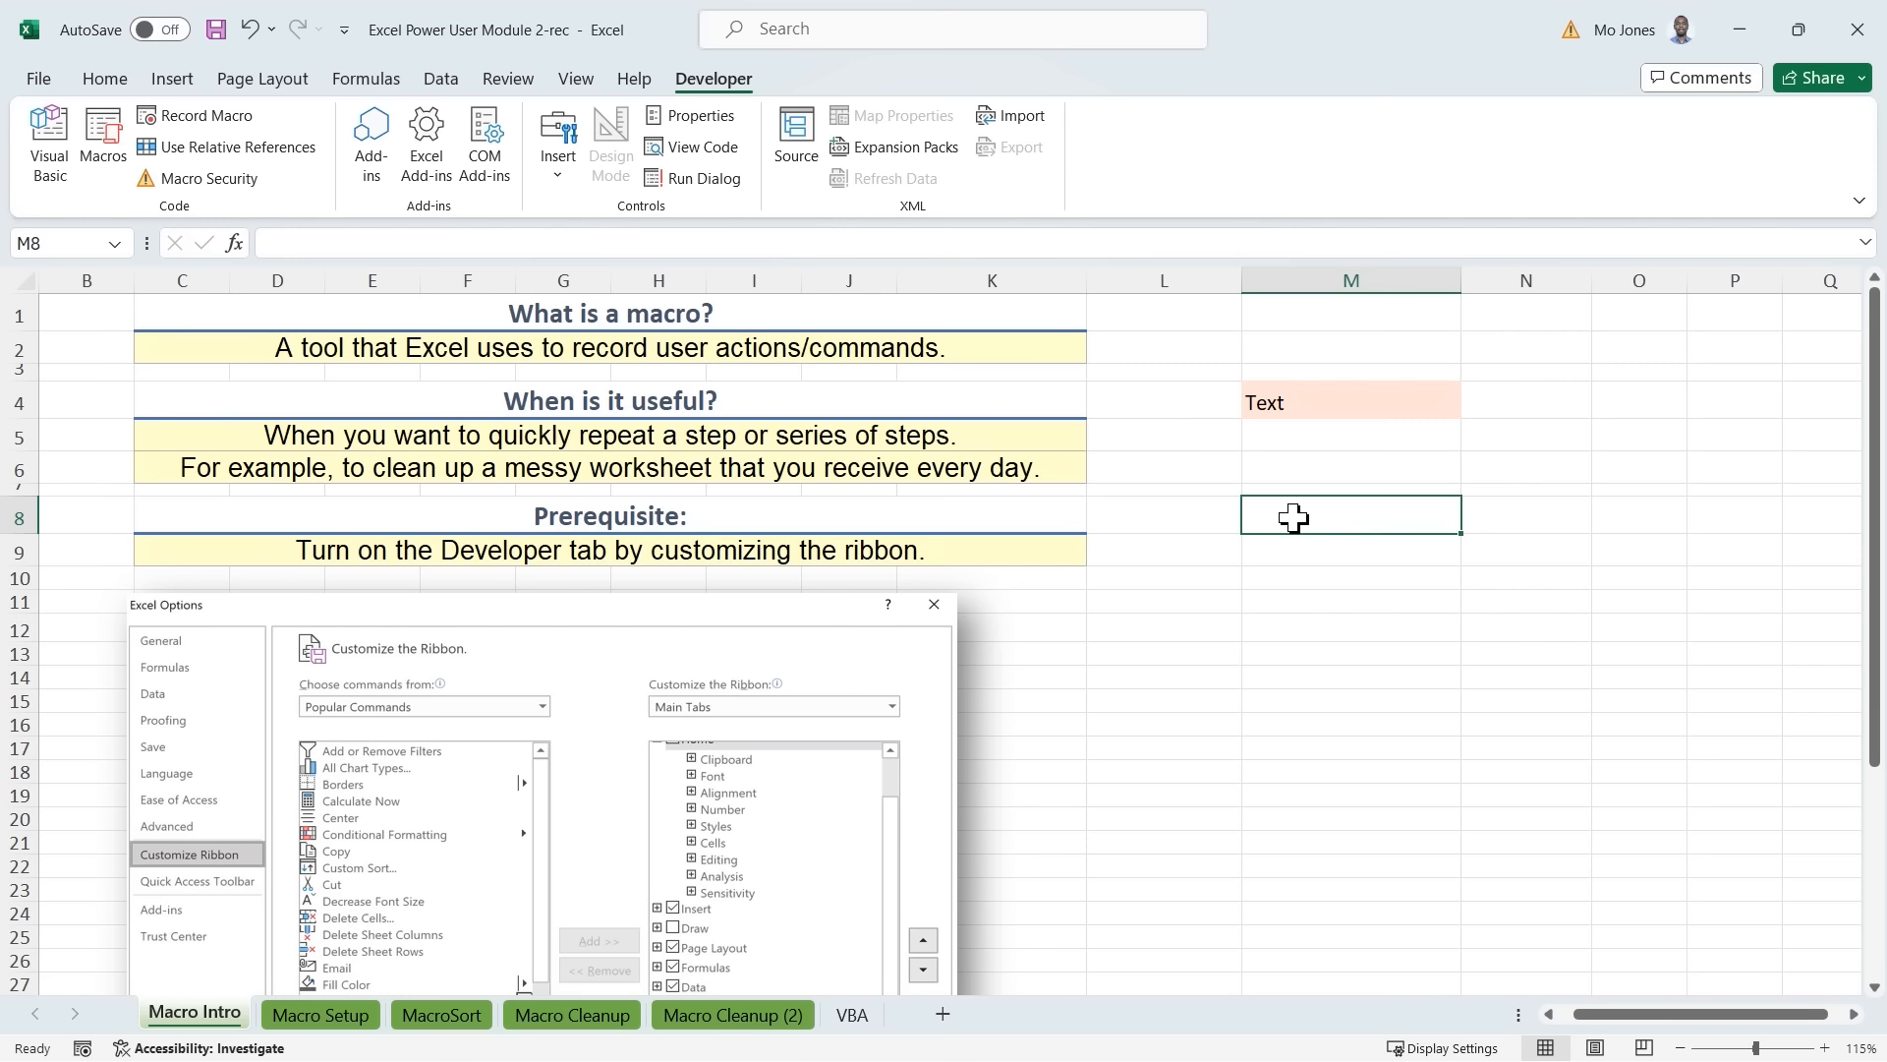
text(Text)
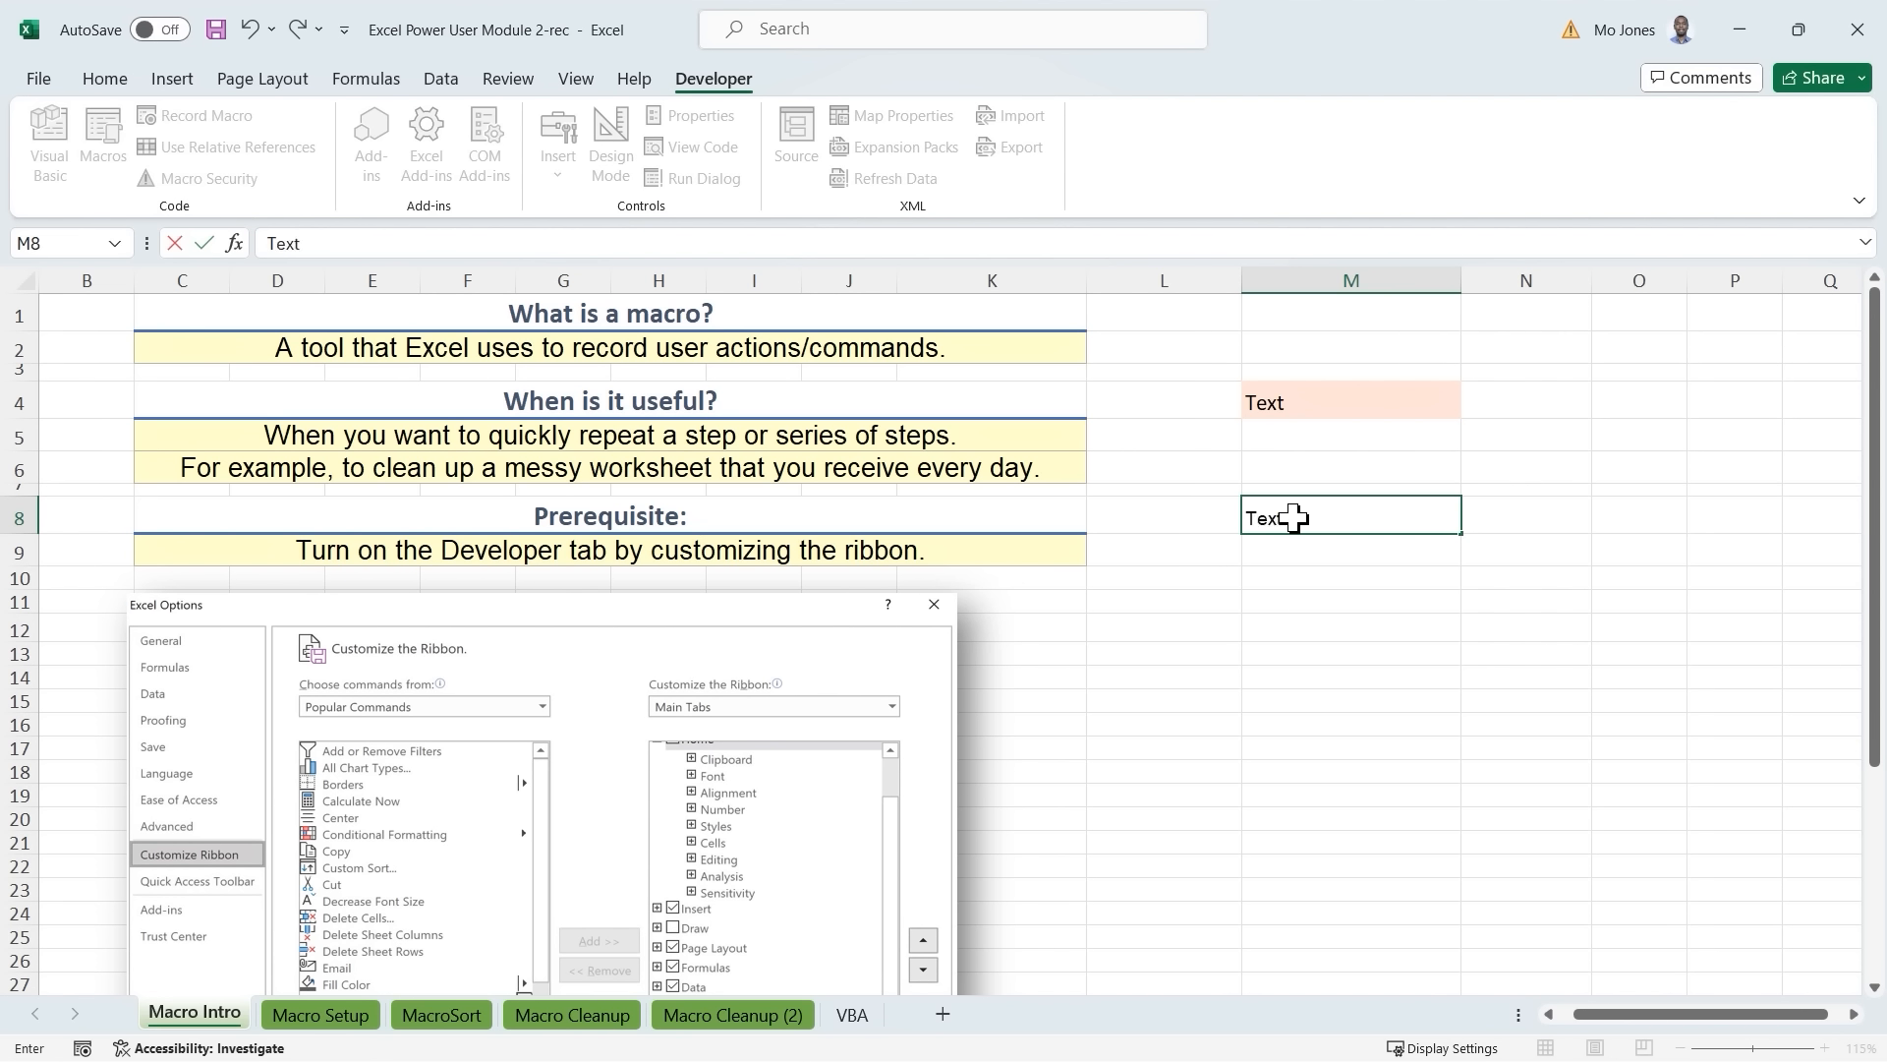
key(Return)
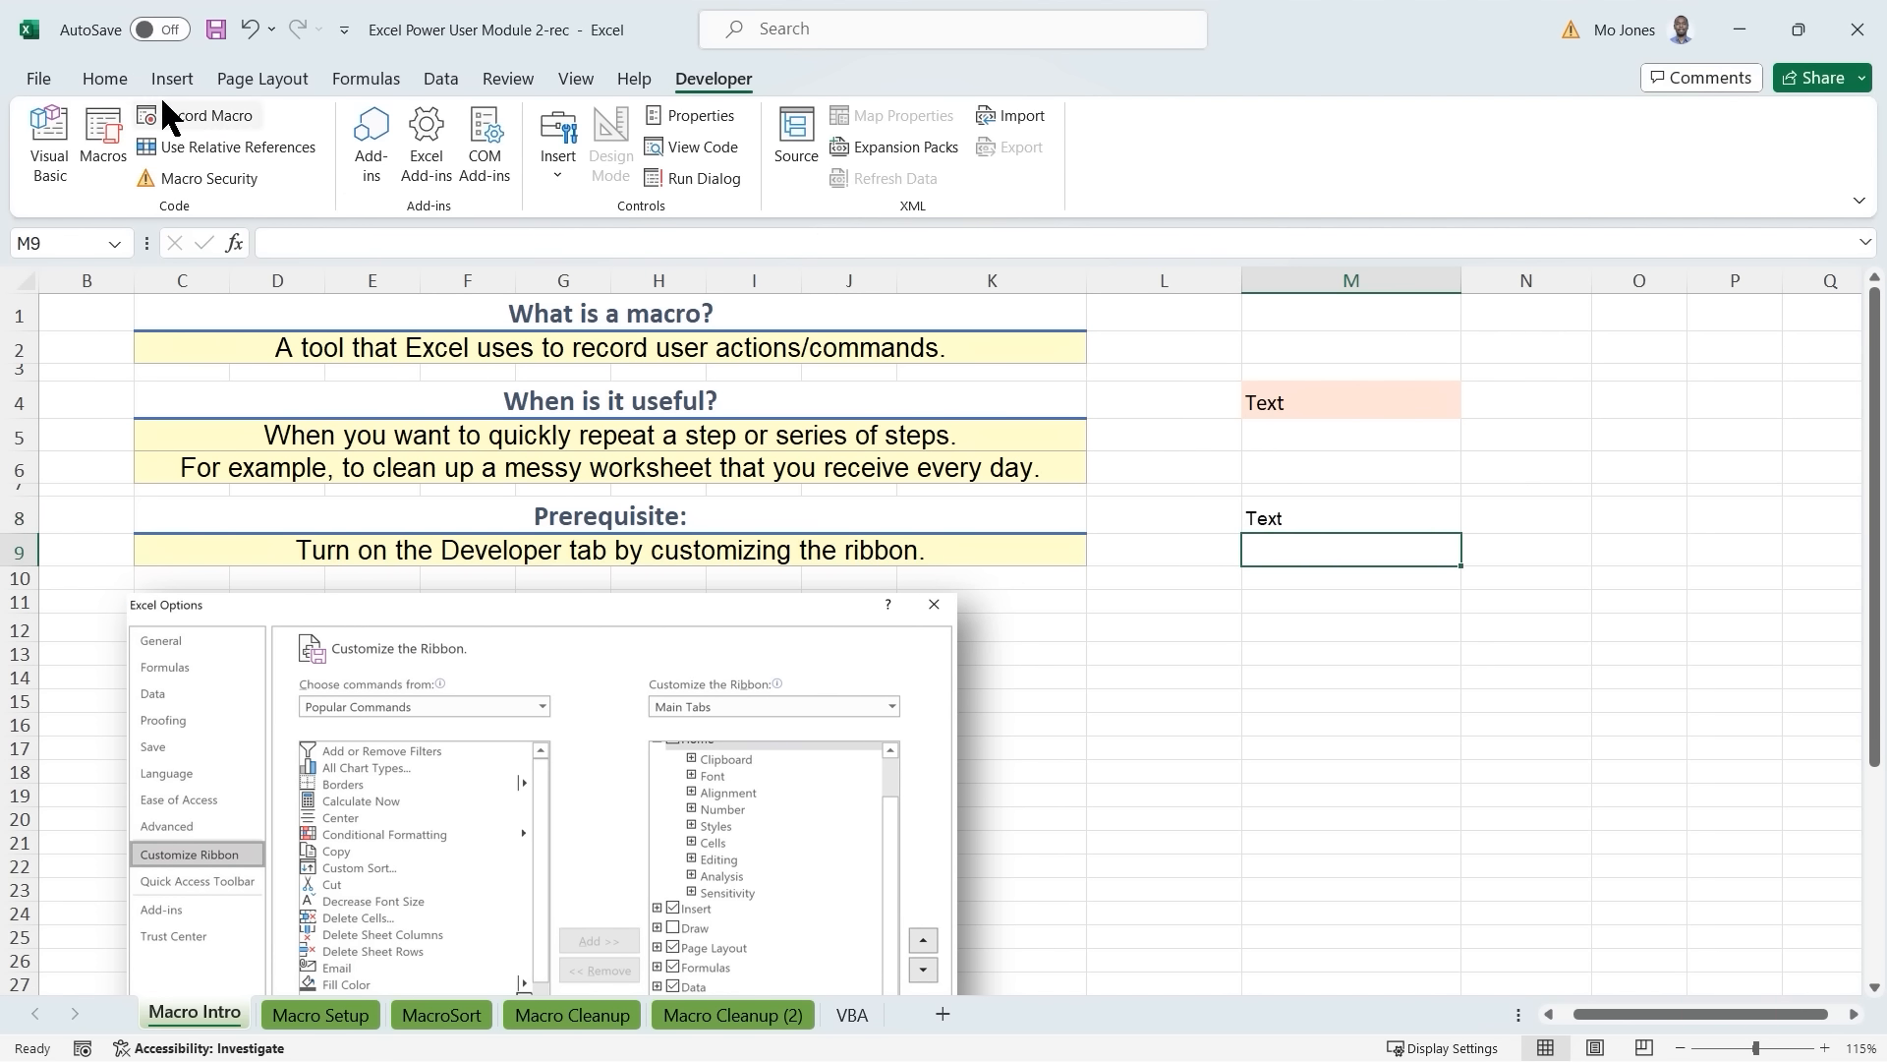
Give M8 the blue Accent1 cell style, then show the Developer tab.
click(106, 78)
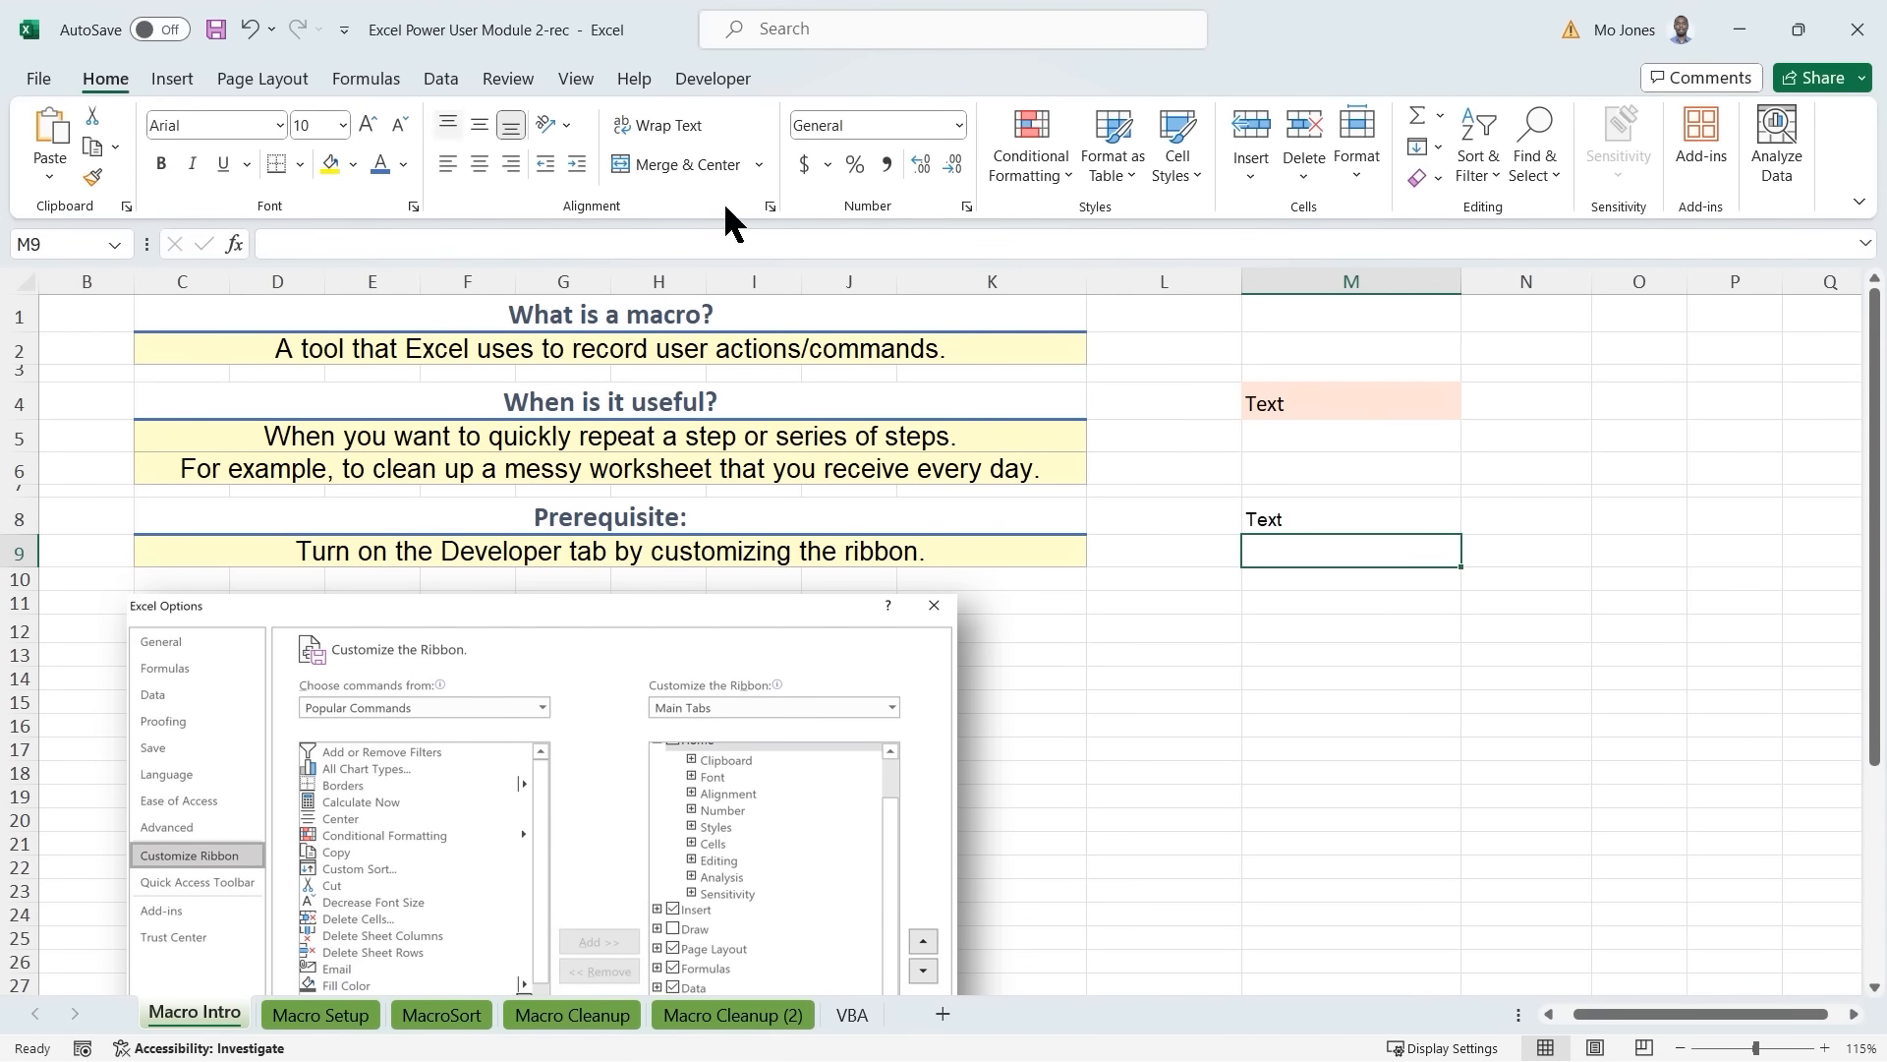
click(1190, 179)
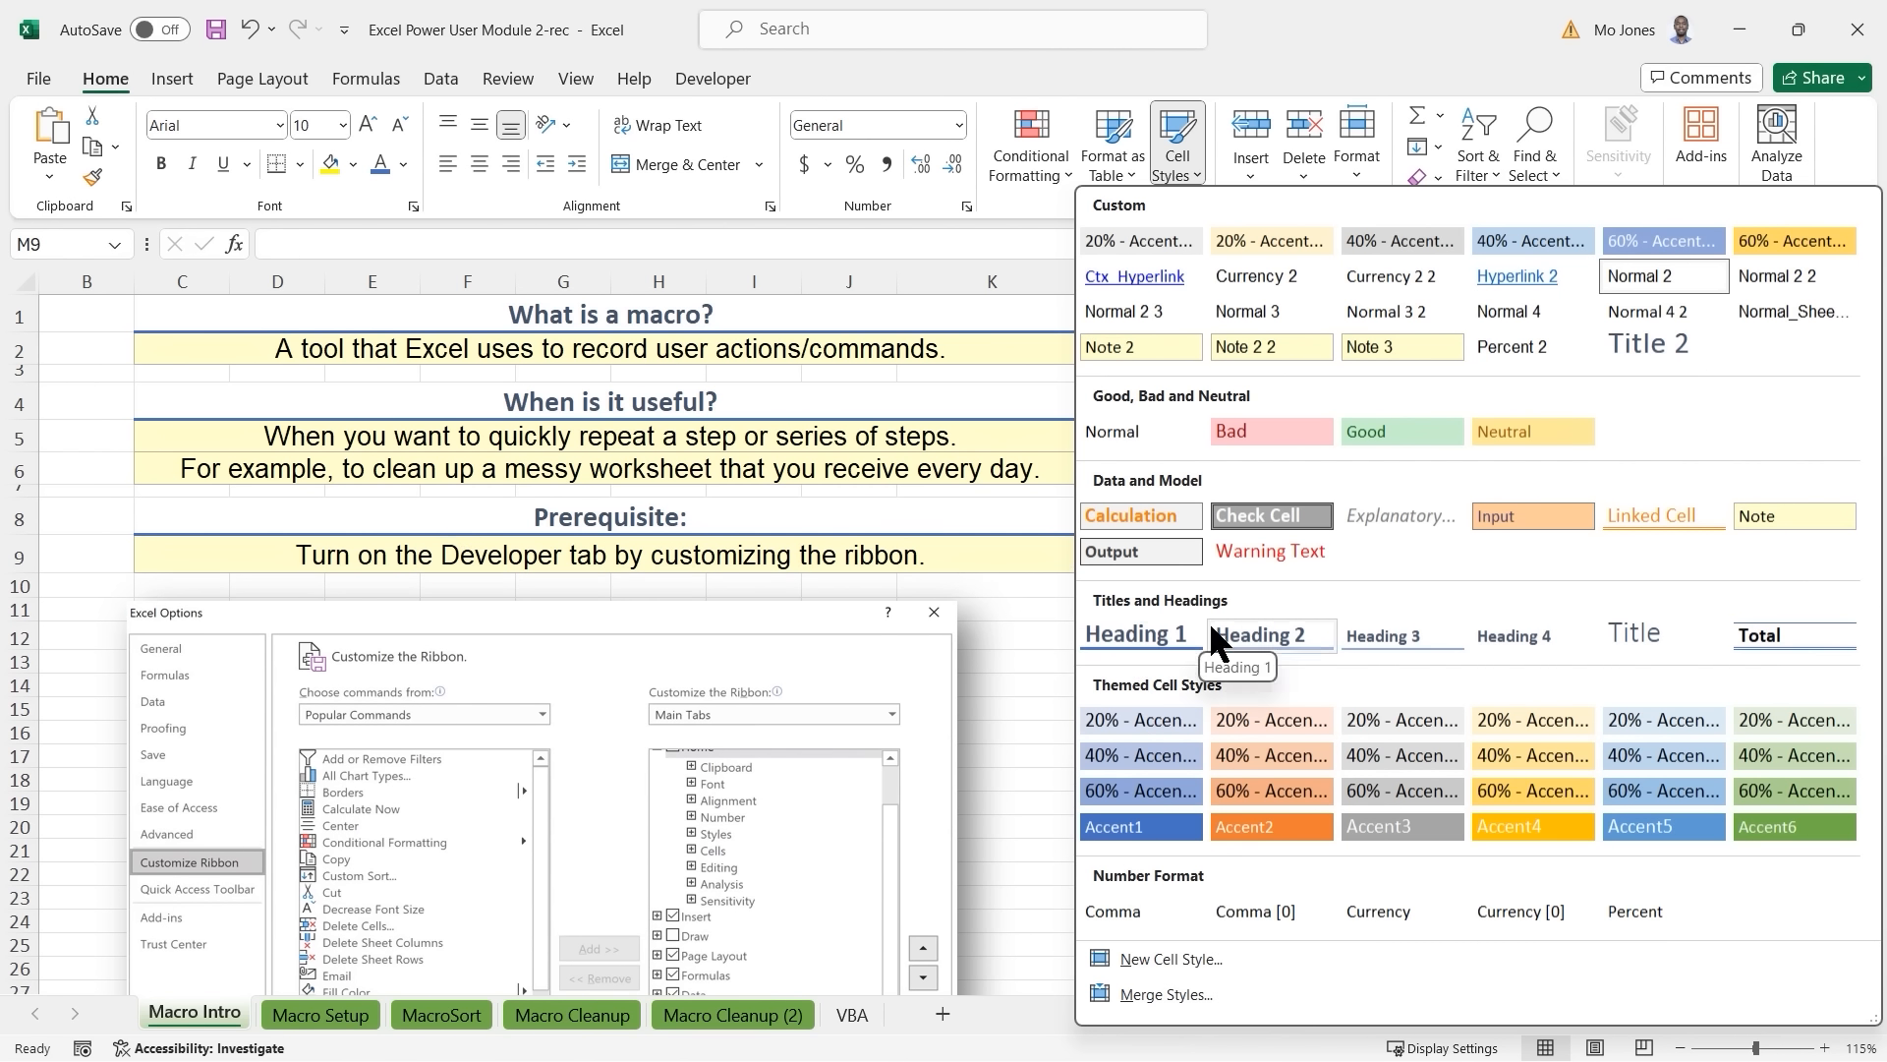
click(1042, 605)
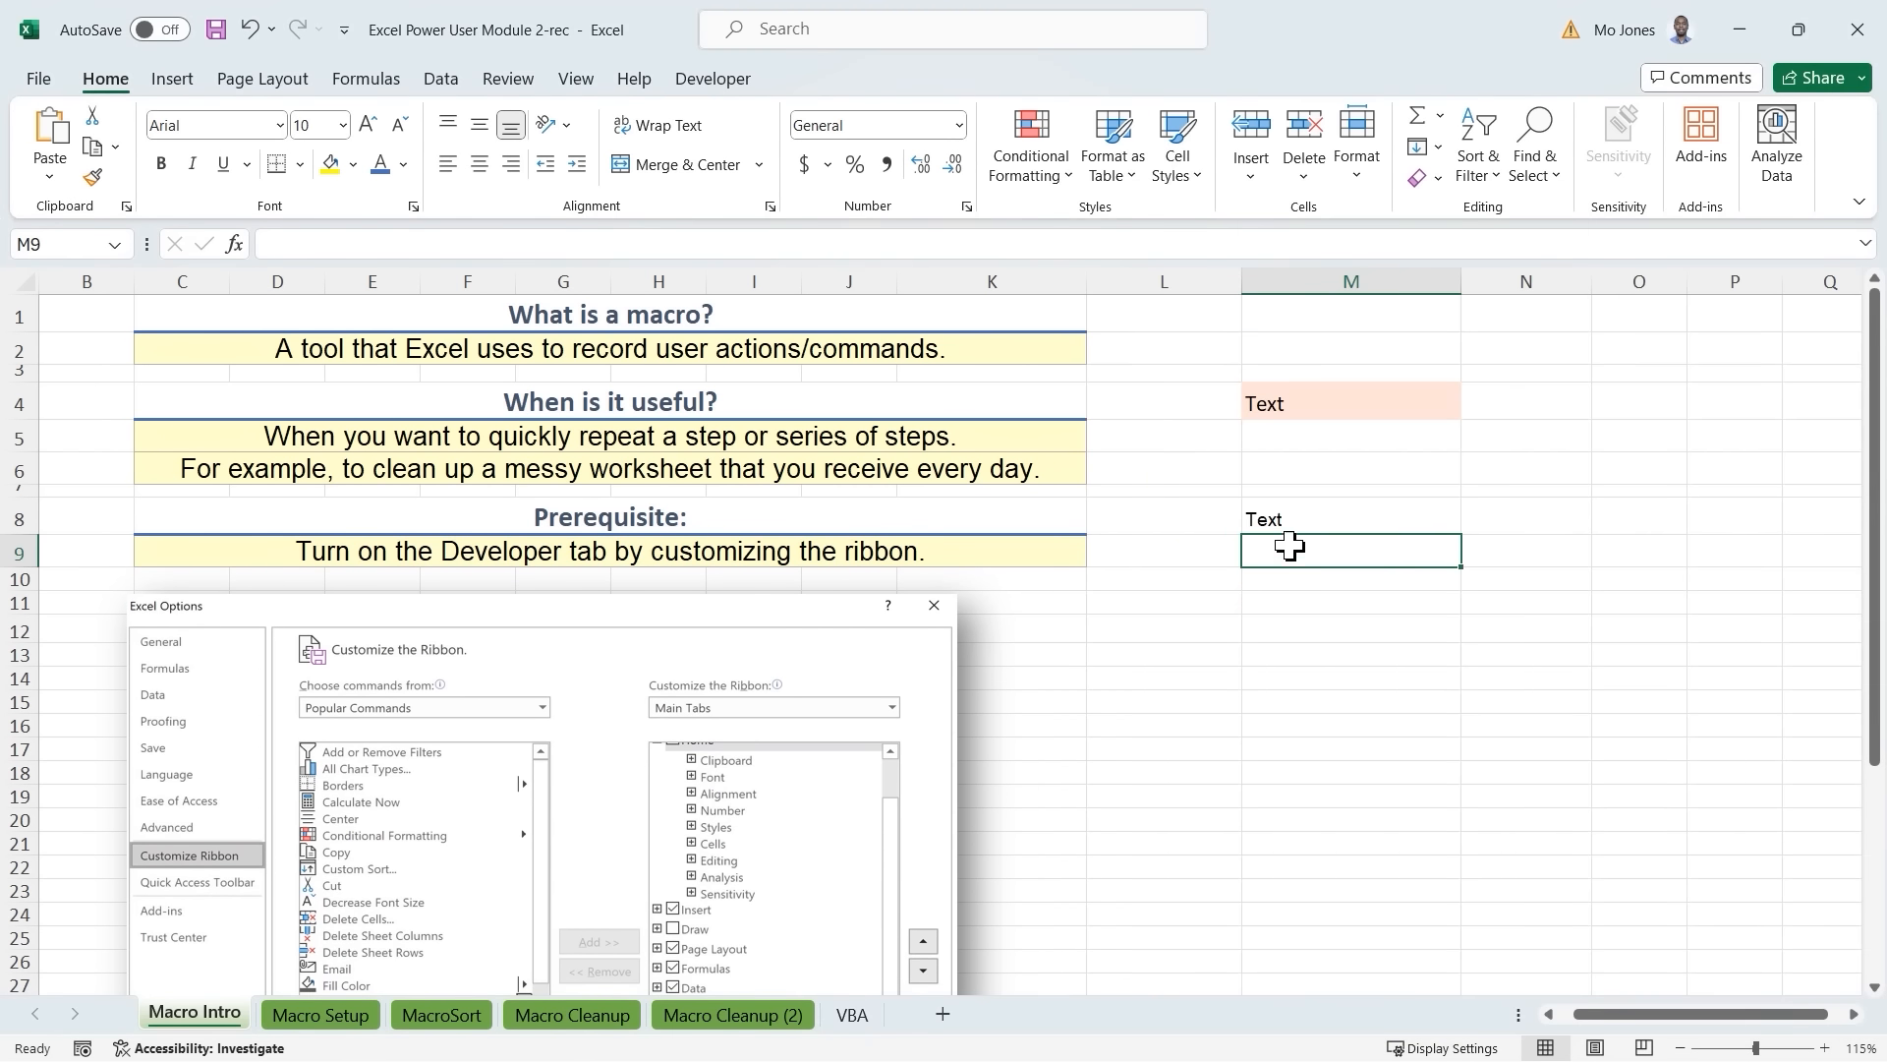
click(1300, 518)
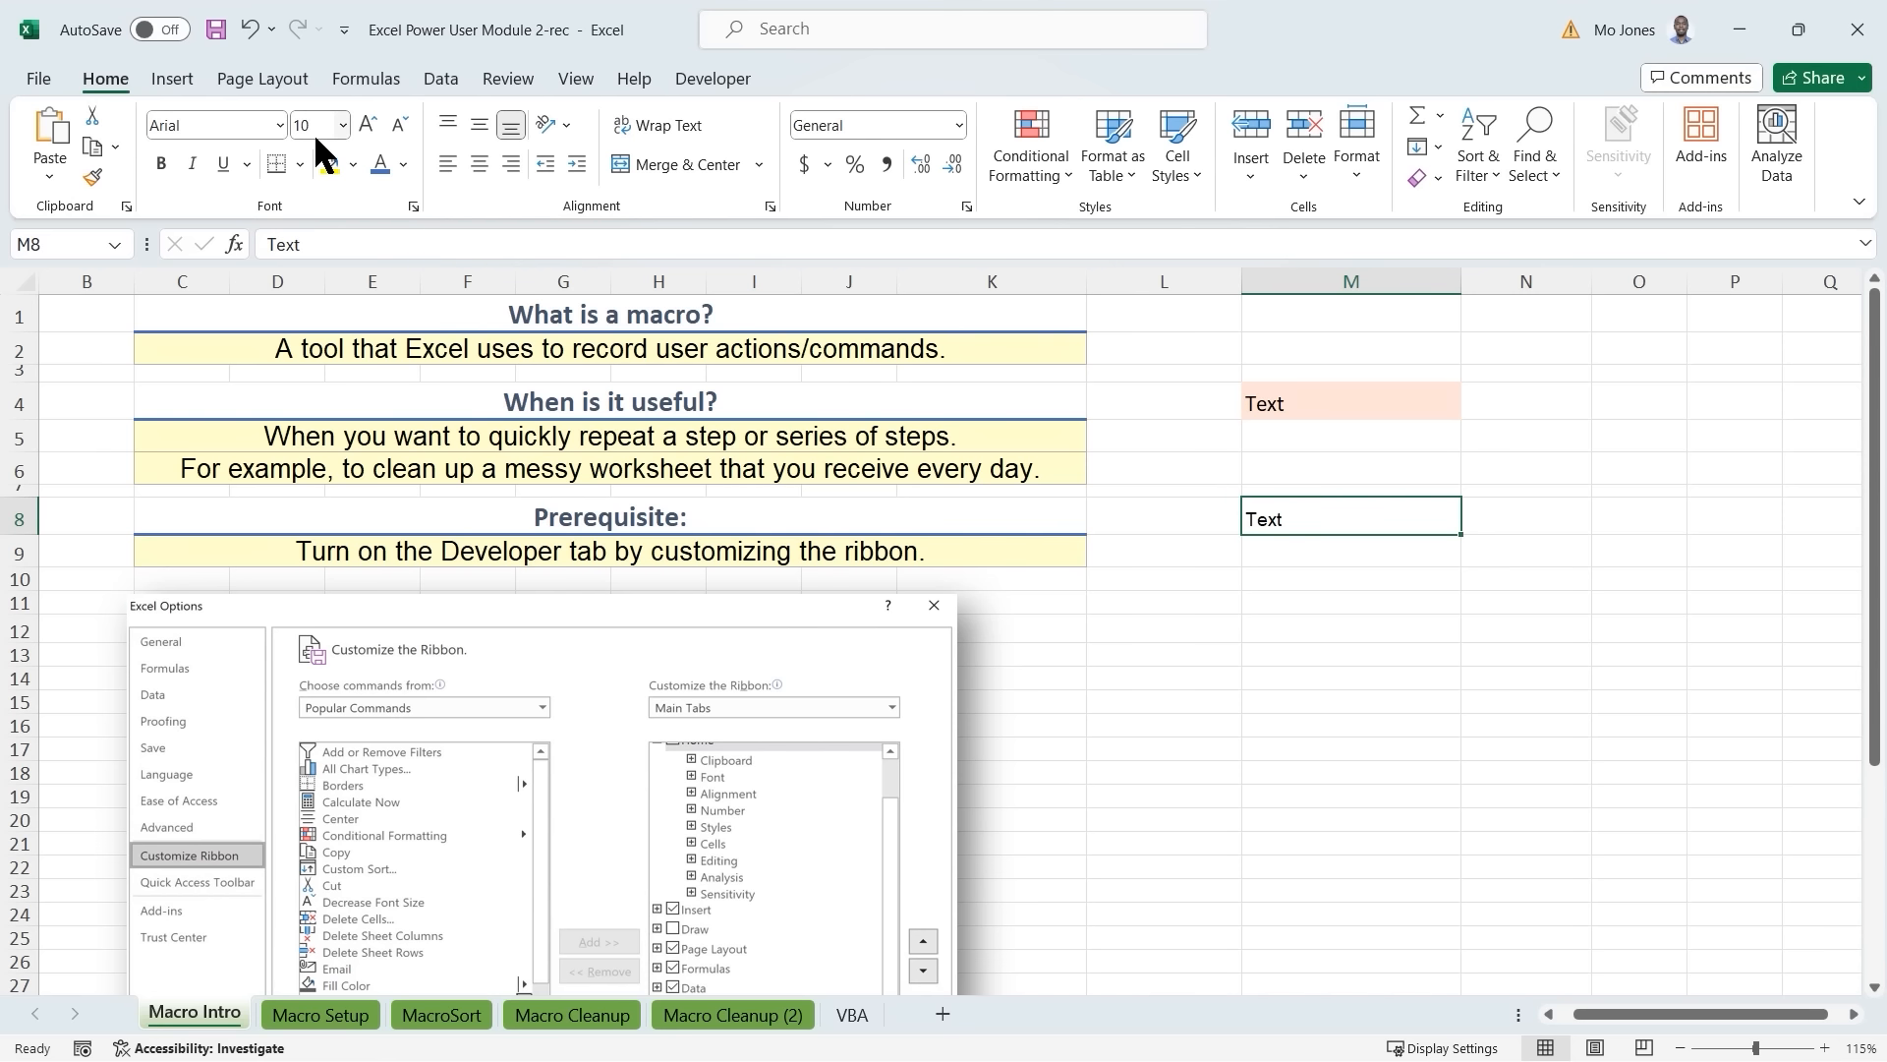
click(1193, 192)
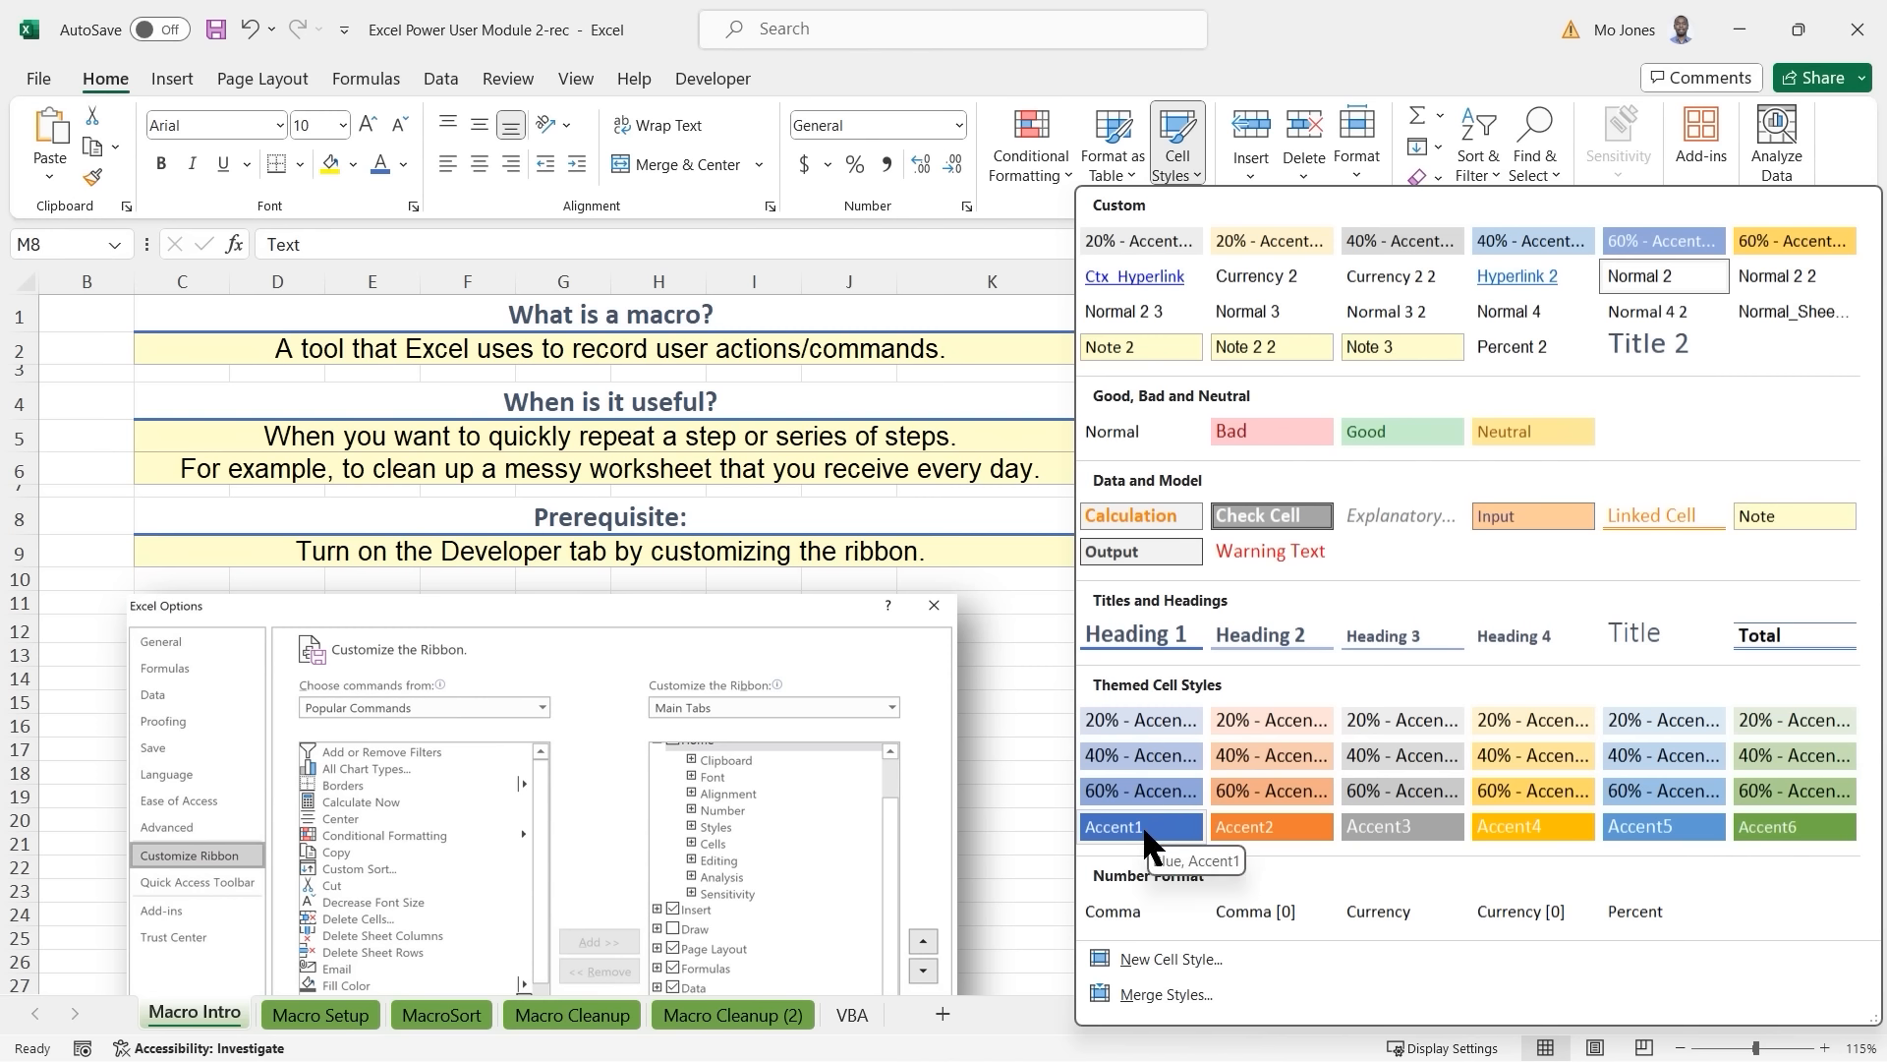
click(1142, 824)
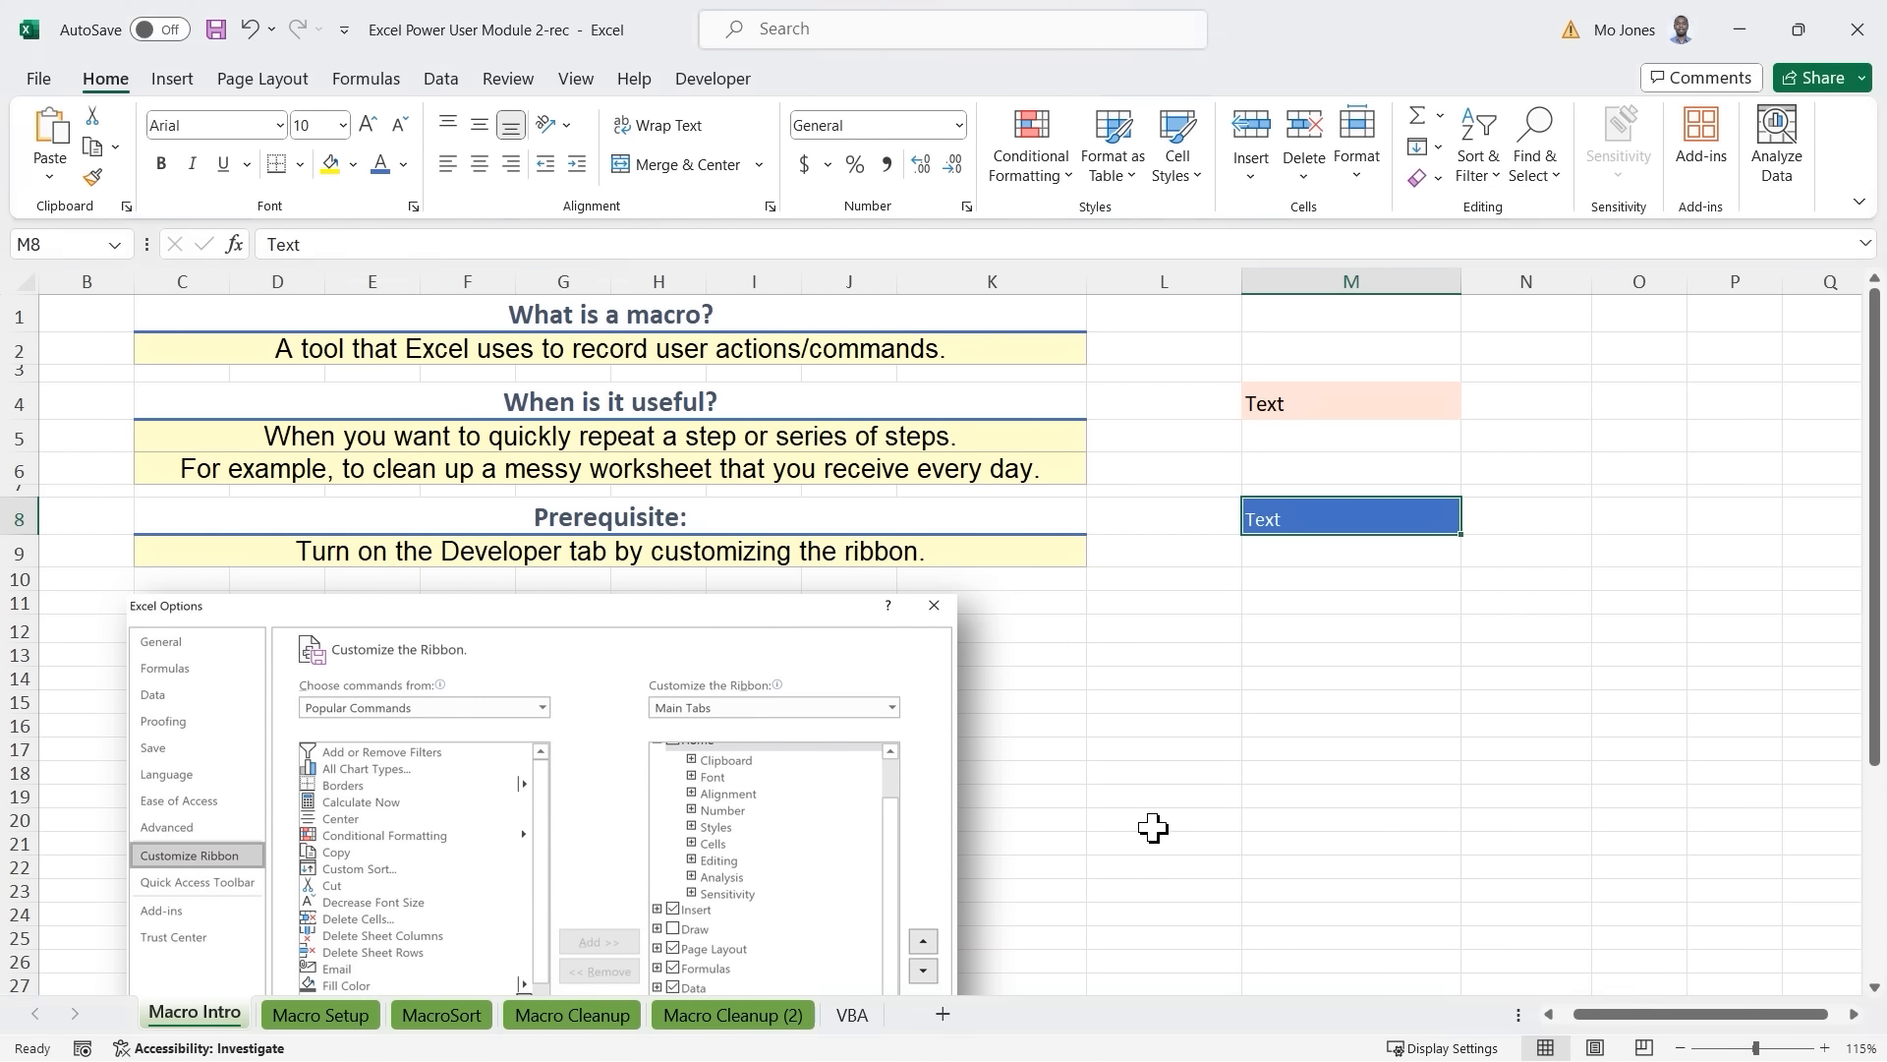
click(1331, 610)
click(1327, 516)
click(1310, 603)
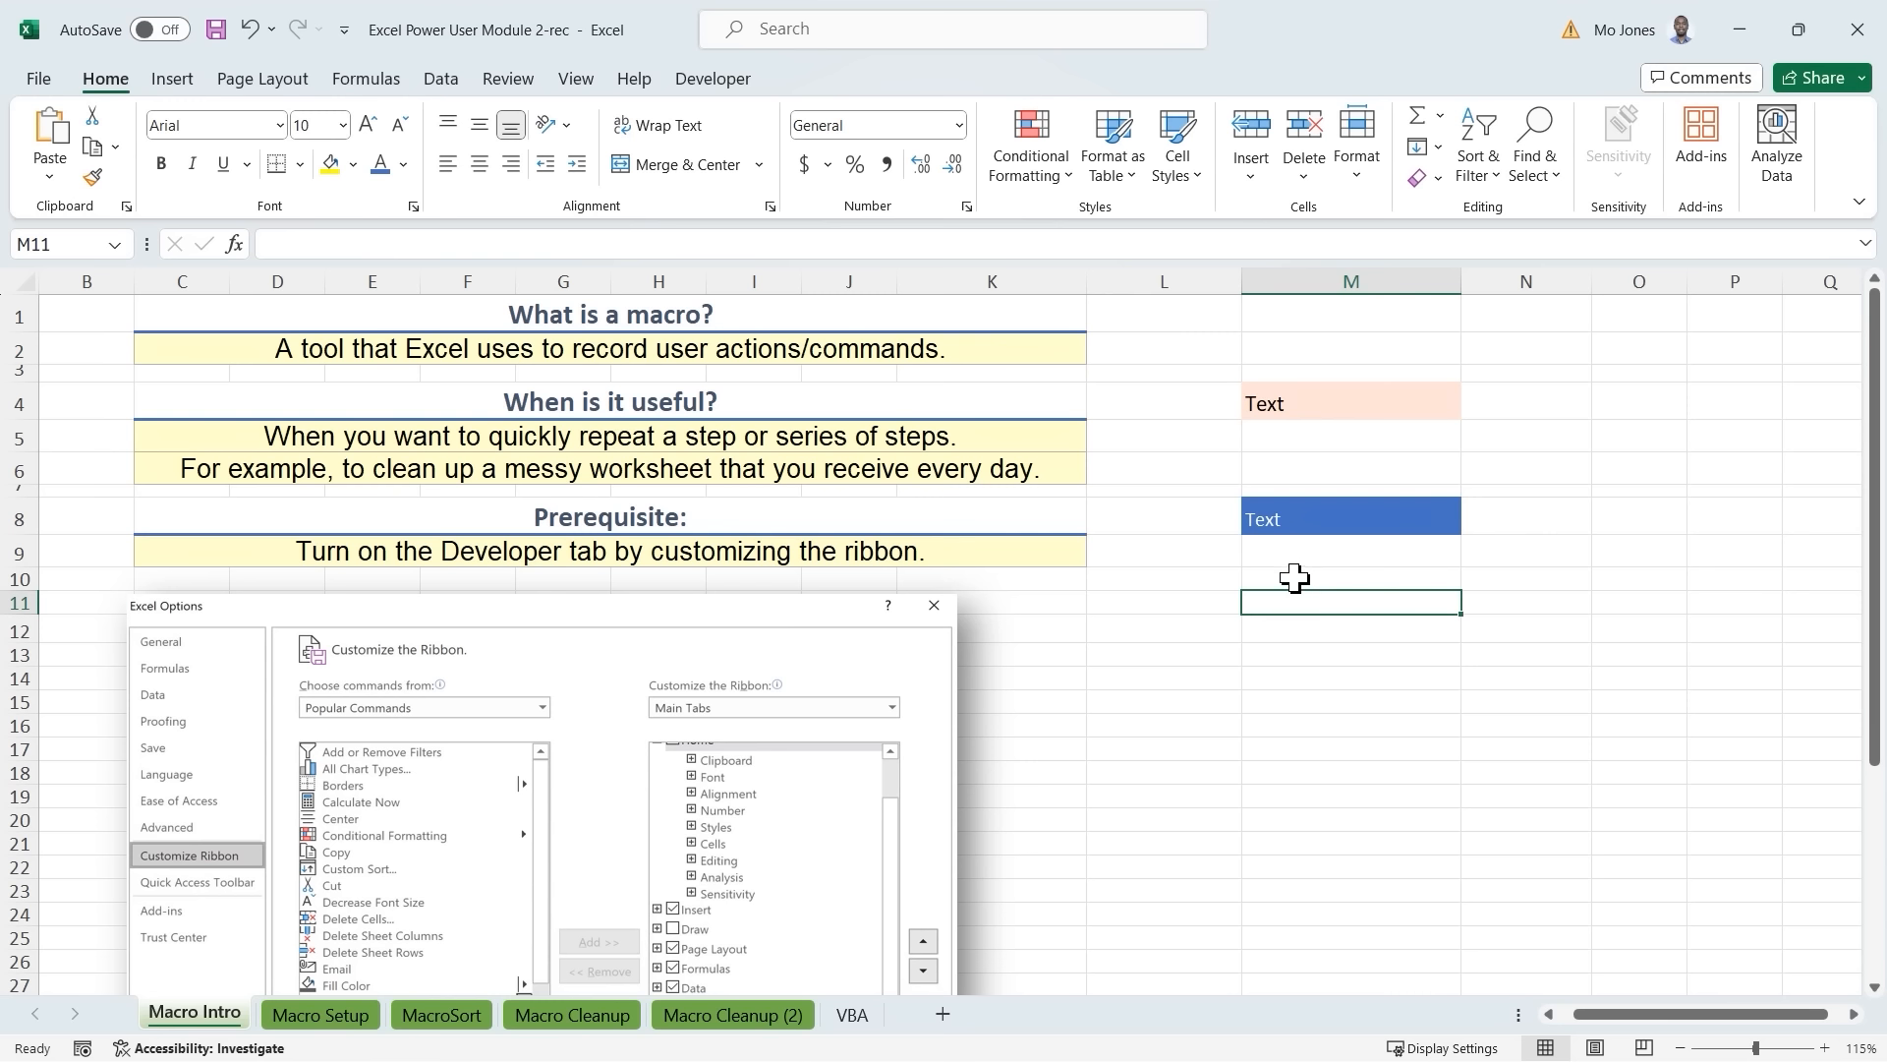
click(724, 78)
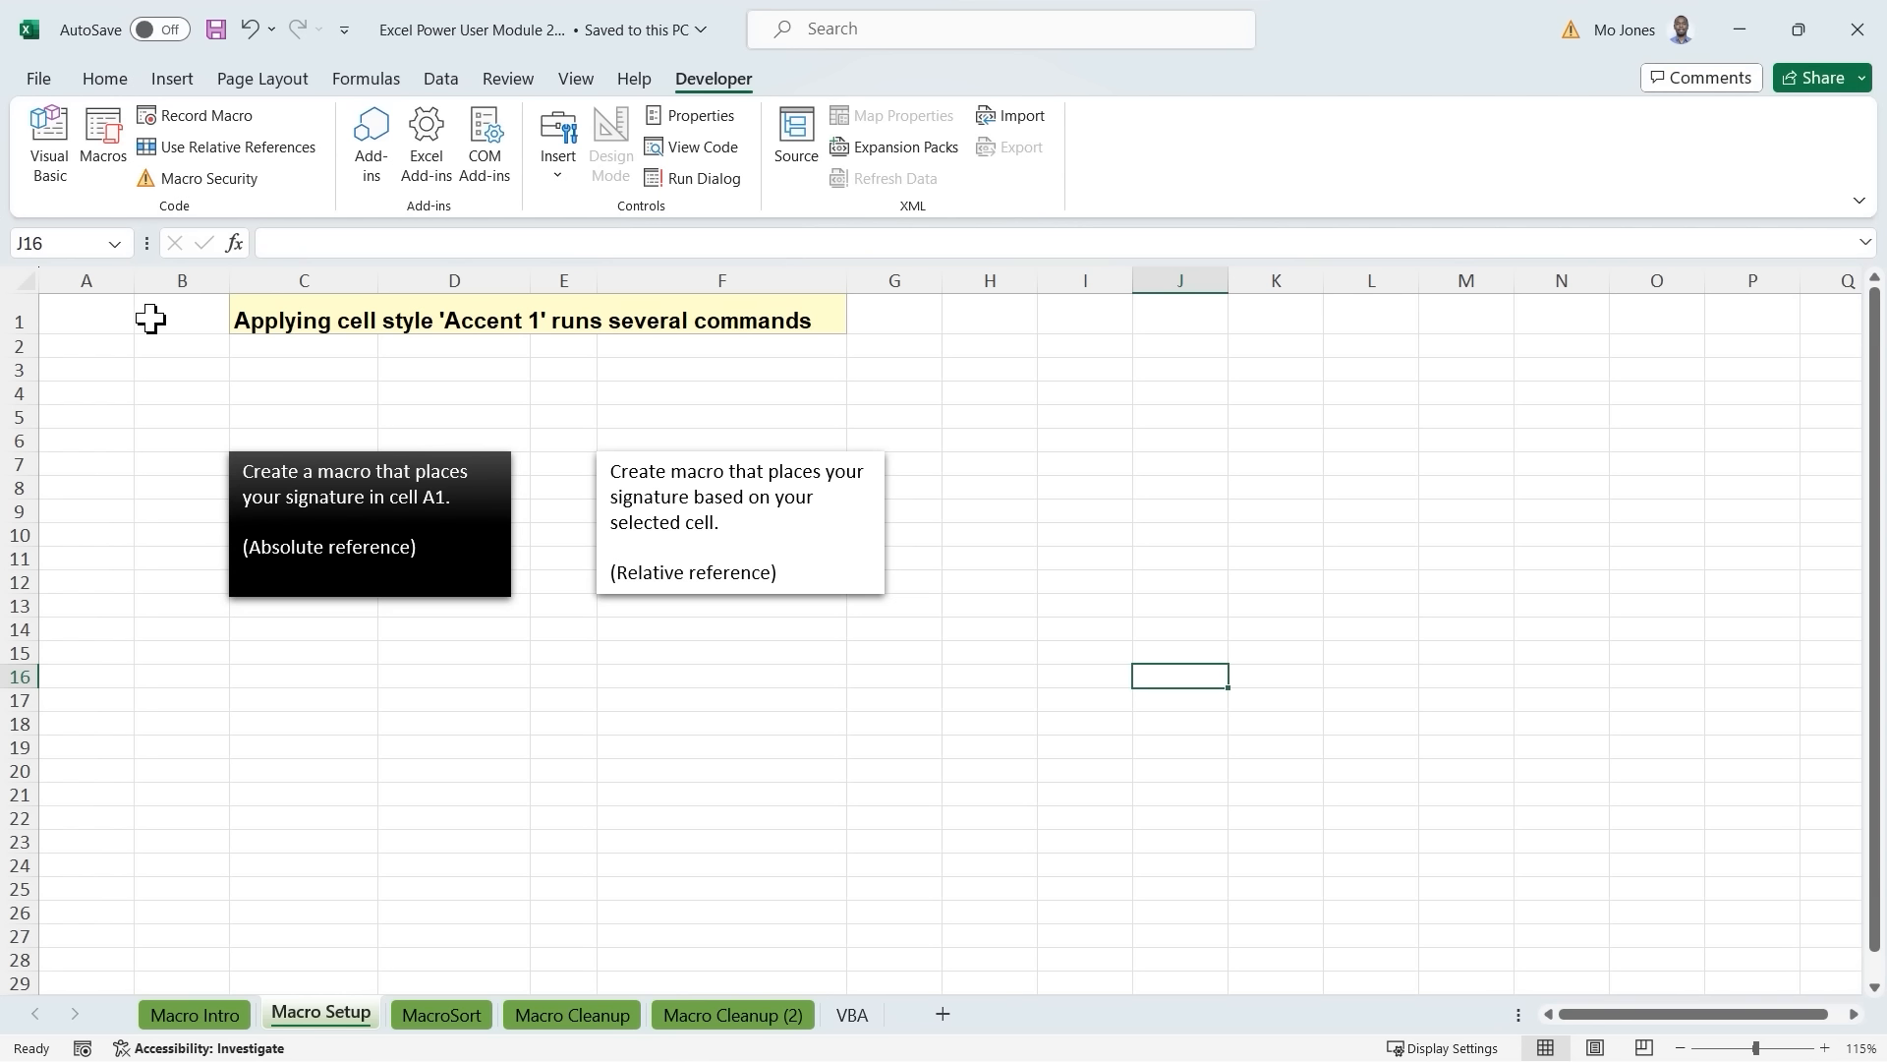
click(107, 319)
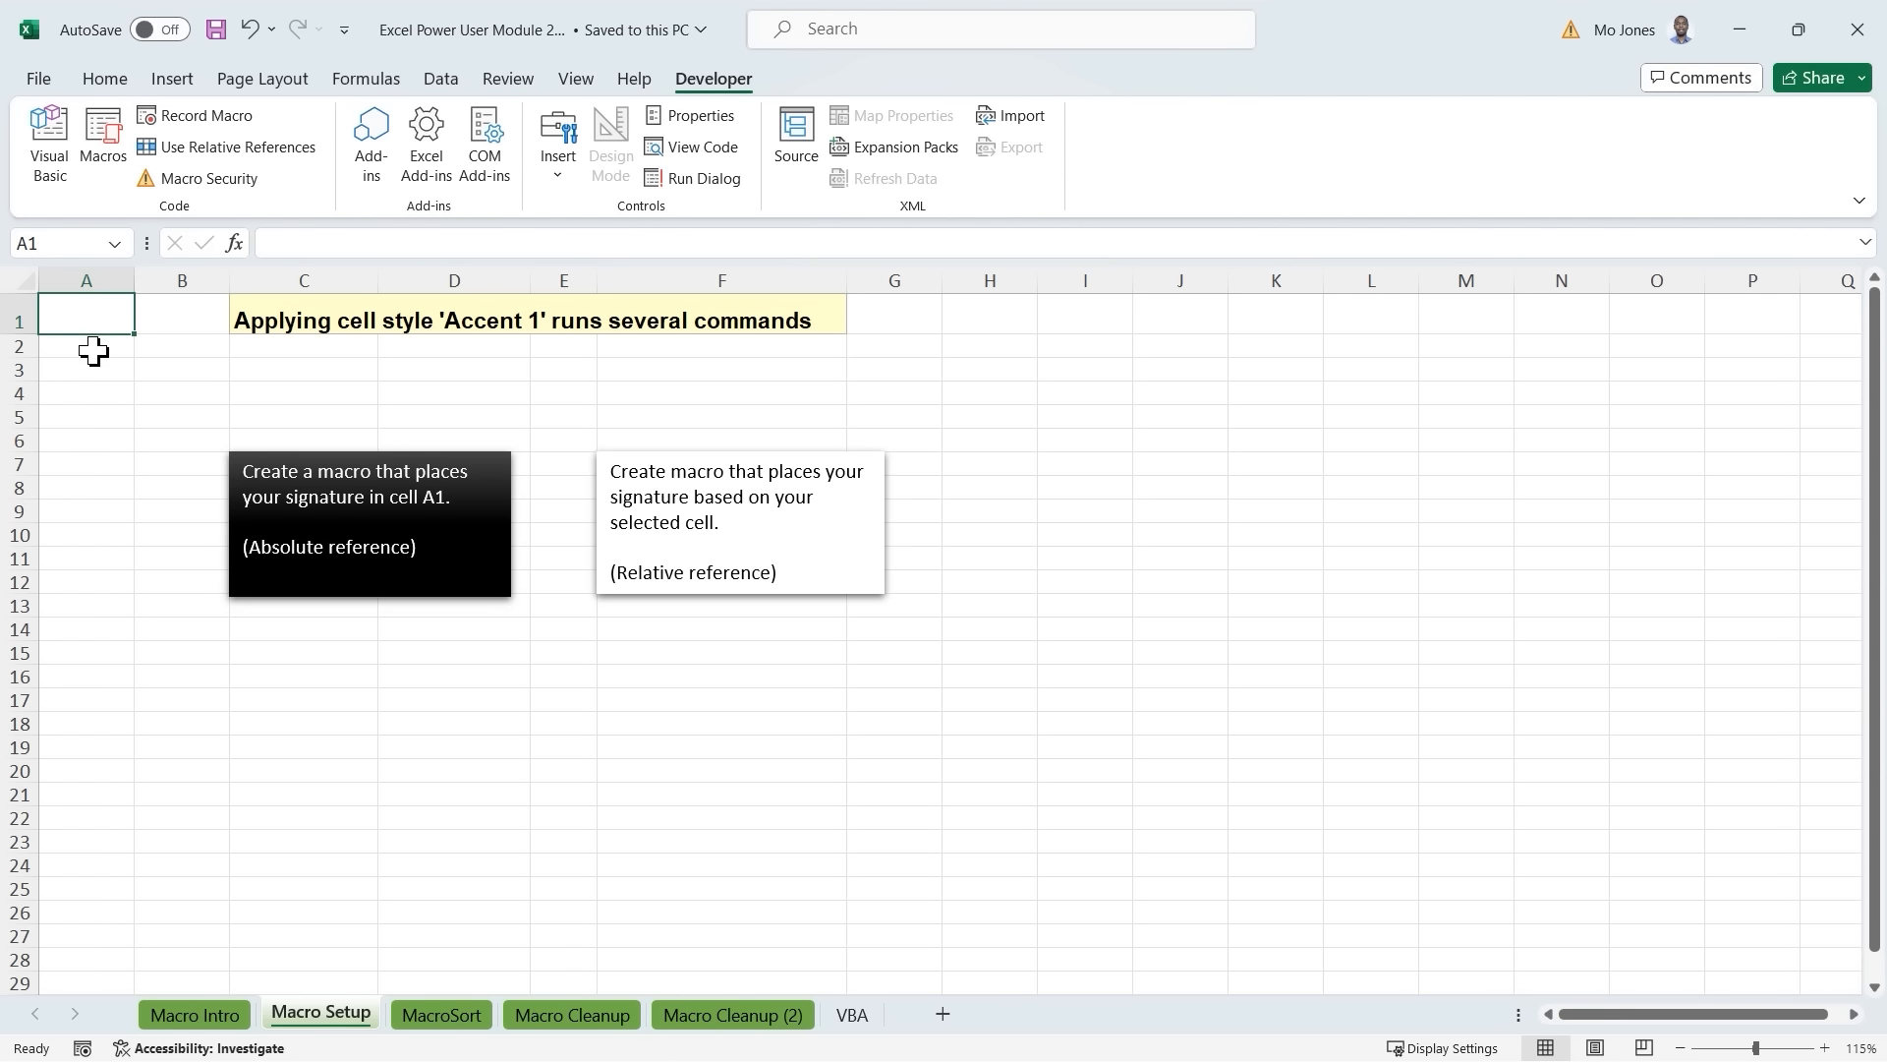
click(94, 351)
click(93, 370)
click(89, 411)
click(90, 309)
text(Moe)
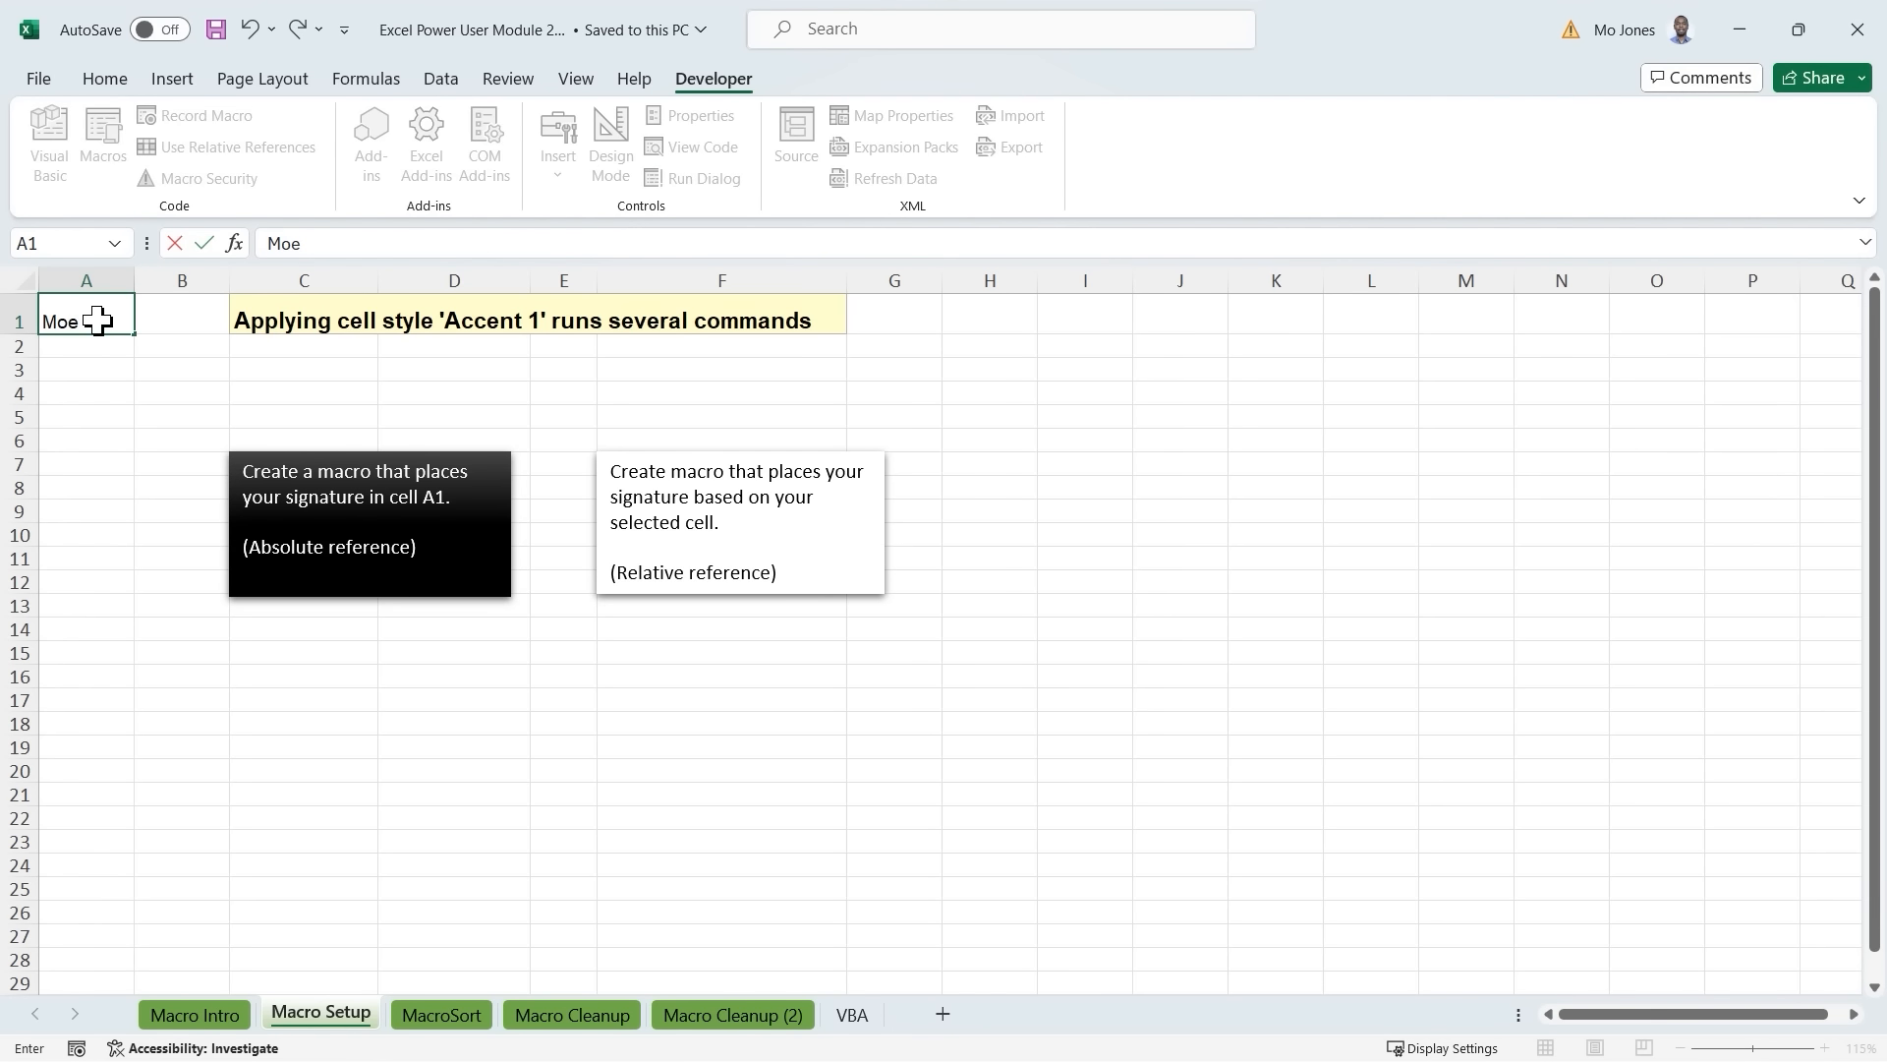
text( Jones)
key(Return)
text(L)
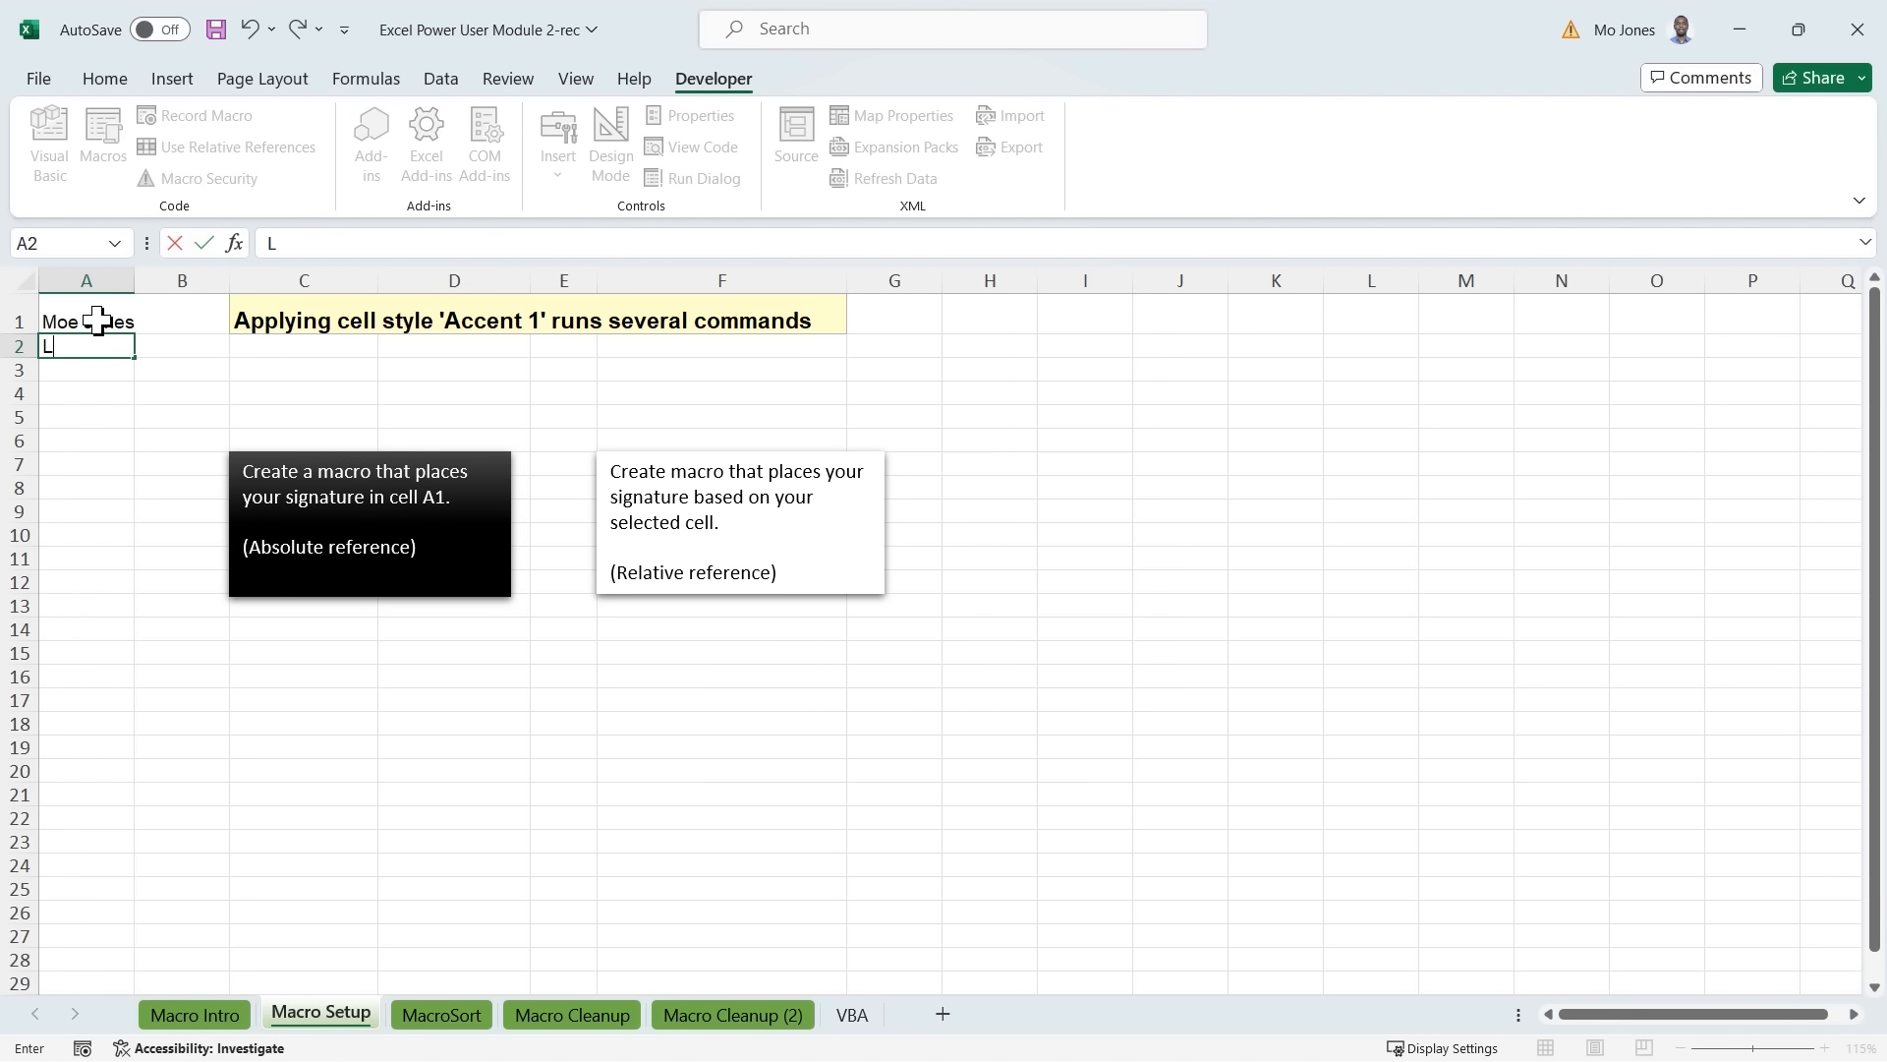
text(earnit)
key(Return)
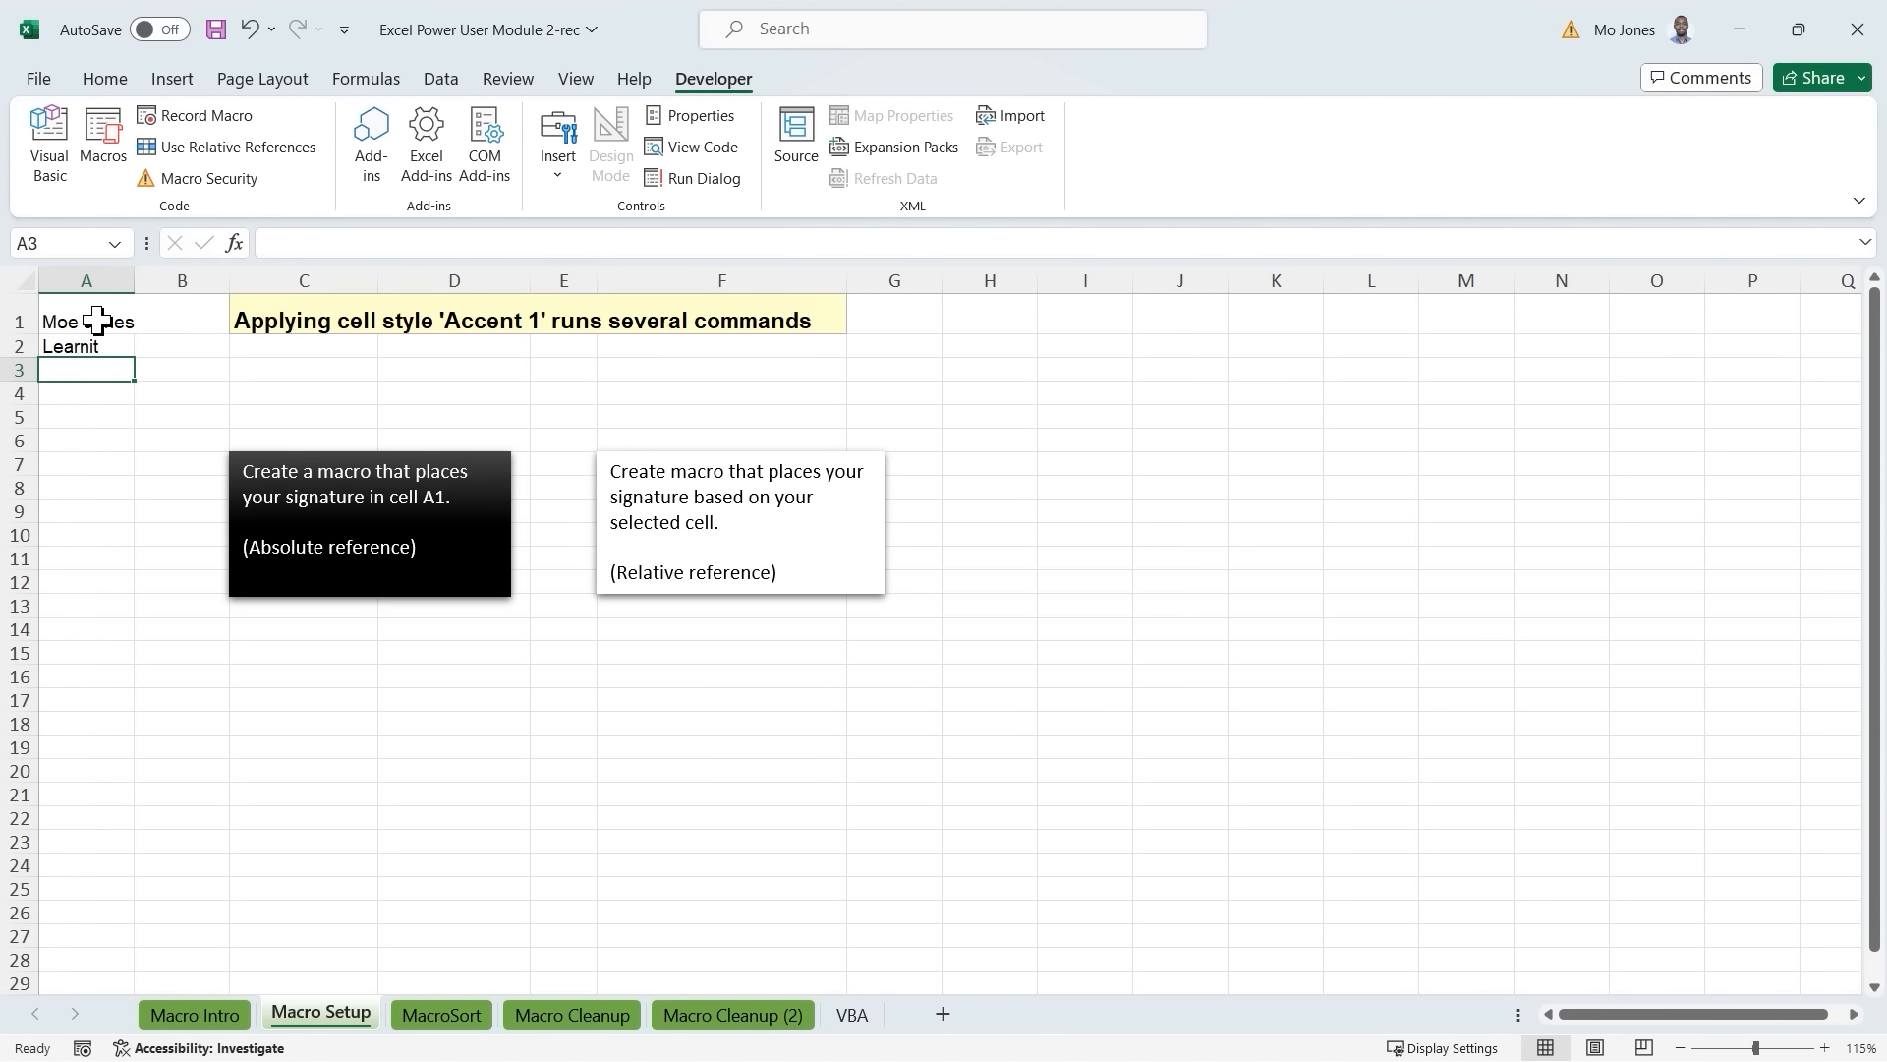
text(=today)
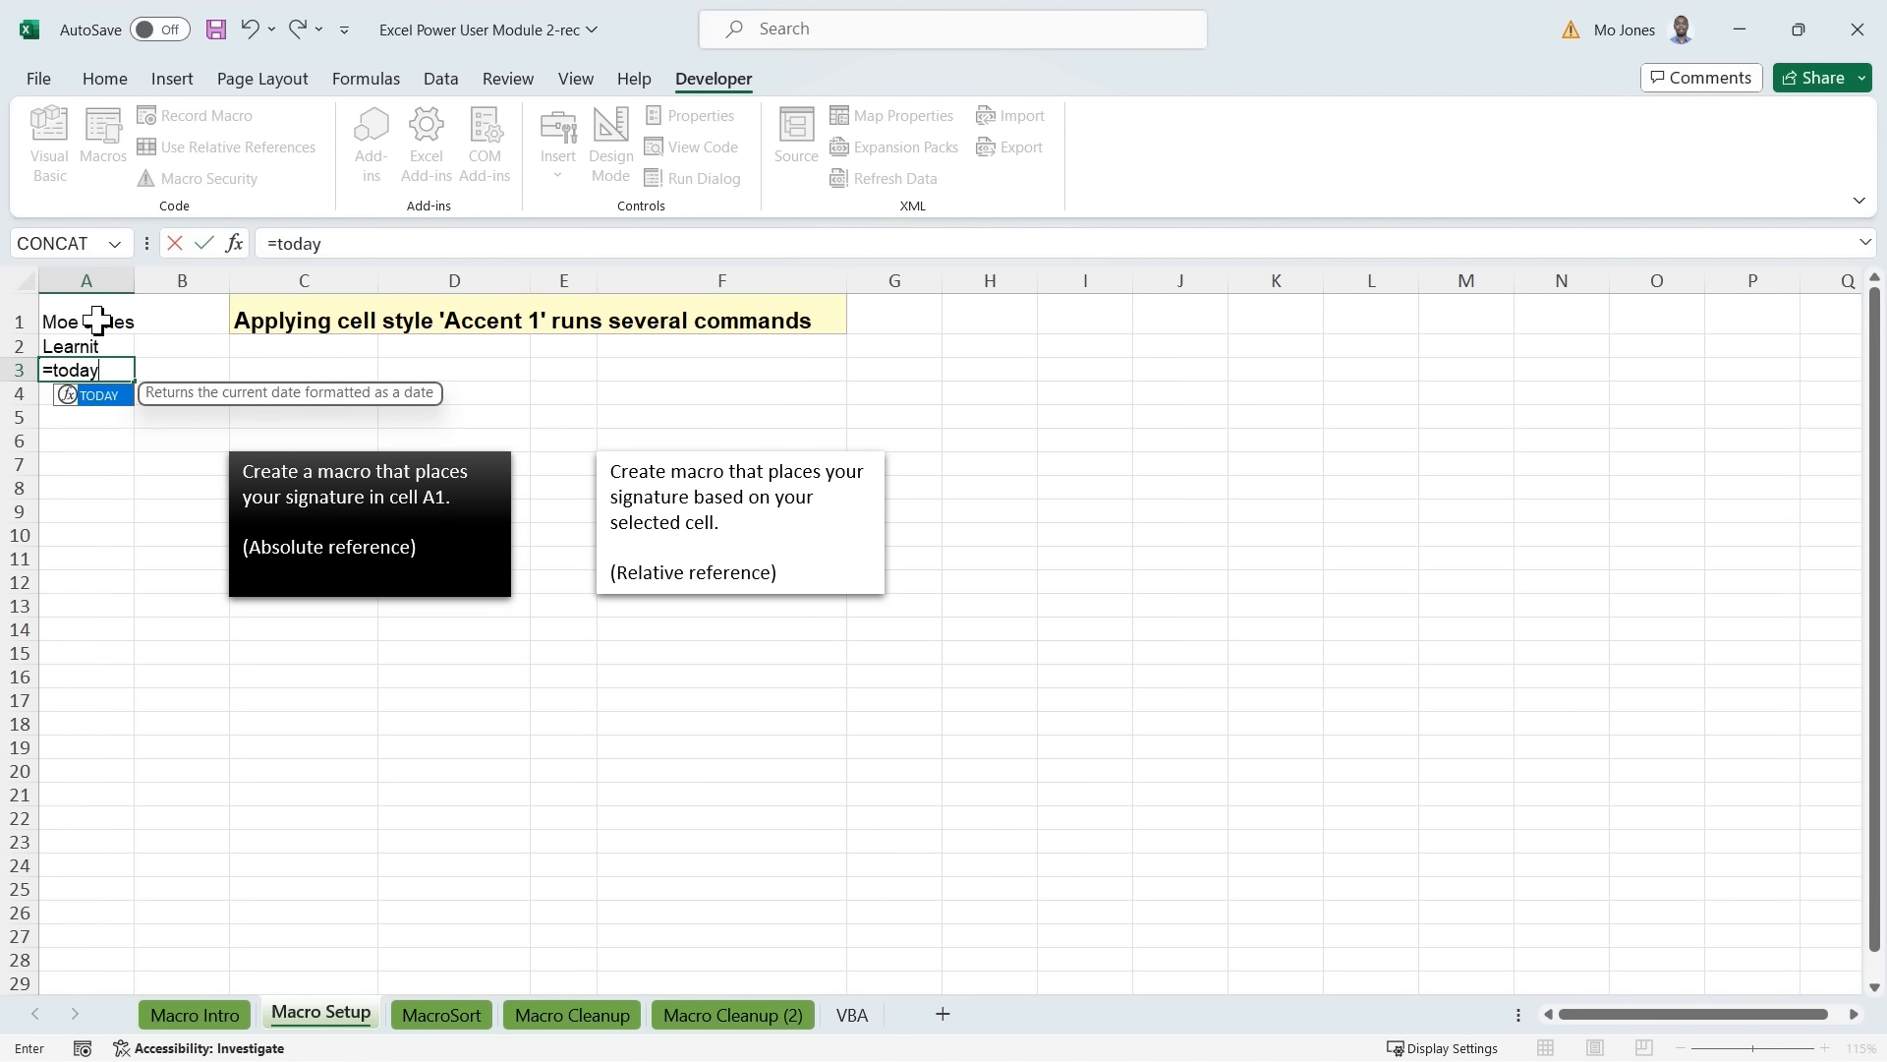
text(())
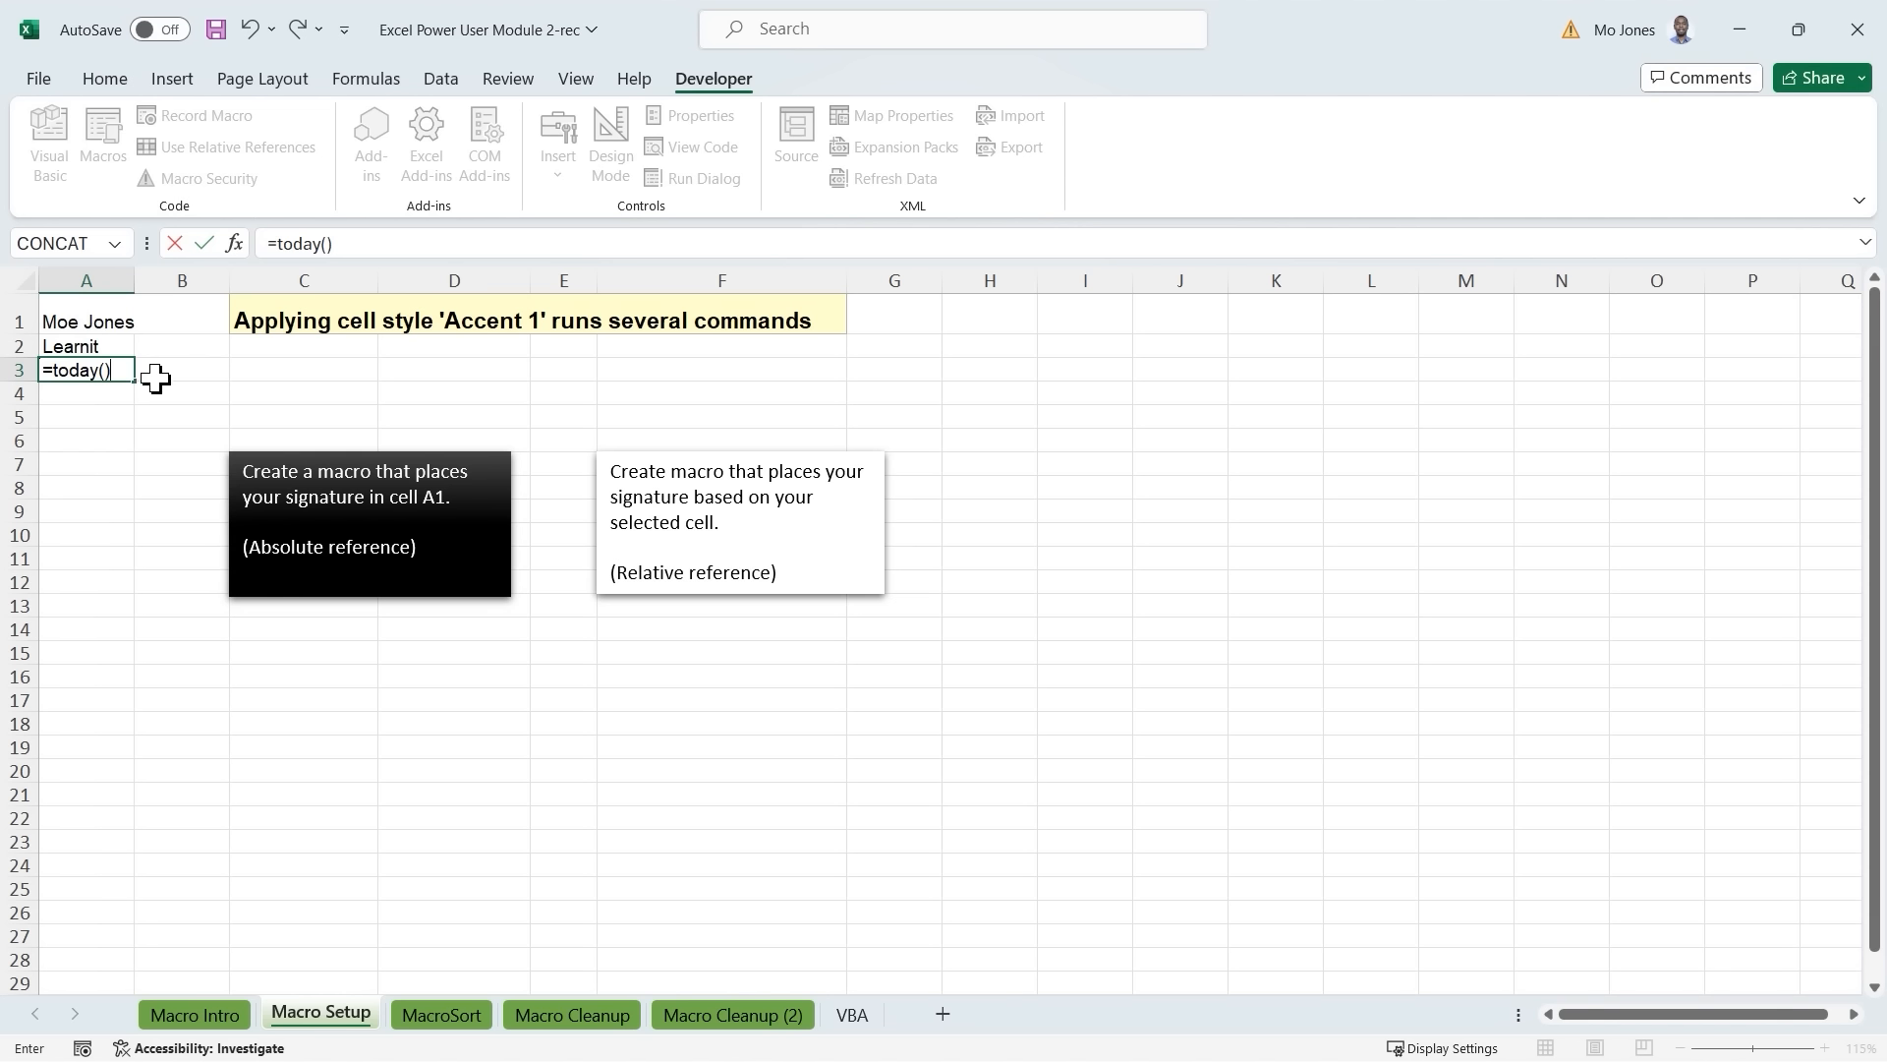
key(Return)
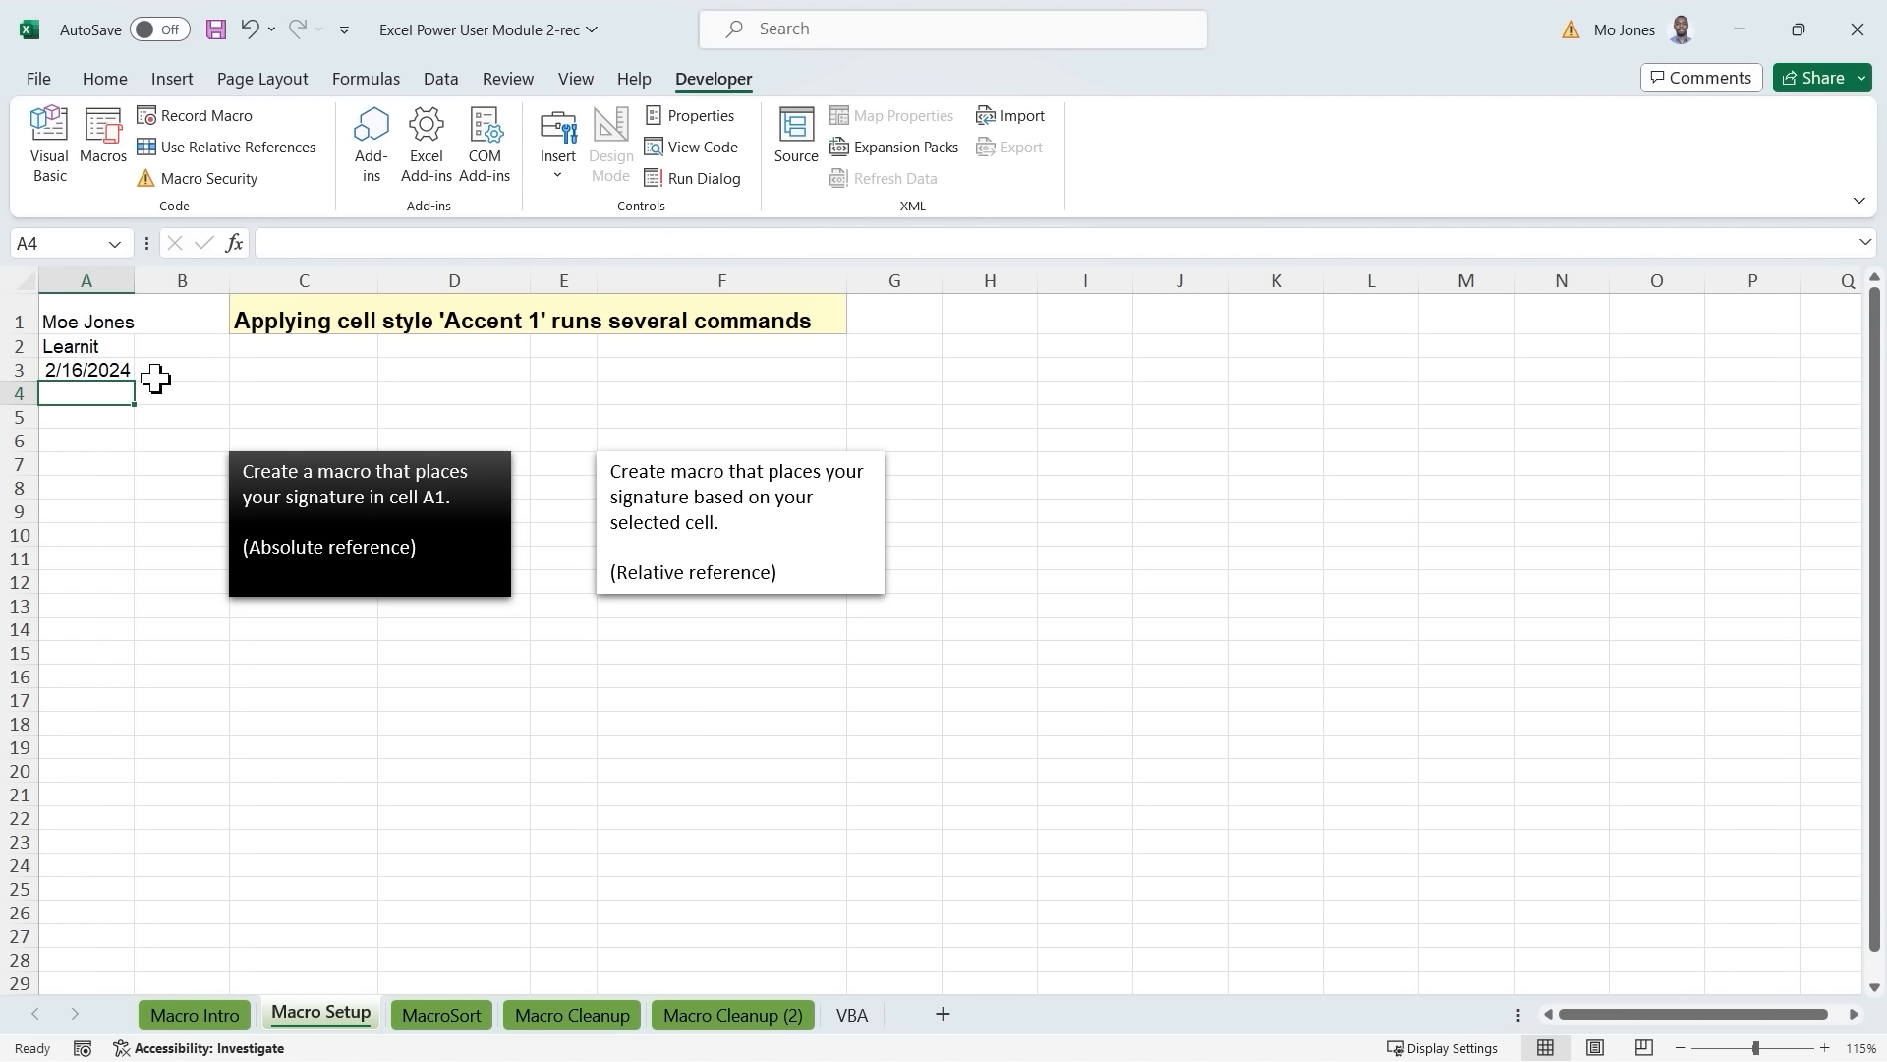
click(116, 320)
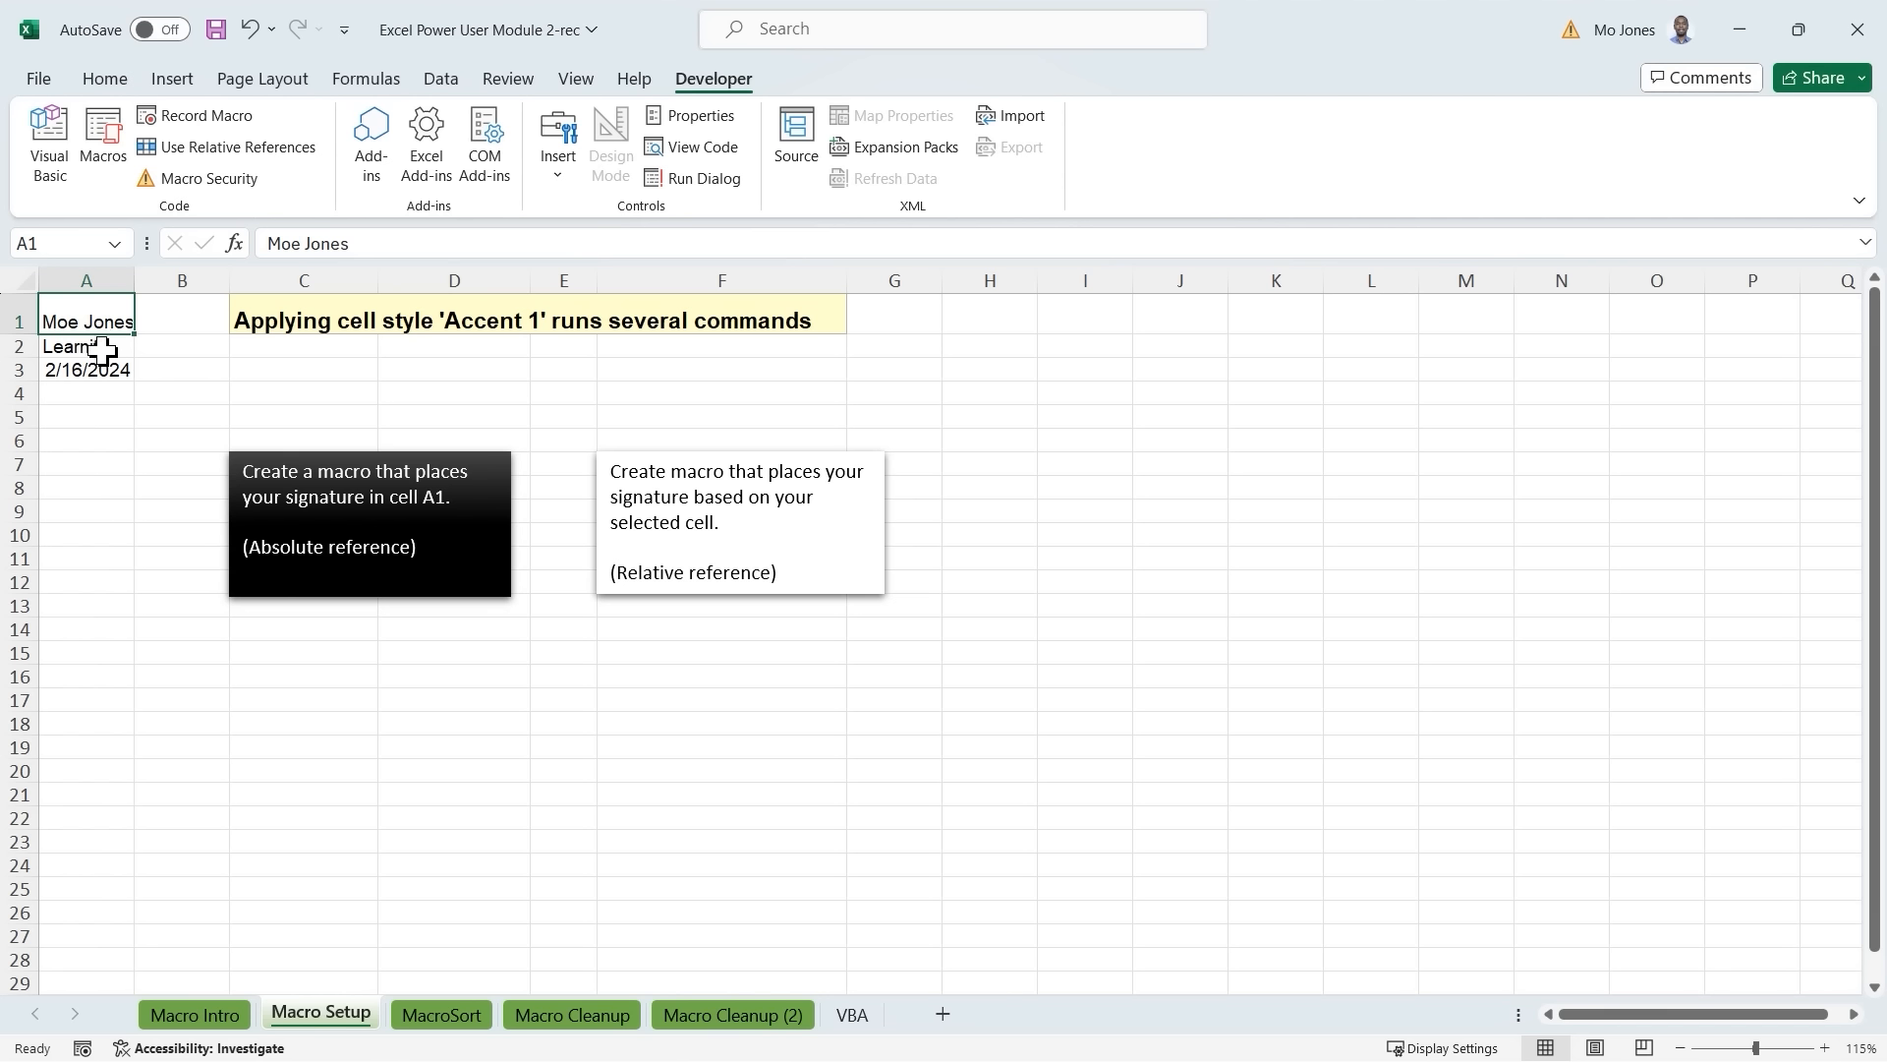
click(102, 348)
click(101, 370)
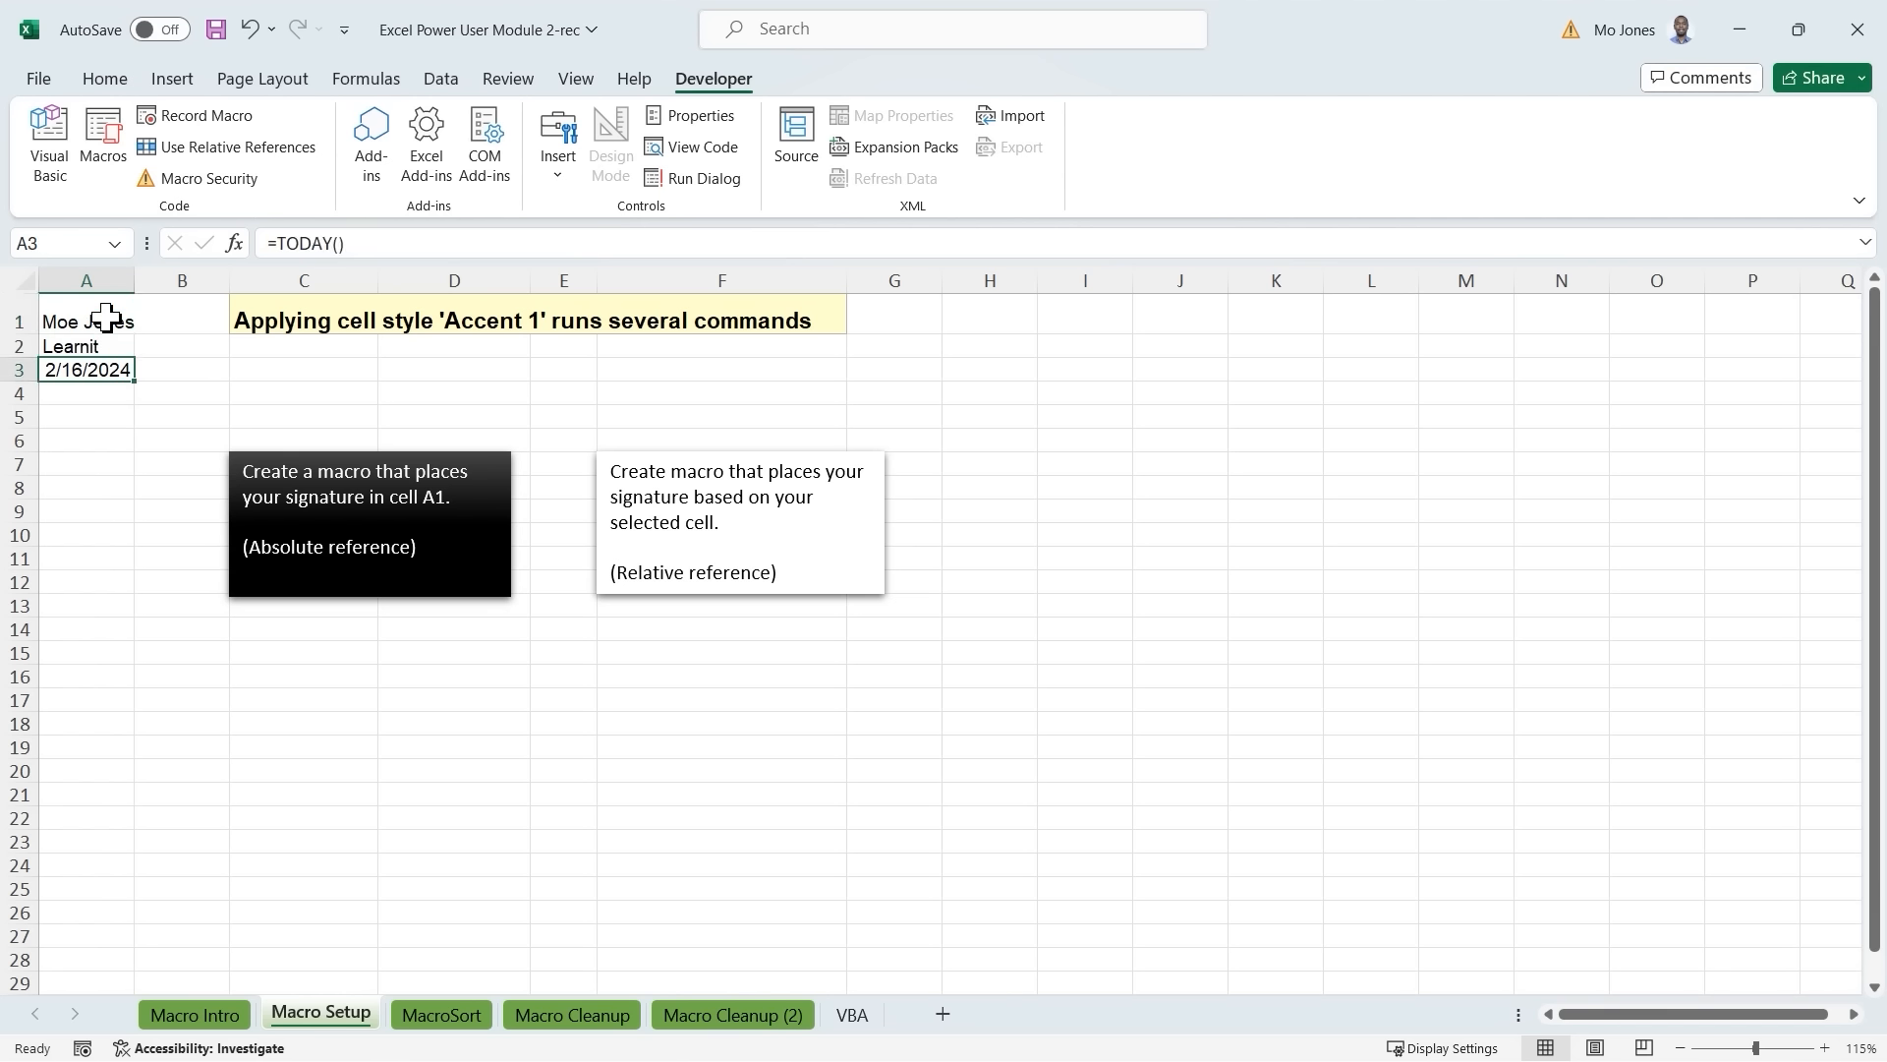
drag(105, 315, 108, 393)
key(Delete)
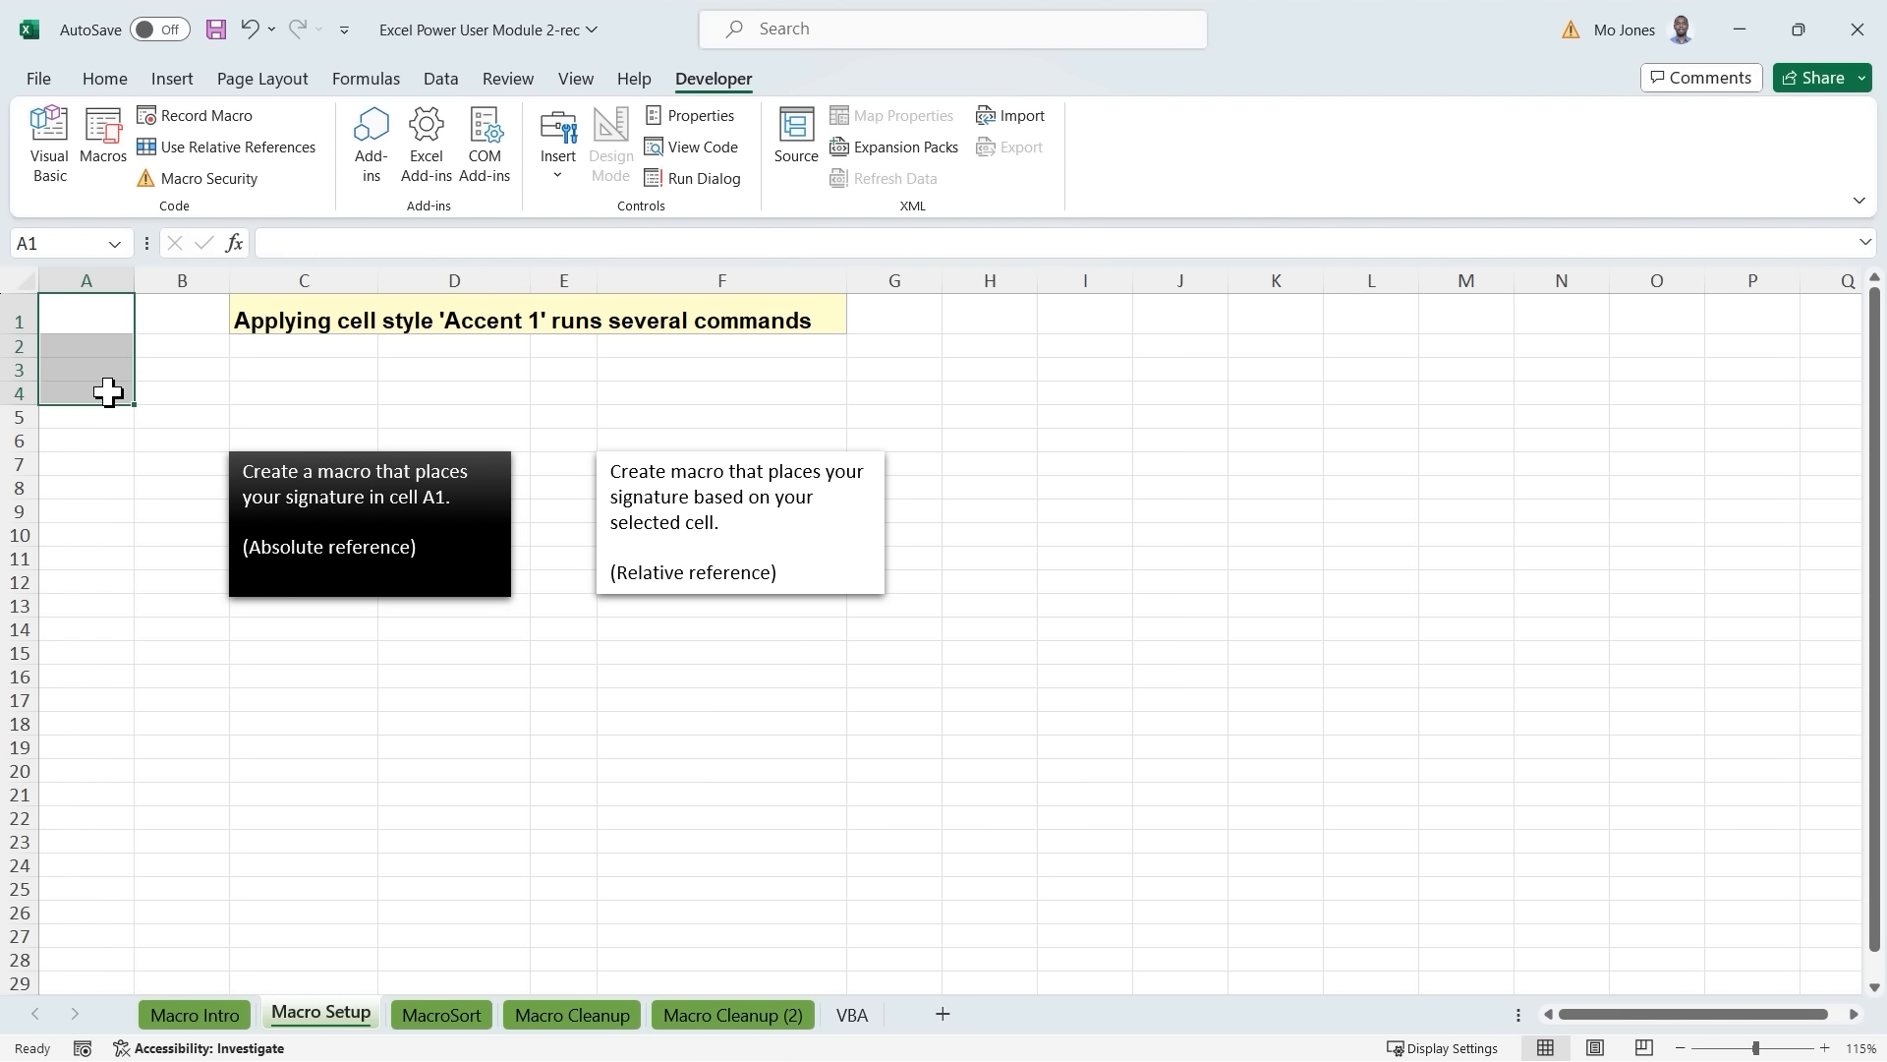
Start the column I list with Cell in I4 and Range in I5.
click(110, 324)
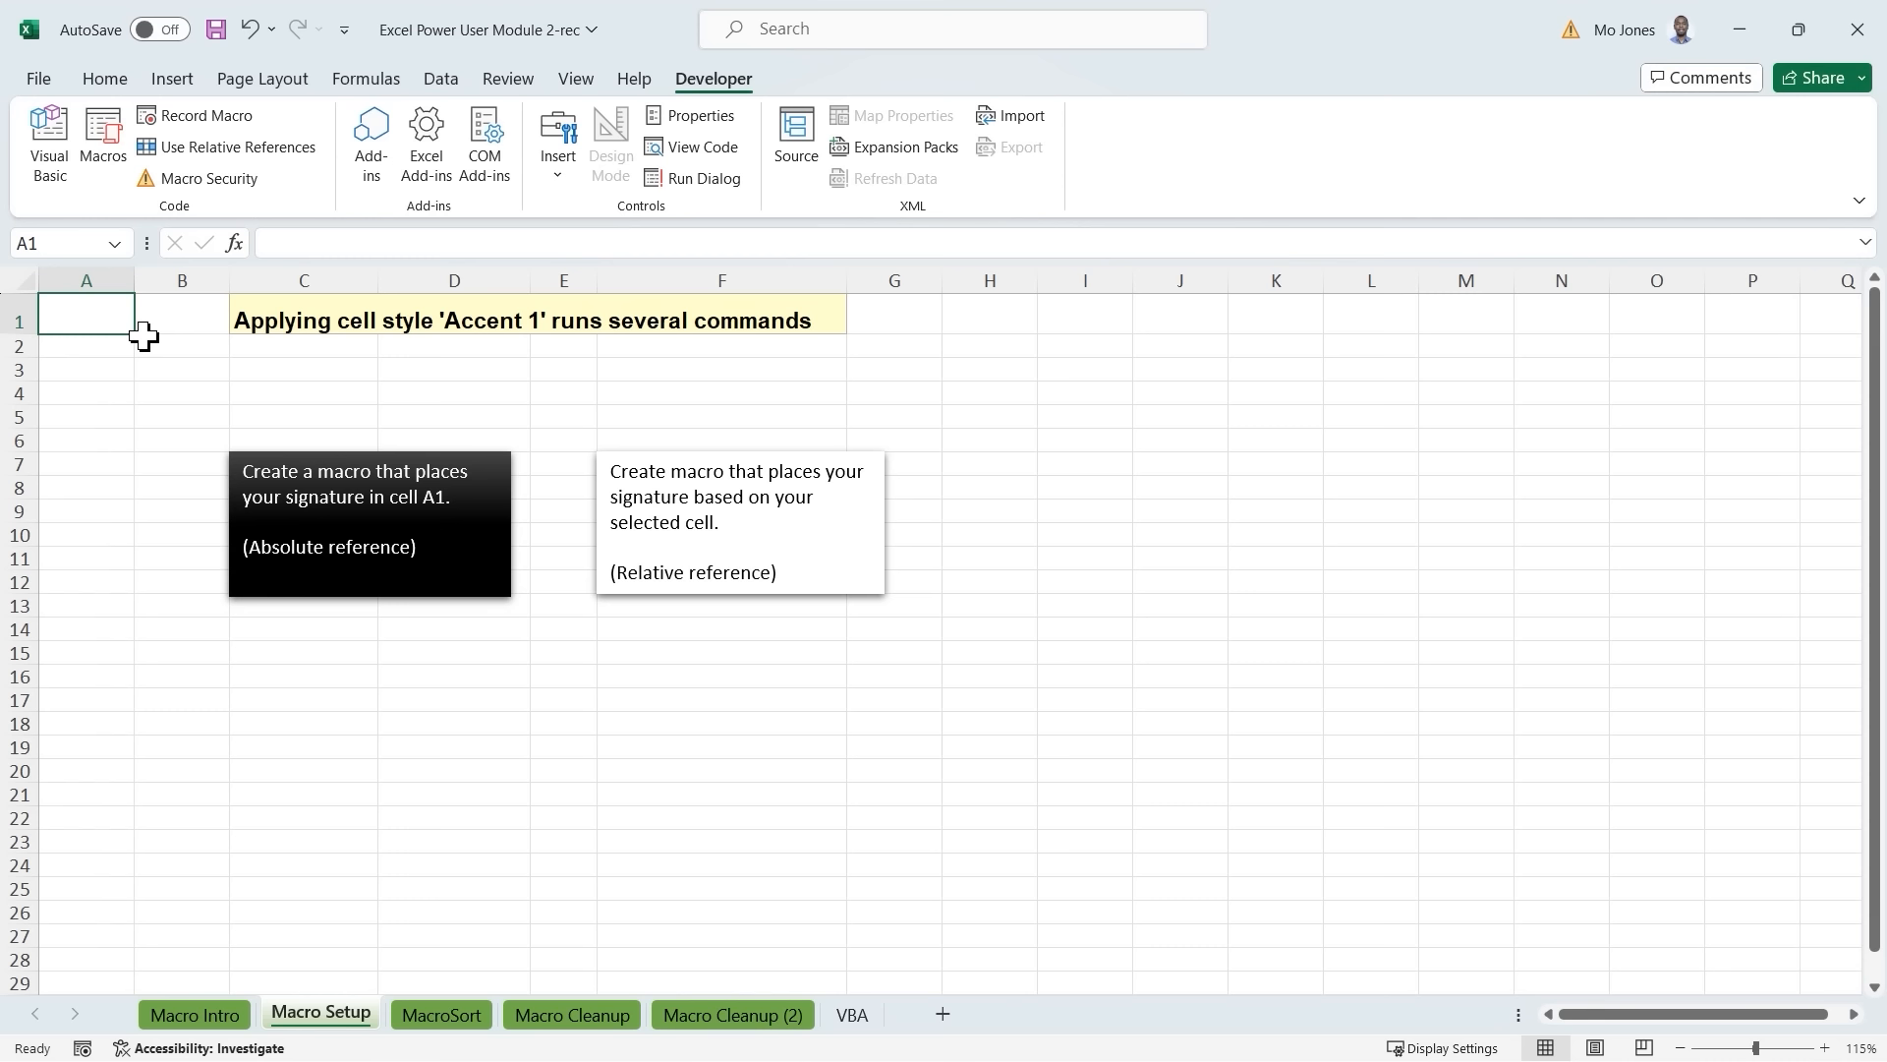
click(1108, 394)
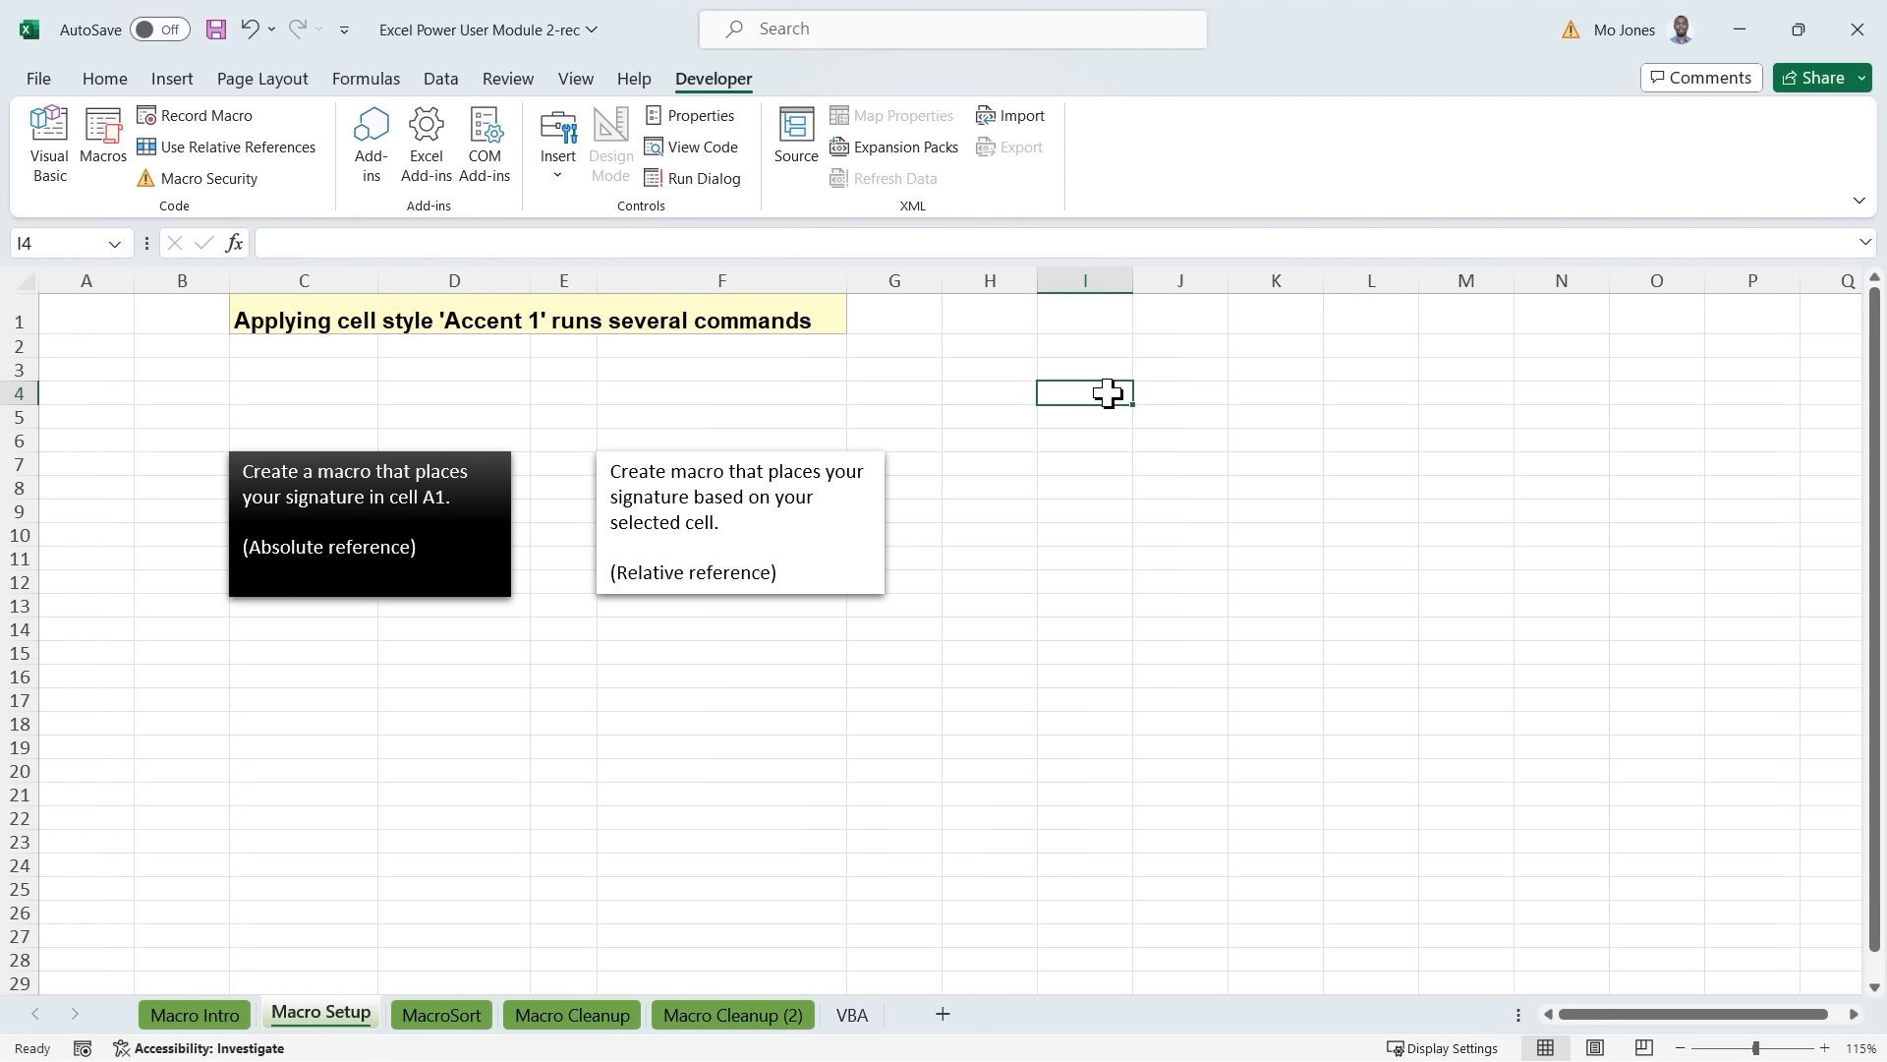
text(Cell)
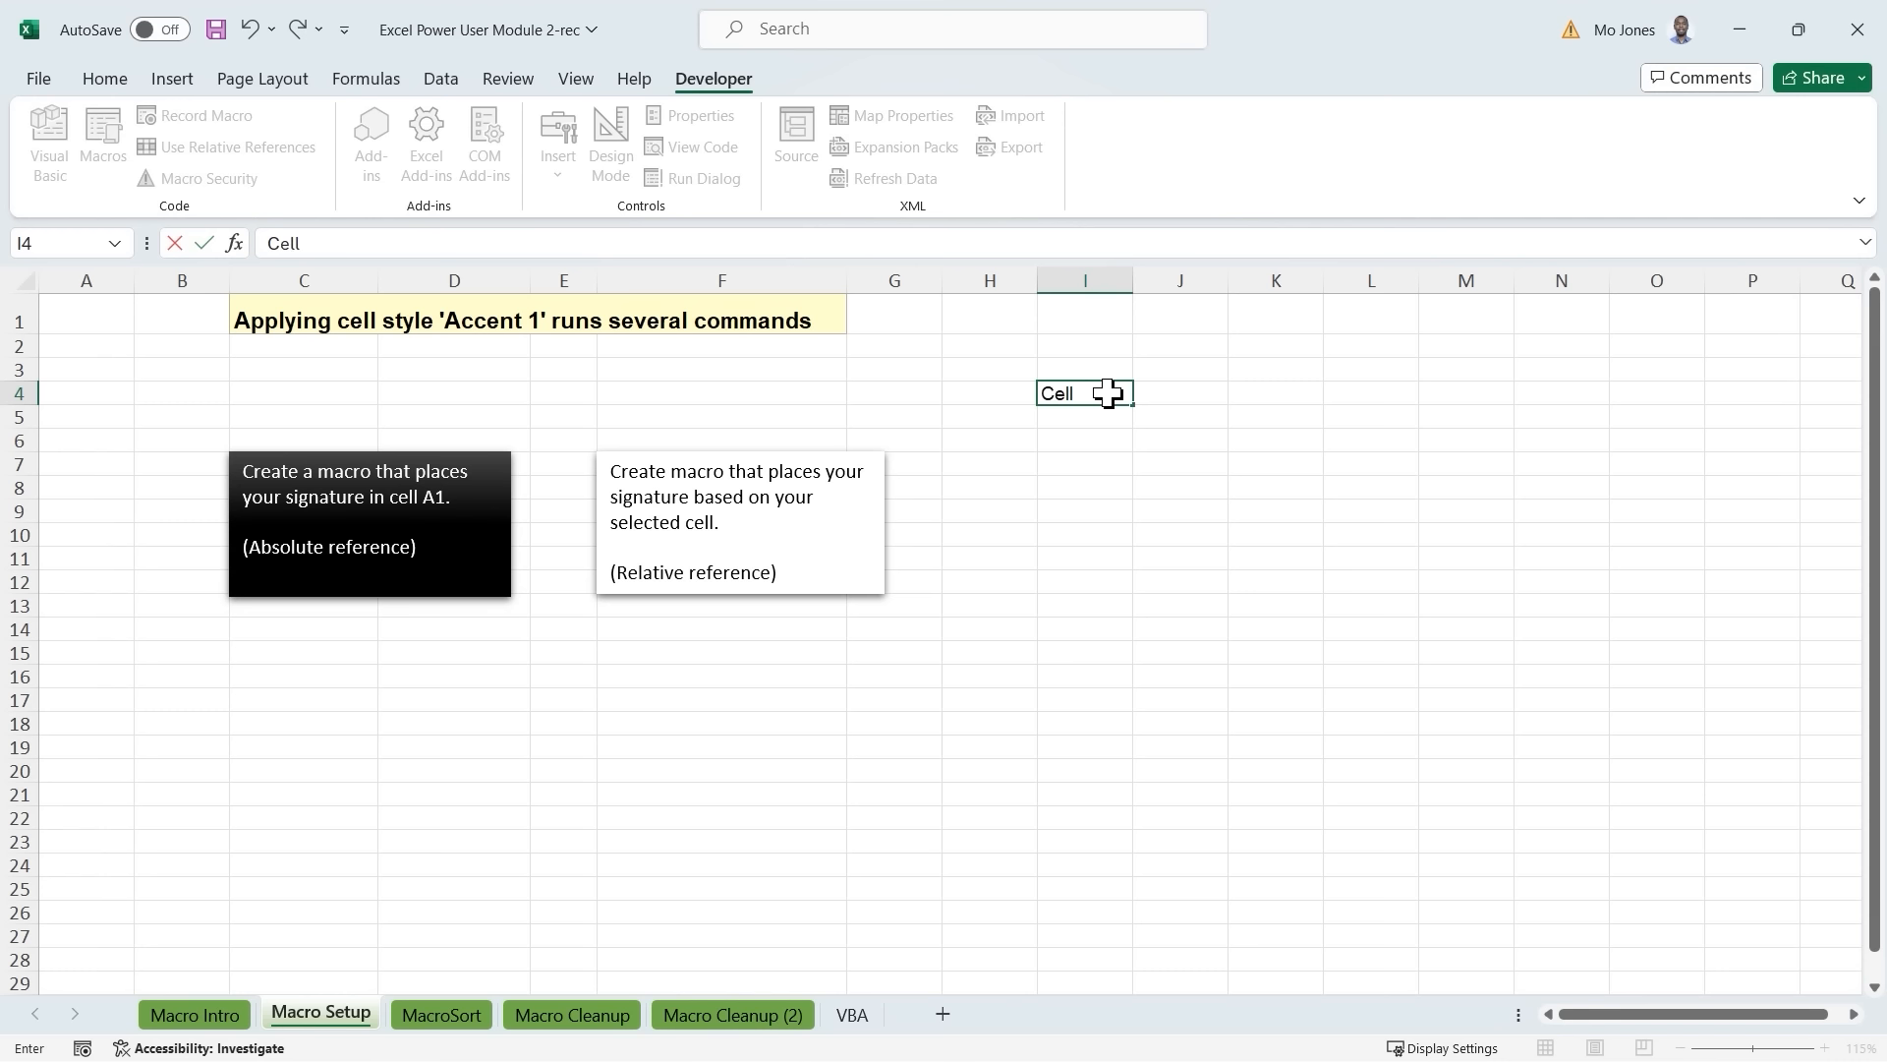
key(Return)
text(Range)
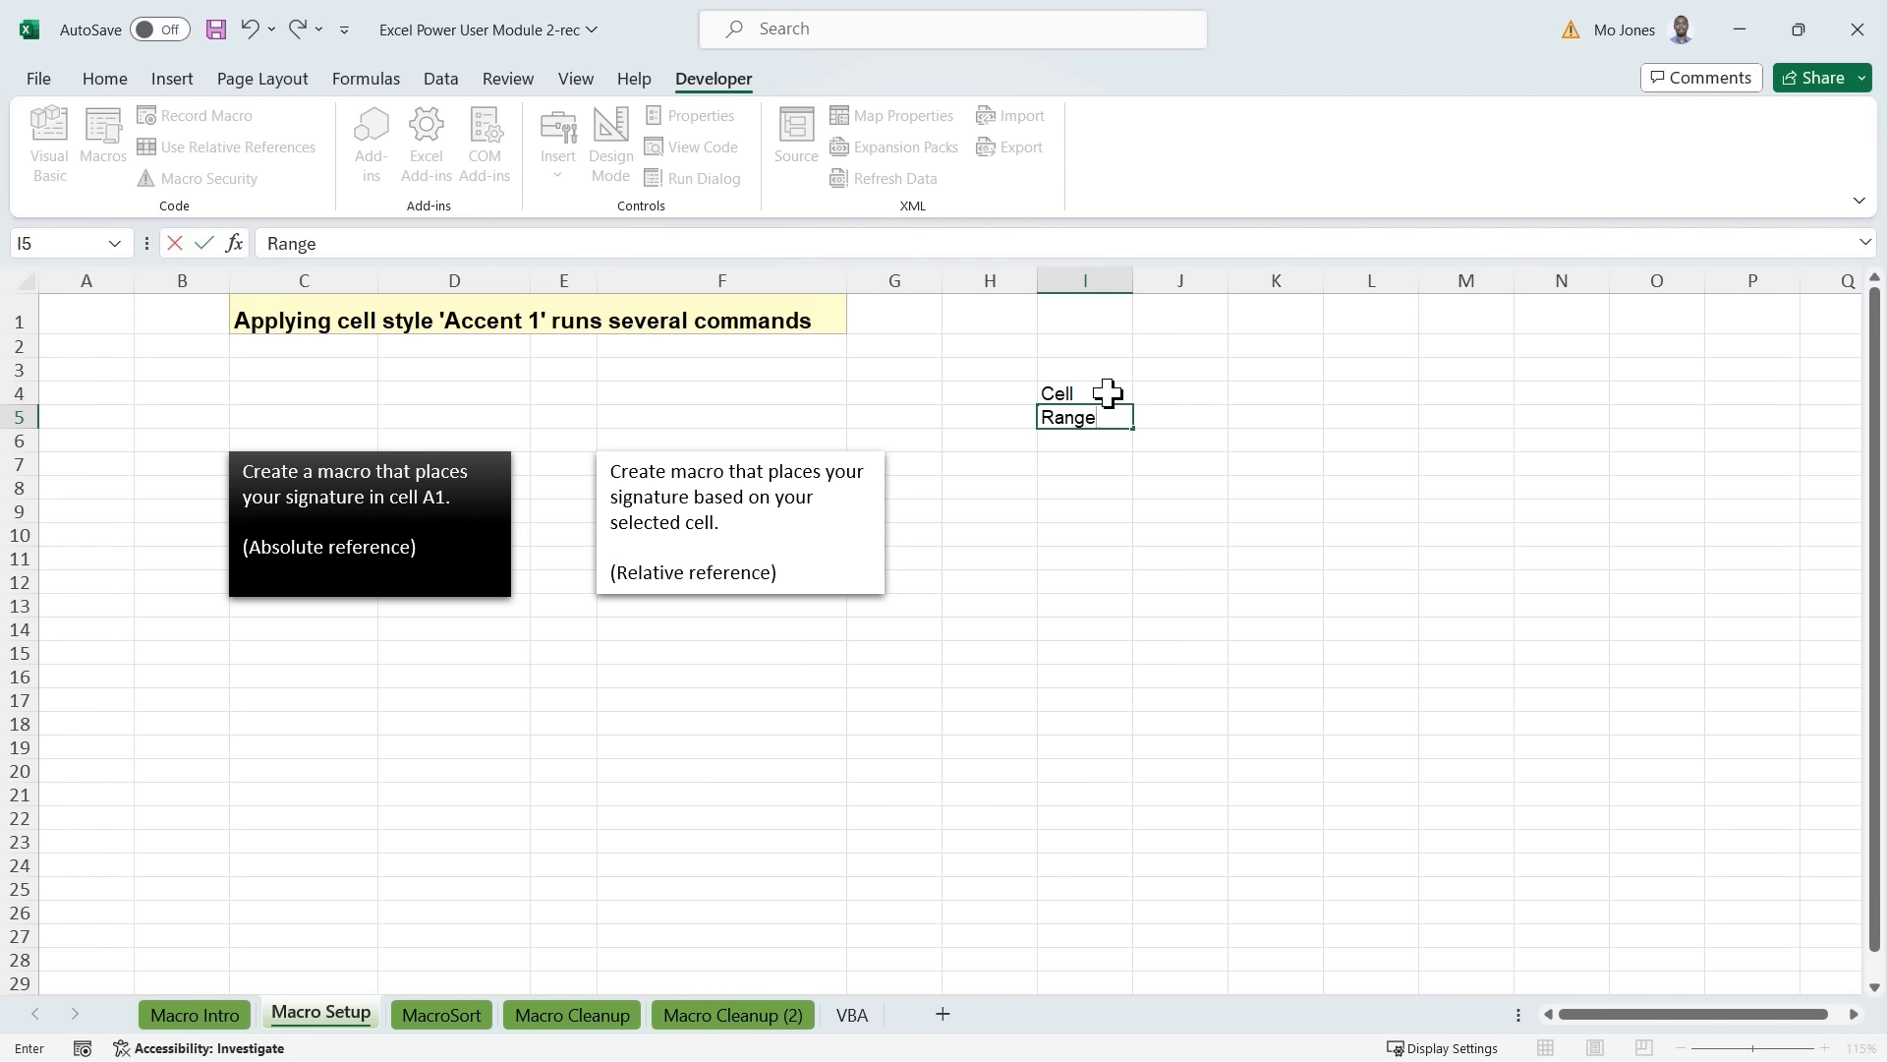
key(Return)
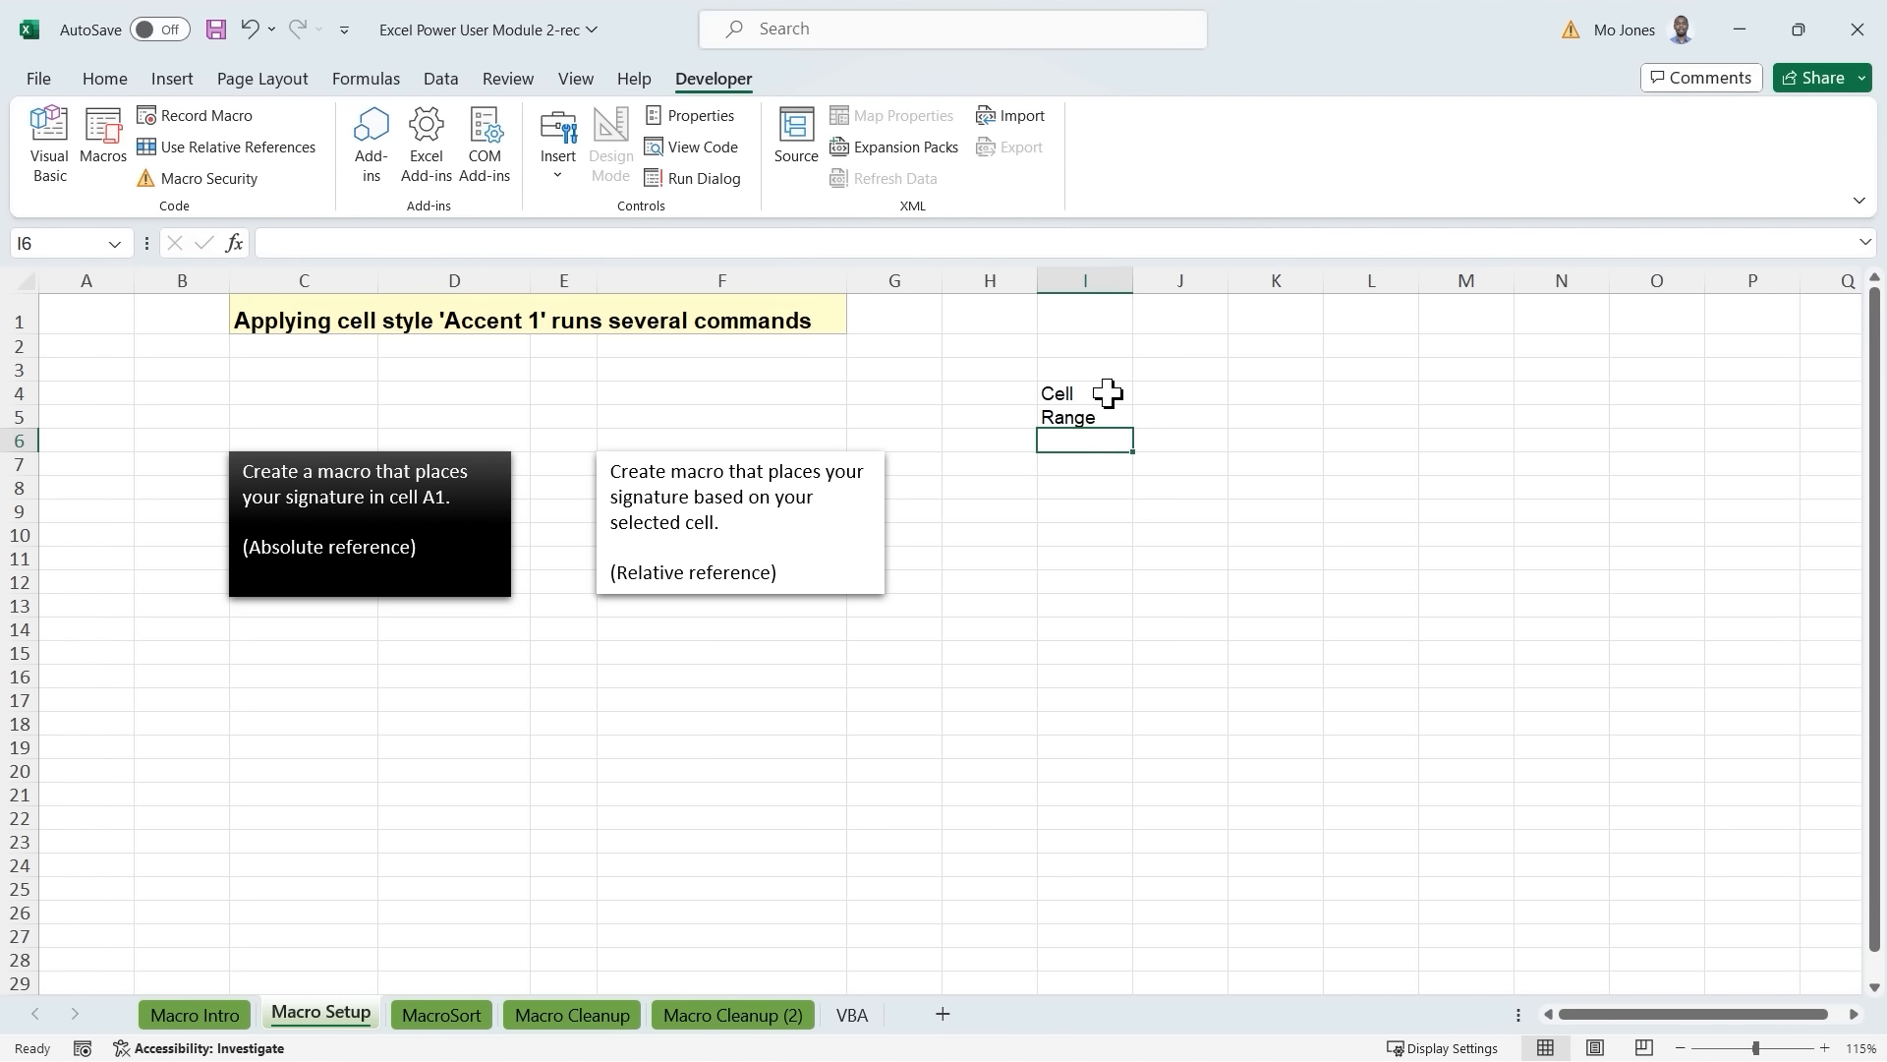
Add Table, Chart, Sheet and Workbook in I6 through I9.
text(Table)
key(Return)
text(C)
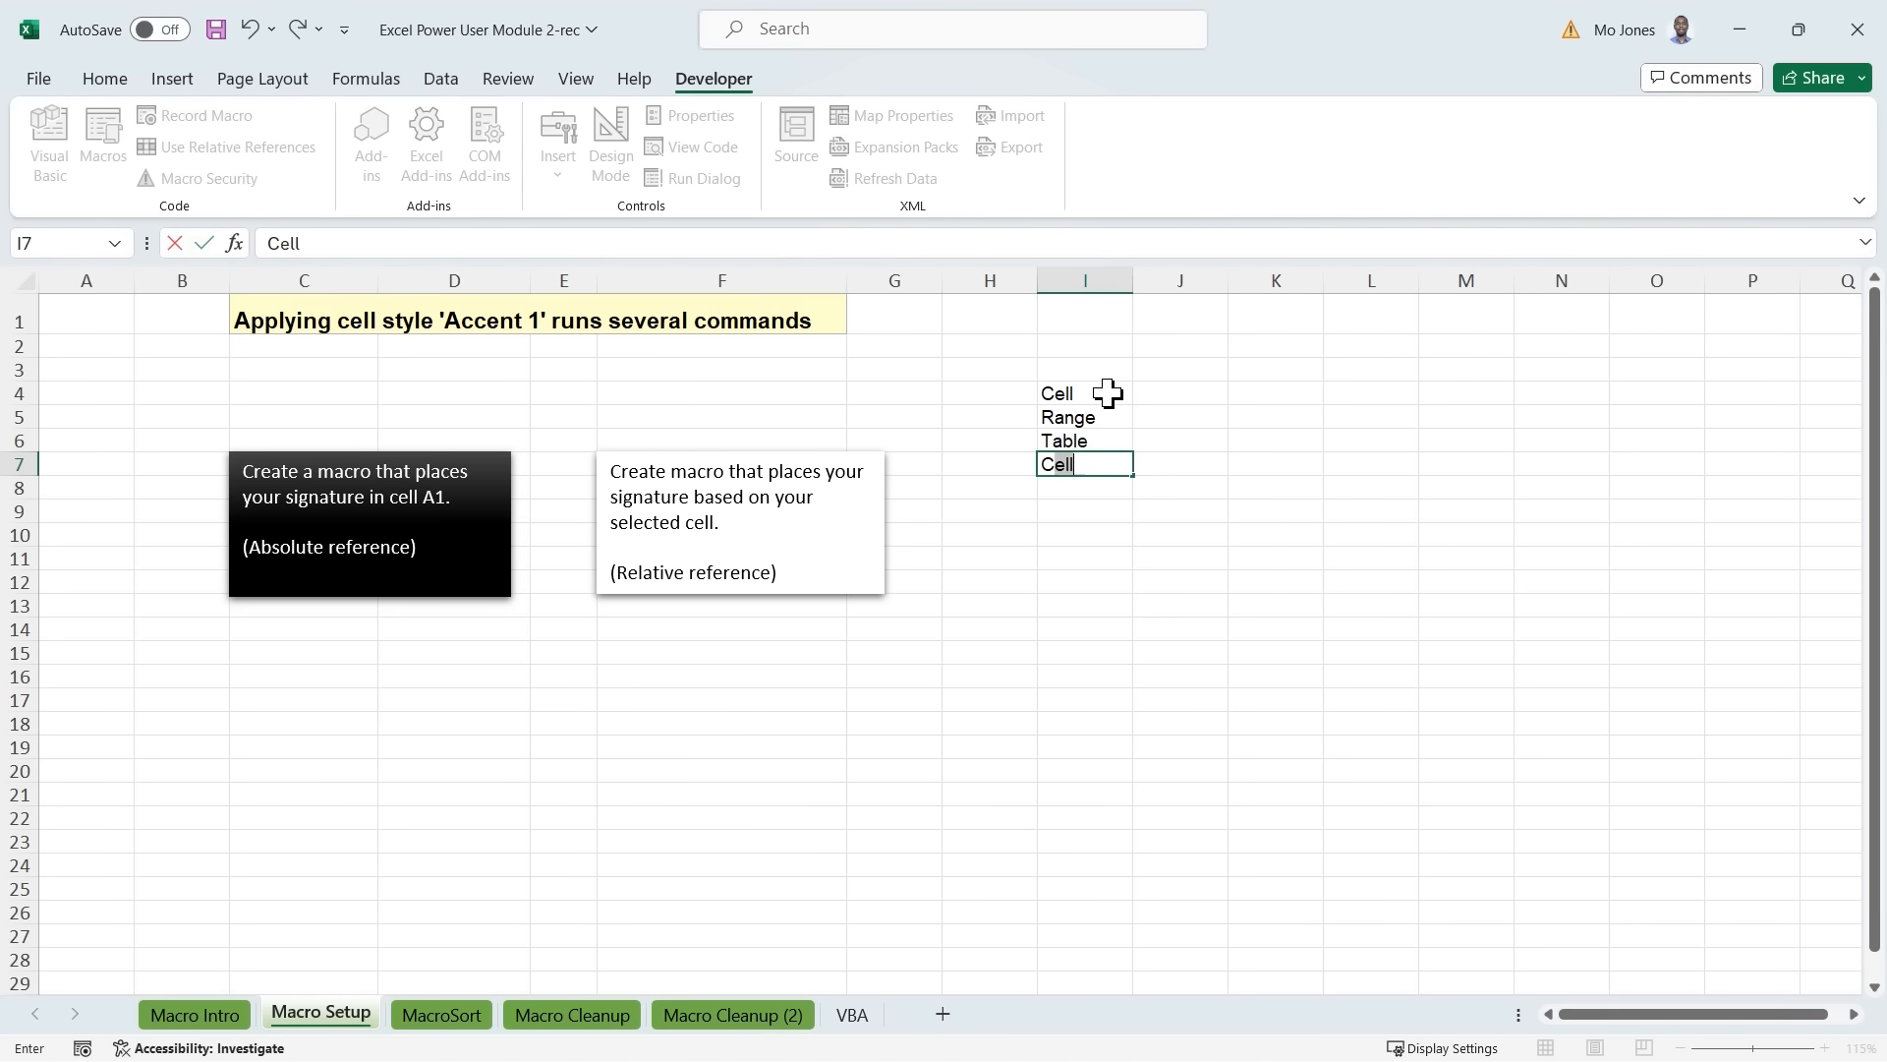
text(hart)
key(Return)
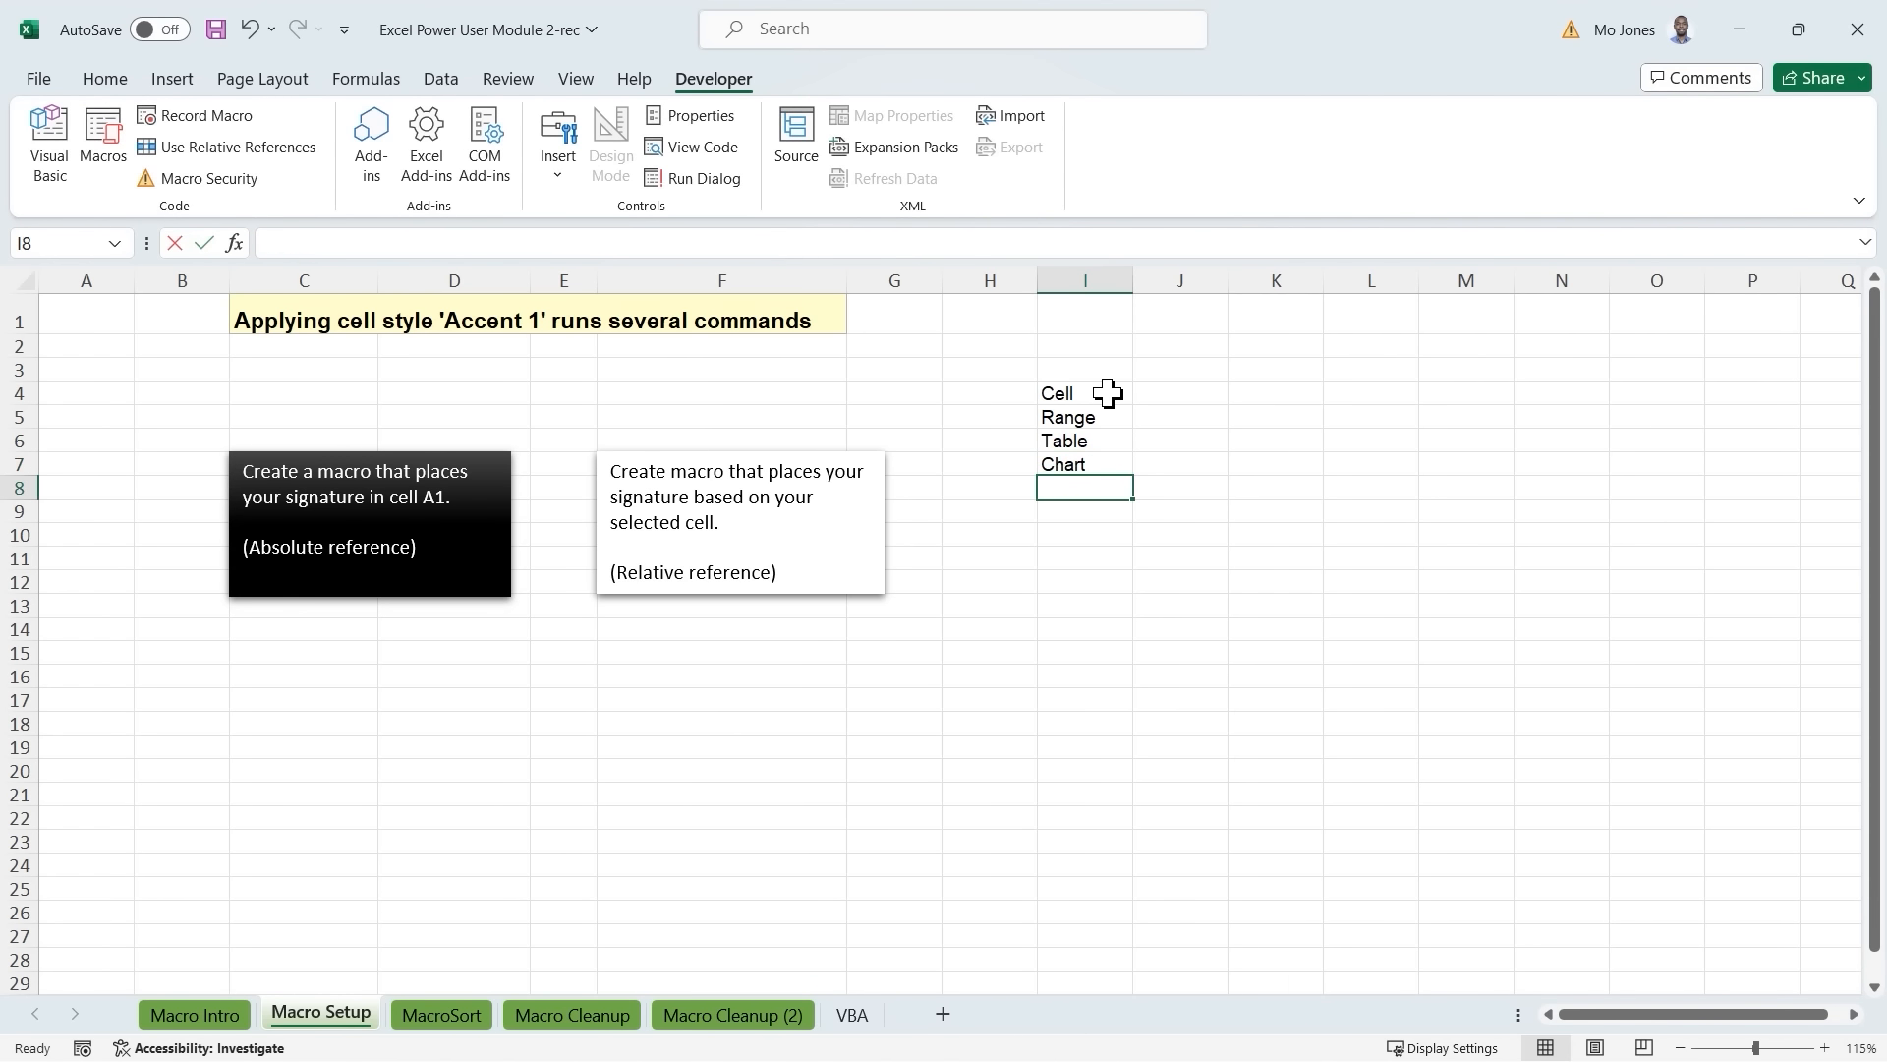
text(Sheet)
key(Return)
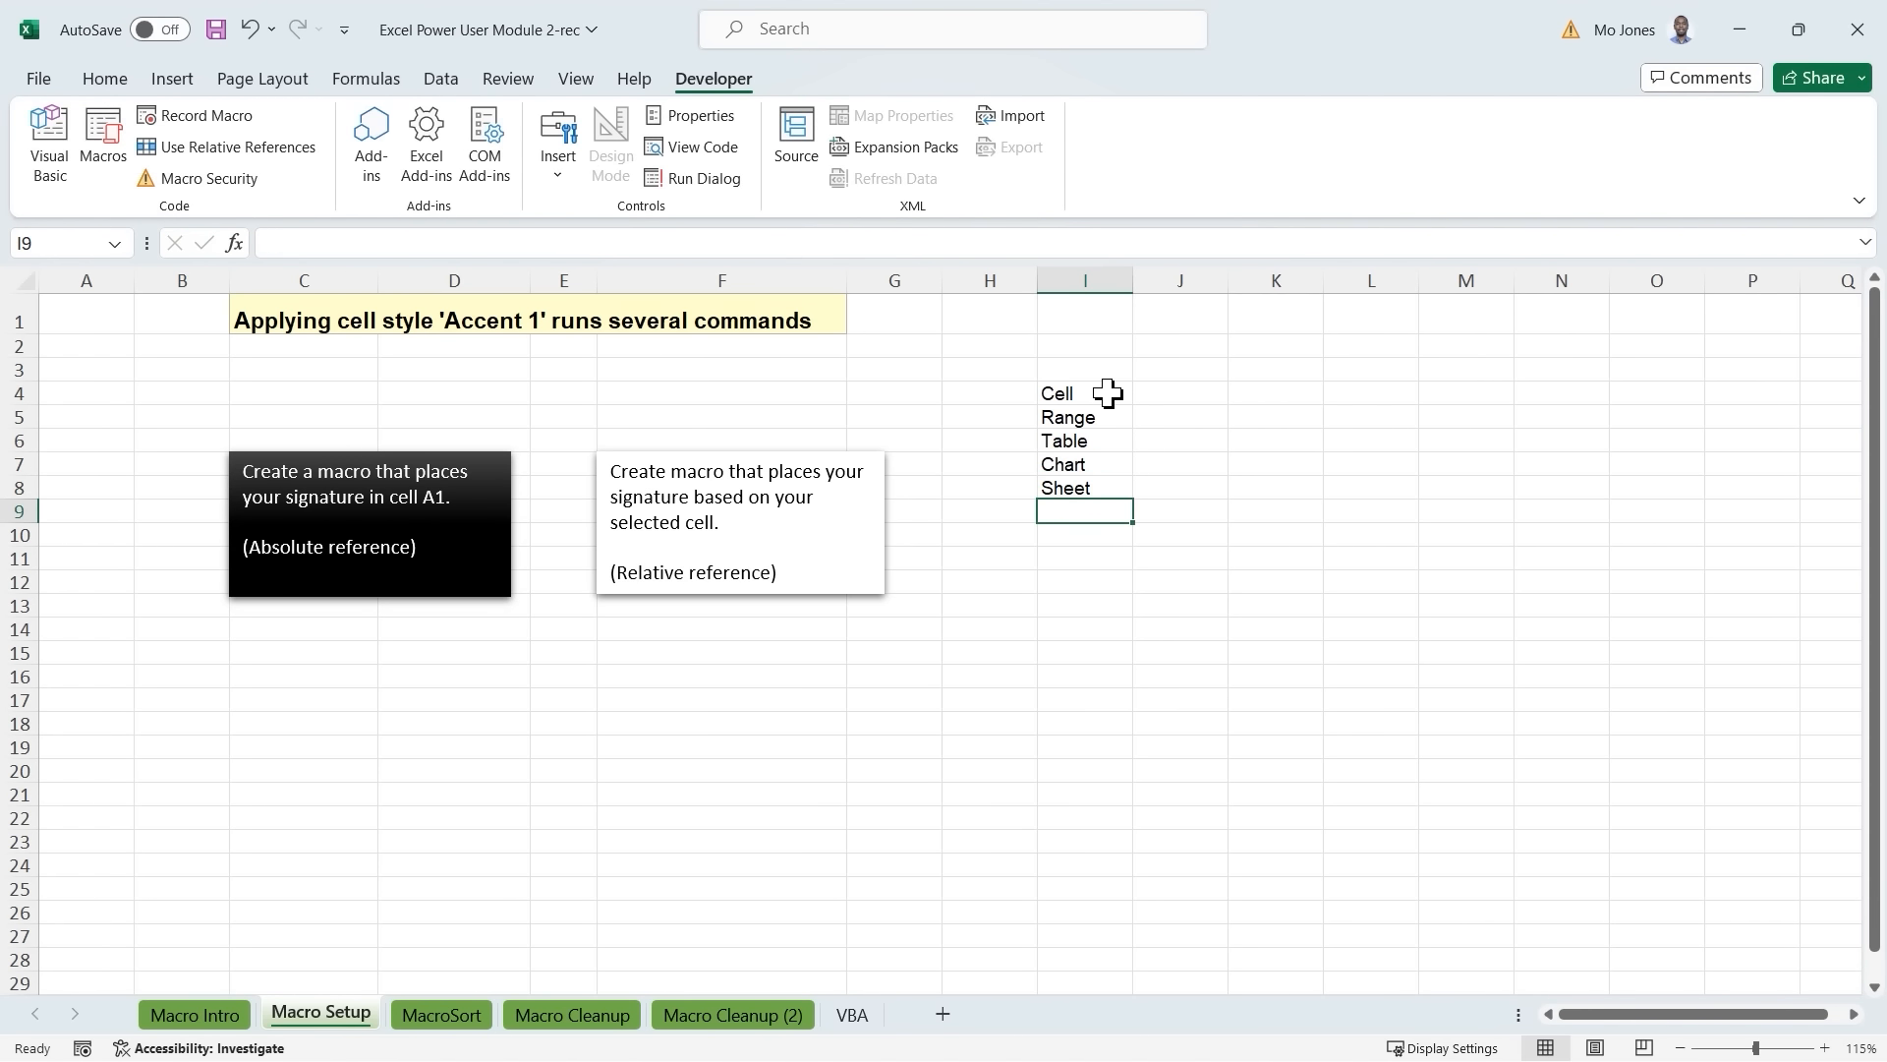
text(Workbook)
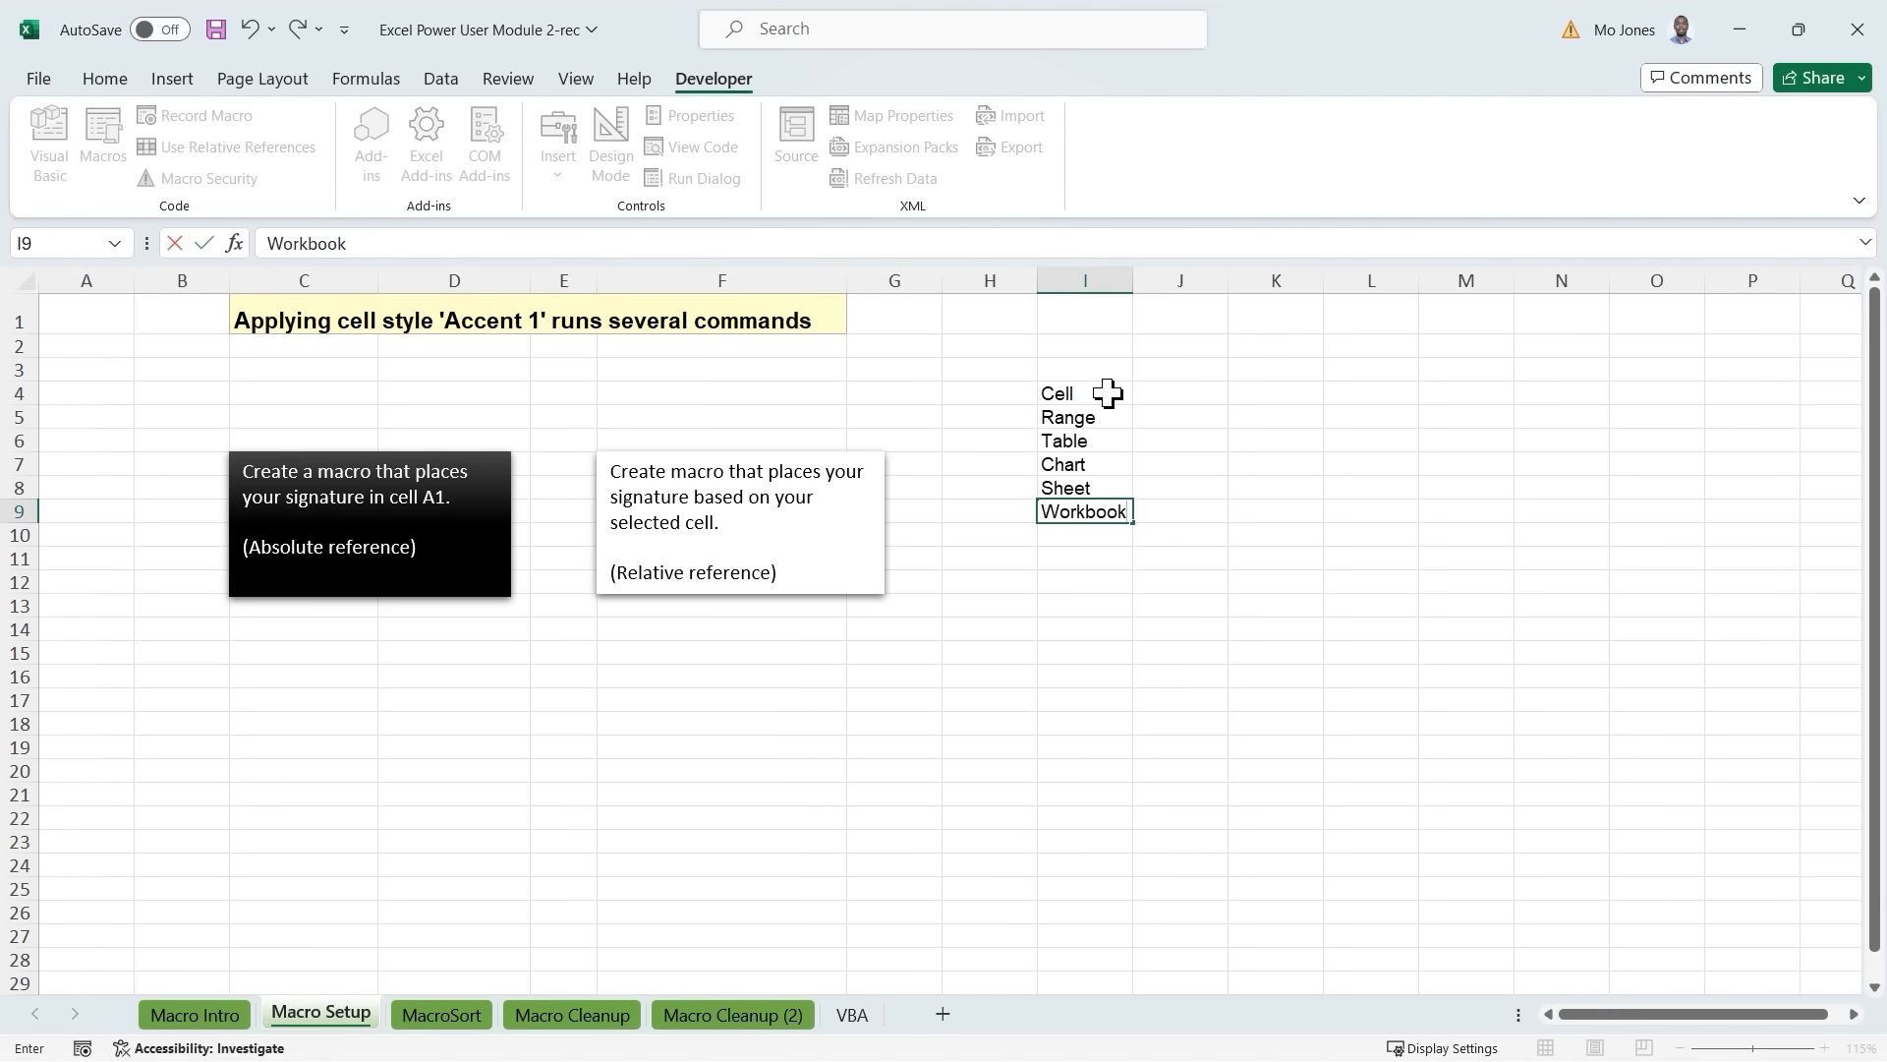
key(Return)
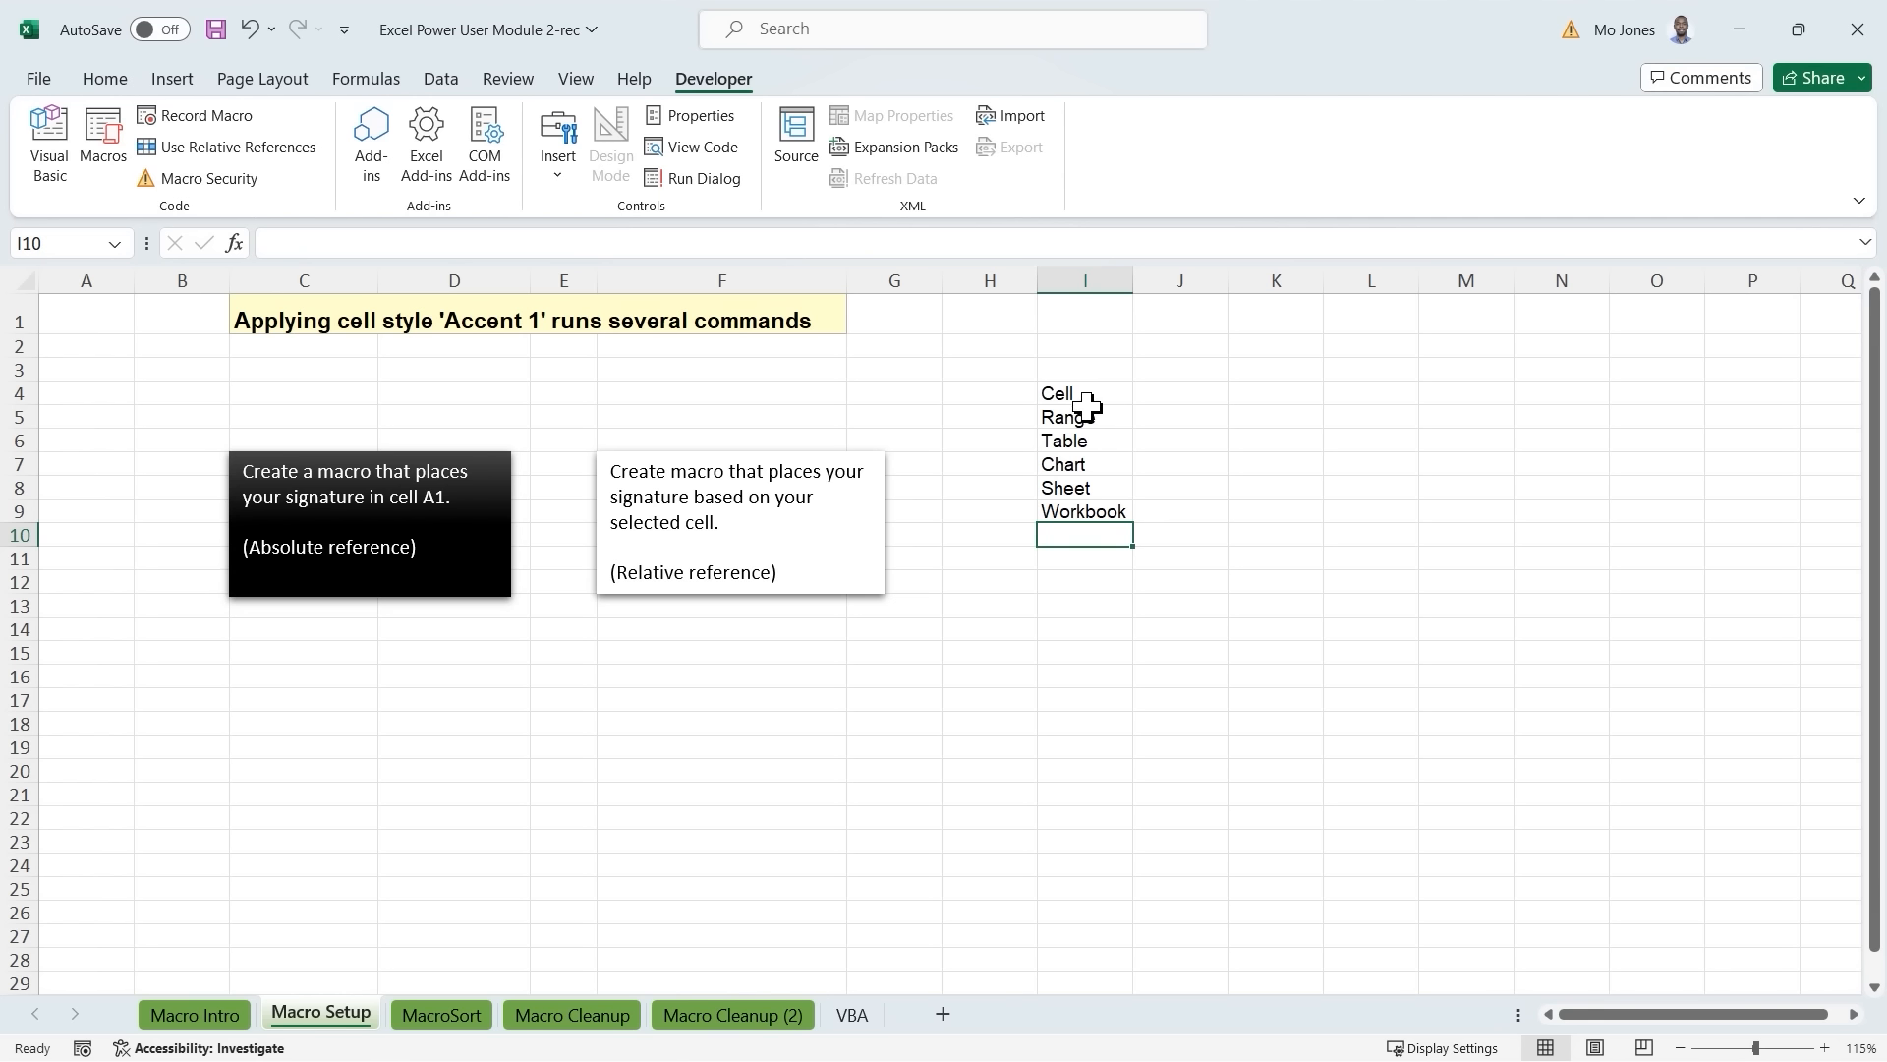
From A1, begin a macro recording stored in This Workbook and named Signature1.
click(102, 319)
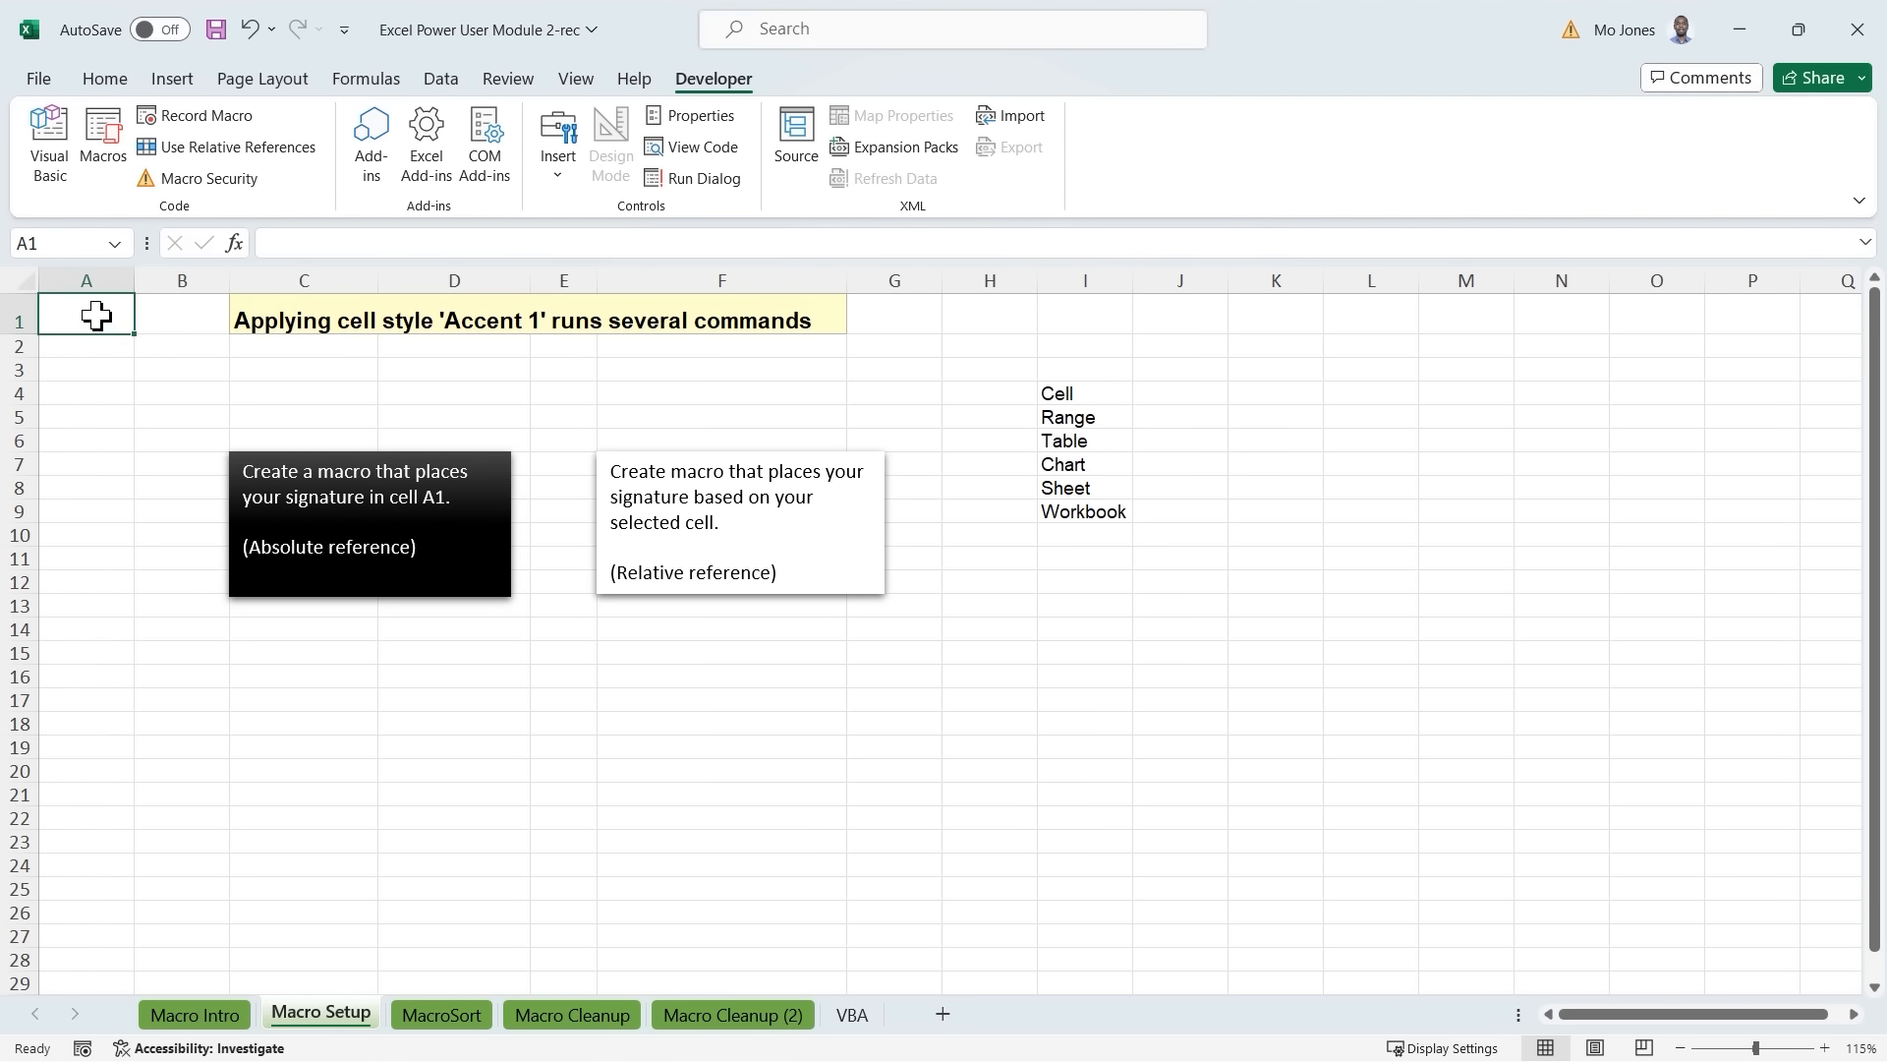
click(208, 114)
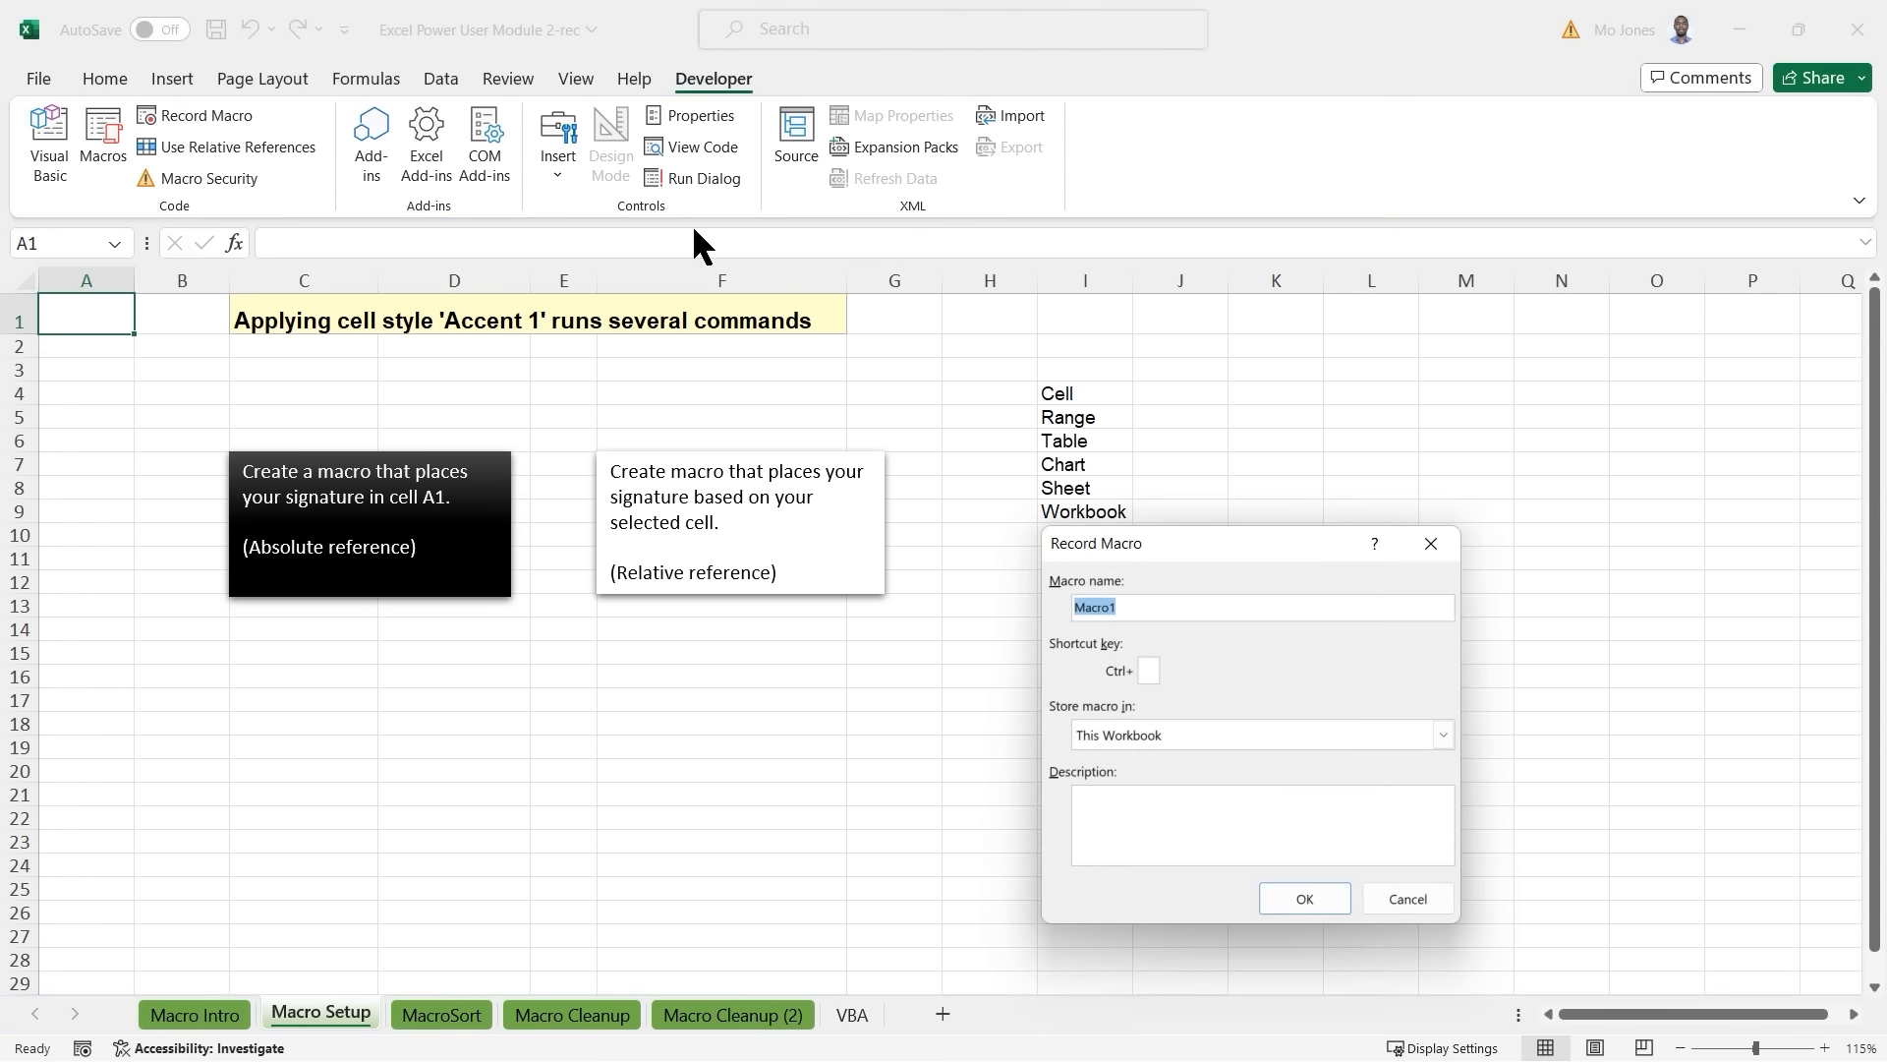
drag(1183, 548, 710, 387)
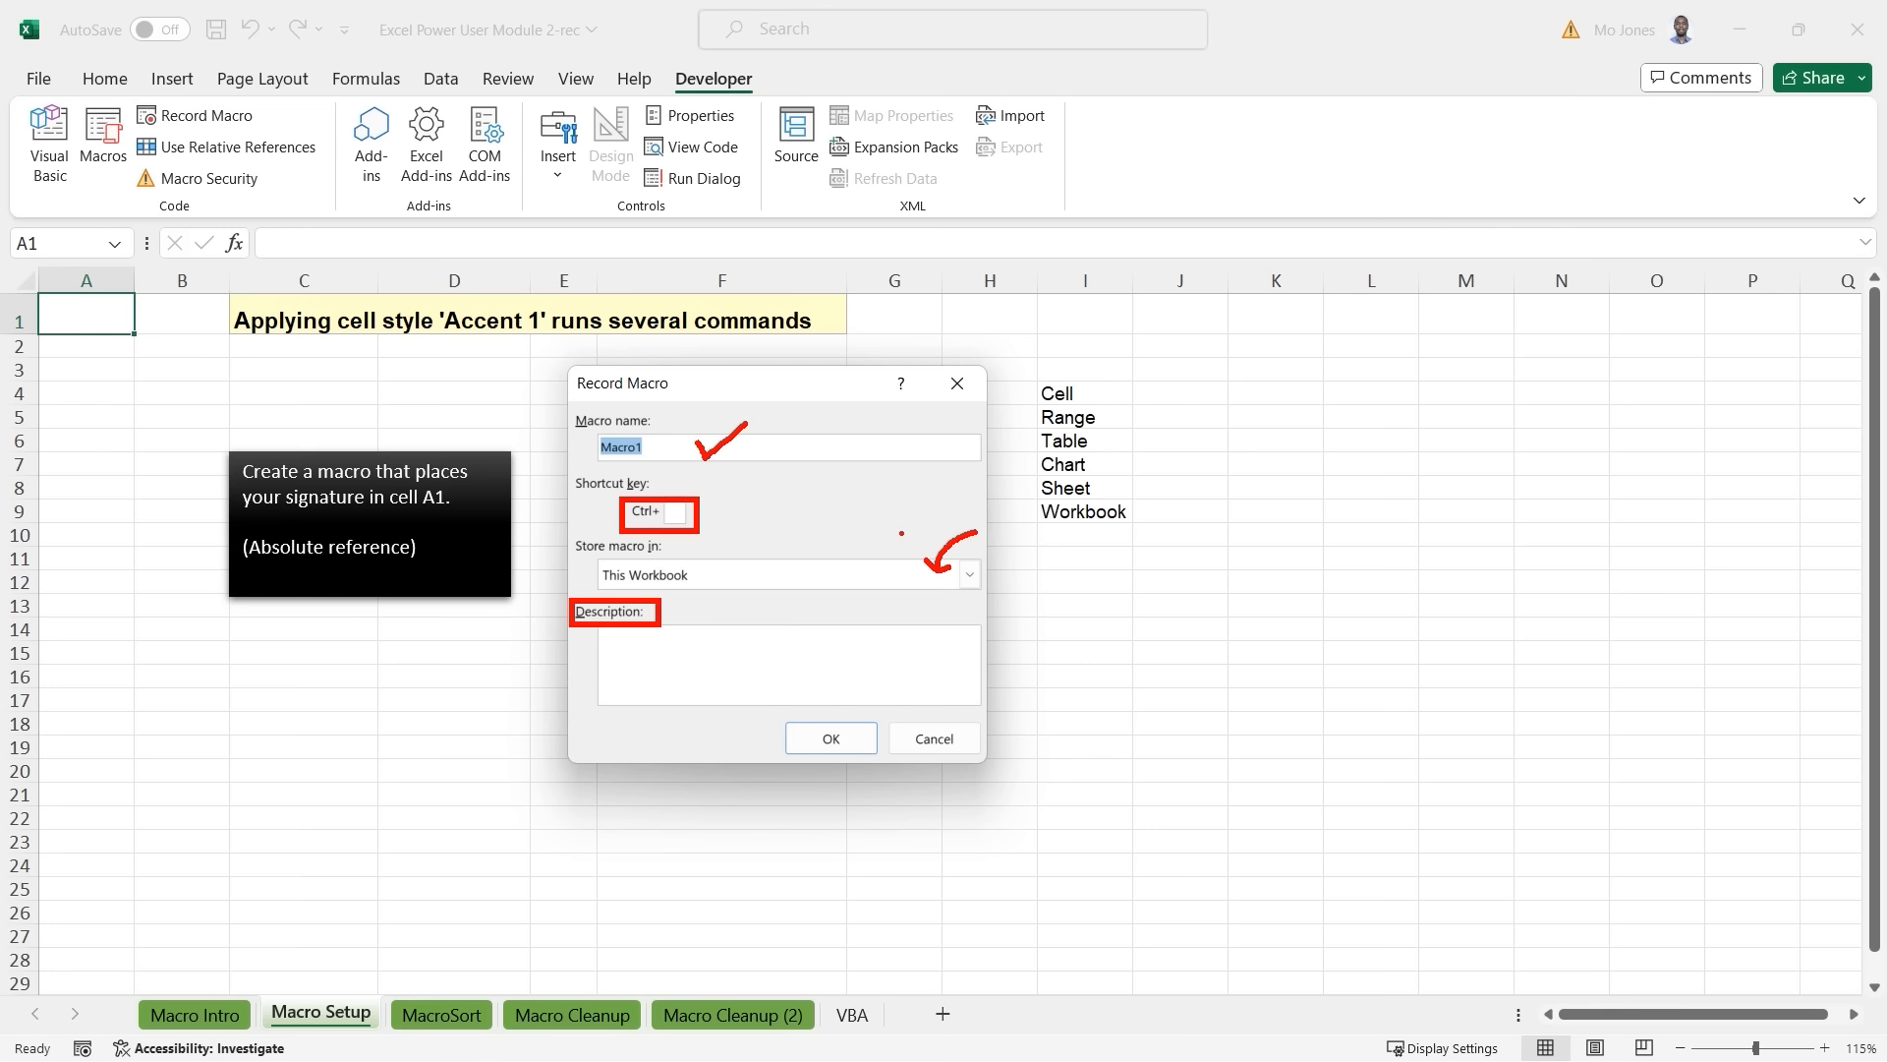
click(971, 575)
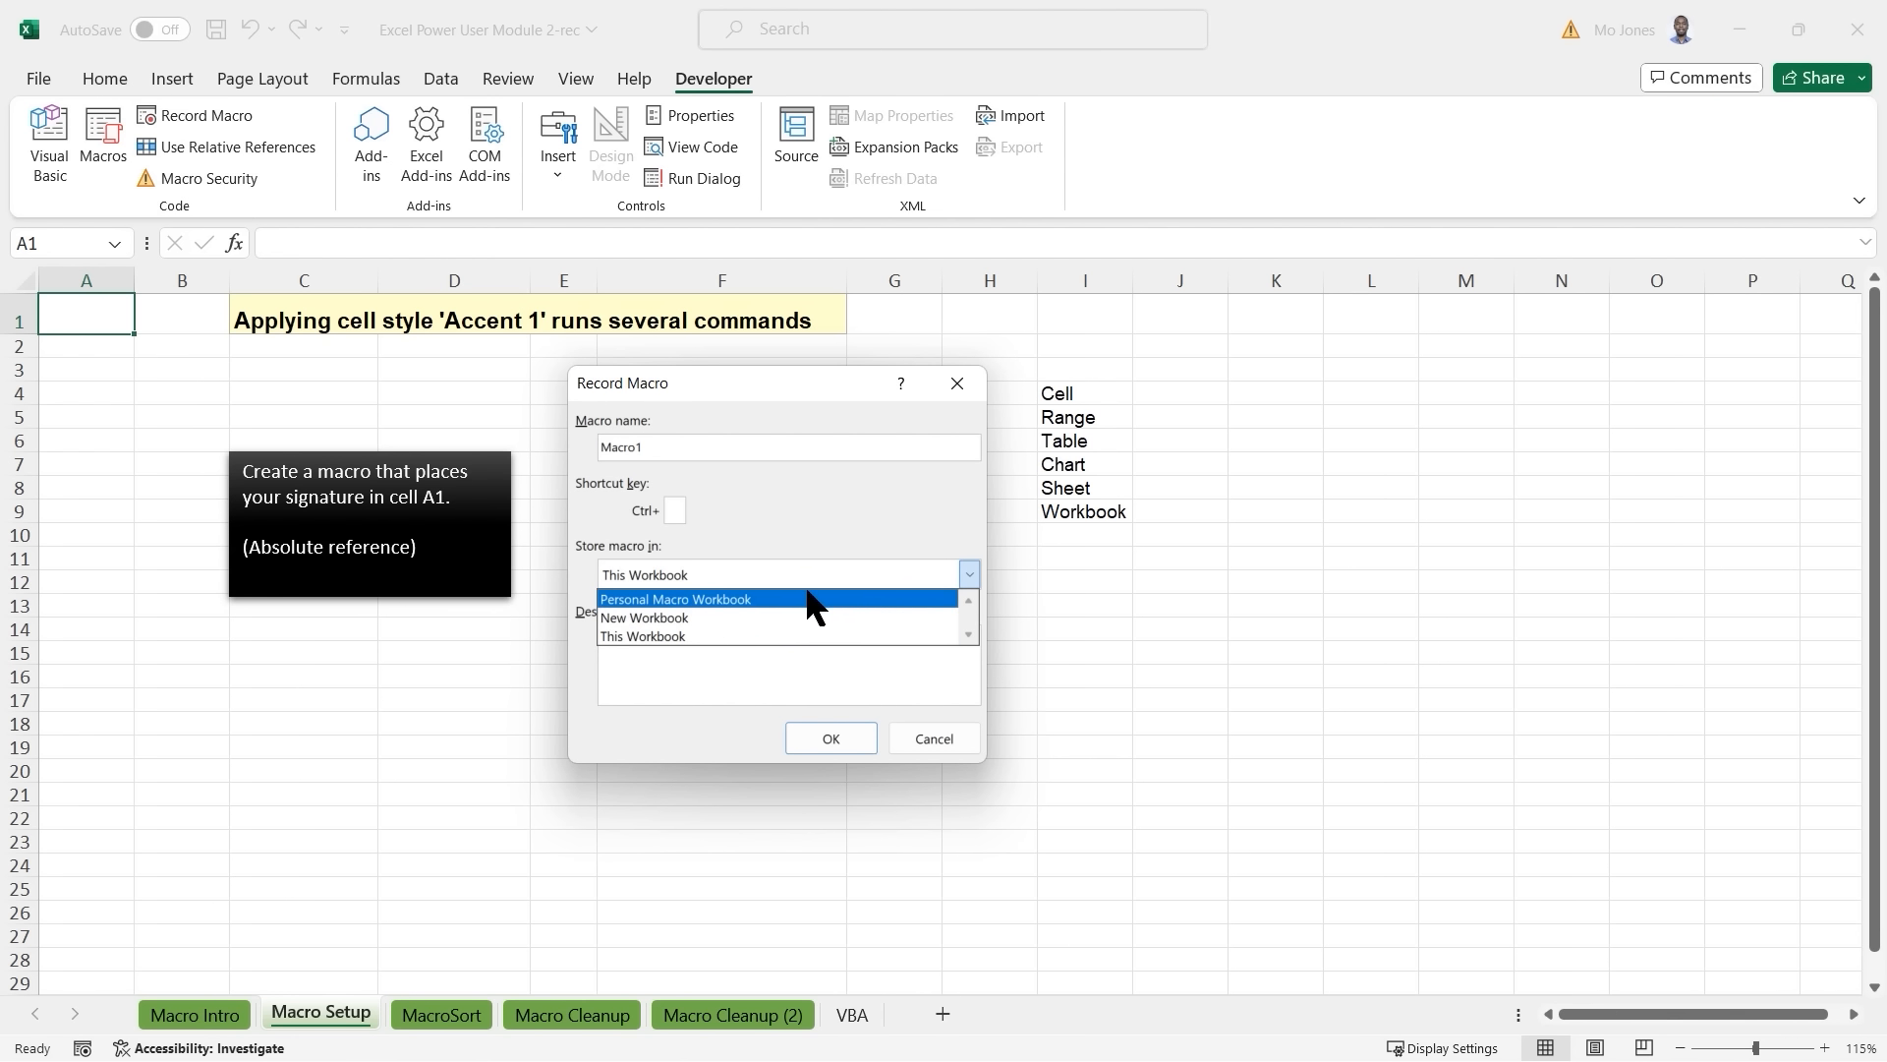
double_click(718, 450)
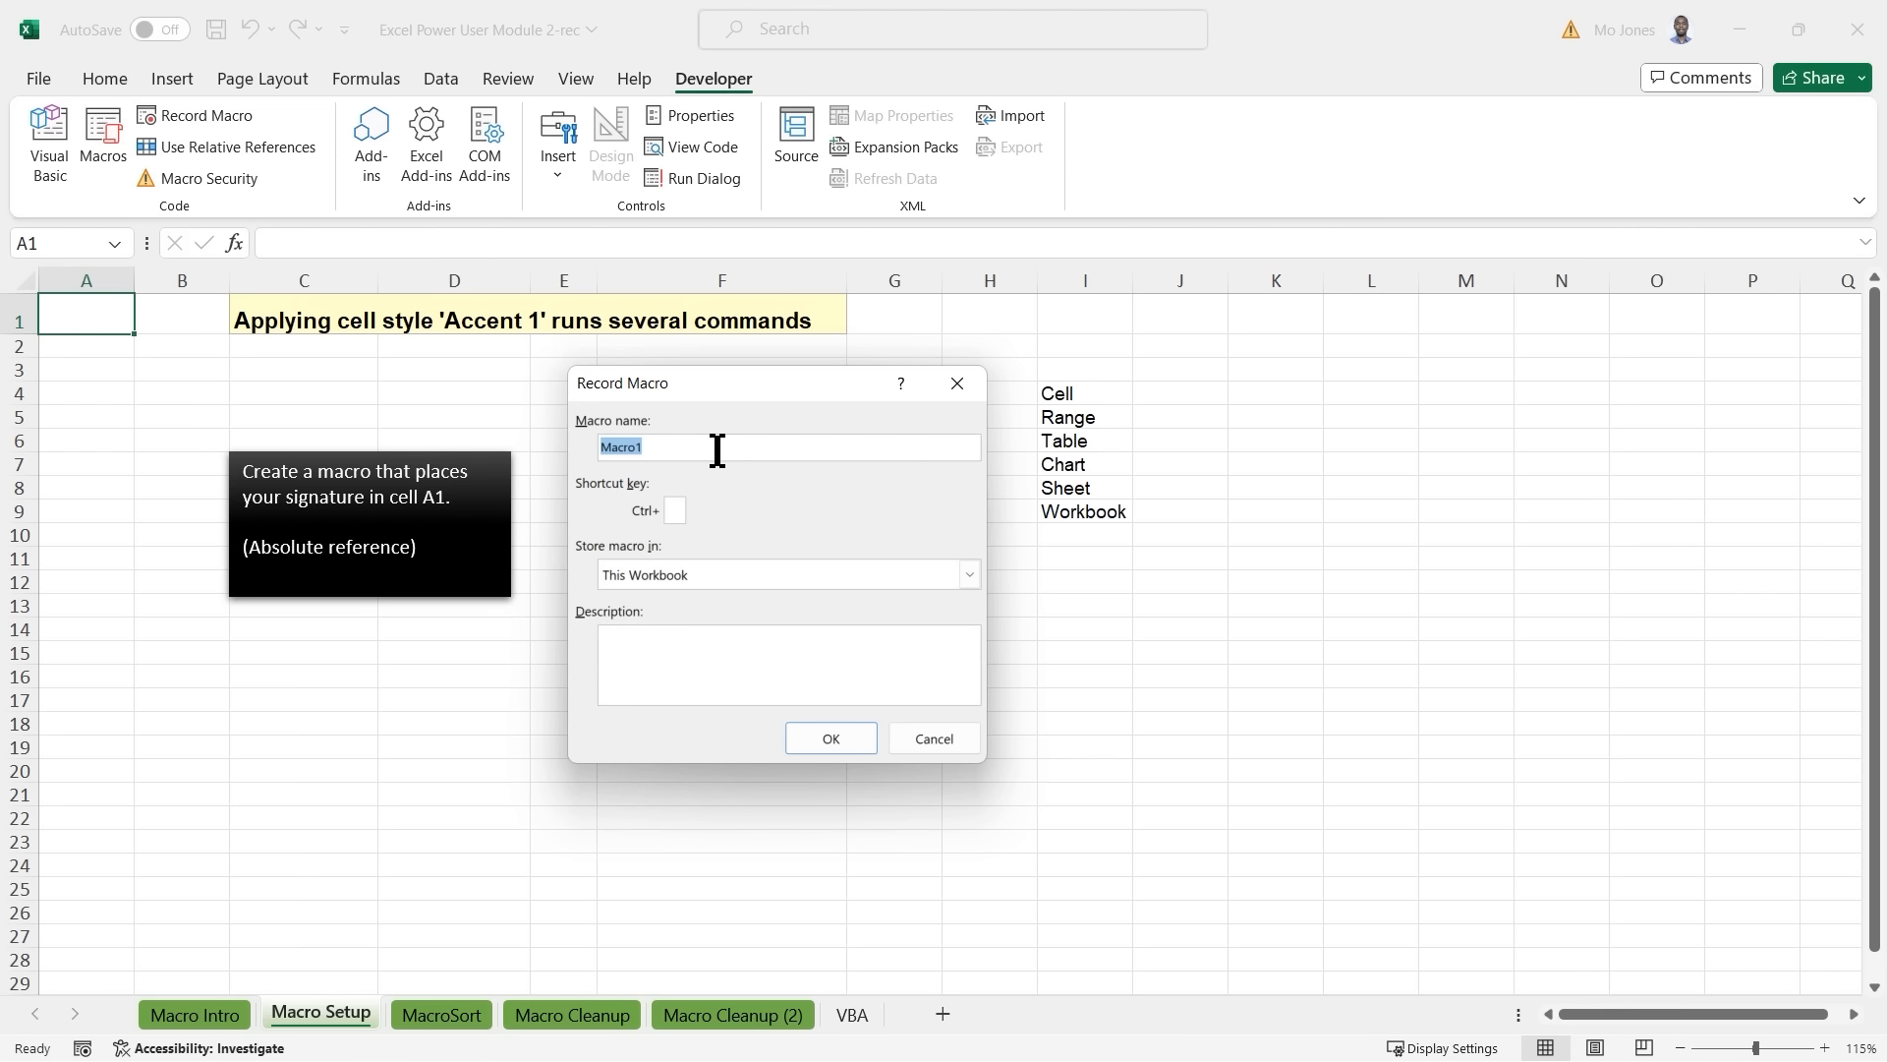
text(Signatur)
text(e)
Set the macro's shortcut key to Ctrl+Shift+S.
text(S)
key(ctrl+2)
drag(605, 521, 686, 521)
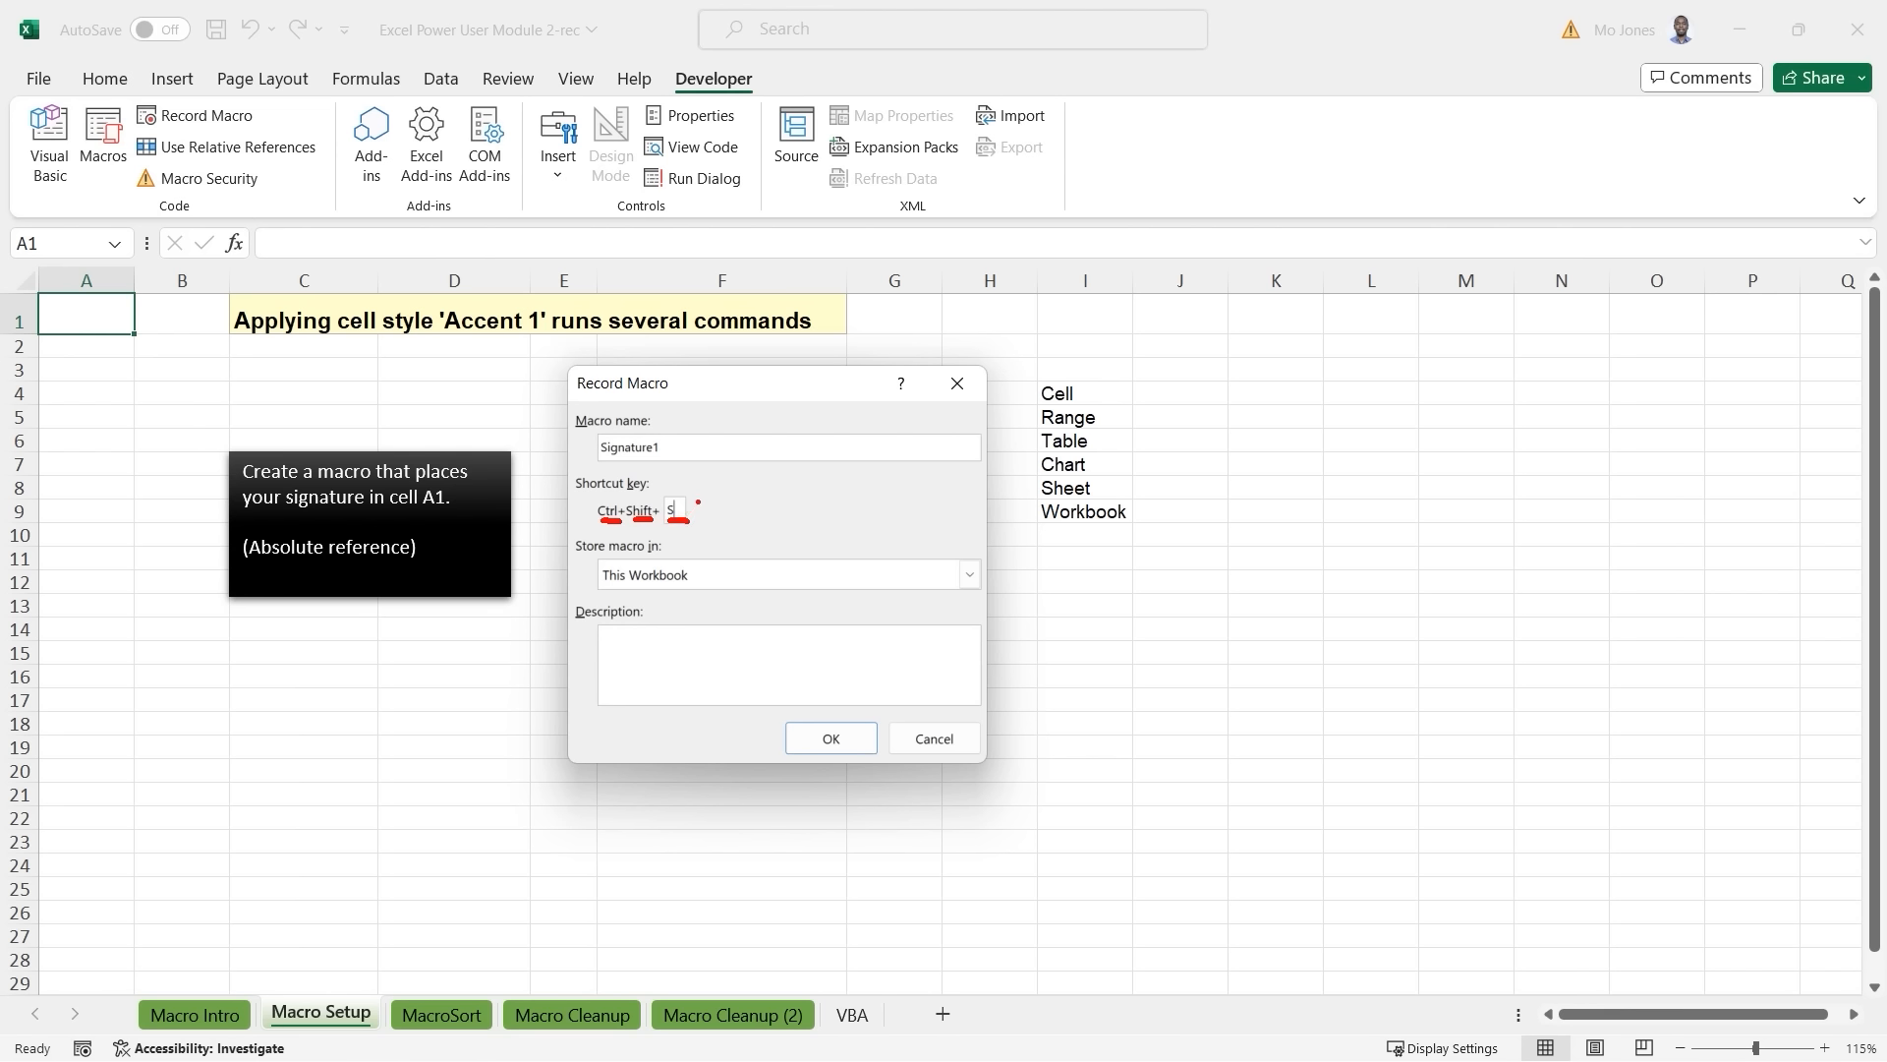
key(Escape)
key(BackSpace)
text(S)
key(BackSpace)
text(S)
Describe the macro as 'Basic Signature' and start recording.
click(717, 665)
text(Basic Signature)
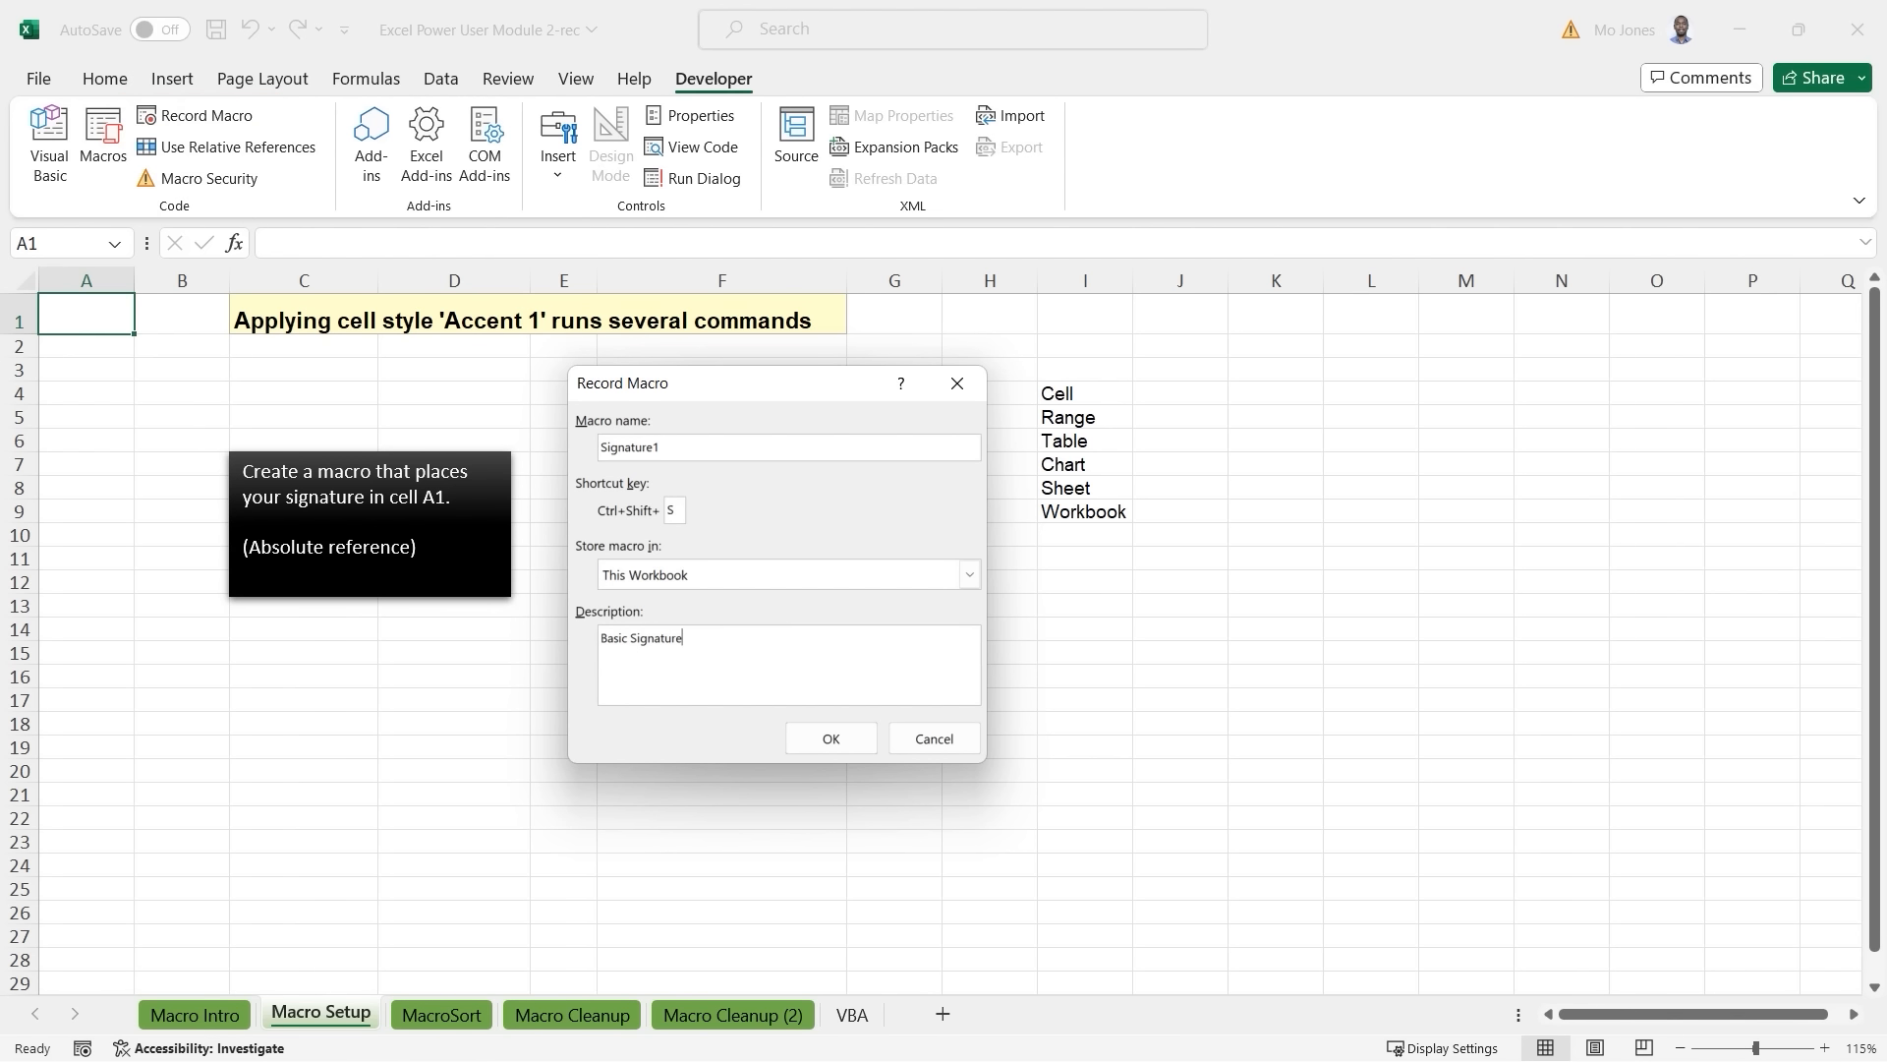
click(832, 738)
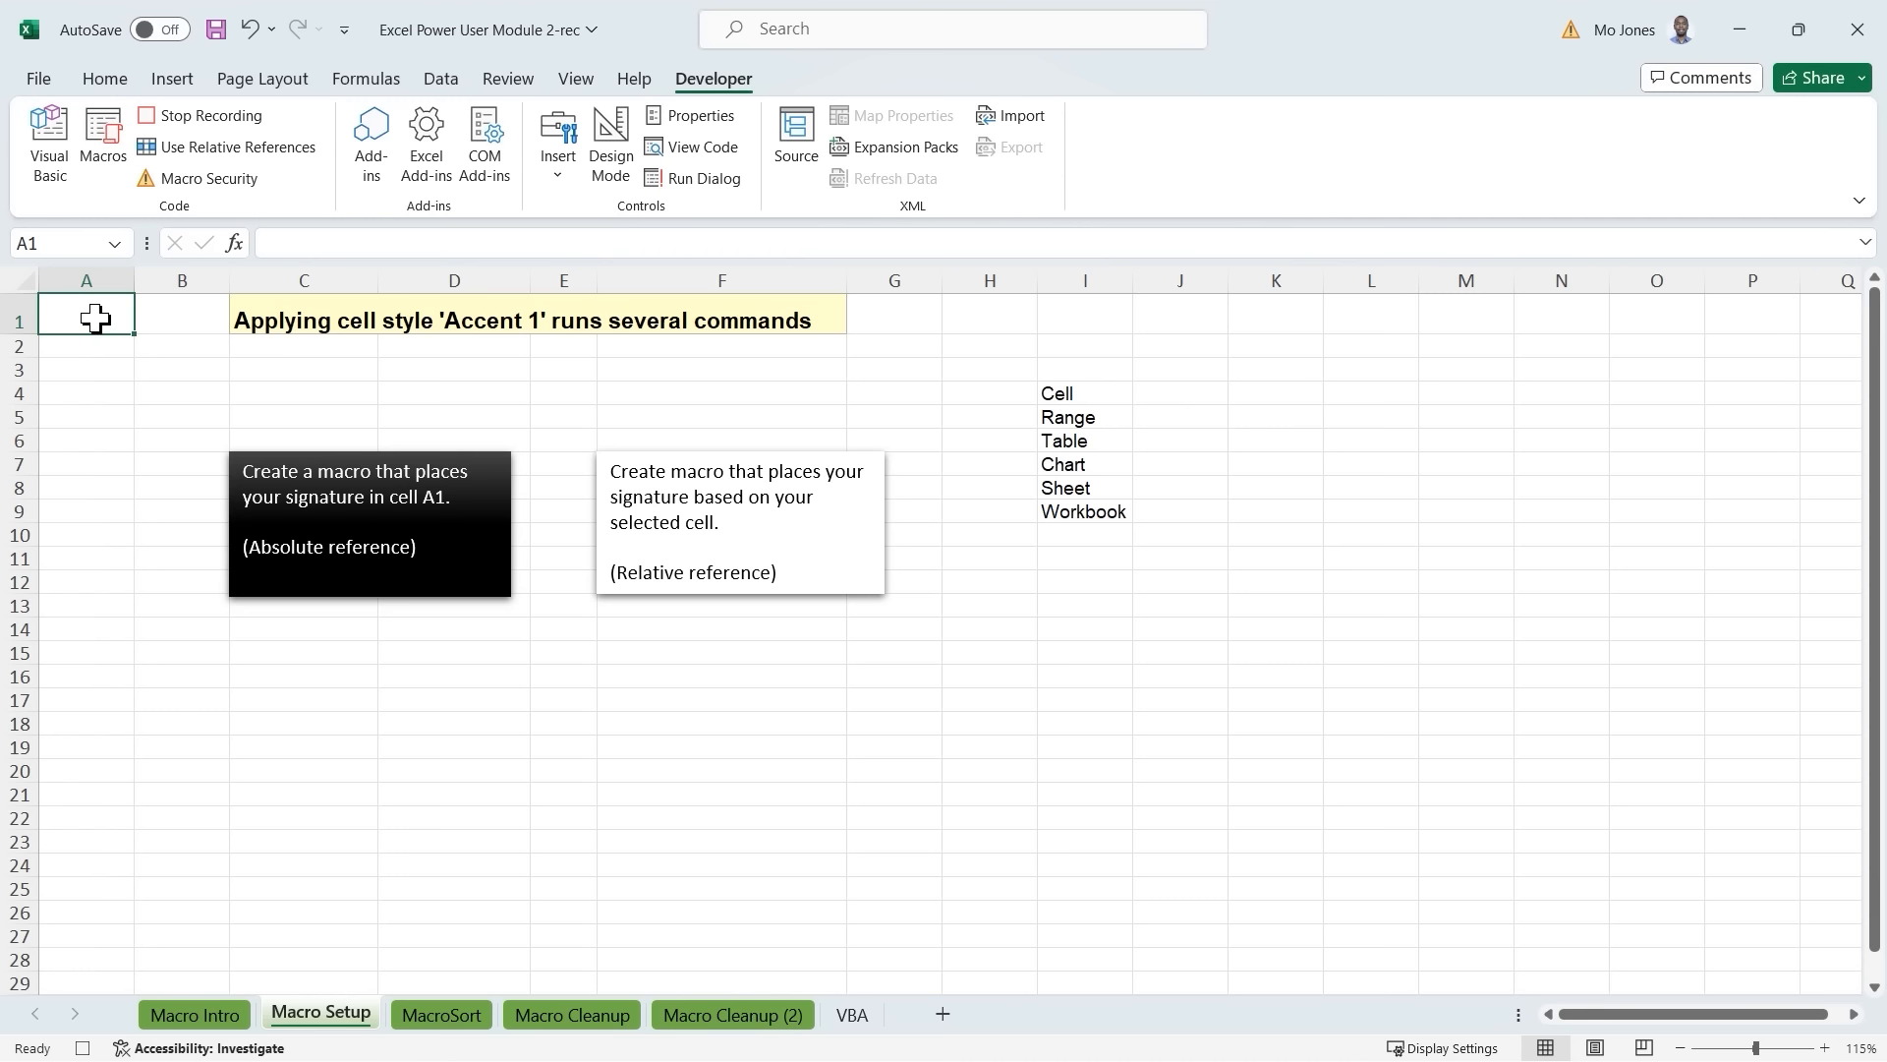
Enter the author's name in A1, Learnit in A2 and =today() in A3.
text(M)
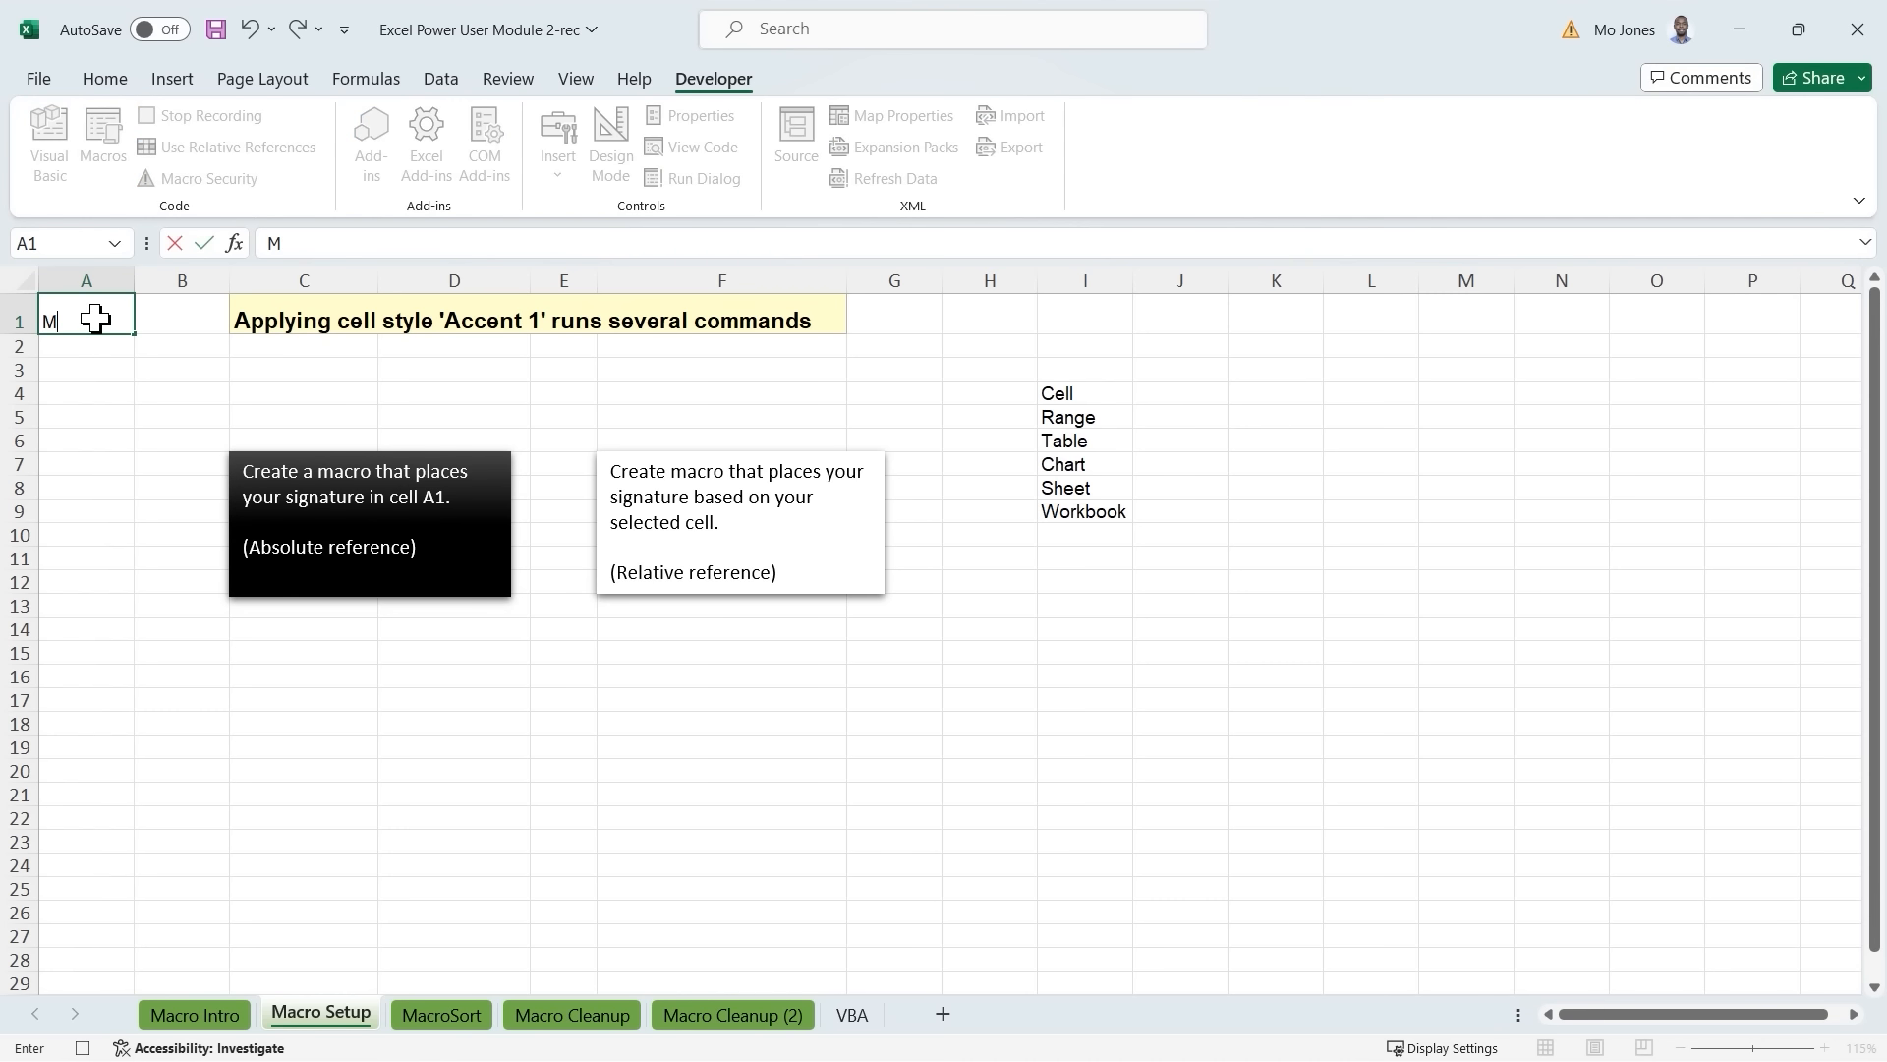
text(oe Jones)
key(Return)
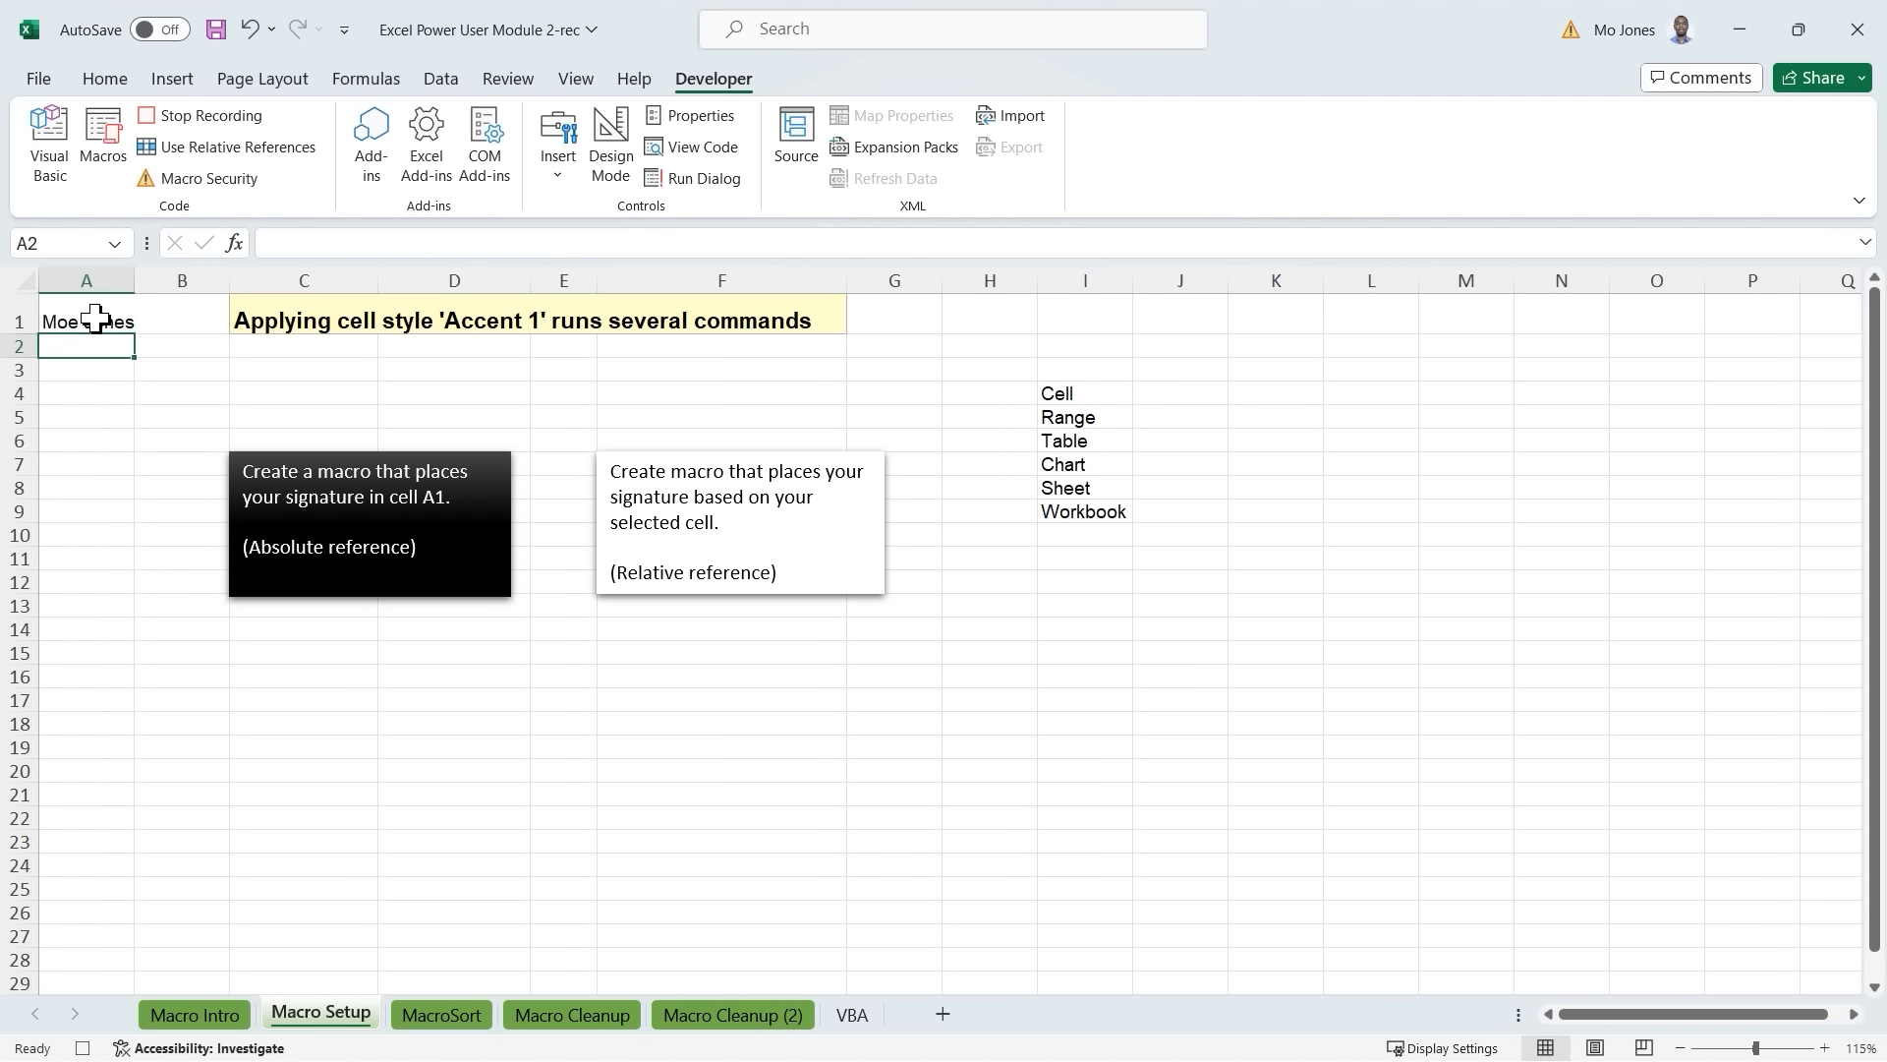
text(Learnit)
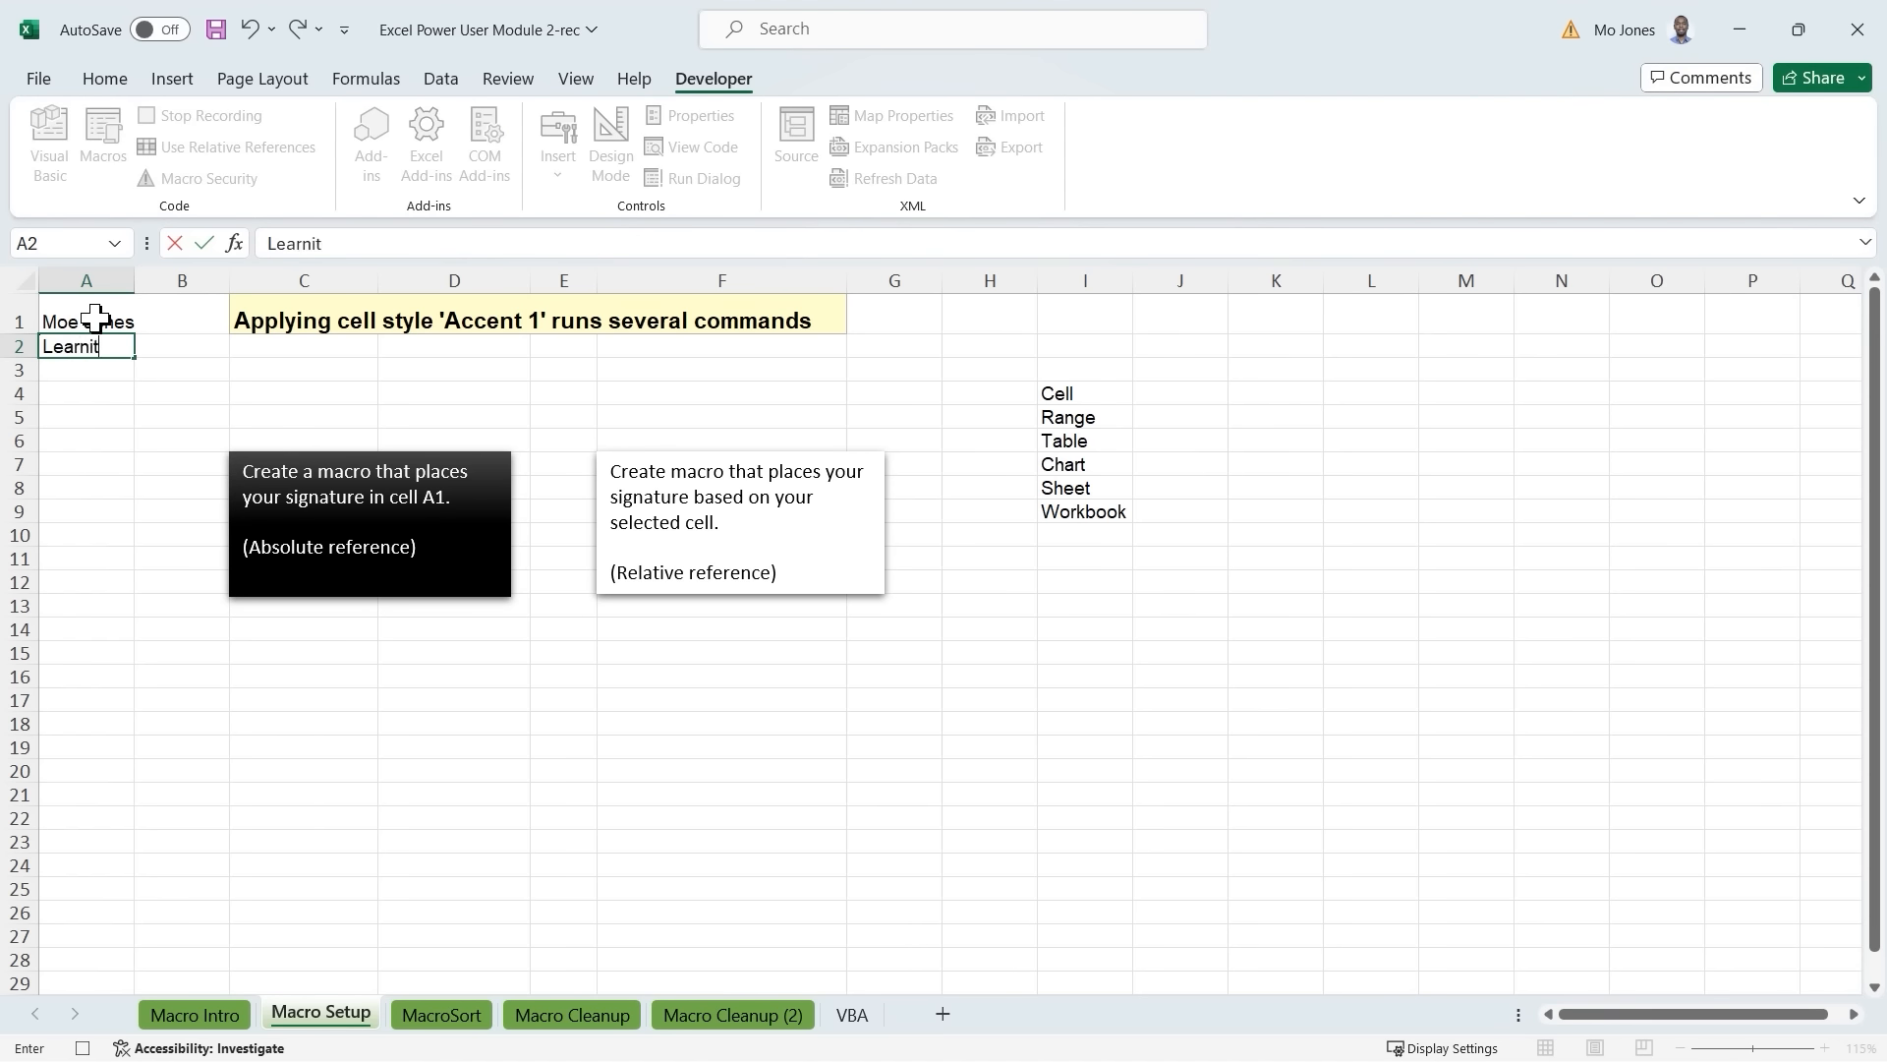
key(Return)
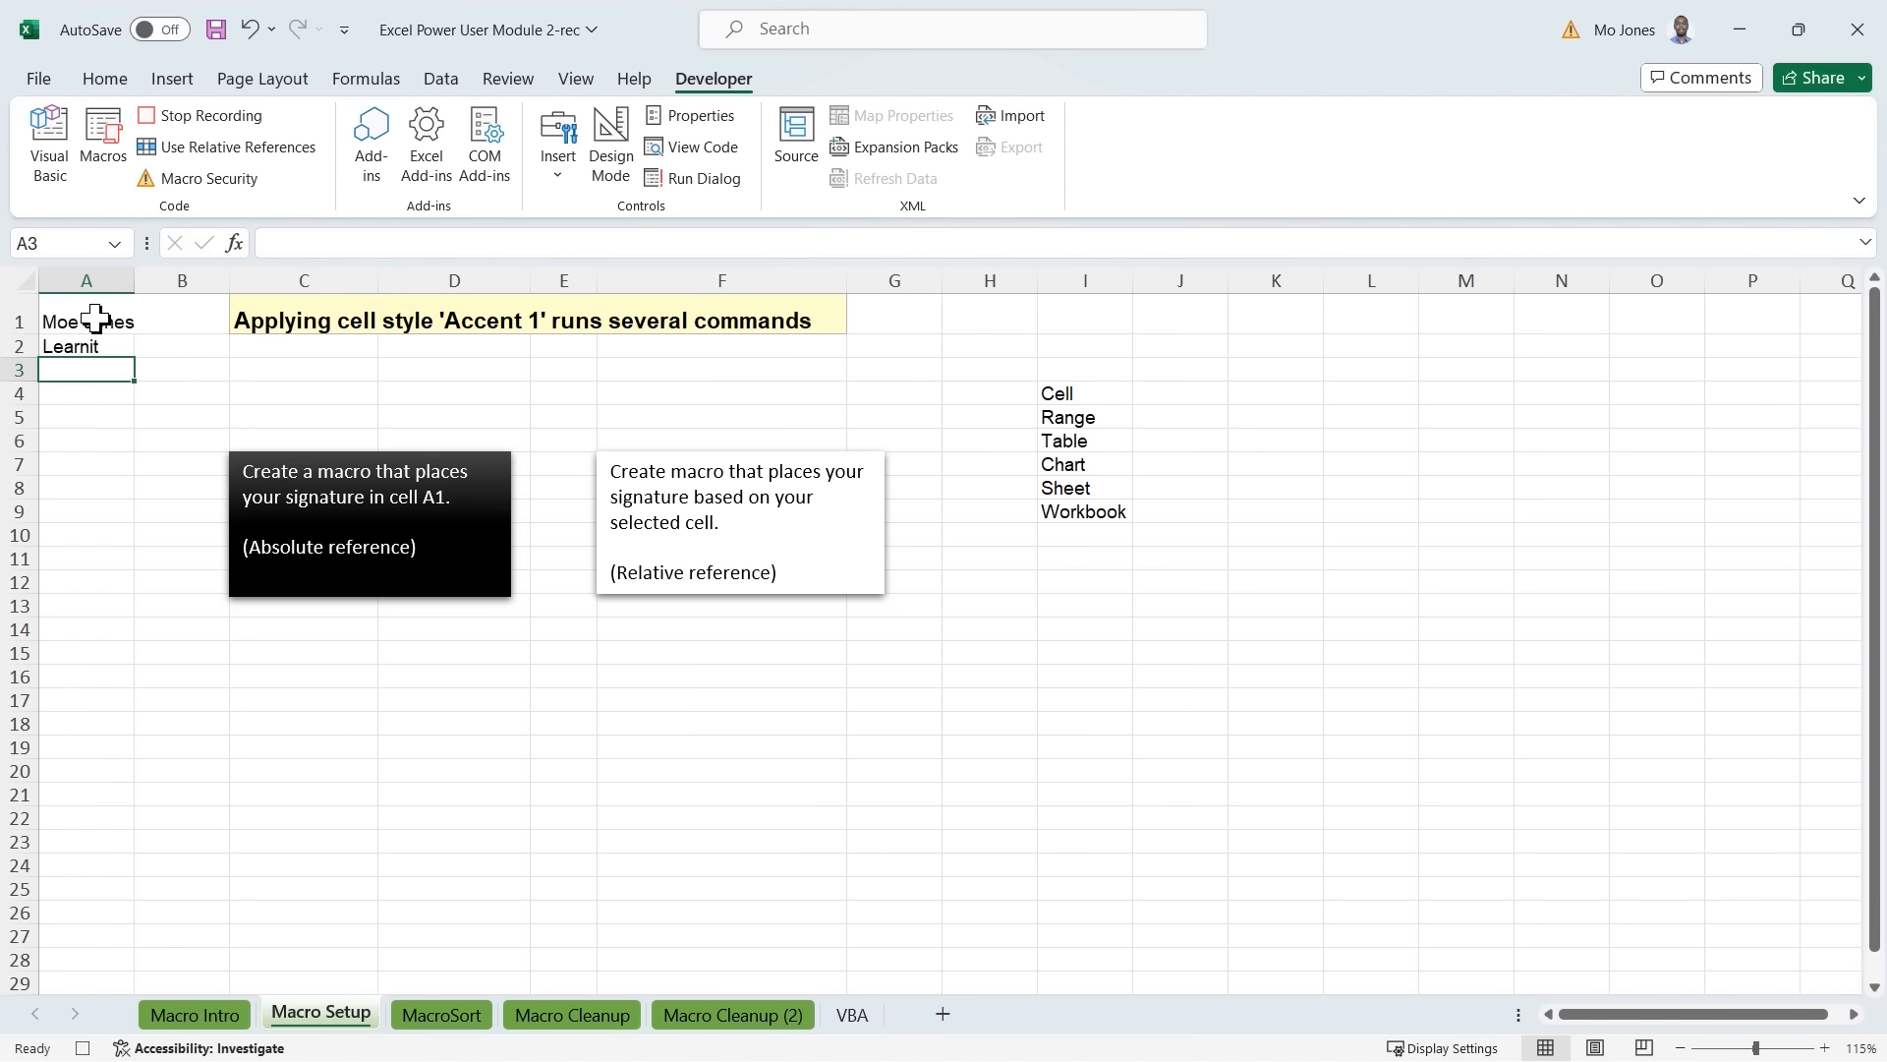
text(=today)
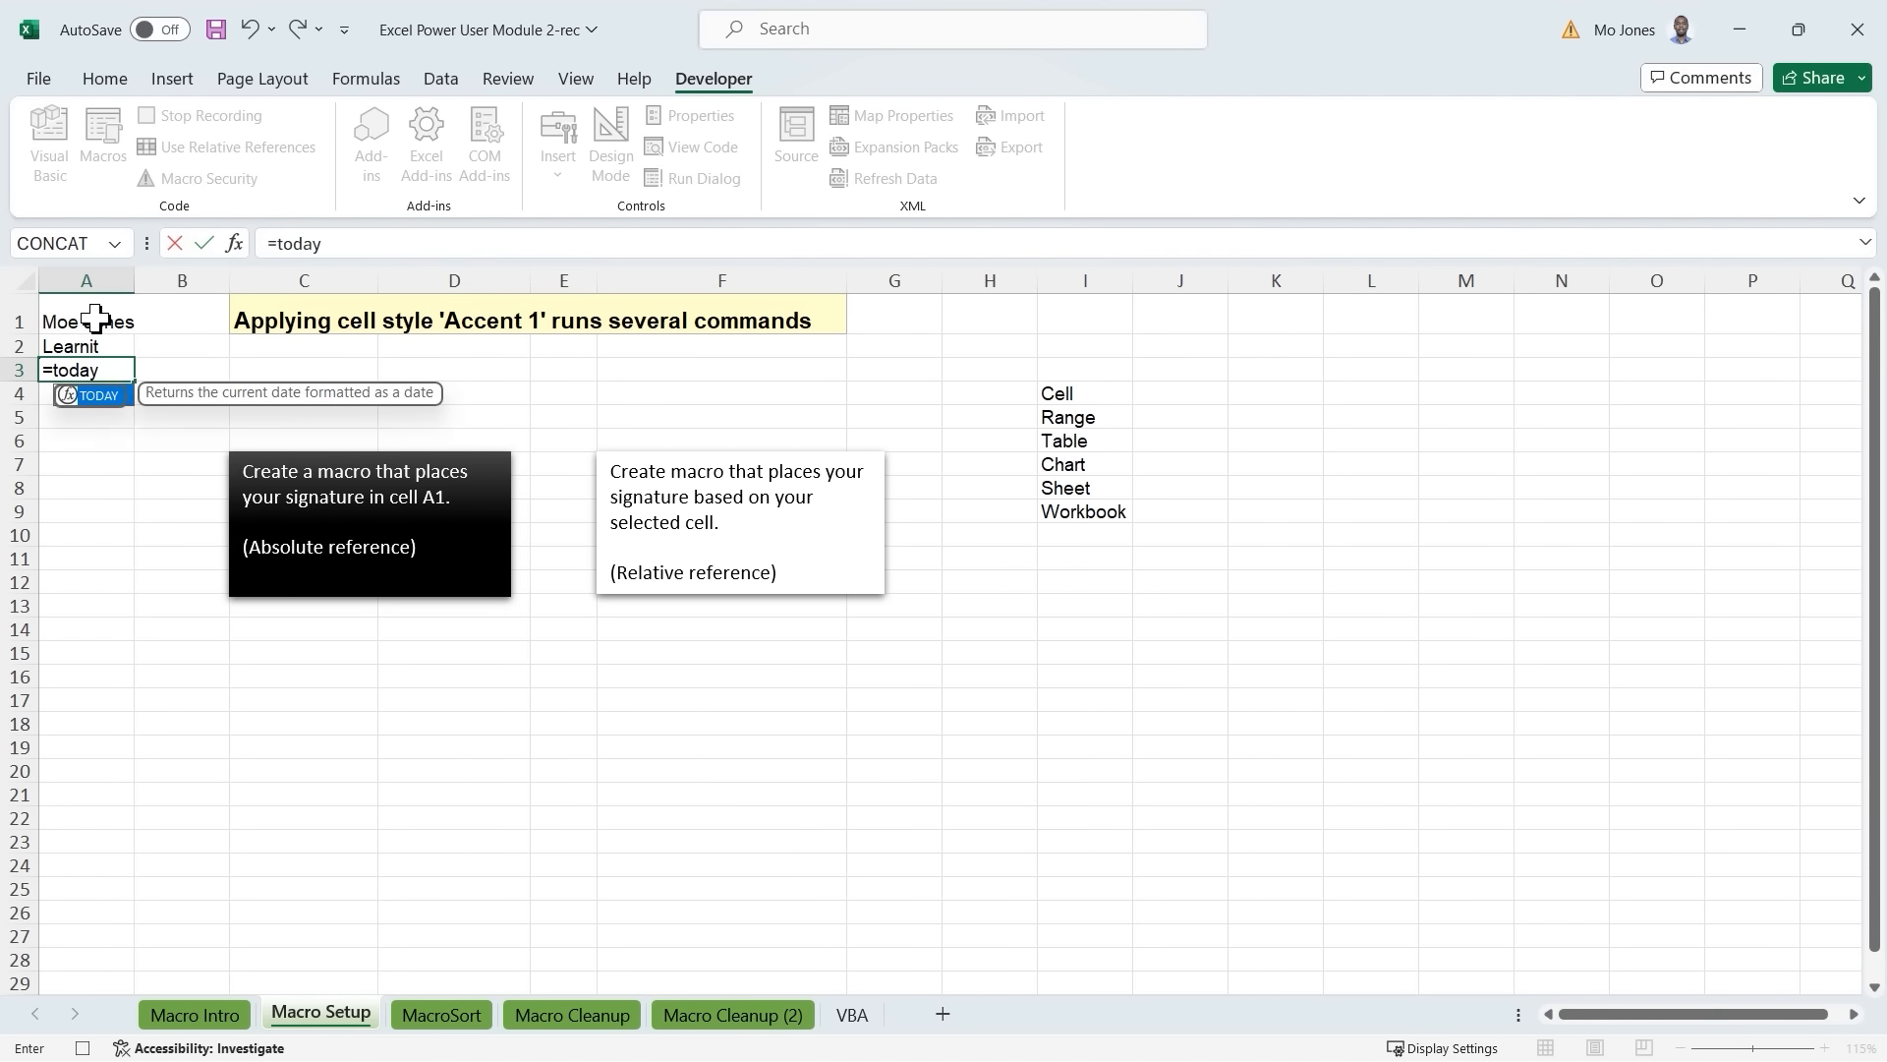
text(())
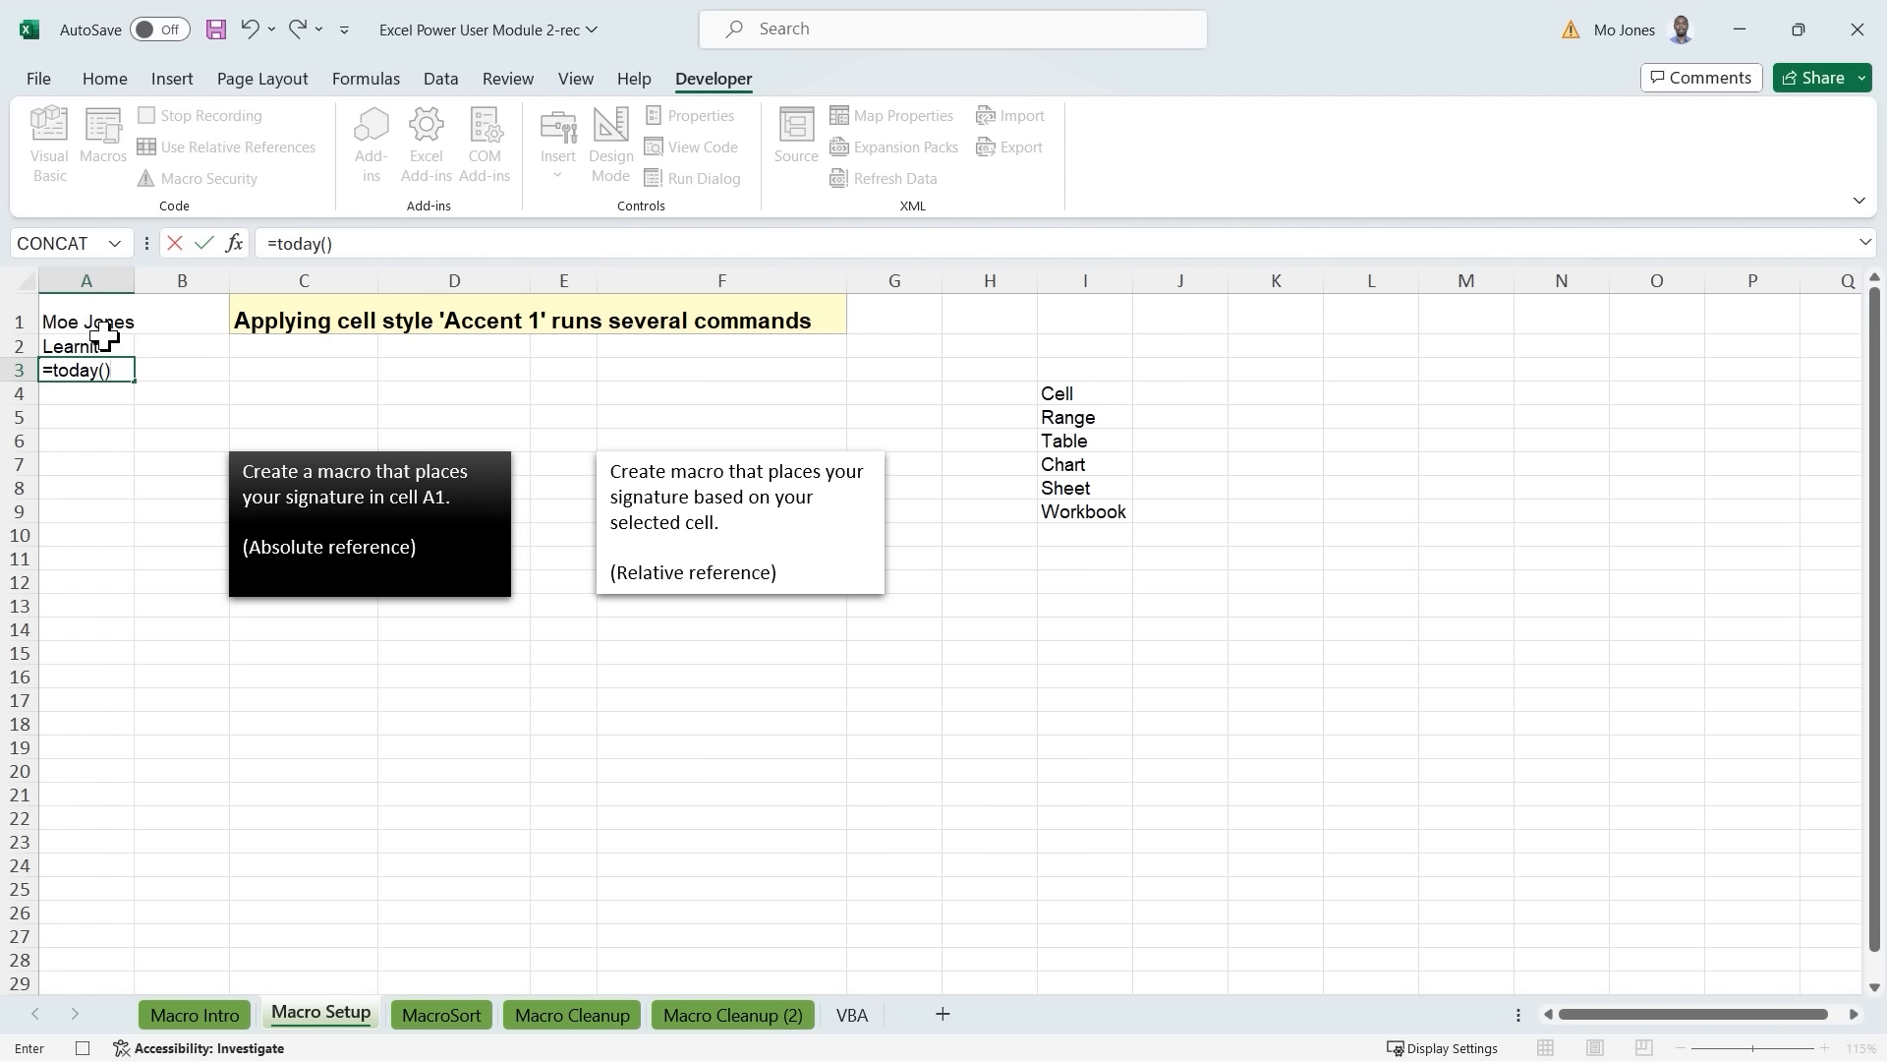
Commit the date, stop recording, clear A1:A4 and select D3.
key(Return)
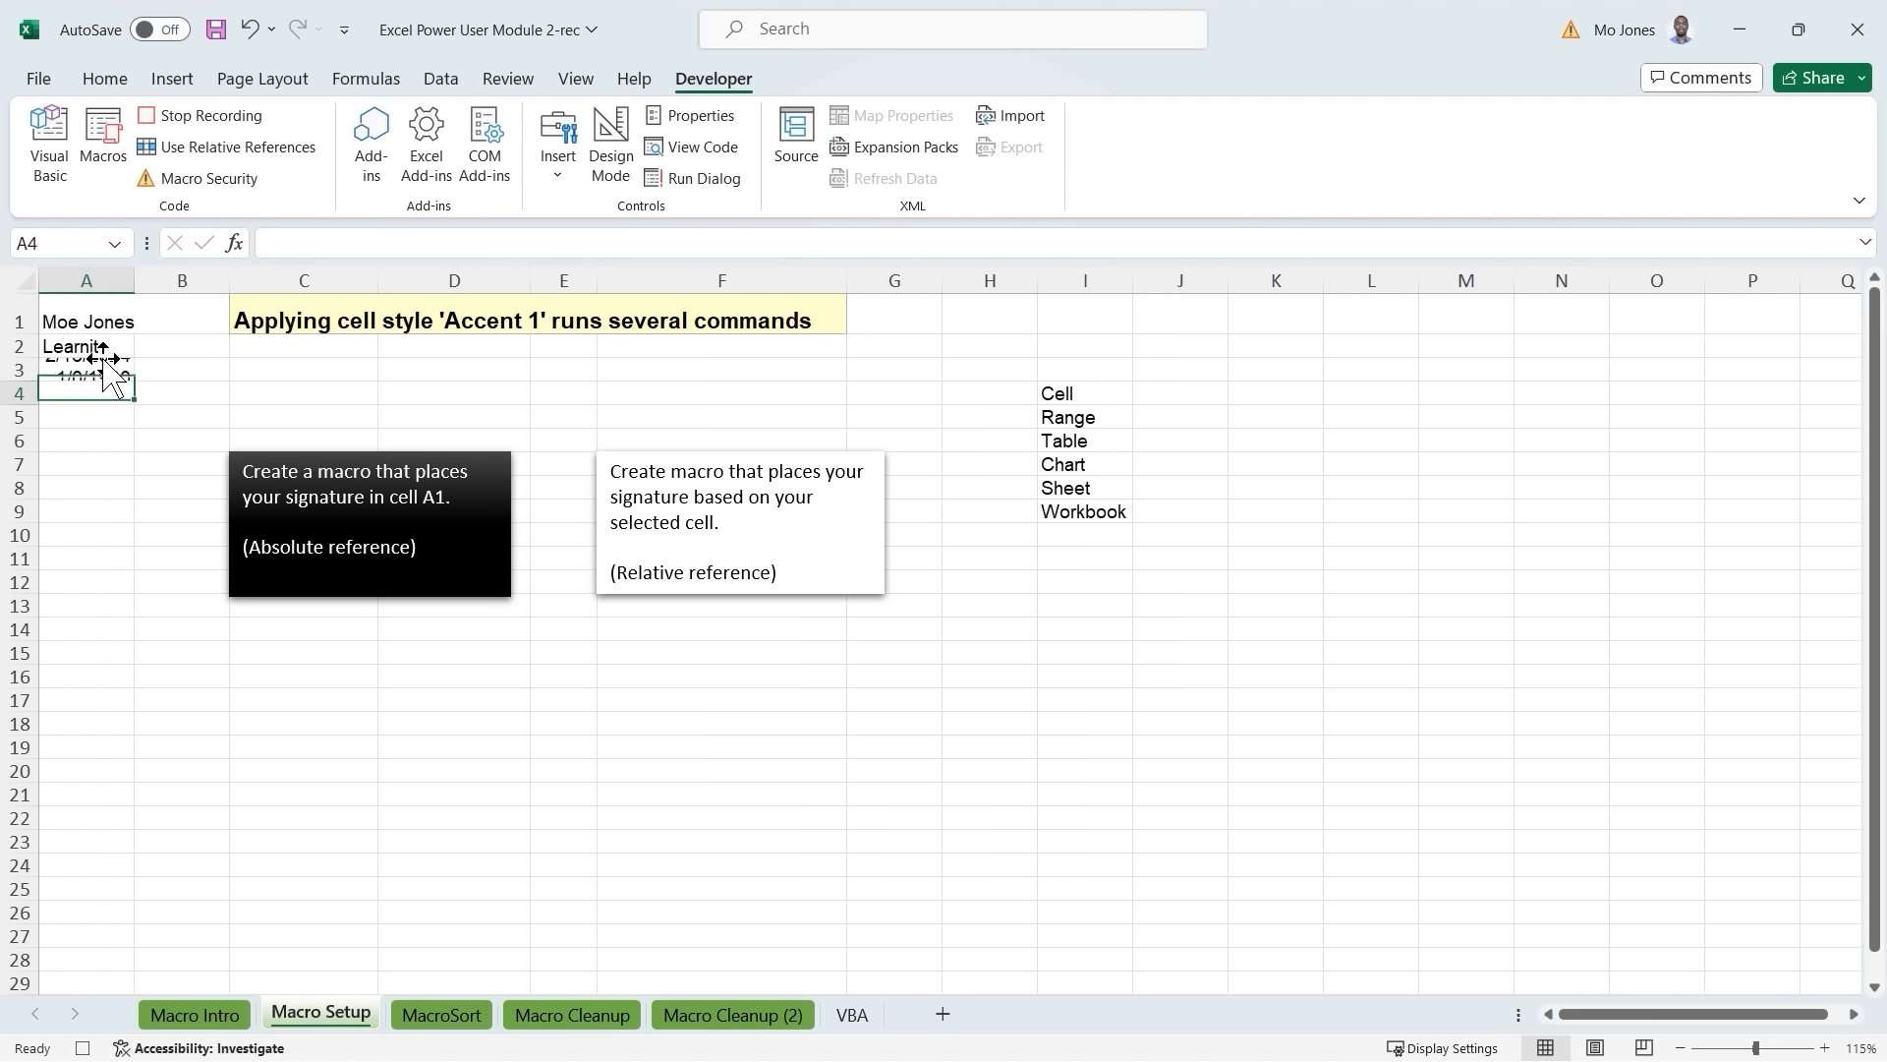
click(244, 115)
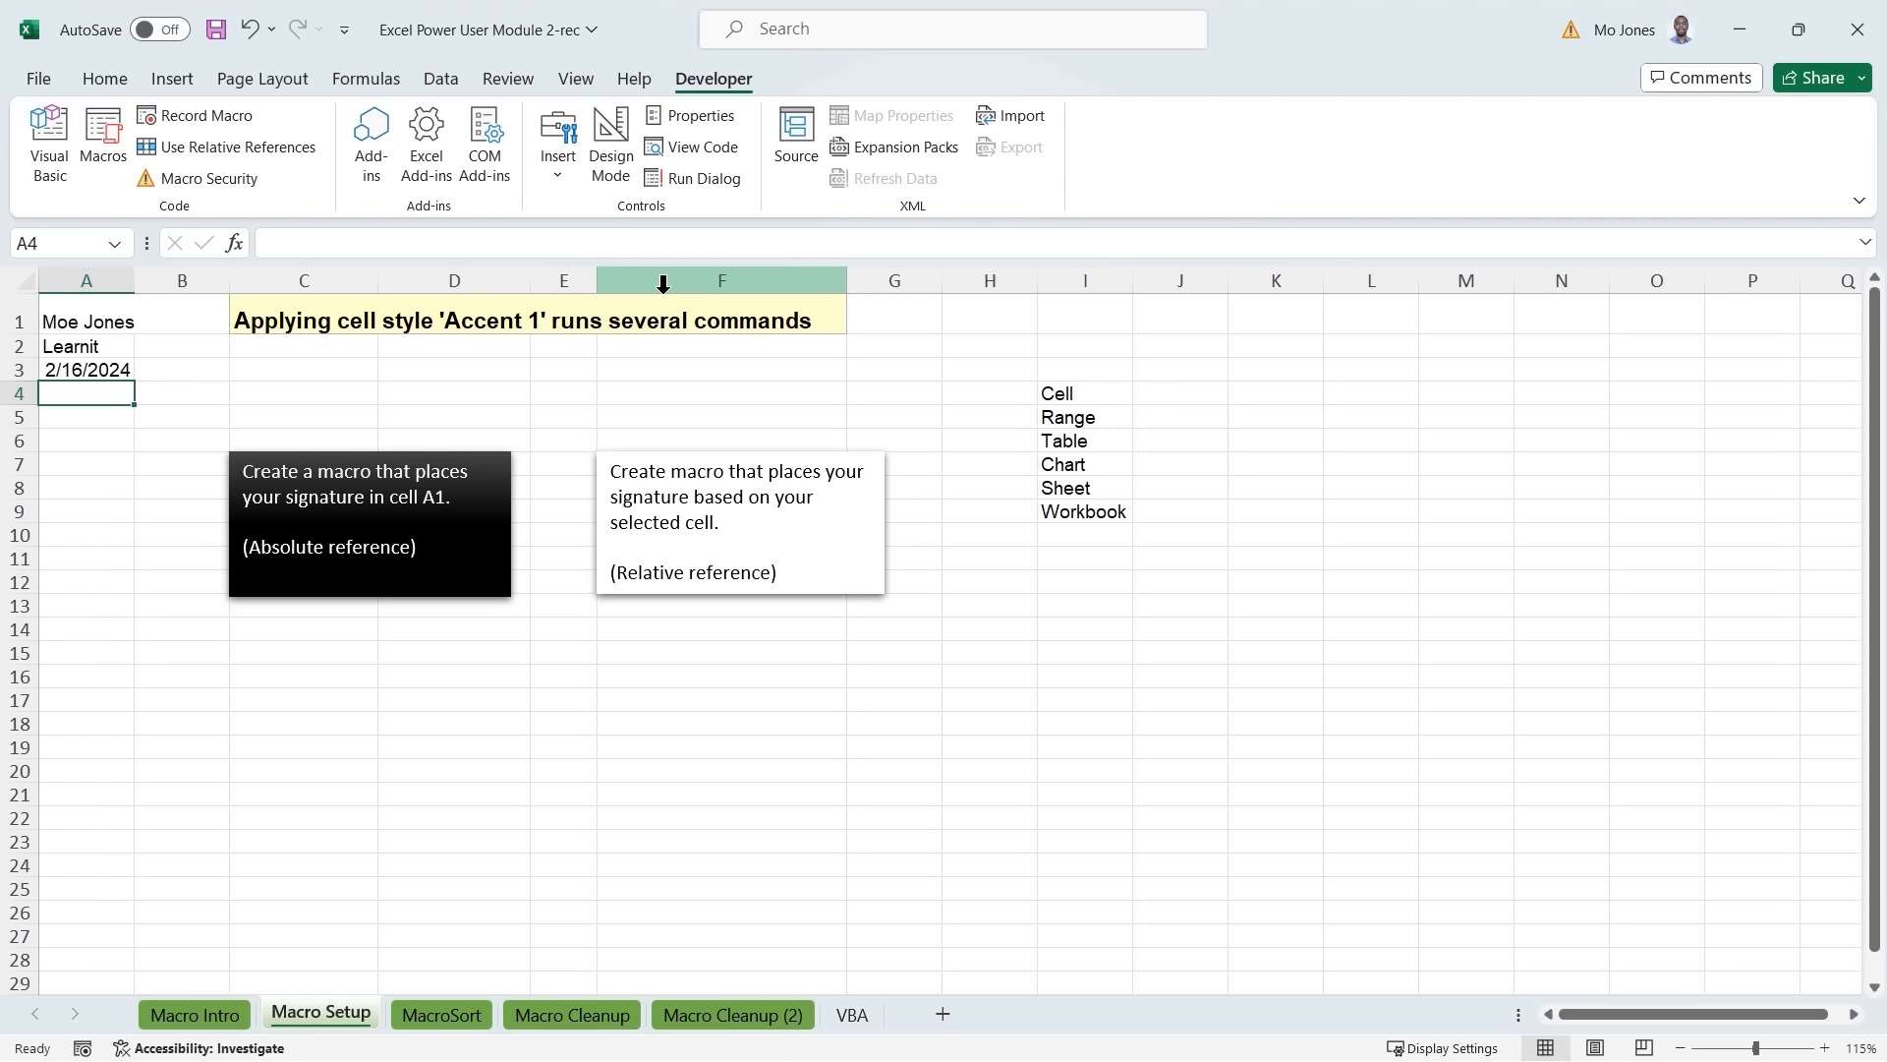
click(108, 327)
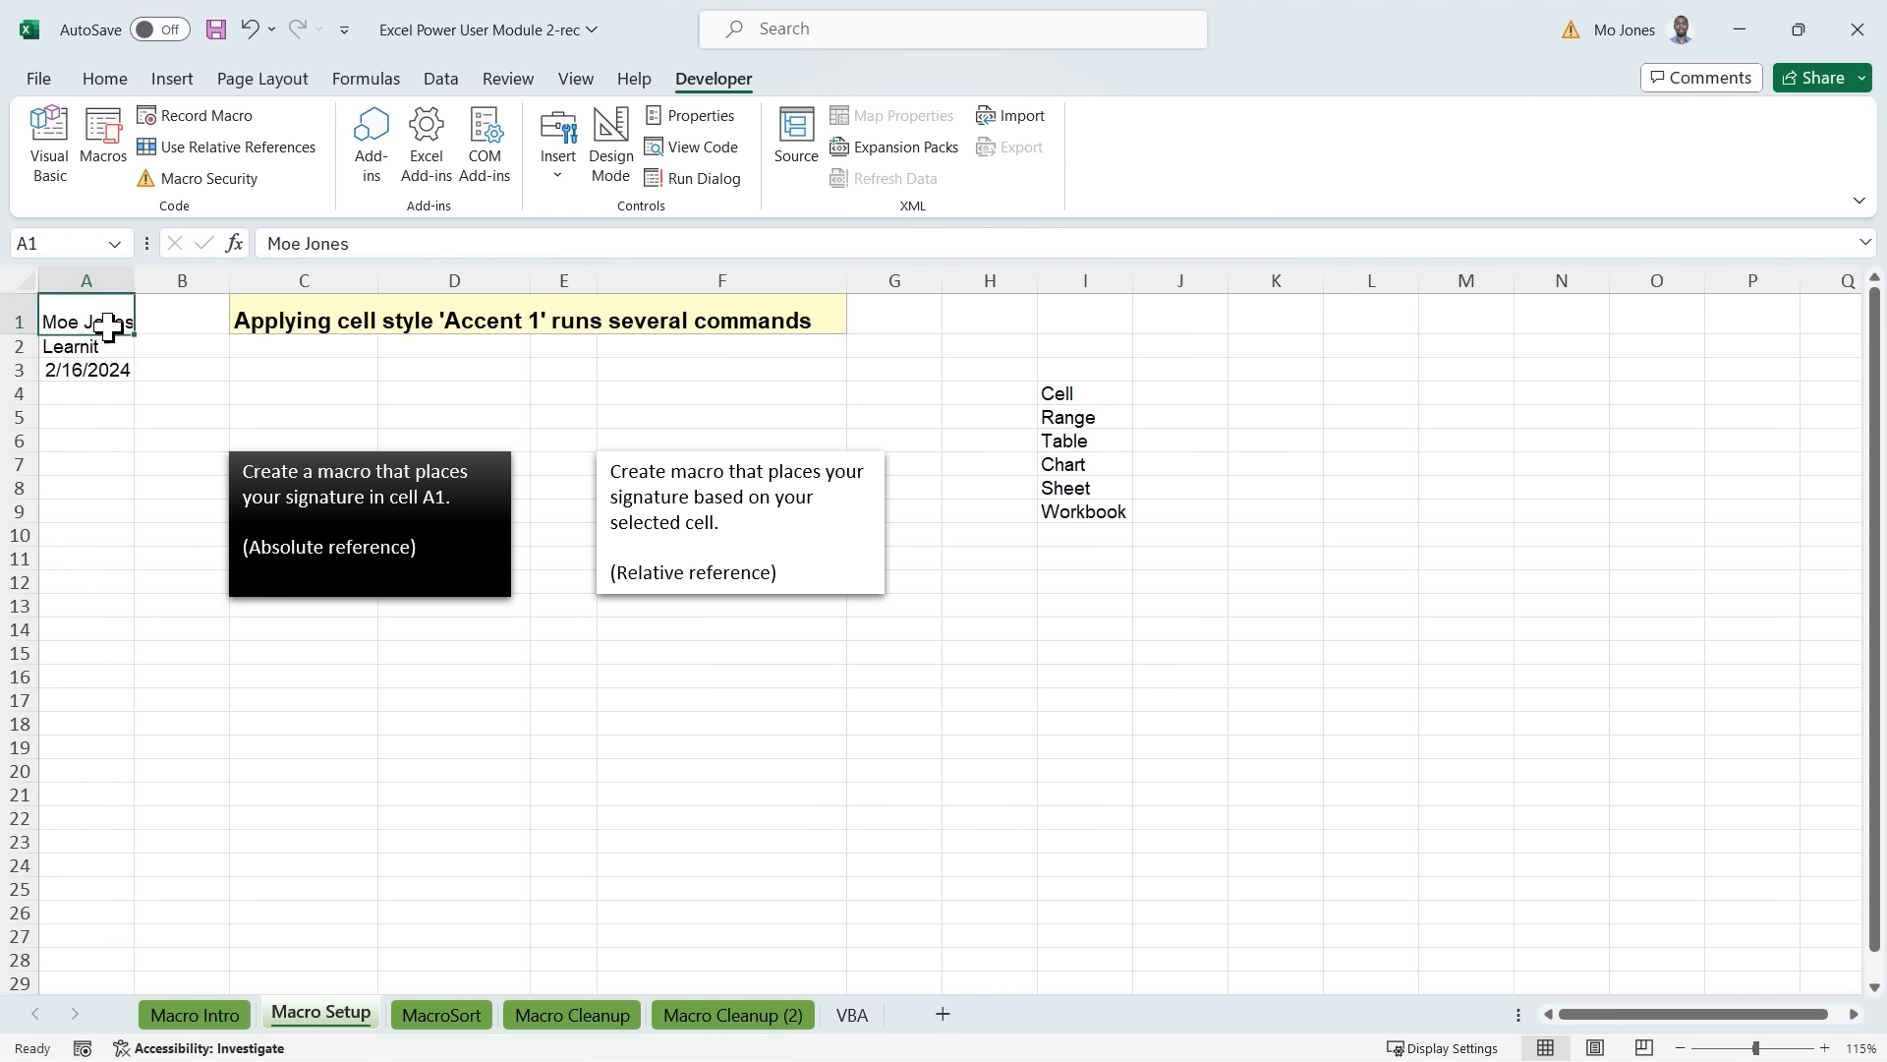
drag(108, 327, 112, 391)
key(Delete)
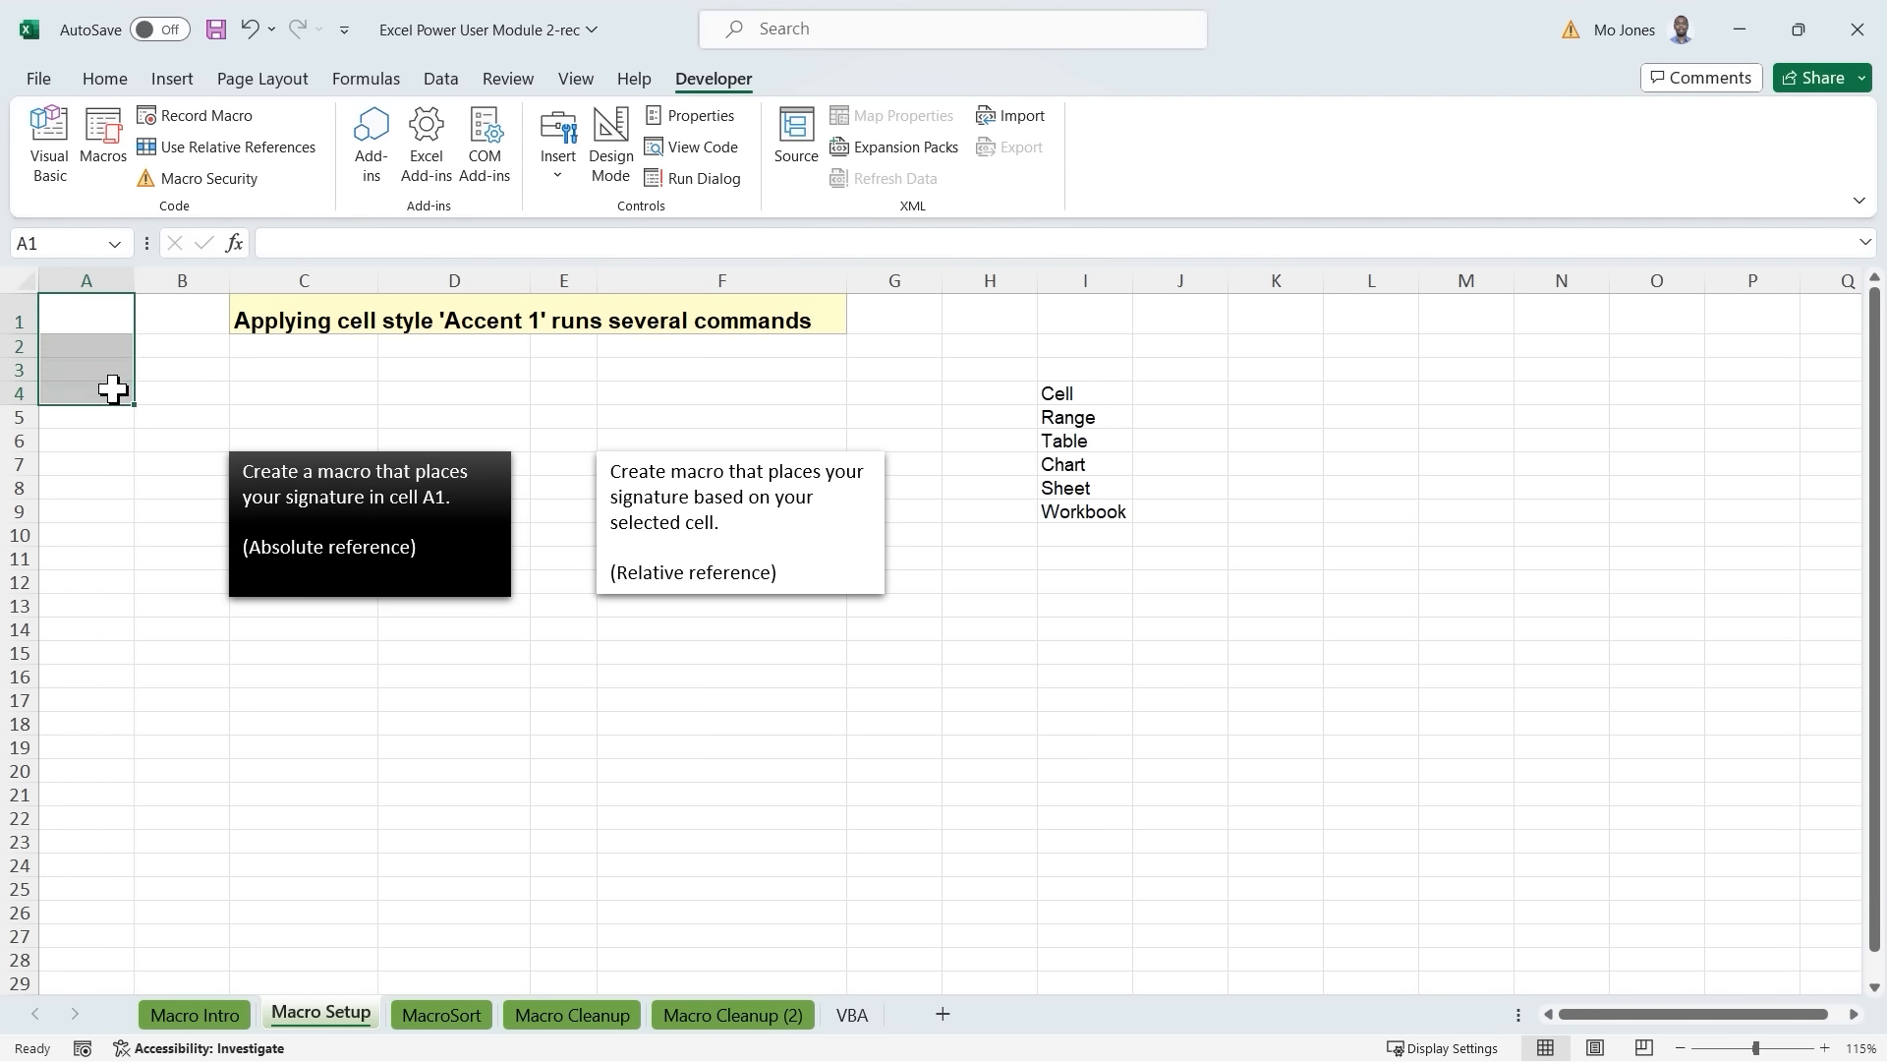
click(422, 366)
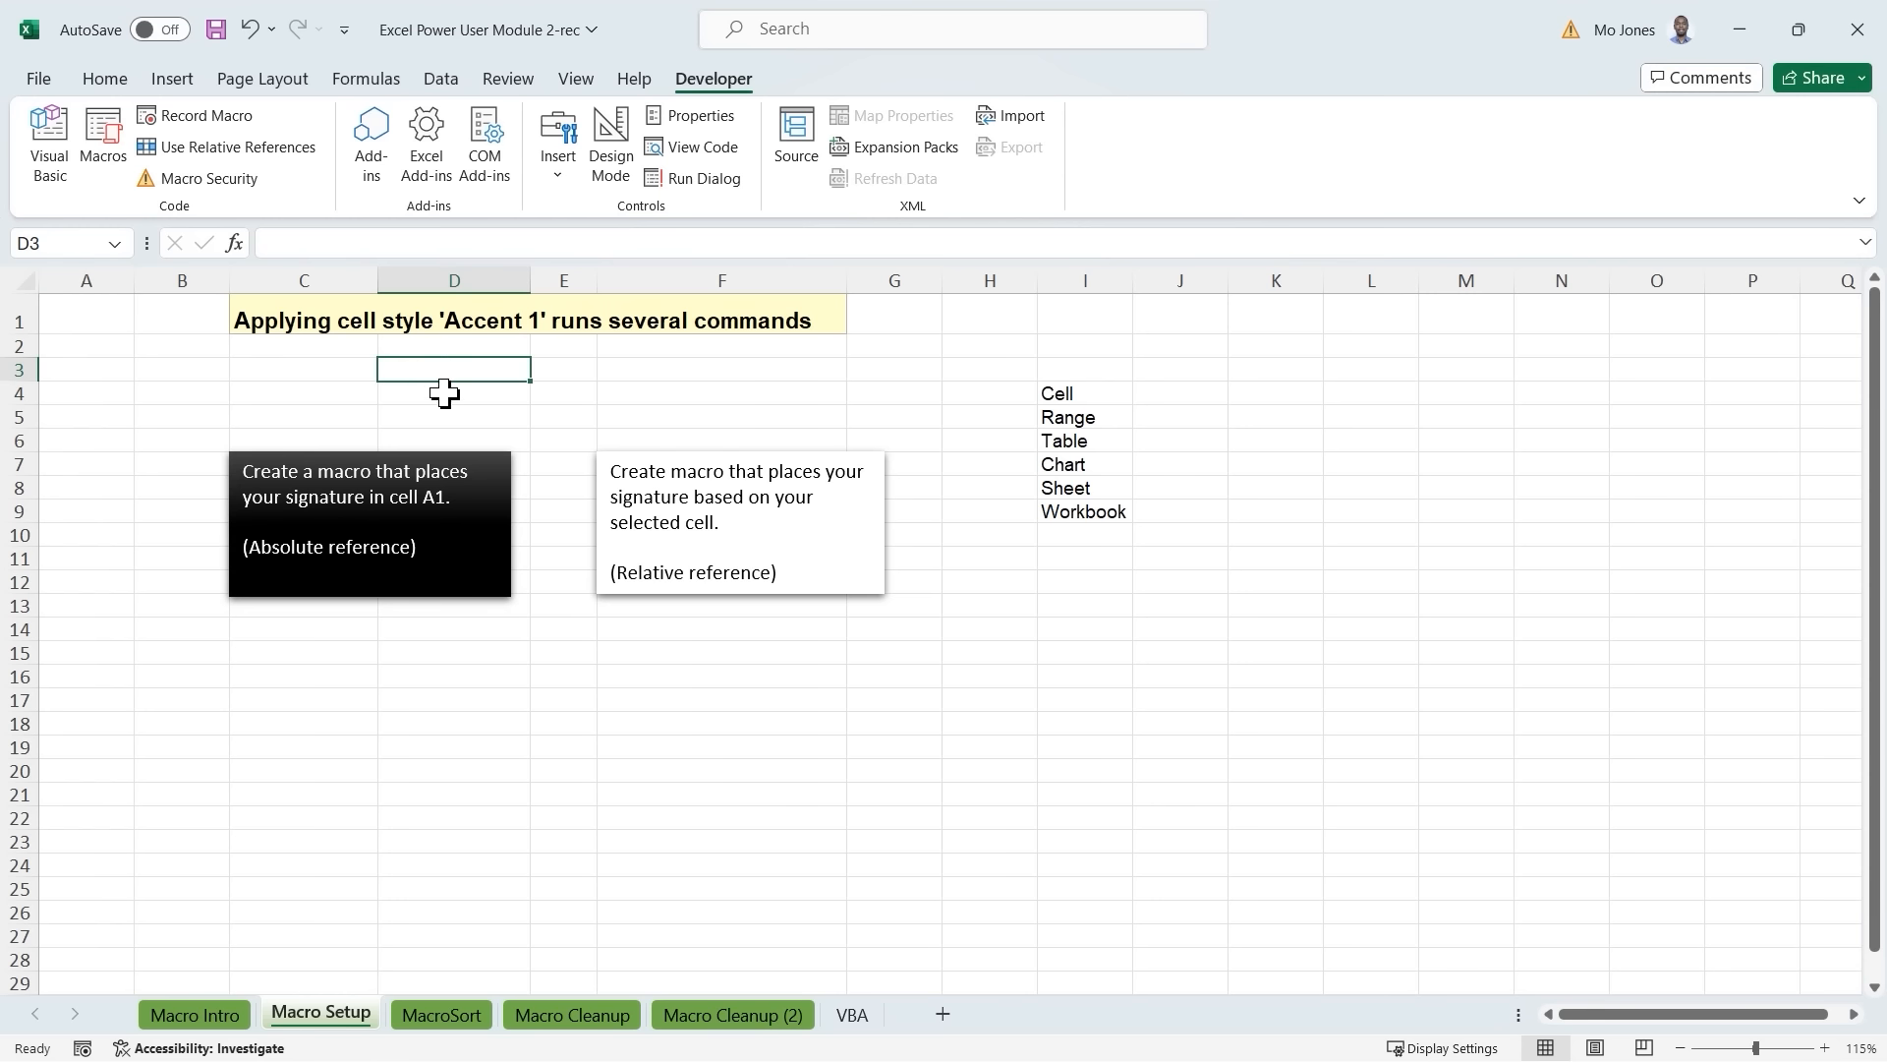
Run Signature1 from This Workbook's macro list to refill A1:A3.
click(101, 149)
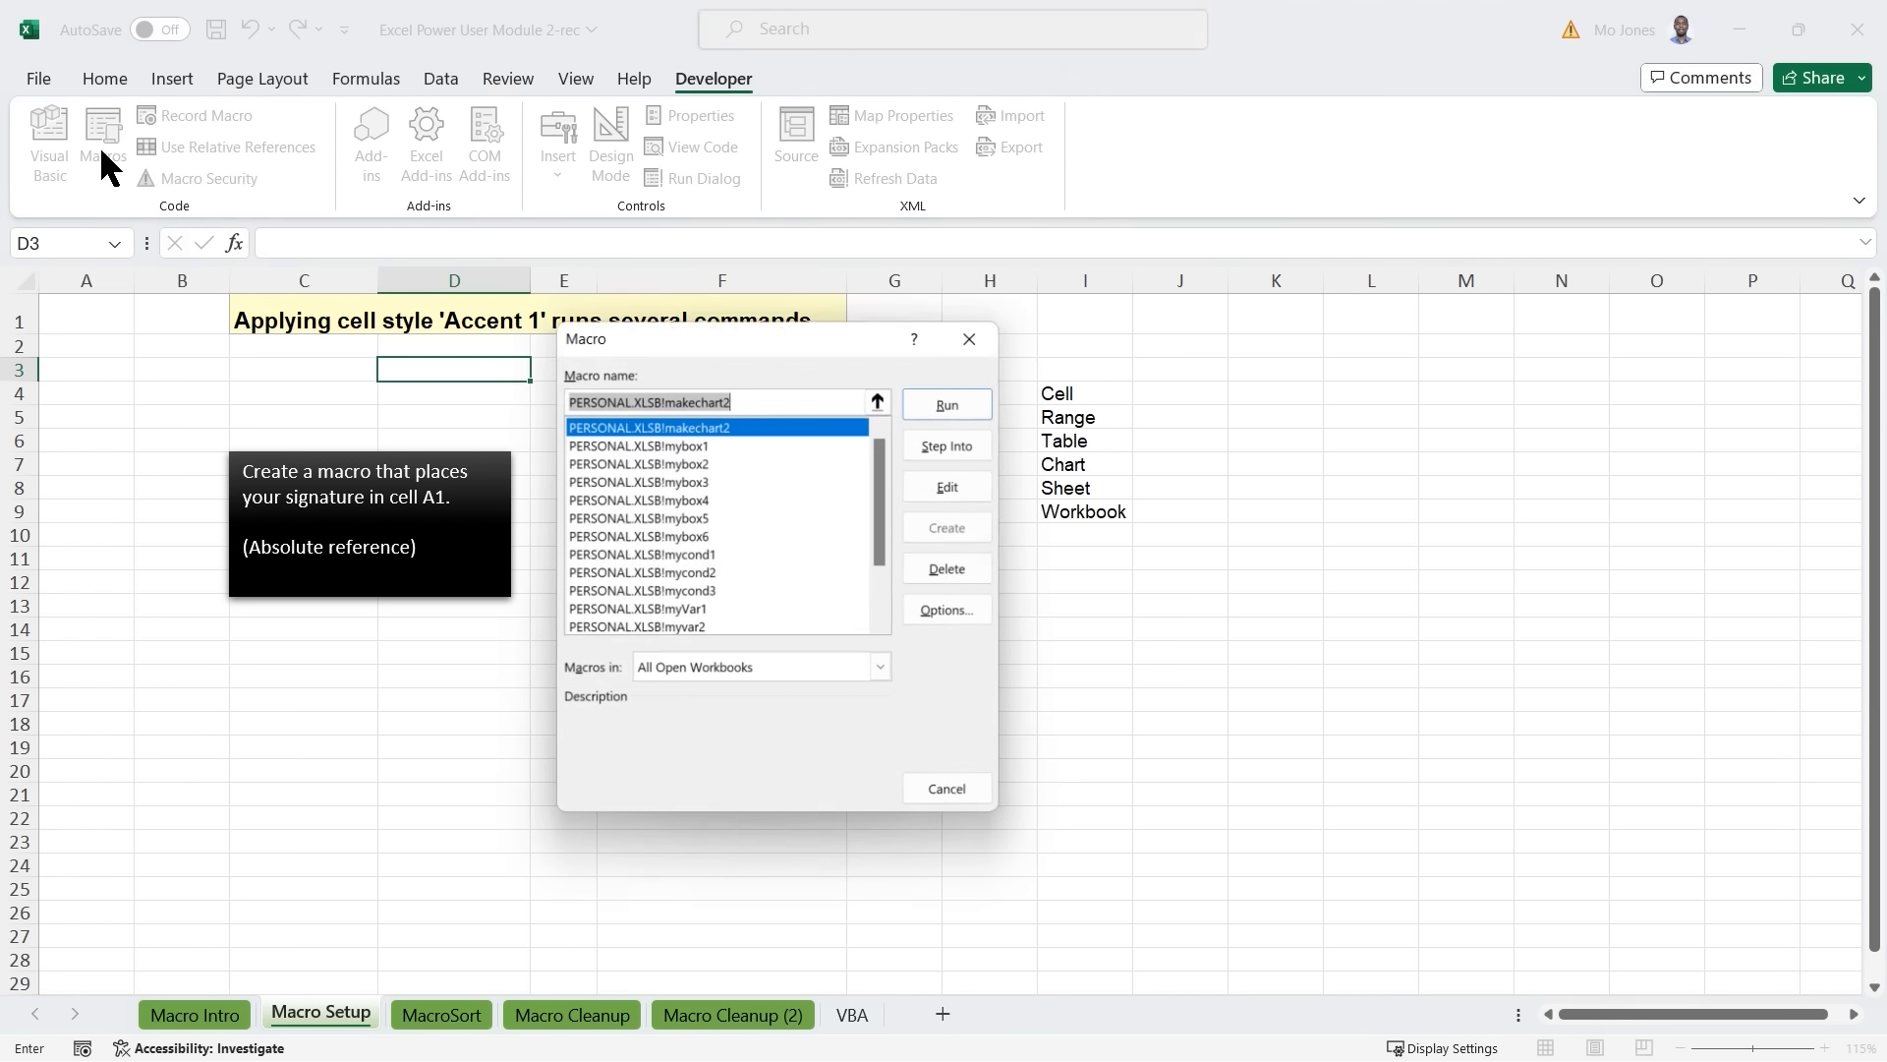
click(881, 665)
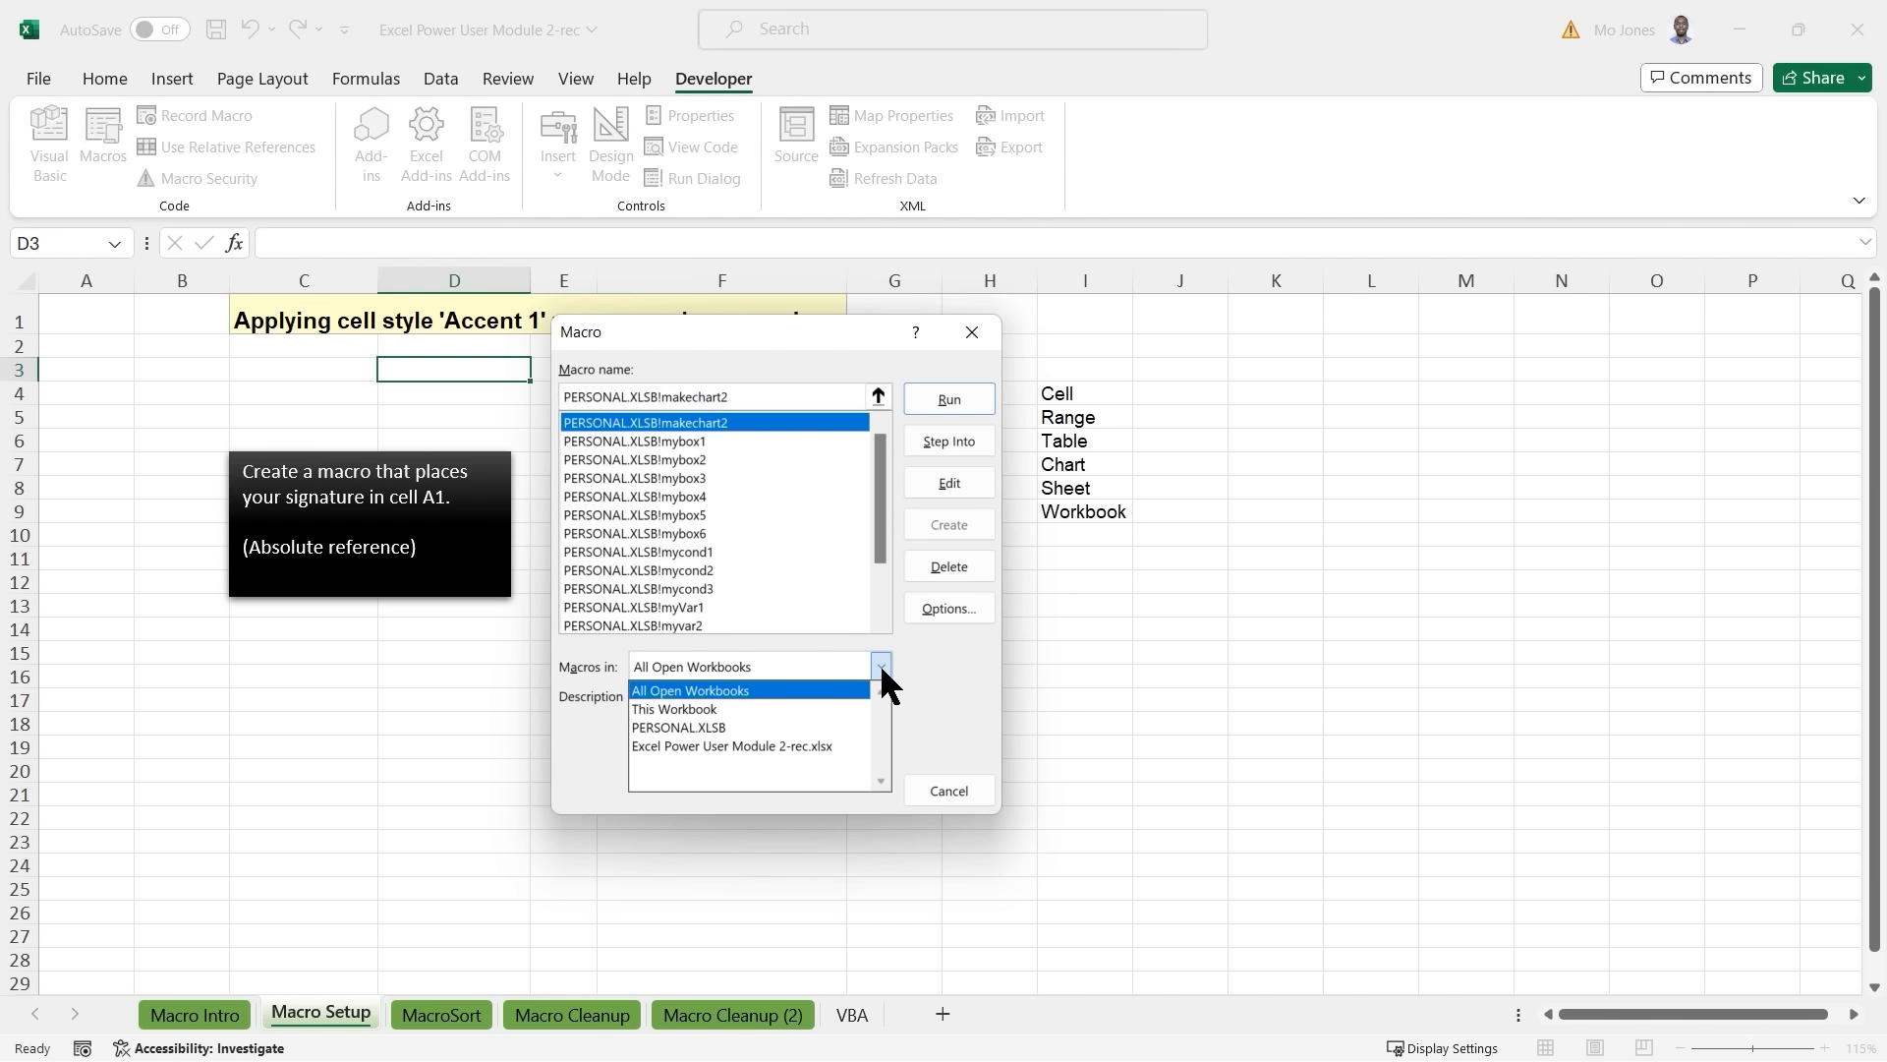
click(721, 708)
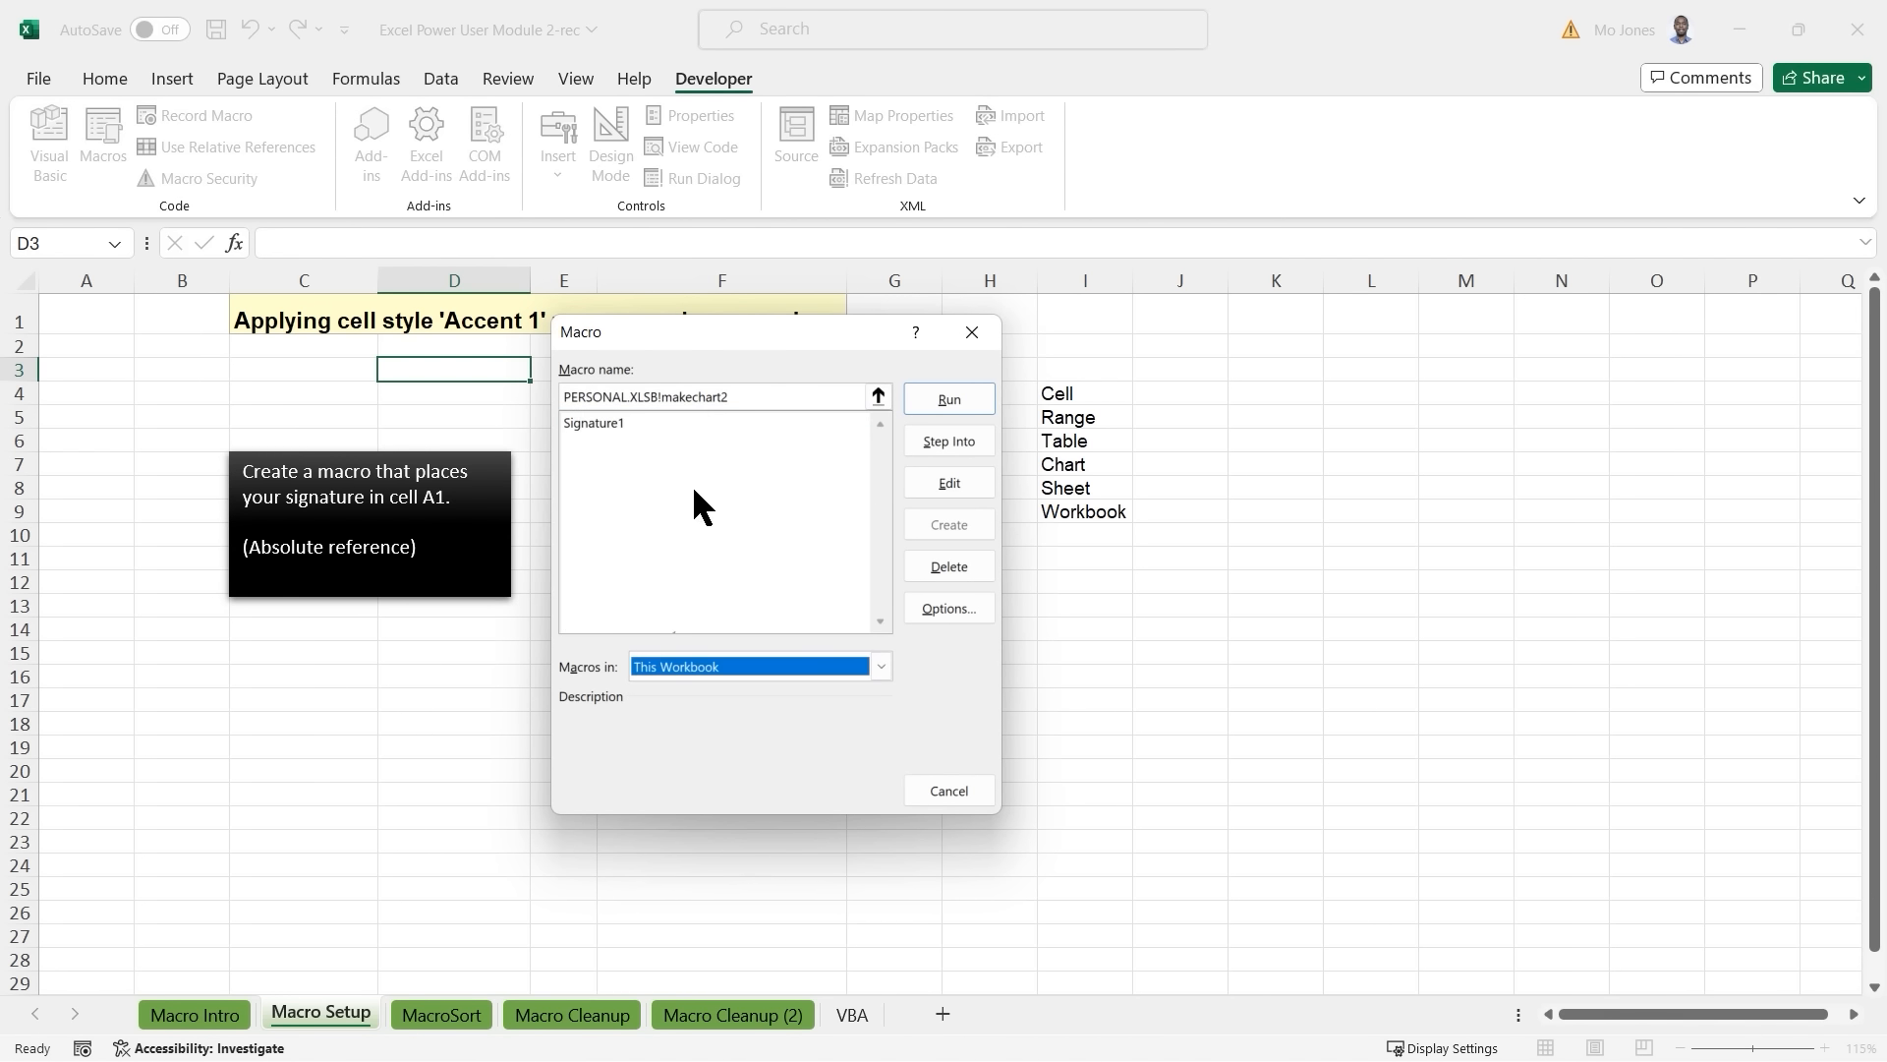
click(597, 424)
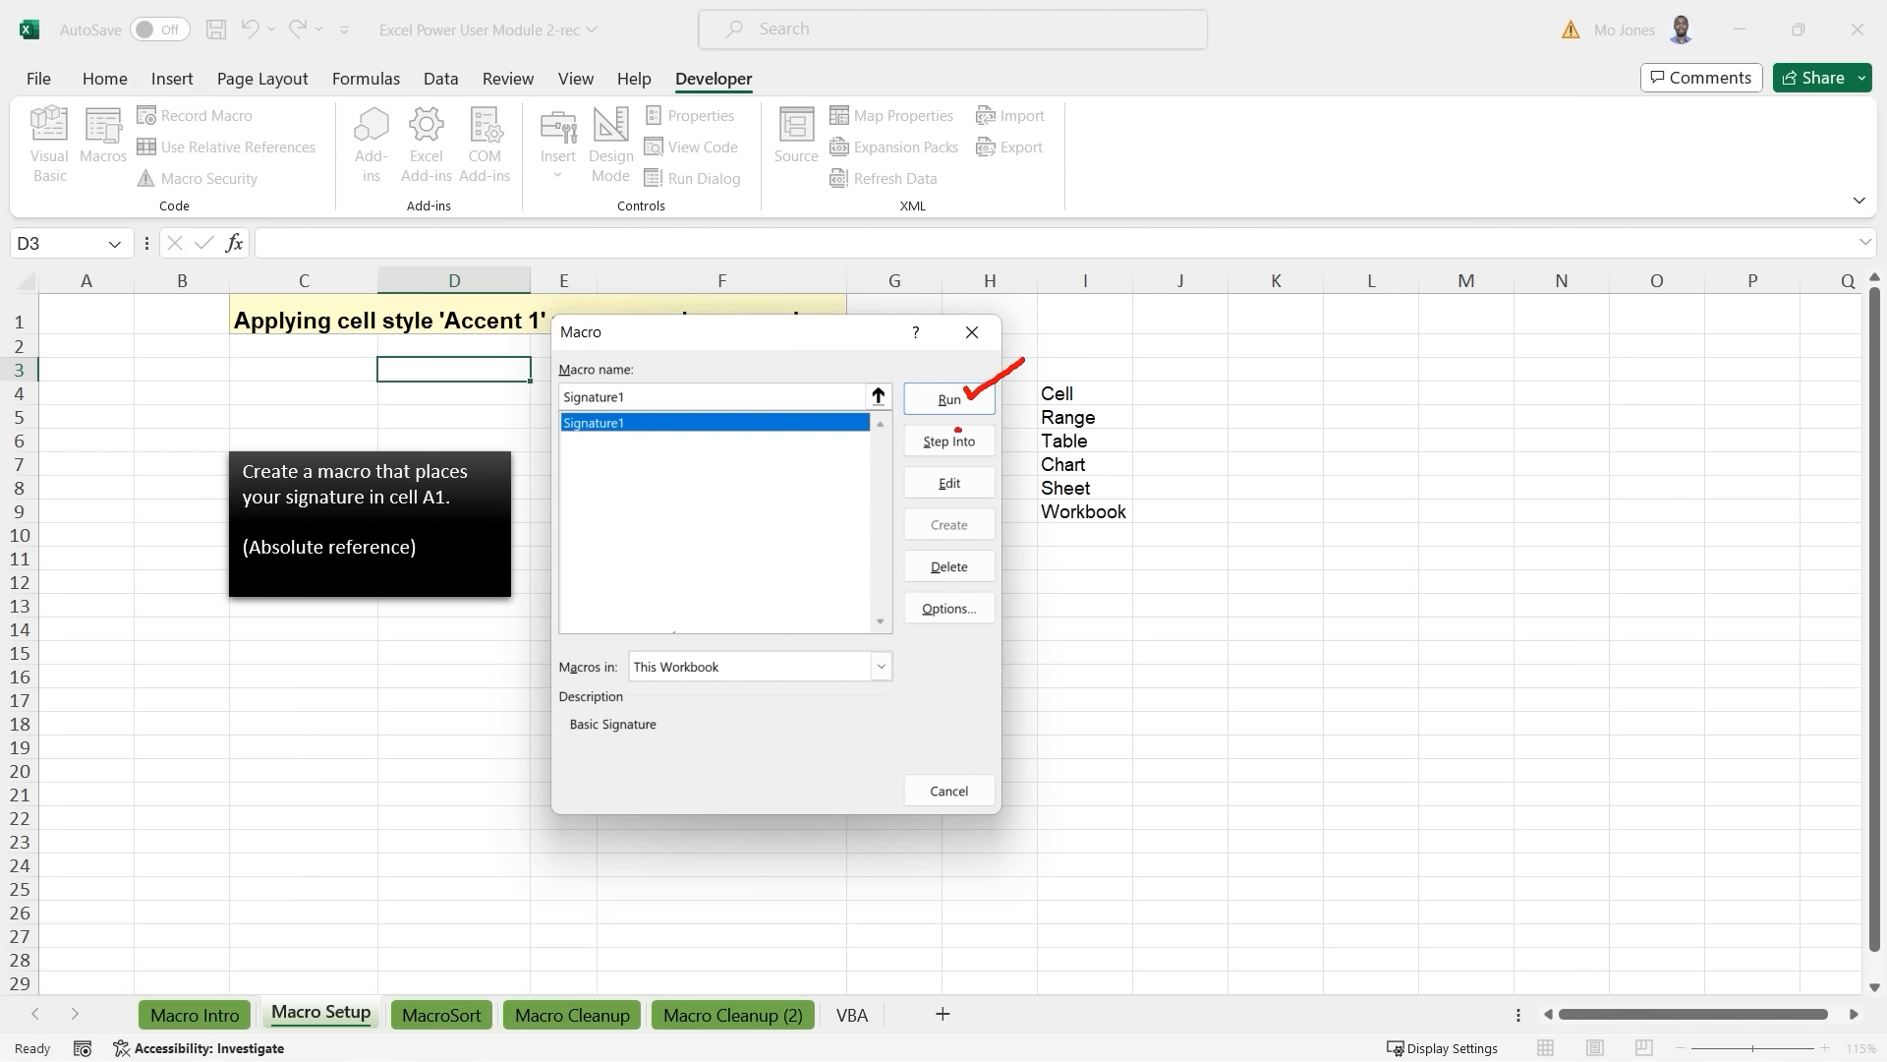
mouse_move(957, 429)
mouse_down()
mouse_move(908, 442)
mouse_move(987, 453)
mouse_move(940, 423)
mouse_move(906, 485)
mouse_move(992, 490)
mouse_move(961, 477)
mouse_up()
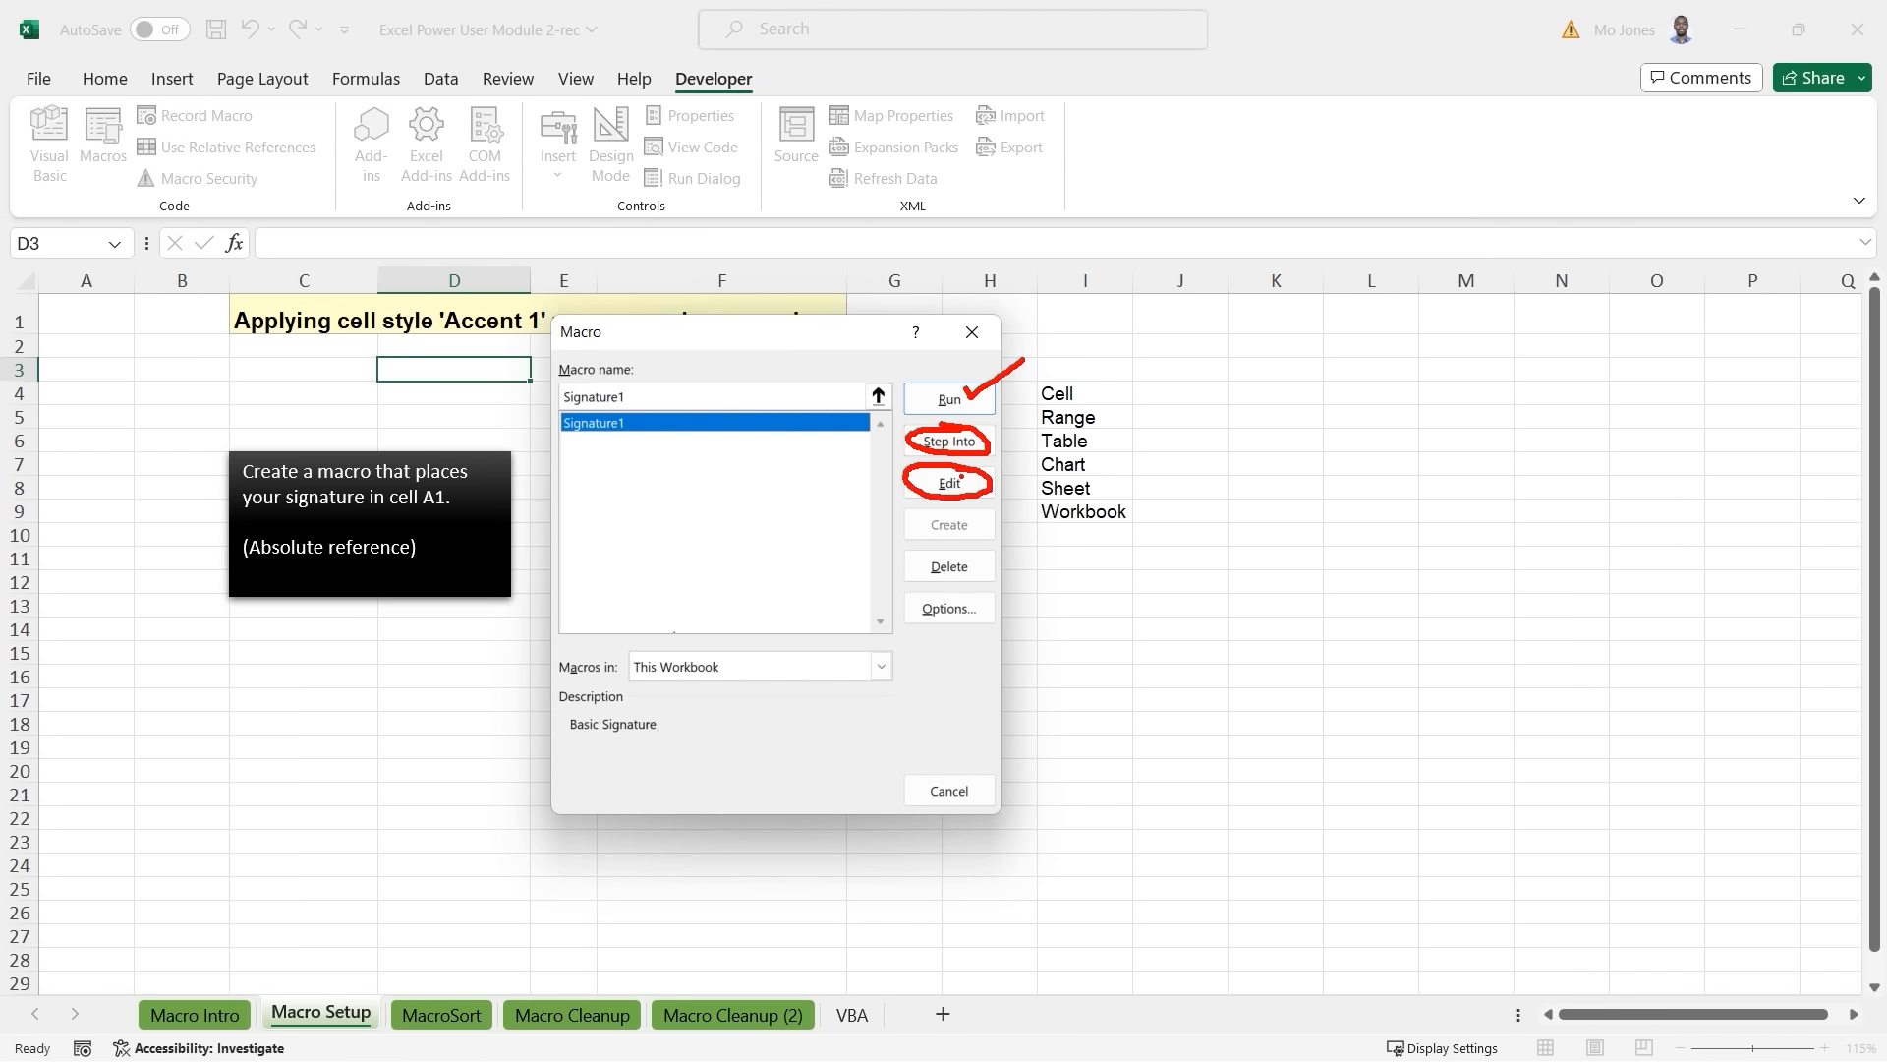
mouse_move(960, 551)
mouse_down()
mouse_move(877, 564)
mouse_move(999, 572)
mouse_move(941, 547)
mouse_up()
key(Escape)
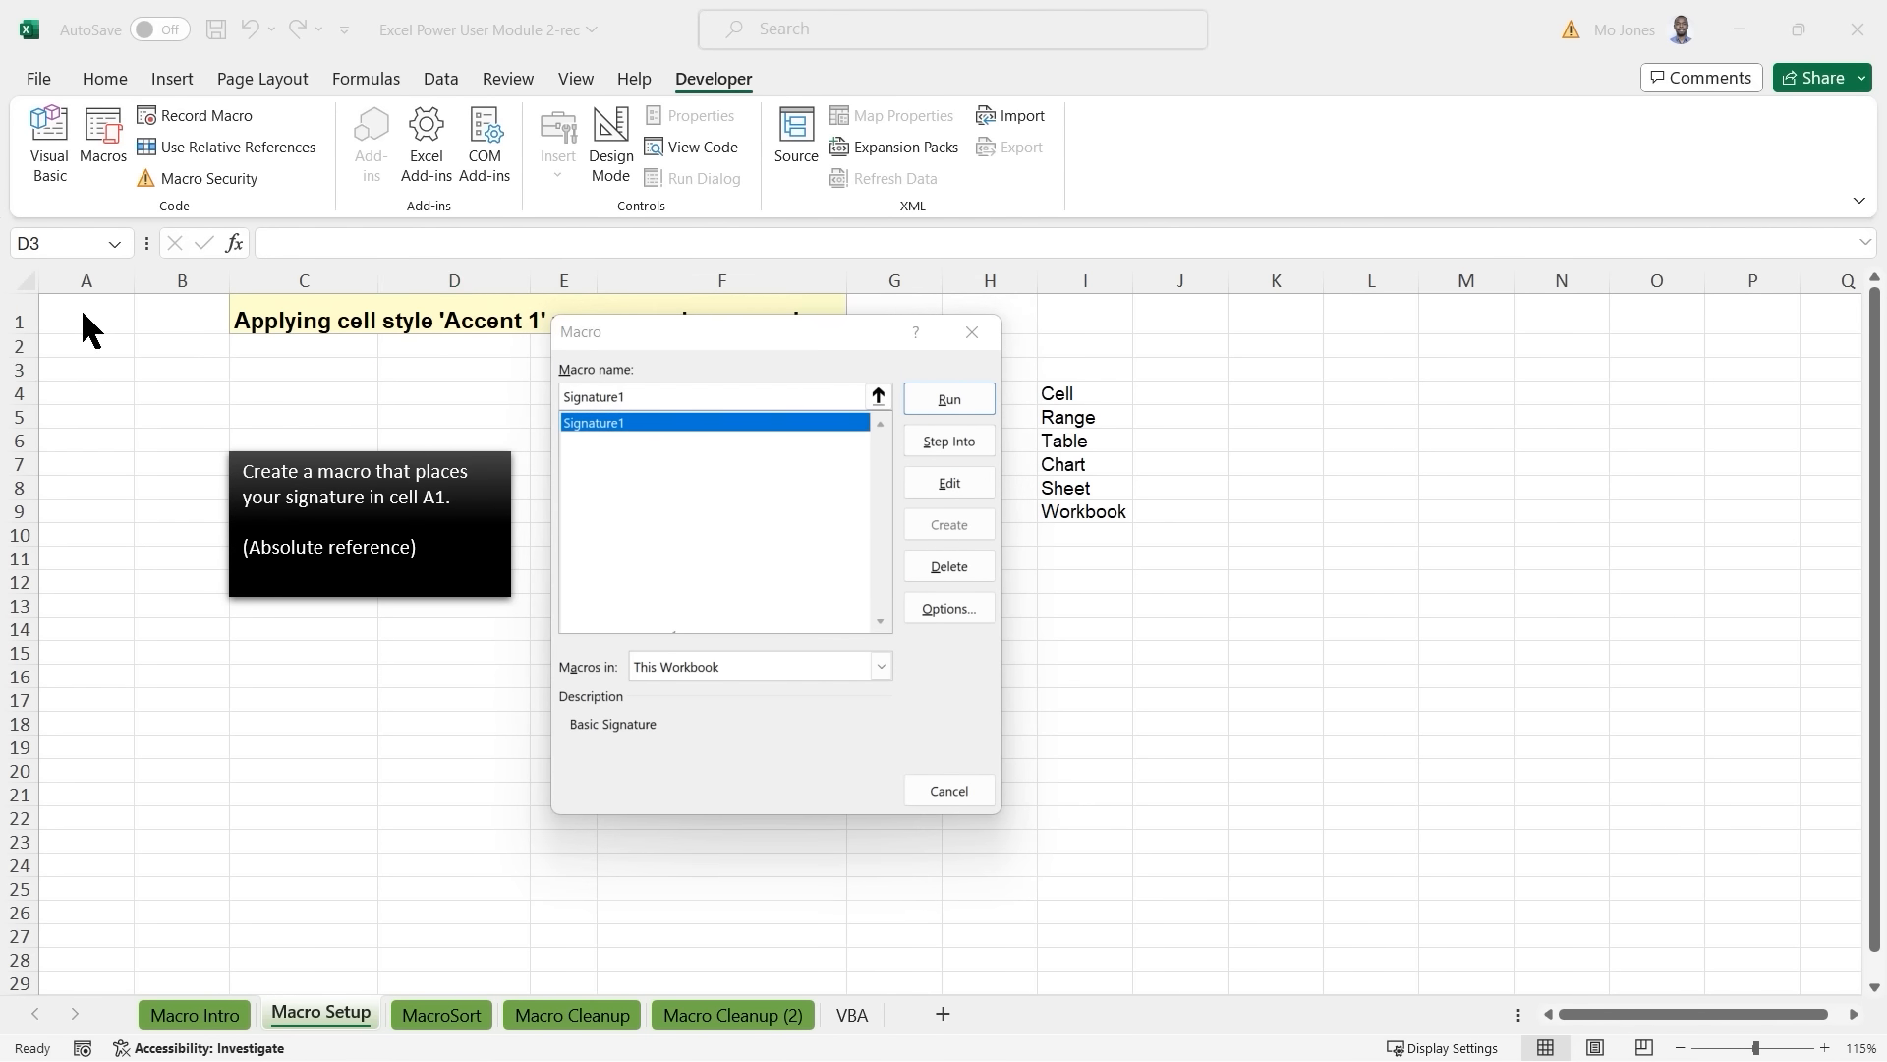
click(949, 398)
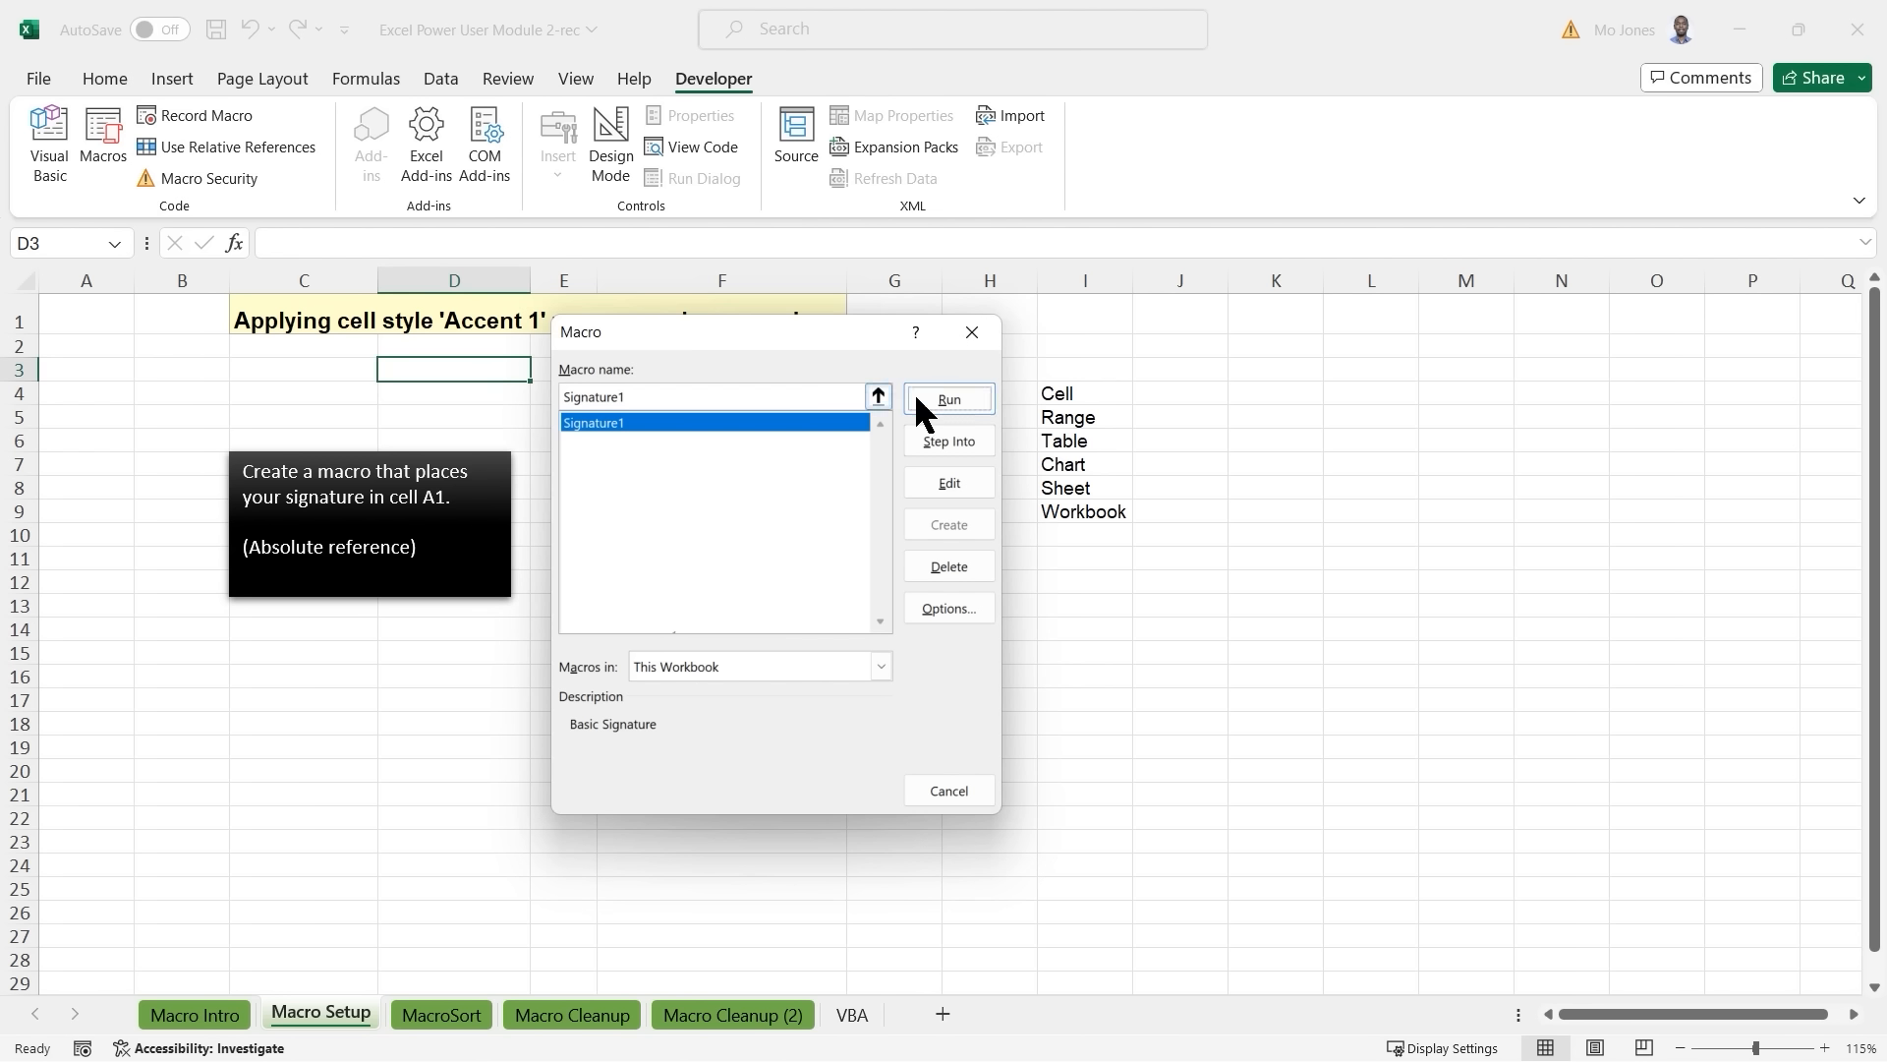
click(923, 399)
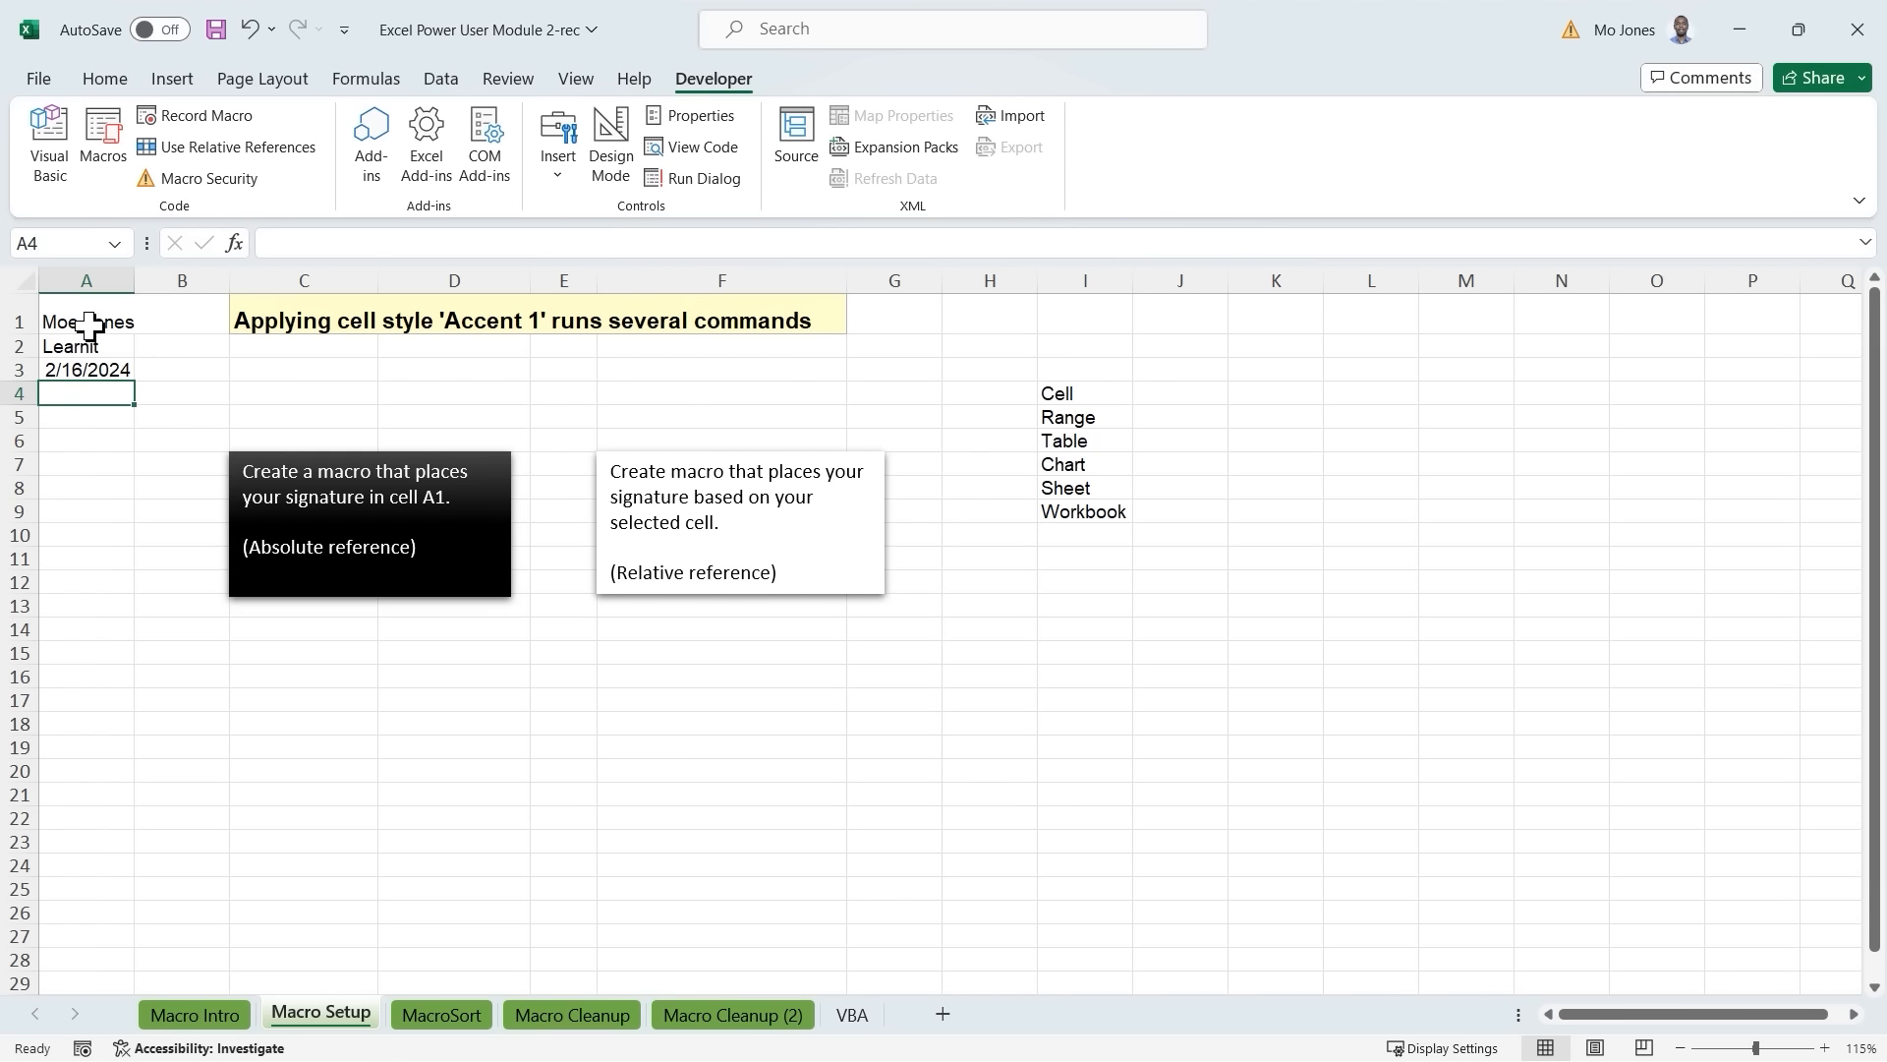
click(107, 320)
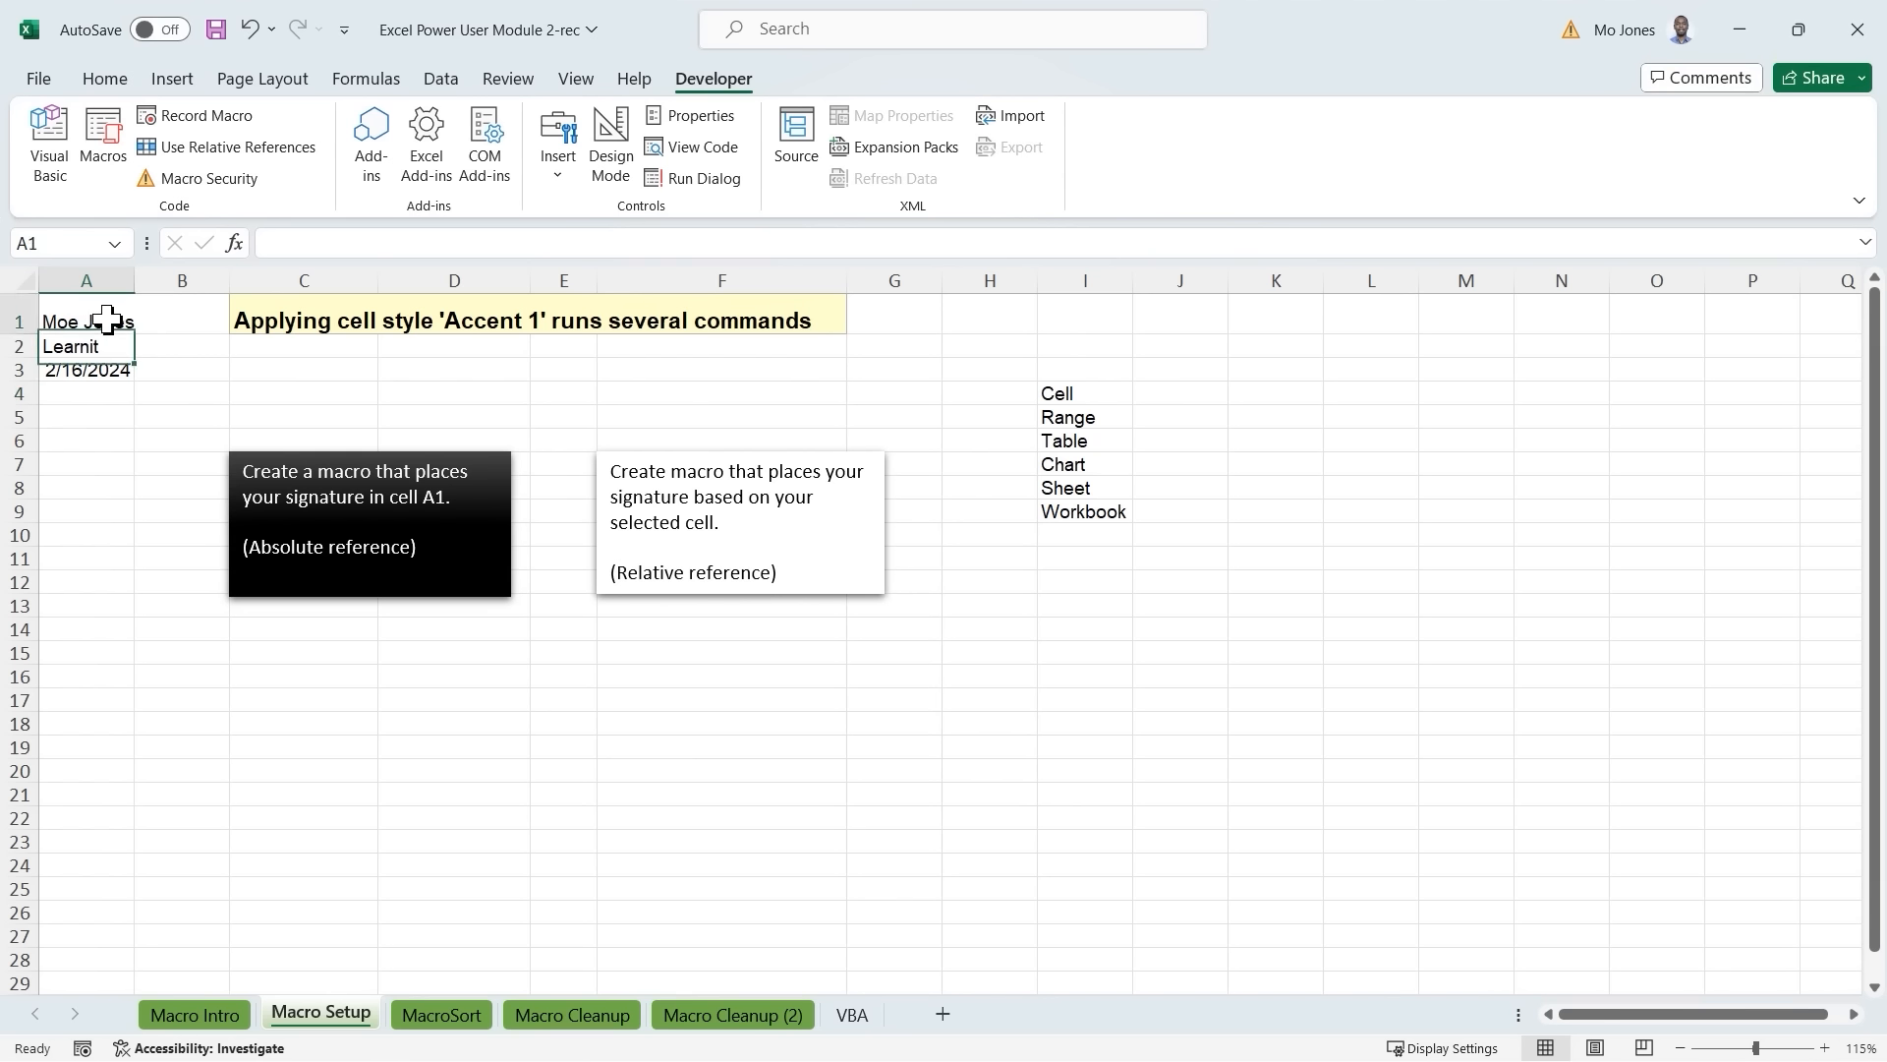
click(93, 370)
click(109, 321)
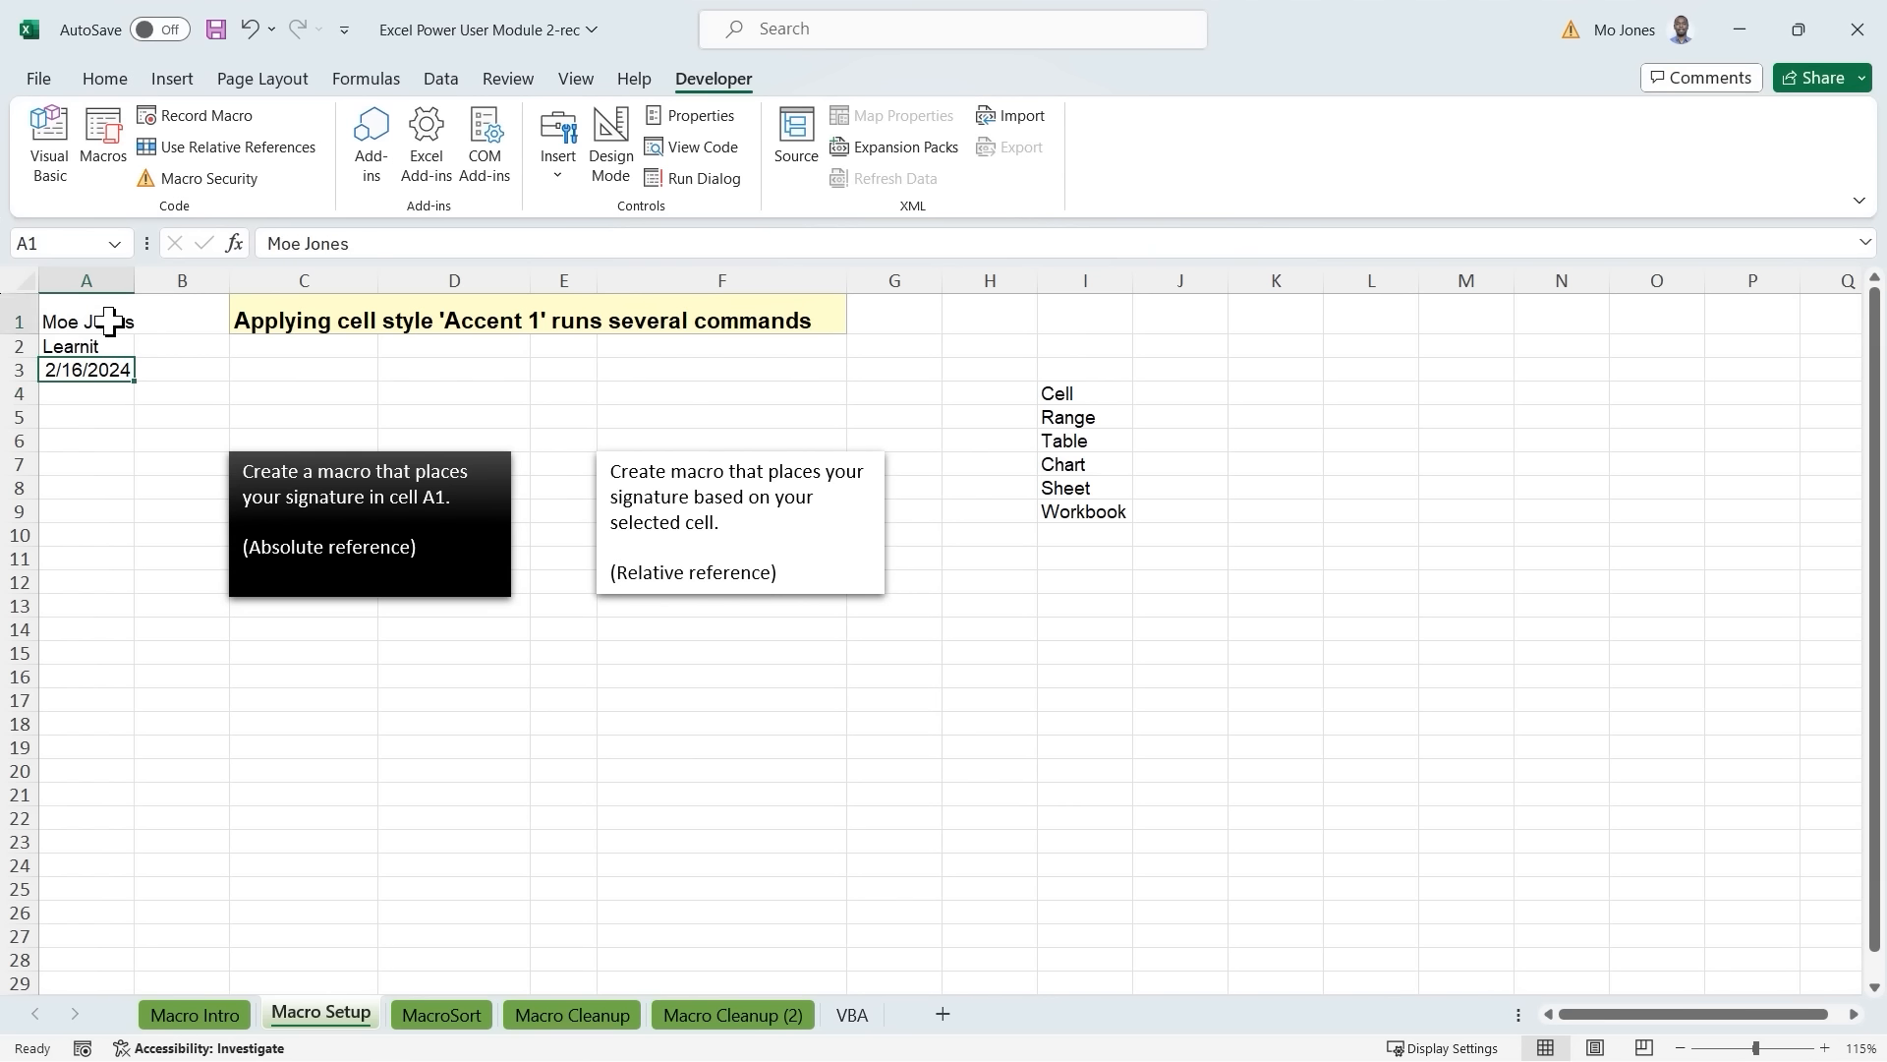
click(101, 348)
click(101, 370)
drag(102, 318, 94, 361)
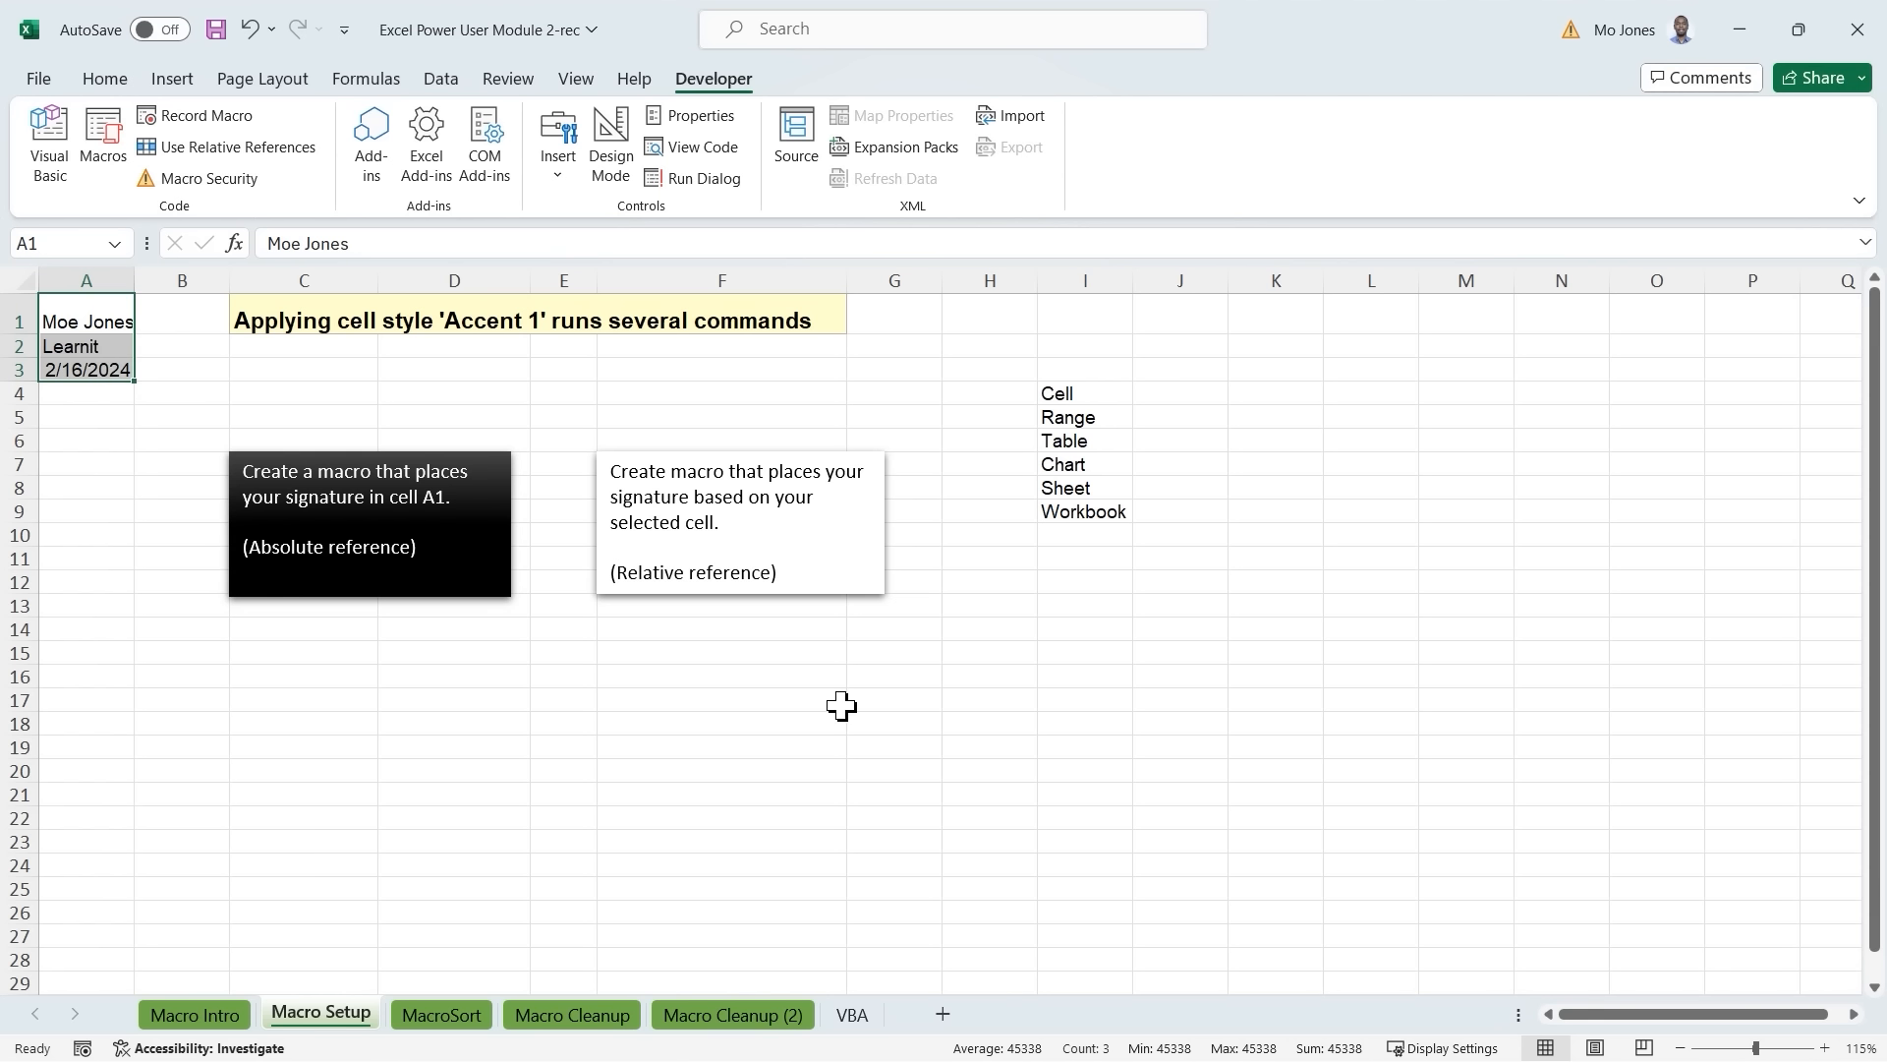
click(765, 481)
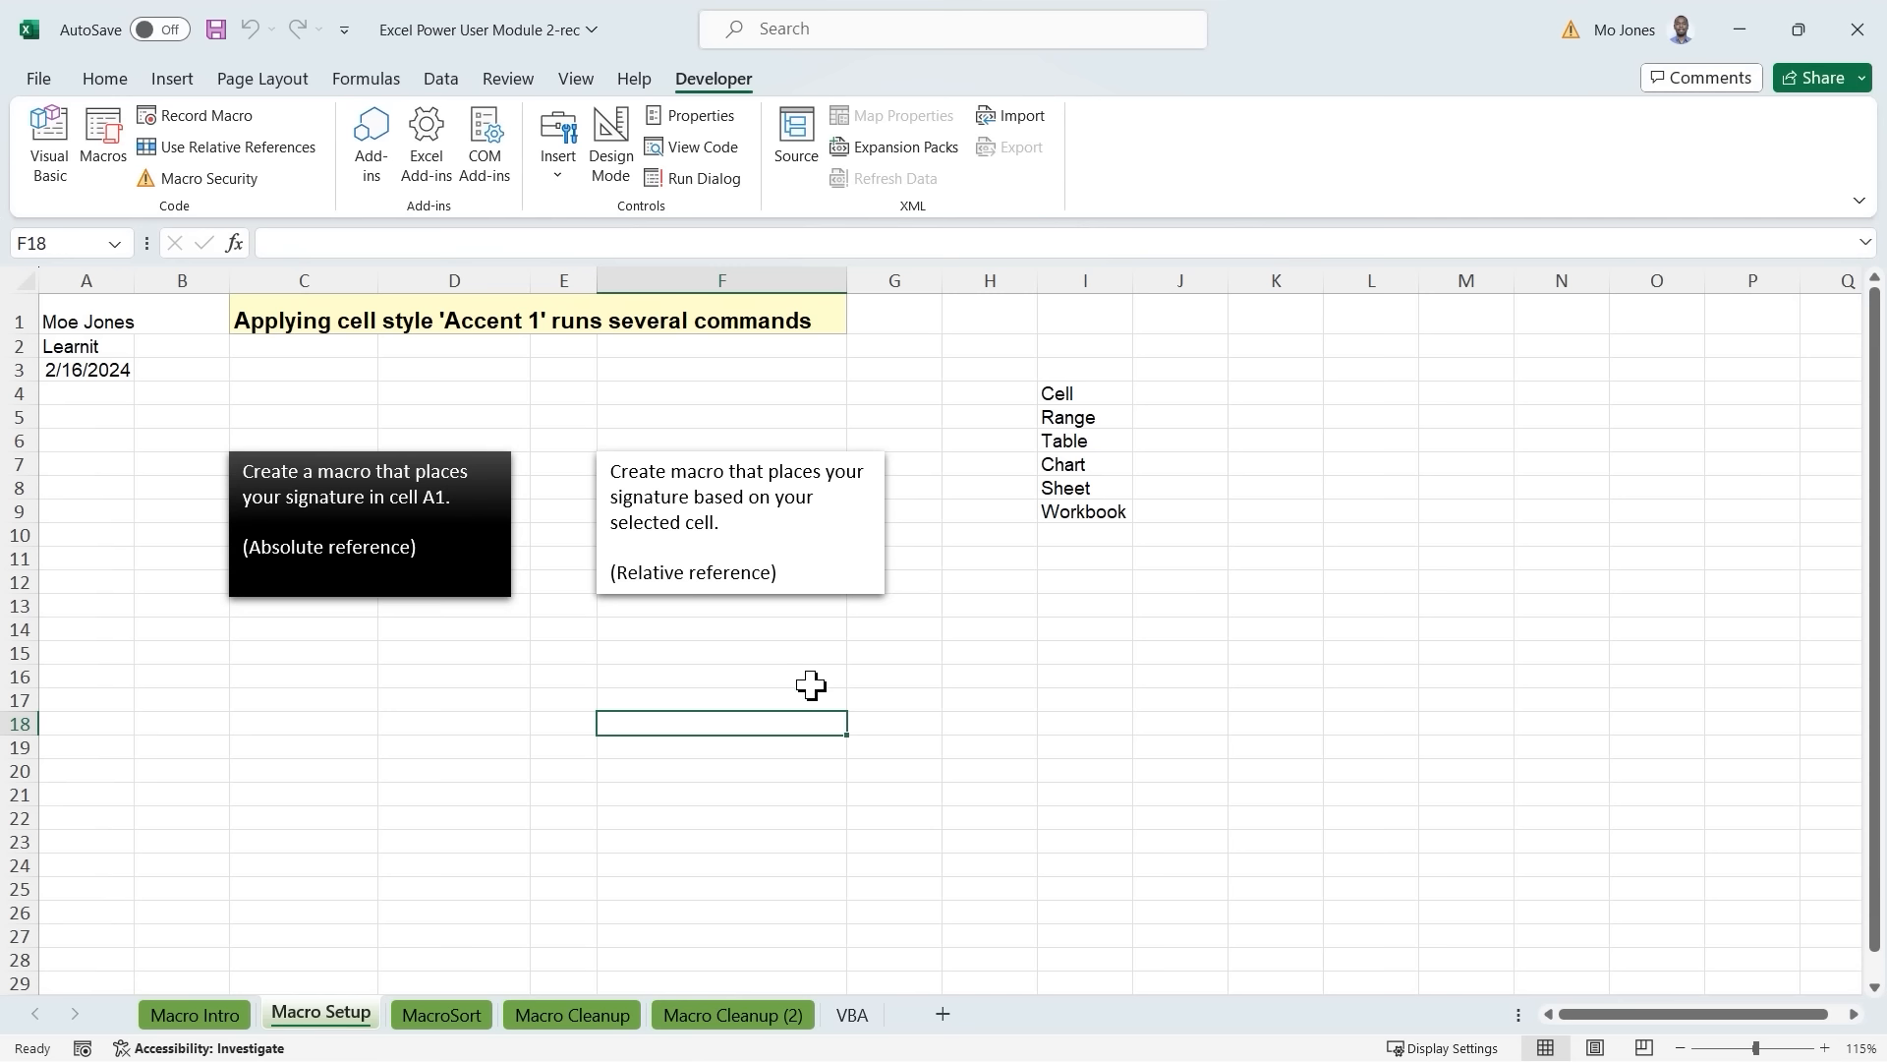
scroll(816, 654, down, 3)
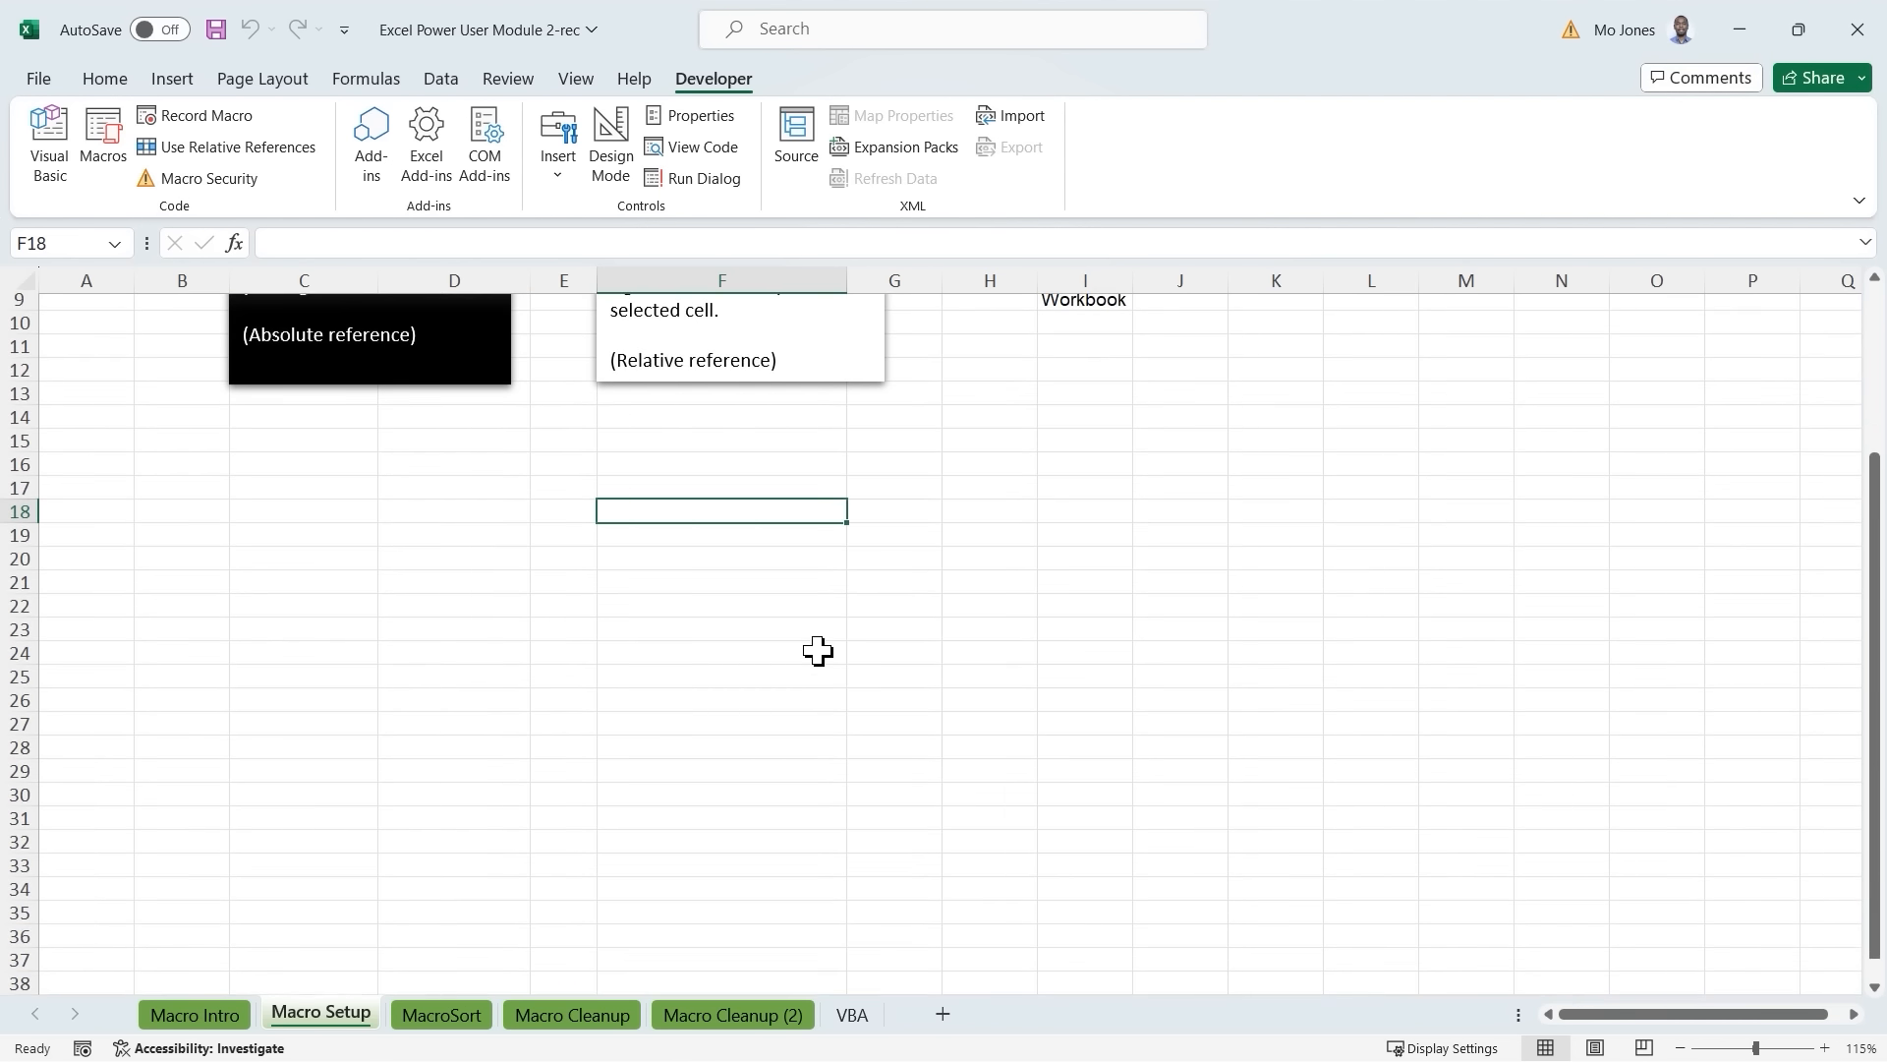
scroll(817, 652, up, 3)
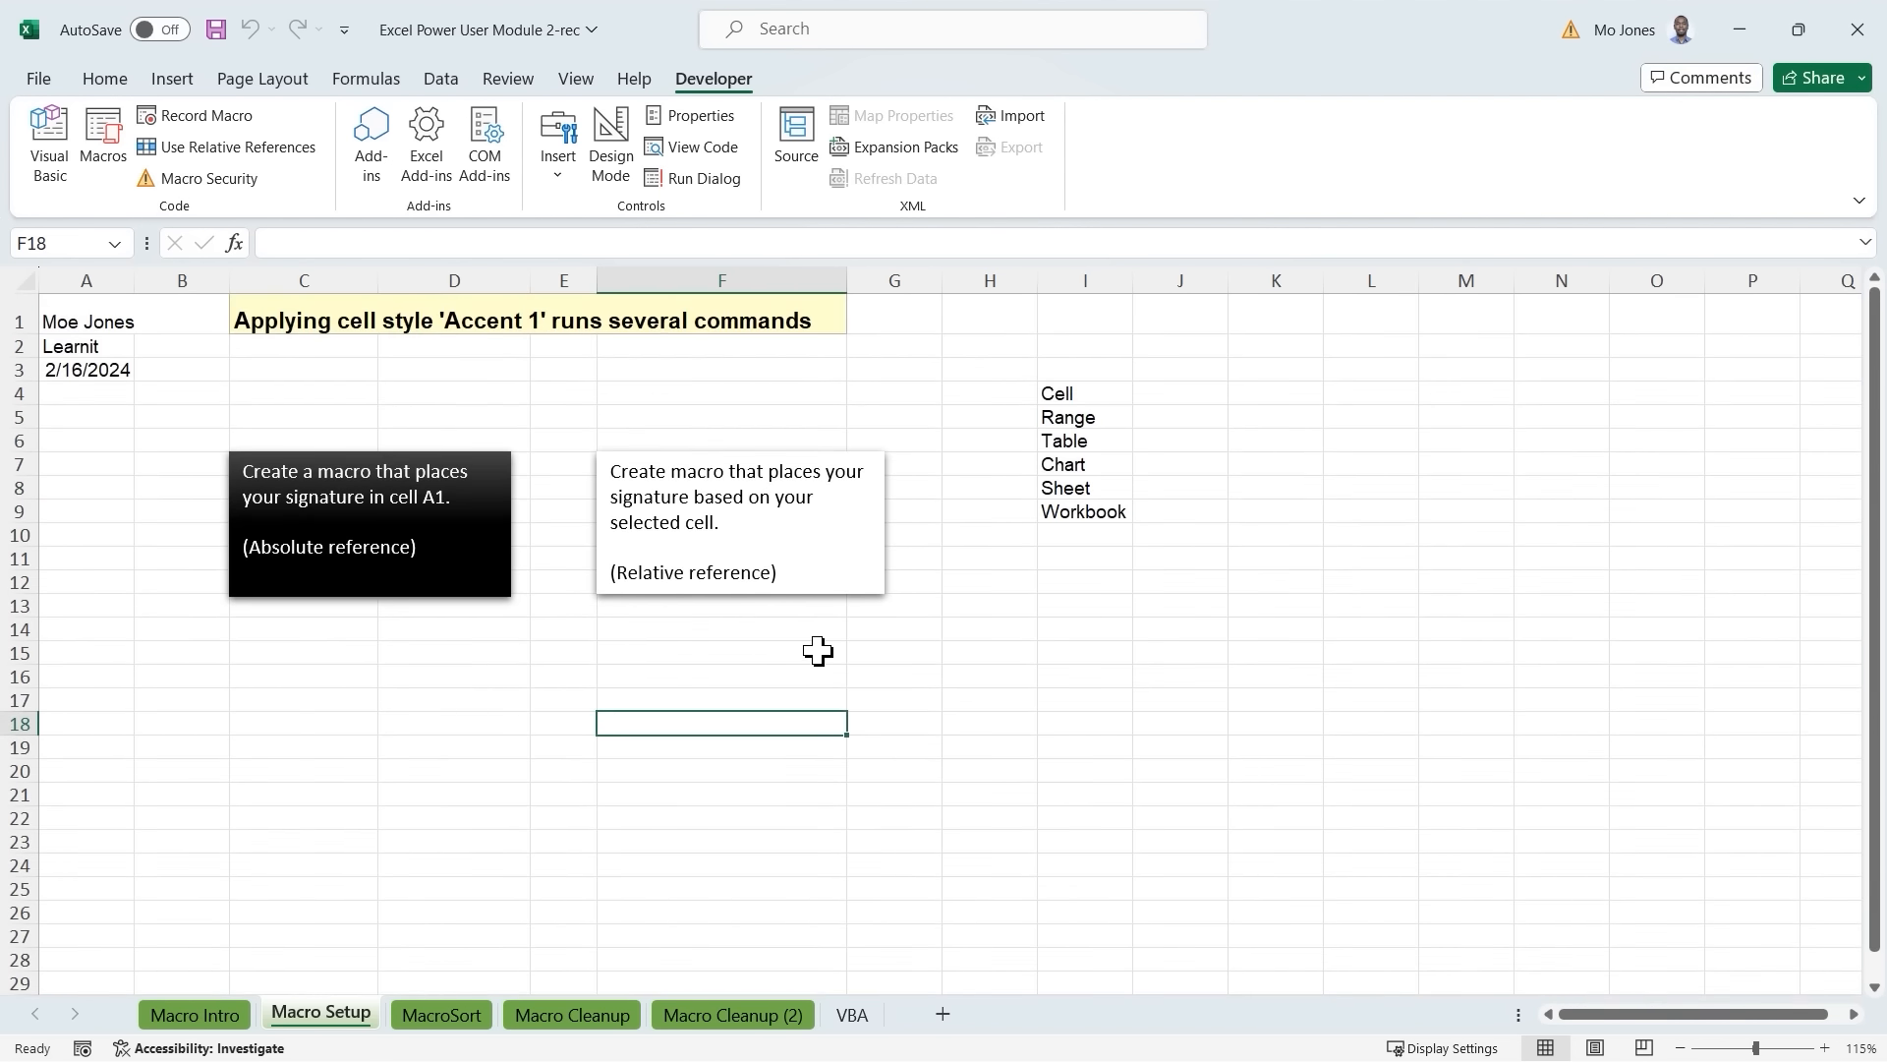
click(885, 726)
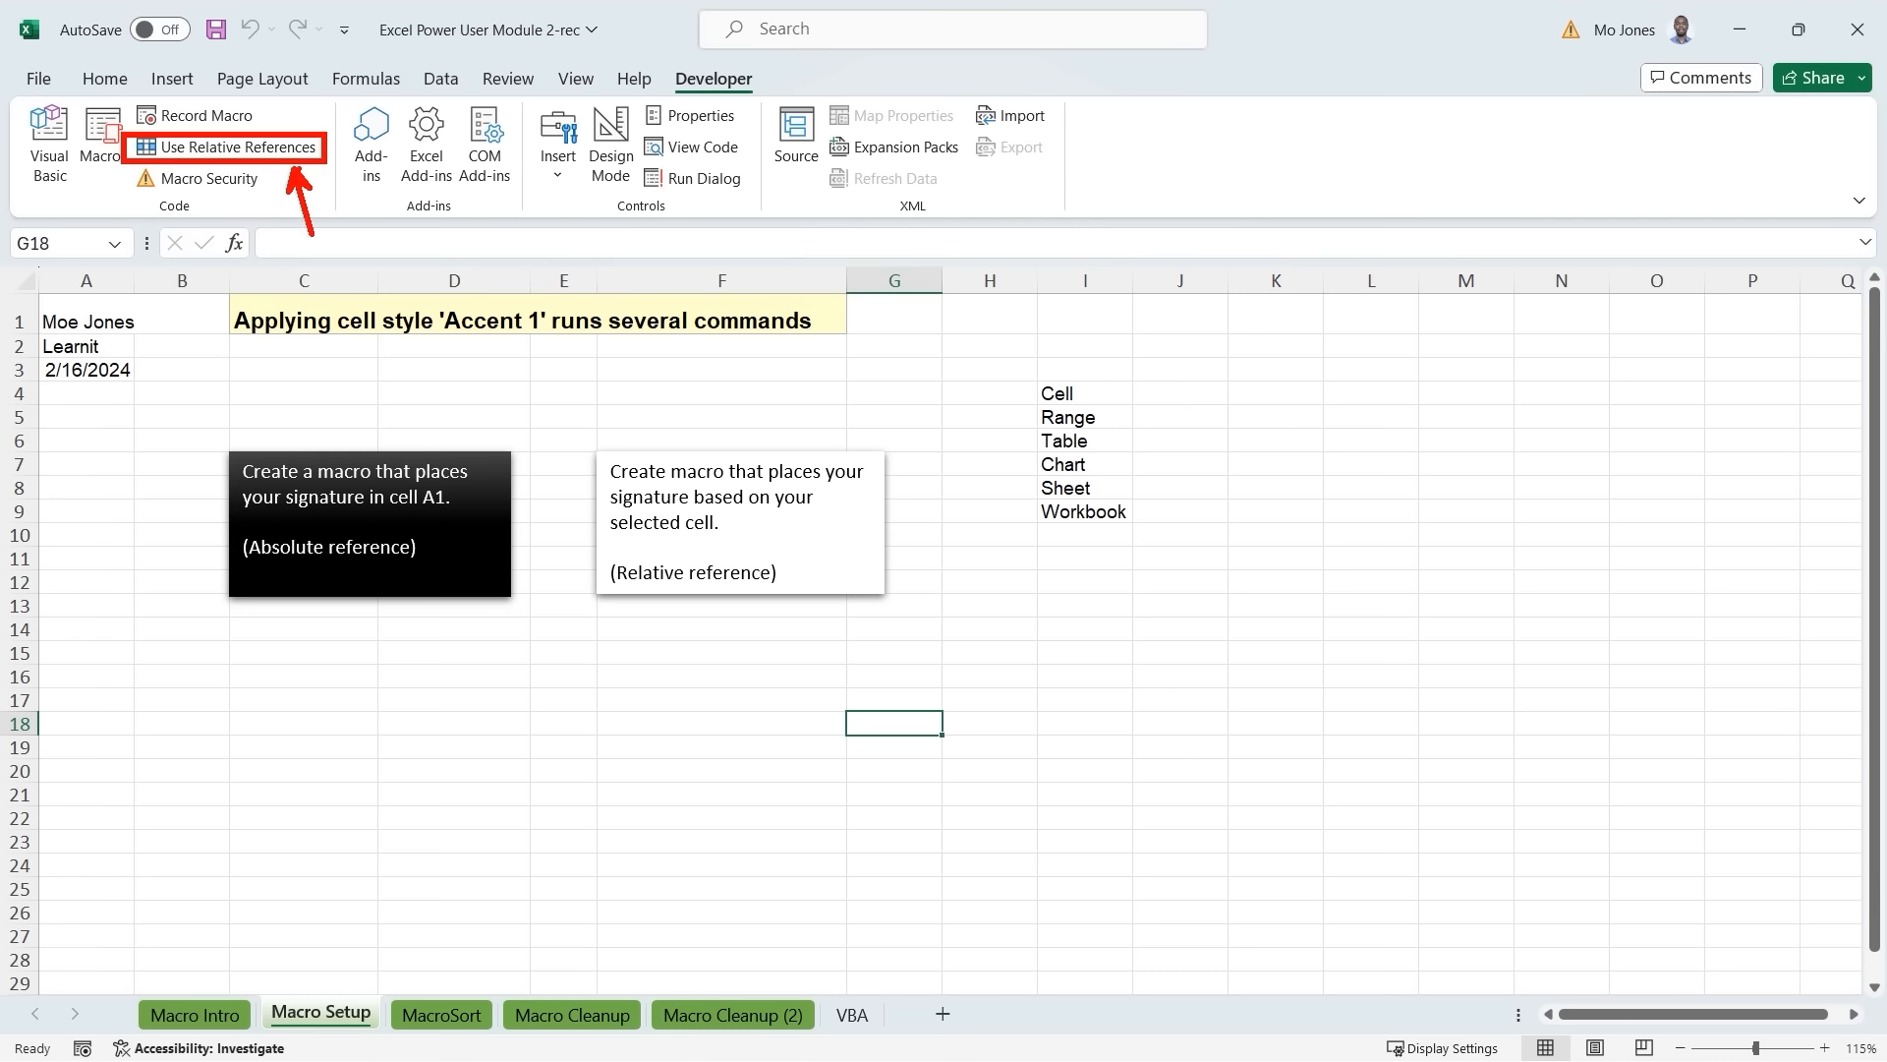
With relative references on, record Signature2 from F15, described 'Signature with flex'.
click(259, 144)
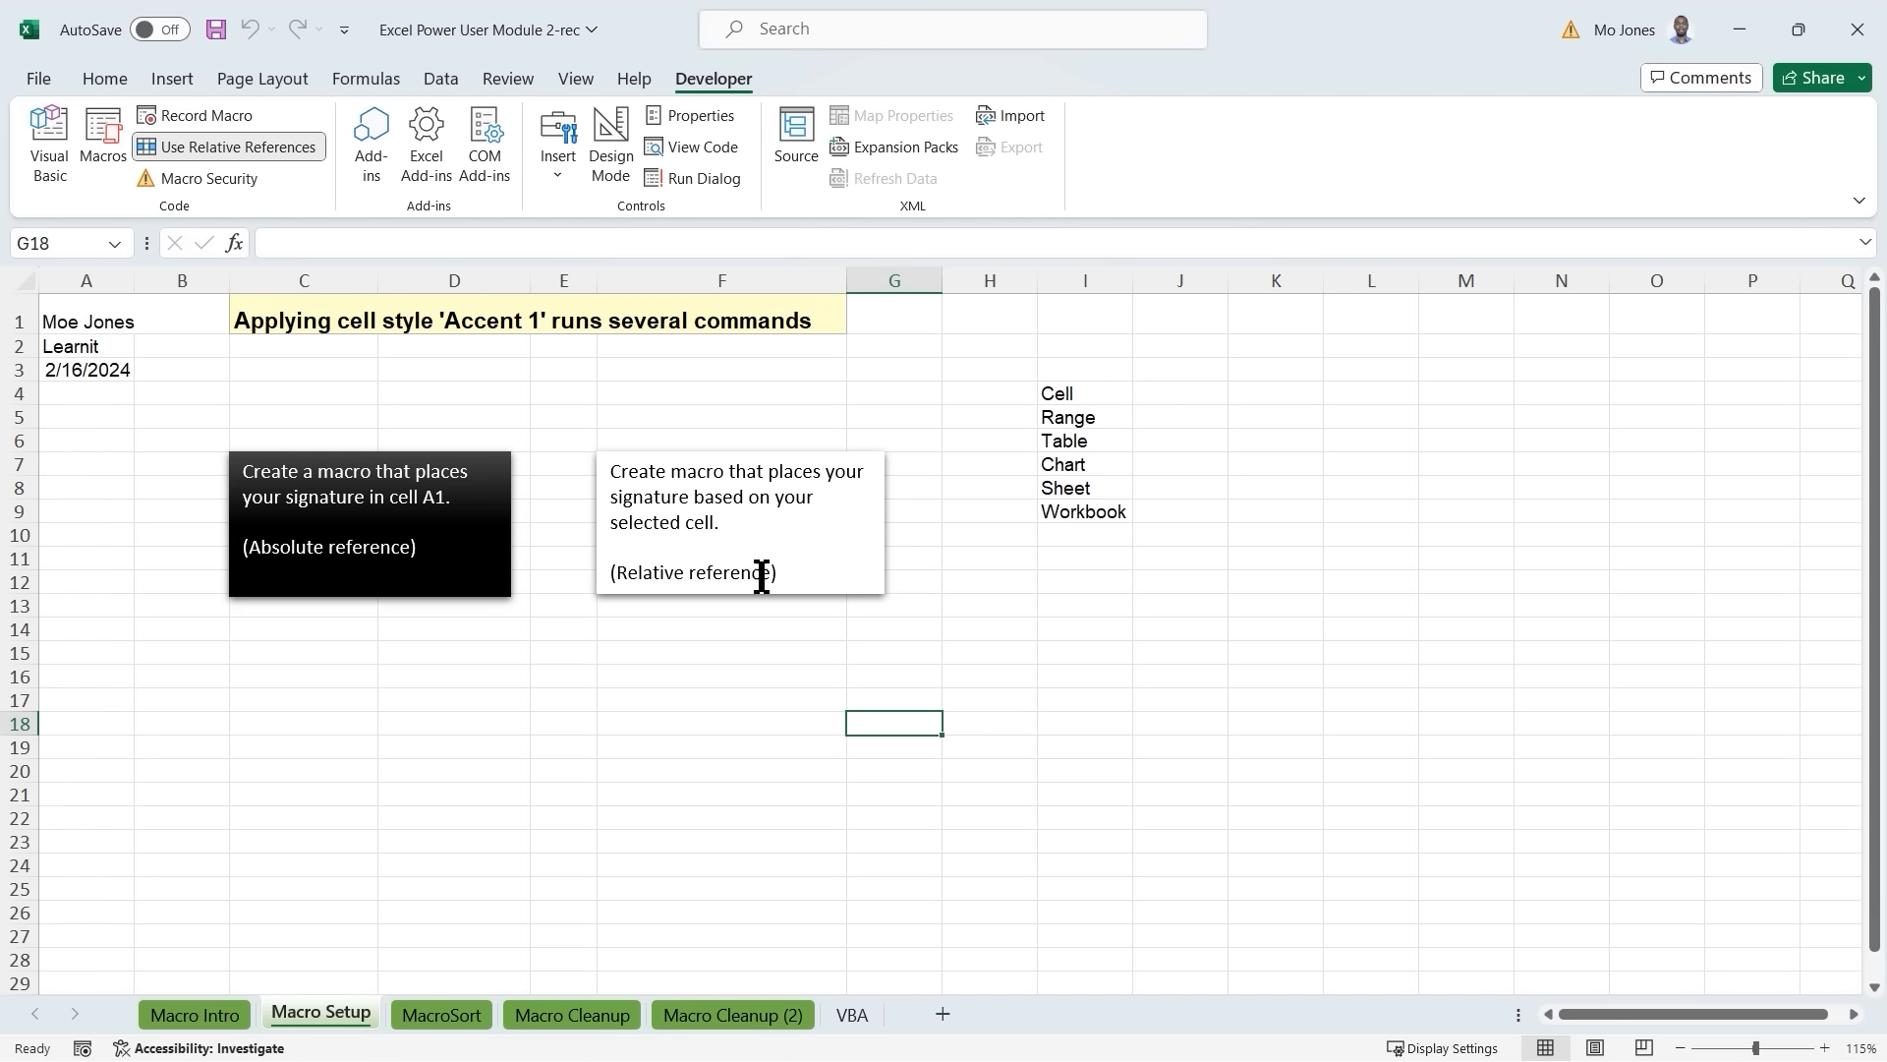
click(740, 654)
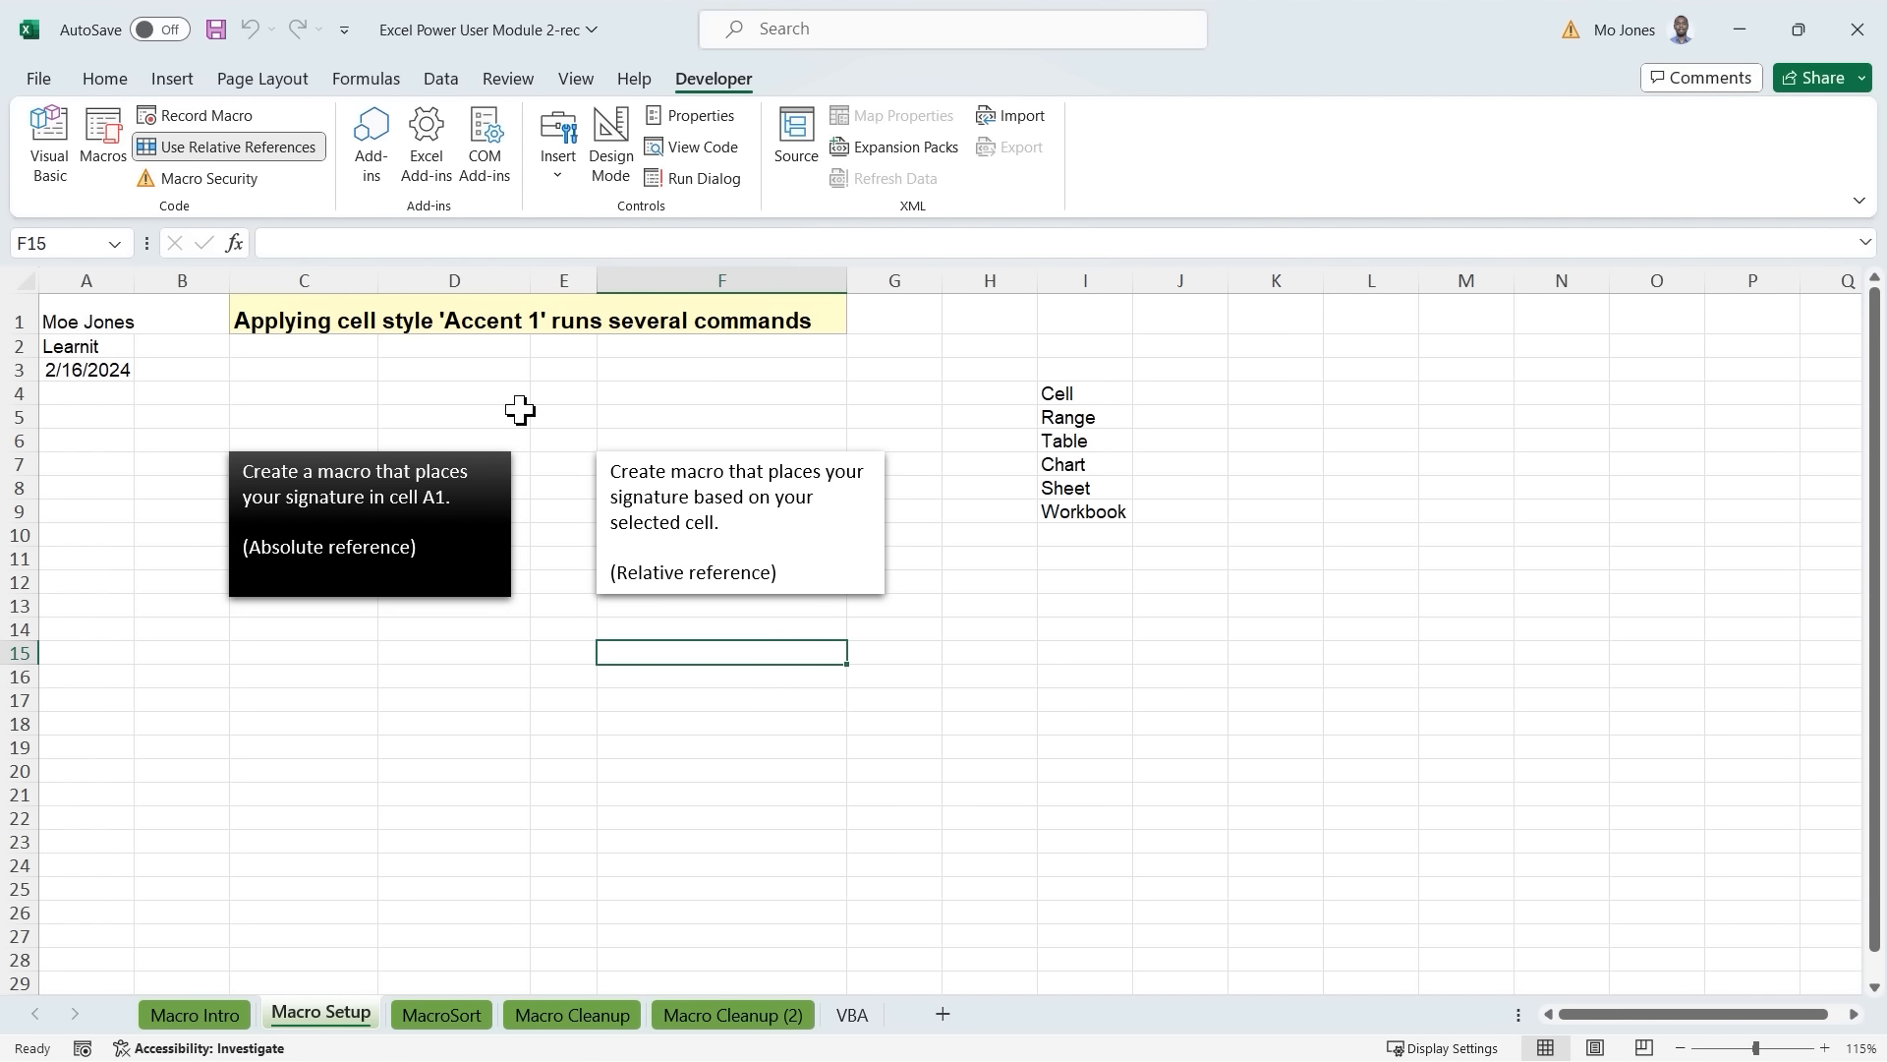
click(211, 115)
text(S)
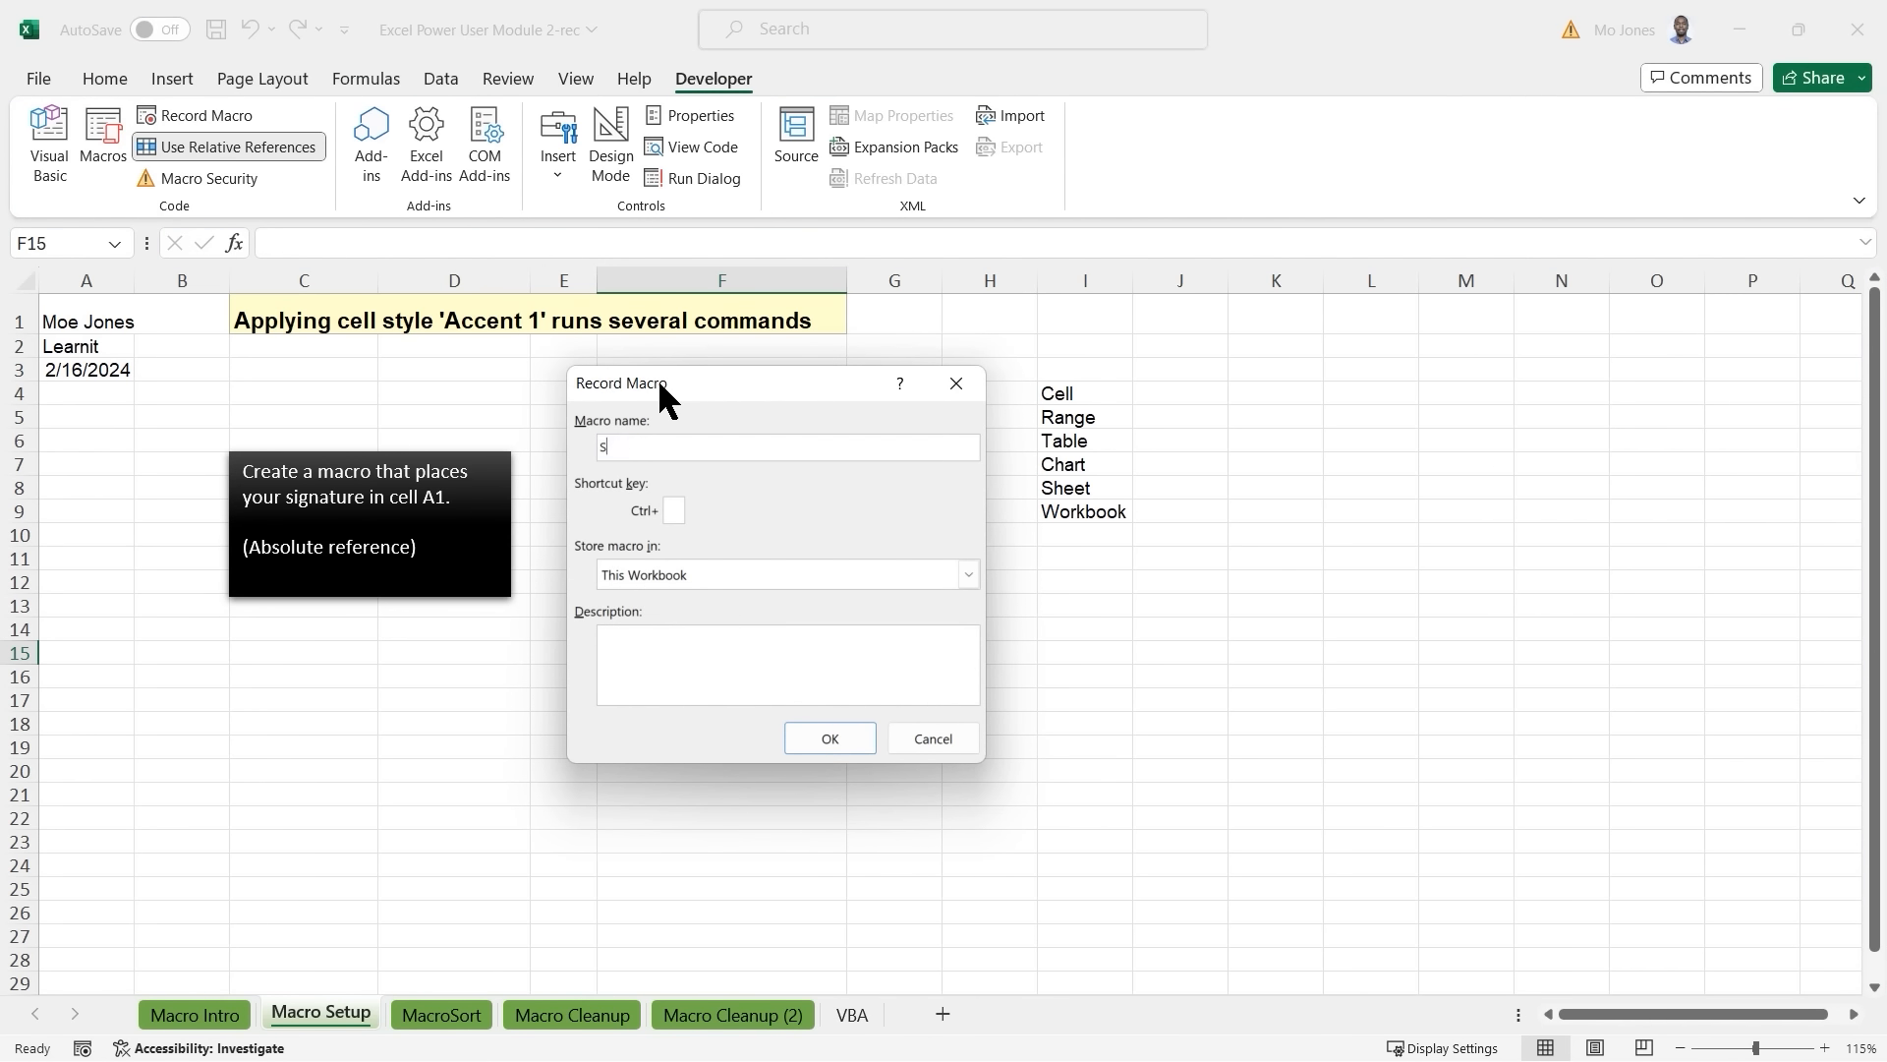
text(ignature2)
click(668, 663)
text(Signature with flex)
click(828, 739)
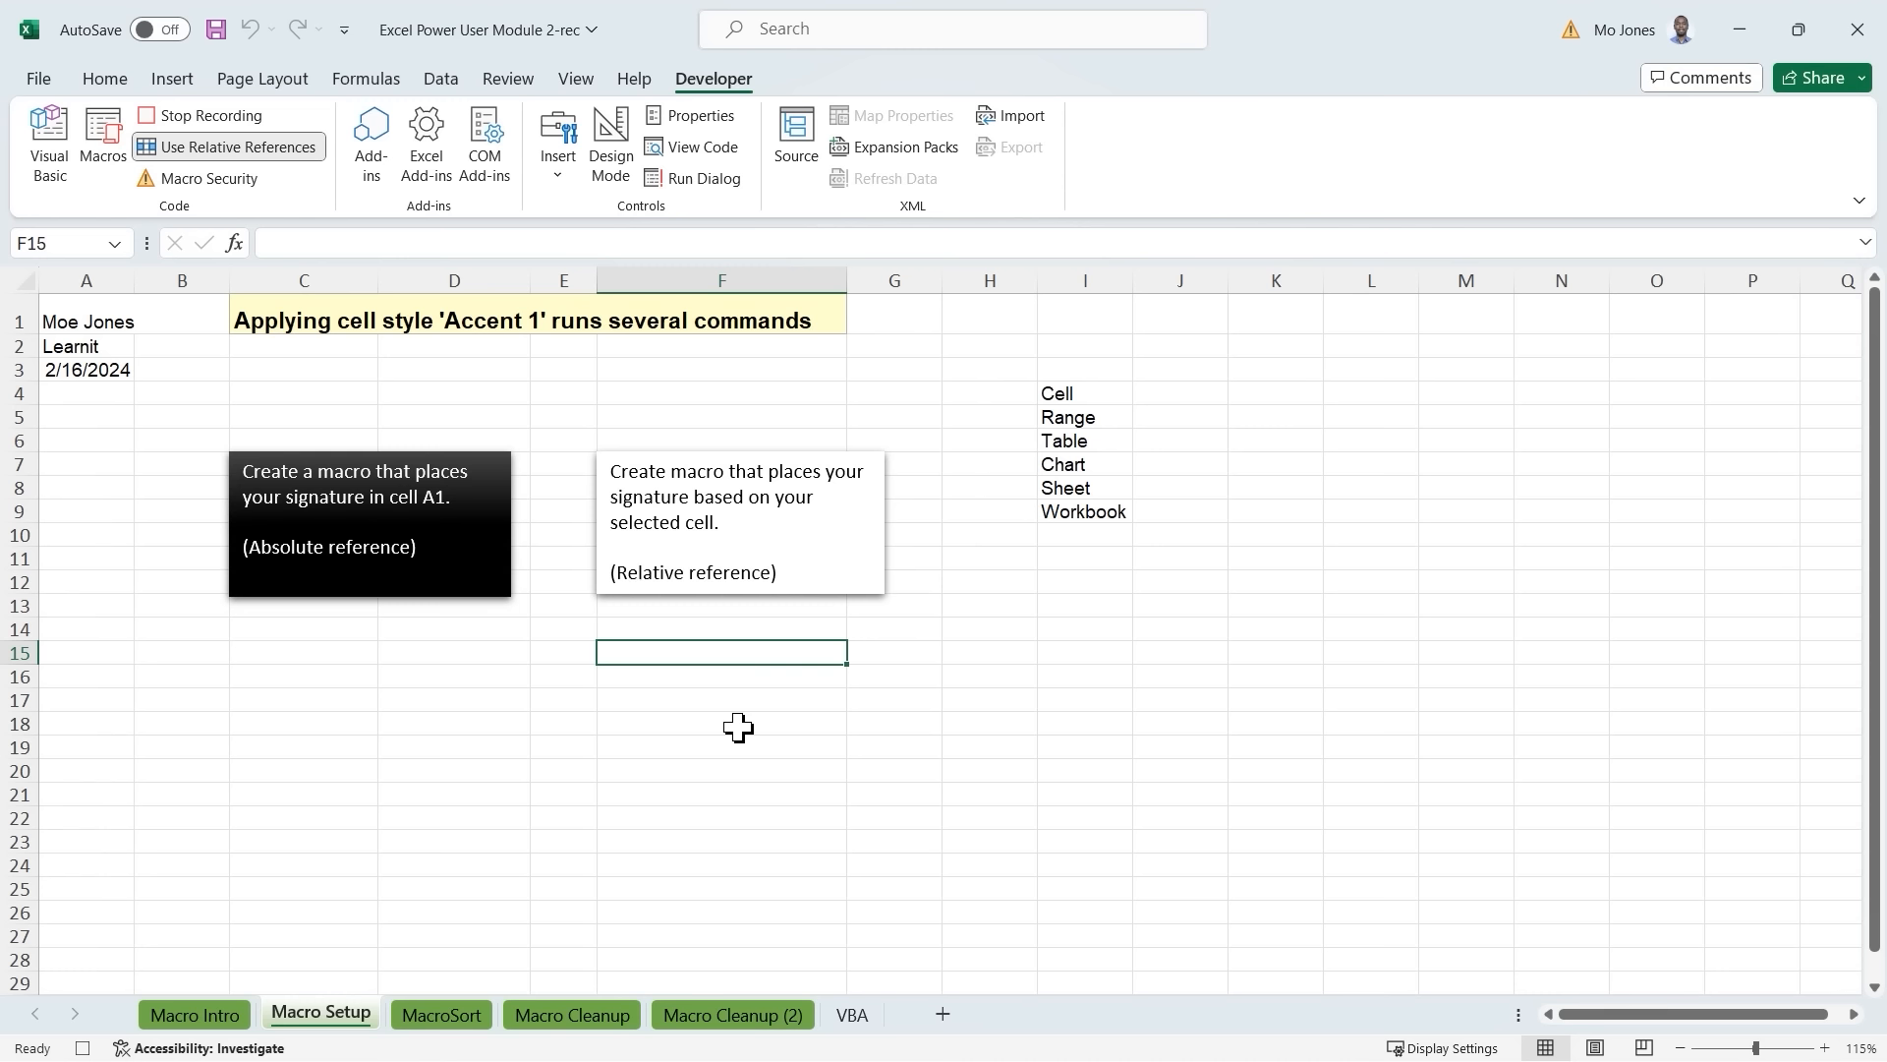
Enter the author's name in F15 and Learnit in F16.
text(Mo)
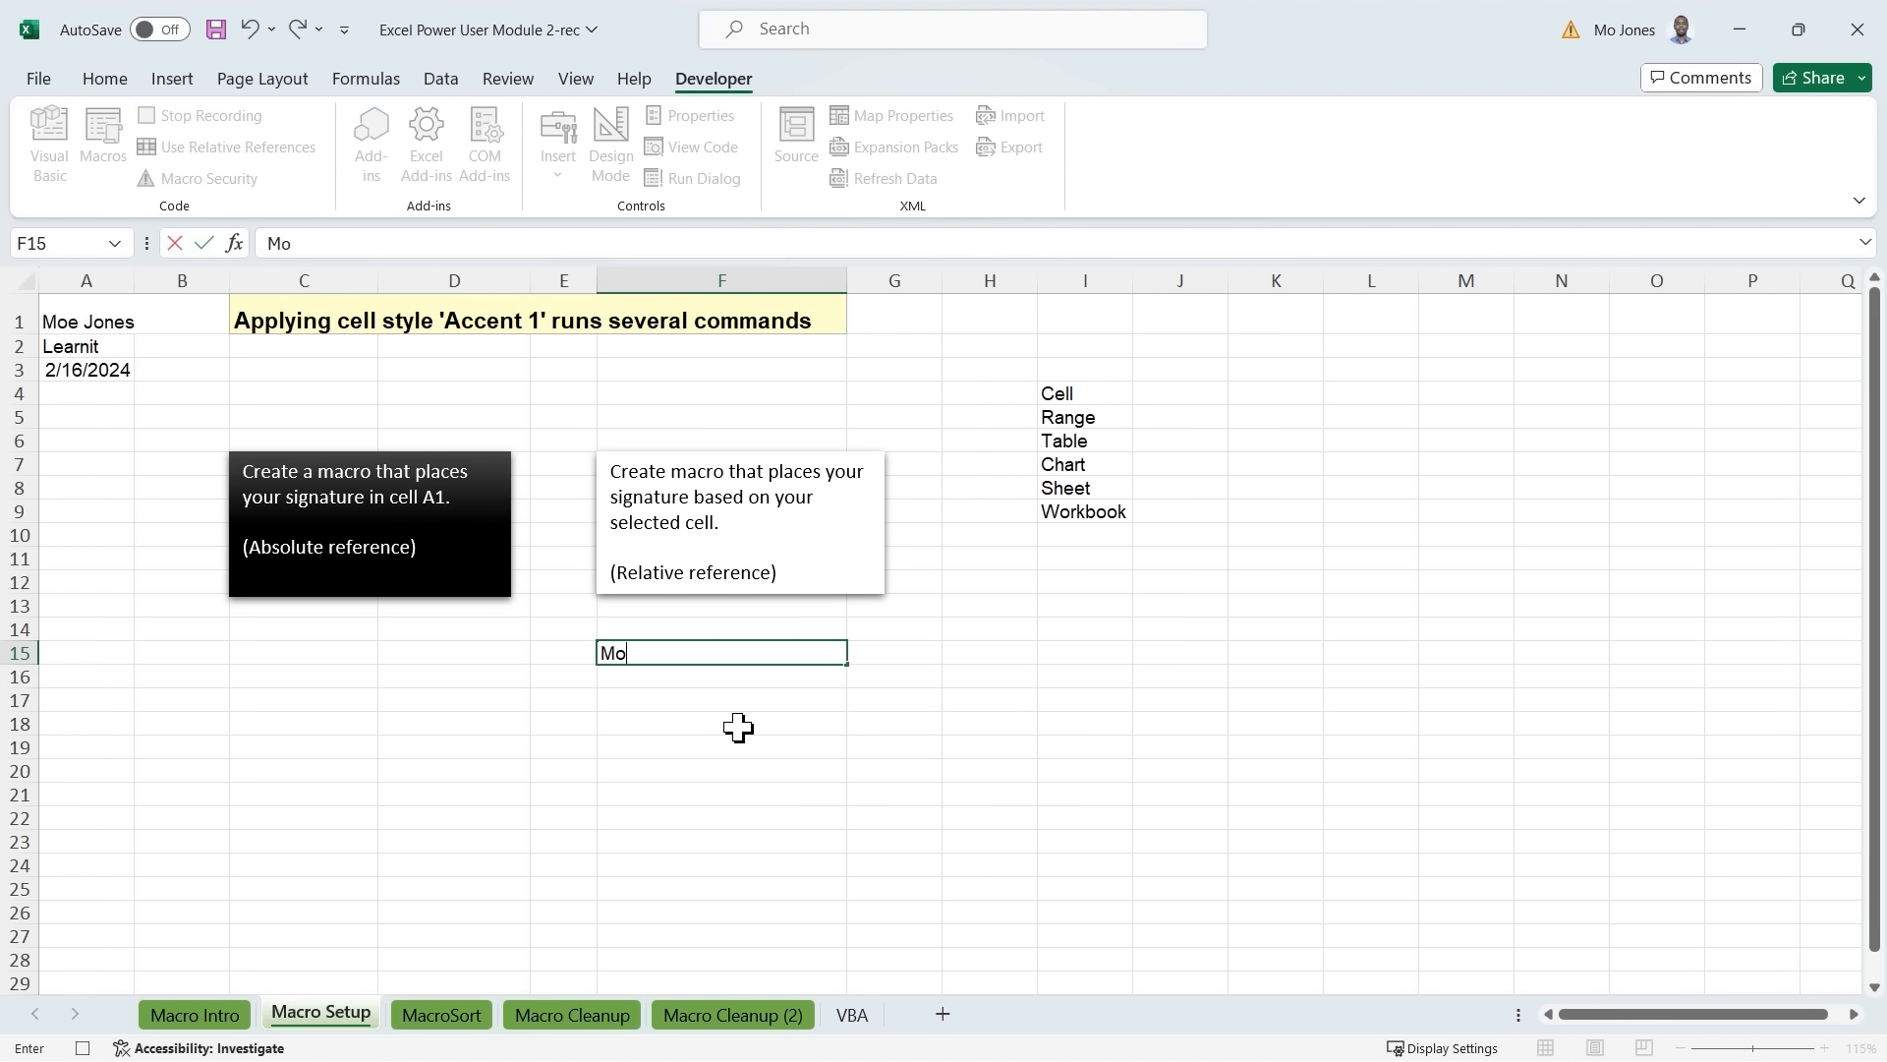
text(e Jones)
key(Return)
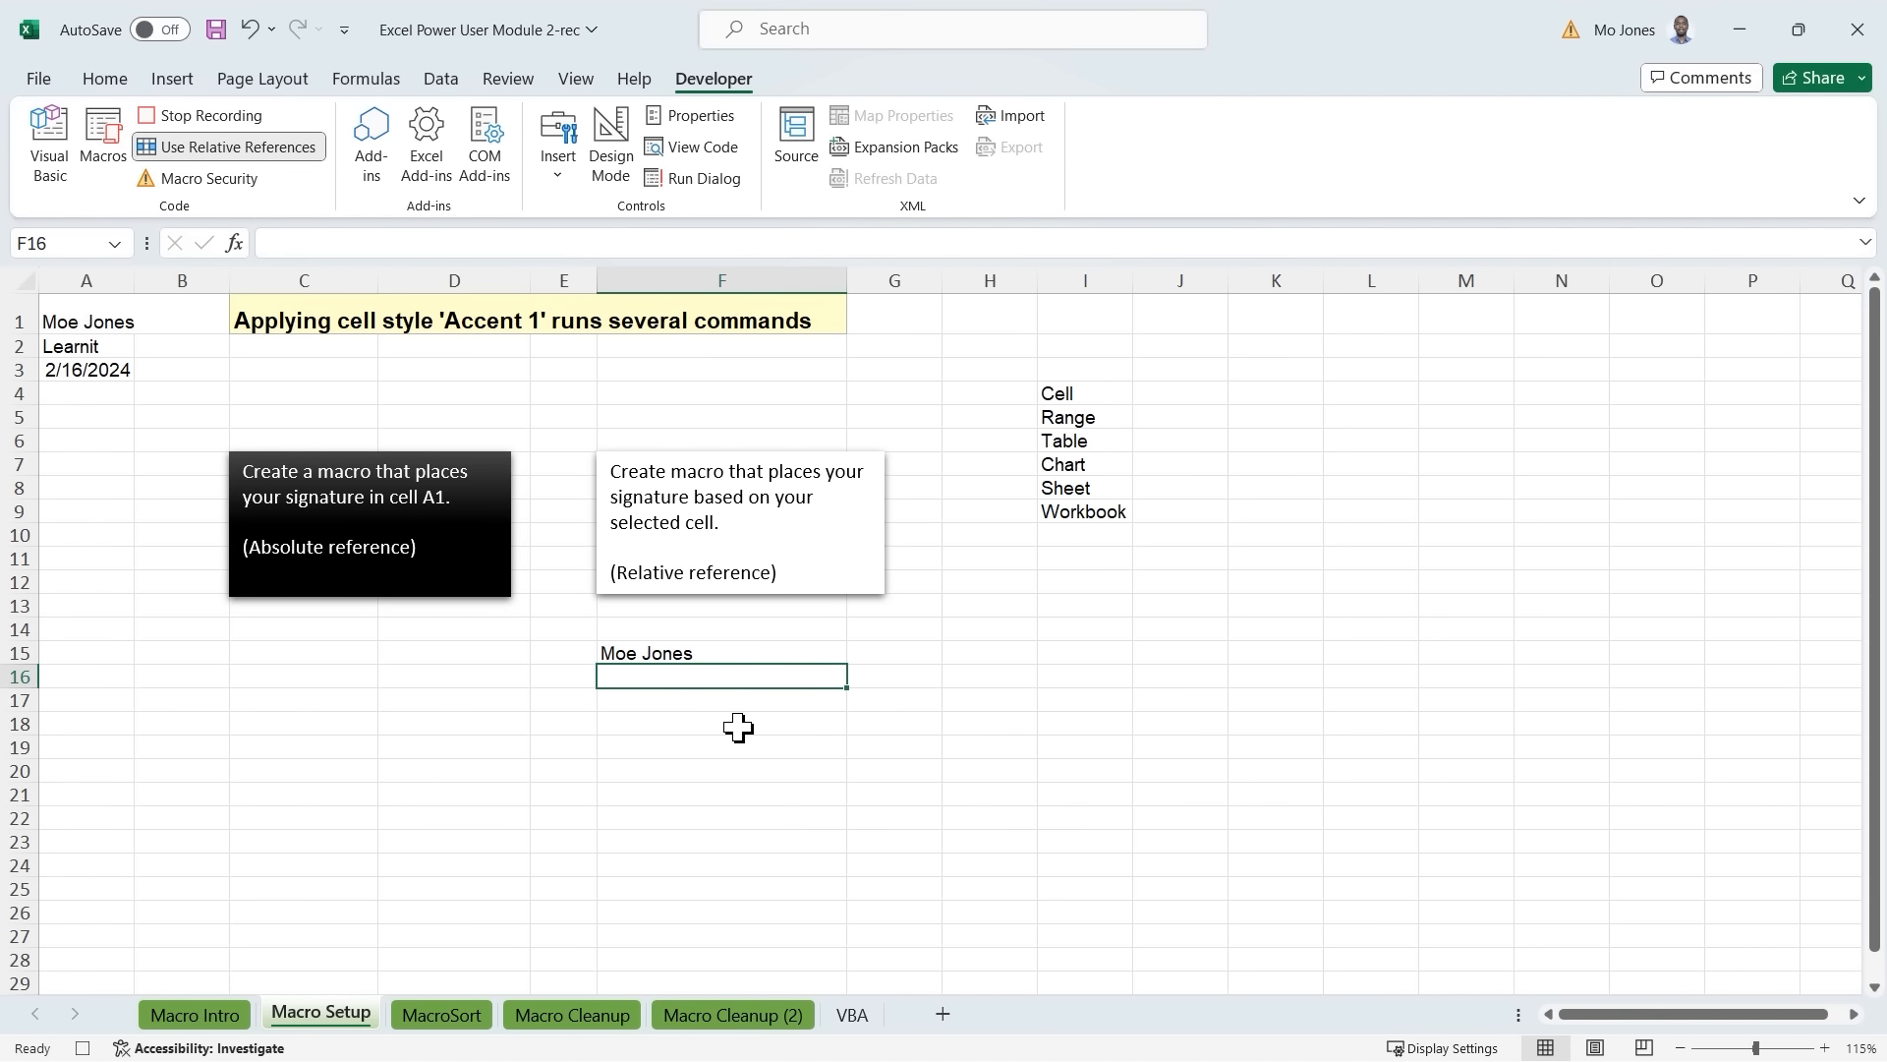
text(Lea)
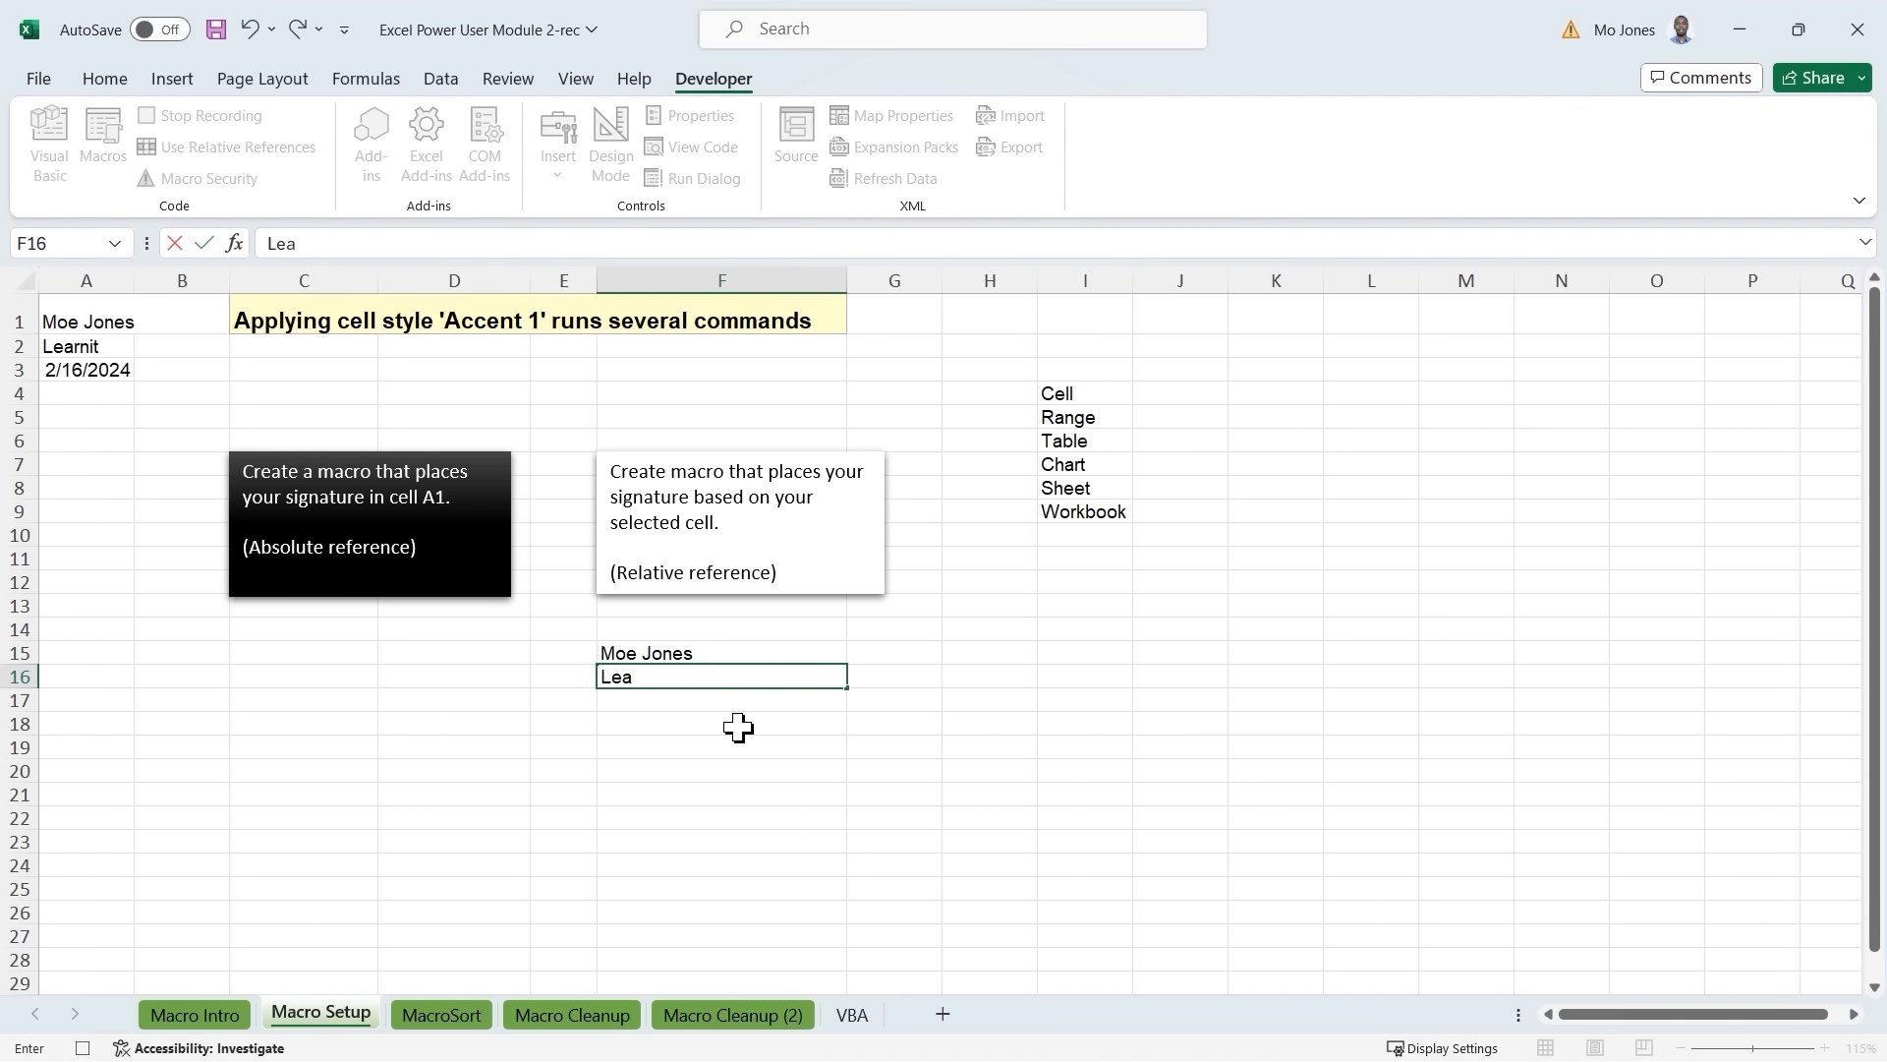
text(rnit)
key(ctrl+Return)
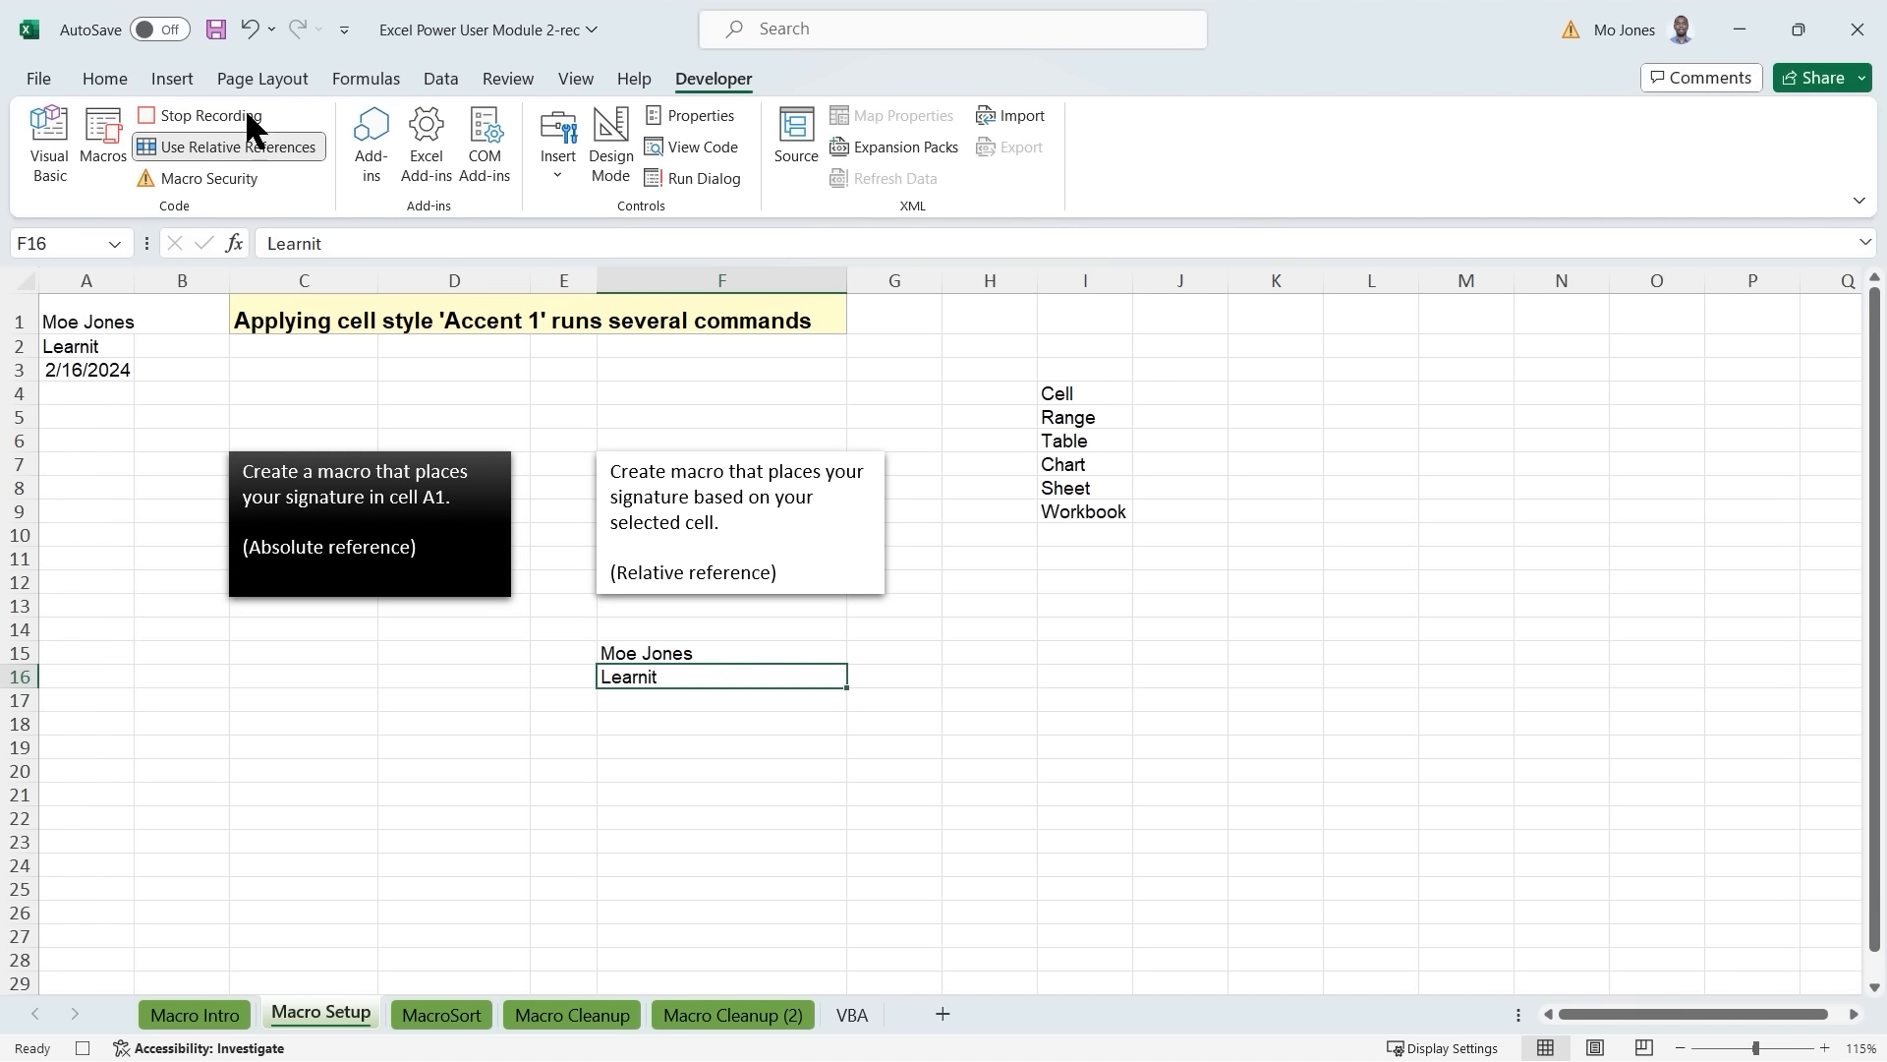
Apply the Accent1 cell style to F16 and enter =today() in F17.
click(105, 80)
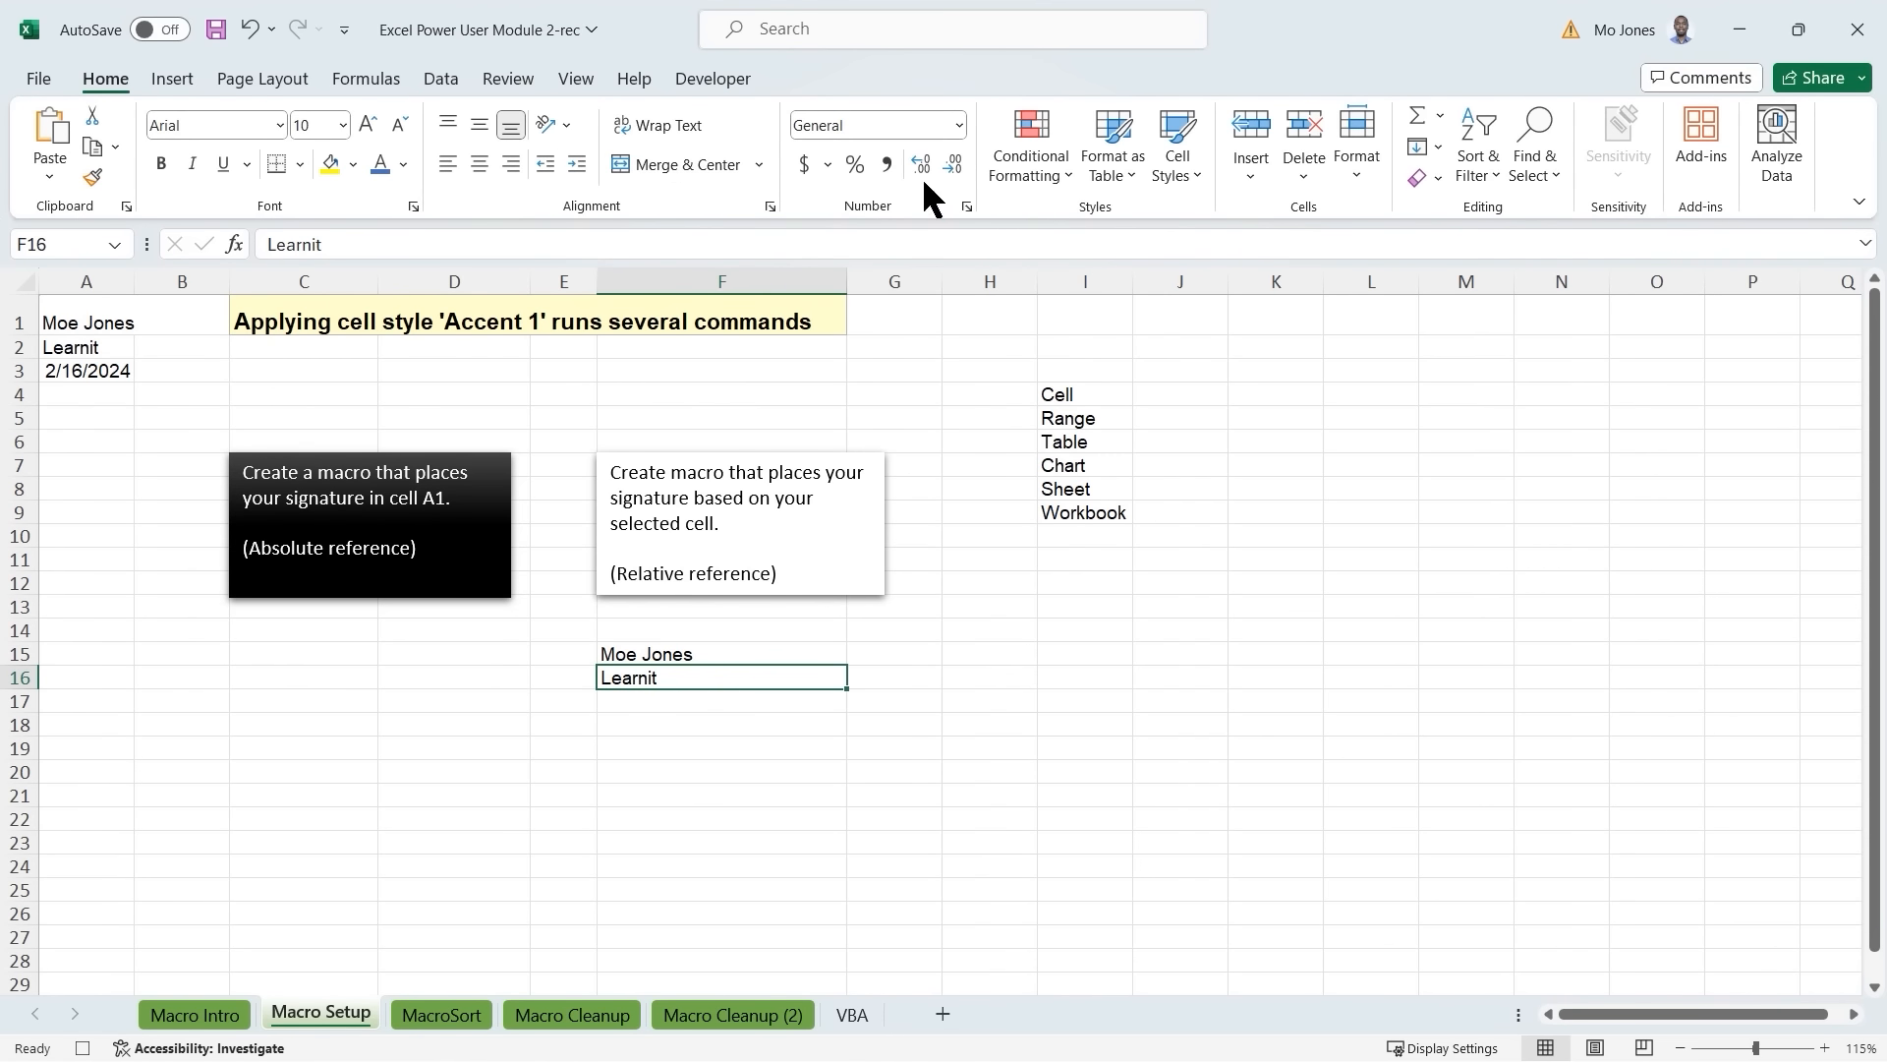
click(1185, 167)
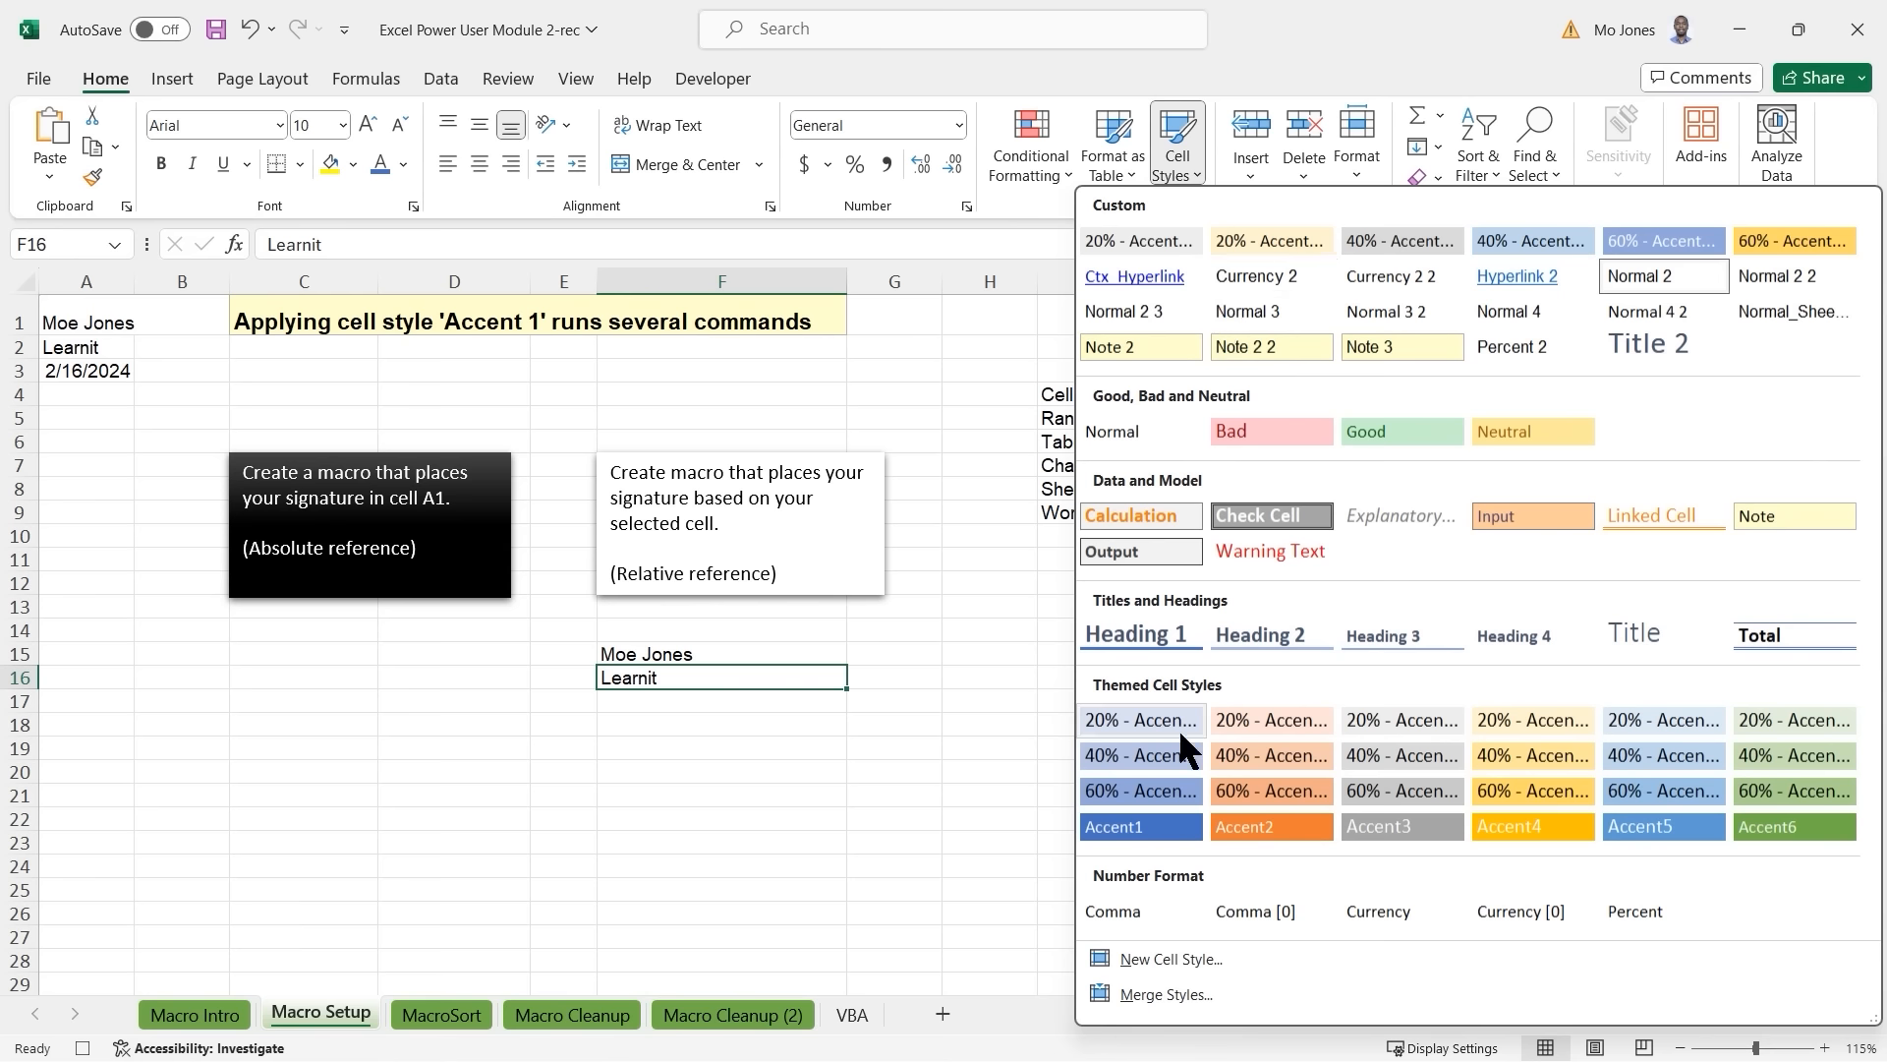
click(1138, 838)
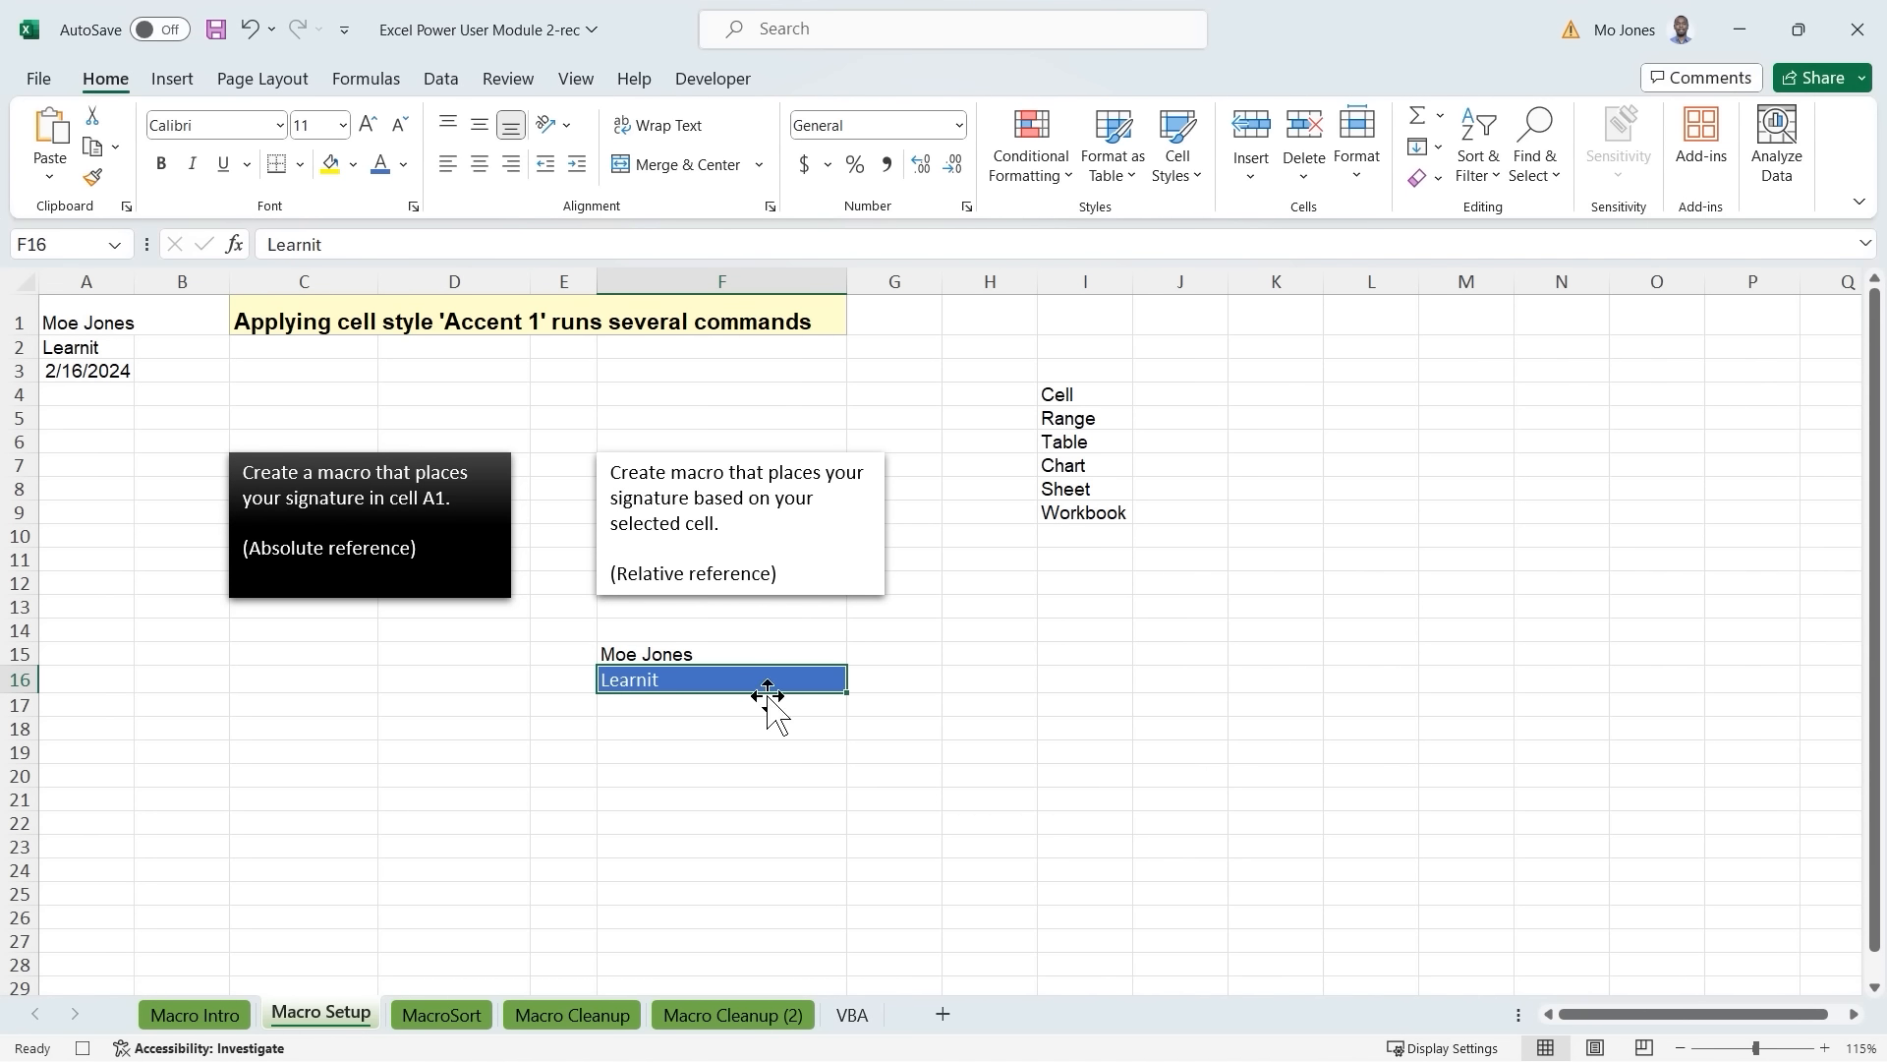
key(Down)
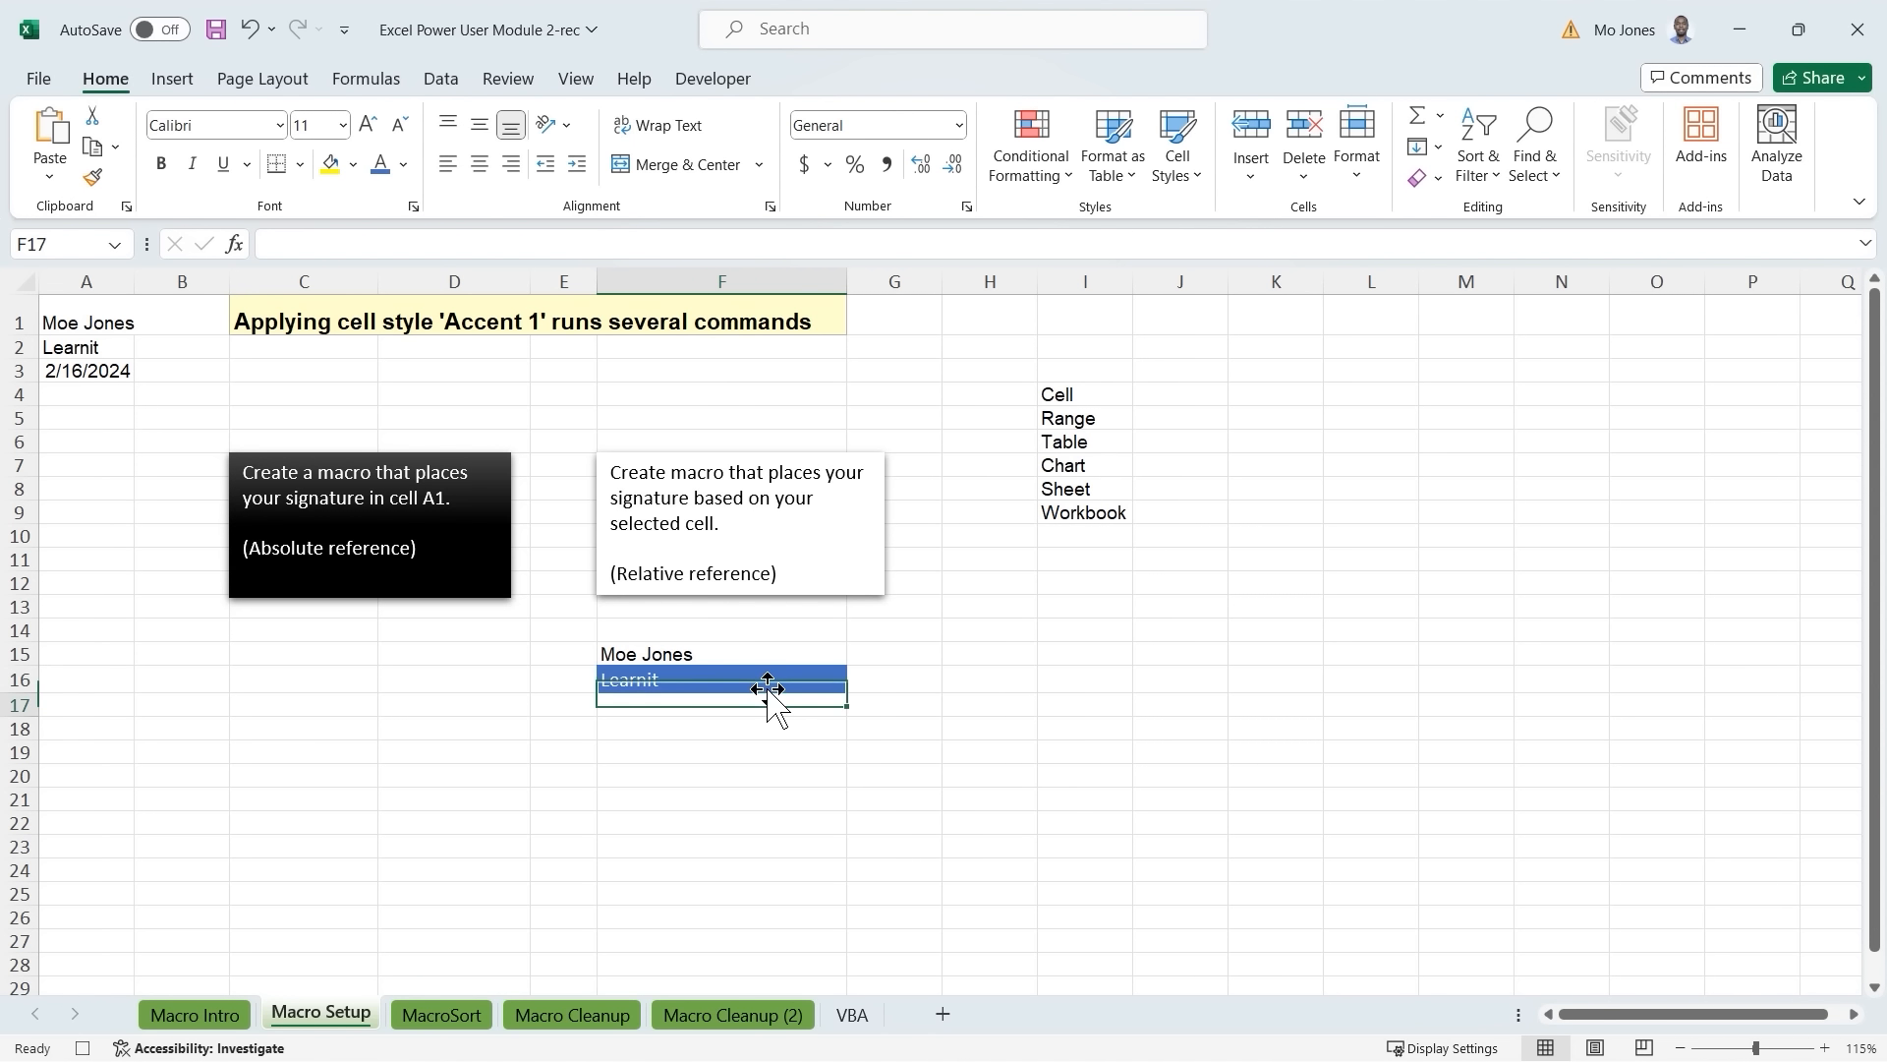
text(=today)
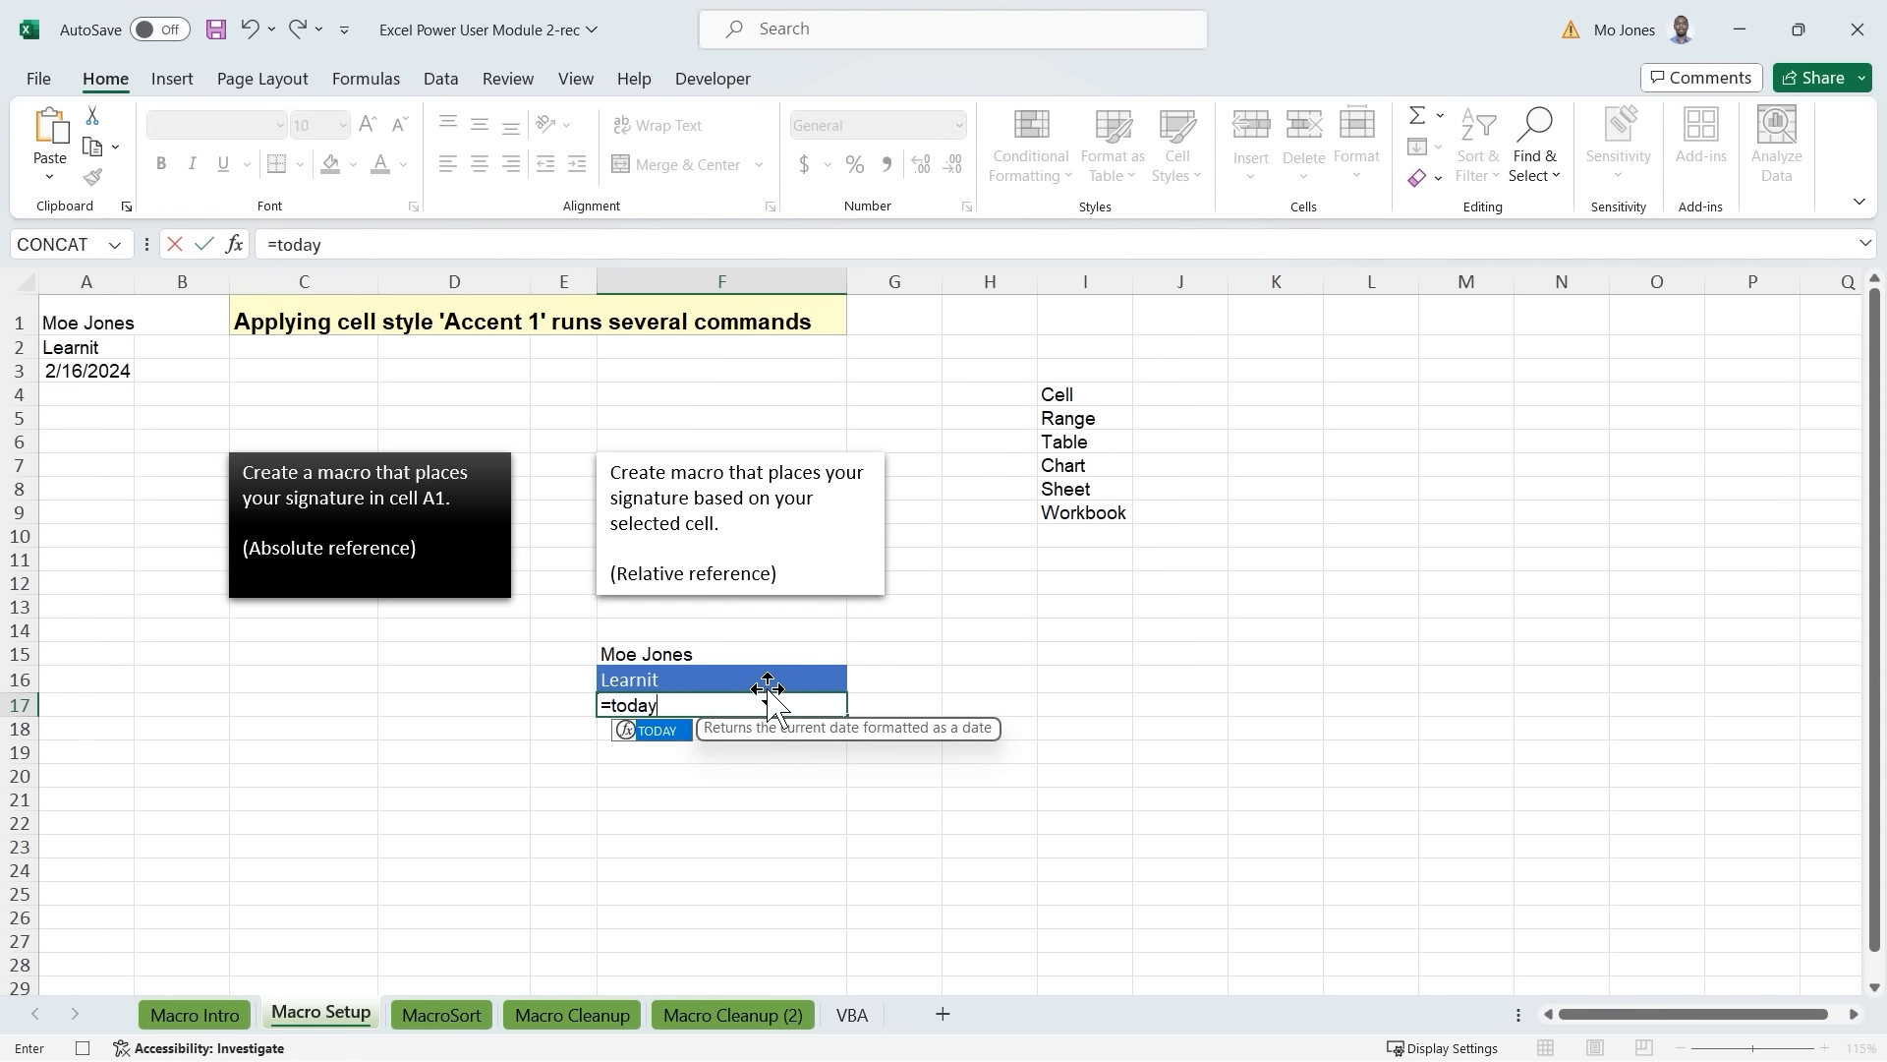
text(())
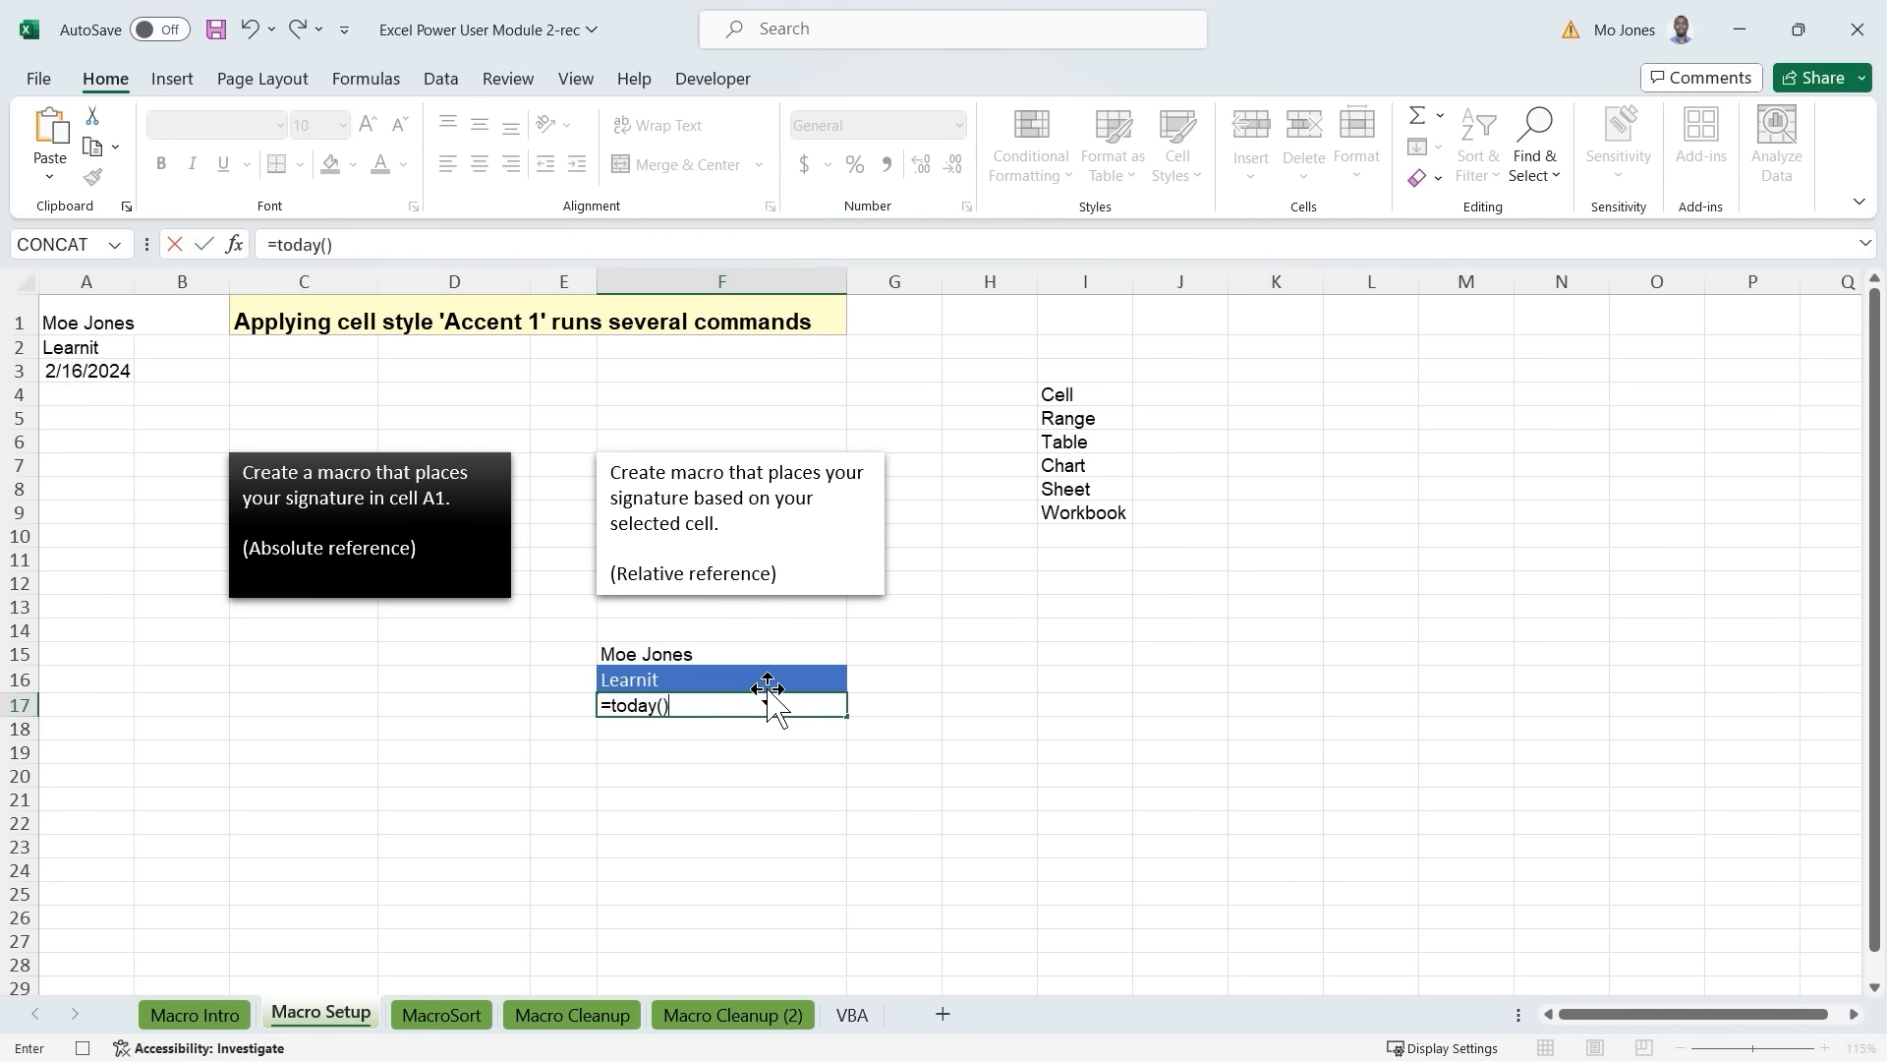
key(Return)
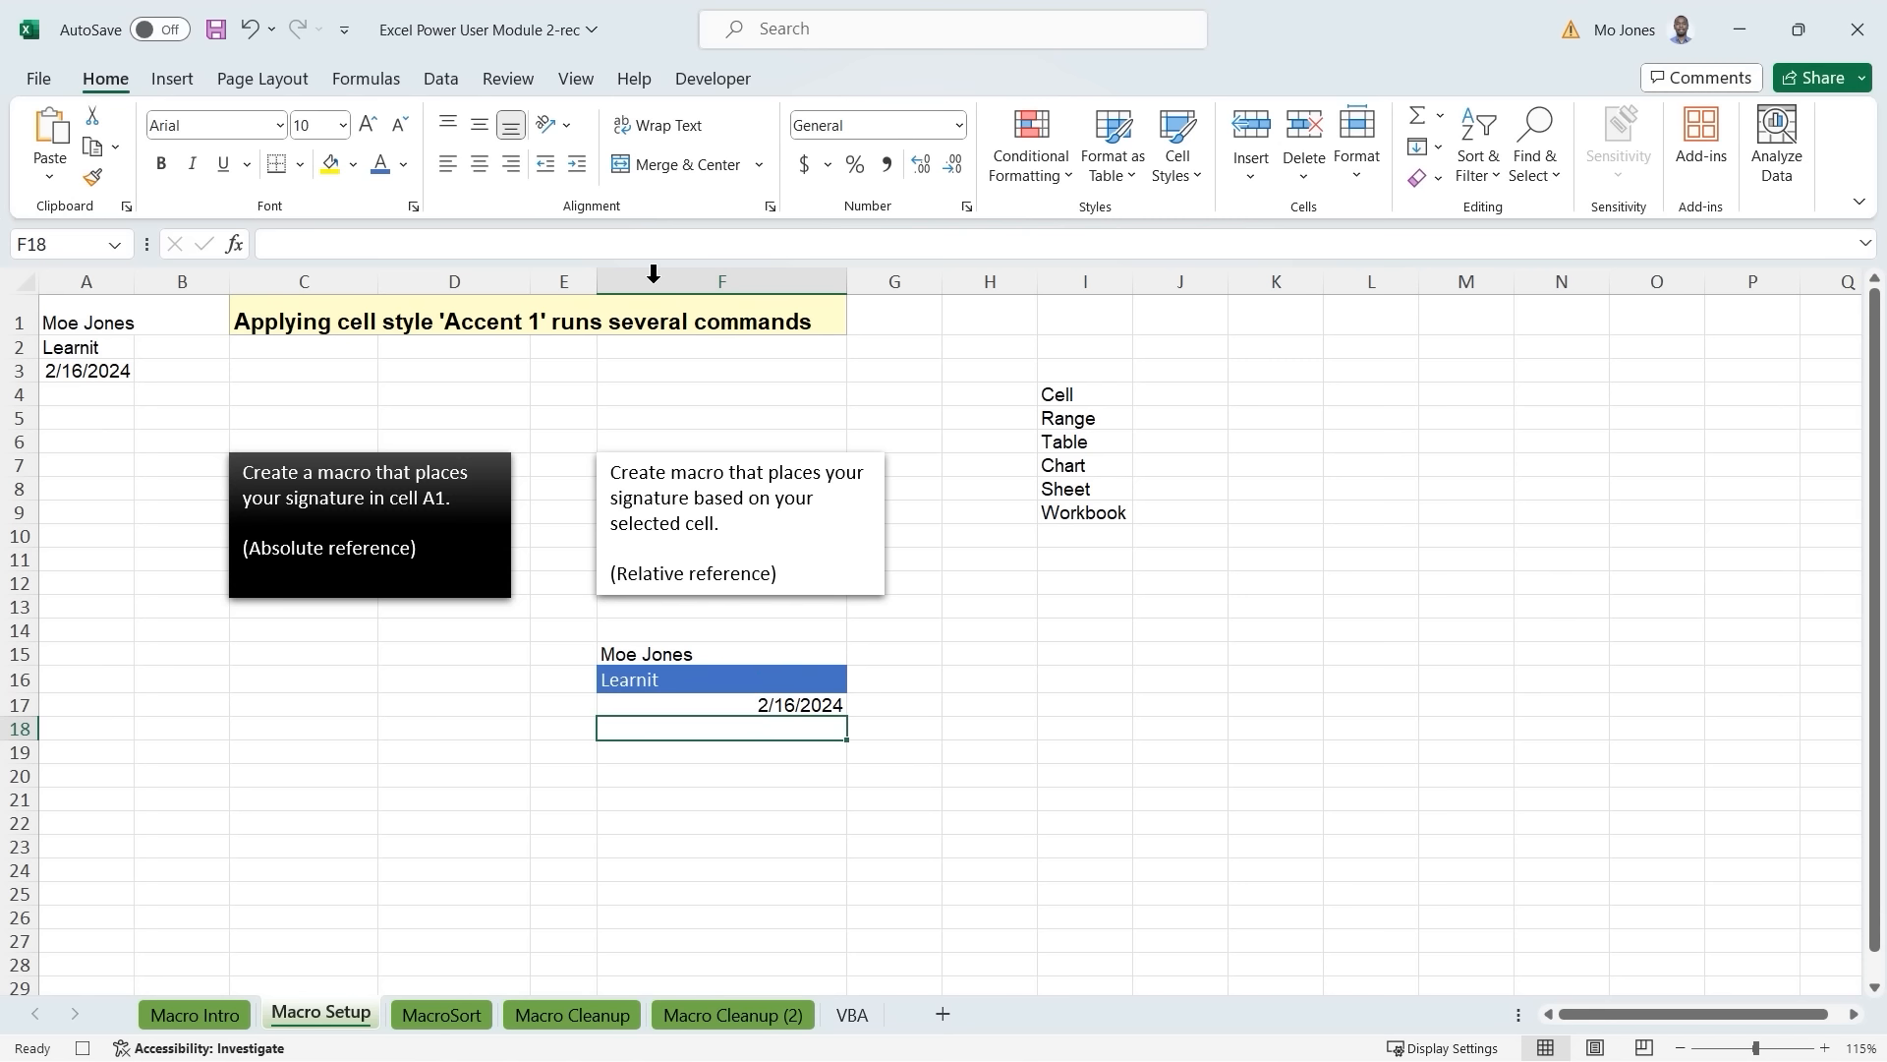
Stop recording Signature2, select D18, and open the Macro dialog.
click(724, 84)
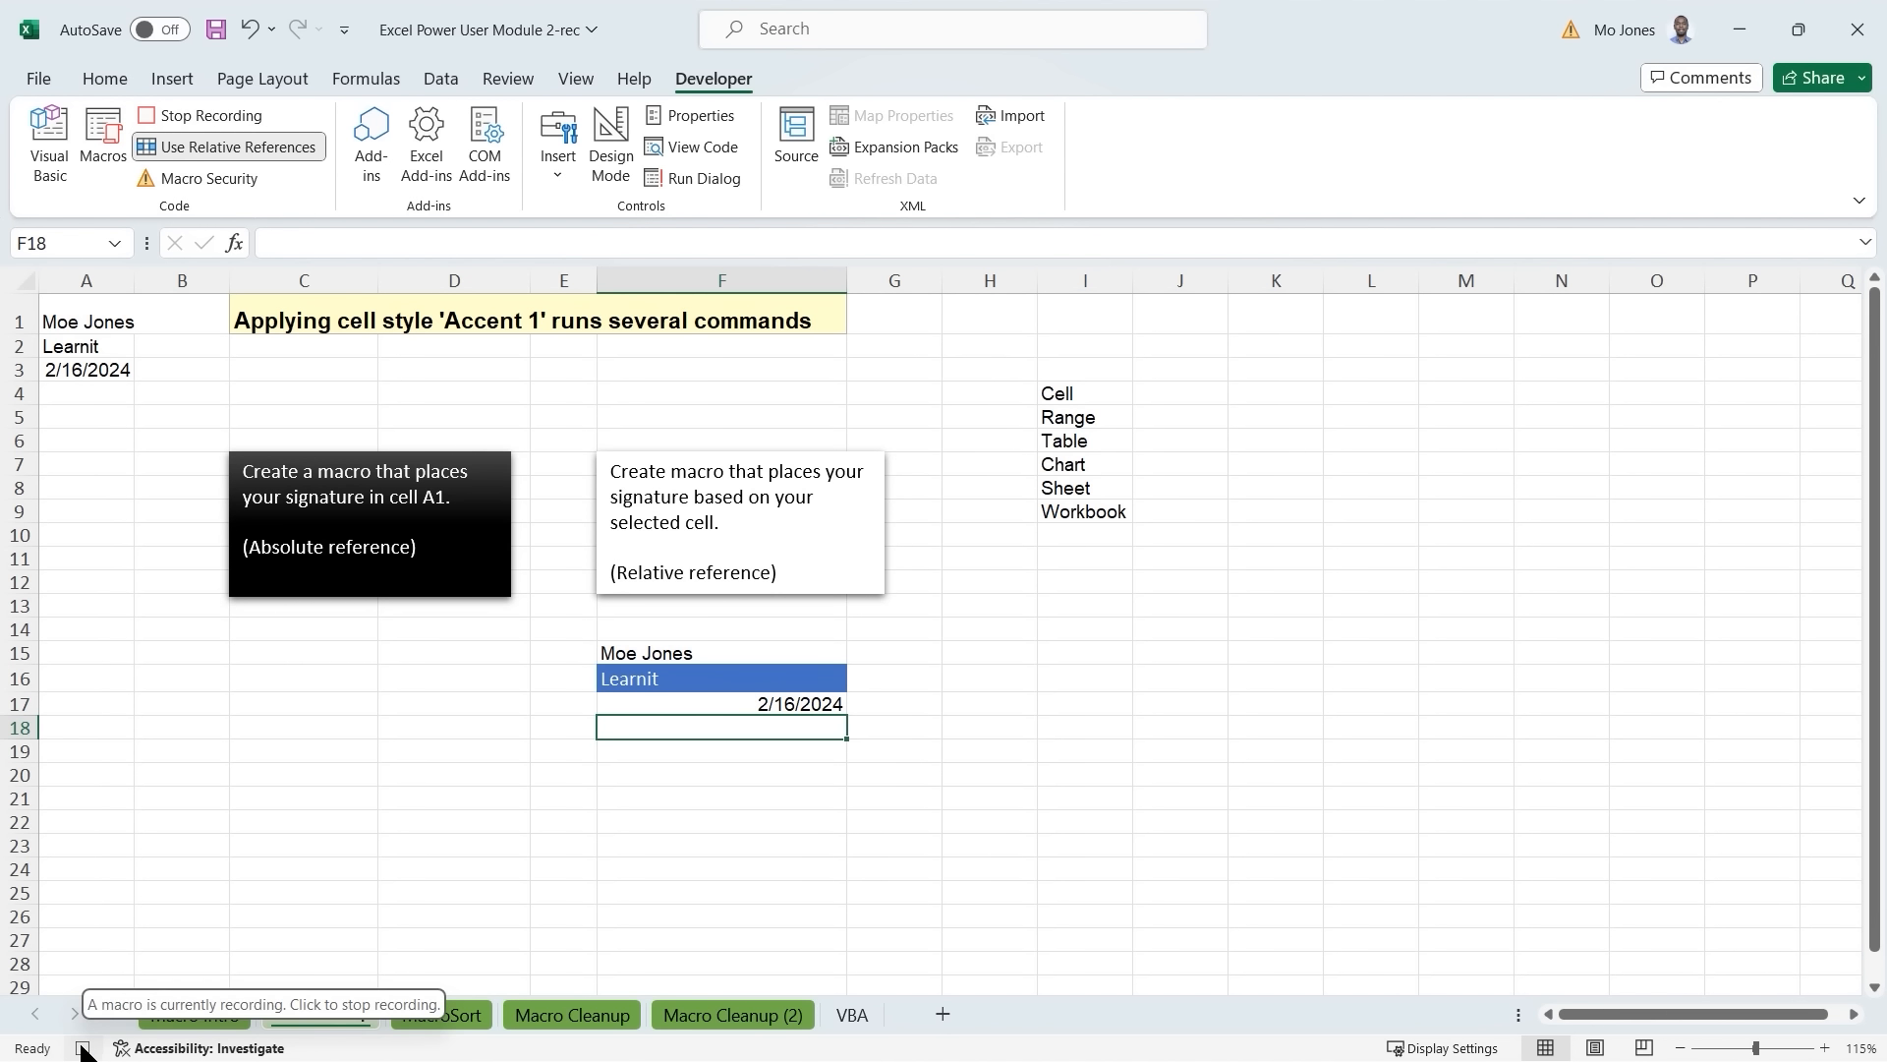
click(218, 112)
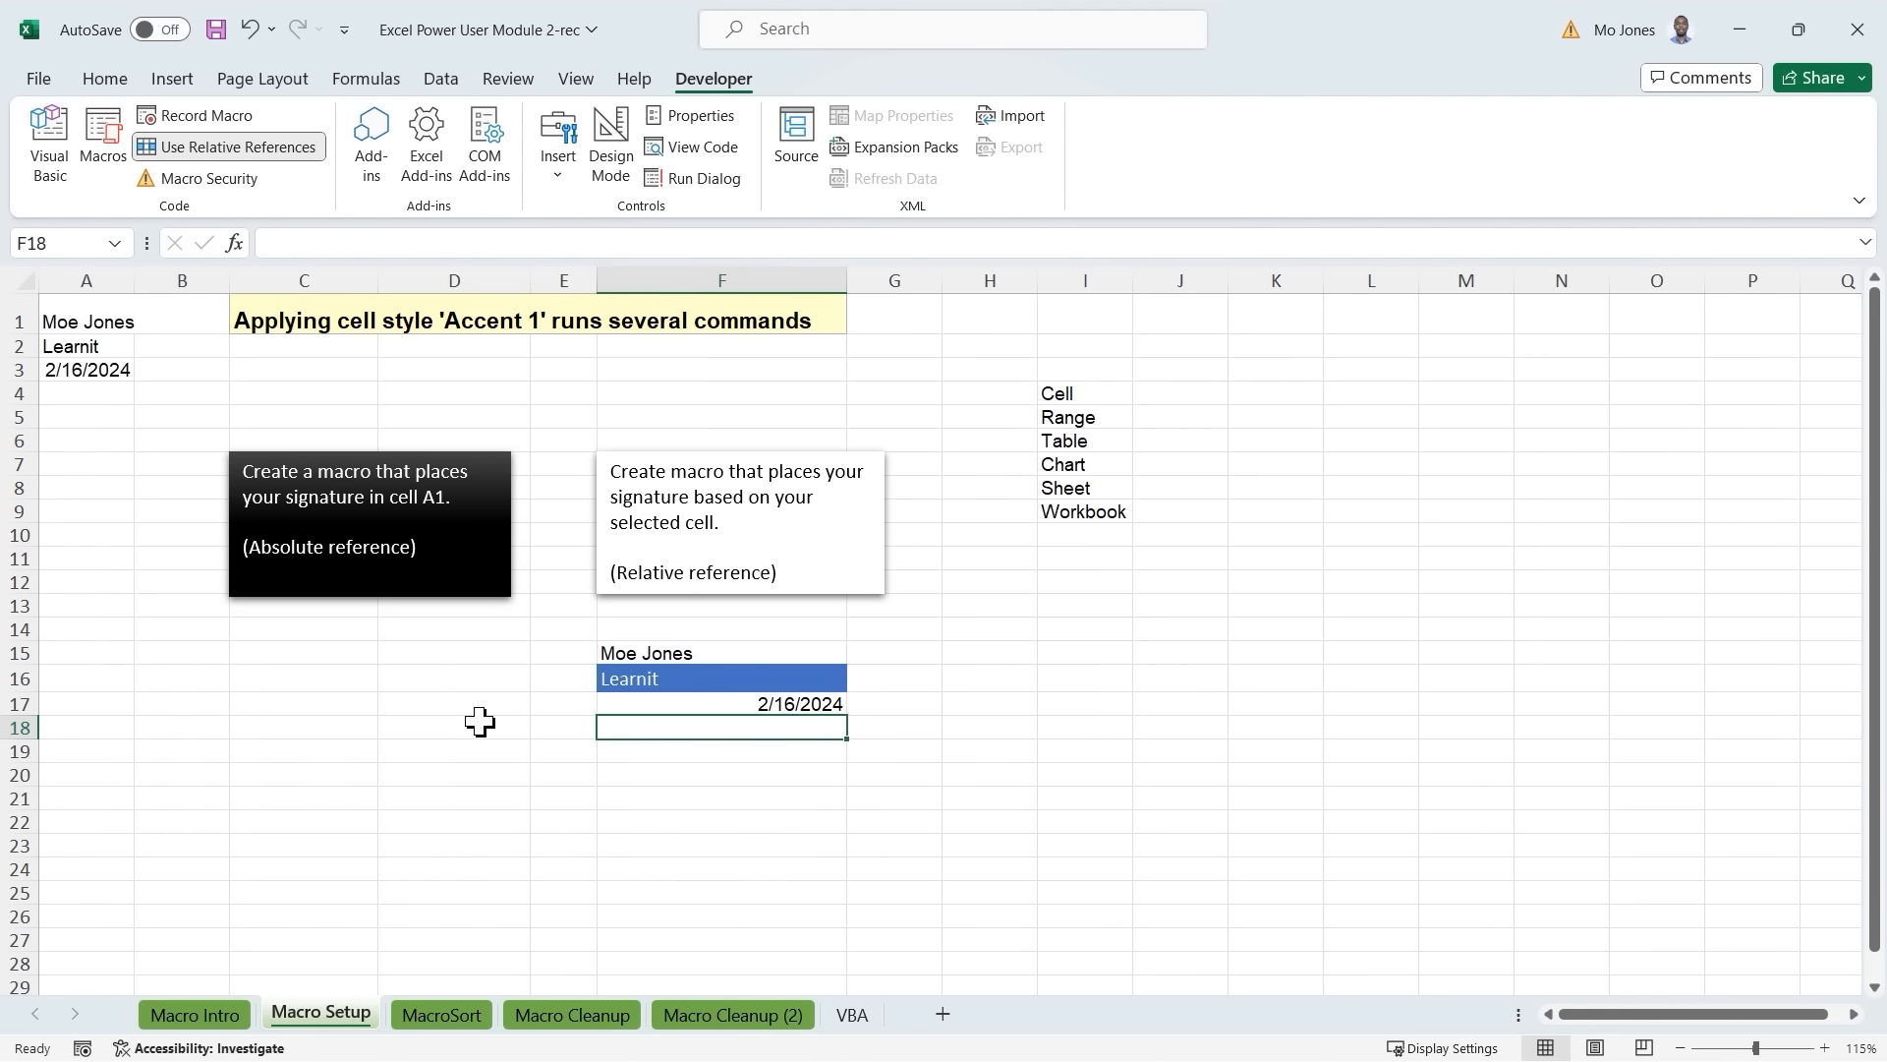
click(429, 733)
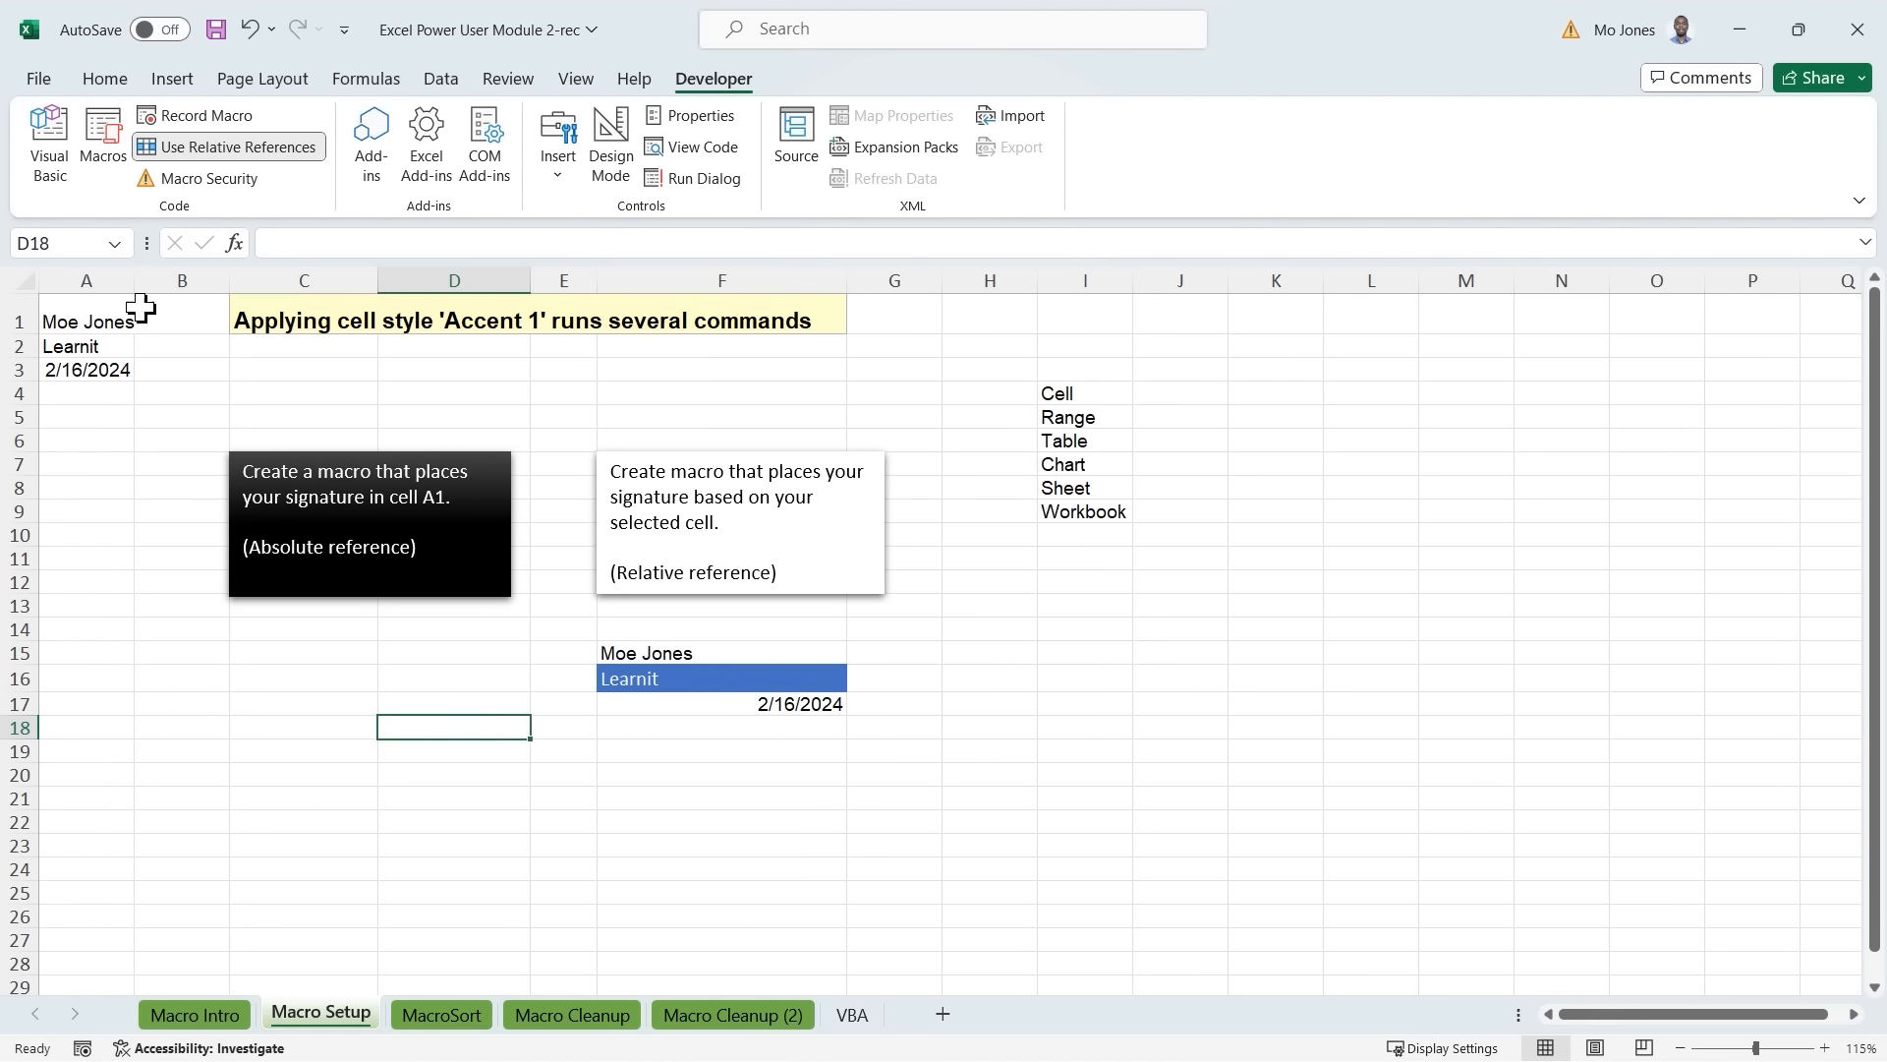
click(99, 148)
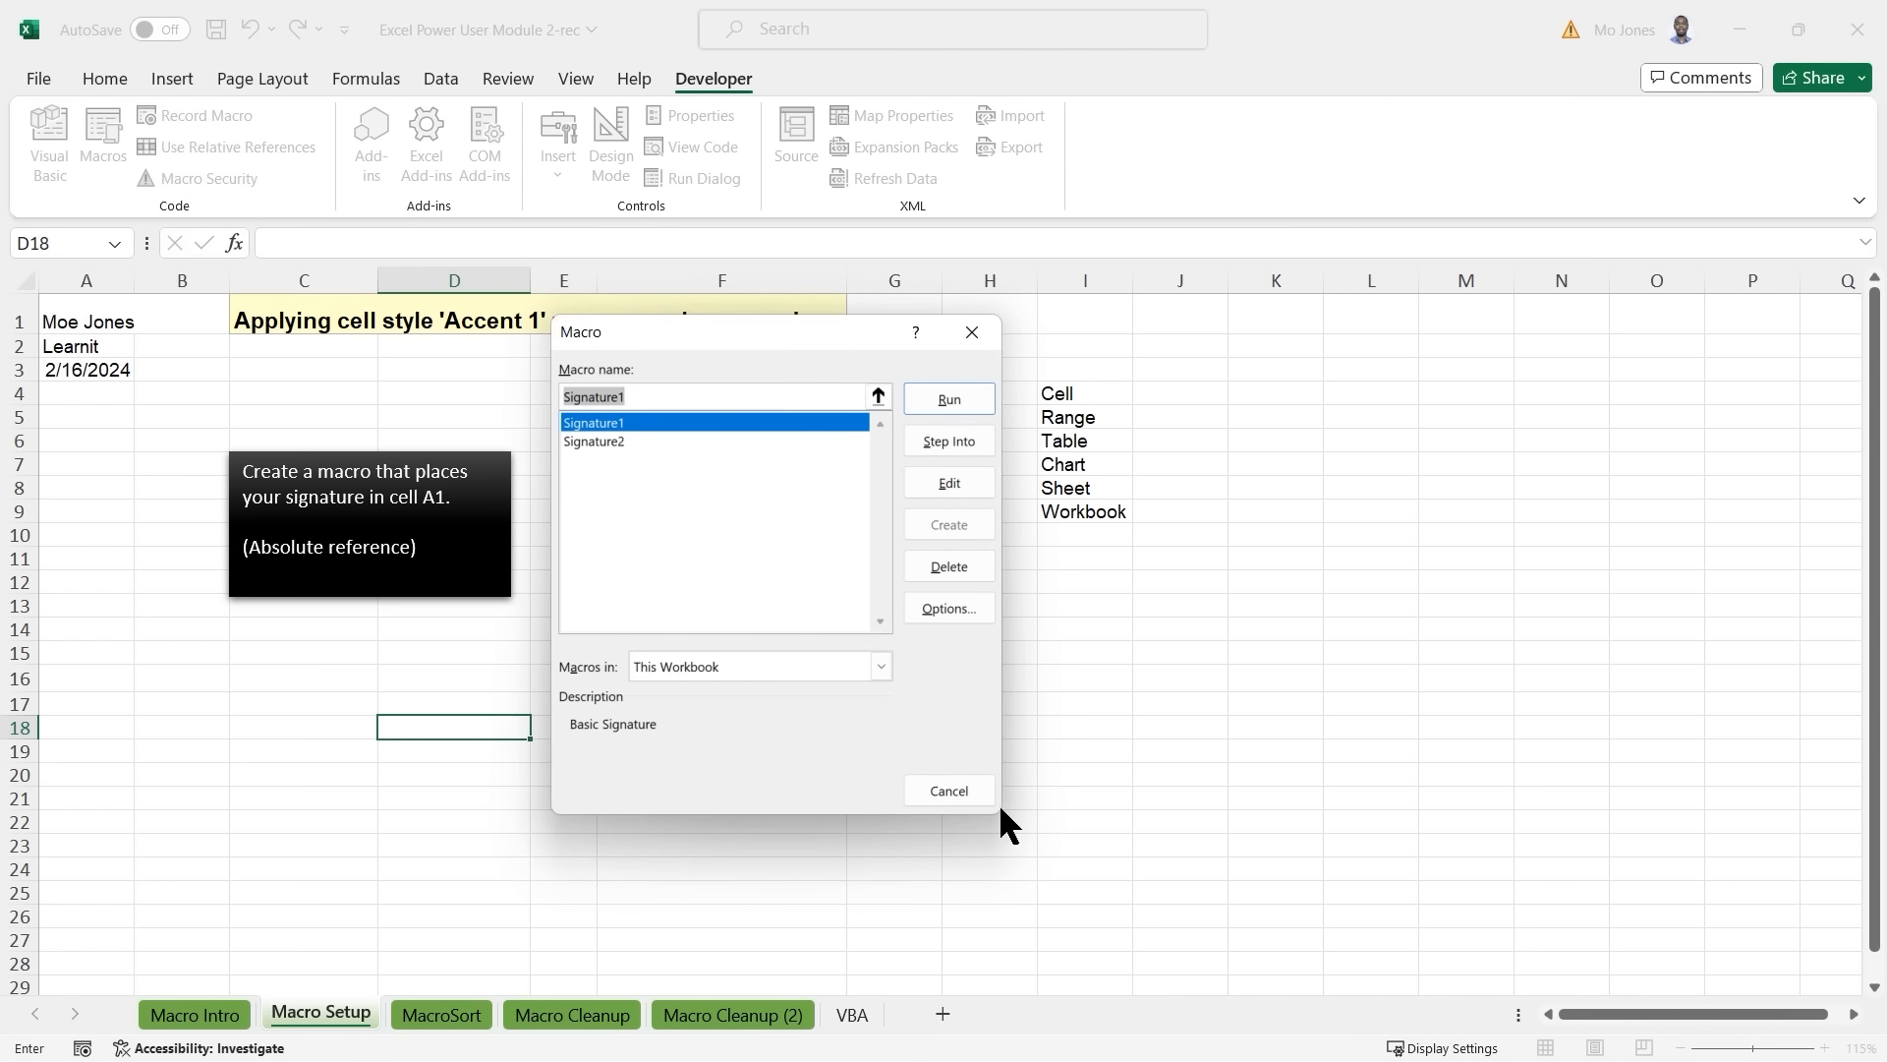
Insert a new Sheet2, run Signature1 on it, then select G15.
click(964, 792)
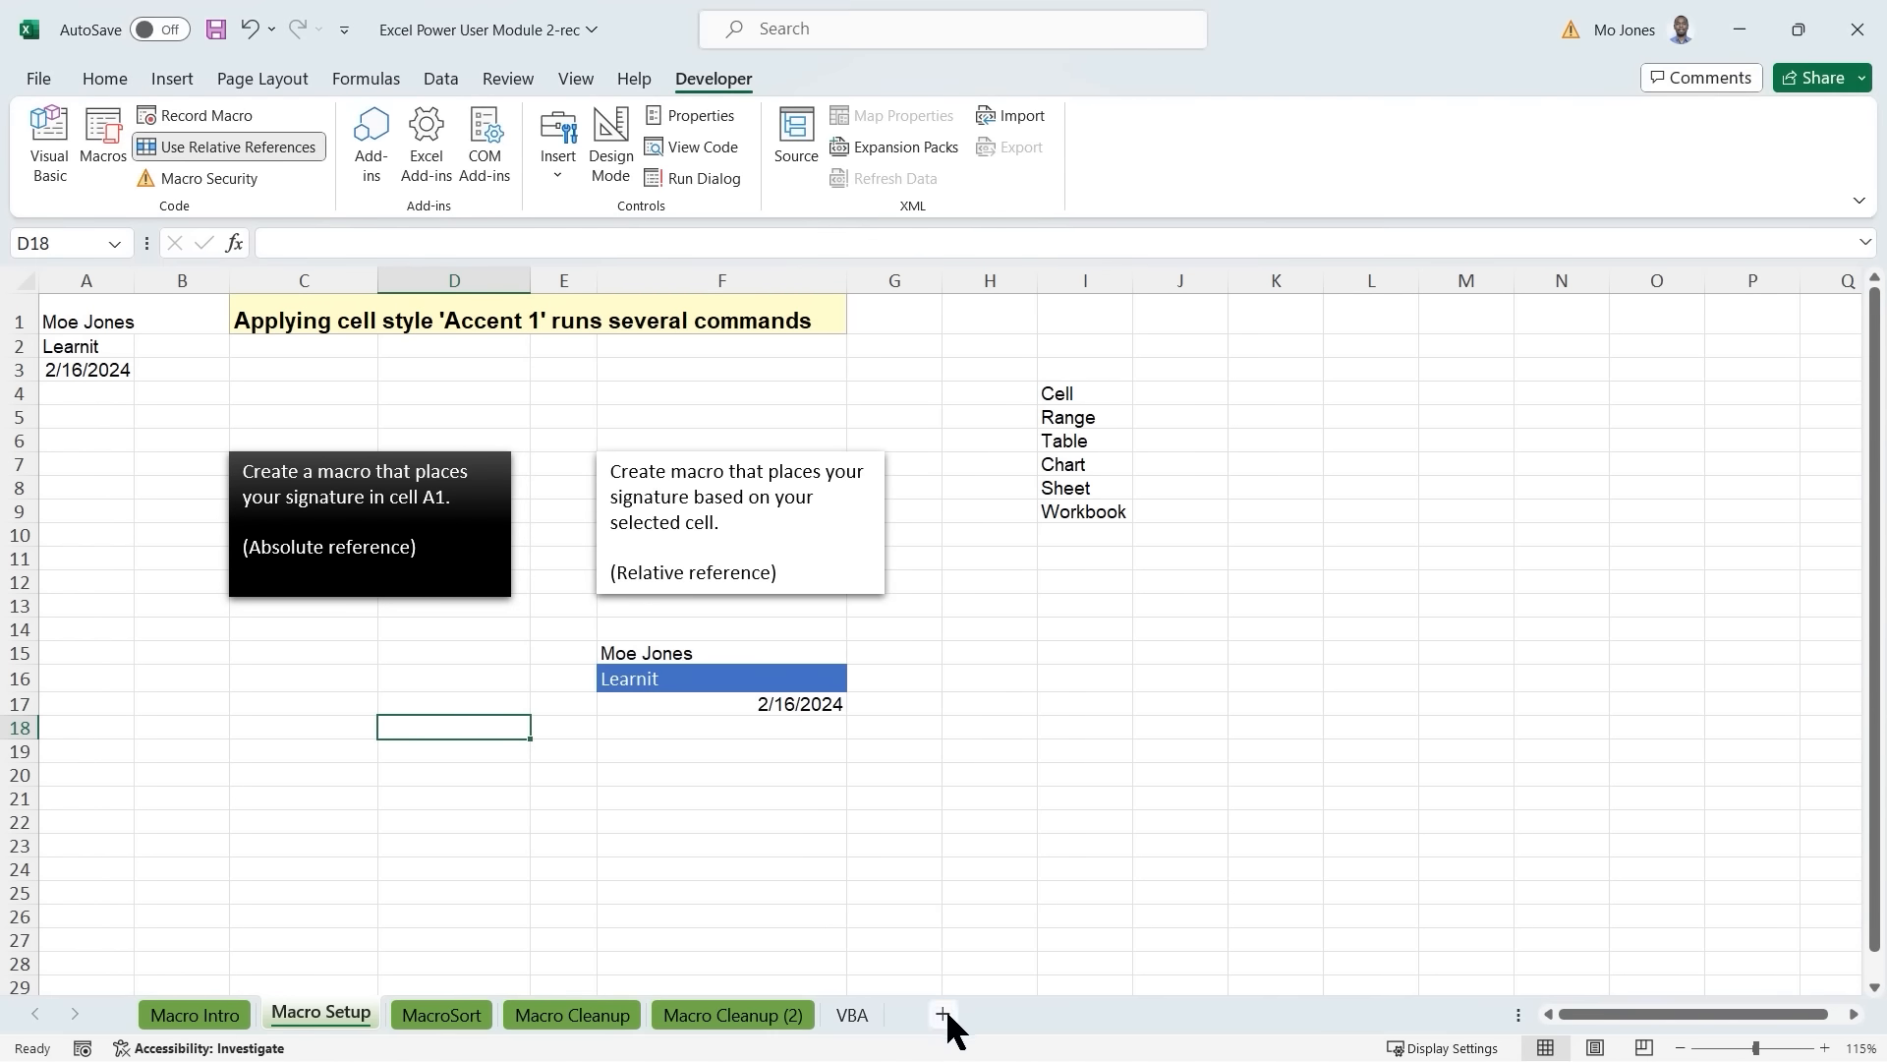
click(943, 1013)
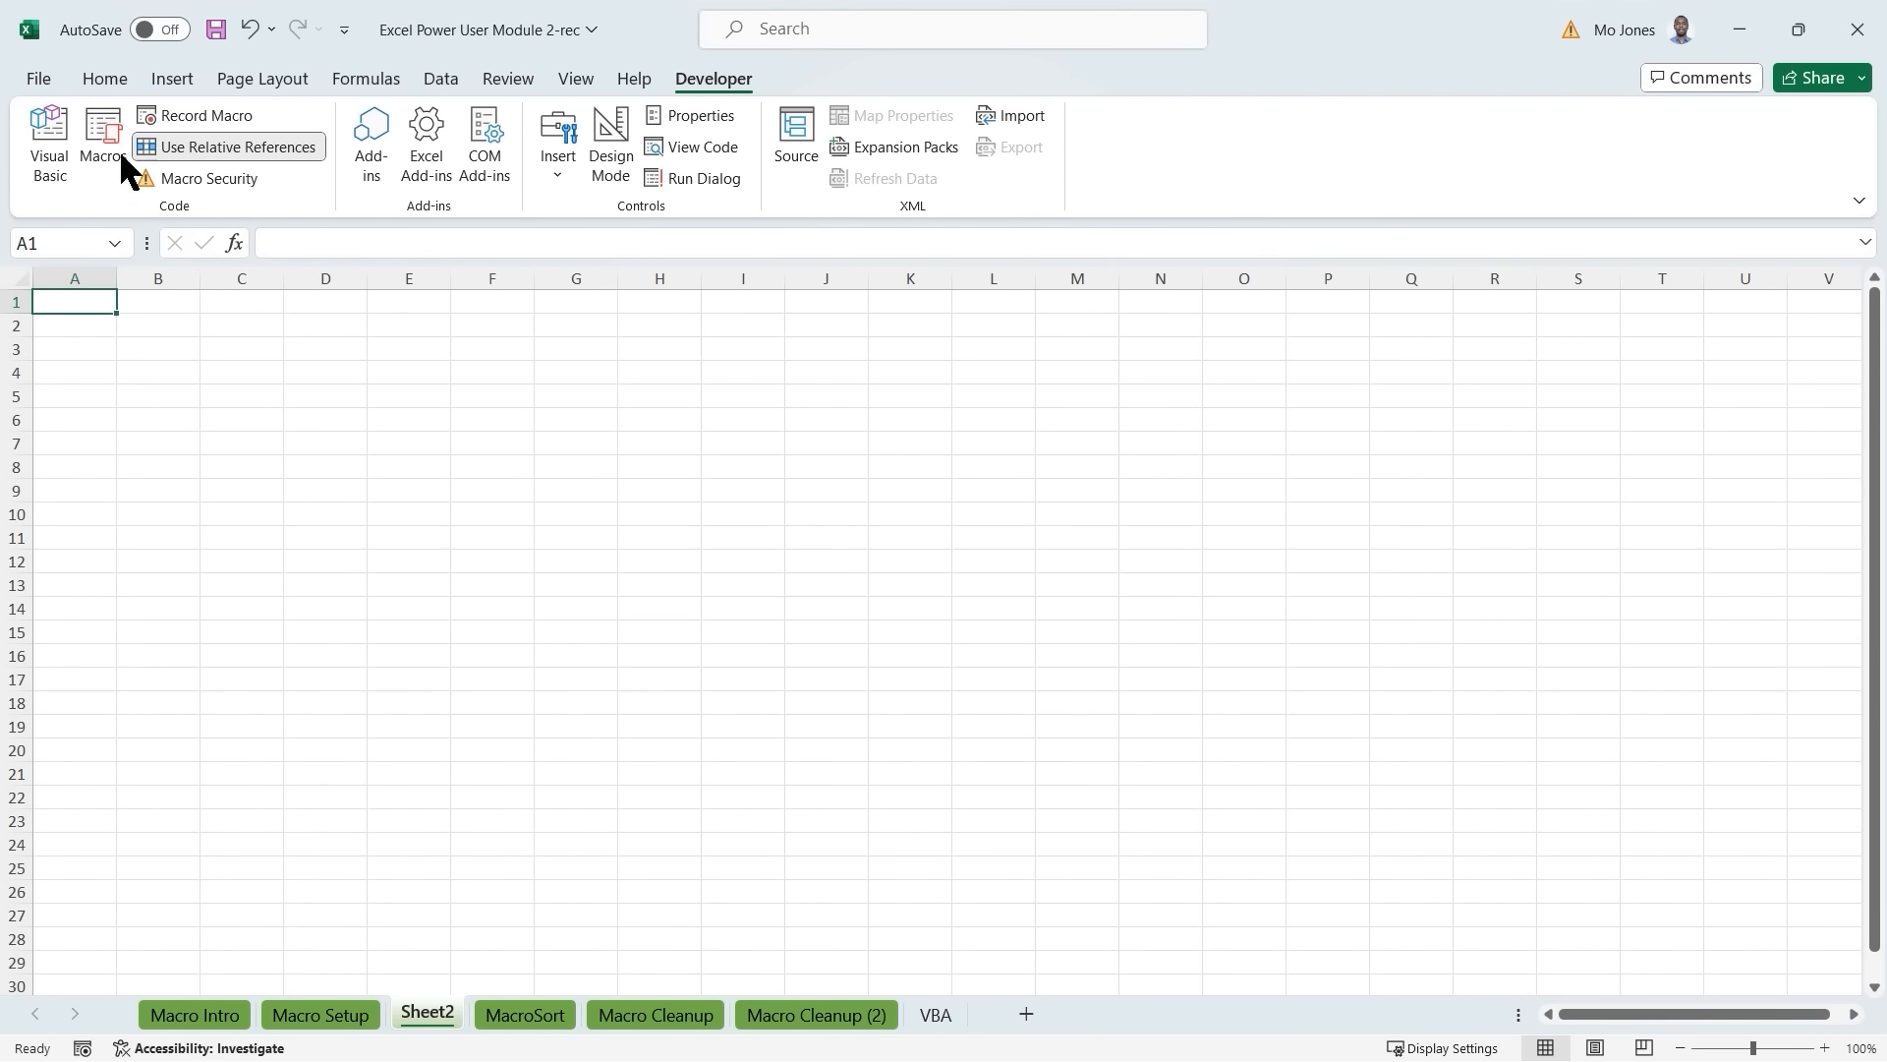
click(391, 371)
click(103, 137)
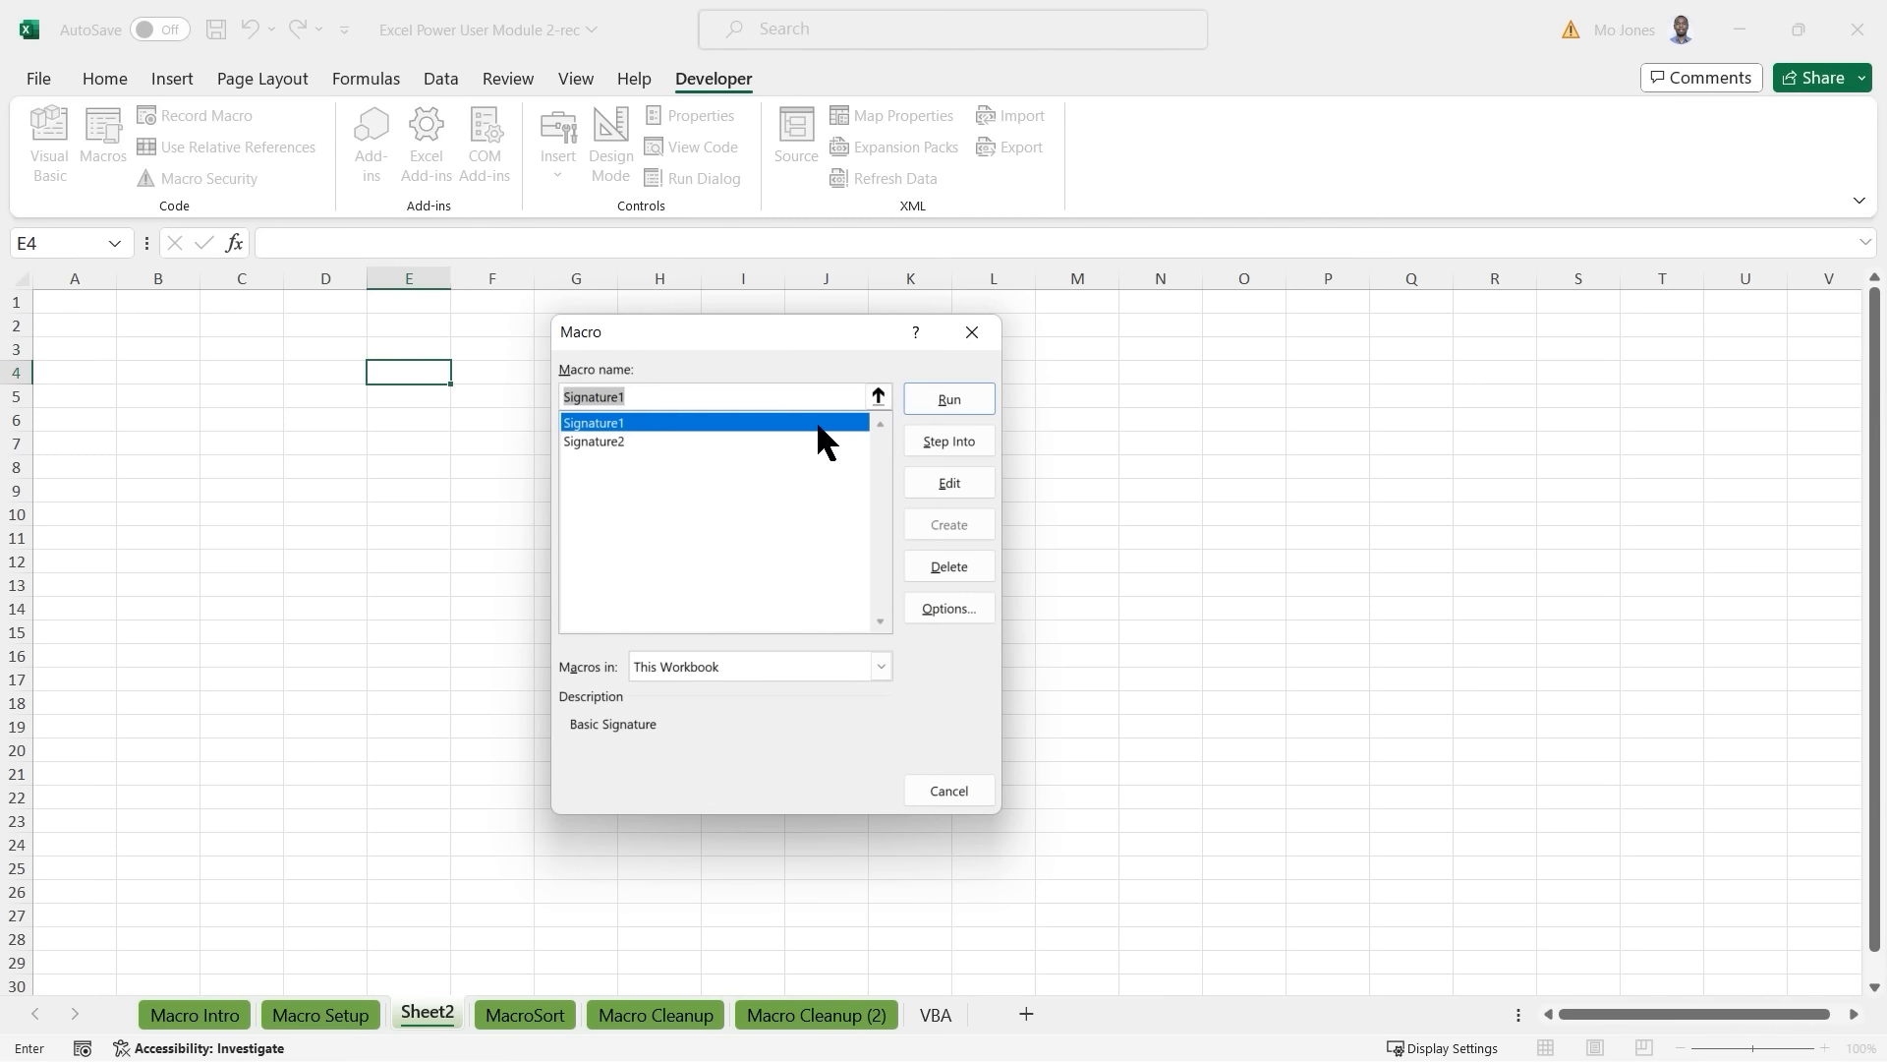
click(948, 399)
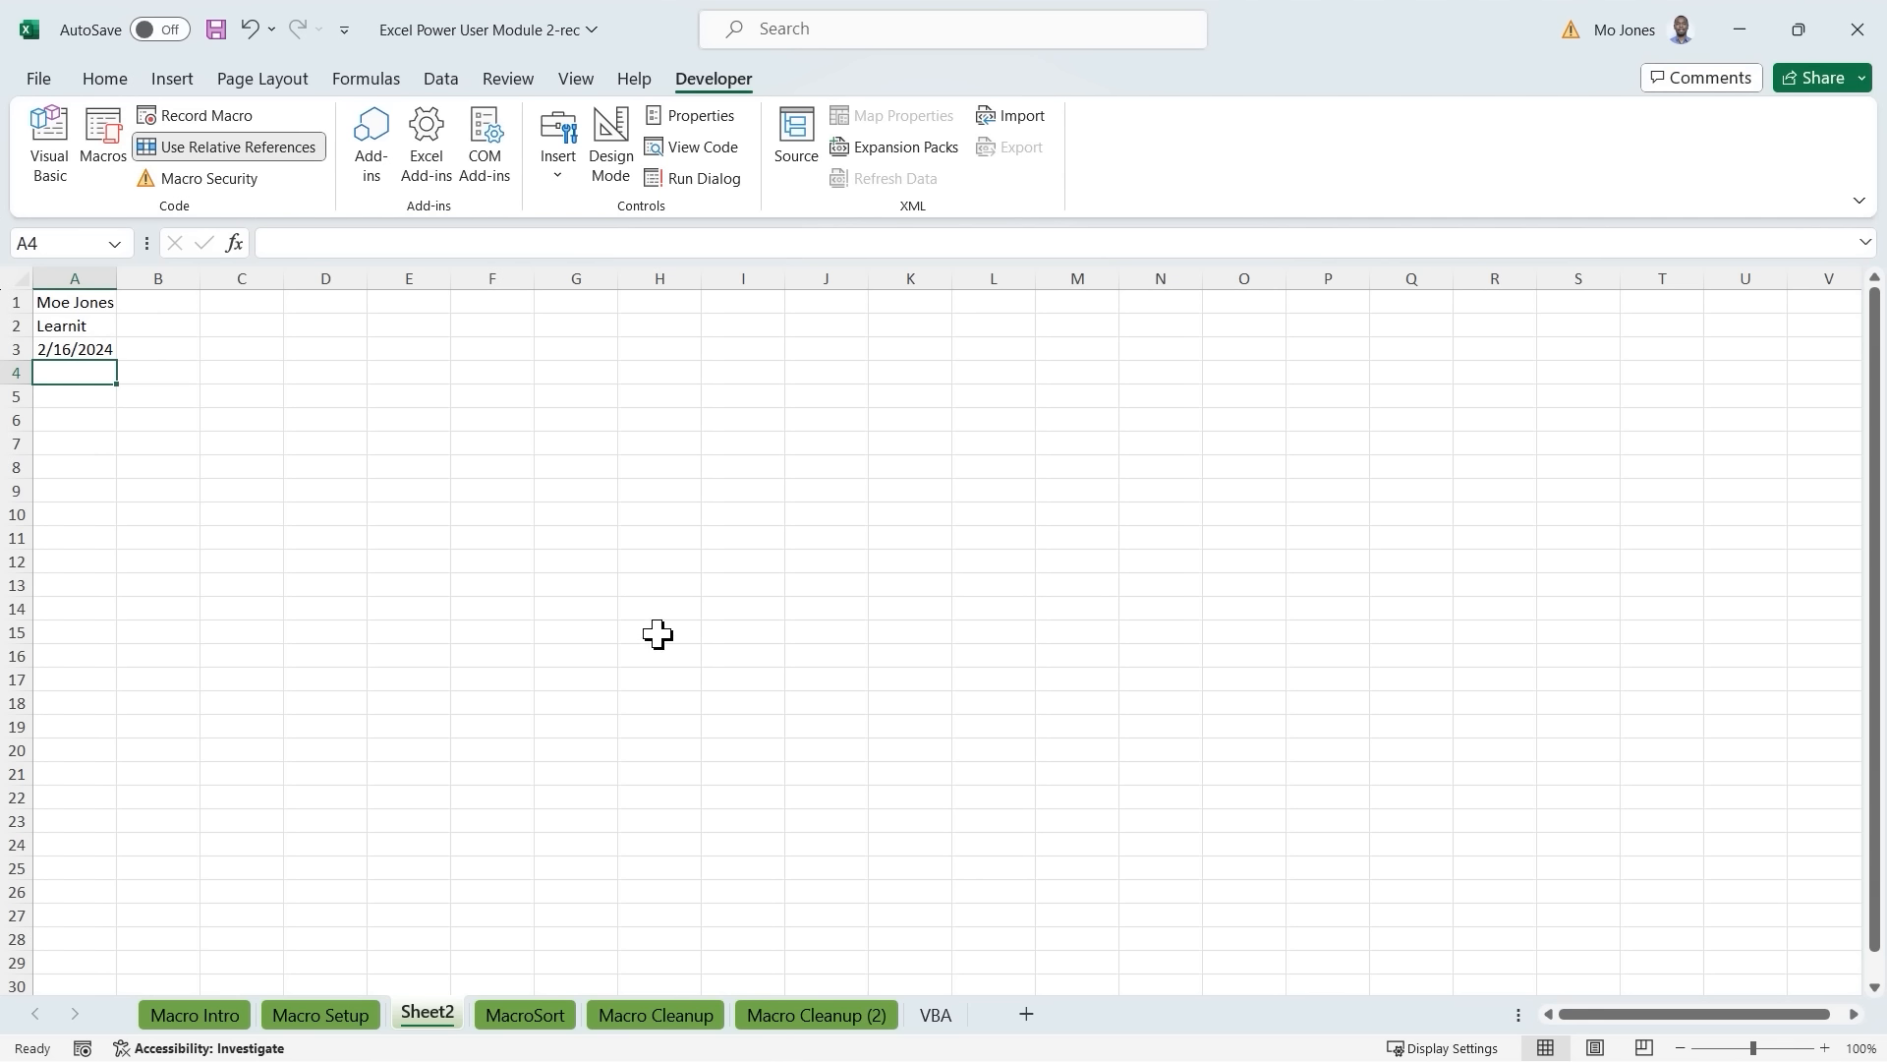
click(587, 632)
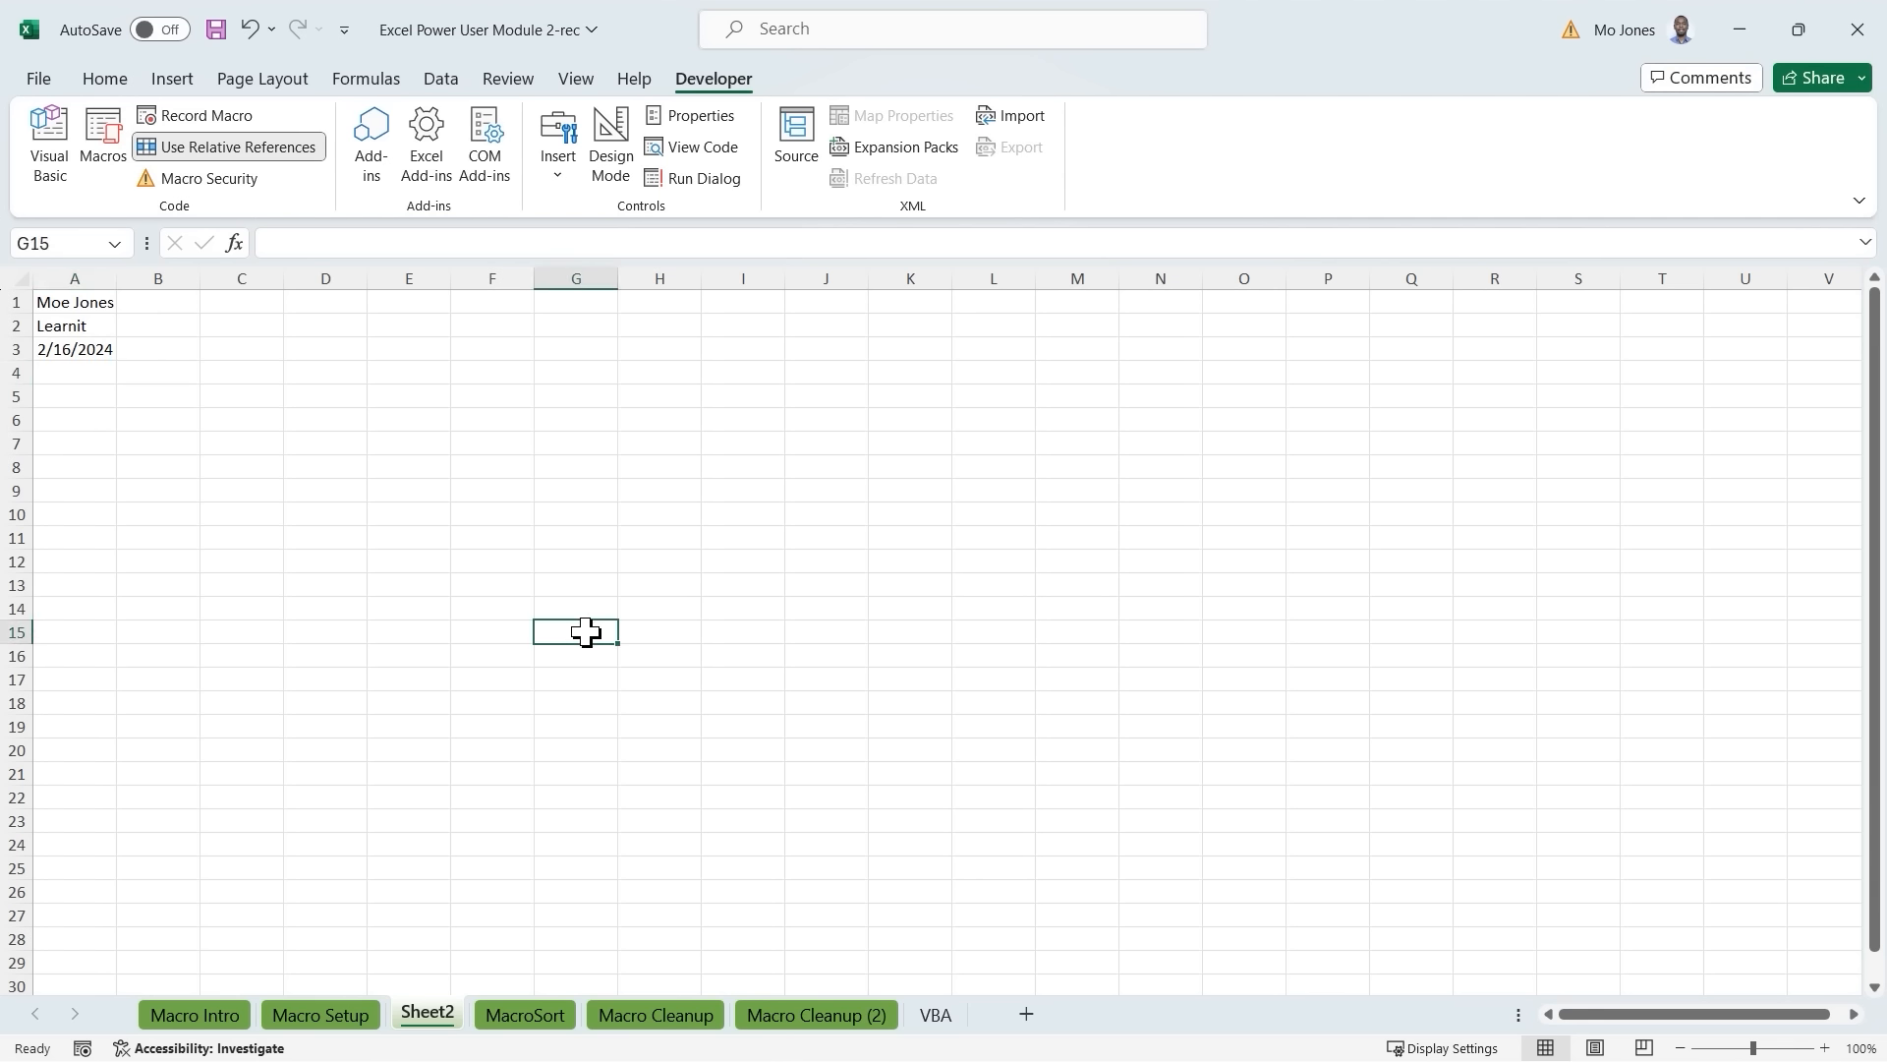
Run Signature2 from G15 to fill G15:G17 with the name, a blue-filled Learnit and 2/16/2024.
click(105, 148)
click(616, 441)
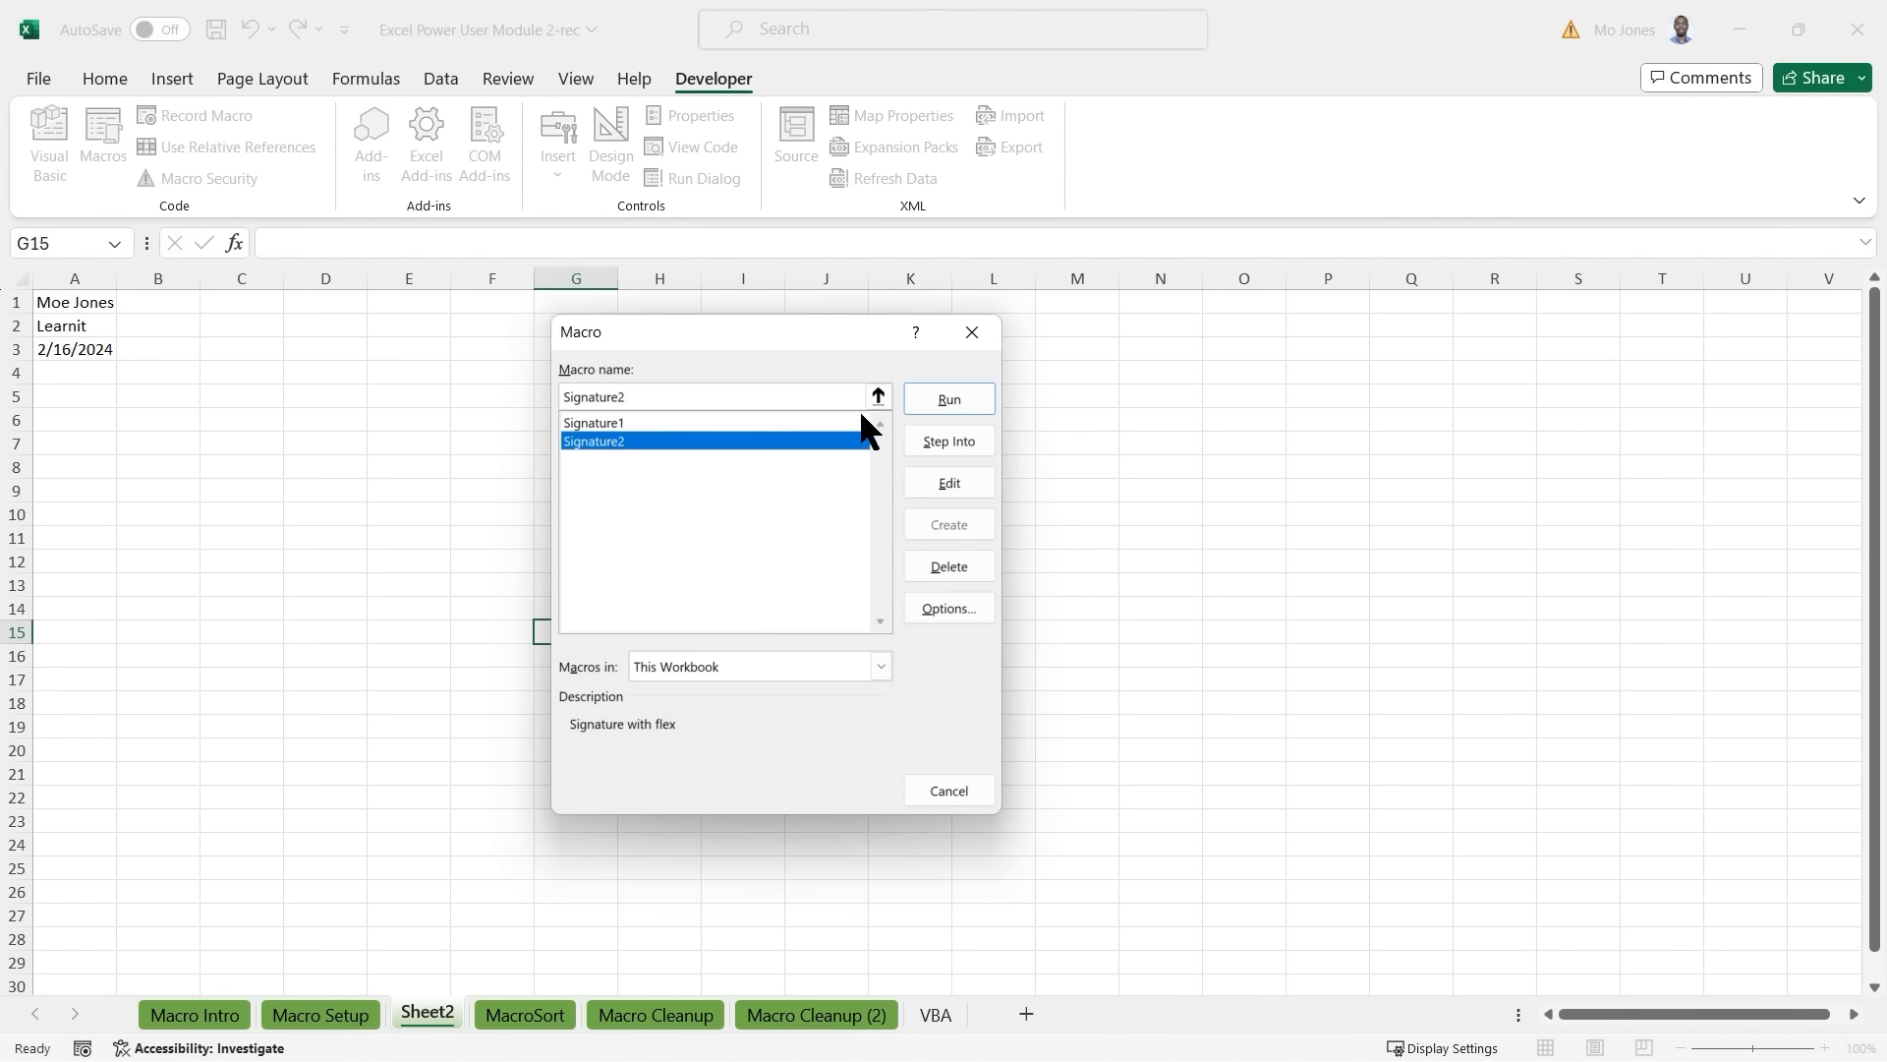
click(941, 397)
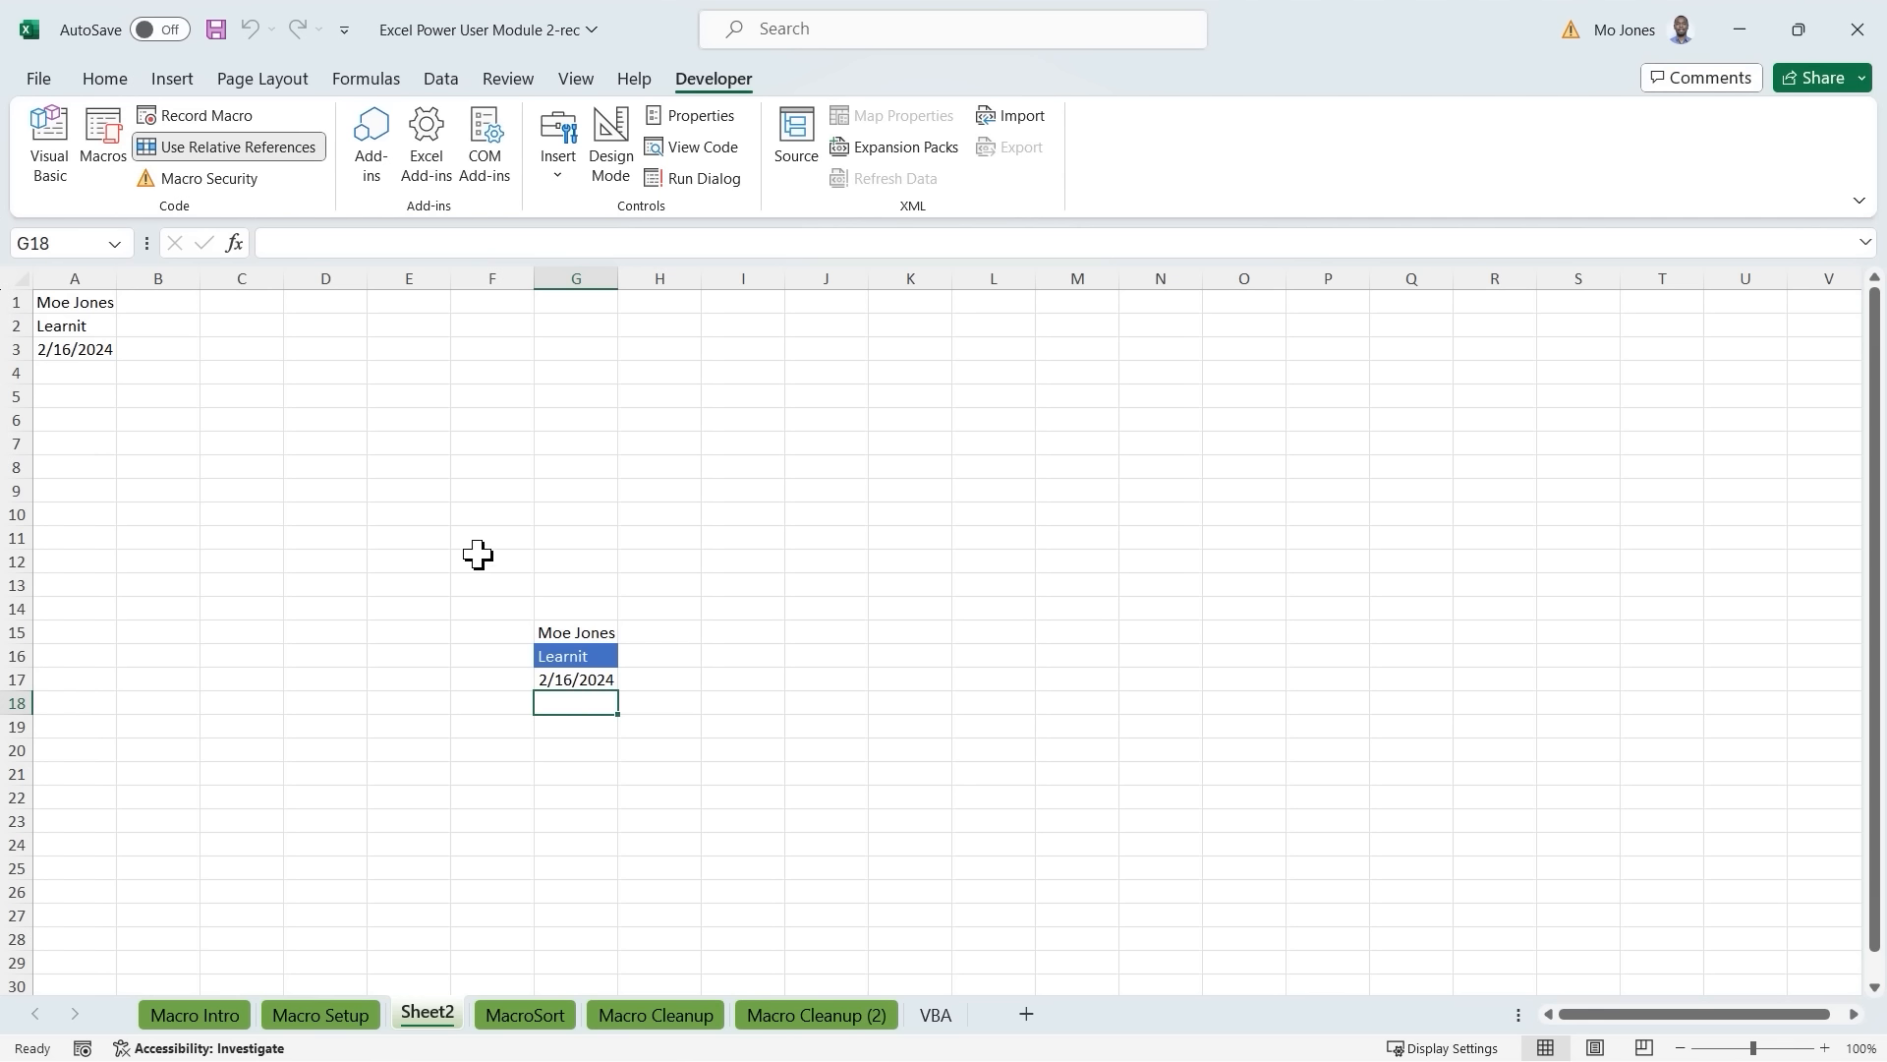
click(325, 490)
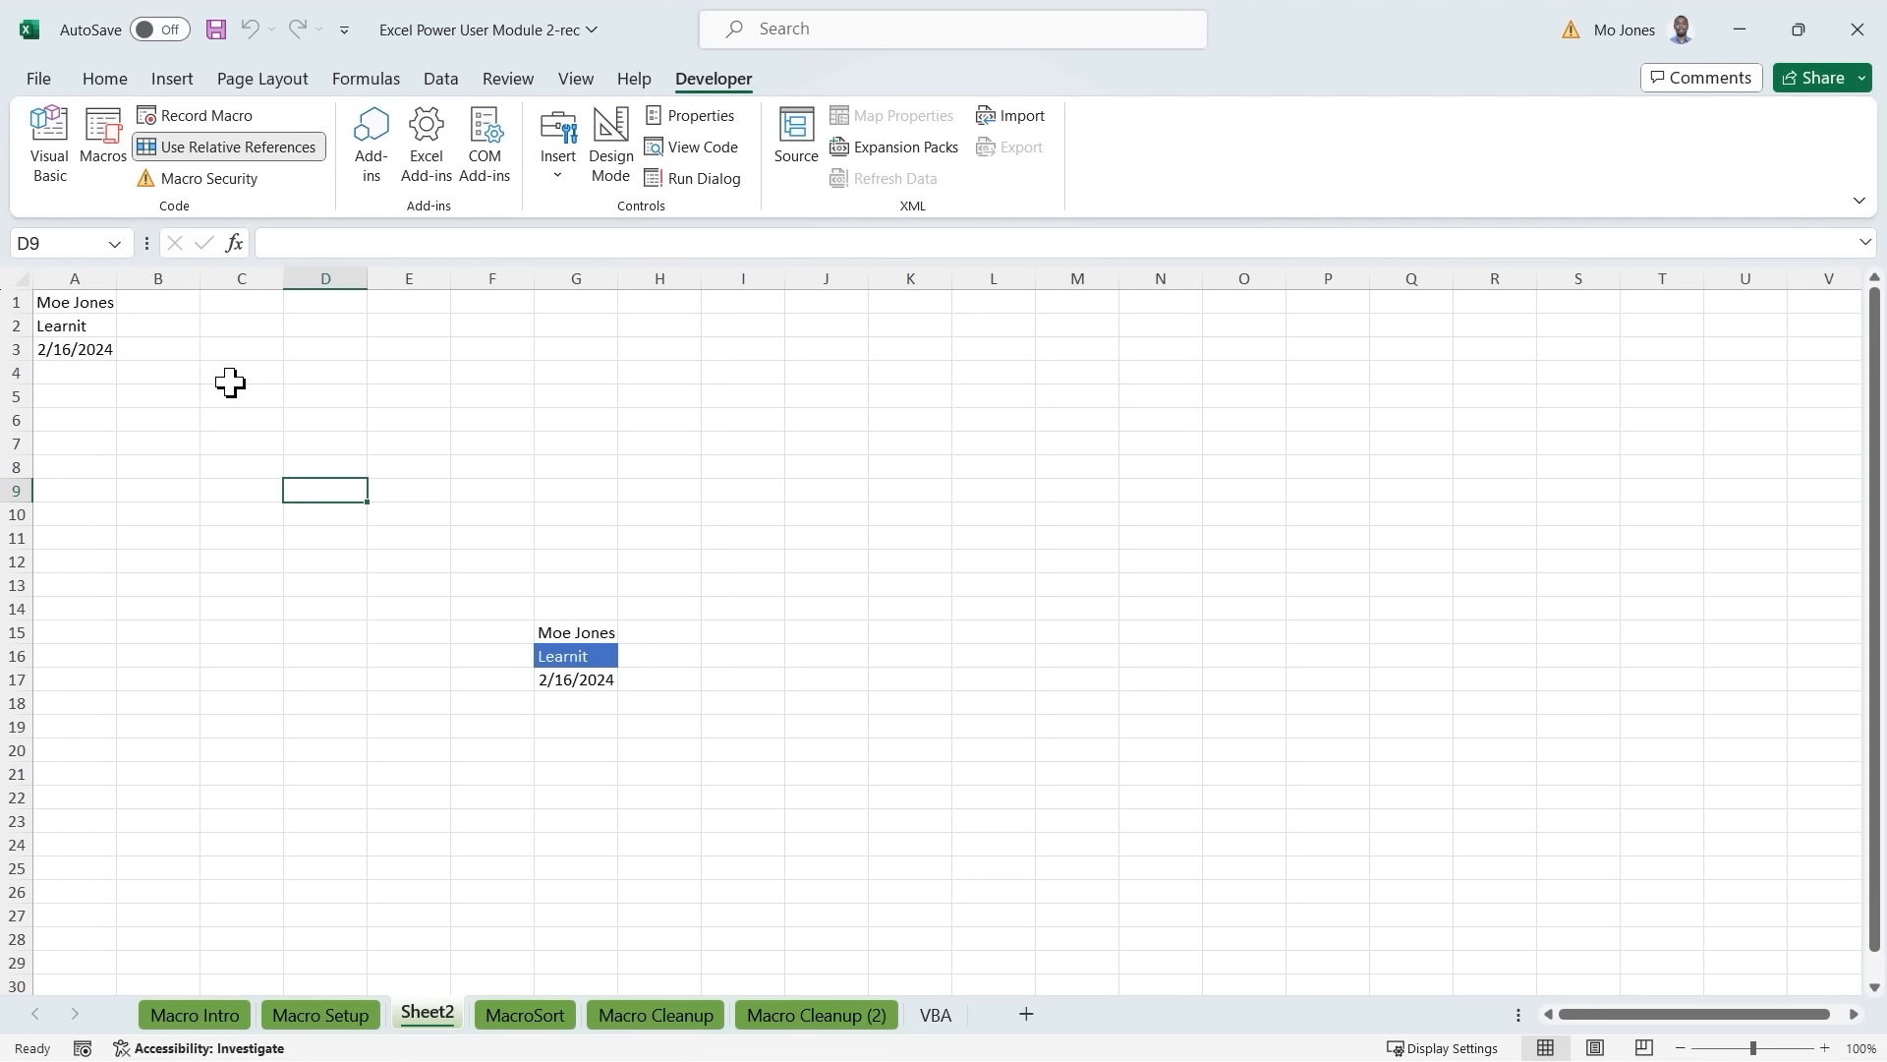
Clear A1:A3 and refill it by running the signature macro with its keyboard shortcut.
drag(110, 308, 83, 351)
key(Delete)
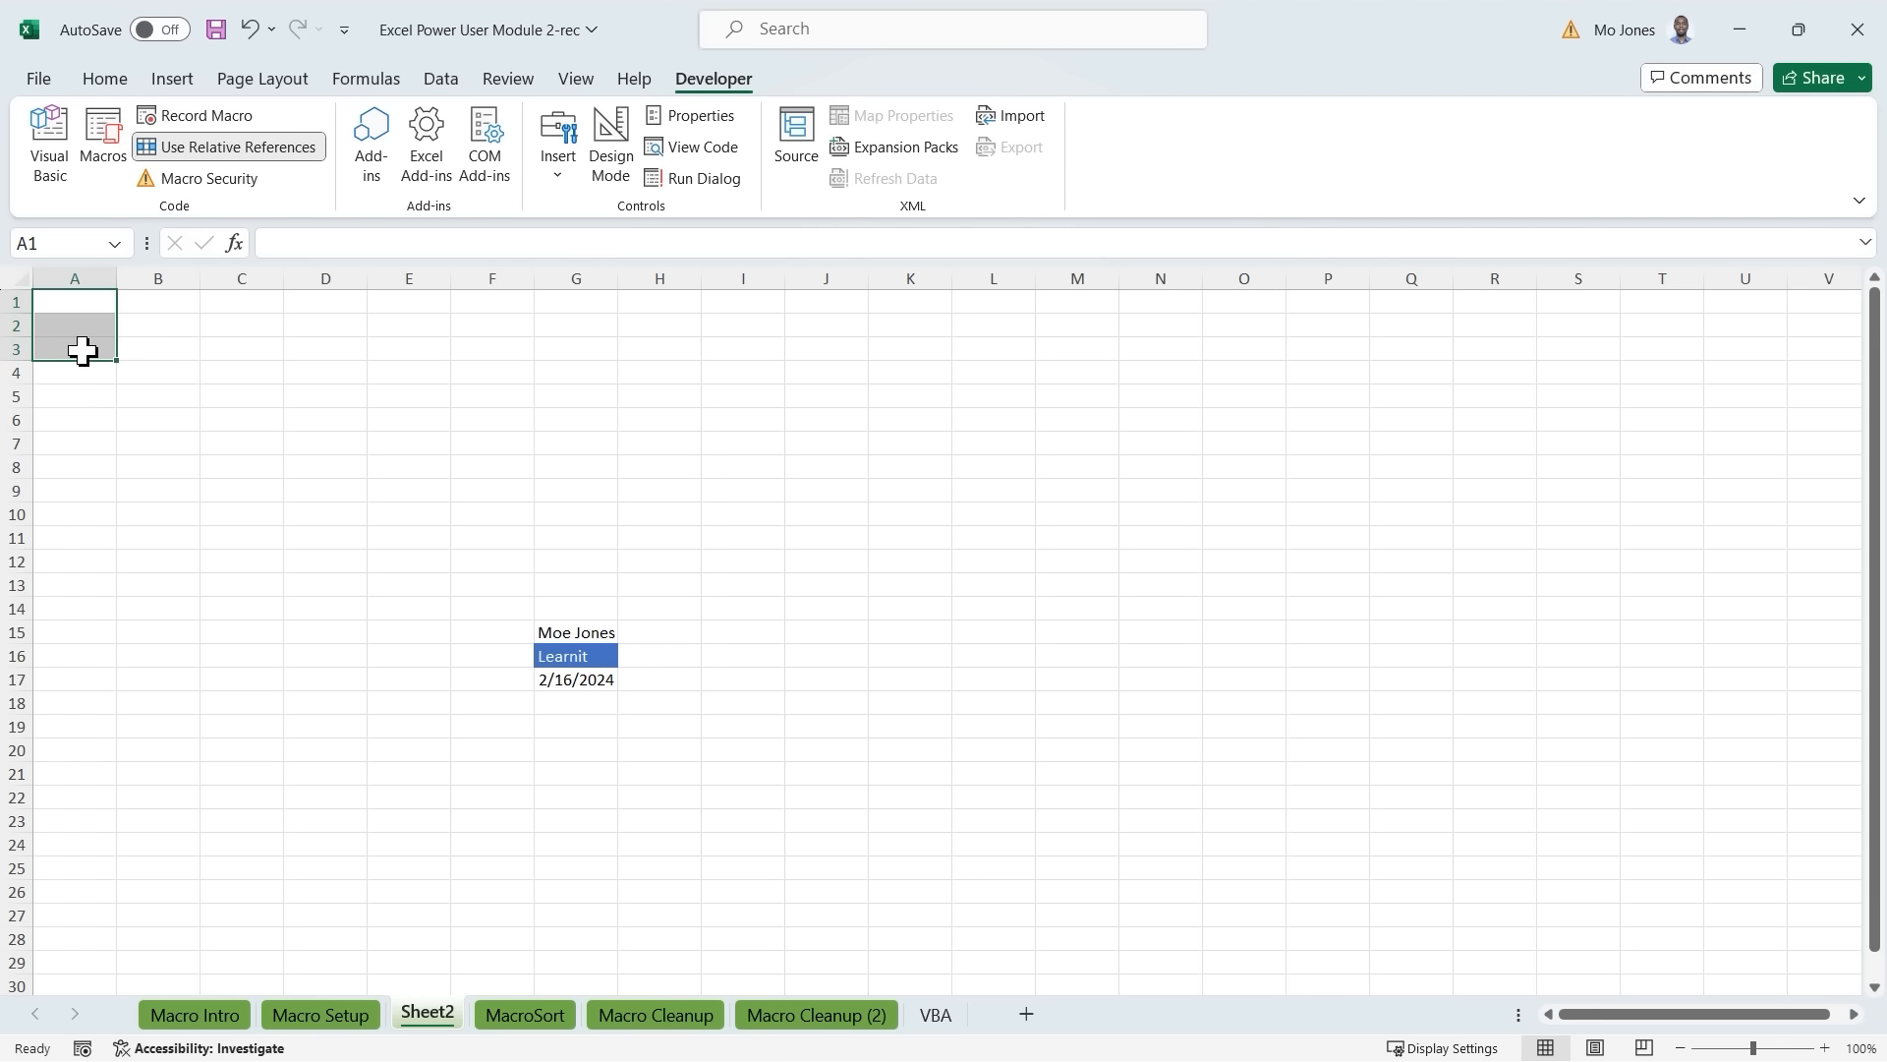
click(391, 400)
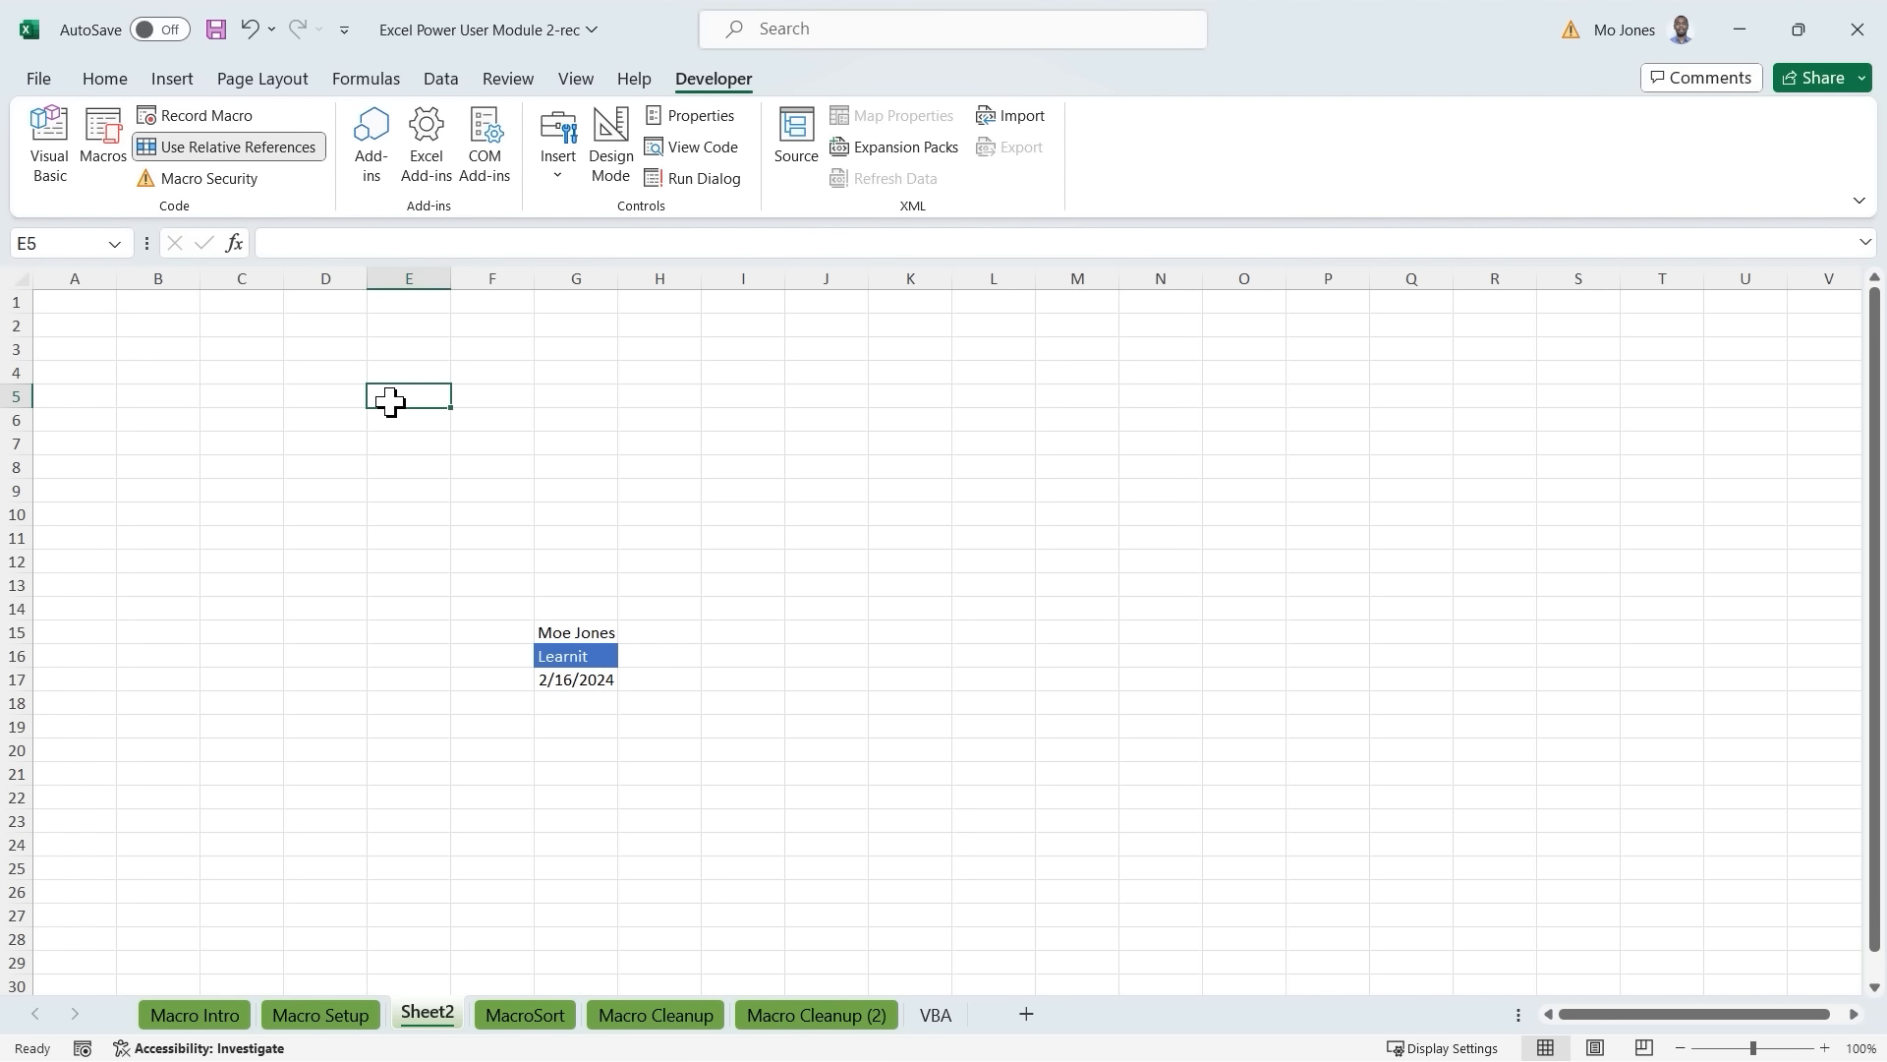
key(ctrl+shift+m)
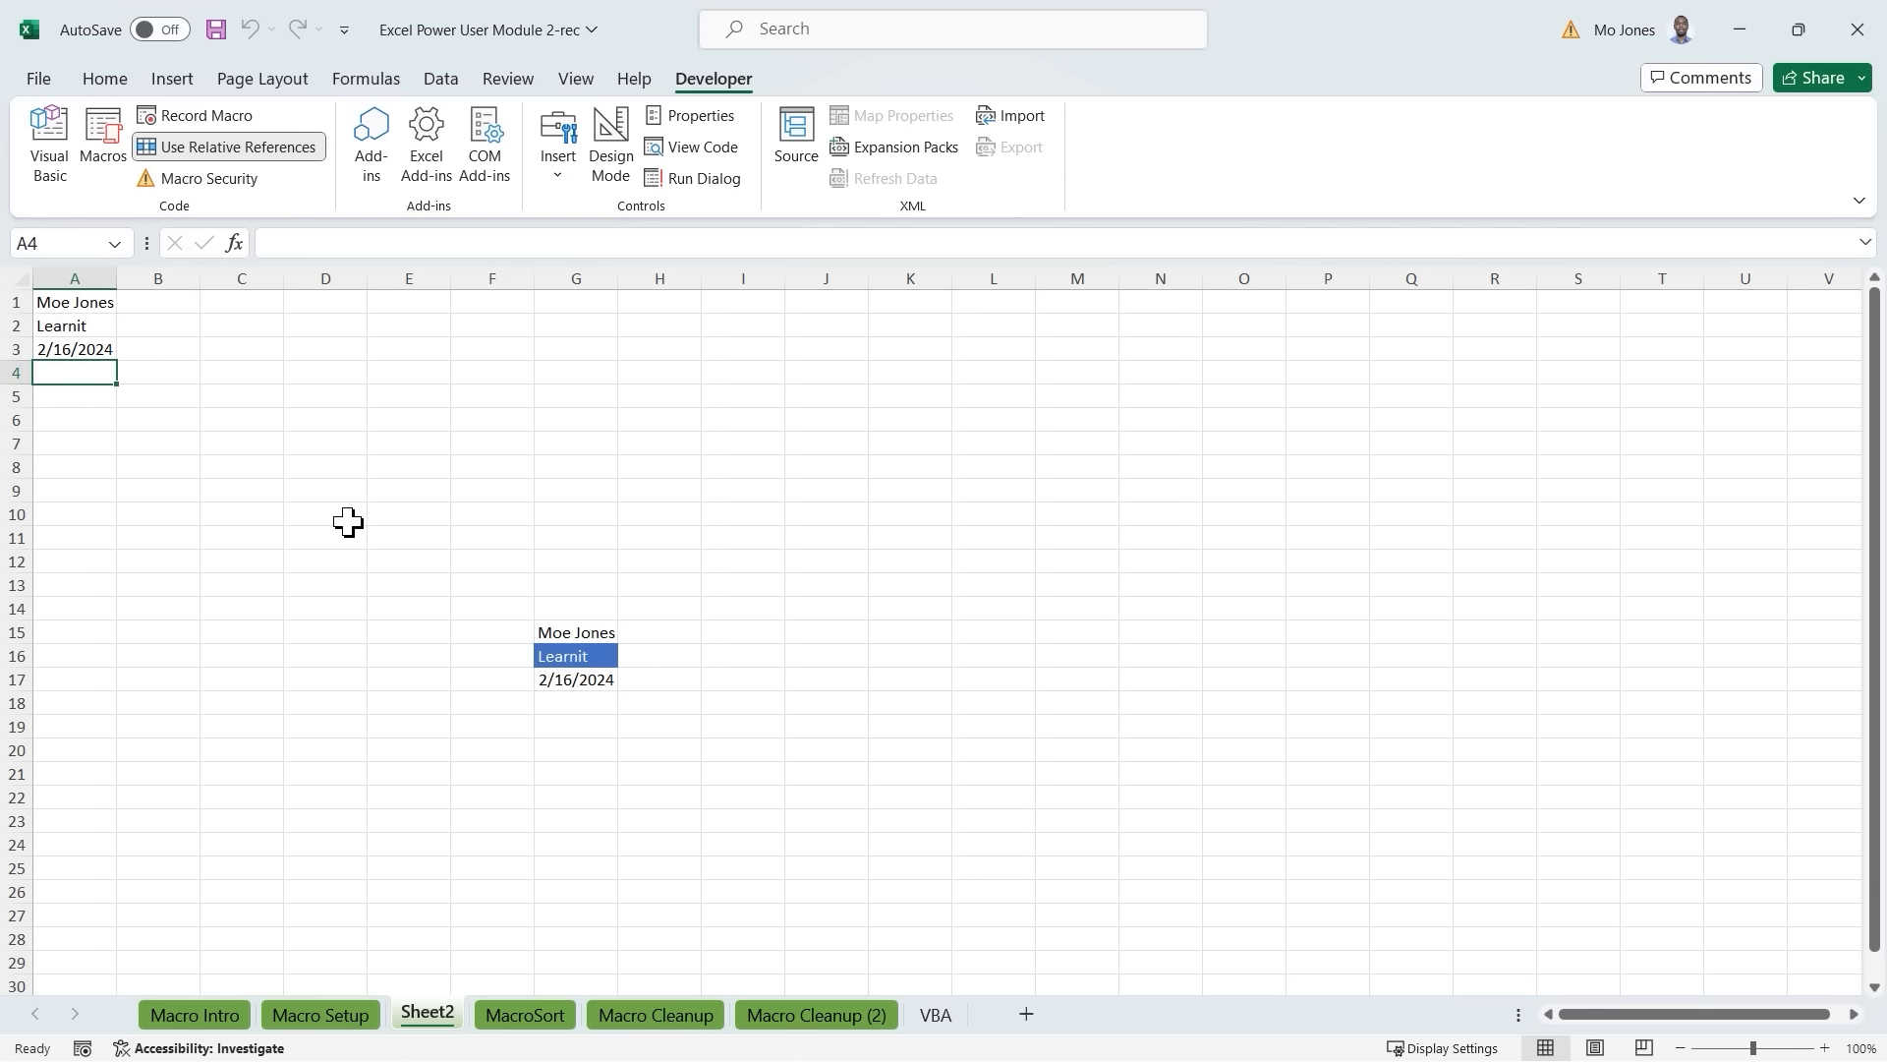
click(246, 518)
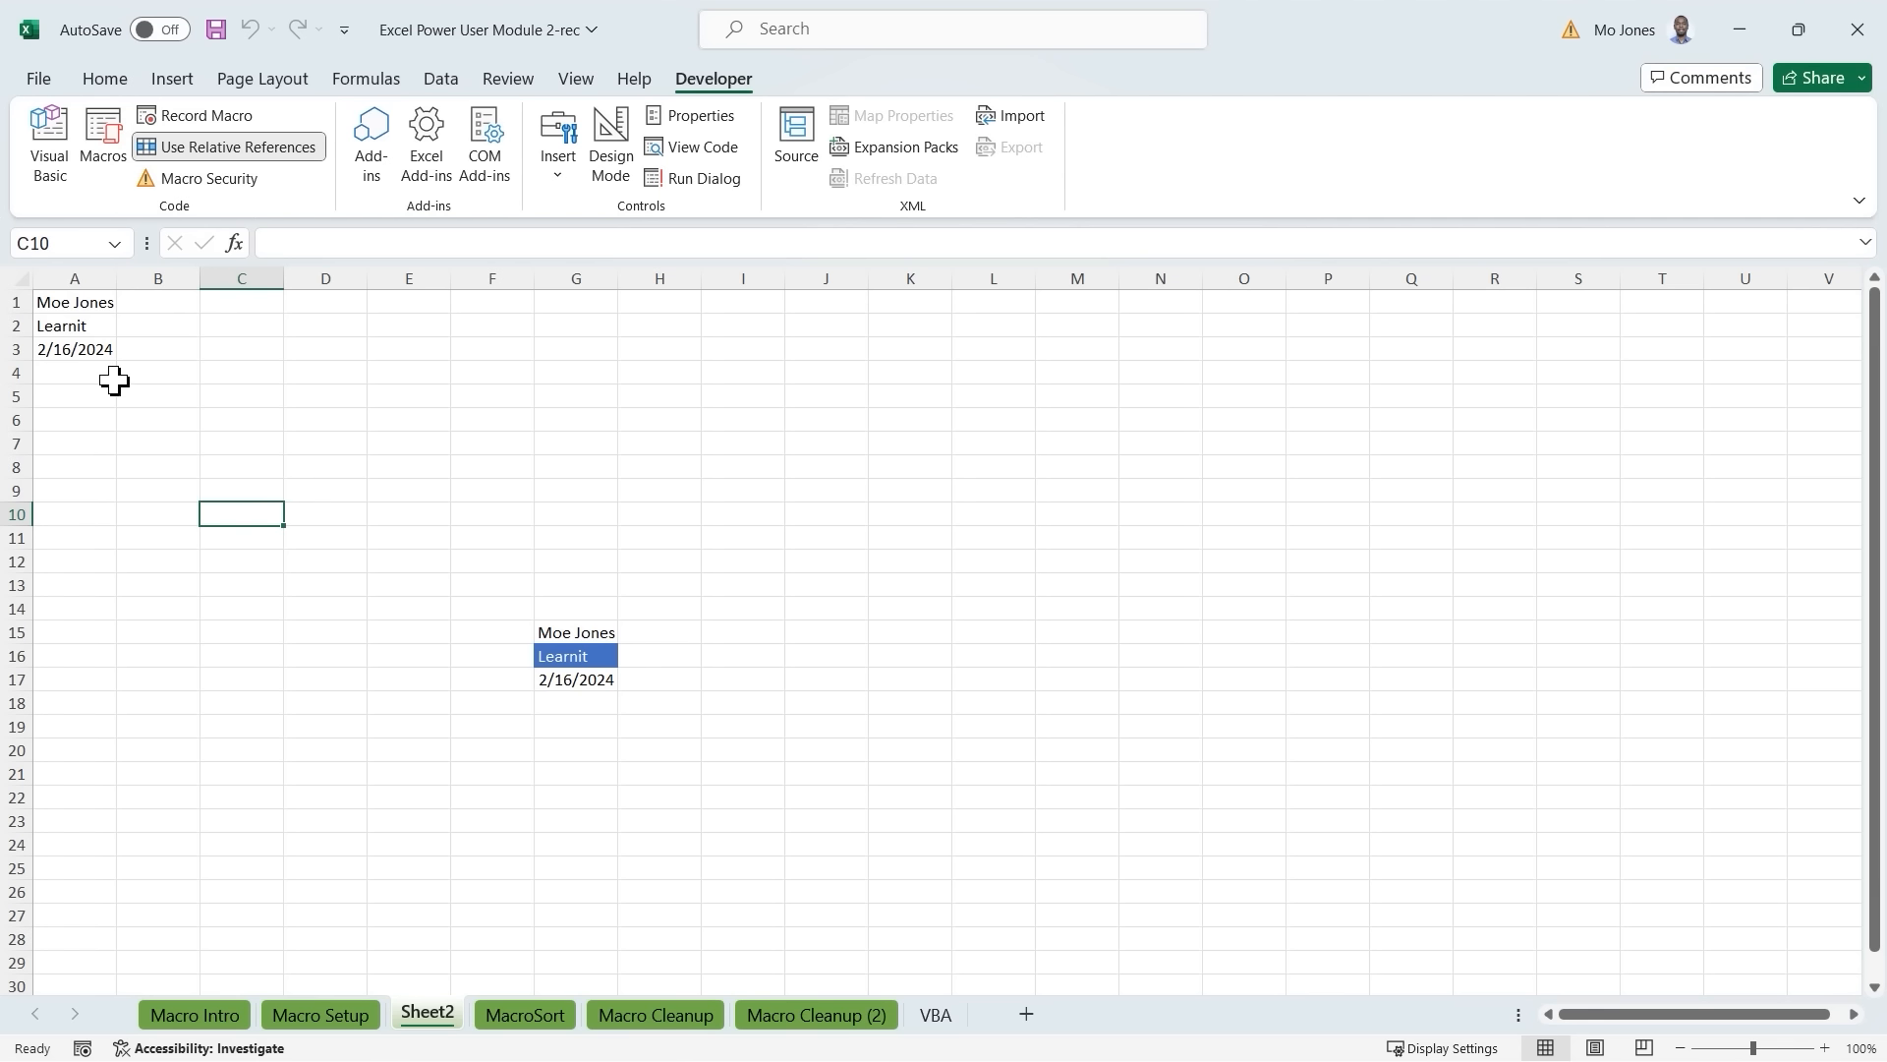
Clear the test signature from A1:A3 again, keeping the G15:G17 copy.
drag(85, 303, 81, 354)
key(Delete)
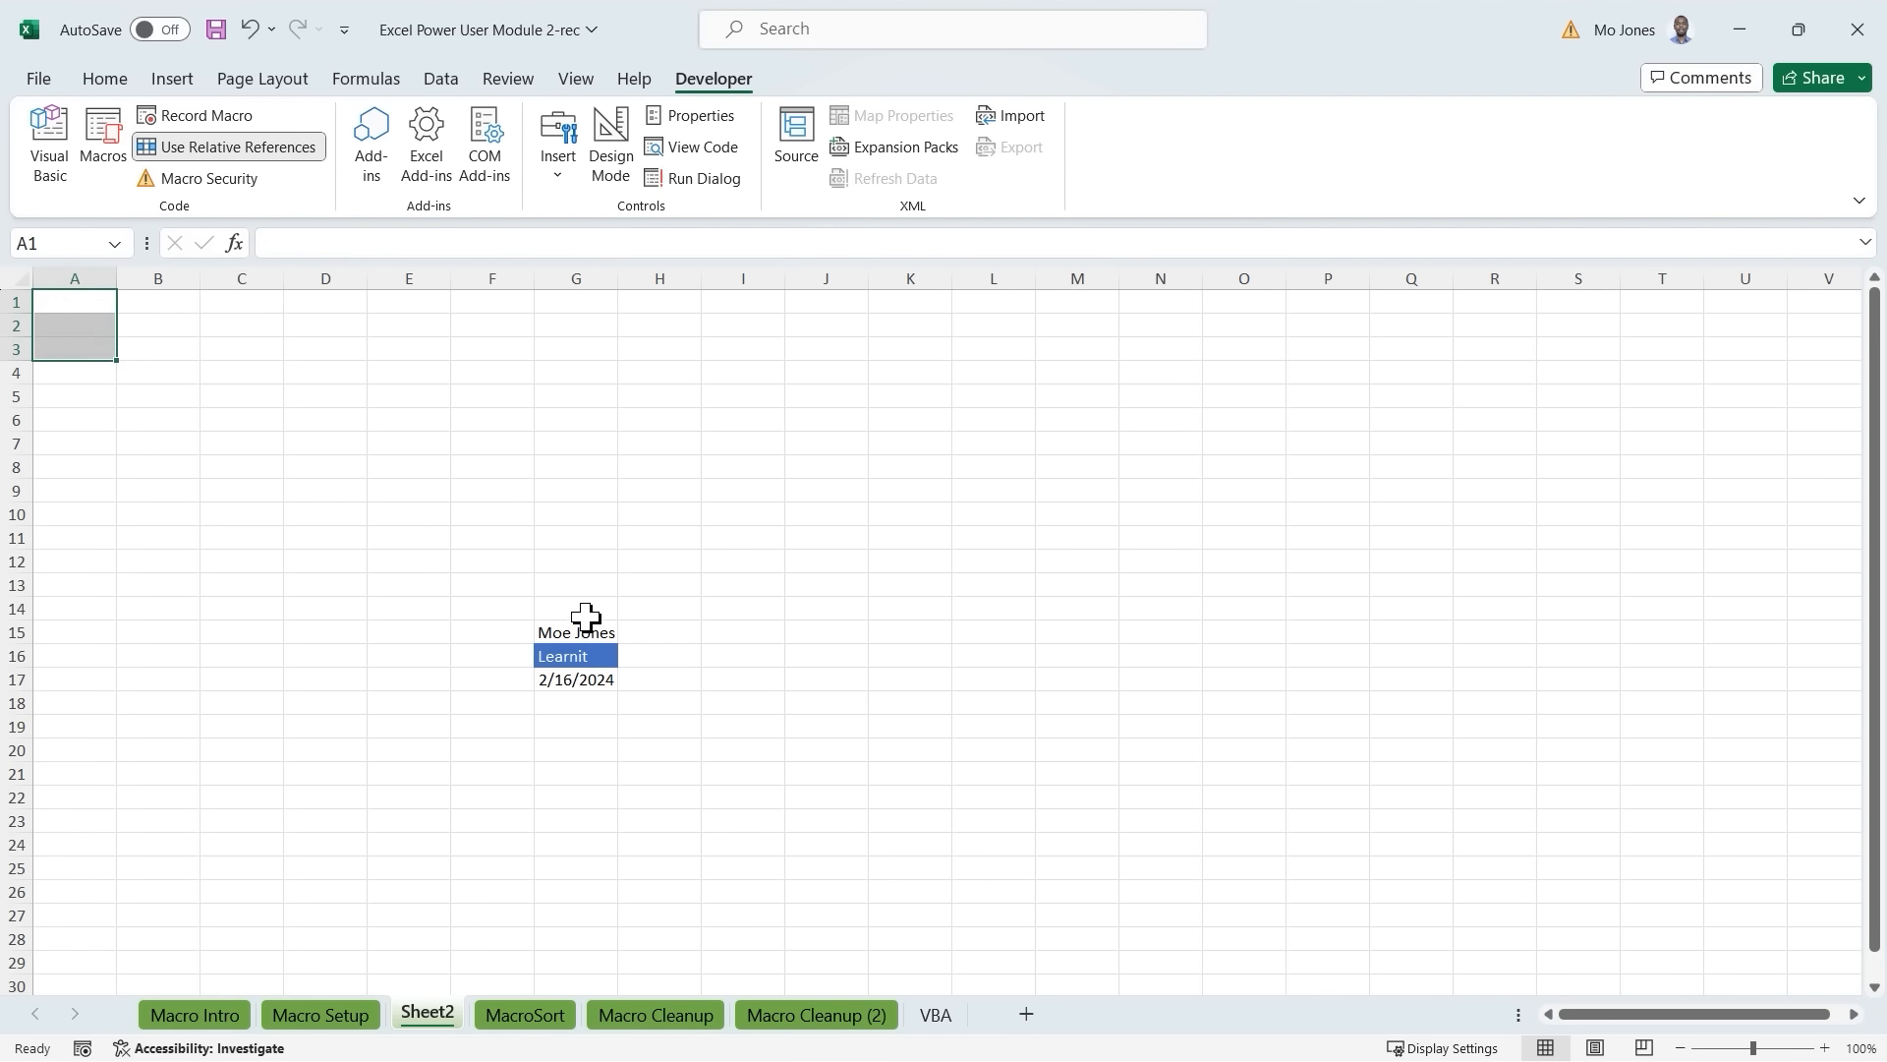
drag(590, 593, 577, 687)
click(388, 488)
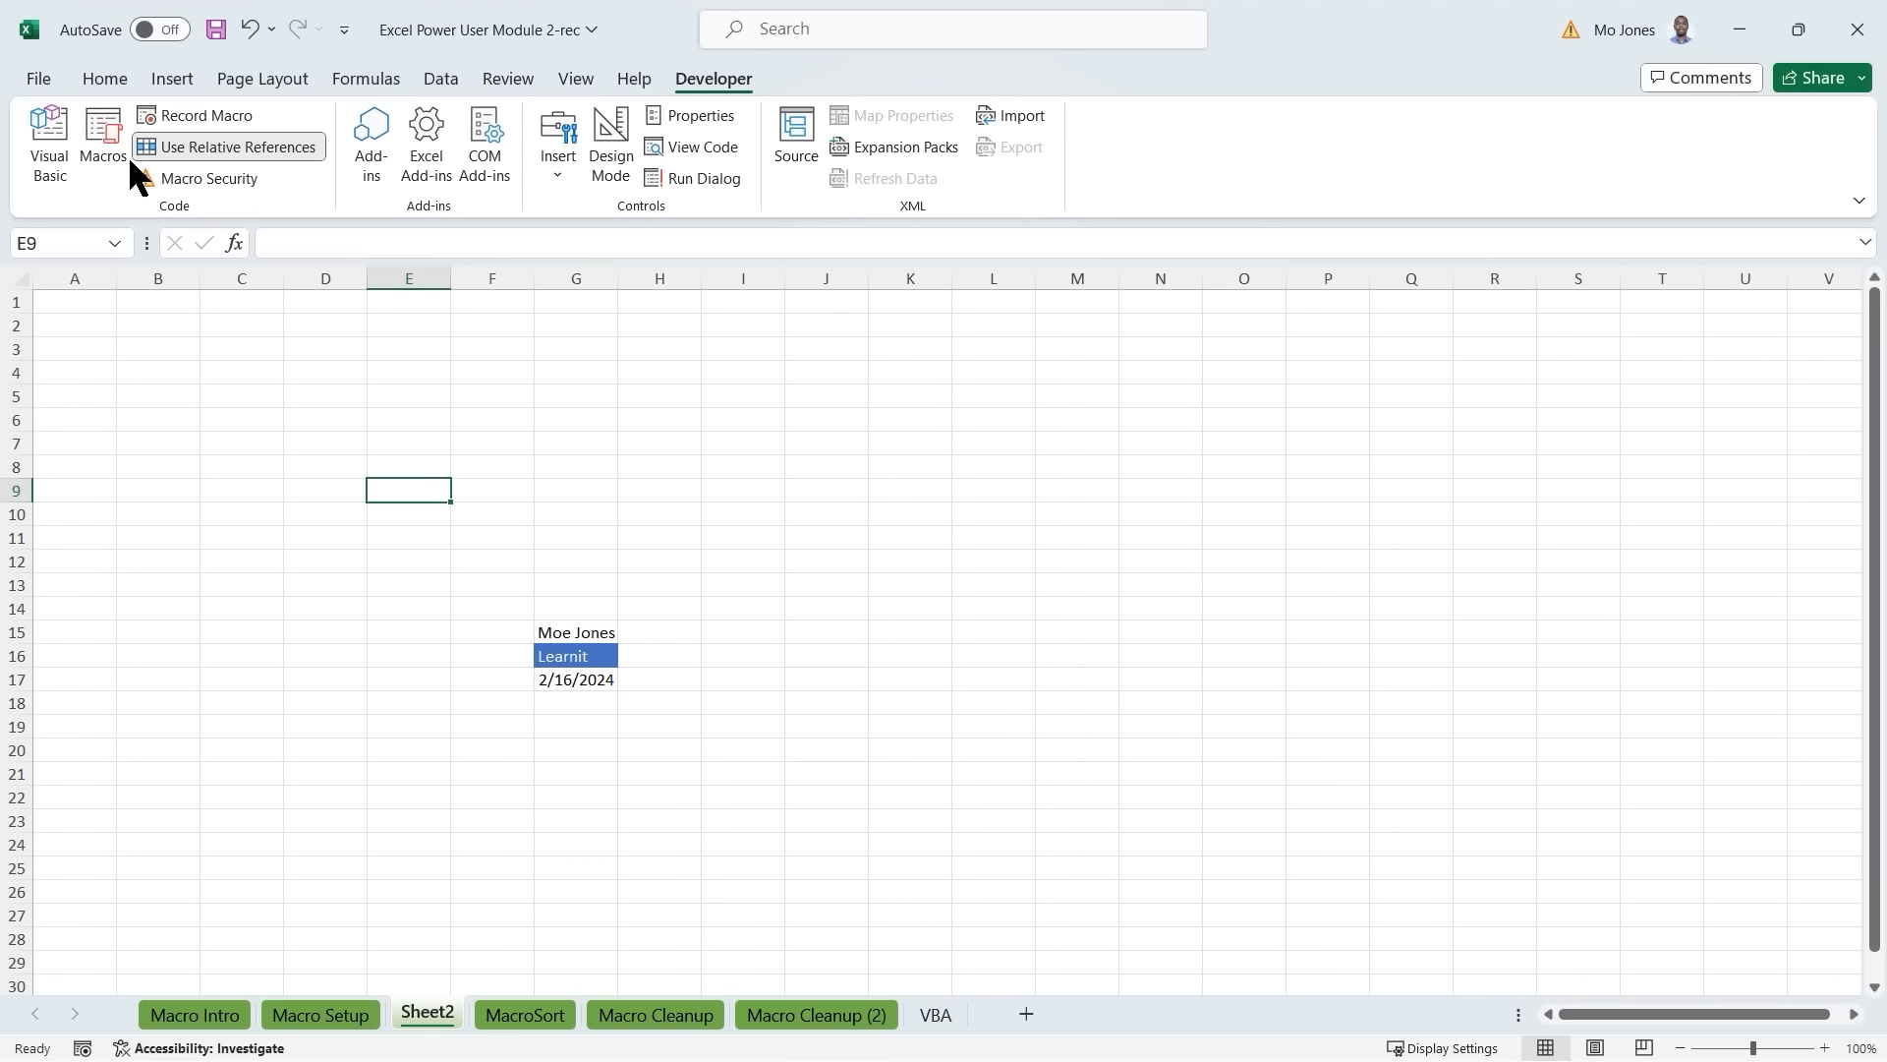
Choose Signature1 in the Macros list and Step Into it in the VBA editor.
click(110, 132)
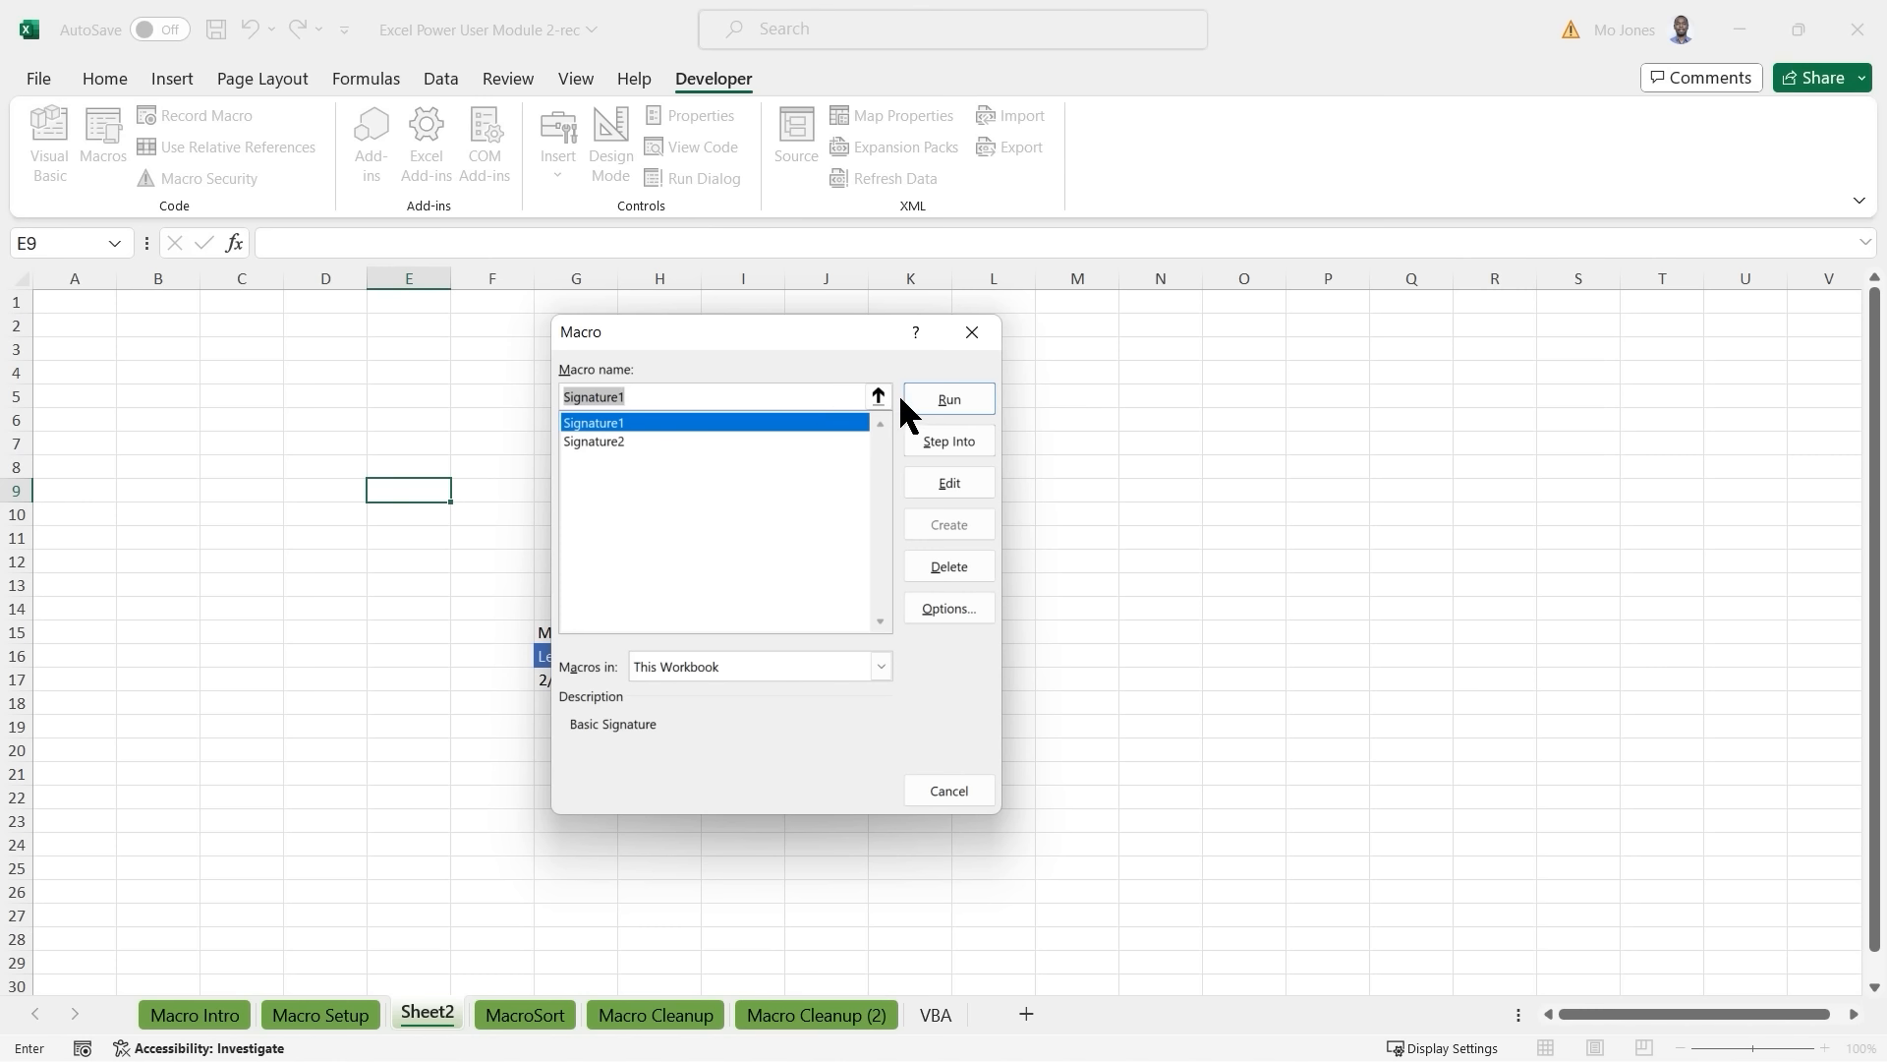
click(946, 438)
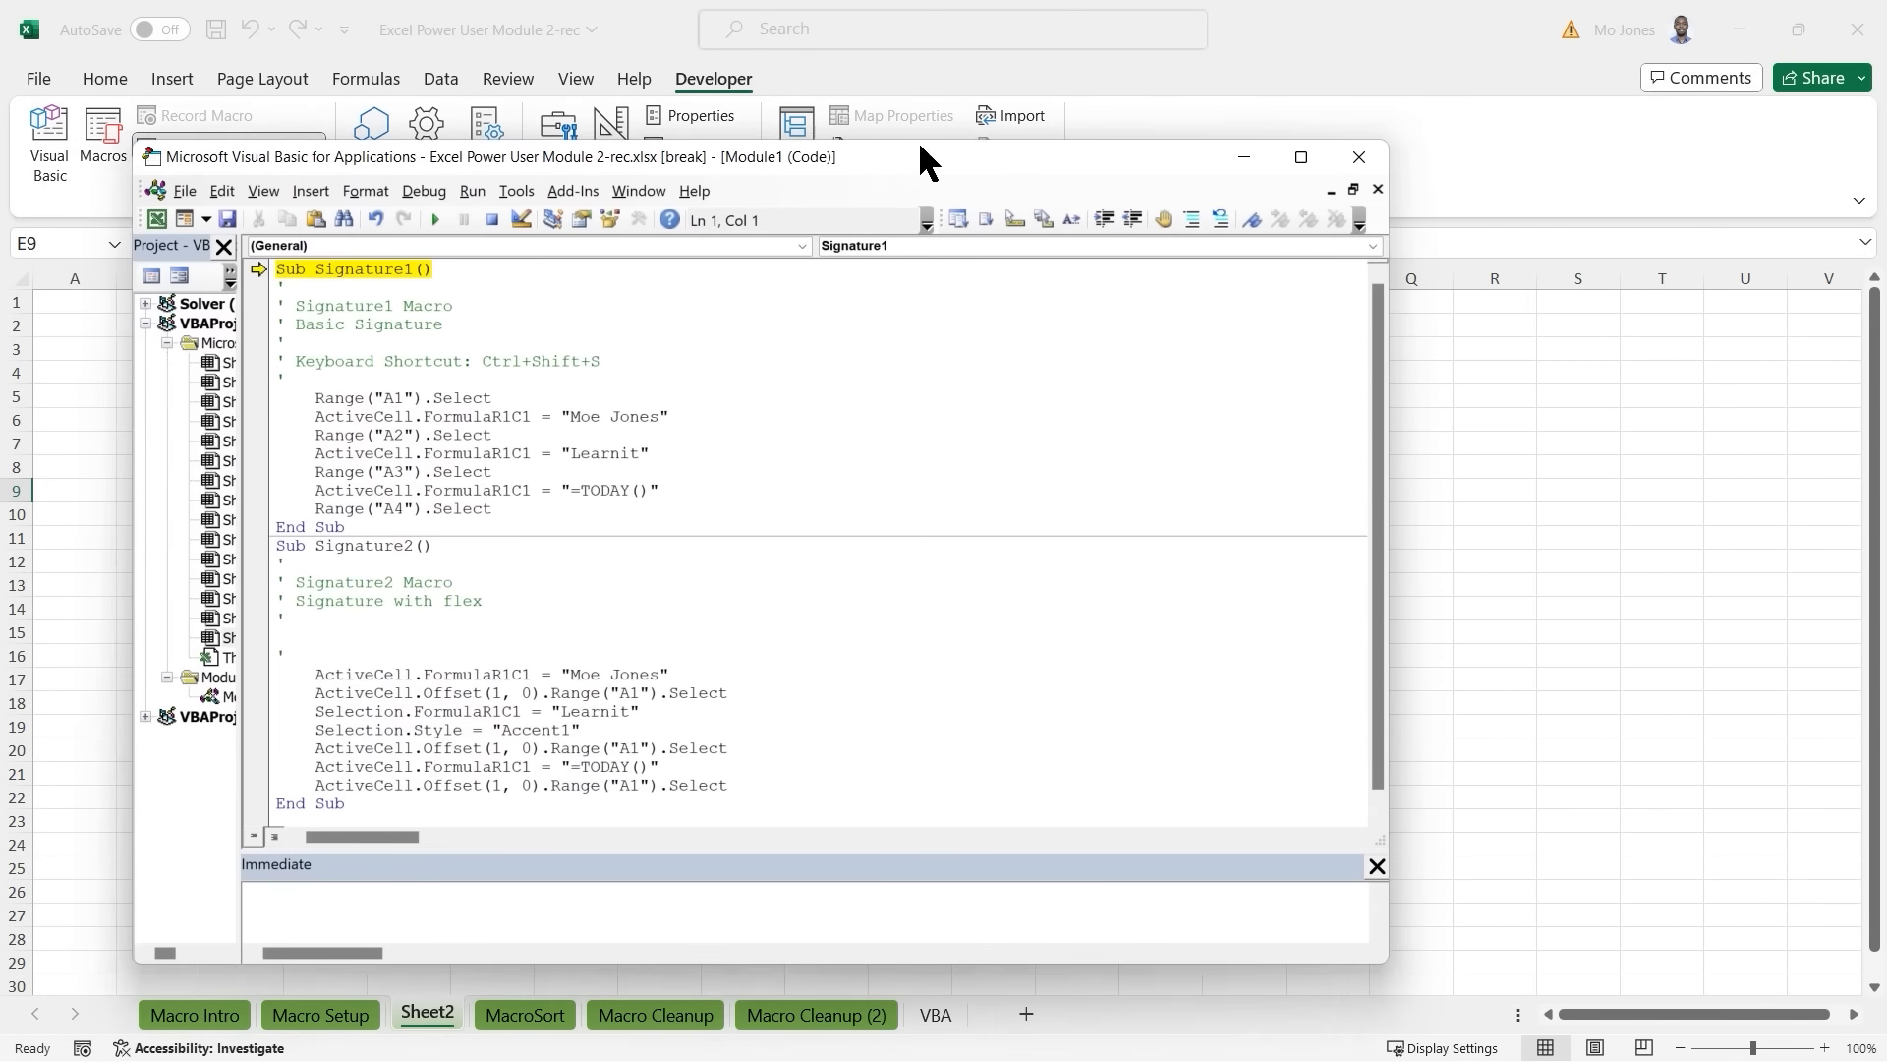
Move the VBA editor up, make it taller, and widen the Project pane to show sheet names.
drag(1138, 145, 1146, 14)
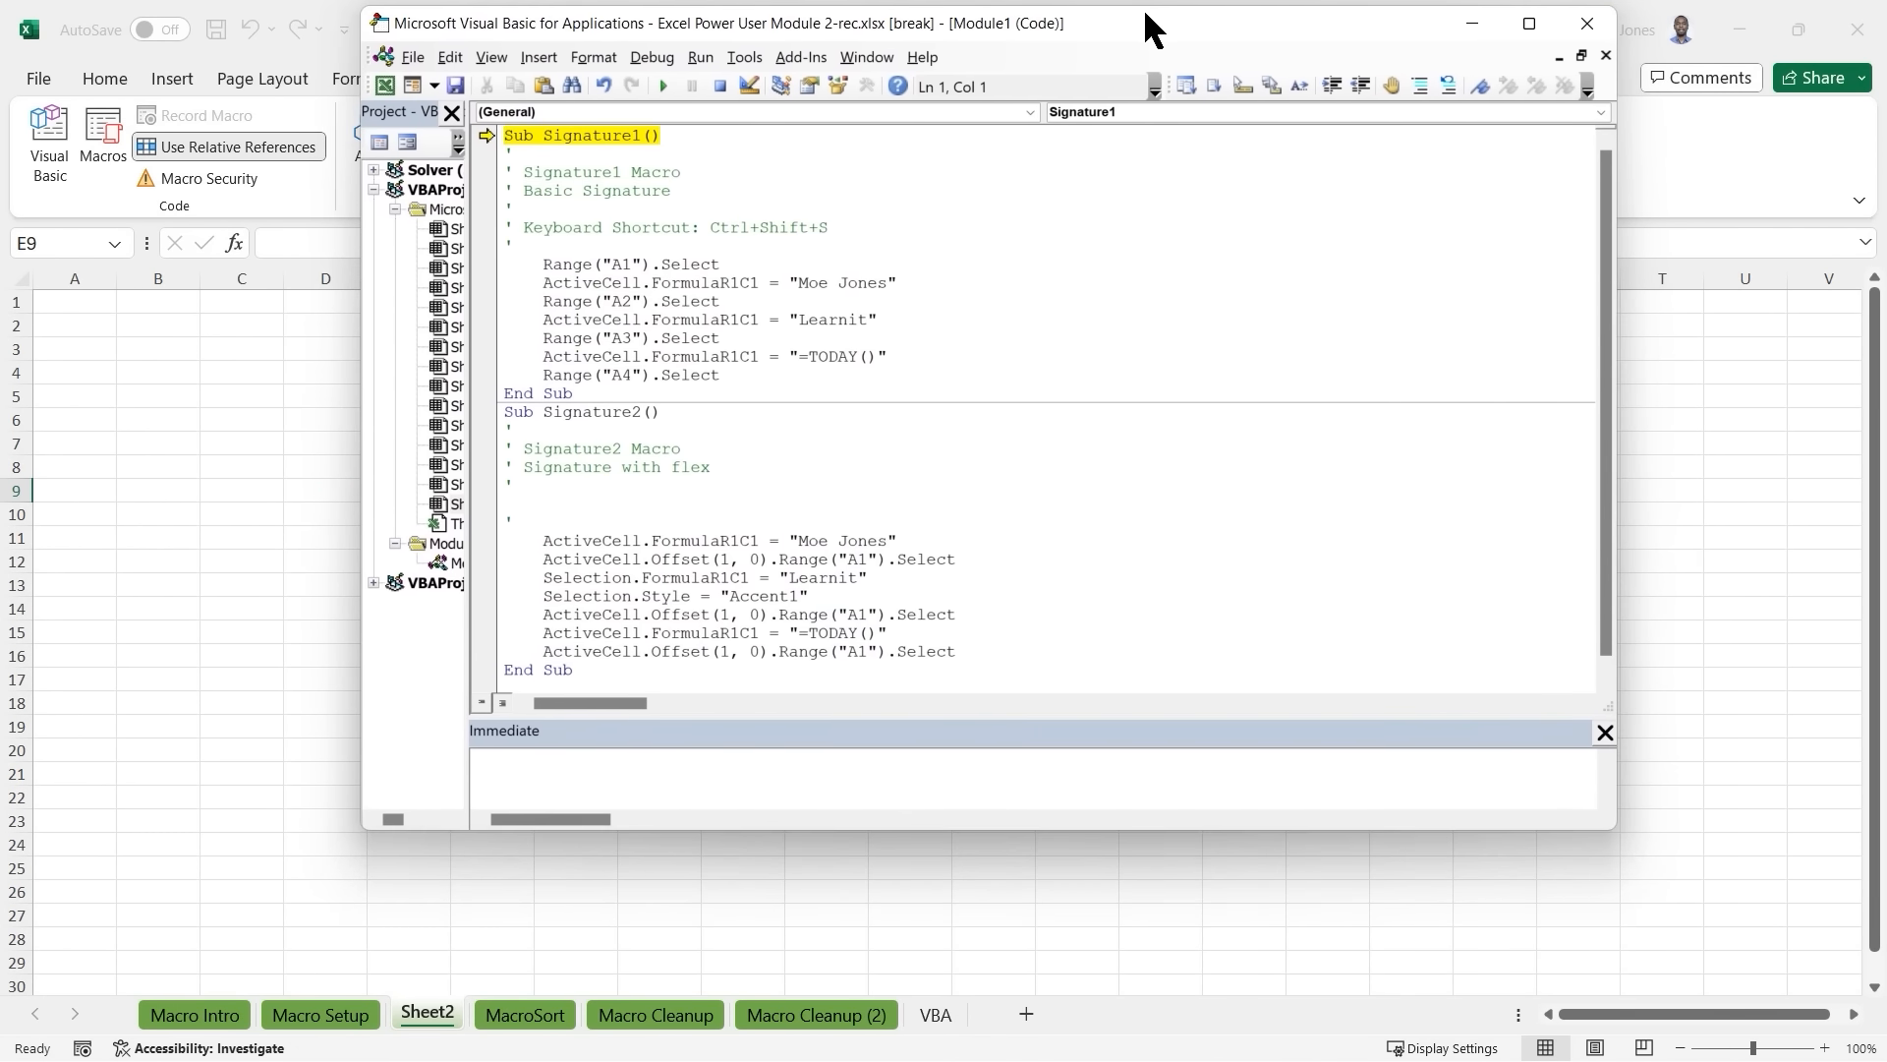
drag(1315, 829, 1308, 983)
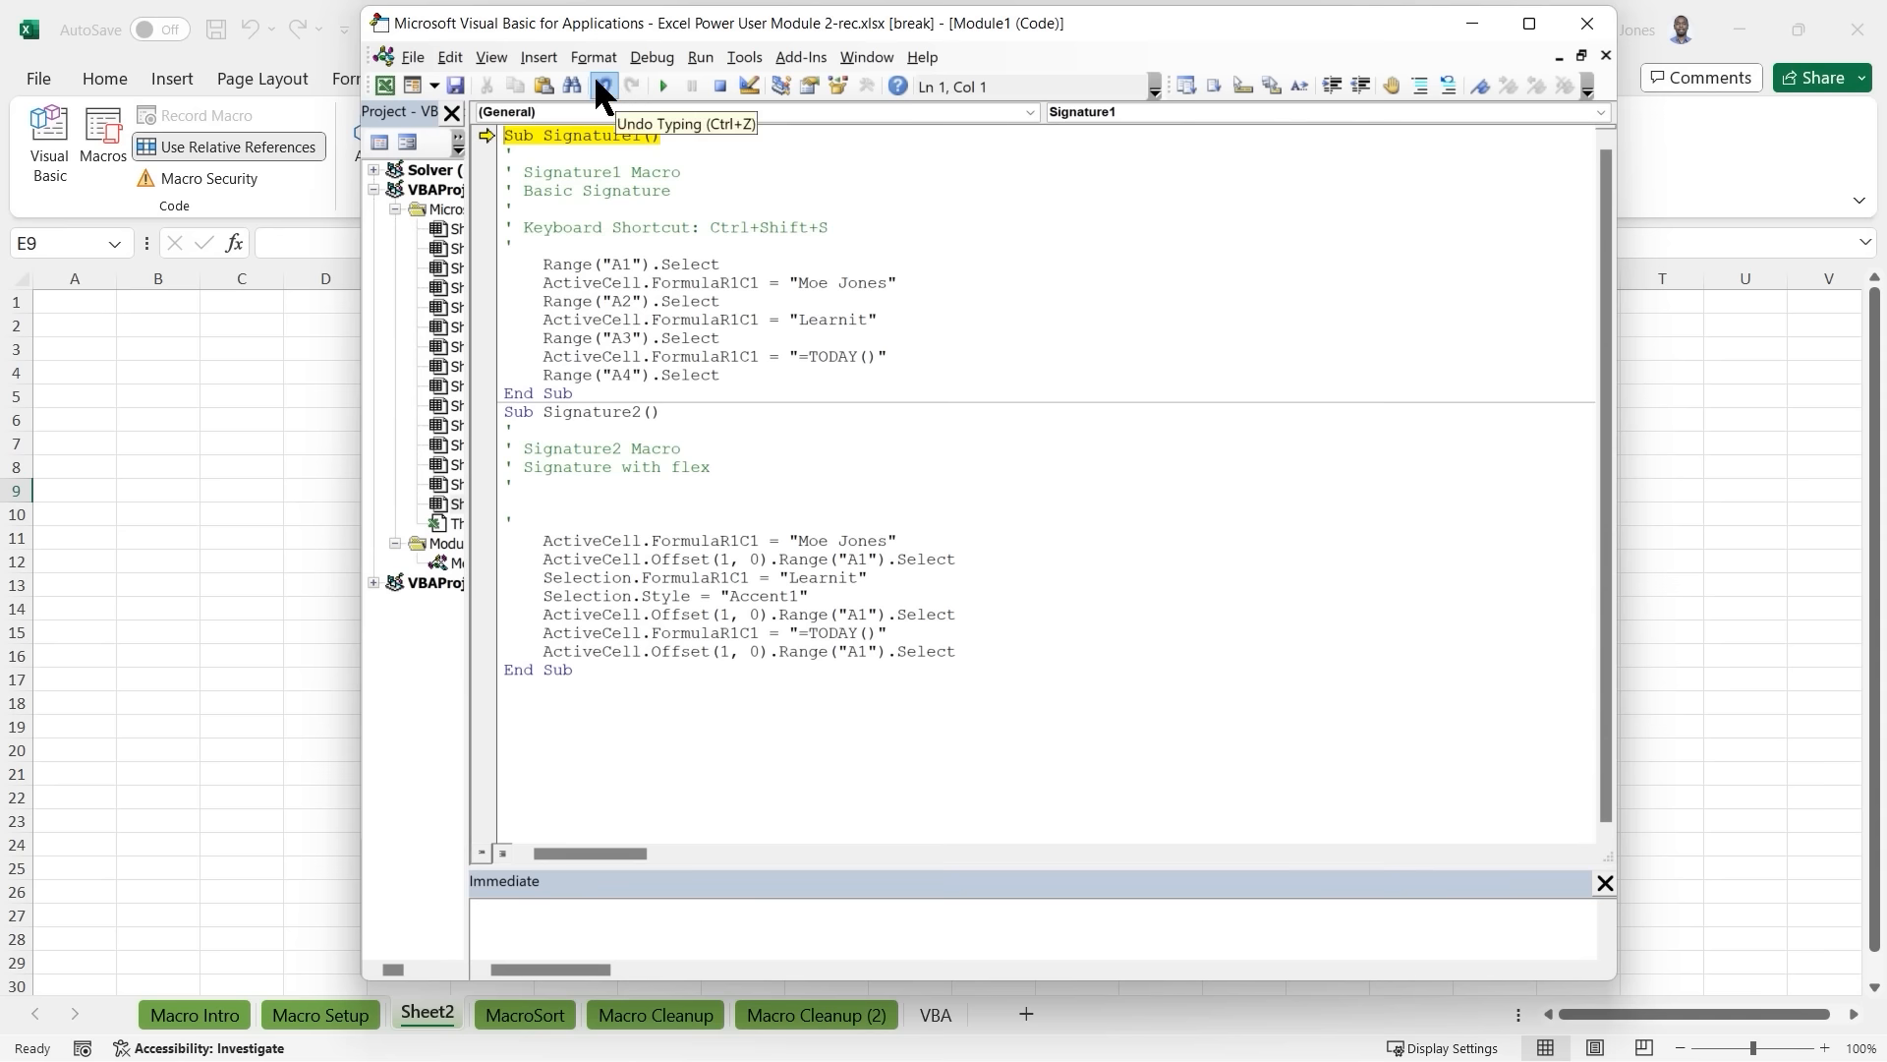
click(412, 59)
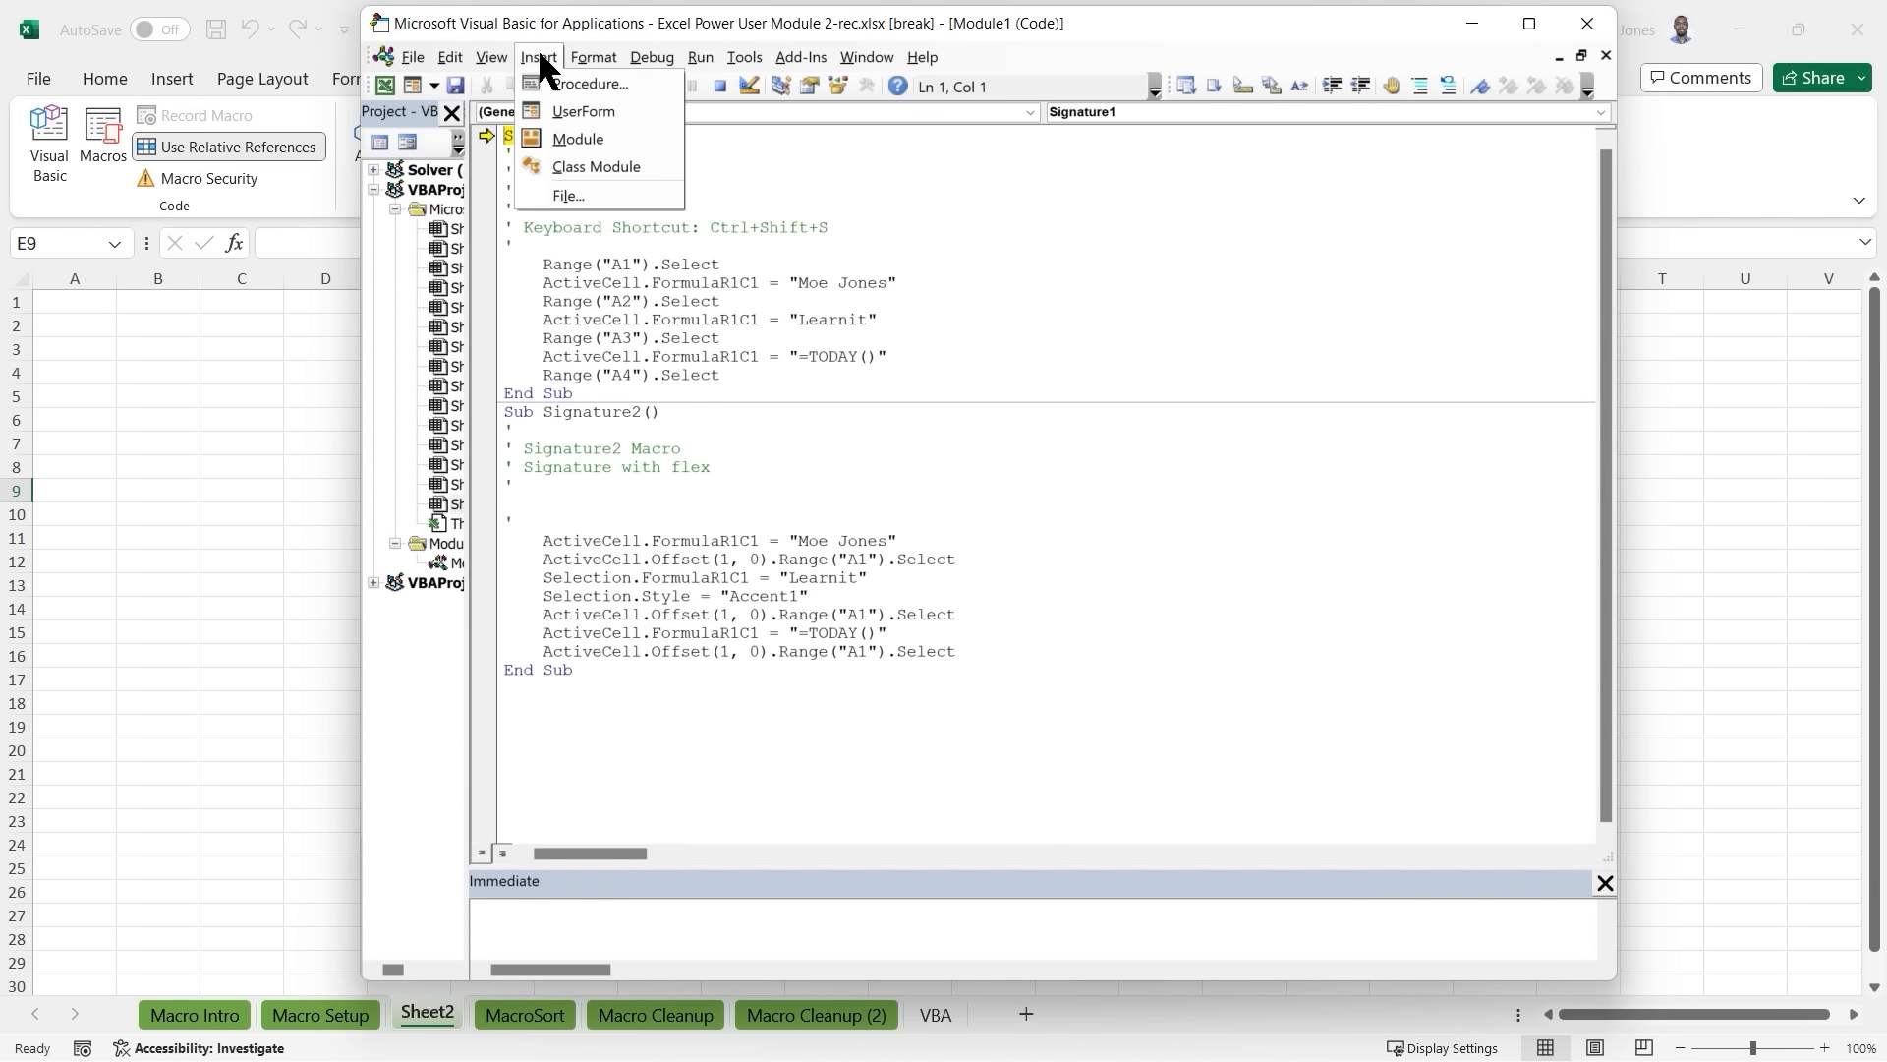
mouse_move(617, 73)
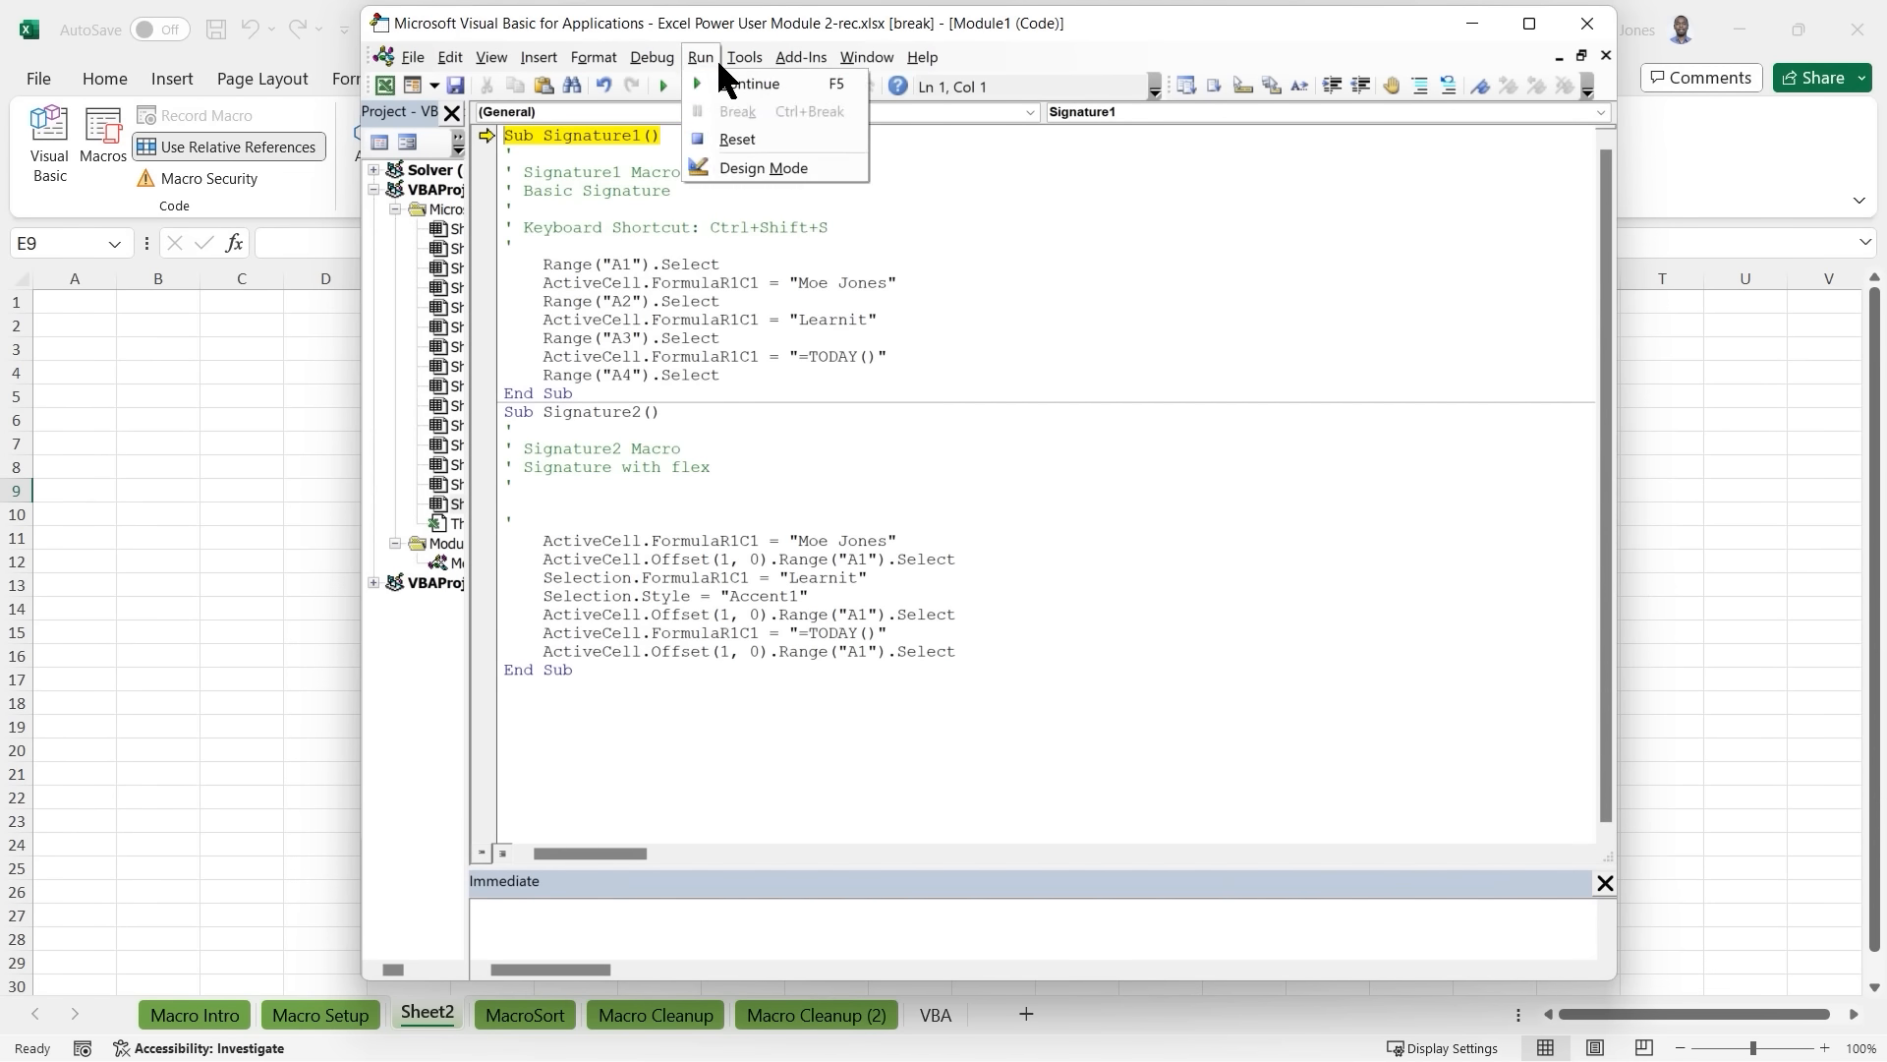
mouse_move(782, 63)
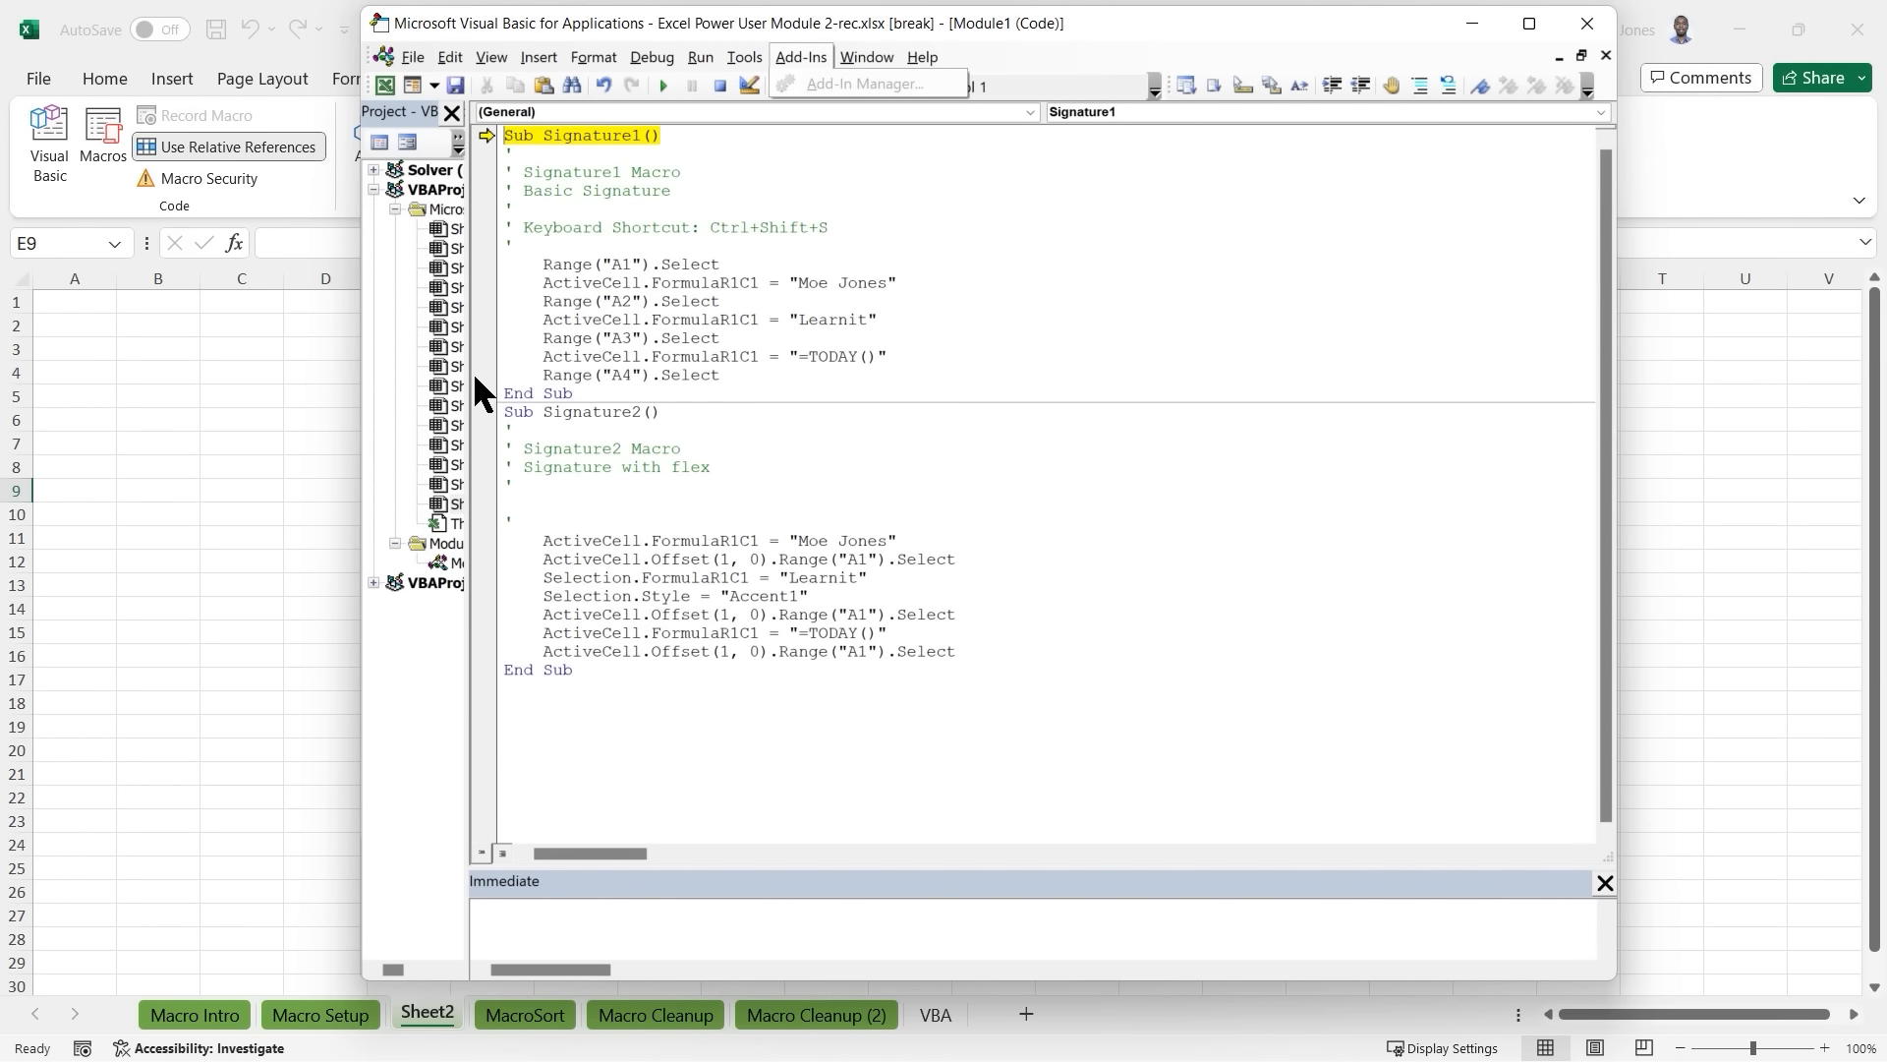
drag(466, 381, 629, 377)
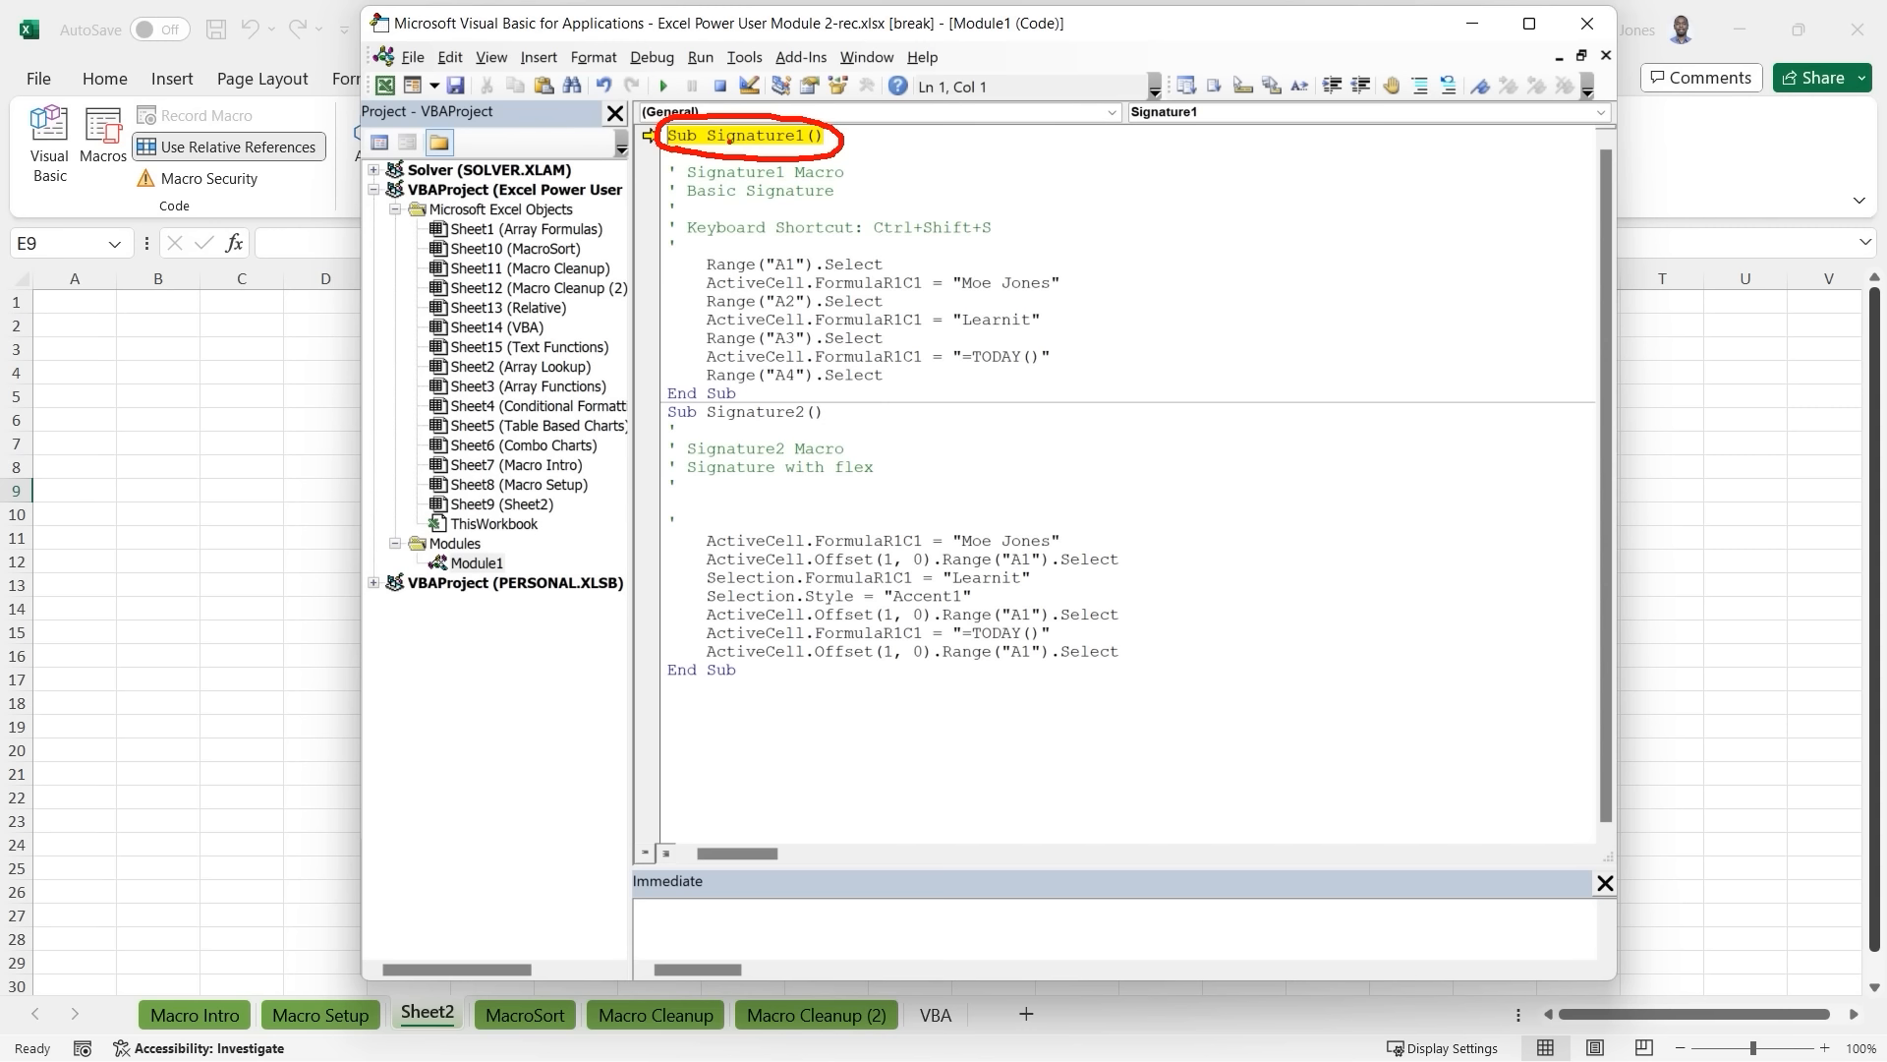
Join the lone apostrophe line with the shortcut comment in Signature1's header.
key(Escape)
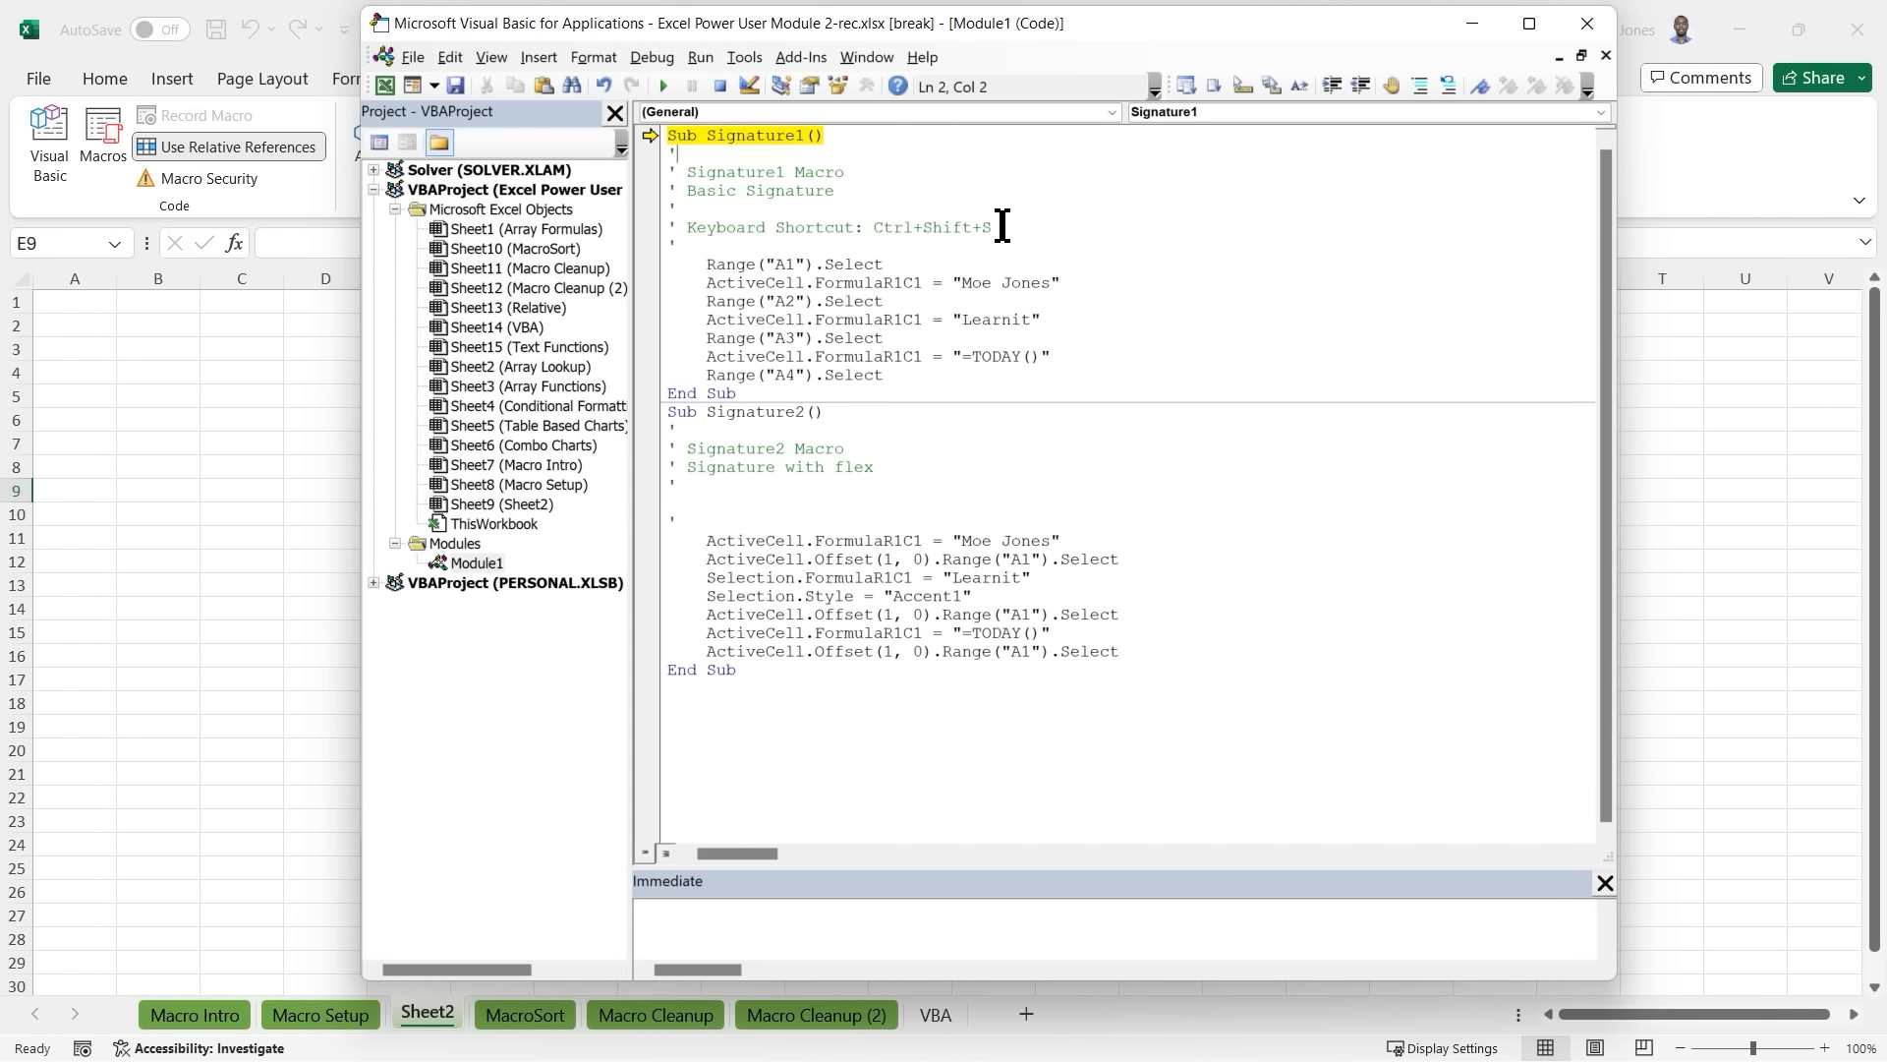
drag(1001, 227, 679, 172)
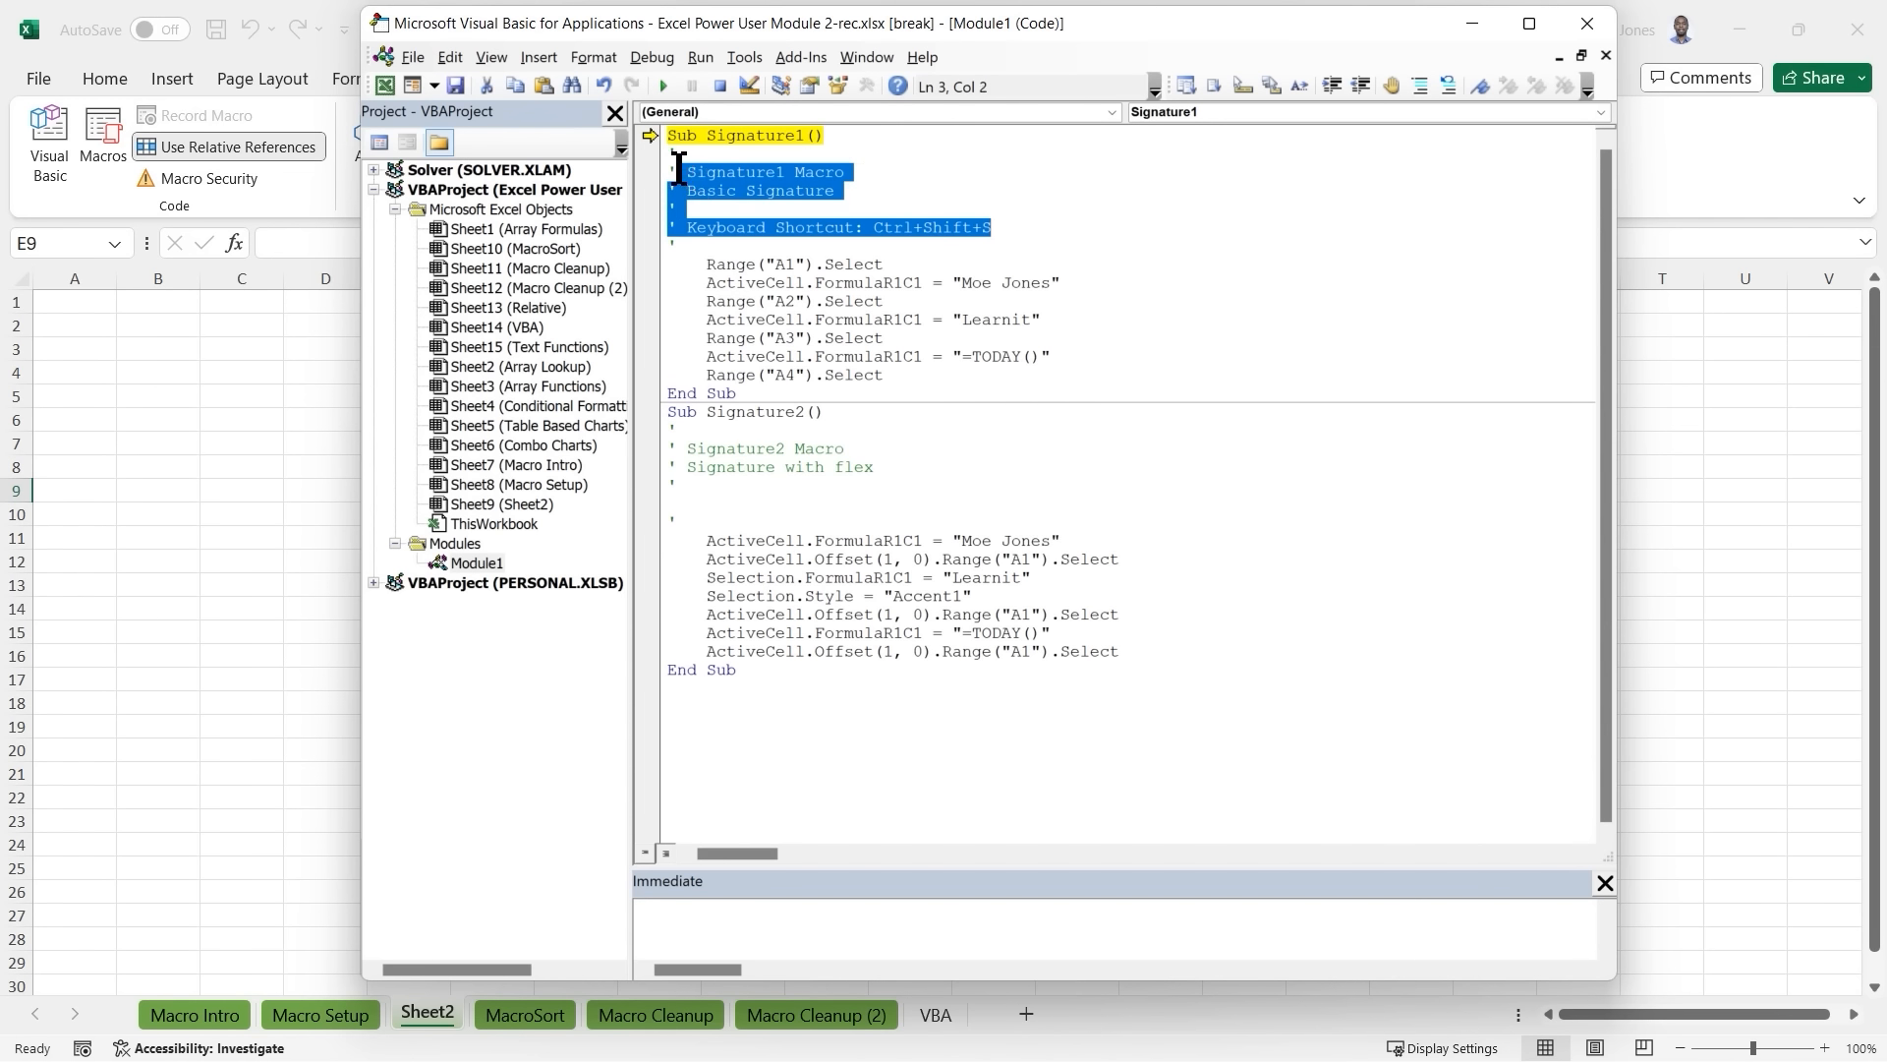
click(863, 185)
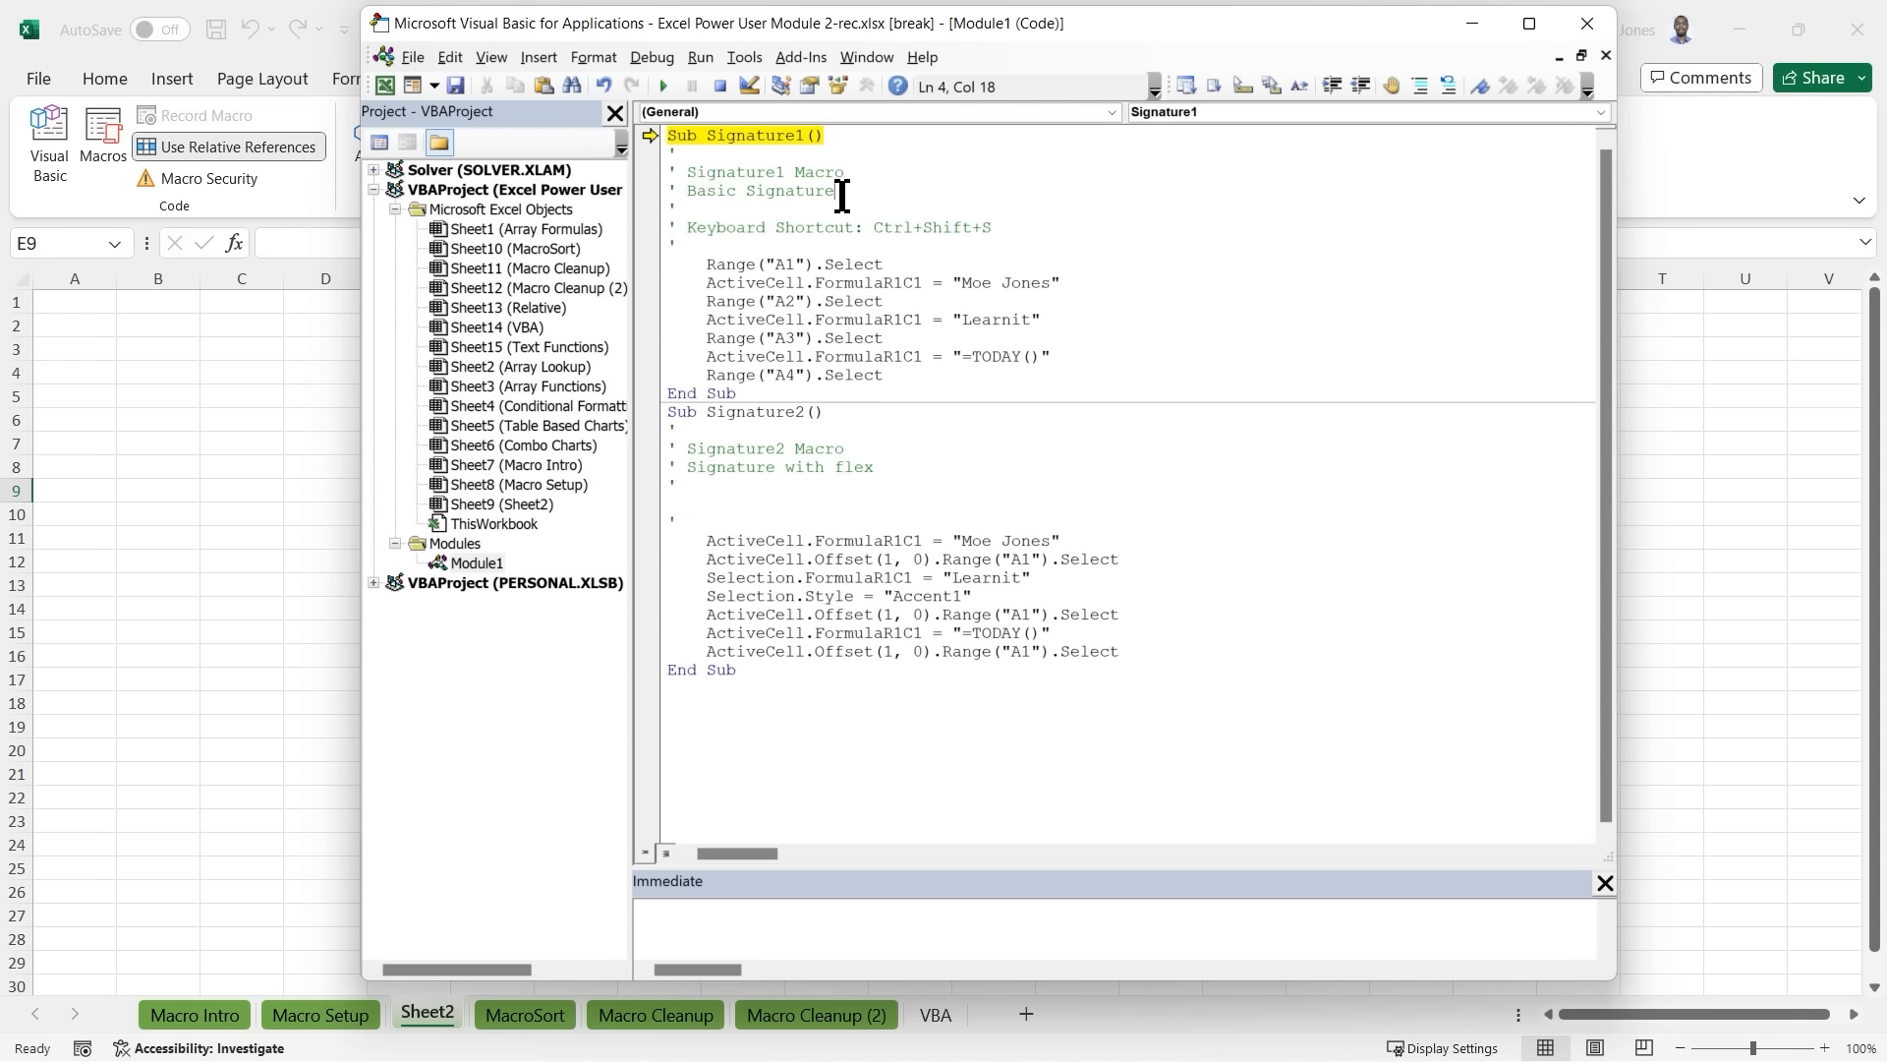
click(808, 210)
key(Delete)
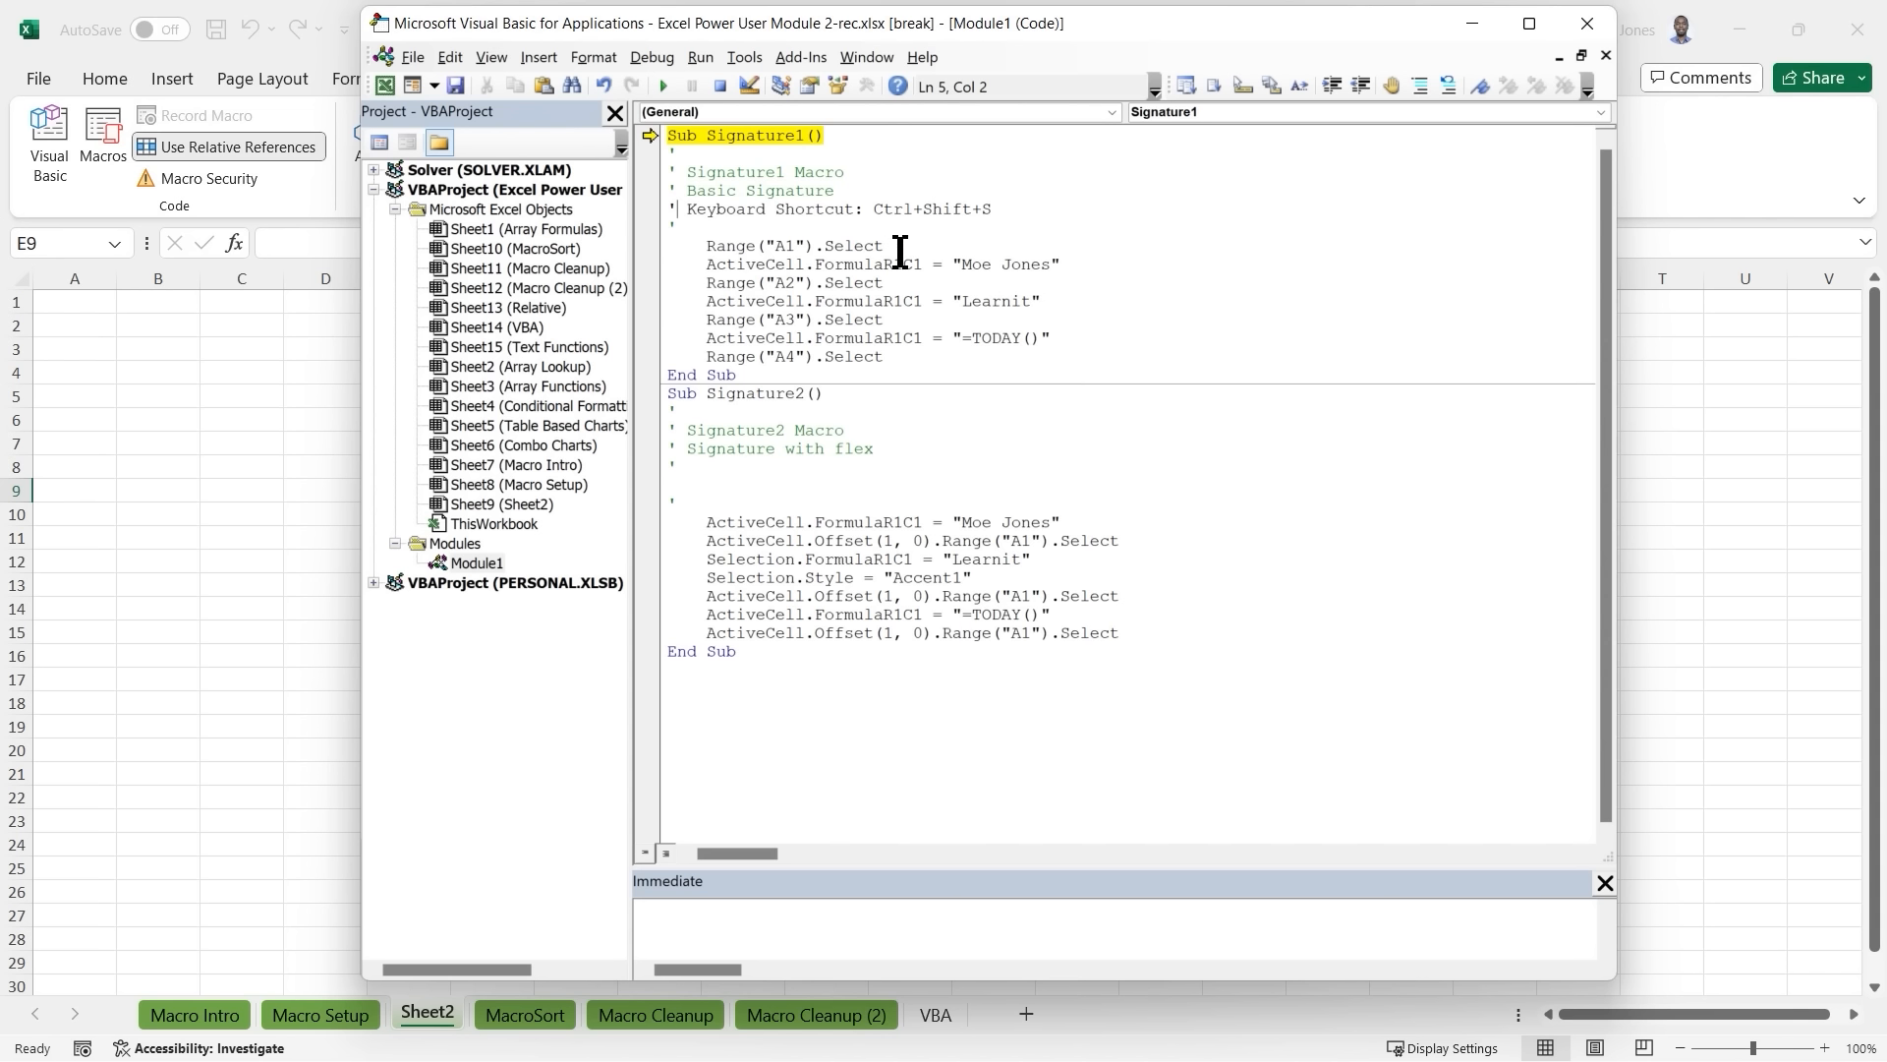
Add a 'Select cell A1' comment above Range("A1").Select and step to that statement.
click(781, 232)
text(Select cell A1)
click(913, 249)
key(F8)
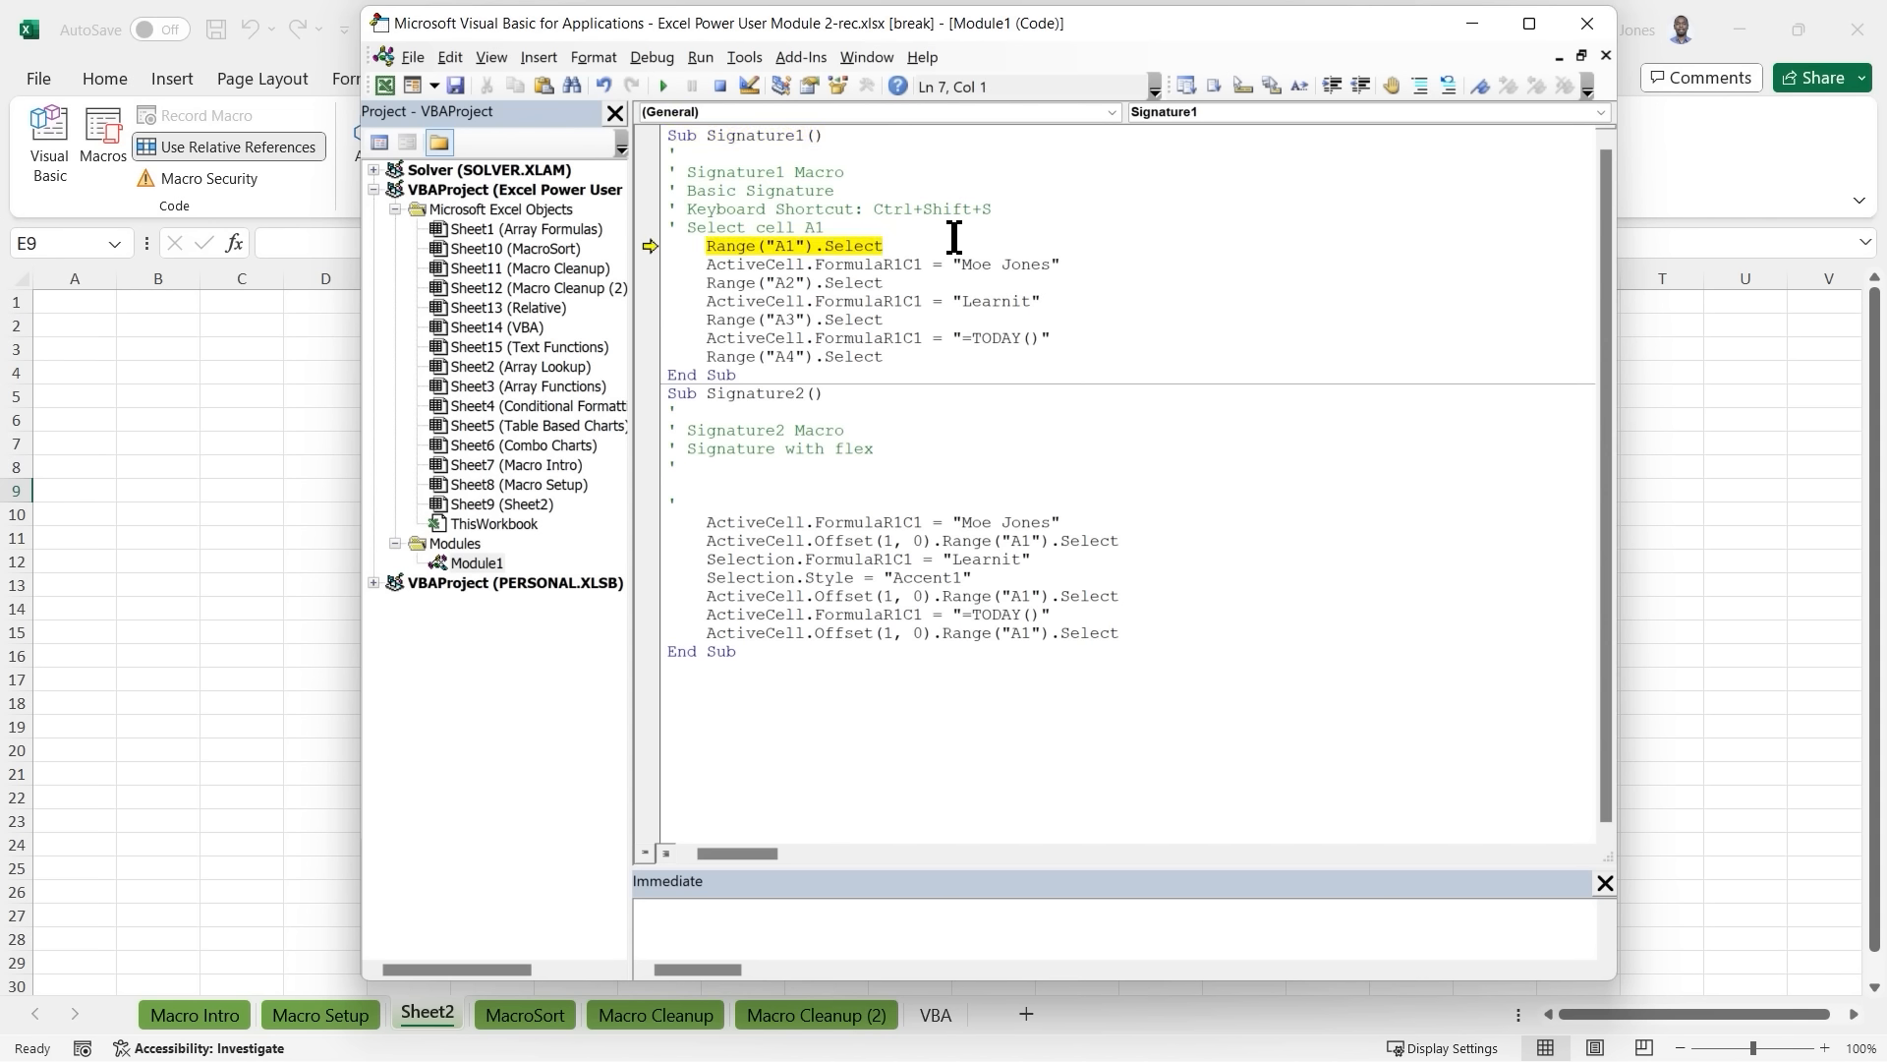
Change FormulaR1C1 to Value and shorten the name to initials, then step to write A1.
key(F8)
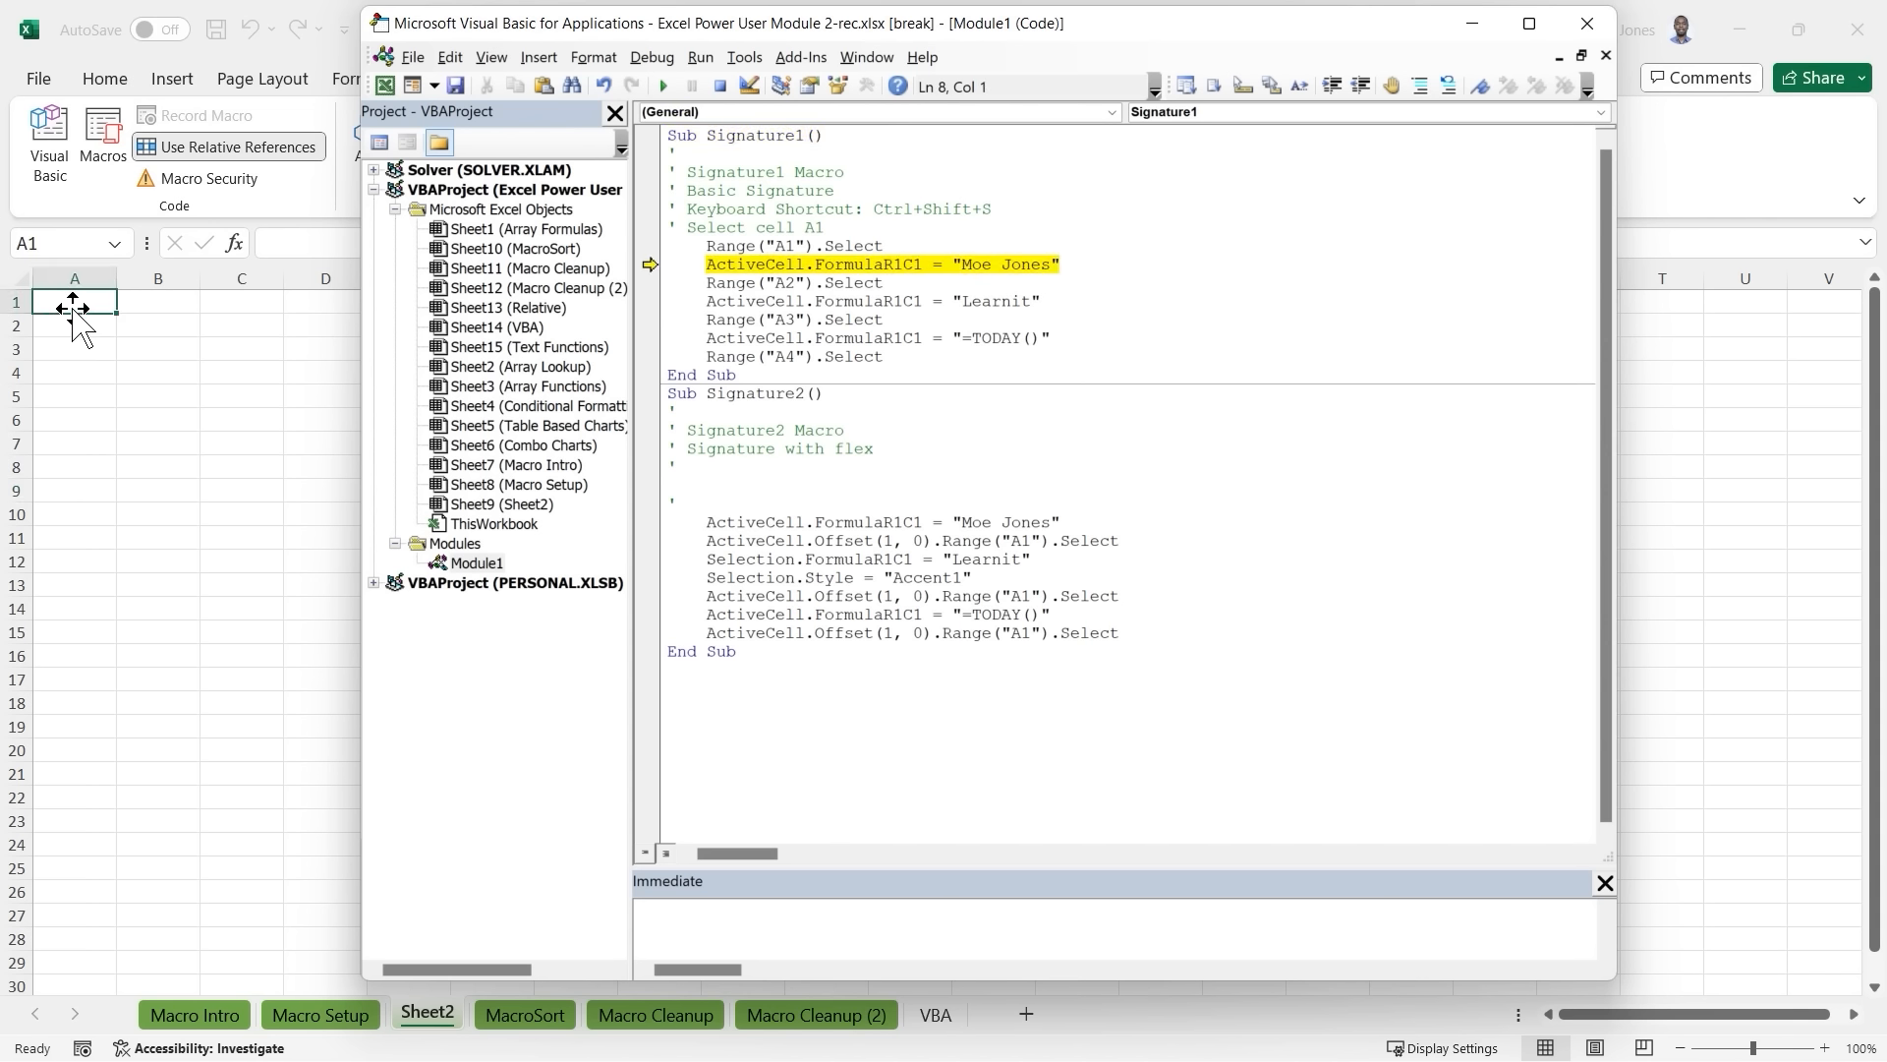
mouse_move(779, 264)
mouse_move(877, 267)
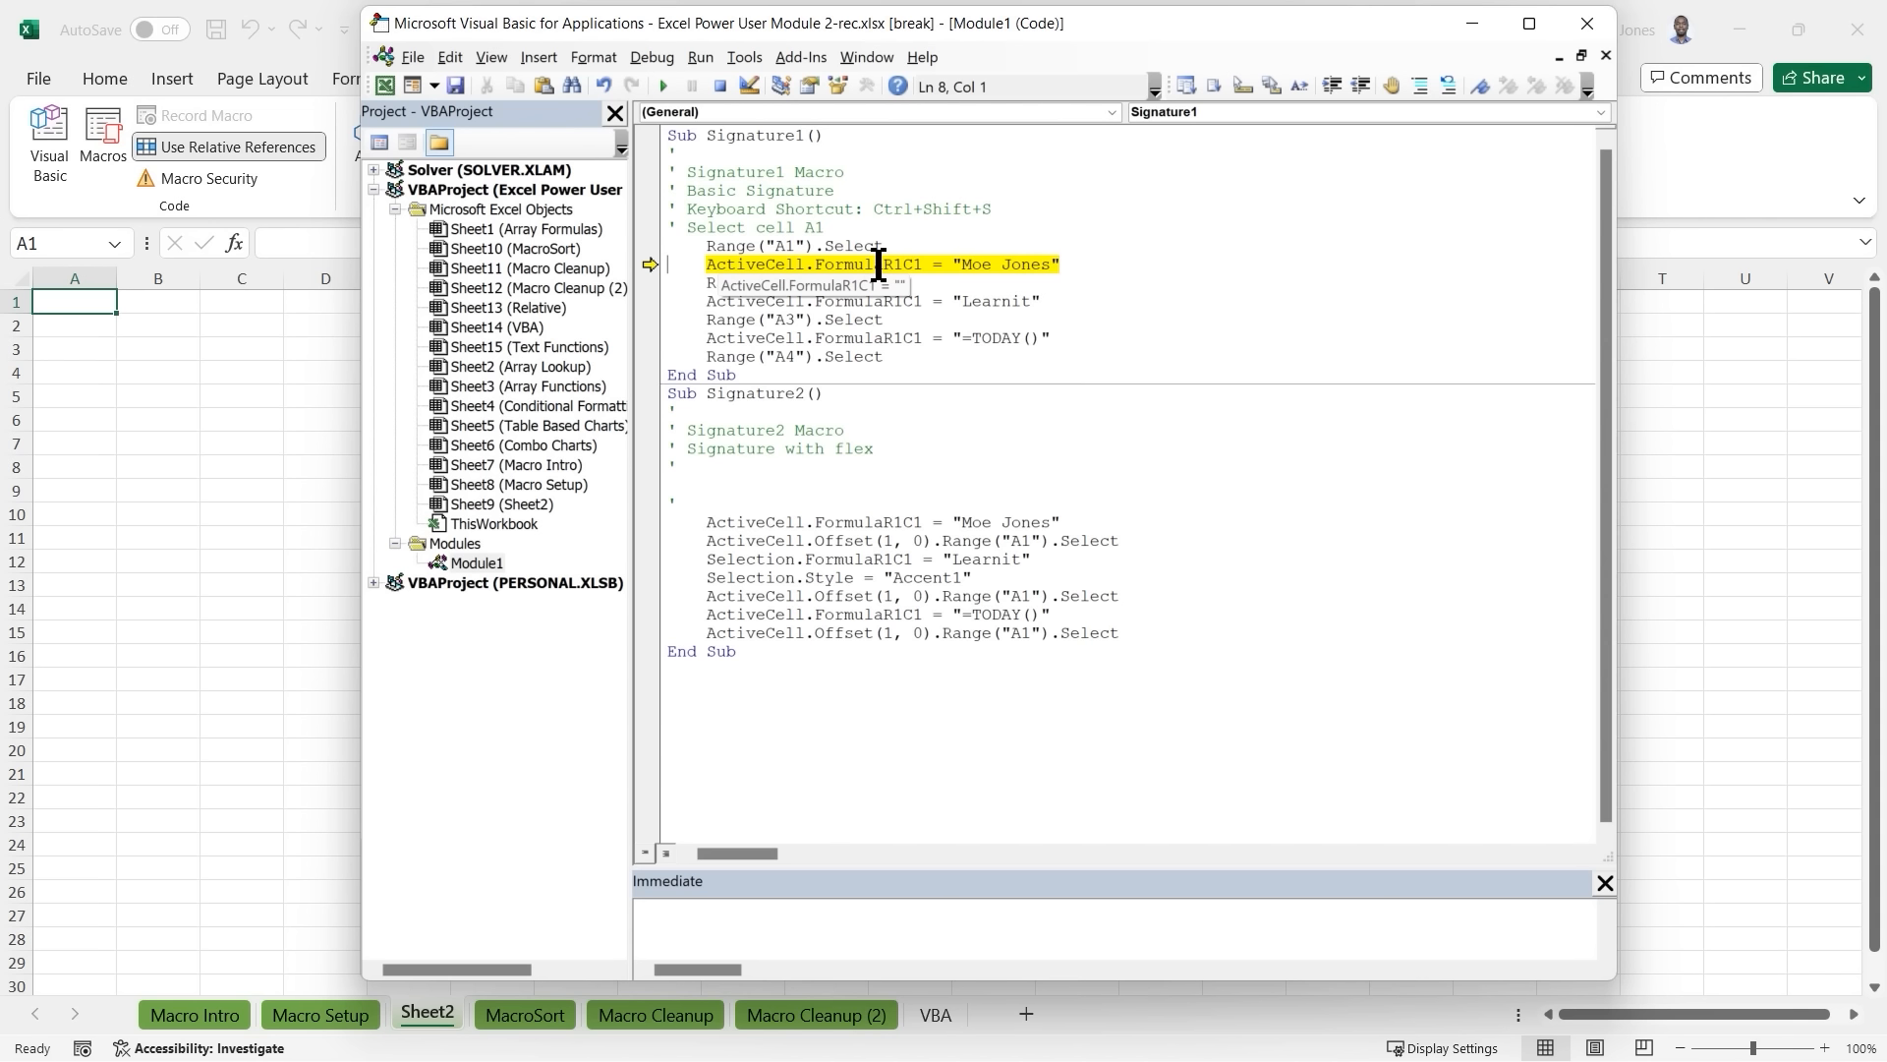
double_click(878, 267)
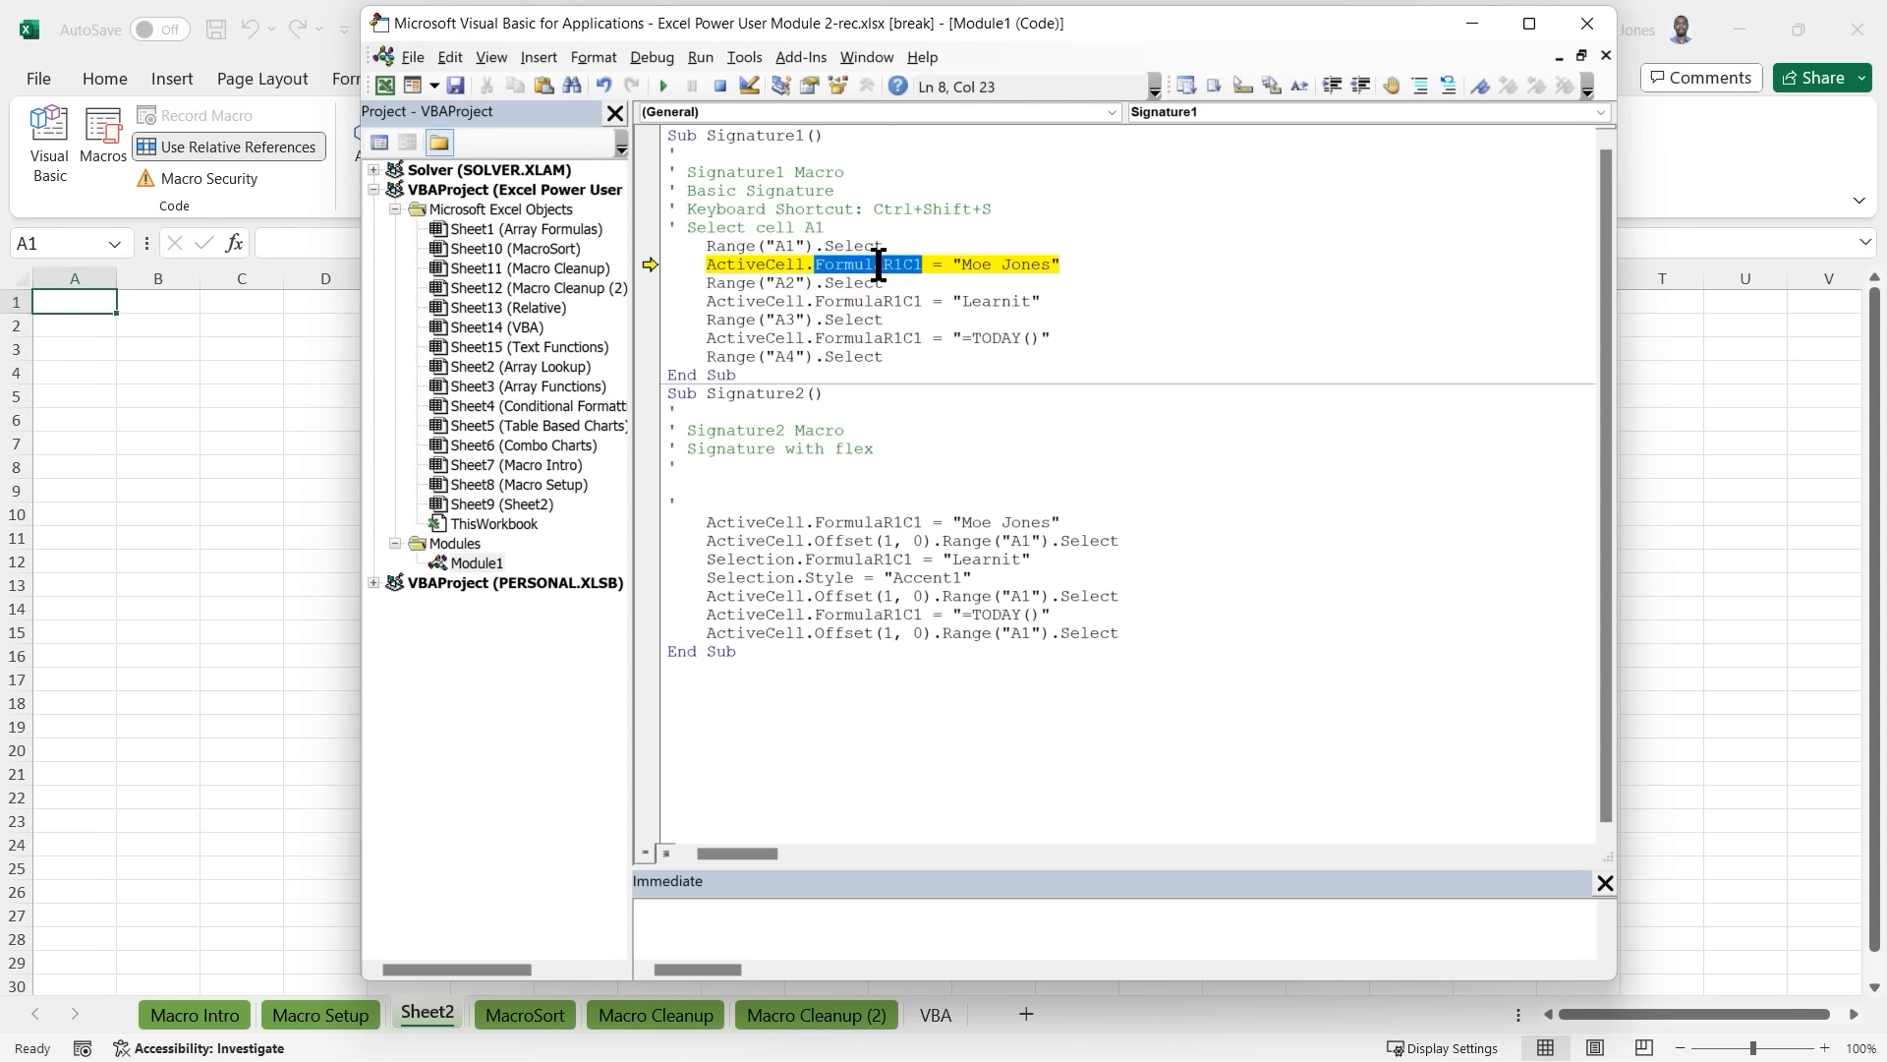
text(value)
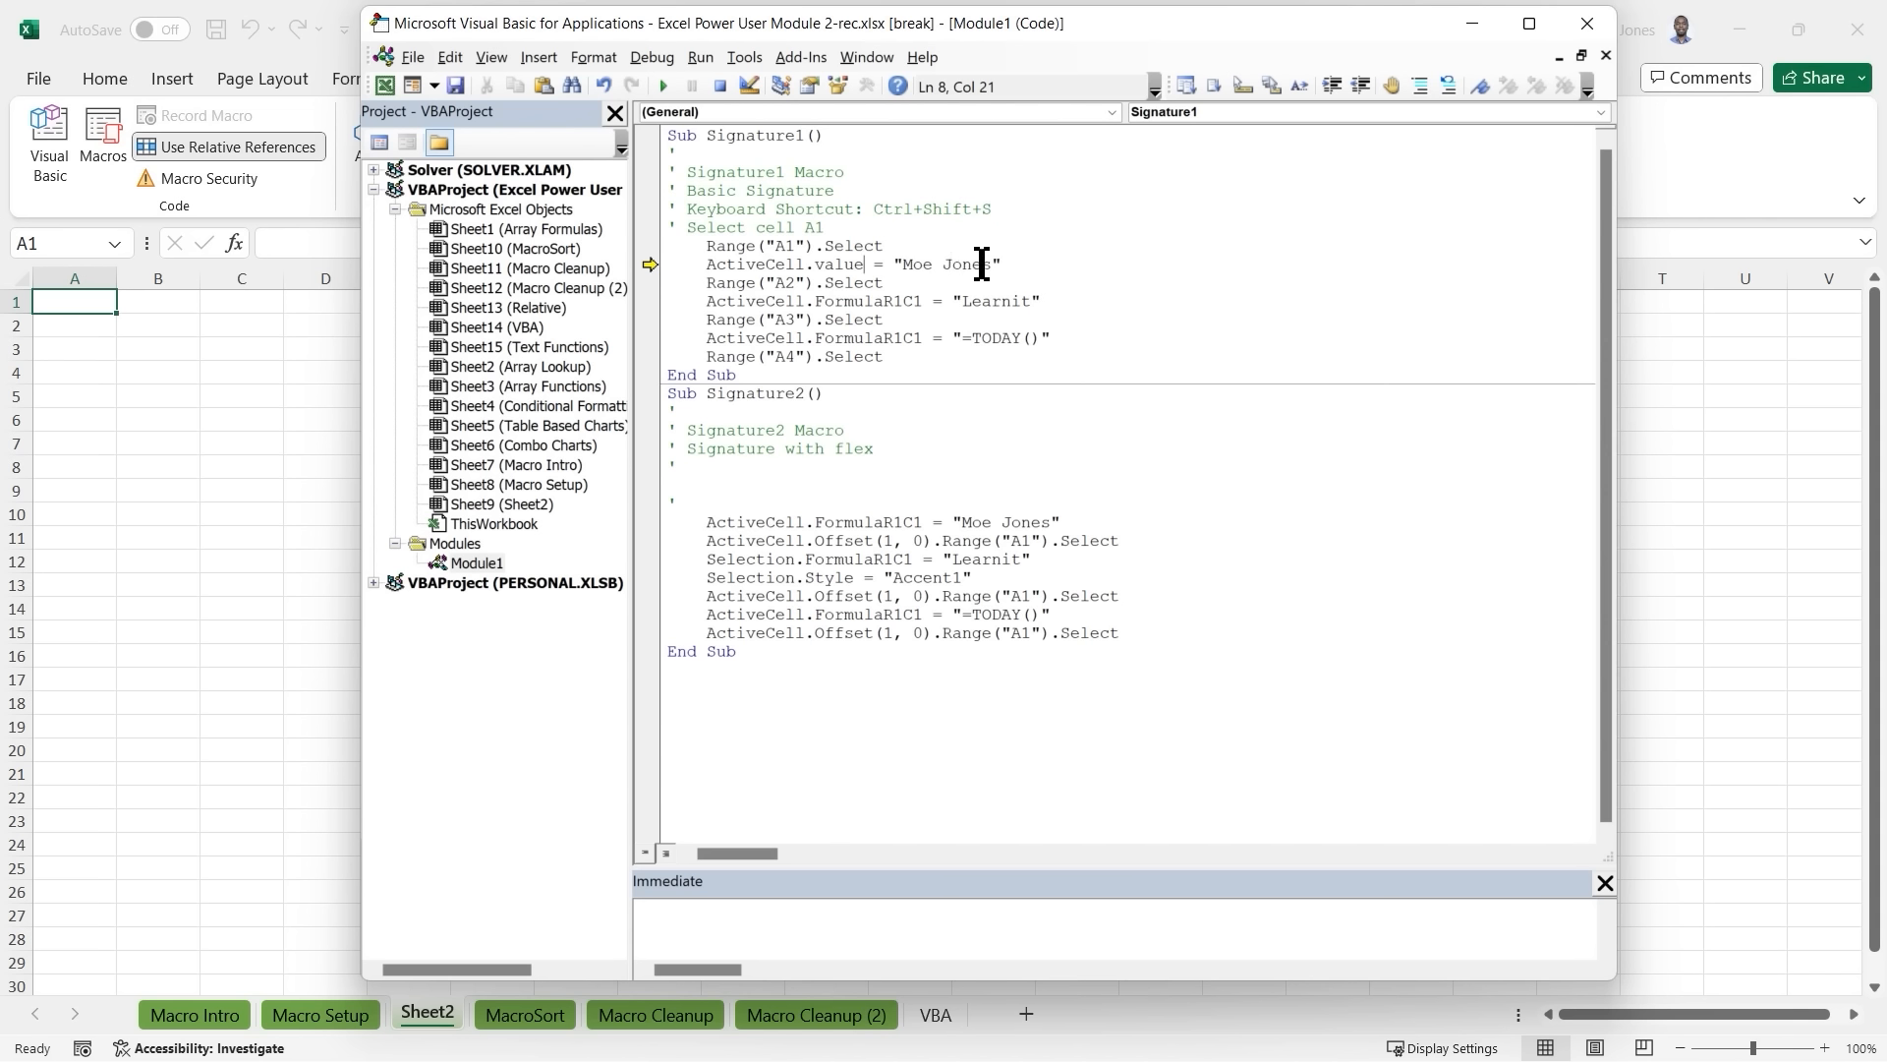
drag(913, 263, 990, 263)
text(J)
key(F8)
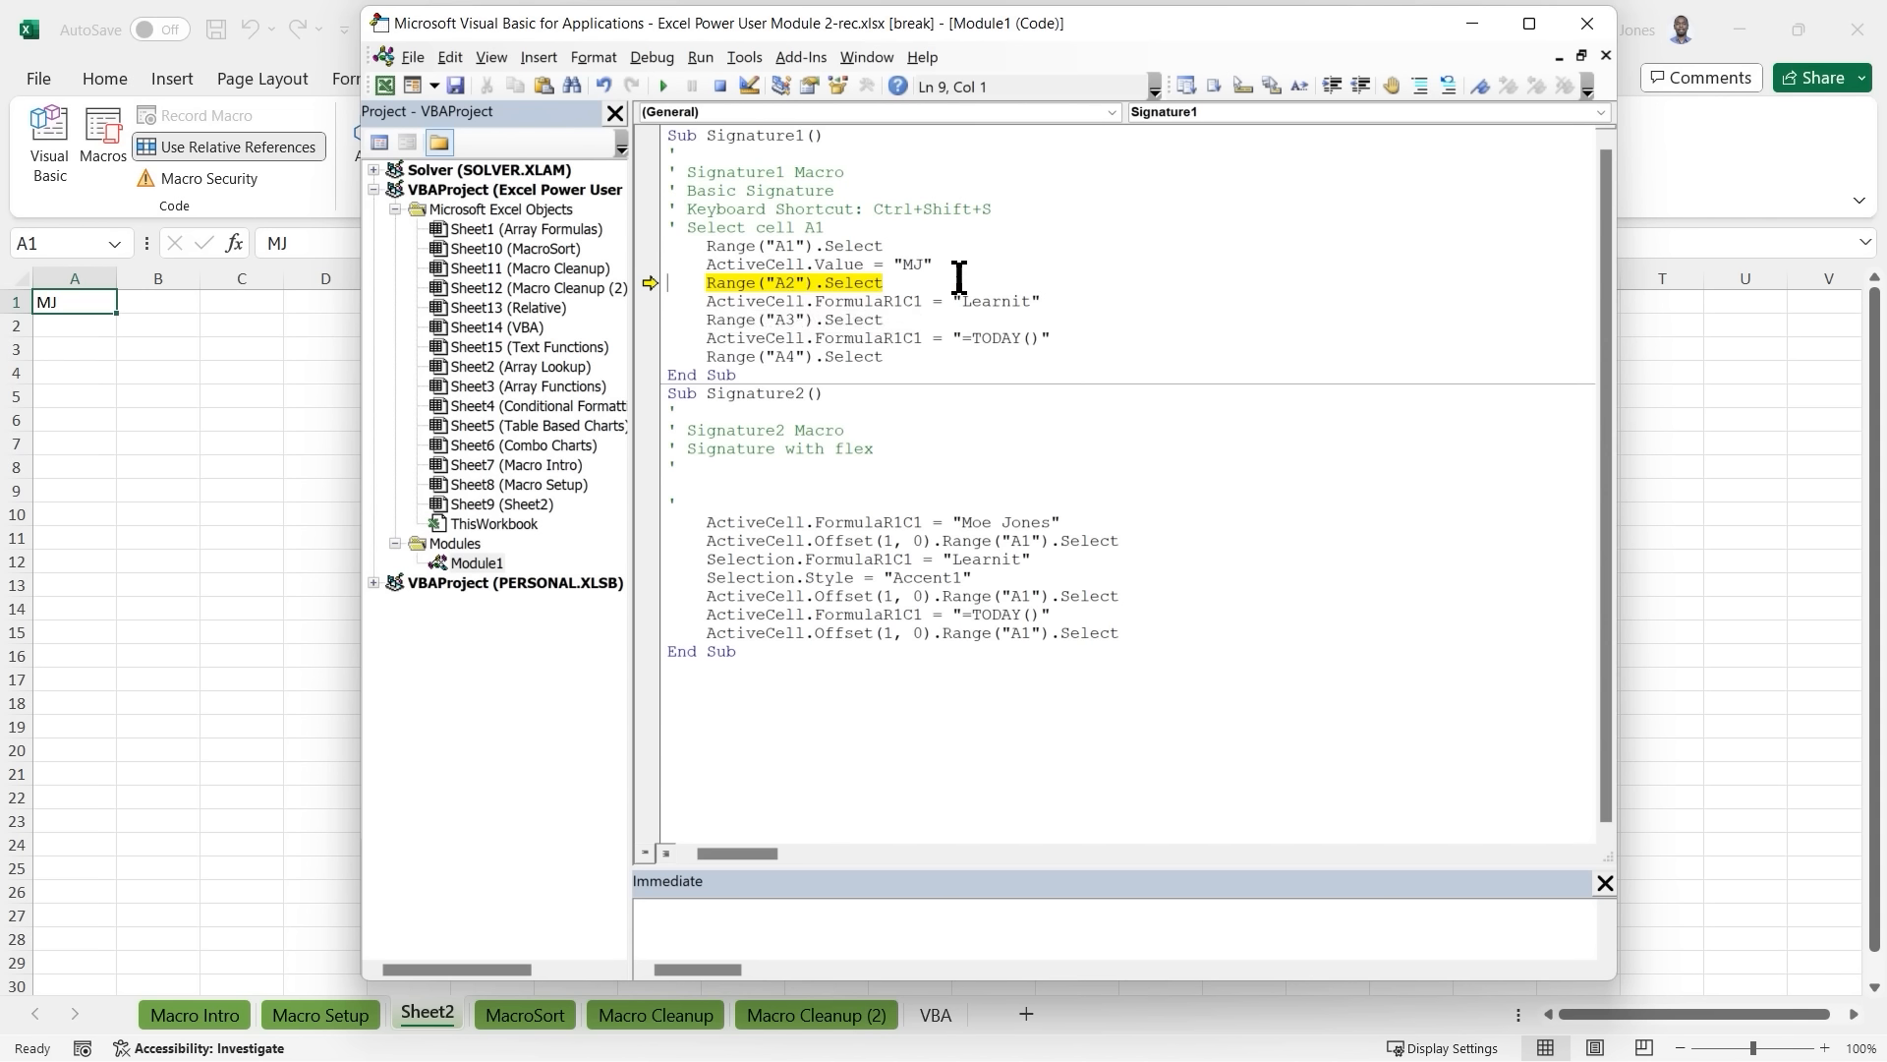
Append ! after Learnit and step so A2 receives 'Learnit!'.
key(F8)
mouse_move(863, 303)
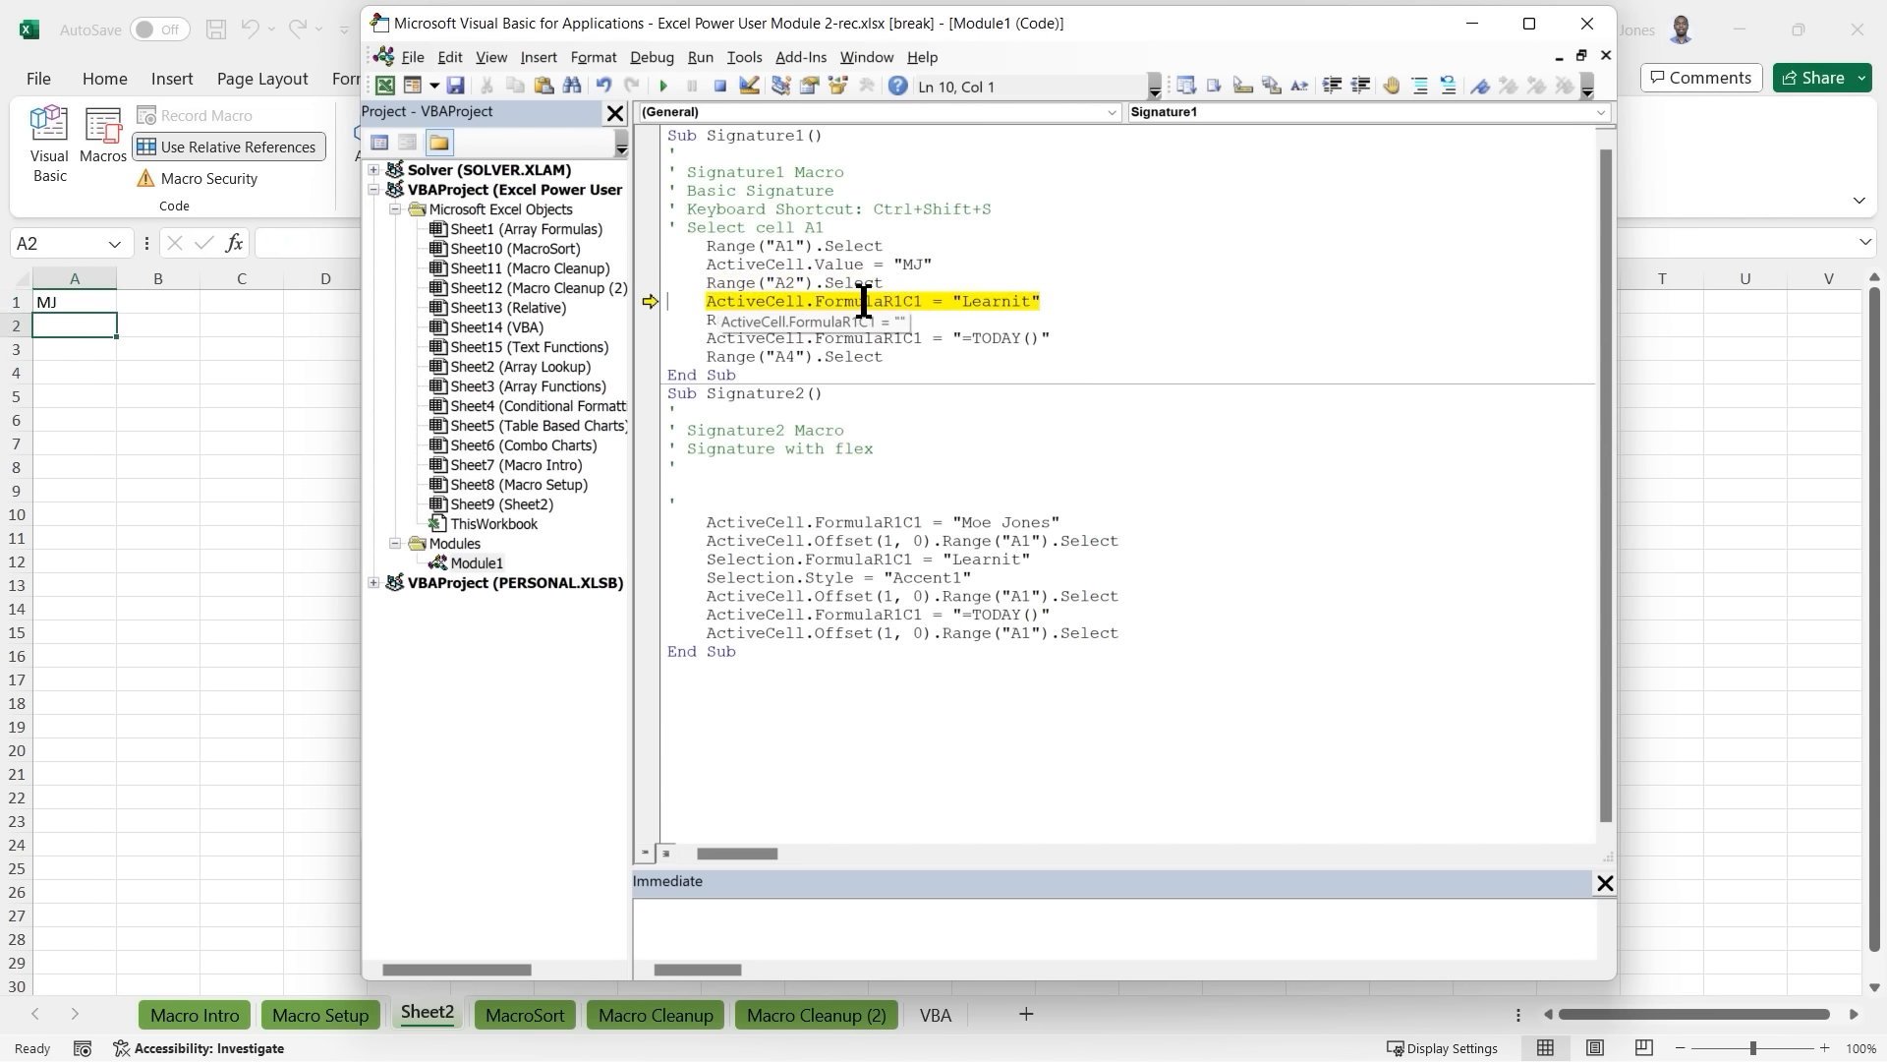
click(1034, 300)
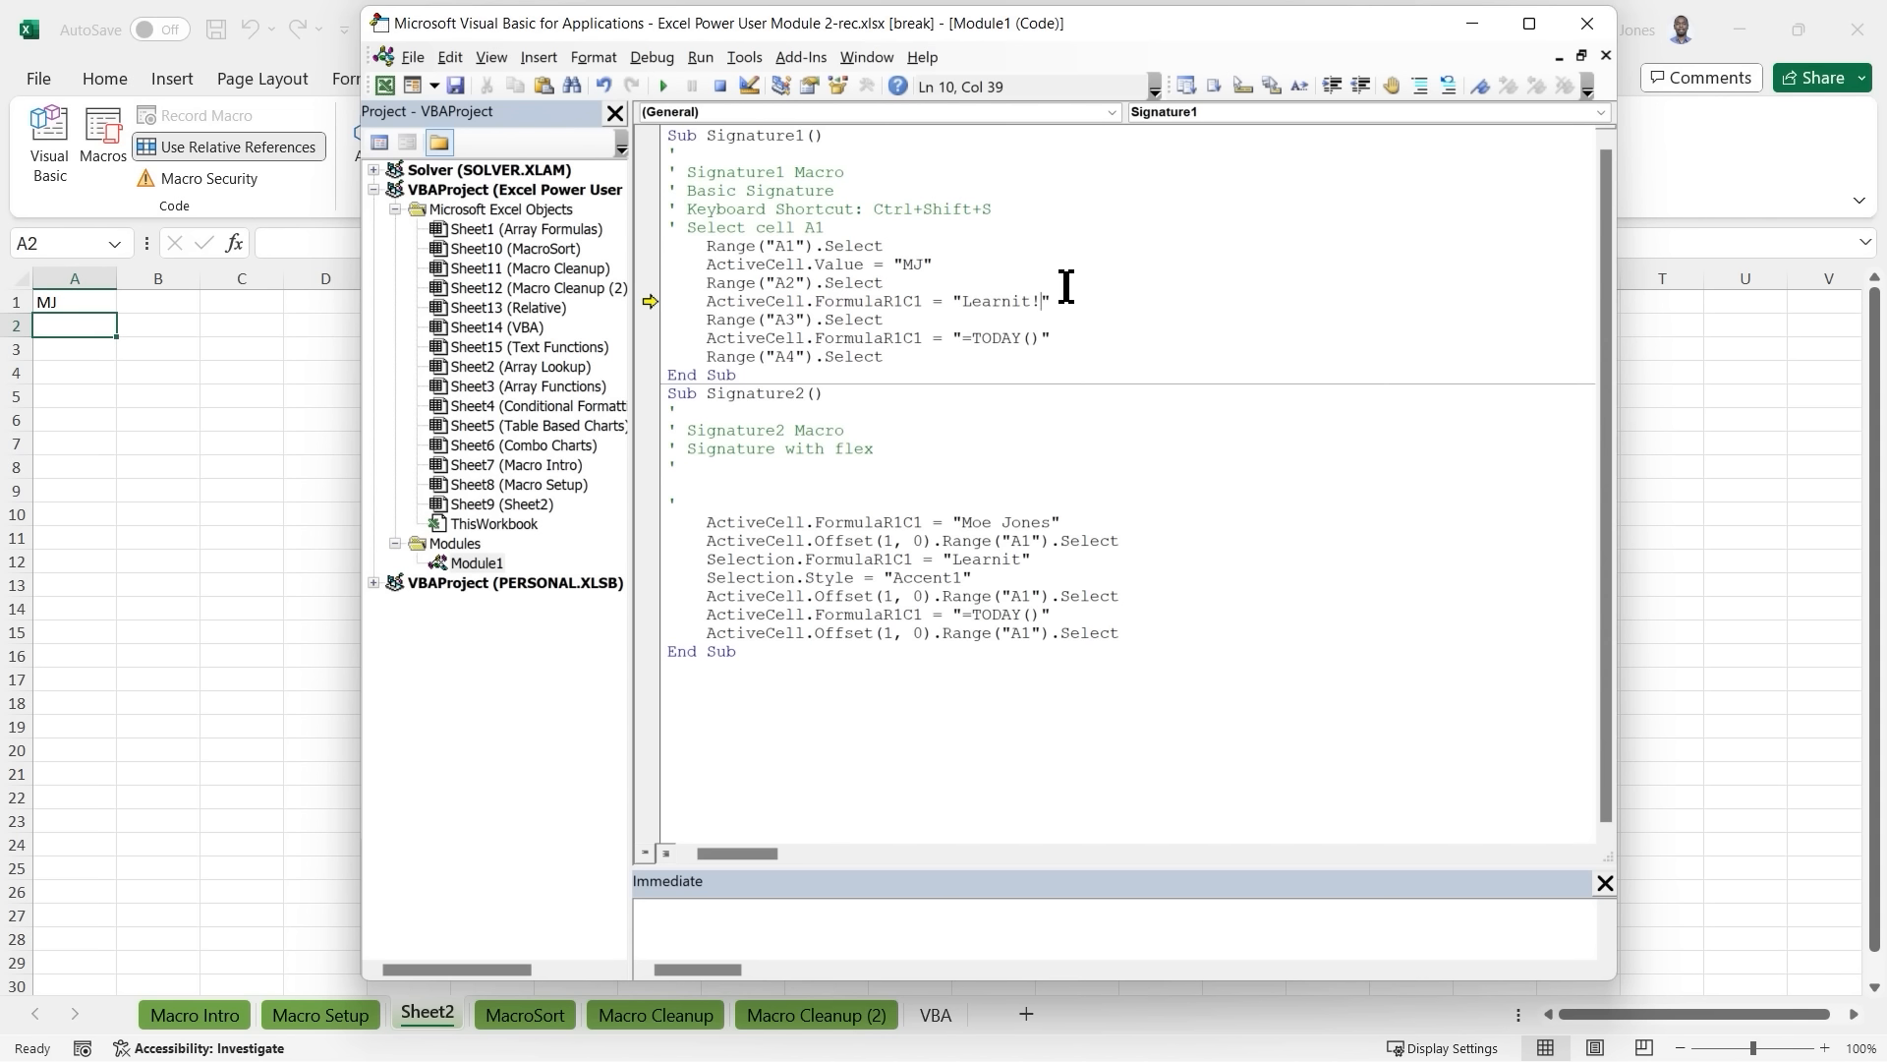
key(F8)
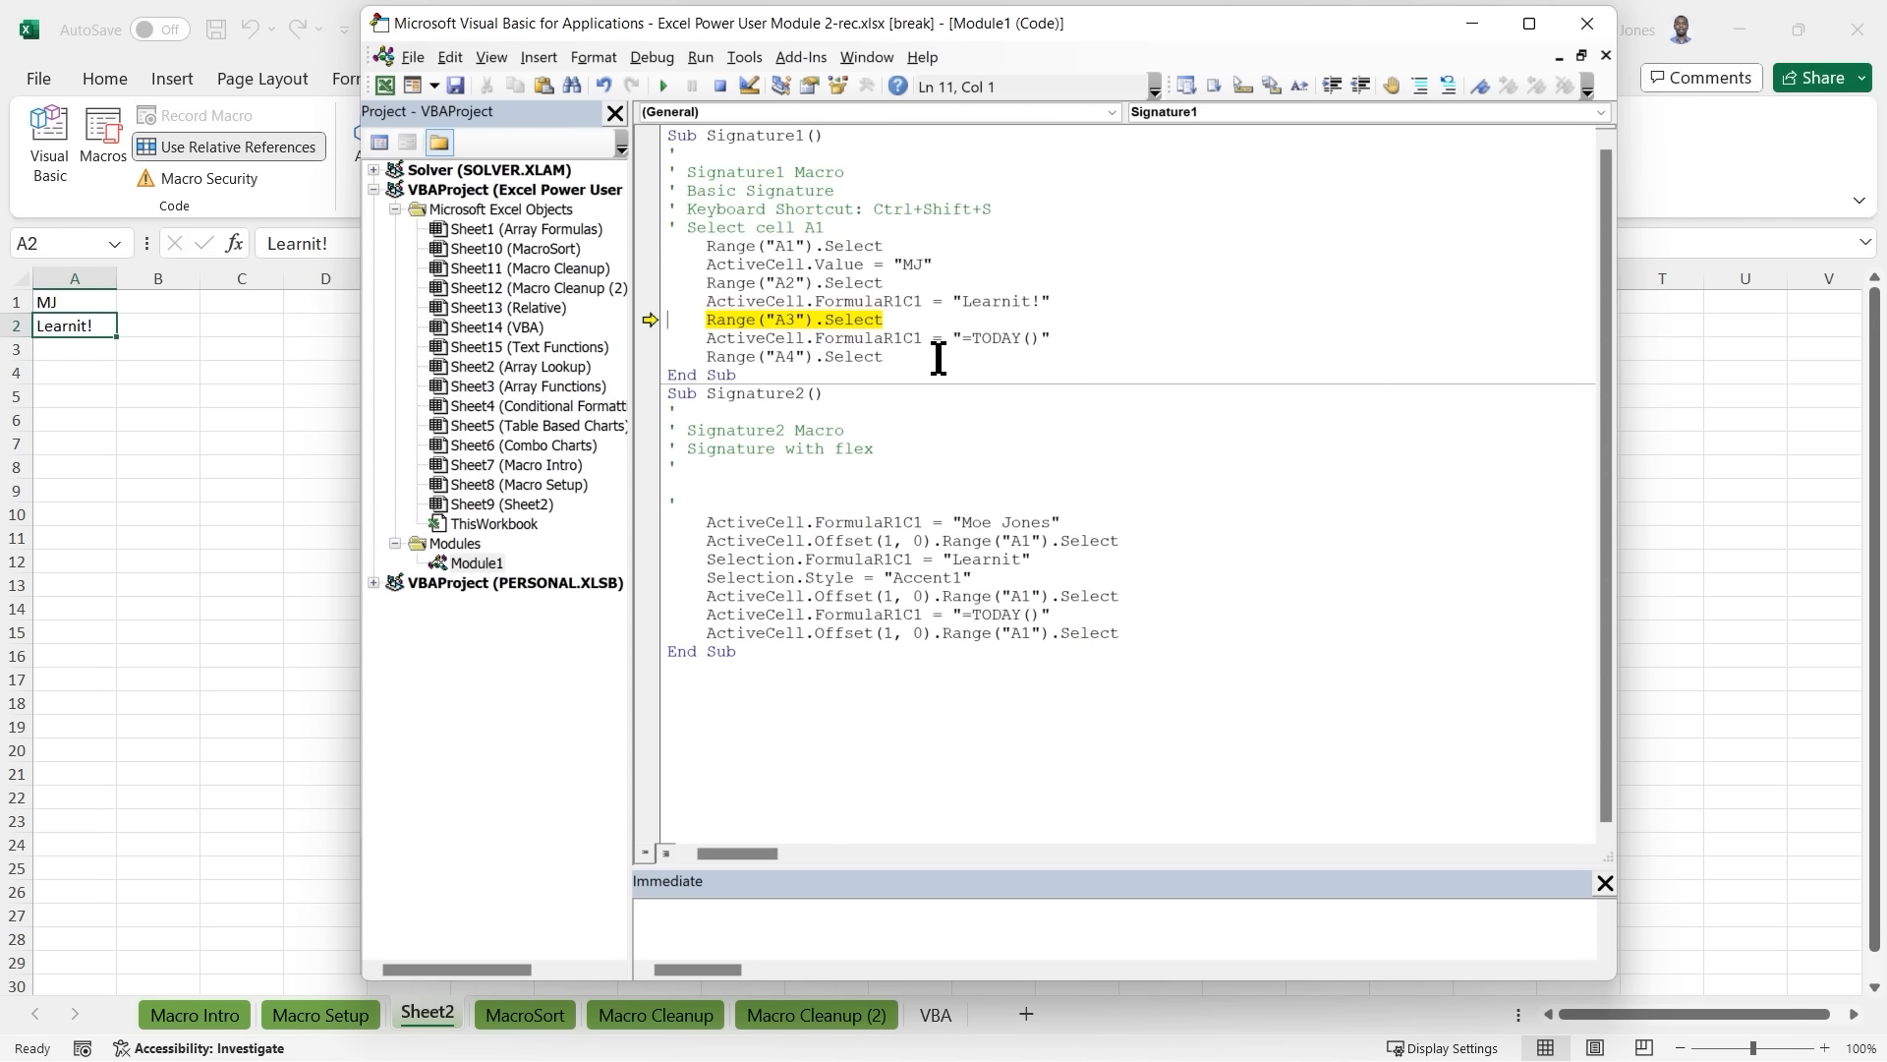
Step through the rest of Signature1 so A3 shows today's date, 2/16/2024.
key(F8)
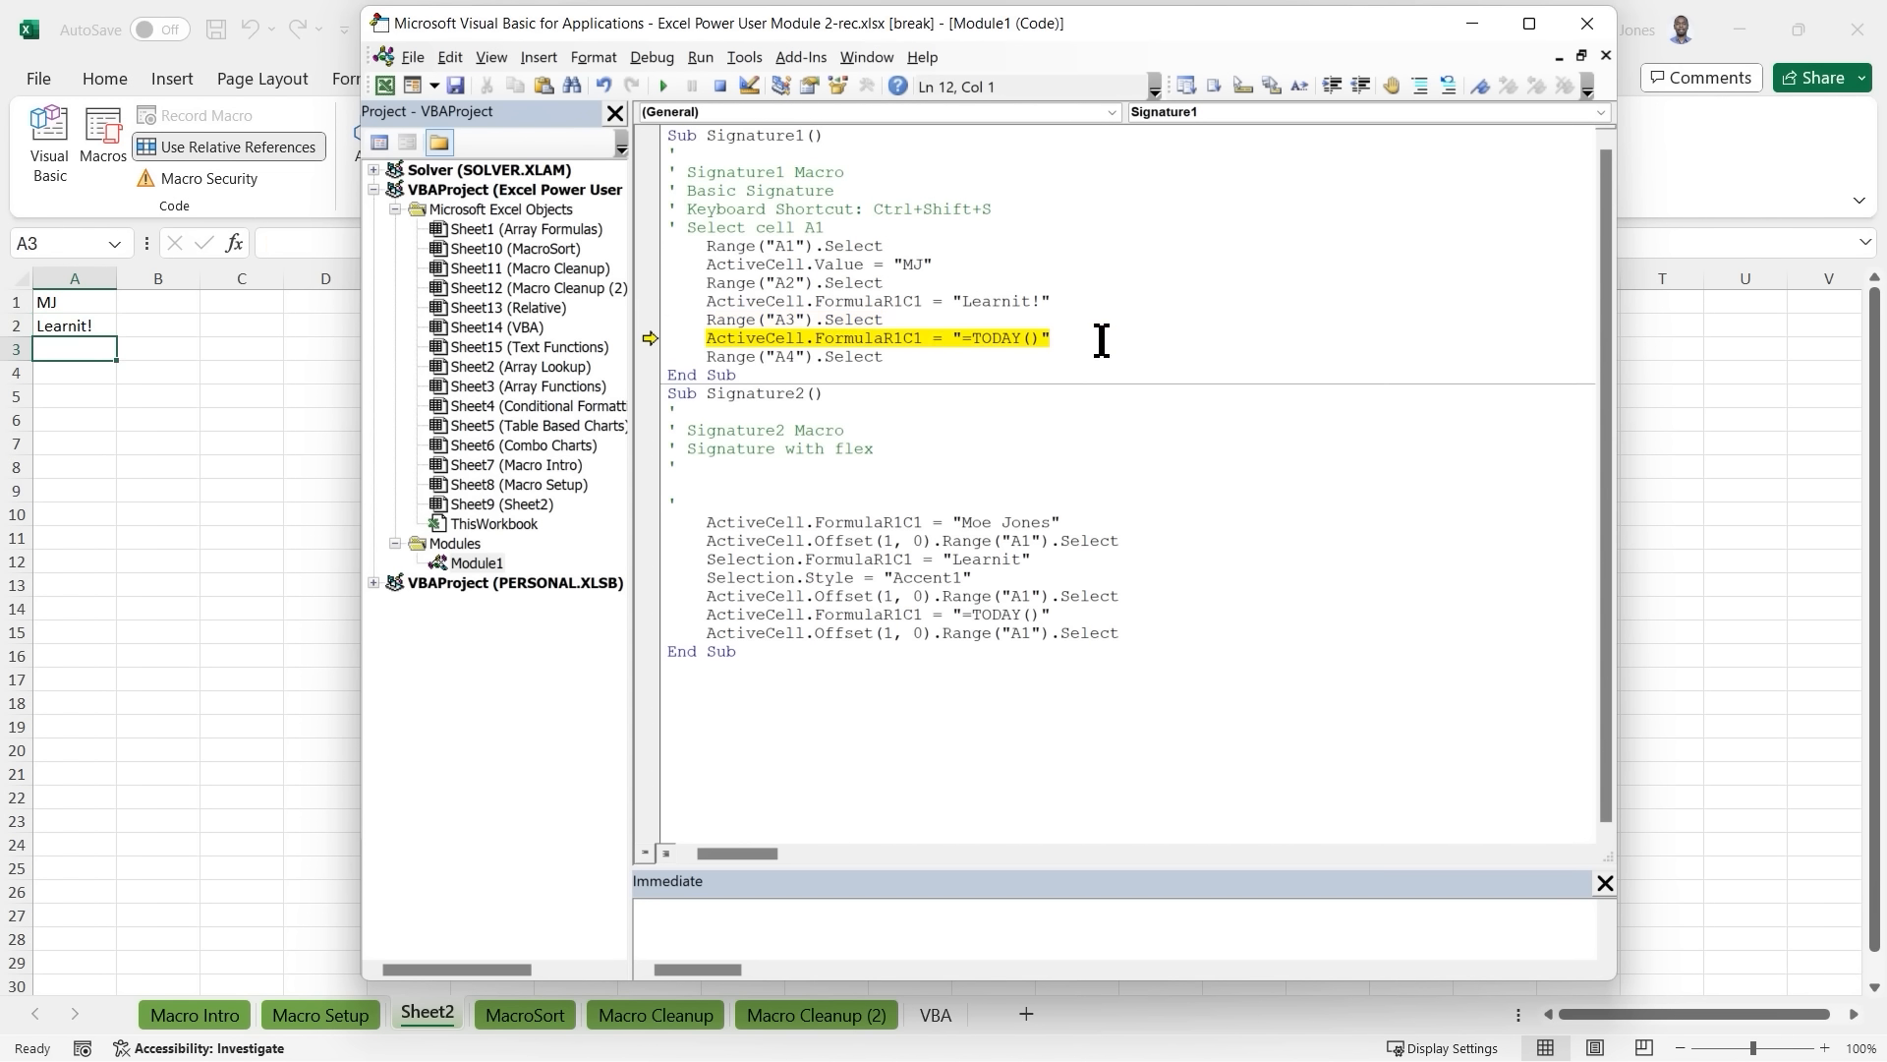
key(F8)
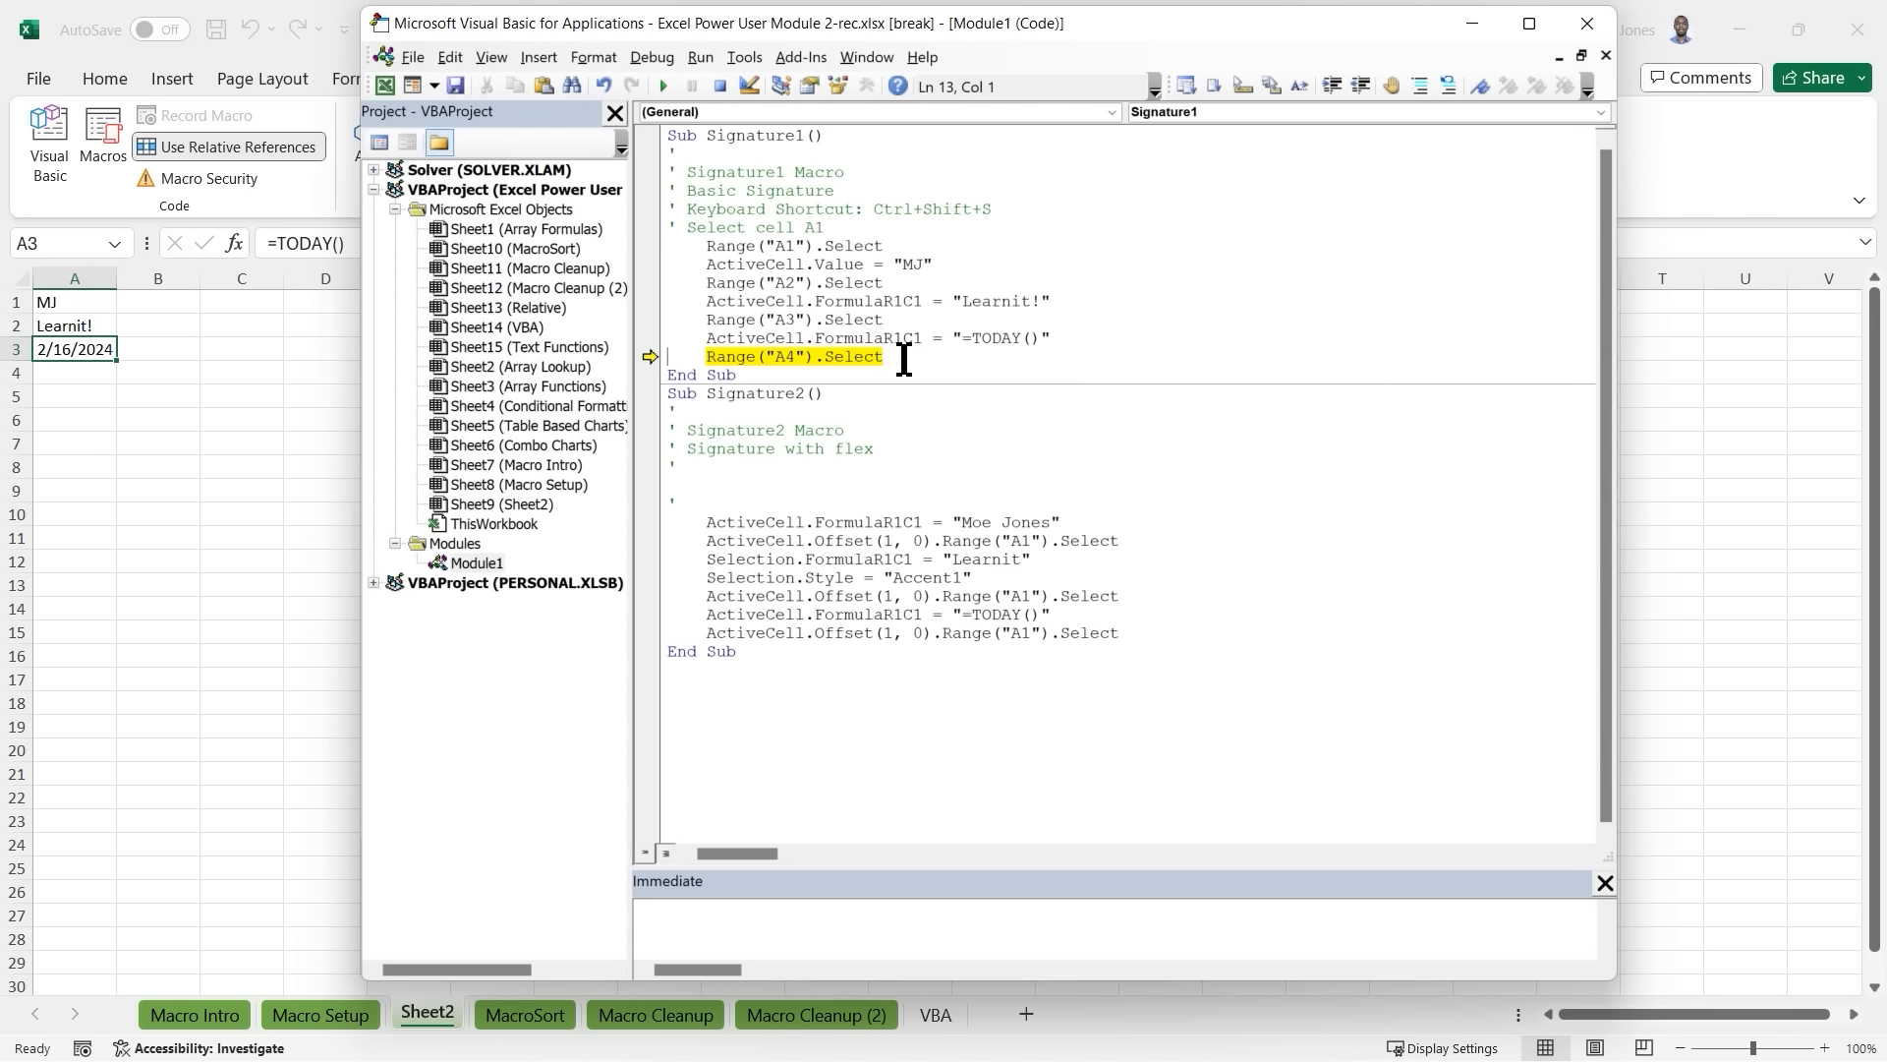
key(F8)
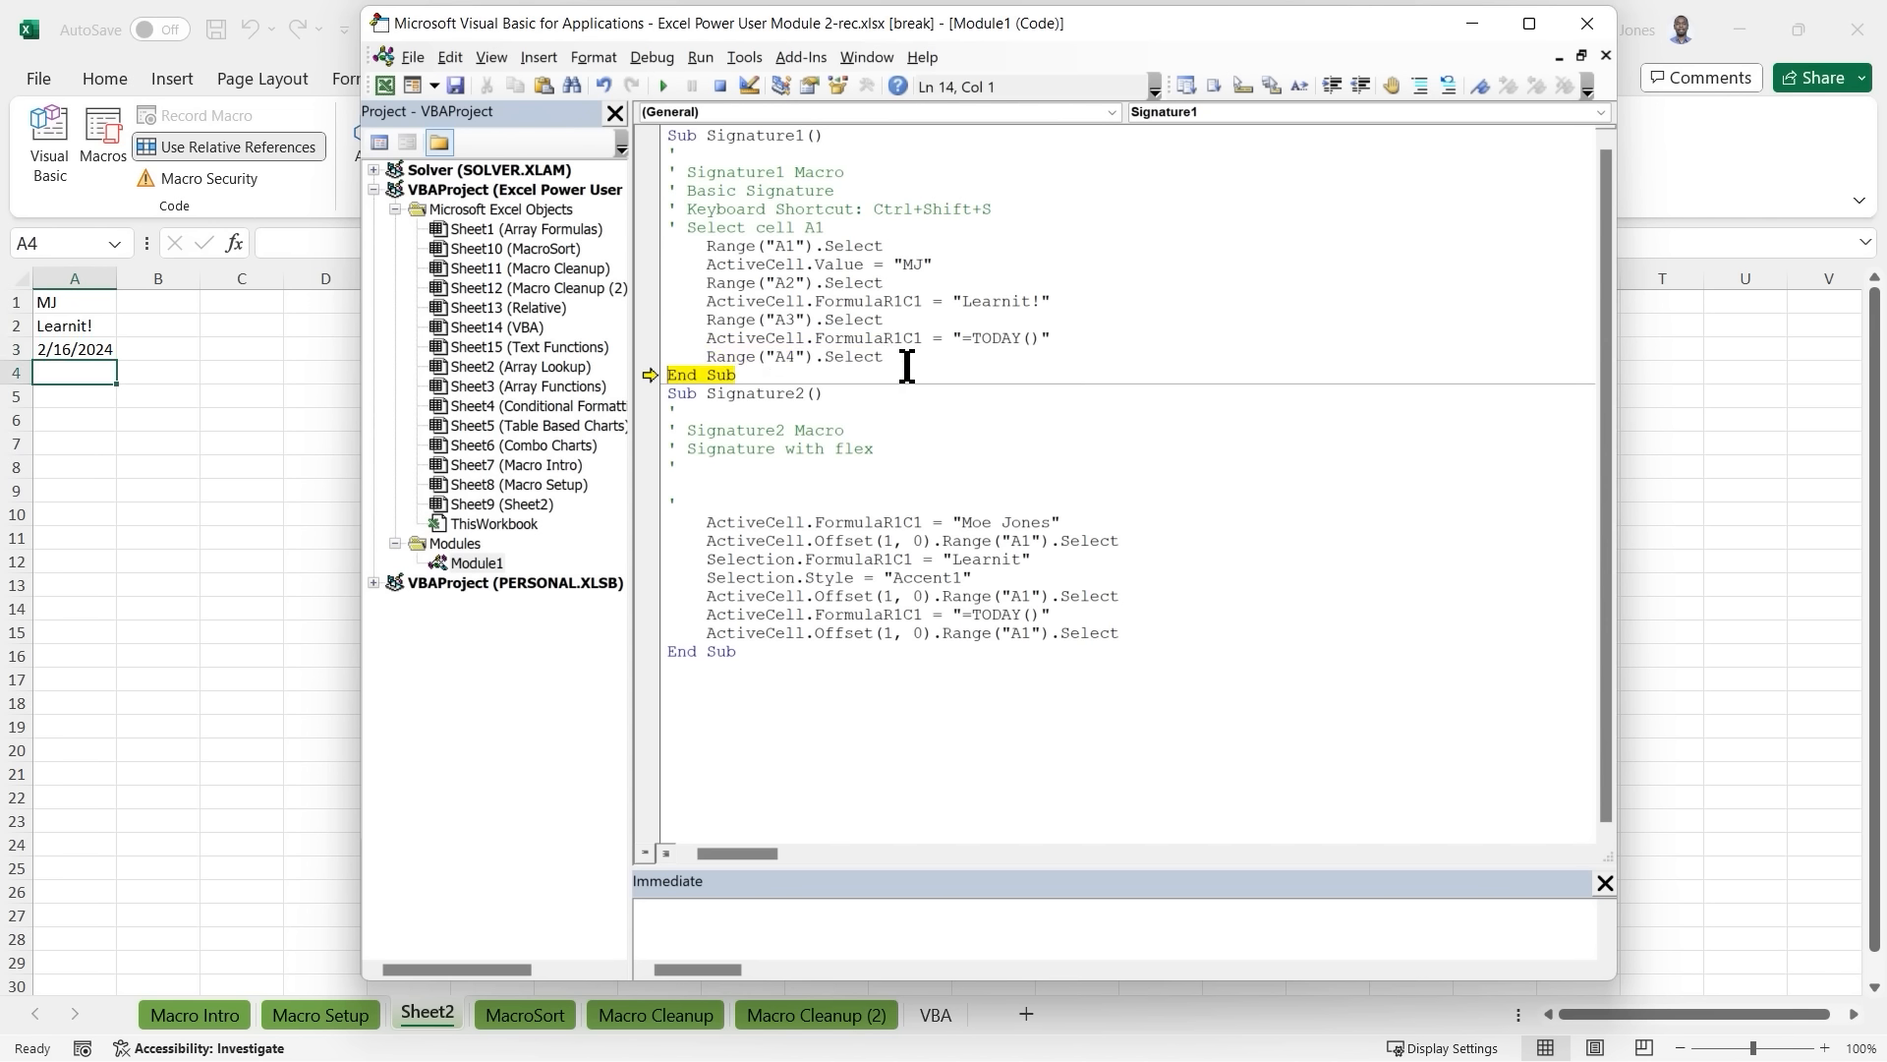
key(F8)
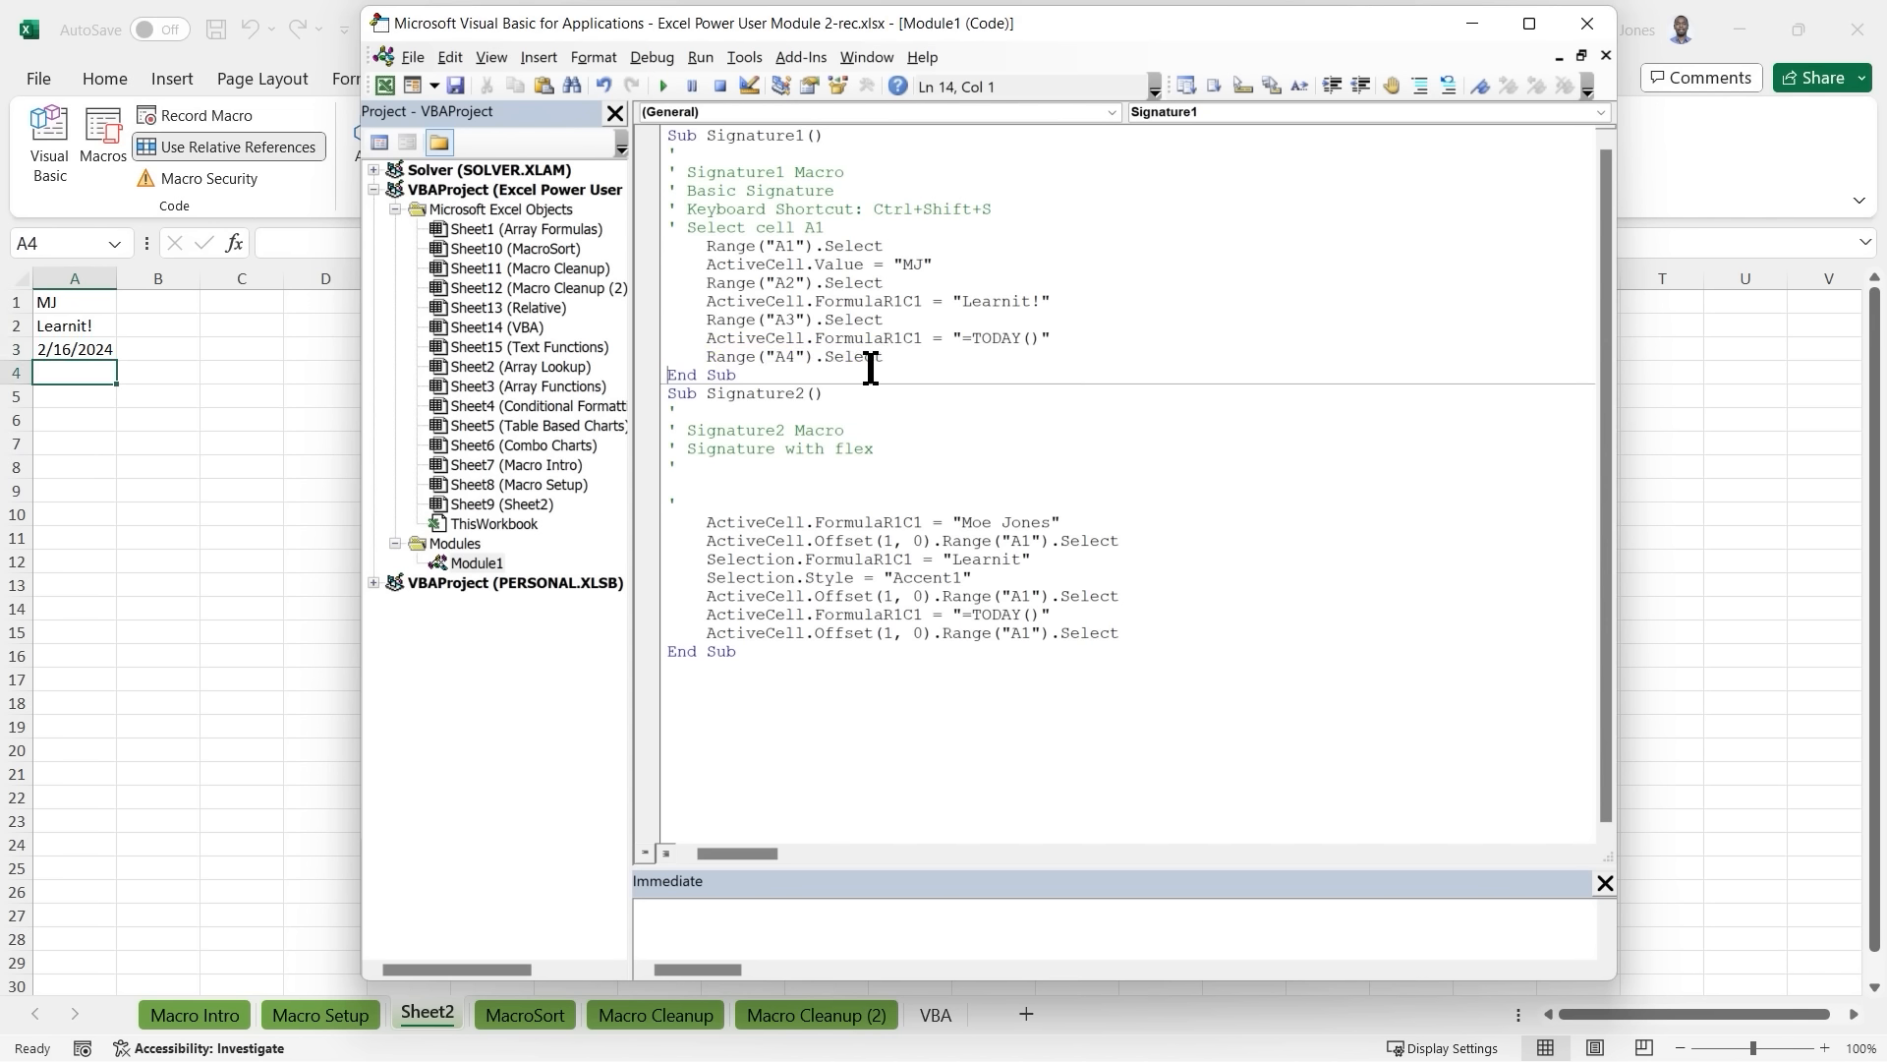
Delete Signature1's final Range("A4").Select line, then select cell C1 on the worksheet.
drag(883, 357, 709, 356)
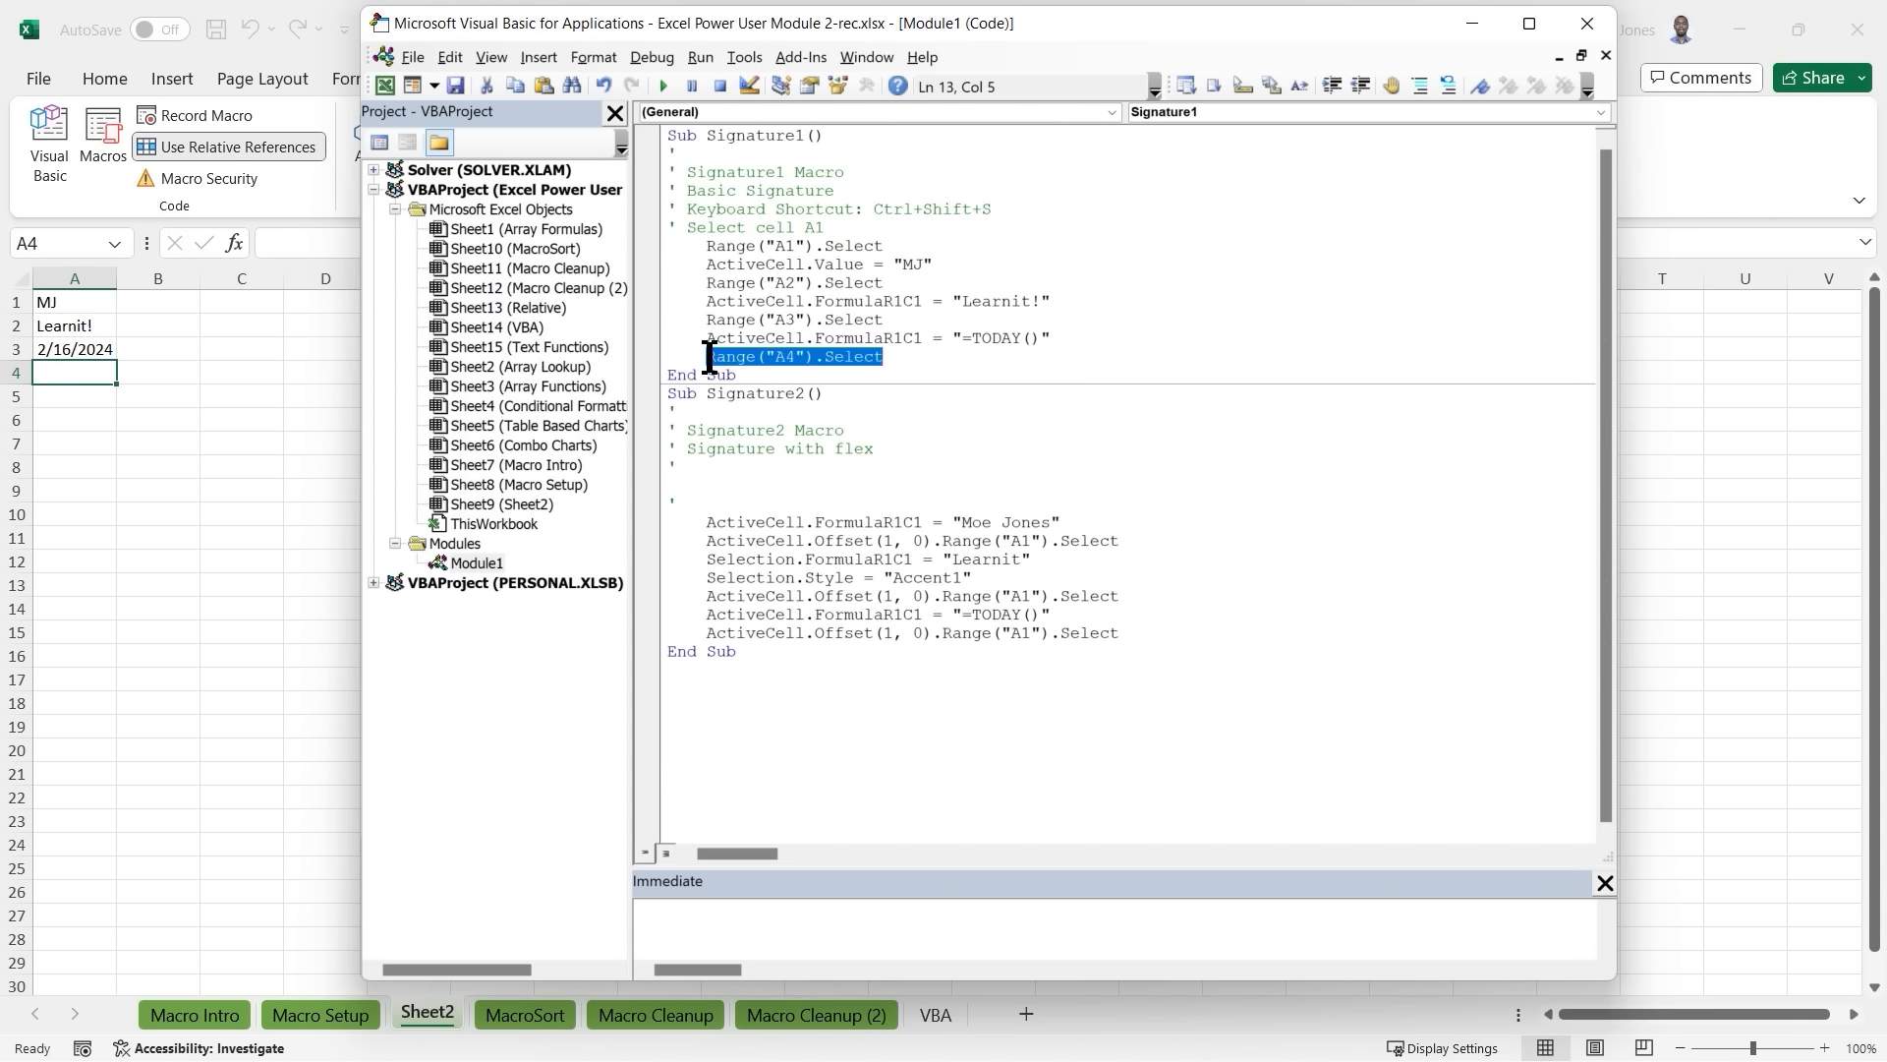
key(Delete)
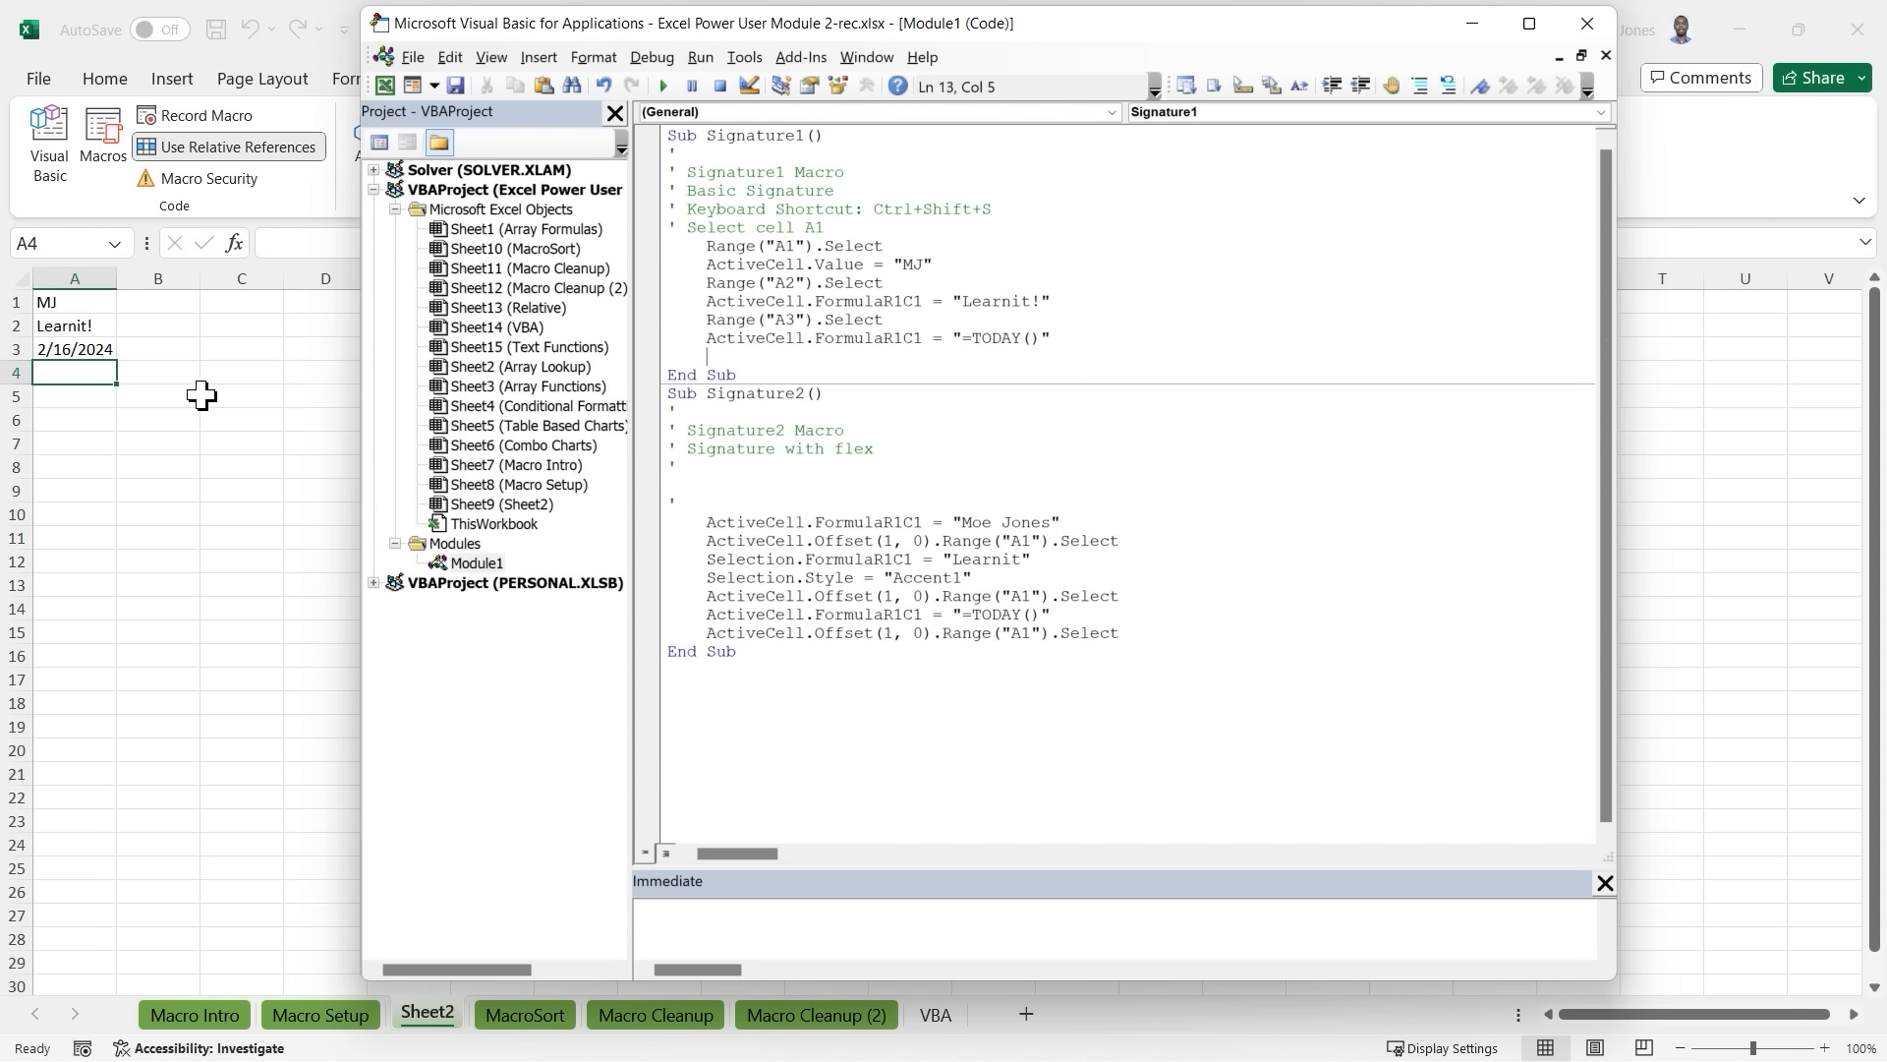
click(255, 311)
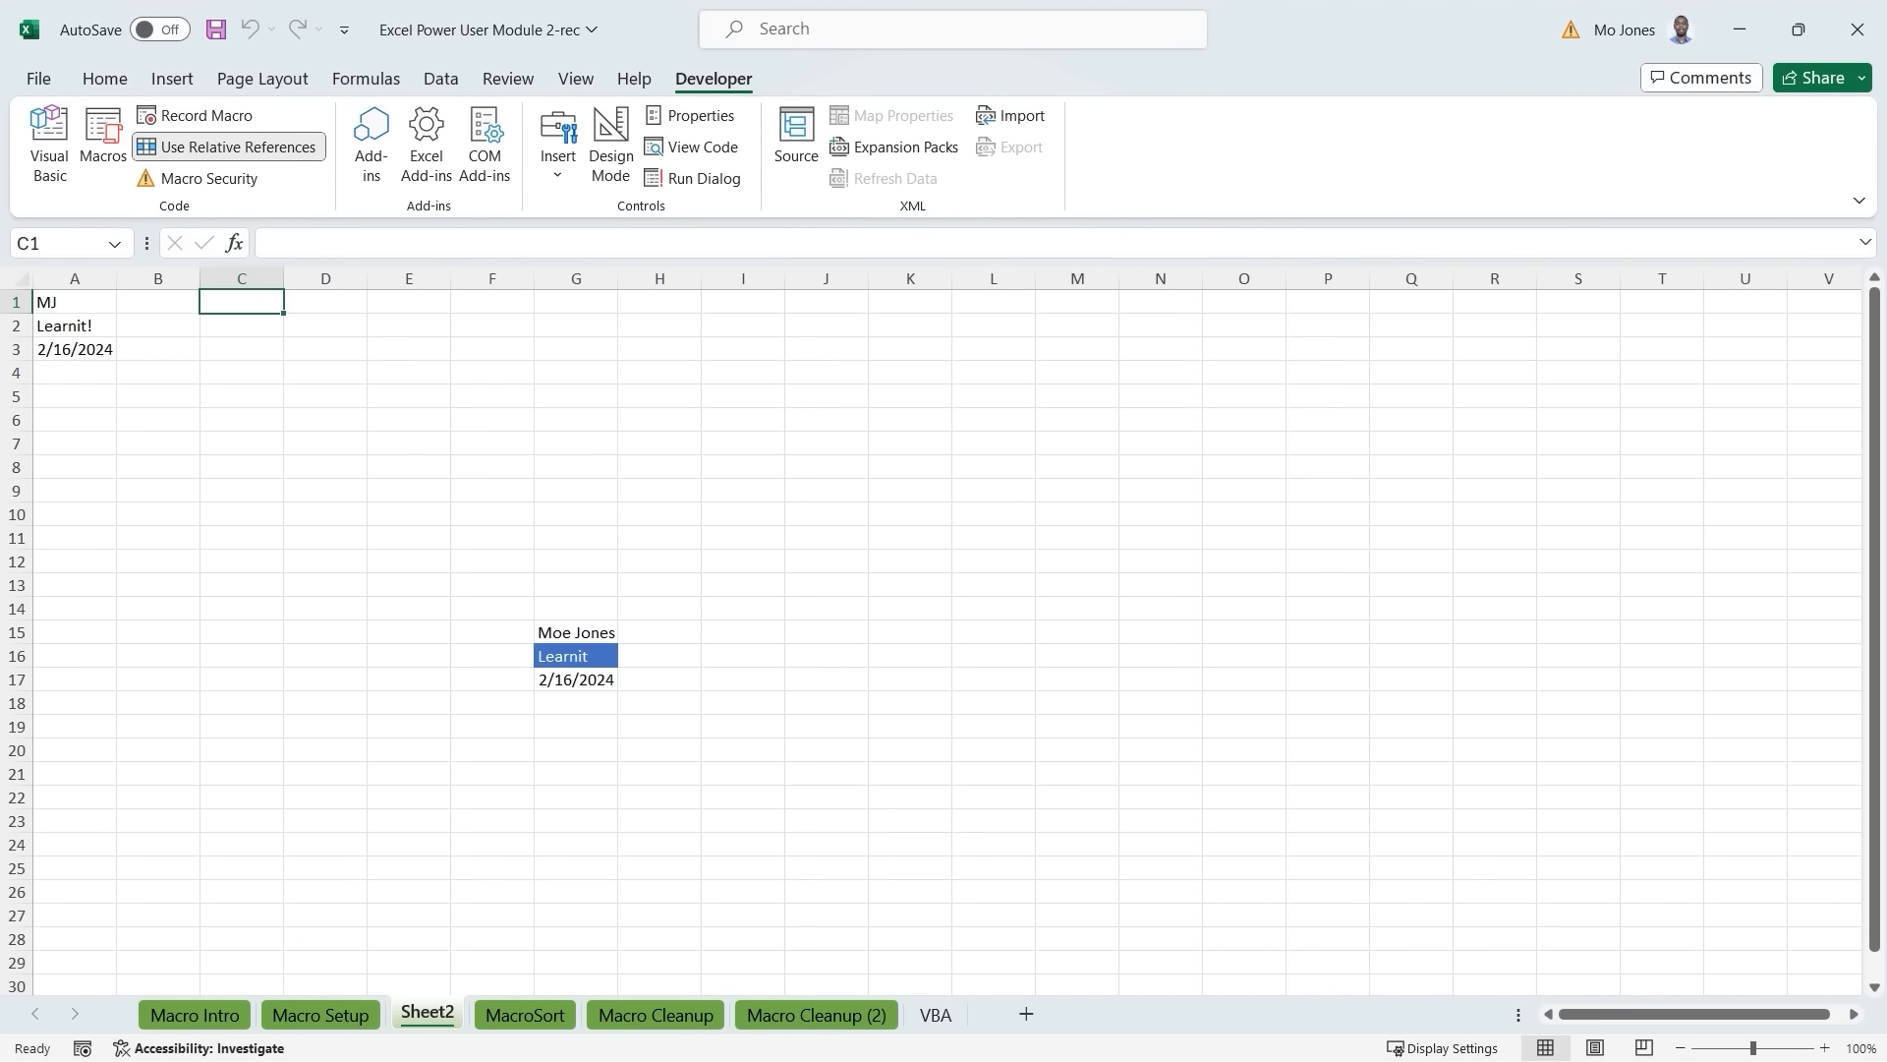
key(alt+F11)
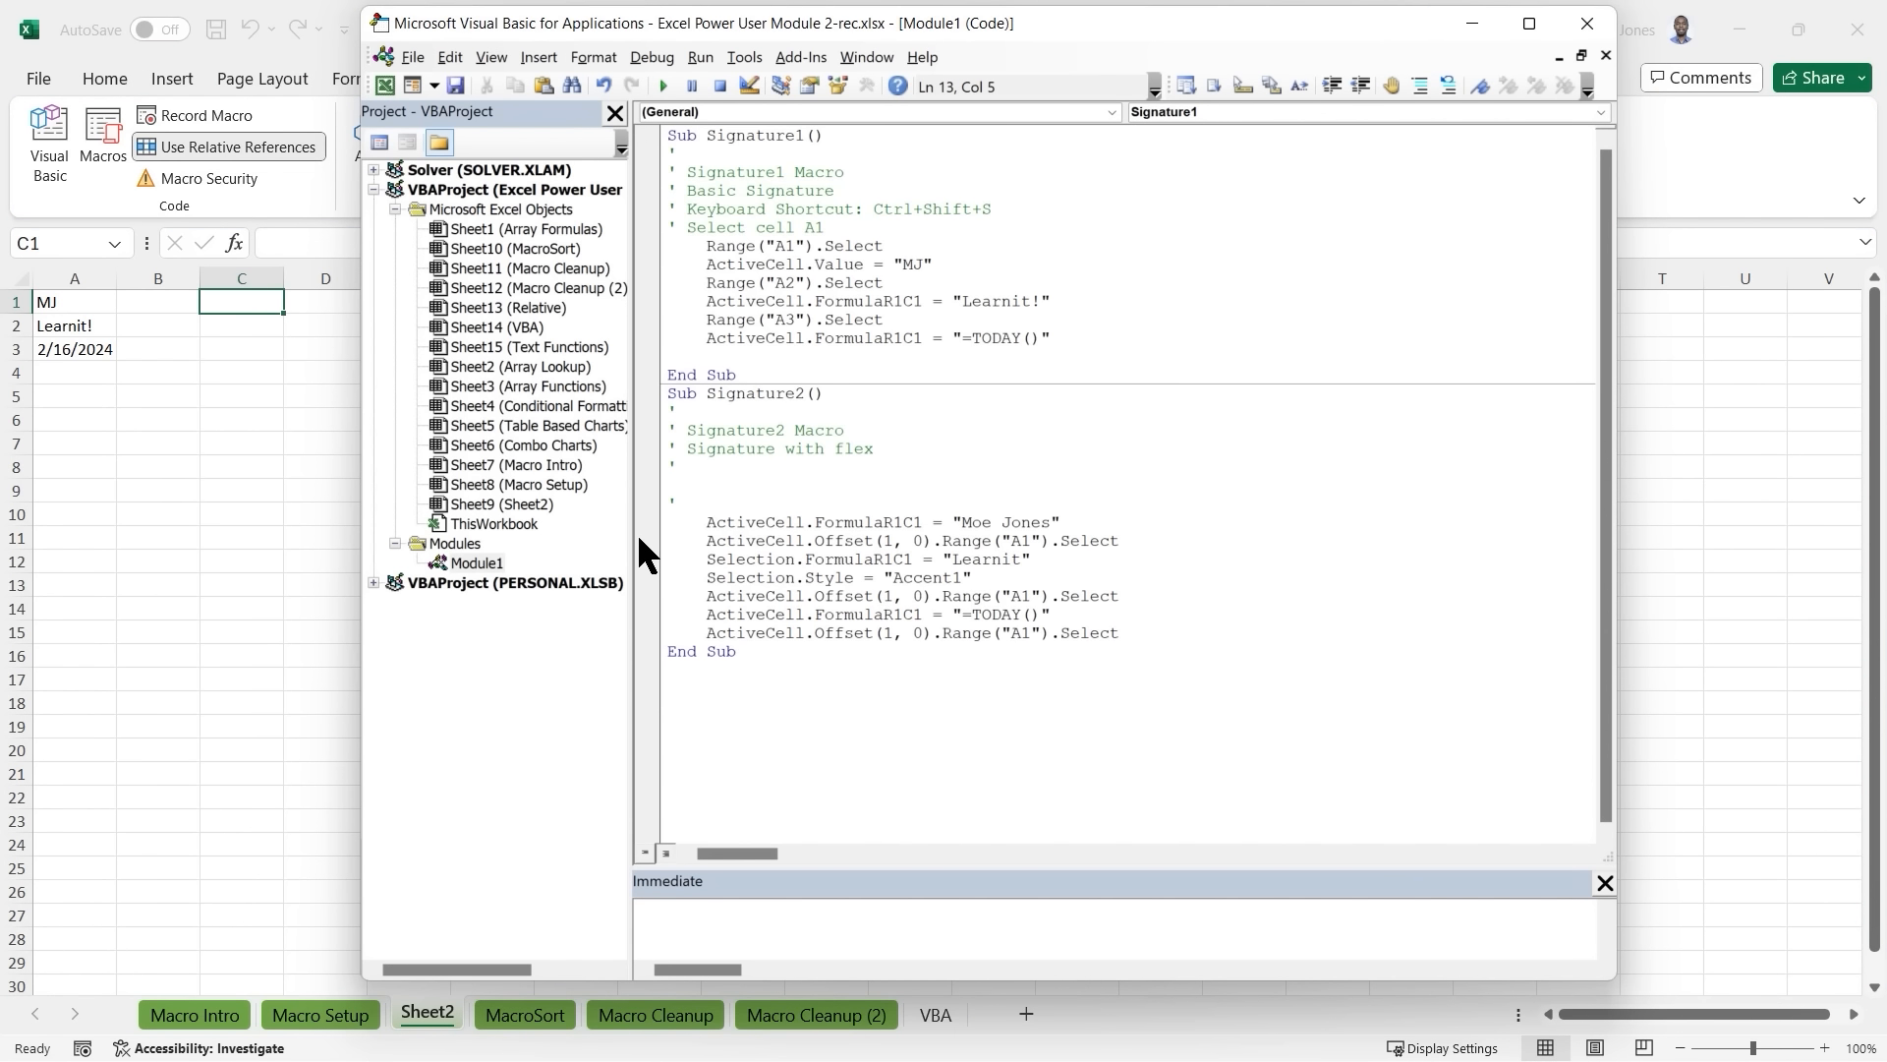
Step through Signature2's opening lines, writing the full name into C1 and Learnit into C2.
click(865, 395)
key(F8)
key(F8)
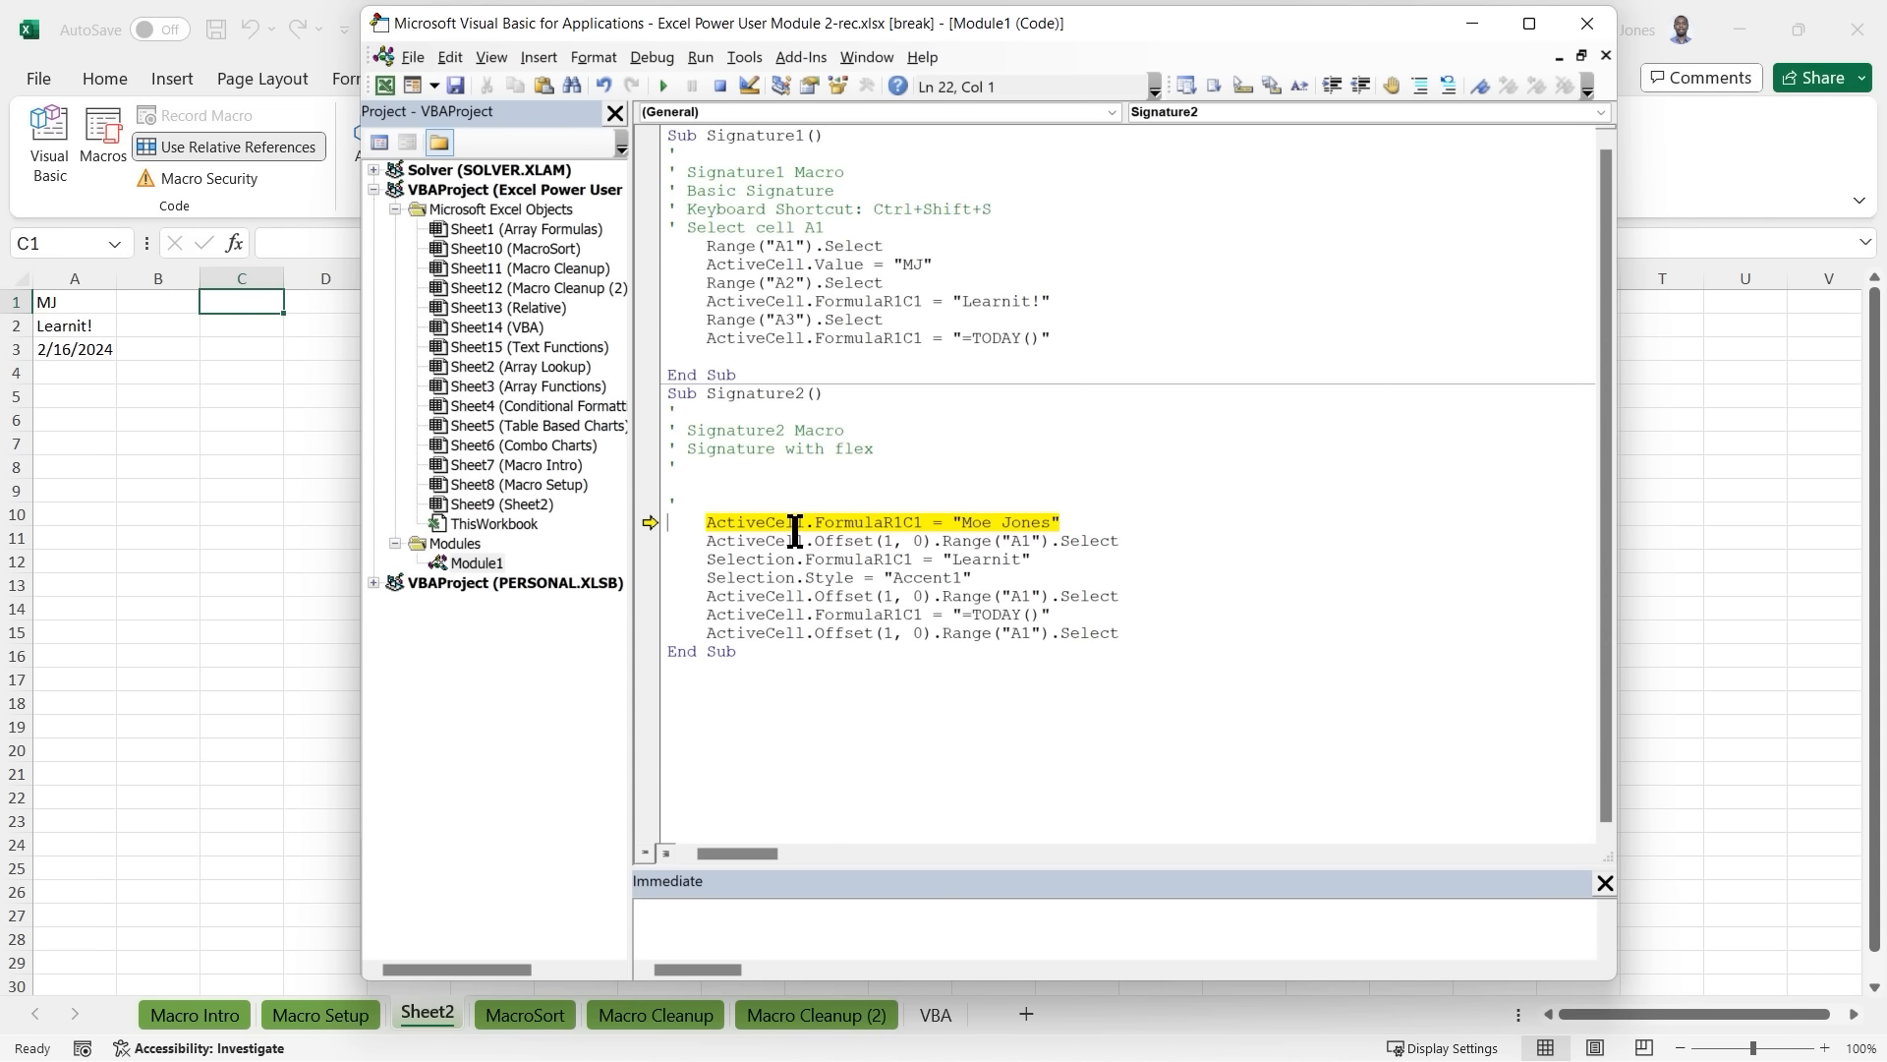
mouse_move(802, 522)
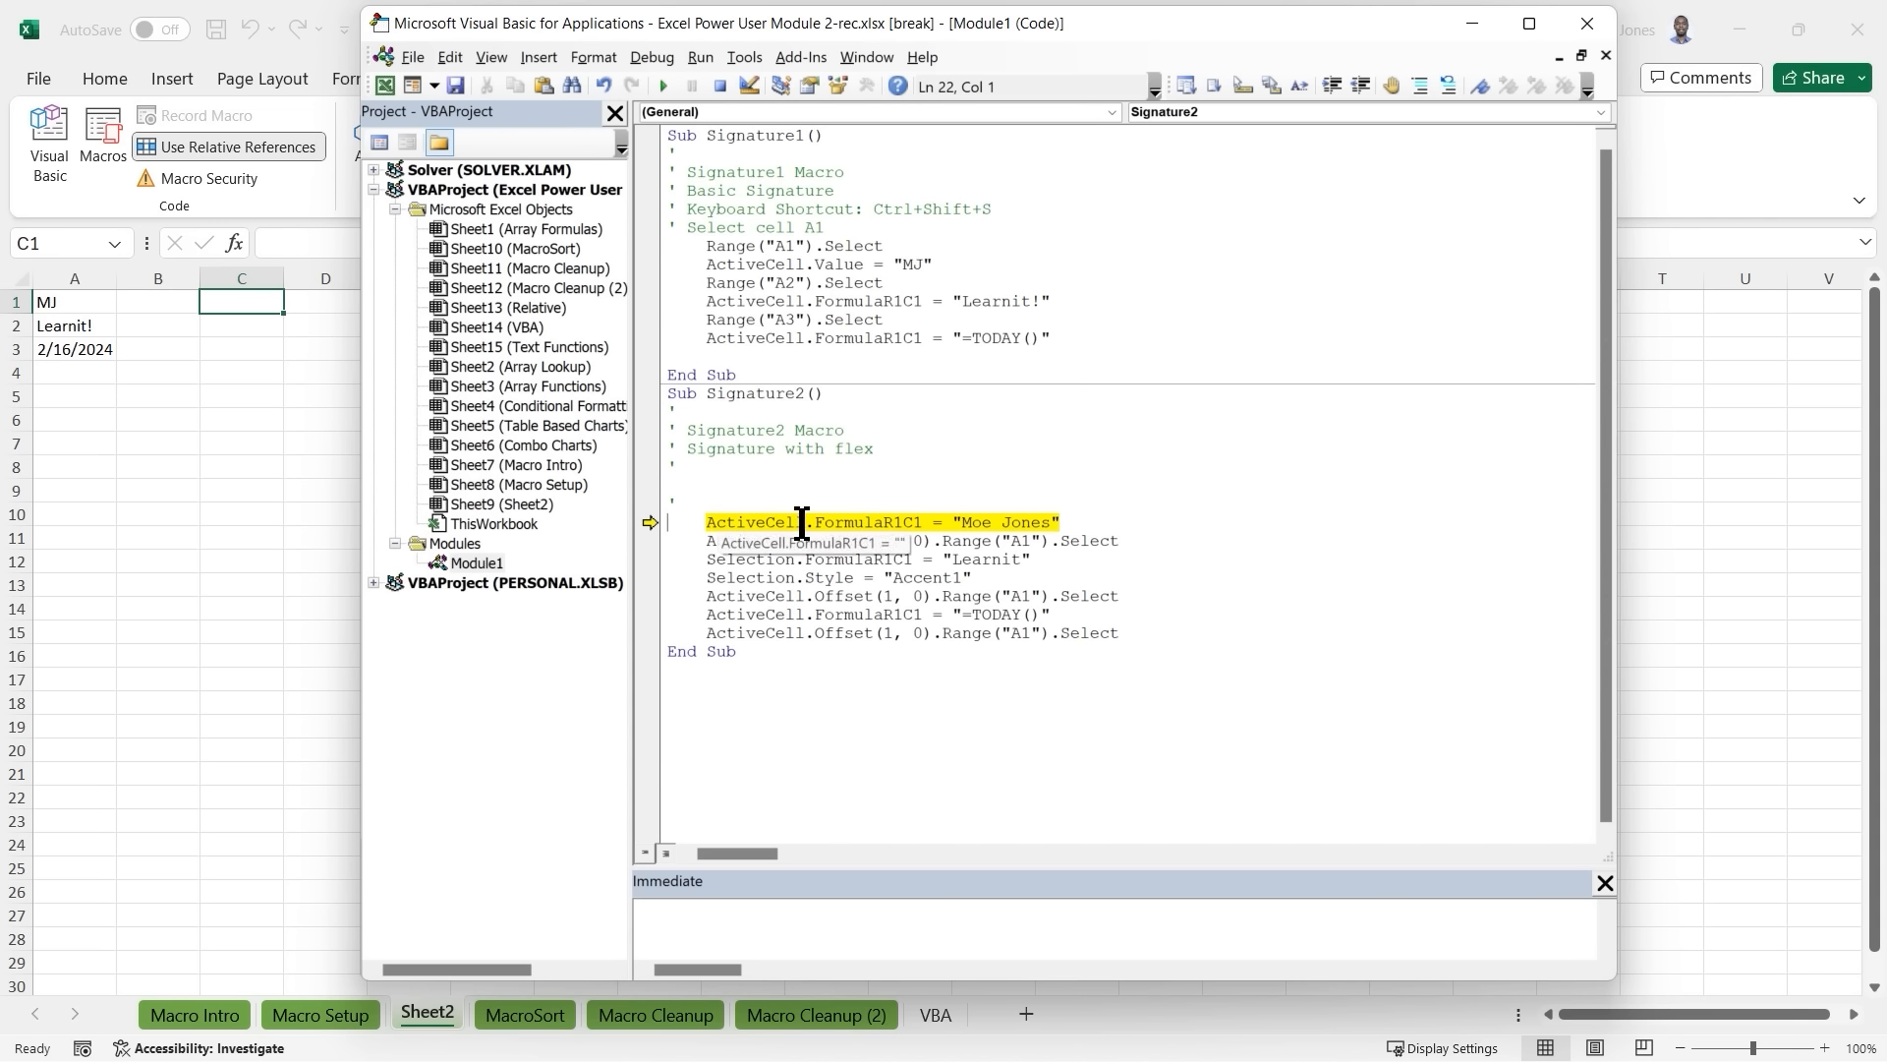
mouse_move(1077, 523)
mouse_down()
mouse_move(1144, 489)
mouse_move(1126, 287)
mouse_move(899, 239)
mouse_up()
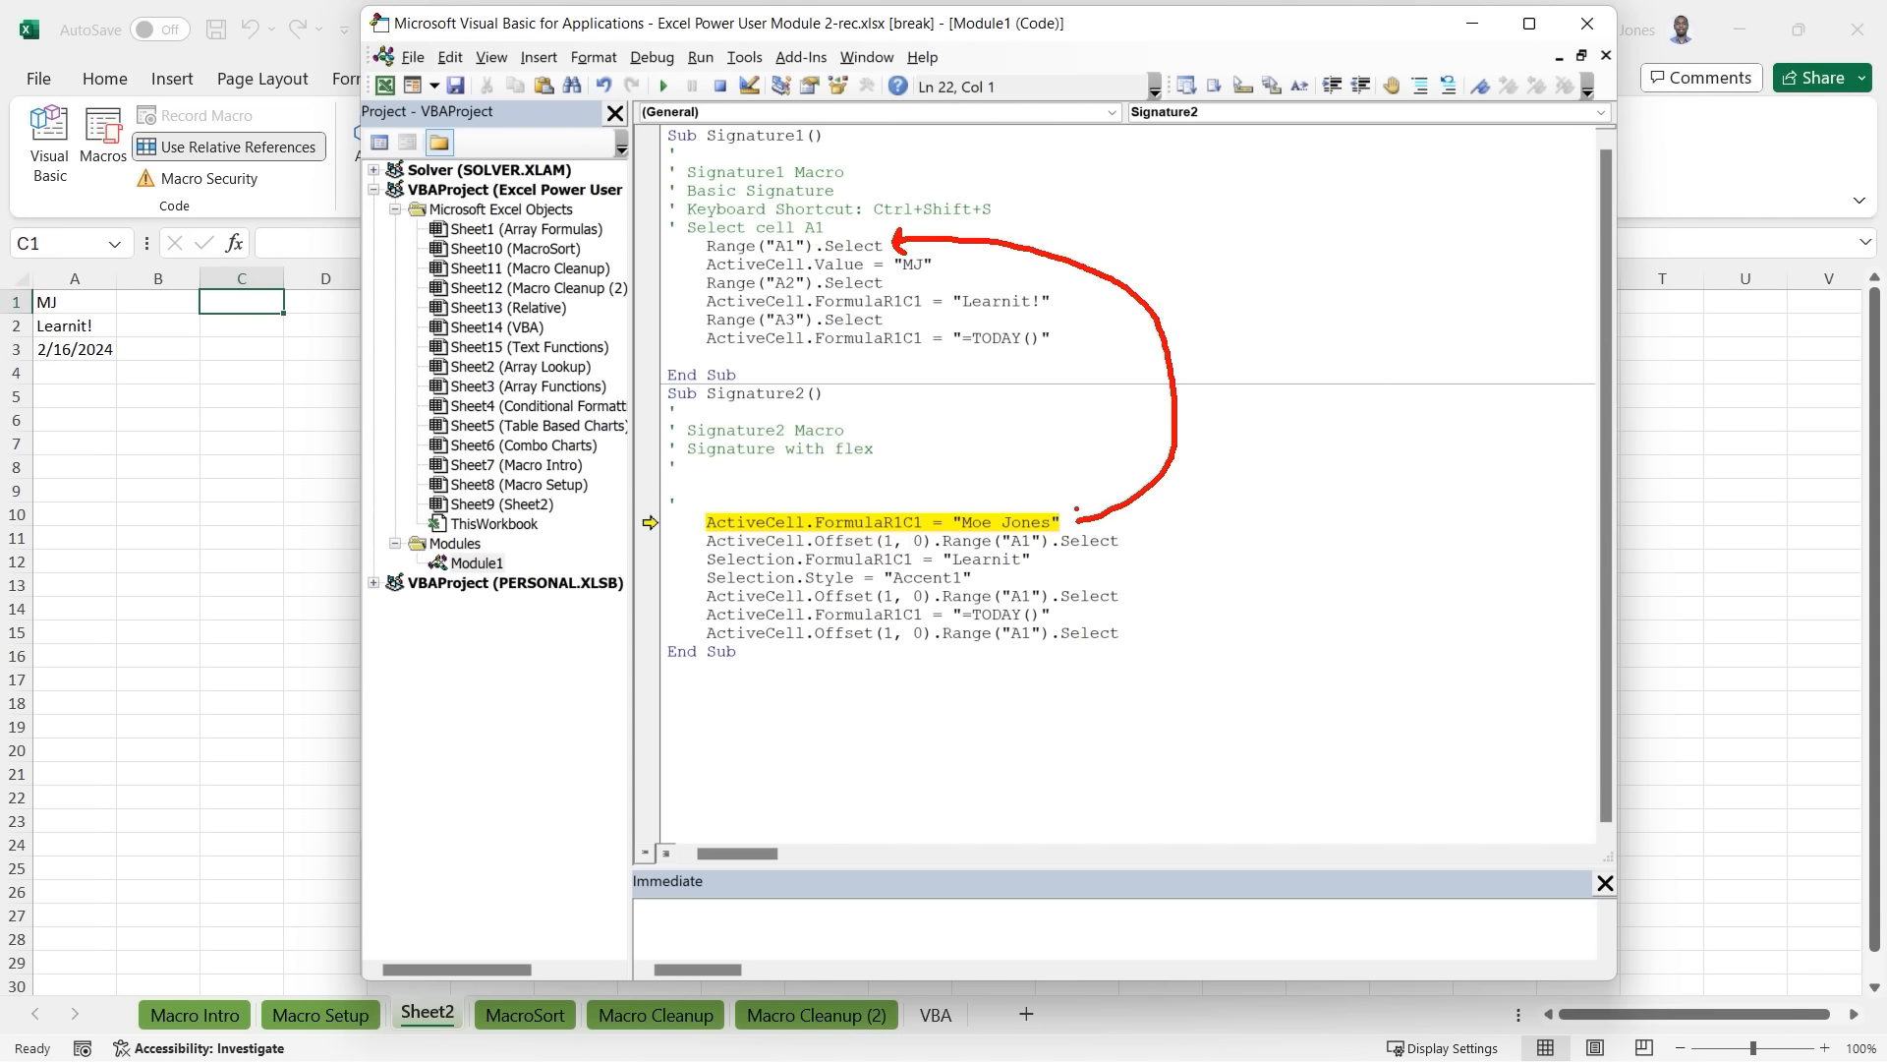
drag(1077, 522, 1090, 527)
click(1097, 525)
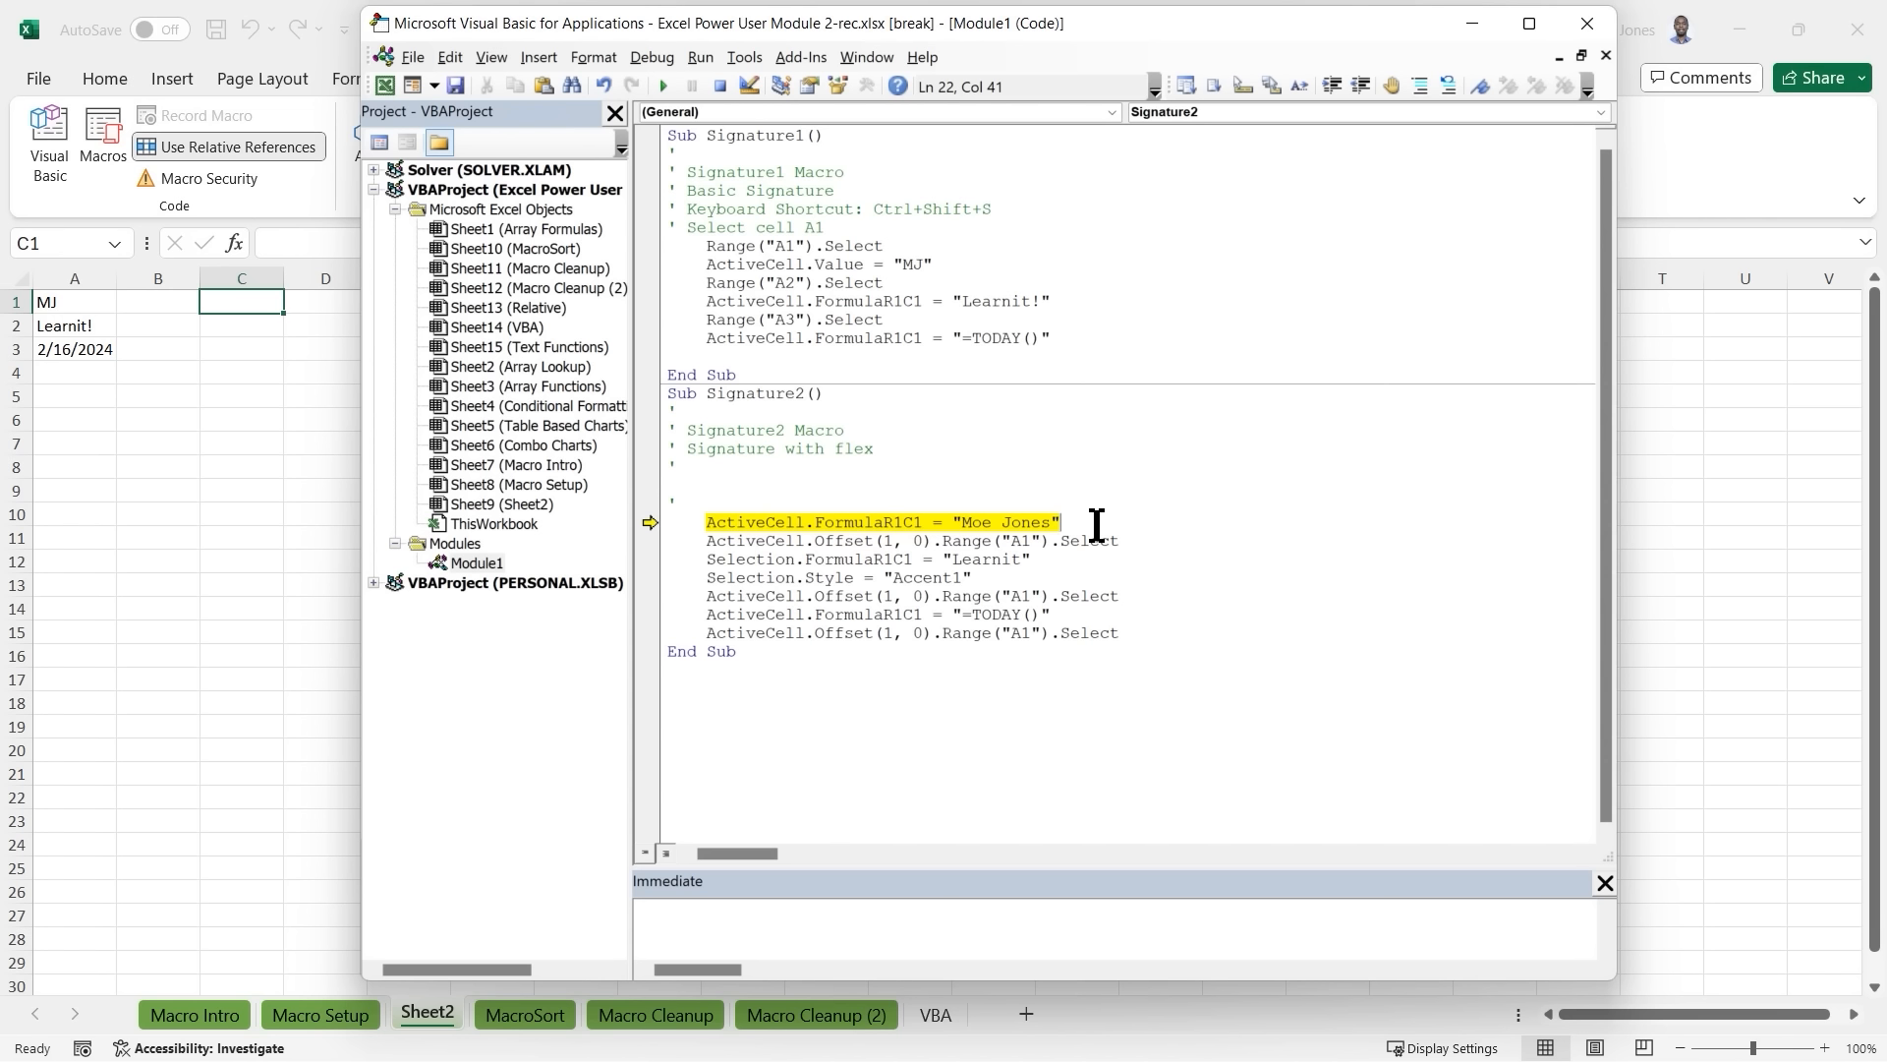
key(F8)
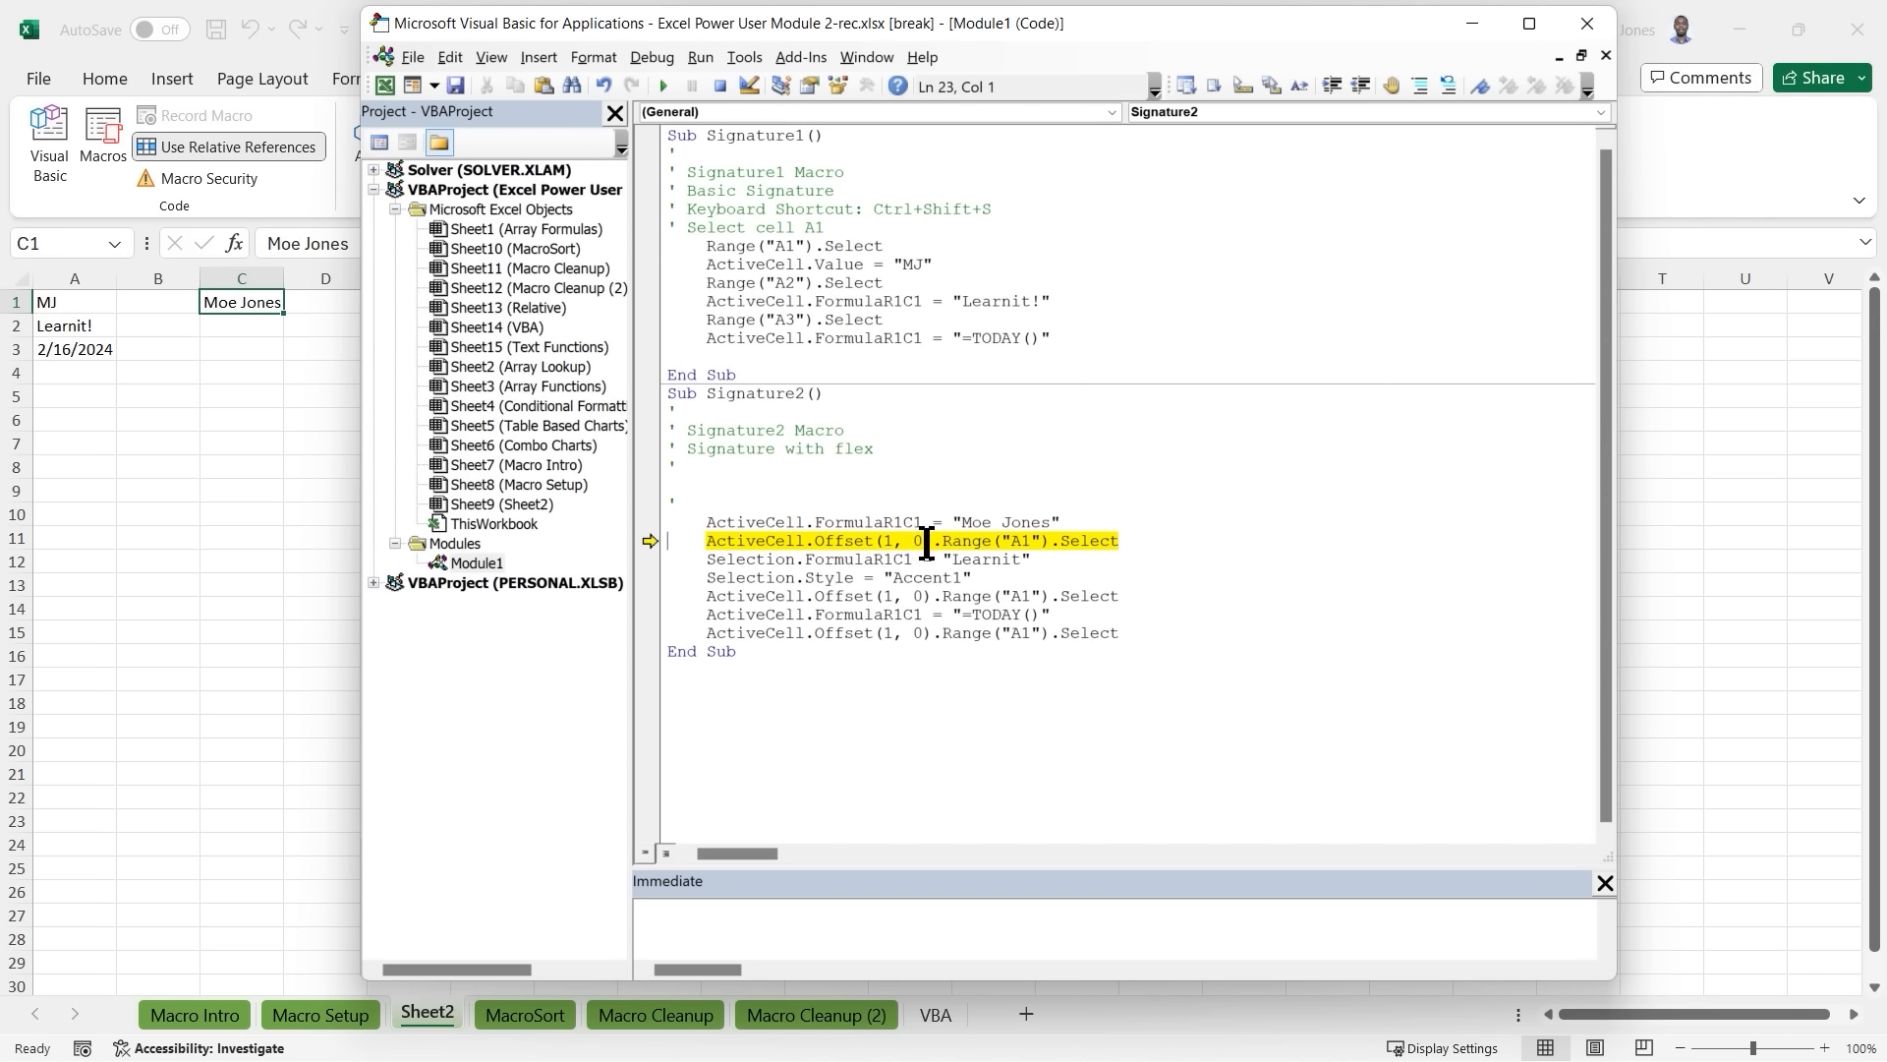
key(F8)
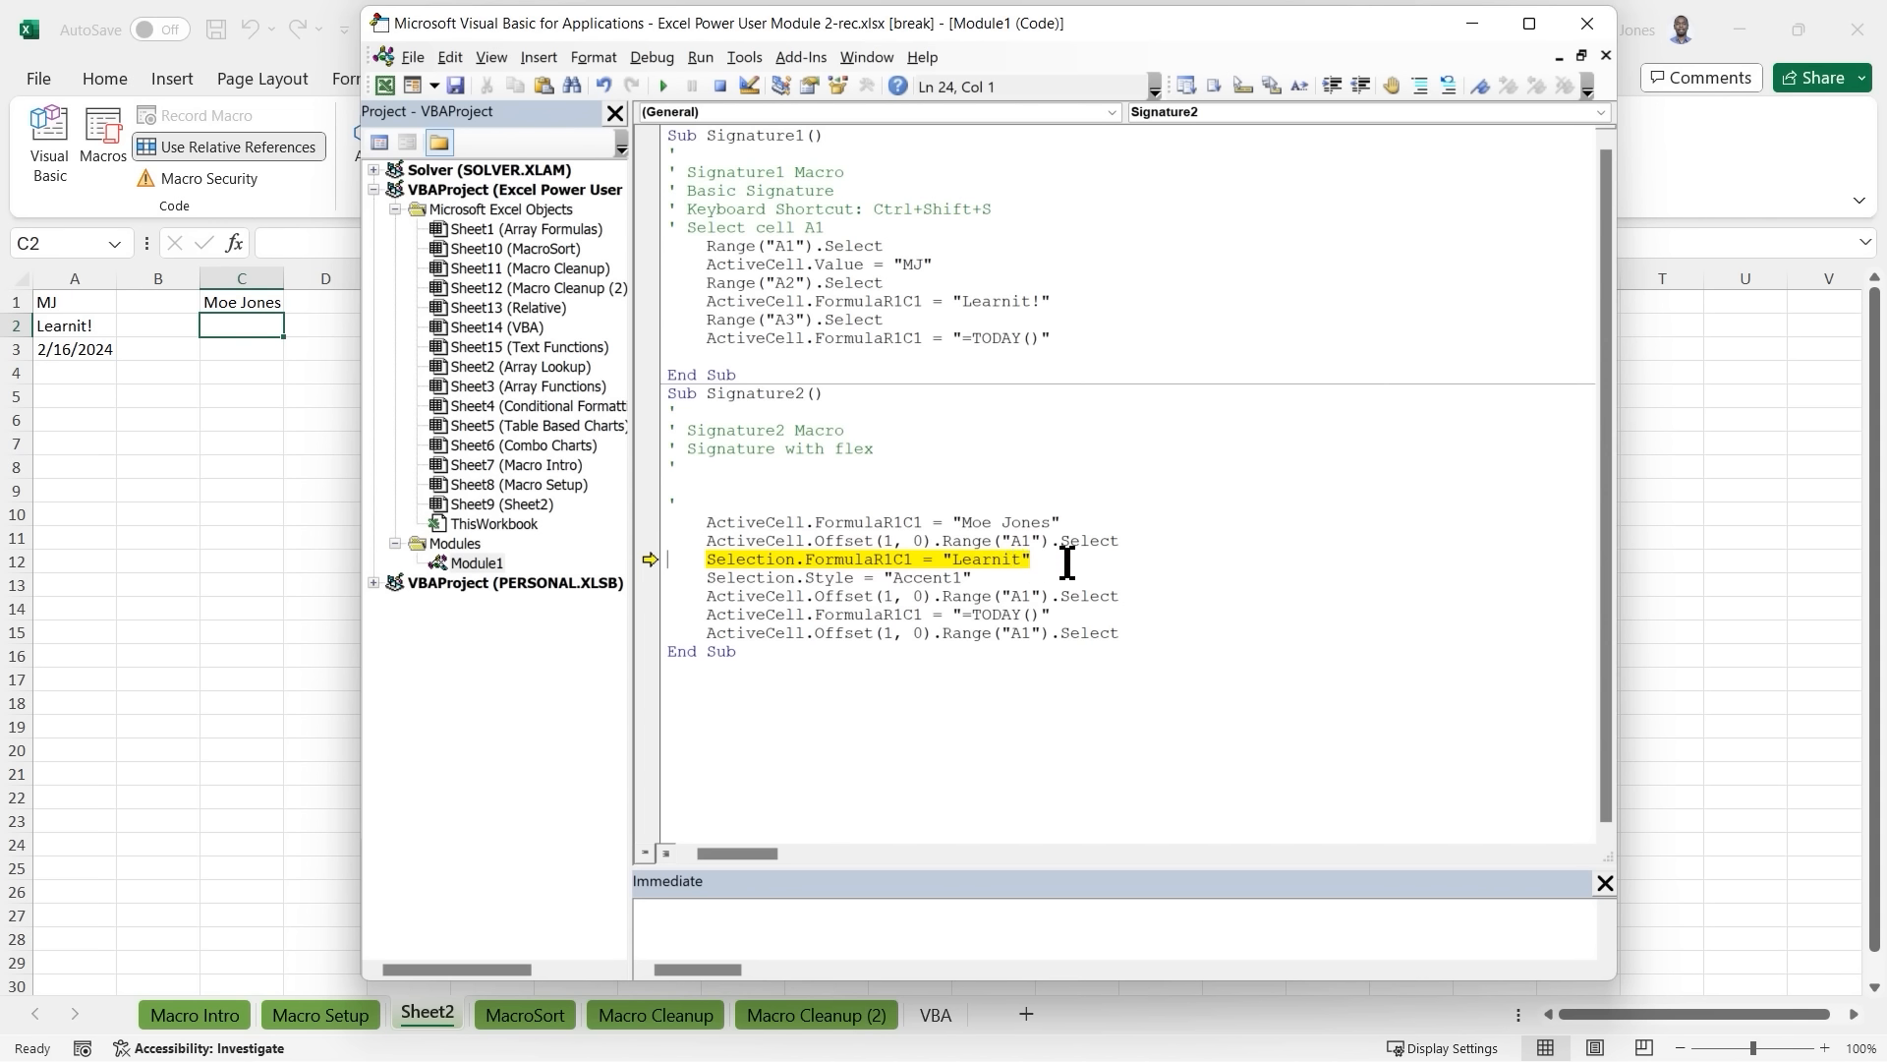
key(F8)
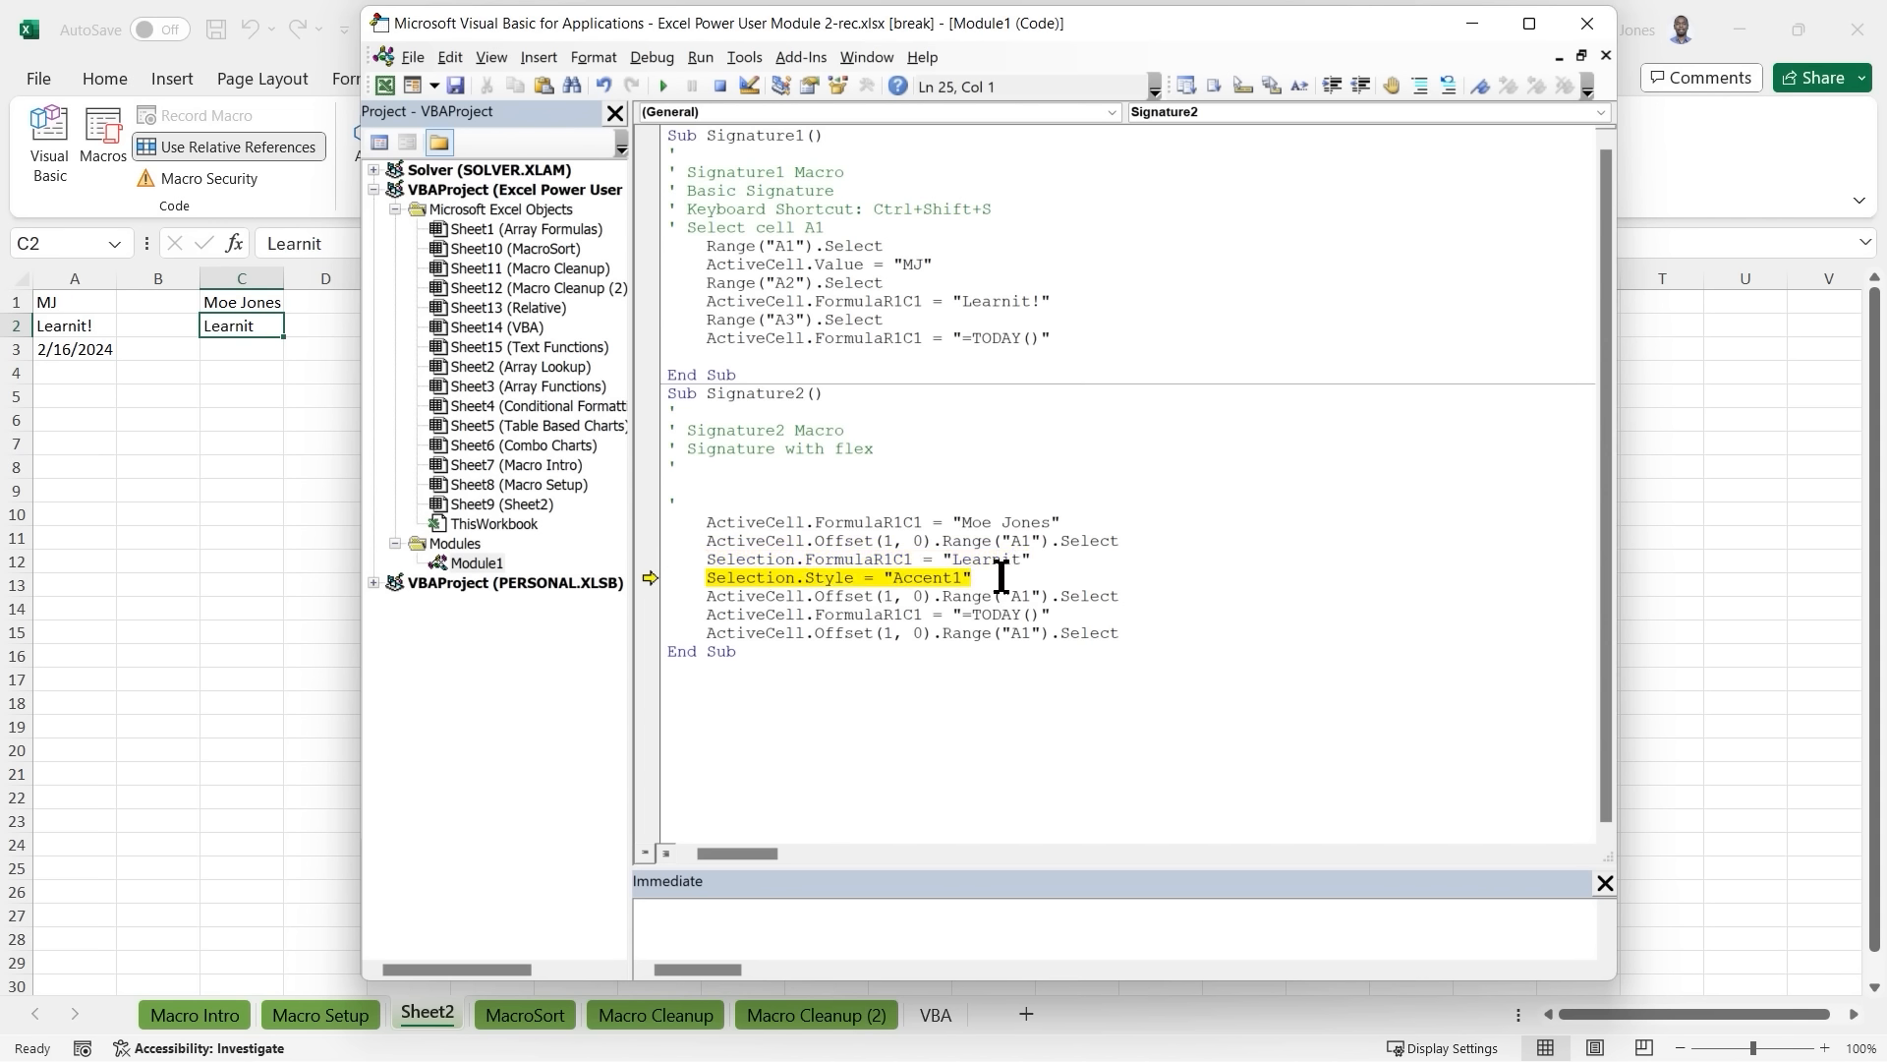
Change the style name "Accent1" to "Accent3" in Signature2's code.
click(960, 578)
key(BackSpace)
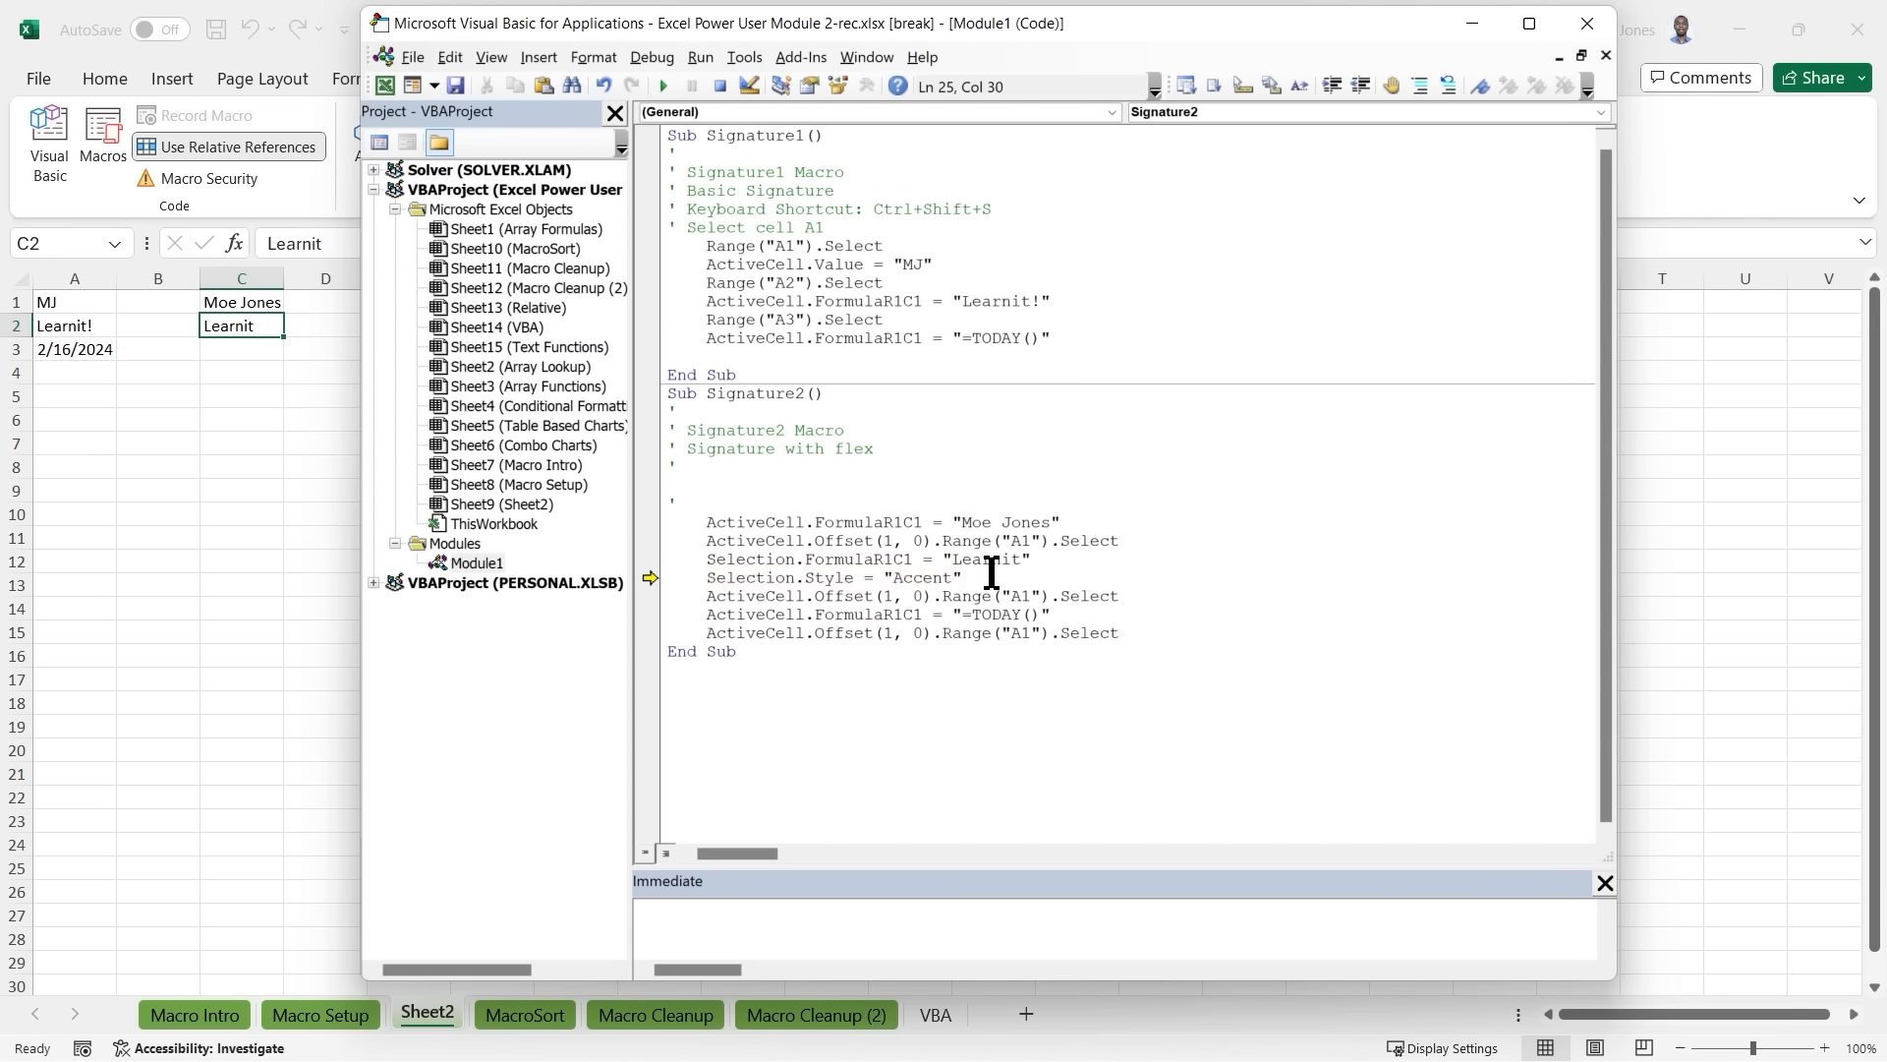
text(3)
key(Right)
Step through Signature2's remaining lines, shading C2 with Accent3 and dating C3 2/16/2024.
key(F8)
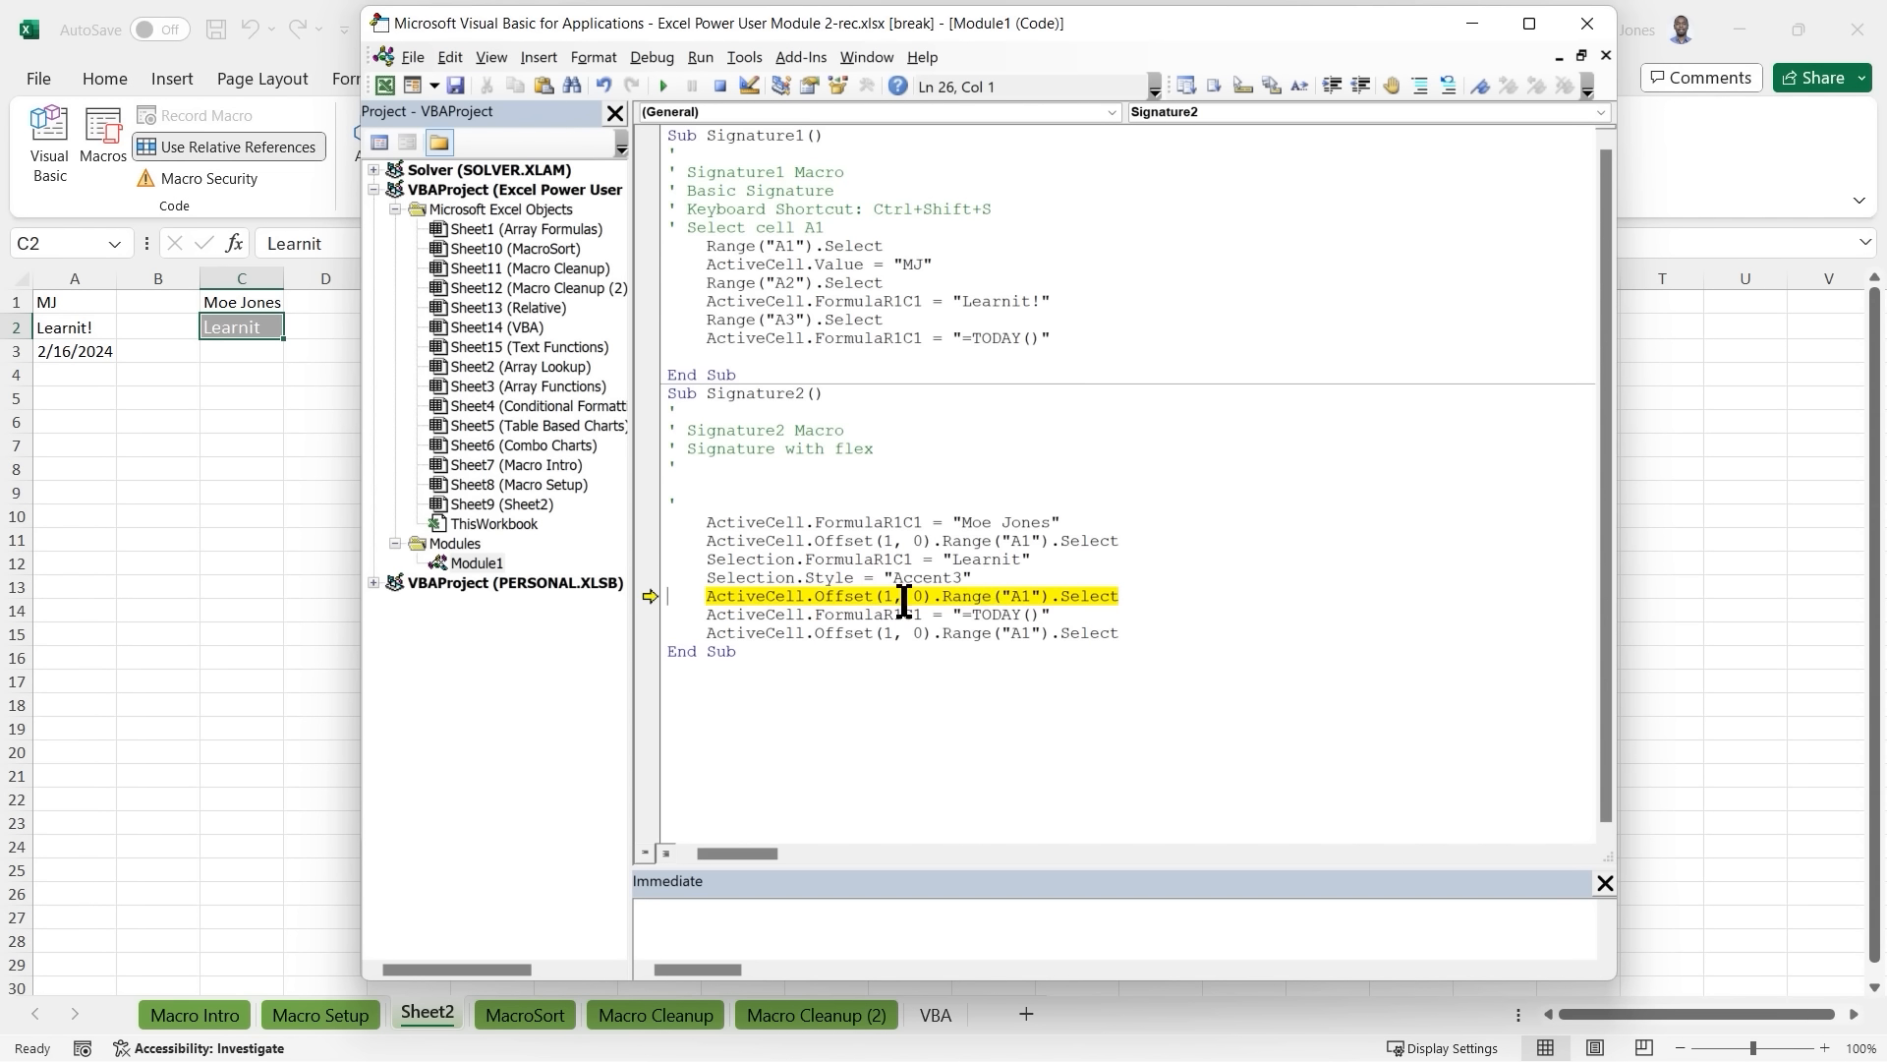
key(F8)
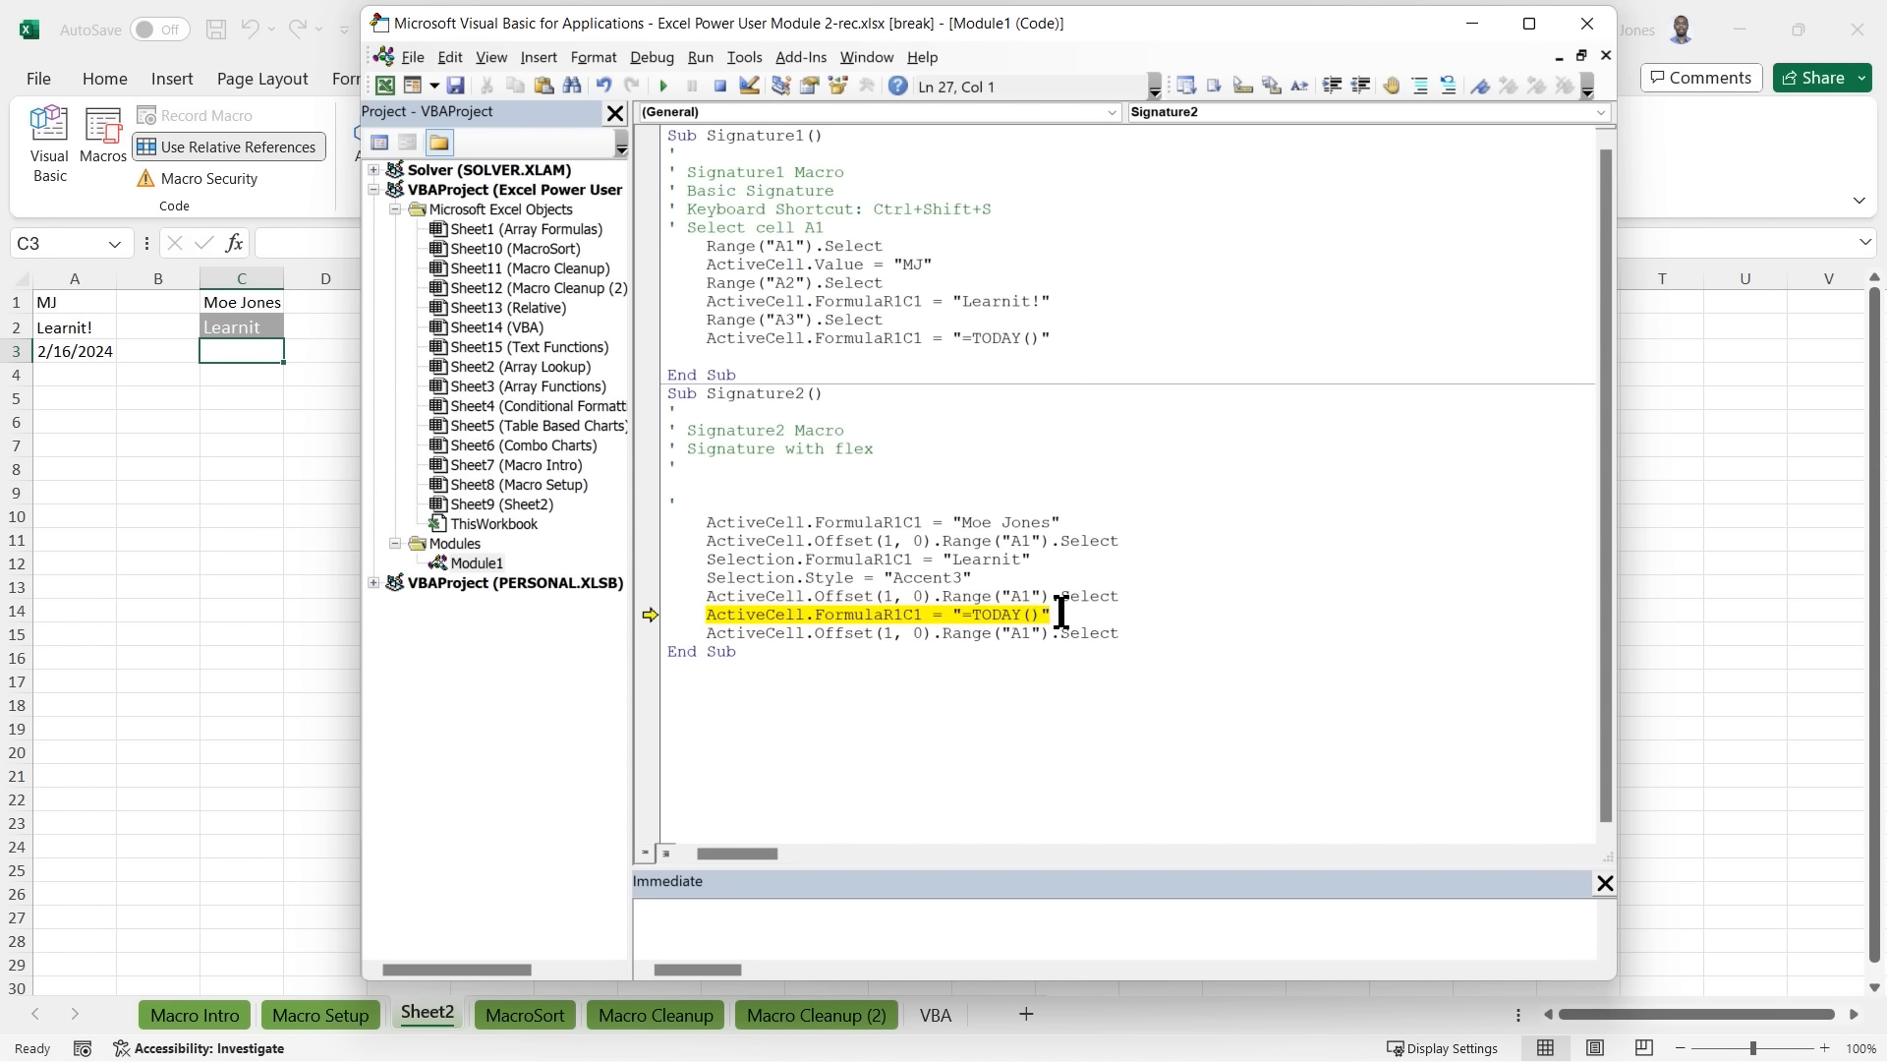
key(F8)
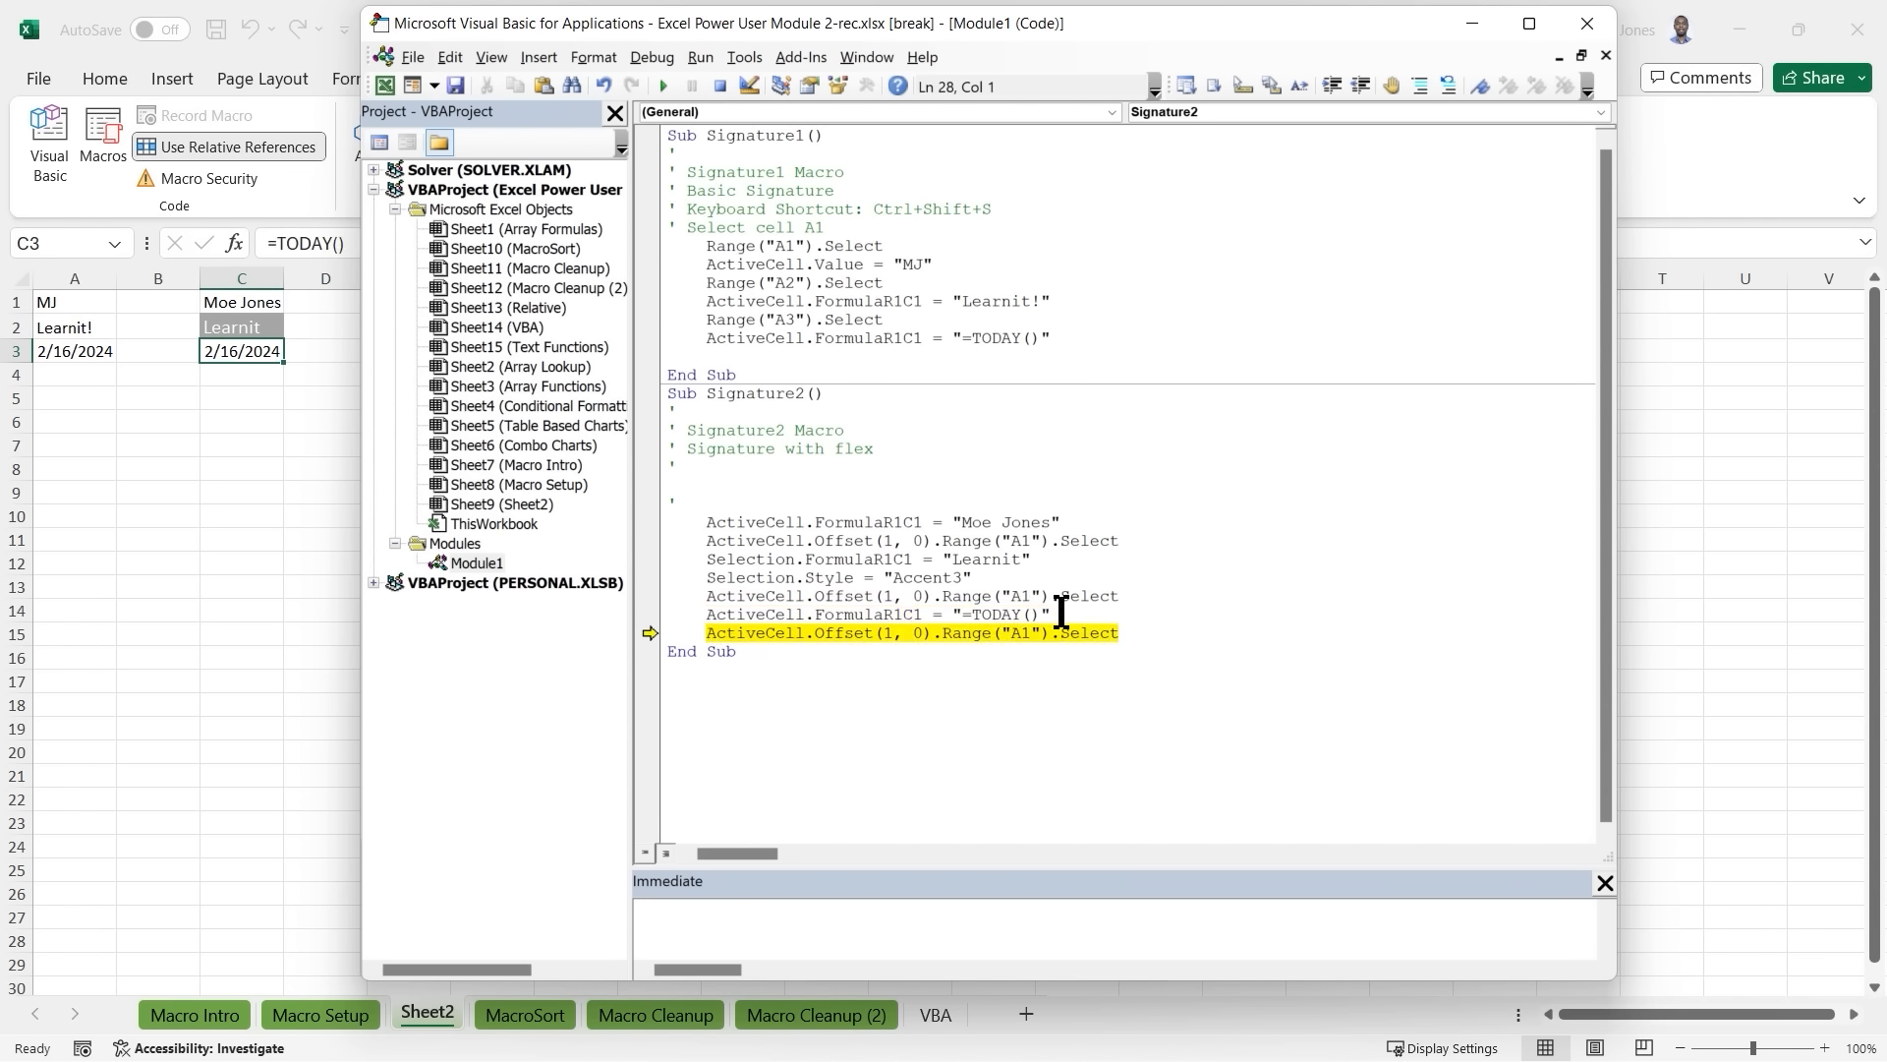
key(F8)
key(F8)
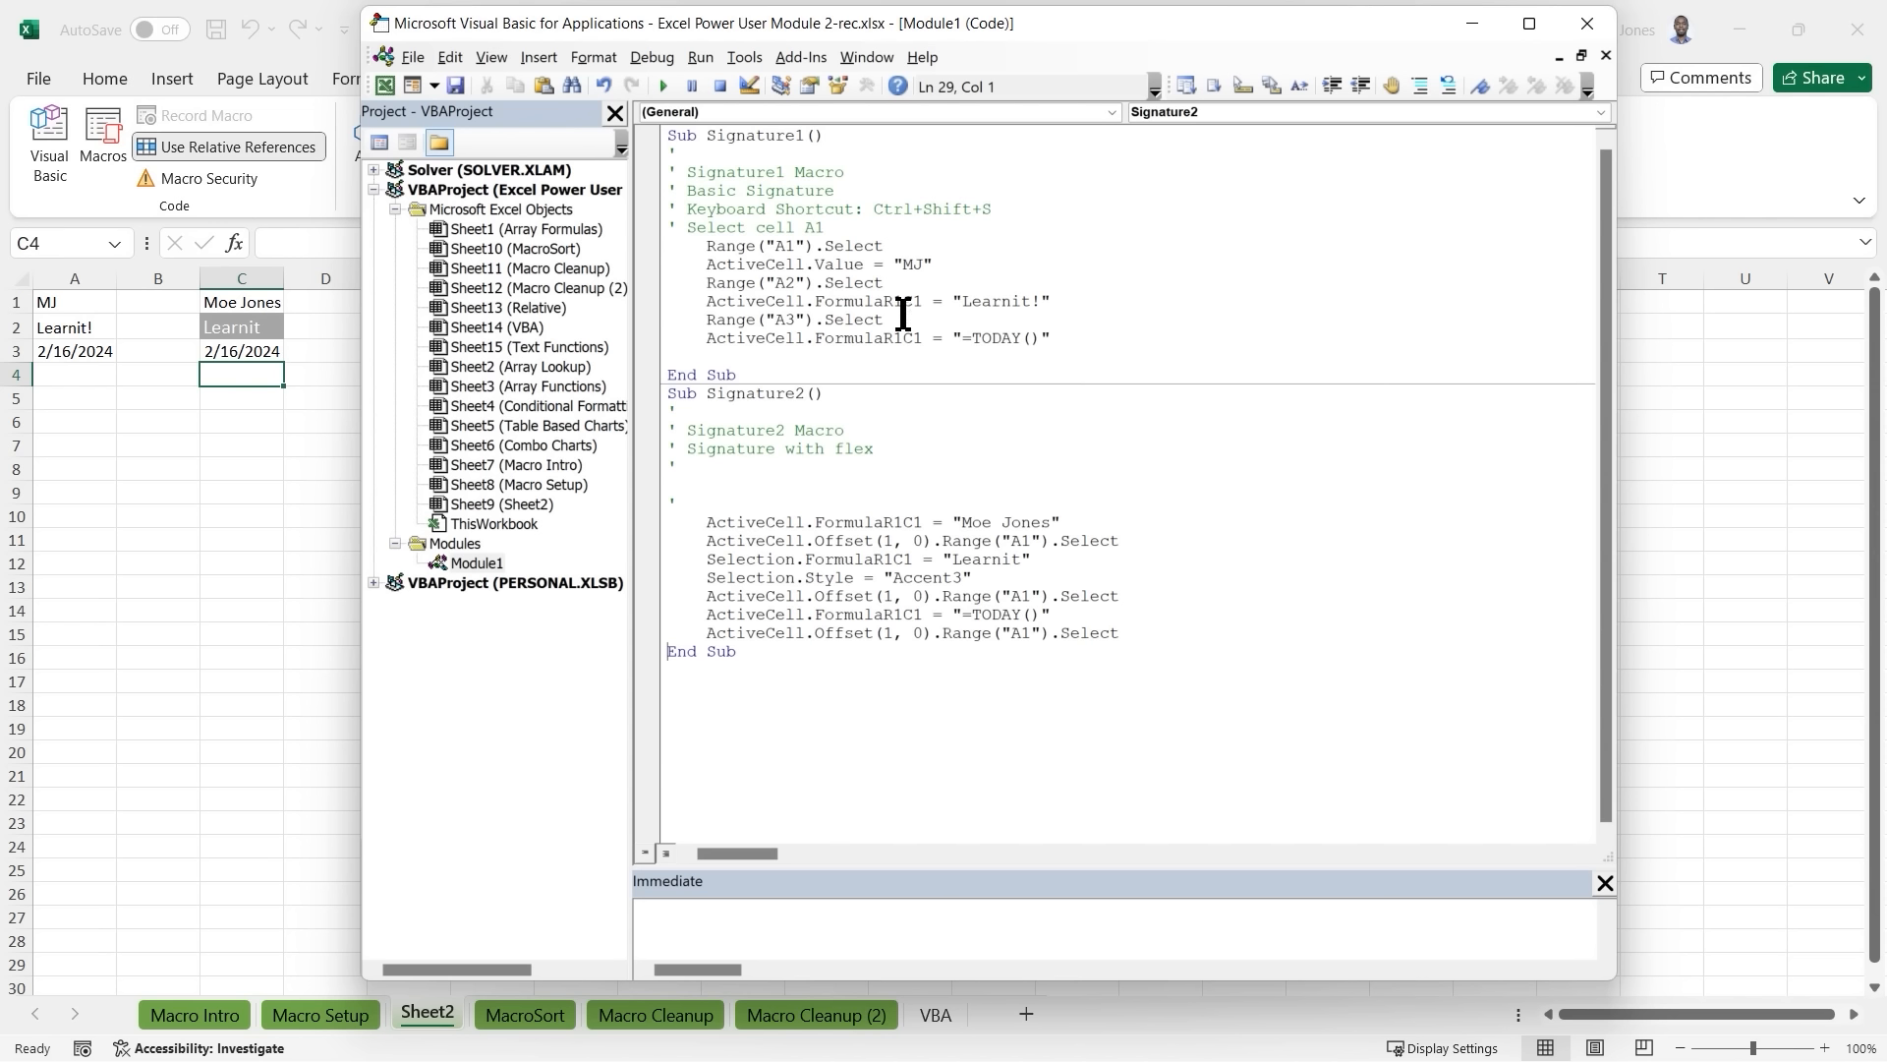
Return to the workbook and scroll through the VBA in a nutshell sheet.
click(287, 487)
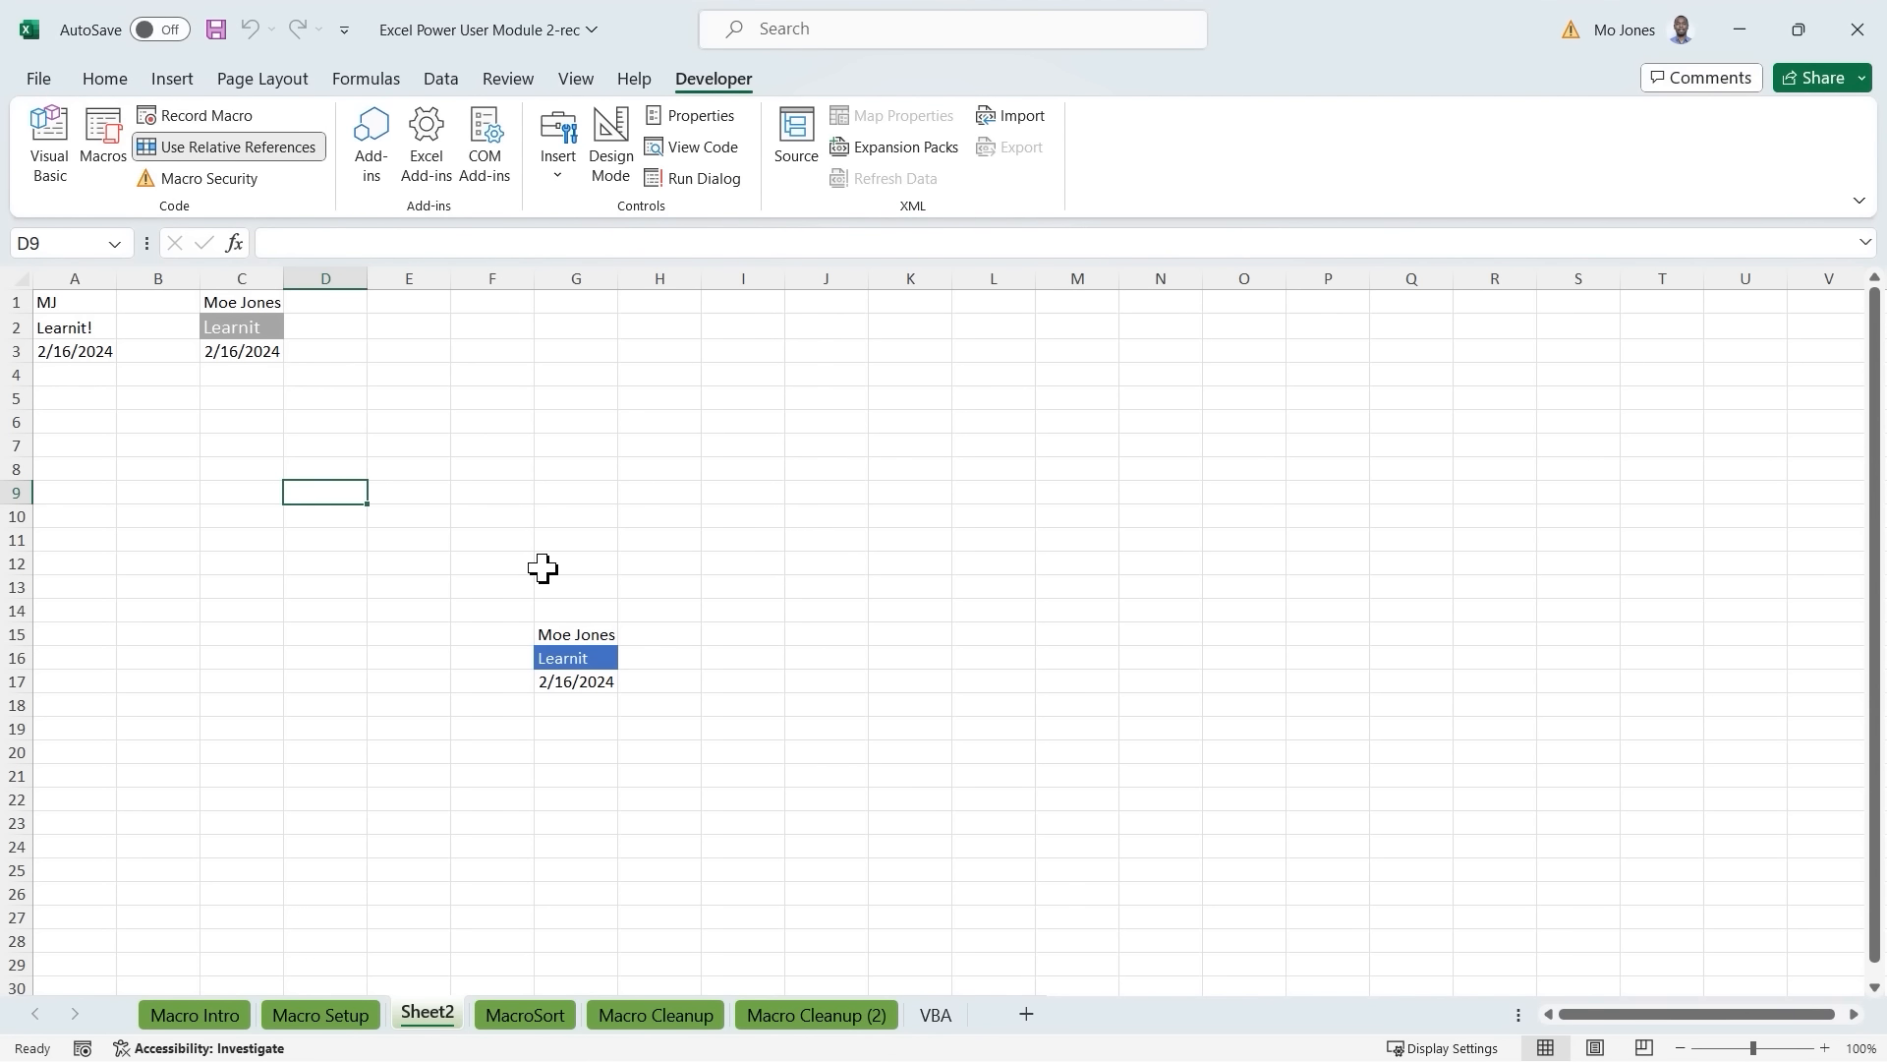
click(938, 1015)
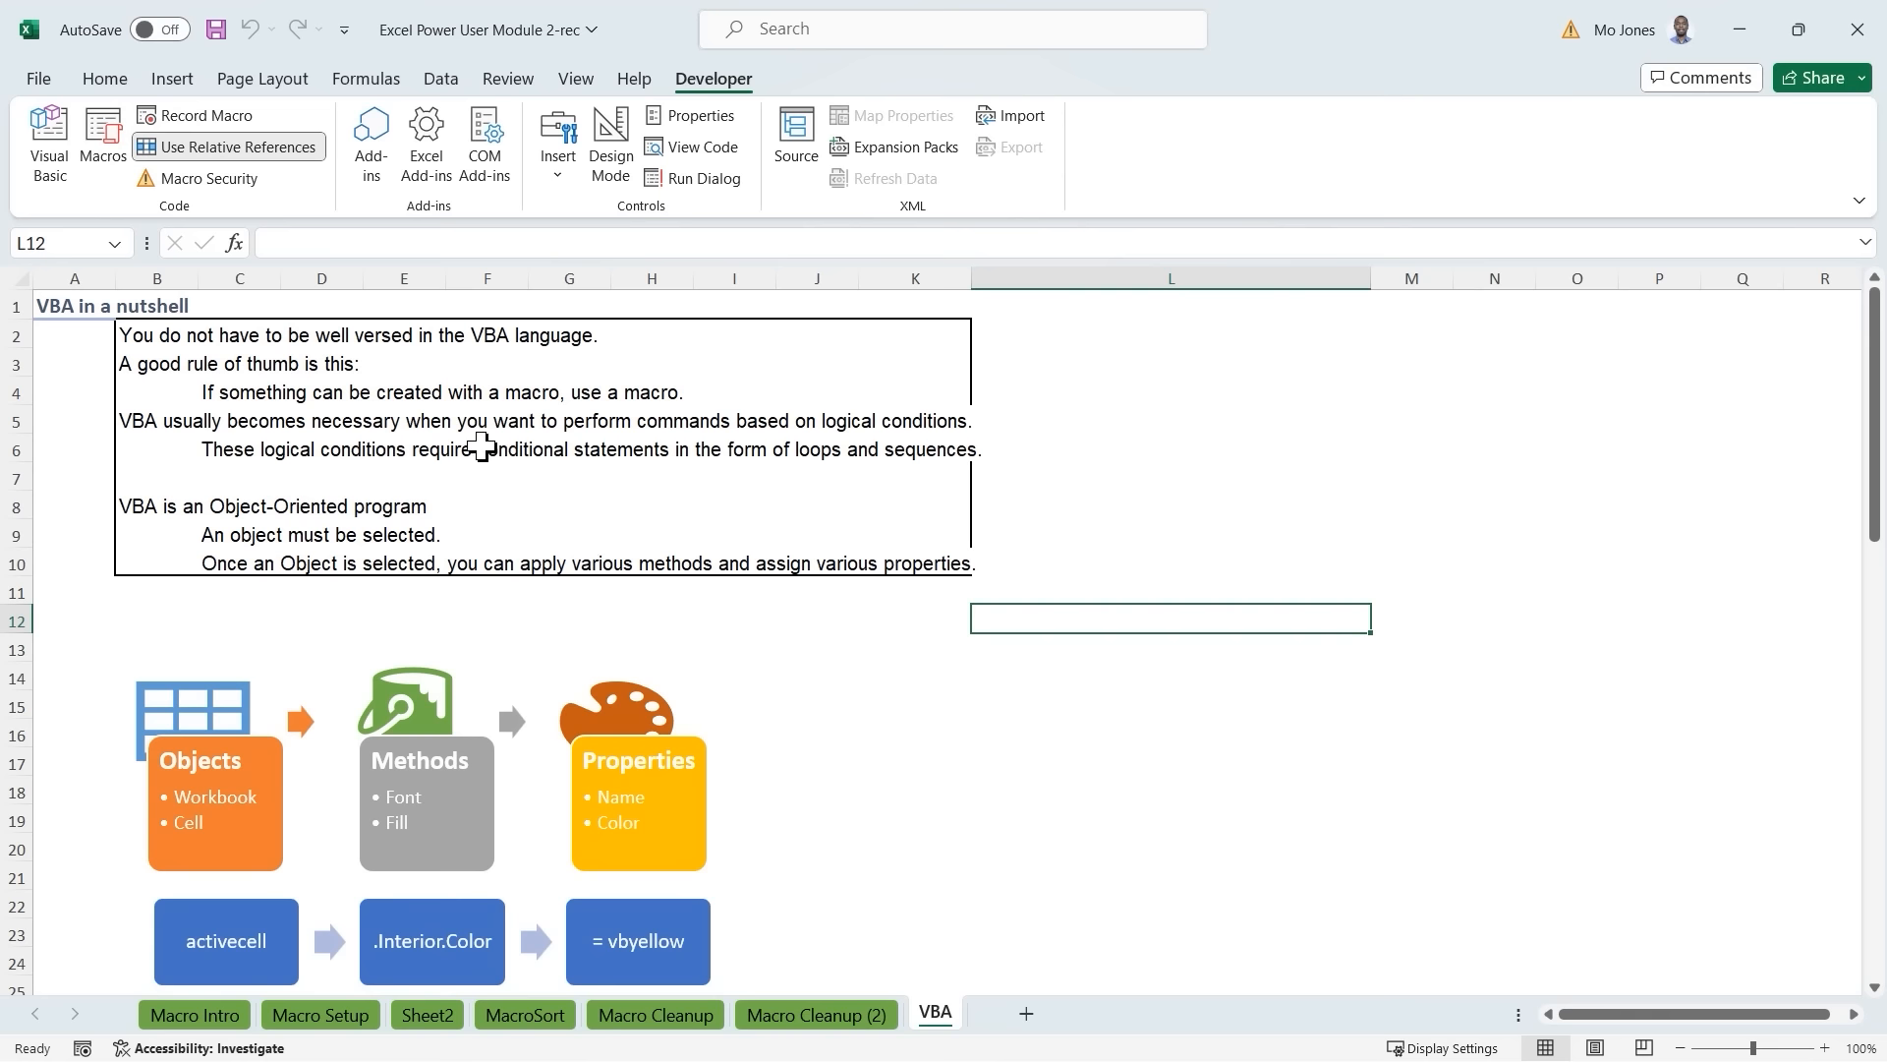
scroll(481, 444, down, 3)
scroll(482, 445, down, 2)
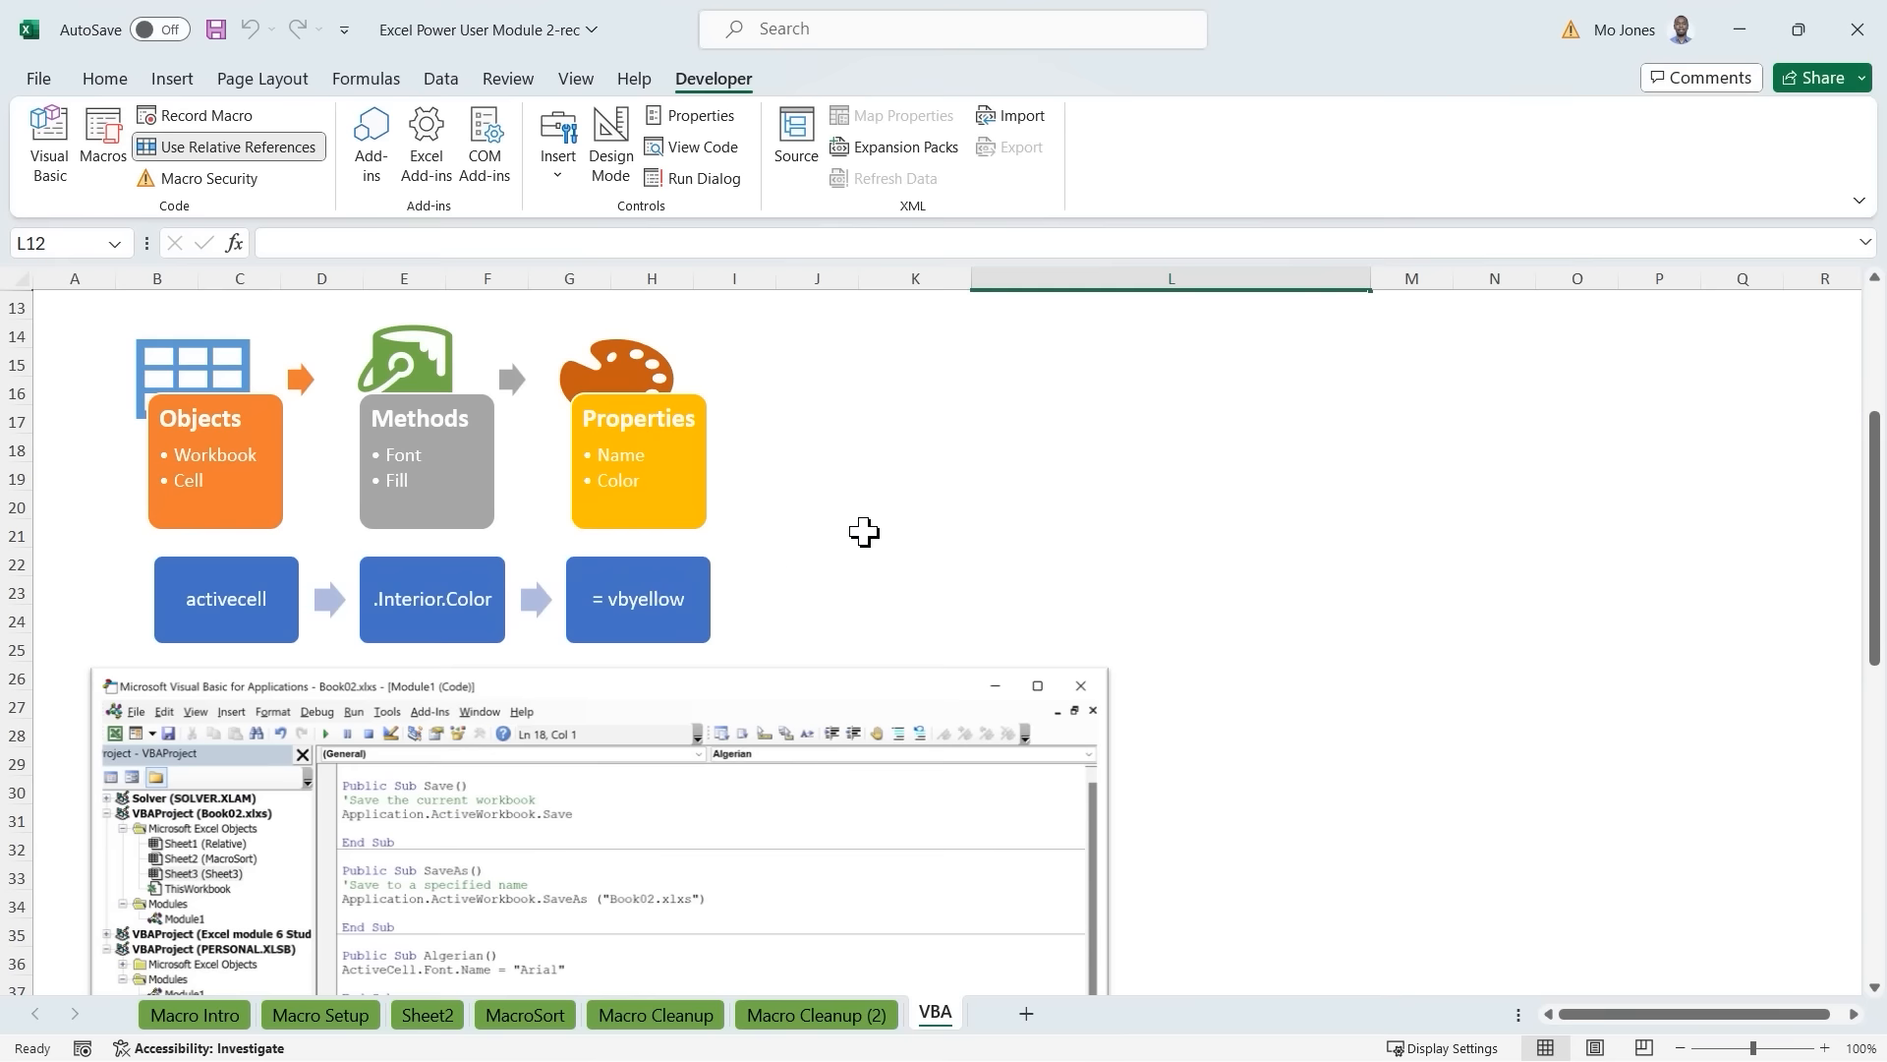
scroll(864, 532, down, 5)
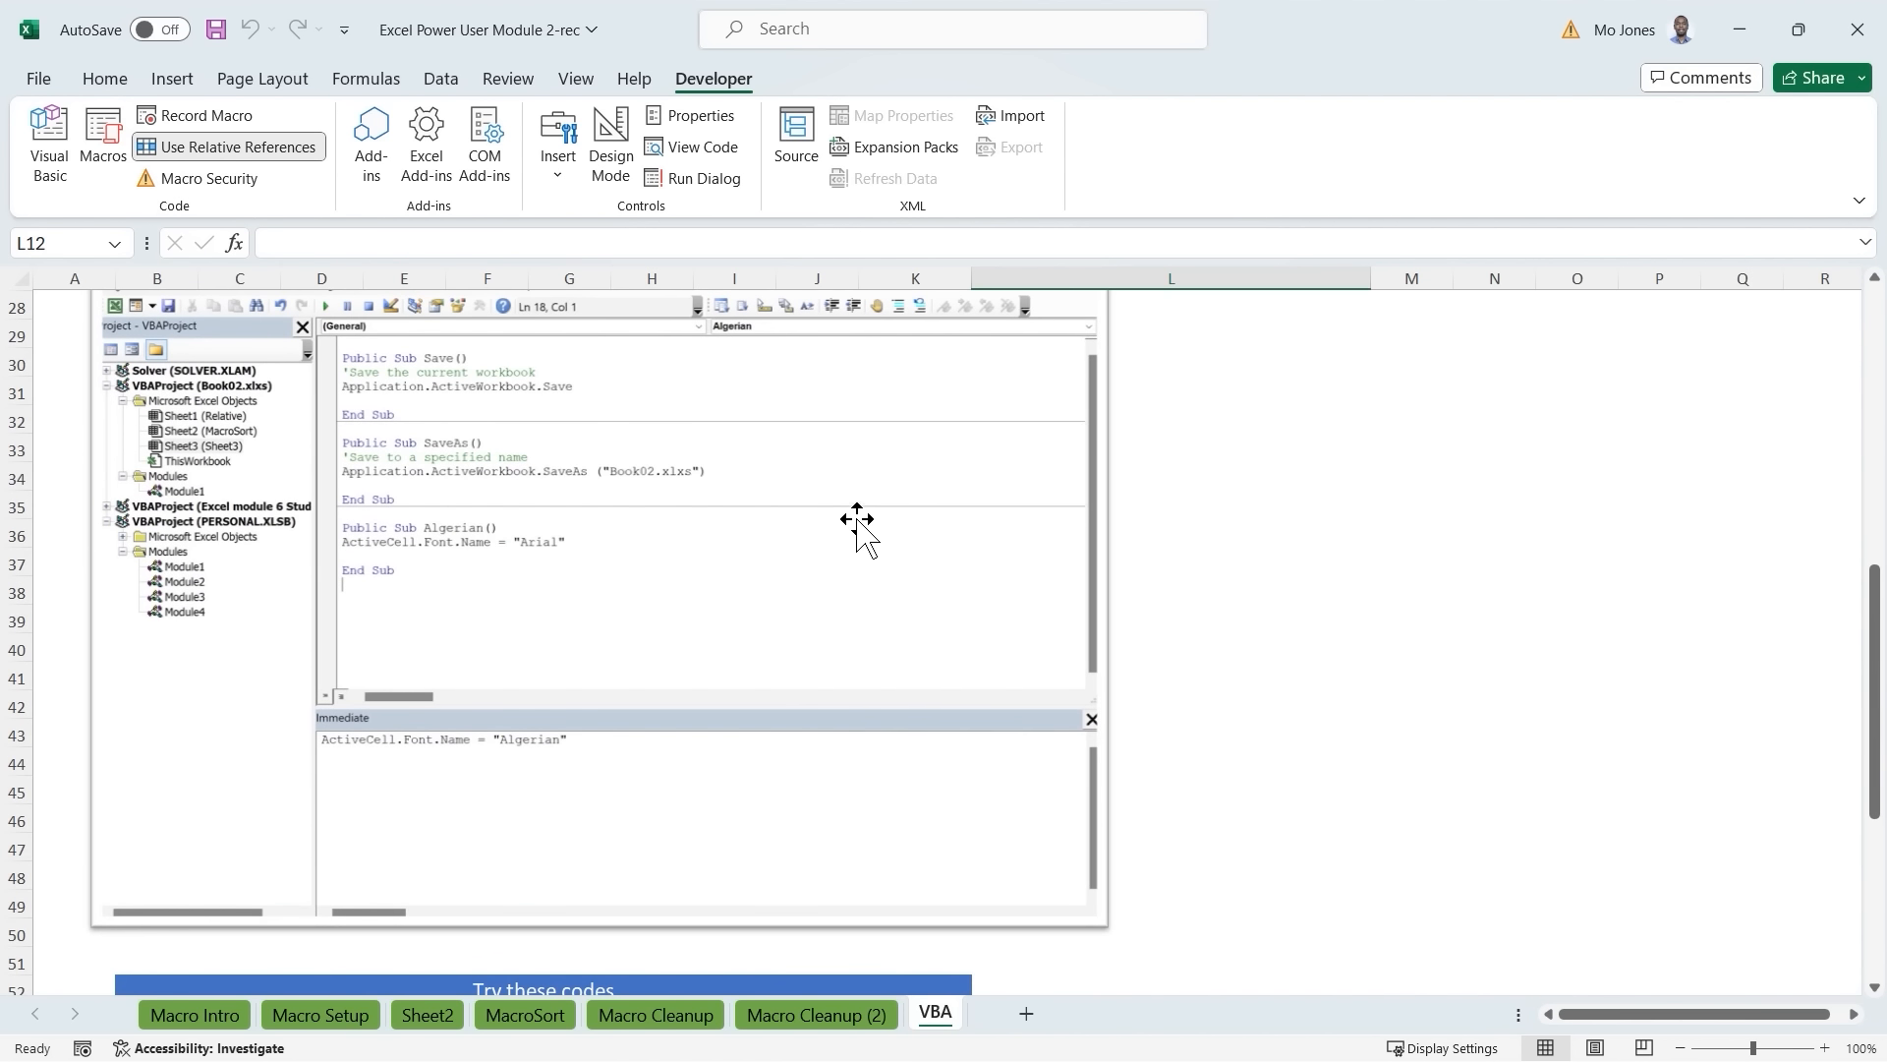
scroll(857, 519, down, 6)
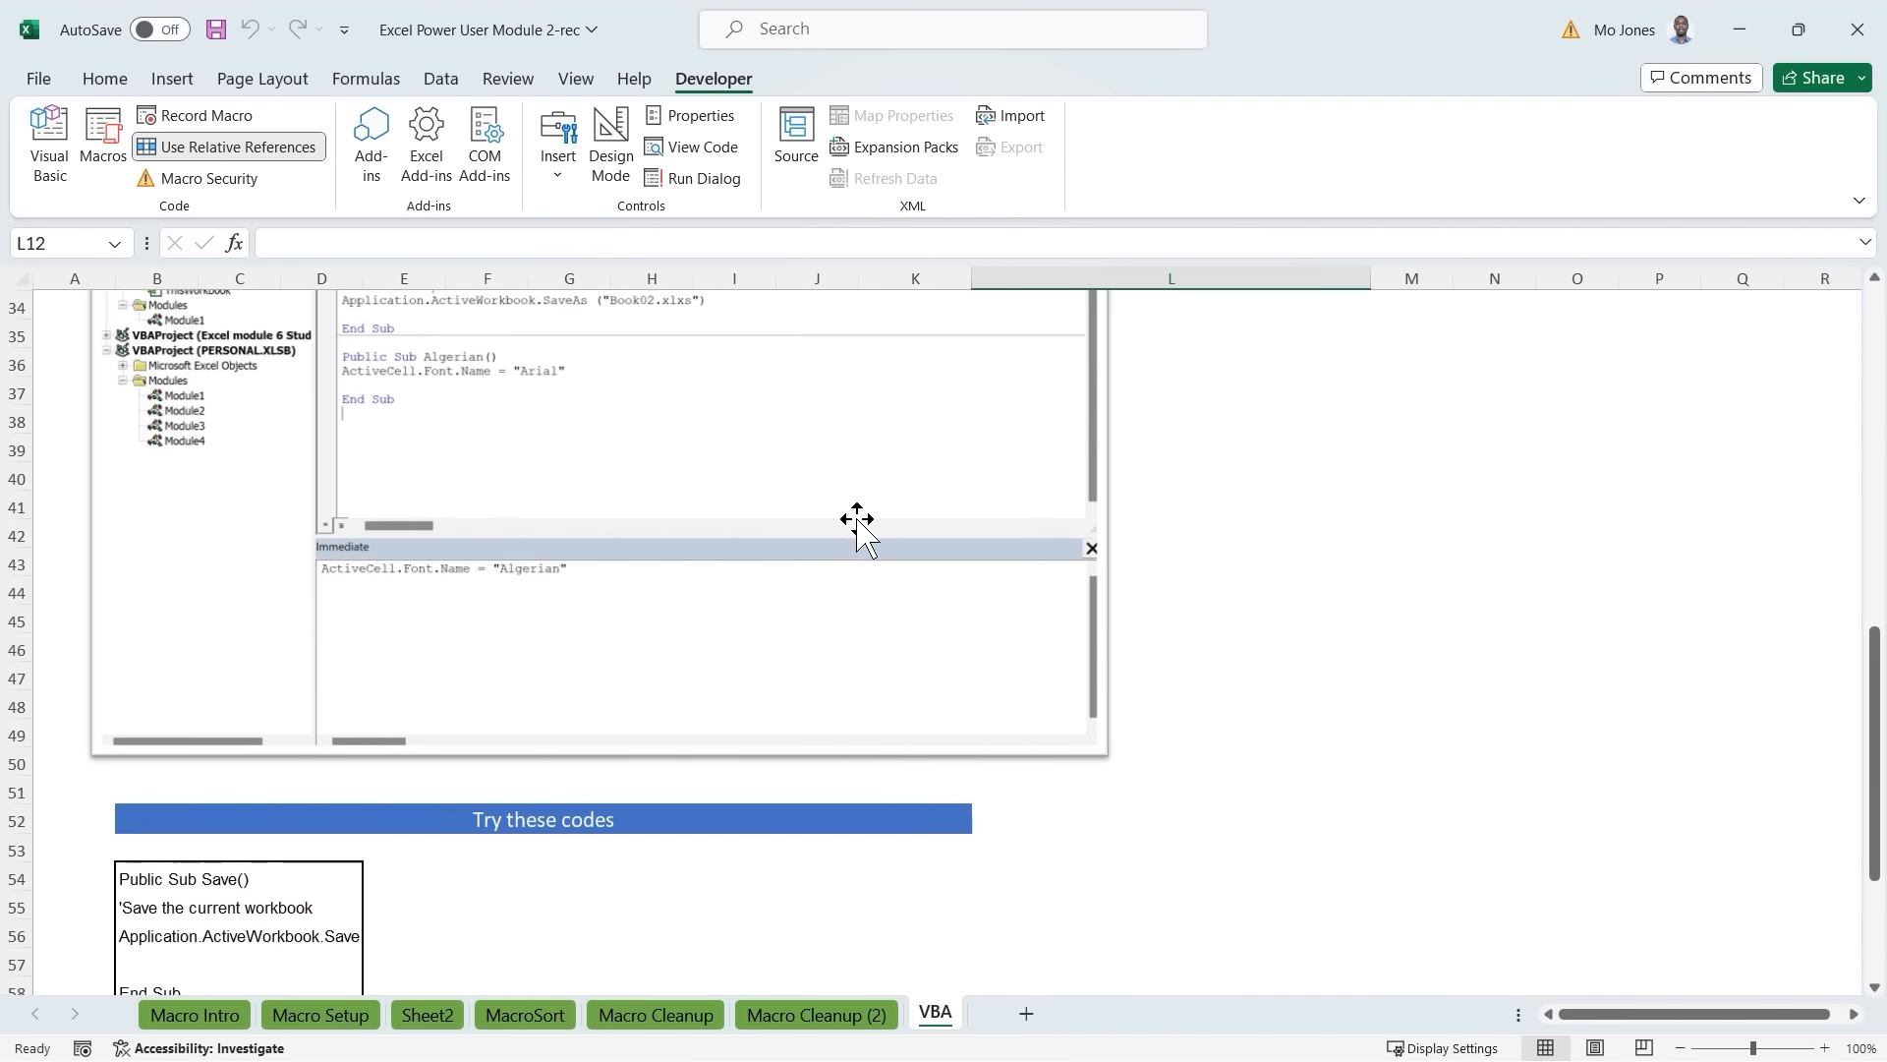
scroll(856, 518, down, 1)
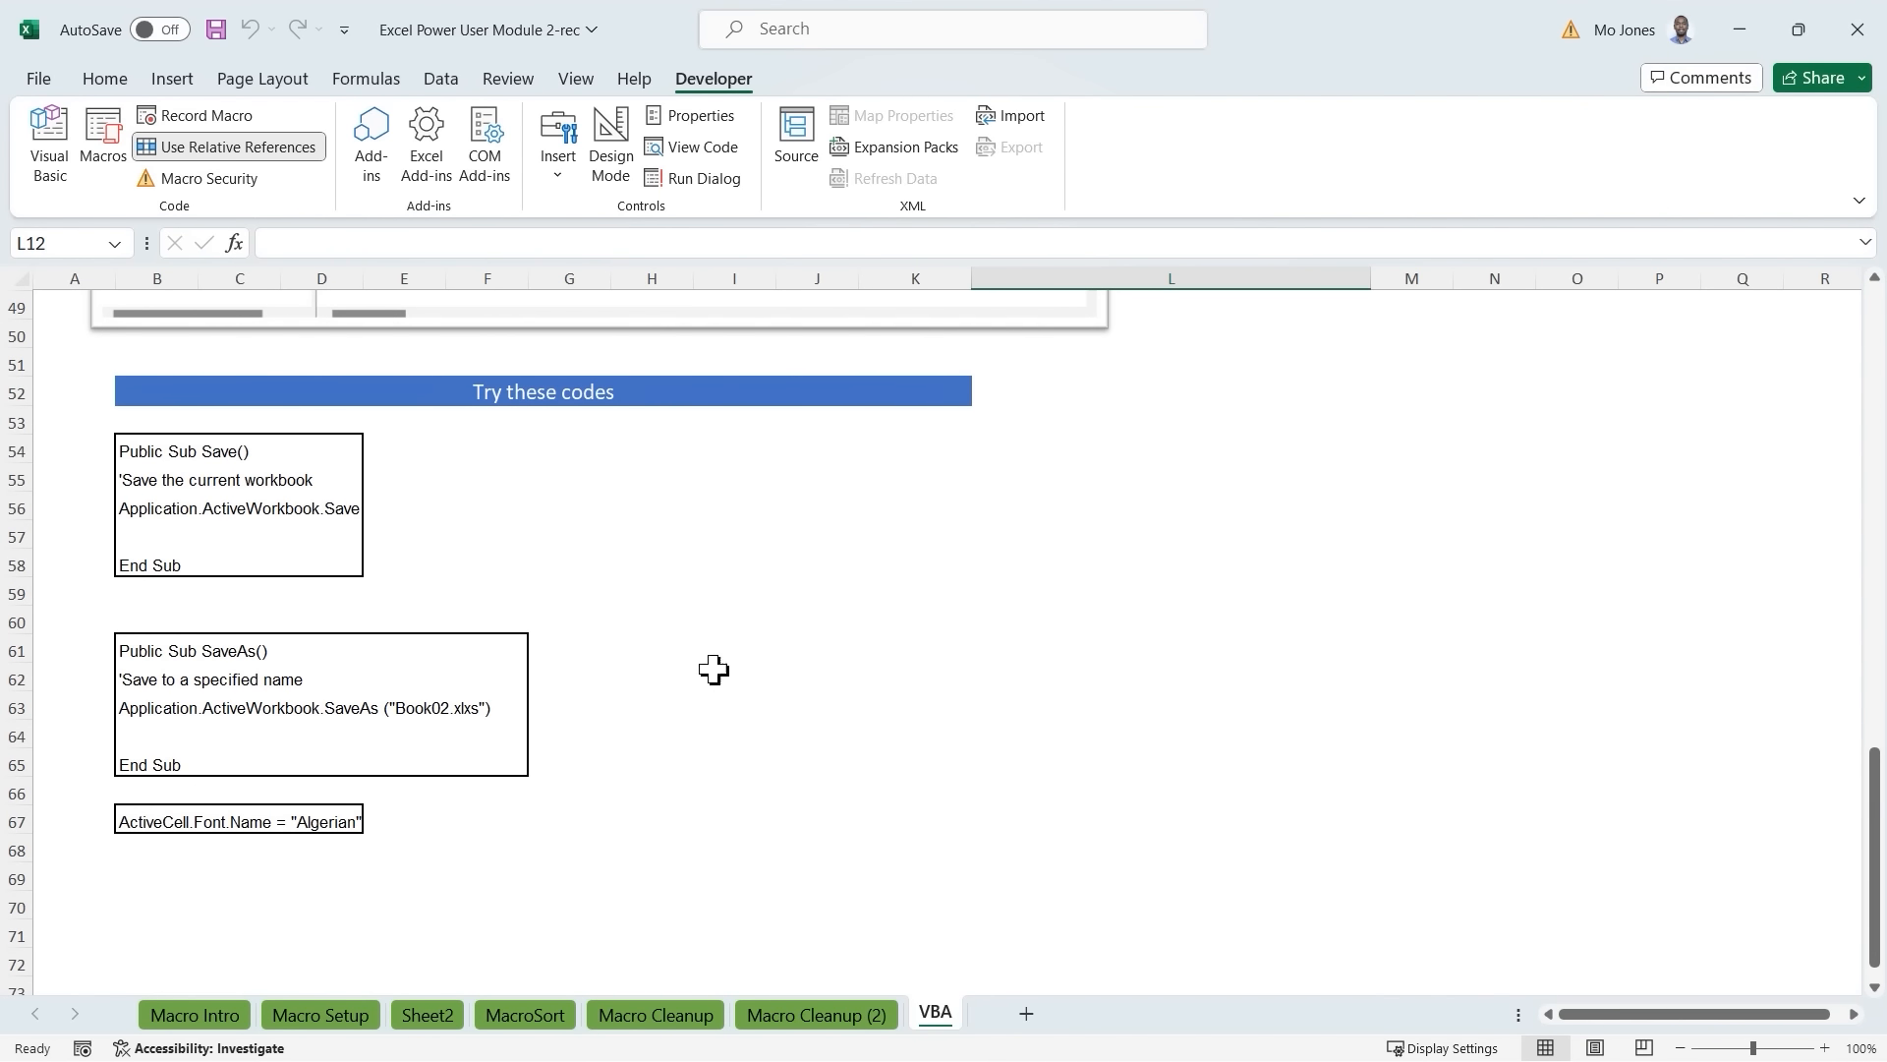
scroll(785, 704, up, 6)
scroll(785, 703, up, 10)
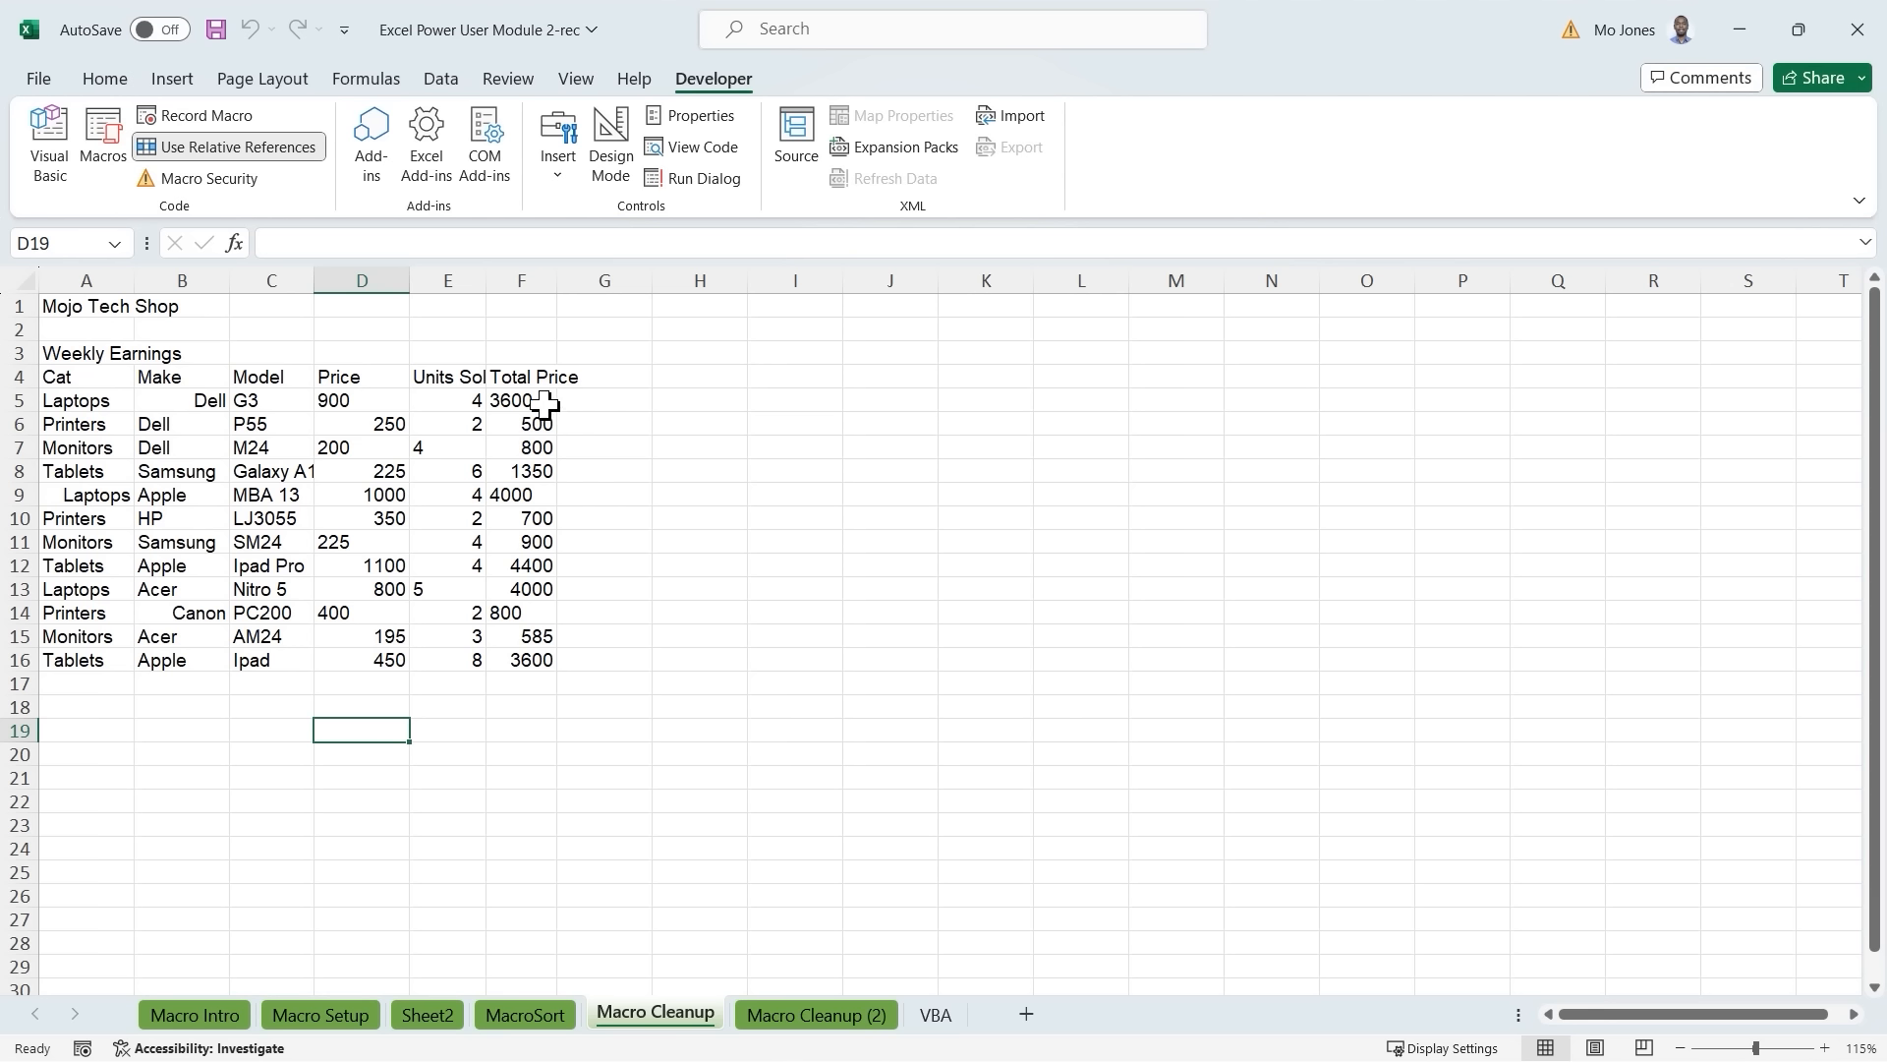
drag(541, 401, 512, 656)
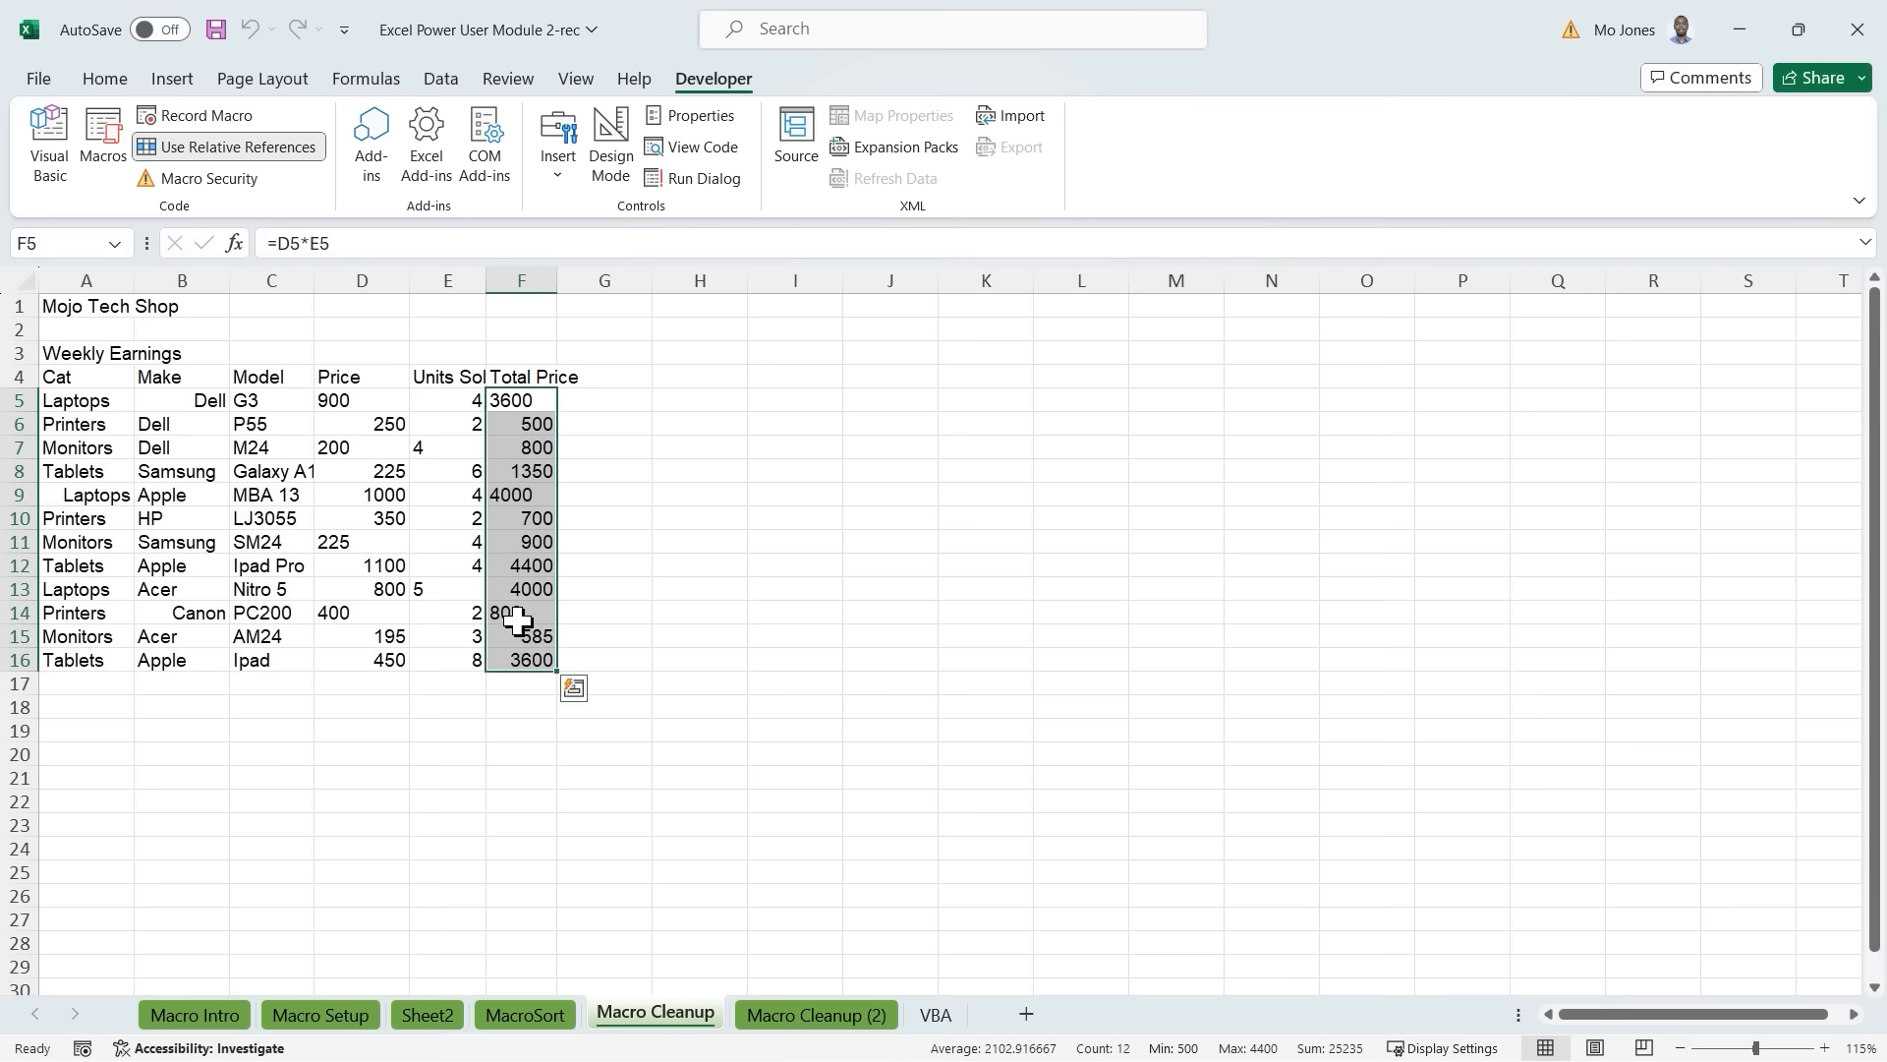
drag(379, 404, 381, 664)
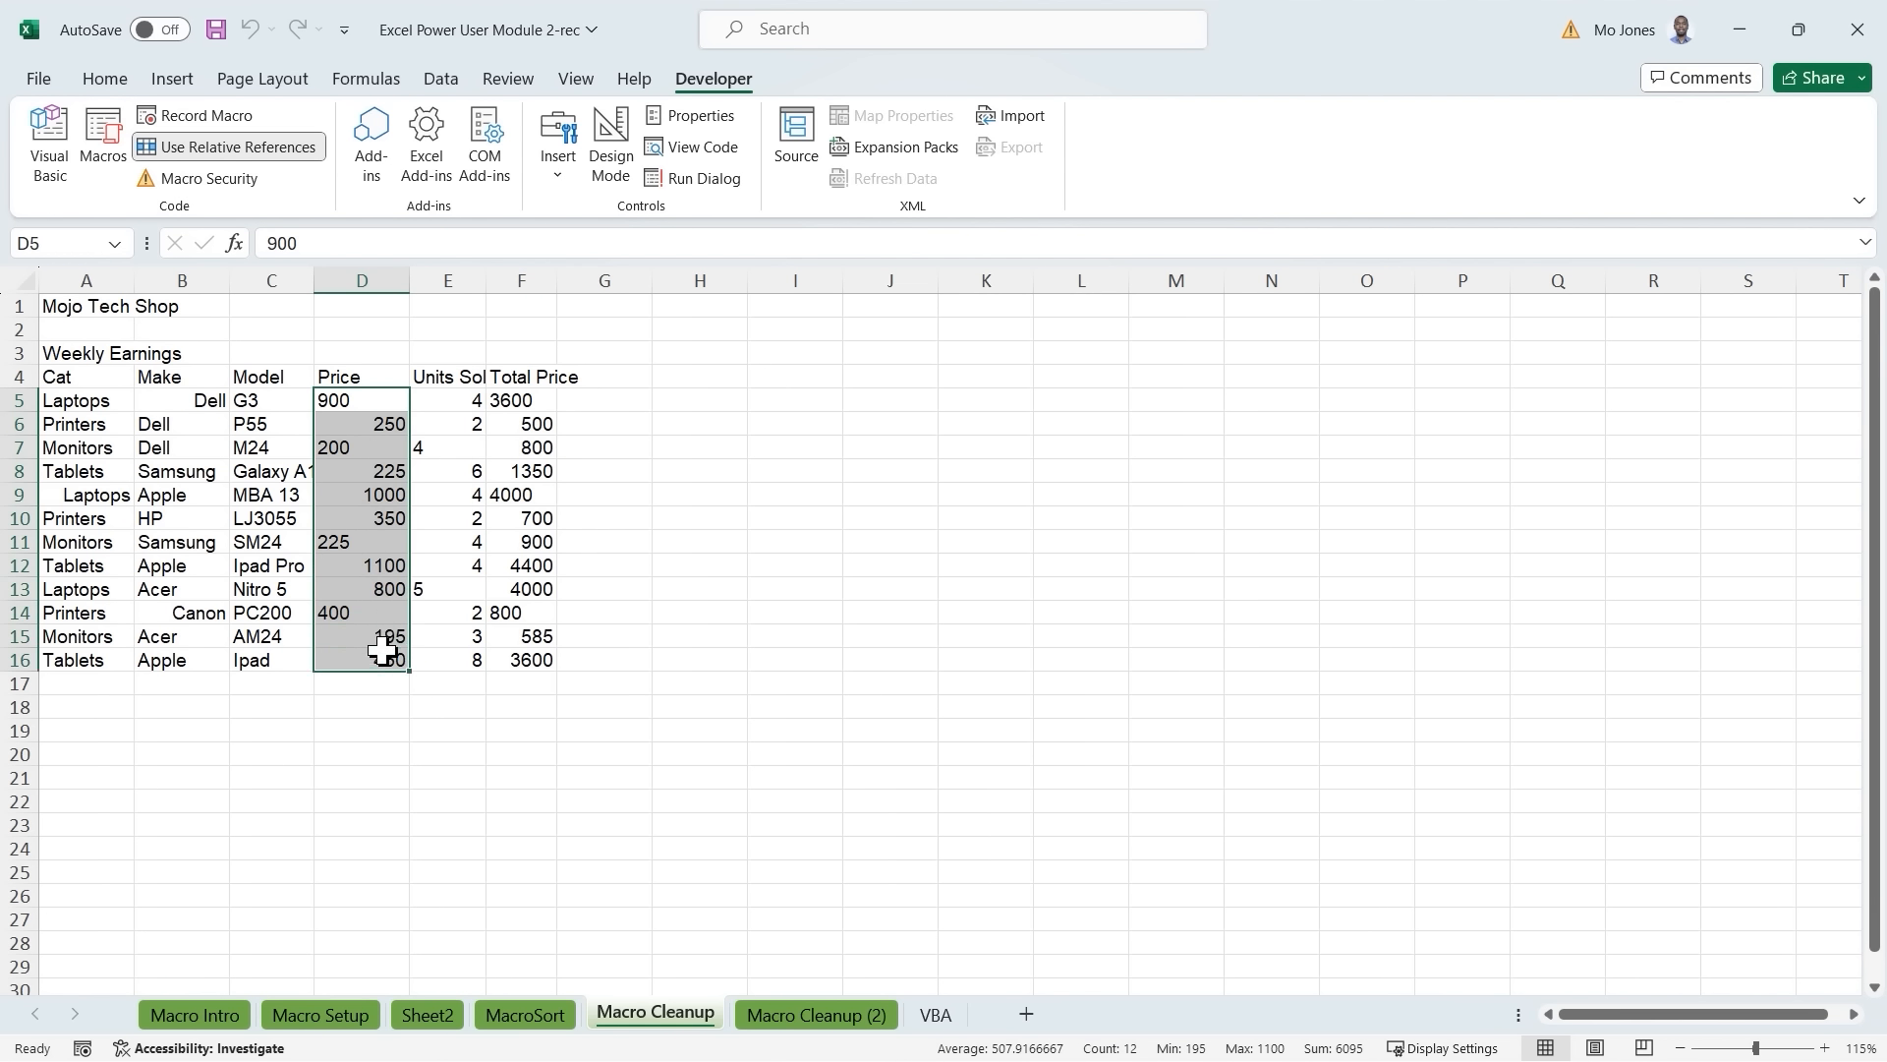
click(324, 544)
click(383, 563)
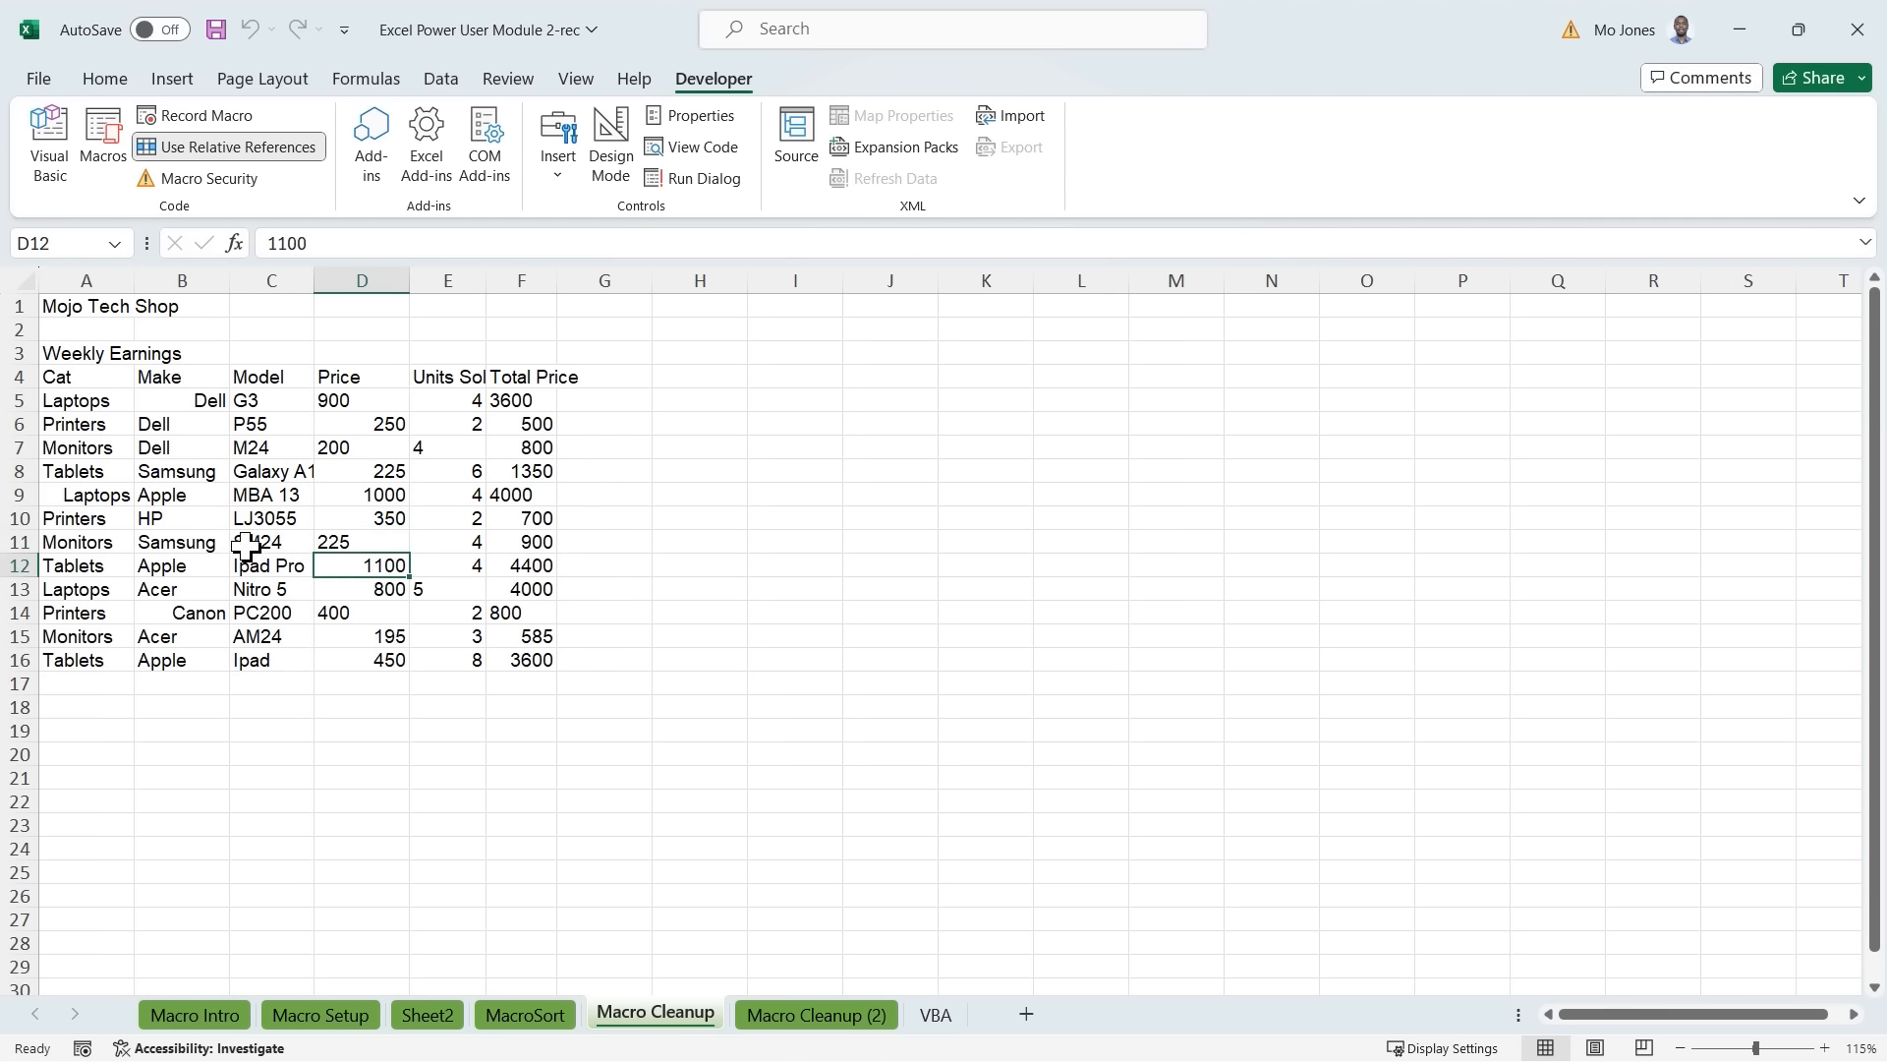
click(281, 473)
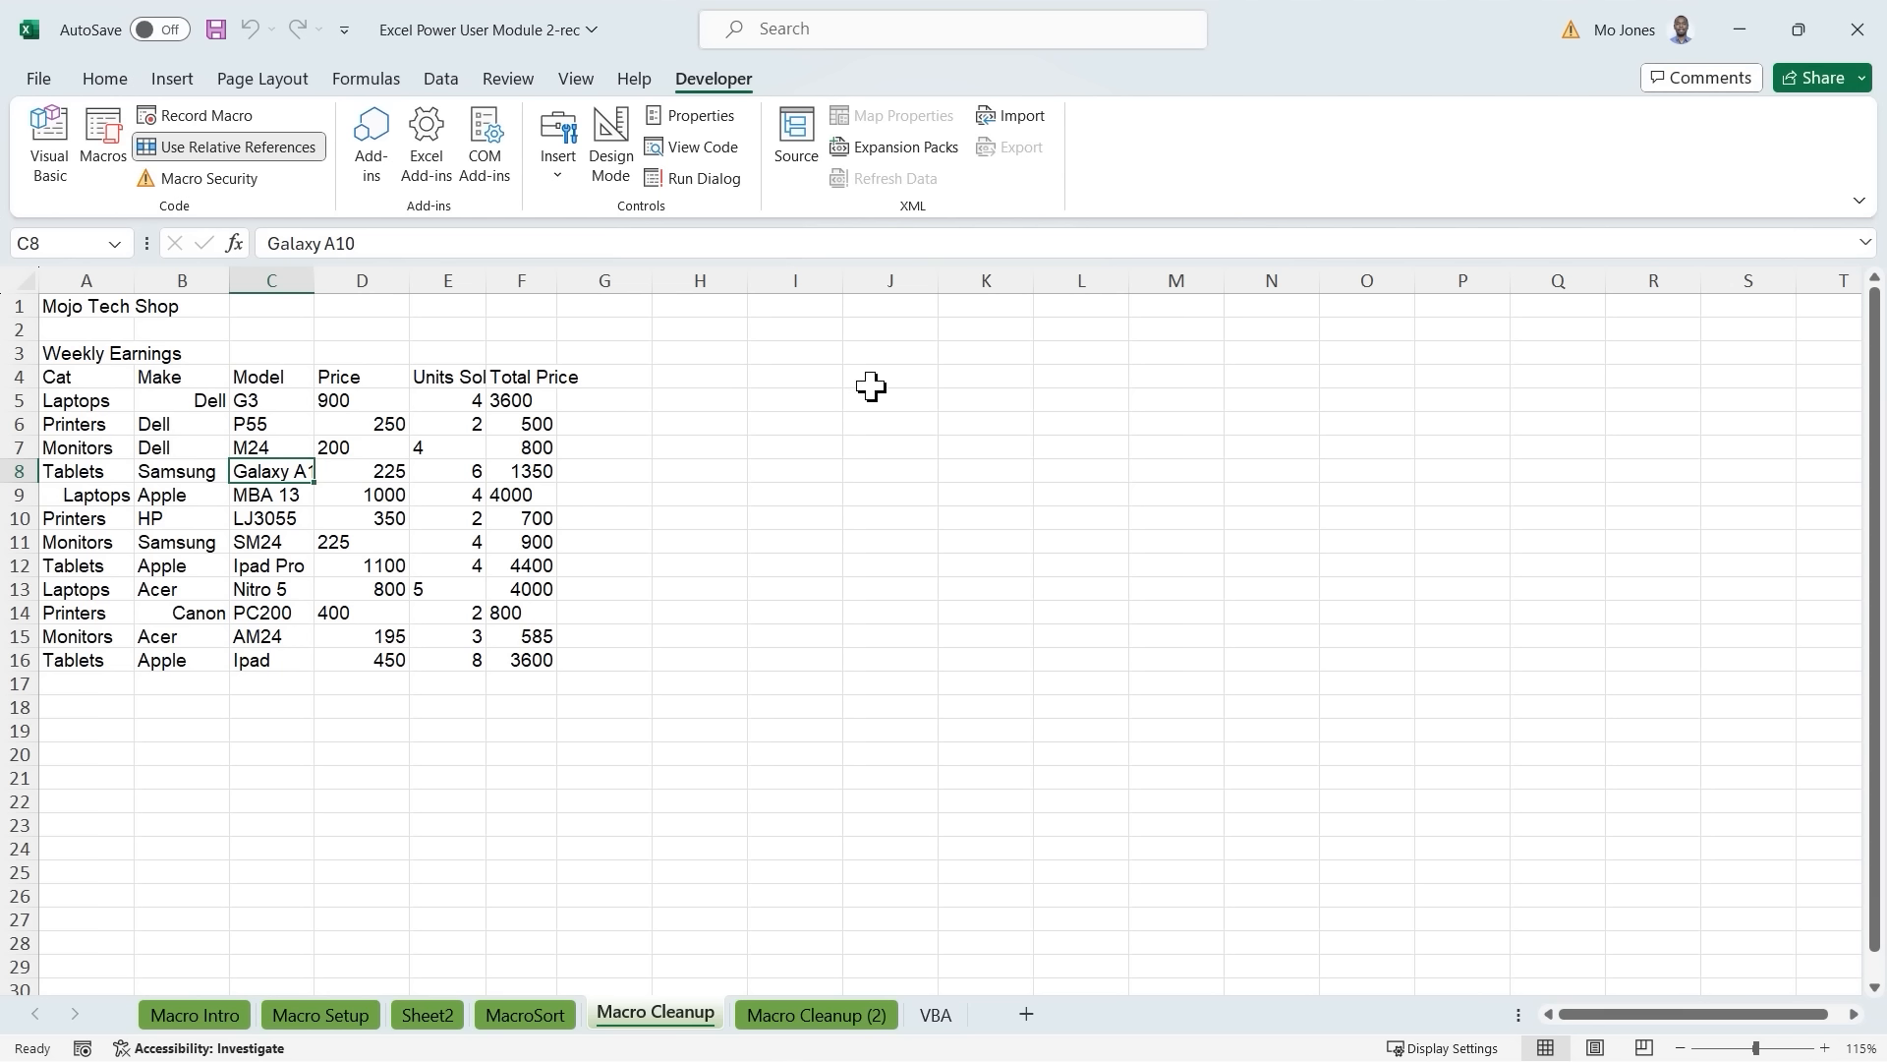
Type notes 'A1, Title', 'A3, Heading 3' and 'Prices, Currency' from cell I4 down.
click(795, 382)
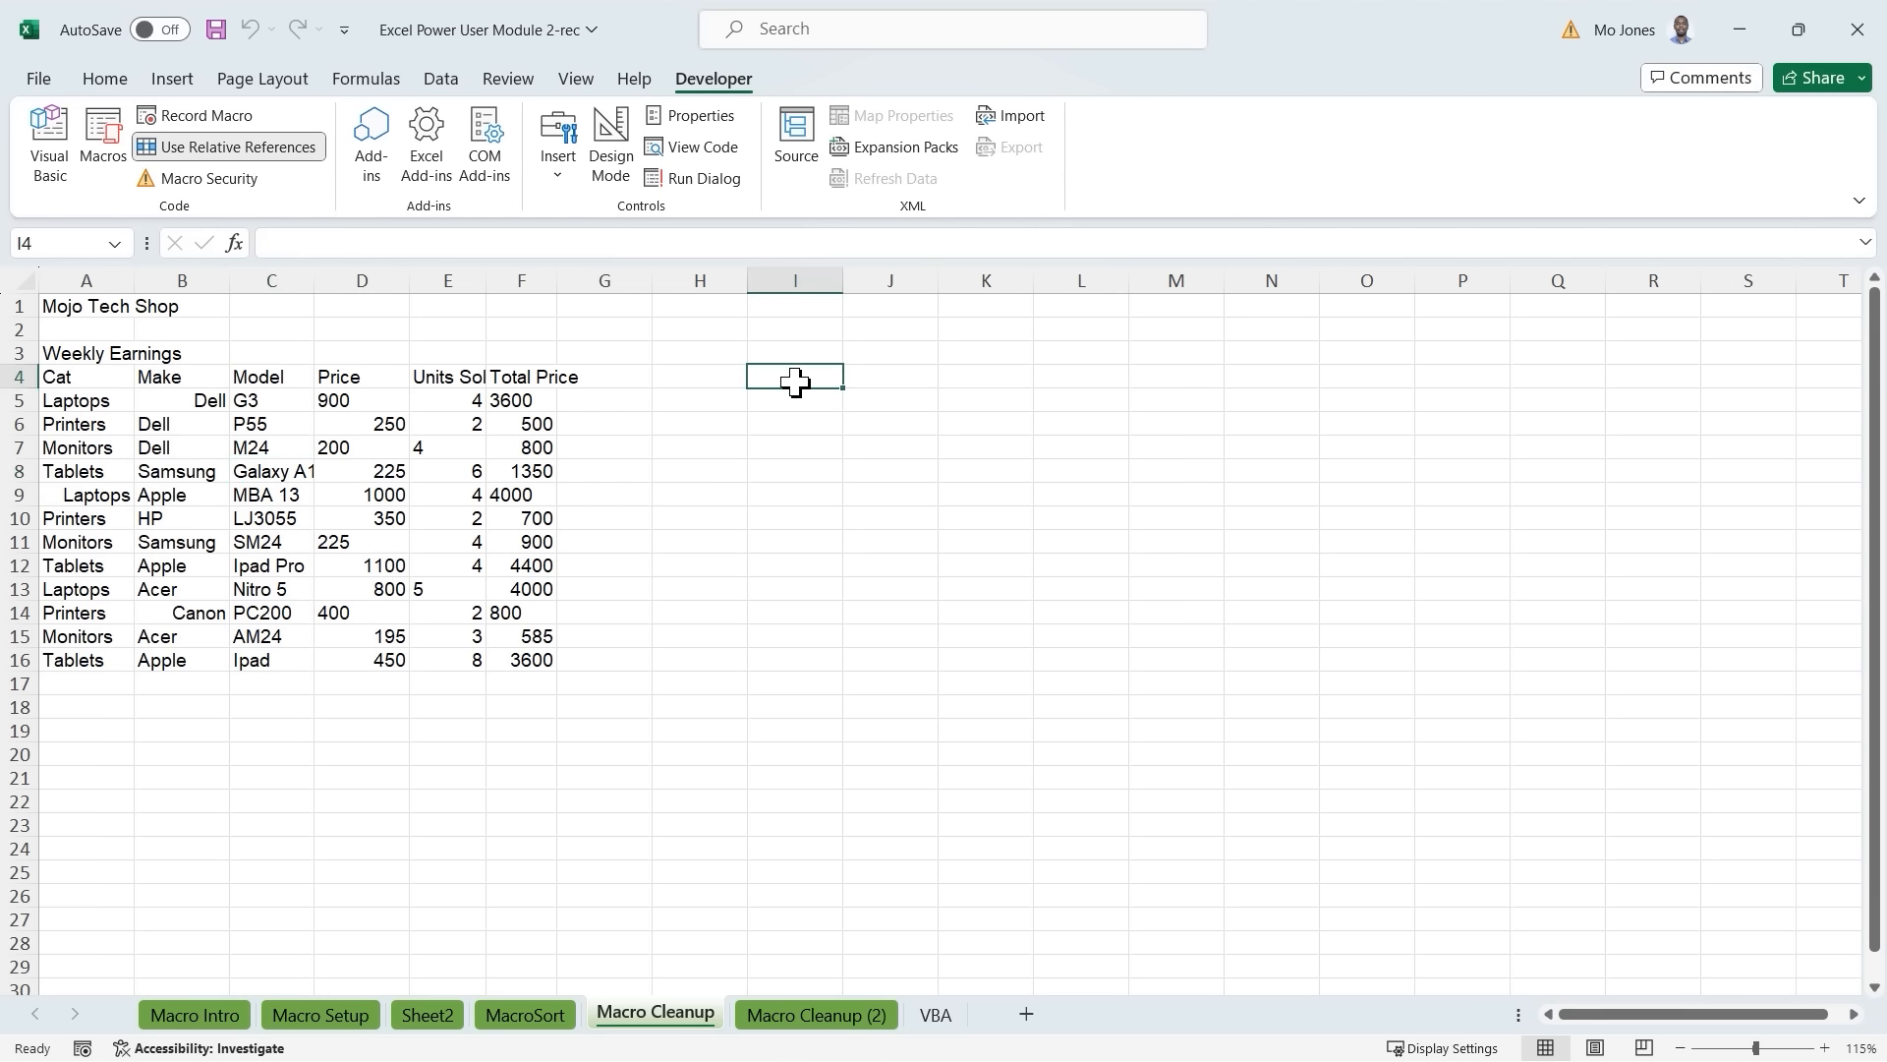
text(A)
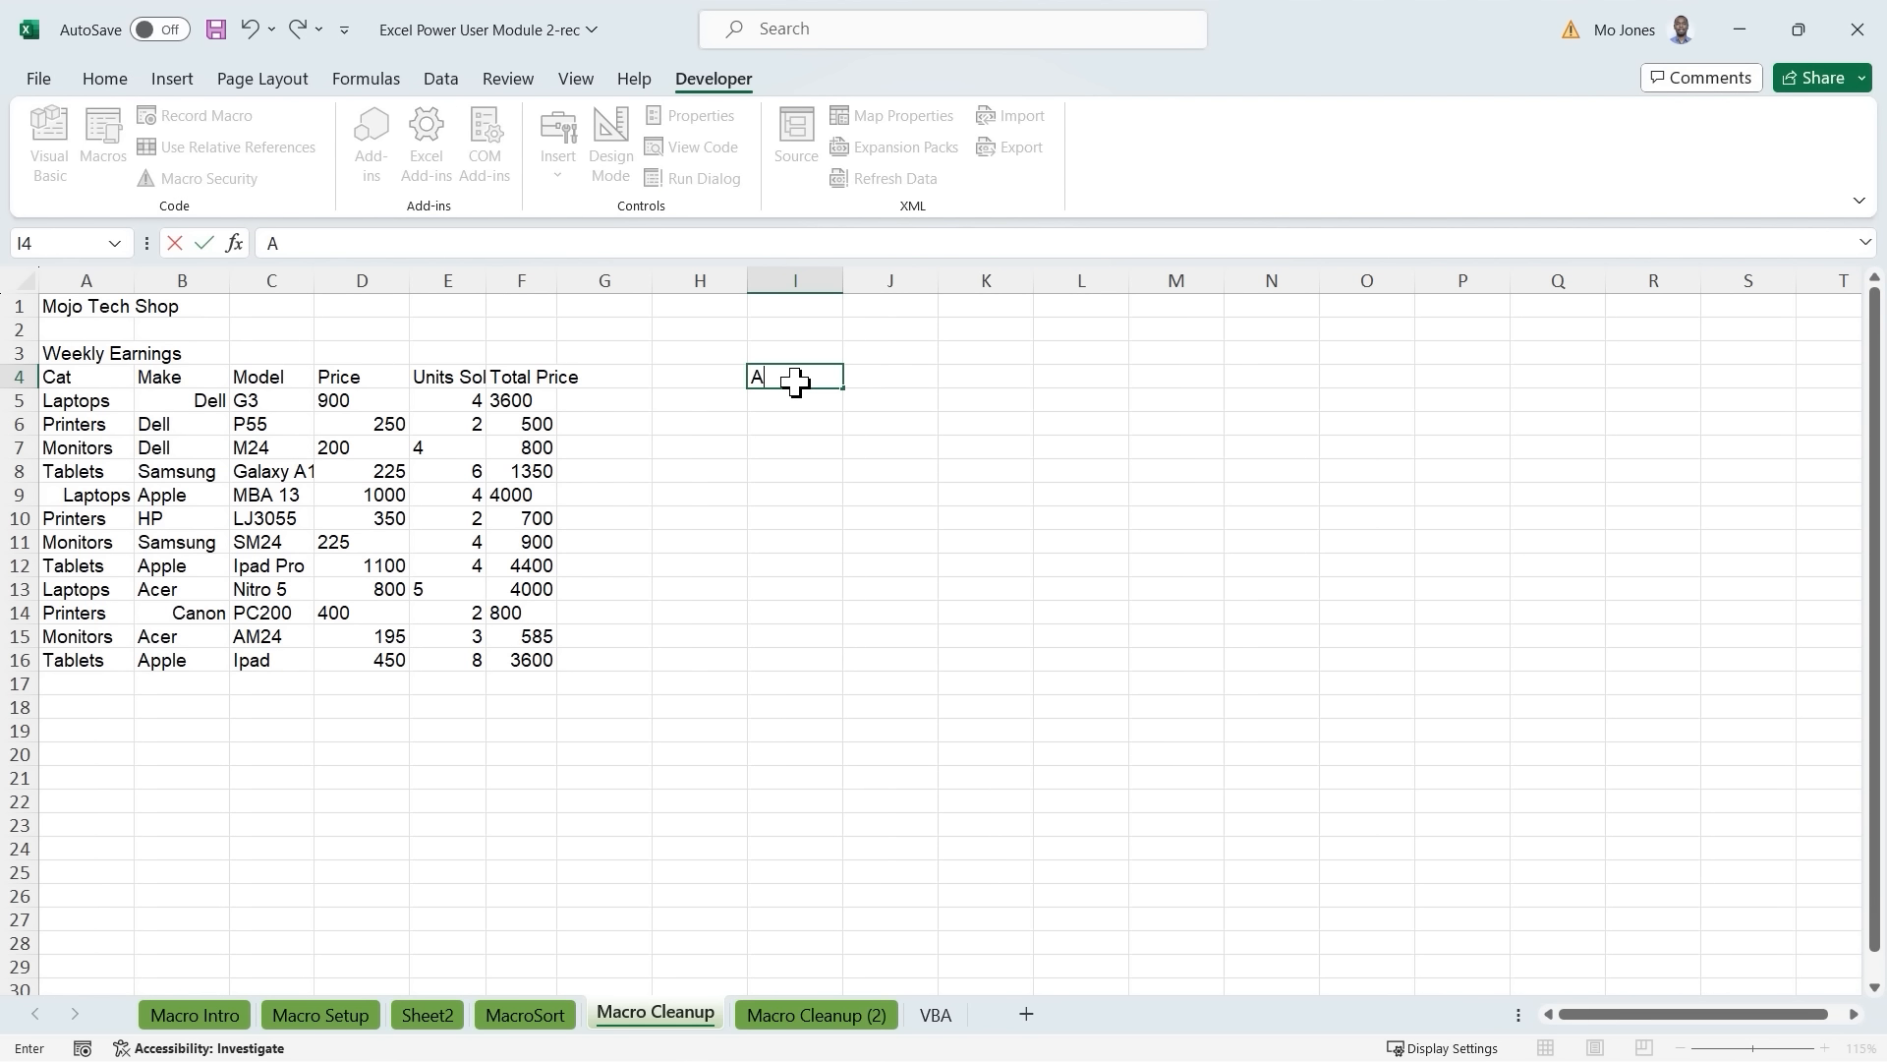
text(1, Title)
key(Return)
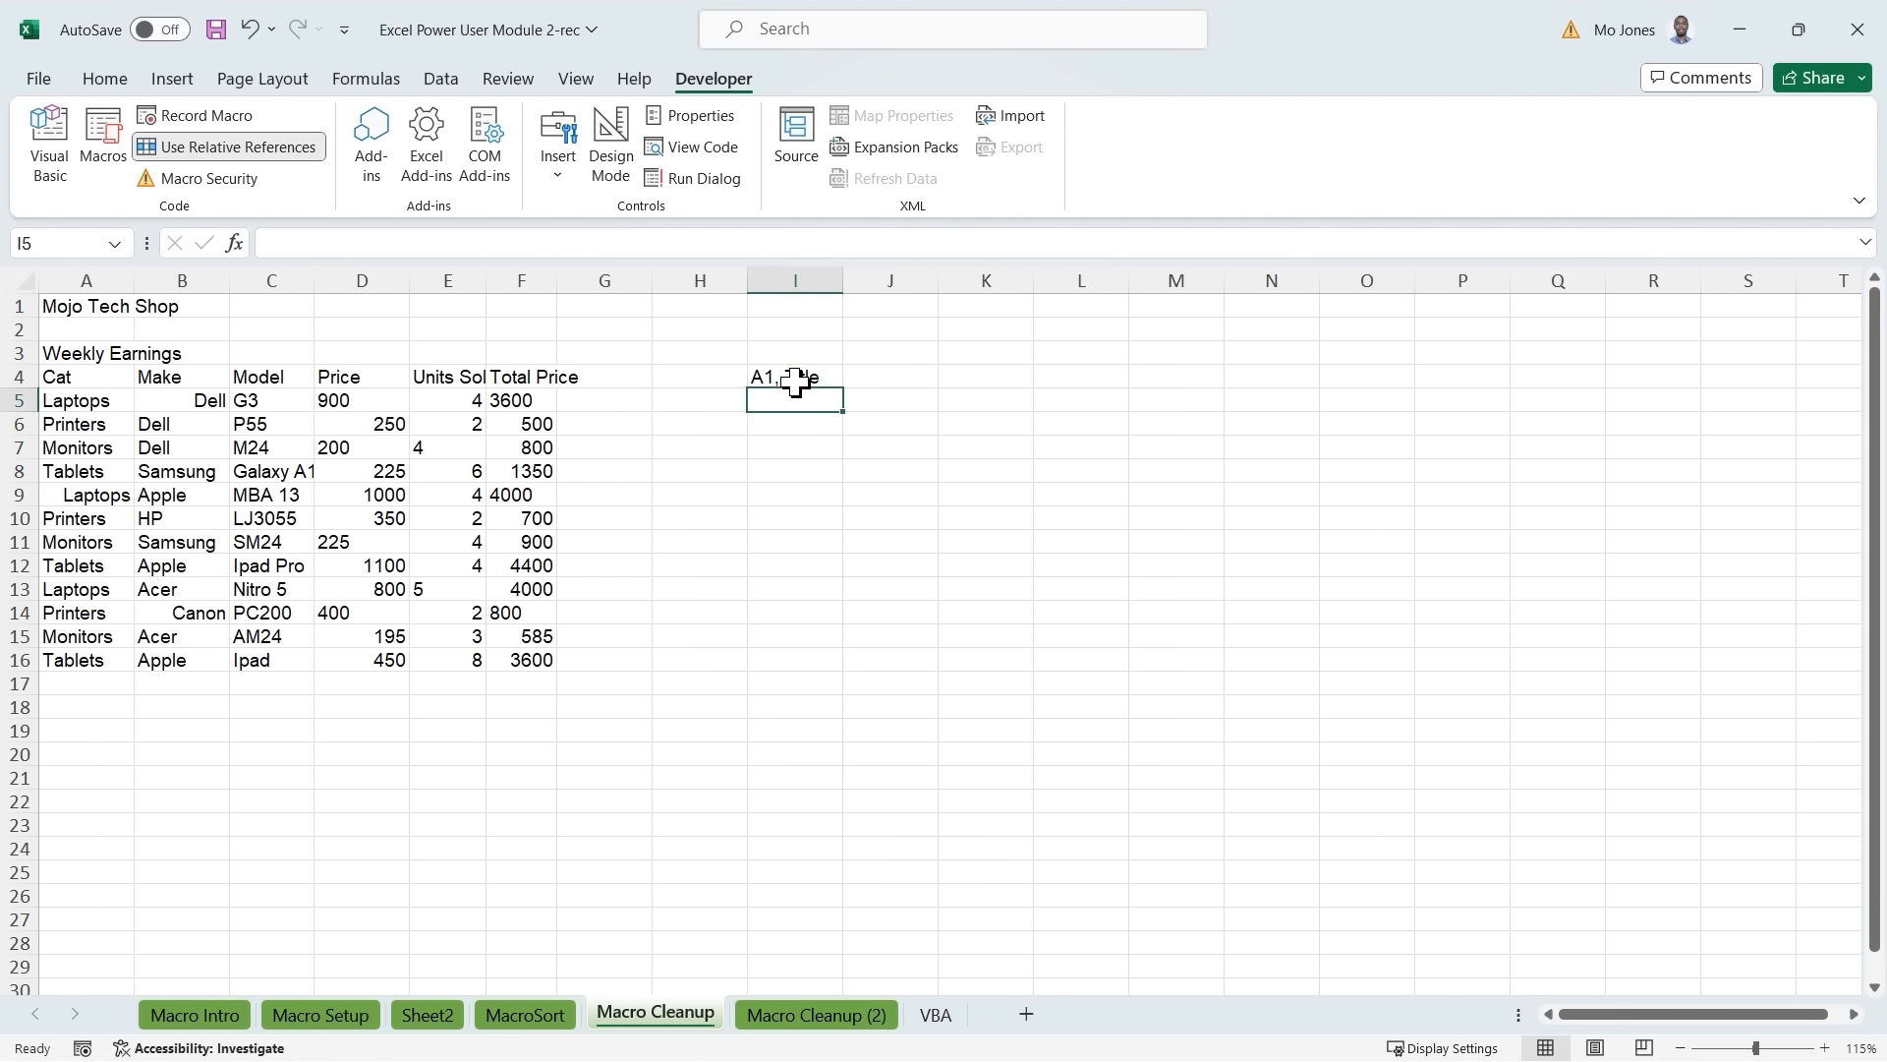
text(A3,)
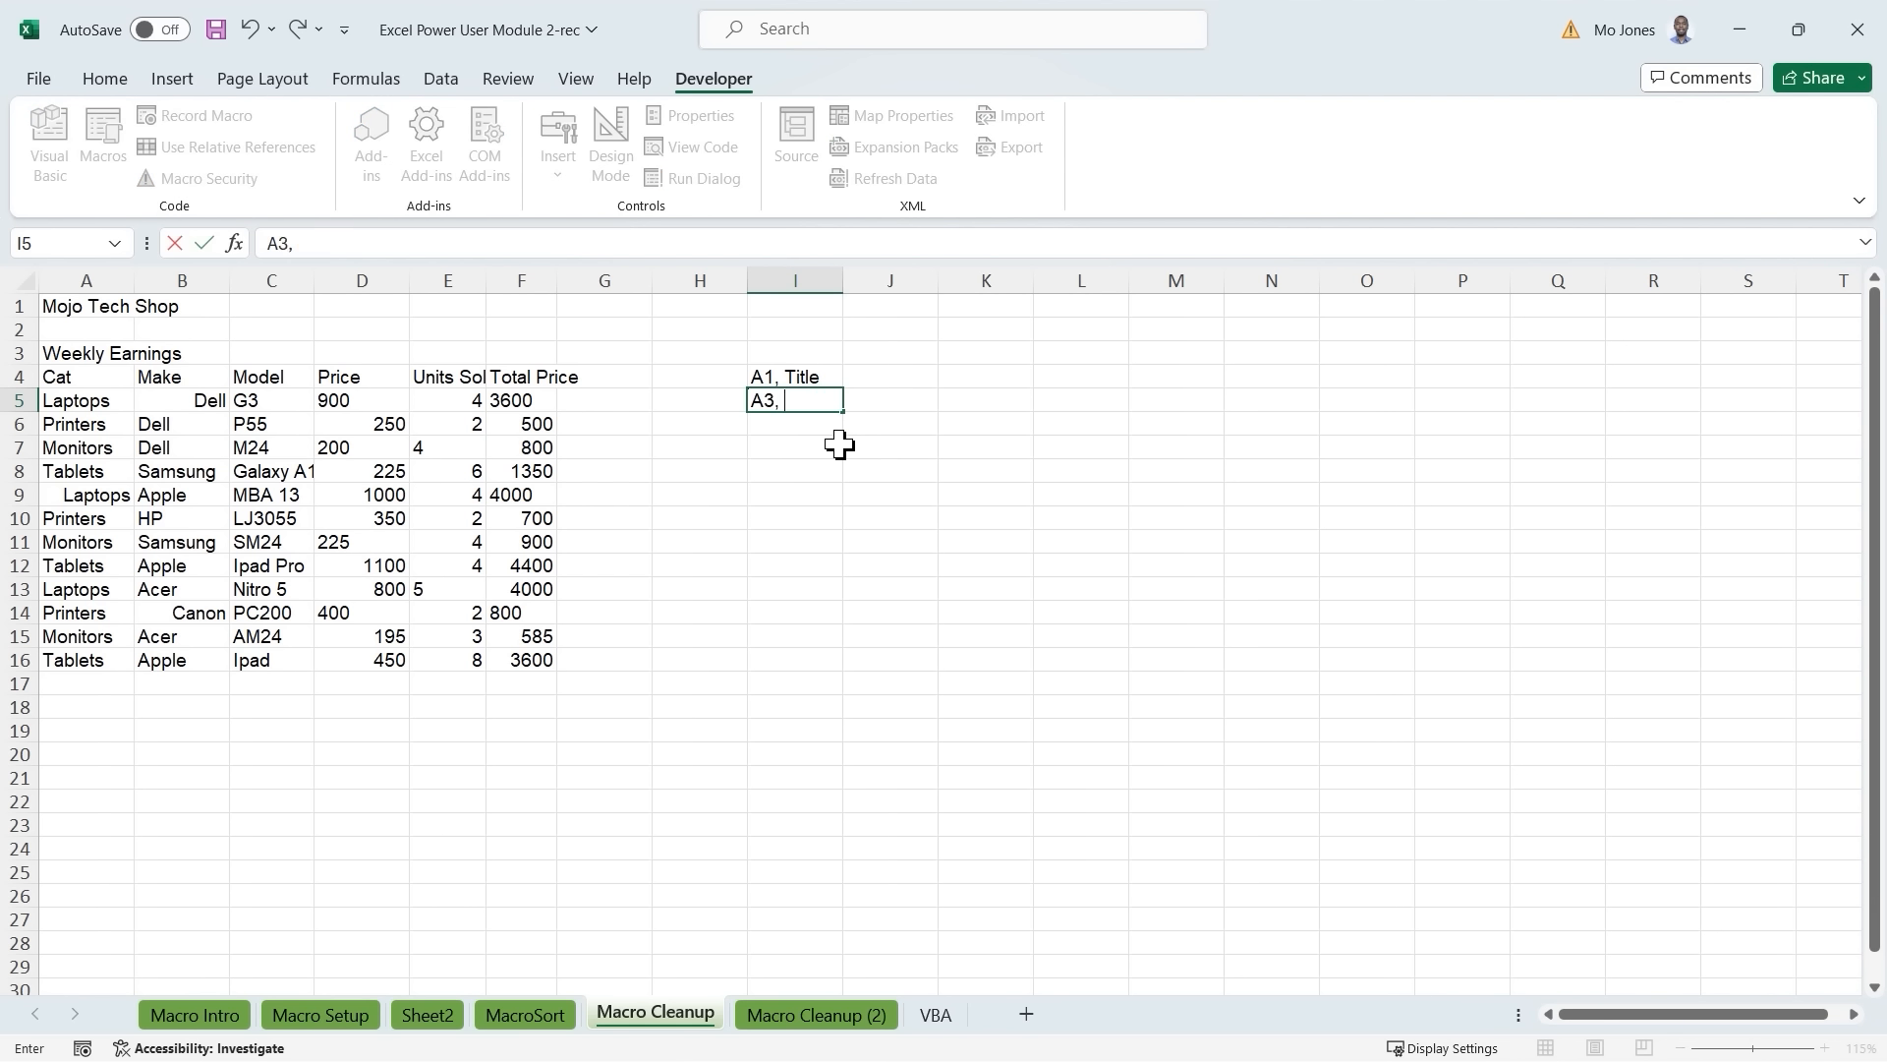
text( Heading 3)
key(Return)
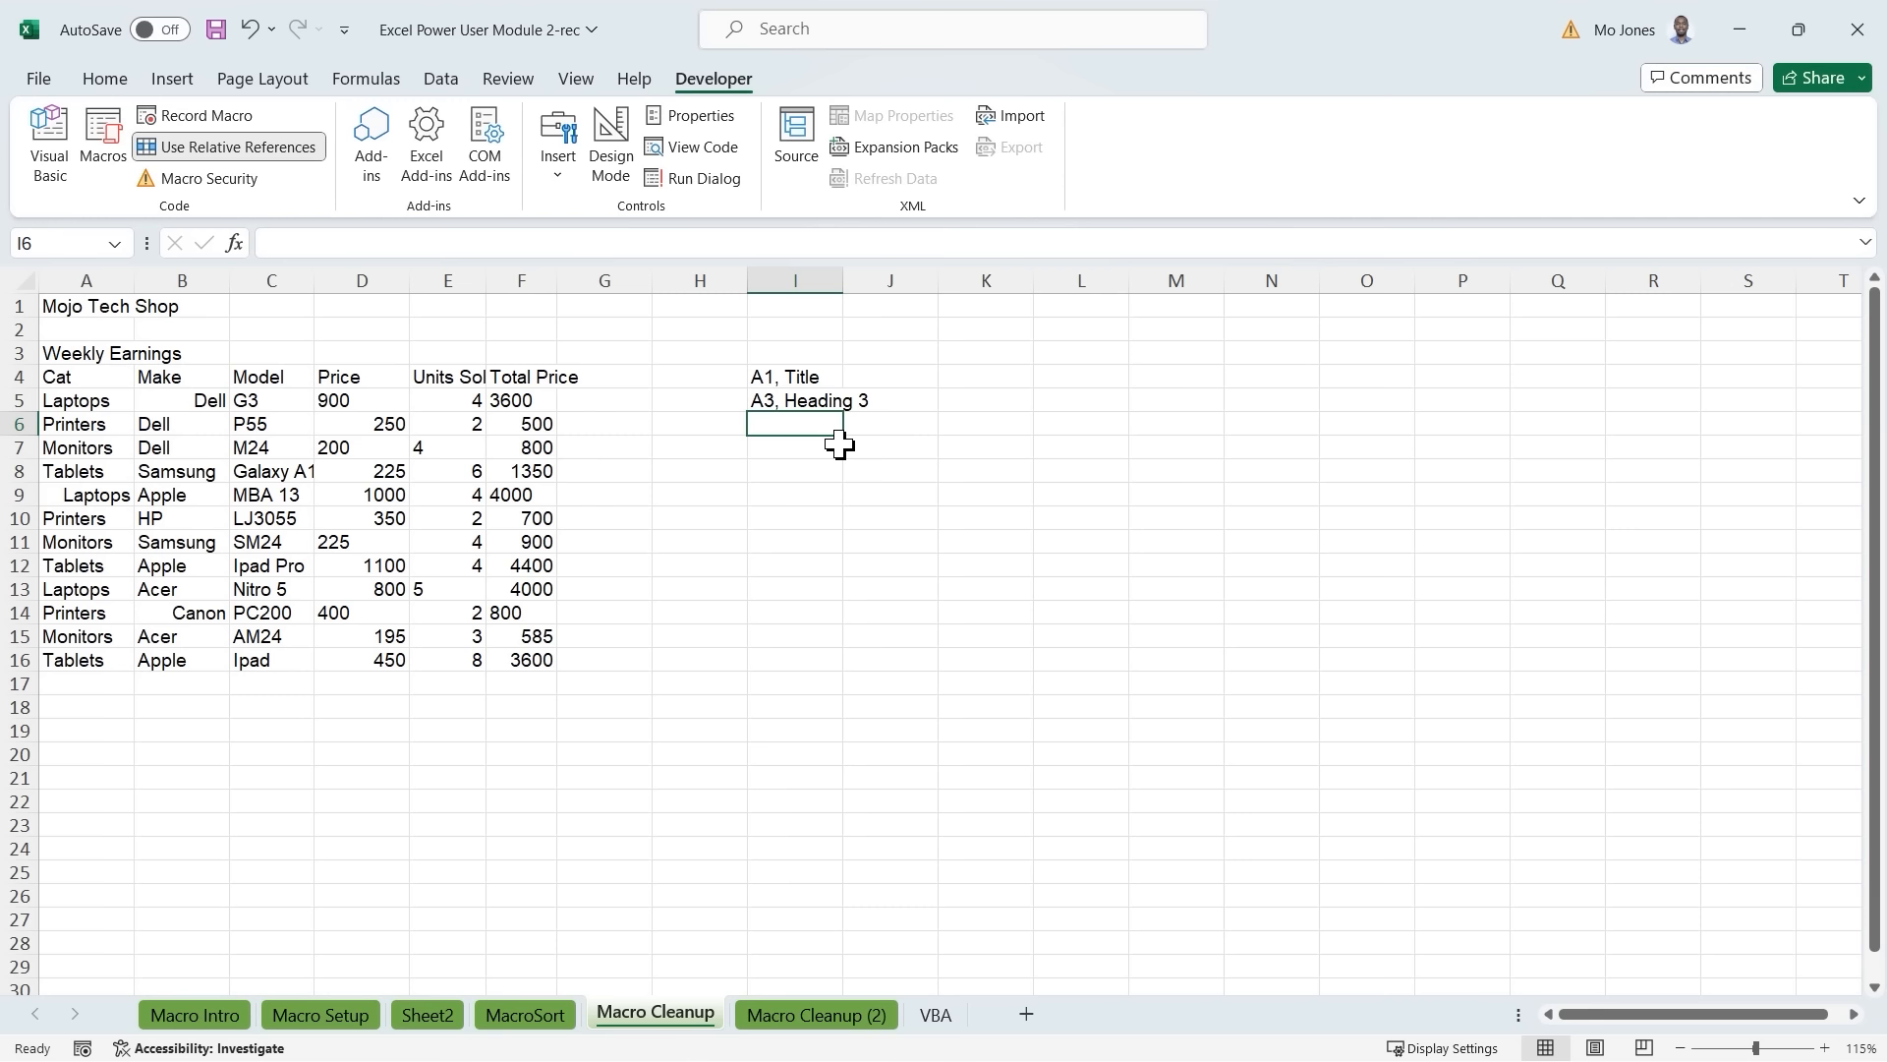
text(Prices)
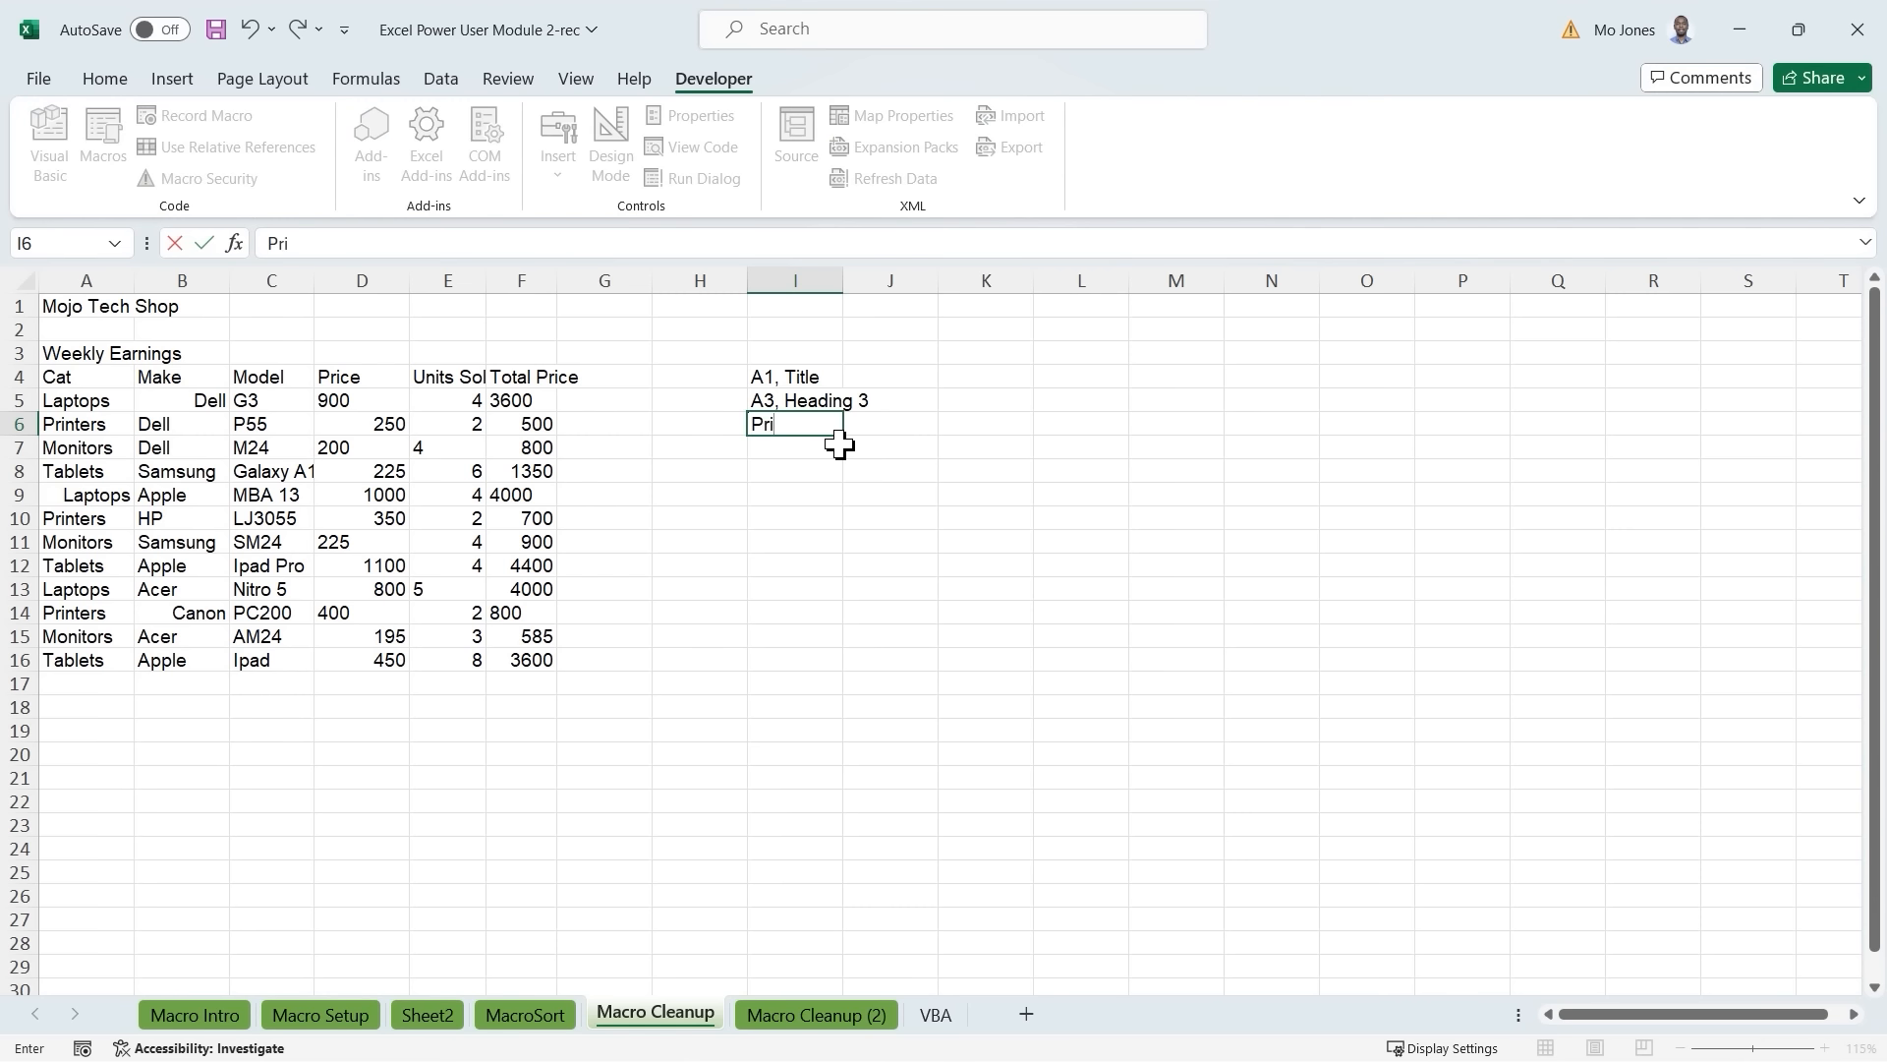
key(BackSpace)
key(BackSpace)
text(es, Currency)
key(Return)
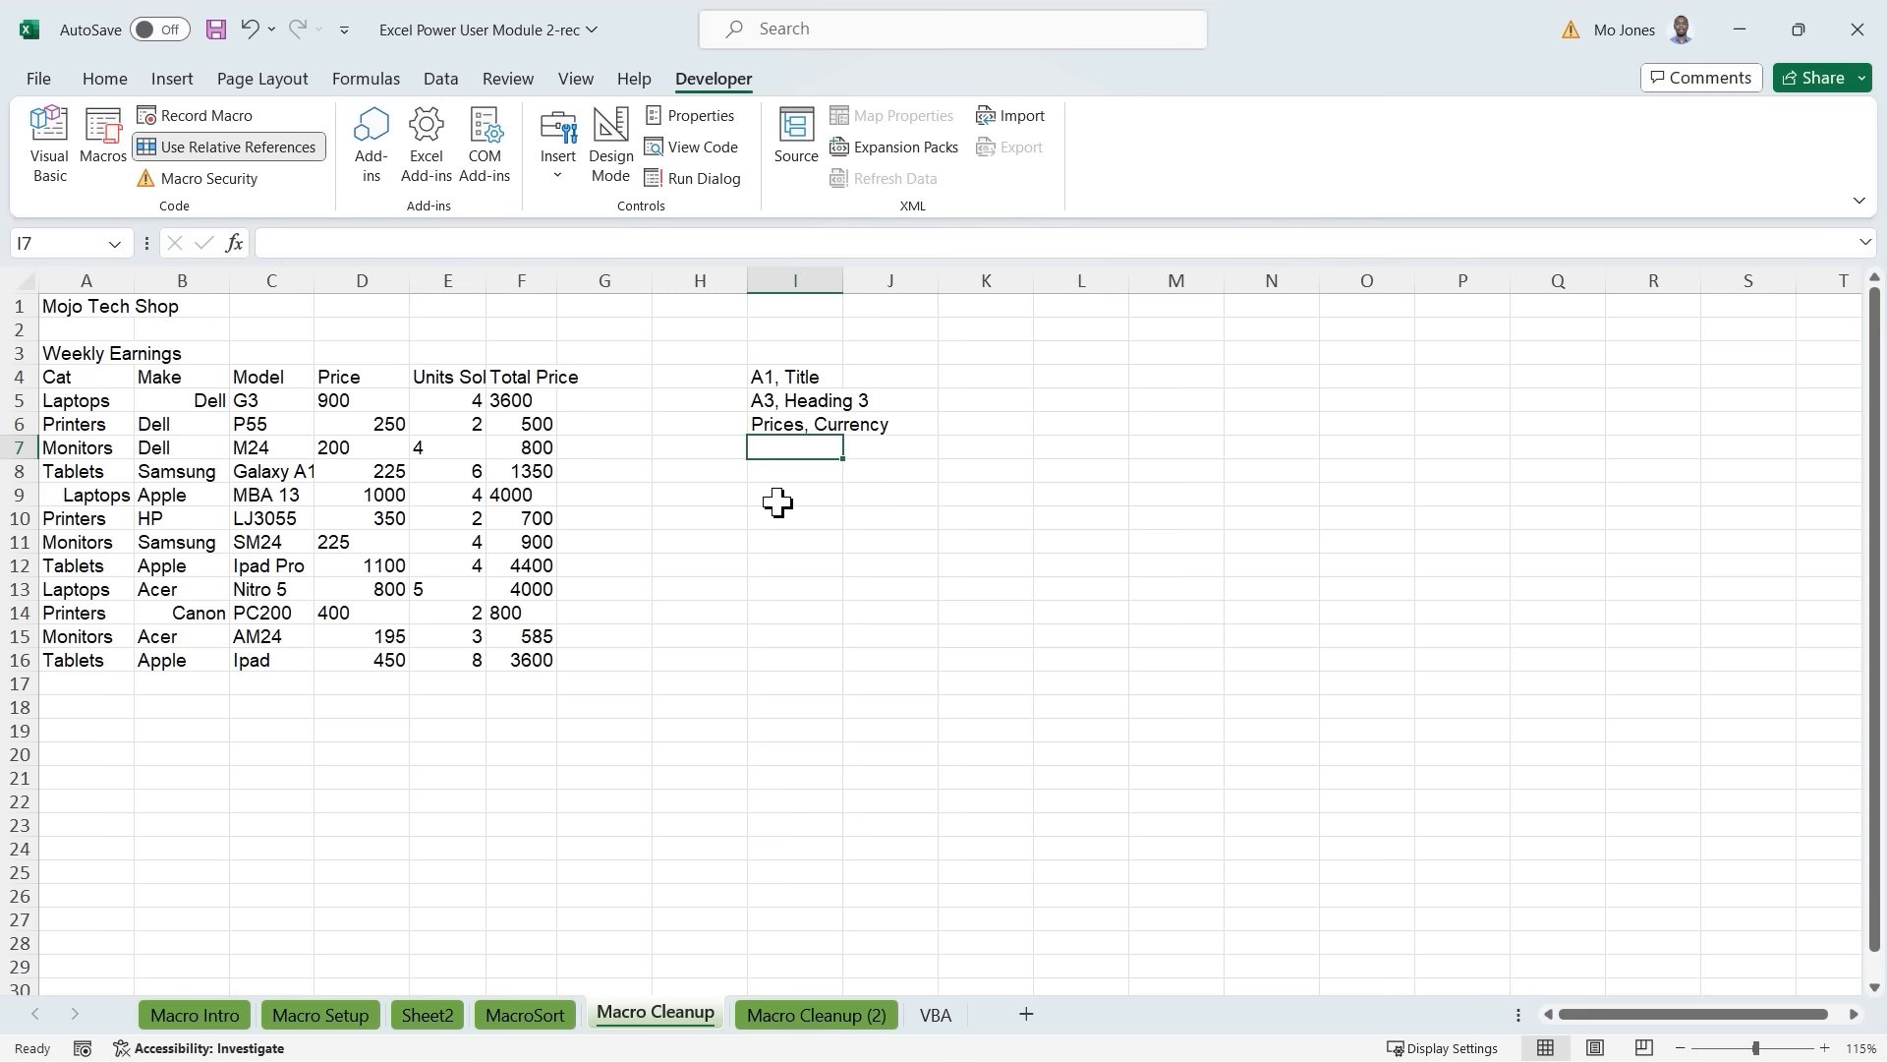
Add notes 'Headers, Accent 1', 'List, Center-align' and 'All, auto-fit columns' below them.
text(Headers)
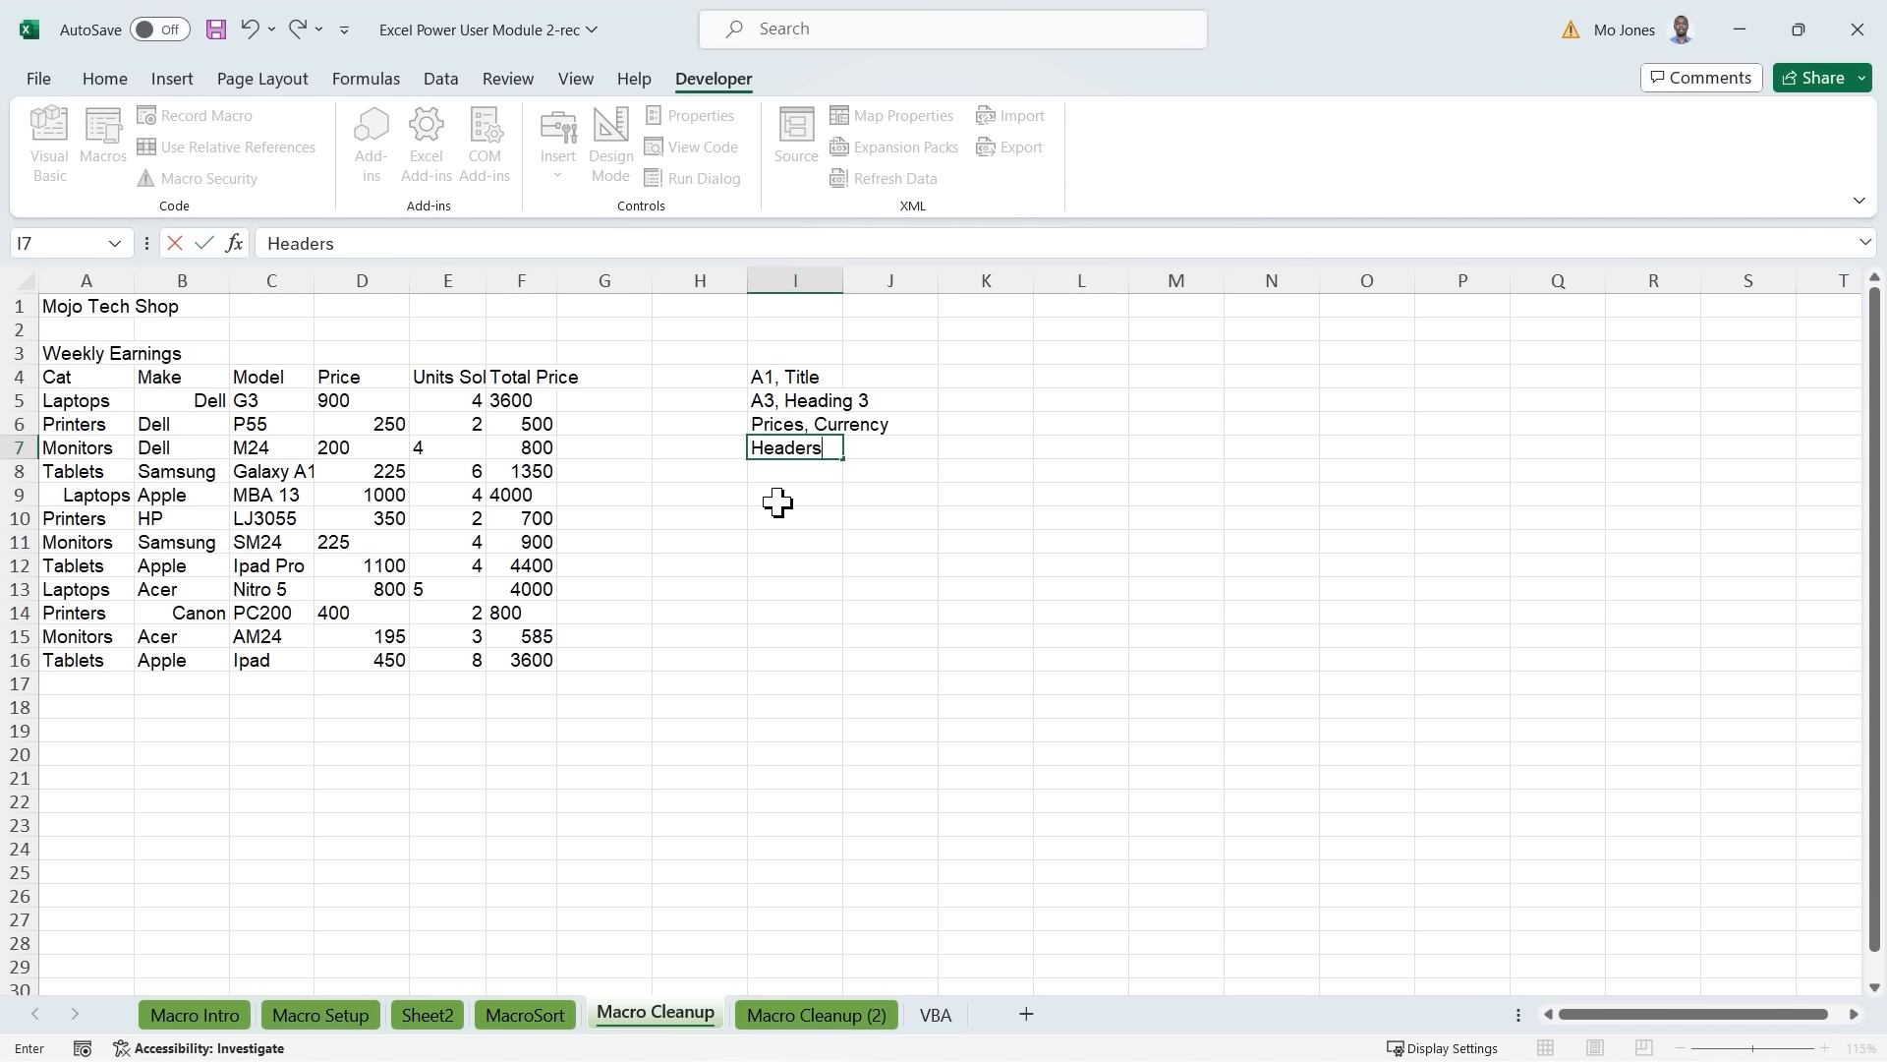
text(, Accent 1)
key(Return)
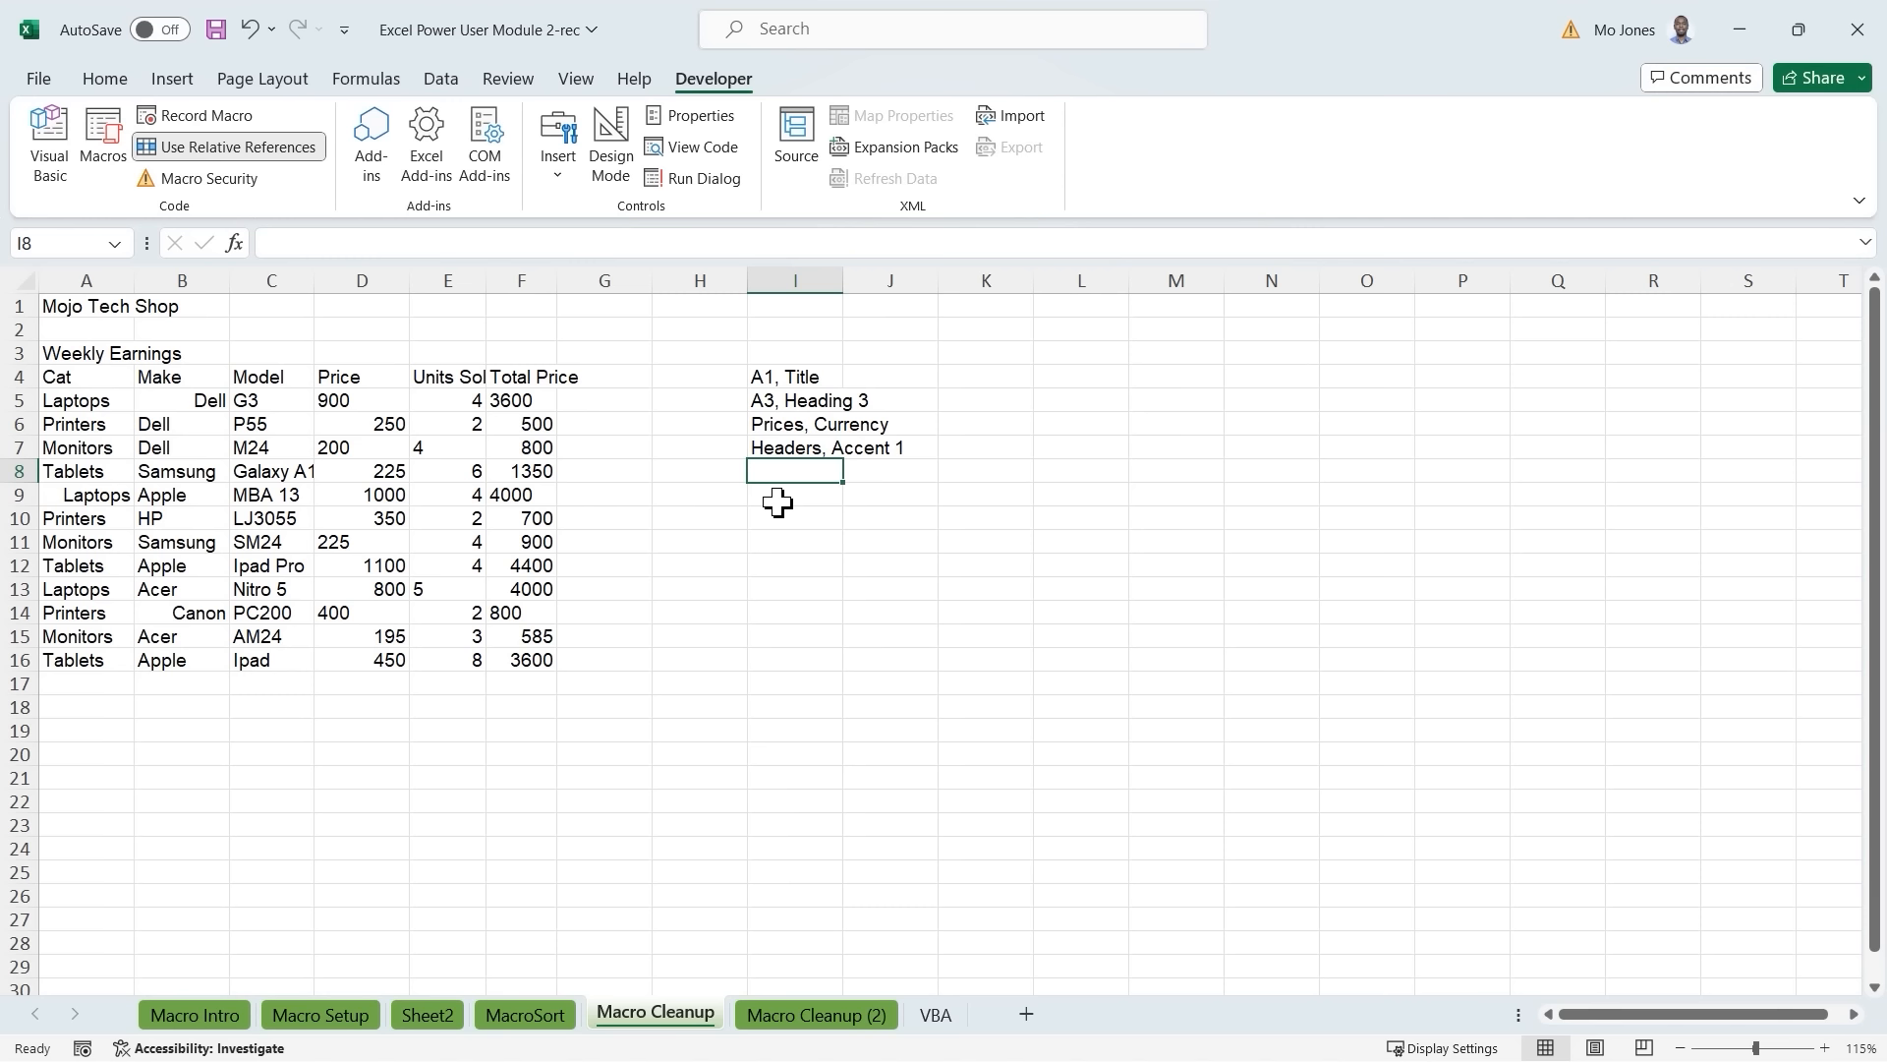
text(List)
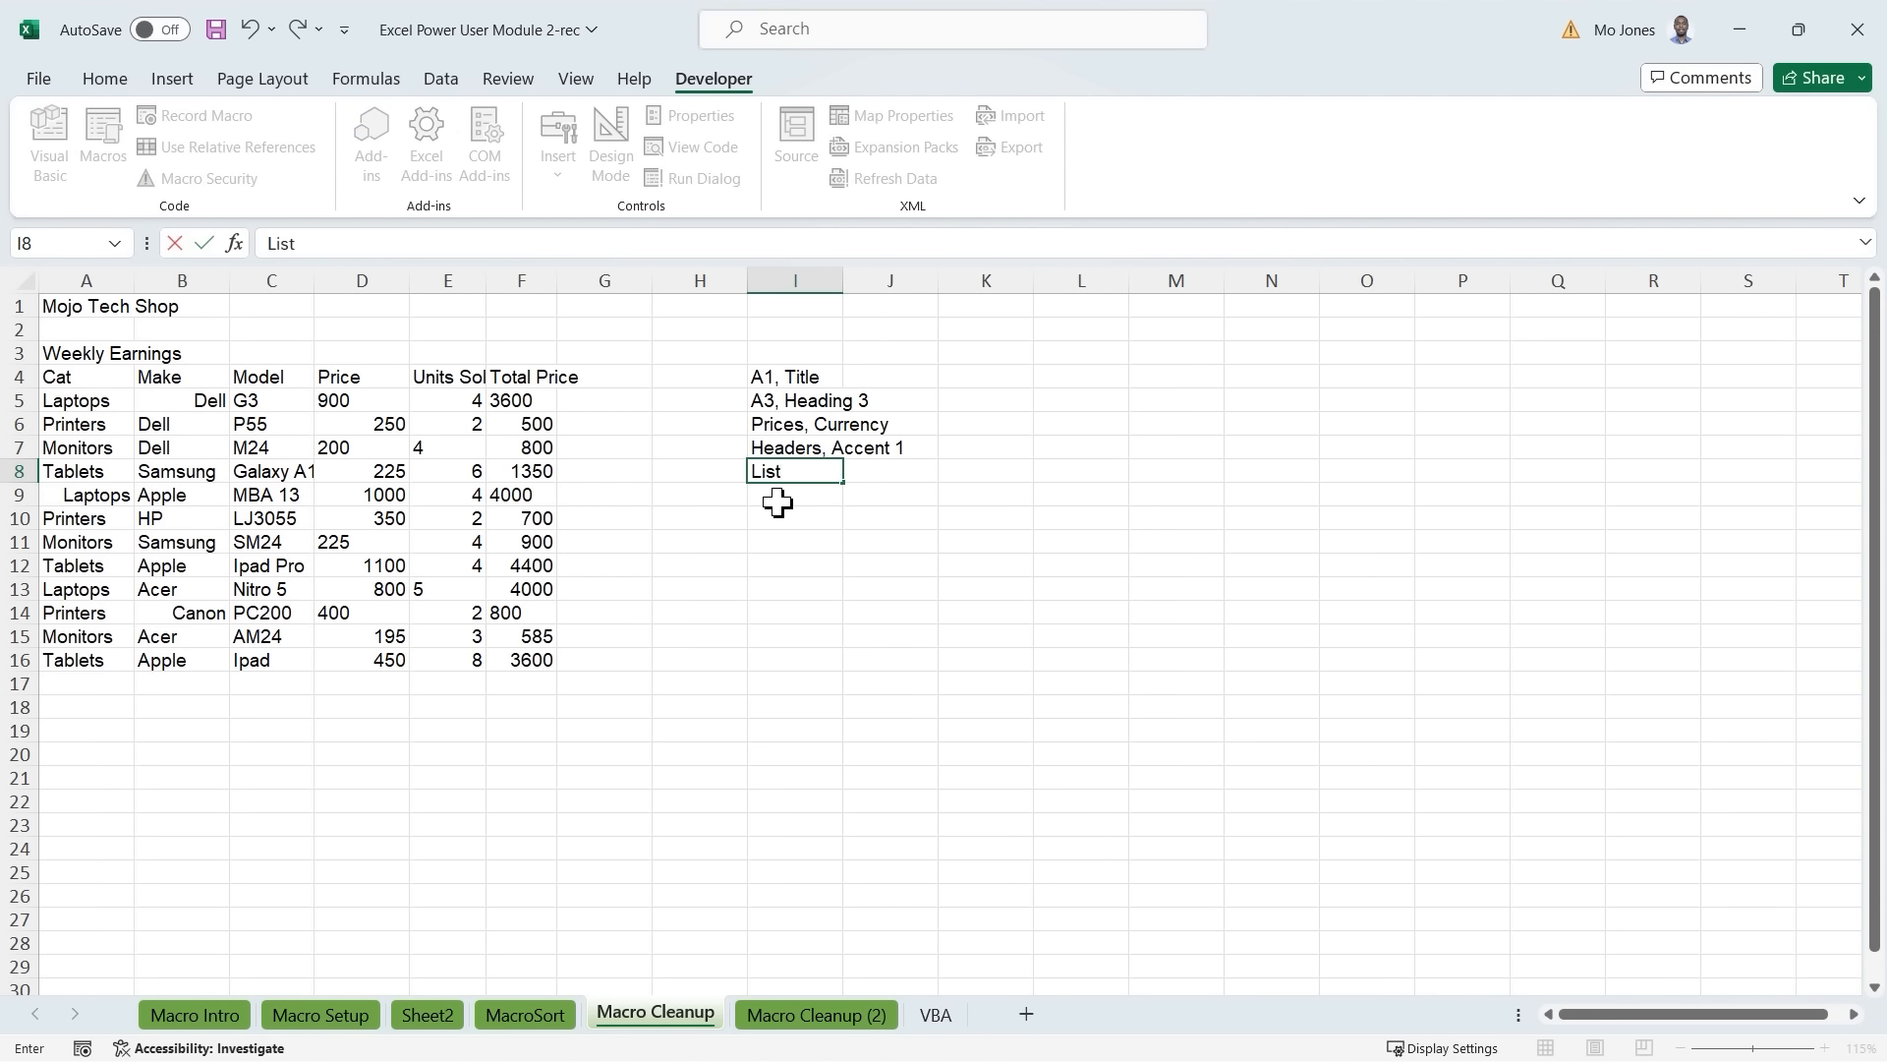
text(, Center-align)
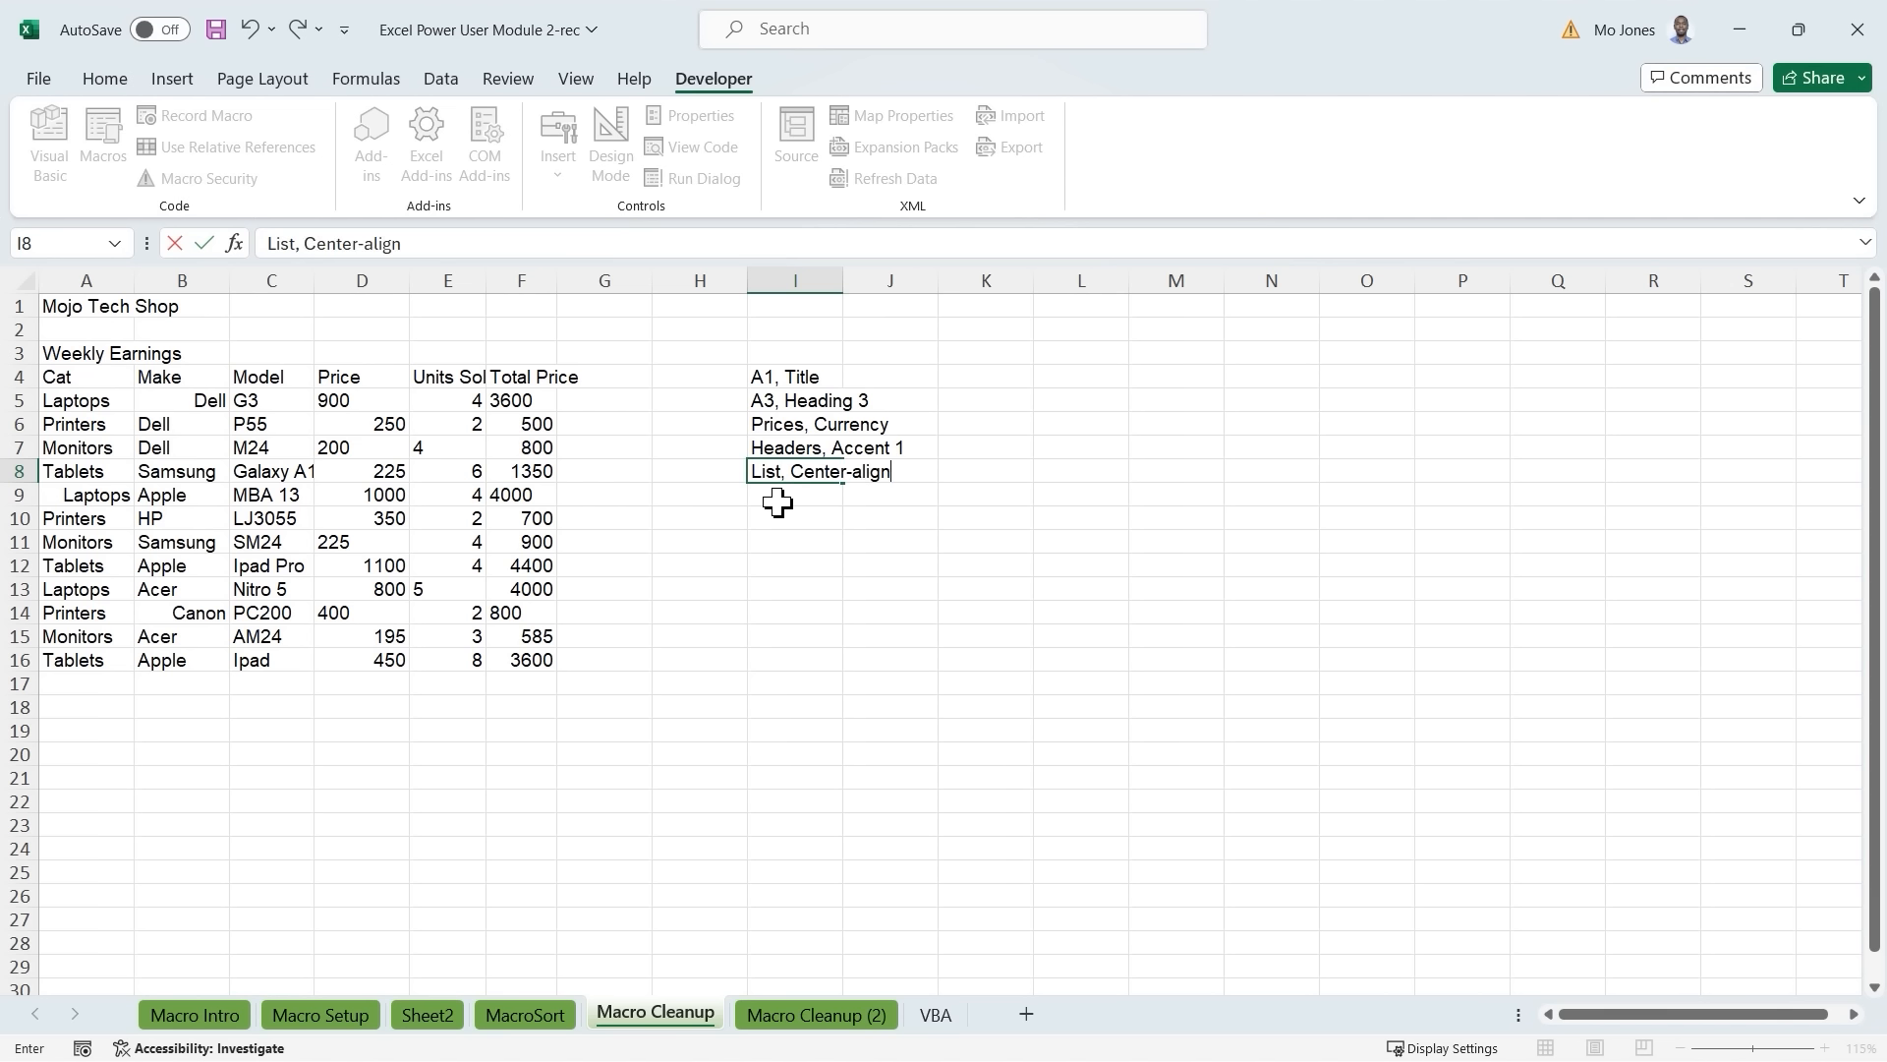
key(Return)
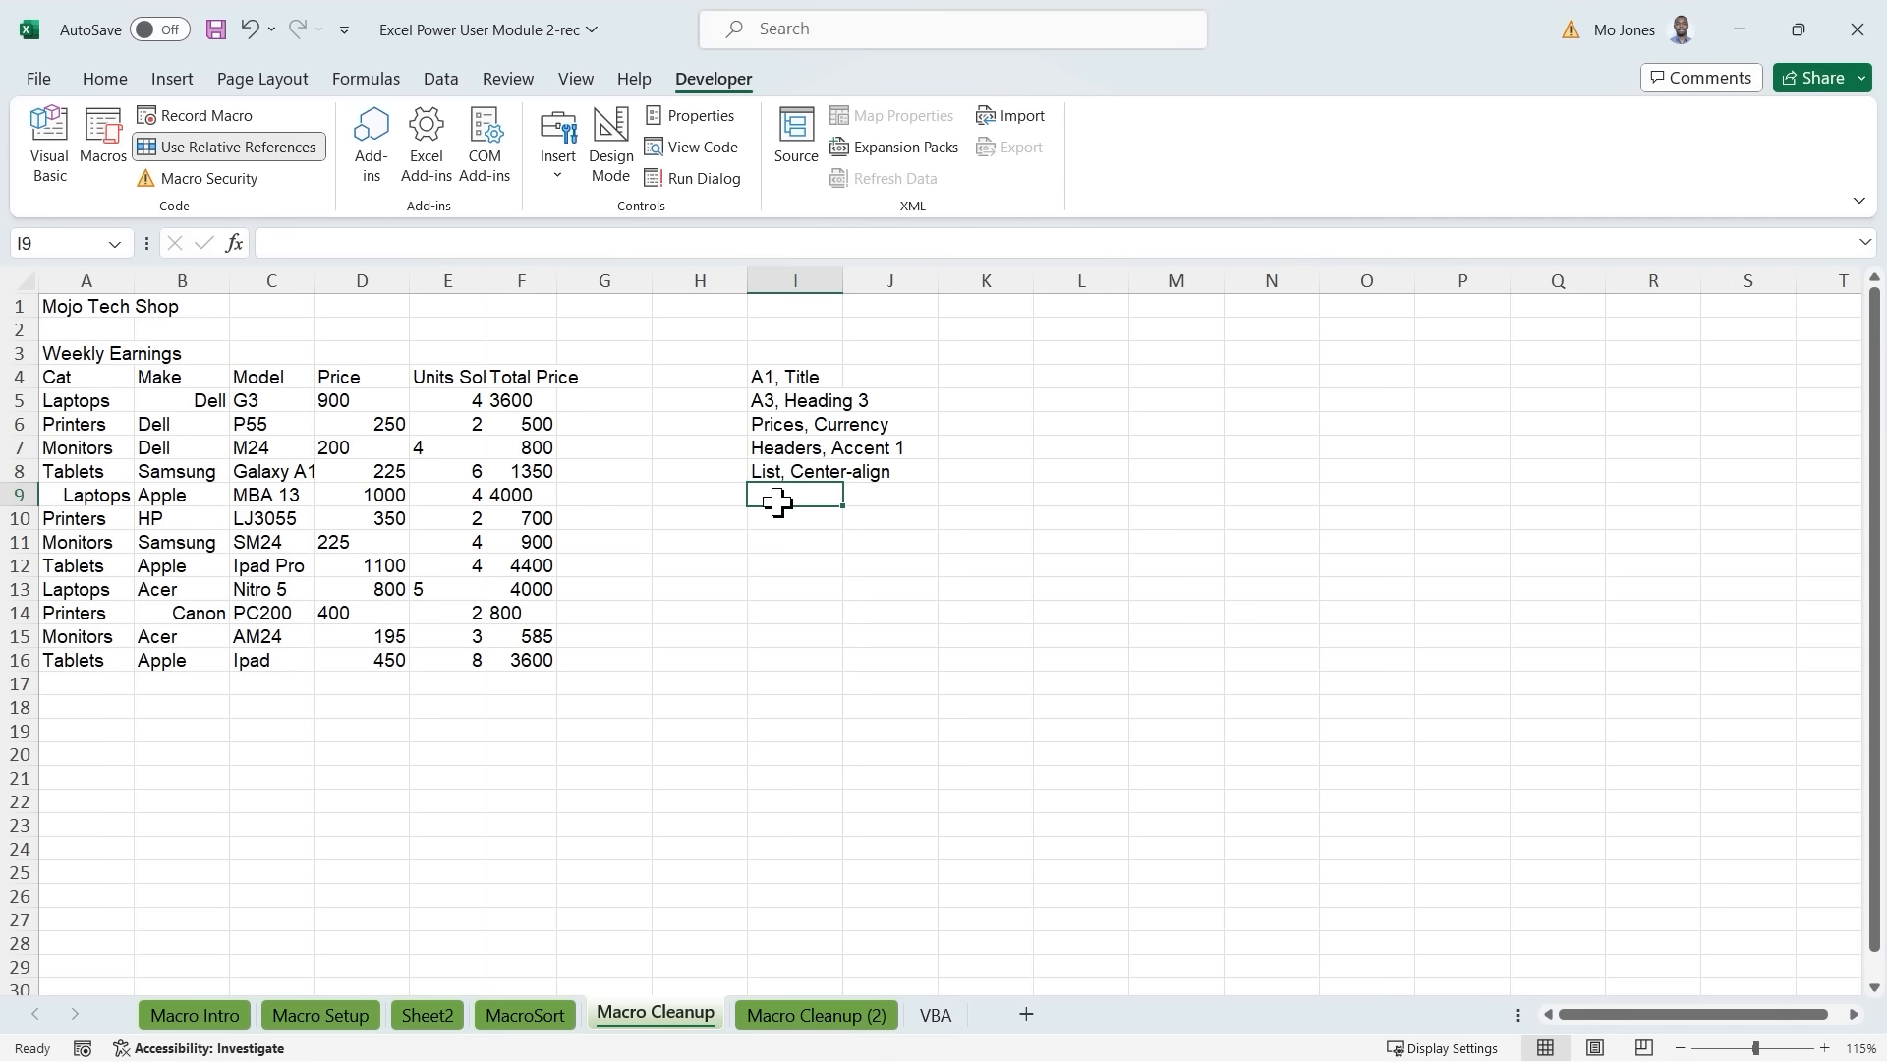
text(All)
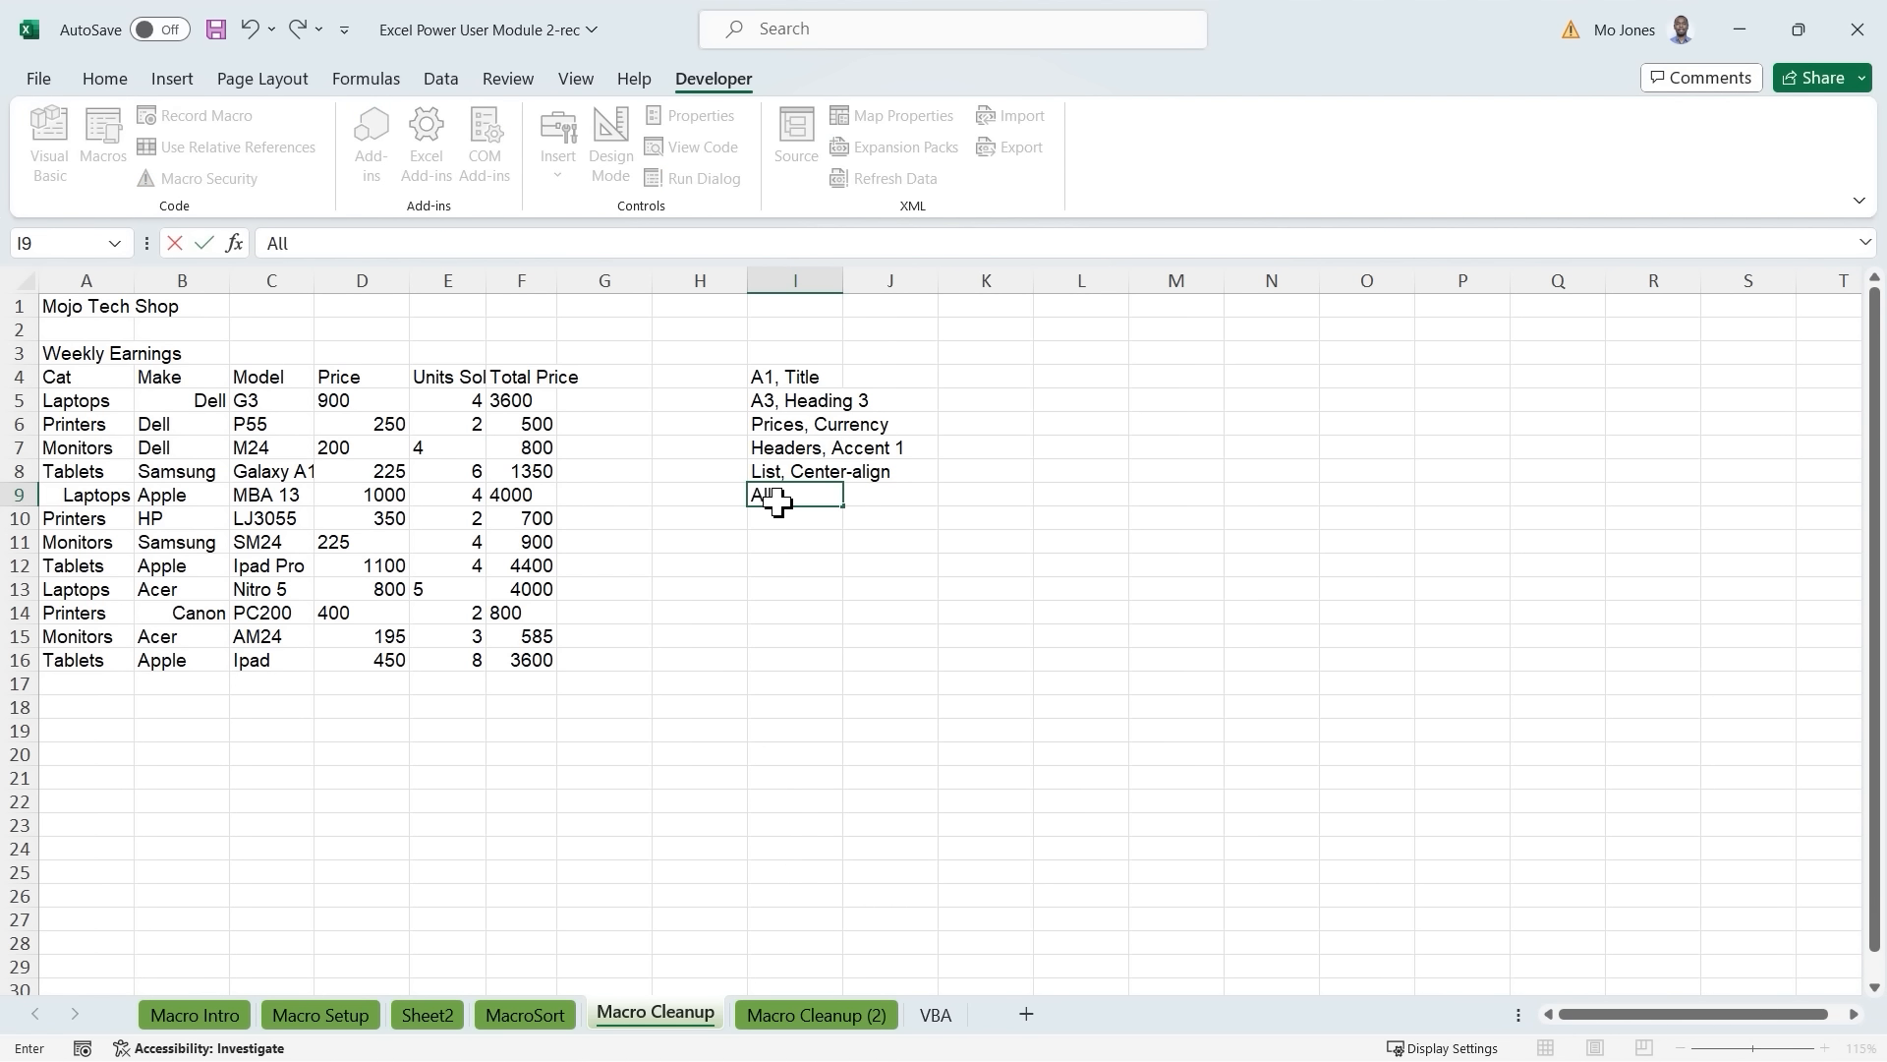
text(, auto-fit columns)
key(Return)
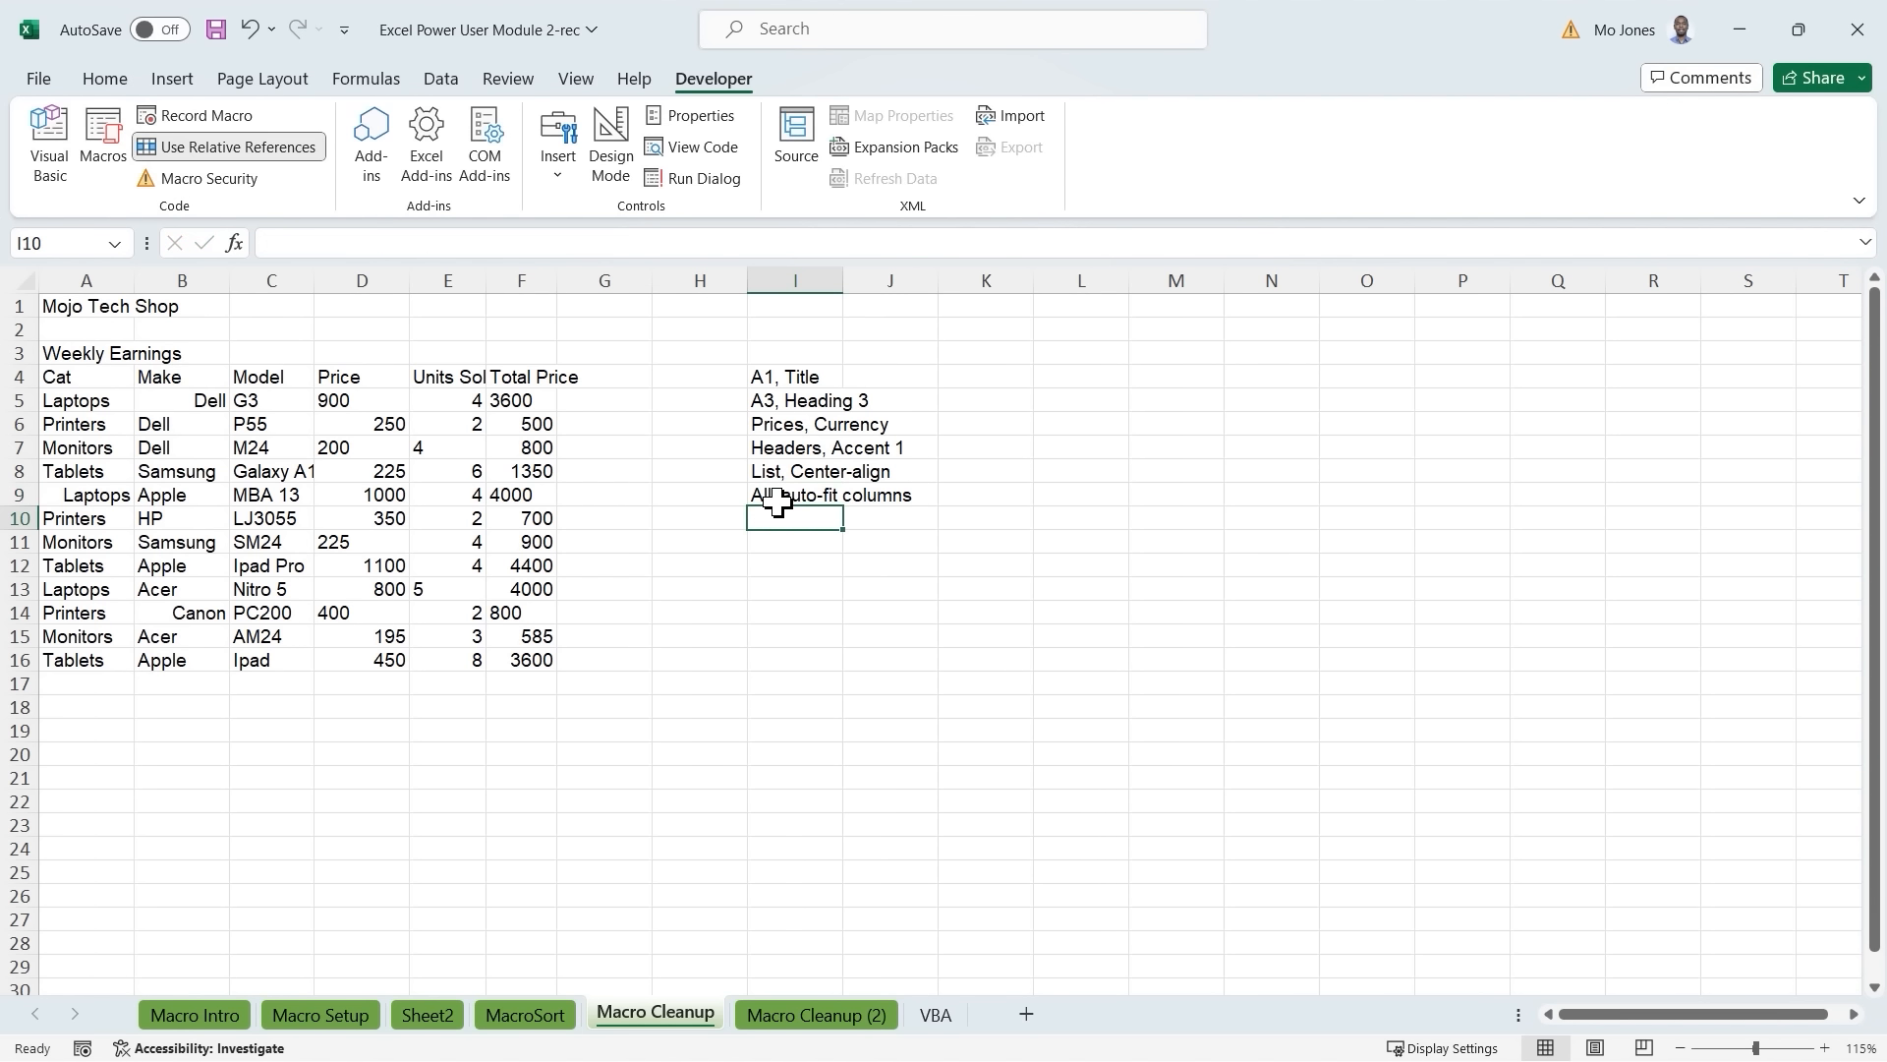
Shift the notes down to I5:I10, add an 'Absolute ref' heading in I4, and select A1.
drag(783, 378, 798, 521)
click(780, 380)
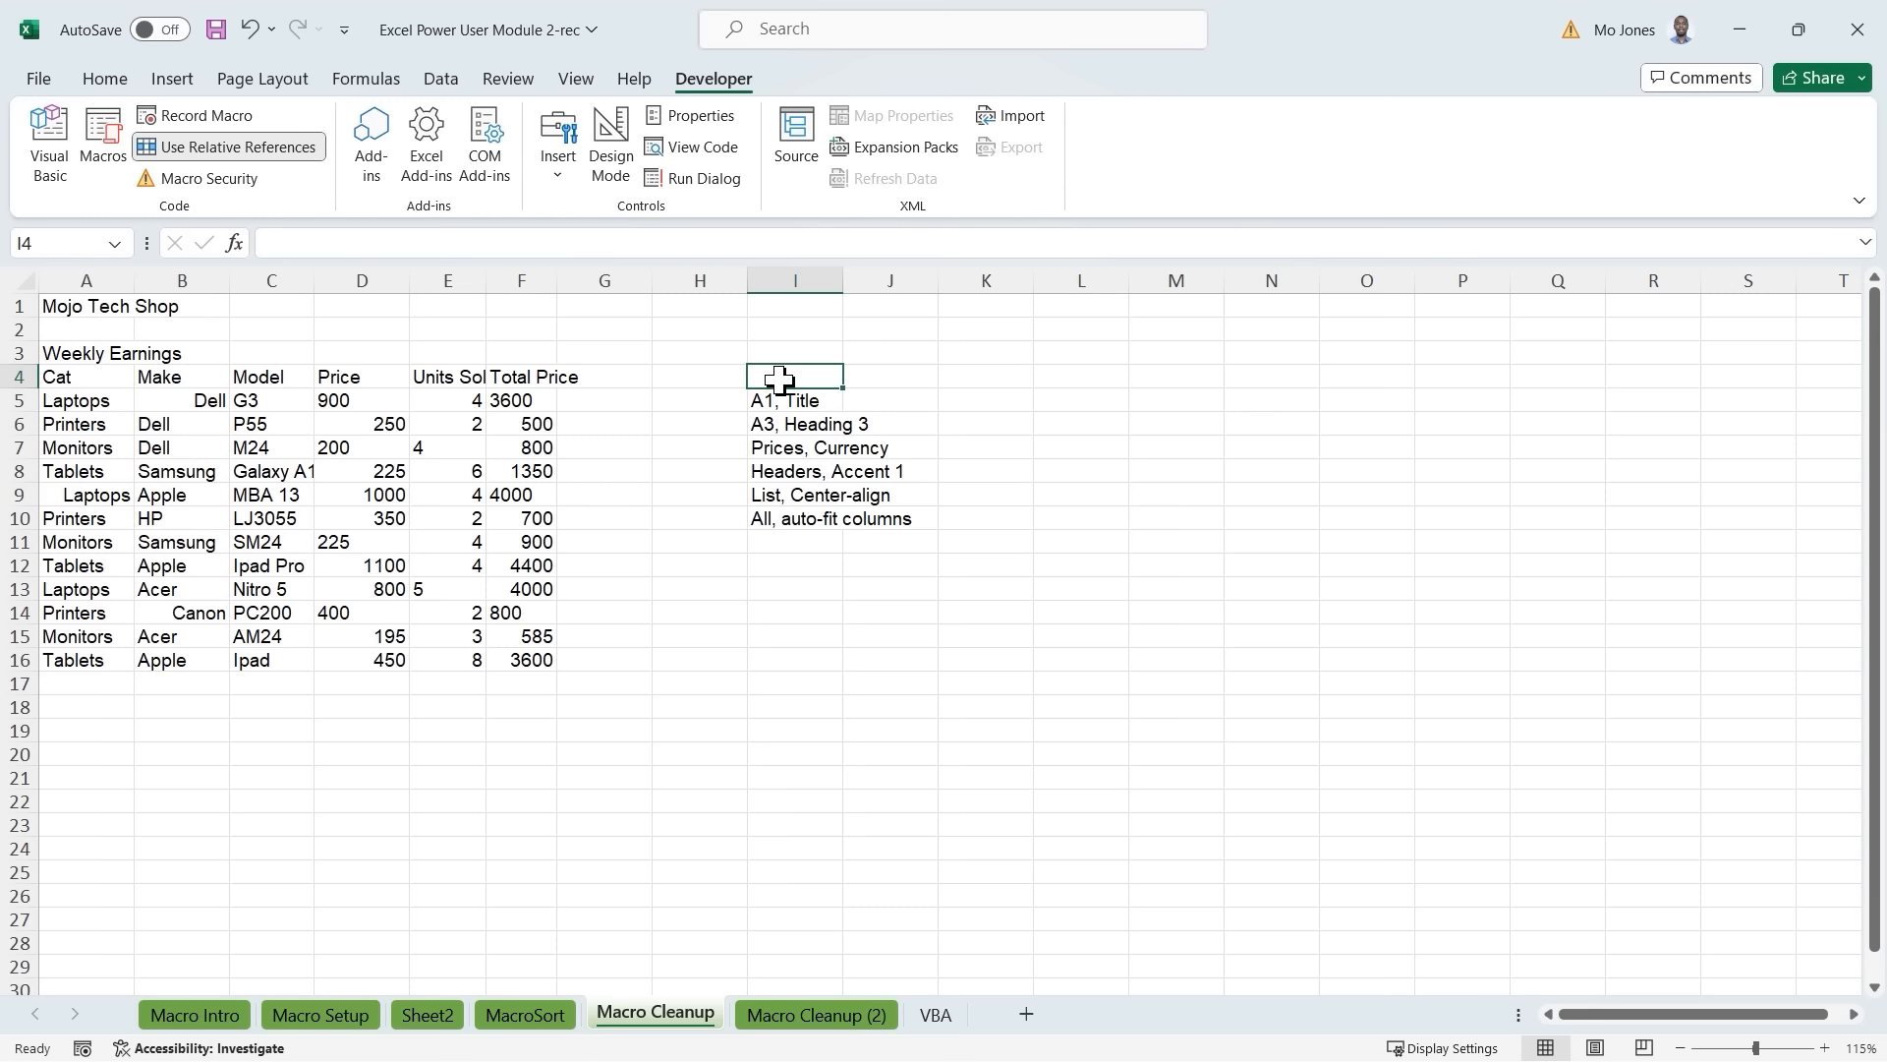
text(Absolut)
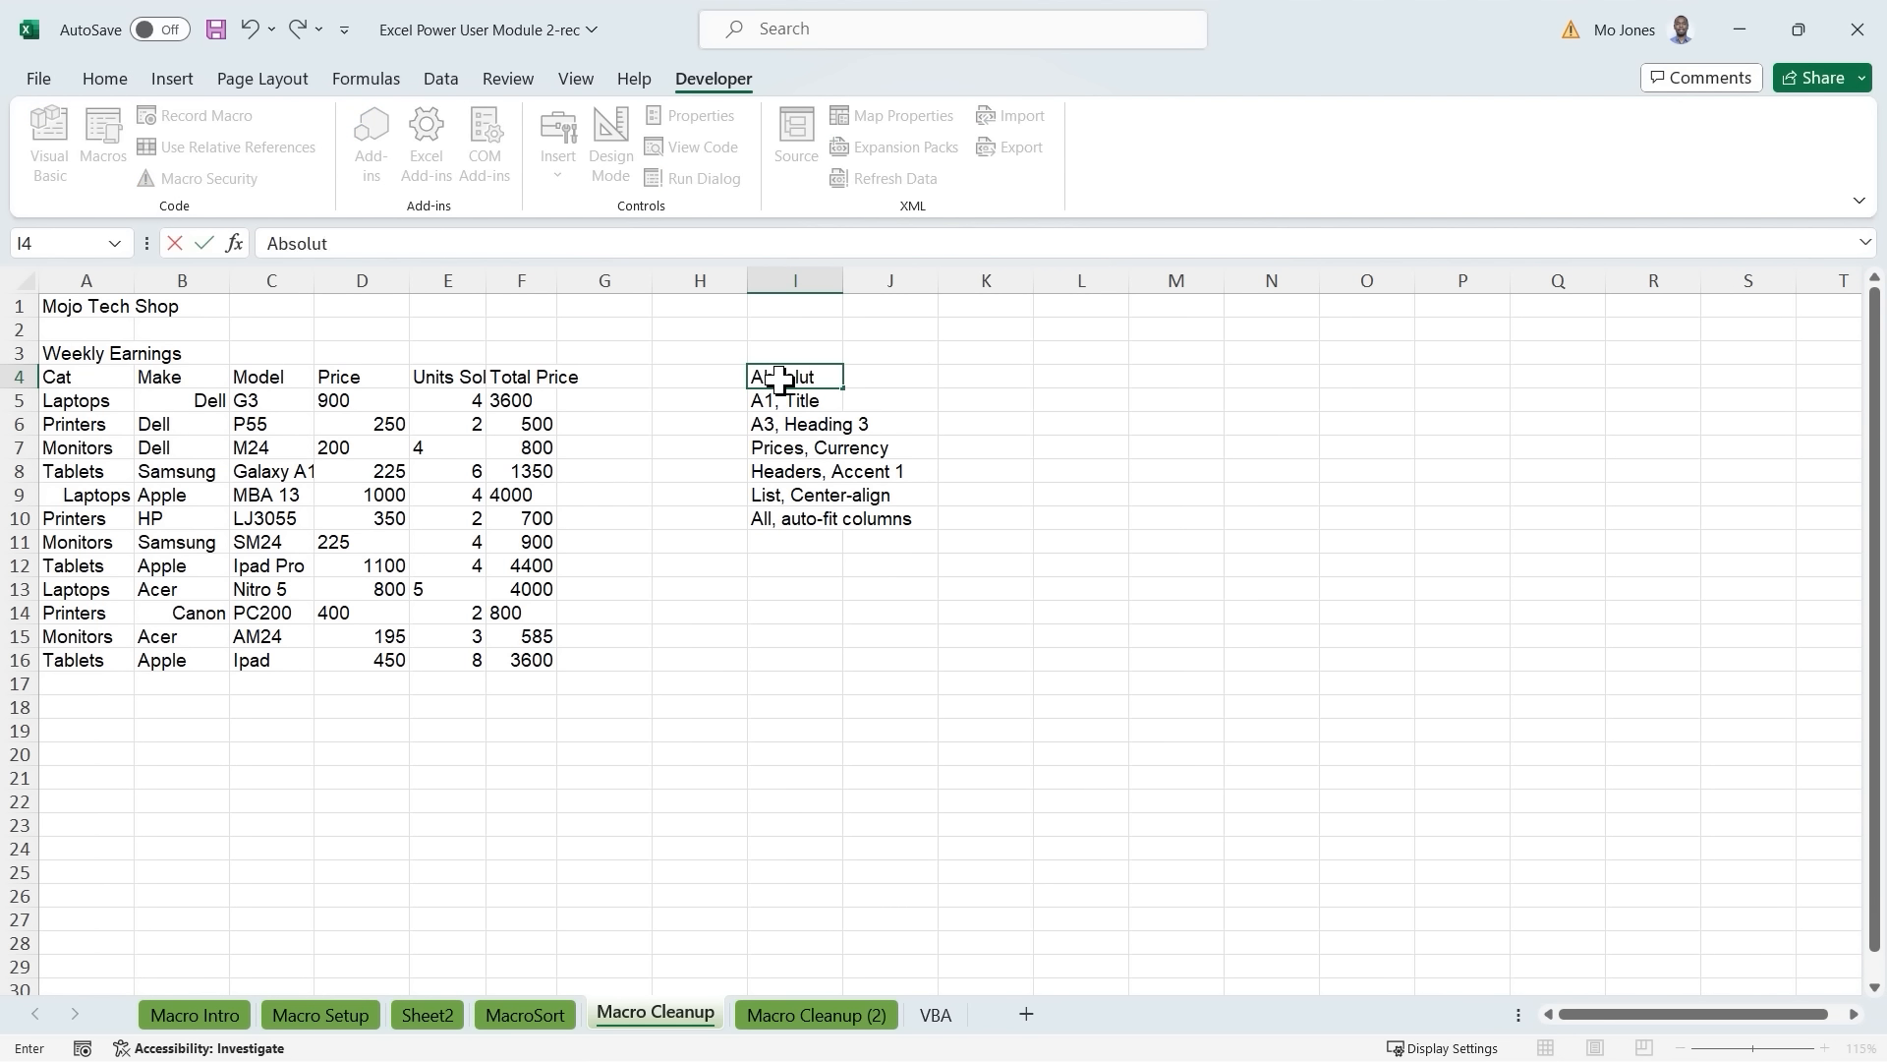
text(e ref)
key(Return)
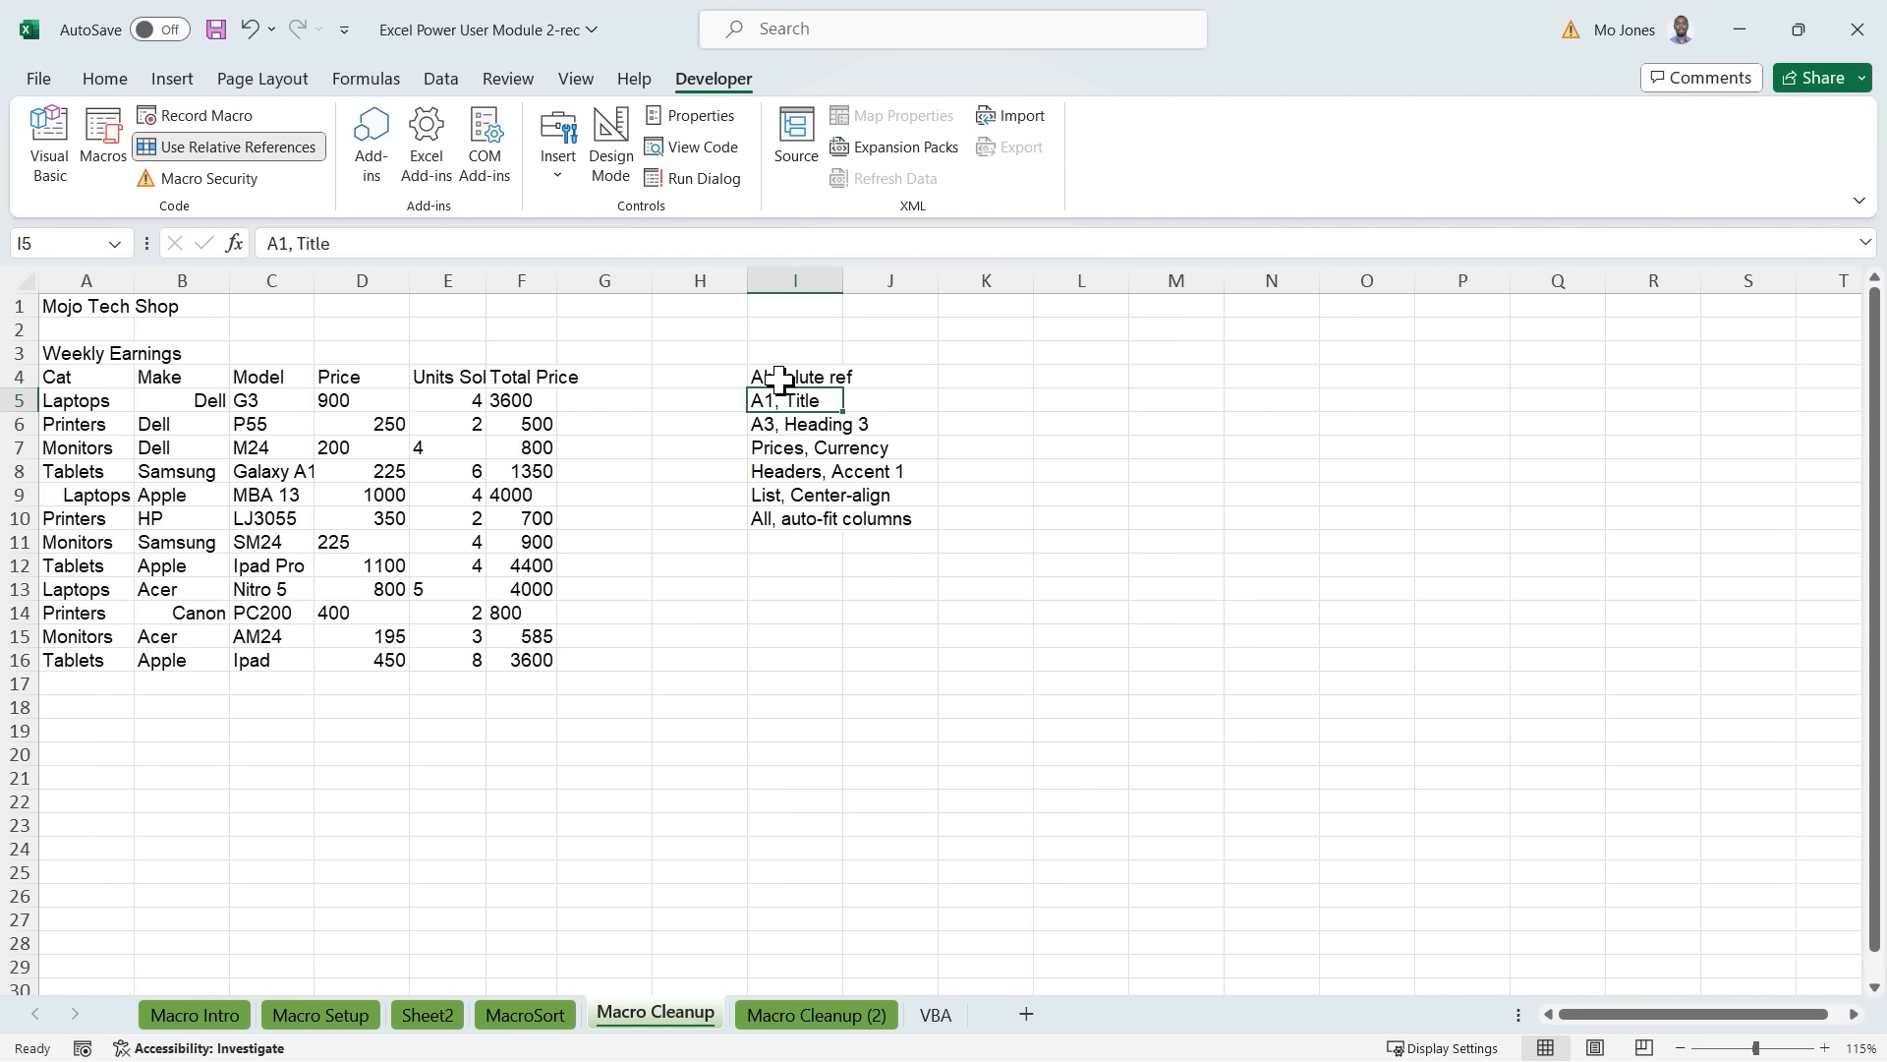
click(794, 567)
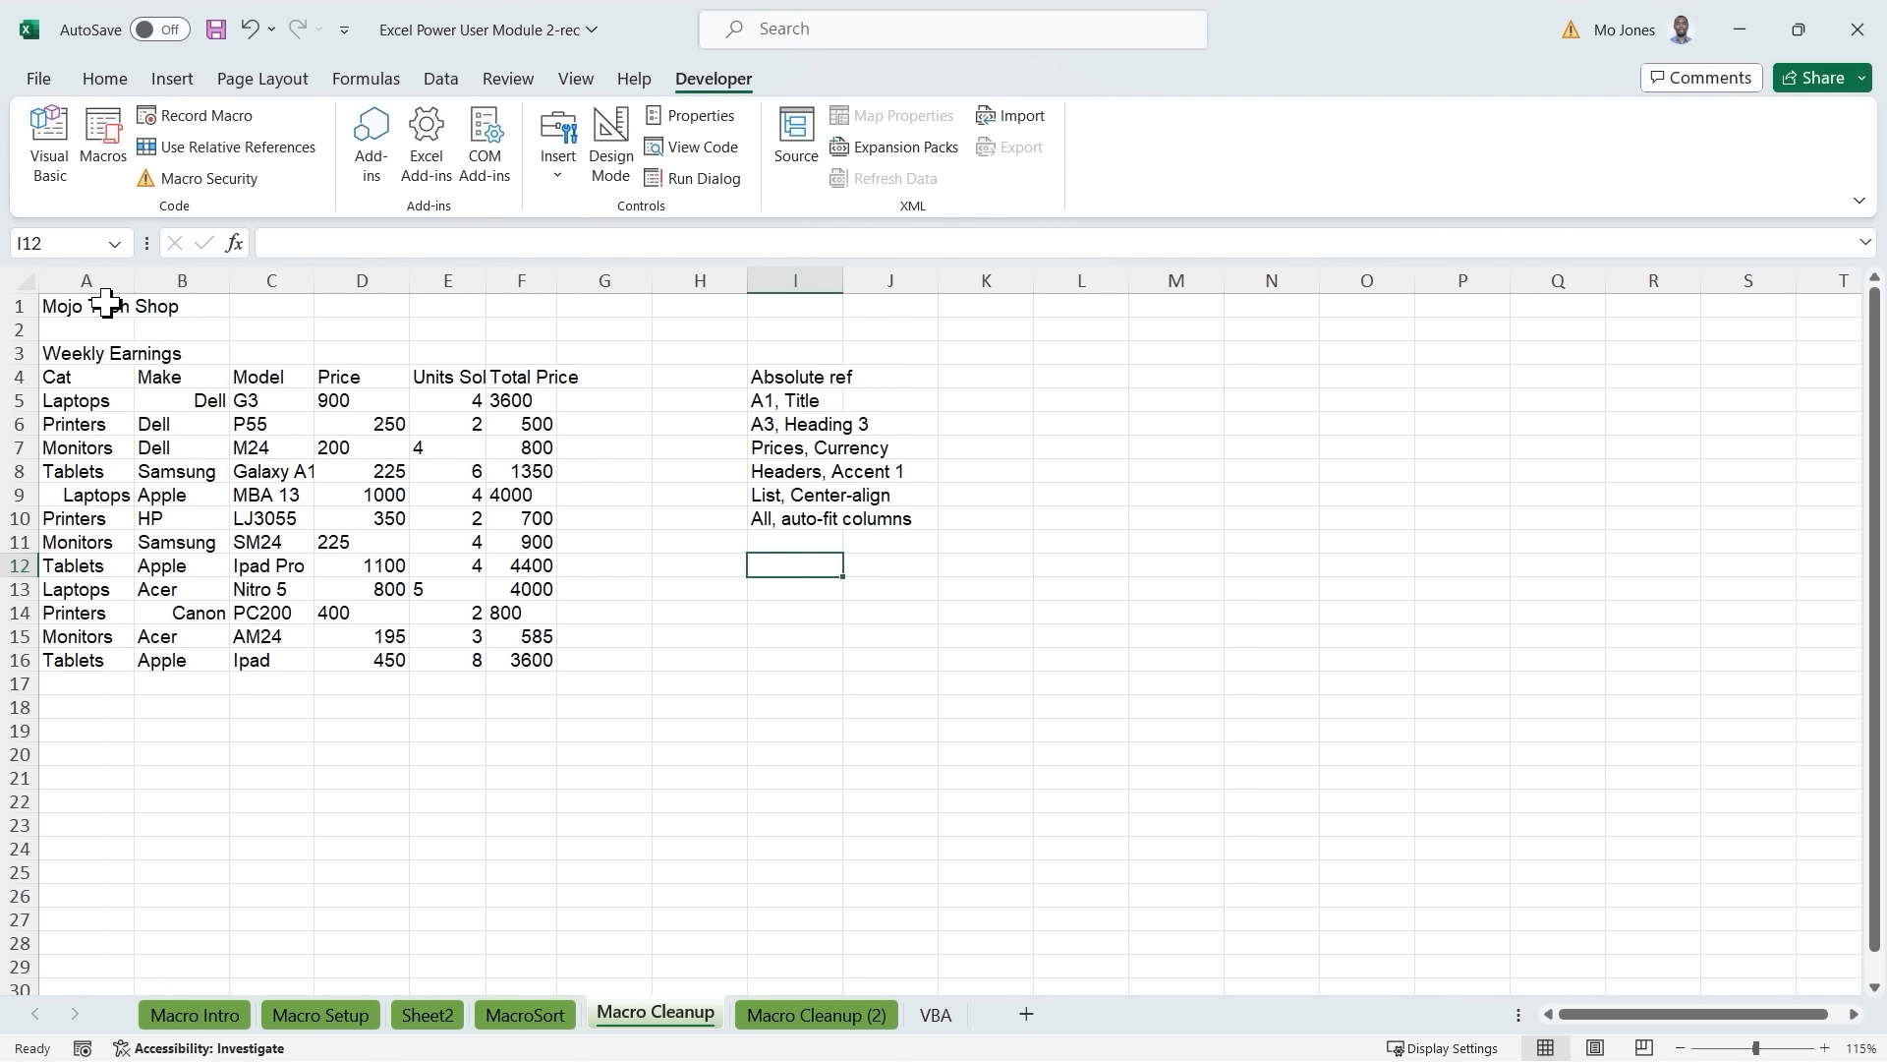
click(74, 309)
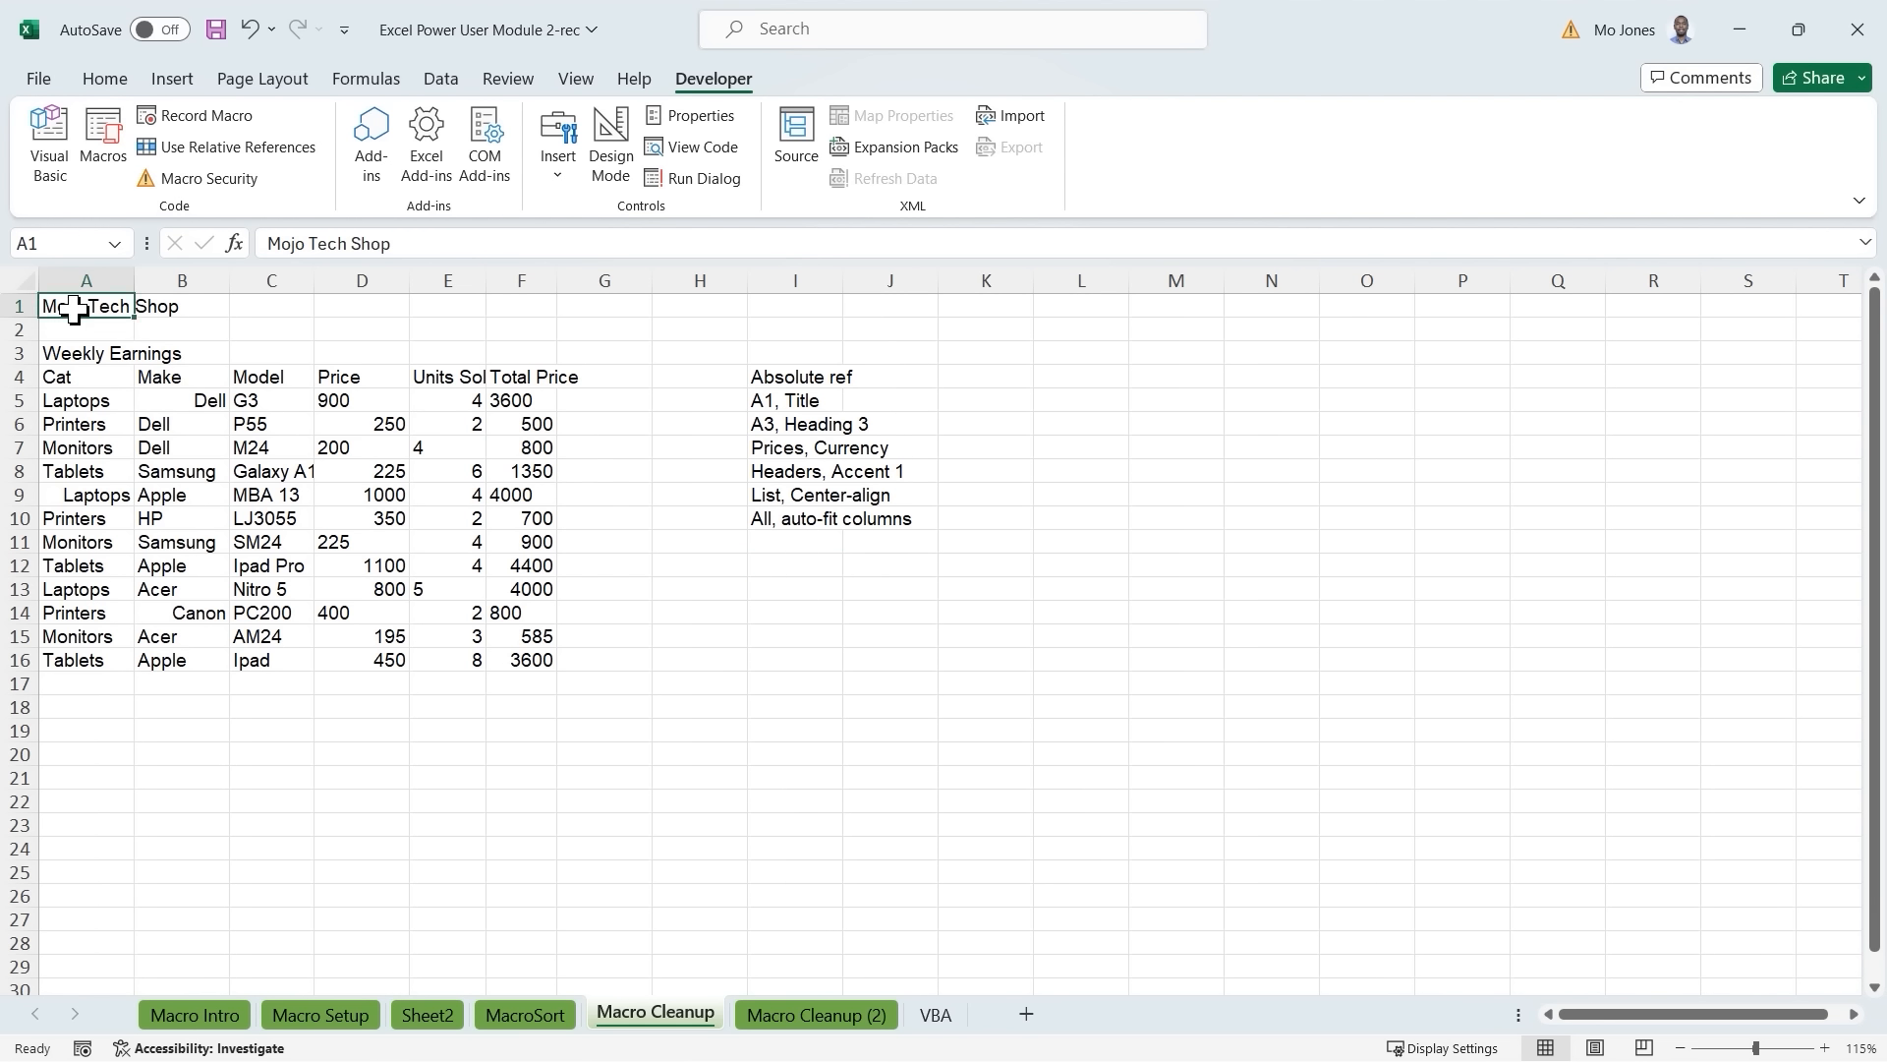
Start recording macro Cleanup with shortcut Ctrl+Shift+C and description 'Cleanup messy sheet'.
click(195, 112)
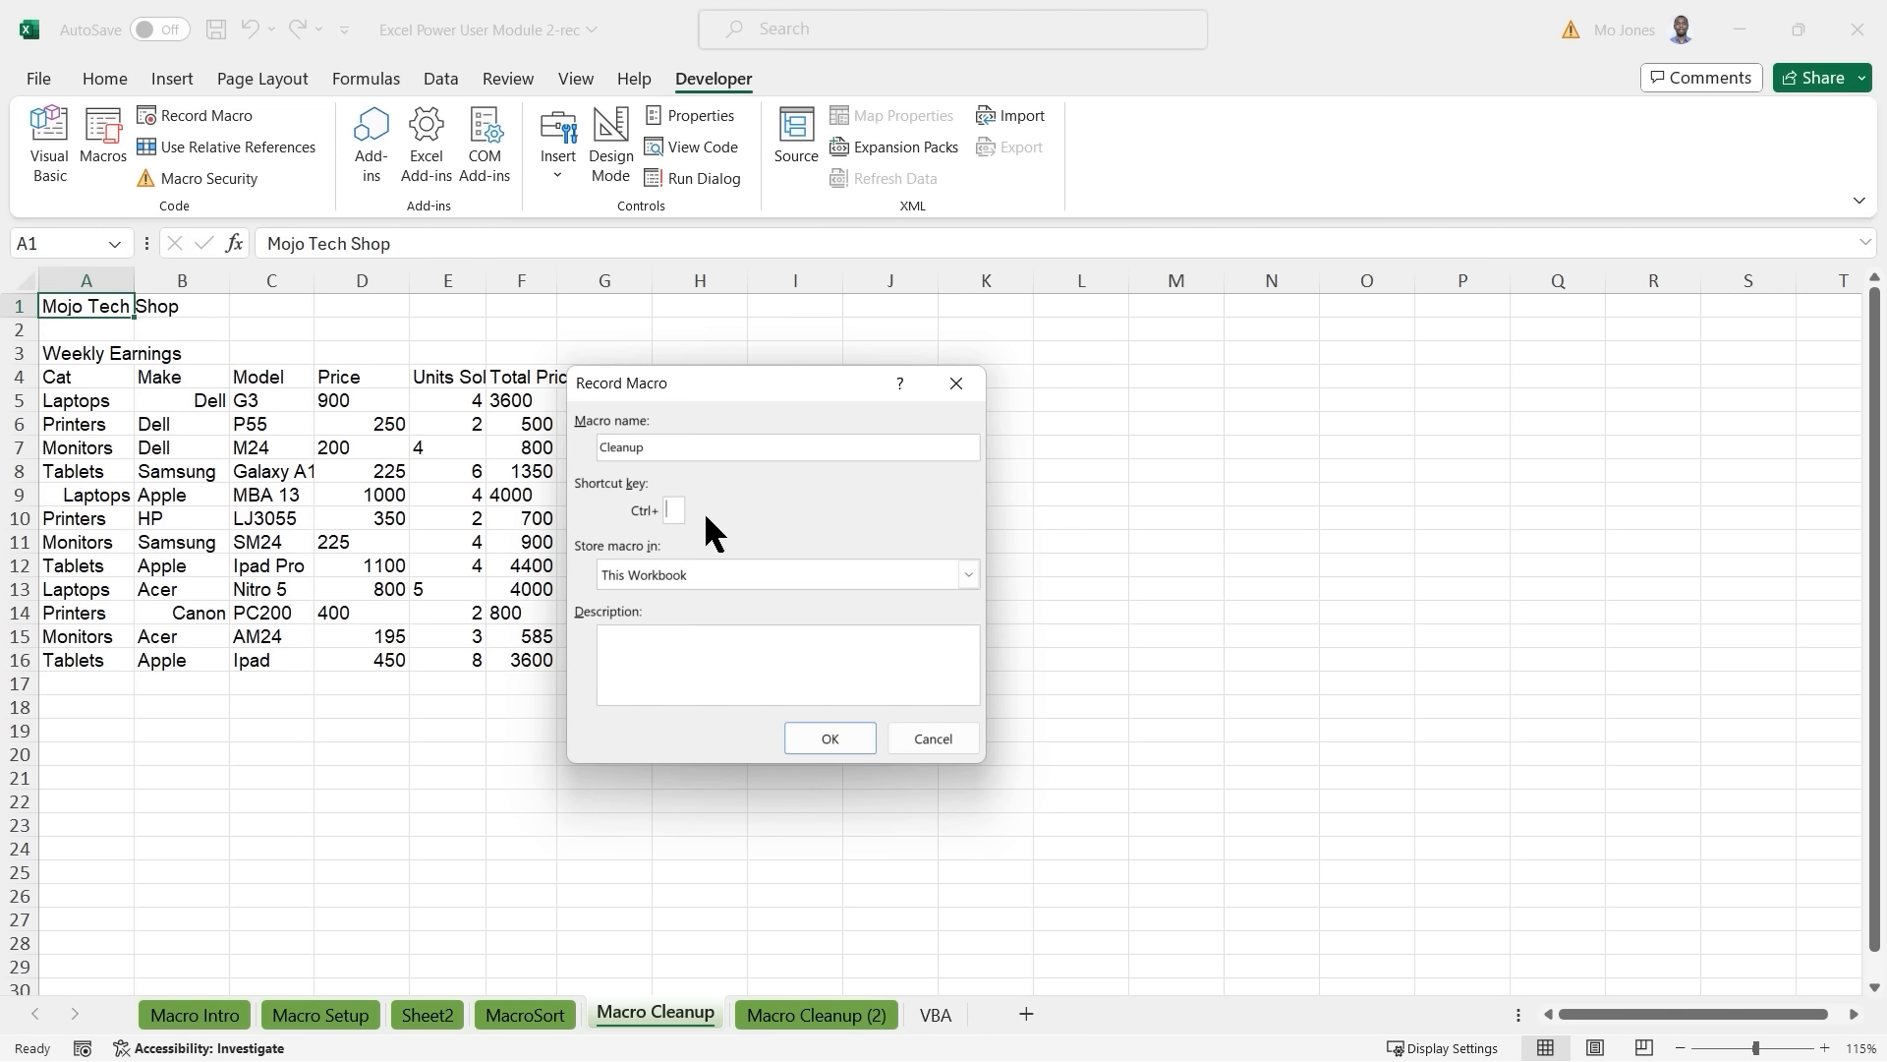
text(C)
click(753, 662)
text(Cleanup messy)
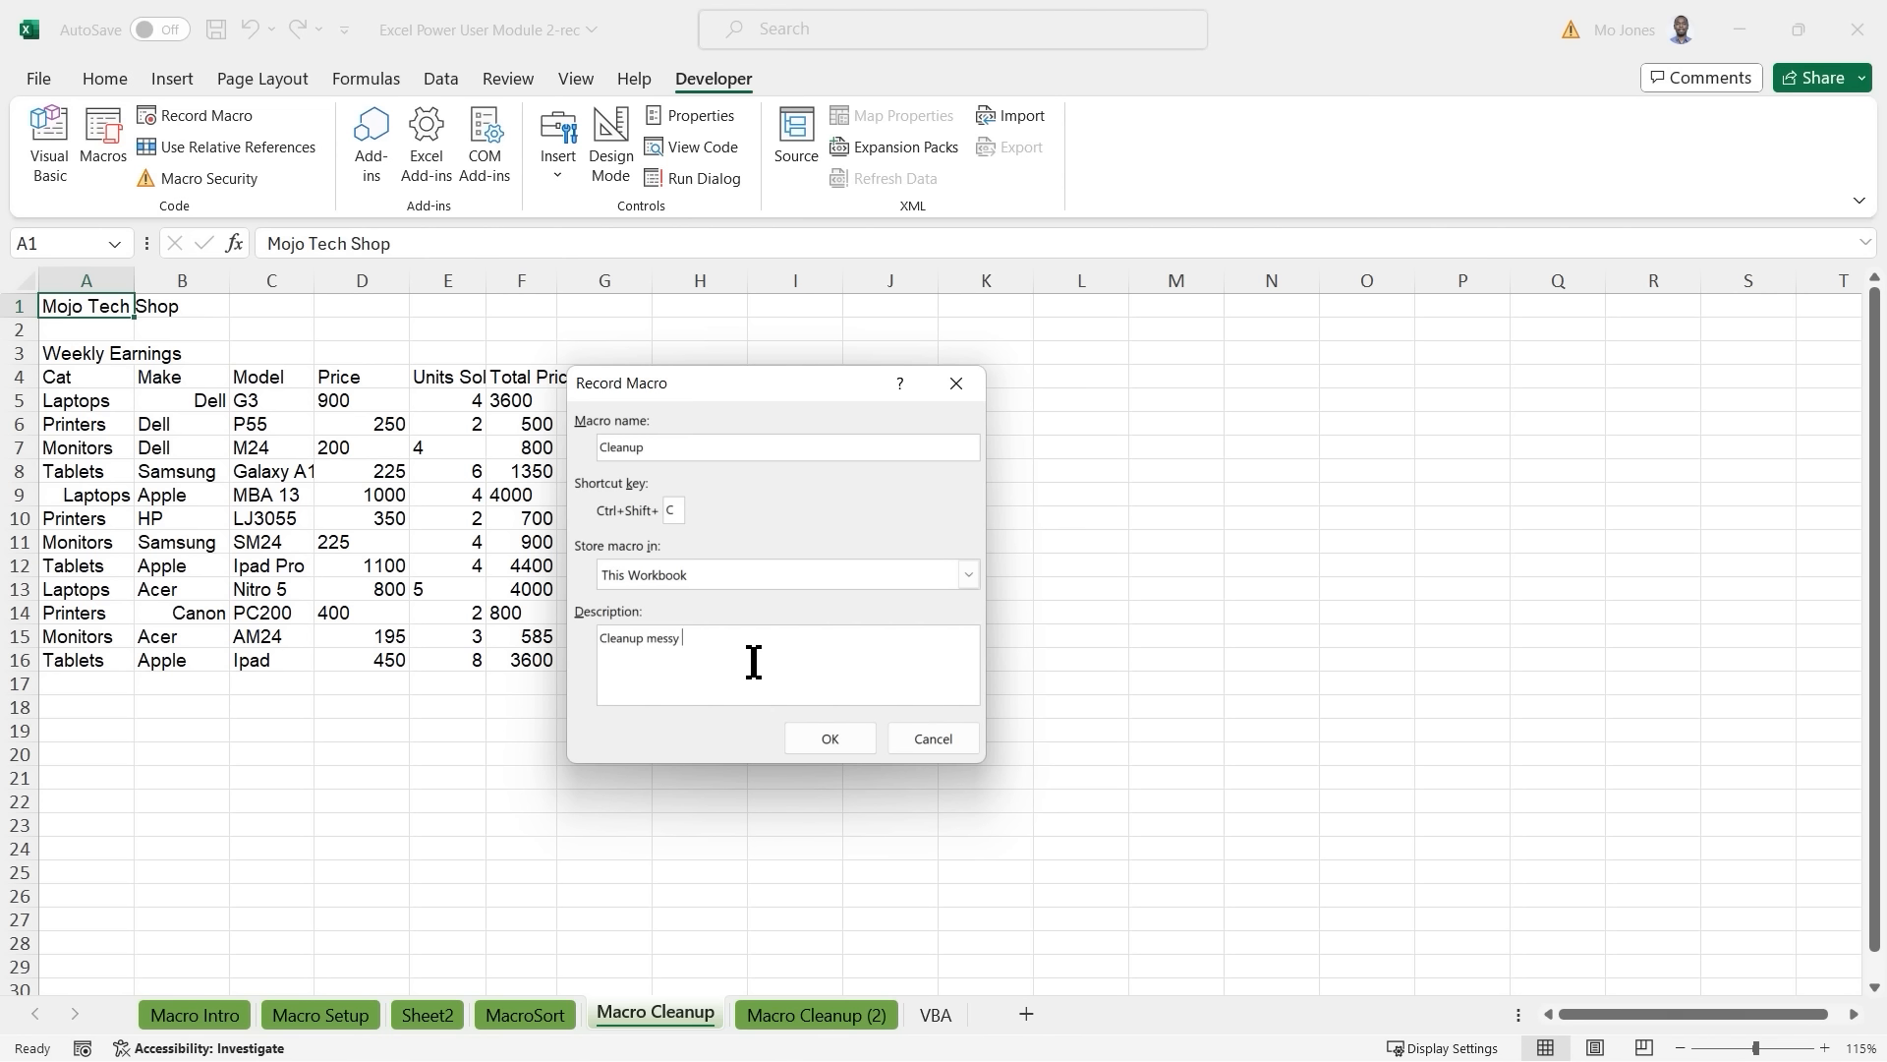
text( sheet)
click(831, 739)
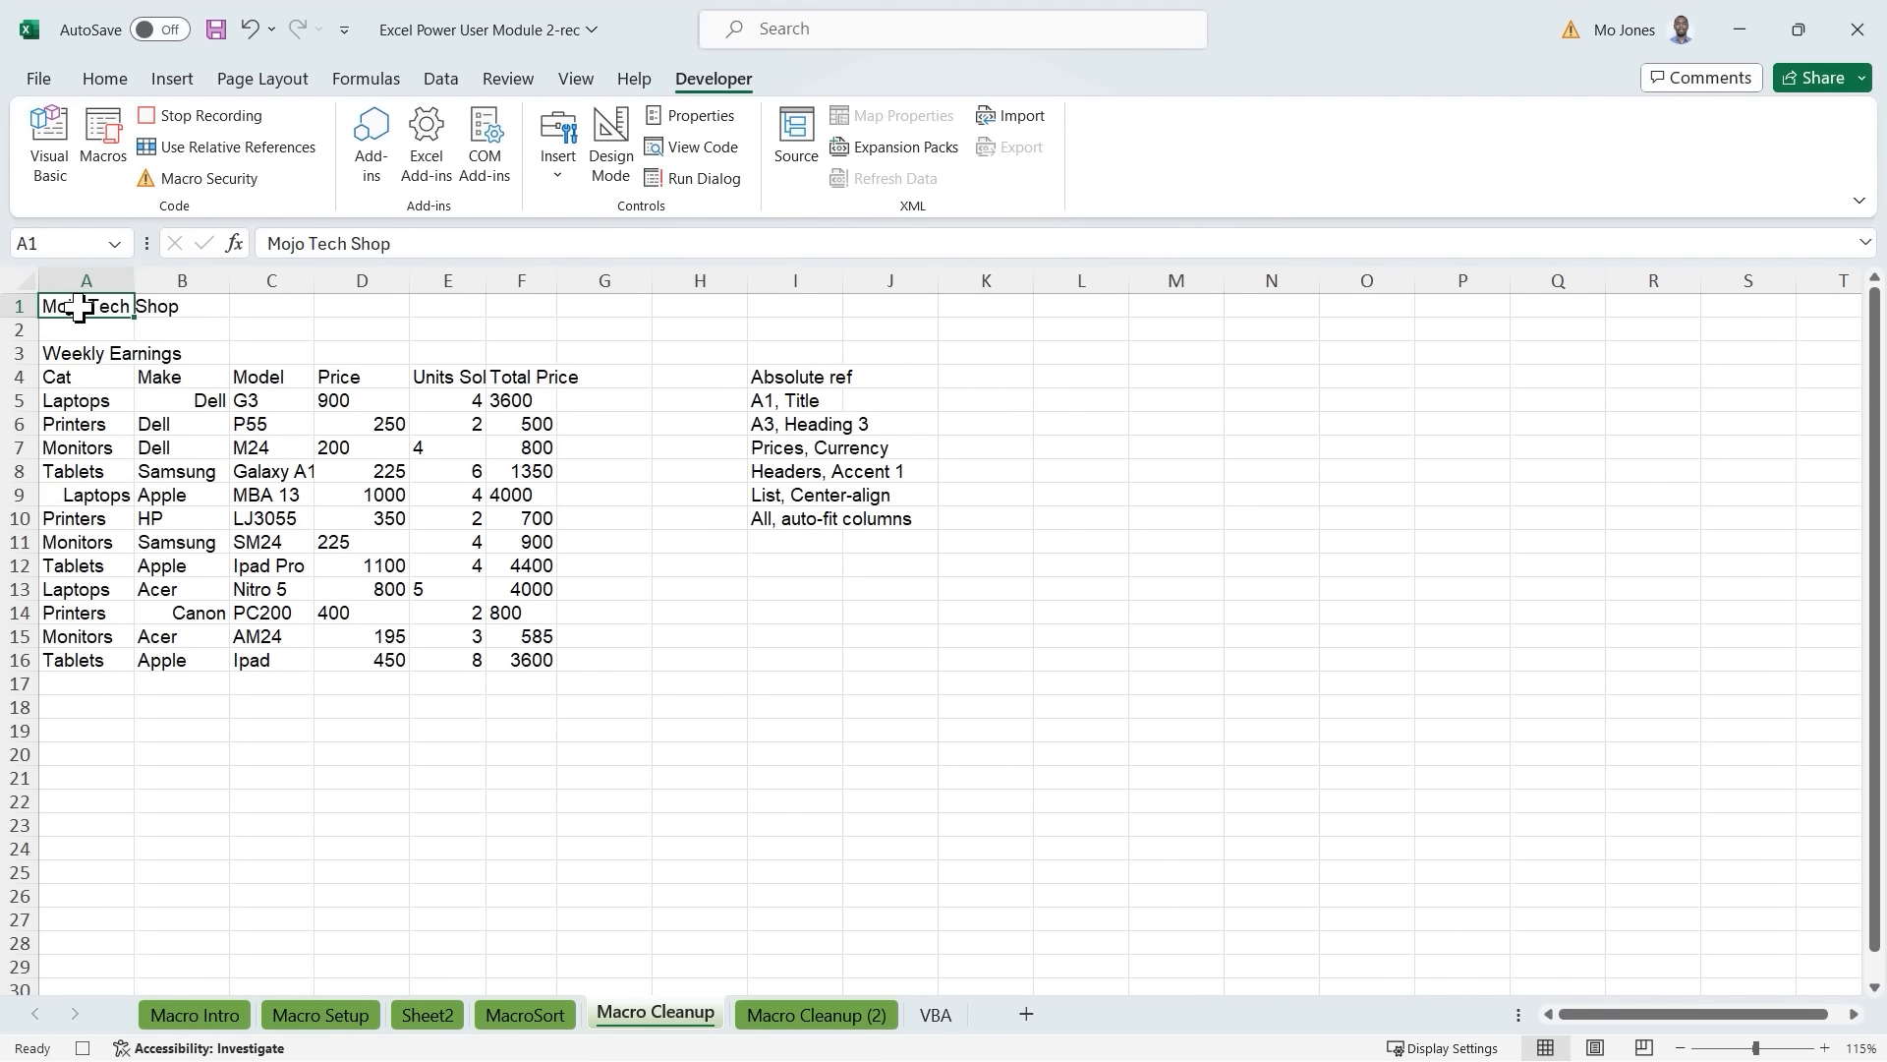
Apply the Title cell style to the Mojo Tech Shop title in A1.
click(106, 81)
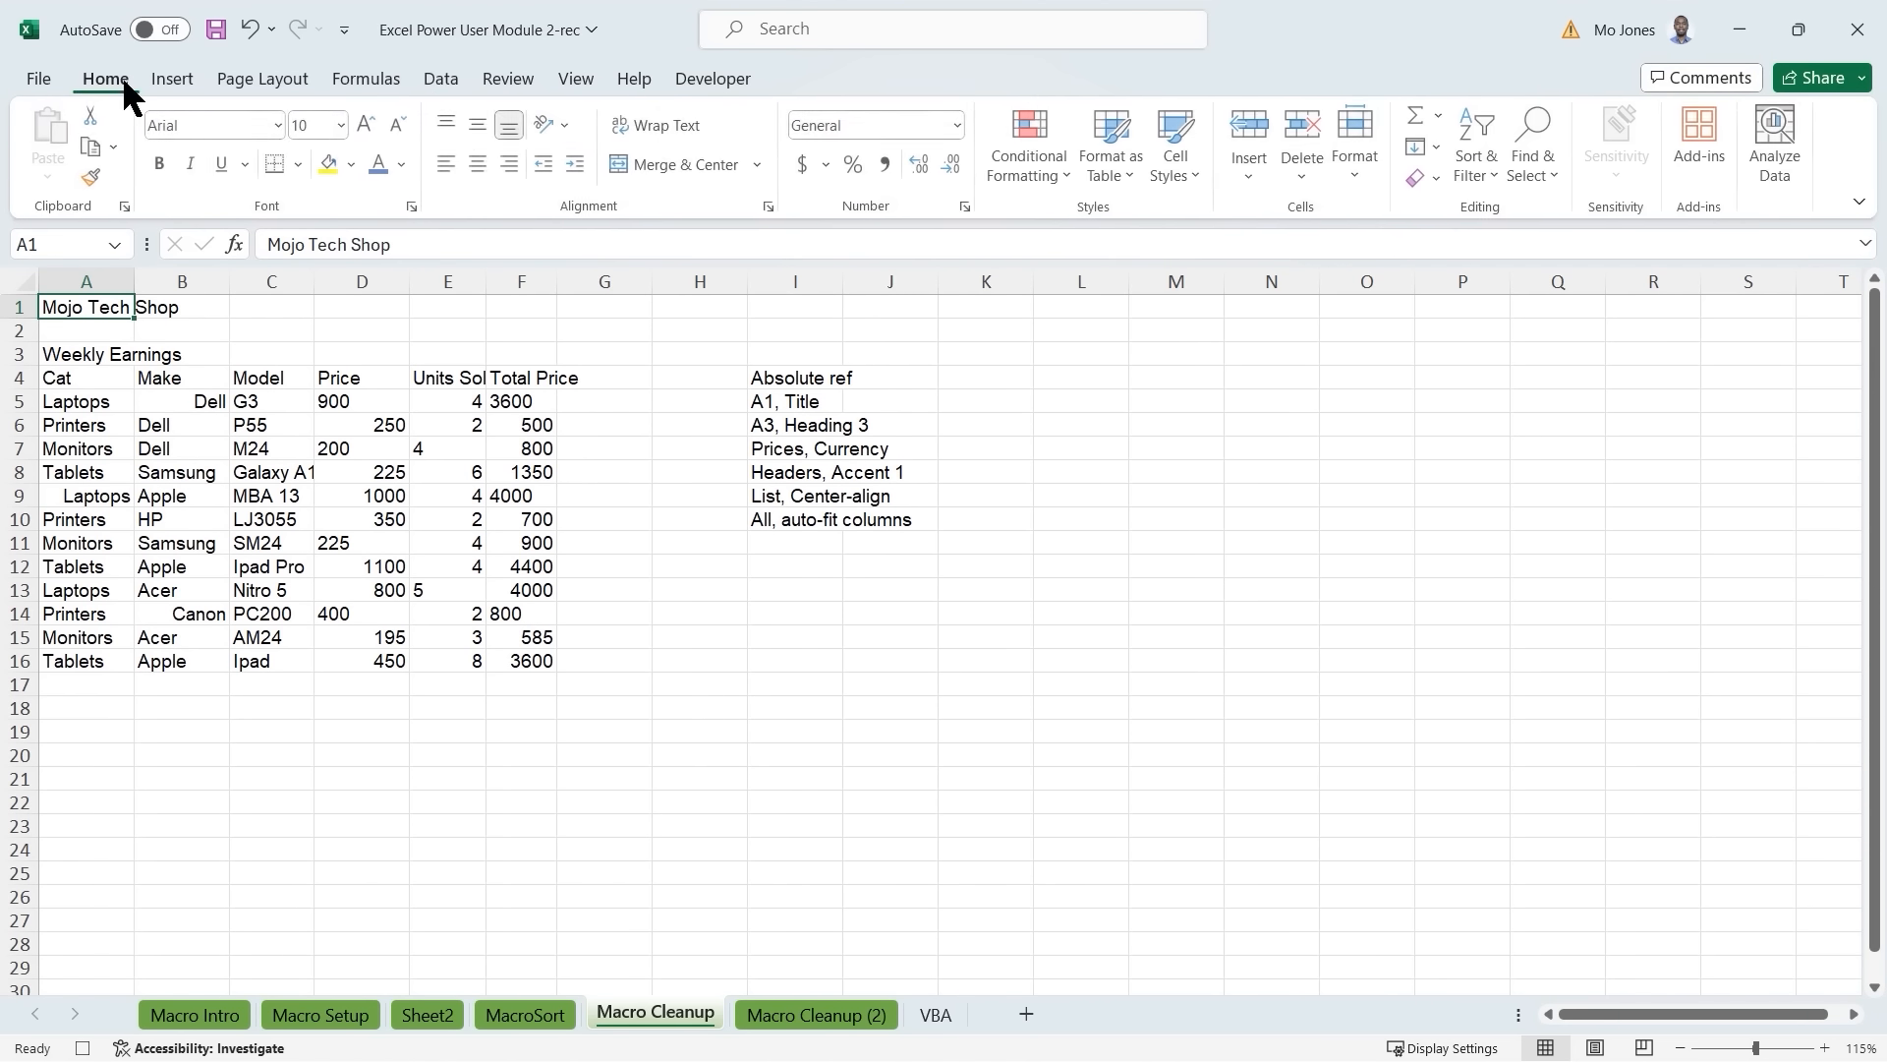
click(1187, 175)
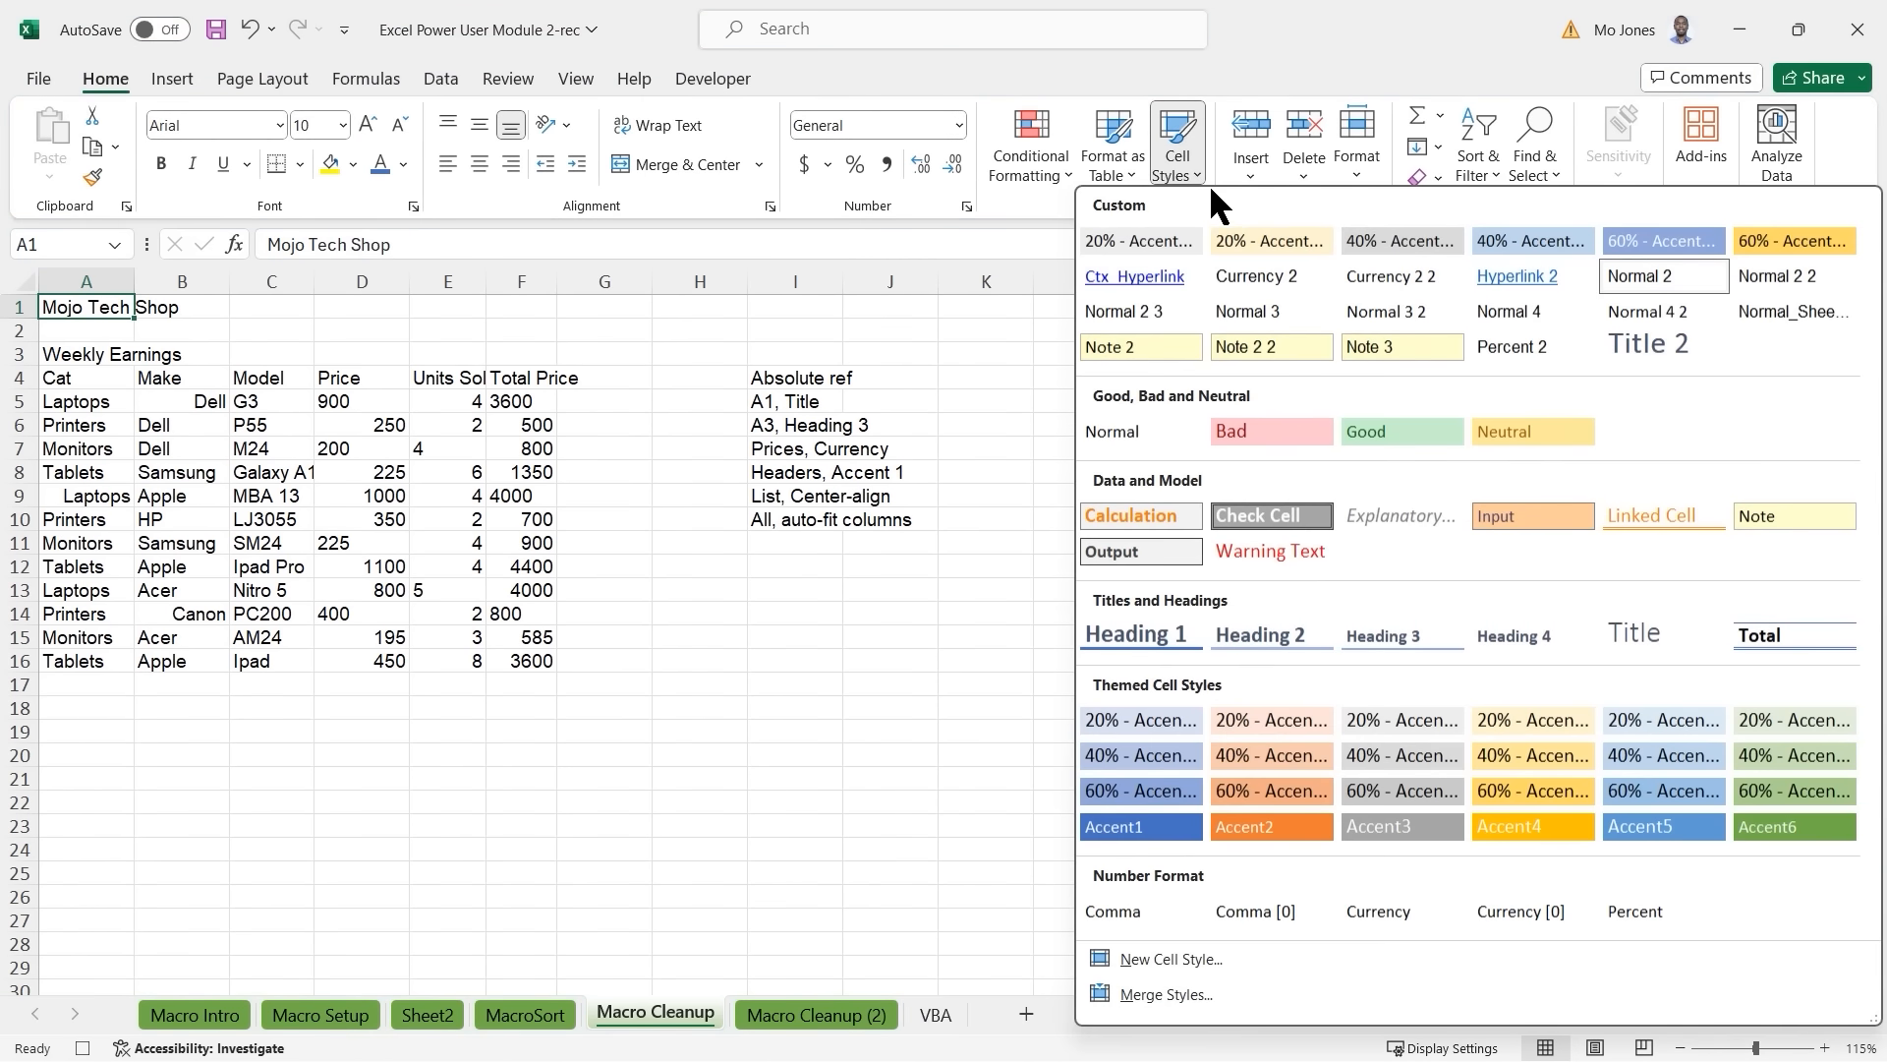
click(1639, 631)
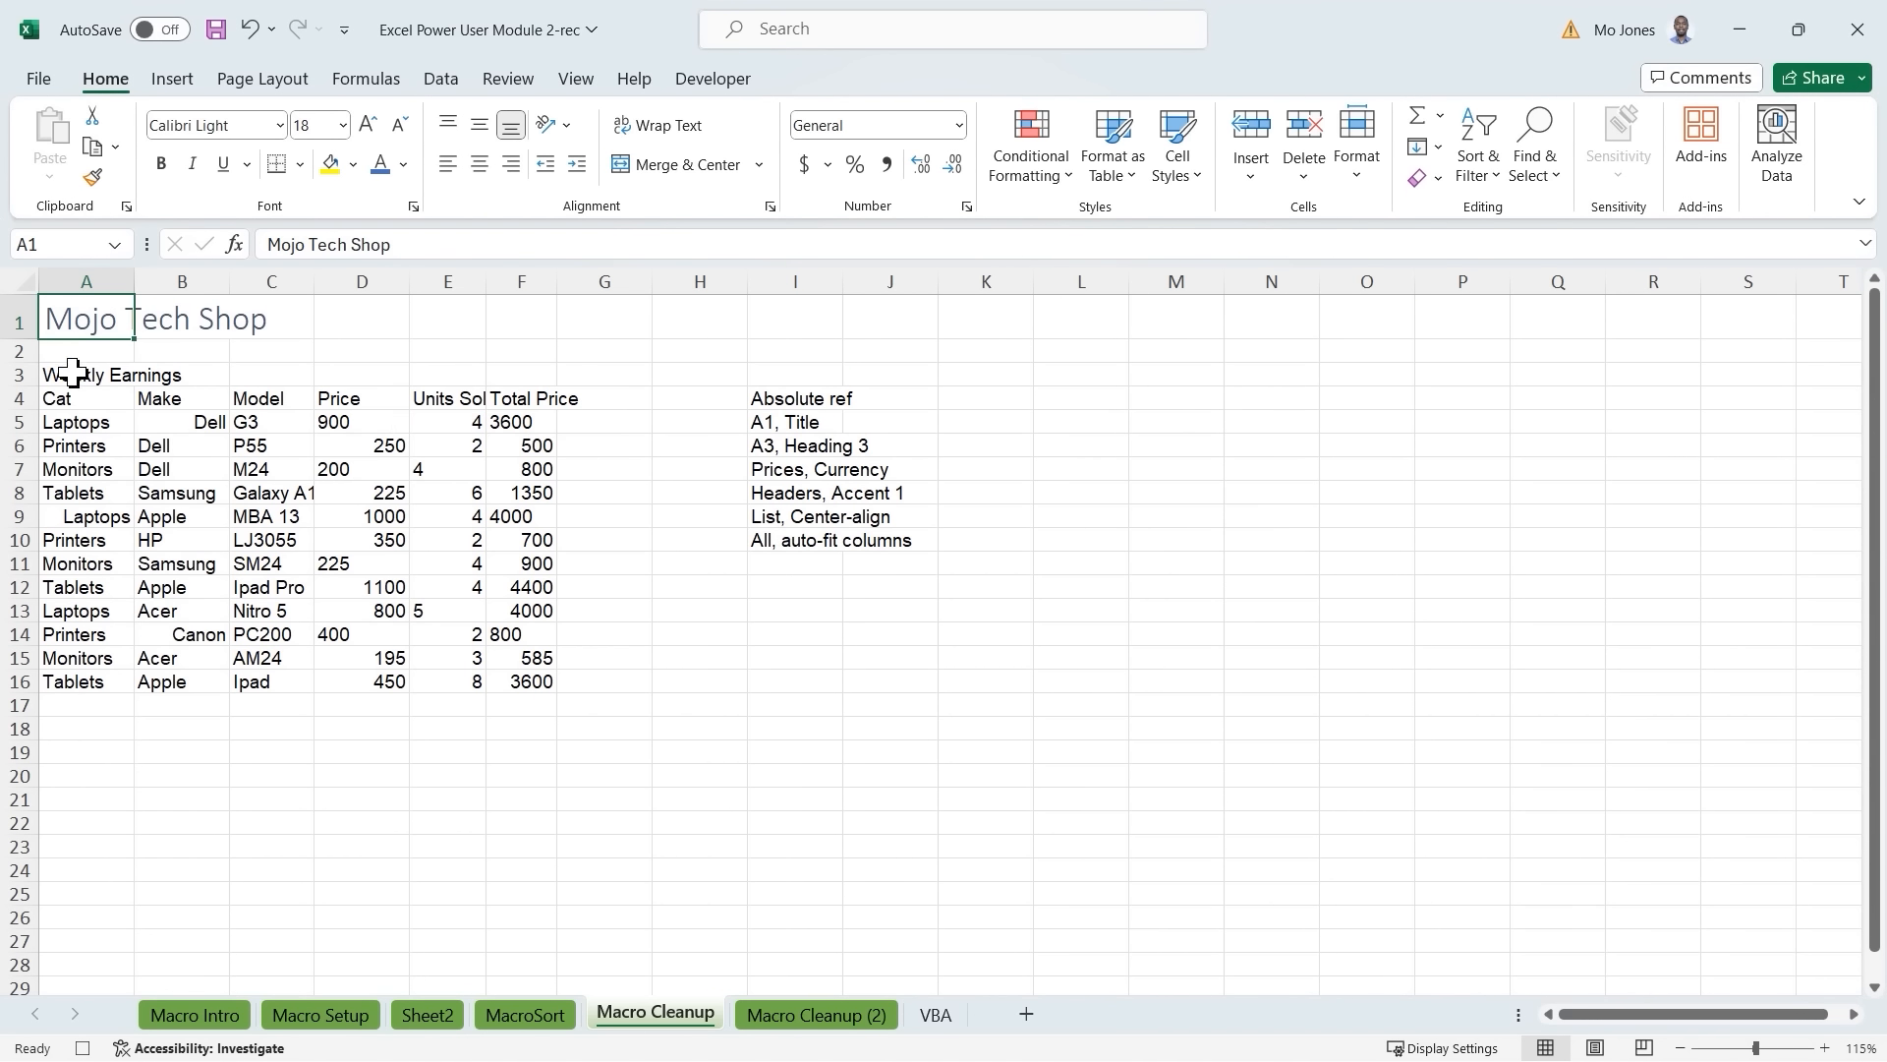
Give 'Weekly Earnings' in A3 the Heading 3 style, then select the Price values in column D.
click(82, 372)
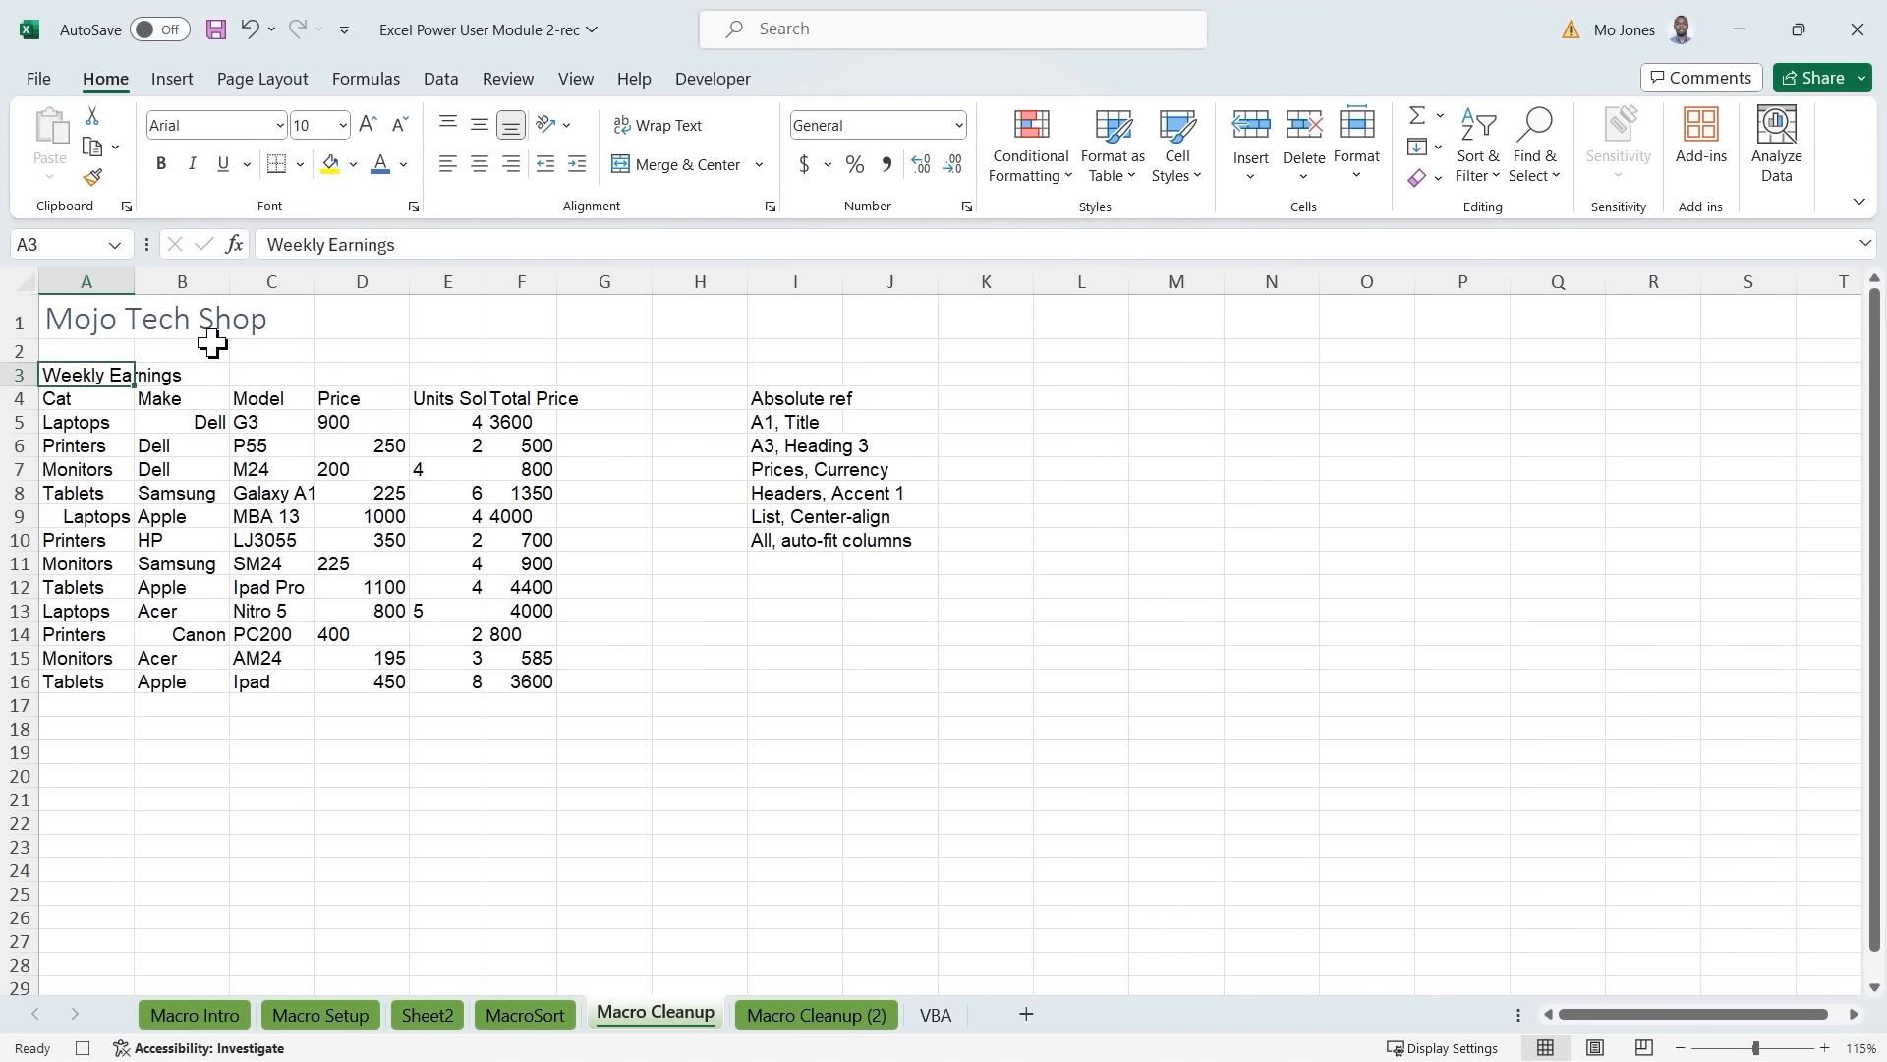
click(1199, 175)
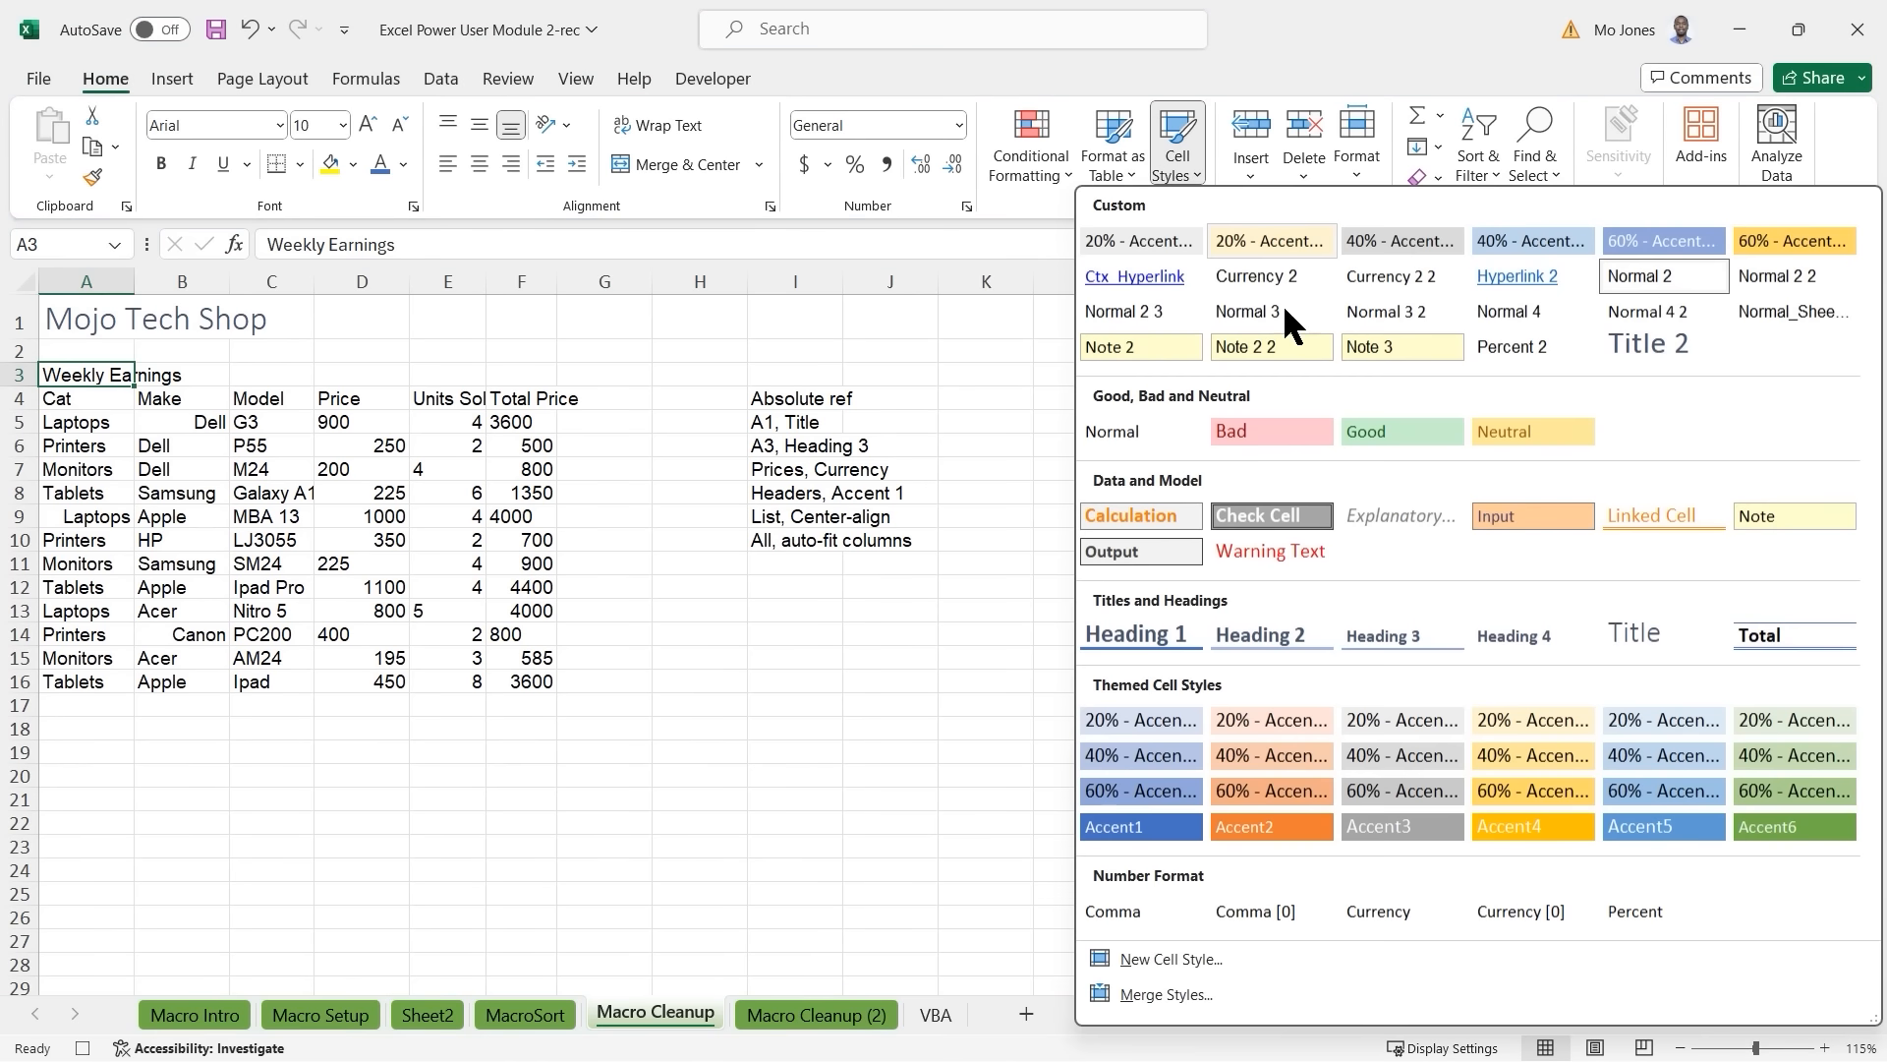
click(1403, 629)
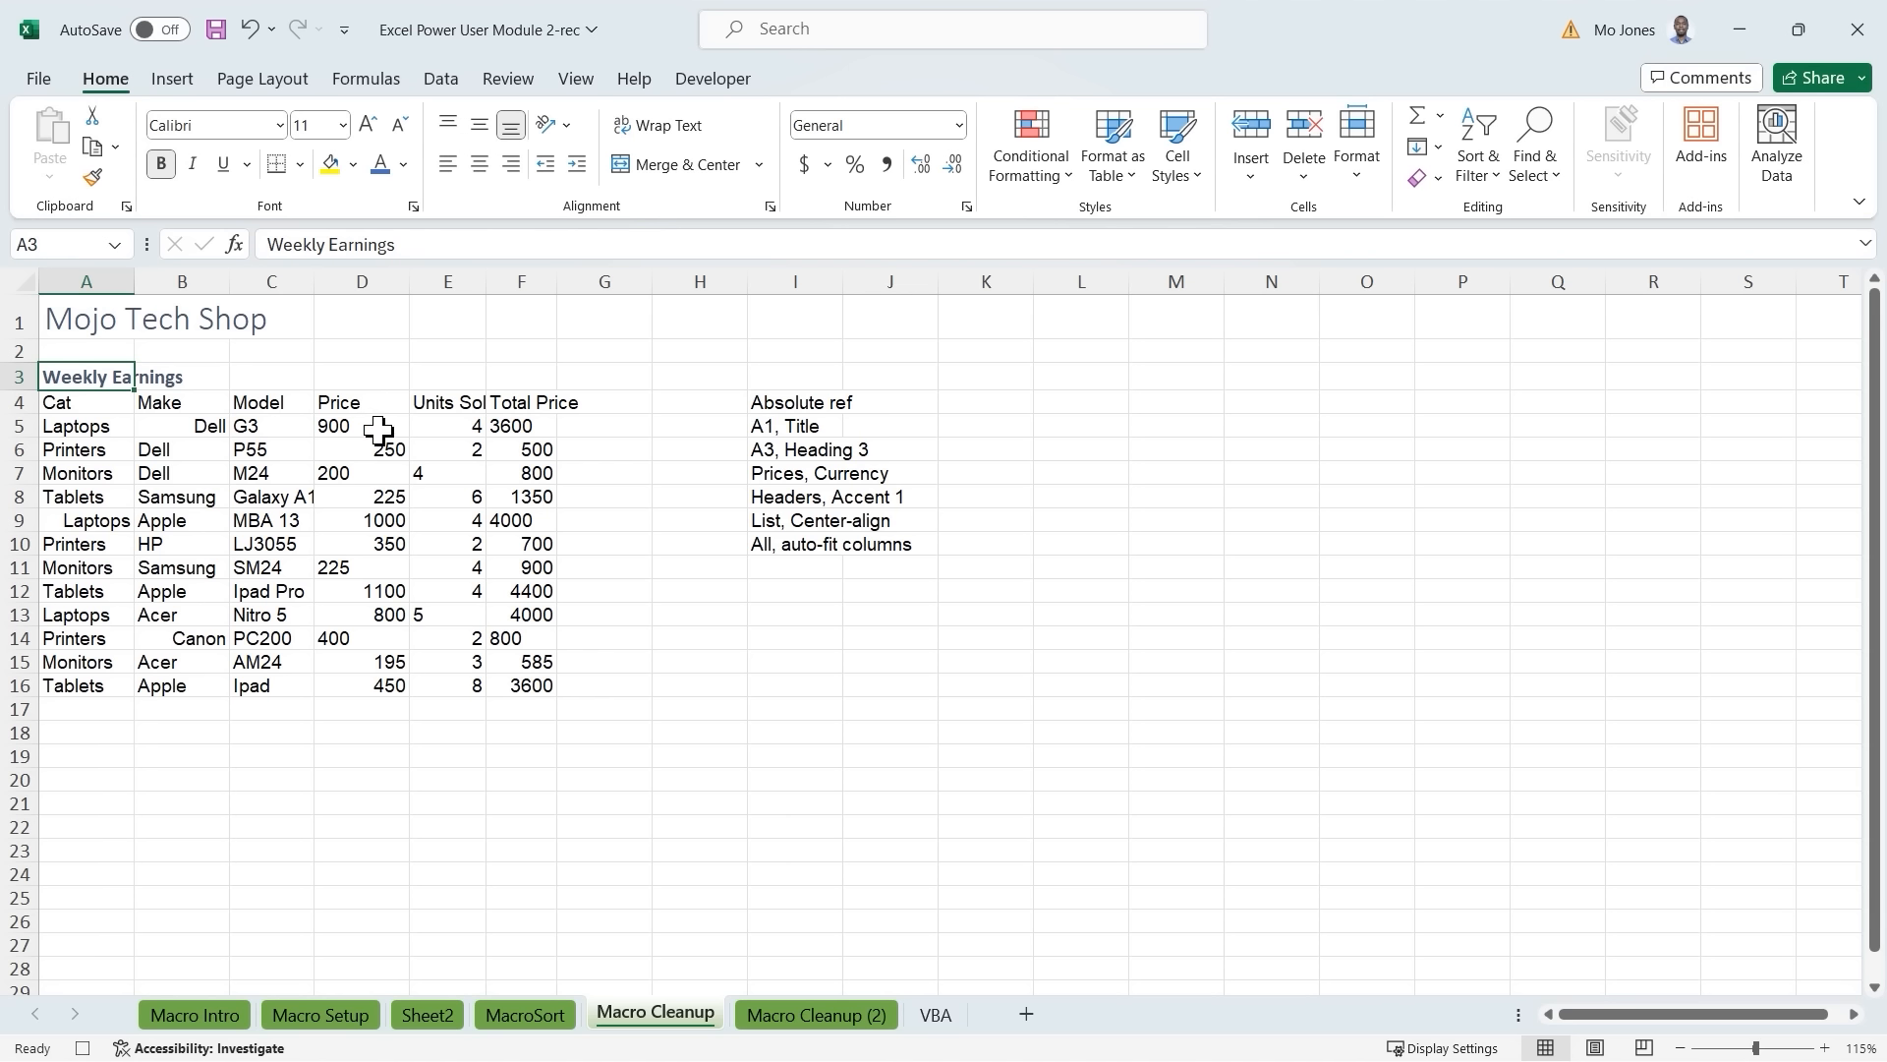
drag(379, 430, 381, 685)
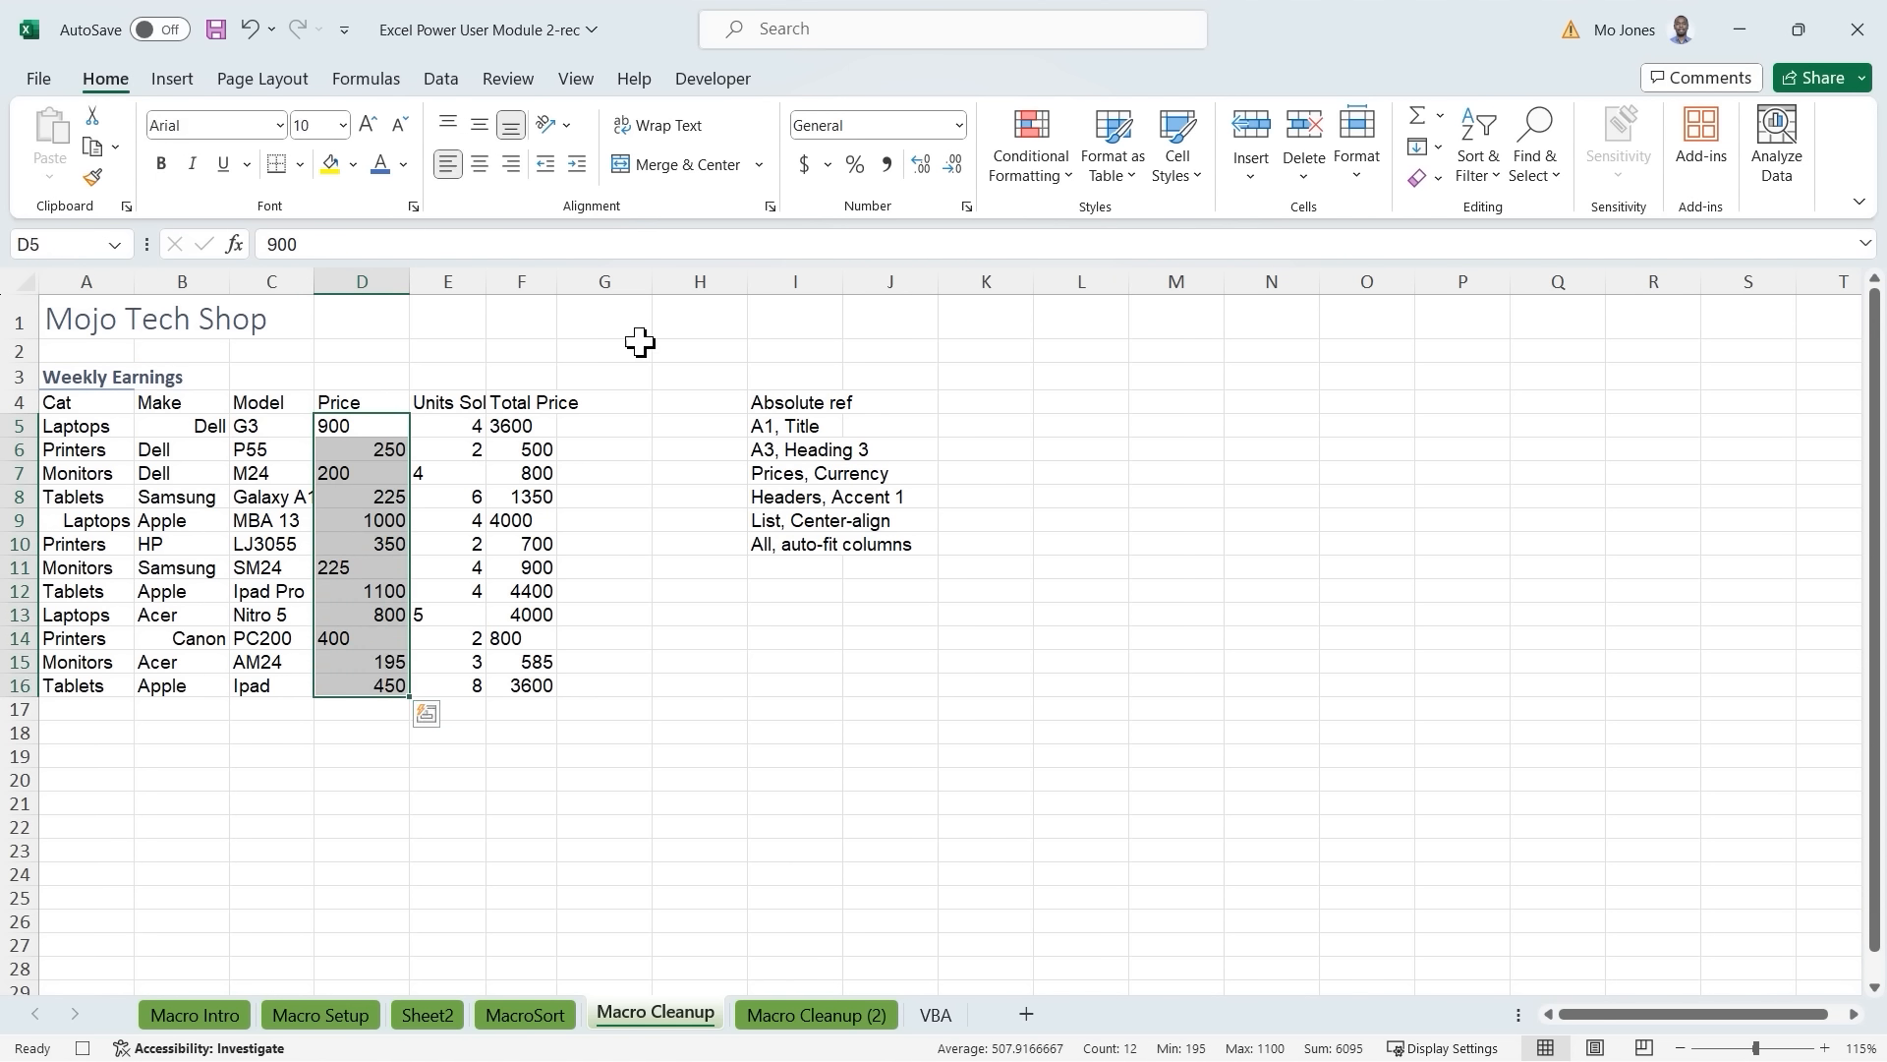
Apply Currency number format to the Price values D5:D16 and Total Price values F5:F16.
click(958, 126)
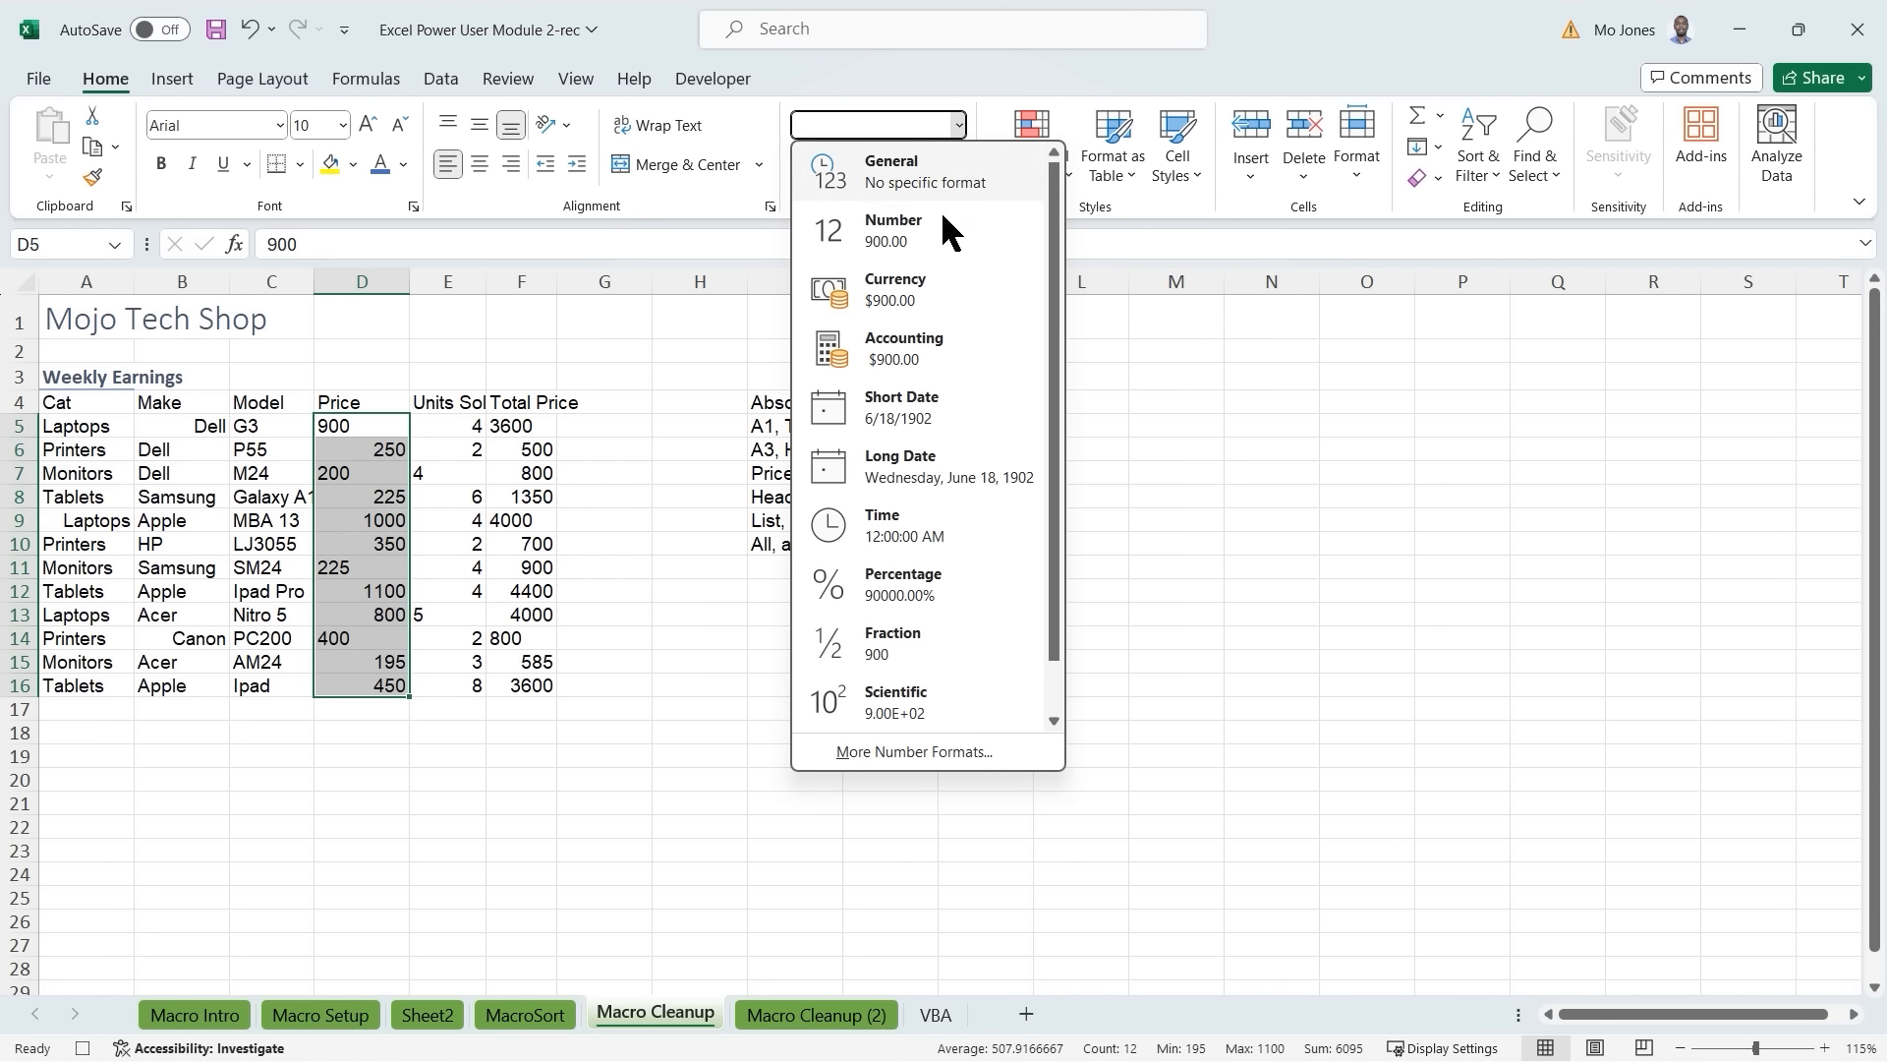
click(905, 295)
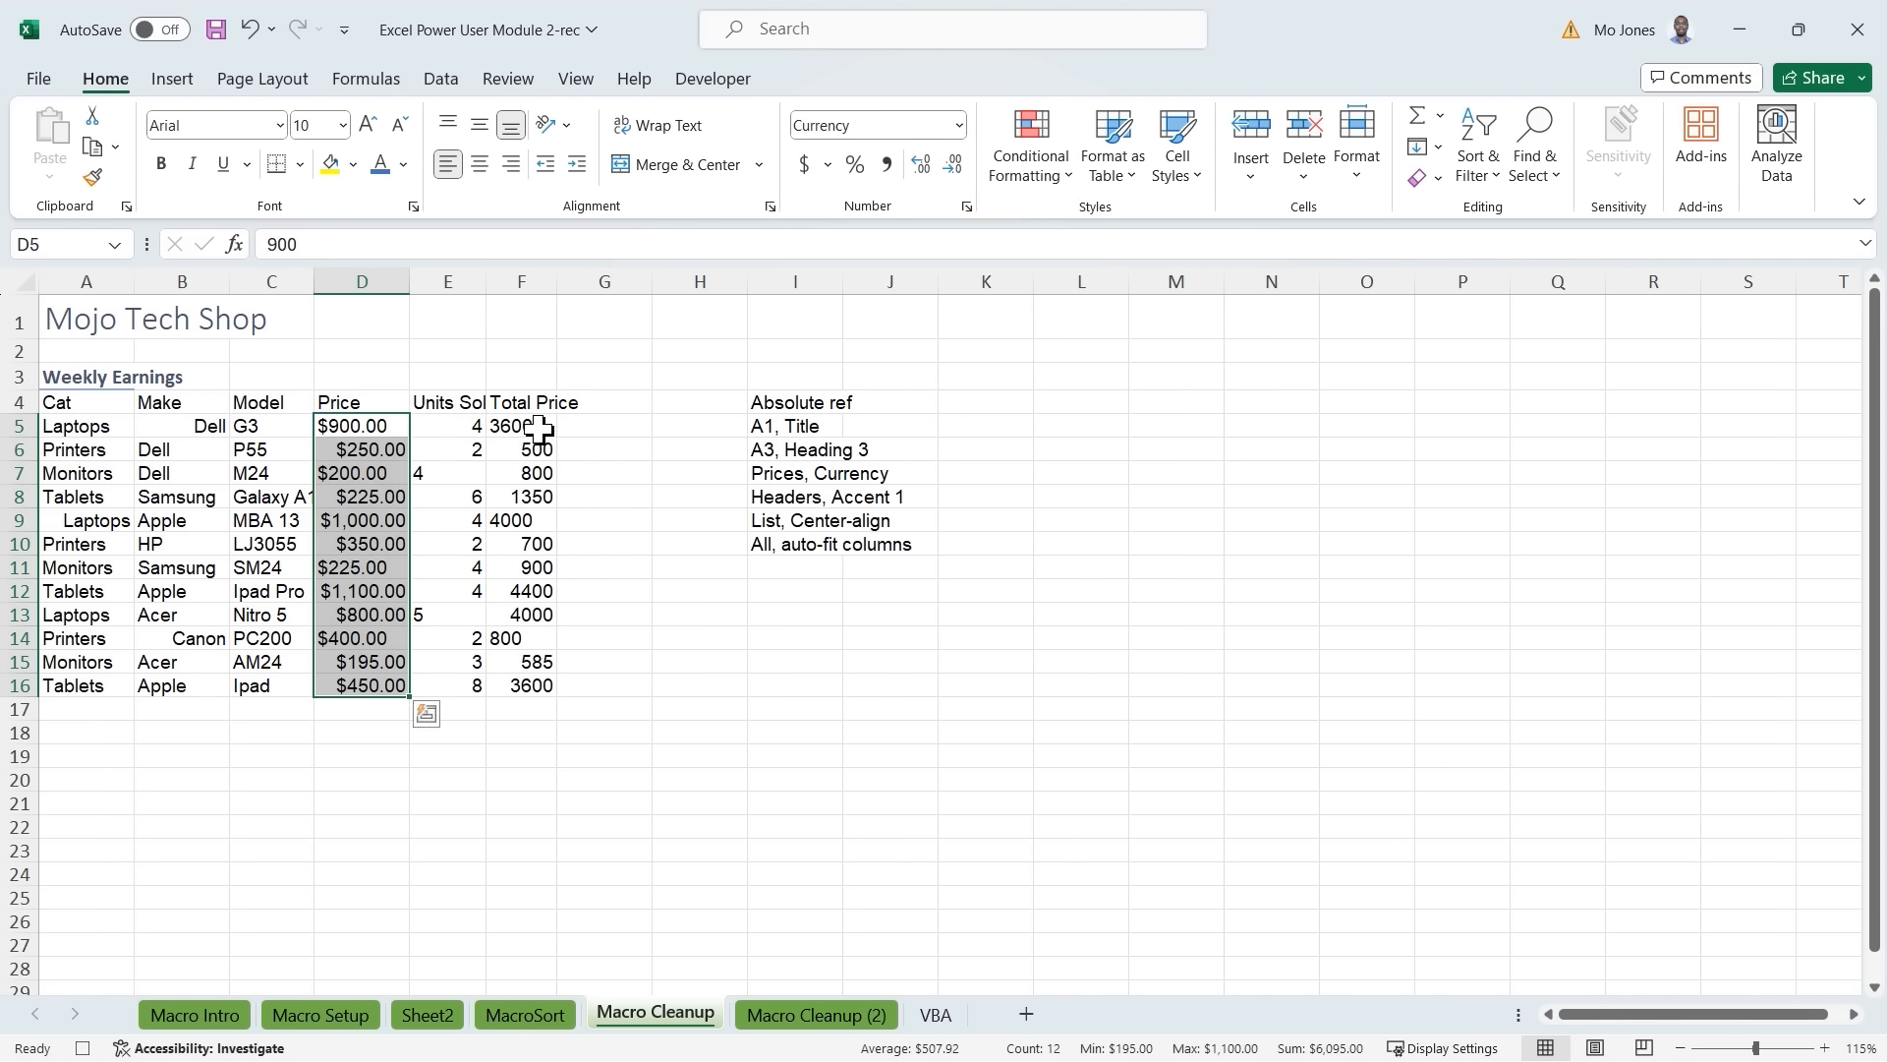
drag(536, 433, 541, 688)
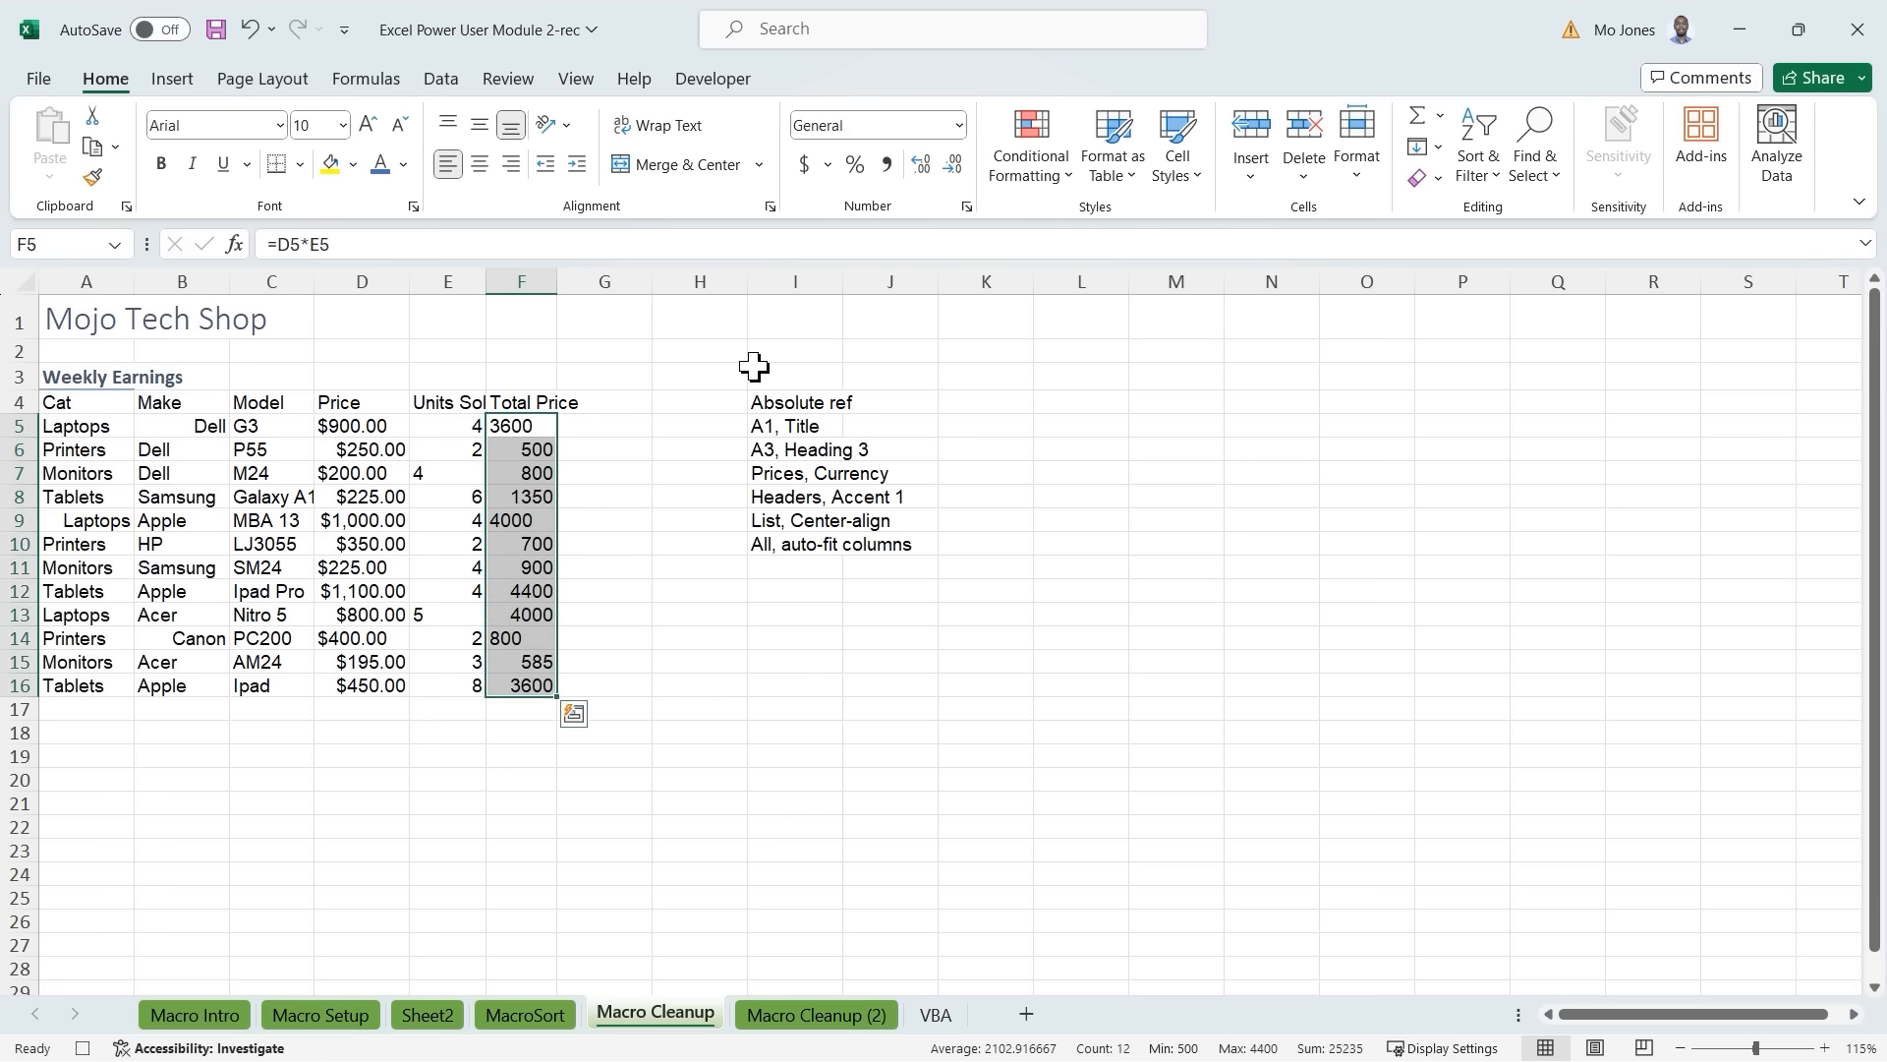
click(959, 123)
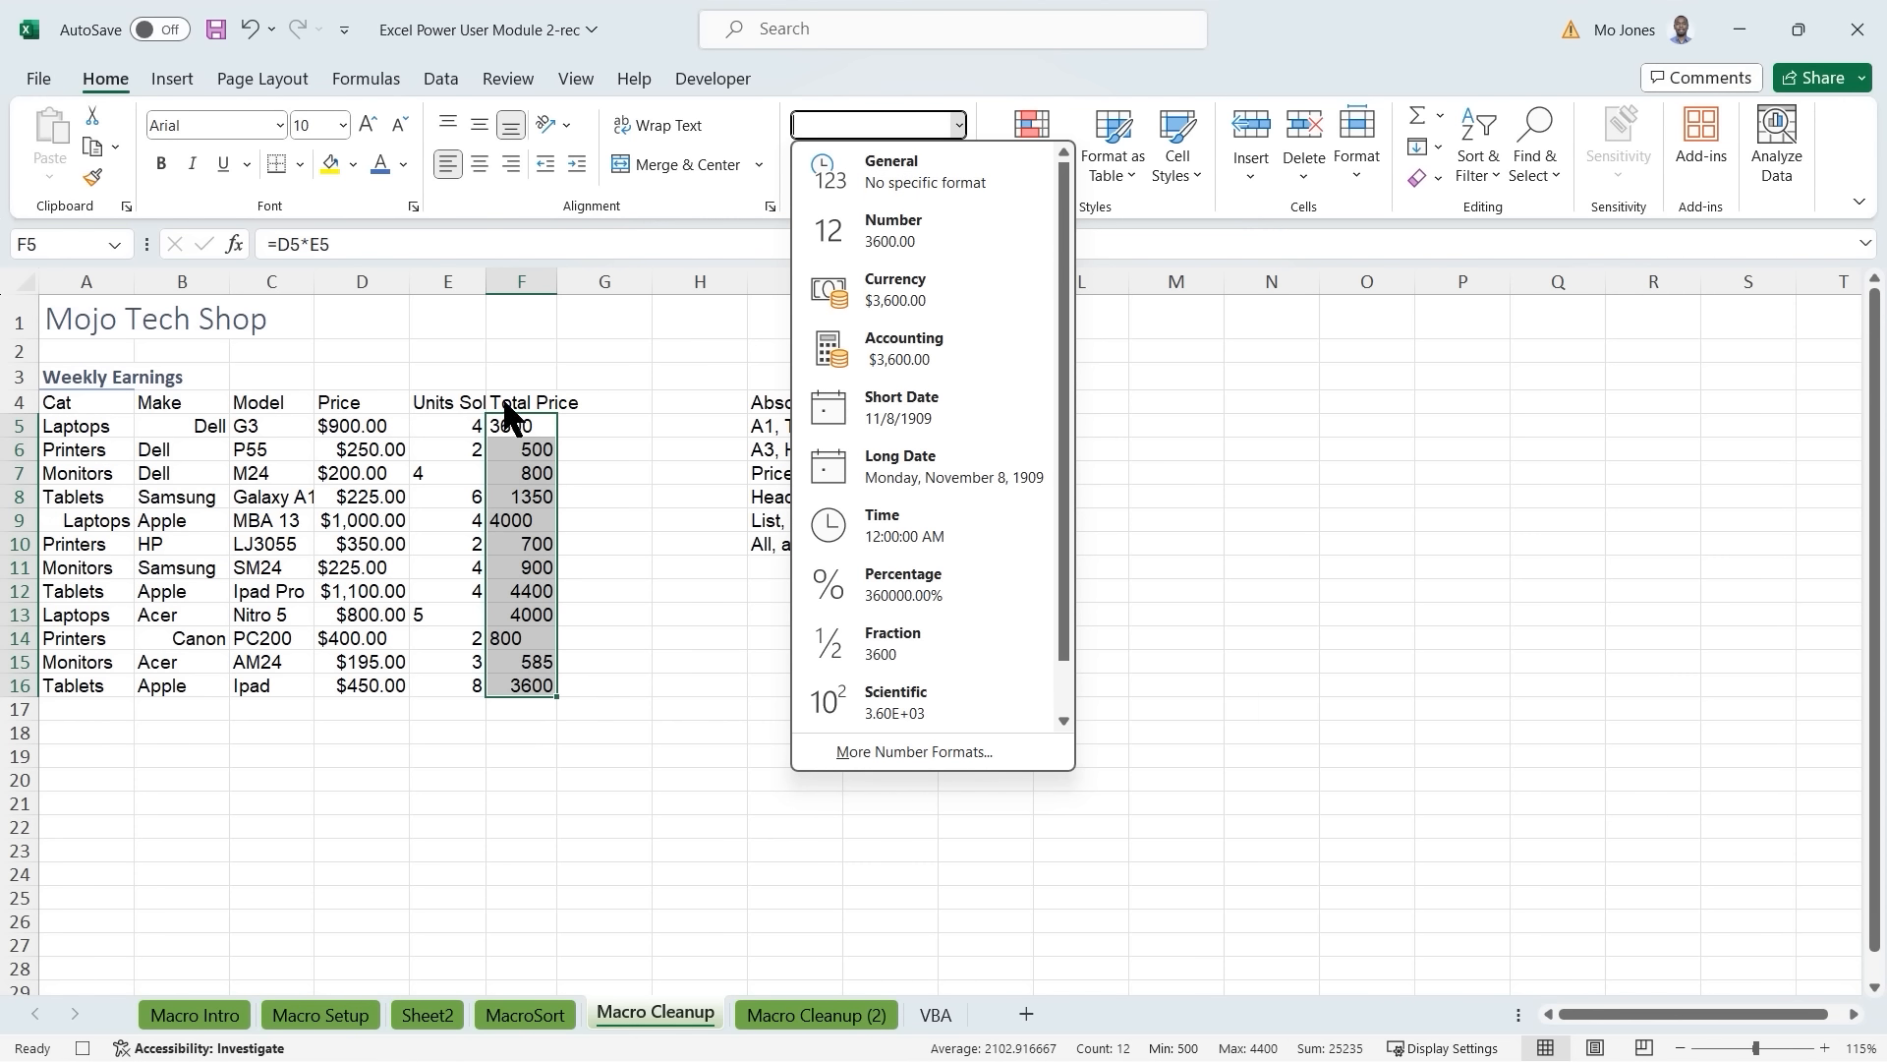
click(896, 285)
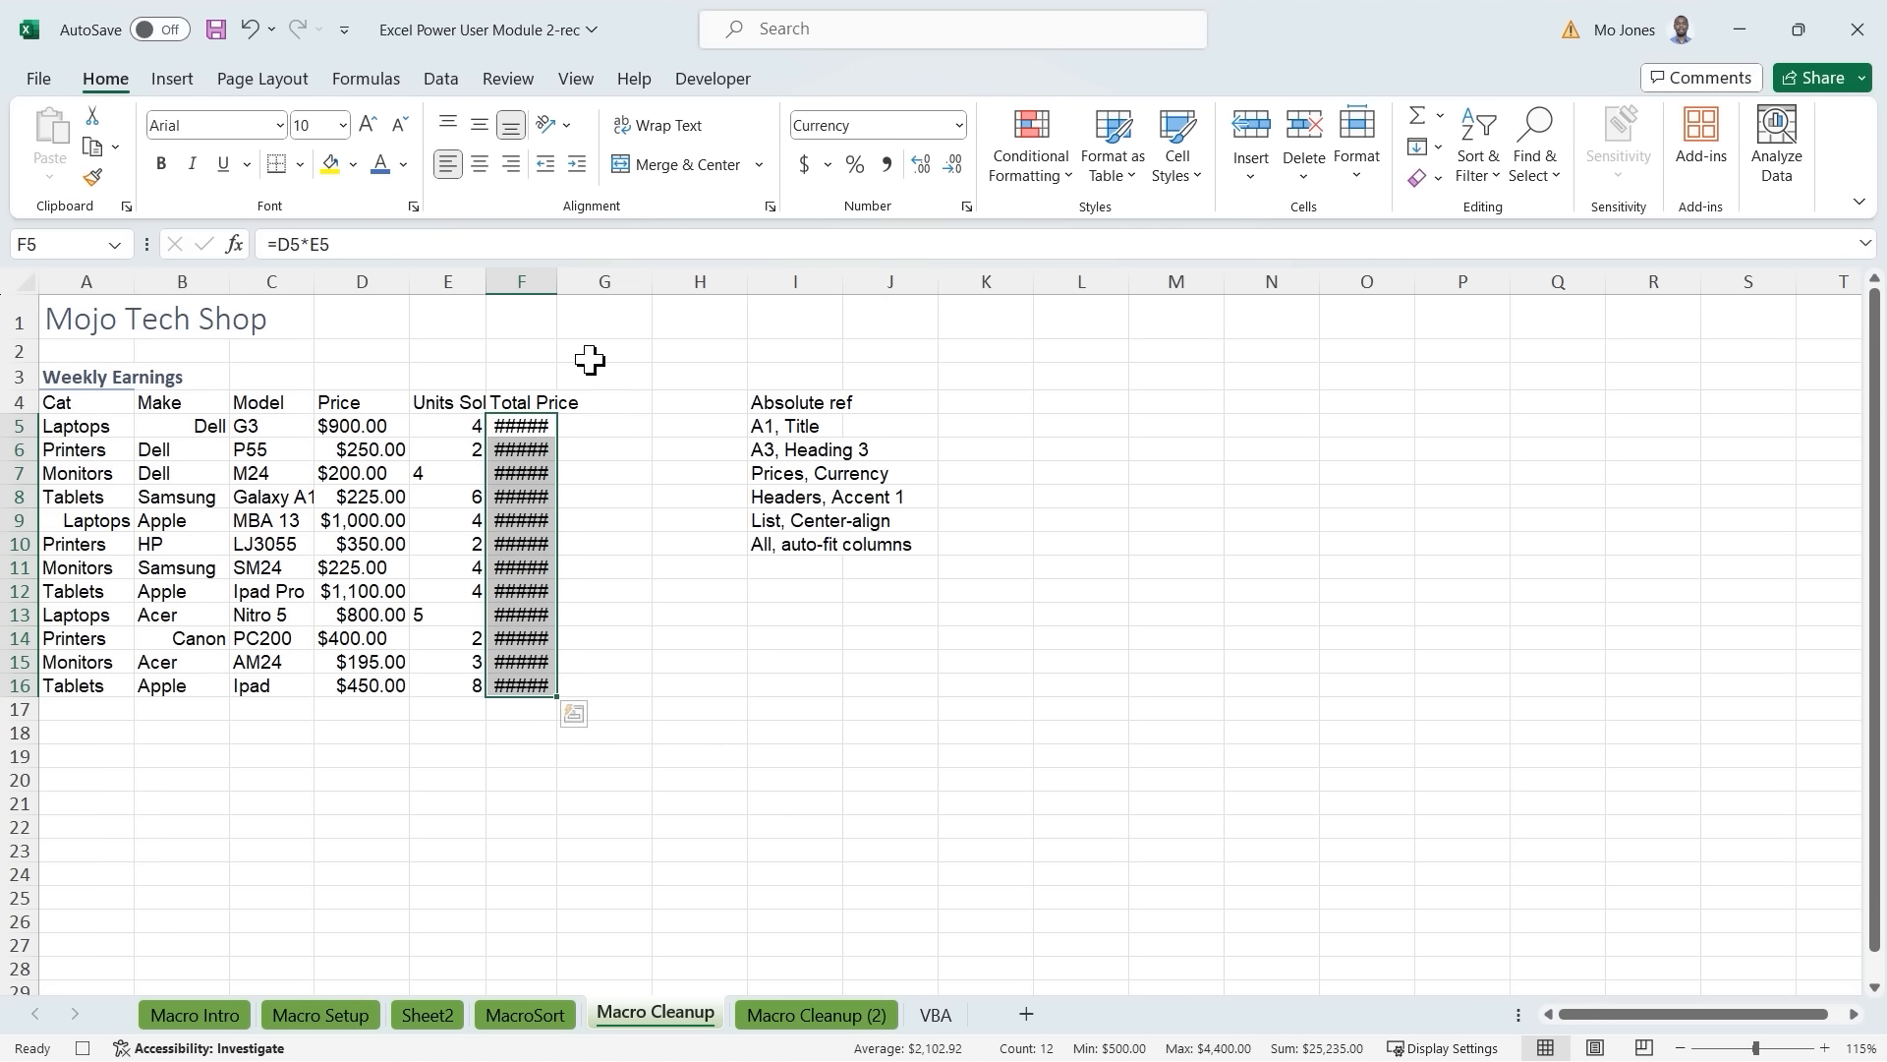
Style the header row A4:F4 with Accent1 and centre the whole table's contents.
drag(102, 404, 518, 403)
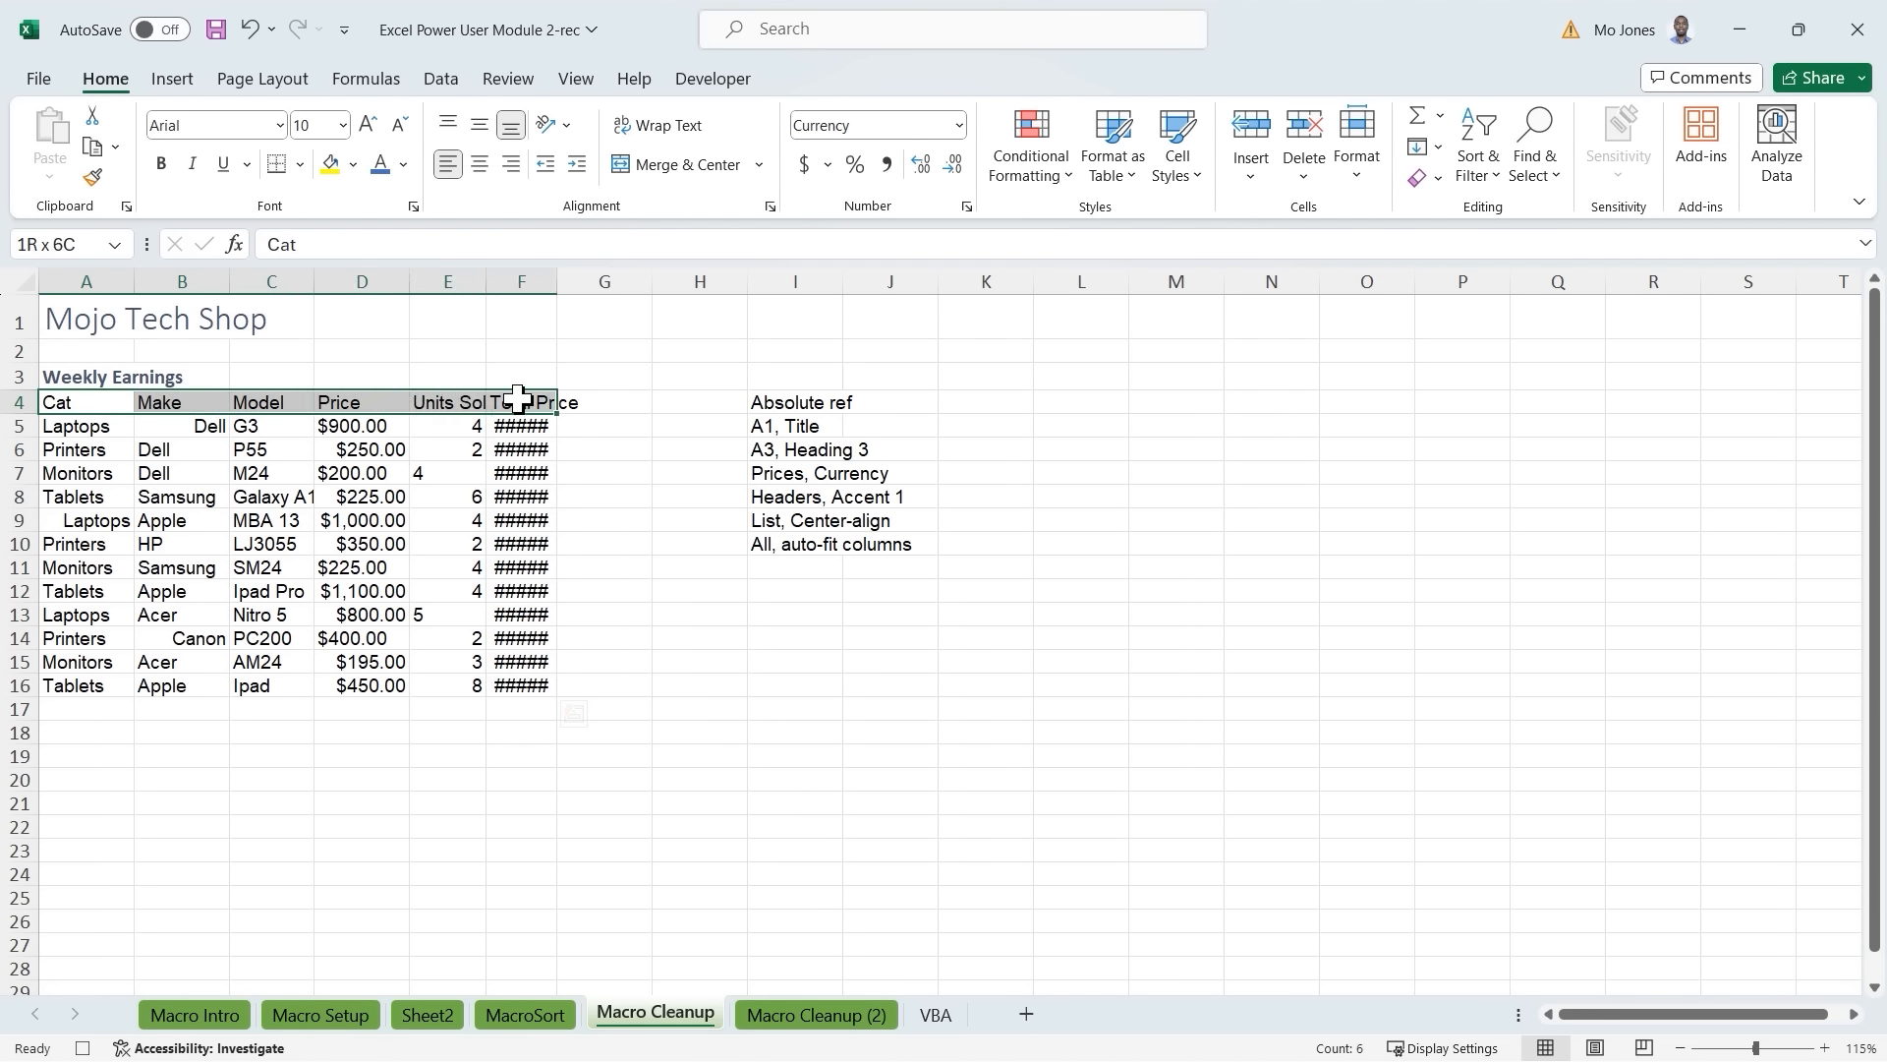
click(1199, 171)
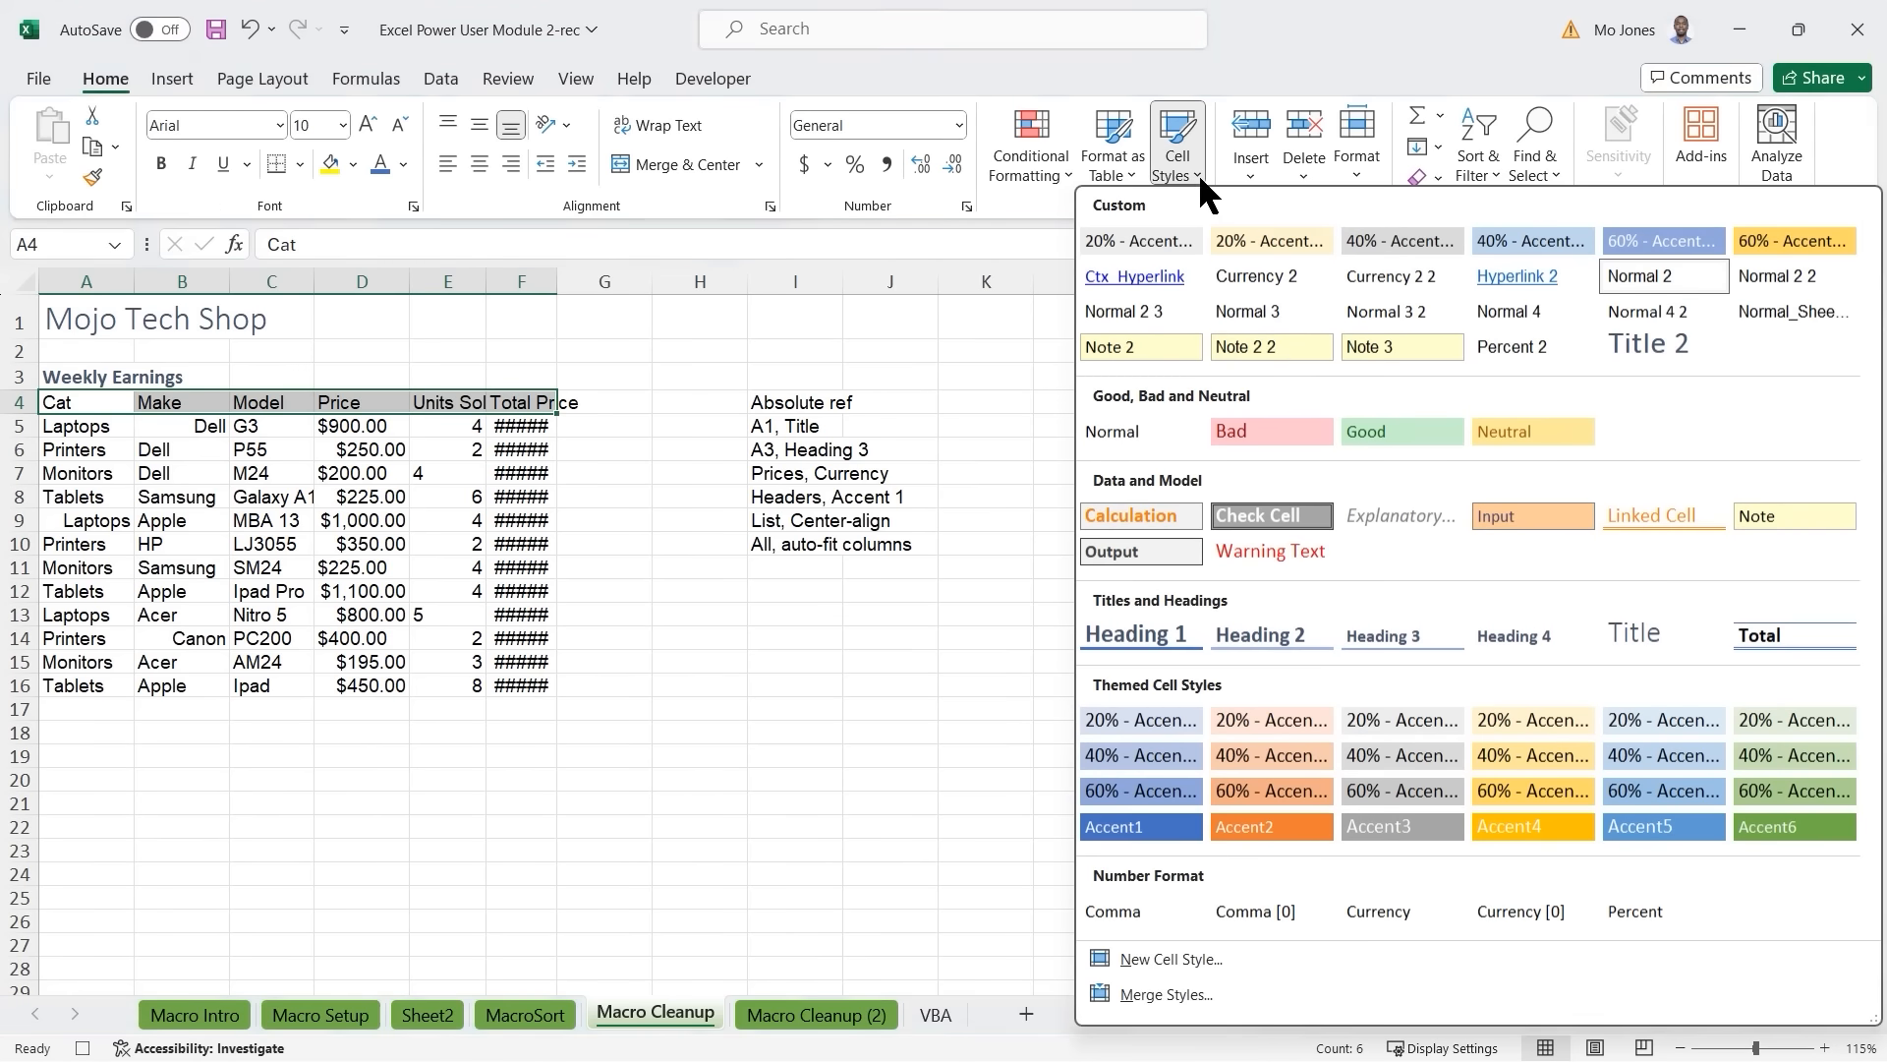
click(1131, 825)
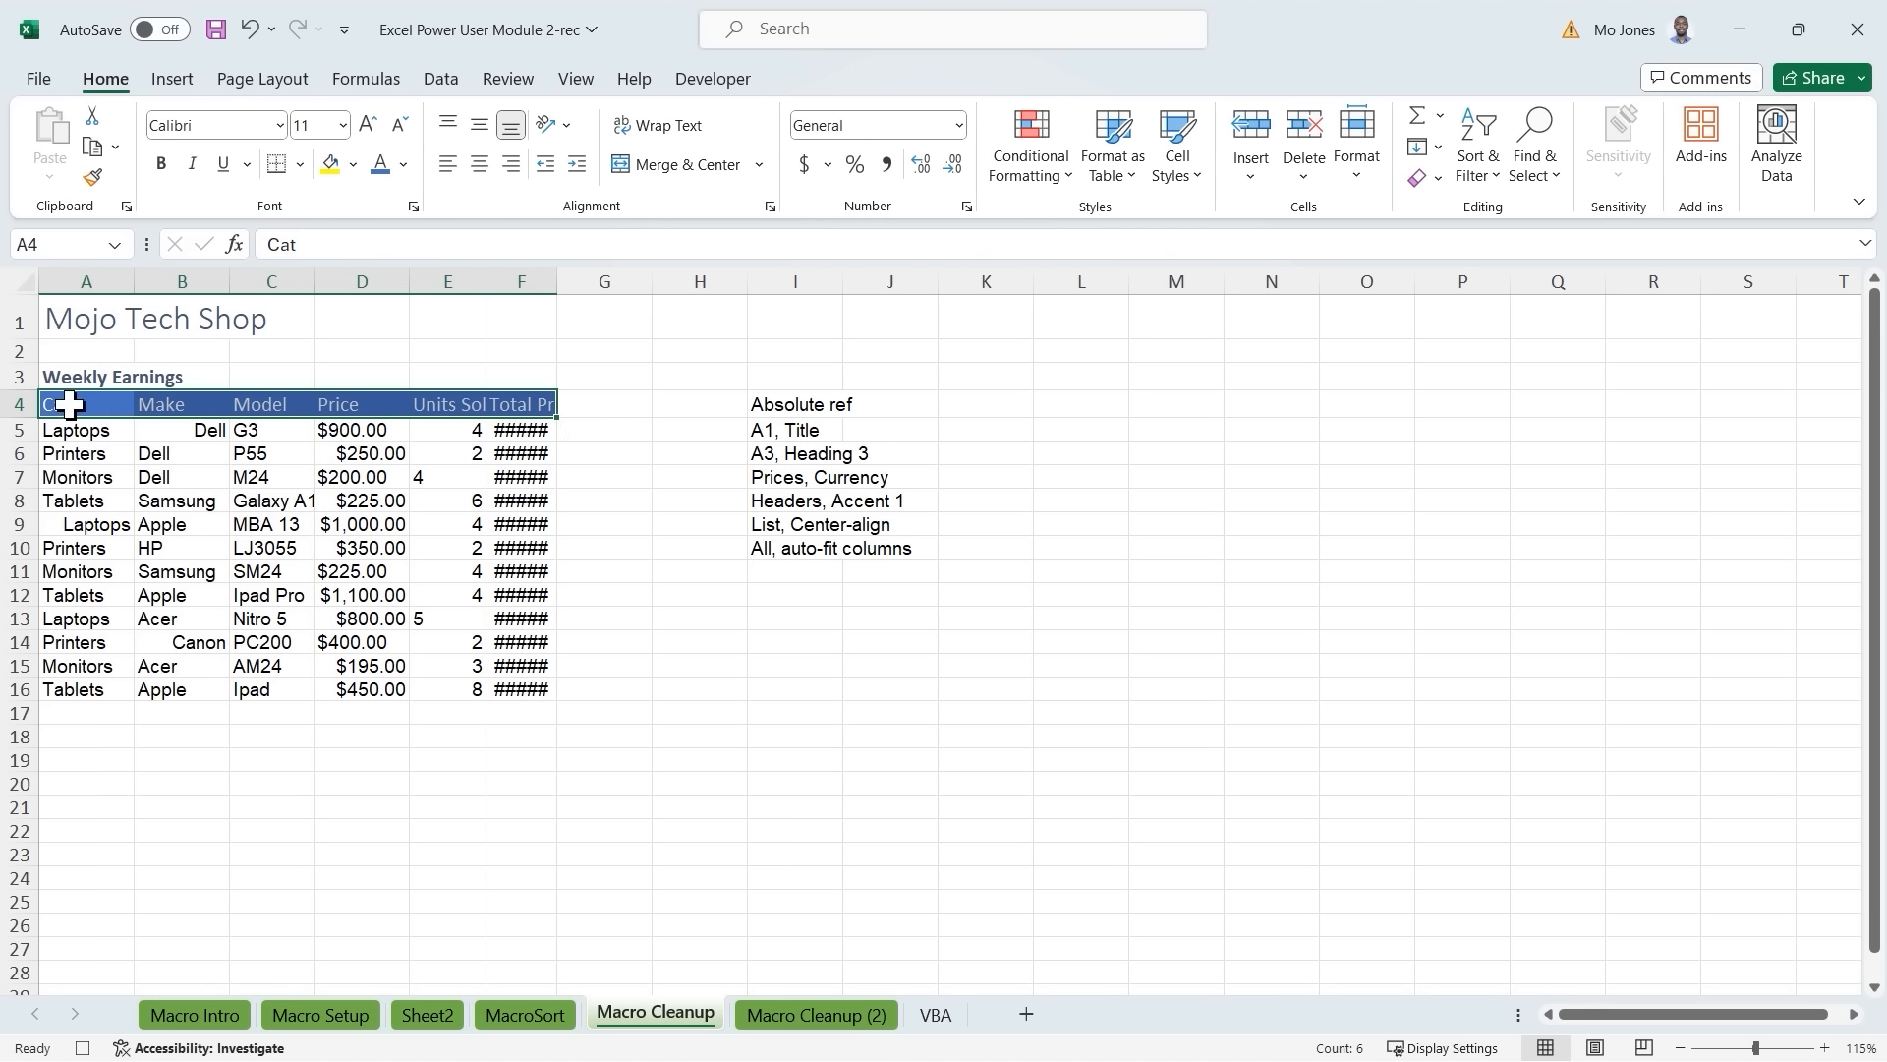
drag(69, 404, 508, 686)
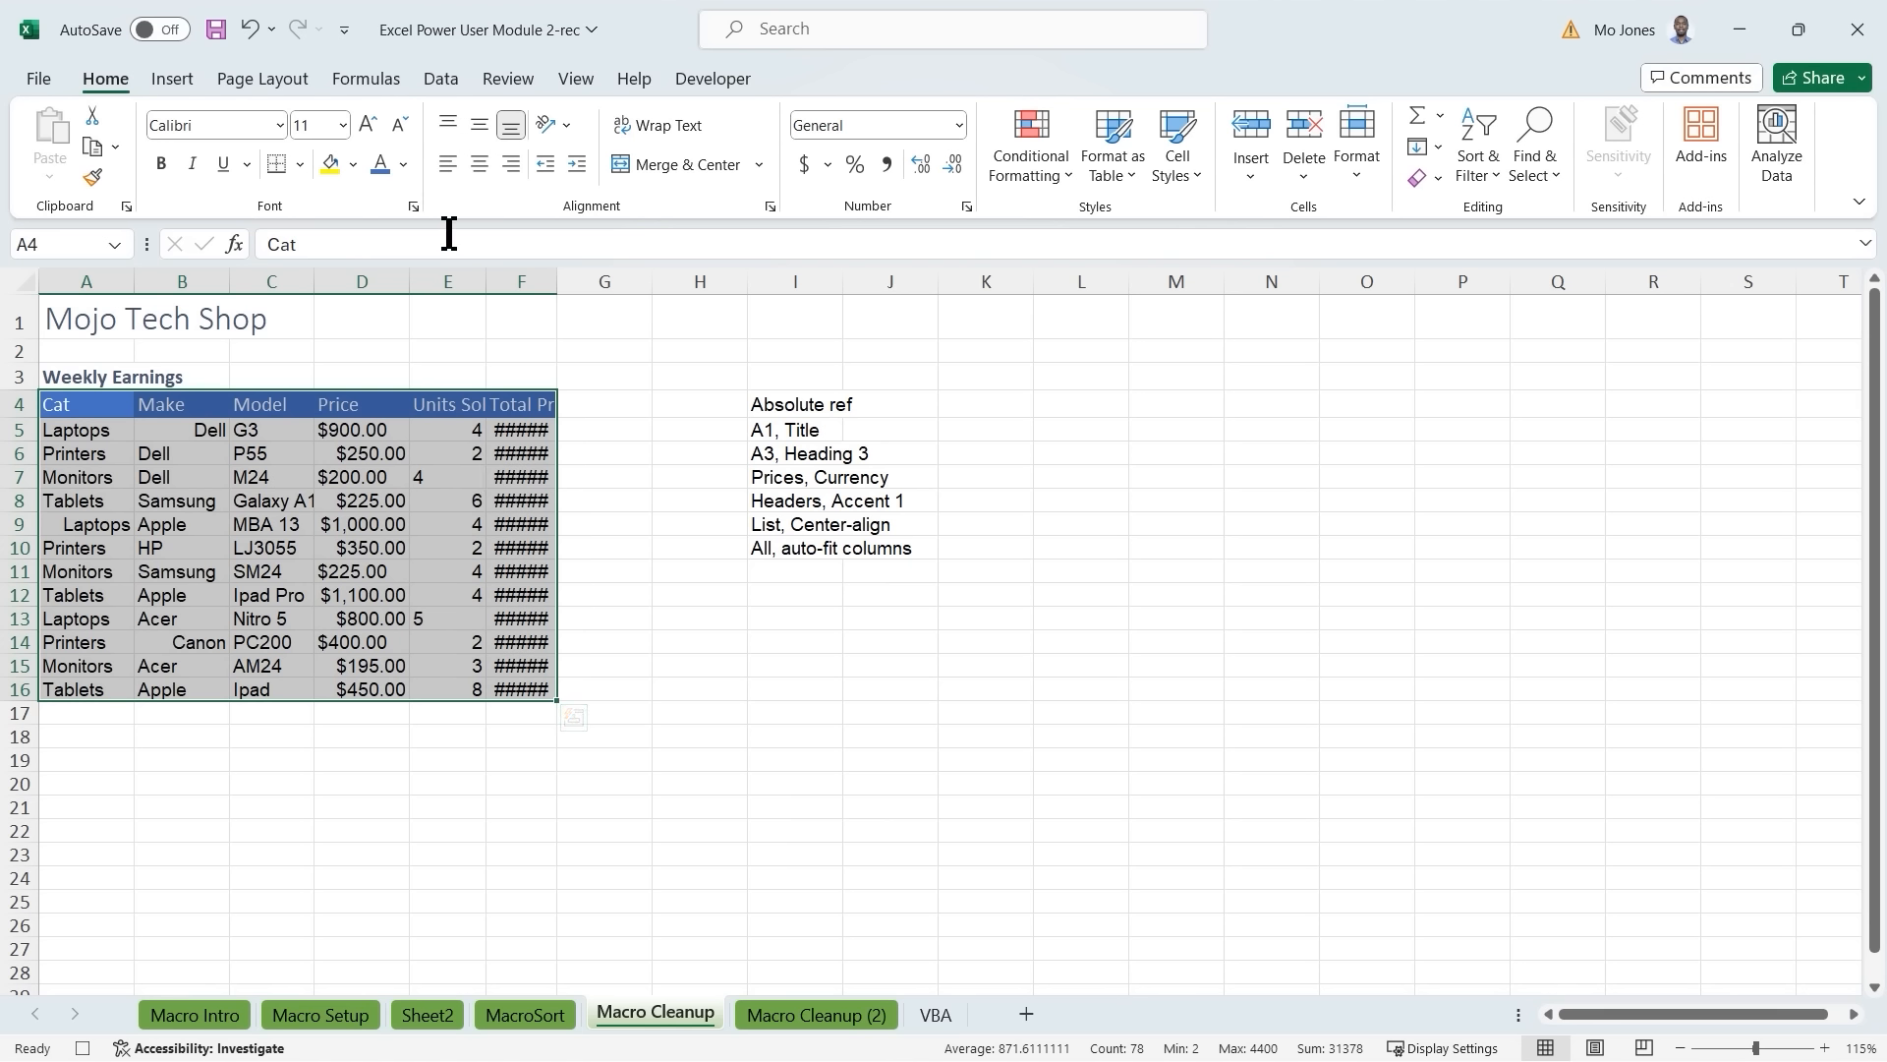
click(482, 161)
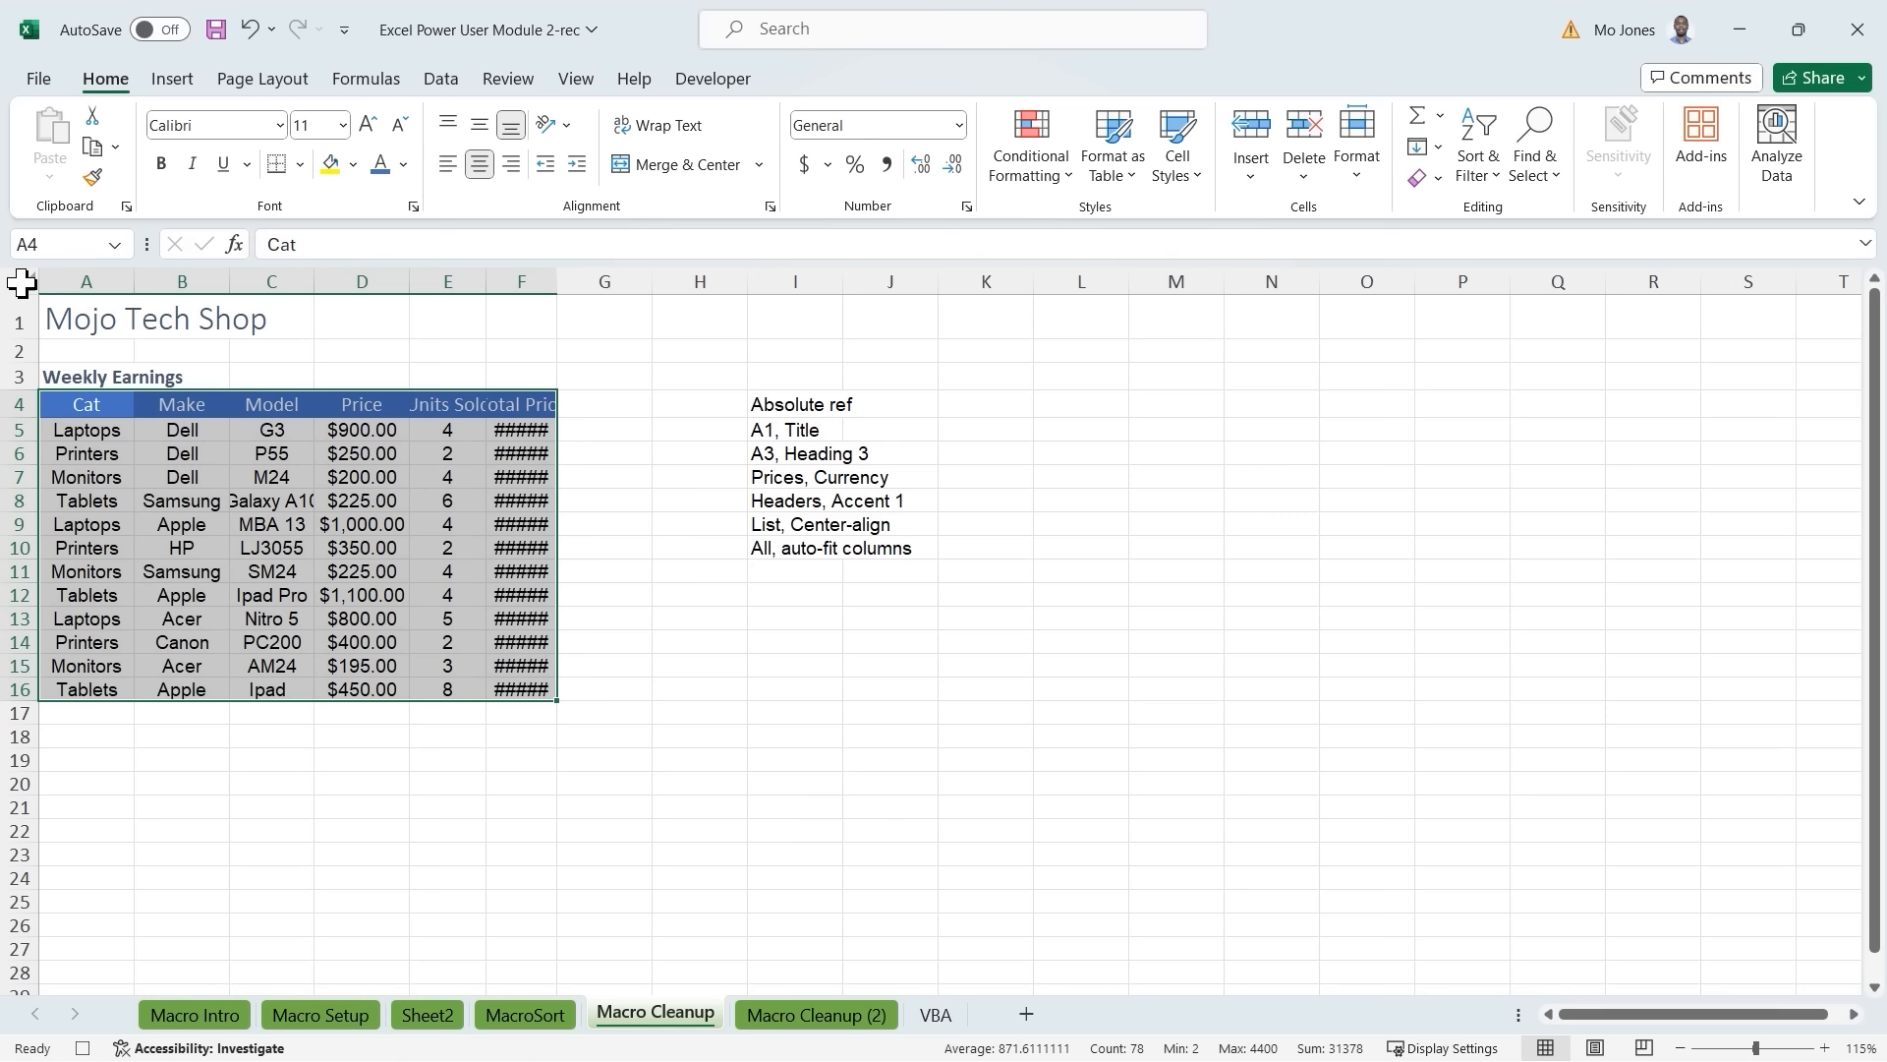
Auto-fit every column width on the sheet, then stop the macro recording.
click(21, 283)
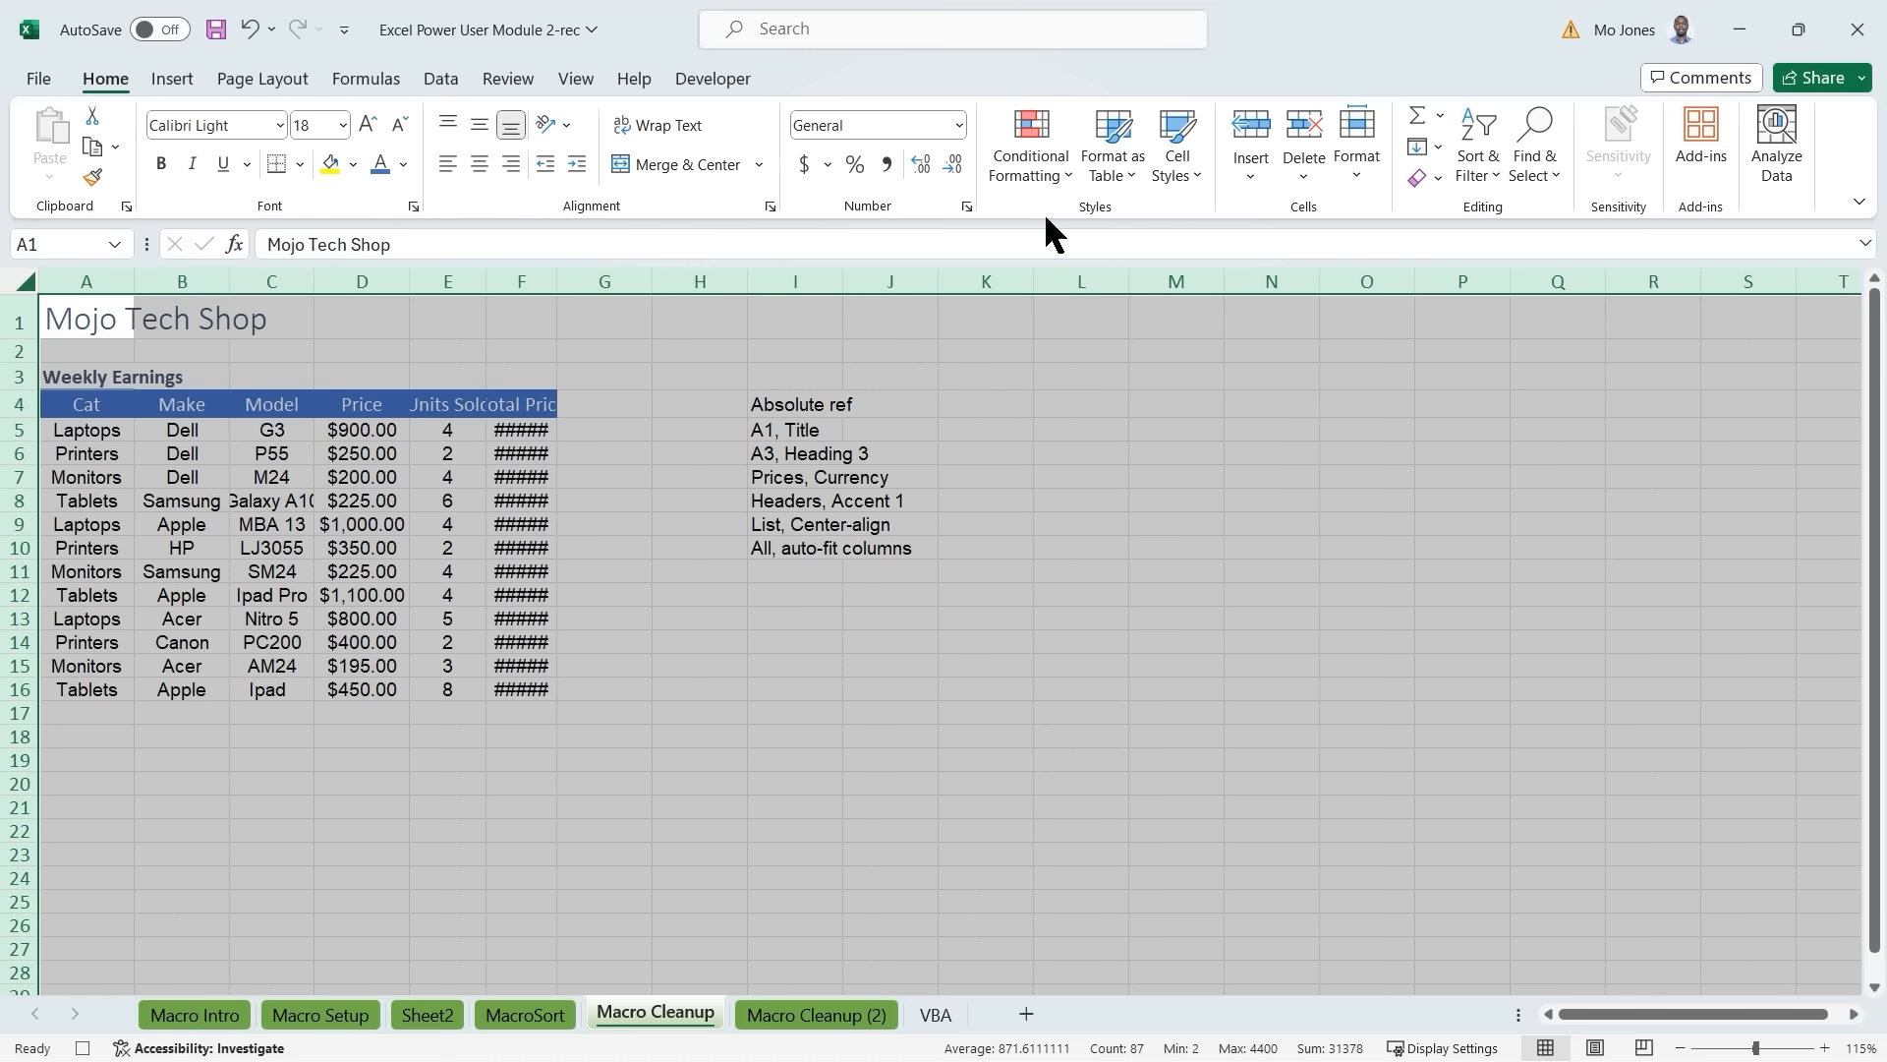
click(1356, 173)
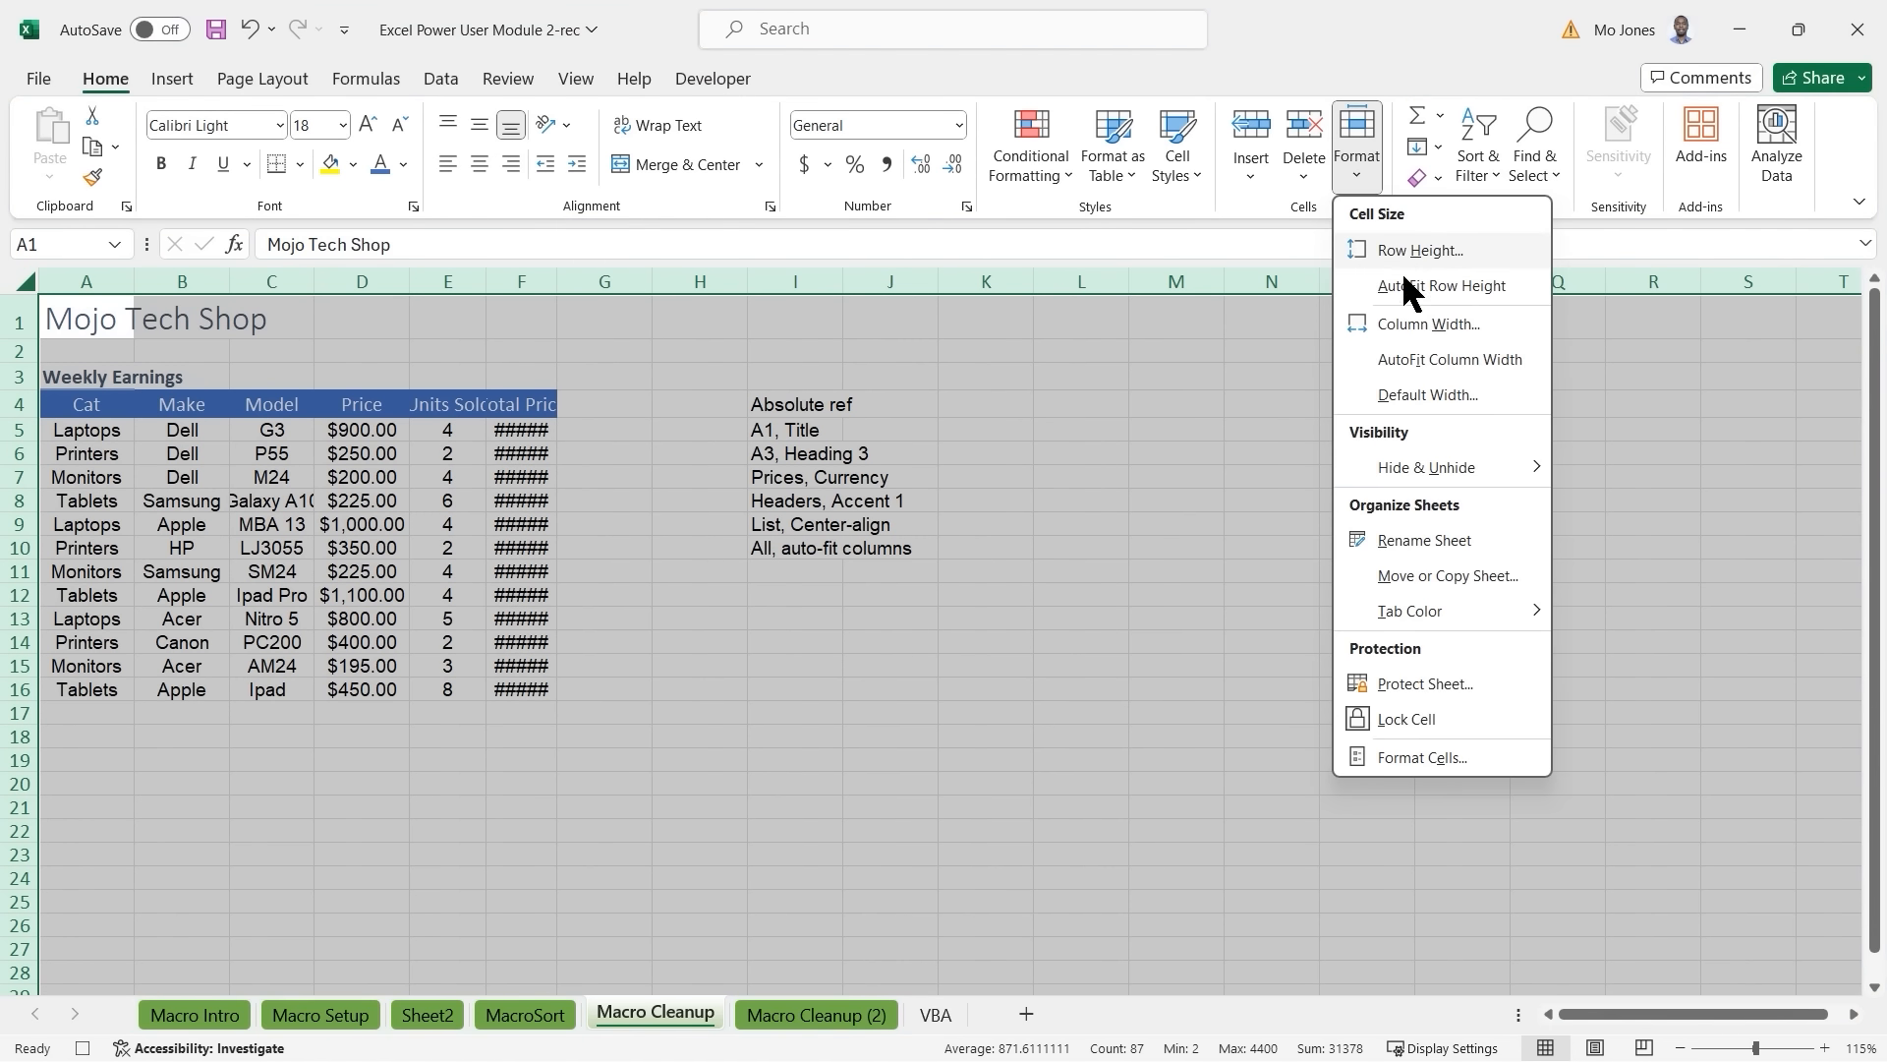
click(1415, 362)
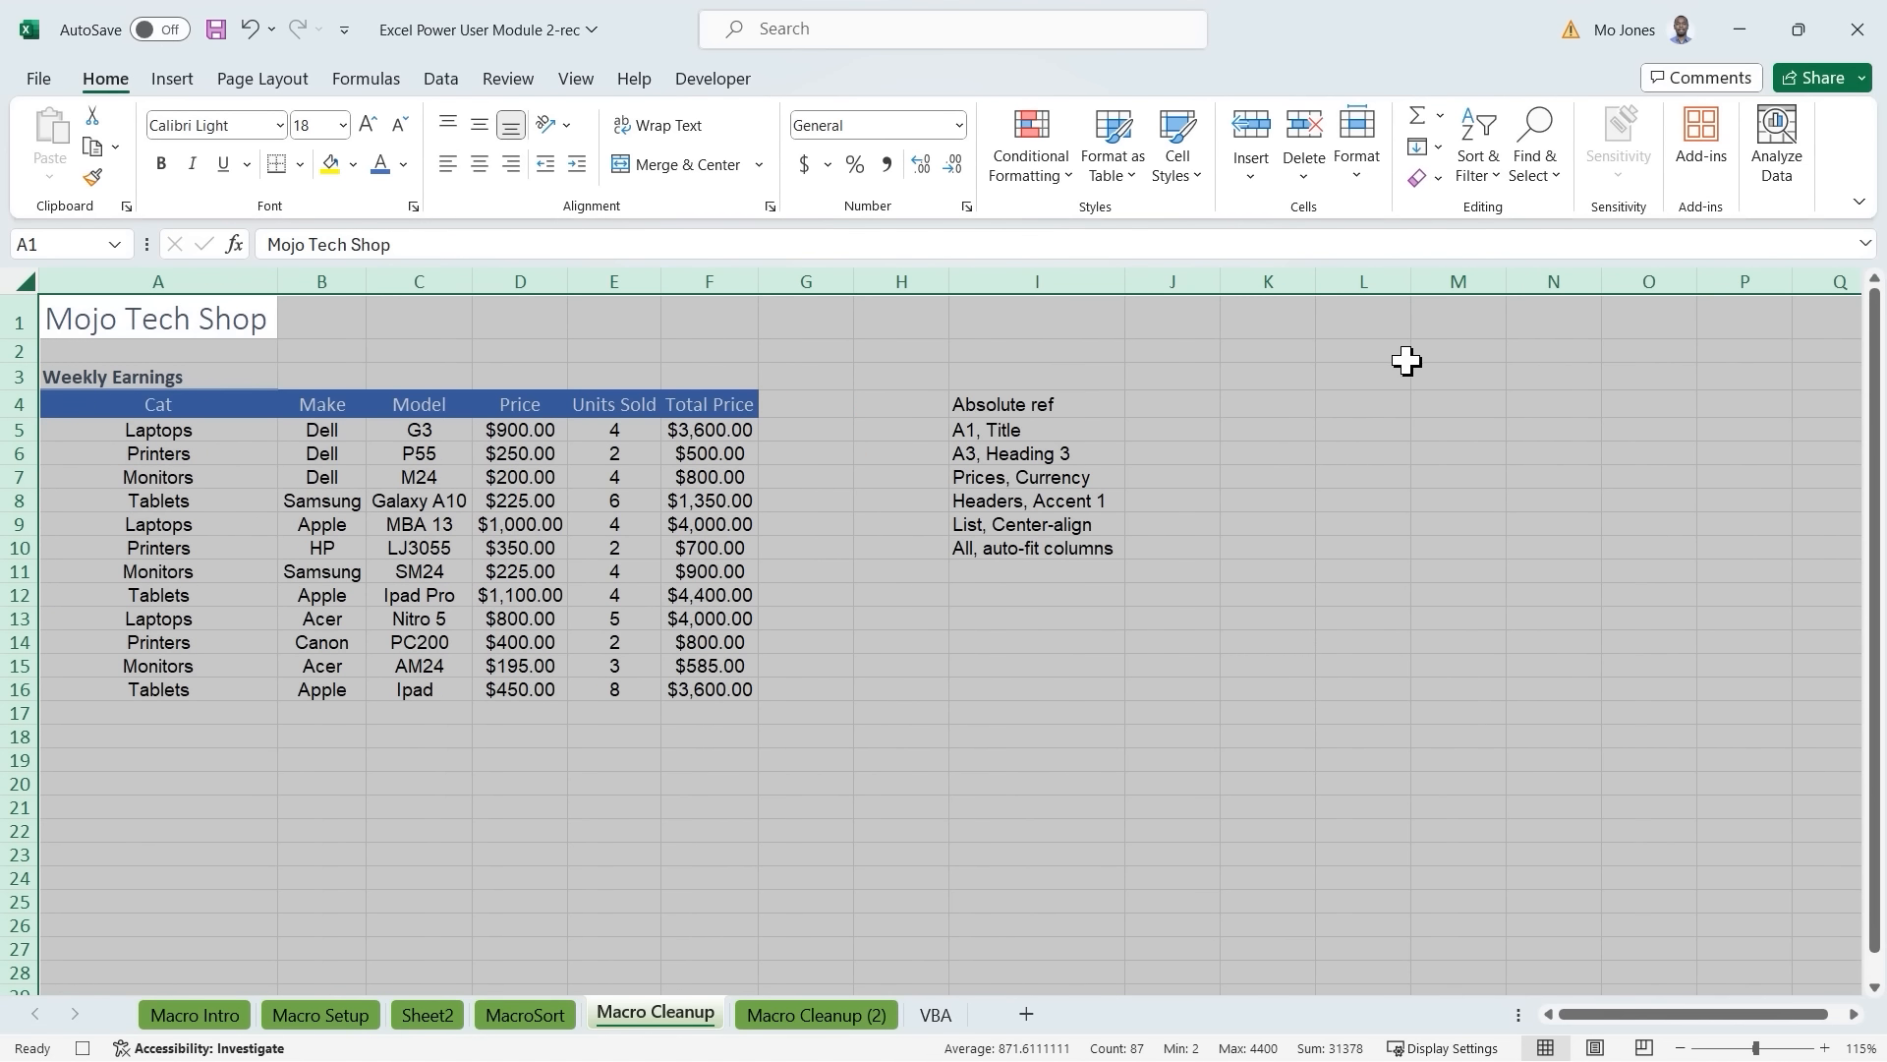
click(714, 79)
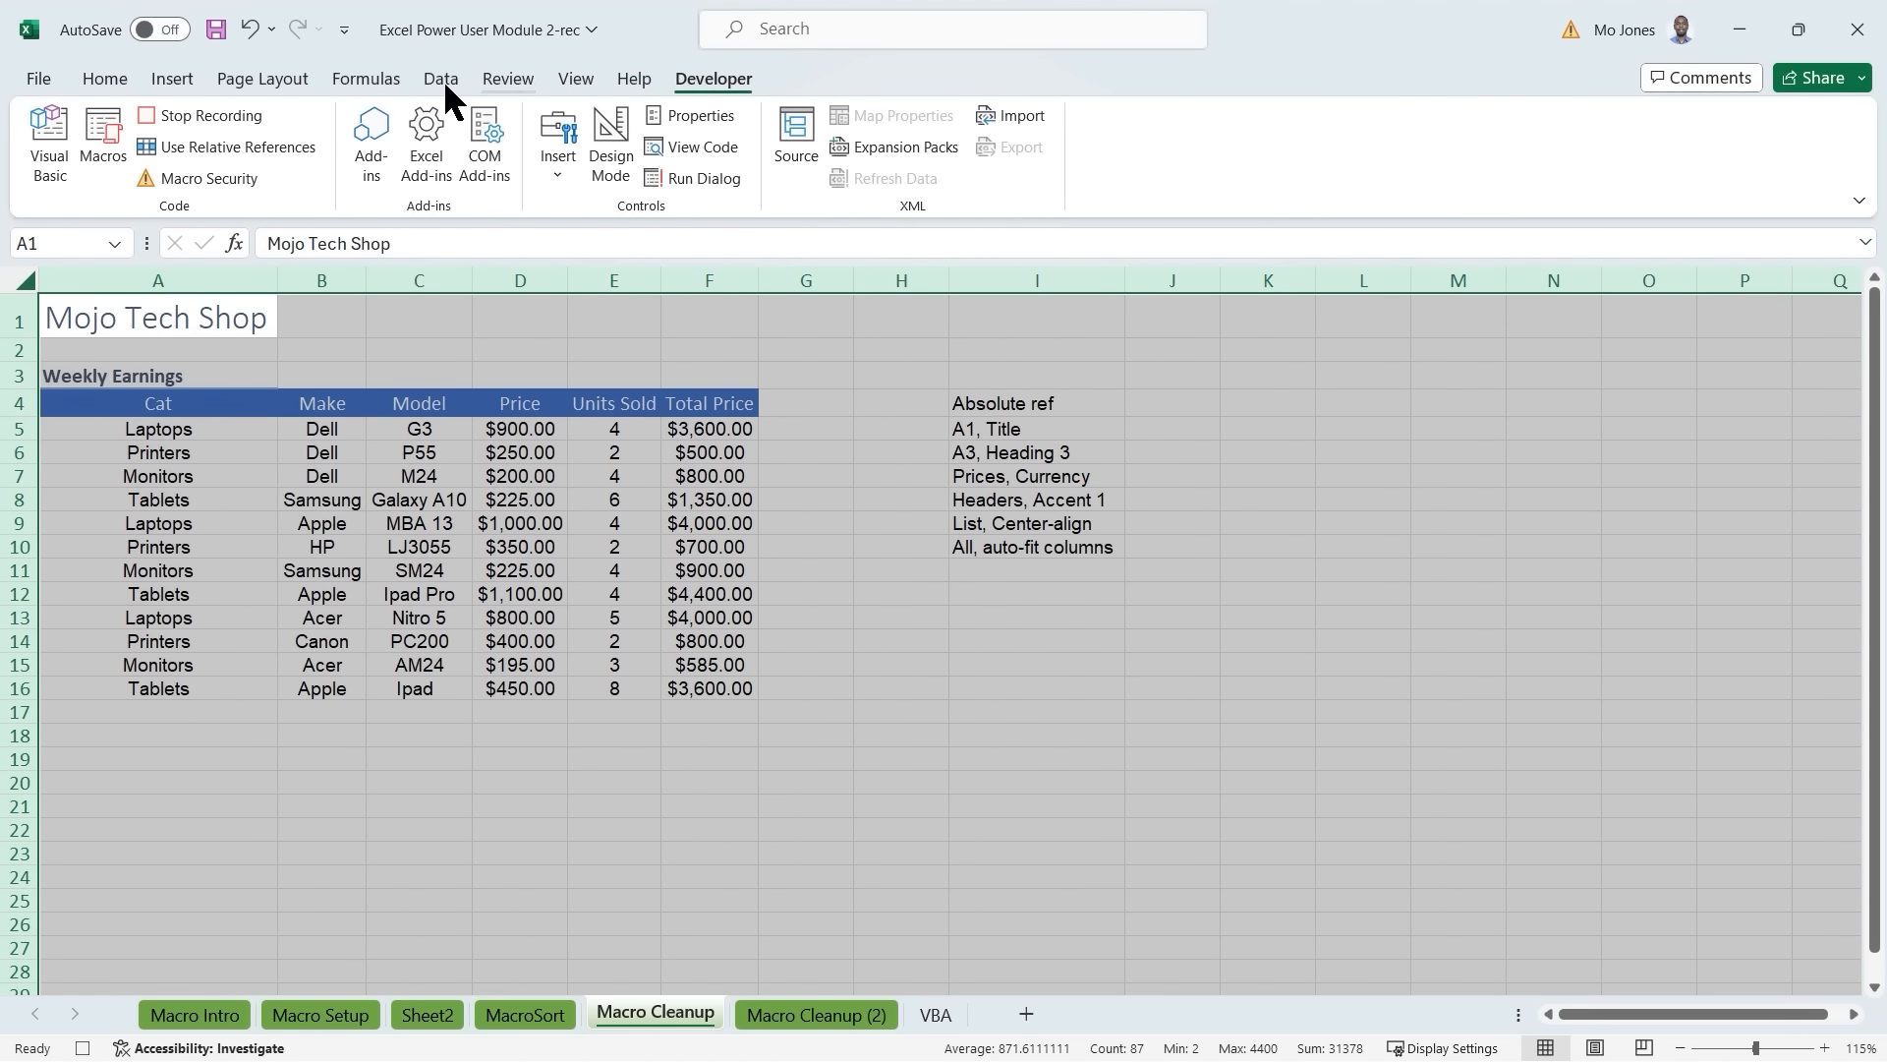
click(210, 116)
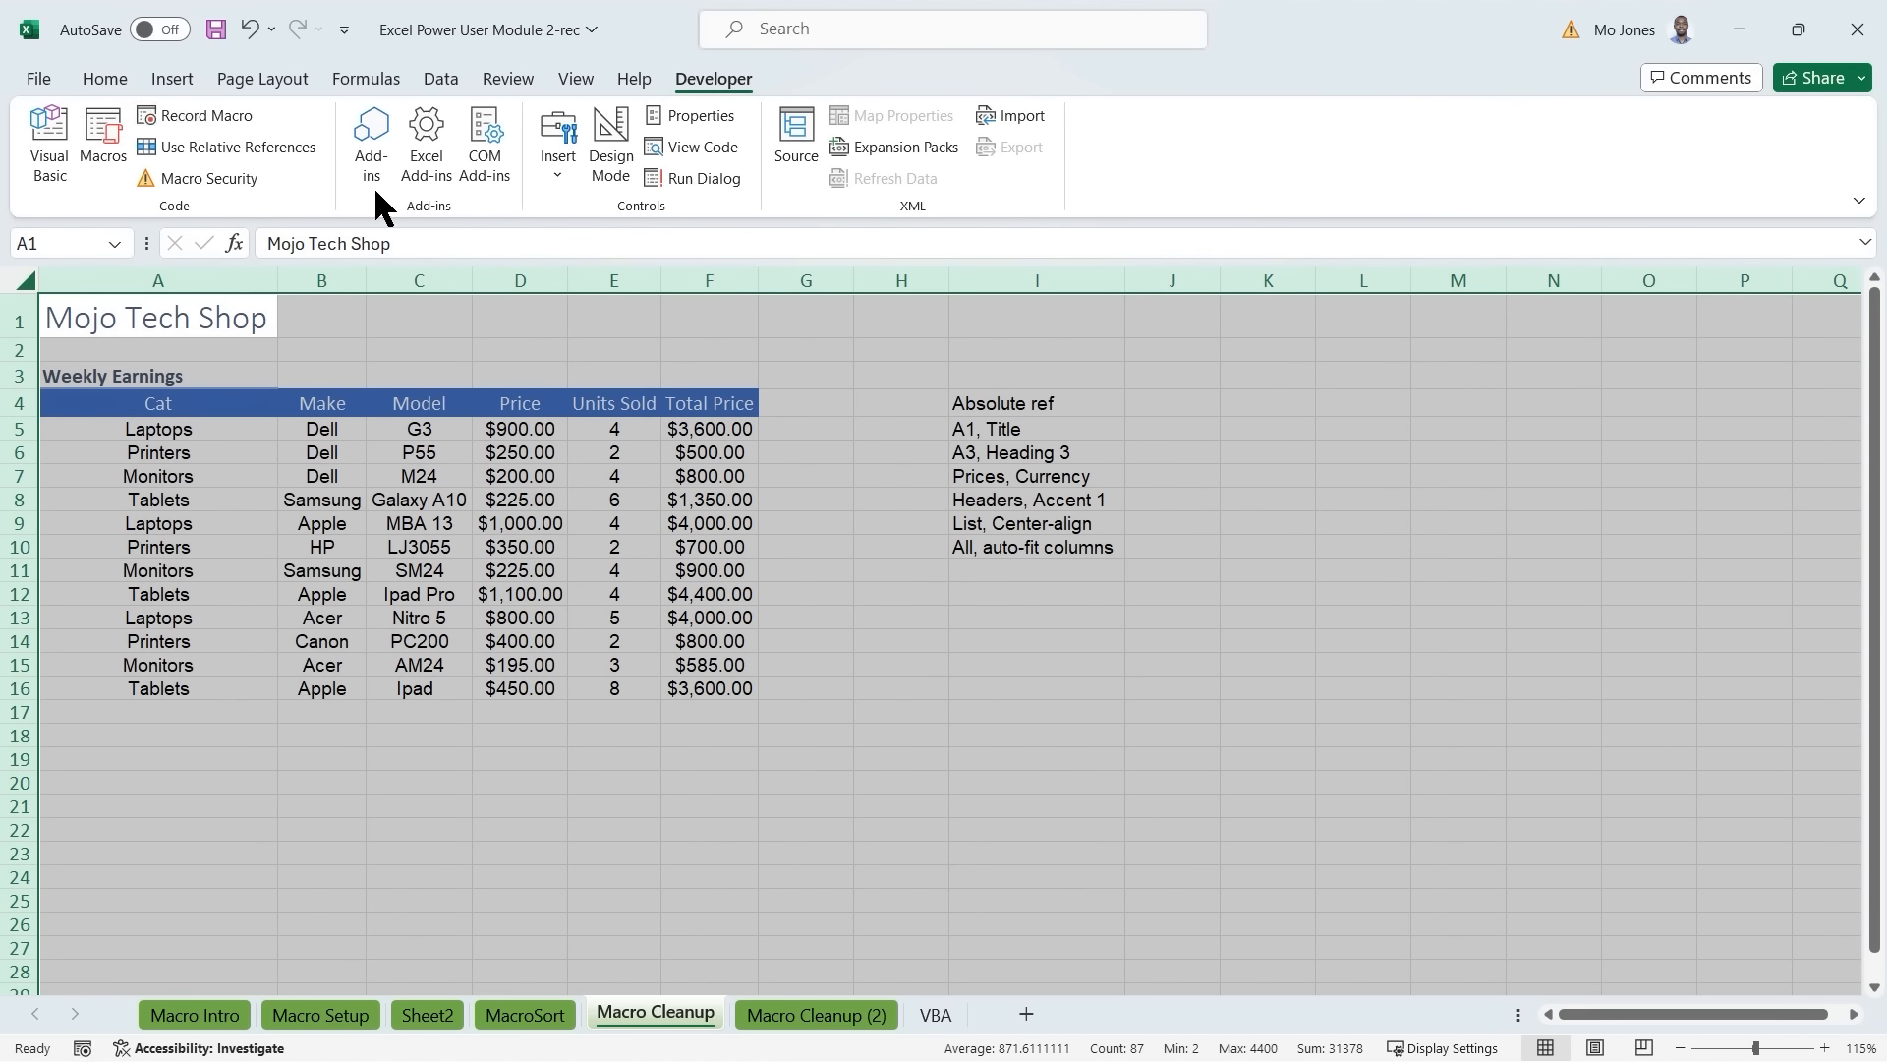
click(804, 498)
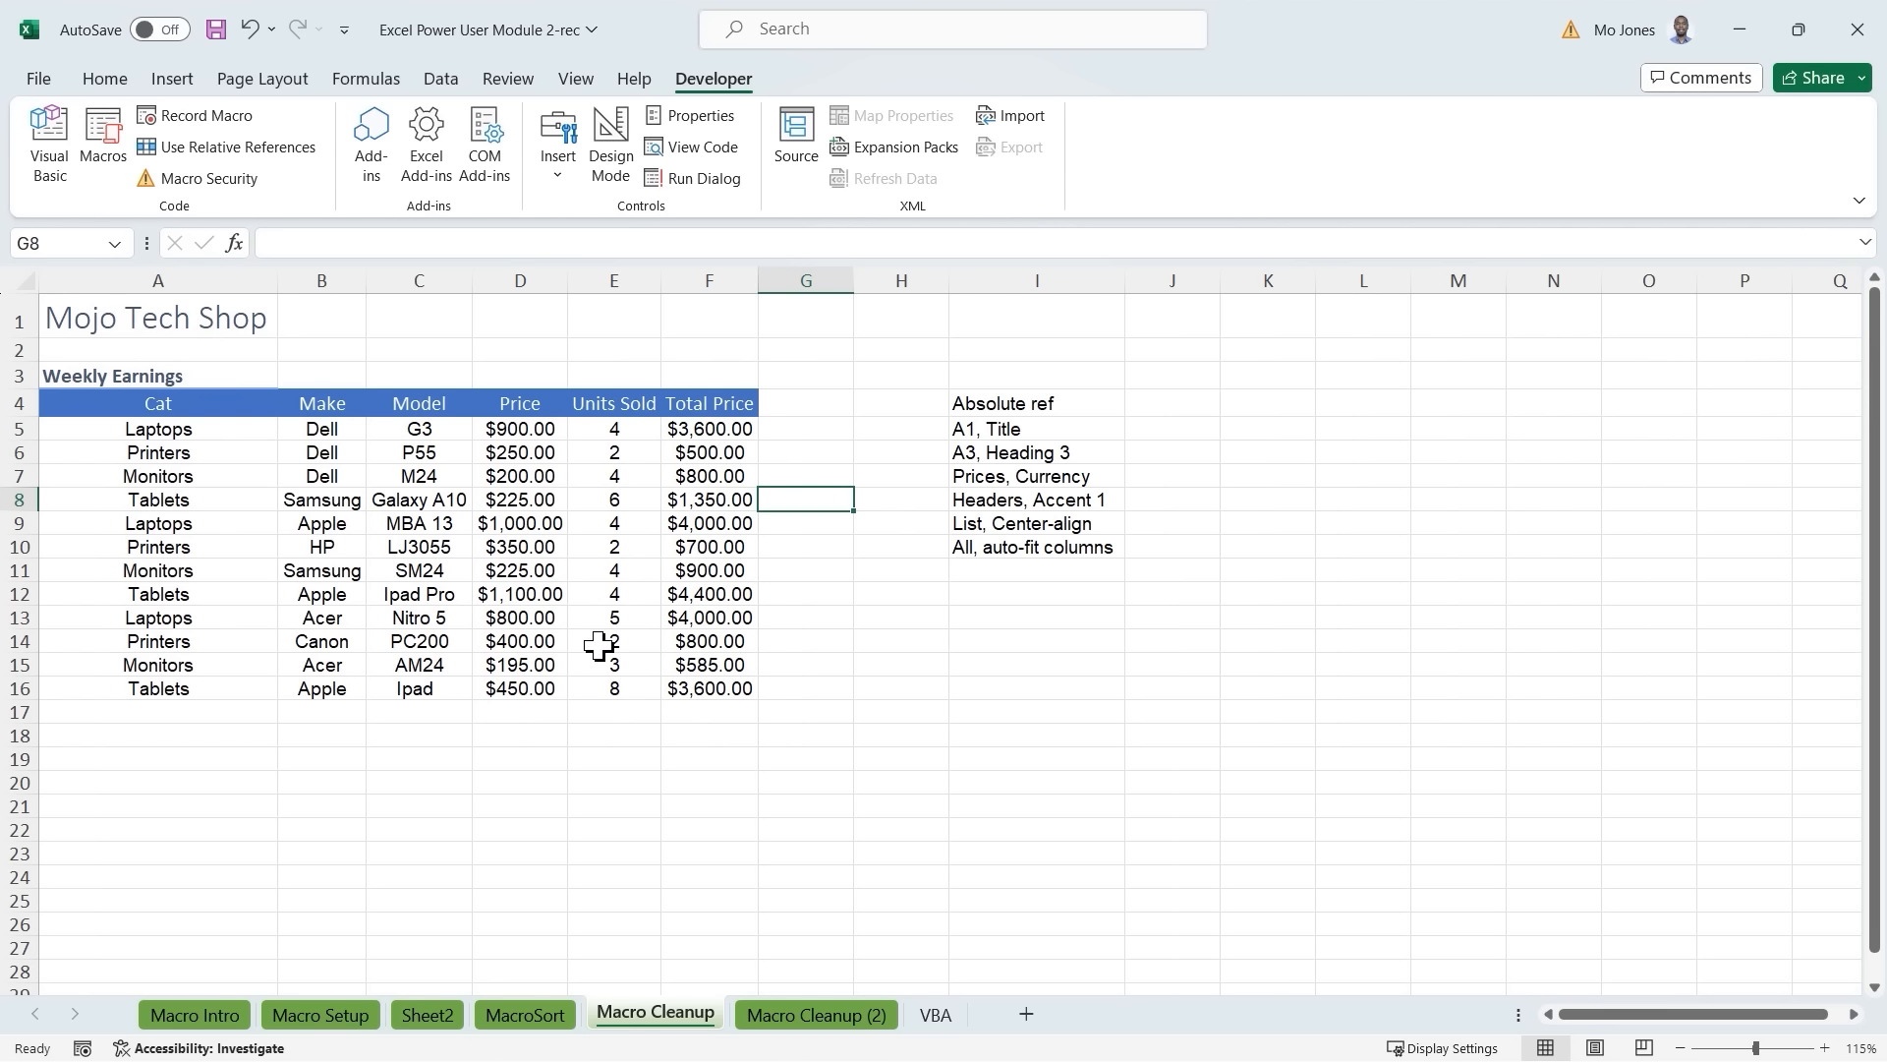
Run the Cleanup macro with Ctrl+Shift+C on the Macro Cleanup (2) sheet.
click(816, 1016)
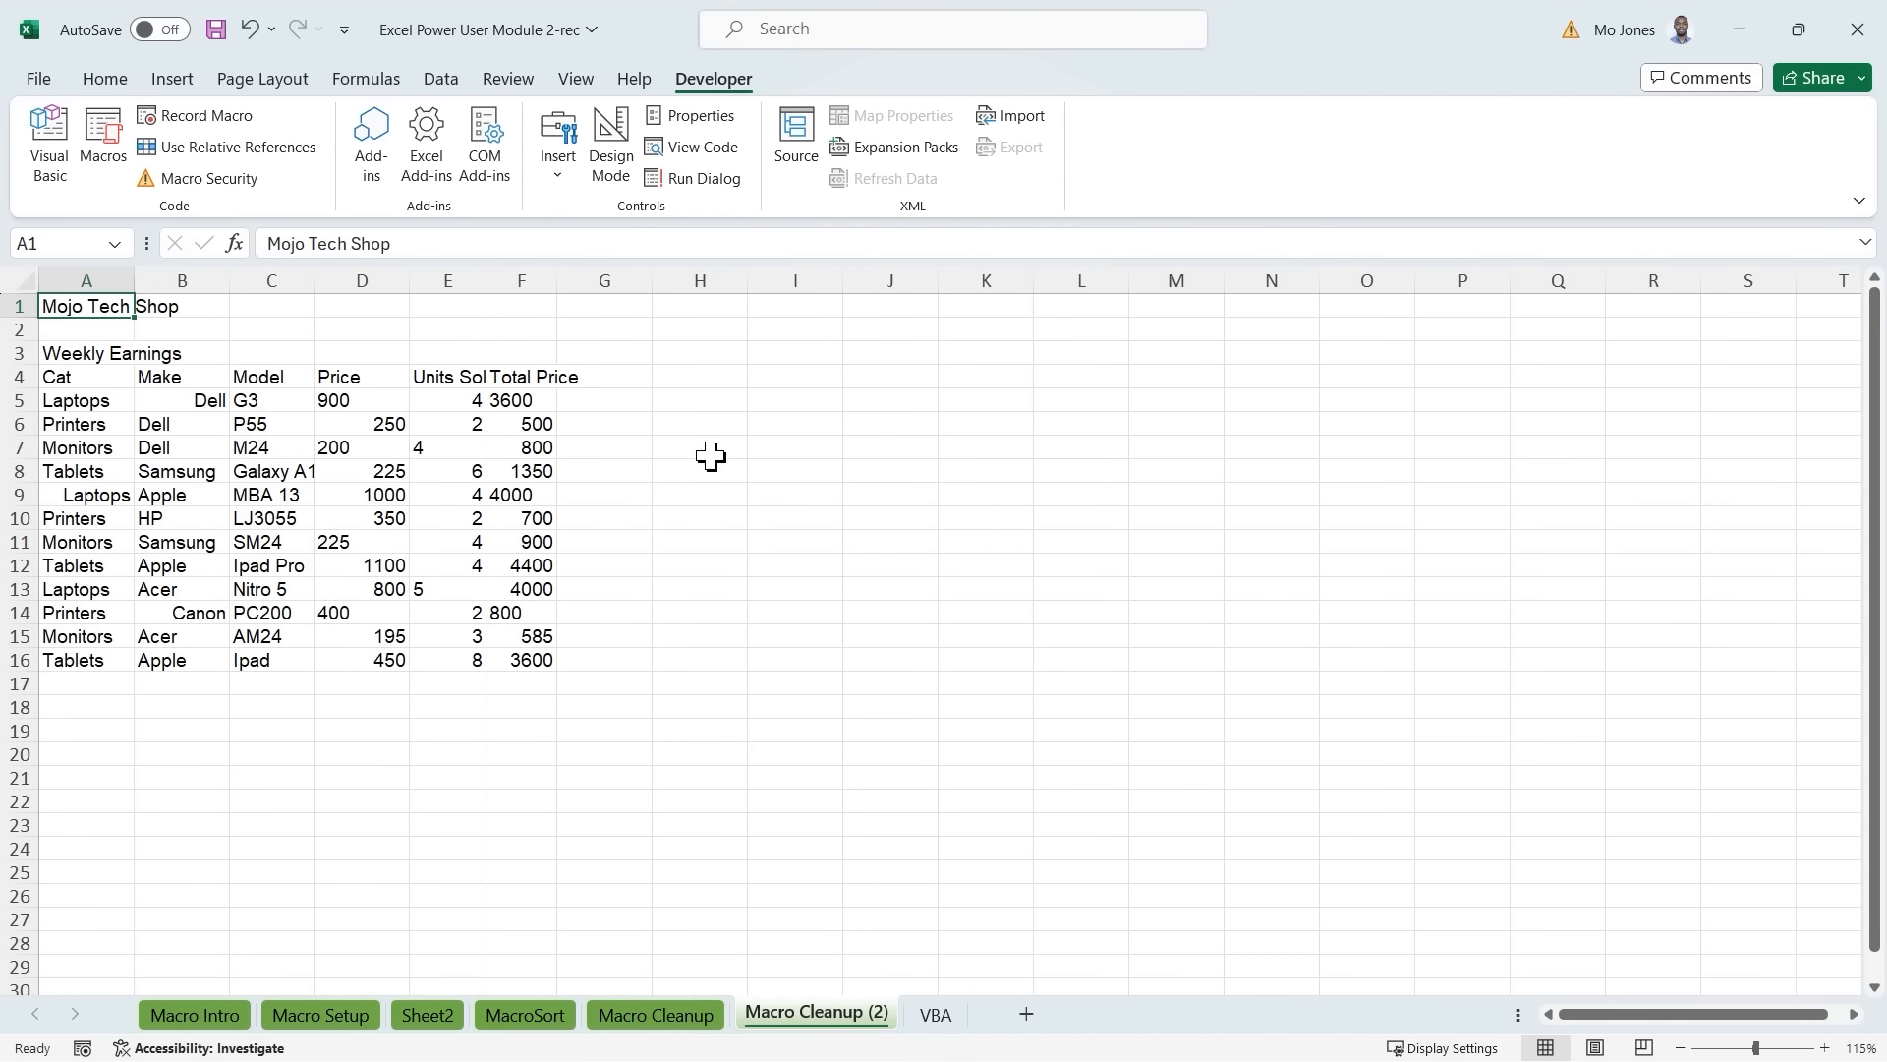
click(801, 384)
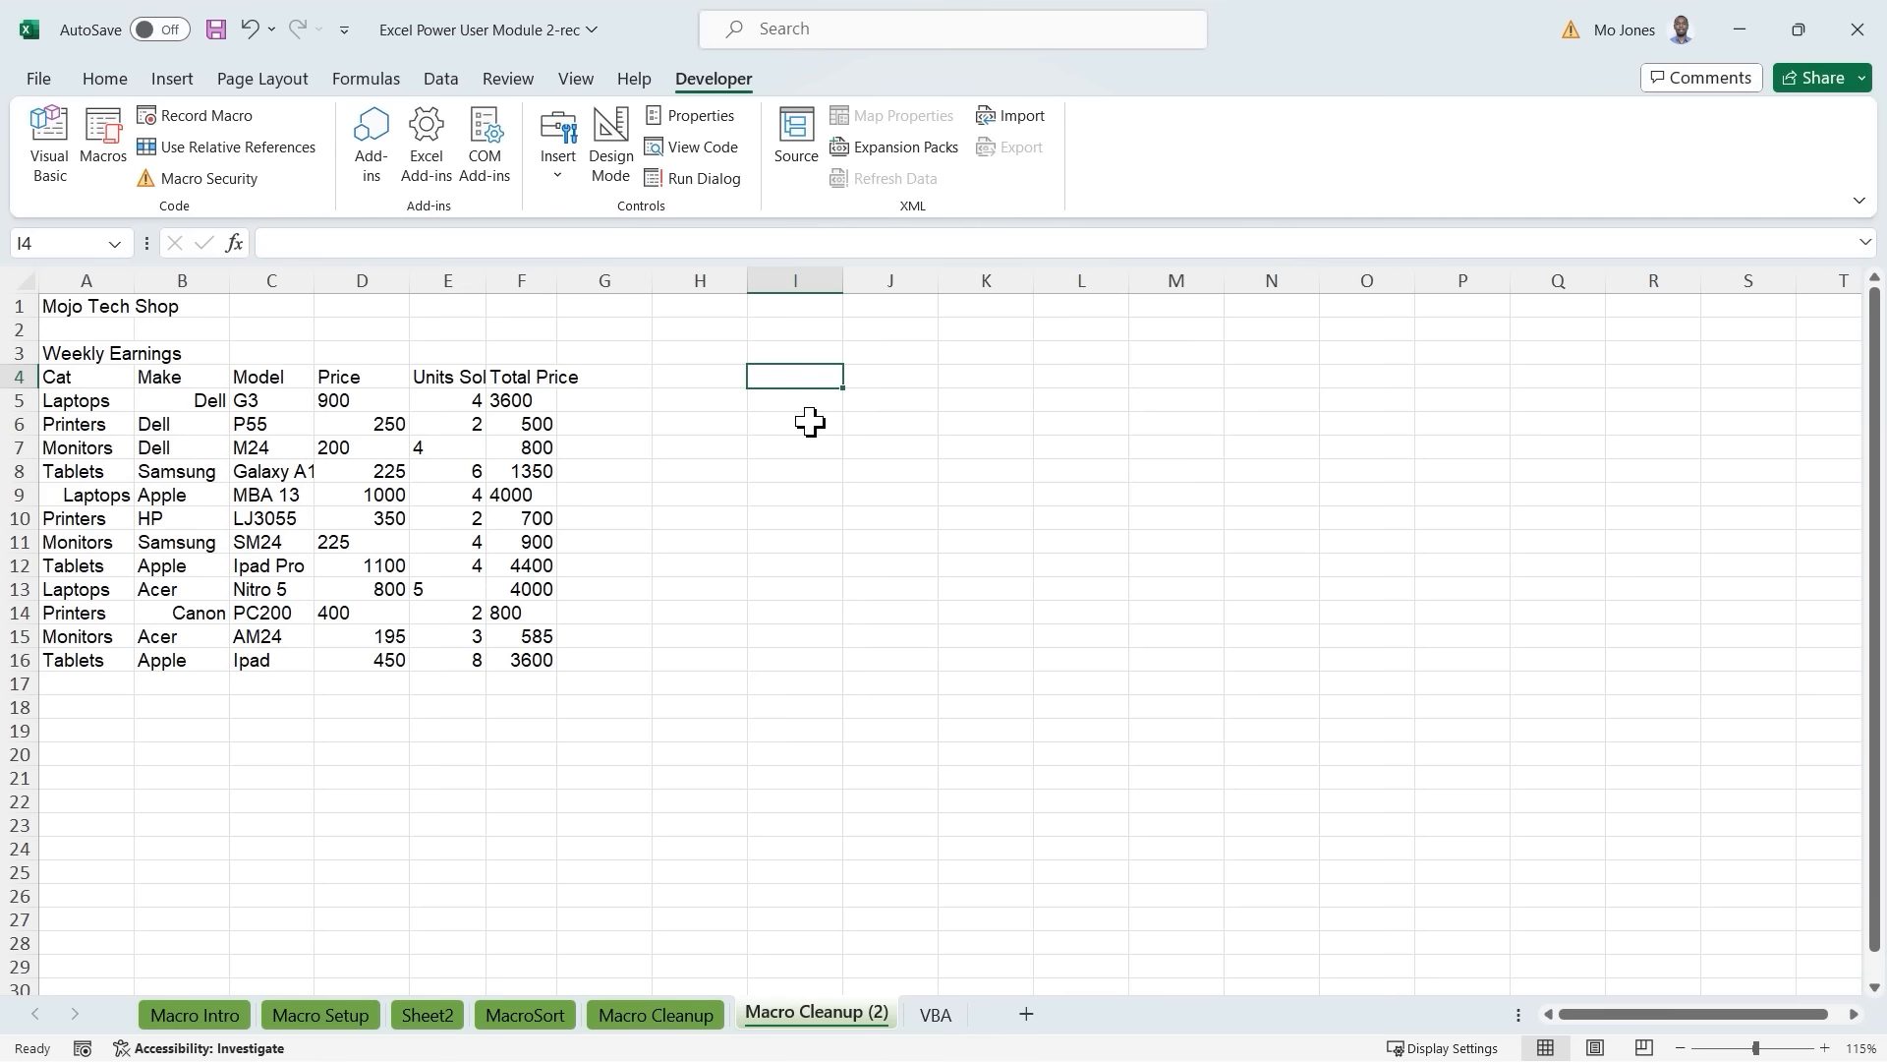
key(ctrl+shift+c)
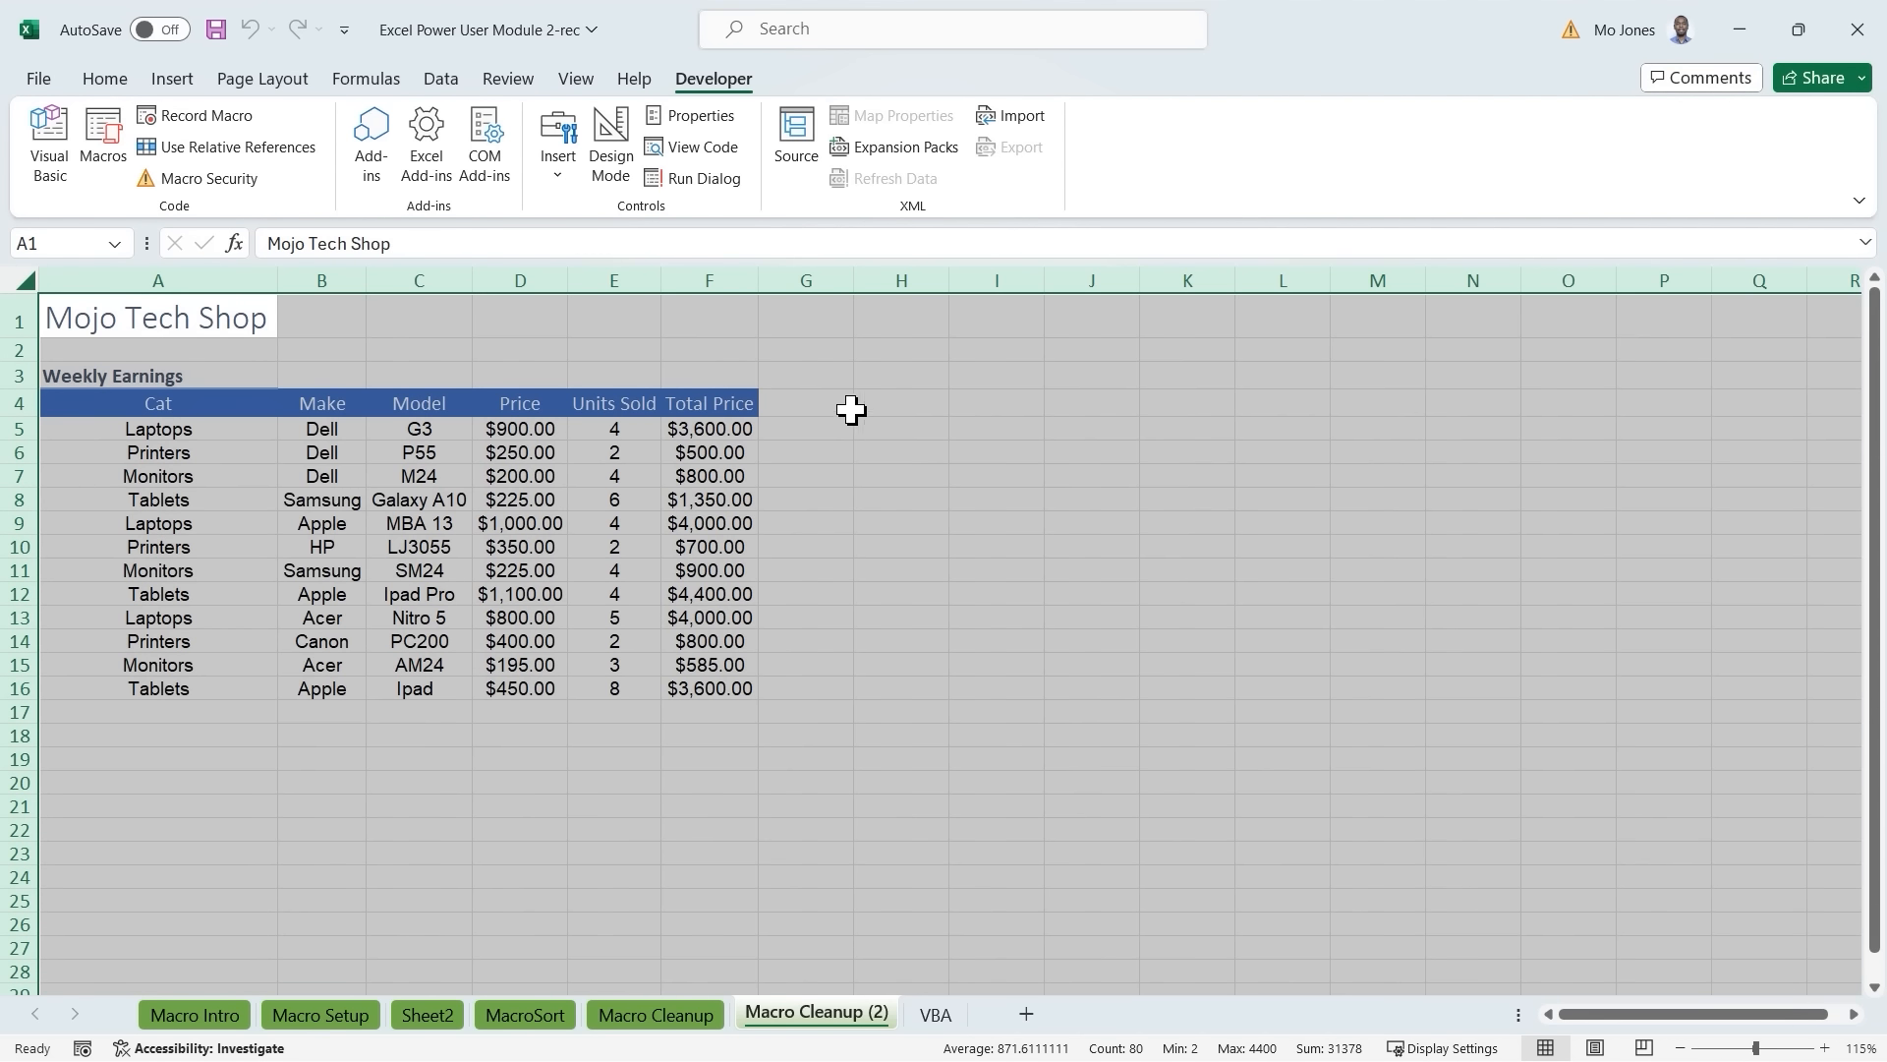
click(889, 398)
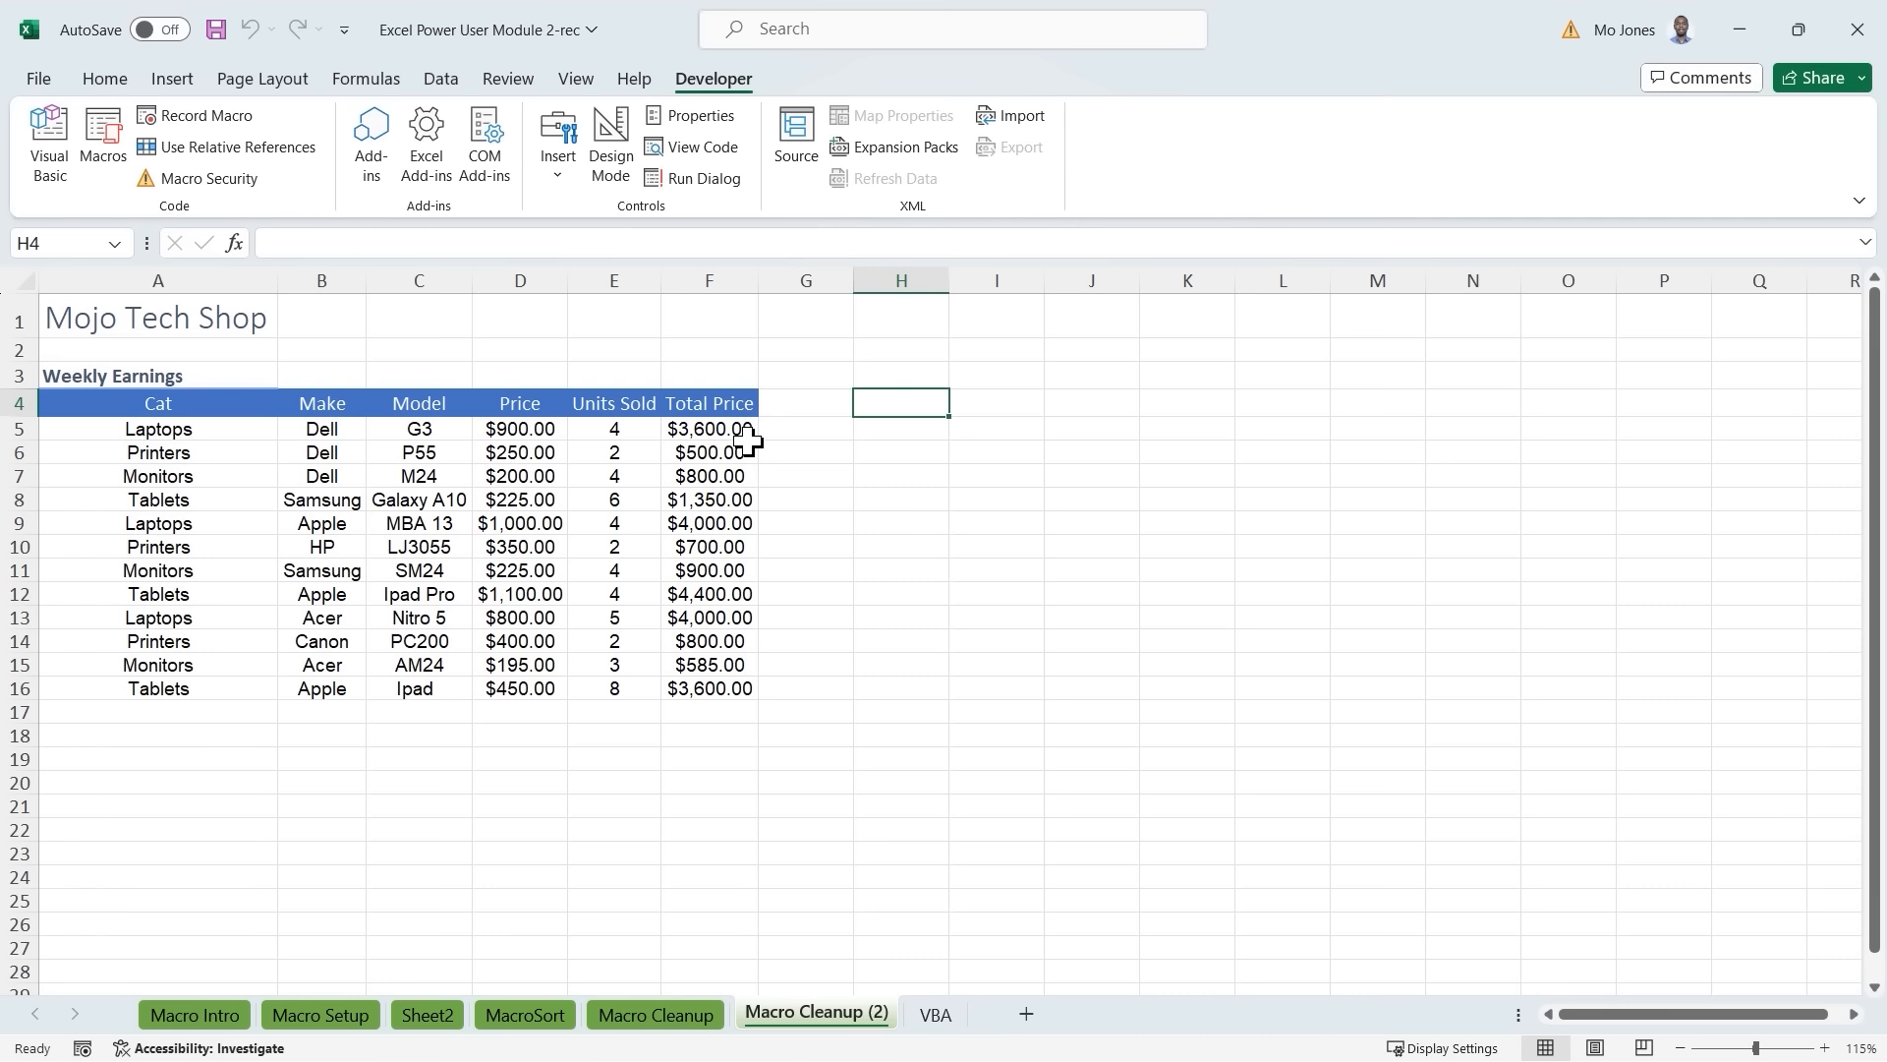
text(Cannot)
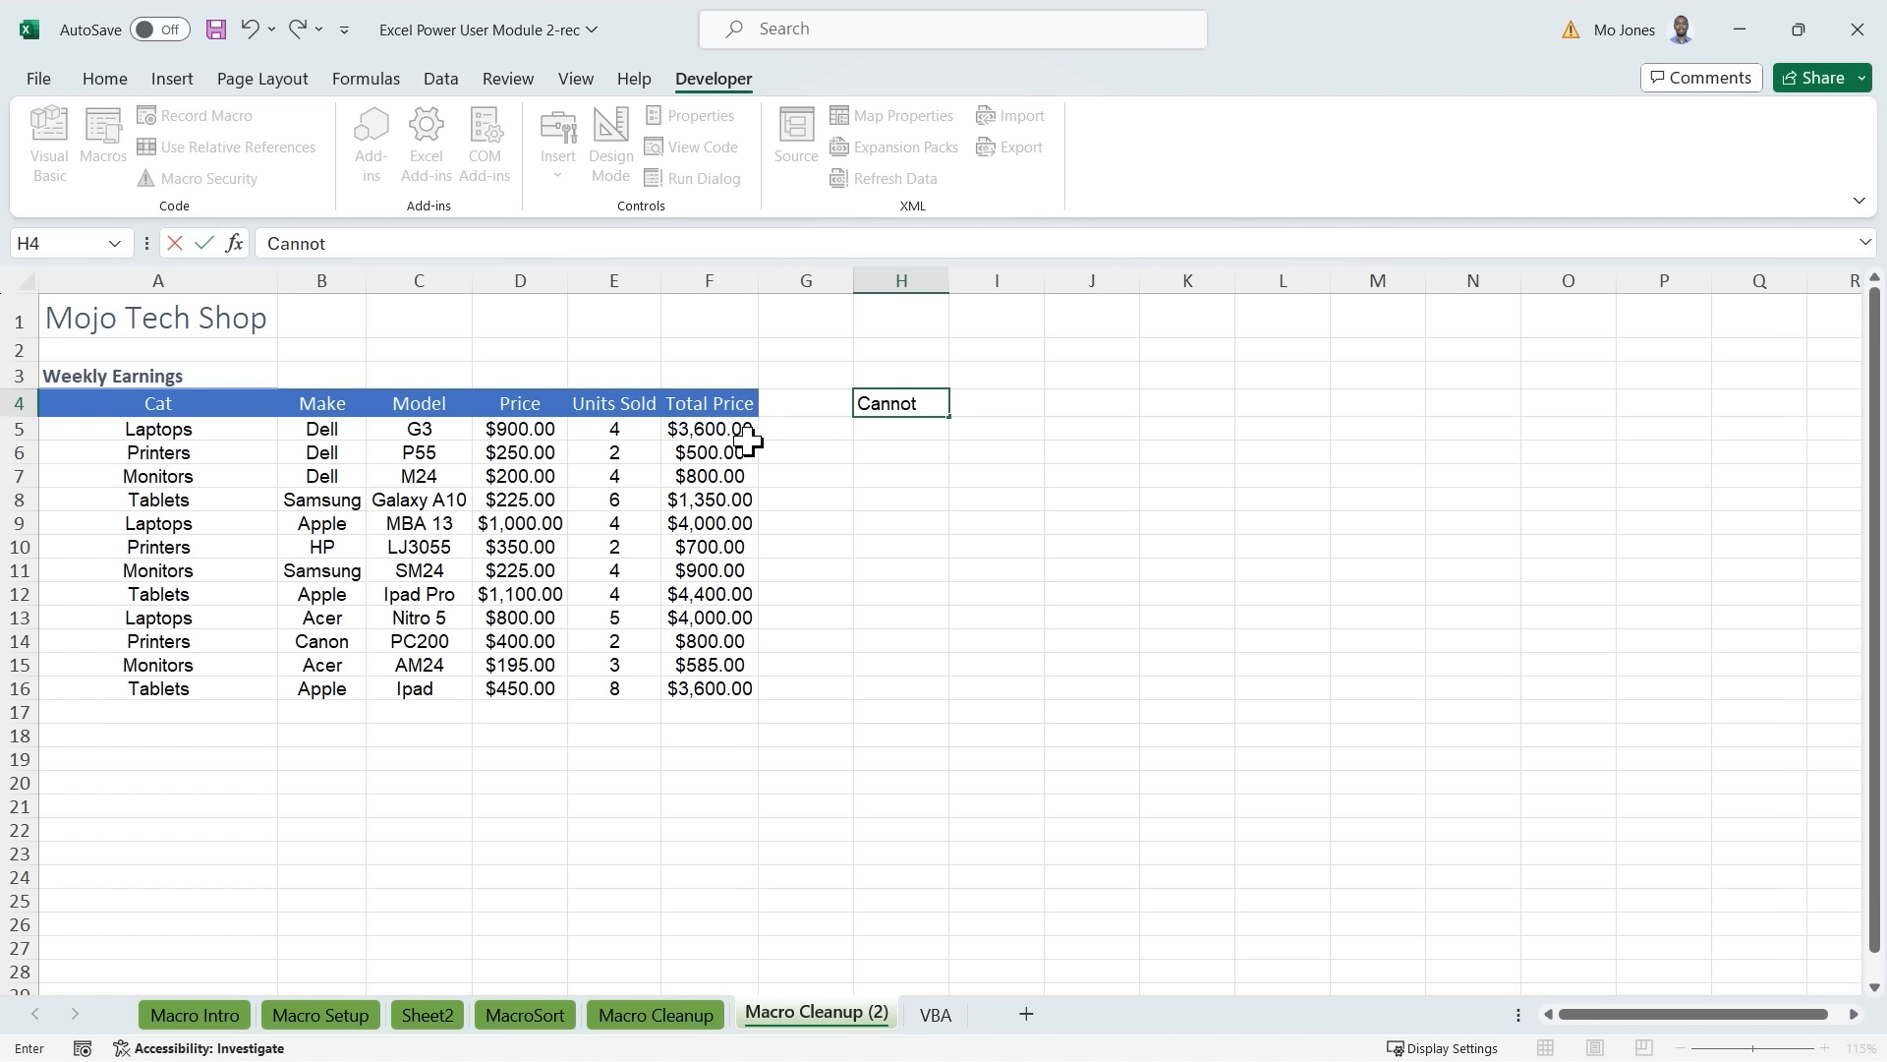
text( Unod a)
key(BackSpace)
key(BackSpace)
key(BackSpace)
key(BackSpace)
text(do a Macro)
key(Return)
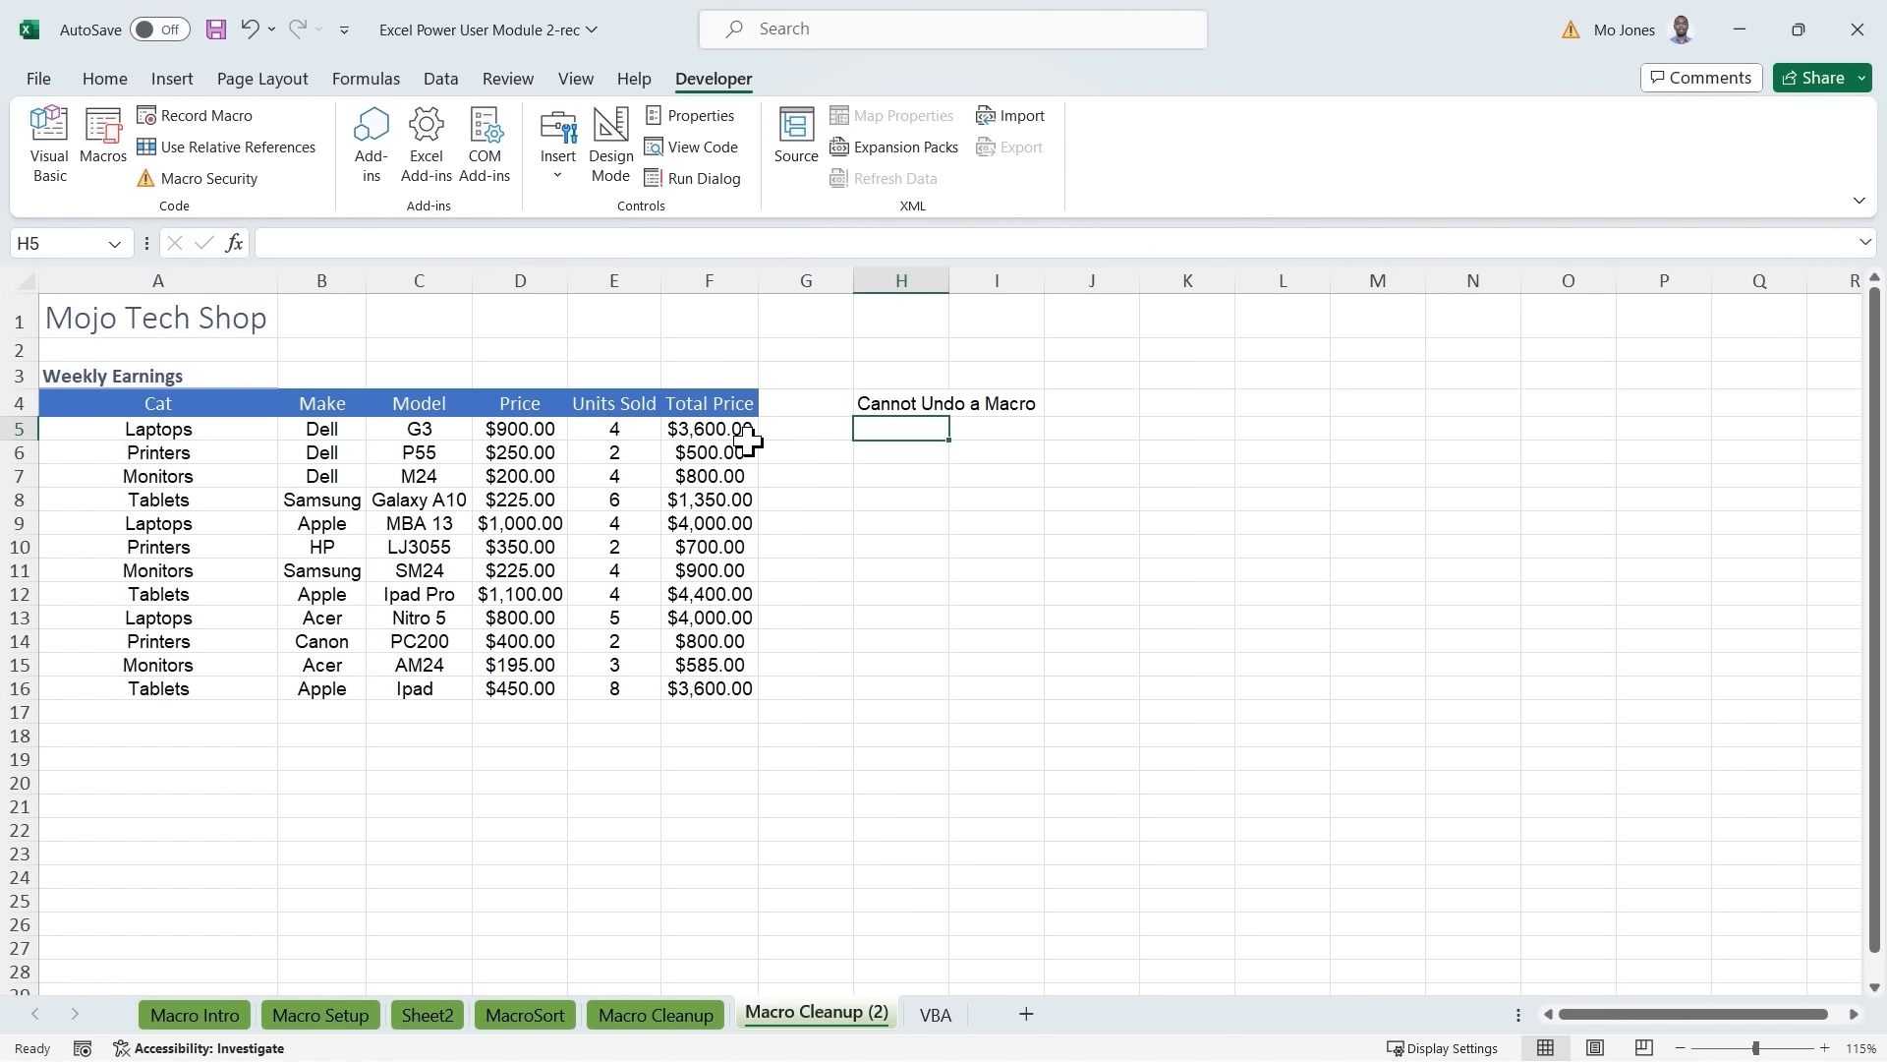
key(ctrl+z)
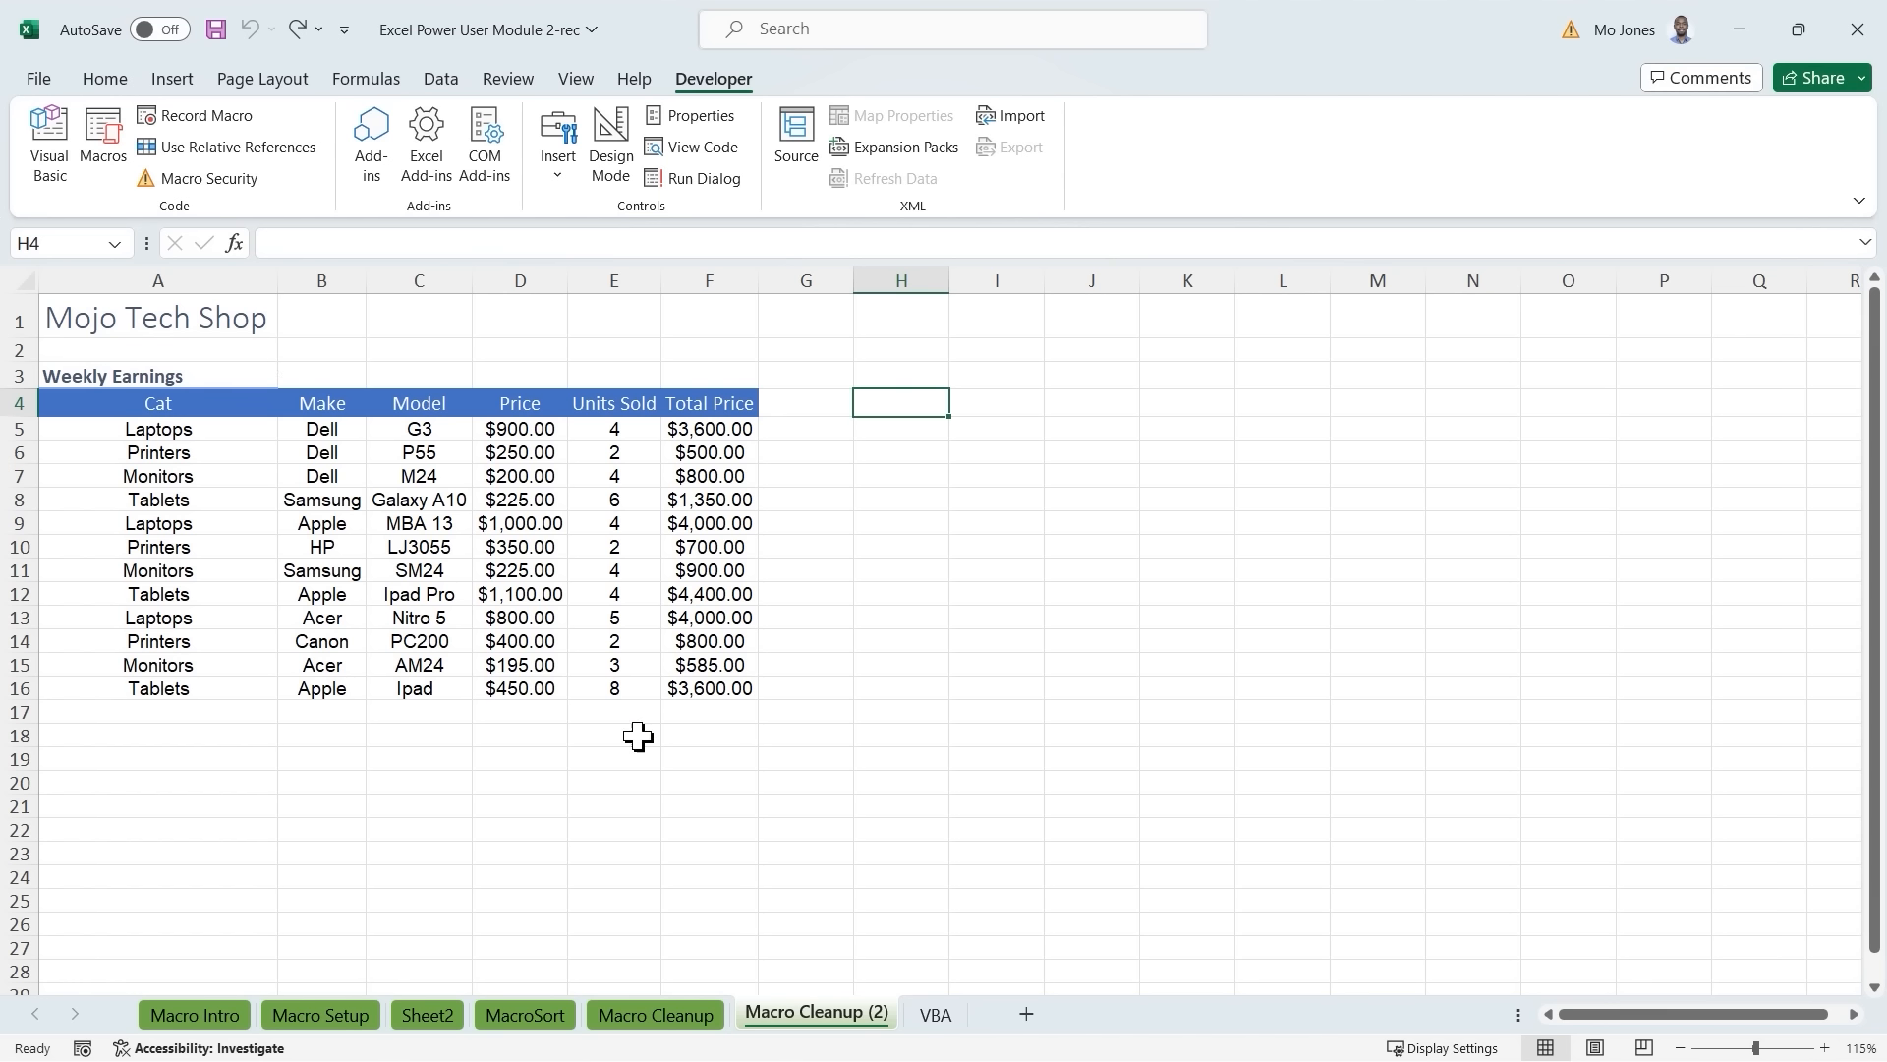
Switch to the MacroSort sheet and go through the Division sort steps noted in column N.
click(523, 1016)
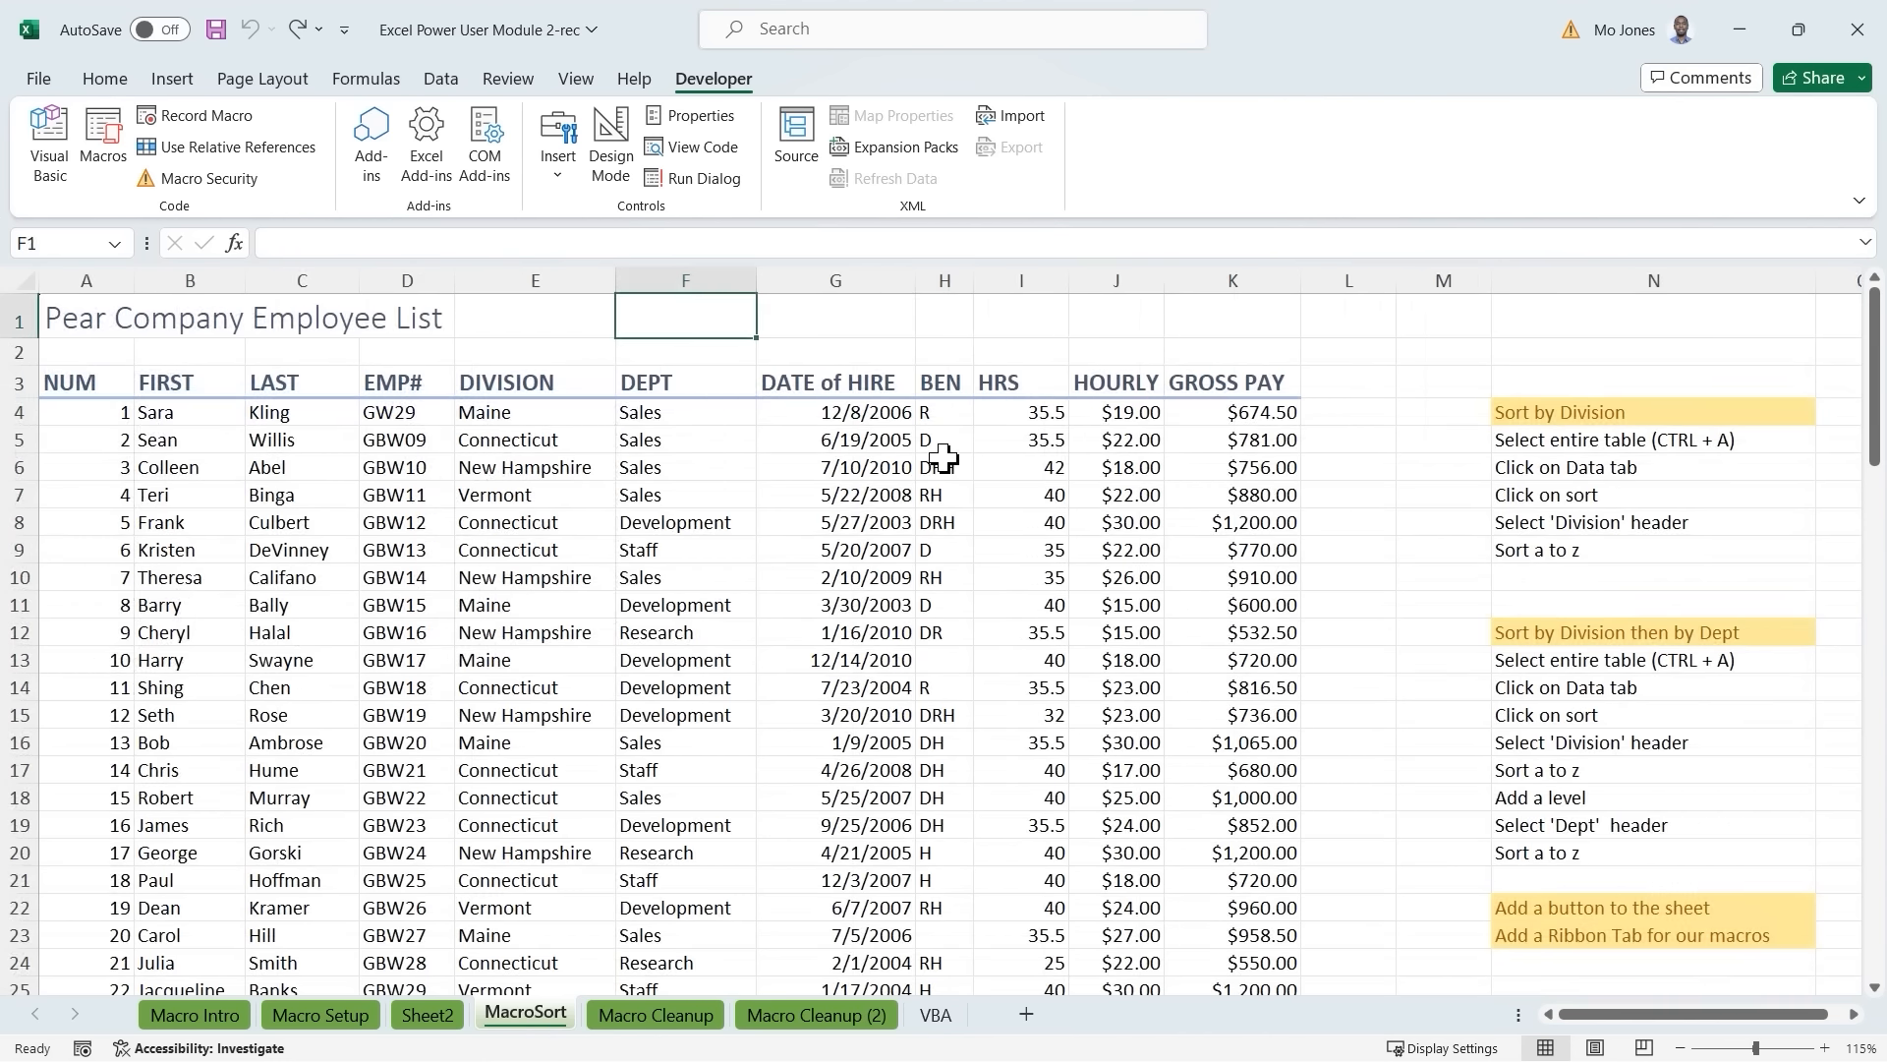
click(1622, 442)
click(1622, 466)
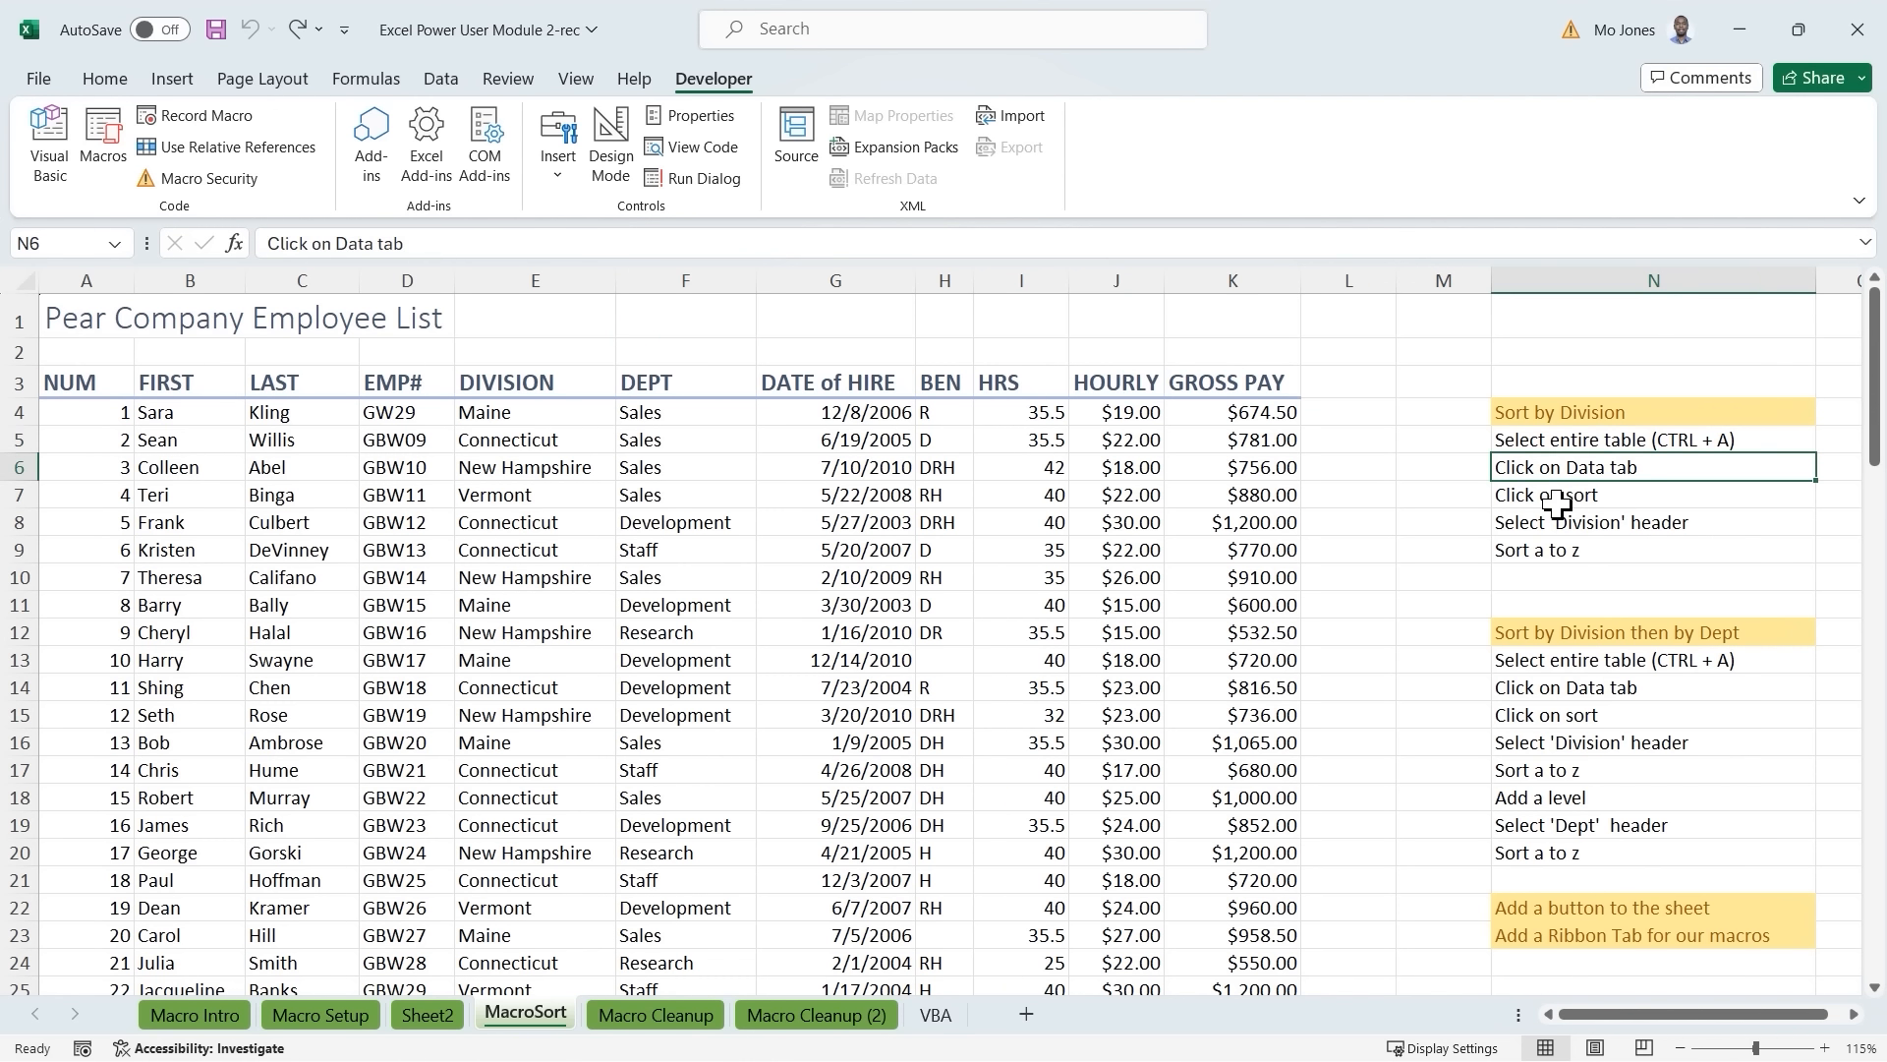
click(1567, 494)
click(1564, 525)
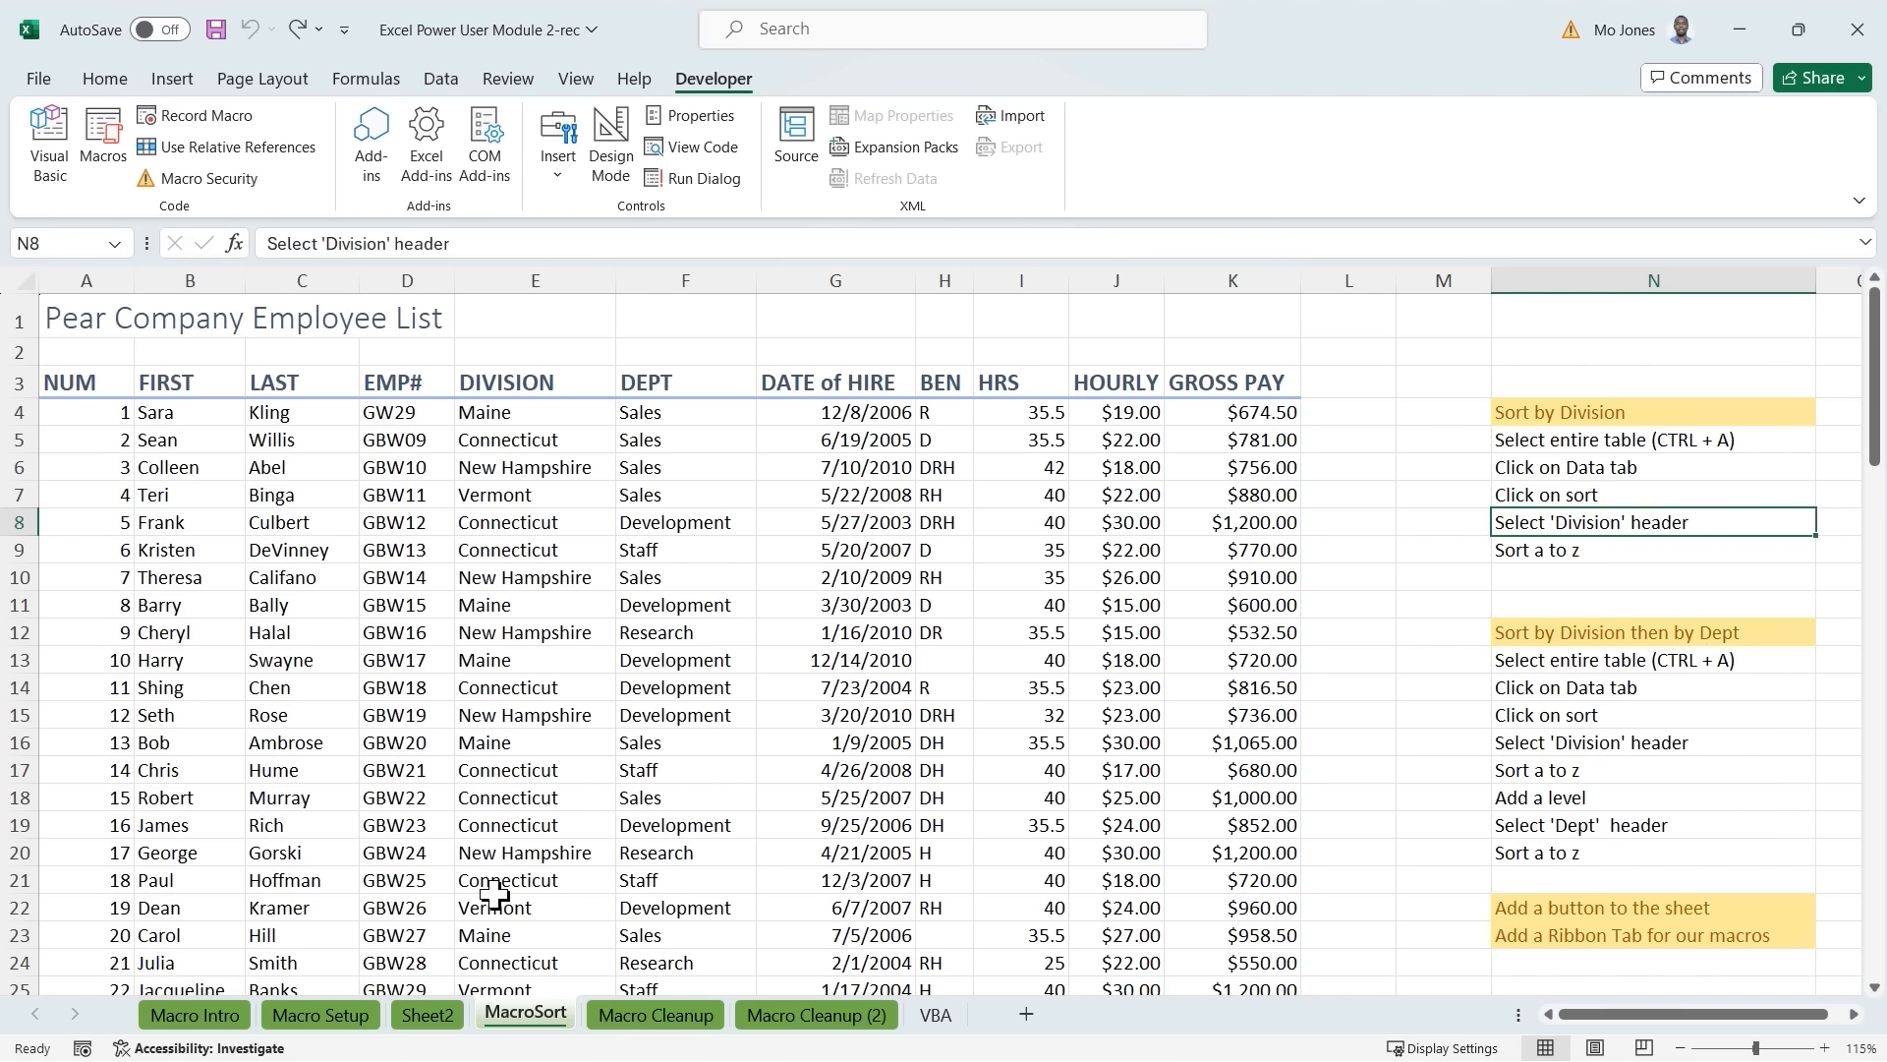
On Macro Setup, draw a form button across H1:I1 that runs the Signature2 macro.
click(320, 1014)
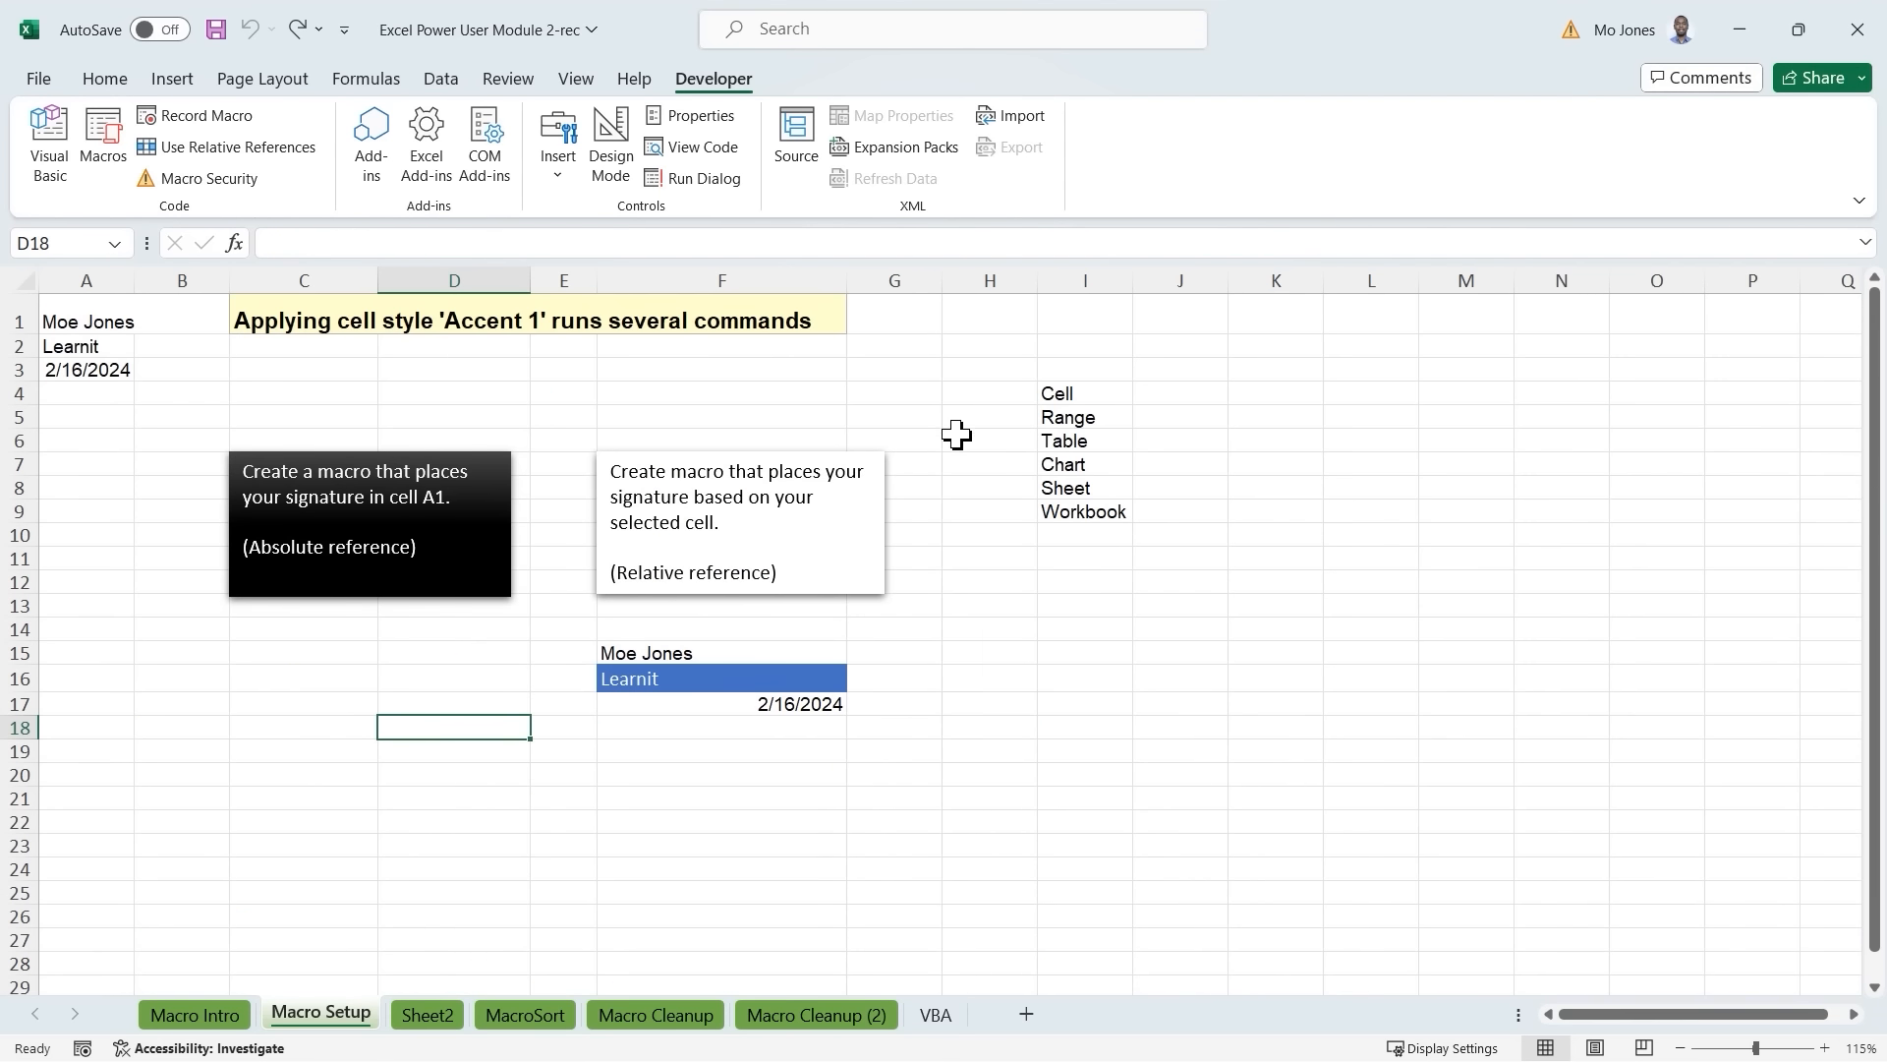
click(983, 325)
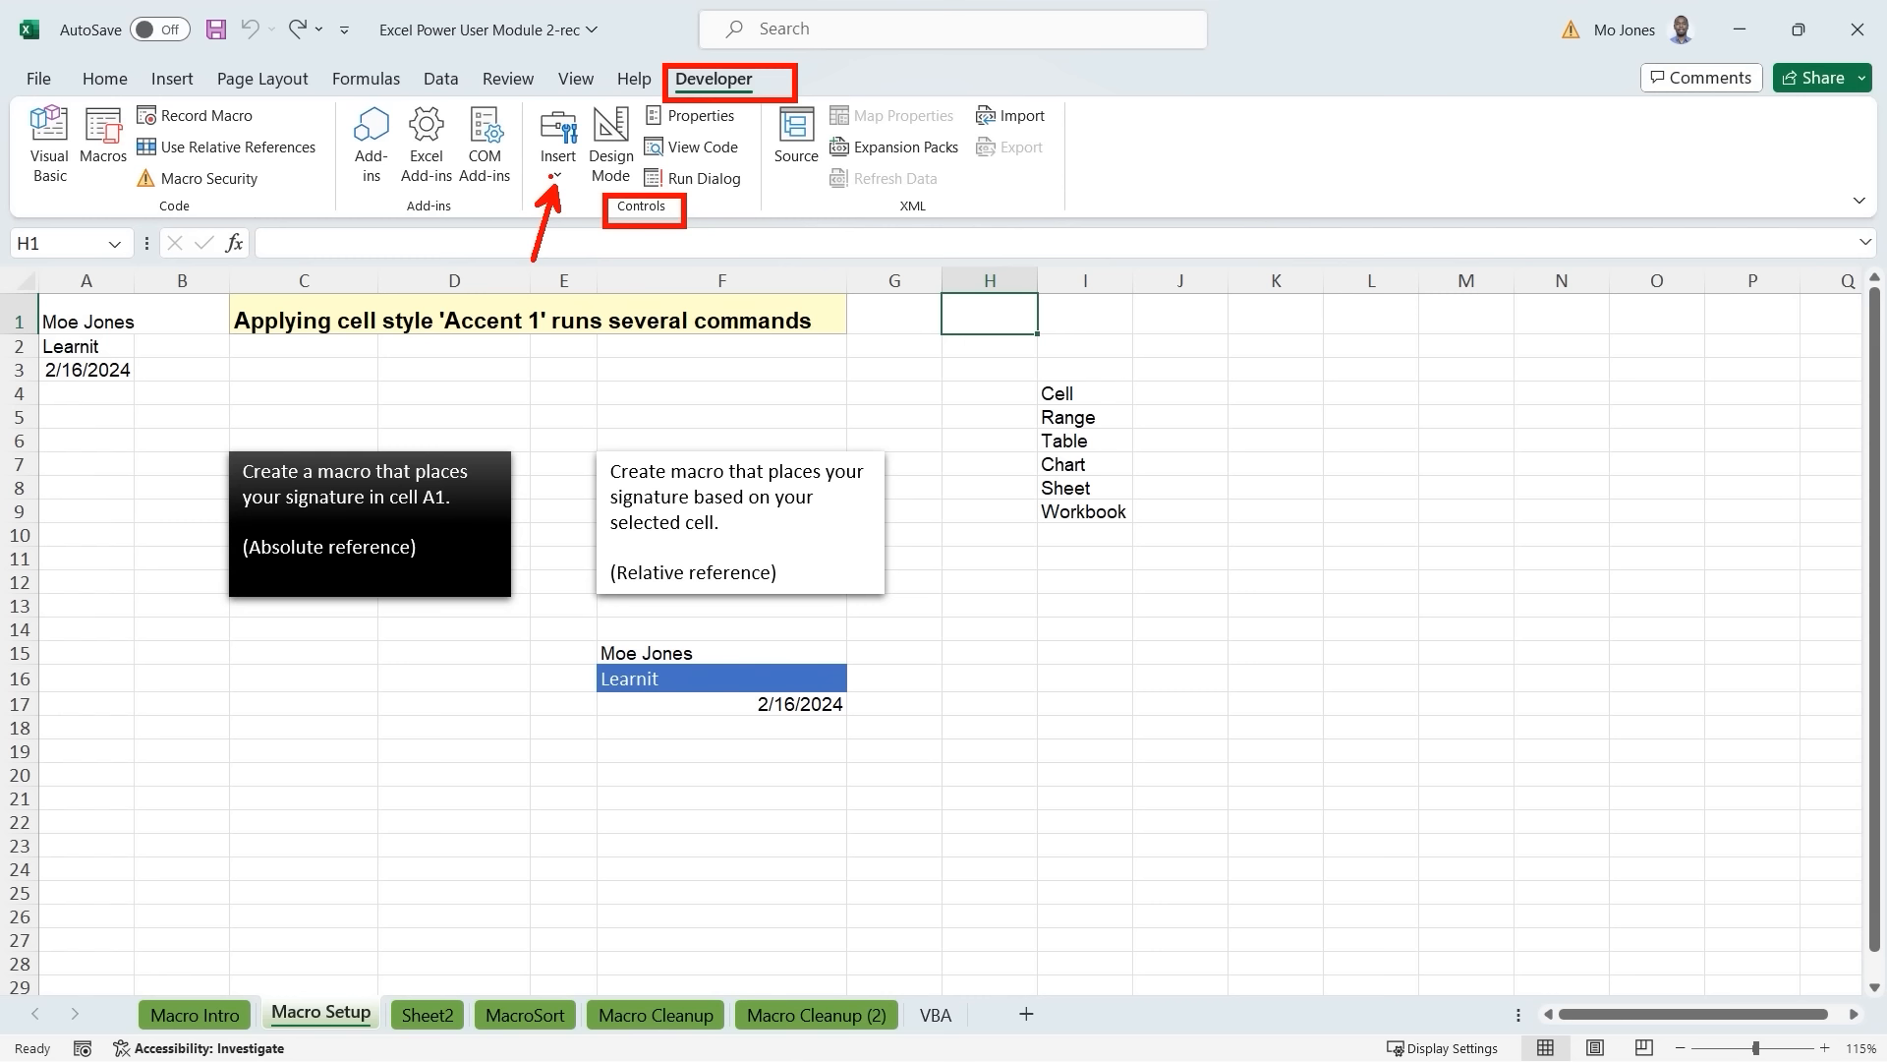
click(557, 168)
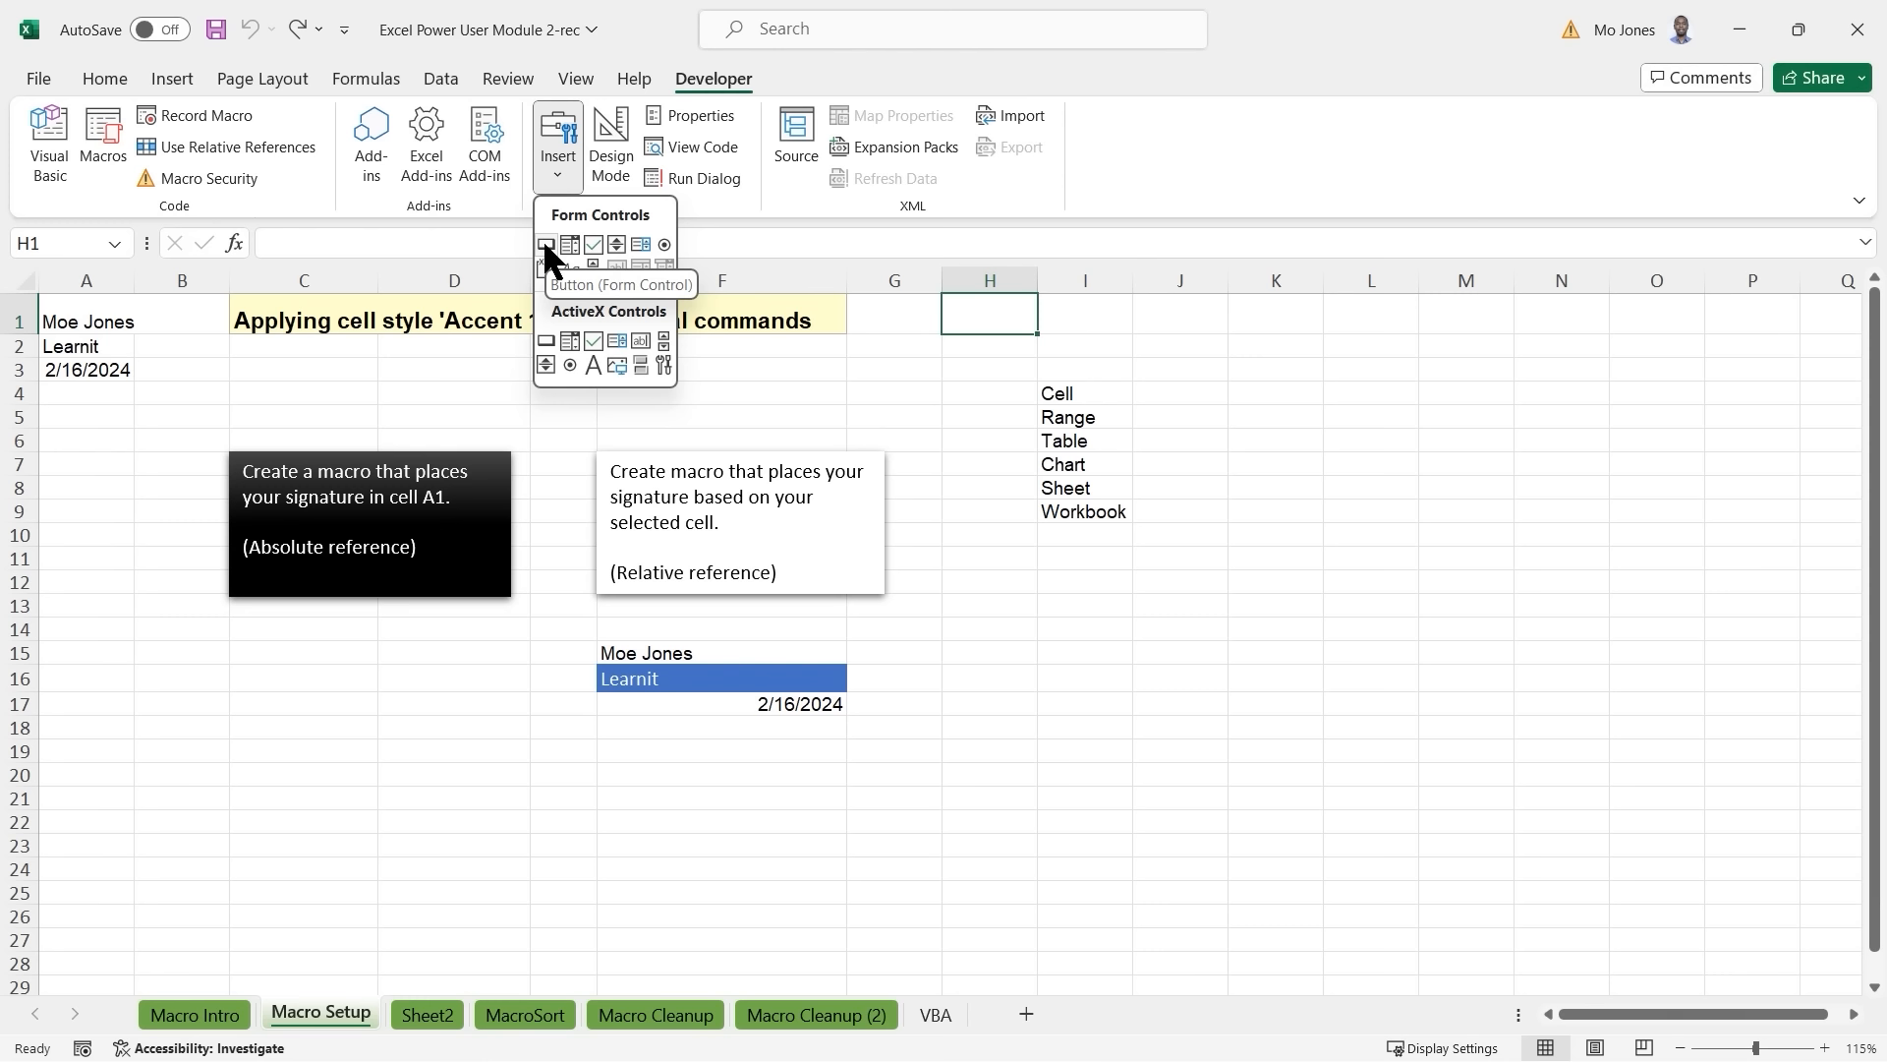
click(546, 245)
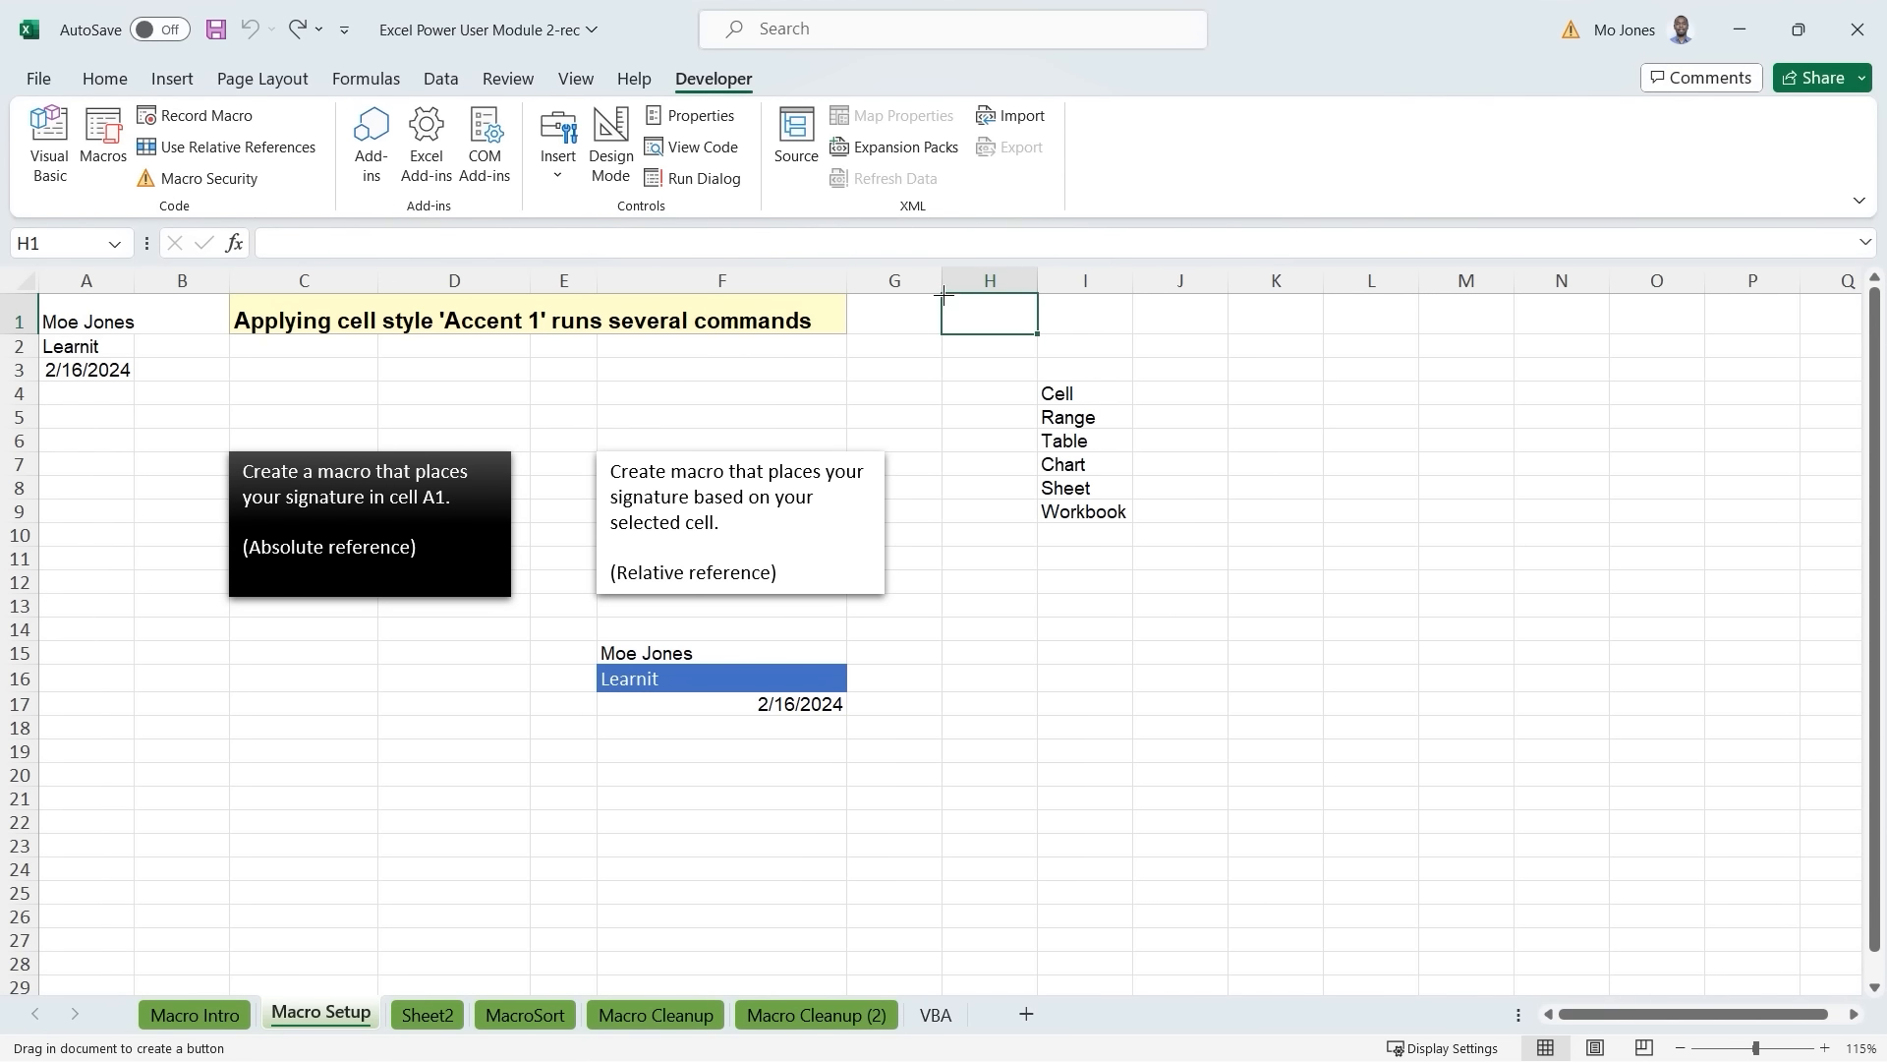
drag(944, 294, 1131, 332)
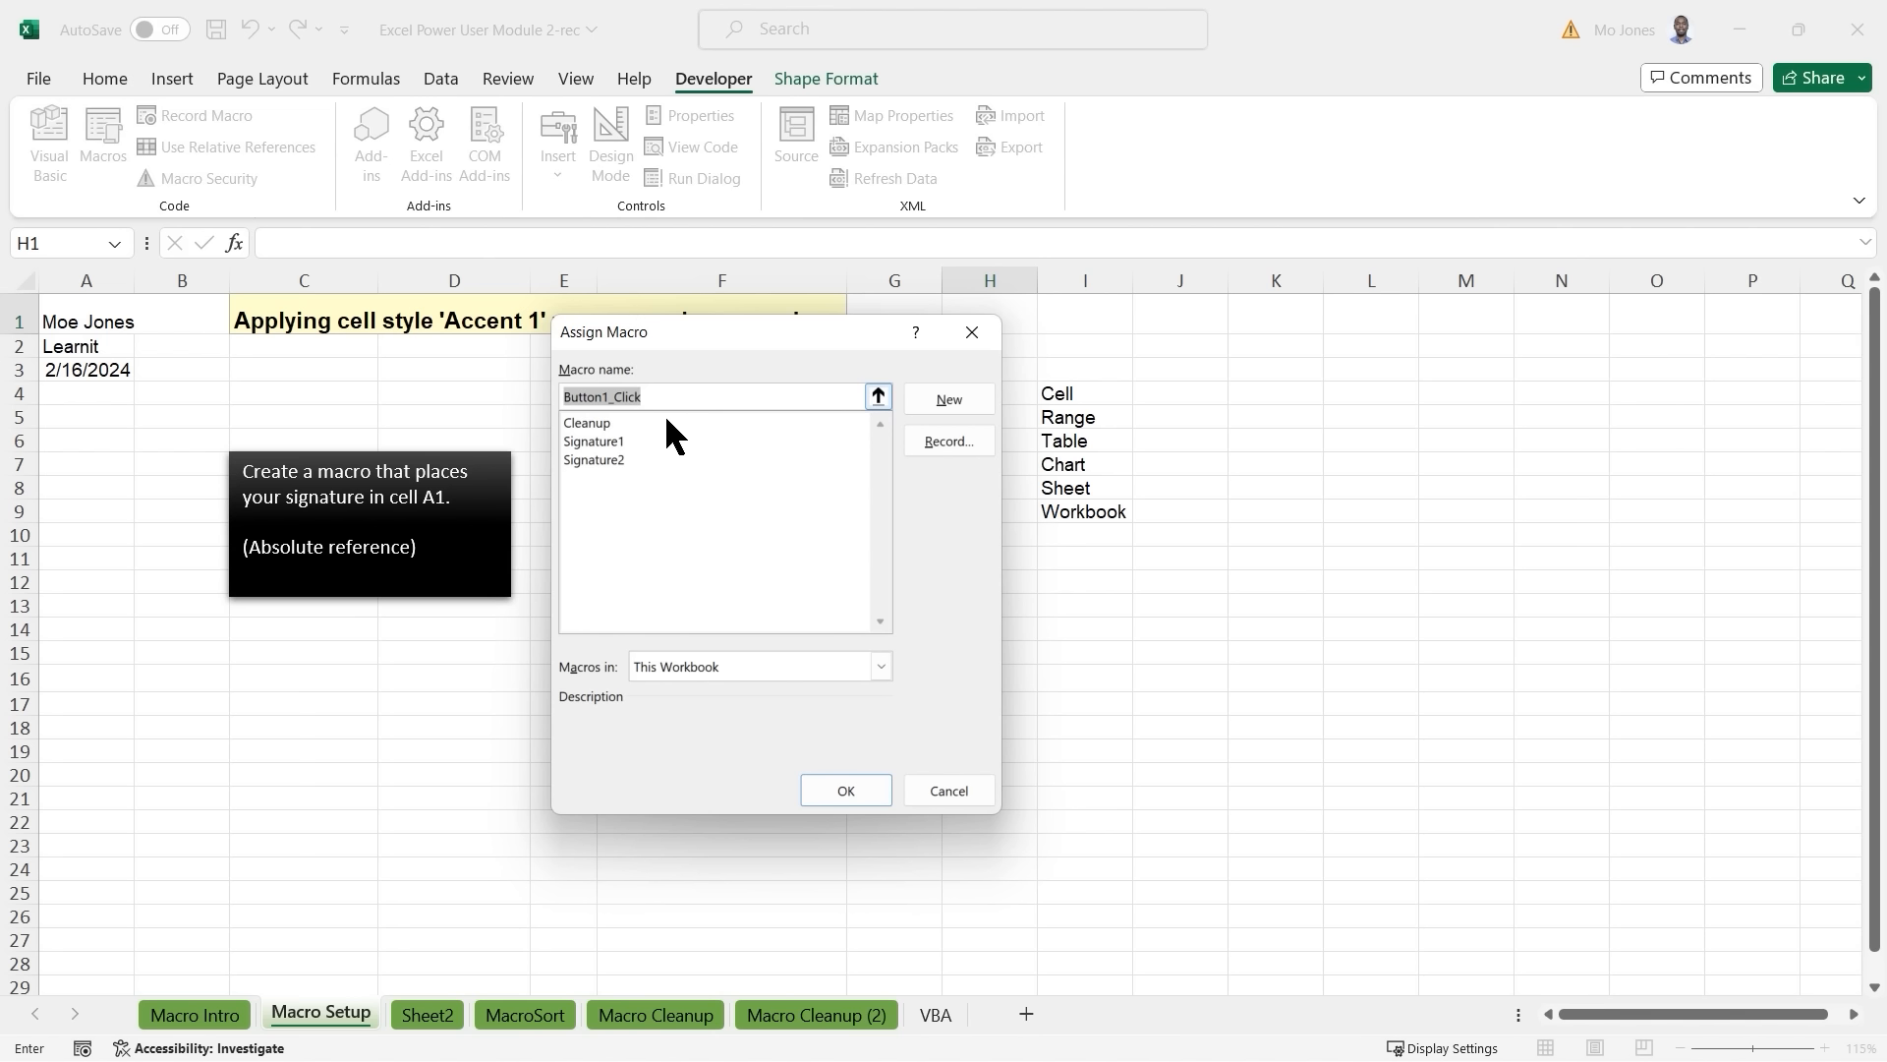
click(600, 458)
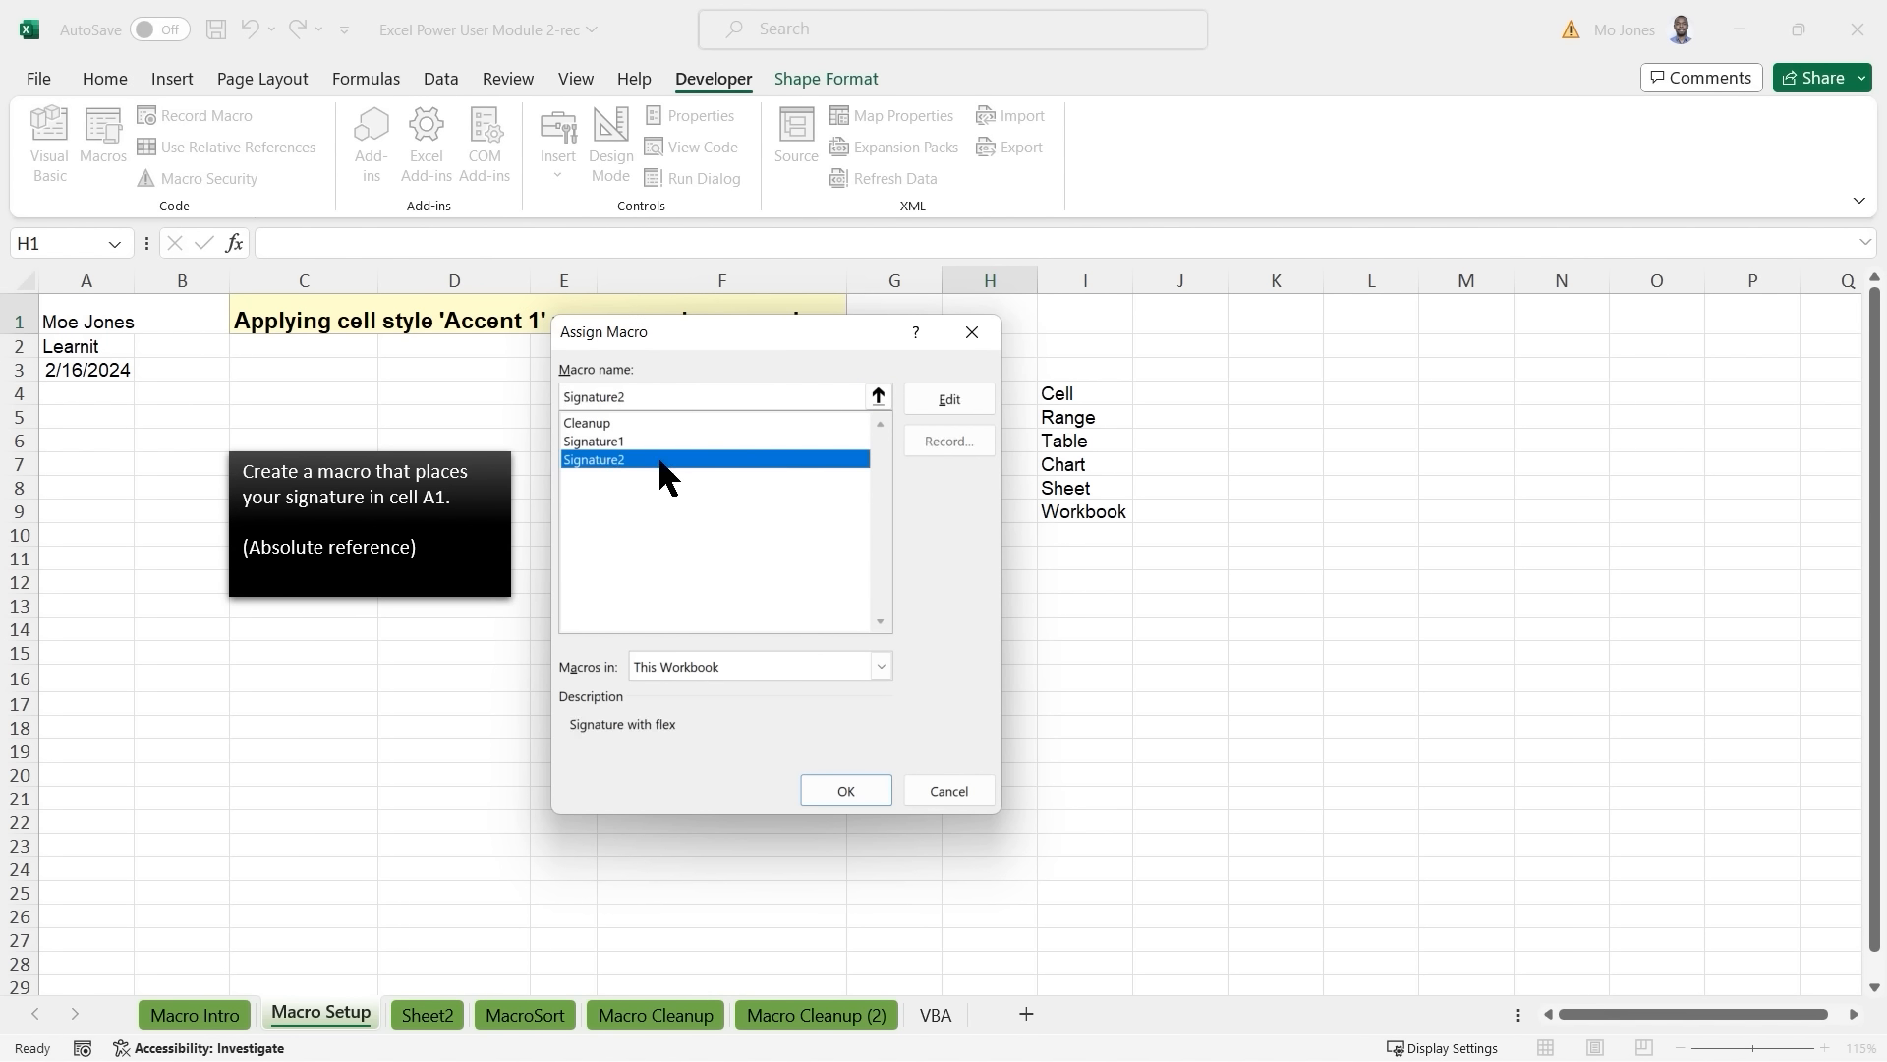
click(845, 790)
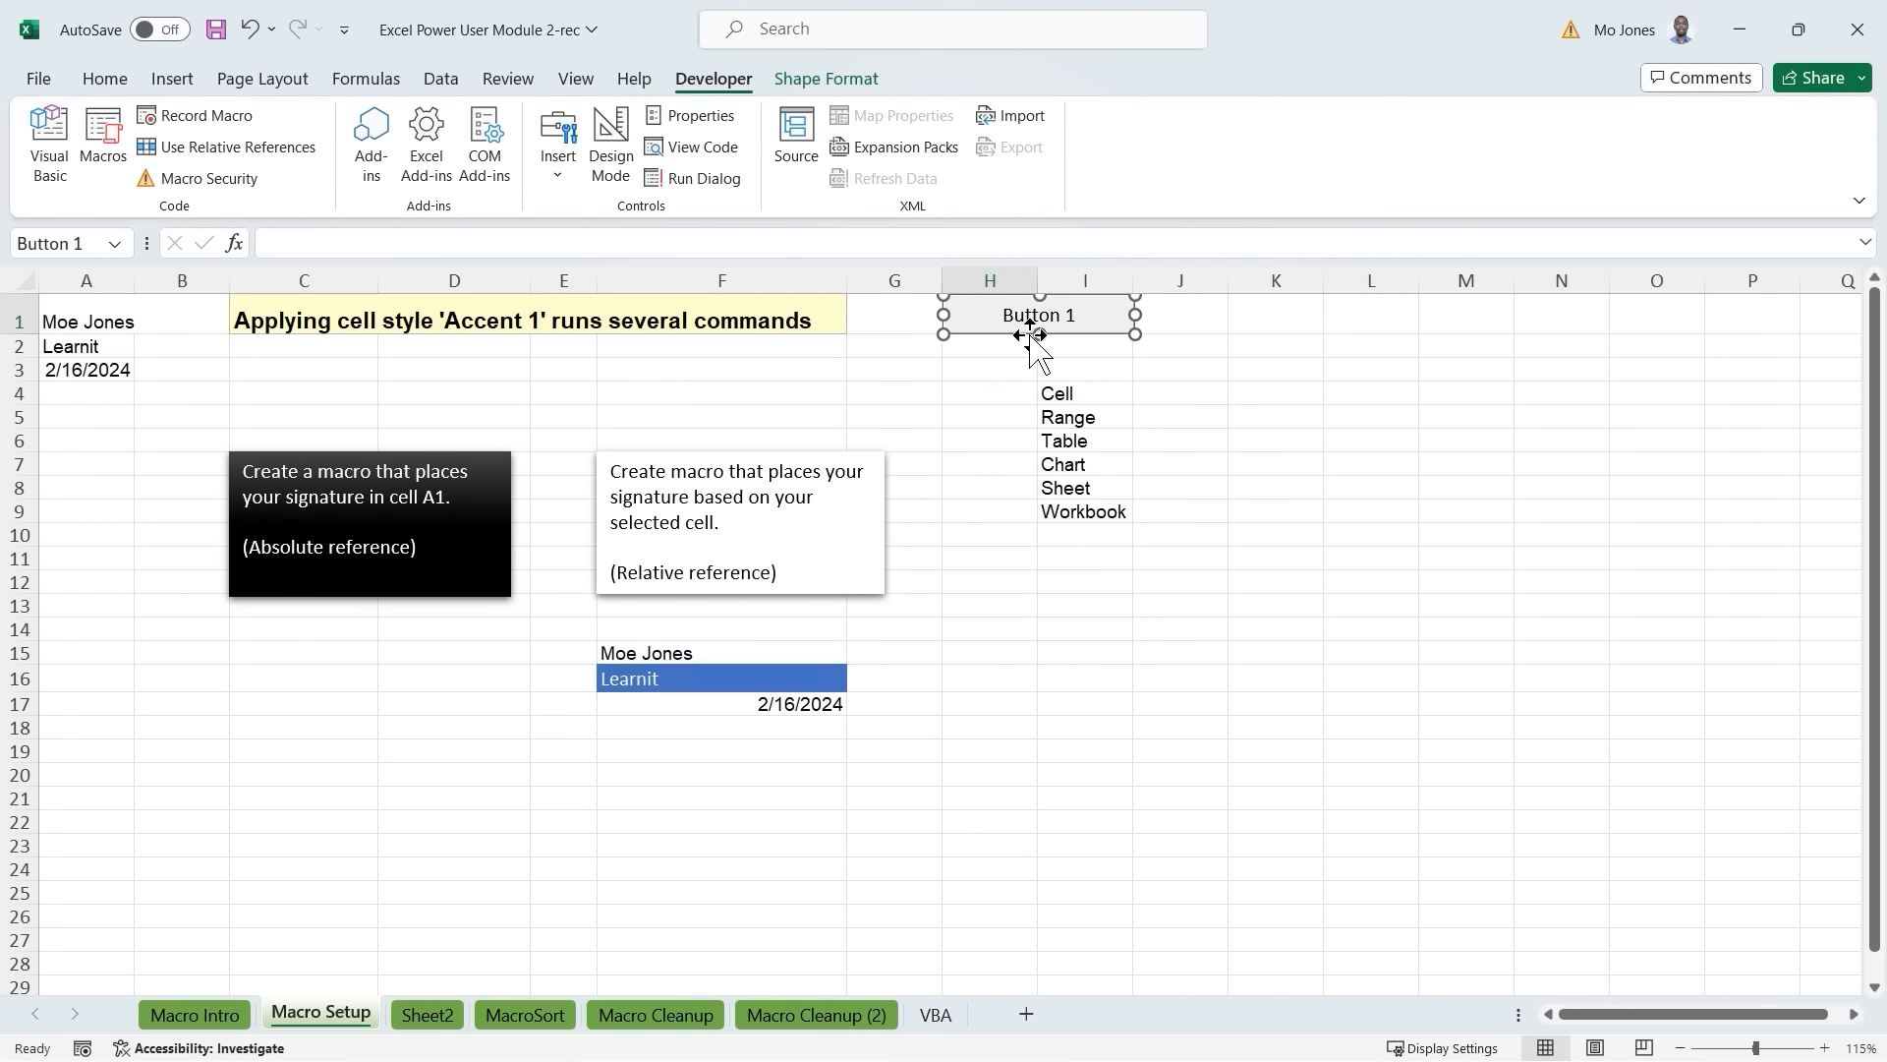
click(1006, 314)
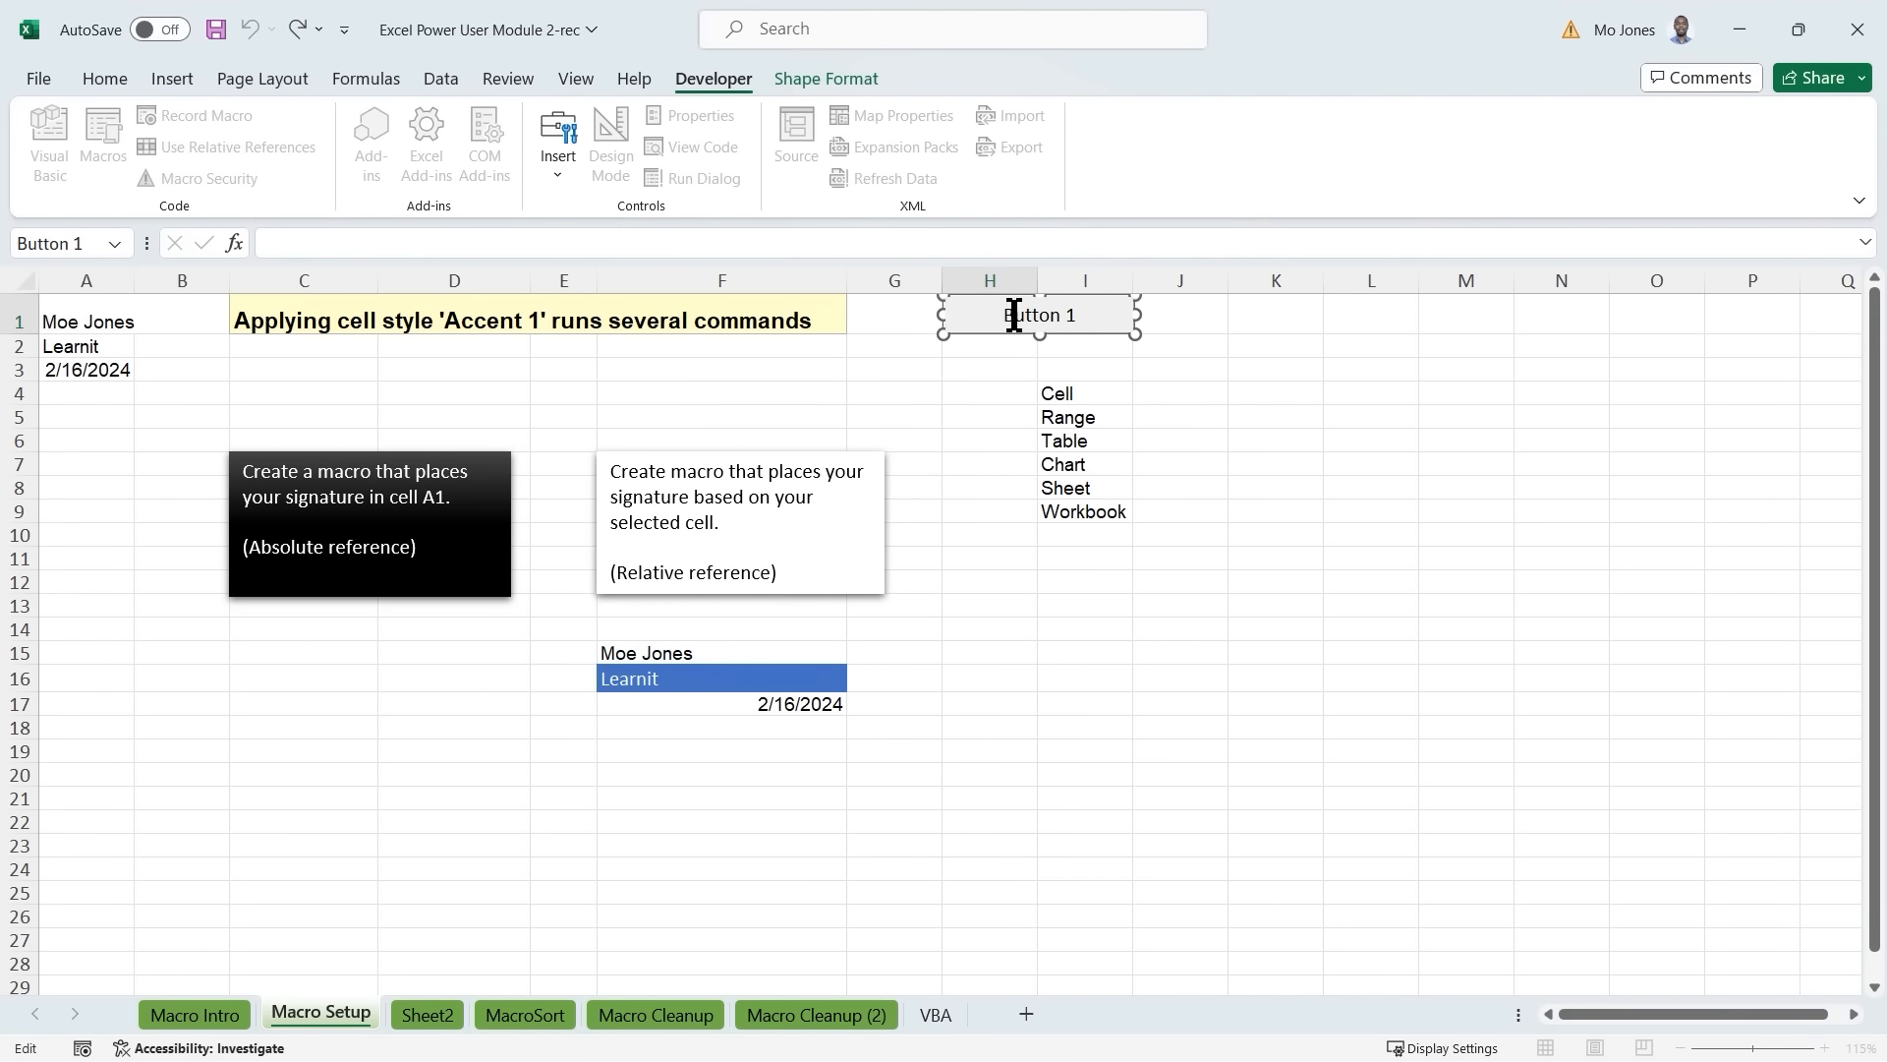
Replace the button's 'Button 1' label with 'Click To Sign'.
key(Delete)
key(Delete)
key(Delete)
key(Delete)
key(Delete)
key(Delete)
key(Delete)
key(Delete)
text(Click To Sign)
click(1003, 380)
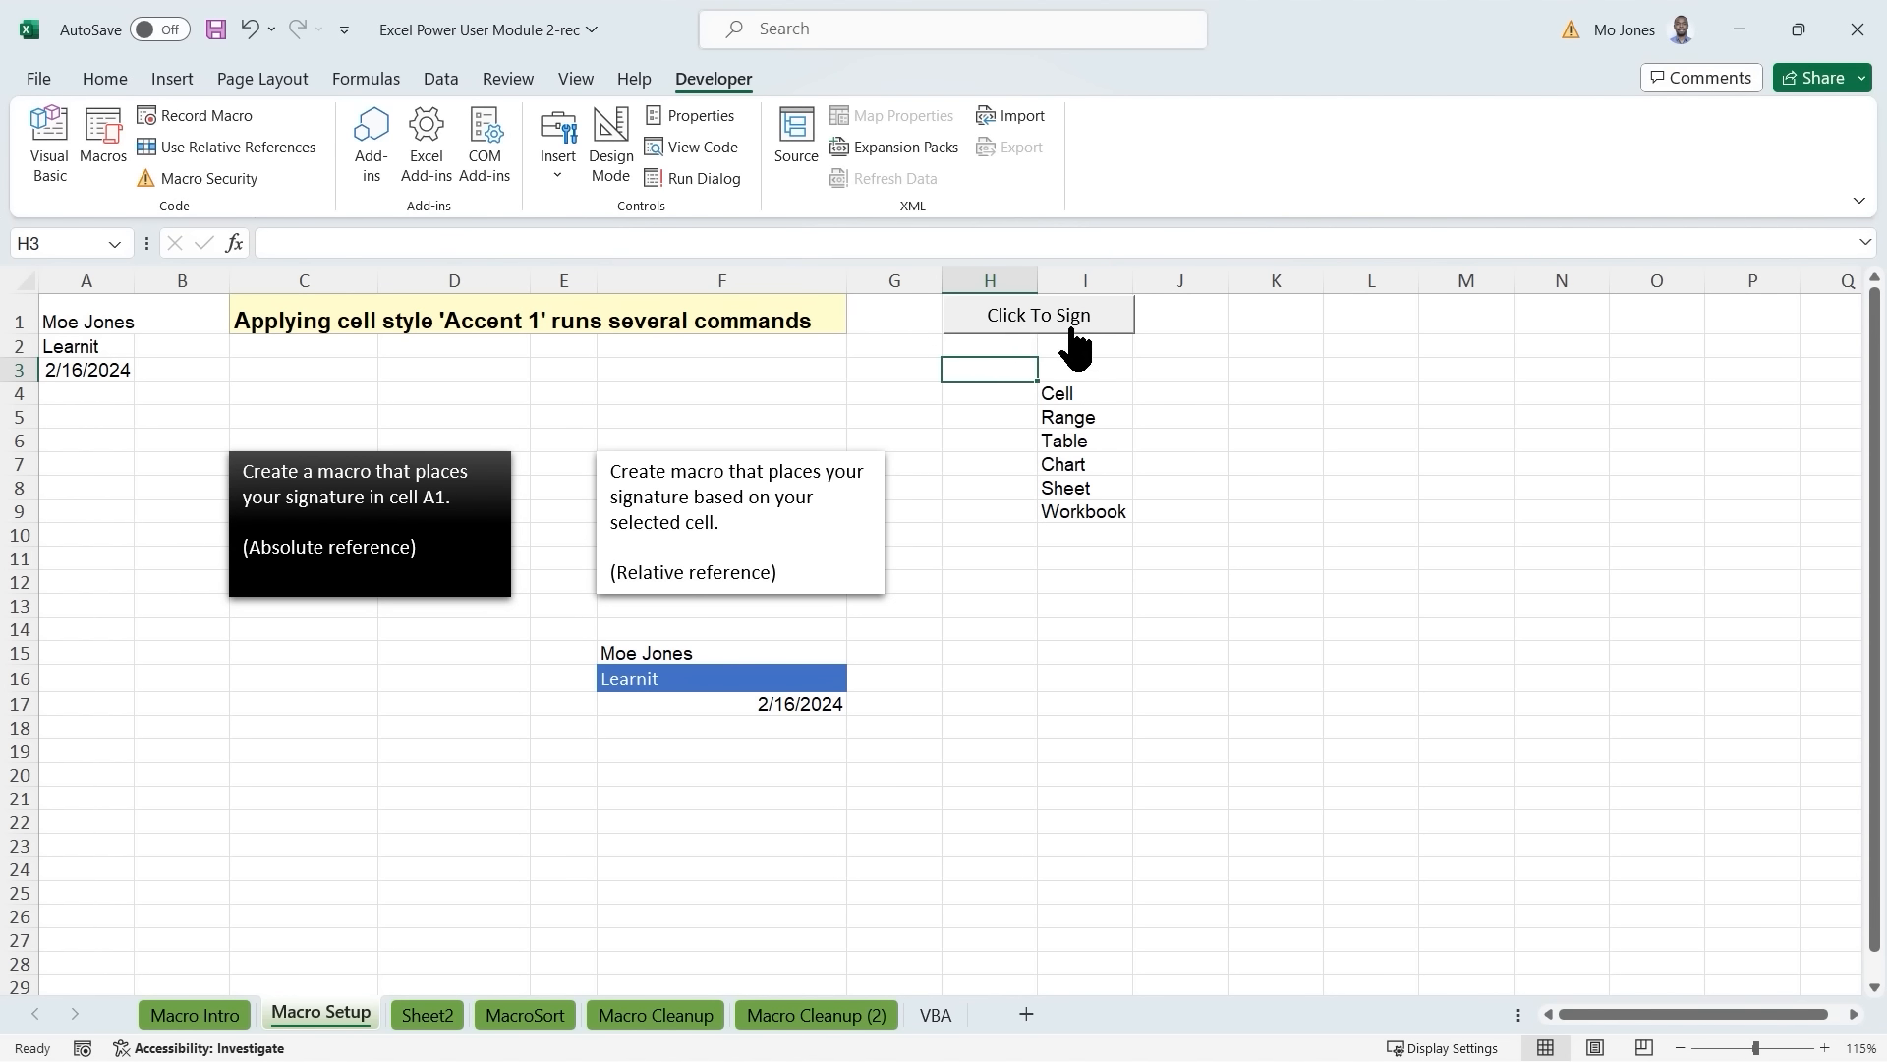
Make the Click To Sign button slightly taller by dragging its bottom edge.
right_click(1013, 329)
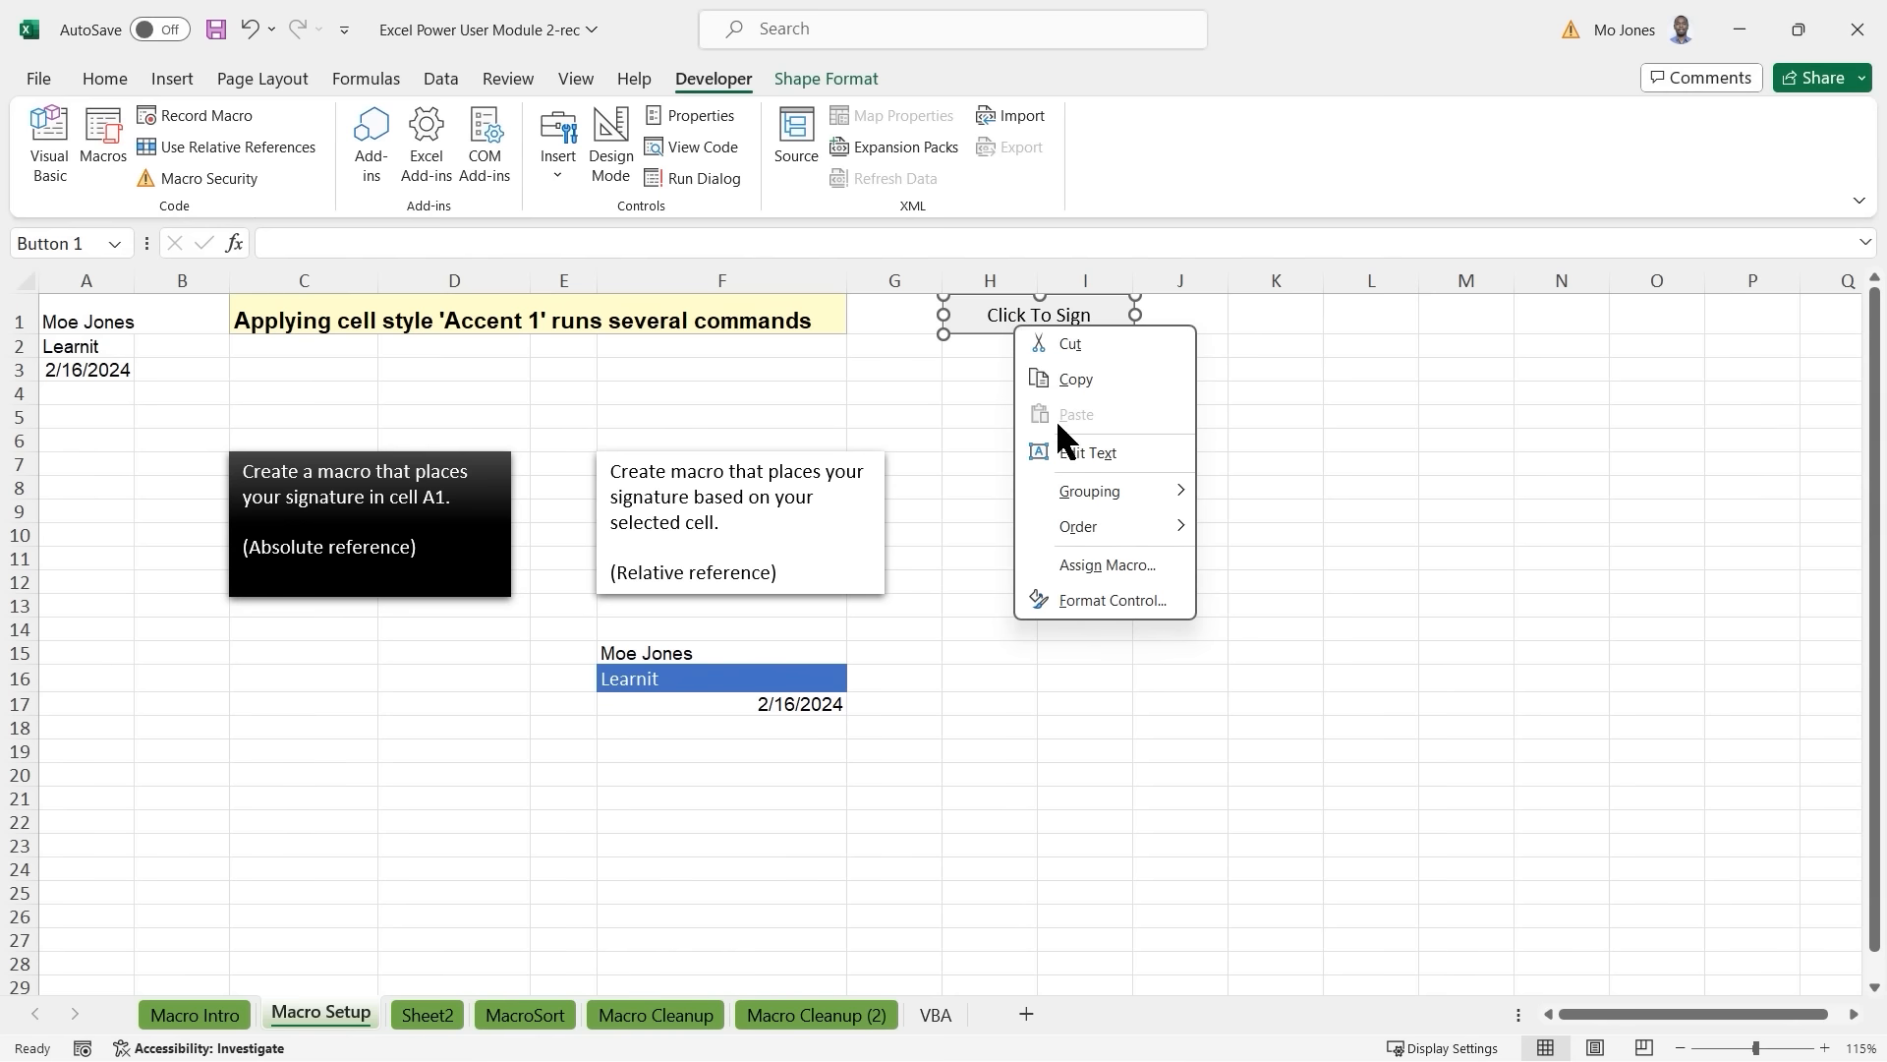
click(1081, 455)
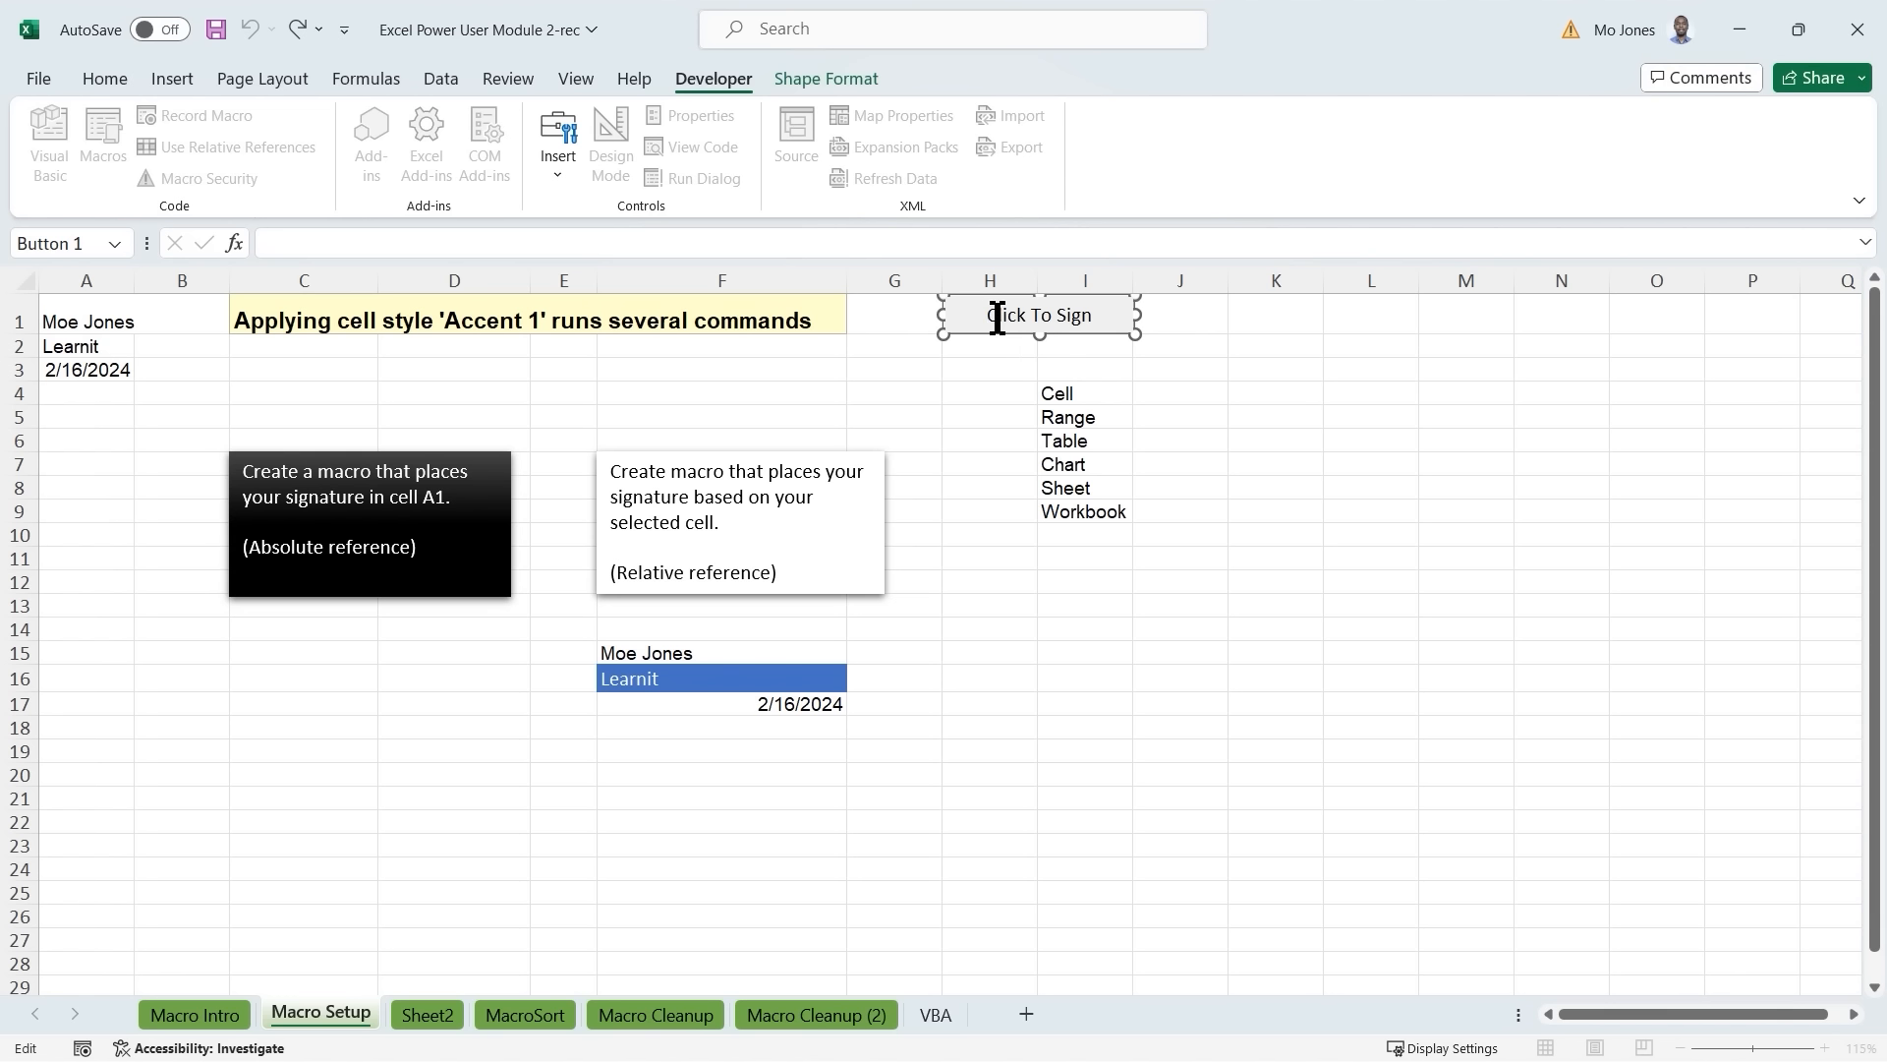
mouse_move(1029, 334)
mouse_down()
mouse_move(1006, 377)
mouse_move(1024, 340)
mouse_up()
click(1055, 606)
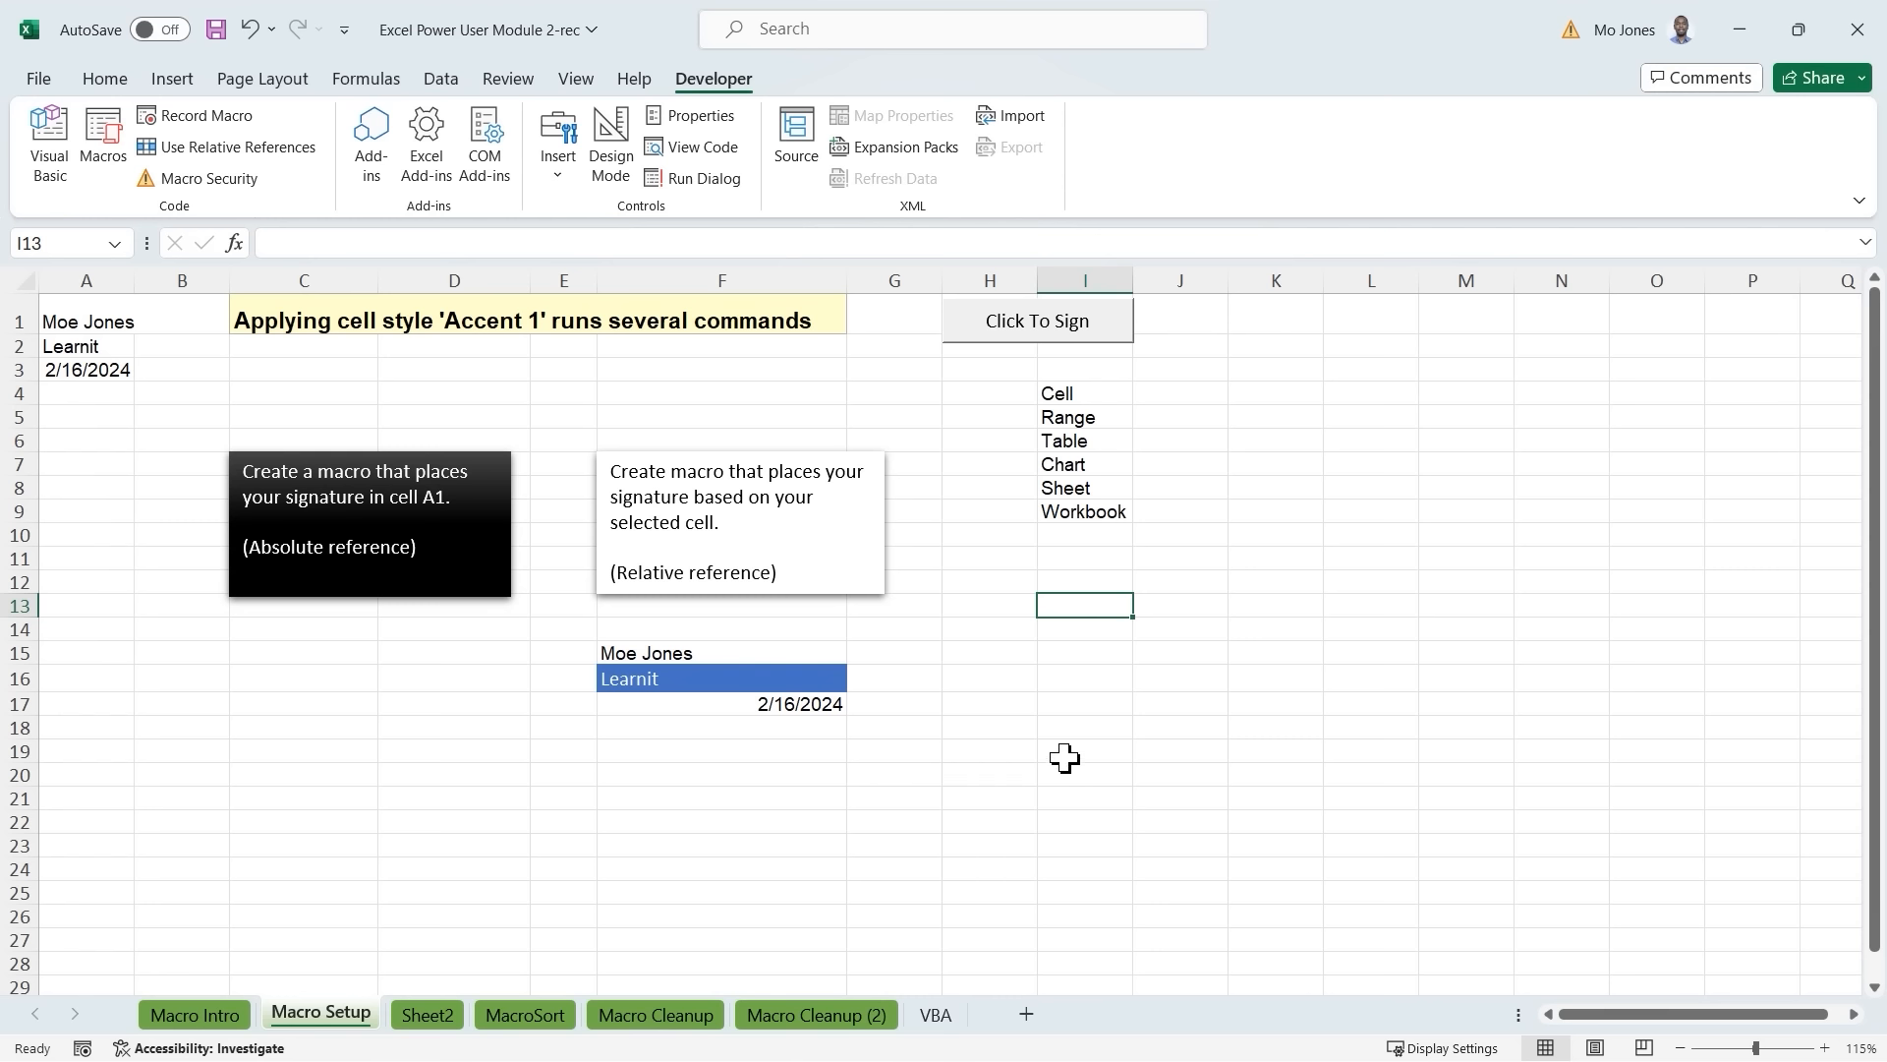
Run Click To Sign from G20, J19 and L16 to stamp three signature blocks.
click(874, 779)
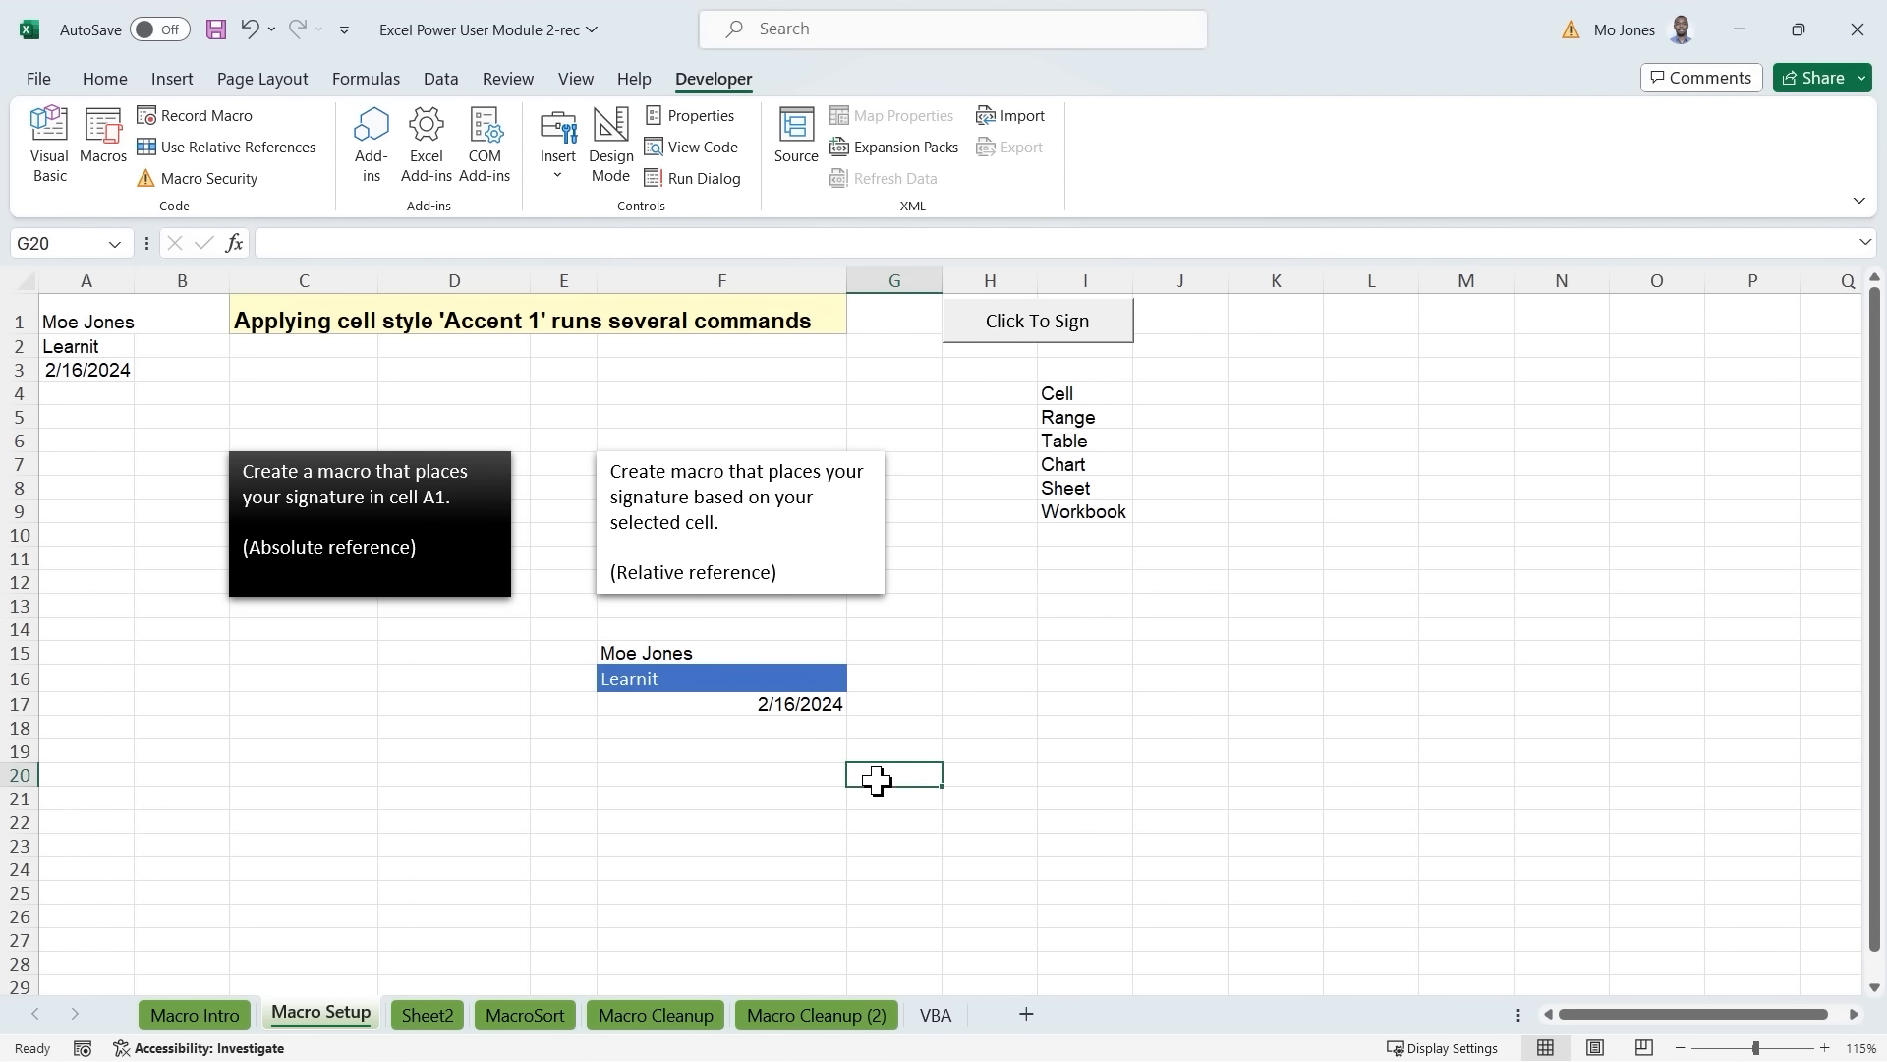
click(1019, 336)
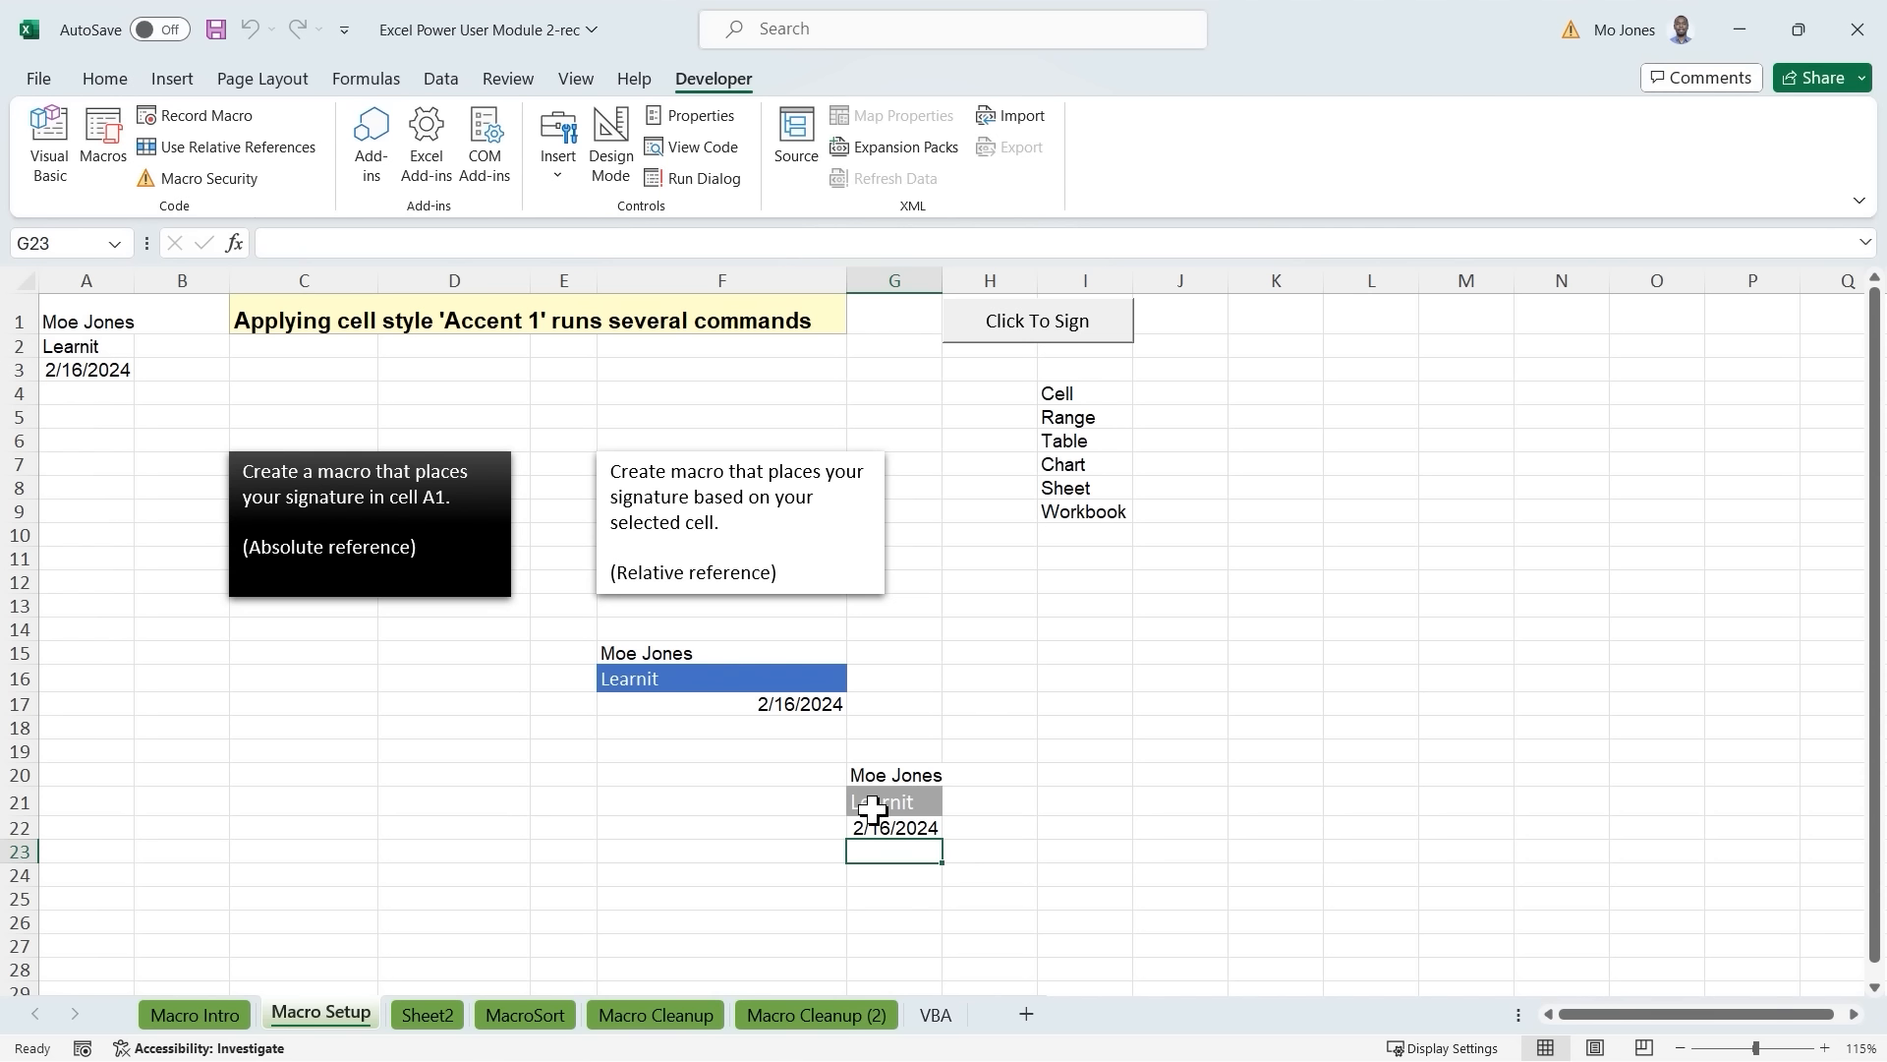
click(1183, 759)
click(1038, 334)
click(1376, 676)
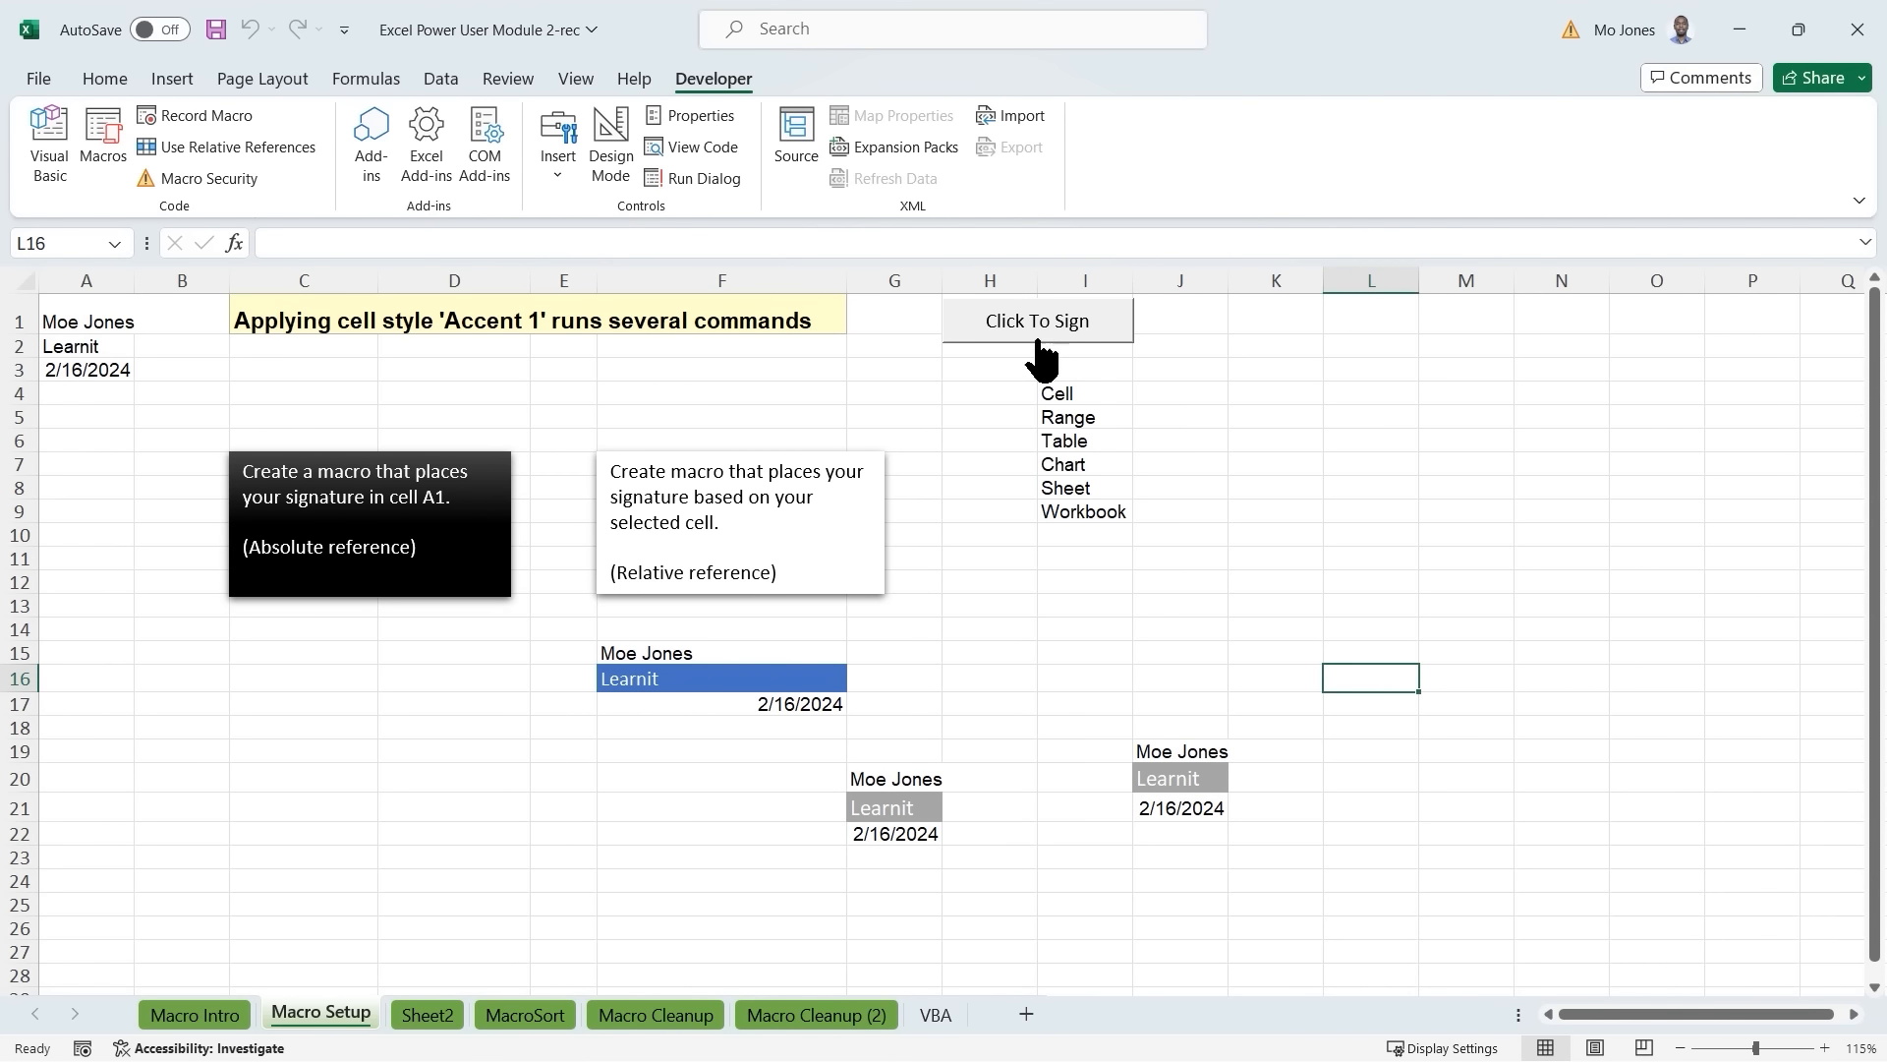
click(1038, 340)
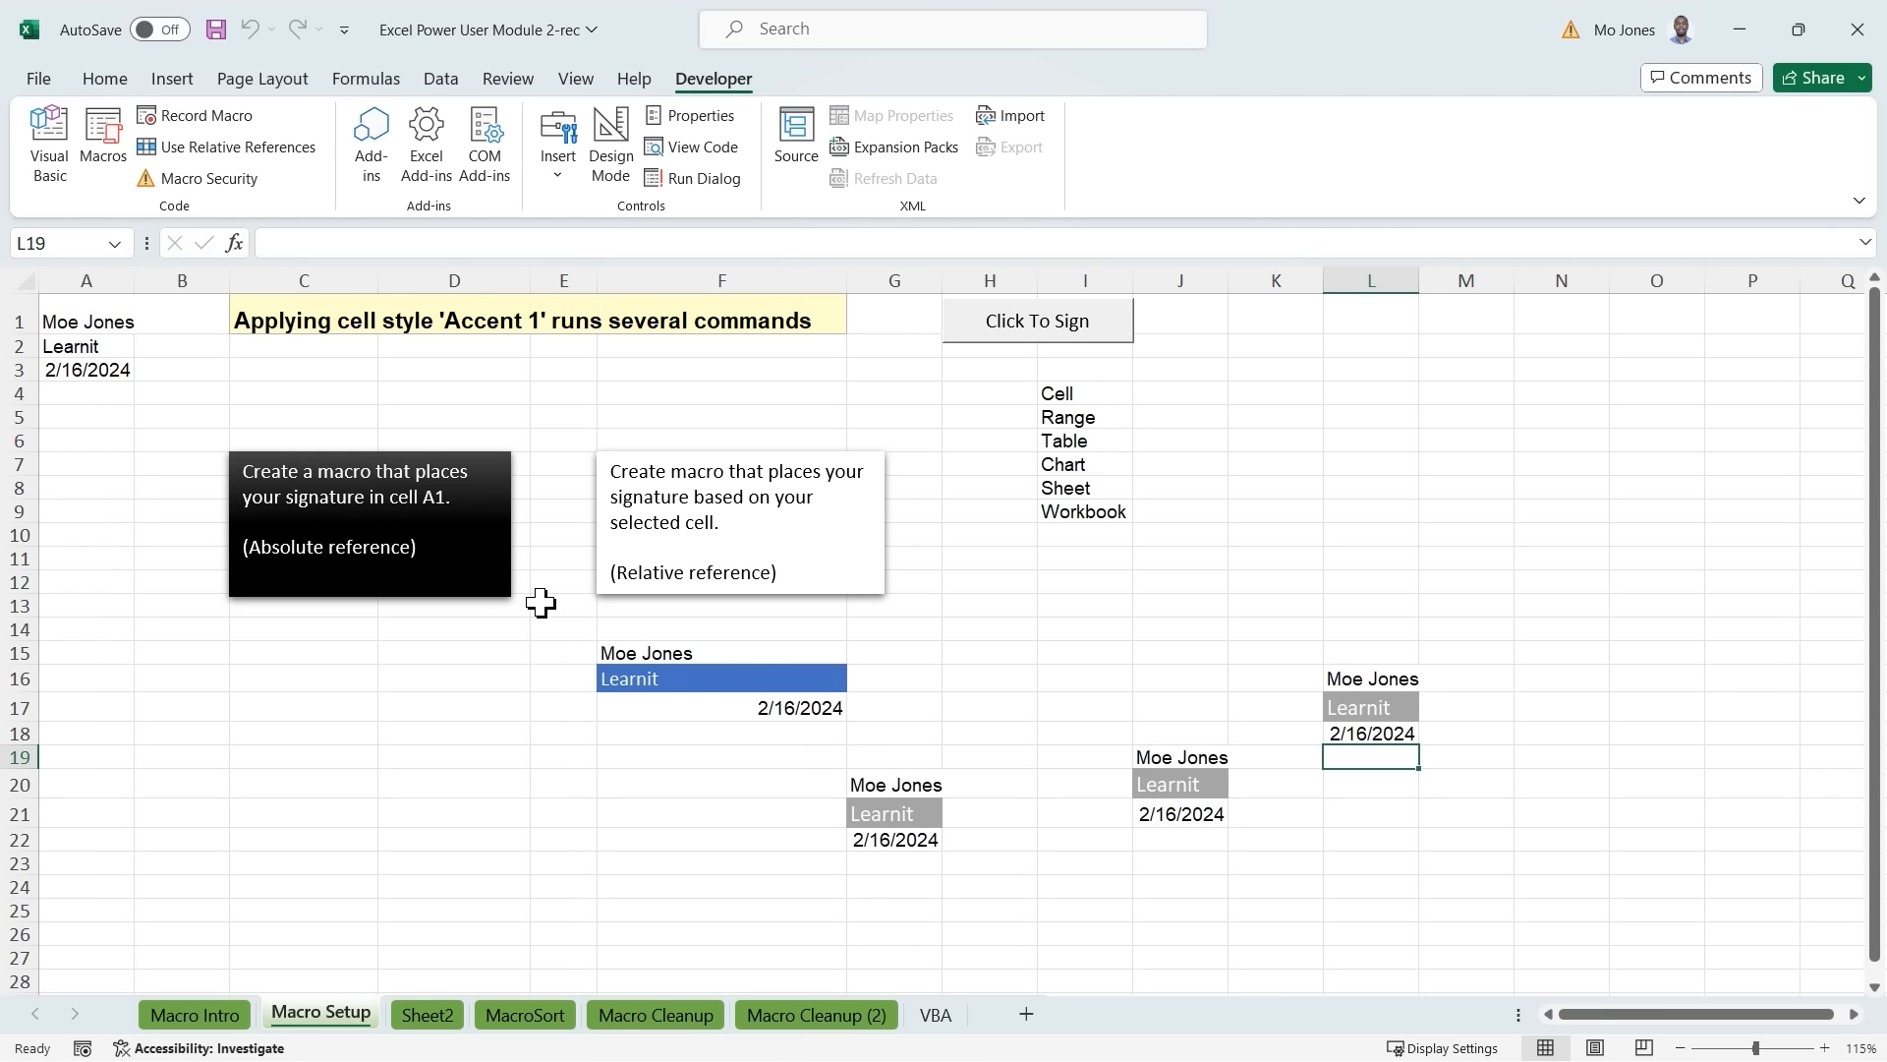
Show the Quick Access Toolbar below the ribbon and list Macros in its customization settings.
click(344, 31)
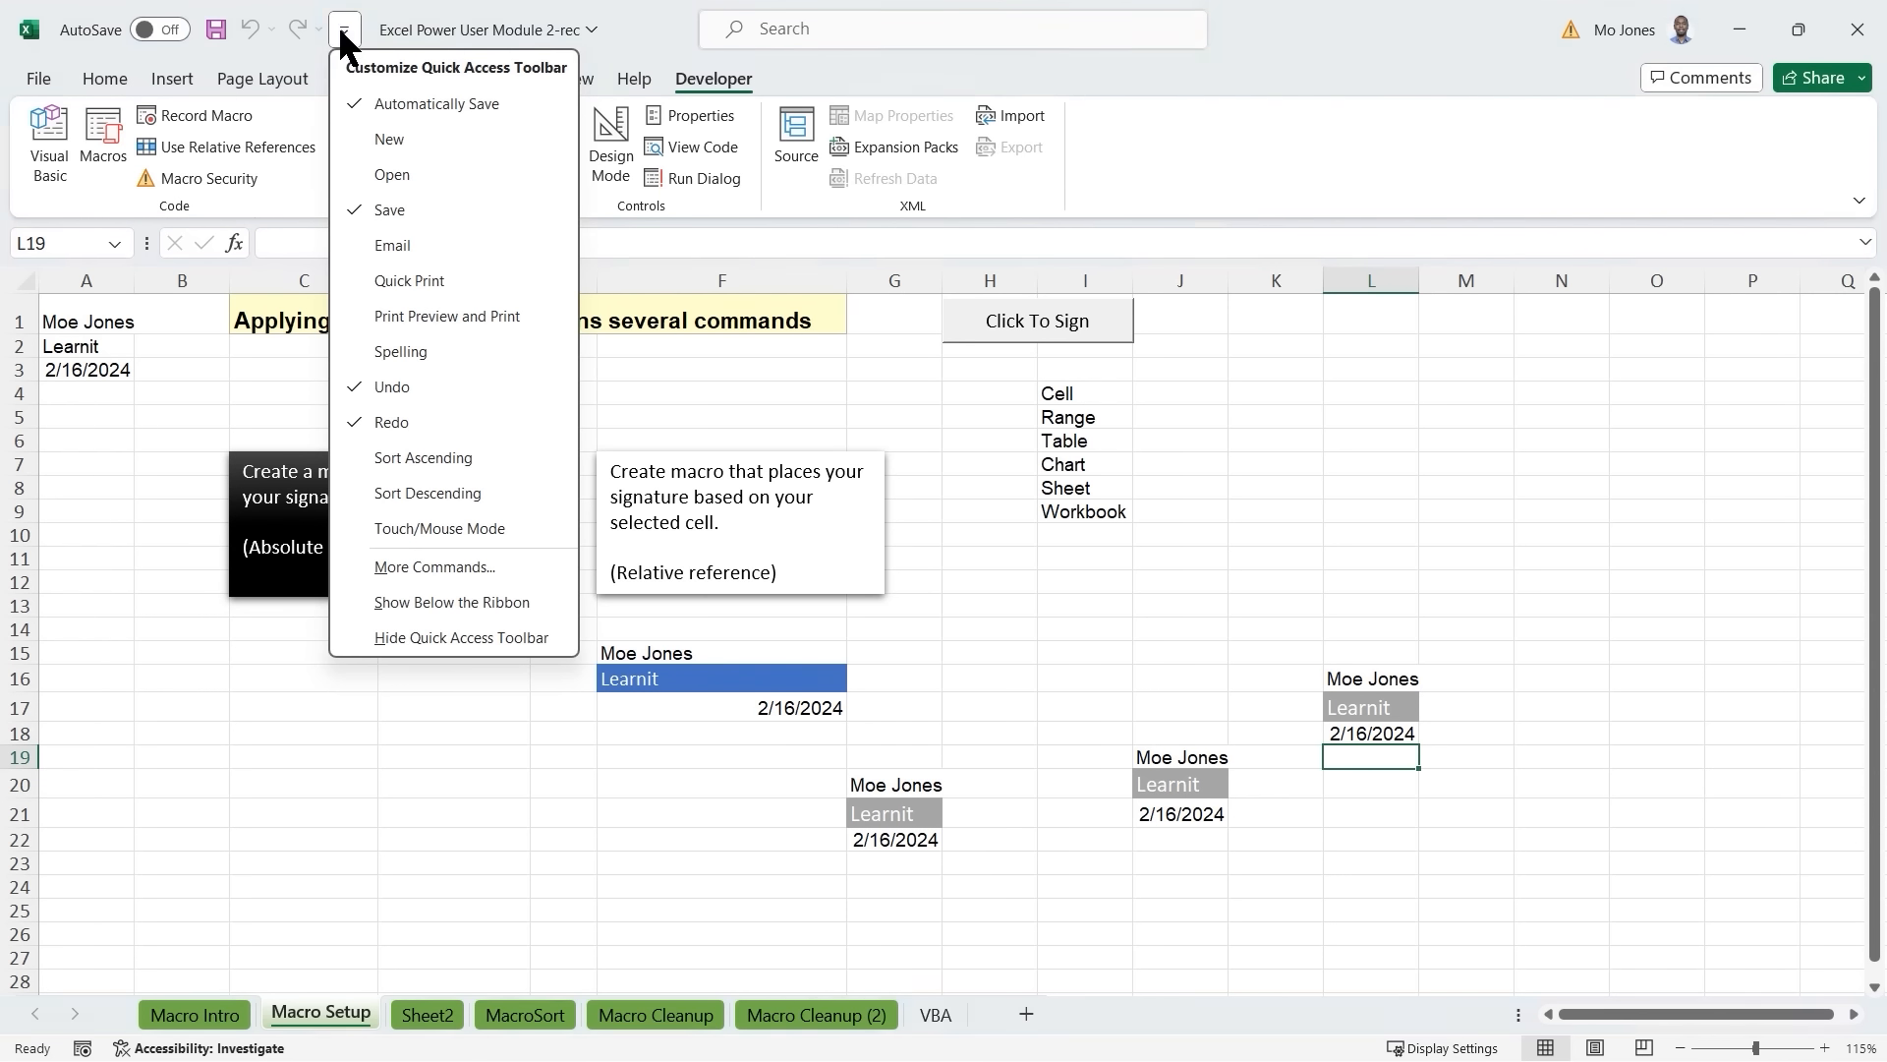
click(456, 602)
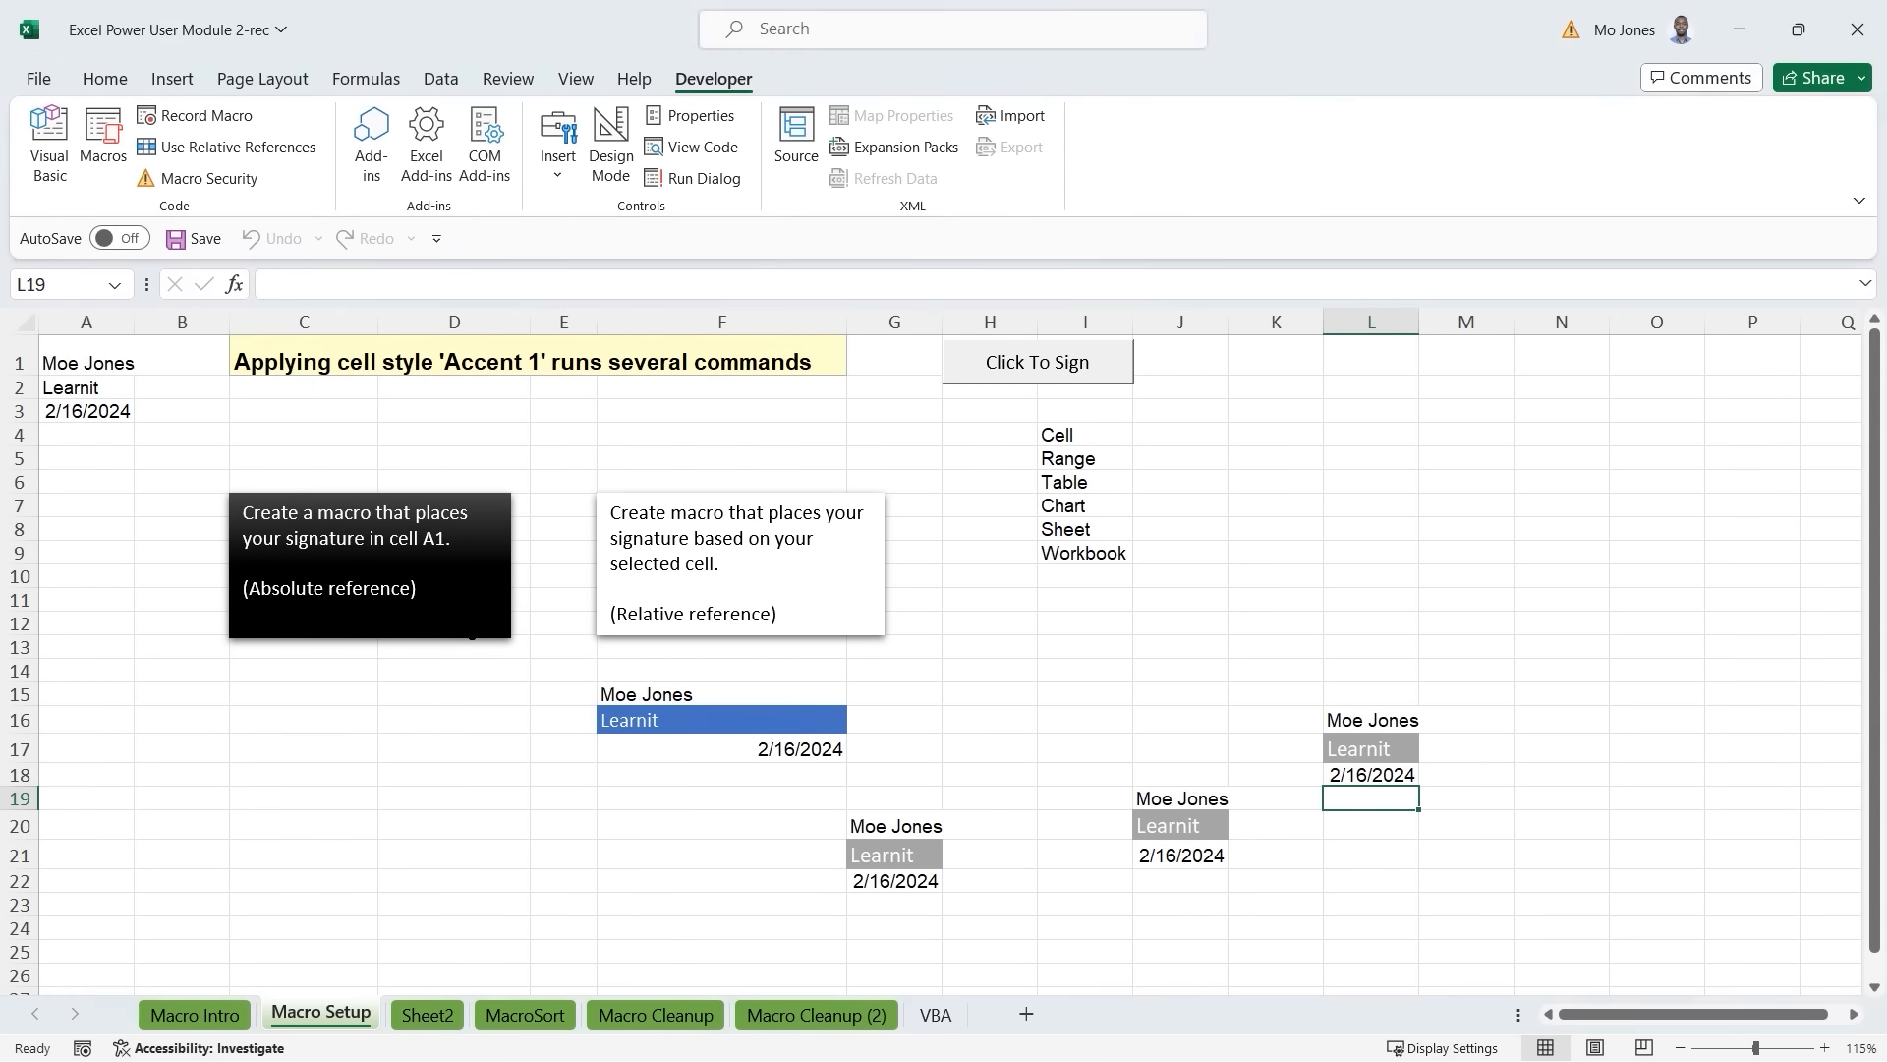
click(435, 239)
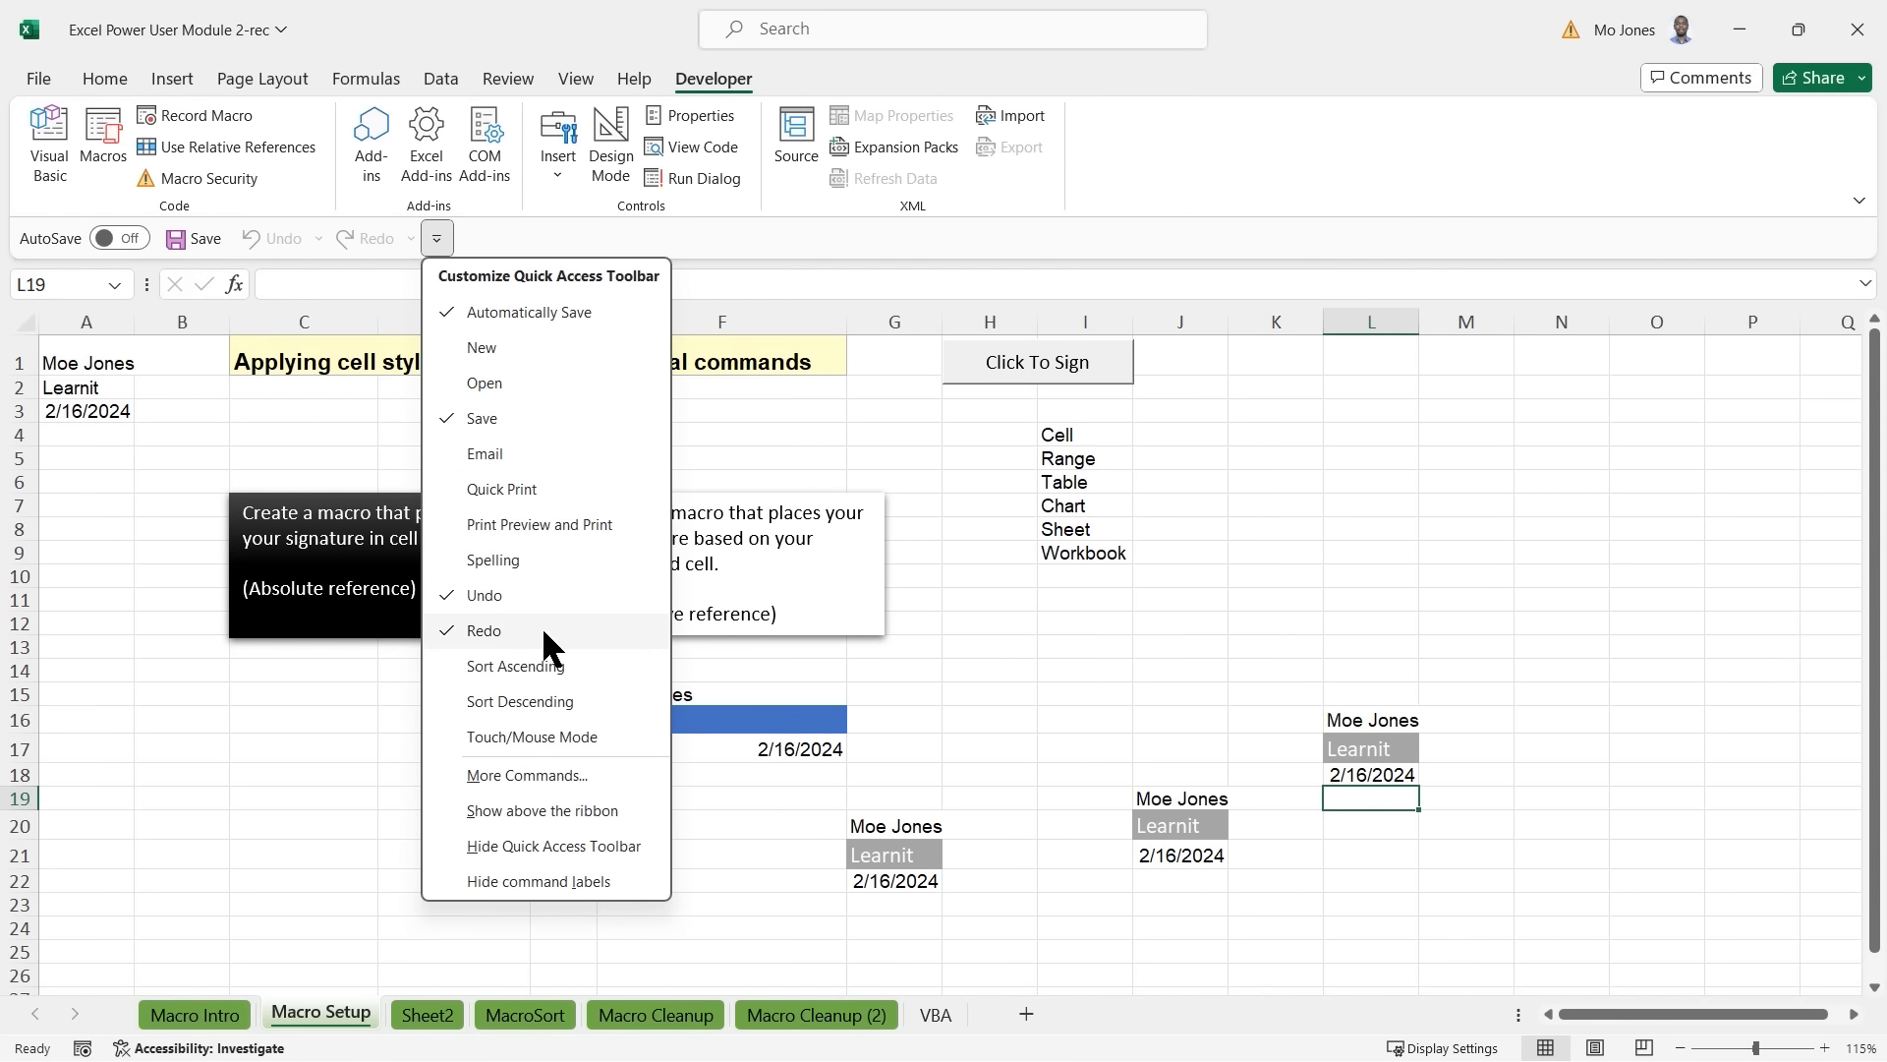
click(546, 776)
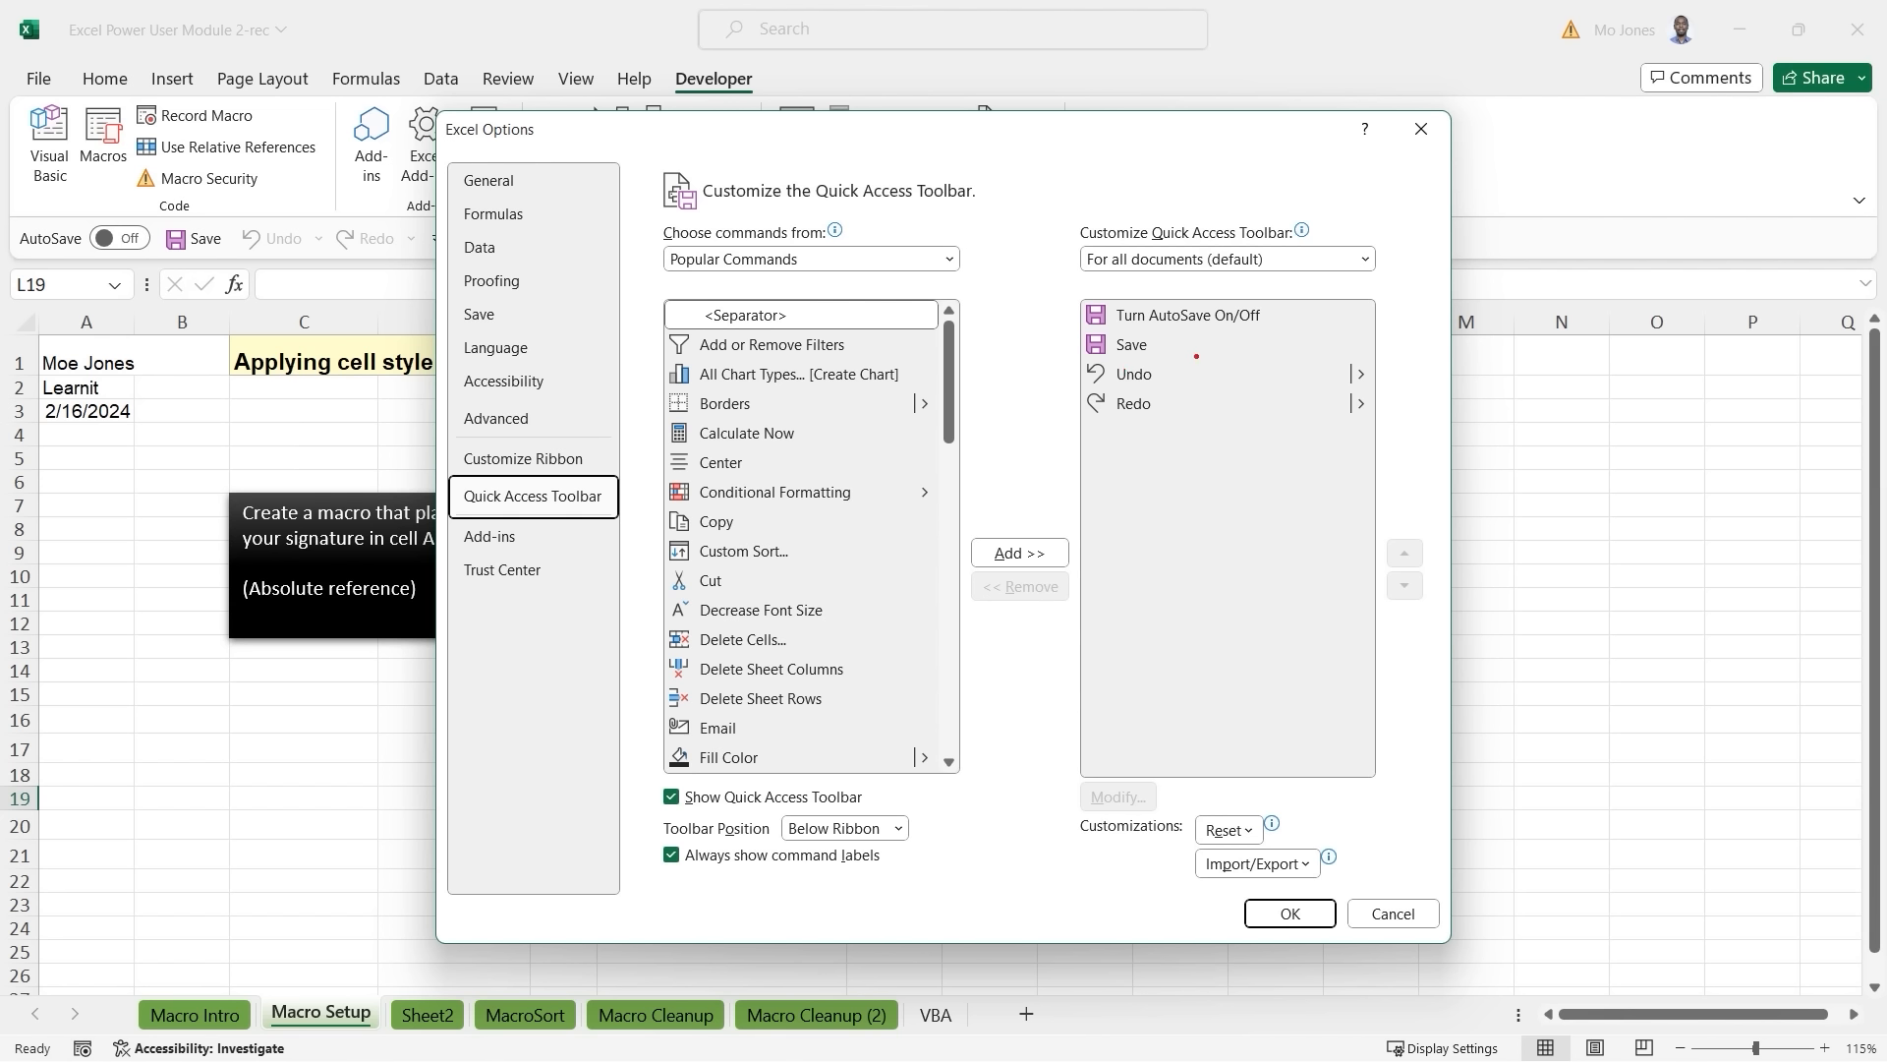
mouse_move(655, 224)
mouse_down()
mouse_move(990, 293)
mouse_move(1013, 379)
mouse_up()
key(Escape)
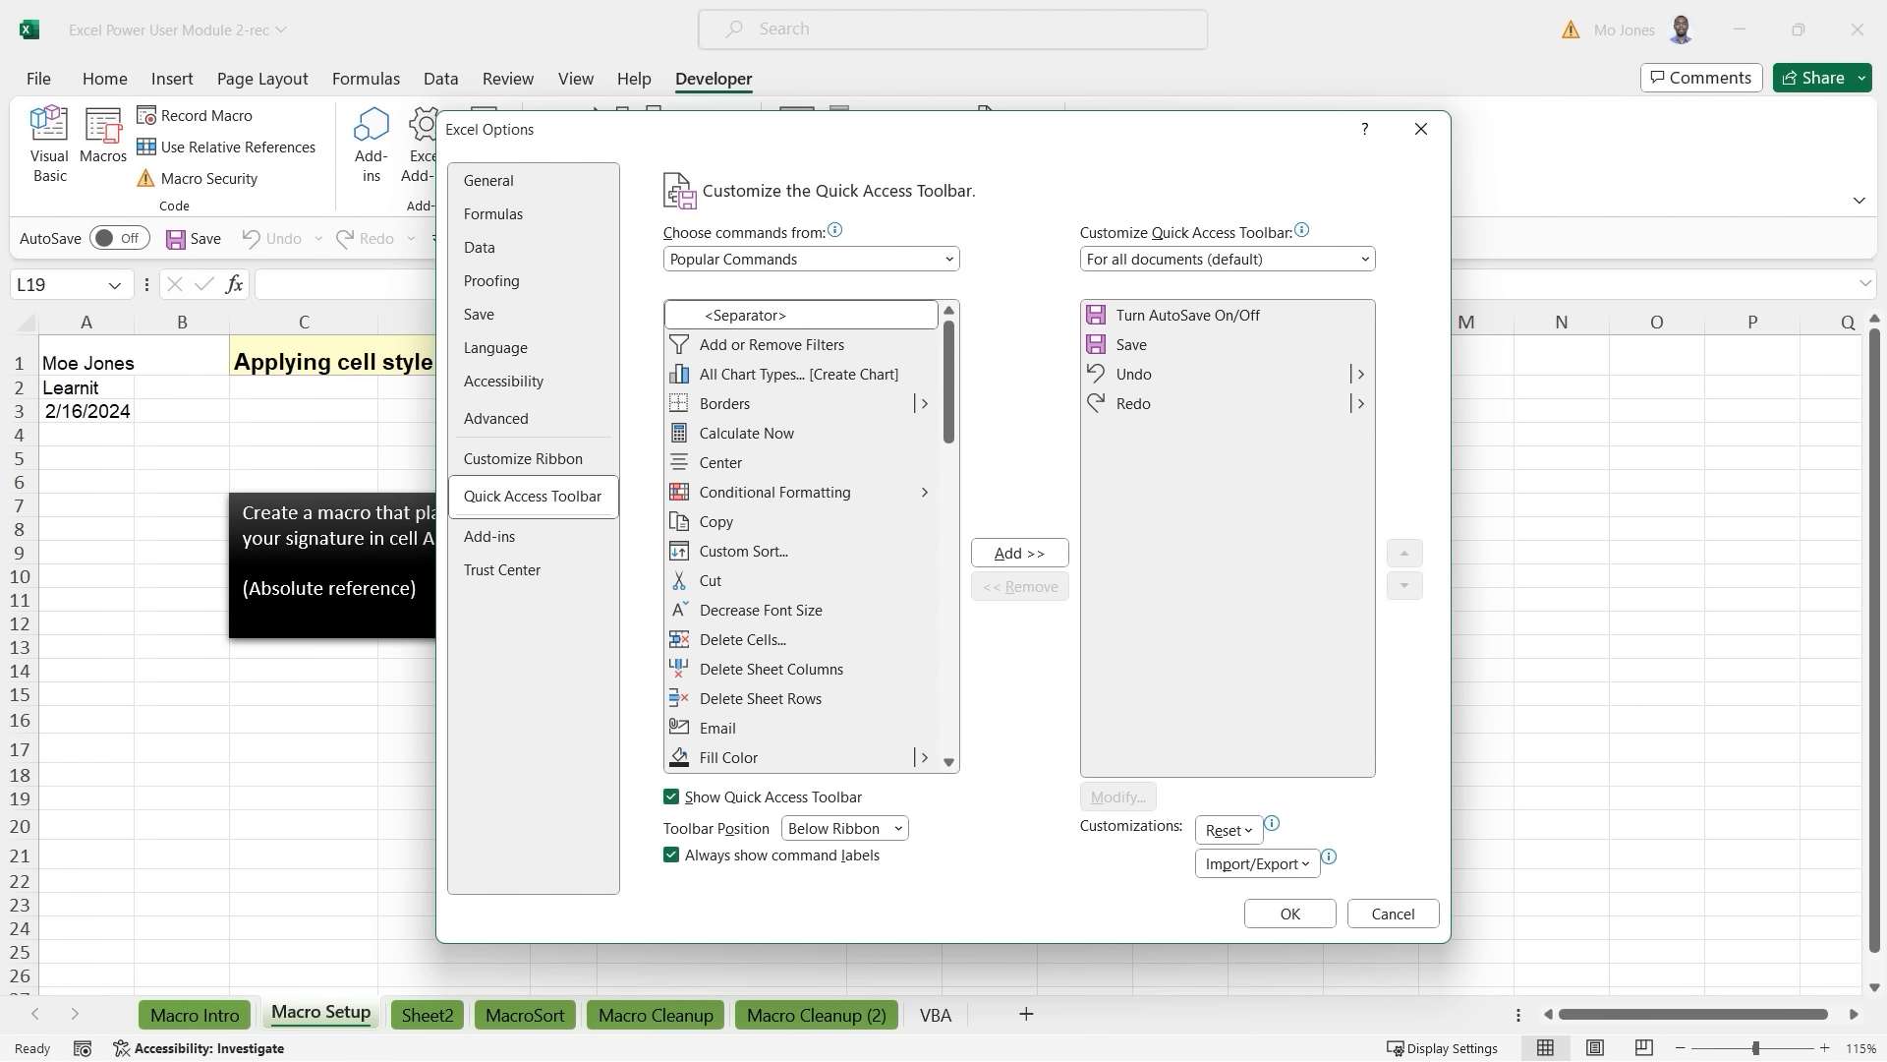
click(949, 258)
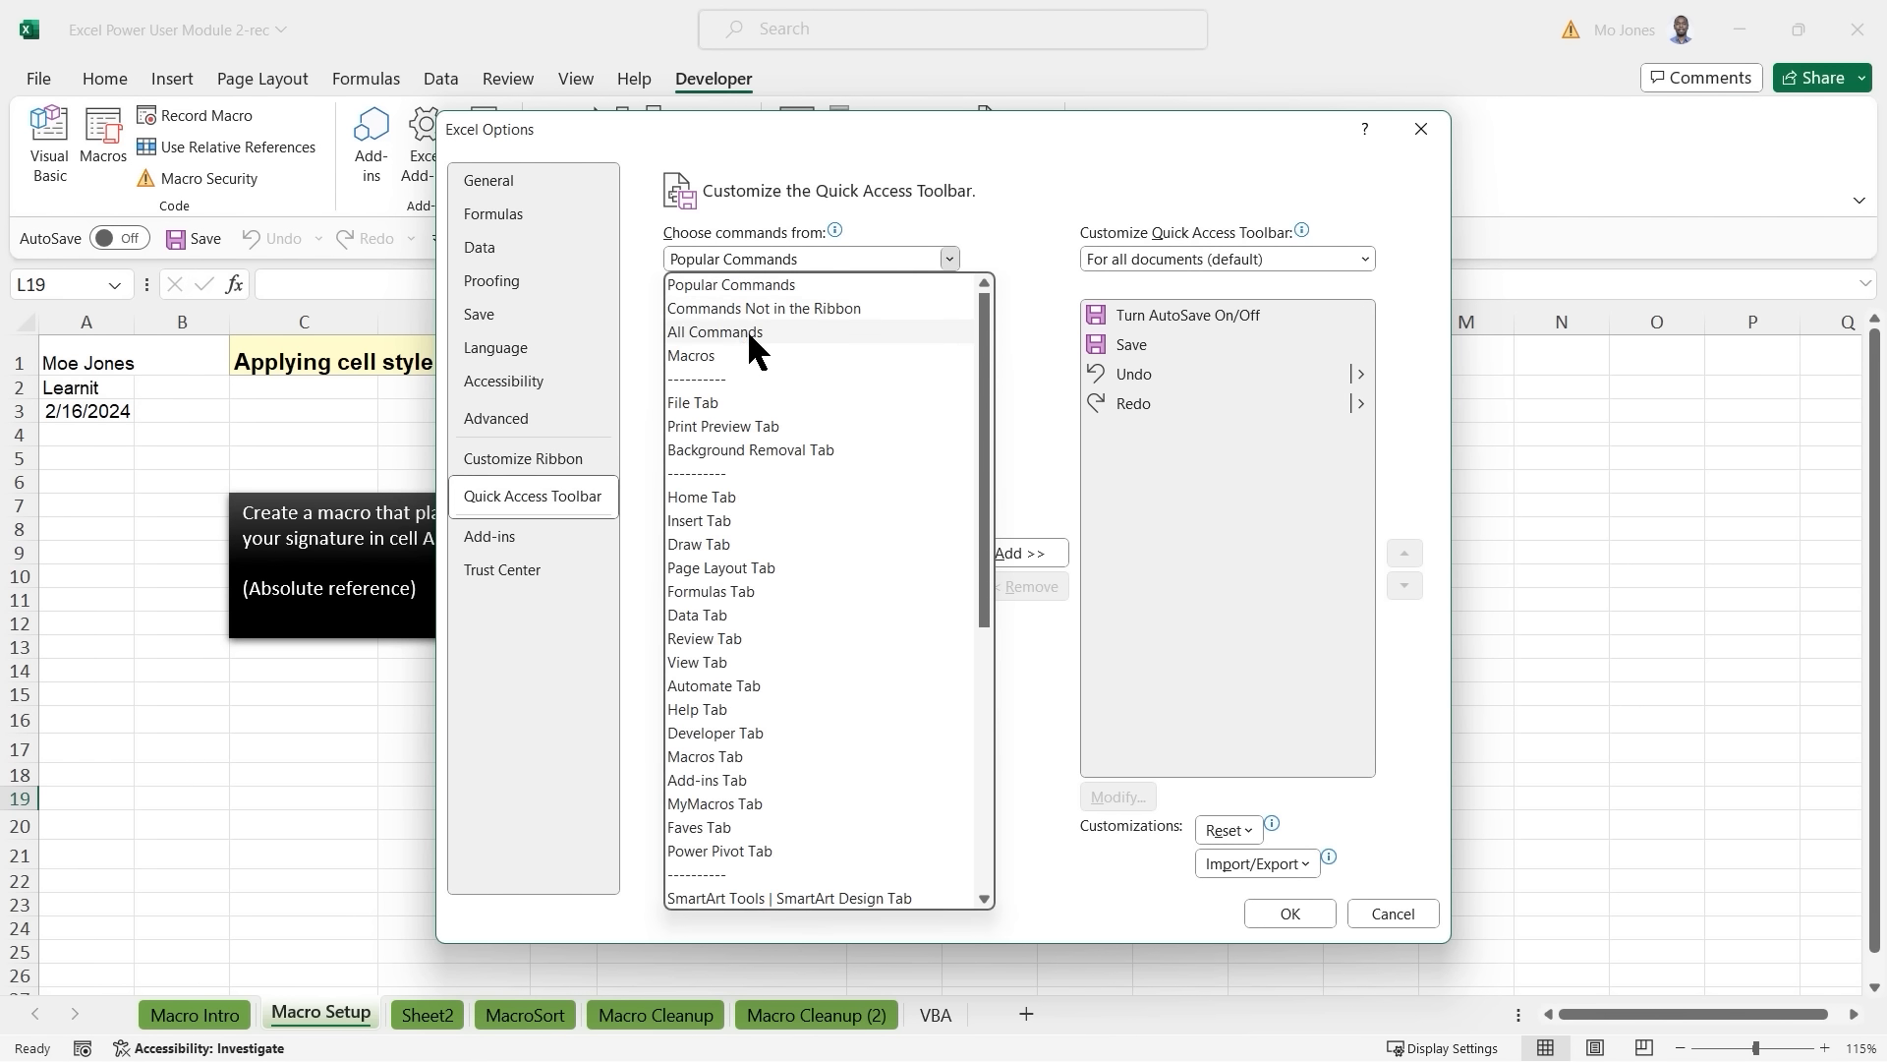
click(701, 355)
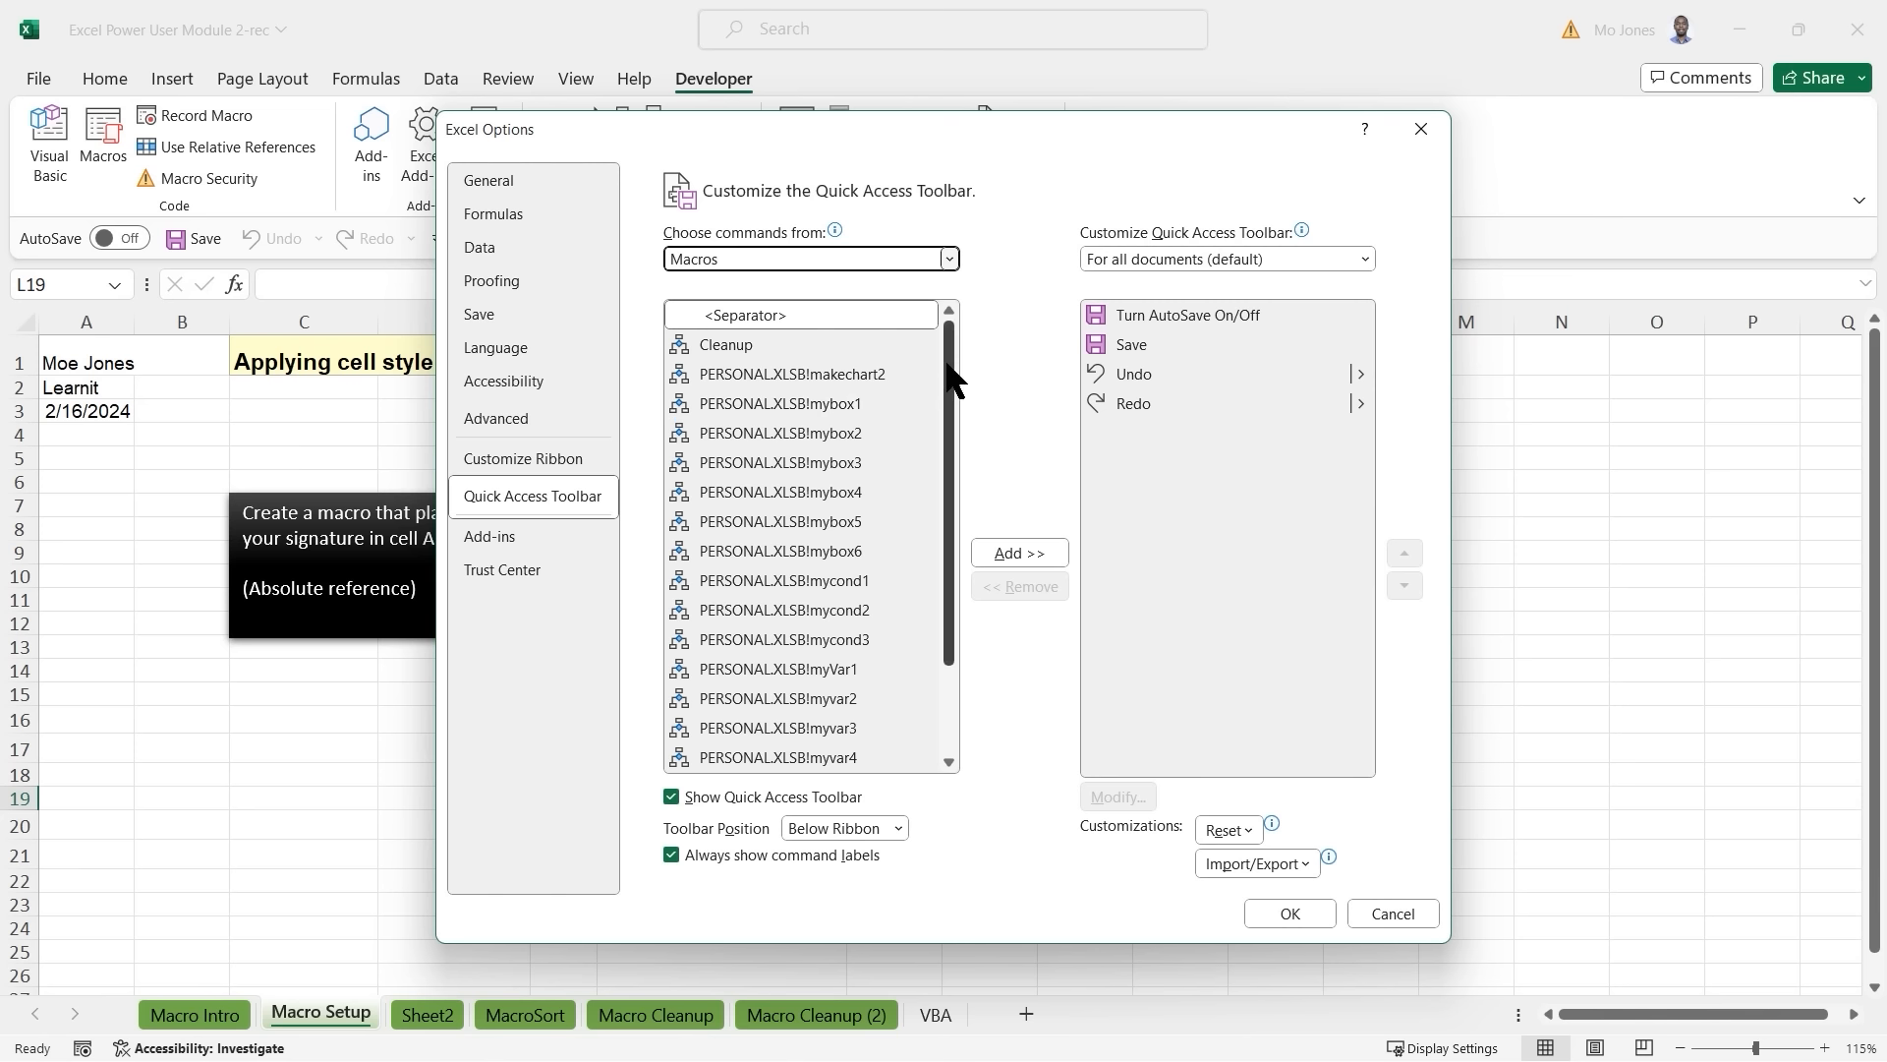
Add the Cleanup, Signature1 and Signature2 macros to the Quick Access Toolbar.
click(726, 343)
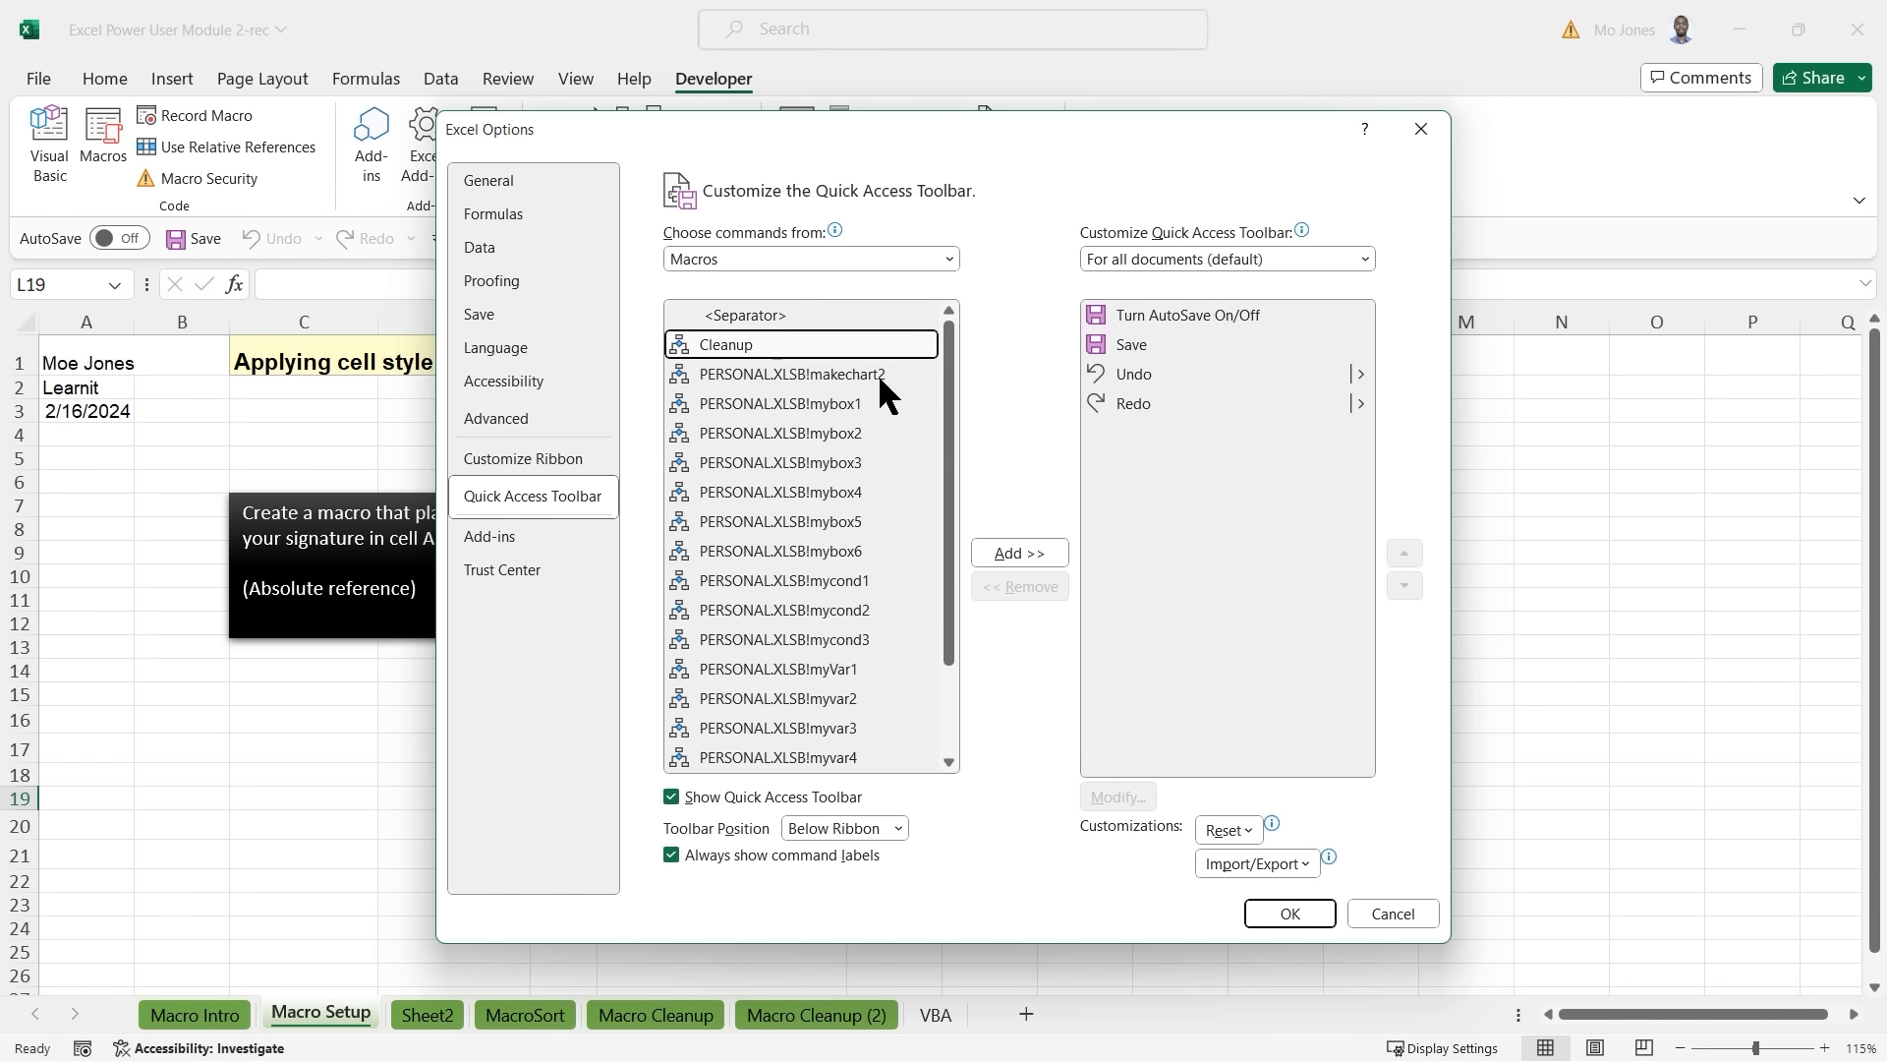
click(1034, 551)
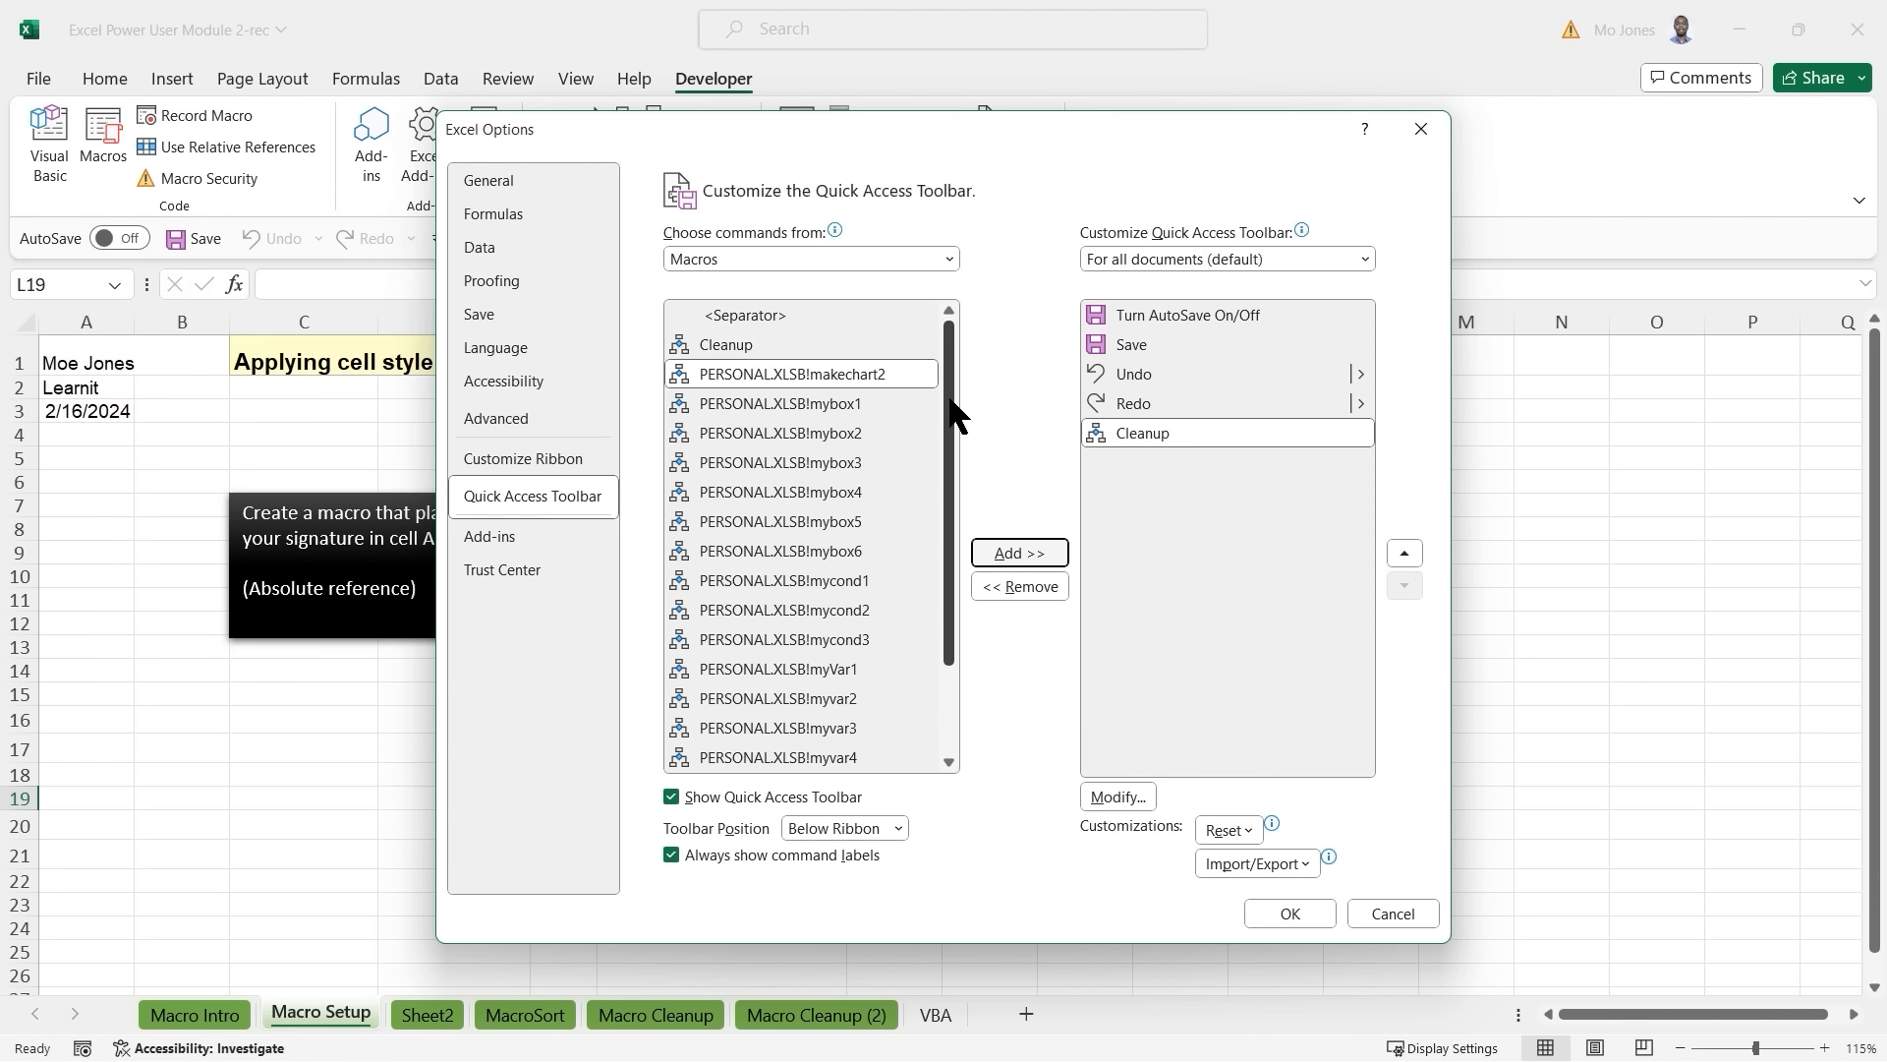
scroll(956, 417, down, 2)
click(749, 668)
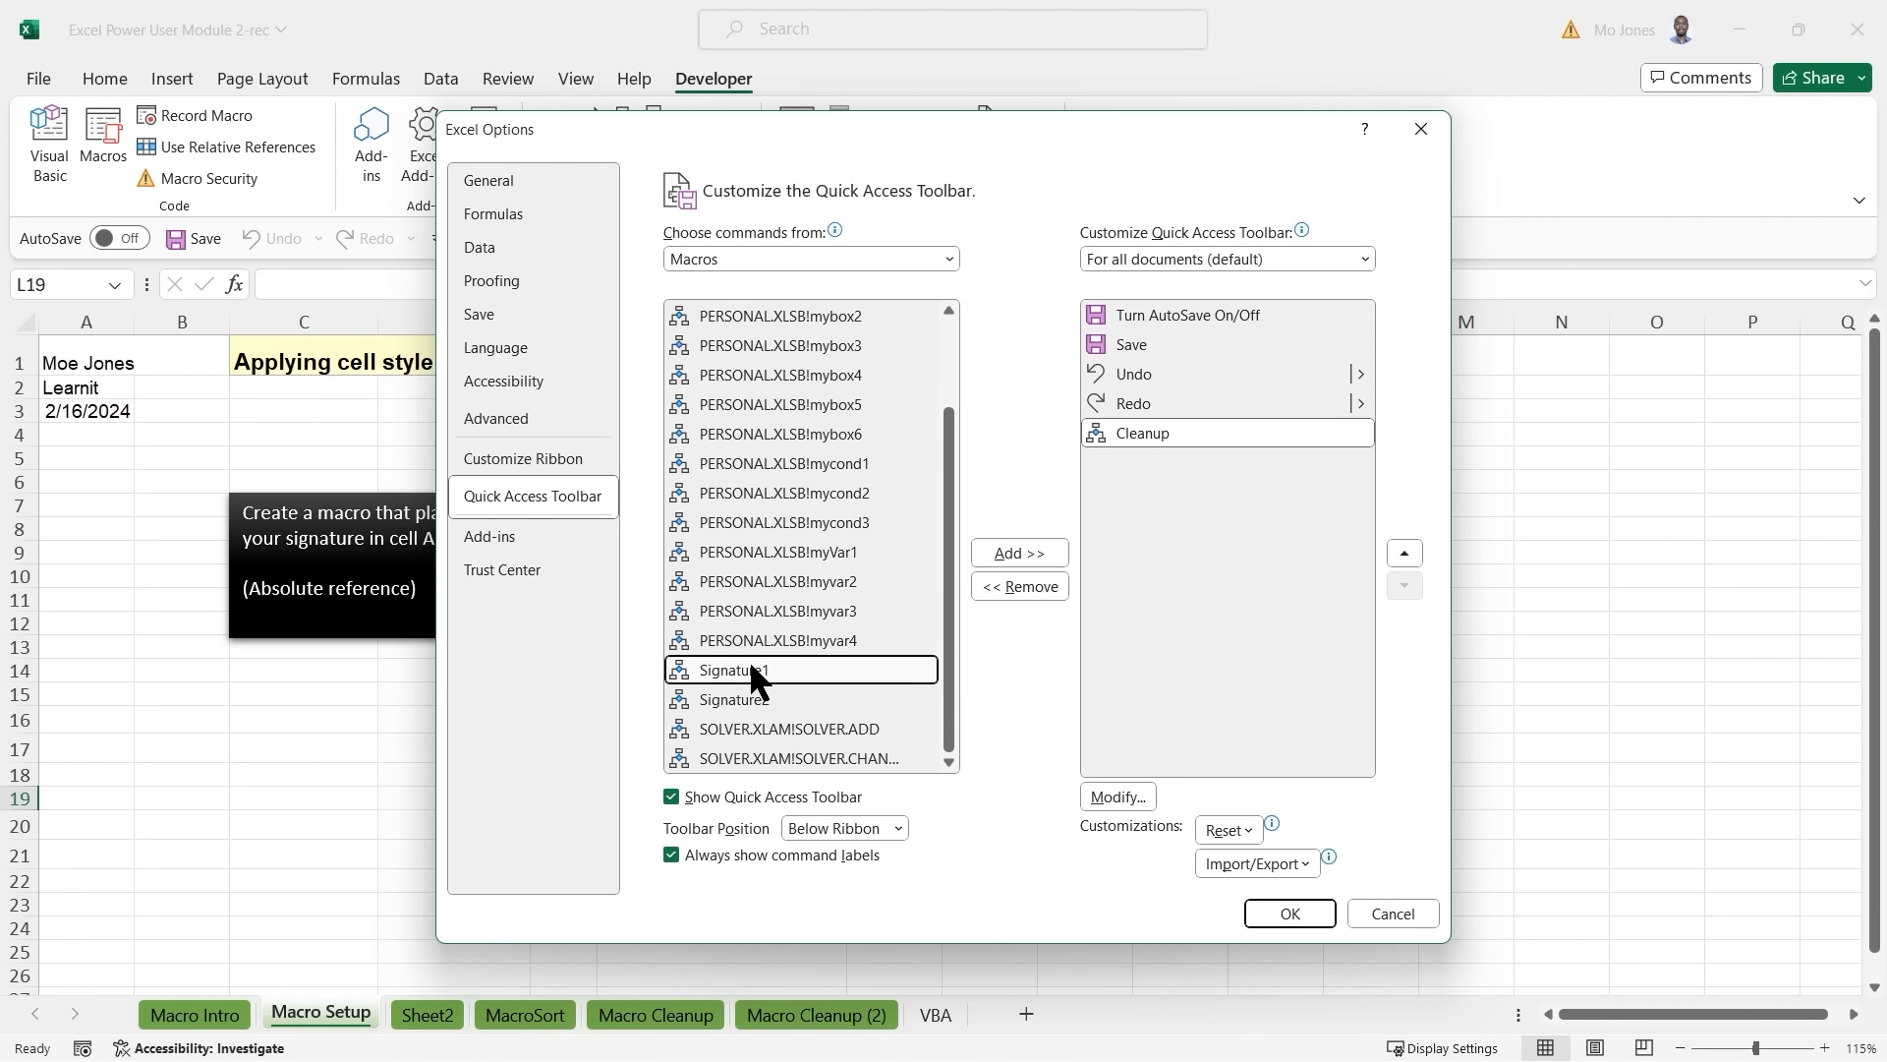
click(1028, 549)
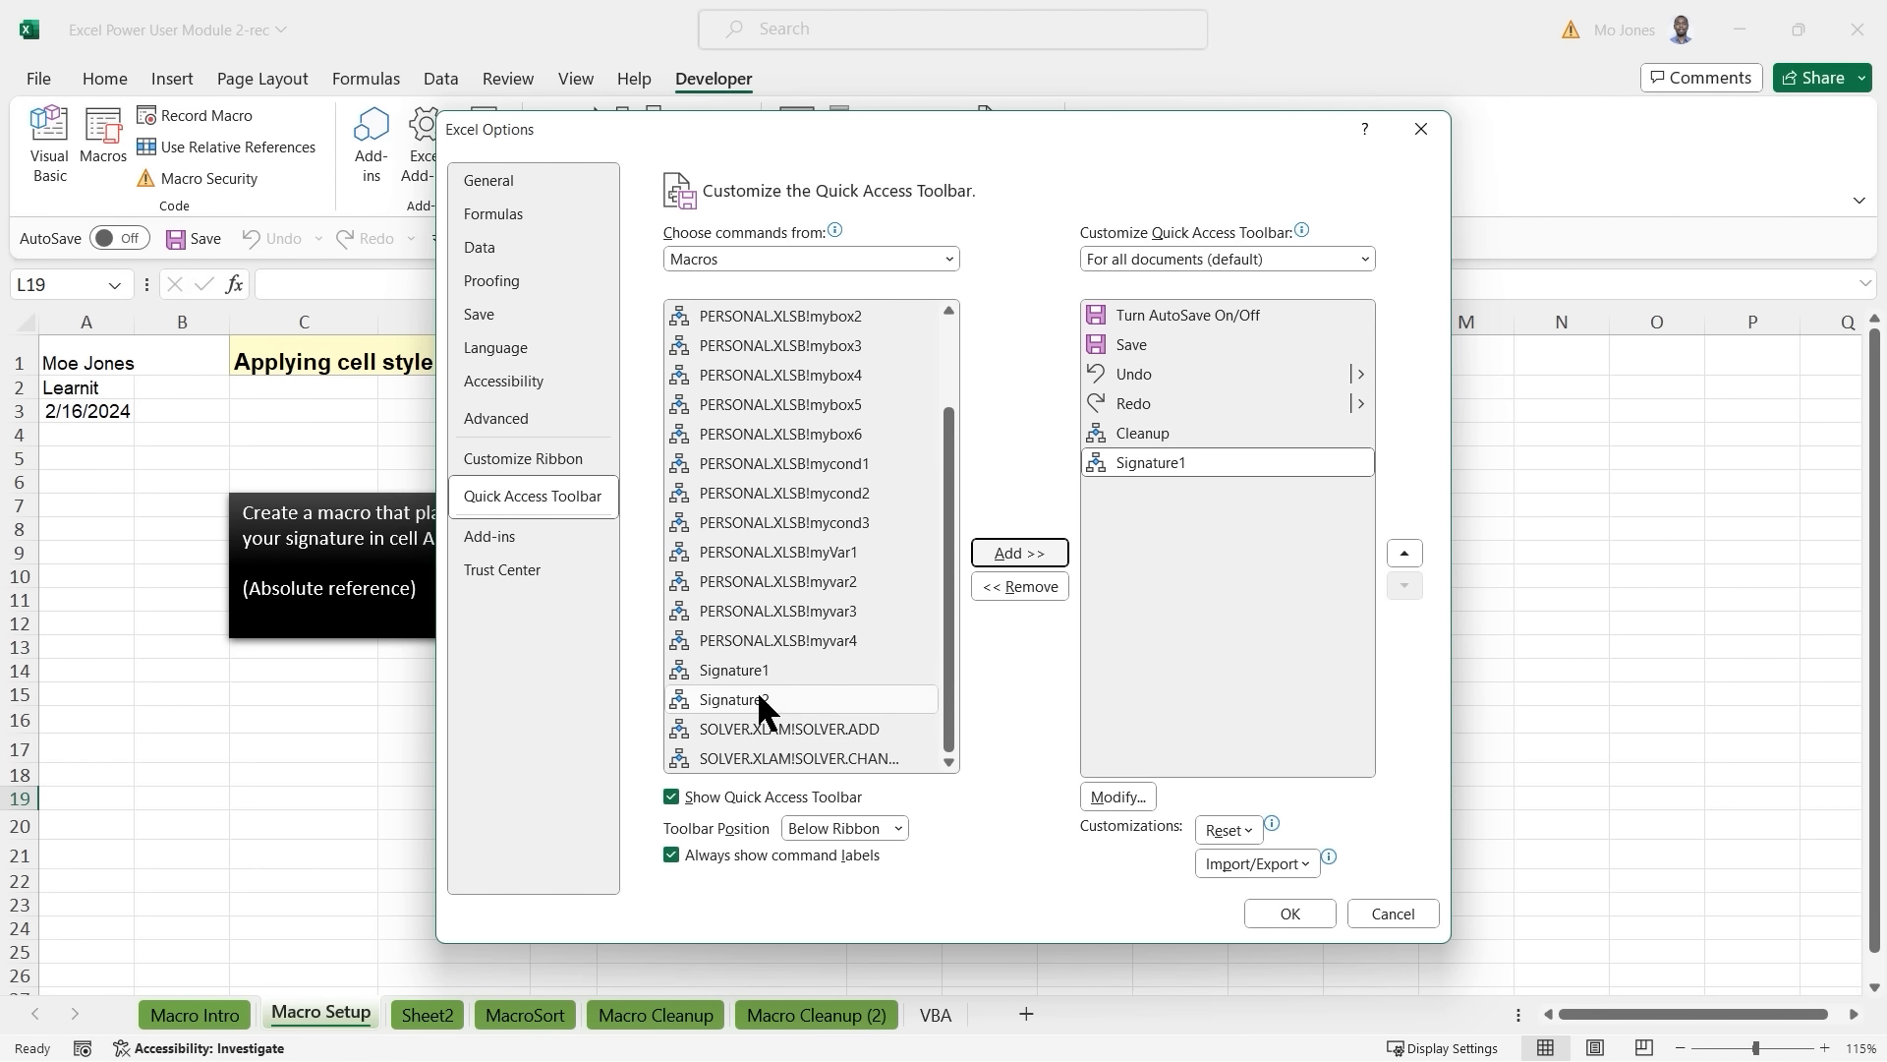
click(1020, 551)
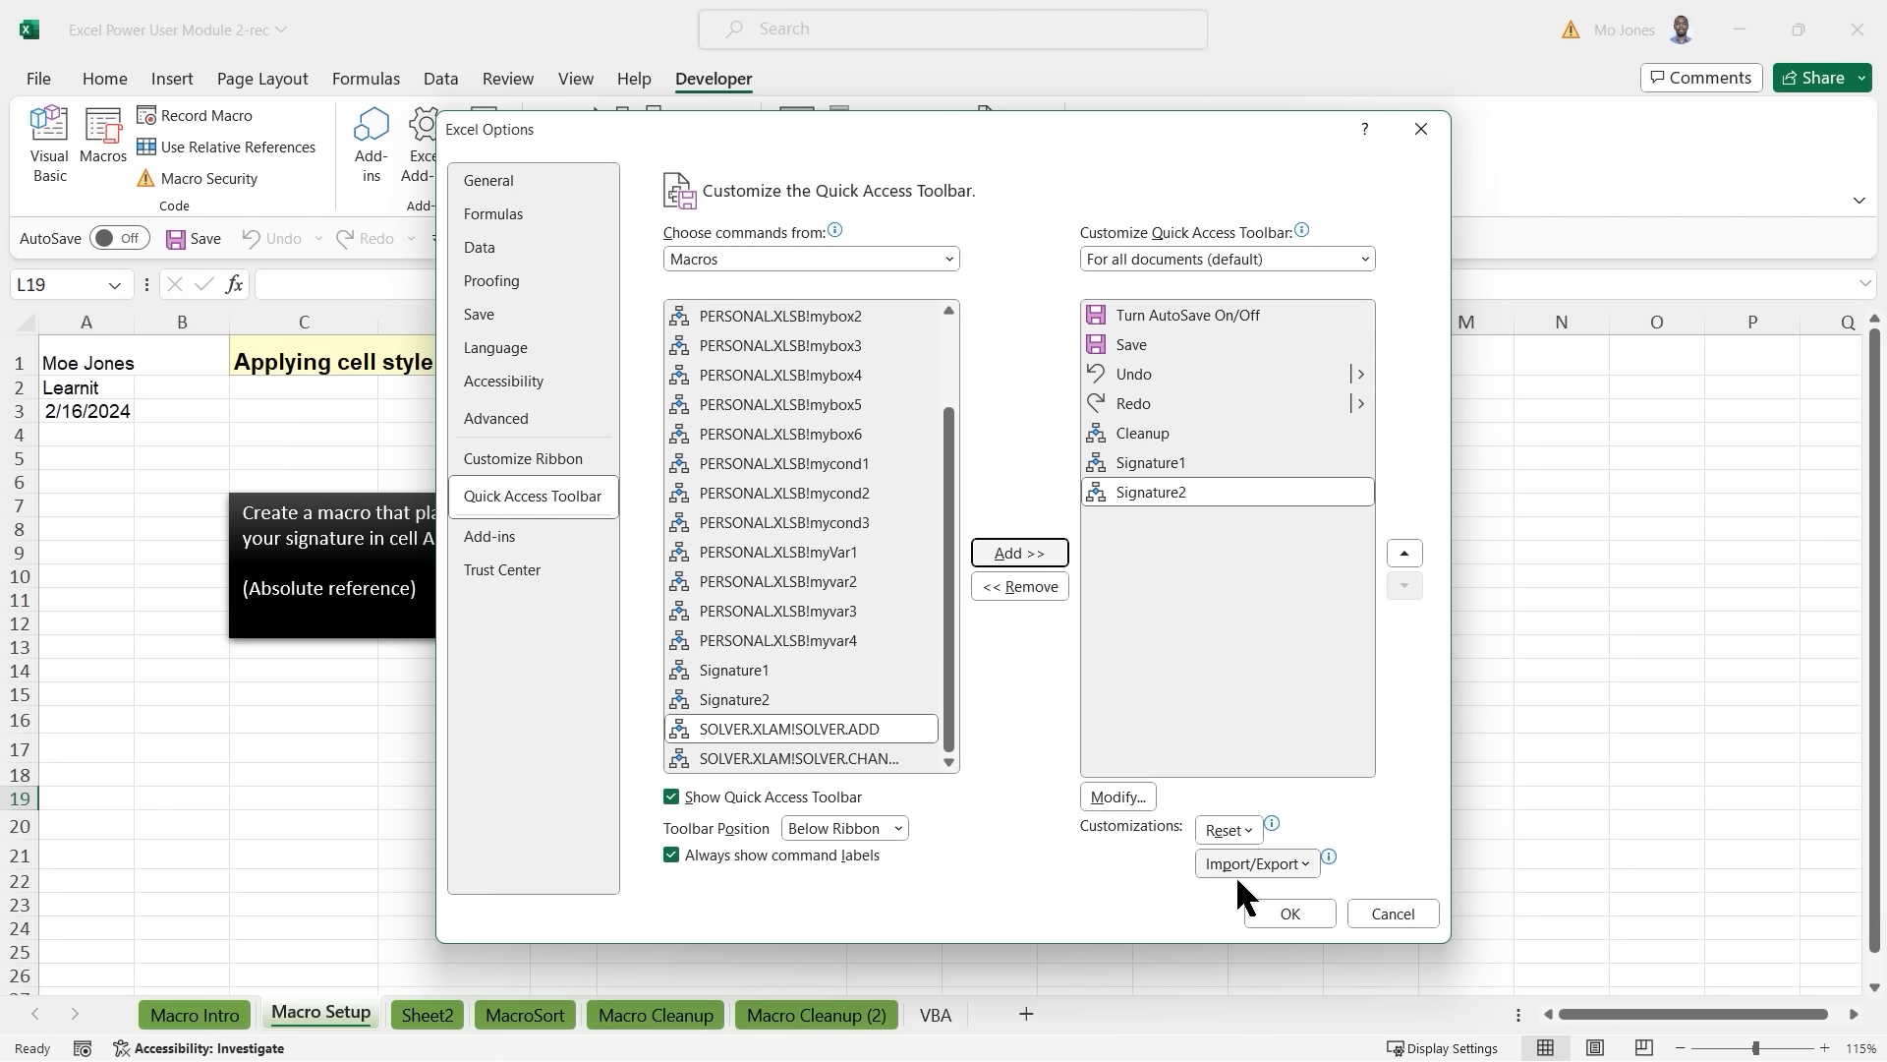
click(1292, 915)
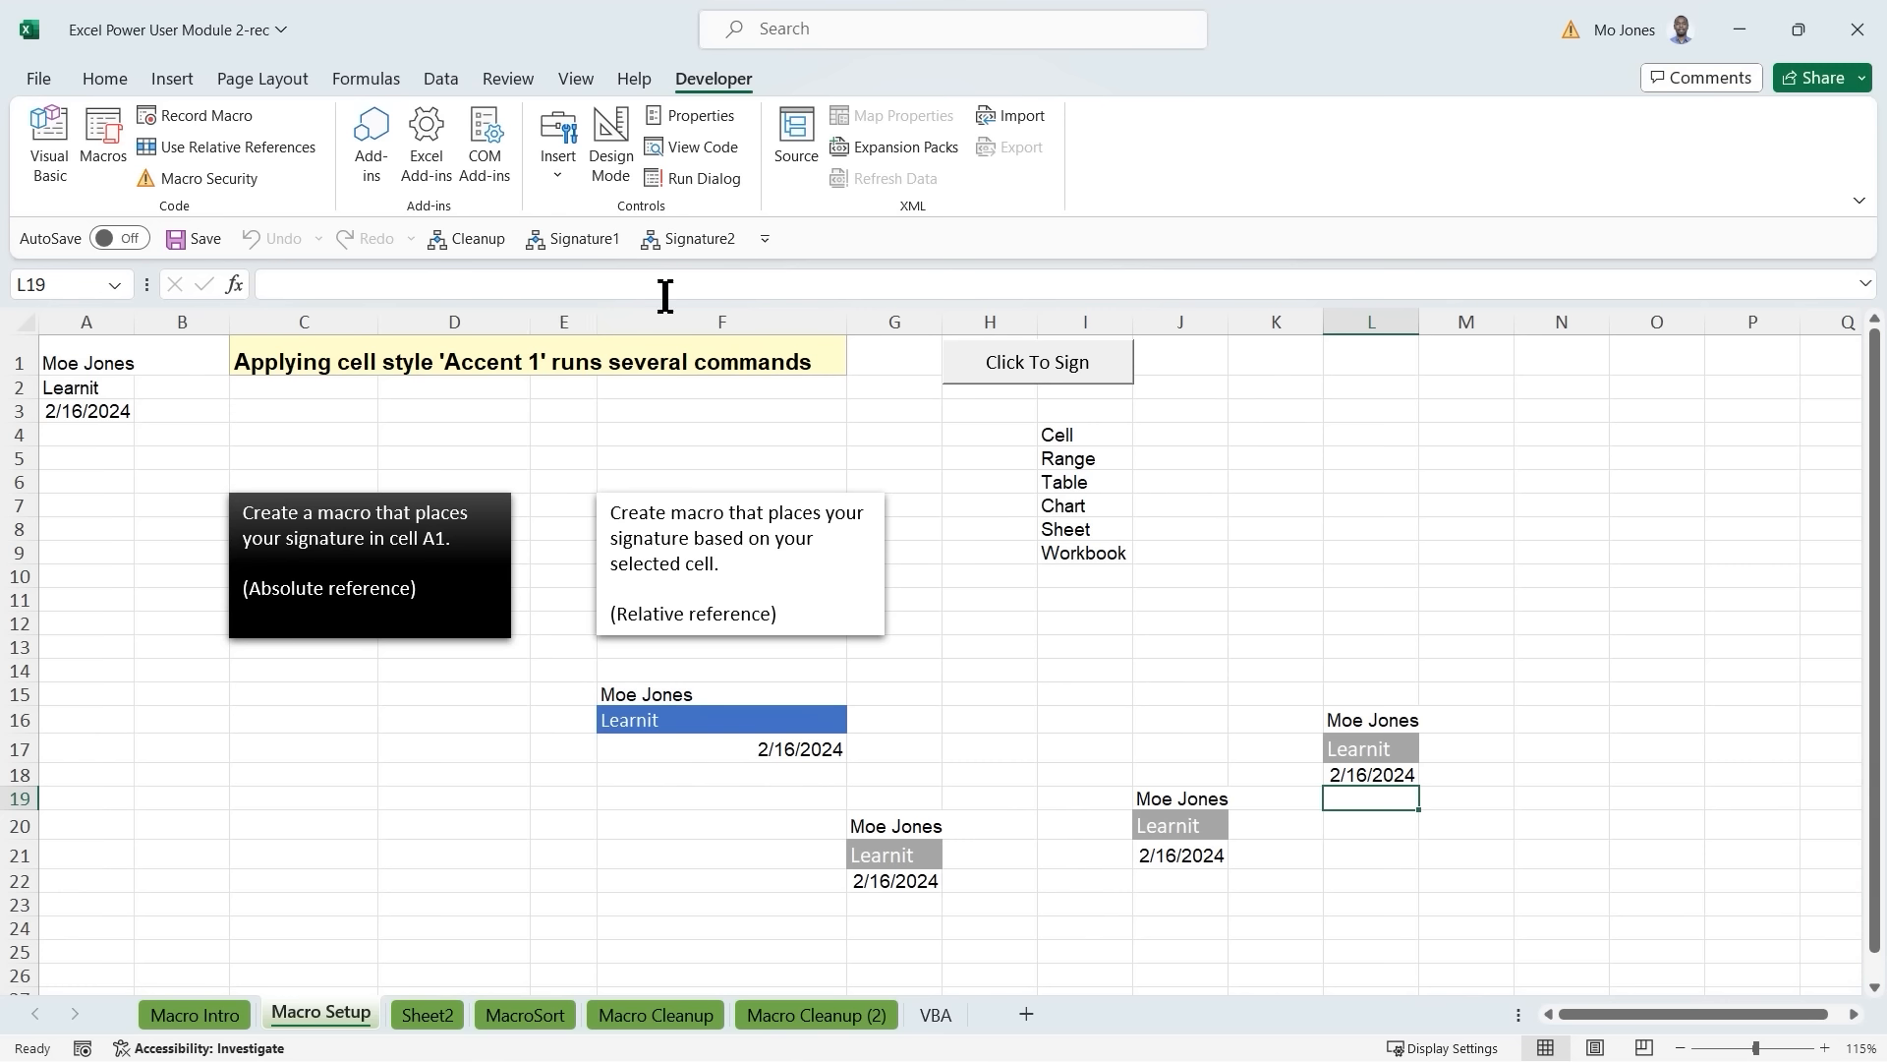
Sign A6:A8 with the Signature2 toolbar shortcut, then check the workbook's macro list.
click(89, 481)
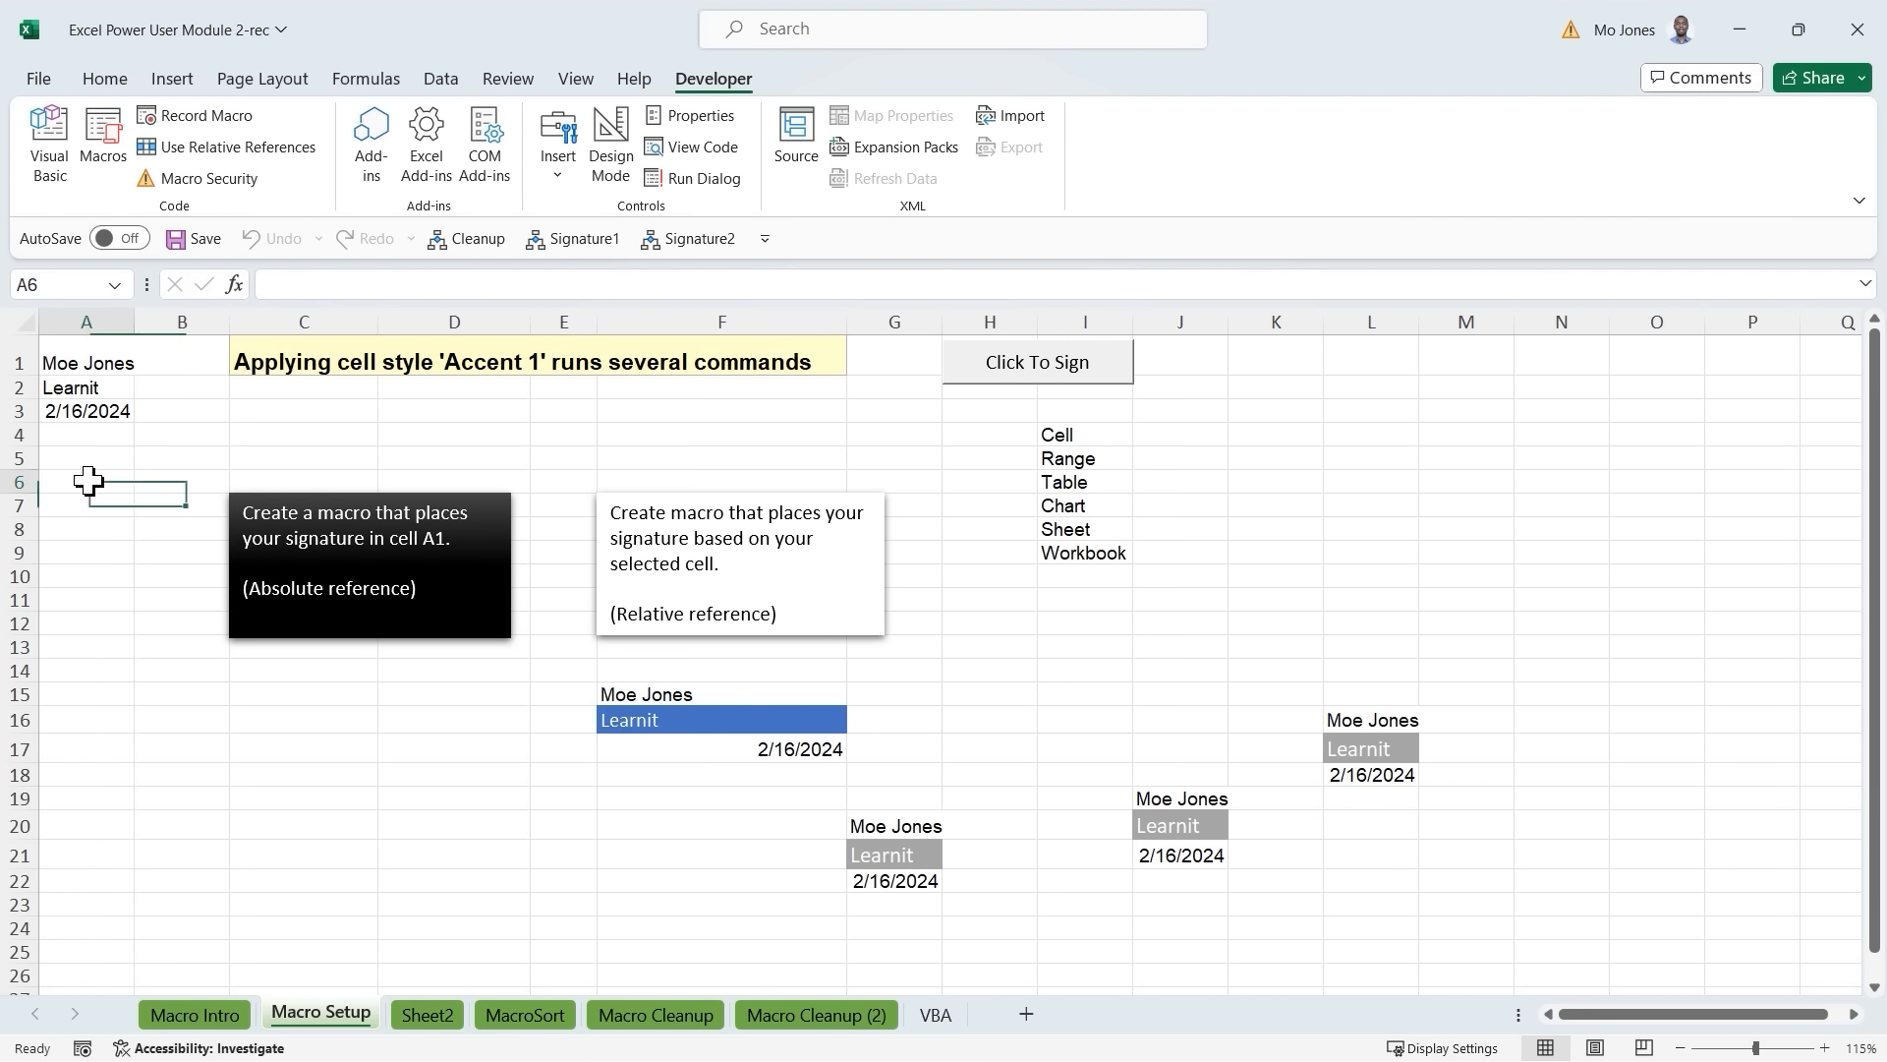
click(700, 241)
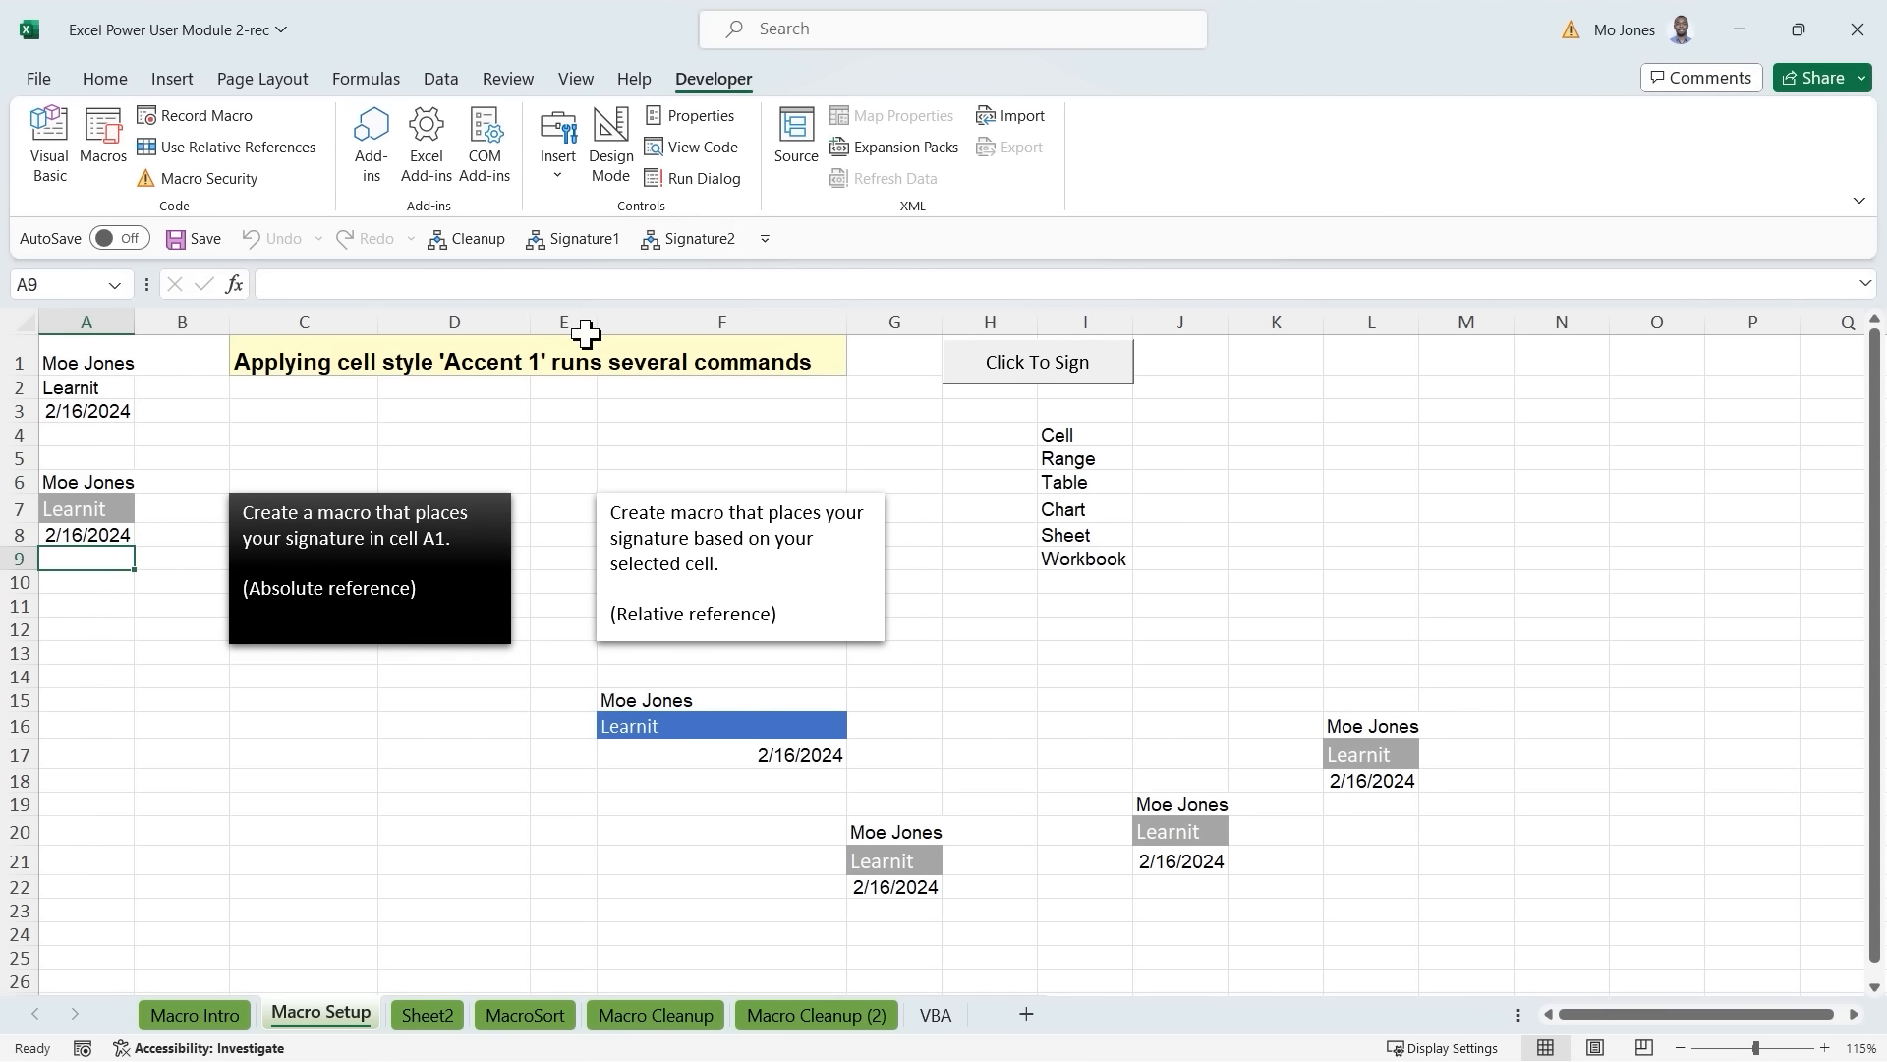
click(99, 132)
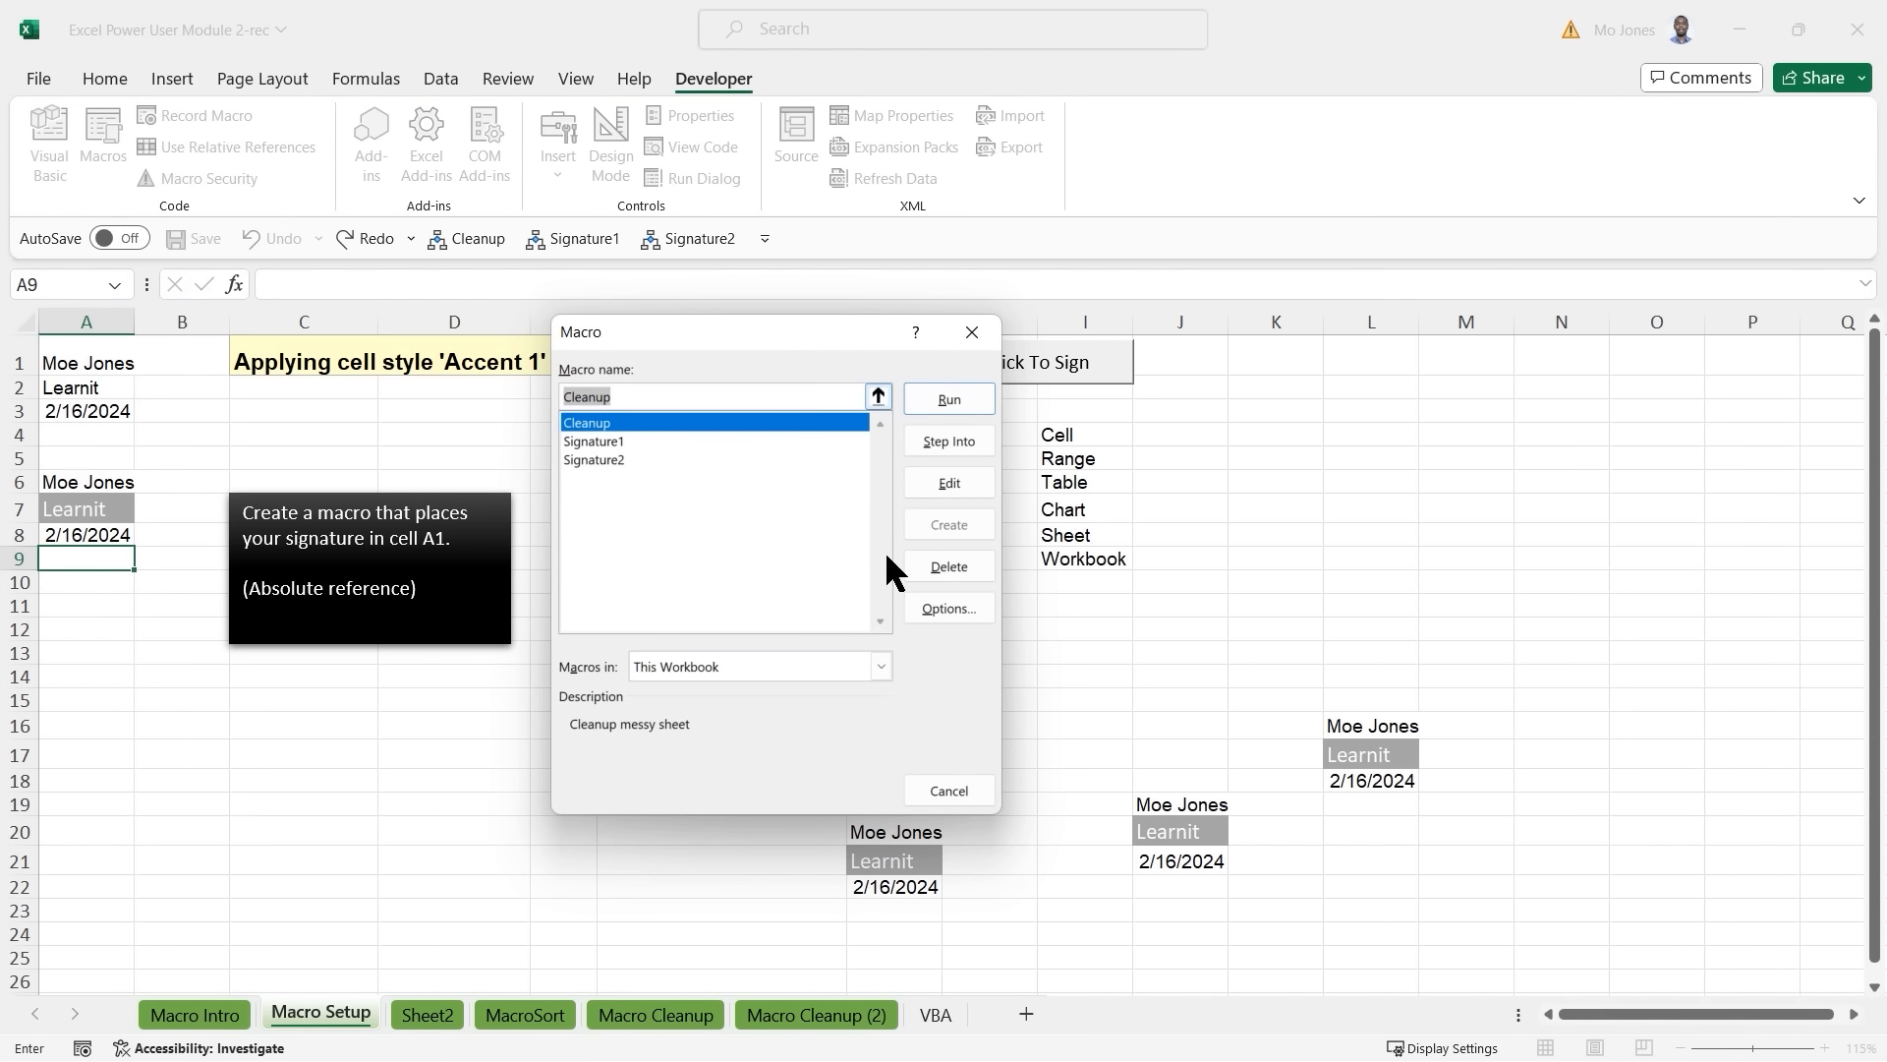
click(954, 787)
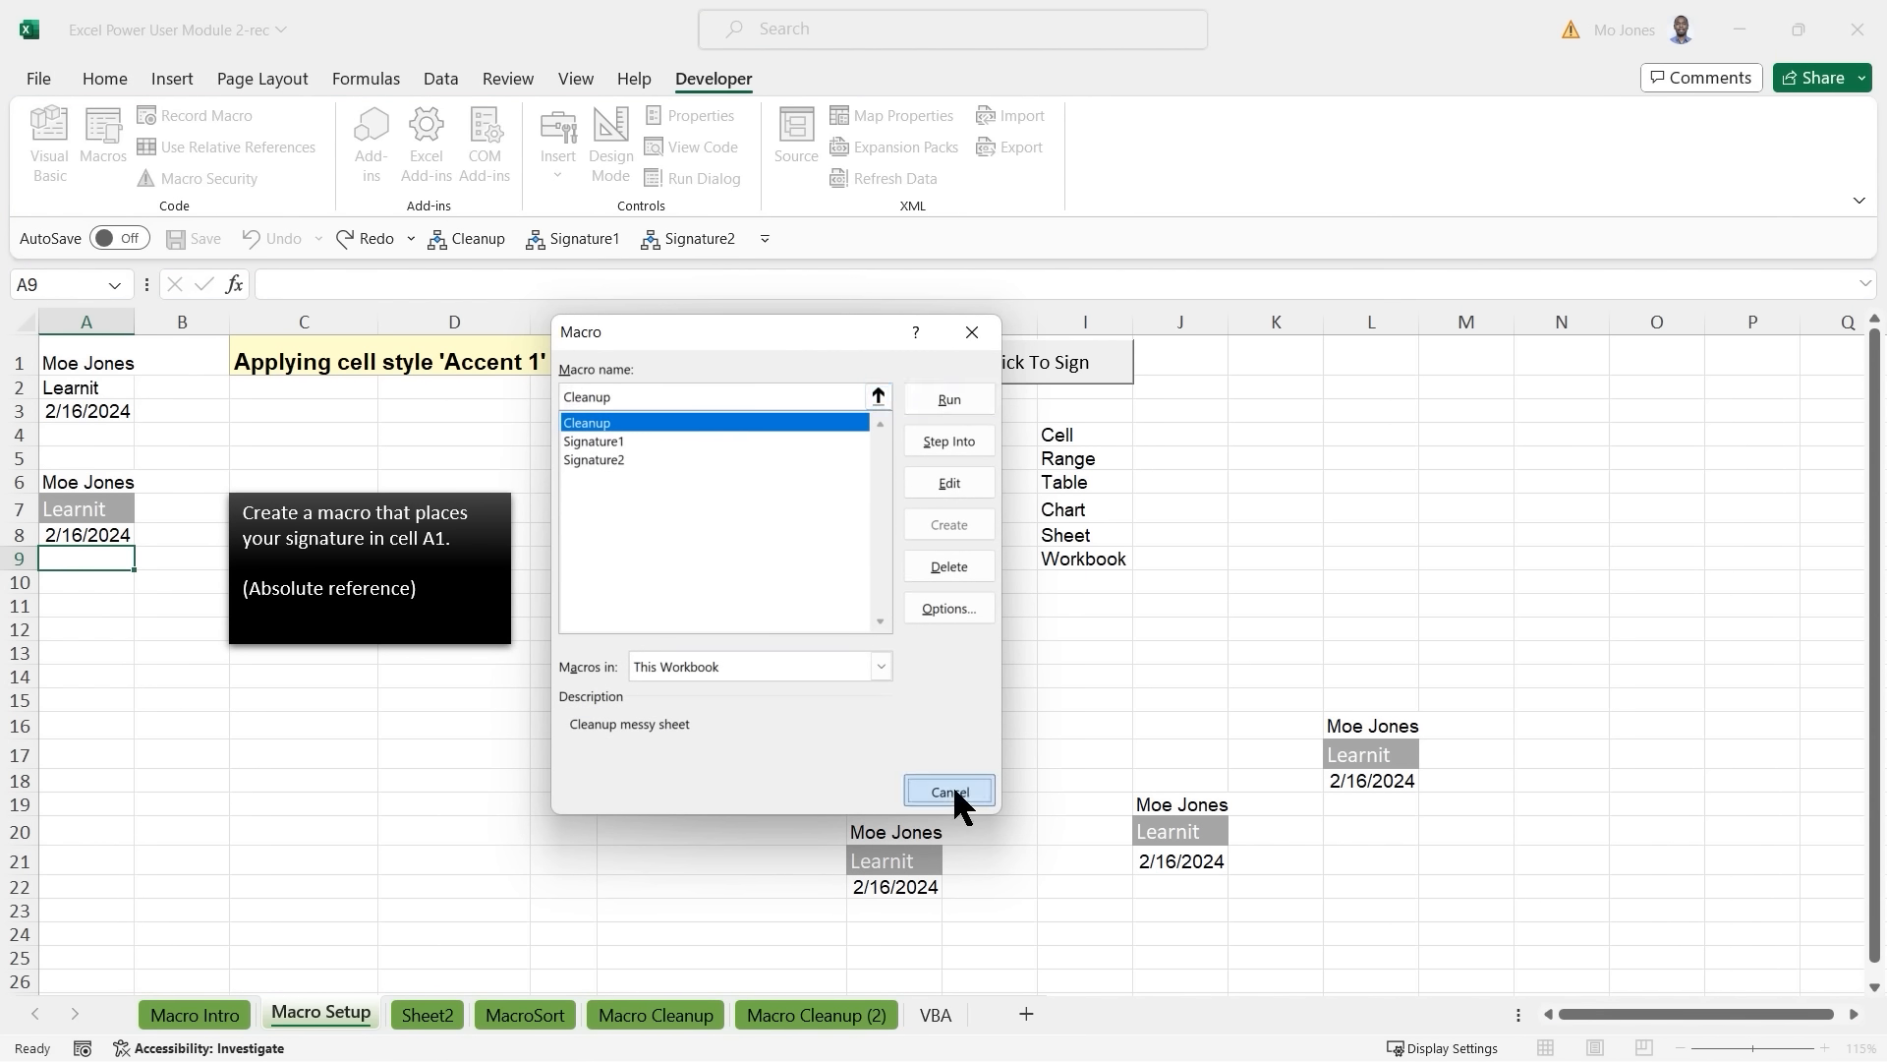